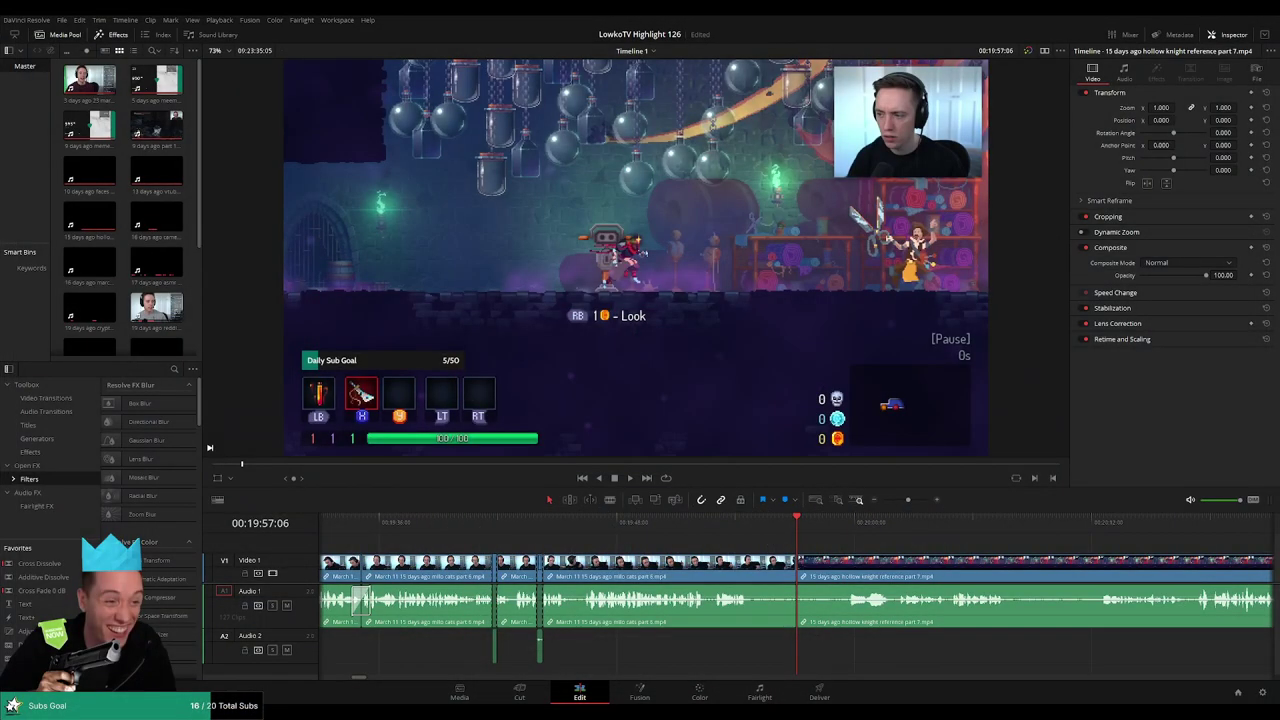
# - Cut the silent pause starting at about 20:07:36 out of the hollow knight reference part 7 clip and close the gap
pyautogui.press('space')
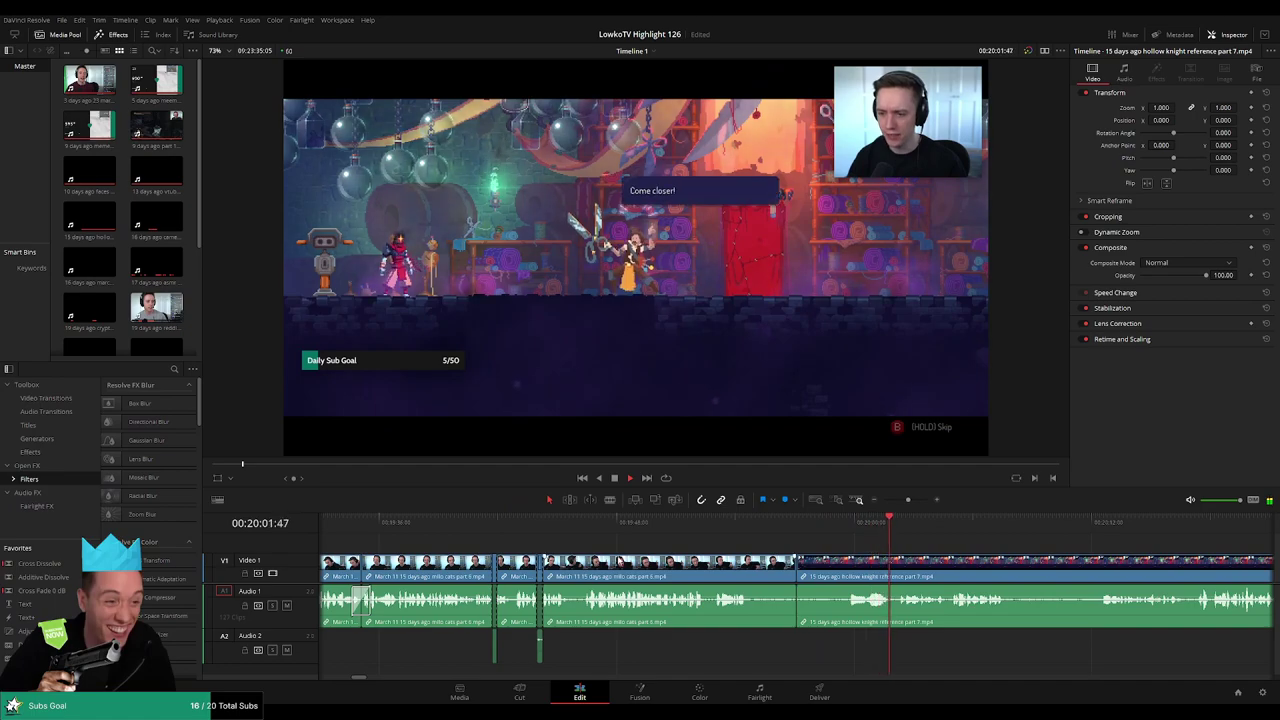
pyautogui.press('space')
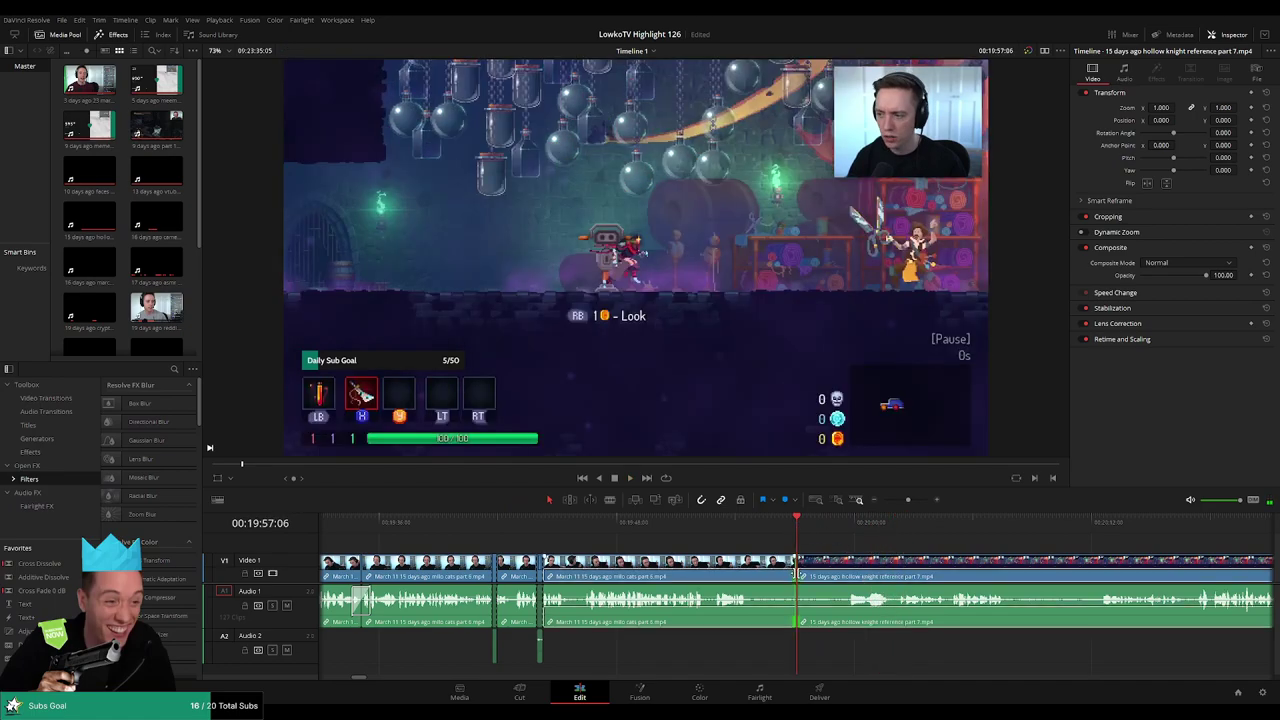
pyautogui.click(770, 526)
pyautogui.press('space')
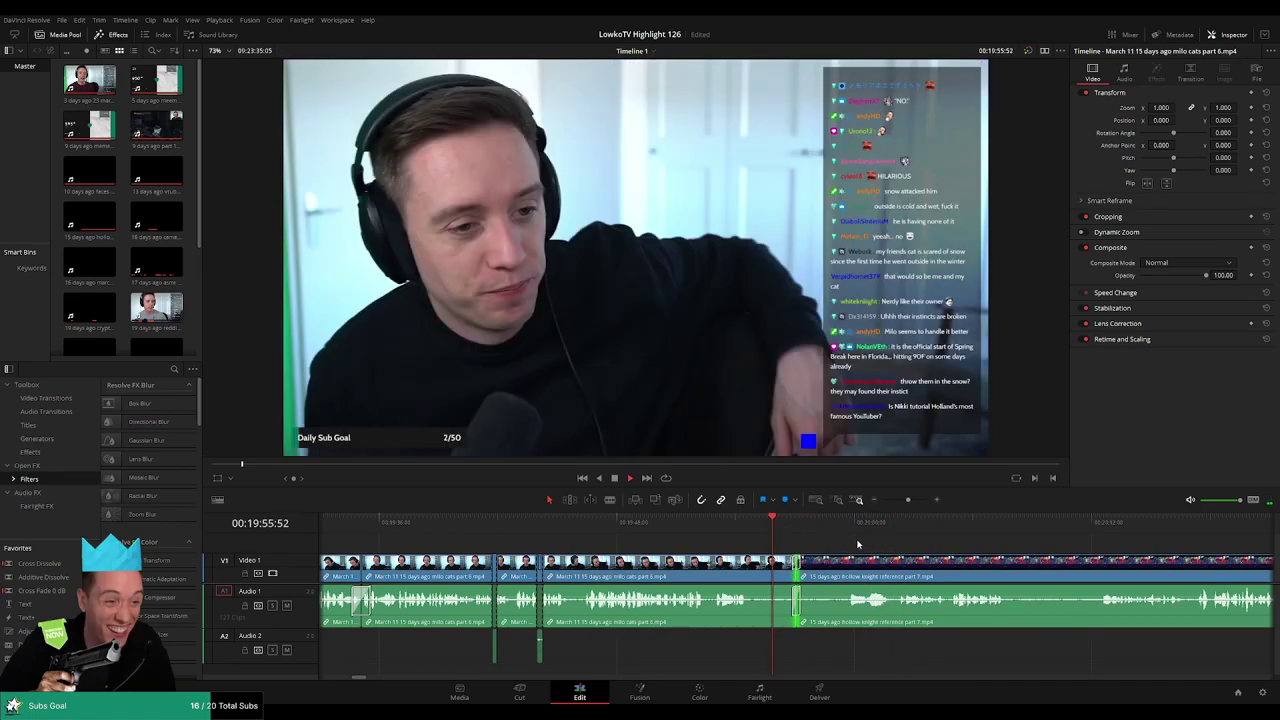
pyautogui.scroll(3, 857, 543)
pyautogui.moveTo(923, 540); pyautogui.dragTo(647, 536)
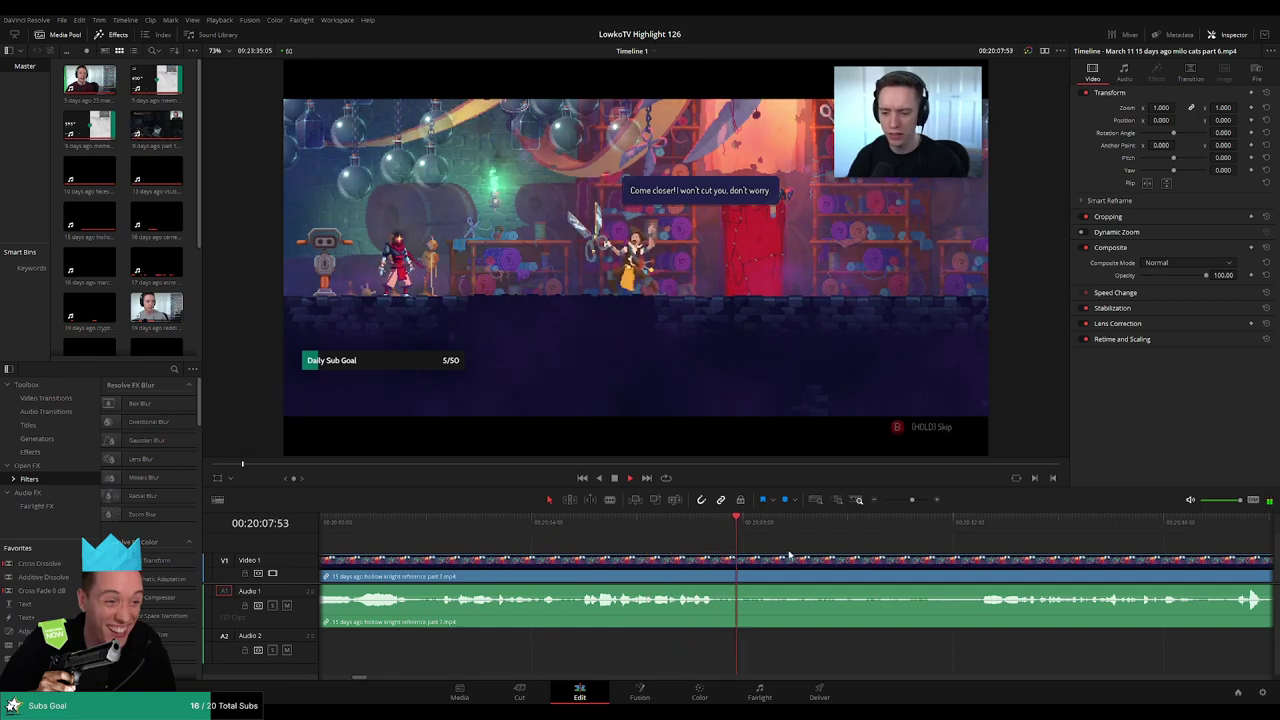
pyautogui.press('b')
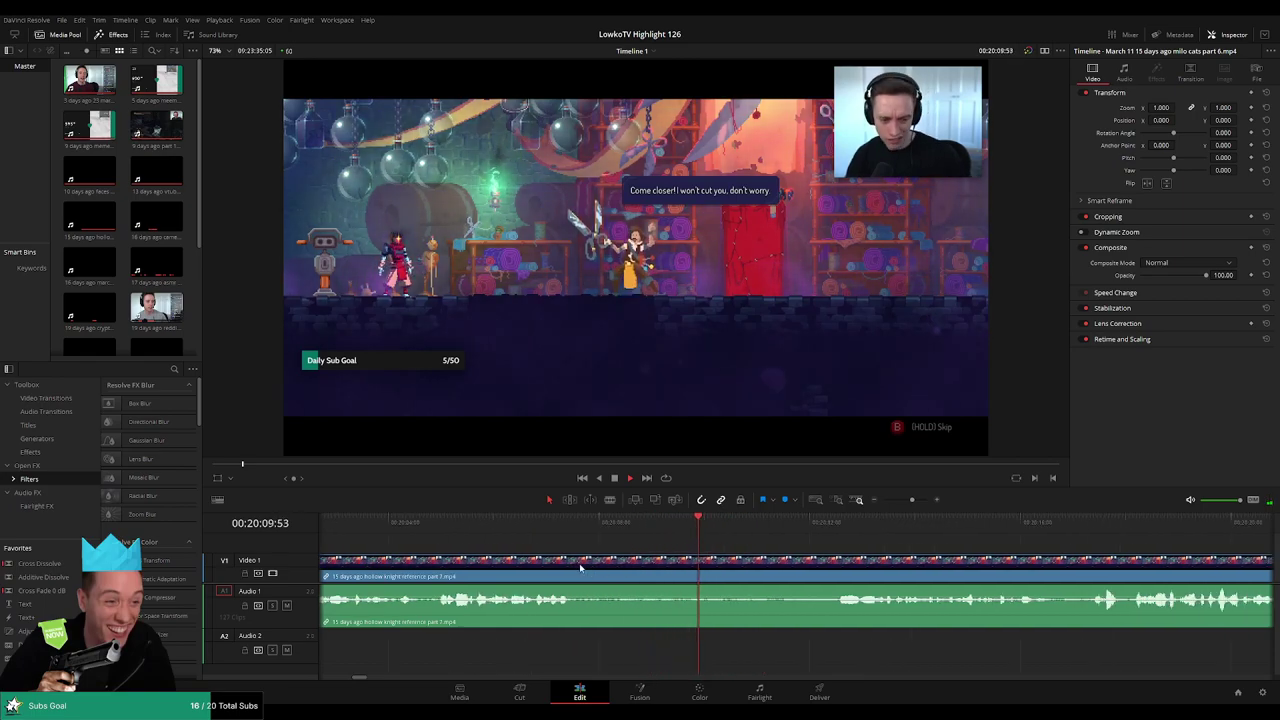
pyautogui.click(577, 570)
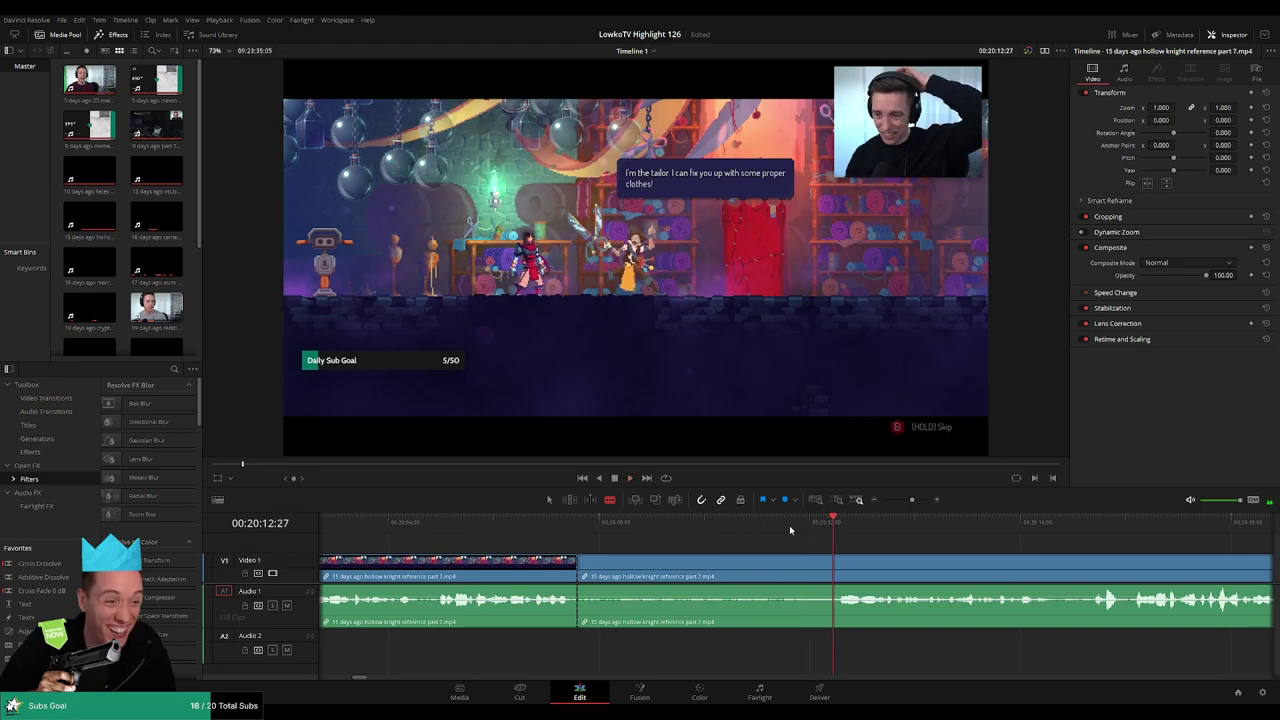
pyautogui.click(784, 564)
pyautogui.press('a')
pyautogui.click(735, 577)
pyautogui.press('Delete')
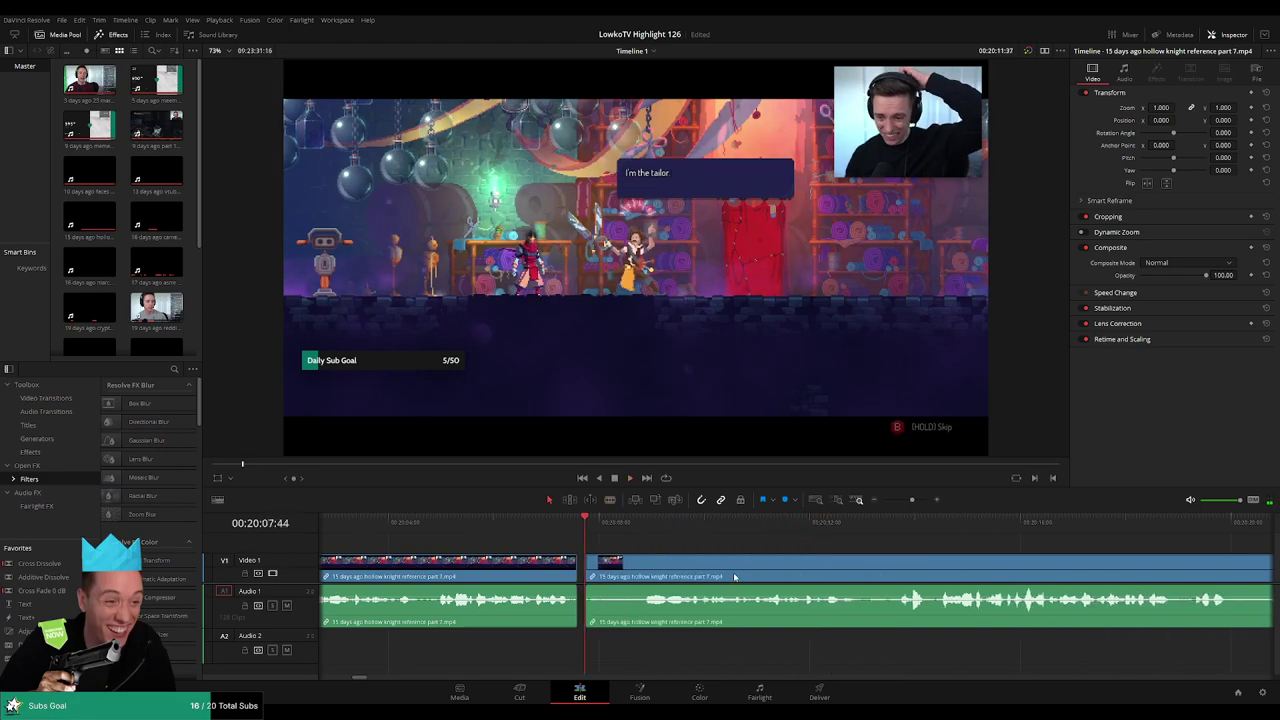
# - Add a Cross Fade 0 dB to the audio cut at about 20:07:36 and play back across it
pyautogui.moveTo(60, 592); pyautogui.dragTo(577, 600)
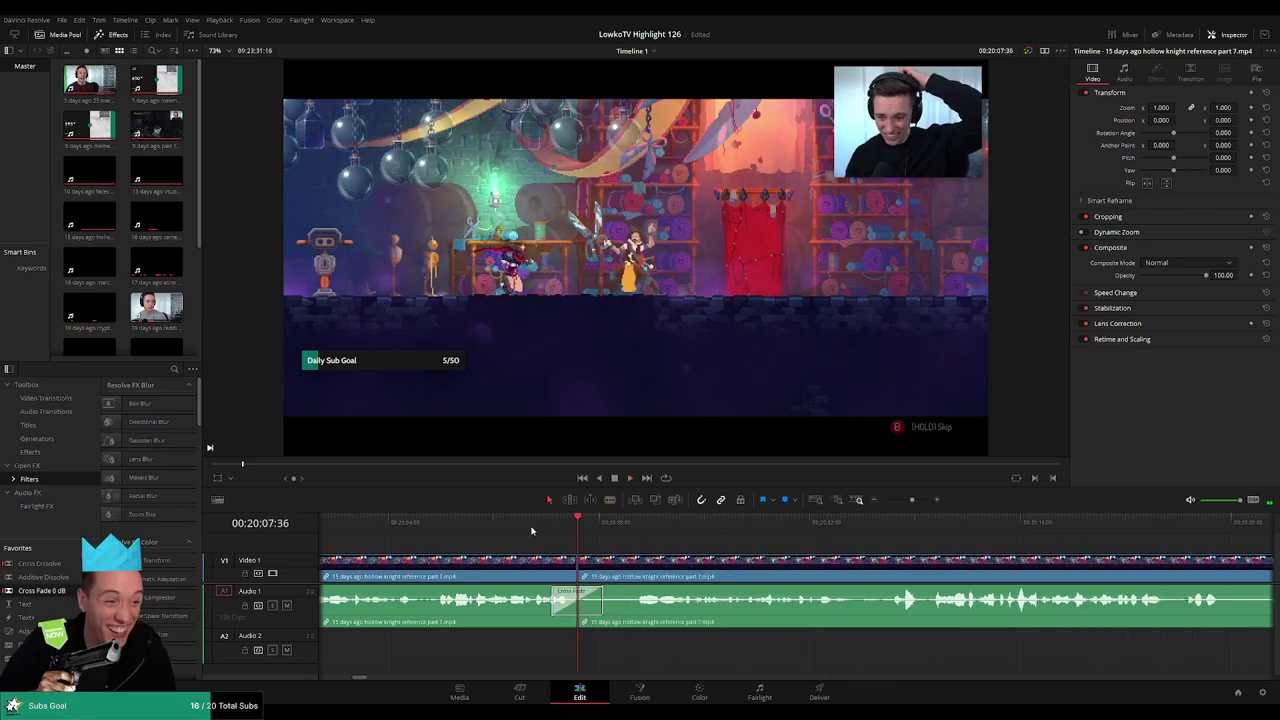
pyautogui.press('/')
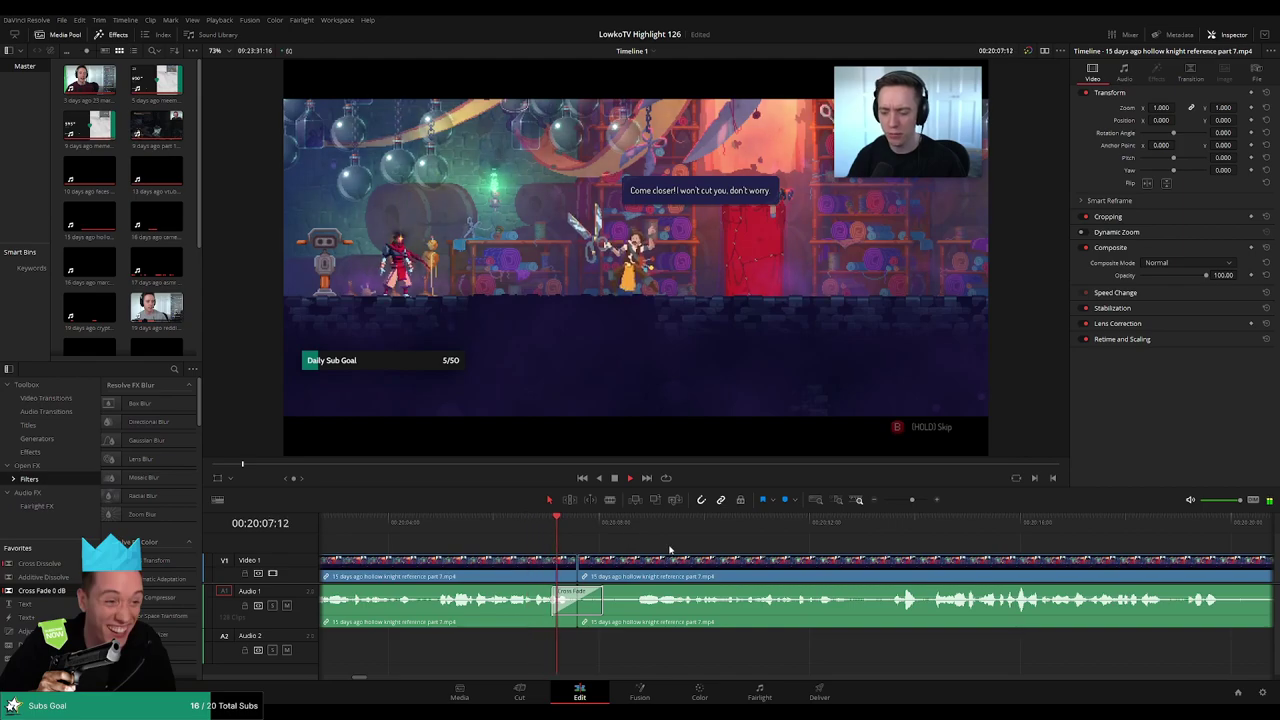
pyautogui.moveTo(741, 557); pyautogui.dragTo(644, 551)
pyautogui.press('space')
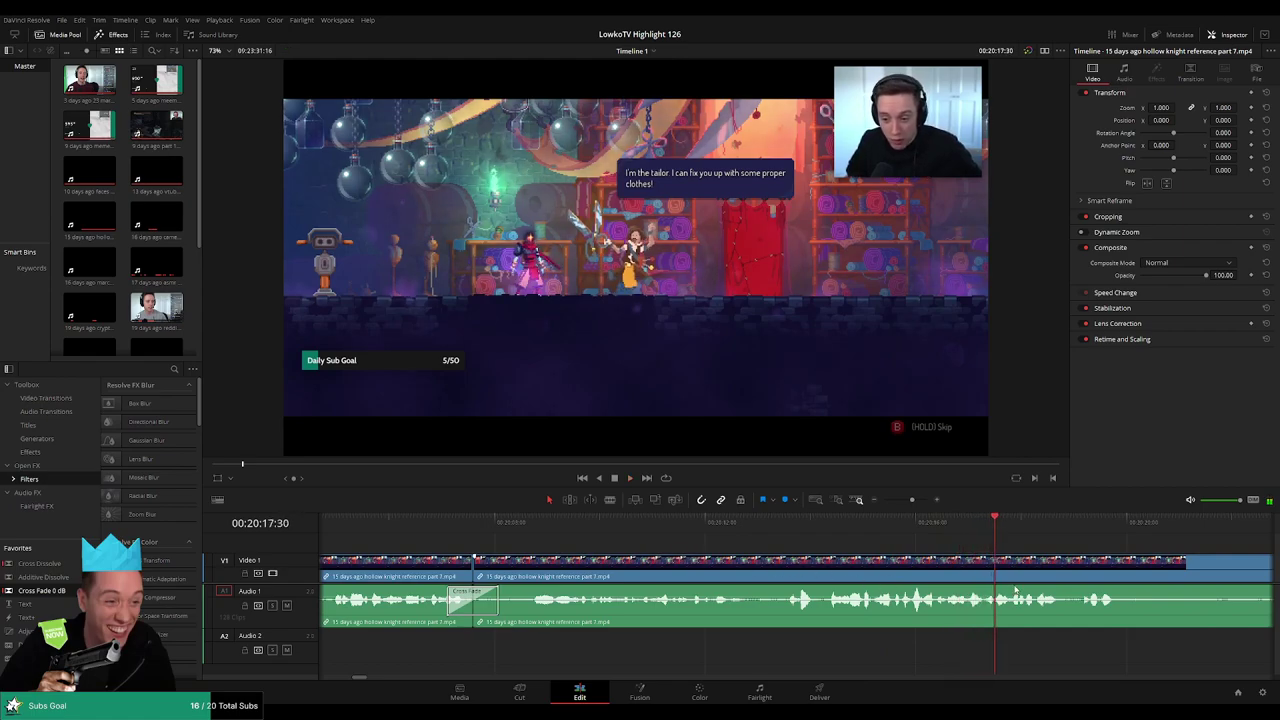
pyautogui.click(440, 520)
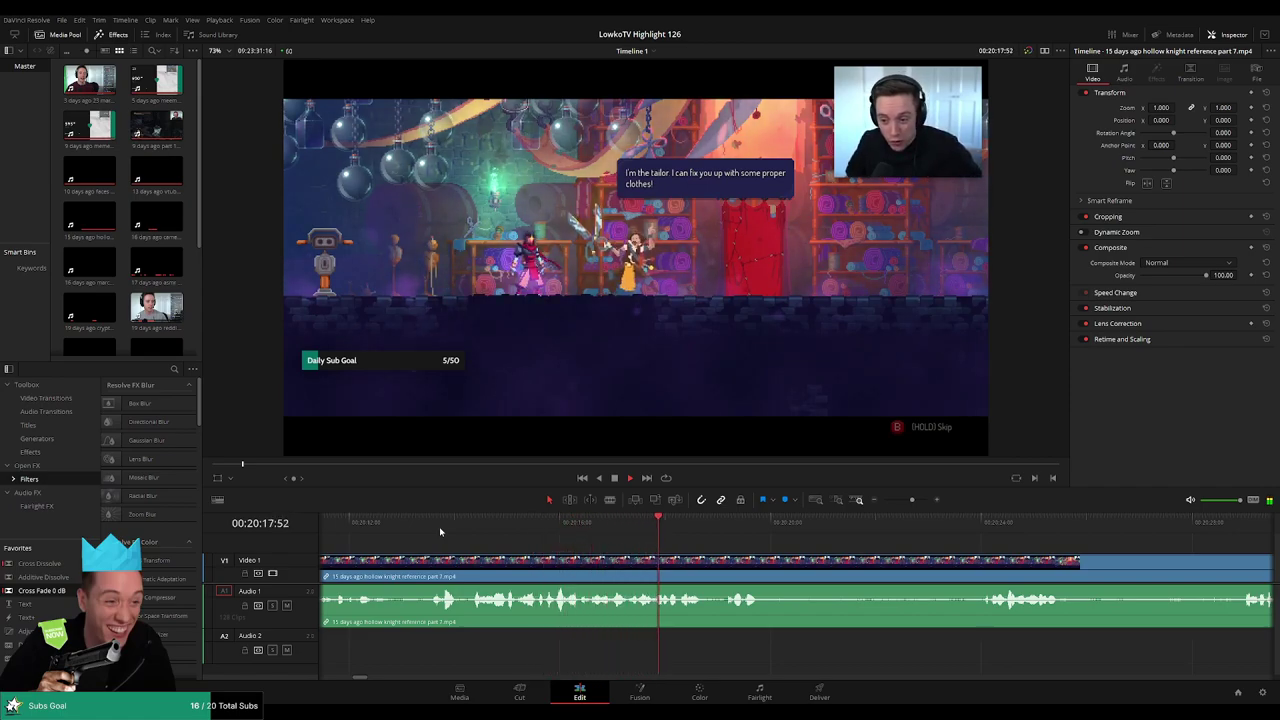
# - Cut the silent pause between about 20:20 and 20:24 out of the hollow knight clip and close the gap
pyautogui.moveTo(797, 567); pyautogui.dragTo(575, 557)
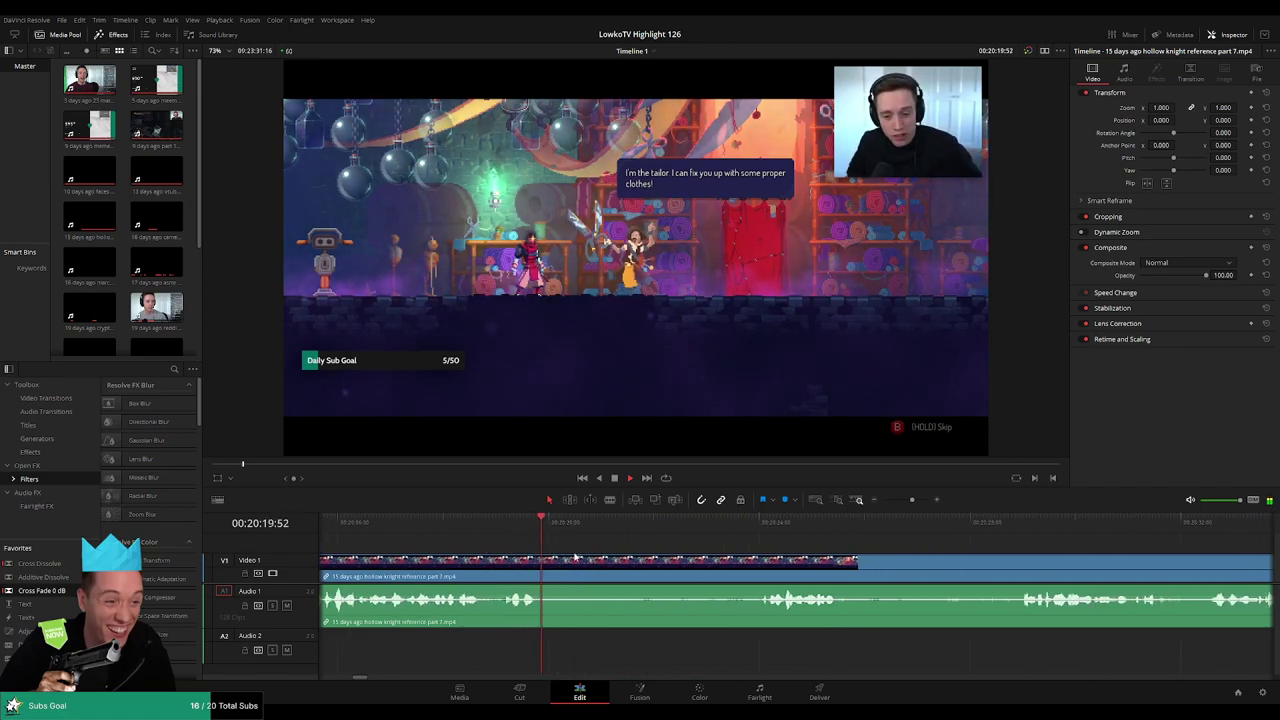
pyautogui.press('b')
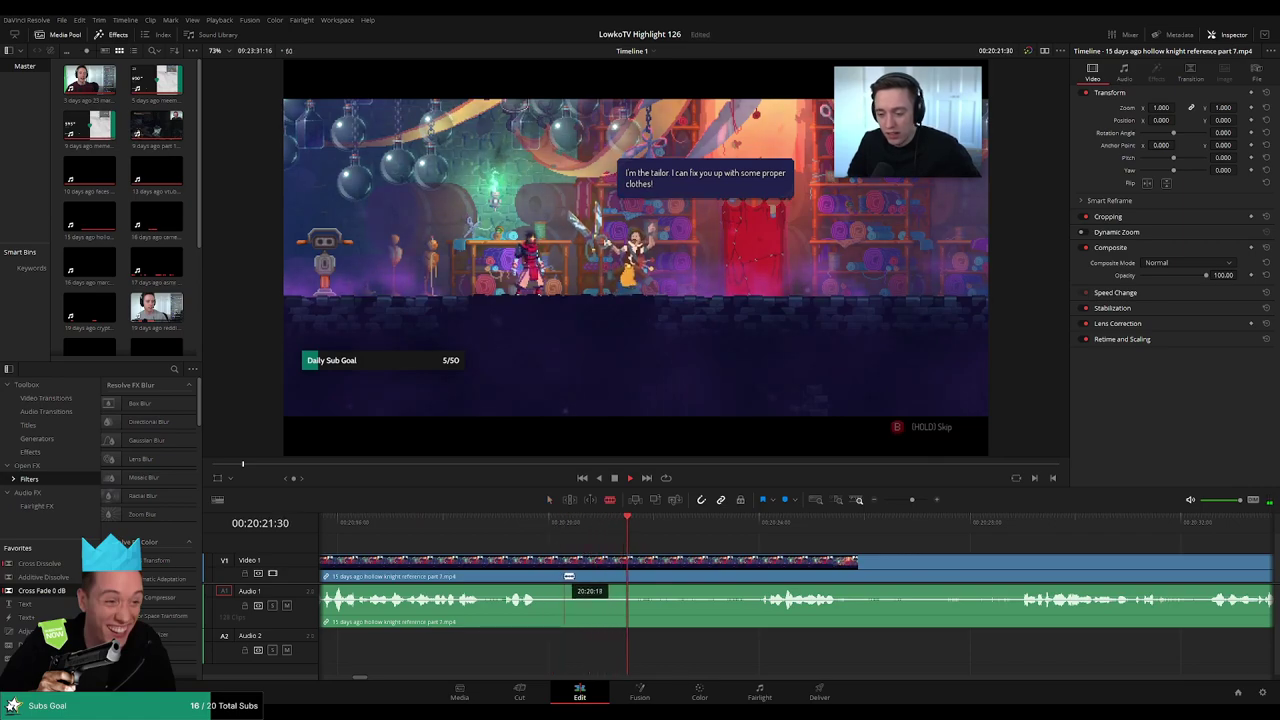
pyautogui.click(525, 523)
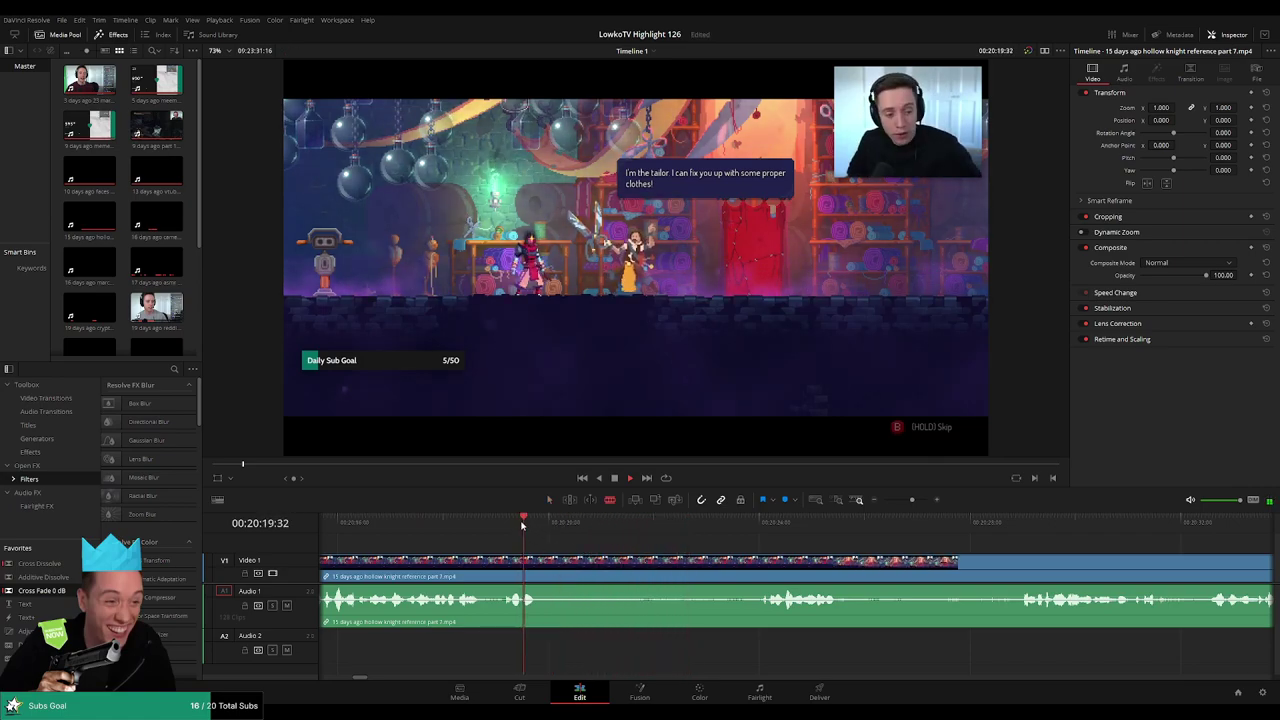
pyautogui.click(559, 560)
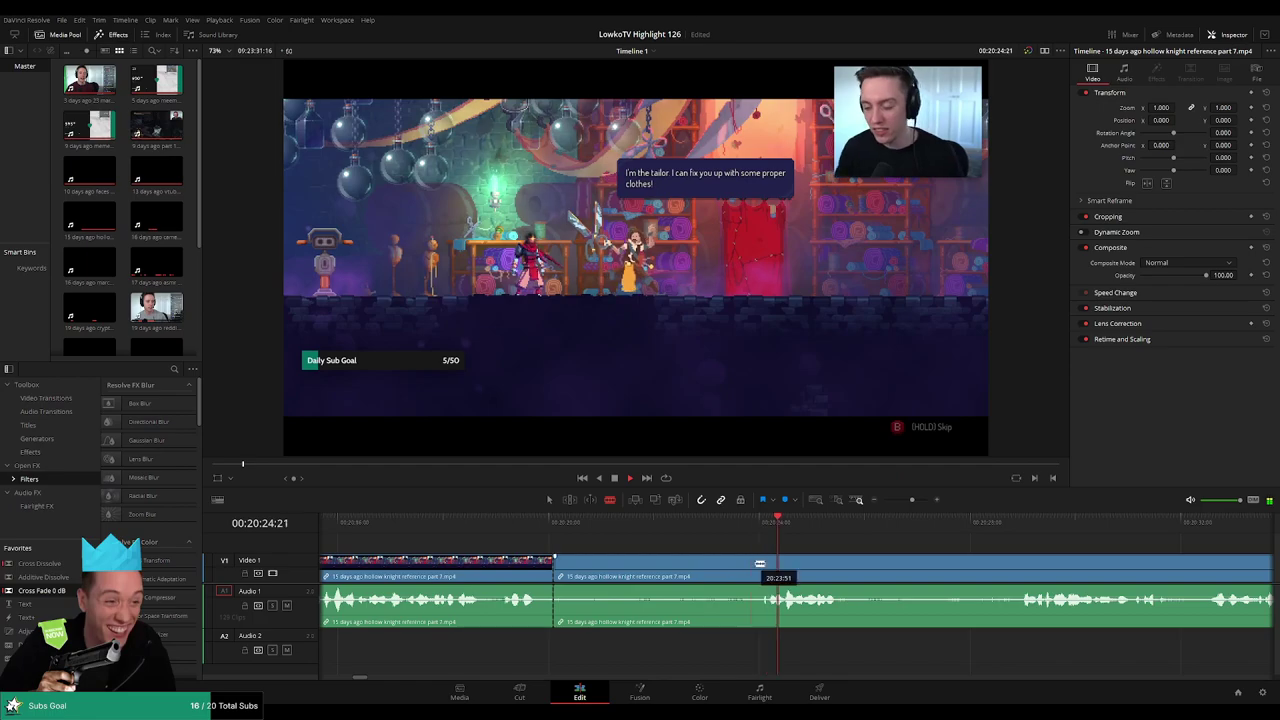
pyautogui.click(760, 563)
pyautogui.press('a')
pyautogui.click(714, 565)
pyautogui.press('Delete')
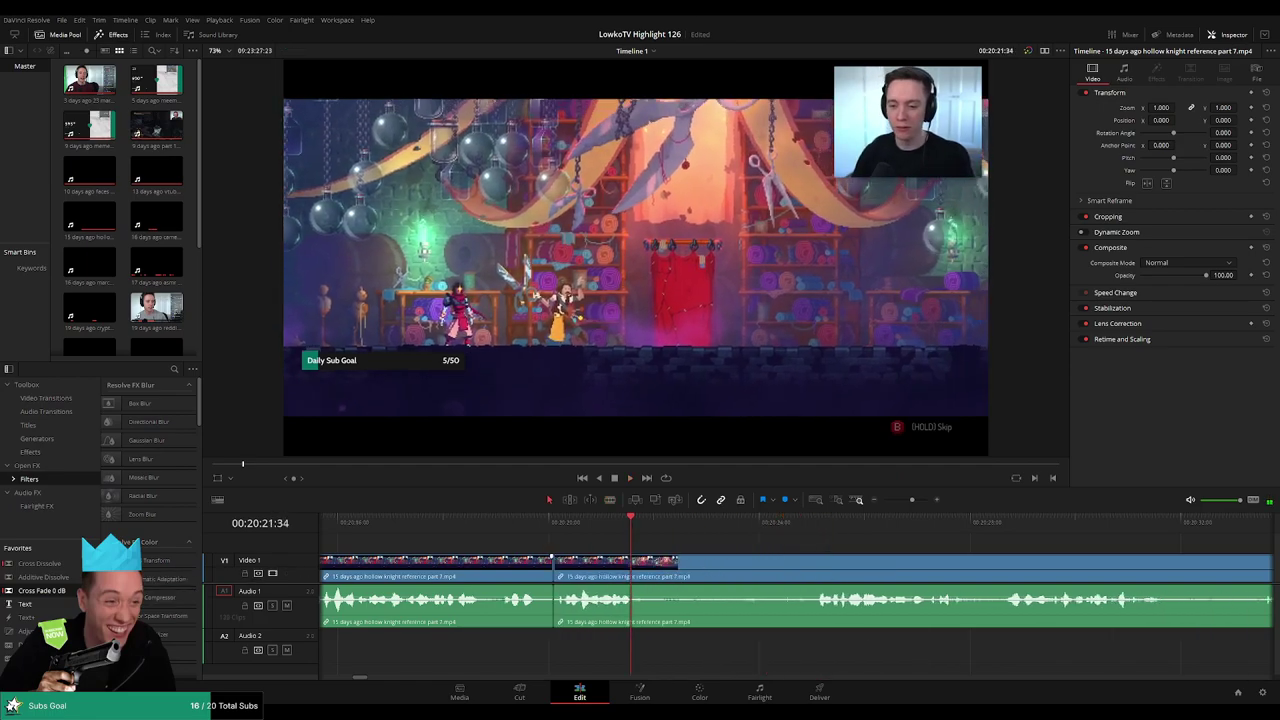
# - Add a Cross Fade 0 dB to the audio cut at about 20:20 and play the section from 20:19:00
pyautogui.moveTo(40, 591); pyautogui.dragTo(553, 602)
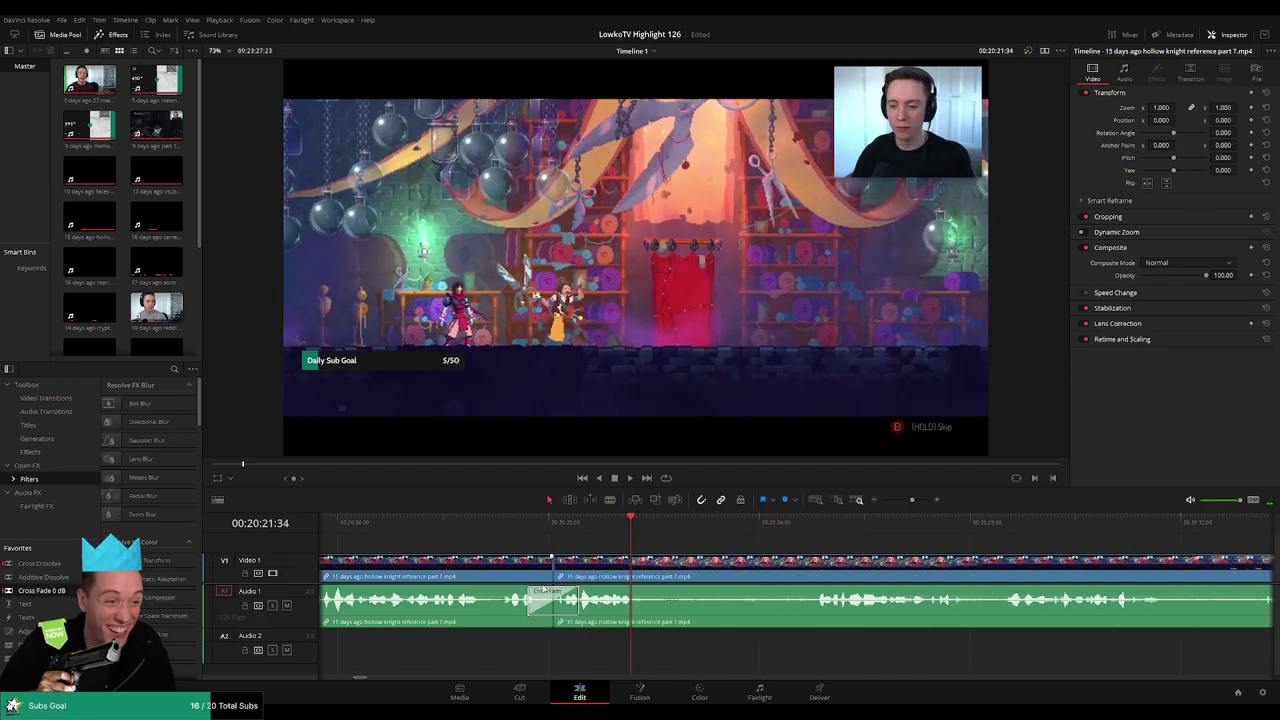
pyautogui.click(497, 530)
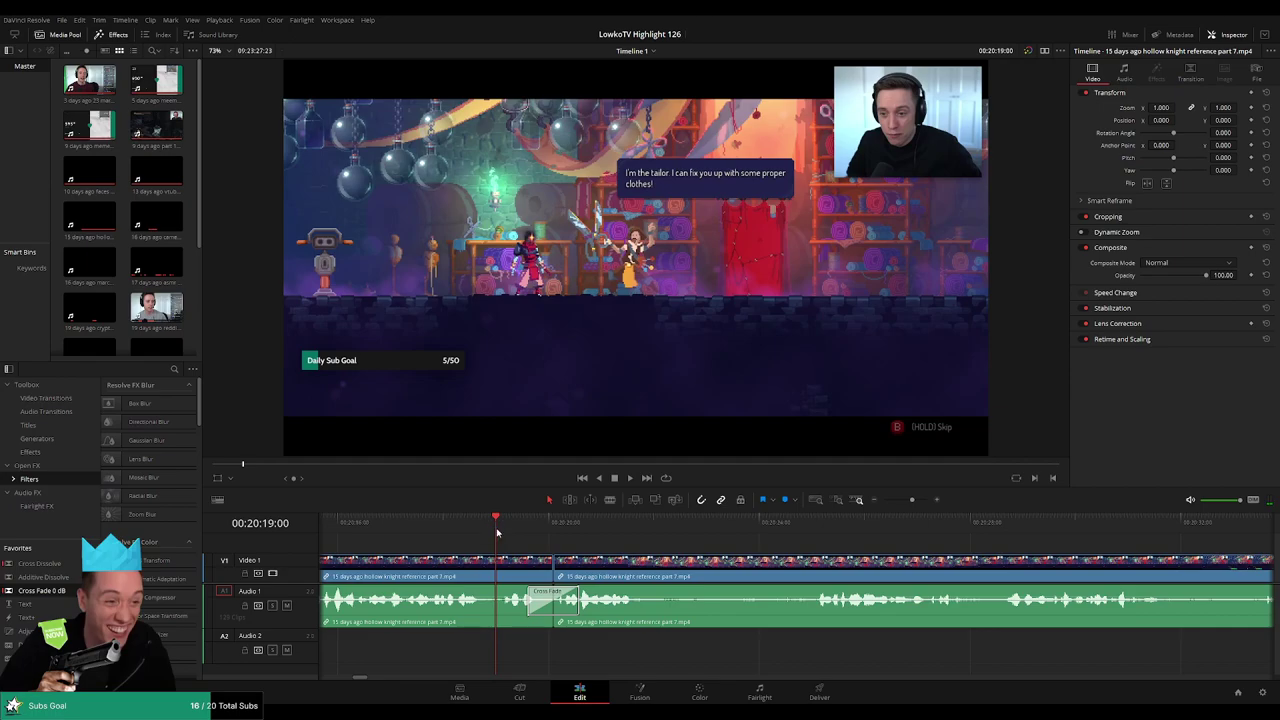
pyautogui.press('space')
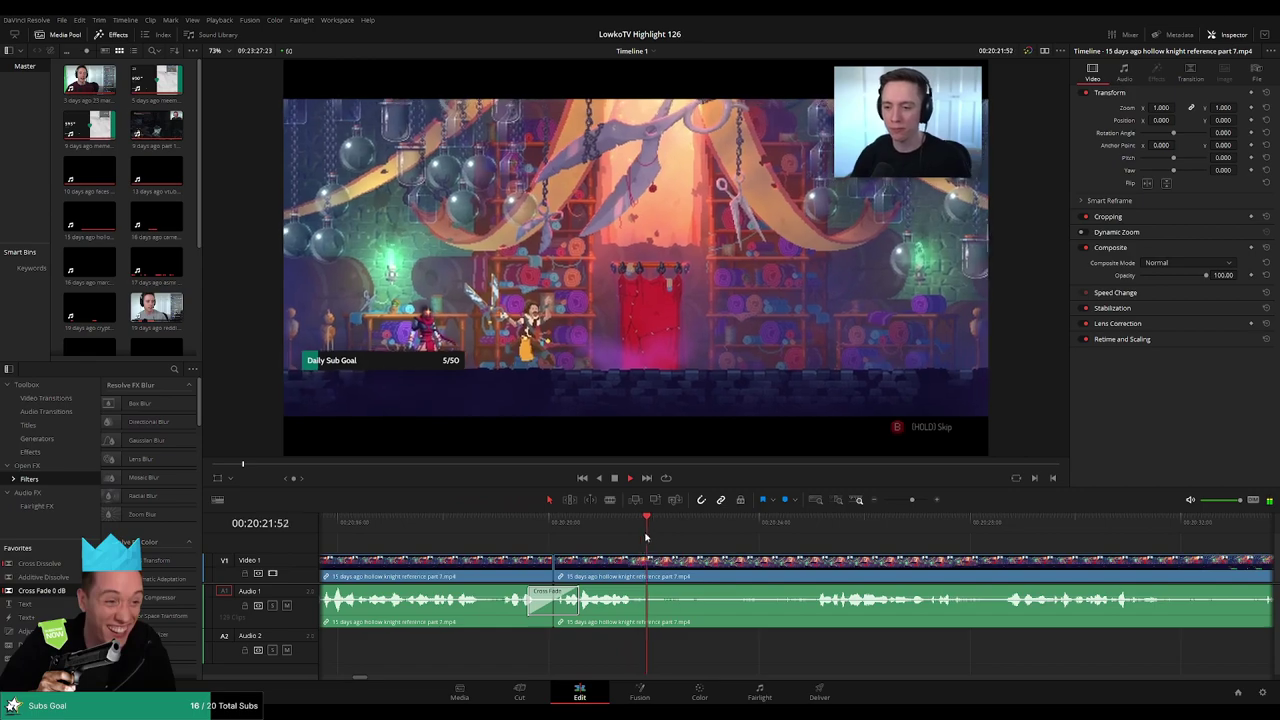
# - Isolate and ripple delete the tiny fragment at about 20:24:31 in the hollow knight clip, and play back across the cut
pyautogui.hscroll(3, 720, 545)
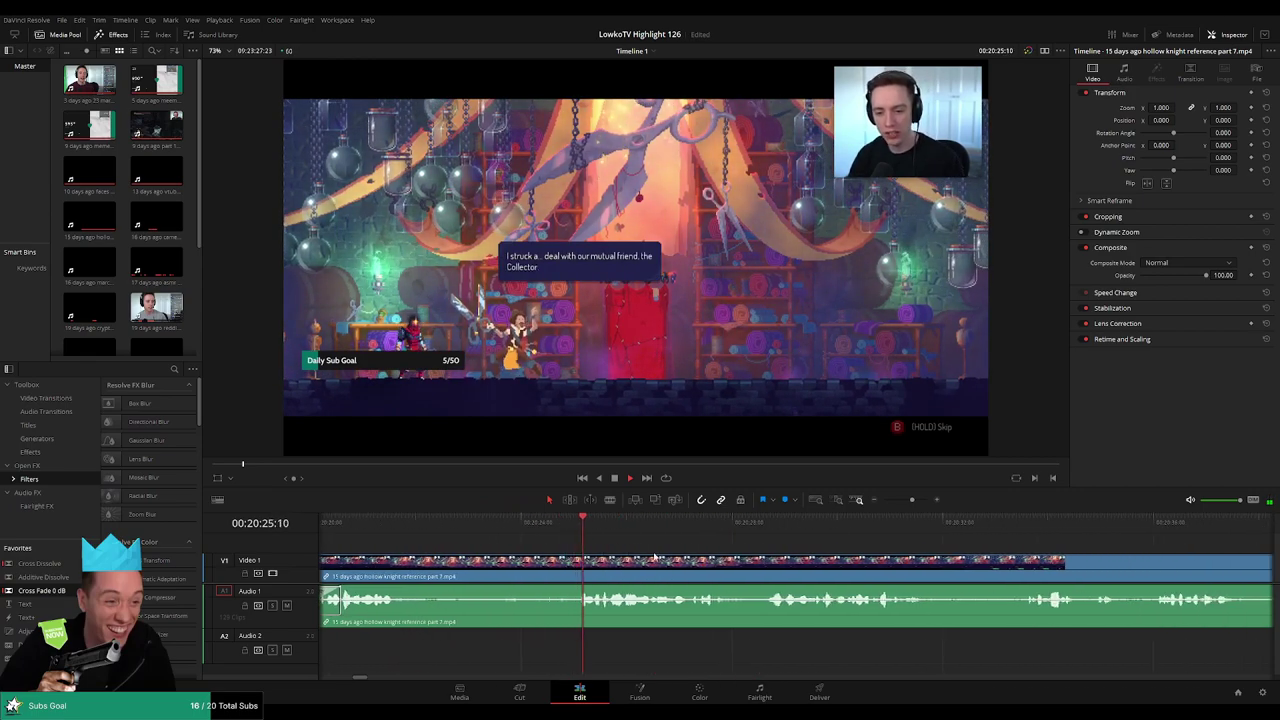
pyautogui.click(511, 530)
pyautogui.moveTo(648, 522); pyautogui.dragTo(549, 527)
pyautogui.scroll(6, 789, 547)
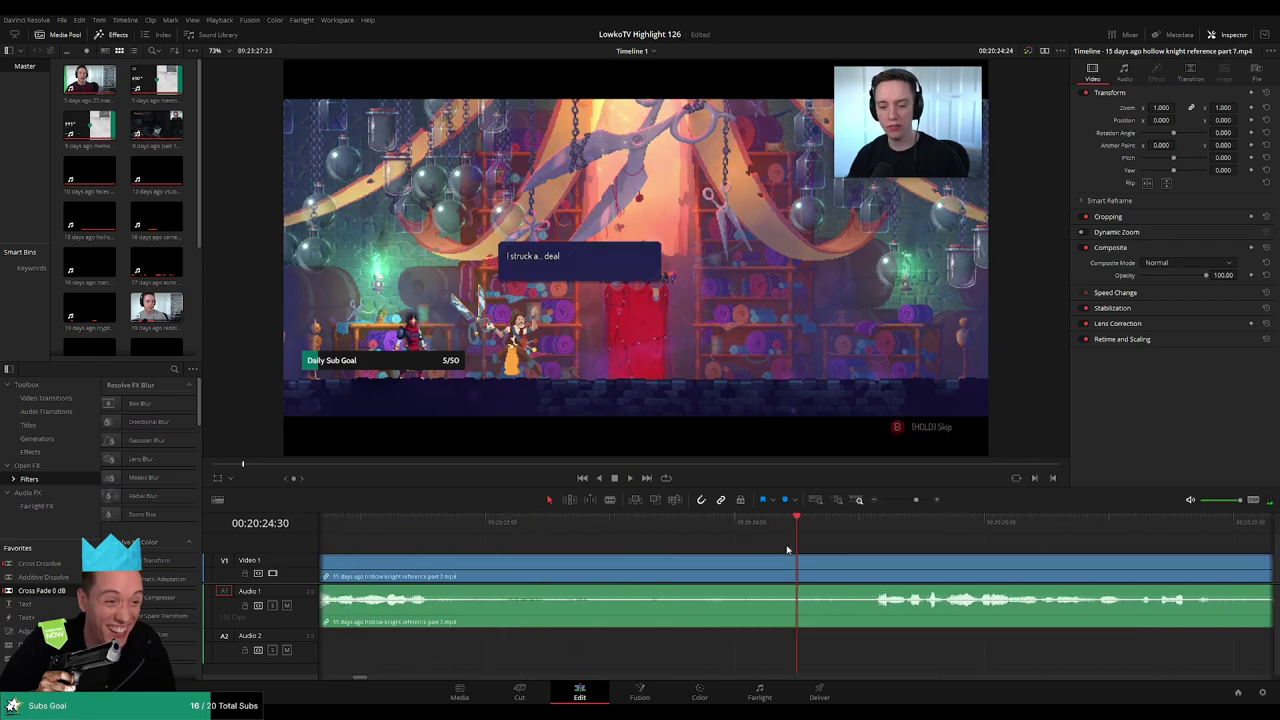
pyautogui.moveTo(796, 531); pyautogui.dragTo(818, 567)
pyautogui.click(807, 567)
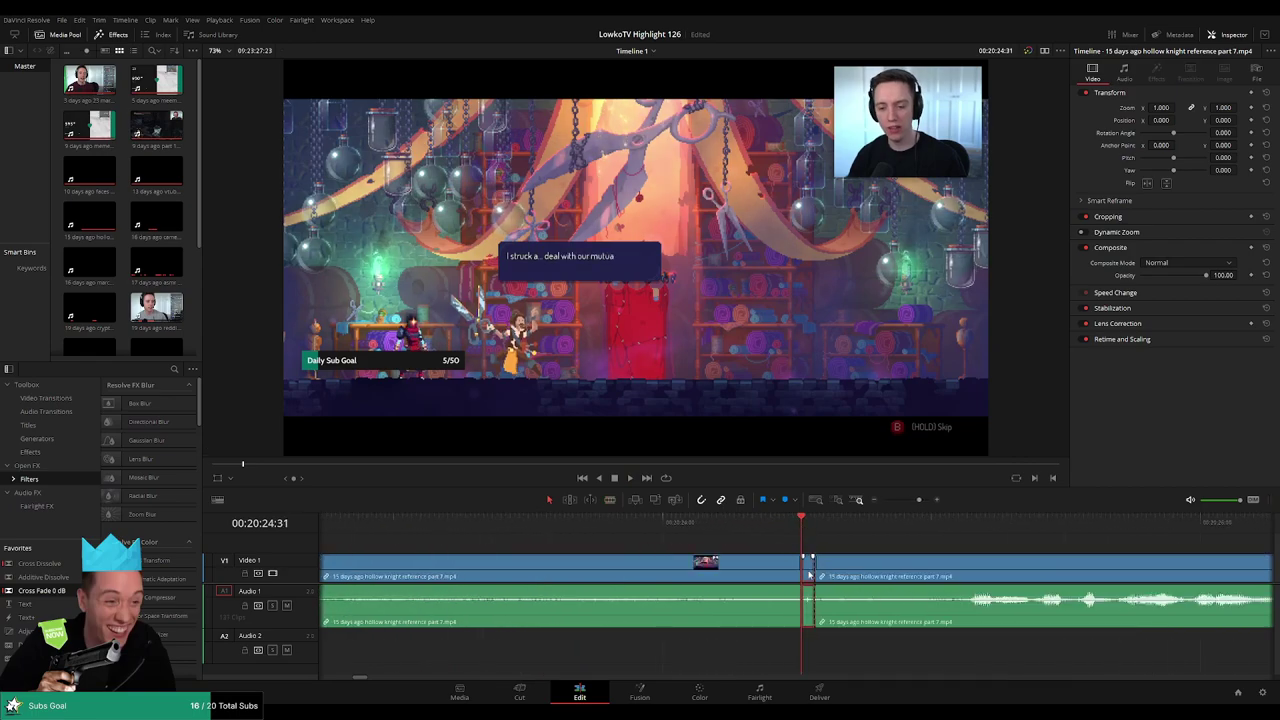
pyautogui.press('Delete')
pyautogui.click(717, 529)
pyautogui.press('space')
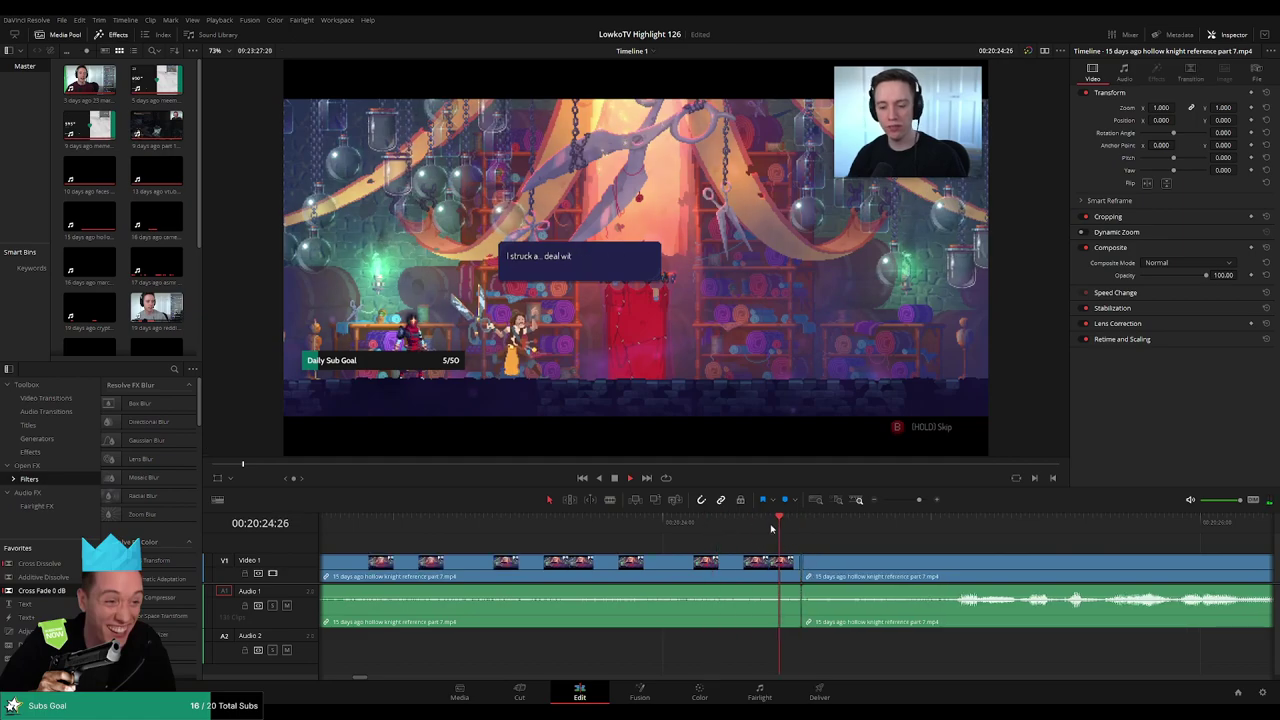
# - Survey the rest of the timeline through to its last clip and return to the hollow knight section
pyautogui.scroll(-10, 781, 548)
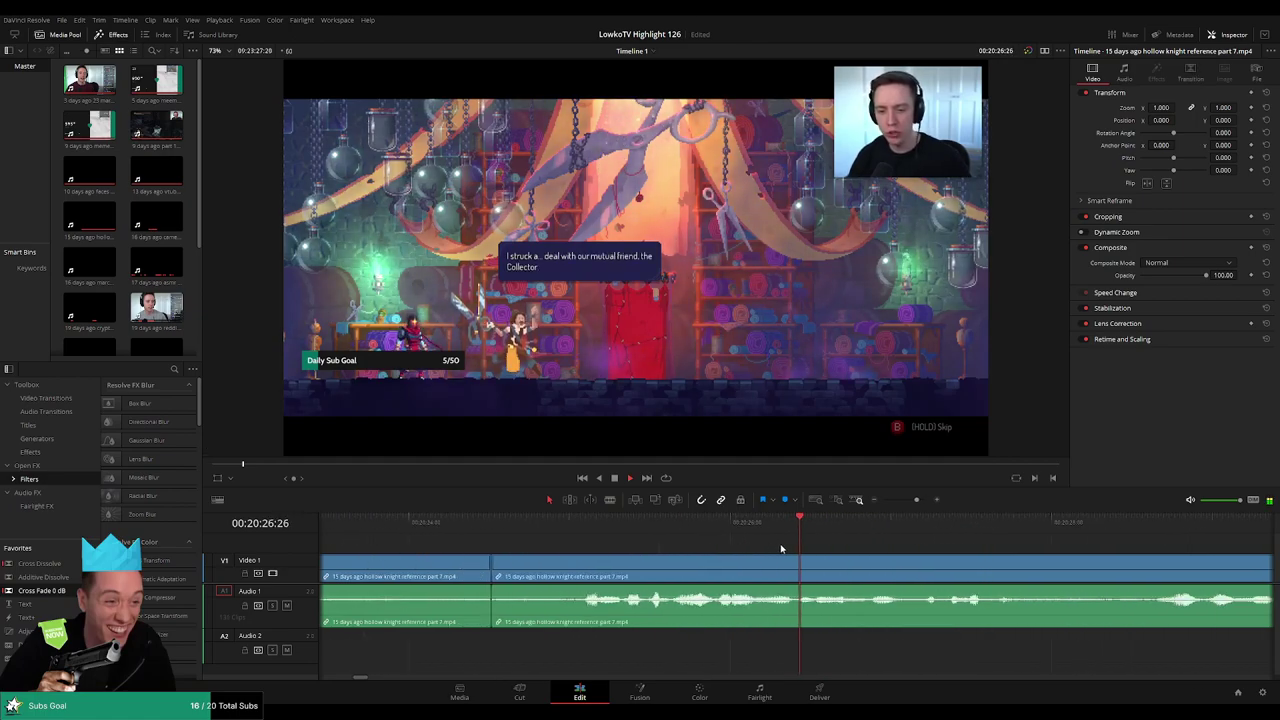
pyautogui.hotkey('ctrl', '=')
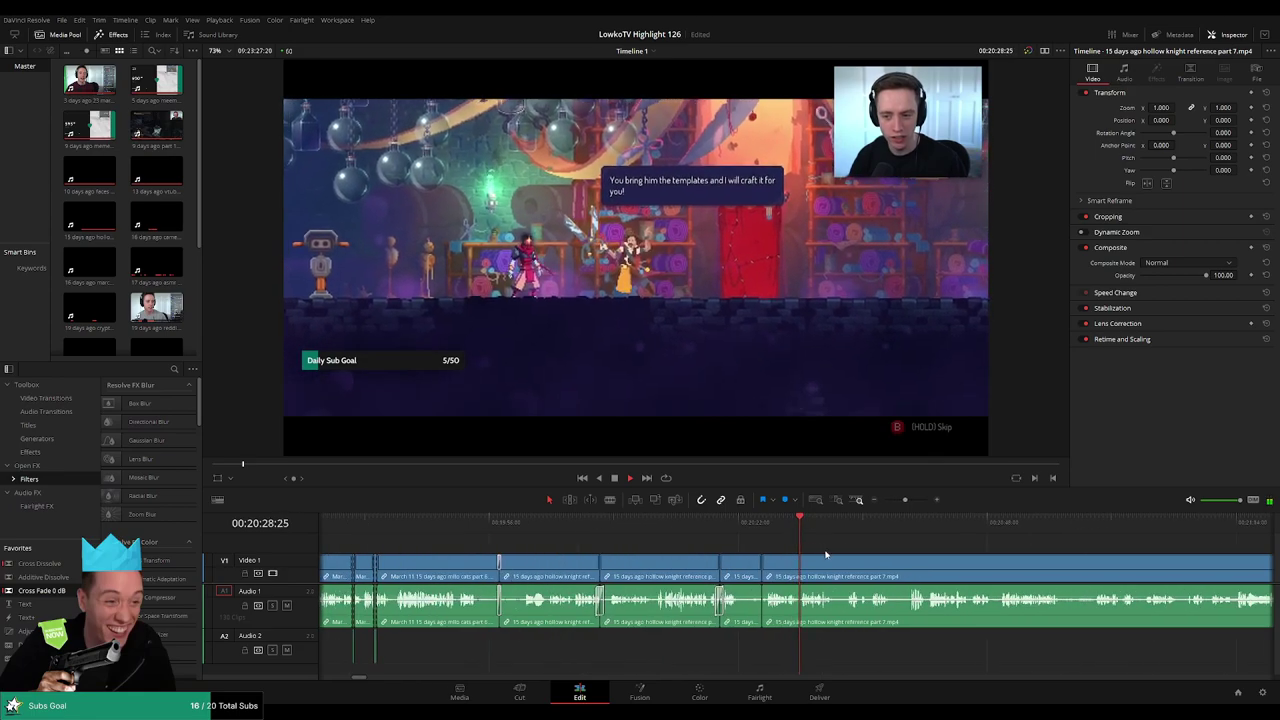
pyautogui.hotkey('ctrl', '-')
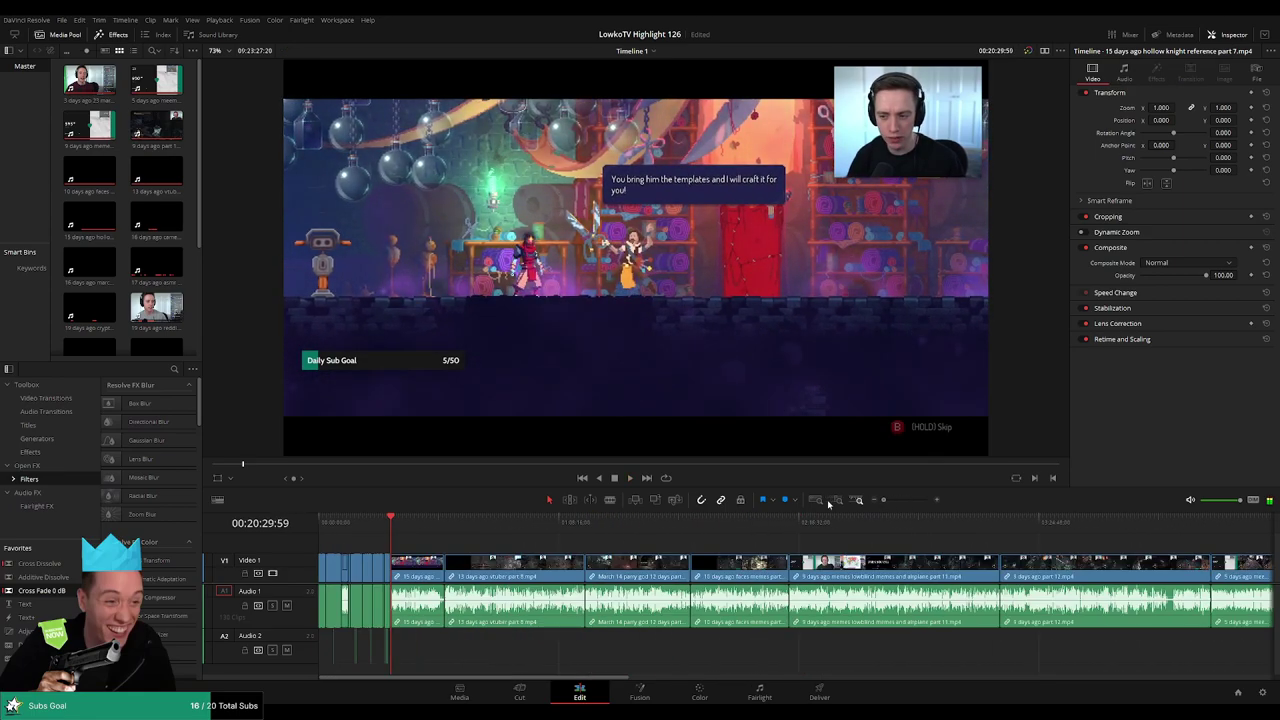
pyautogui.hscroll(10, 872, 549)
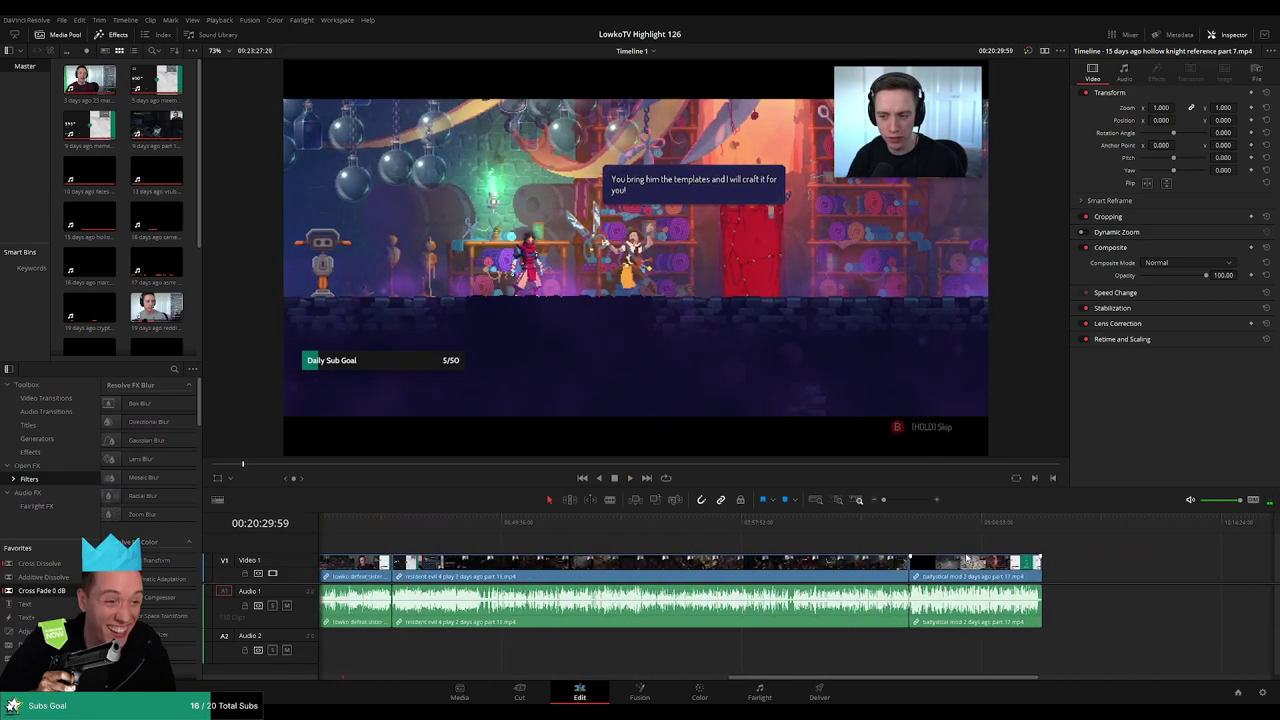
pyautogui.hscroll(-10, 775, 565)
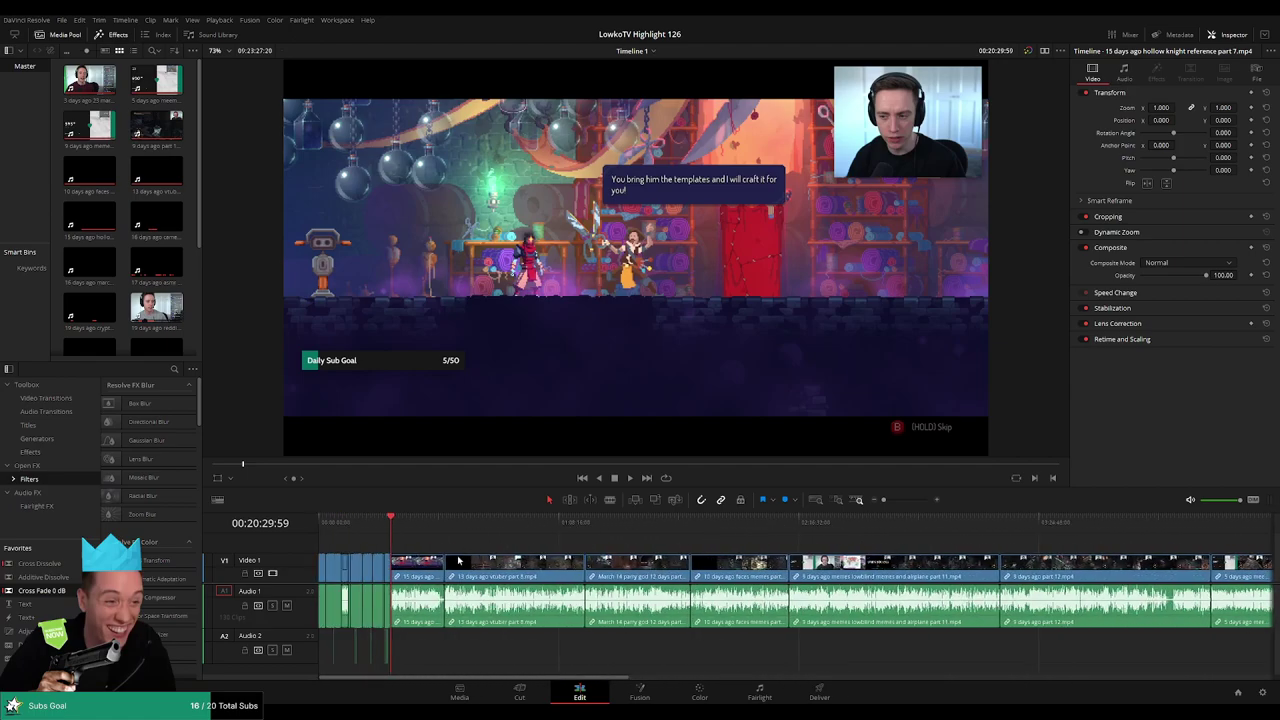
pyautogui.hotkey('ctrl', '=')
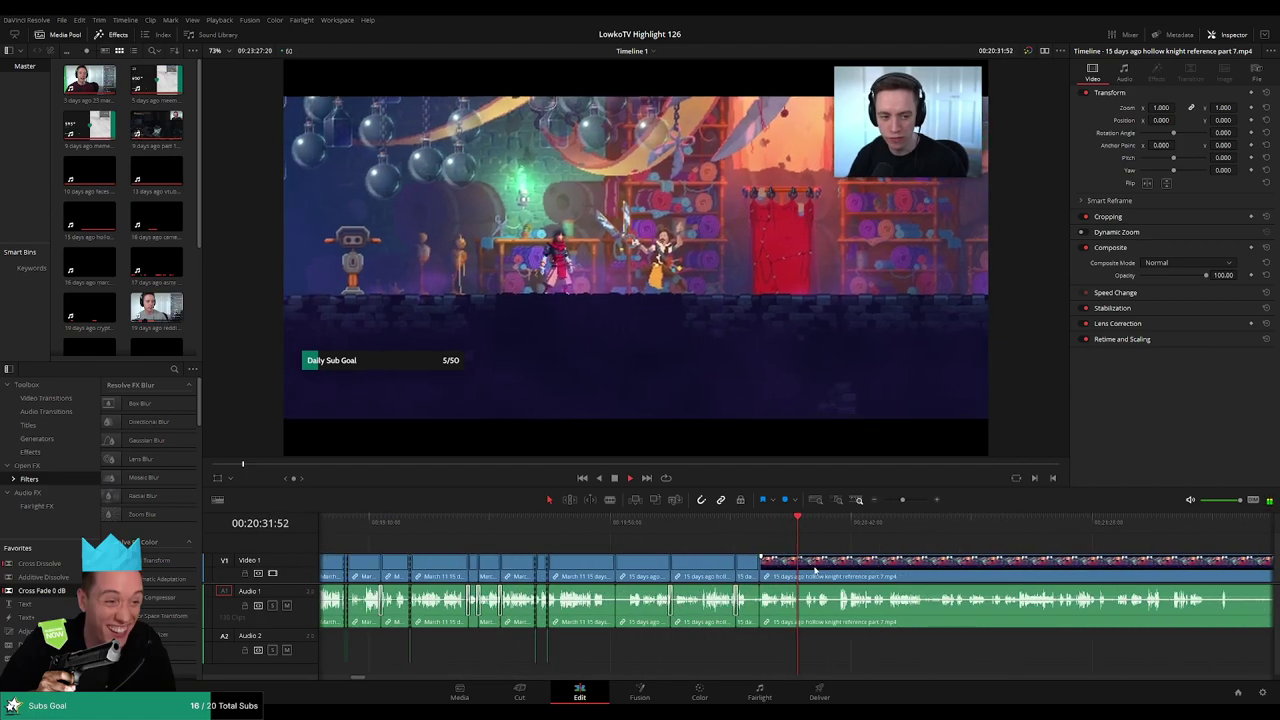
# - Play through the hollow knight clip from about 20:31 to 21:09, checking the waveform for silent pauses
pyautogui.scroll(4, 815, 570)
pyautogui.scroll(-2, 884, 567)
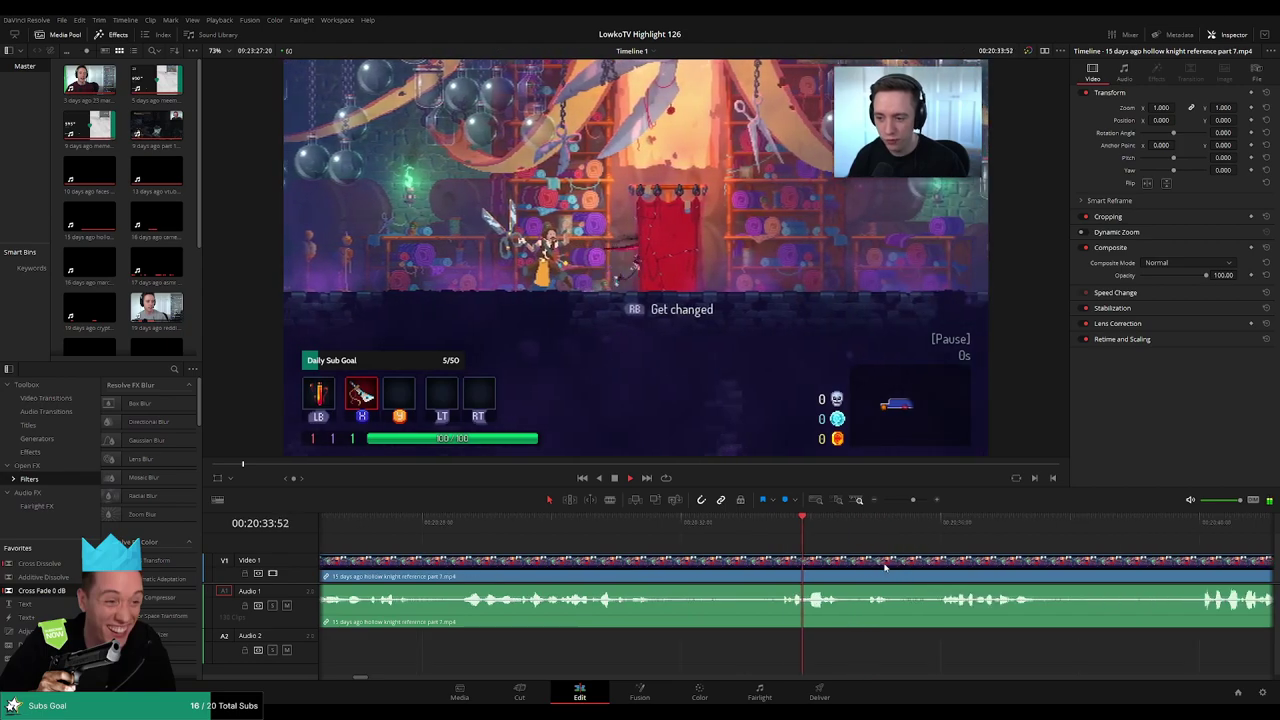
pyautogui.moveTo(884, 567); pyautogui.dragTo(643, 547)
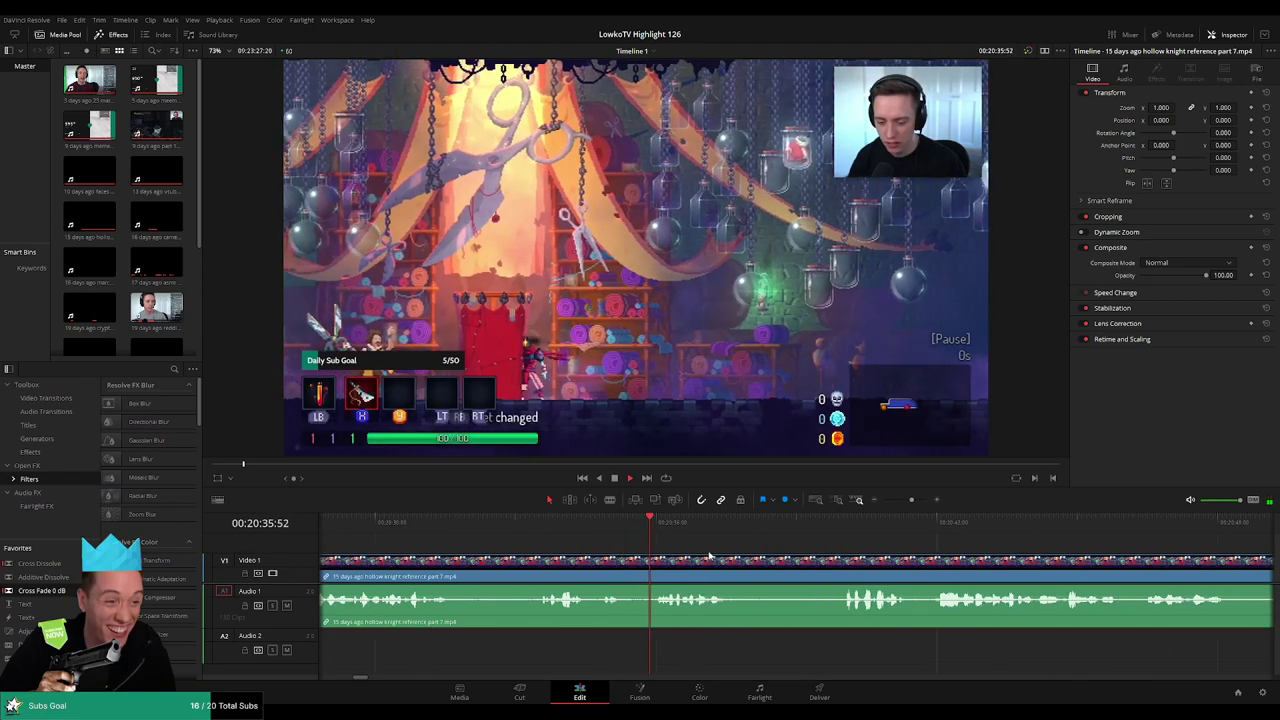
pyautogui.moveTo(752, 562); pyautogui.dragTo(646, 556)
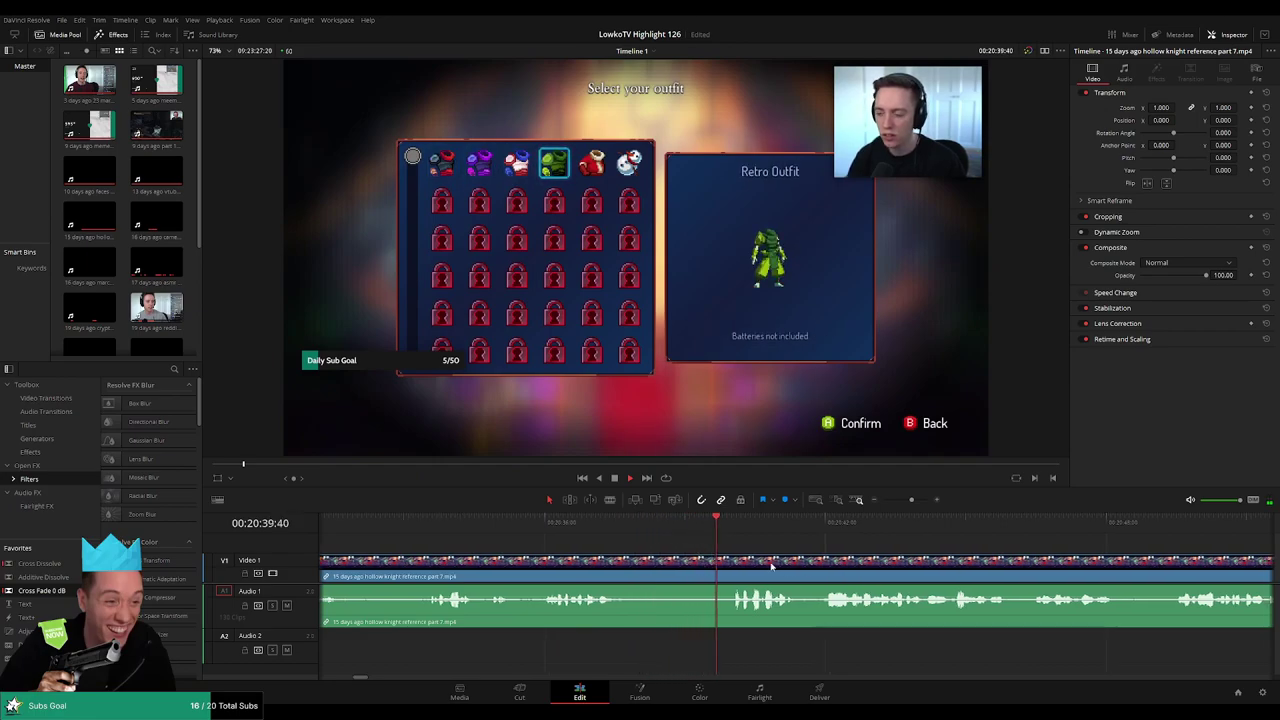
pyautogui.hscroll(3, 651, 561)
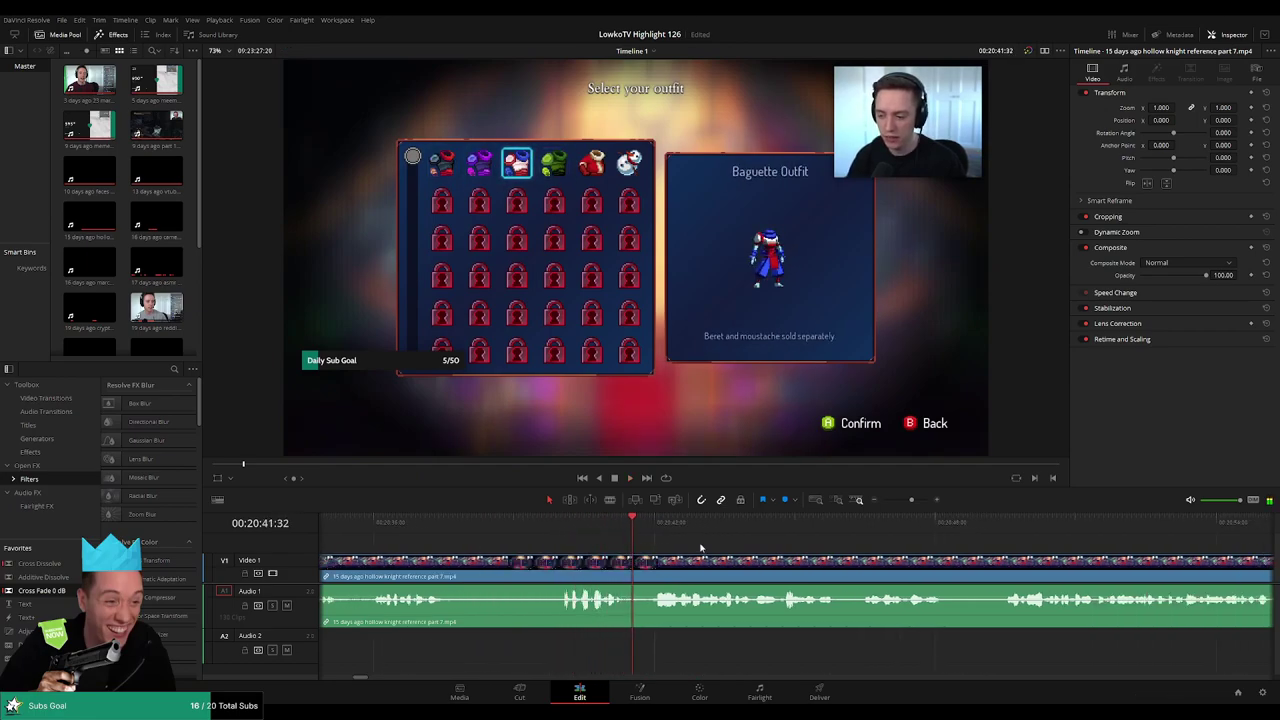
pyautogui.hscroll(4, 757, 553)
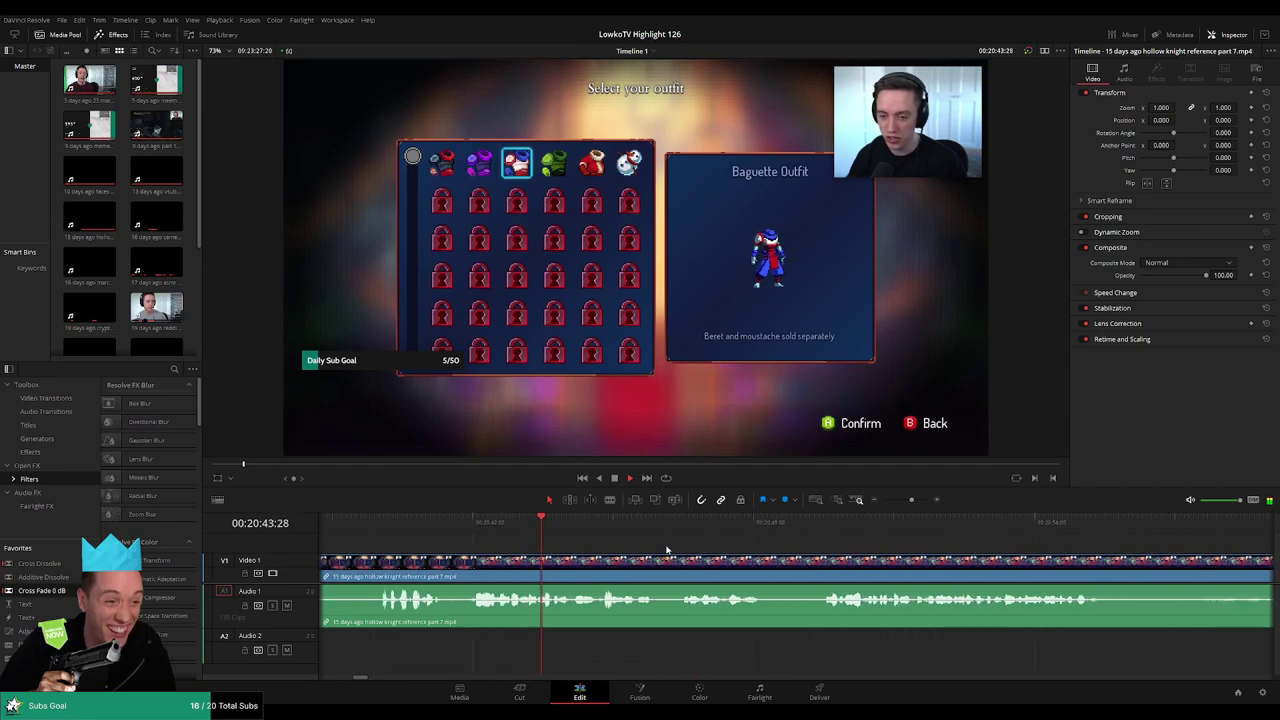
pyautogui.hscroll(1, 697, 558)
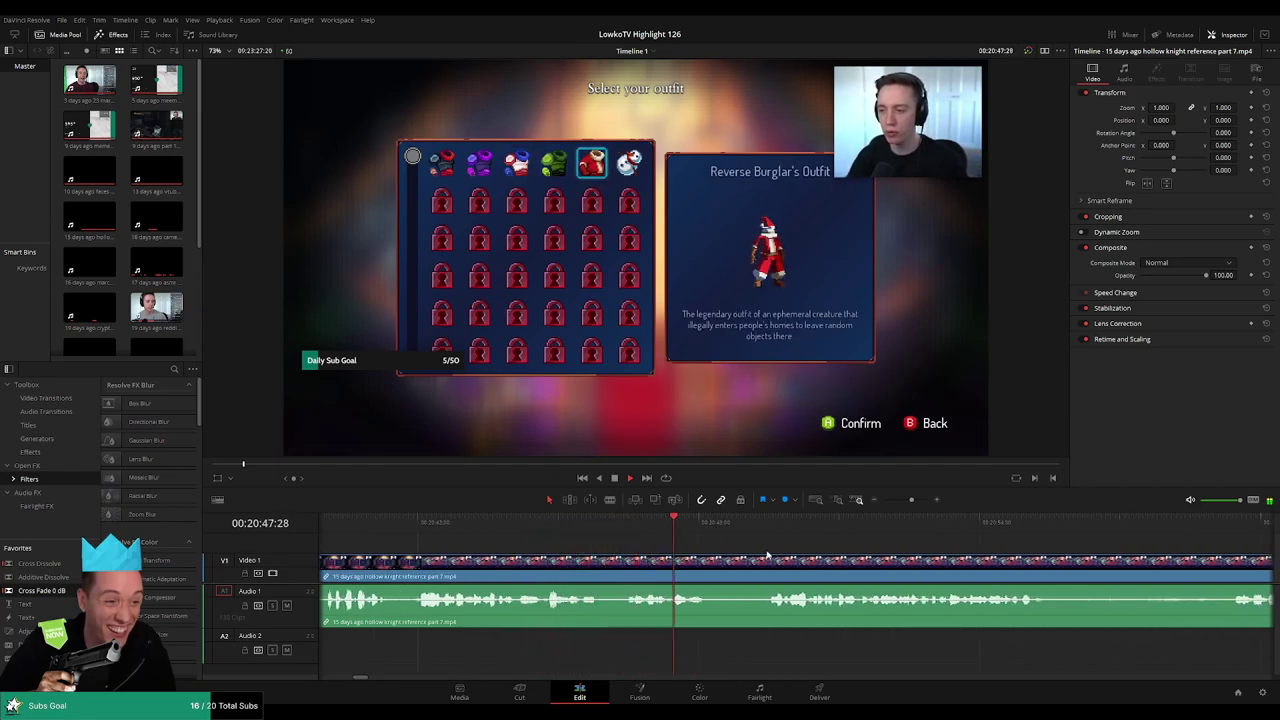
pyautogui.hscroll(5, 831, 543)
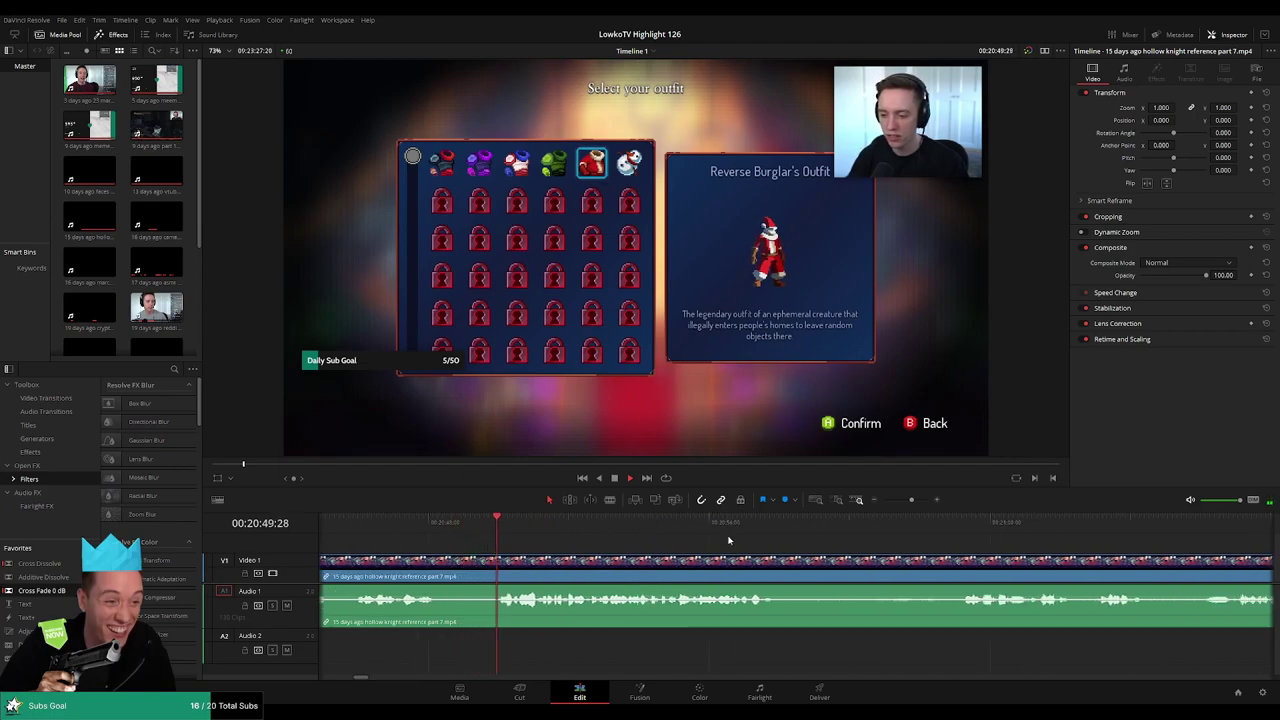
pyautogui.hscroll(3, 675, 540)
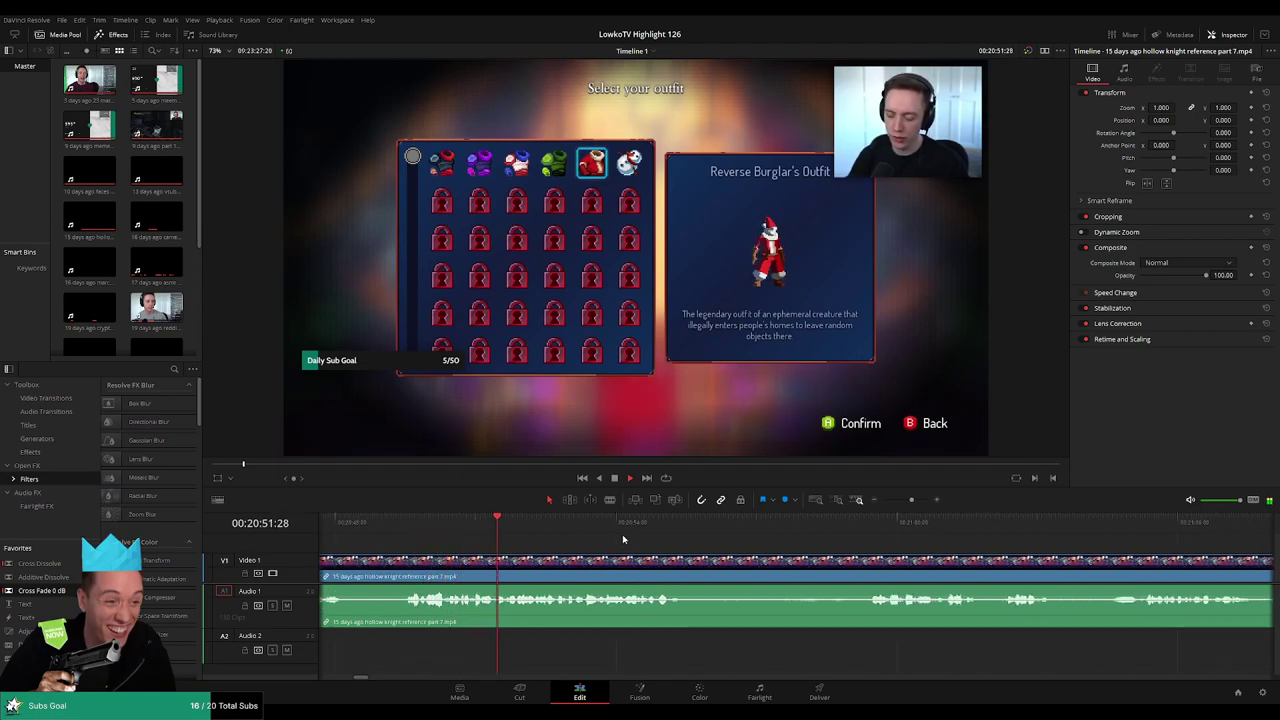
pyautogui.hscroll(3, 672, 552)
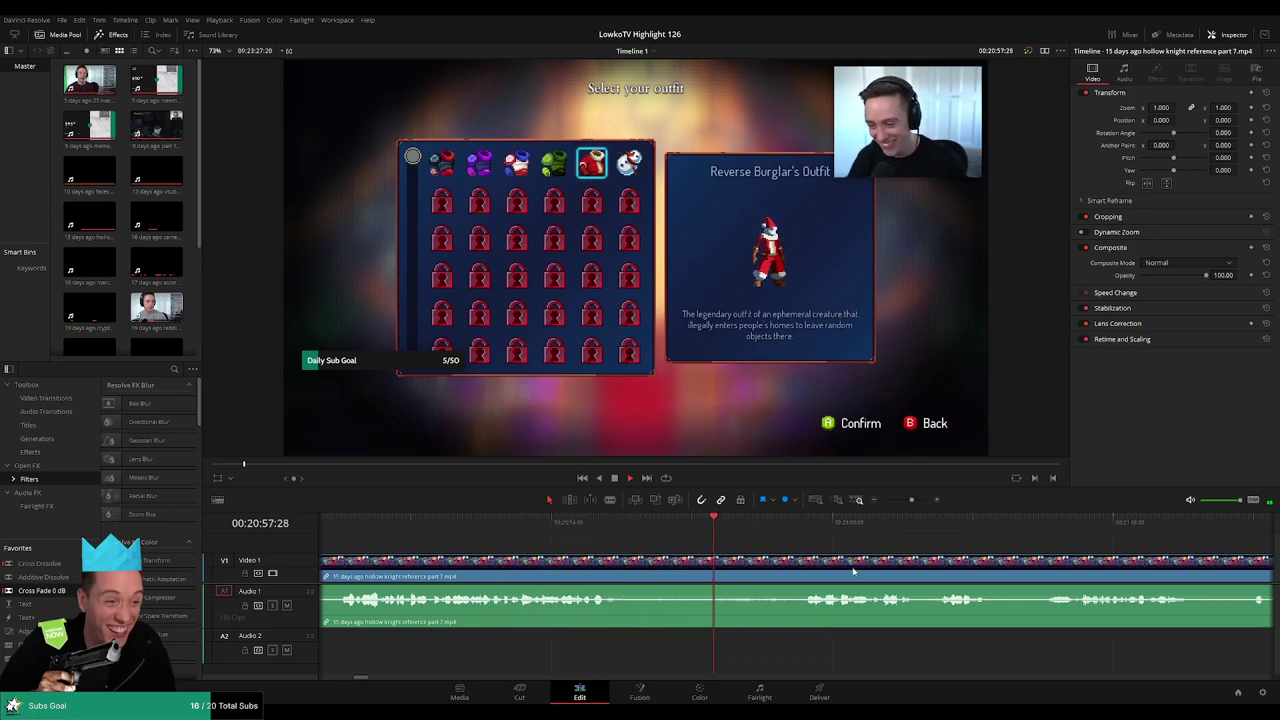
pyautogui.hscroll(8, 660, 554)
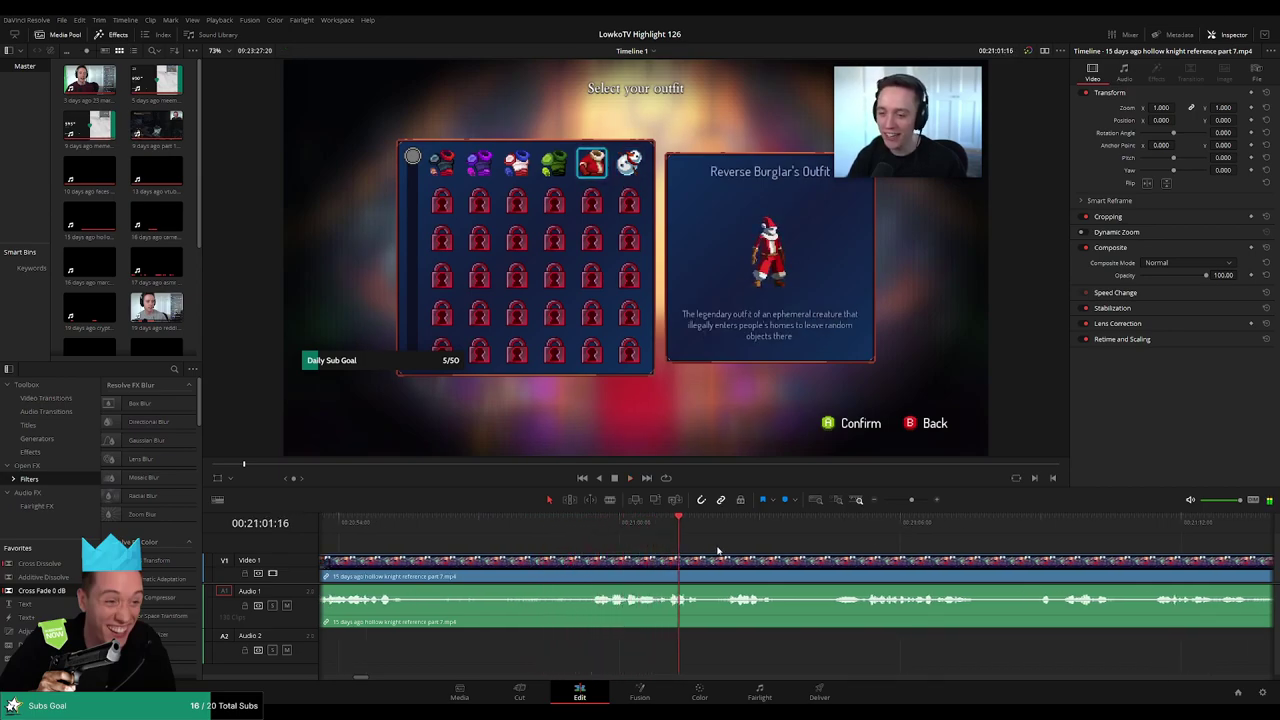
pyautogui.hscroll(6, 665, 560)
pyautogui.hscroll(1, 665, 560)
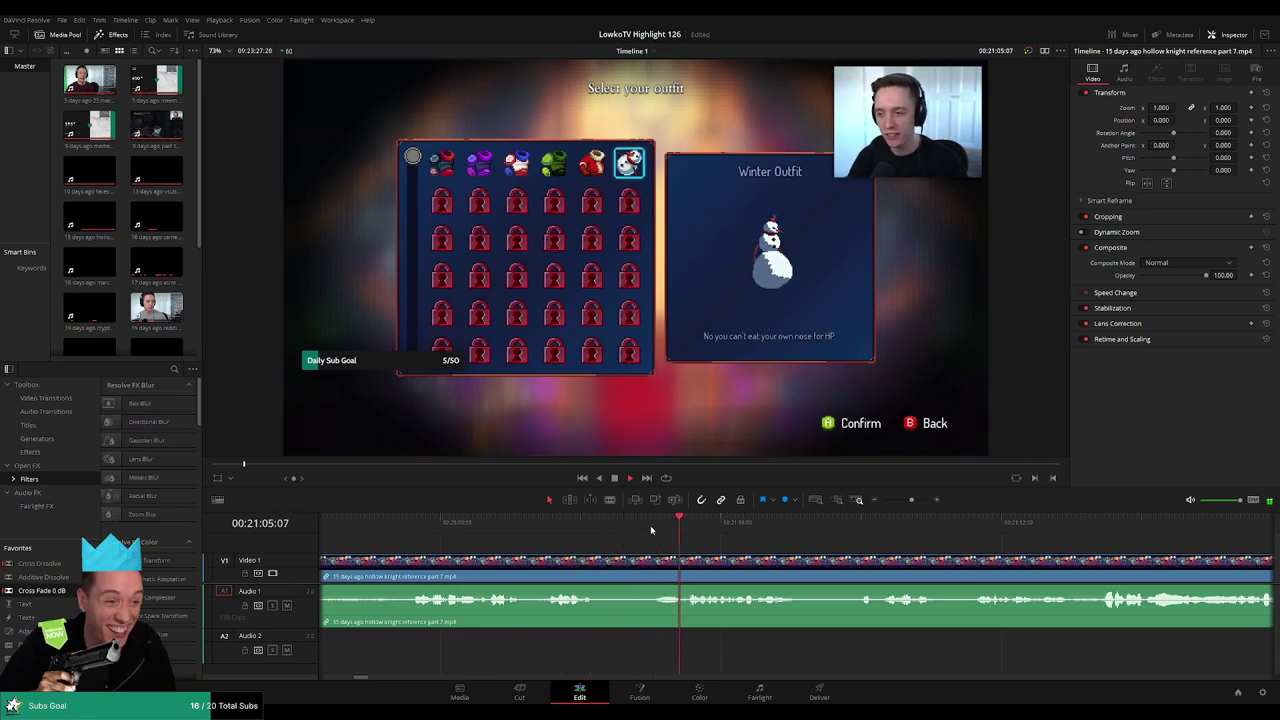
pyautogui.hscroll(7, 635, 548)
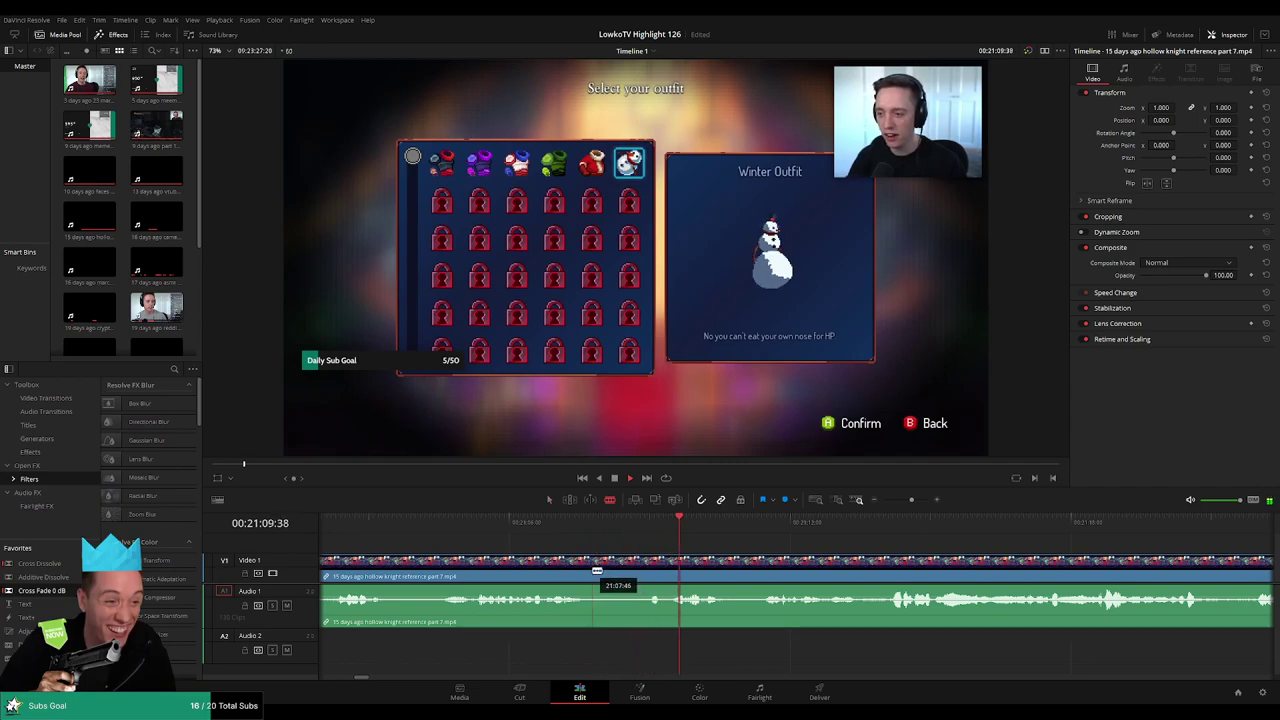
# - Cut the two short silent pauses starting at about 21:07:46 and 21:09:29 out of the hollow knight clip and close the gaps
pyautogui.click(595, 570)
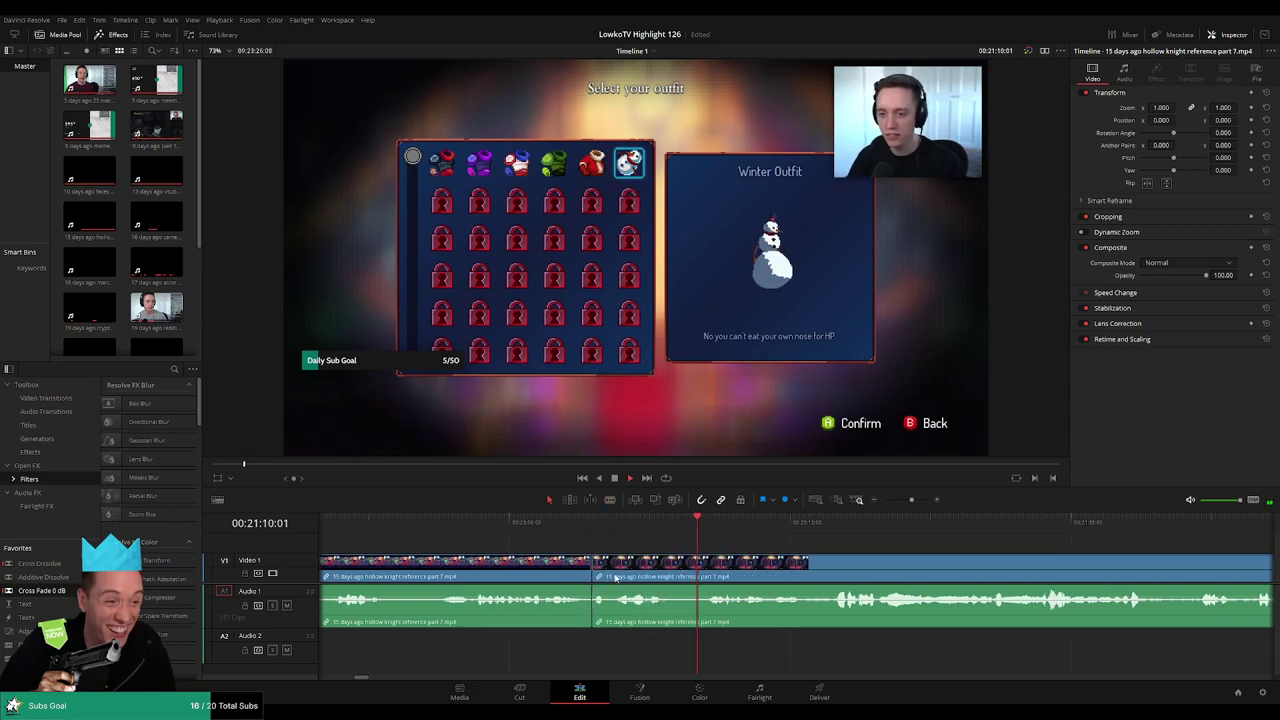
pyautogui.press('space')
pyautogui.press('b')
pyautogui.click(673, 569)
pyautogui.click(702, 569)
pyautogui.press('a')
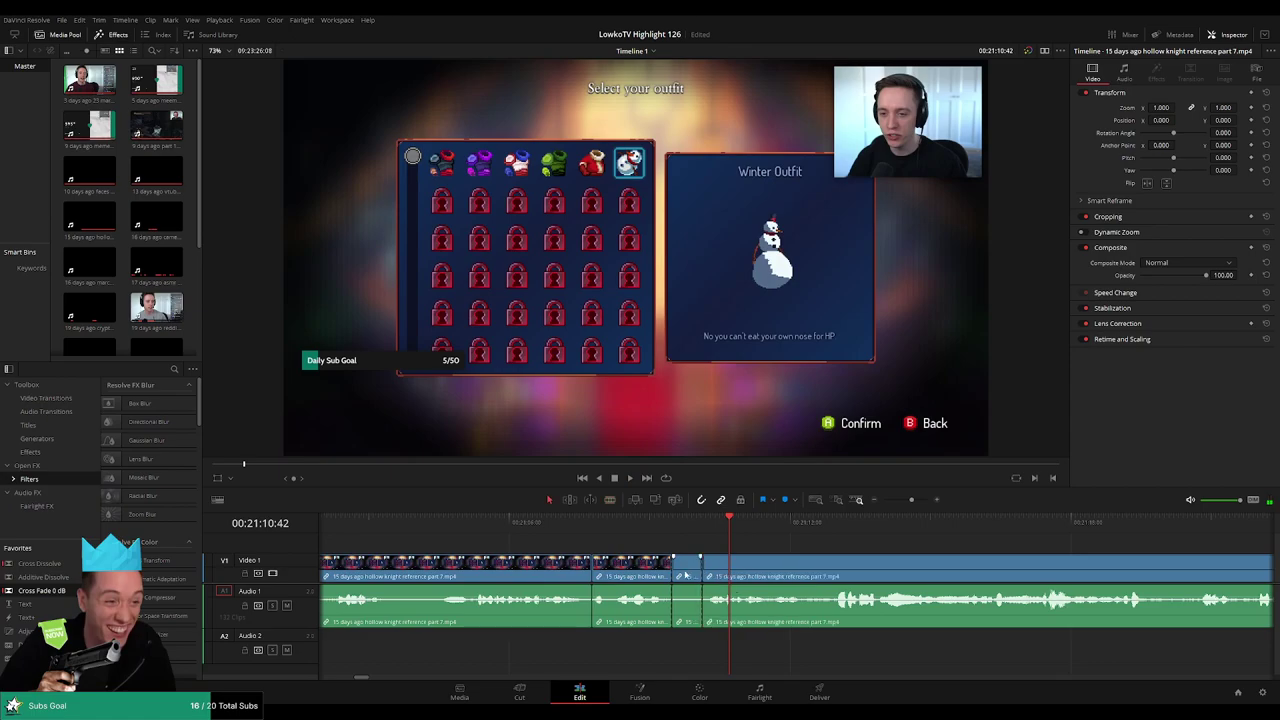
pyautogui.press('Delete')
# - Add a Cross Fade 0 dB to both audio cuts at about 21:07 and 21:09, and play across them
pyautogui.moveTo(43, 591); pyautogui.dragTo(591, 622)
pyautogui.moveTo(67, 594); pyautogui.dragTo(711, 618)
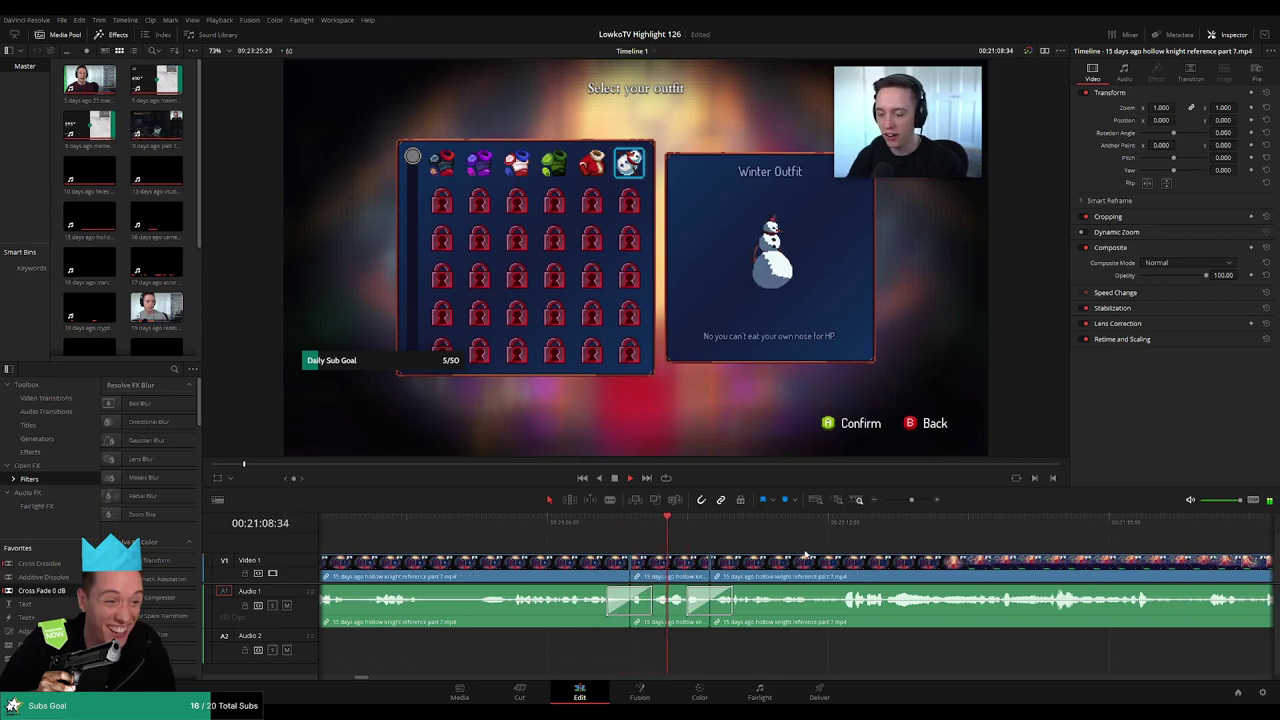
pyautogui.hscroll(3, 671, 546)
pyautogui.hscroll(3, 585, 542)
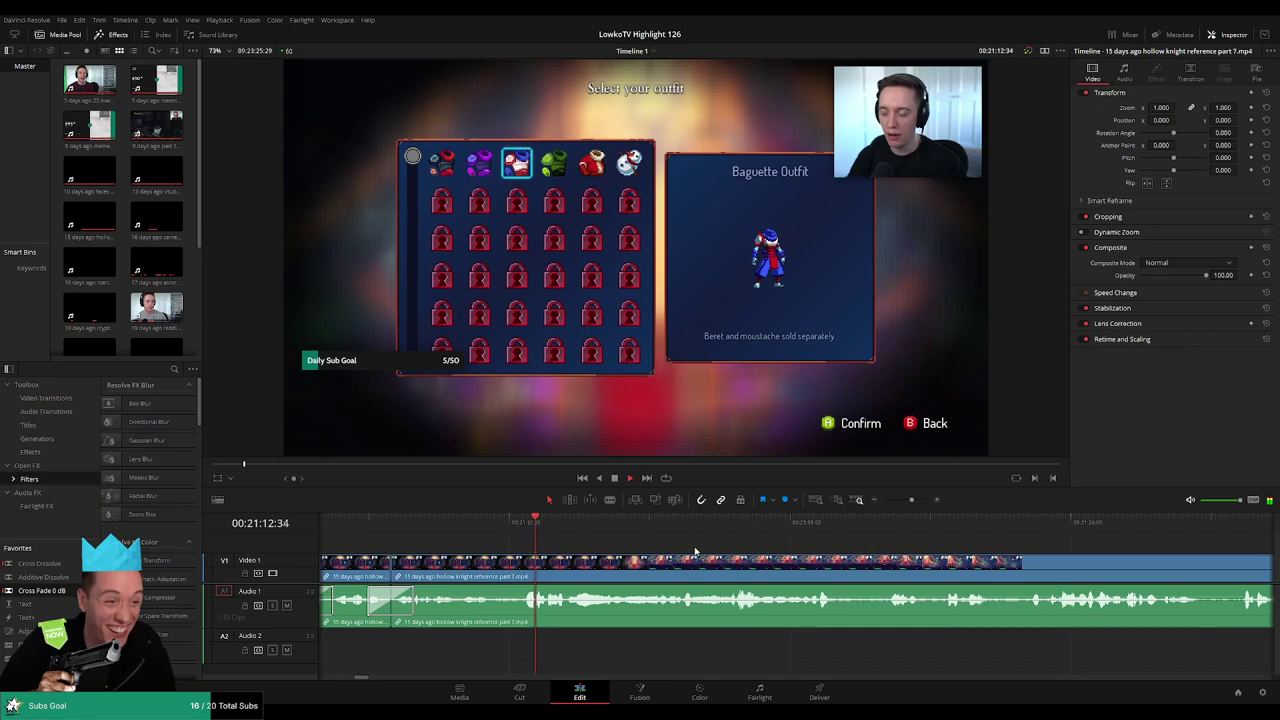
# - Play on through the hollow knight clip from about 21:12 to 21:28, checking the waveform for silent pauses
pyautogui.hscroll(4, 695, 555)
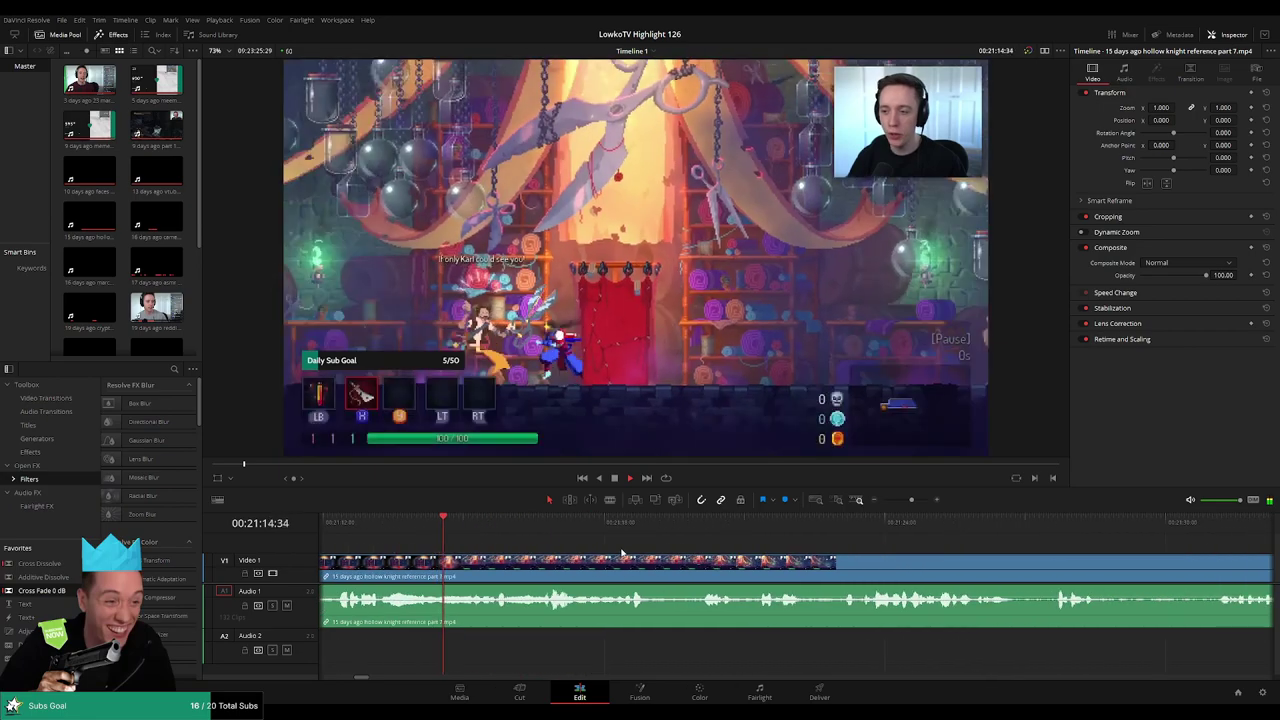
pyautogui.hscroll(2, 697, 563)
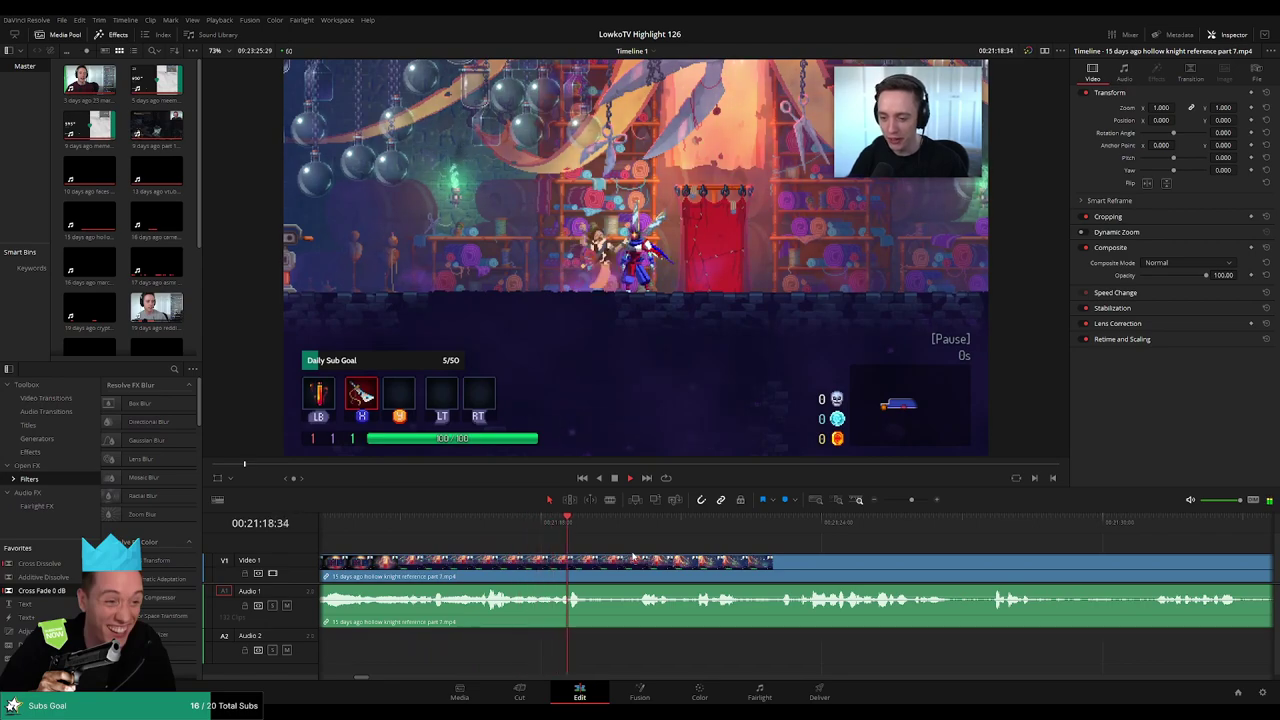
pyautogui.hscroll(3, 630, 555)
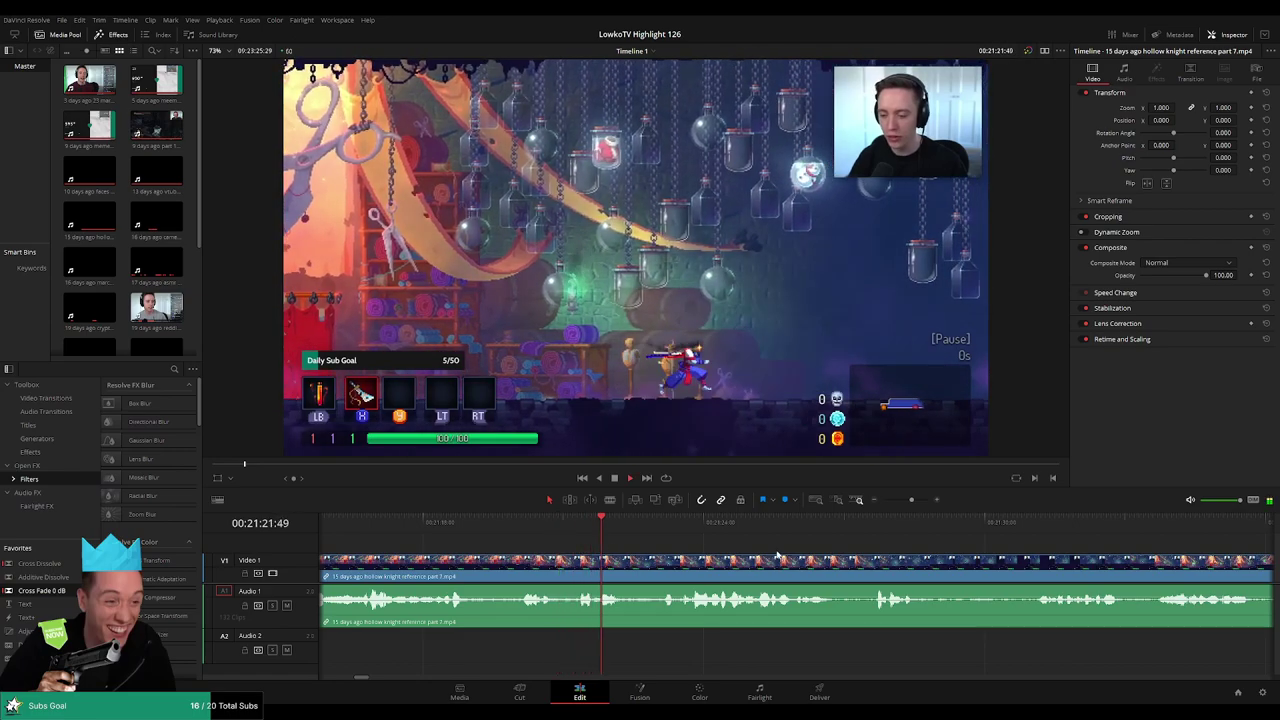
pyautogui.moveTo(777, 554); pyautogui.dragTo(552, 541)
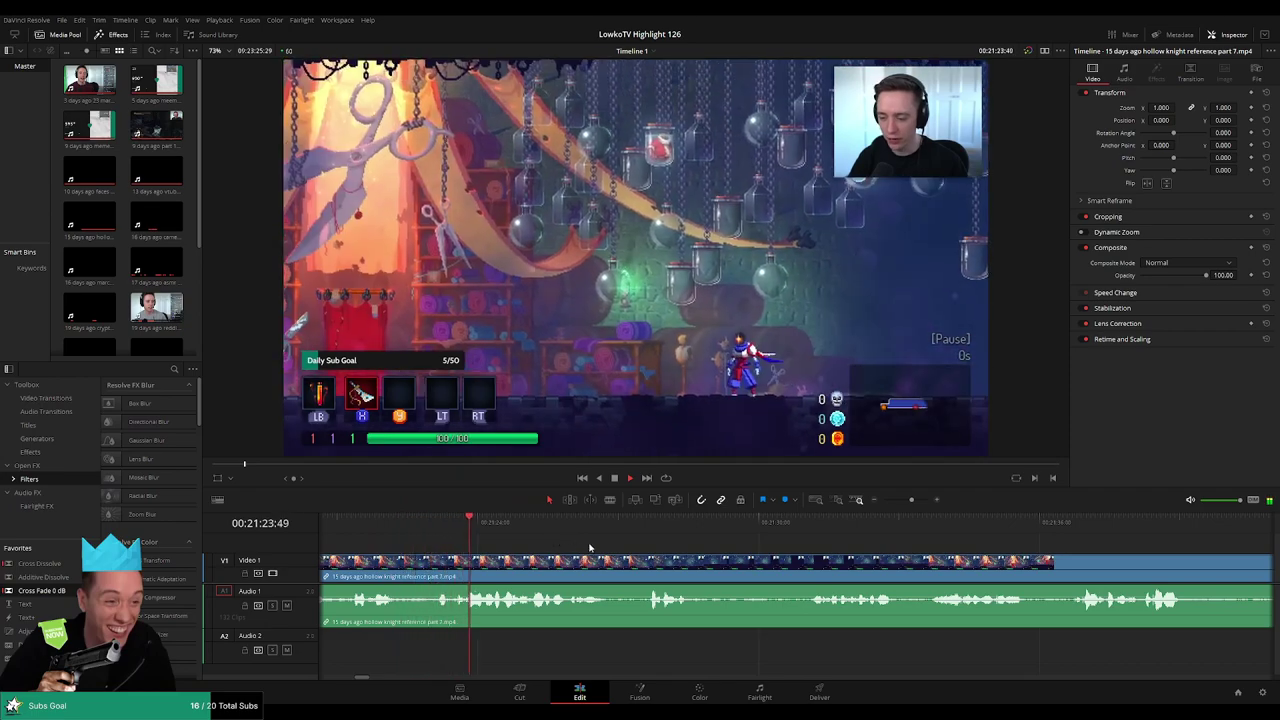
pyautogui.hscroll(2, 608, 558)
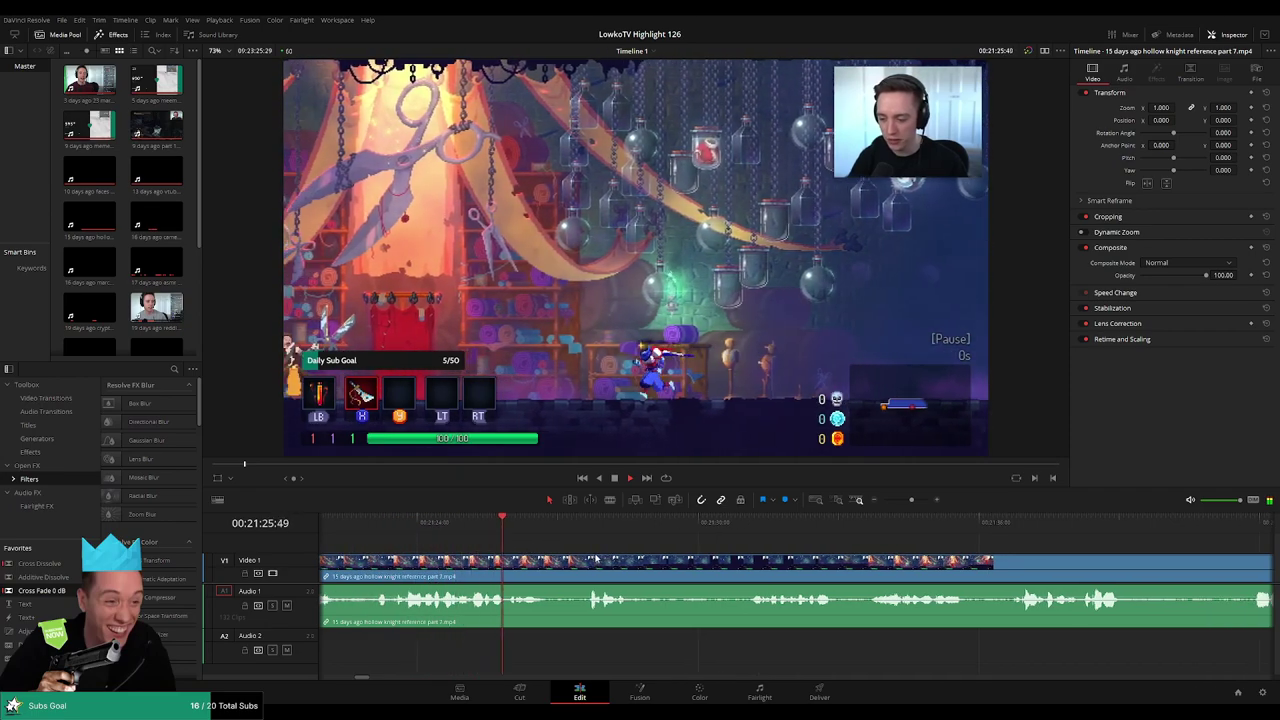
pyautogui.hscroll(2, 602, 561)
pyautogui.hscroll(2, 592, 560)
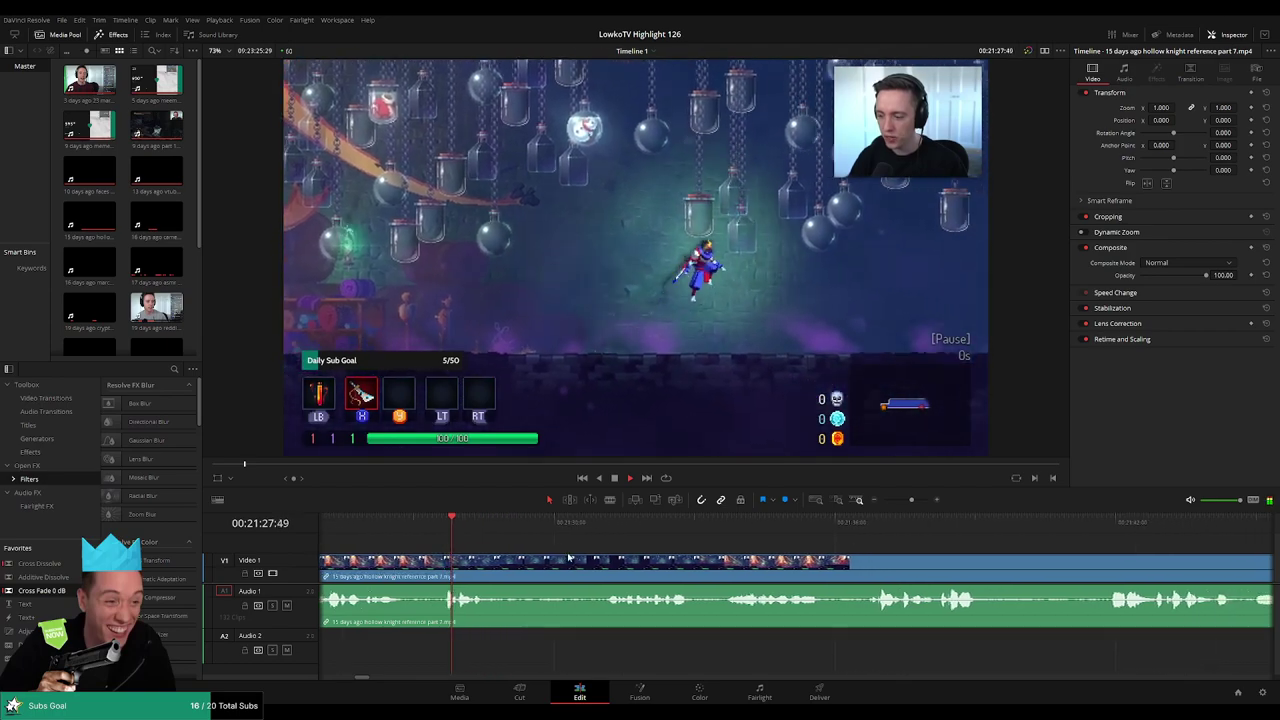
# - Cut the silent pause between about 21:29:16 and 21:31:00 out of the hollow knight clip and close the gap
pyautogui.press('b')
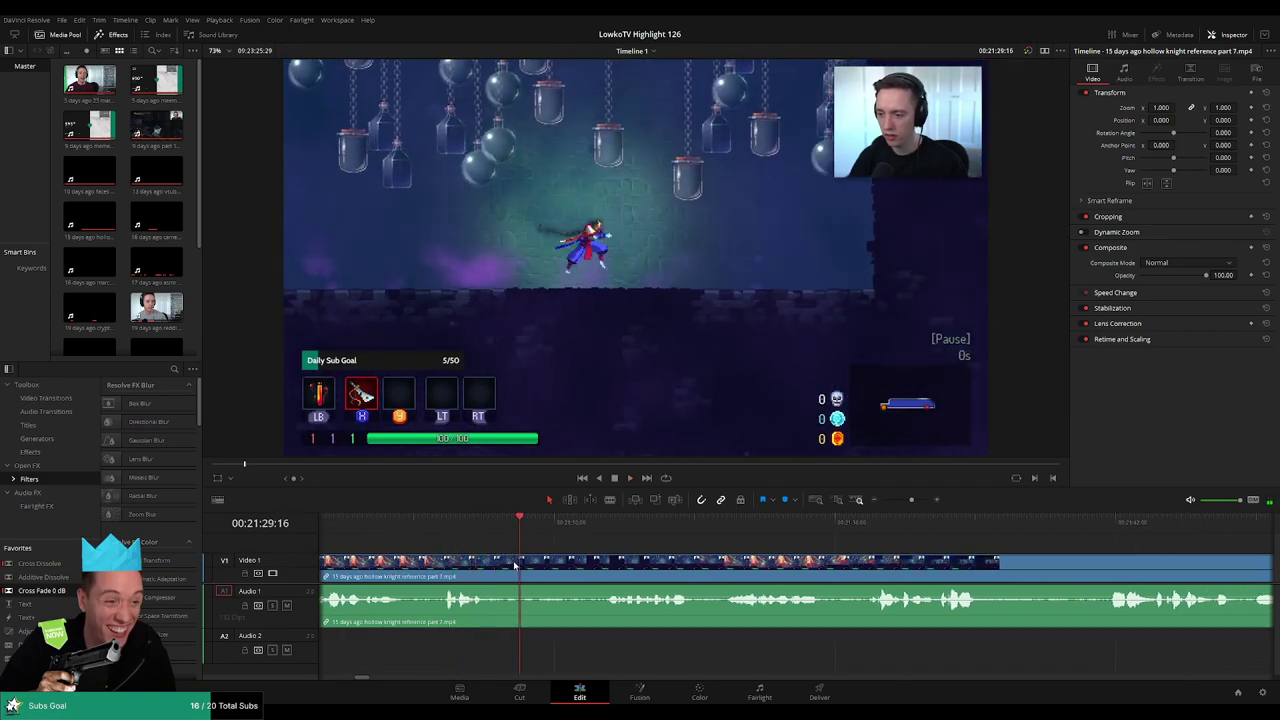
pyautogui.click(520, 566)
pyautogui.click(602, 565)
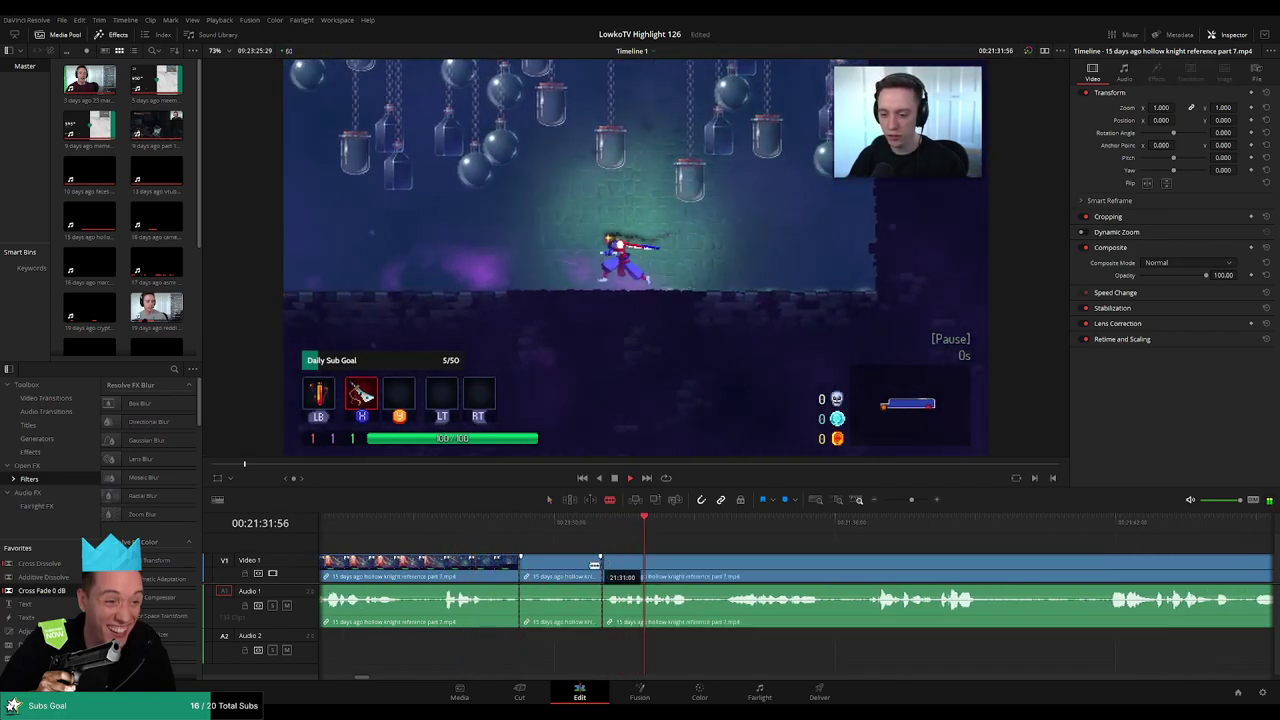
pyautogui.press('a')
pyautogui.click(580, 570)
pyautogui.press('Delete')
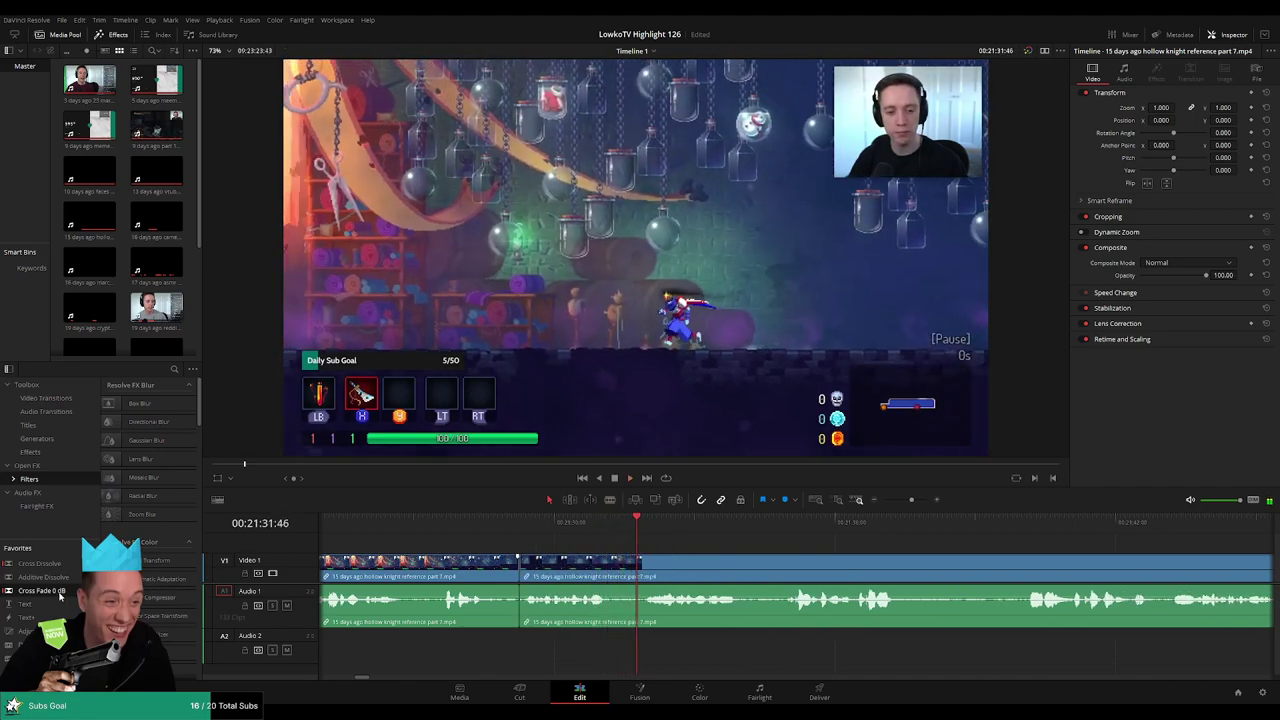
# - Add a Cross Fade 0 dB to the audio cut at about 21:29 and play on to about 21:36
pyautogui.moveTo(534, 617); pyautogui.dragTo(521, 608)
pyautogui.moveTo(825, 562); pyautogui.dragTo(658, 564)
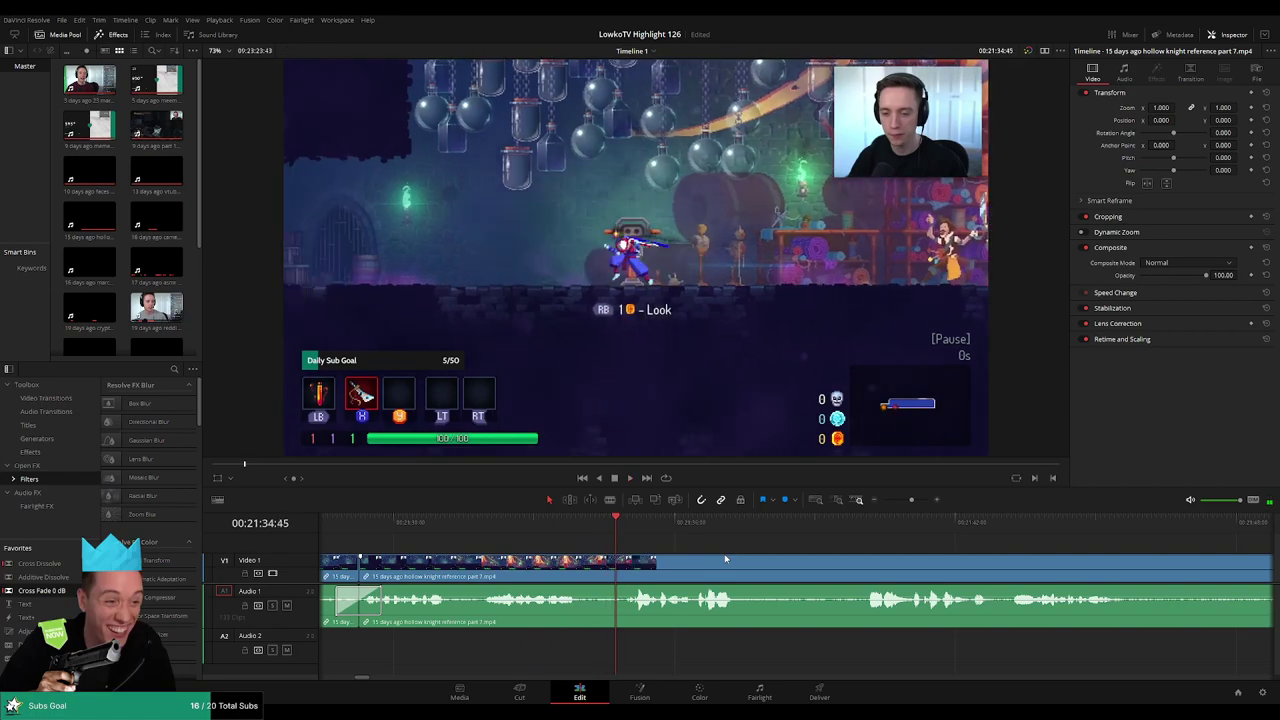
pyautogui.press('space')
pyautogui.moveTo(806, 556); pyautogui.dragTo(665, 564)
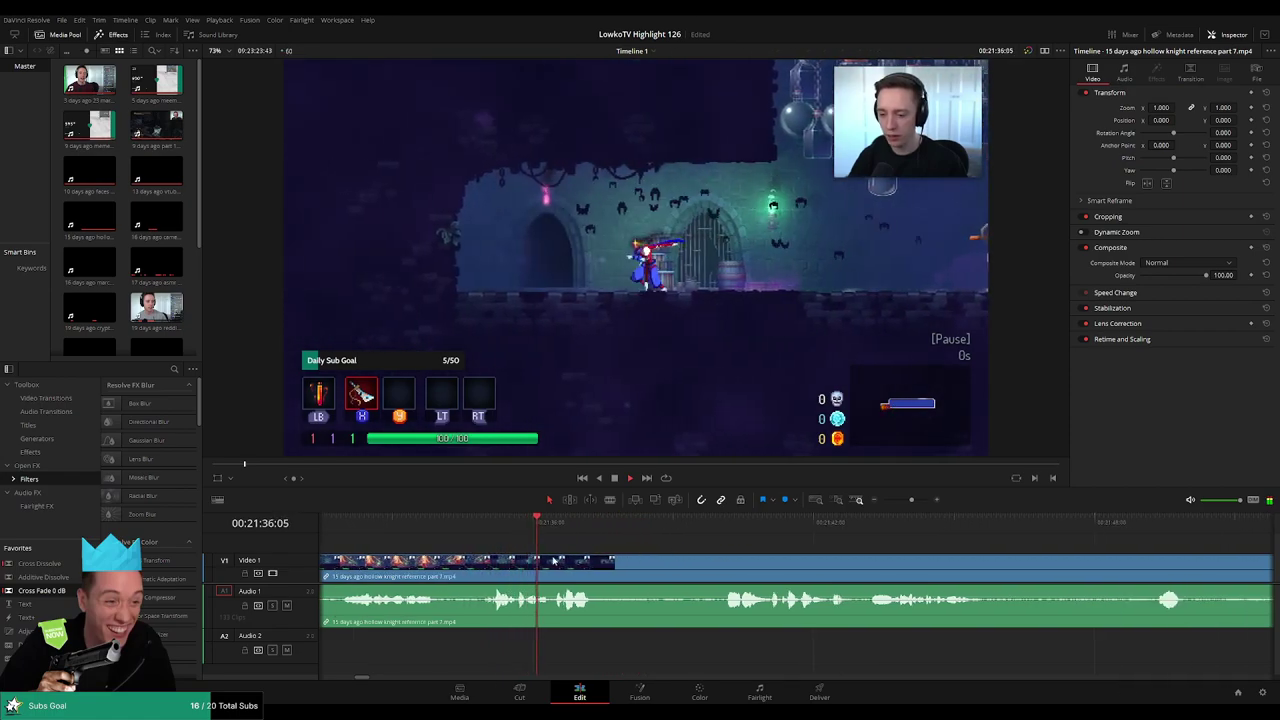
# - Try splitting the hollow knight clip at about 21:37:37 and 21:38:00
pyautogui.press('space')
pyautogui.press('b')
pyautogui.click(610, 566)
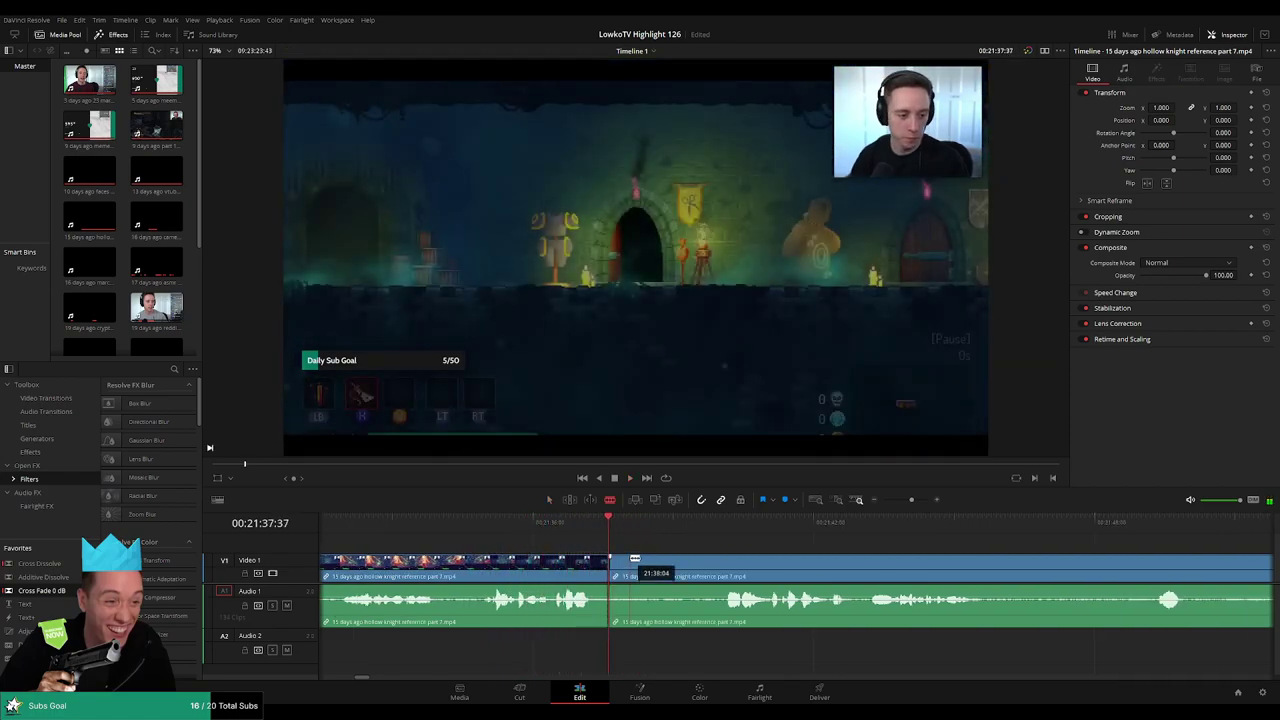
pyautogui.press('space')
pyautogui.press('space')
pyautogui.click(628, 556)
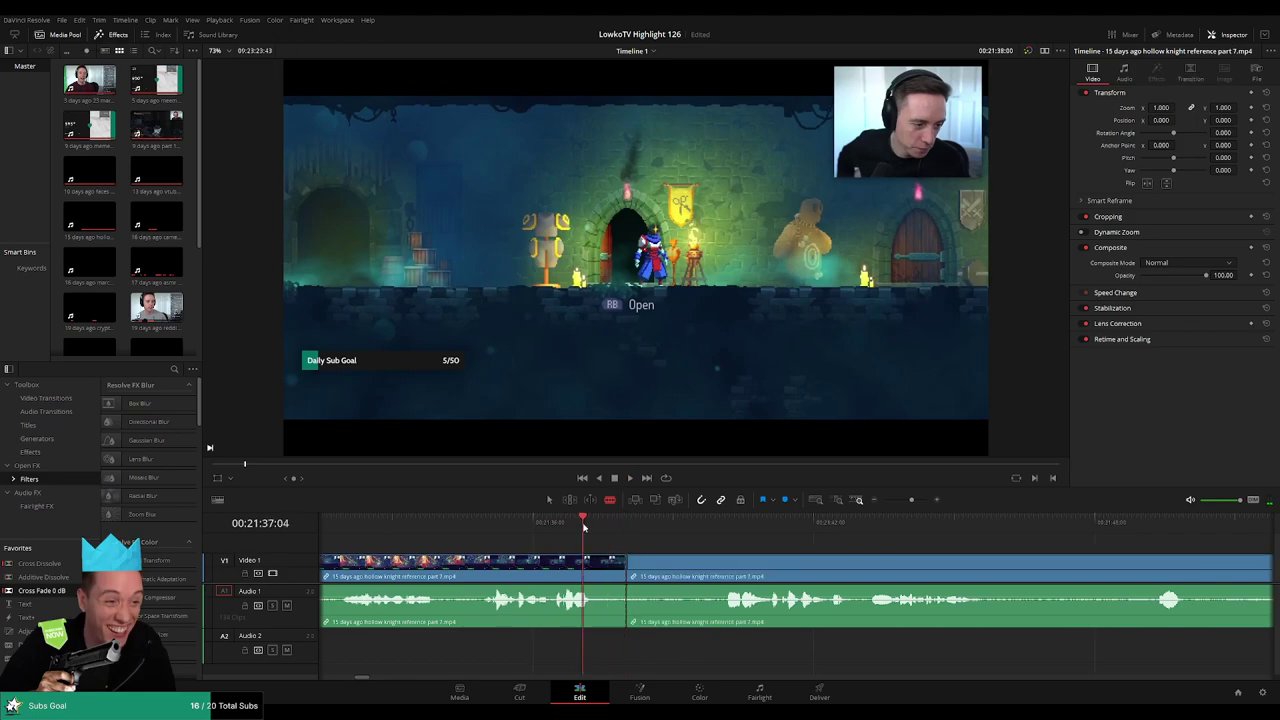
pyautogui.hotkey('ctrl', 'z')
# - Split the hollow knight clip at 21:37:21 and about 21:40, ripple delete the silent piece between, and play across the cut
pyautogui.moveTo(585, 526); pyautogui.dragTo(597, 535)
pyautogui.click(600, 567)
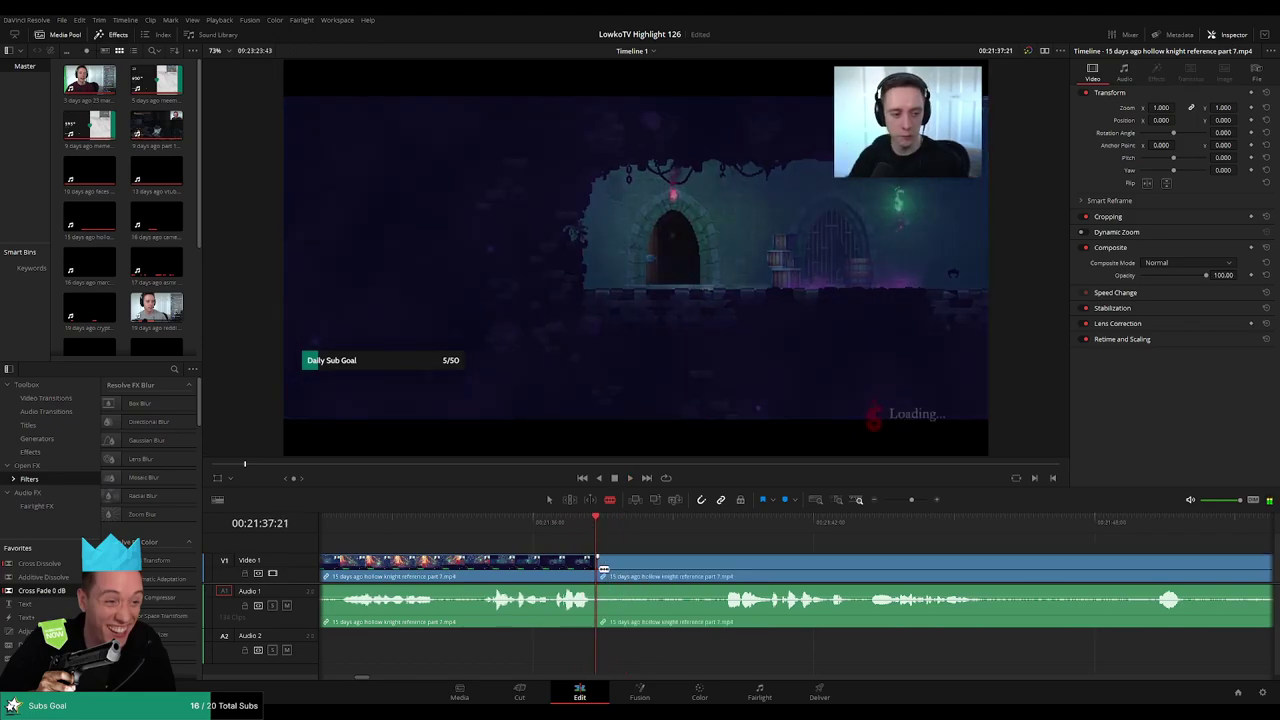
pyautogui.click(722, 570)
pyautogui.press('a')
pyautogui.click(686, 572)
pyautogui.press('Delete')
pyautogui.press('space')
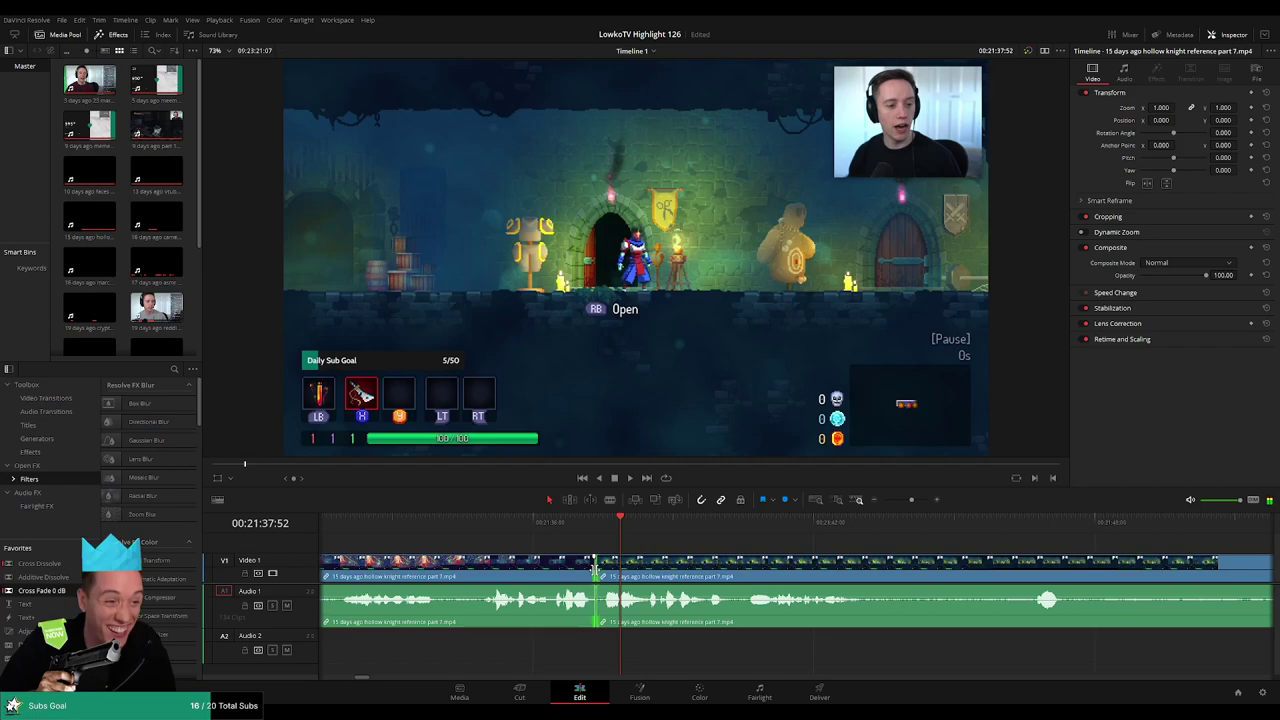
# - Split the hollow knight clip at about 21:59:32, ripple delete the section back to the 21:37 cut, and play across the join
pyautogui.click(1036, 525)
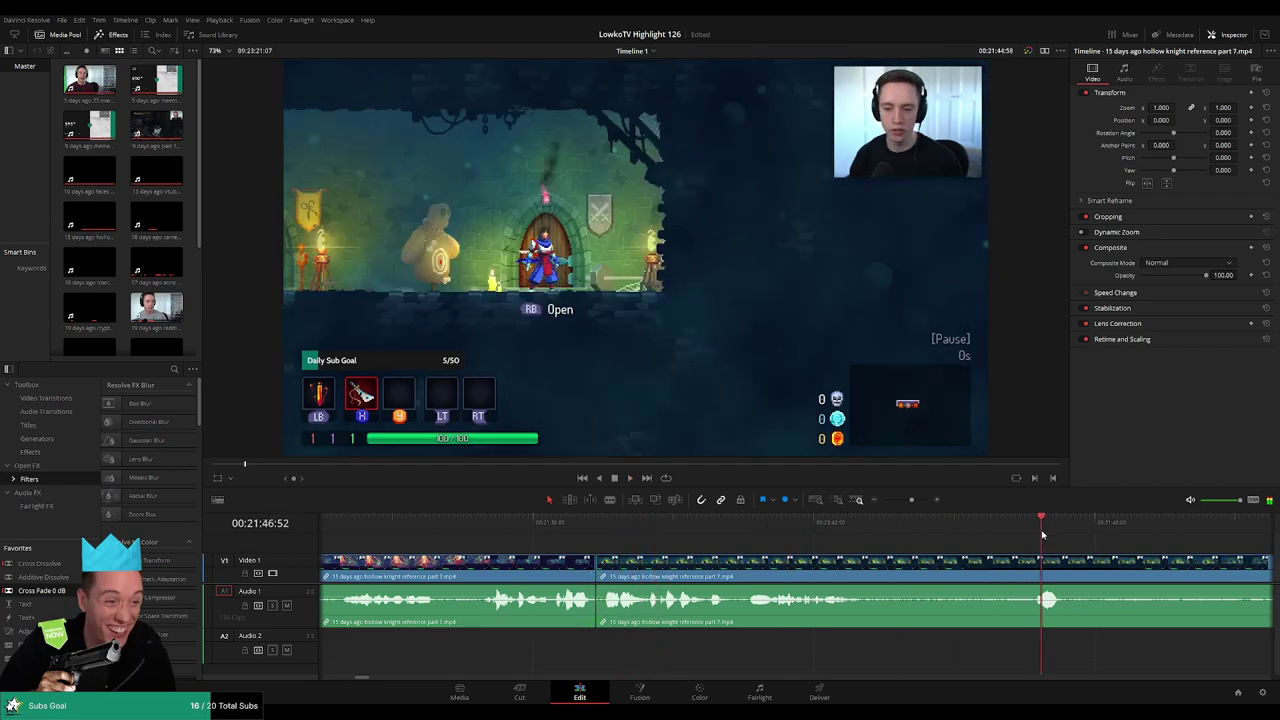
pyautogui.moveTo(698, 524); pyautogui.dragTo(667, 525)
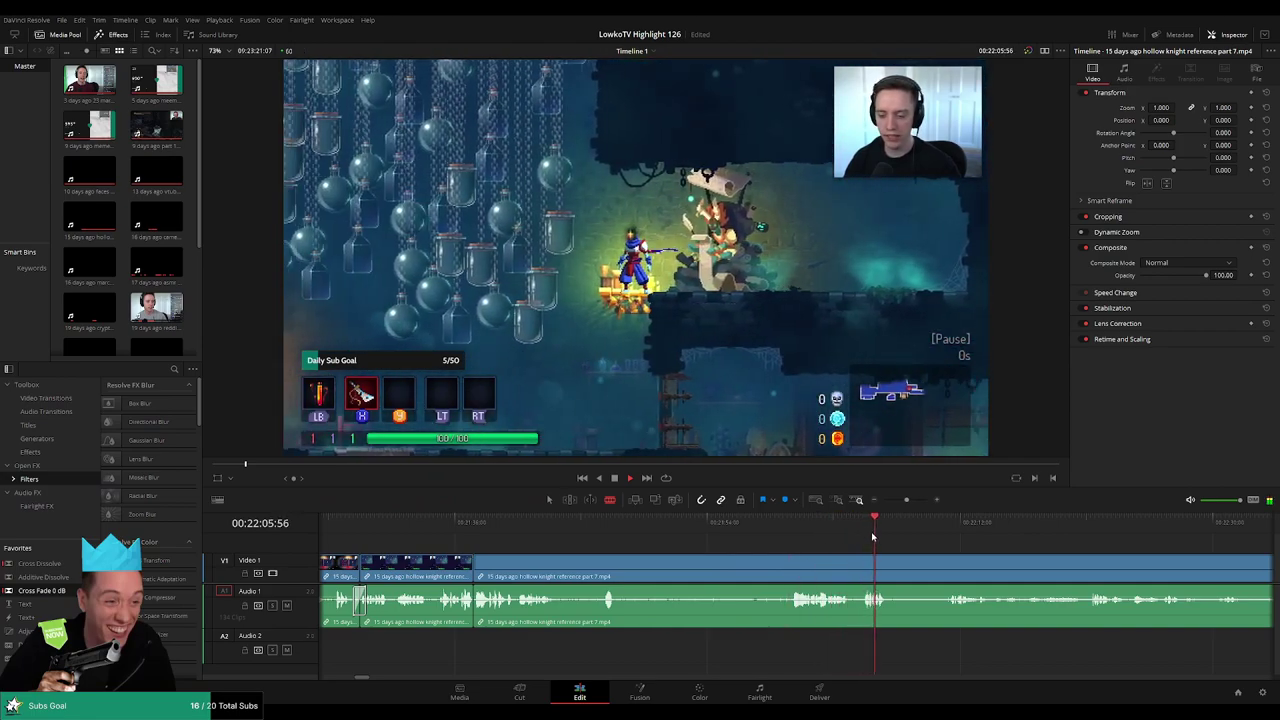
pyautogui.moveTo(873, 535); pyautogui.dragTo(682, 535)
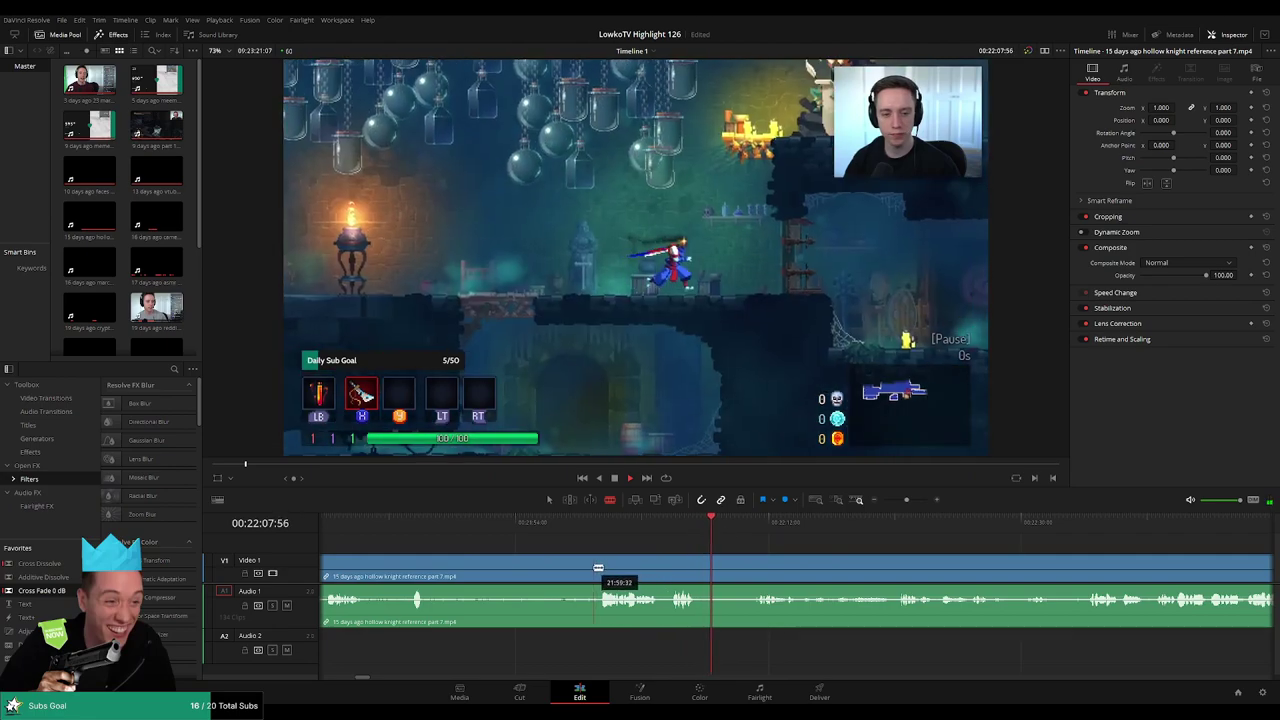
pyautogui.click(593, 568)
pyautogui.press('a')
pyautogui.click(564, 576)
pyautogui.press('Delete')
pyautogui.moveTo(513, 558); pyautogui.dragTo(769, 569)
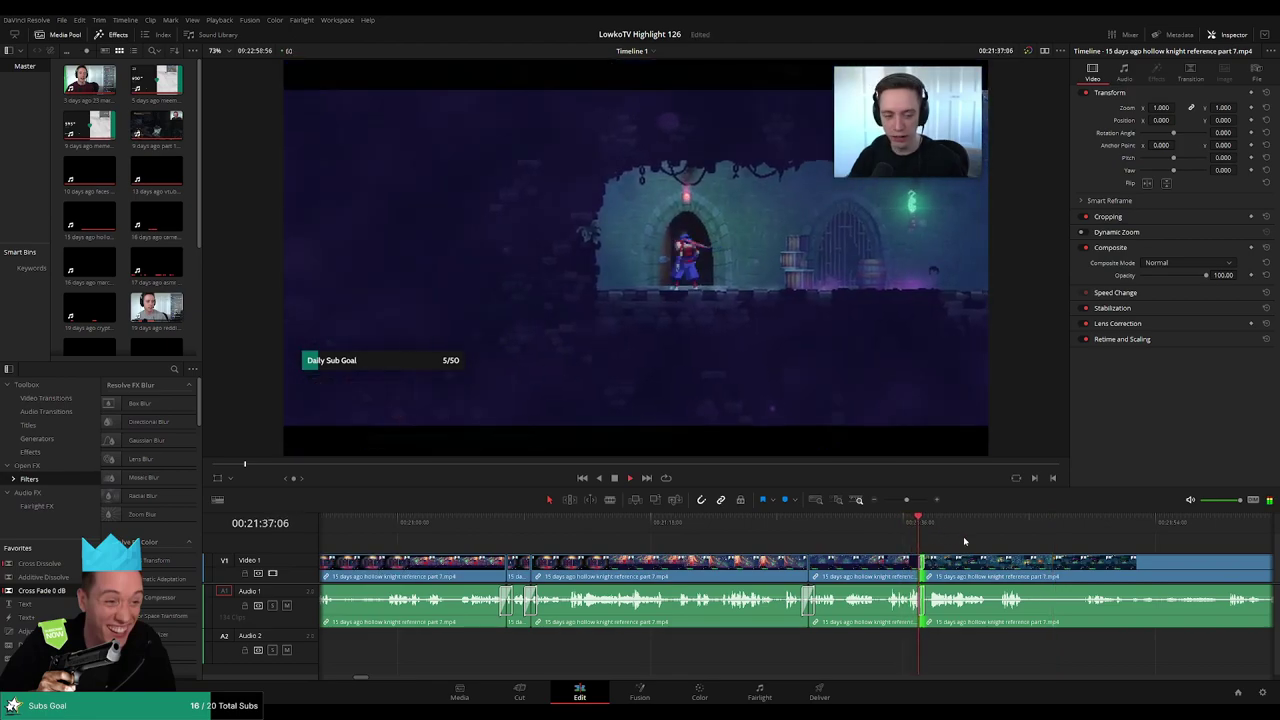
# - Undo the last edit at the 21:37 join and play across it to about 21:43
pyautogui.hotkey('ctrl', 'z')
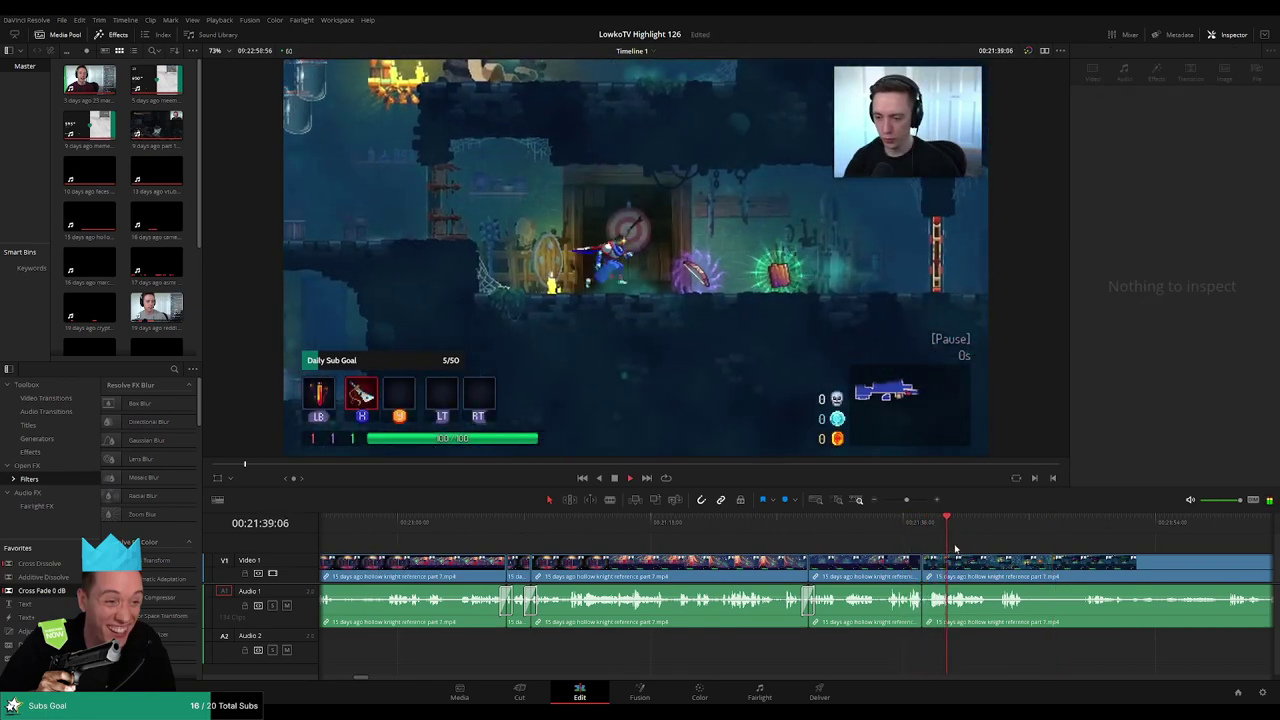
pyautogui.scroll(2, 950, 549)
pyautogui.click(710, 530)
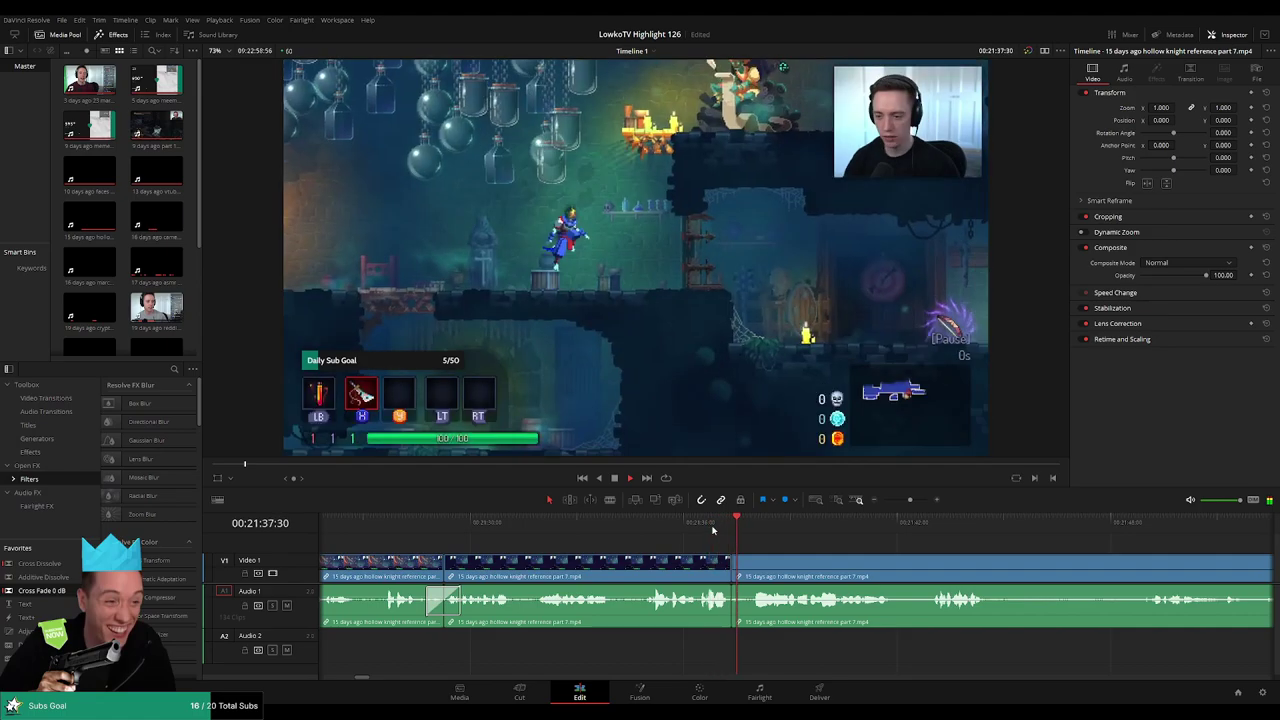
pyautogui.click(31, 322)
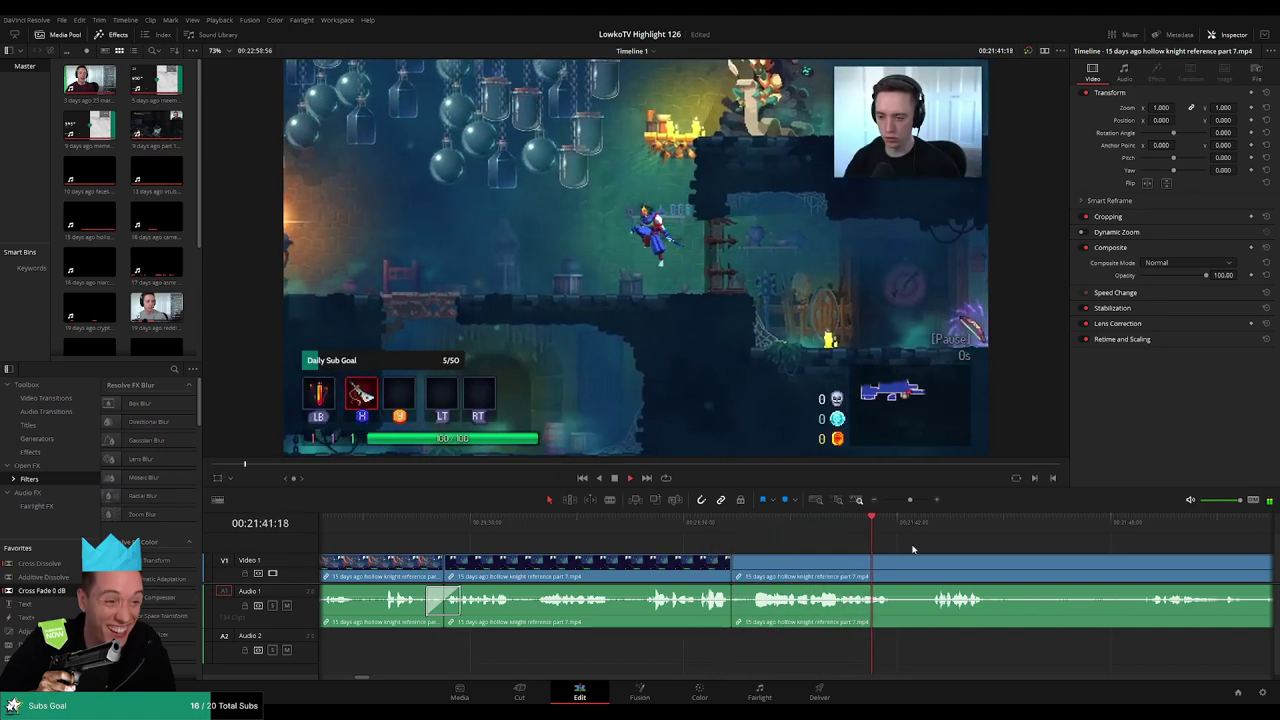
pyautogui.scroll(-3, 153, 315)
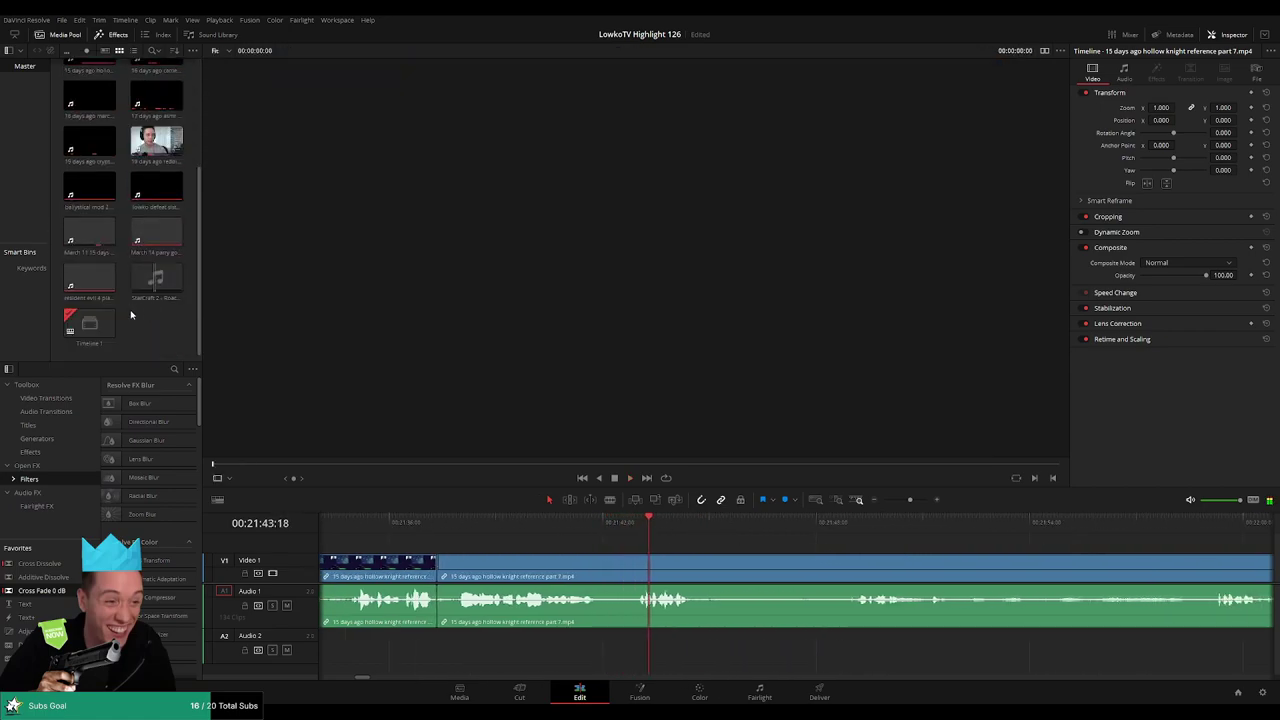
# - Split the hollow knight clip at 21:44:42 and 21:49:09, ripple delete the piece between, and play across the join
pyautogui.click(749, 552)
pyautogui.press('space')
pyautogui.press('b')
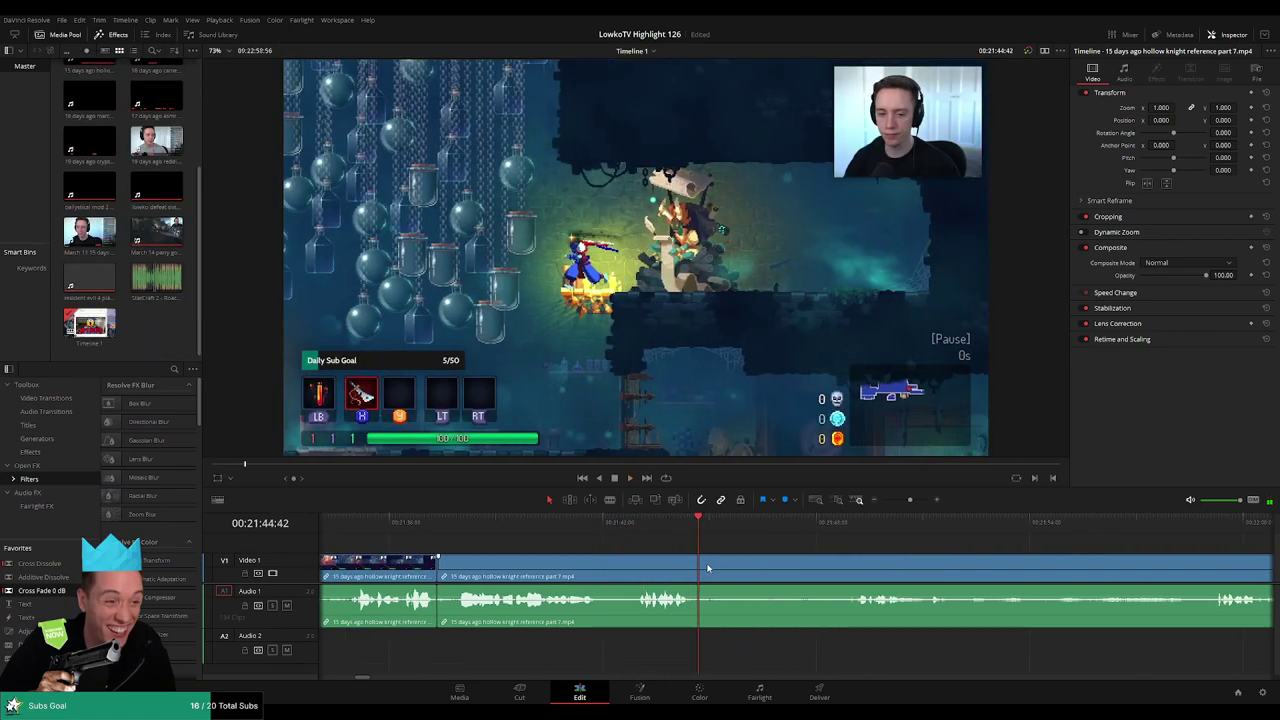
pyautogui.click(702, 566)
pyautogui.press('space')
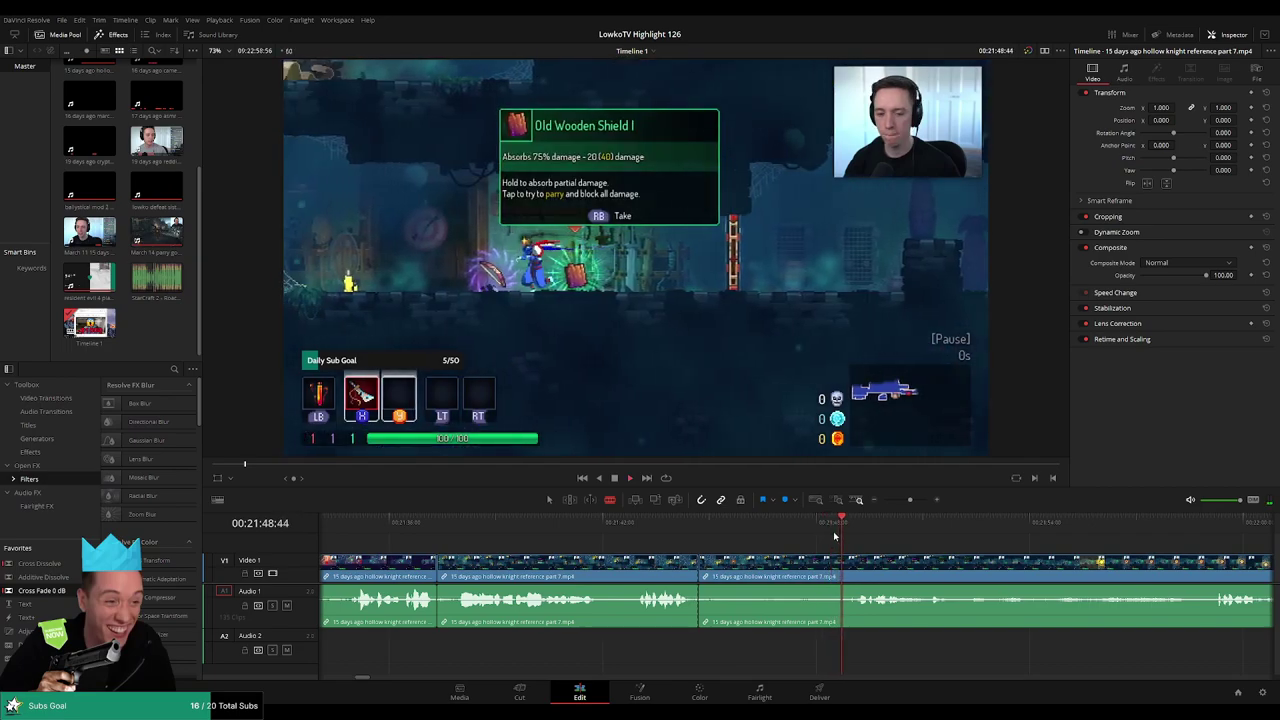
pyautogui.press('space')
pyautogui.click(857, 580)
pyautogui.press('a')
pyautogui.click(818, 580)
pyautogui.press('Delete')
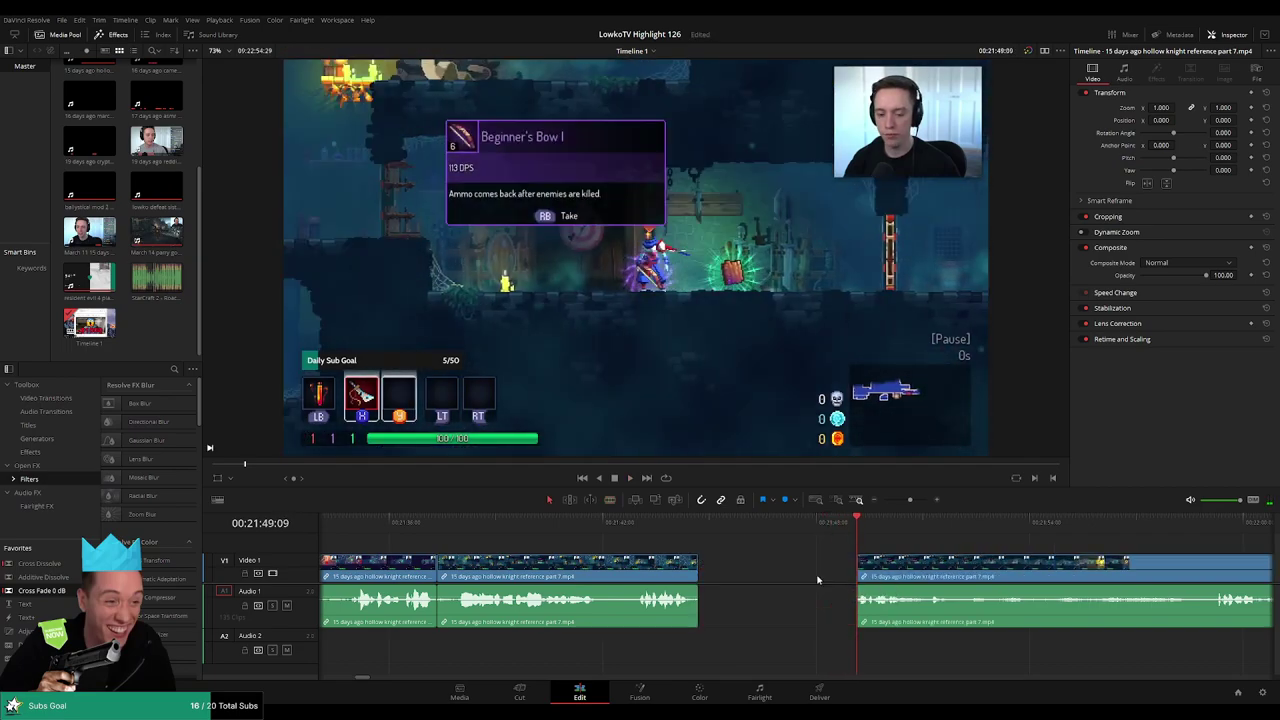
pyautogui.press('space')
pyautogui.click(675, 534)
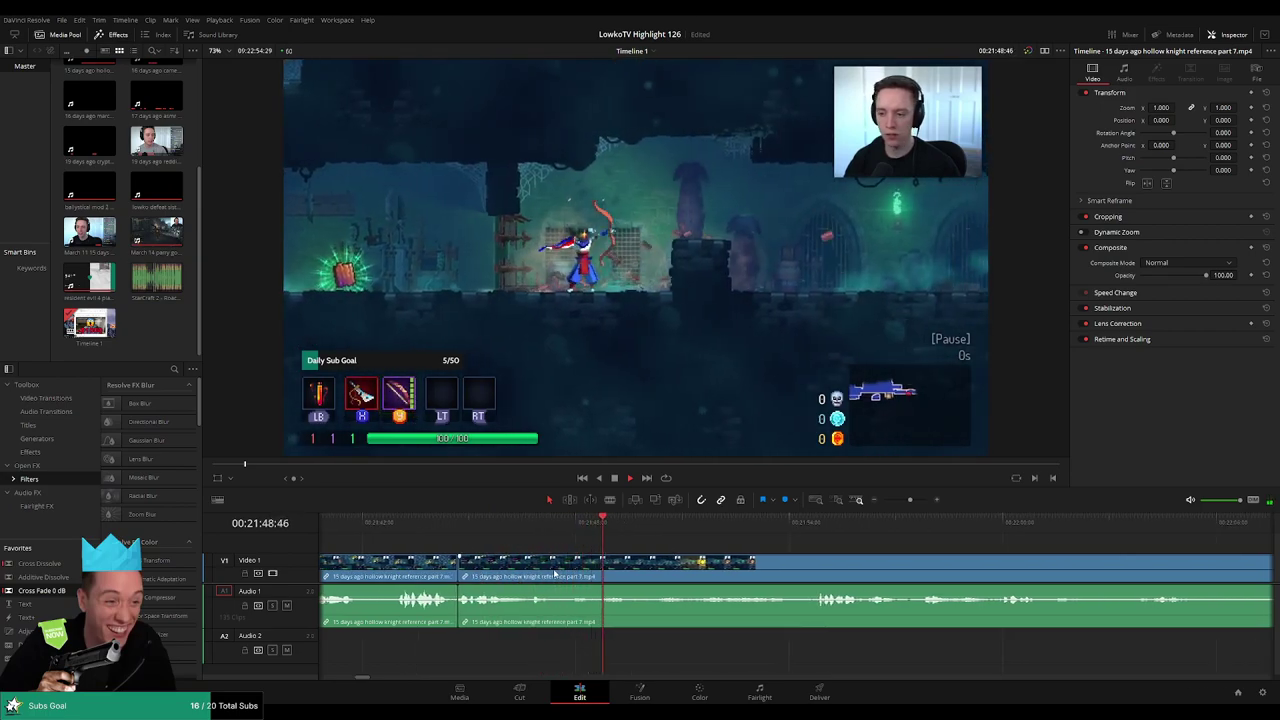
# - Cut out the hollow knight section between about 21:47:32 and 21:54:20 and add a Cross Fade 0 dB to the audio cut
pyautogui.click(812, 524)
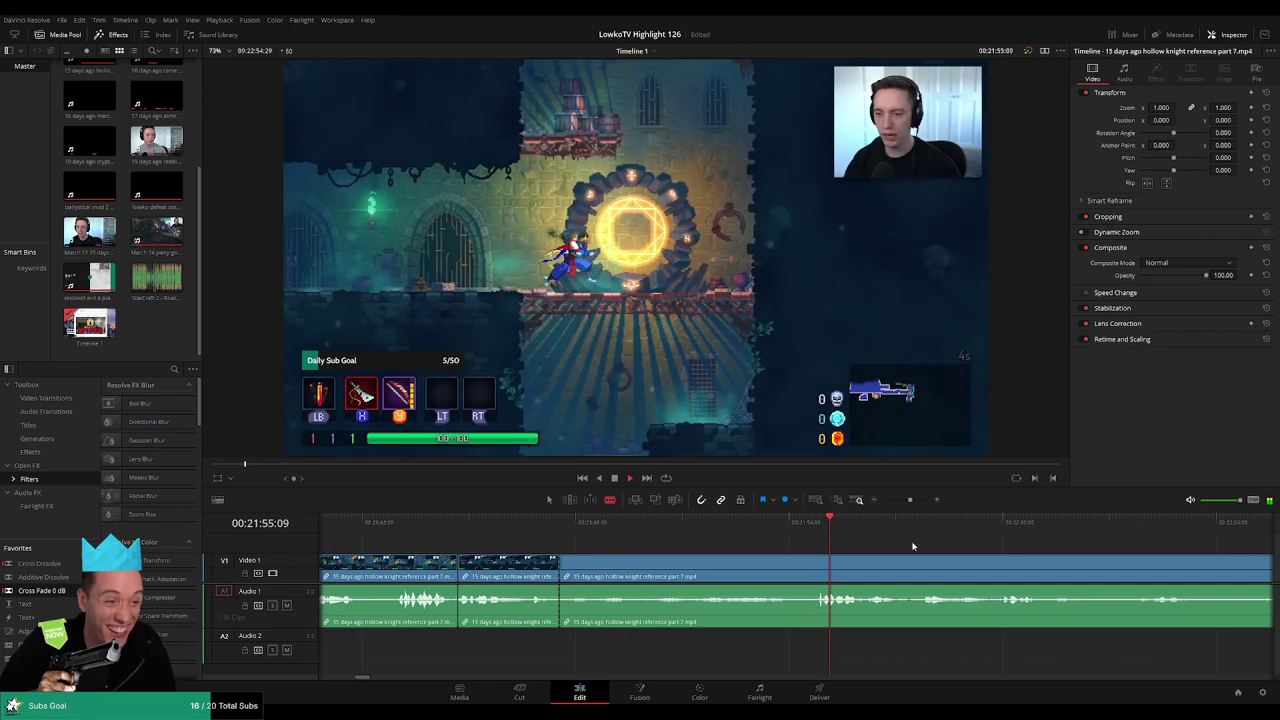
pyautogui.click(801, 526)
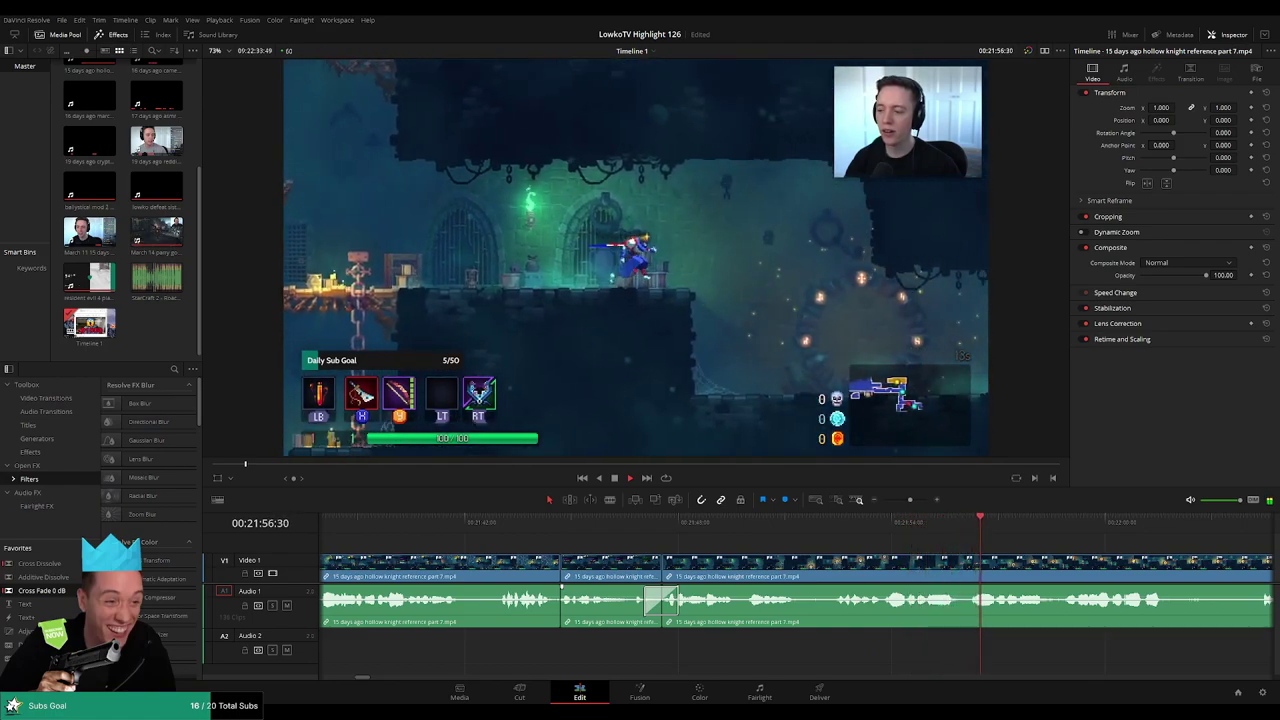
# - Play through the hollow knight clip from about 21:56:30 past 22:05:40 to find the next silent stretch
pyautogui.press('q')
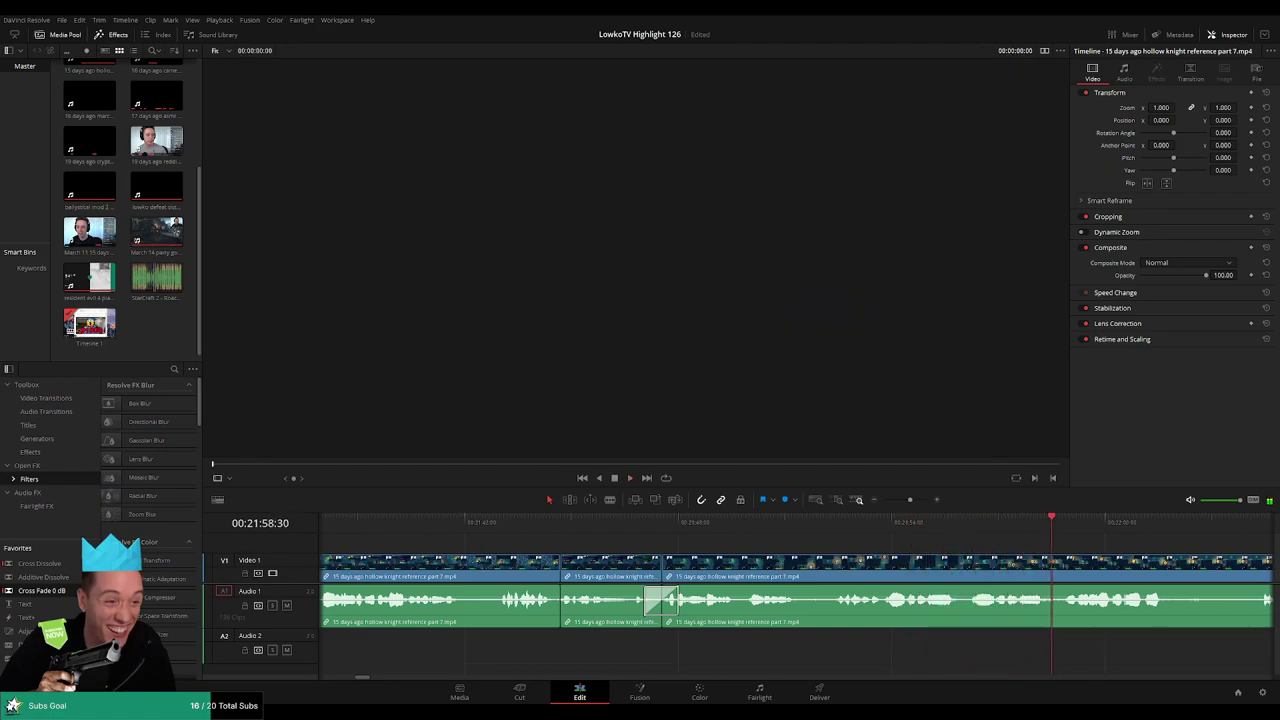
pyautogui.press('q')
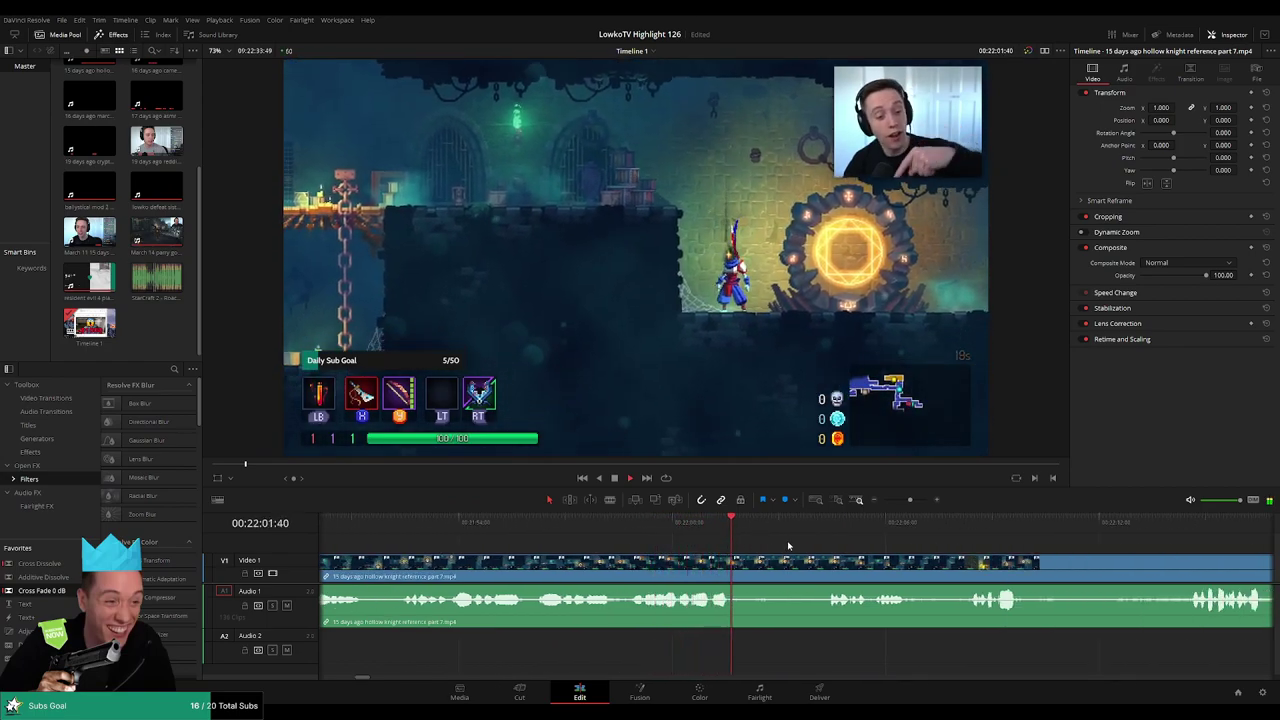
pyautogui.moveTo(789, 546); pyautogui.dragTo(708, 544)
pyautogui.moveTo(800, 549); pyautogui.dragTo(686, 546)
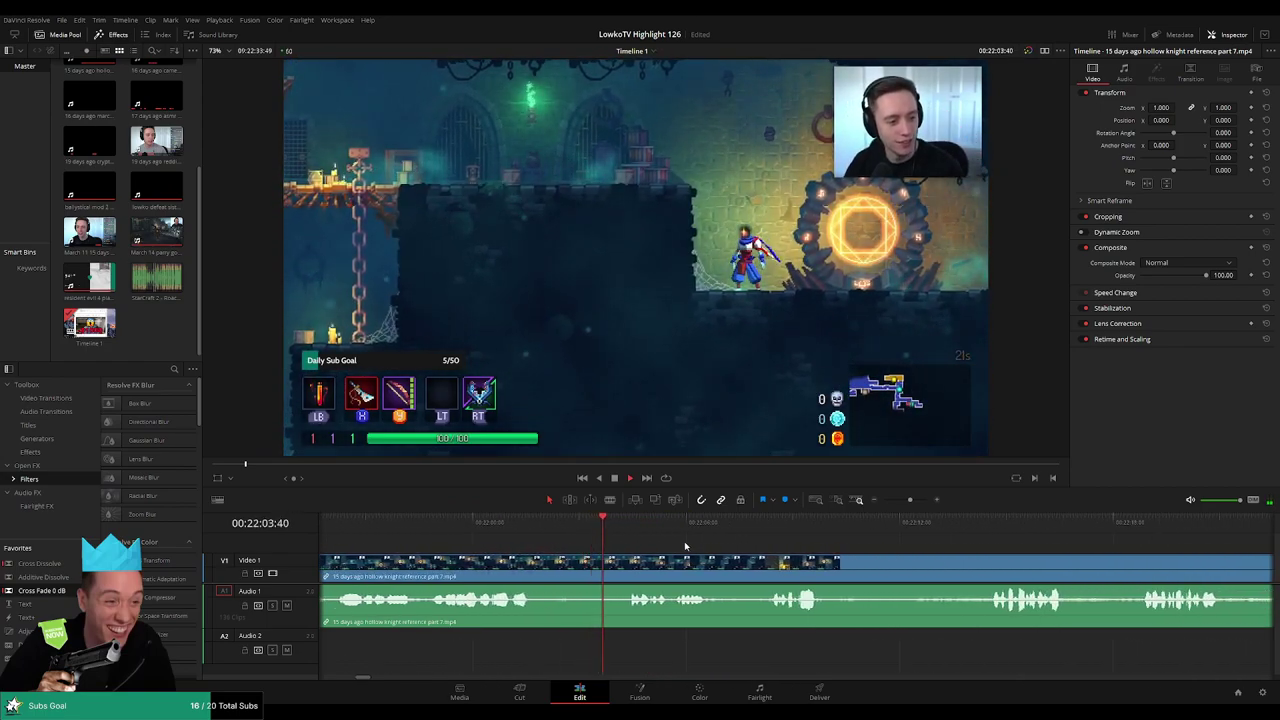
pyautogui.hscroll(2, 670, 548)
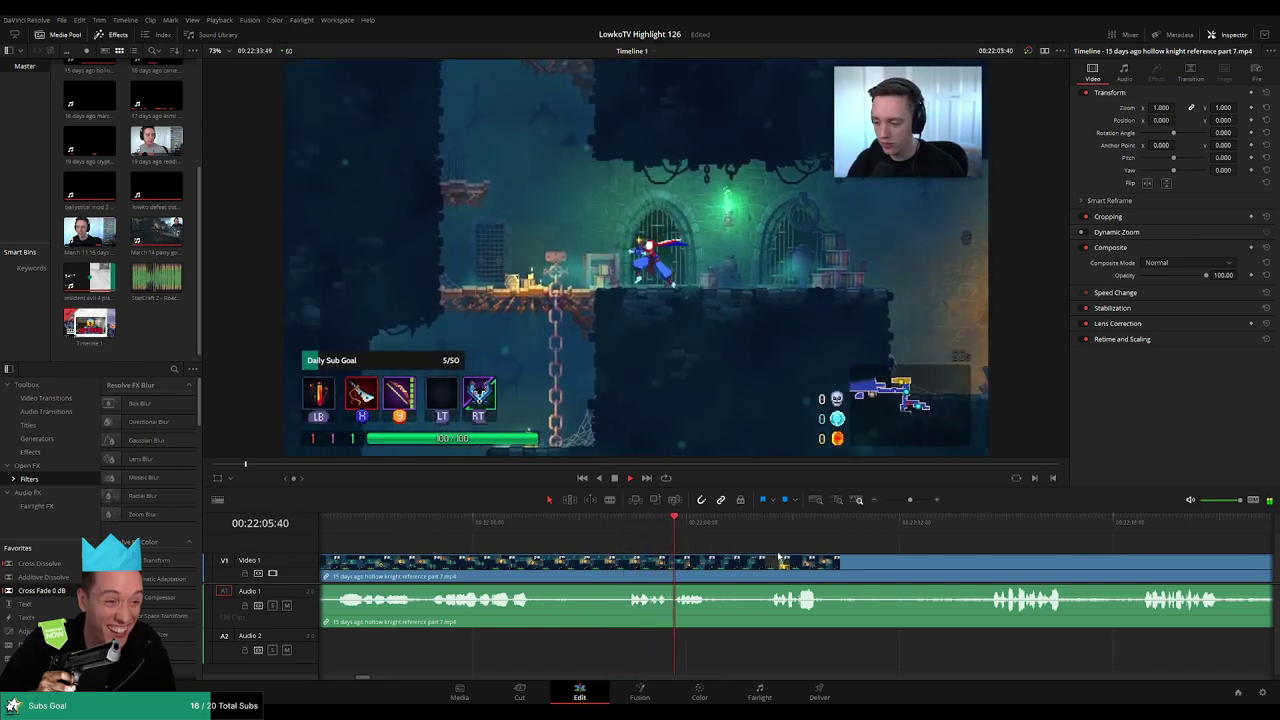
pyautogui.moveTo(668, 548); pyautogui.dragTo(638, 543)
# - Split the hollow knight clip at 22:07:09 and about 22:08, and ripple delete the short silent piece between
pyautogui.click(622, 527)
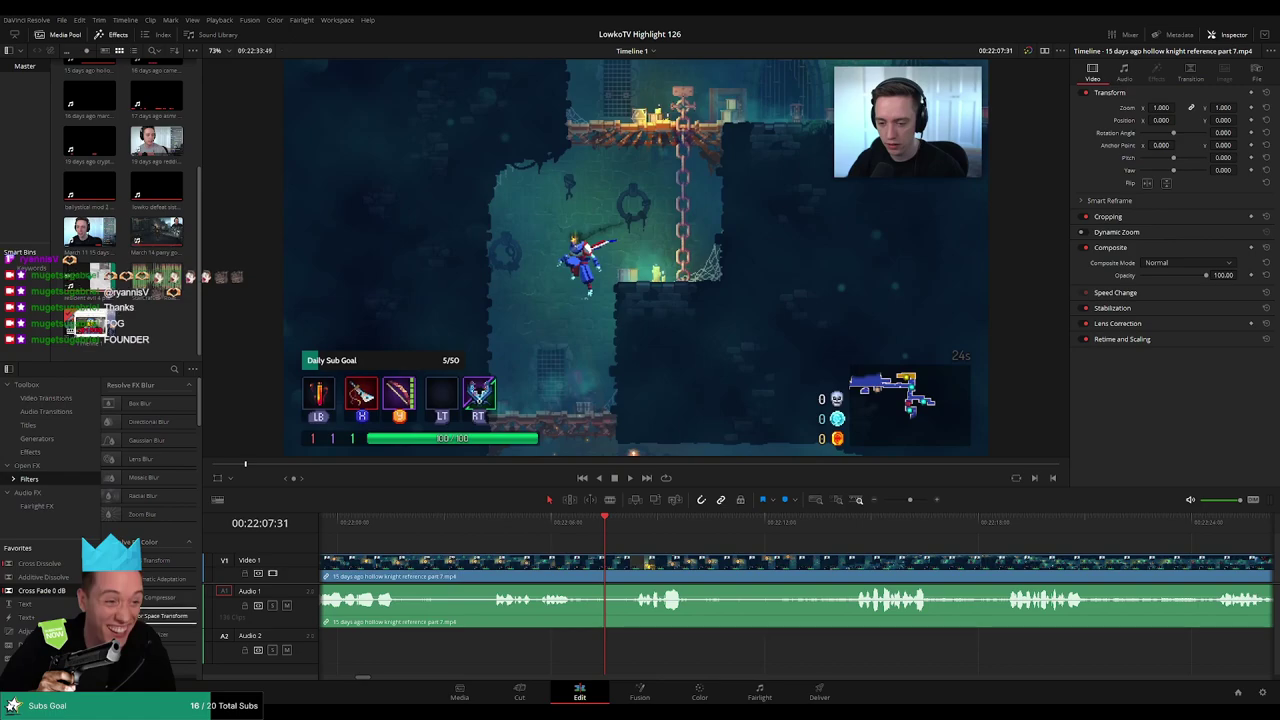
pyautogui.press('space')
pyautogui.press('b')
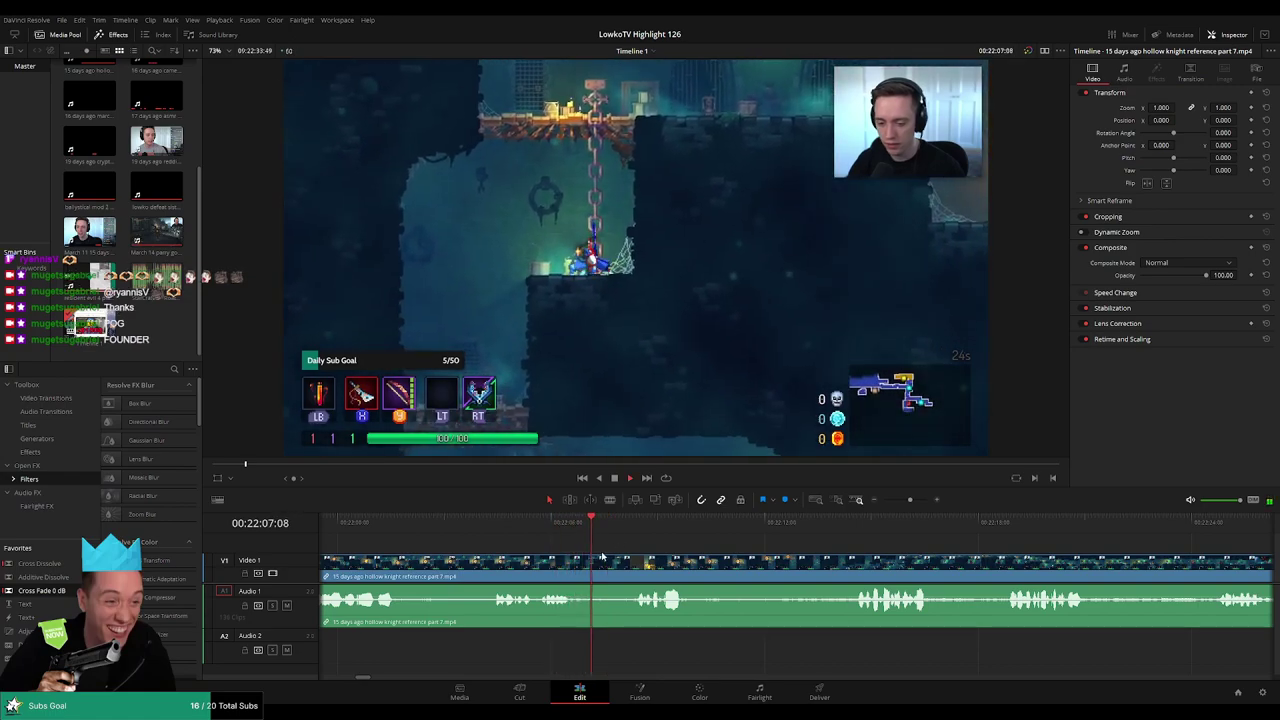
pyautogui.click(592, 574)
pyautogui.click(627, 580)
pyautogui.press('a')
pyautogui.click(615, 579)
pyautogui.press('Delete')
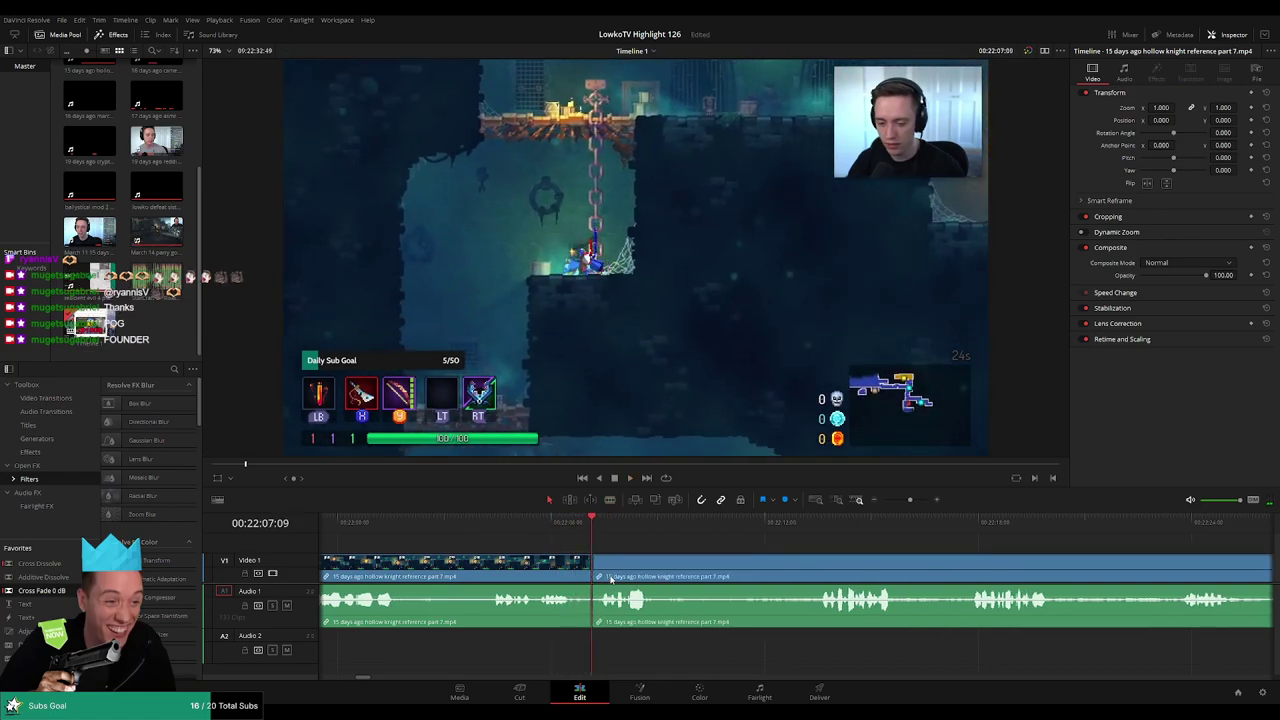
# - Add a Cross Fade 0 dB to the audio cut at 22:07:09 and play across it
pyautogui.moveTo(46, 591); pyautogui.dragTo(371, 572)
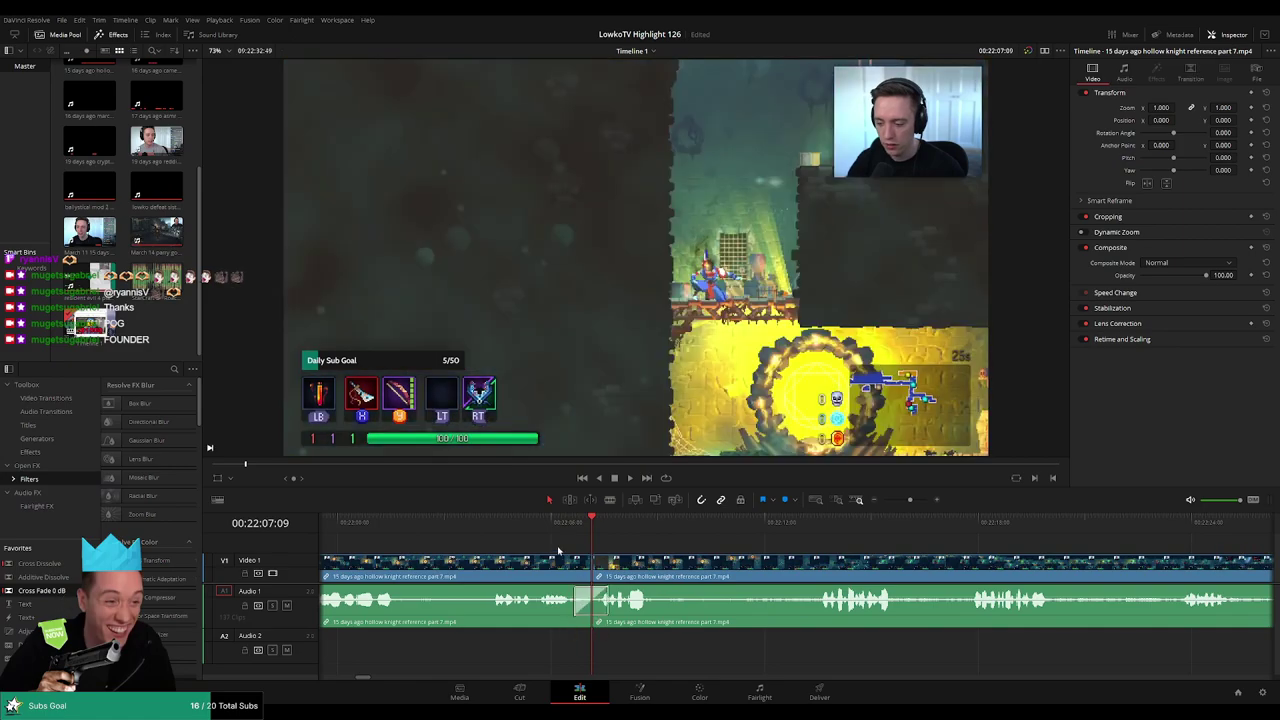
pyautogui.click(552, 525)
pyautogui.press('space')
pyautogui.moveTo(715, 551); pyautogui.dragTo(590, 542)
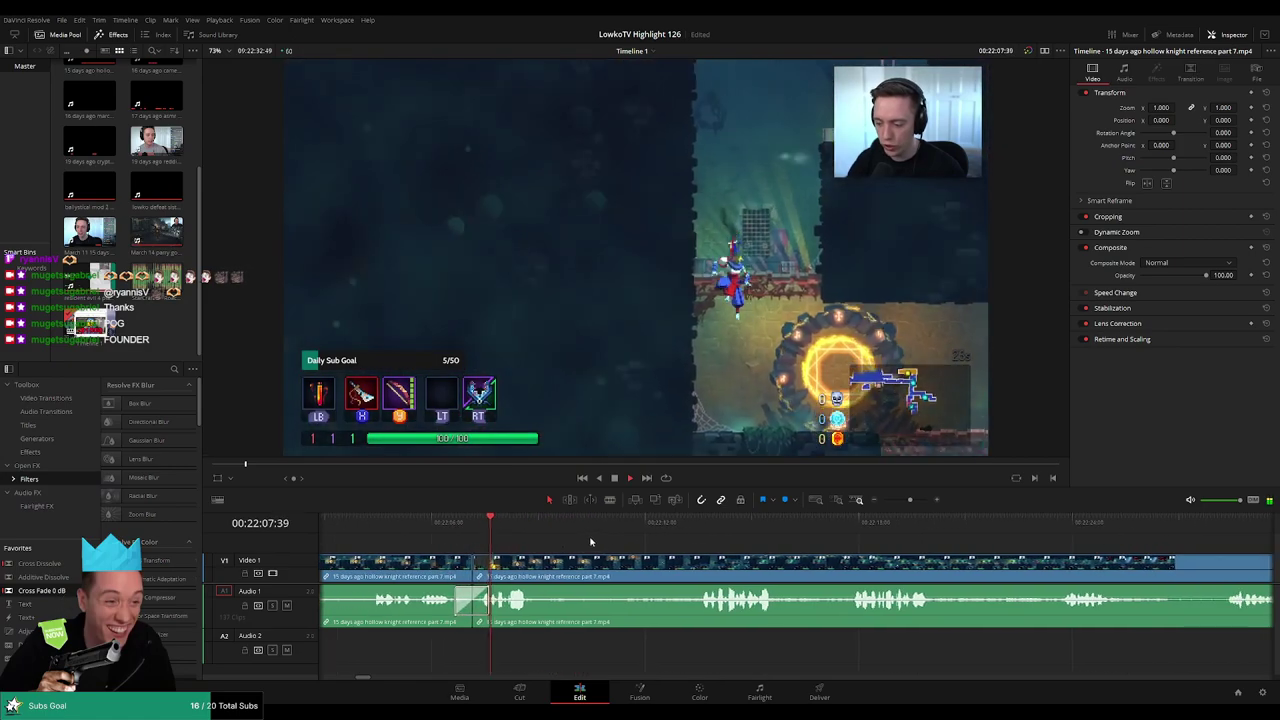
# - Split the hollow knight clip at about 22:09:13 and 22:13:25, ripple delete the piece between, and cross-fade the audio cut
pyautogui.press('b')
pyautogui.click(546, 576)
pyautogui.click(692, 526)
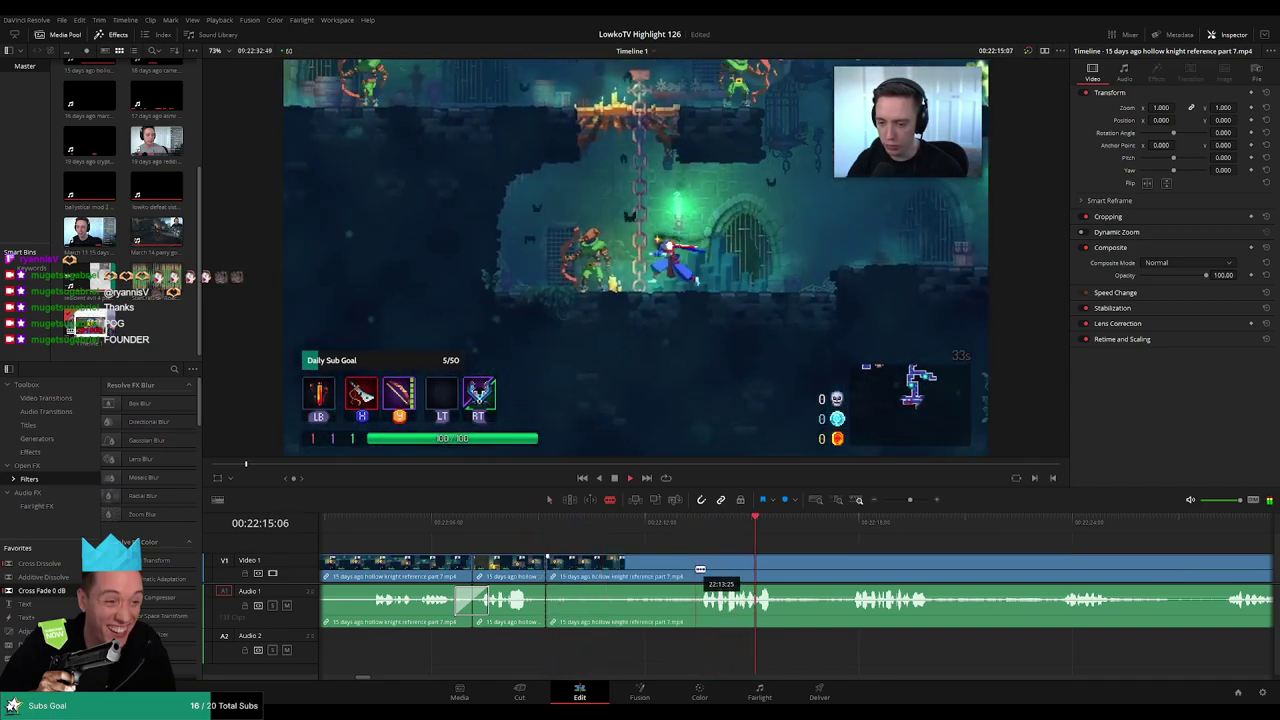
pyautogui.click(698, 569)
pyautogui.press('a')
pyautogui.click(656, 575)
pyautogui.press('Delete')
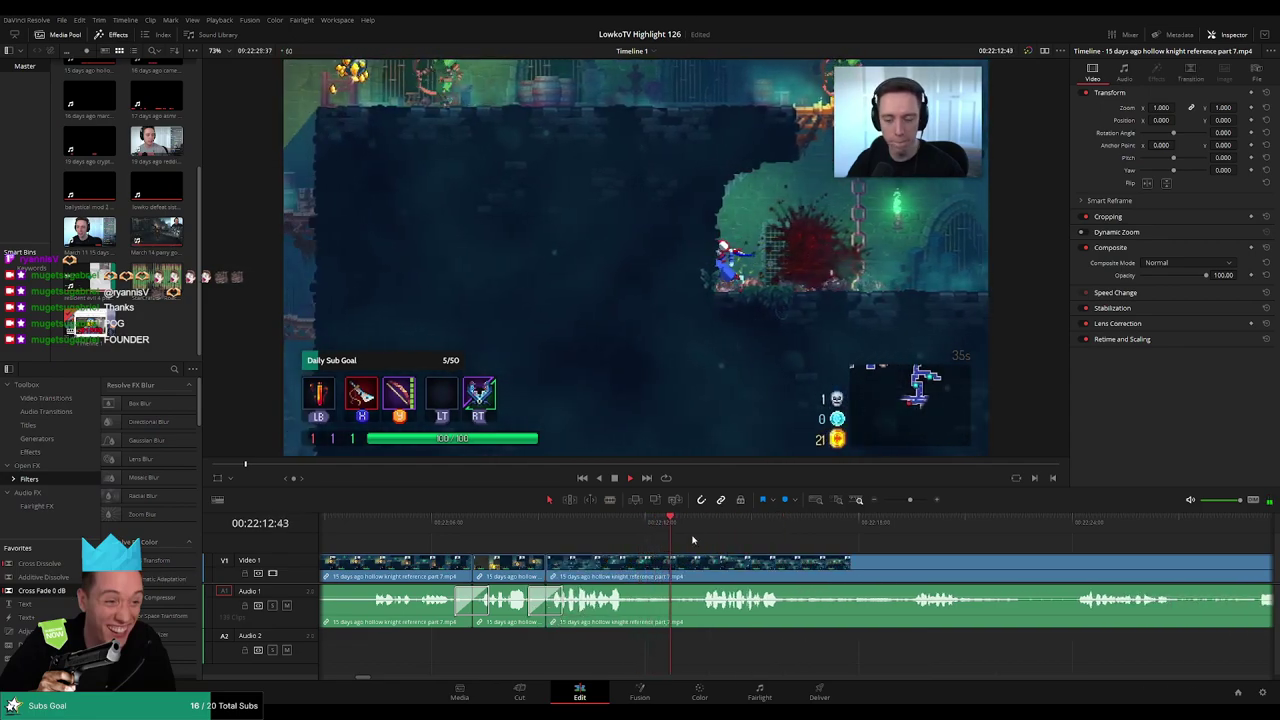
# - Split the hollow knight clip at about 22:11:36 and 22:13:30, and ripple delete the silent piece between
pyautogui.press('b')
pyautogui.click(630, 569)
pyautogui.click(699, 569)
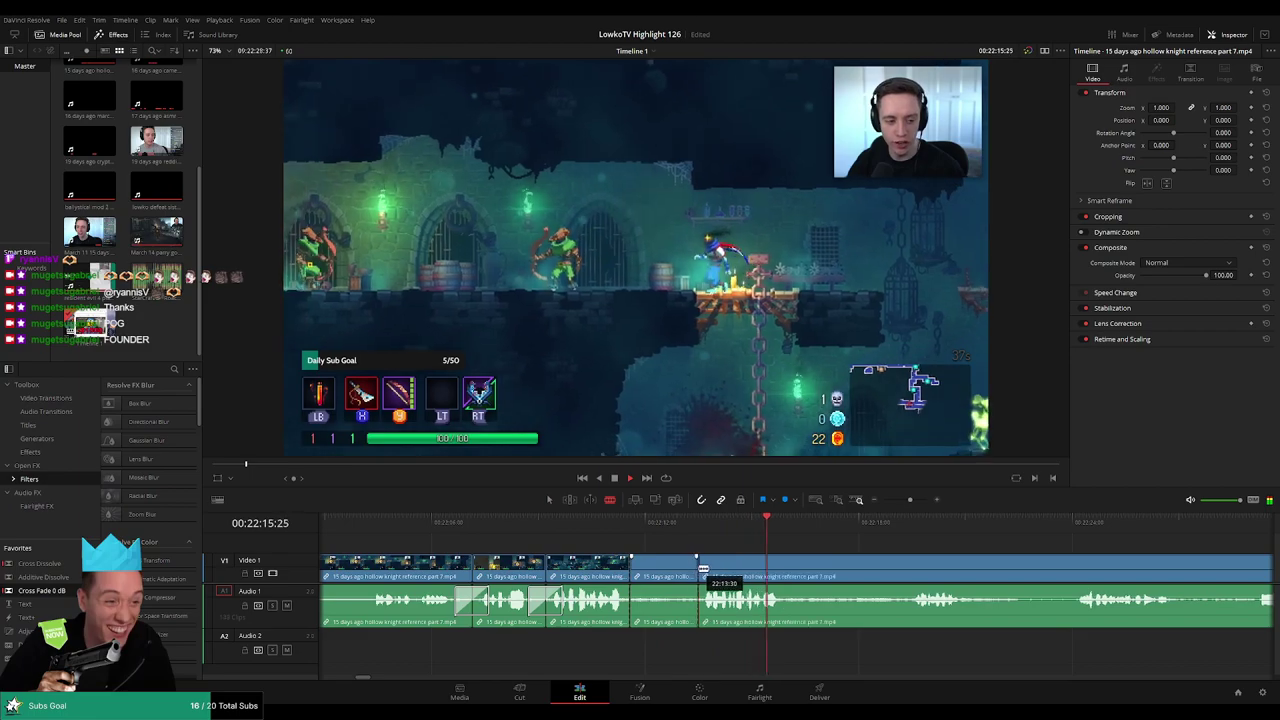
pyautogui.press('a')
pyautogui.click(669, 574)
pyautogui.press('Delete')
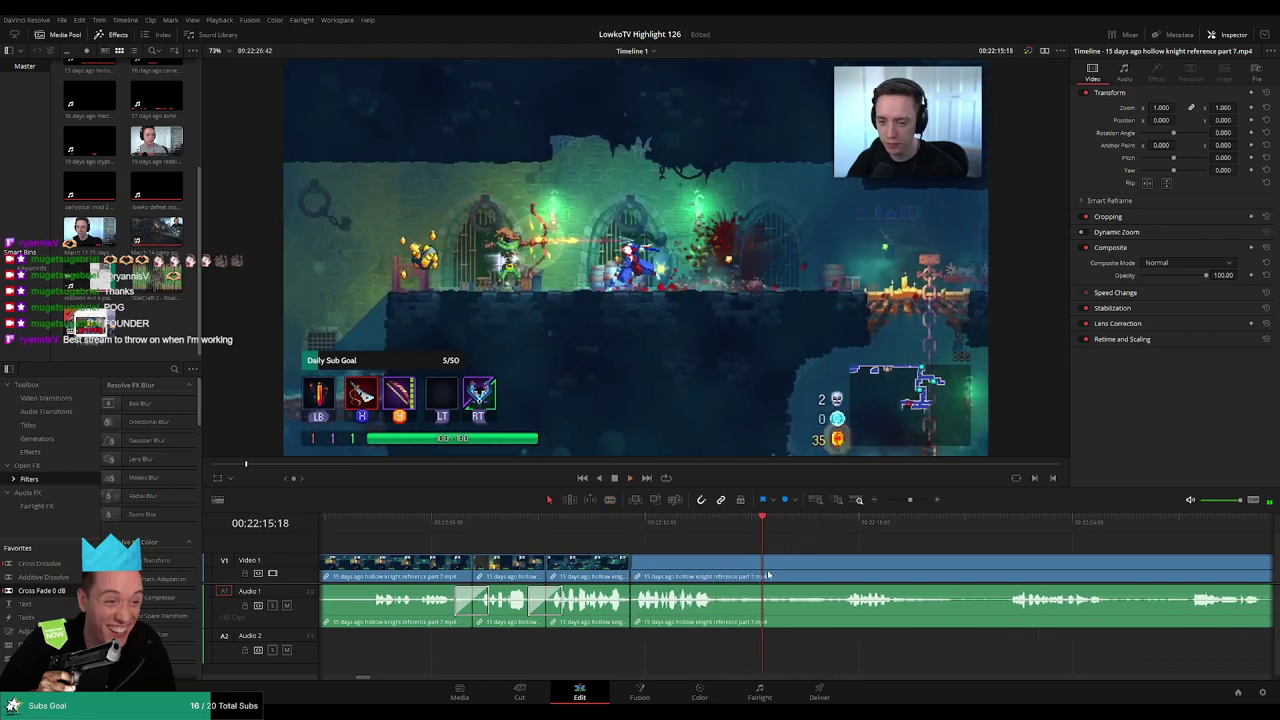
# - Split the hollow knight clip at about 22:14:24, cross-fade the audio cut at about 22:11:36, and play across that join
pyautogui.click(733, 567)
pyautogui.press('a')
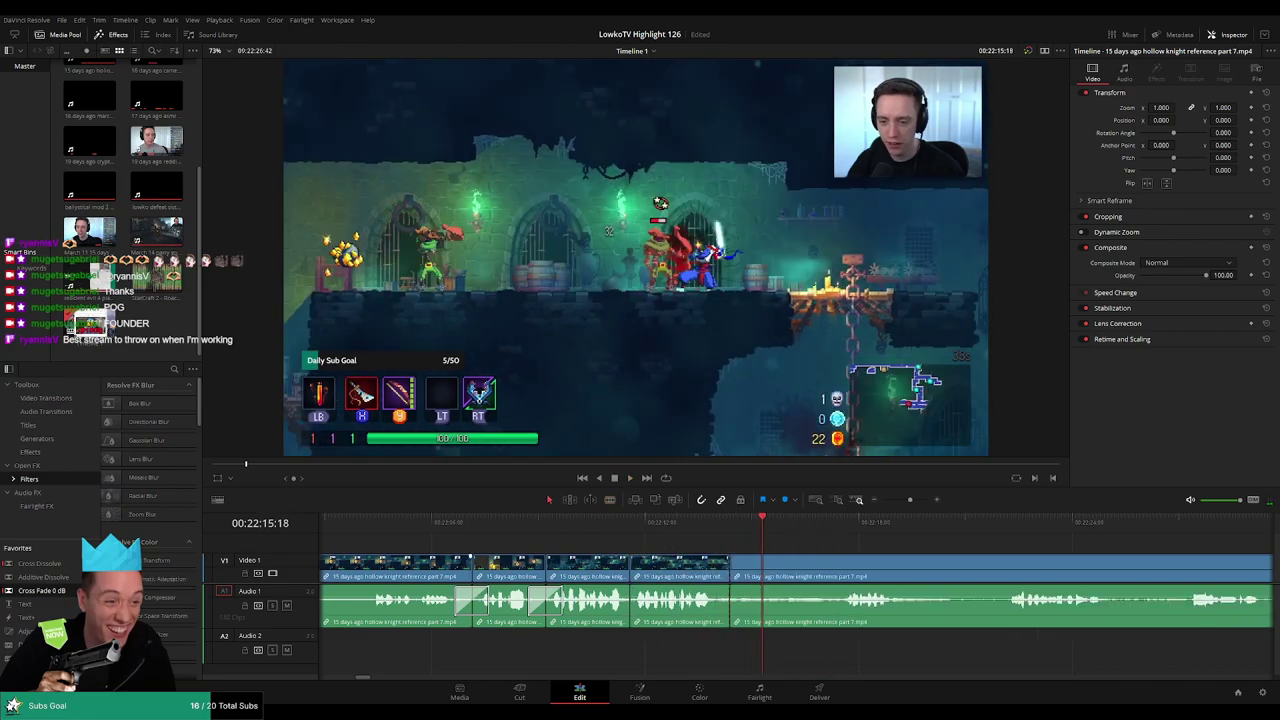
pyautogui.click(603, 522)
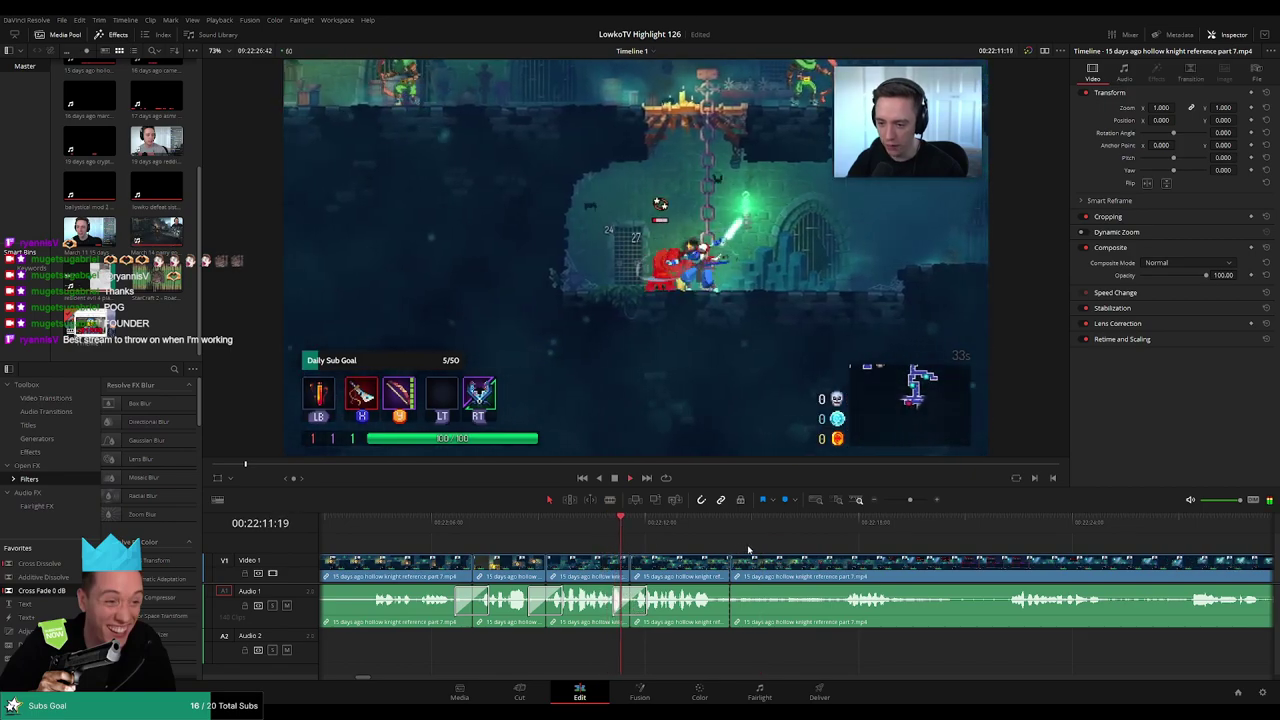
pyautogui.hscroll(3, 720, 548)
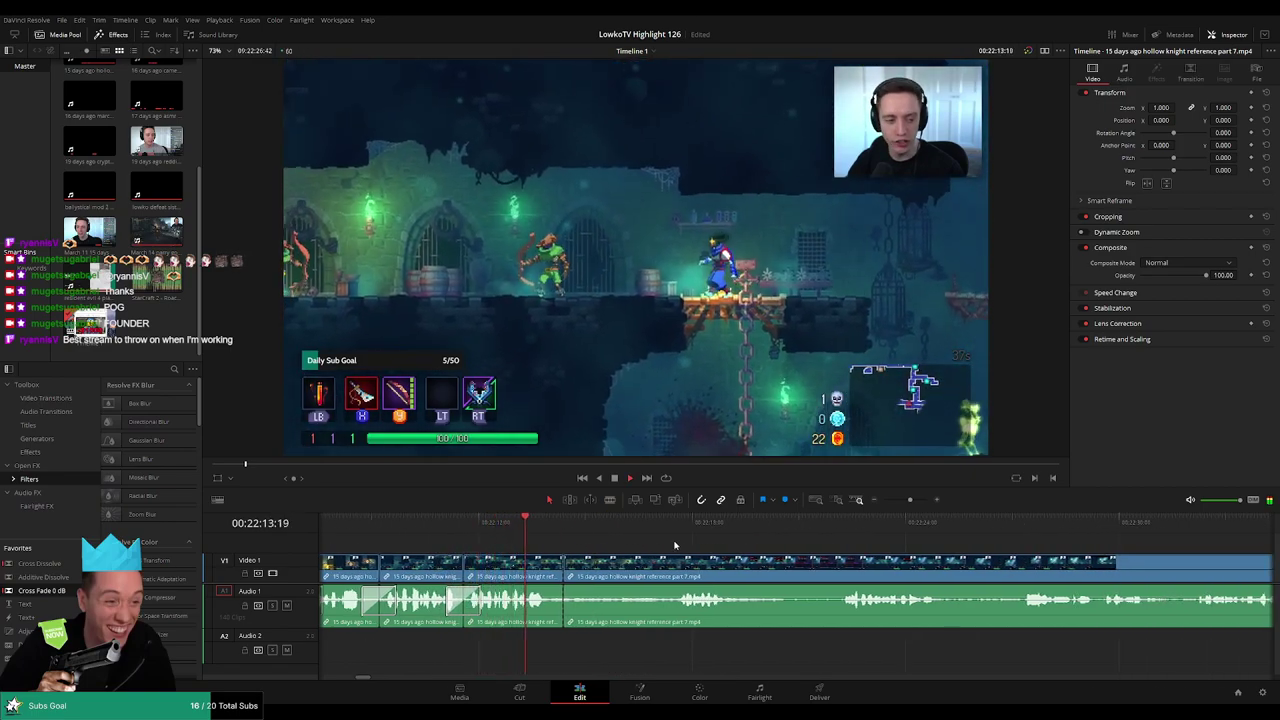
# - Split the hollow knight clip at about 22:17:25 and ripple delete the section back to the 22:14:24 cut
pyautogui.click(664, 528)
pyautogui.press('b')
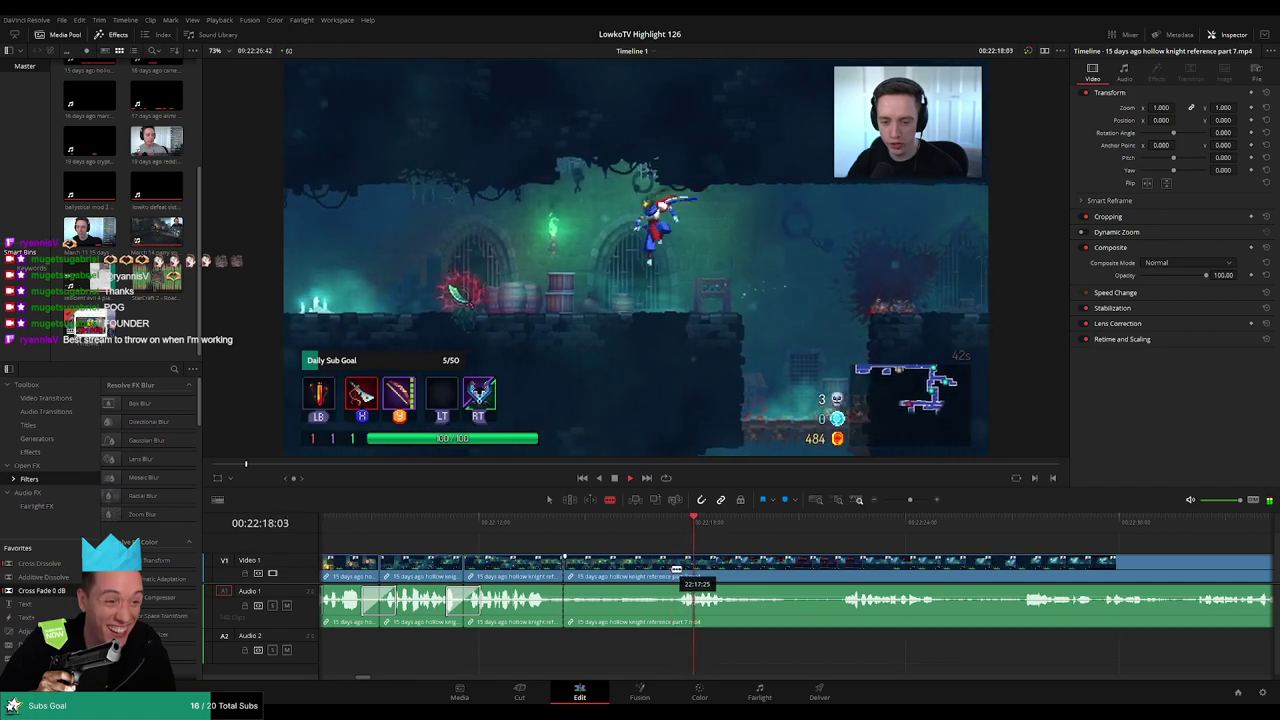
pyautogui.click(672, 565)
pyautogui.press('a')
pyautogui.click(627, 572)
pyautogui.press('Delete')
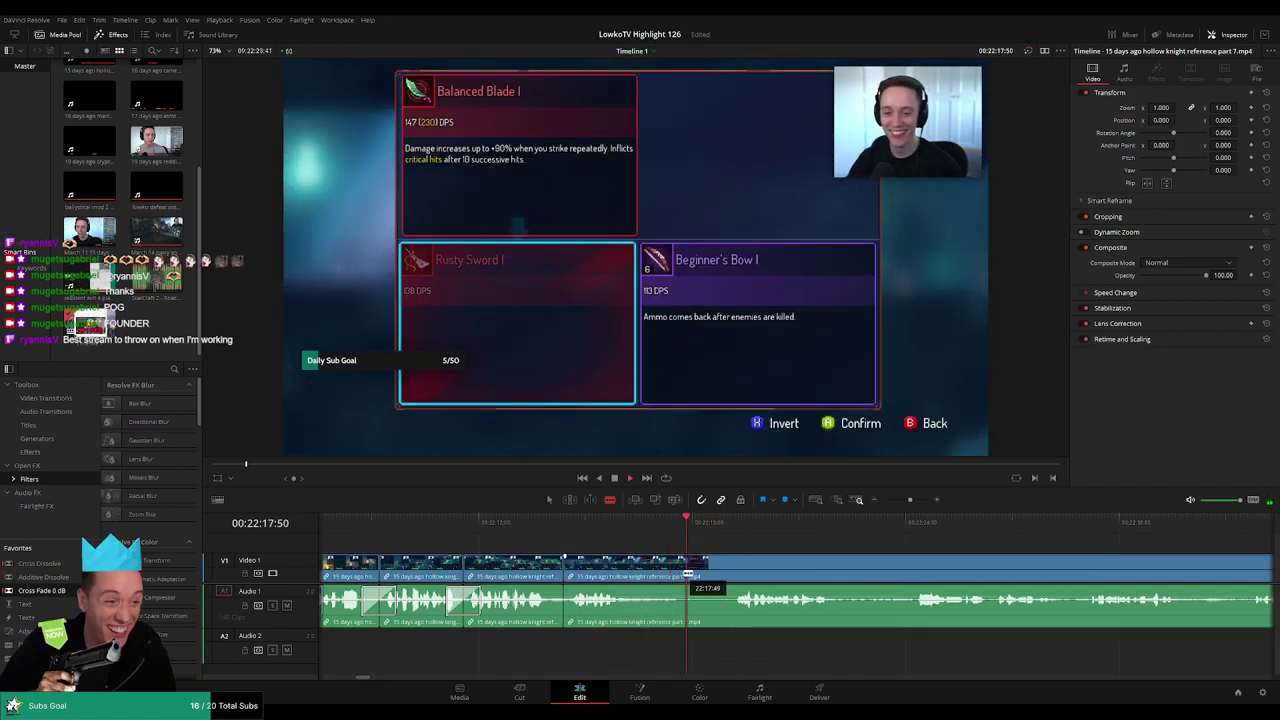
# - Add a Cross Fade 0 dB to the audio cut at about 22:14:24 and review the clip up to about 22:25
pyautogui.press('a')
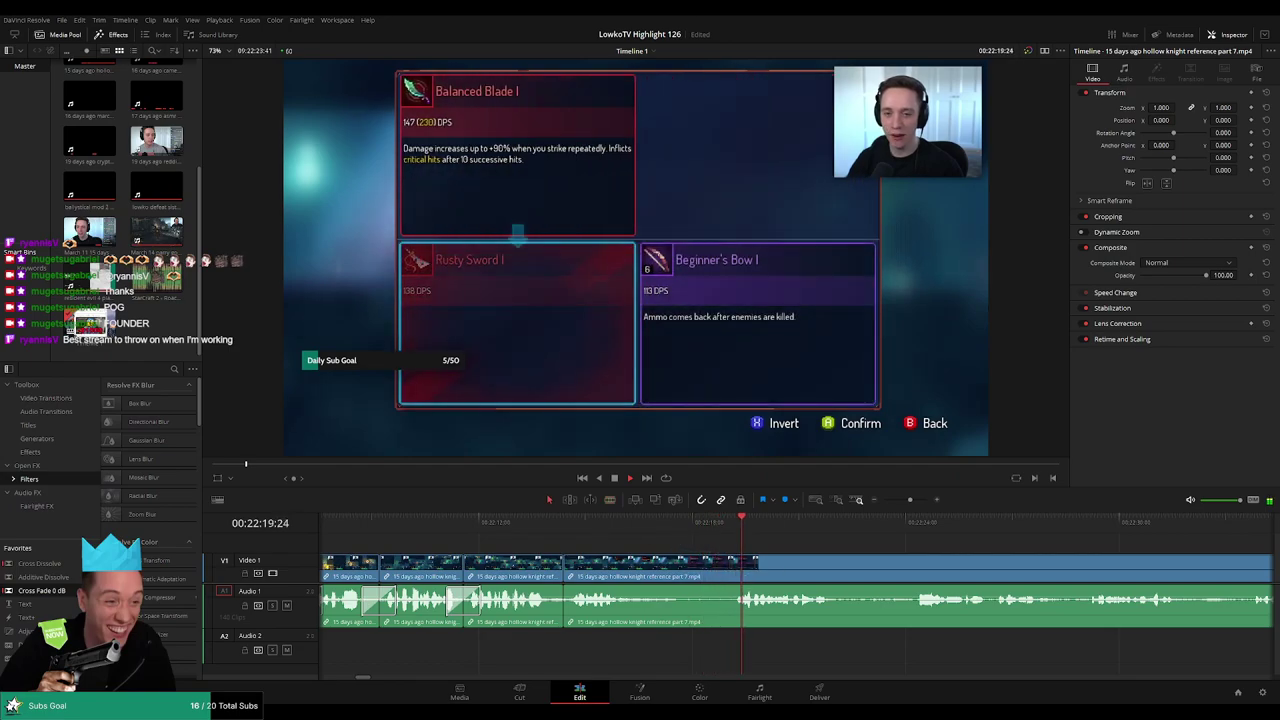
pyautogui.moveTo(605, 610); pyautogui.dragTo(565, 606)
pyautogui.moveTo(891, 555); pyautogui.dragTo(743, 543)
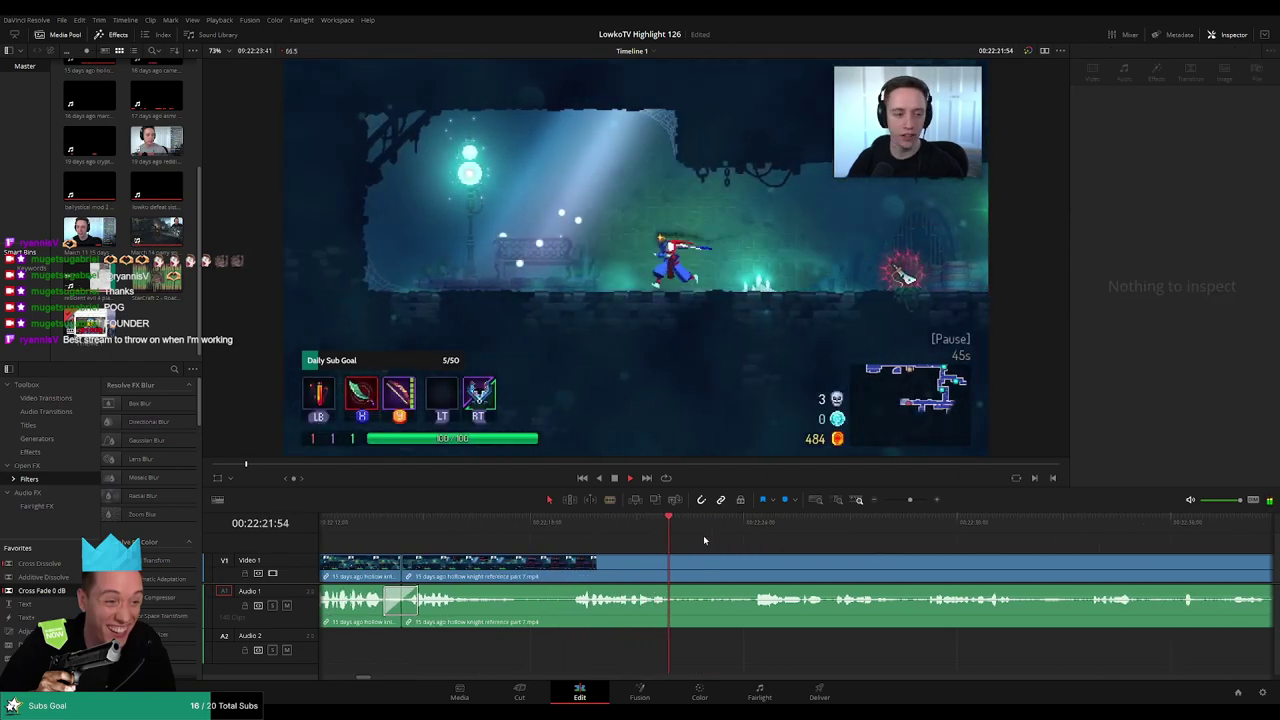
pyautogui.click(753, 530)
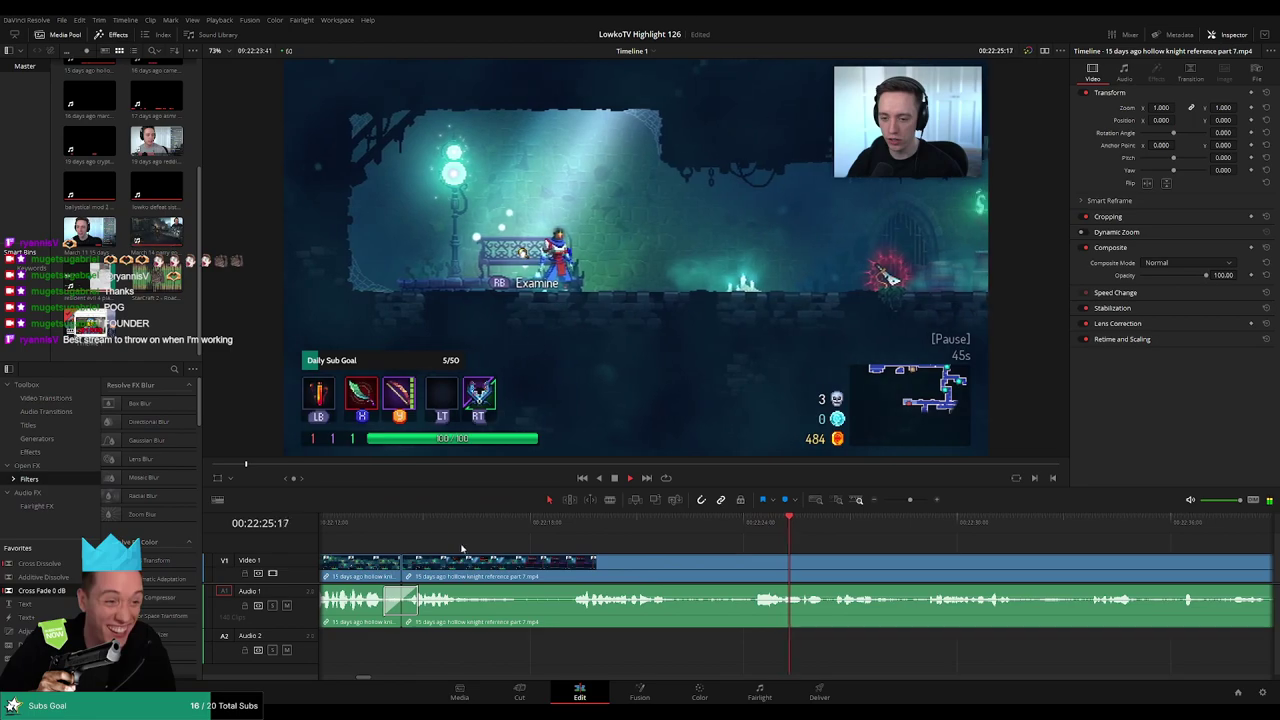
# - Try splitting the hollow knight clip at about 22:17:10
pyautogui.click(449, 530)
pyautogui.press('b')
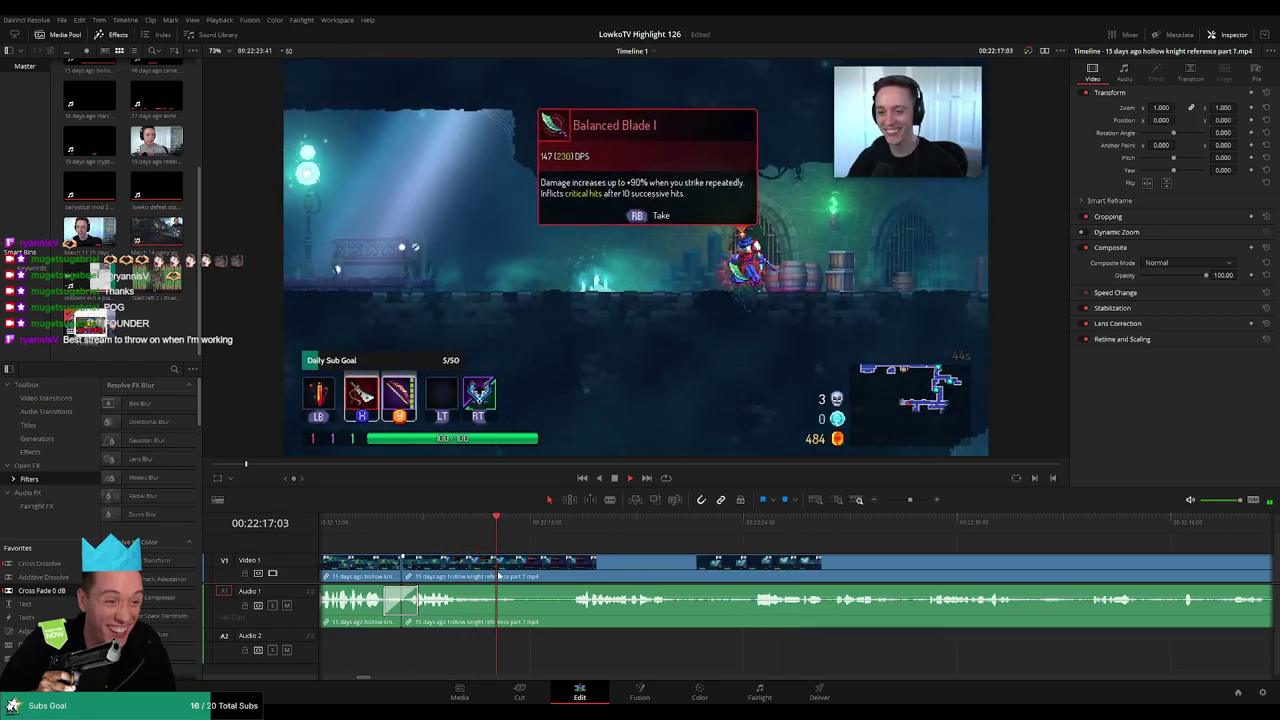
pyautogui.click(501, 570)
pyautogui.hotkey('ctrl', 'z')
# - Split the hollow knight clip at about 22:16:38 and 22:24:00, and ripple delete the section between the cuts
pyautogui.moveTo(488, 526); pyautogui.dragTo(482, 527)
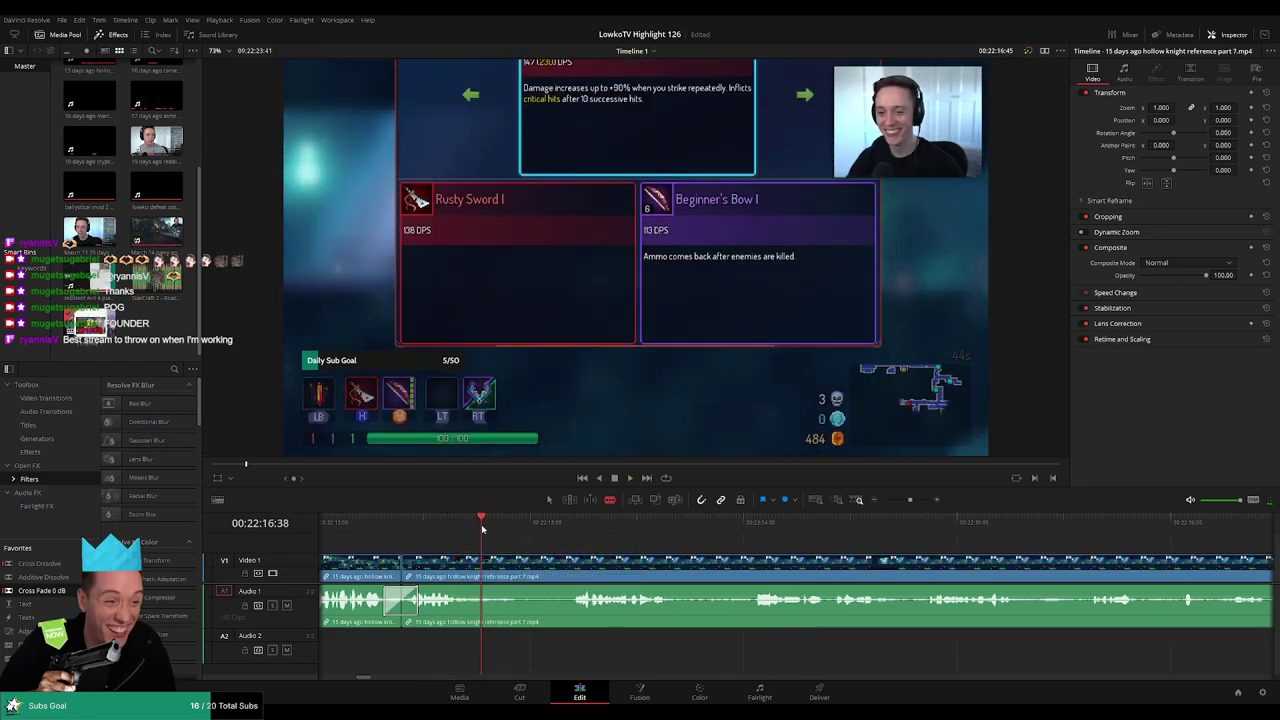
pyautogui.click(483, 567)
pyautogui.click(745, 535)
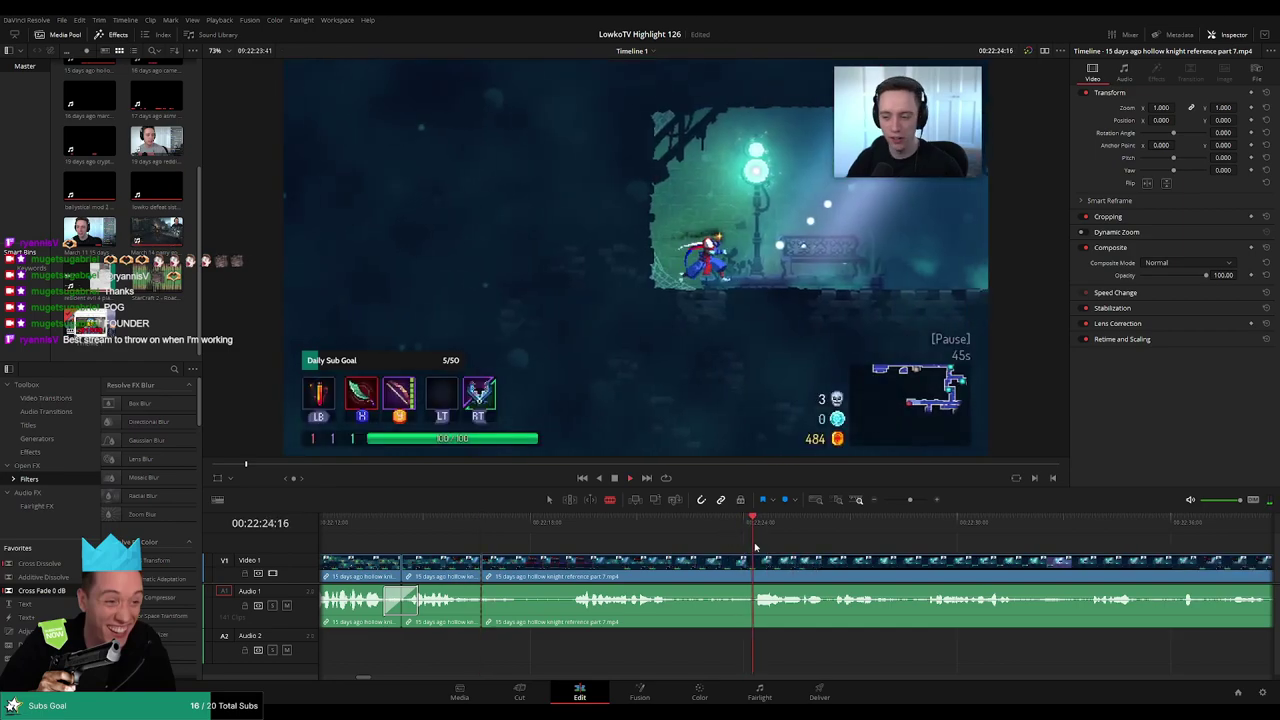
pyautogui.click(751, 576)
pyautogui.press('a')
pyautogui.click(709, 580)
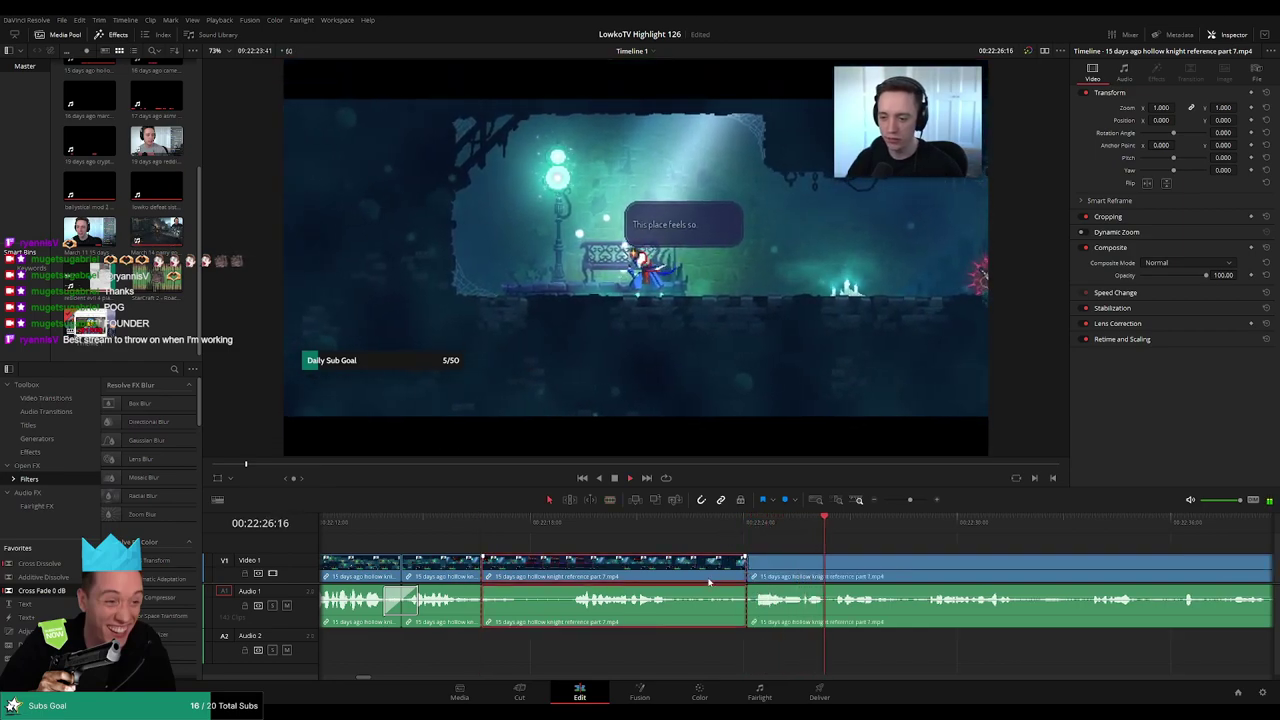
pyautogui.press('Delete')
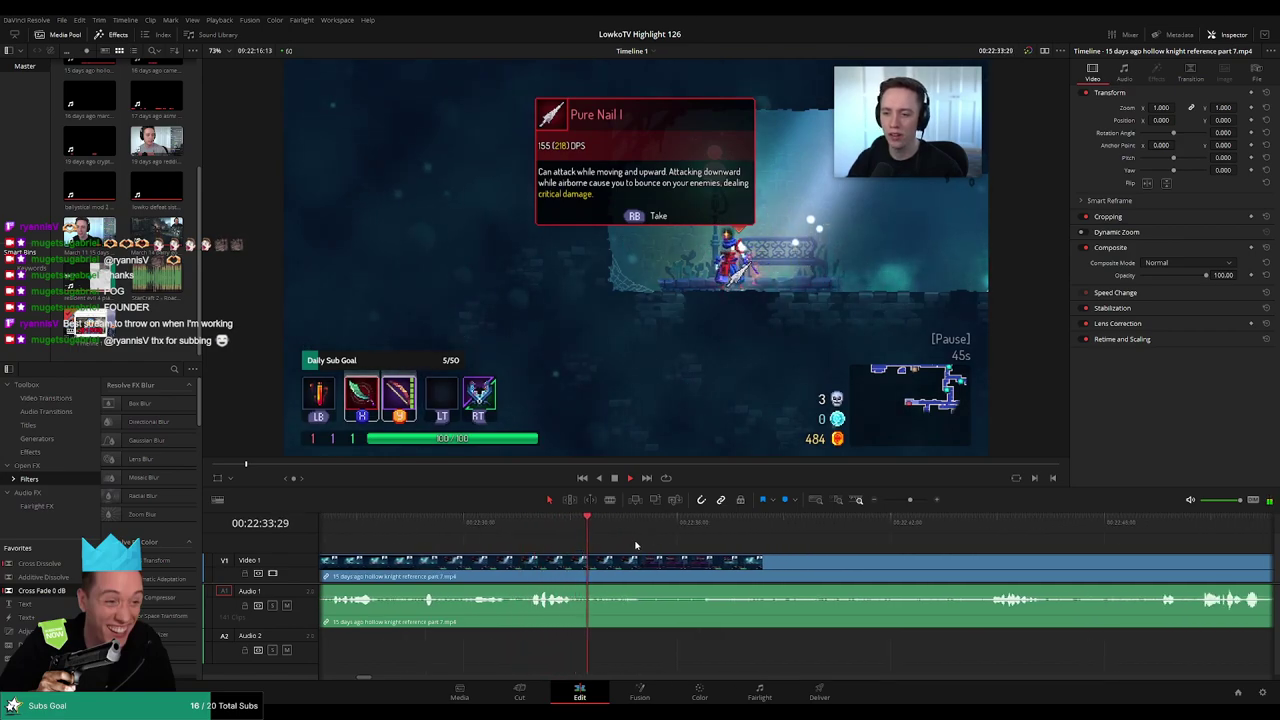
# - Try splitting the hollow knight clip at about 22:34:10 and review the quiet stretch that follows
pyautogui.click(624, 561)
pyautogui.press('space')
pyautogui.moveTo(723, 534); pyautogui.dragTo(833, 546)
pyautogui.click(671, 530)
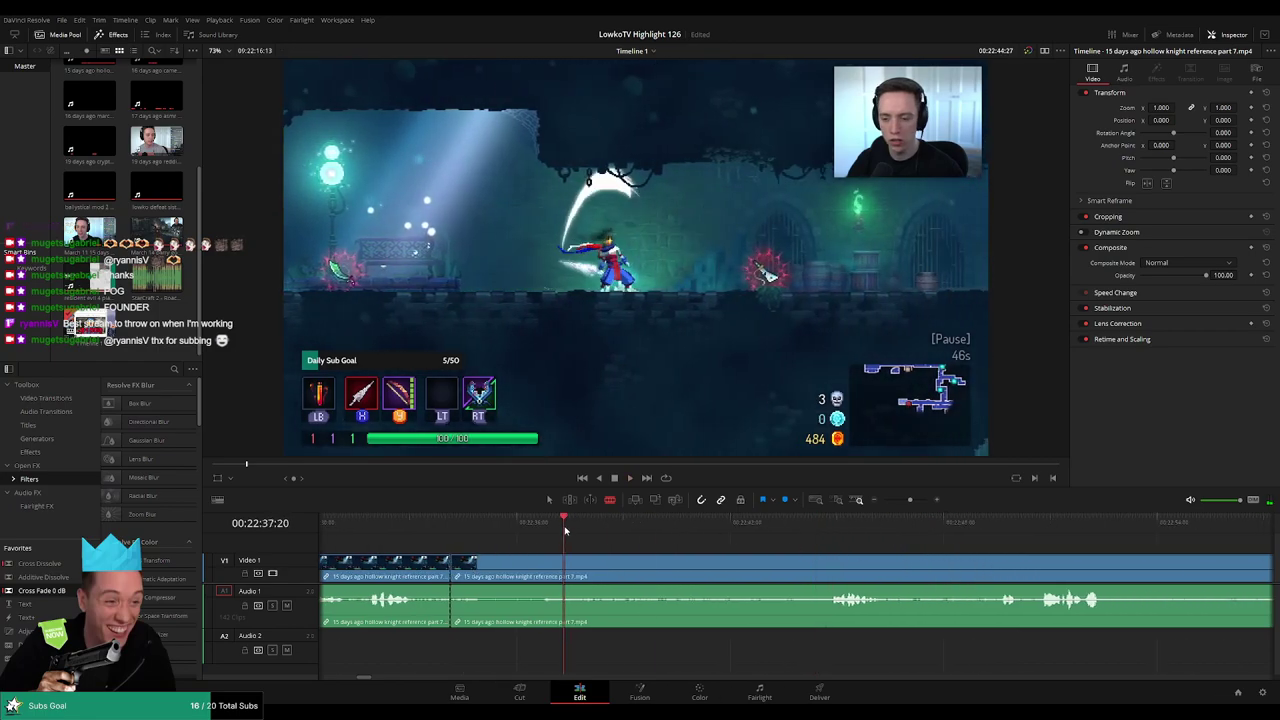
pyautogui.moveTo(565, 531); pyautogui.dragTo(507, 530)
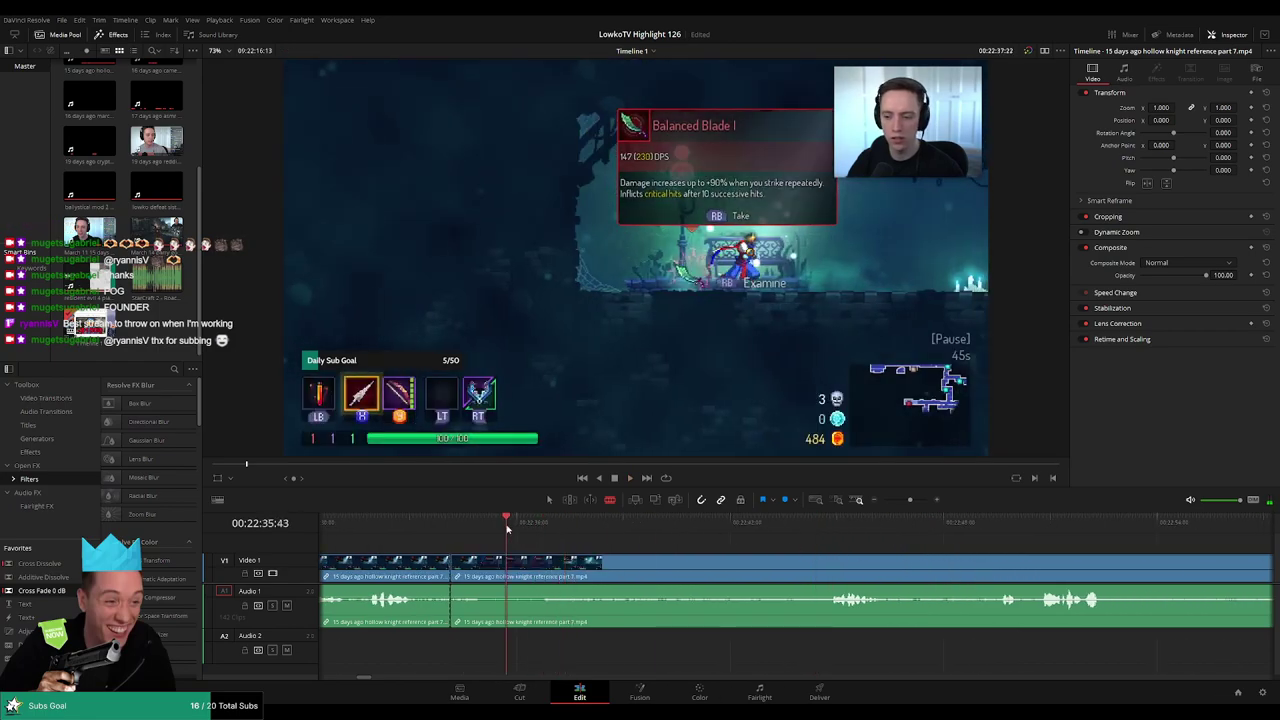
pyautogui.press('space')
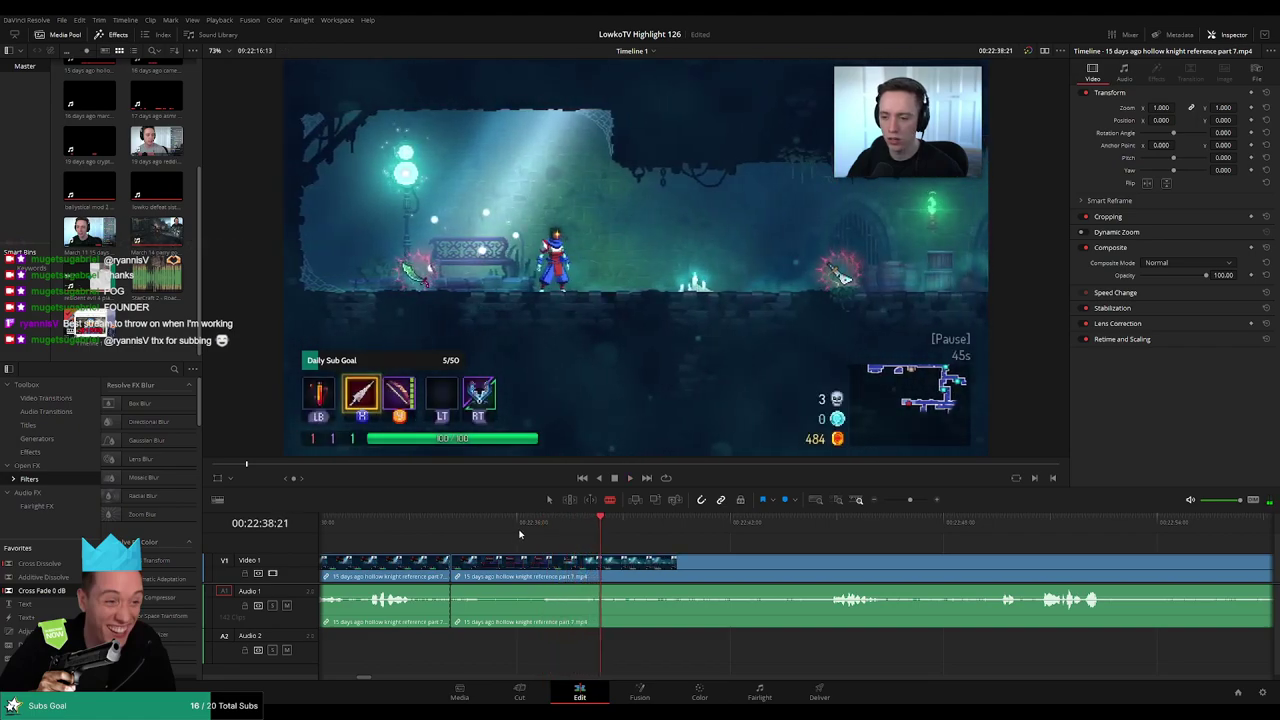
pyautogui.moveTo(499, 531); pyautogui.dragTo(743, 531)
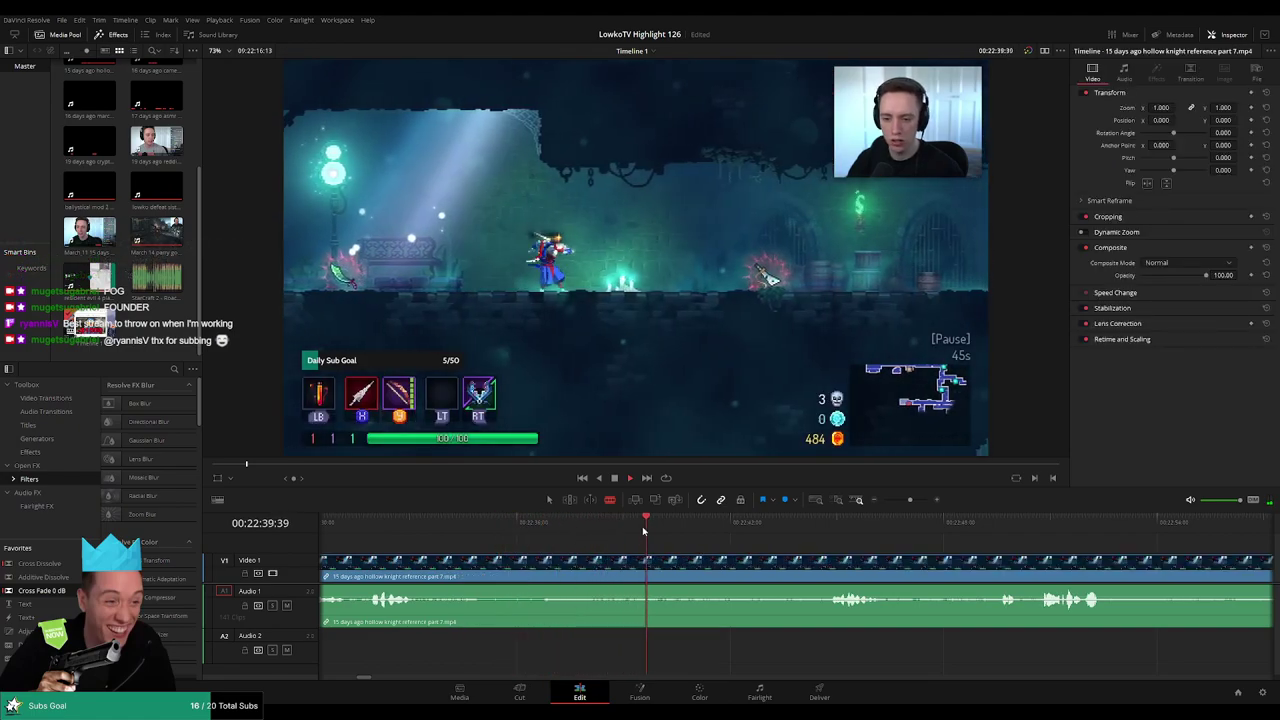
# - Cut out the hollow knight section between about 22:46:29 and 22:49:29, and smooth the audio join with a Cross Fade 0 dB
pyautogui.press('space')
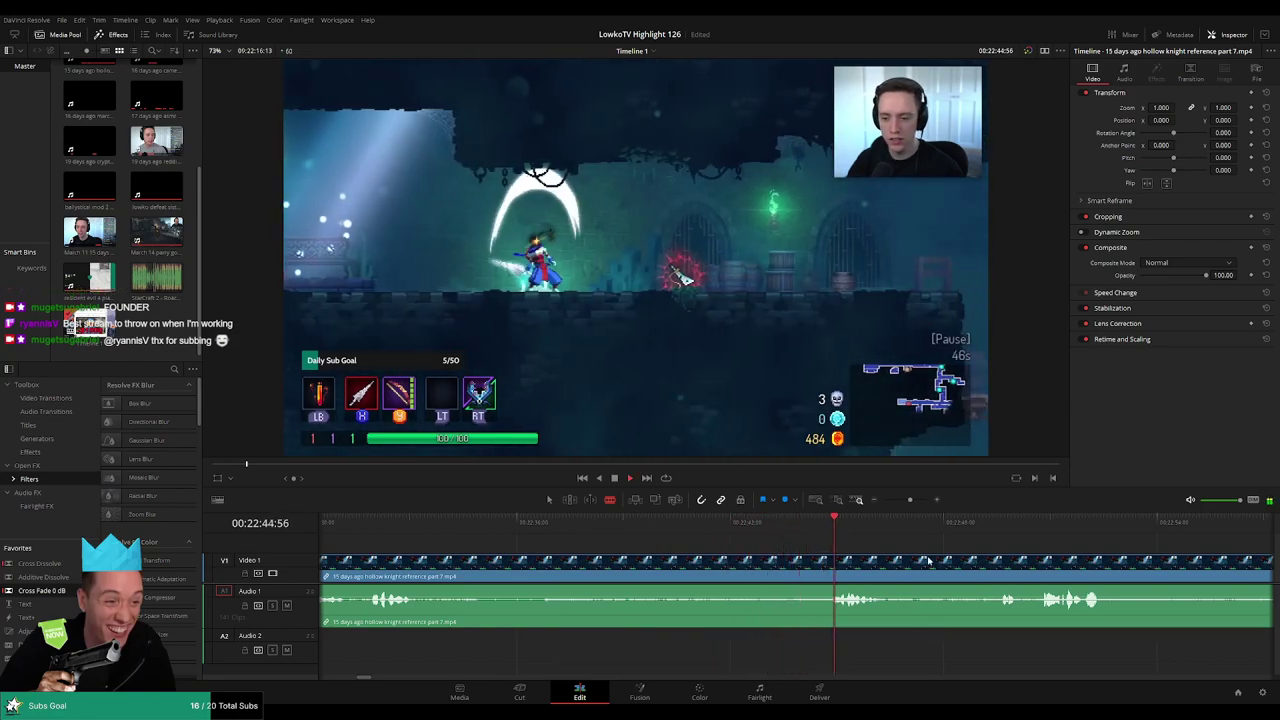
pyautogui.hotkey('ctrl', 'b')
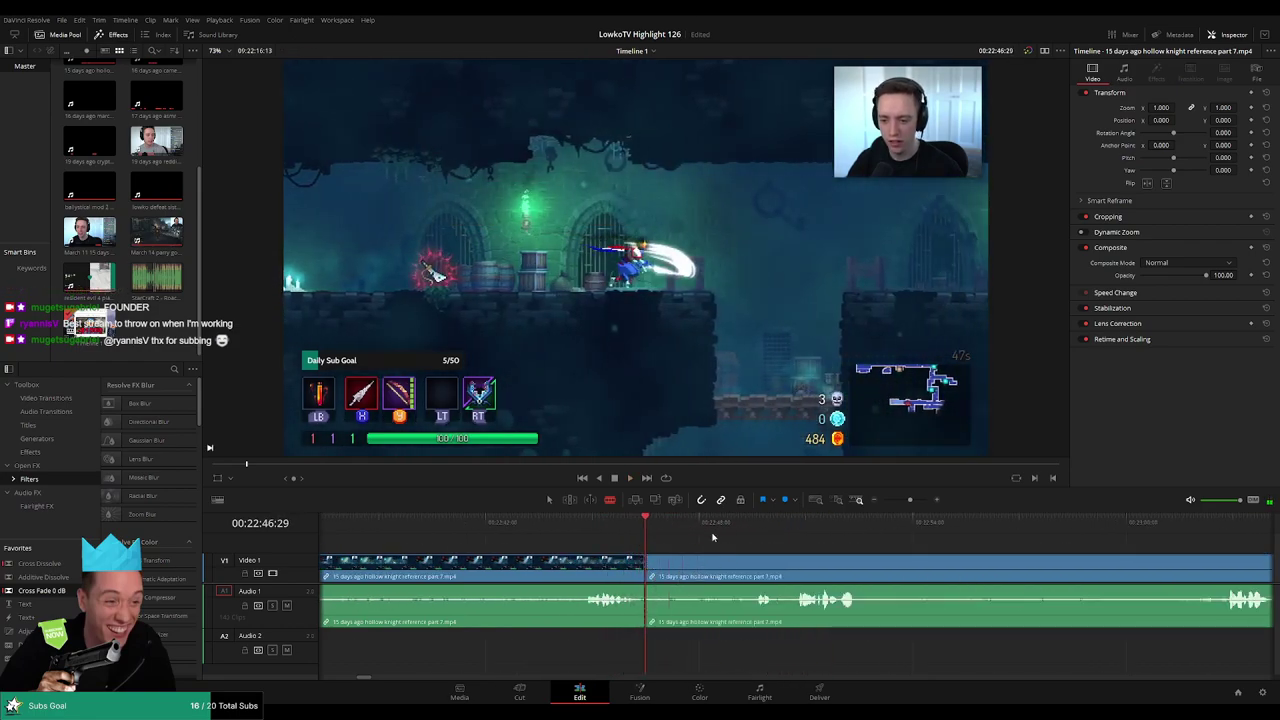
pyautogui.click(747, 530)
pyautogui.click(752, 572)
pyautogui.press('a')
pyautogui.click(711, 574)
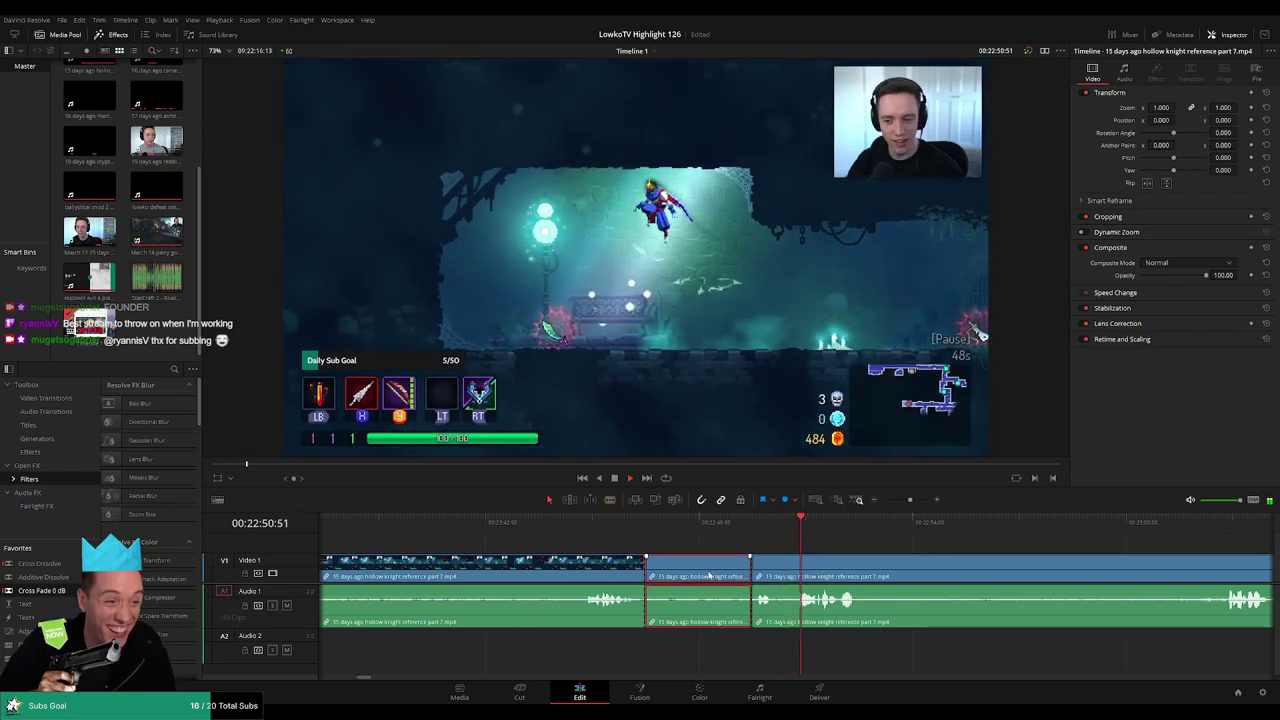
pyautogui.press('Delete')
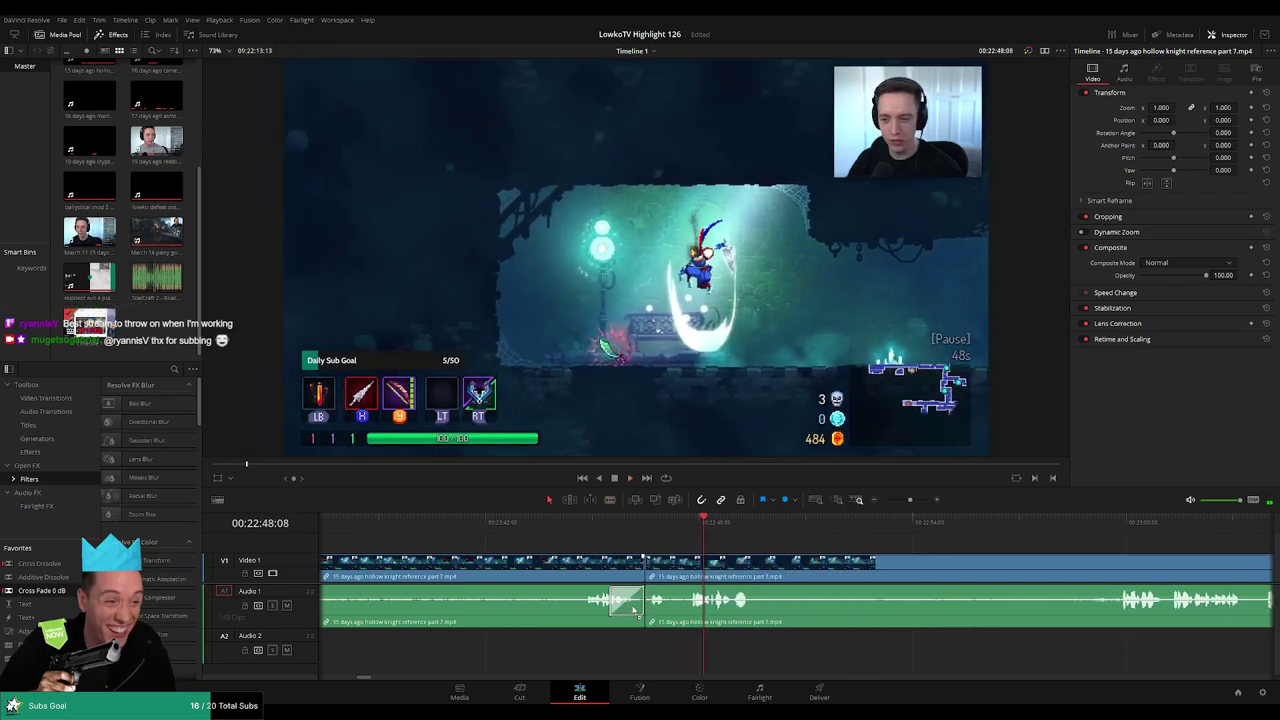
pyautogui.click(578, 537)
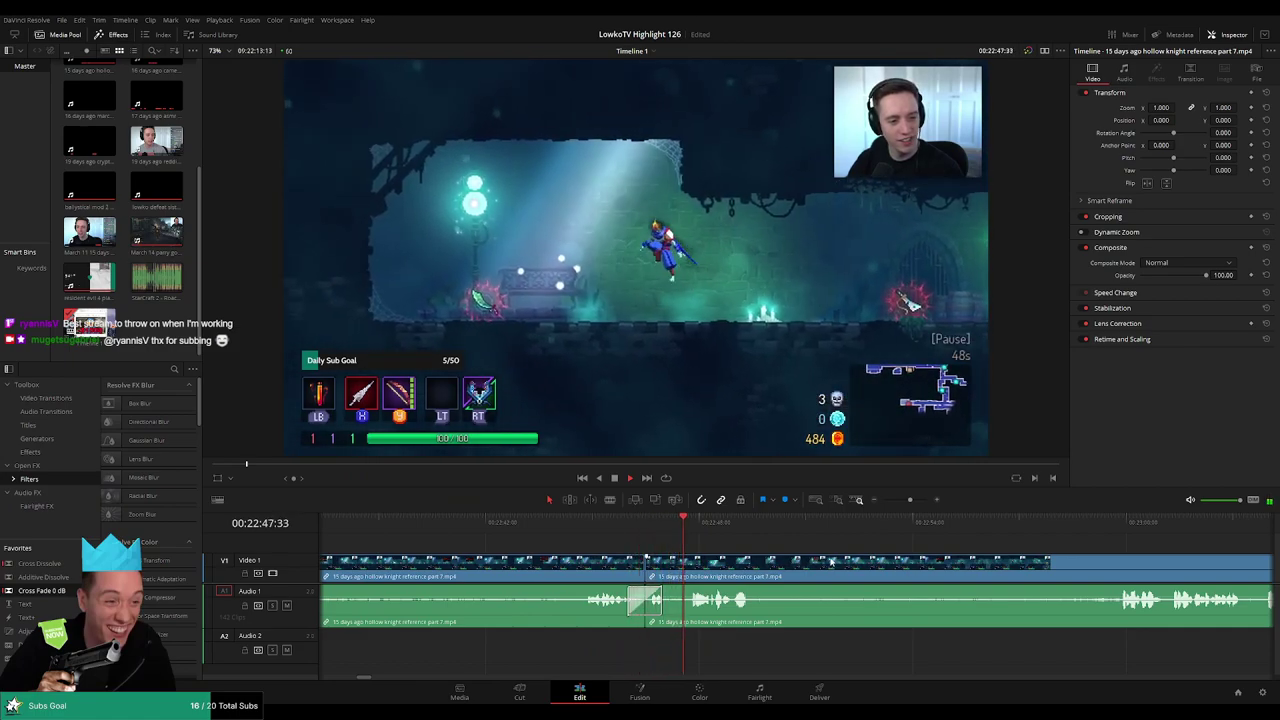
pyautogui.hscroll(3, 661, 544)
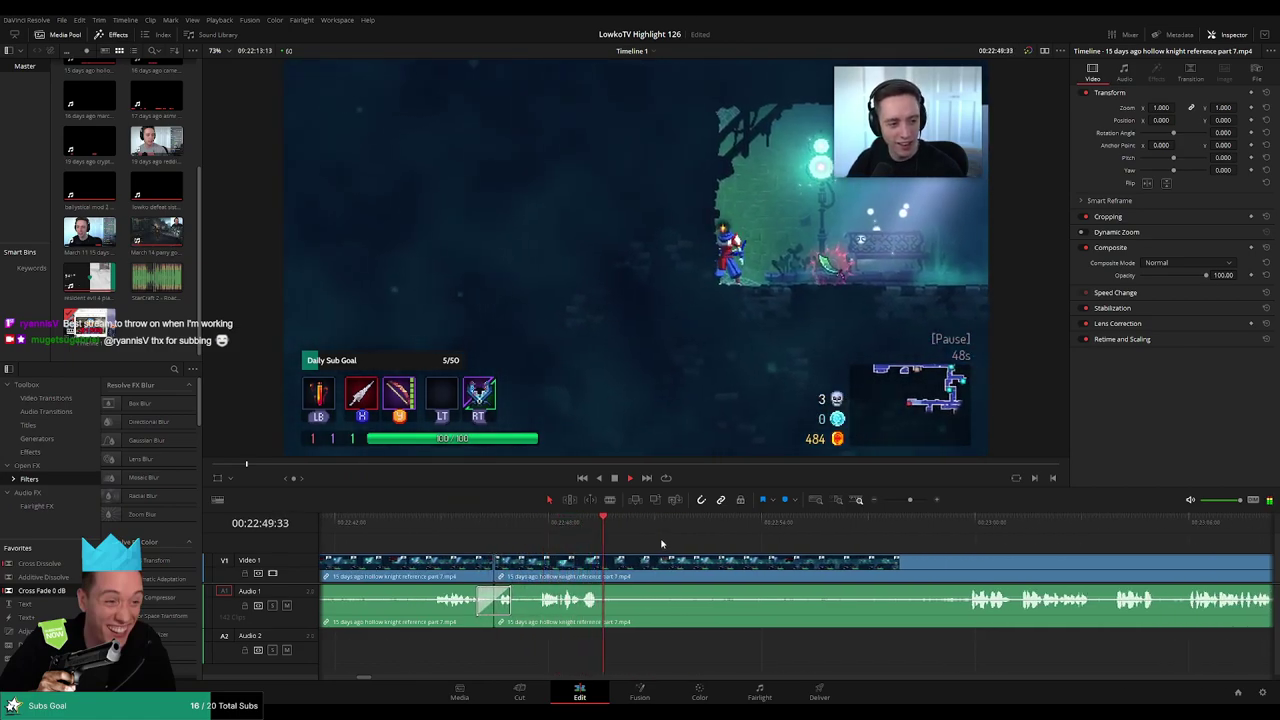
# - Split the hollow knight clip at about 22:50:05 and 22:58:19, and ripple delete the section between the cuts
pyautogui.click(624, 571)
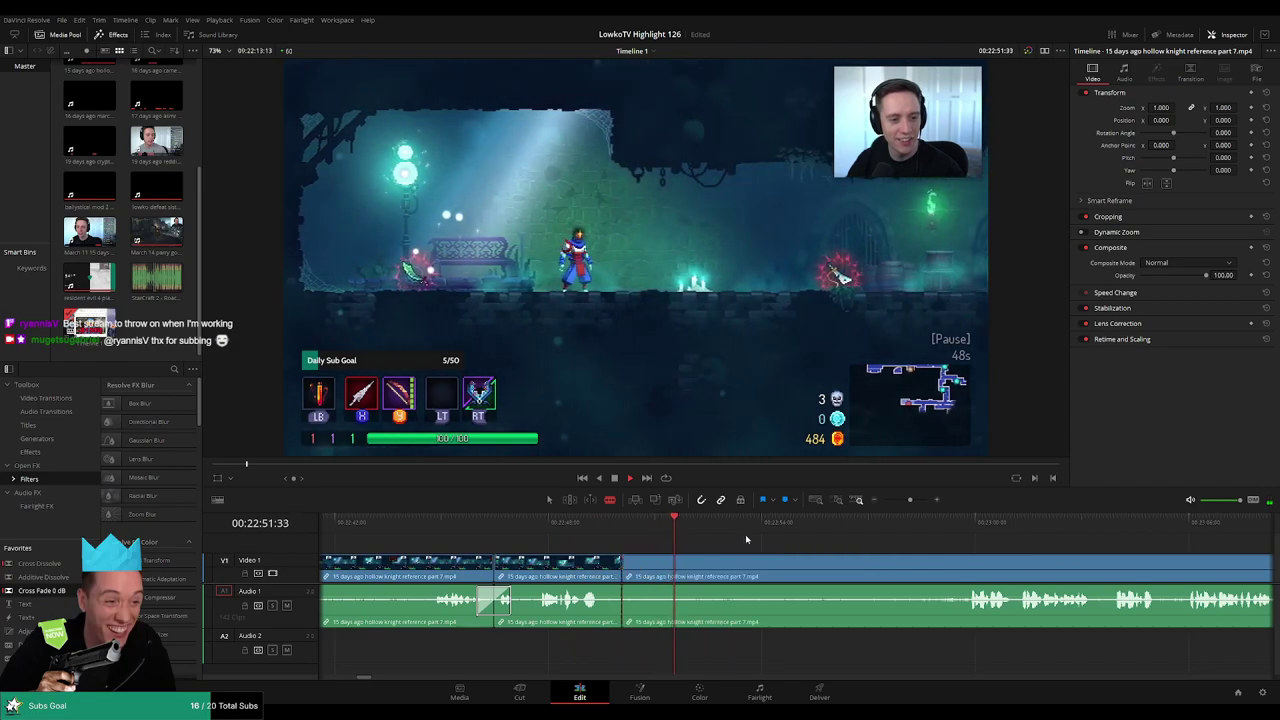
pyautogui.click(928, 531)
pyautogui.hscroll(2, 1004, 567)
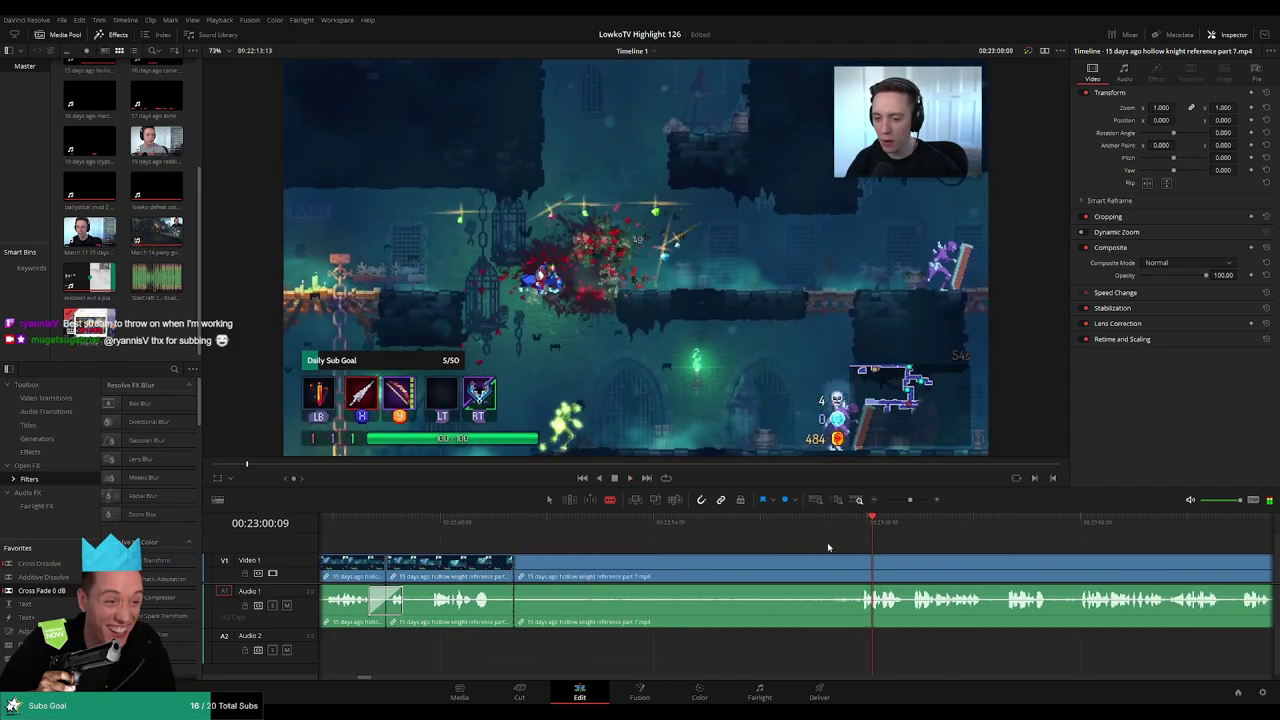
pyautogui.click(796, 527)
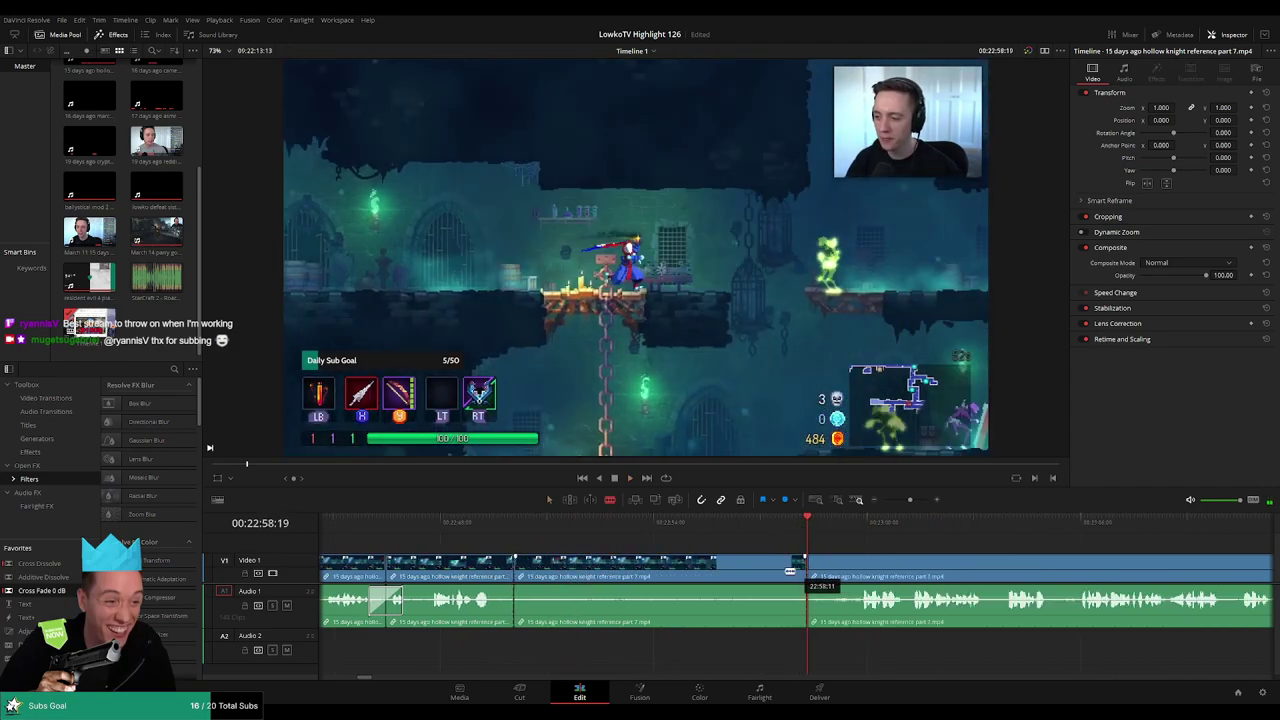
pyautogui.press('Up')
# - Add a Cross Fade 0 dB to the audio cut at about 22:50:05 and play across that join
pyautogui.moveTo(47, 592); pyautogui.dragTo(515, 602)
pyautogui.click(462, 526)
pyautogui.press('space')
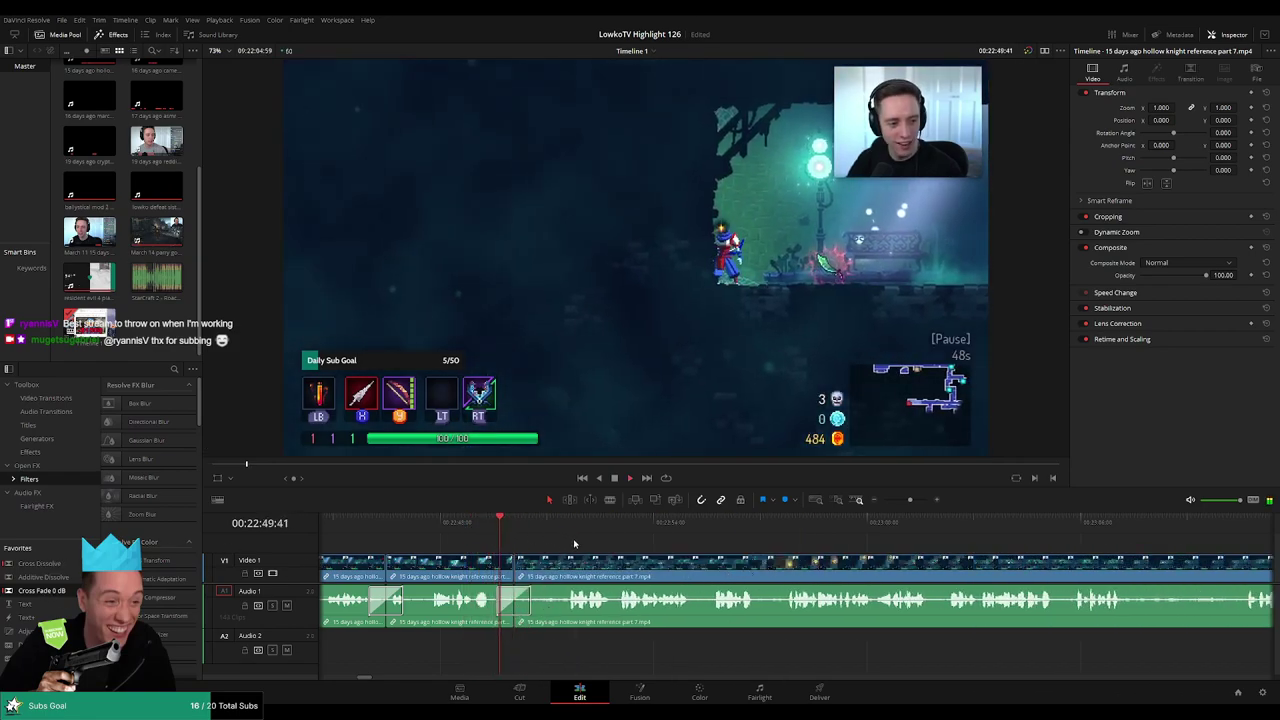
# - Review the hollow knight clip from about 22:50 to 23:18 for silent pauses, skipping ahead where needed
pyautogui.hscroll(2, 574, 544)
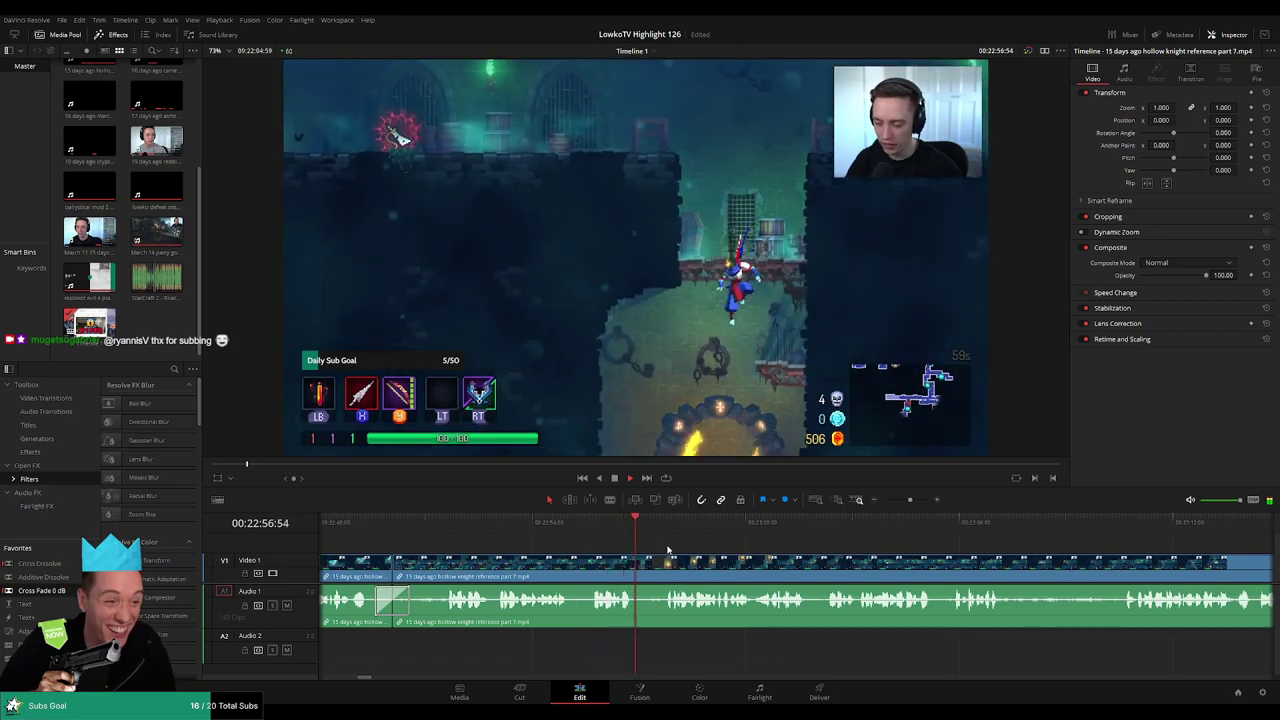
pyautogui.moveTo(843, 562); pyautogui.dragTo(697, 547)
pyautogui.moveTo(777, 546); pyautogui.dragTo(676, 537)
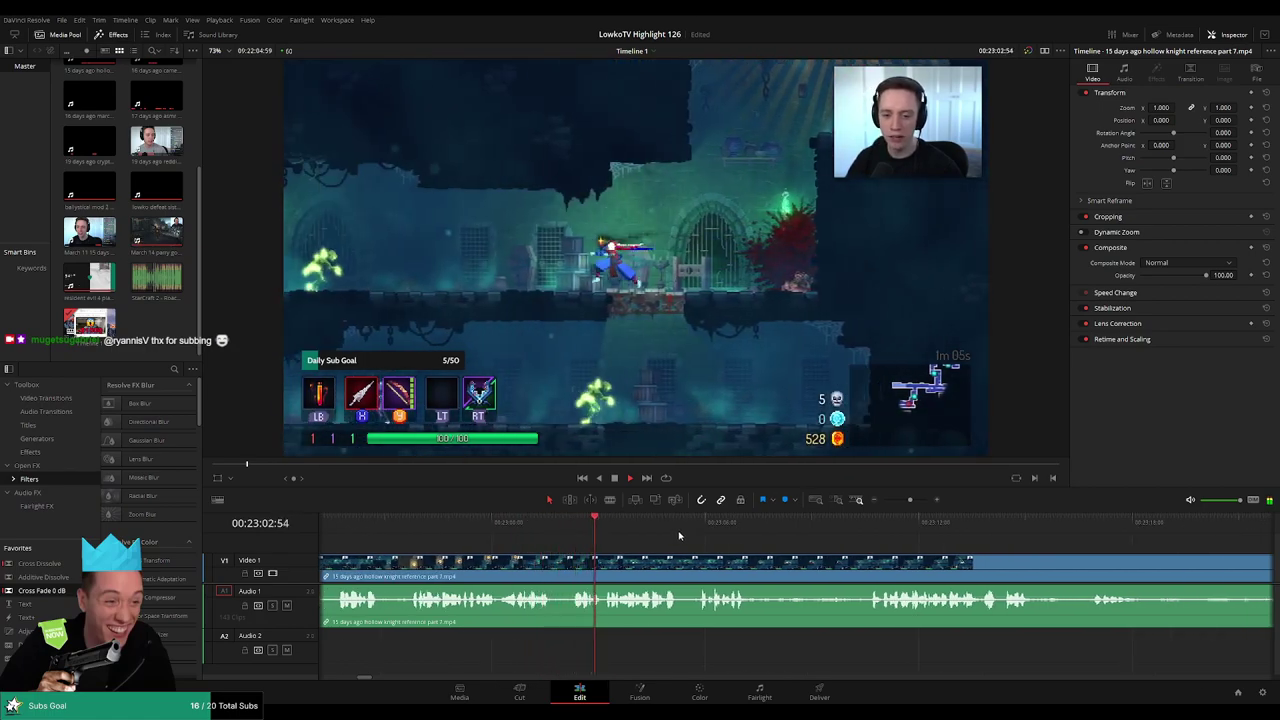
pyautogui.hscroll(2, 682, 540)
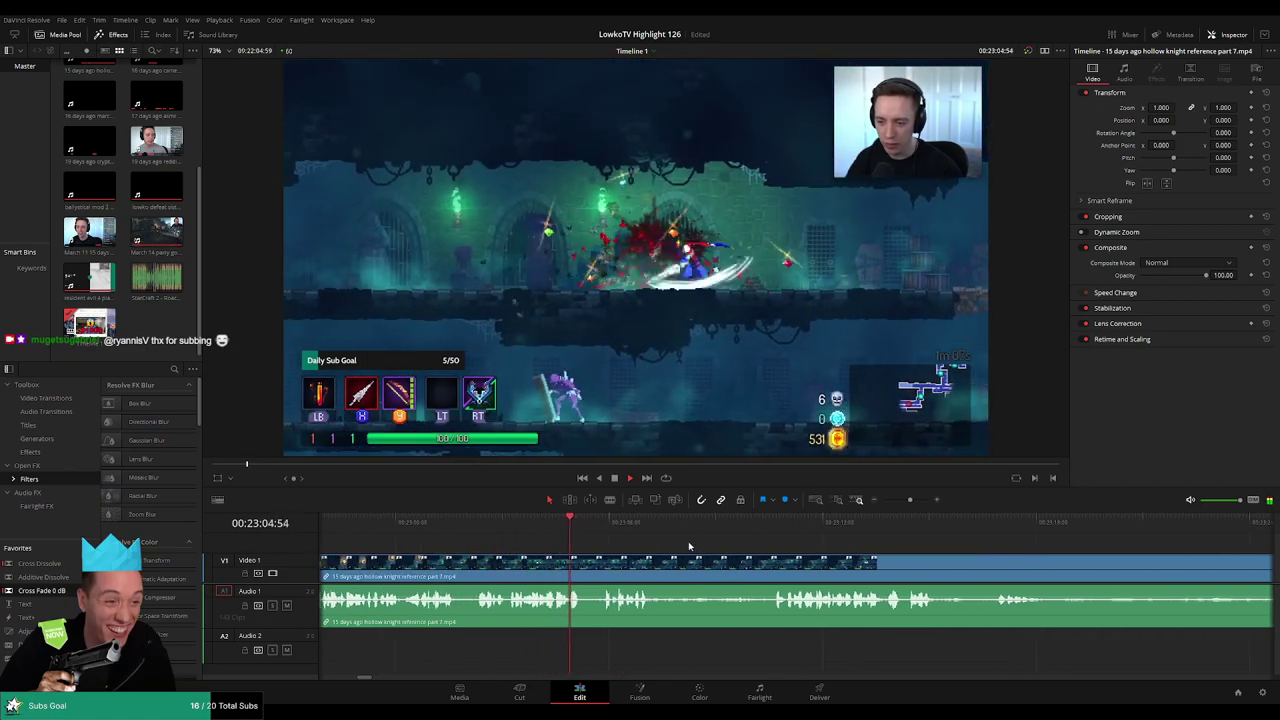
pyautogui.hscroll(2, 680, 545)
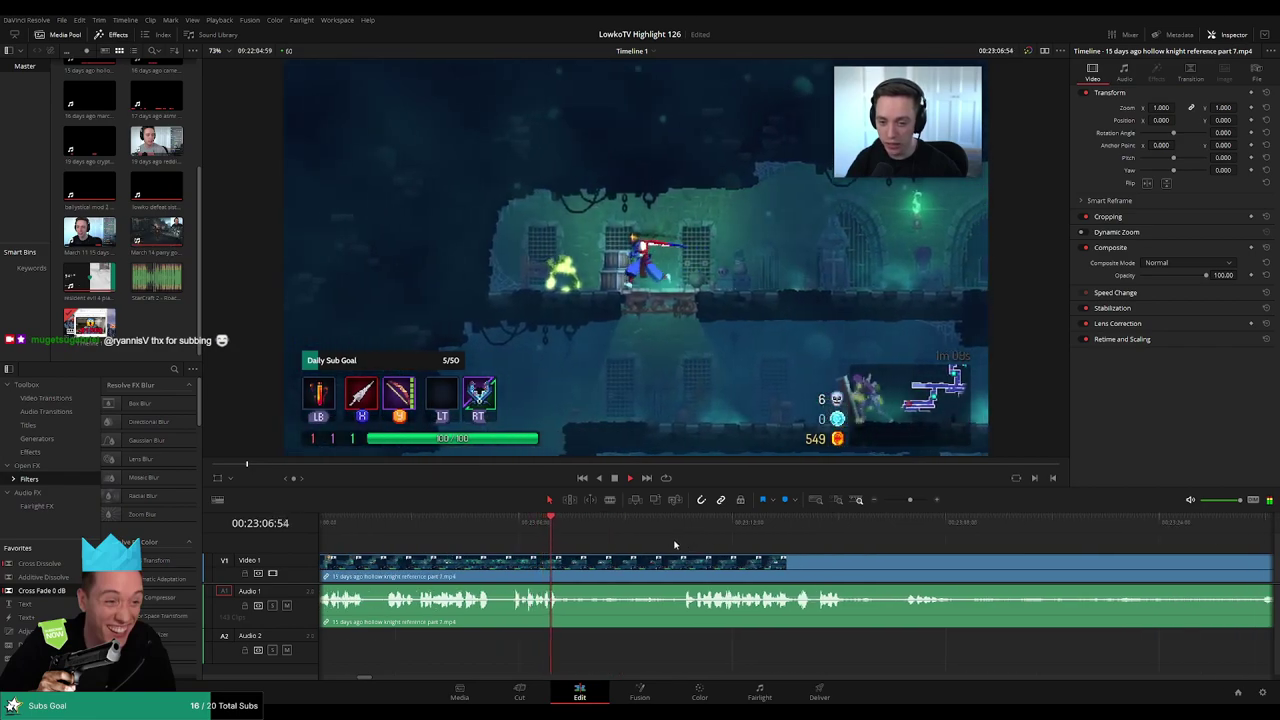
pyautogui.click(656, 530)
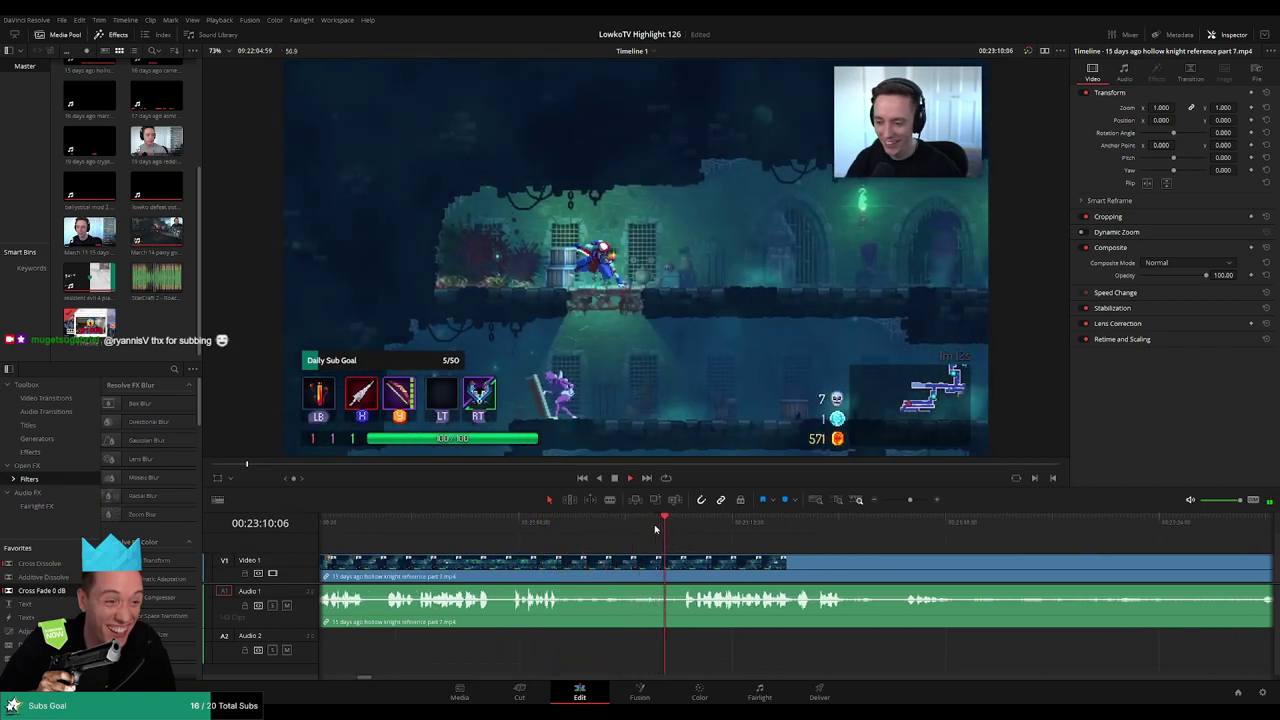
pyautogui.hscroll(3, 750, 552)
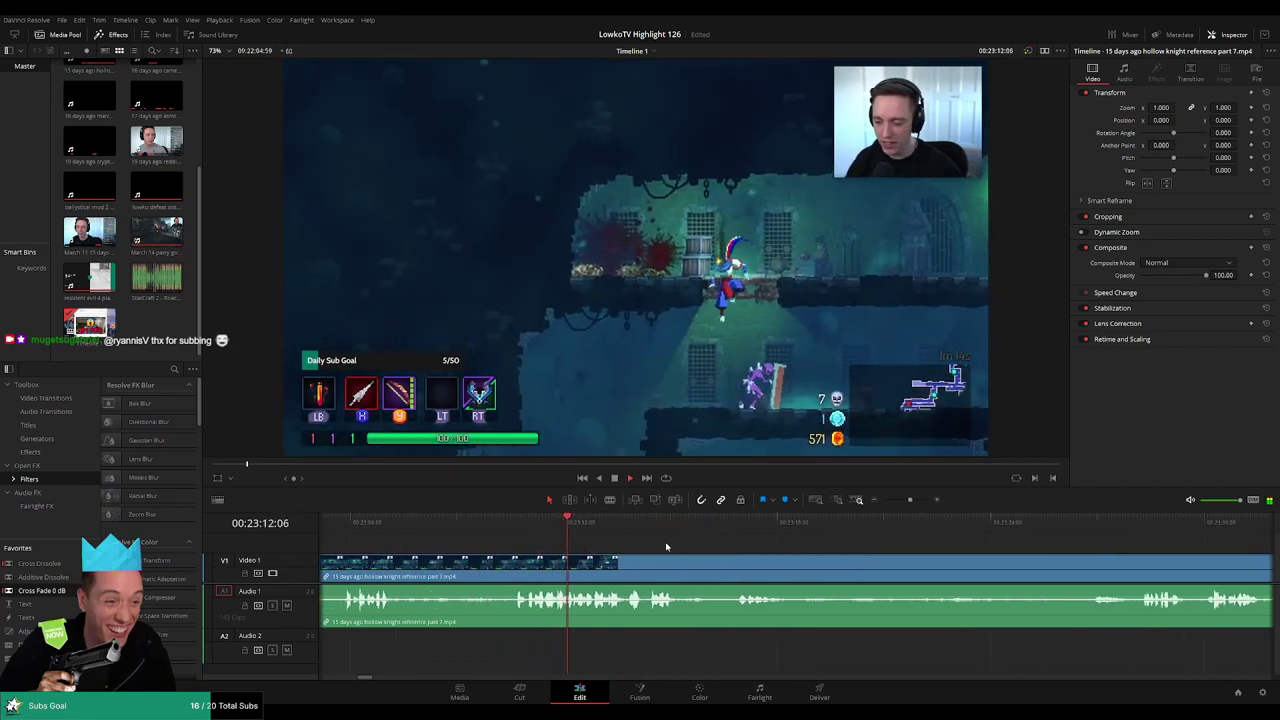
pyautogui.hscroll(3, 719, 551)
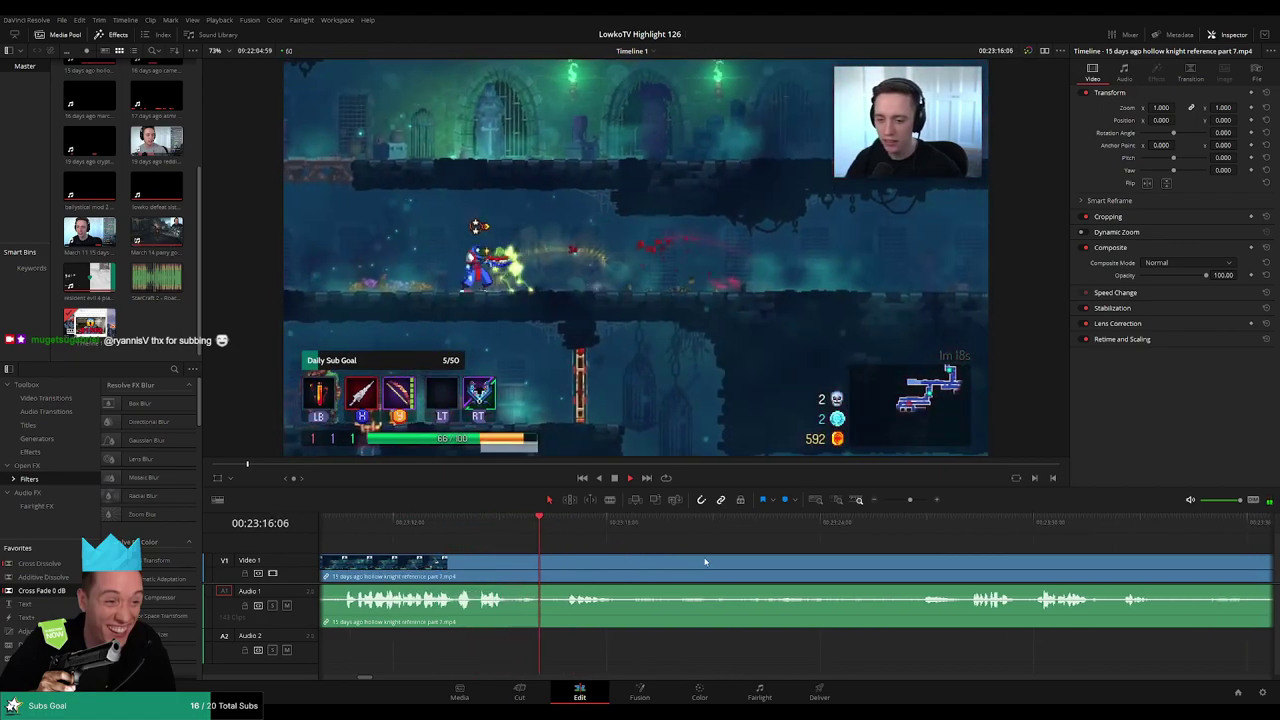
pyautogui.hscroll(2, 625, 555)
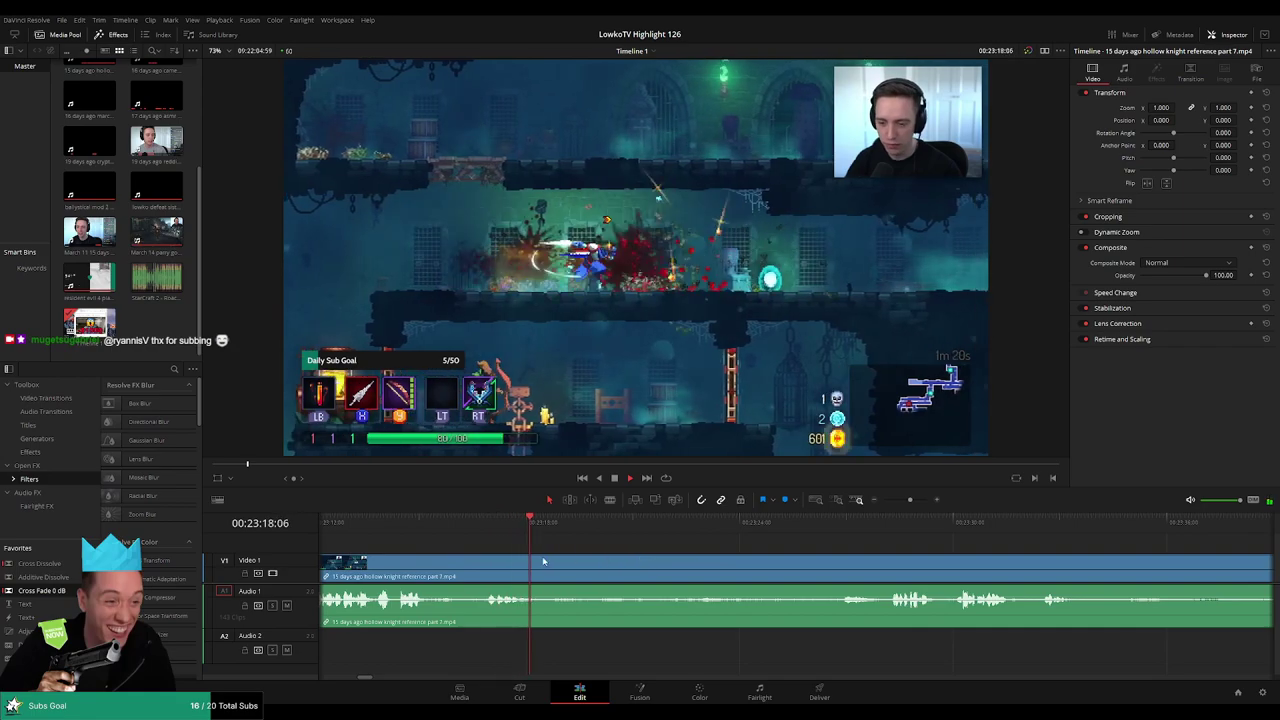
# - Split the hollow knight clip at about 23:18:23 and 23:28:14, and ripple delete the section between the cuts
pyautogui.press('b')
pyautogui.click(545, 570)
pyautogui.click(816, 531)
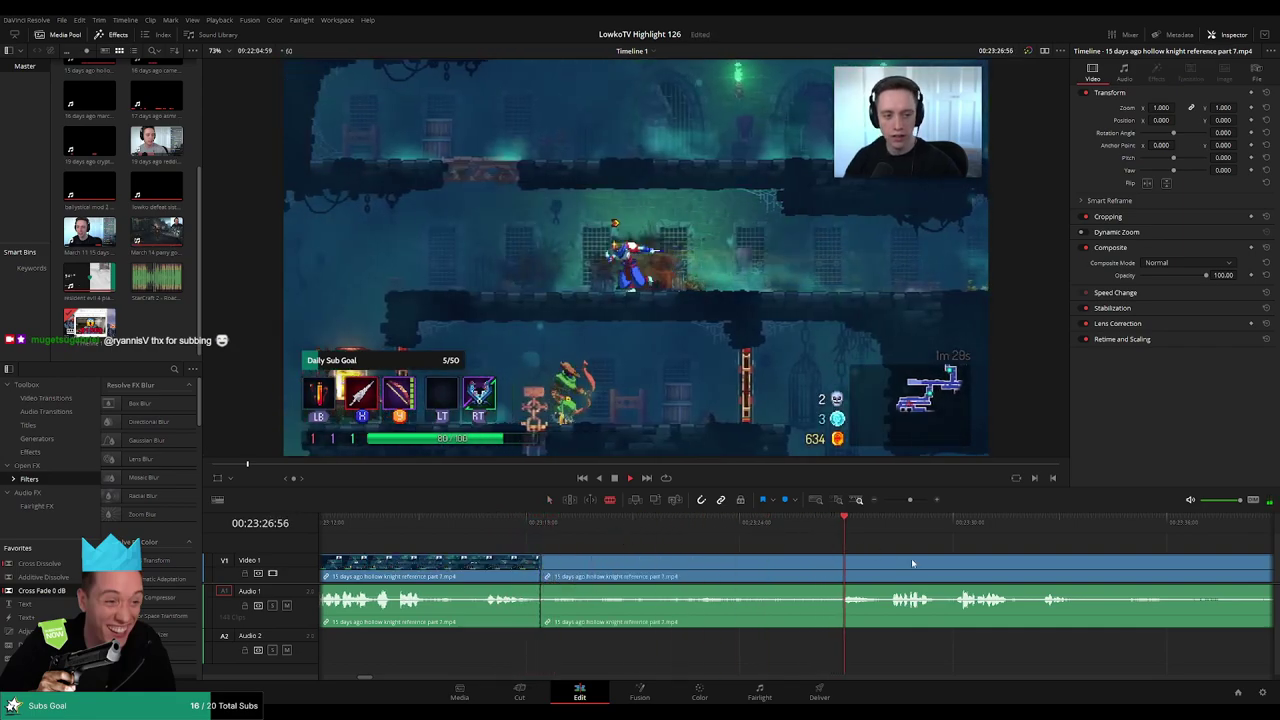
pyautogui.hscroll(3, 785, 548)
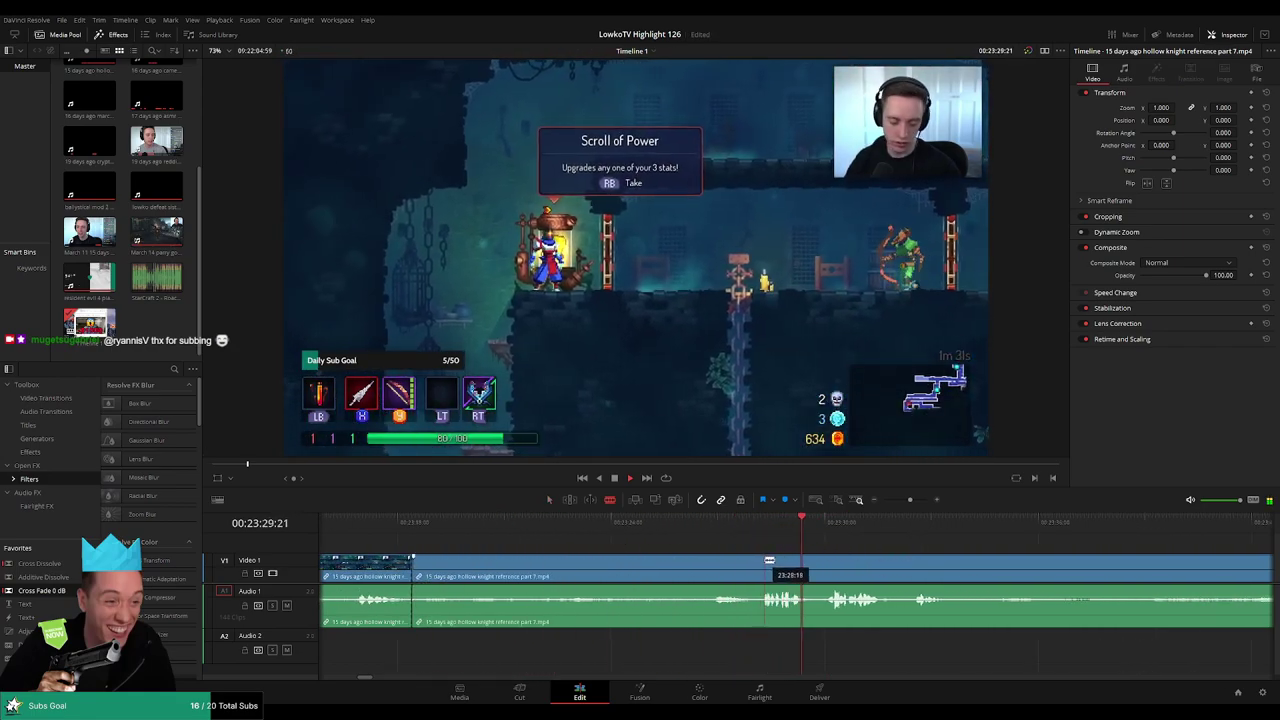
pyautogui.click(763, 566)
pyautogui.press('a')
pyautogui.click(711, 571)
pyautogui.press('Delete')
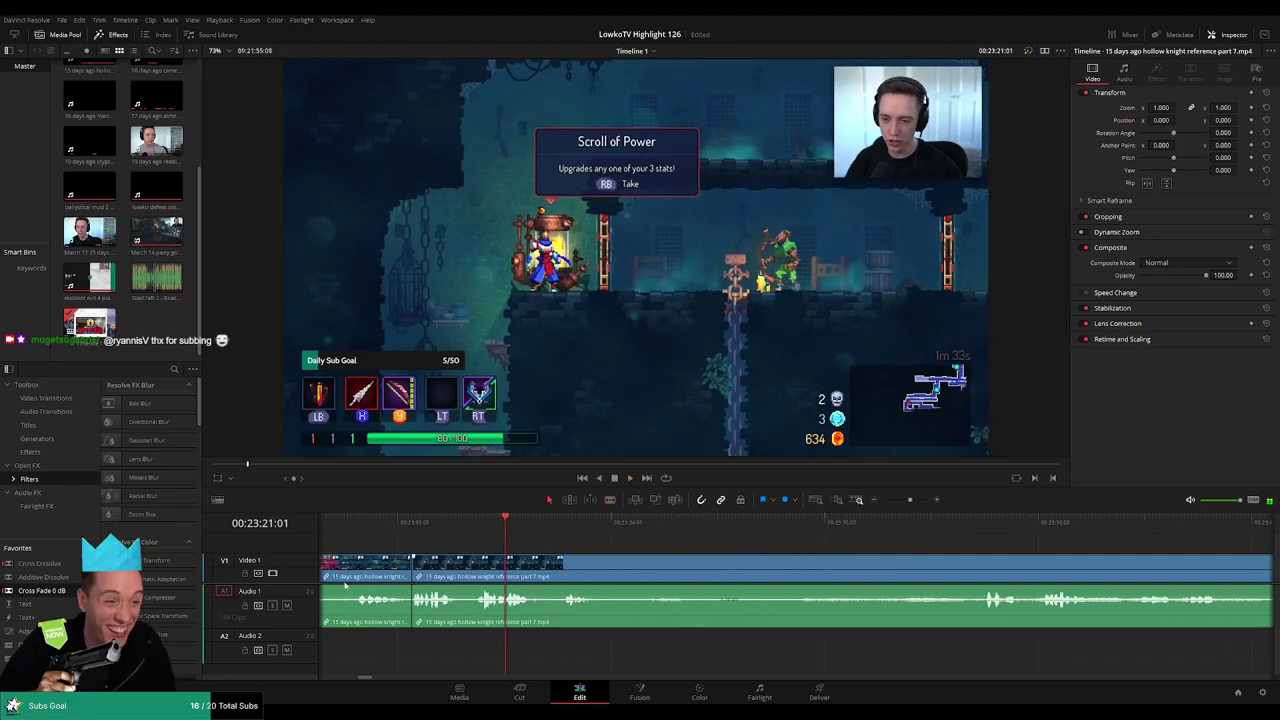
# - Cross-fade the audio cut at about 23:18:23 and play across that join
pyautogui.click(396, 527)
pyautogui.press('space')
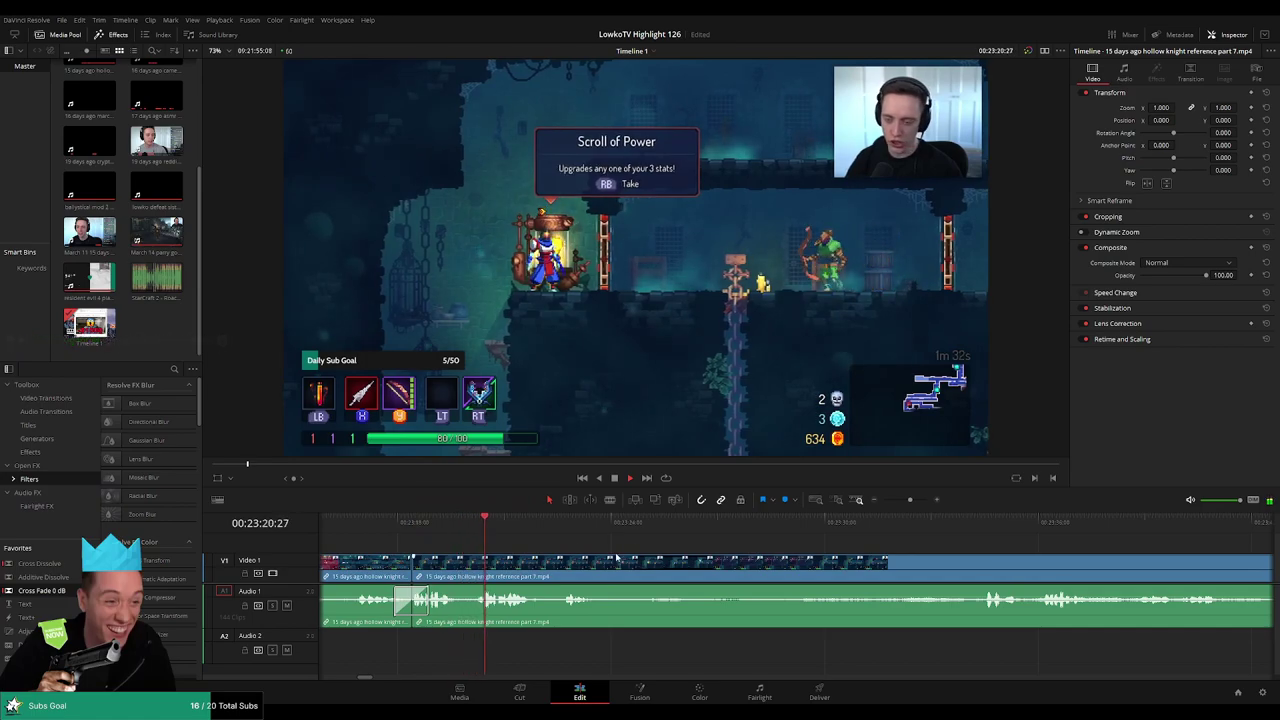
pyautogui.moveTo(633, 555); pyautogui.dragTo(572, 550)
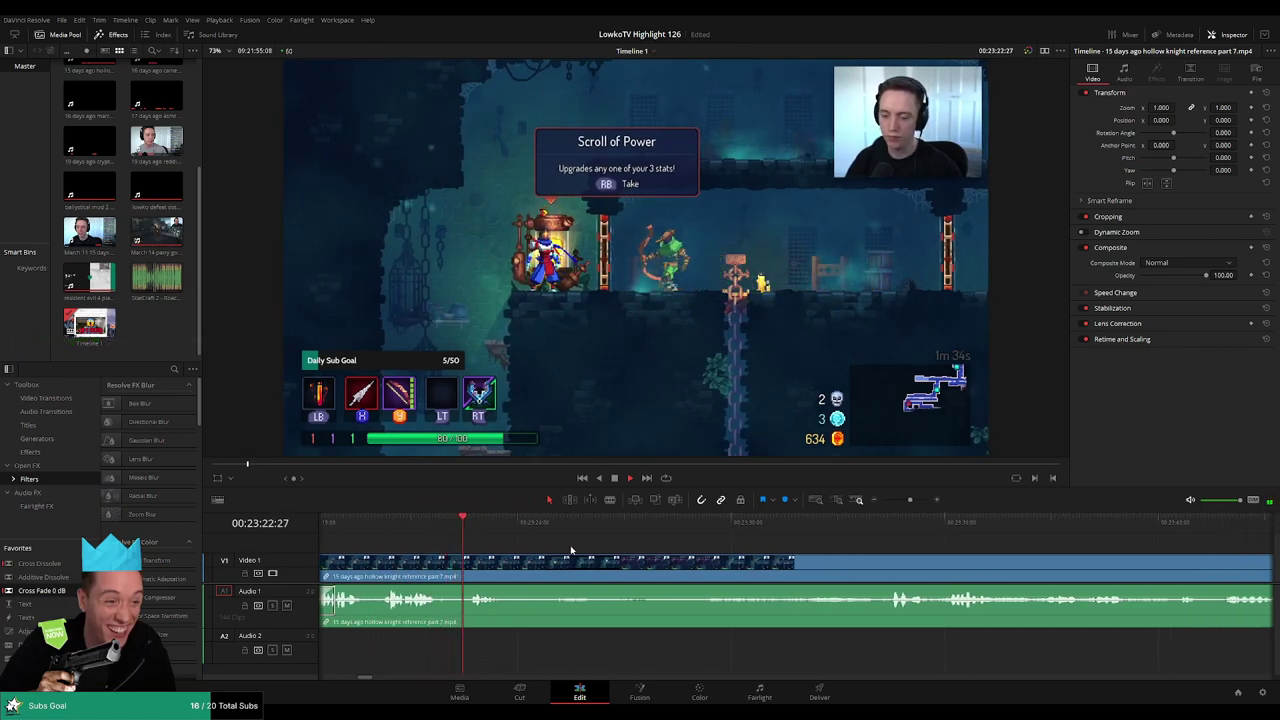
# - Cut out the hollow knight section between about 23:23:50 and 23:34:24, and cross-fade the audio at the join
pyautogui.press('b')
pyautogui.click(514, 576)
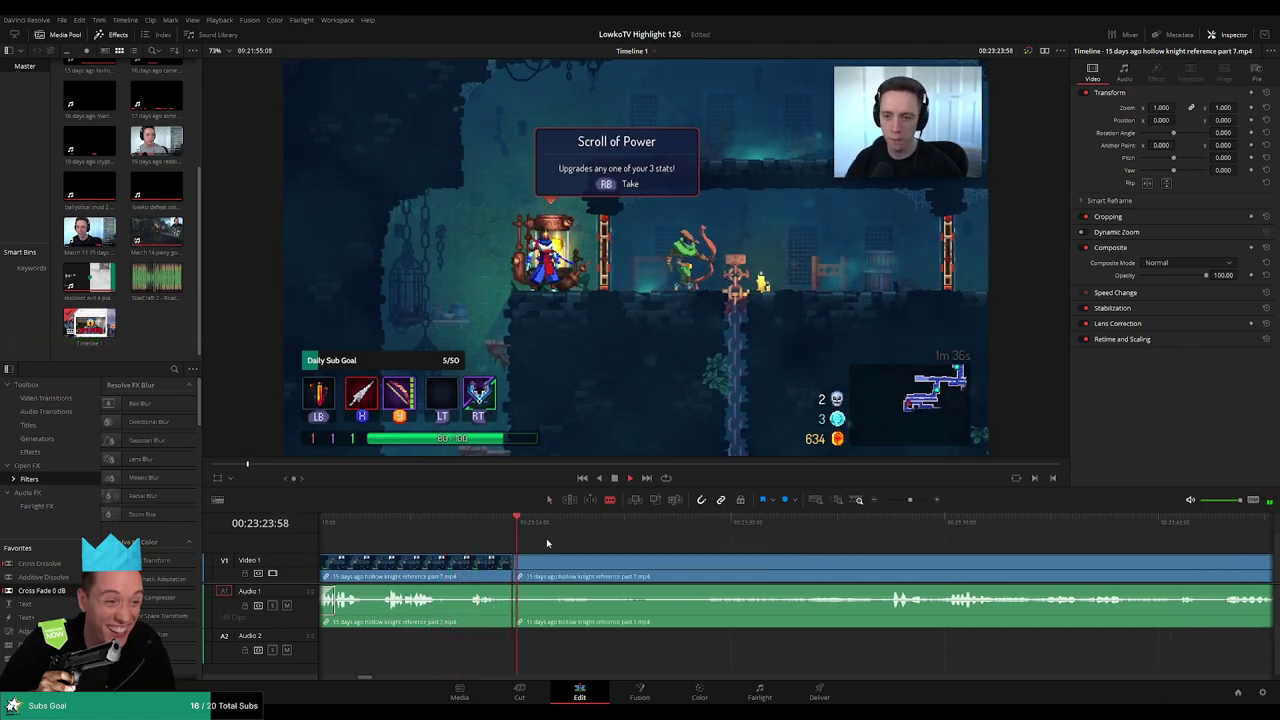
pyautogui.click(885, 523)
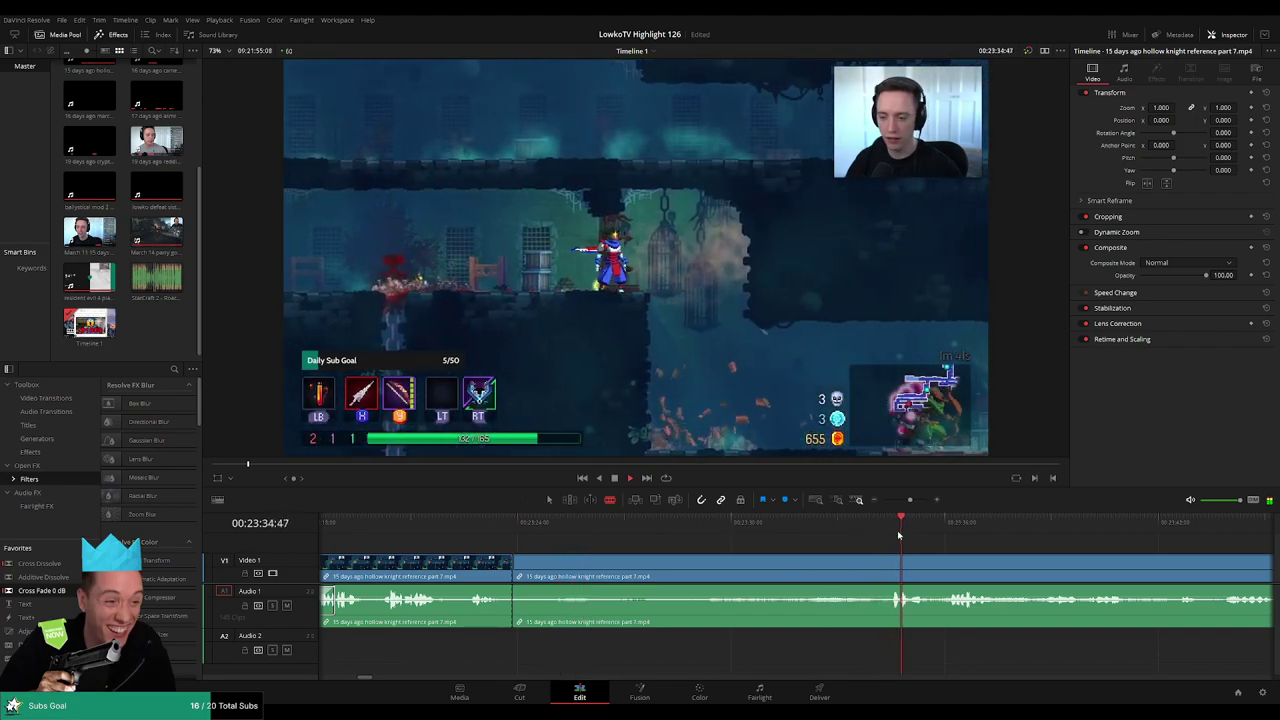
pyautogui.press('a')
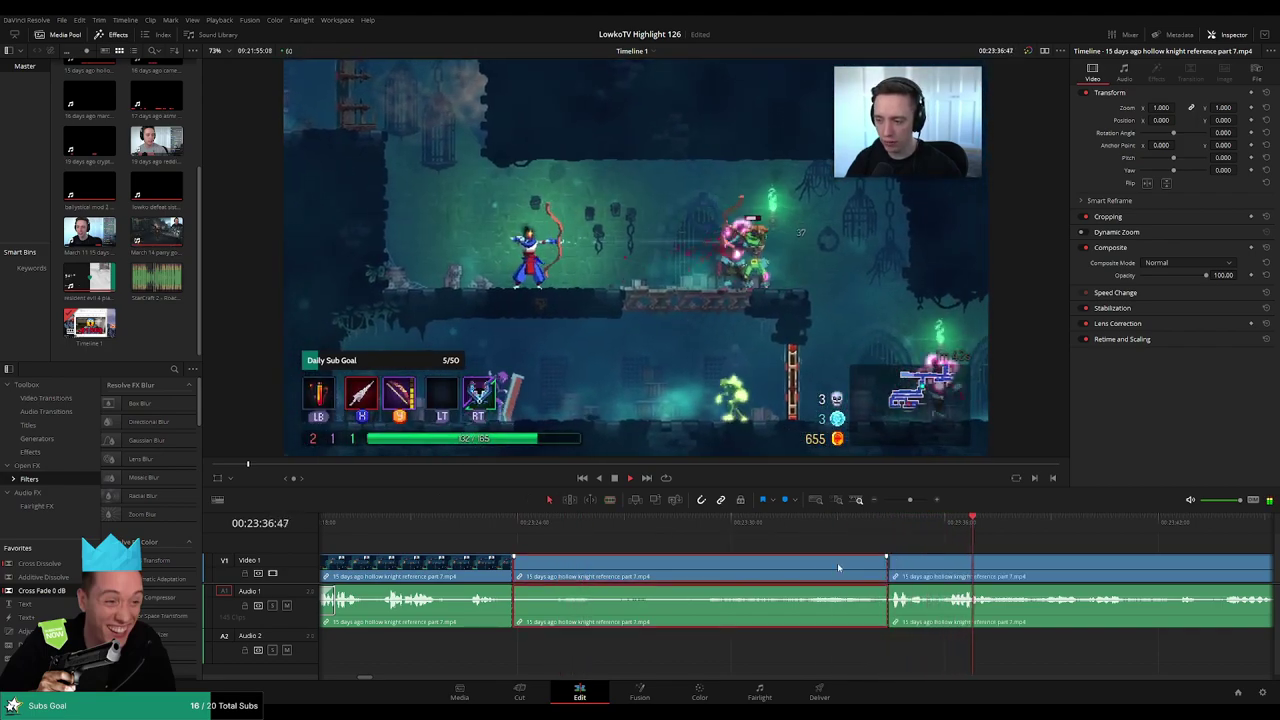
pyautogui.click(480, 522)
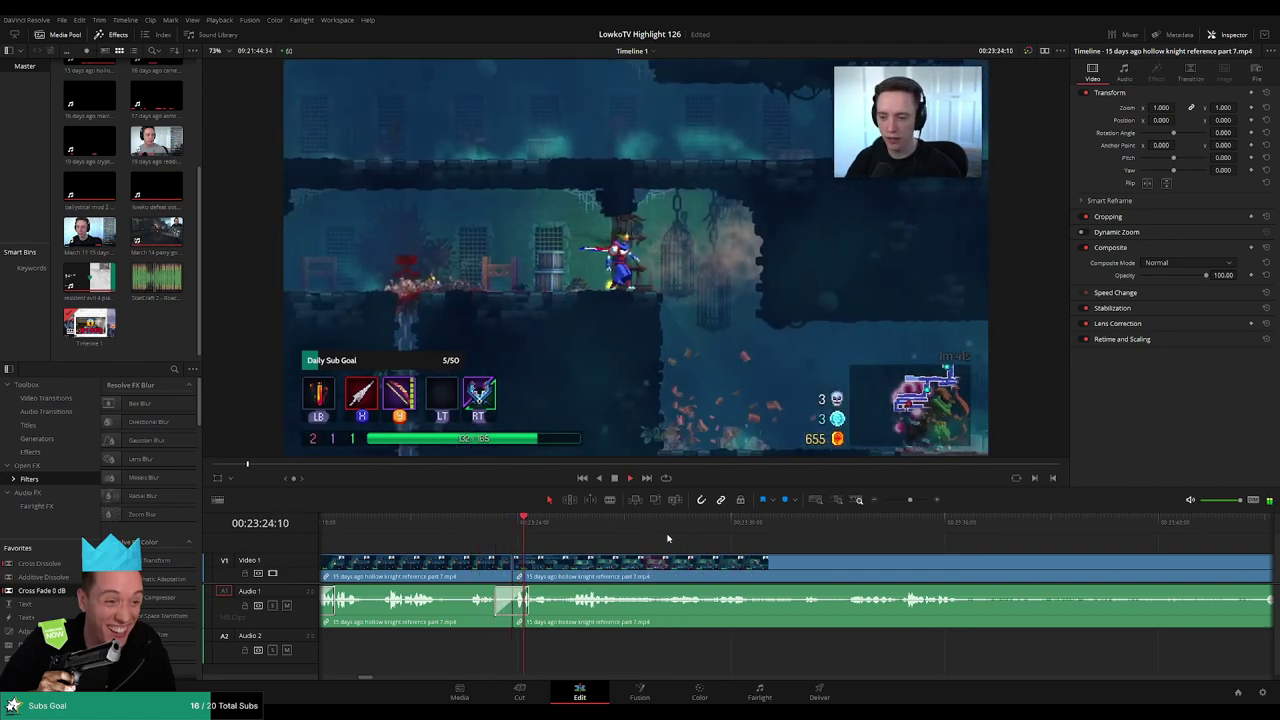
# - Play the hollow knight clip on from about 23:24 and split it at about 23:31, where the talking pauses
pyautogui.moveTo(802, 553); pyautogui.dragTo(715, 547)
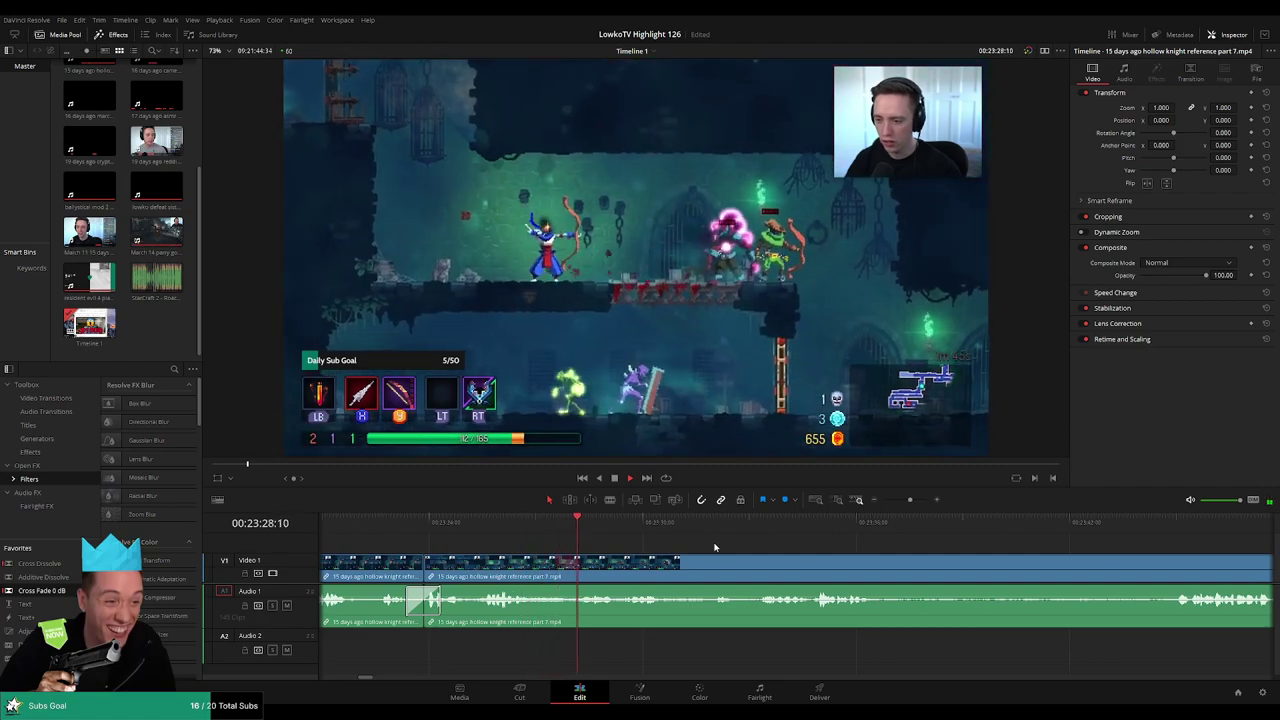
pyautogui.hscroll(2, 700, 543)
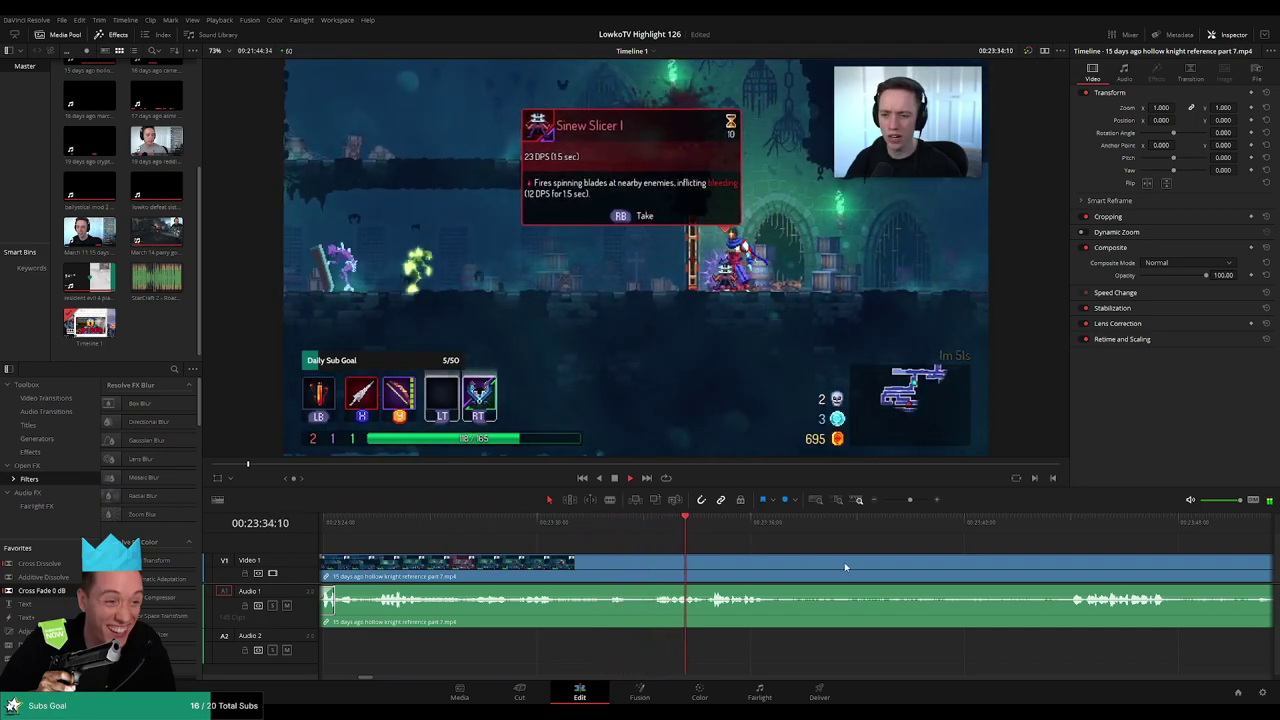
pyautogui.click(545, 523)
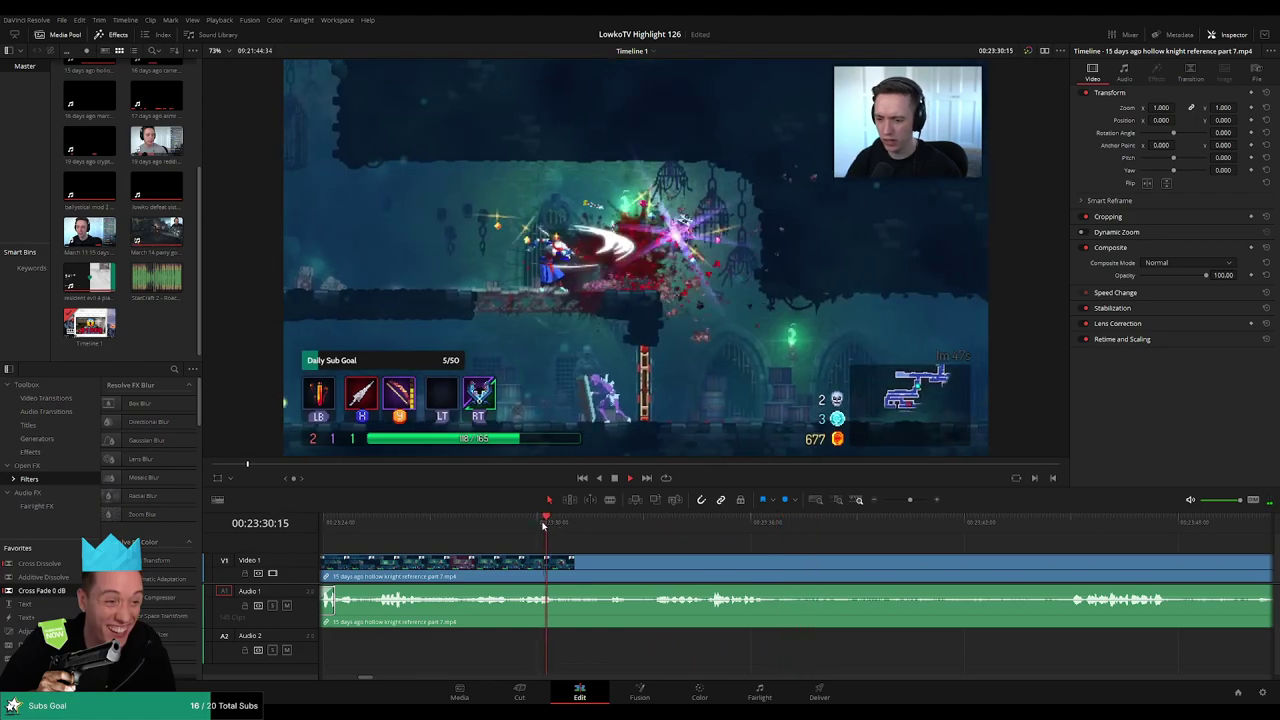
pyautogui.press('b')
pyautogui.click(590, 559)
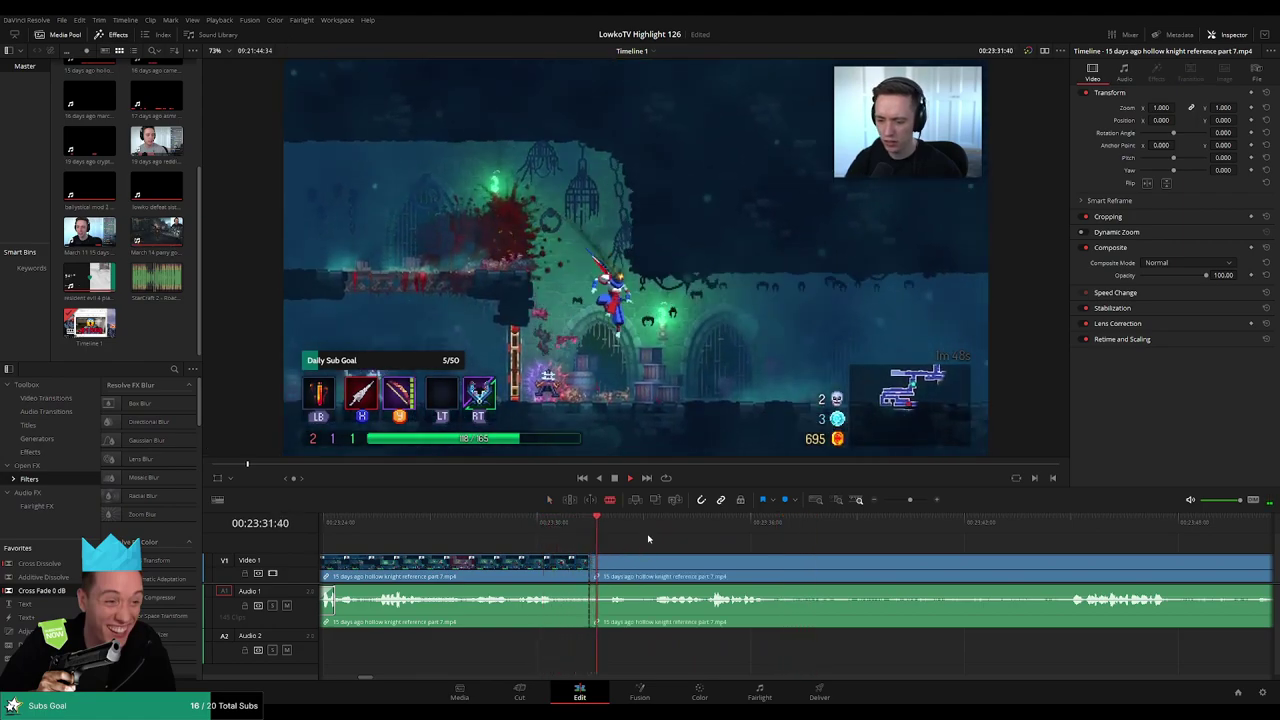
# - Split the hollow knight clip at about 24:05 and ripple delete the section between there and the 23:31 cut
pyautogui.click(1049, 528)
pyautogui.hscroll(4, 1100, 560)
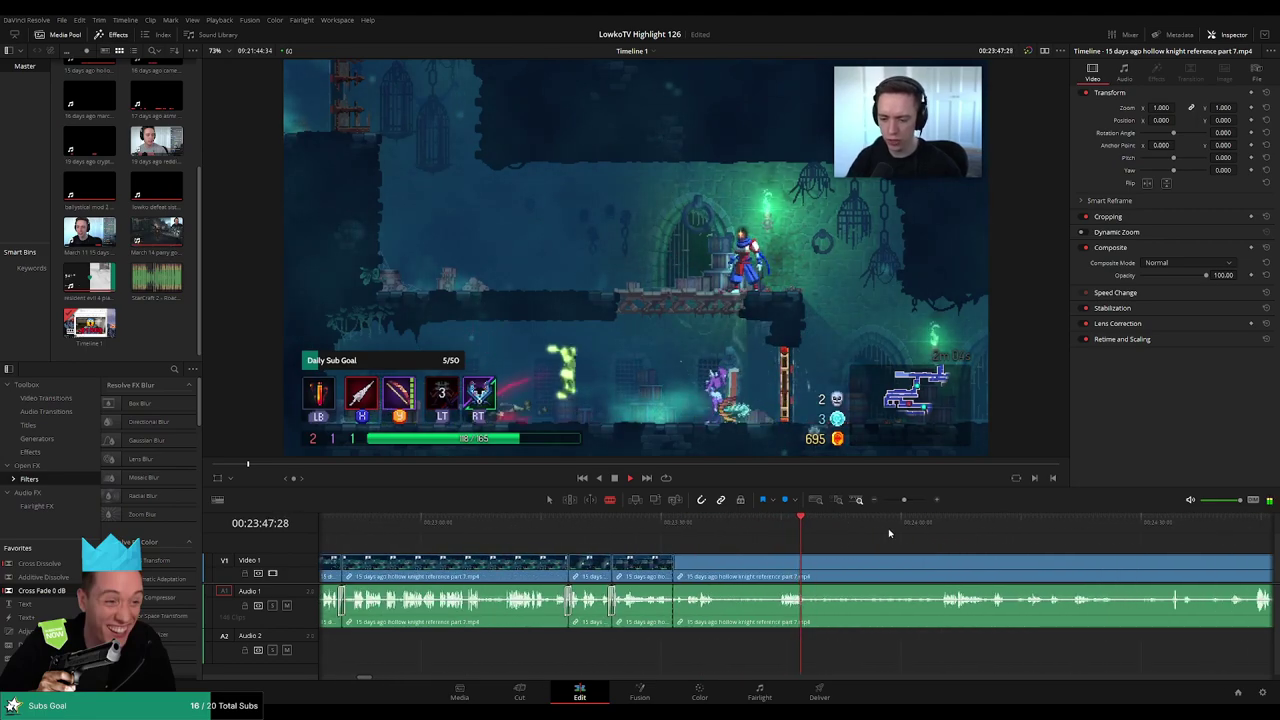
pyautogui.click(943, 522)
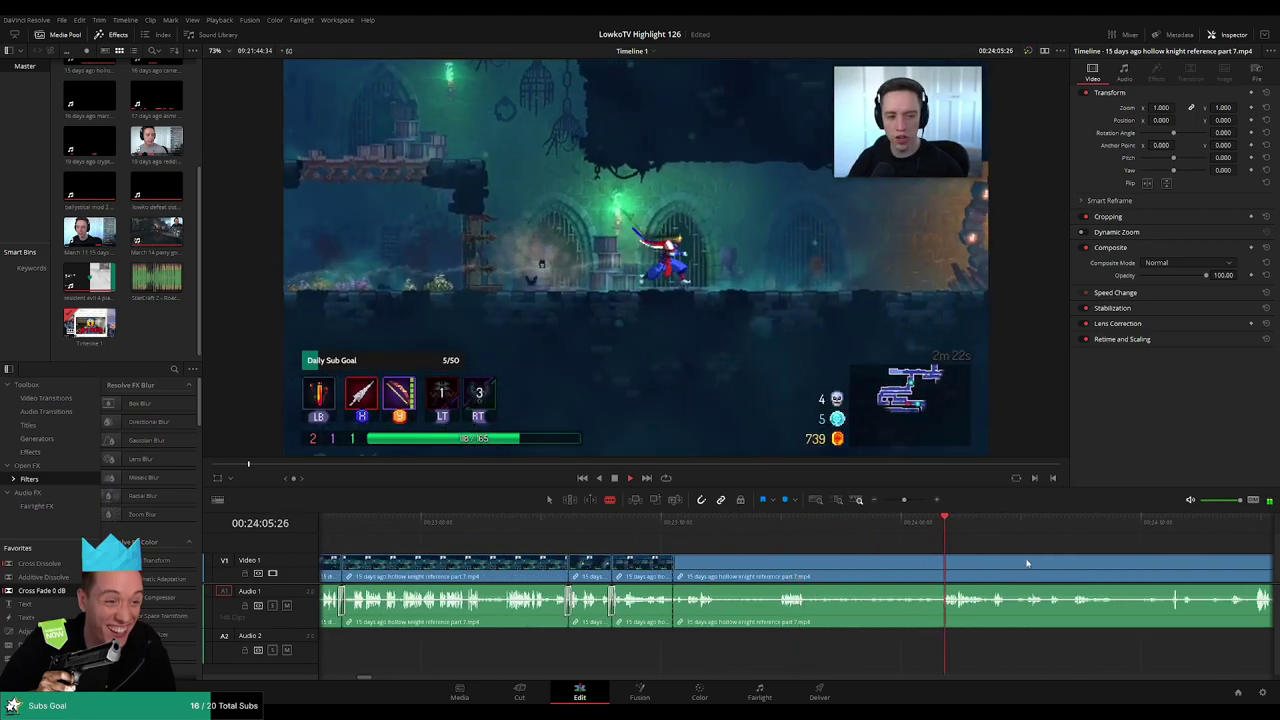
pyautogui.hscroll(3, 1026, 563)
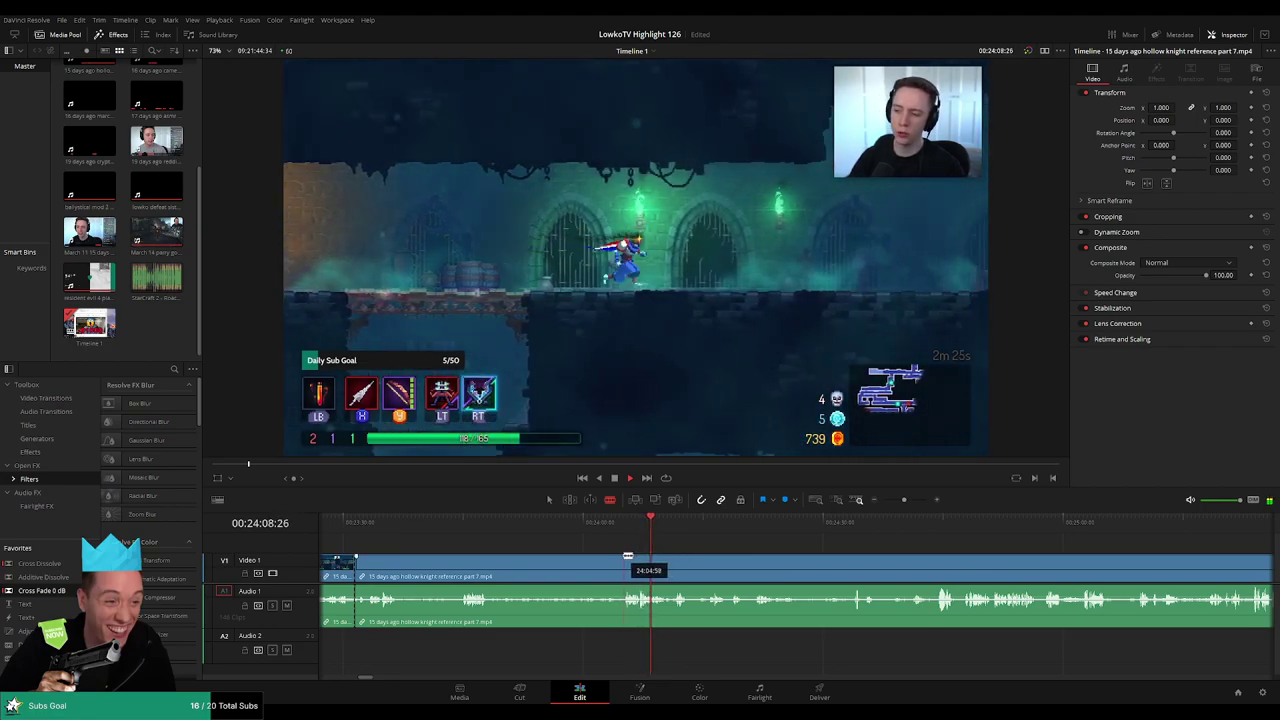
pyautogui.scroll(2, 693, 559)
pyautogui.click(733, 566)
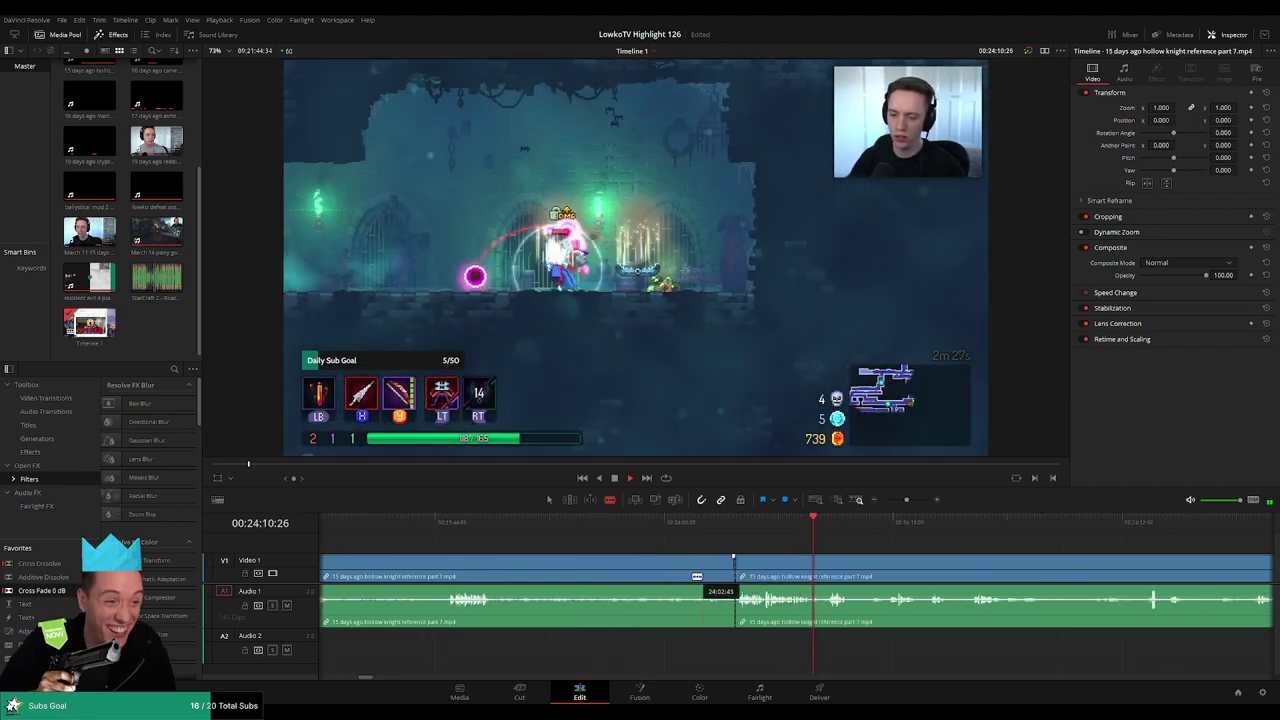
pyautogui.press('a')
pyautogui.click(688, 580)
pyautogui.press('Delete')
pyautogui.hscroll(-6, 681, 582)
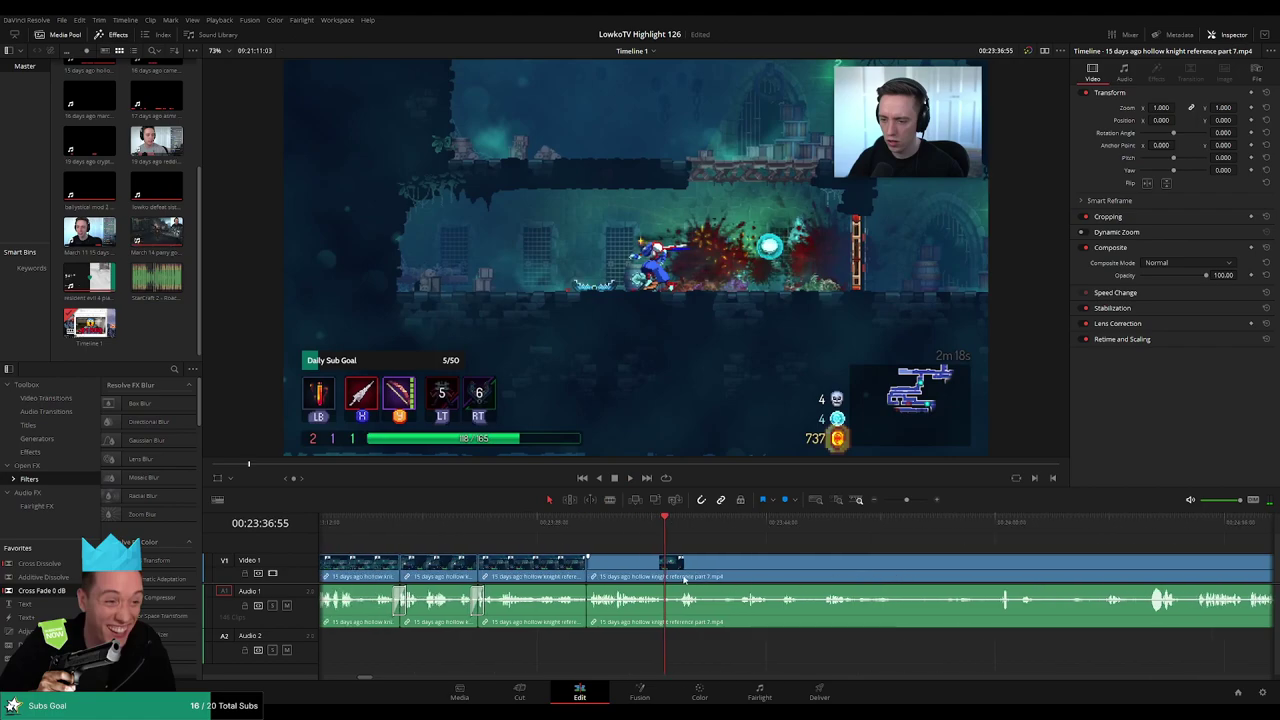
# - Cross-fade the audio cut at about 23:31 and play across that join
pyautogui.moveTo(165, 590); pyautogui.dragTo(687, 616)
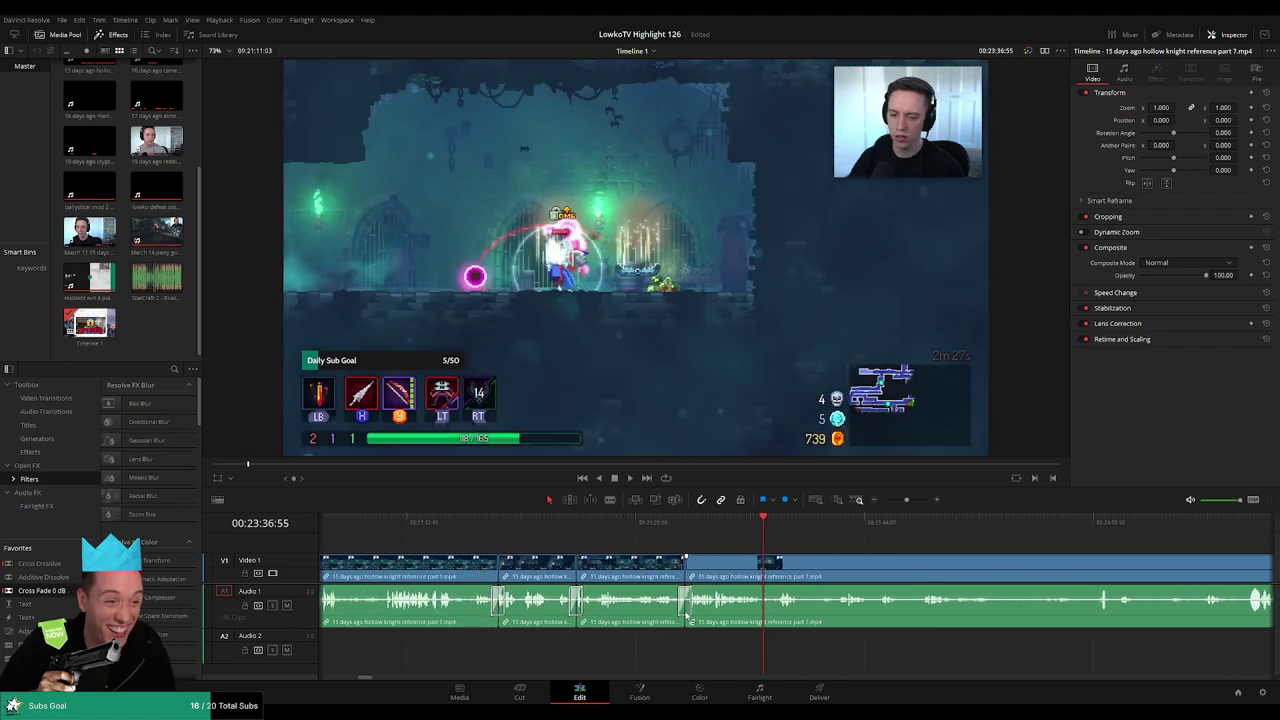
pyautogui.click(671, 532)
pyautogui.press('space')
pyautogui.hscroll(5, 703, 548)
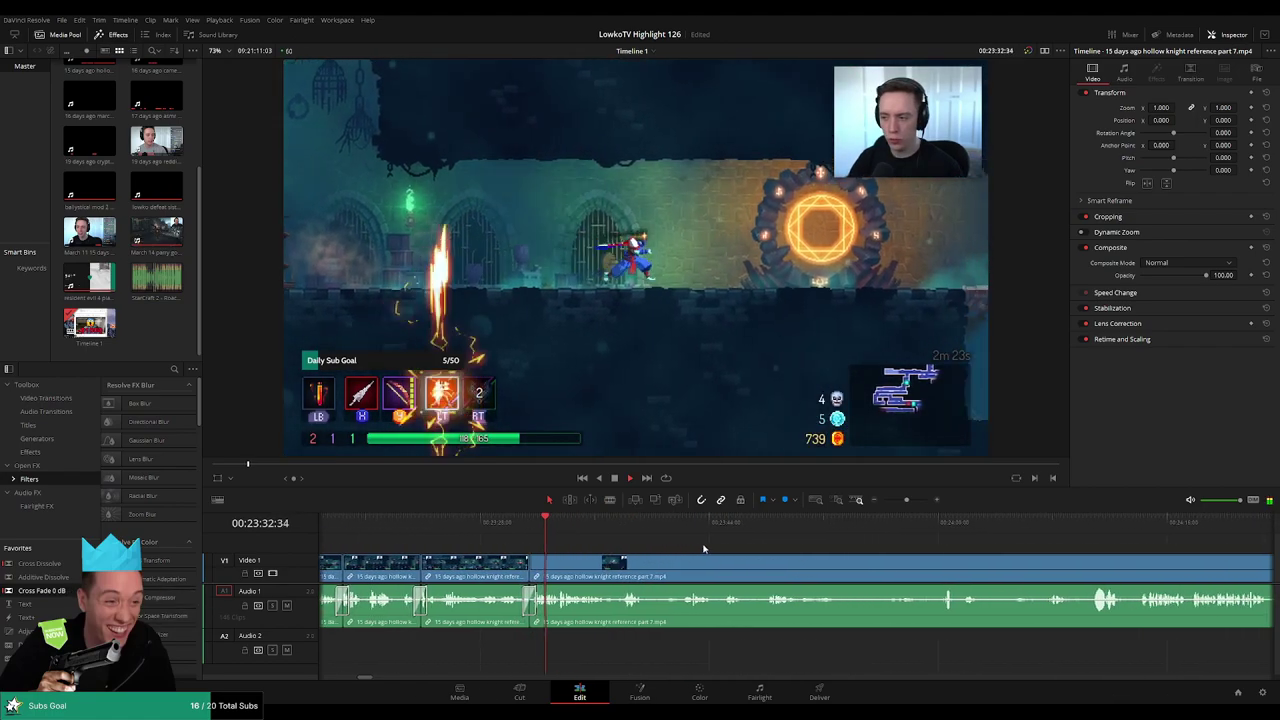
# - Split the hollow knight clip at about 23:39, at the start of the next dull stretch
pyautogui.hscroll(2, 662, 549)
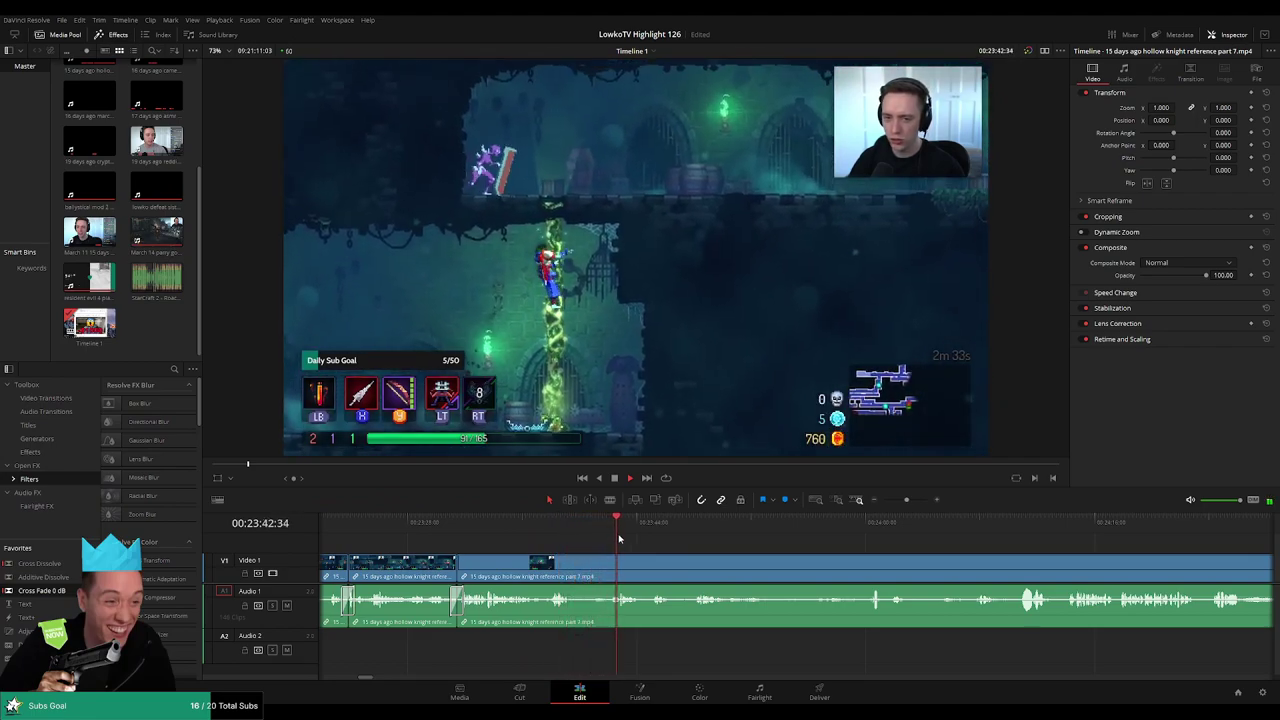
pyautogui.scroll(3, 620, 545)
pyautogui.click(686, 528)
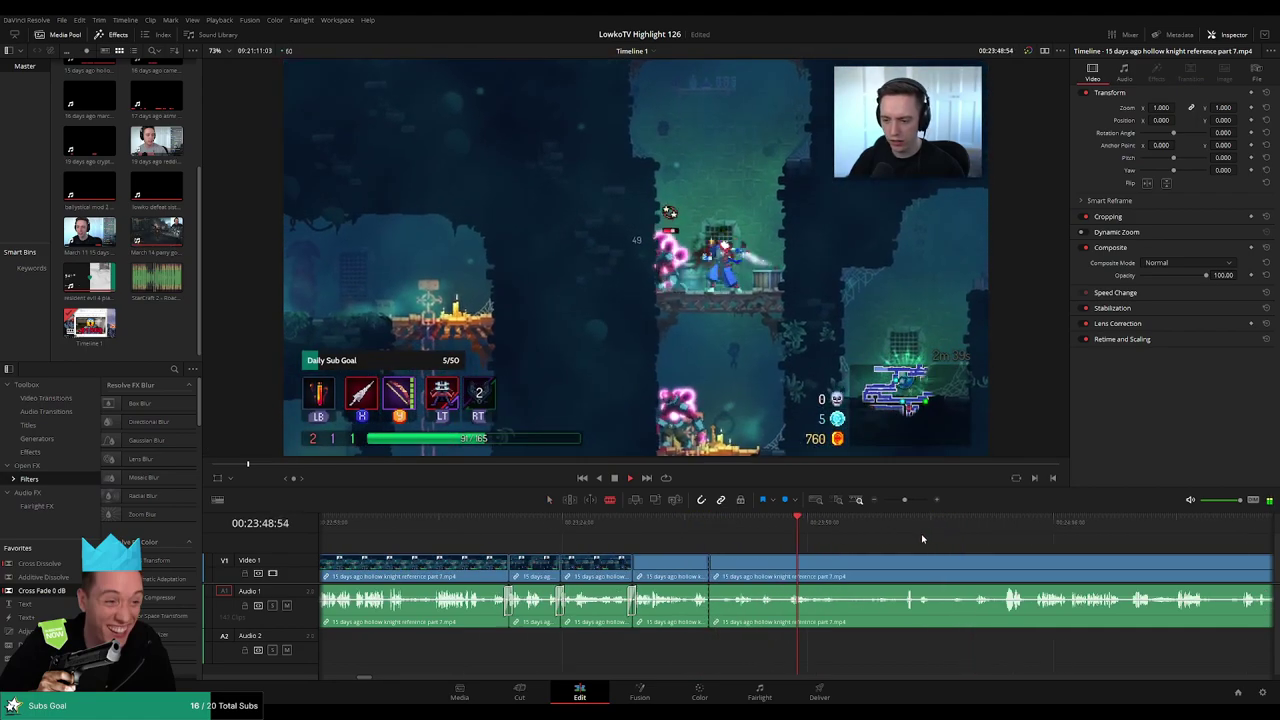
# - Review the hollow knight clip from about 23:49 to 25:42 for a point to resume from, skipping ahead over quiet passages
pyautogui.click(911, 520)
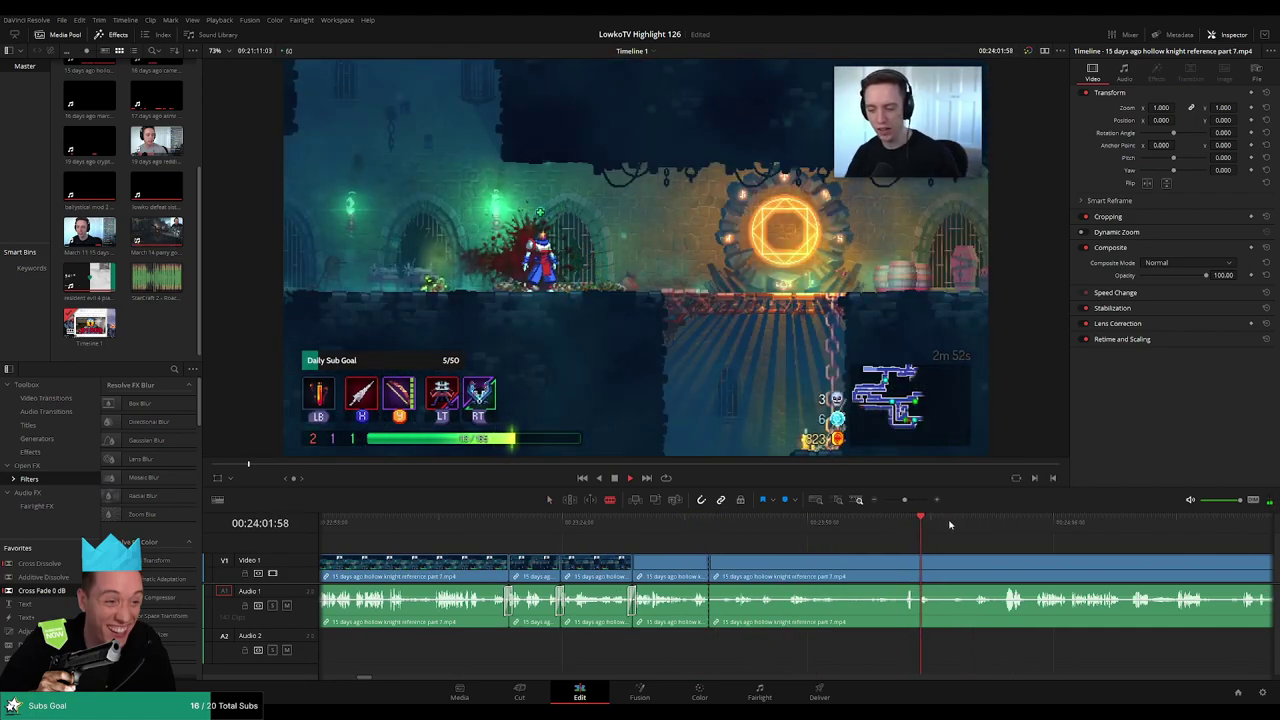
pyautogui.click(973, 522)
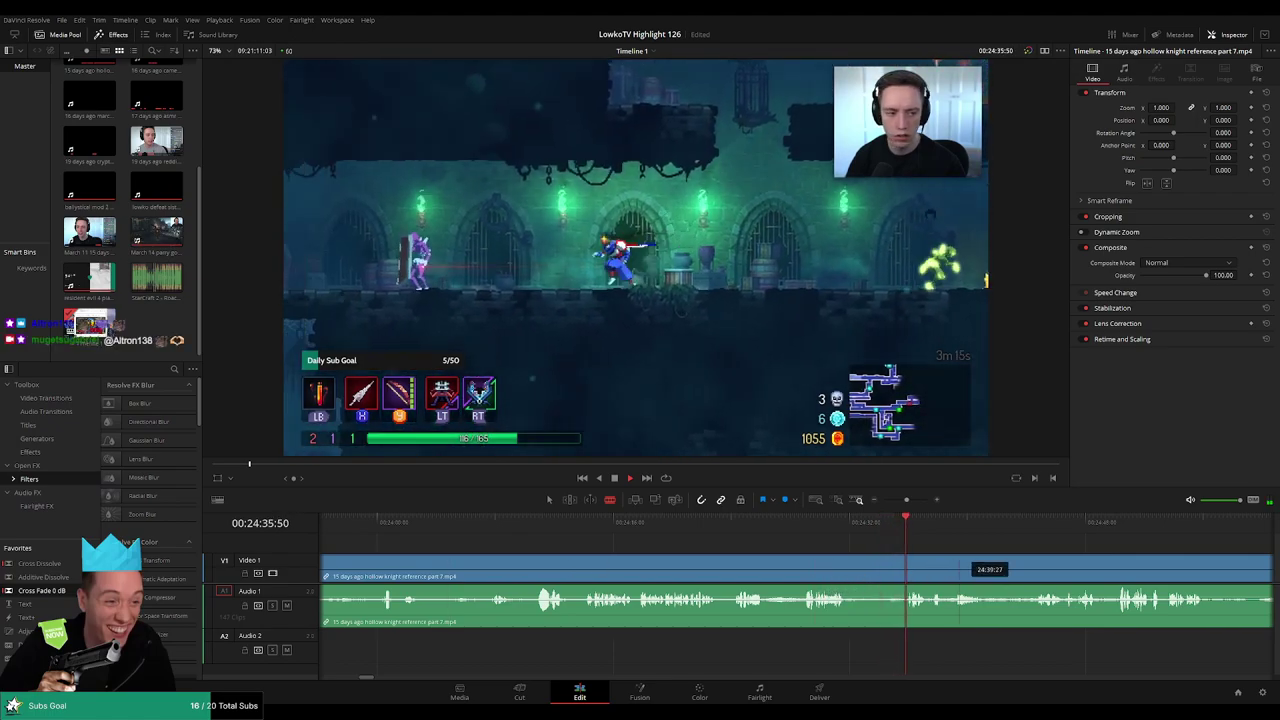
pyautogui.moveTo(965, 562); pyautogui.dragTo(689, 531)
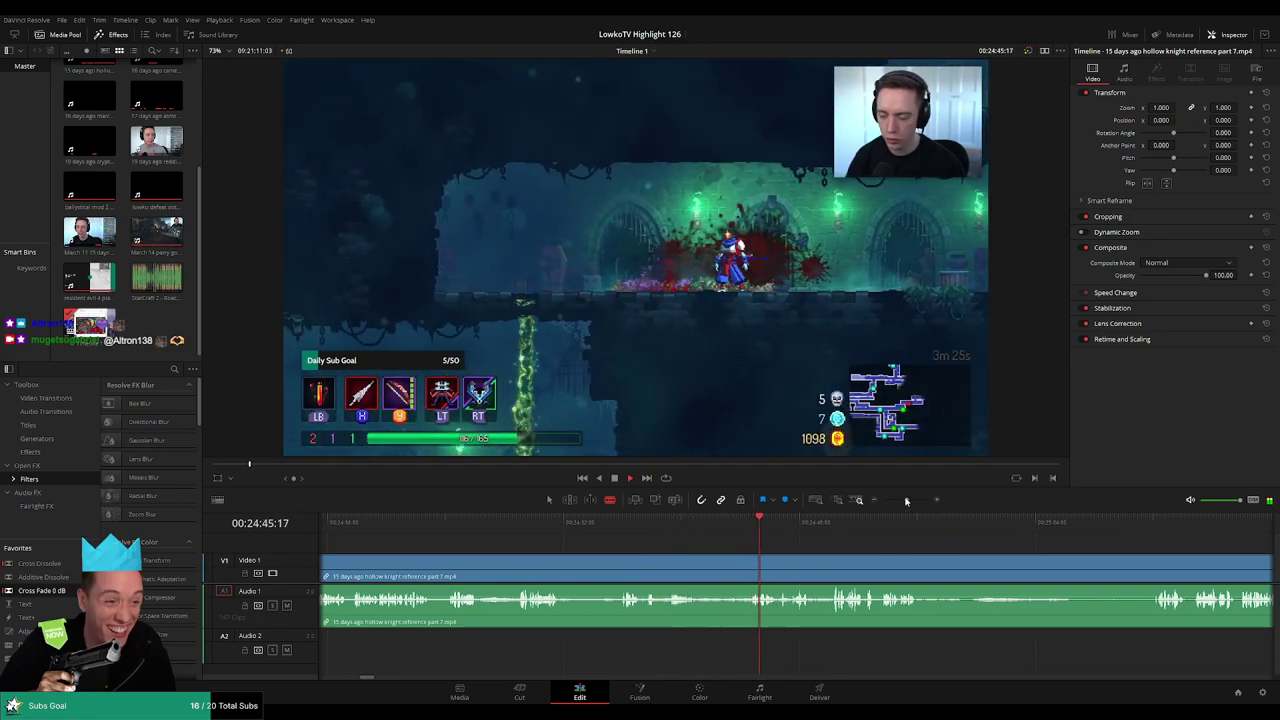
pyautogui.moveTo(907, 501)
pyautogui.mouseDown()
pyautogui.moveTo(883, 501)
pyautogui.moveTo(906, 501)
pyautogui.mouseUp()
pyautogui.click(819, 533)
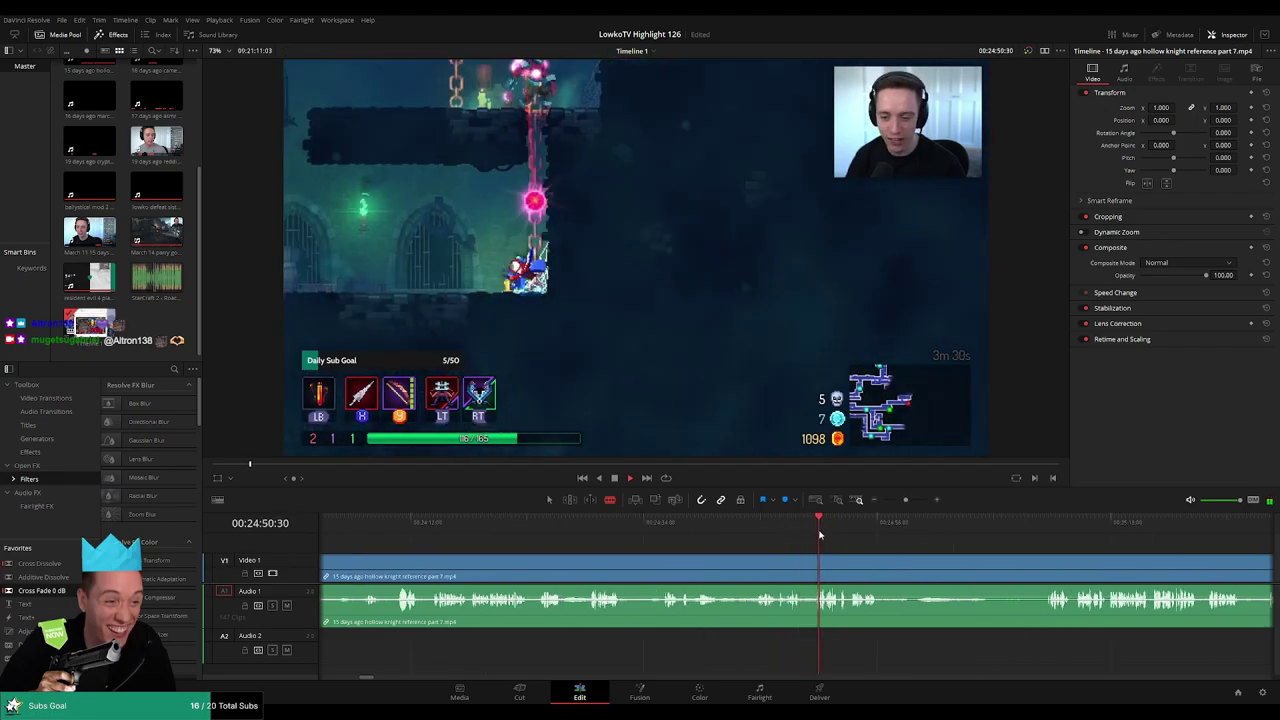
pyautogui.moveTo(953, 556); pyautogui.dragTo(713, 544)
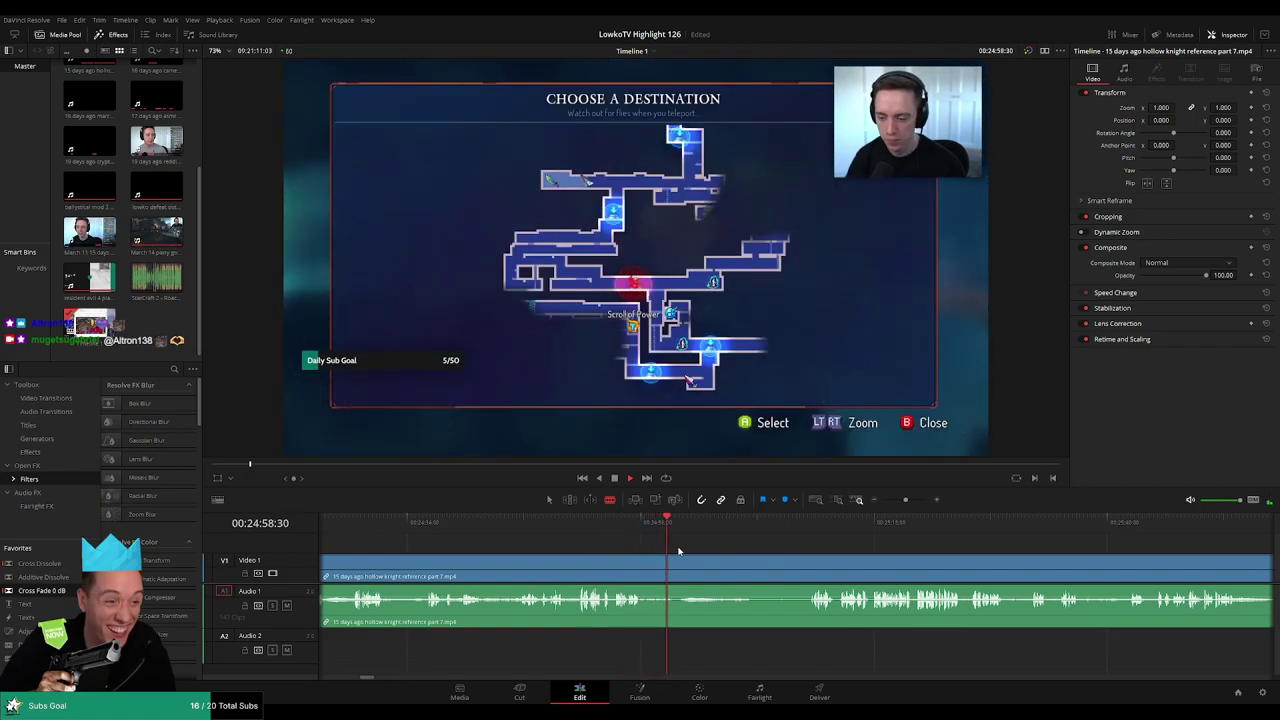
pyautogui.moveTo(678, 551); pyautogui.dragTo(808, 527)
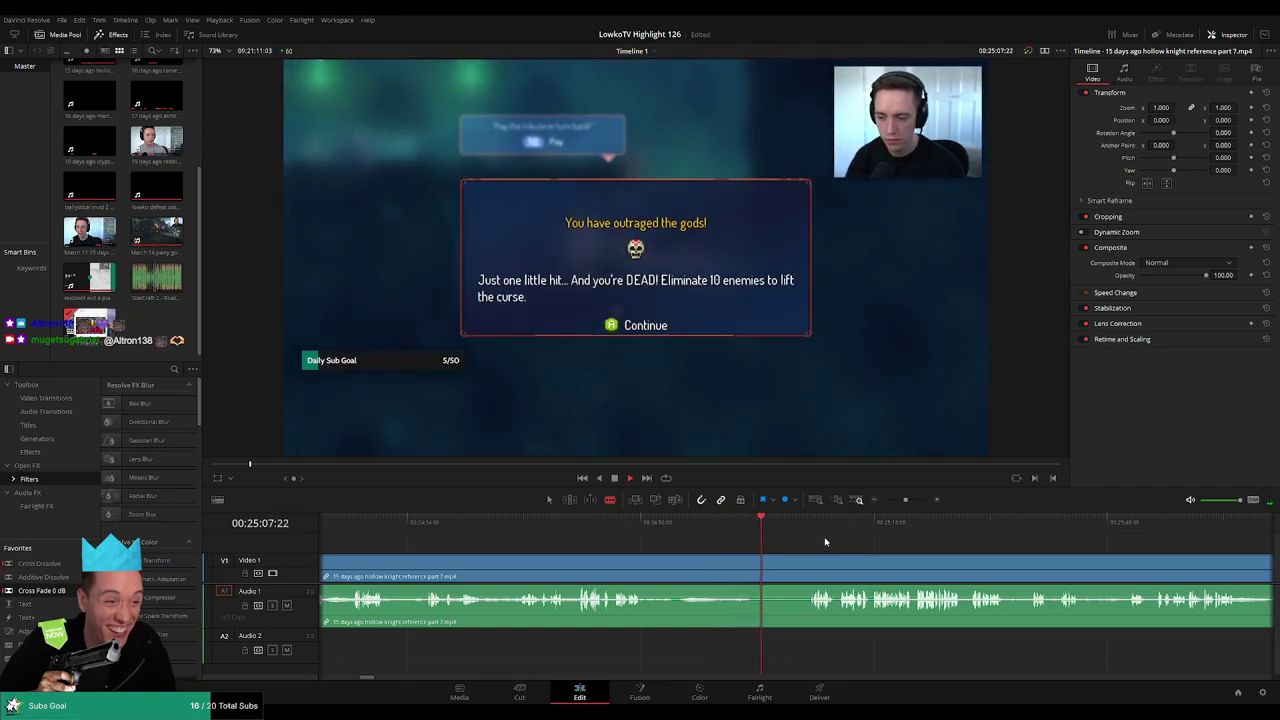
pyautogui.moveTo(826, 542); pyautogui.dragTo(677, 538)
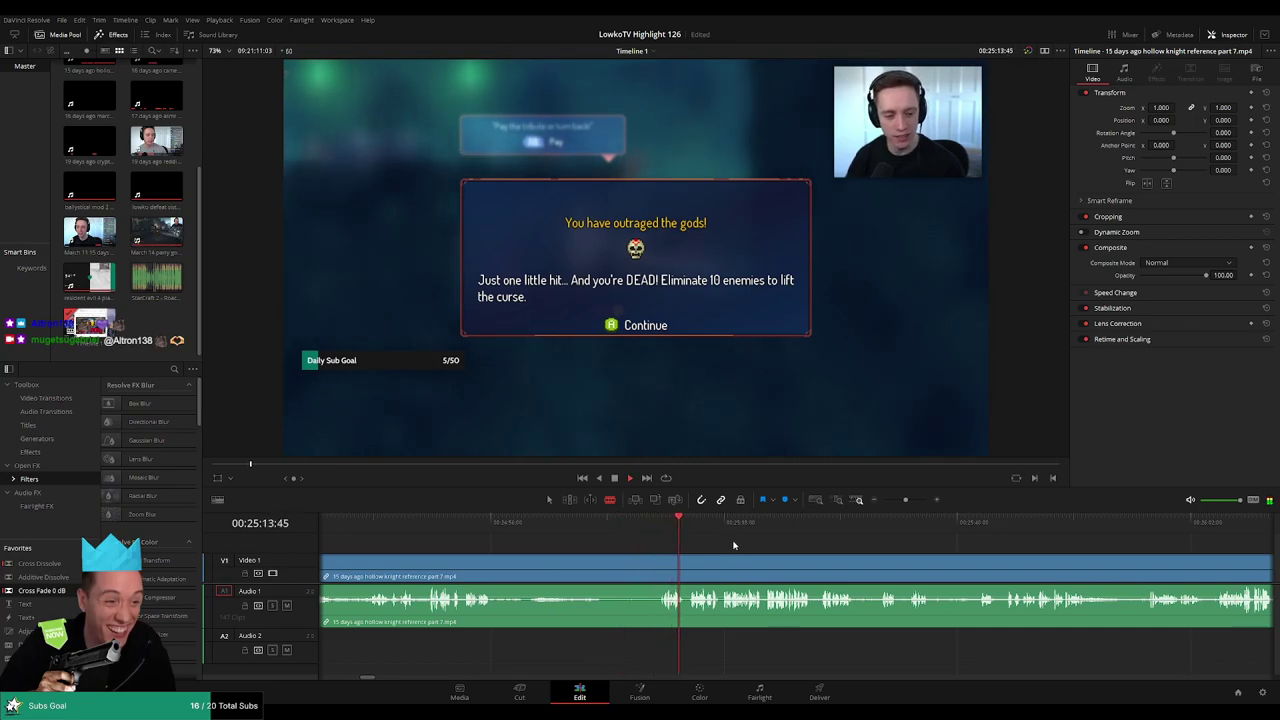
pyautogui.hscroll(2, 700, 548)
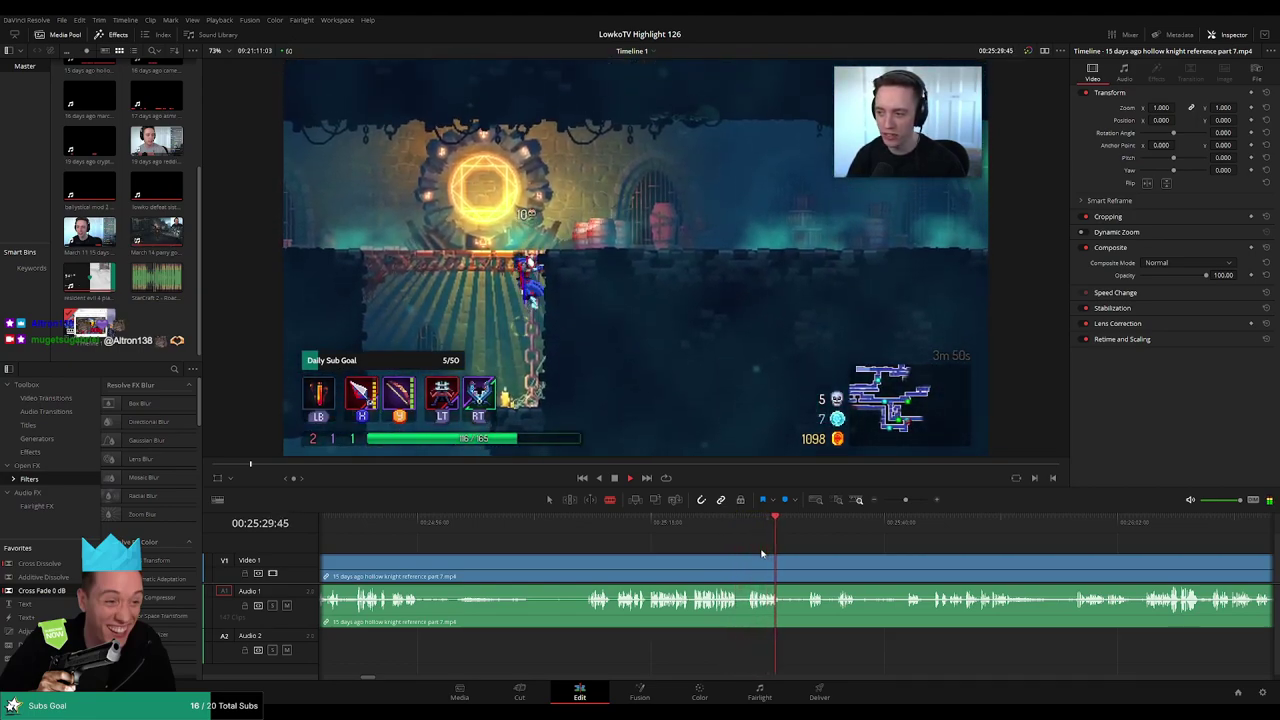
pyautogui.click(801, 523)
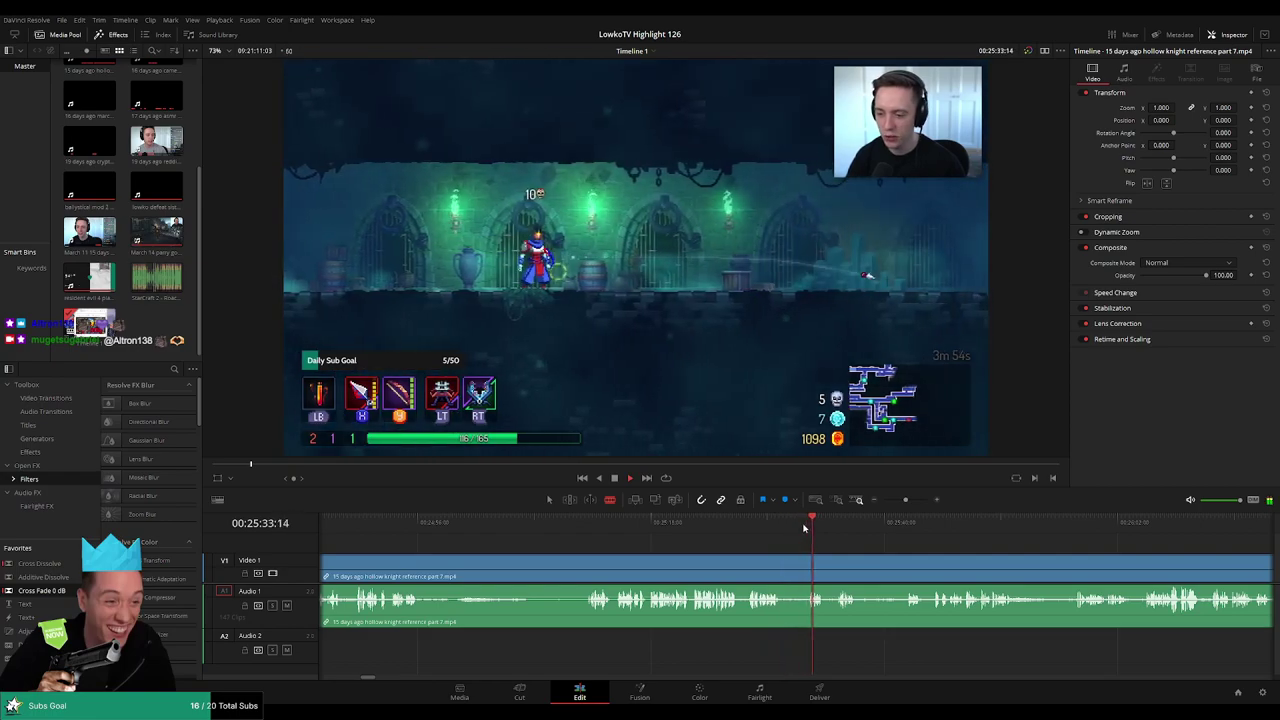
pyautogui.moveTo(831, 528); pyautogui.dragTo(761, 528)
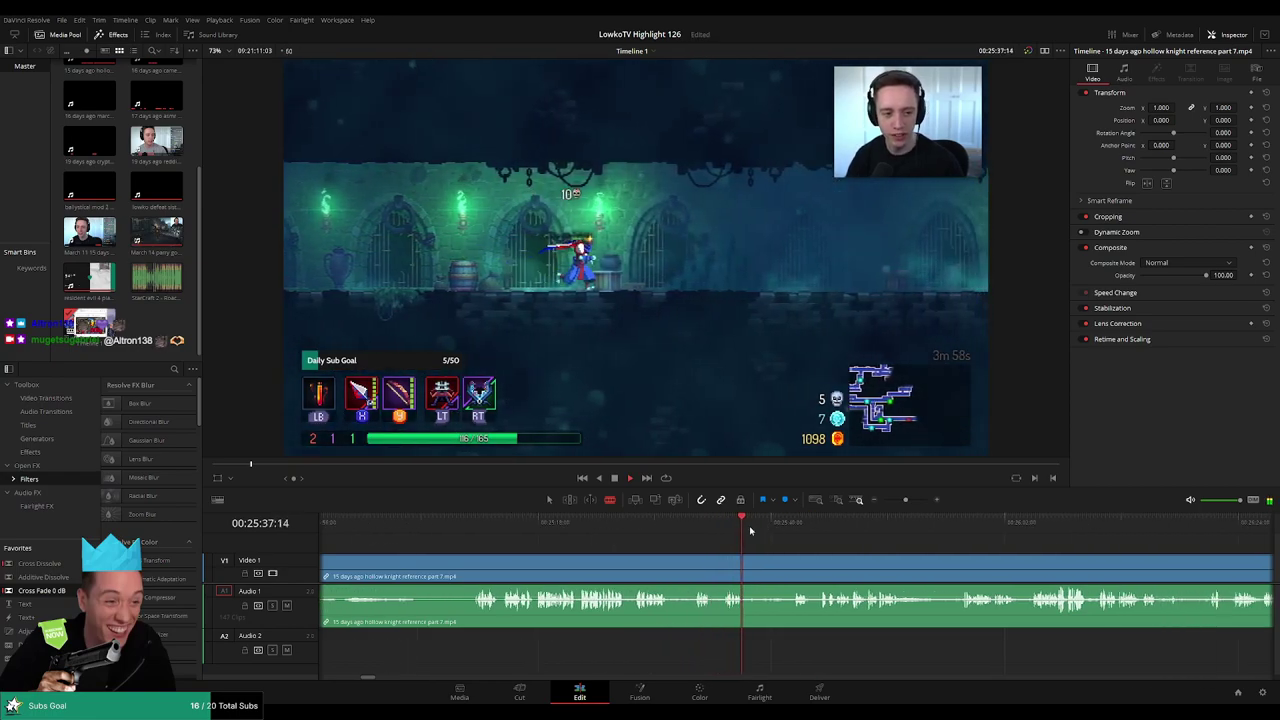
pyautogui.click(786, 524)
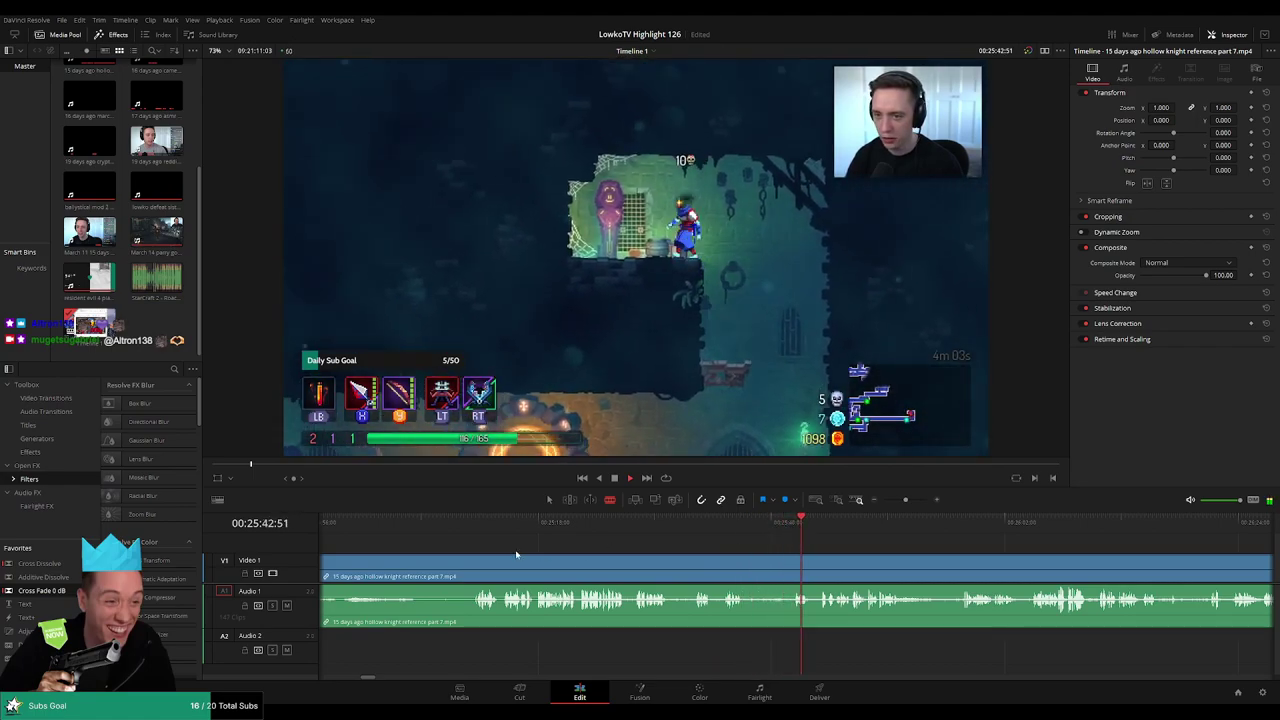
# - Split the hollow knight clip at about 24:07 and ripple delete the section between there and the 23:39 cut
pyautogui.hscroll(-5, 595, 555)
pyautogui.moveTo(446, 531); pyautogui.dragTo(460, 531)
pyautogui.hscroll(-10, 560, 553)
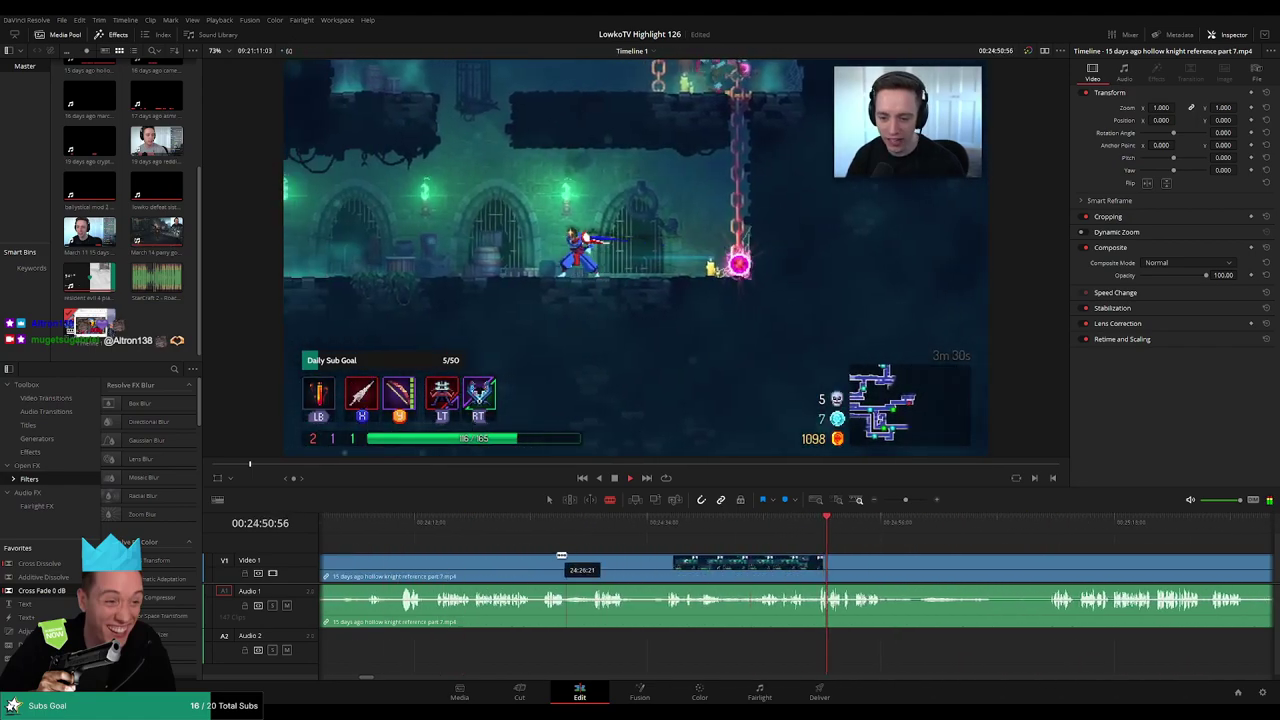
pyautogui.click(462, 532)
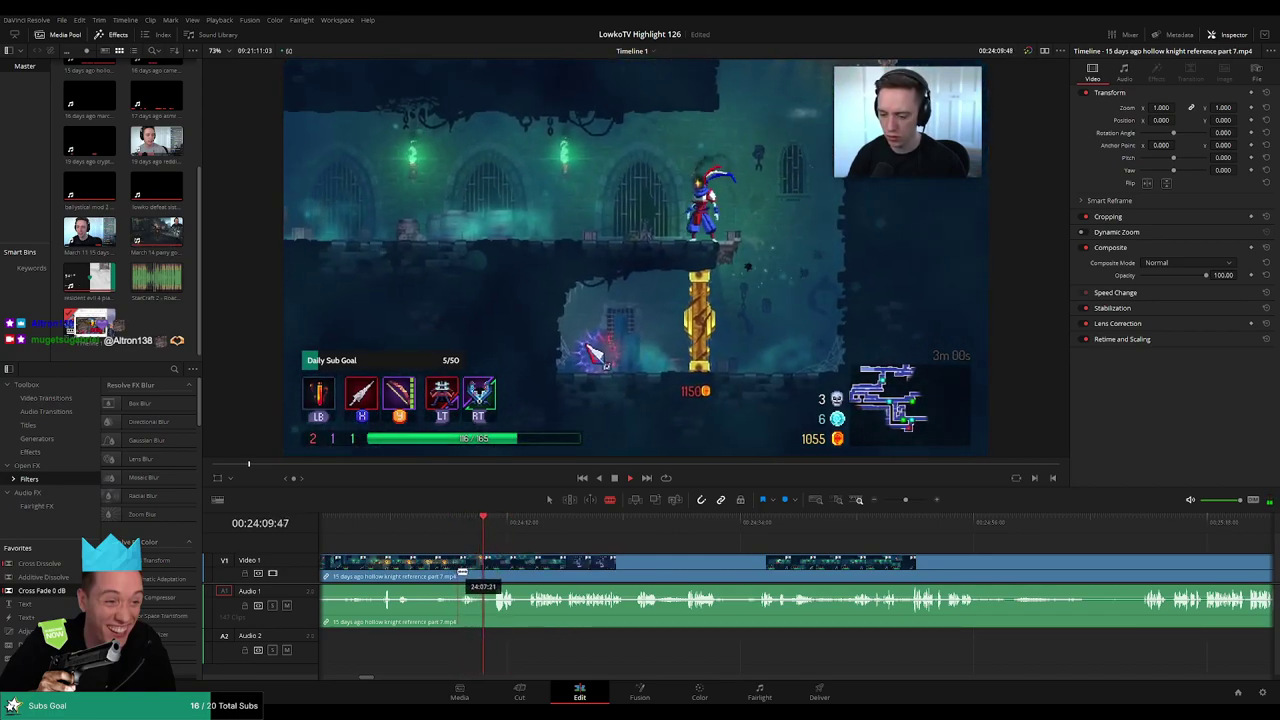
pyautogui.click(458, 571)
pyautogui.press('a')
pyautogui.click(456, 569)
pyautogui.press('Delete')
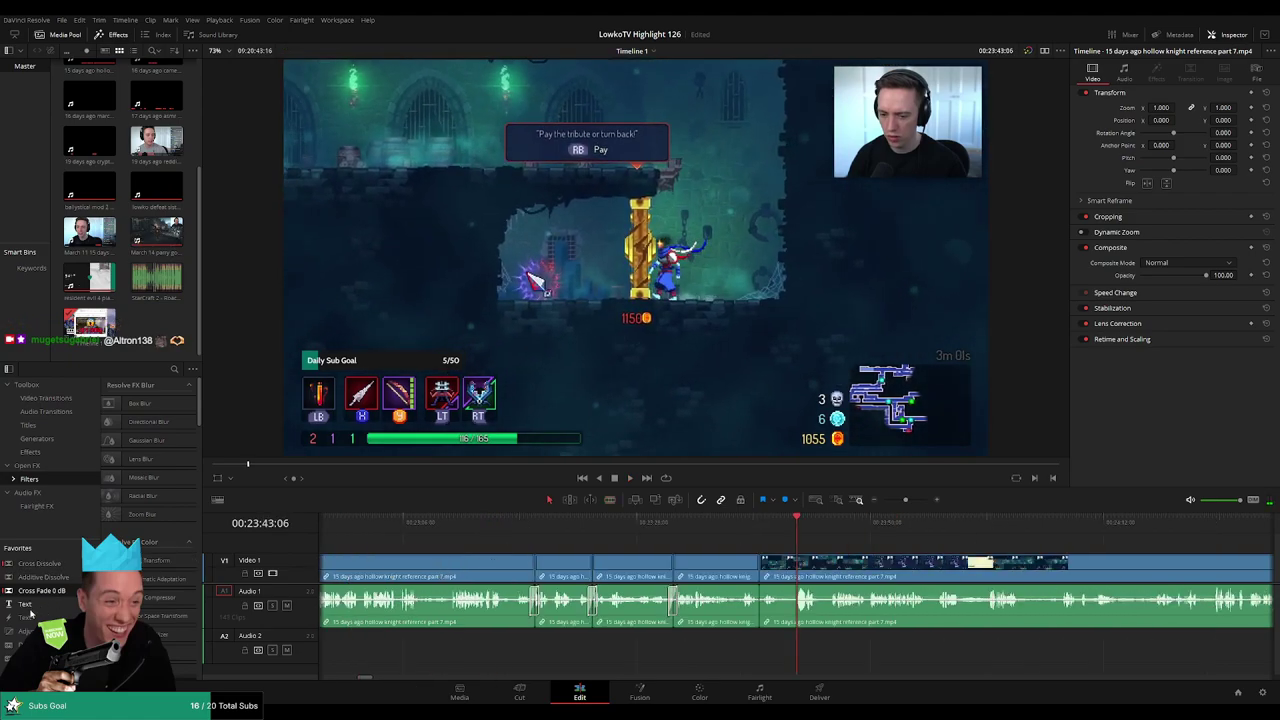
# - Cross-fade the audio cut at about 23:39 and review the clip onward to about 24:02
pyautogui.click(834, 527)
pyautogui.click(905, 523)
pyautogui.click(931, 525)
pyautogui.moveTo(1020, 545); pyautogui.dragTo(687, 524)
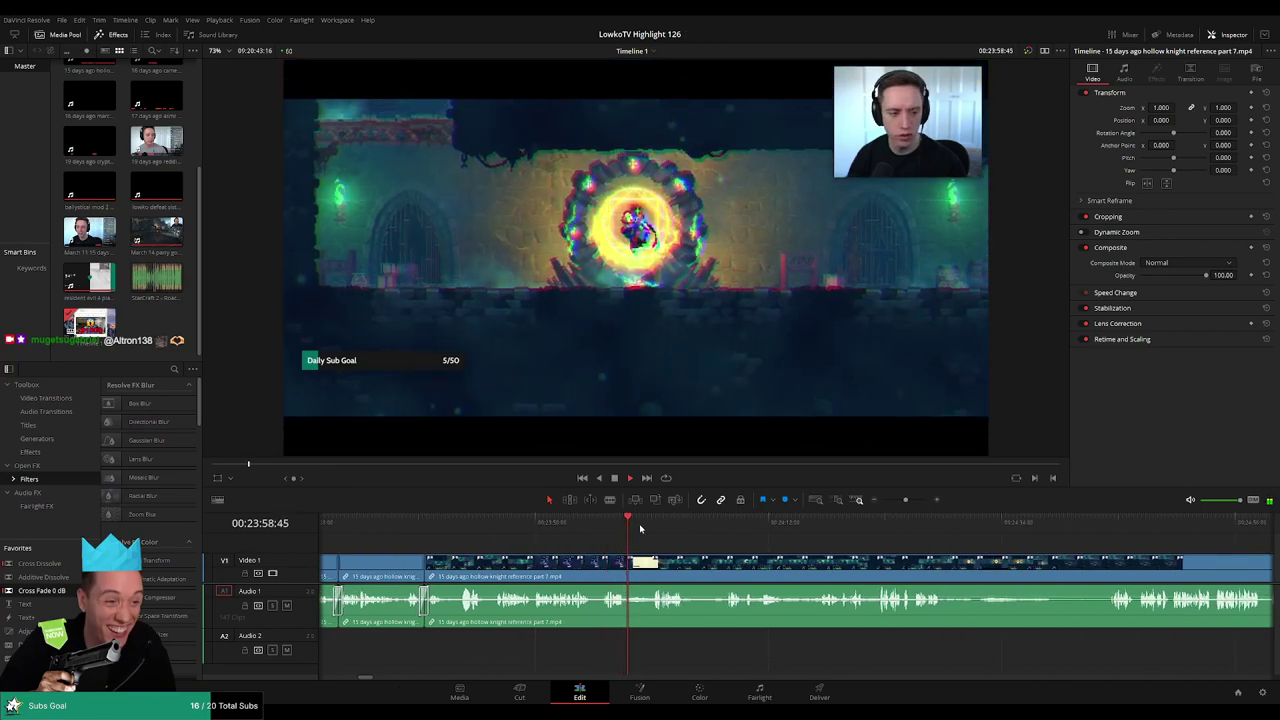
pyautogui.moveTo(737, 543); pyautogui.dragTo(643, 547)
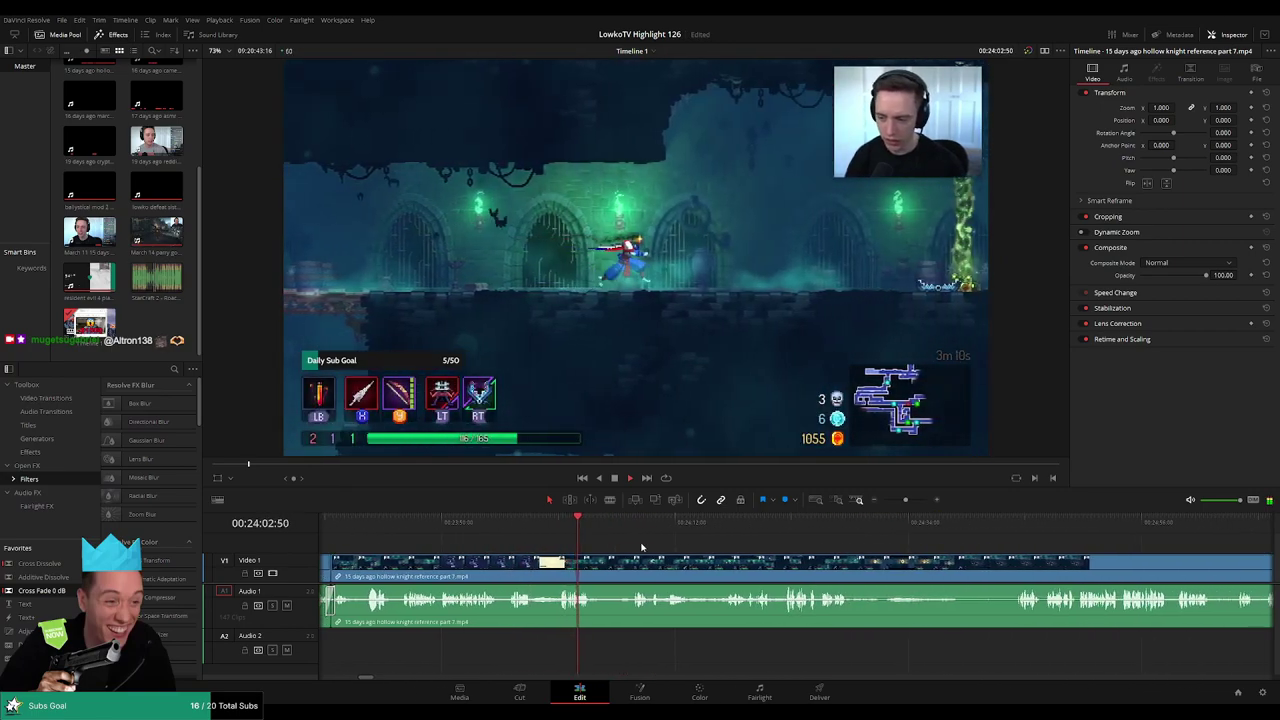
# - Cut out the hollow knight section between about 24:04 and 24:22, closing the gap, and cross-fade the audio at the join
pyautogui.press('b')
pyautogui.click(593, 578)
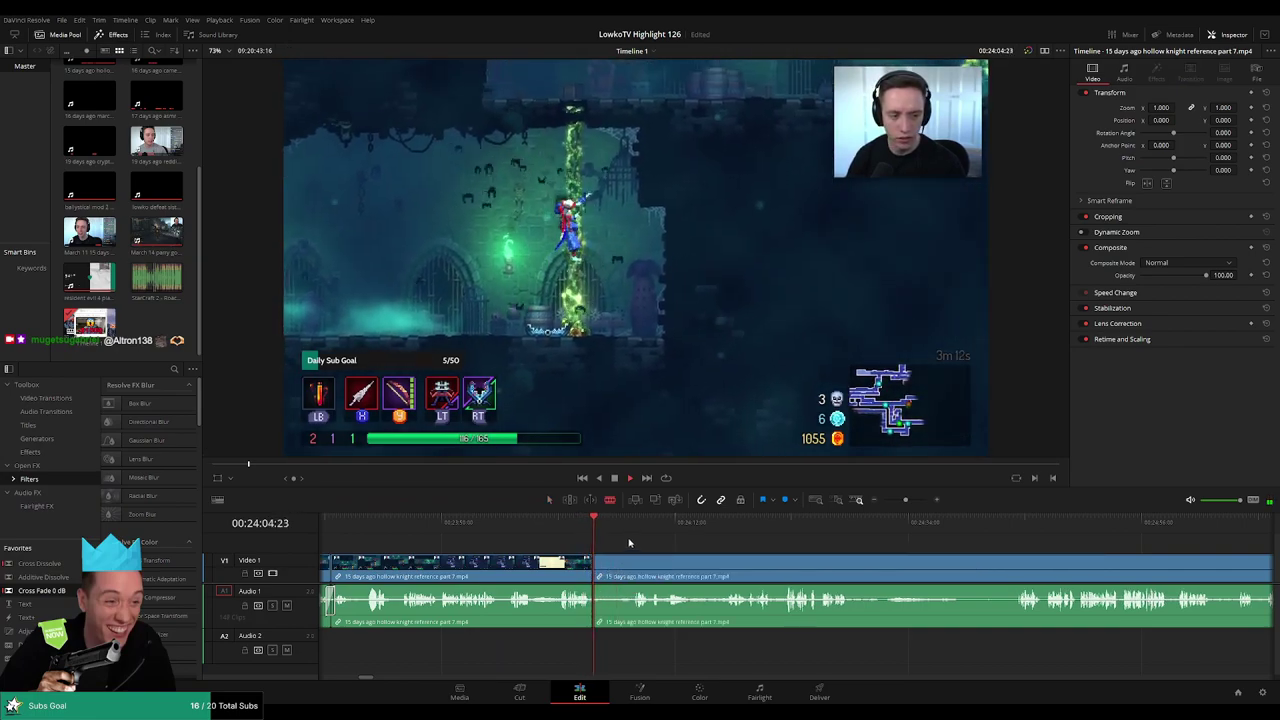
pyautogui.moveTo(631, 537); pyautogui.dragTo(790, 572)
pyautogui.click(785, 573)
pyautogui.press('a')
pyautogui.click(731, 580)
pyautogui.press('BackSpace')
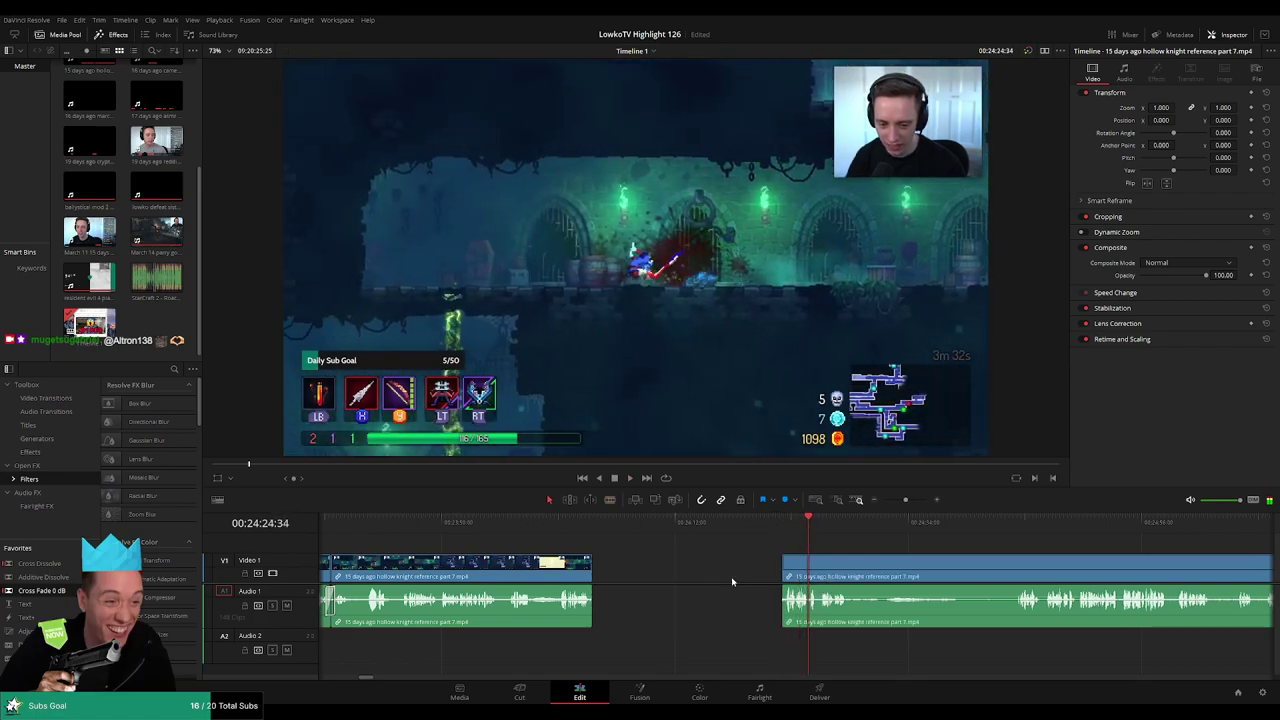
pyautogui.click(731, 580)
pyautogui.press('BackSpace')
pyautogui.press('space')
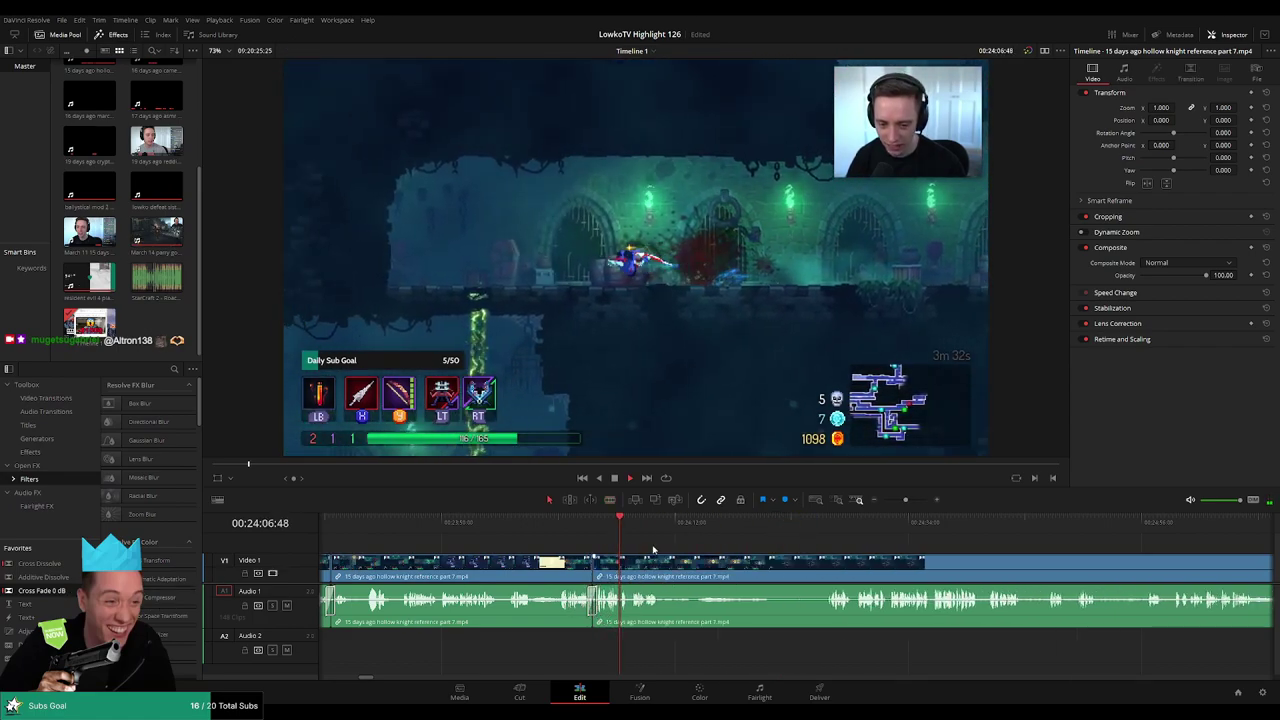
# - Split the hollow knight clip at about 24:10:41 and 24:18:40, and ripple delete the section between the cuts
pyautogui.press('b')
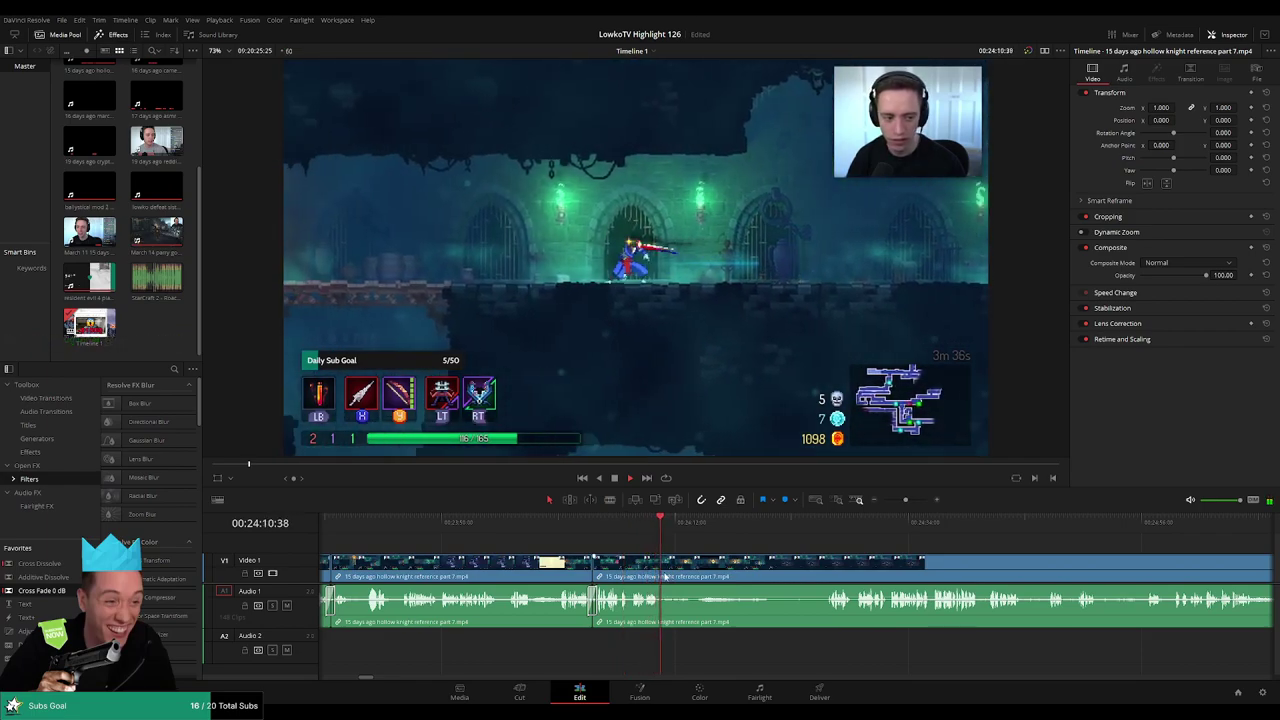
pyautogui.click(661, 574)
pyautogui.moveTo(688, 540); pyautogui.dragTo(682, 532)
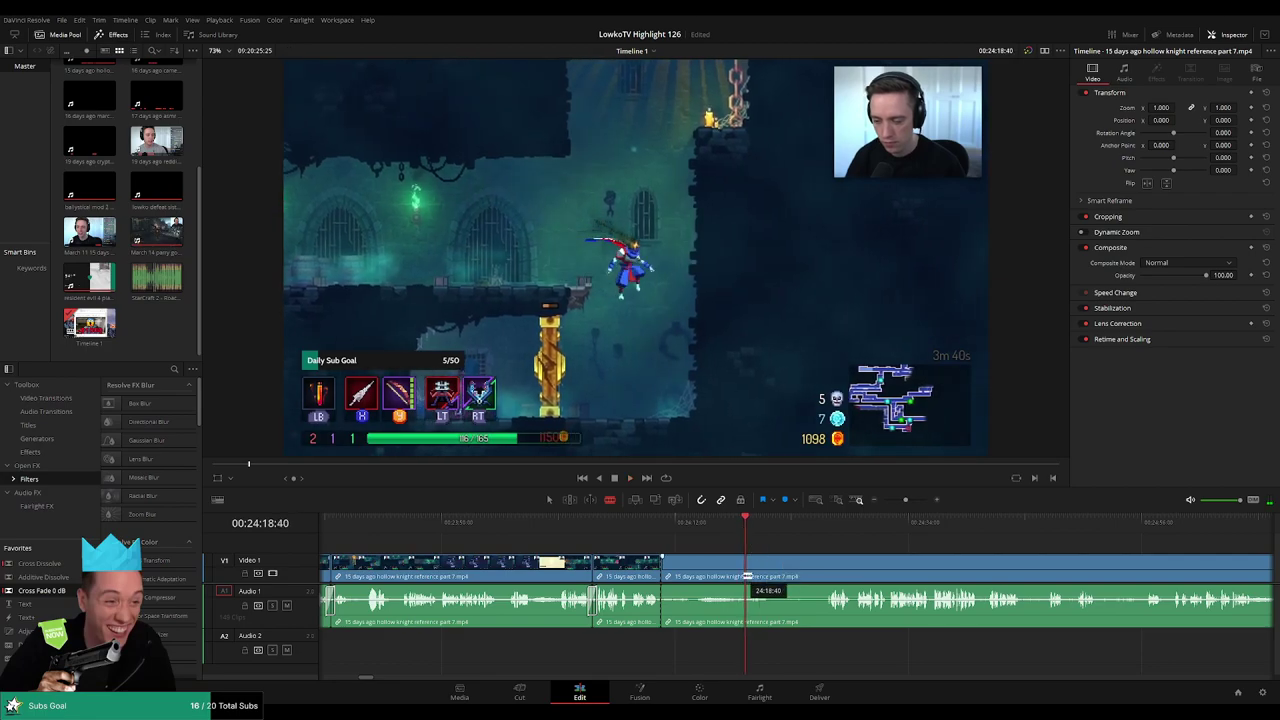
pyautogui.press('Delete')
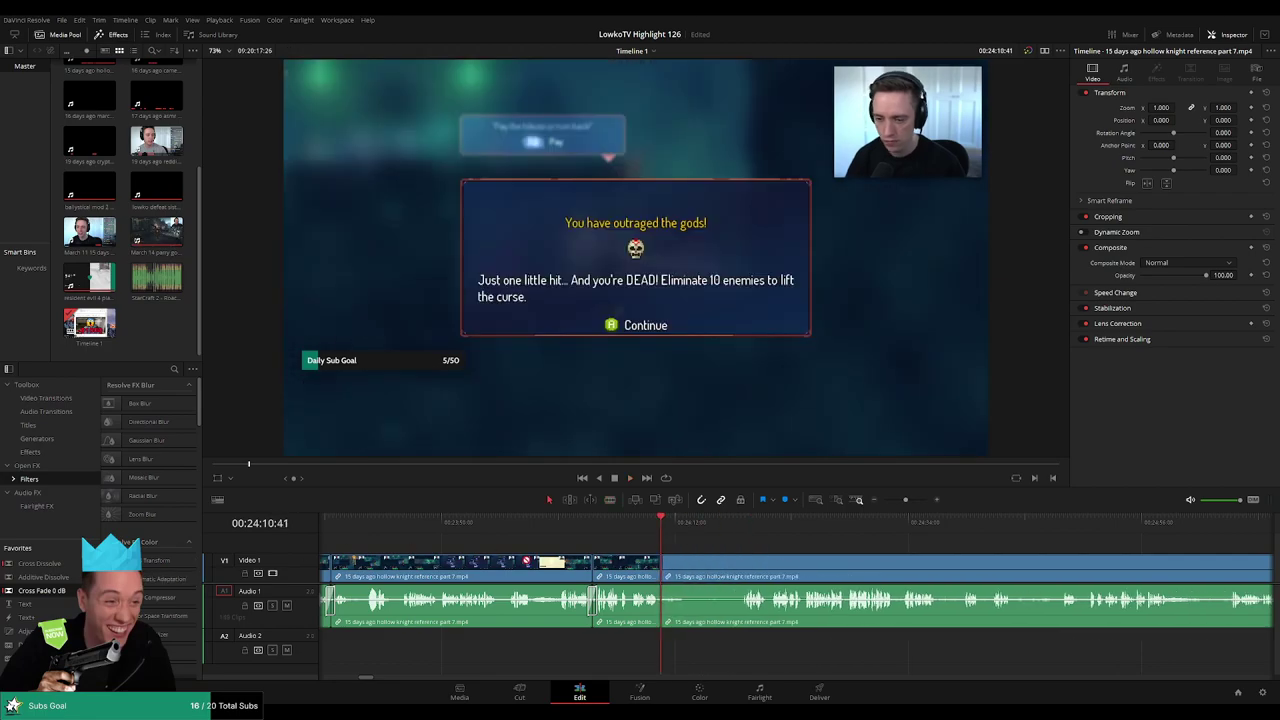
# - Cross-fade the hollow knight audio cut at about 24:10 and ripple delete the short silence at the 24:18 split
pyautogui.moveTo(526, 560); pyautogui.dragTo(661, 608)
pyautogui.moveTo(652, 527); pyautogui.dragTo(692, 530)
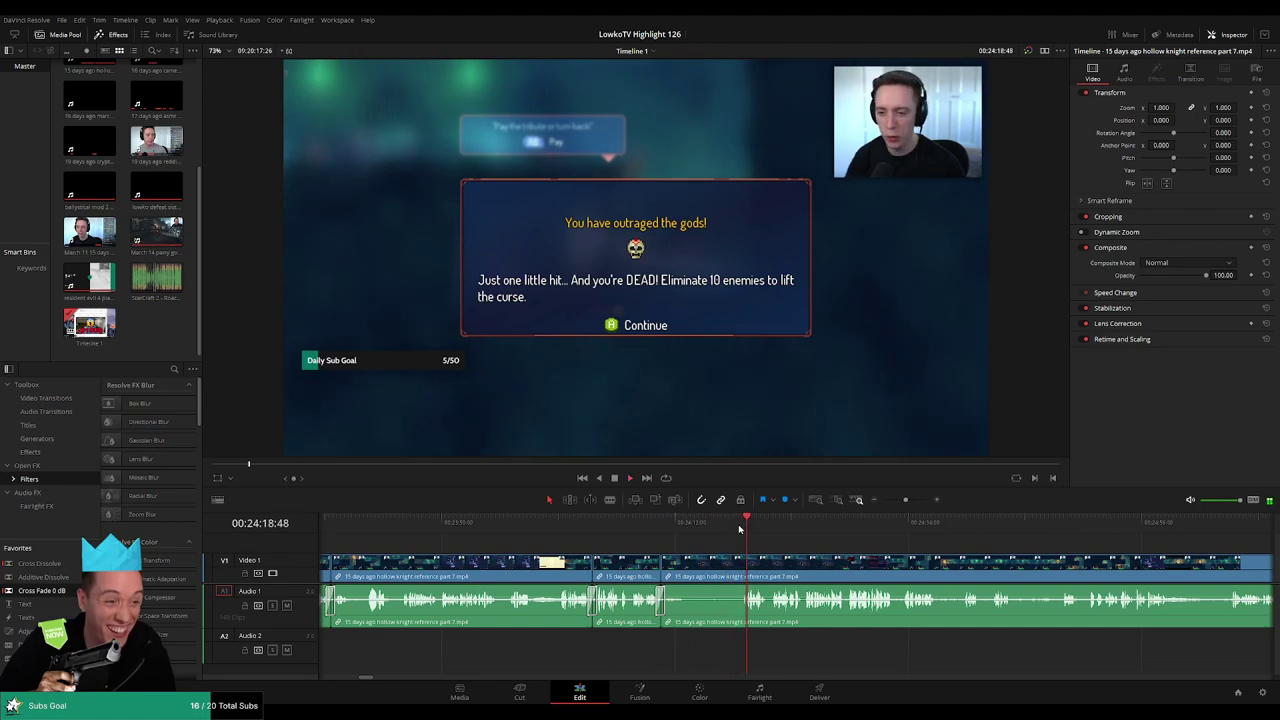
pyautogui.scroll(3, 762, 560)
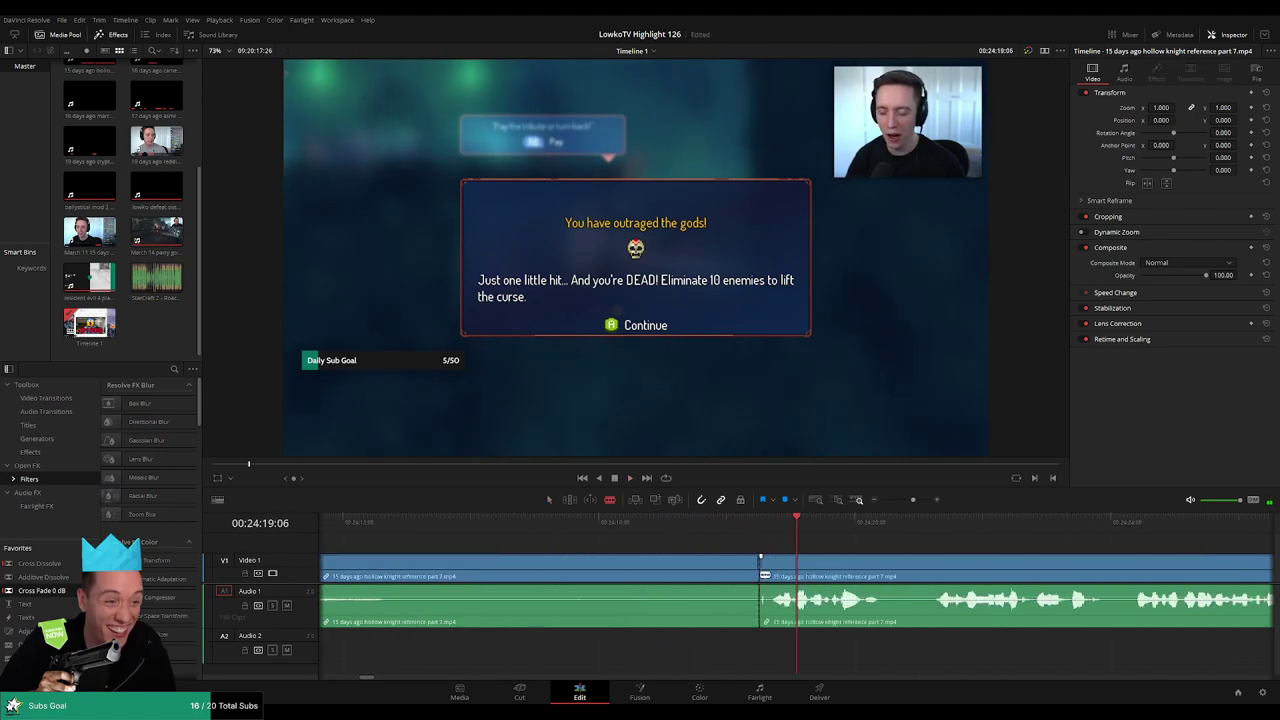
pyautogui.press('Delete')
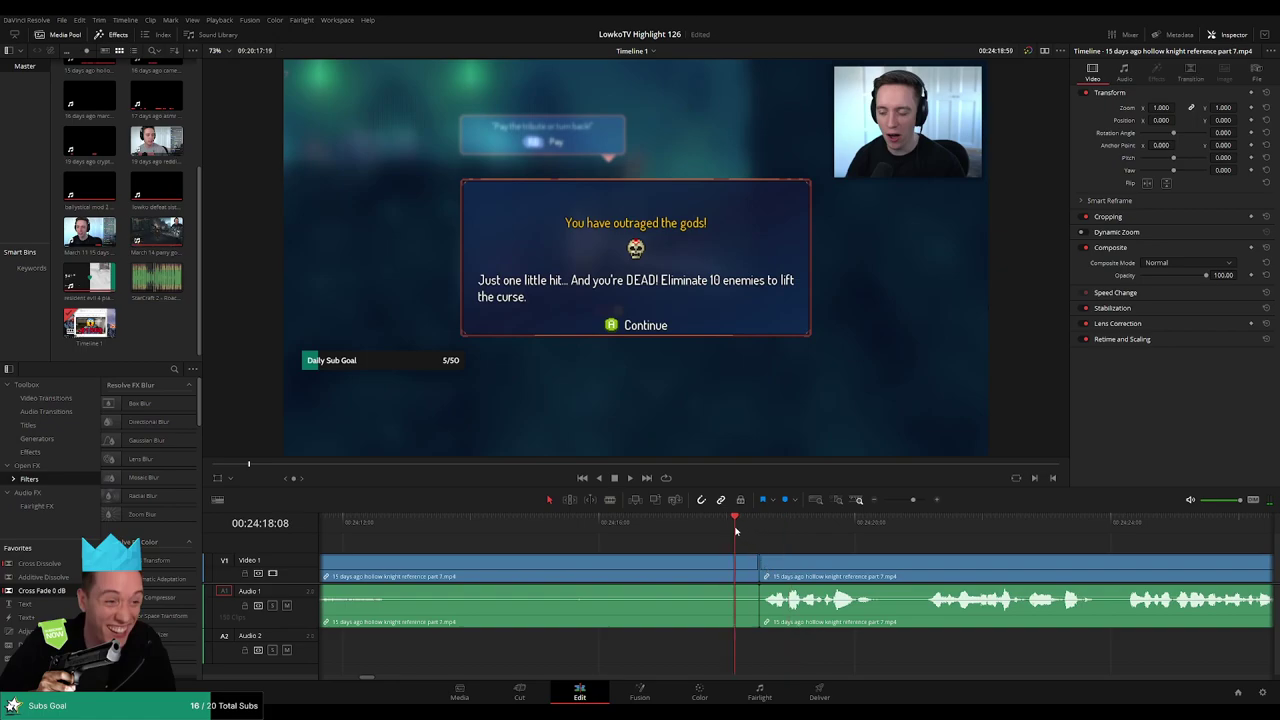
pyautogui.scroll(2, 874, 552)
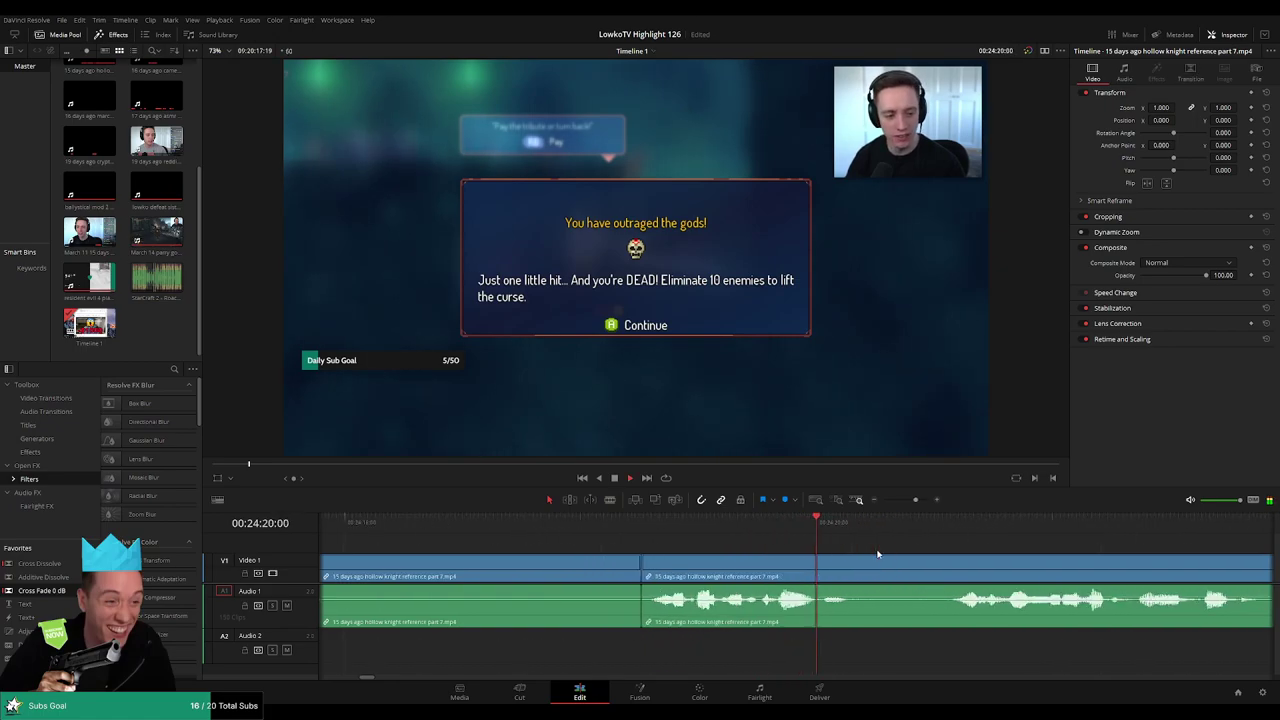
pyautogui.scroll(-3, 912, 522)
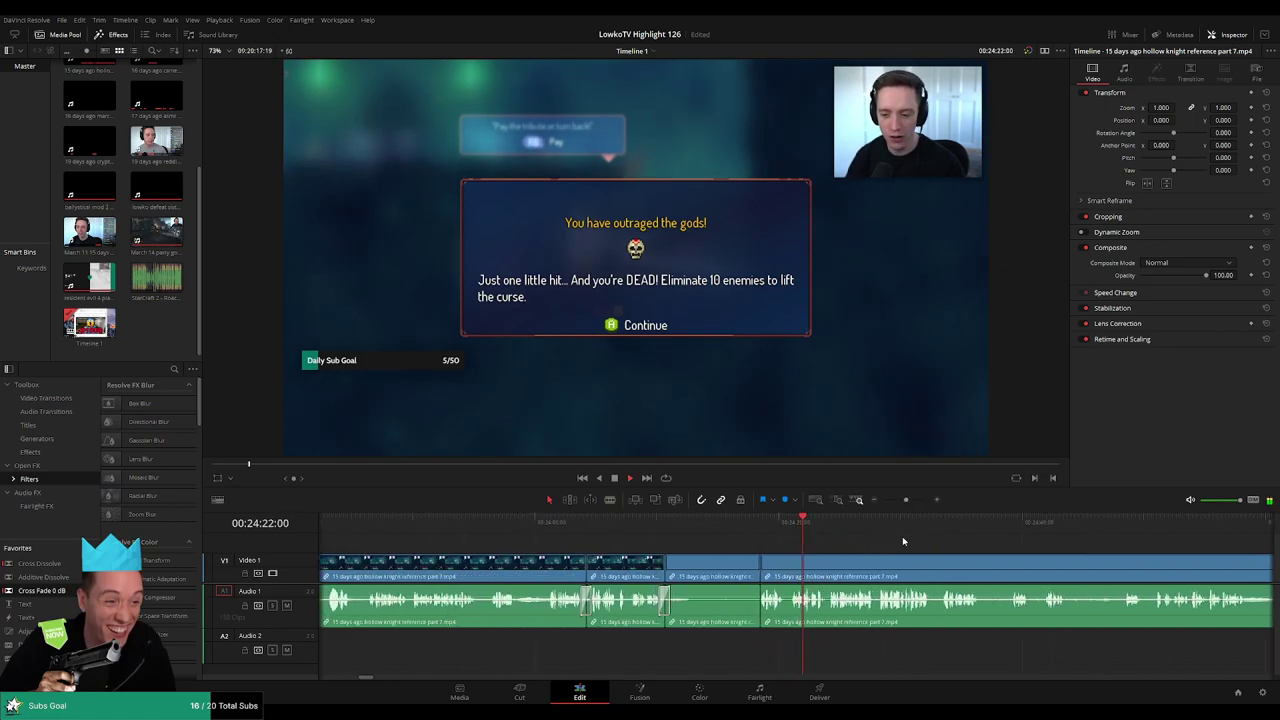
# - Split the hollow knight clip at about 24:43:47 and 24:48:02, and ripple delete the section between the cuts
pyautogui.click(1003, 527)
pyautogui.hscroll(10, 1006, 528)
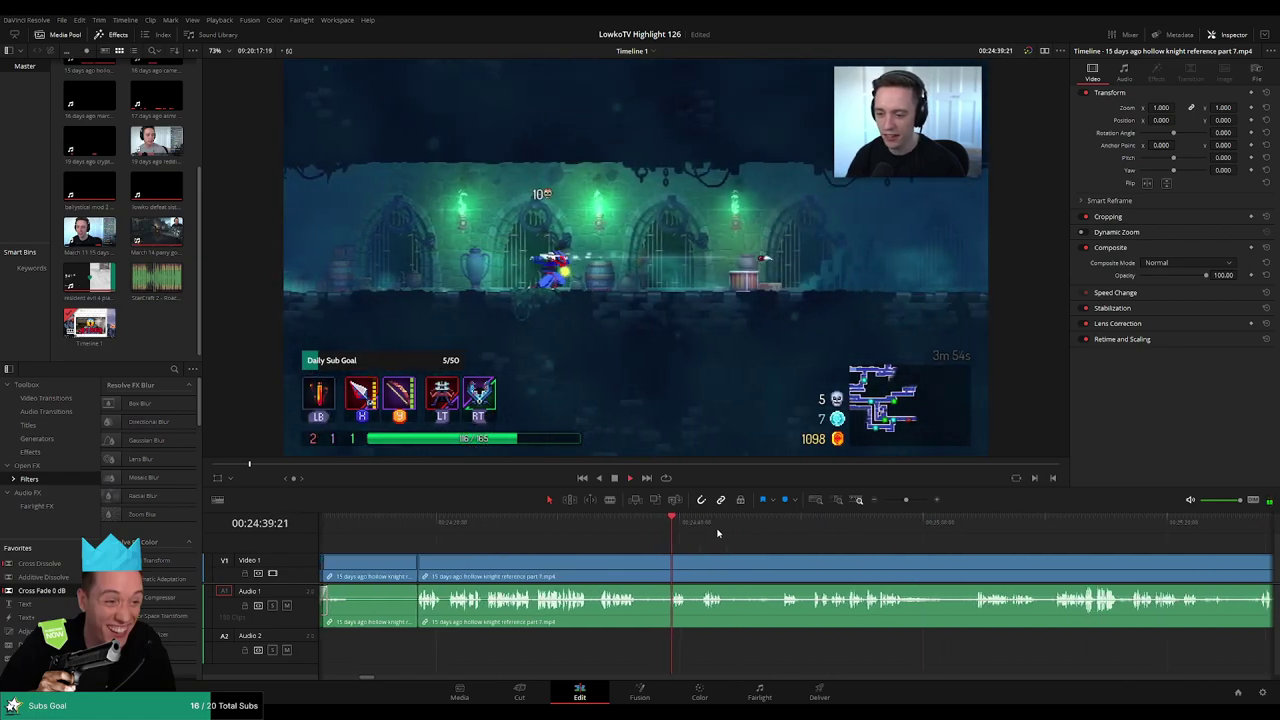
pyautogui.click(708, 530)
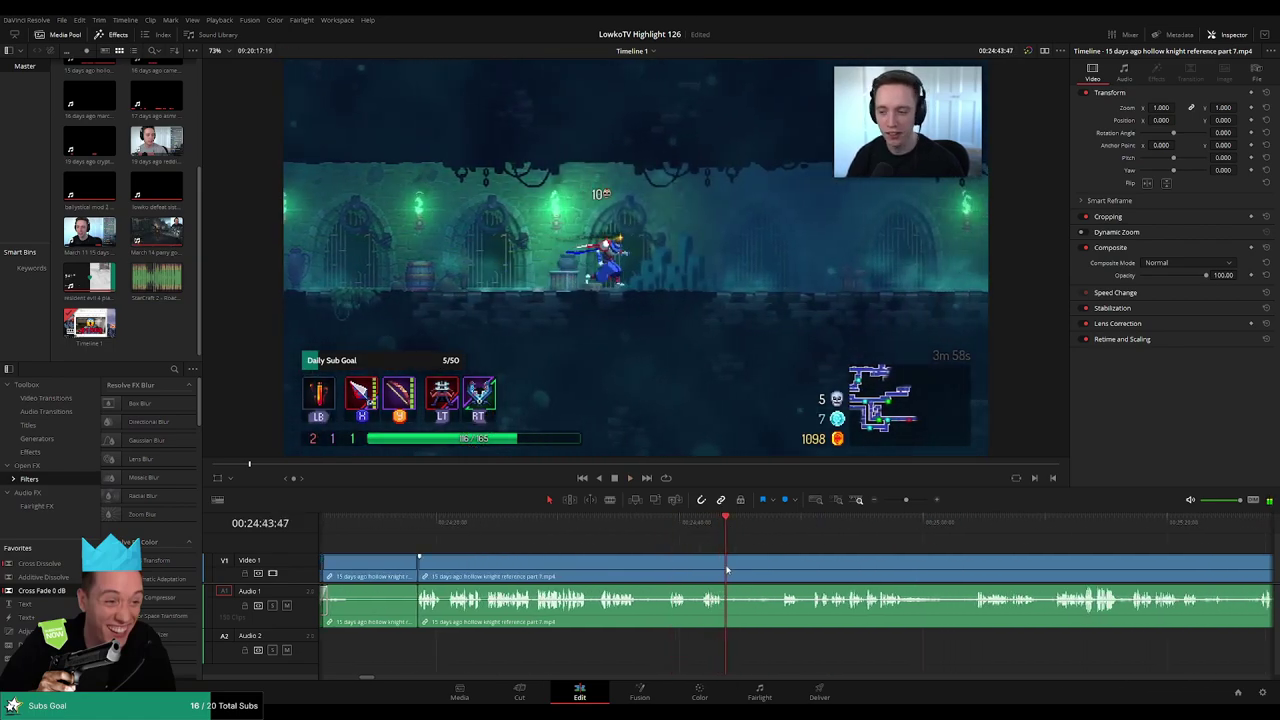
pyautogui.press('b')
pyautogui.hotkey('ctrl', 'b')
pyautogui.click(773, 531)
pyautogui.hscroll(3, 720, 540)
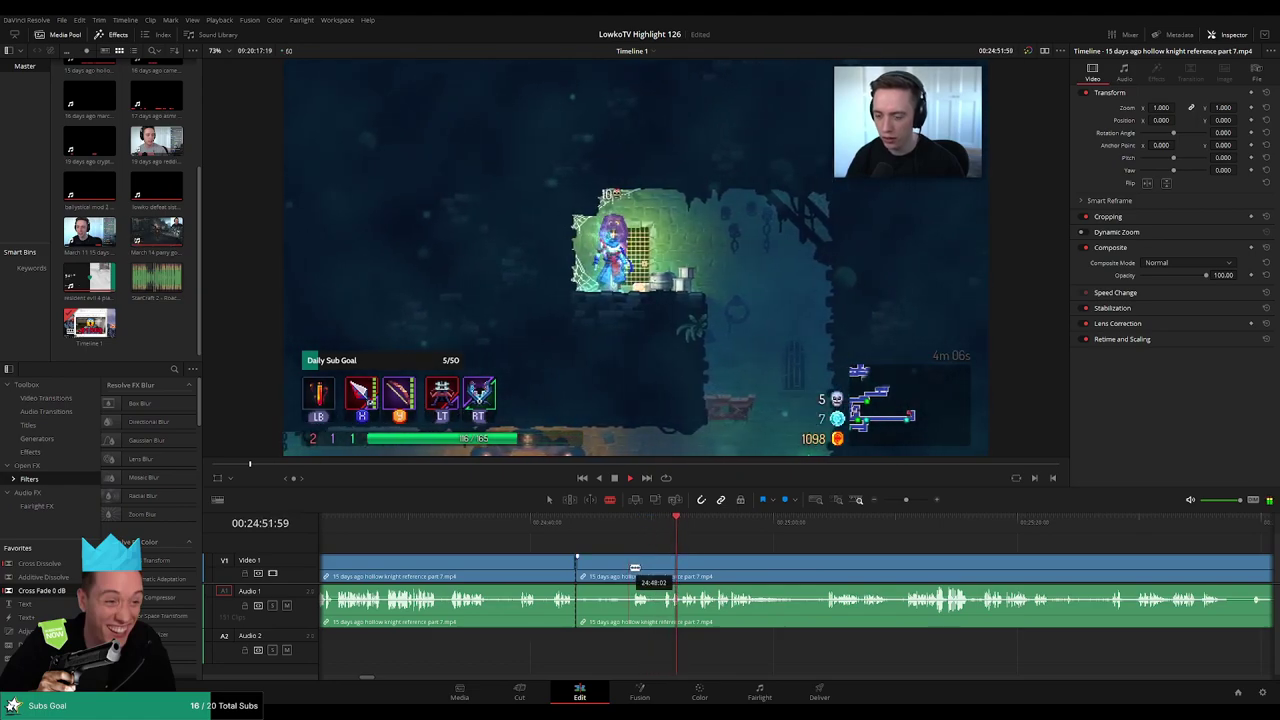
pyautogui.click(635, 568)
pyautogui.press('a')
pyautogui.click(608, 571)
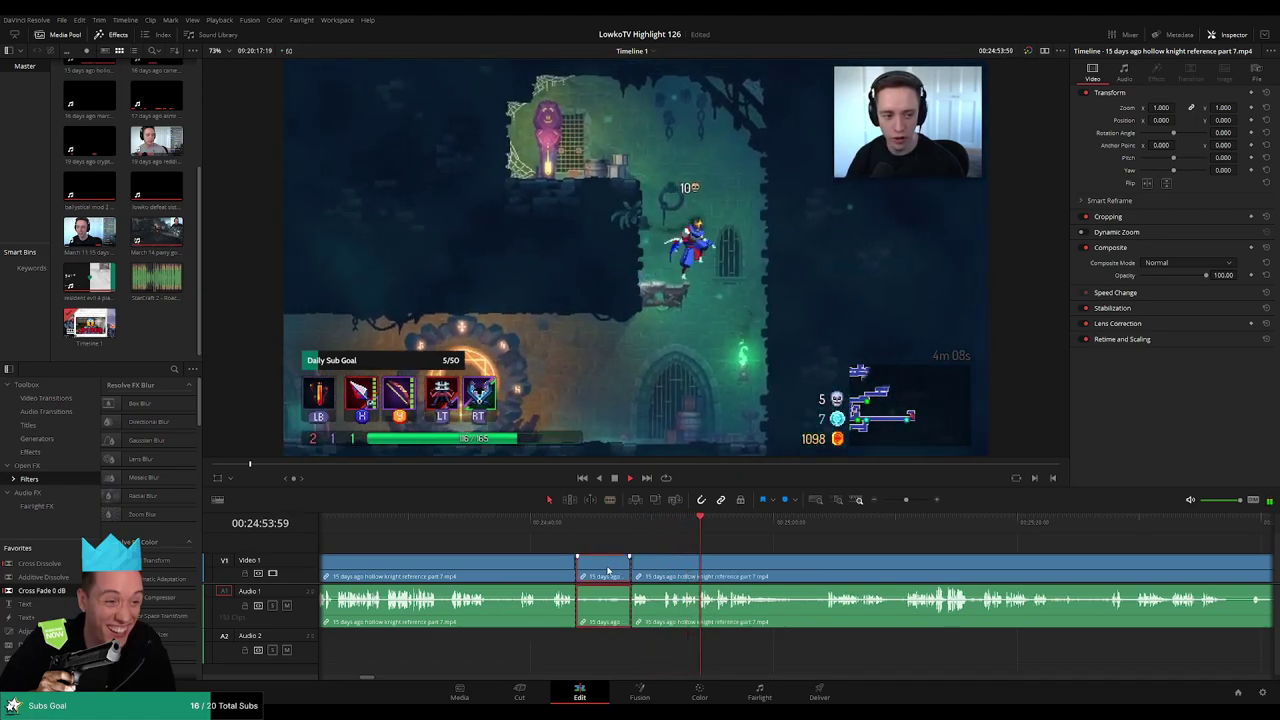
pyautogui.press('Delete')
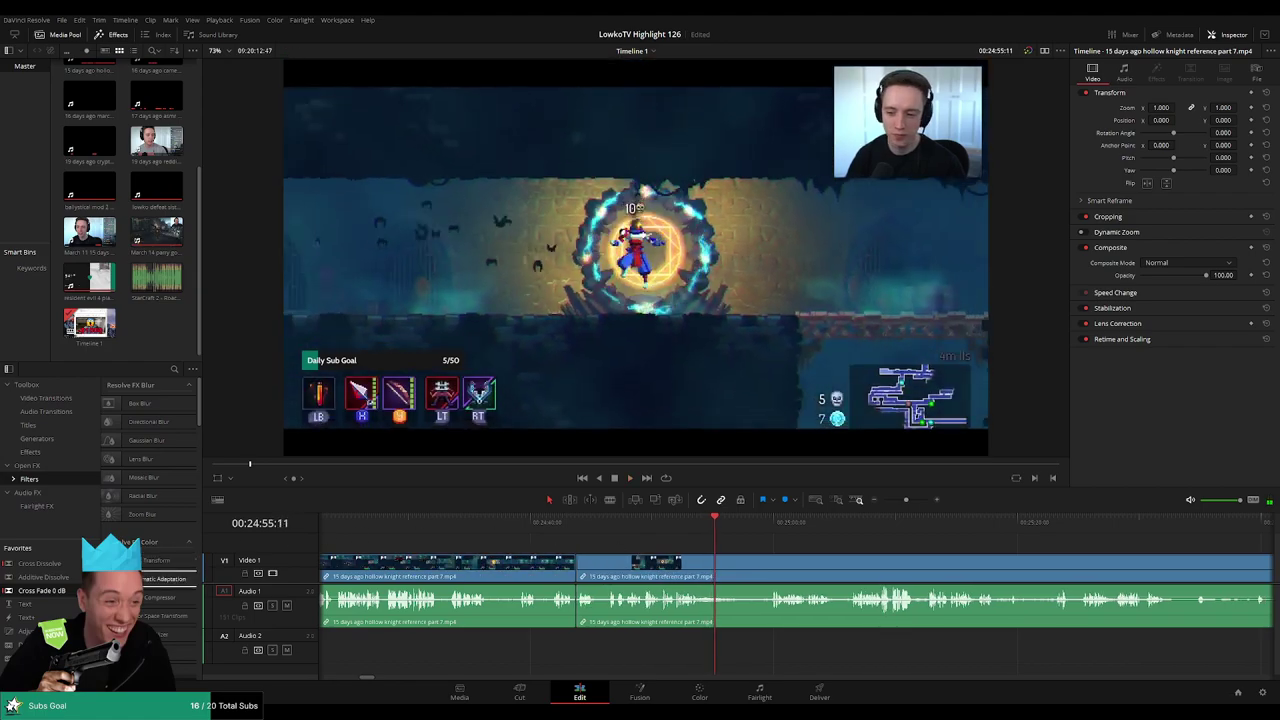
# - Cross-fade the audio cut at about 24:43 and split the hollow knight clip at about 24:55, where the screen flashes during teleporting
pyautogui.click(676, 522)
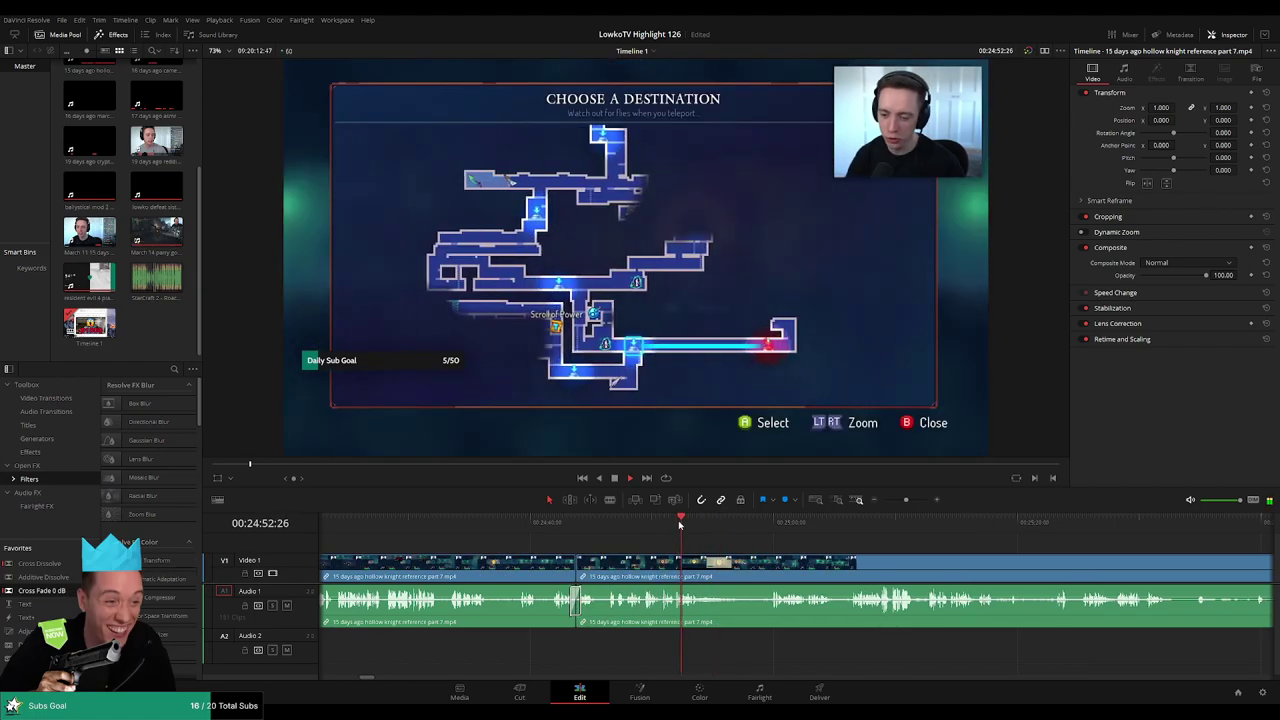
pyautogui.moveTo(758, 543); pyautogui.dragTo(628, 538)
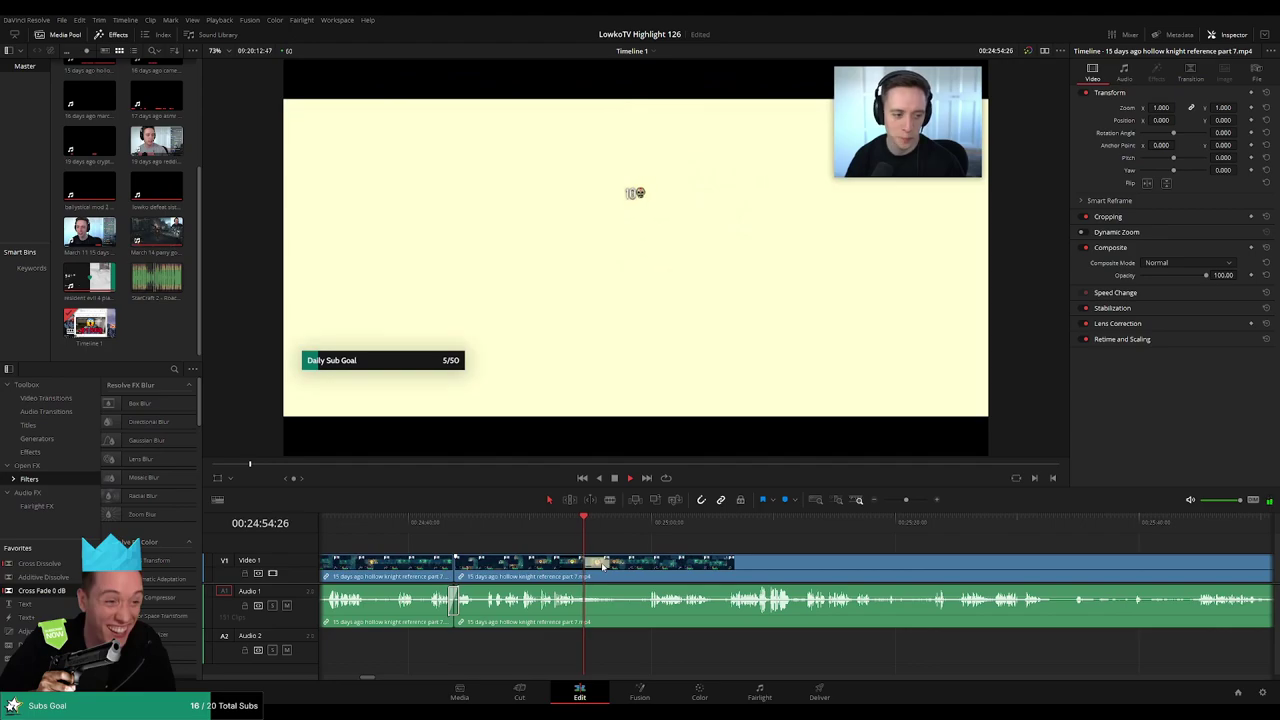
pyautogui.press('b')
pyautogui.click(592, 568)
# - Split the clip at about 24:59:36, ripple delete the section back to the 24:55 cut, and cross-fade the audio join
pyautogui.click(643, 522)
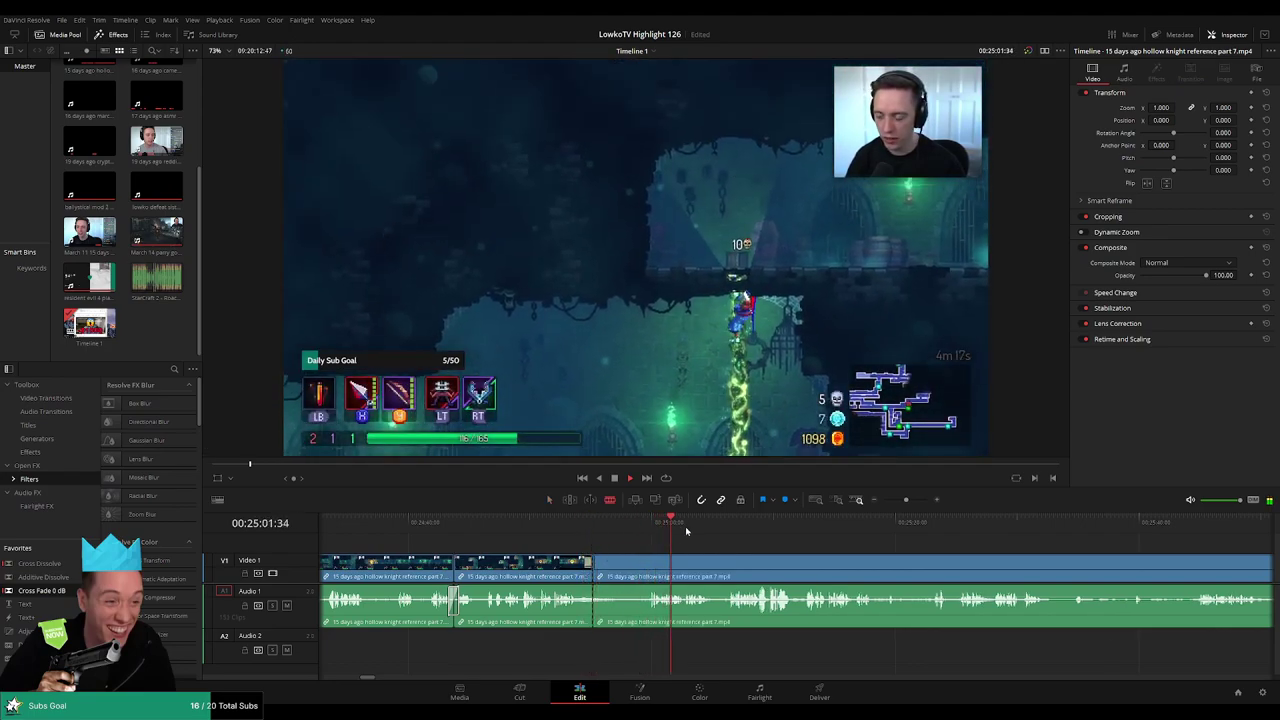
pyautogui.click(722, 531)
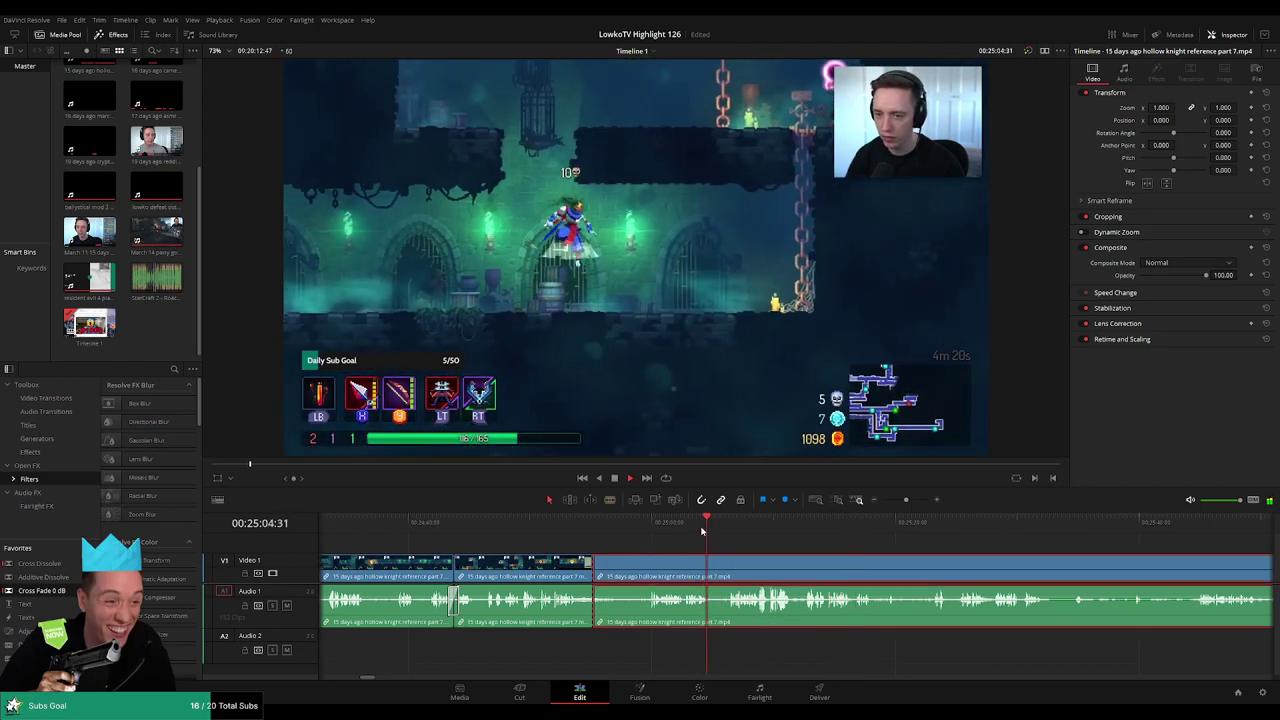
pyautogui.click(653, 574)
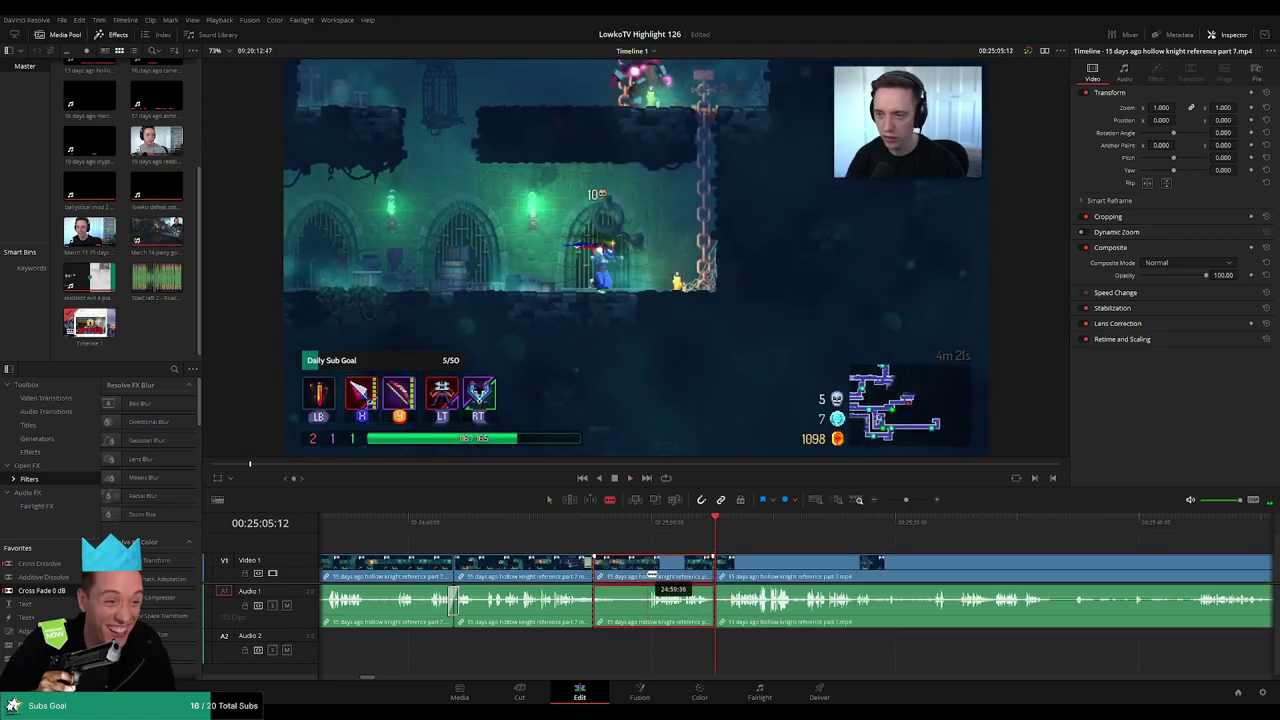
pyautogui.press('Delete')
pyautogui.press('a')
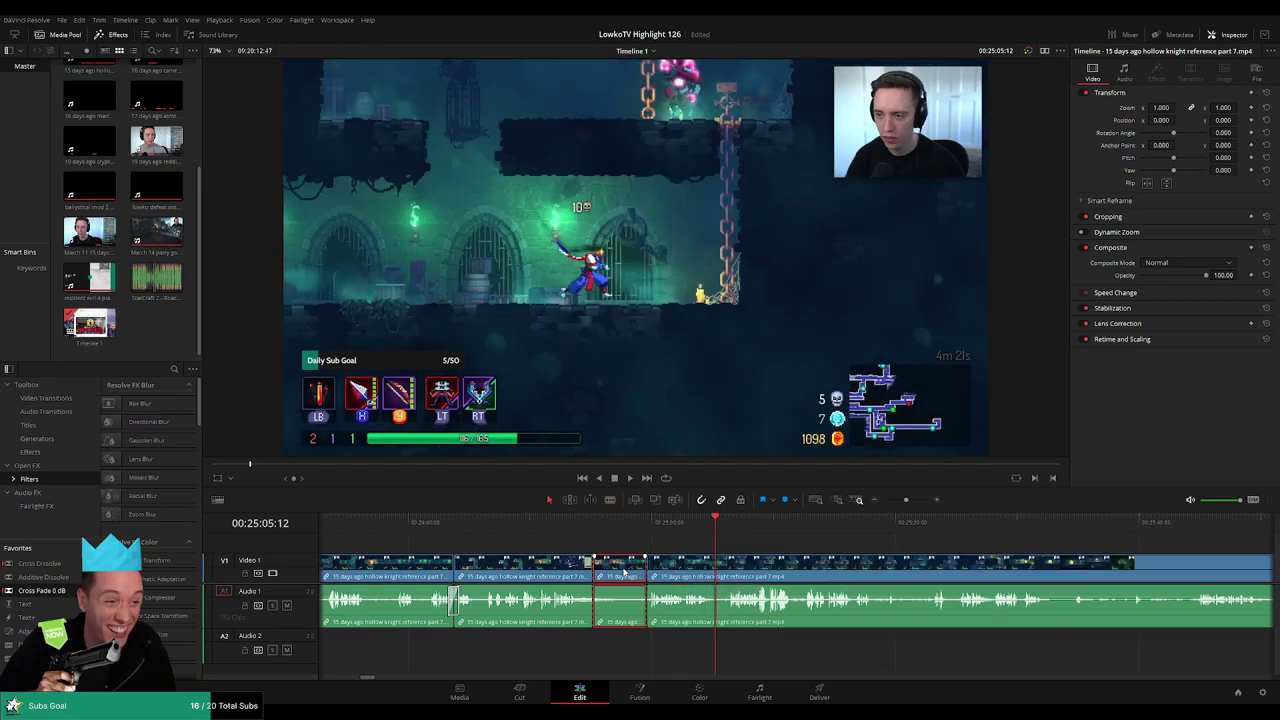
pyautogui.press('Delete')
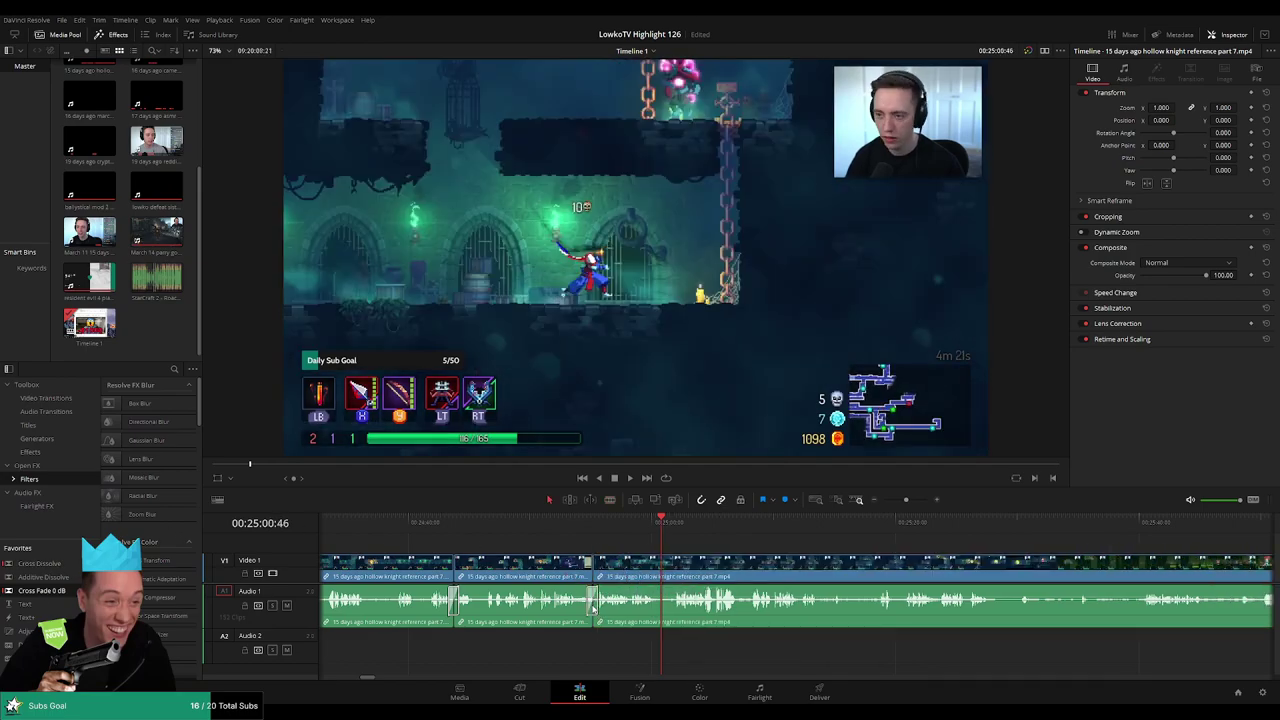
# - Cut out the silent hollow knight section between about 25:16 and 25:18, closing the gap
pyautogui.press('space')
pyautogui.click(744, 524)
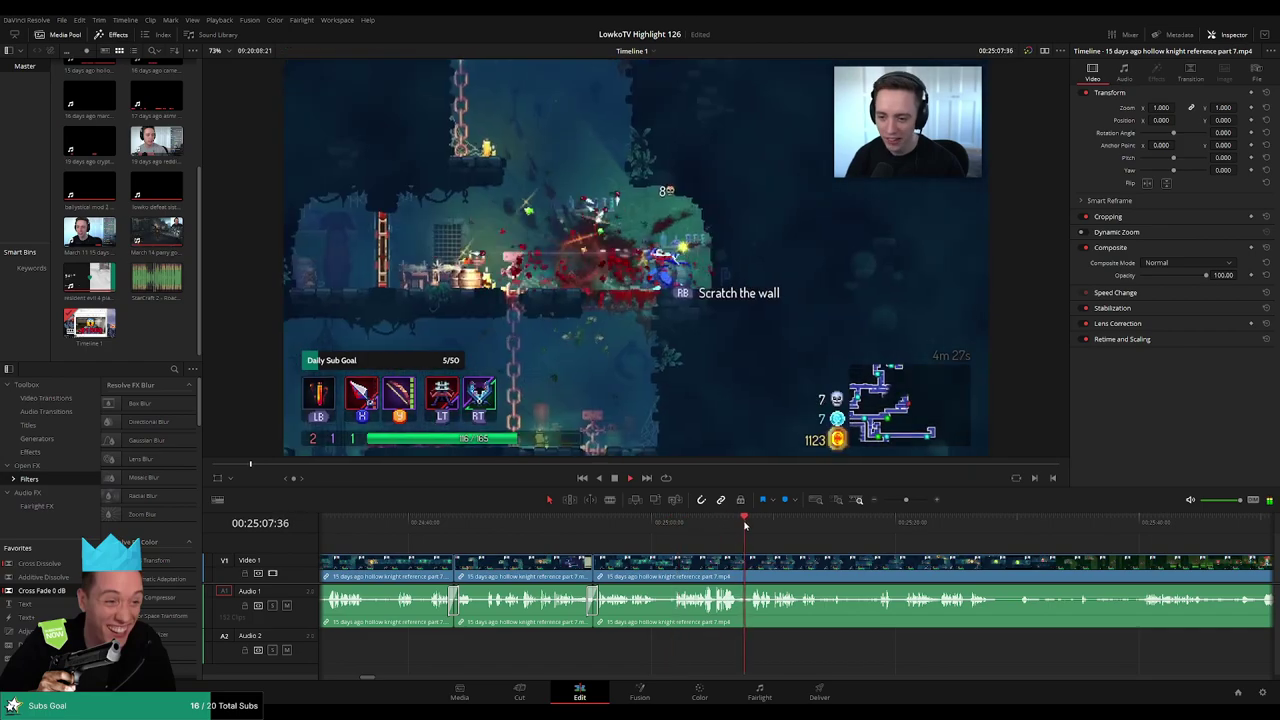
pyautogui.moveTo(744, 524); pyautogui.dragTo(549, 525)
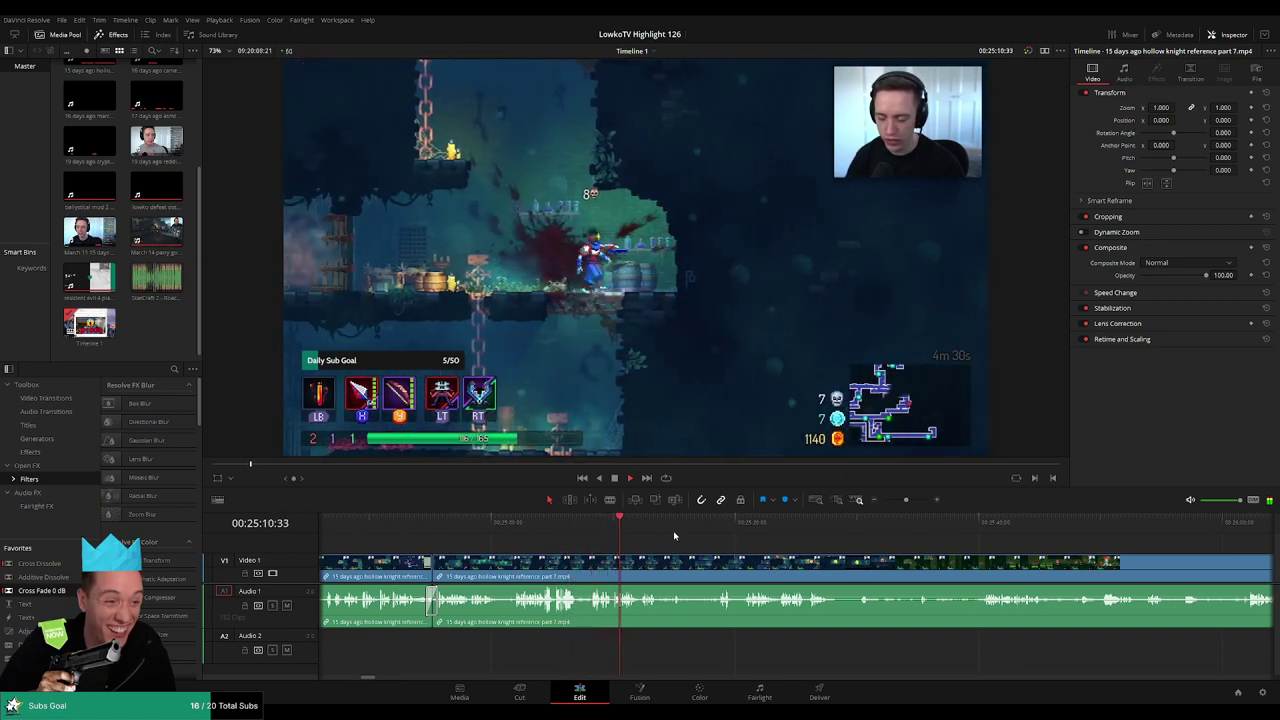
pyautogui.scroll(2, 672, 530)
pyautogui.scroll(2, 675, 533)
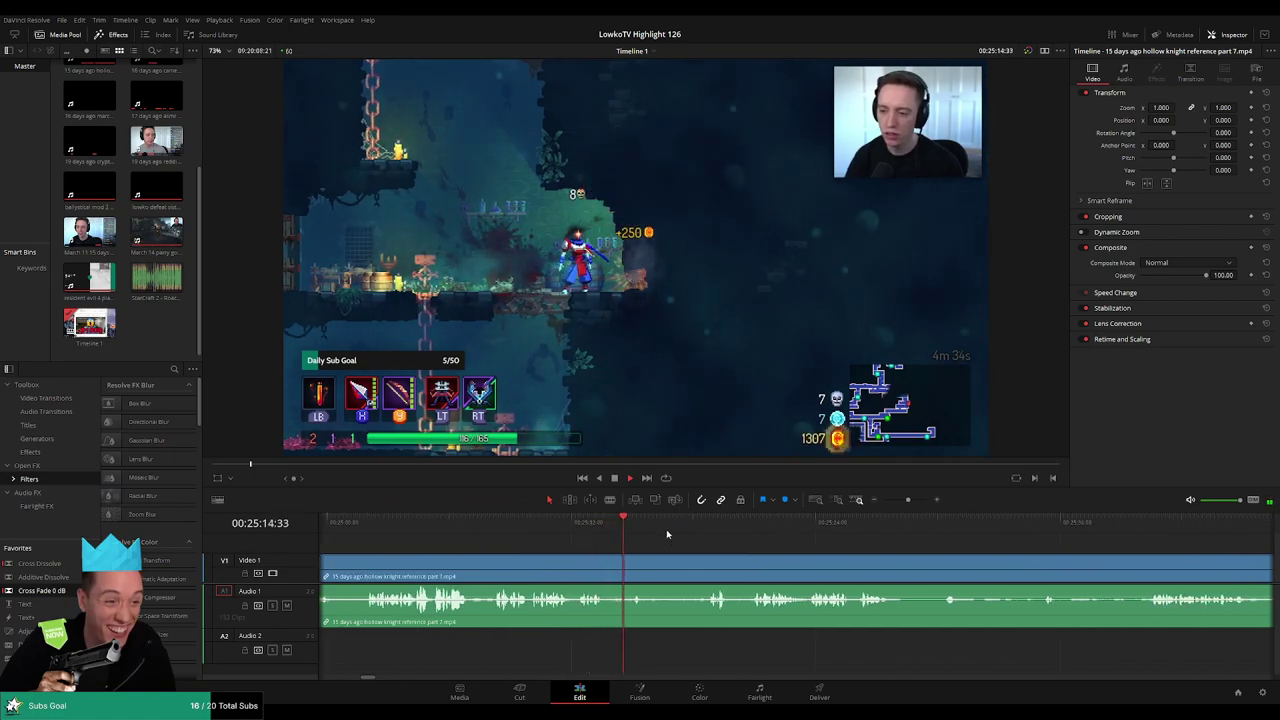
pyautogui.click(684, 527)
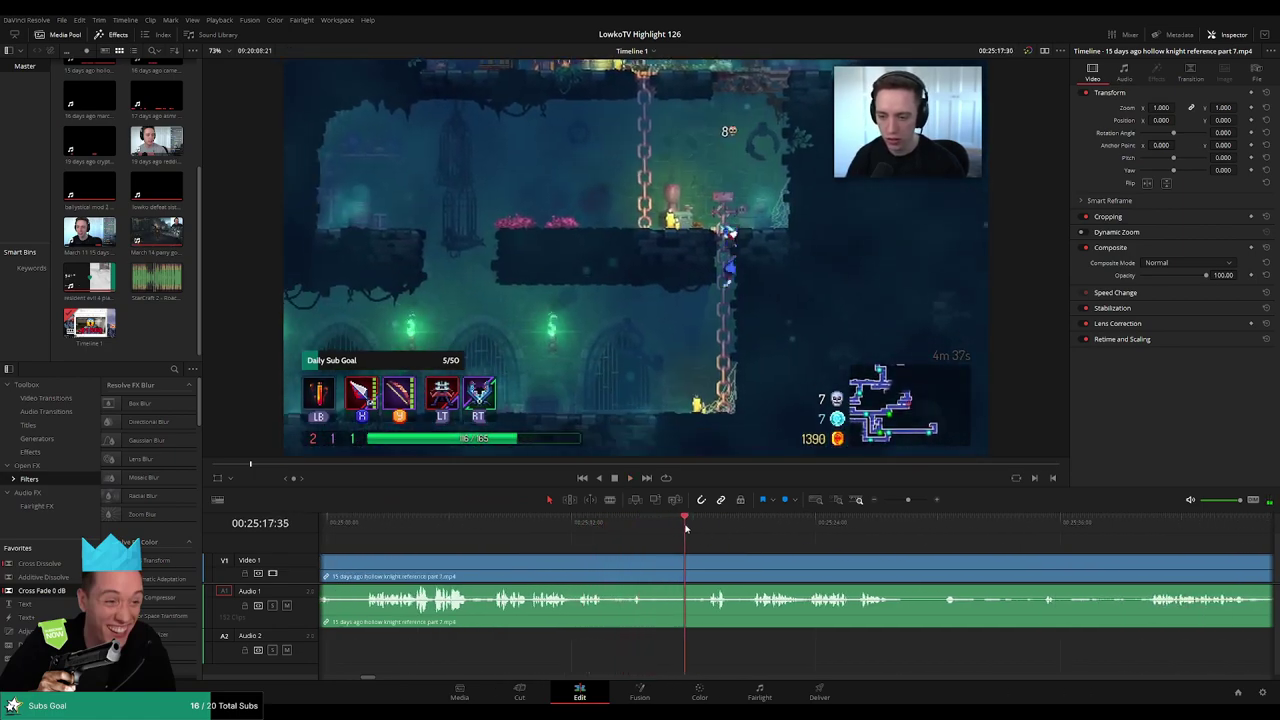
pyautogui.press('b')
pyautogui.click(651, 568)
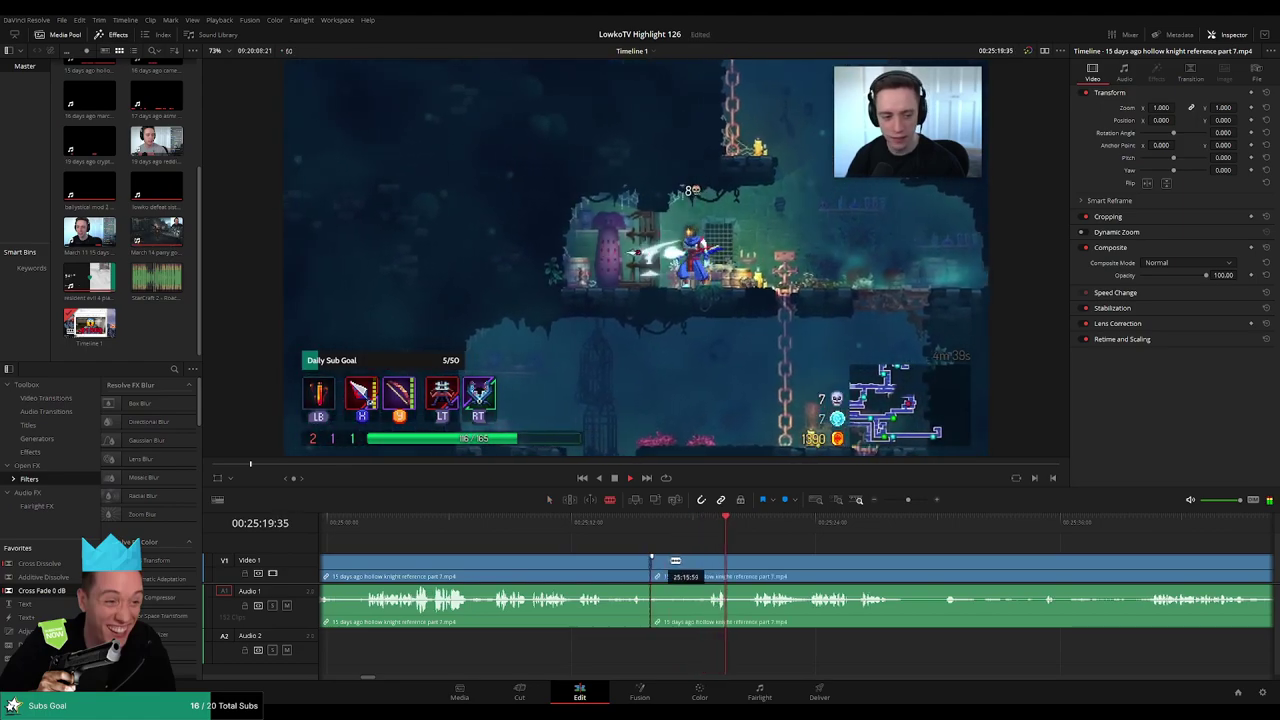
pyautogui.click(706, 565)
pyautogui.press('a')
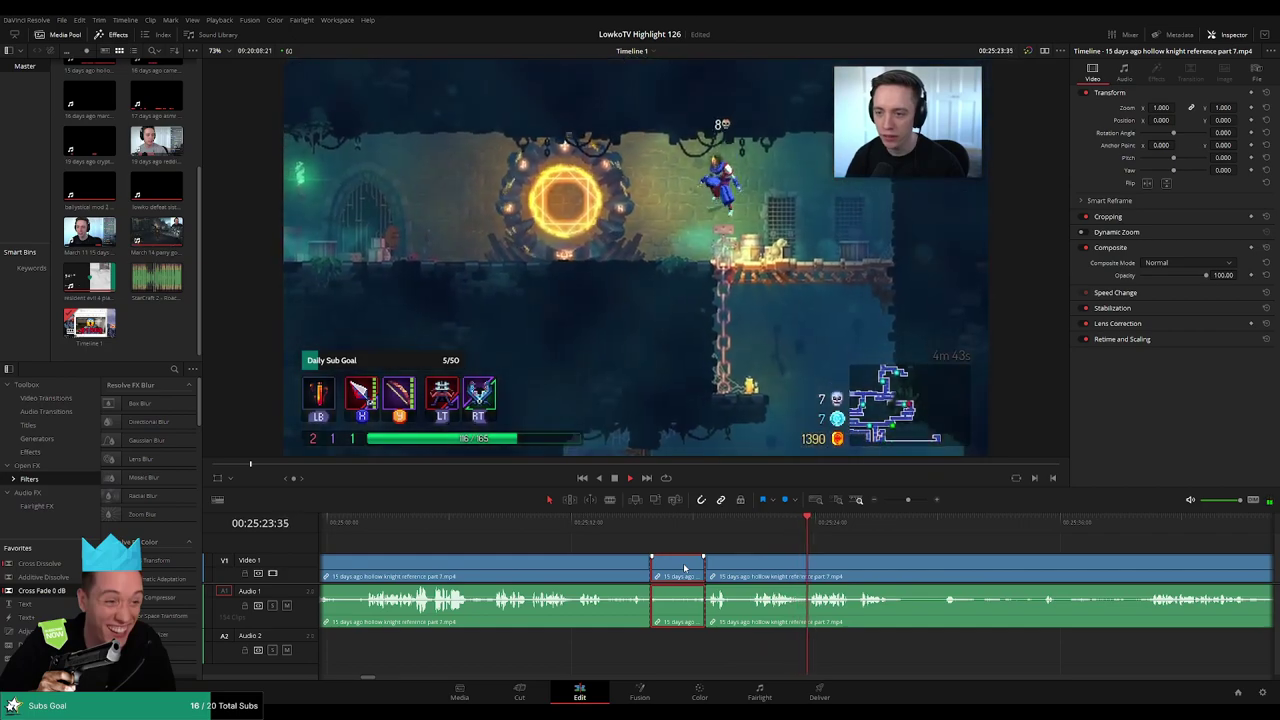
pyautogui.press('Delete')
pyautogui.click(617, 523)
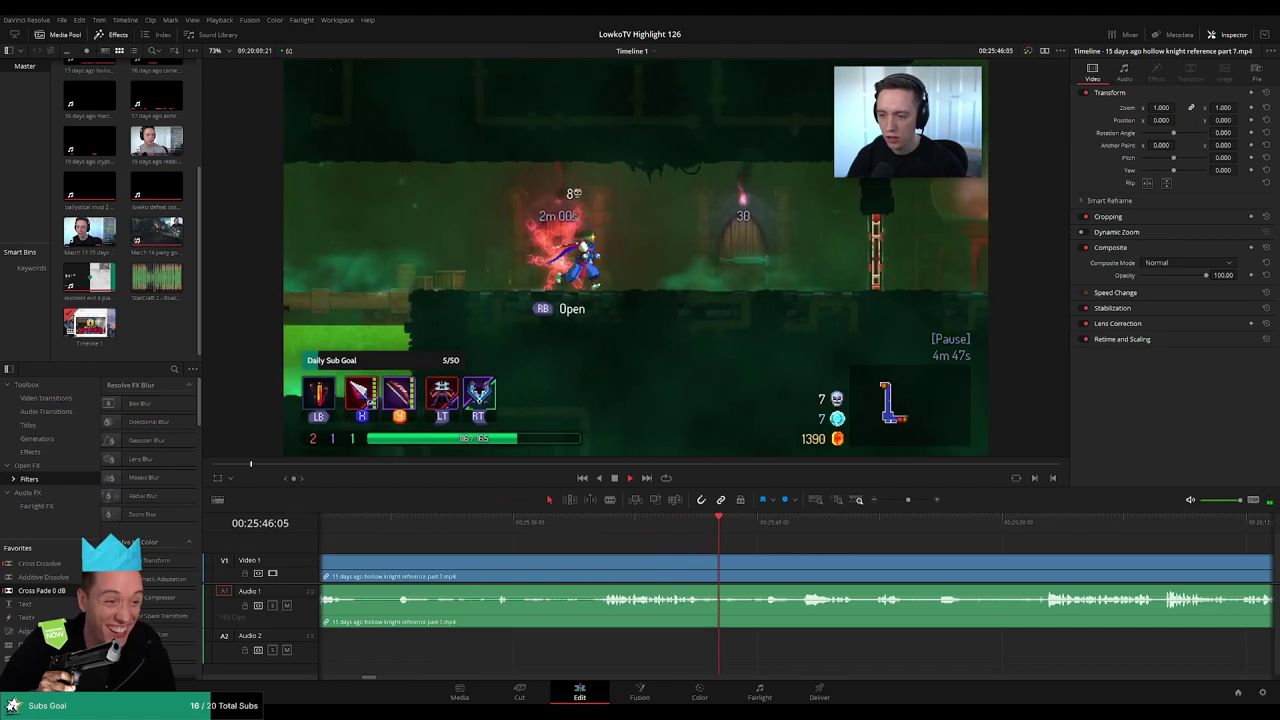
# - Review the hollow knight clip from about 25:46 to 26:29, through the Collector upgrades and the mutation choice
pyautogui.click(789, 522)
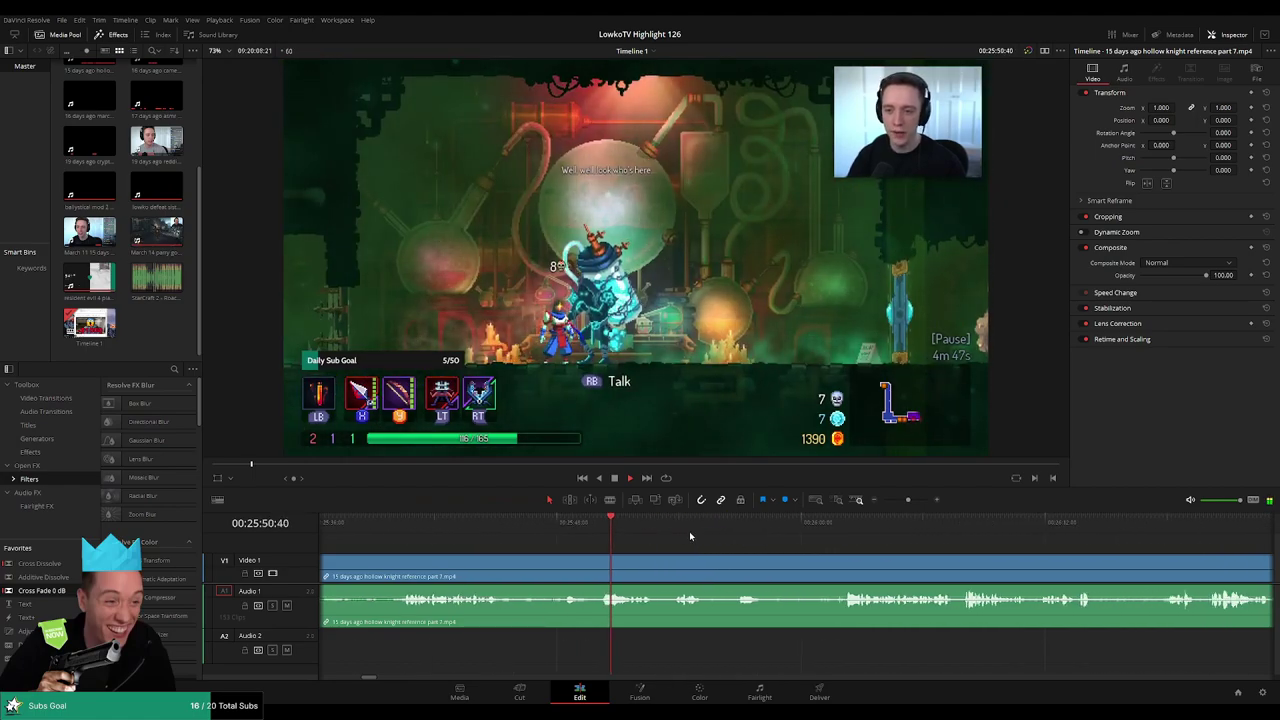
pyautogui.click(680, 522)
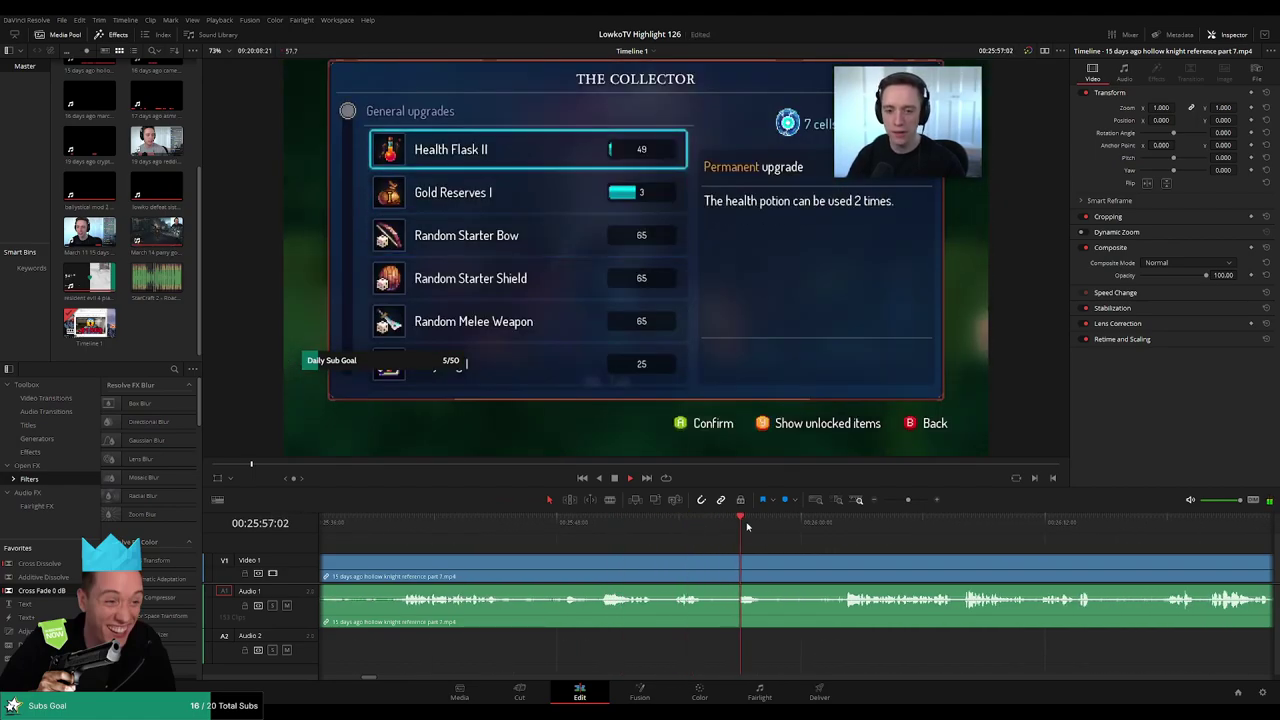
pyautogui.moveTo(945, 543); pyautogui.dragTo(661, 537)
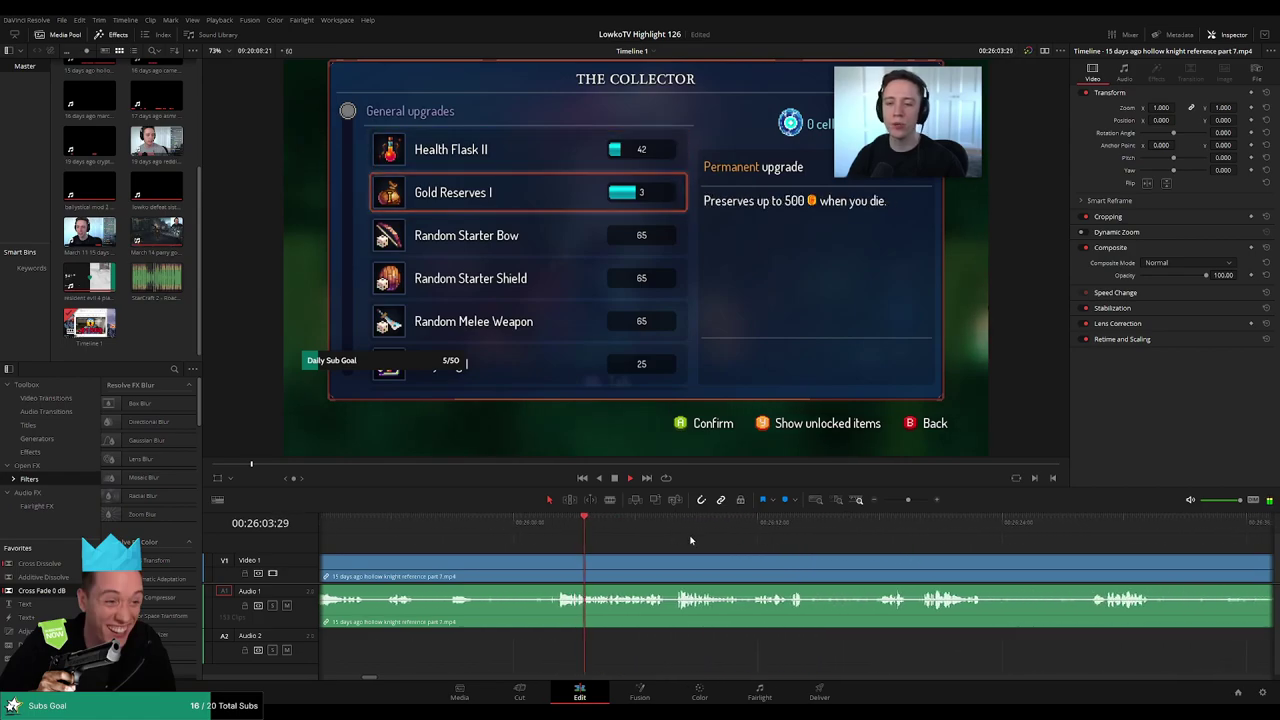
pyautogui.moveTo(817, 546); pyautogui.dragTo(630, 546)
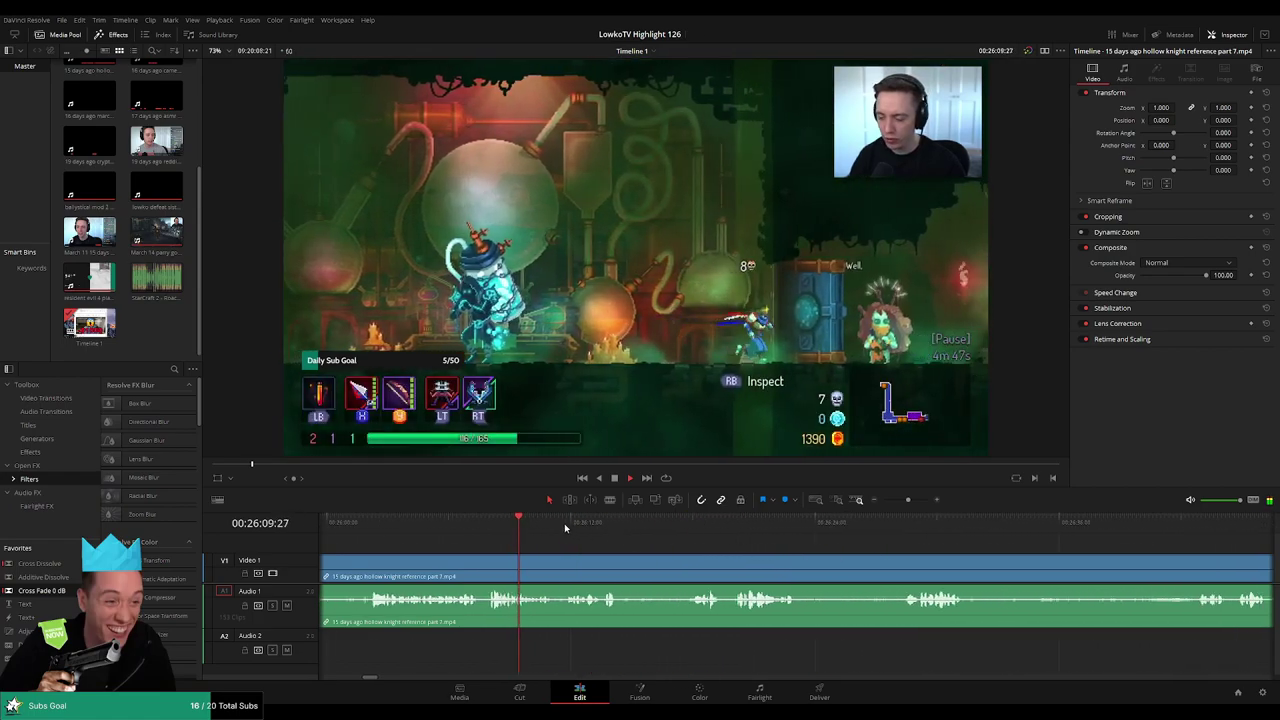
pyautogui.click(579, 524)
pyautogui.click(693, 522)
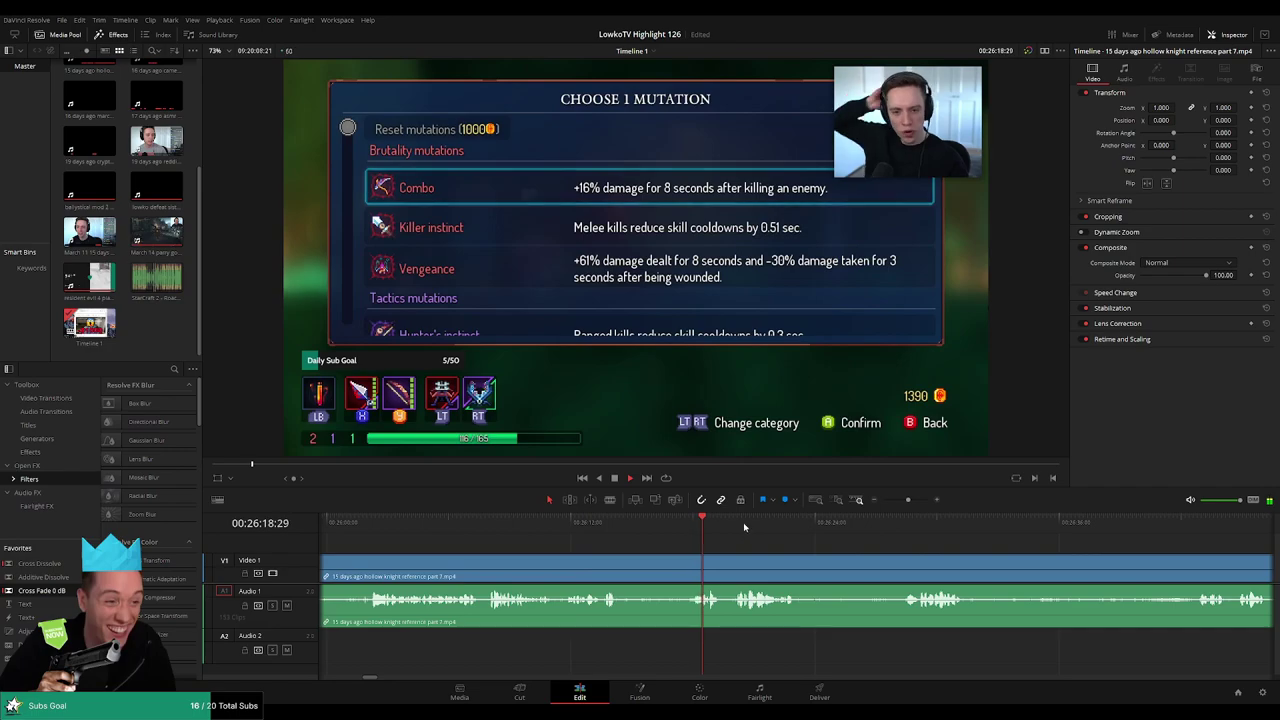
pyautogui.hscroll(4, 662, 550)
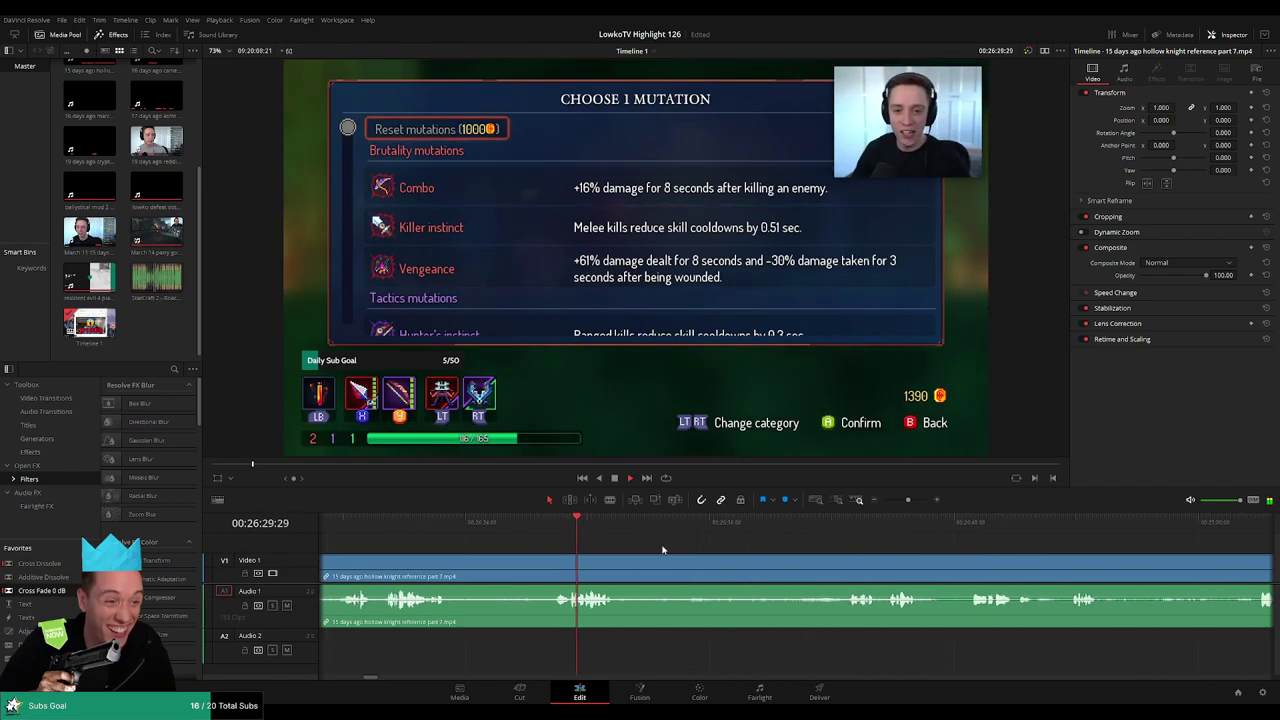
pyautogui.moveTo(908, 500); pyautogui.dragTo(902, 501)
# - Skim the remaining hollow knight footage from about 27:28 to 30:10 and bring the clip's end into view
pyautogui.click(1092, 527)
pyautogui.hscroll(4, 754, 528)
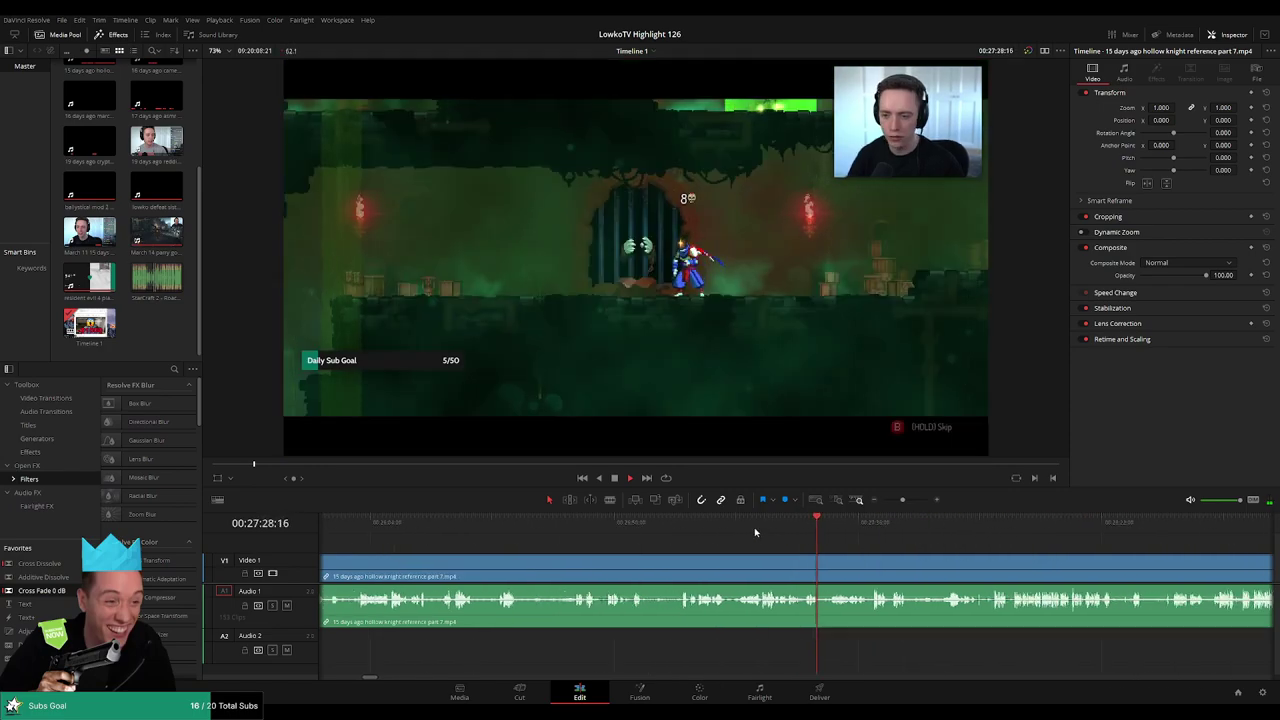
pyautogui.click(723, 528)
pyautogui.click(874, 530)
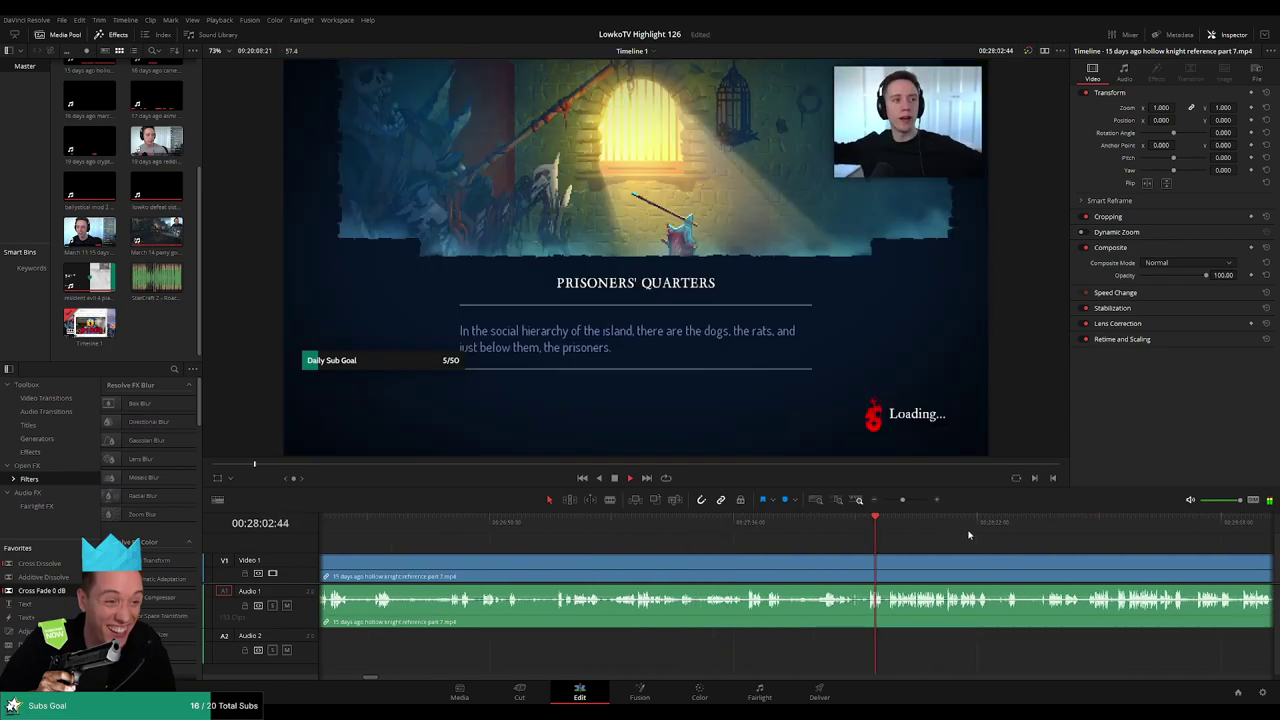
pyautogui.click(1093, 529)
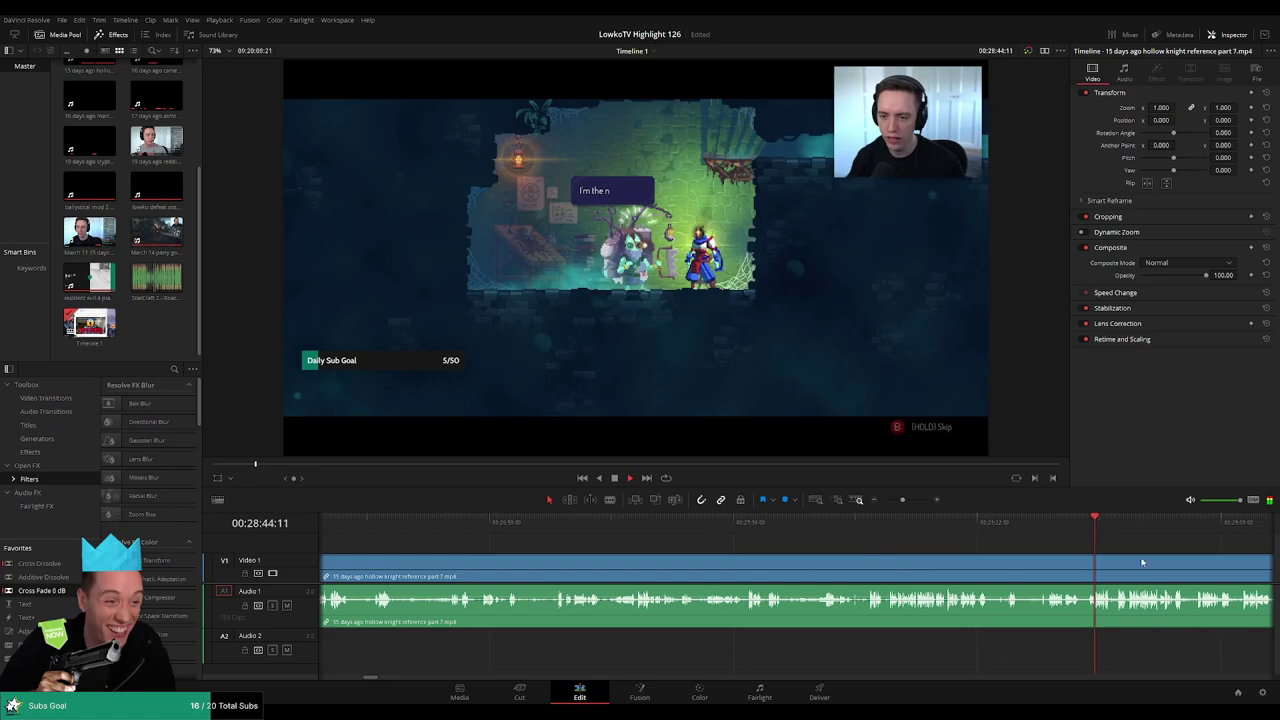
pyautogui.moveTo(1134, 561); pyautogui.dragTo(715, 532)
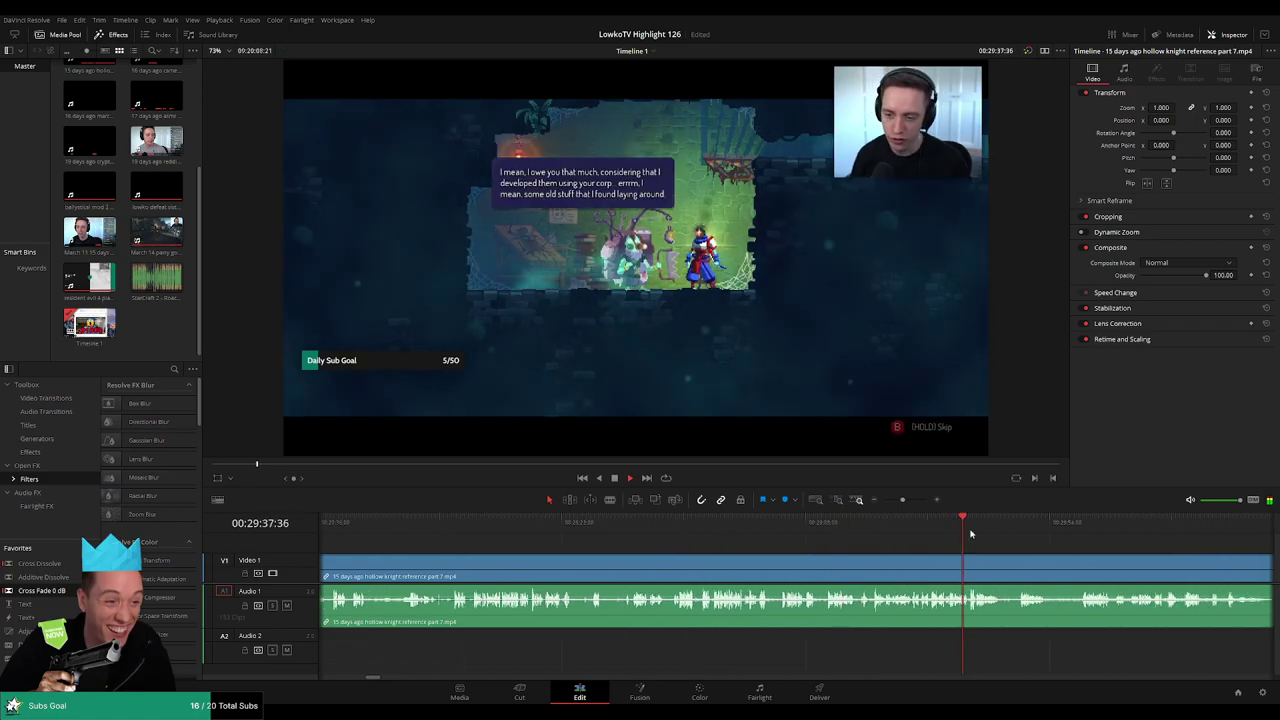
pyautogui.click(1130, 529)
pyautogui.hotkey('ctrl', '-')
pyautogui.hotkey('ctrl', '-')
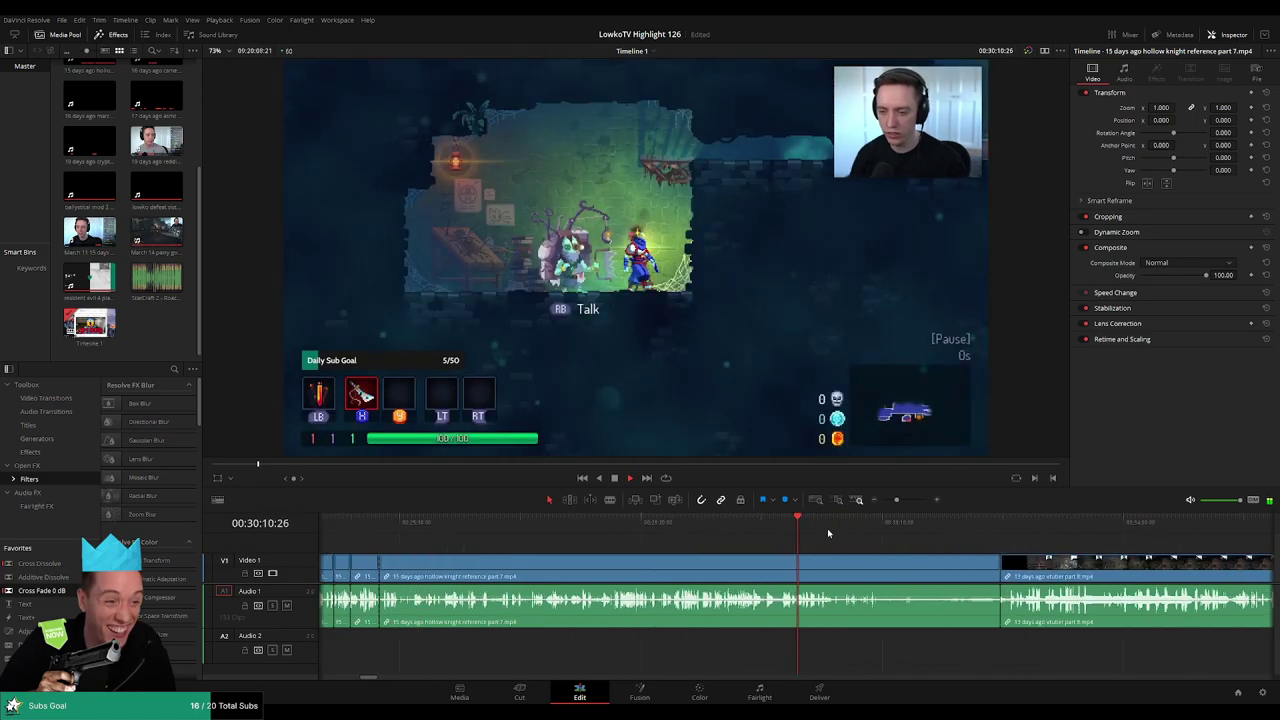
# - Ripple delete the last remaining hollow knight reference part 7 clip from about 25:17 up to the start of vtuber part 8
pyautogui.press('Delete')
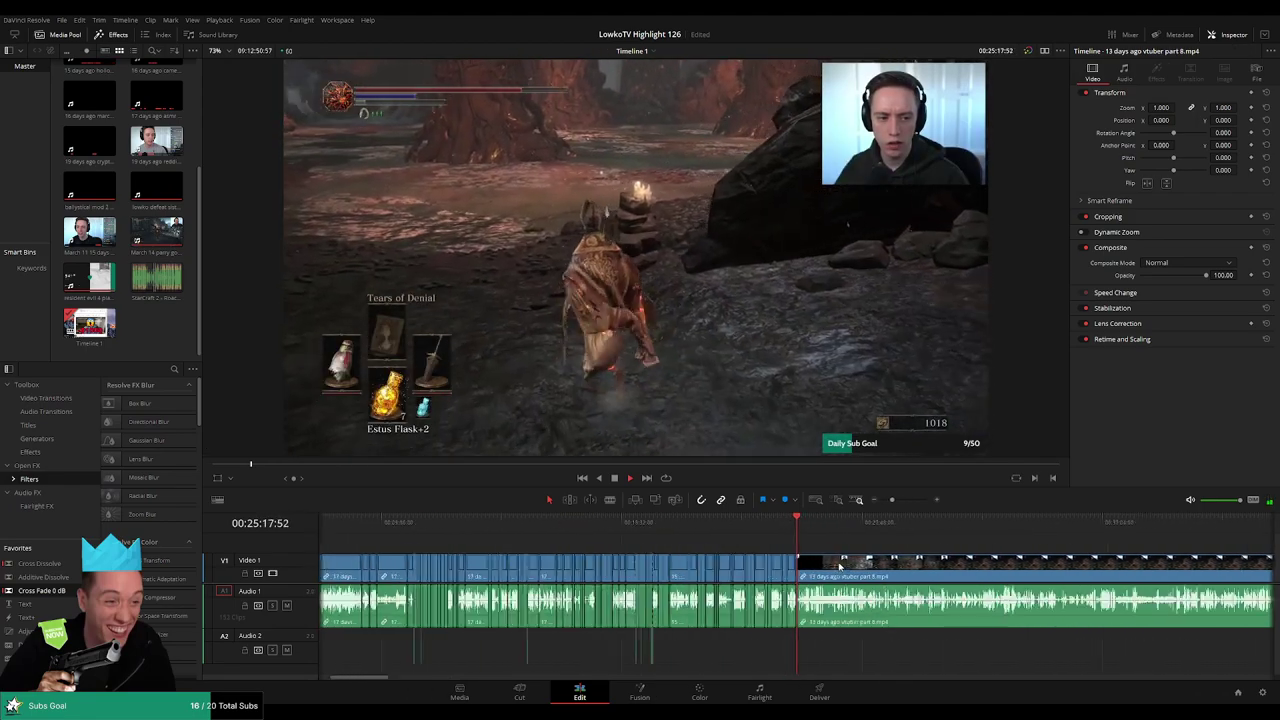
pyautogui.click(912, 500)
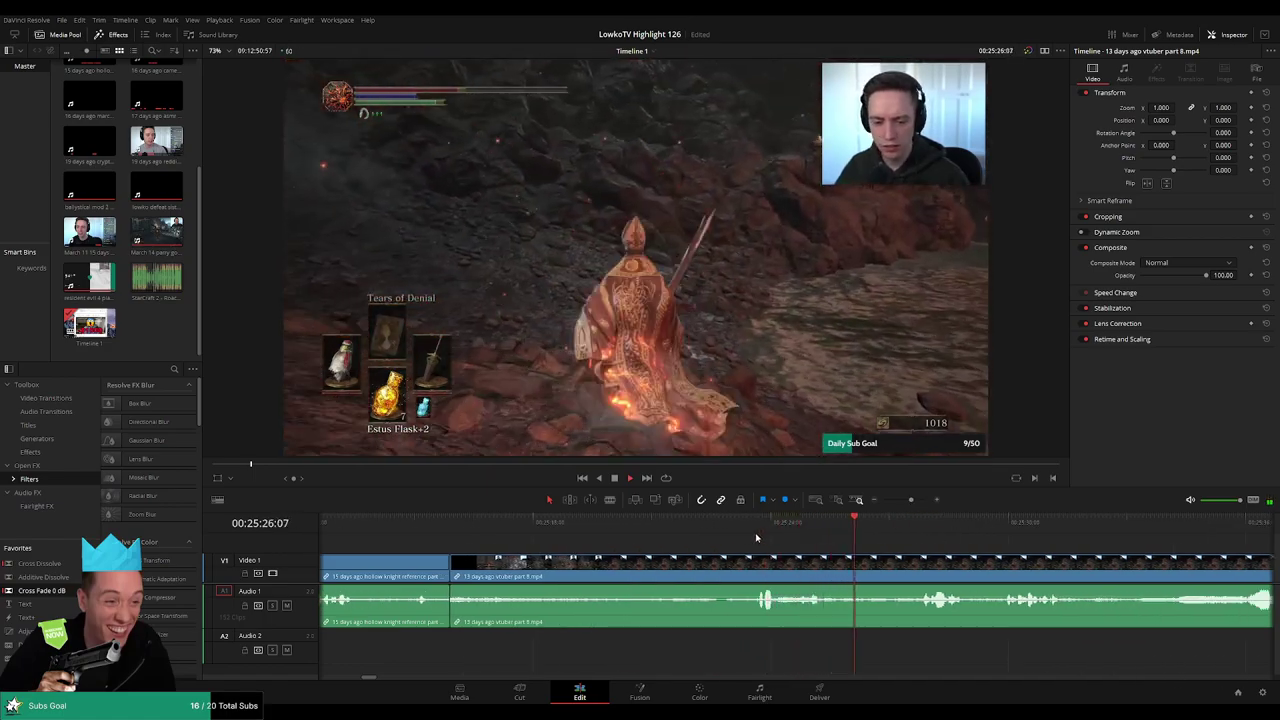
pyautogui.scroll(-4, 841, 550)
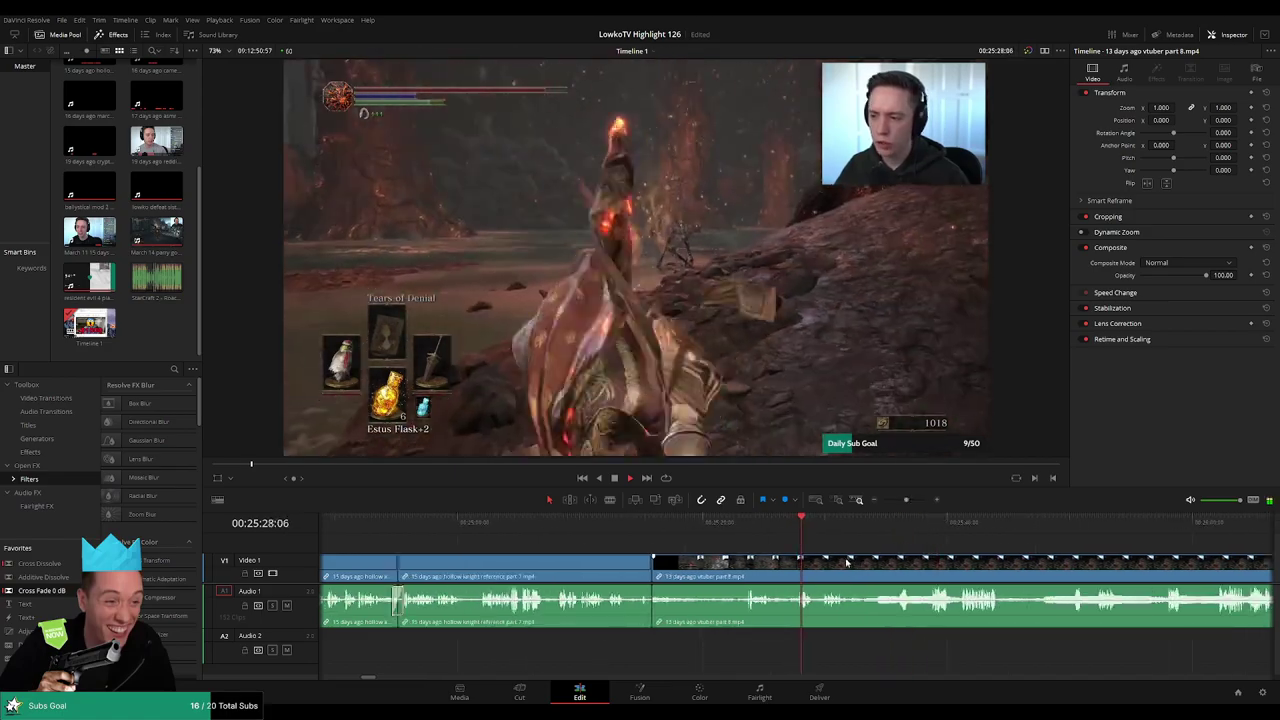
# - Split the vtuber part 8 clip at 25:47:29 and ripple delete its opening section before that point
pyautogui.moveTo(900, 553); pyautogui.dragTo(738, 549)
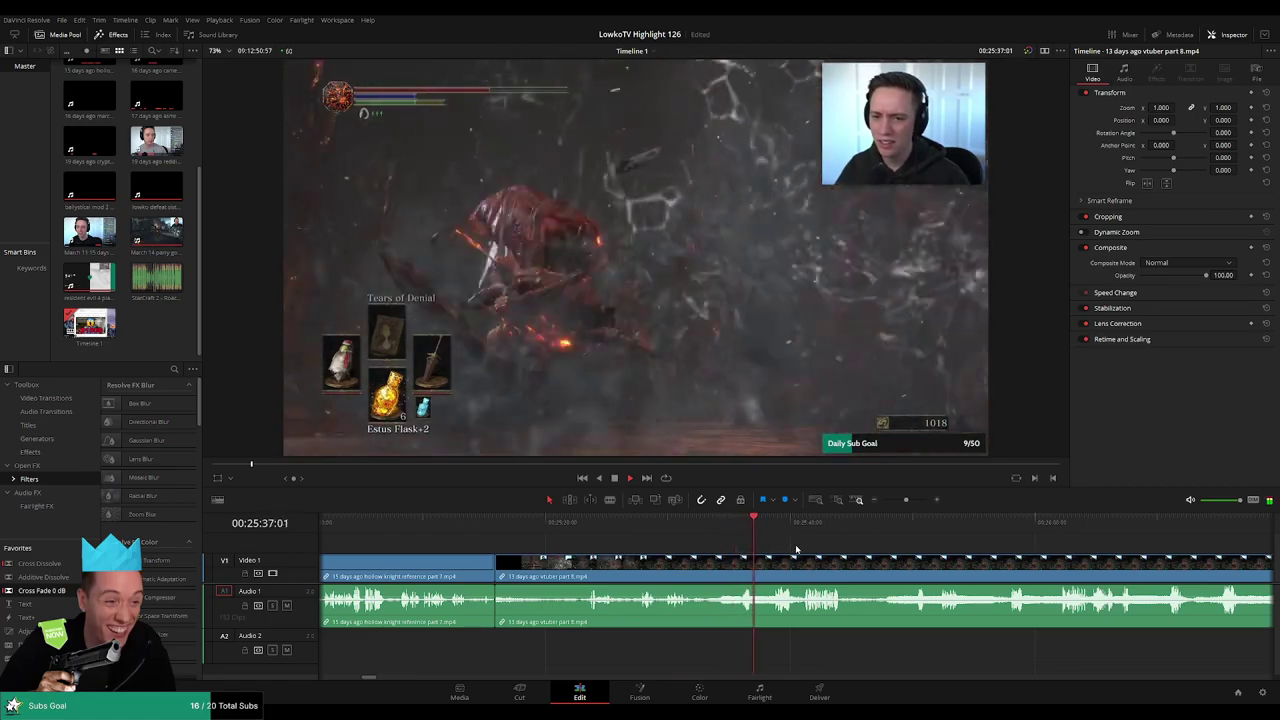
pyautogui.moveTo(866, 550); pyautogui.dragTo(730, 540)
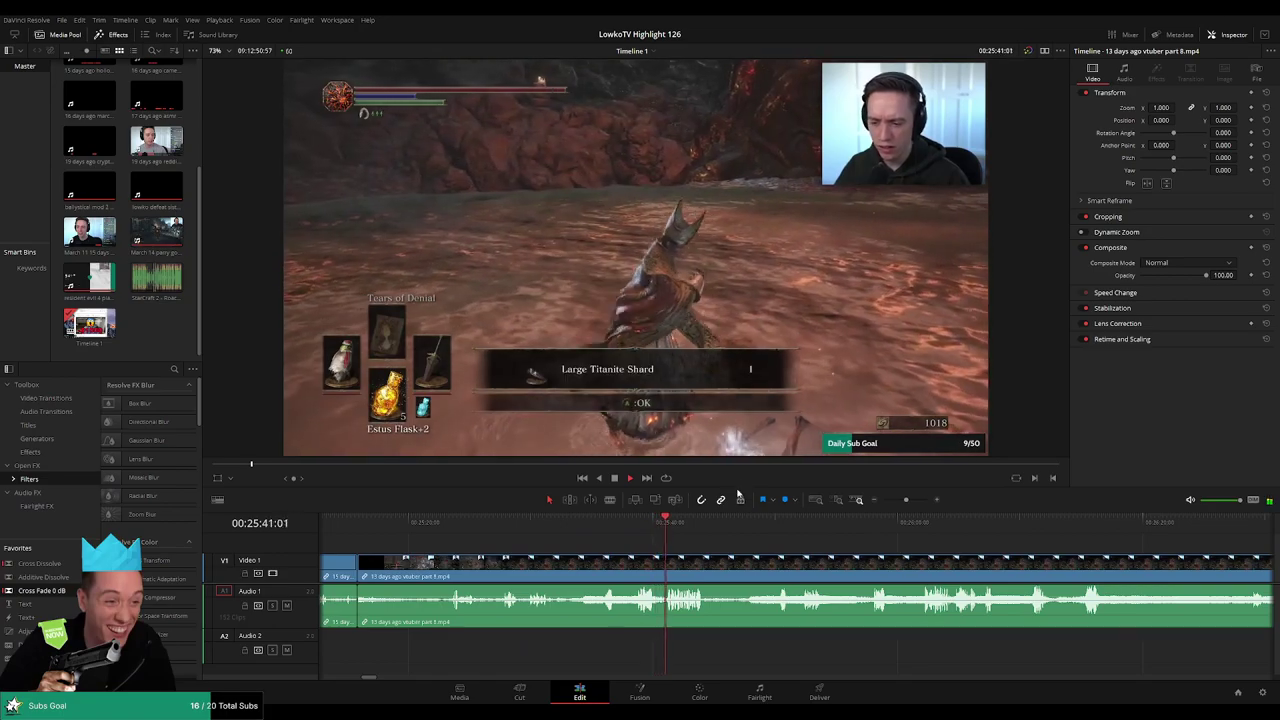
pyautogui.moveTo(737, 490); pyautogui.dragTo(735, 495)
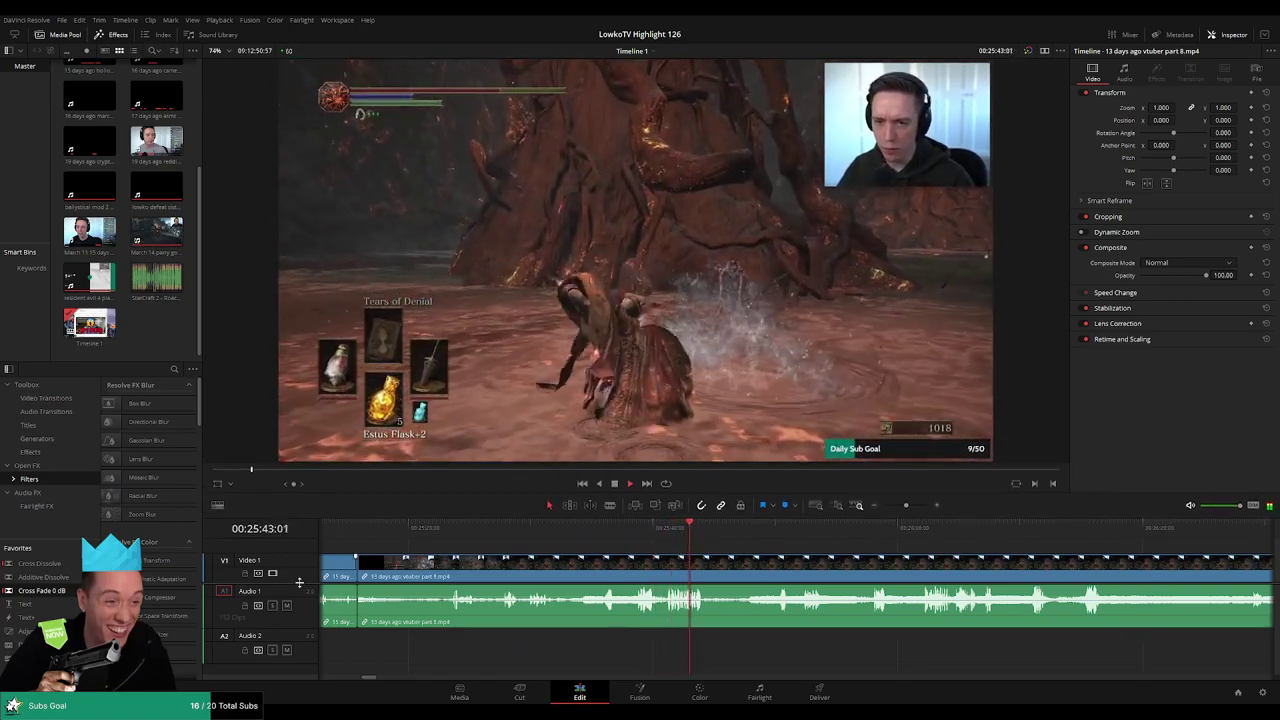
pyautogui.moveTo(299, 582); pyautogui.dragTo(300, 595)
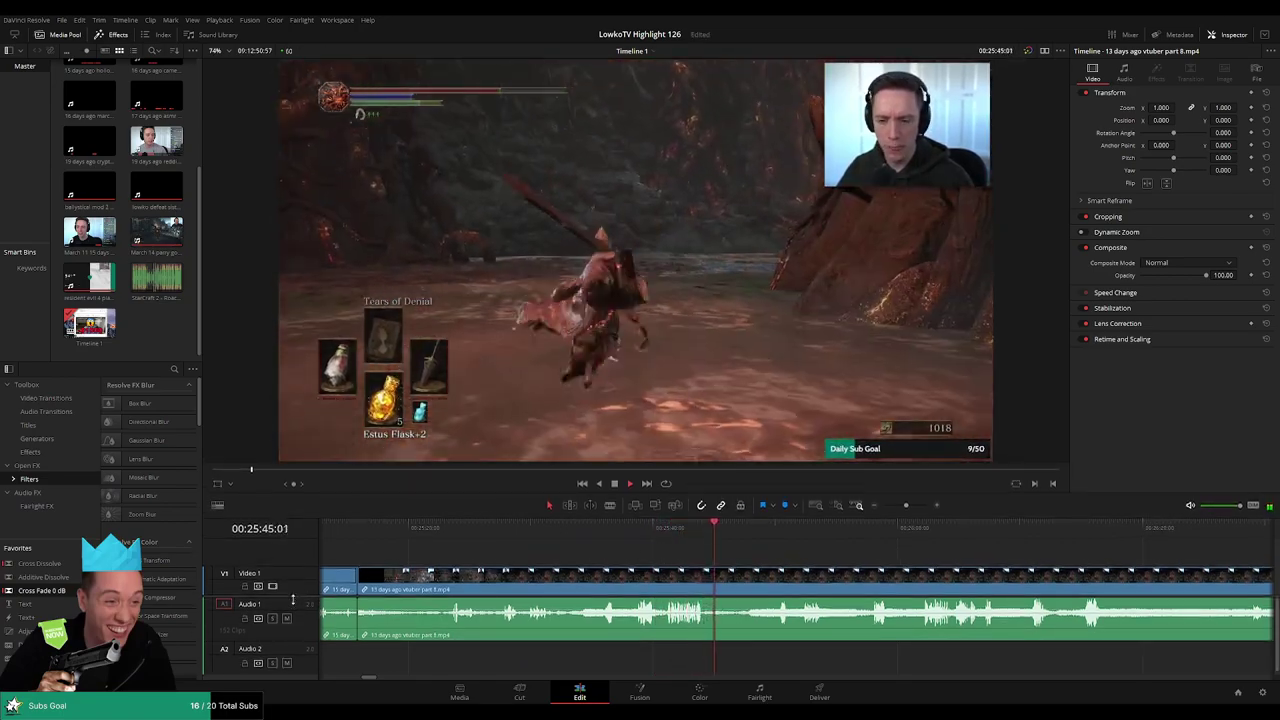
pyautogui.scroll(-1, 291, 597)
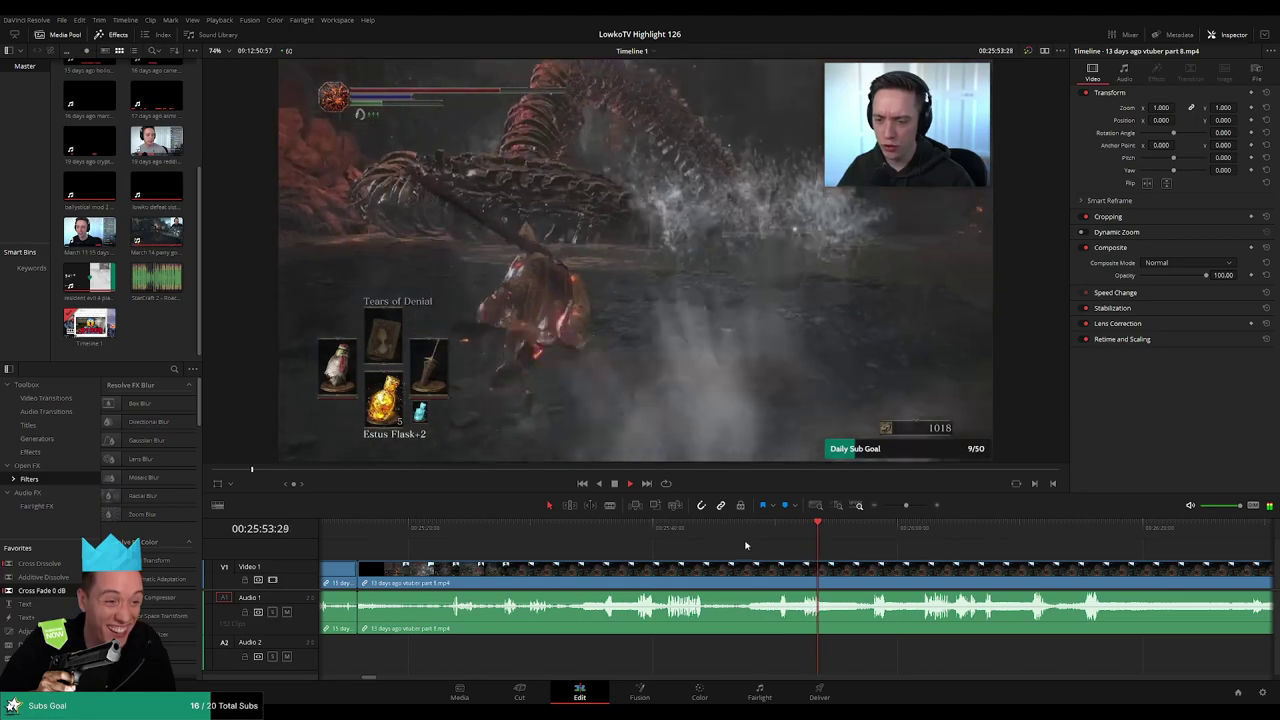
pyautogui.press('space')
pyautogui.press('b')
pyautogui.click(748, 575)
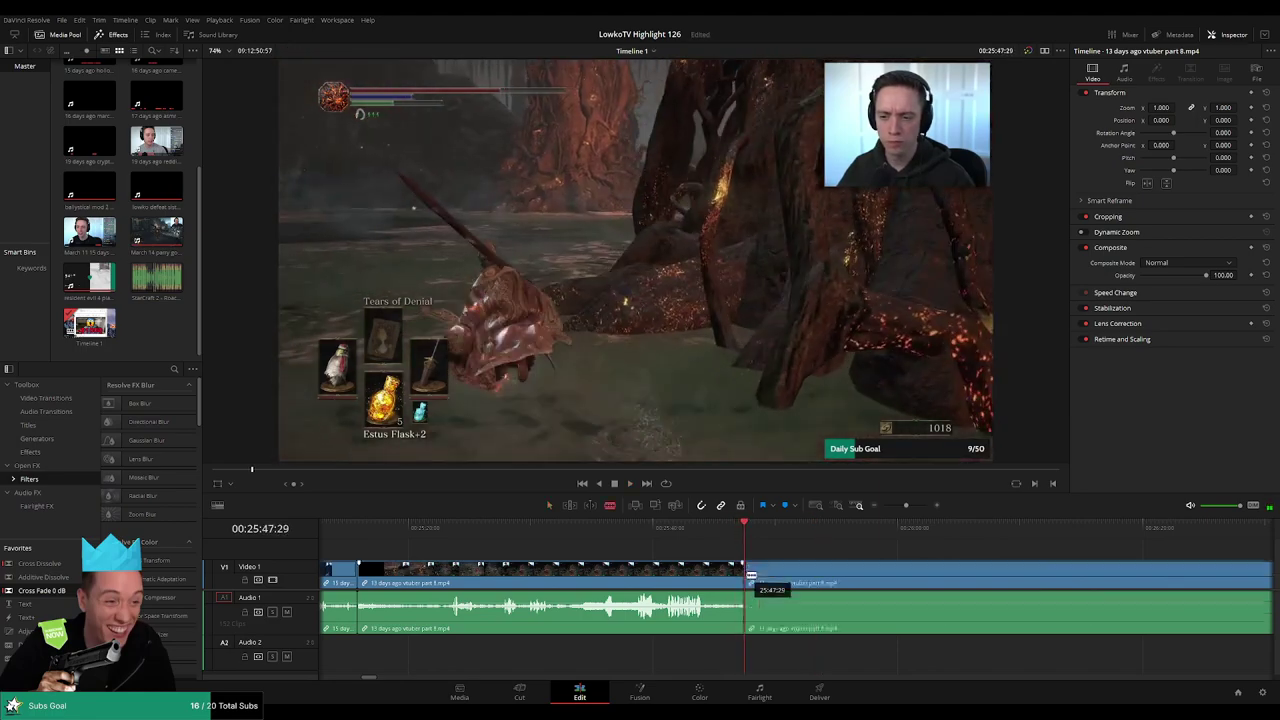
pyautogui.press('a')
pyautogui.click(718, 576)
pyautogui.press('Delete')
pyautogui.press('space')
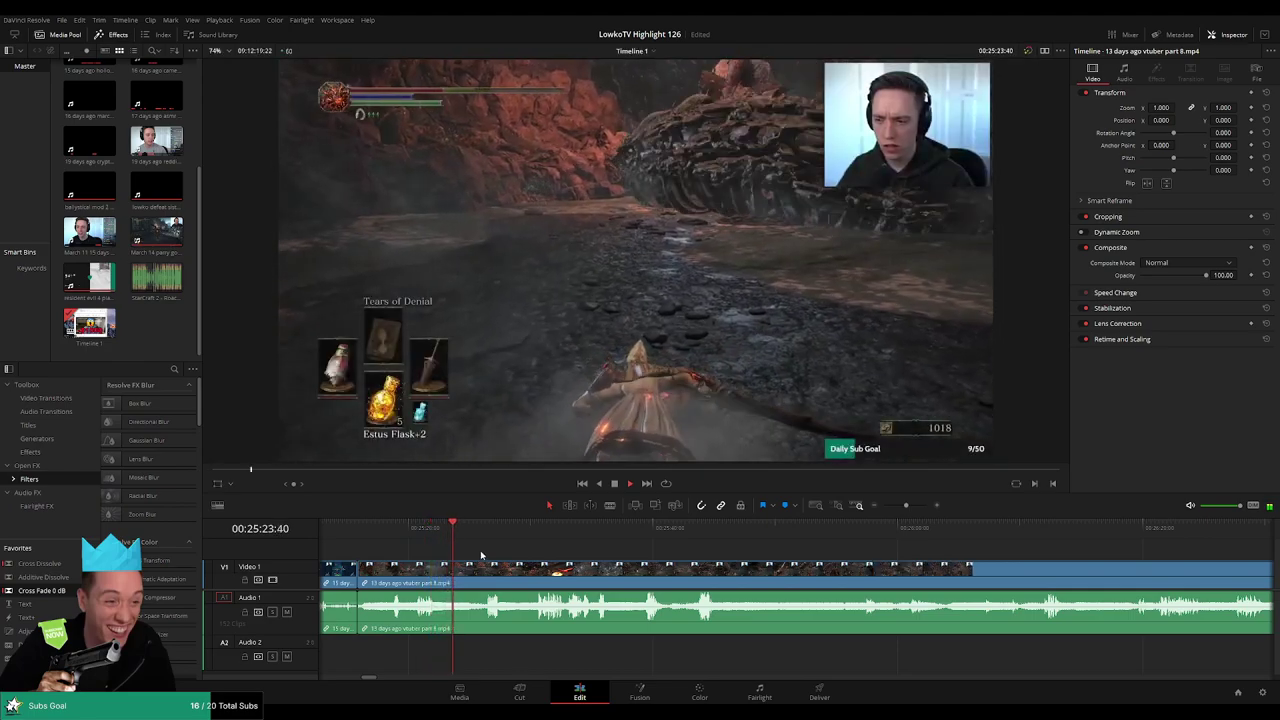
# - Cut the section between about 25:50 and 25:56 out of the vtuber clip, closing the gap, and cross-fade the audio join
pyautogui.click(80, 326)
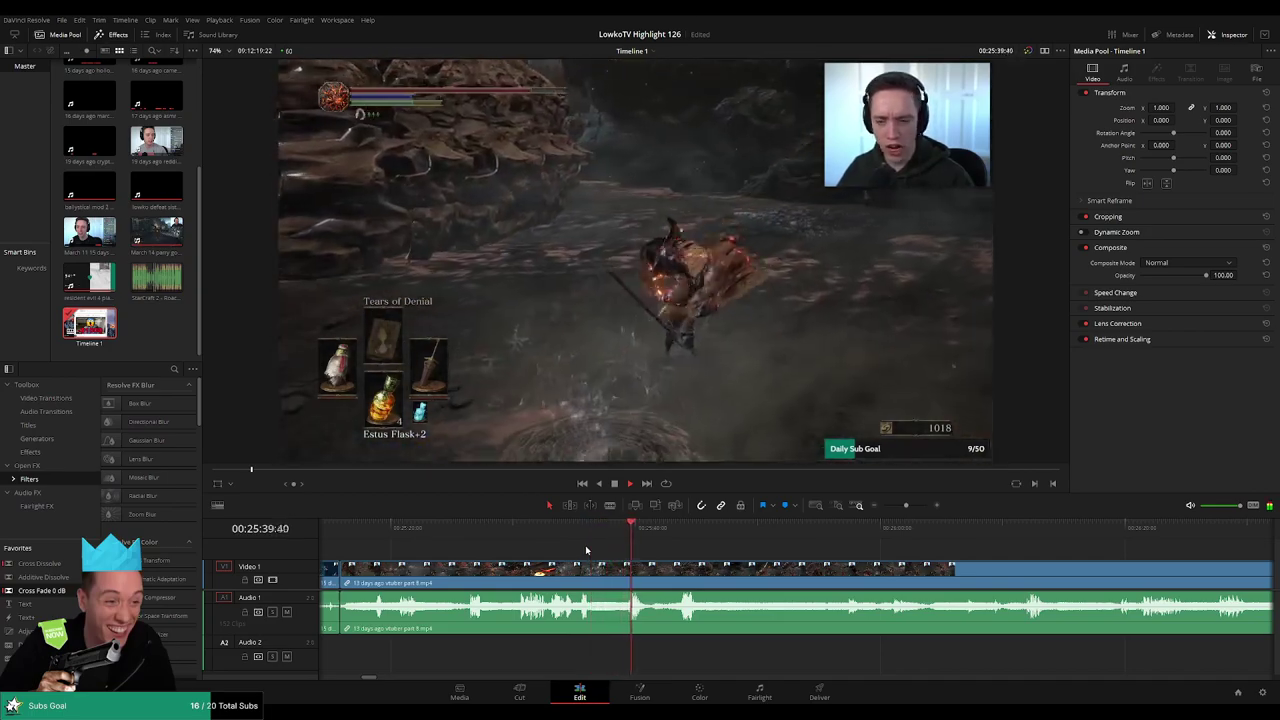
pyautogui.hscroll(5, 685, 554)
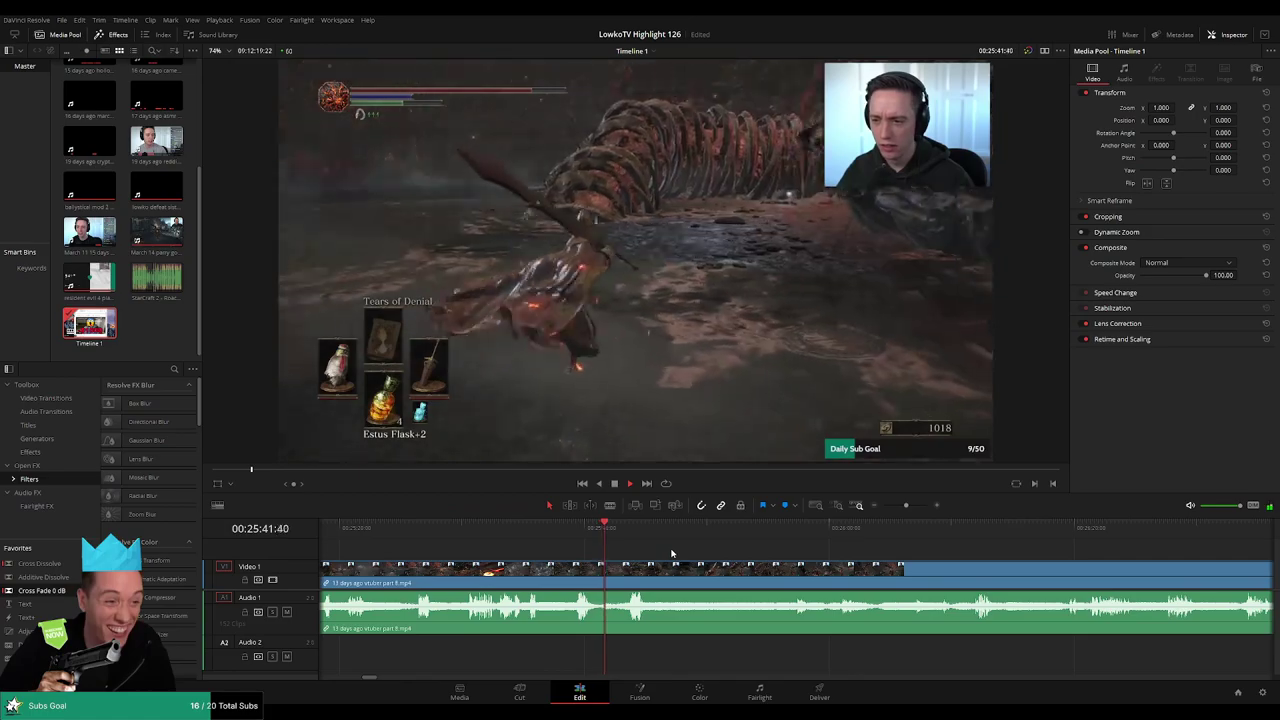
pyautogui.hscroll(2, 670, 553)
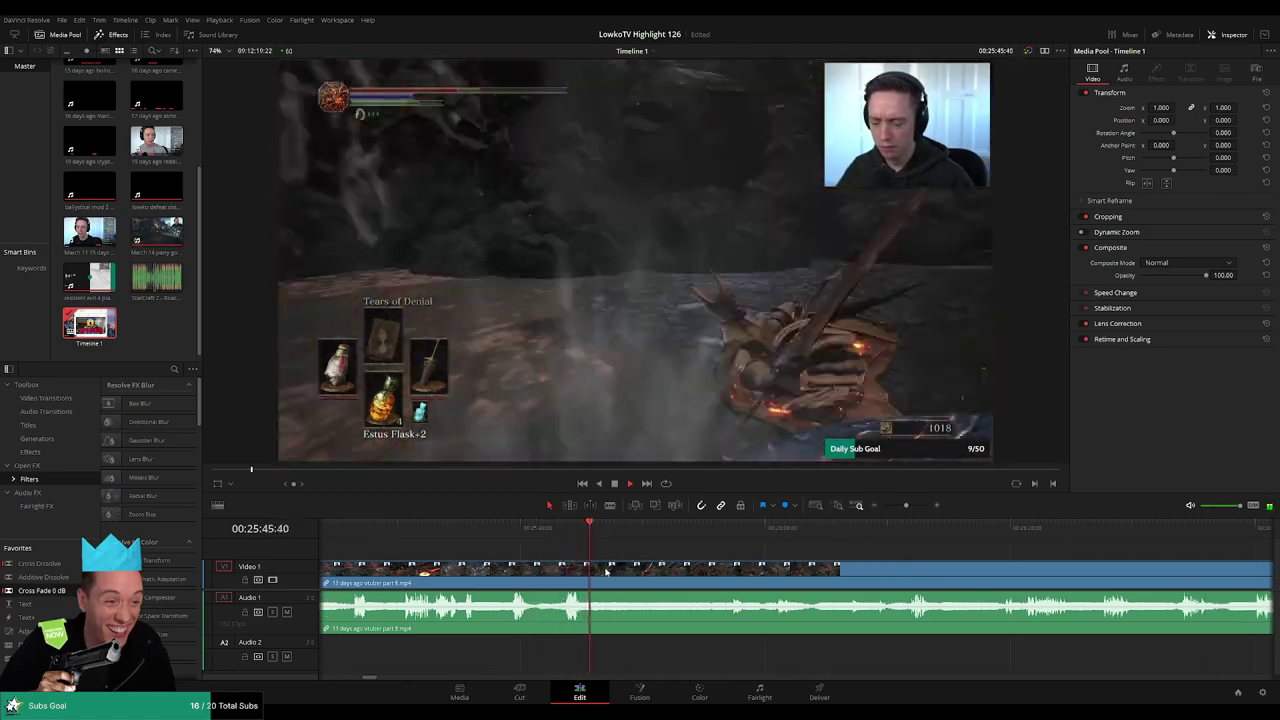
pyautogui.click(599, 575)
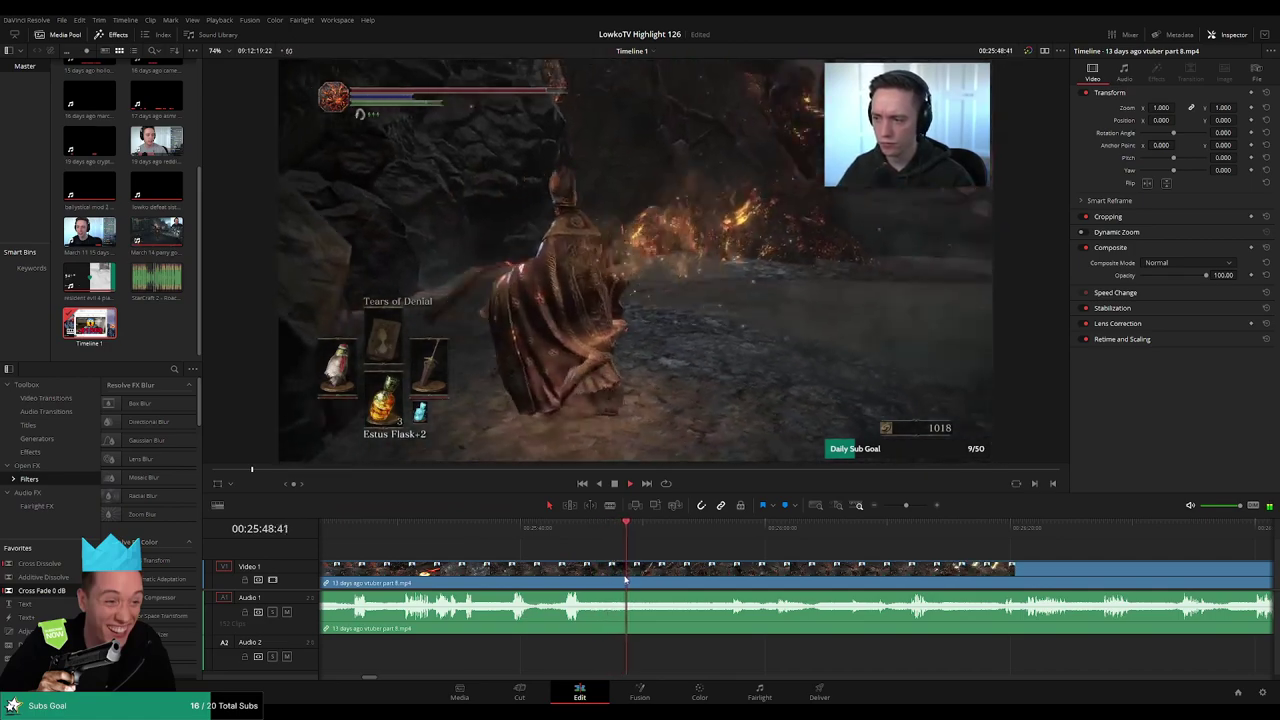
pyautogui.press('b')
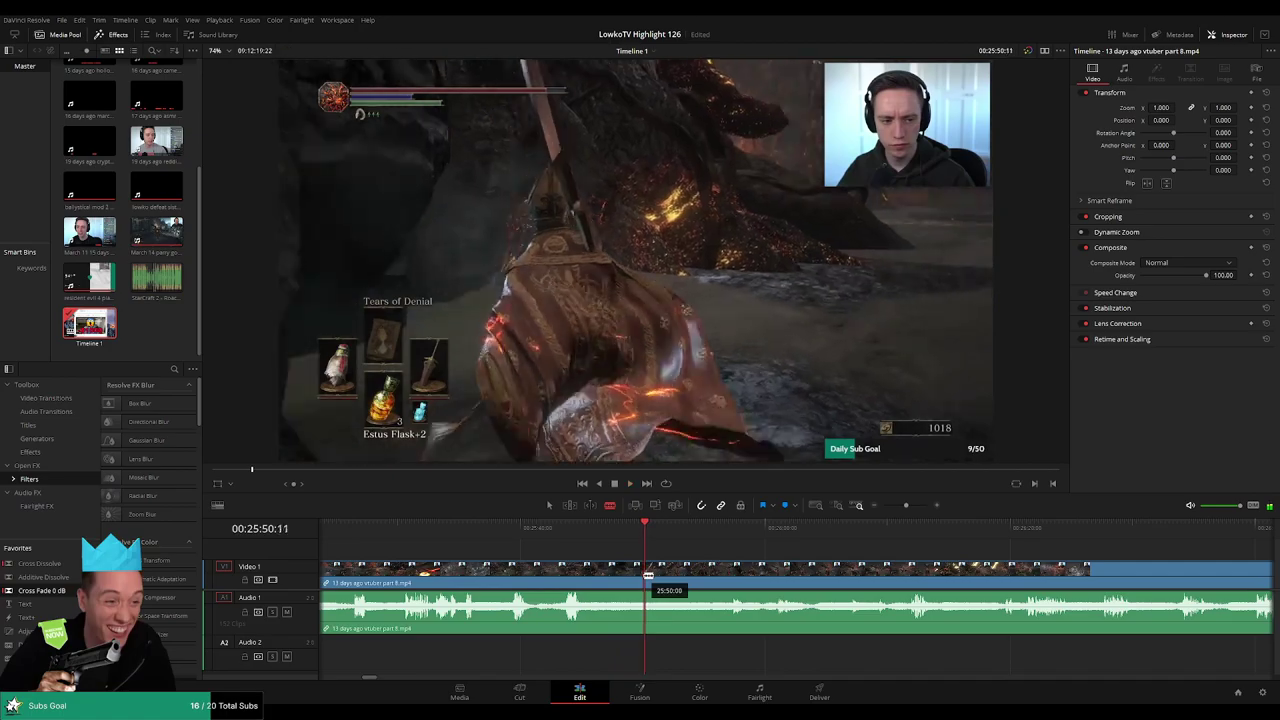
pyautogui.click(644, 577)
pyautogui.click(718, 527)
pyautogui.click(722, 577)
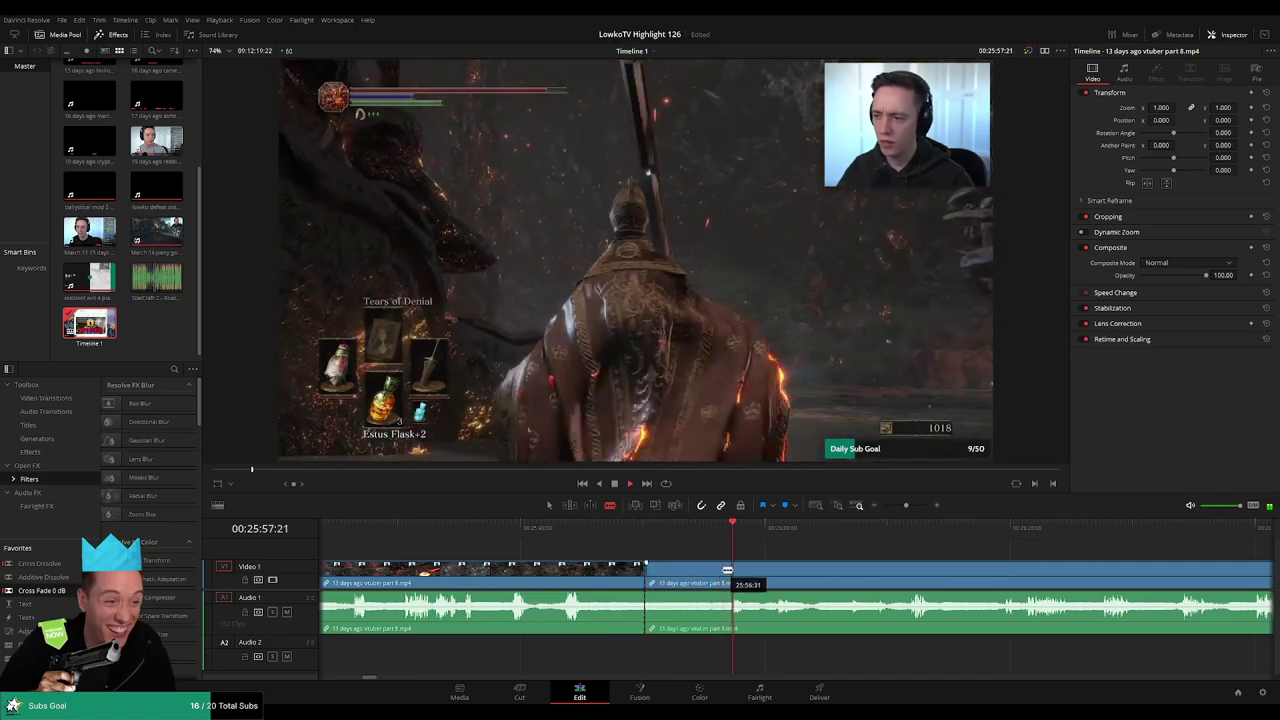
pyautogui.press('a')
pyautogui.click(705, 577)
pyautogui.press('Delete')
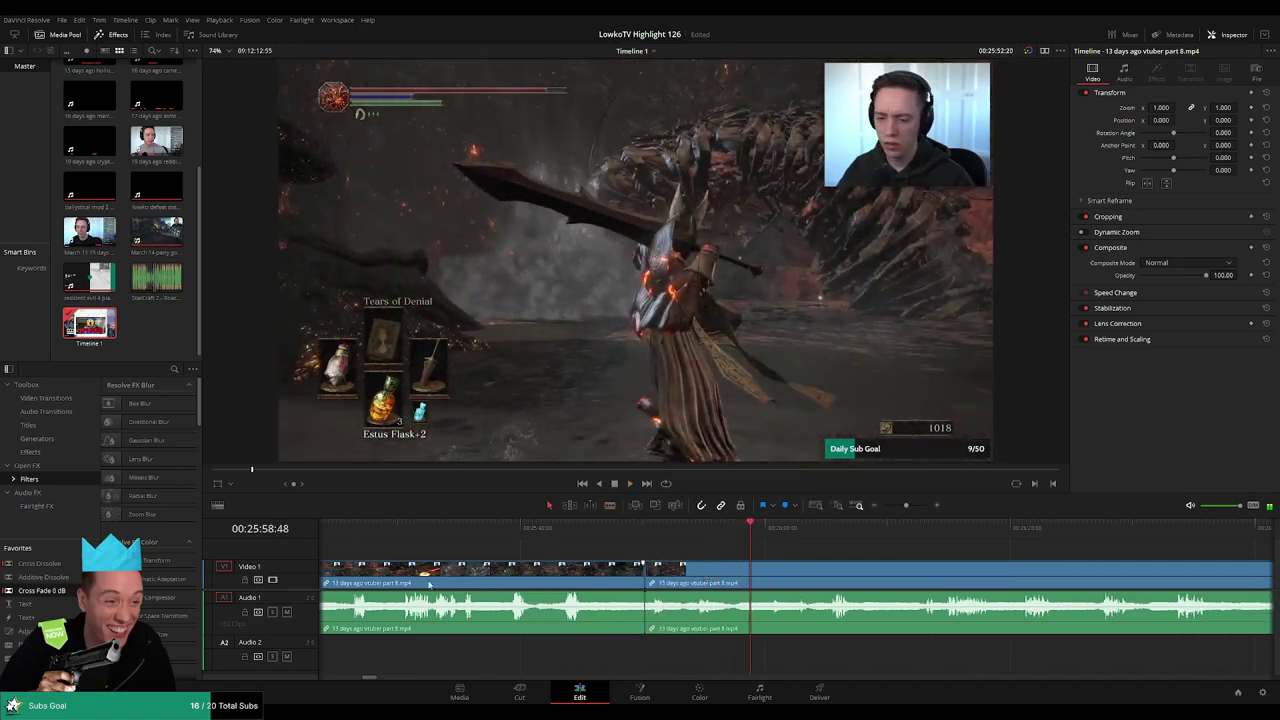
pyautogui.moveTo(637, 615); pyautogui.dragTo(645, 613)
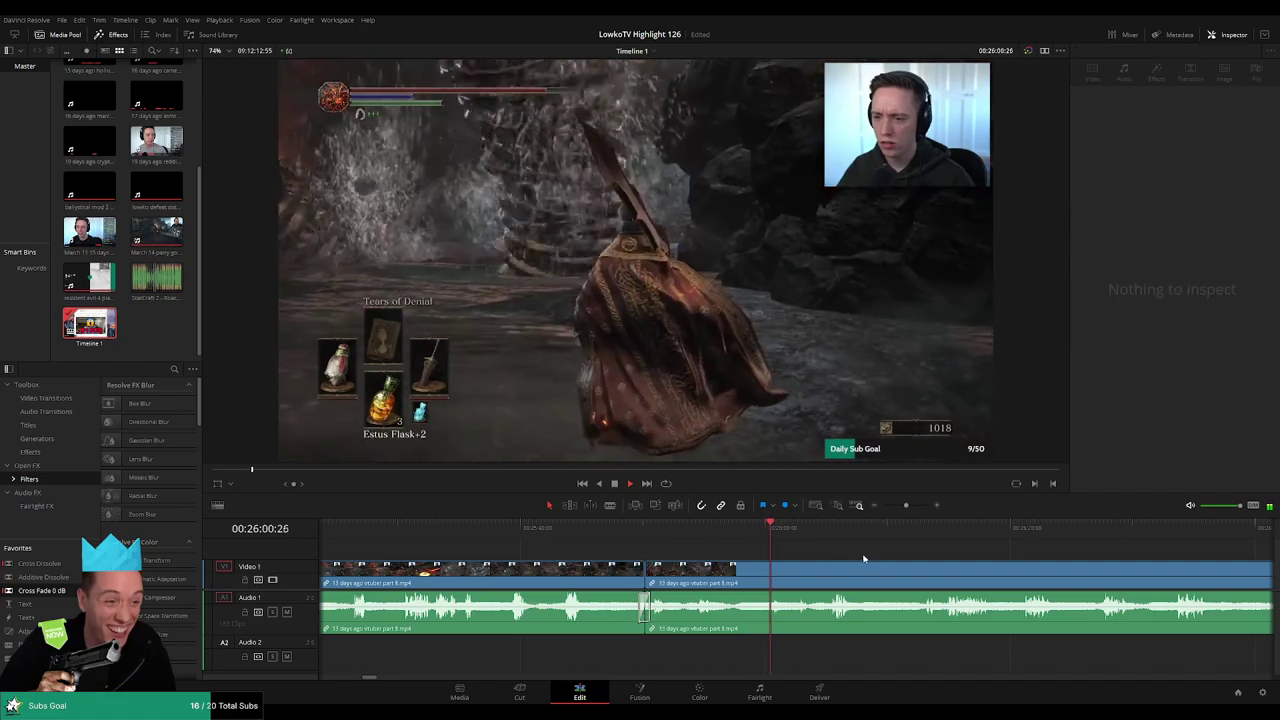
# - Ripple delete the short vtuber section between about 26:24 and 26:27 and cross-fade the audio at the join
pyautogui.moveTo(866, 557); pyautogui.dragTo(730, 550)
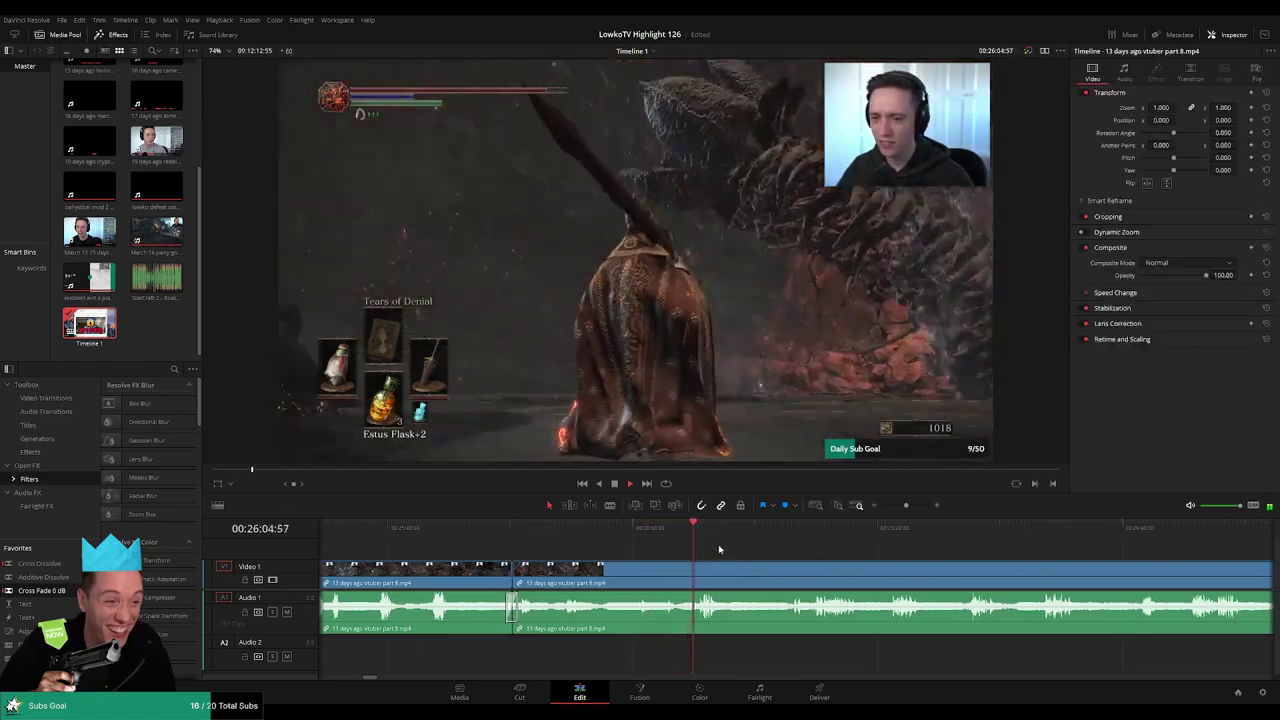
pyautogui.hscroll(1, 767, 552)
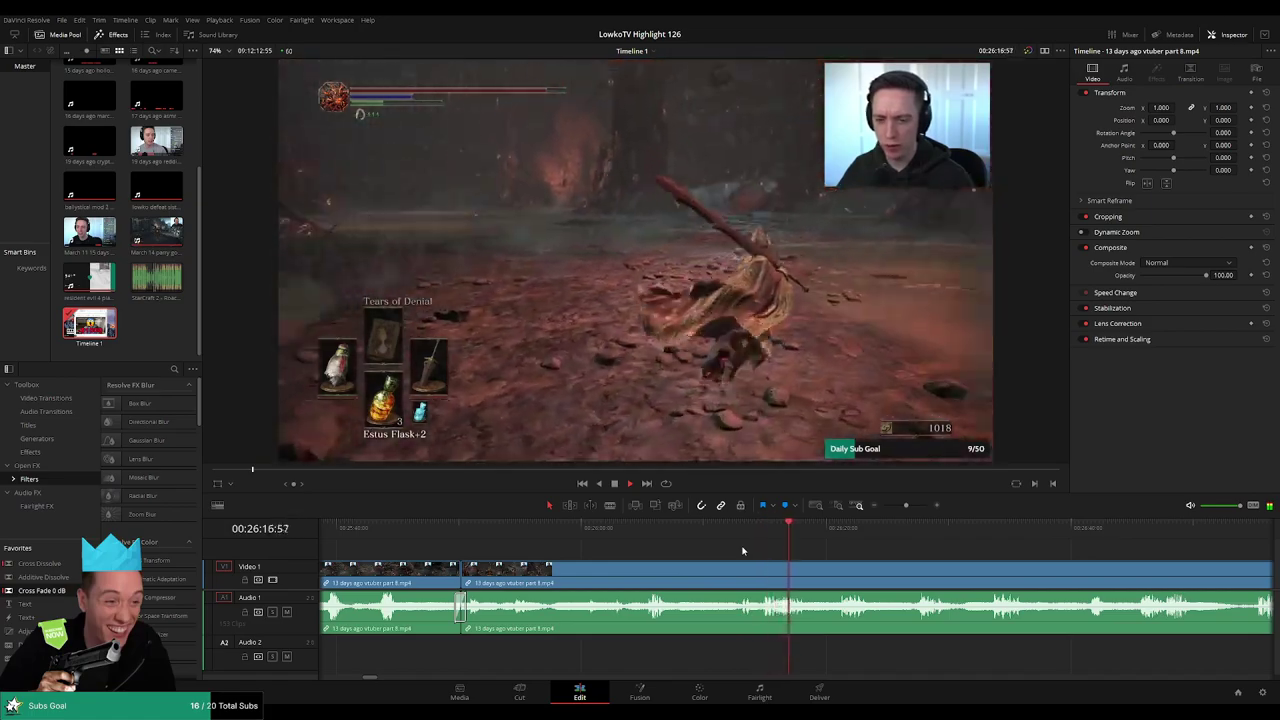
pyautogui.moveTo(852, 559); pyautogui.dragTo(773, 551)
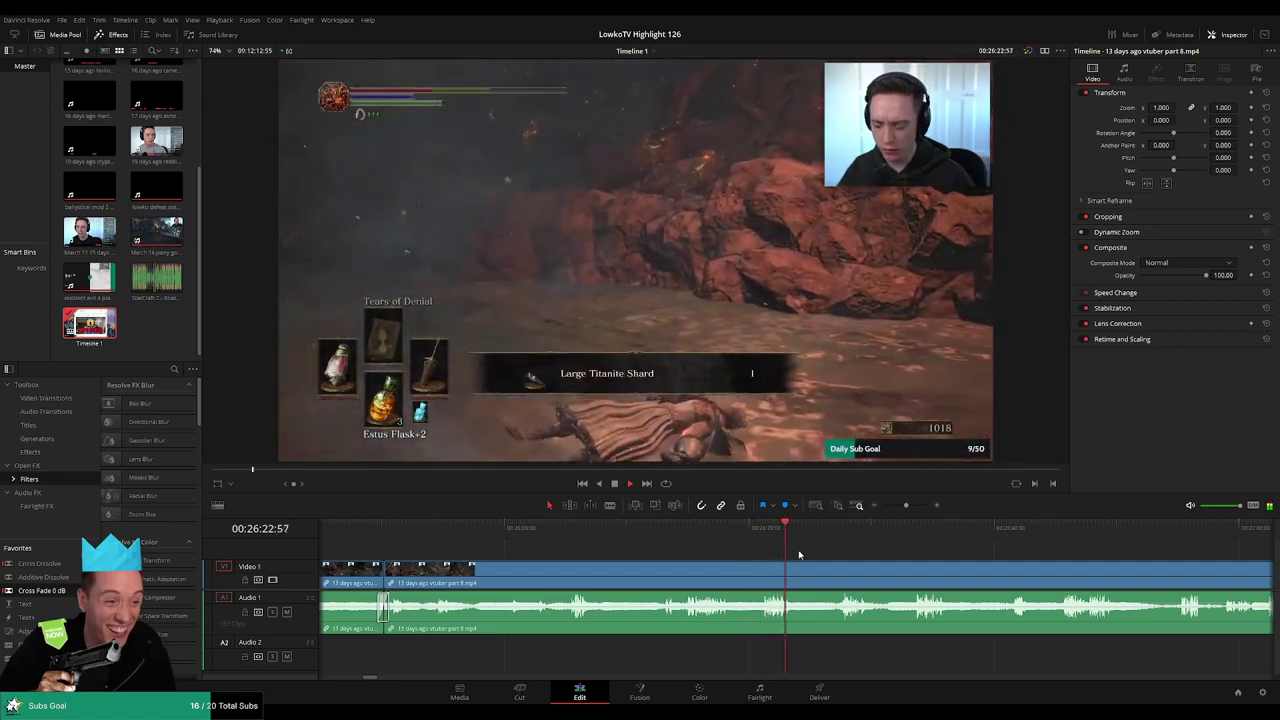
pyautogui.hscroll(3, 737, 549)
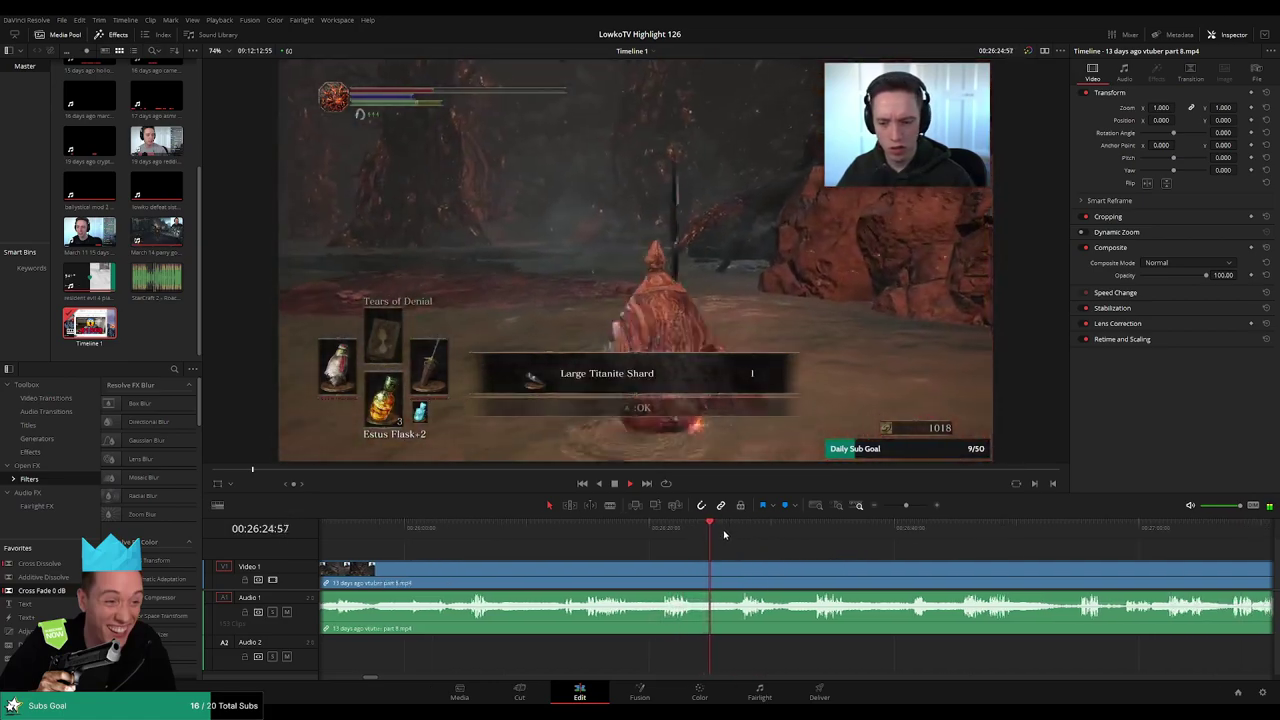
pyautogui.press('b')
pyautogui.click(700, 574)
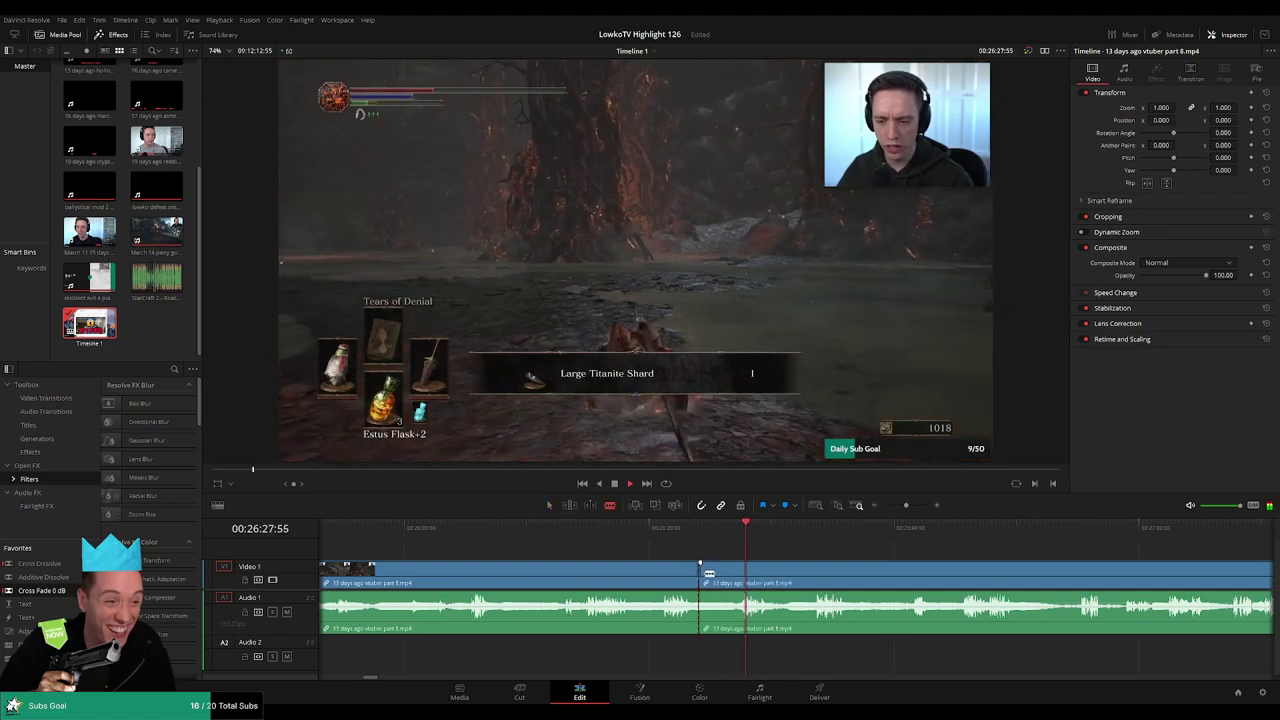
pyautogui.click(732, 574)
pyautogui.press('a')
pyautogui.click(718, 578)
pyautogui.press('Delete')
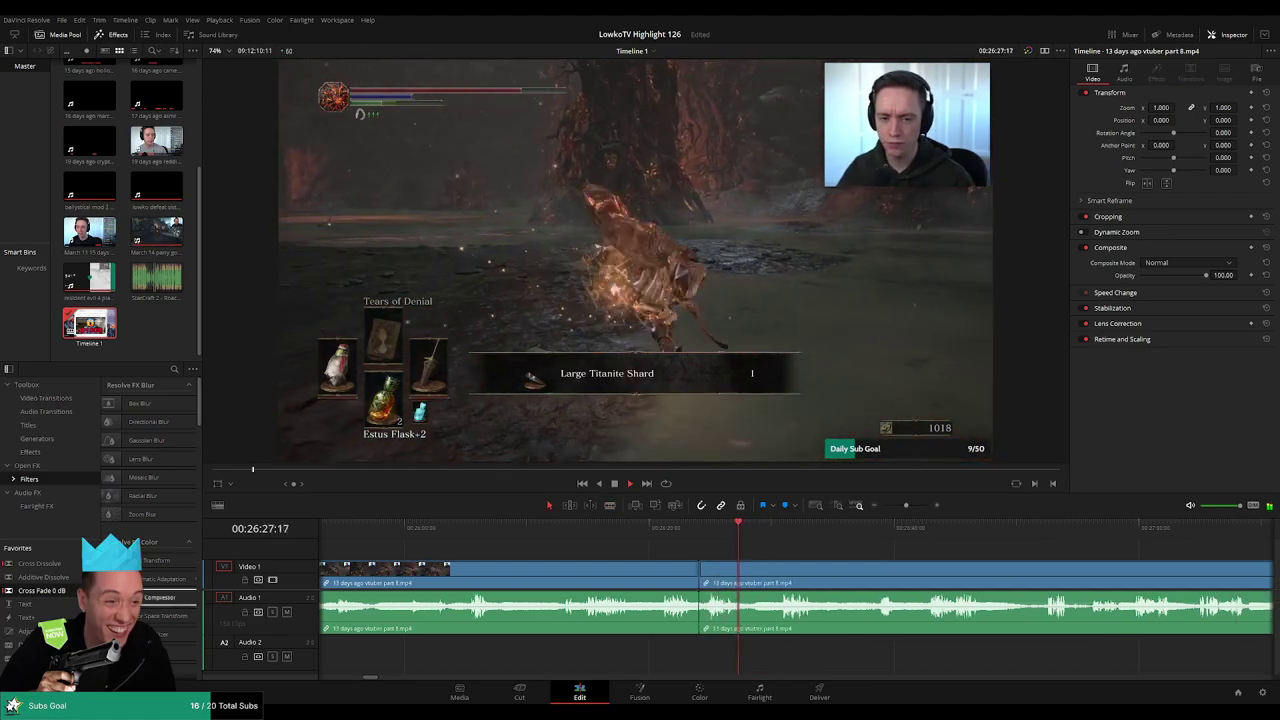
pyautogui.moveTo(801, 564); pyautogui.dragTo(720, 551)
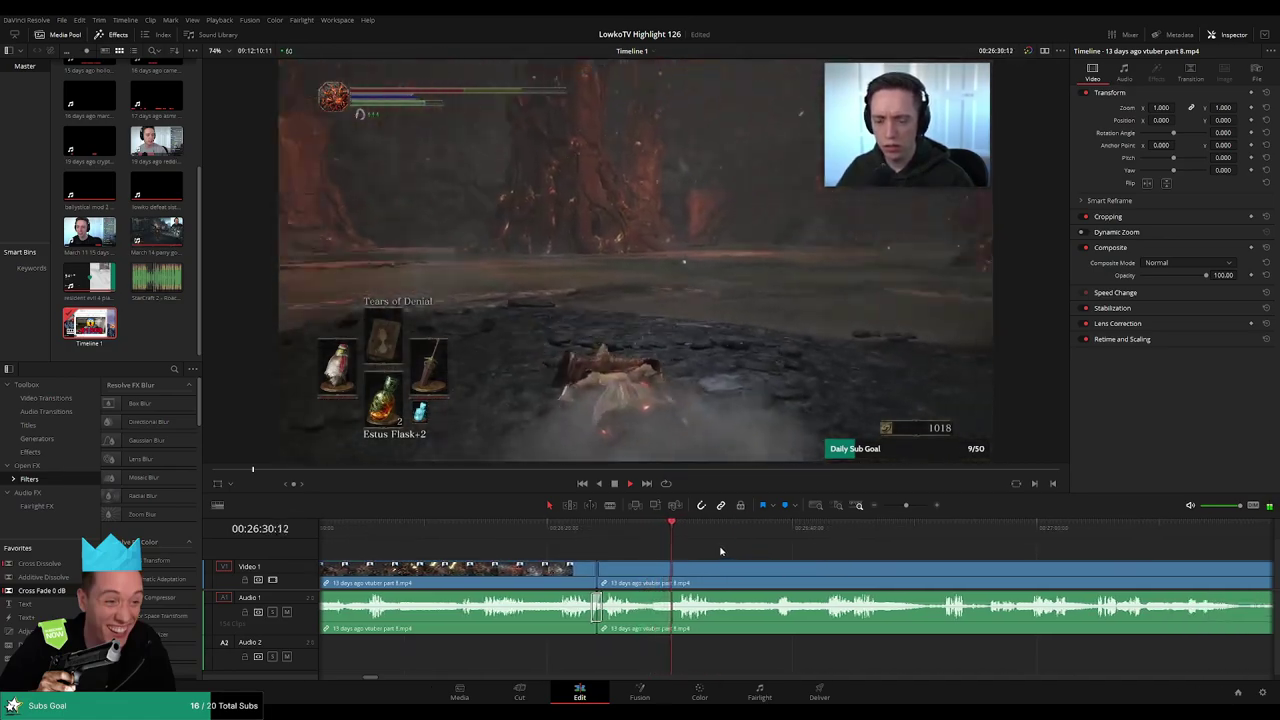
# - Remove the vtuber stretch between about 26:27 and 26:52, closing the gap, cross-fade the audio join, and replay it
pyautogui.hscroll(2, 700, 552)
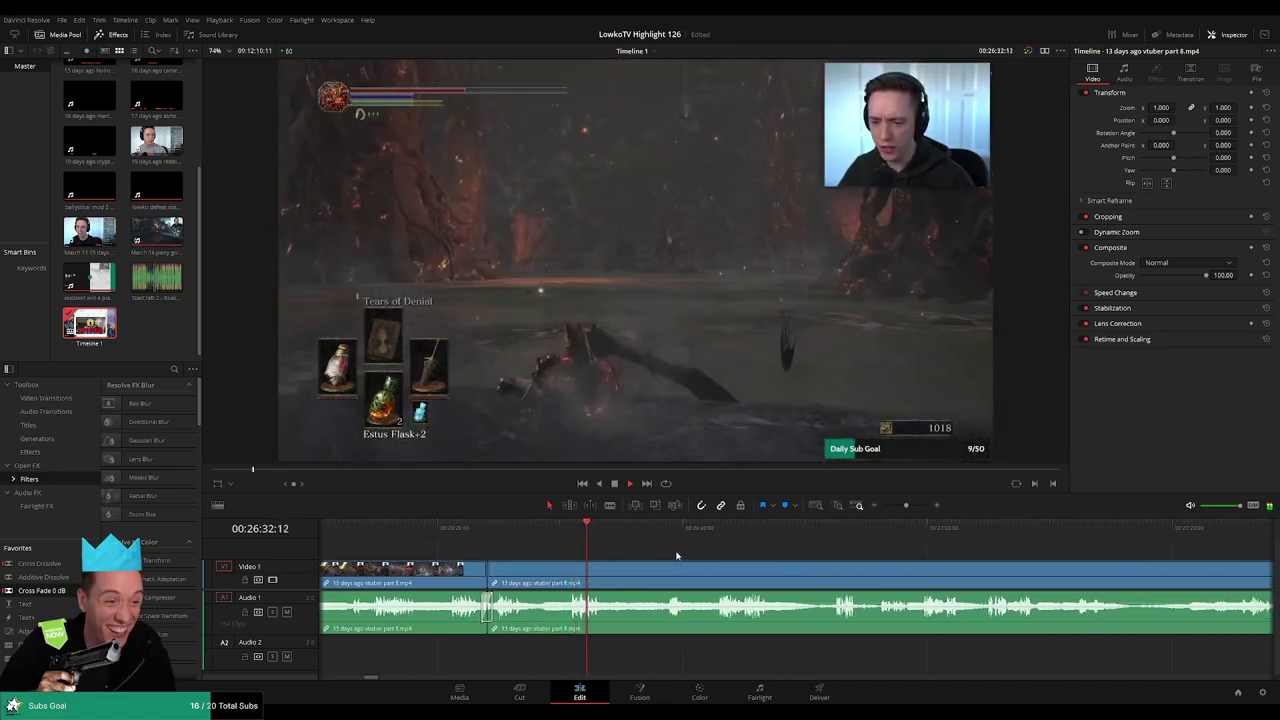
pyautogui.click(517, 530)
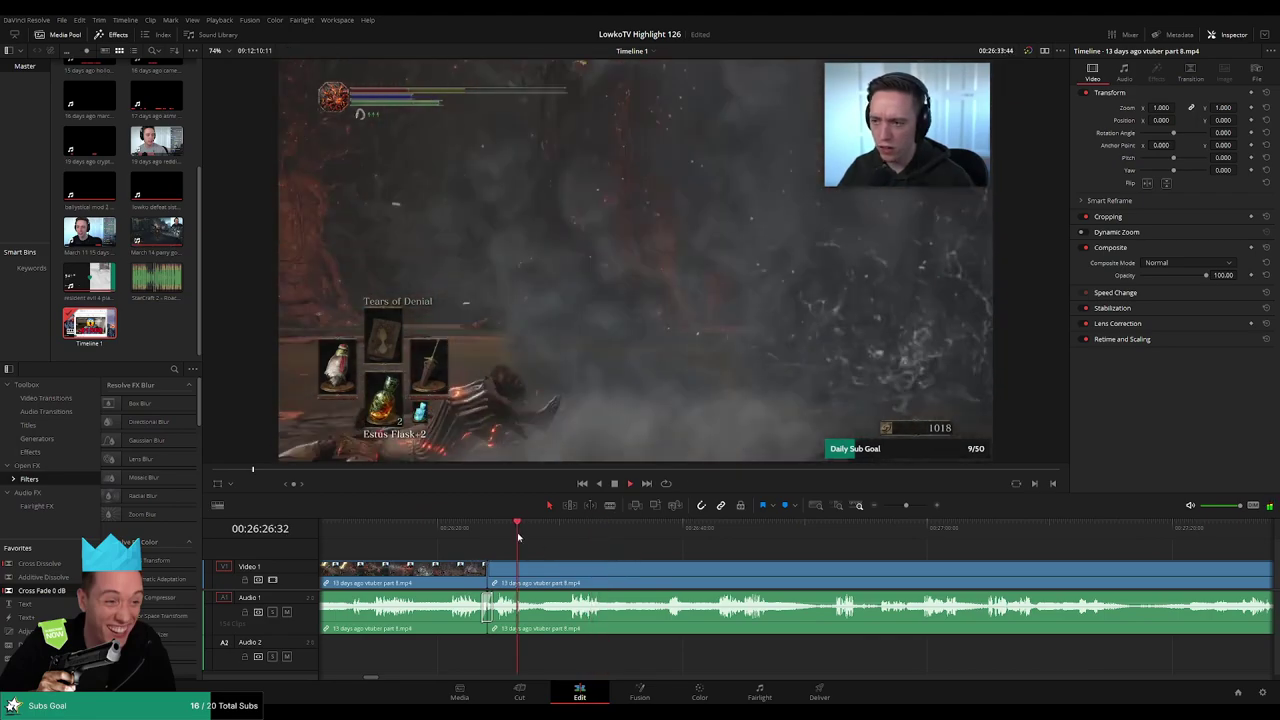
pyautogui.press('b')
pyautogui.click(530, 579)
pyautogui.click(664, 535)
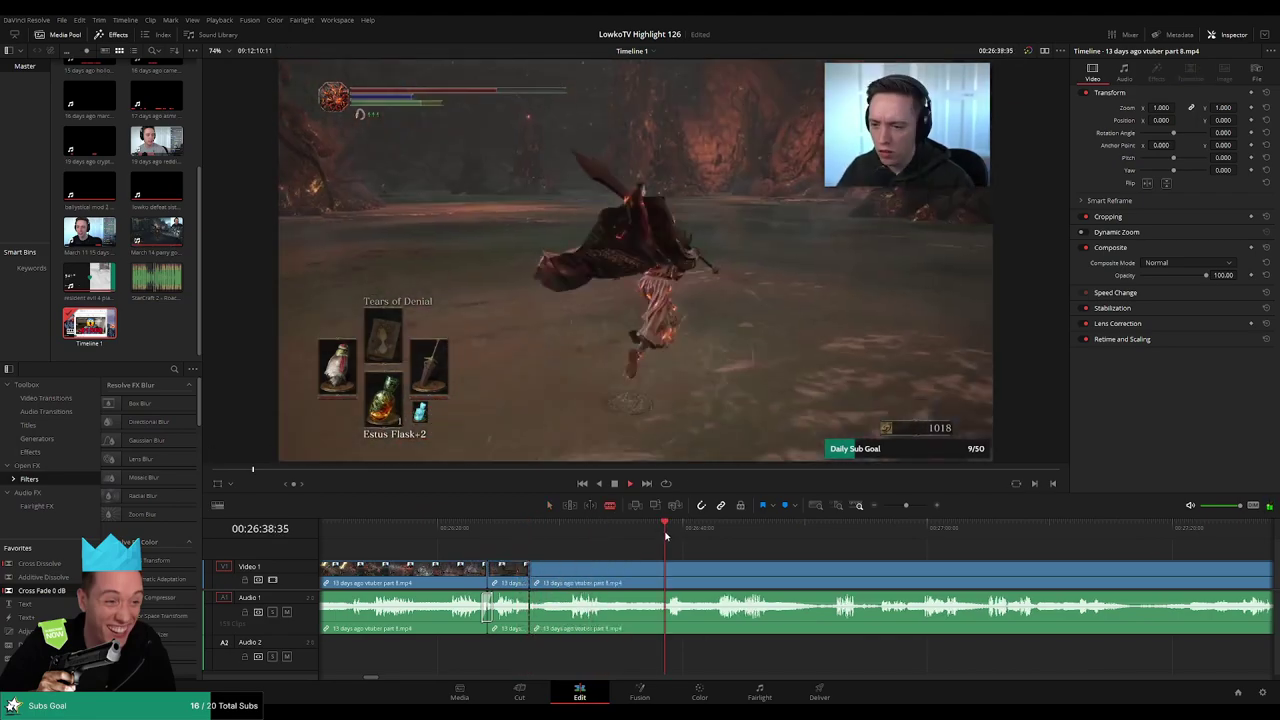
pyautogui.click(711, 537)
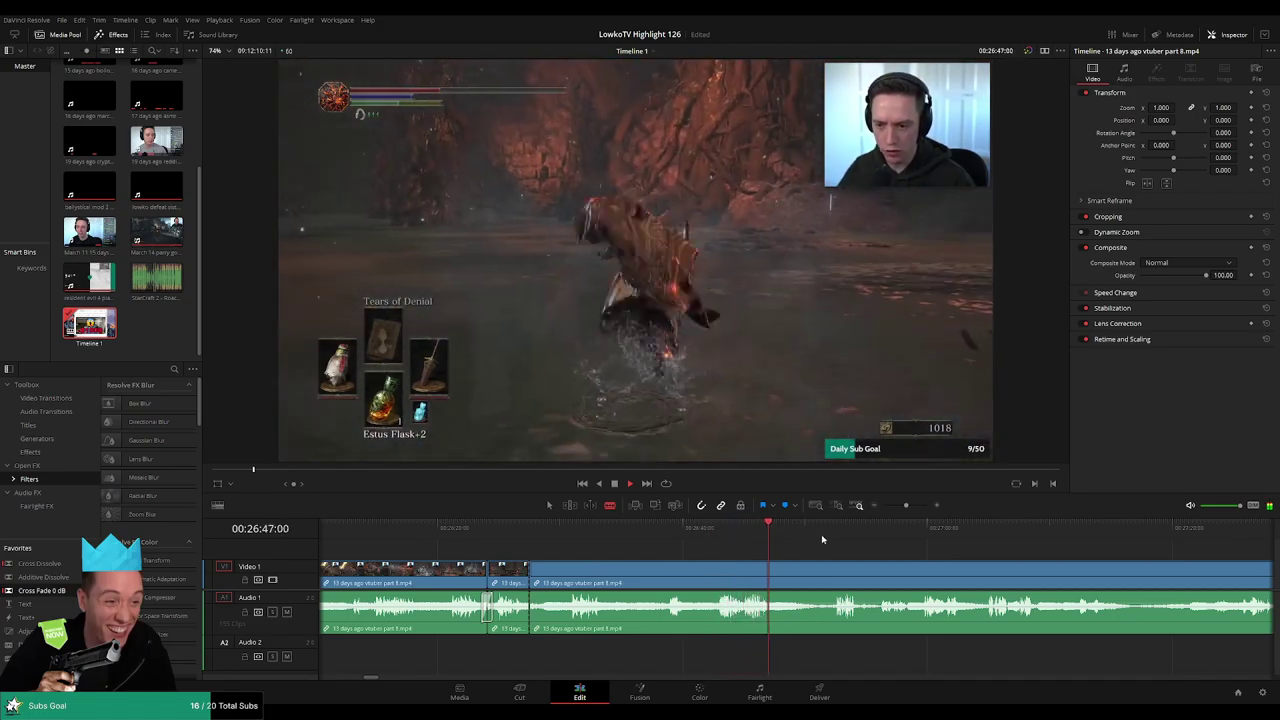
pyautogui.click(830, 537)
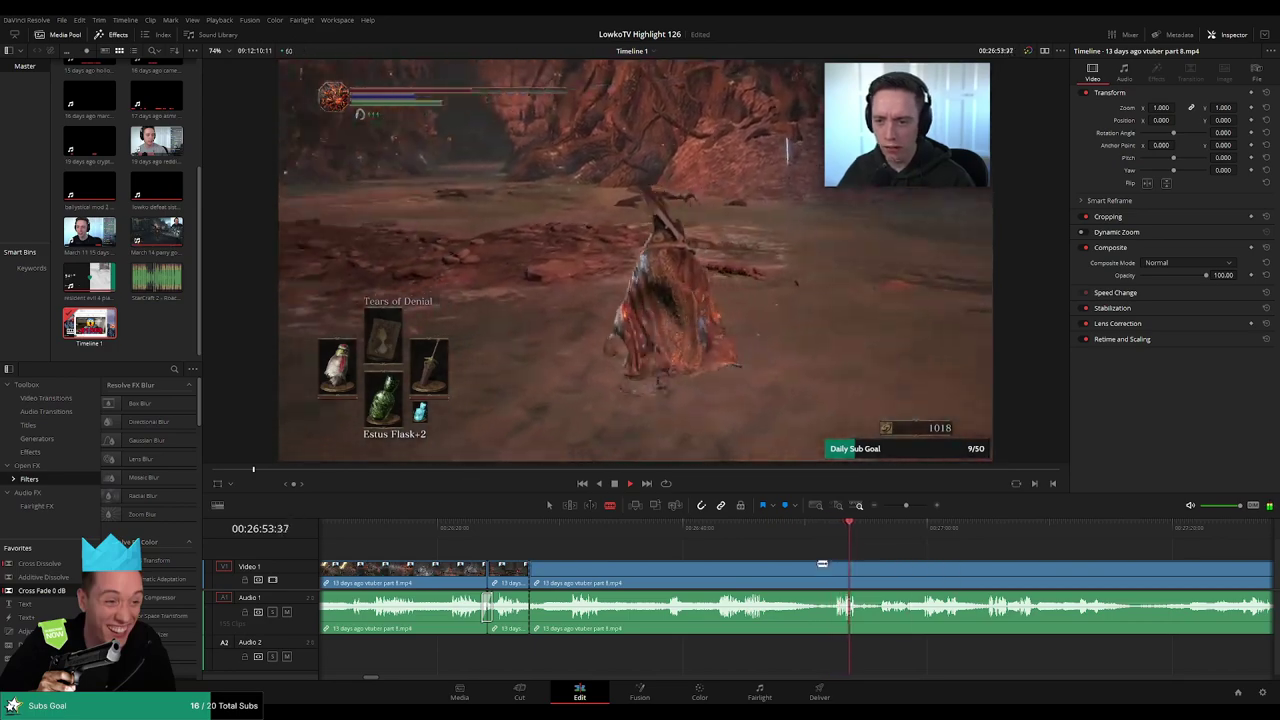
pyautogui.click(831, 572)
pyautogui.press('a')
pyautogui.click(790, 575)
pyautogui.press('Delete')
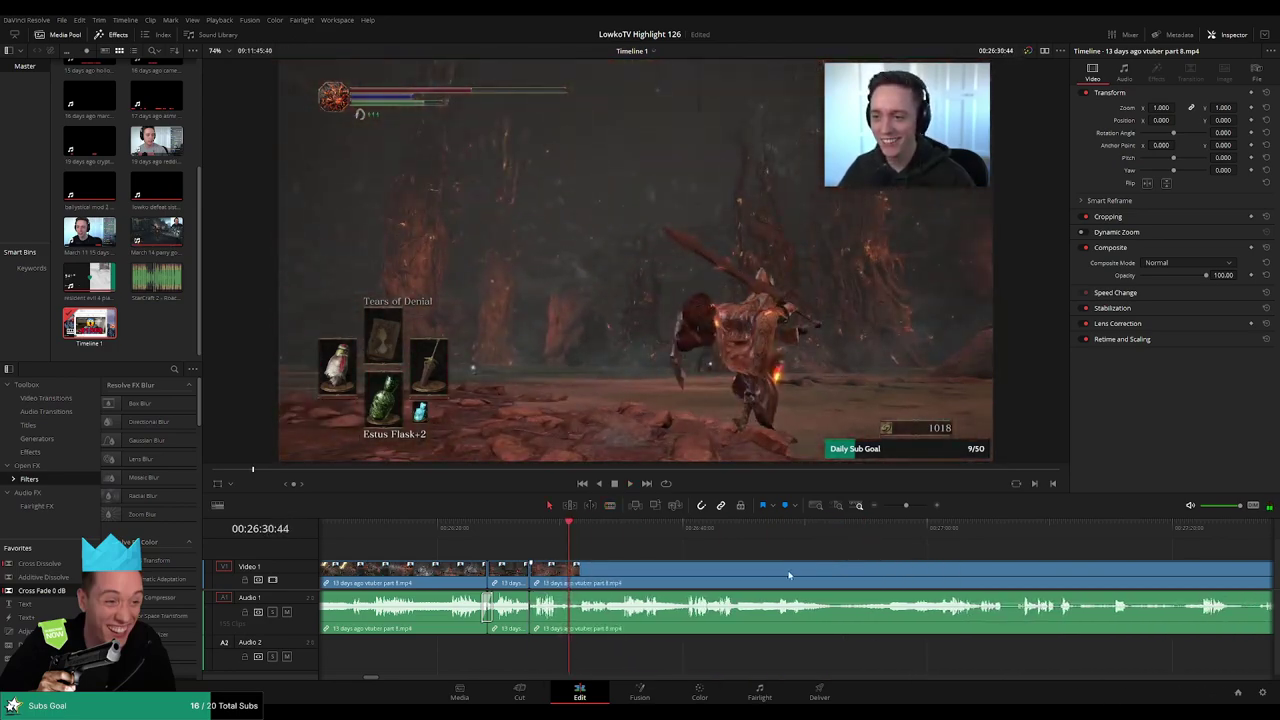
pyautogui.click(516, 537)
pyautogui.press('space')
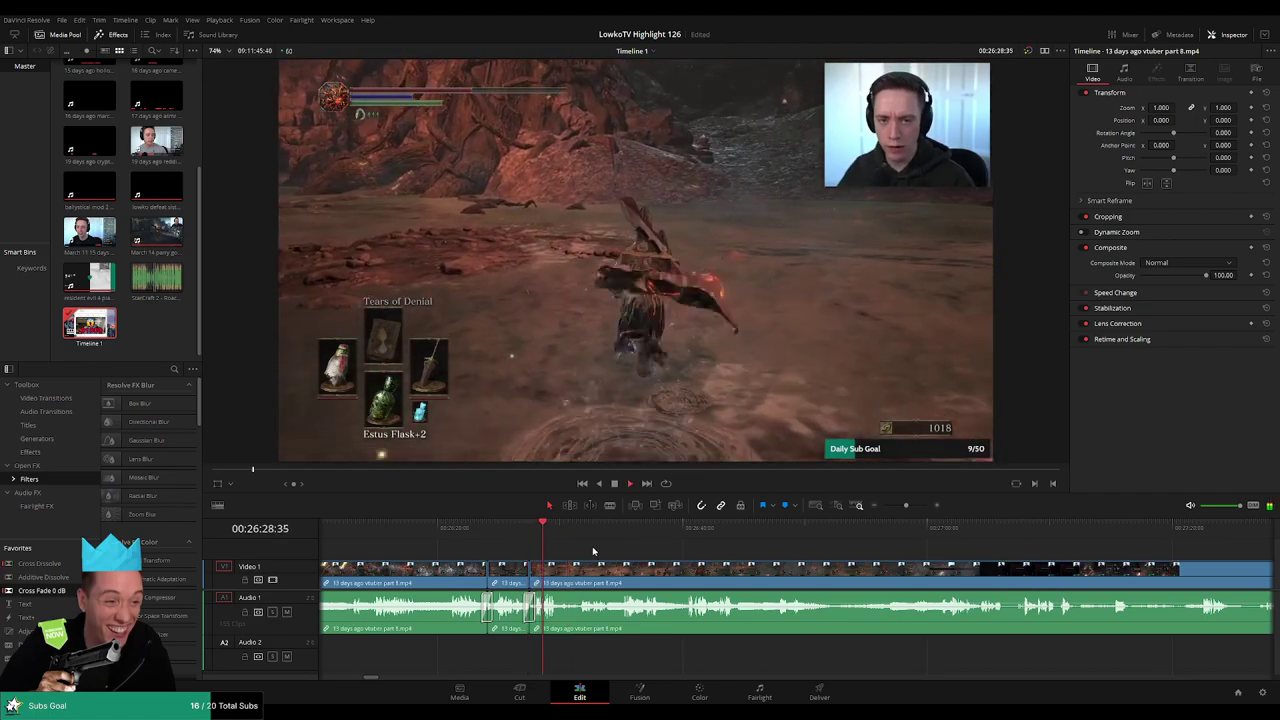
# - Play the vtuber part 8 clip from the last join and split it at about 26:51
pyautogui.scroll(2, 604, 557)
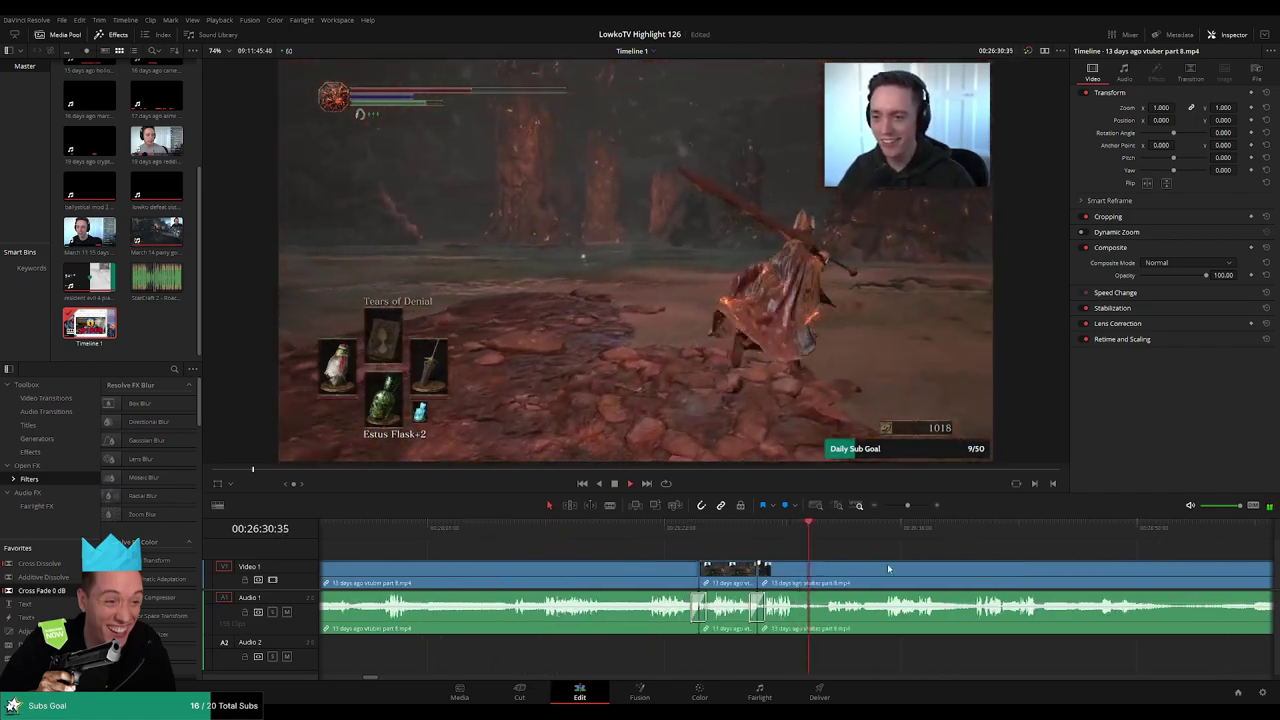
pyautogui.moveTo(888, 569); pyautogui.dragTo(711, 553)
pyautogui.moveTo(785, 570); pyautogui.dragTo(663, 558)
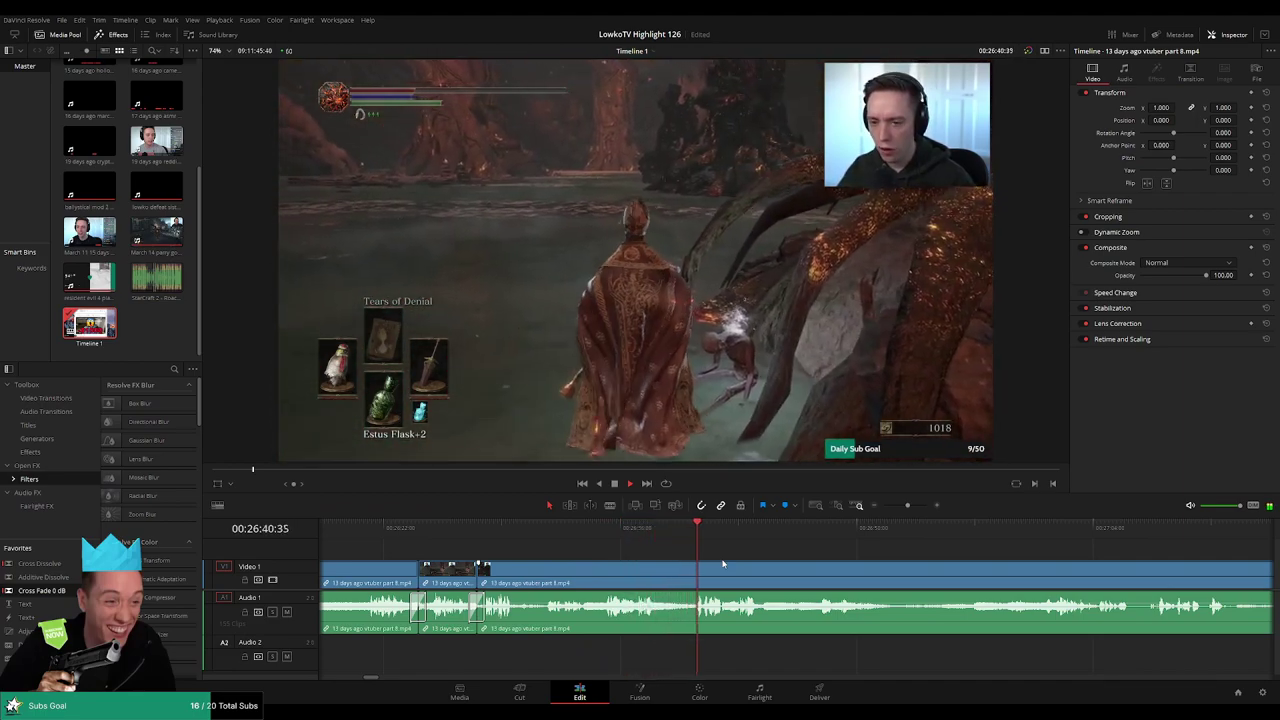
pyautogui.moveTo(790, 565); pyautogui.dragTo(743, 562)
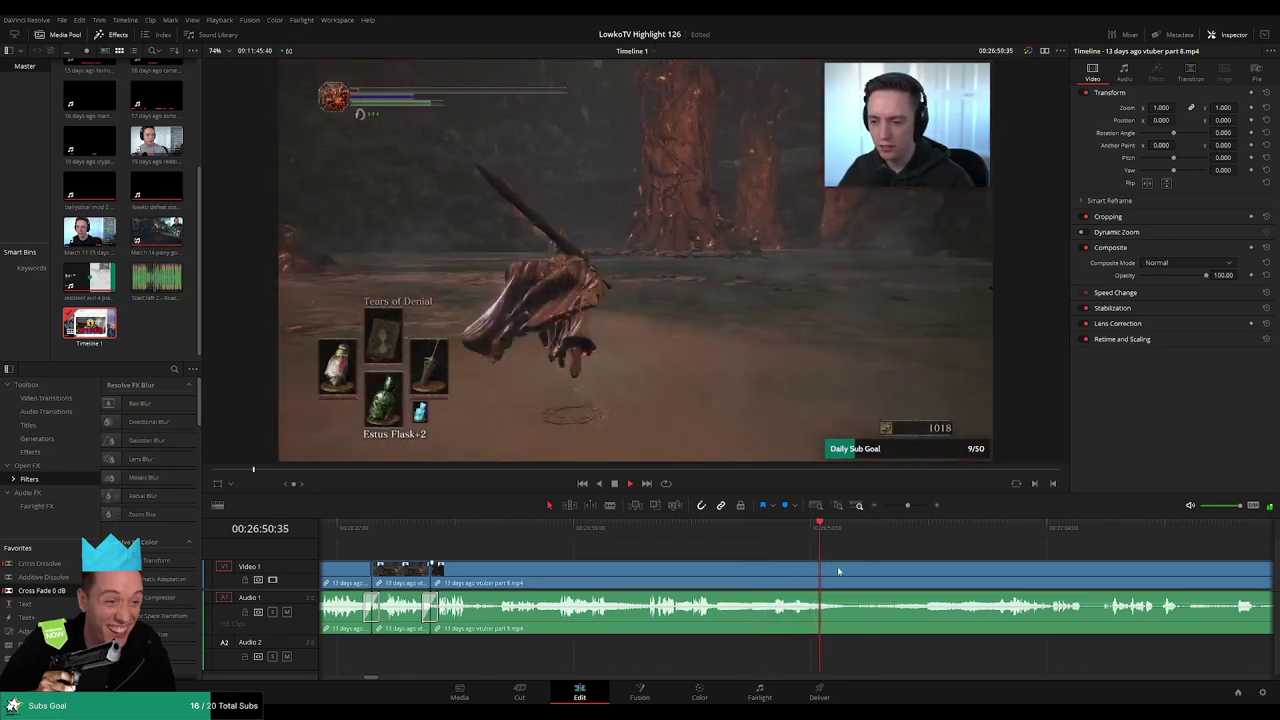
pyautogui.hscroll(2, 838, 568)
pyautogui.press('b')
pyautogui.click(717, 572)
# - Skim the vtuber footage from about 26:58 to 27:36, checking the death, loading screen and bonfire scenes for worthwhile commentary
pyautogui.click(829, 532)
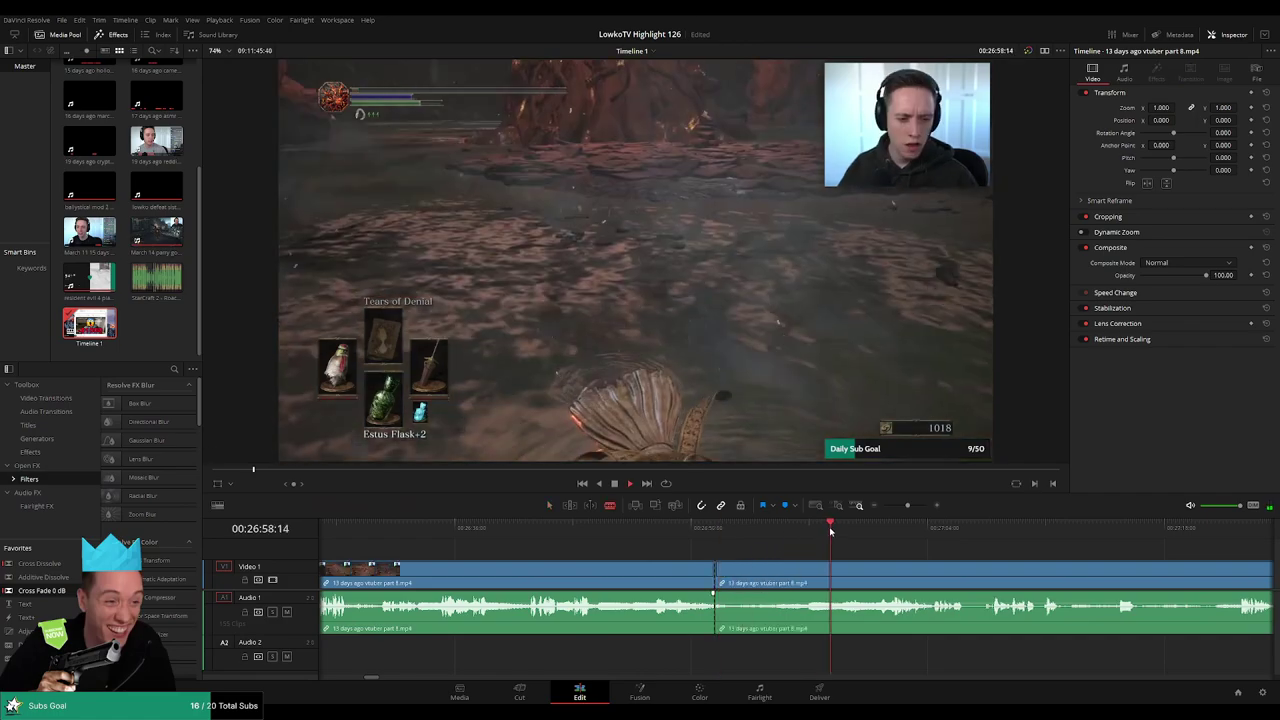
pyautogui.click(888, 532)
pyautogui.hscroll(4, 830, 540)
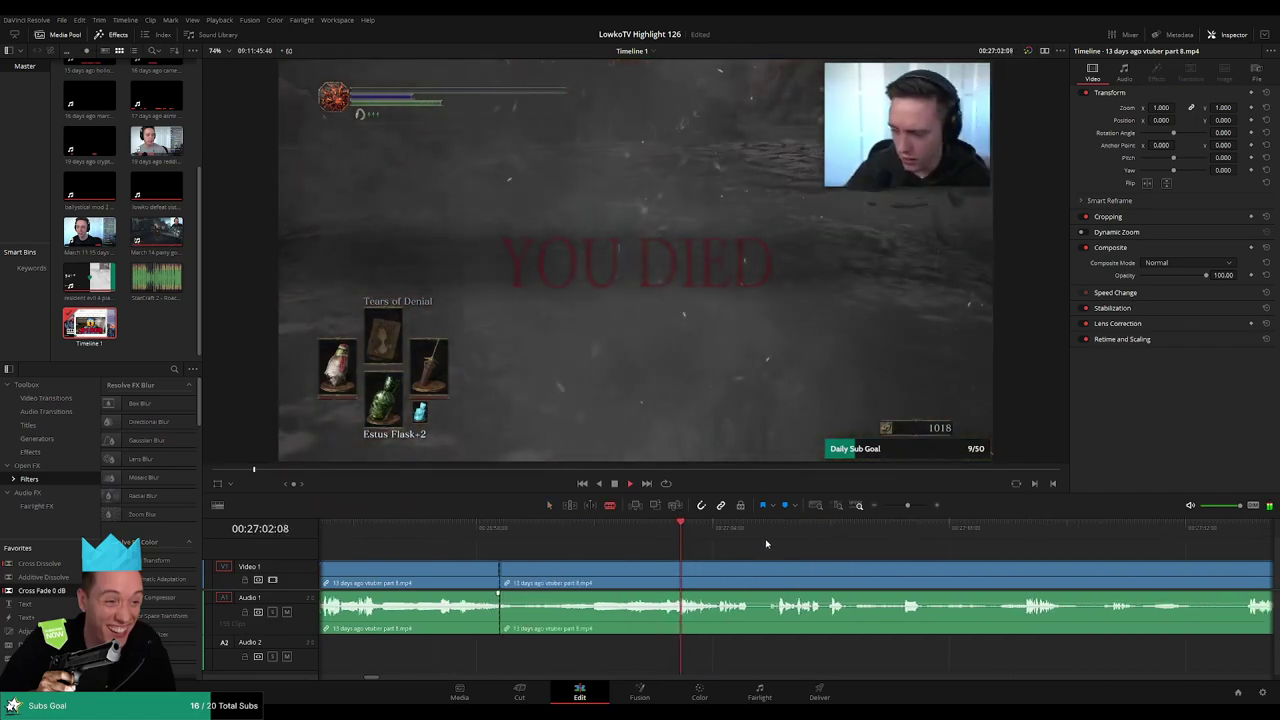
pyautogui.click(763, 532)
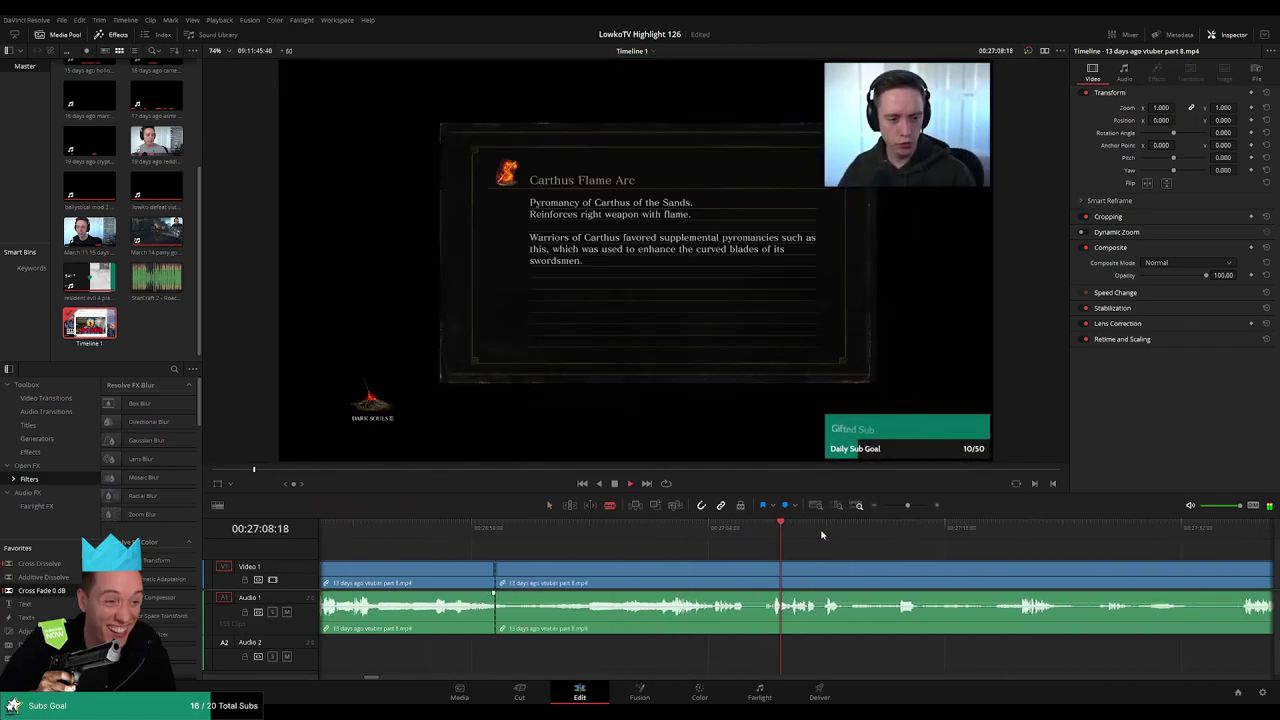
pyautogui.hscroll(4, 703, 537)
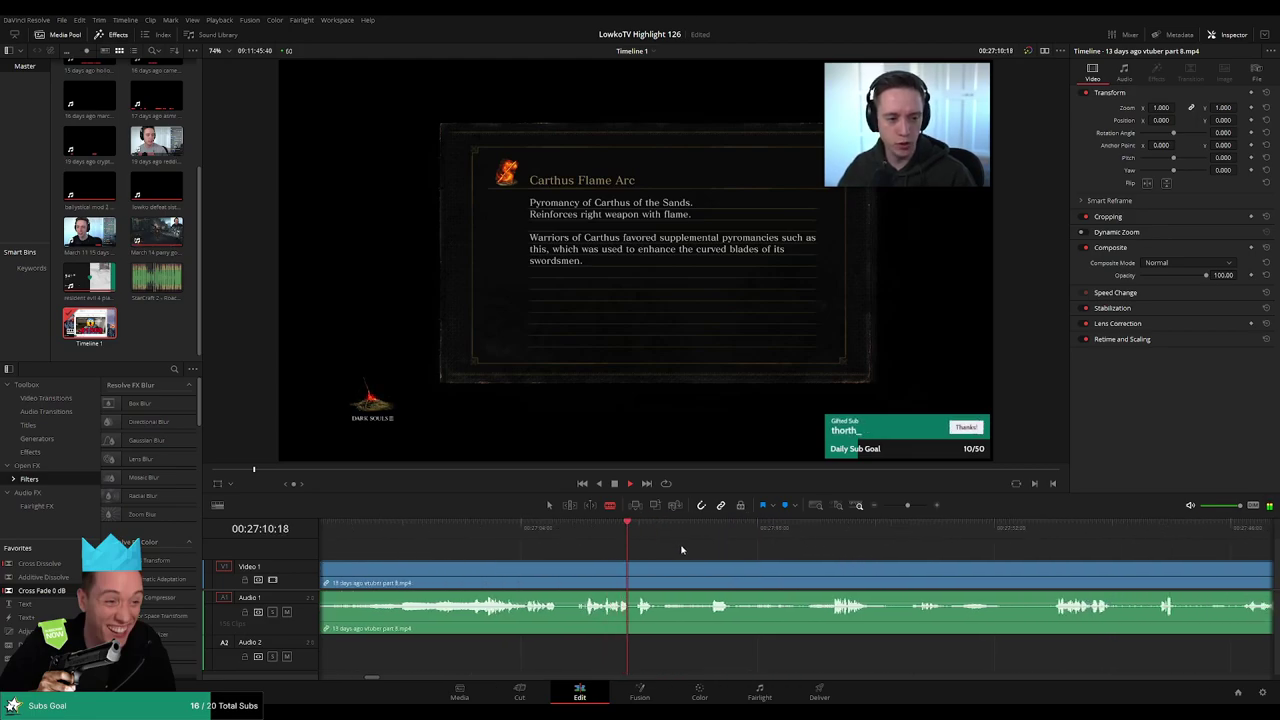
pyautogui.click(780, 532)
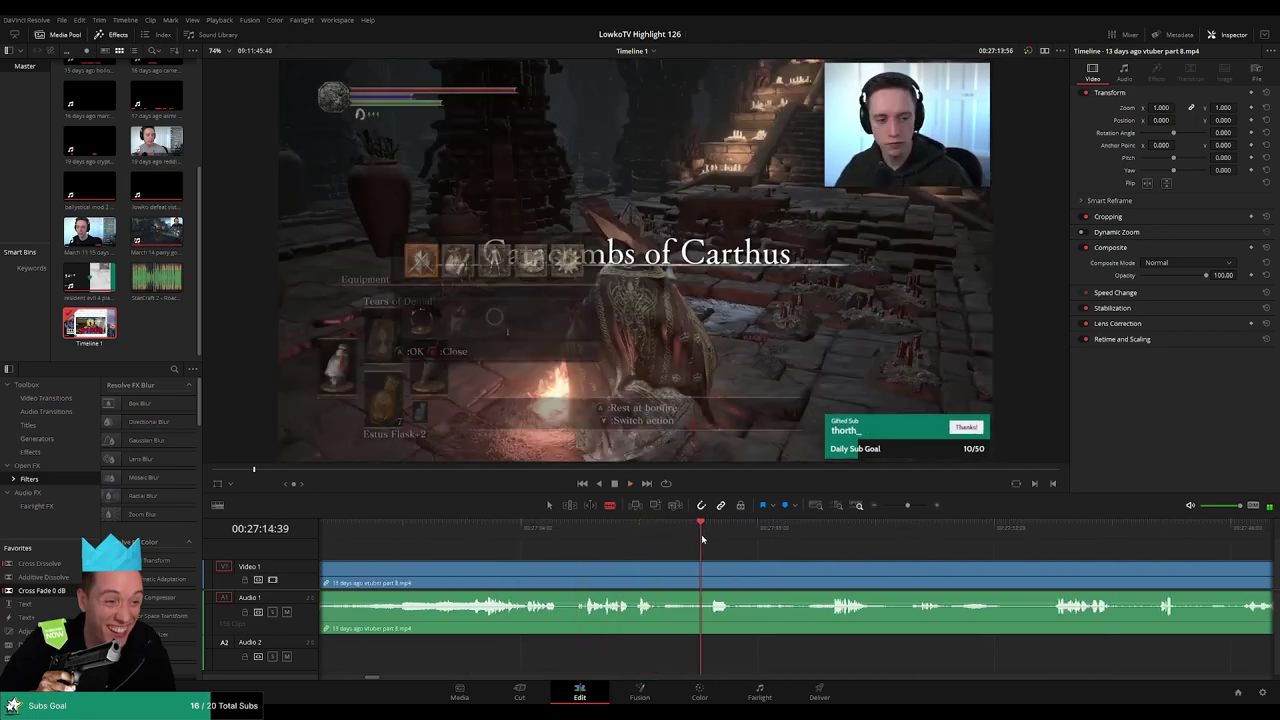
pyautogui.click(711, 532)
pyautogui.click(831, 532)
pyautogui.hscroll(4, 731, 537)
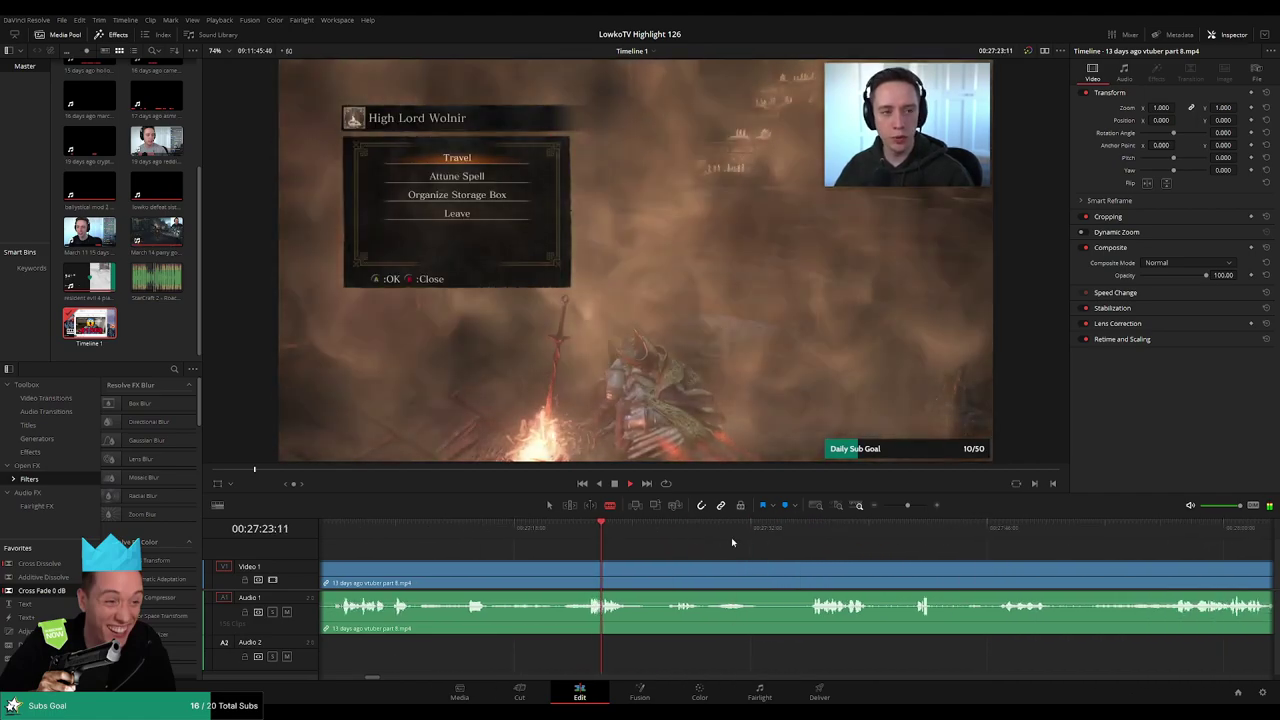
pyautogui.click(677, 537)
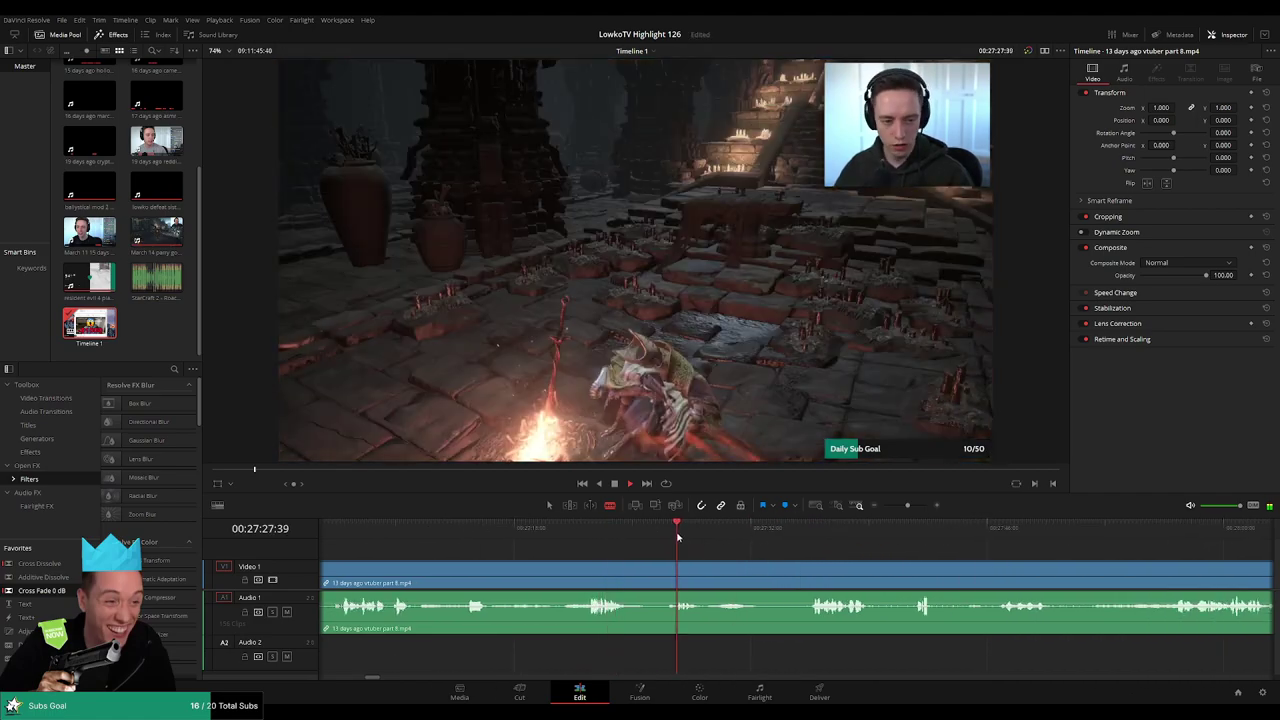
pyautogui.click(806, 529)
pyautogui.hscroll(4, 714, 534)
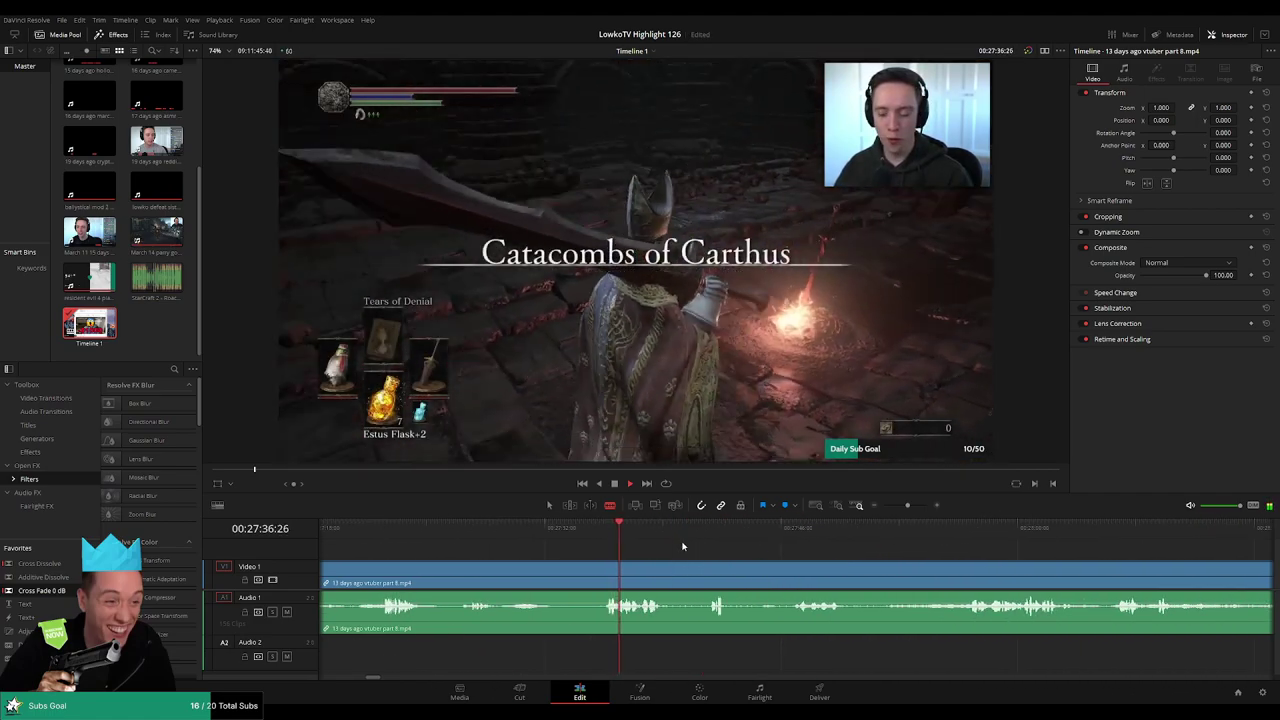
# - Skim the run back to Smouldering Lake, from about 27:38 to 28:25, for a point where the clip should resume
pyautogui.hscroll(2, 680, 547)
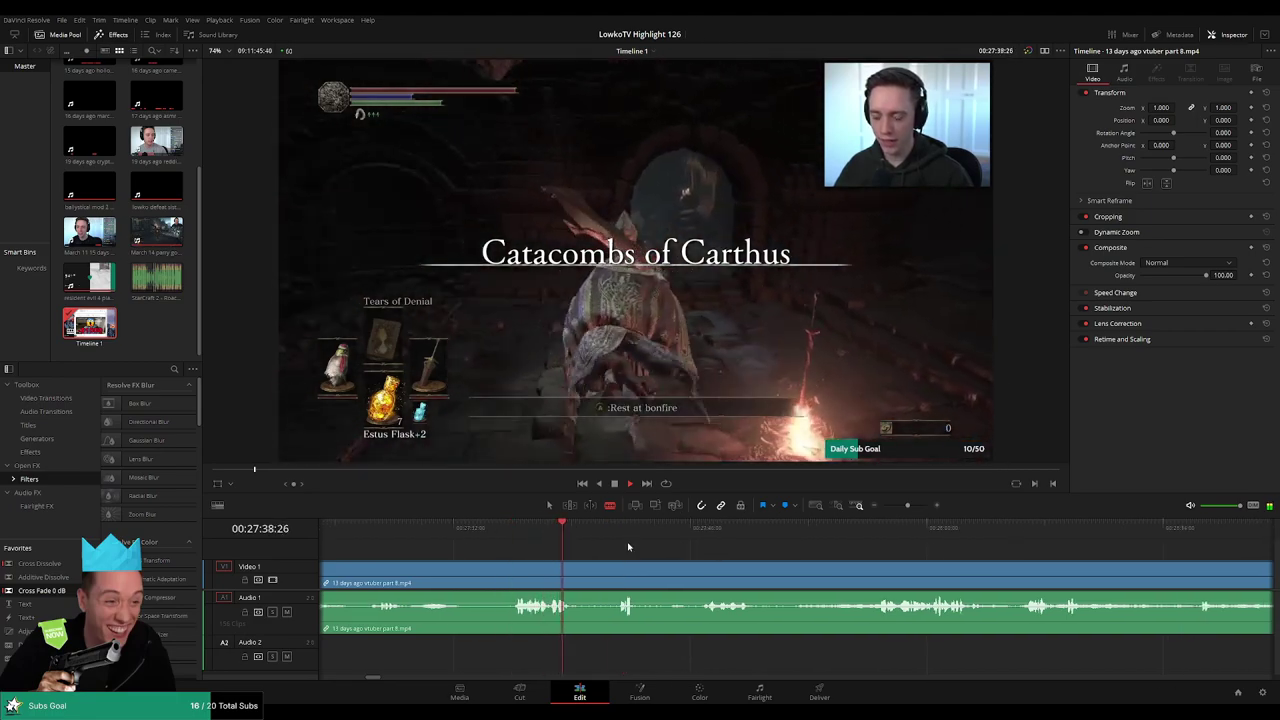
pyautogui.click(617, 533)
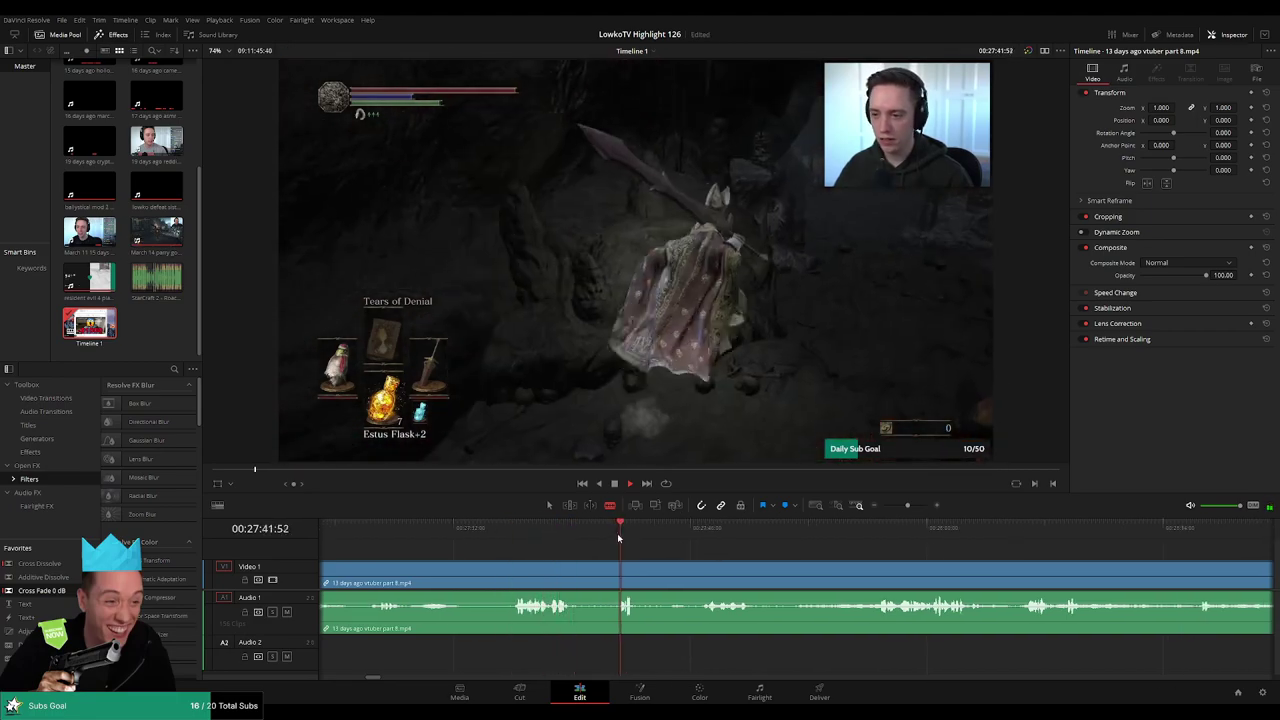
pyautogui.click(706, 530)
pyautogui.hscroll(4, 652, 541)
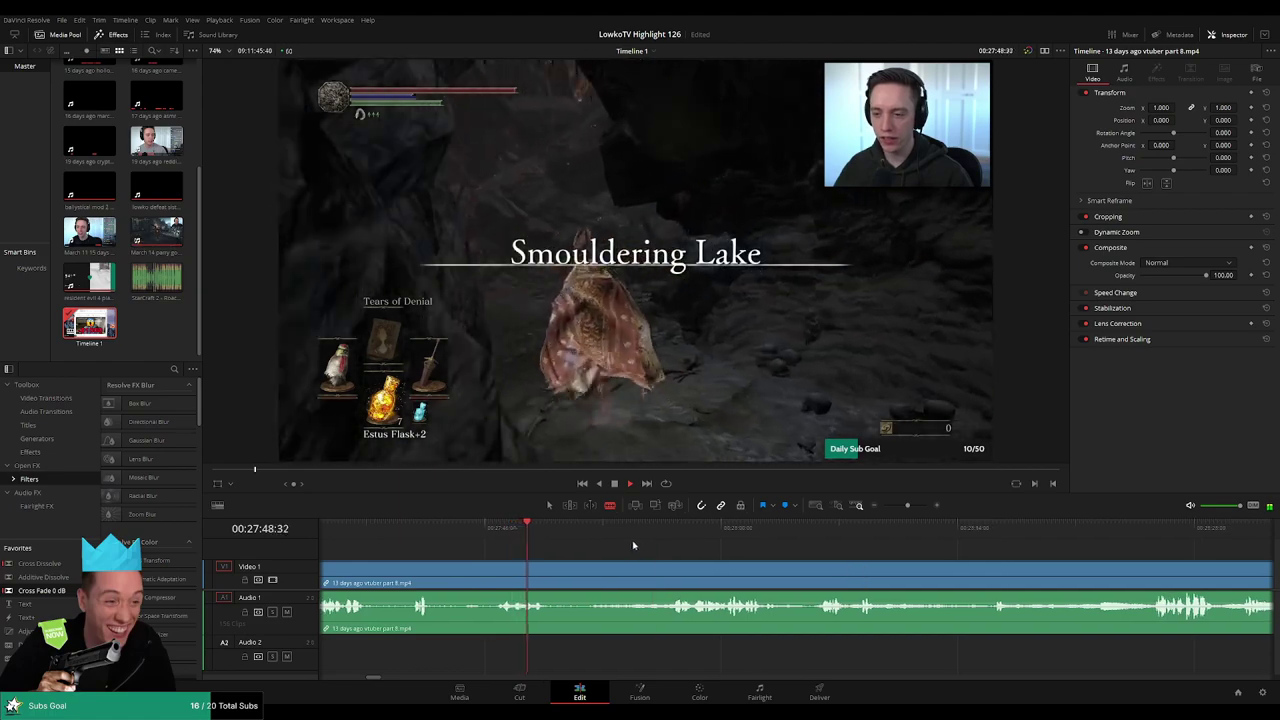
pyautogui.click(668, 530)
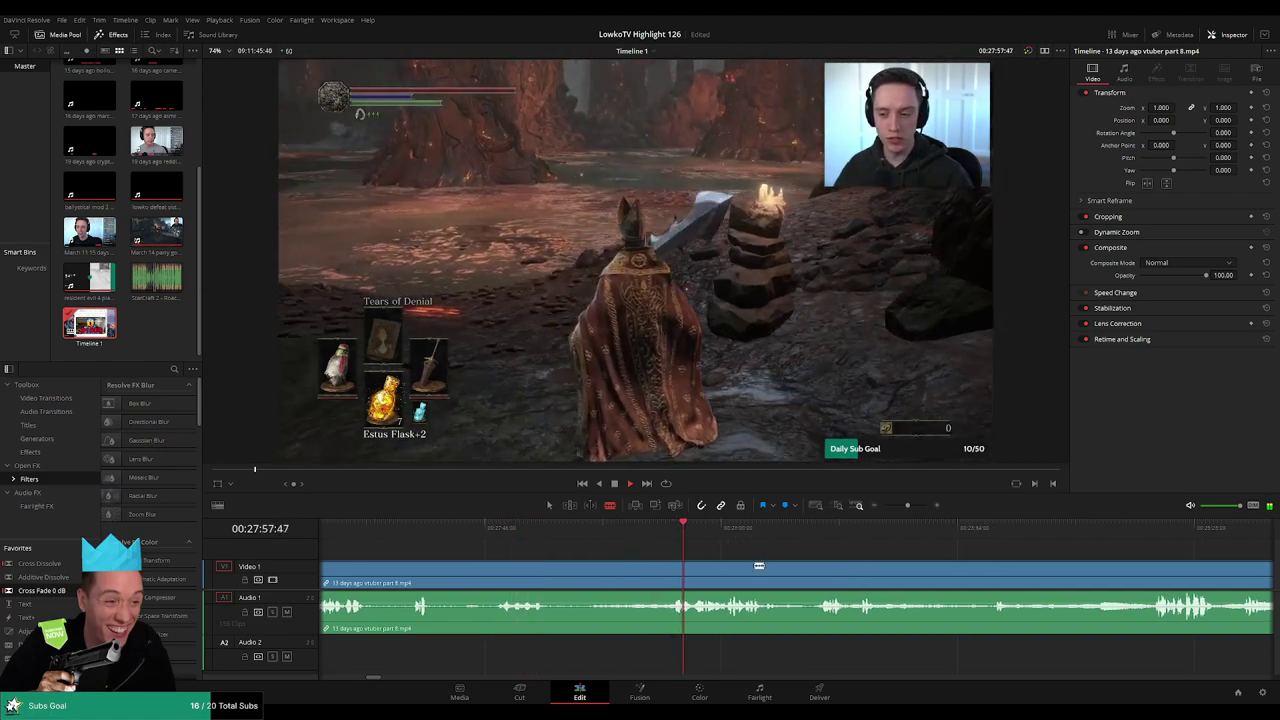
pyautogui.hscroll(3, 672, 542)
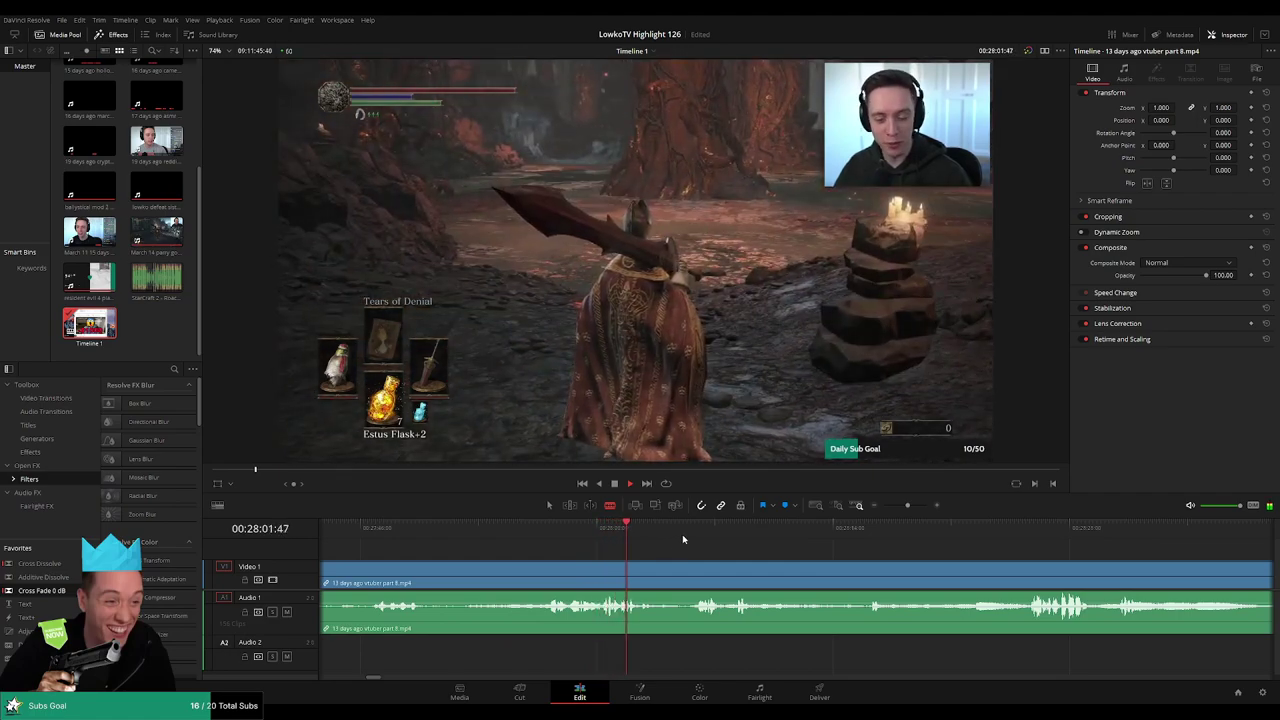
pyautogui.click(693, 538)
pyautogui.hscroll(4, 693, 540)
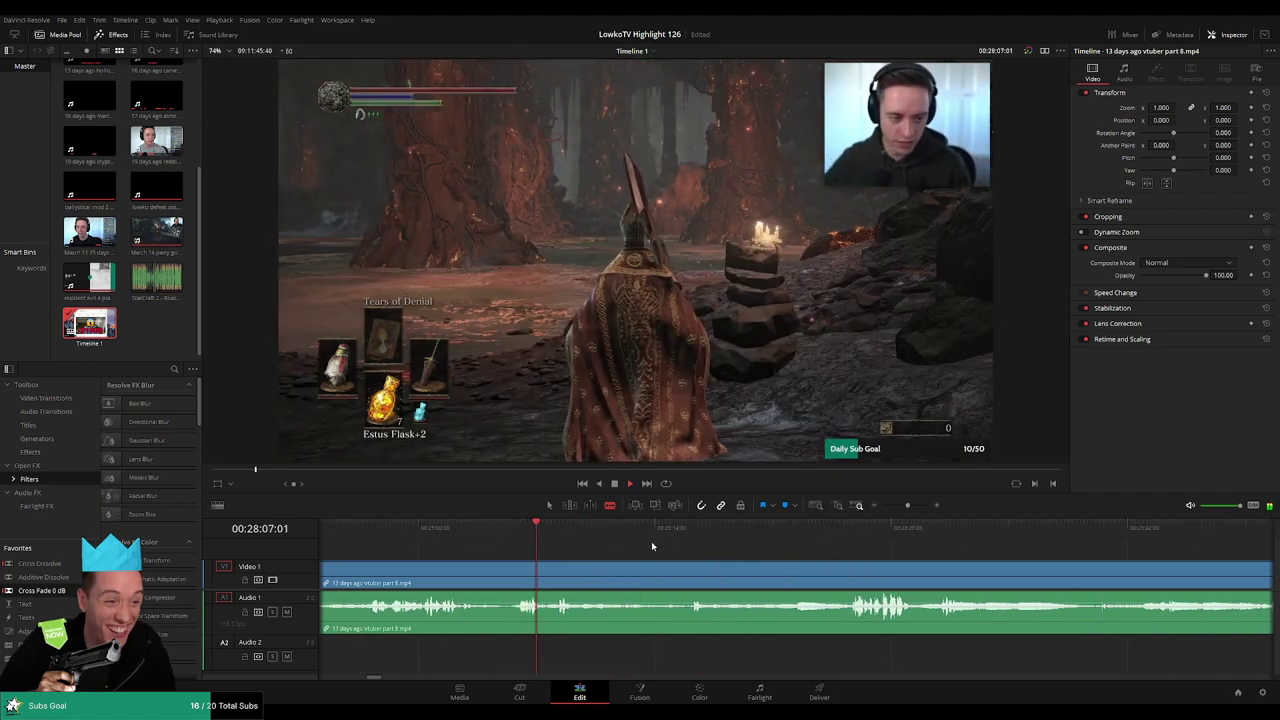
pyautogui.click(557, 538)
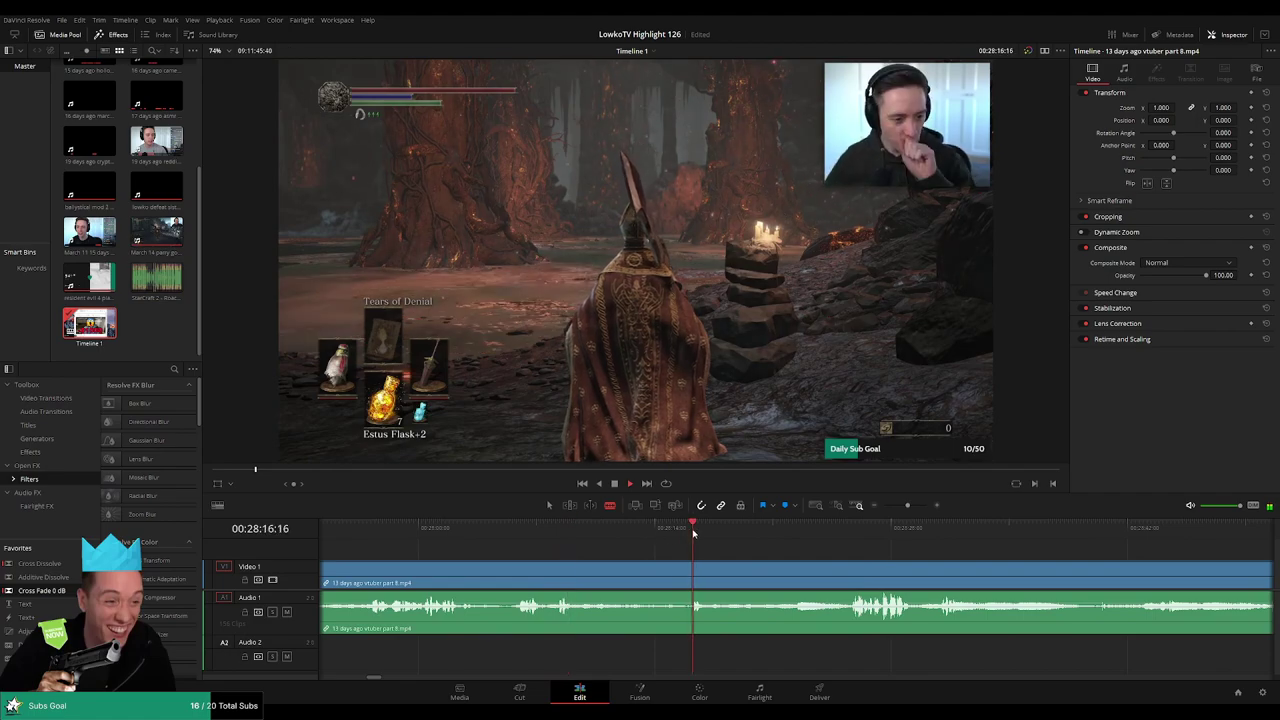
pyautogui.moveTo(829, 536); pyautogui.dragTo(840, 535)
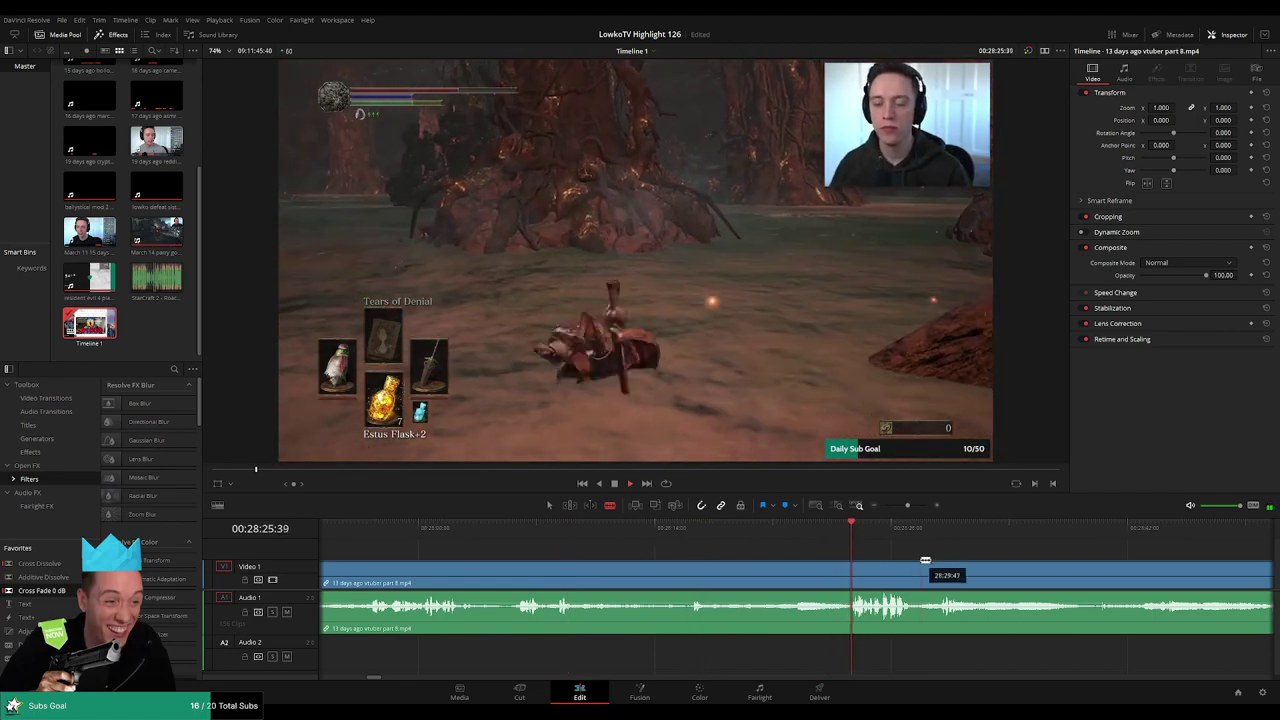
# - Review the lake exploration between about 28:27 and 29:45, sampling the louder audio passages for material worth keeping
pyautogui.moveTo(926, 560); pyautogui.dragTo(690, 540)
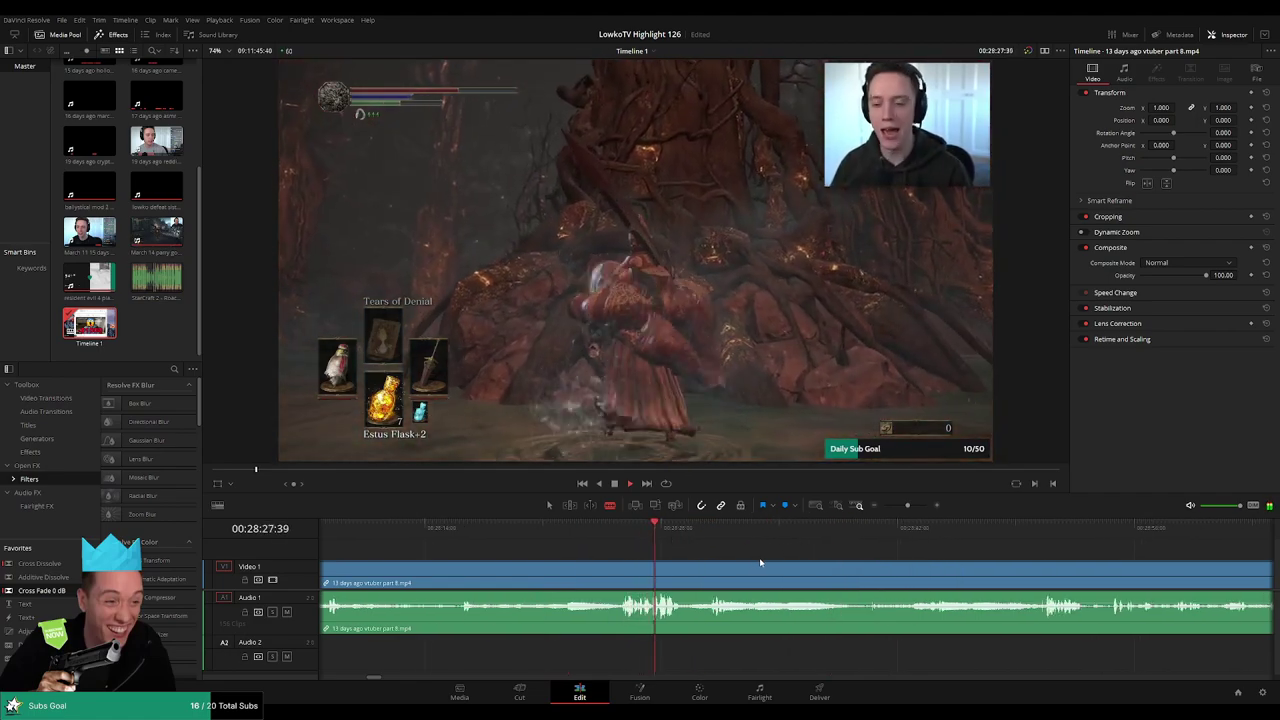
pyautogui.hscroll(2, 650, 548)
pyautogui.click(595, 540)
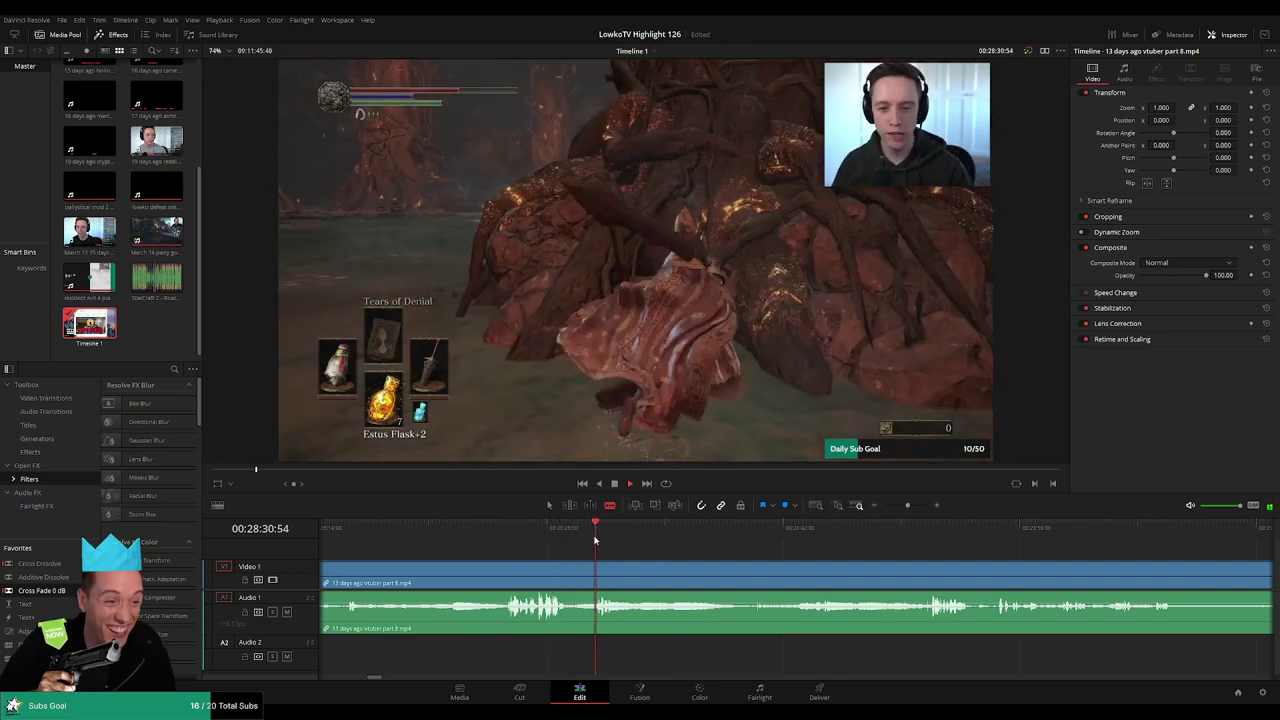
pyautogui.click(805, 545)
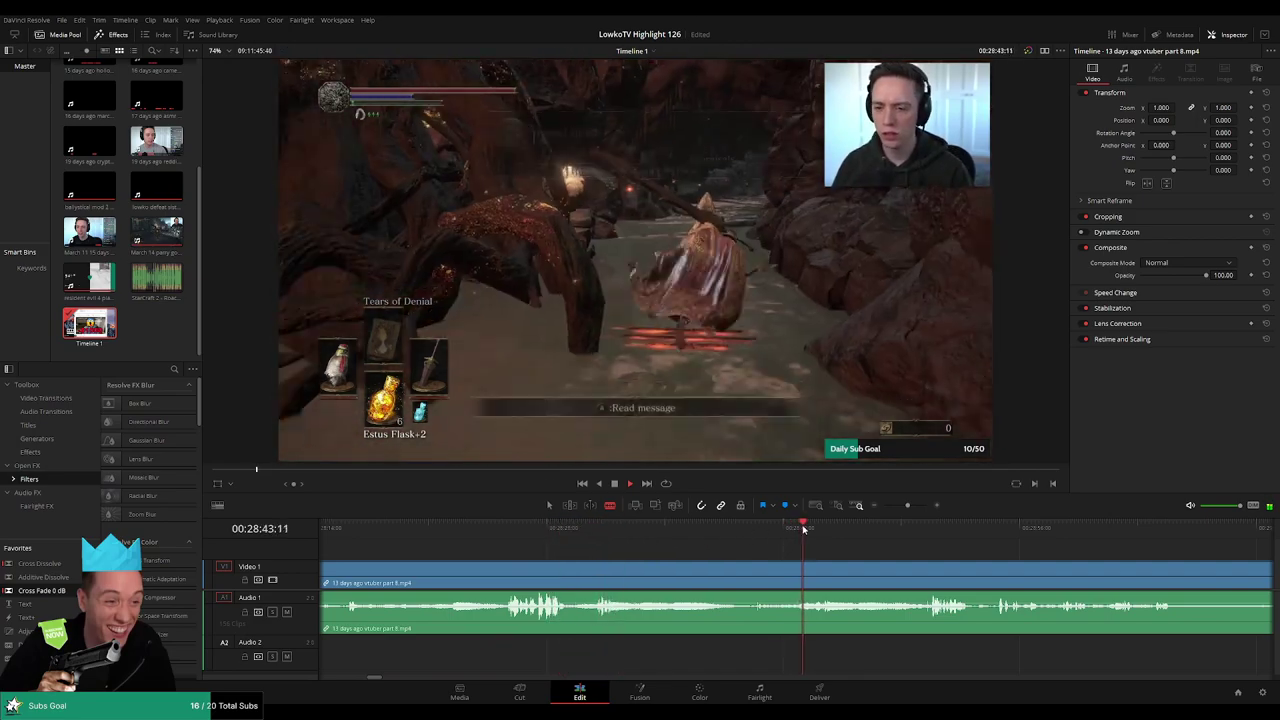
pyautogui.click(917, 540)
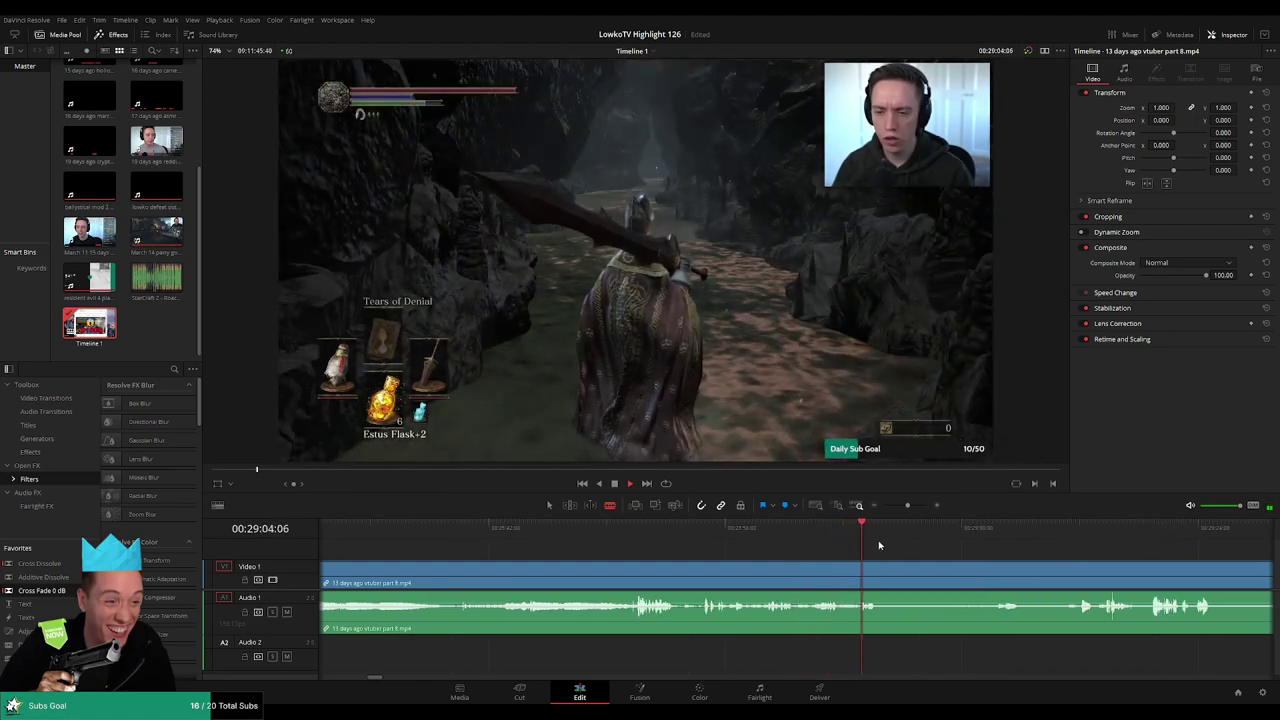
pyautogui.moveTo(999, 559); pyautogui.dragTo(952, 530)
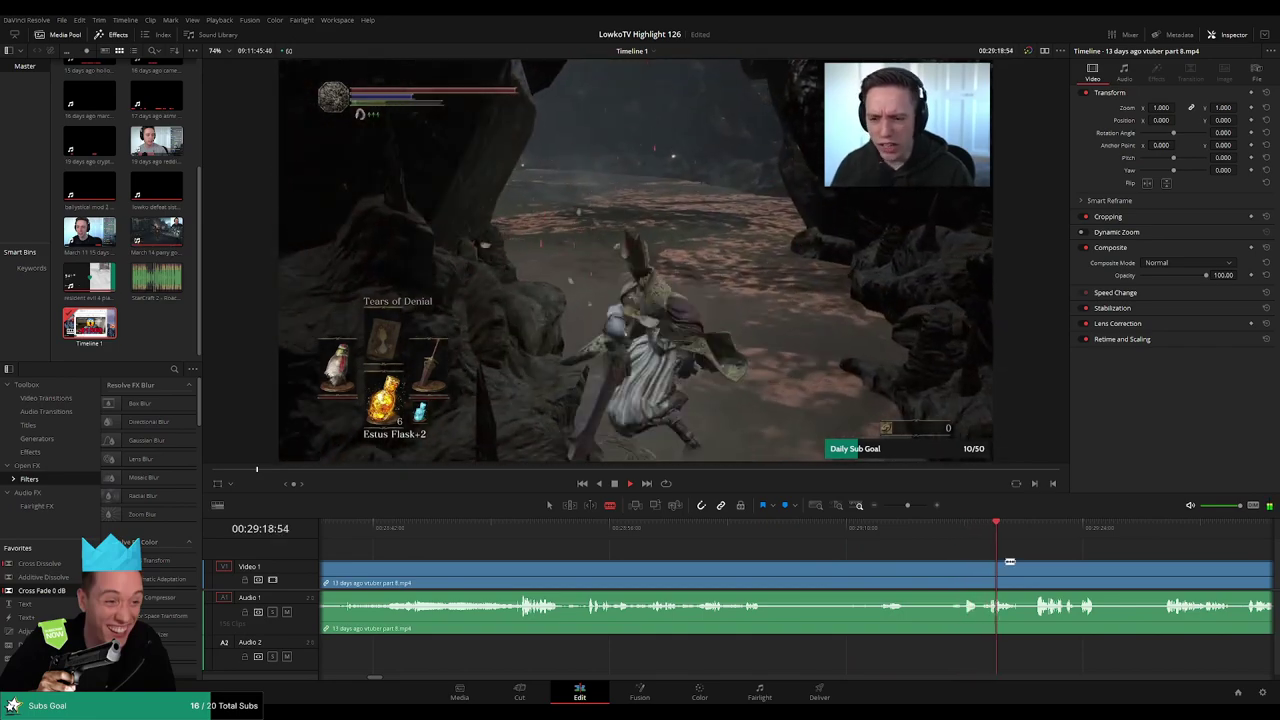
pyautogui.hscroll(3, 906, 556)
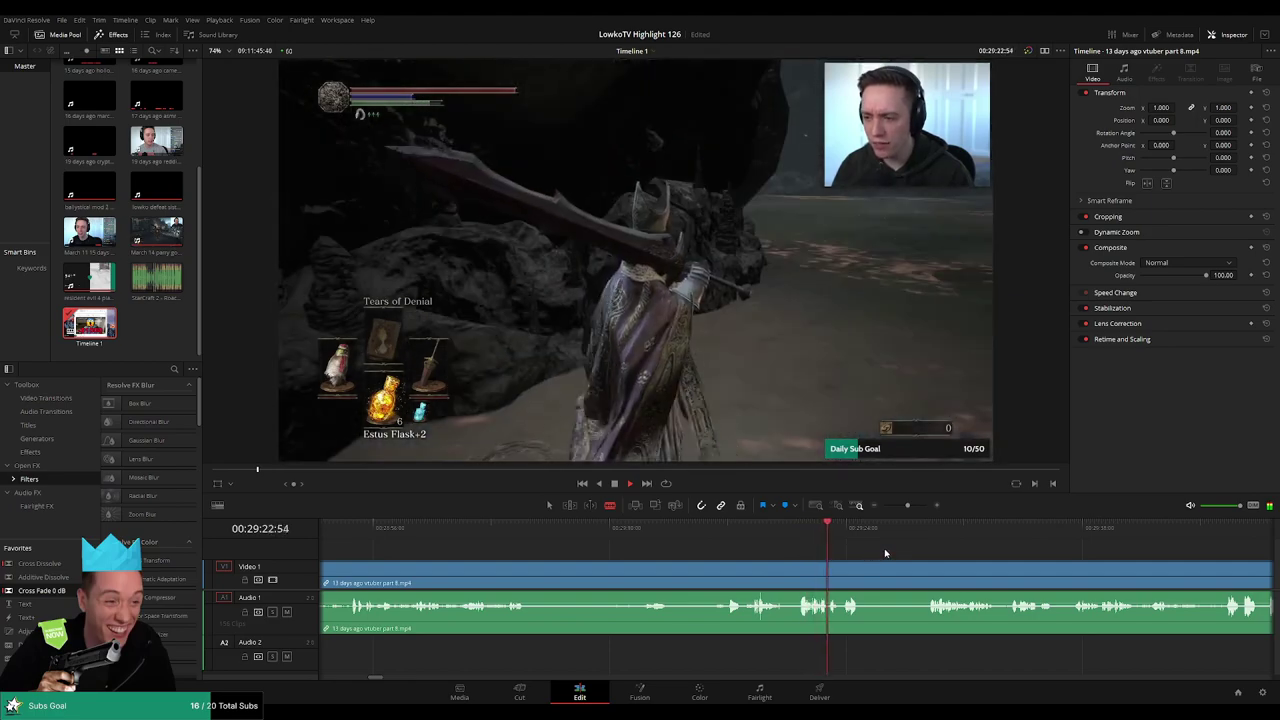
pyautogui.hscroll(3, 880, 552)
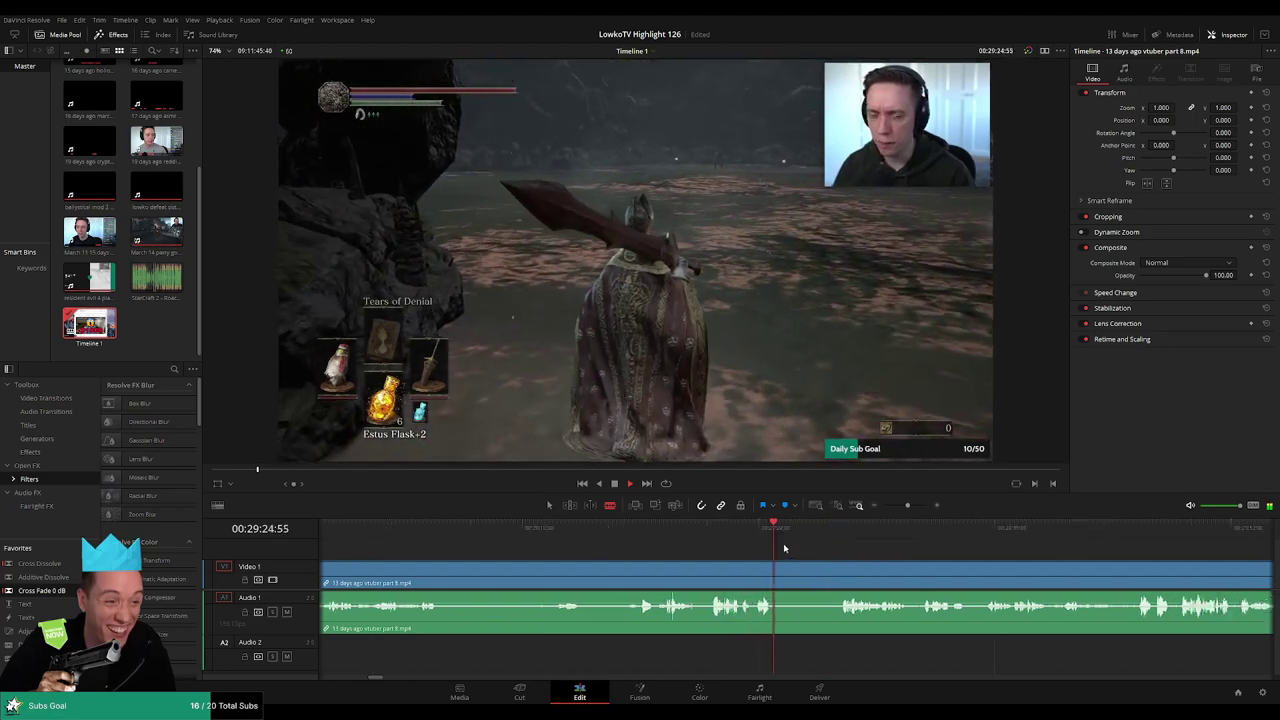
pyautogui.moveTo(785, 528); pyautogui.dragTo(801, 528)
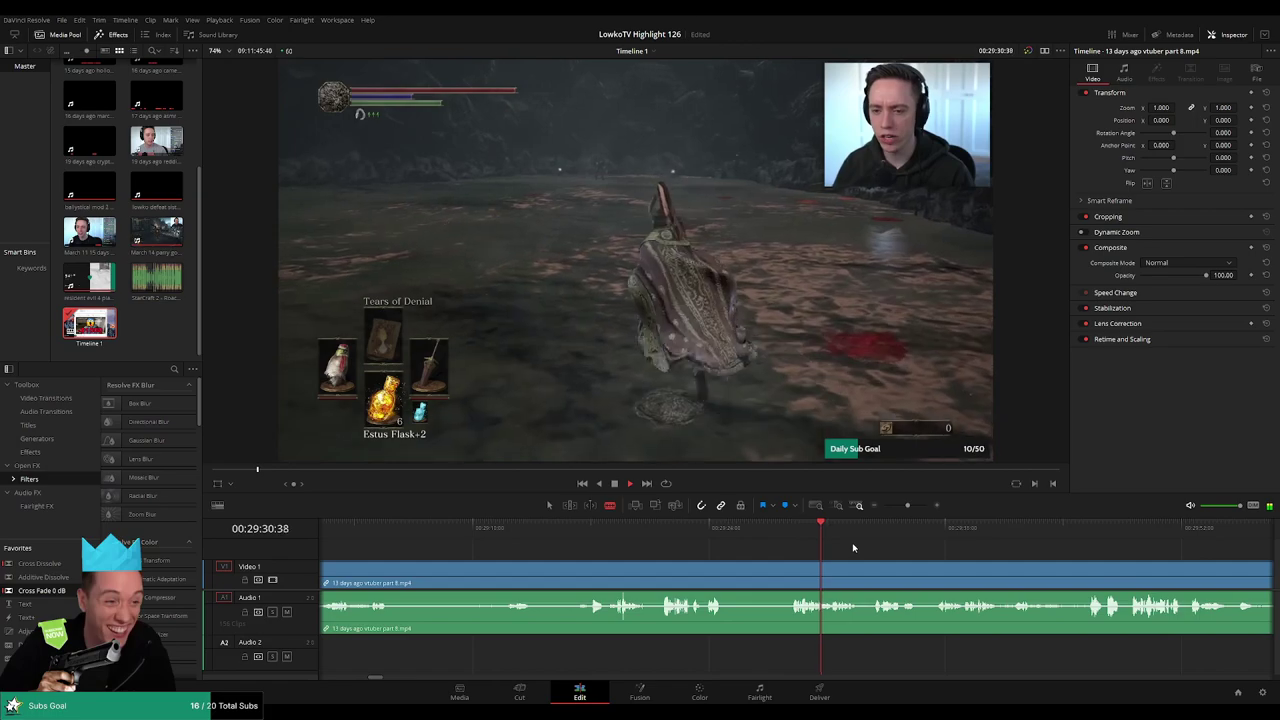
pyautogui.hscroll(3, 899, 551)
pyautogui.click(720, 530)
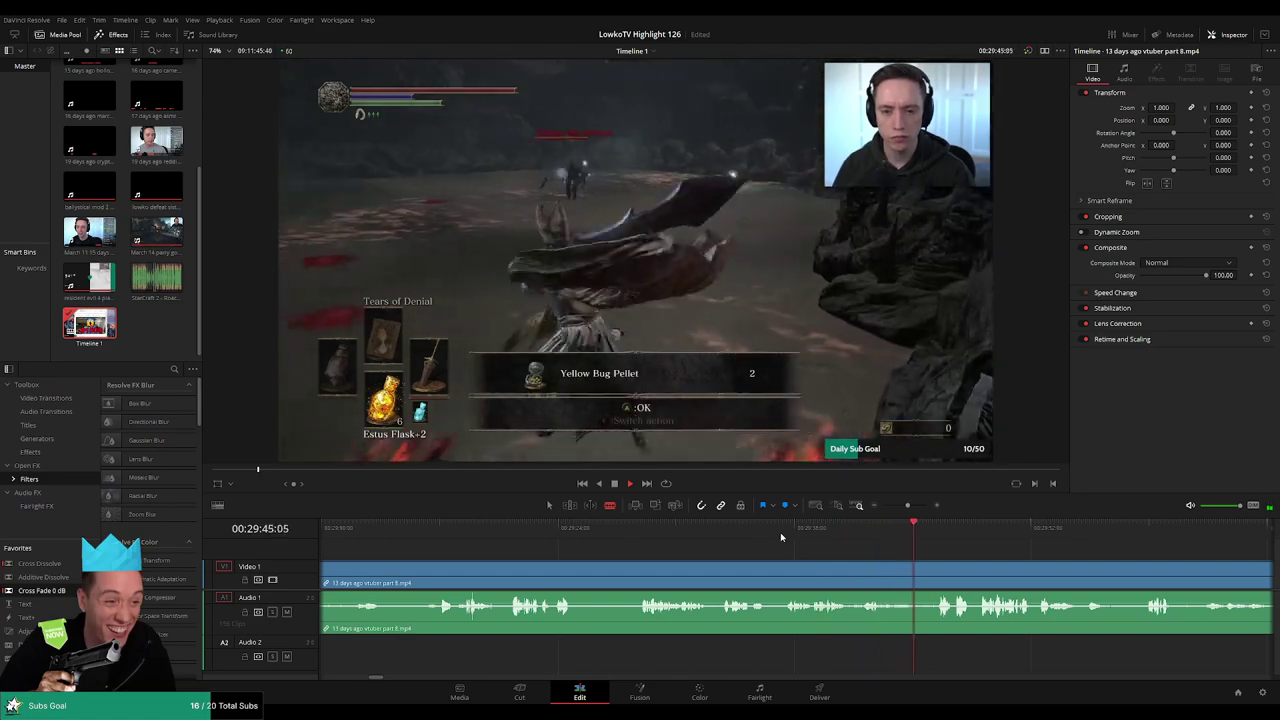
# - Review the lake duel with the armoured enemy from about 29:45 to 30:43, sampling the louder audio passages for commentary worth keeping
pyautogui.hscroll(1, 855, 543)
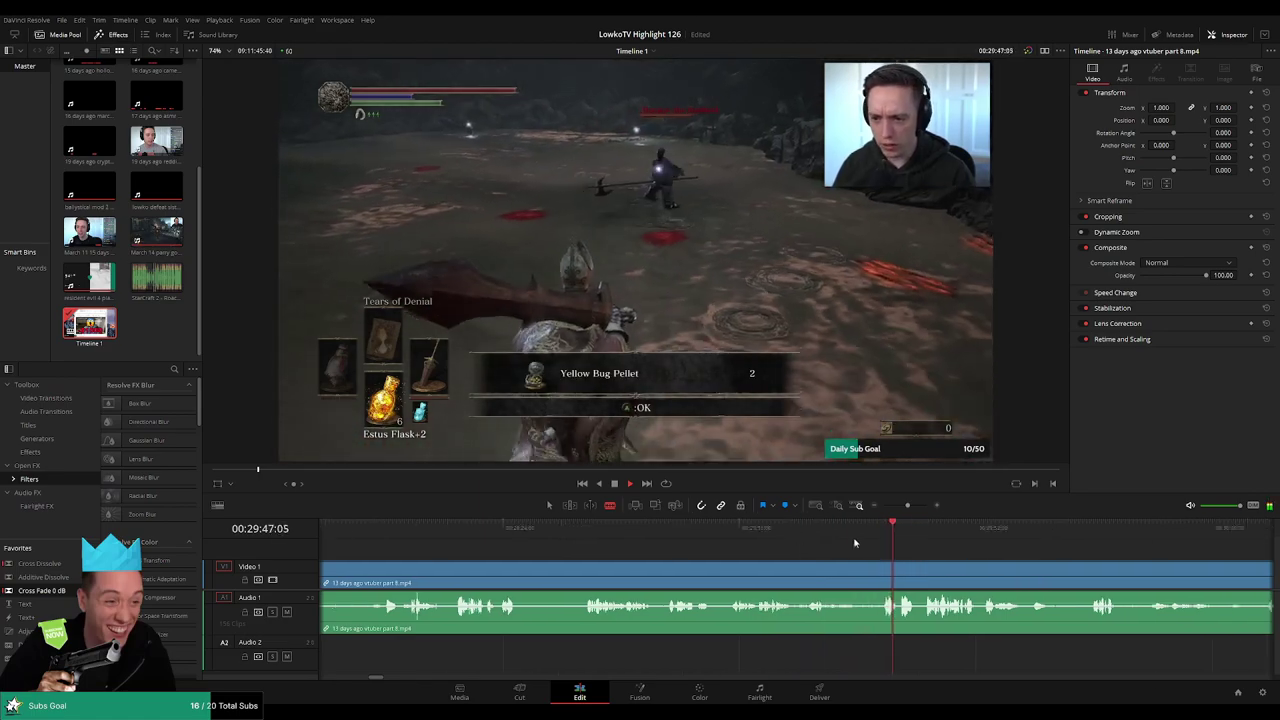
pyautogui.scroll(-2, 775, 531)
pyautogui.scroll(-3, 705, 552)
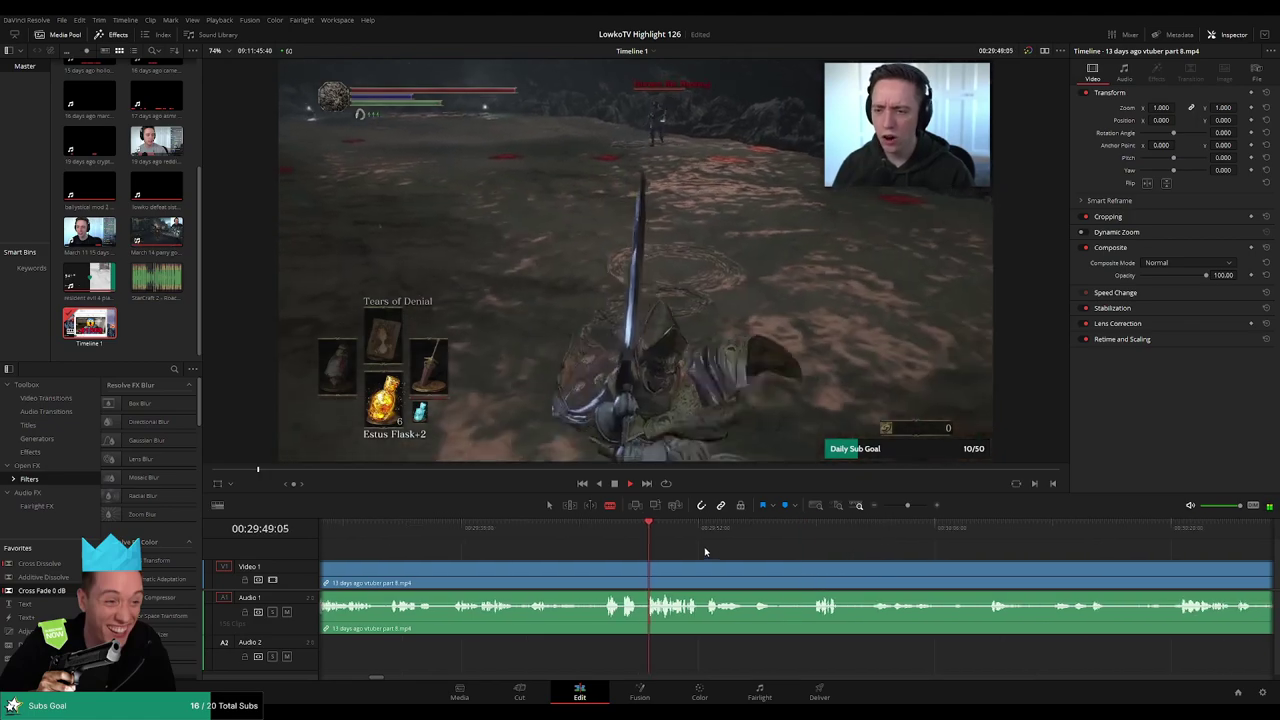
pyautogui.scroll(-2, 674, 551)
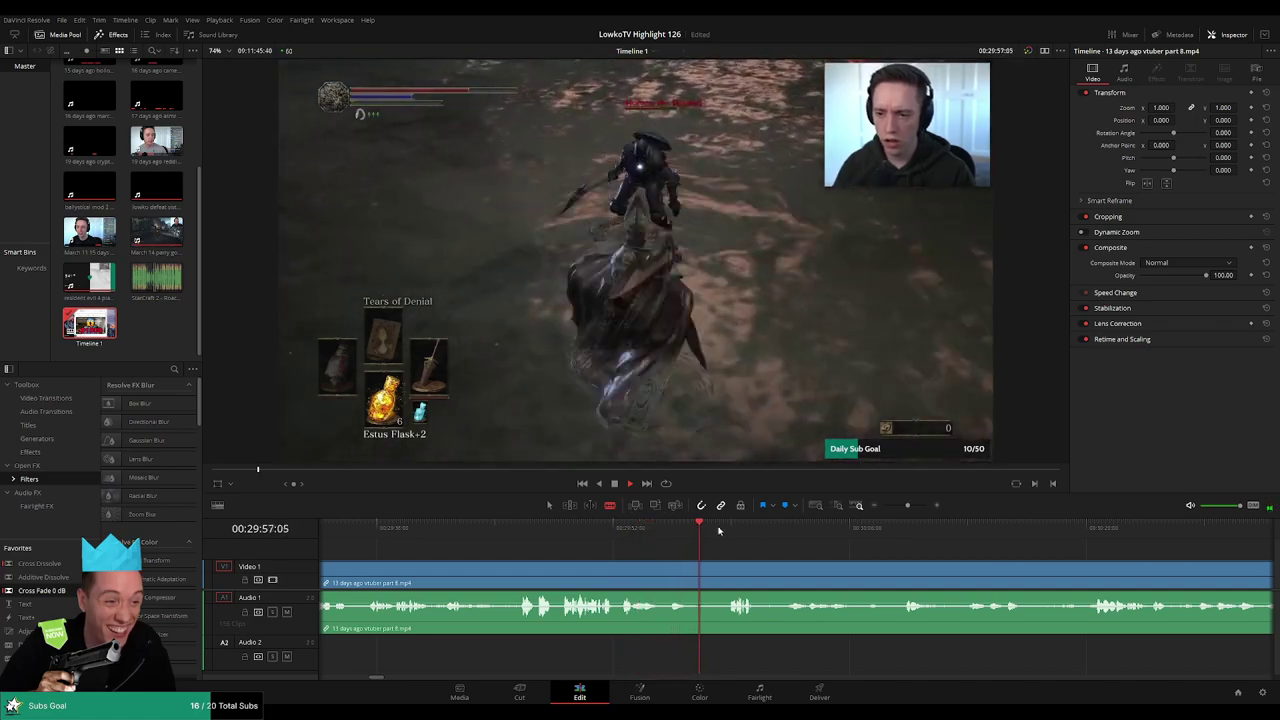
pyautogui.scroll(-2, 700, 540)
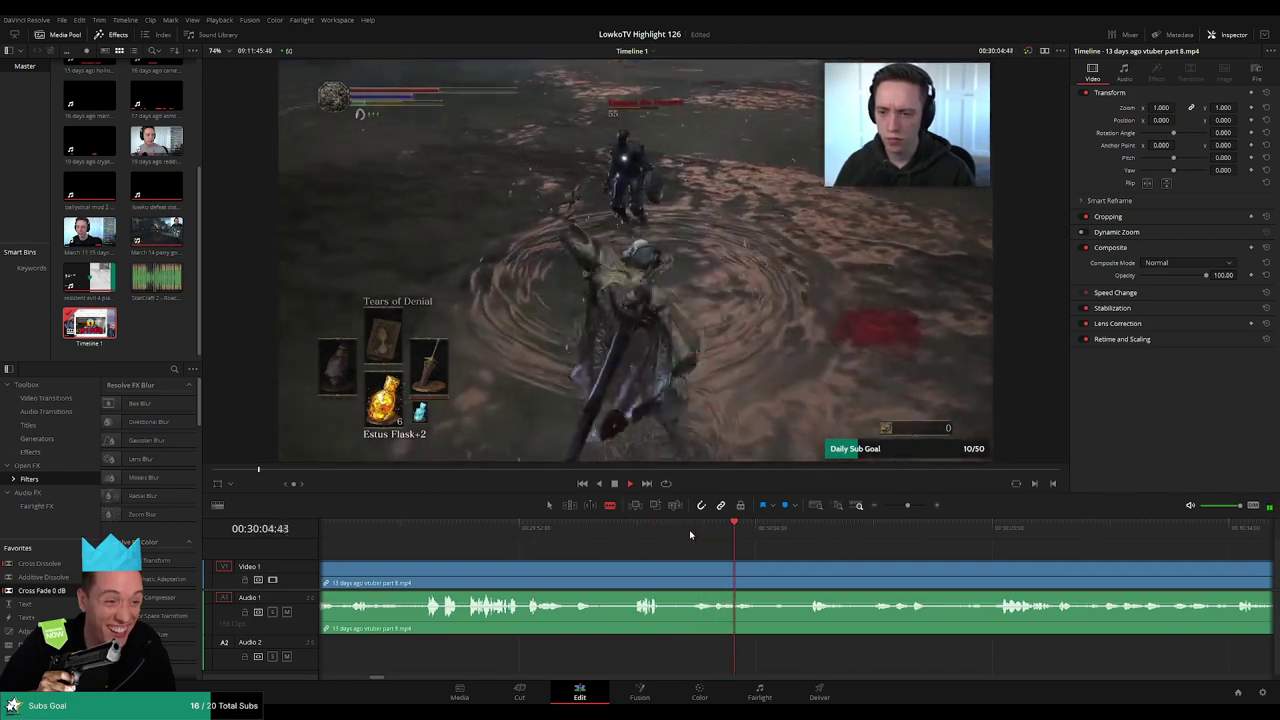
pyautogui.click(787, 530)
pyautogui.click(803, 533)
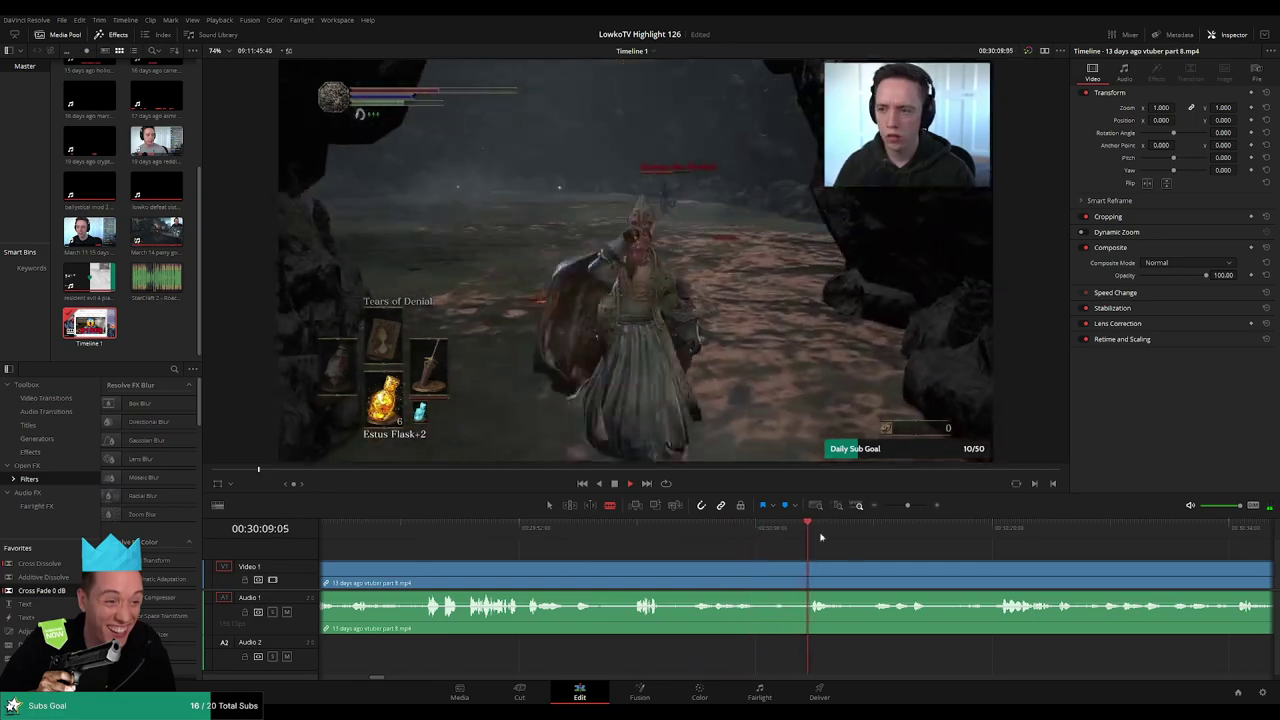
pyautogui.click(876, 533)
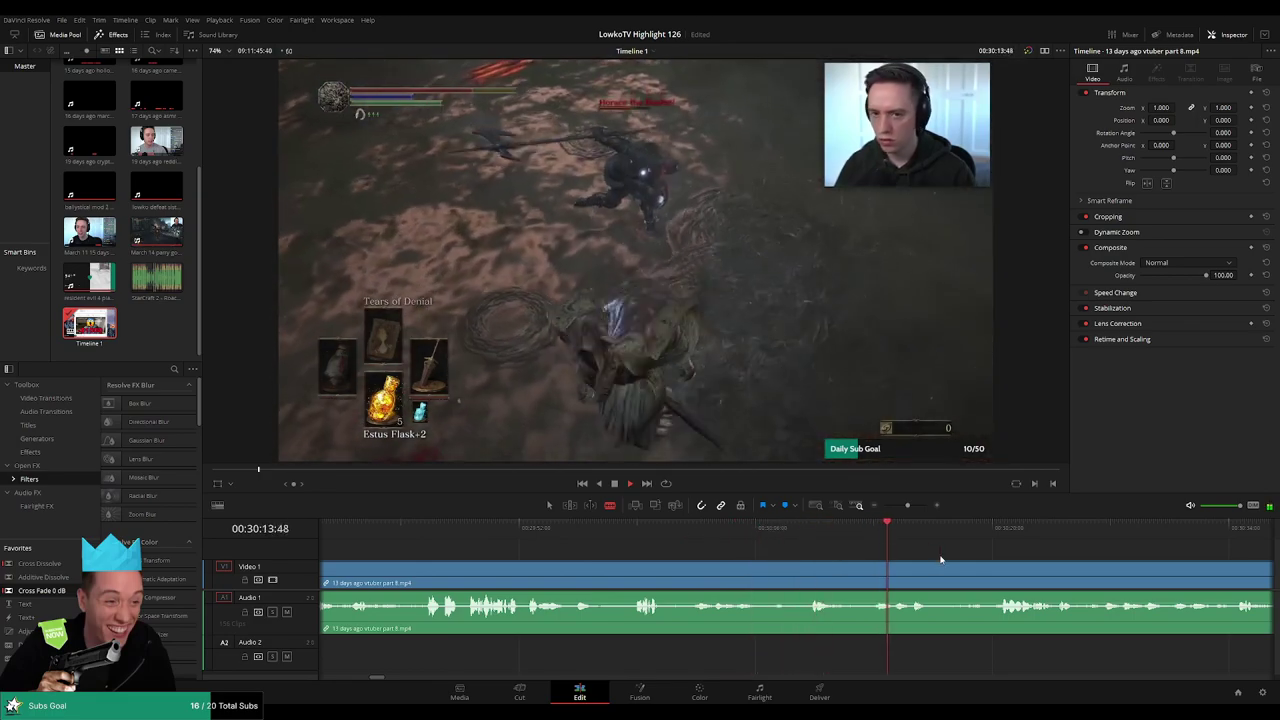
pyautogui.moveTo(941, 560); pyautogui.dragTo(789, 546)
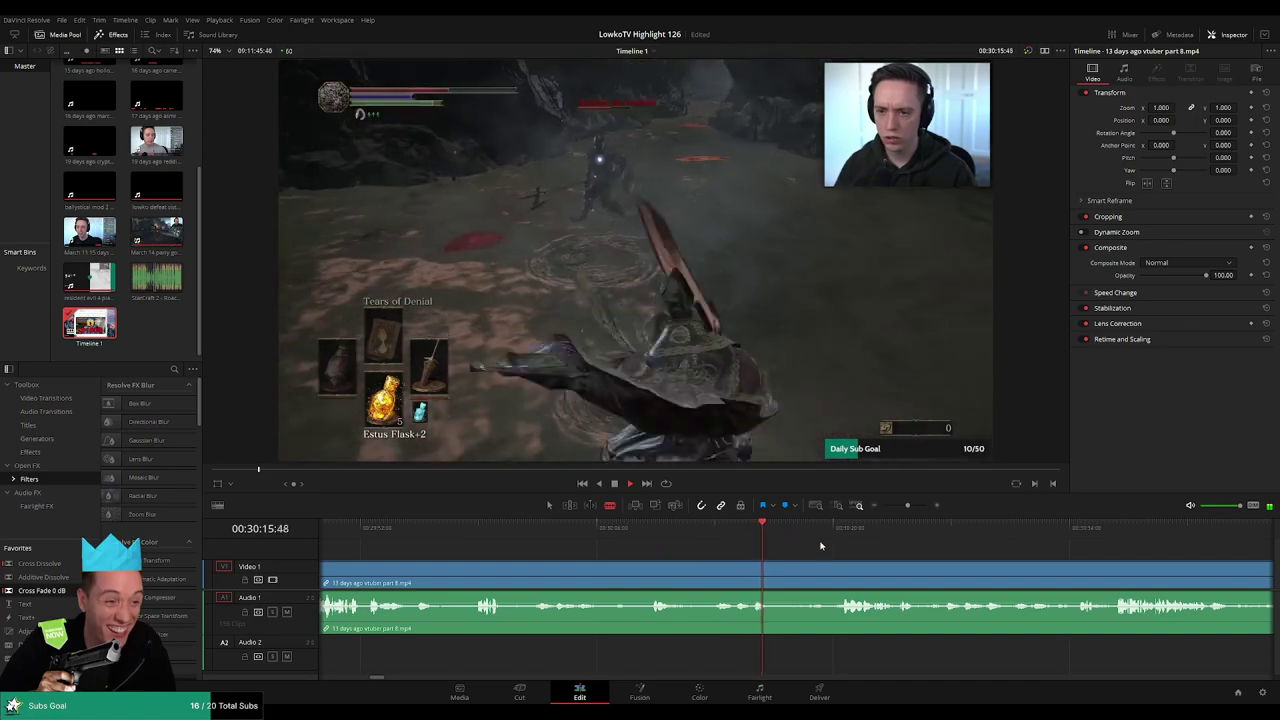
pyautogui.click(797, 533)
pyautogui.click(806, 532)
pyautogui.moveTo(879, 553); pyautogui.dragTo(685, 540)
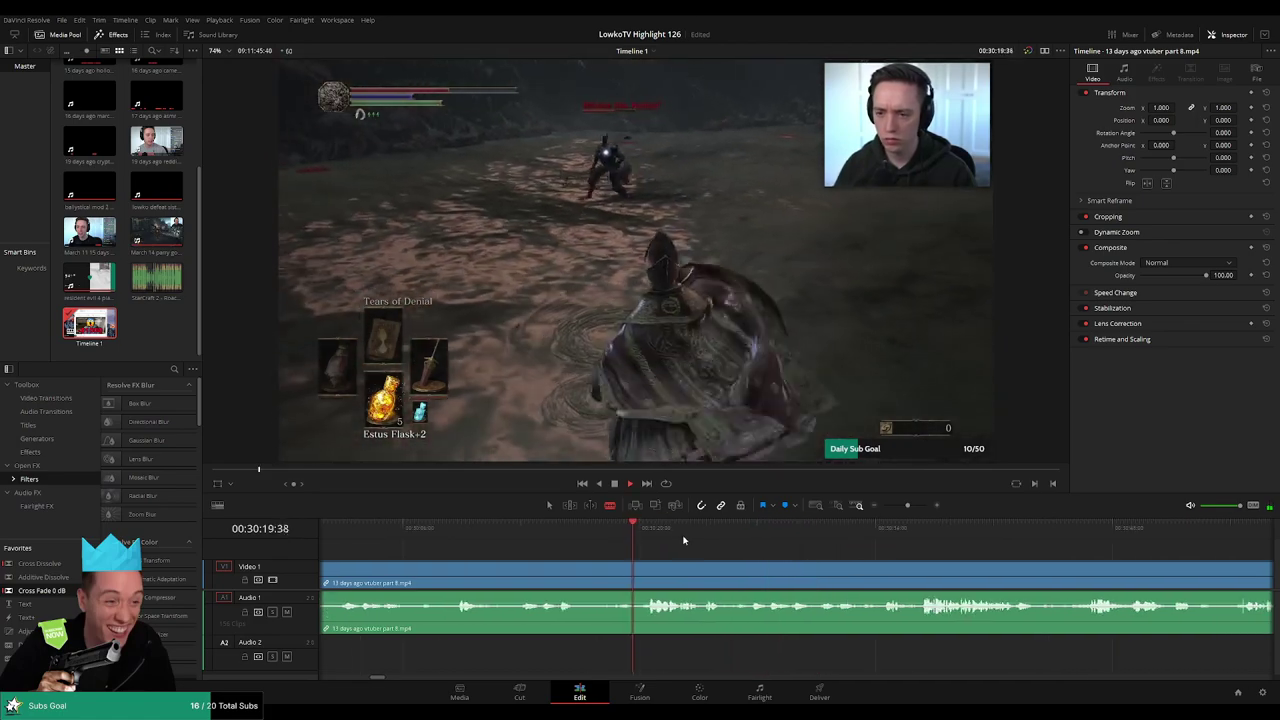
pyautogui.hscroll(2, 664, 545)
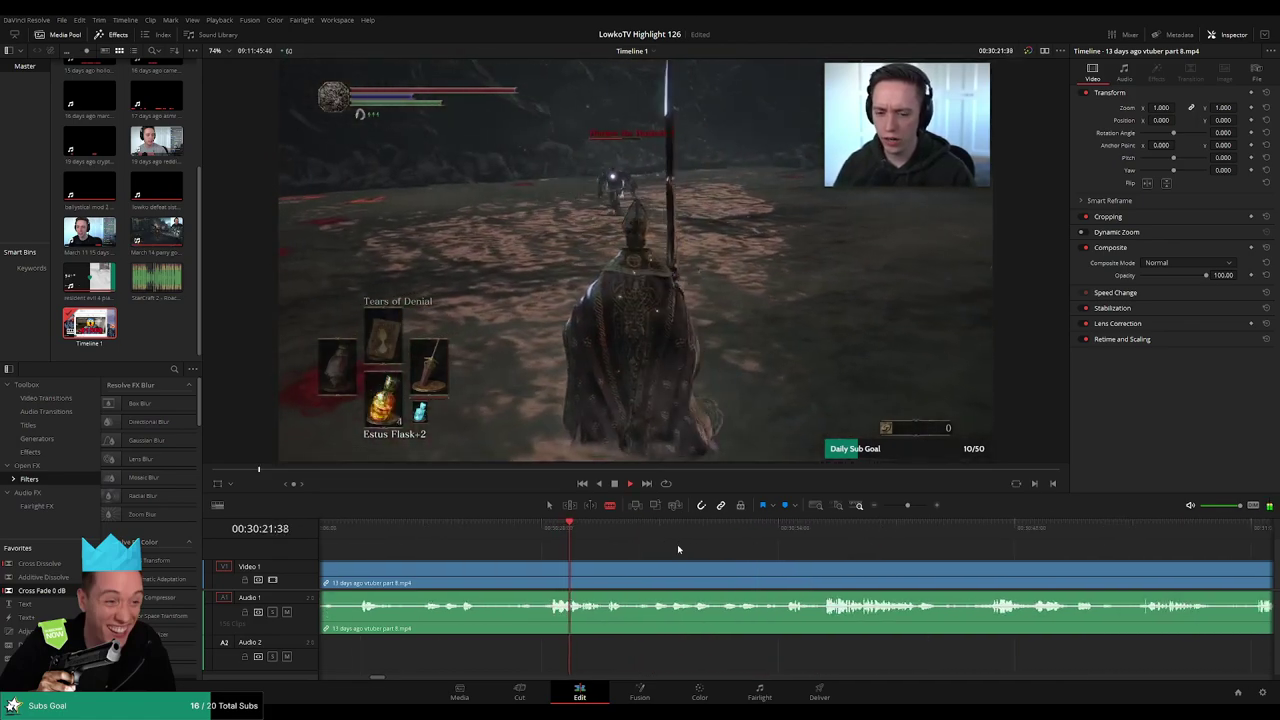
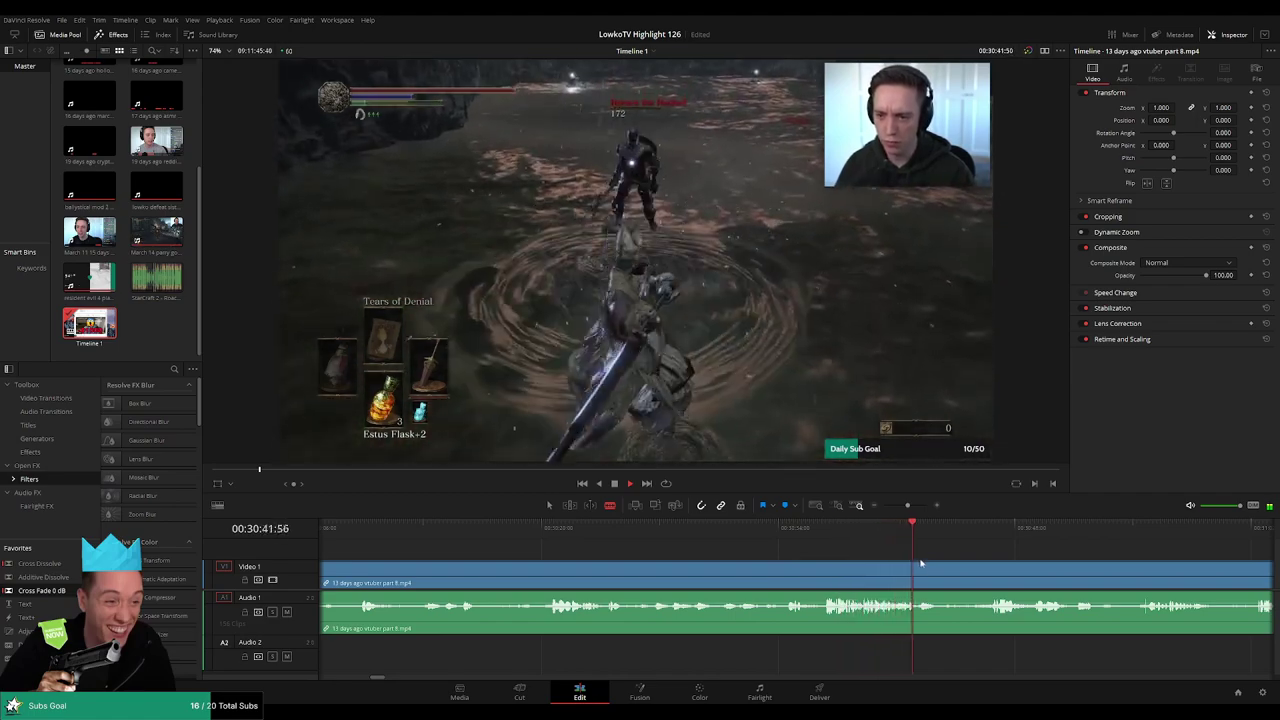
pyautogui.moveTo(966, 560); pyautogui.dragTo(772, 547)
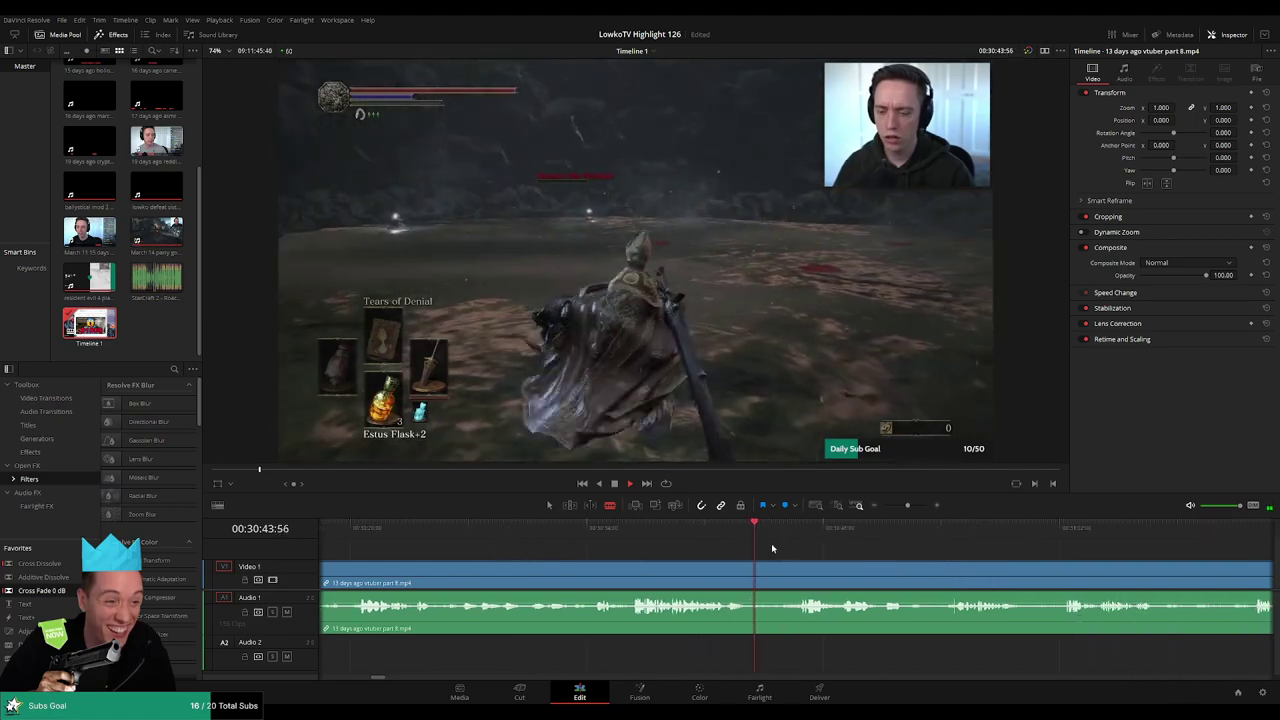
# - Skim the item pickups and the run across the lake, from about 30:49 to 31:19, for a worthwhile passage
pyautogui.moveTo(921, 552); pyautogui.dragTo(837, 546)
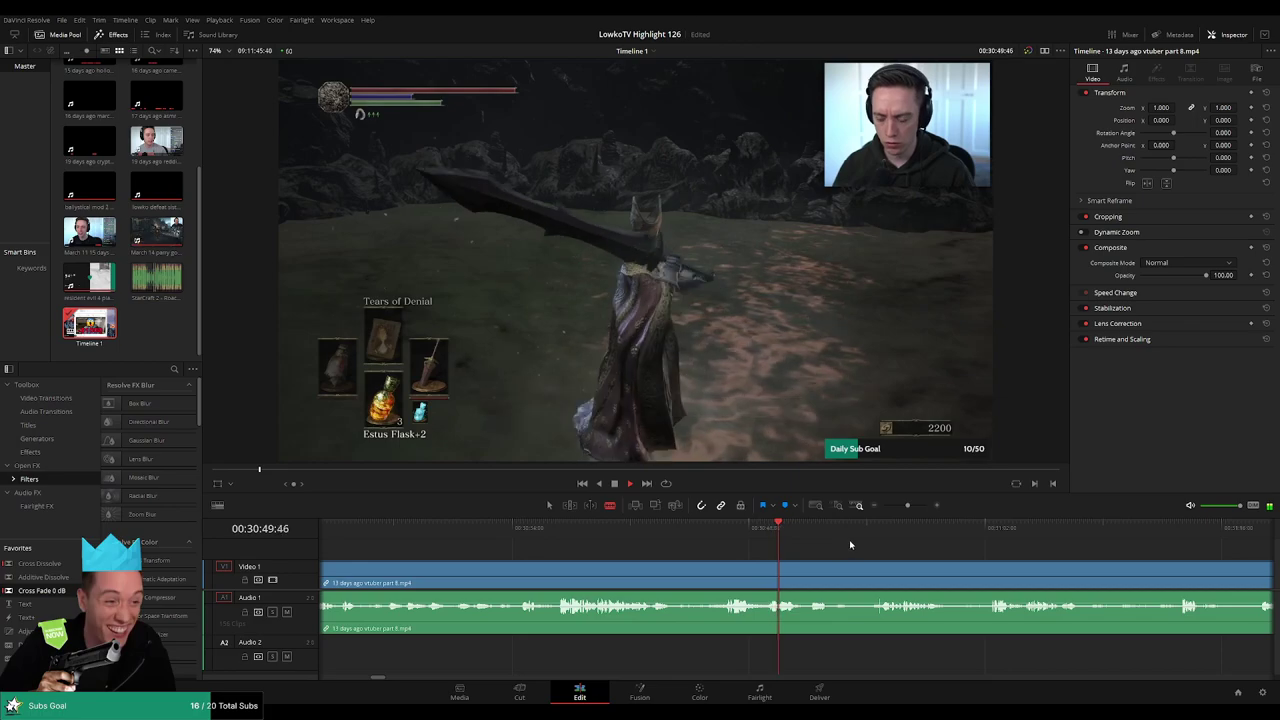
pyautogui.hscroll(2, 790, 543)
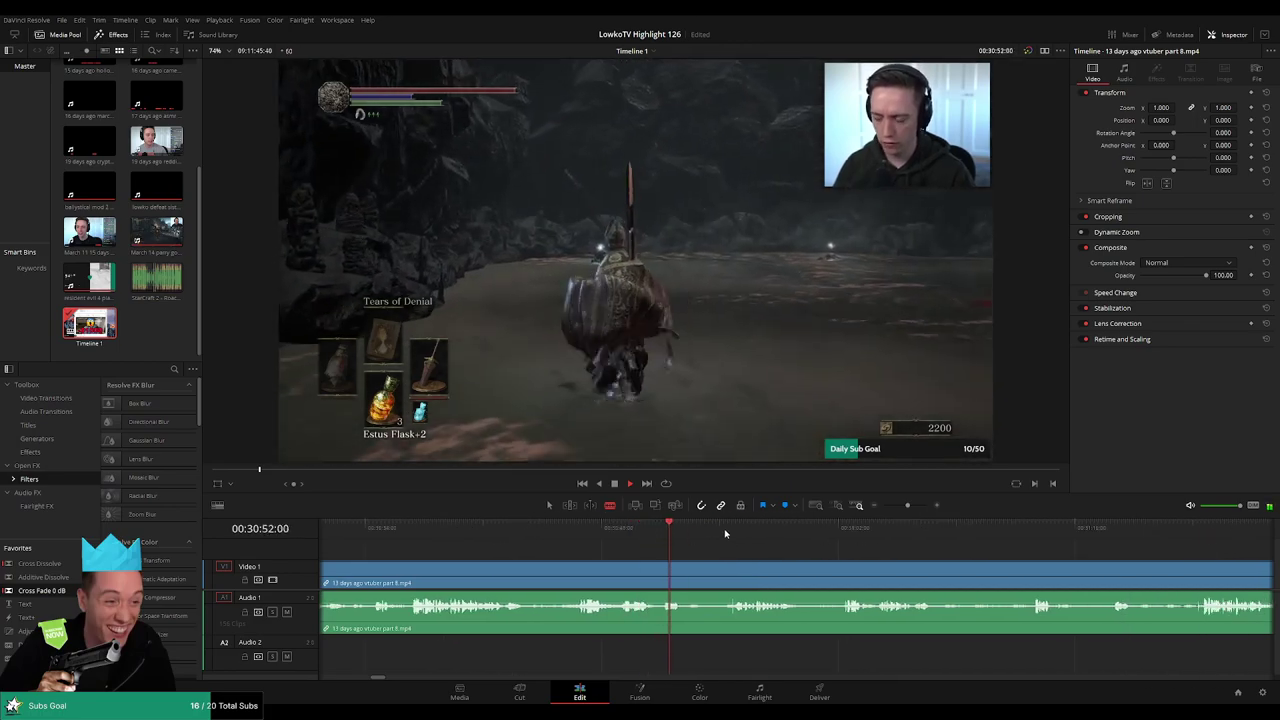
pyautogui.click(725, 532)
pyautogui.moveTo(854, 551); pyautogui.dragTo(672, 537)
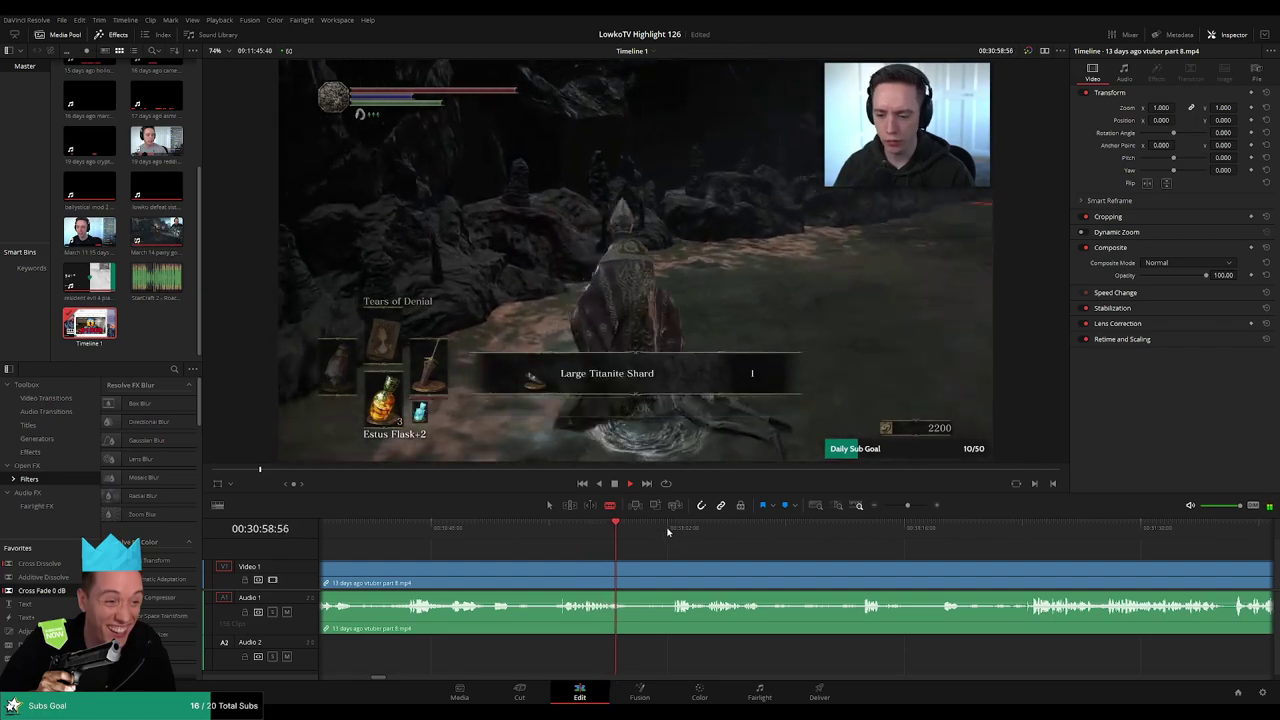
pyautogui.click(668, 532)
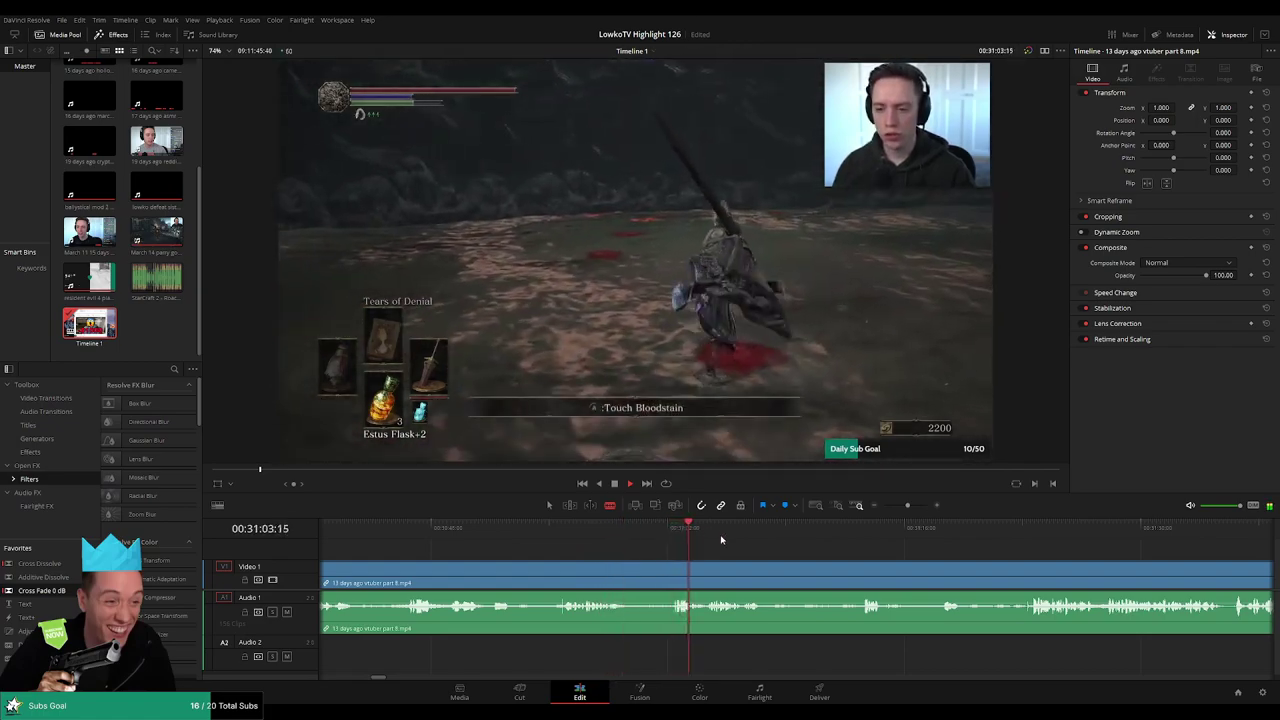
pyautogui.hscroll(2, 686, 550)
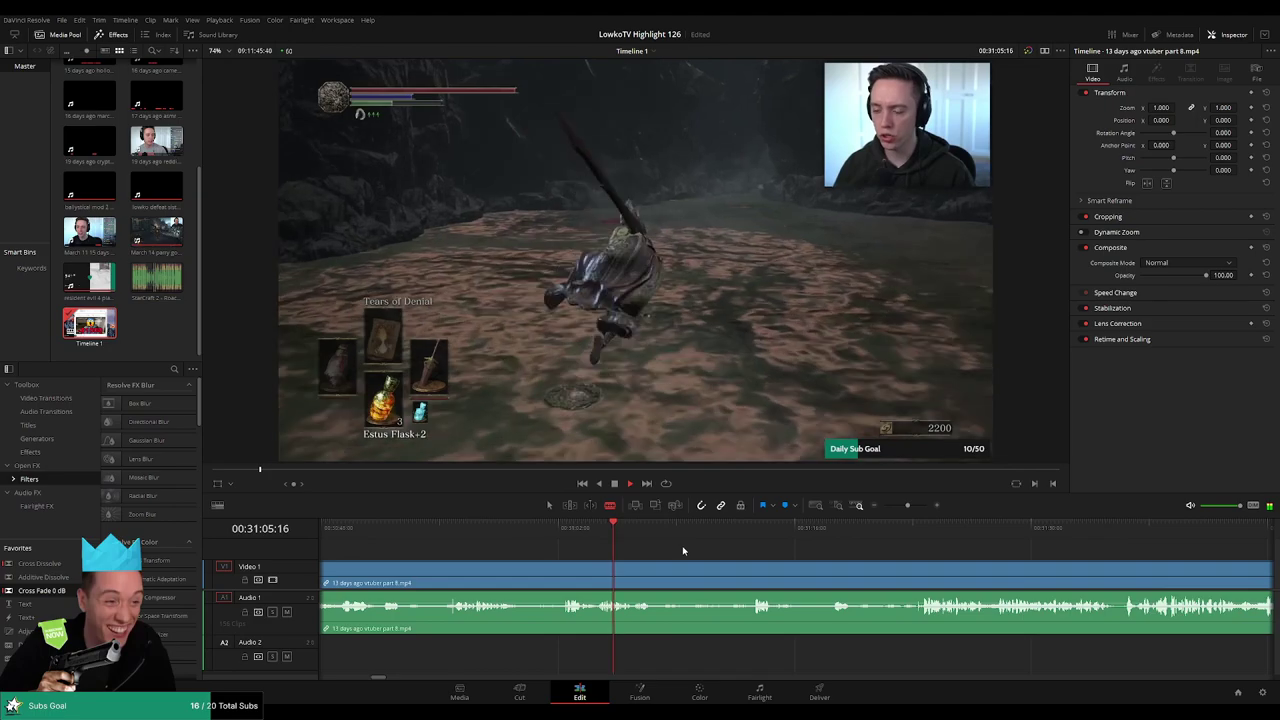
pyautogui.click(745, 531)
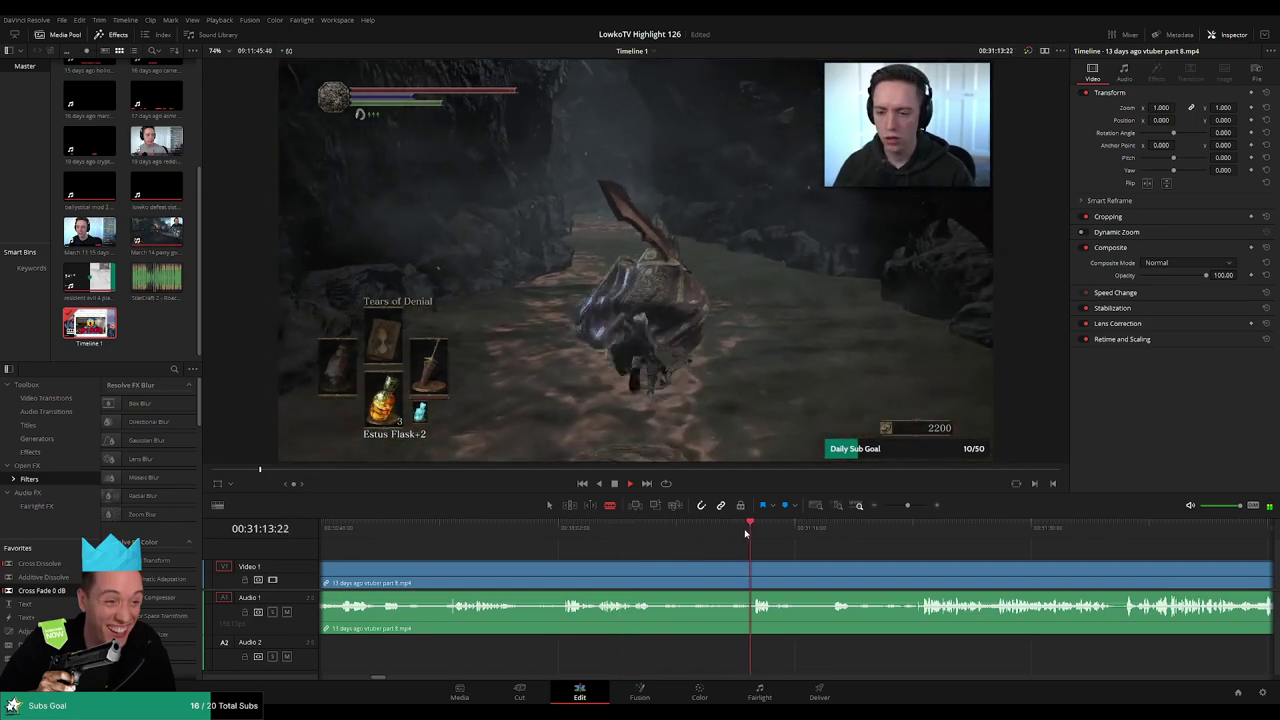
pyautogui.click(829, 531)
pyautogui.hscroll(2, 755, 541)
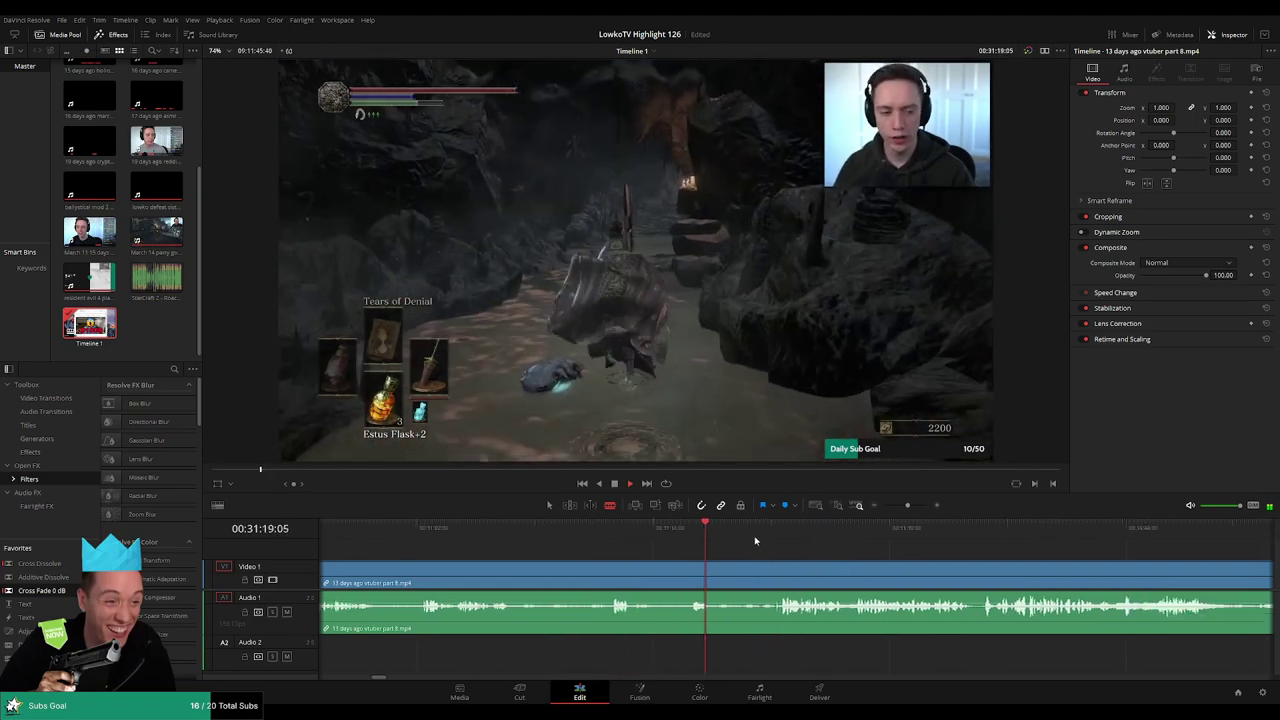
# - Play through the streamer's commentary in the cave and the crab area, from about 31:24 to 32:29, to judge what to keep
pyautogui.click(767, 531)
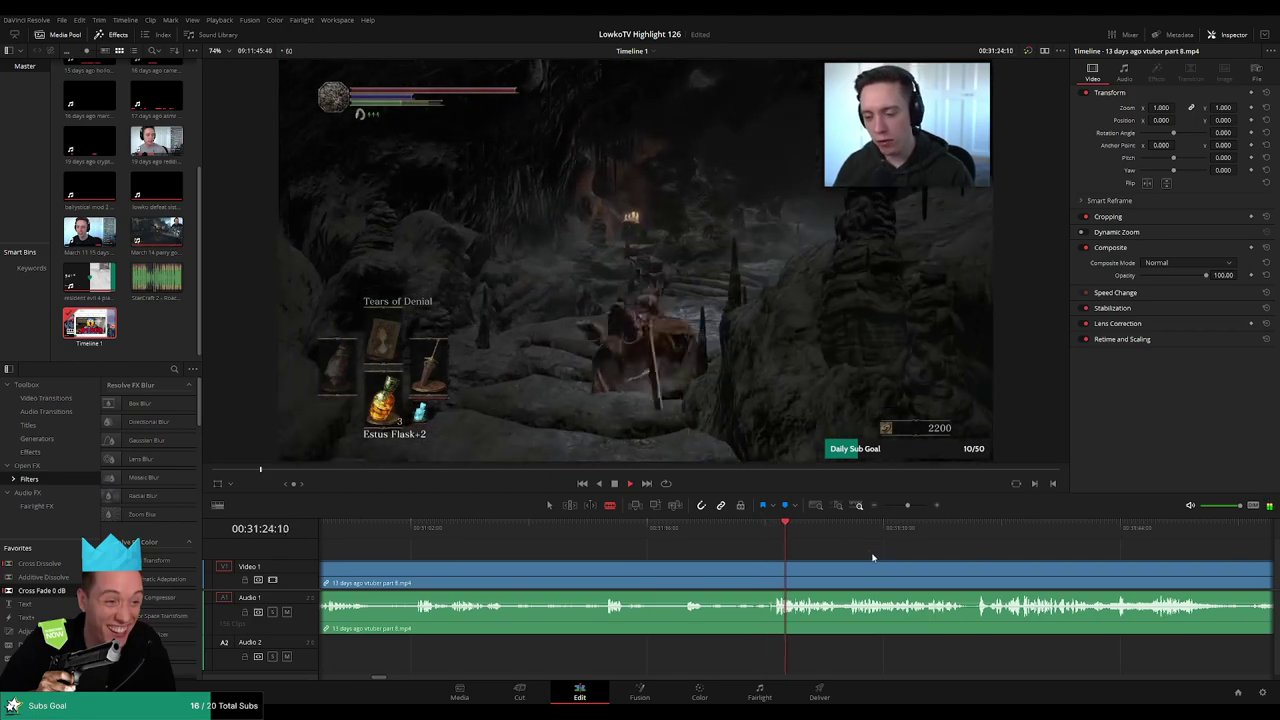
pyautogui.hscroll(2, 697, 543)
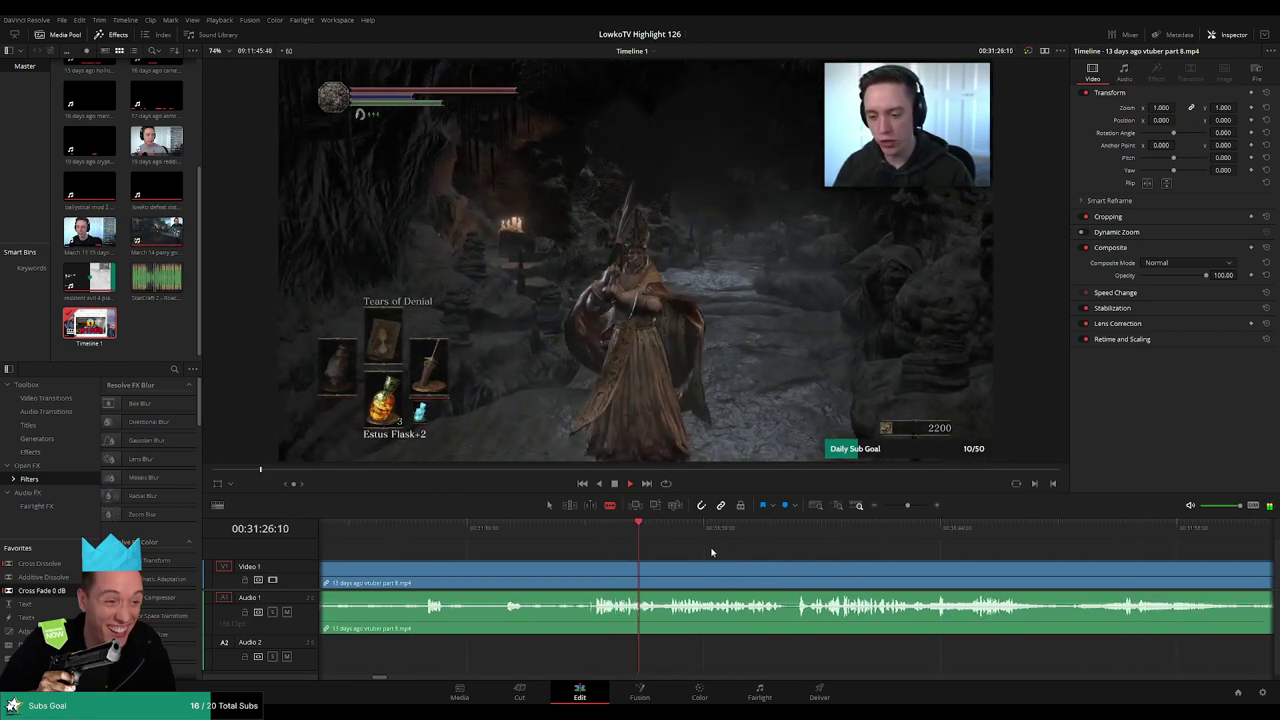
pyautogui.hscroll(2, 690, 549)
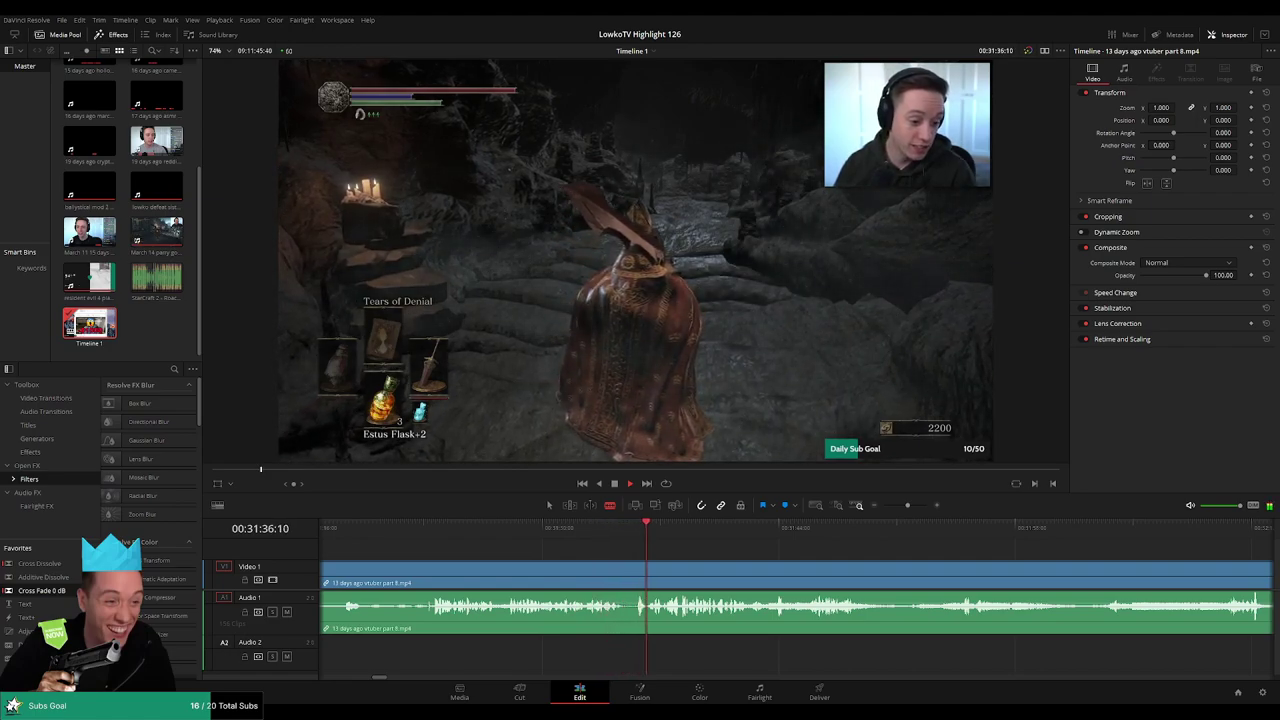
pyautogui.moveTo(743, 547); pyautogui.dragTo(655, 544)
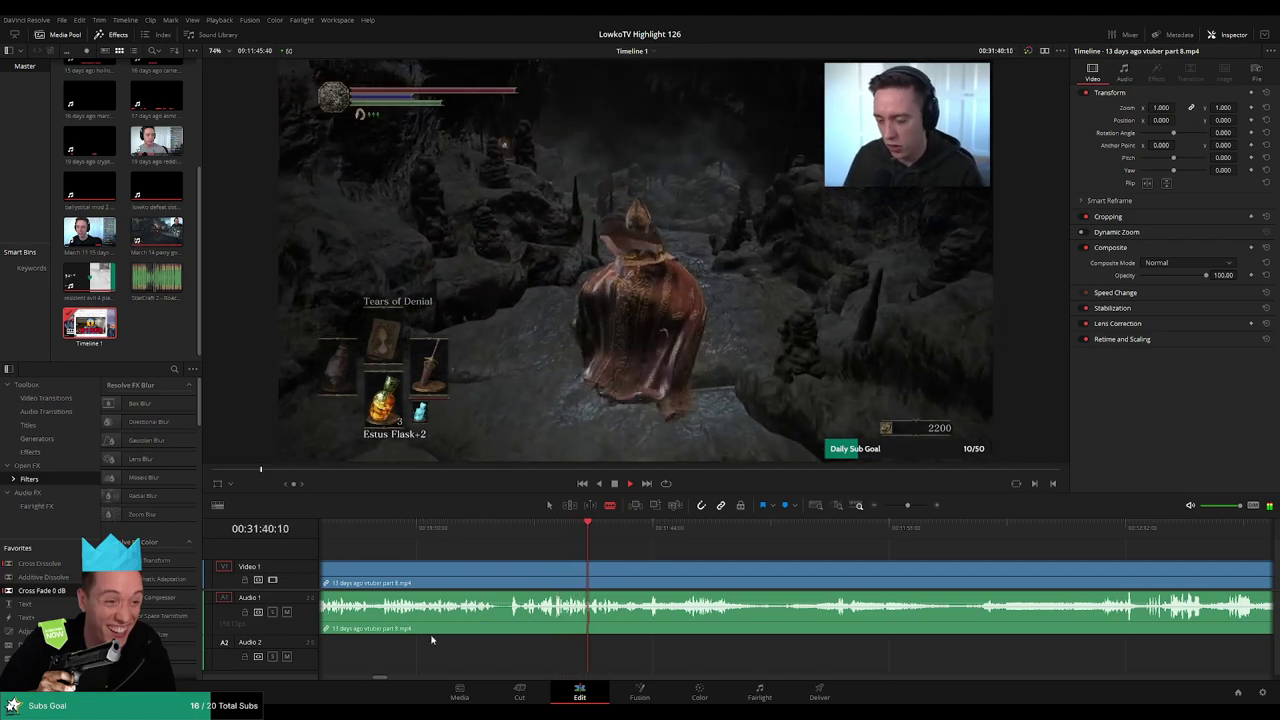
pyautogui.hscroll(1, 630, 551)
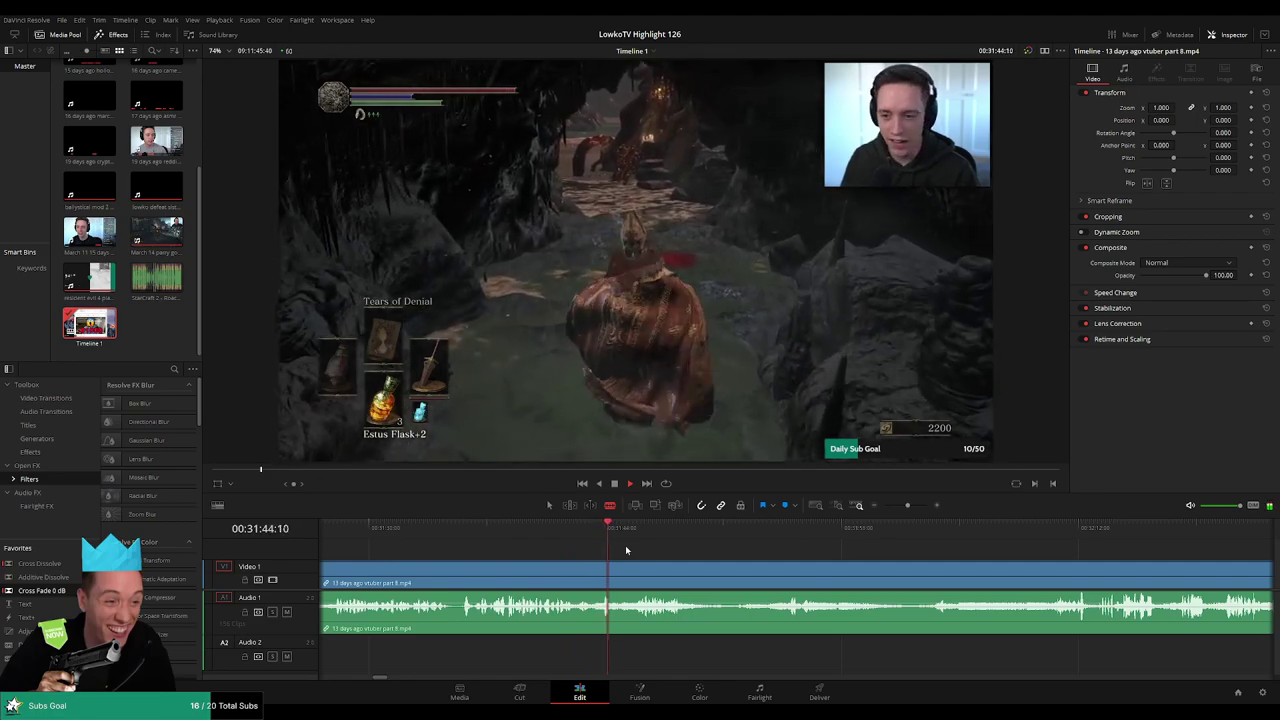
pyautogui.hscroll(2, 630, 551)
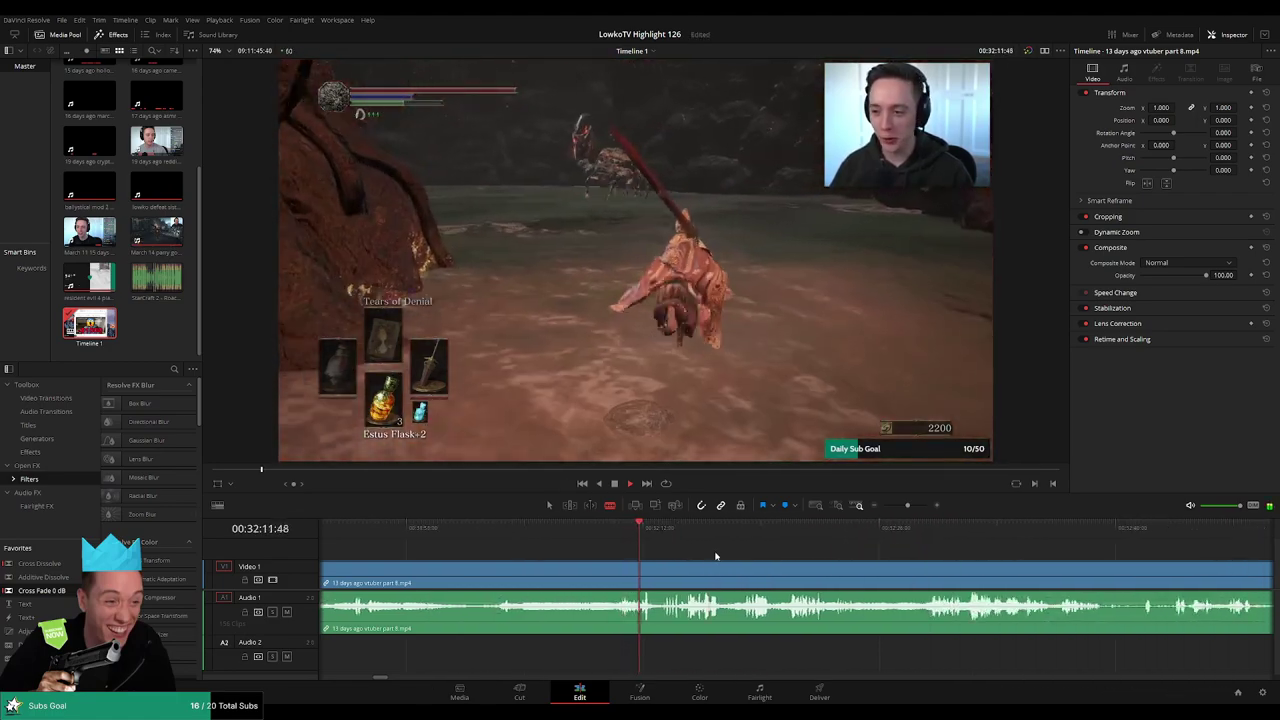
pyautogui.click(665, 531)
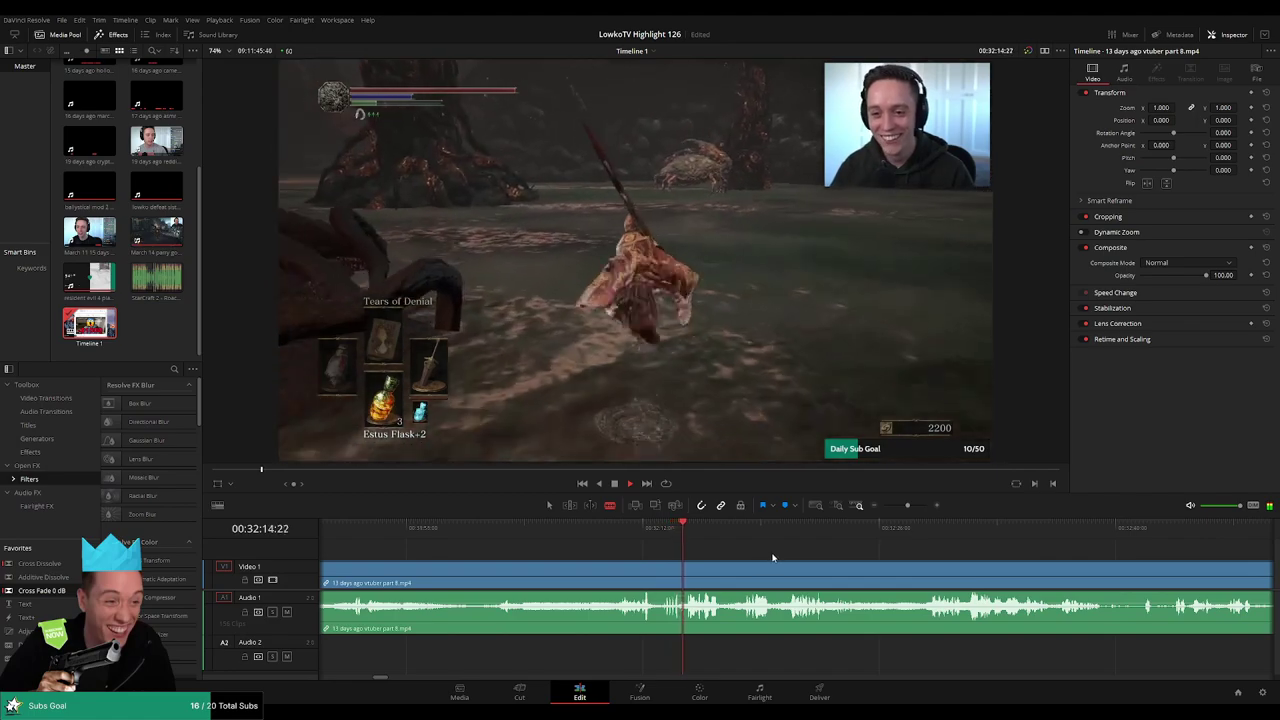
pyautogui.hscroll(3, 805, 554)
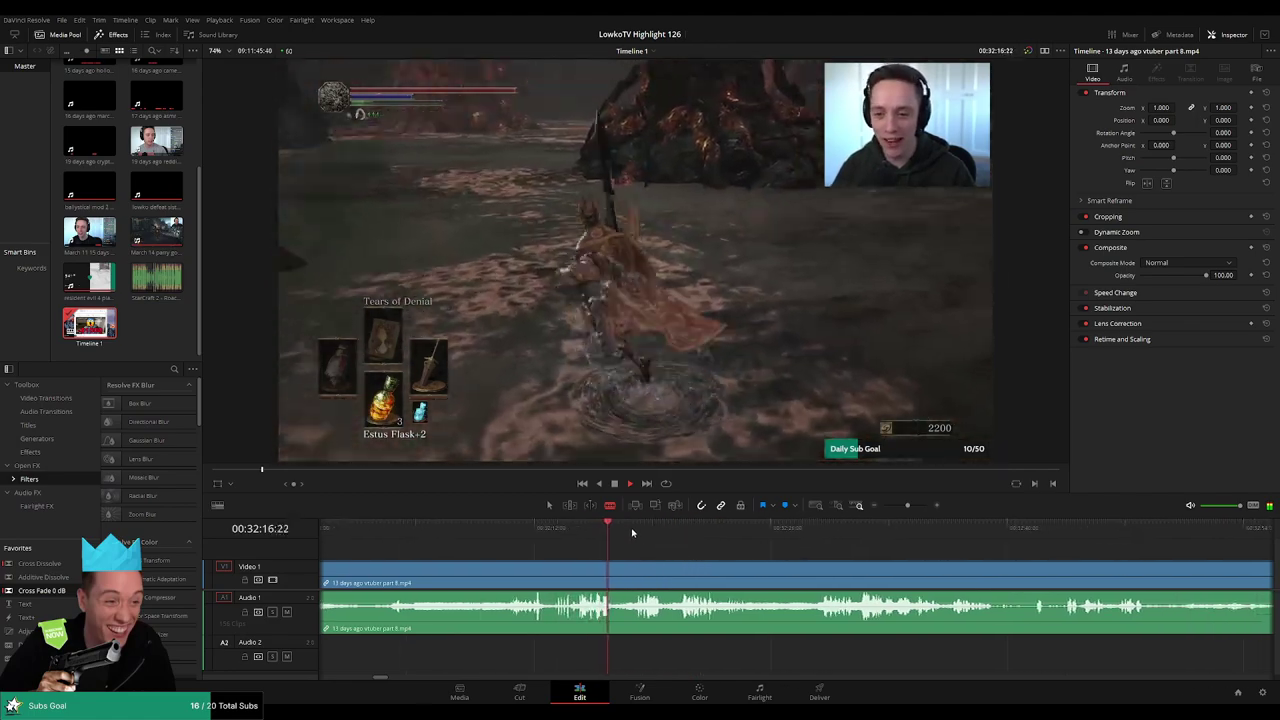
pyautogui.click(631, 531)
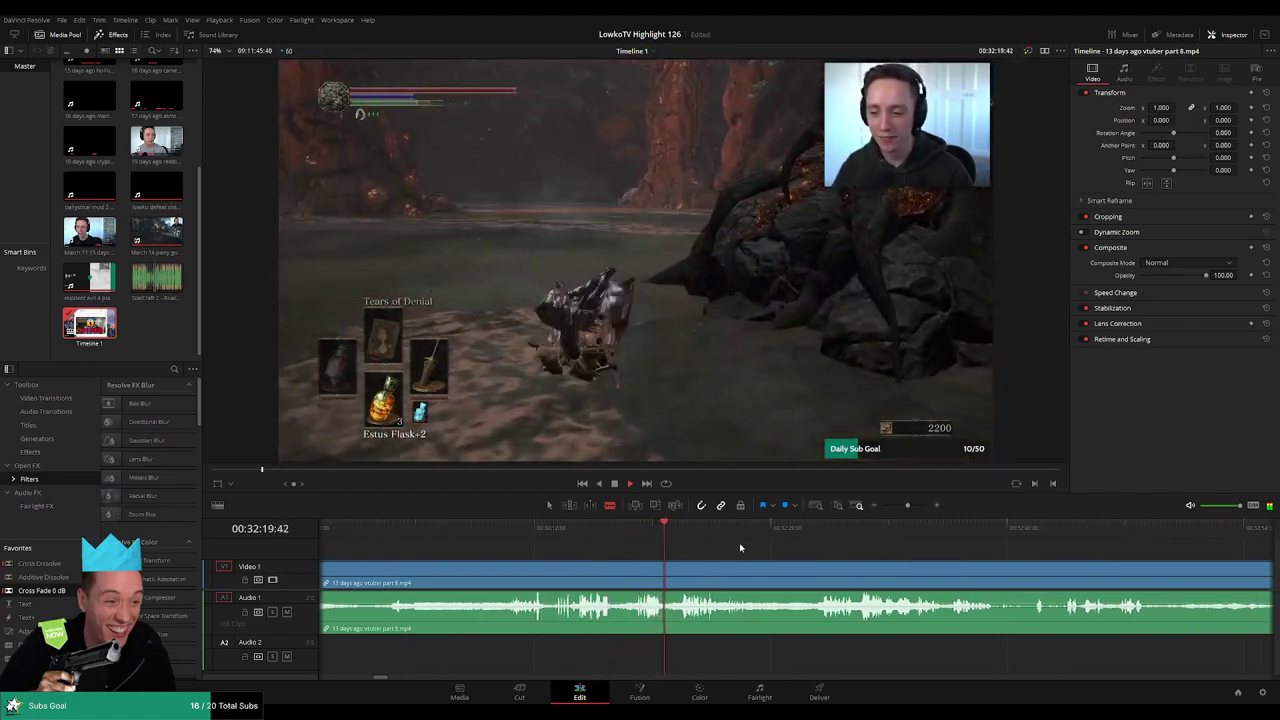
pyautogui.hscroll(2, 760, 550)
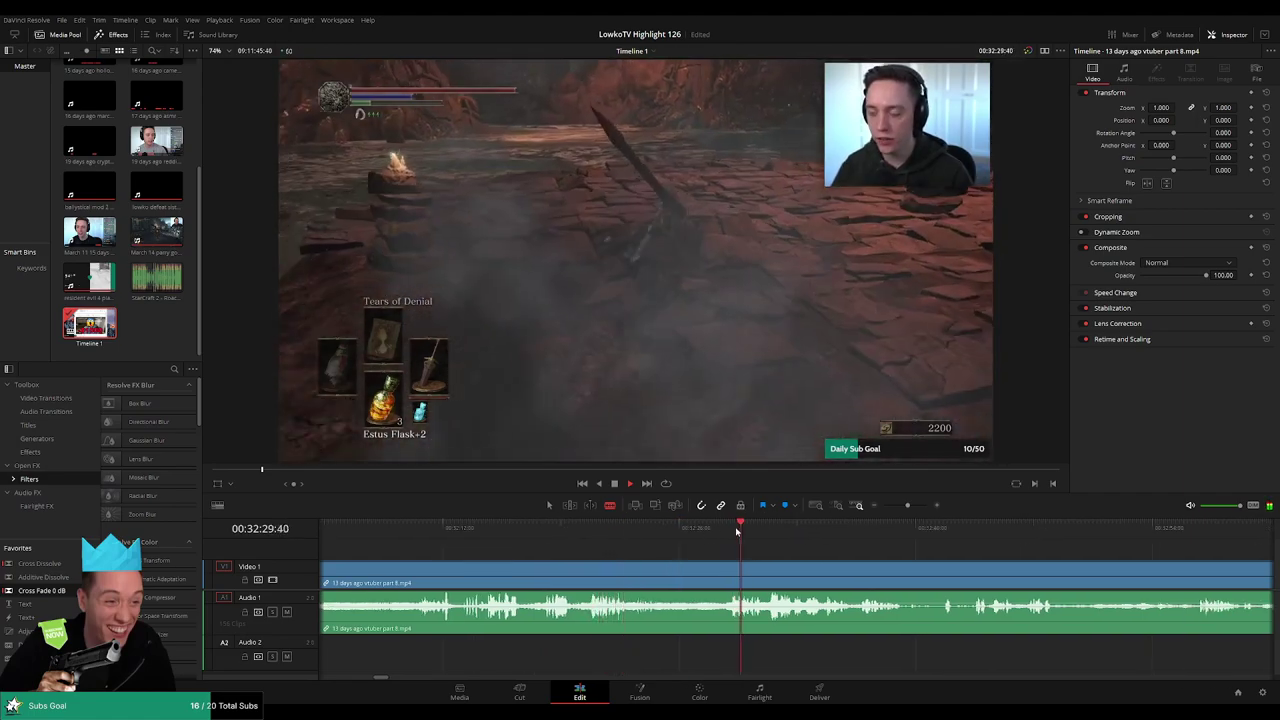
# - Skim the root-covered ruins section from about 32:30 to 33:30, checking the louder audio passages for usable commentary
pyautogui.hscroll(3, 670, 543)
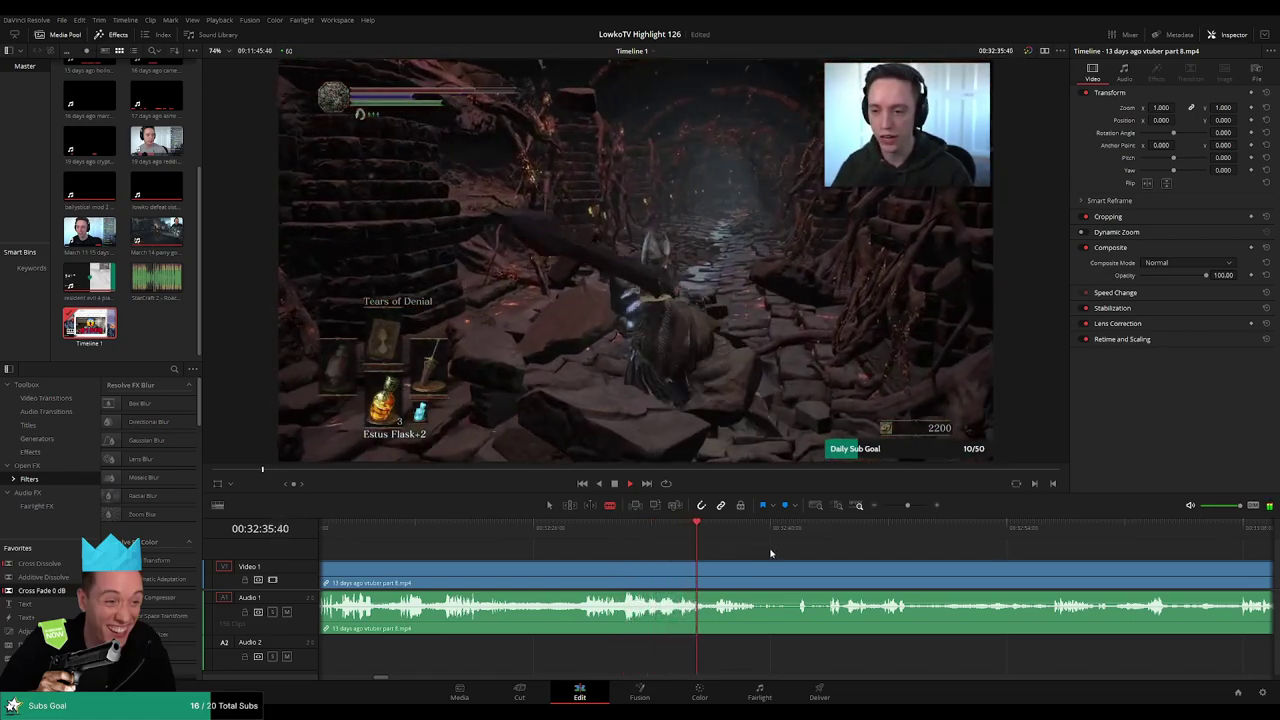
pyautogui.hscroll(3, 700, 545)
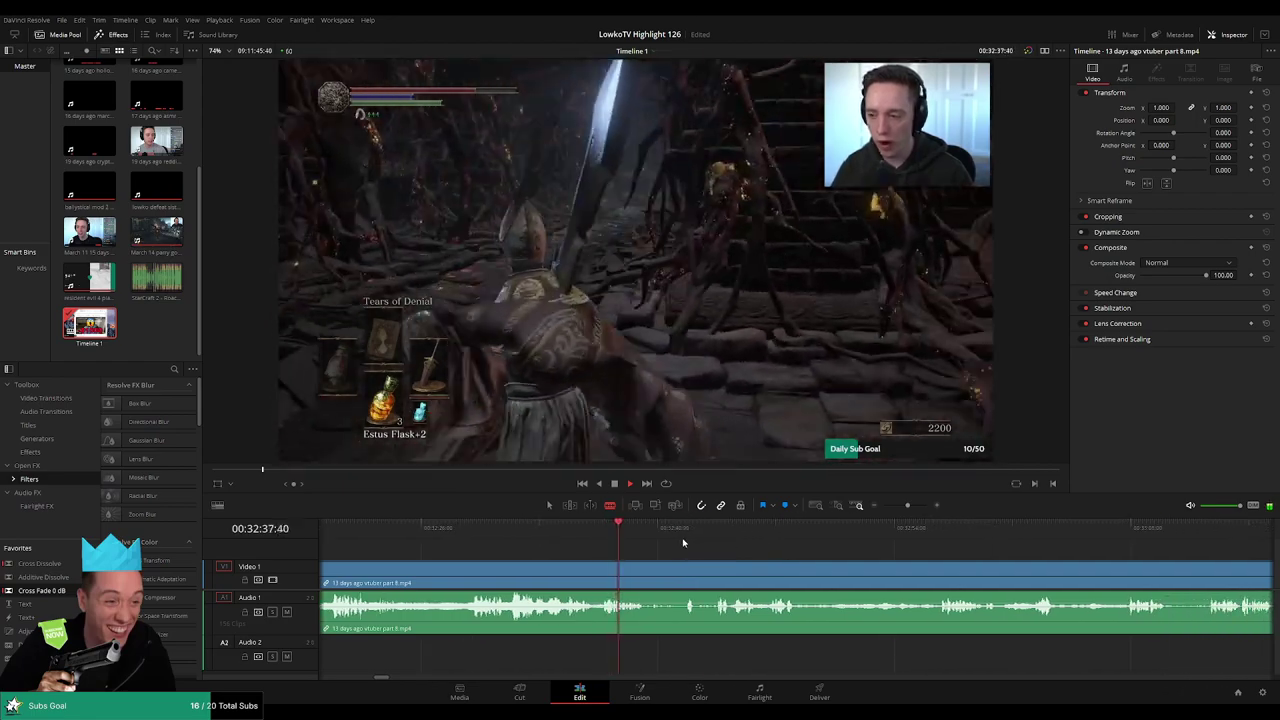
pyautogui.click(677, 530)
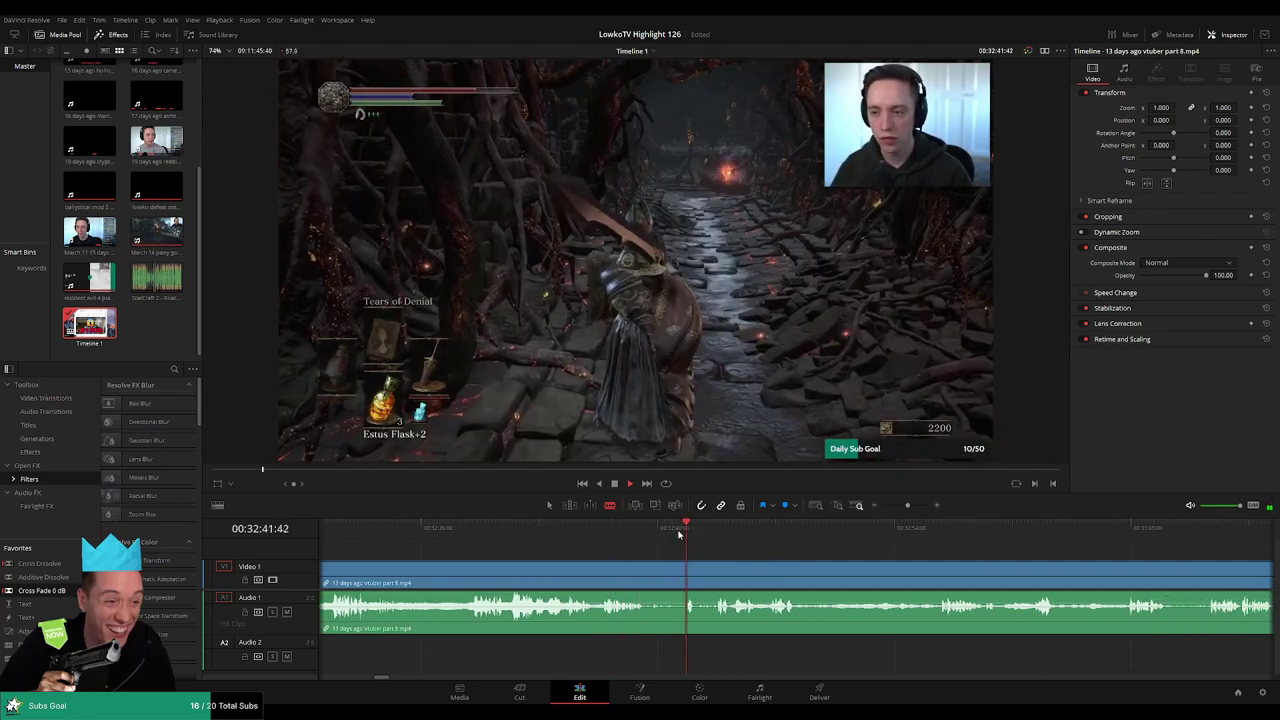
pyautogui.hscroll(2, 787, 549)
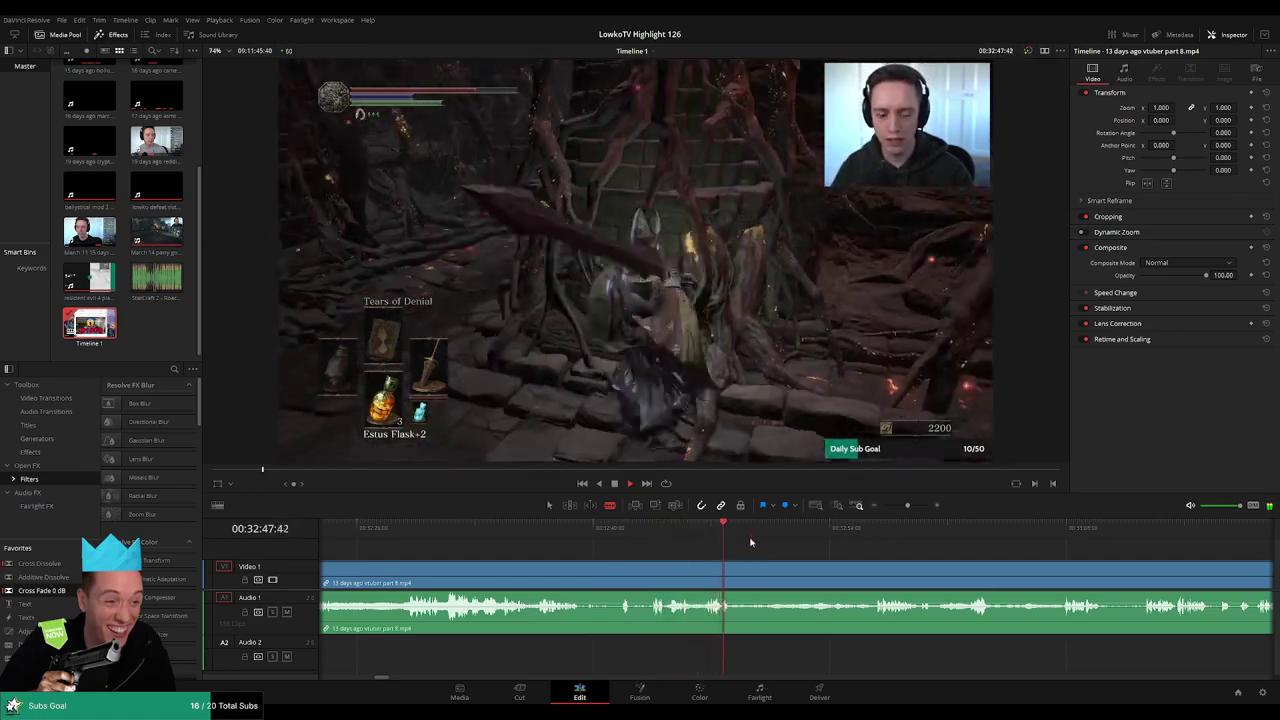
pyautogui.click(872, 530)
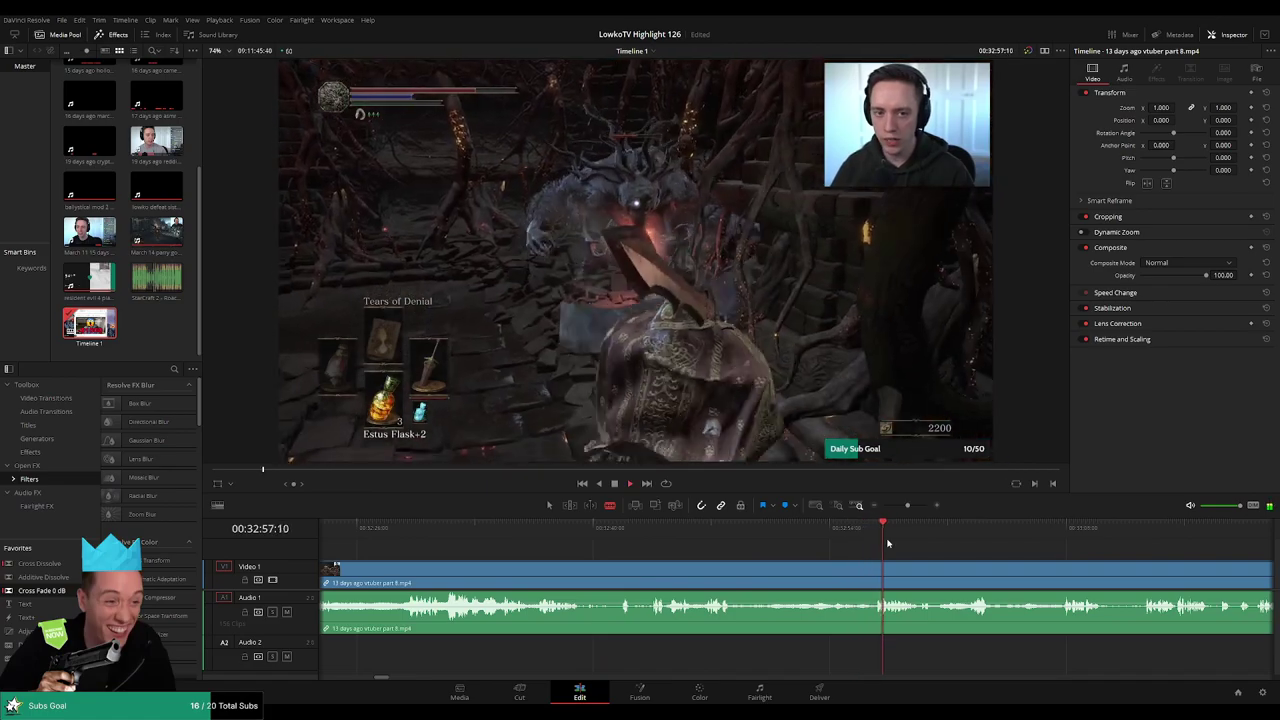
pyautogui.hscroll(5, 727, 537)
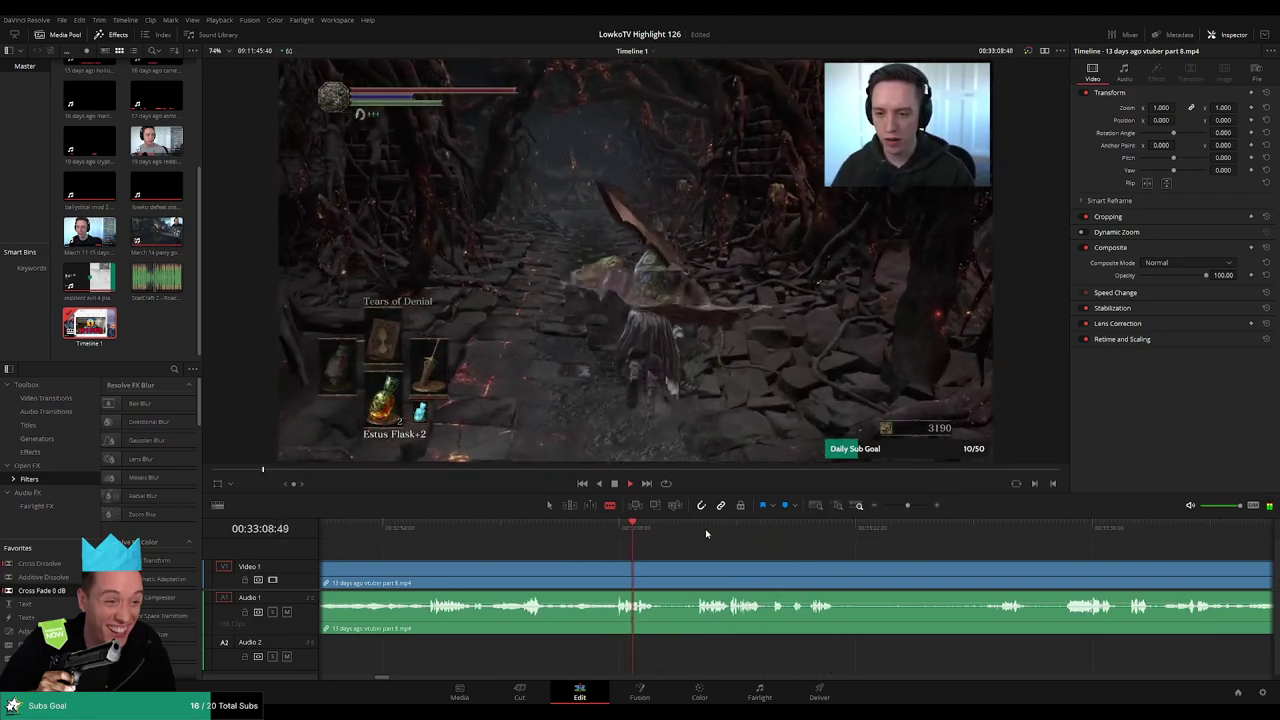
pyautogui.click(693, 530)
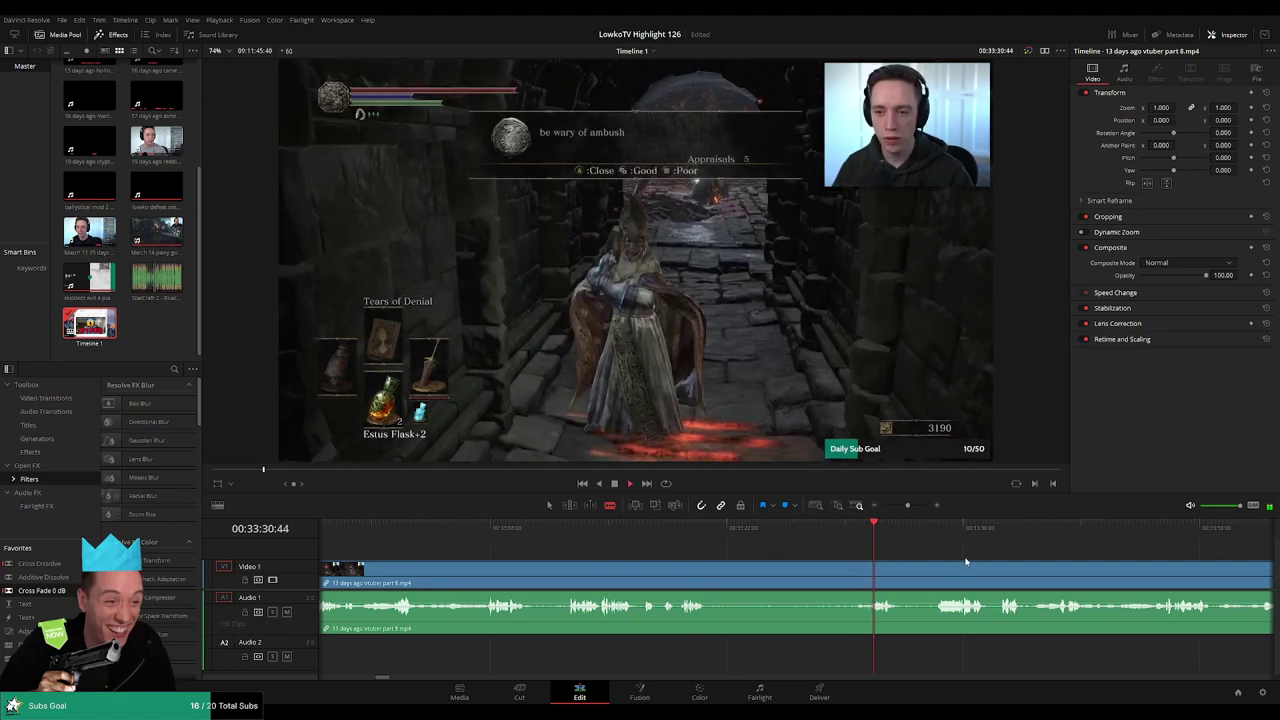
# - Skim the brick corridor and the start of the smouldering ruins fight, from about 33:30 to 34:04, for commentary worth keeping
pyautogui.moveTo(966, 562); pyautogui.dragTo(708, 540)
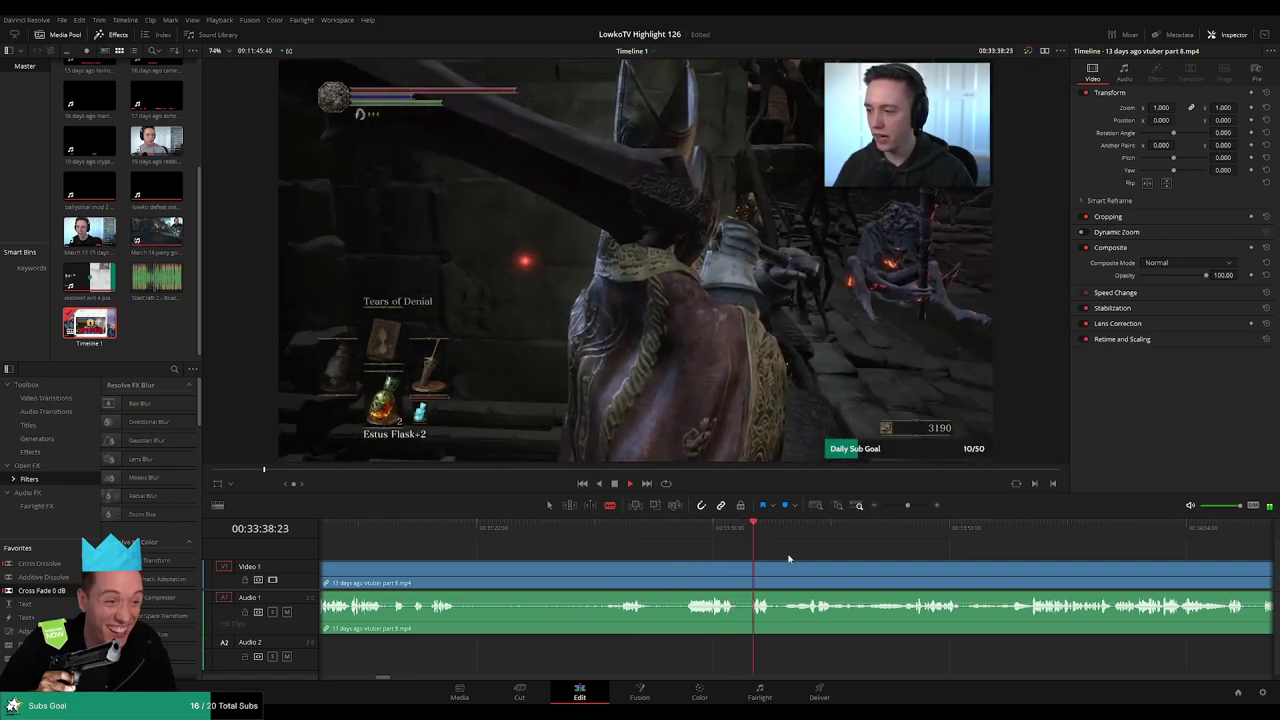
pyautogui.scroll(-1, 811, 548)
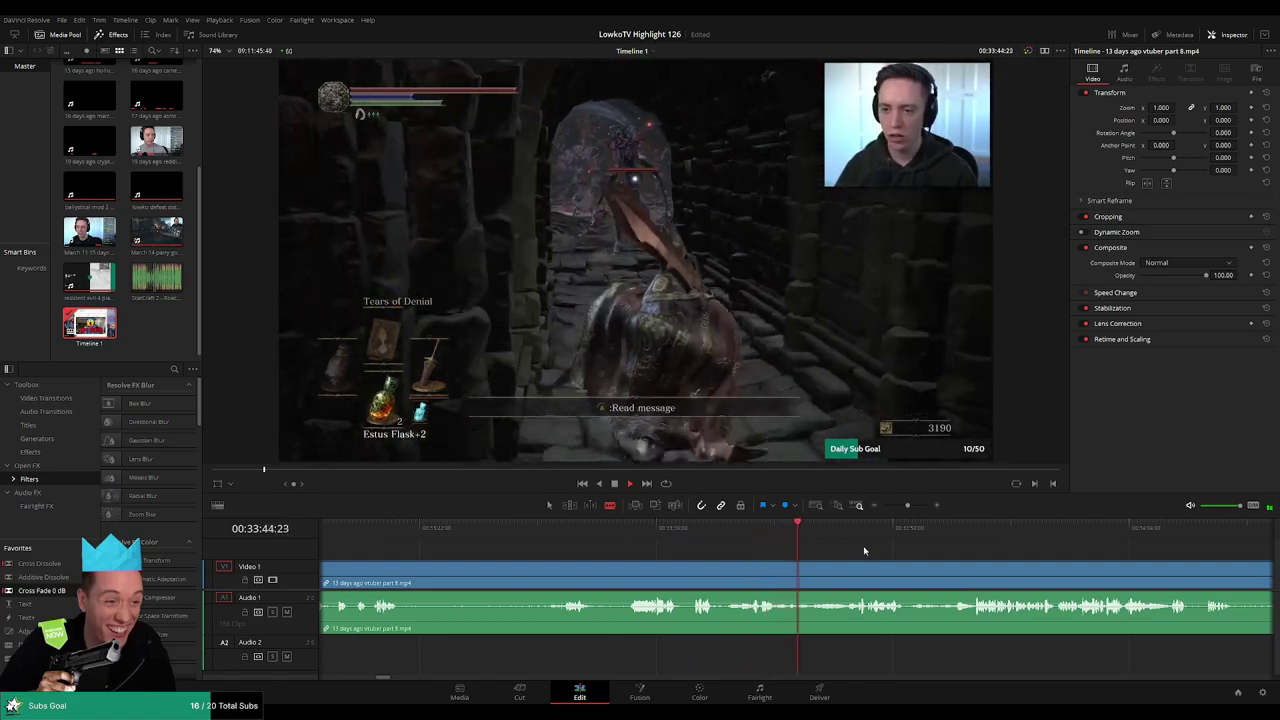
pyautogui.scroll(-2, 731, 545)
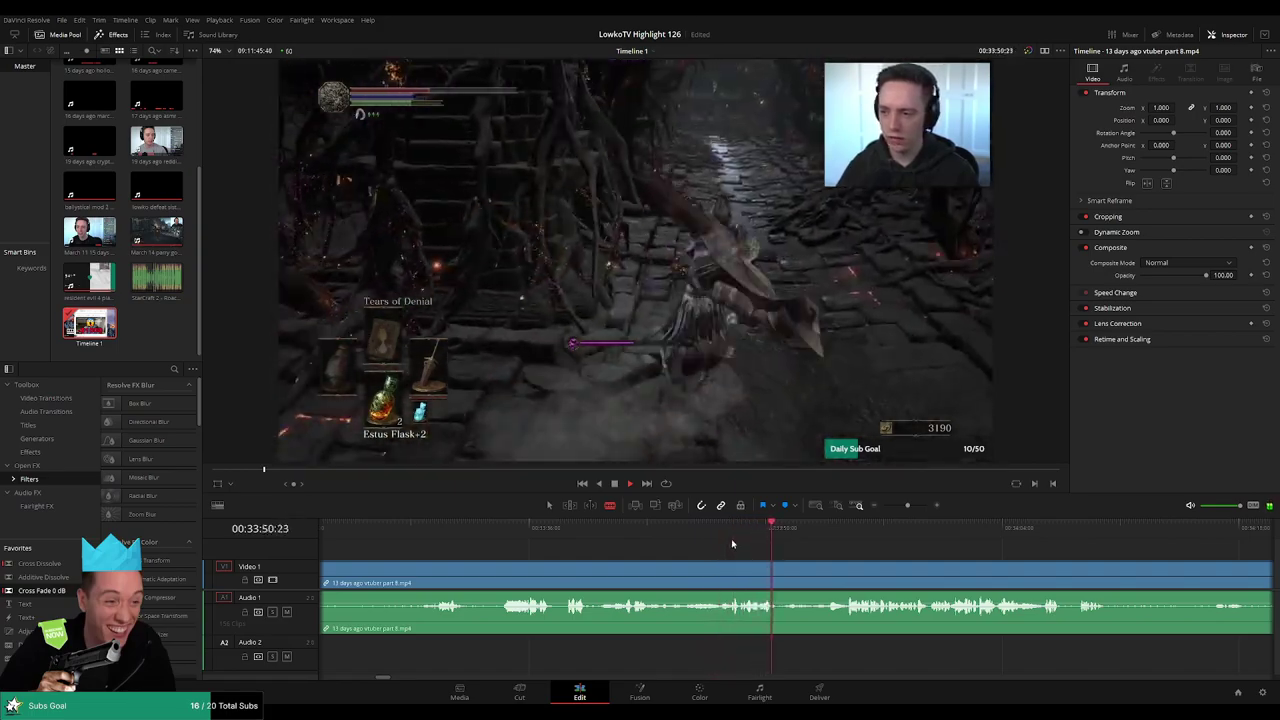
pyautogui.click(835, 528)
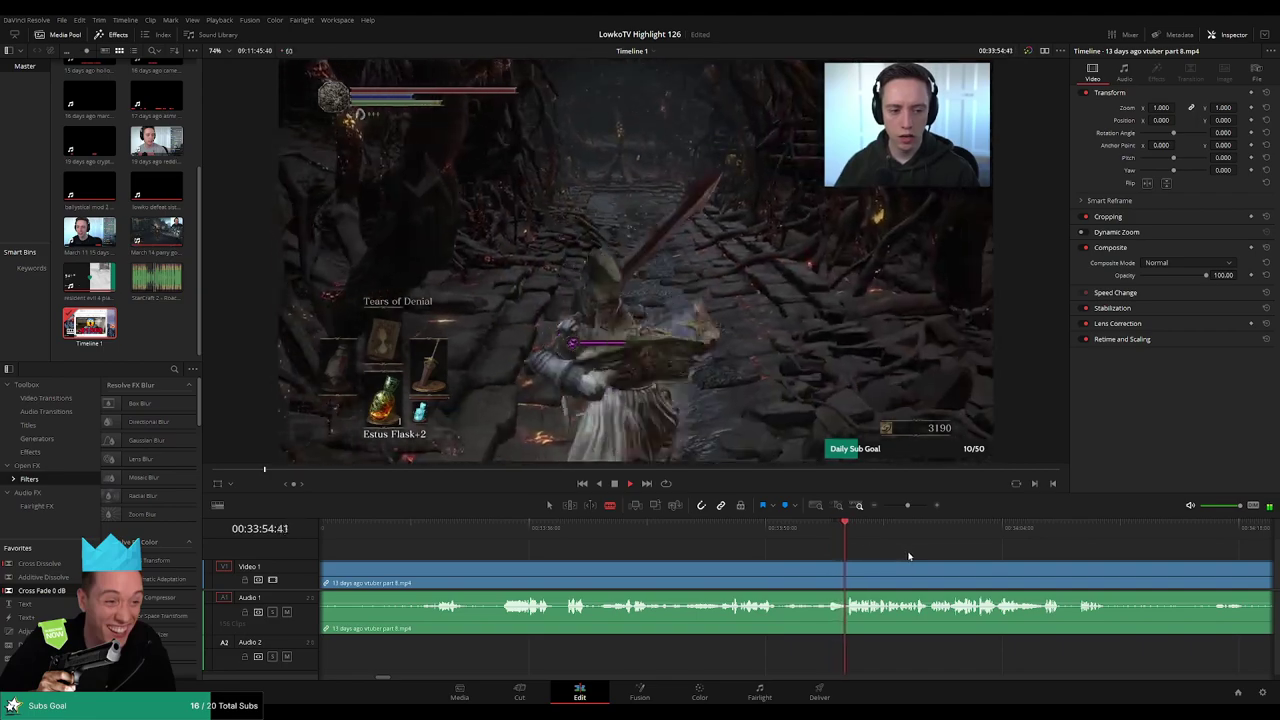
pyautogui.moveTo(902, 554); pyautogui.dragTo(730, 544)
pyautogui.hscroll(-3, 745, 550)
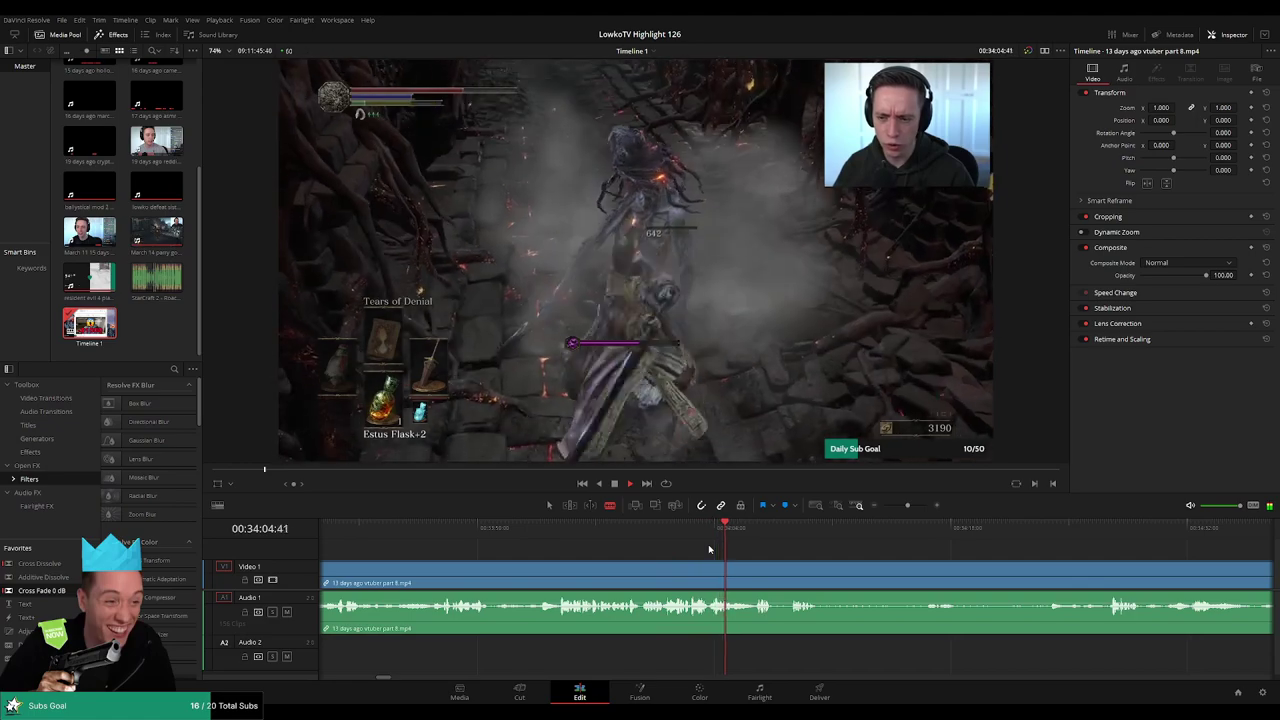
# - Sample the louder audio passages of the run and fights through the ember-lit passage, from about 34:05 to 34:50
pyautogui.click(786, 534)
pyautogui.moveTo(886, 551); pyautogui.dragTo(693, 545)
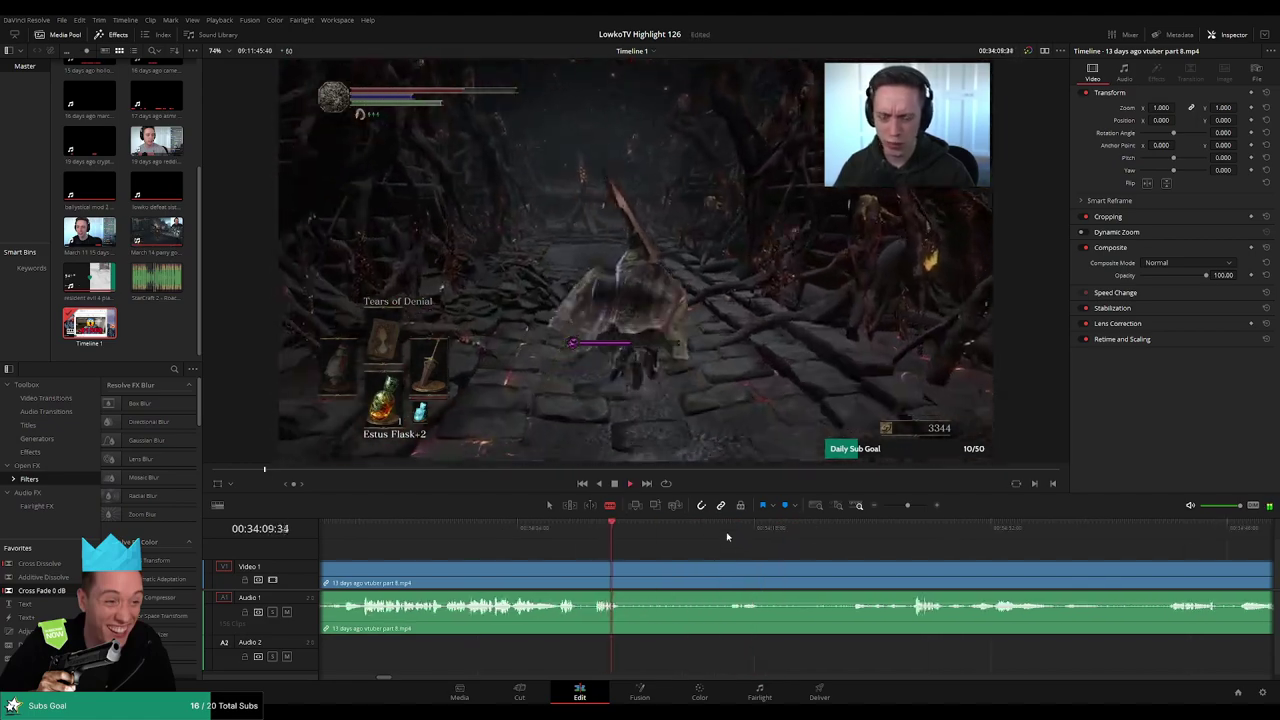
pyautogui.click(729, 534)
pyautogui.moveTo(837, 549); pyautogui.dragTo(719, 548)
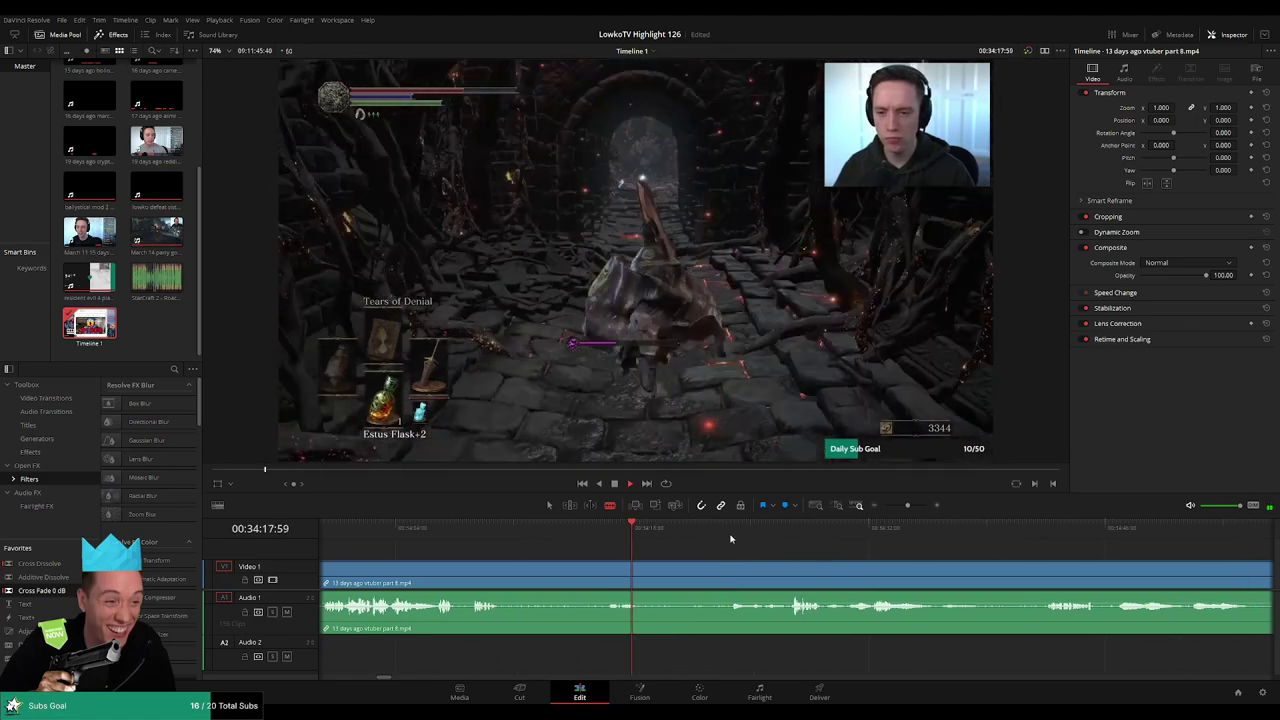
pyautogui.click(731, 540)
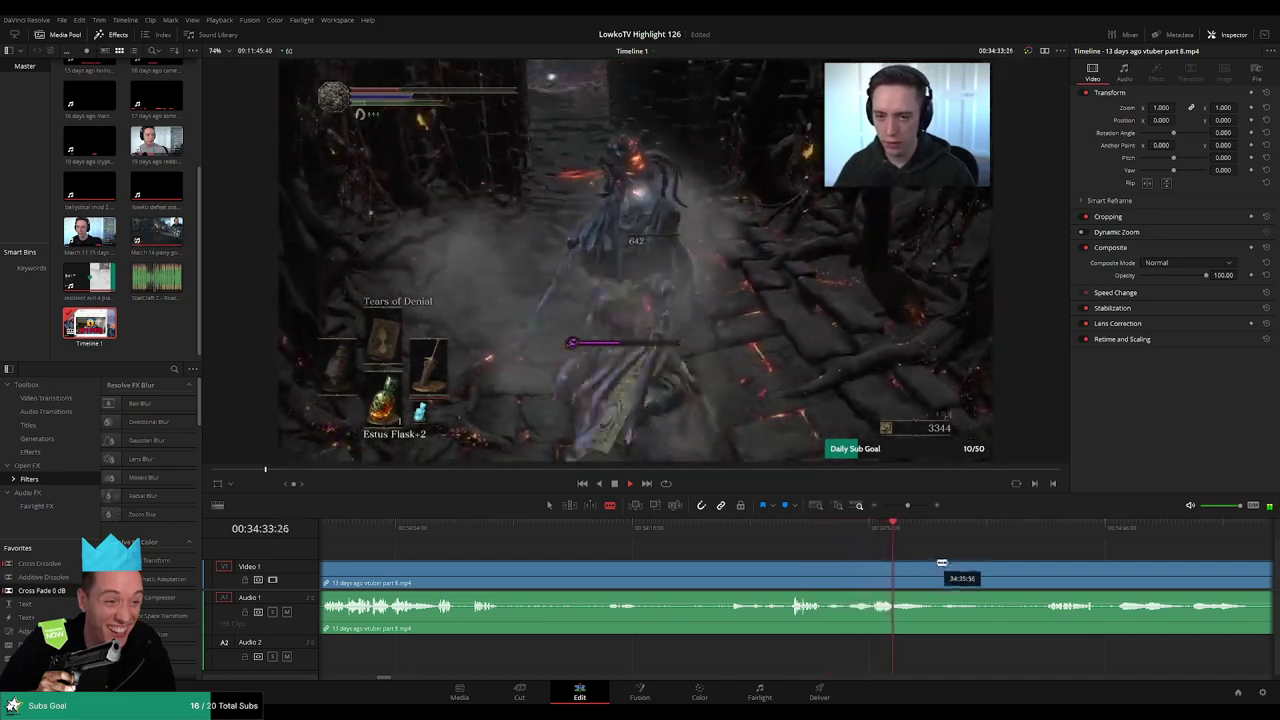
pyautogui.moveTo(923, 561); pyautogui.dragTo(703, 546)
pyautogui.click(822, 533)
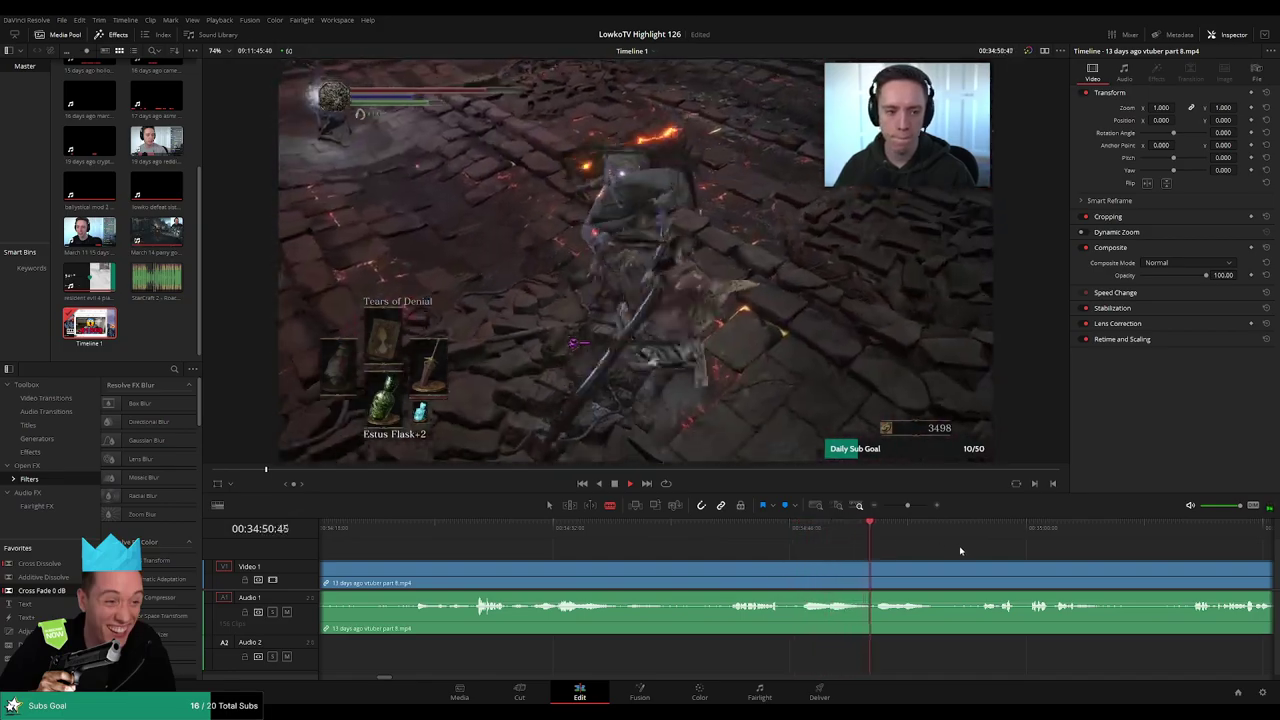
# - Skim the end of the fight and the item pickups, from about 34:50 to 35:28, for a worthwhile passage
pyautogui.moveTo(961, 551); pyautogui.dragTo(792, 533)
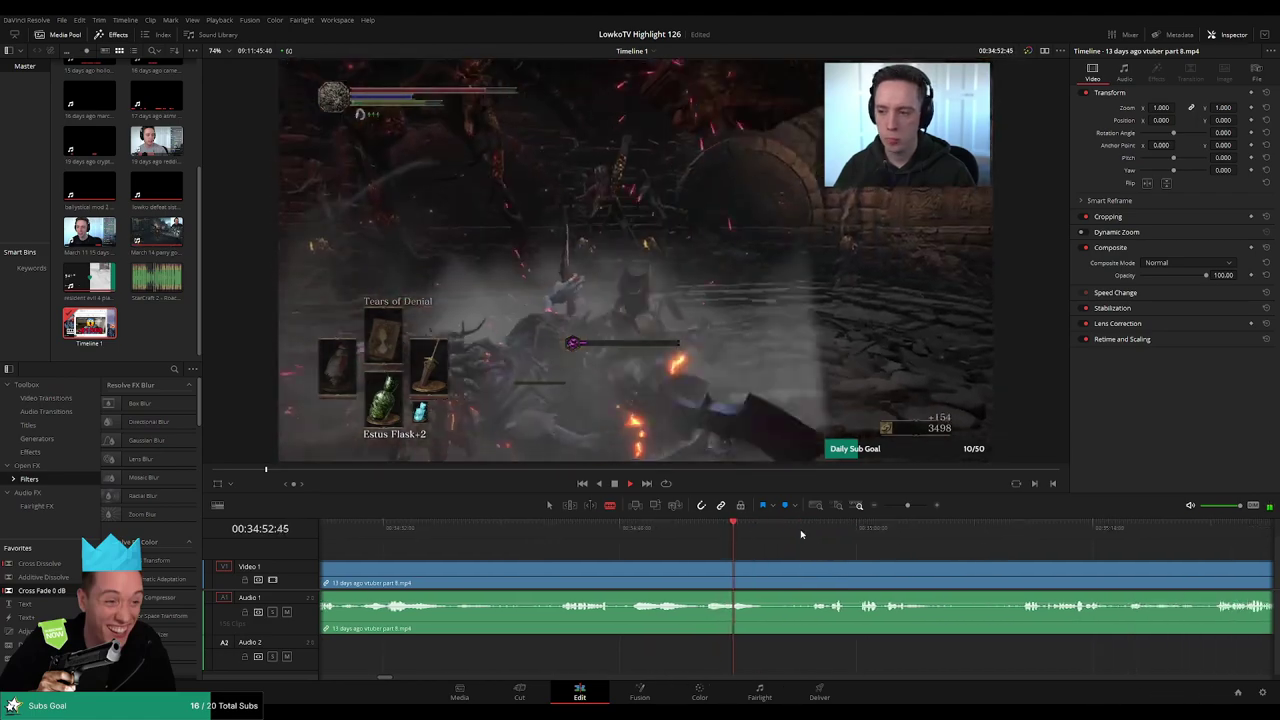
pyautogui.click(809, 530)
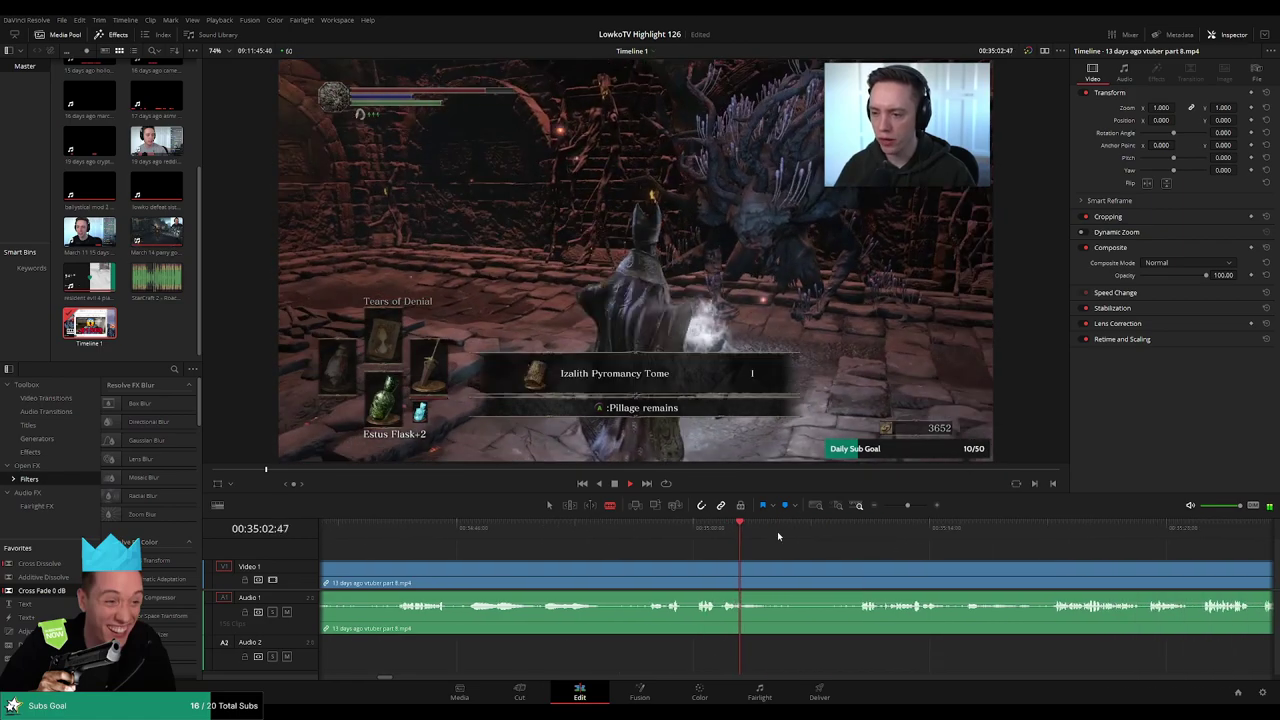
pyautogui.hscroll(3, 886, 545)
pyautogui.click(711, 528)
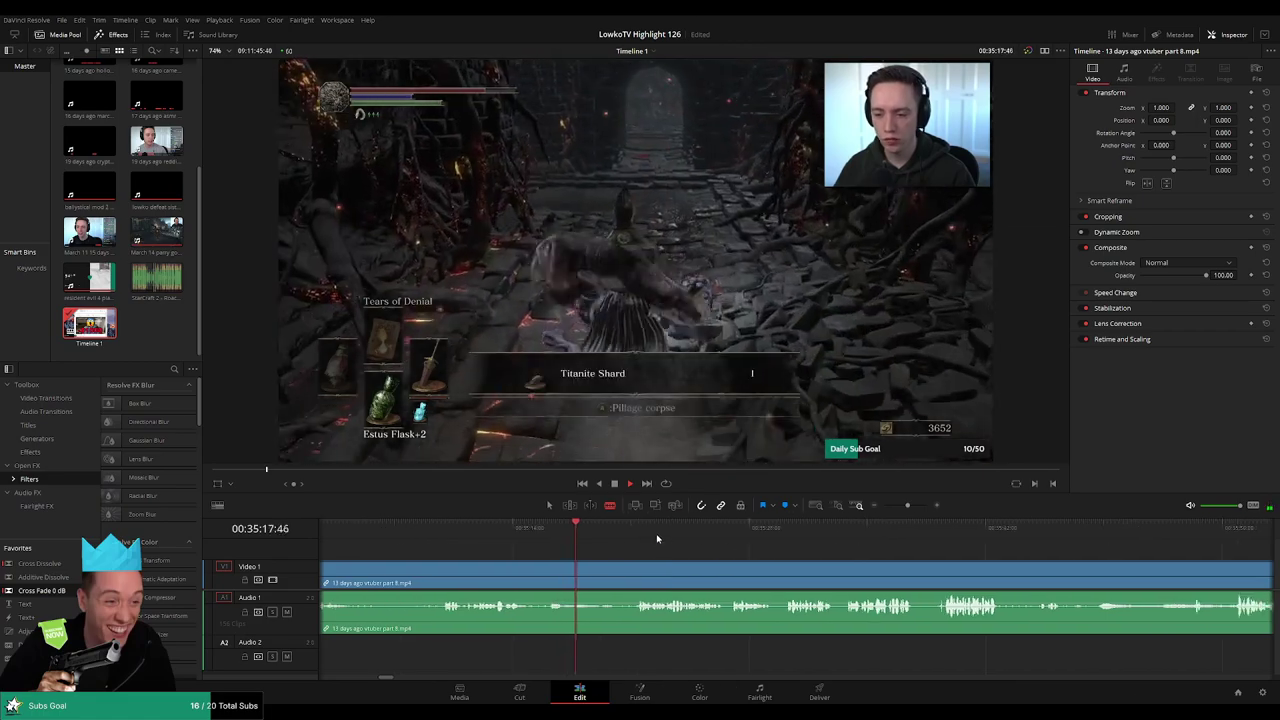
pyautogui.click(641, 527)
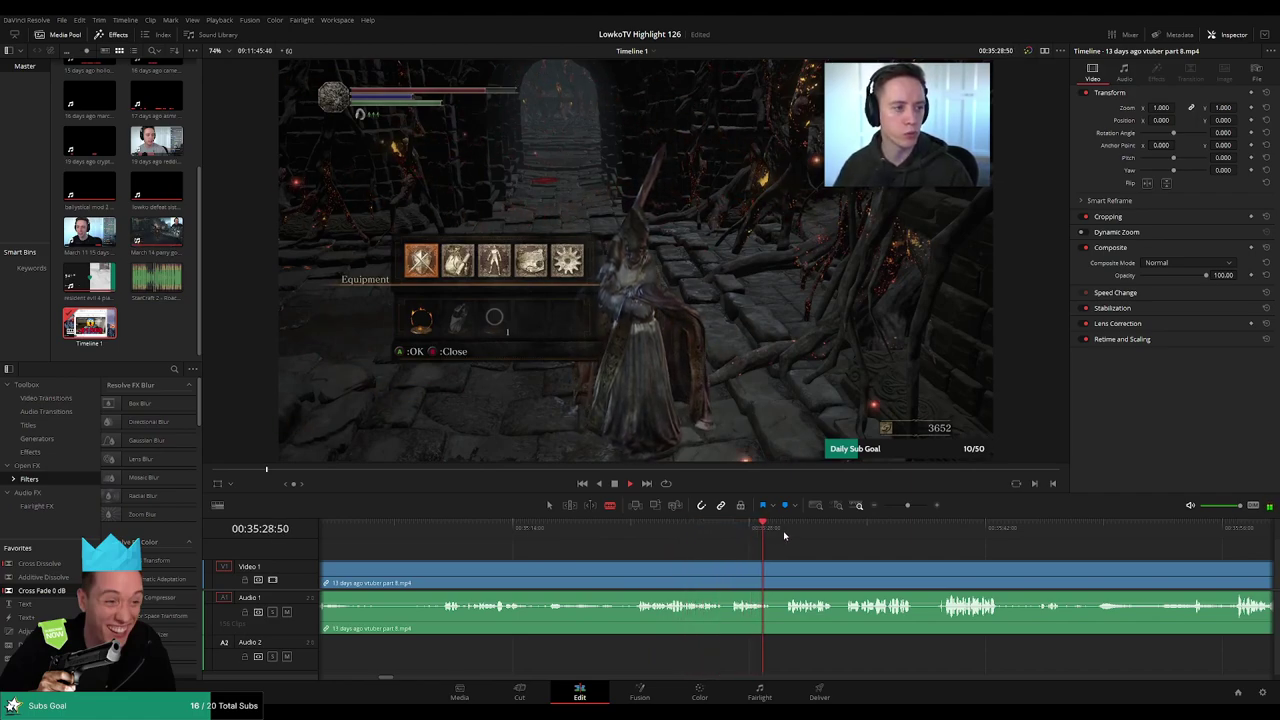
# - Play through the equipment menu, the walk to the bonfire and the travel menu, from about 35:28 to 35:59, to find where usable commentary begins
pyautogui.moveTo(894, 555); pyautogui.dragTo(733, 550)
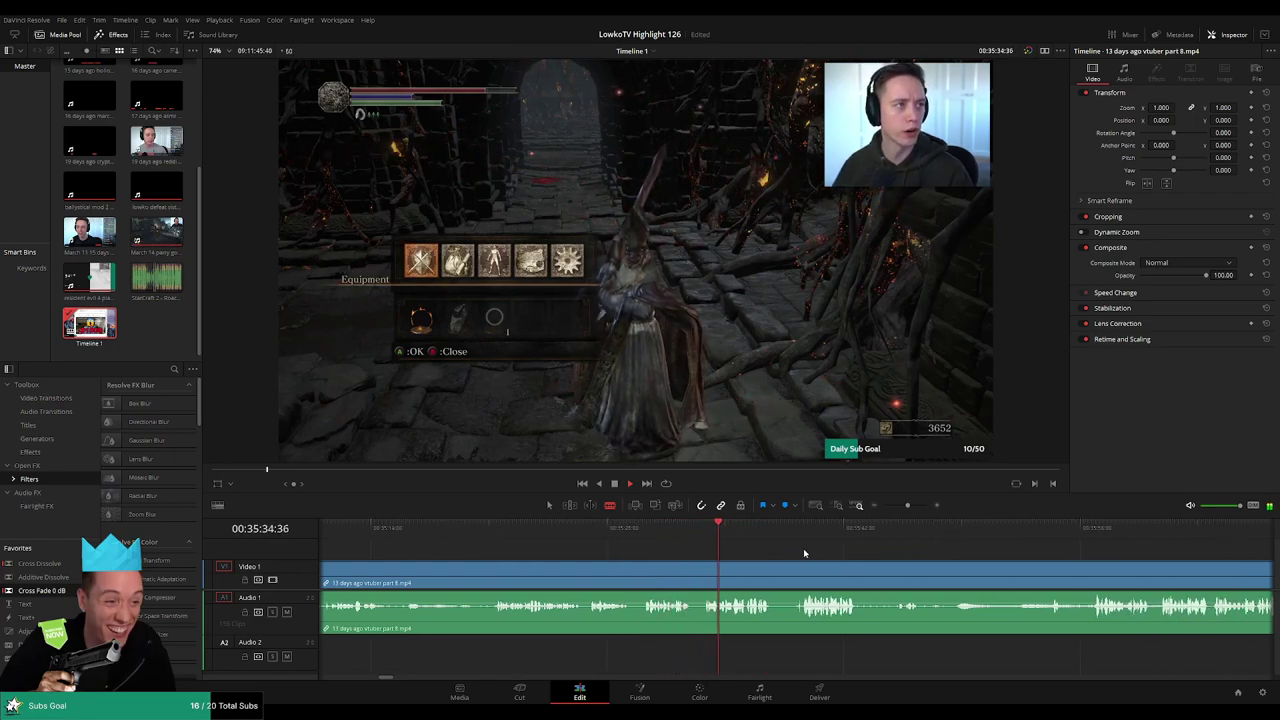
pyautogui.hscroll(2, 701, 547)
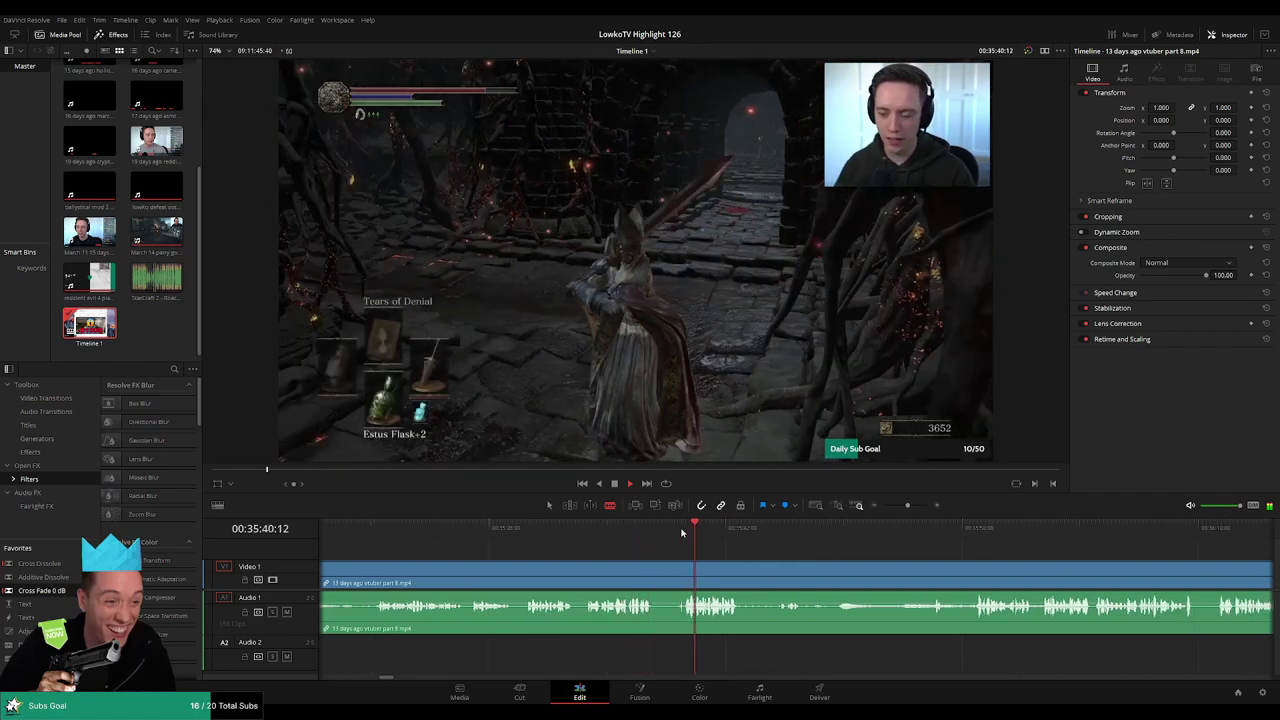
pyautogui.hscroll(2, 700, 549)
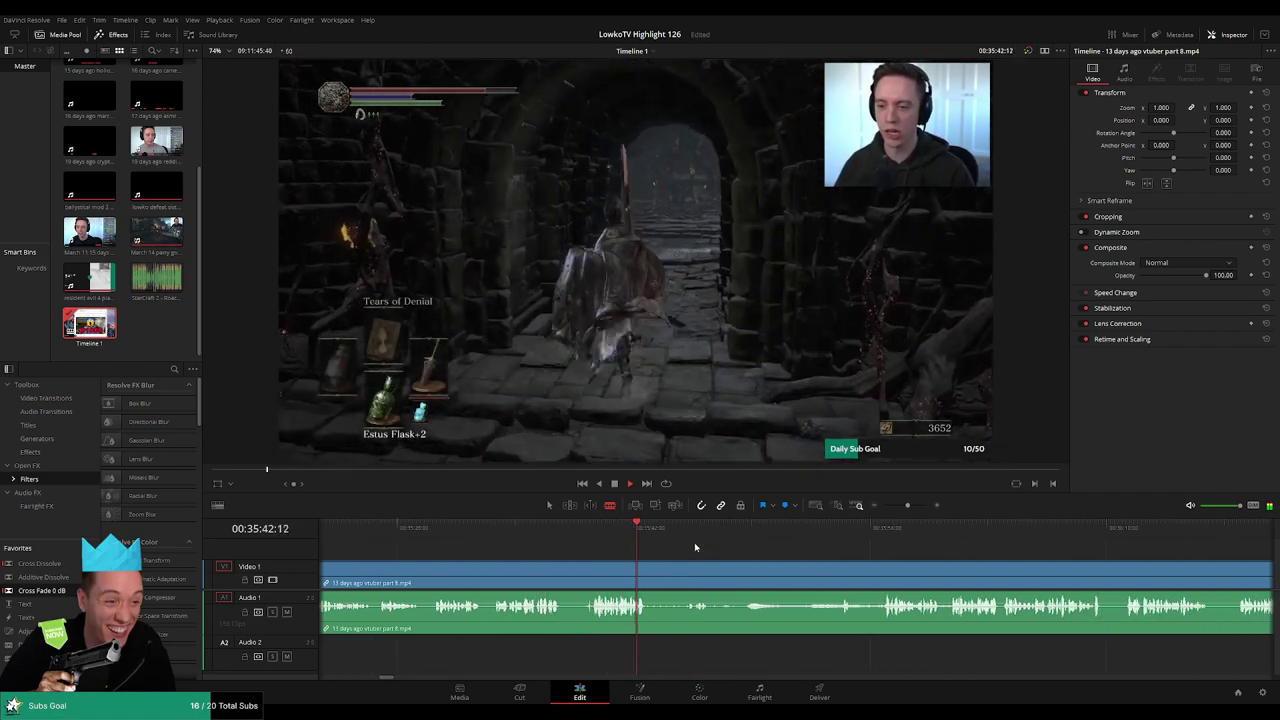
pyautogui.click(684, 534)
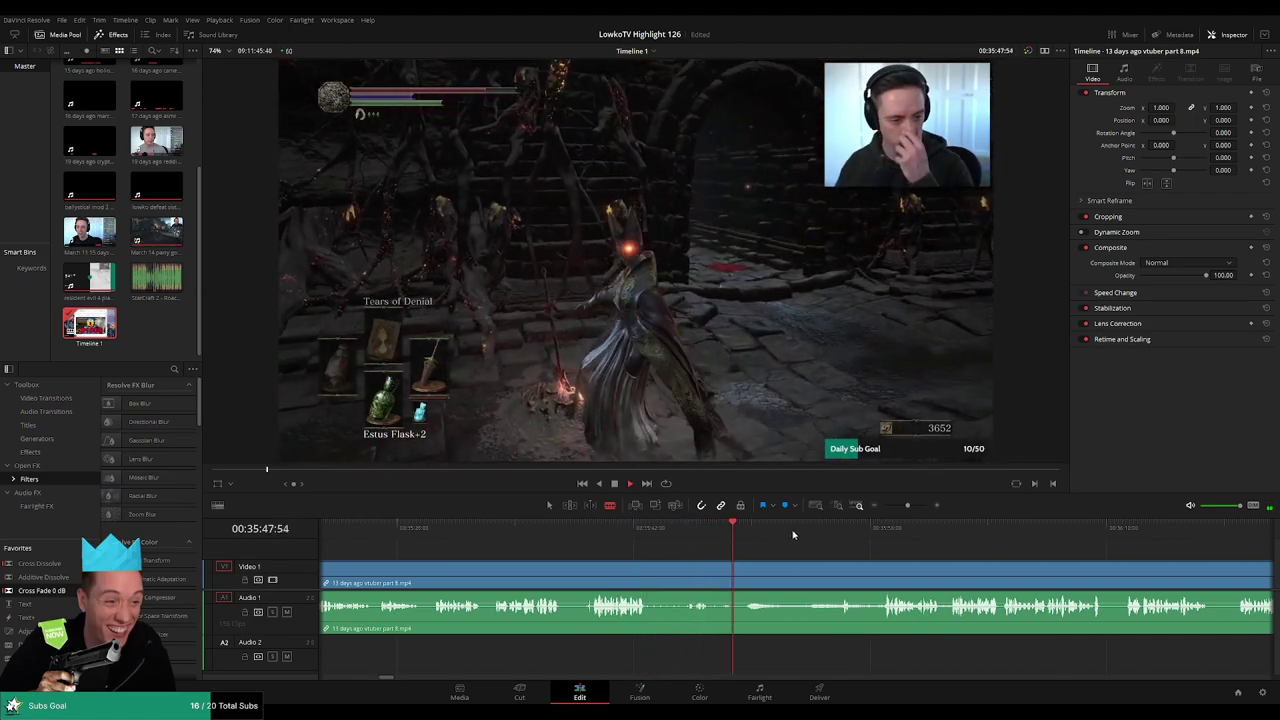
pyautogui.click(838, 534)
pyautogui.hscroll(2, 778, 545)
pyautogui.hscroll(3, 779, 546)
pyautogui.click(690, 534)
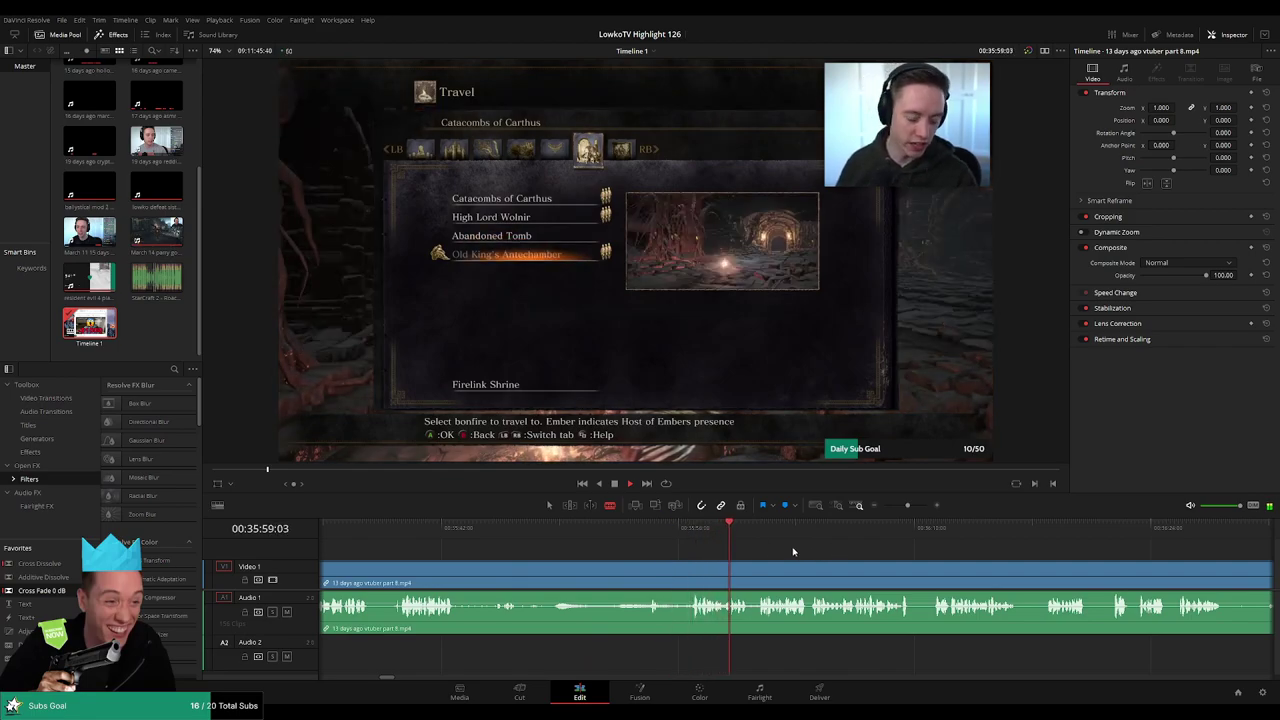
# - Split the clip where the travel-menu commentary starts, ripple delete the dull gameplay before it, and play across the new join at 26:51
pyautogui.click(690, 572)
pyautogui.press('a')
pyautogui.click(650, 571)
pyautogui.press('Delete')
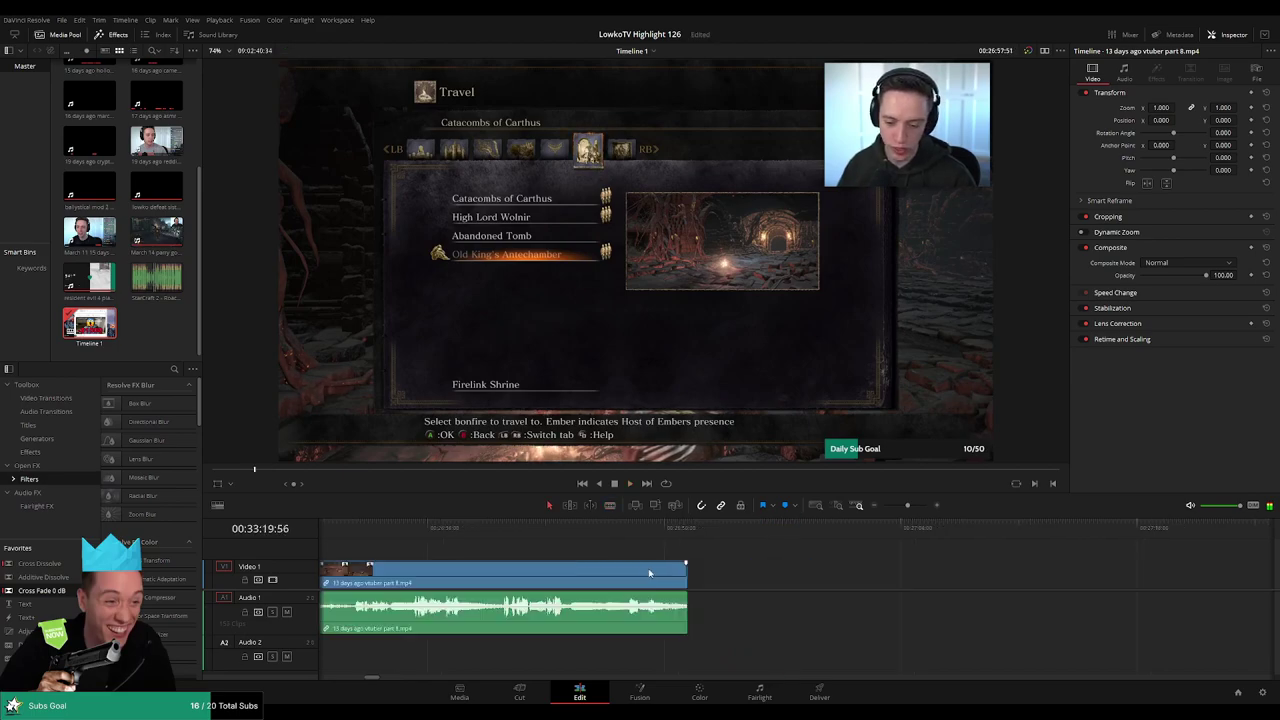
pyautogui.click(686, 537)
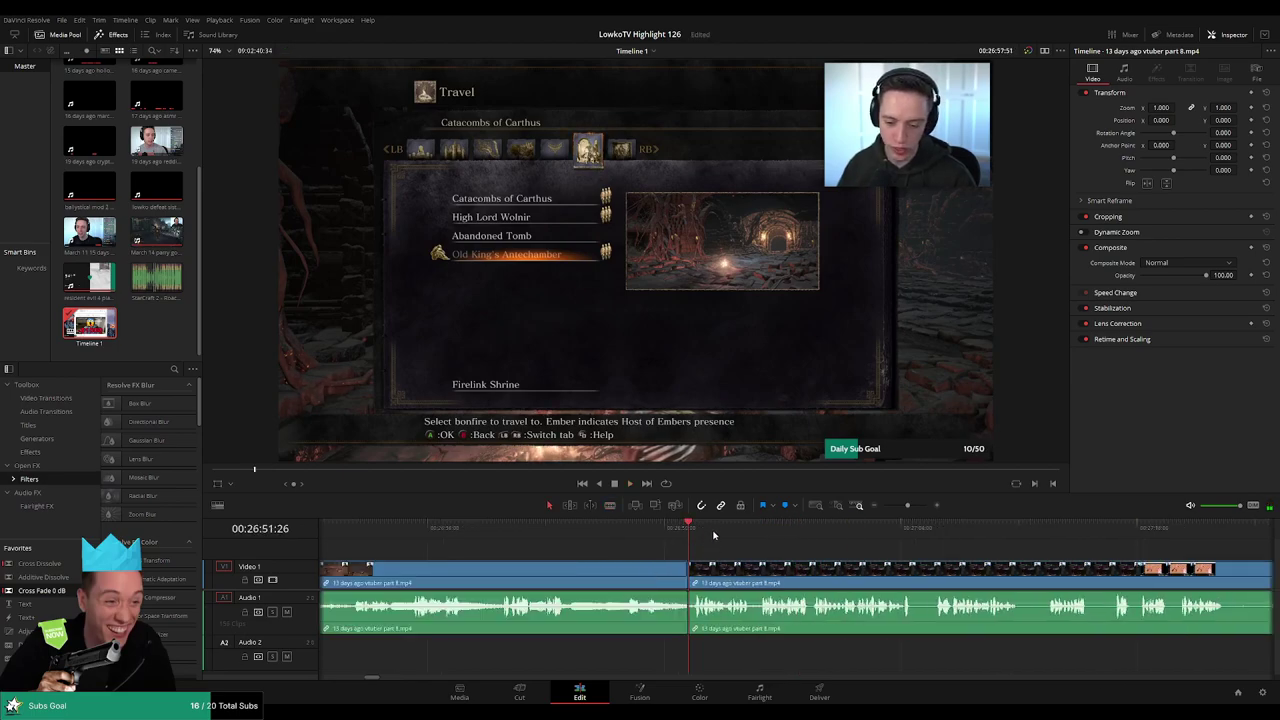
pyautogui.press('space')
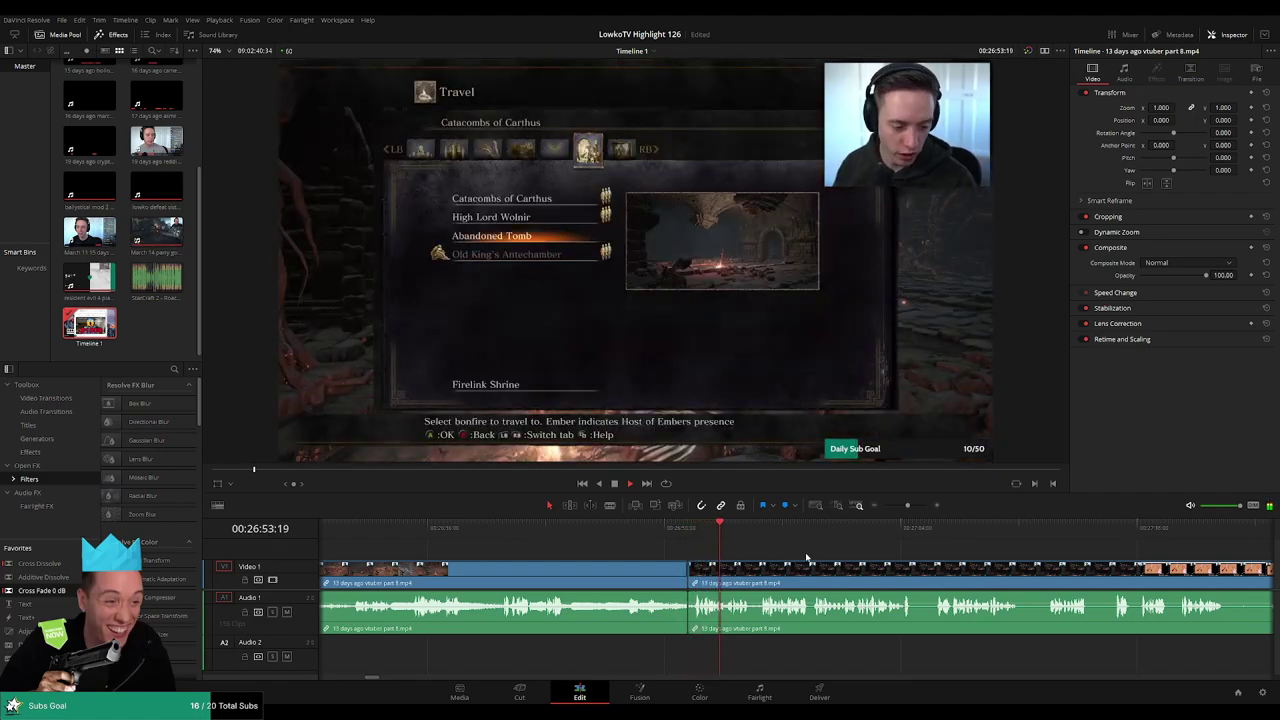
pyautogui.hscroll(3, 770, 555)
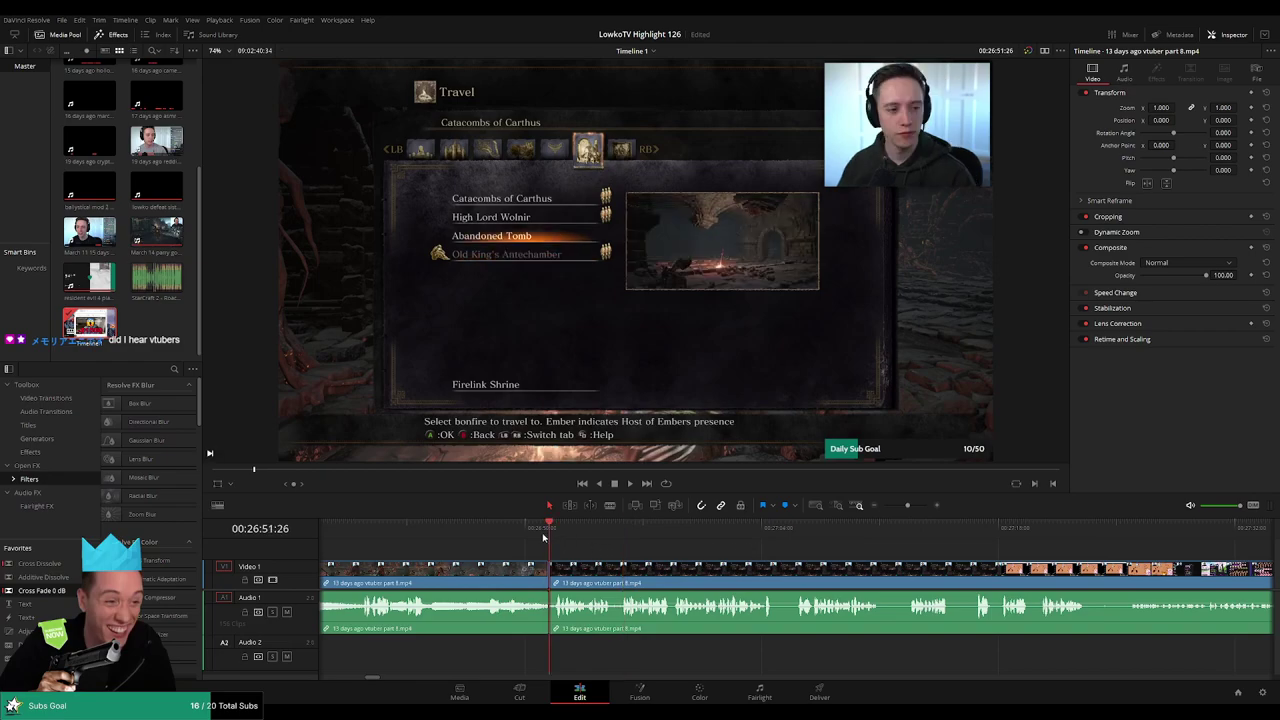
pyautogui.press('space')
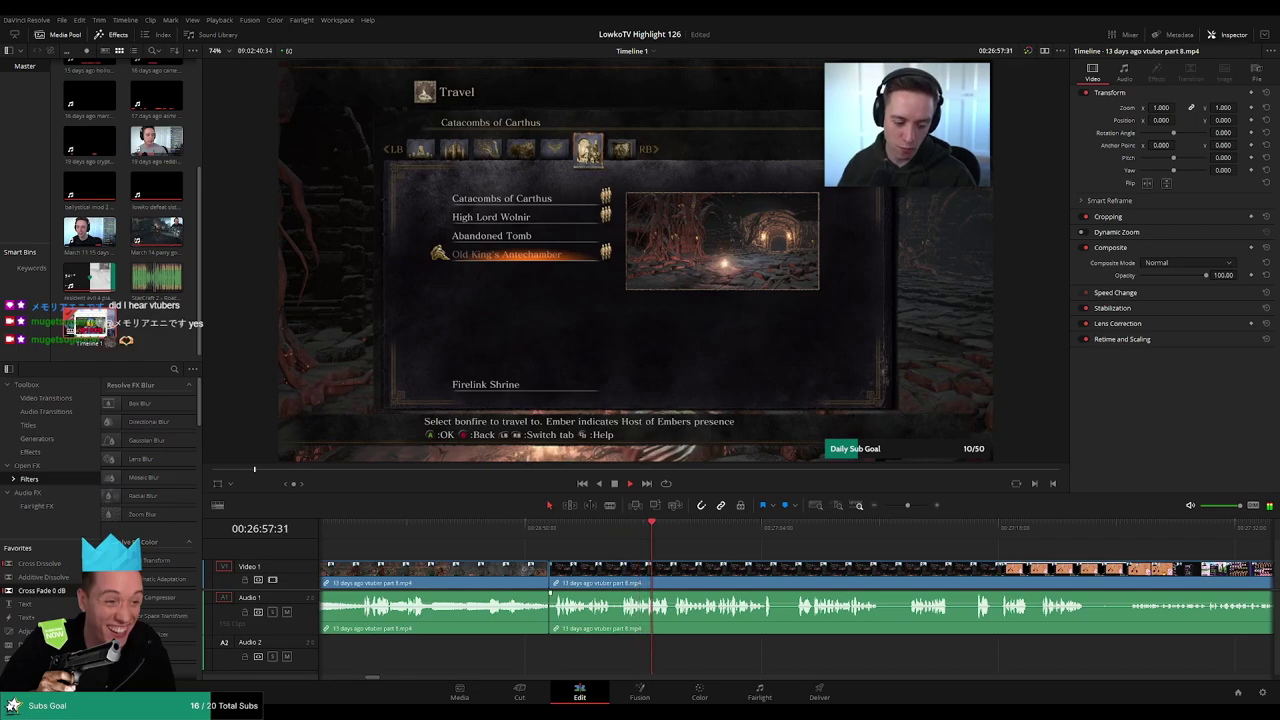
# - Cut the silent pause between about 27:04 and 27:06 out of the travel-menu commentary and close the gap
pyautogui.moveTo(674, 561); pyautogui.dragTo(566, 559)
pyautogui.scroll(2, 614, 559)
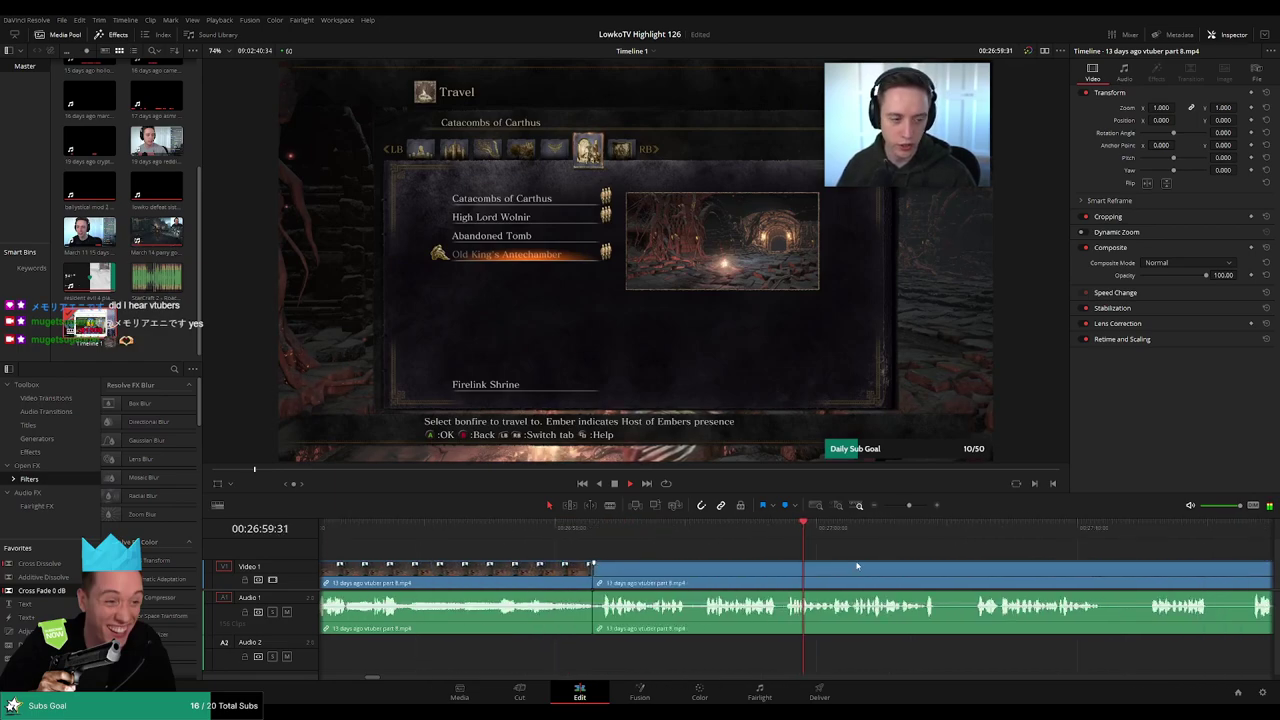
pyautogui.moveTo(922, 560); pyautogui.dragTo(587, 544)
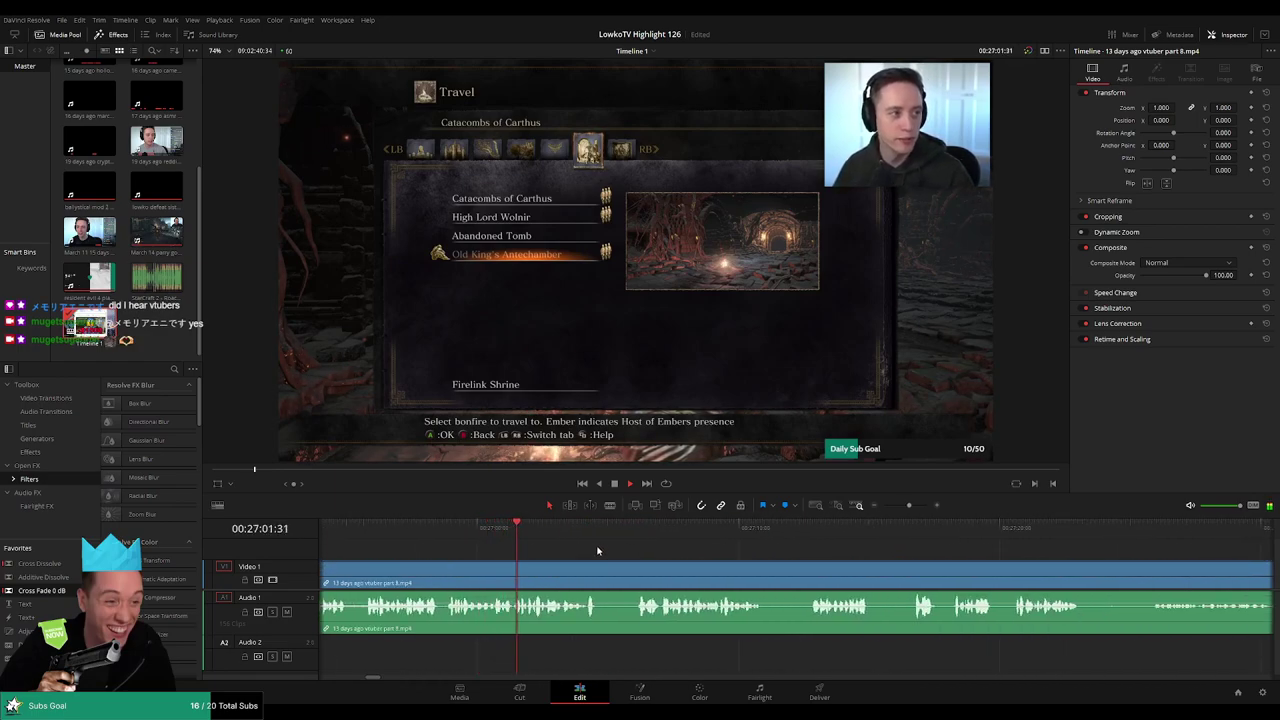
pyautogui.moveTo(664, 560); pyautogui.dragTo(574, 551)
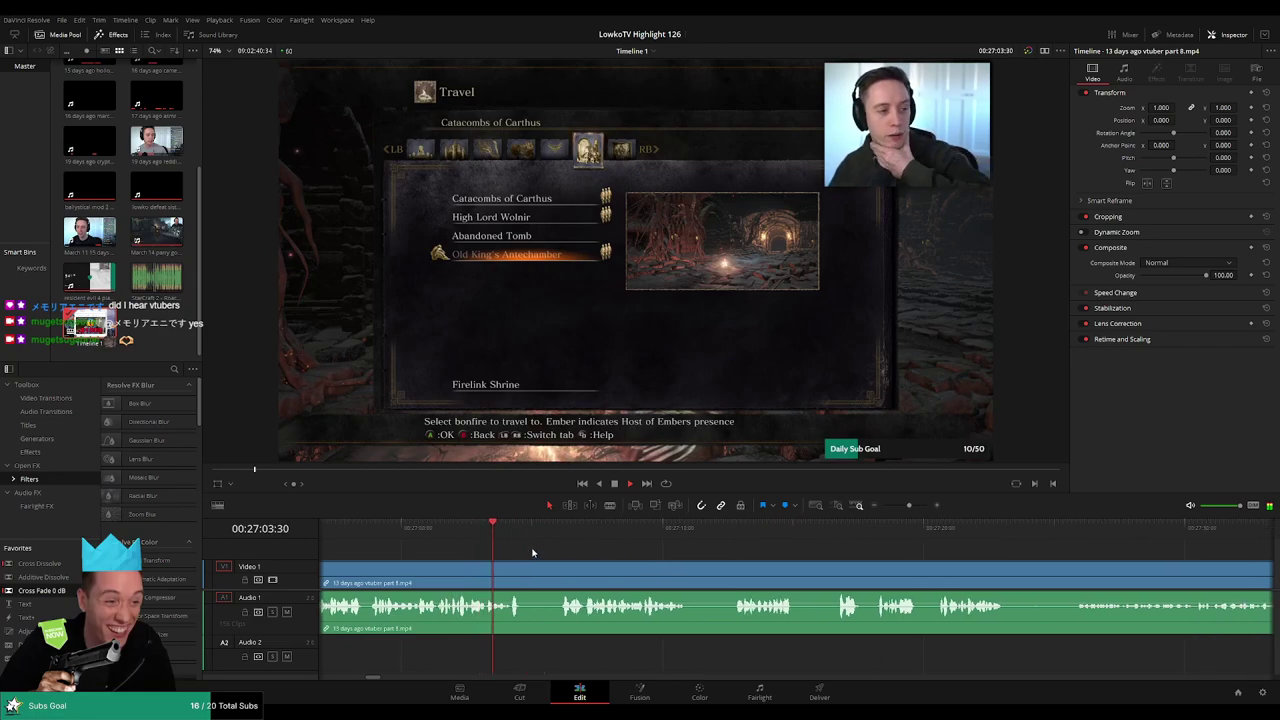
pyautogui.hotkey('ctrl', 'b')
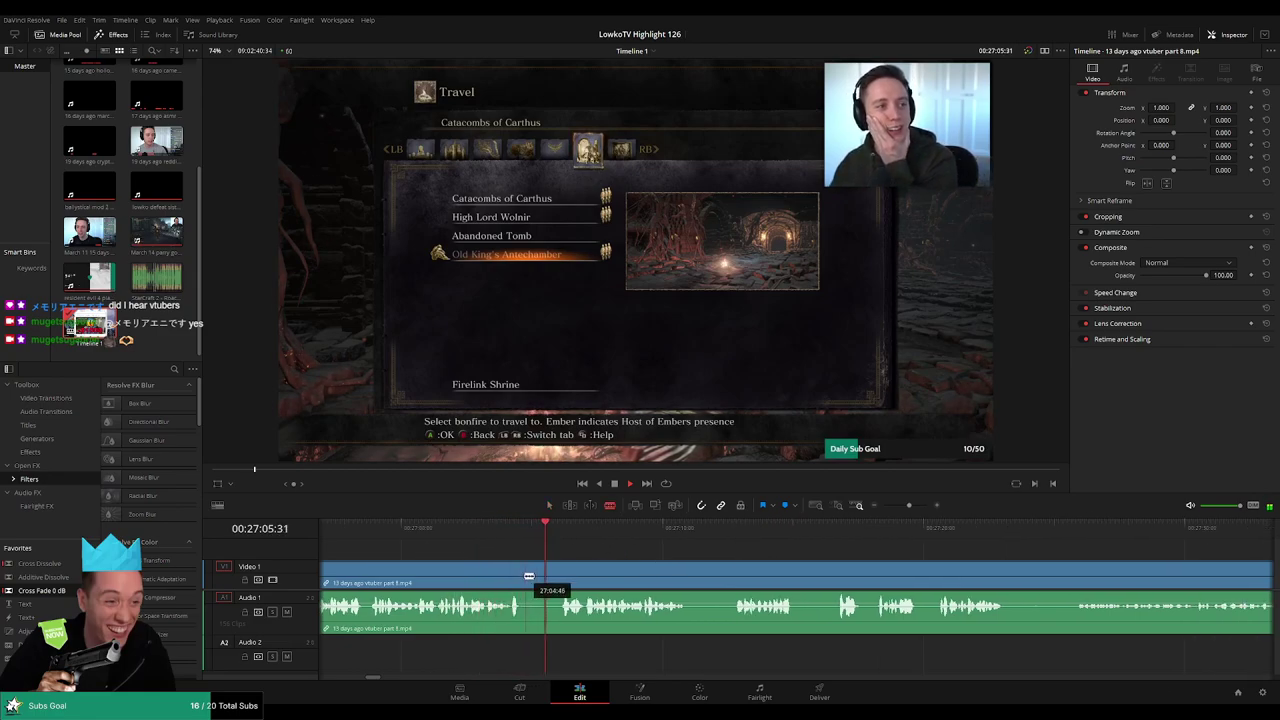
pyautogui.hotkey('ctrl', 'b')
pyautogui.click(544, 582)
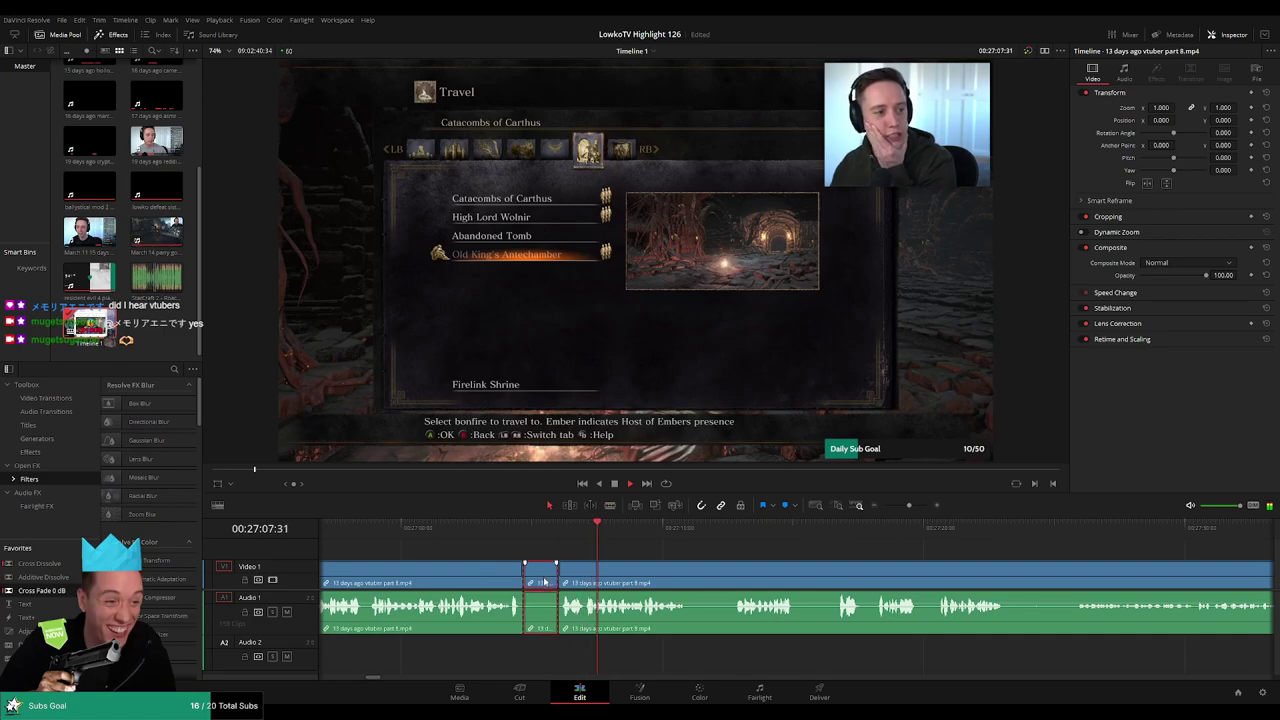
pyautogui.press('Delete')
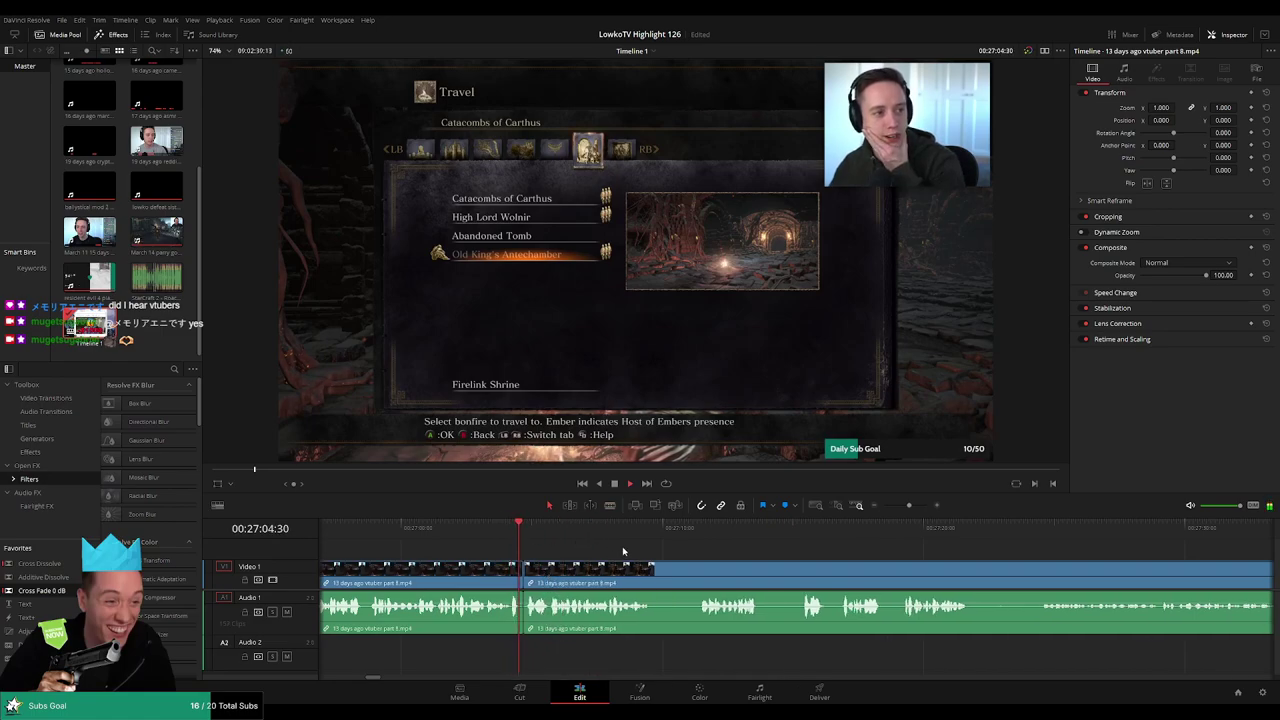
# - Cut out the silent pause starting at about 27:10 in the travel-menu commentary and close the gap
pyautogui.moveTo(673, 561); pyautogui.dragTo(590, 553)
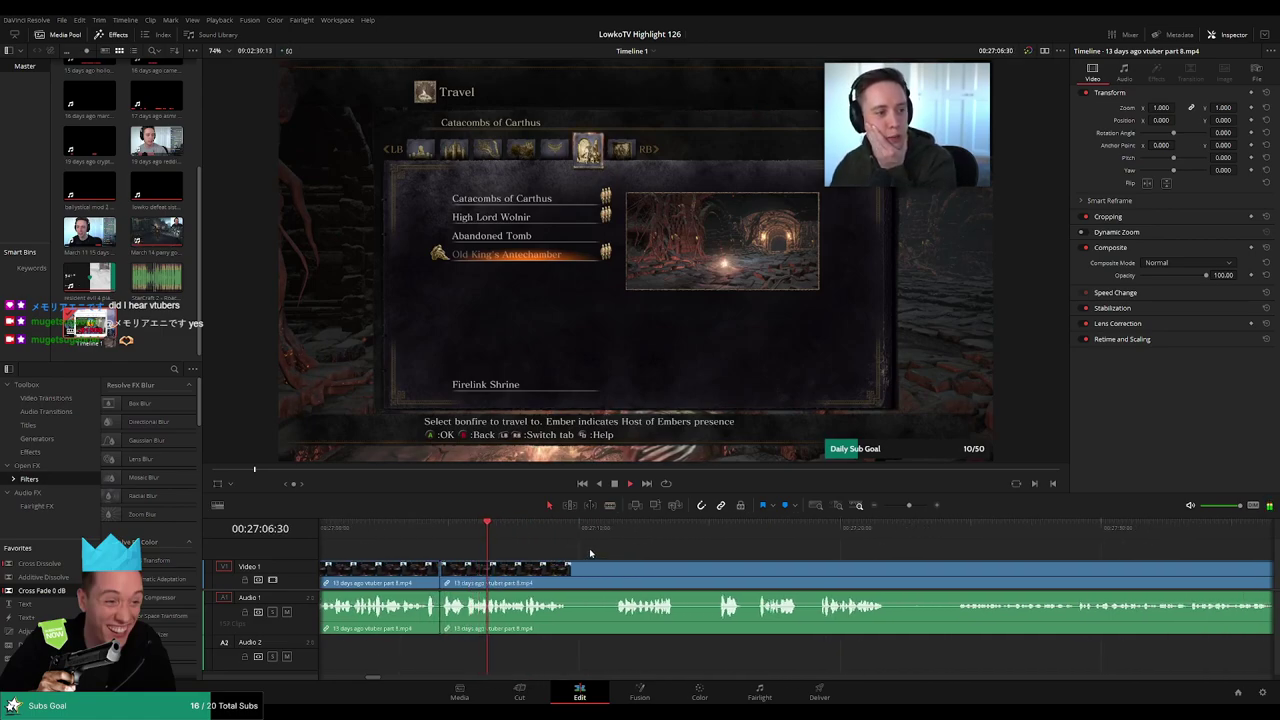
pyautogui.hscroll(1, 606, 557)
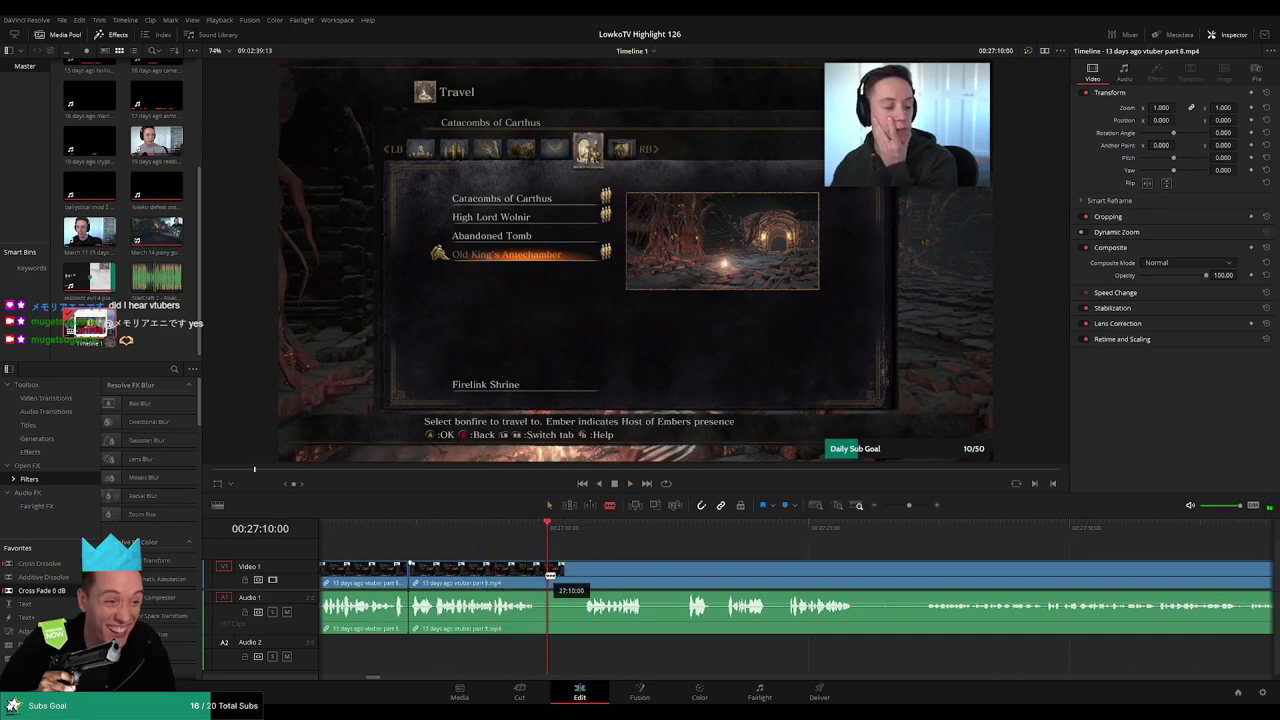
pyautogui.hotkey('ctrl', 'b')
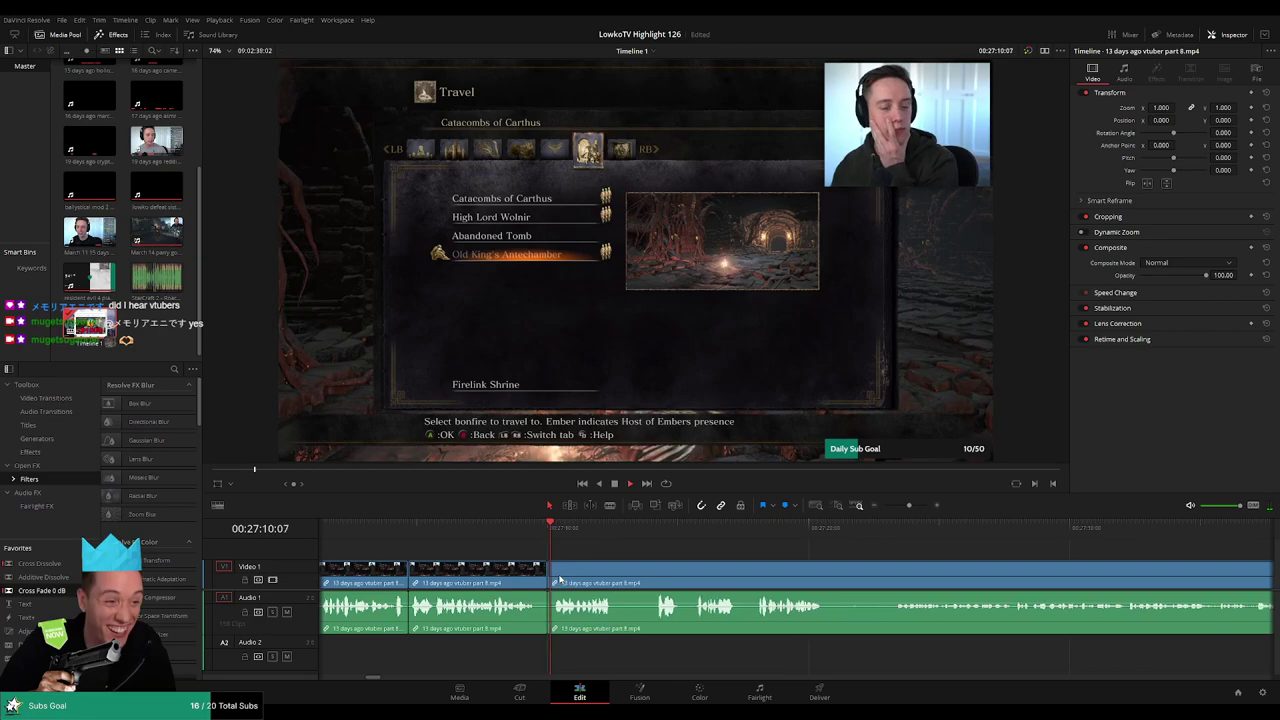
# - Split the clip at about 27:12 and 27:14 and ripple delete the silent section in between
pyautogui.hscroll(1, 578, 553)
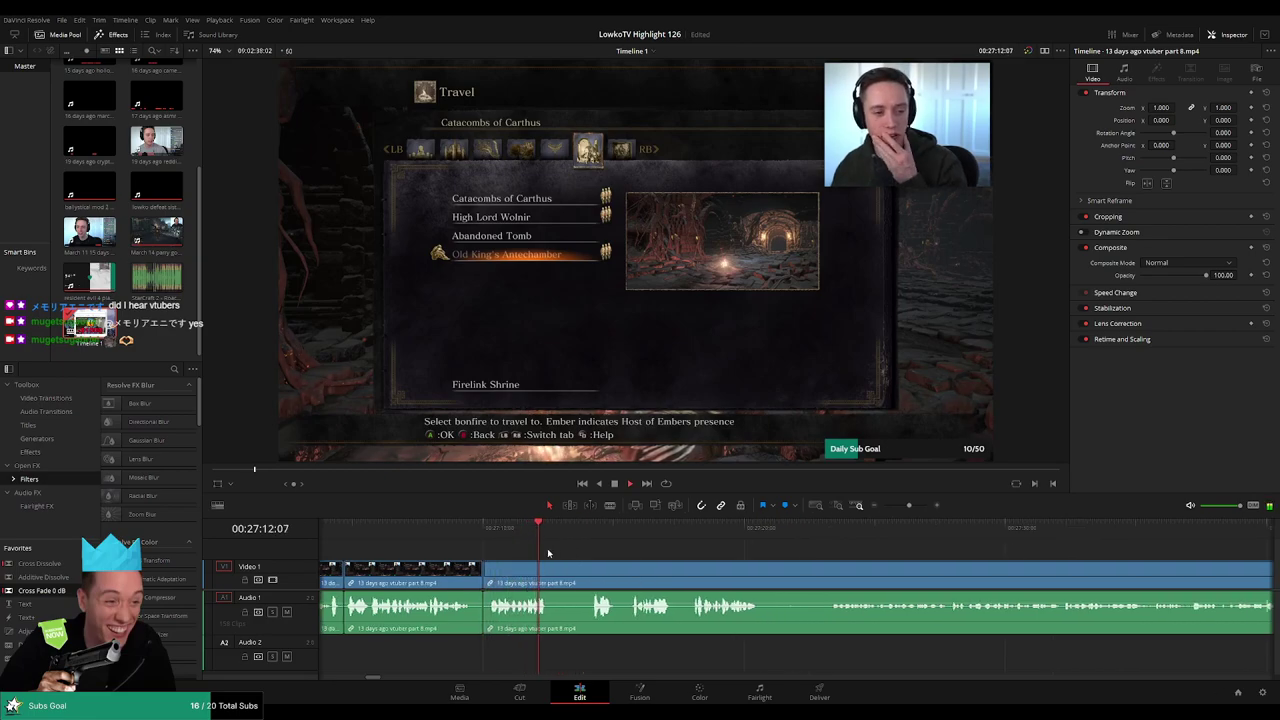
pyautogui.press('b')
pyautogui.click(553, 580)
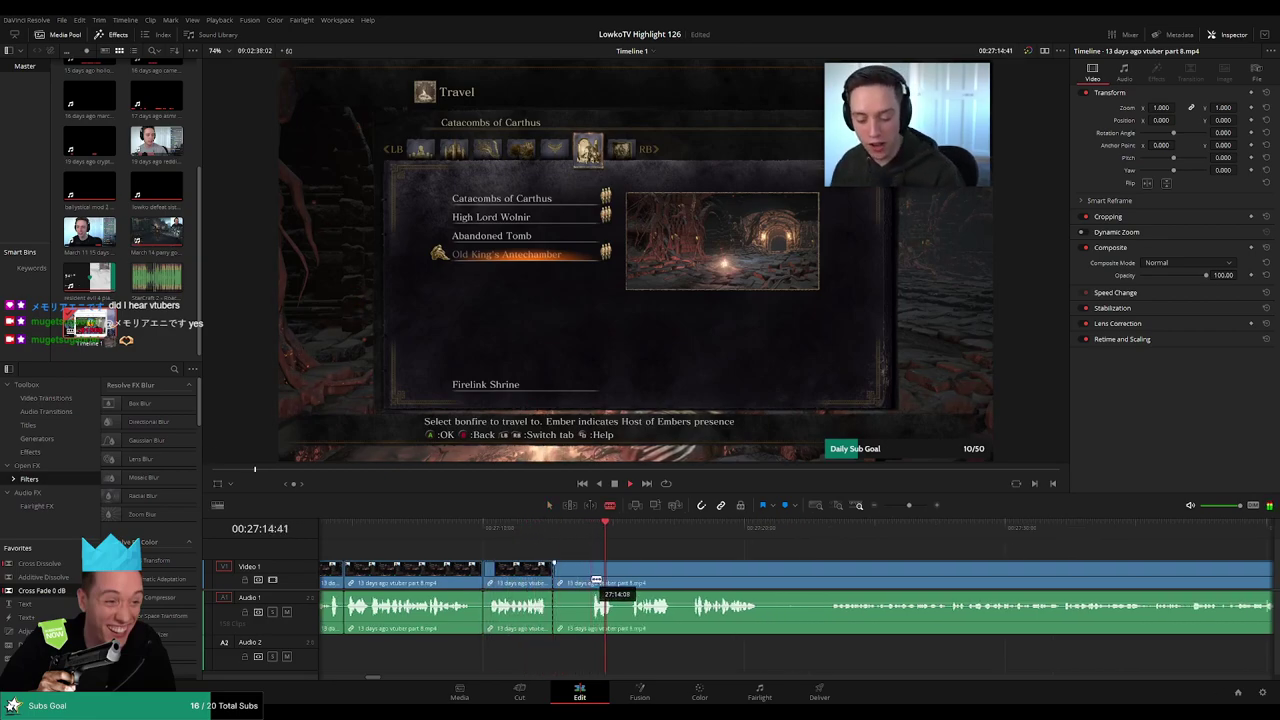
pyautogui.click(593, 580)
pyautogui.press('a')
pyautogui.click(573, 579)
pyautogui.press('Delete')
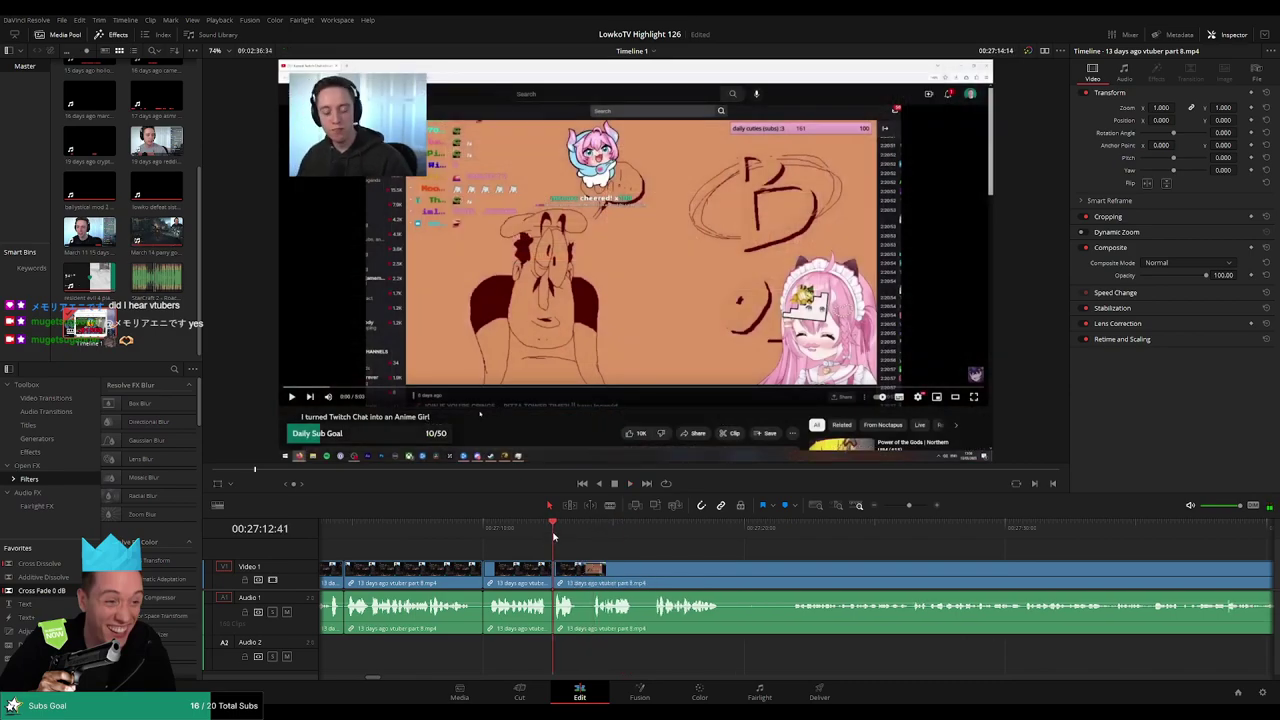
# - Split the clip at about 27:19 and 27:21, ripple delete the silent section in between, and play across the join
pyautogui.press('space')
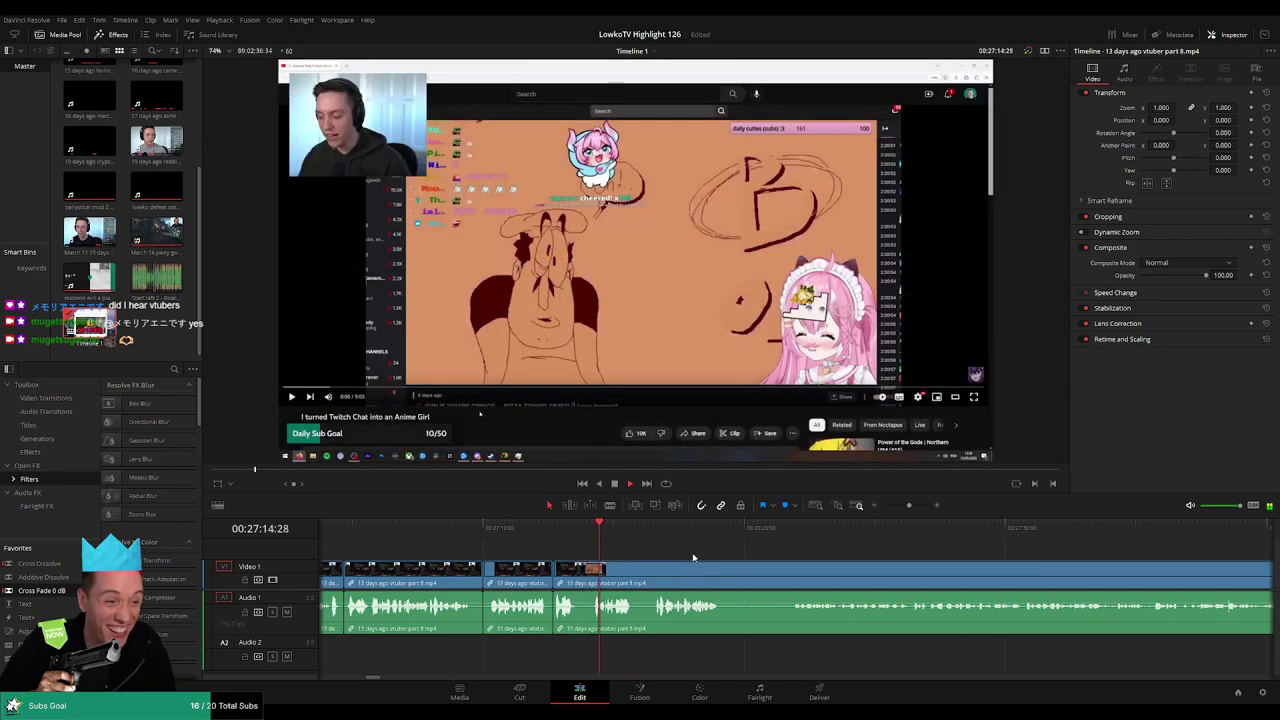
pyautogui.hscroll(1, 640, 555)
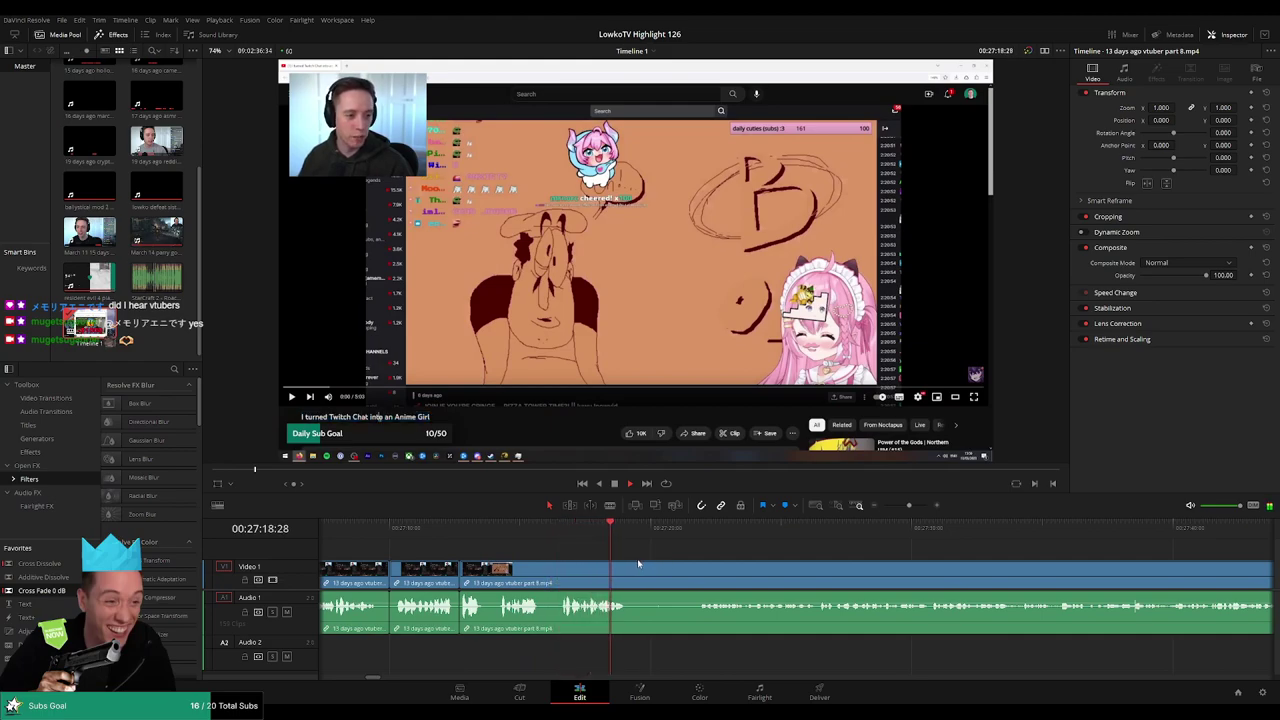
pyautogui.hotkey('ctrl', 'b')
pyautogui.moveTo(691, 542); pyautogui.dragTo(697, 542)
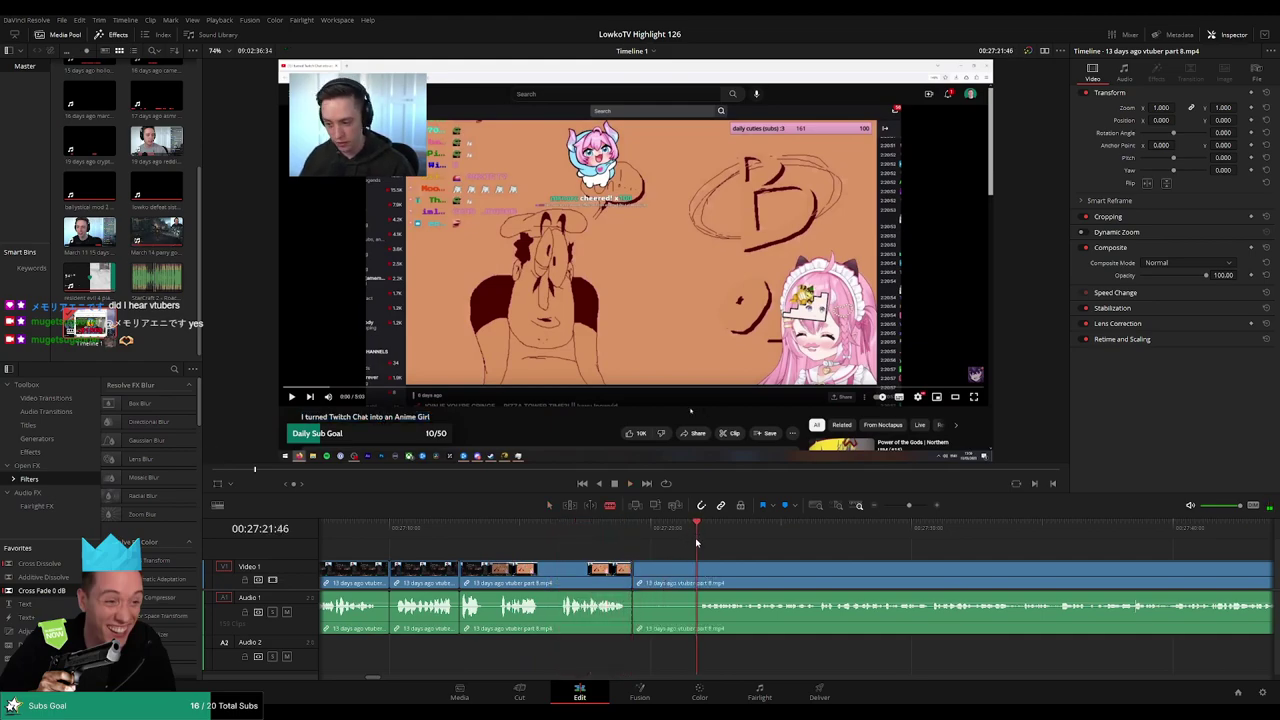
pyautogui.hotkey('ctrl', 'b')
pyautogui.press('Delete')
pyautogui.click(614, 534)
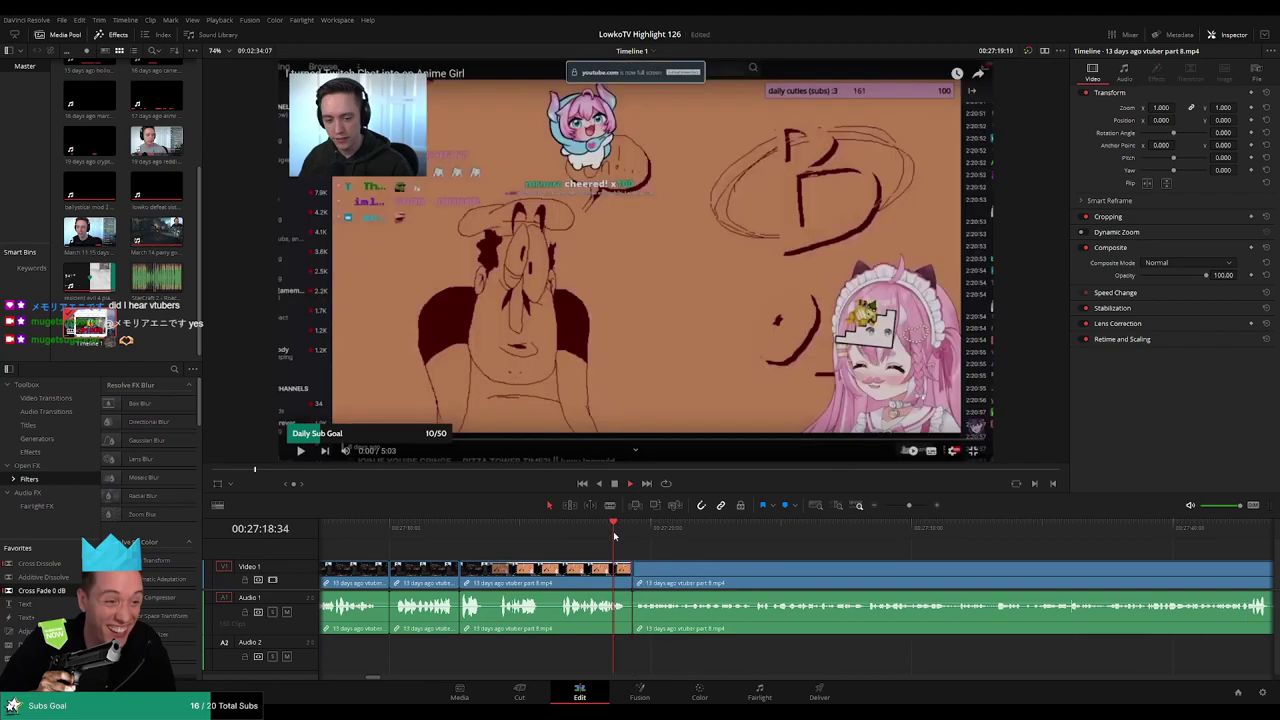
pyautogui.press('space')
# - Play the anime girl video reaction to about 28:11, then replay the commentary from about 27:57 to check the spoken audio
pyautogui.click(548, 535)
pyautogui.press('space')
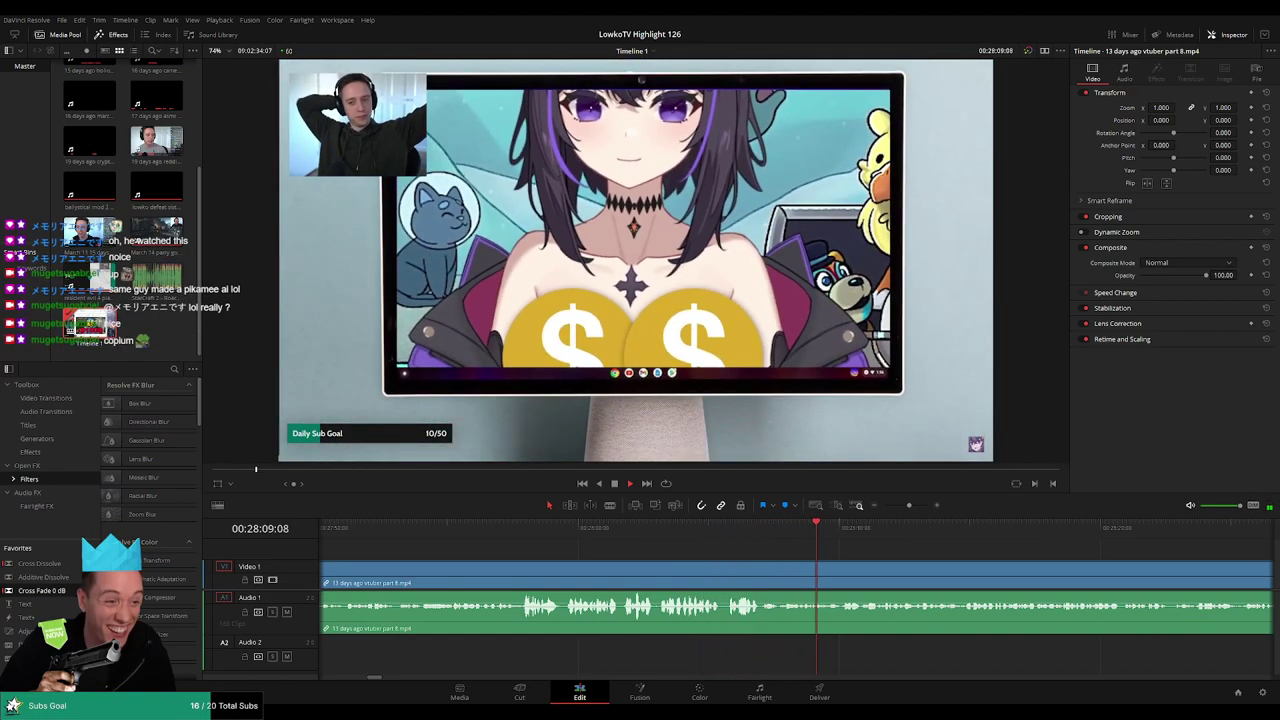
pyautogui.moveTo(877, 547); pyautogui.dragTo(843, 545)
pyautogui.hscroll(1, 842, 544)
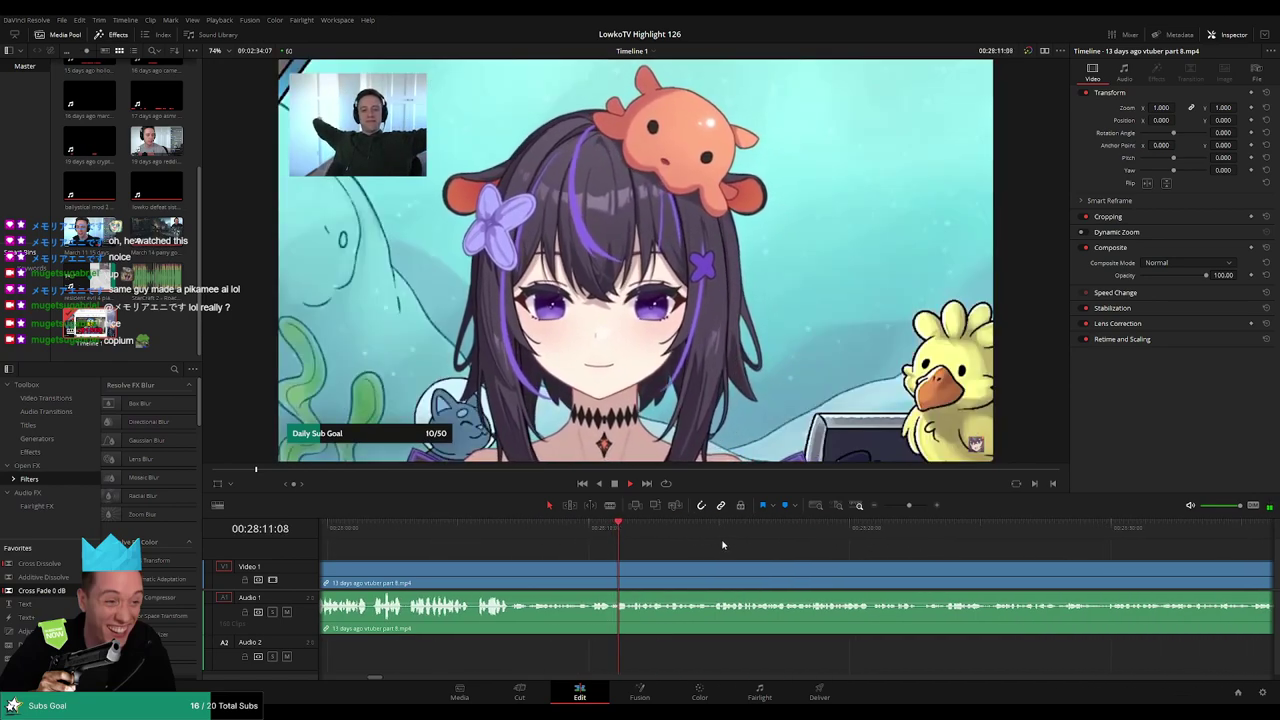
pyautogui.click(475, 532)
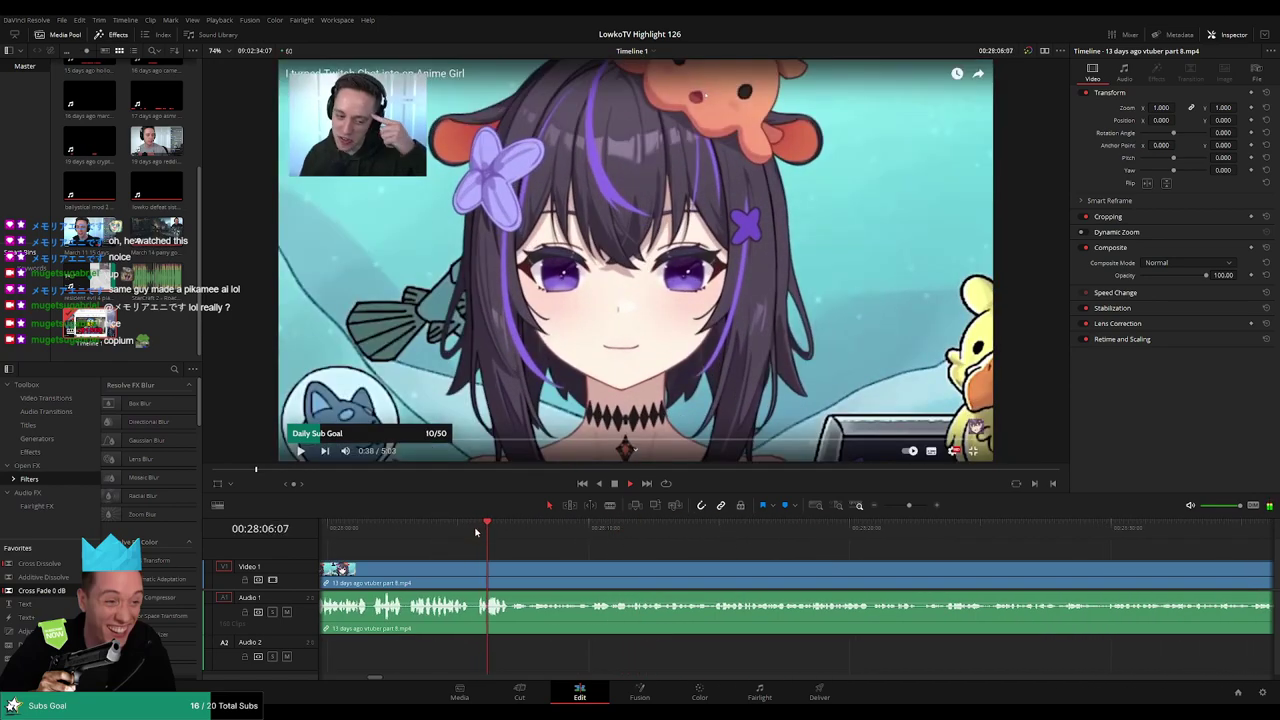
pyautogui.moveTo(466, 547); pyautogui.dragTo(645, 549)
pyautogui.click(530, 532)
pyautogui.click(452, 532)
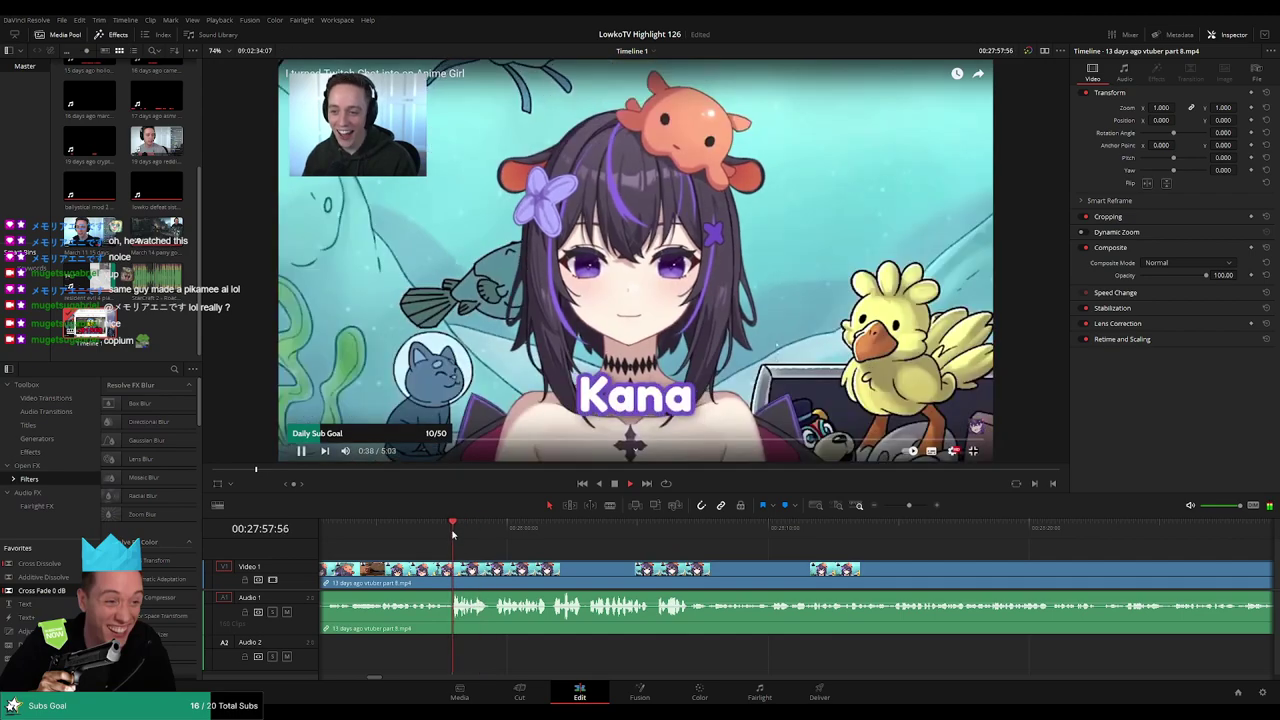
pyautogui.scroll(3, 603, 545)
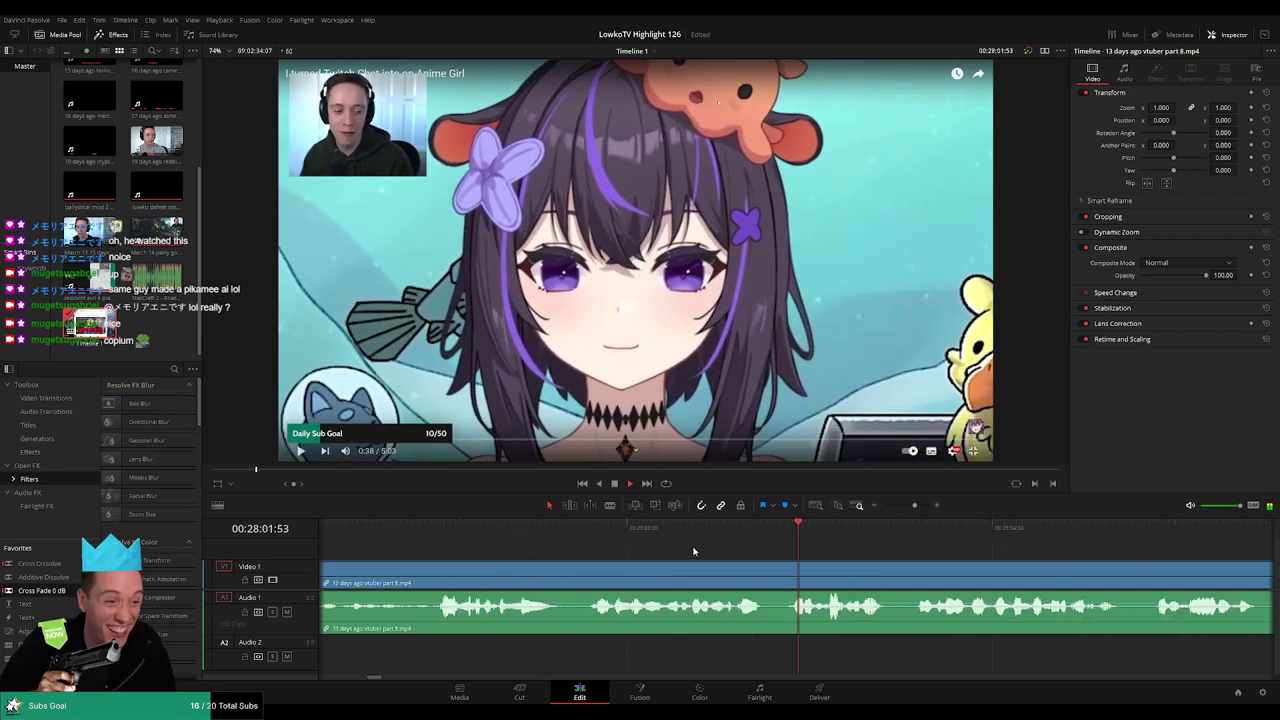
pyautogui.scroll(-2, 622, 543)
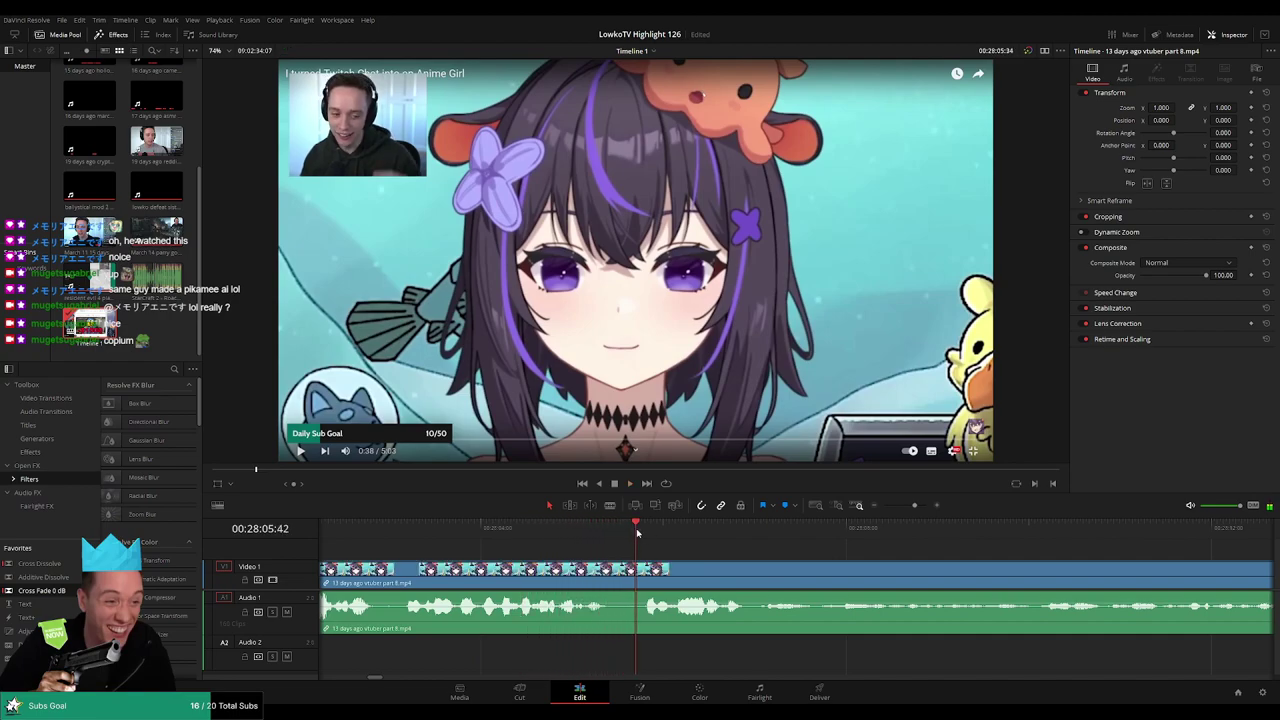
# - Split the reaction clip at 28:05:42 and 28:06:06 and mute the audio of the short section in between
pyautogui.moveTo(637, 532); pyautogui.dragTo(640, 533)
pyautogui.press('b')
pyautogui.click(640, 575)
pyautogui.press('space')
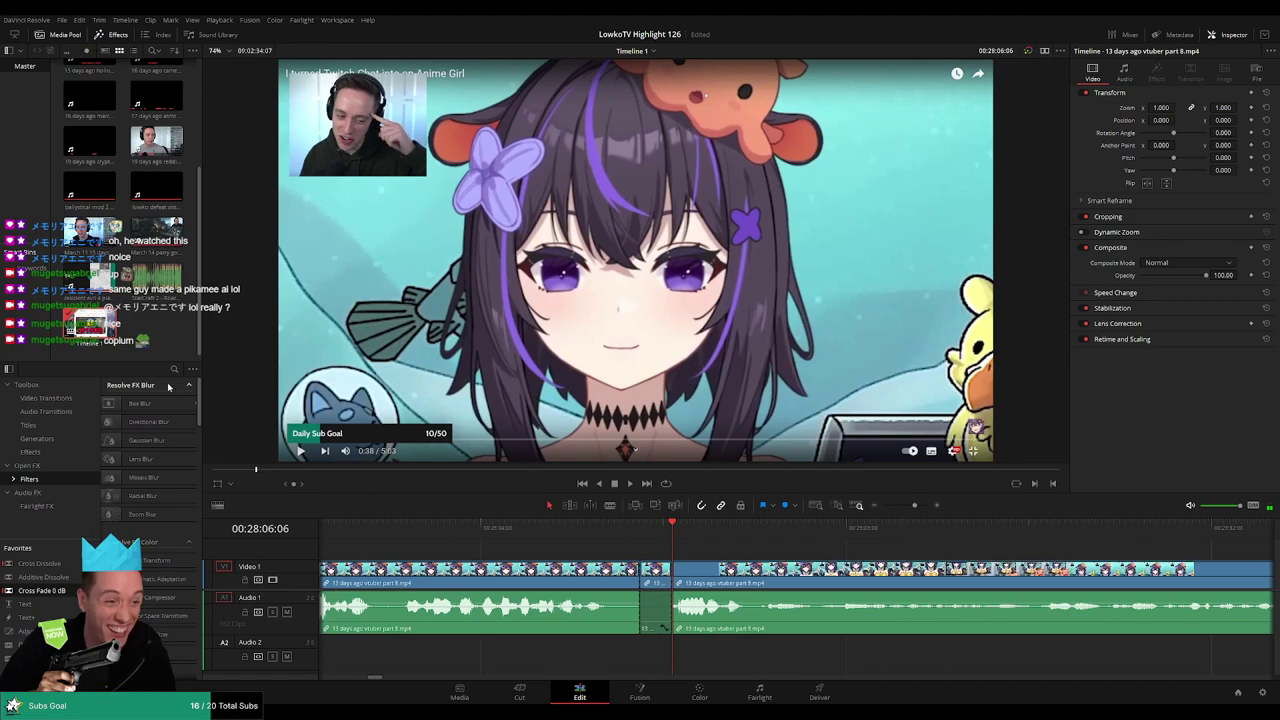
# - Place a snippet of StarCraft 2 - Roach Quotes.mp3 on Audio 2 under the muted section, set its volume to -23, and play it back
pyautogui.moveTo(156, 278); pyautogui.dragTo(671, 655)
pyautogui.click(654, 654)
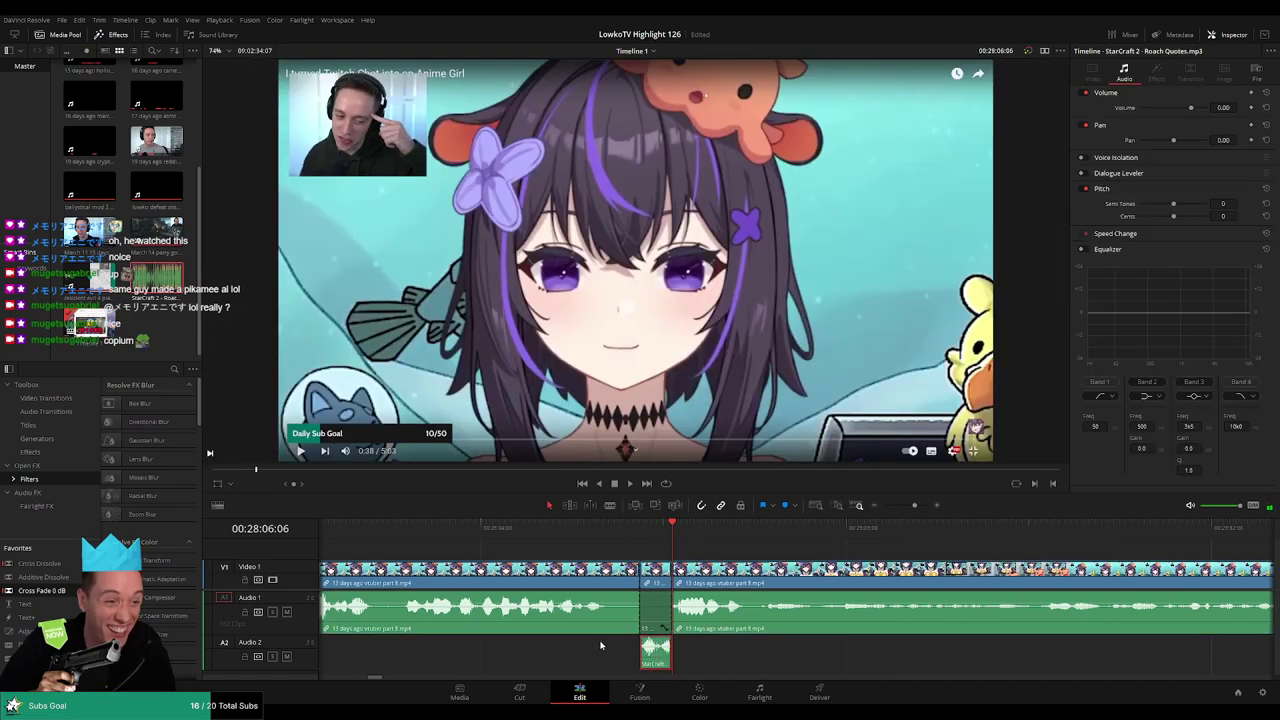
pyautogui.scroll(-5, 600, 645)
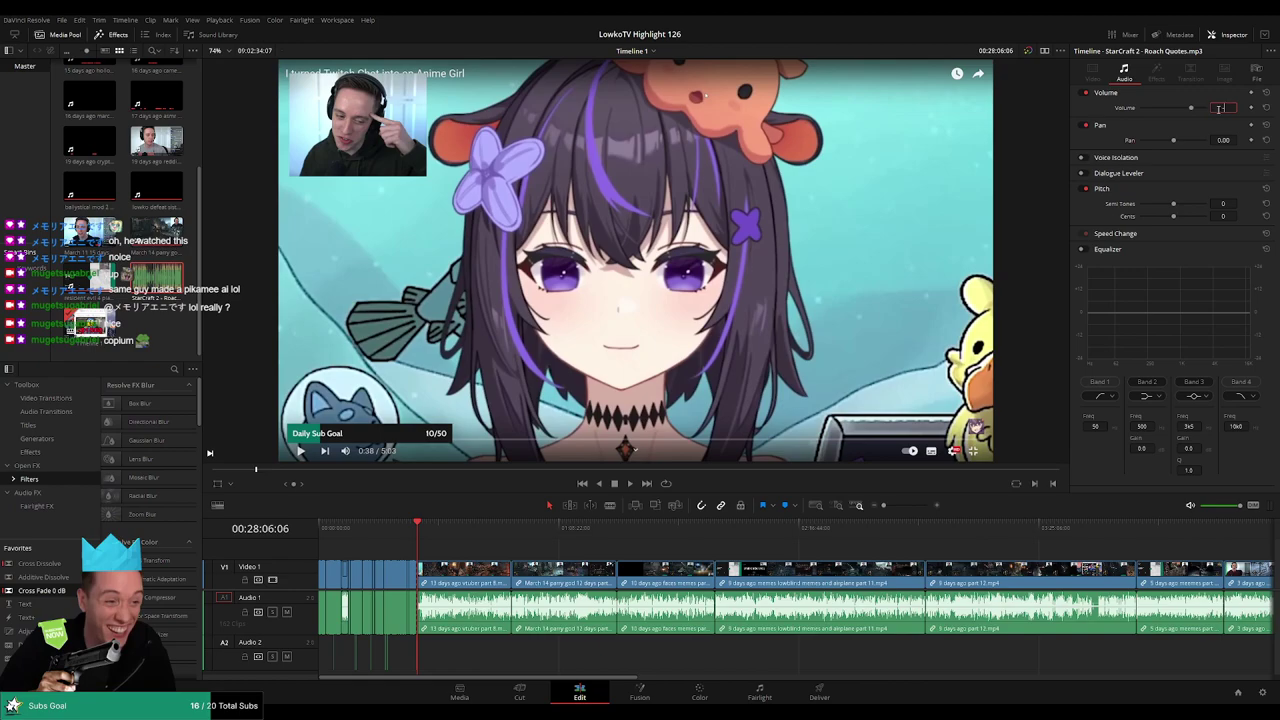
pyautogui.scroll(5, 783, 541)
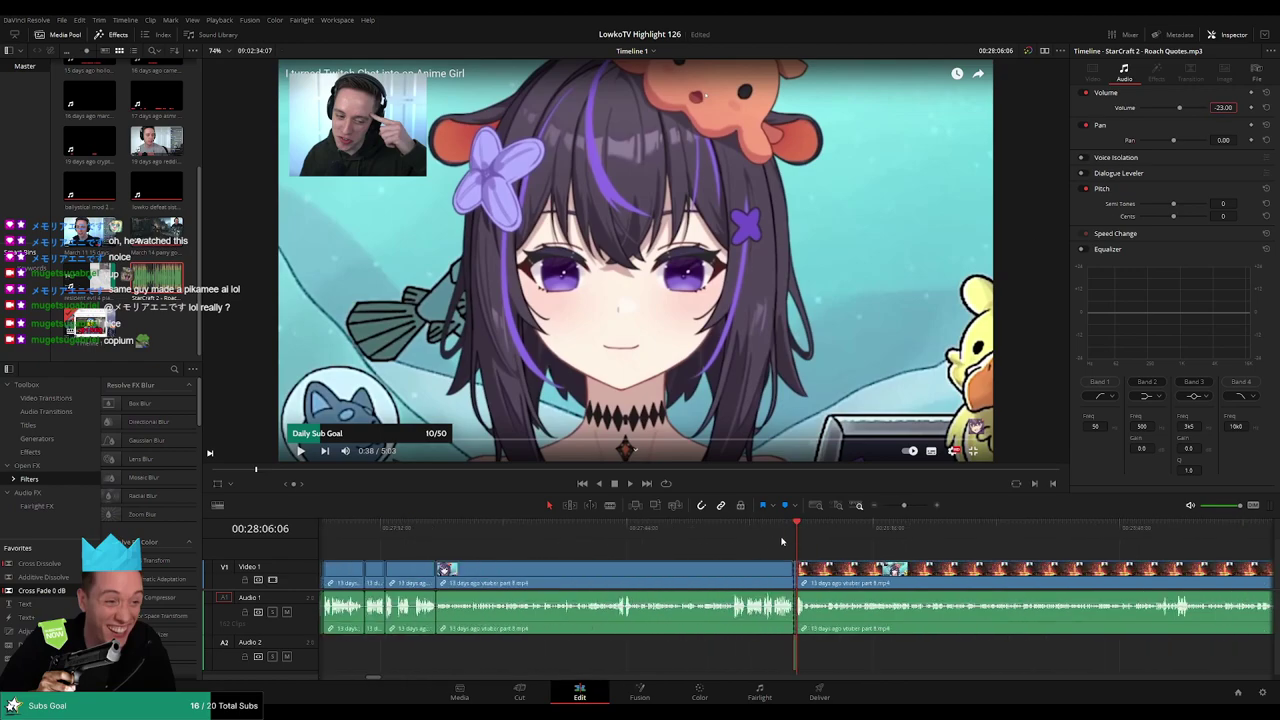
pyautogui.click(854, 548)
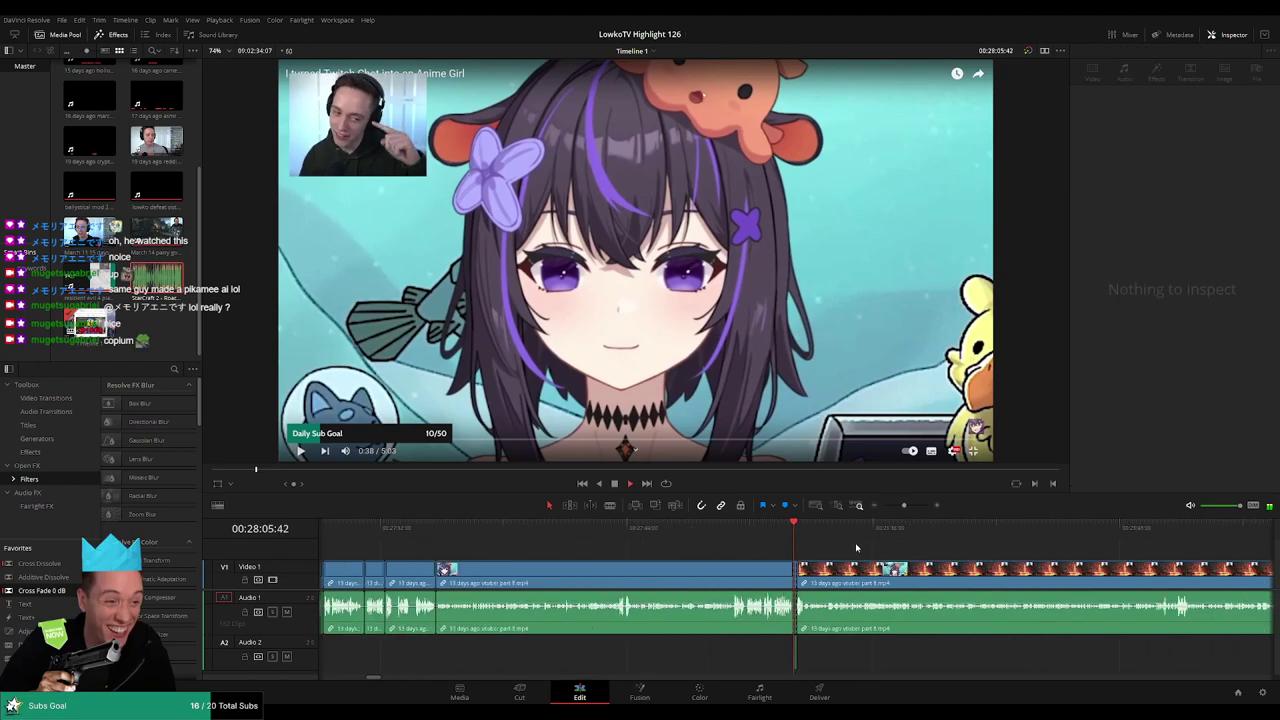
pyautogui.moveTo(909, 552); pyautogui.dragTo(676, 552)
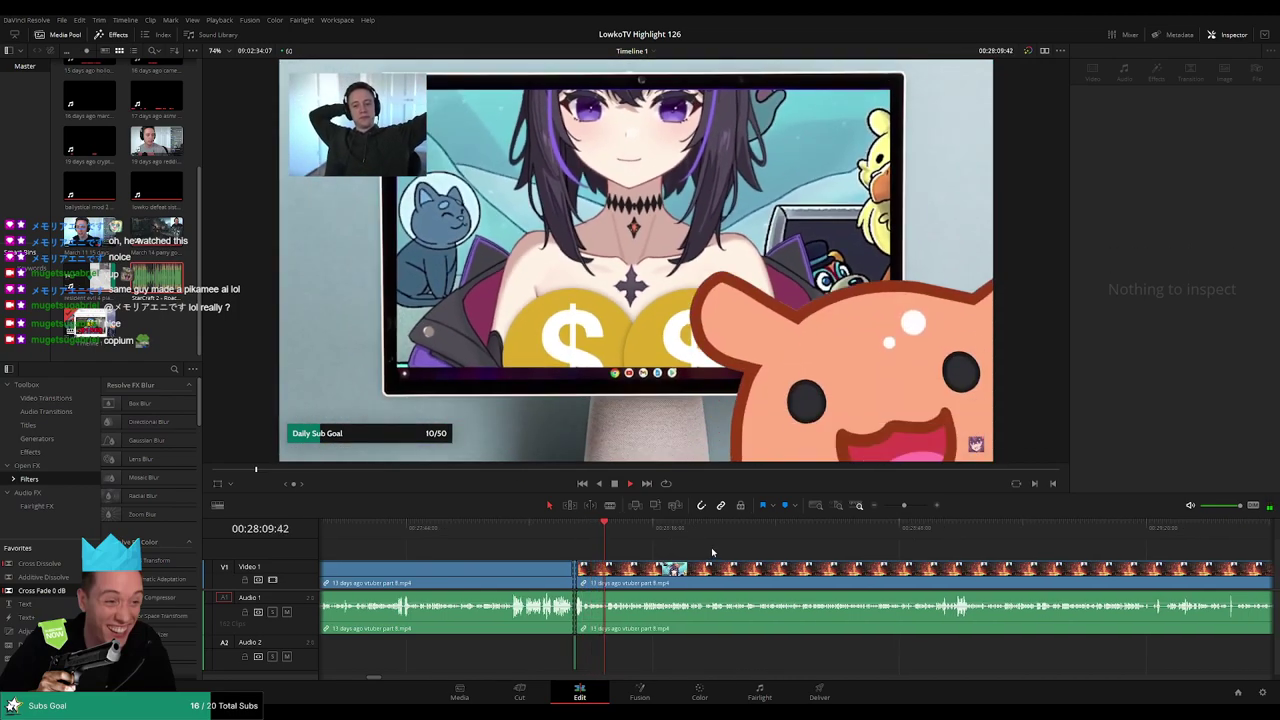
# - Review the reaction clip from about 28:09 to 29:19, following the playhead and checking the waveform for sections to edit
pyautogui.moveTo(700, 551); pyautogui.dragTo(633, 551)
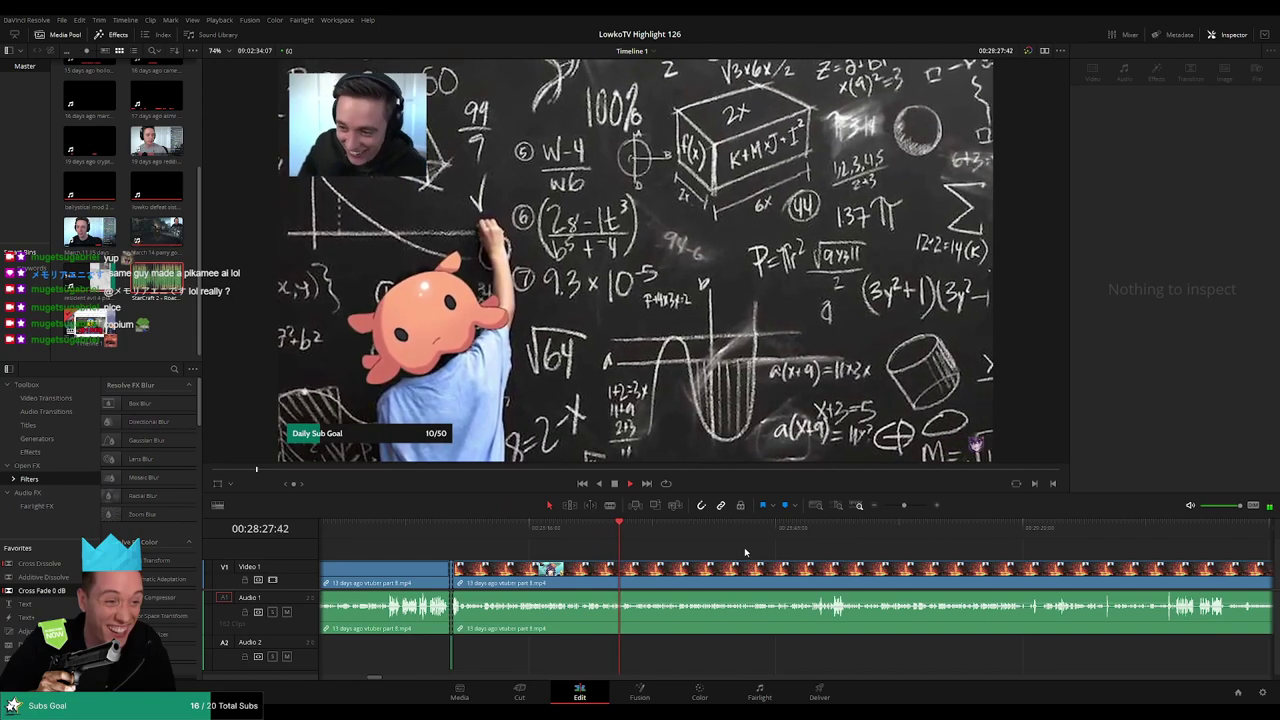
pyautogui.scroll(2, 760, 538)
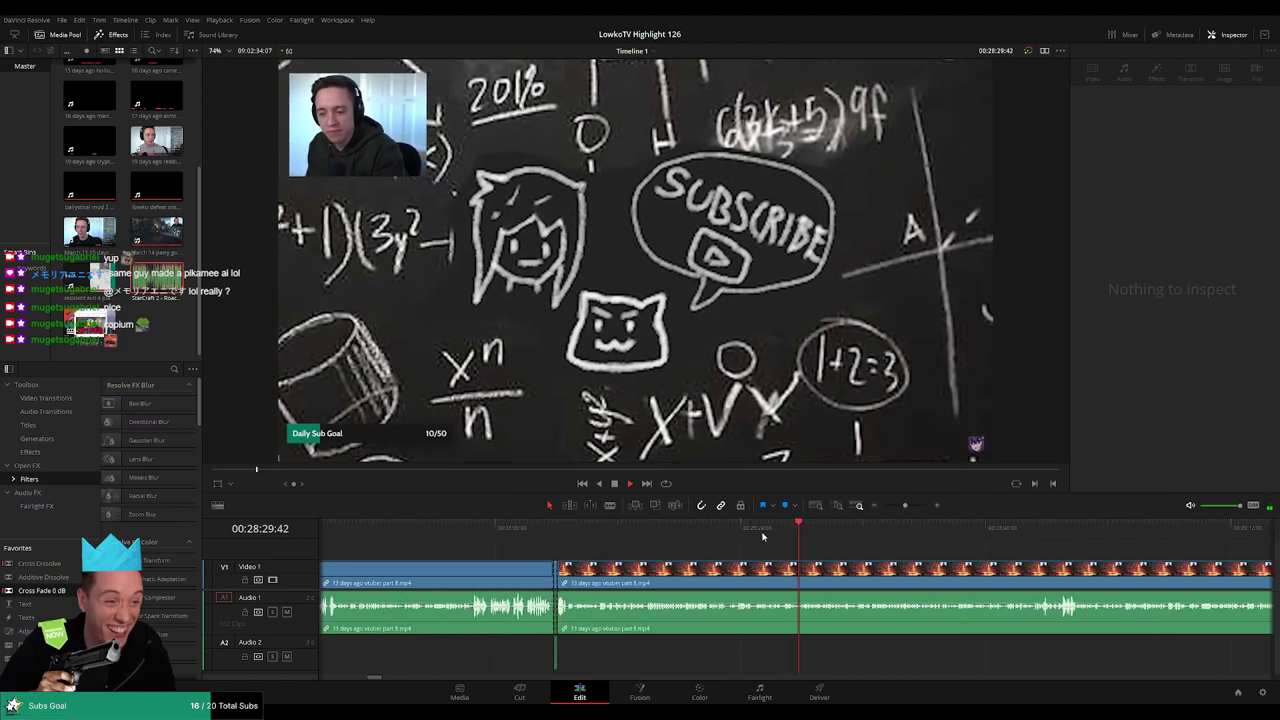
pyautogui.moveTo(888, 554); pyautogui.dragTo(663, 535)
pyautogui.hscroll(2, 640, 533)
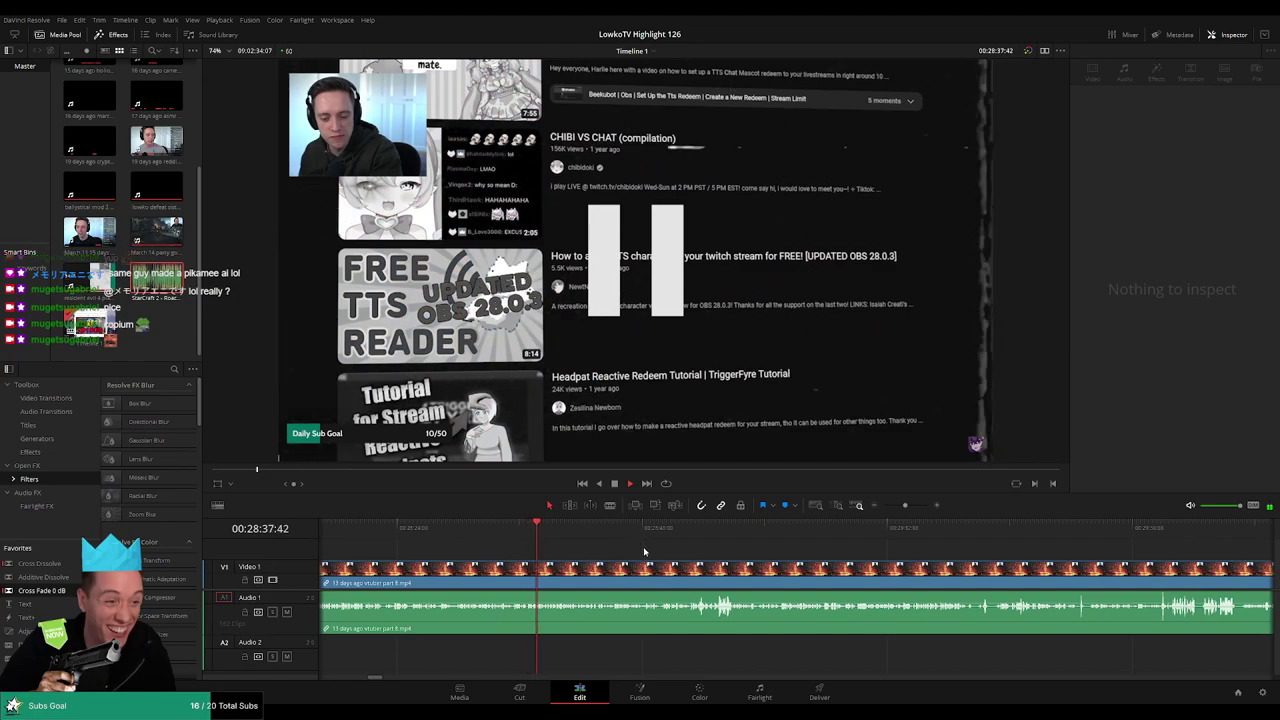
pyautogui.hscroll(1, 622, 548)
pyautogui.hscroll(2, 612, 548)
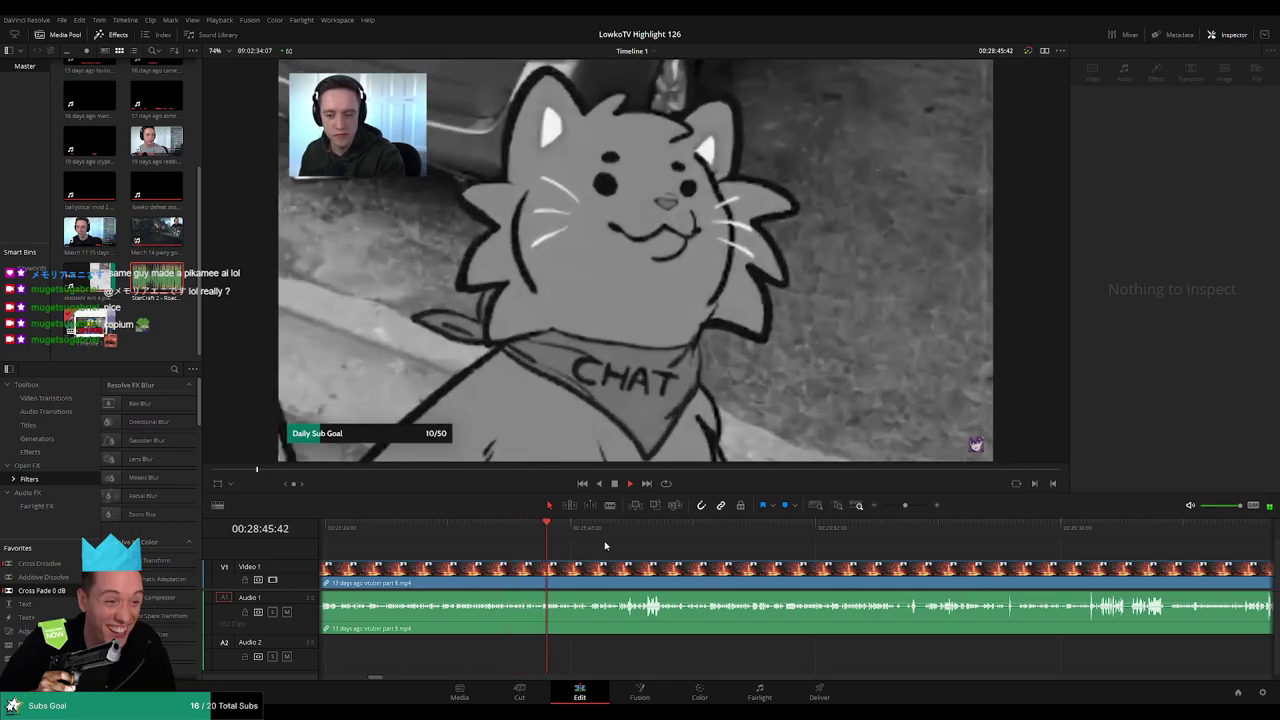
pyautogui.hscroll(2, 620, 549)
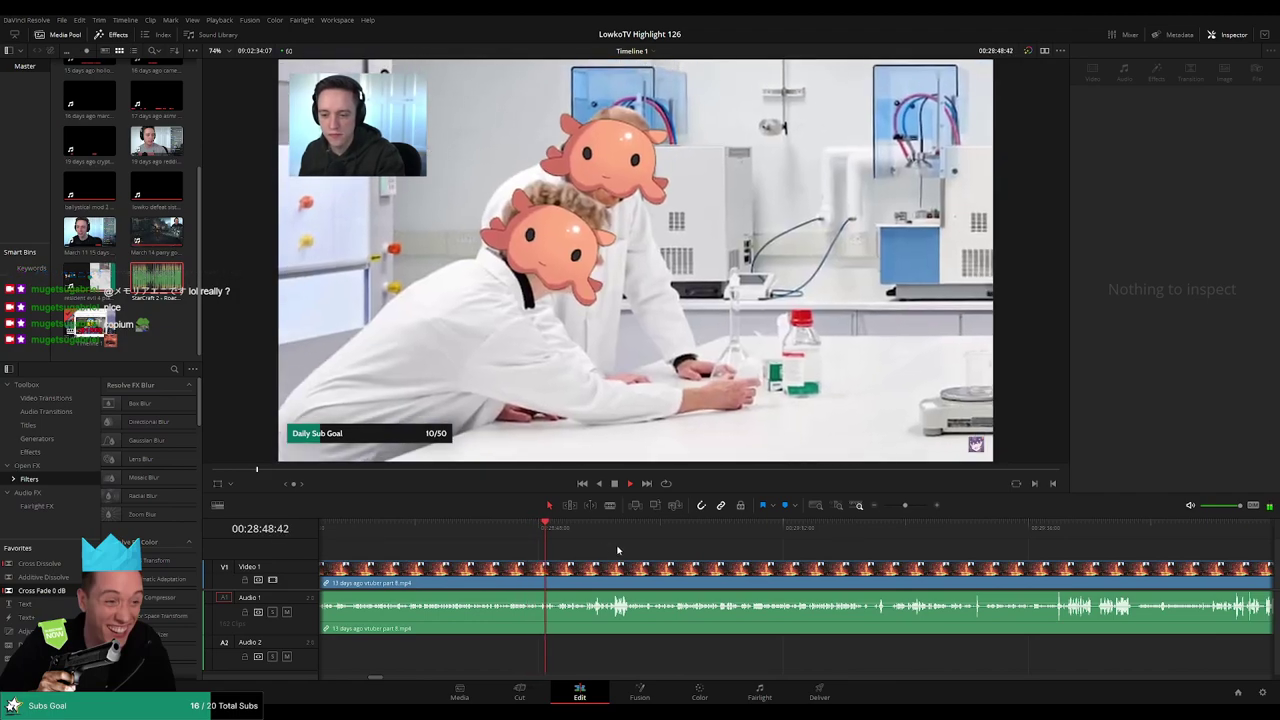
pyautogui.scroll(1, 622, 552)
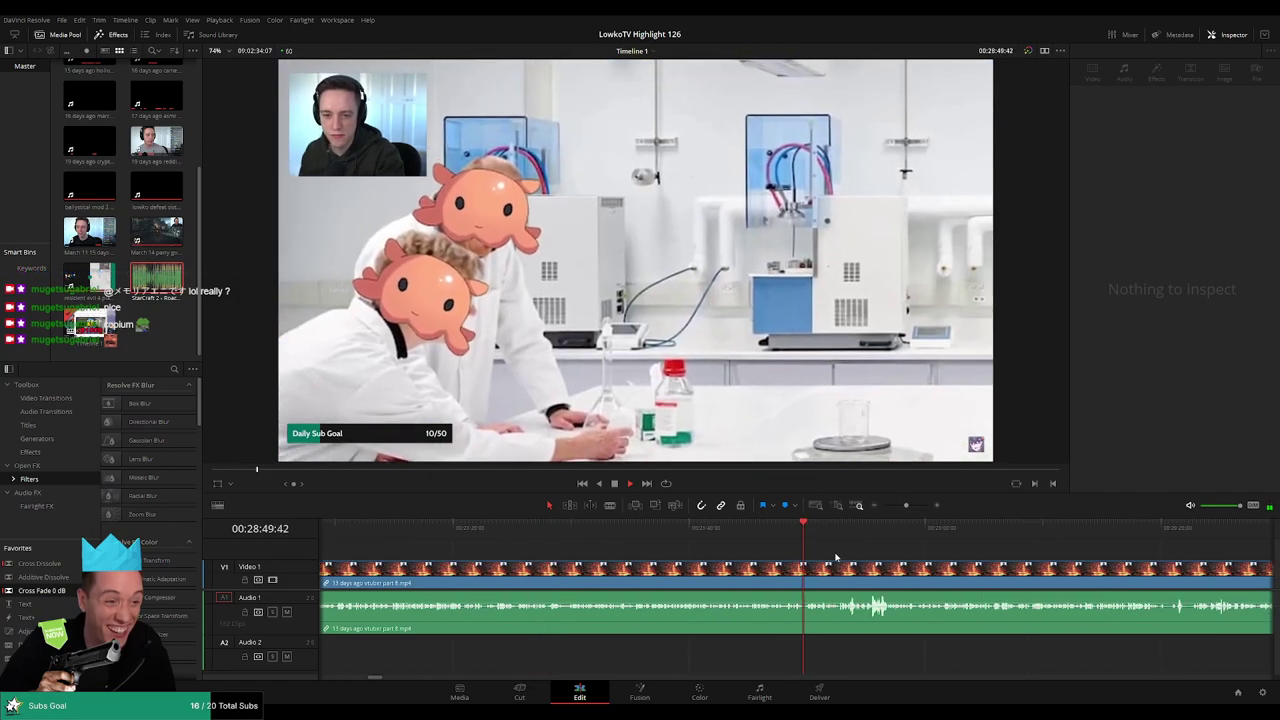
pyautogui.moveTo(838, 556); pyautogui.dragTo(672, 544)
pyautogui.hscroll(3, 694, 551)
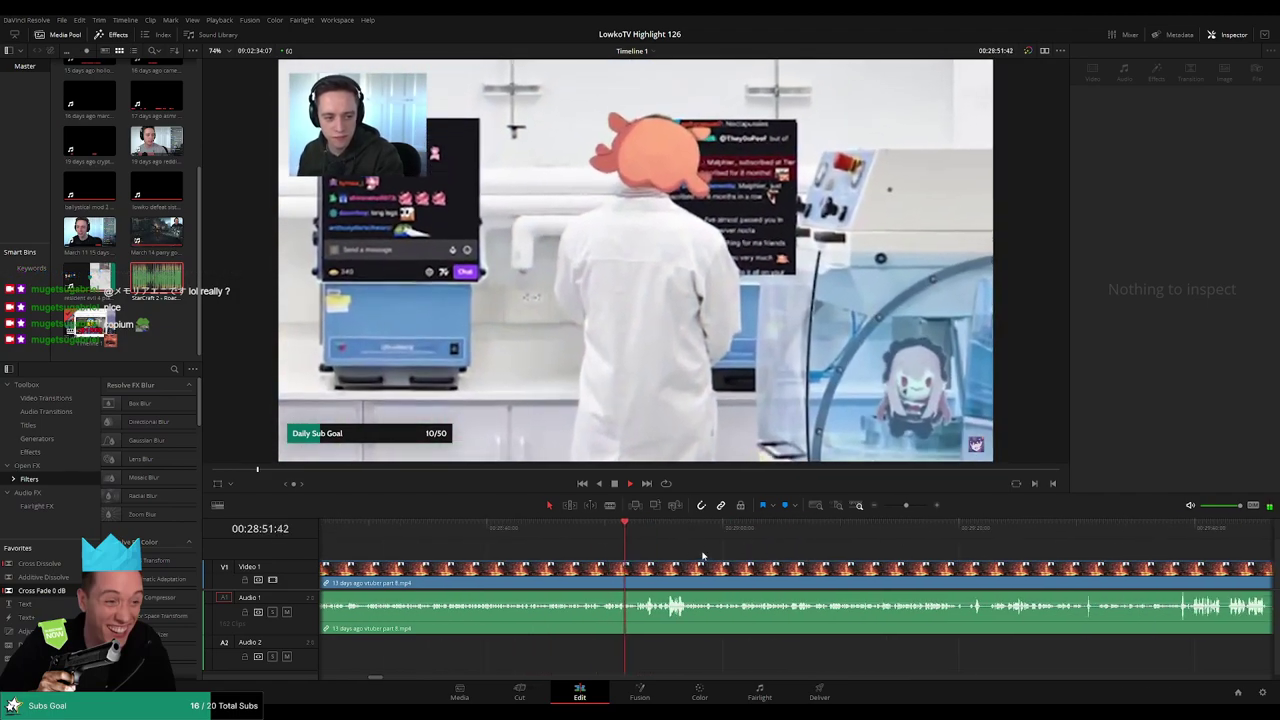
pyautogui.hscroll(2, 614, 542)
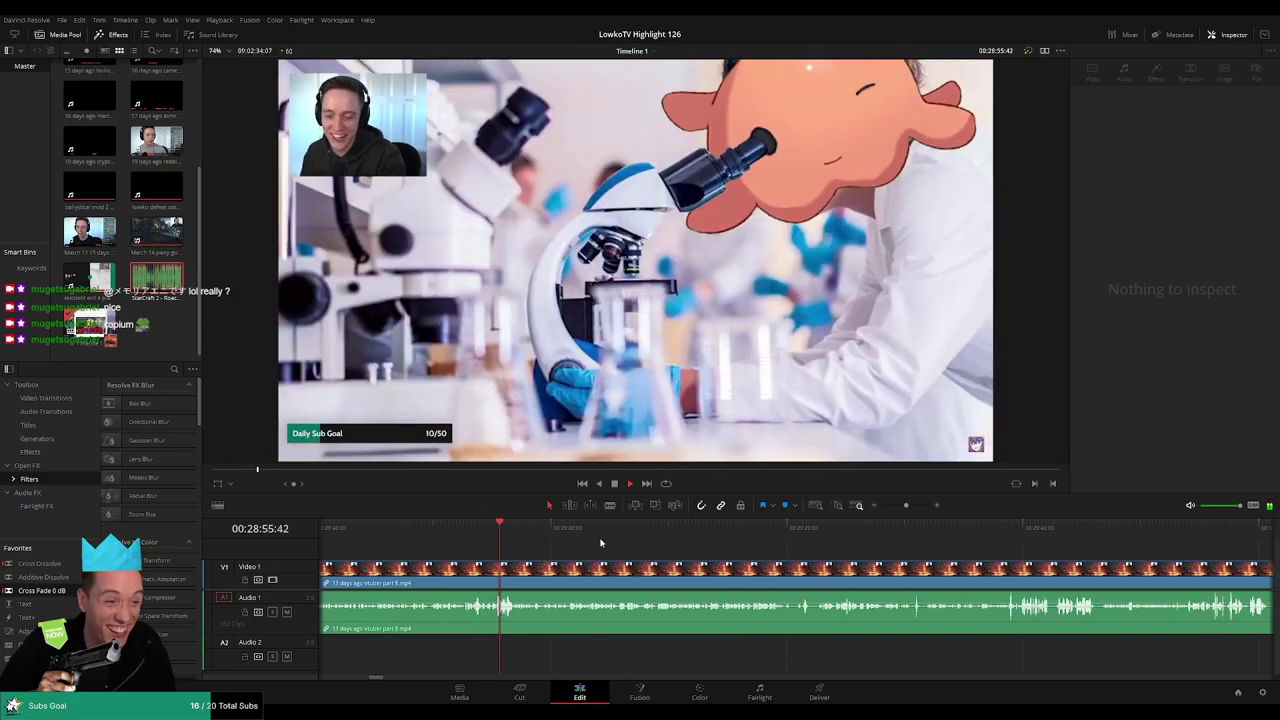
pyautogui.hscroll(1, 615, 547)
pyautogui.hscroll(1, 610, 547)
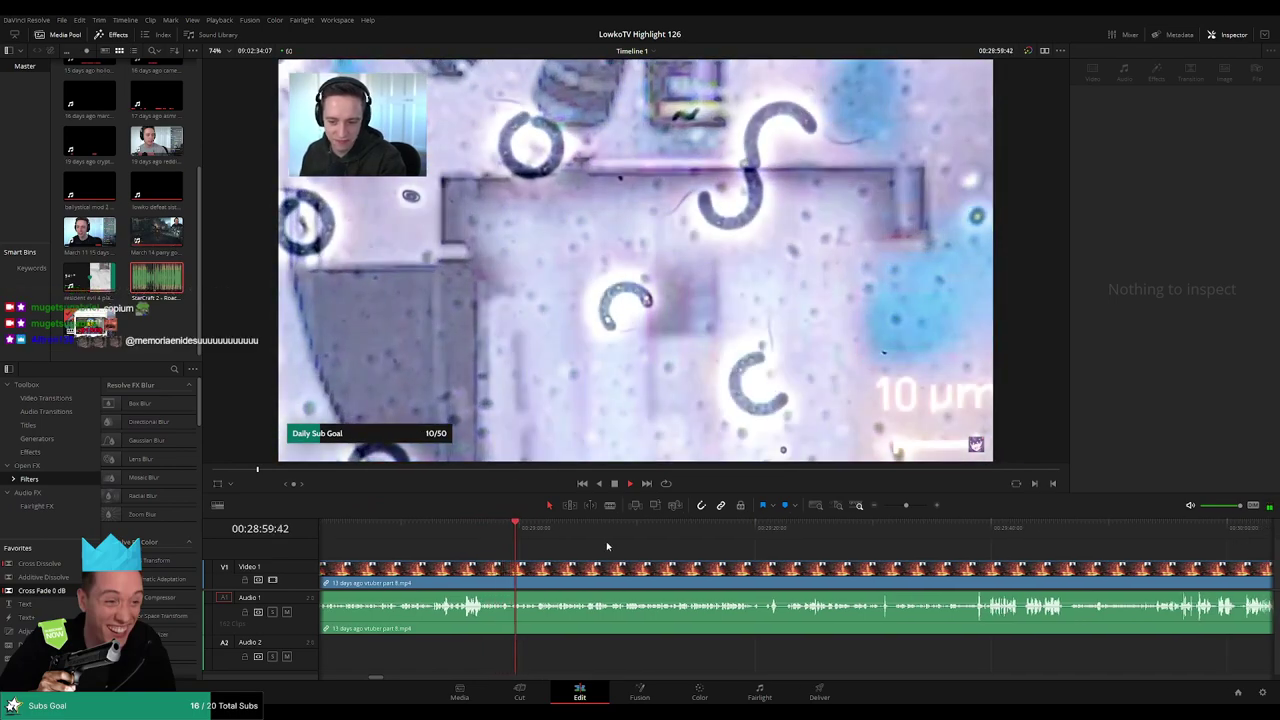
pyautogui.hscroll(3, 610, 547)
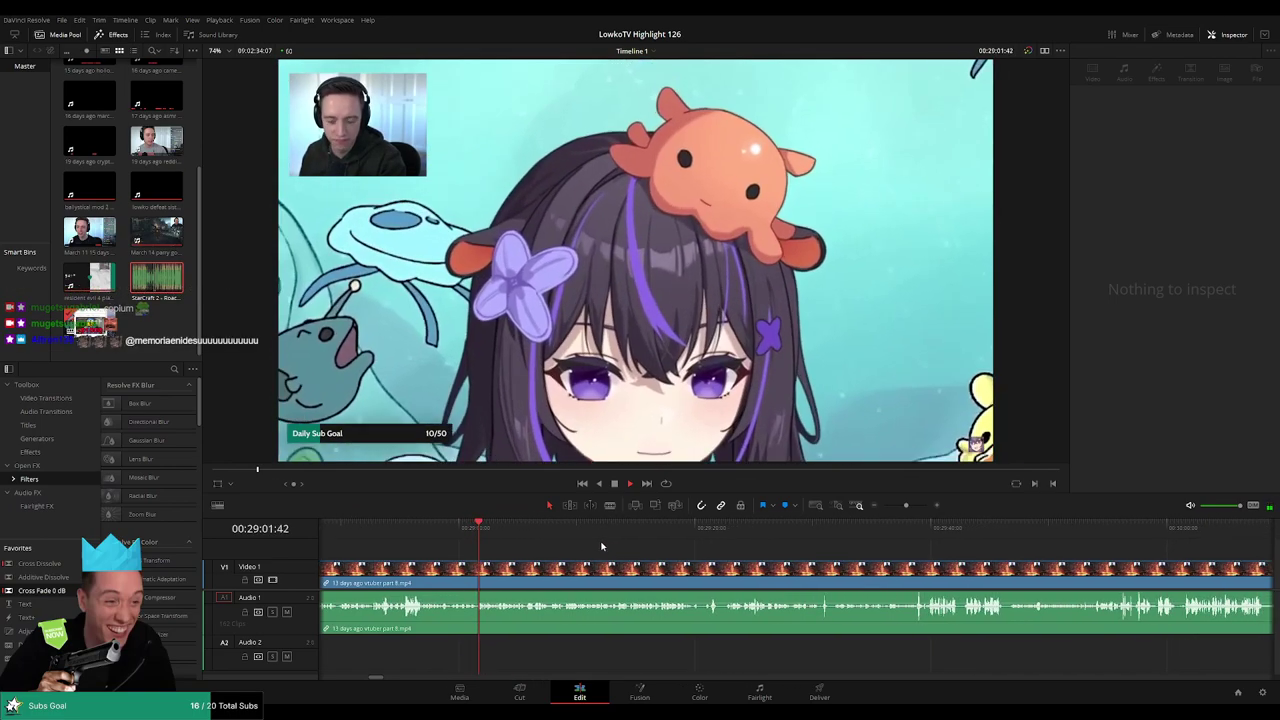
pyautogui.hscroll(3, 595, 542)
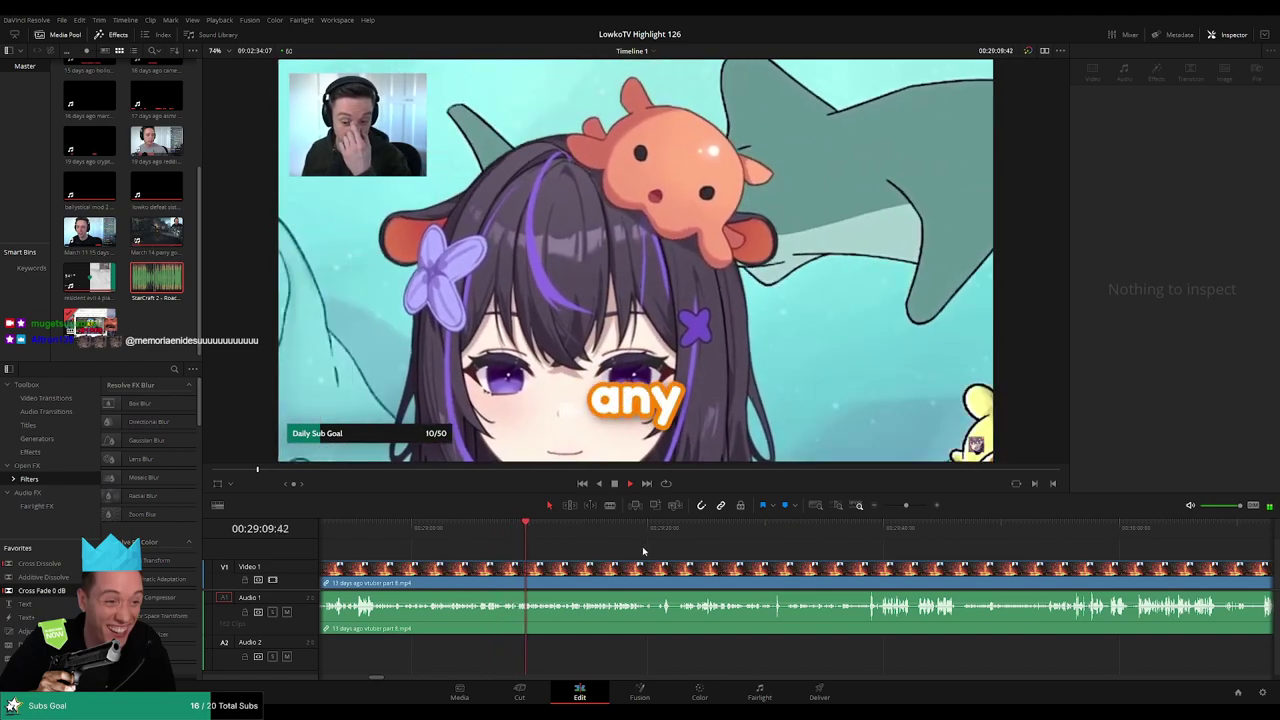
pyautogui.hscroll(2, 604, 547)
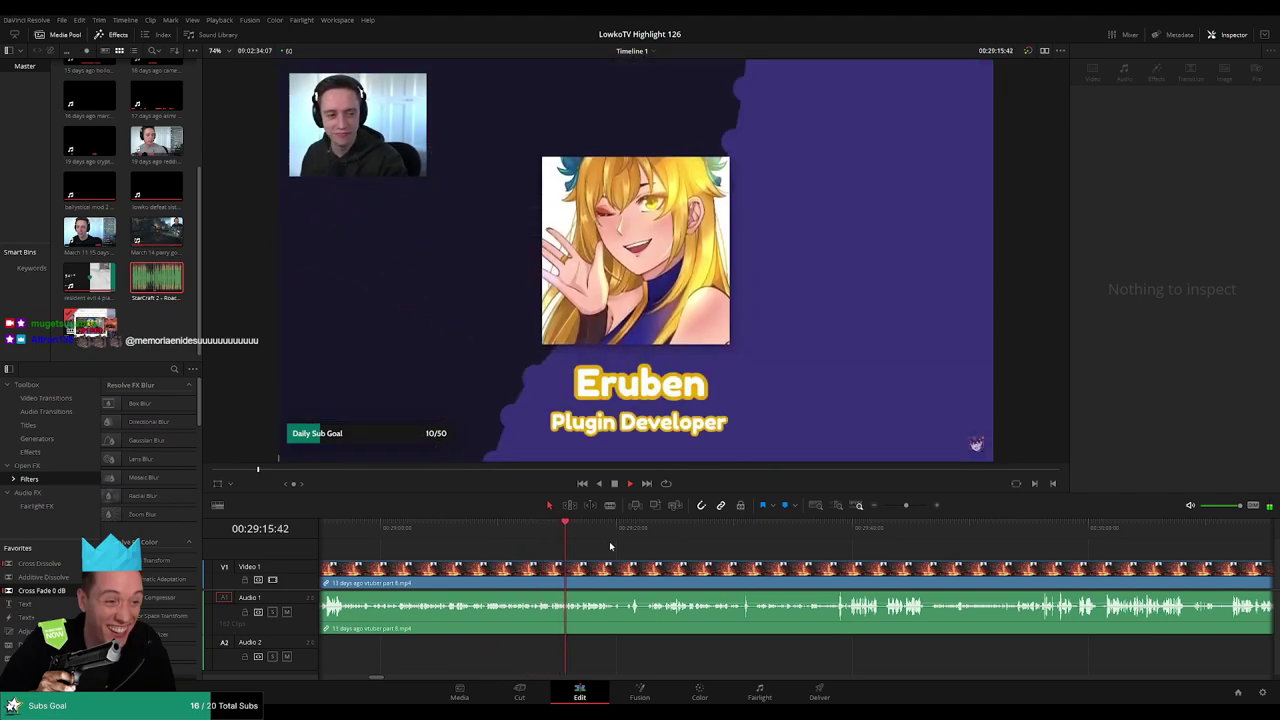
pyautogui.hscroll(4, 633, 543)
pyautogui.scroll(2, 709, 573)
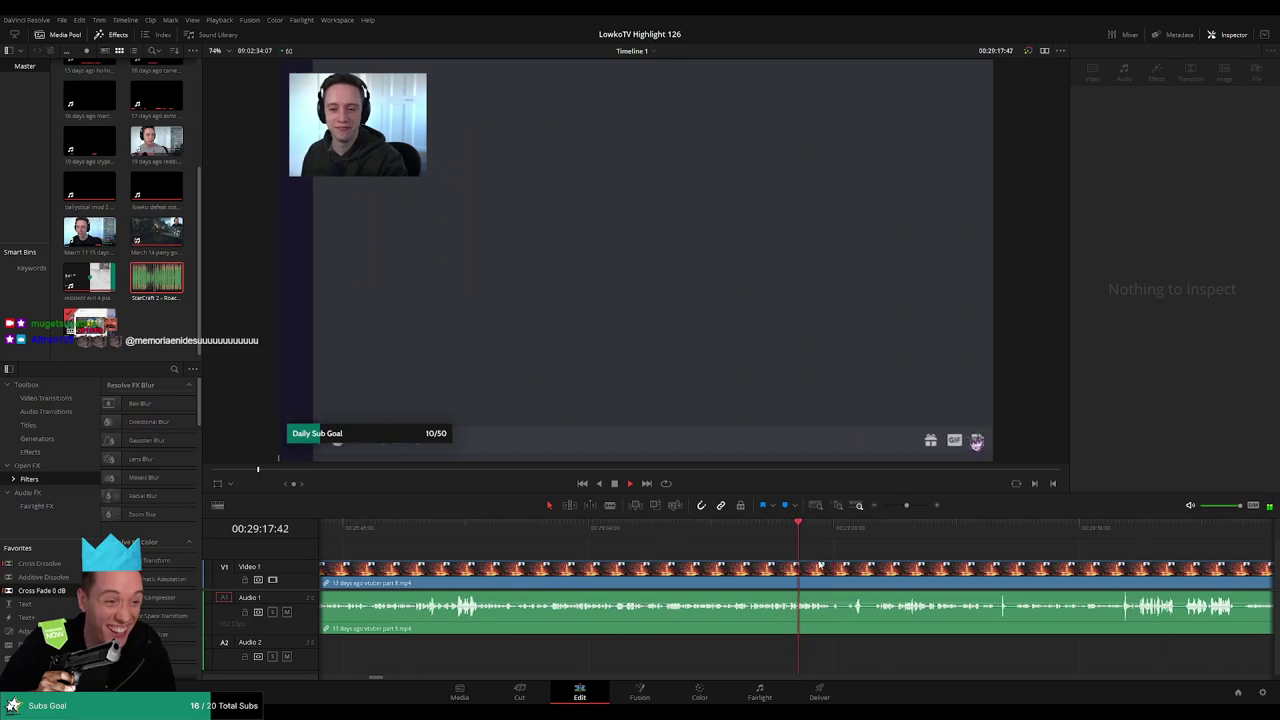
pyautogui.hscroll(2, 693, 551)
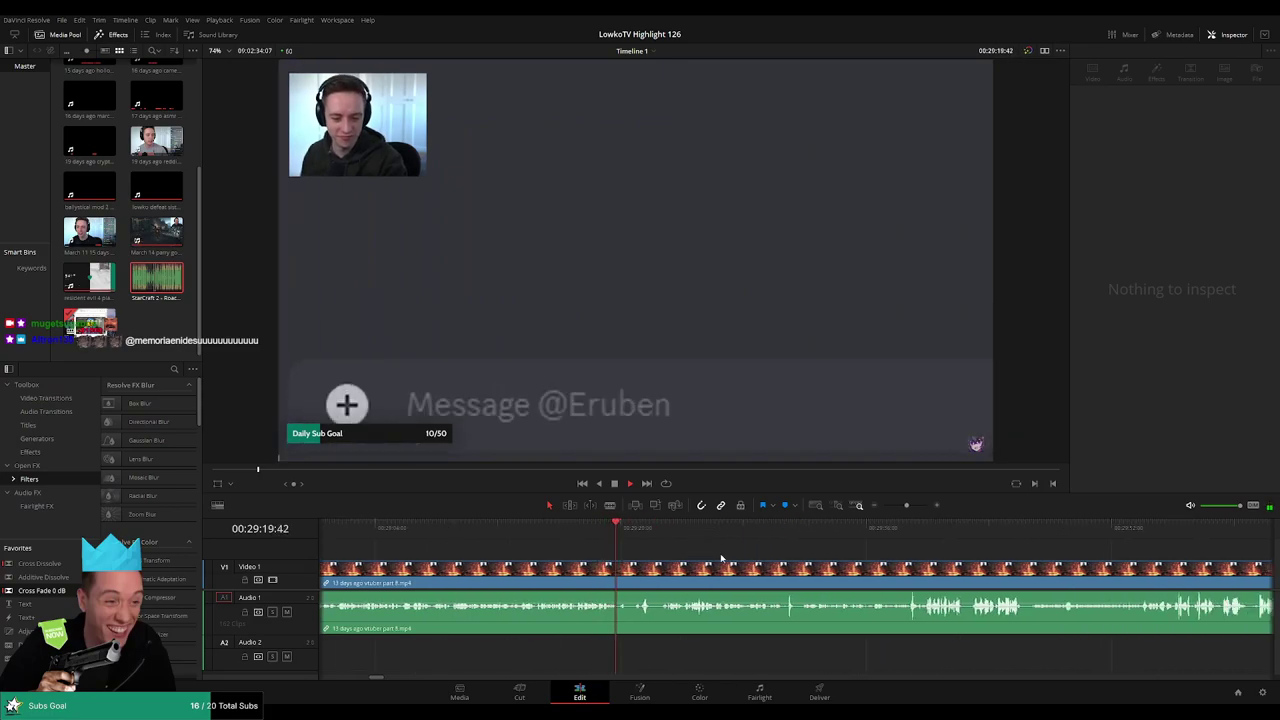
# - Play the reaction from about 29:22 to 30:01, then replay the part from about 29:46 to 29:53
pyautogui.press('space')
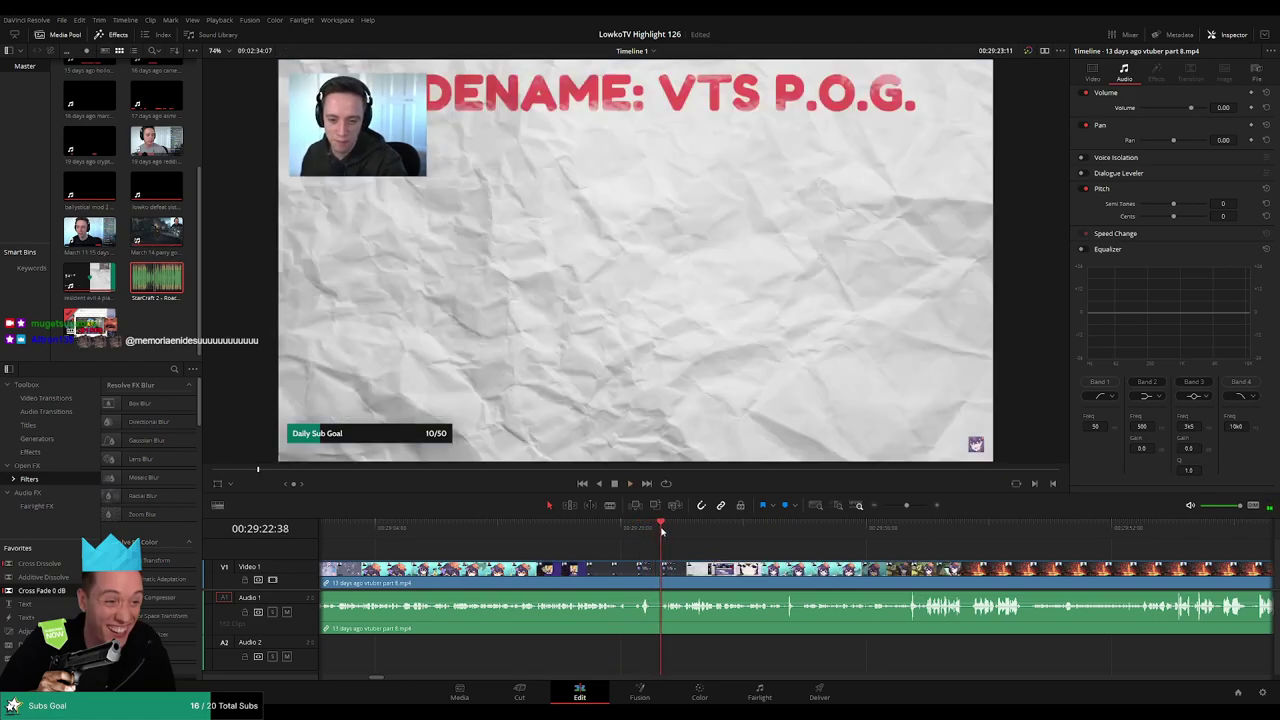
pyautogui.press('space')
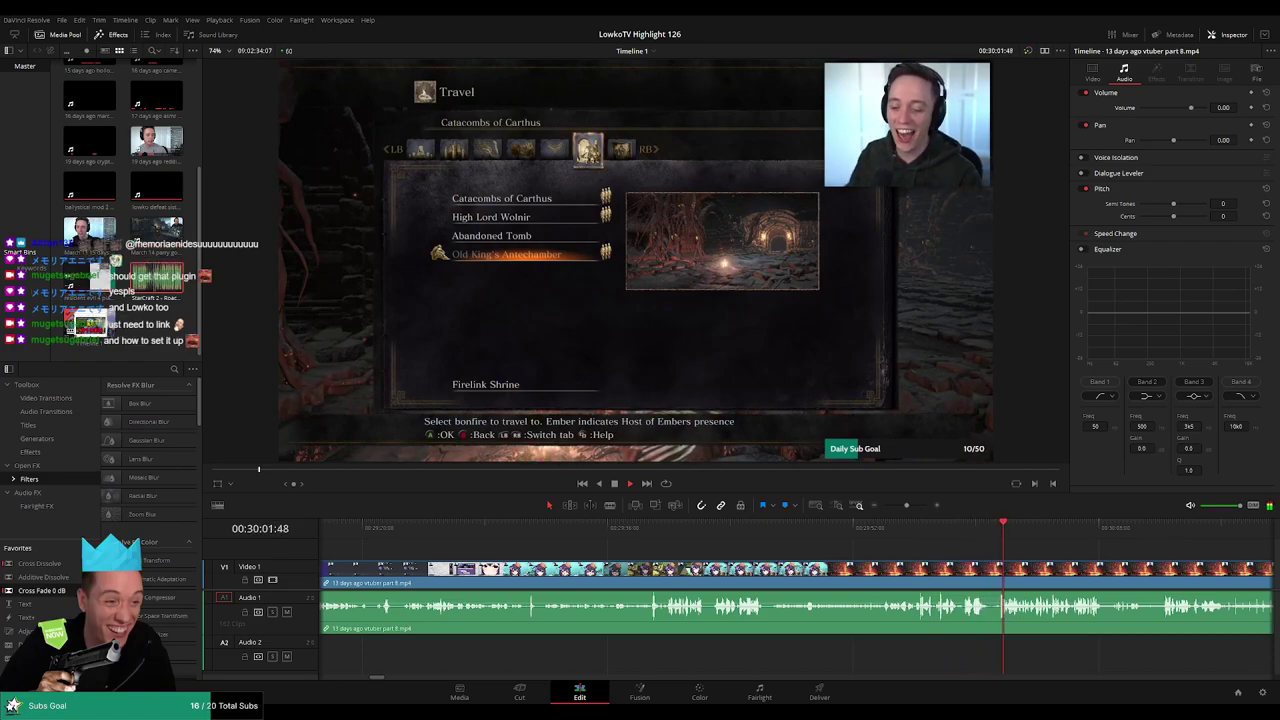
pyautogui.click(767, 527)
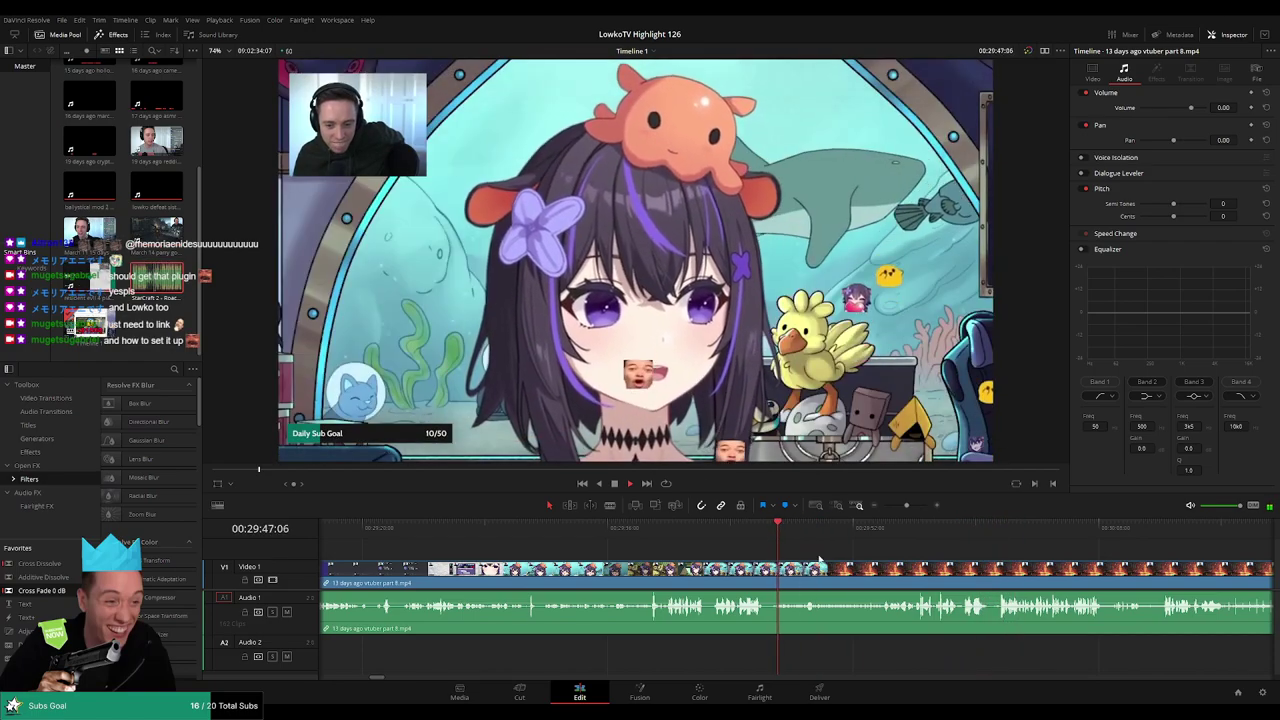
pyautogui.moveTo(866, 558); pyautogui.dragTo(722, 548)
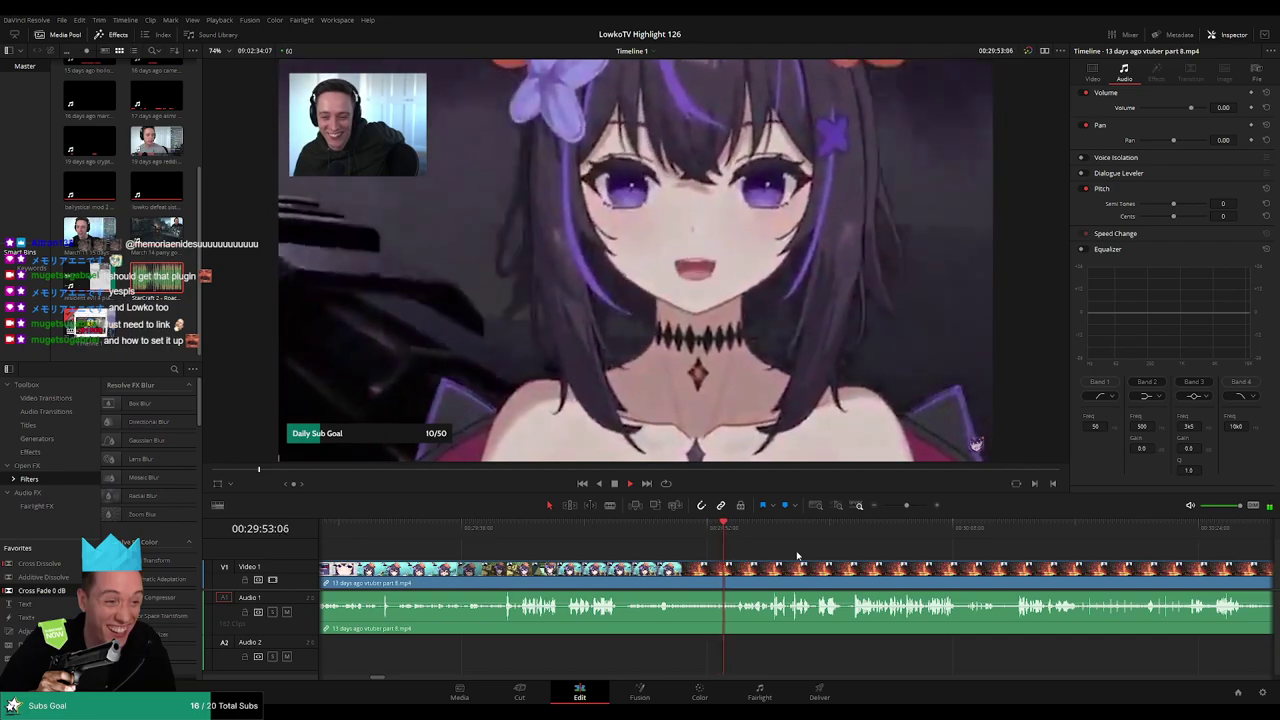
pyautogui.click(717, 535)
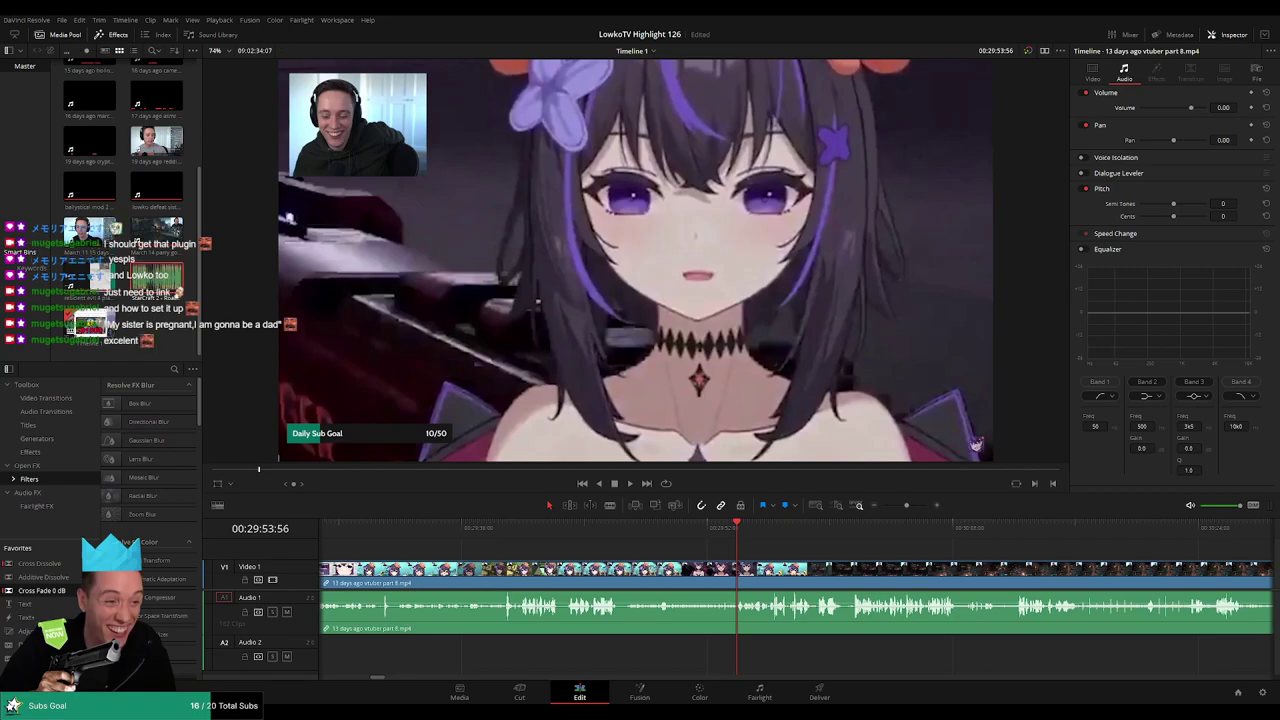
# - Split the reaction clip at about 29:59:51 and 30:01:36 and ripple-delete the mostly quiet section in between
pyautogui.press('space')
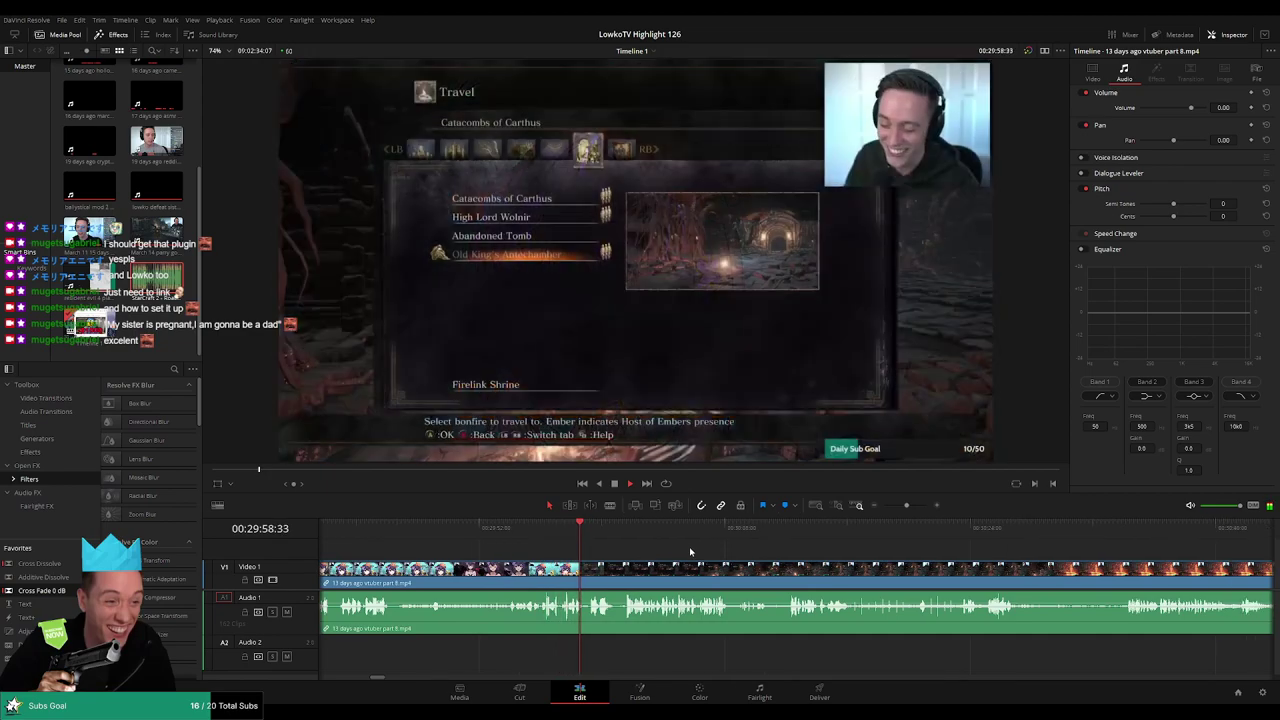
pyautogui.scroll(4, 704, 559)
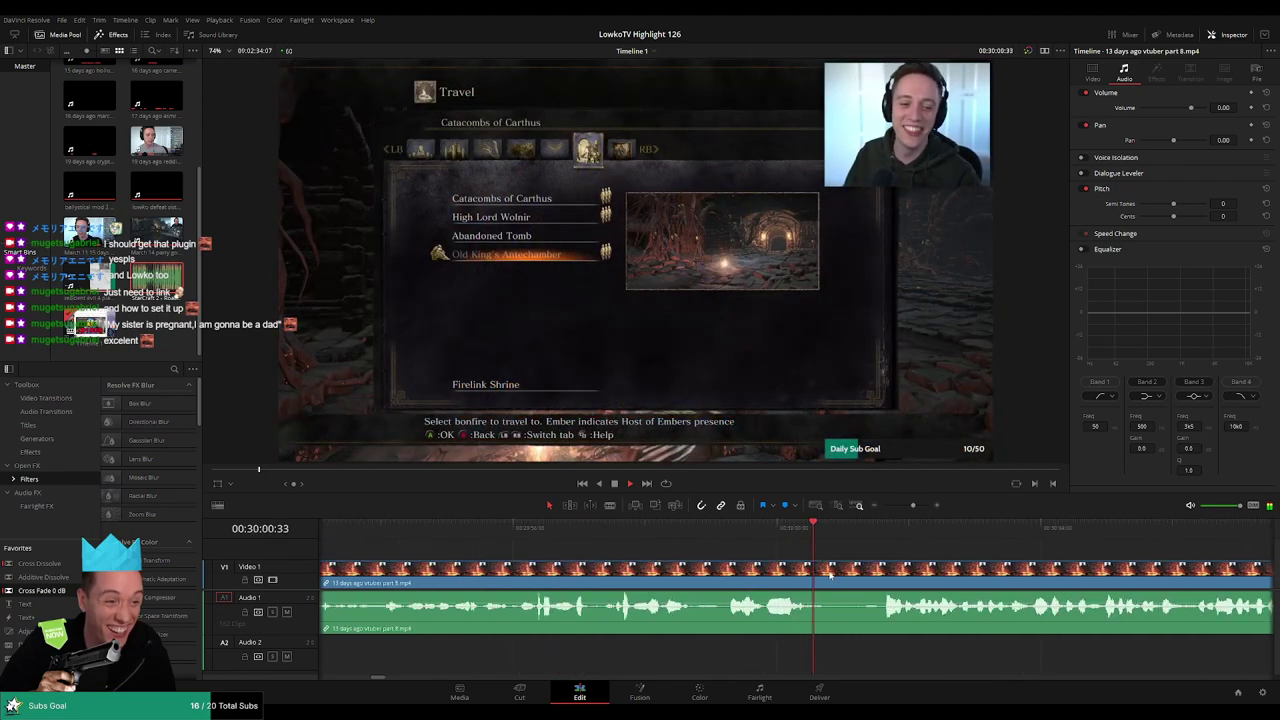
pyautogui.press('b')
pyautogui.click(766, 576)
pyautogui.click(882, 577)
pyautogui.press('a')
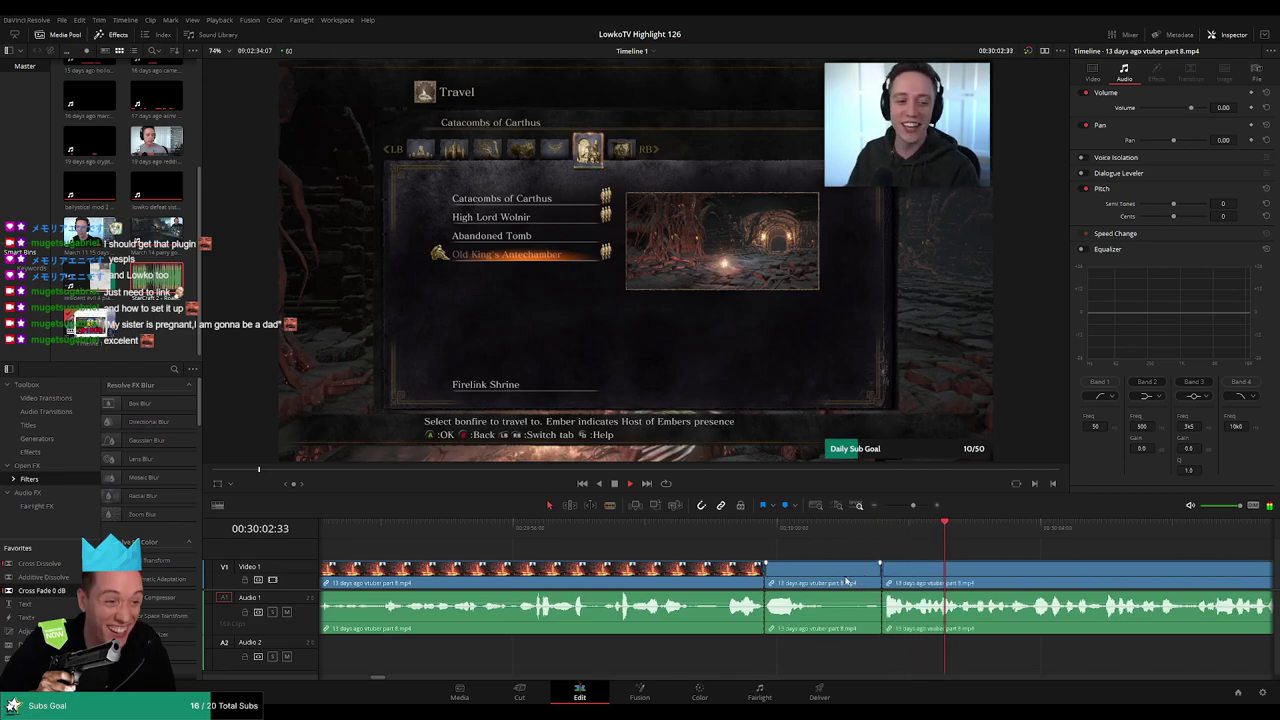
pyautogui.click(846, 580)
pyautogui.press('Delete')
# - Play back the new cut from about 29:59:50 and follow the waveform past 30:02
pyautogui.click(762, 527)
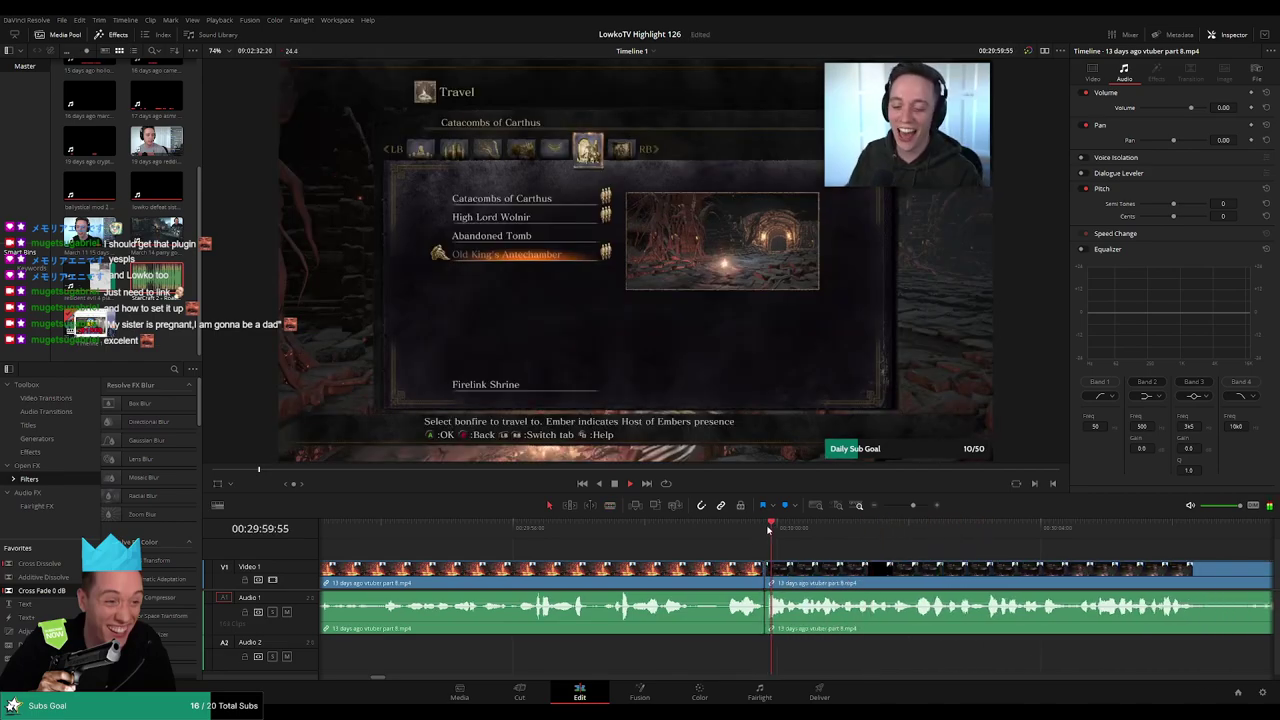
pyautogui.press('space')
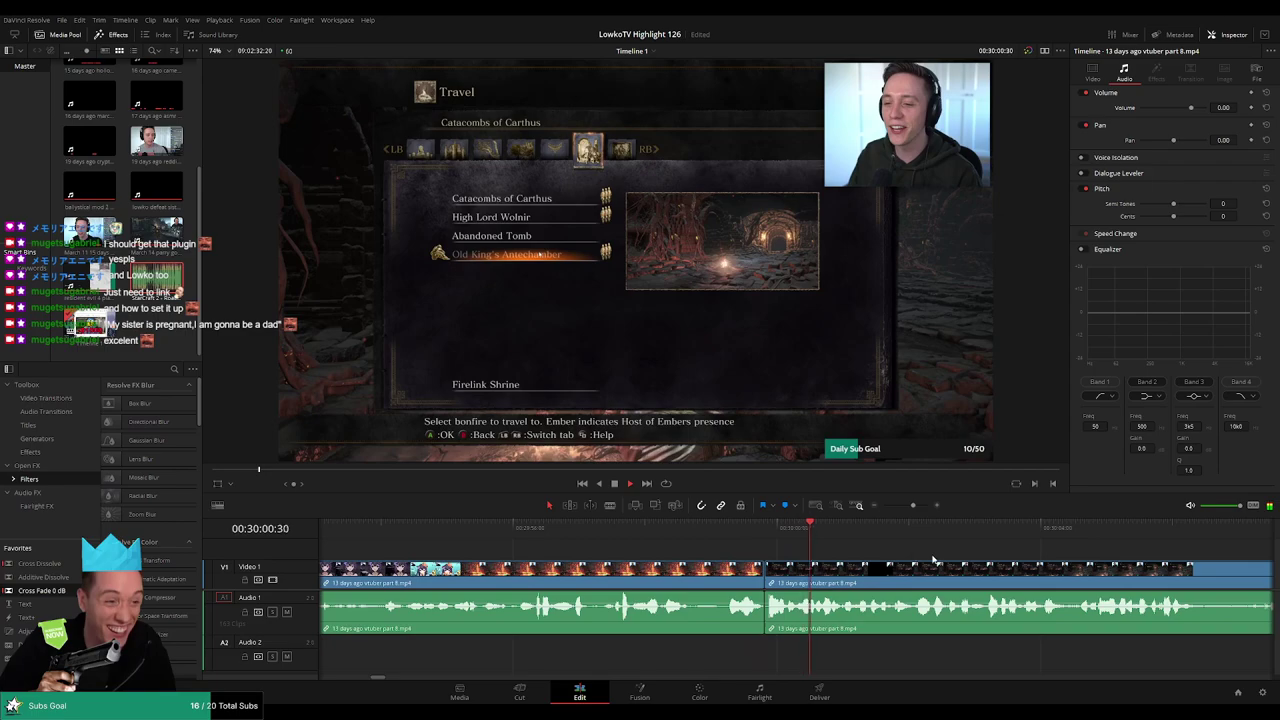
pyautogui.moveTo(933, 559); pyautogui.dragTo(804, 550)
pyautogui.hscroll(6, 727, 545)
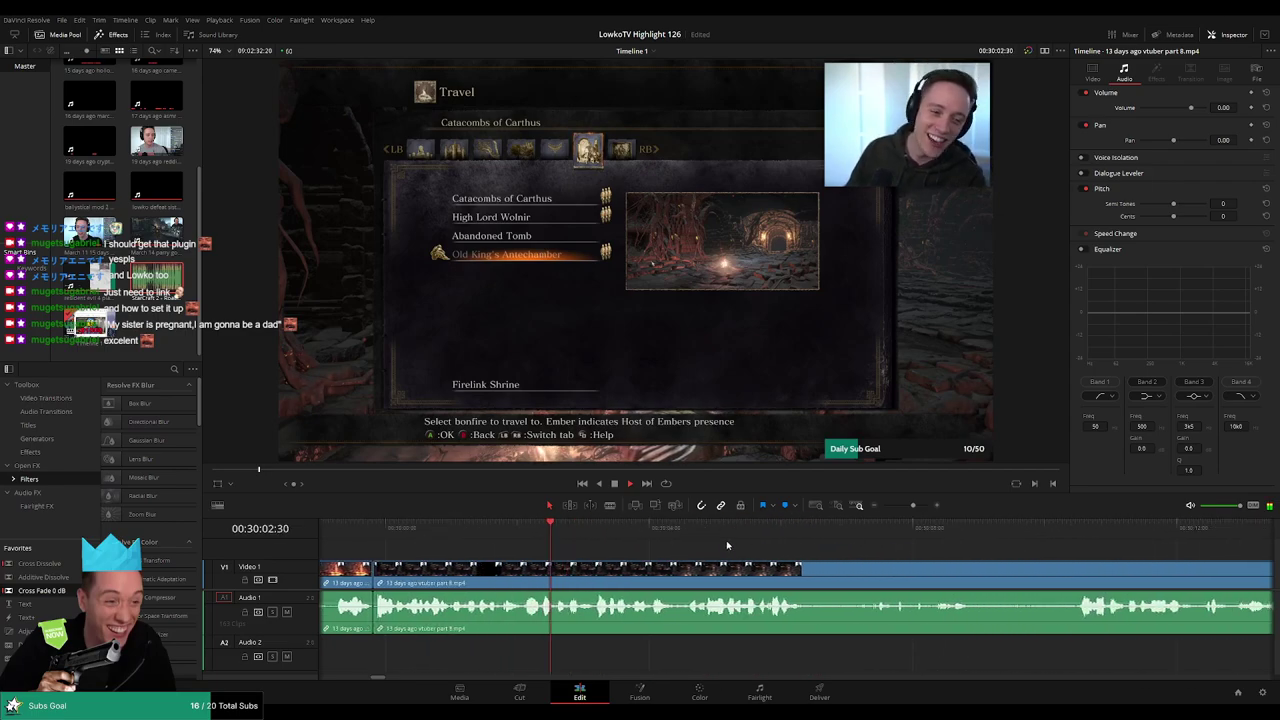
# - Split the gameplay clip at about 00:30:06, where the speech stops after the bonfire travel menu
pyautogui.scroll(-2, 809, 559)
pyautogui.moveTo(909, 558); pyautogui.dragTo(672, 548)
pyautogui.moveTo(763, 550); pyautogui.dragTo(663, 546)
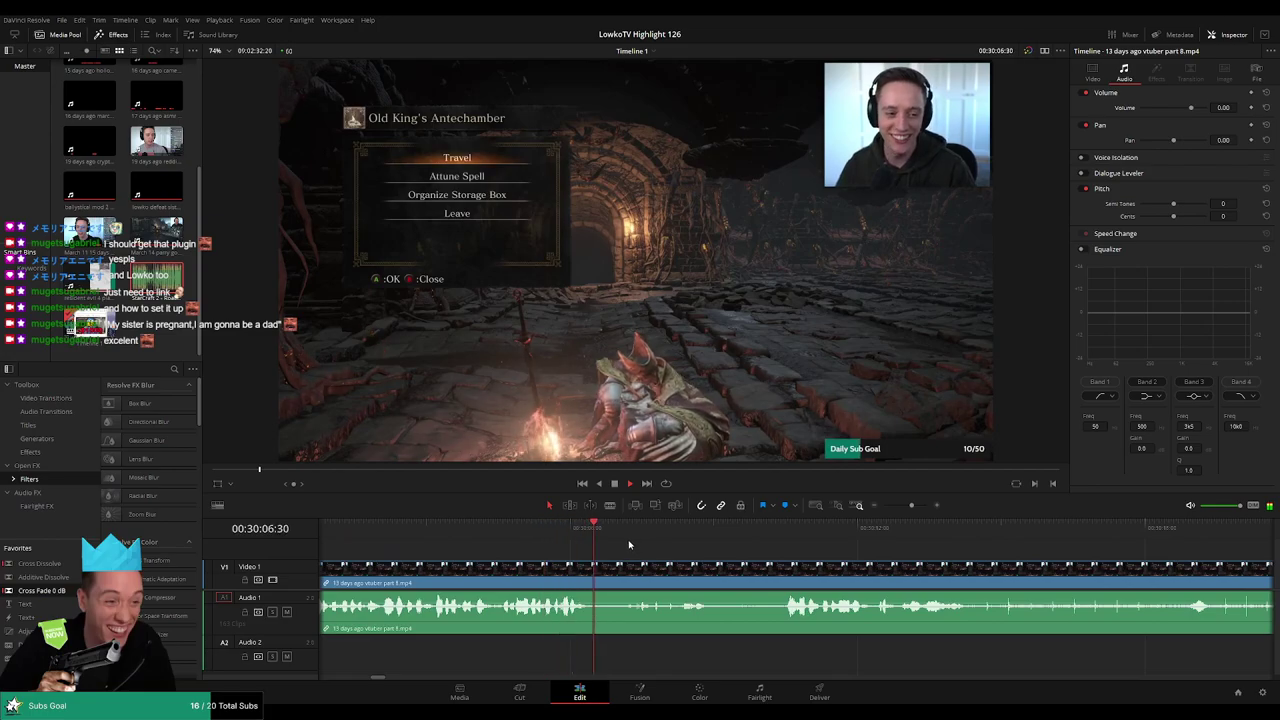
pyautogui.hscroll(2, 660, 548)
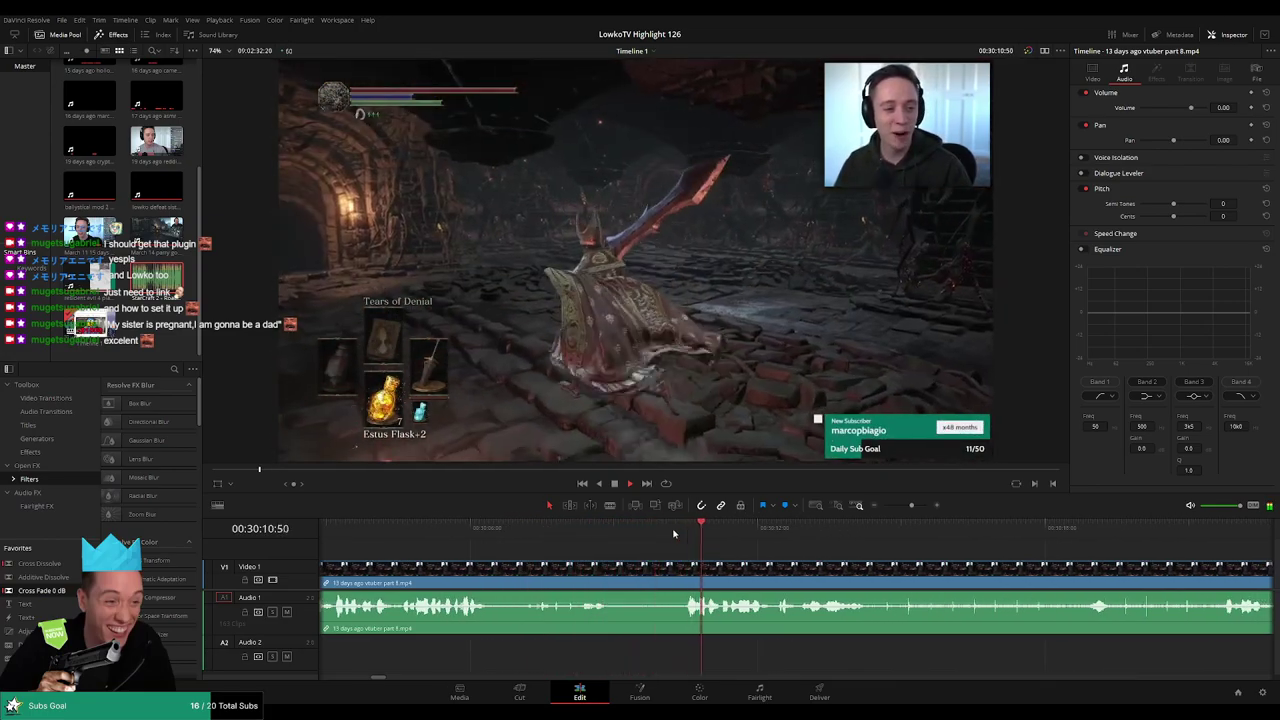
pyautogui.press('b')
pyautogui.click(502, 573)
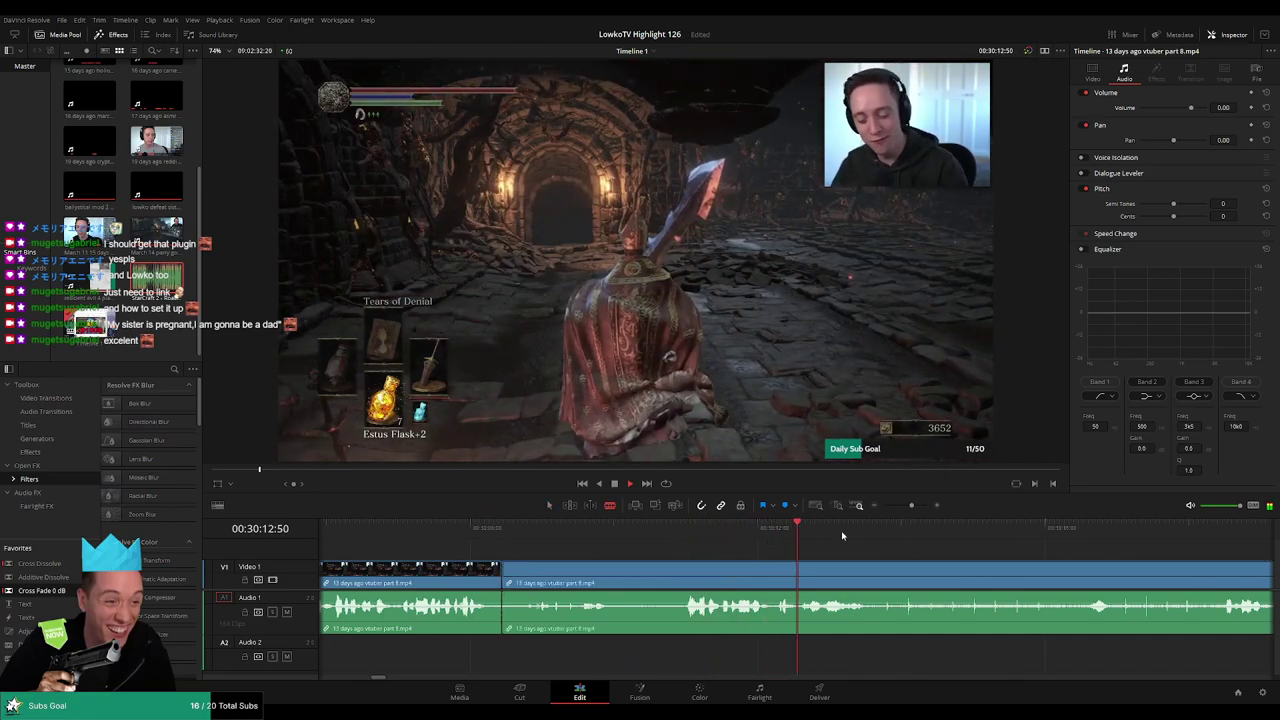
# - Split the clip again at about 00:30:32, where speech resumes, and ripple-delete the quiet stretch between the two cuts
pyautogui.click(1115, 526)
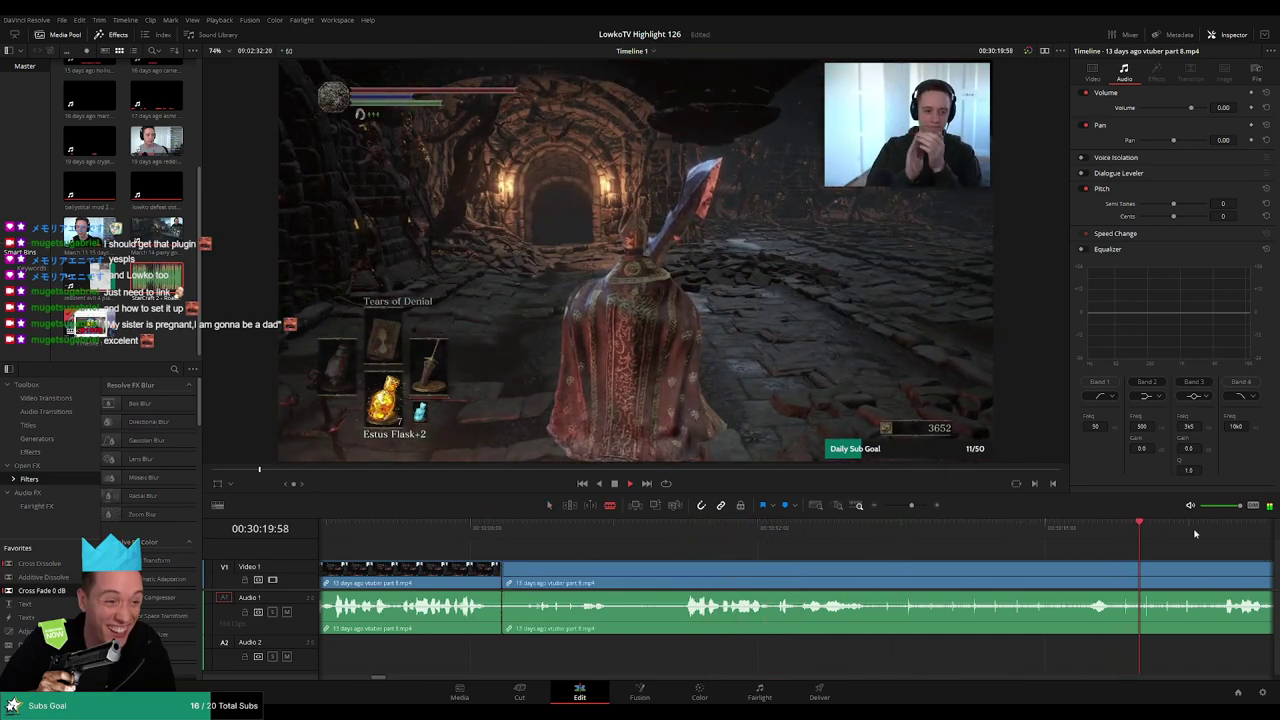
pyautogui.scroll(-4, 1080, 561)
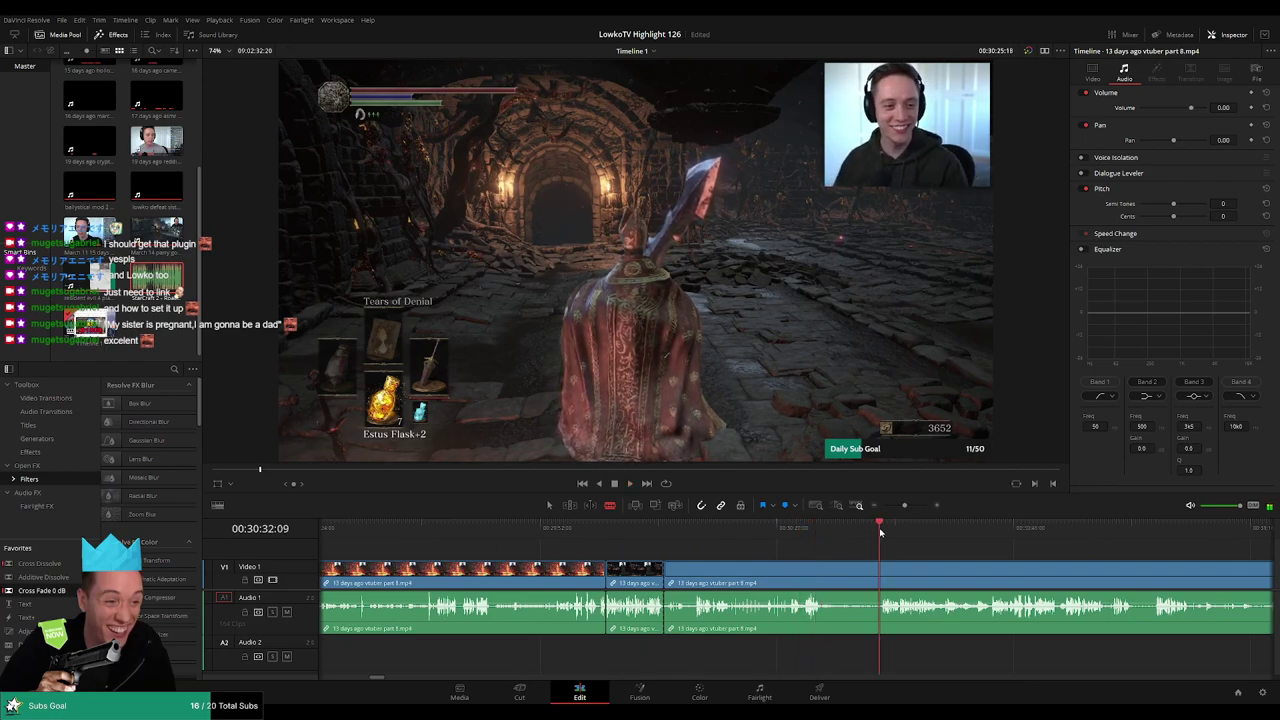
pyautogui.scroll(2, 845, 558)
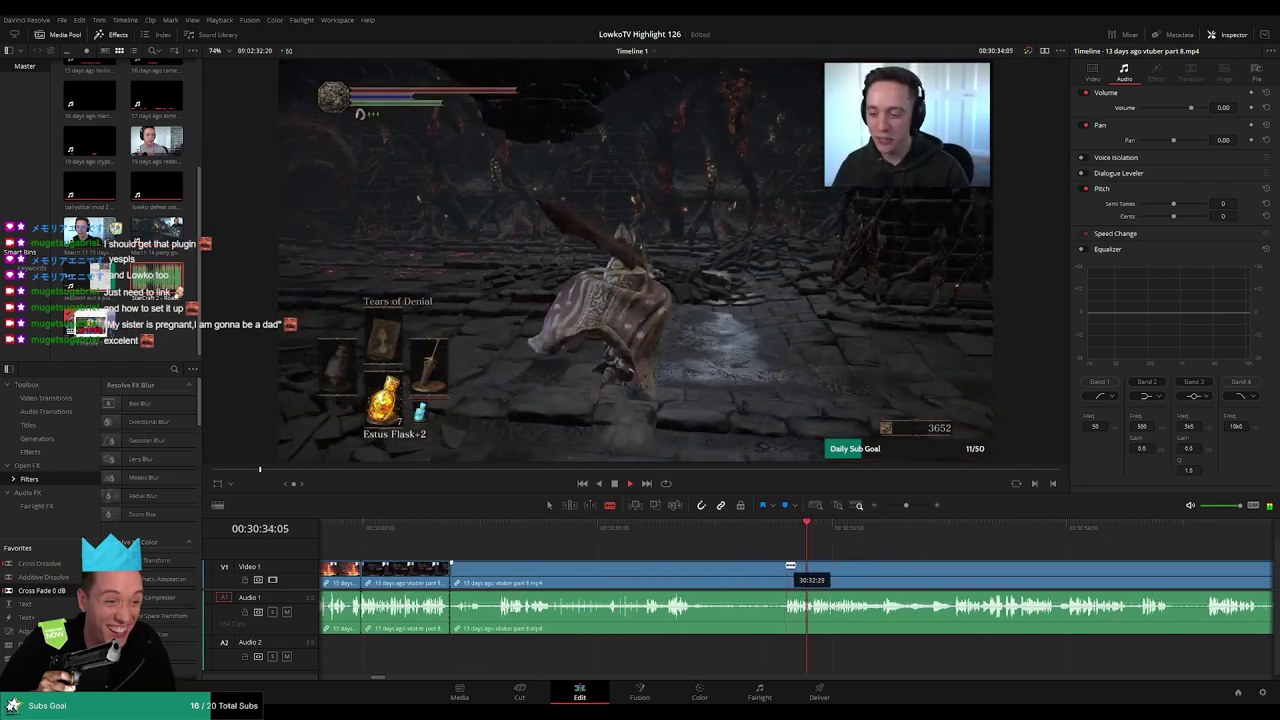
pyautogui.click(787, 566)
pyautogui.press('a')
pyautogui.click(721, 577)
pyautogui.press('Delete')
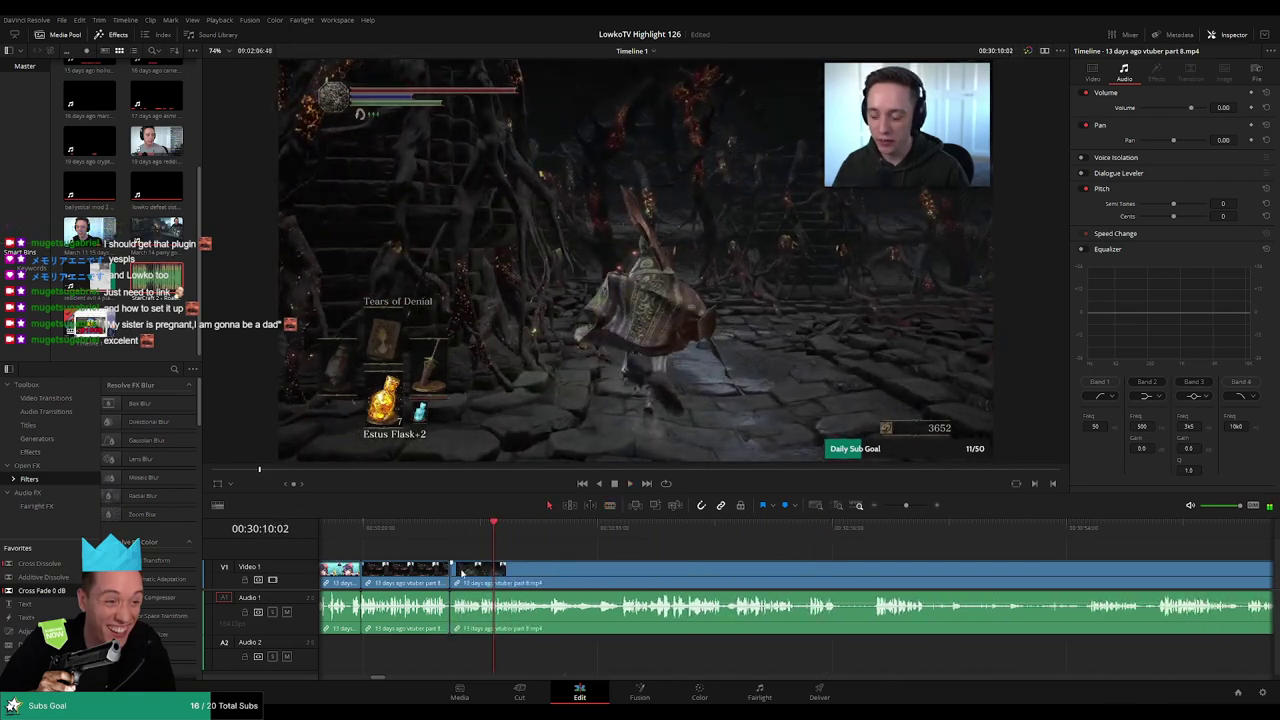
# - Ripple-delete the sliver of silence starting at about 00:30:34:00 and play across the cut
pyautogui.press('space')
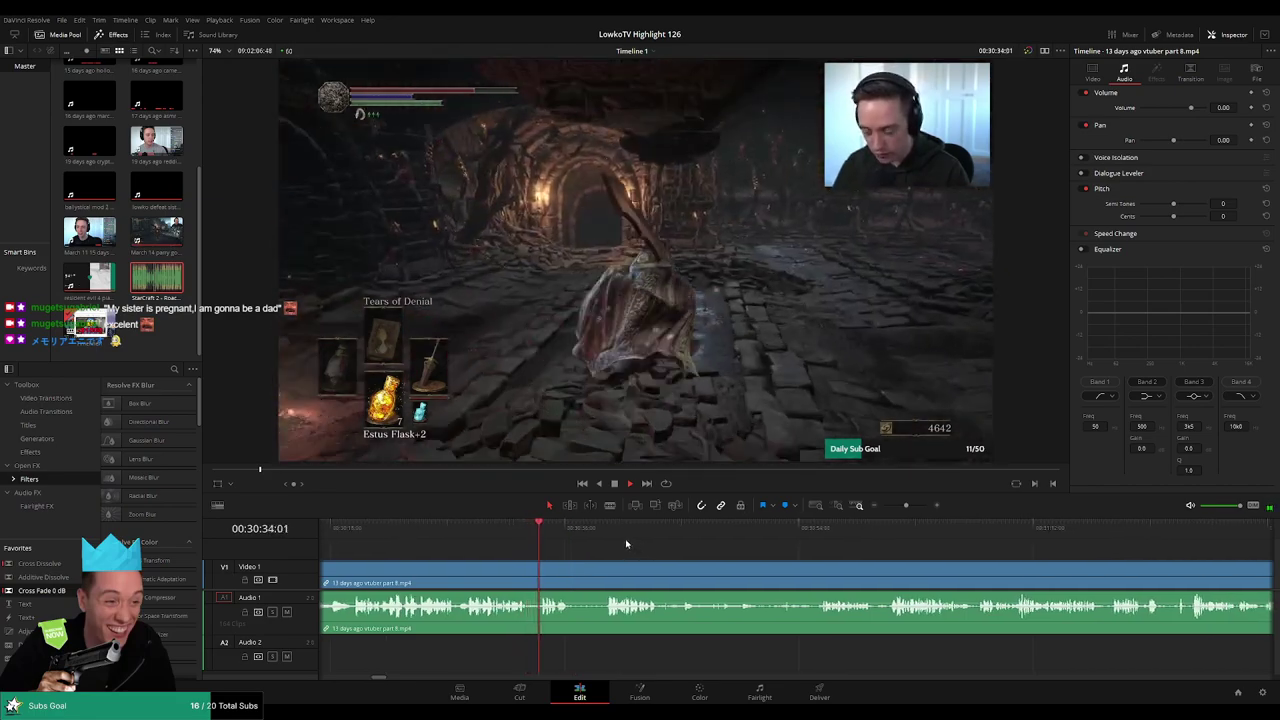
pyautogui.press('space')
pyautogui.scroll(4, 606, 552)
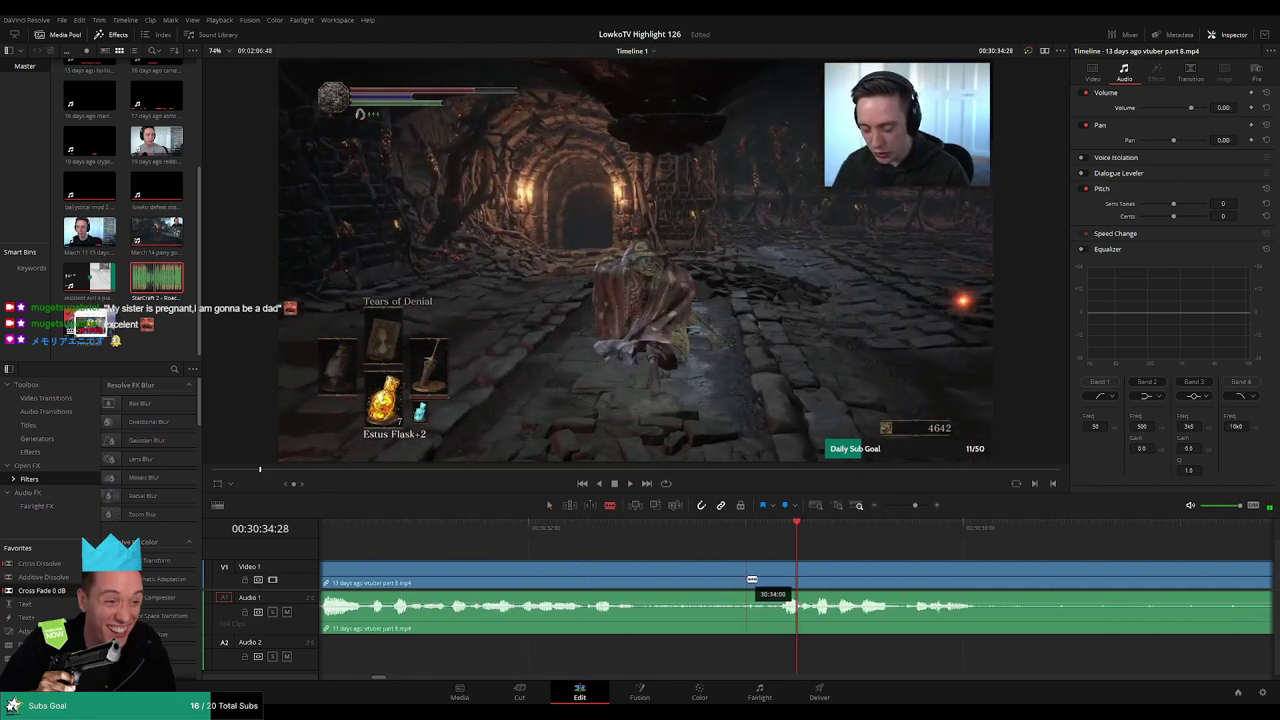
pyautogui.click(748, 580)
pyautogui.press('a')
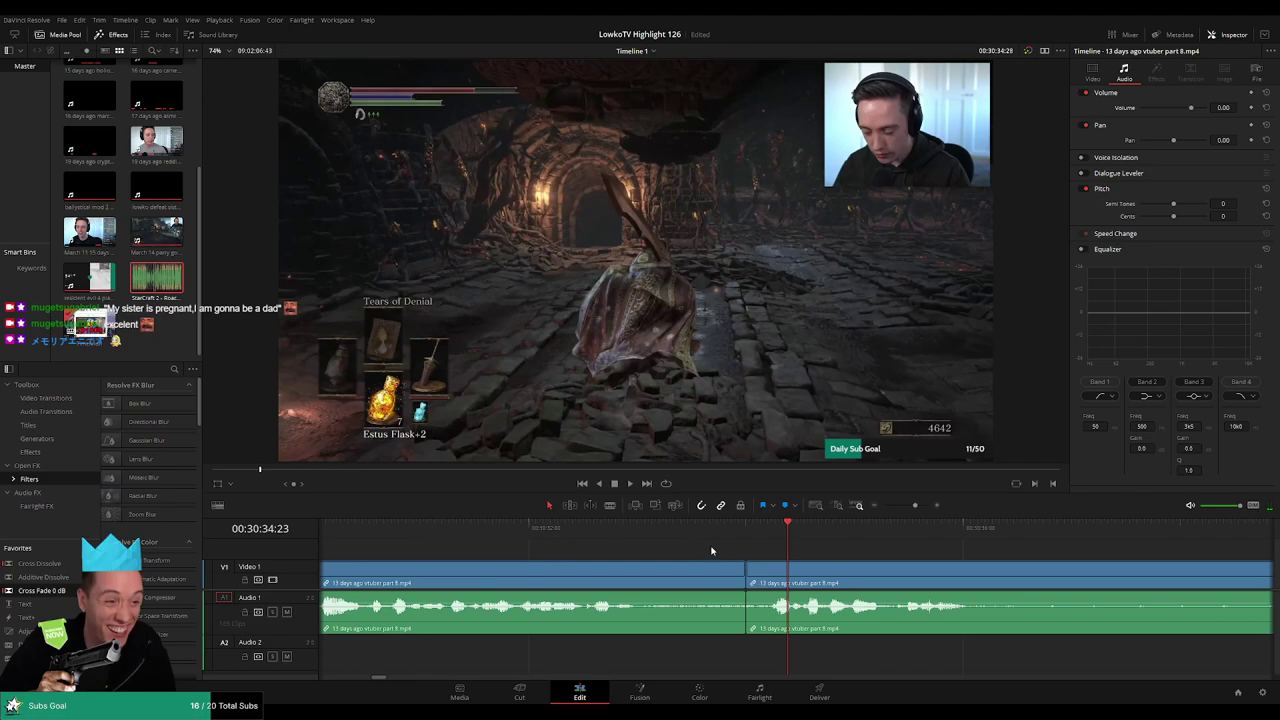
pyautogui.click(712, 551)
pyautogui.press('space')
pyautogui.scroll(-2, 862, 546)
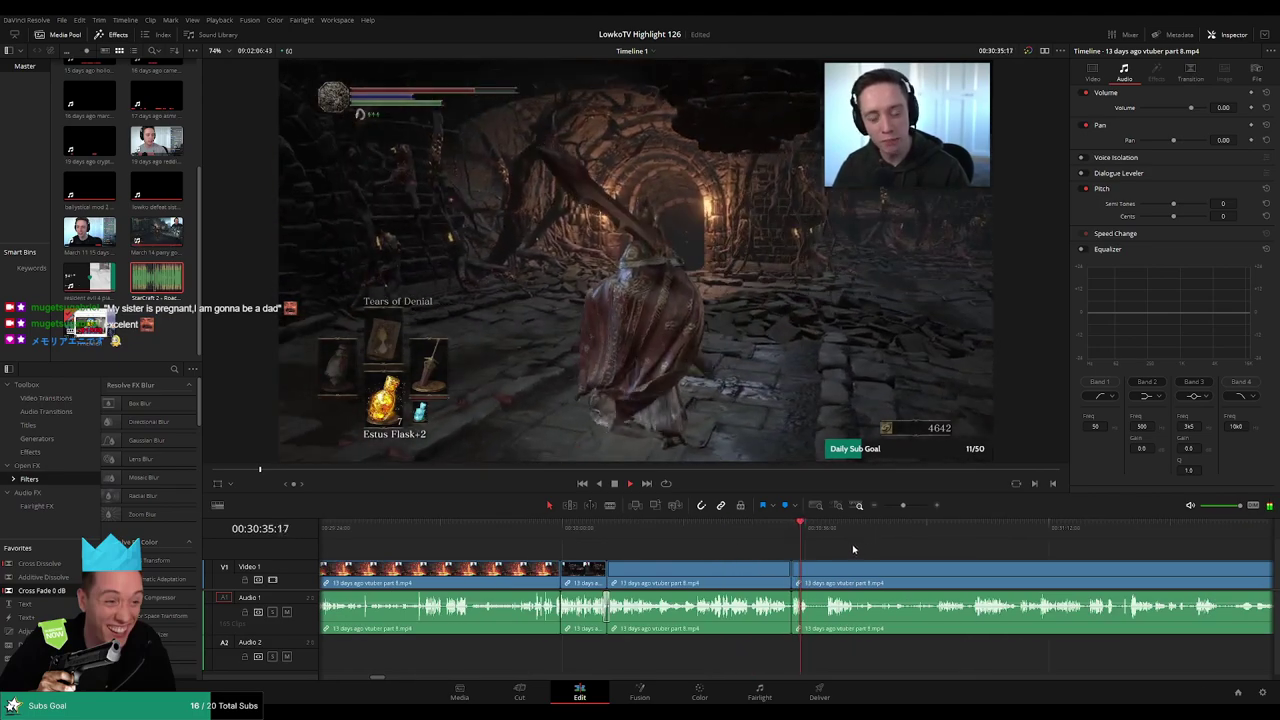
# - Split the clip at about 00:30:36, at the start of the next pause in the audio
pyautogui.scroll(3, 858, 549)
pyautogui.scroll(-1, 858, 549)
pyautogui.scroll(3, 840, 557)
pyautogui.scroll(-1, 840, 558)
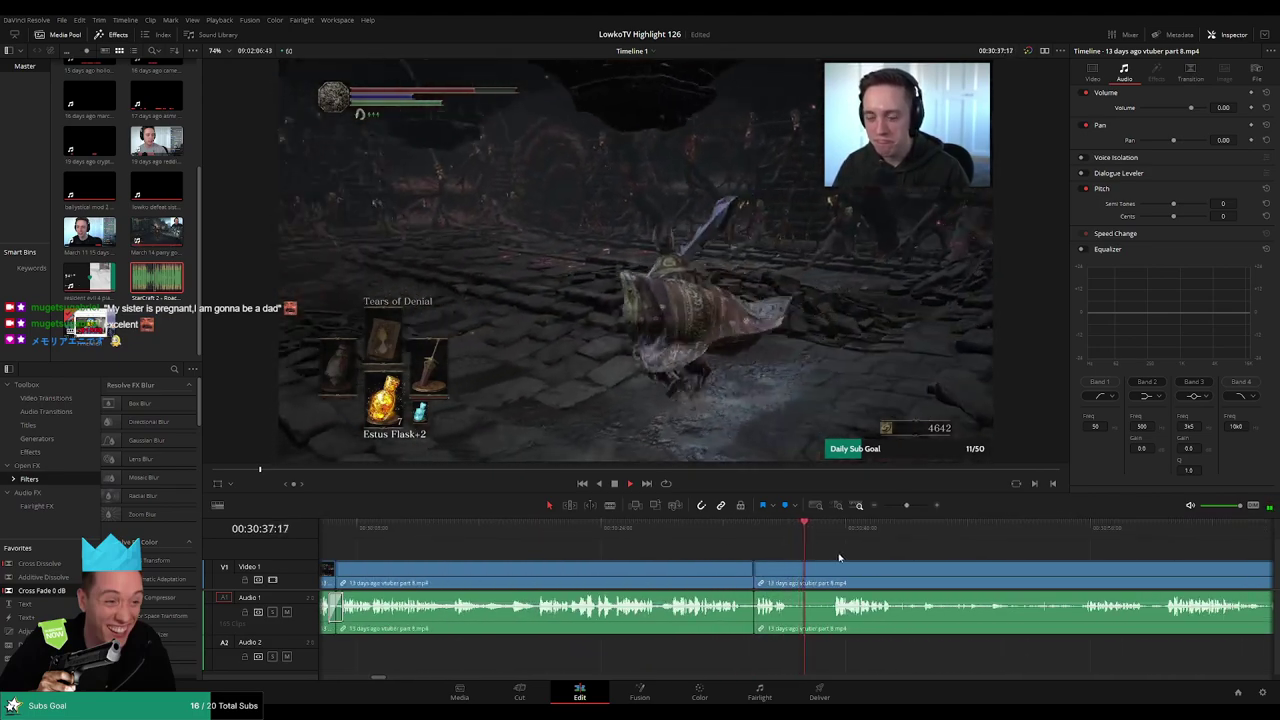
pyautogui.scroll(-3, 841, 545)
pyautogui.moveTo(899, 506); pyautogui.dragTo(910, 508)
pyautogui.press('space')
pyautogui.press('b')
pyautogui.click(728, 575)
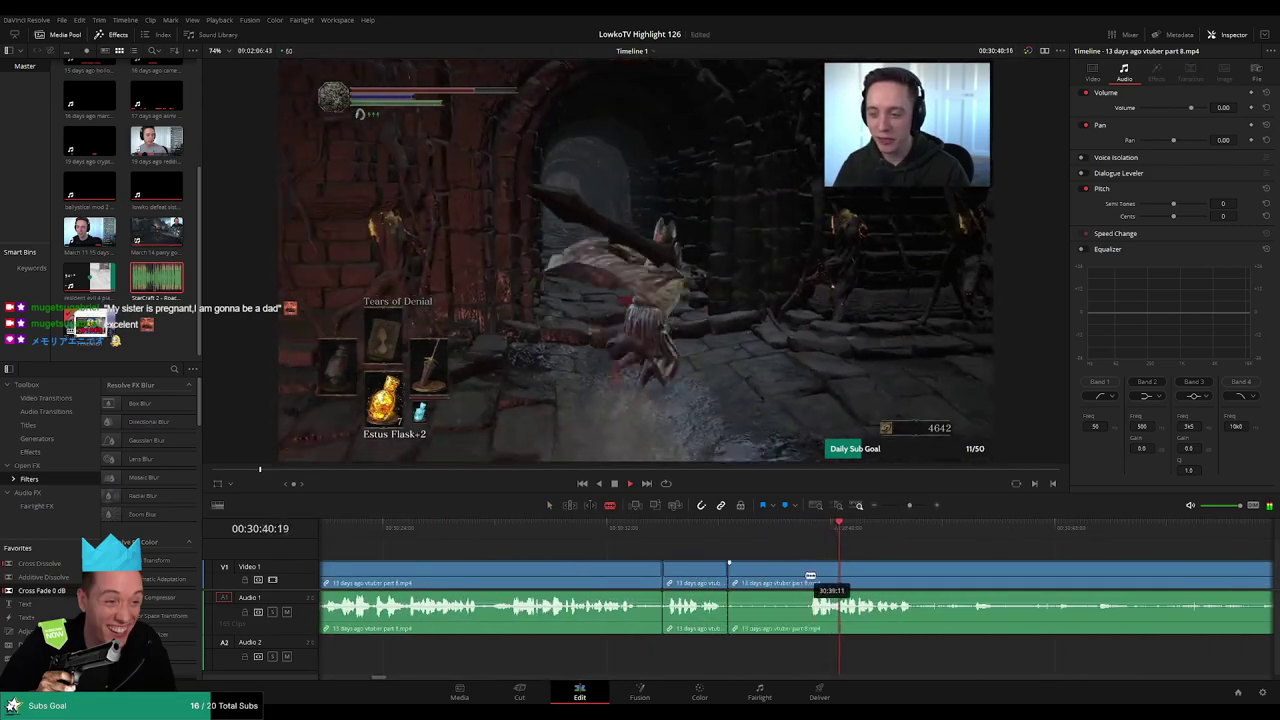
# - Split at about 00:30:39, ripple-delete the pause before it, and add Cross Fade 0 dB to the audio at the new join
pyautogui.click(807, 575)
pyautogui.press('a')
pyautogui.click(777, 577)
pyautogui.press('Delete')
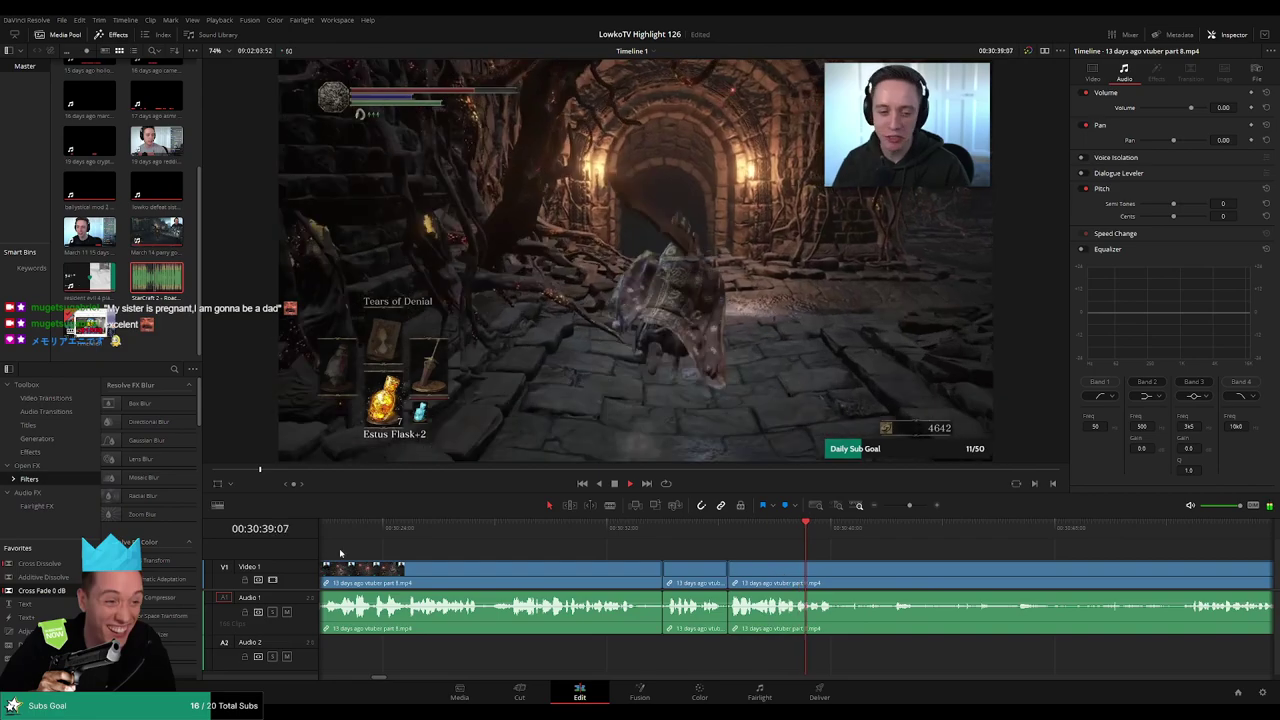
pyautogui.moveTo(688, 630); pyautogui.dragTo(721, 620)
pyautogui.press('space')
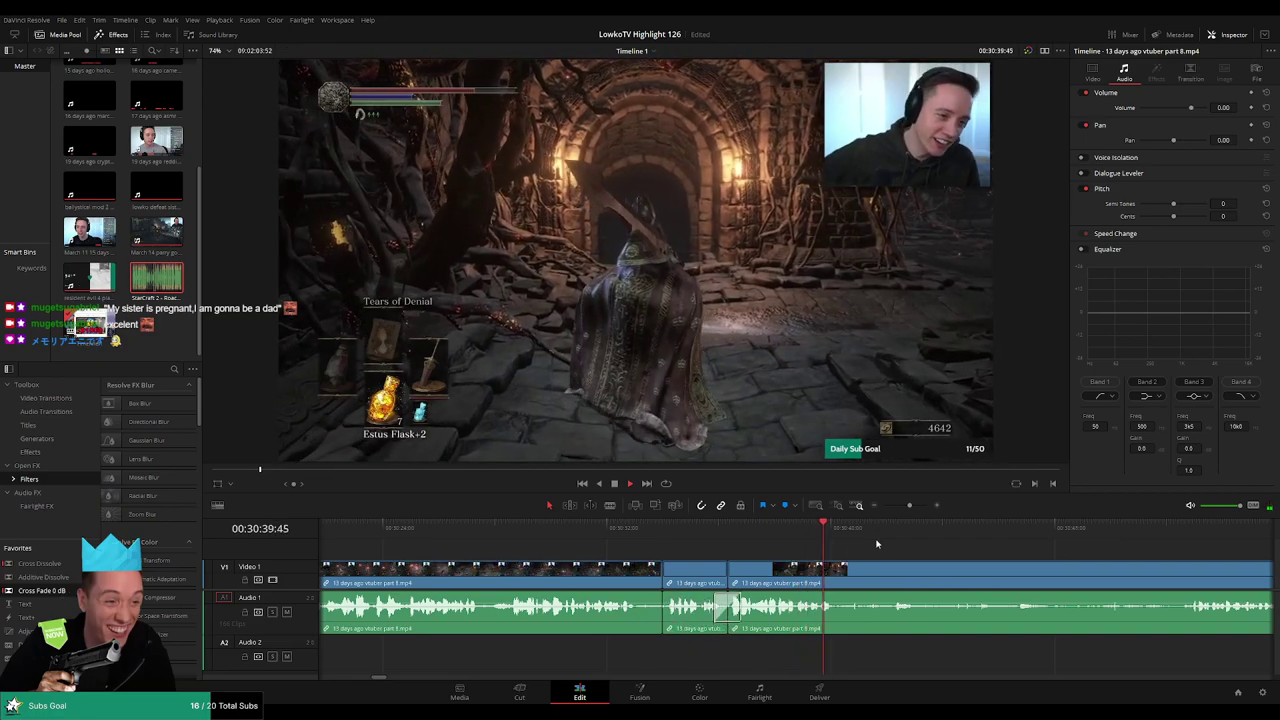
# - Ripple-delete the quiet stretch from about 00:30:40 to 00:30:52, apply Cross Fade 0 dB at the audio join and play it back
pyautogui.press('b')
pyautogui.click(842, 572)
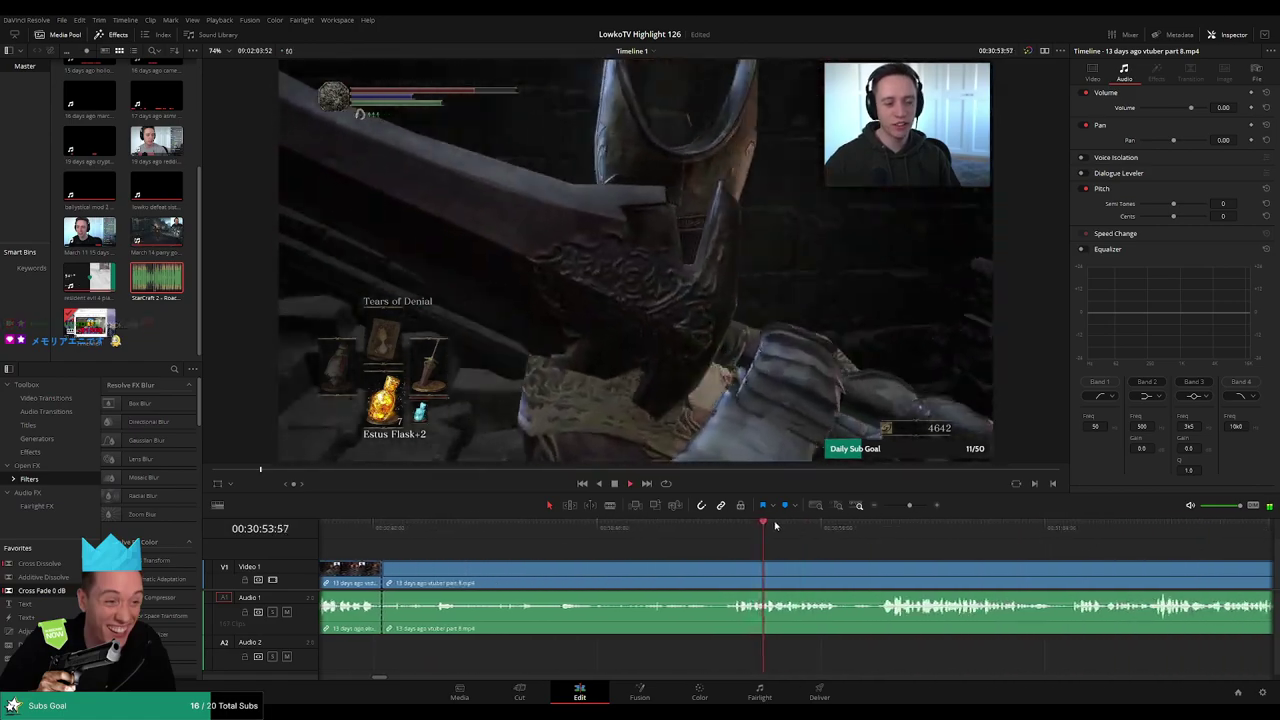
pyautogui.click(732, 574)
pyautogui.press('a')
pyautogui.click(697, 577)
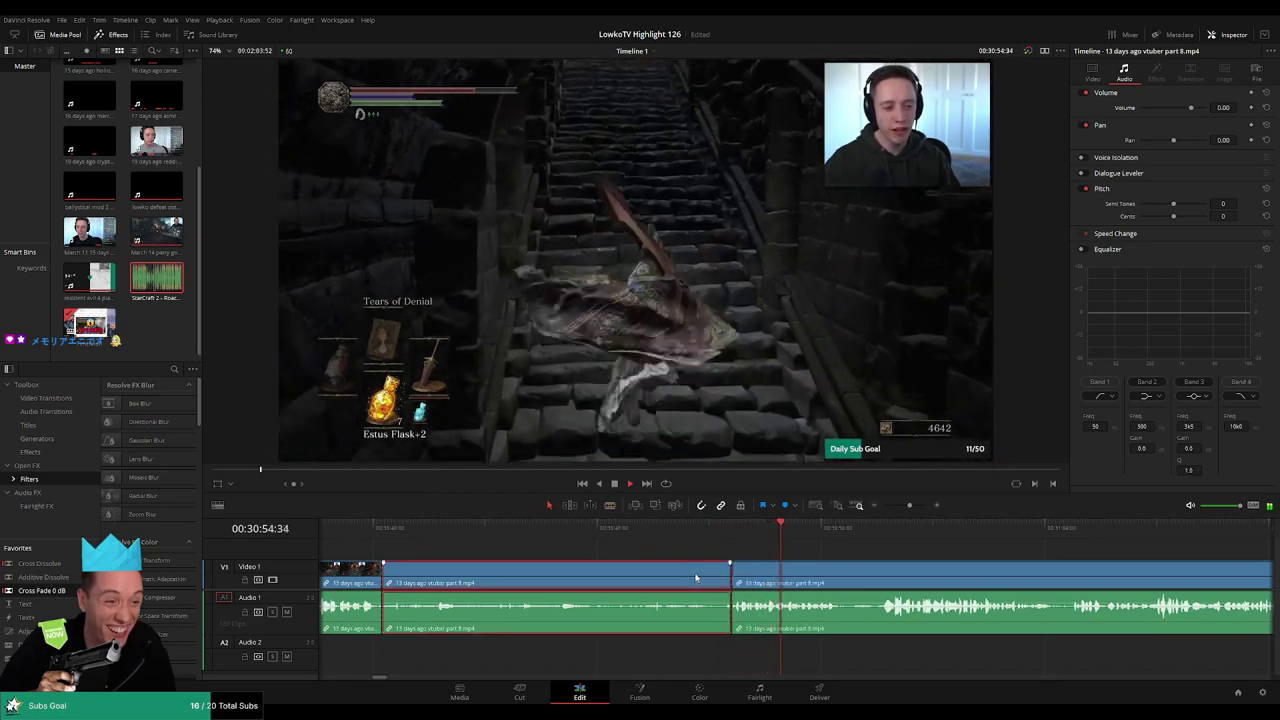
pyautogui.press('Delete')
pyautogui.moveTo(420, 619); pyautogui.dragTo(384, 607)
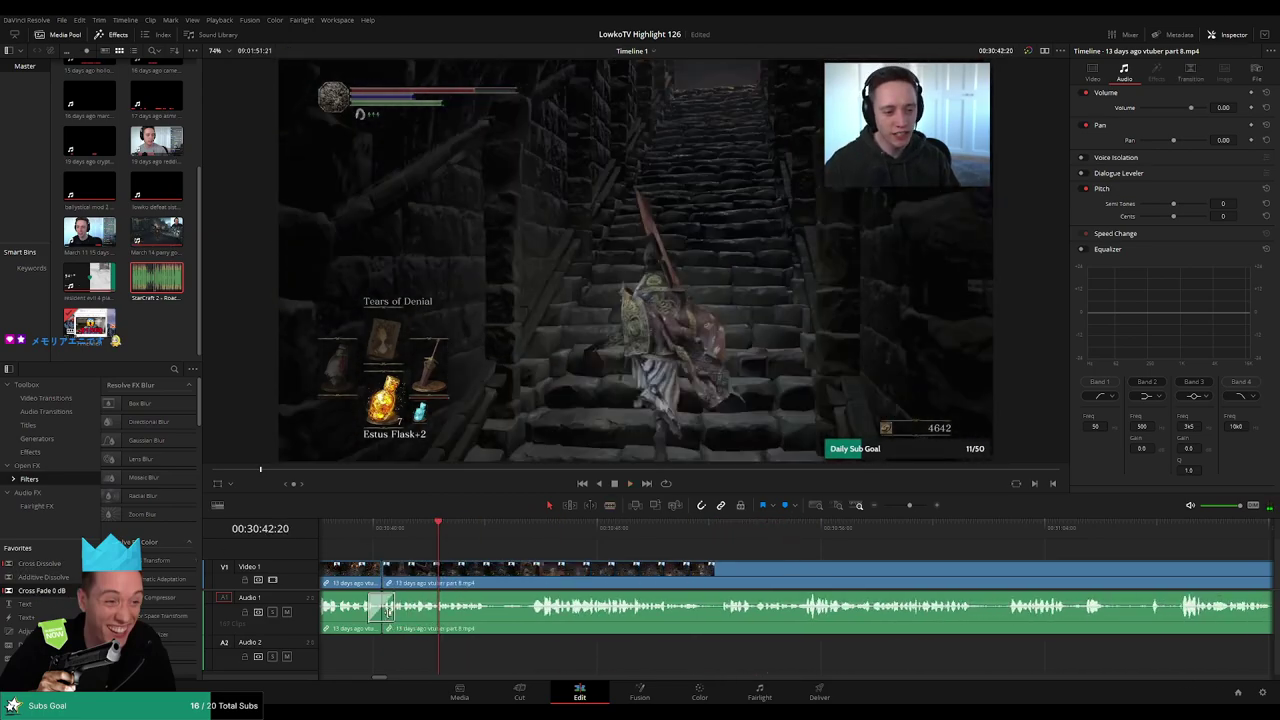
pyautogui.click(359, 532)
pyautogui.press('space')
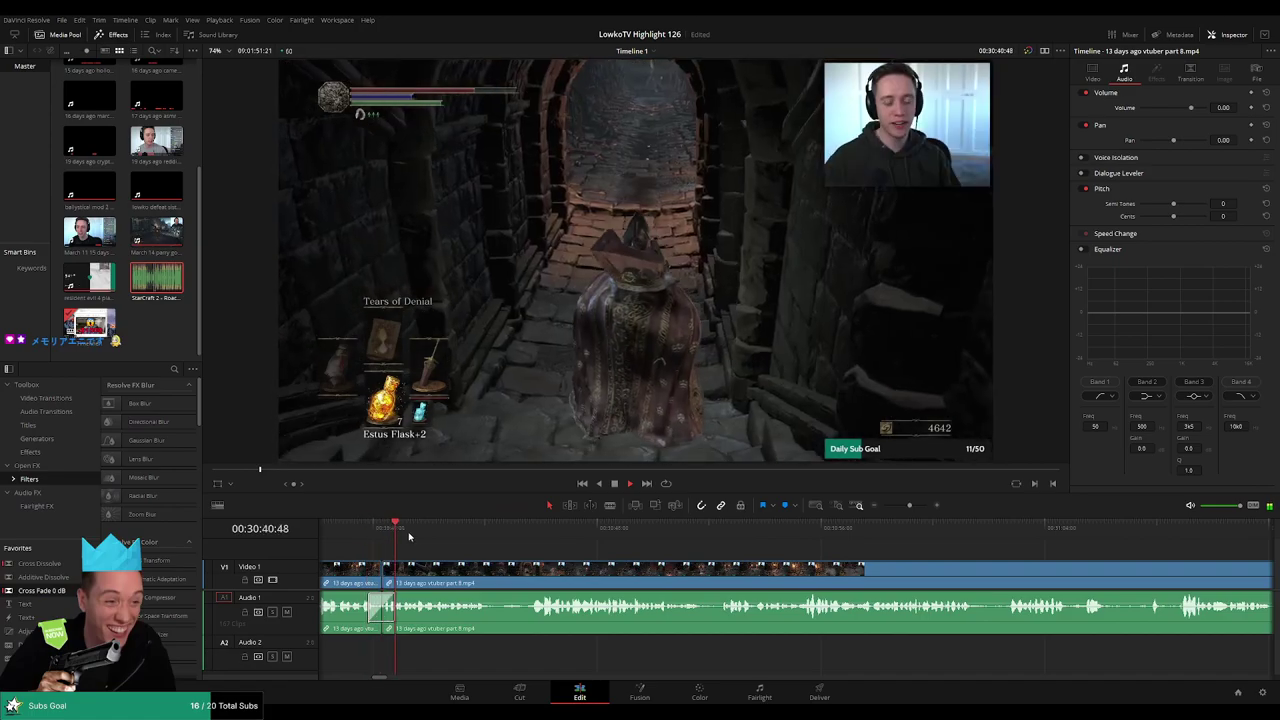
# - Ripple-delete the short silence from about 00:30:44 to 00:30:45 and add Cross Fade 0 dB to the audio at that cut
pyautogui.click(466, 536)
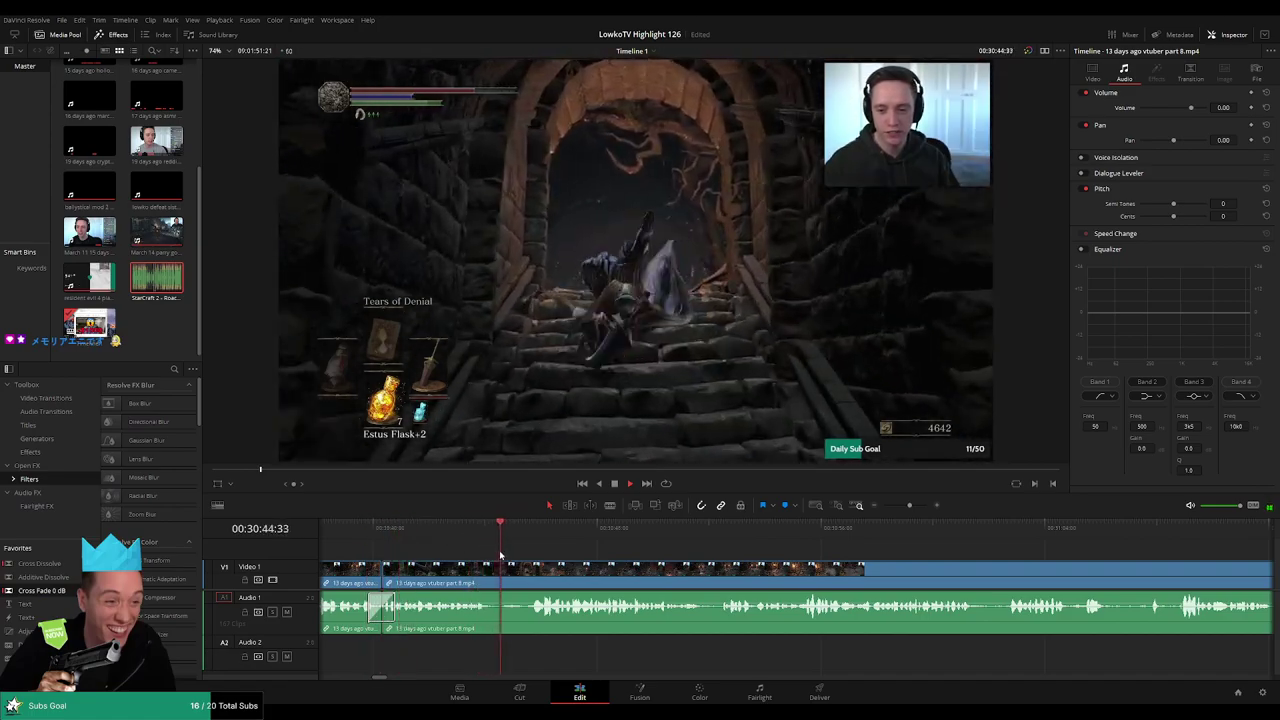
pyautogui.press('b')
pyautogui.click(490, 568)
pyautogui.click(531, 567)
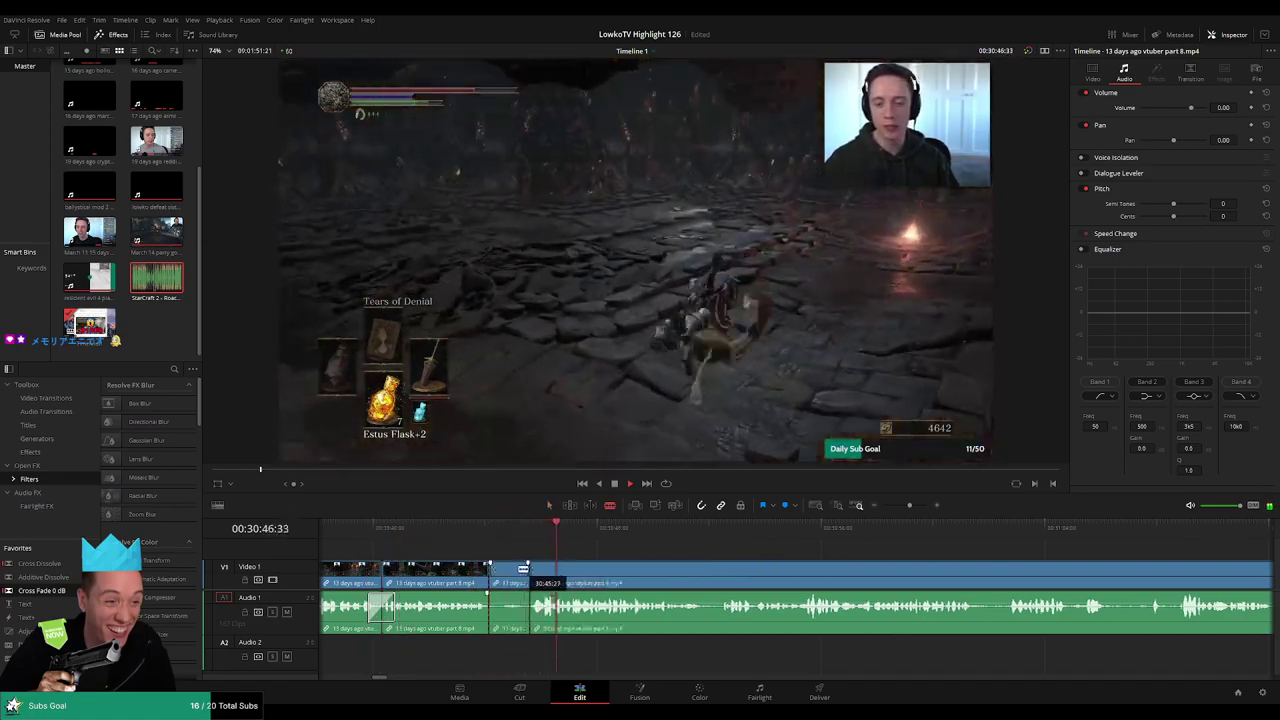
pyautogui.press('a')
pyautogui.click(517, 572)
pyautogui.press('Delete')
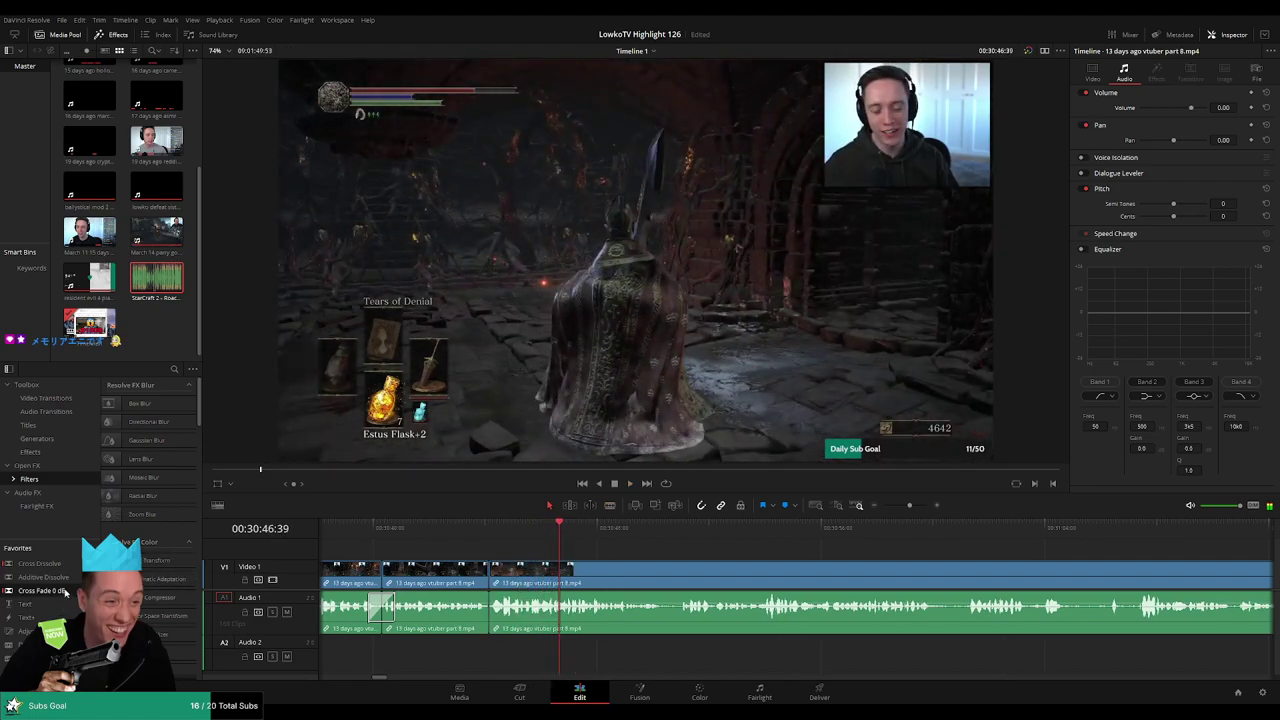
pyautogui.moveTo(497, 633); pyautogui.dragTo(497, 627)
# - Ripple-delete the pause from about 00:31:00 to 00:31:01 and place Cross Fade 0 dB on the audio cut
pyautogui.hscroll(2, 604, 548)
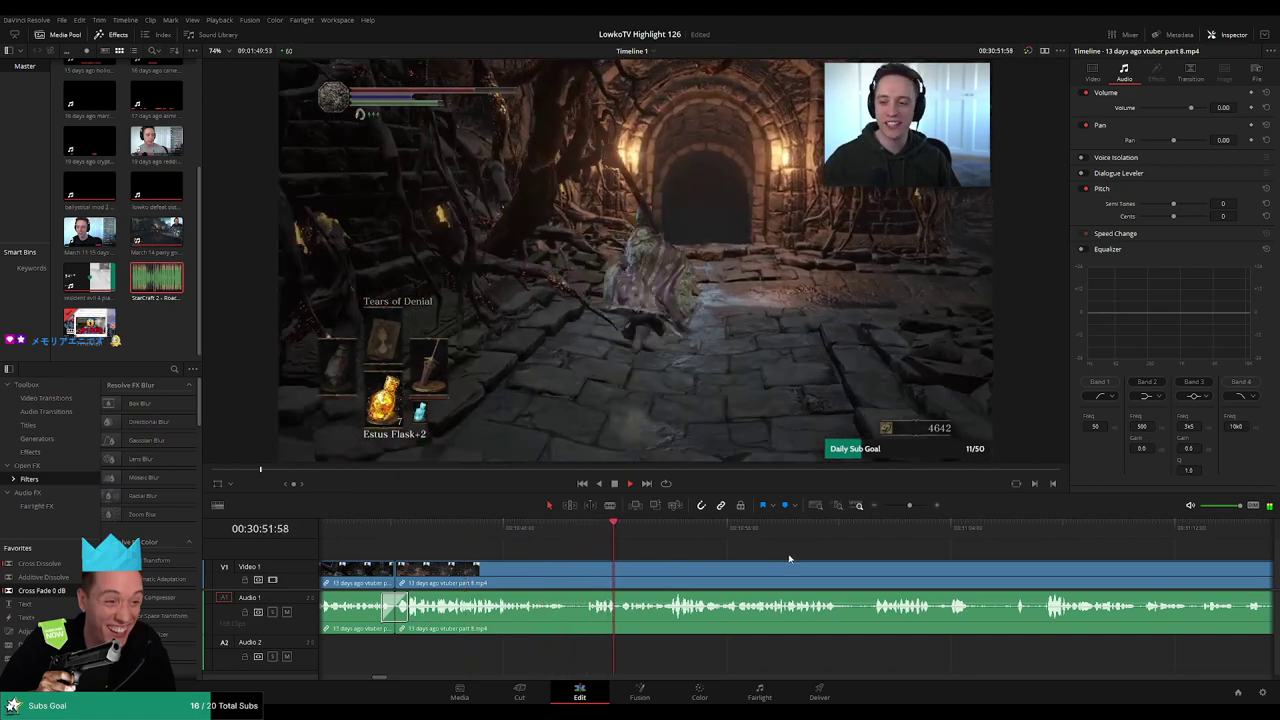
pyautogui.hscroll(2, 668, 551)
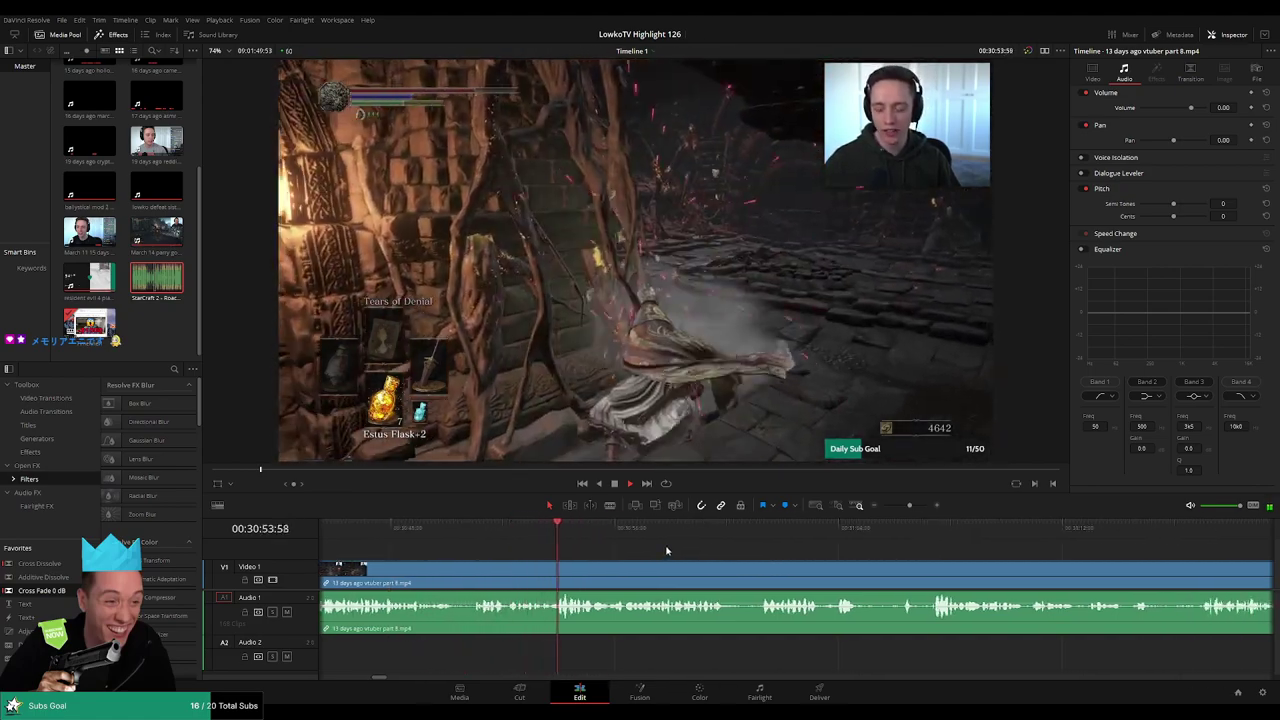
pyautogui.hscroll(1, 674, 553)
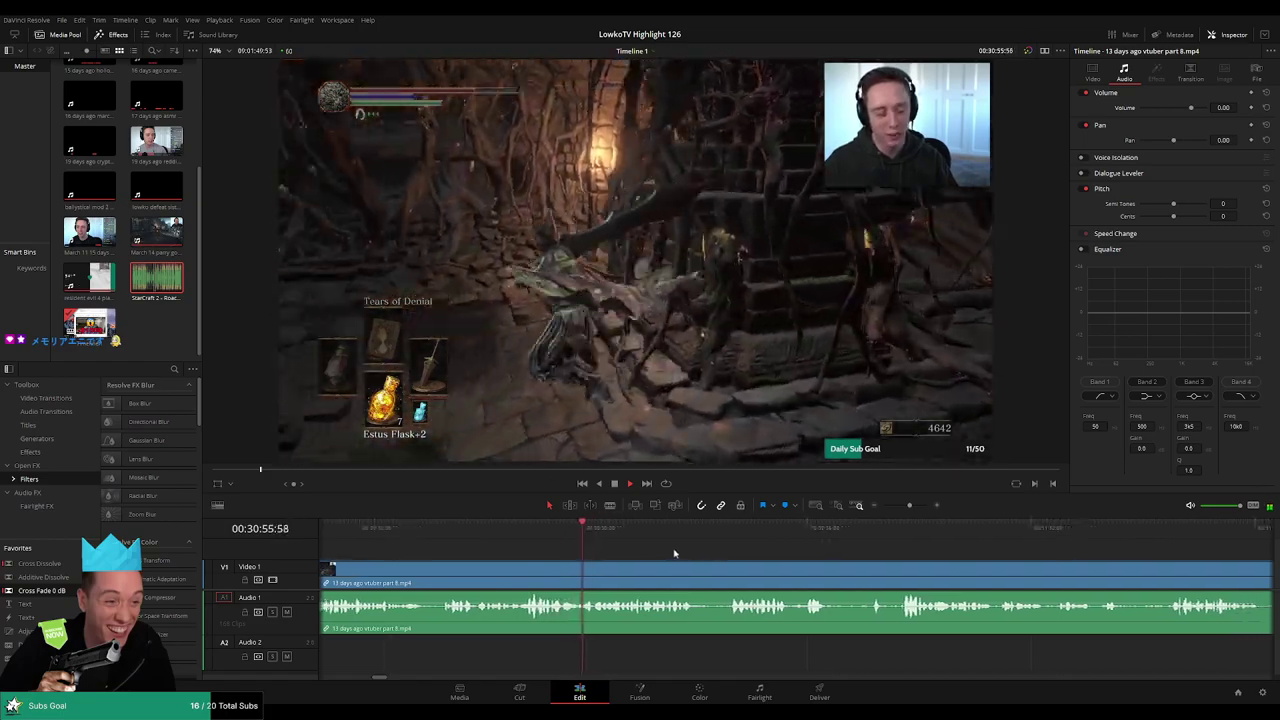
pyautogui.hscroll(1, 665, 552)
pyautogui.hscroll(2, 650, 548)
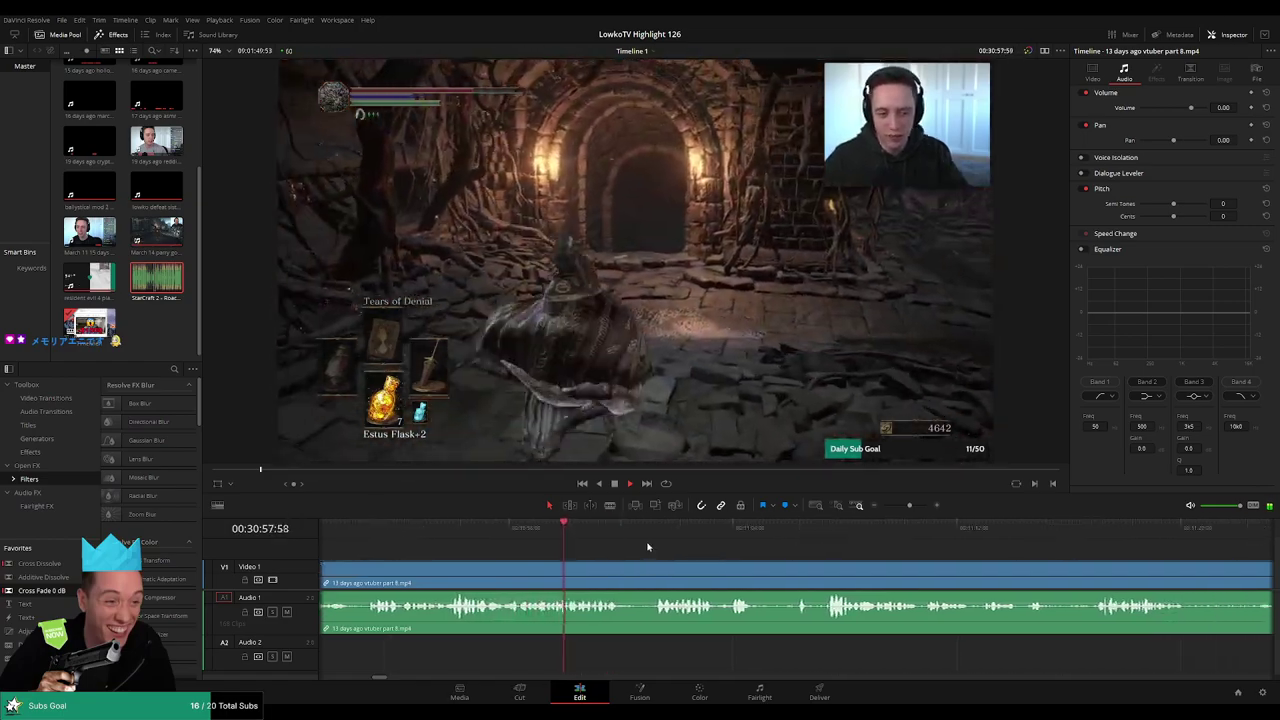
pyautogui.hscroll(1, 645, 547)
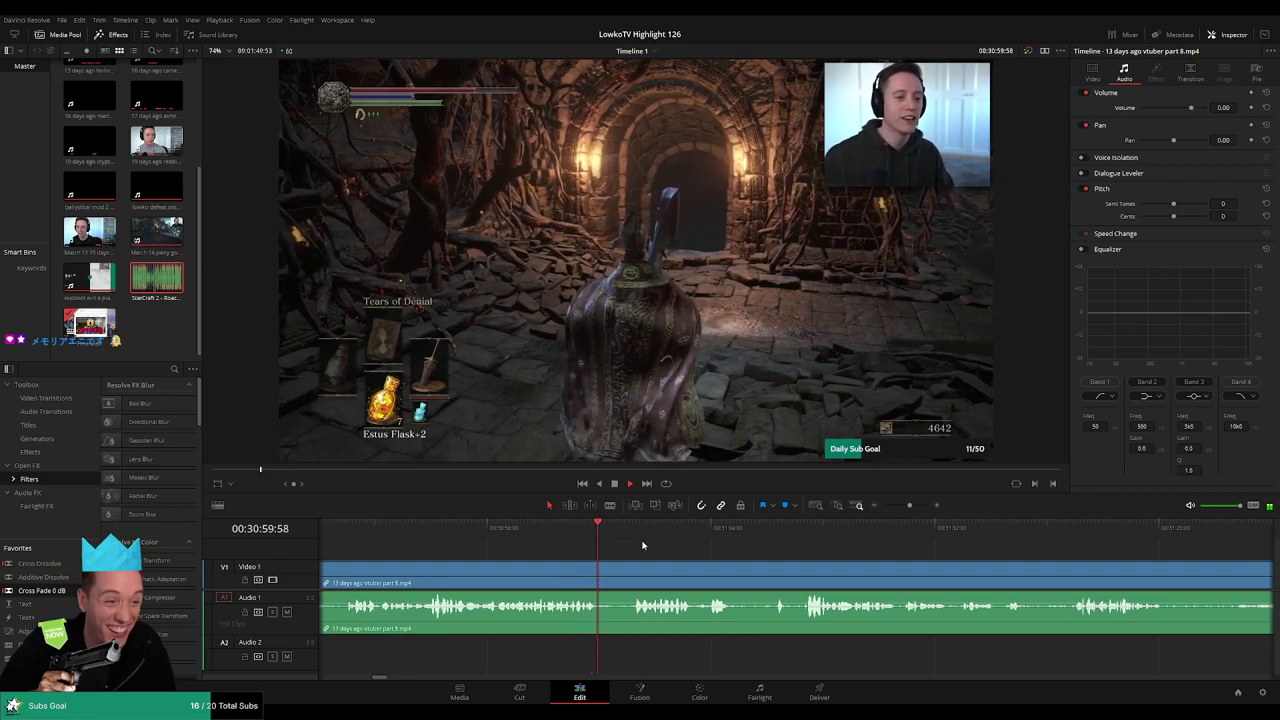
pyautogui.press('b')
pyautogui.click(600, 578)
pyautogui.click(632, 567)
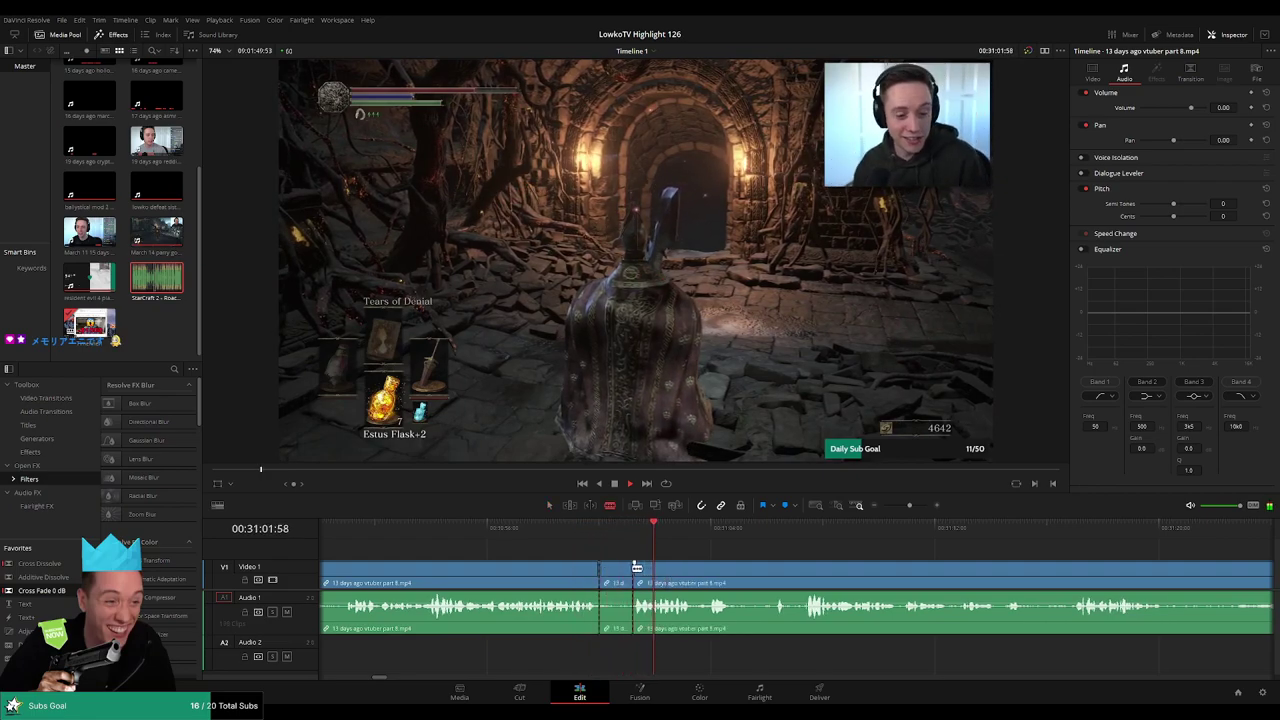
pyautogui.press('Delete')
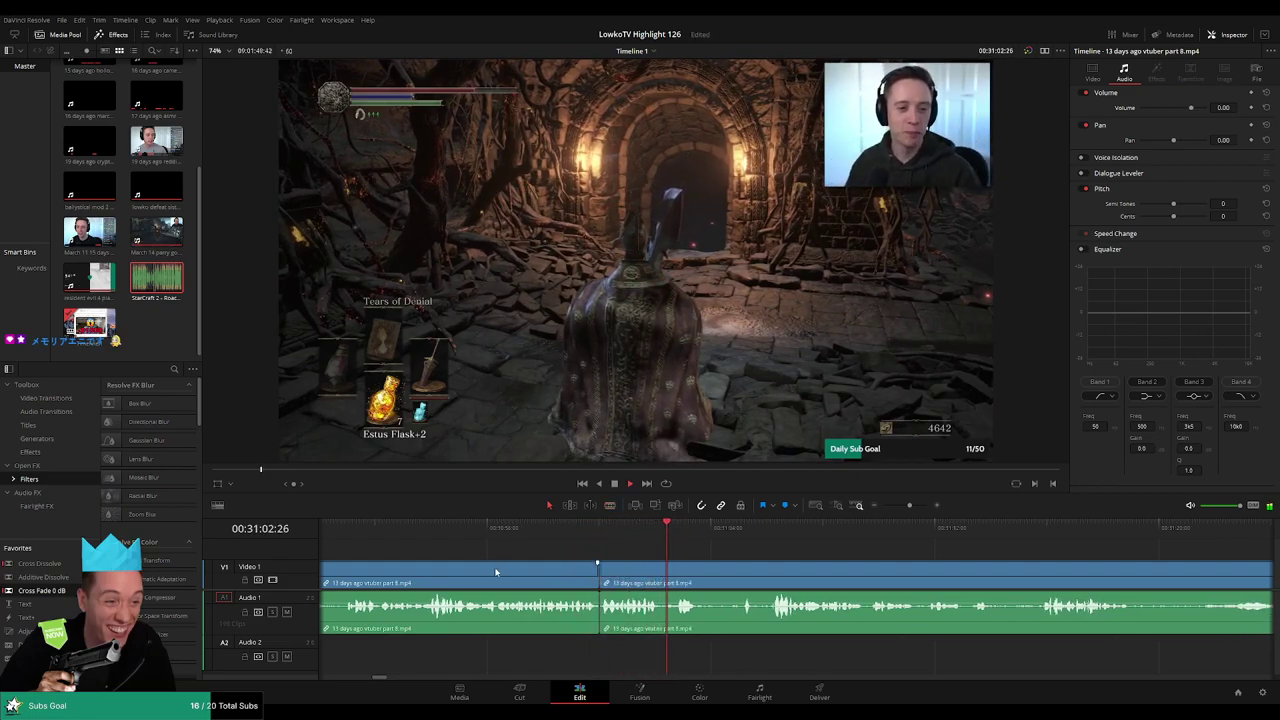
pyautogui.moveTo(45, 591); pyautogui.dragTo(599, 626)
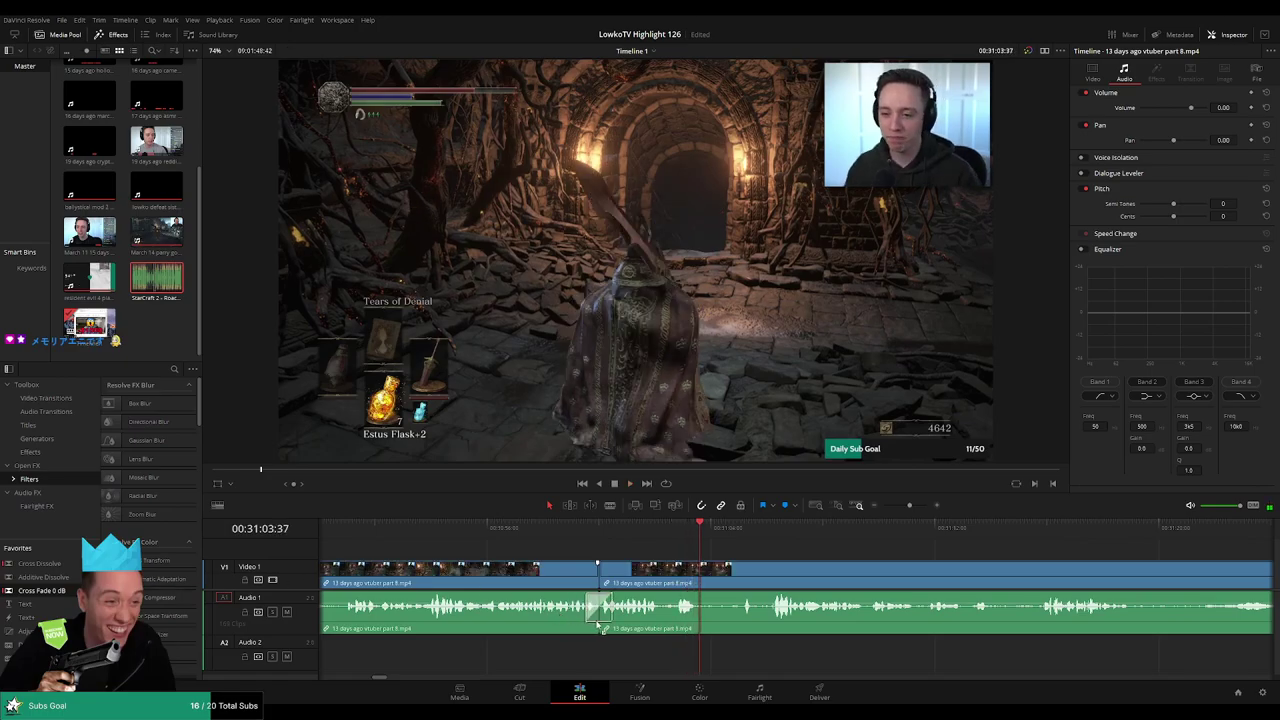
# - Split the clip around the quiet stretch between about 00:31:03 and 00:31:05 and ripple-delete it
pyautogui.click(704, 575)
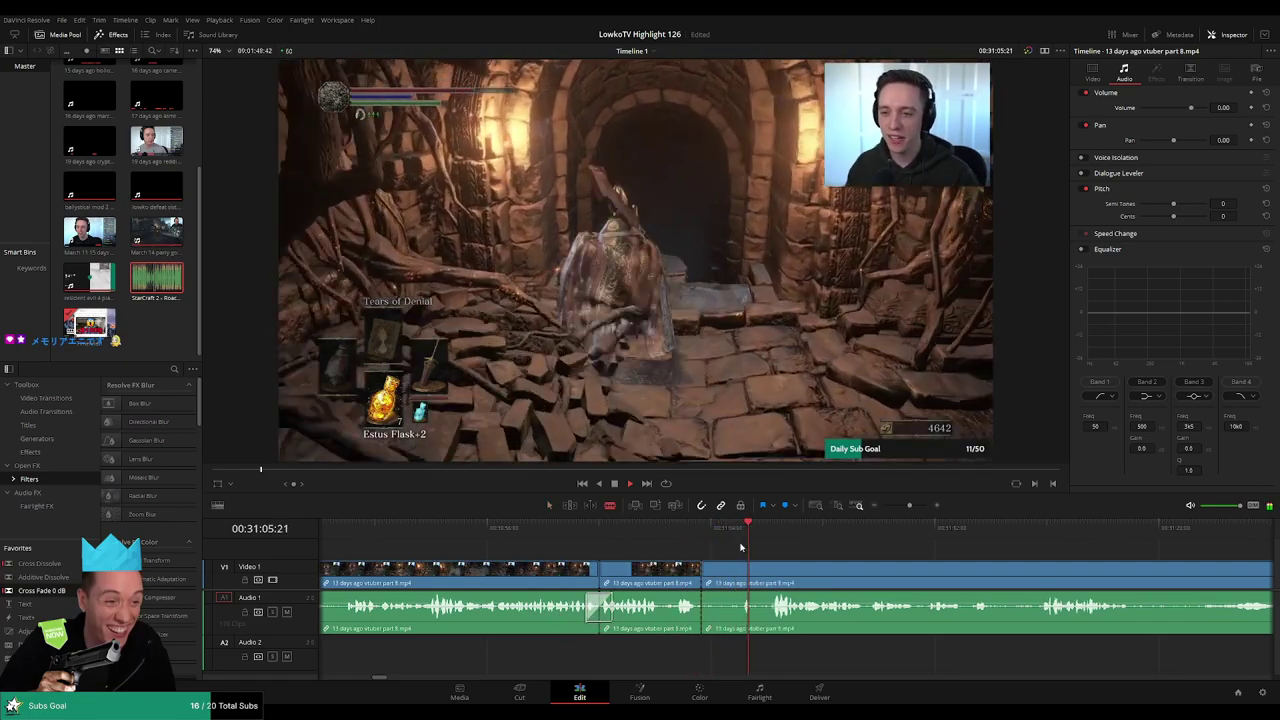
pyautogui.click(746, 570)
pyautogui.press('a')
pyautogui.click(720, 577)
pyautogui.press('Delete')
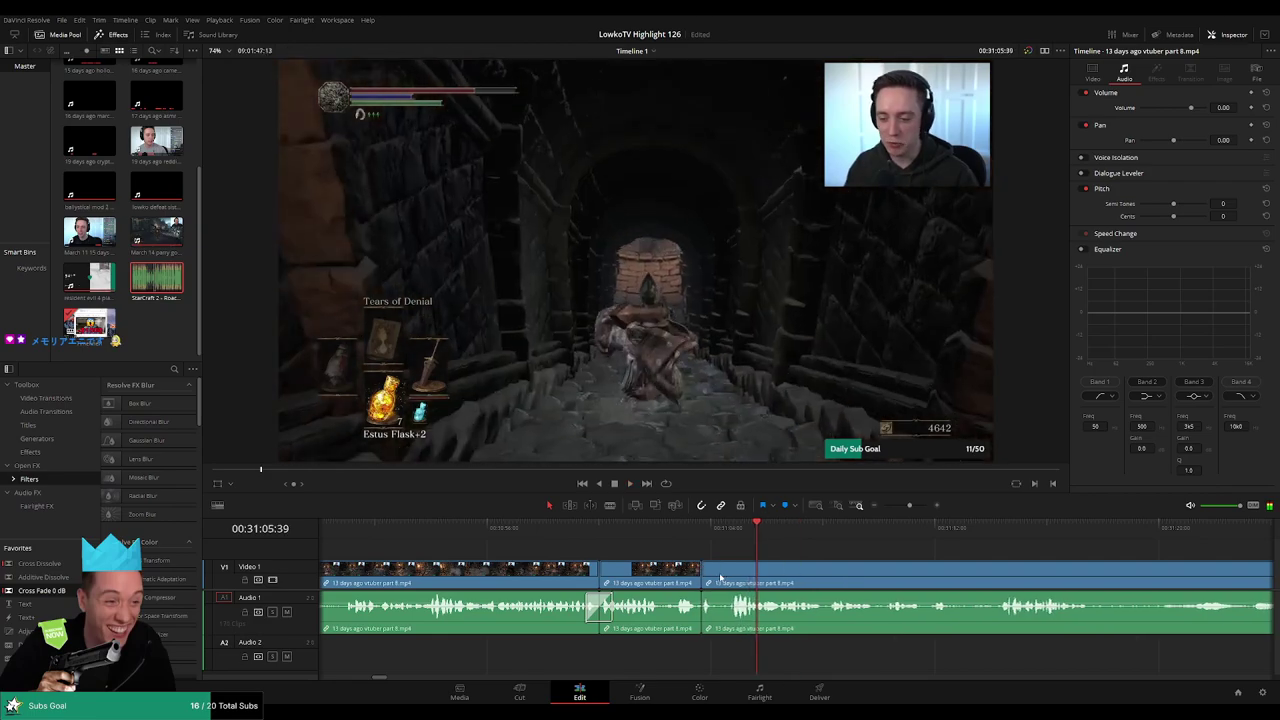
# - Ripple-delete the tiny leftover pause at about 00:31:04:40, just before the speech starts
pyautogui.click(687, 540)
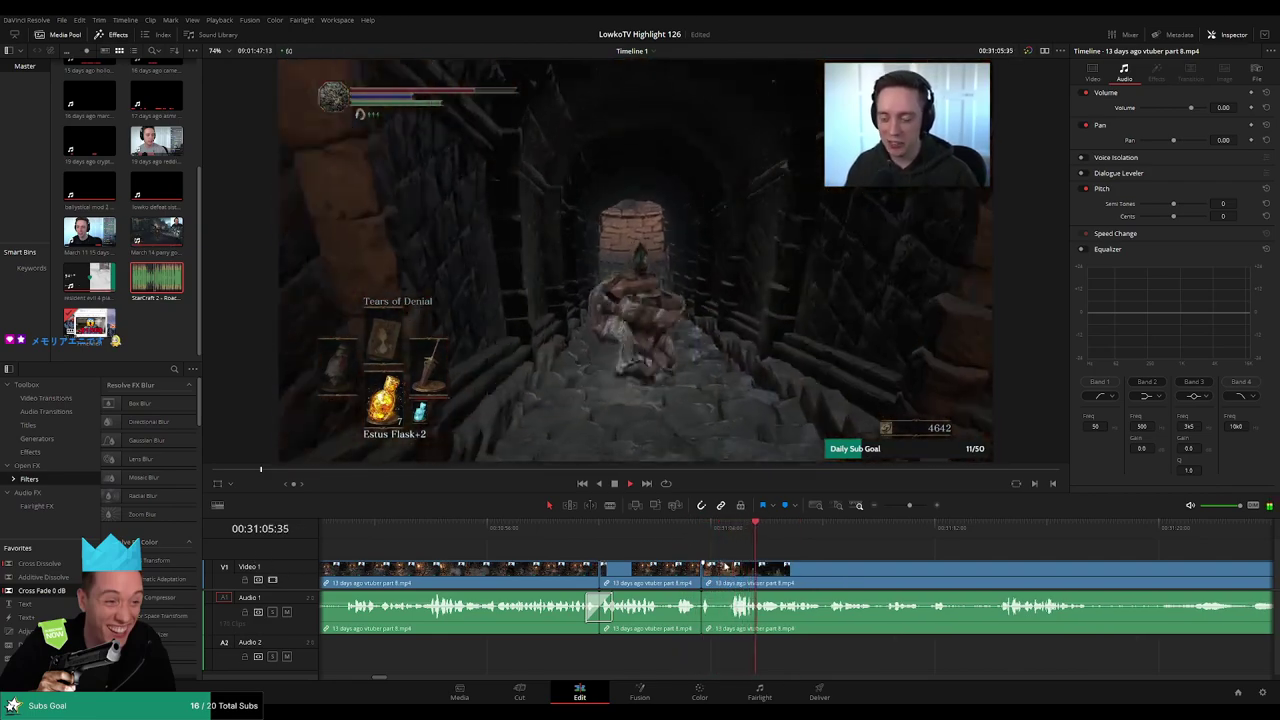
pyautogui.scroll(3, 722, 567)
pyautogui.click(685, 581)
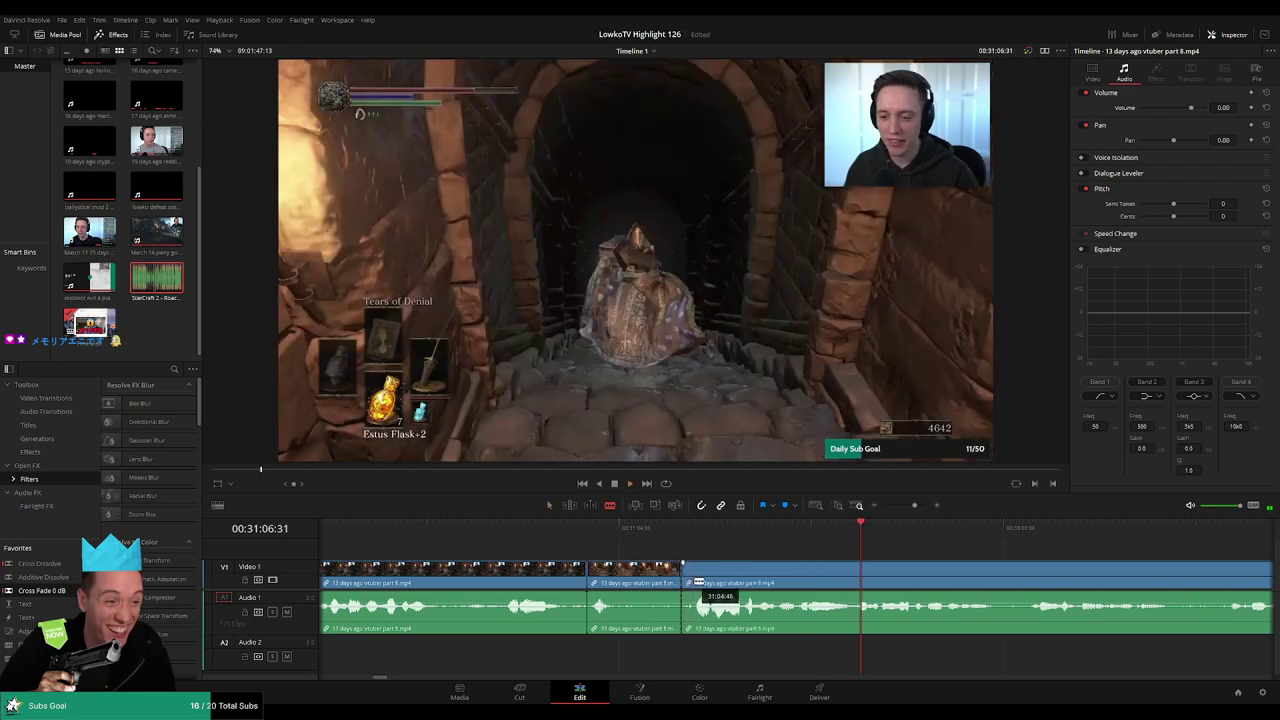
pyautogui.click(689, 582)
pyautogui.press('Delete')
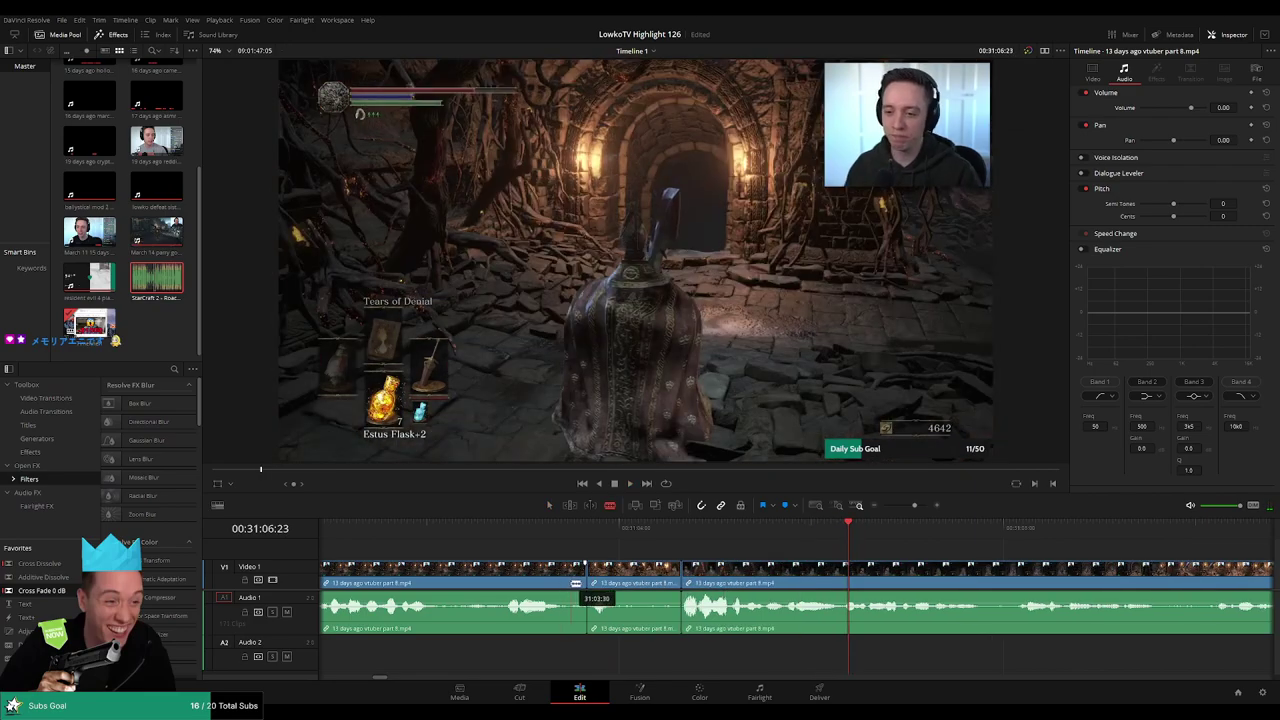
# - Ripple-delete the sliver of silence at about 00:31:03:30 and play on to about 00:31:11
pyautogui.press('Delete')
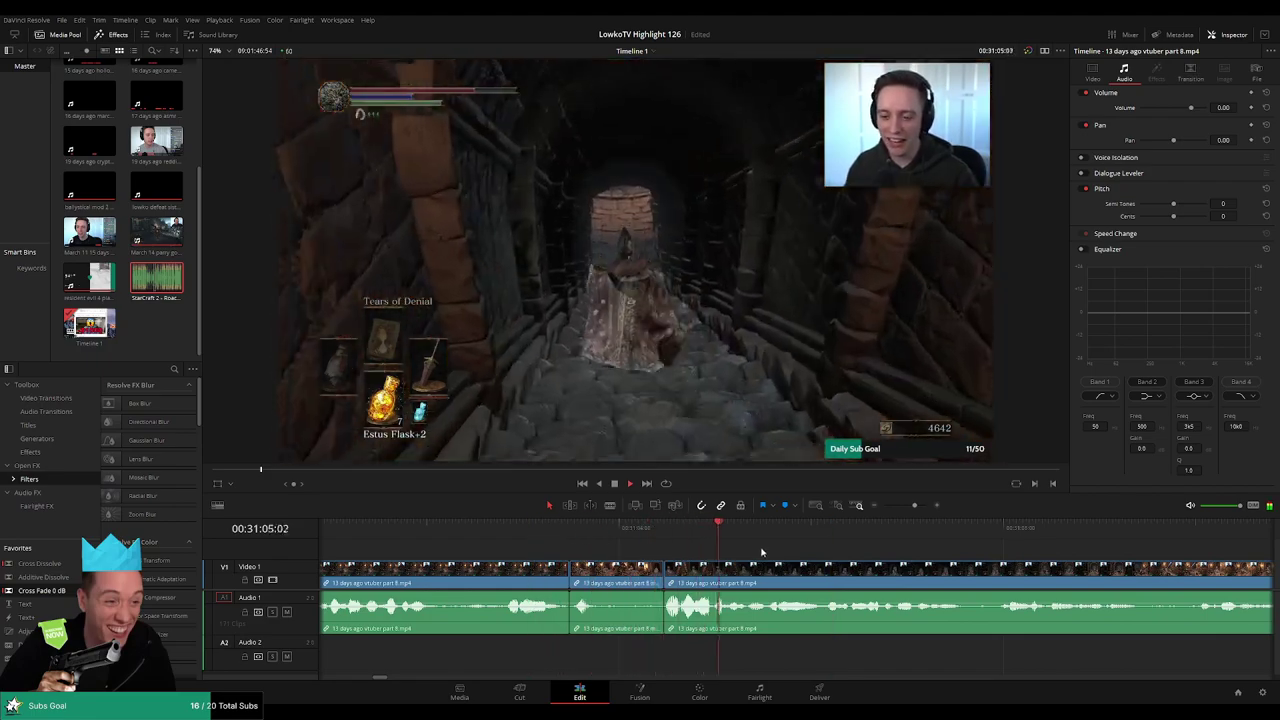
pyautogui.scroll(-2, 799, 565)
pyautogui.moveTo(935, 574); pyautogui.dragTo(604, 546)
pyautogui.moveTo(797, 560); pyautogui.dragTo(716, 563)
pyautogui.scroll(-1, 700, 558)
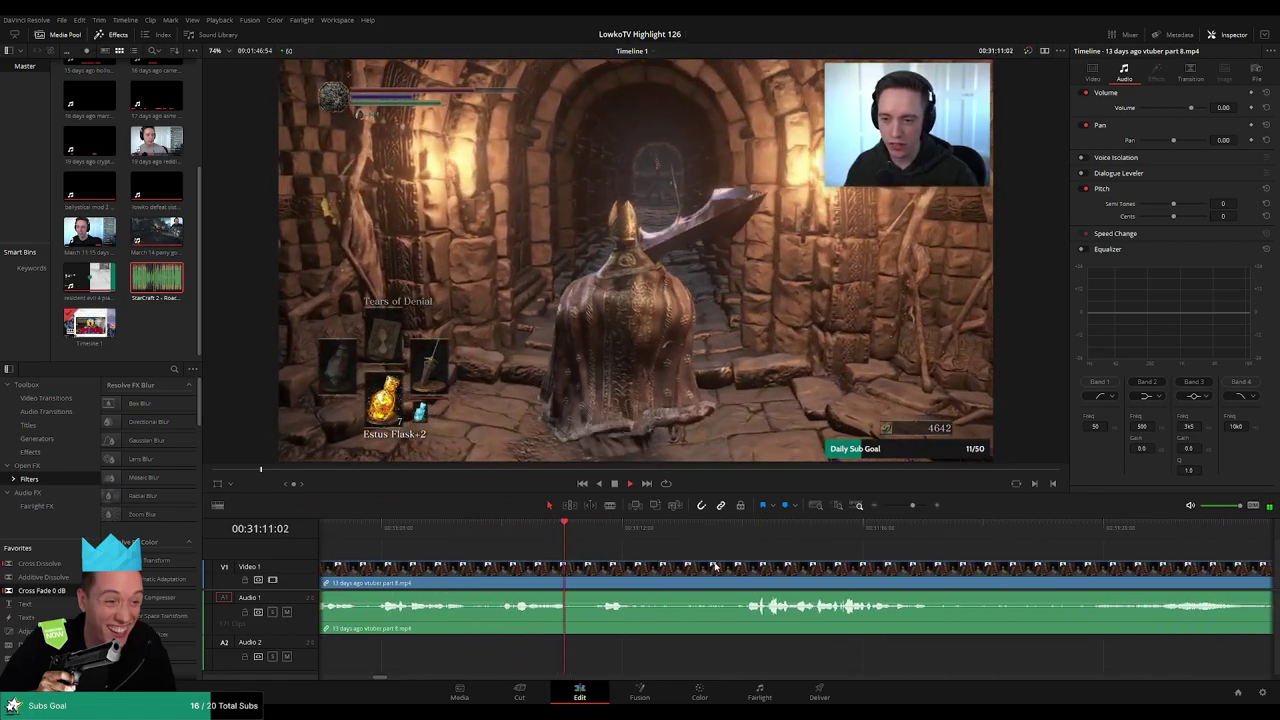
# - Cut out the quiet stretch between about 00:31:12:30 and 00:31:14 with a ripple delete and place Cross Fade 0 dB on the audio cut
pyautogui.hotkey('ctrl', 'b')
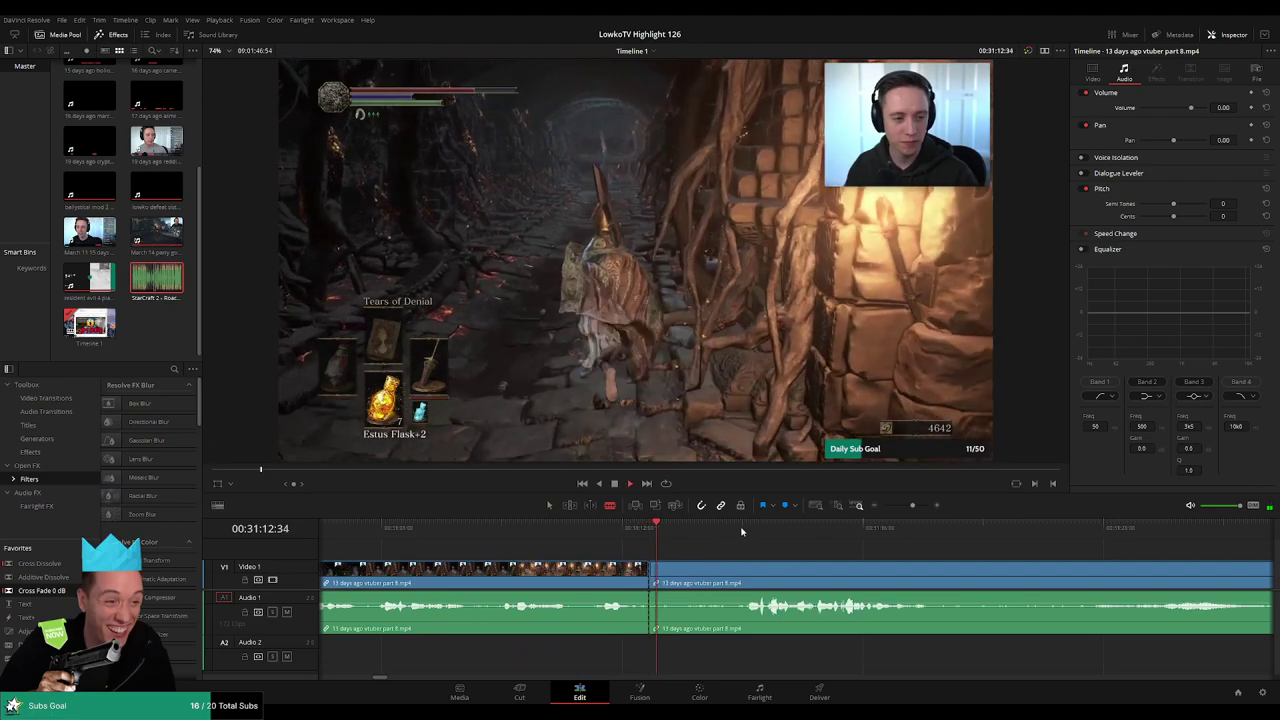
pyautogui.click(738, 568)
pyautogui.press('a')
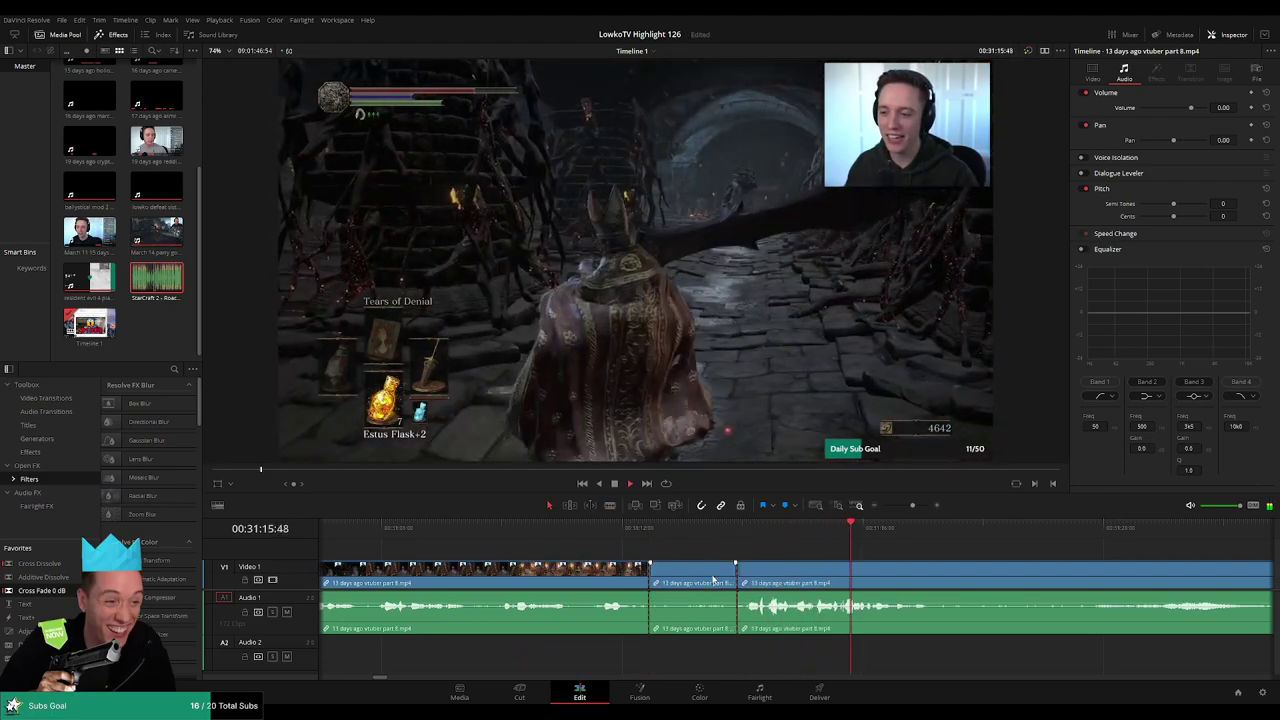
pyautogui.click(714, 579)
pyautogui.press('Delete')
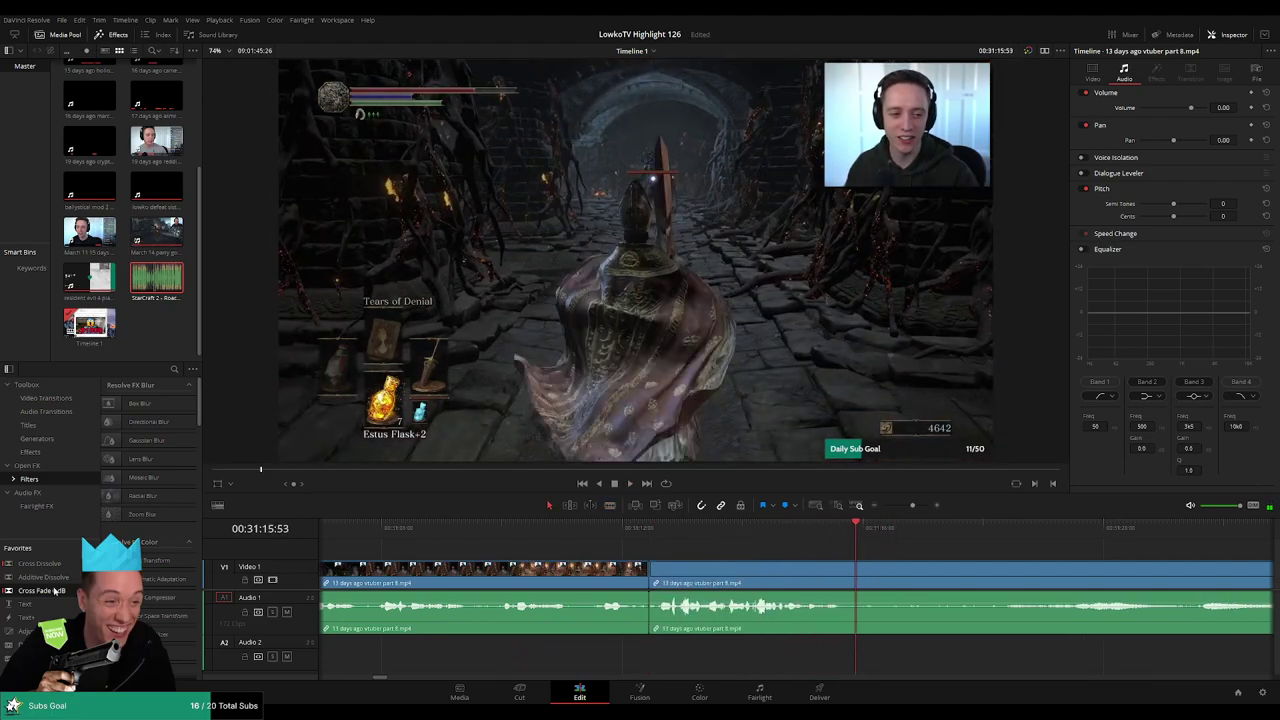
pyautogui.moveTo(617, 610); pyautogui.dragTo(647, 612)
# - Split the clip at about 00:31:16, right after the speech, and scan ahead to about 00:31:24
pyautogui.press('space')
pyautogui.press('b')
pyautogui.click(862, 572)
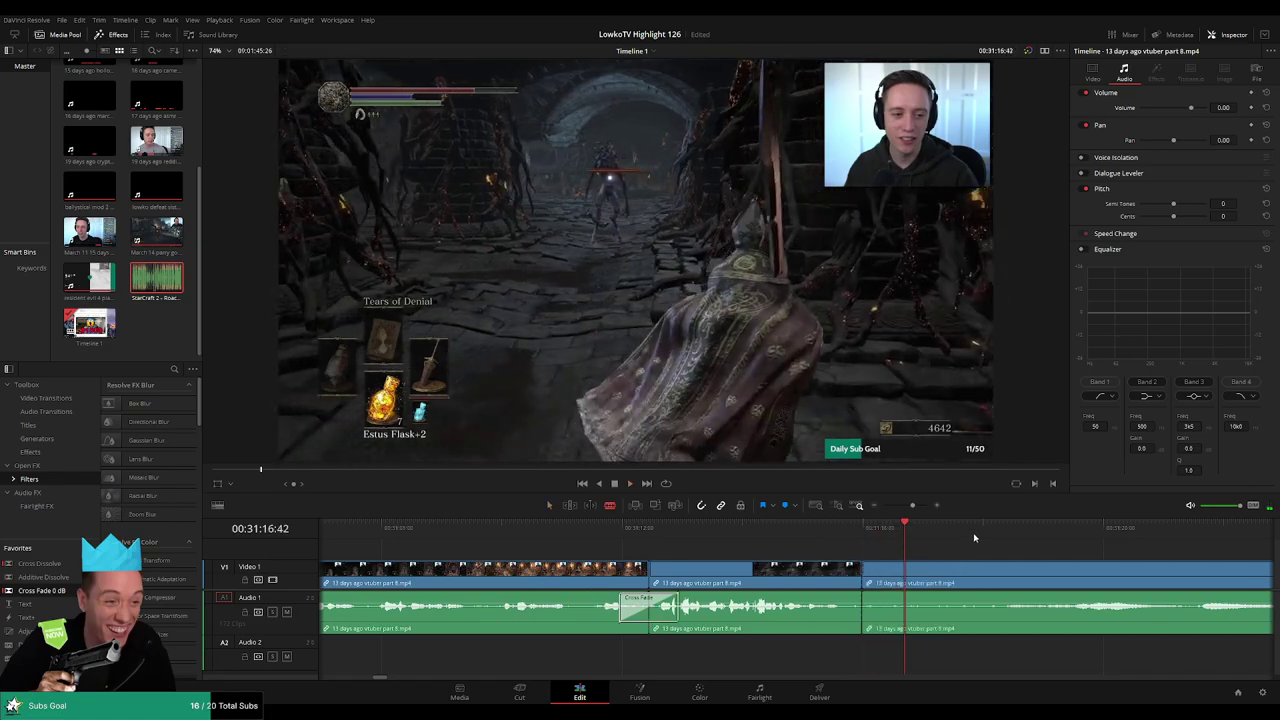
pyautogui.moveTo(974, 533); pyautogui.dragTo(1185, 531)
pyautogui.press('space')
pyautogui.scroll(-2, 963, 546)
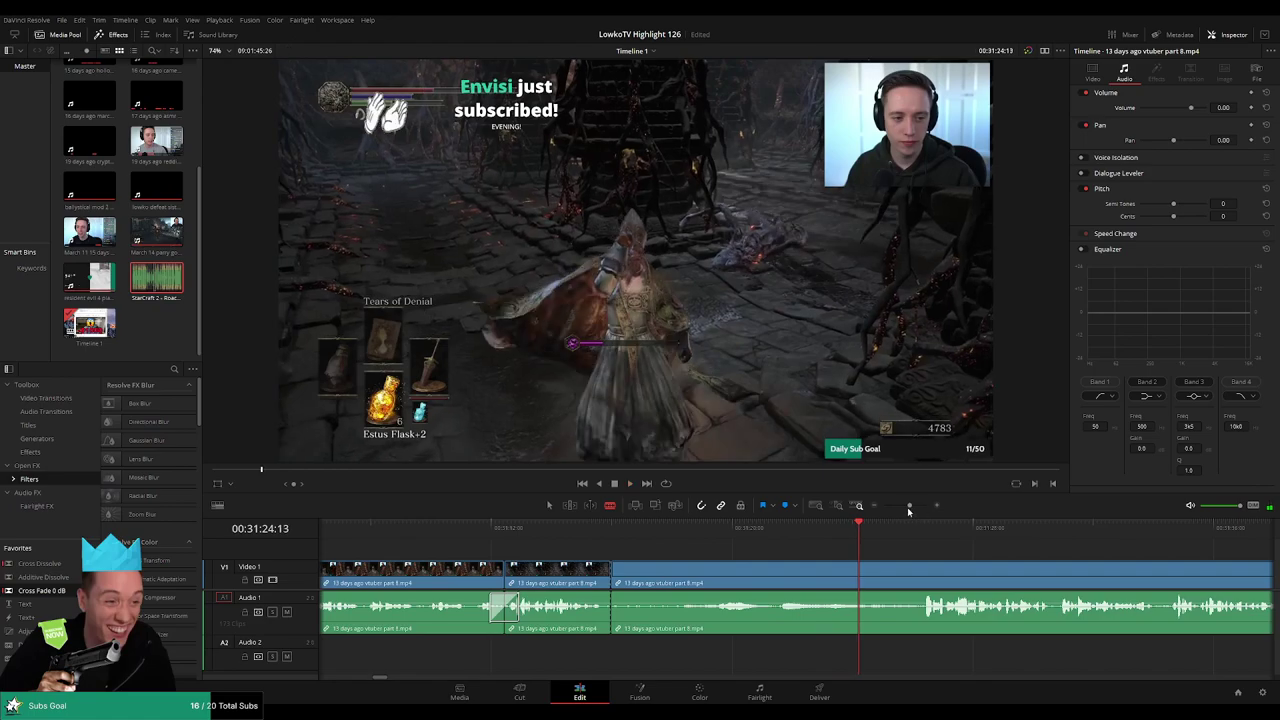
# - Review the uncut gameplay from about 00:31:24 to 00:32:46 for commentary worth keeping
pyautogui.moveTo(910, 509); pyautogui.dragTo(899, 510)
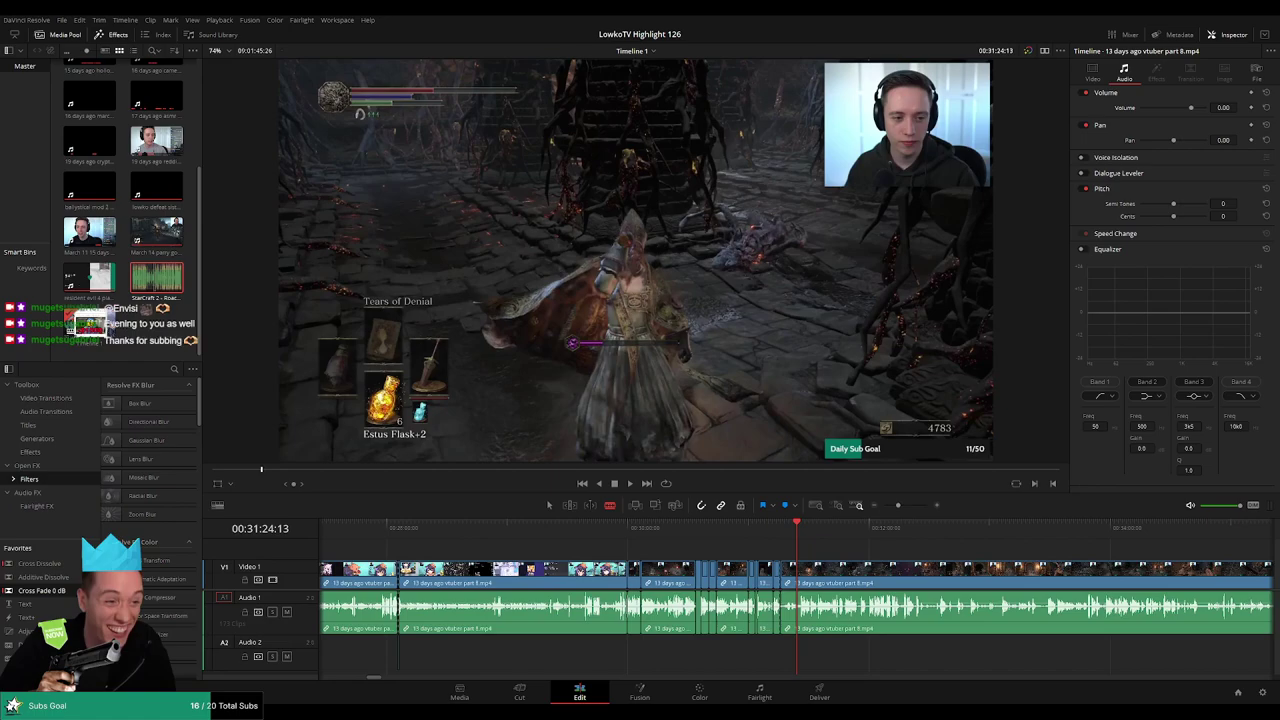
pyautogui.moveTo(826, 528); pyautogui.dragTo(800, 540)
pyautogui.scroll(5, 809, 551)
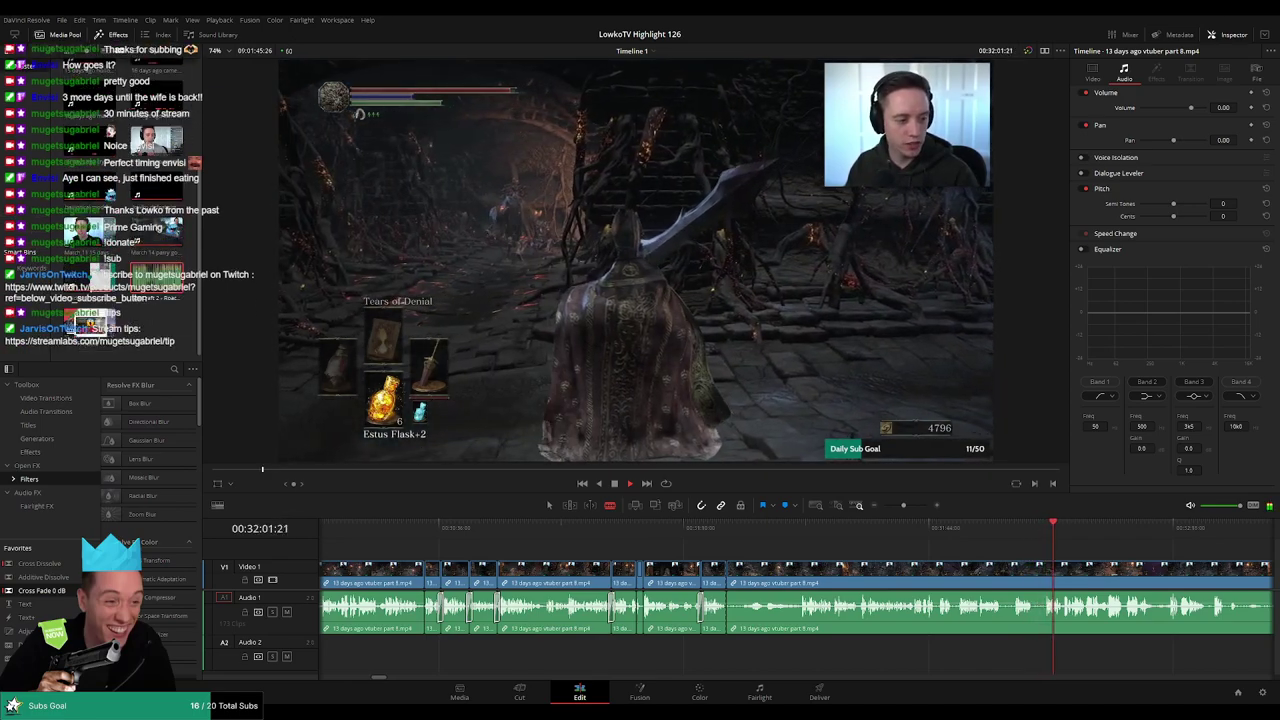
pyautogui.scroll(2, 801, 555)
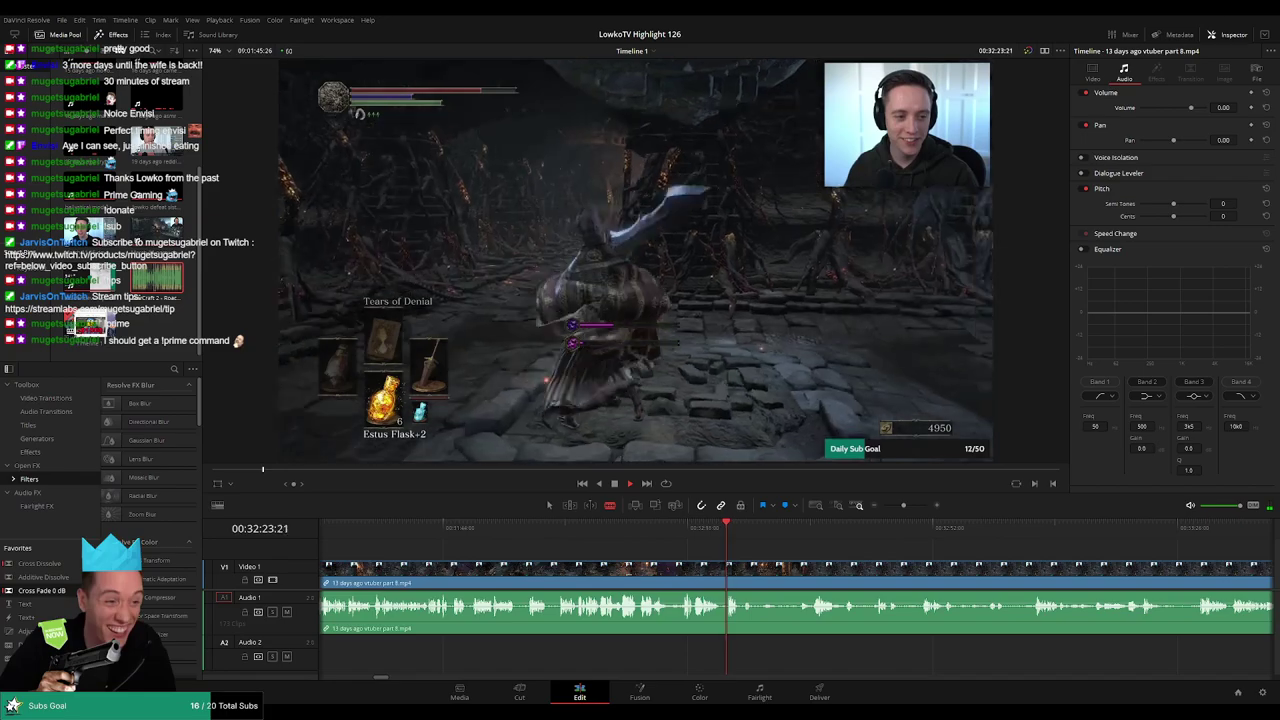
pyautogui.click(717, 540)
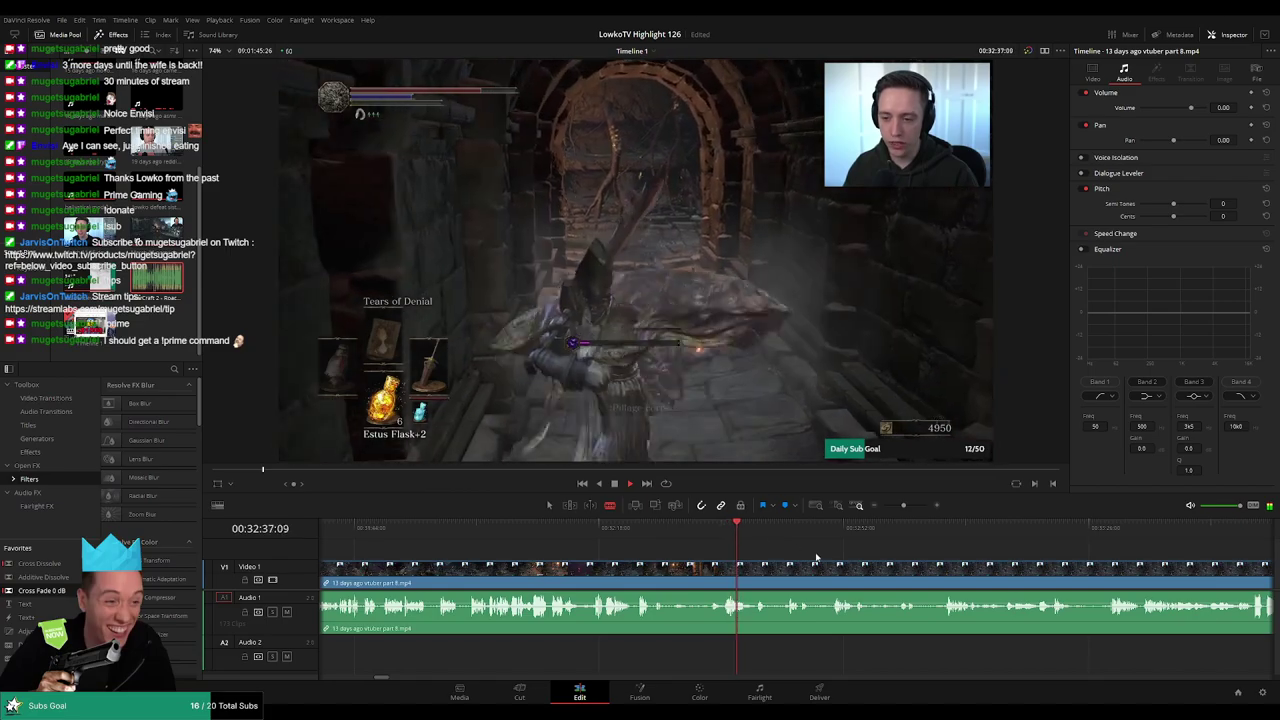
pyautogui.hscroll(1, 814, 559)
pyautogui.click(693, 531)
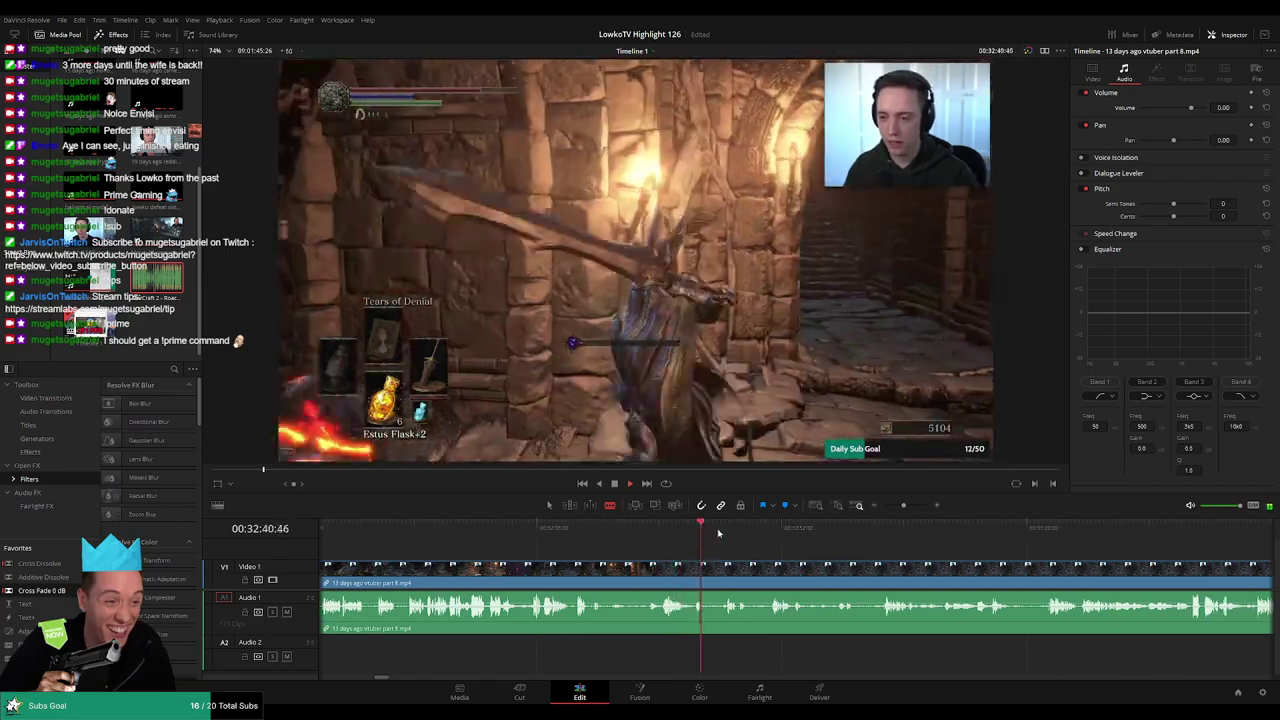
pyautogui.click(728, 531)
pyautogui.scroll(-2, 762, 554)
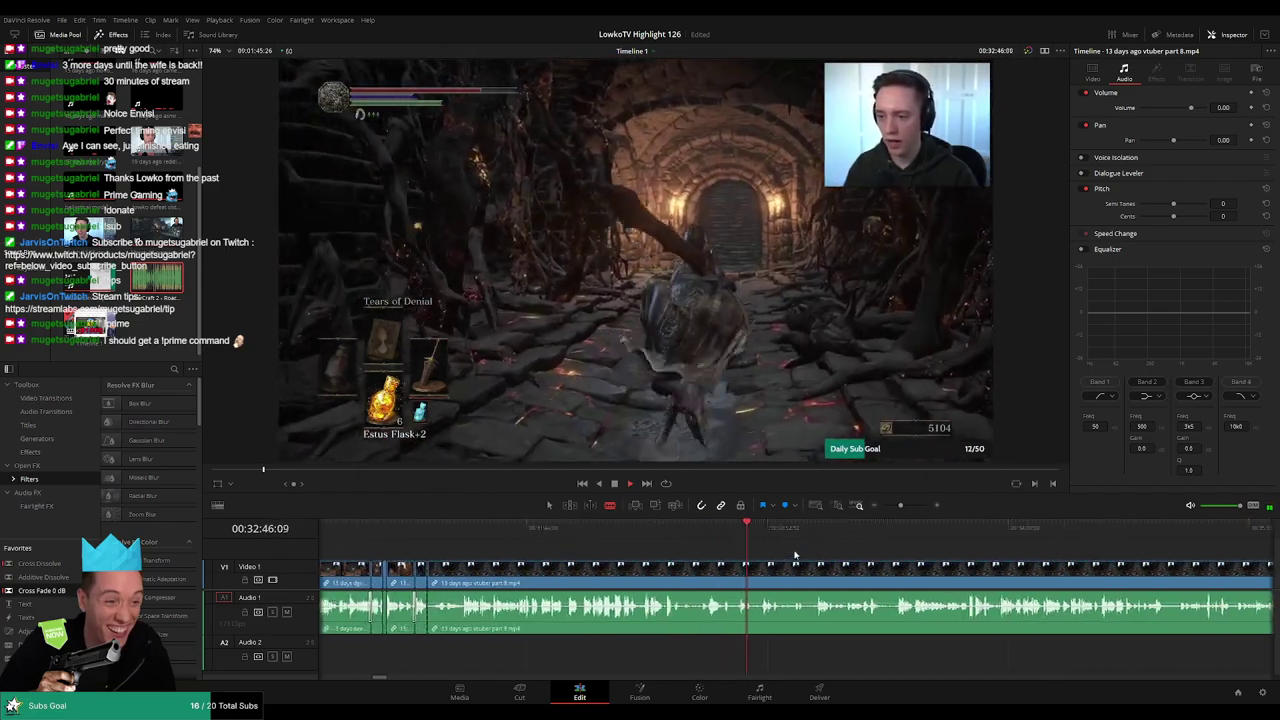
# - Check the gameplay and commentary between about 00:32:58 and 00:33:58 for usable moments
pyautogui.click(592, 530)
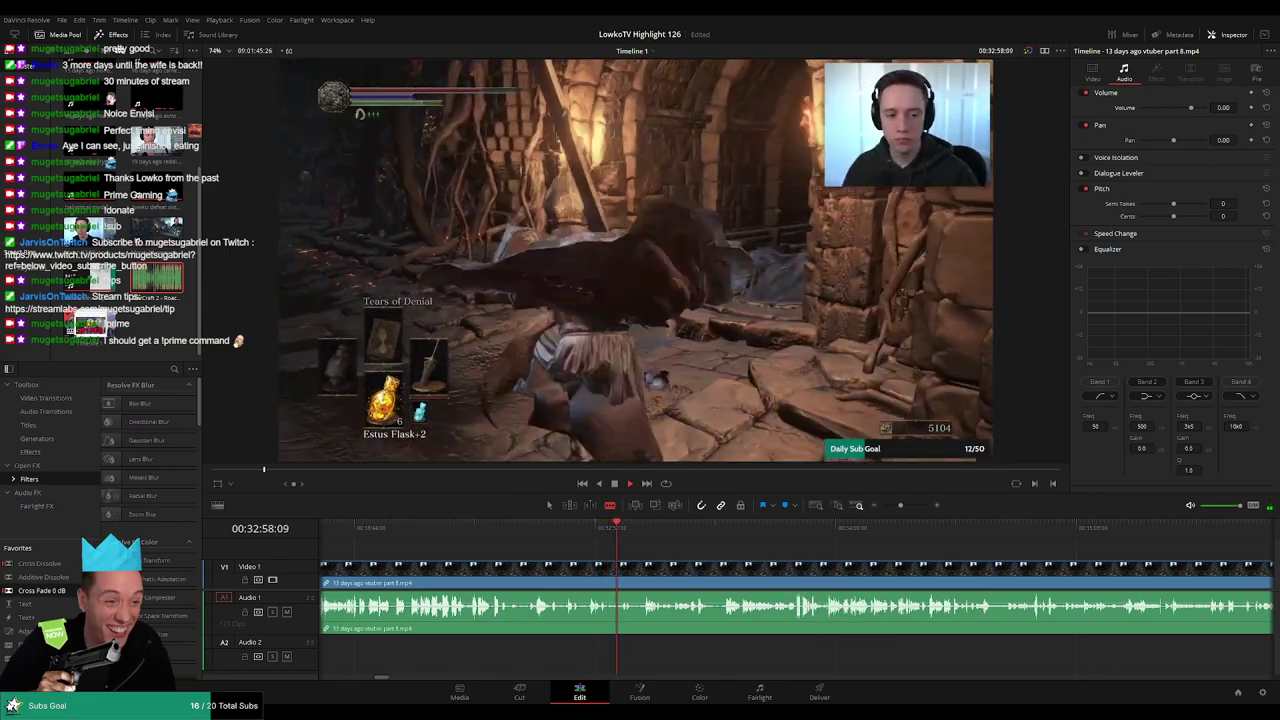
pyautogui.moveTo(594, 528); pyautogui.dragTo(587, 530)
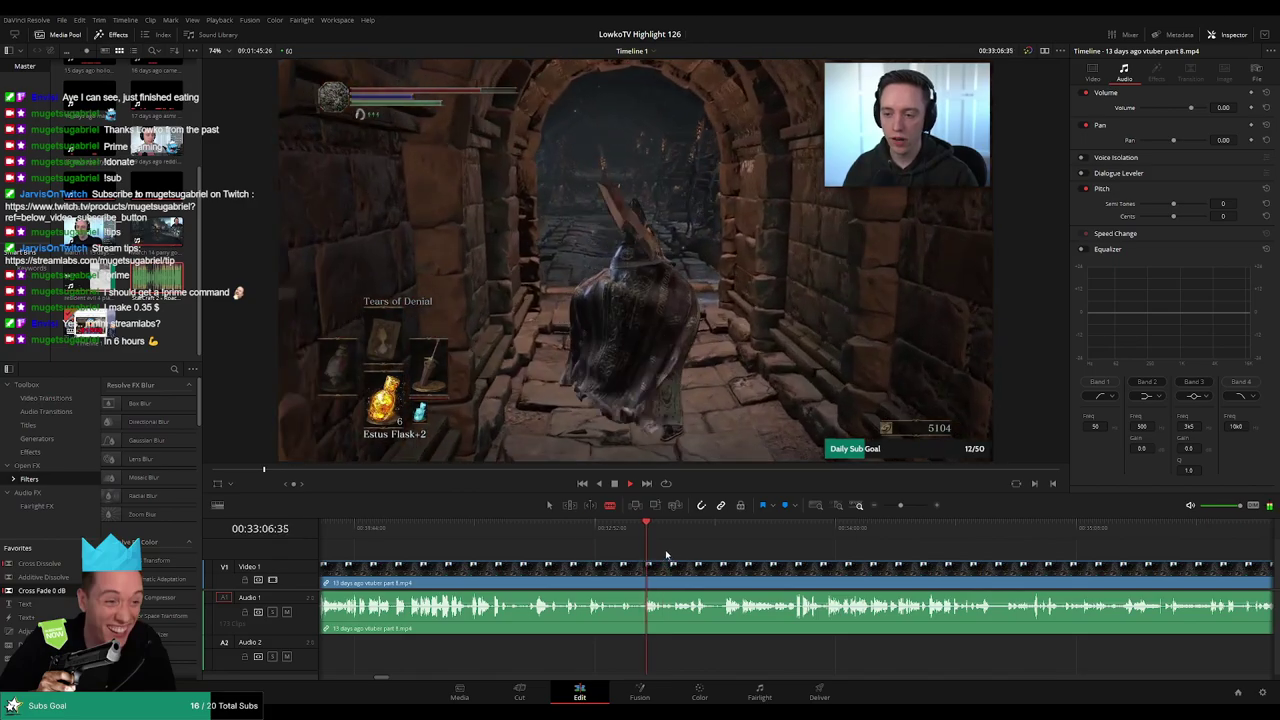
pyautogui.scroll(3, 667, 555)
pyautogui.moveTo(840, 557); pyautogui.dragTo(745, 552)
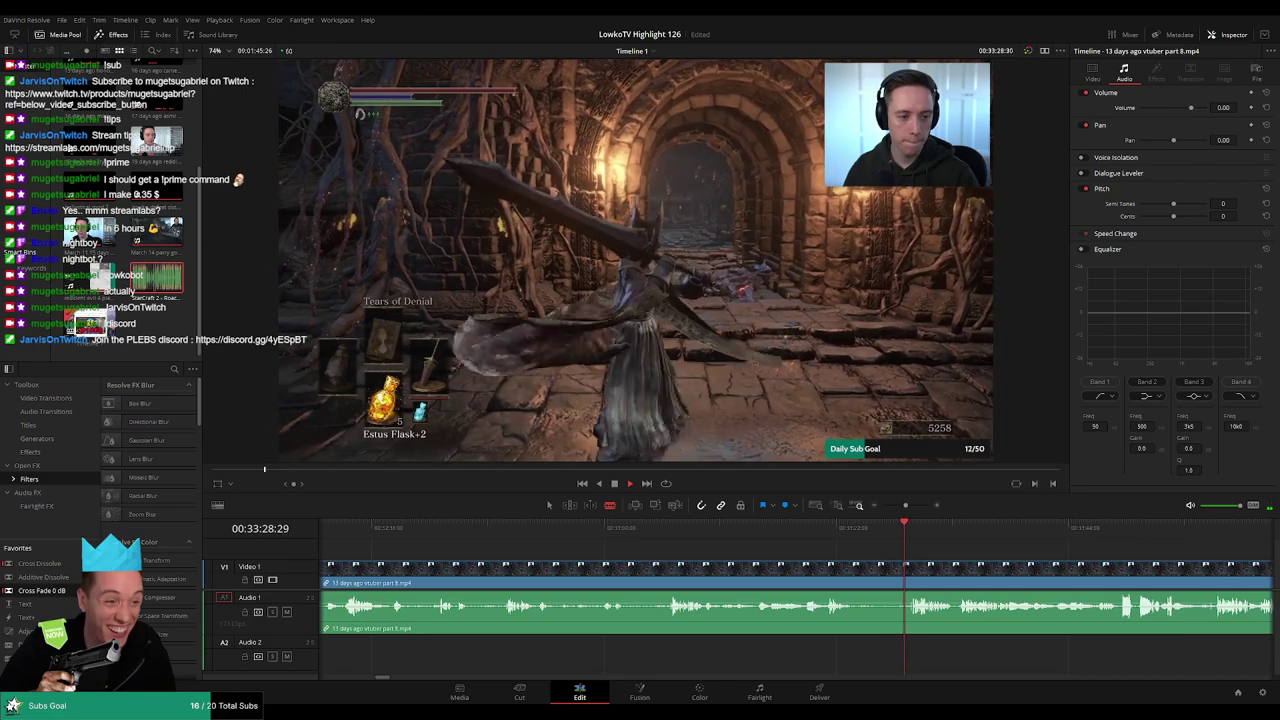
pyautogui.moveTo(987, 554); pyautogui.dragTo(691, 552)
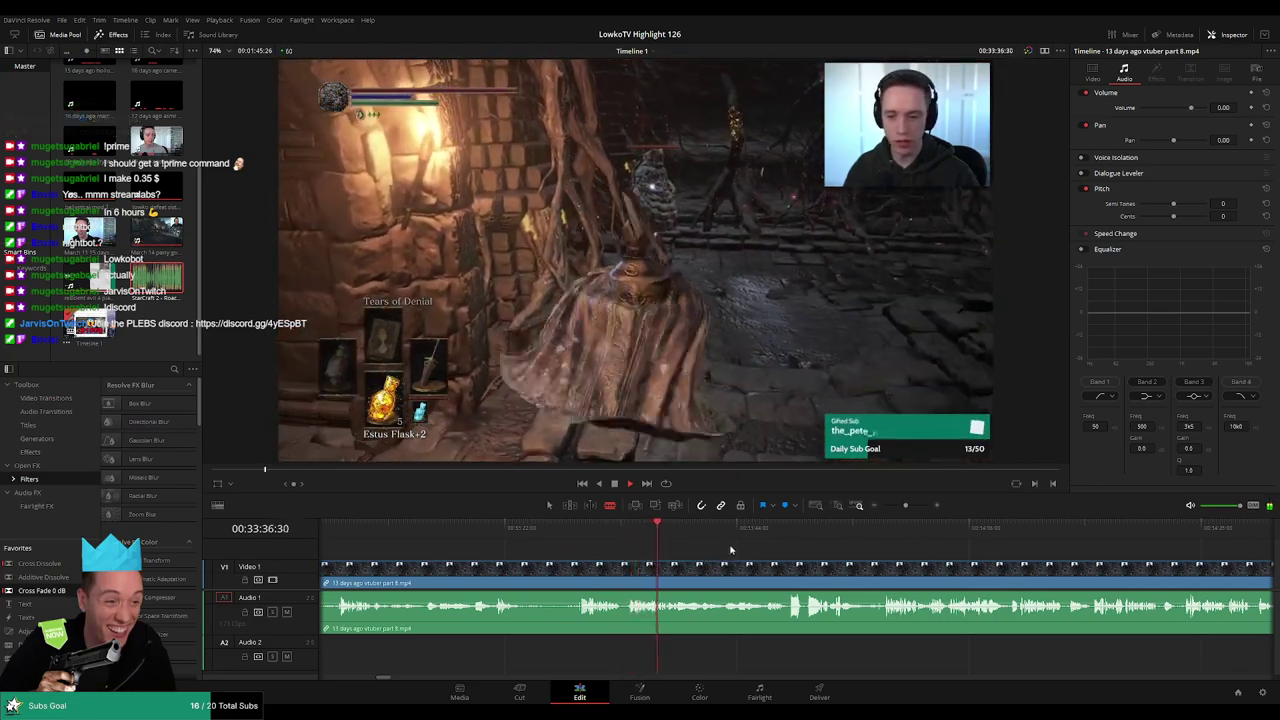
pyautogui.hscroll(2, 730, 549)
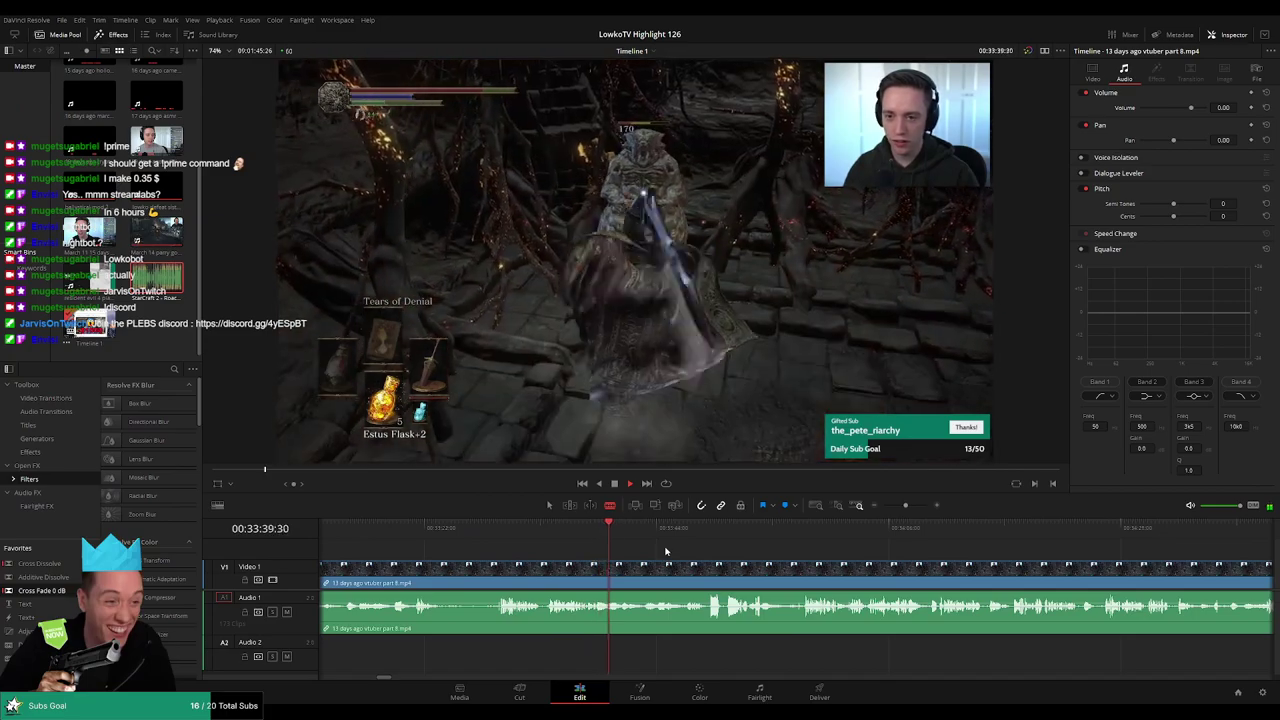
pyautogui.moveTo(672, 528); pyautogui.dragTo(705, 530)
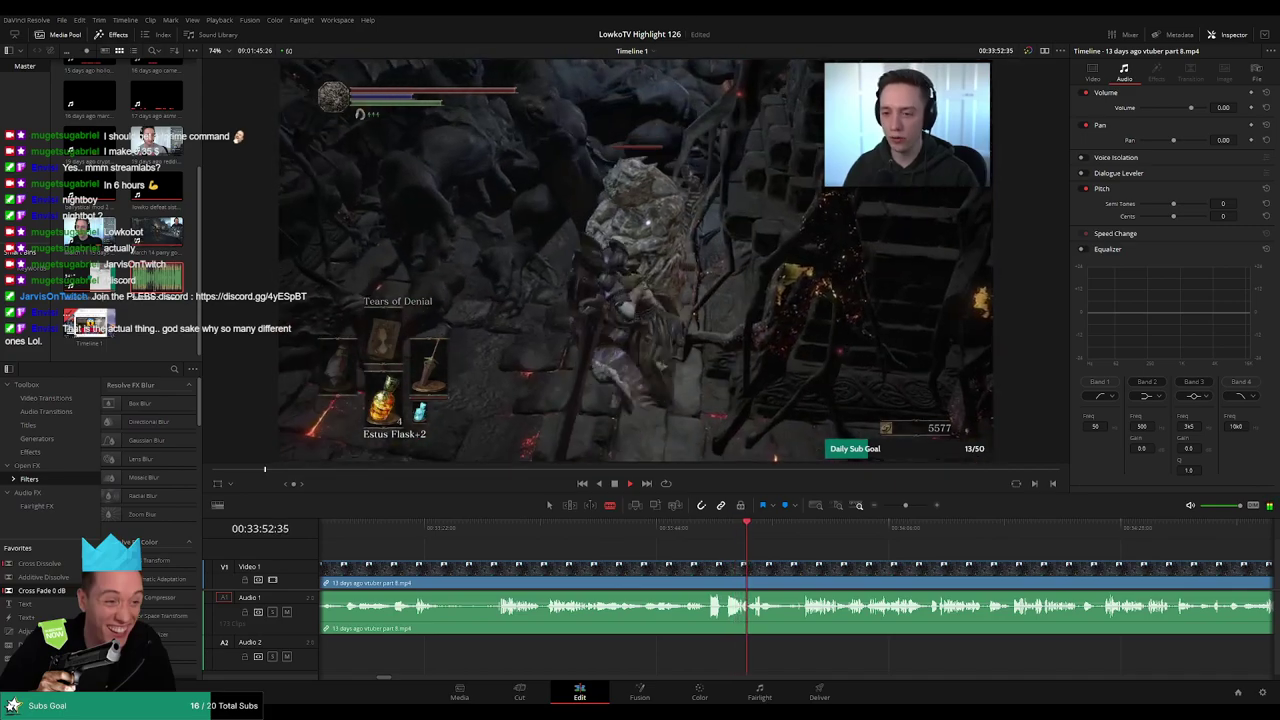
pyautogui.click(804, 528)
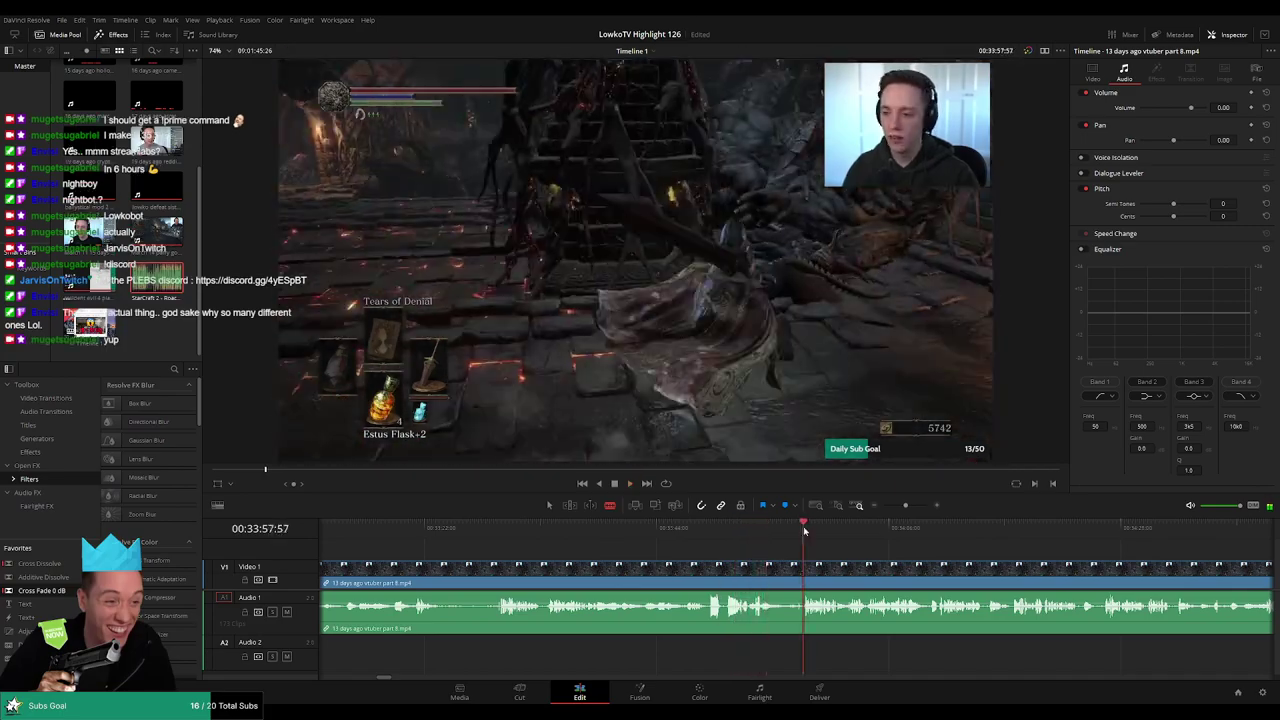
# - Play on through the footage from about 00:33:58 and sample it up to about 00:35:17
pyautogui.moveTo(906, 506)
pyautogui.mouseDown()
pyautogui.moveTo(888, 511)
pyautogui.moveTo(900, 506)
pyautogui.mouseUp()
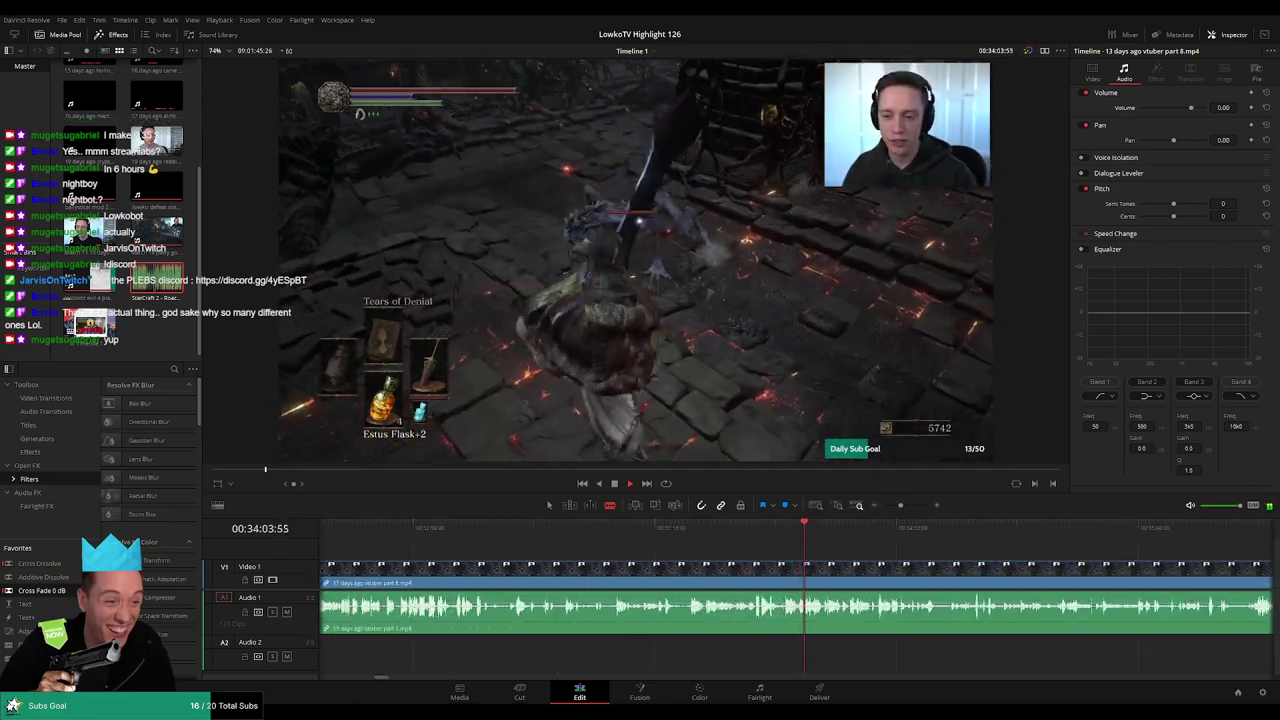
pyautogui.moveTo(860, 560); pyautogui.dragTo(771, 543)
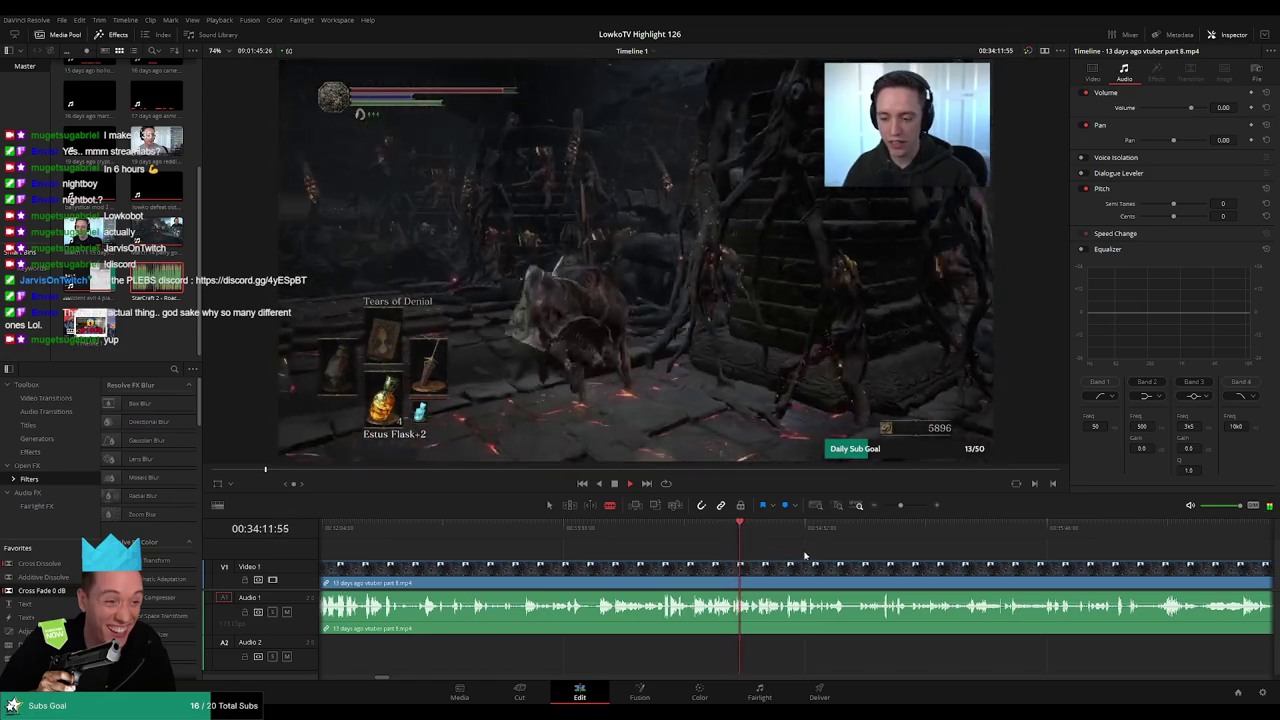
pyautogui.moveTo(805, 556); pyautogui.dragTo(770, 552)
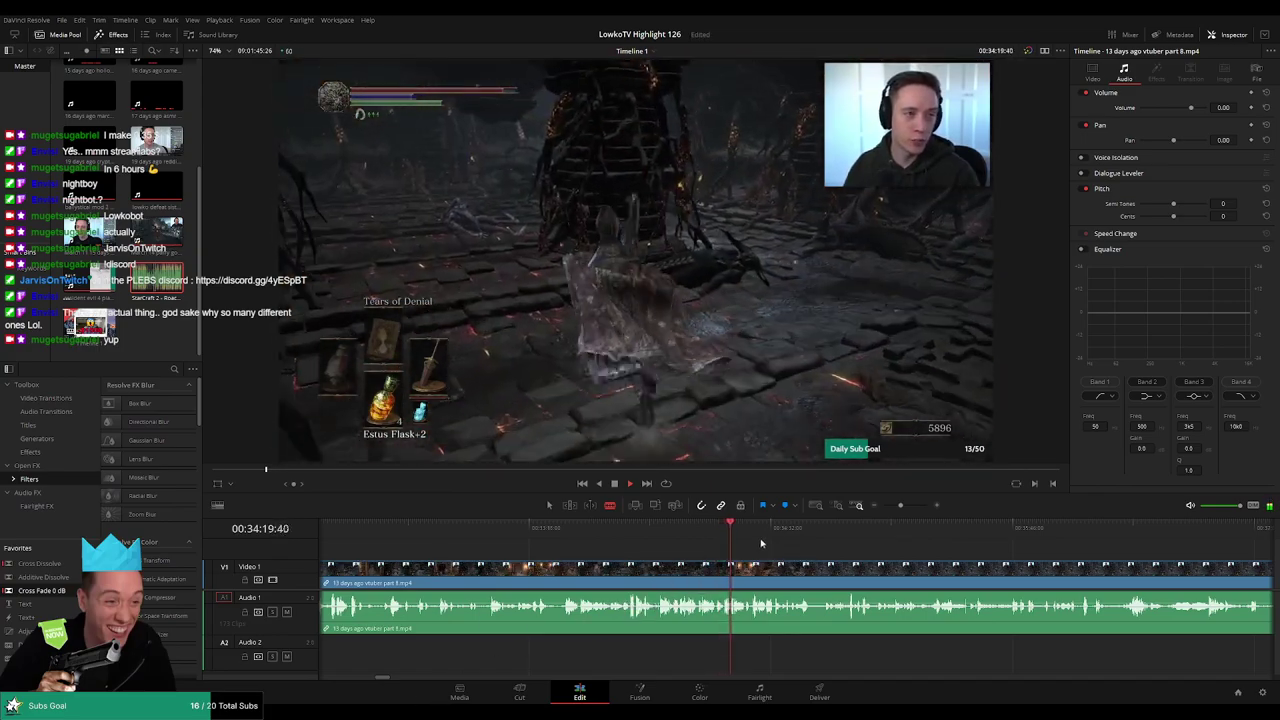
pyautogui.moveTo(795, 556); pyautogui.dragTo(731, 557)
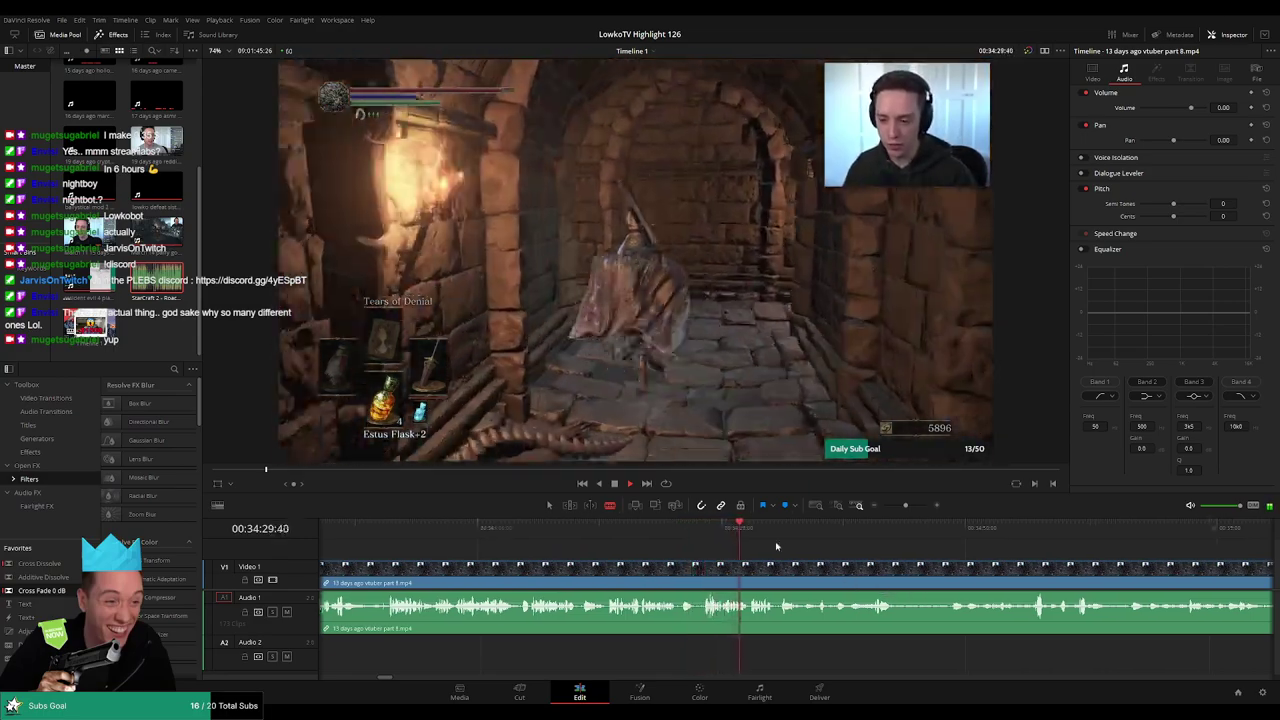
pyautogui.click(665, 533)
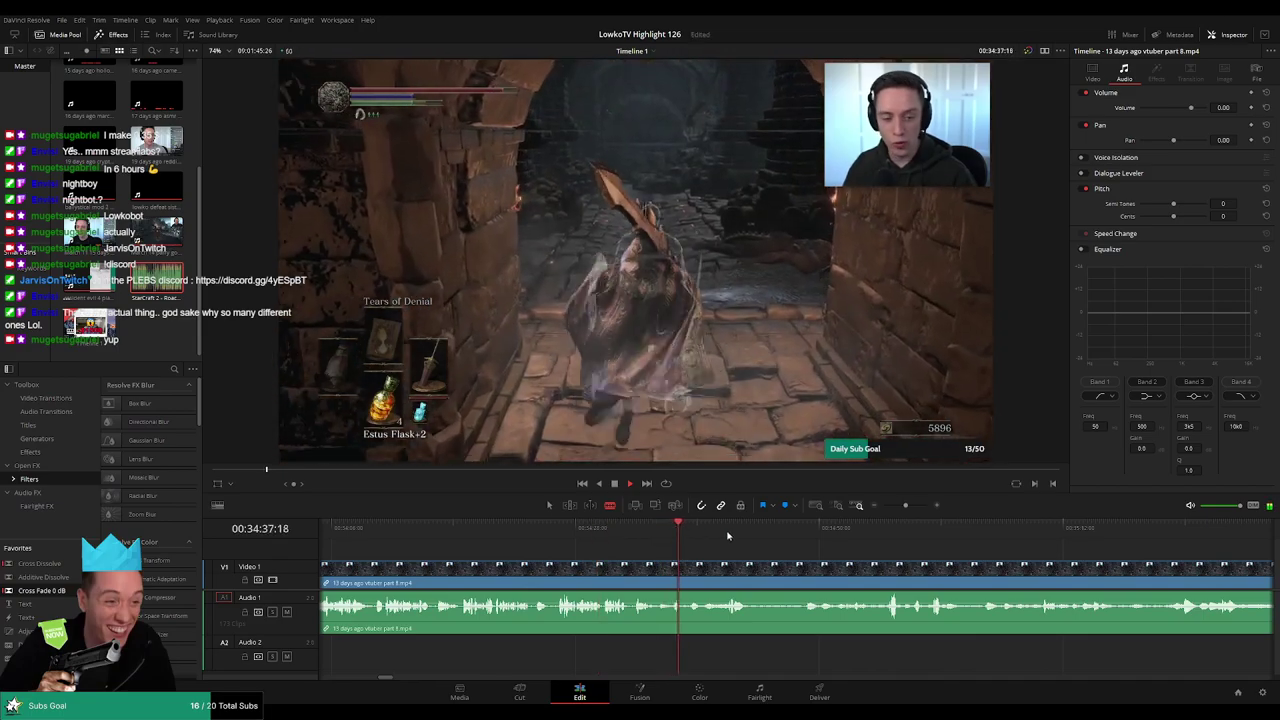
pyautogui.click(726, 532)
pyautogui.click(1122, 530)
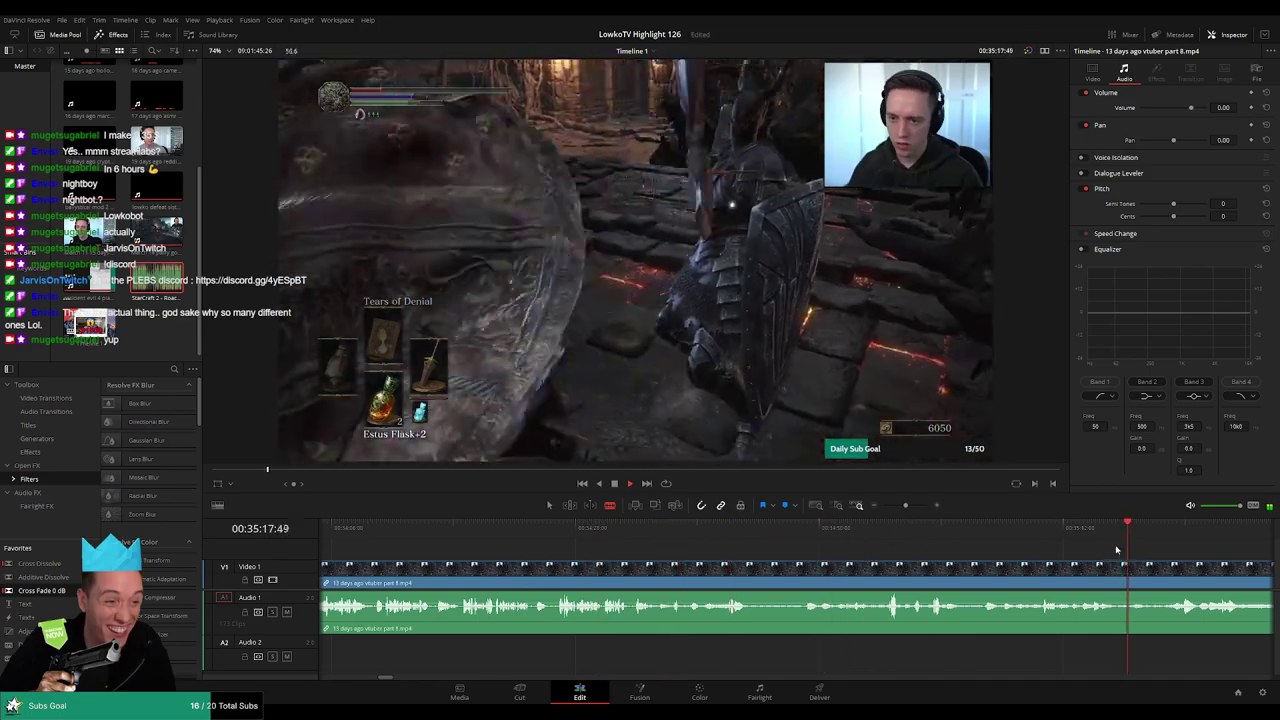
# - Skim the remaining gameplay of the long part 8 clip in jumps up to about 00:44:23
pyautogui.moveTo(903, 506); pyautogui.dragTo(889, 507)
pyautogui.click(808, 535)
pyautogui.click(829, 535)
pyautogui.click(832, 535)
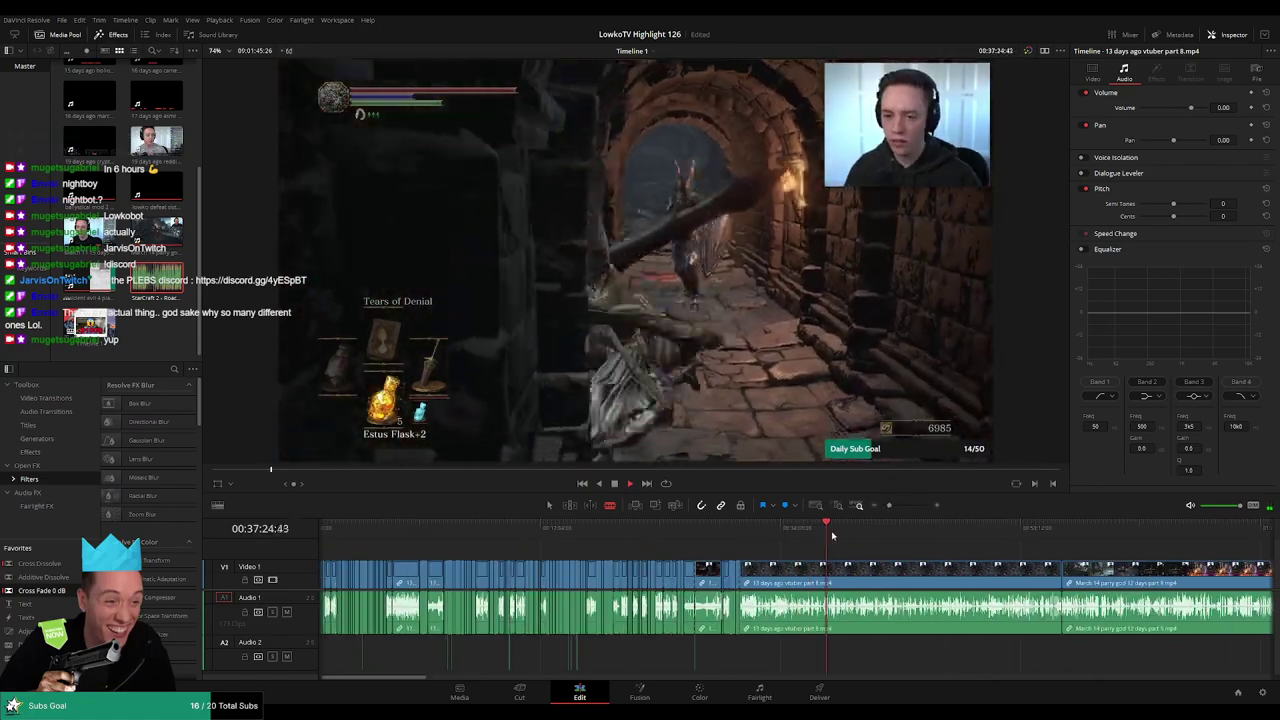
pyautogui.click(843, 536)
pyautogui.click(862, 535)
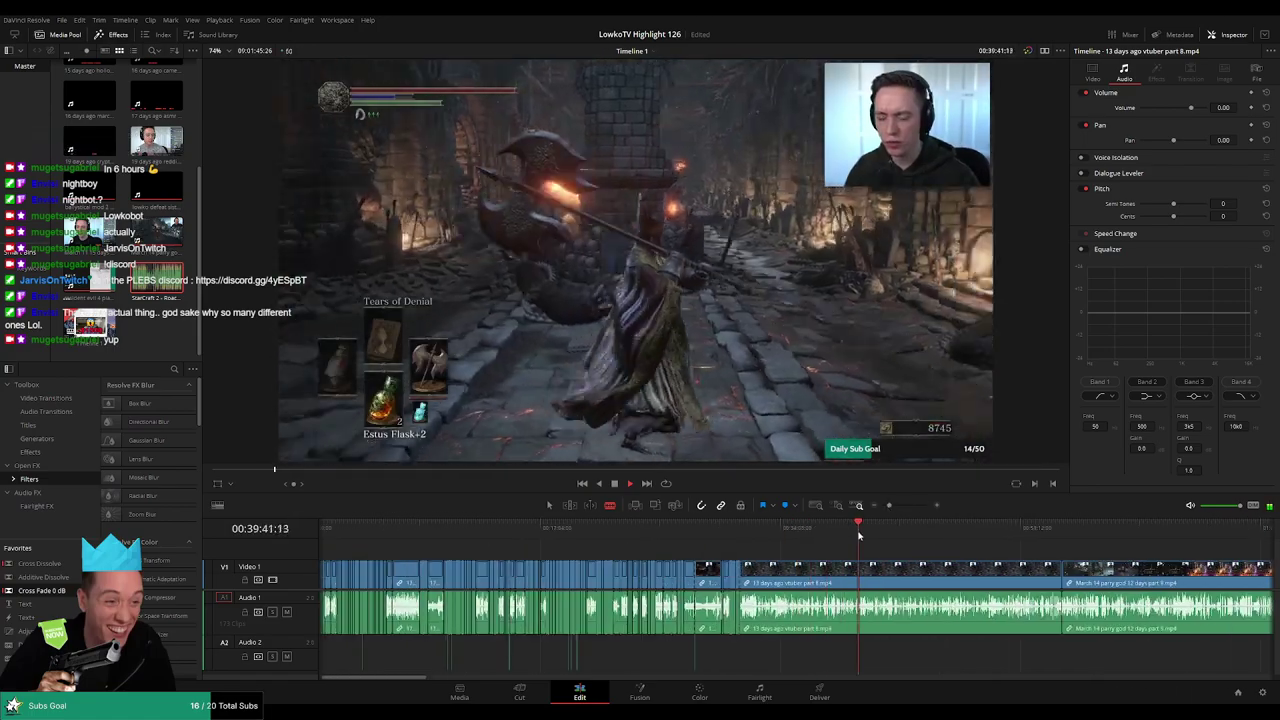
pyautogui.click(874, 535)
pyautogui.click(880, 535)
pyautogui.click(904, 536)
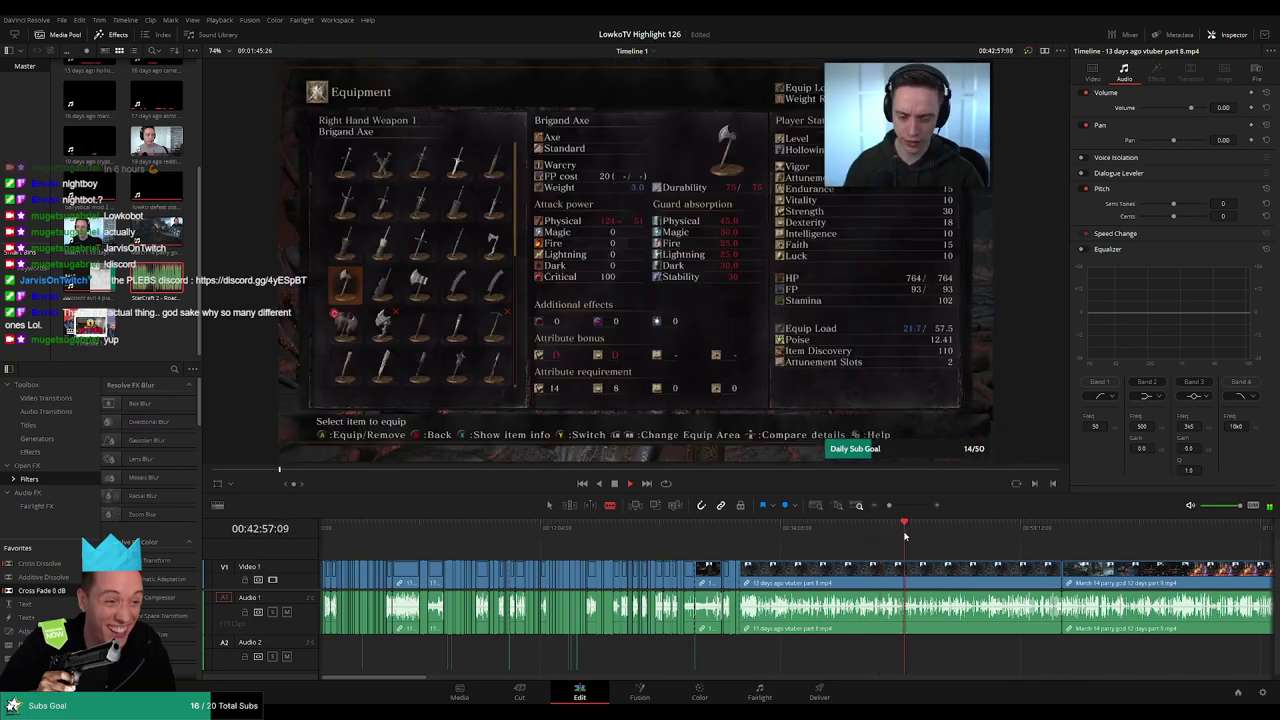
pyautogui.click(924, 536)
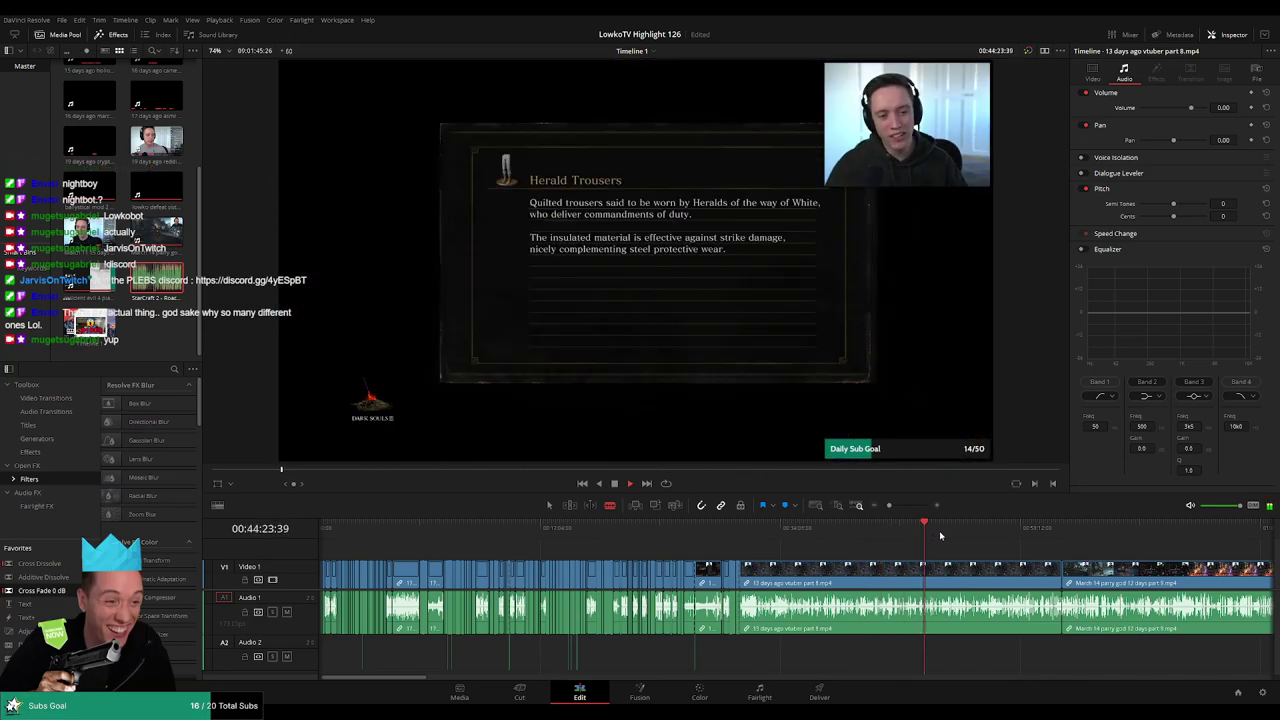
# - Examine the loading-screen and bonfire section around 00:43:46 to 00:45:43 and the footage up to about 00:47:01
pyautogui.scroll(2, 932, 554)
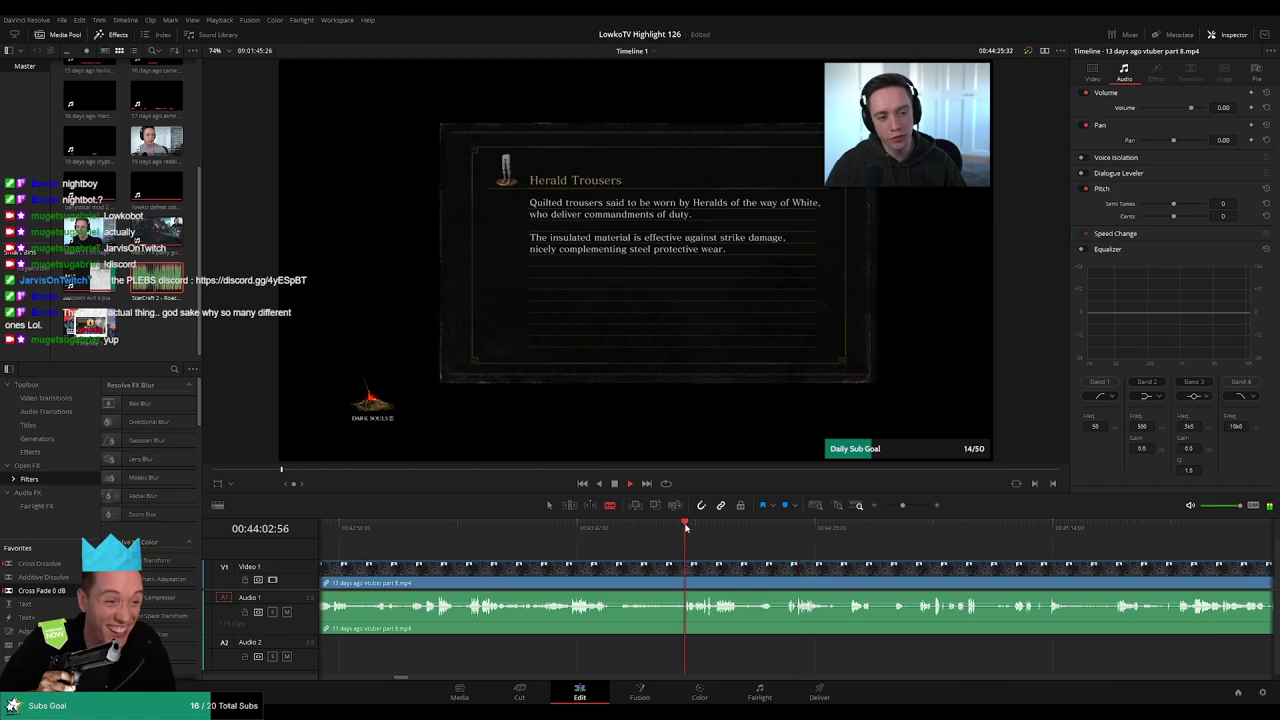
pyautogui.click(569, 533)
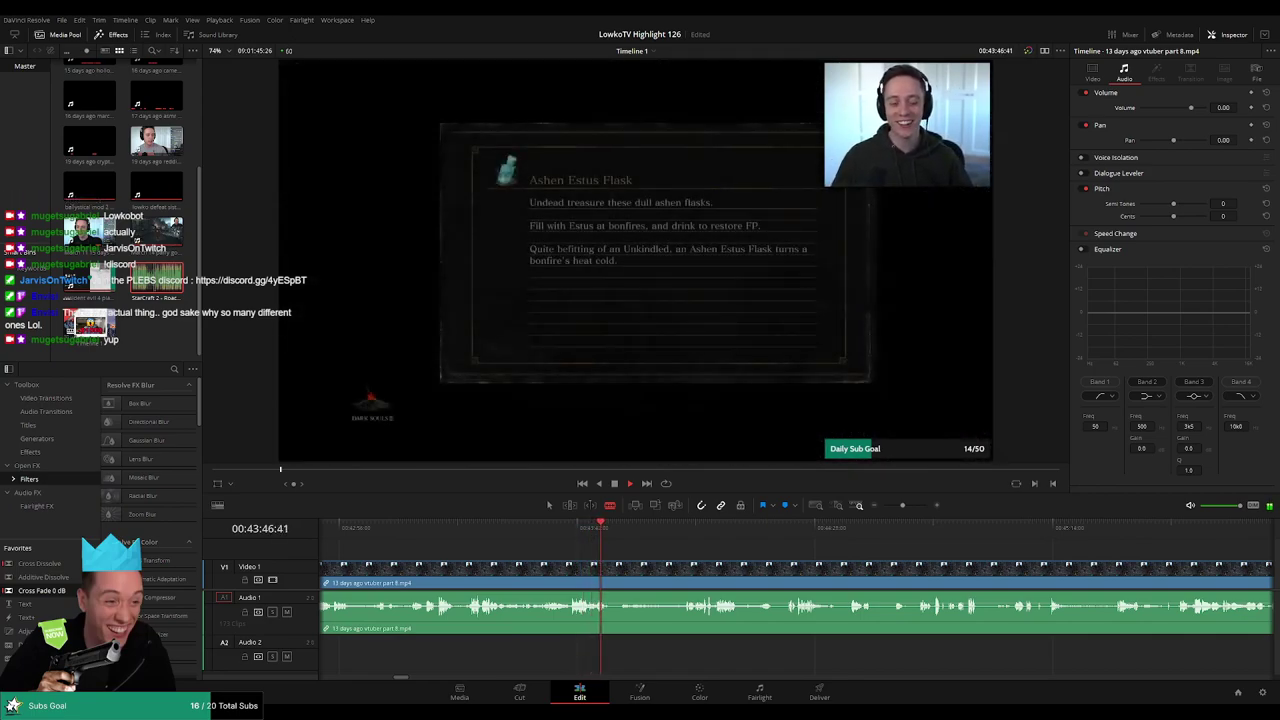
pyautogui.click(706, 530)
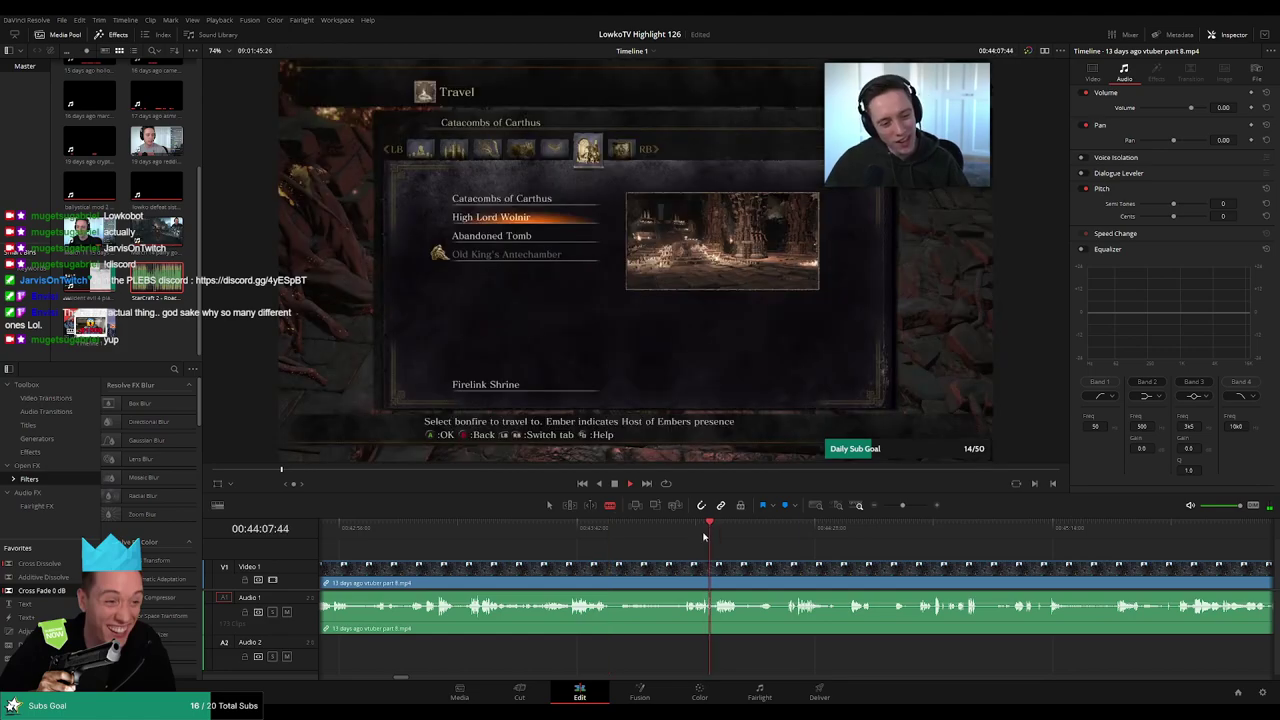
pyautogui.moveTo(751, 532); pyautogui.dragTo(1207, 527)
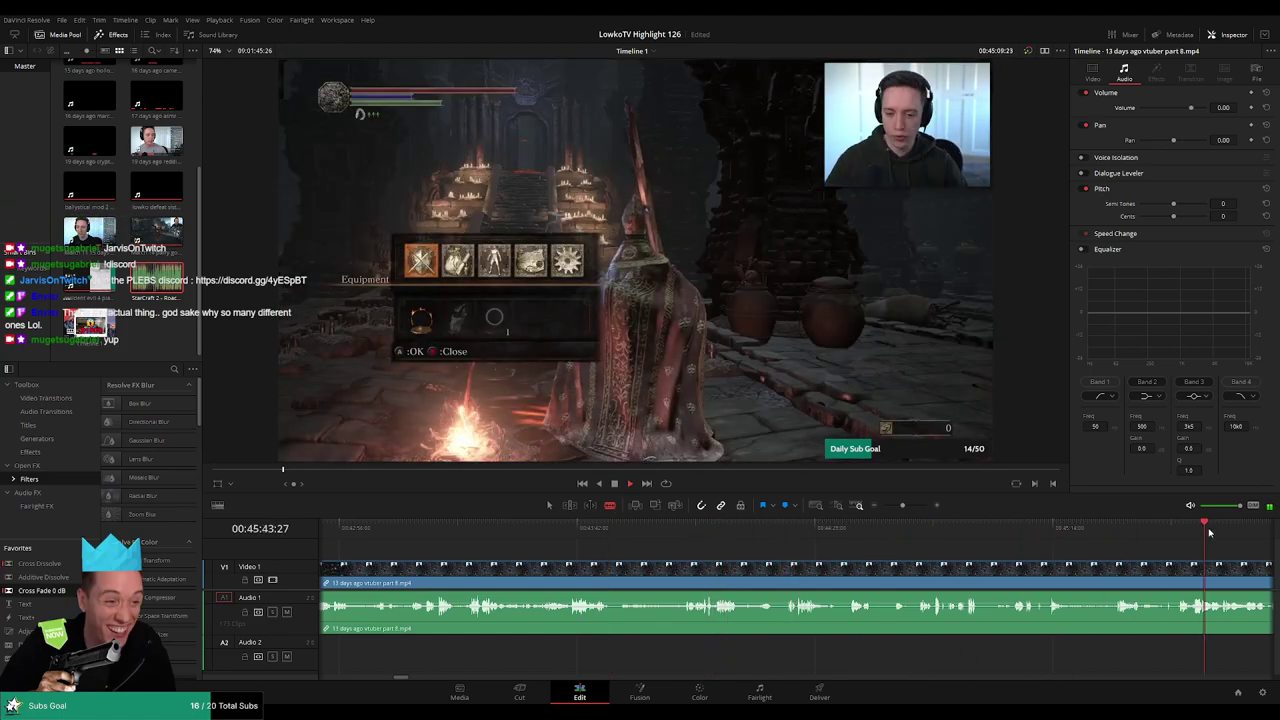
pyautogui.hscroll(4, 925, 554)
pyautogui.click(1183, 530)
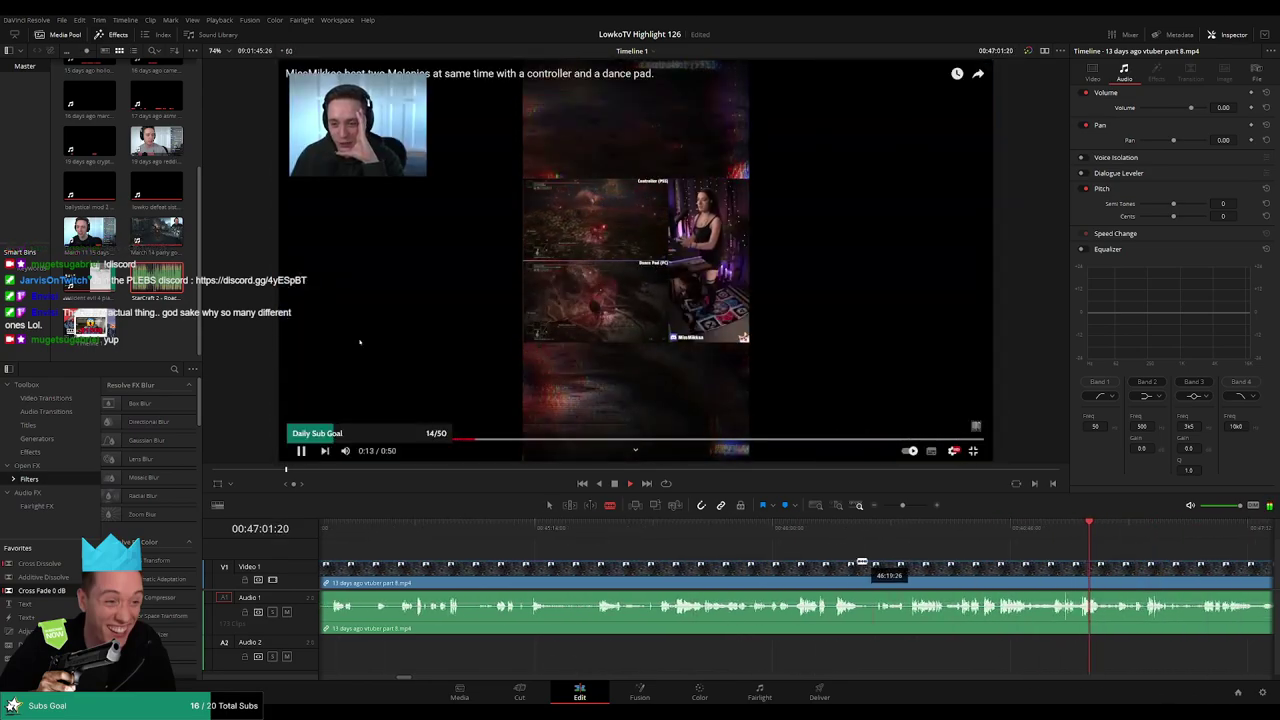
# - Split the part 8 clip at about 00:43:33, just before the boss-fight death, and ripple-delete the long section before that cut
pyautogui.click(672, 526)
pyautogui.hscroll(-4, 806, 543)
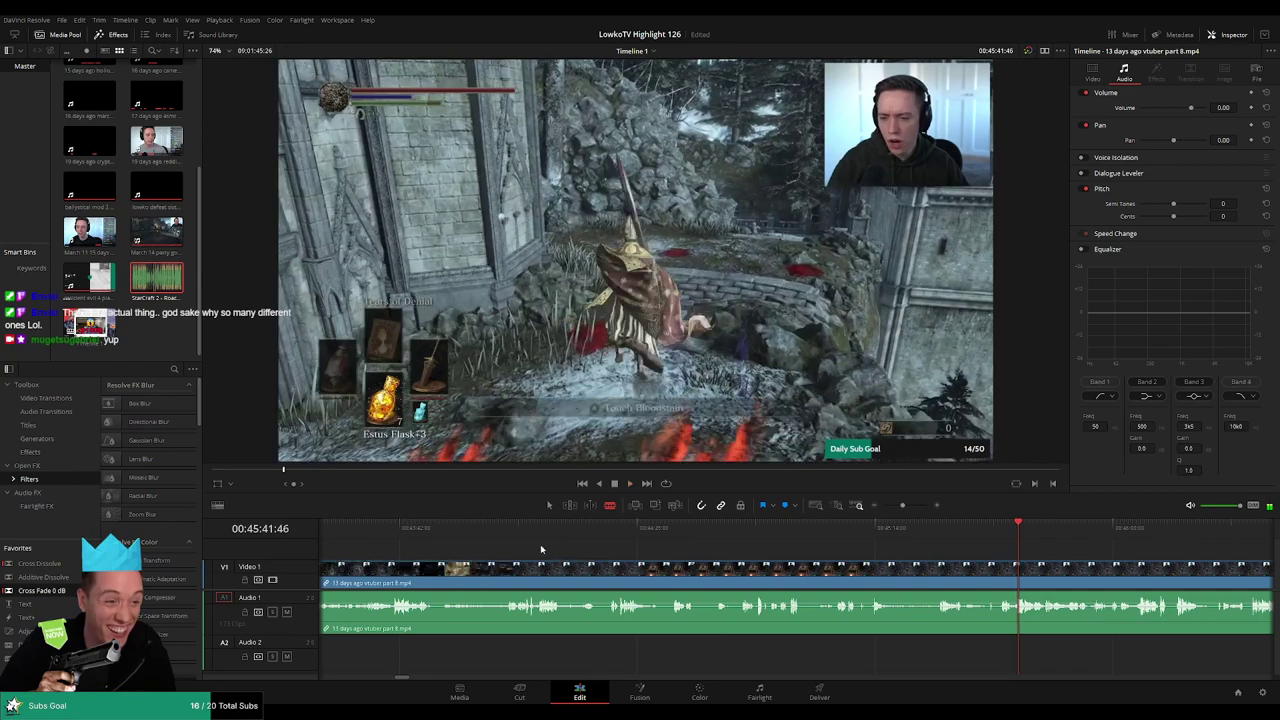
pyautogui.click(505, 535)
pyautogui.moveTo(533, 563); pyautogui.dragTo(741, 559)
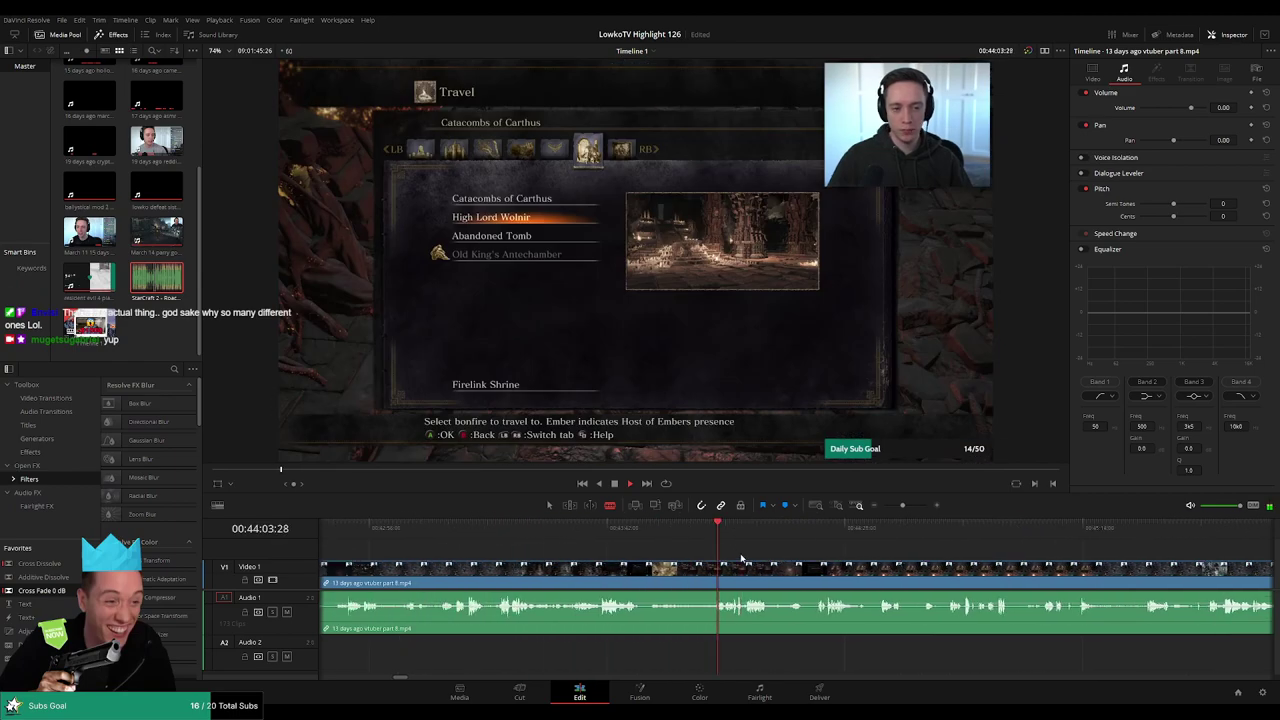
pyautogui.click(604, 527)
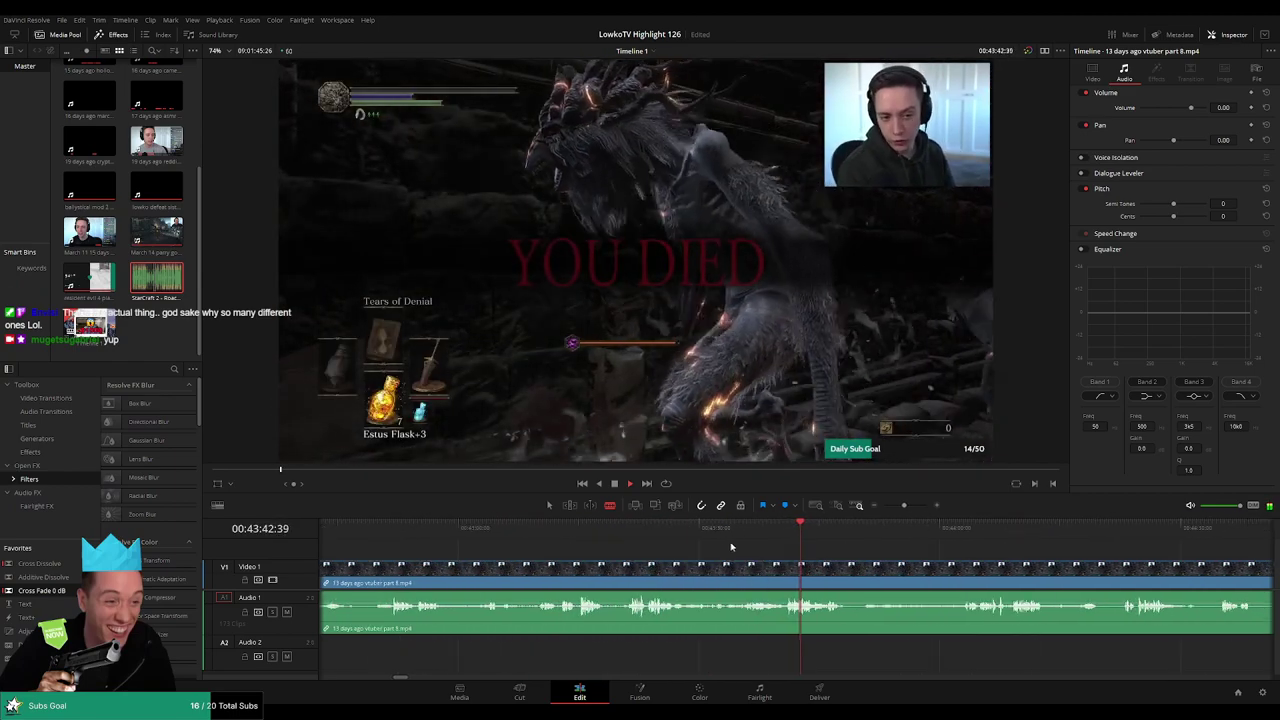
pyautogui.click(728, 534)
pyautogui.scroll(3, 806, 562)
pyautogui.press('space')
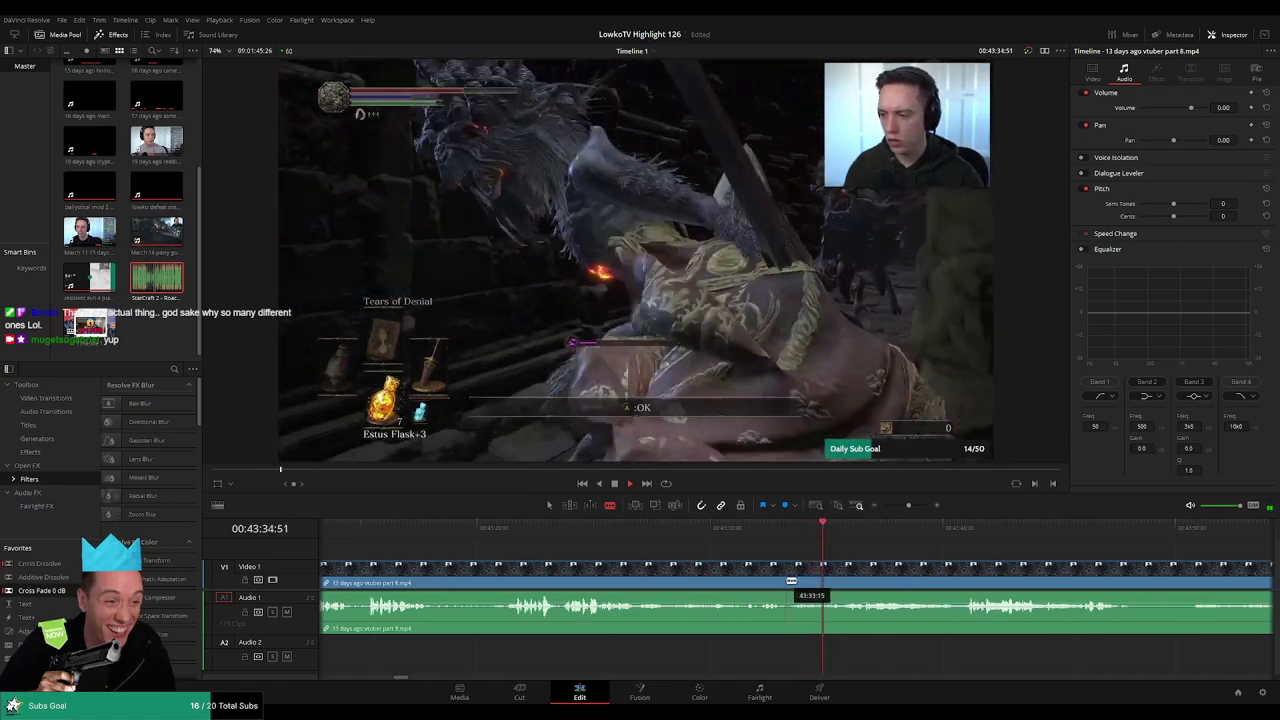
pyautogui.click(789, 573)
pyautogui.press('a')
pyautogui.click(733, 578)
pyautogui.press('BackSpace')
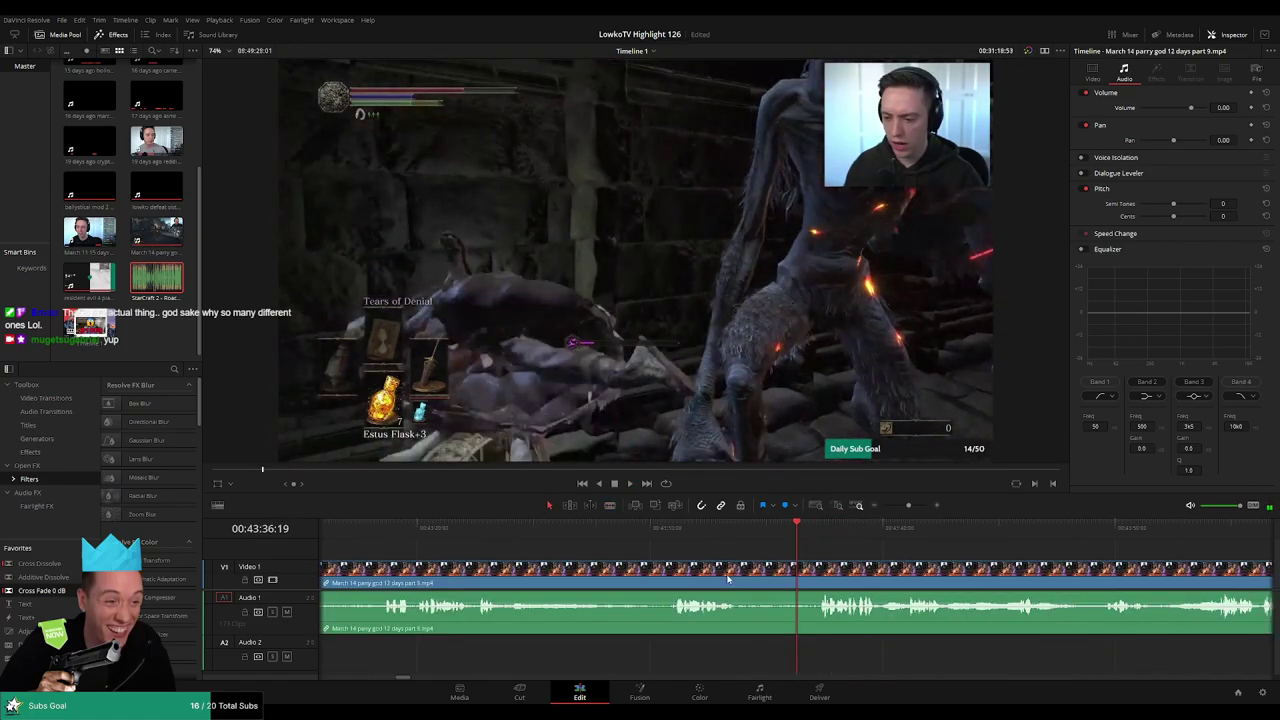
# - Check the boundary between the part 8 and March 14 clips, and locate the new join near 00:31:17
pyautogui.click(896, 511)
pyautogui.click(709, 531)
pyautogui.press('space')
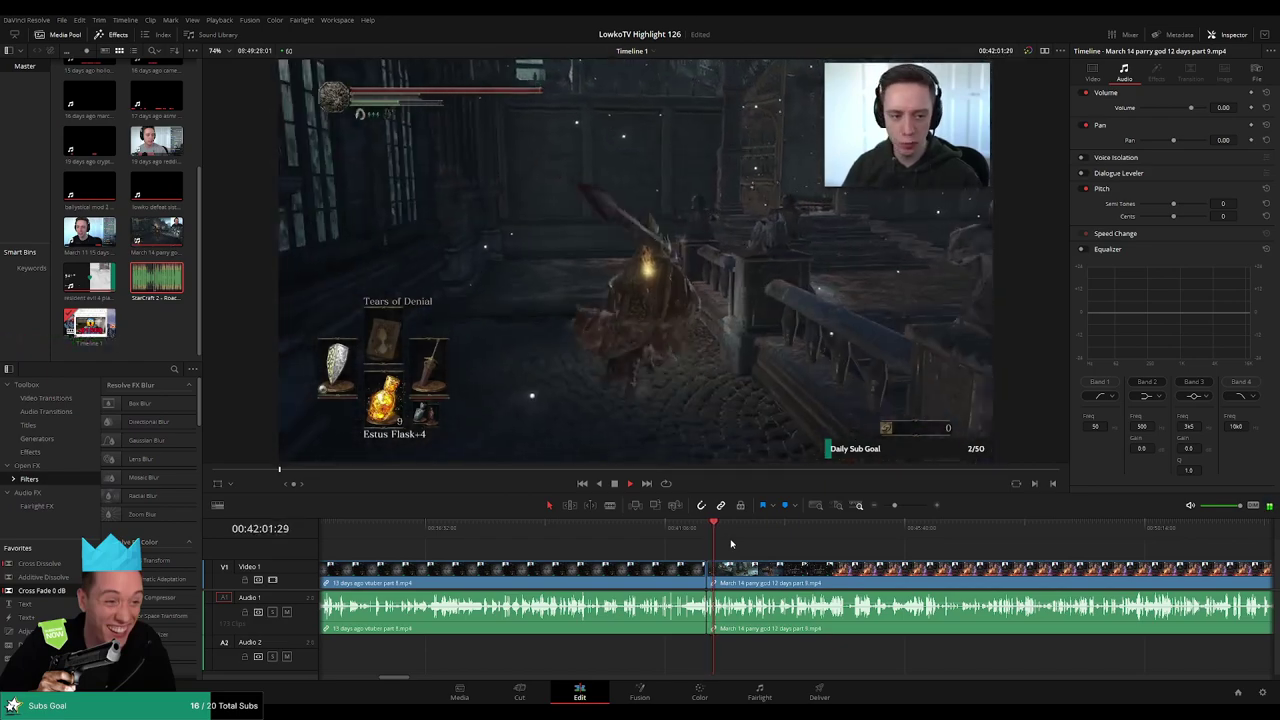
pyautogui.moveTo(897, 506); pyautogui.dragTo(908, 510)
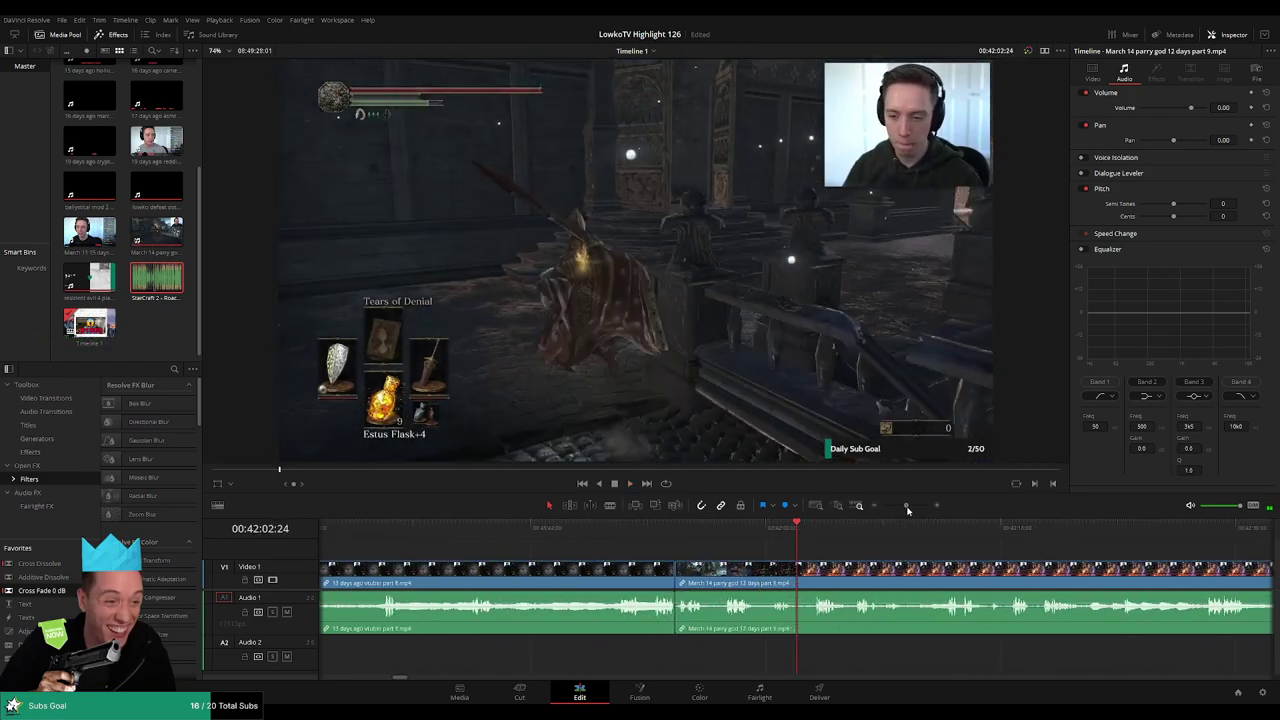
pyautogui.click(658, 544)
pyautogui.press('space')
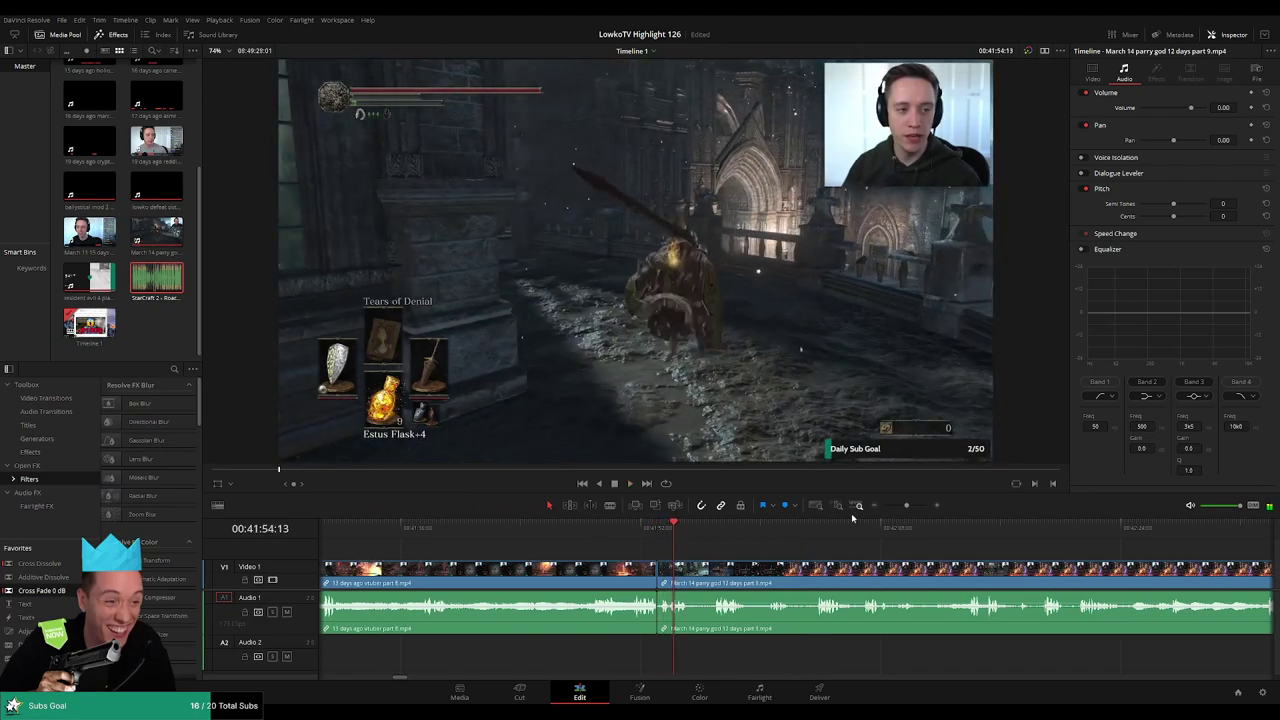
pyautogui.moveTo(907, 506)
pyautogui.mouseDown()
pyautogui.moveTo(893, 508)
pyautogui.moveTo(905, 505)
pyautogui.mouseUp()
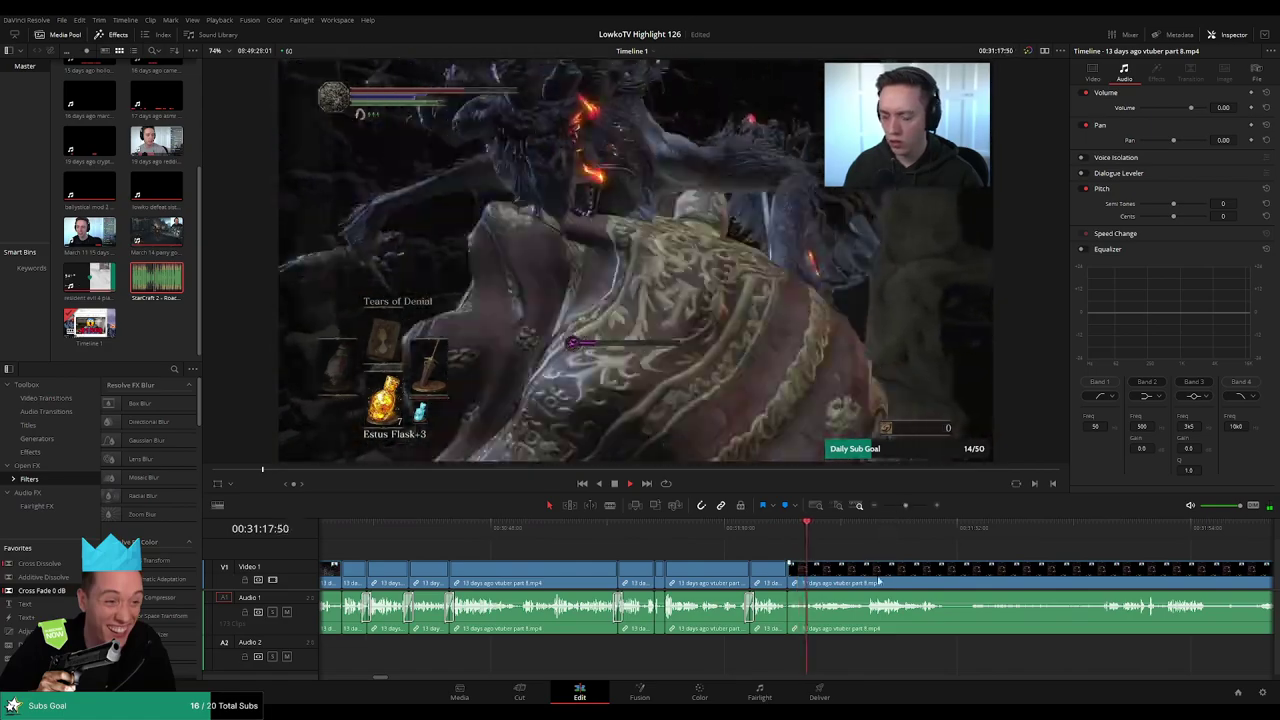
# - Split the part 8 clip at about 00:31:30 and 00:31:45 and ripple-delete the Ashen Estus Flask loading-screen section between the cuts
pyautogui.moveTo(910, 560); pyautogui.dragTo(638, 559)
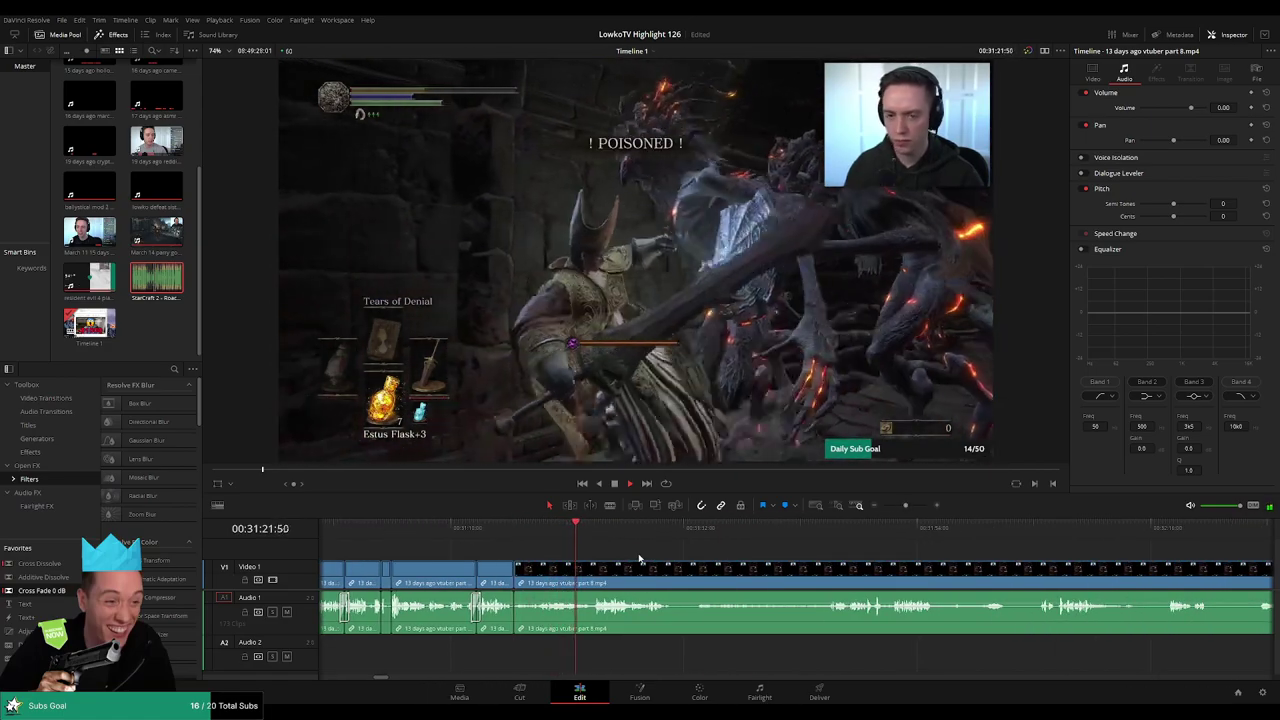
pyautogui.hscroll(2, 615, 555)
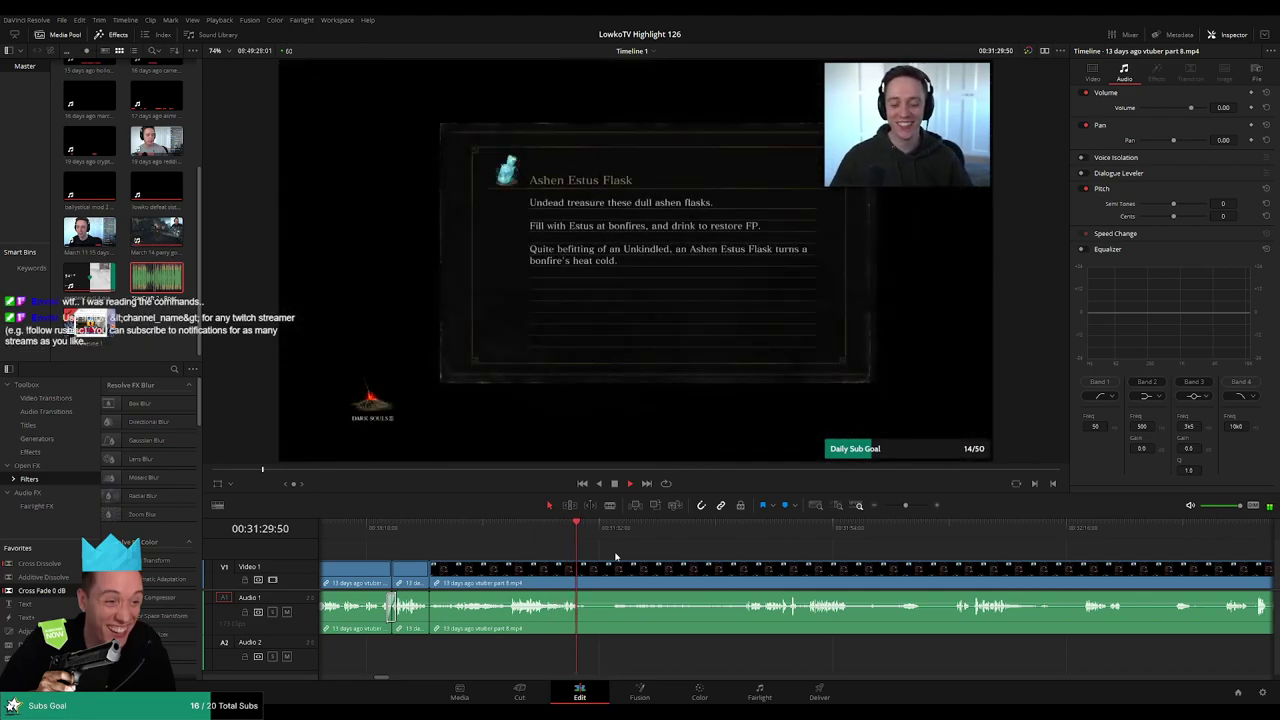
pyautogui.click(573, 538)
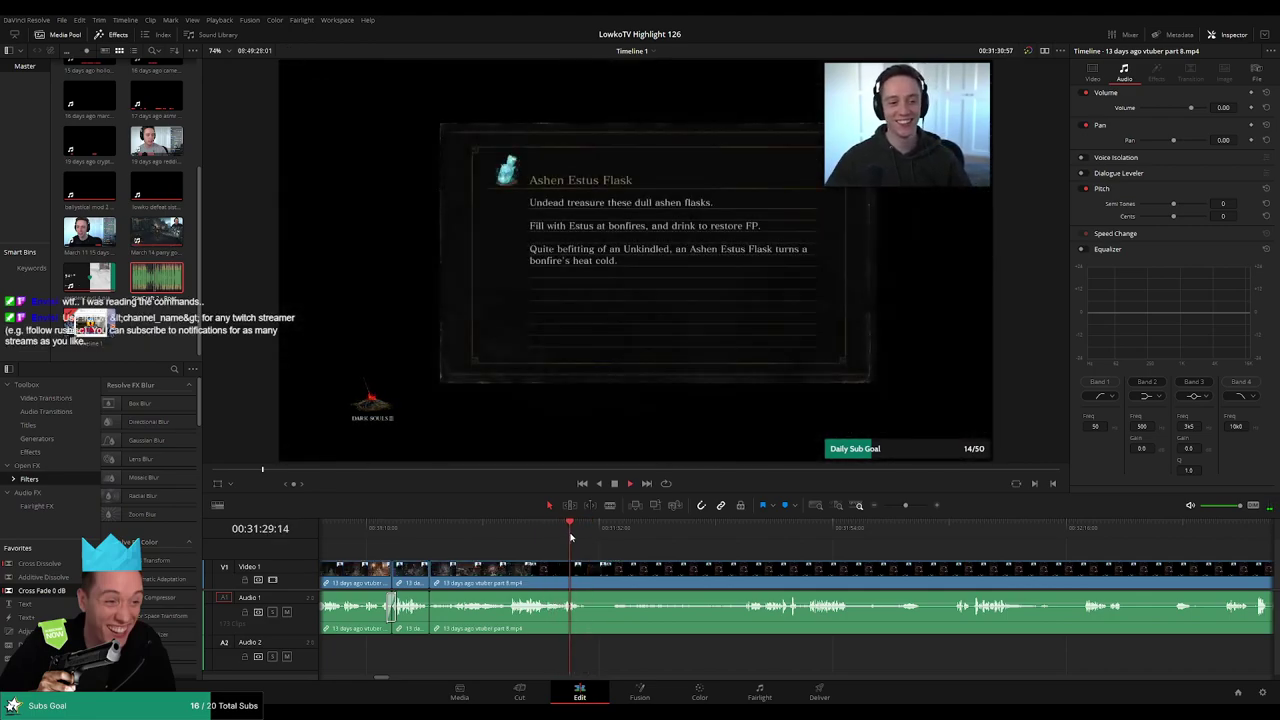
pyautogui.press('b')
pyautogui.click(589, 577)
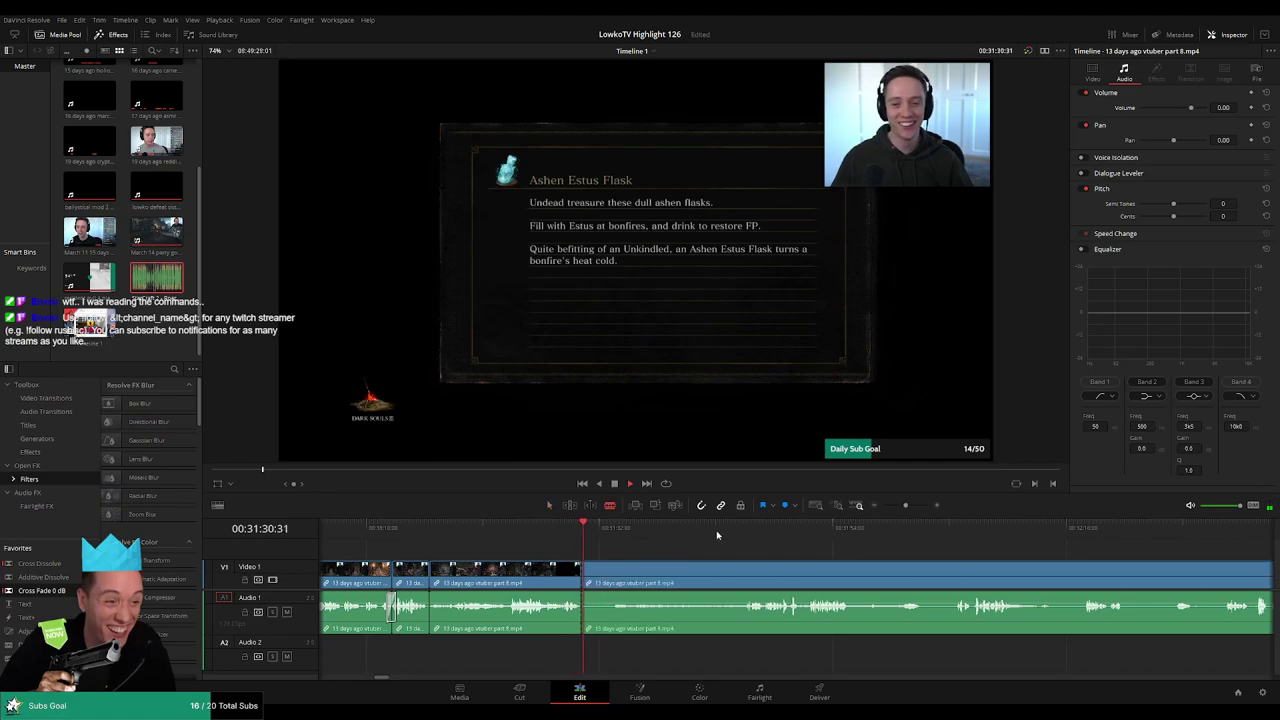
pyautogui.click(741, 530)
pyautogui.hotkey('ctrl', 'b')
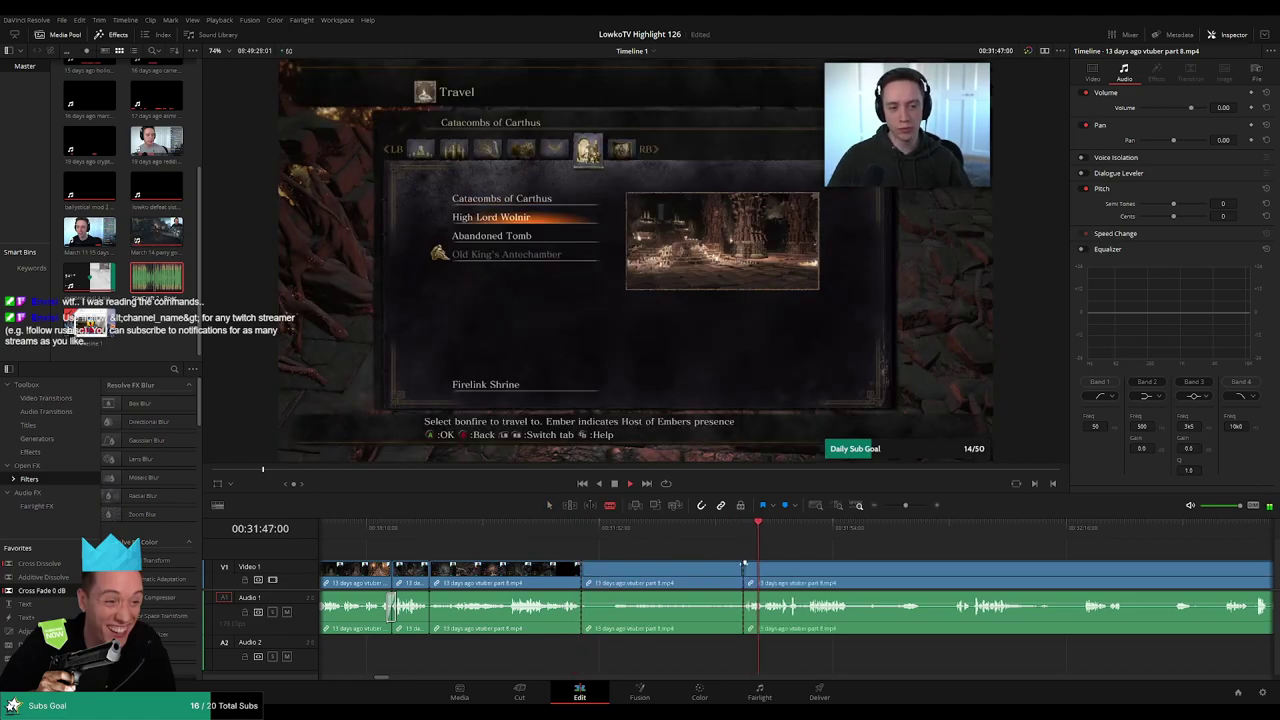
pyautogui.press('a')
pyautogui.click(691, 571)
pyautogui.press('Delete')
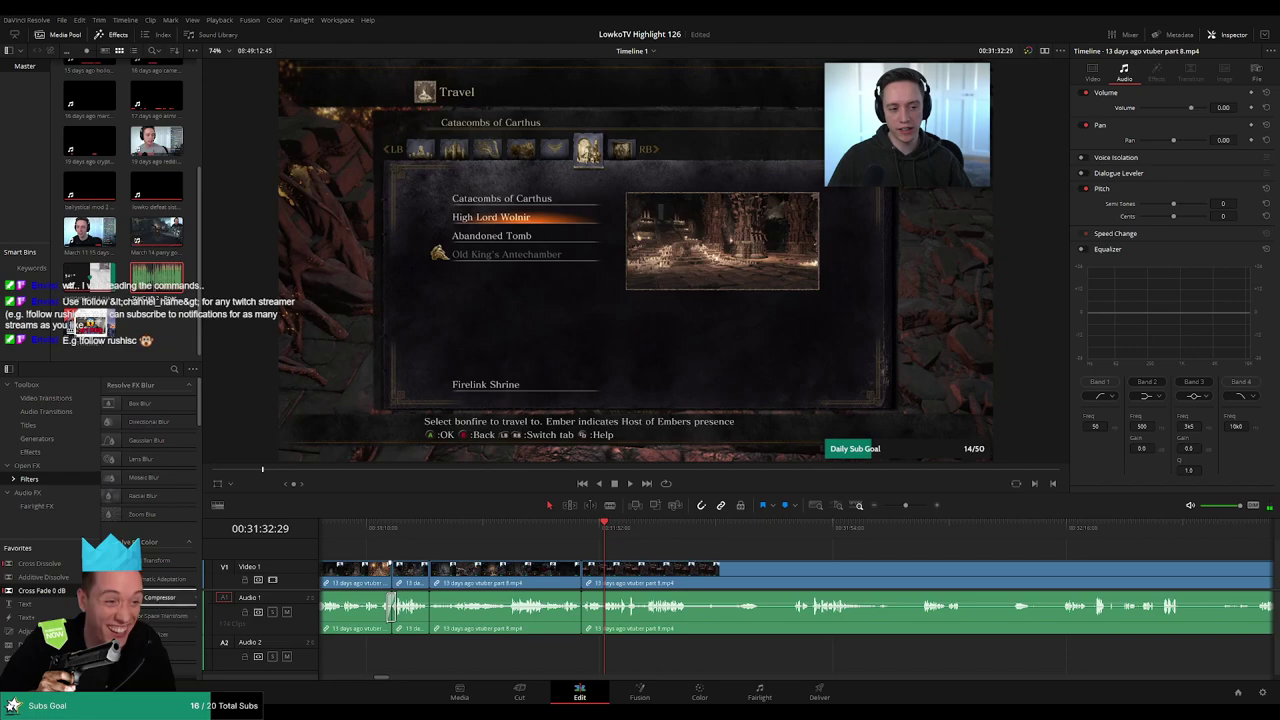
# - Add a cross fade to the Audio 1 join at about 00:31:30 and play it back
pyautogui.moveTo(568, 617); pyautogui.dragTo(580, 613)
pyautogui.click(577, 528)
pyautogui.press('space')
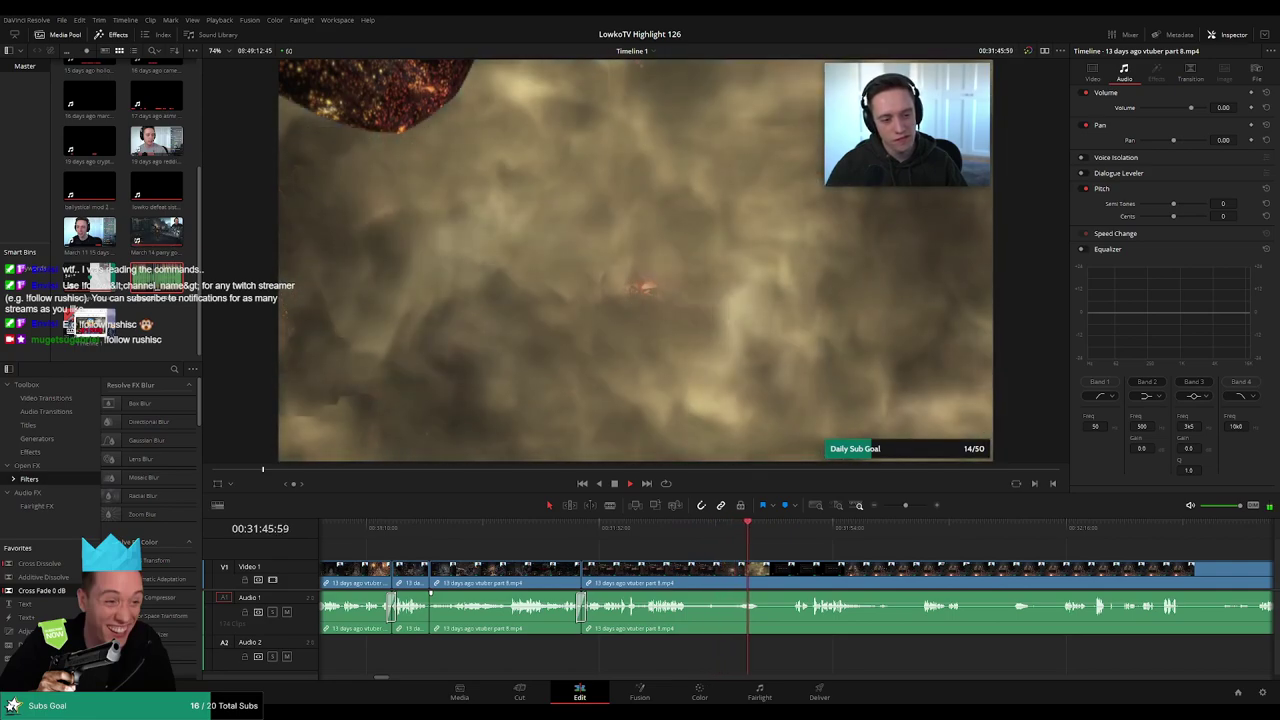
# - Remove the quiet stretch from about 00:31:40 to 00:31:50, close the gap, and cross fade the audio join
pyautogui.click(658, 527)
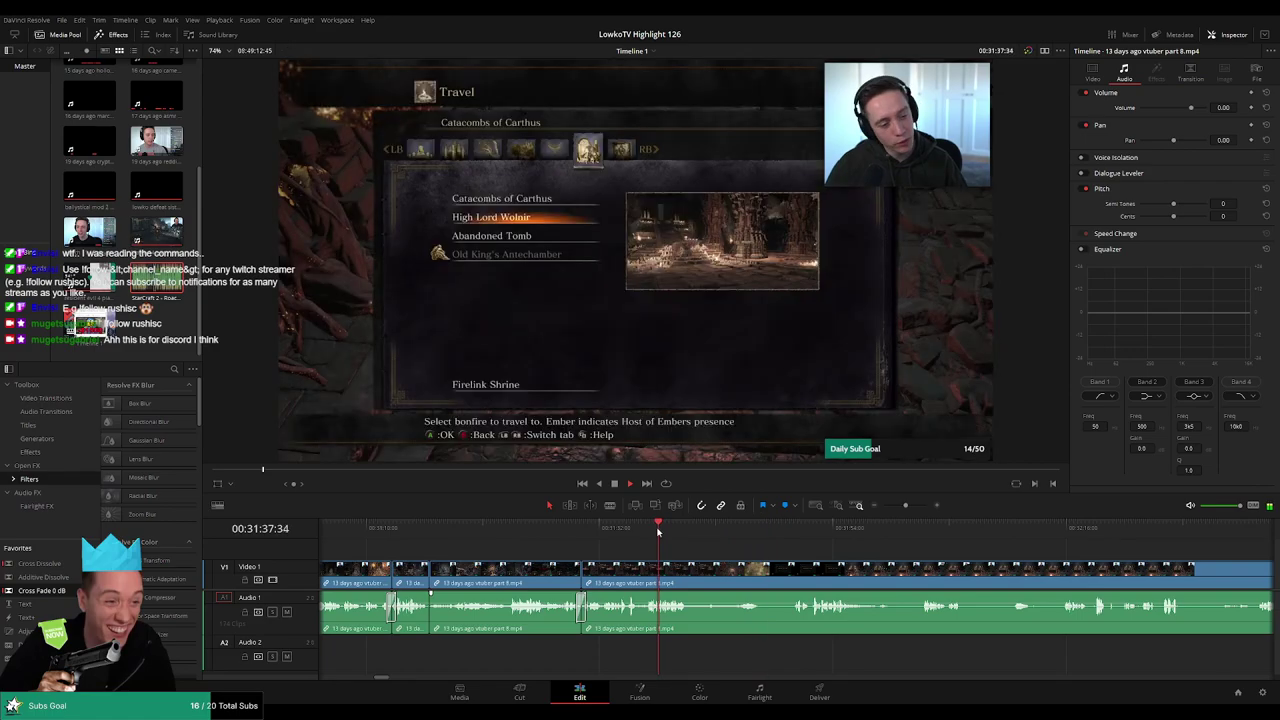
pyautogui.click(737, 527)
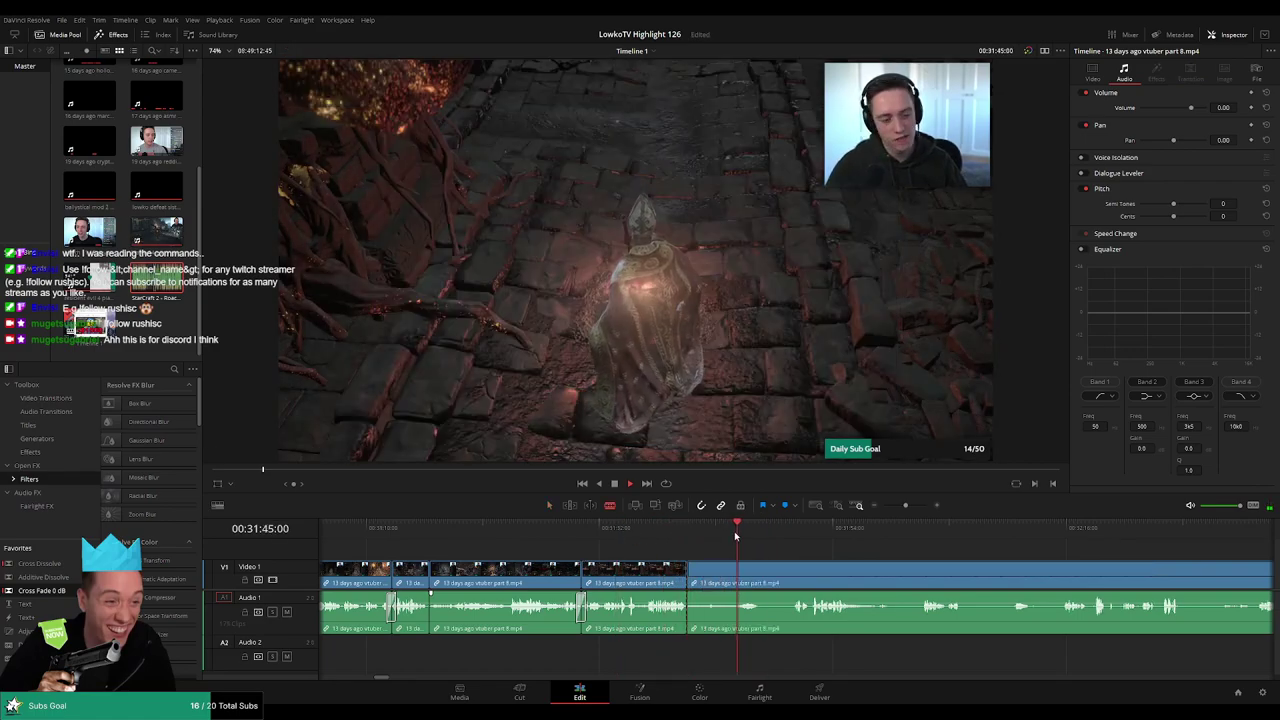
pyautogui.click(797, 527)
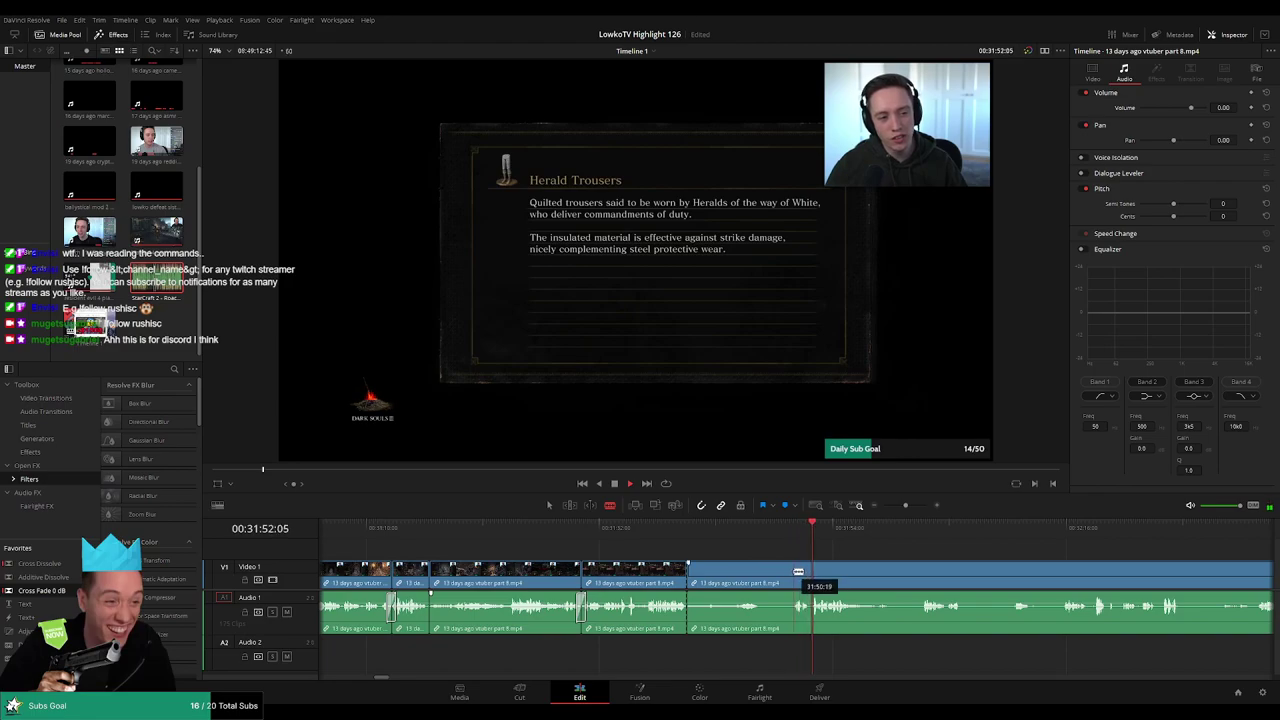
pyautogui.click(796, 571)
pyautogui.press('a')
pyautogui.click(767, 577)
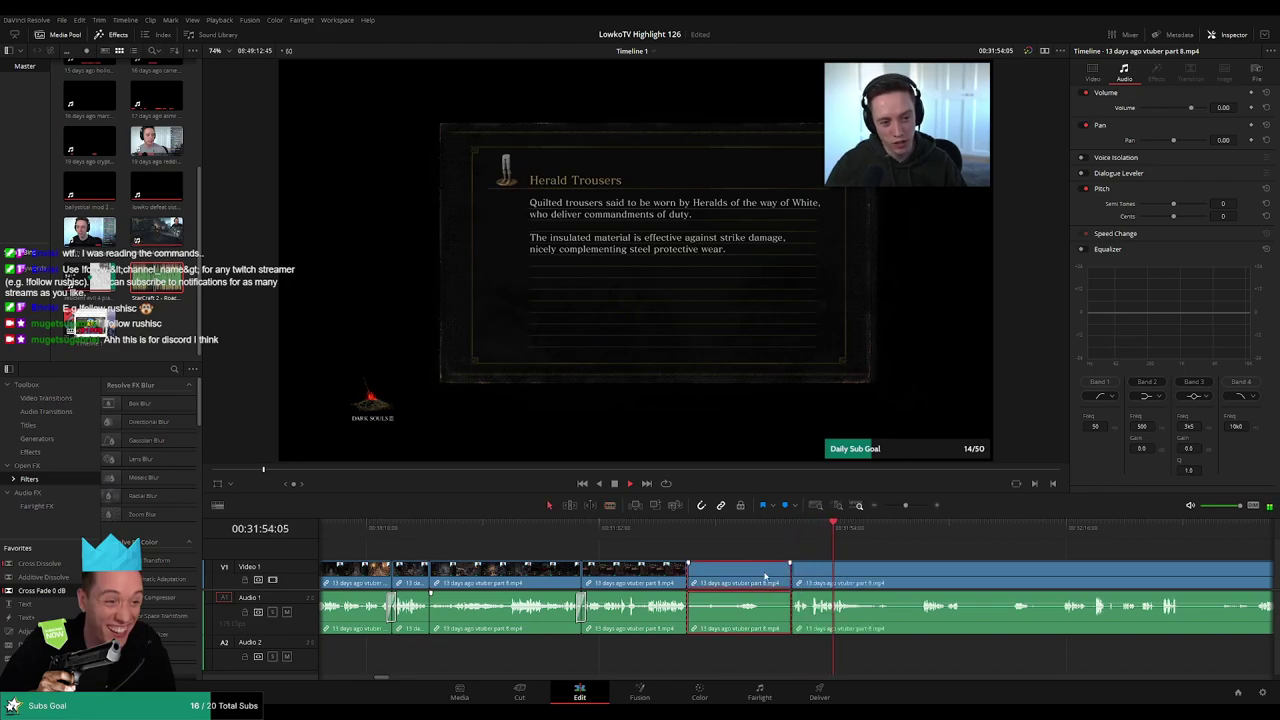
pyautogui.press('Delete')
pyautogui.press('space')
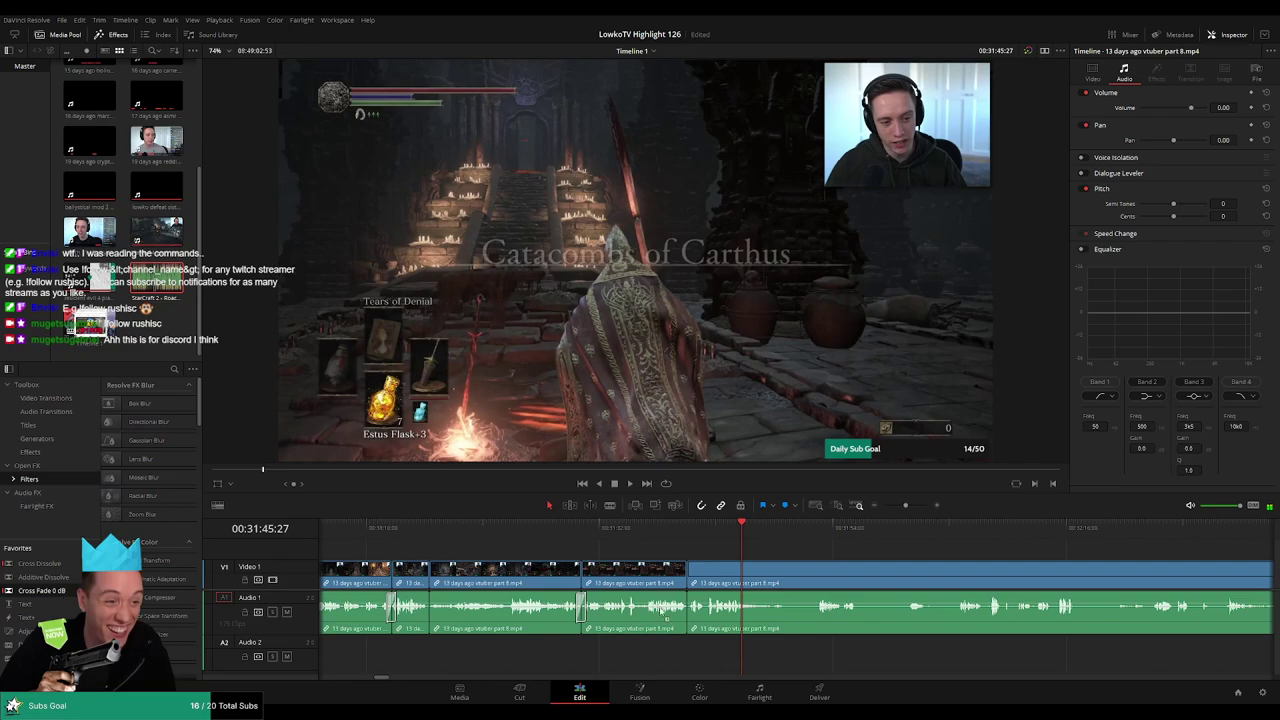
pyautogui.press('space')
# - Cut out the silent equipment-menu footage from about 00:31:46 to 00:31:52 and cross fade the resulting audio join
pyautogui.hscroll(3, 803, 569)
pyautogui.press('b')
pyautogui.click(579, 574)
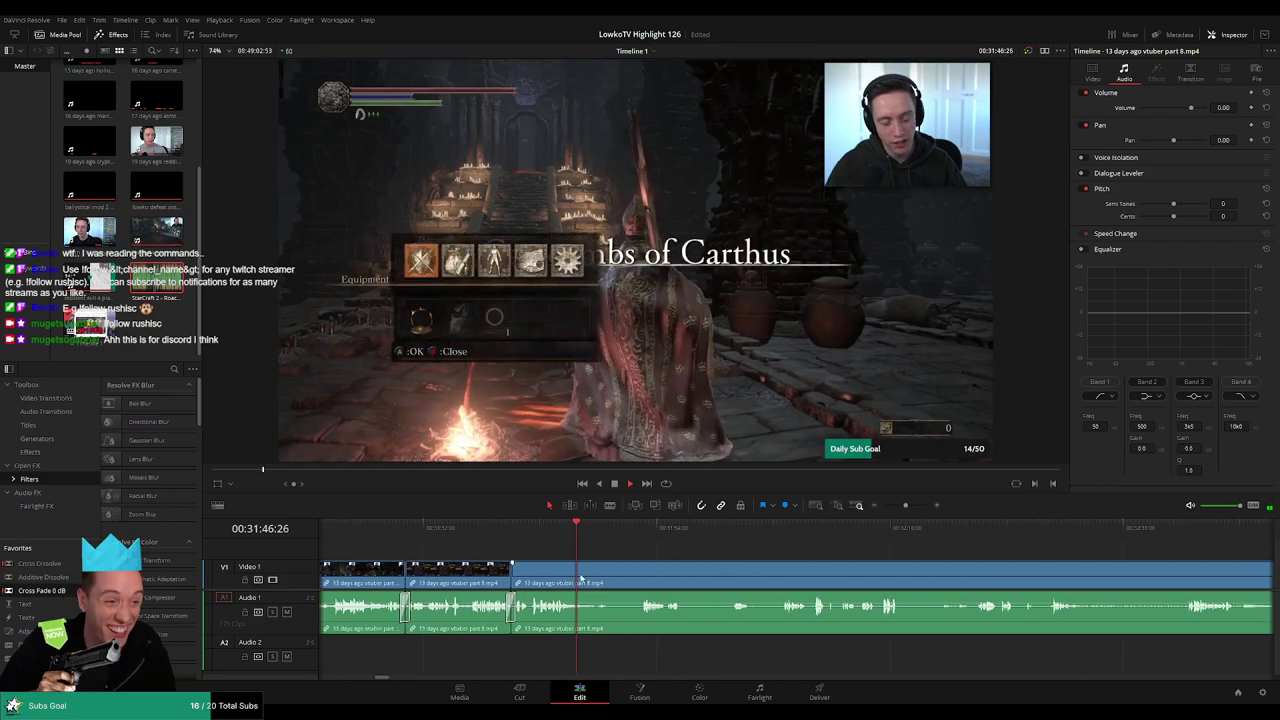
pyautogui.click(643, 535)
pyautogui.click(609, 575)
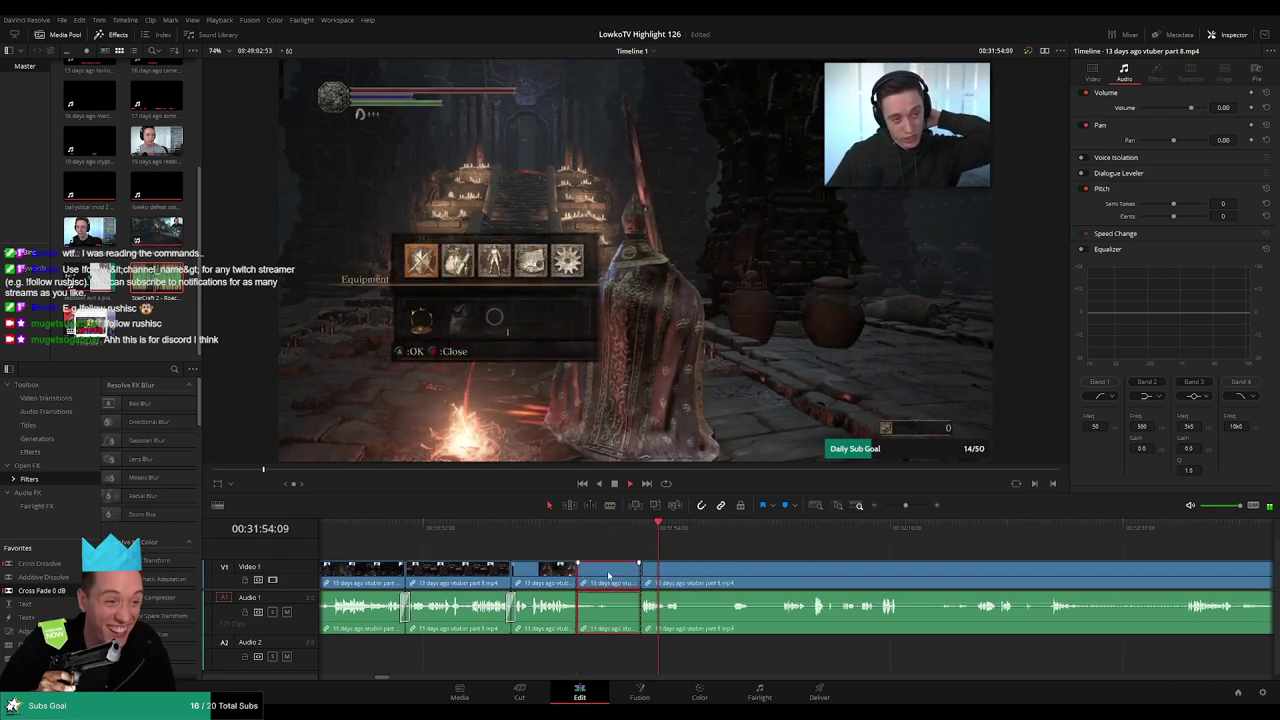
pyautogui.press('Delete')
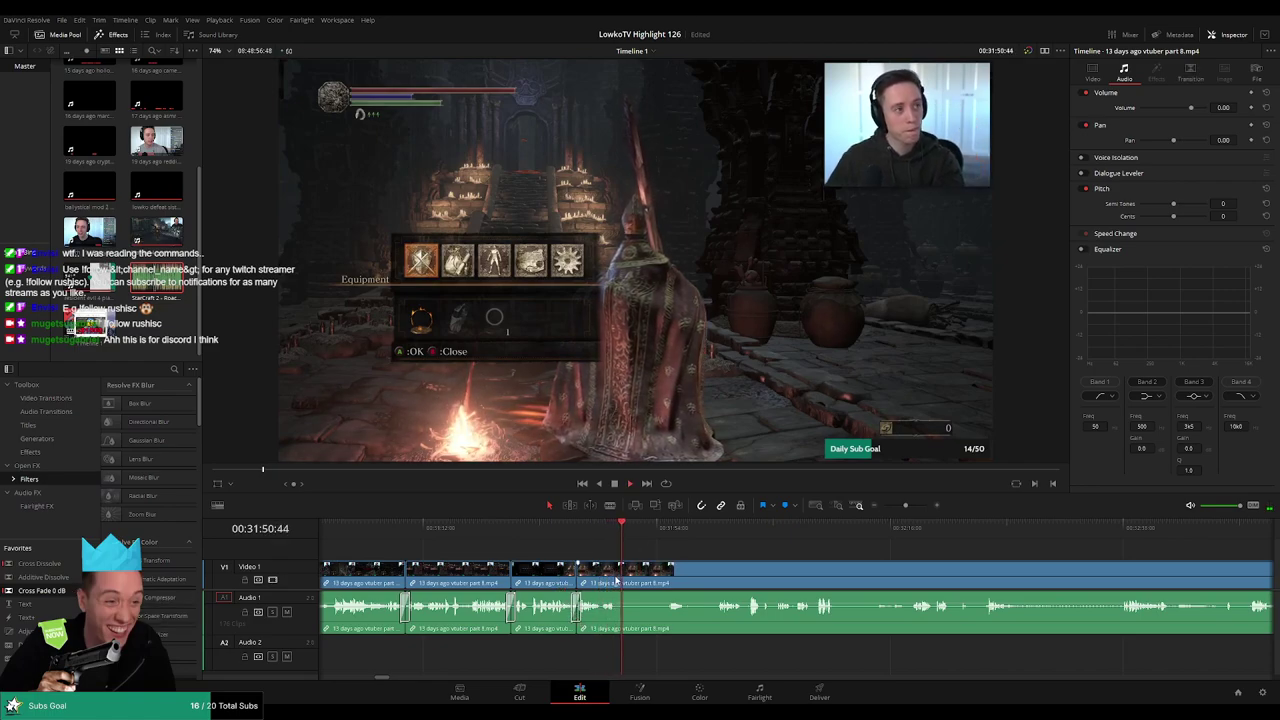
# - Ripple-delete the bonfire menu section from about 00:31:50 to 00:31:59 and cross fade the audio across the cut
pyautogui.press('b')
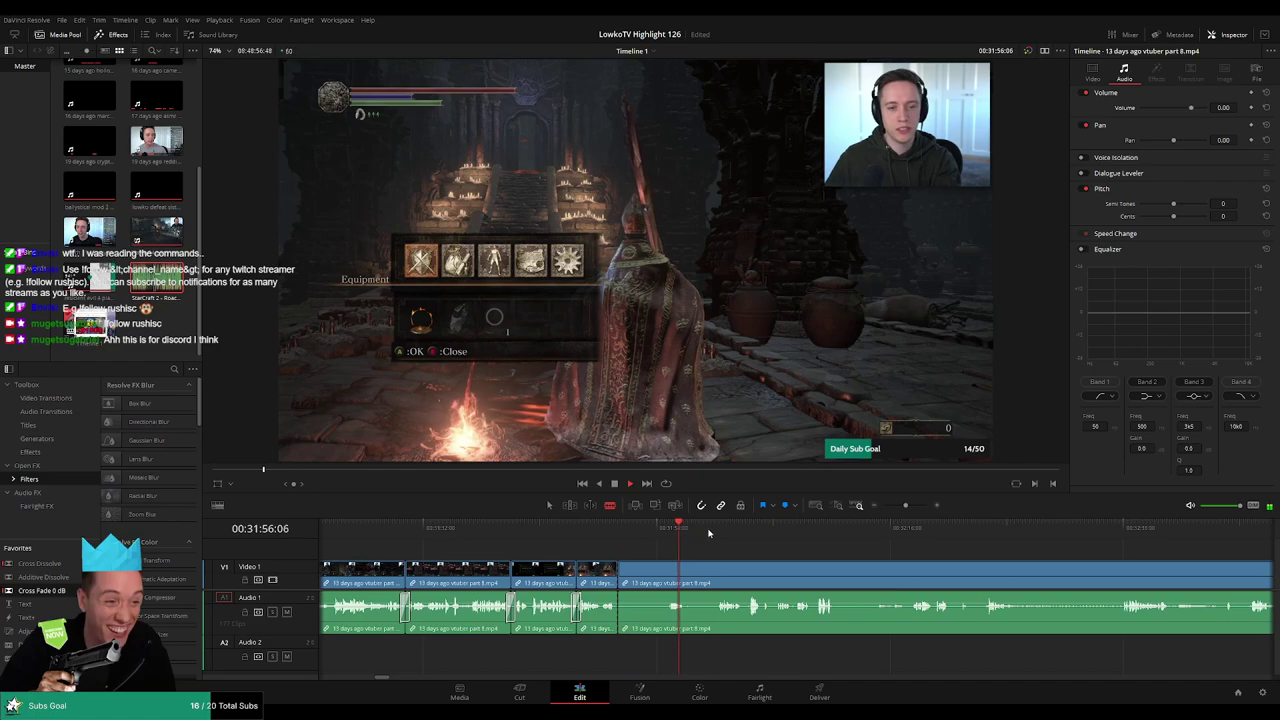
pyautogui.click(723, 530)
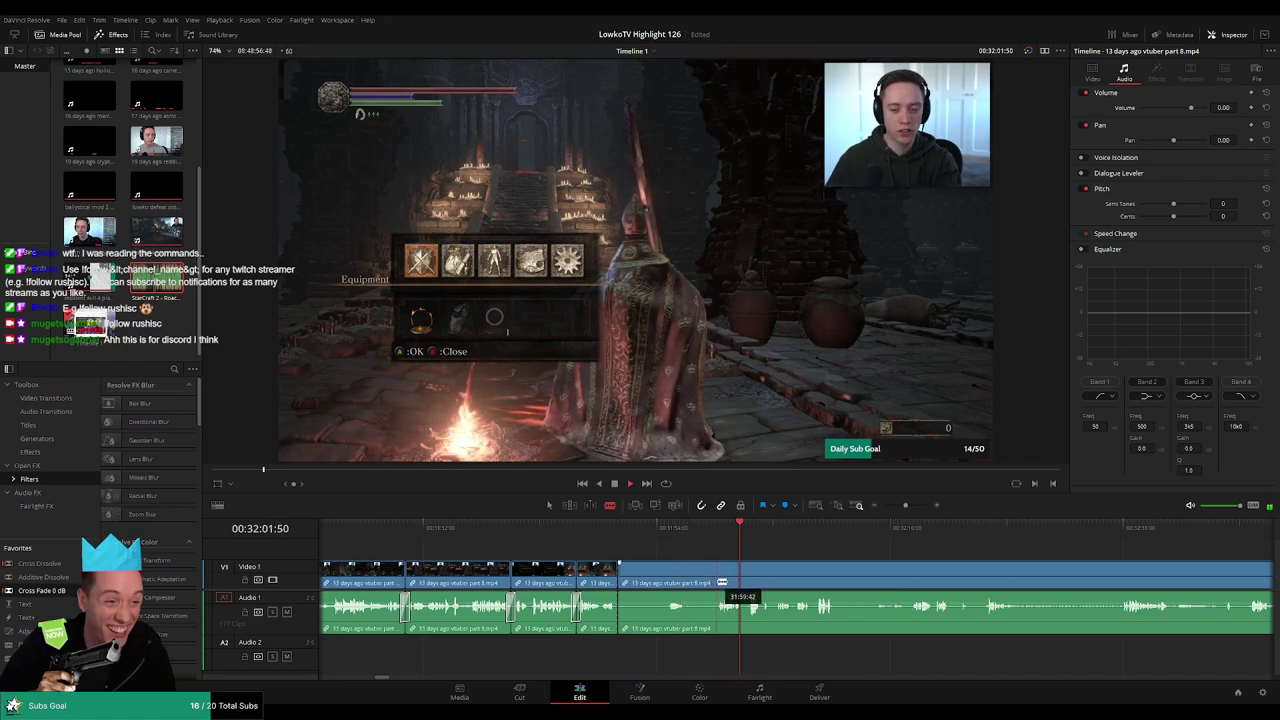
pyautogui.click(716, 582)
pyautogui.press('a')
pyautogui.click(689, 584)
pyautogui.press('Delete')
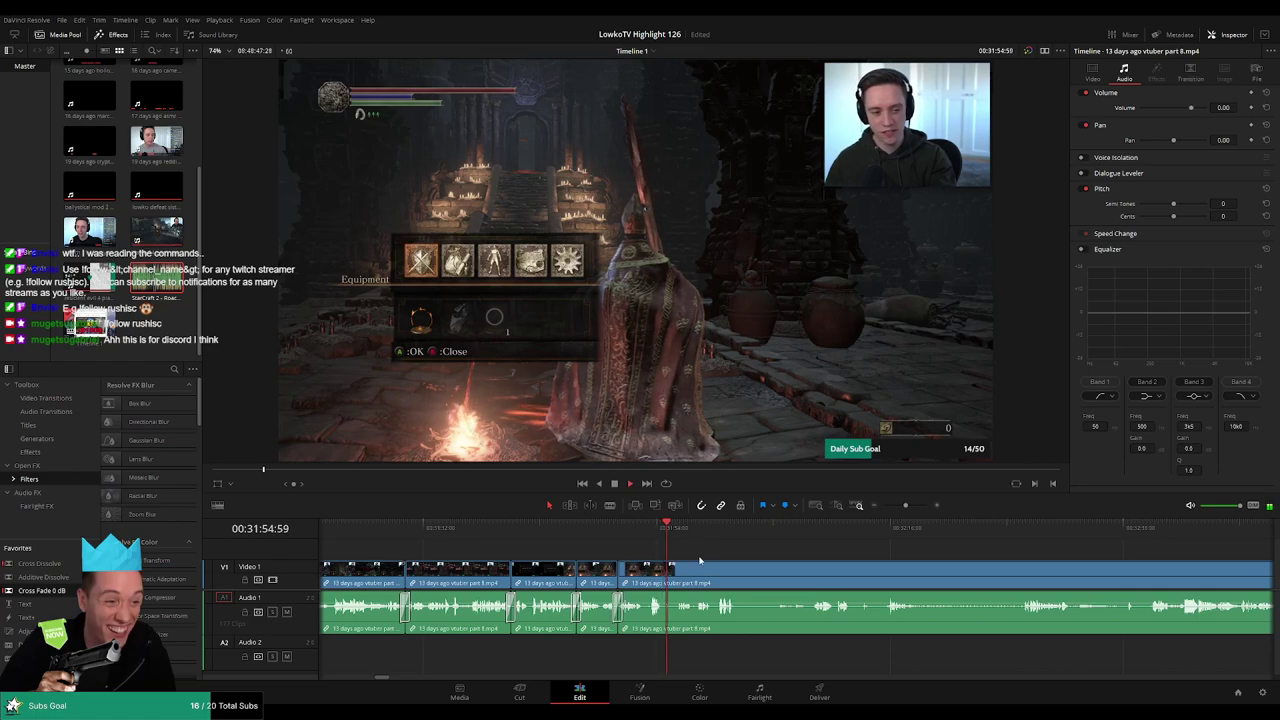
# - Split the part 8 clip at about 00:31:54 and play ahead through the equipment-menu footage to about 00:32:16
pyautogui.scroll(5, 773, 564)
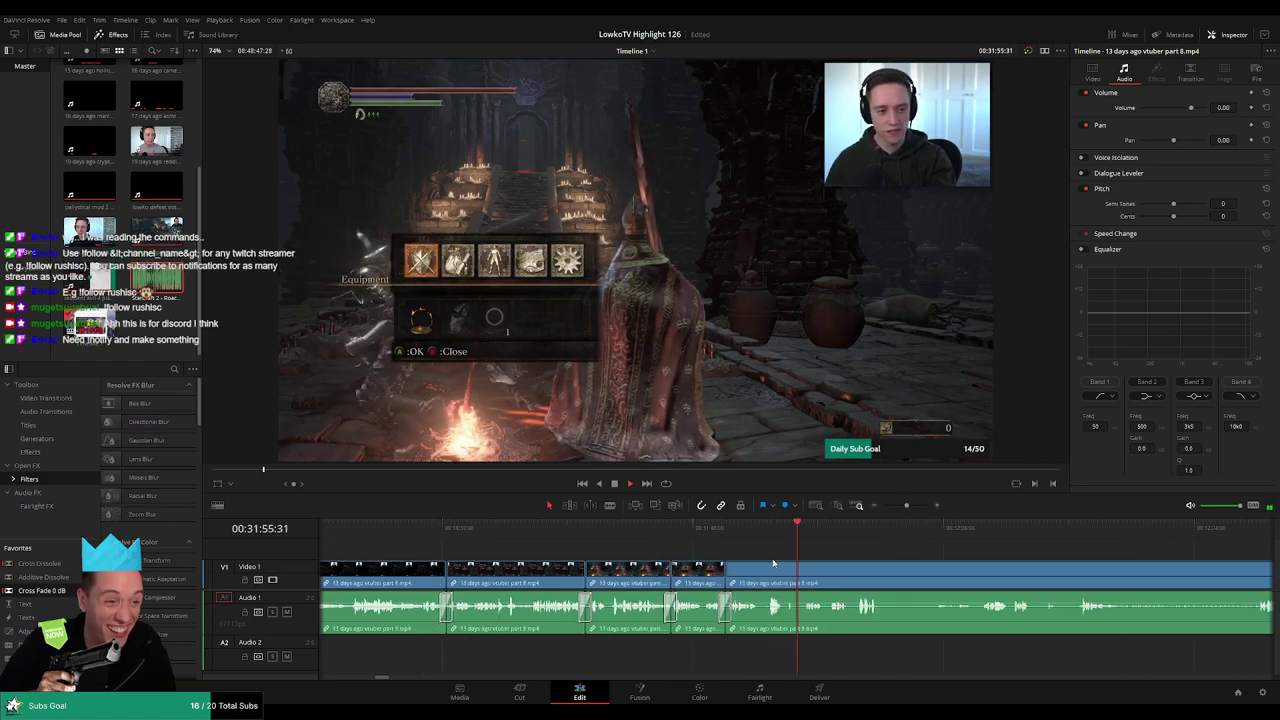
pyautogui.press('b')
pyautogui.click(771, 582)
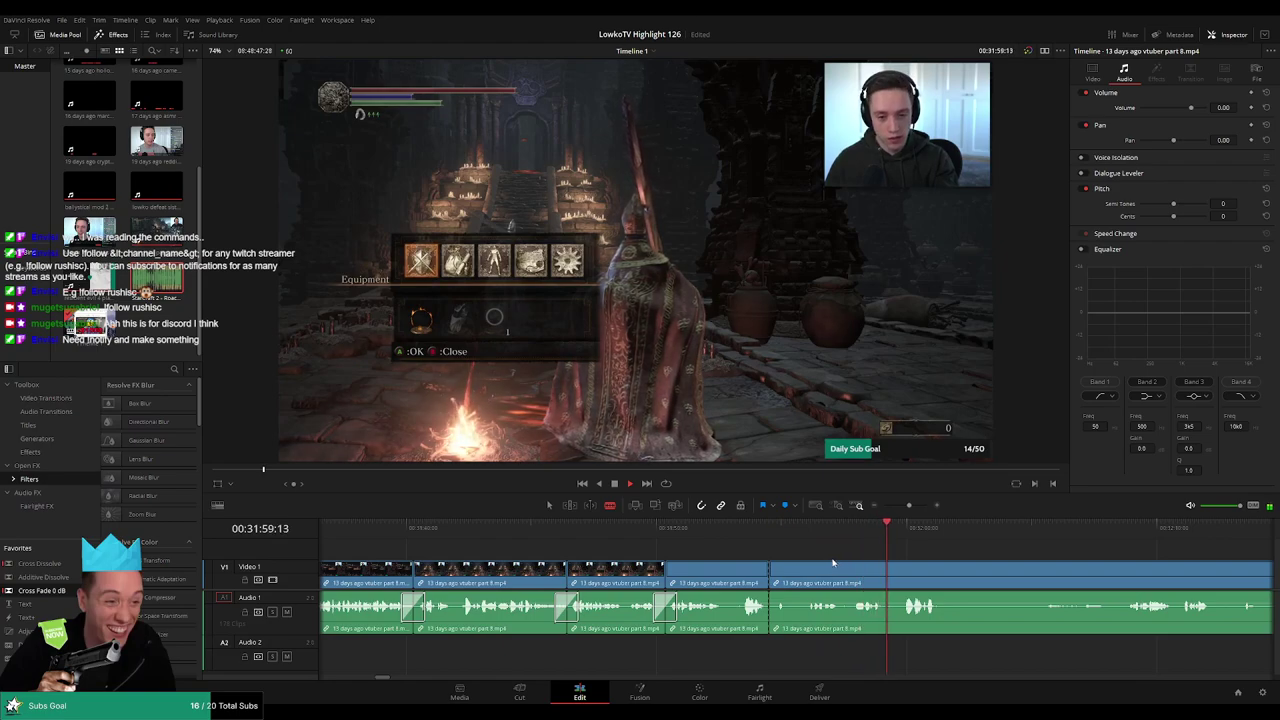
pyautogui.hscroll(3, 832, 563)
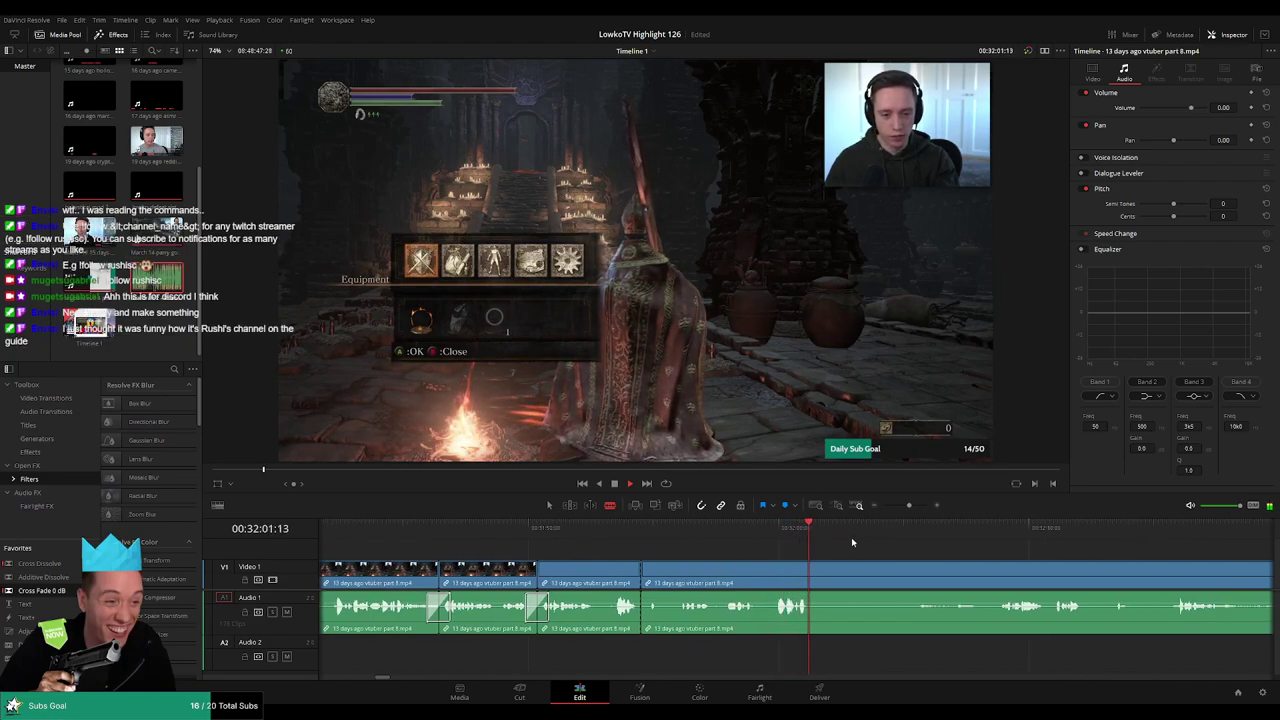
pyautogui.click(990, 530)
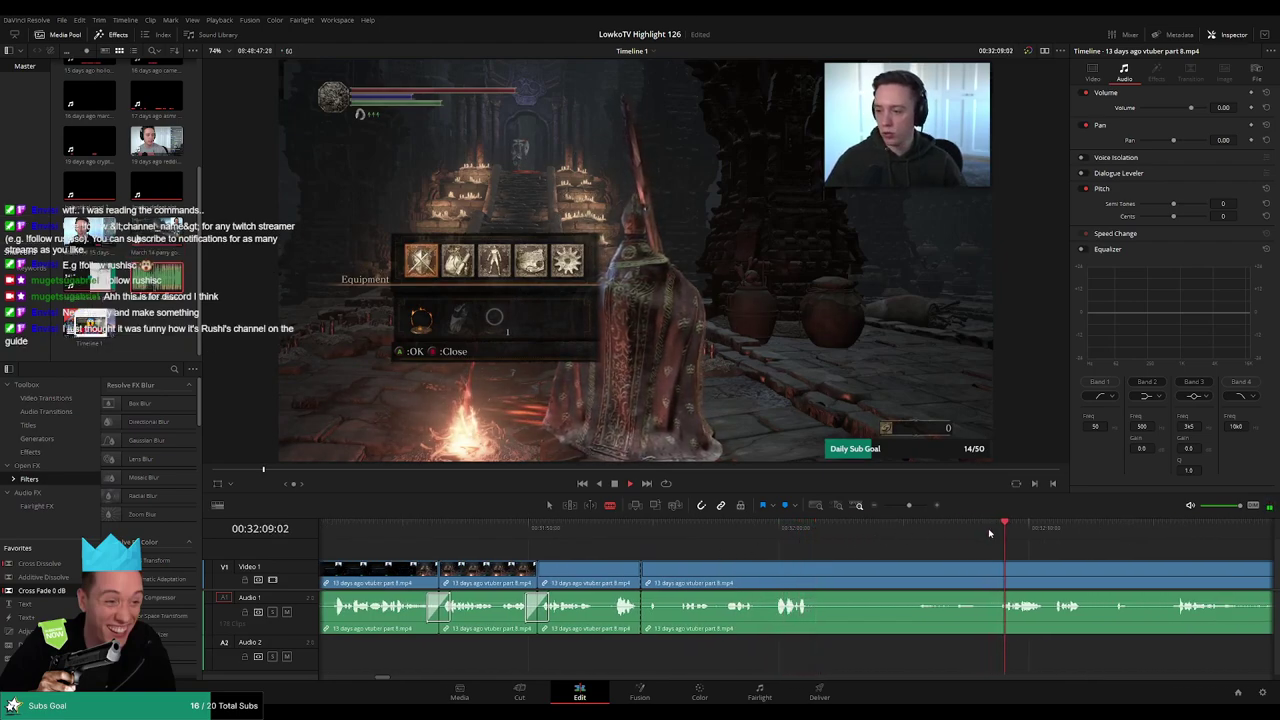
pyautogui.click(1065, 537)
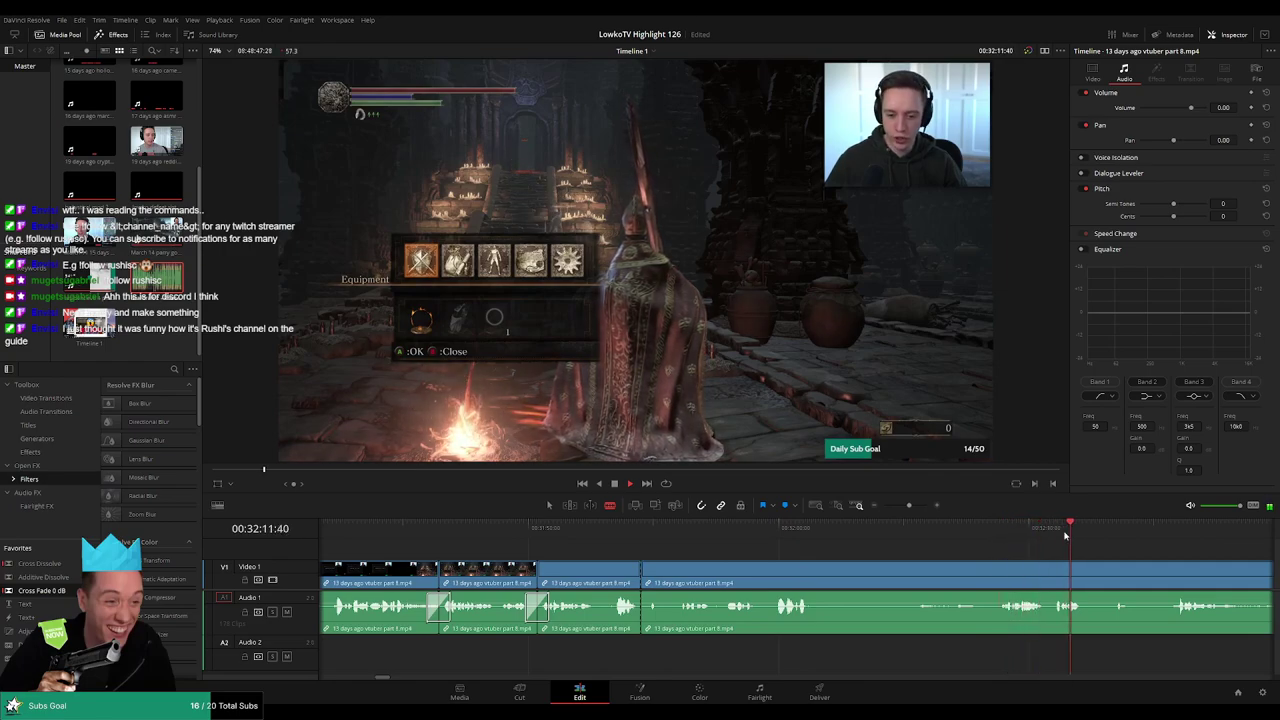
pyautogui.scroll(-2, 1078, 568)
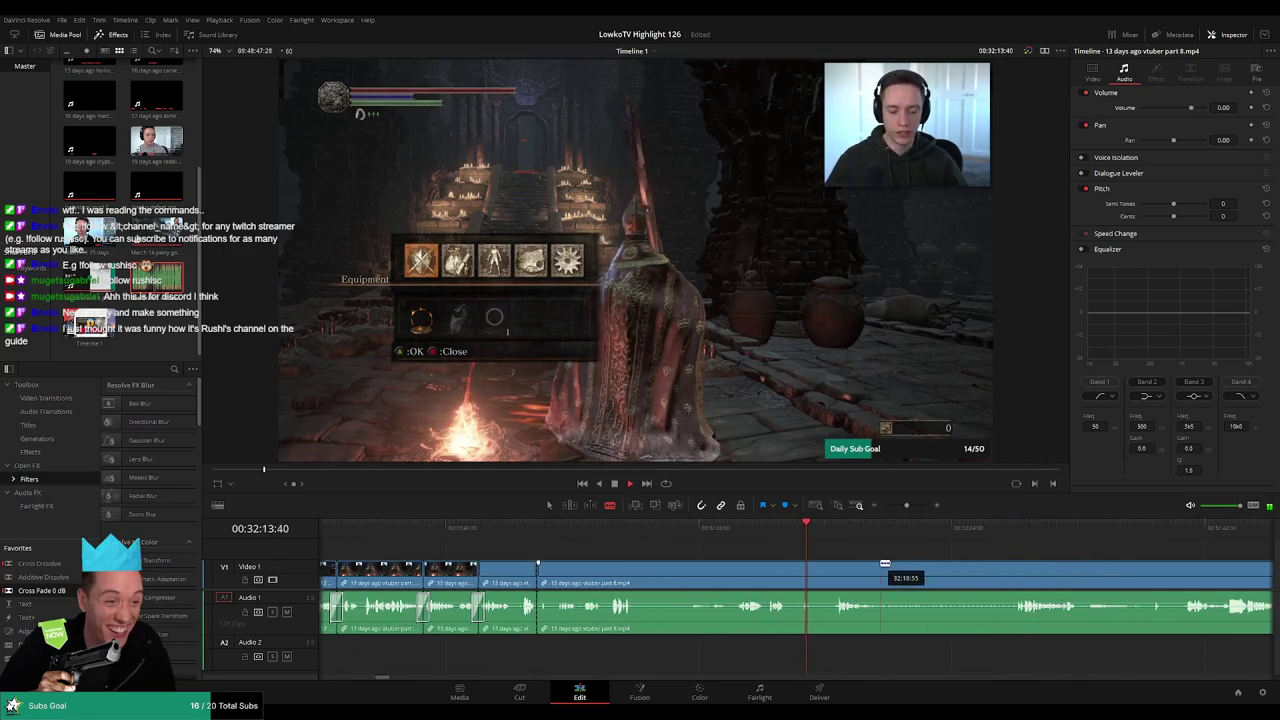
pyautogui.scroll(-2, 747, 563)
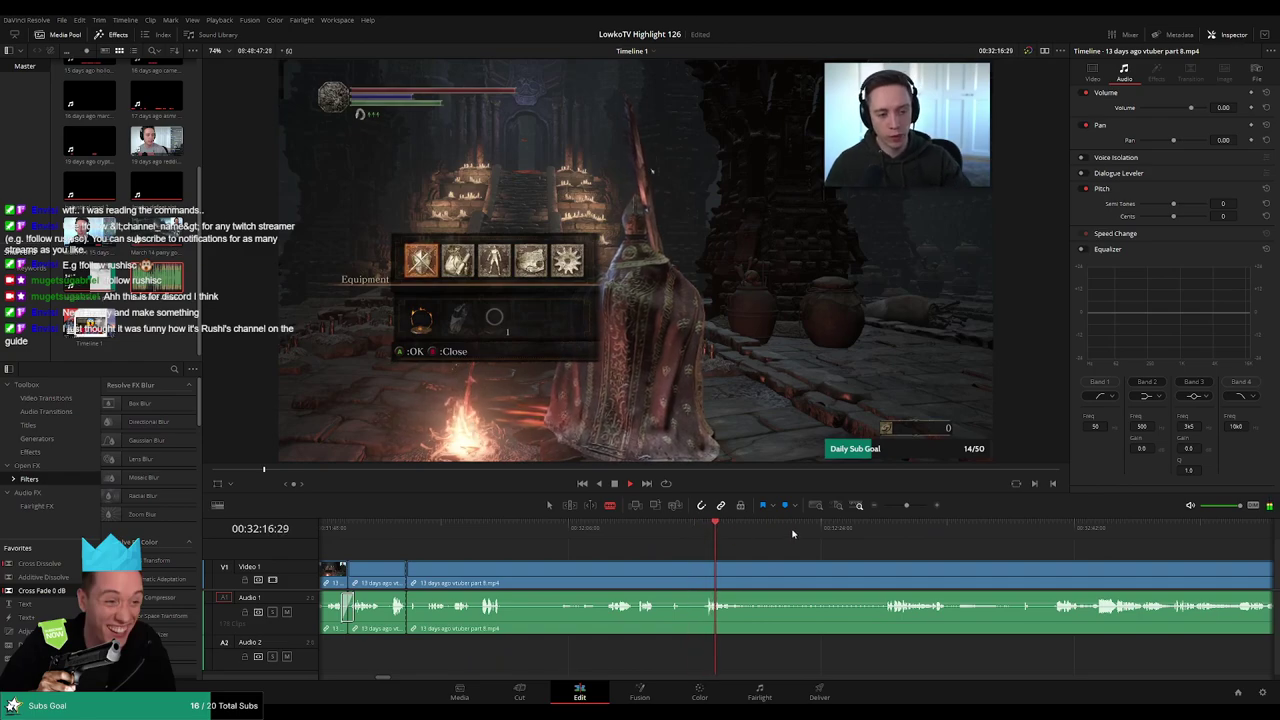
# - Split the clip again at about 00:32:28, ripple-delete the section back to 00:31:54, and cross fade the audio join
pyautogui.click(891, 537)
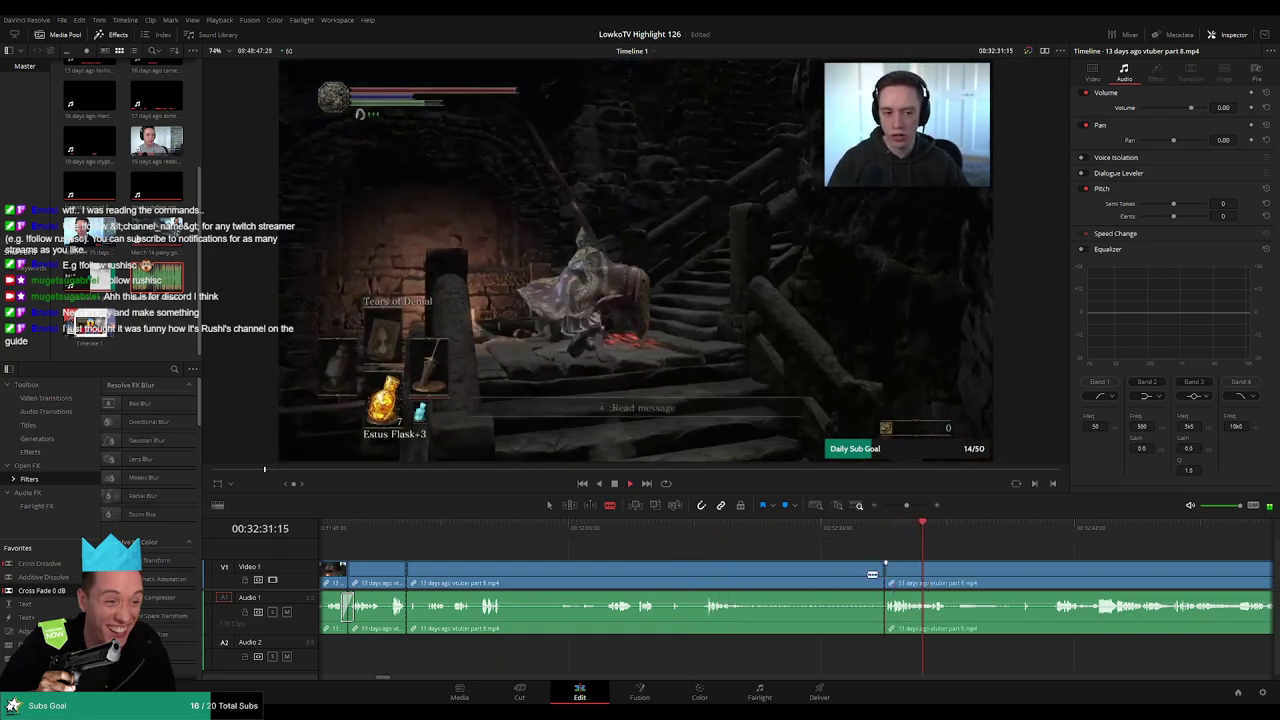
pyautogui.click(780, 571)
pyautogui.press('BackSpace')
pyautogui.click(779, 568)
pyautogui.press('BackSpace')
pyautogui.click(393, 524)
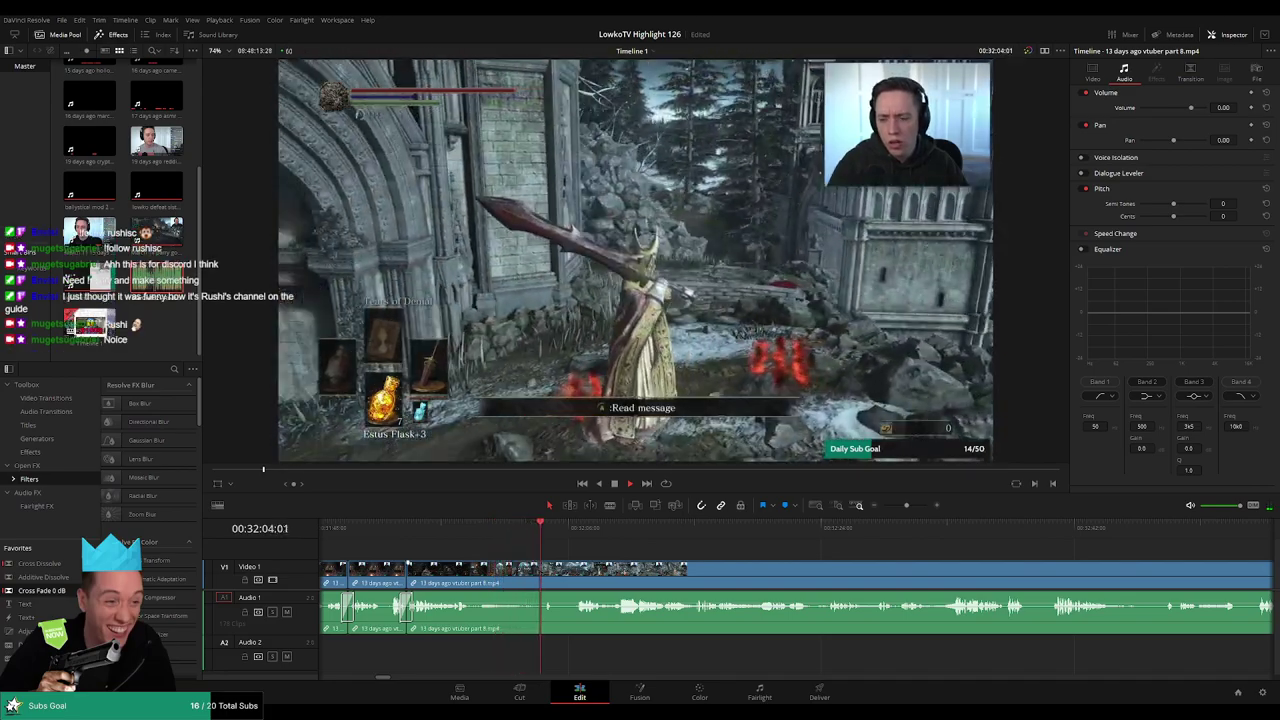
# - Ripple-delete the gameplay stretch of part 8 from about 00:31:54 to 00:32:54
pyautogui.press('space')
pyautogui.press('b')
pyautogui.click(474, 567)
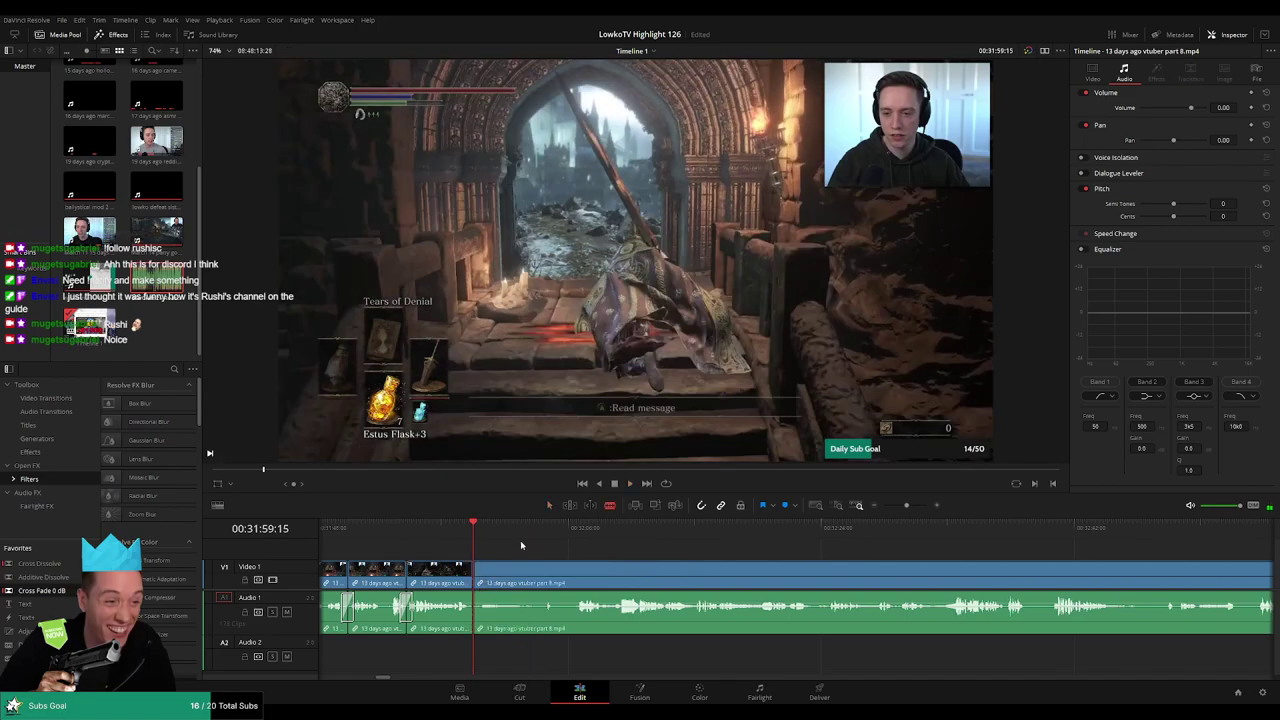
pyautogui.press('space')
pyautogui.moveTo(574, 532); pyautogui.dragTo(1088, 545)
pyautogui.moveTo(1158, 566); pyautogui.dragTo(828, 534)
pyautogui.click(828, 570)
pyautogui.press('a')
pyautogui.click(789, 574)
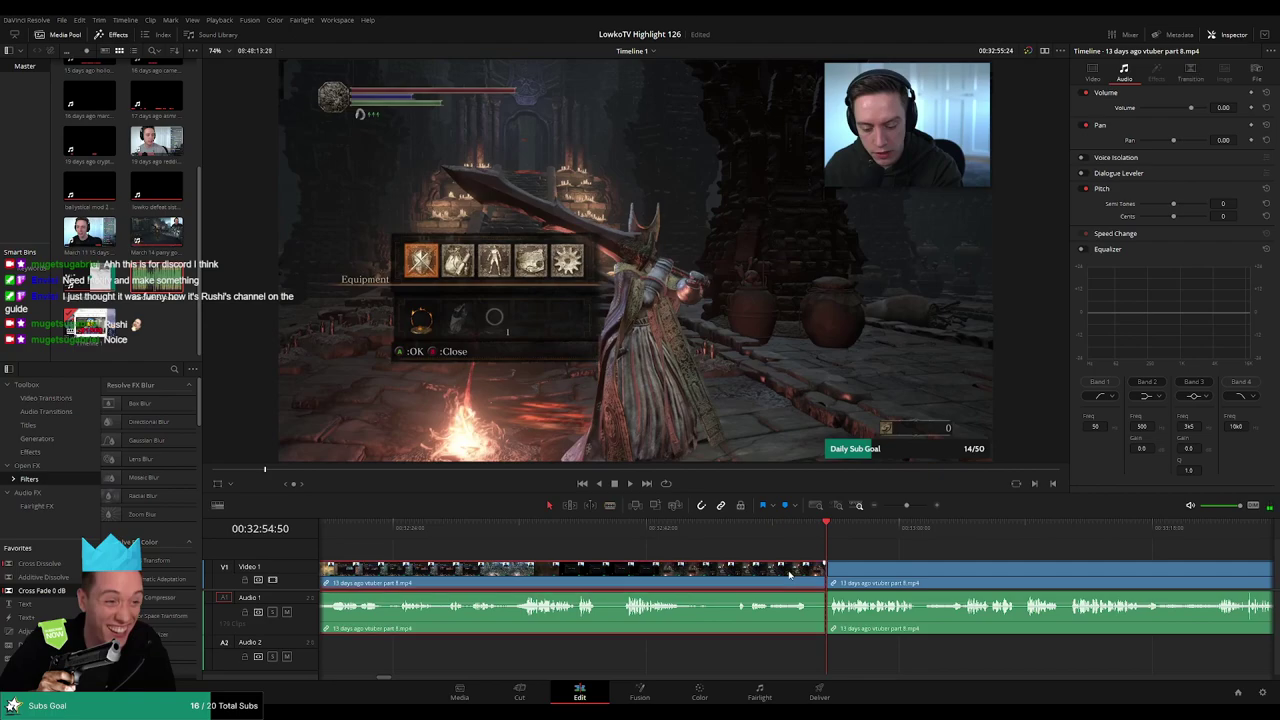
pyautogui.press('Delete')
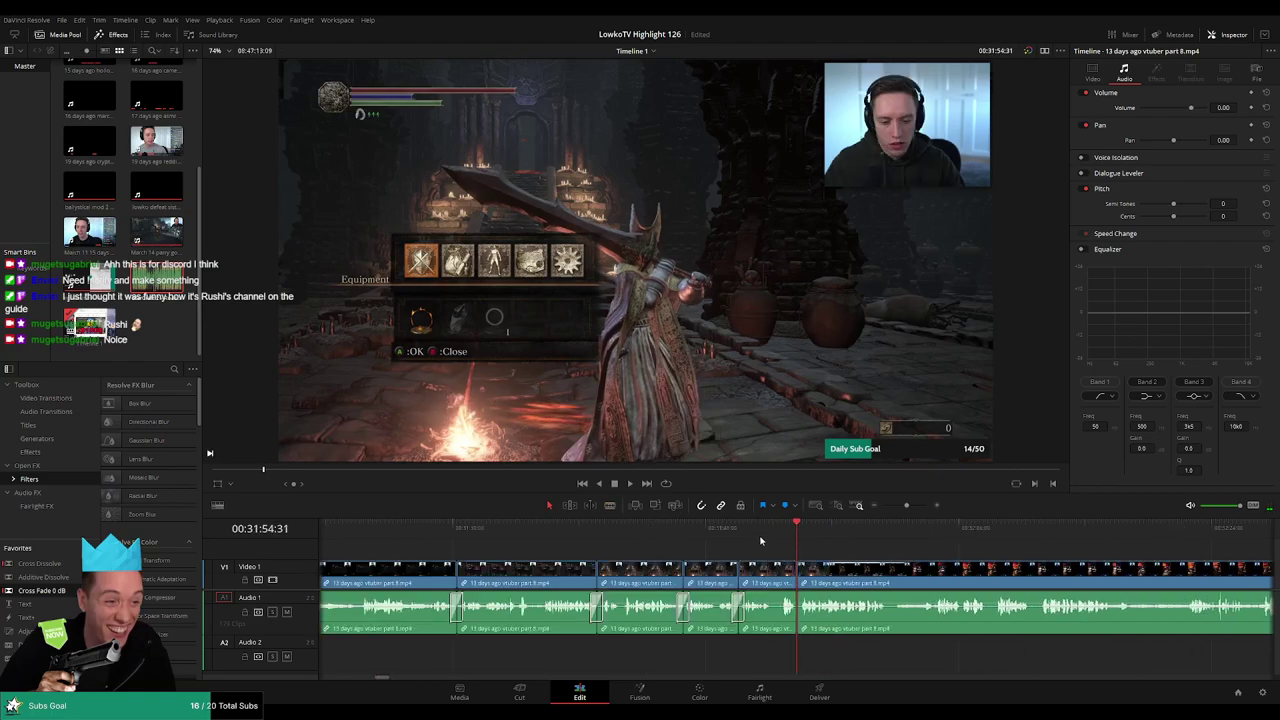
# - Play through the YouTube reaction footage from about 00:31:54 to its end near 00:32:41 to check its content
pyautogui.press('space')
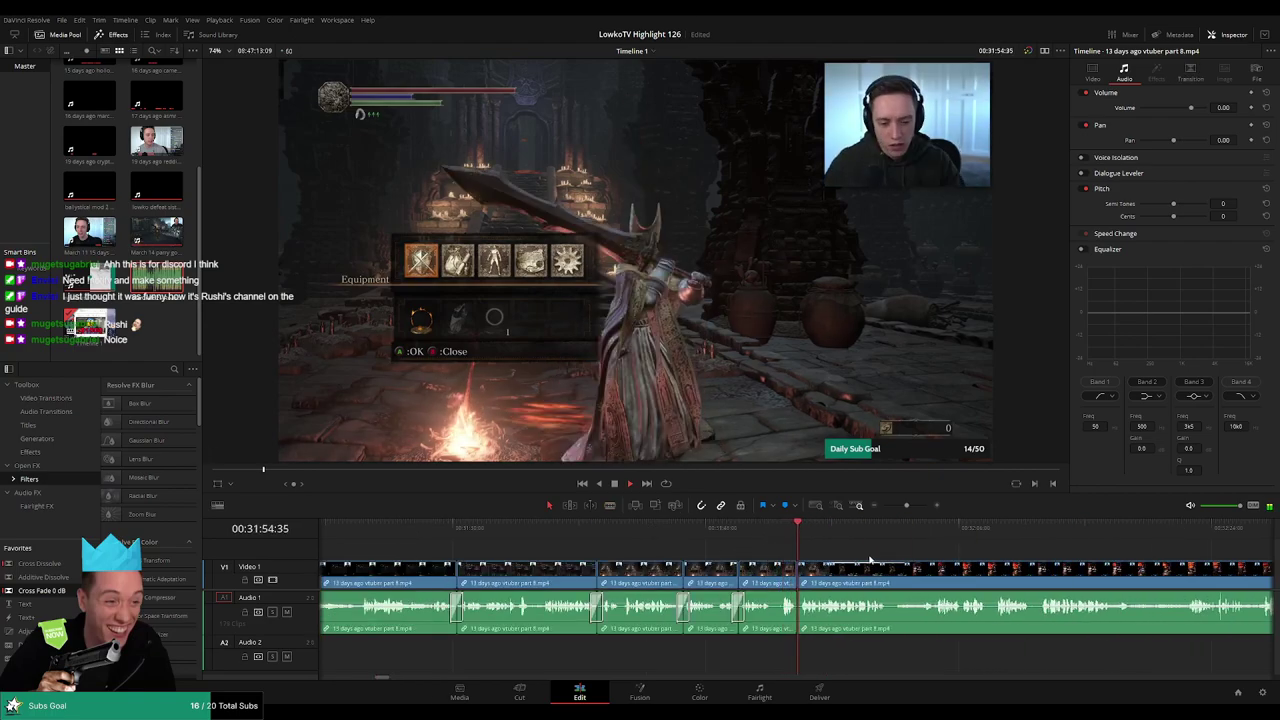
pyautogui.moveTo(935, 566); pyautogui.dragTo(622, 551)
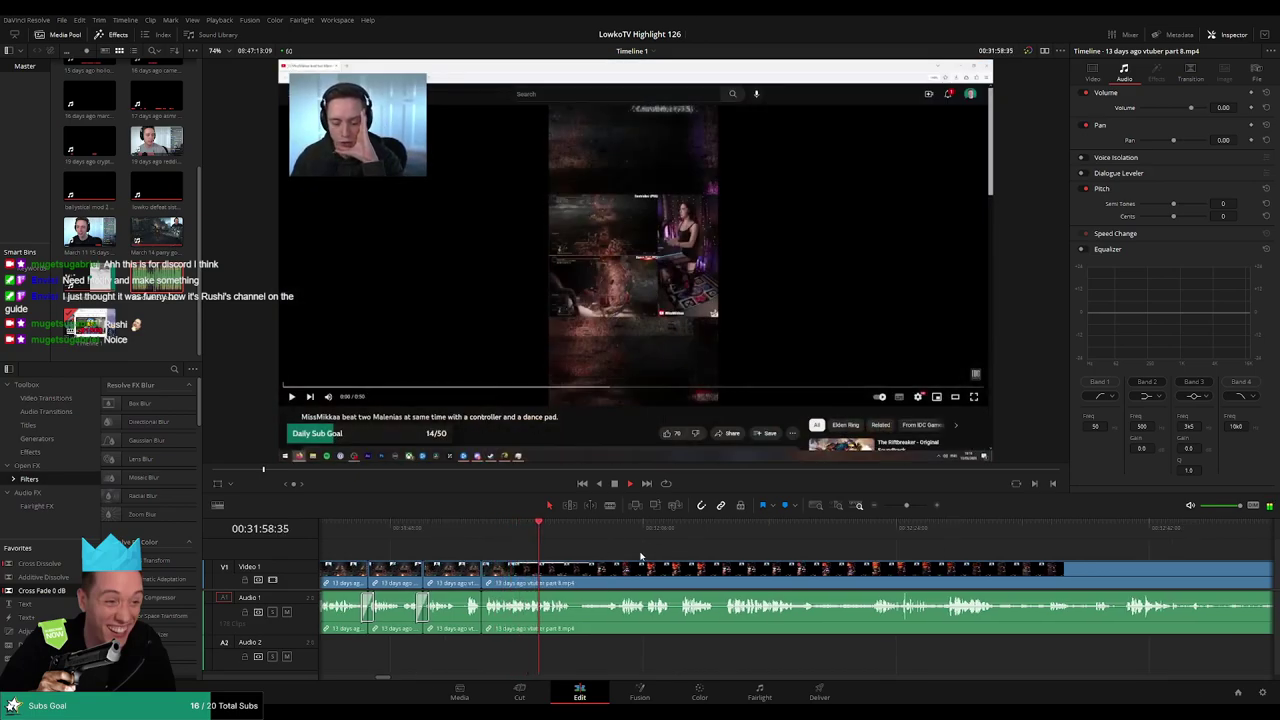
pyautogui.moveTo(641, 556); pyautogui.dragTo(598, 554)
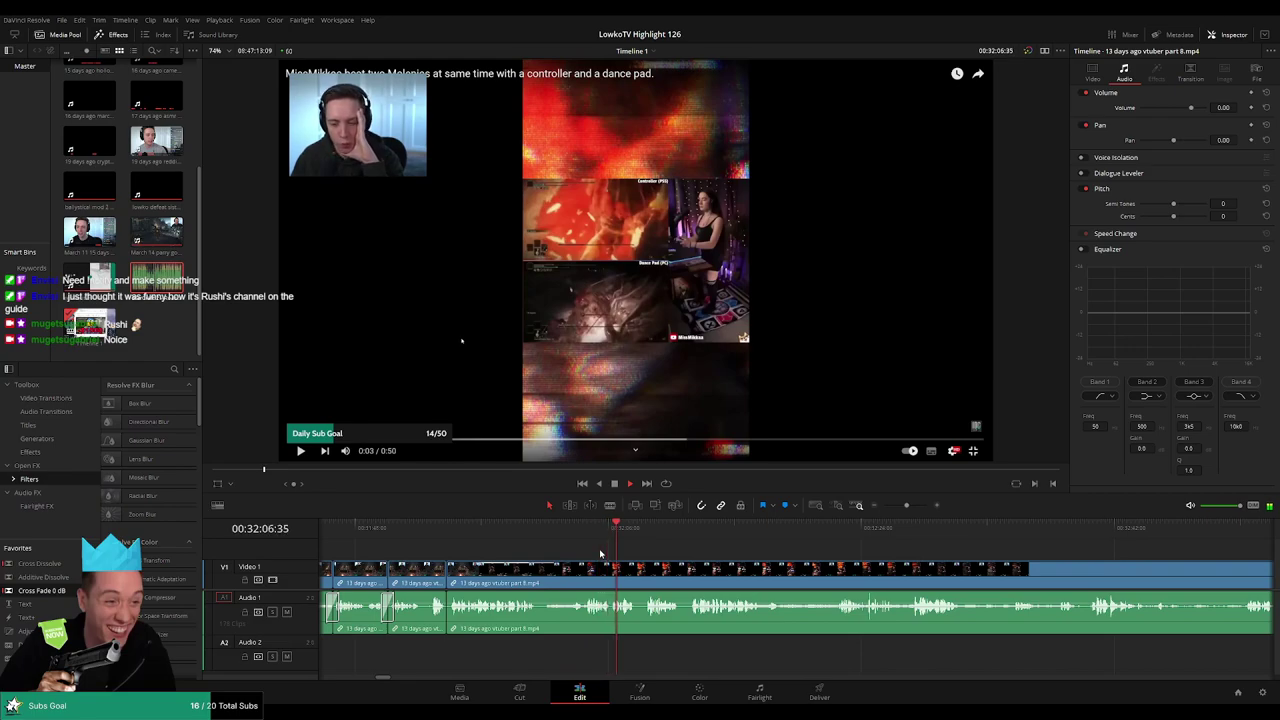
pyautogui.moveTo(722, 570); pyautogui.dragTo(614, 555)
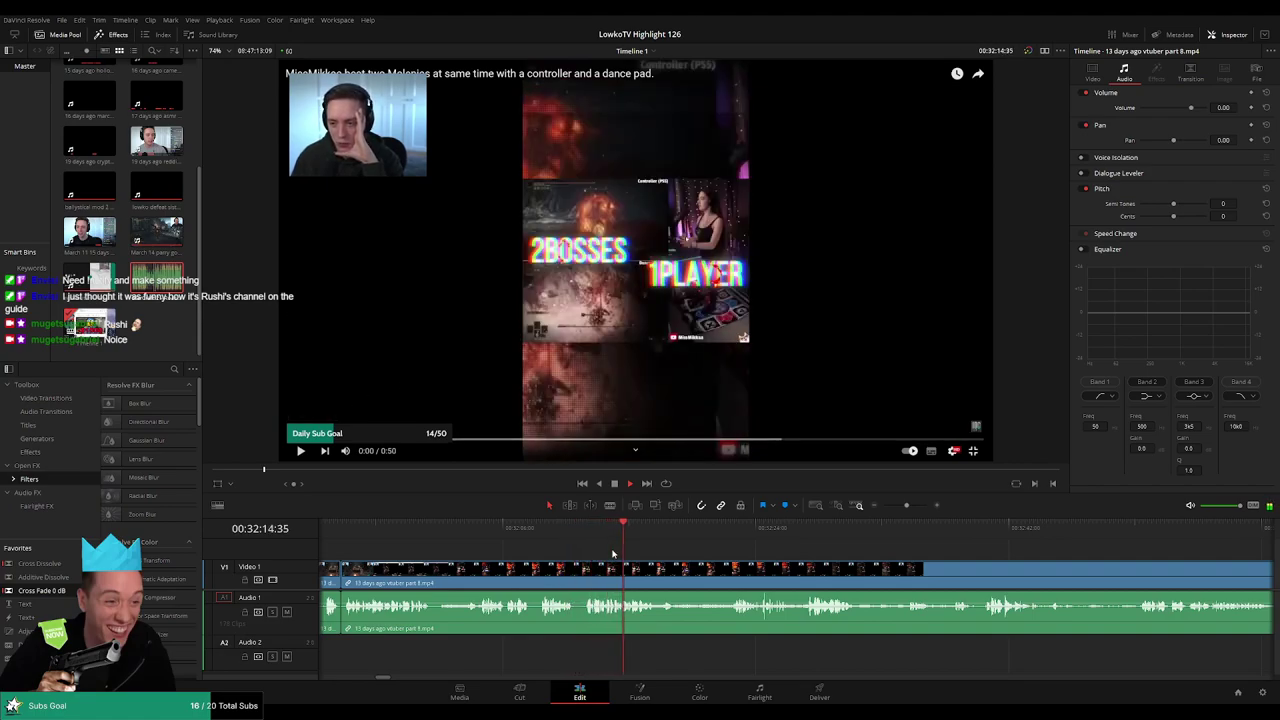
pyautogui.hscroll(1, 670, 550)
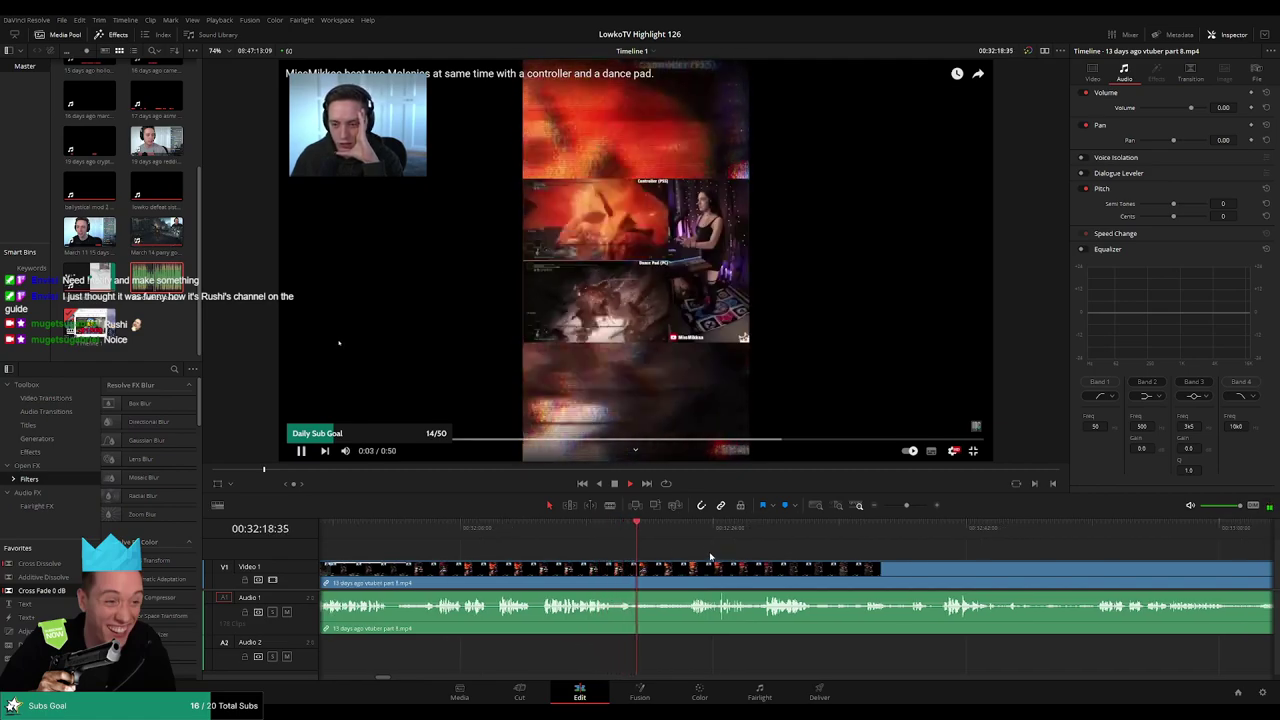
pyautogui.hscroll(1, 710, 557)
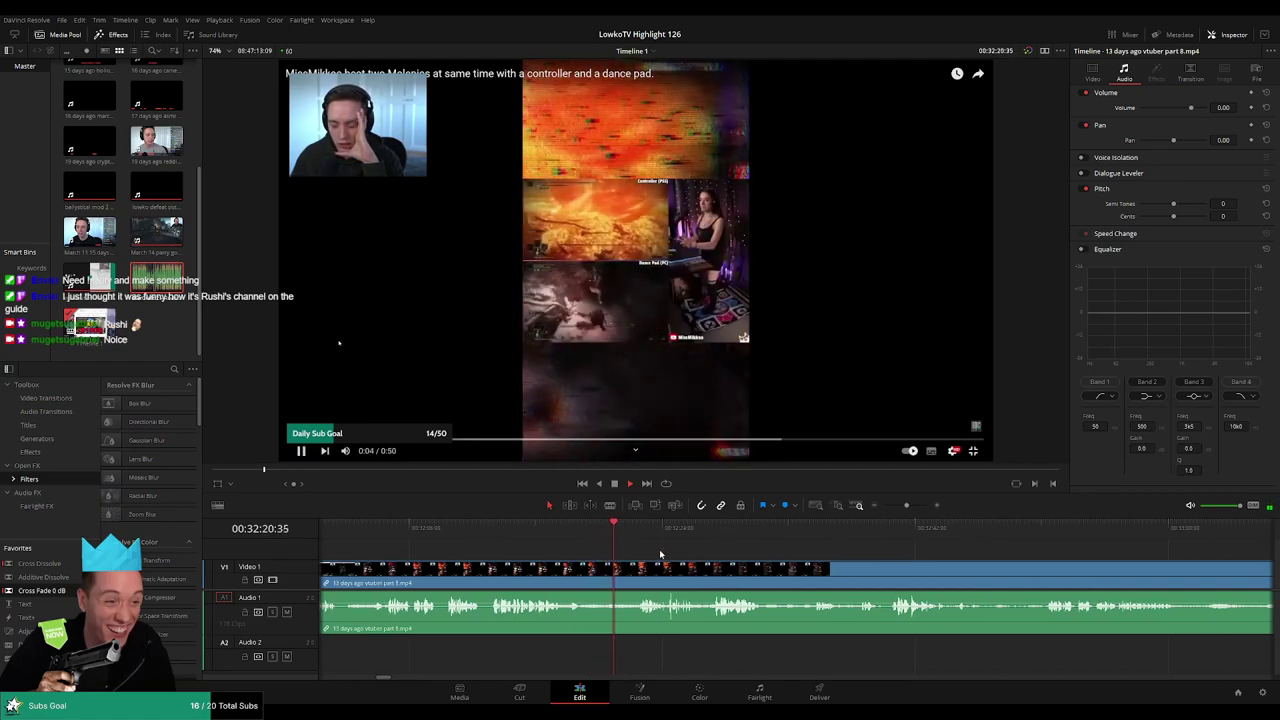
pyautogui.click(635, 531)
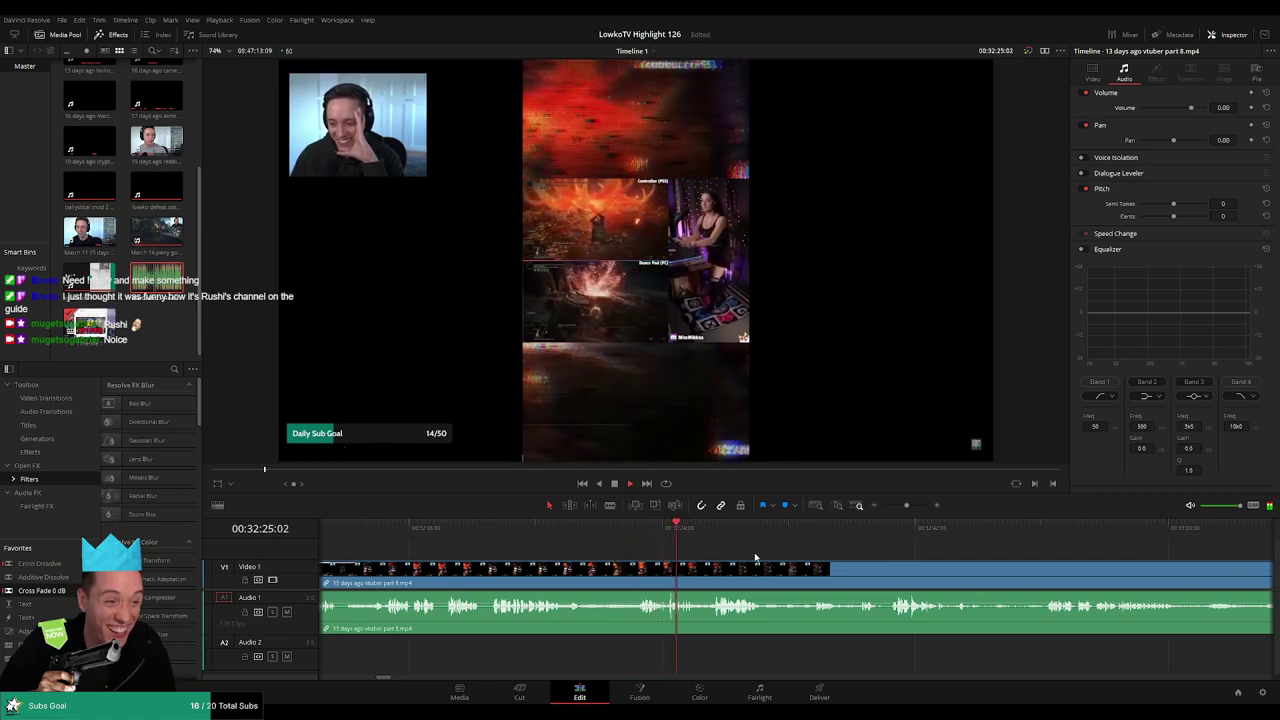
pyautogui.hscroll(2, 790, 562)
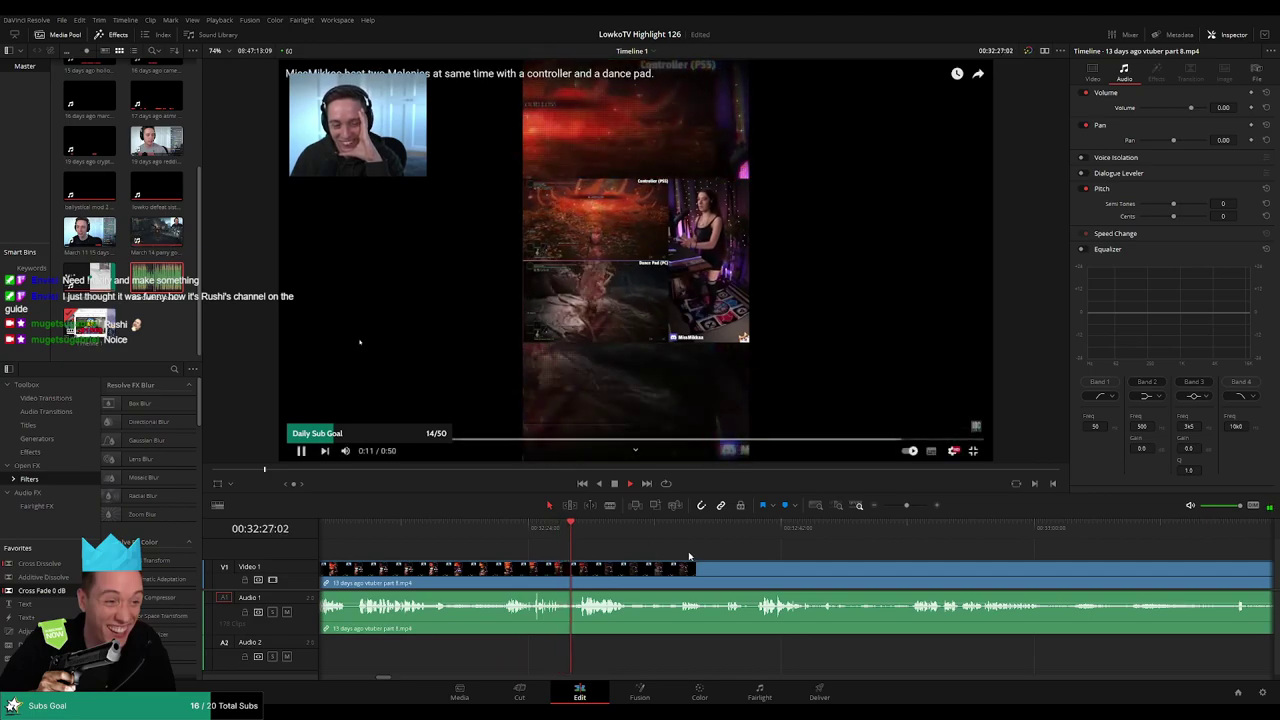
pyautogui.hscroll(1, 646, 549)
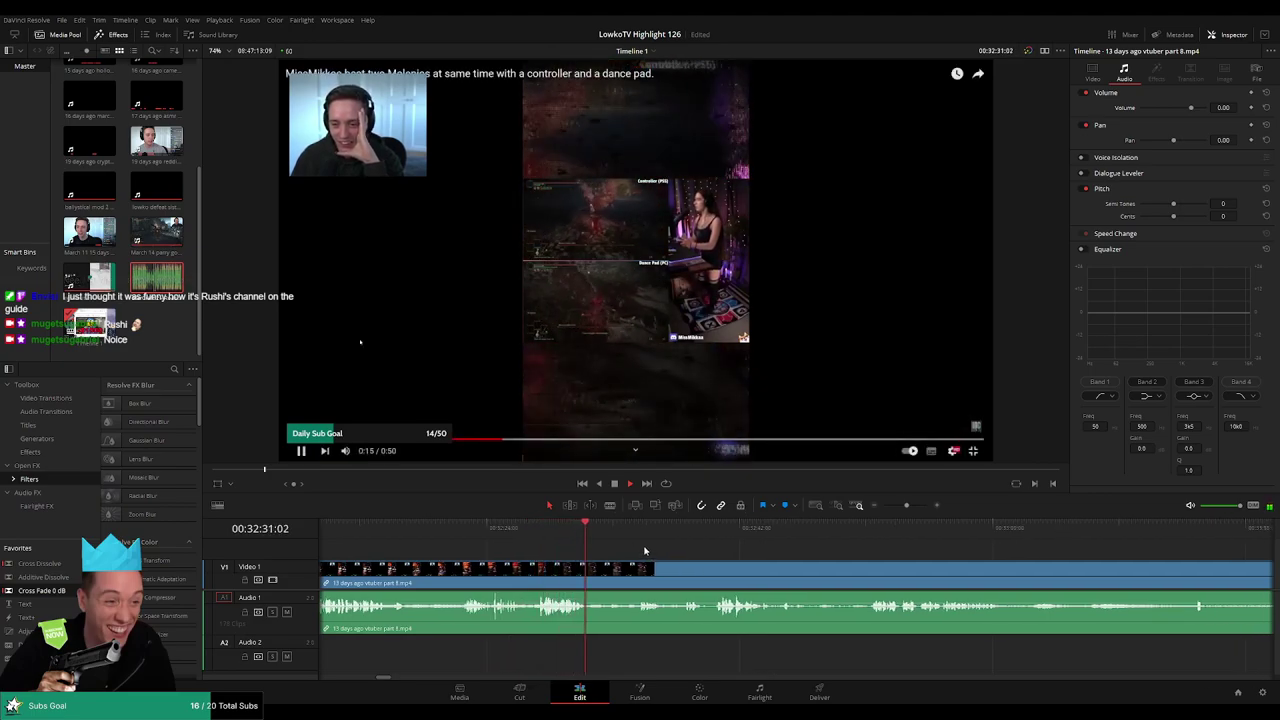
pyautogui.moveTo(601, 532); pyautogui.dragTo(640, 535)
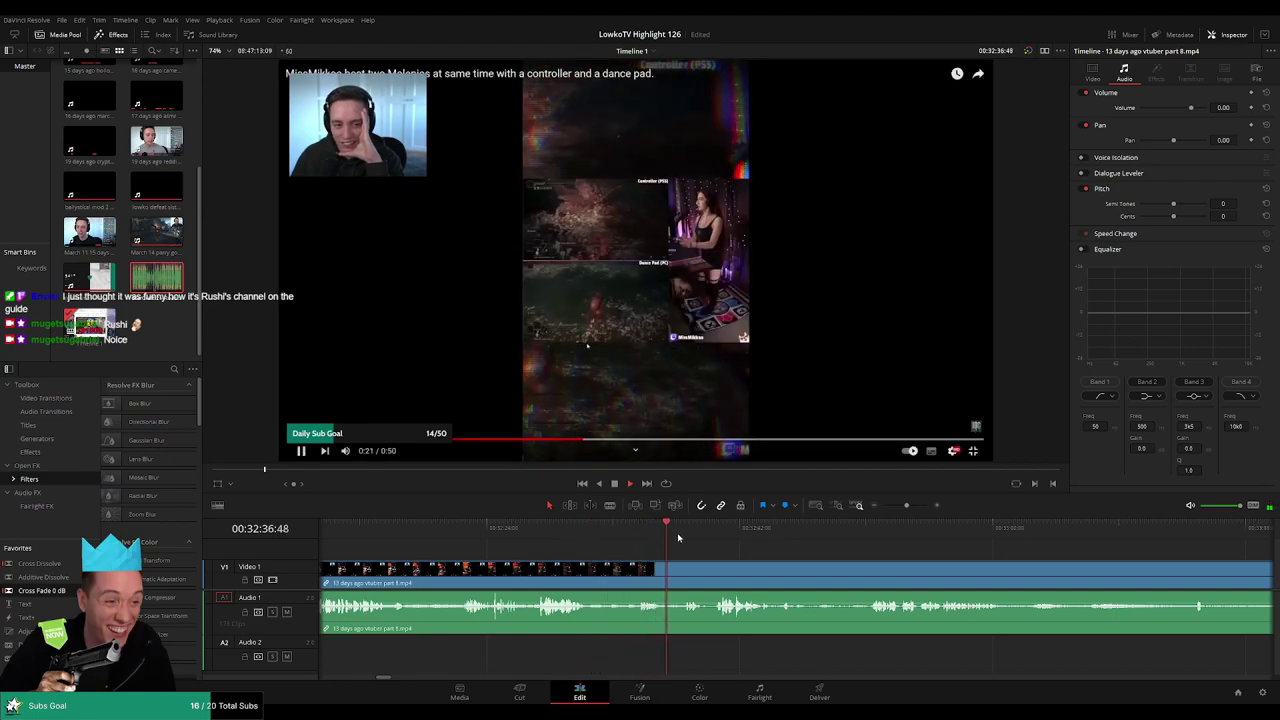
pyautogui.moveTo(793, 569); pyautogui.dragTo(644, 555)
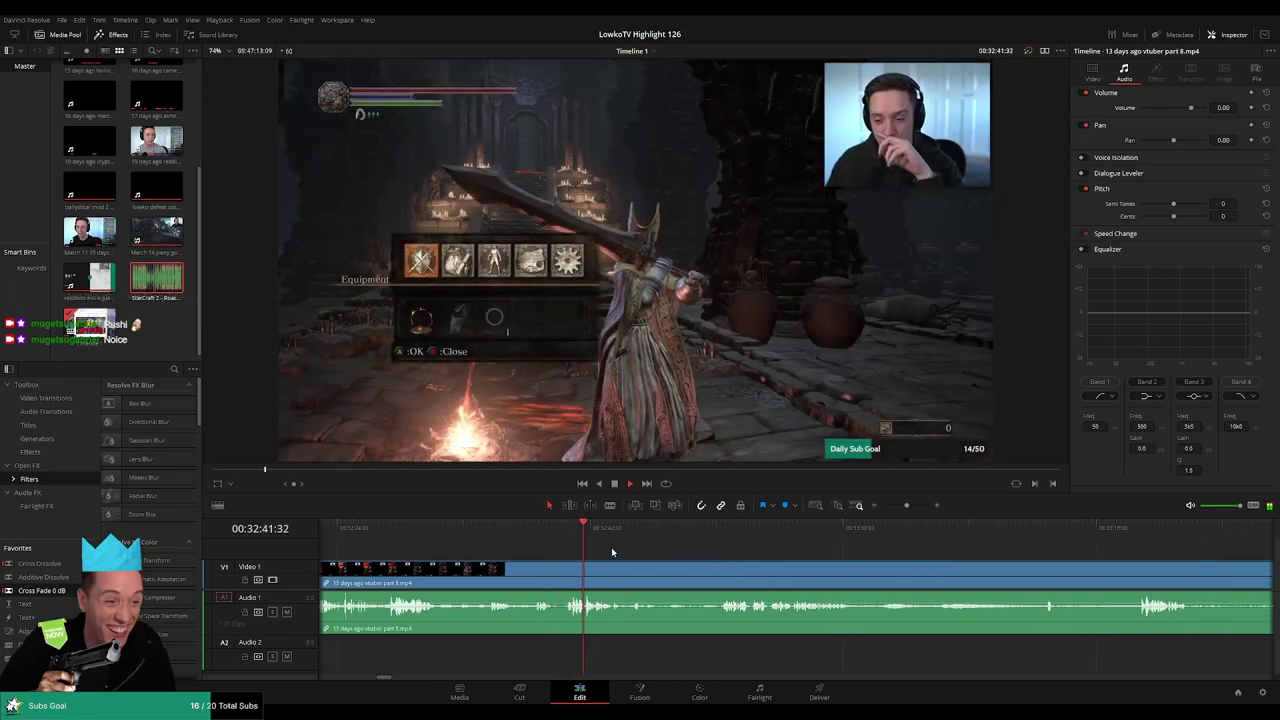
# - Cut out the few frames of scene transition at about 00:32:40, between the YouTube reaction and the equipment menu, closing the gap
pyautogui.scroll(1, 594, 556)
pyautogui.press('space')
pyautogui.scroll(-5, 702, 581)
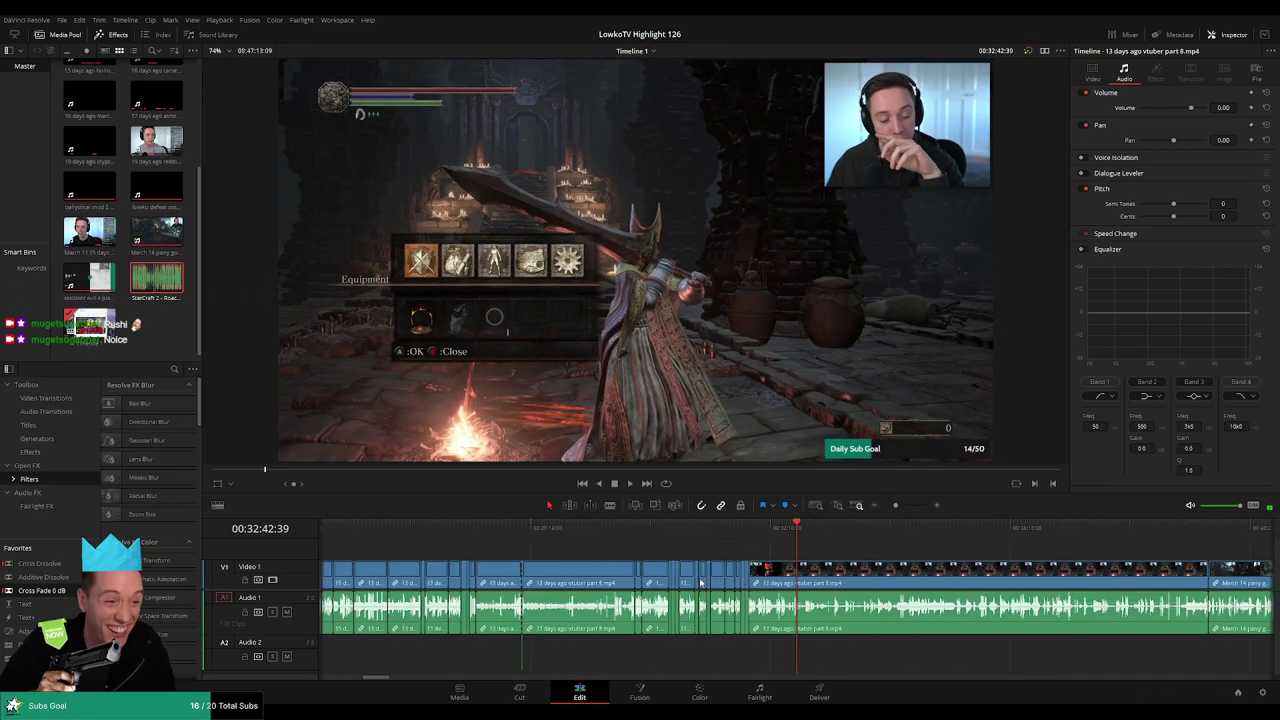
pyautogui.scroll(-3, 701, 582)
pyautogui.scroll(4, 701, 582)
pyautogui.moveTo(896, 506); pyautogui.dragTo(912, 506)
pyautogui.press('space')
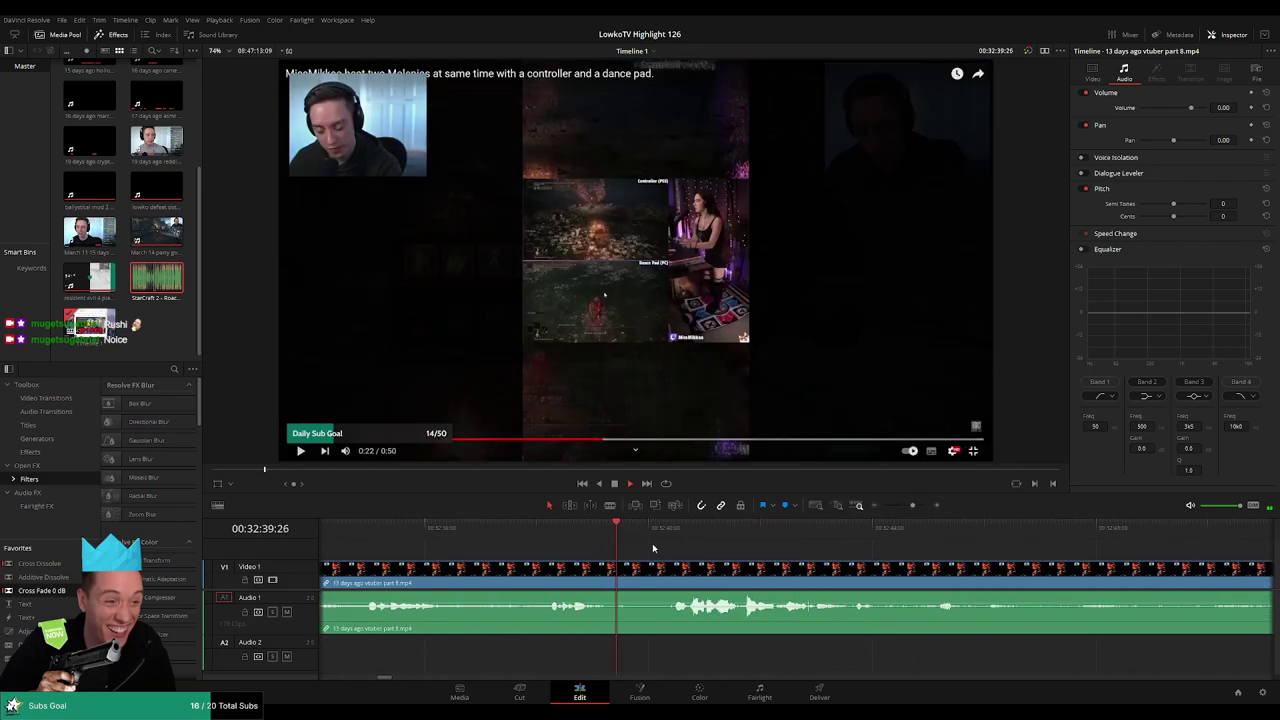
pyautogui.click(670, 588)
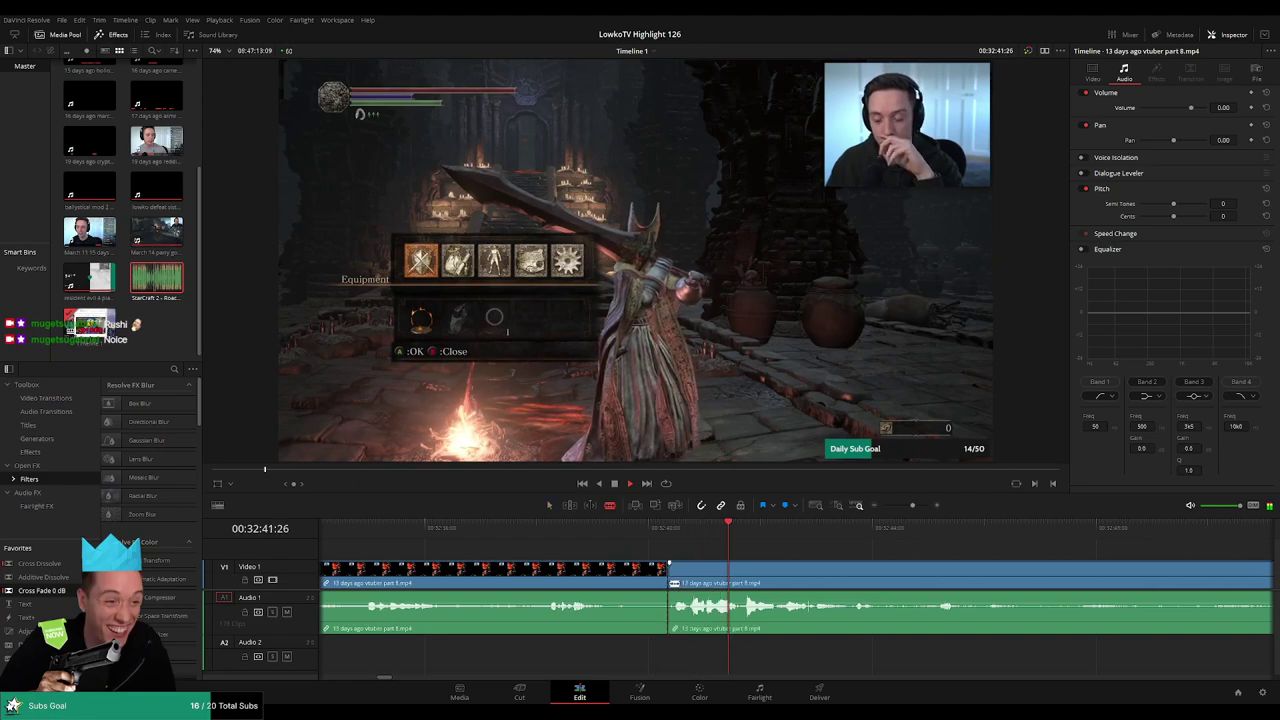
pyautogui.press('Delete')
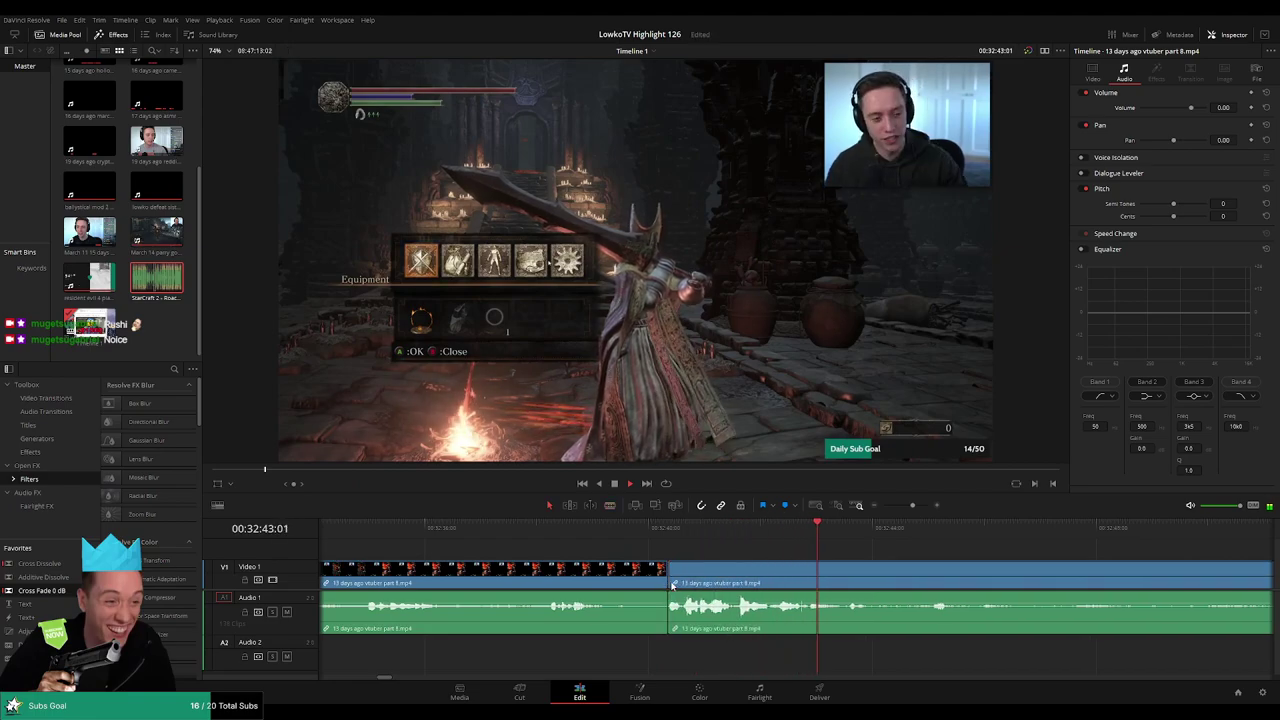
# - Ripple-delete the quiet gameplay from about 00:32:45 to 00:32:51 and add a cross fade to the Audio 1 join
pyautogui.scroll(-10, 912, 561)
pyautogui.scroll(5, 818, 537)
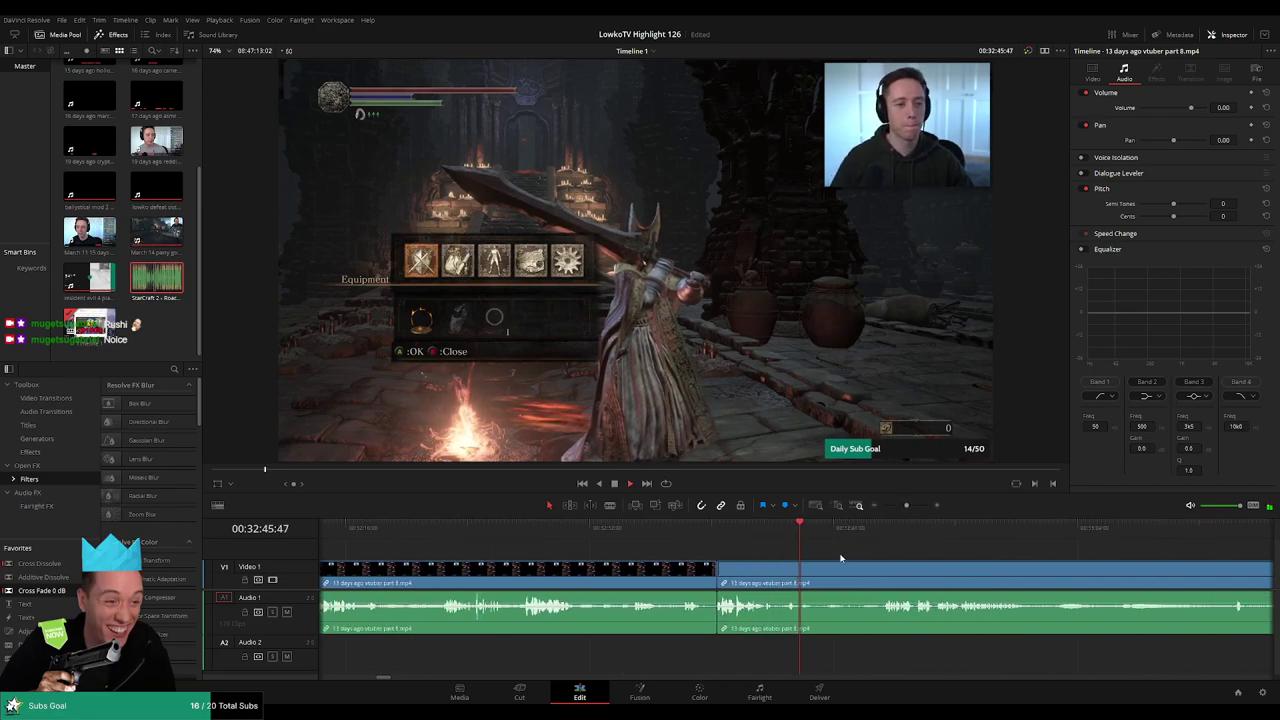
pyautogui.press('b')
pyautogui.click(799, 575)
pyautogui.click(880, 533)
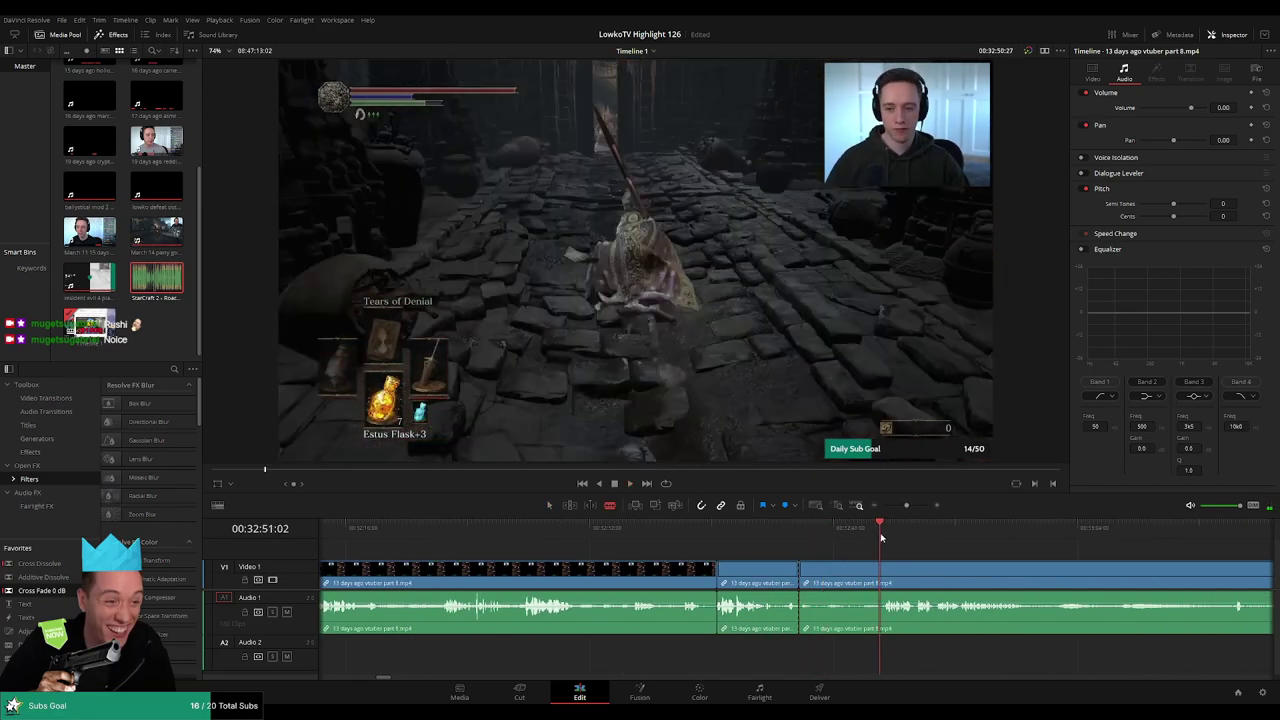
pyautogui.click(881, 582)
pyautogui.press('a')
pyautogui.click(857, 580)
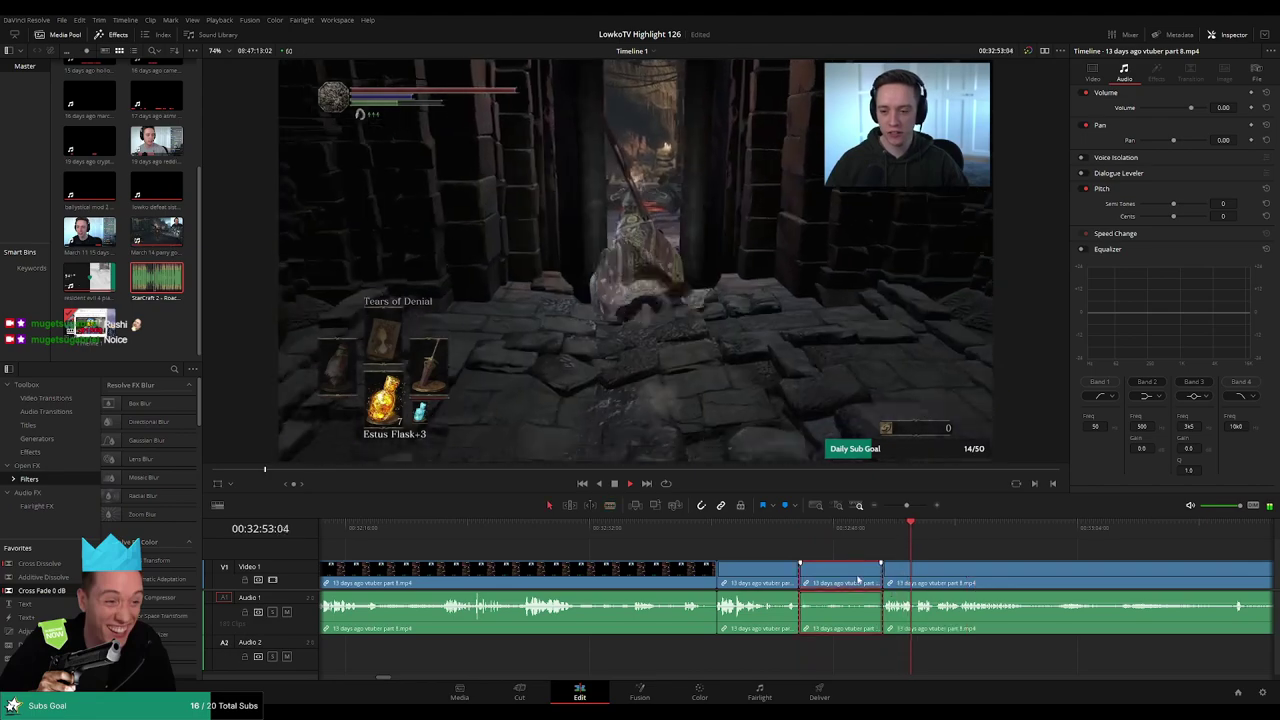
pyautogui.press('Delete')
pyautogui.click(799, 538)
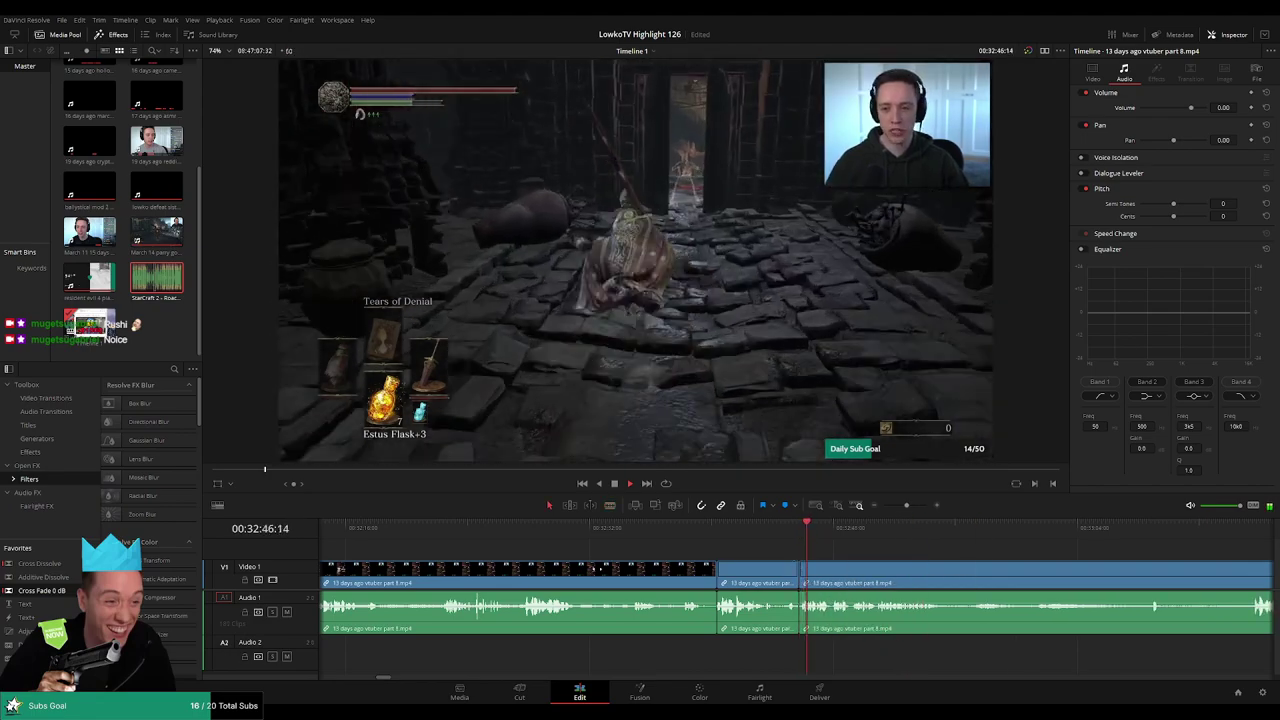
pyautogui.moveTo(152, 590); pyautogui.dragTo(838, 614)
pyautogui.press('space')
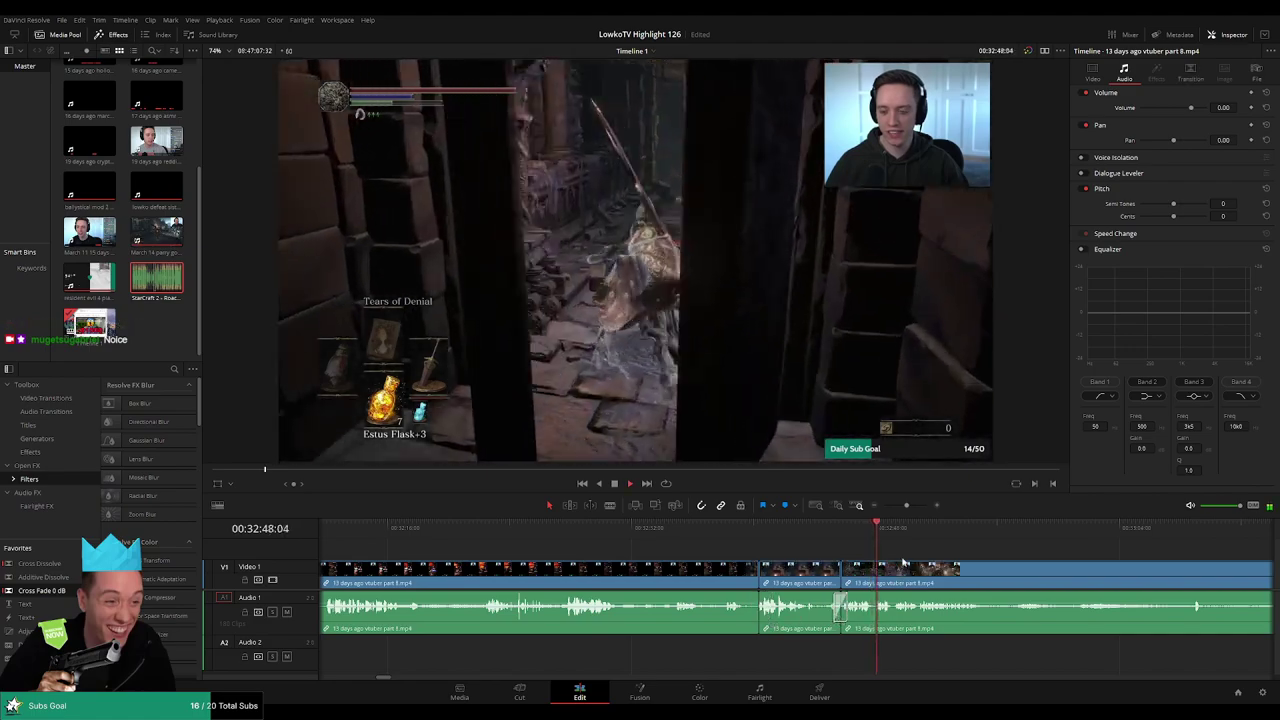
# - Ripple-delete the quiet gameplay of part 8 from about 00:32:55 to 00:33:15 and cross fade the Audio 1 join
pyautogui.hscroll(3, 685, 536)
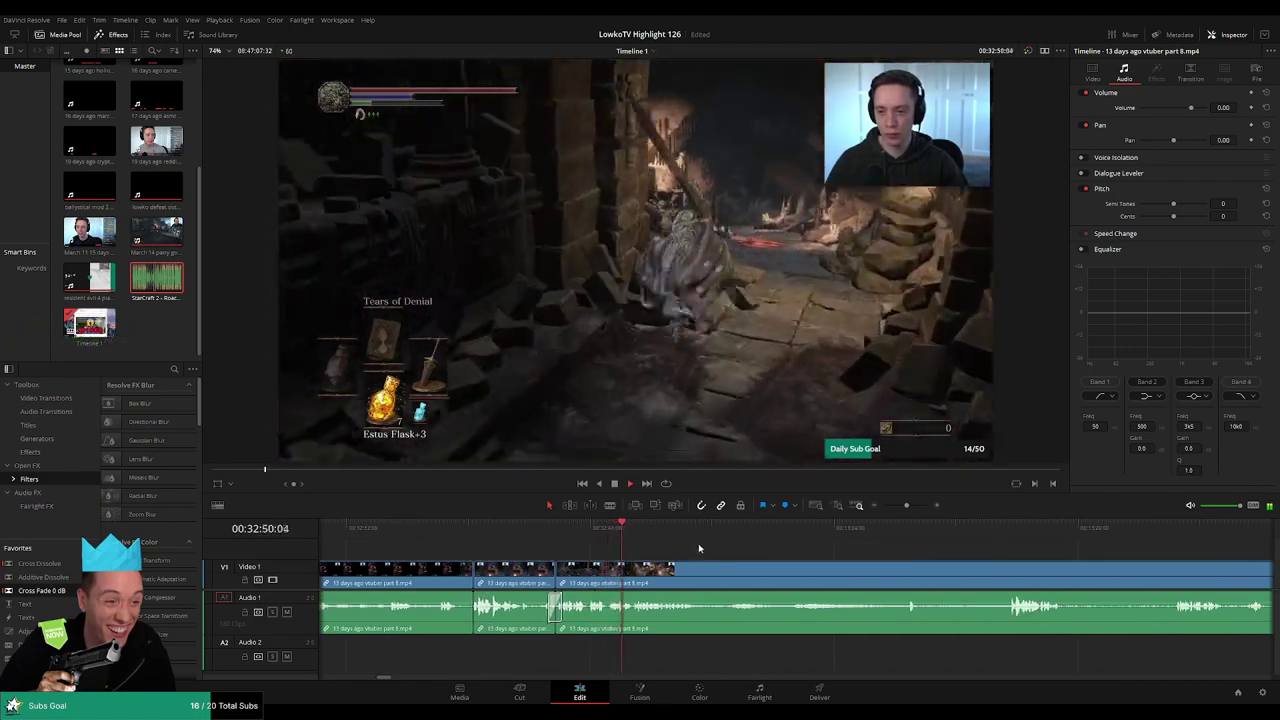
pyautogui.hscroll(2, 744, 556)
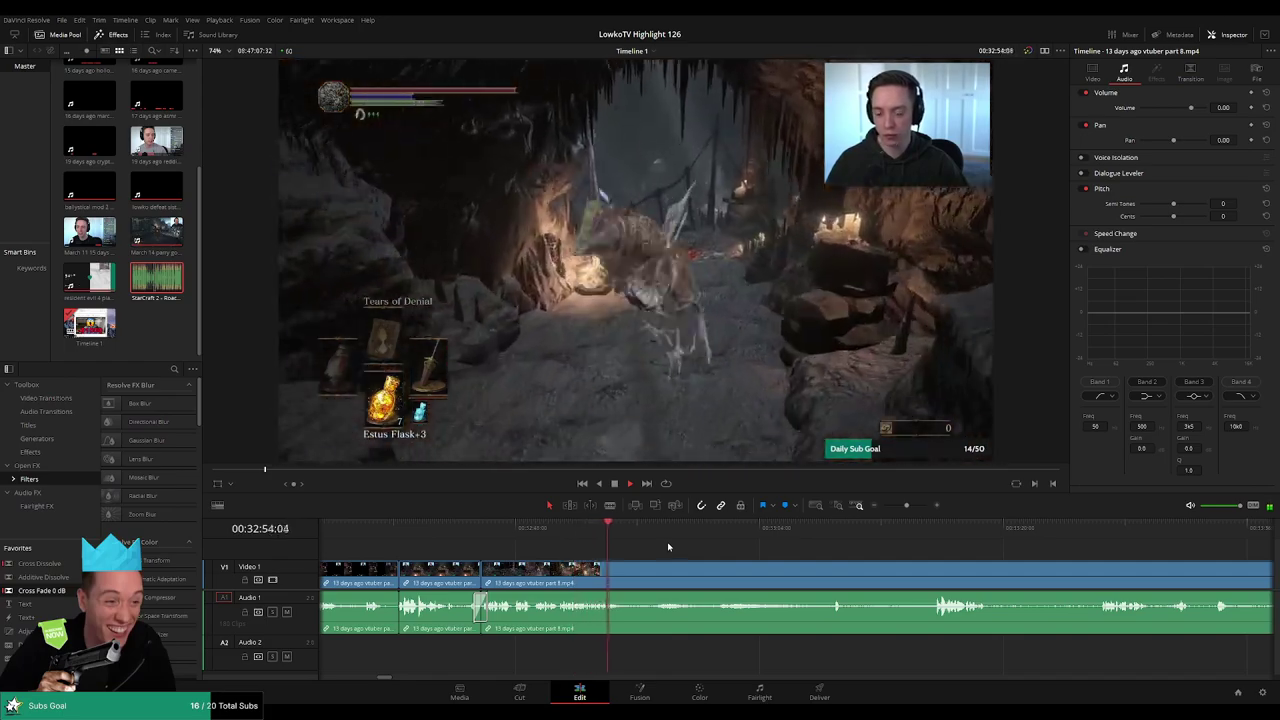
pyautogui.click(658, 529)
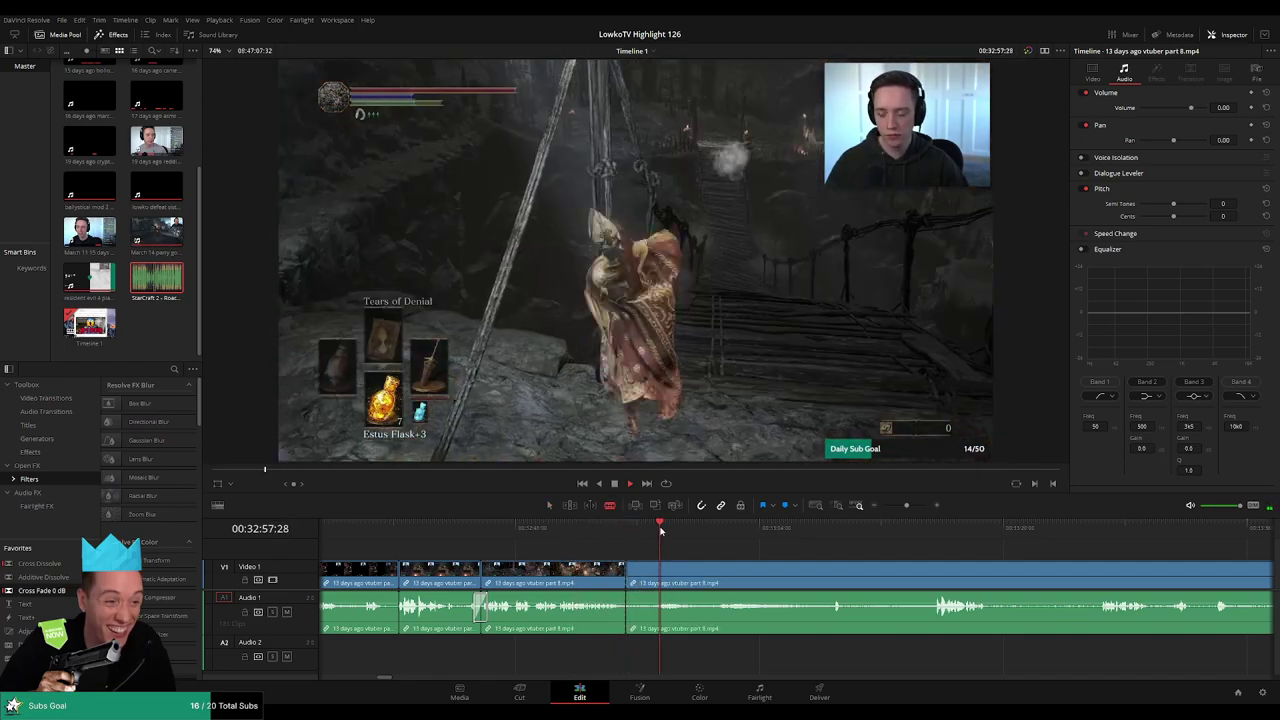
pyautogui.click(732, 530)
pyautogui.click(825, 530)
pyautogui.moveTo(828, 530); pyautogui.dragTo(935, 533)
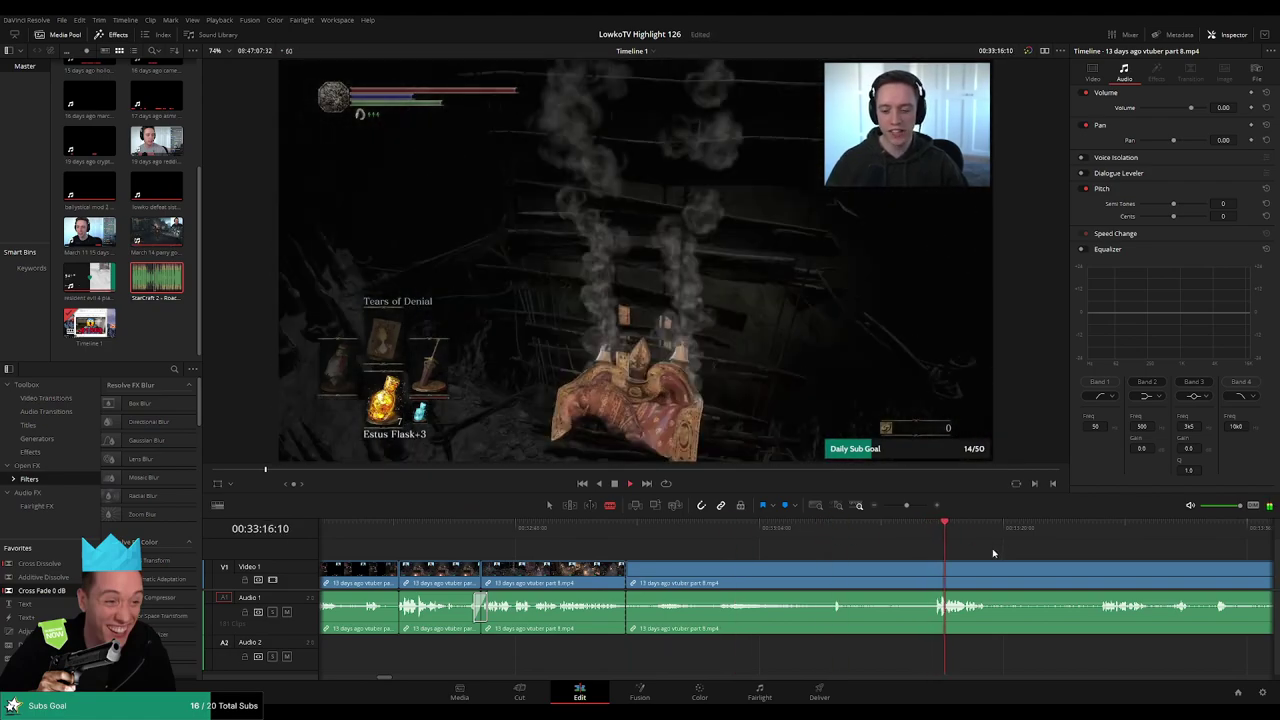
pyautogui.click(935, 569)
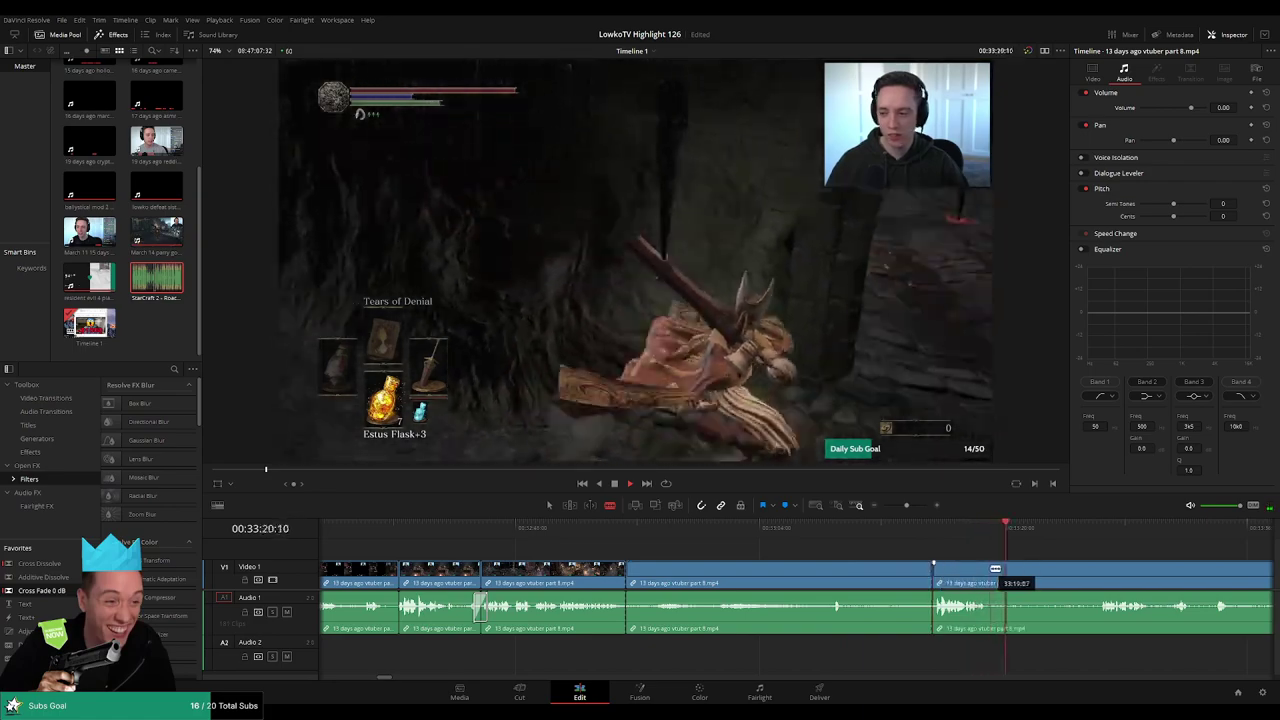
pyautogui.click(990, 568)
pyautogui.press('a')
pyautogui.click(855, 569)
pyautogui.press('Delete')
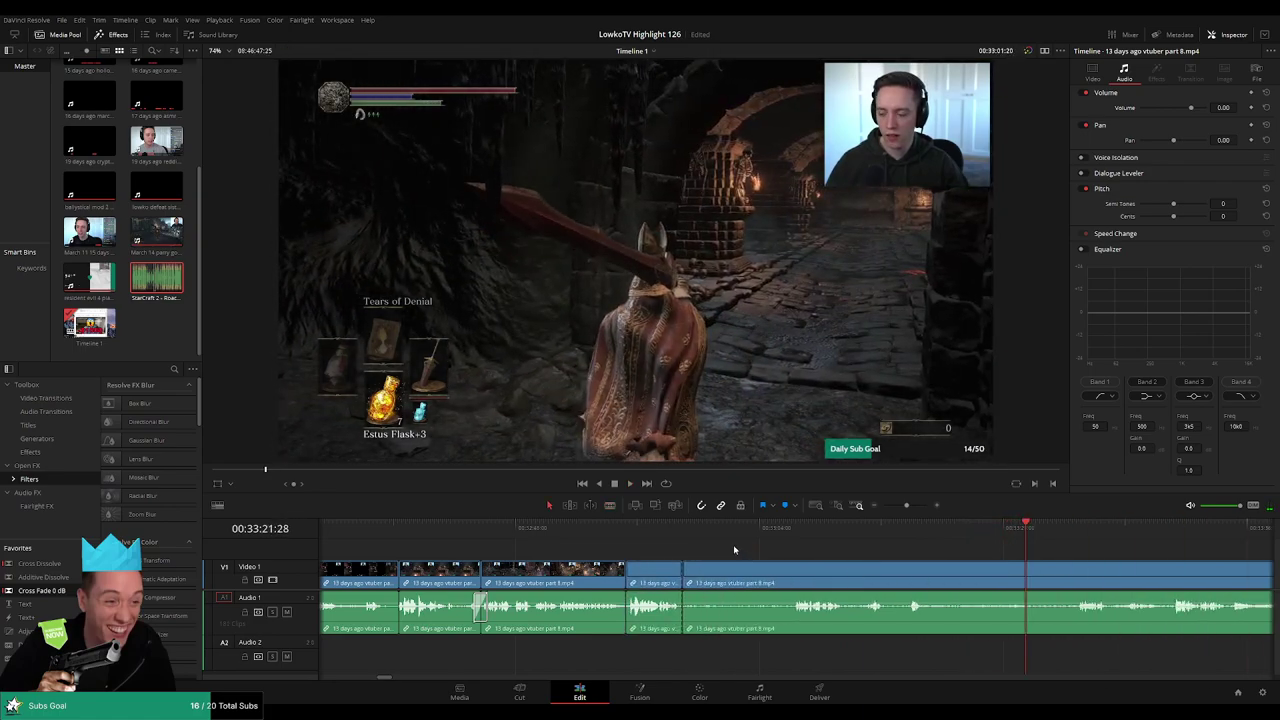
pyautogui.click(684, 526)
pyautogui.press('space')
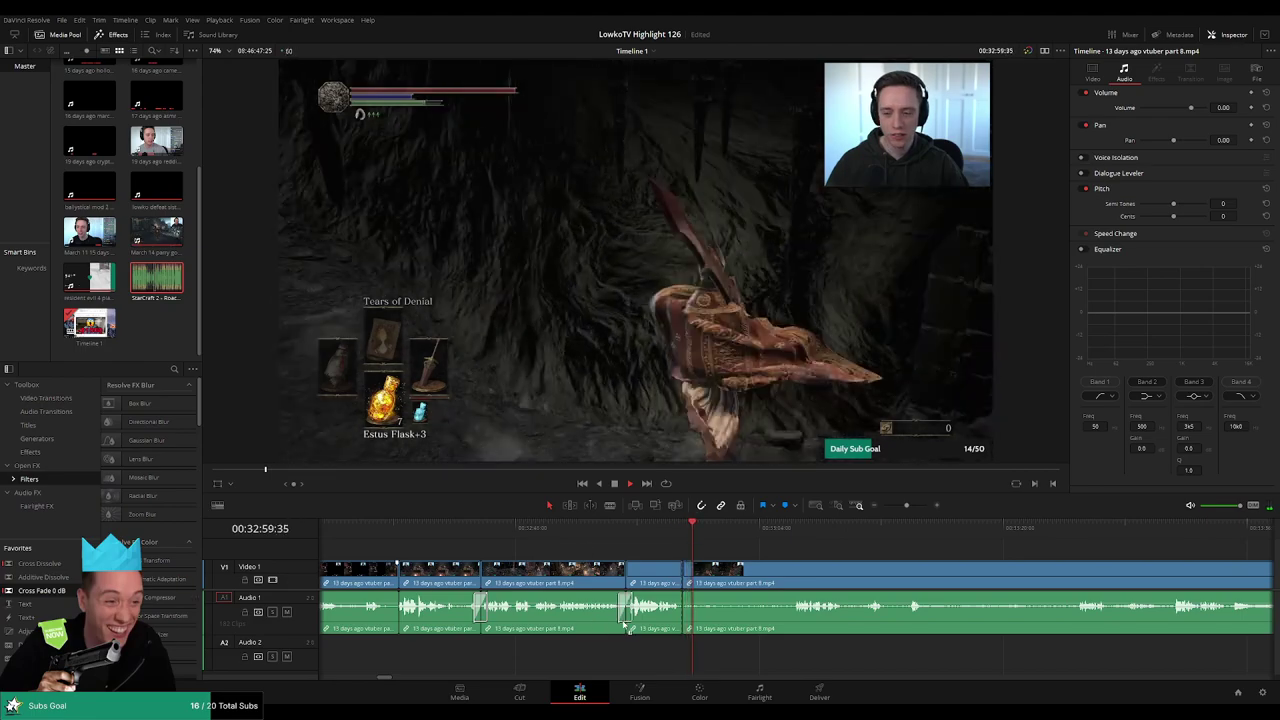
# - Ripple-delete all remaining part 8 footage from about 00:32:59 up to the March 14 parry god part 9 clip
pyautogui.click(786, 528)
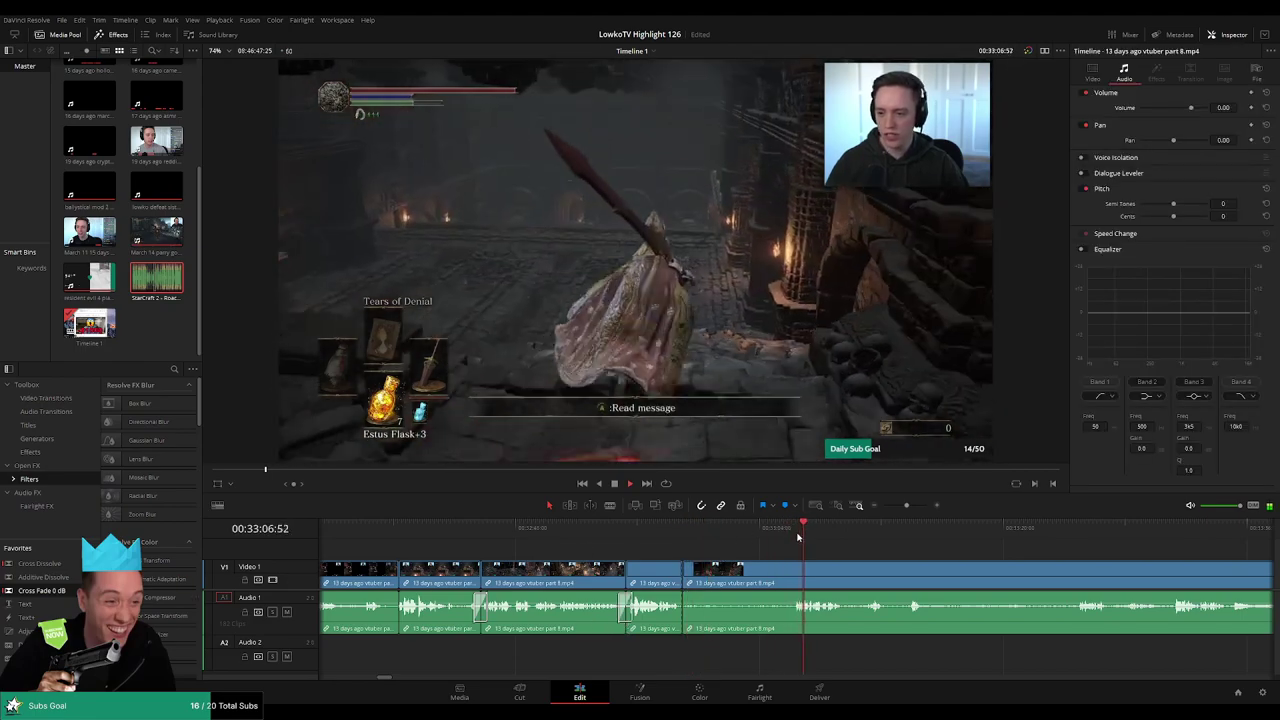
pyautogui.click(1084, 528)
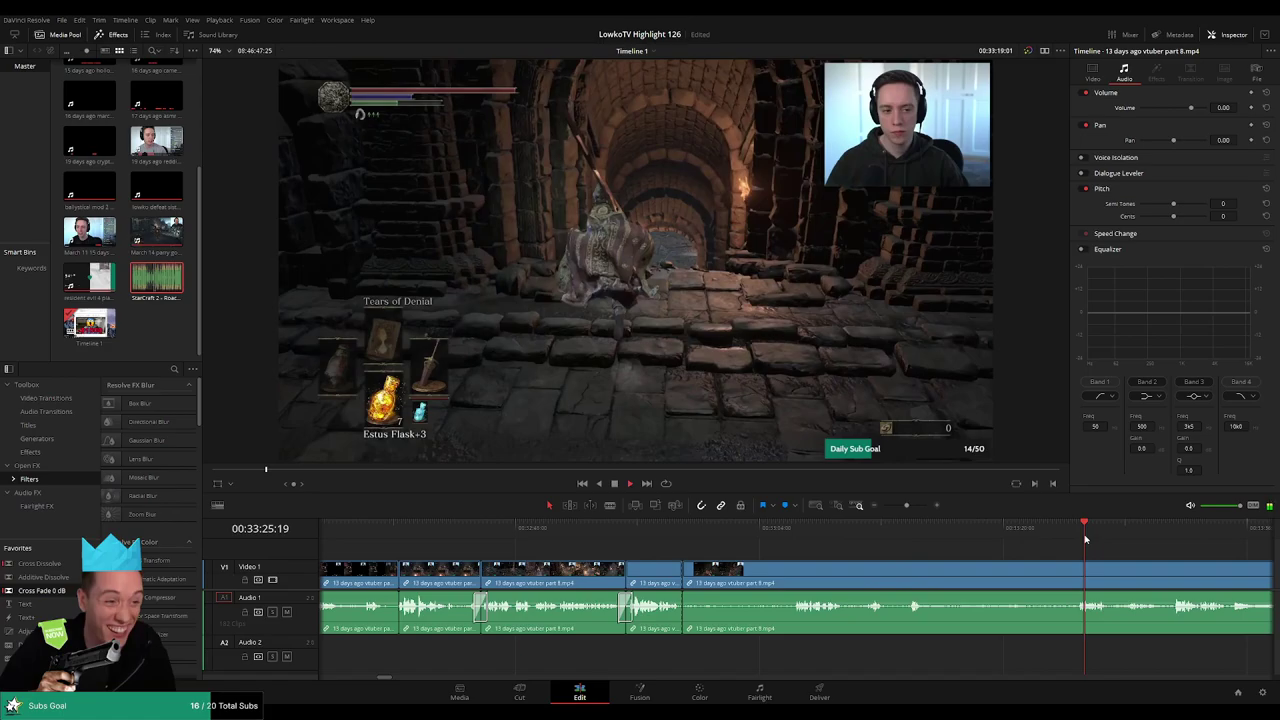
pyautogui.scroll(-8, 1040, 570)
pyautogui.scroll(5, 508, 557)
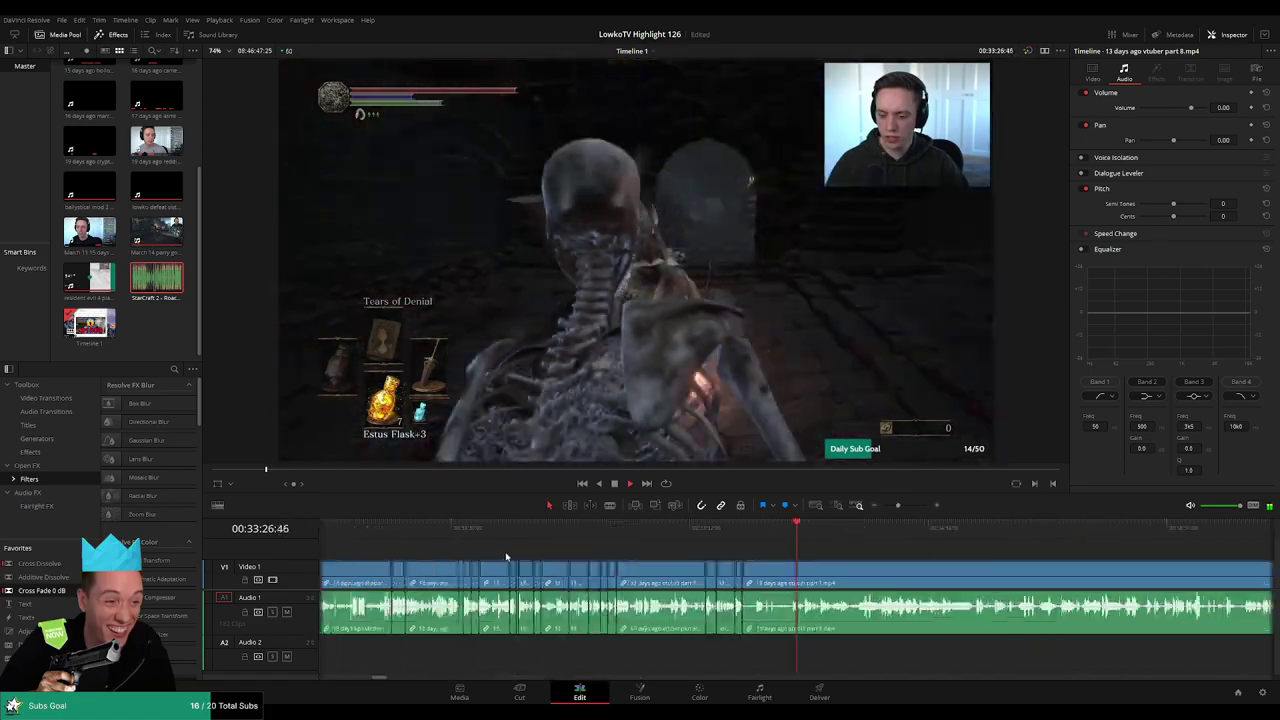
pyautogui.click(888, 587)
pyautogui.click(923, 529)
pyautogui.click(1088, 530)
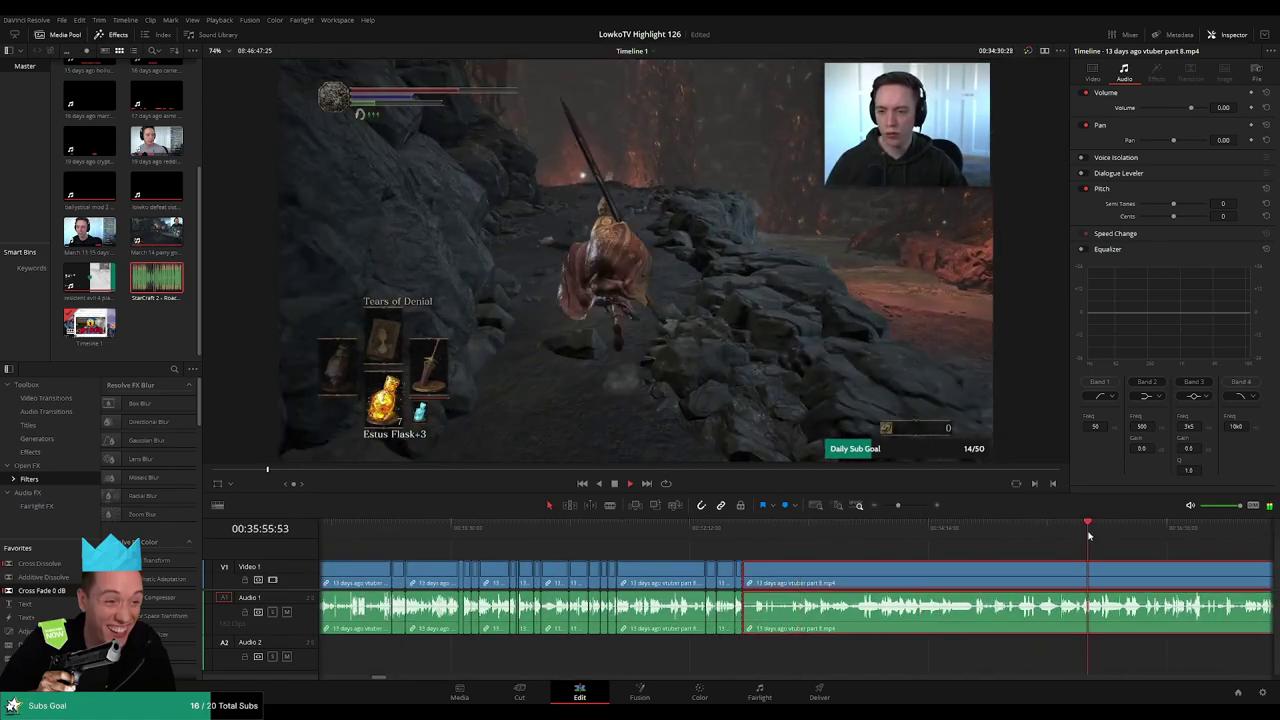
pyautogui.click(897, 506)
pyautogui.moveTo(897, 507); pyautogui.dragTo(895, 506)
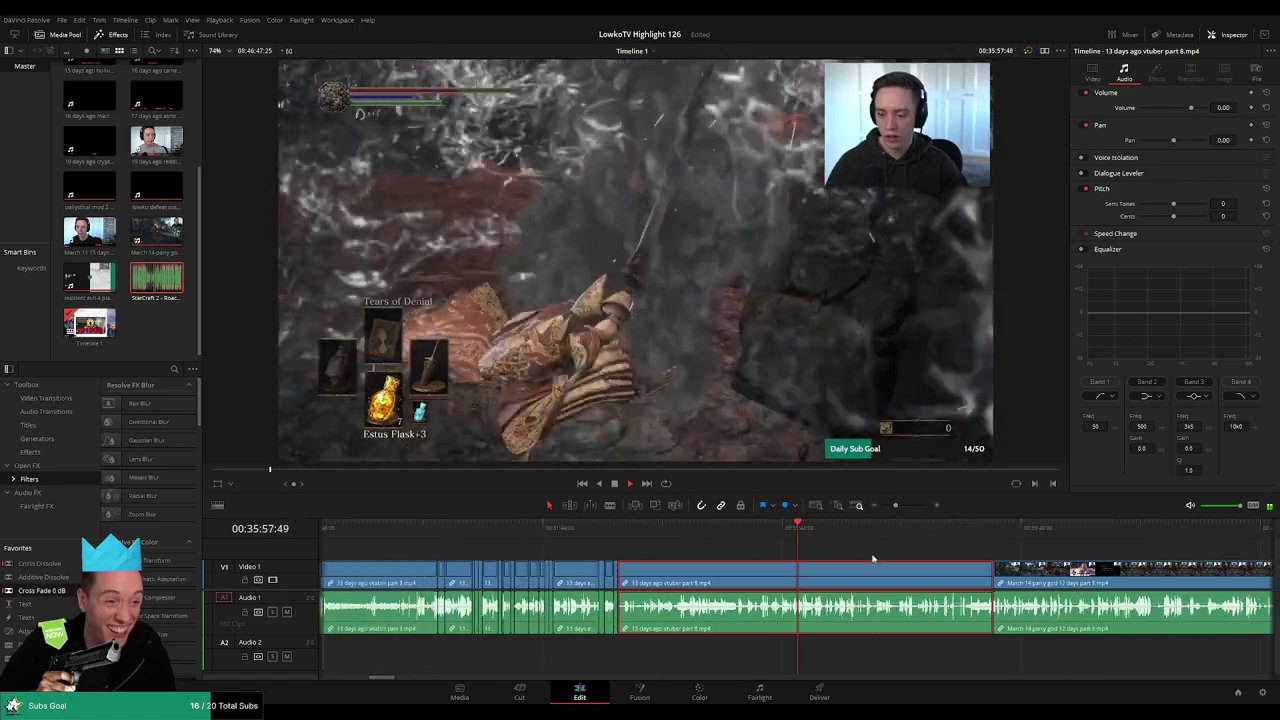
pyautogui.press('Delete')
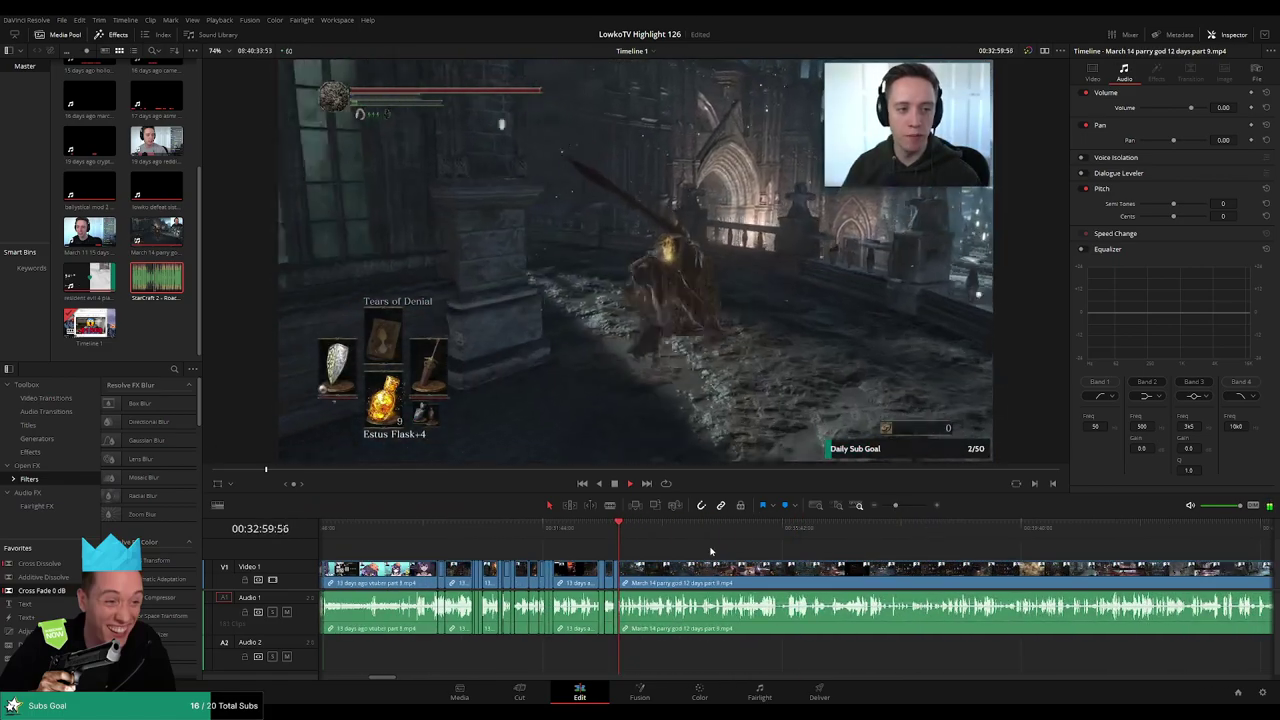
# - Ripple-delete the opening of the March 14 parry god part 9 clip up to about 00:33:17, in front of the fog wall
pyautogui.moveTo(902, 510); pyautogui.dragTo(910, 508)
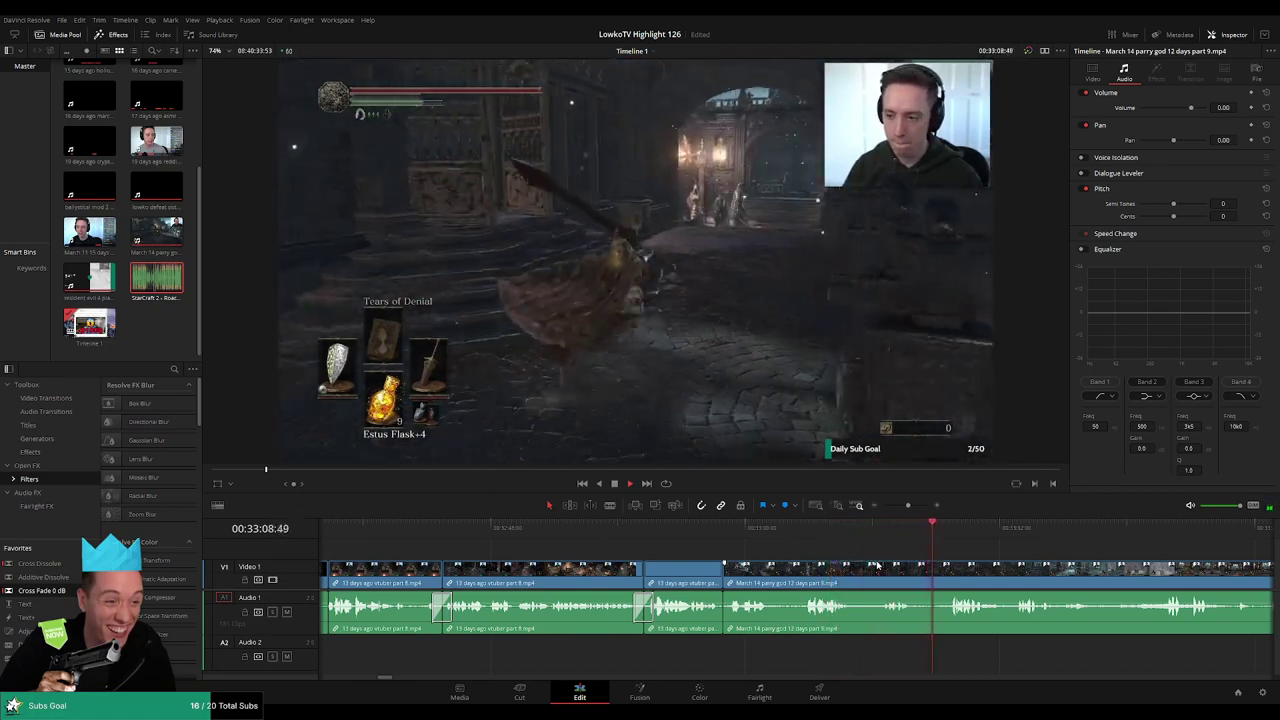
pyautogui.moveTo(1006, 553); pyautogui.dragTo(697, 547)
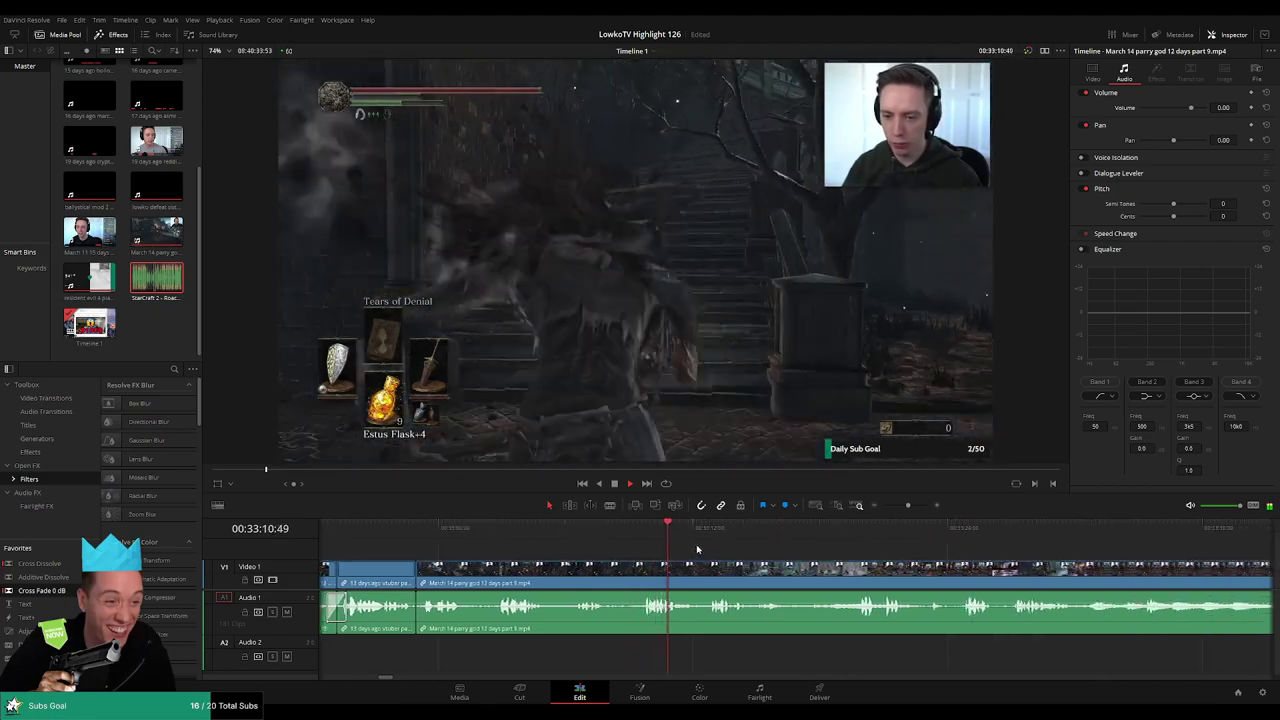
pyautogui.click(704, 535)
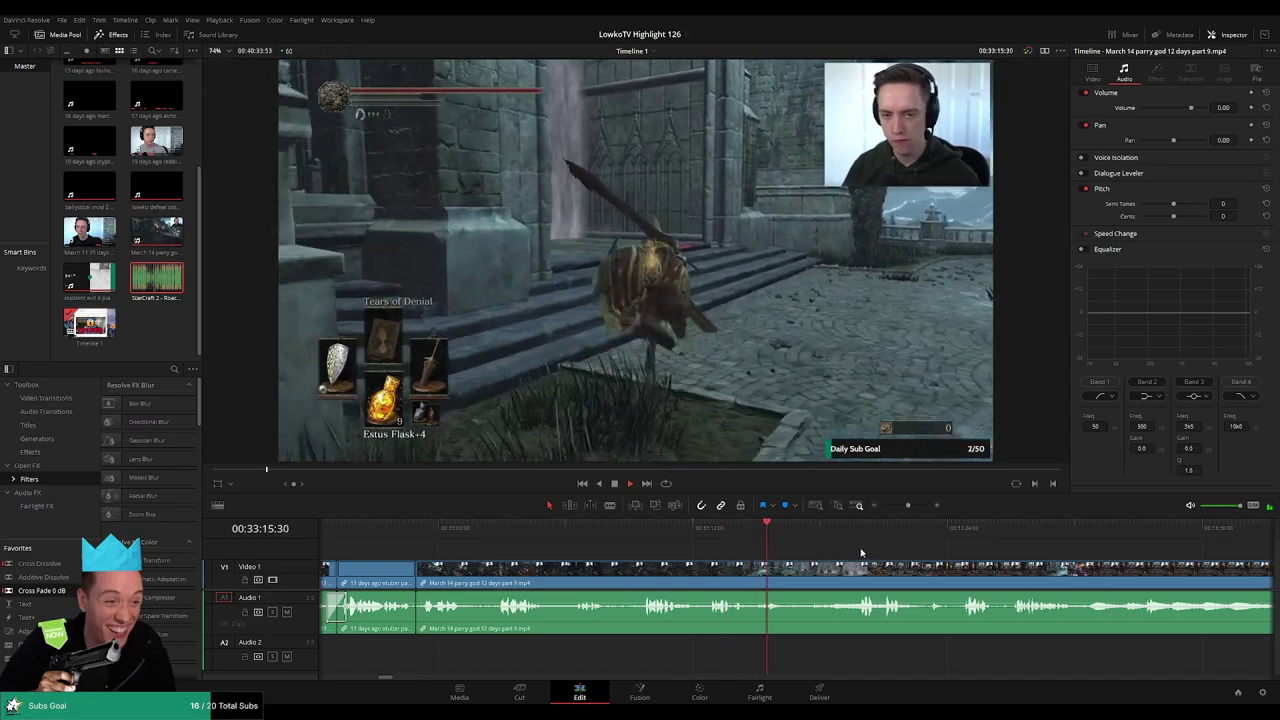
pyautogui.hscroll(1, 860, 552)
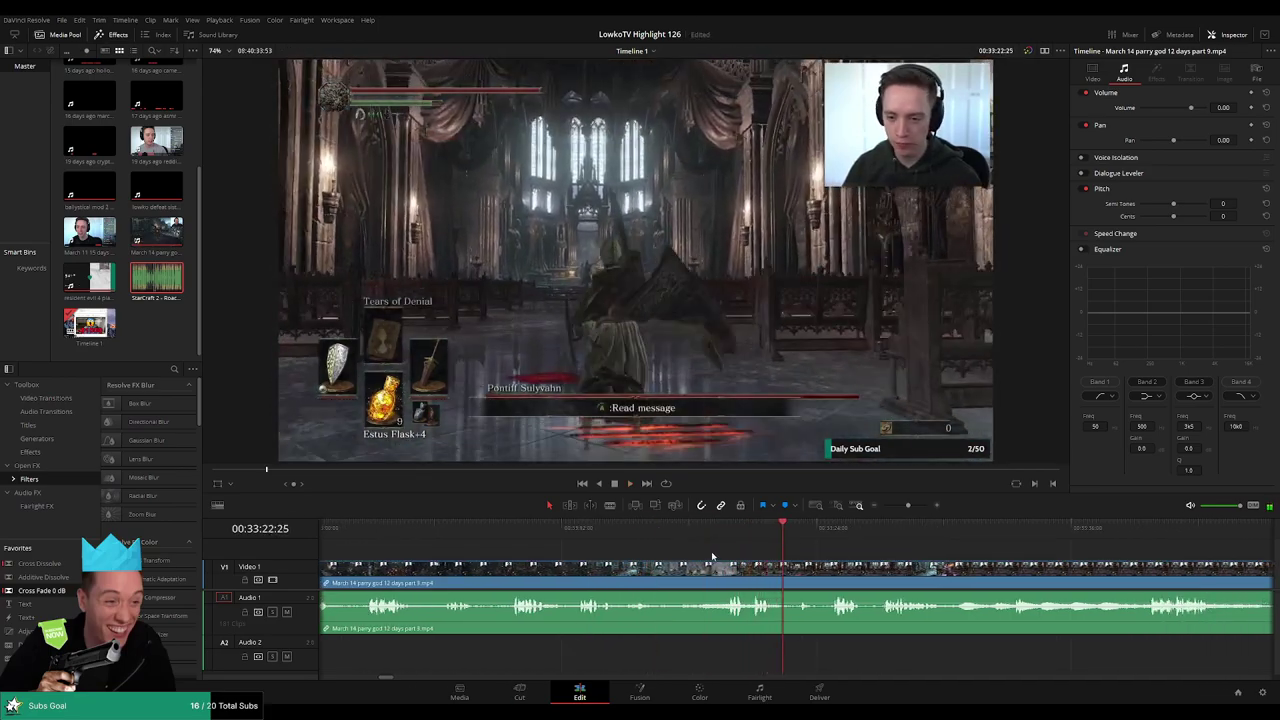
pyautogui.moveTo(726, 531); pyautogui.dragTo(661, 532)
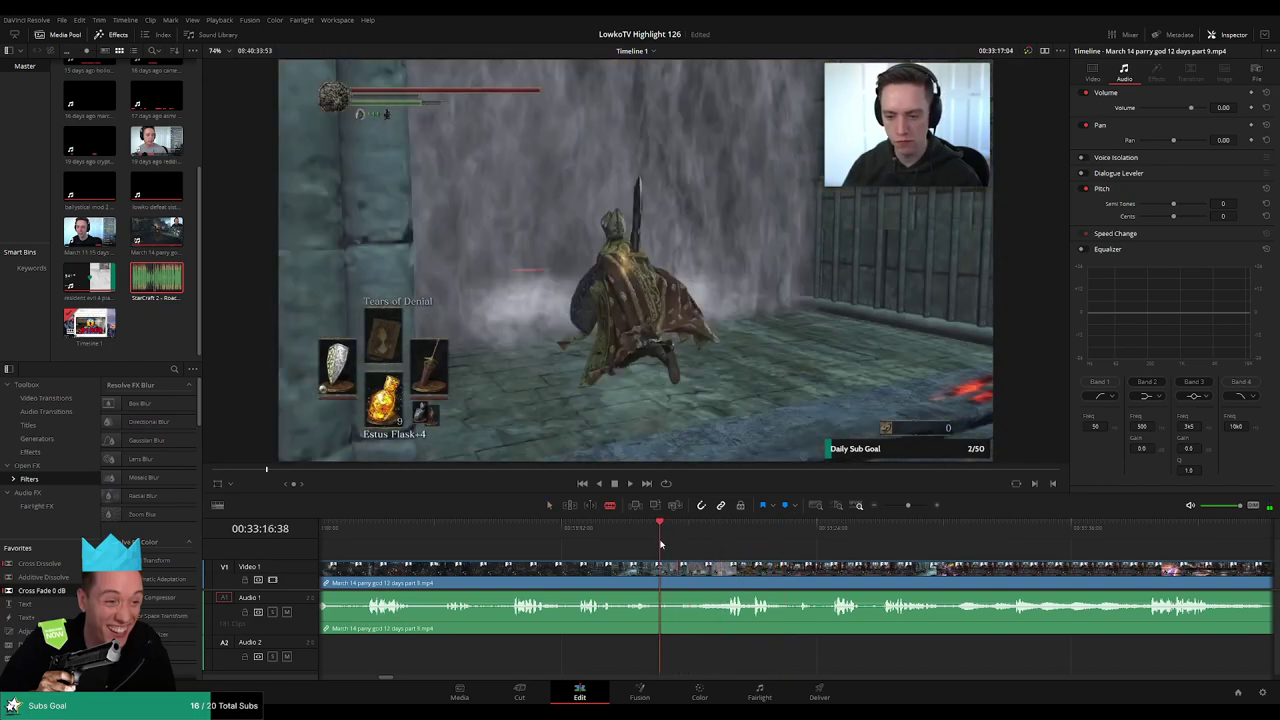
pyautogui.press('space')
pyautogui.click(682, 572)
pyautogui.press('a')
pyautogui.click(654, 579)
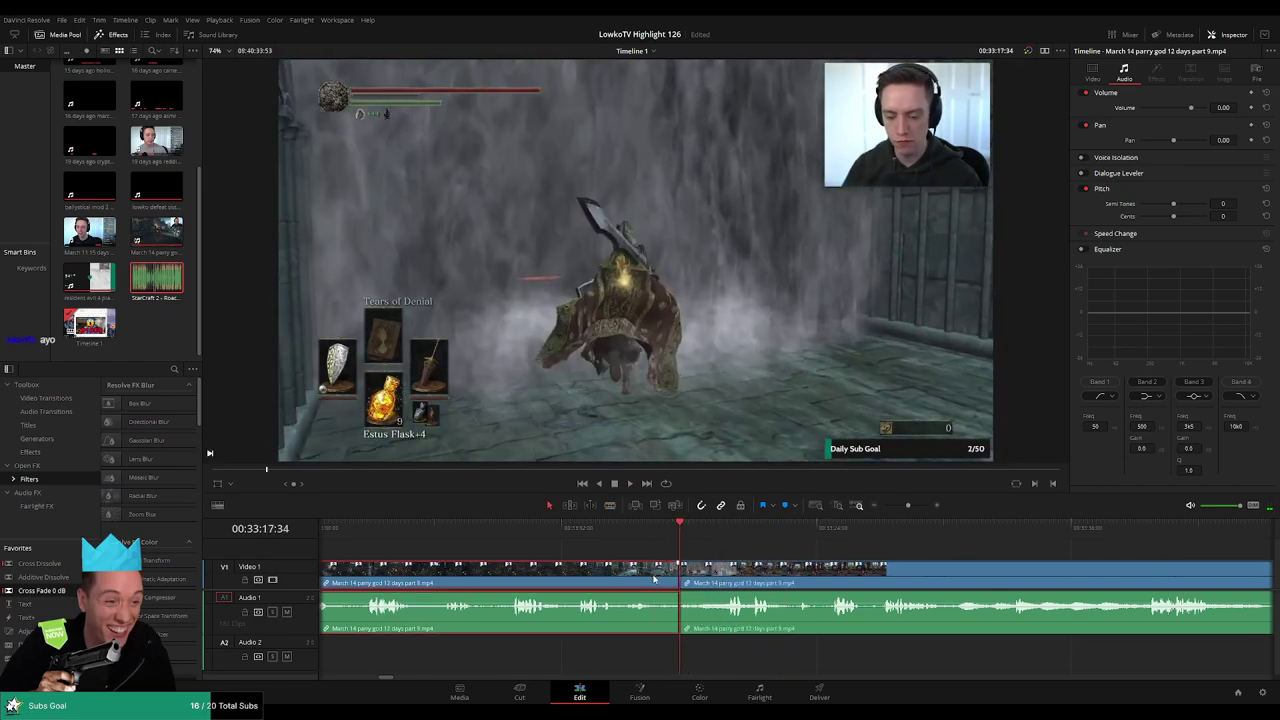
pyautogui.press('Delete')
# - Ripple-delete the roughly one-second quiet pause at about 00:33:07 as the player approaches Pontiff Sulyvahn
pyautogui.press('space')
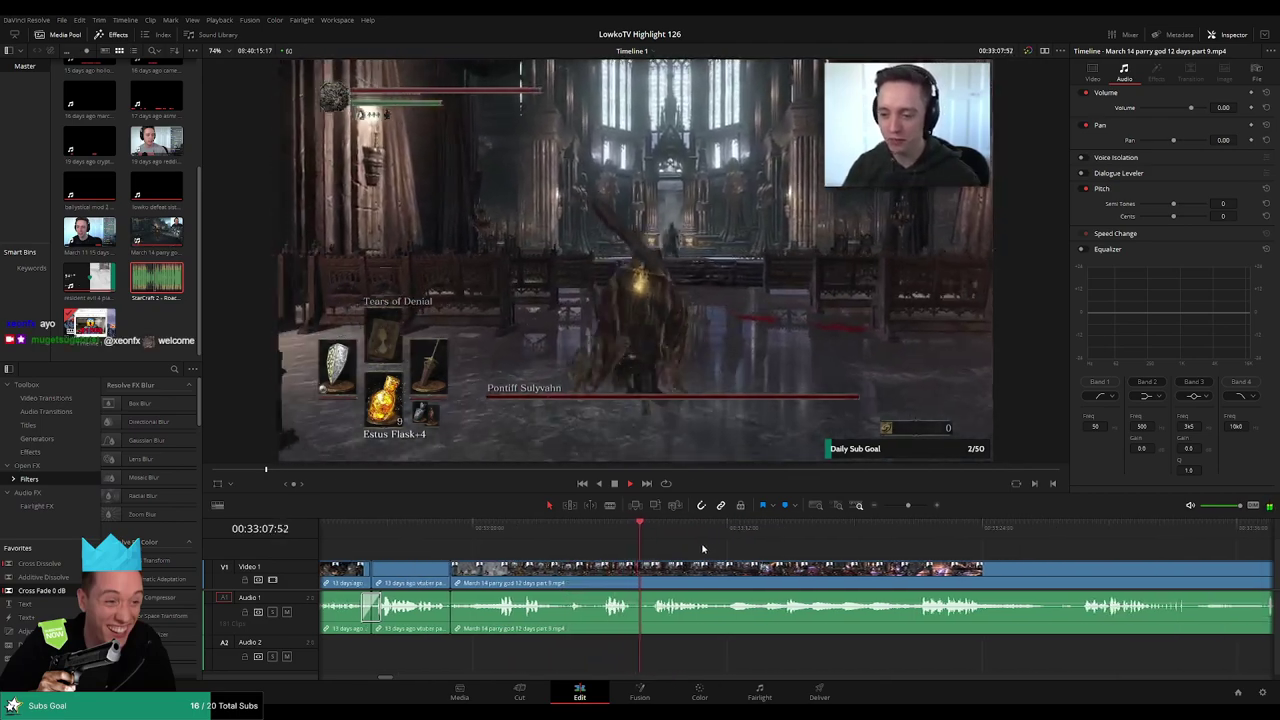
pyautogui.press('b')
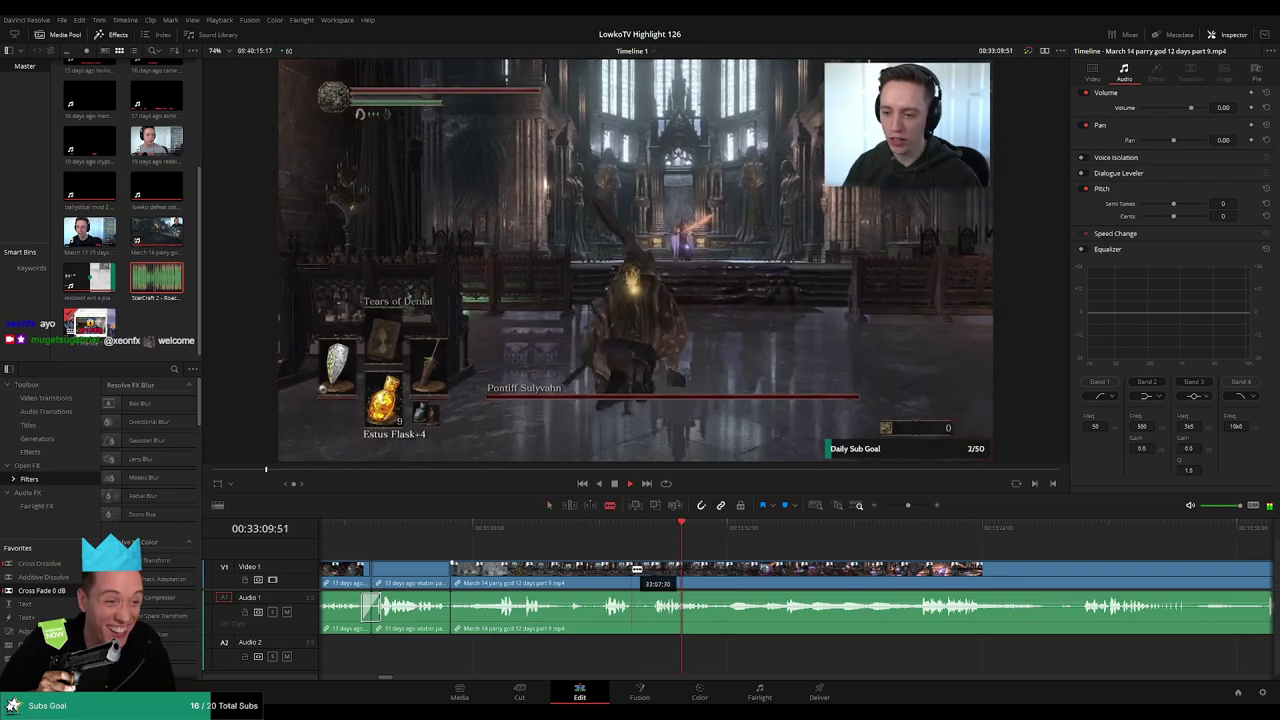
pyautogui.click(635, 571)
pyautogui.scroll(4, 664, 570)
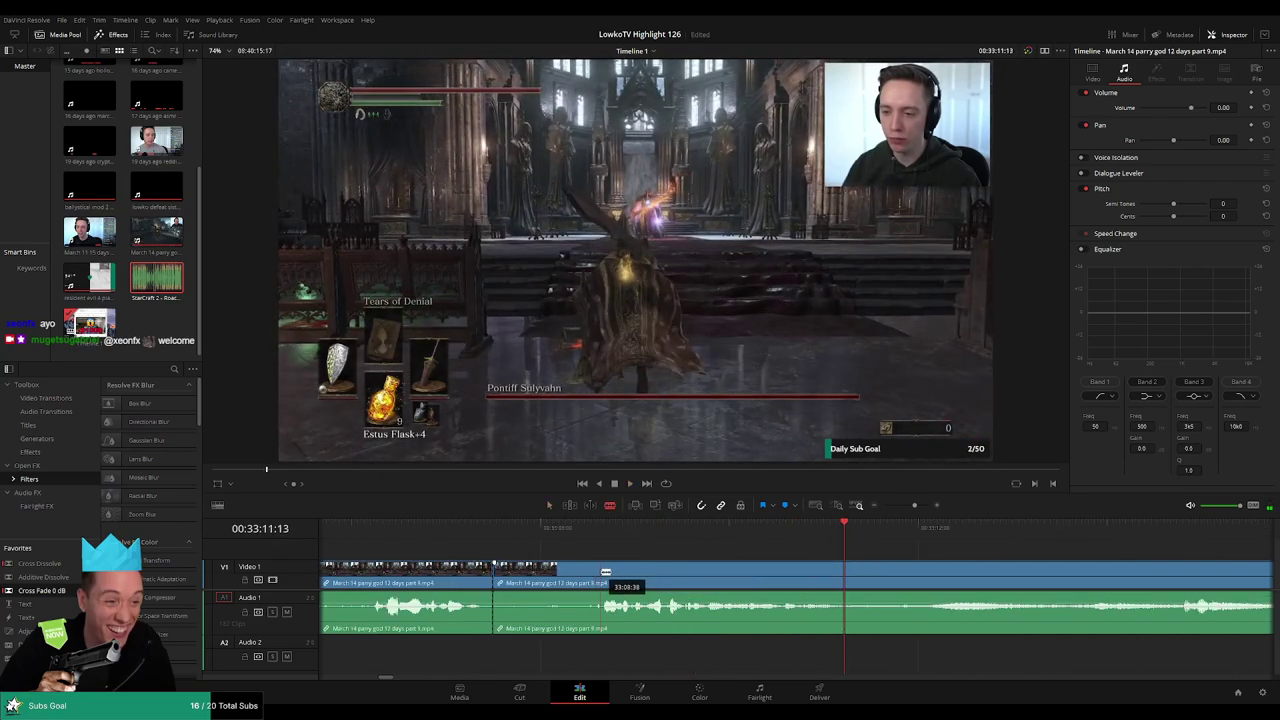
pyautogui.click(601, 572)
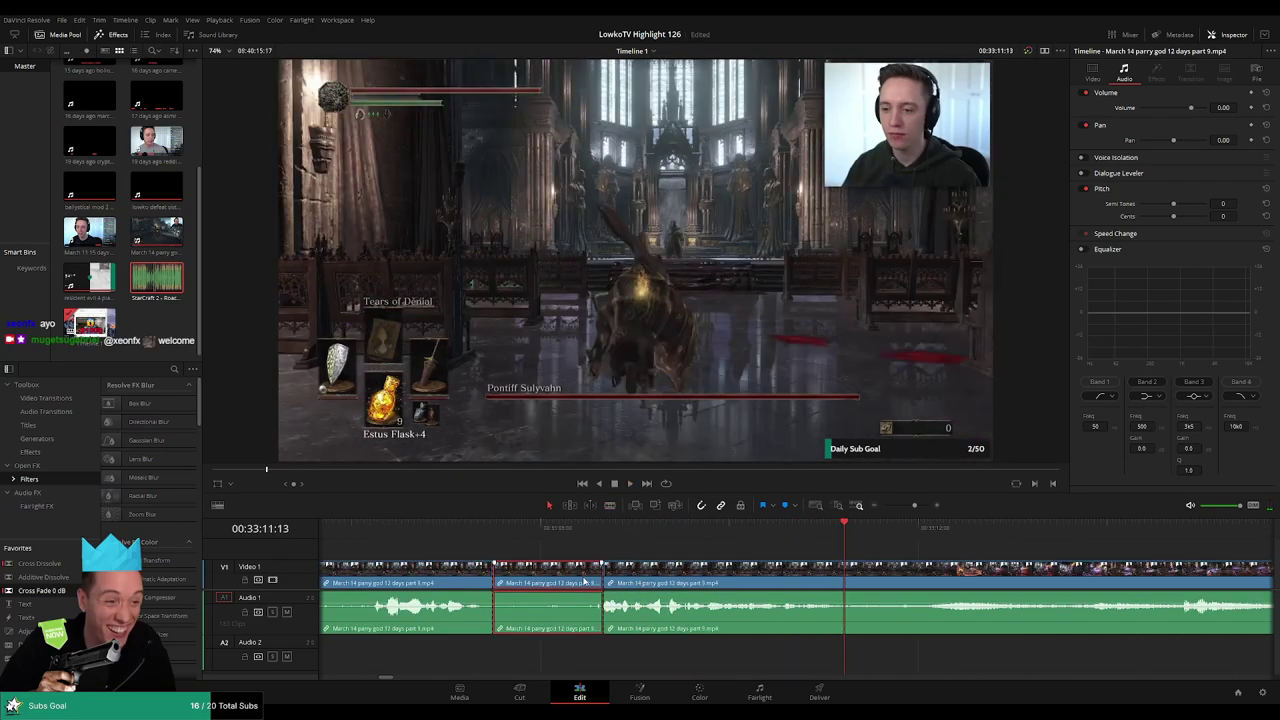
pyautogui.press('Delete')
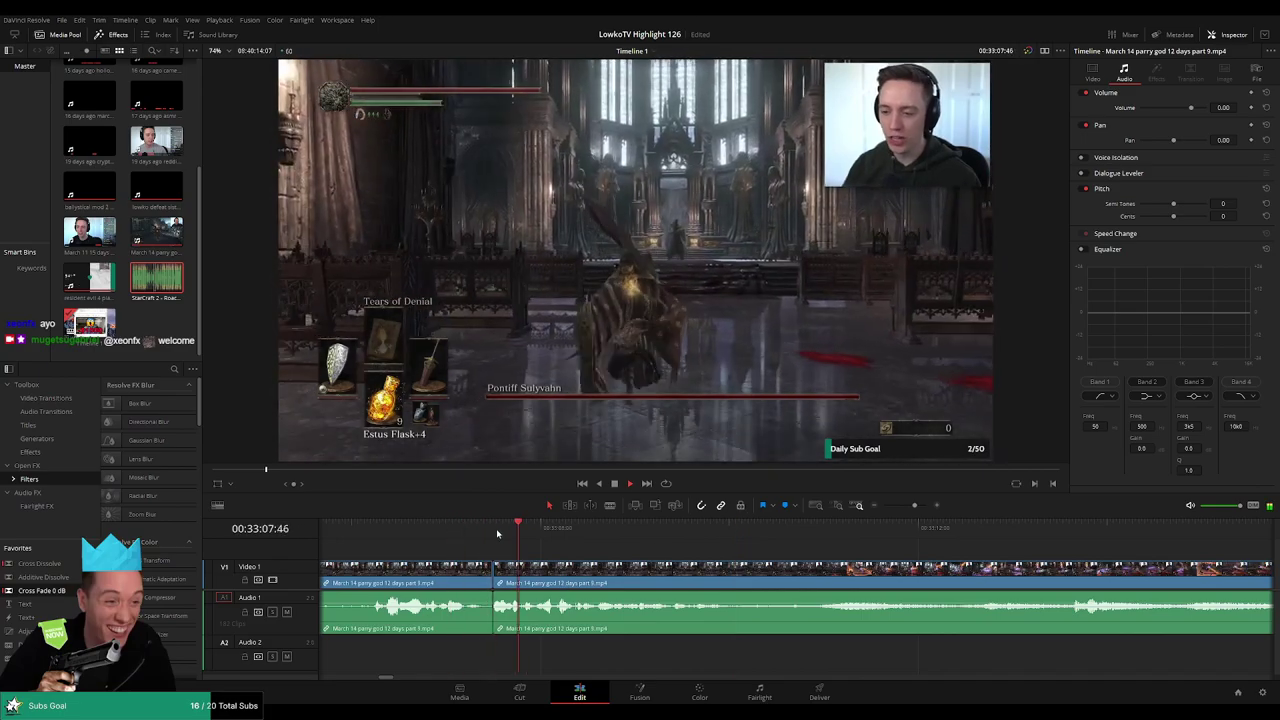
# - Ripple-delete the quiet gap after the death screen from about 00:33:23 to 00:33:27 and cross fade the Audio 1 join
pyautogui.hscroll(1, 800, 560)
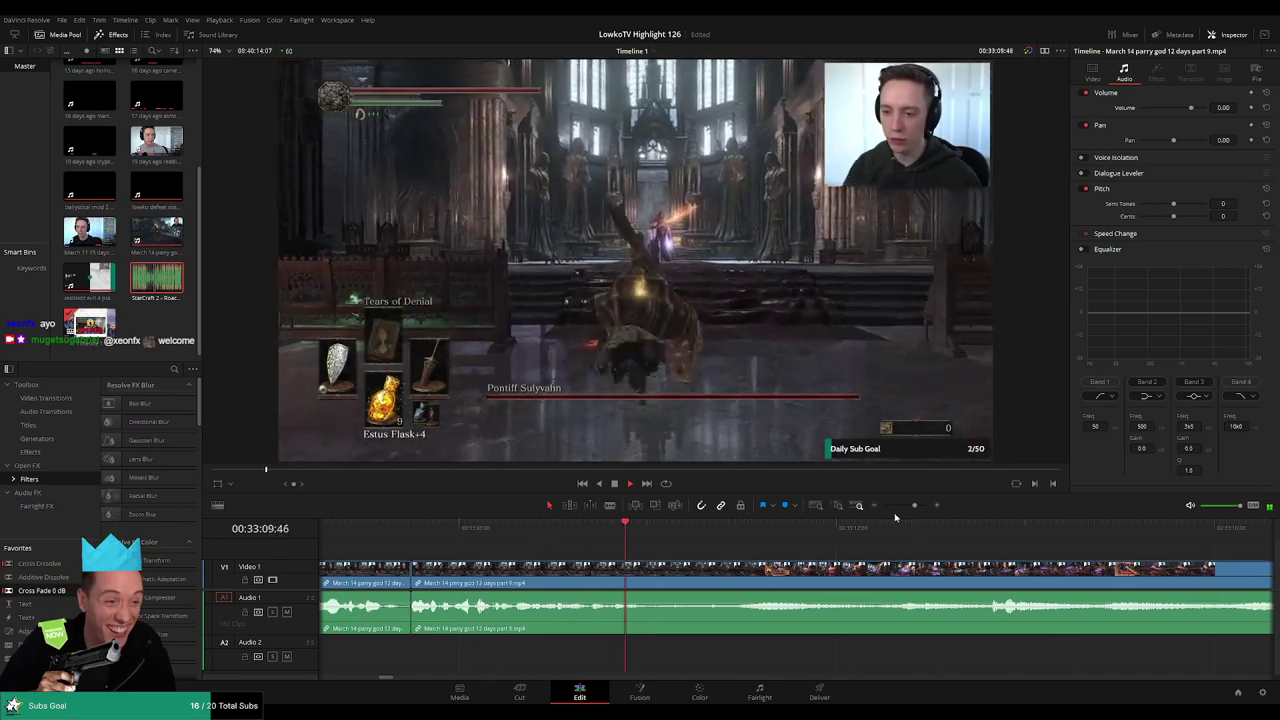
pyautogui.moveTo(914, 505); pyautogui.dragTo(911, 506)
pyautogui.moveTo(901, 569); pyautogui.dragTo(721, 555)
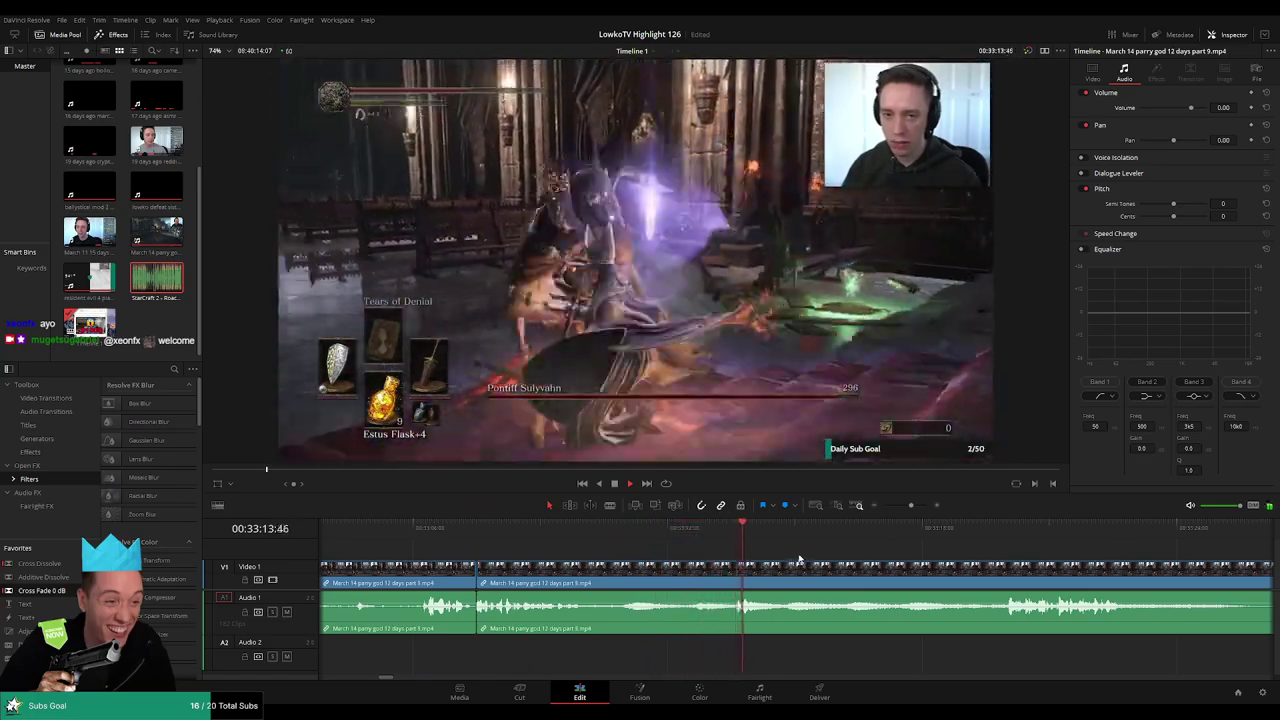
pyautogui.scroll(-1, 716, 554)
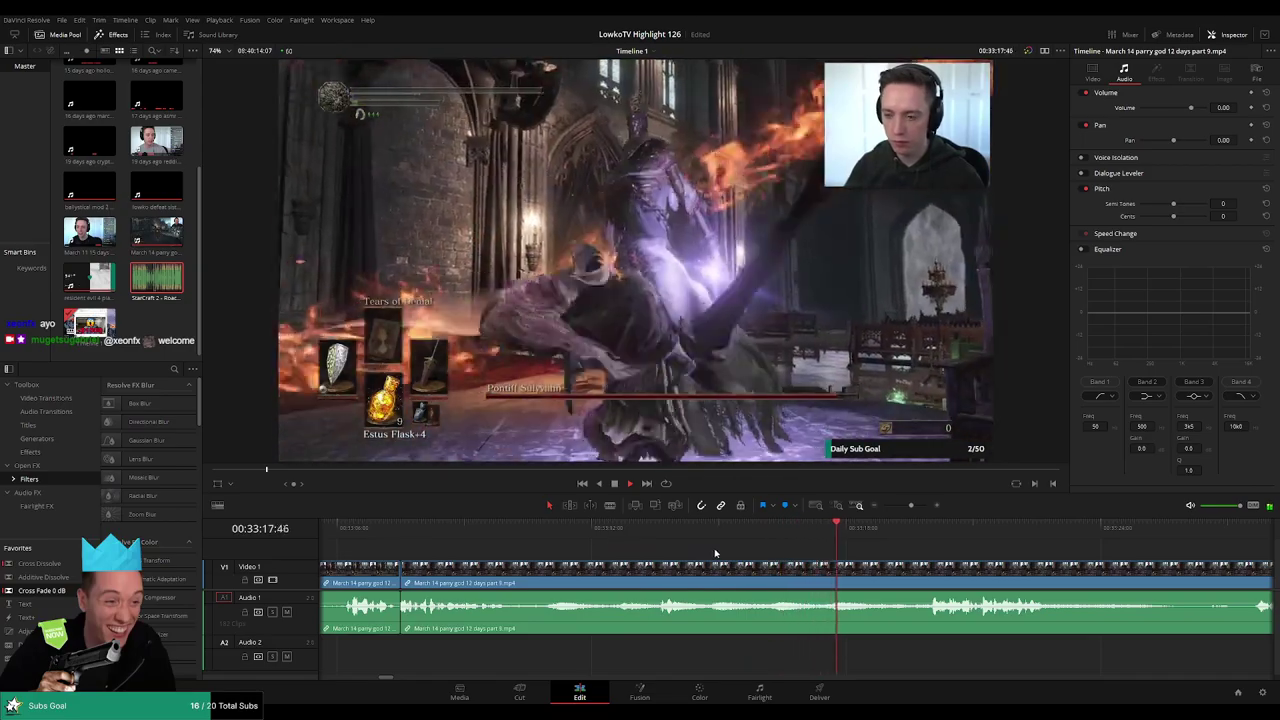
pyautogui.moveTo(954, 556); pyautogui.dragTo(721, 544)
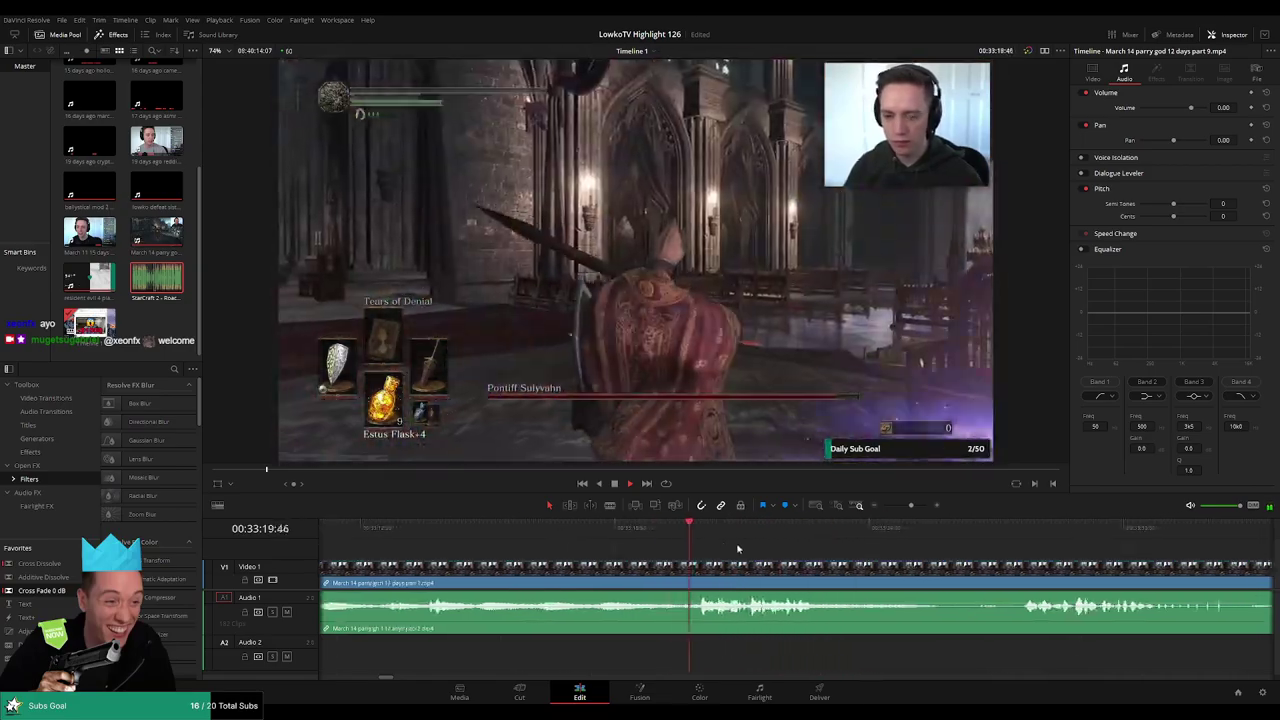
pyautogui.moveTo(856, 548); pyautogui.dragTo(684, 546)
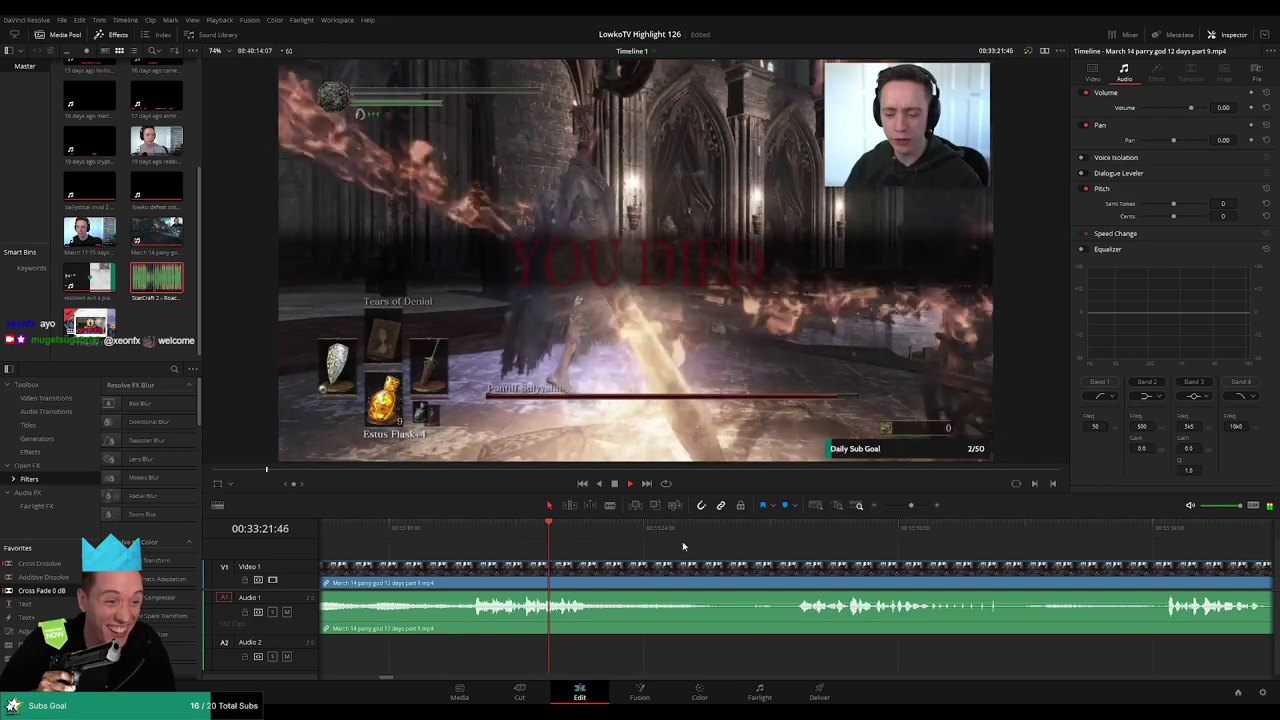
pyautogui.press('b')
pyautogui.click(635, 576)
pyautogui.click(797, 534)
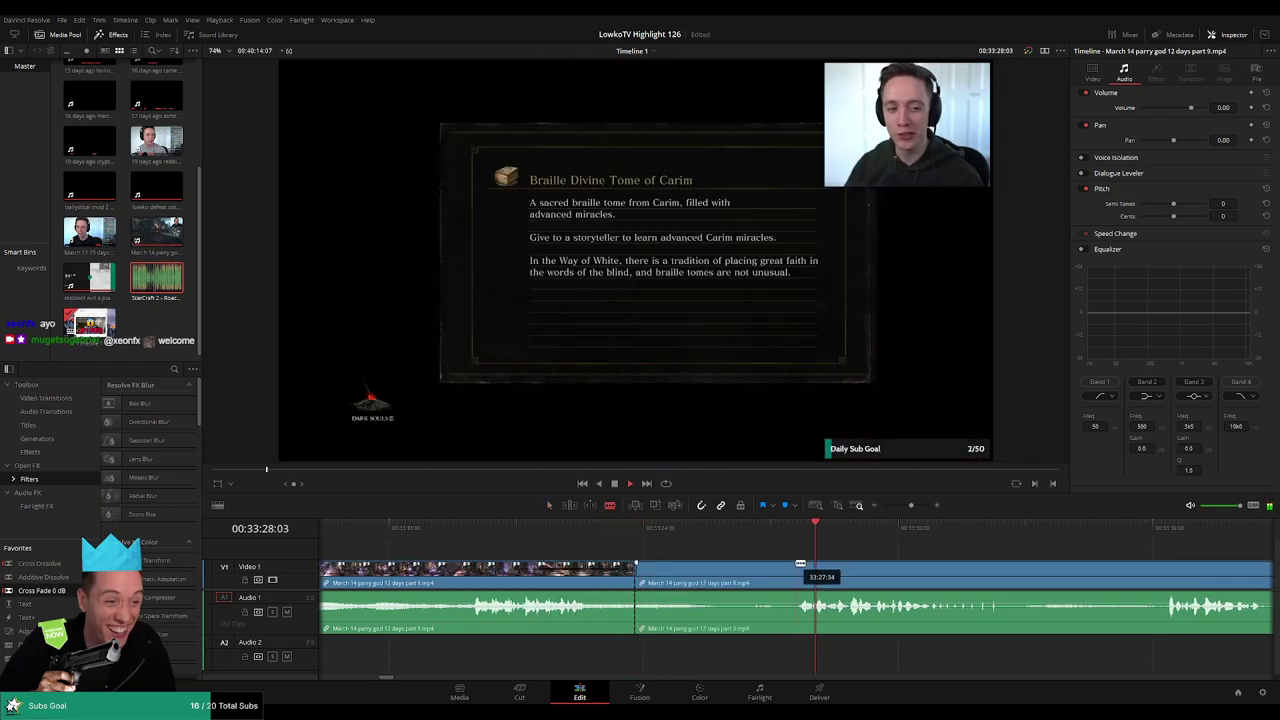
pyautogui.click(800, 565)
pyautogui.press('a')
pyautogui.click(761, 572)
pyautogui.press('Delete')
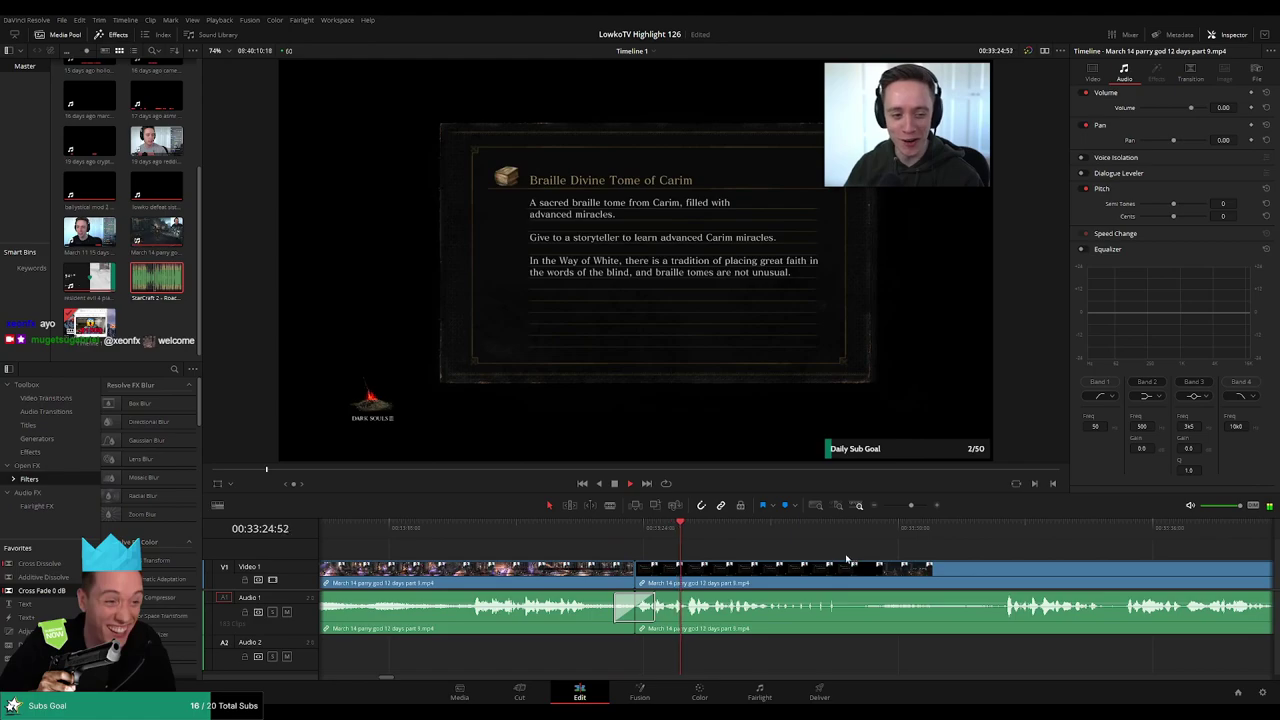
# - Ripple-delete the silent stretch from about 00:33:28 to 00:33:32, between the loading-screen talk and the next gameplay commentary
pyautogui.moveTo(846, 559); pyautogui.dragTo(686, 551)
pyautogui.hscroll(2, 756, 555)
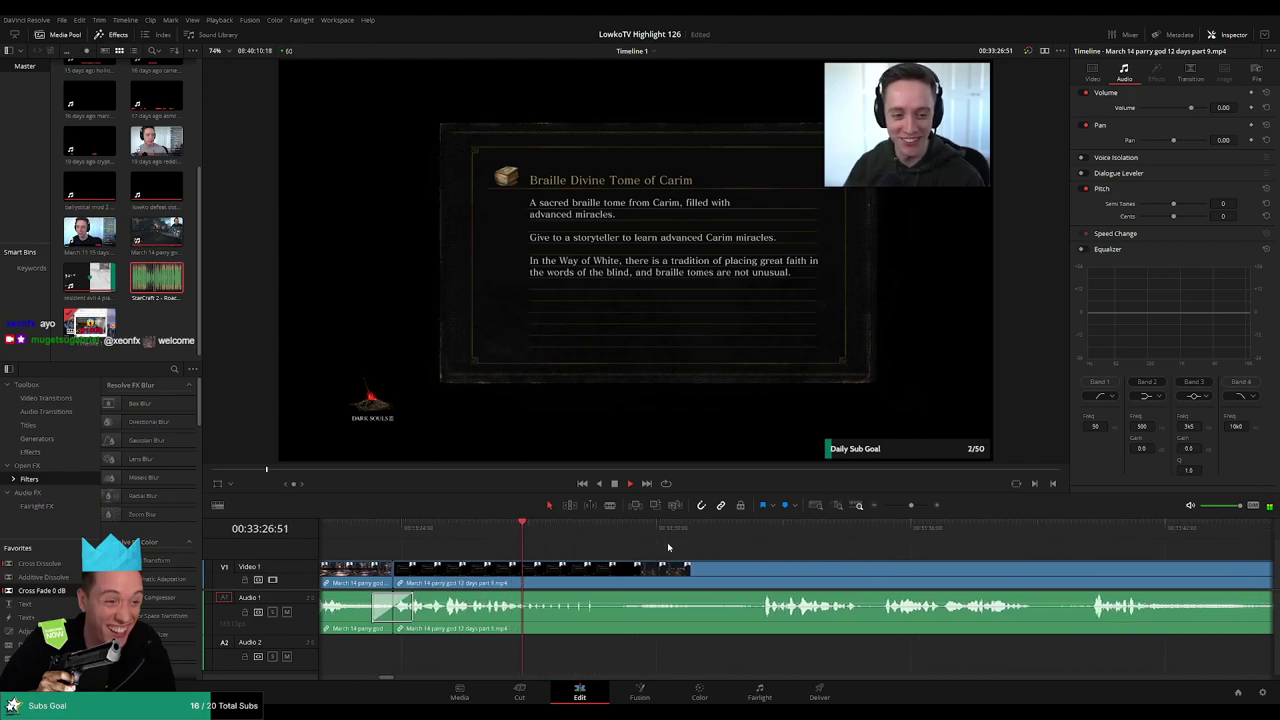
pyautogui.click(606, 571)
pyautogui.press('space')
pyautogui.press('b')
pyautogui.click(601, 573)
pyautogui.click(721, 532)
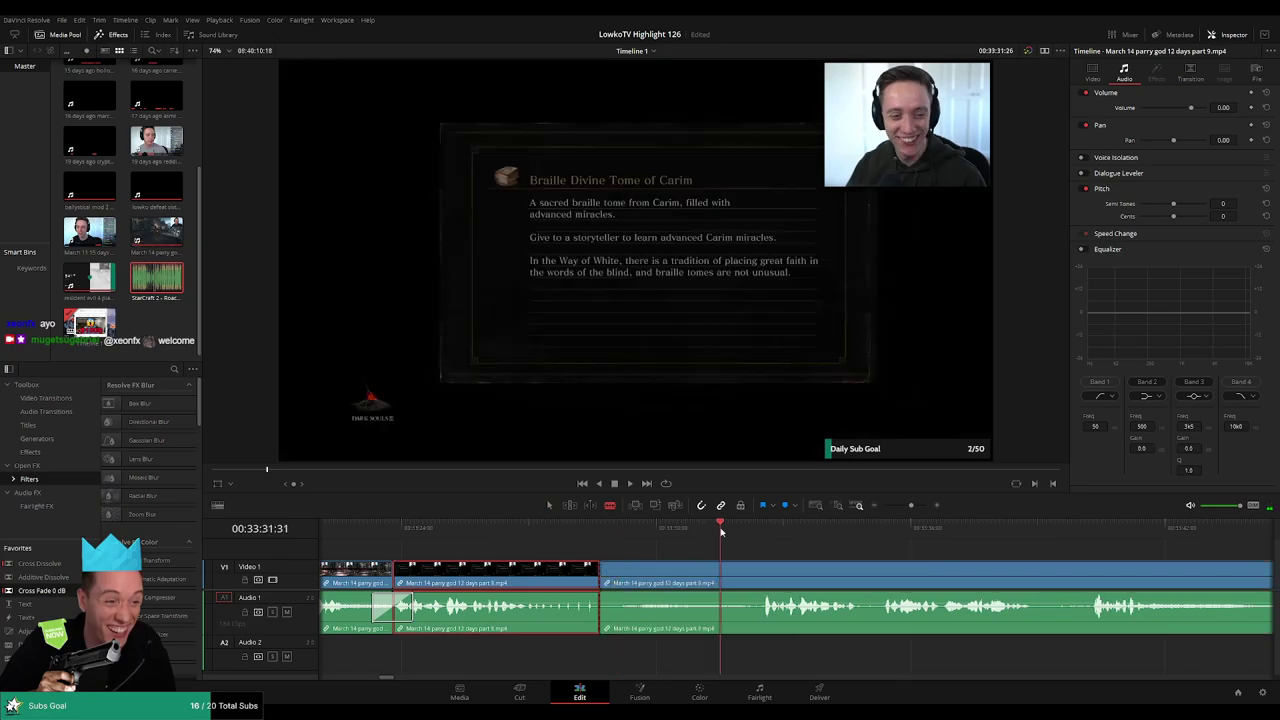
pyautogui.click(760, 580)
pyautogui.press('a')
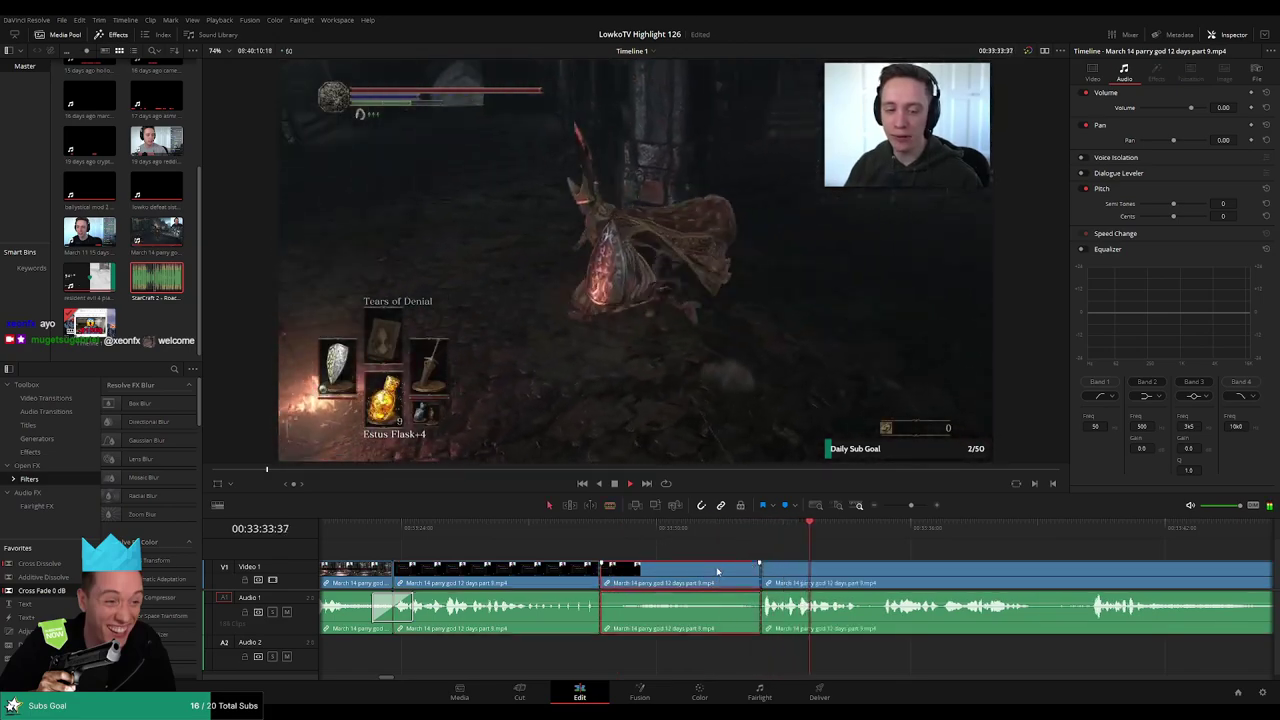
pyautogui.press('BackSpace')
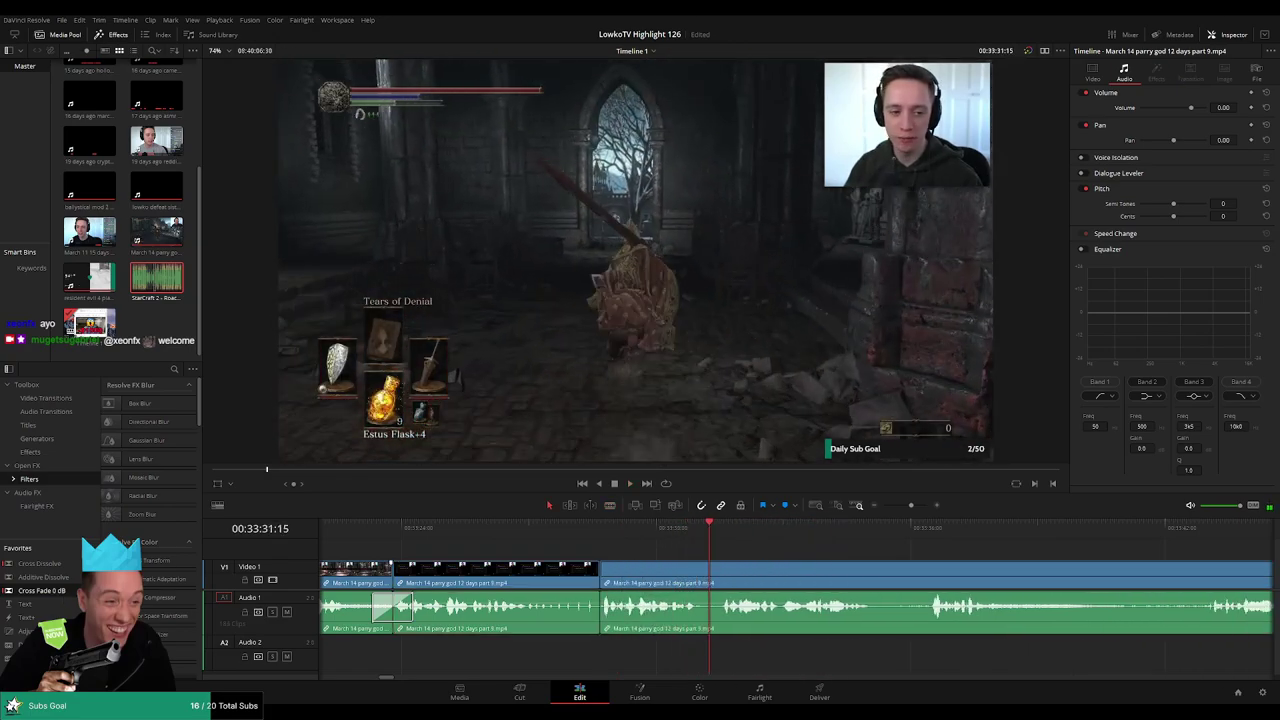
# - Split the March 14 parry god part 9 clip at 00:33:35:15, in the pause between two stretches of commentary
pyautogui.hscroll(5, 711, 555)
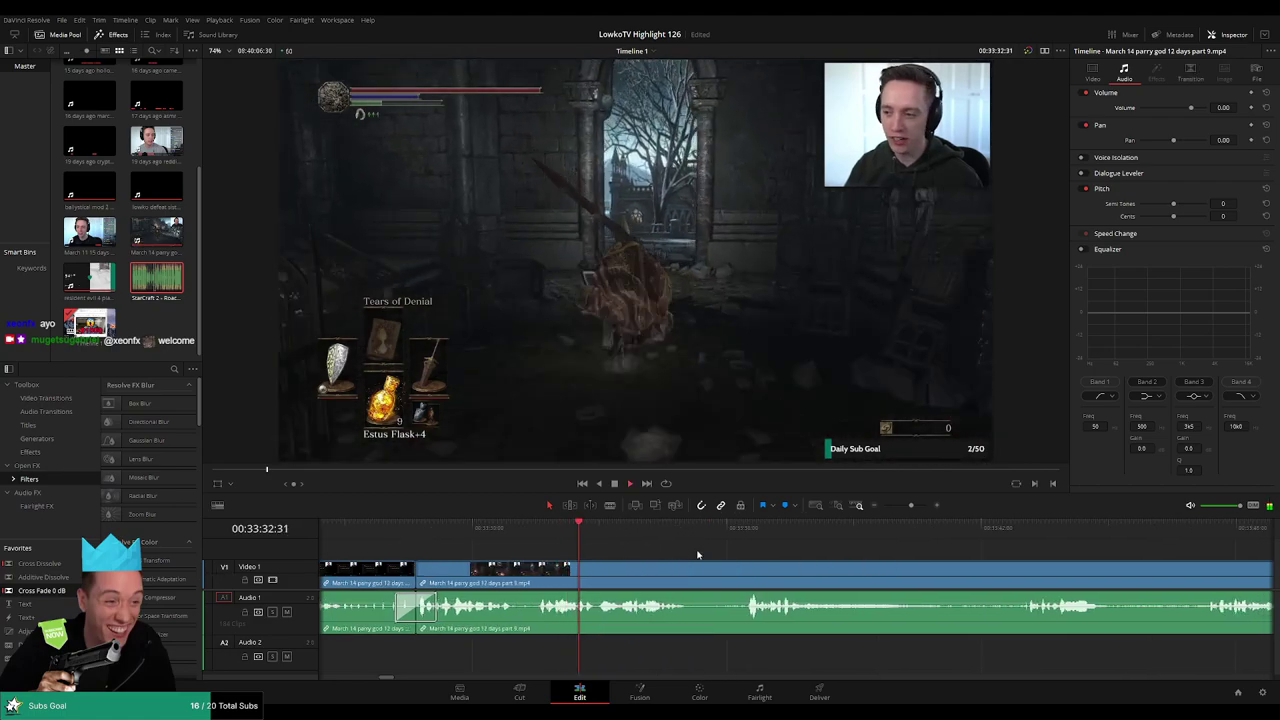
pyautogui.hscroll(2, 680, 545)
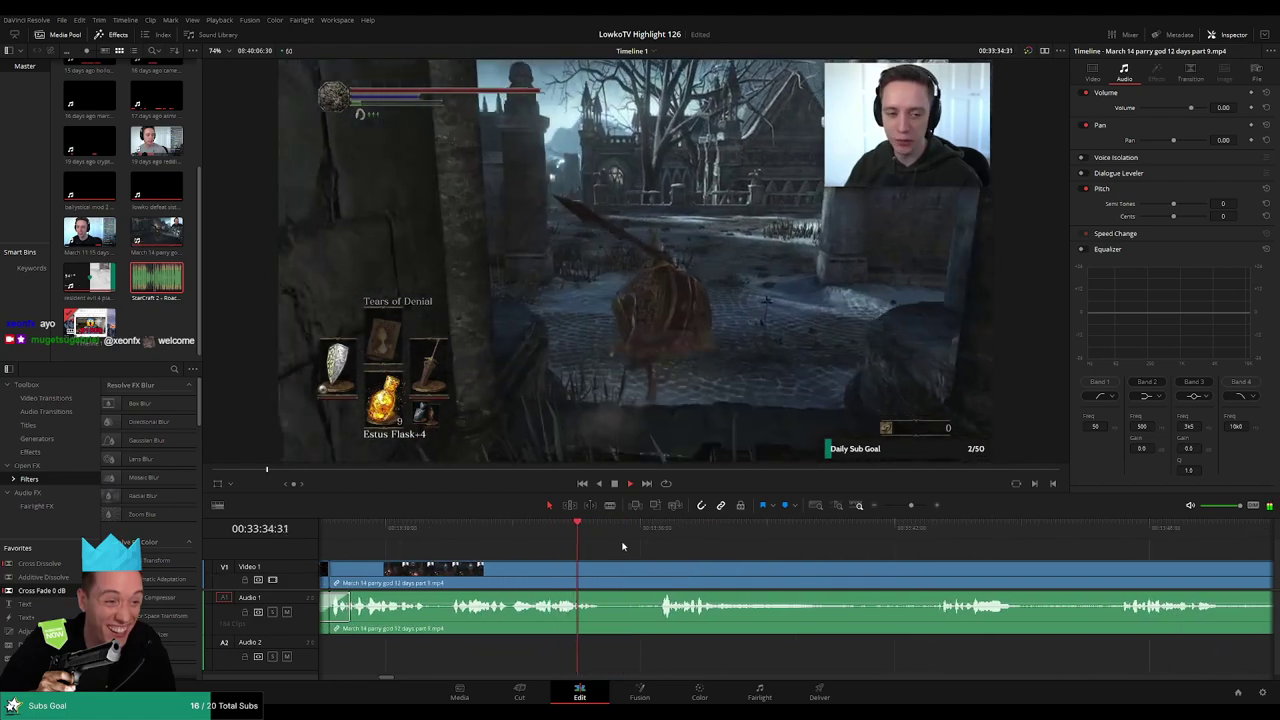
pyautogui.press('b')
pyautogui.click(603, 576)
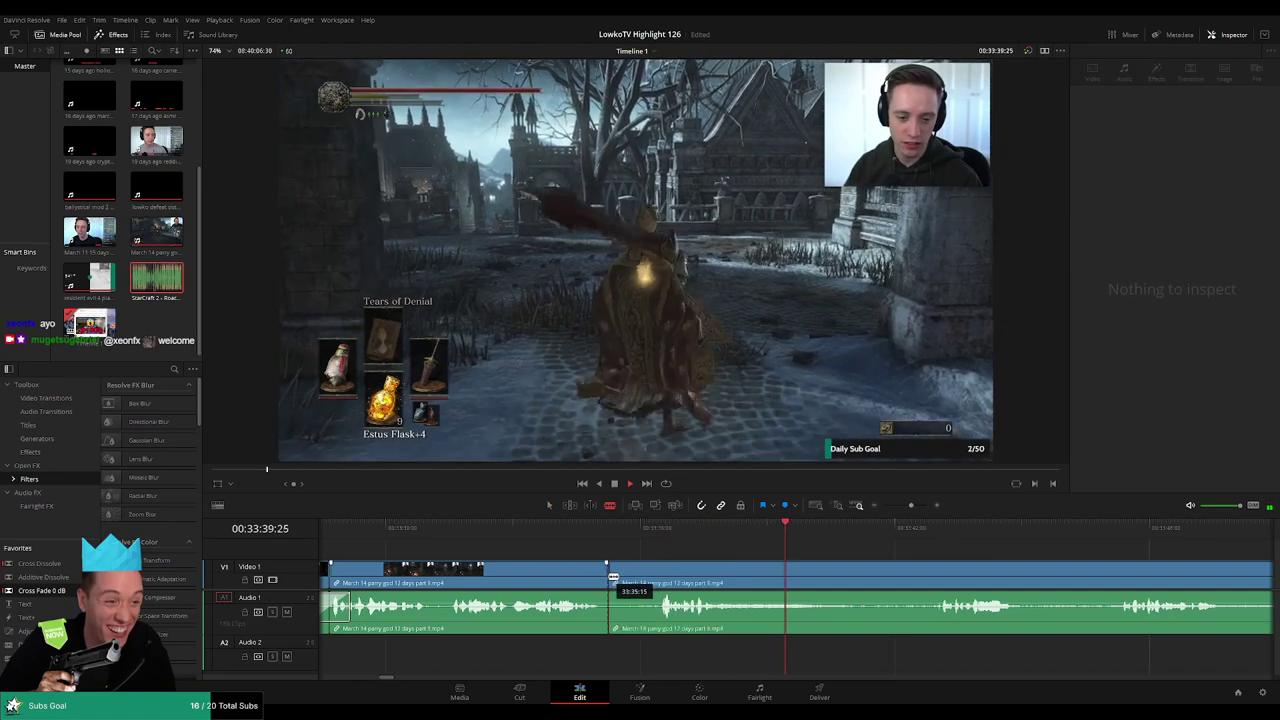
# - Ripple-delete the run back to the boss from 00:33:35:15 to 00:33:56:55 and cross fade the Audio 1 join
pyautogui.click(935, 528)
pyautogui.hscroll(6, 845, 542)
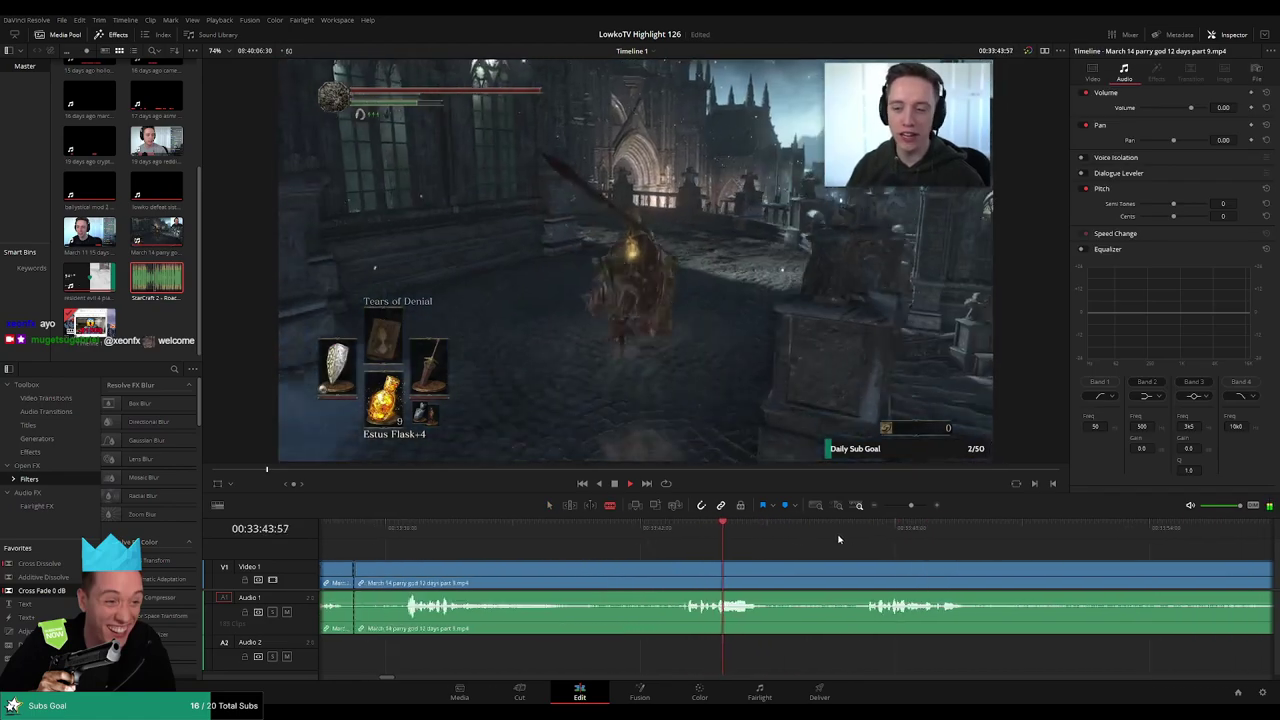
pyautogui.click(842, 531)
pyautogui.scroll(-2, 935, 546)
pyautogui.scroll(-2, 934, 546)
pyautogui.click(926, 531)
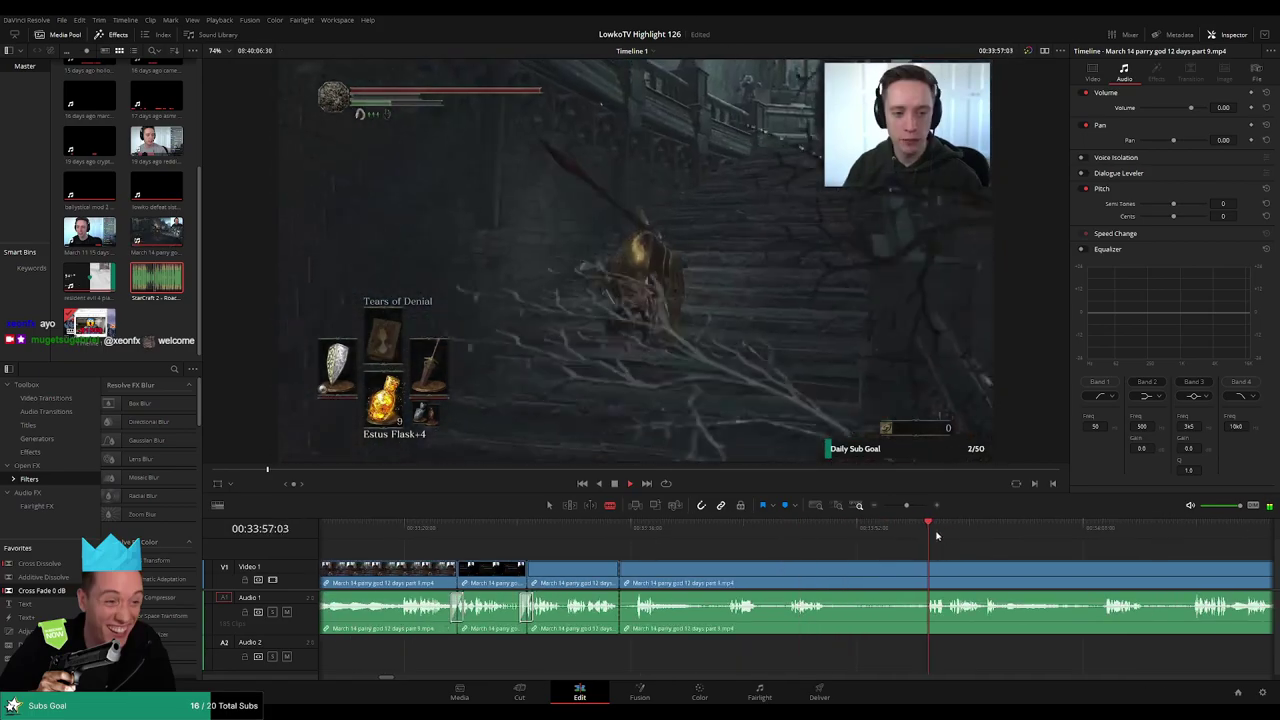
pyautogui.hscroll(5, 785, 541)
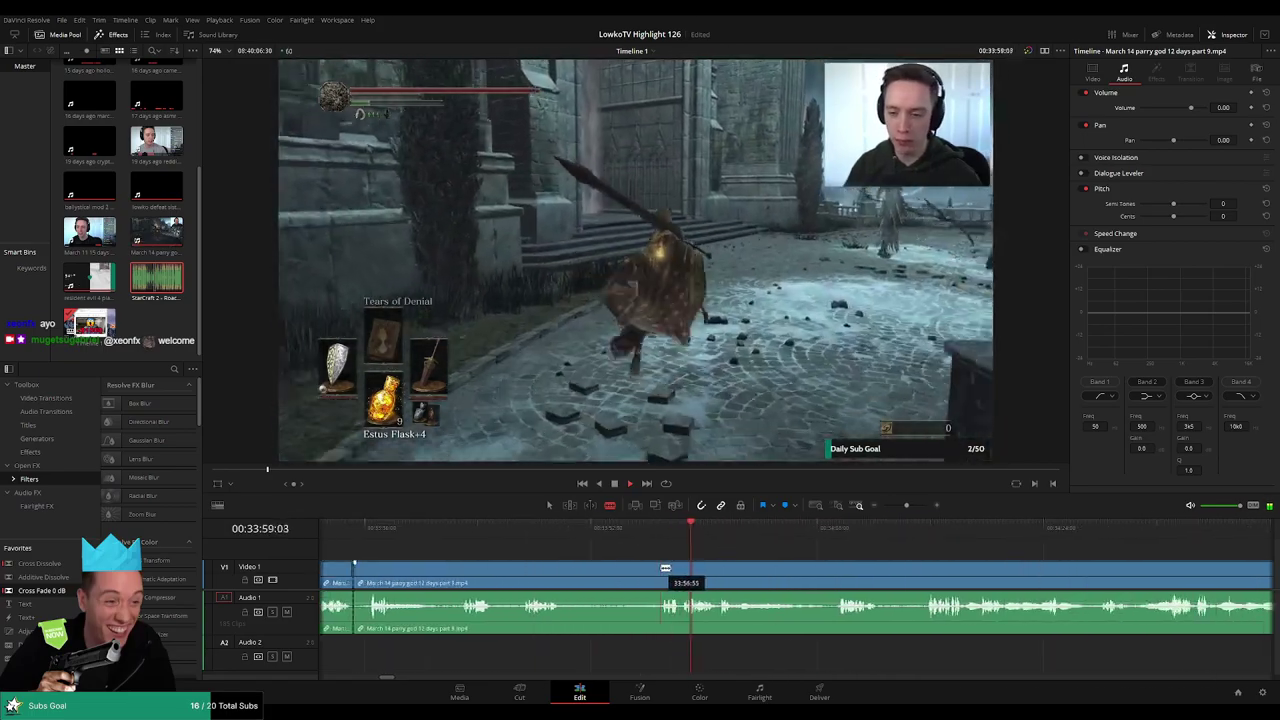
pyautogui.click(662, 568)
pyautogui.press('a')
pyautogui.click(600, 574)
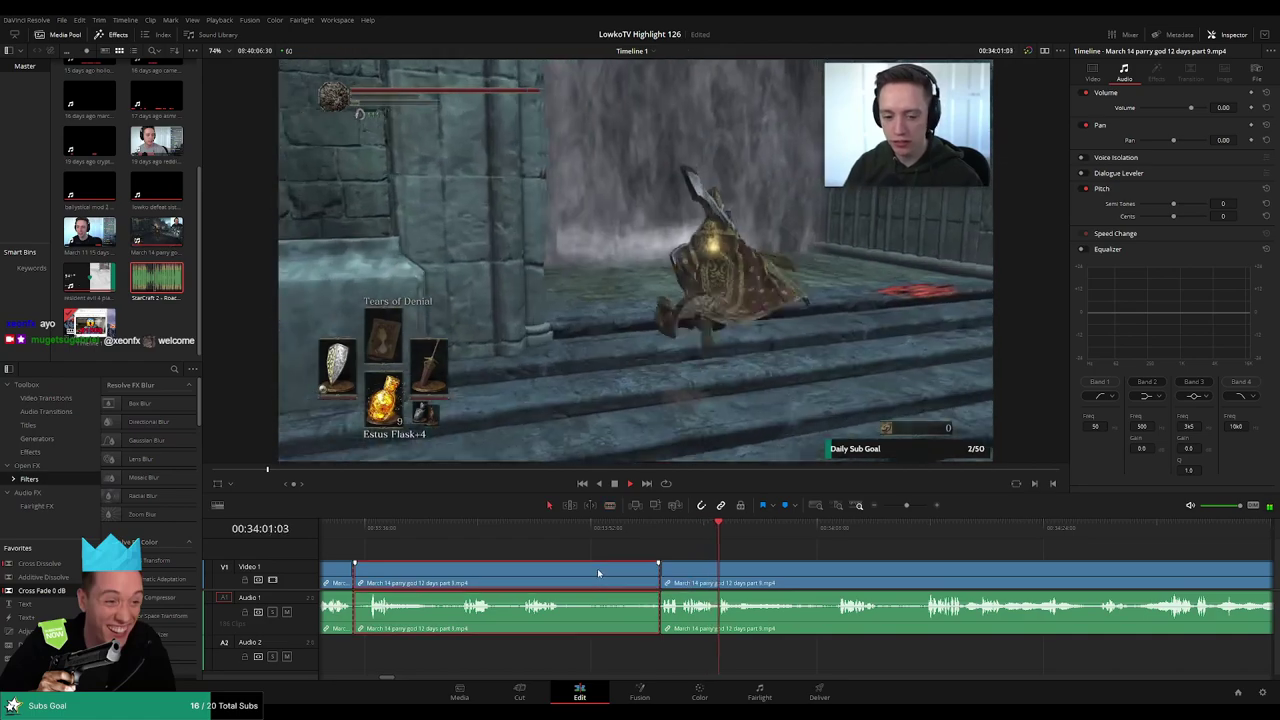
pyautogui.press('Delete')
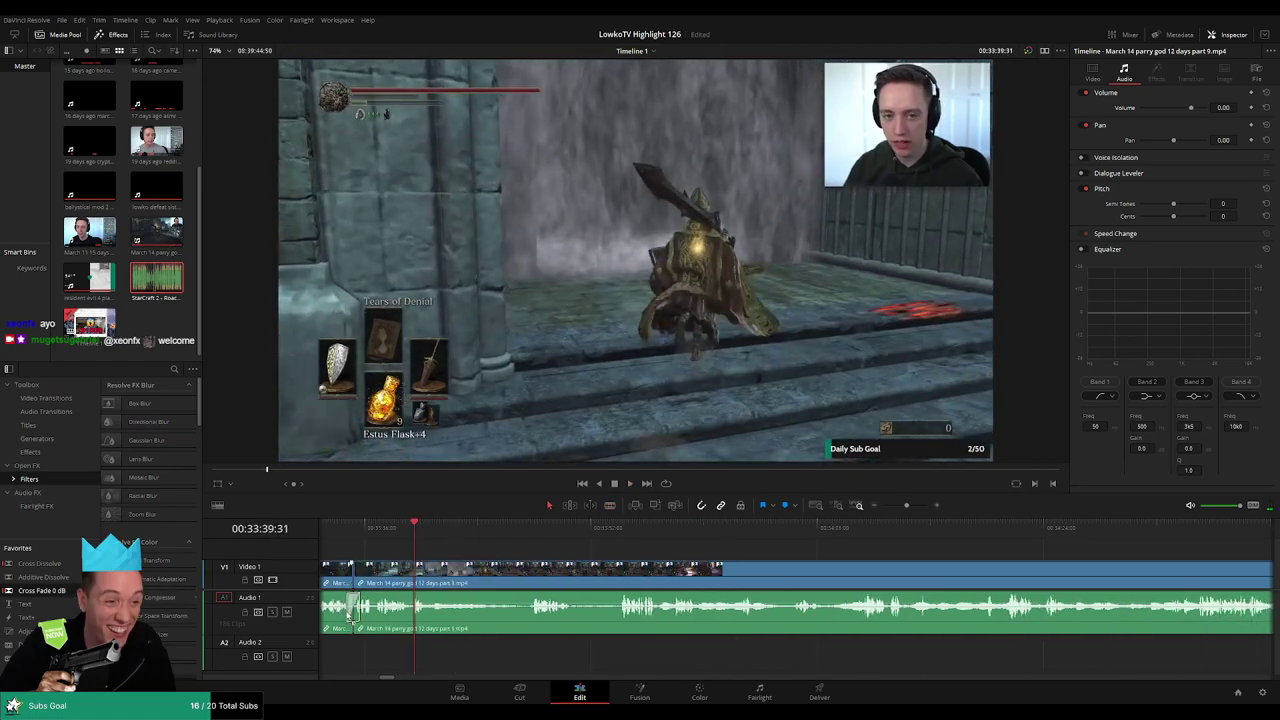
pyautogui.press('space')
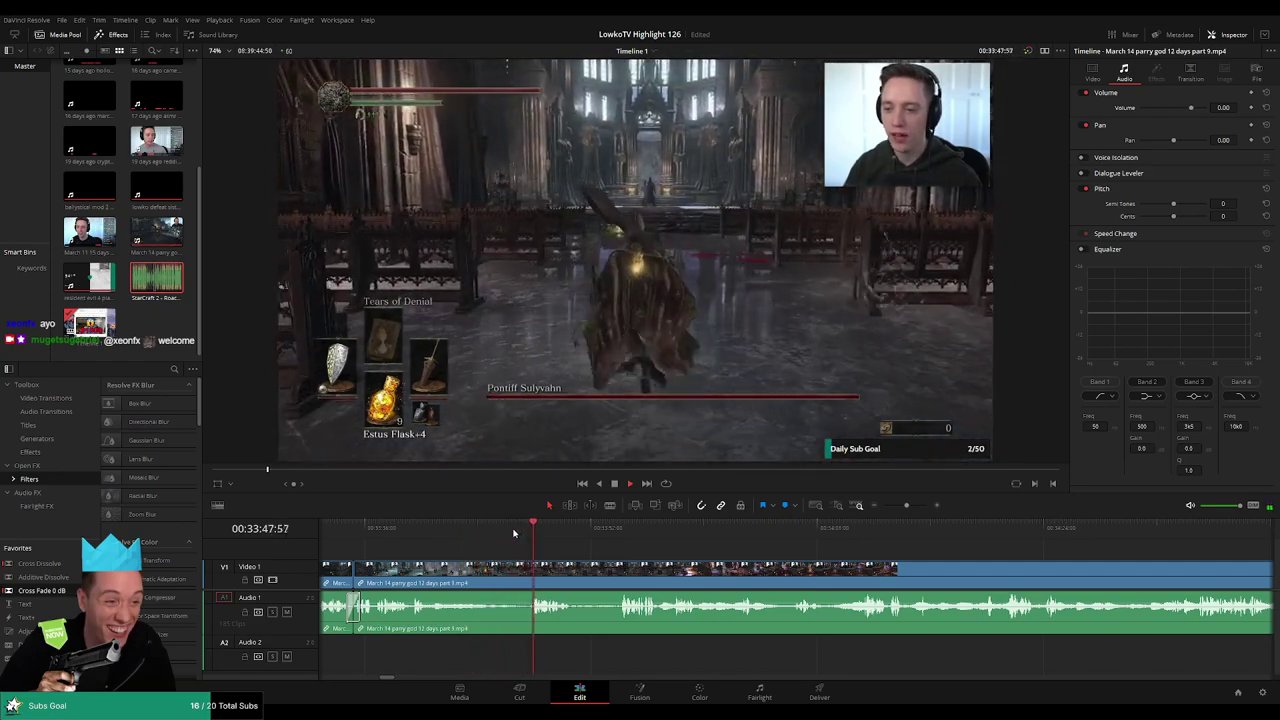
# - Ripple-delete the brief quiet gap just before the boss-room commentary at about 00:33:47
pyautogui.scroll(3, 600, 566)
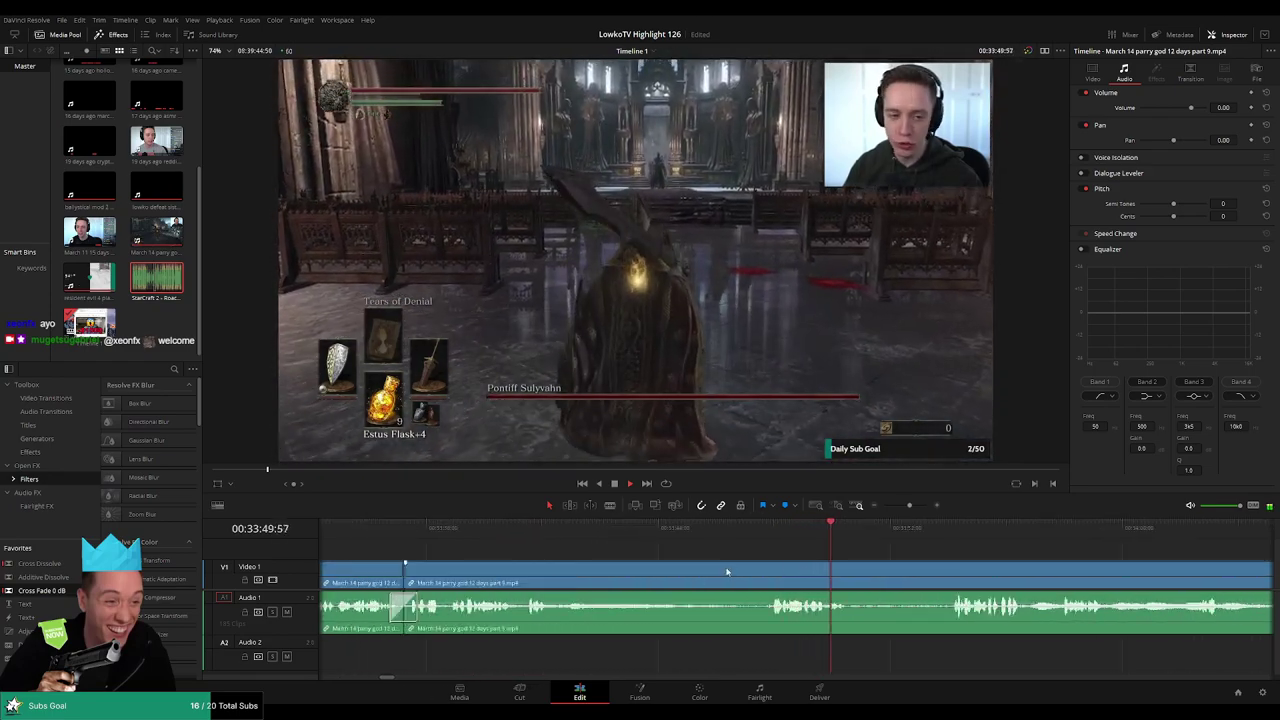
pyautogui.moveTo(910, 505); pyautogui.dragTo(914, 506)
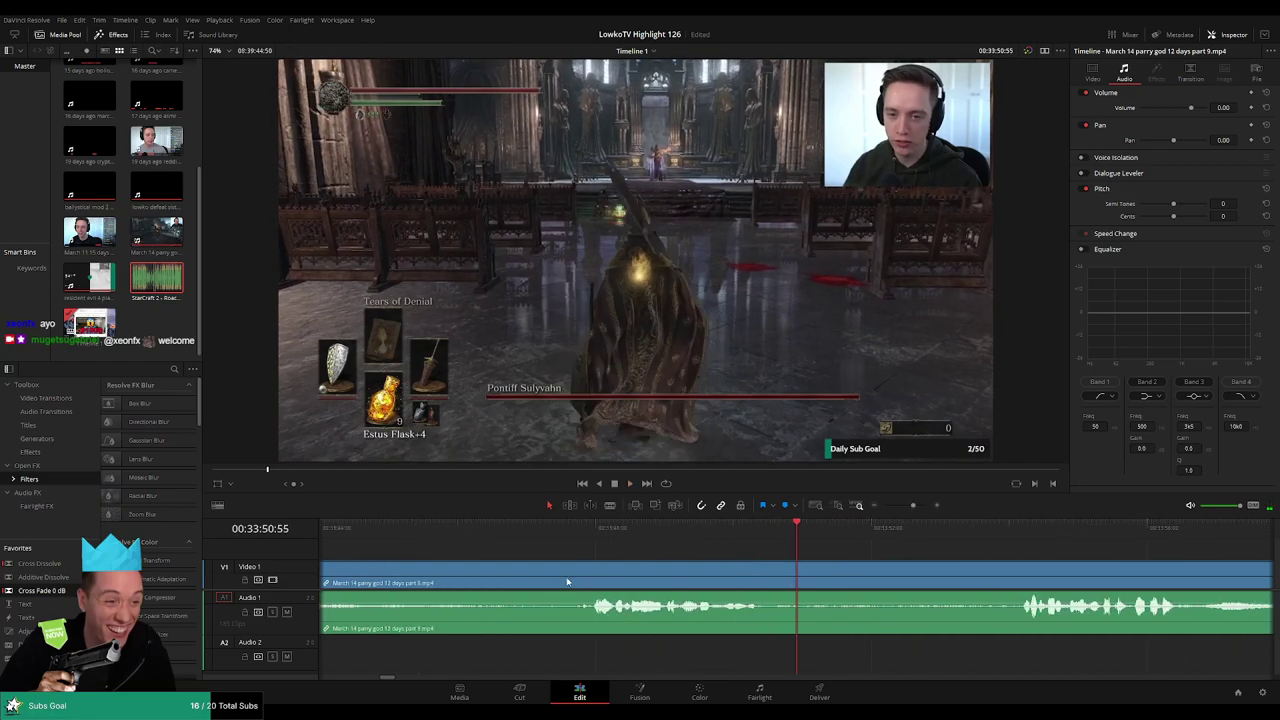
pyautogui.press('Delete')
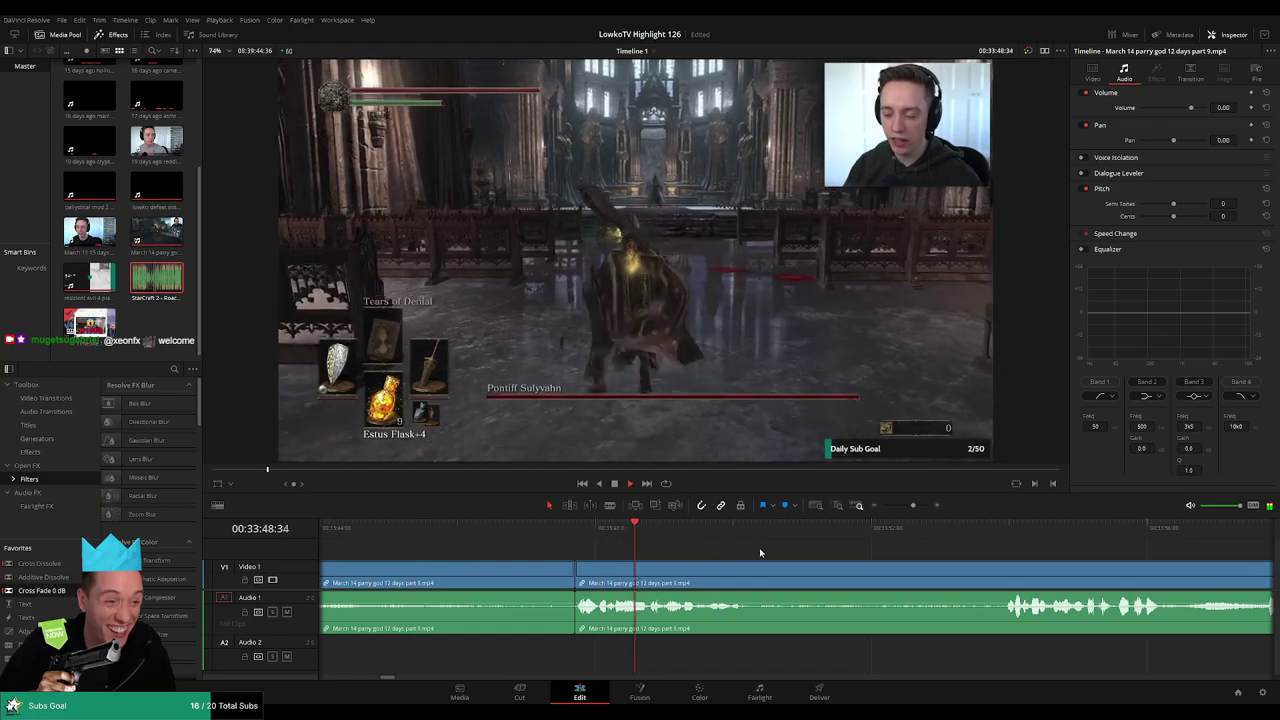
# - Ripple-delete the quiet approach to Pontiff Sulyvahn from about 00:33:50 to 00:33:54 and cross fade the Audio 1 join
pyautogui.scroll(-1, 909, 510)
pyautogui.moveTo(883, 554); pyautogui.dragTo(682, 566)
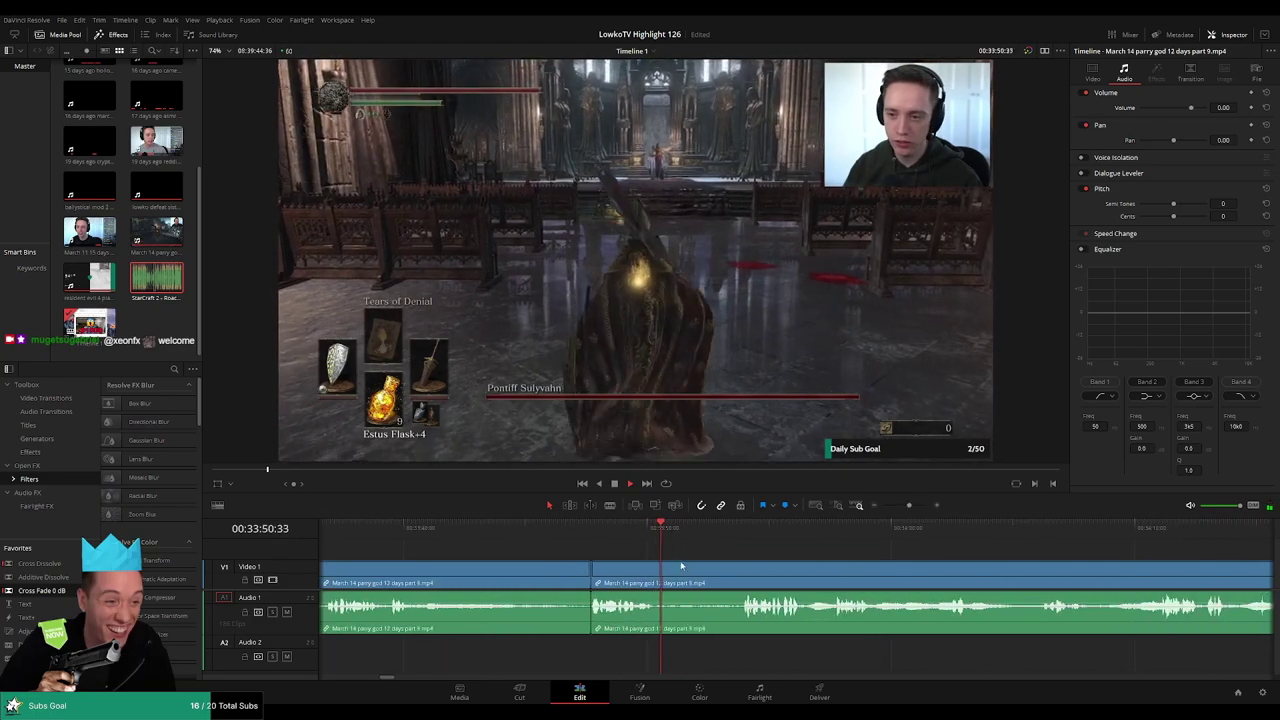
pyautogui.click(657, 575)
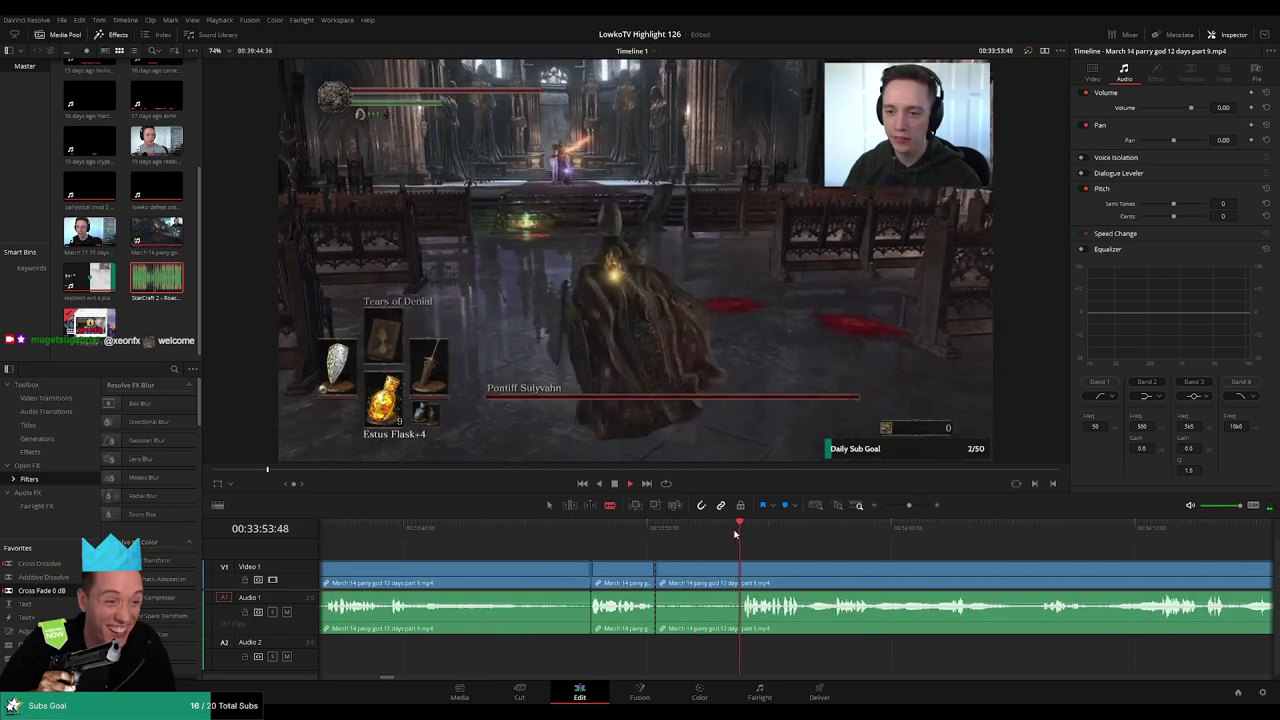
pyautogui.click(742, 575)
pyautogui.press('a')
pyautogui.click(718, 577)
pyautogui.press('Delete')
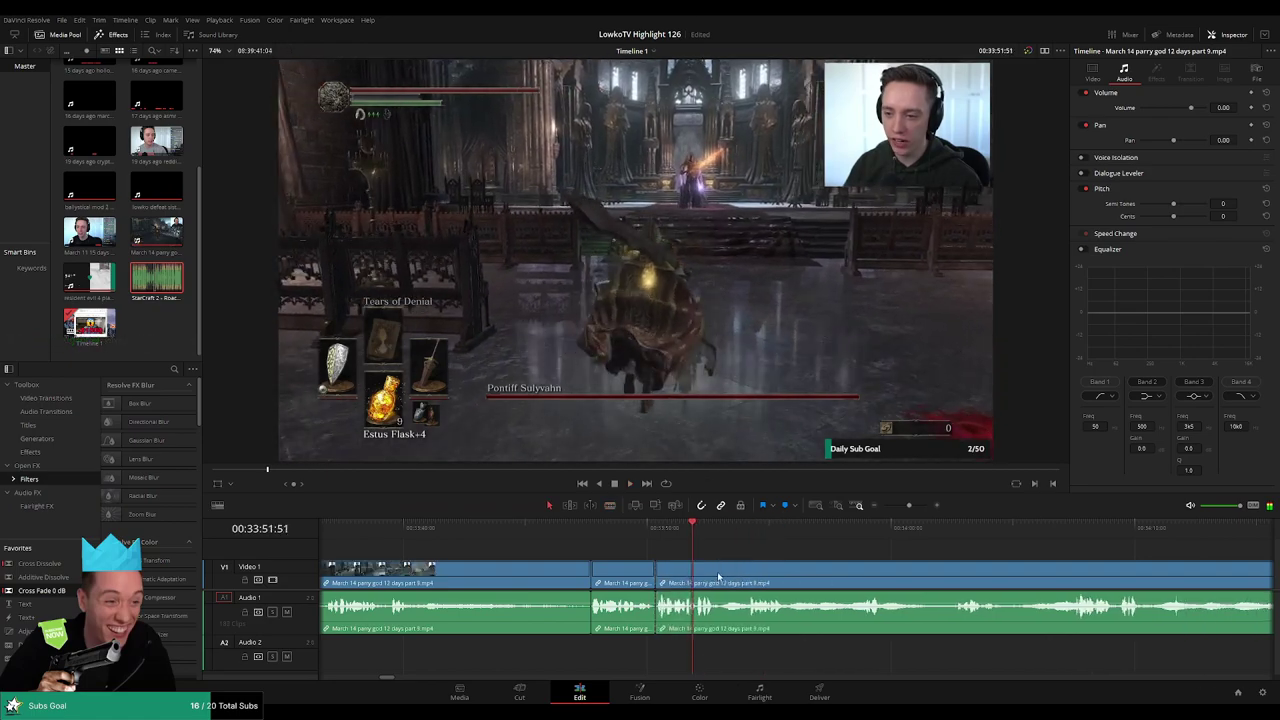
pyautogui.moveTo(624, 595); pyautogui.dragTo(654, 627)
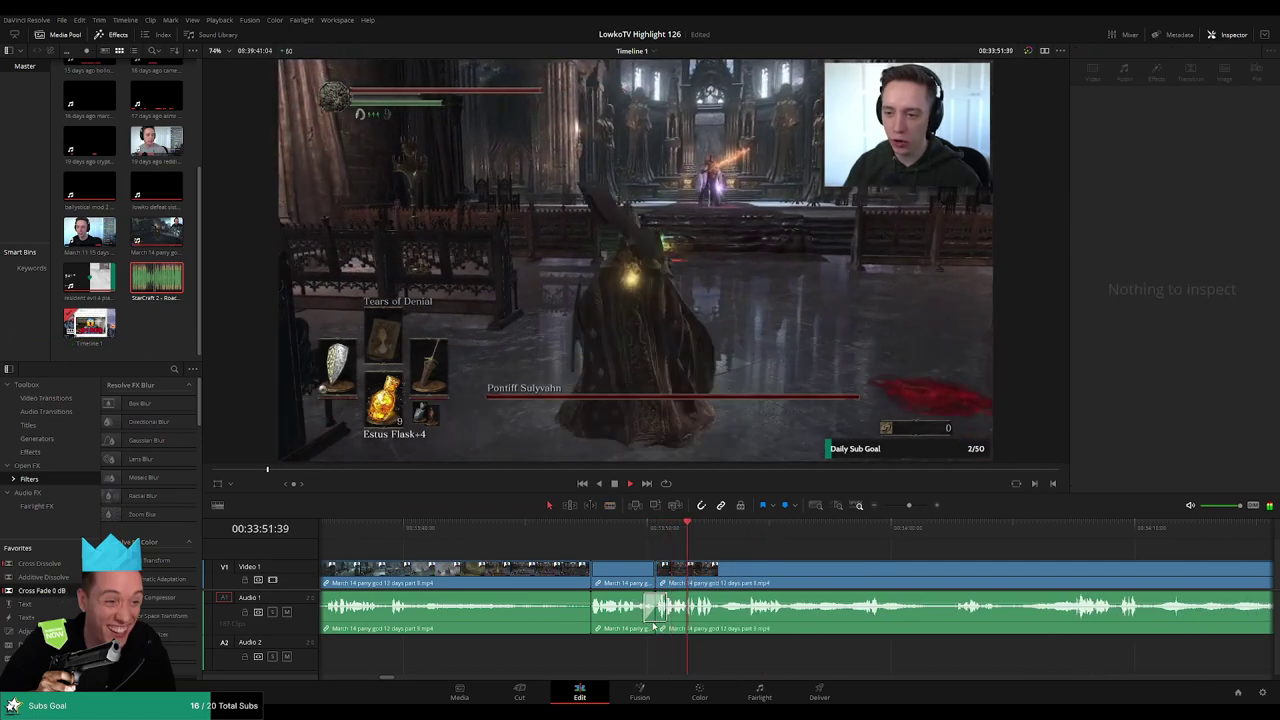
# - Review the Pontiff Sulyvahn fight up to the death screen and split the clip just after it, at about 00:34:43
pyautogui.moveTo(816, 558); pyautogui.dragTo(656, 546)
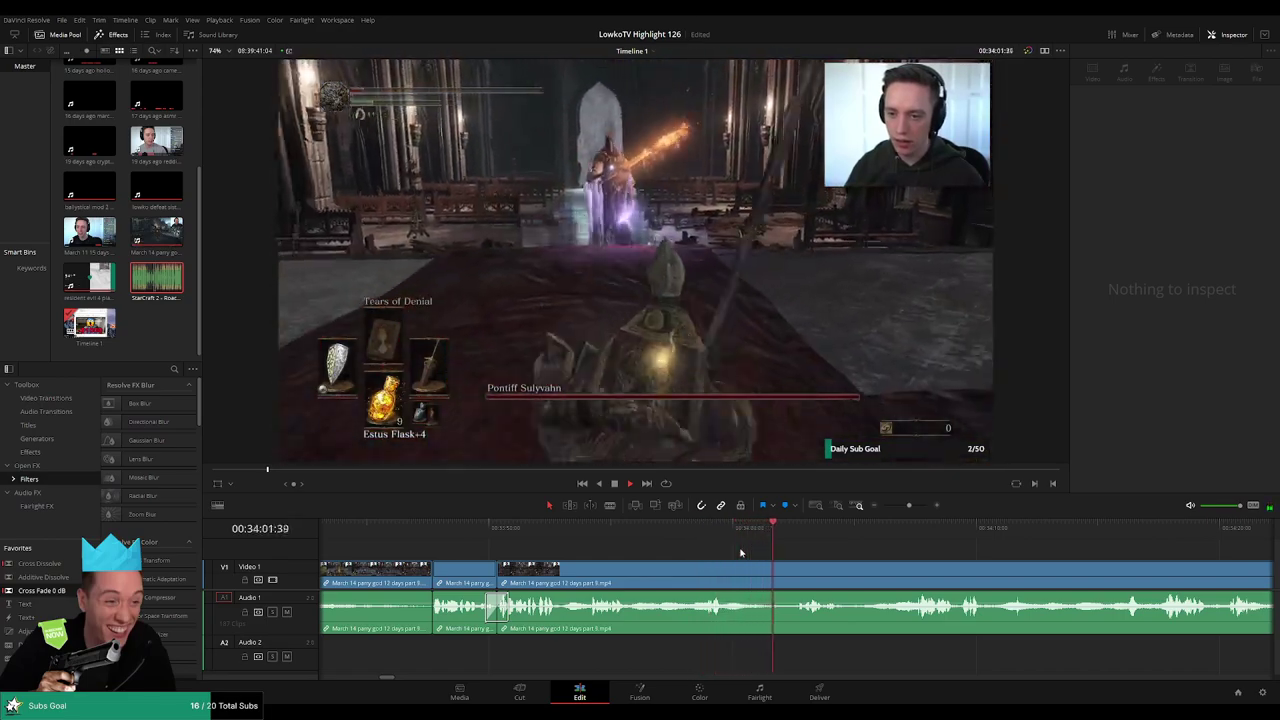
pyautogui.moveTo(869, 552); pyautogui.dragTo(746, 545)
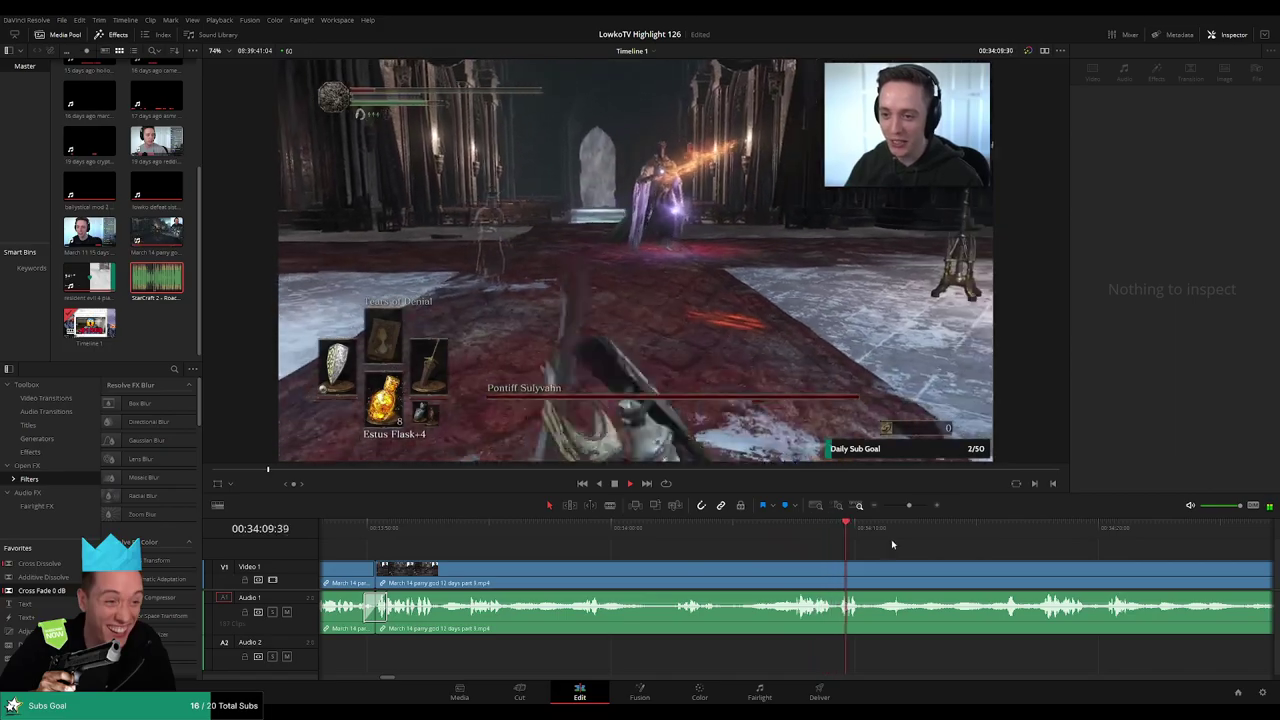
pyautogui.moveTo(951, 551); pyautogui.dragTo(670, 531)
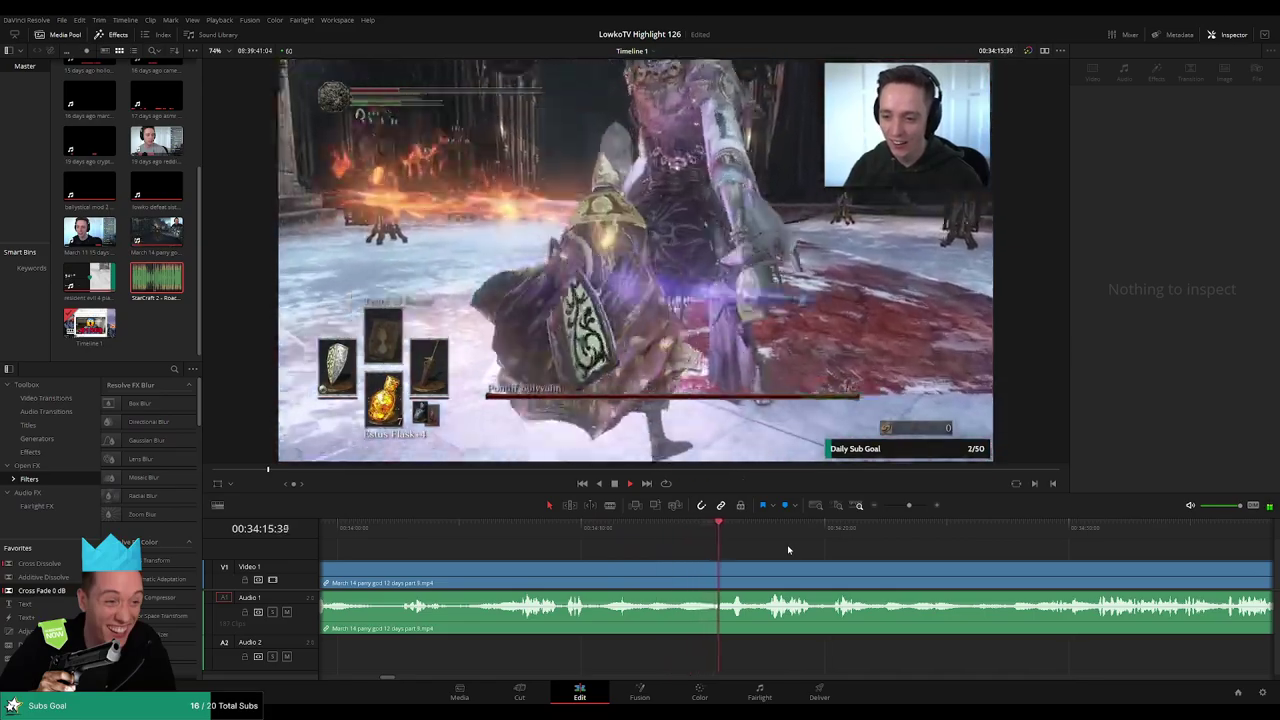
pyautogui.moveTo(867, 551); pyautogui.dragTo(727, 539)
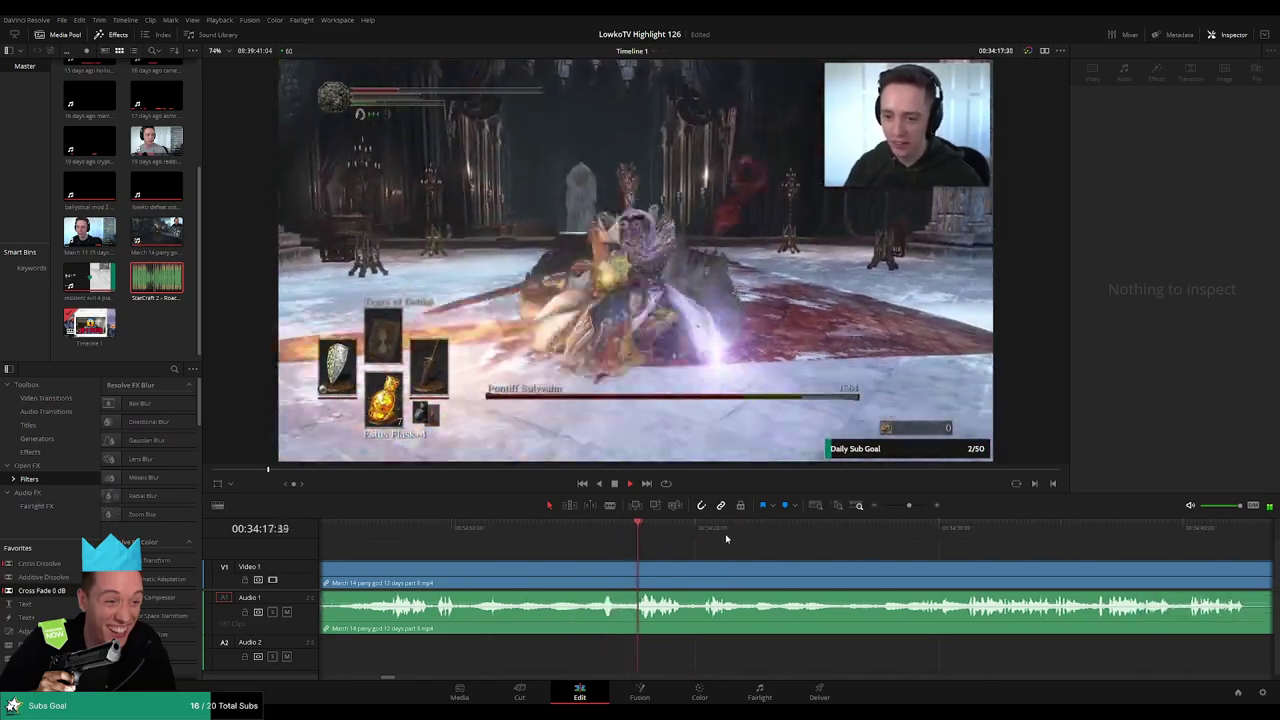
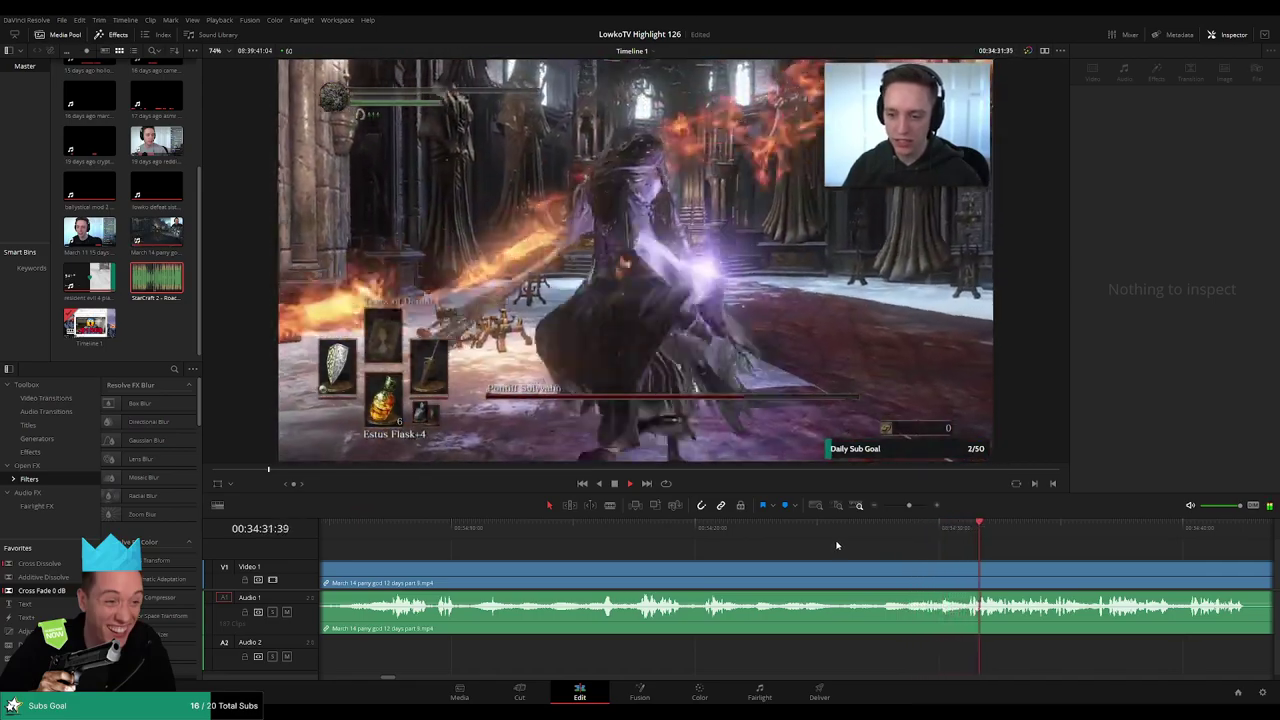
pyautogui.moveTo(1105, 555); pyautogui.dragTo(748, 540)
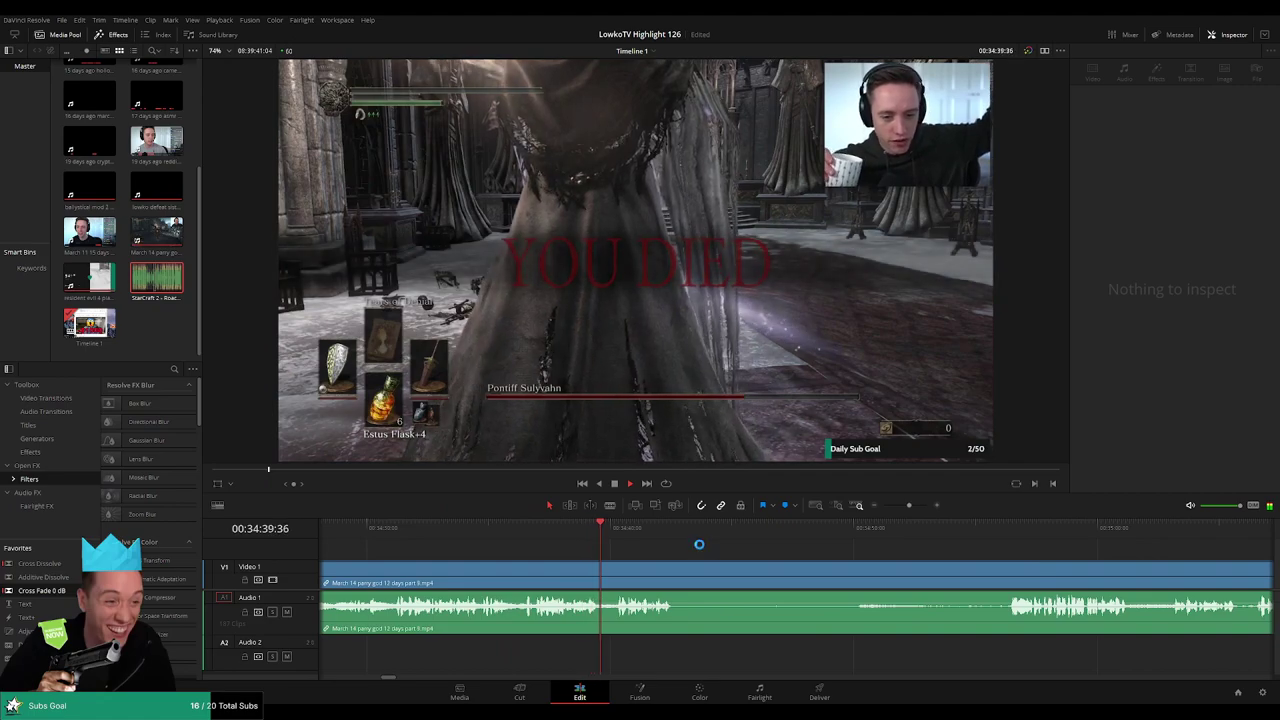
pyautogui.click(614, 540)
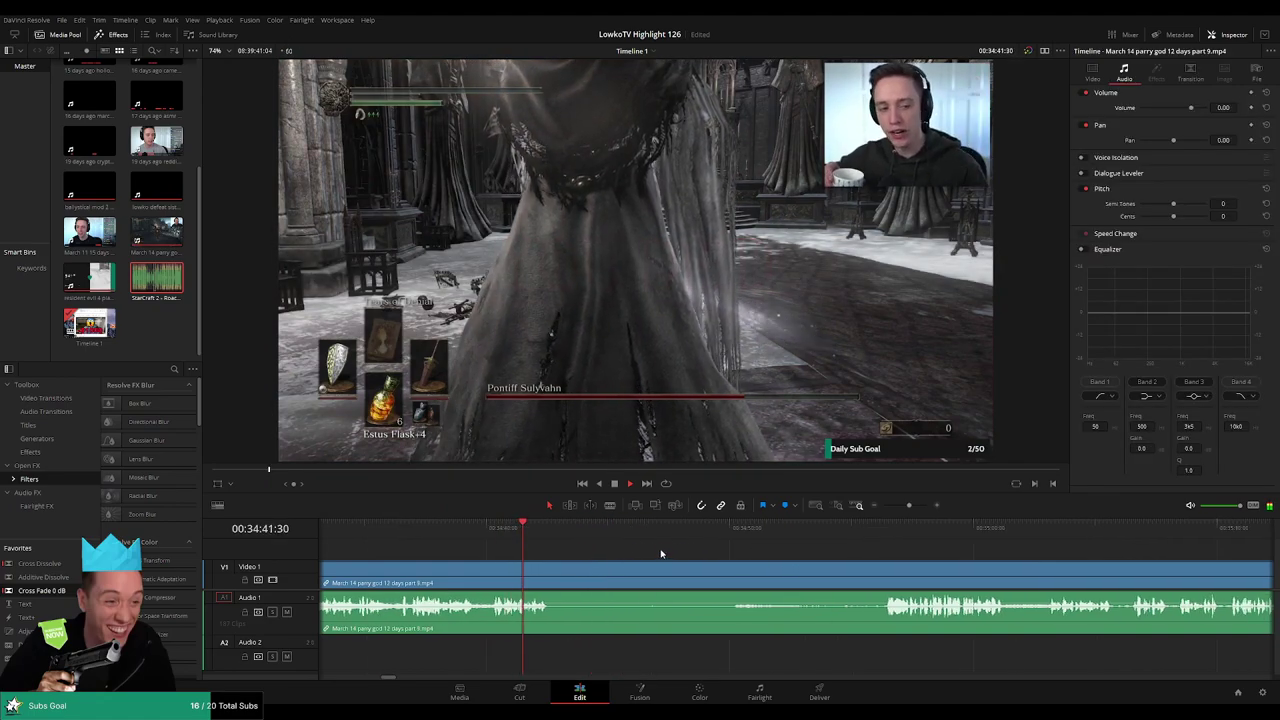
pyautogui.press('b')
pyautogui.click(567, 569)
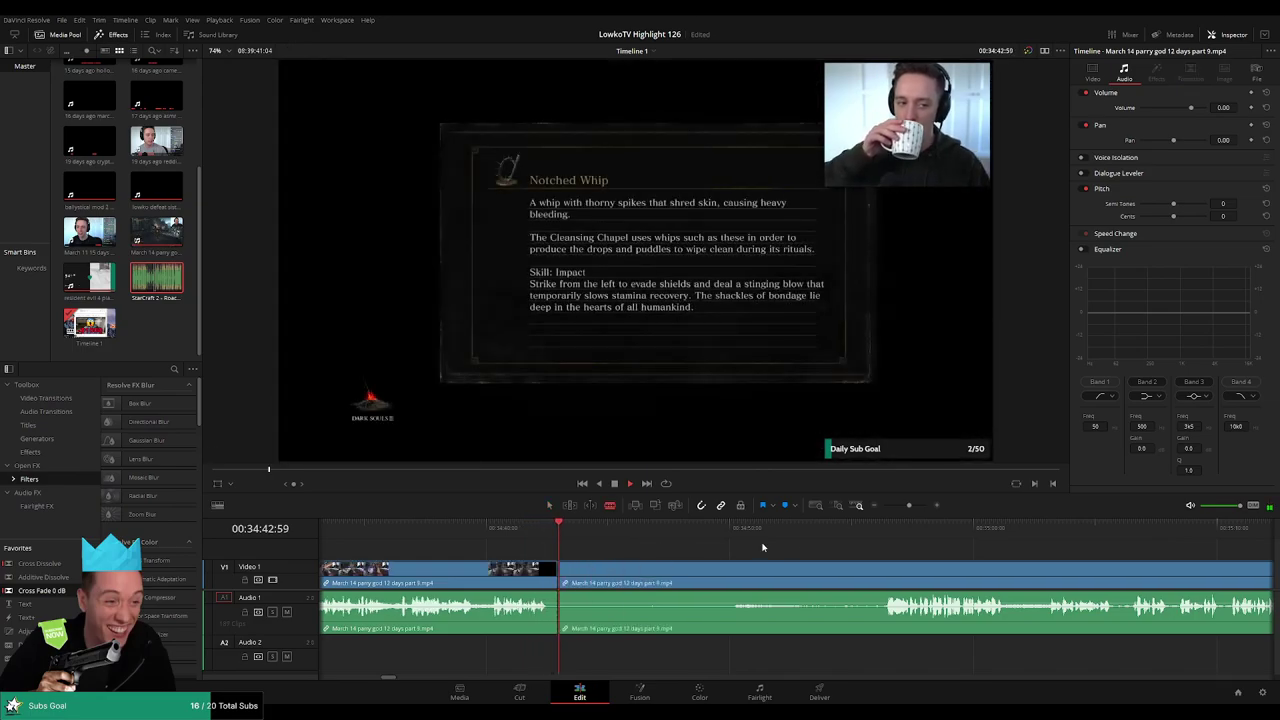
# - Review the next run back to the boss and split the clip at 00:35:39:04, during the new Pontiff Sulyvahn attempt
pyautogui.press('space')
pyautogui.moveTo(866, 533); pyautogui.dragTo(768, 549)
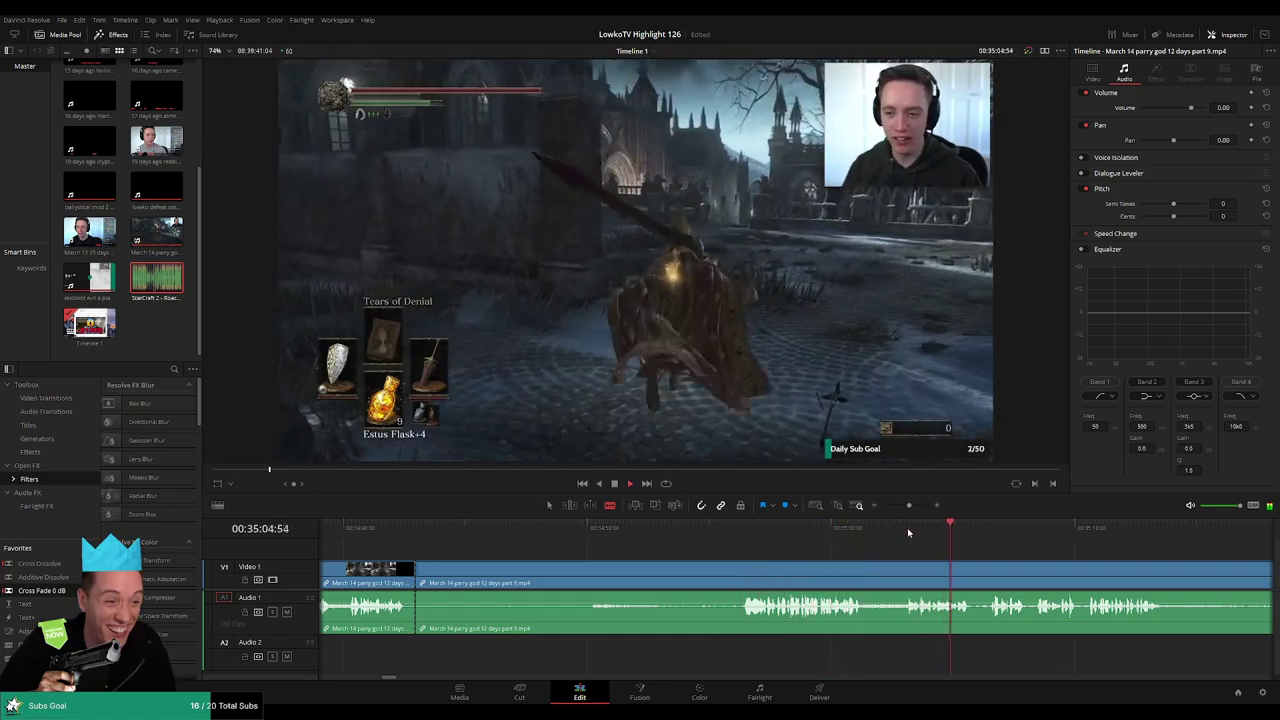
pyautogui.moveTo(1087, 547); pyautogui.dragTo(808, 539)
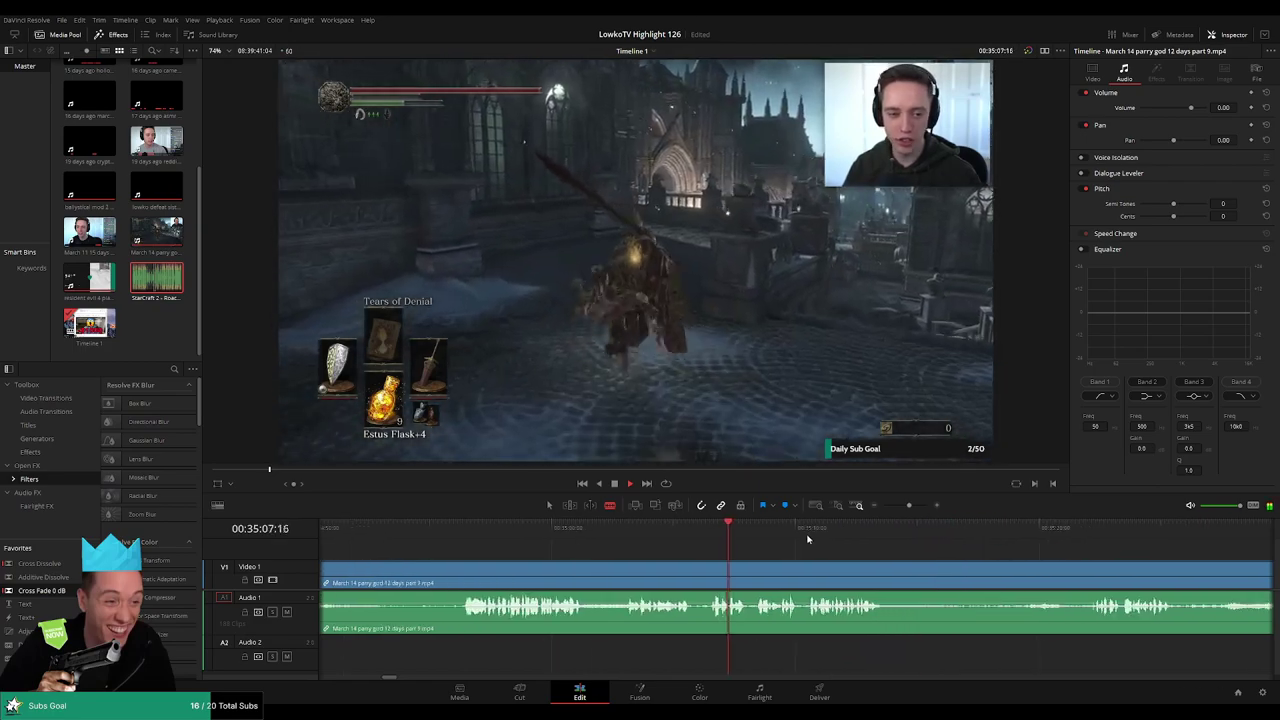
pyautogui.hscroll(3, 743, 554)
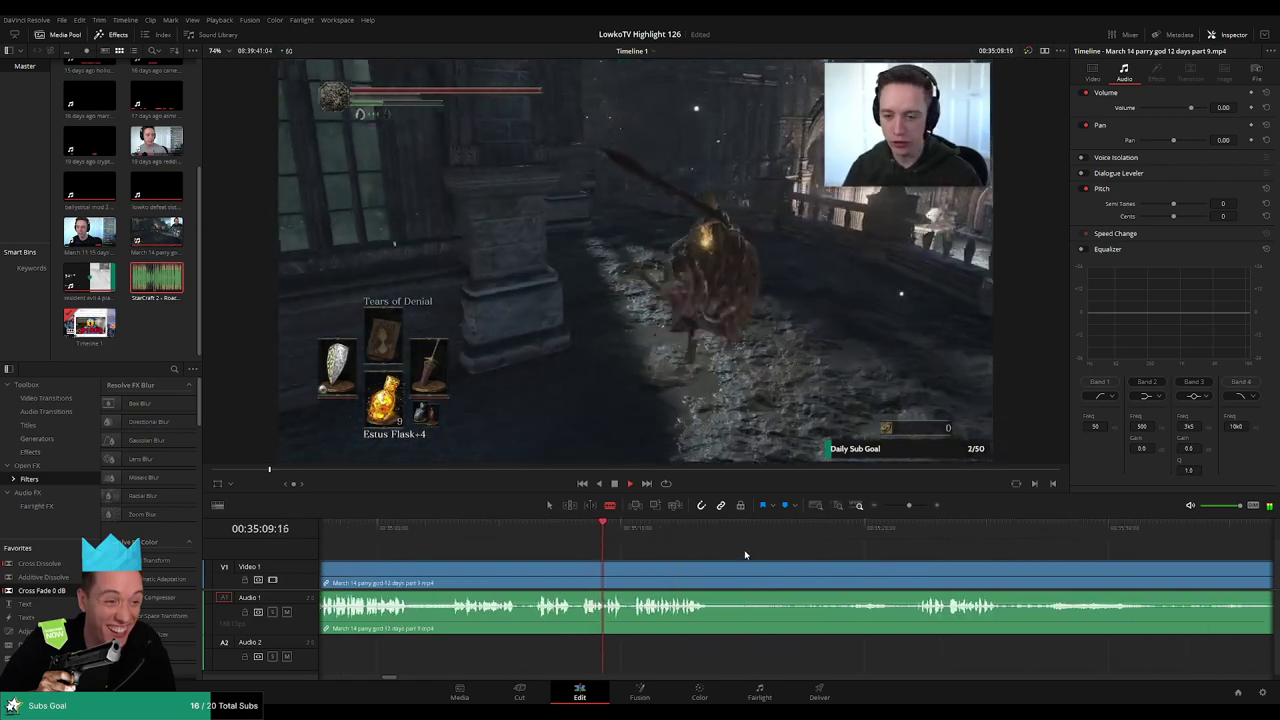
pyautogui.hscroll(1, 739, 548)
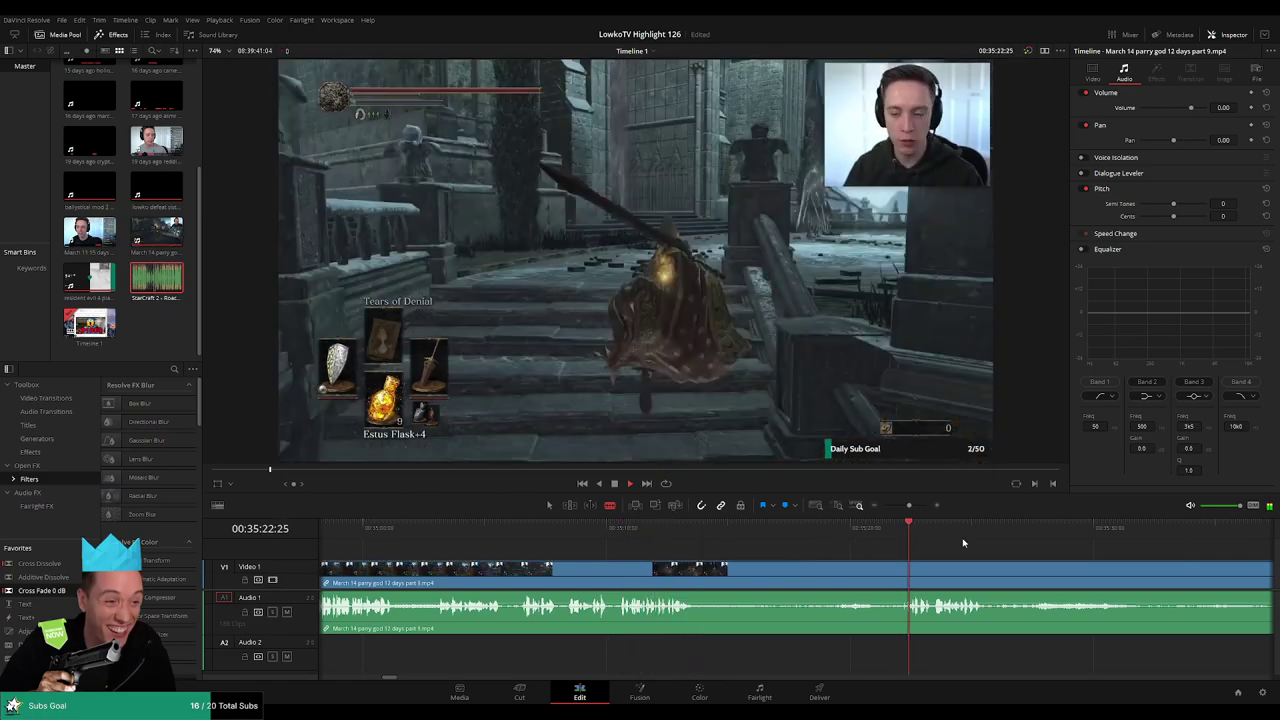
pyautogui.hscroll(5, 883, 537)
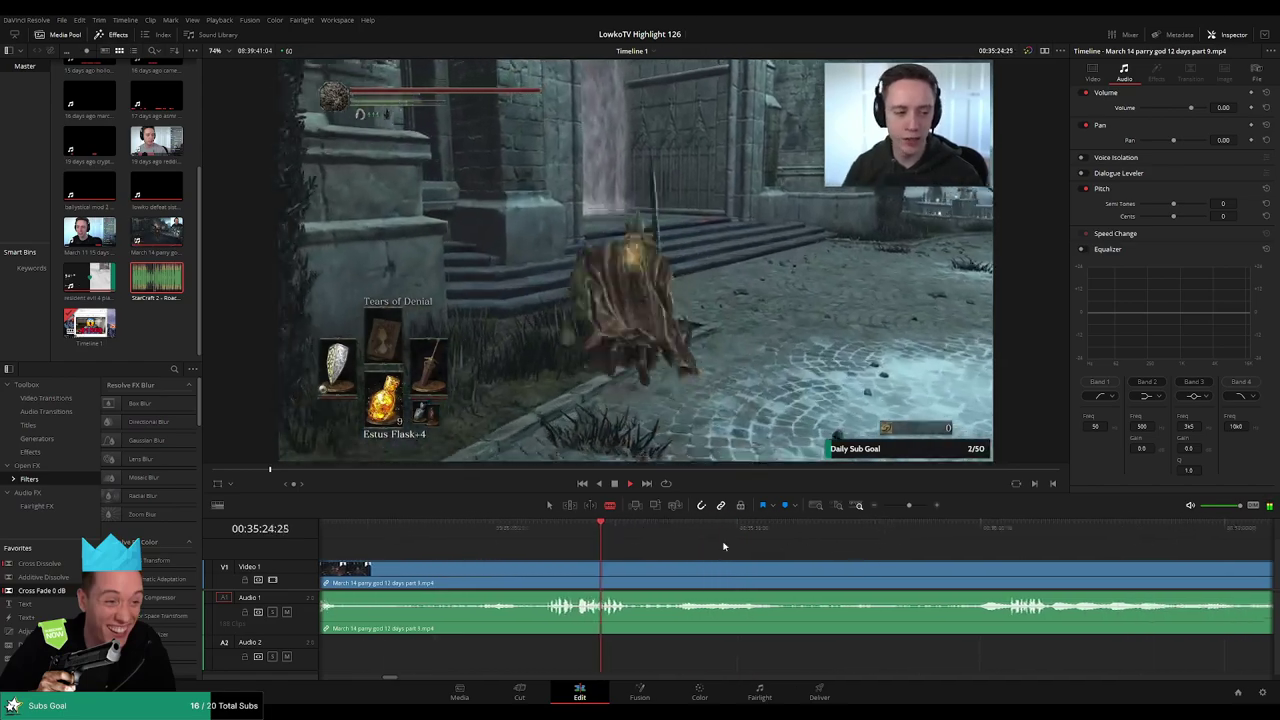
pyautogui.click(672, 532)
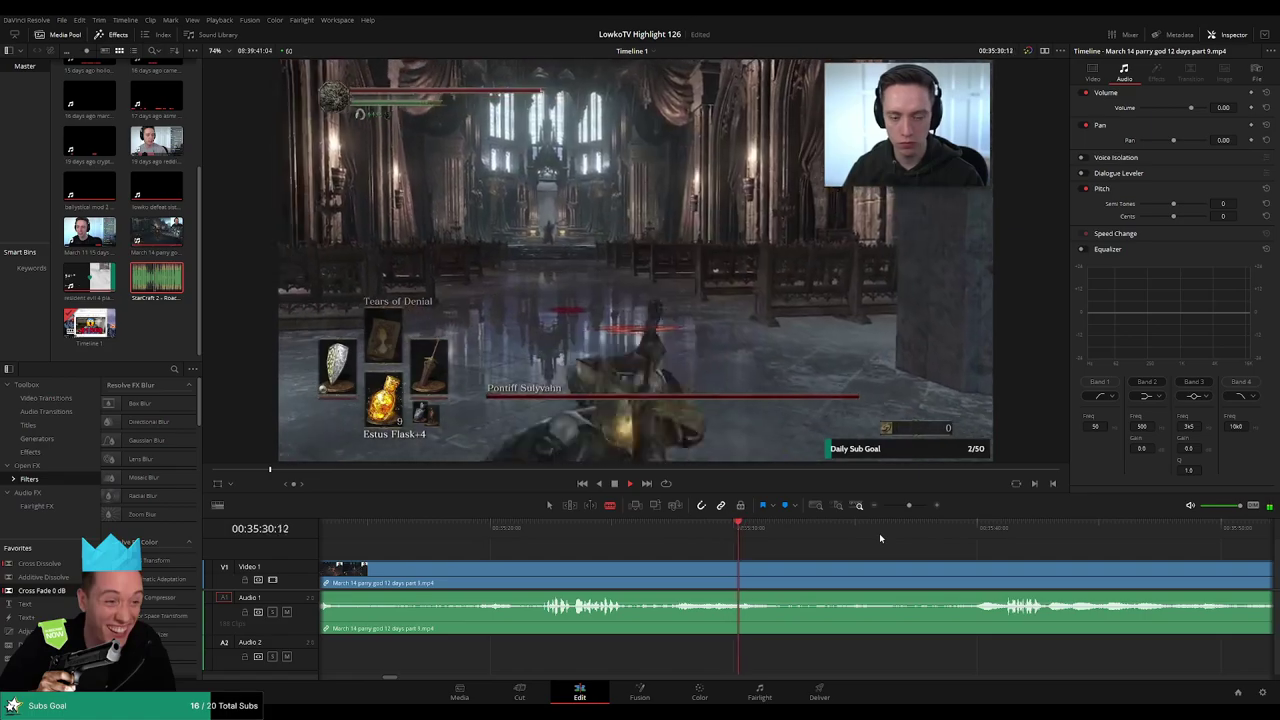
pyautogui.click(952, 537)
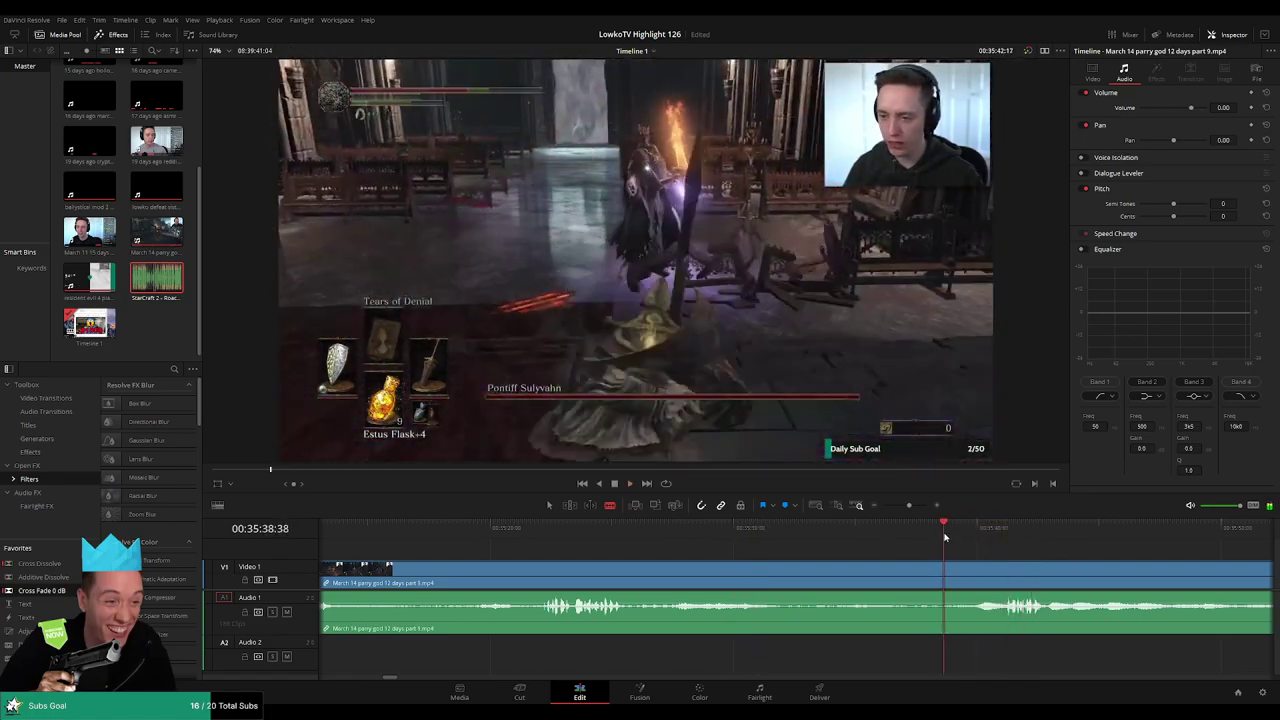
pyautogui.hotkey('ctrl', 'b')
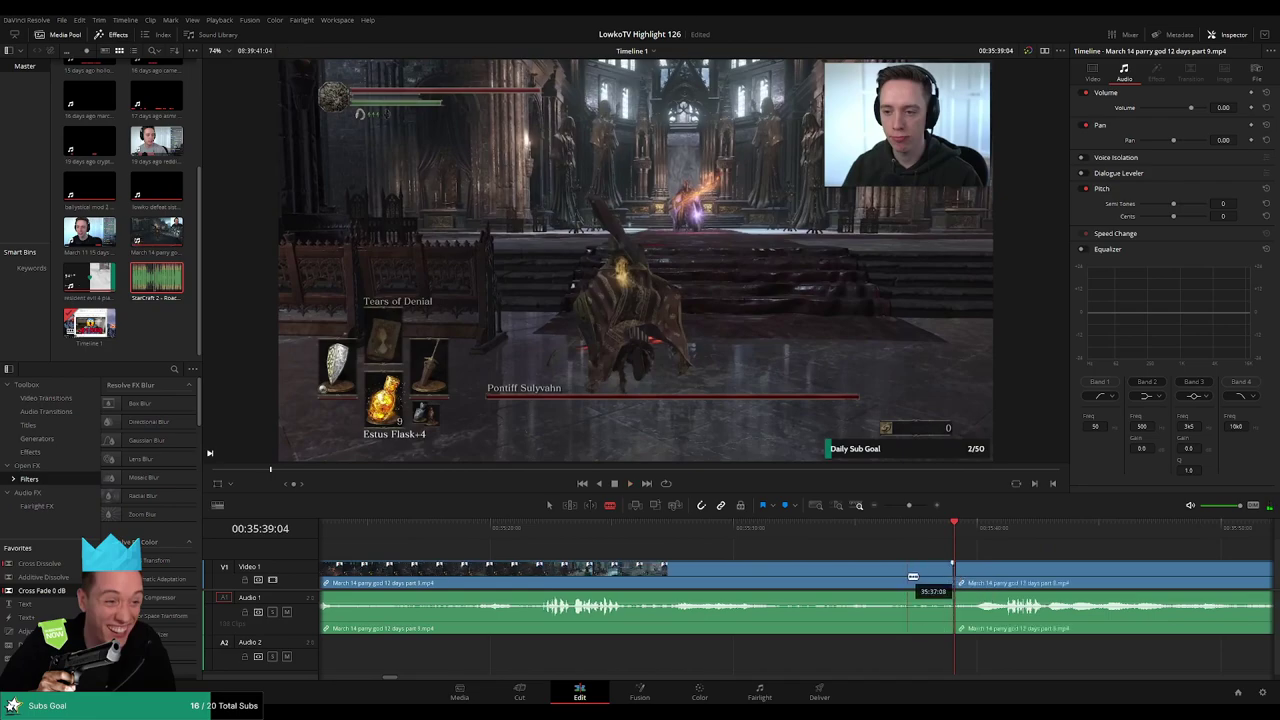
# - Ripple-delete the section from about 00:34:43 to 00:35:39, between the death's loading screen and the next boss attempt
pyautogui.press('a')
pyautogui.click(904, 577)
pyautogui.press('Delete')
pyautogui.click(828, 571)
pyautogui.press('Delete')
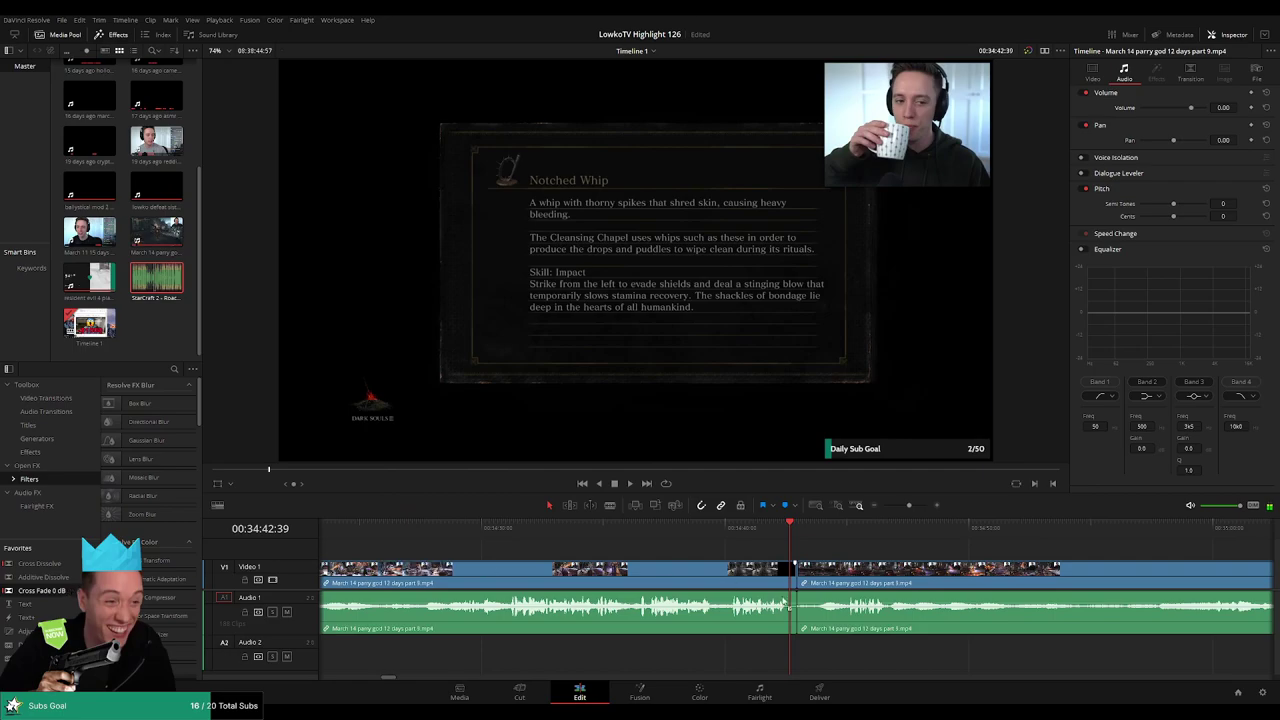
# - Replace the audio-only cross fade at the 00:34:43 join with transitions on both Video 1 and Audio 1
pyautogui.moveTo(872, 556); pyautogui.dragTo(724, 544)
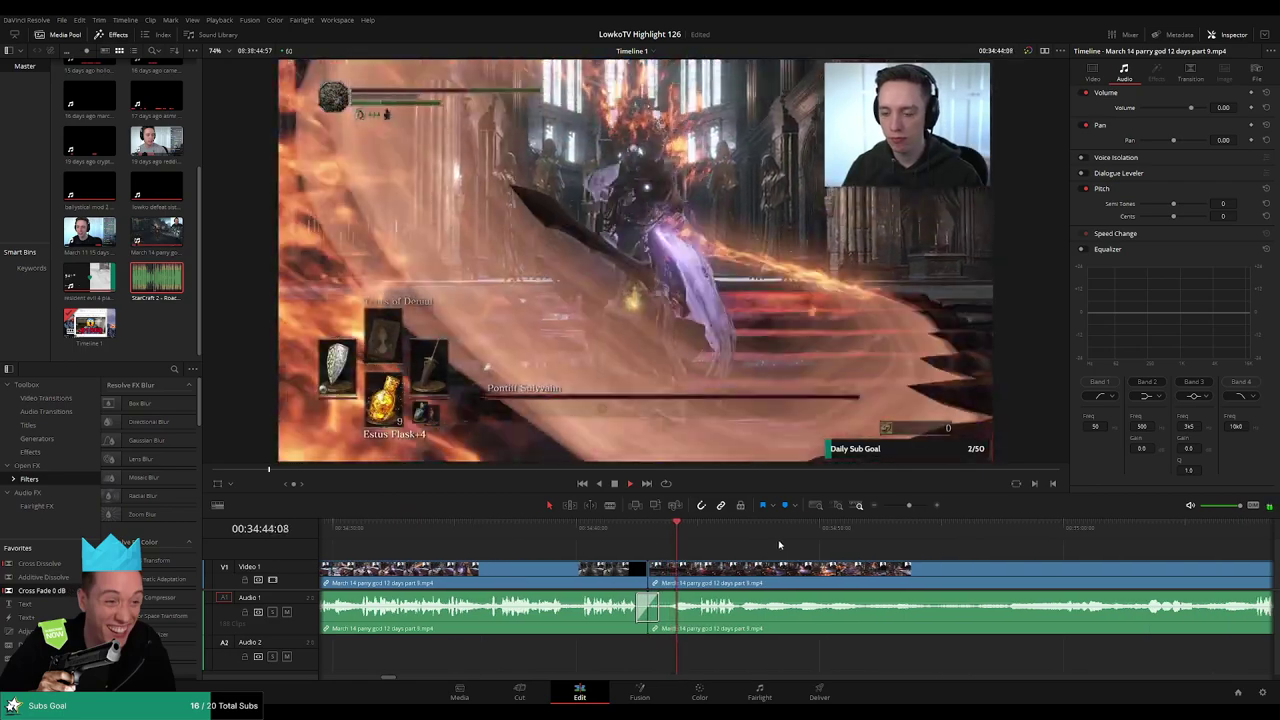
pyautogui.hotkey('ctrl', 'z')
pyautogui.click(648, 567)
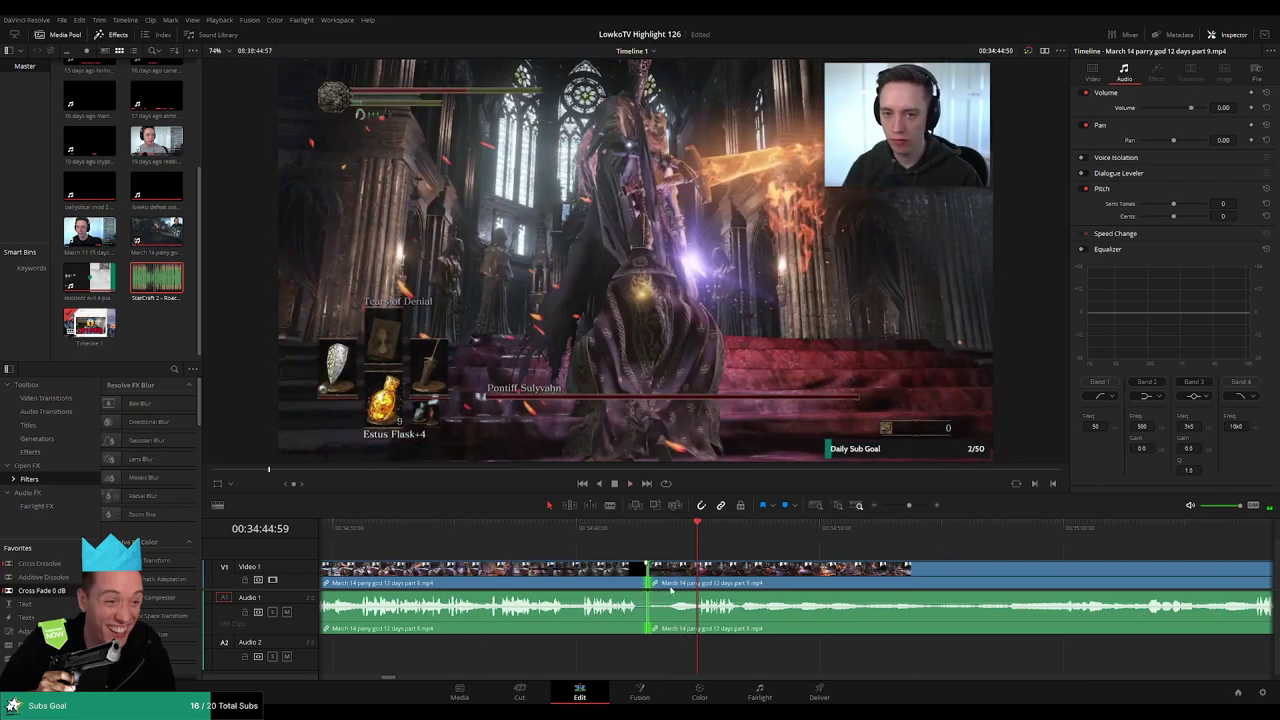
pyautogui.press('space')
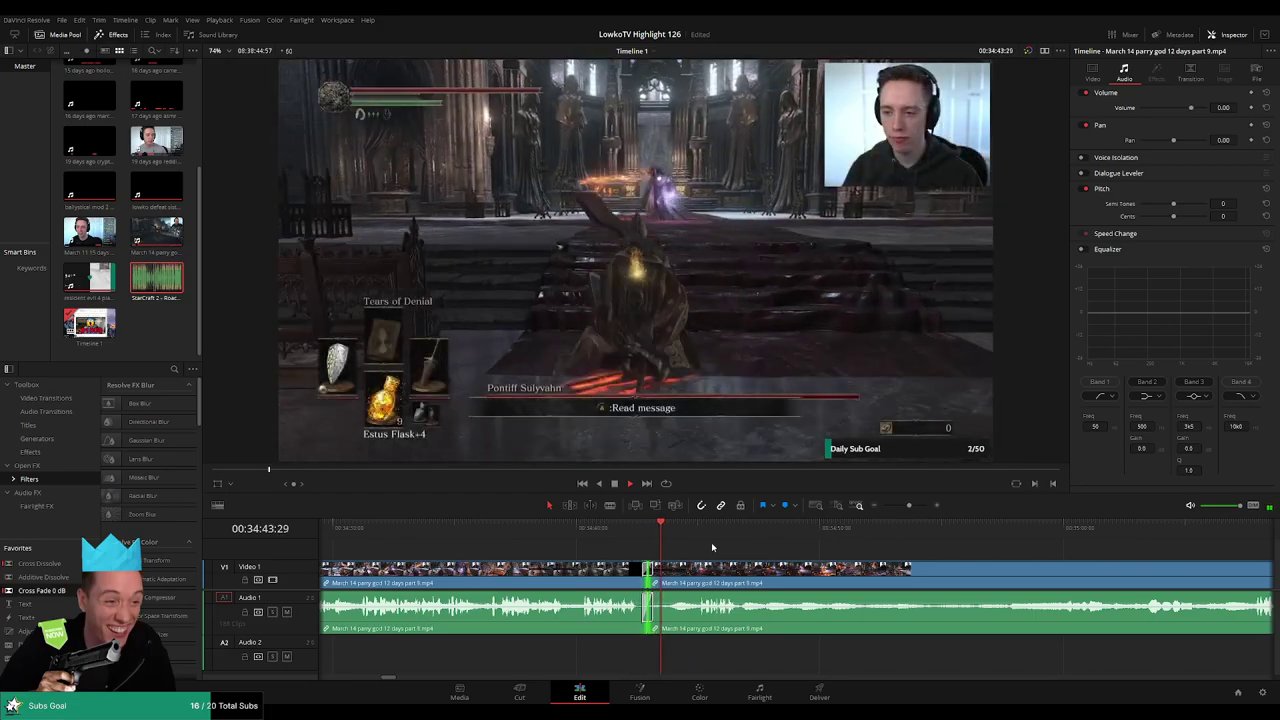
# - Review the Pontiff Sulyvahn attempt from the 00:34:43 join and split the clip just after it, at about 00:35:18
pyautogui.hscroll(2, 730, 551)
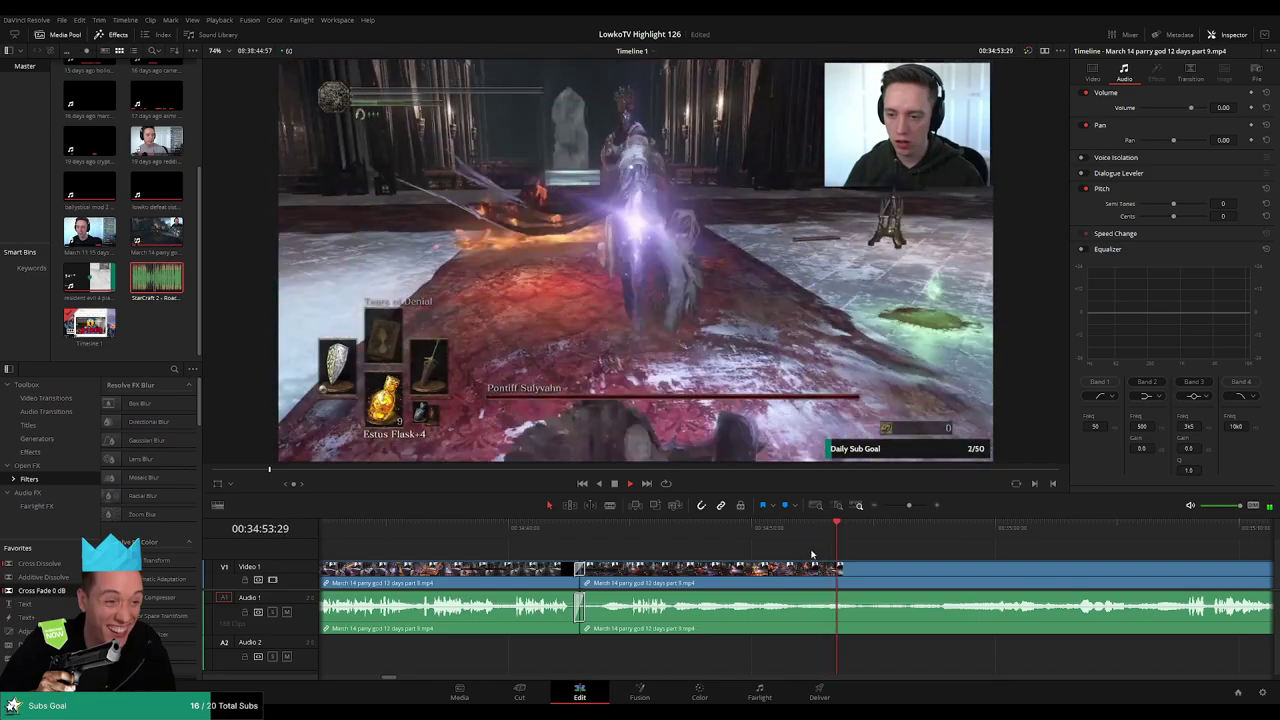
pyautogui.hscroll(5, 855, 552)
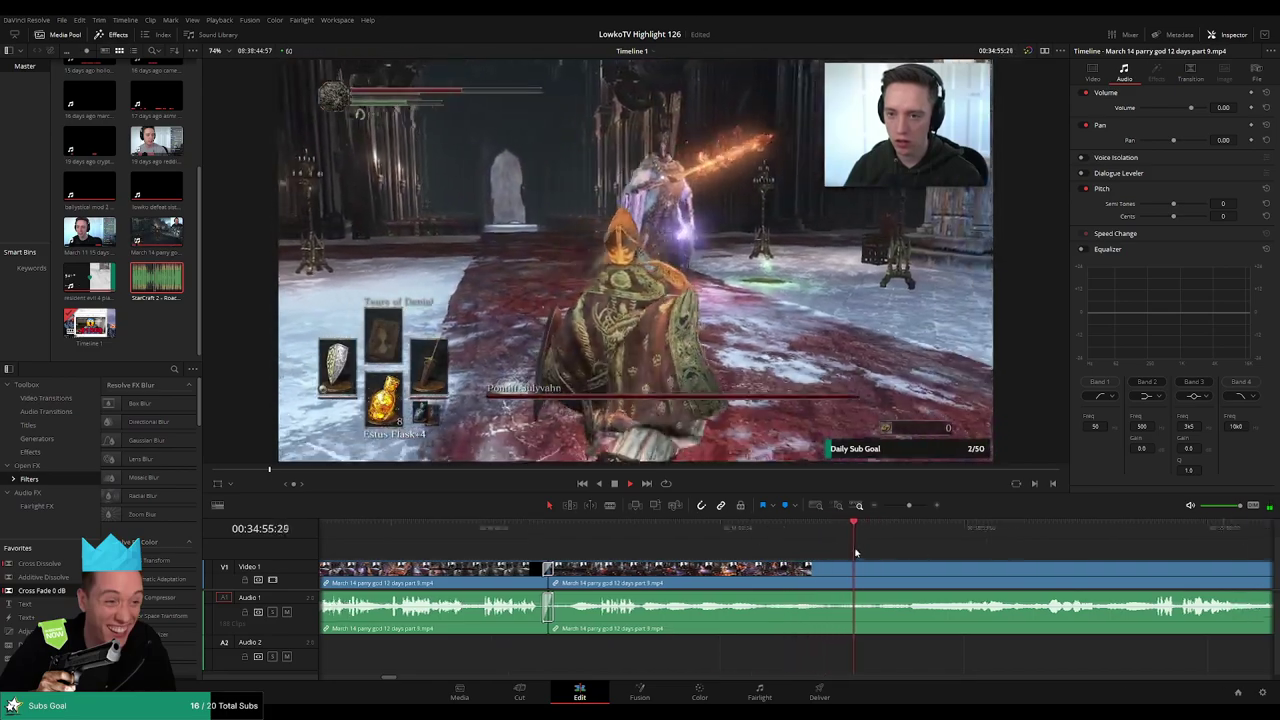
pyautogui.click(770, 527)
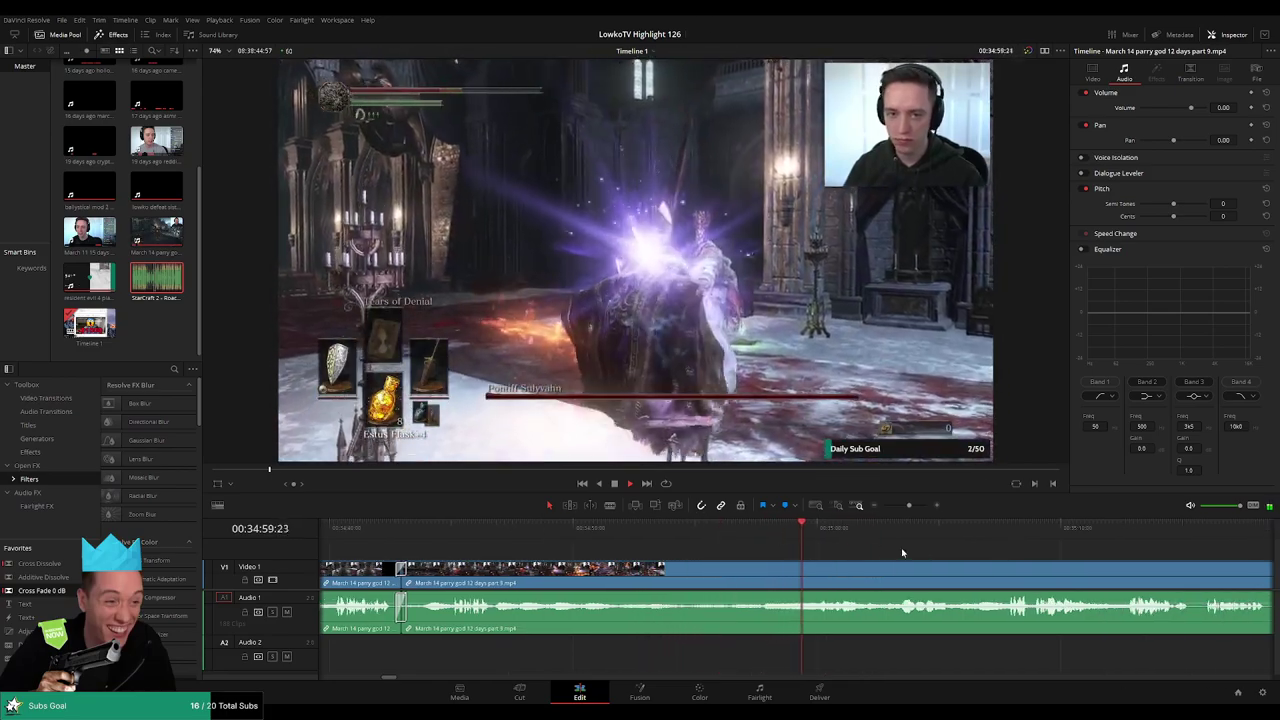
pyautogui.hscroll(3, 886, 543)
pyautogui.click(514, 528)
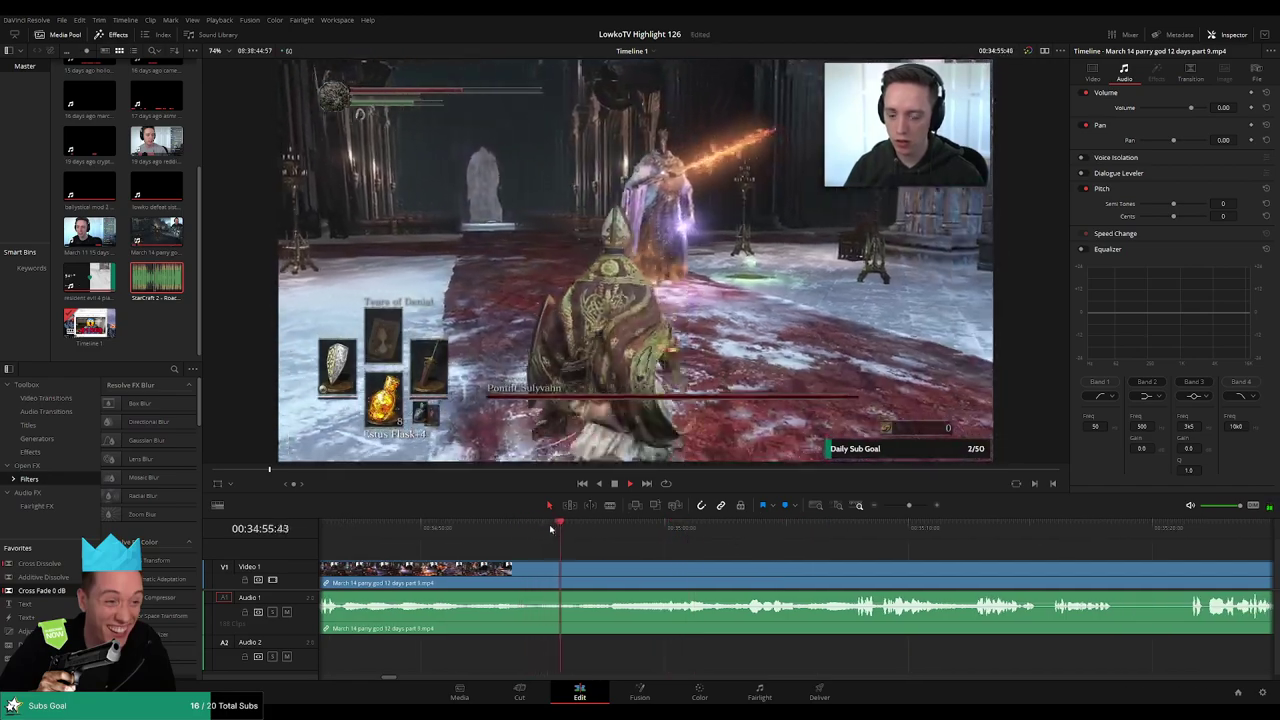
pyautogui.hscroll(1, 670, 548)
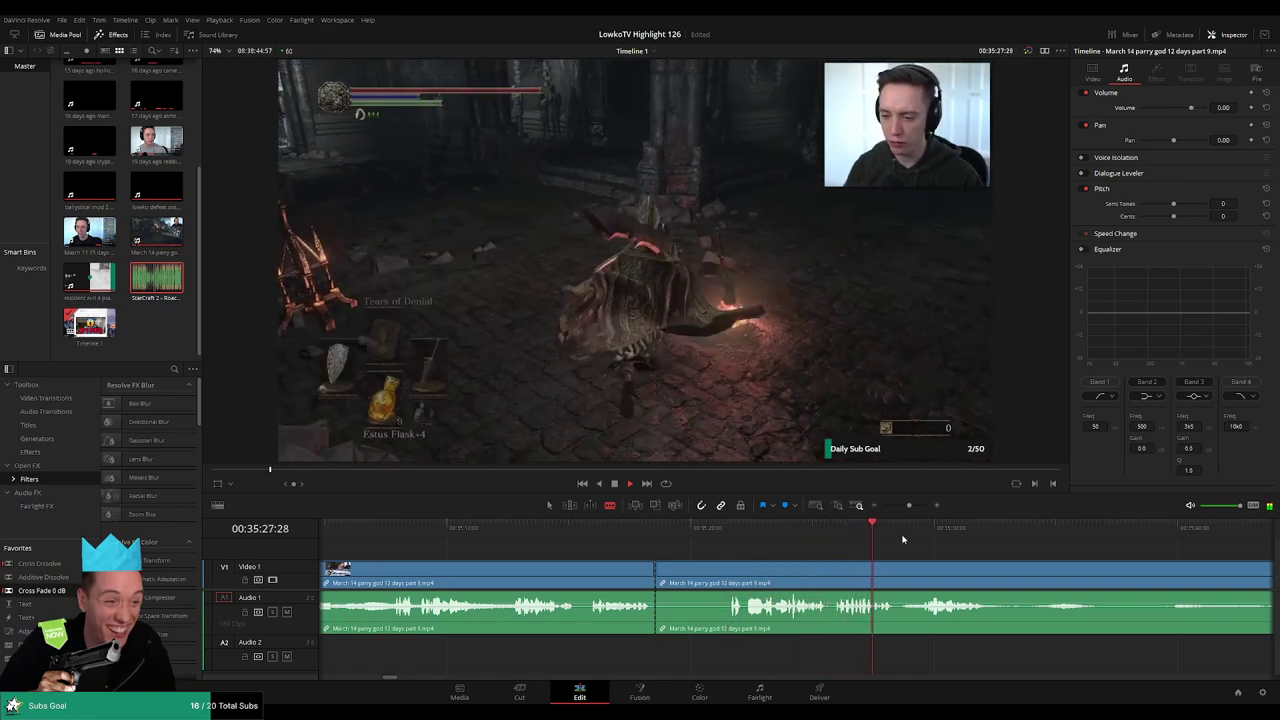
# - Skim past the equipment and Shrine Handmaid shopping and split the clip at about 00:39:09, where the next boss attempt starts
pyautogui.moveTo(930, 534); pyautogui.dragTo(803, 551)
pyautogui.scroll(-2, 1110, 566)
pyautogui.click(1091, 534)
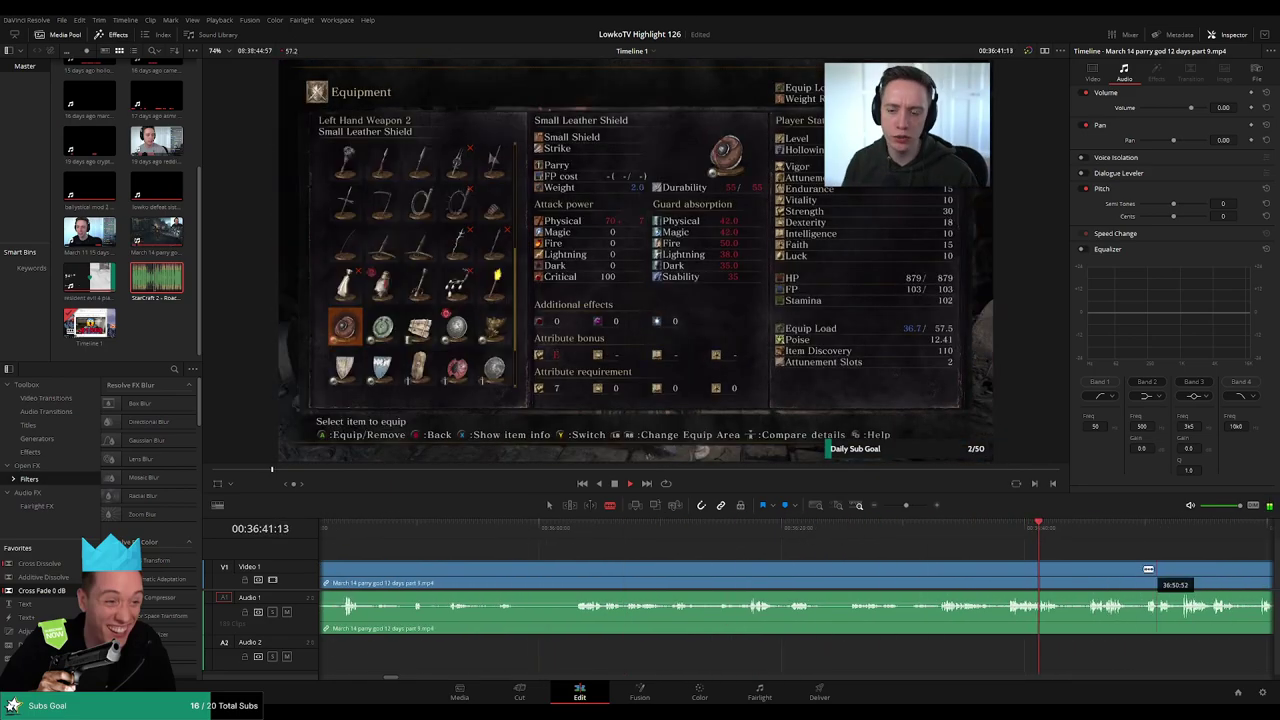
pyautogui.moveTo(1184, 561); pyautogui.dragTo(724, 545)
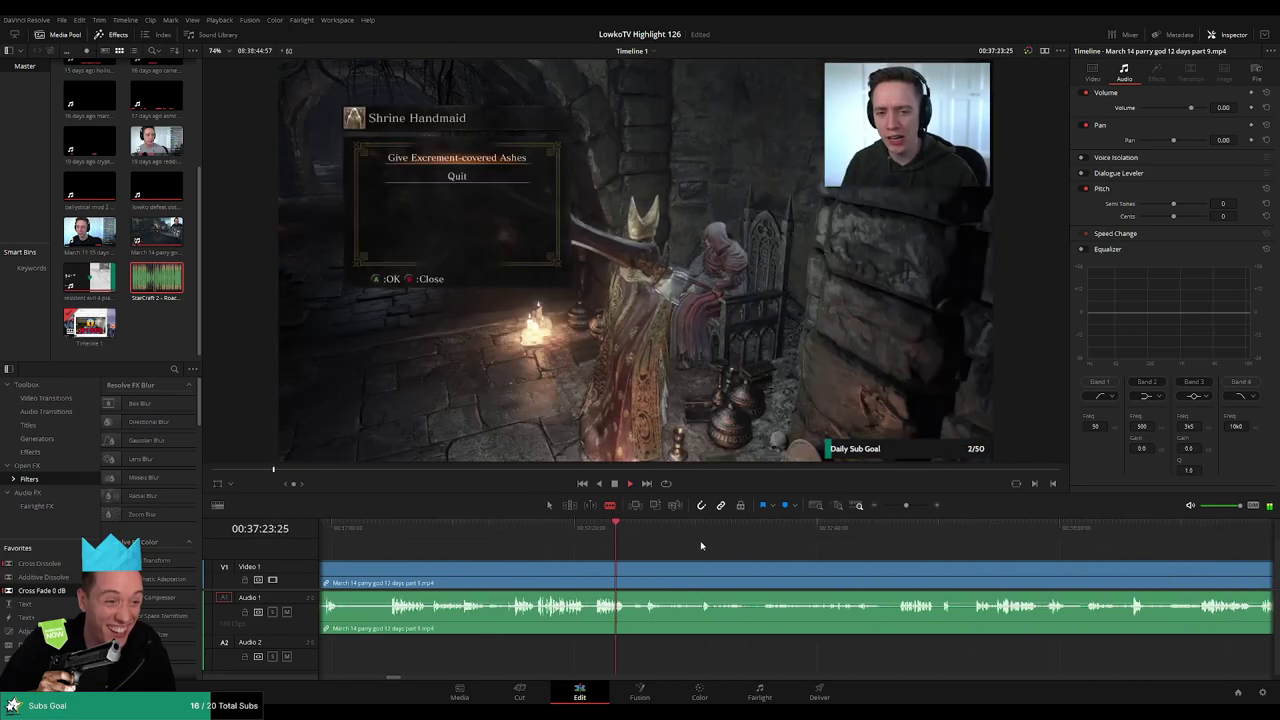
pyautogui.moveTo(875, 530); pyautogui.dragTo(902, 528)
pyautogui.moveTo(1011, 556); pyautogui.dragTo(667, 540)
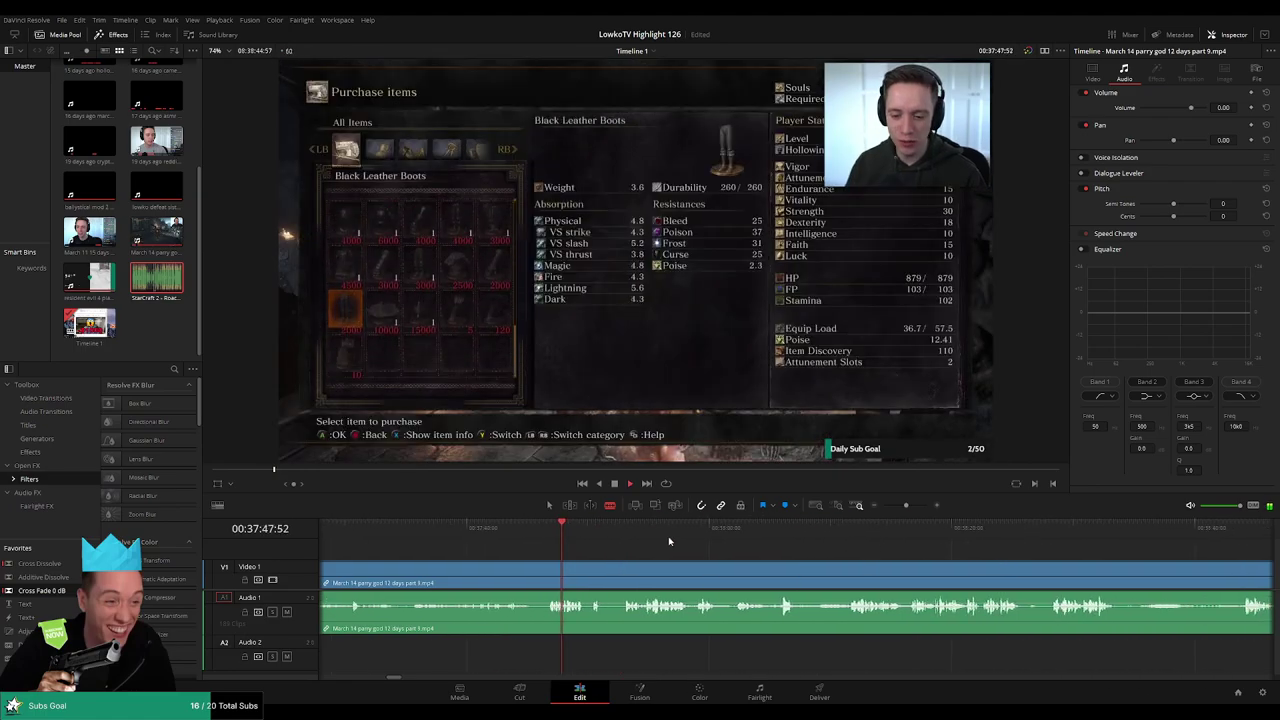
pyautogui.moveTo(856, 530); pyautogui.dragTo(875, 530)
pyautogui.moveTo(1201, 530); pyautogui.dragTo(1222, 550)
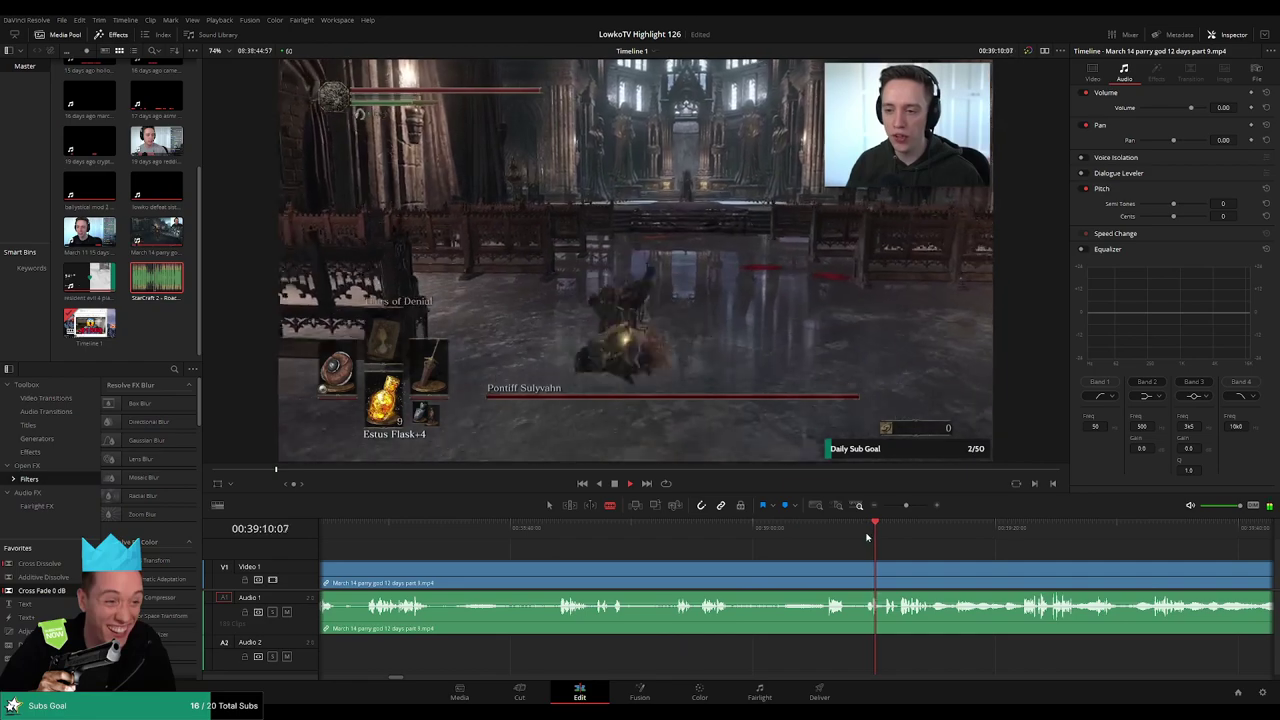
pyautogui.click(860, 570)
# - Ripple-delete the section from about 00:35:18 to 00:39:09, between the two Pontiff Sulyvahn attempts
pyautogui.press('a')
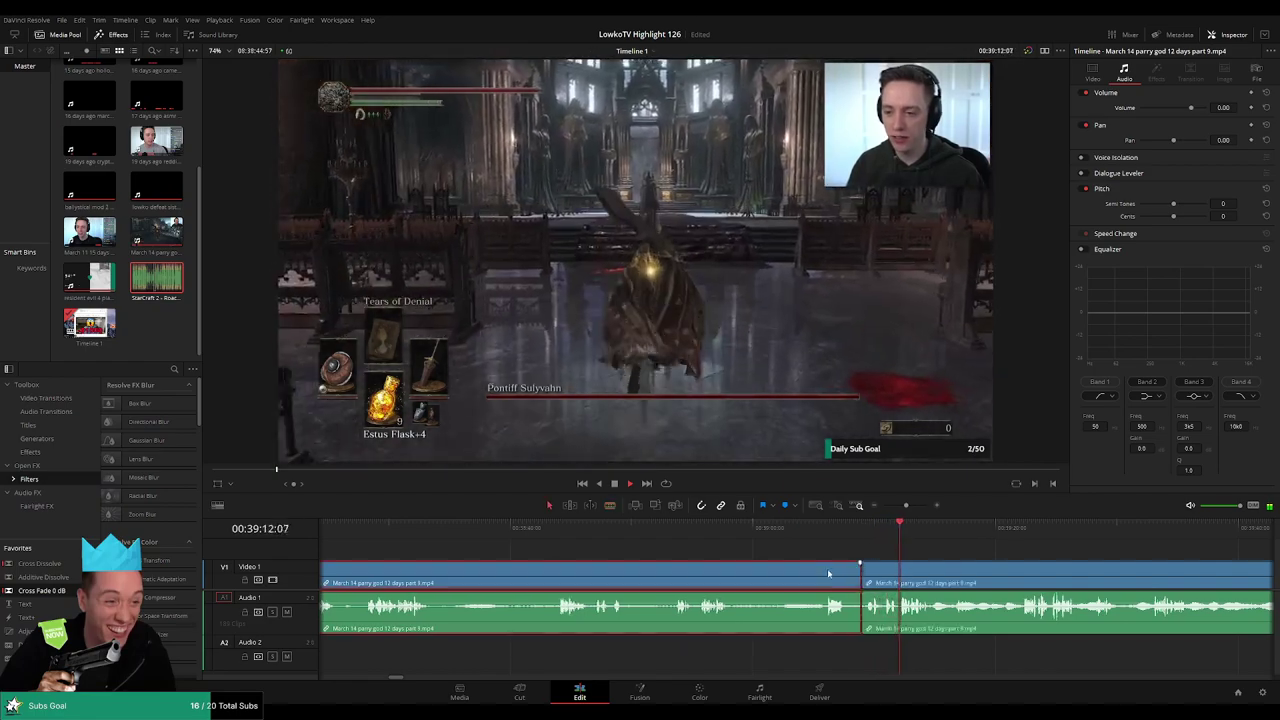
pyautogui.press('Delete')
pyautogui.moveTo(745, 538); pyautogui.dragTo(740, 533)
pyautogui.click(755, 577)
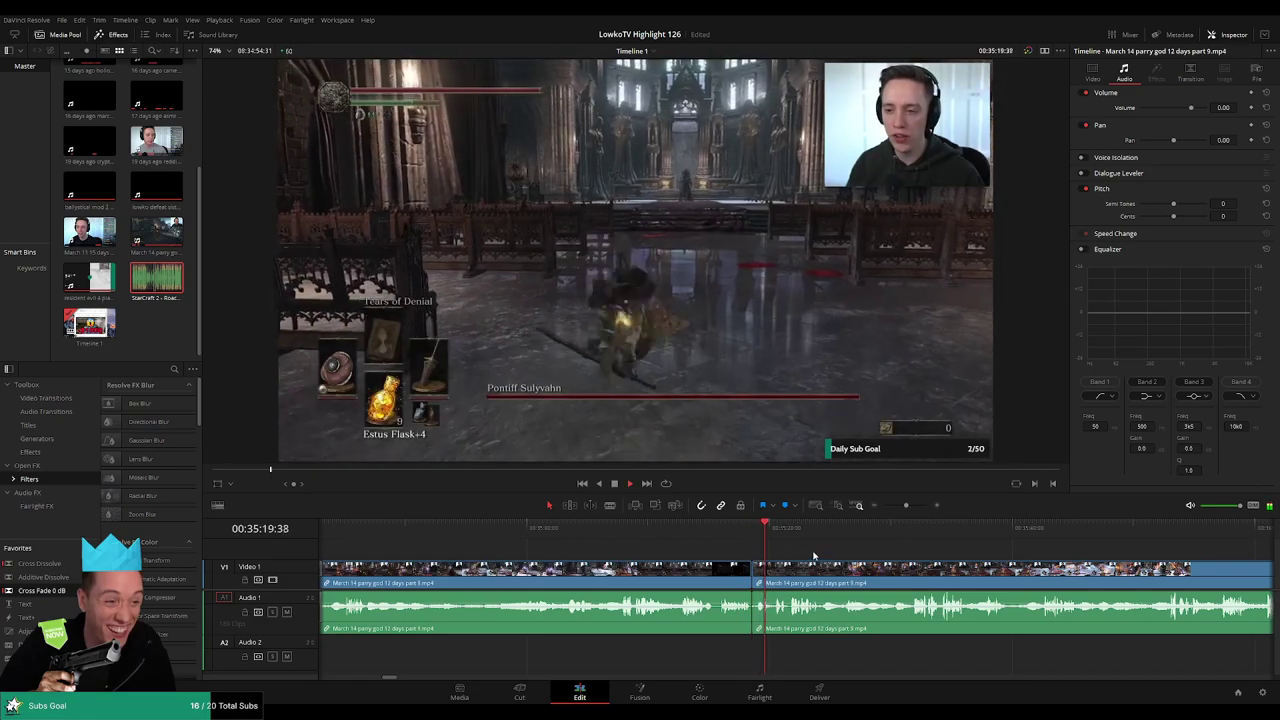
# - Review the Pontiff Sulyvahn attempt from about 00:35:19 up to the death screen
pyautogui.hscroll(4, 740, 550)
pyautogui.scroll(-1, 743, 555)
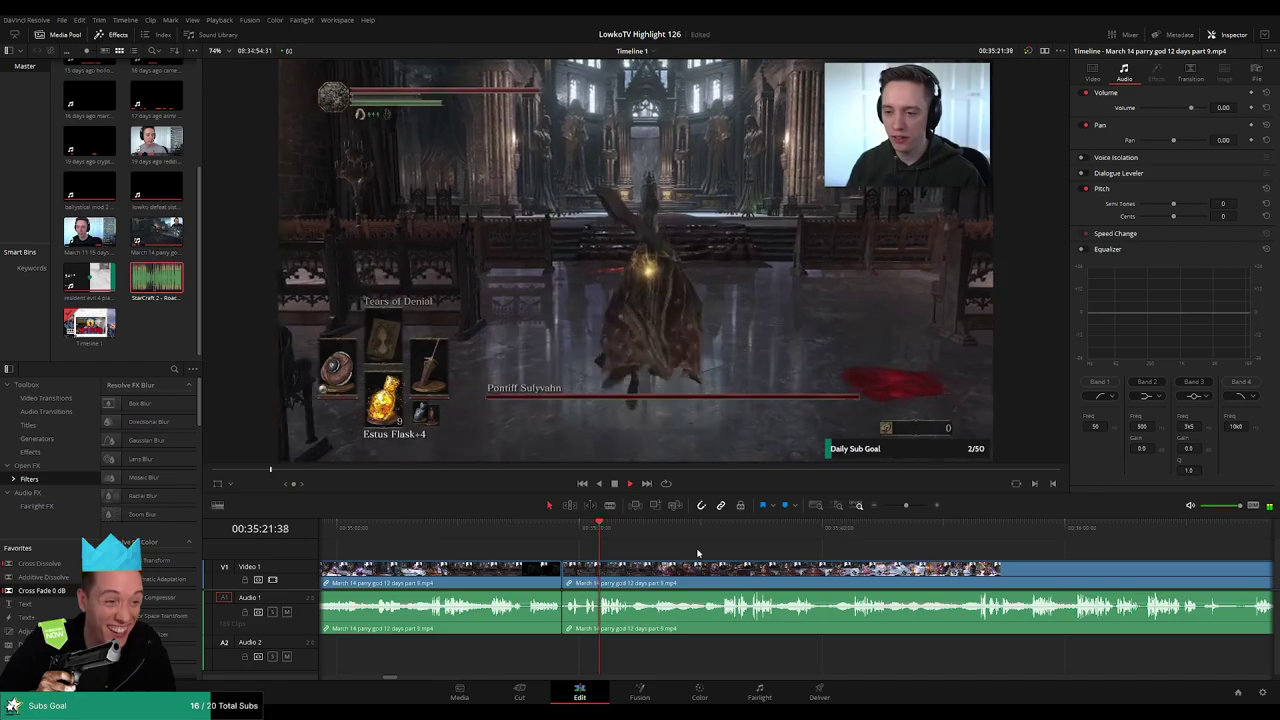
pyautogui.scroll(-1, 697, 553)
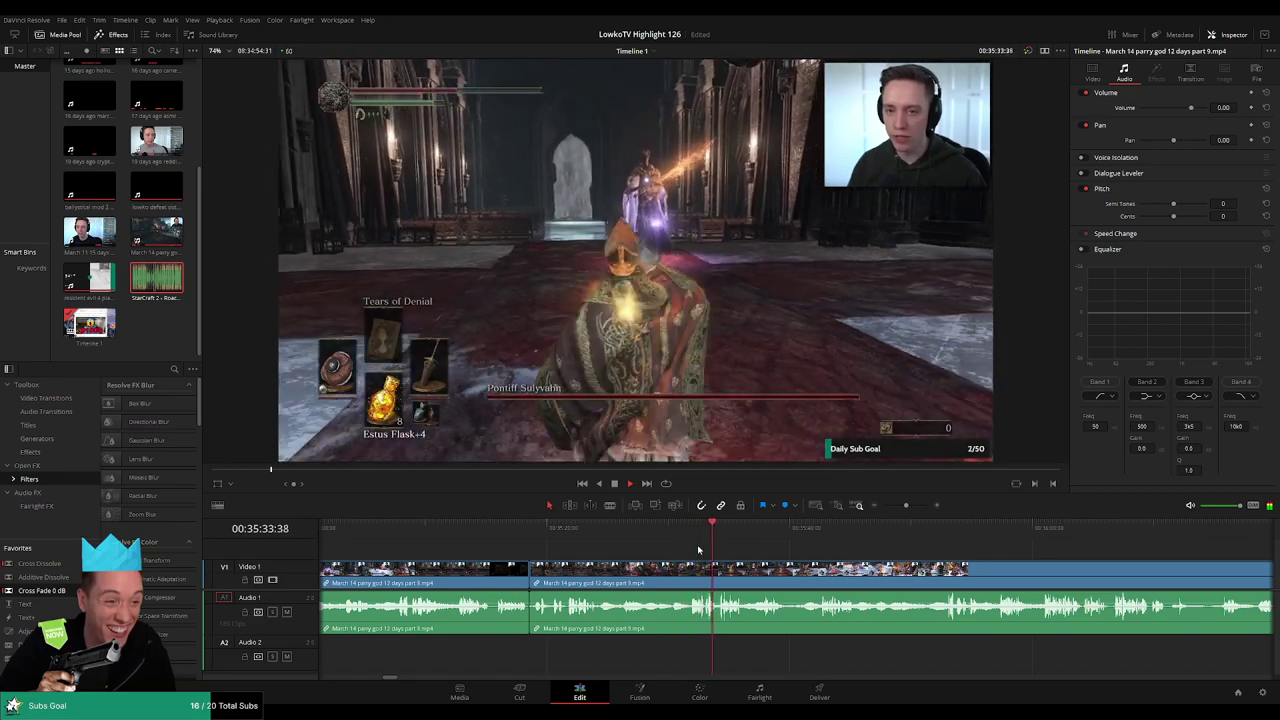
pyautogui.moveTo(783, 555); pyautogui.dragTo(752, 551)
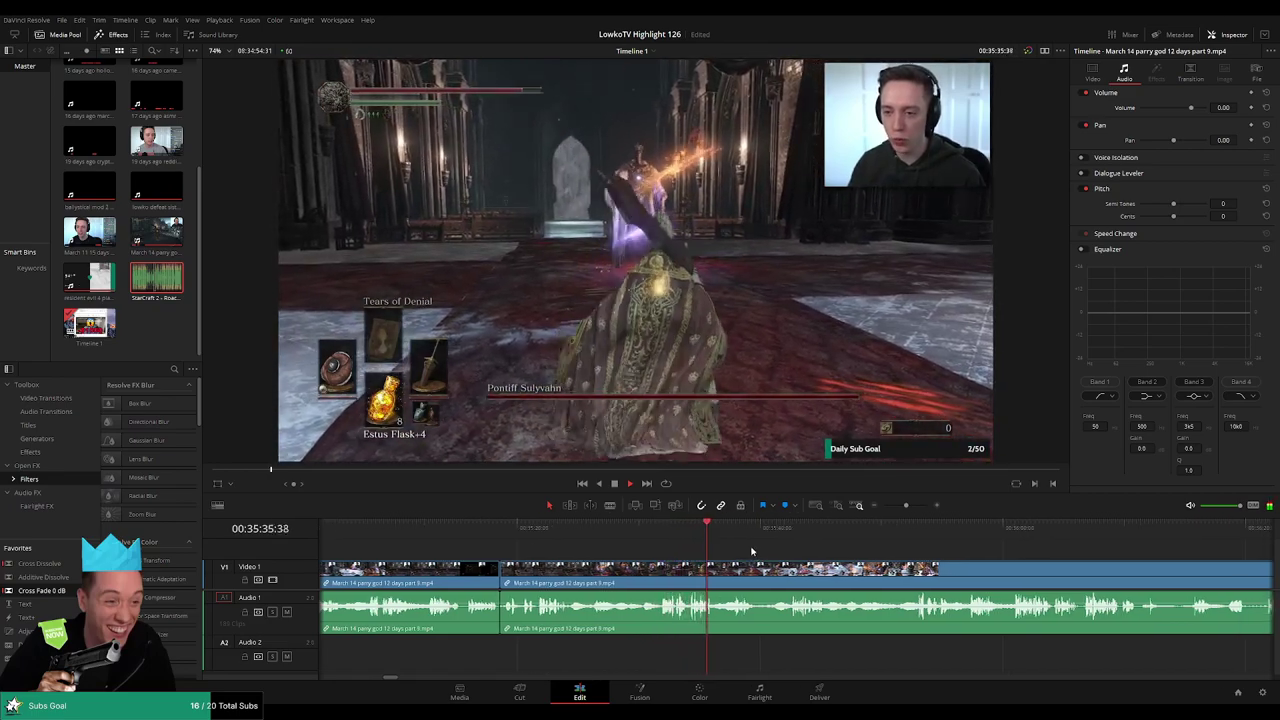
pyautogui.hscroll(1, 754, 551)
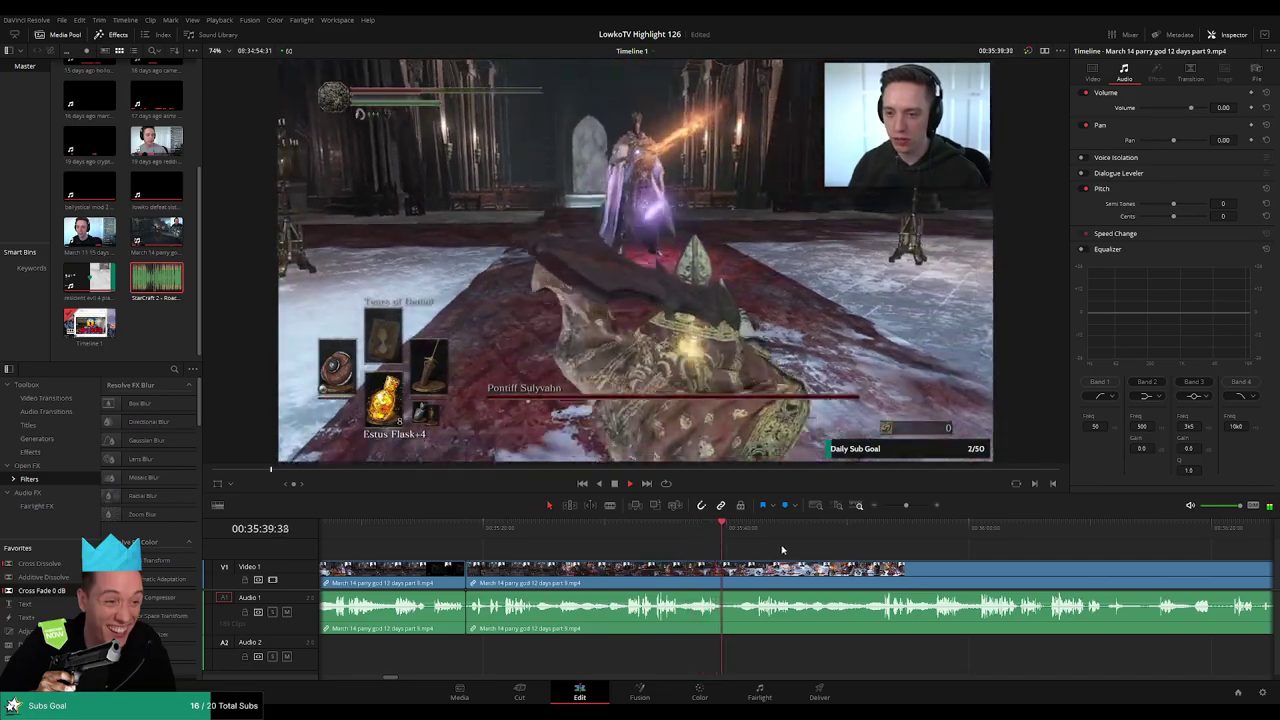
pyautogui.hscroll(1, 747, 547)
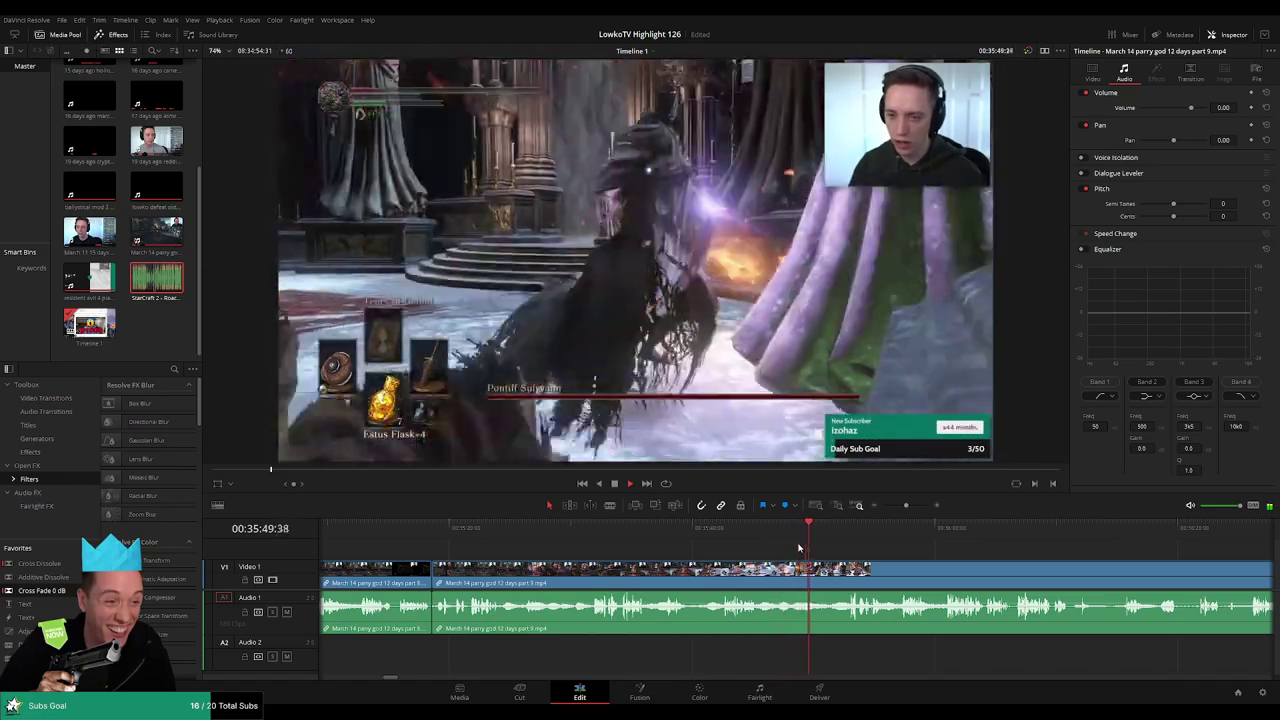
pyautogui.hscroll(4, 847, 548)
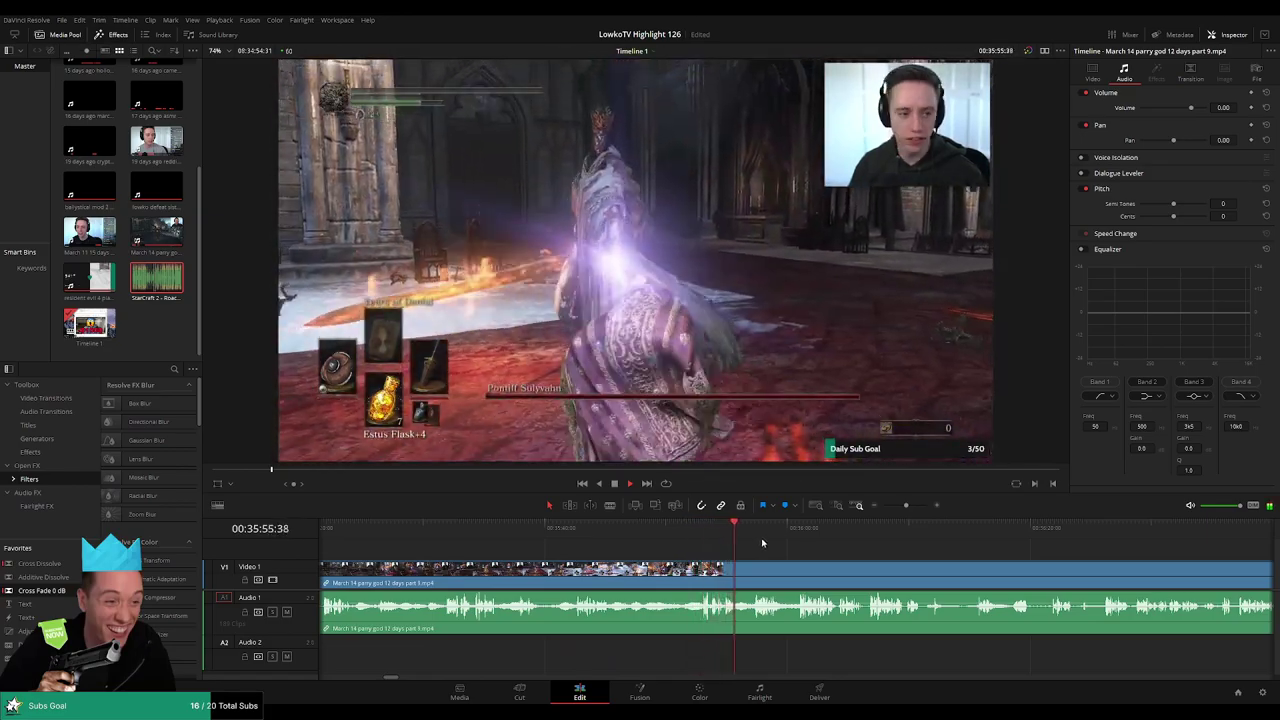
pyautogui.hscroll(3, 728, 541)
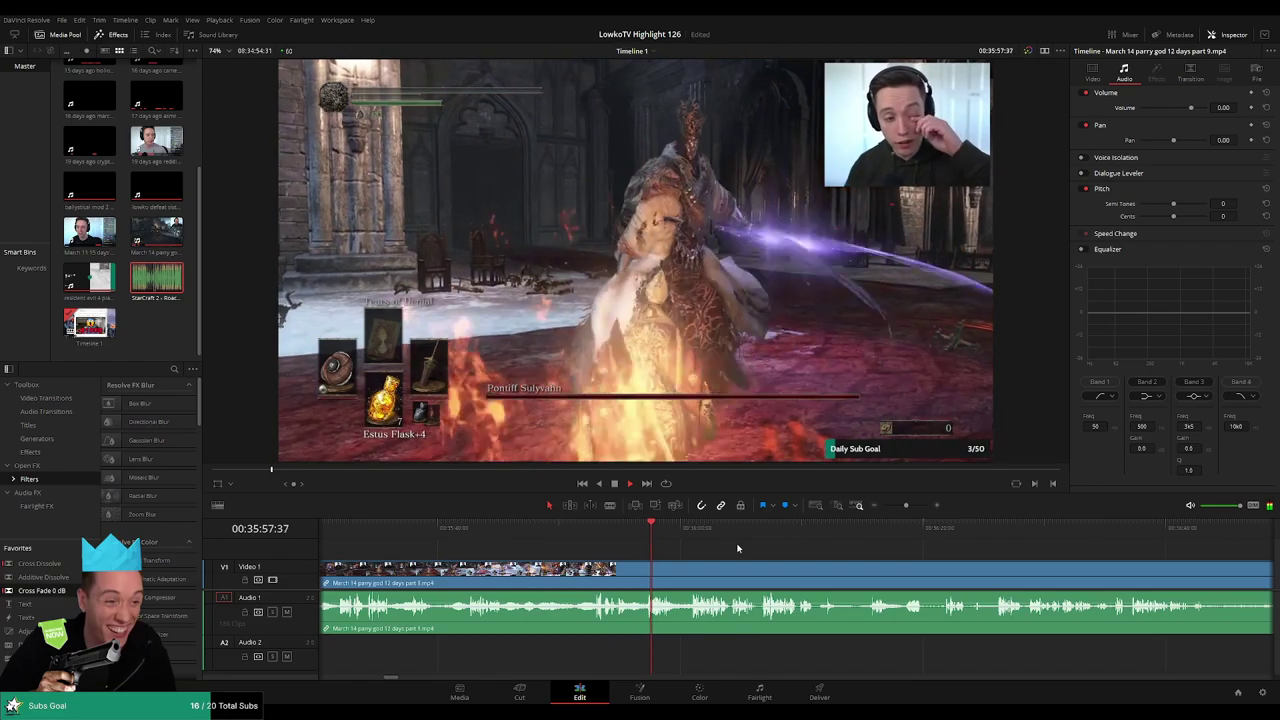
pyautogui.scroll(-2, 731, 556)
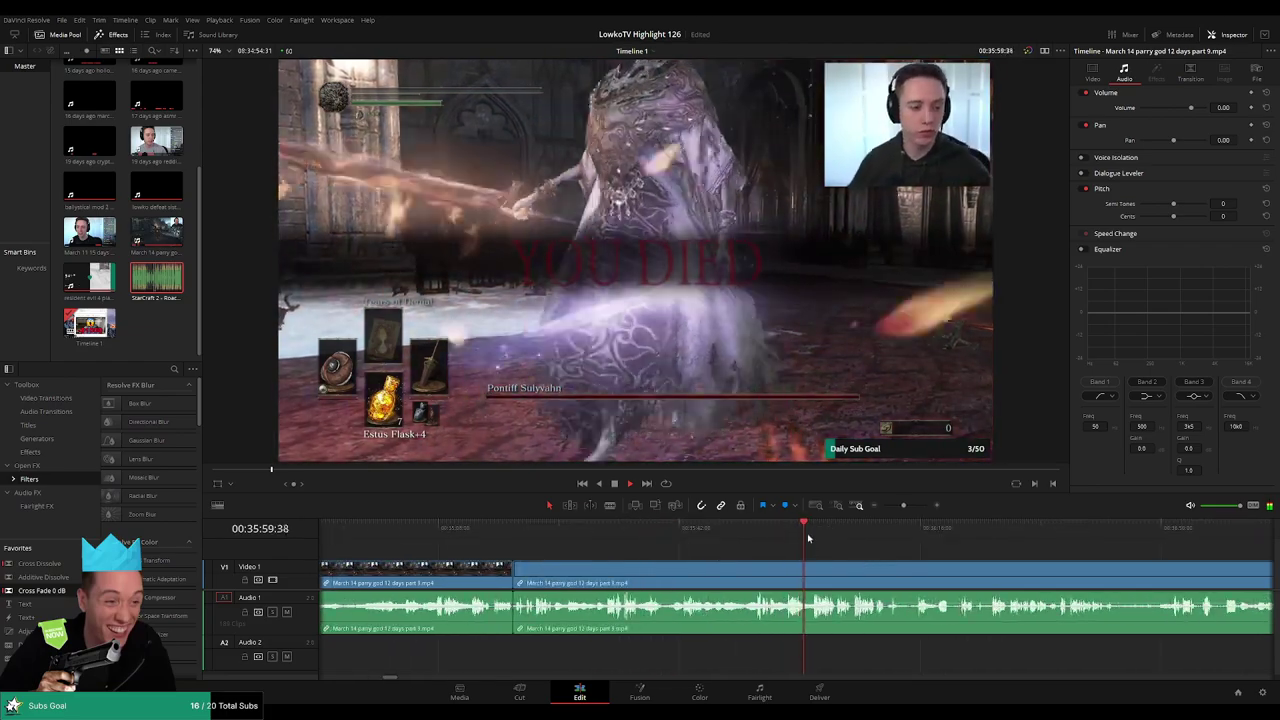
# - Split the clip at about 00:36:06, on the Lightning Spear loading screen after the death
pyautogui.hscroll(-3, 830, 550)
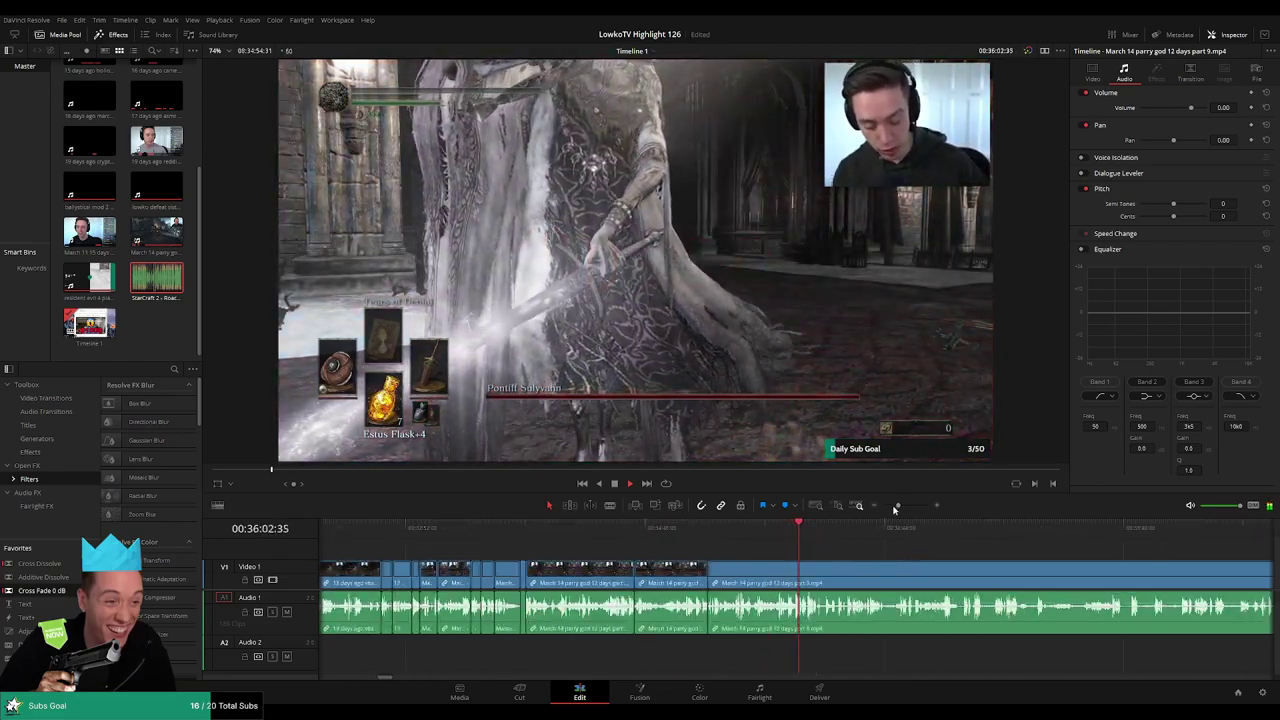
pyautogui.moveTo(896, 507); pyautogui.dragTo(905, 506)
pyautogui.scroll(3, 880, 550)
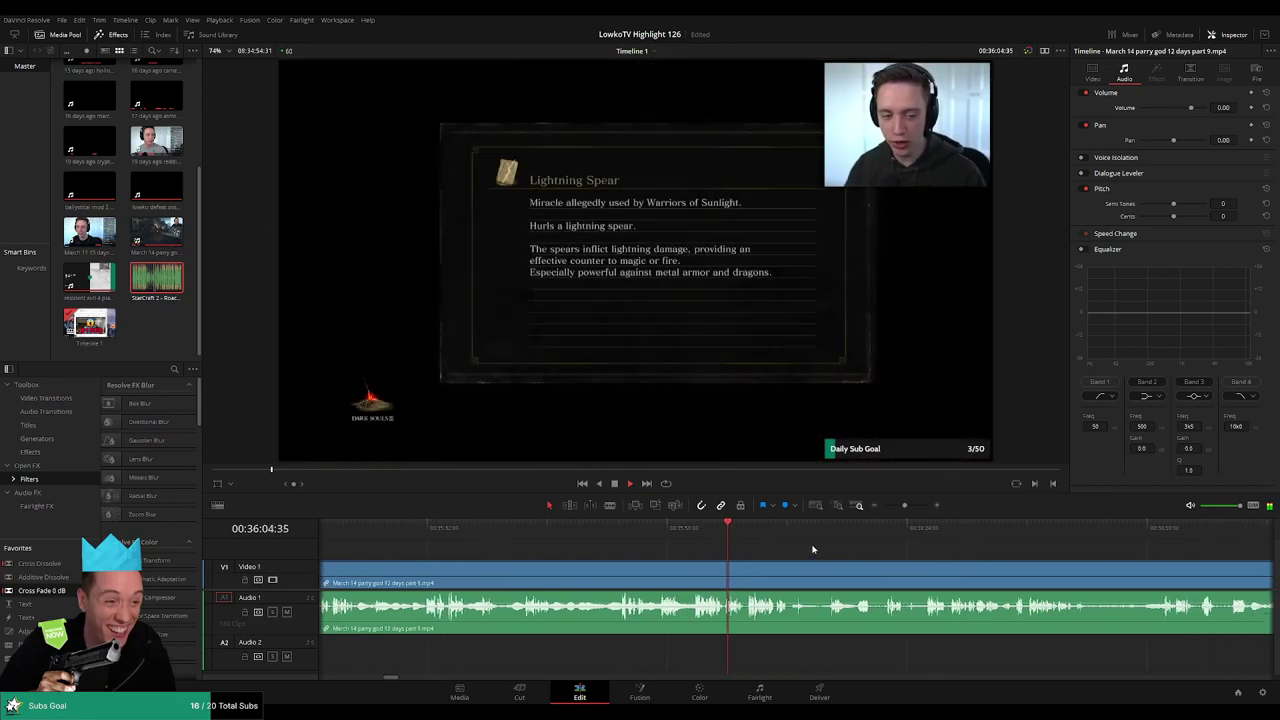
pyautogui.hscroll(-2, 808, 552)
pyautogui.scroll(3, 808, 556)
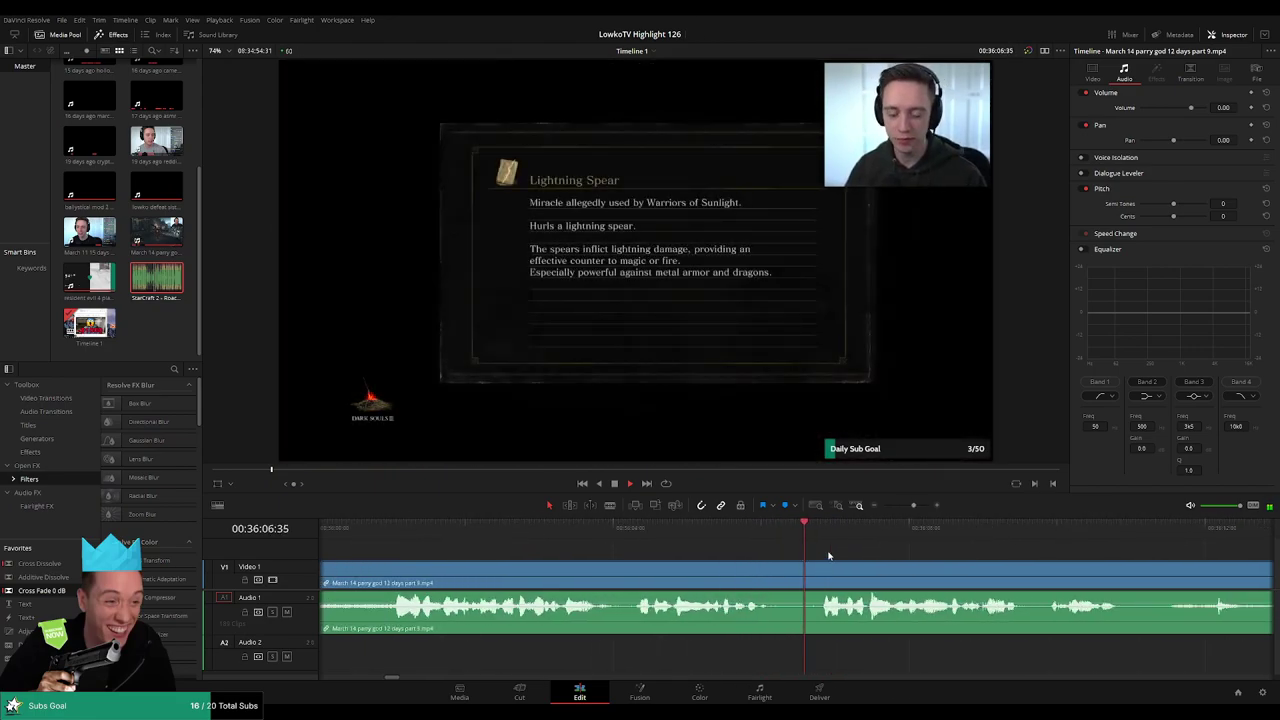
pyautogui.scroll(-3, 825, 555)
pyautogui.scroll(2, 828, 553)
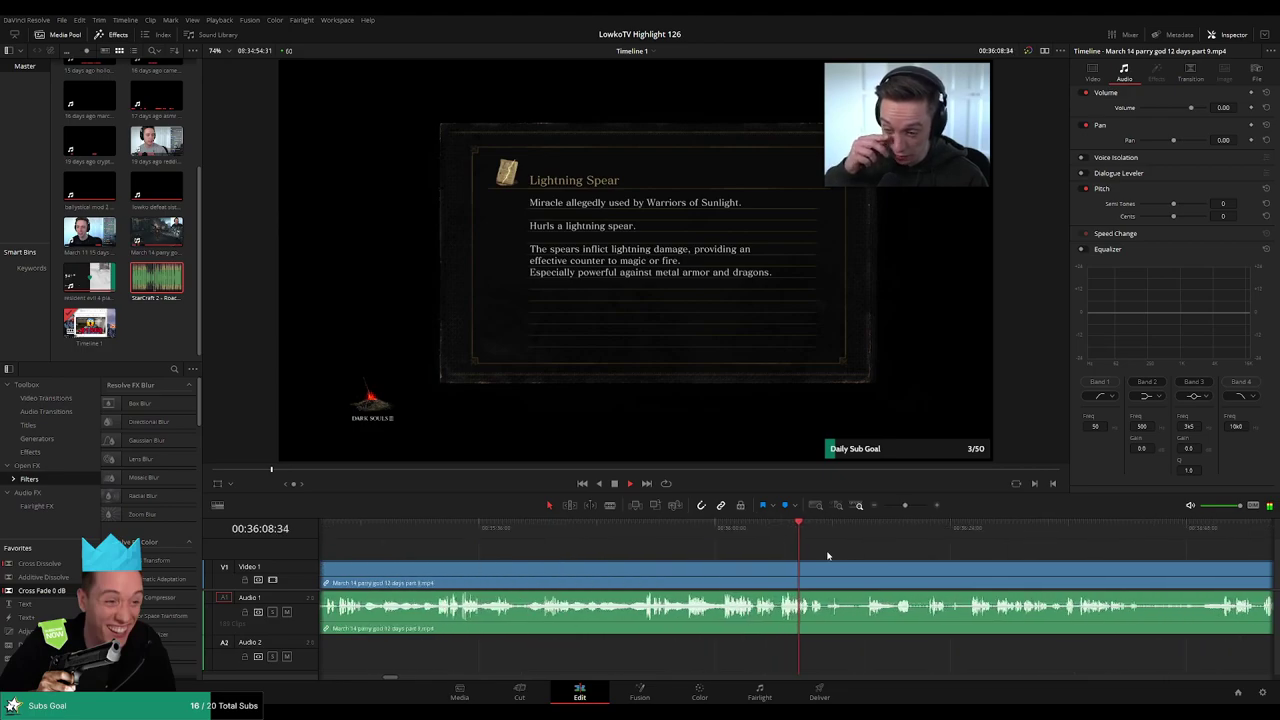
pyautogui.moveTo(900, 563); pyautogui.dragTo(691, 543)
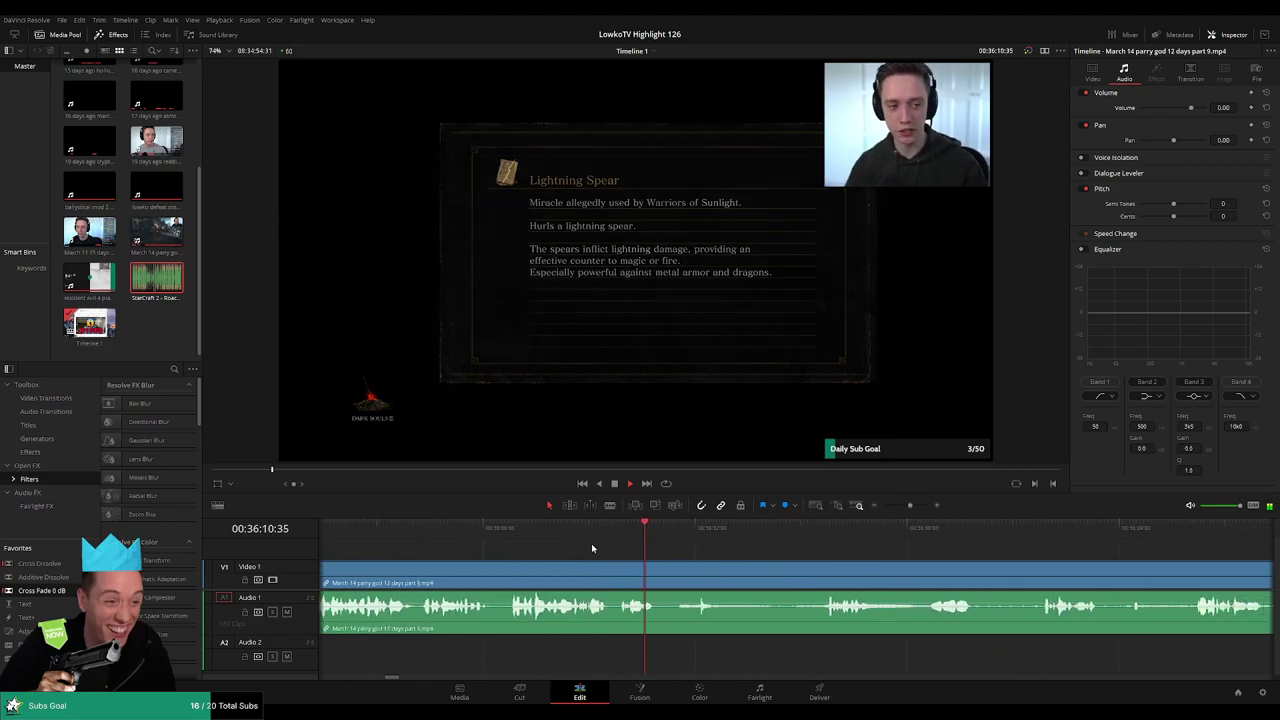
pyautogui.click(429, 528)
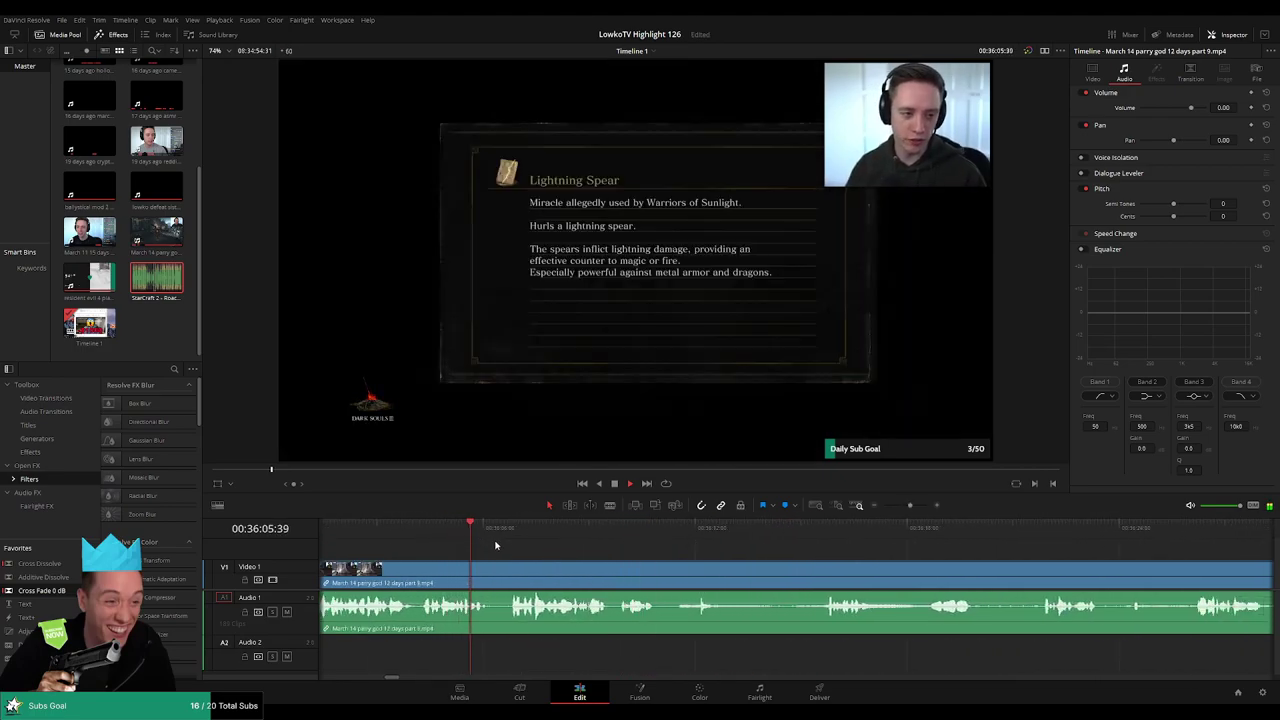
pyautogui.press('b')
pyautogui.click(499, 576)
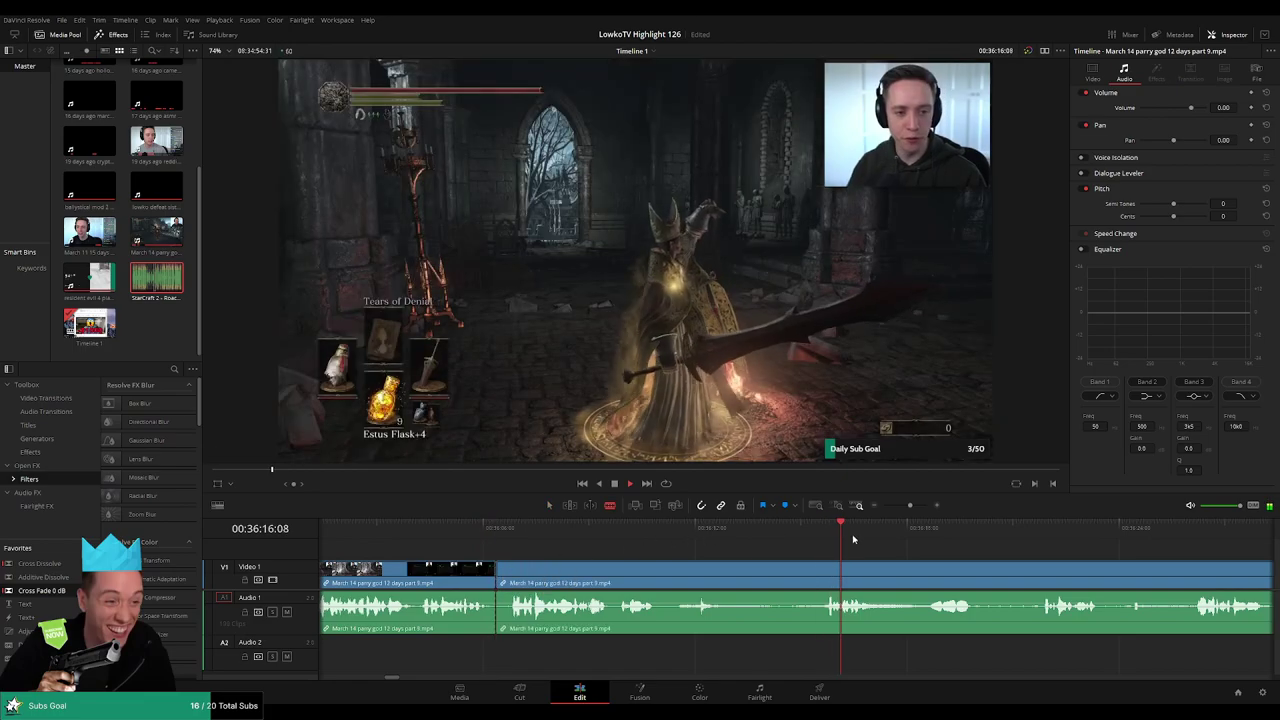
# - Skim the run back to the boss and split the clip at about 00:36:50, at the start of the next Pontiff Sulyvahn attempt
pyautogui.click(930, 535)
pyautogui.scroll(-4, 933, 560)
pyautogui.click(1107, 535)
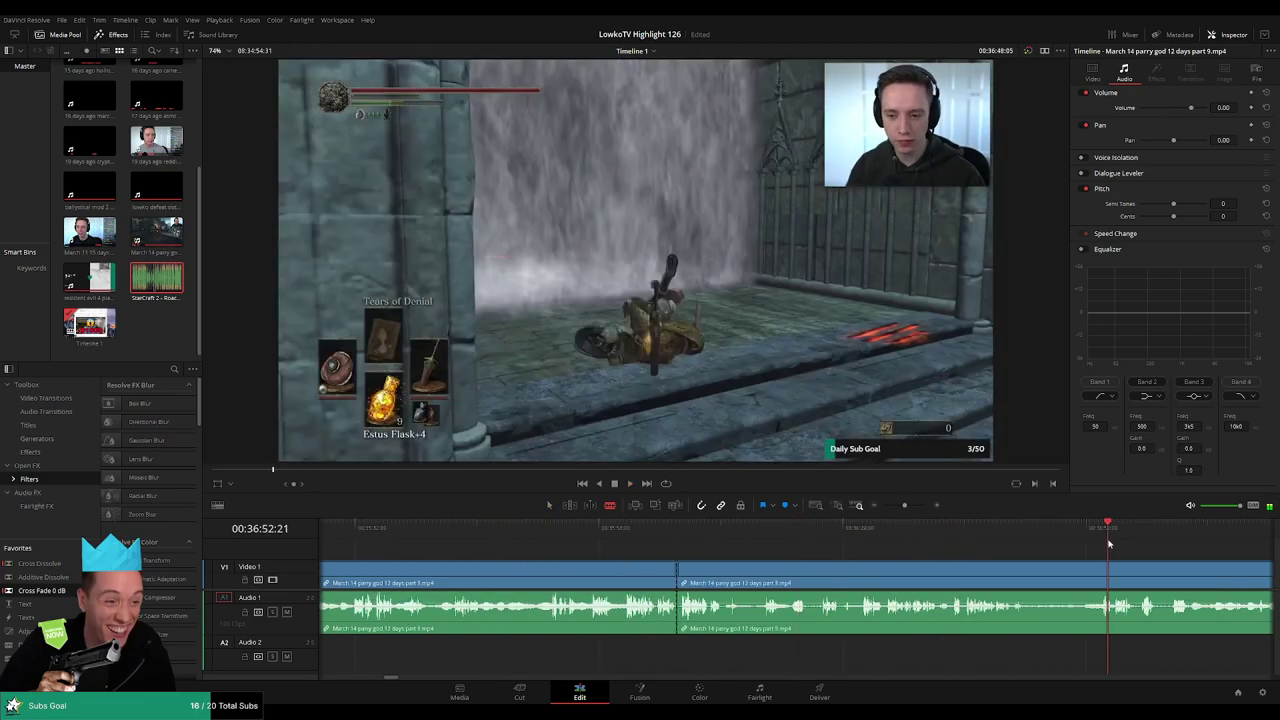
pyautogui.moveTo(1177, 560); pyautogui.dragTo(768, 534)
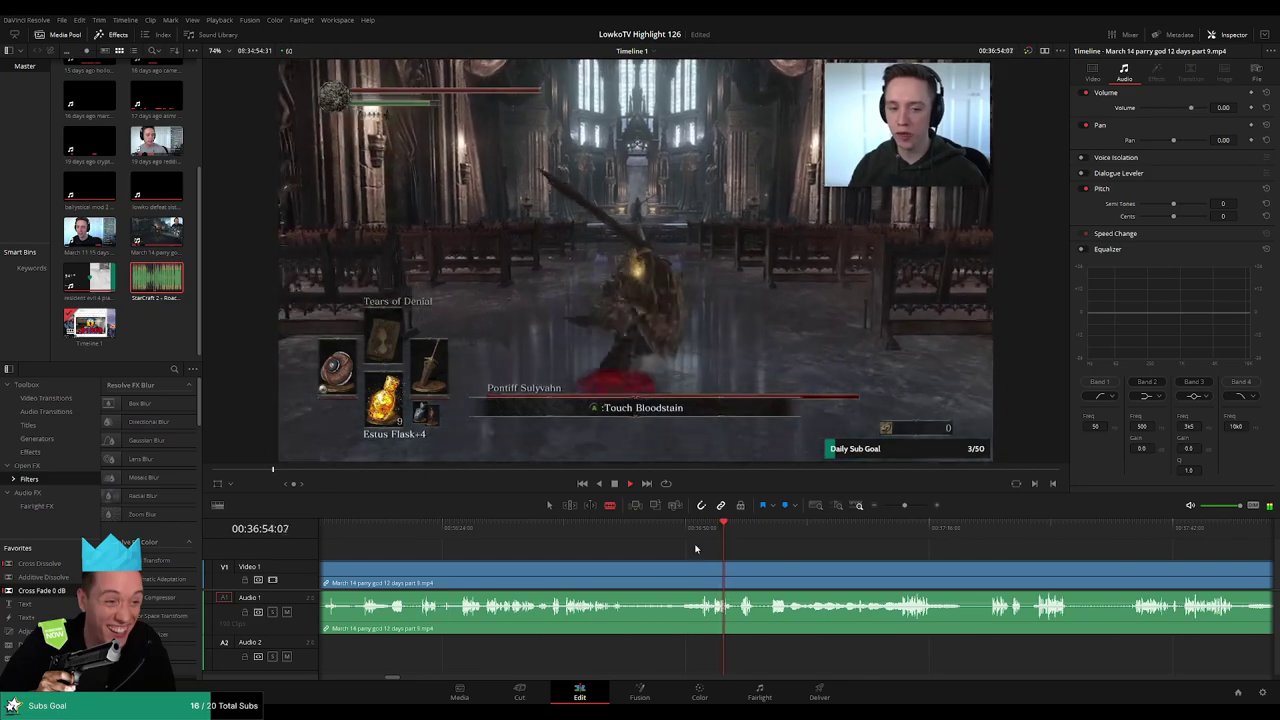
pyautogui.click(697, 527)
pyautogui.click(686, 576)
# - Ripple-delete the section from about 00:36:06 to 00:36:50, between the loading screen and the next boss attempt
pyautogui.press('a')
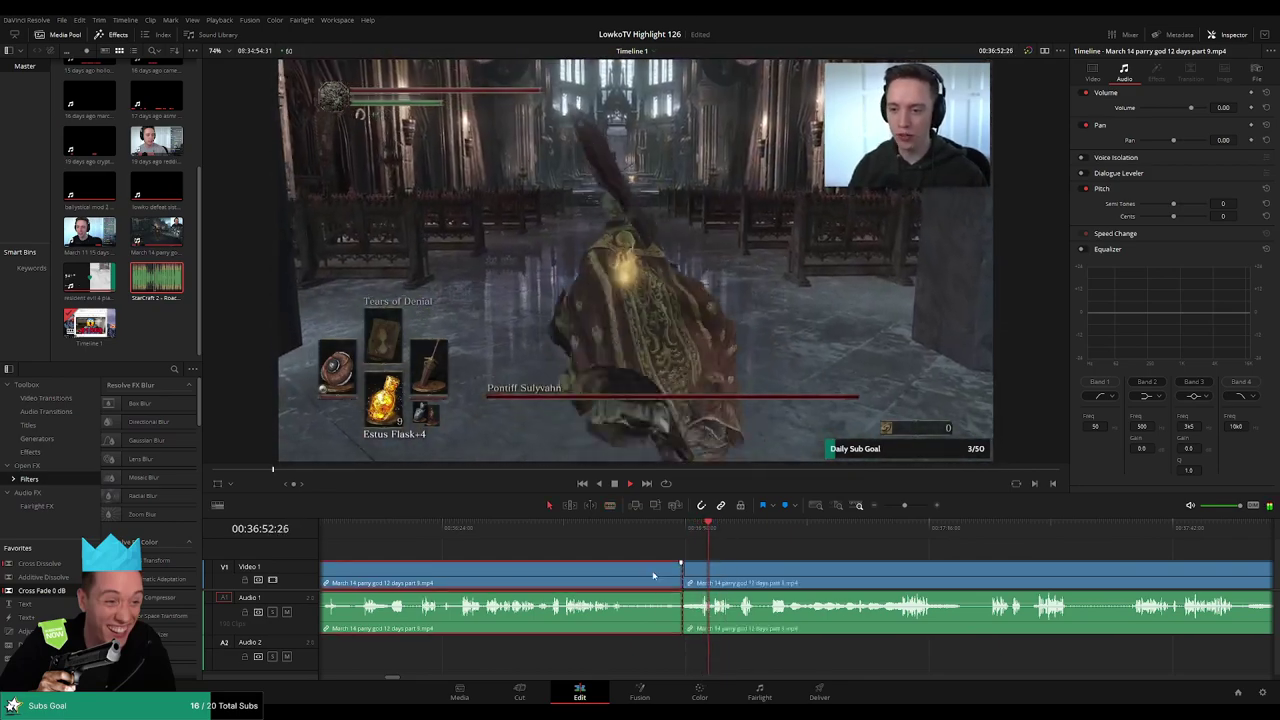
pyautogui.click(654, 575)
pyautogui.press('Delete')
# - Add transitions on both Video 1 and Audio 1 at the 00:36:06 join and review the following boss attempt
pyautogui.moveTo(654, 575); pyautogui.dragTo(808, 568)
pyautogui.click(921, 577)
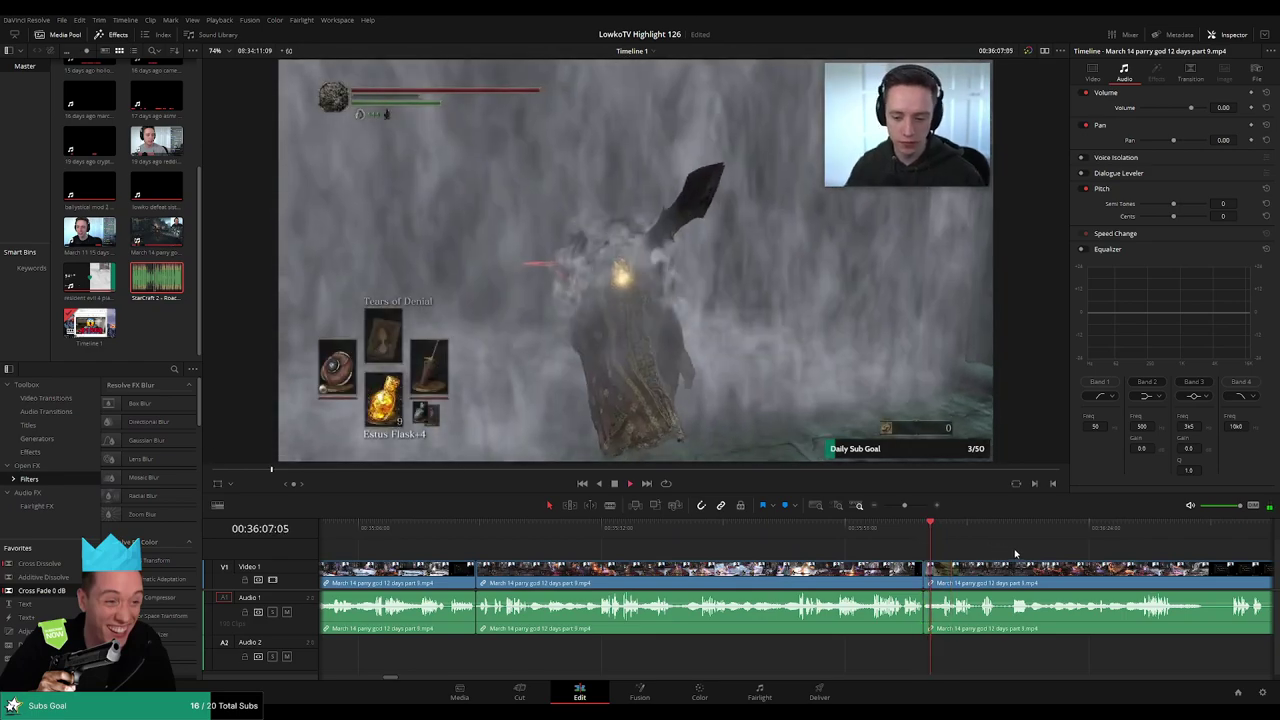
pyautogui.moveTo(1015, 553); pyautogui.dragTo(626, 557)
pyautogui.scroll(4, 592, 562)
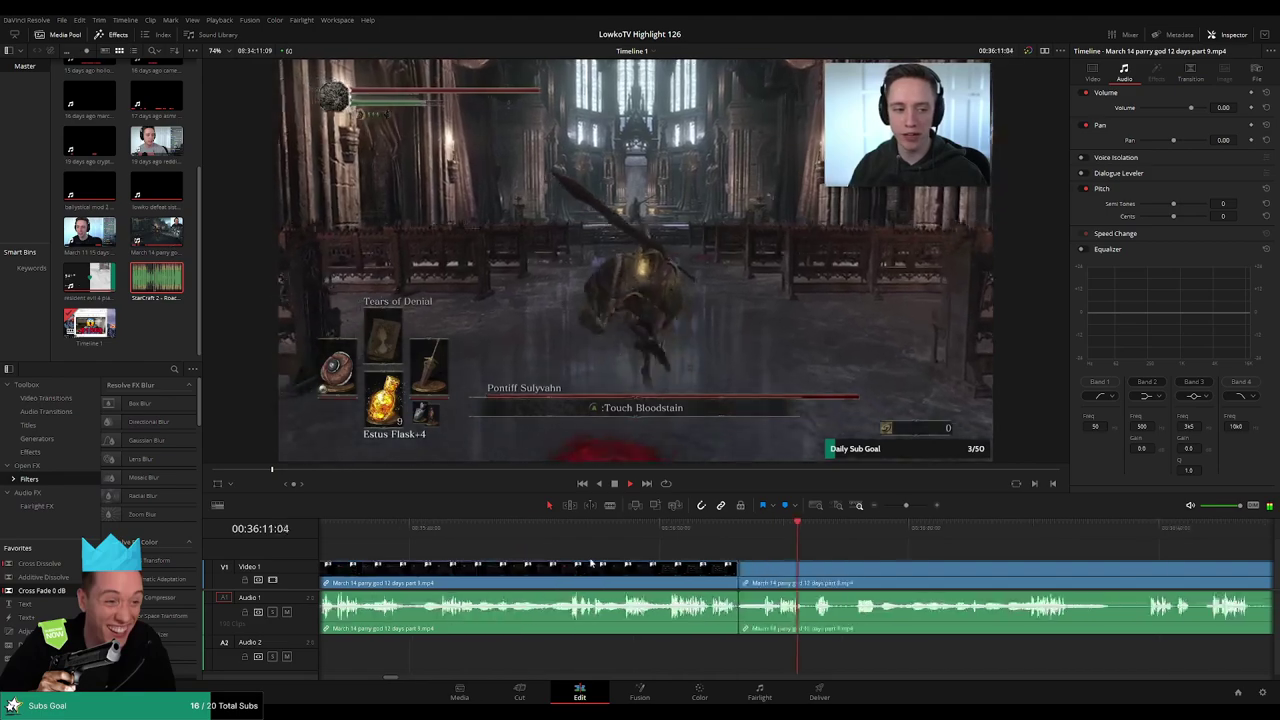
pyautogui.hscroll(5, 790, 562)
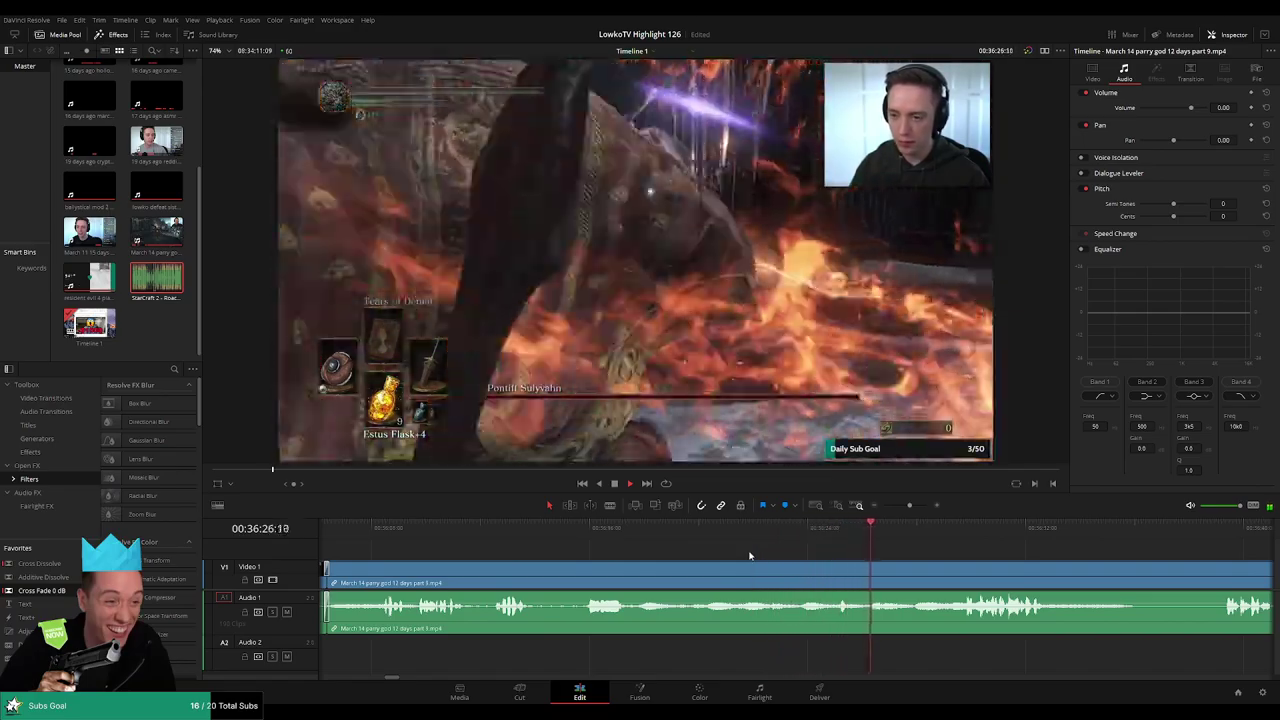
# - Split out the section from 00:36:30:13 to 00:36:30:29 of the boss fight and silence its audio on Audio 1
pyautogui.moveTo(978, 556); pyautogui.dragTo(768, 540)
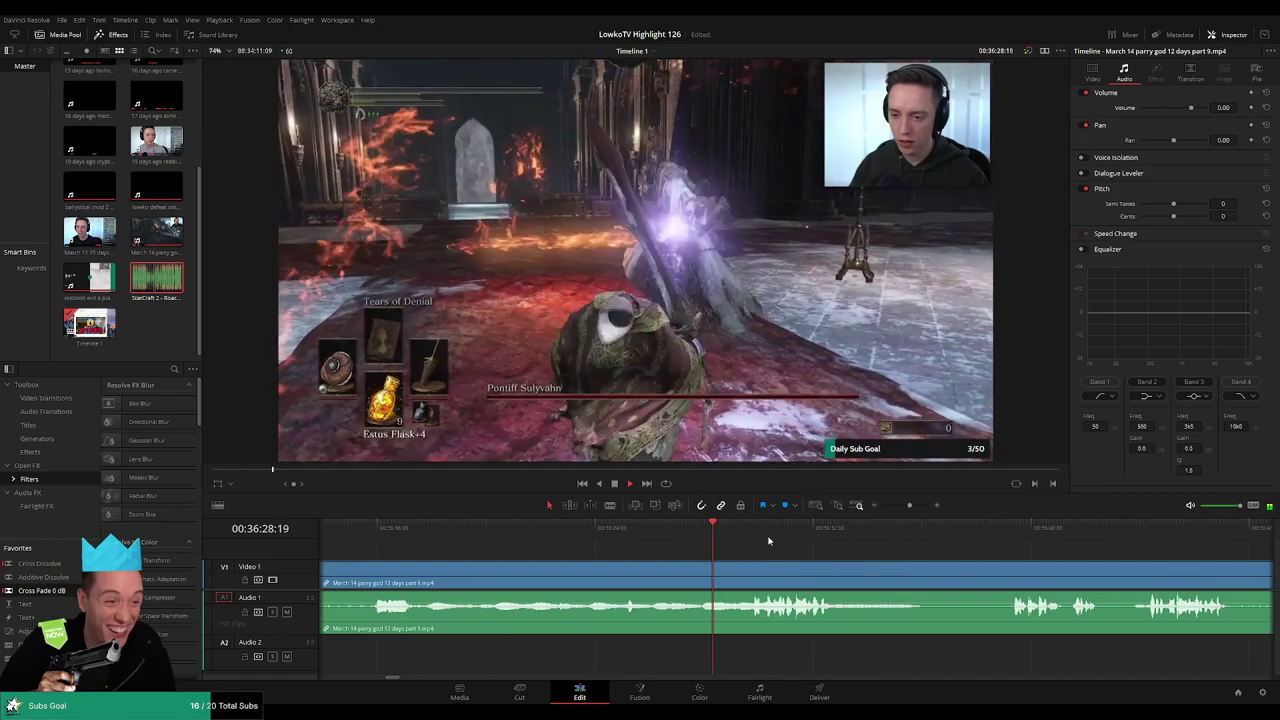
pyautogui.moveTo(861, 547); pyautogui.dragTo(728, 542)
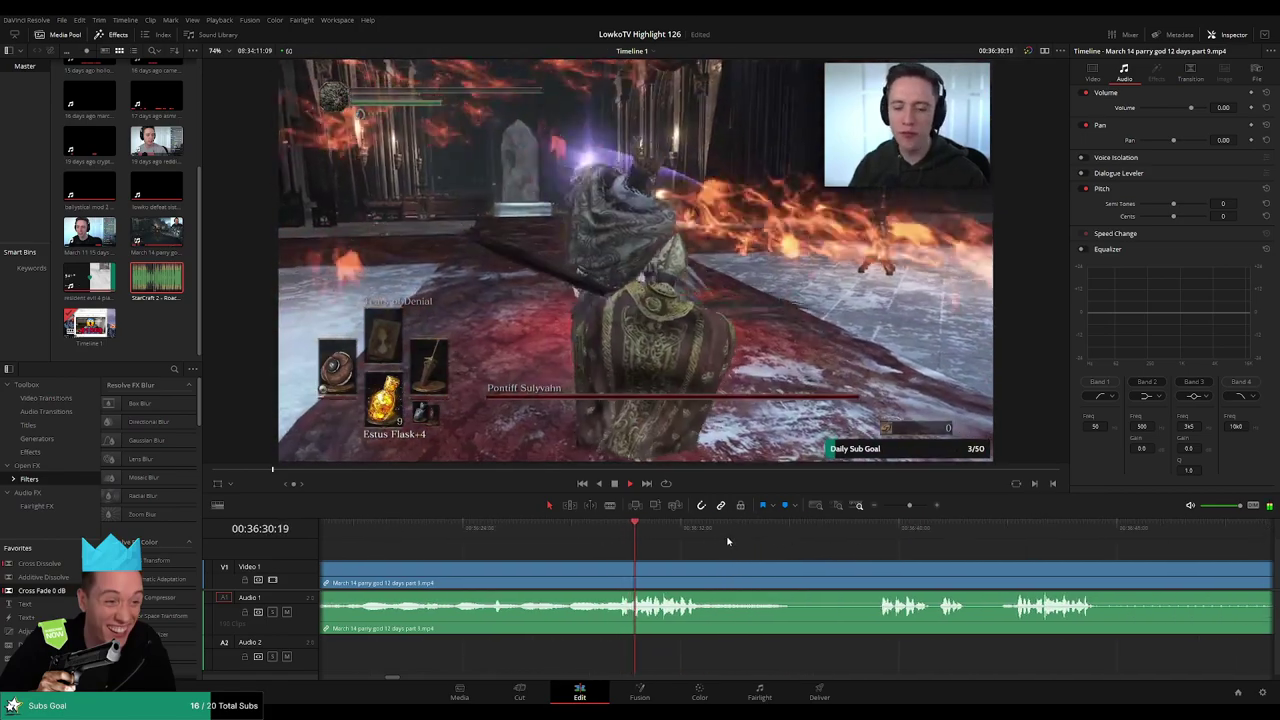
pyautogui.click(621, 527)
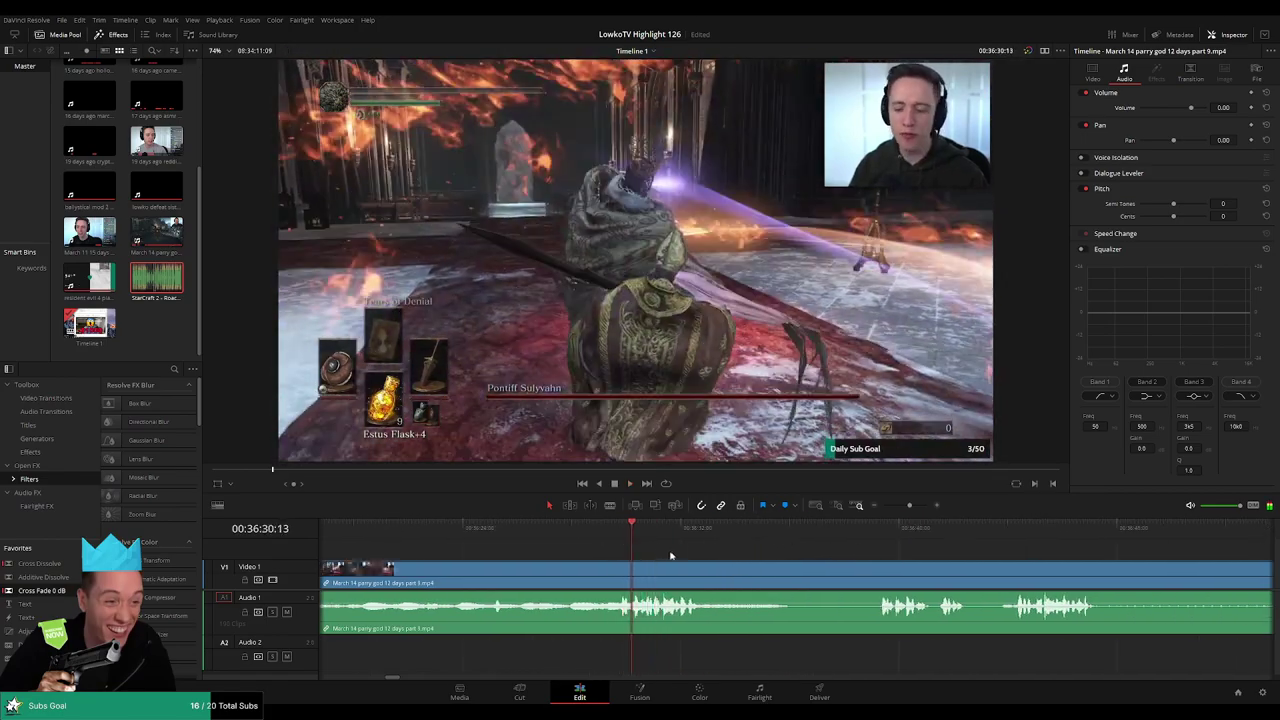
pyautogui.hscroll(-2, 790, 565)
pyautogui.scroll(3, 812, 574)
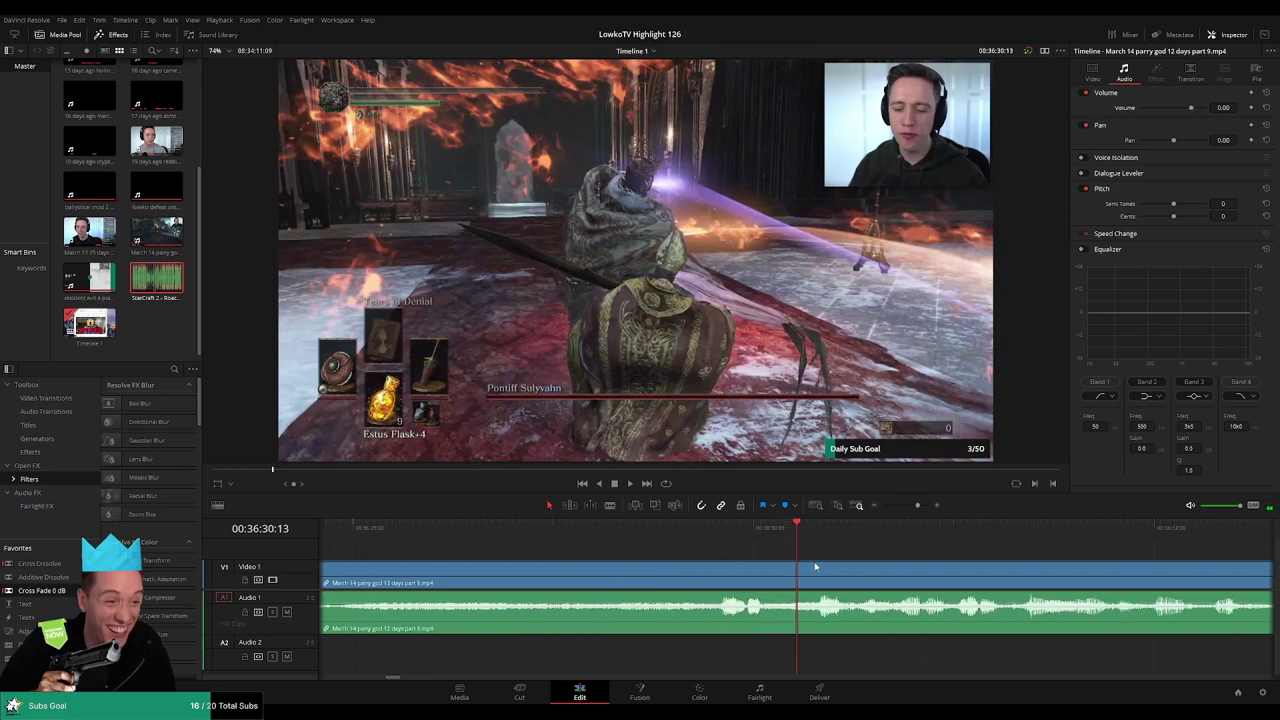
pyautogui.click(803, 572)
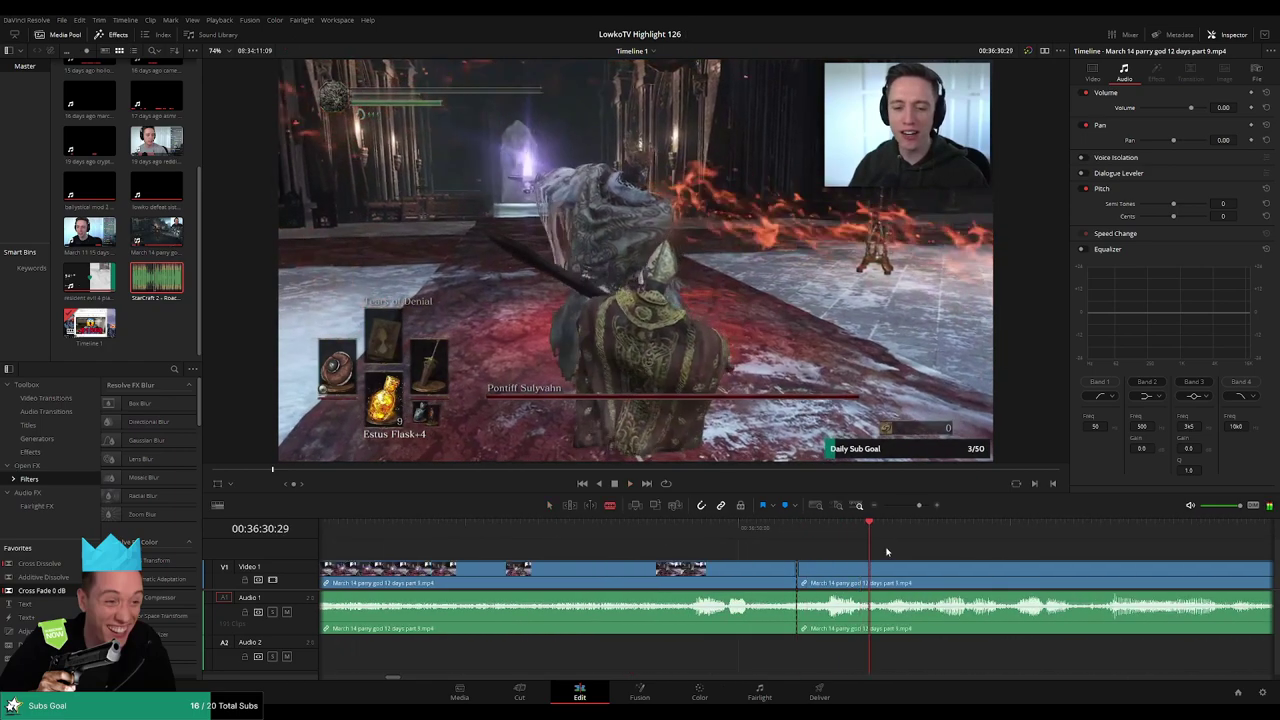
pyautogui.moveTo(861, 602); pyautogui.dragTo(861, 645)
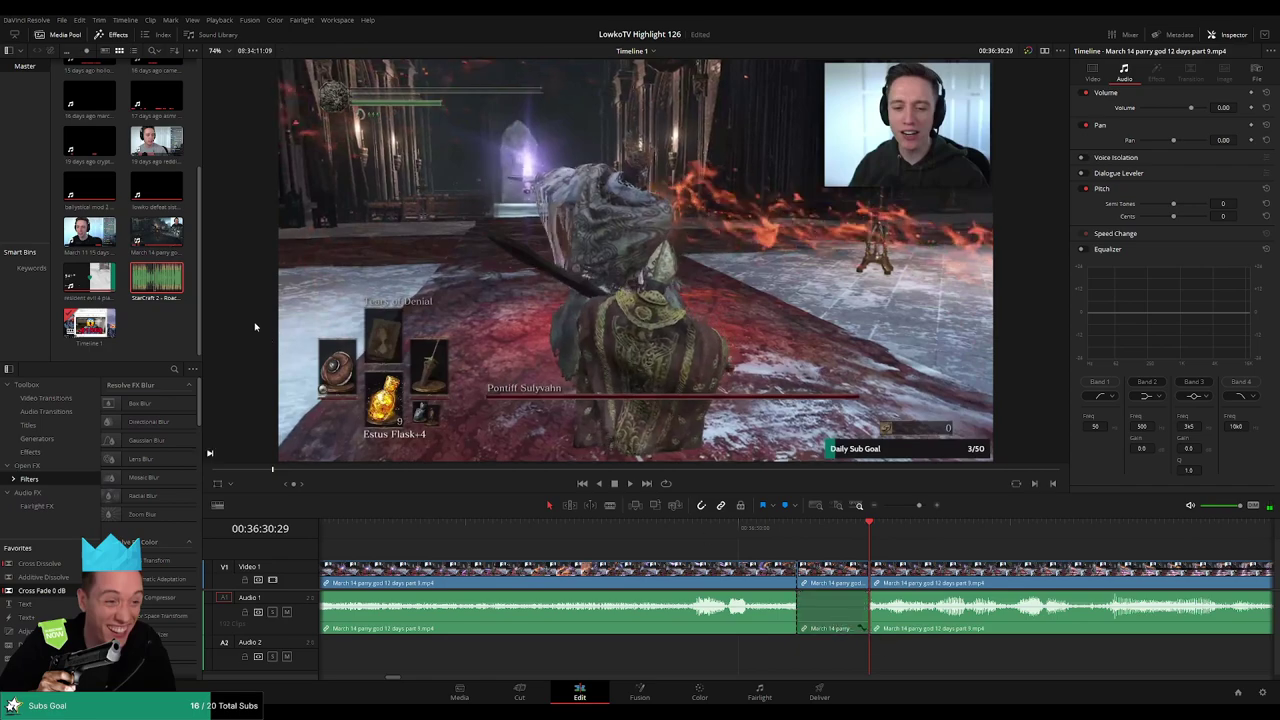
# - Place the StarCraft 2 - Roach Quotes sound on Audio 2, trimmed to the silenced section, with its volume lowered to about -23
pyautogui.moveTo(157, 278); pyautogui.dragTo(799, 660)
pyautogui.moveTo(980, 660); pyautogui.dragTo(868, 659)
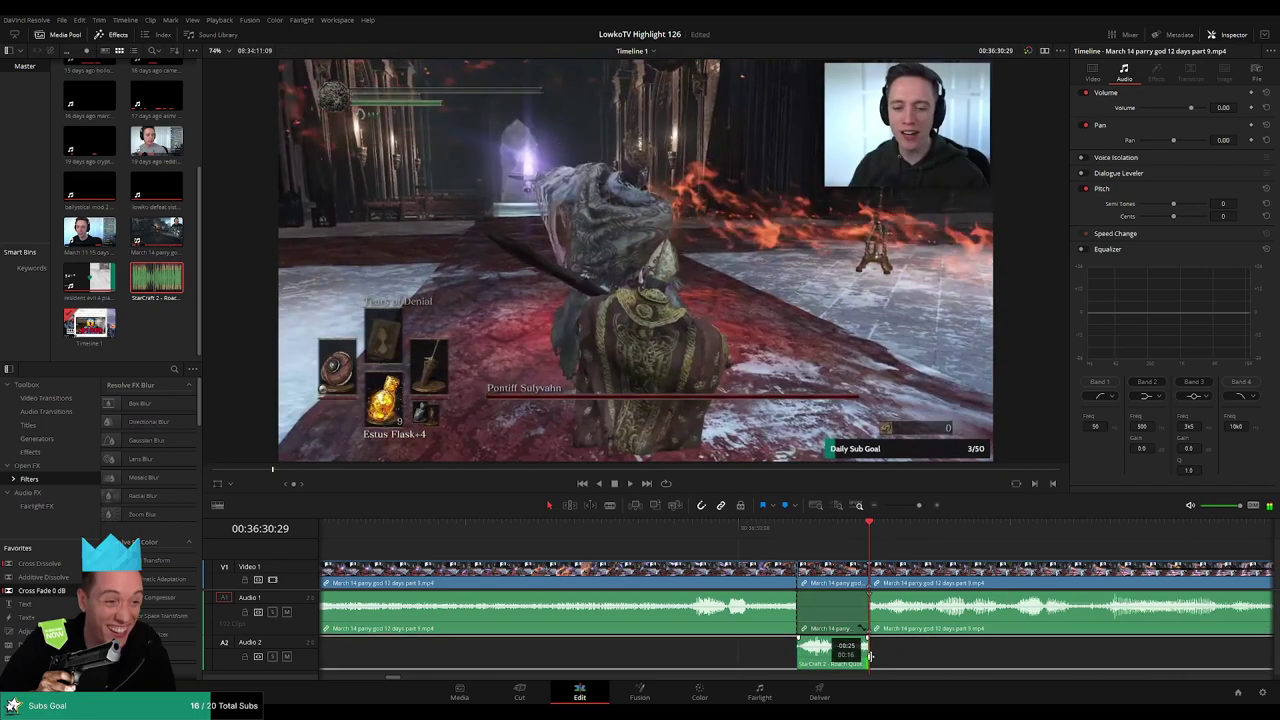
pyautogui.moveTo(1232, 108); pyautogui.dragTo(1230, 107)
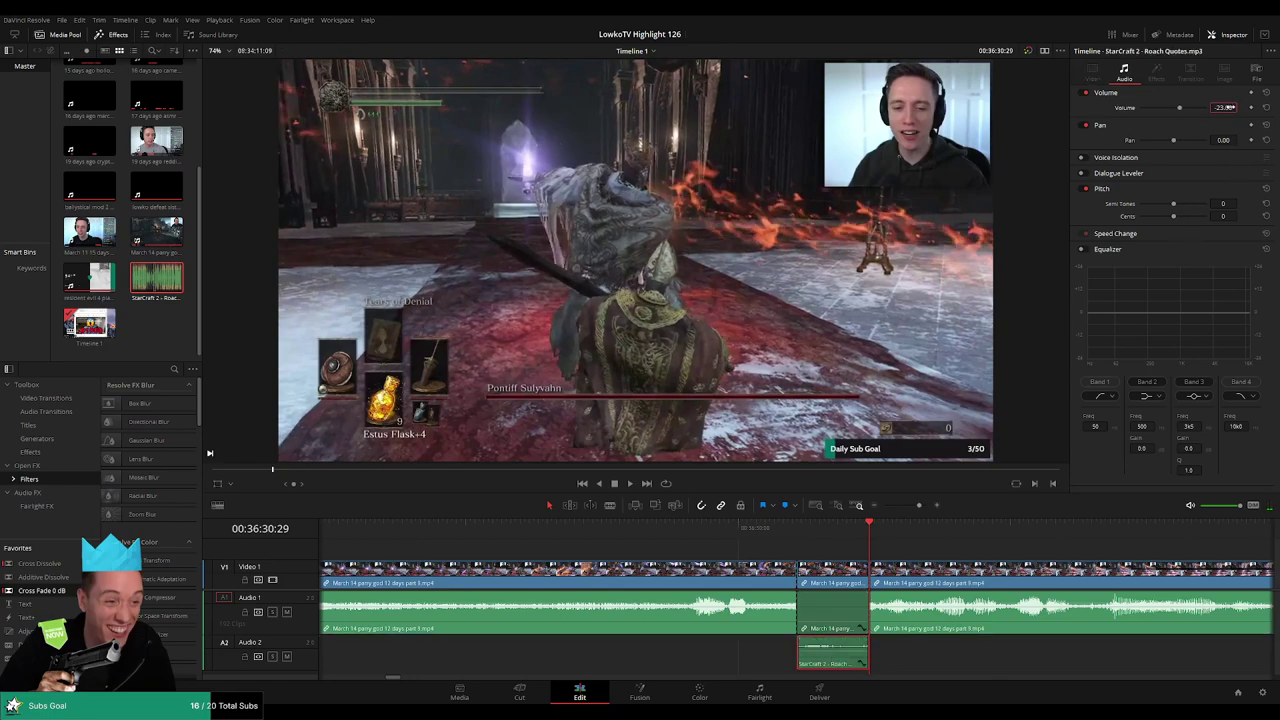
pyautogui.click(1000, 552)
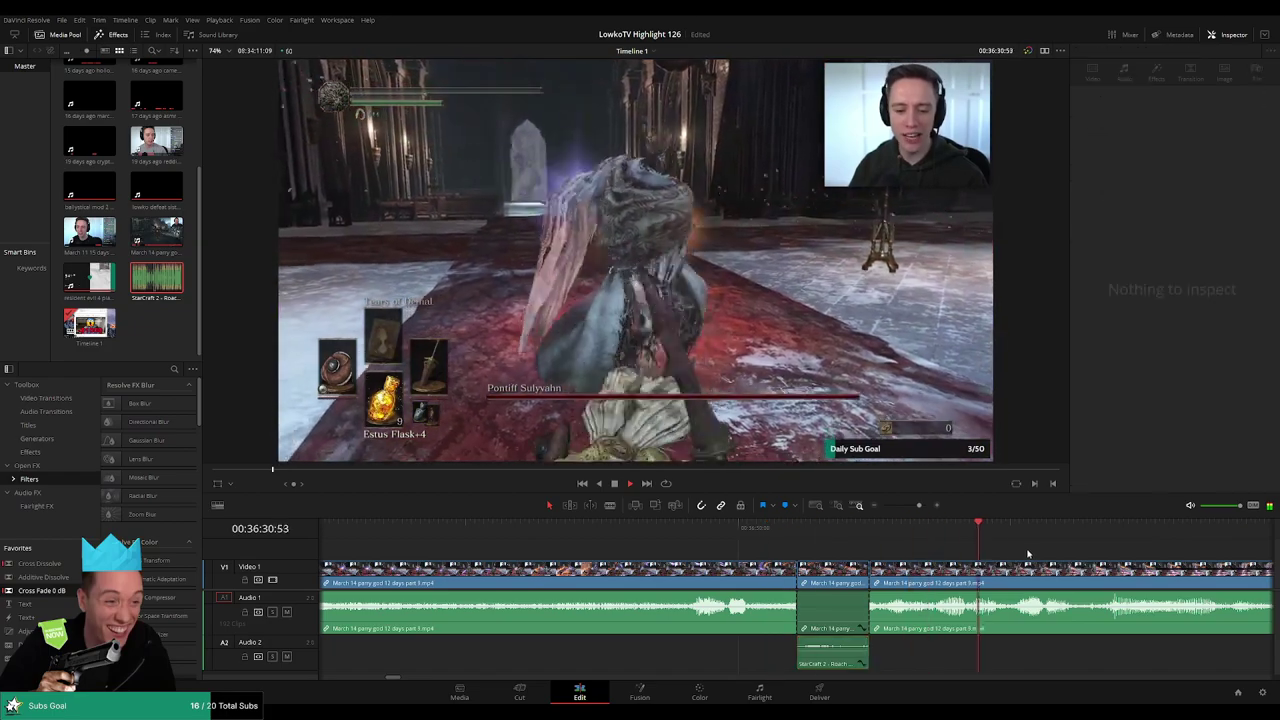
# - Split the clip at about 00:36:34:50, after the YOU DIED message has faded
pyautogui.scroll(-2, 990, 547)
pyautogui.scroll(-1, 914, 545)
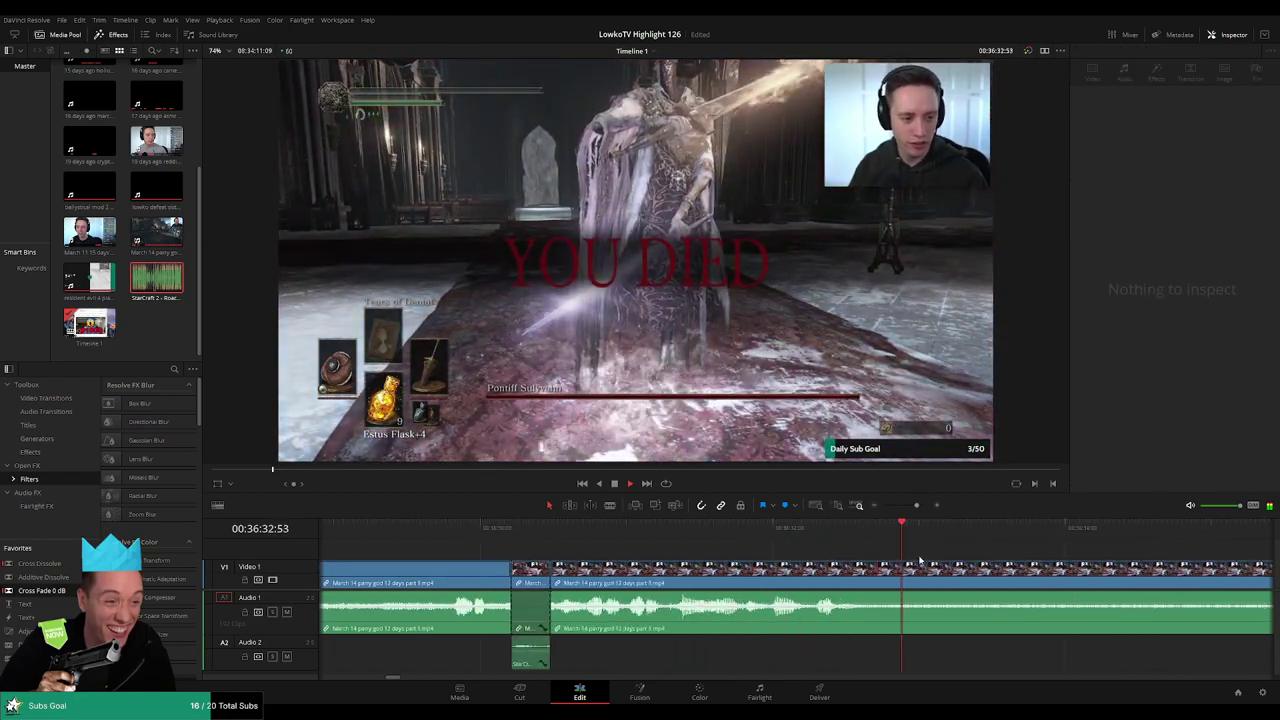
pyautogui.press('space')
pyautogui.press('b')
pyautogui.moveTo(916, 506); pyautogui.dragTo(910, 507)
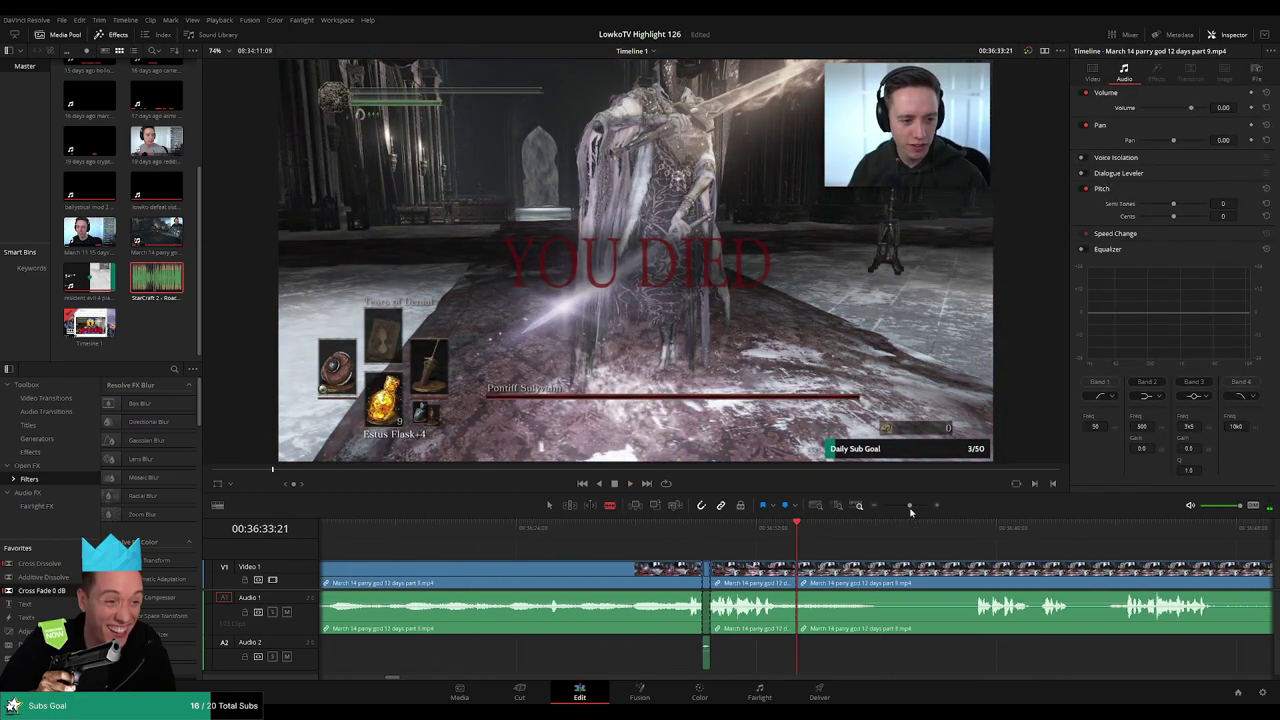
pyautogui.press('space')
pyautogui.click(842, 571)
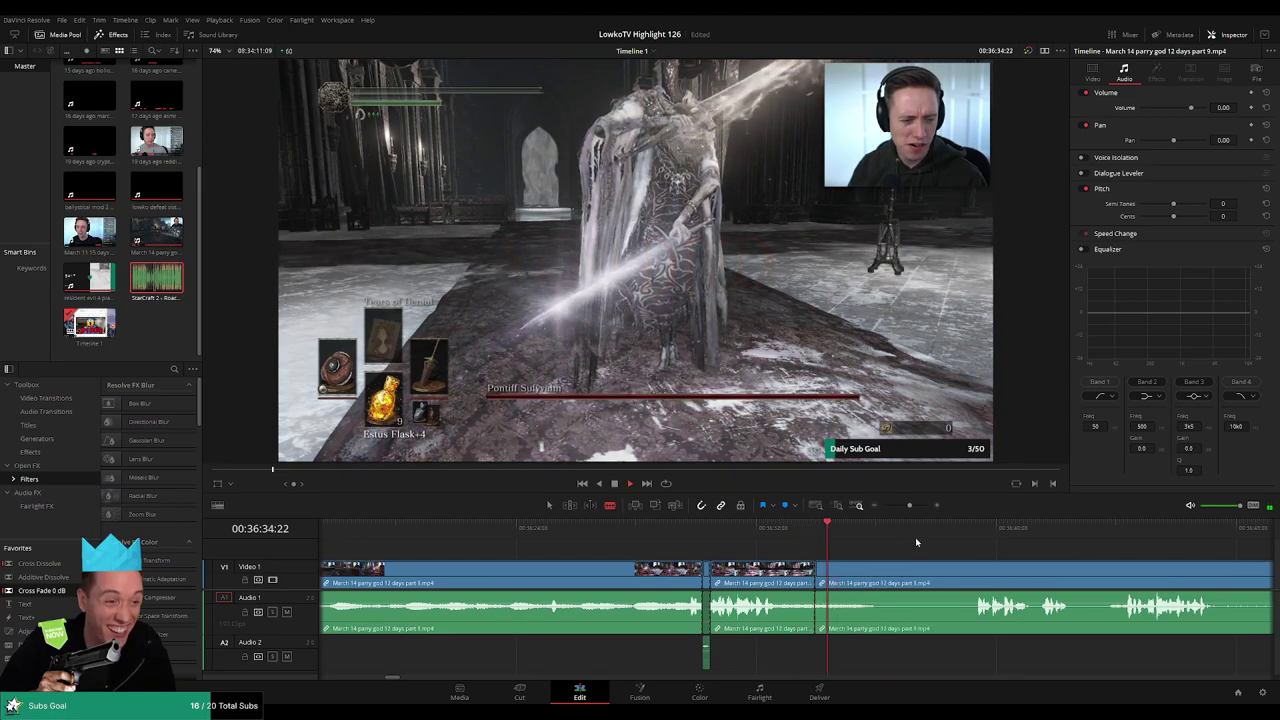
pyautogui.press('space')
pyautogui.press('space')
# - Split the clip at about 00:36:39:14 on the Winged Knight Halberd loading screen and ripple-delete the silent section before it
pyautogui.click(973, 531)
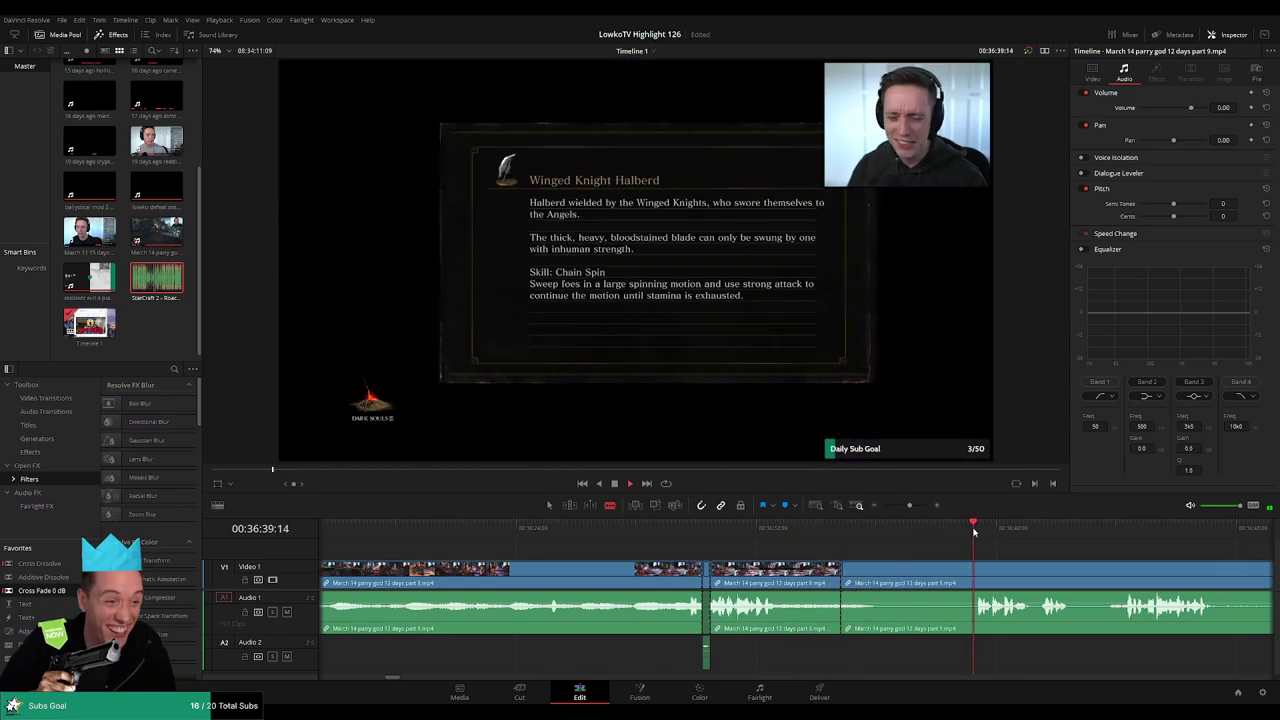
pyautogui.click(976, 567)
pyautogui.press('a')
pyautogui.click(935, 572)
pyautogui.press('Delete')
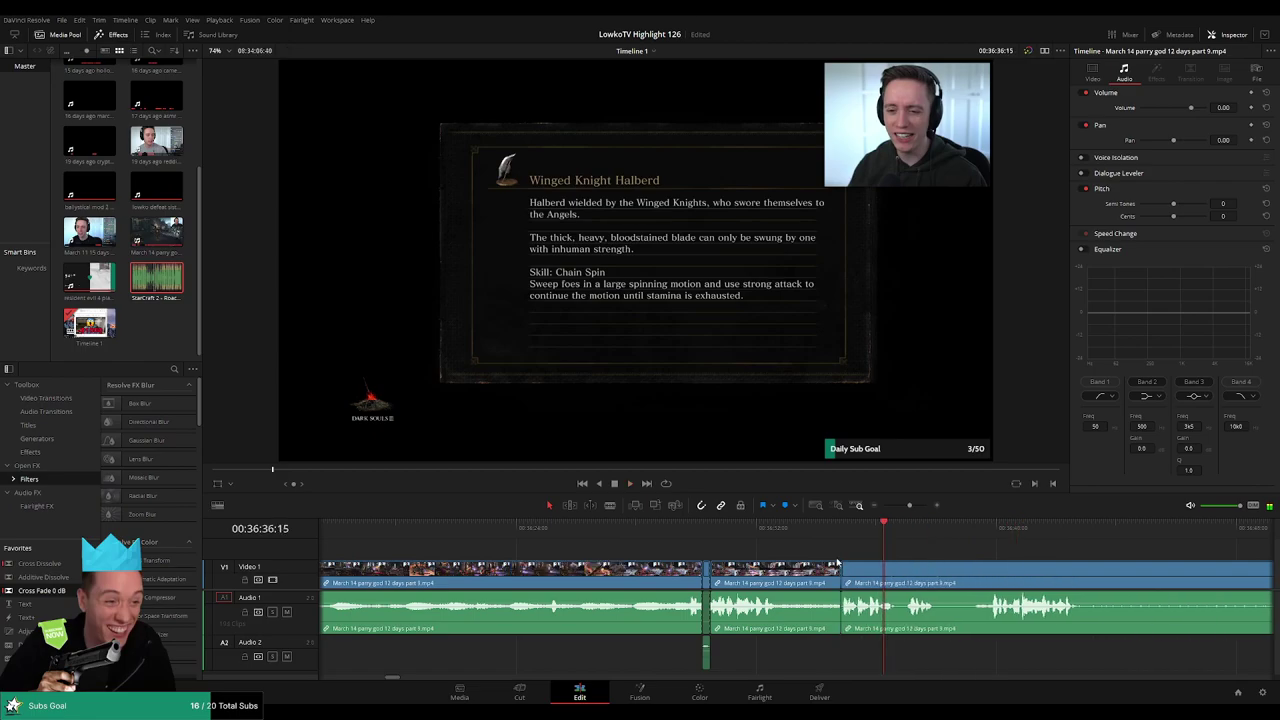
# - Add a cross fade on Audio 1 at the join near 00:36:35 and play through the loading screen
pyautogui.click(808, 530)
pyautogui.press('space')
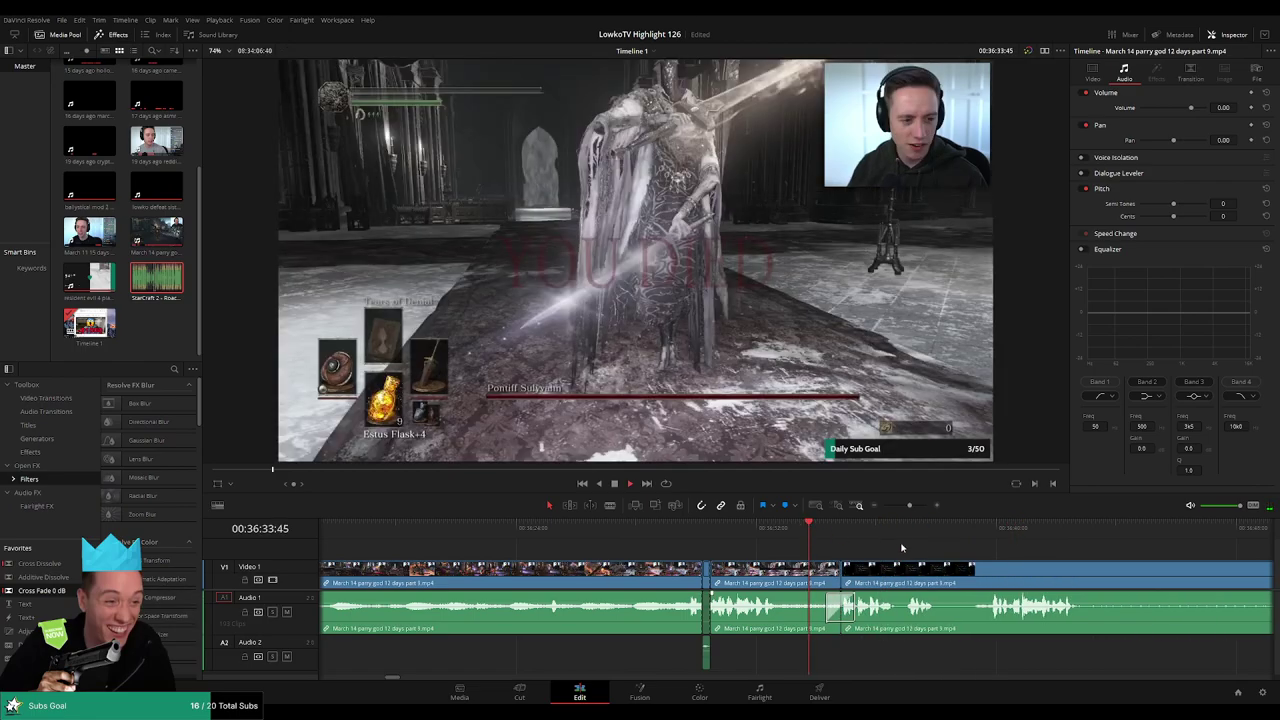
pyautogui.moveTo(997, 551); pyautogui.dragTo(829, 550)
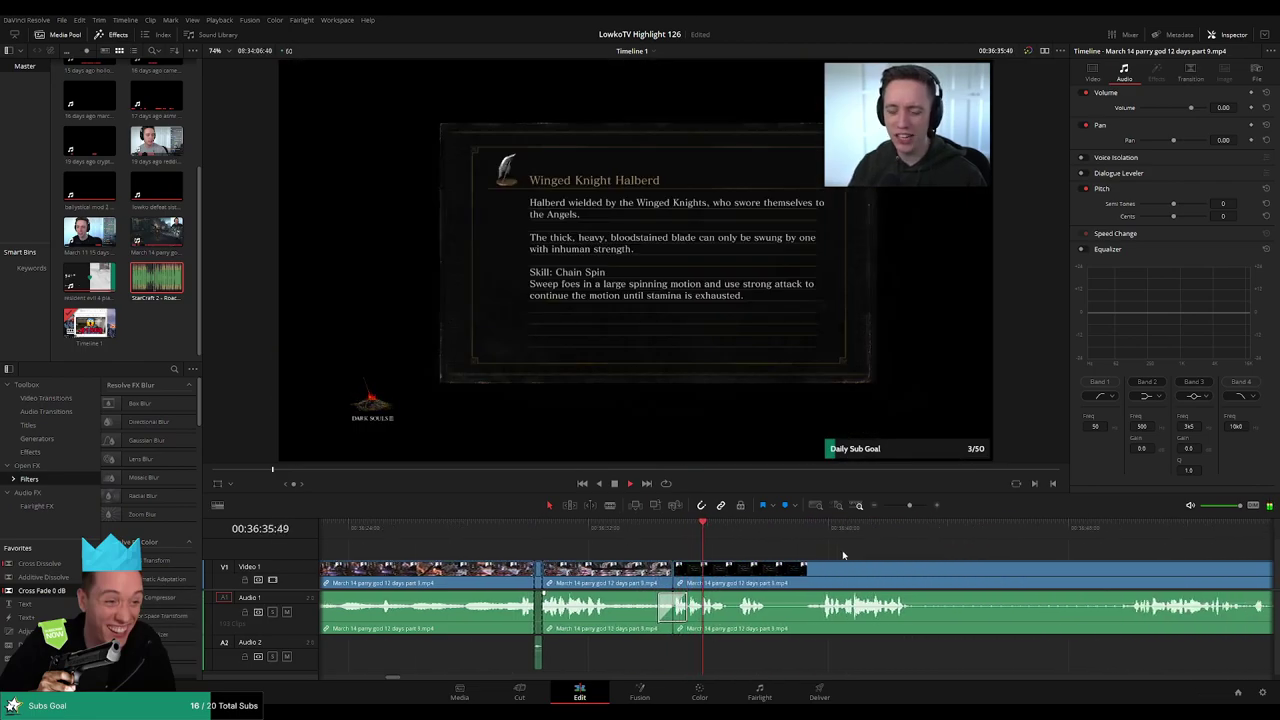
pyautogui.hscroll(3, 738, 540)
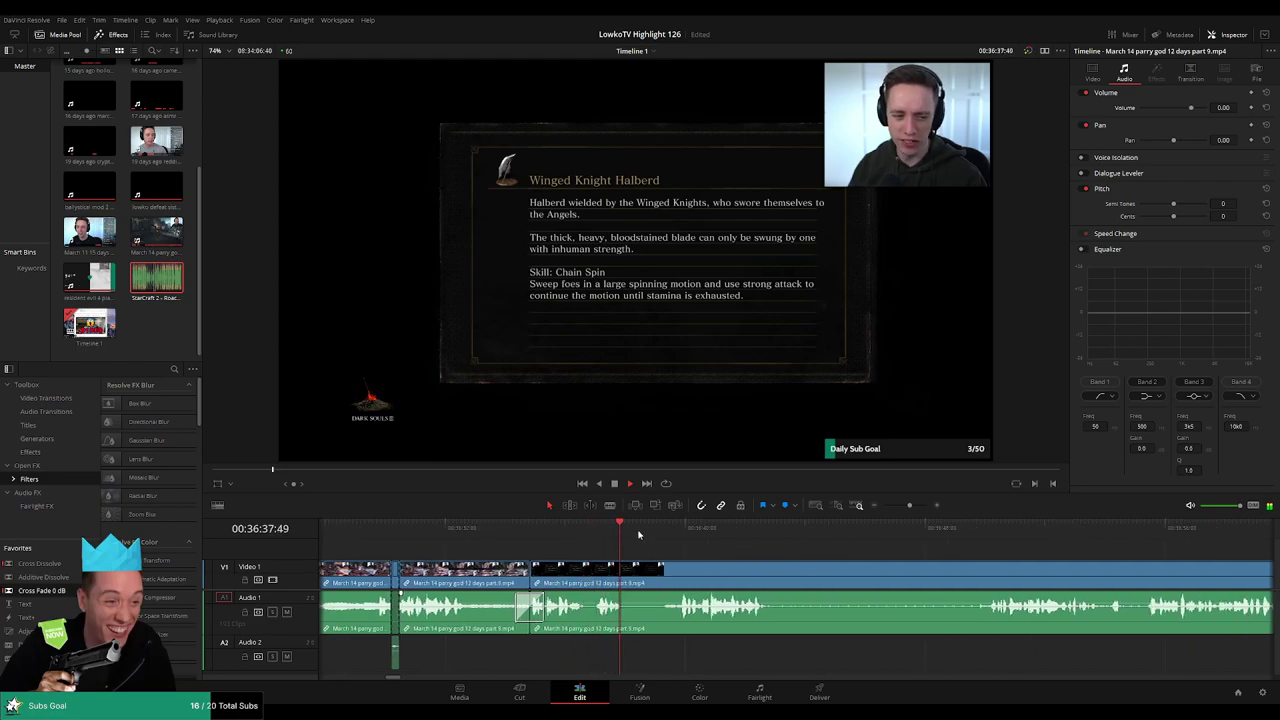
# - Ripple-delete the loading-screen section from about 00:36:38 to 00:36:39:44 and cross-fade Audio 1 at the join
pyautogui.press('b')
pyautogui.click(628, 573)
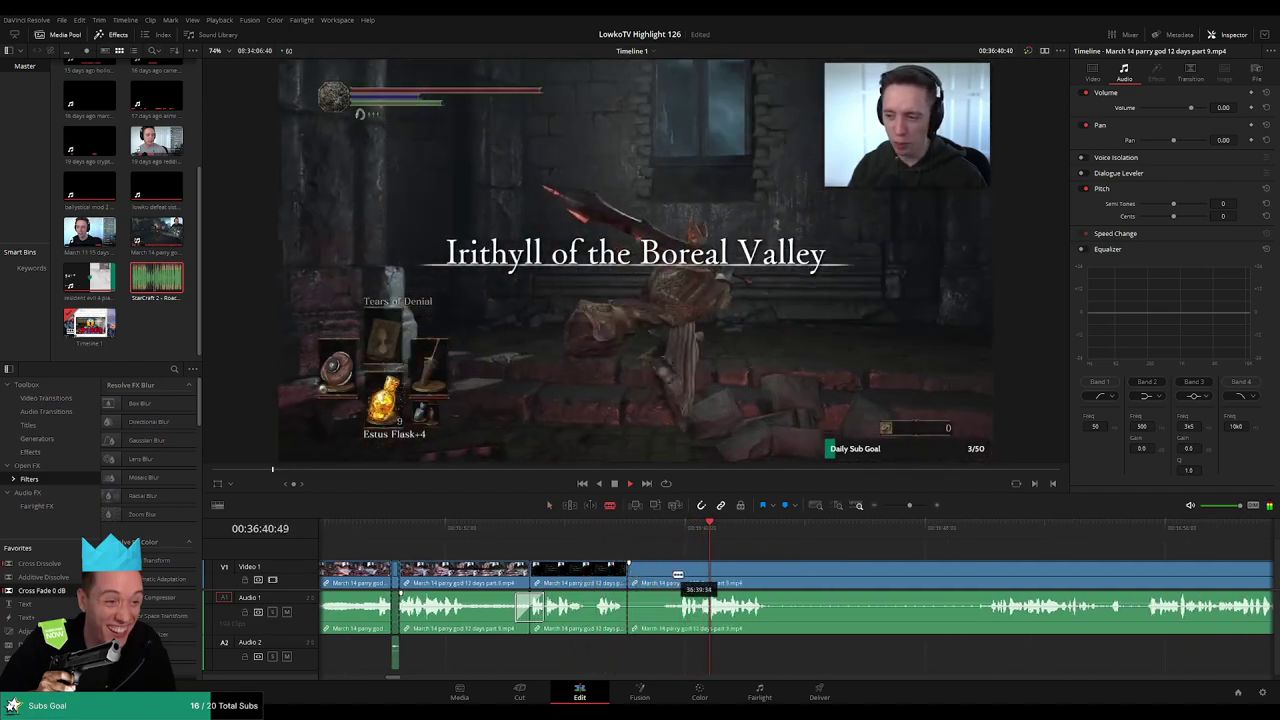
pyautogui.click(677, 575)
pyautogui.press('a')
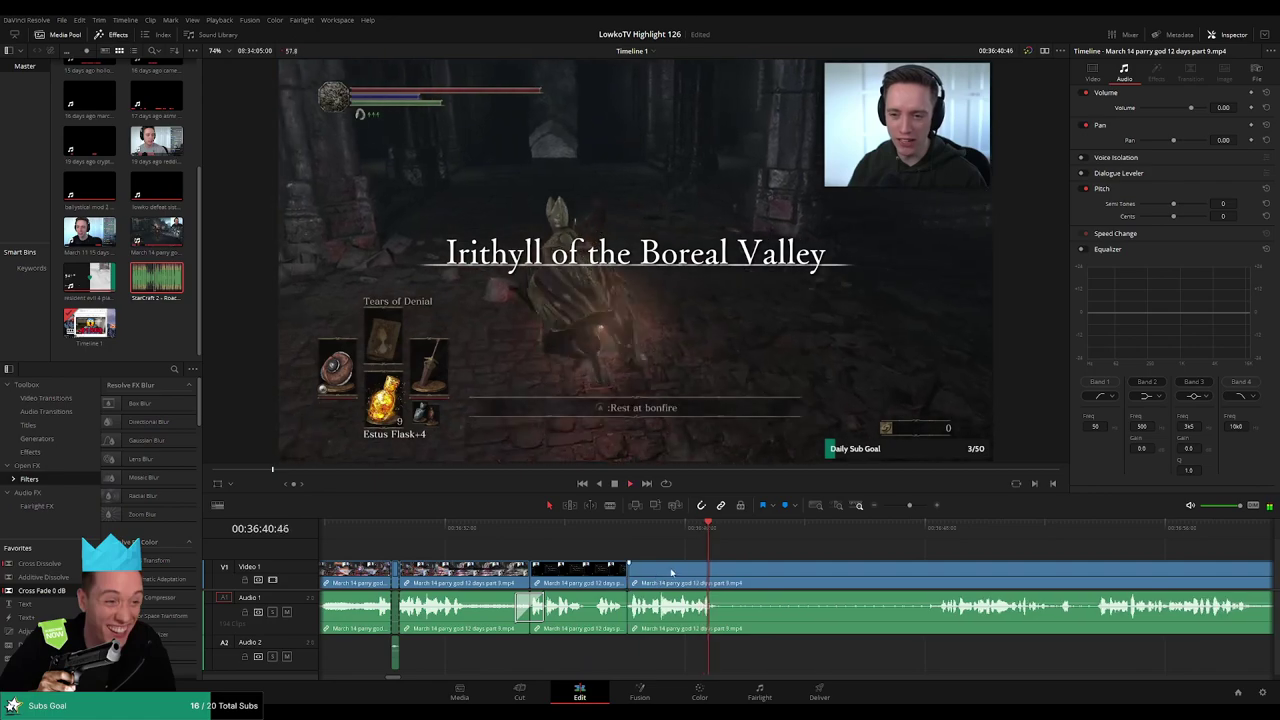
# - Split the clip at about 00:36:41:13 and 00:36:48:23 and ripple-delete the quiet section between the cuts
pyautogui.press('b')
pyautogui.click(722, 582)
pyautogui.click(929, 527)
pyautogui.click(938, 569)
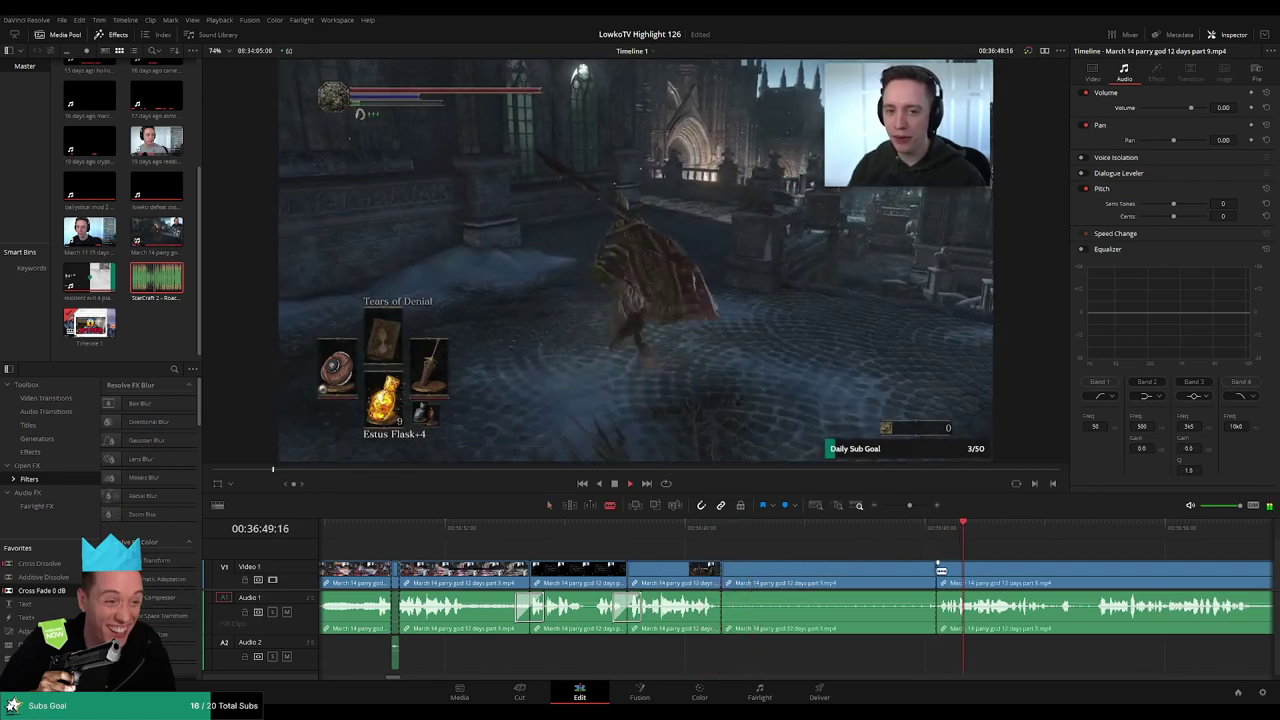
pyautogui.press('a')
pyautogui.click(896, 570)
pyautogui.press('Delete')
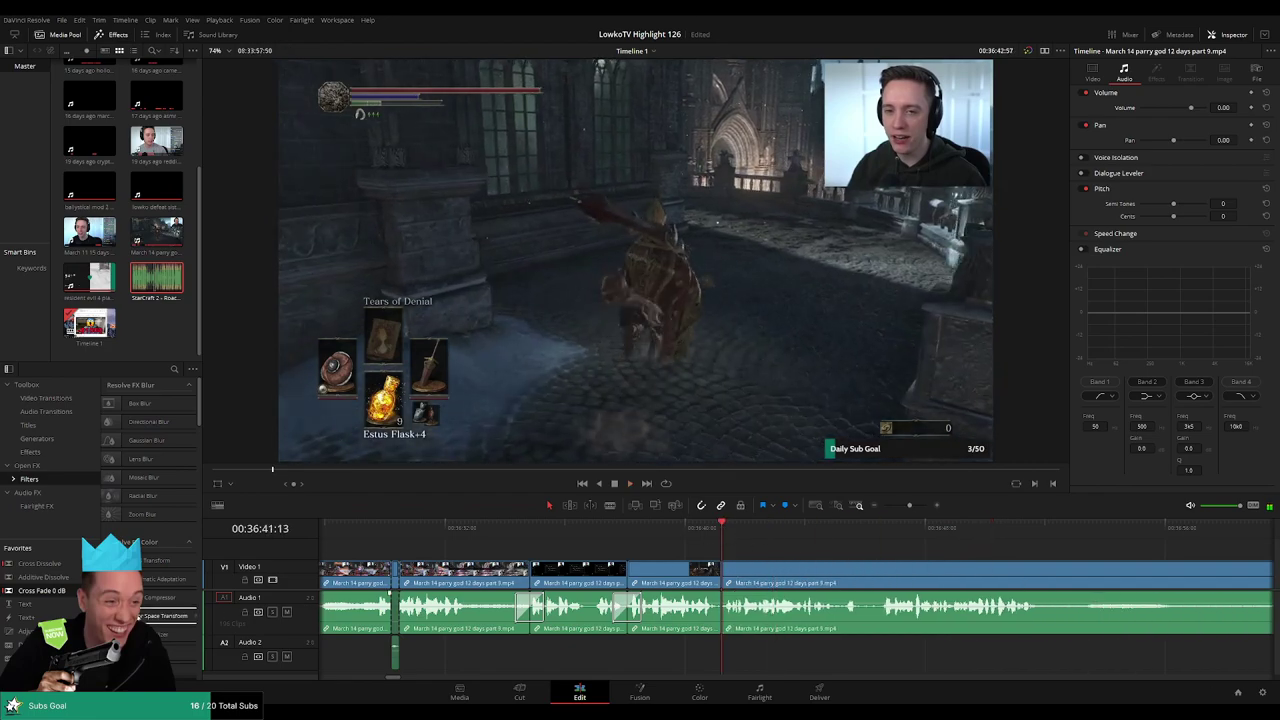
# - Add a cross fade on Audio 1 at the 00:36:41:13 join and review the run that follows
pyautogui.press('space')
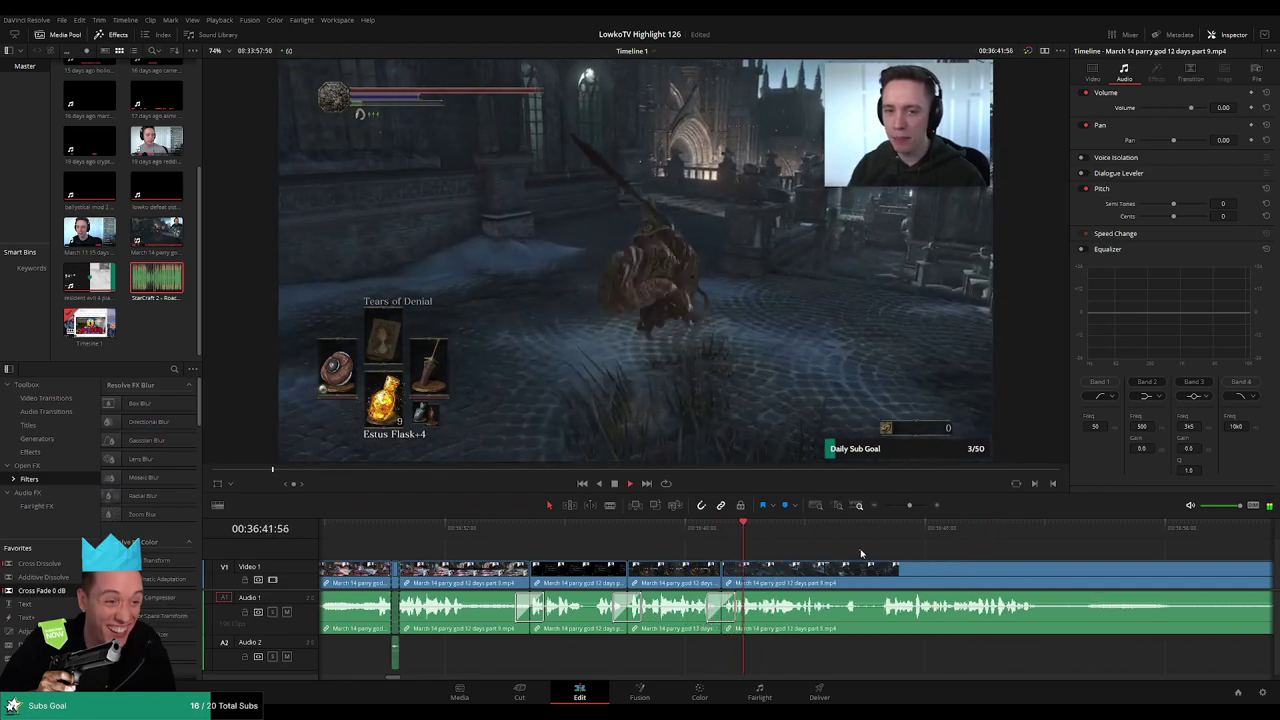
pyautogui.moveTo(938, 551); pyautogui.dragTo(677, 558)
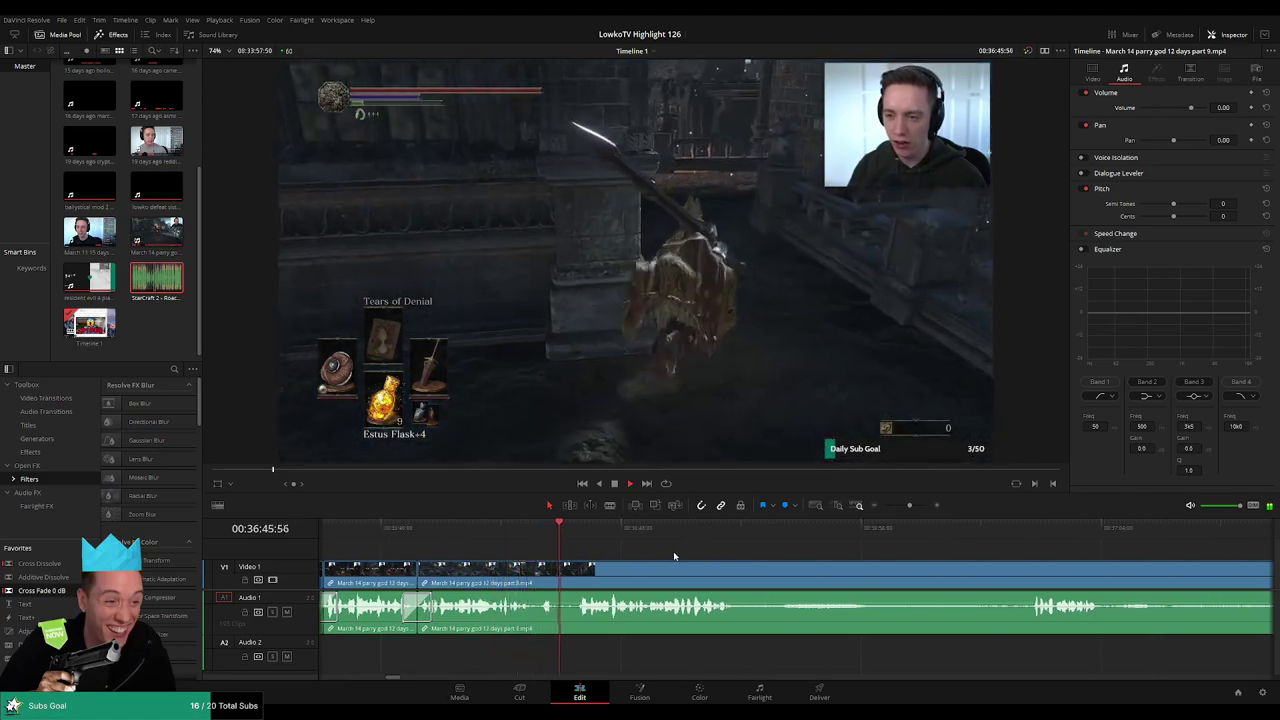
pyautogui.hscroll(1, 700, 555)
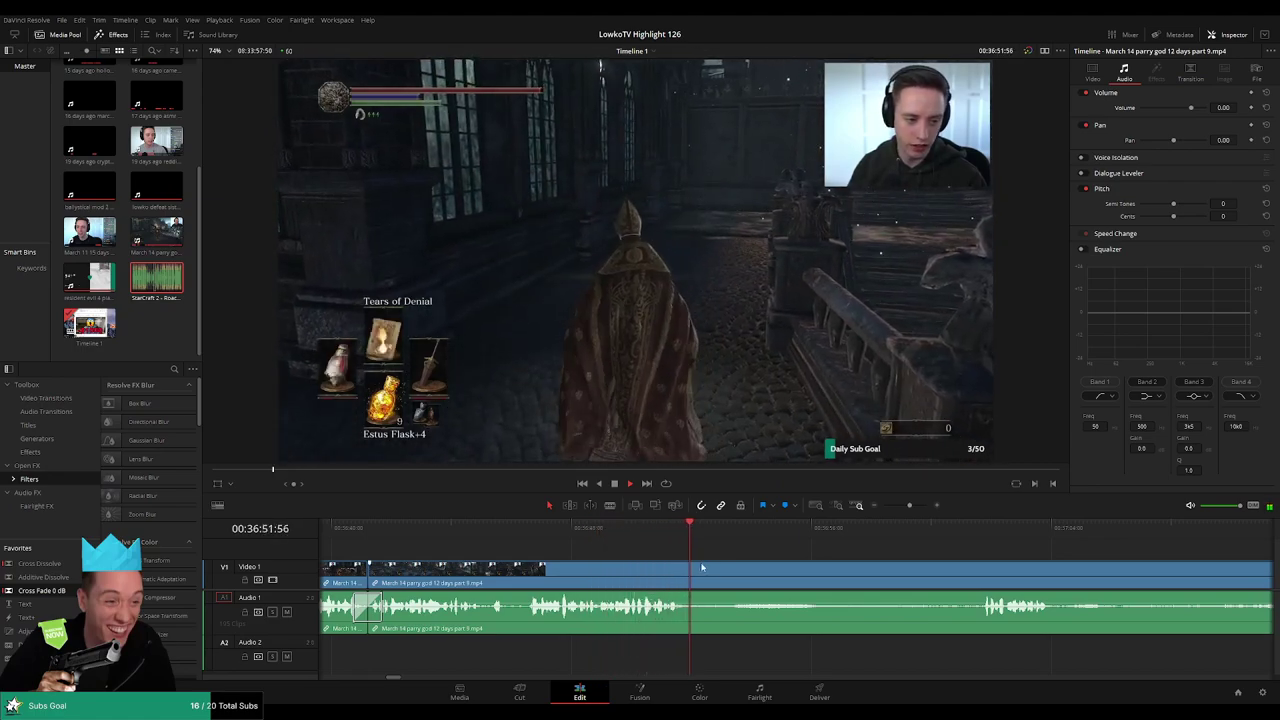
# - Split the clip at about 00:36:52:14 and 00:37:01:37 and ripple-delete the quiet part of the run between them
pyautogui.hotkey('ctrl', 'b')
pyautogui.click(962, 527)
pyautogui.hotkey('ctrl', 'b')
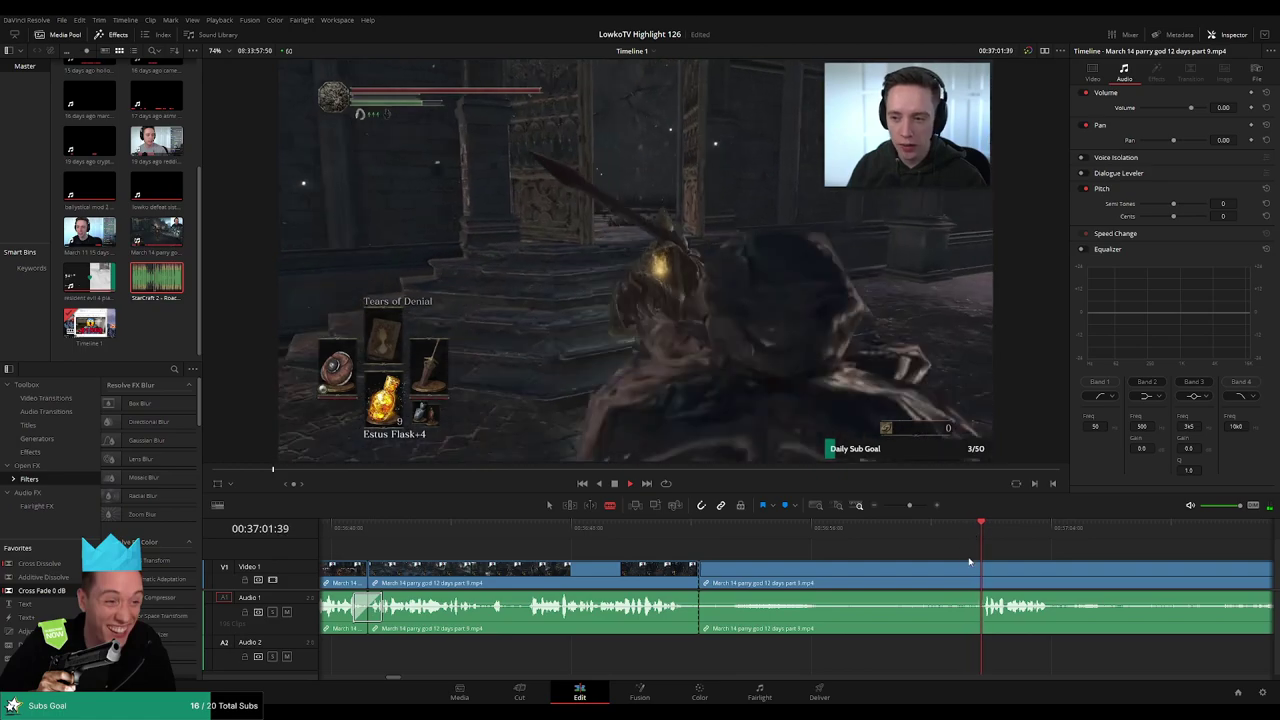
pyautogui.click(958, 576)
pyautogui.press('Delete')
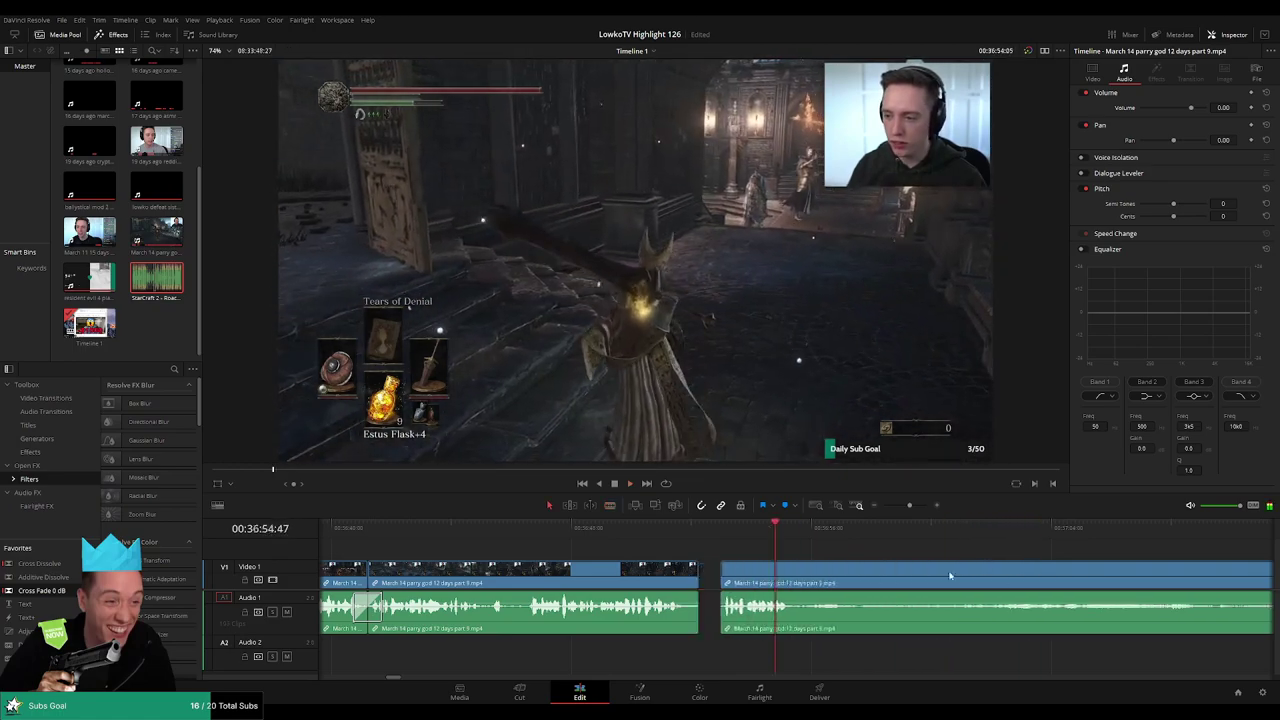
# - Cross-fade Audio 1 at the join near 00:36:52 and split the clip at 00:36:54:47, at the doorway
pyautogui.click(684, 526)
pyautogui.press('space')
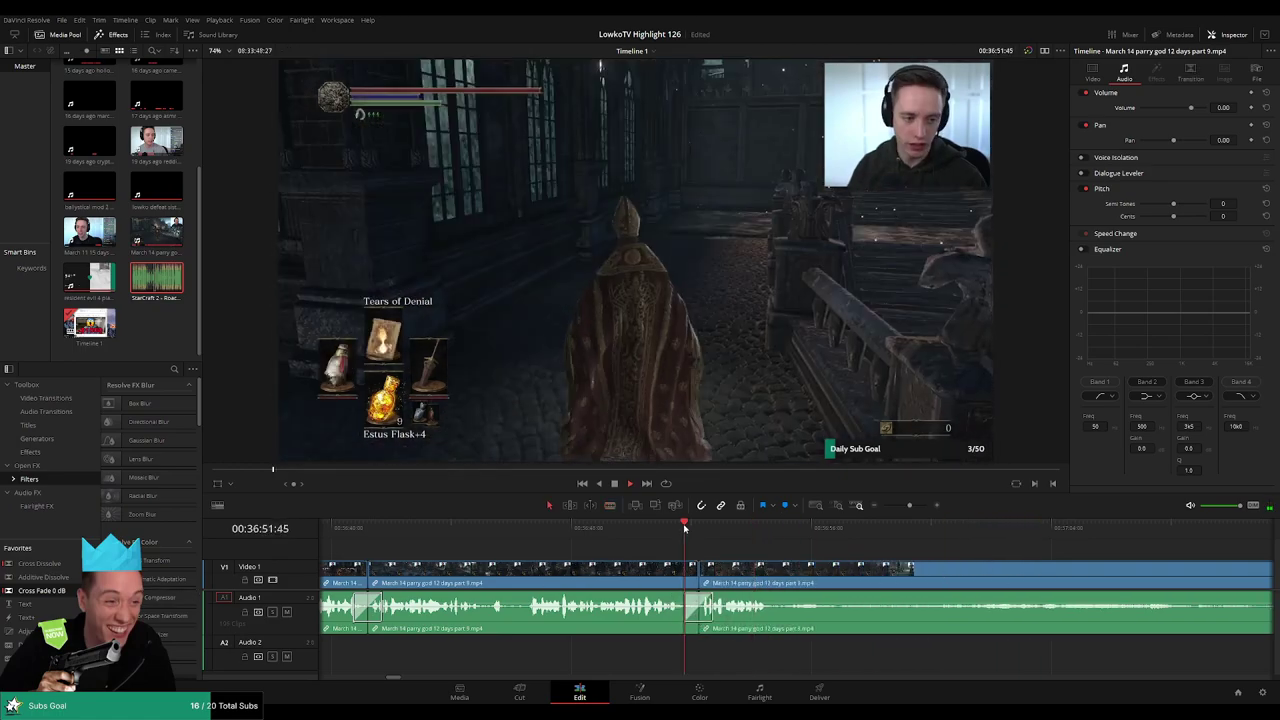
pyautogui.hscroll(2, 737, 549)
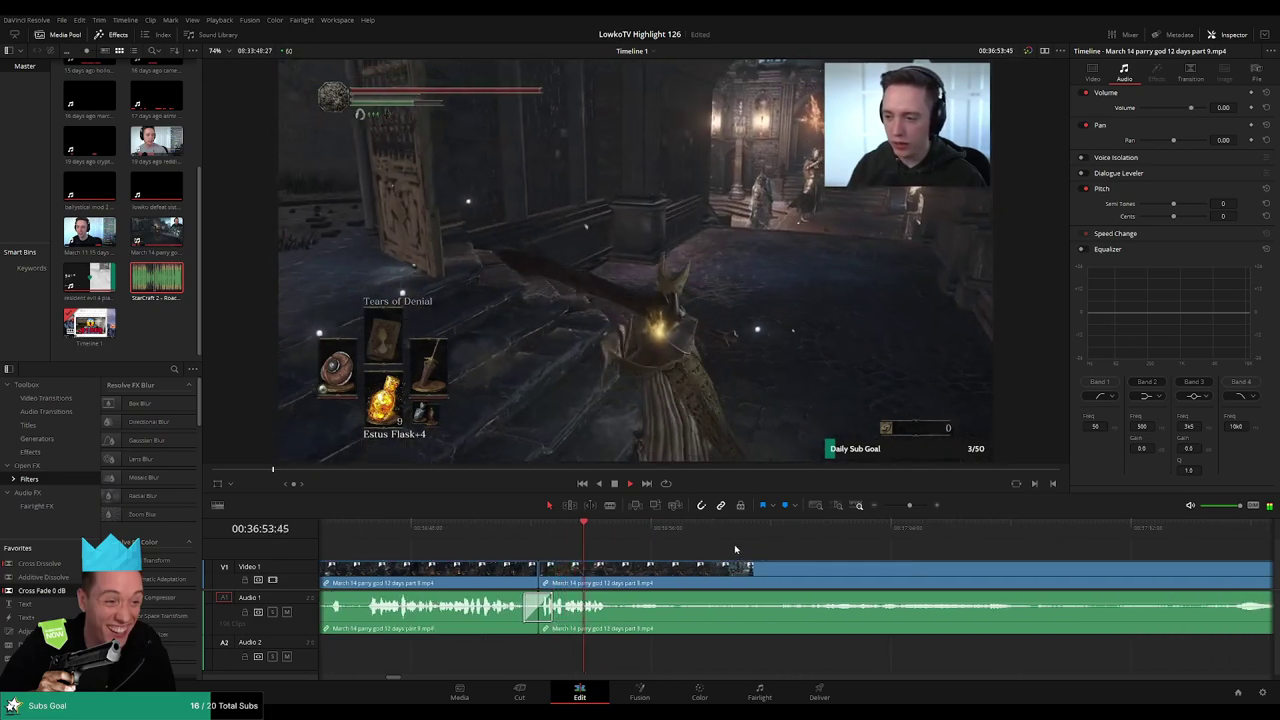
pyautogui.hotkey('ctrl', 'b')
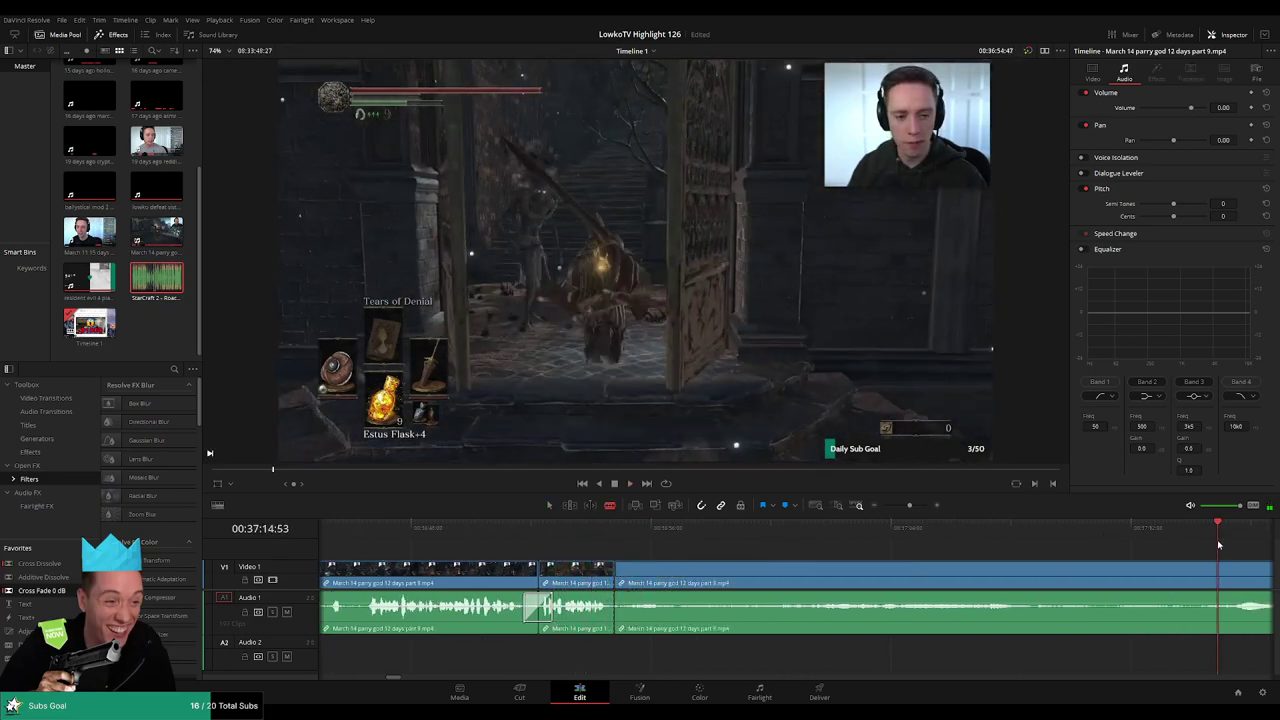
# - Skim past the next boss attempt and respawn, and split the clip at about 00:38:02, where the talking resumes by the stairs
pyautogui.hscroll(6, 750, 547)
pyautogui.hscroll(4, 771, 531)
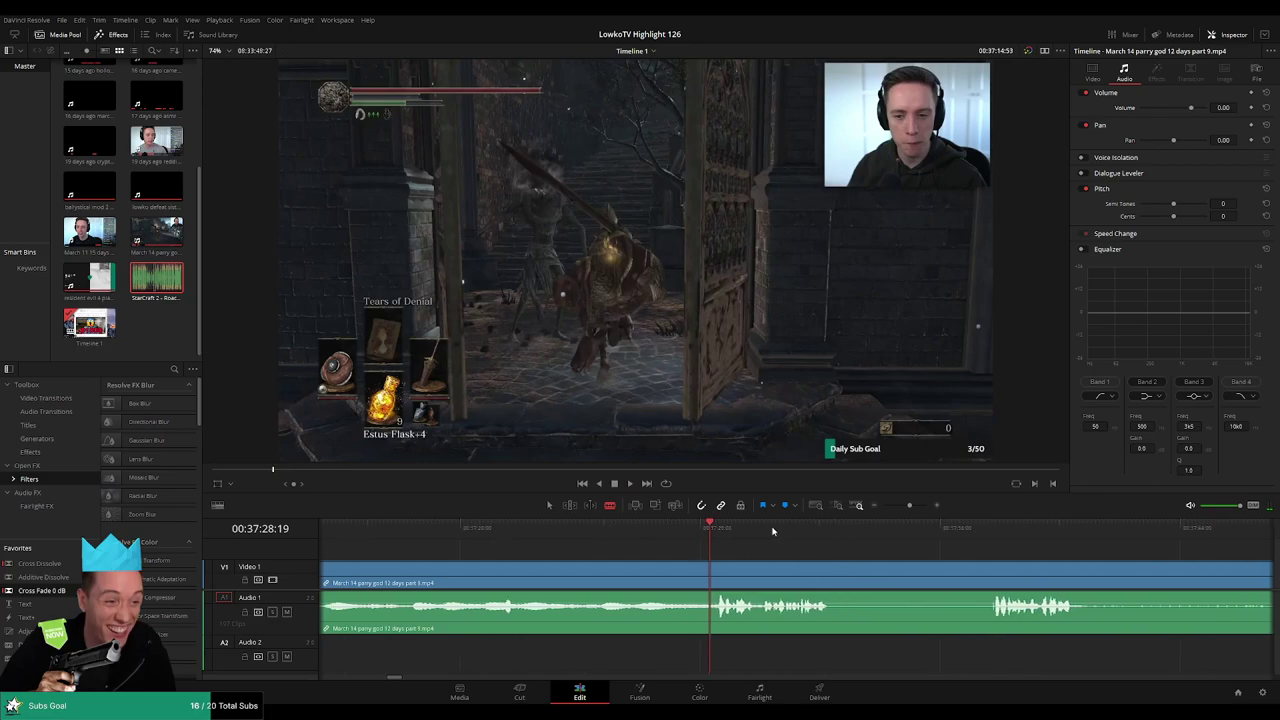
pyautogui.moveTo(972, 533); pyautogui.dragTo(991, 533)
pyautogui.press('space')
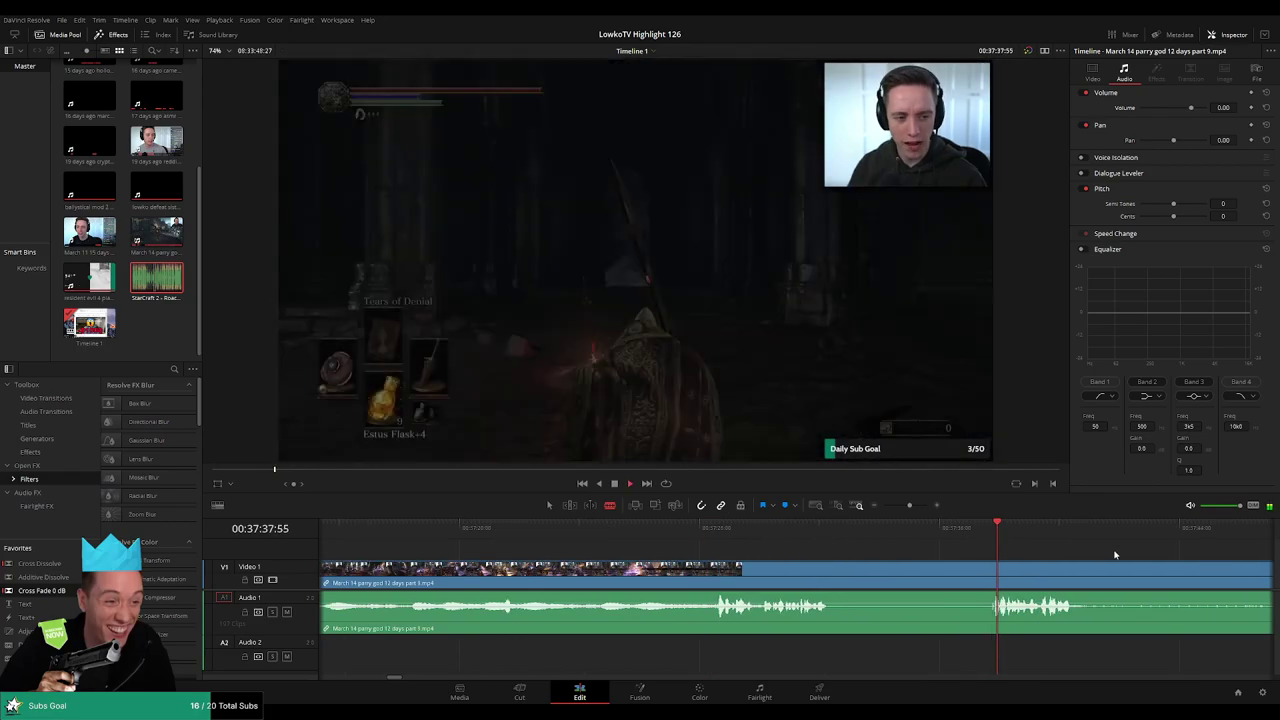
pyautogui.hscroll(4, 712, 528)
pyautogui.click(939, 533)
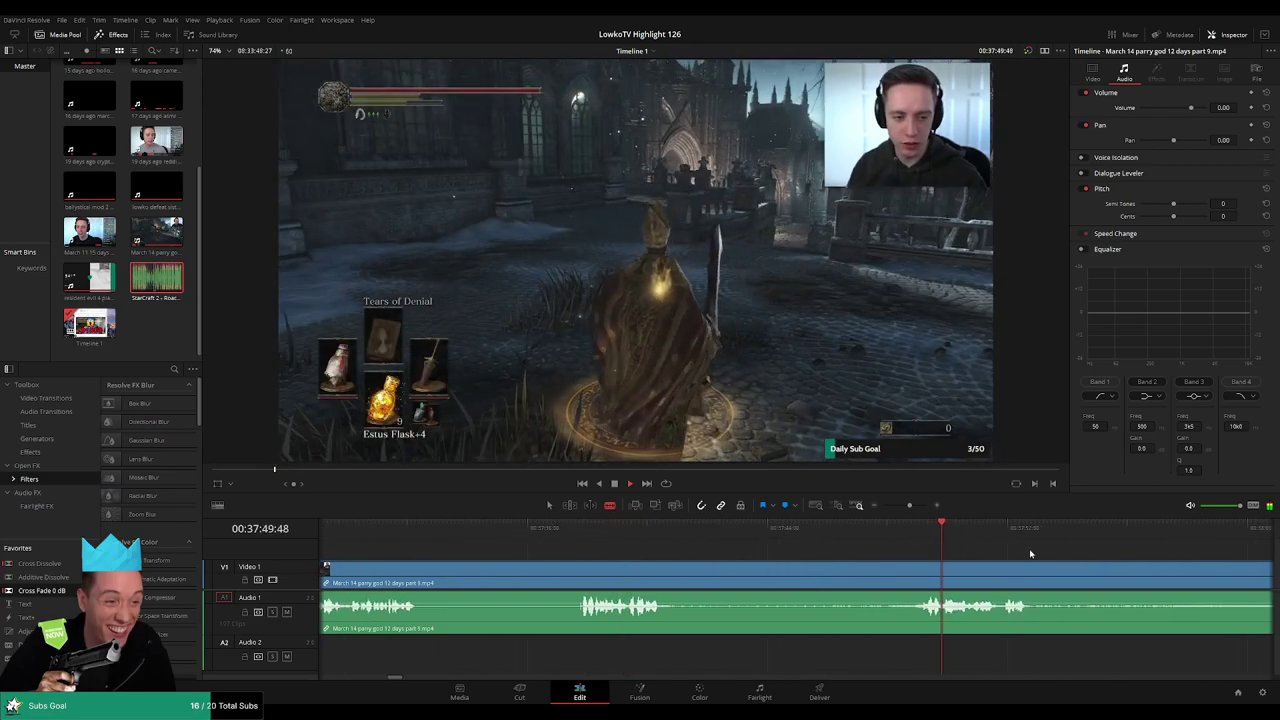
pyautogui.hscroll(3, 774, 534)
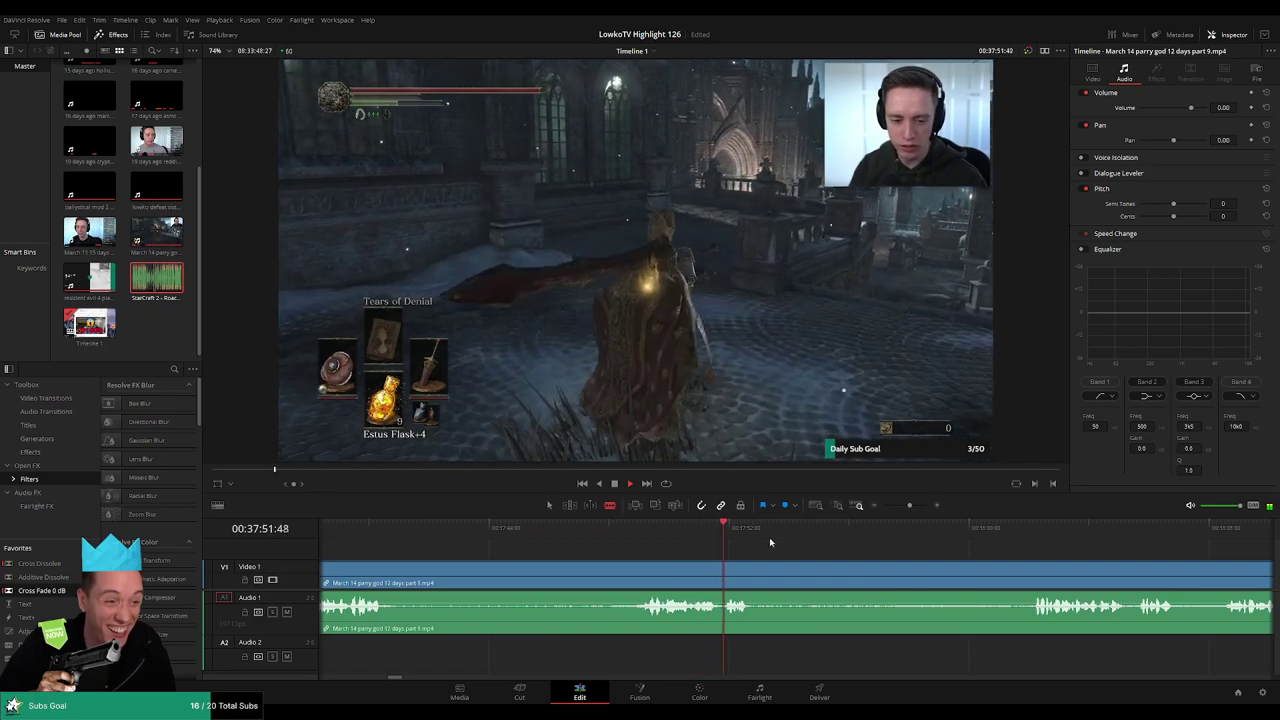
pyautogui.click(1031, 535)
pyautogui.hscroll(3, 1000, 540)
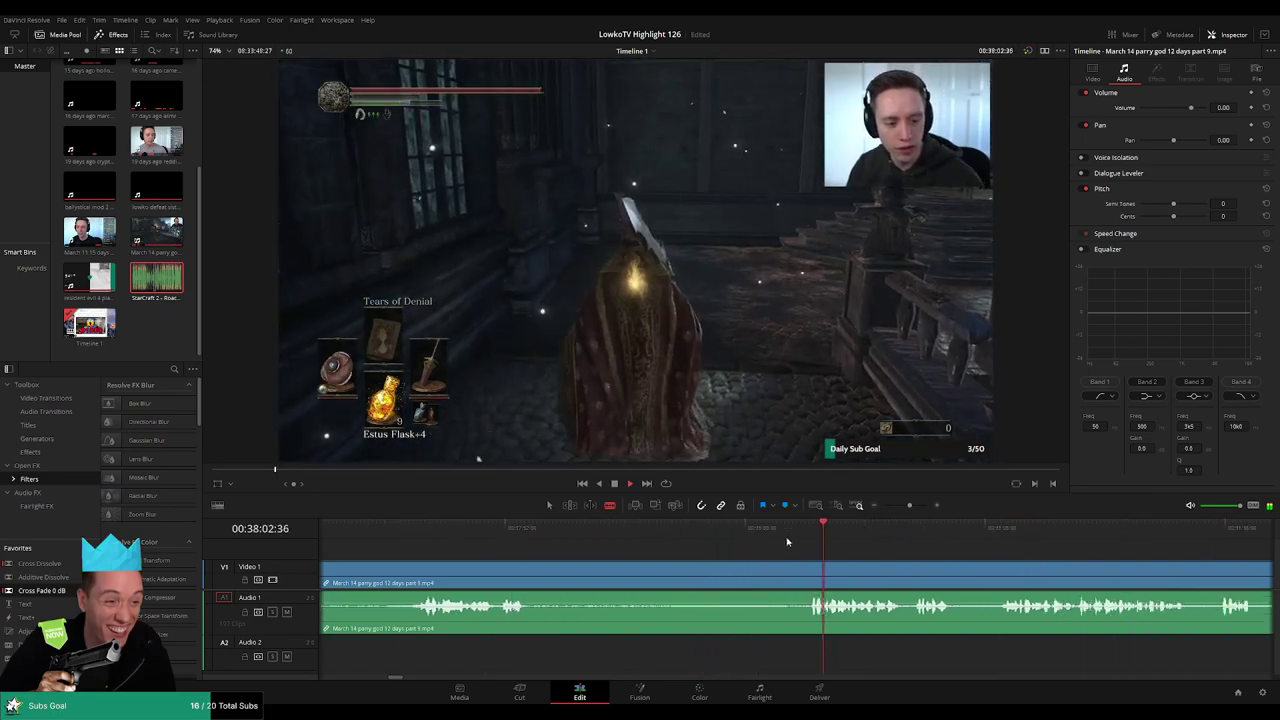
pyautogui.click(698, 575)
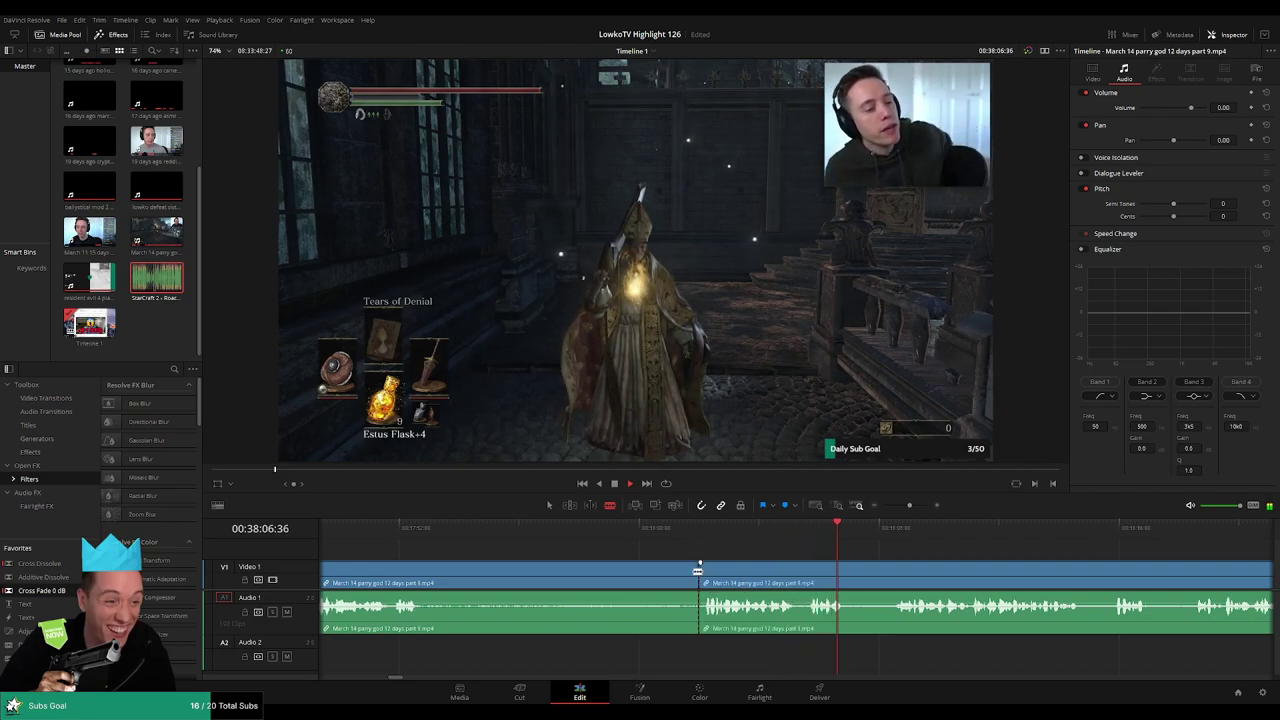
# - Ripple-delete the boss attempt segment between about 00:36:54:47 and 00:38:02 and cross-fade Audio 1 at the join
pyautogui.press('a')
pyautogui.click(656, 576)
pyautogui.press('BackSpace')
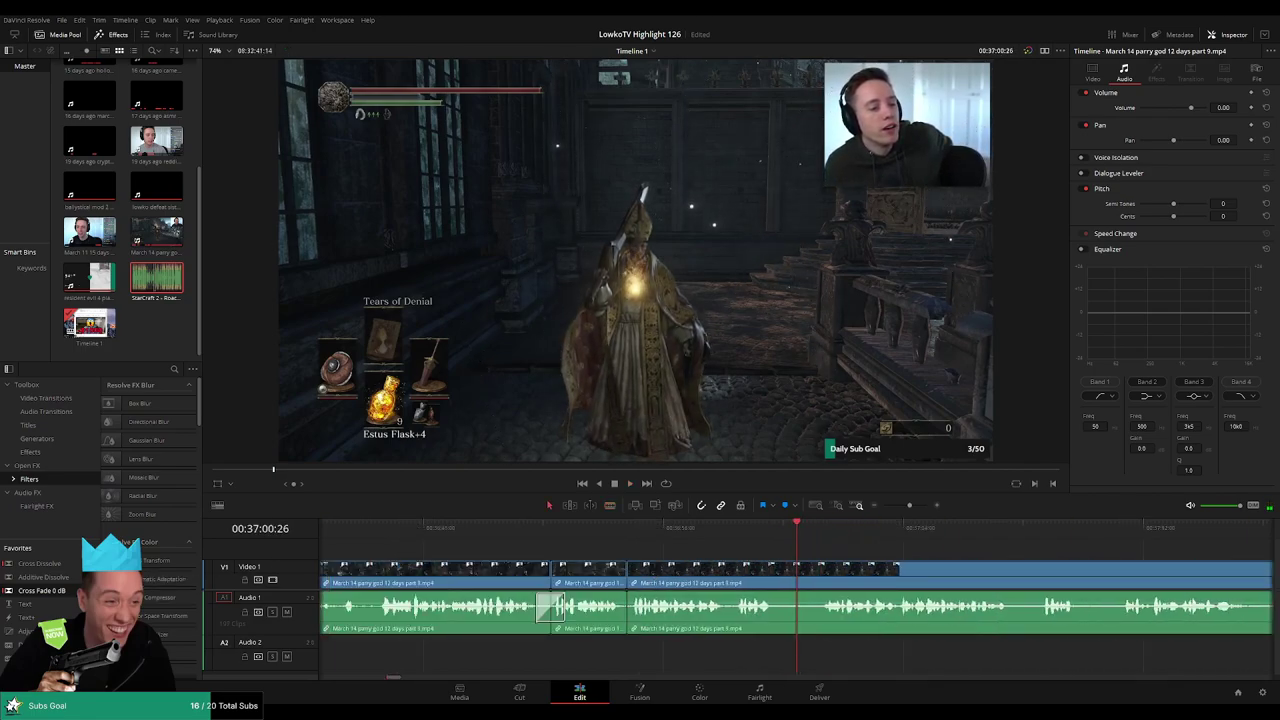
pyautogui.moveTo(585, 587); pyautogui.dragTo(628, 609)
pyautogui.press('space')
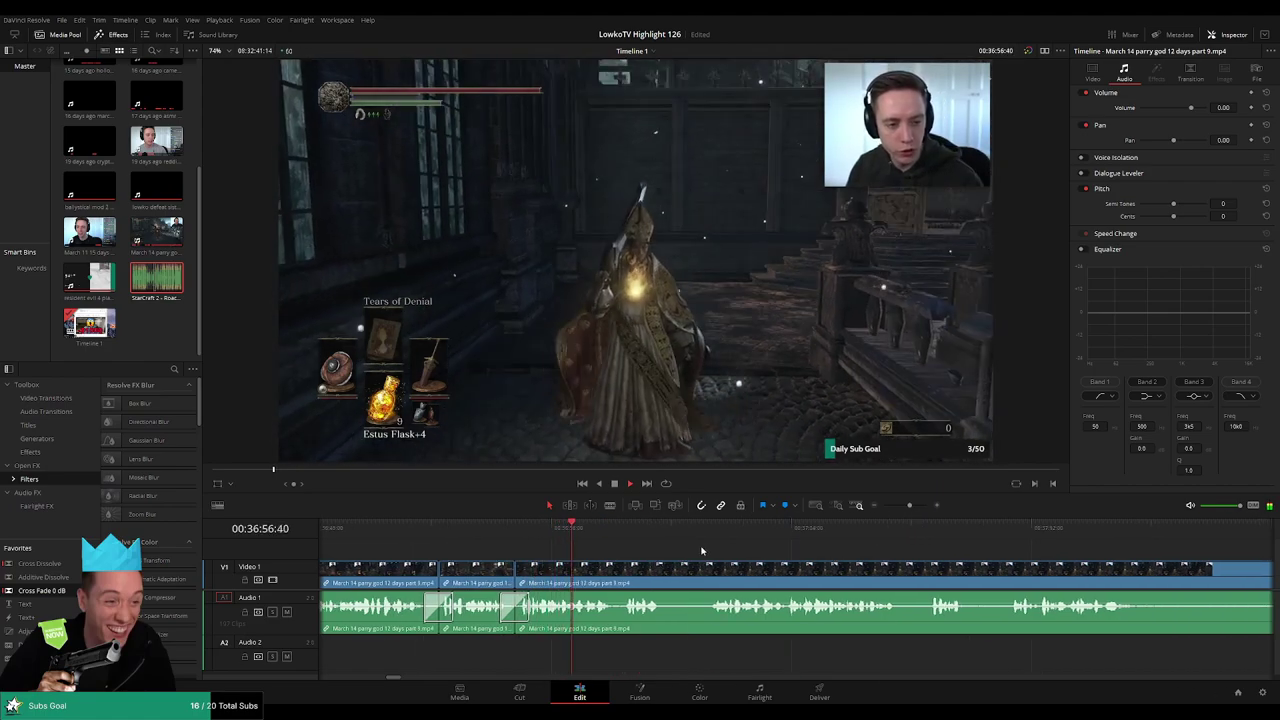
# - Cut out and ripple-delete the pause starting at about 00:36:59:46, up to where the talking resumes, and cross-fade Audio 1 at the join
pyautogui.press('b')
pyautogui.click(569, 574)
pyautogui.click(609, 573)
pyautogui.press('a')
pyautogui.click(592, 575)
pyautogui.press('Delete')
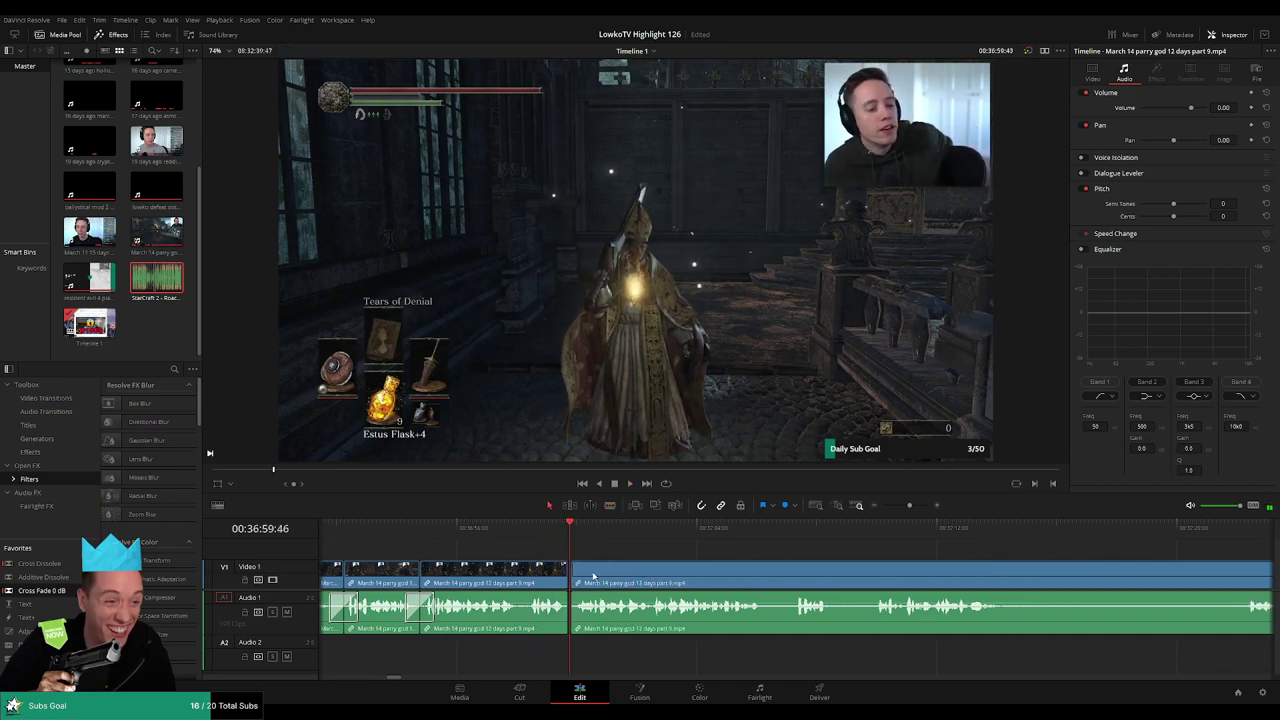
pyautogui.click(697, 555)
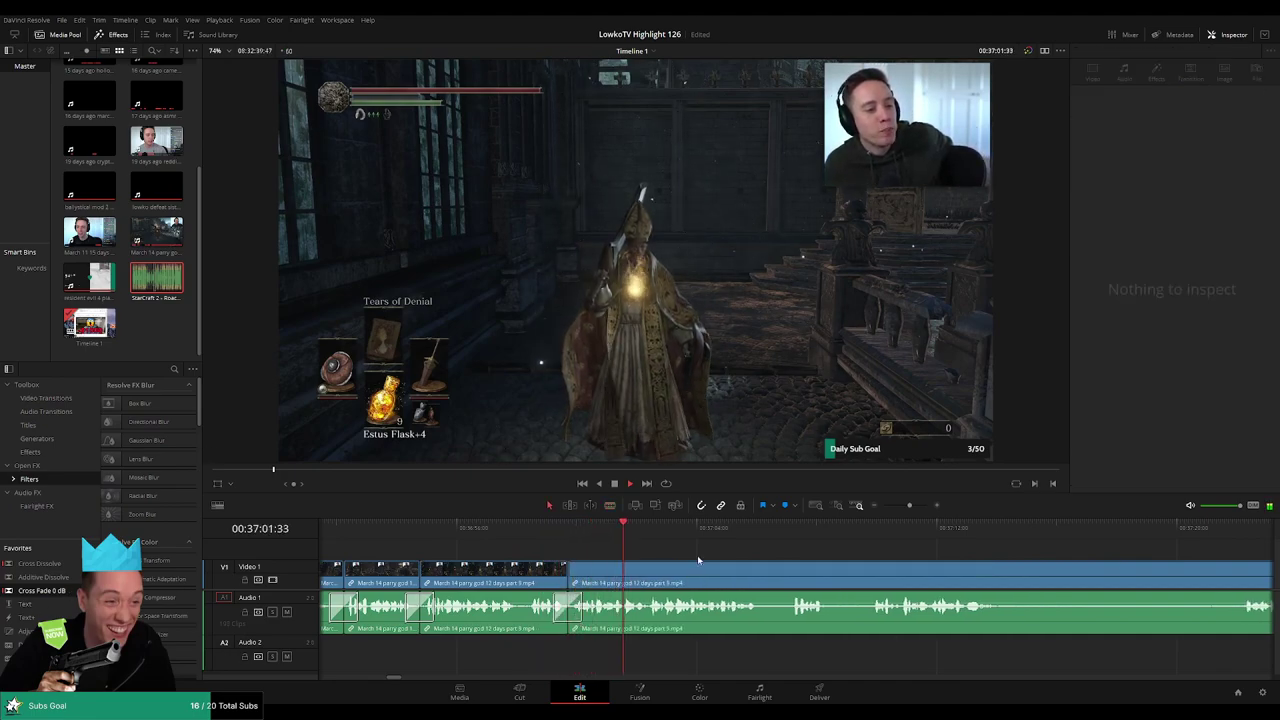
# - Cut out and ripple-delete the short pause from 00:37:06:08 to about 00:37:07 and cross-fade Audio 1 at the join
pyautogui.hscroll(5, 704, 552)
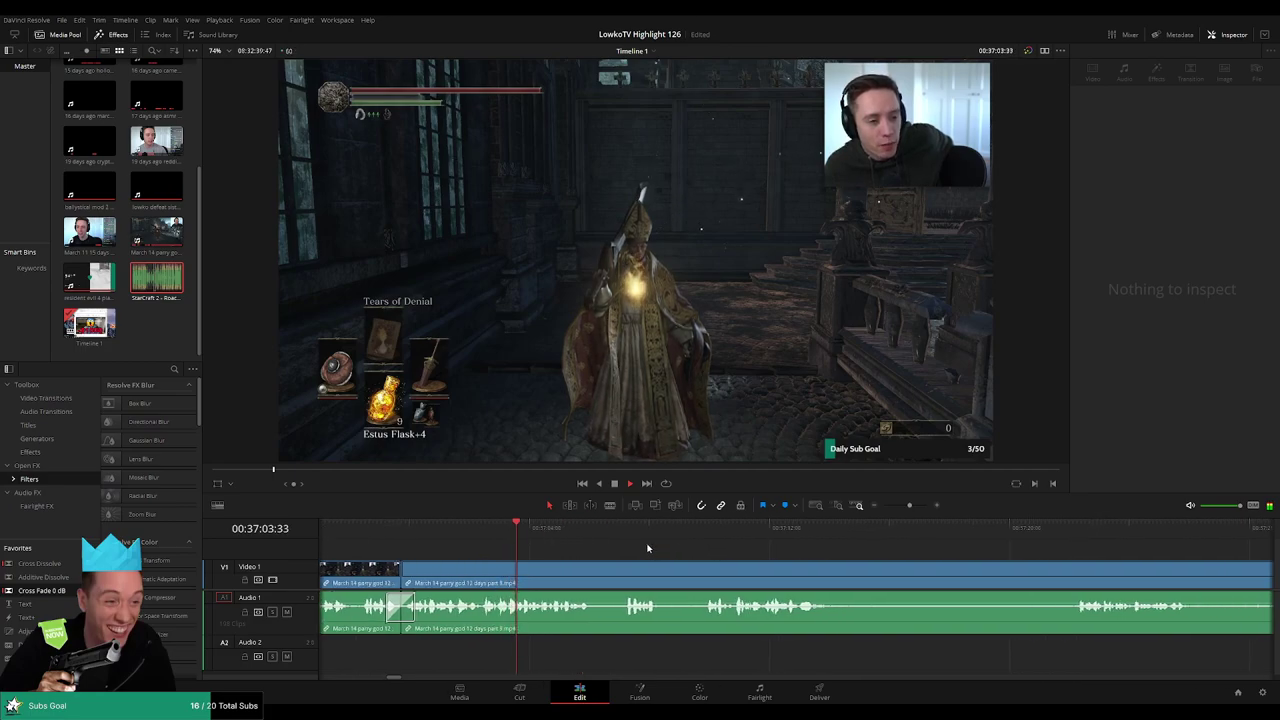
pyautogui.press('b')
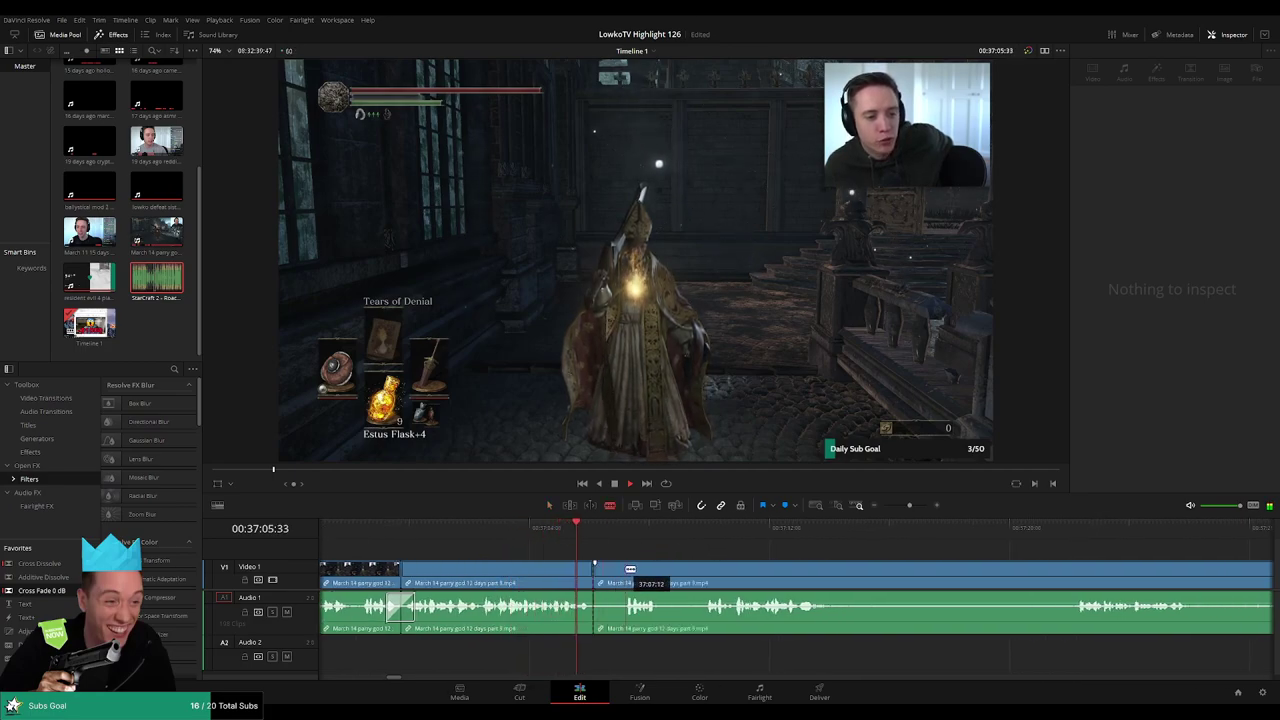
pyautogui.click(597, 574)
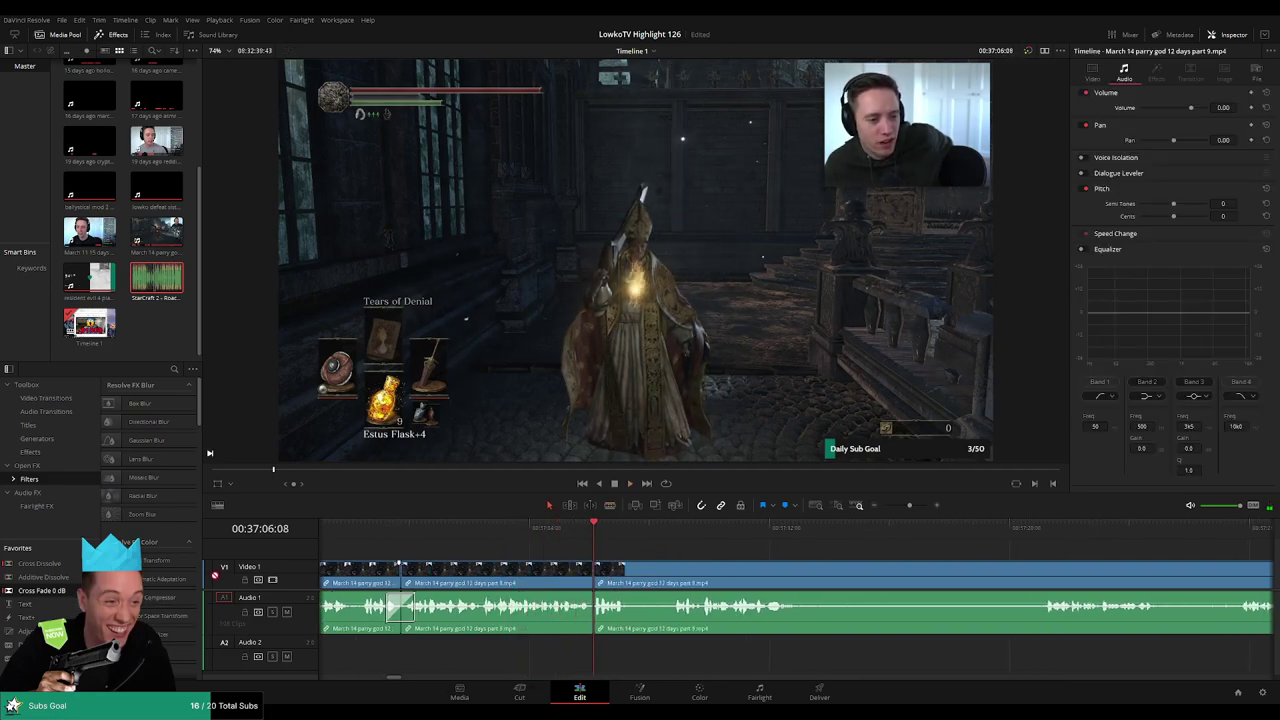
pyautogui.moveTo(583, 629); pyautogui.dragTo(592, 628)
pyautogui.press('space')
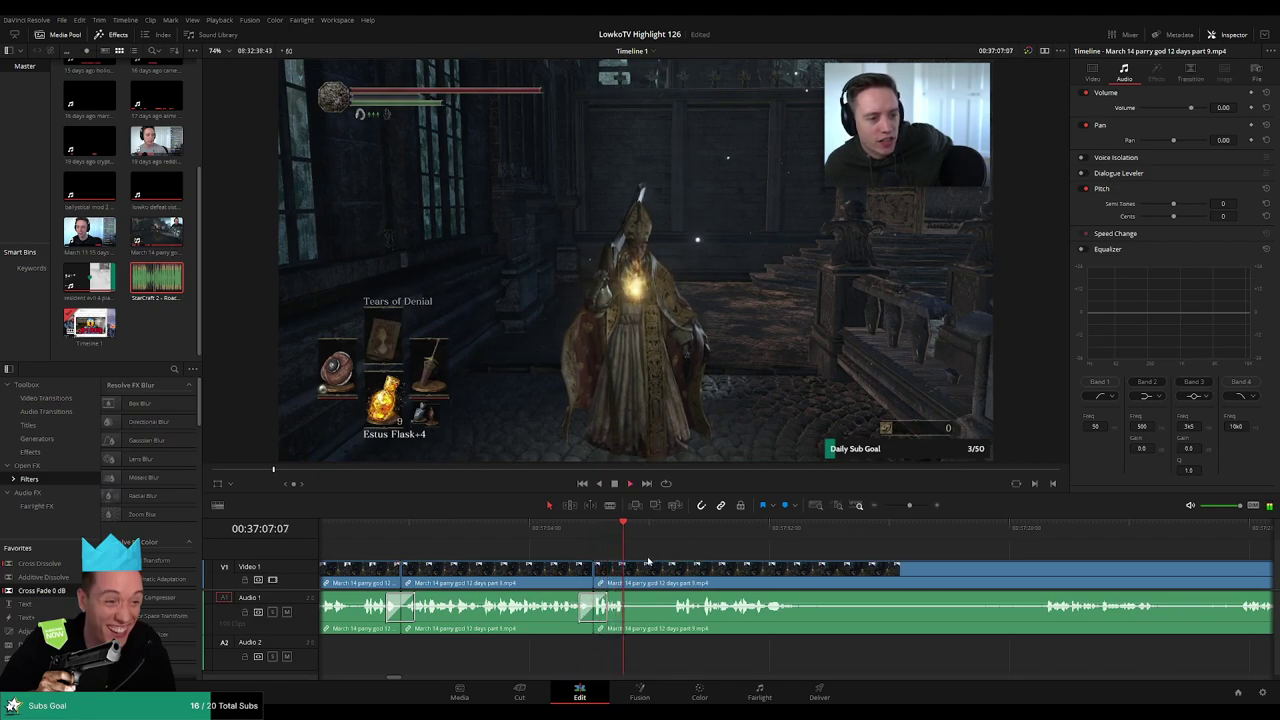
# - Ripple-delete the short silence starting at about 00:37:07:24 and cross-fade Audio 1 where the two parts meet
pyautogui.press('b')
pyautogui.click(634, 578)
pyautogui.click(652, 582)
pyautogui.press('Delete')
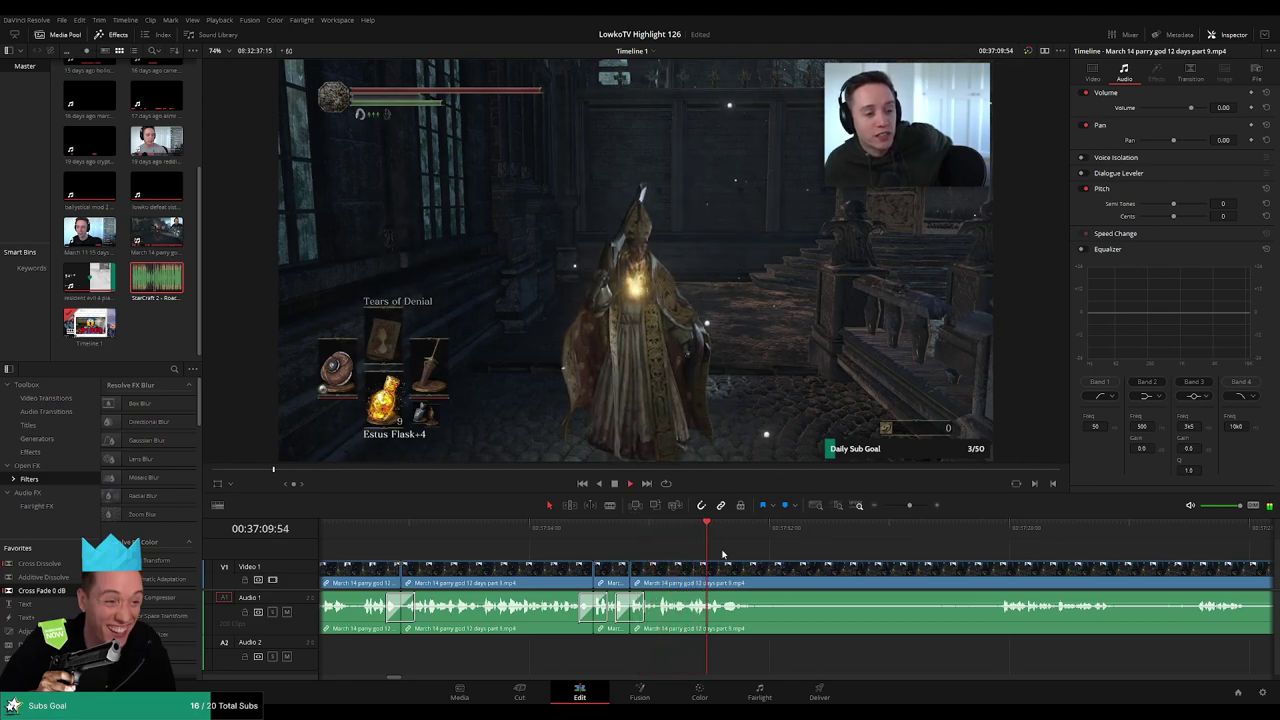
# - Cut out and ripple-delete the quiet run from 00:37:11:46 to about 00:37:20 and cross-fade Audio 1 at the join
pyautogui.hscroll(1, 771, 549)
pyautogui.press('space')
pyautogui.press('b')
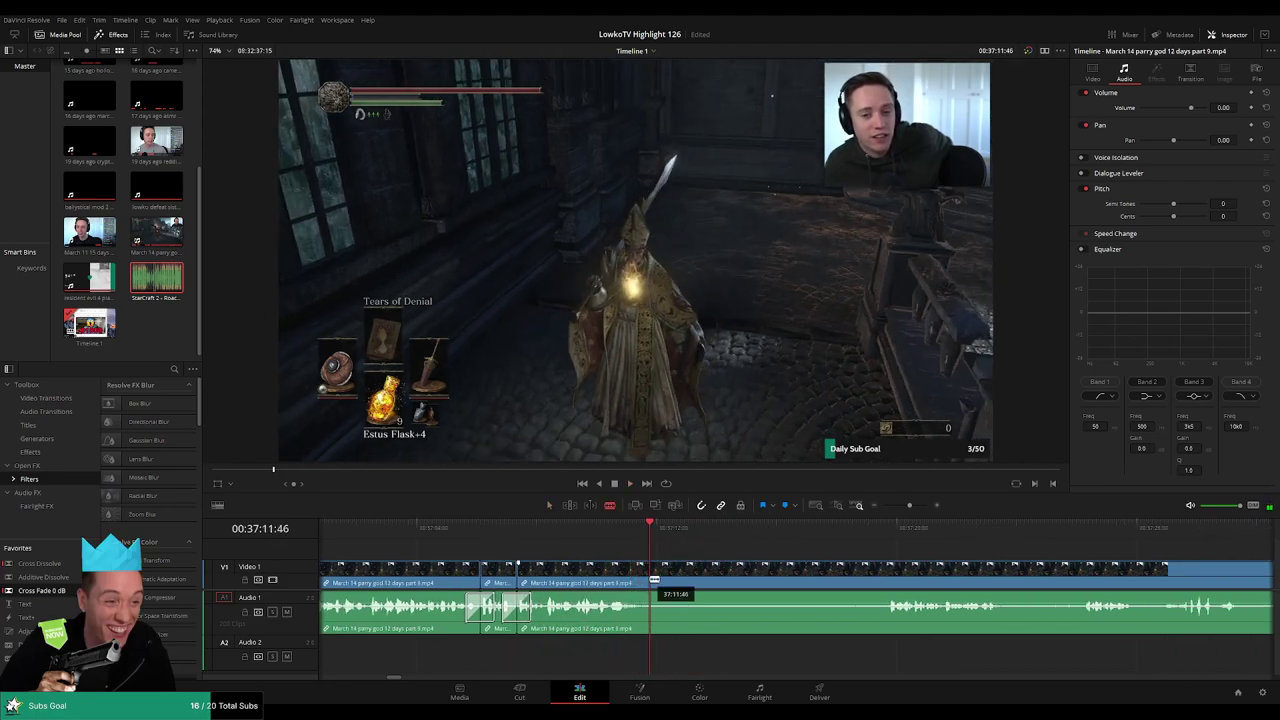
pyautogui.click(652, 579)
pyautogui.click(903, 570)
pyautogui.press('a')
pyautogui.click(851, 571)
pyautogui.press('Delete')
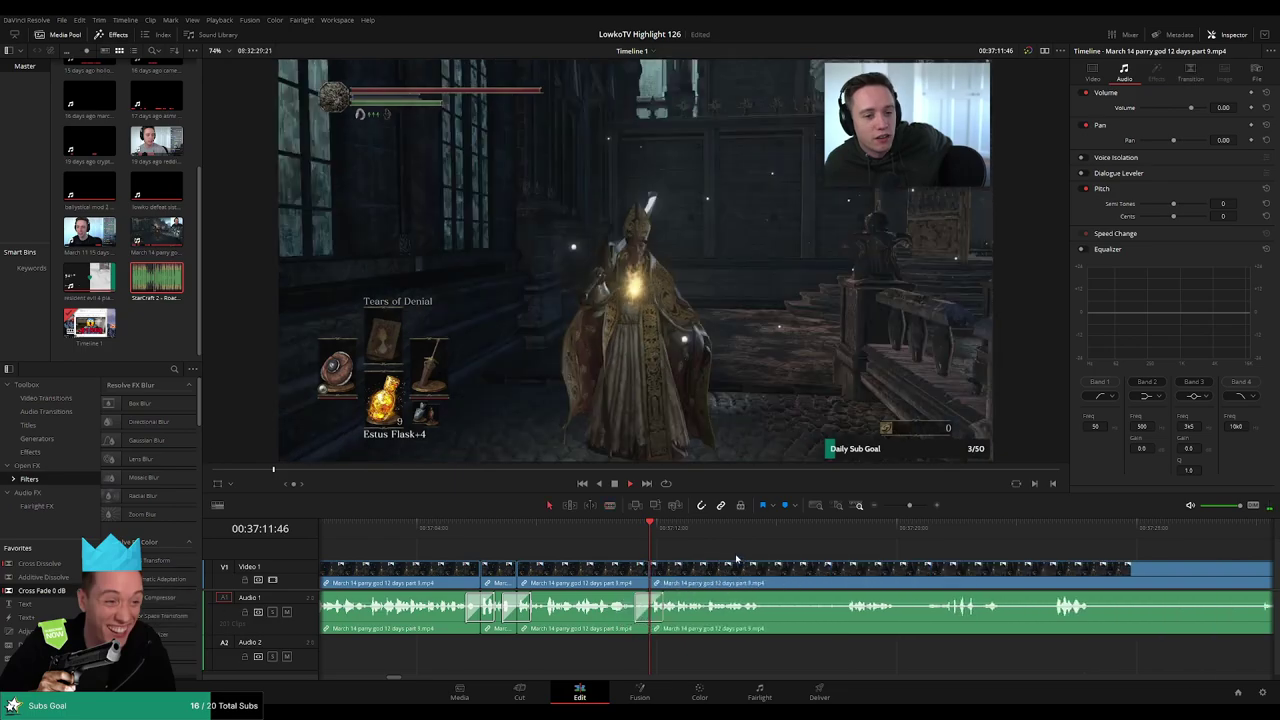
# - Cut out and ripple-delete the silence between about 00:37:15:50 and 00:37:18:20, and cross-fade Audio 1 at the join
pyautogui.hscroll(2, 774, 550)
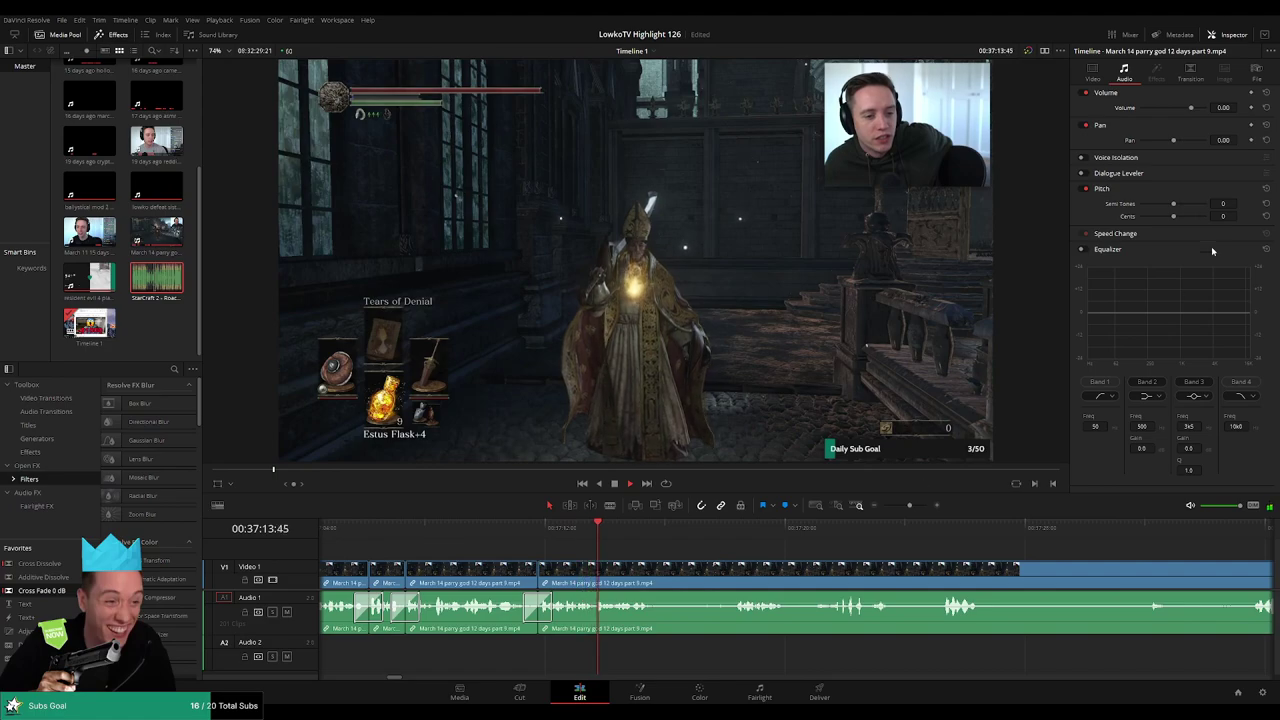
pyautogui.click(1095, 69)
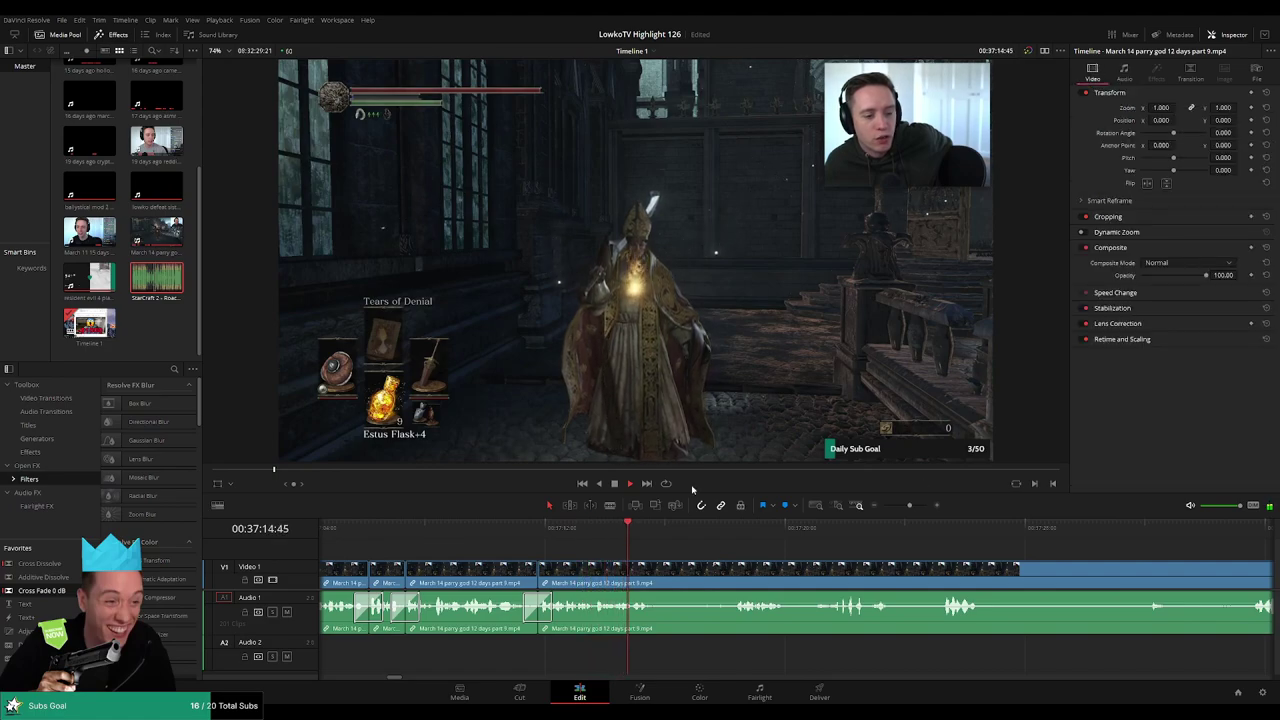
pyautogui.press('b')
pyautogui.click(661, 570)
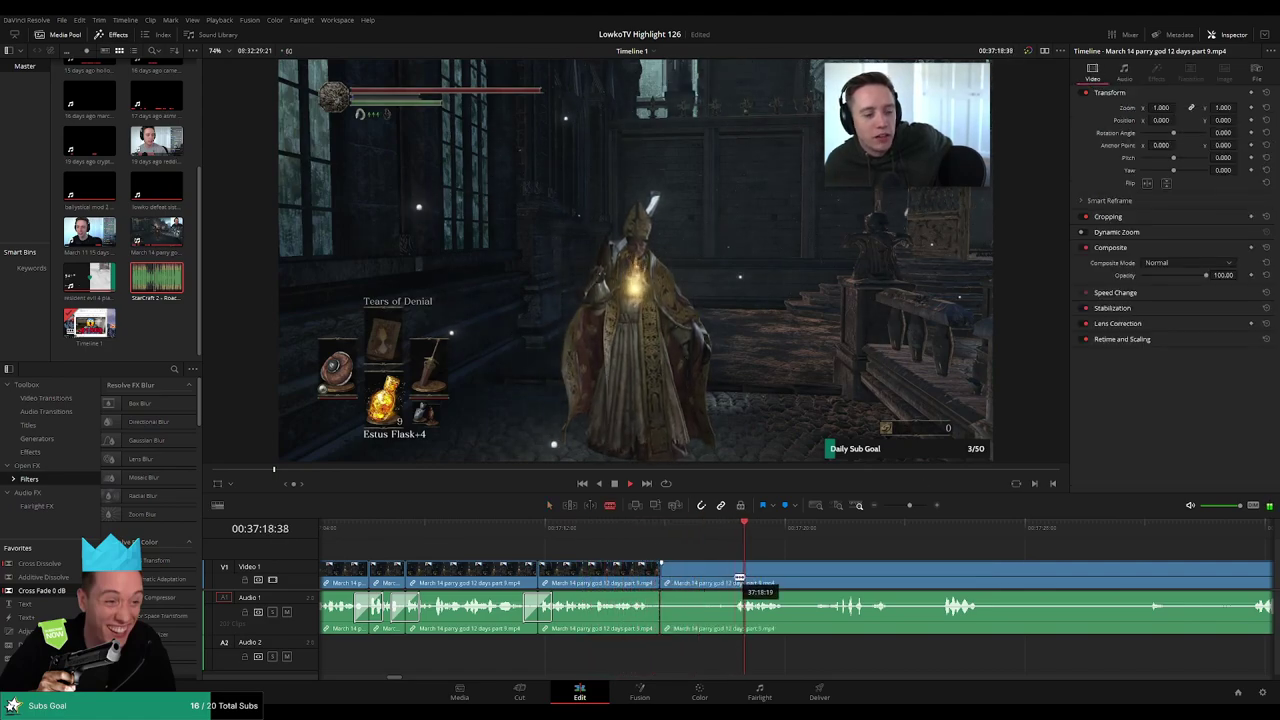
pyautogui.click(736, 577)
pyautogui.press('a')
pyautogui.click(703, 577)
pyautogui.press('Delete')
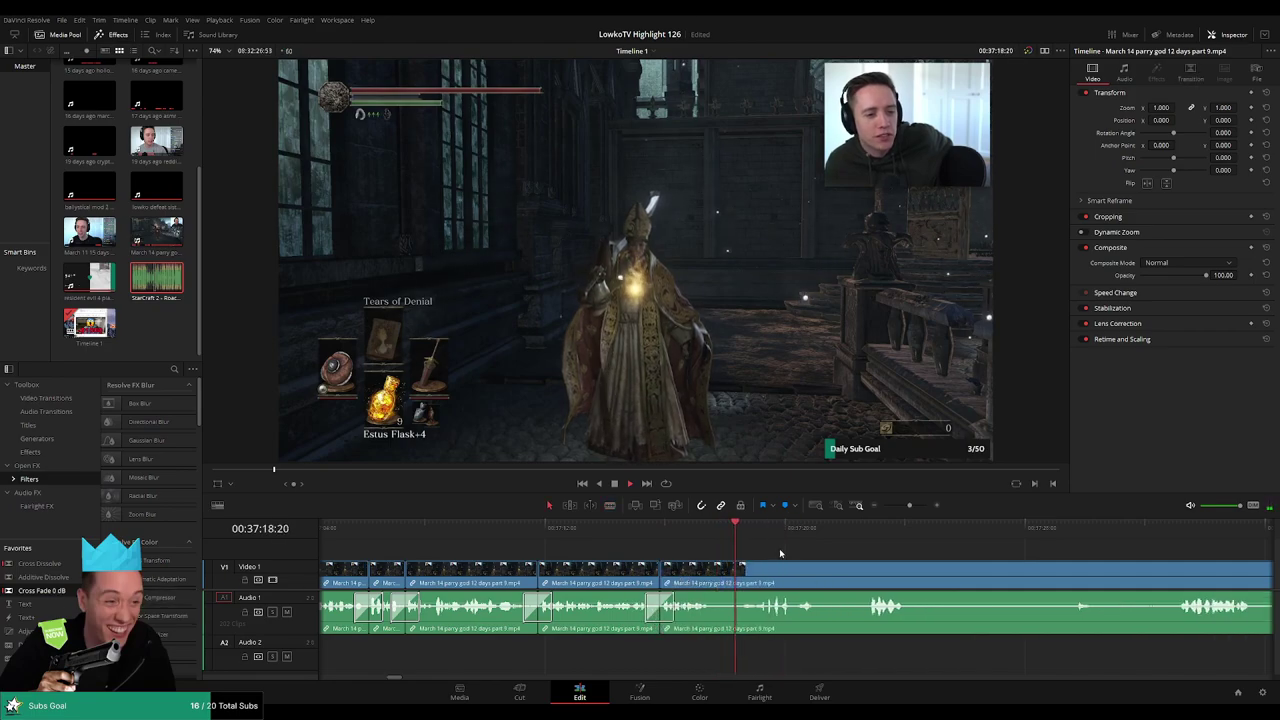
# - Cut out and ripple-delete the gap from 00:37:17:37 to about 00:37:18:30 and cross-fade Audio 1 at the join
pyautogui.click(710, 540)
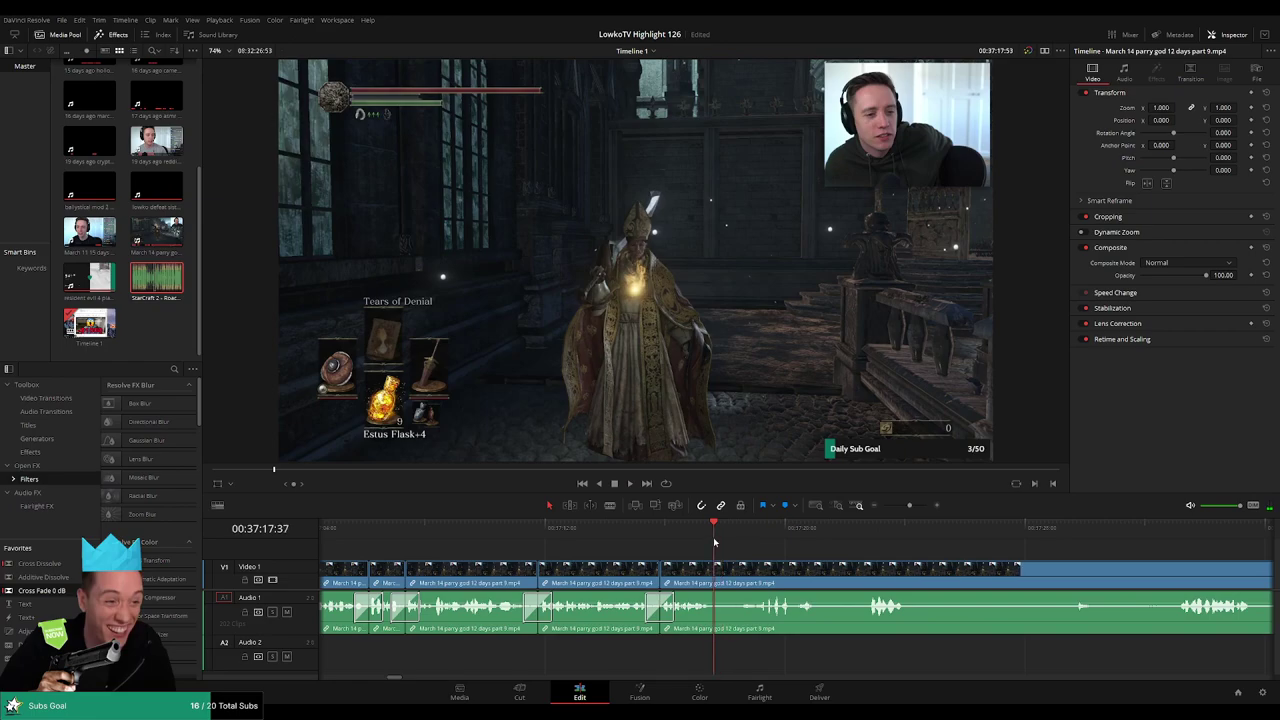
pyautogui.click(721, 582)
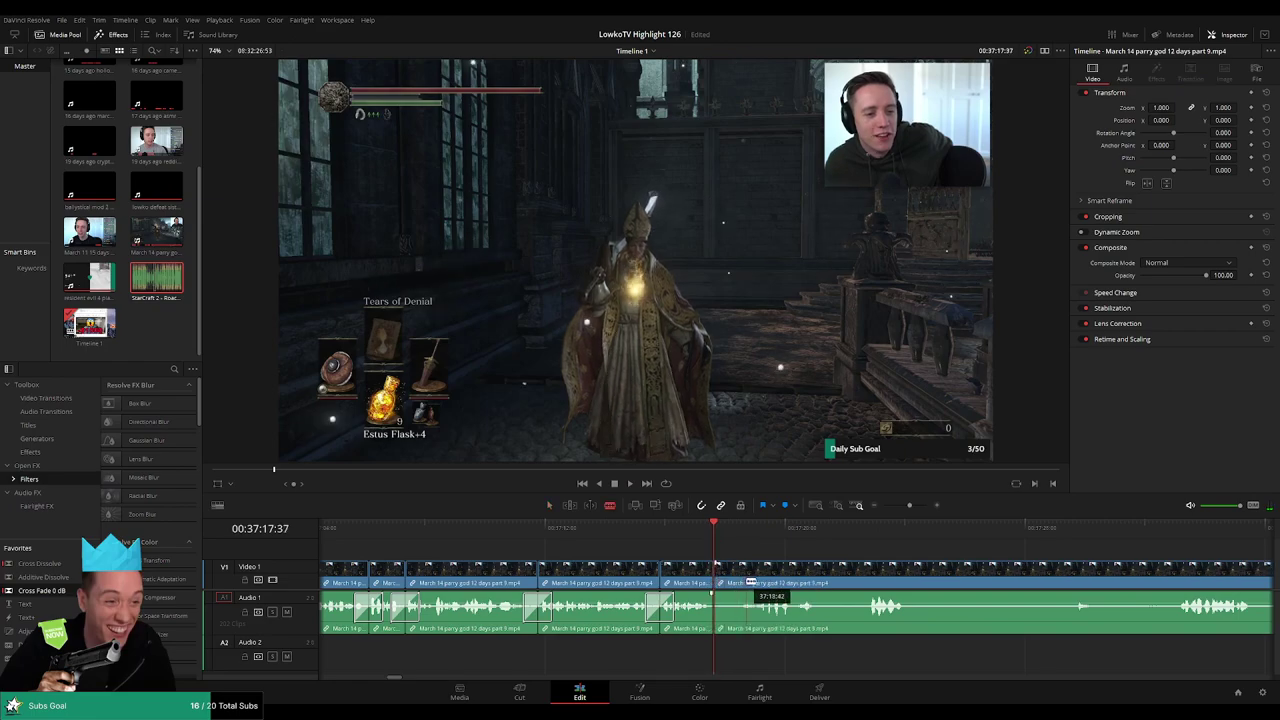
pyautogui.click(738, 583)
pyautogui.press('a')
pyautogui.press('Delete')
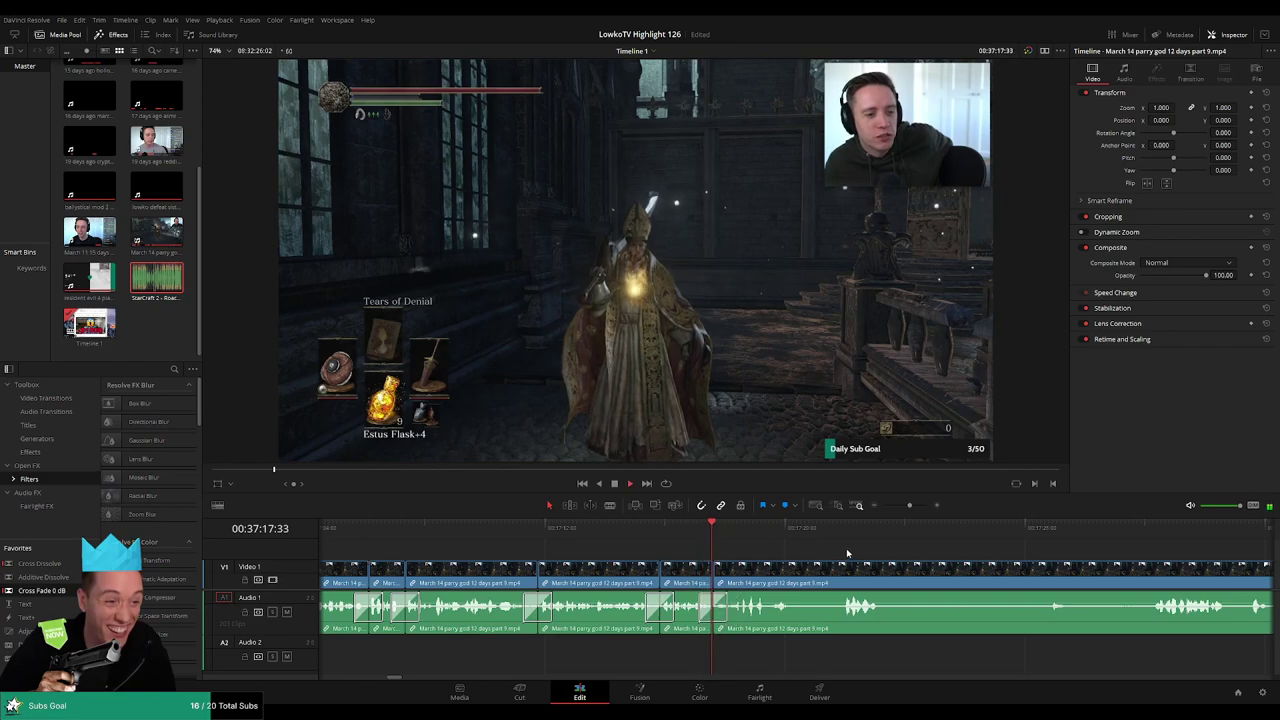
# - Cut out and ripple-delete the pause between about 00:37:20 and 00:37:22, and cross-fade Audio 1 at the join
pyautogui.moveTo(847, 553); pyautogui.dragTo(752, 547)
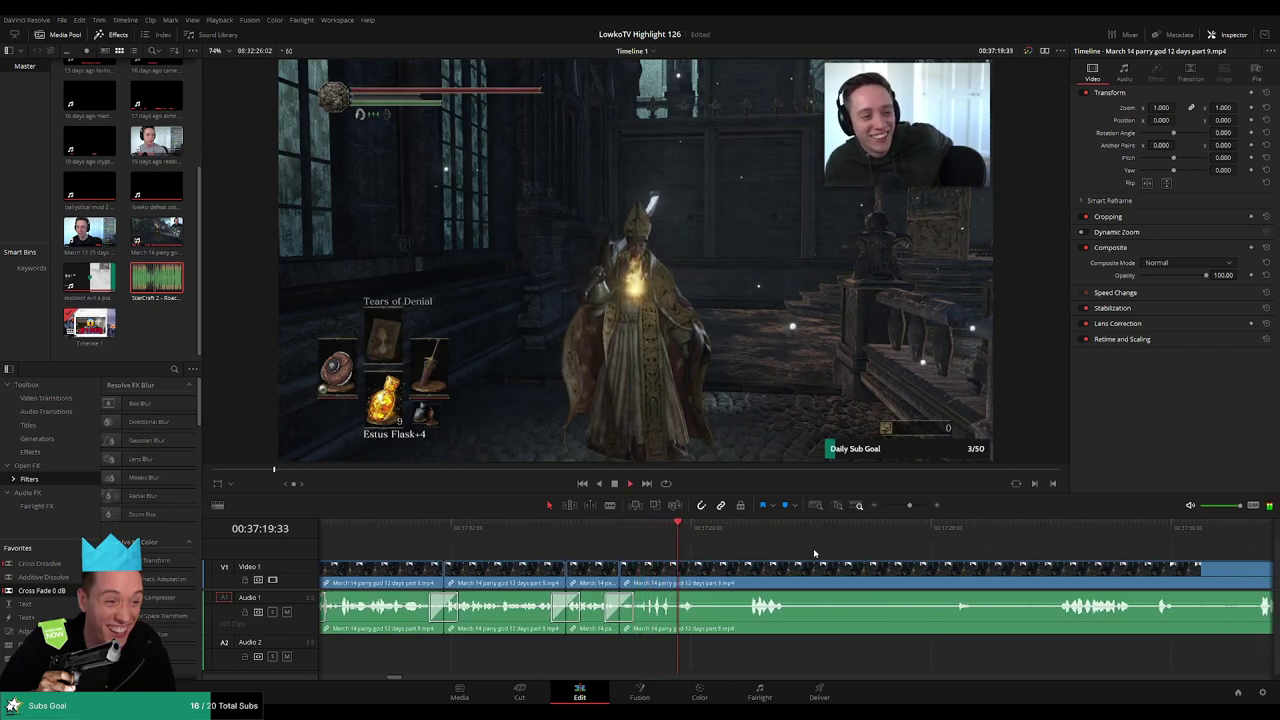
pyautogui.hscroll(2, 813, 548)
pyautogui.press('b')
pyautogui.click(601, 572)
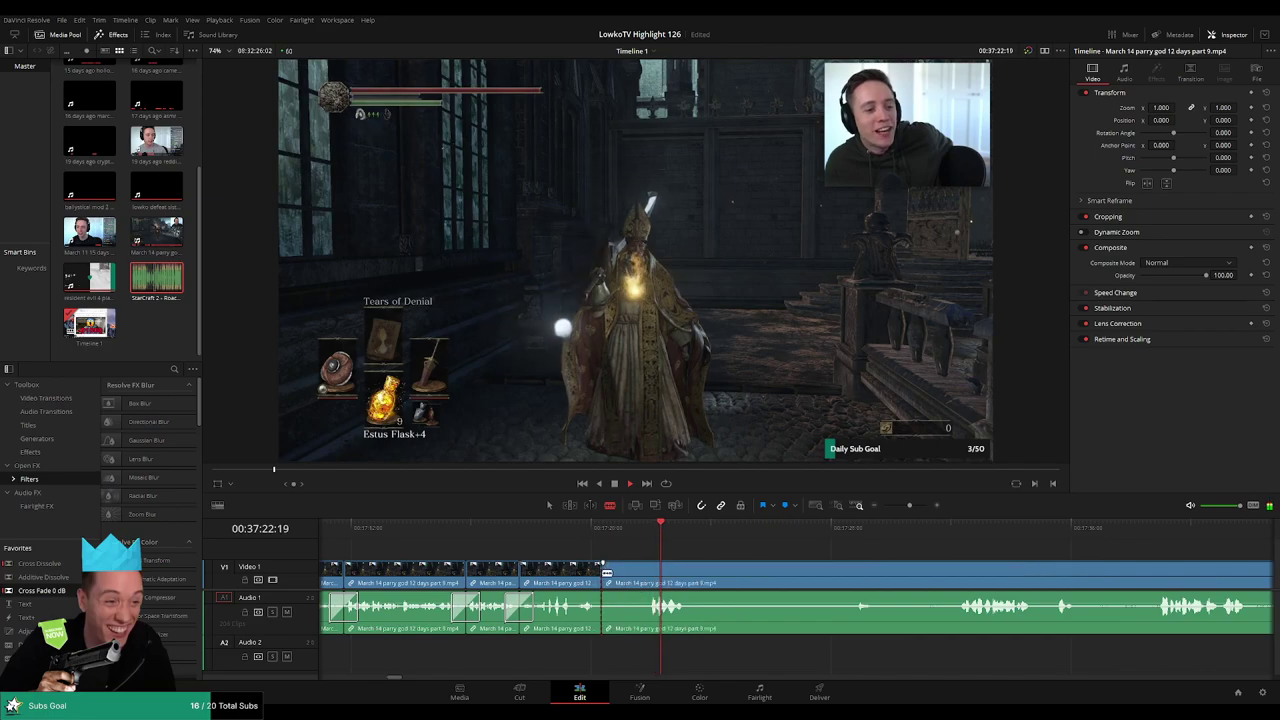
pyautogui.click(648, 572)
pyautogui.press('a')
pyautogui.click(626, 577)
pyautogui.press('Delete')
pyautogui.click(623, 578)
pyautogui.press('Delete')
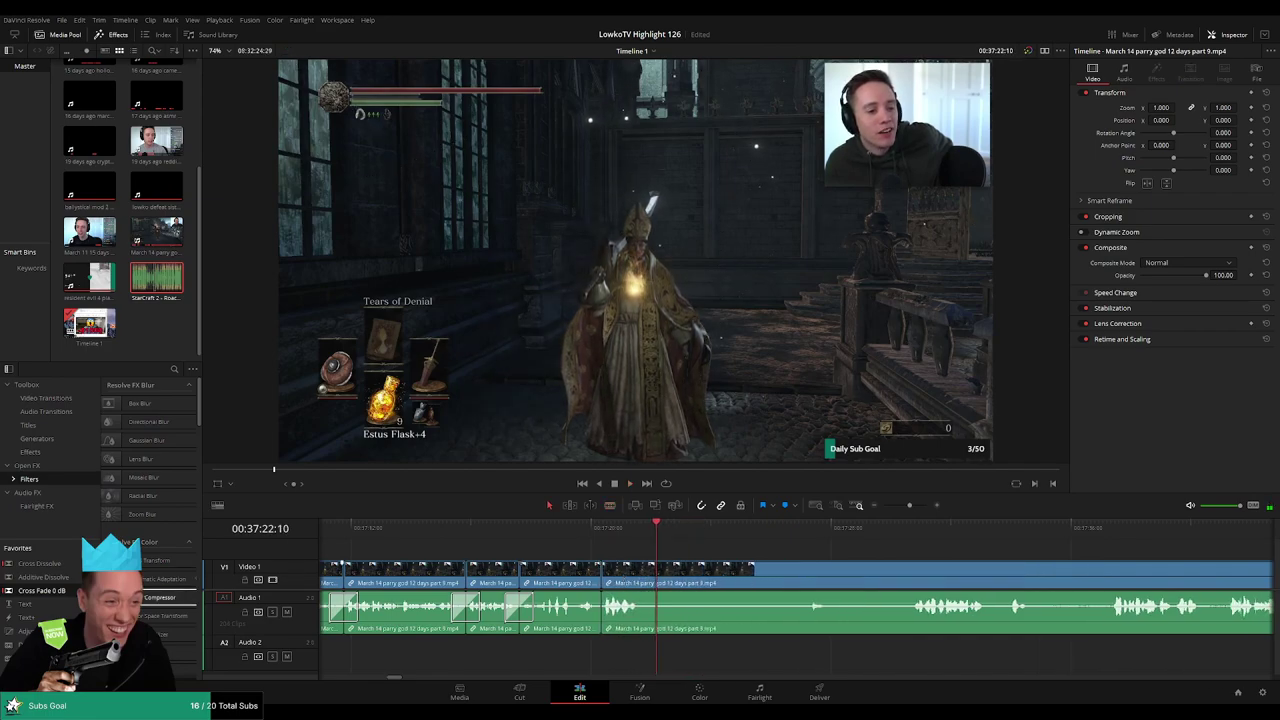
# - Cut out and ripple-delete the long quiet run from about 00:37:21:40 to 00:37:30:38 and cross-fade Audio 1 at the join
pyautogui.moveTo(655, 578); pyautogui.dragTo(646, 571)
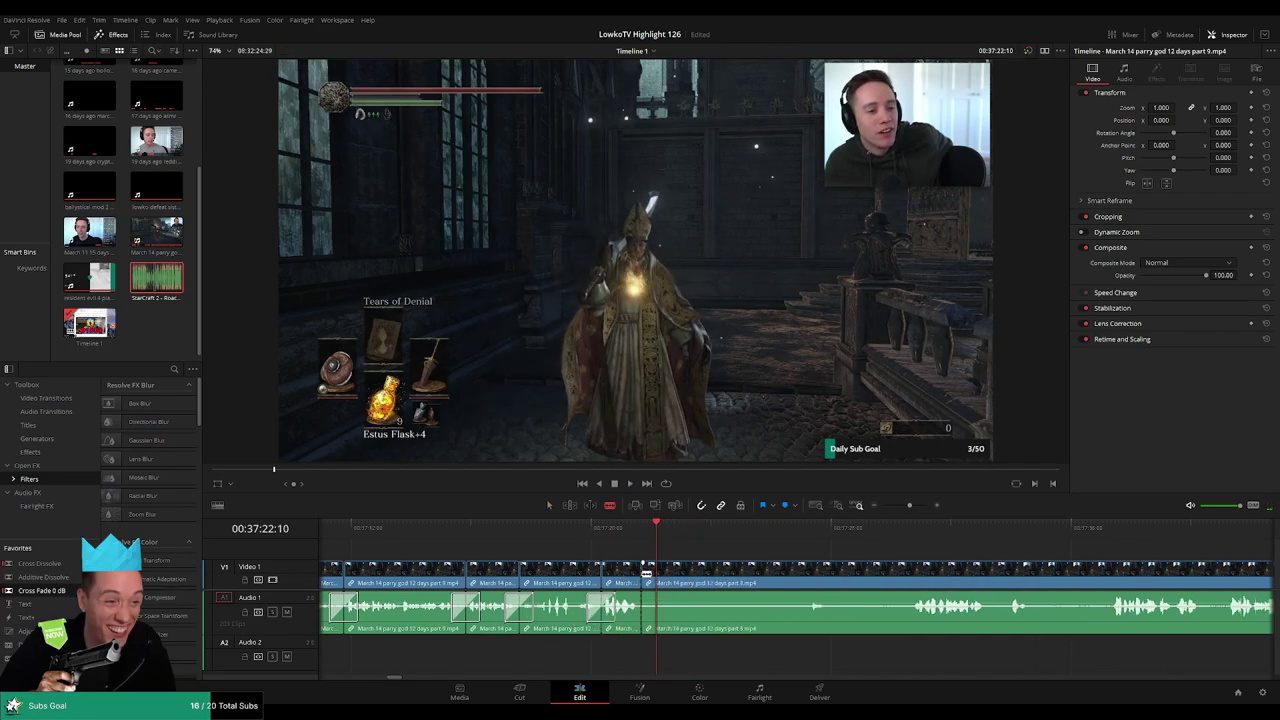
pyautogui.click(897, 530)
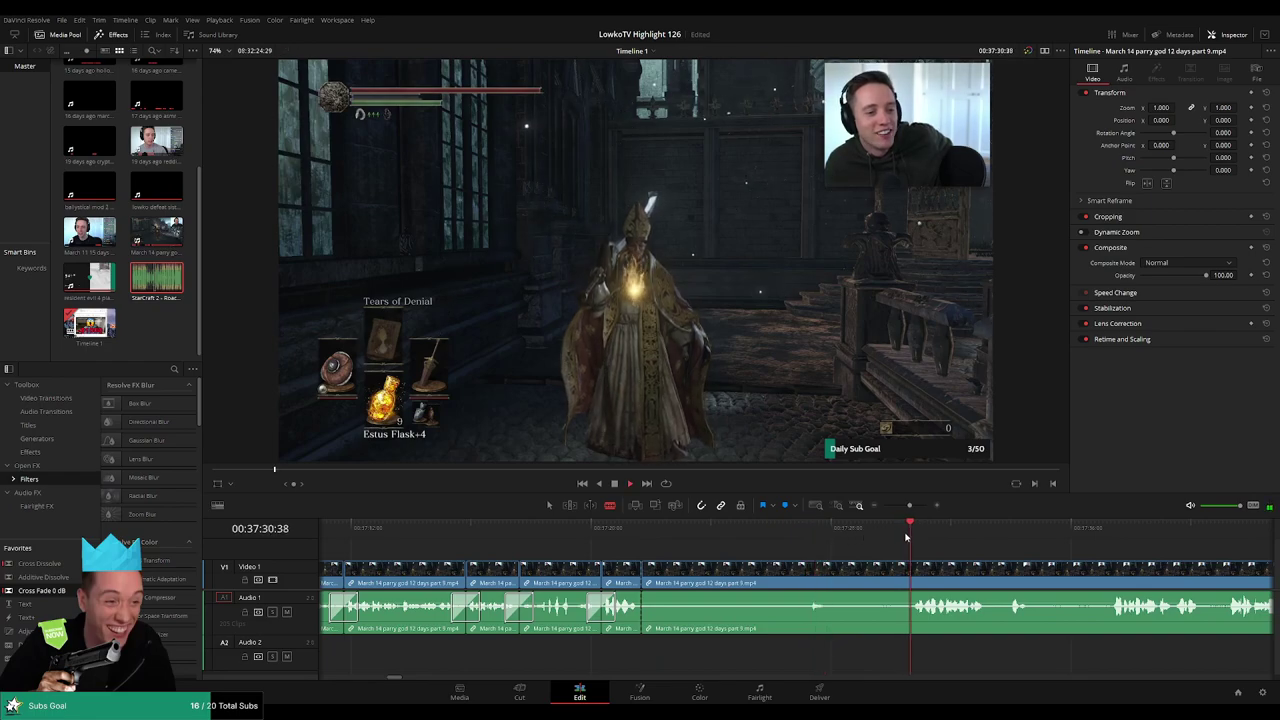
pyautogui.click(914, 571)
pyautogui.press('a')
pyautogui.click(874, 577)
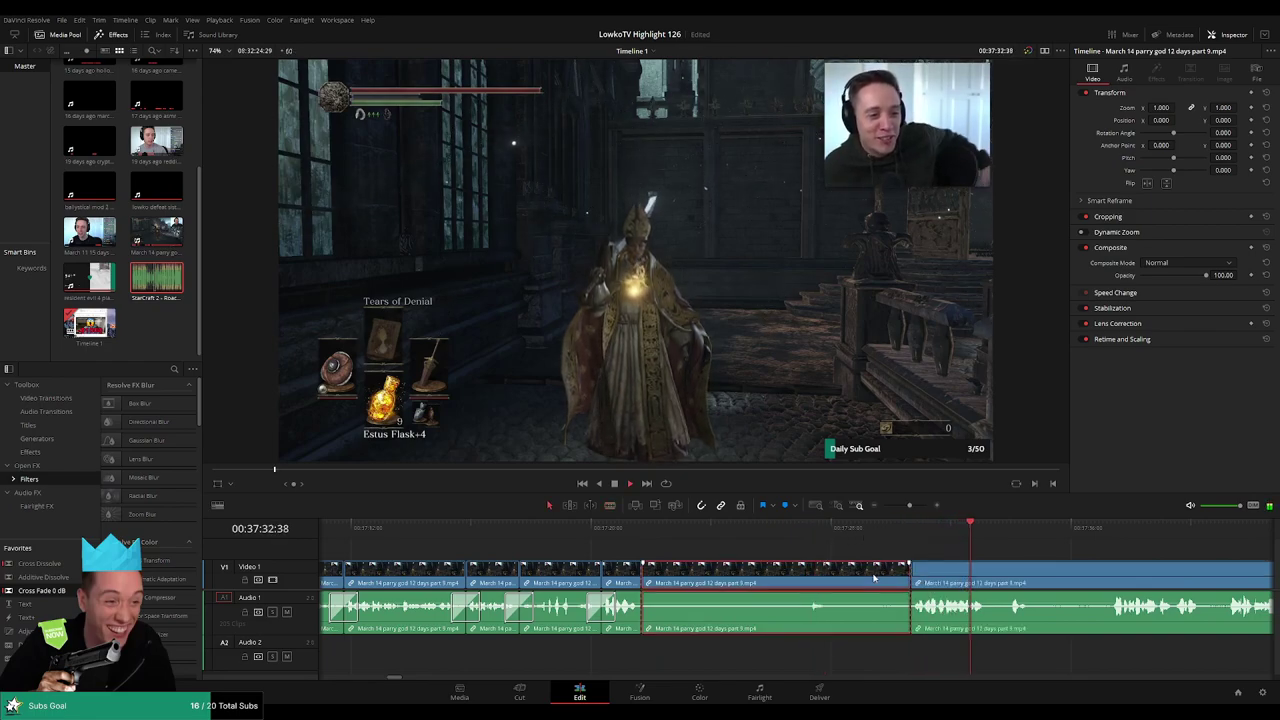
pyautogui.press('Delete')
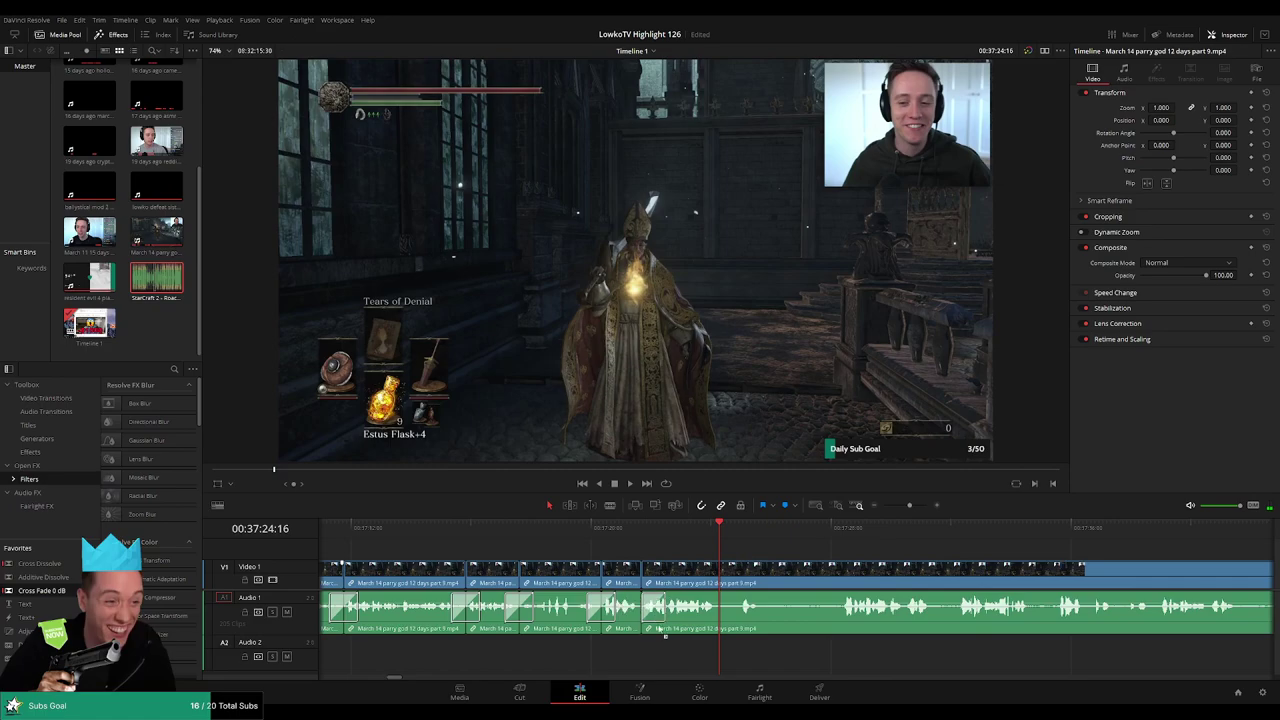
pyautogui.press('space')
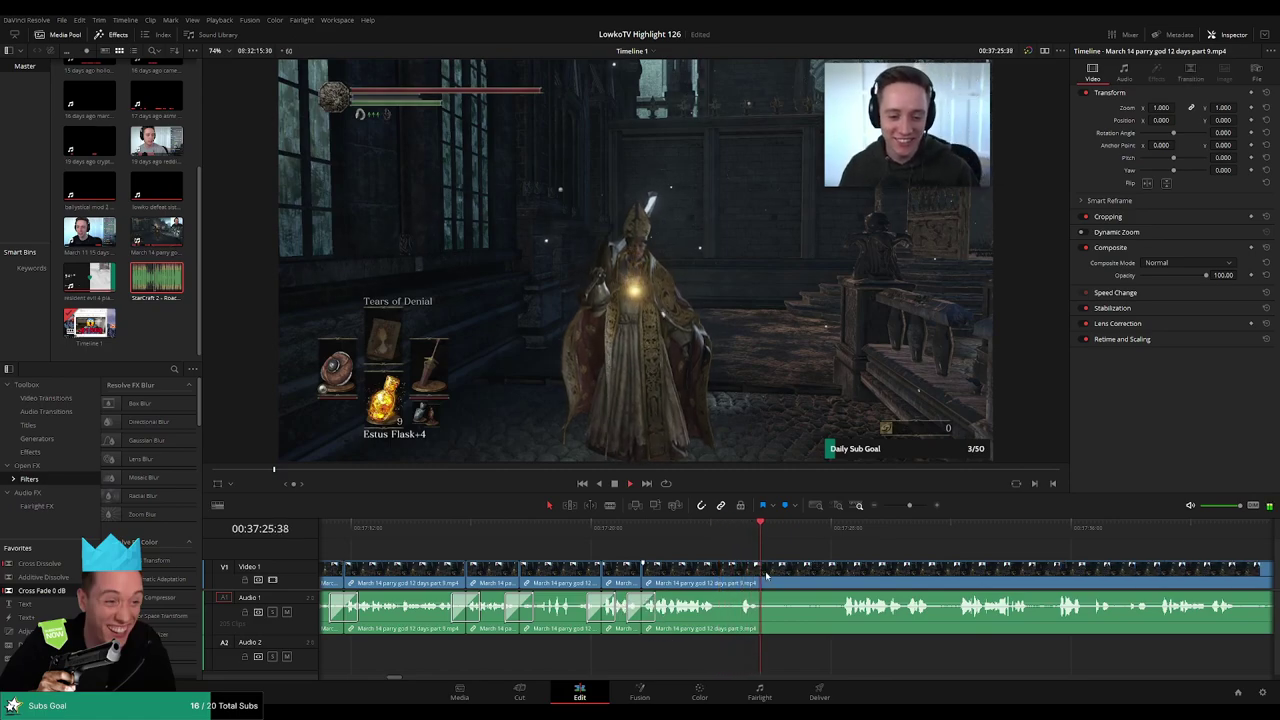
# - Cut out and ripple-delete the silence from 00:37:25:46 to about 00:37:28 and cross-fade Audio 1 at the join
pyautogui.press('b')
pyautogui.click(767, 576)
pyautogui.click(843, 577)
pyautogui.press('a')
pyautogui.click(822, 577)
pyautogui.press('Delete')
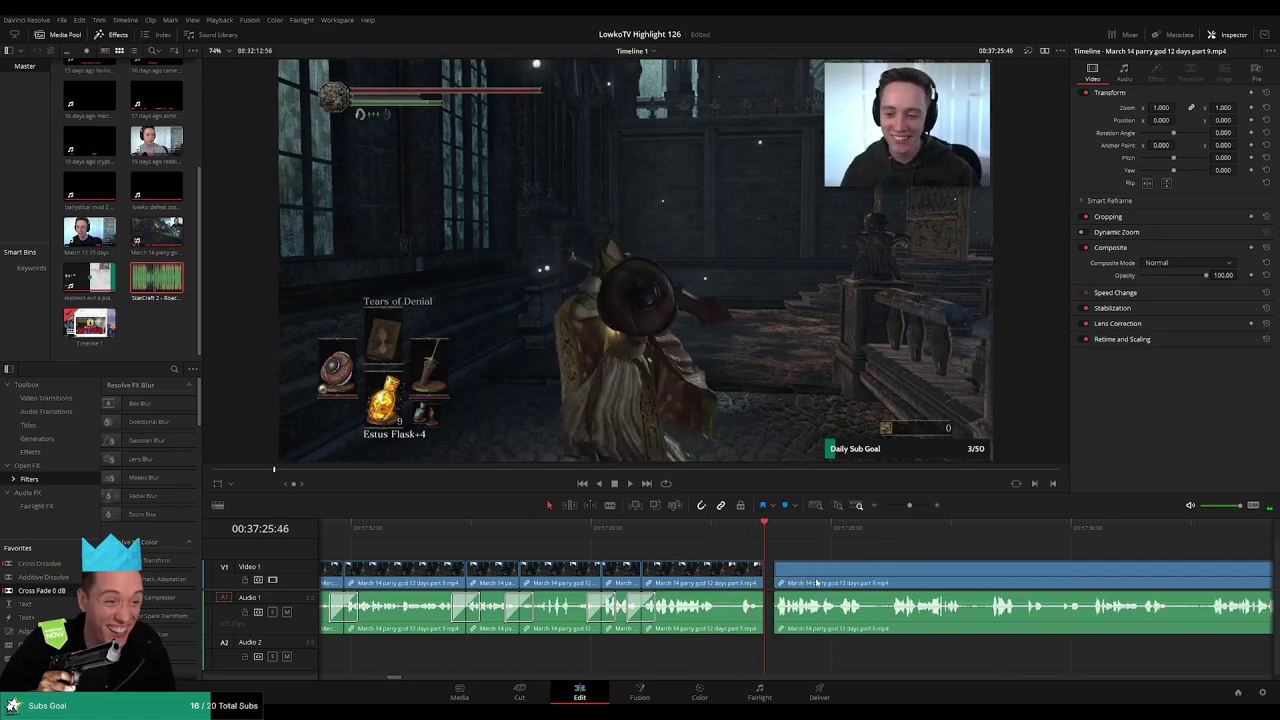
pyautogui.press('space')
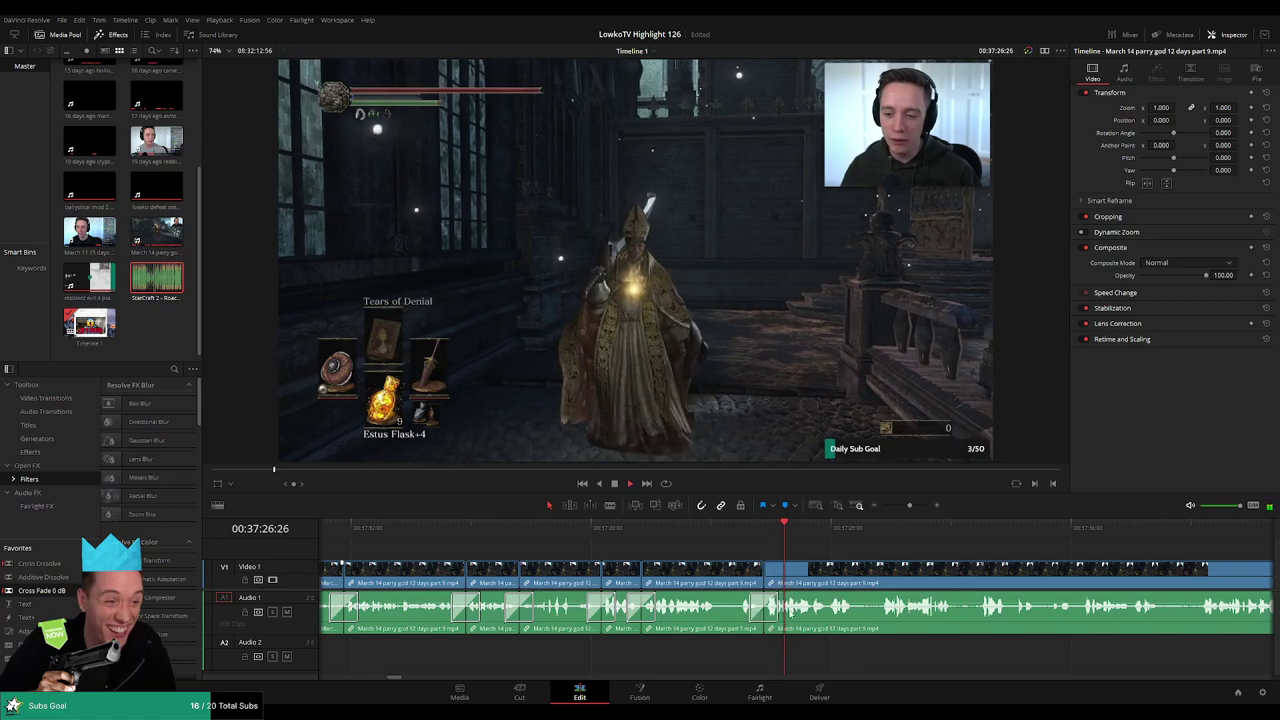
# - Split the part 9 clip's video and audio at 00:37:37:04
pyautogui.moveTo(923, 554); pyautogui.dragTo(695, 552)
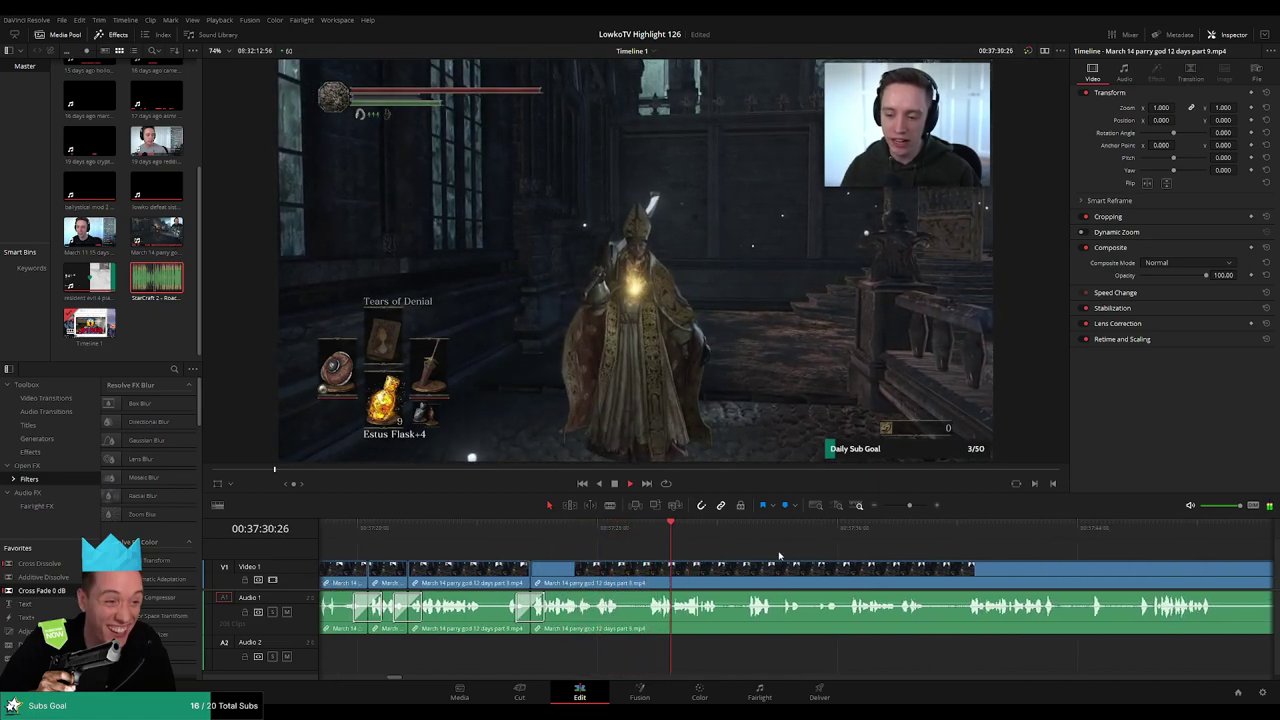
pyautogui.hscroll(3, 694, 552)
pyautogui.hscroll(1, 684, 552)
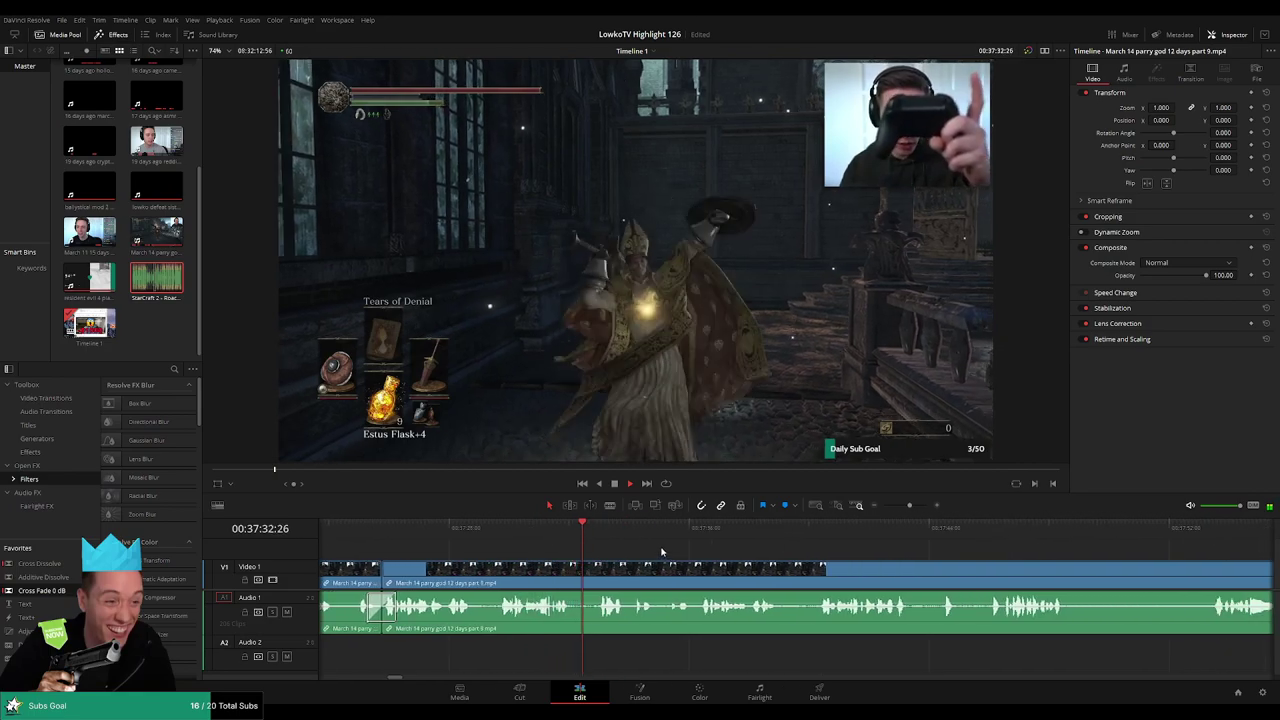
pyautogui.hscroll(1, 699, 550)
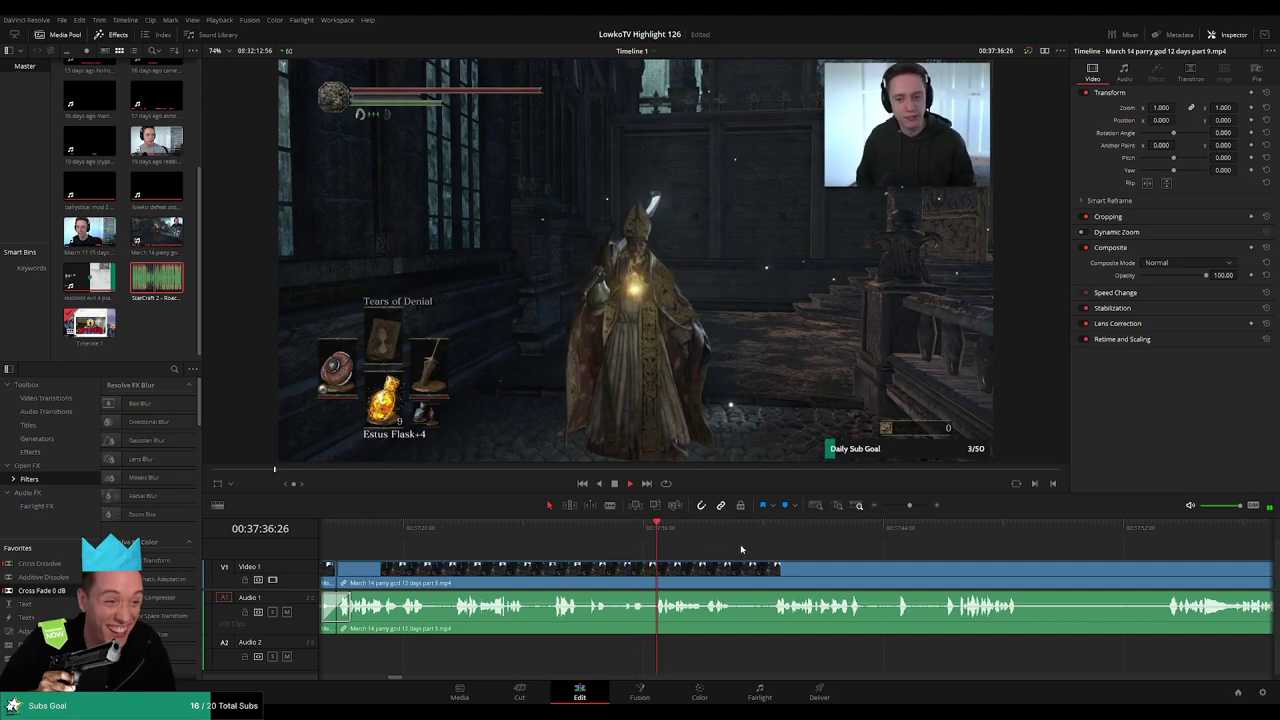
pyautogui.hscroll(1, 738, 549)
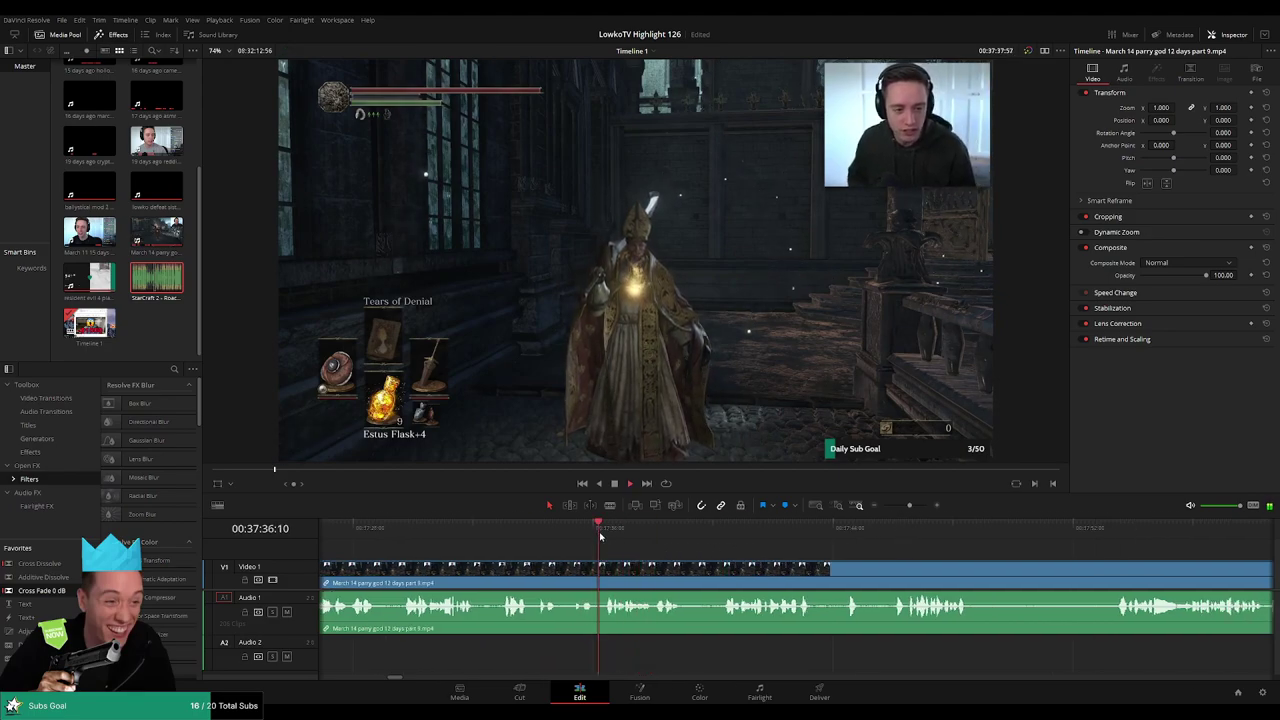
pyautogui.scroll(2, 666, 559)
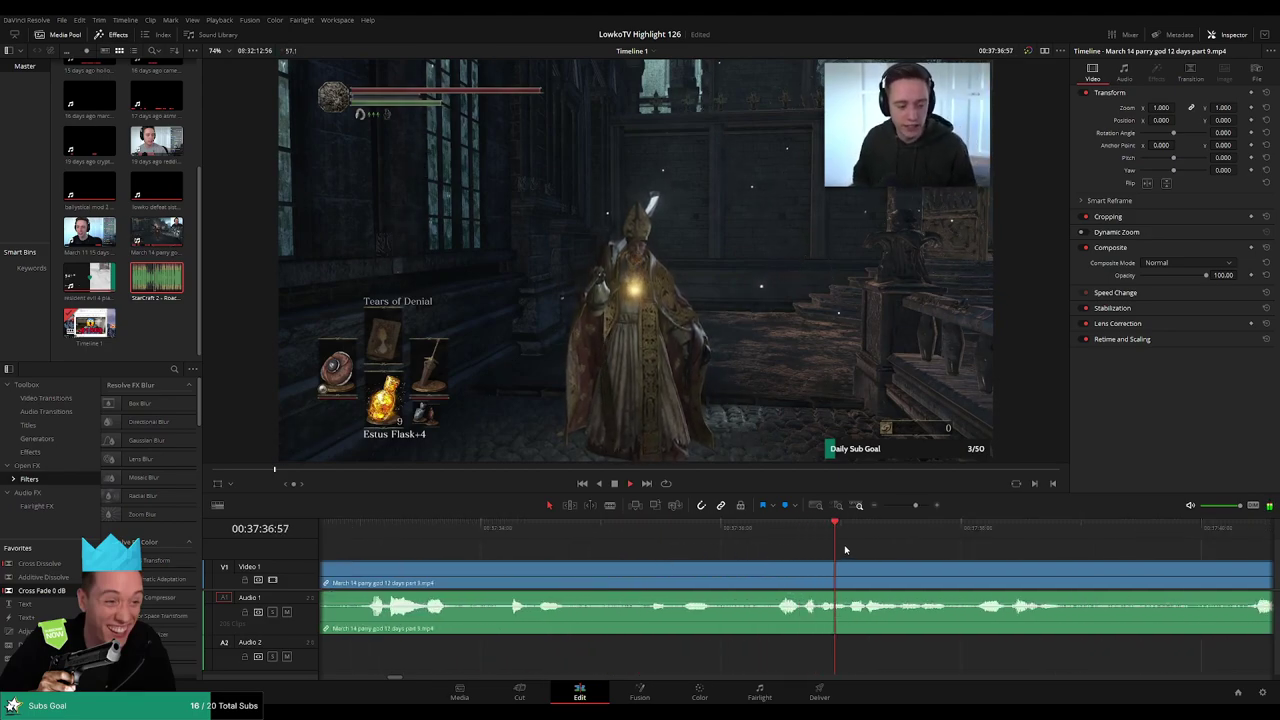
pyautogui.press('b')
pyautogui.click(851, 576)
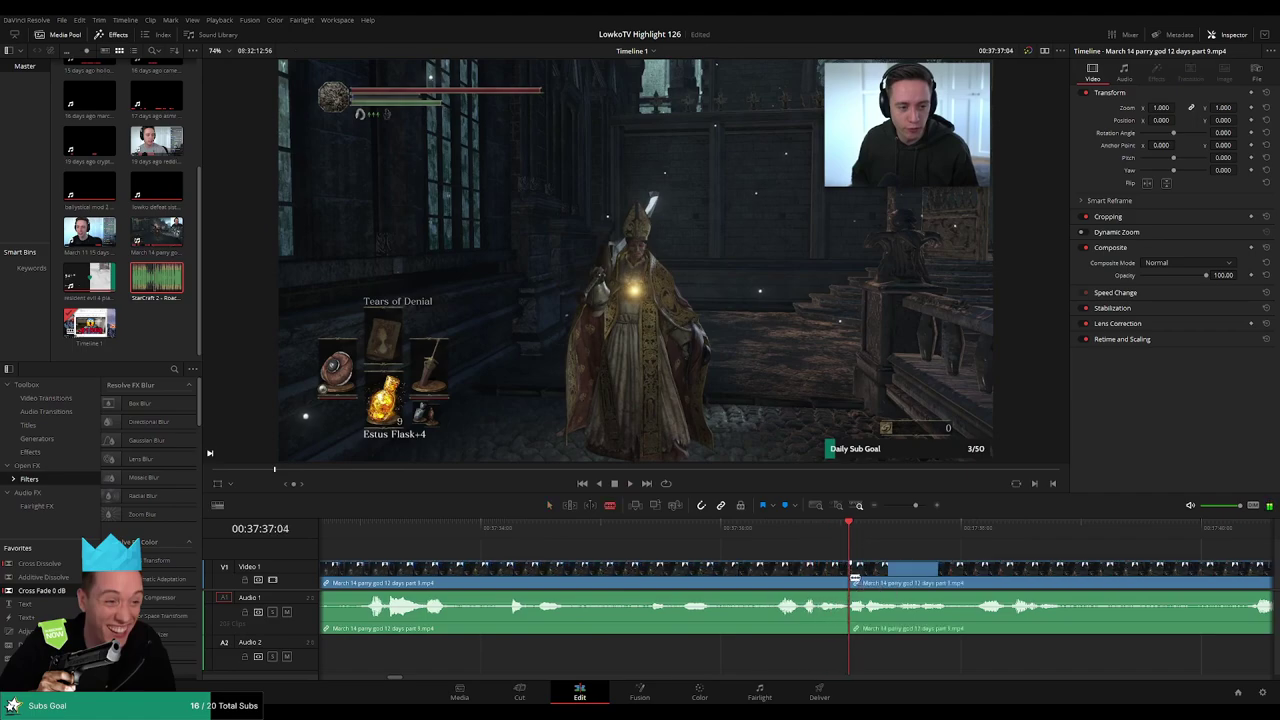
# - Split the part 9 clip again at about 00:37:37:29 to isolate the short segment that starts at 00:37:37:04
pyautogui.click(884, 577)
pyautogui.press('space')
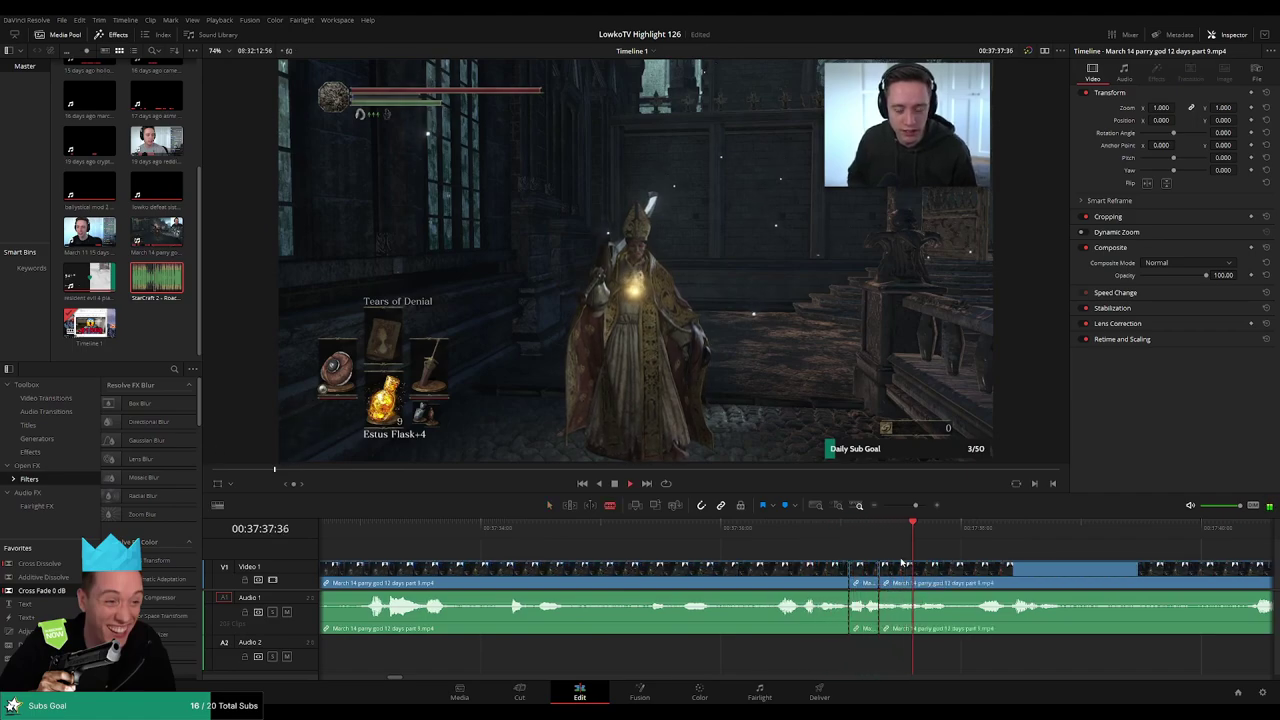
pyautogui.hotkey('ctrl', 'z')
pyautogui.moveTo(877, 540); pyautogui.dragTo(897, 543)
pyautogui.click(905, 582)
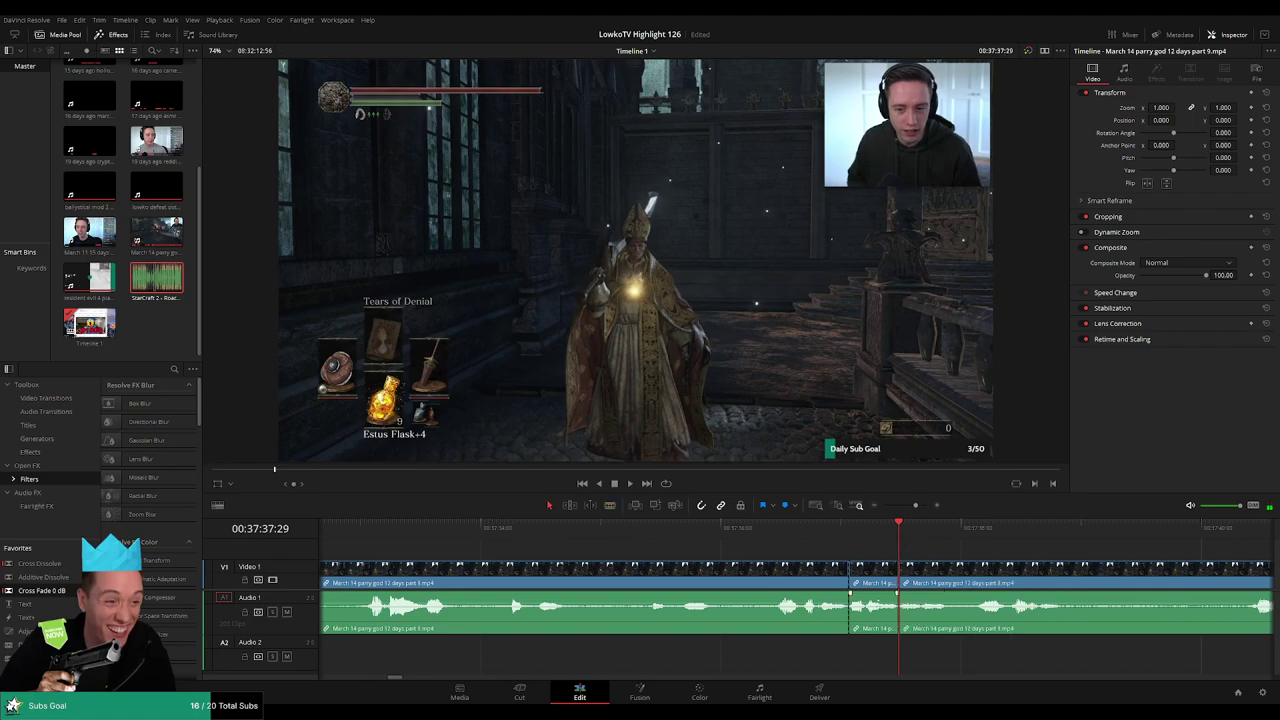
# - Disable the isolated segment's Audio 1 and place StarCraft 2 Roach Quotes under it on Audio 2 at volume -23, then play the result
pyautogui.press('a')
pyautogui.moveTo(152, 287); pyautogui.dragTo(897, 660)
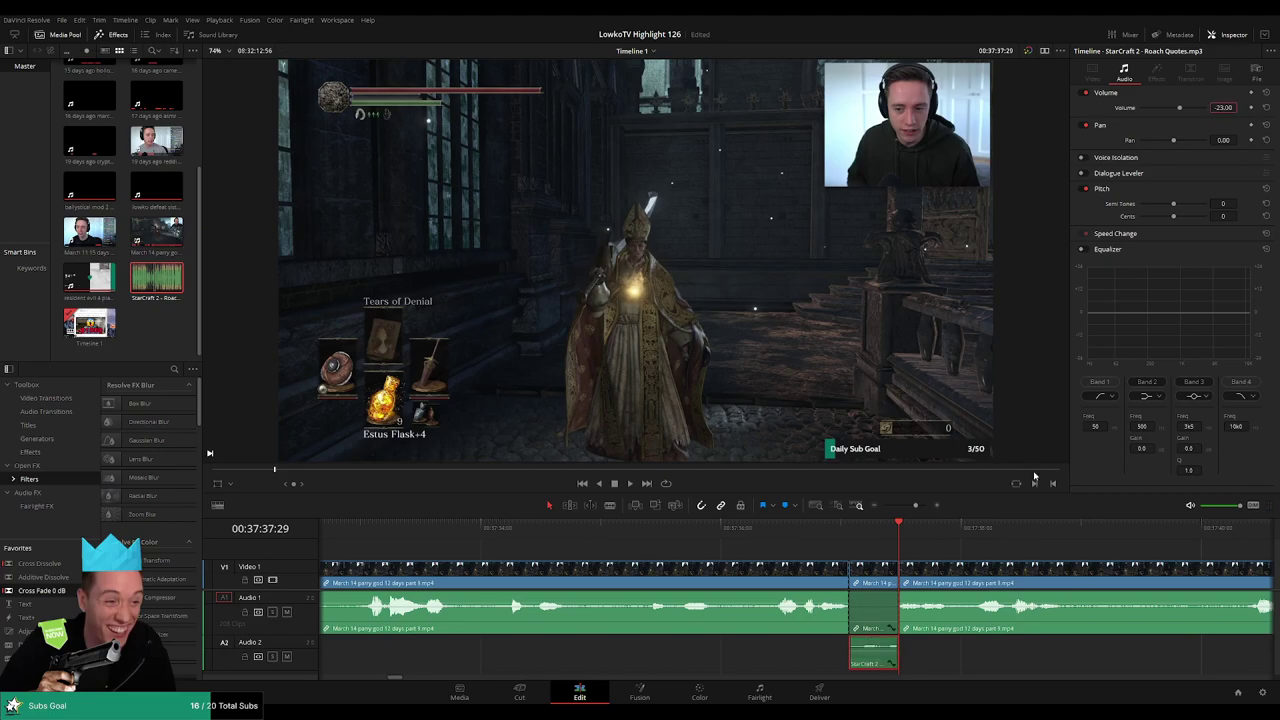
pyautogui.click(787, 532)
pyautogui.press('space')
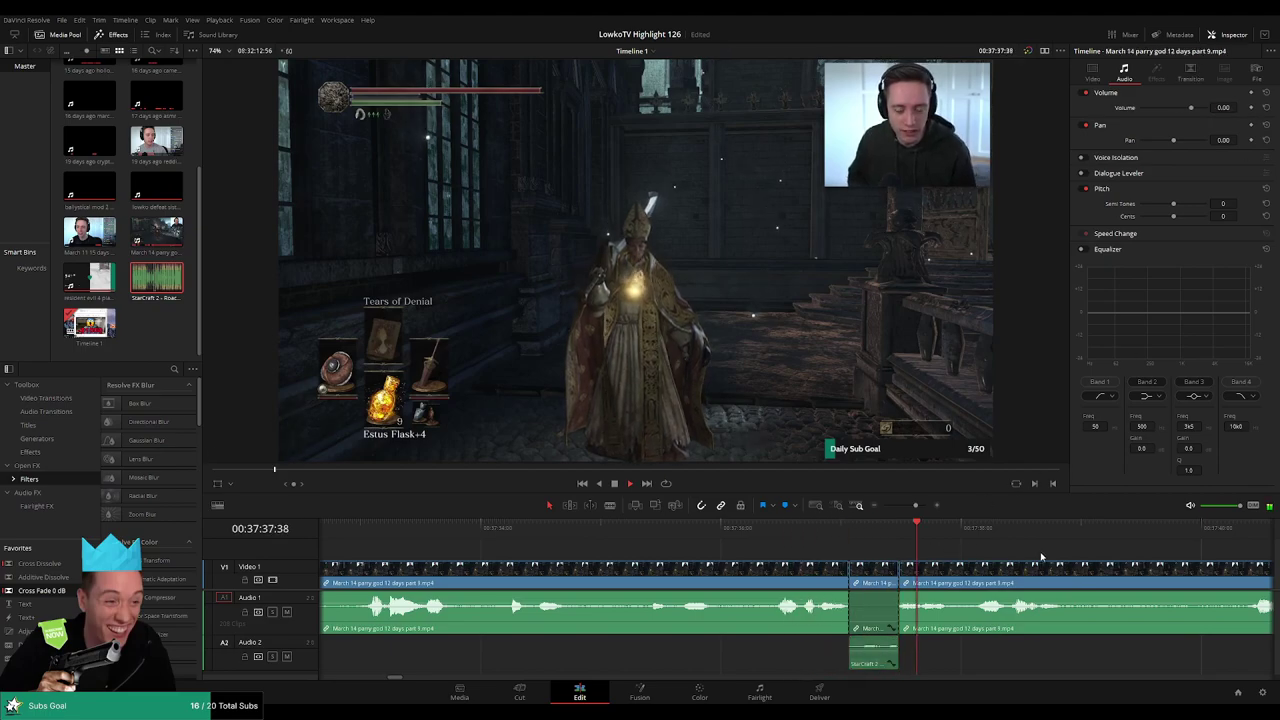
# - Cut out and ripple-delete the silence from about 00:37:49 to 00:37:53:31 and cross-fade Audio 1 at the join
pyautogui.scroll(-2, 1040, 557)
pyautogui.click(961, 538)
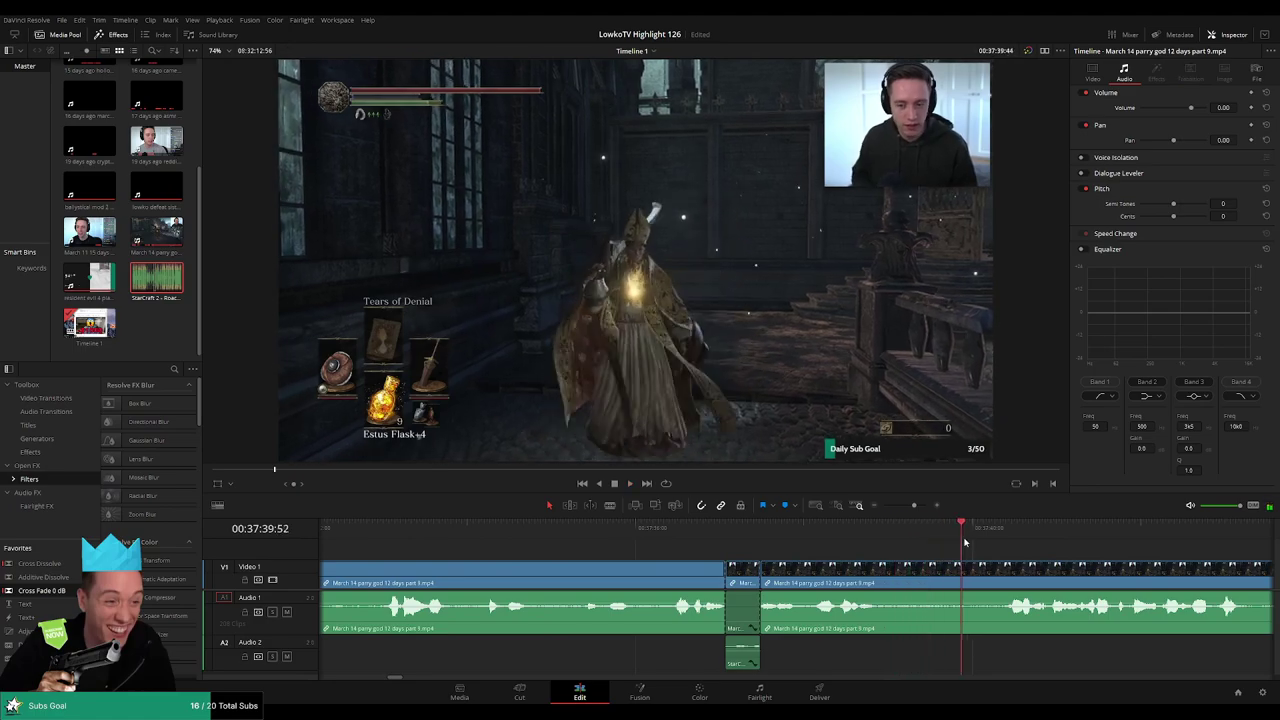
pyautogui.moveTo(914, 507); pyautogui.dragTo(912, 511)
pyautogui.hscroll(5, 834, 557)
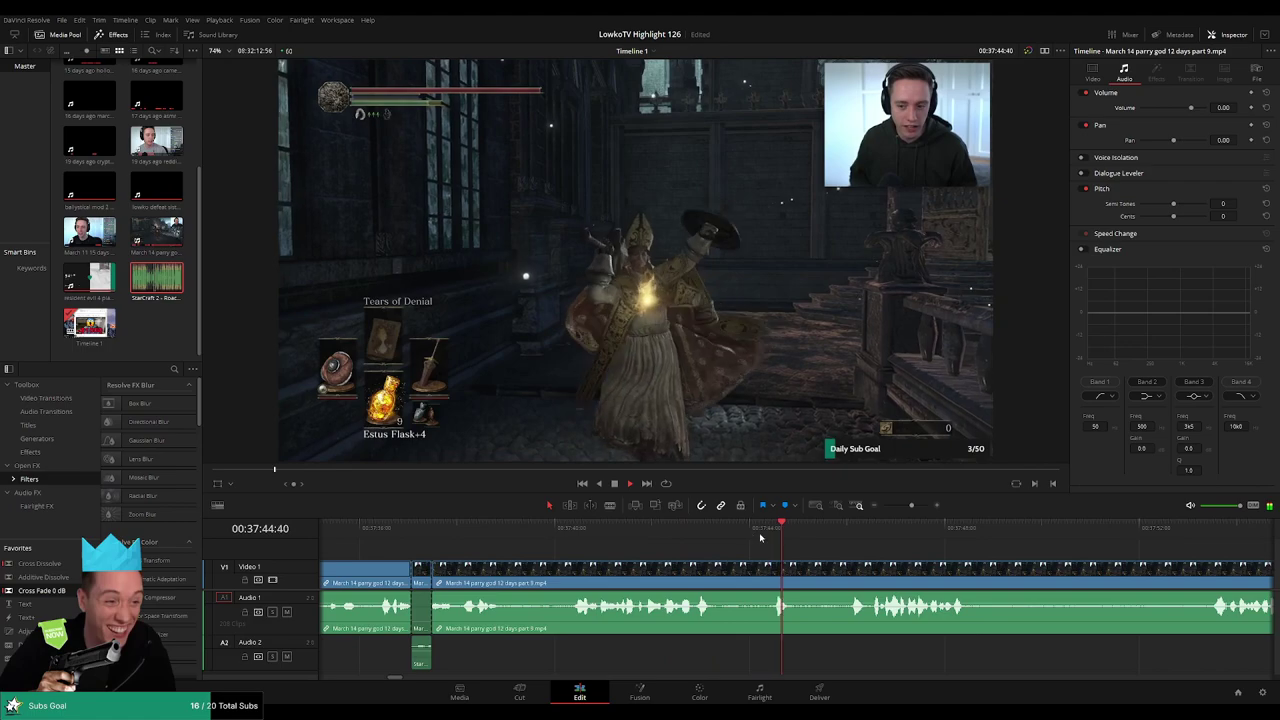
pyautogui.hscroll(2, 700, 544)
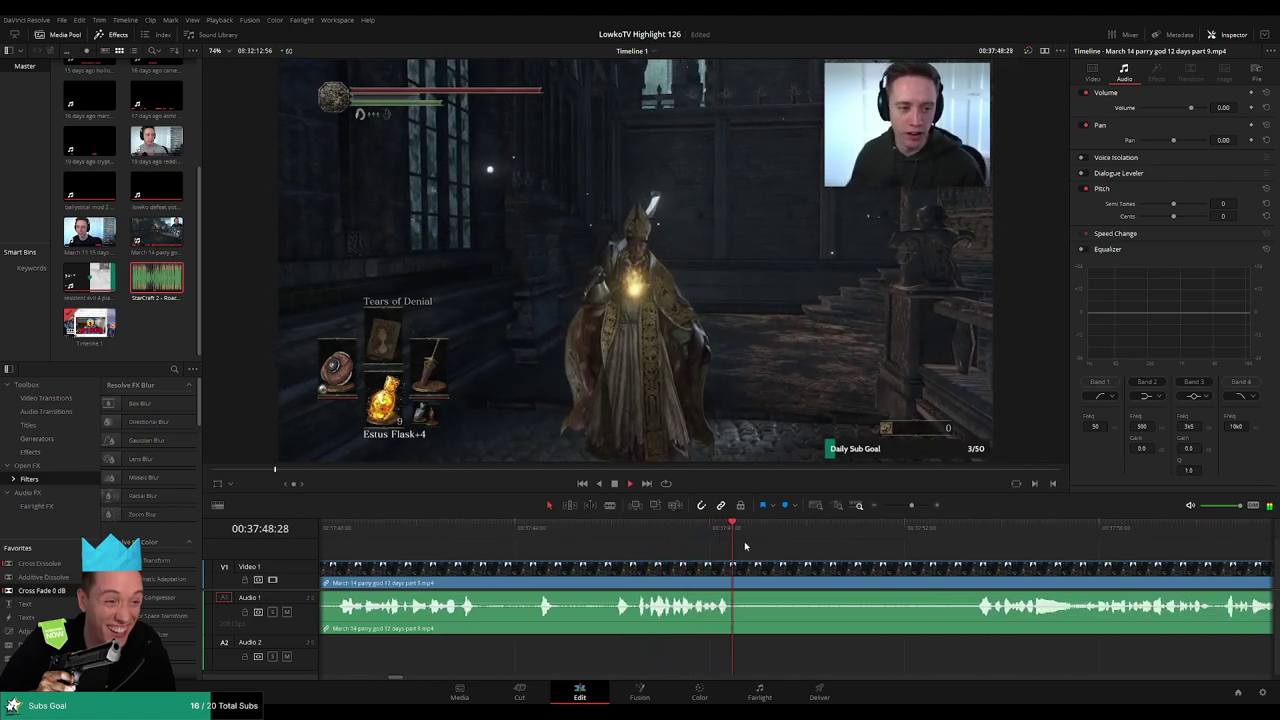
pyautogui.press('b')
pyautogui.click(752, 575)
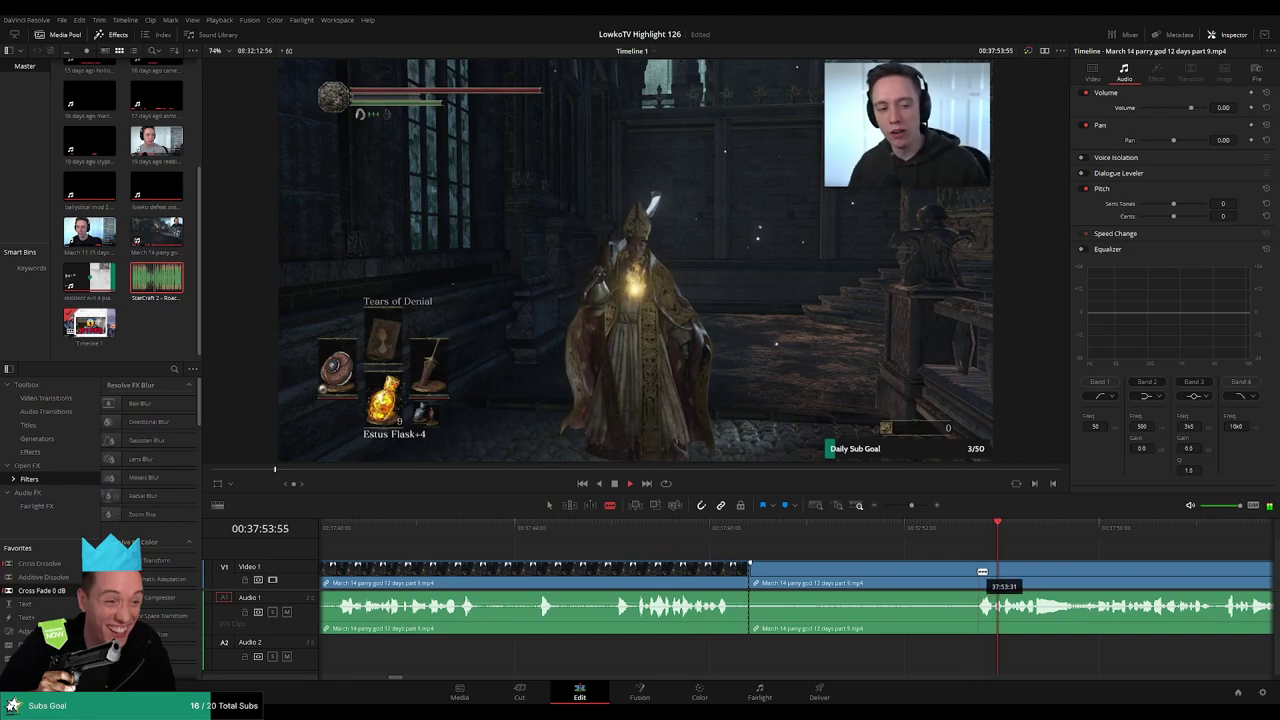
pyautogui.click(981, 571)
pyautogui.press('a')
pyautogui.click(905, 575)
pyautogui.press('Delete')
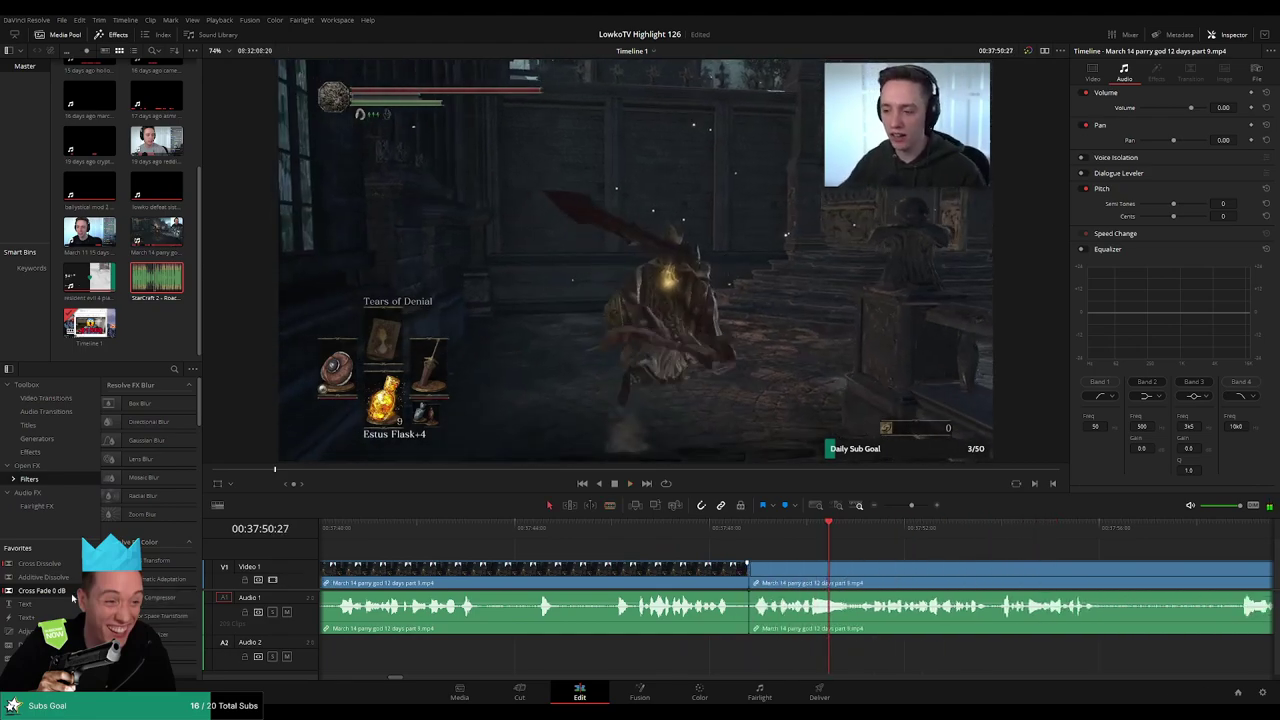
pyautogui.press('space')
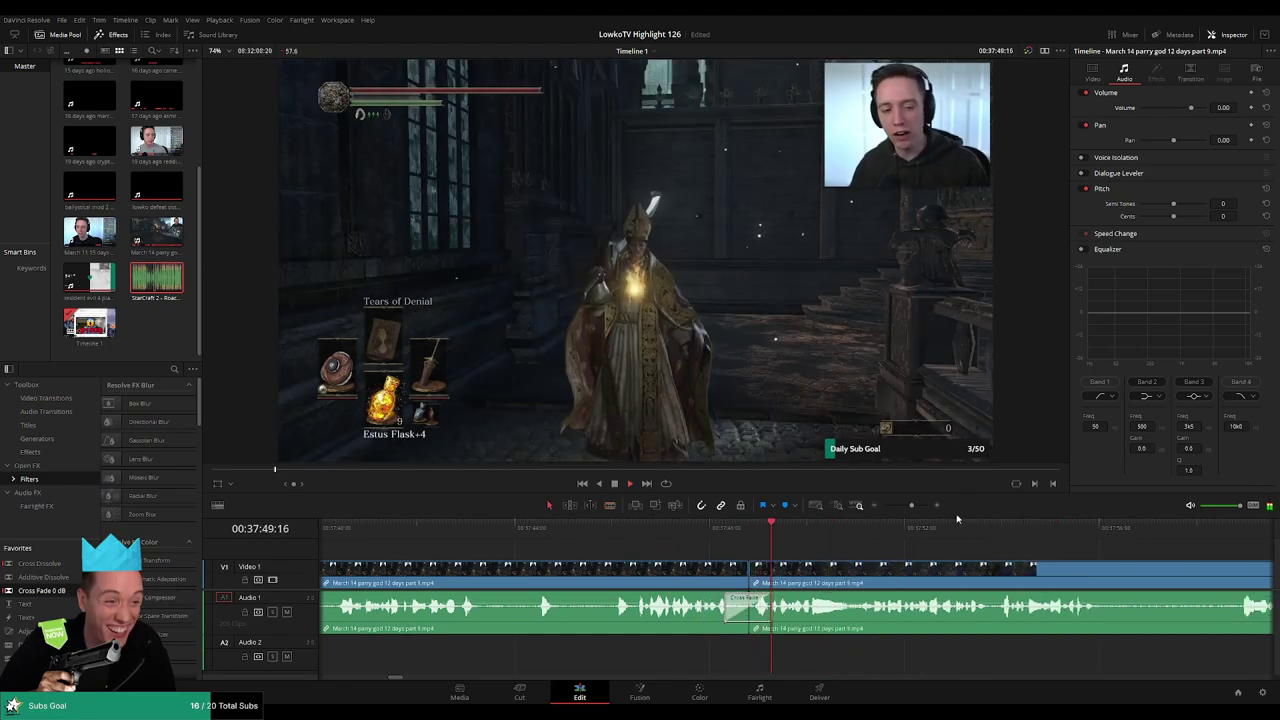
# - Cut out and ripple-delete the pause from about 00:37:56 to 00:37:58:30 and cross-fade Audio 1 at the join
pyautogui.moveTo(910, 508); pyautogui.dragTo(906, 507)
pyautogui.moveTo(889, 556); pyautogui.dragTo(686, 574)
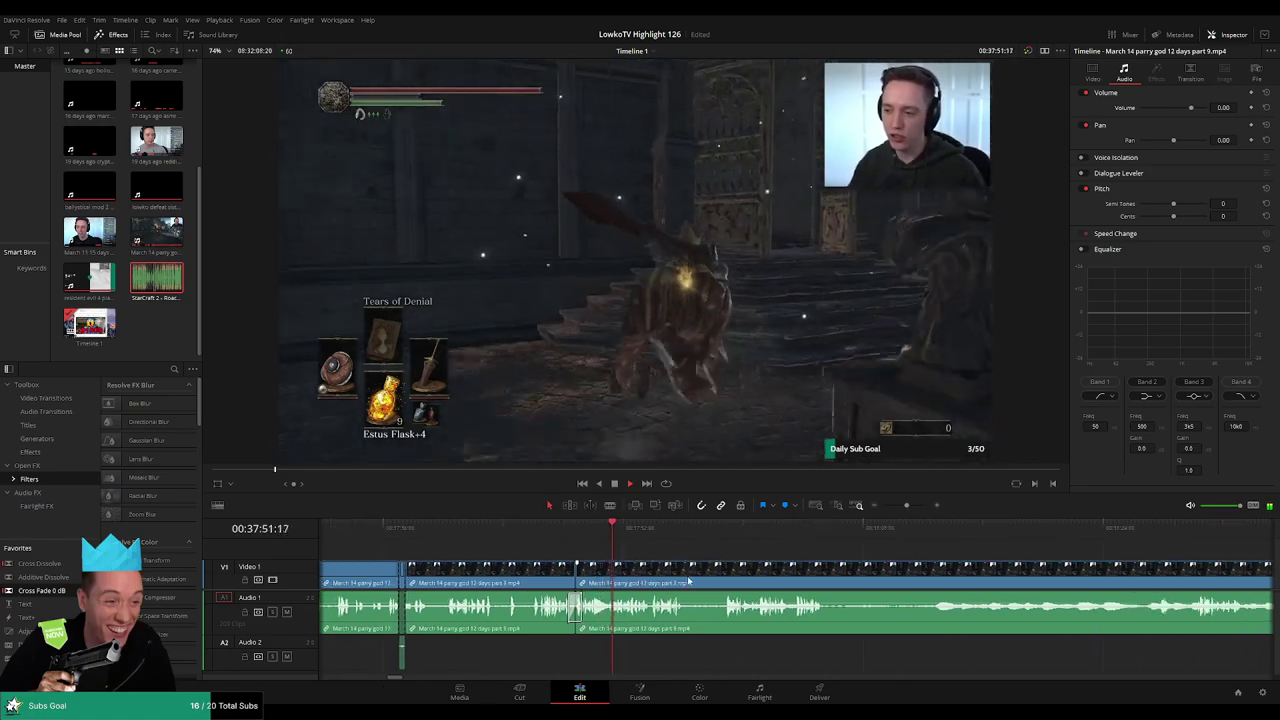
pyautogui.press('b')
pyautogui.click(688, 576)
pyautogui.click(724, 575)
pyautogui.press('a')
pyautogui.click(705, 580)
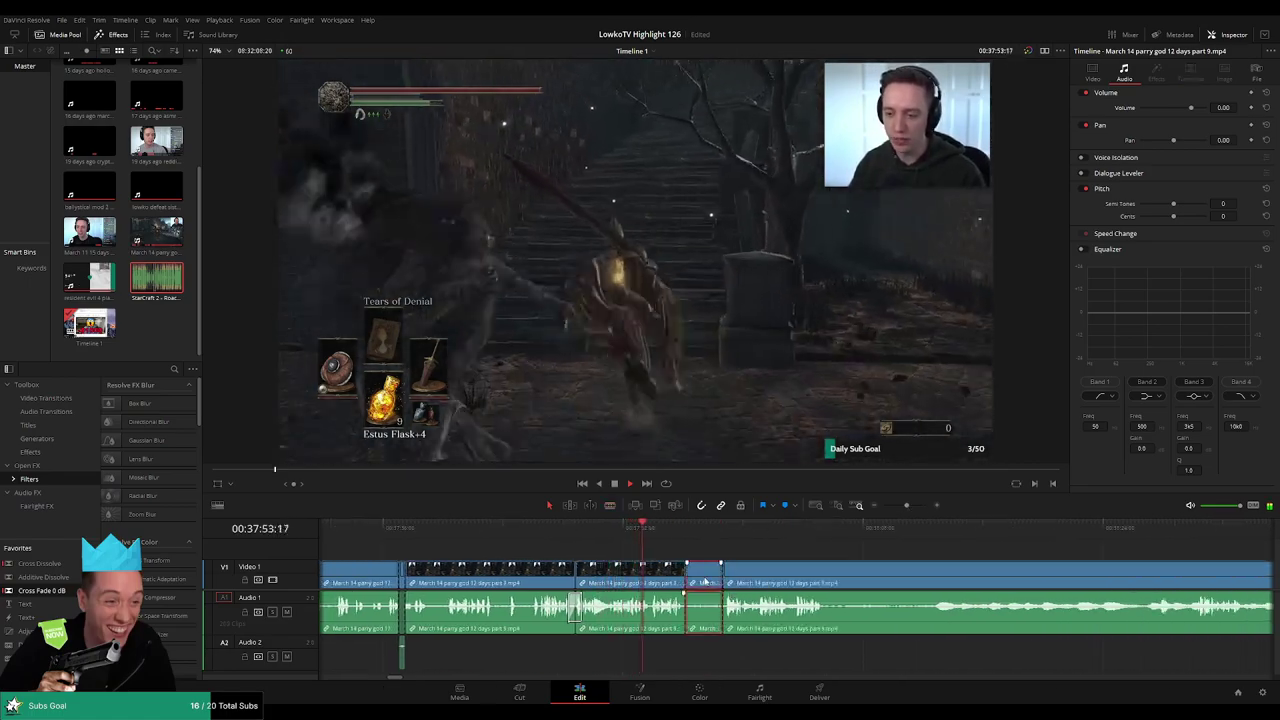
pyautogui.press('Delete')
pyautogui.click(720, 612)
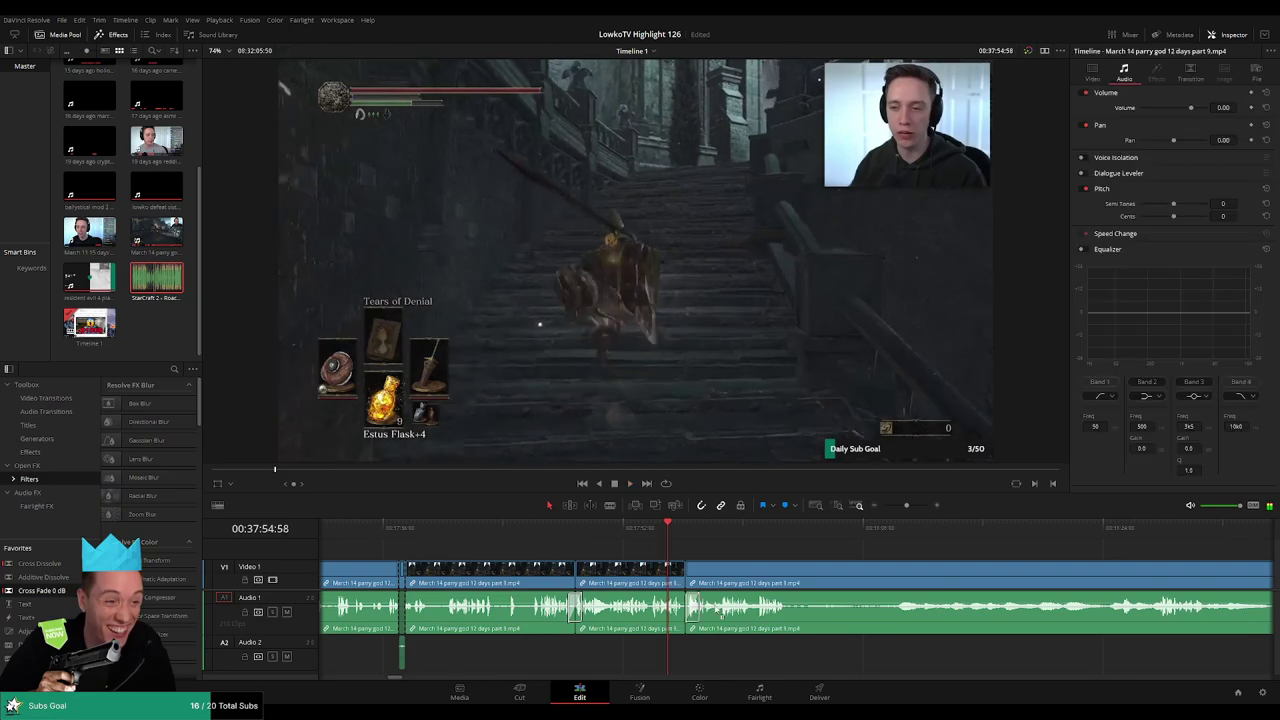
# - Cut out and ripple-delete the quiet run from about 00:38:03 to 00:38:09:56 and cross-fade Audio 1 at the join
pyautogui.moveTo(807, 546); pyautogui.dragTo(777, 545)
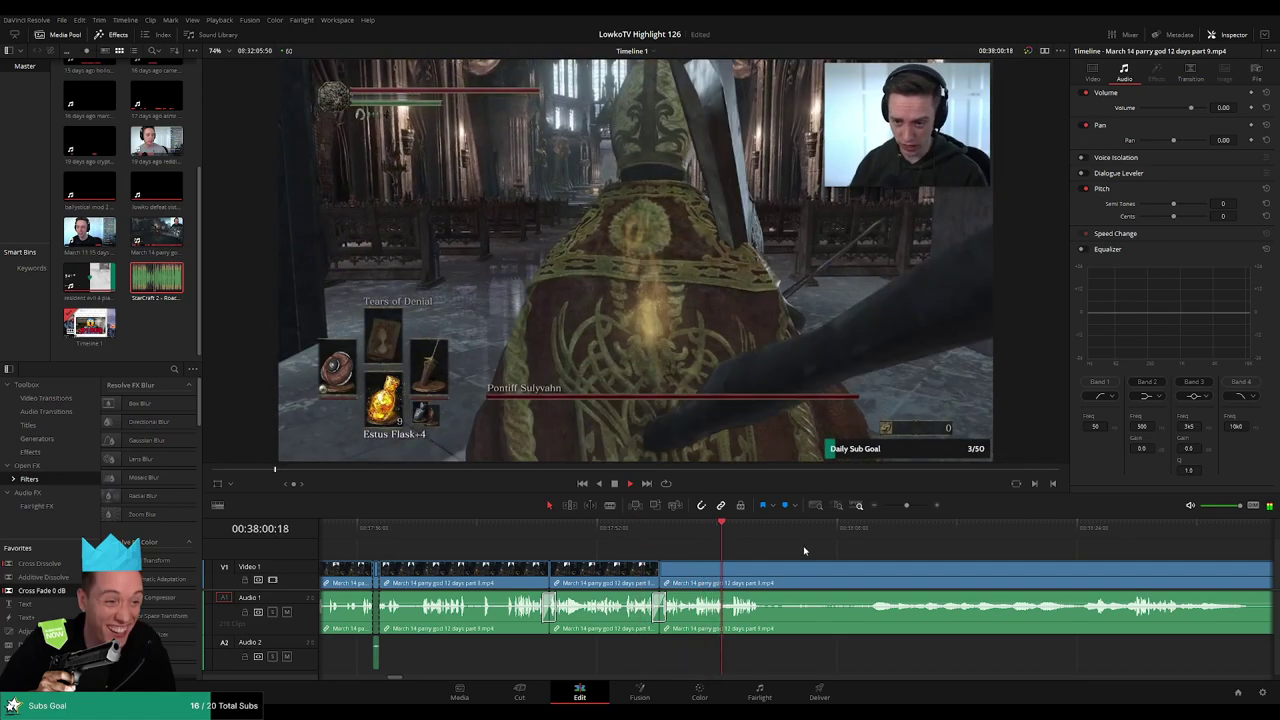
pyautogui.hscroll(4, 821, 553)
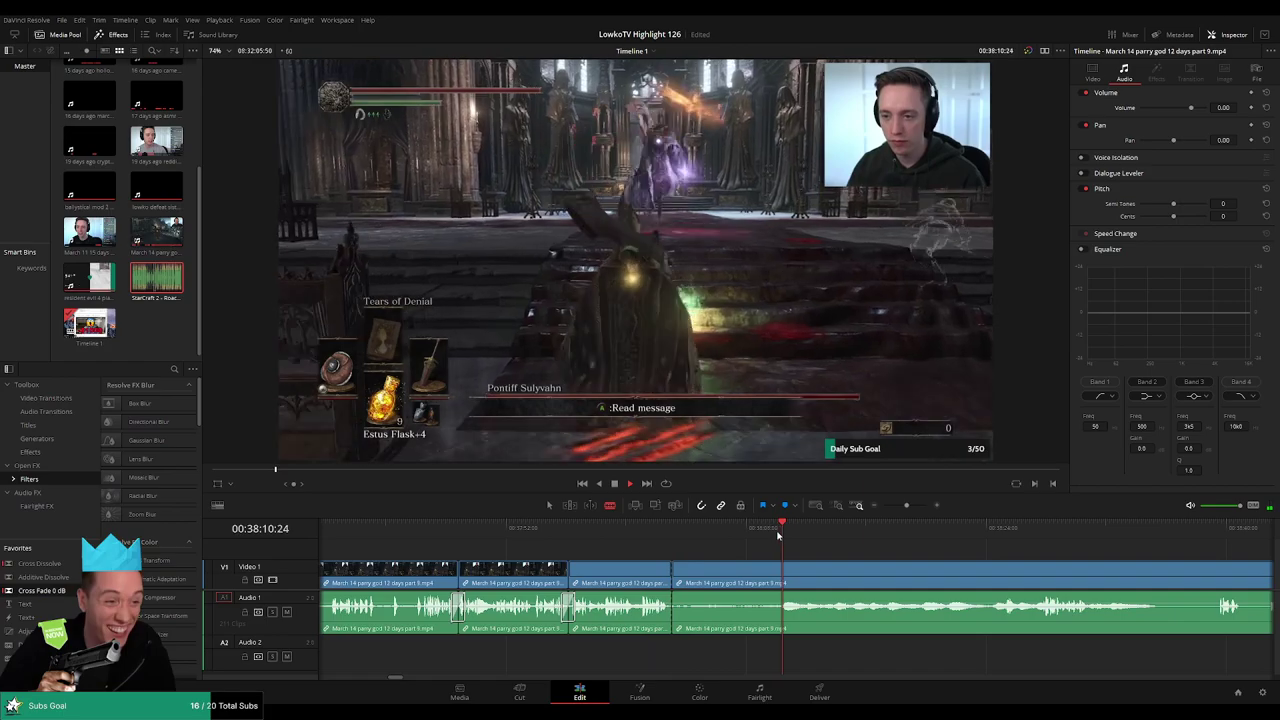
pyautogui.press('space')
pyautogui.click(775, 574)
pyautogui.press('a')
pyautogui.click(748, 581)
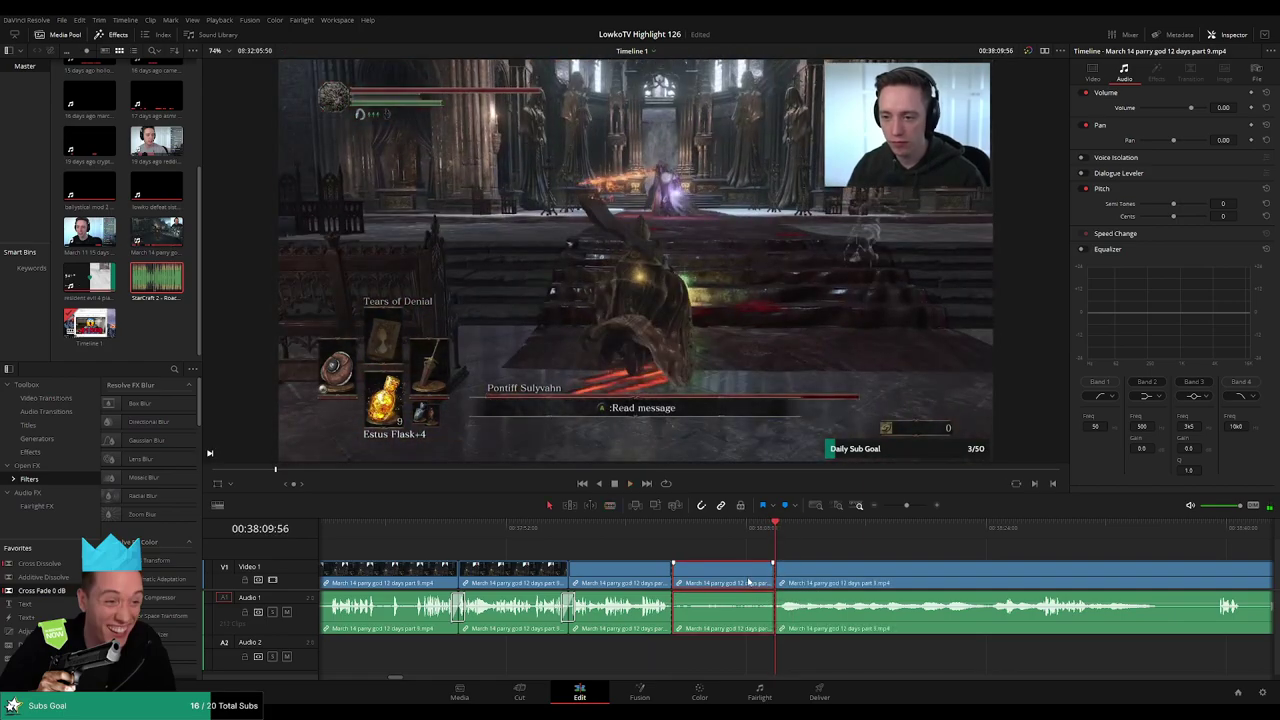
pyautogui.press('Delete')
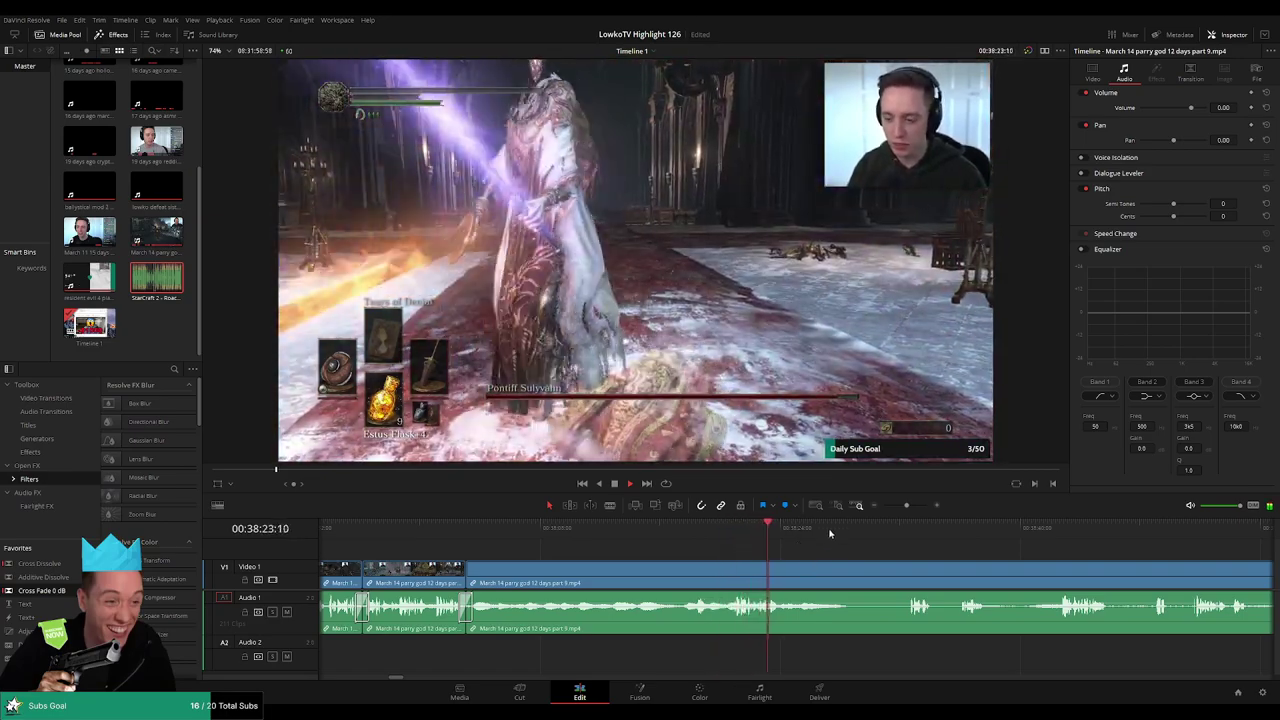
# - Cut out and ripple-delete the death-screen stretch from about 00:38:26:30 to 00:38:32:30 and cross-fade Audio 1 at the join
pyautogui.press('b')
pyautogui.click(789, 579)
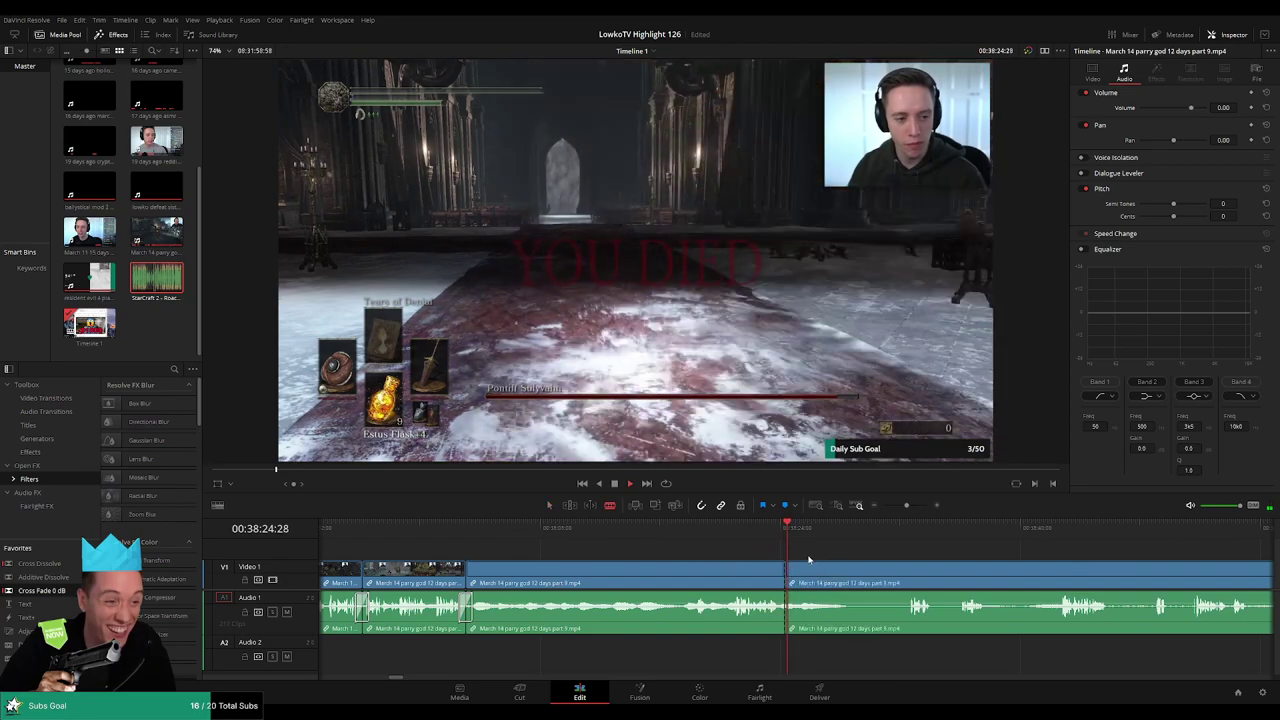
pyautogui.hotkey('ctrl', 'z')
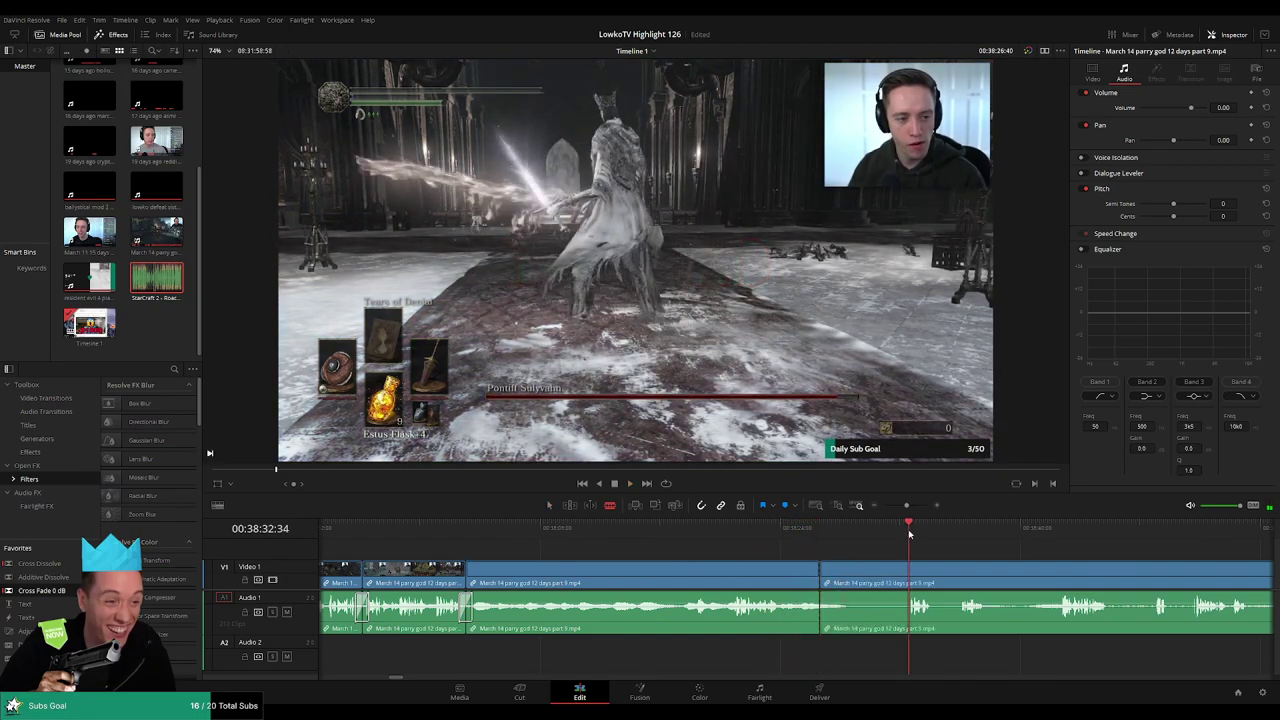
pyautogui.click(906, 570)
pyautogui.press('a')
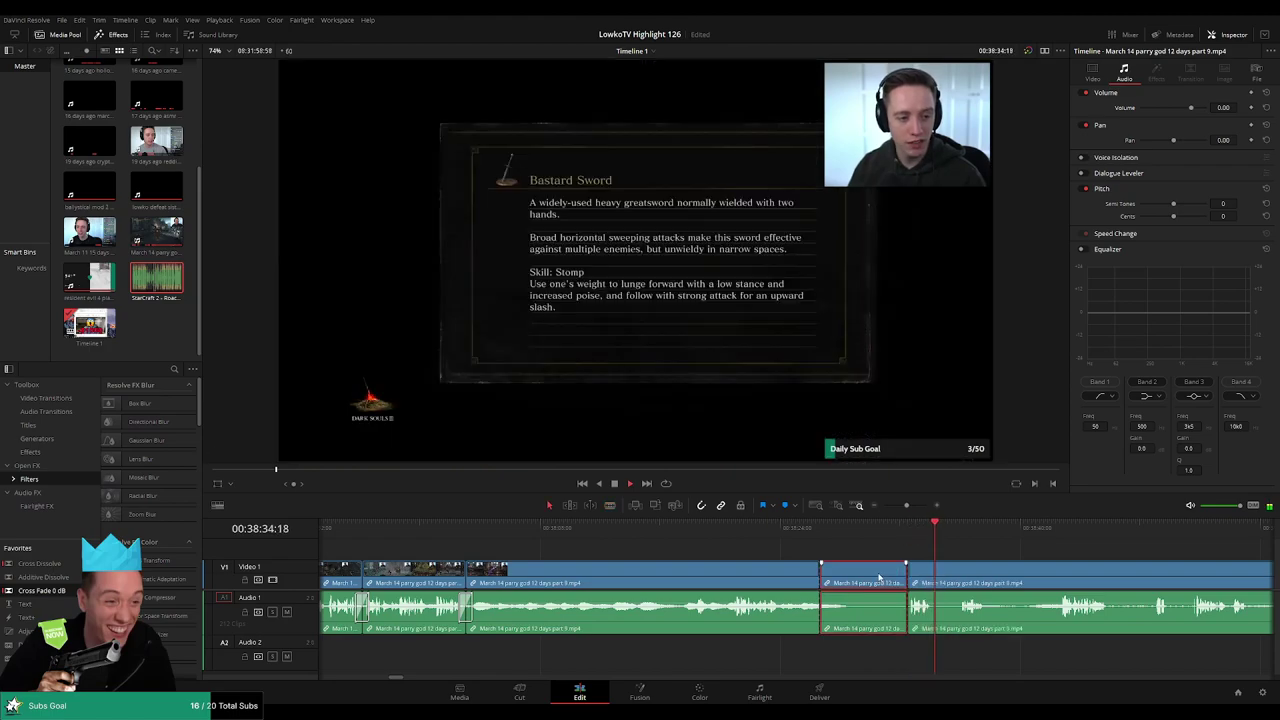
pyautogui.press('Delete')
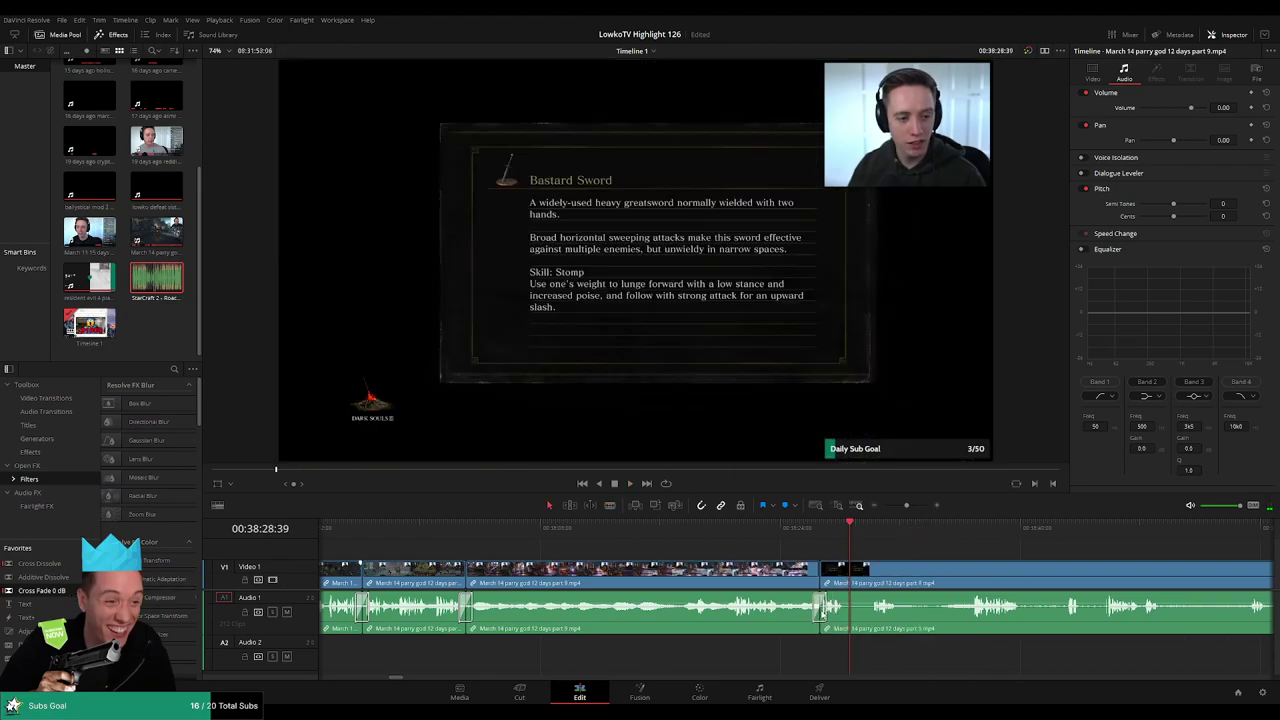
# - Cut out and ripple-delete the loading-screen gap from about 00:38:28:25 to 00:38:30 and cross-fade Audio 1 at the join
pyautogui.press('b')
pyautogui.click(846, 581)
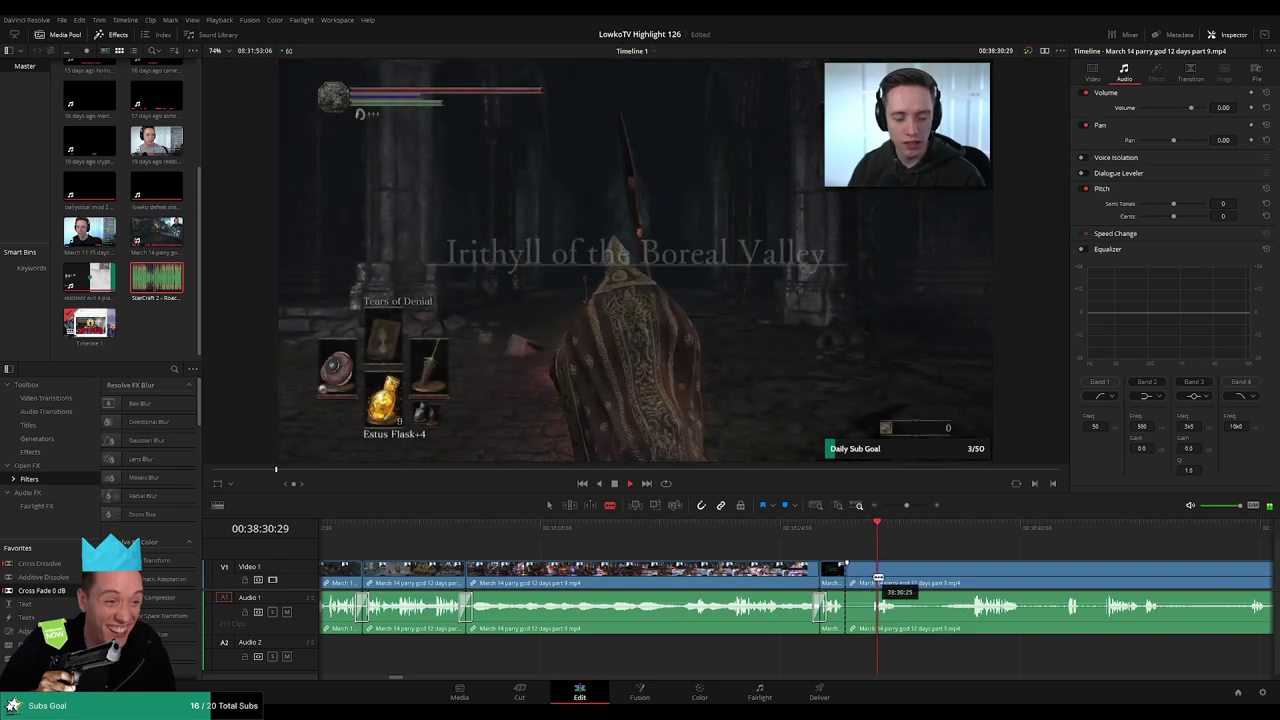
pyautogui.click(870, 582)
pyautogui.press('a')
pyautogui.press('Delete')
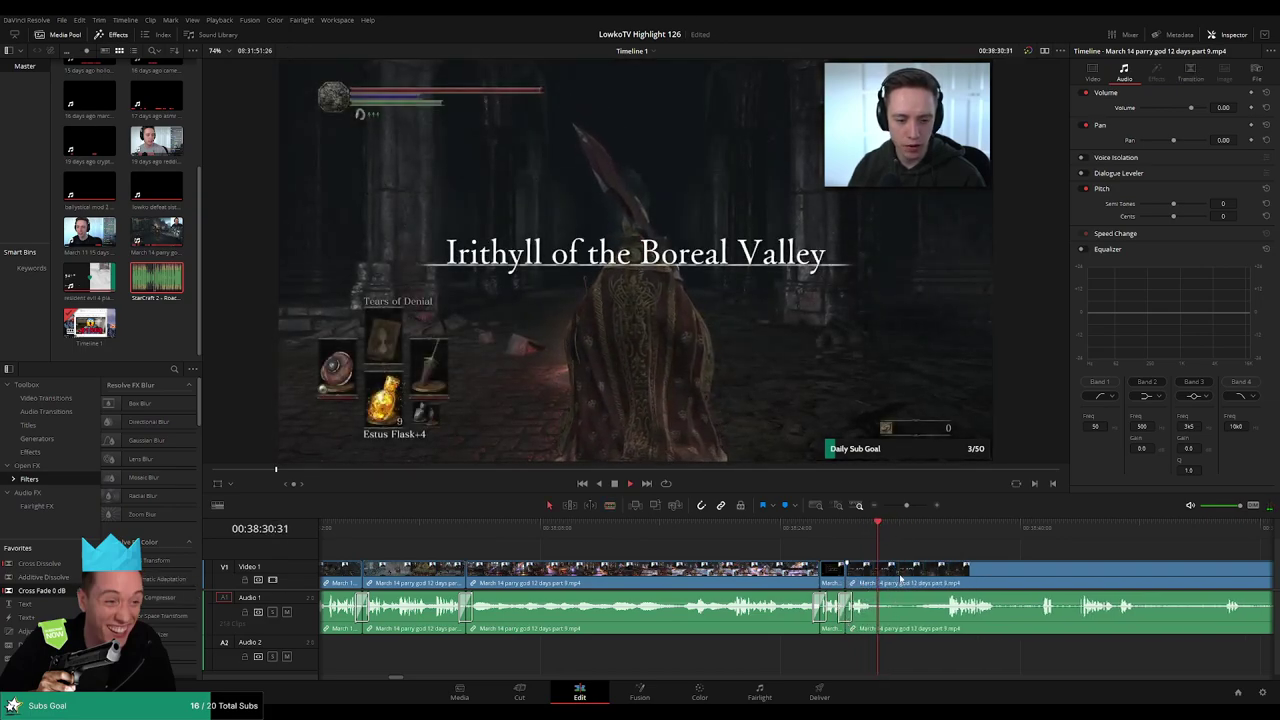
# - Cut out and ripple-delete the silence from about 00:38:30:30 to 00:38:34:50 and cross-fade Audio 1 at the join
pyautogui.press('b')
pyautogui.click(876, 575)
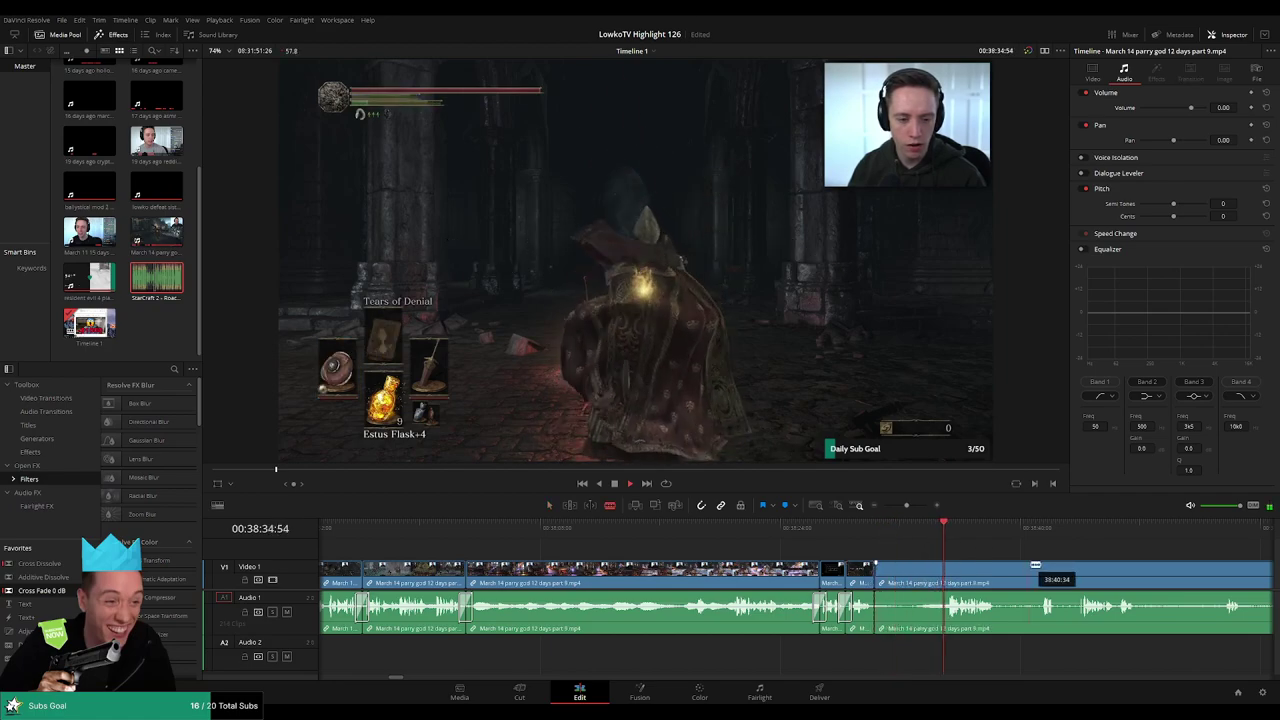
pyautogui.moveTo(1036, 565); pyautogui.dragTo(791, 557)
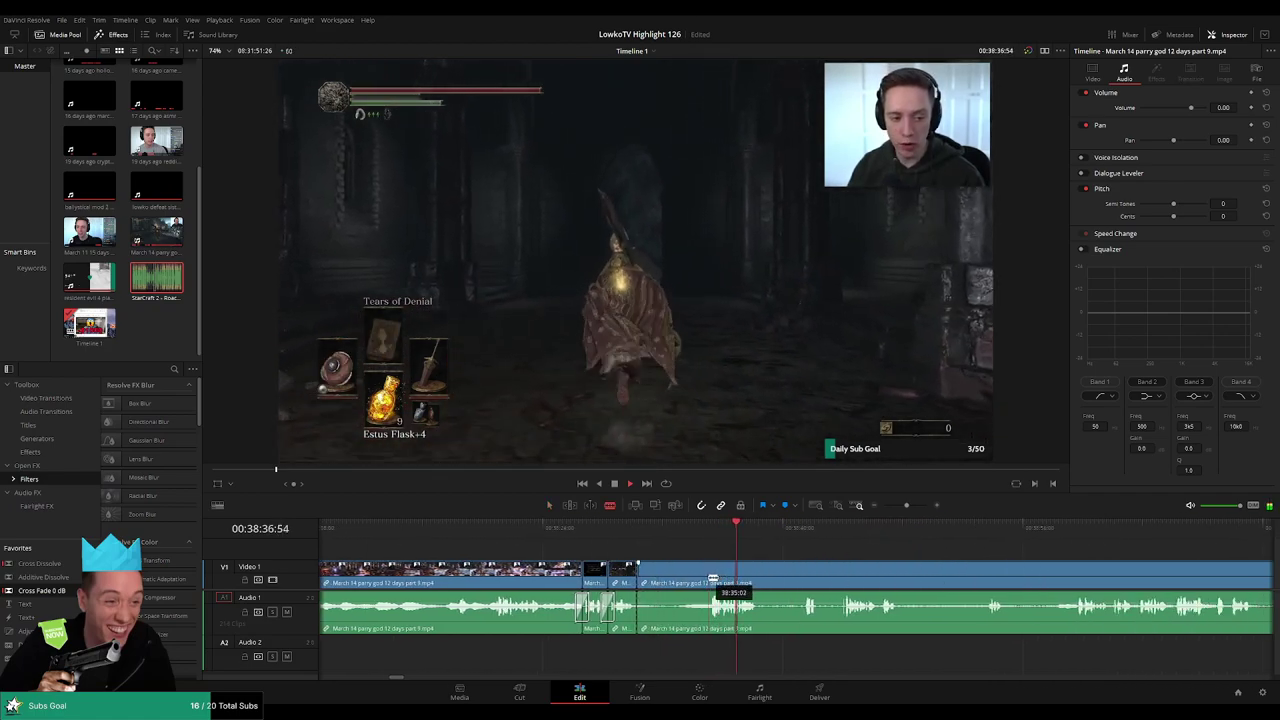
pyautogui.click(709, 578)
pyautogui.press('a')
pyautogui.click(677, 580)
pyautogui.press('Delete')
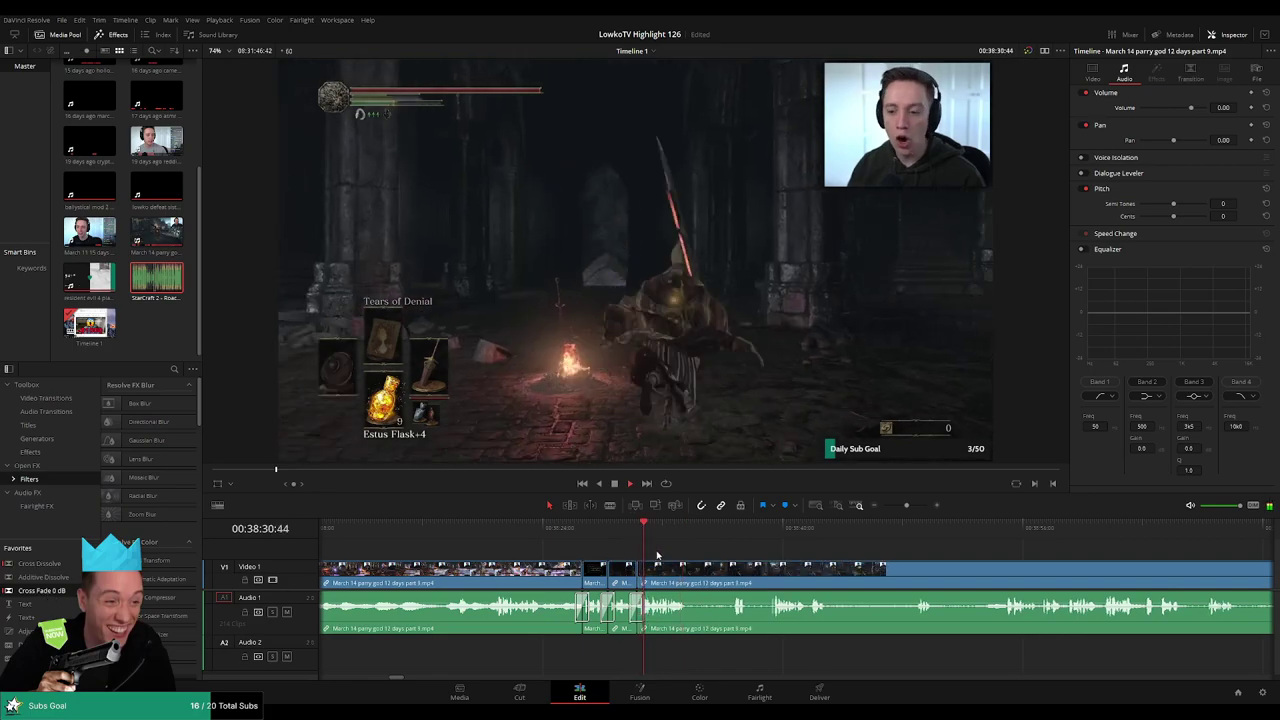
# - Cut out and ripple-delete the quiet run from about 00:38:33:45 to 00:38:36:35 and cross-fade Audio 1 at the join
pyautogui.moveTo(749, 559); pyautogui.dragTo(666, 554)
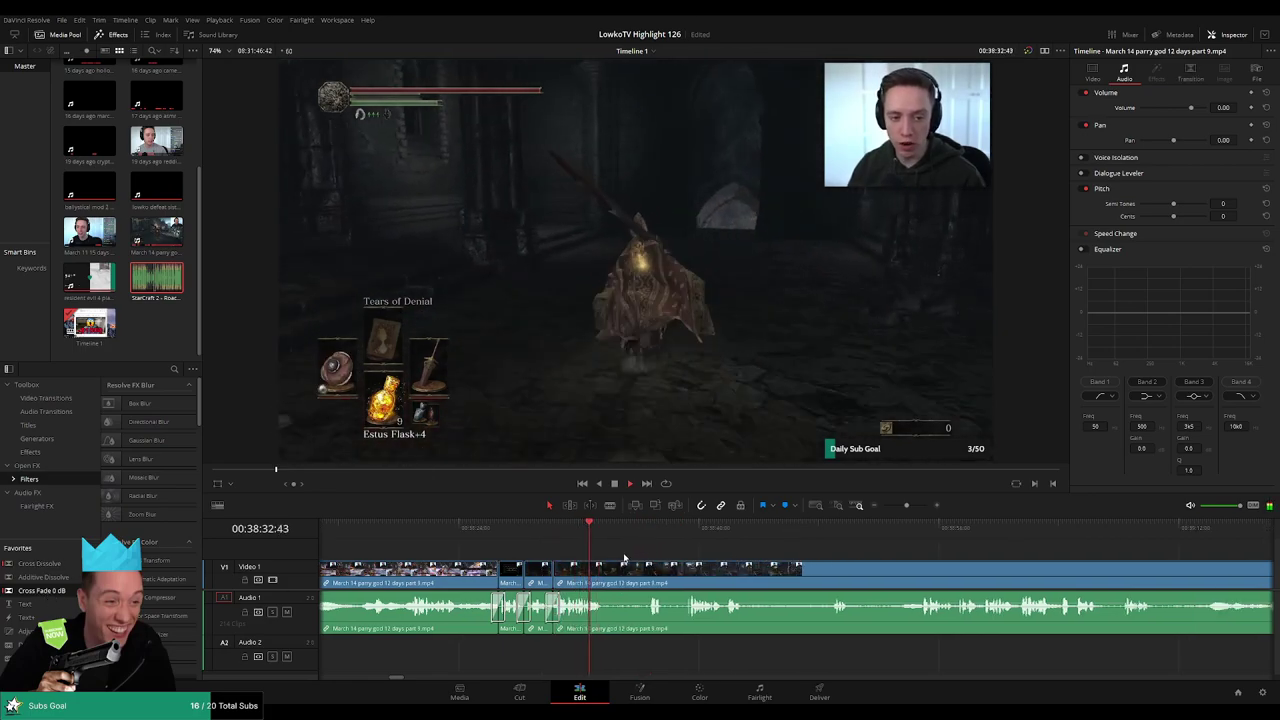
pyautogui.press('b')
pyautogui.hotkey('ctrl', 'b')
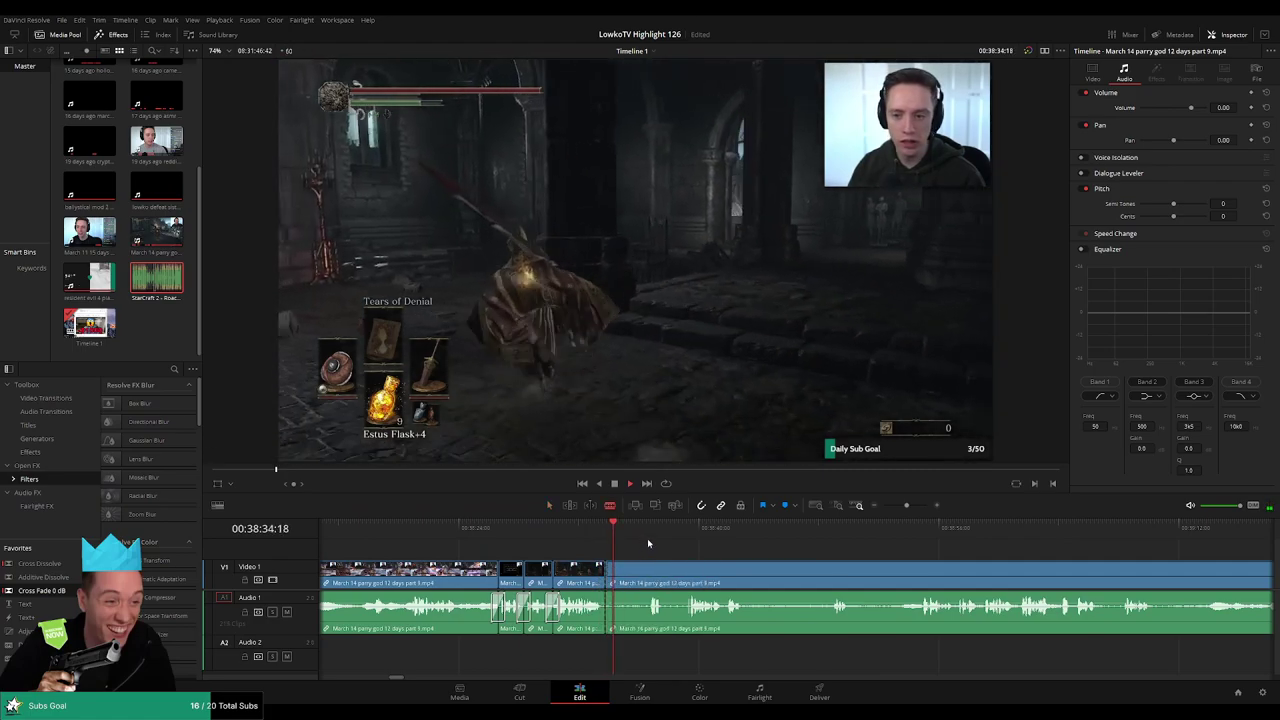
pyautogui.click(651, 537)
pyautogui.click(649, 570)
pyautogui.press('a')
pyautogui.click(632, 575)
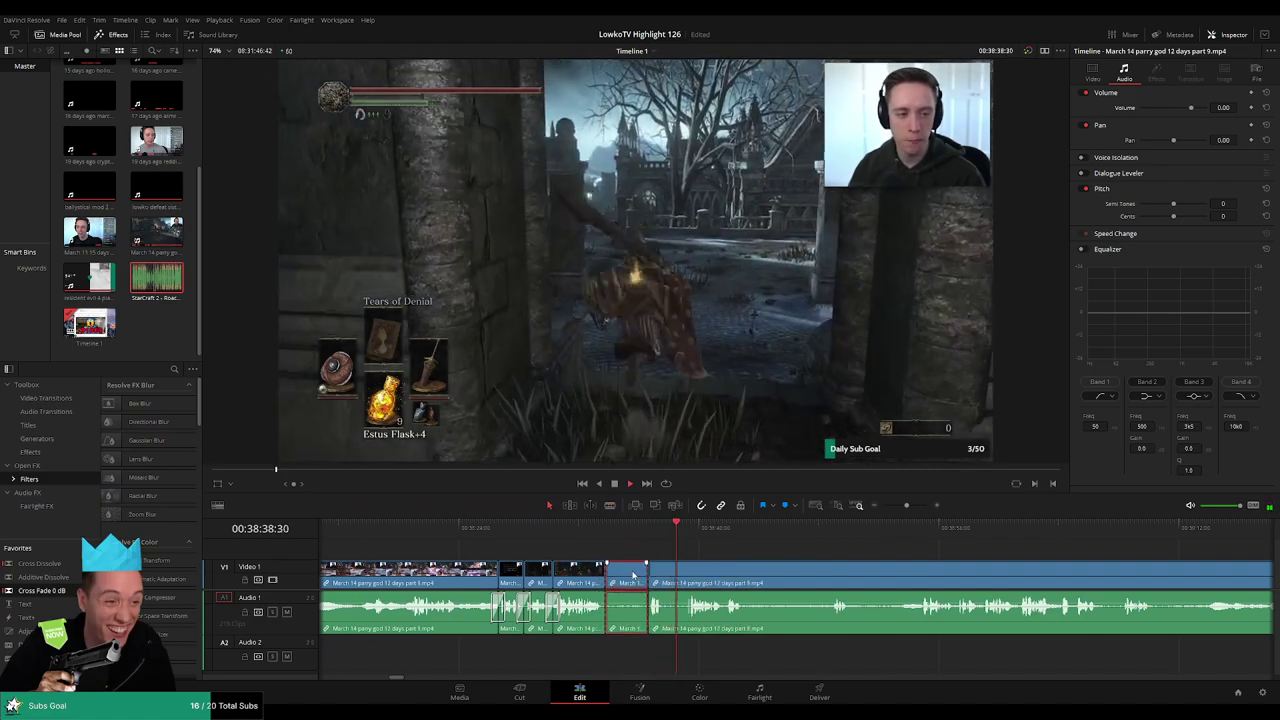
pyautogui.press('Delete')
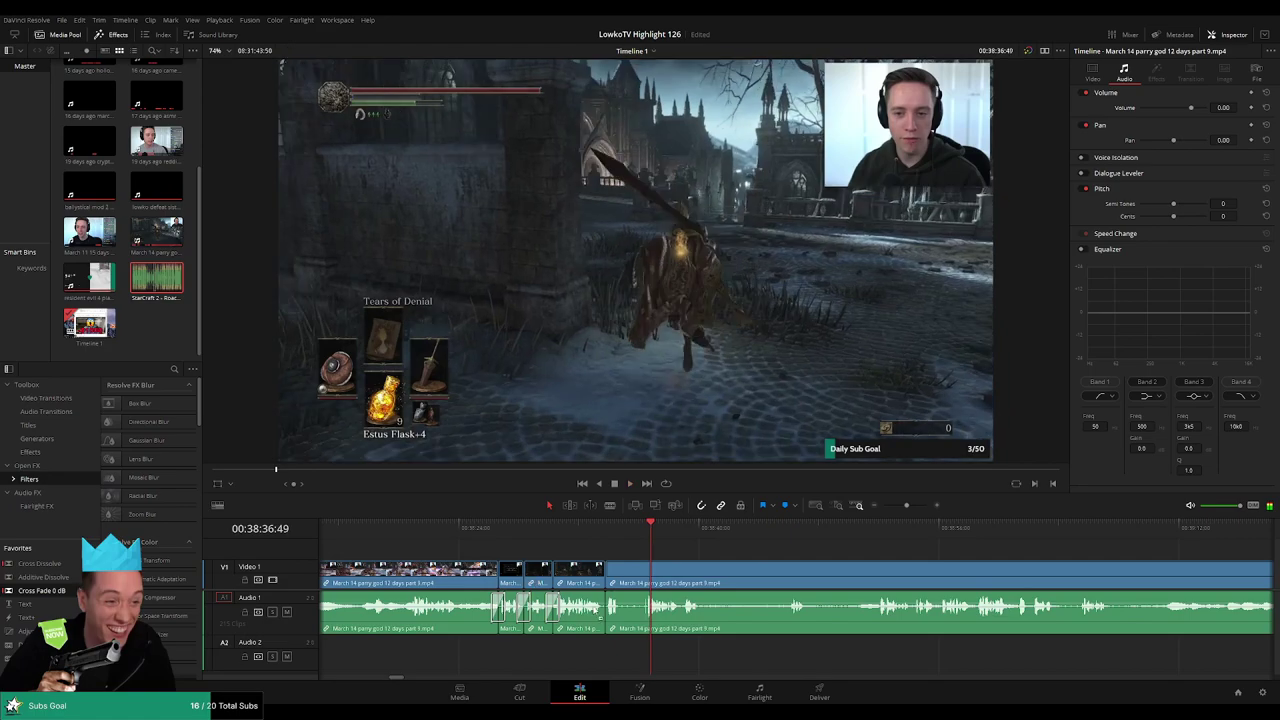
pyautogui.click(604, 612)
pyautogui.hotkey('shift', 't')
# - Try to cut out and ripple-delete the short silence from about 00:38:34:50 to 00:38:36:30
pyautogui.scroll(-3, 655, 578)
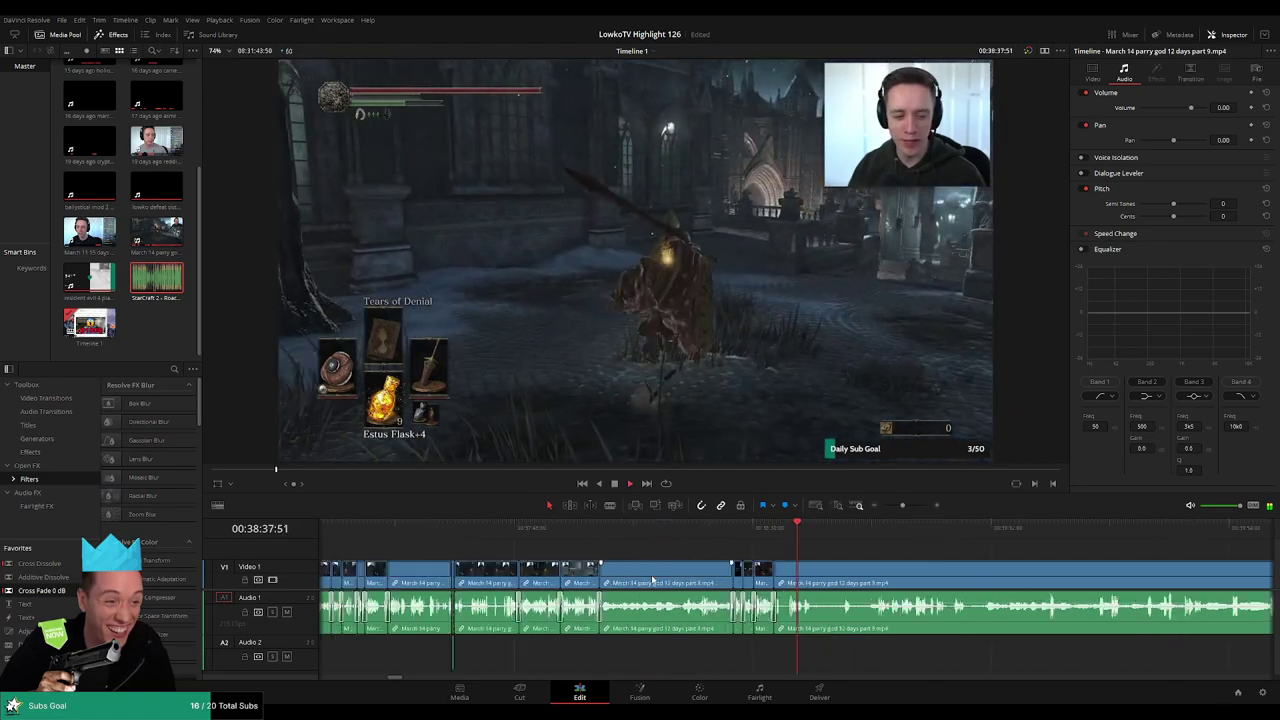
pyautogui.scroll(3, 824, 585)
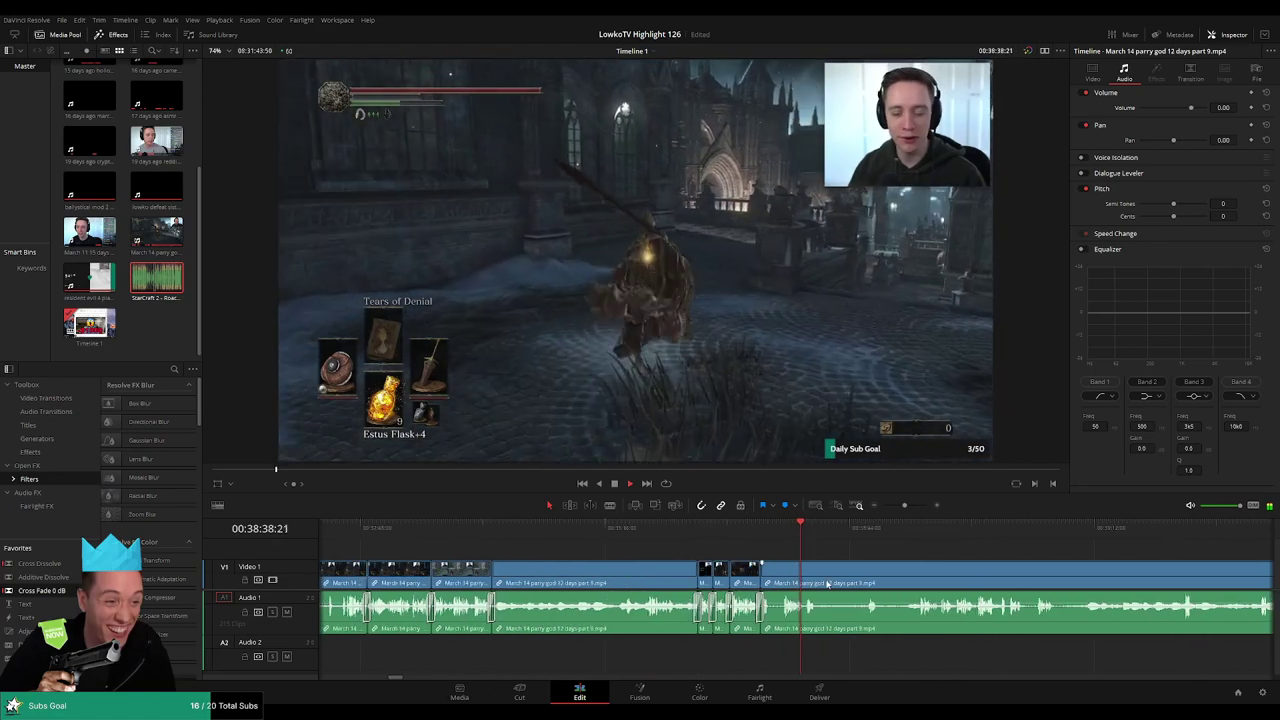
pyautogui.press('space')
pyautogui.moveTo(907, 506); pyautogui.dragTo(910, 506)
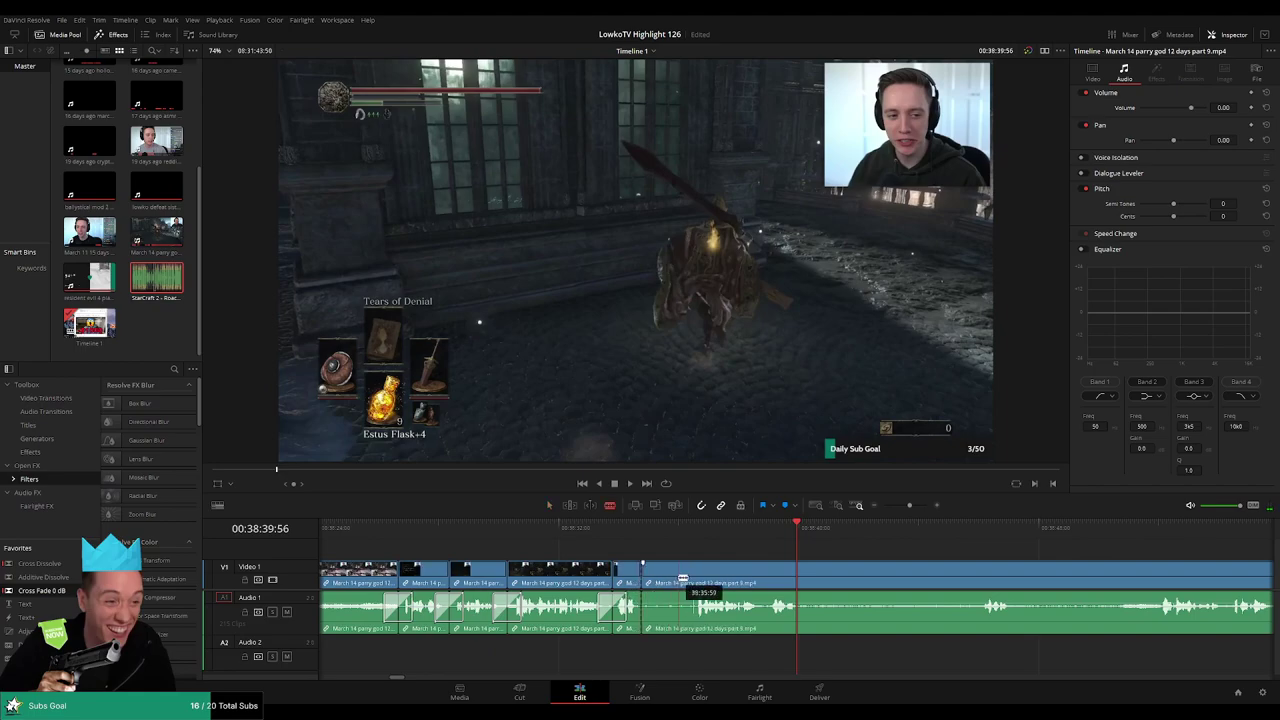
pyautogui.click(695, 578)
pyautogui.press('a')
pyautogui.click(684, 582)
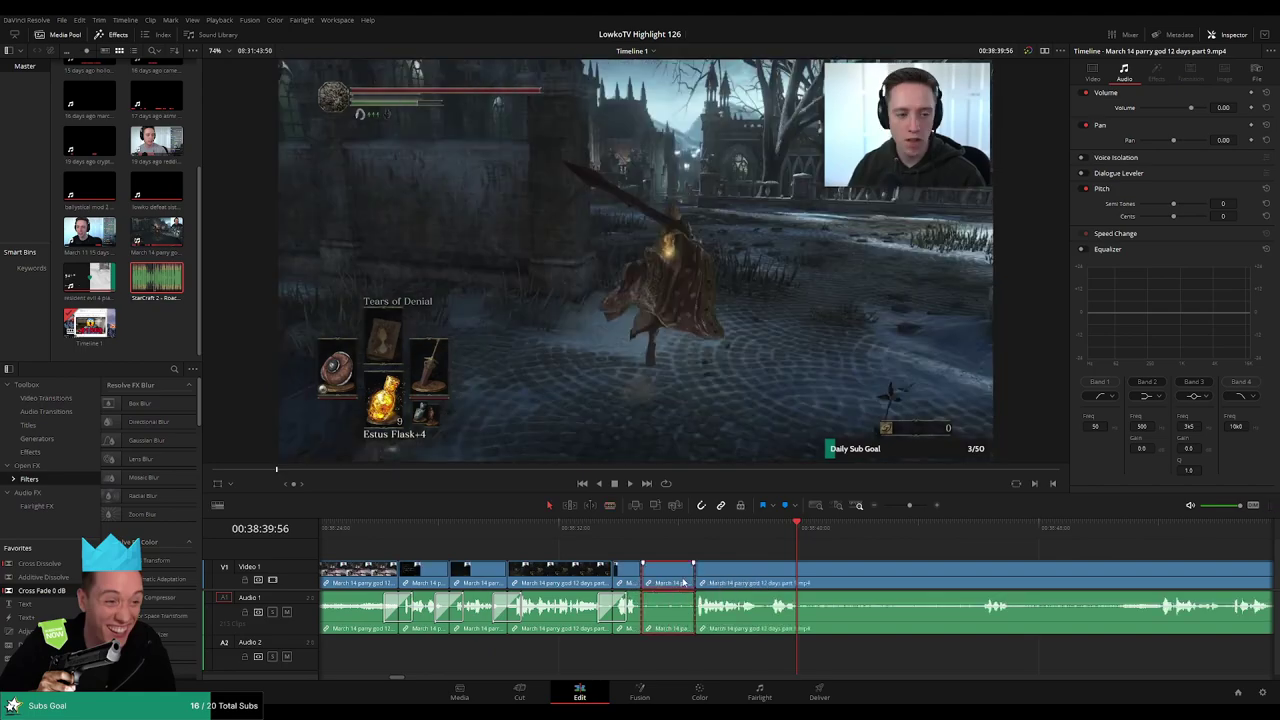
pyautogui.press('Delete')
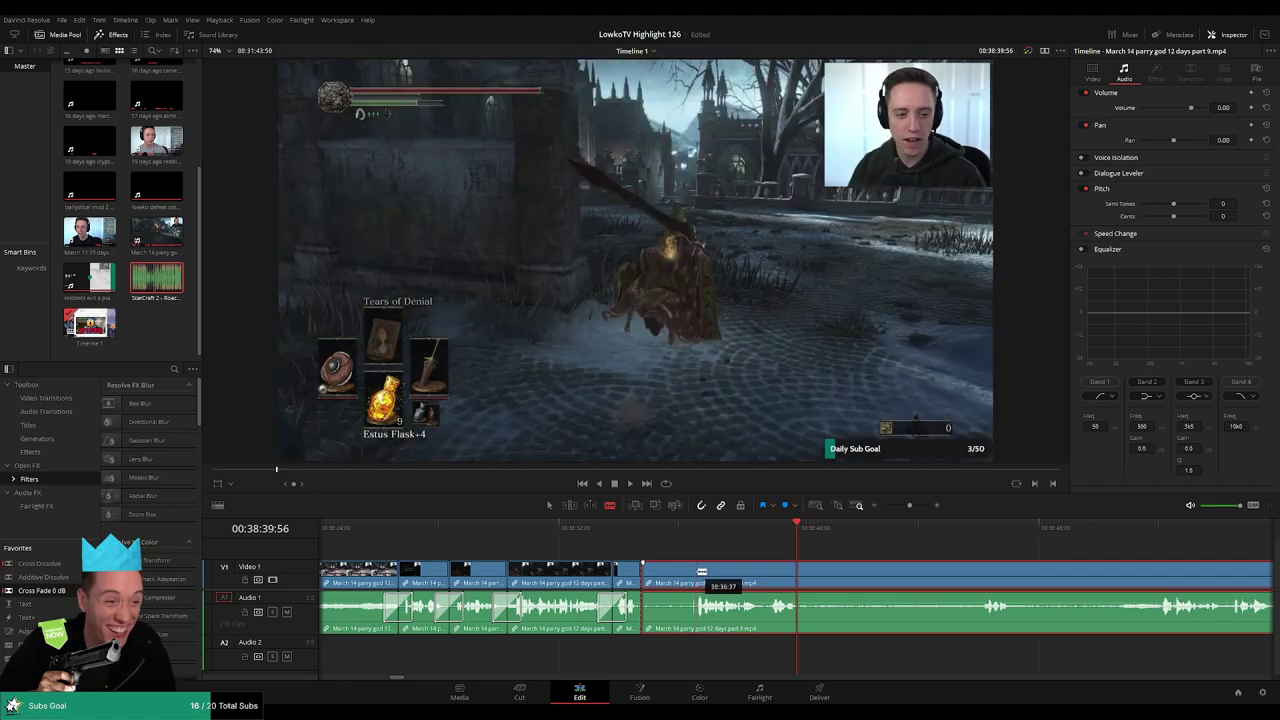
# - Cut out and ripple-delete the short silence from about 00:38:34:50 up to where the speech resumes at about 00:38:36:40
pyautogui.click(699, 572)
pyautogui.press('a')
pyautogui.click(683, 580)
pyautogui.press('Delete')
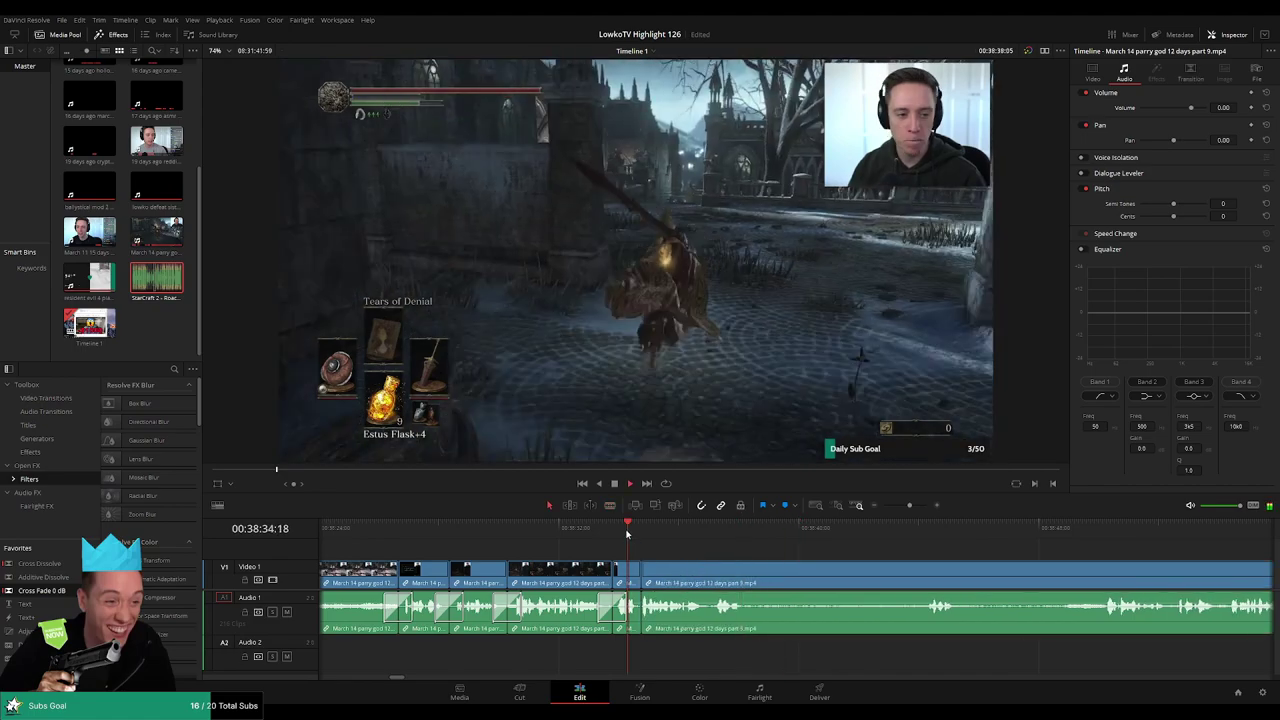
# - Cut out and ripple-delete the long run to the boss from about 00:38:38:30 to 00:38:50:05 and cross-fade Audio 1 at the join
pyautogui.hscroll(4, 697, 545)
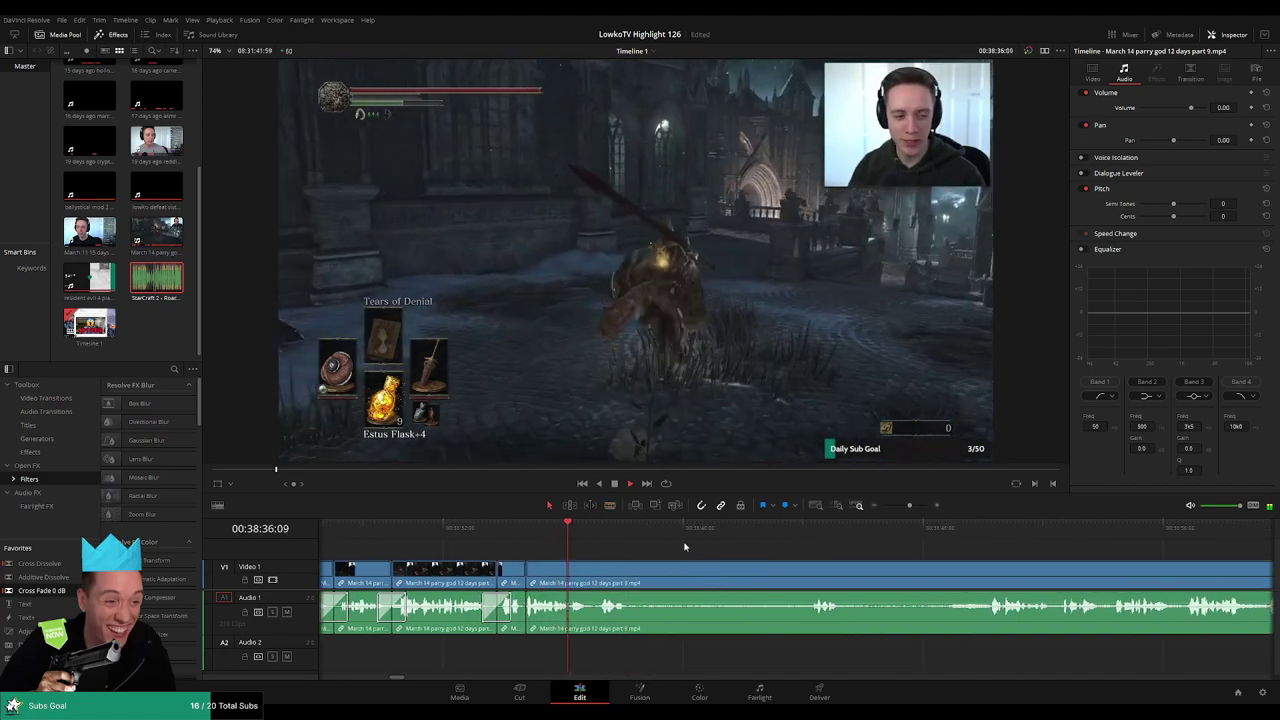
pyautogui.hscroll(1, 700, 548)
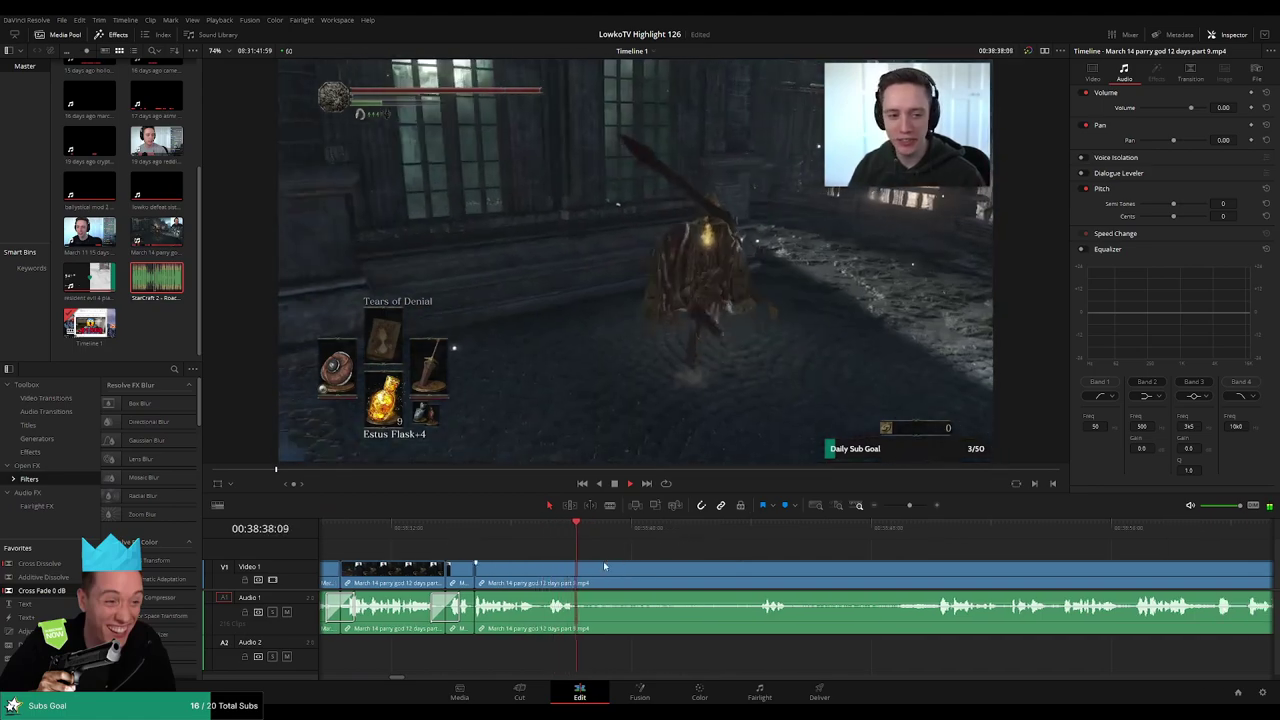
pyautogui.press('b')
pyautogui.click(590, 576)
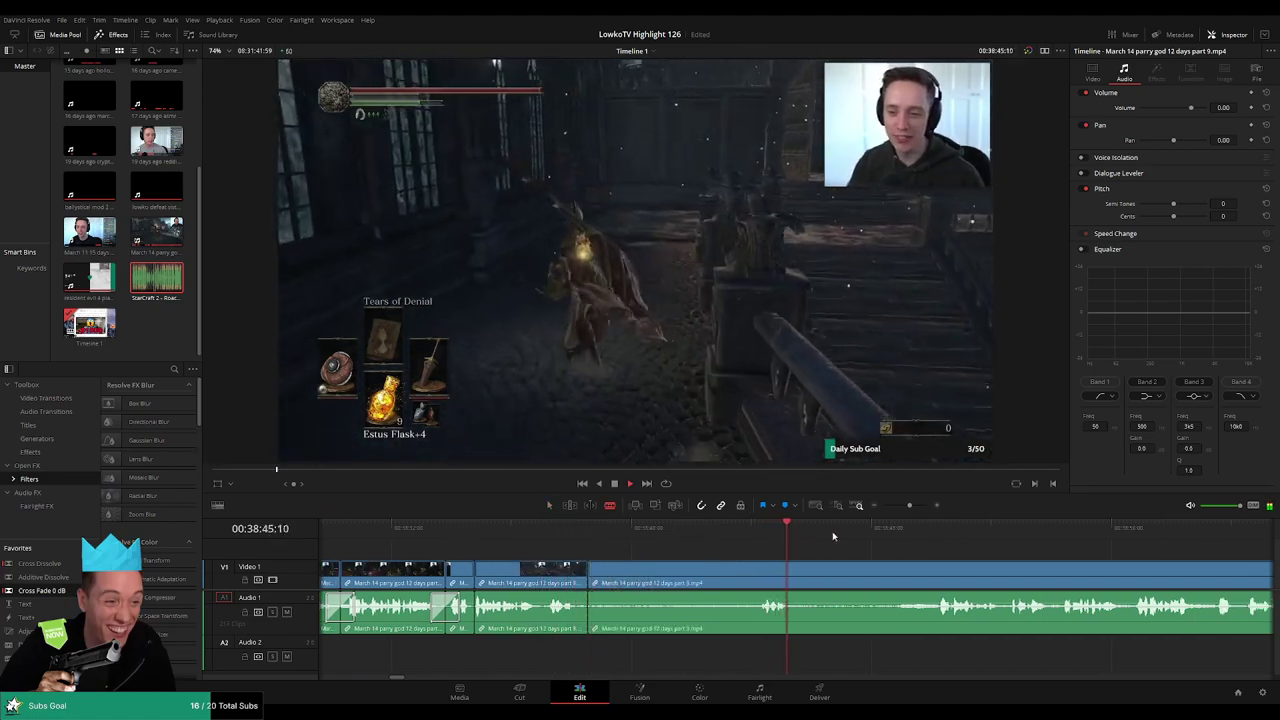
pyautogui.click(926, 533)
pyautogui.moveTo(997, 537); pyautogui.dragTo(618, 537)
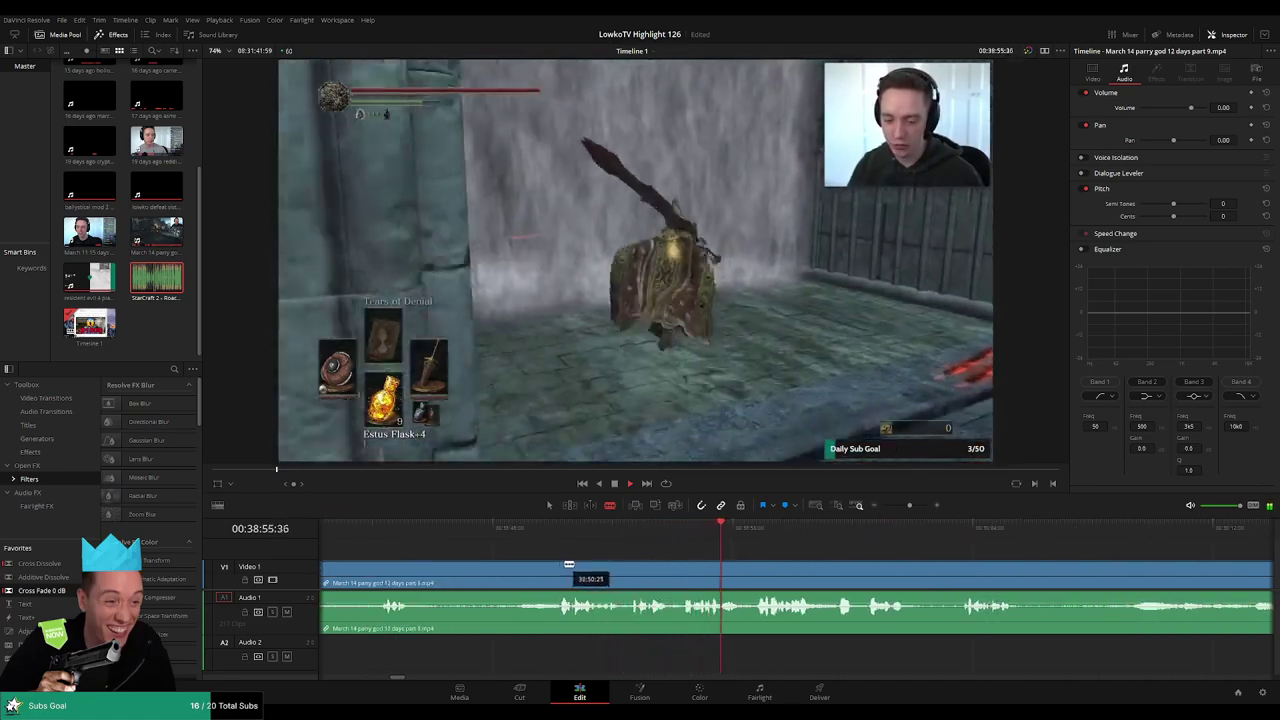
pyautogui.click(558, 566)
pyautogui.moveTo(563, 560); pyautogui.dragTo(732, 559)
pyautogui.click(732, 565)
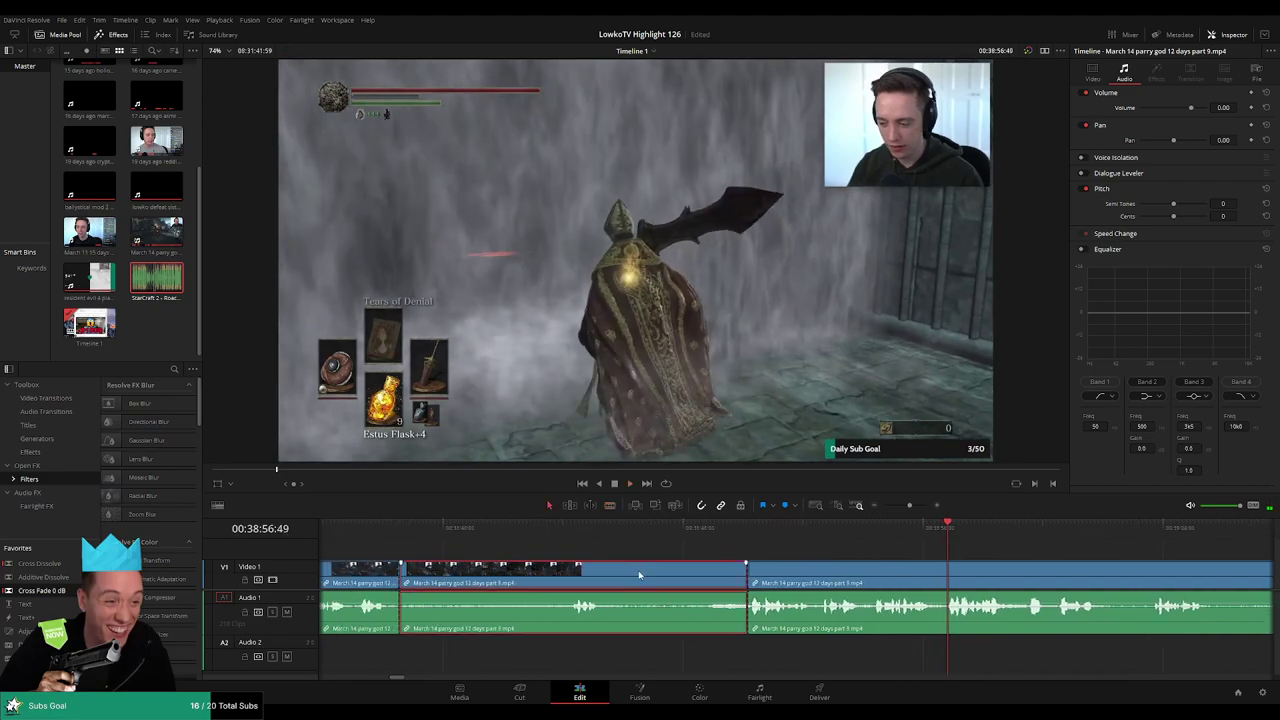
pyautogui.press('Delete')
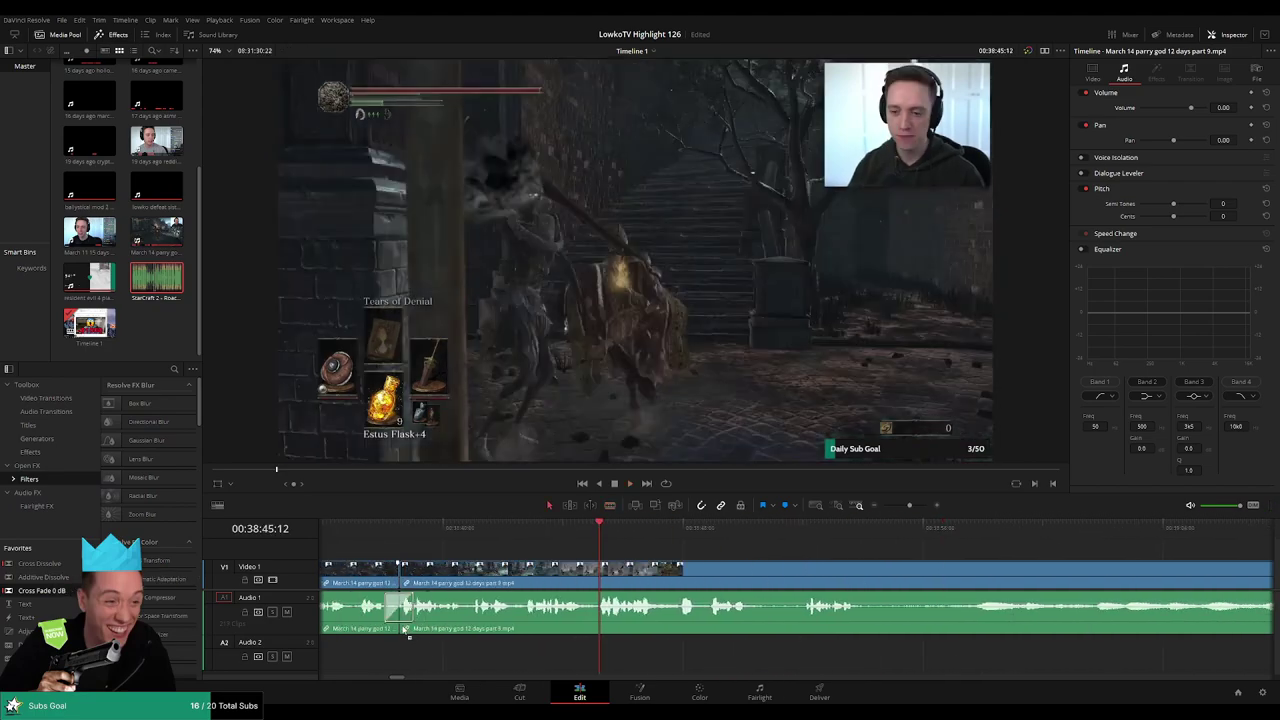
# - Cut out and ripple-delete the pause from about 00:38:50:15 to 00:38:52 and cross-fade Audio 1 at the join
pyautogui.hscroll(2, 710, 556)
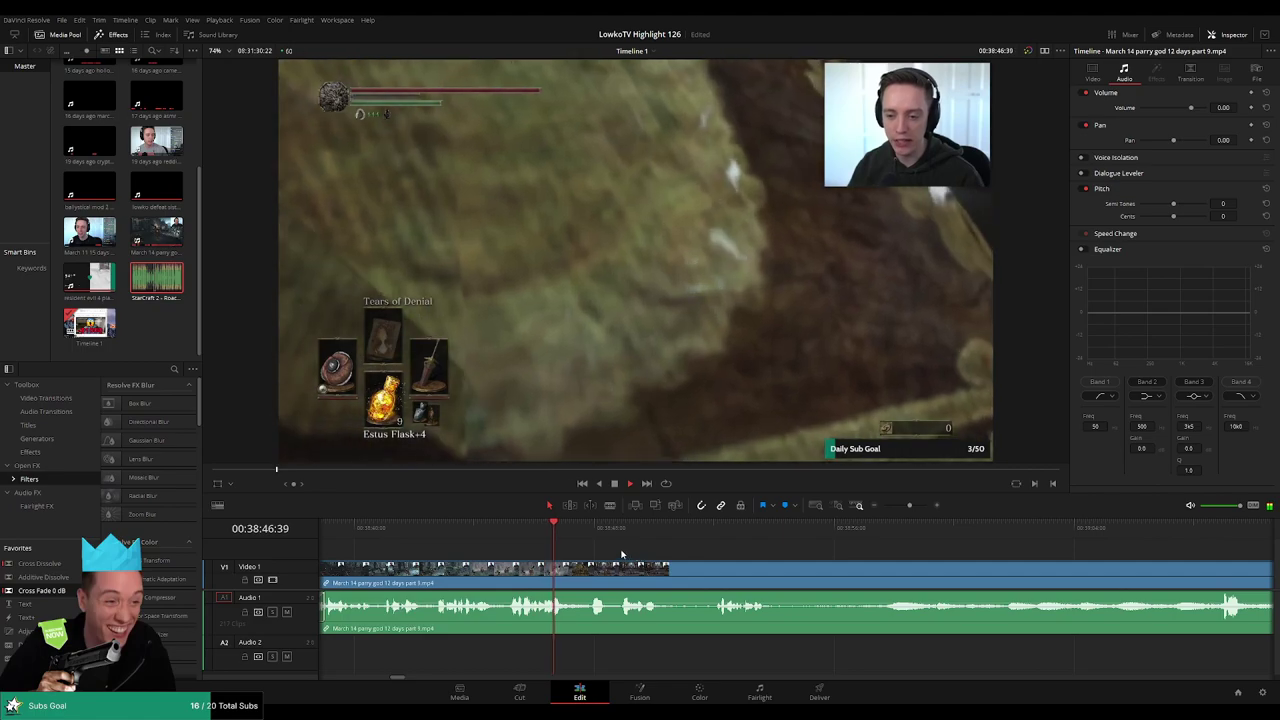
pyautogui.hscroll(2, 621, 545)
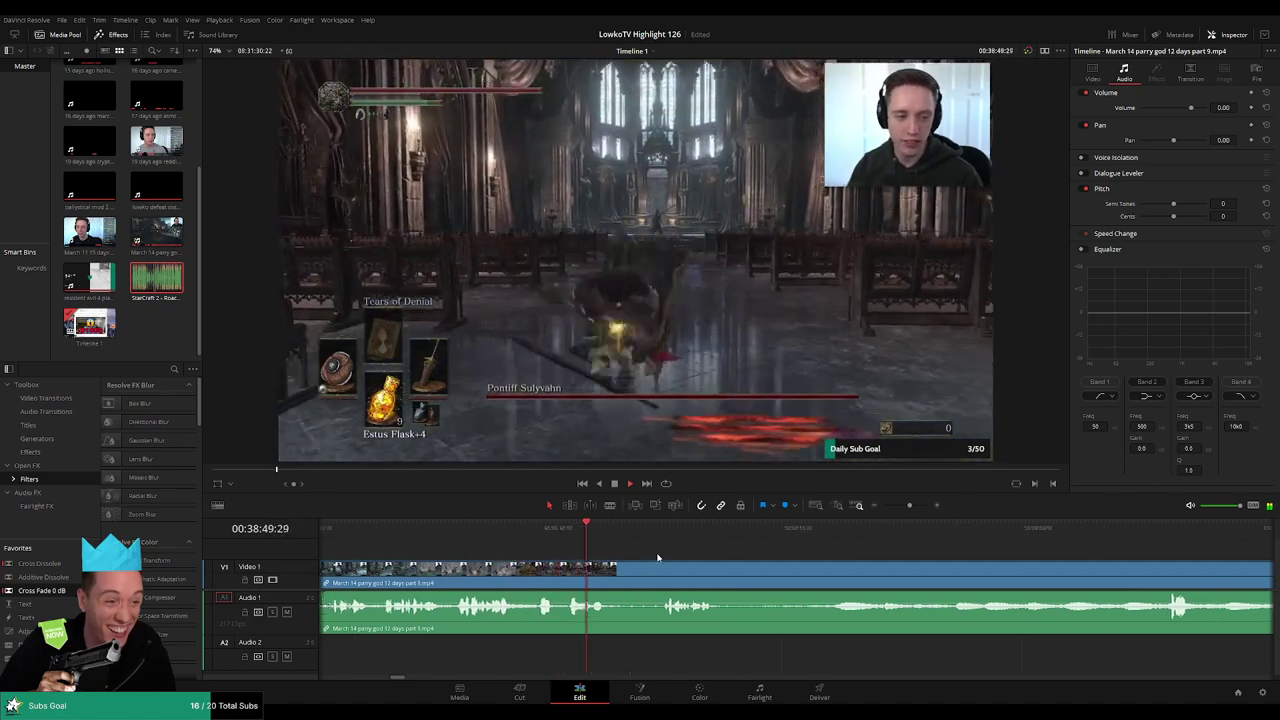
pyautogui.click(587, 575)
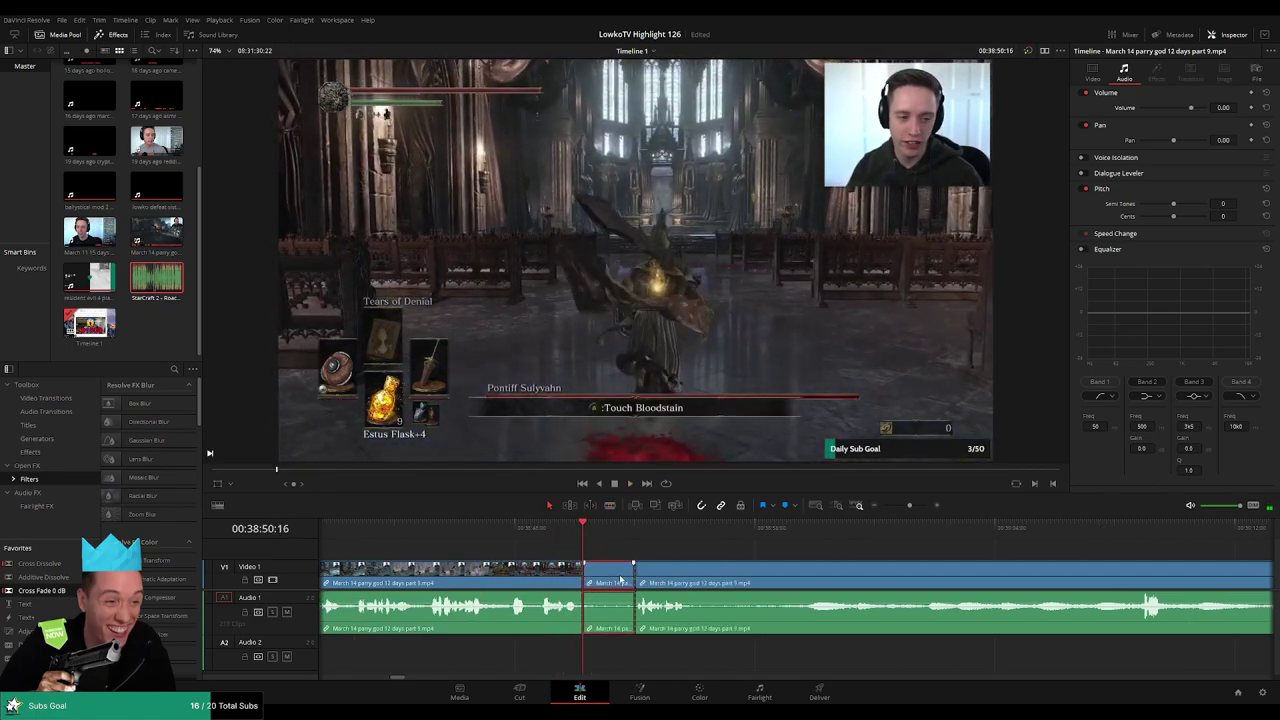
pyautogui.press('Delete')
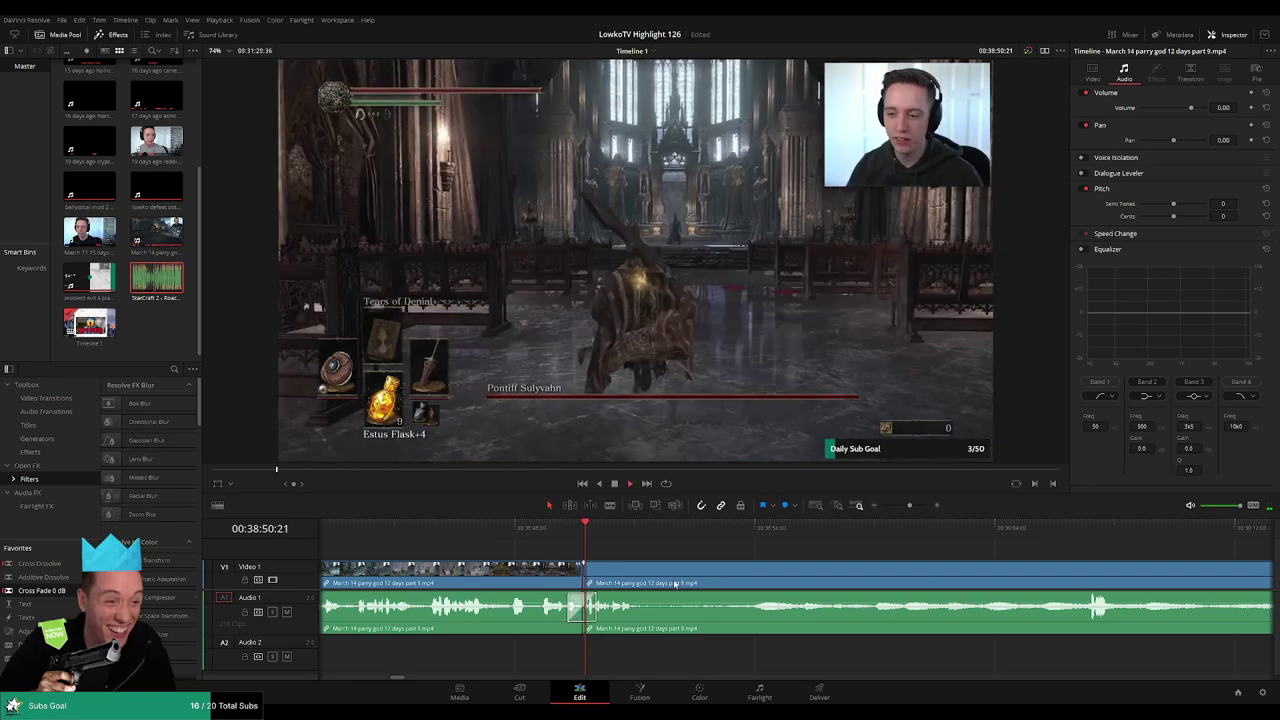
# - Cut out and ripple-delete the quiet boss-room approach from about 00:38:52:10 to 00:38:55:30 and cross-fade Audio 1 at the join
pyautogui.click(643, 574)
pyautogui.click(743, 573)
pyautogui.press('a')
pyautogui.click(722, 574)
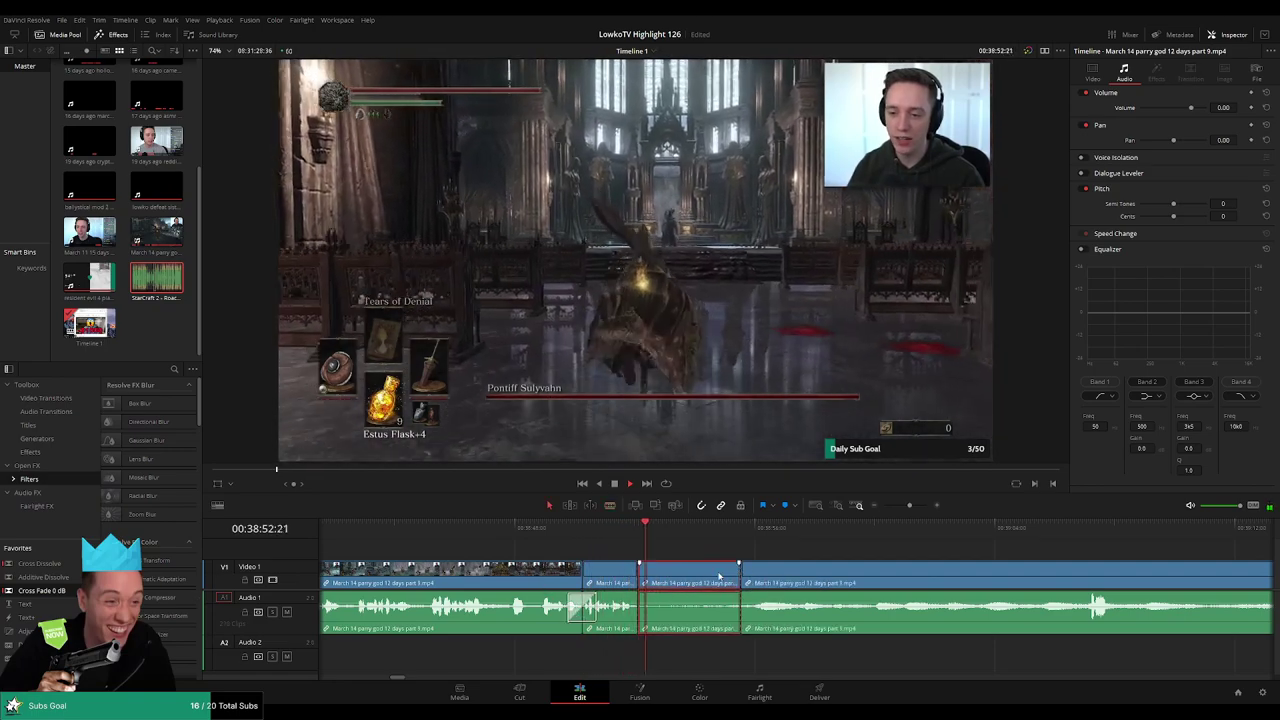
pyautogui.press('Delete')
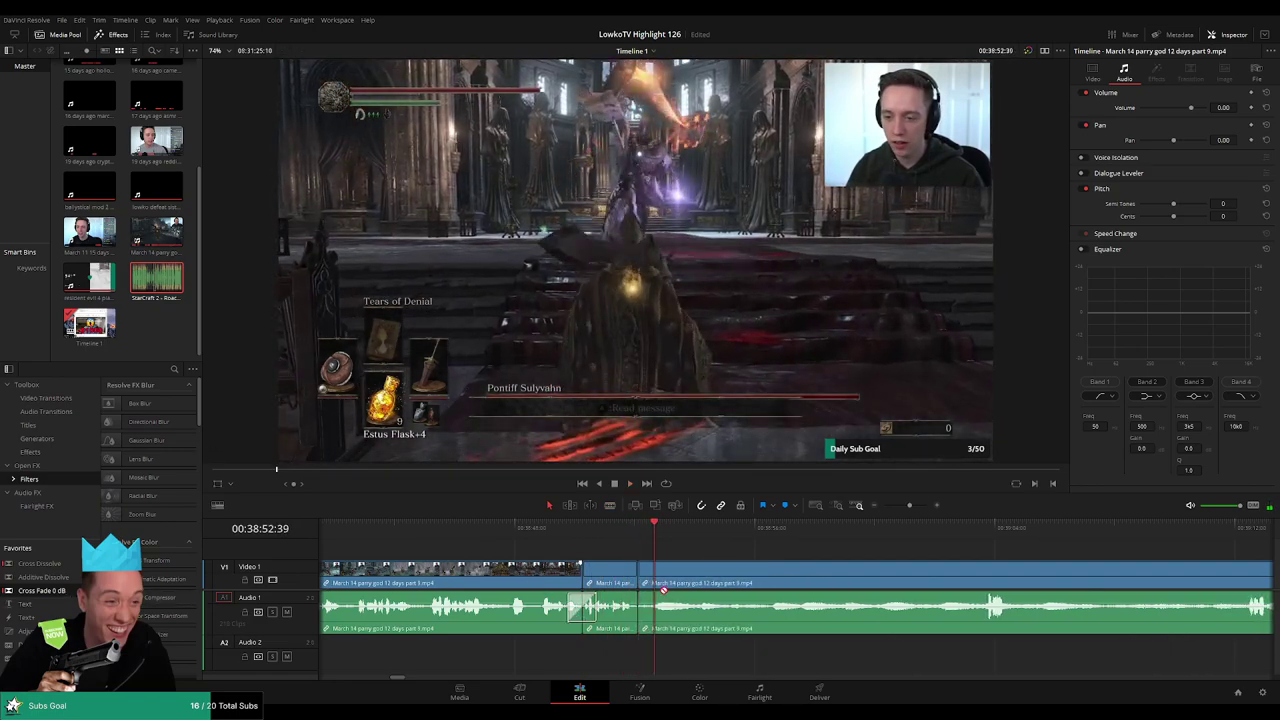
# - Cut out and ripple-delete the quiet part of the Pontiff Sulyvahn fight from 00:39:30:34 to 00:39:35:26 and cross-fade Audio 1 at the join
pyautogui.moveTo(839, 563); pyautogui.dragTo(765, 555)
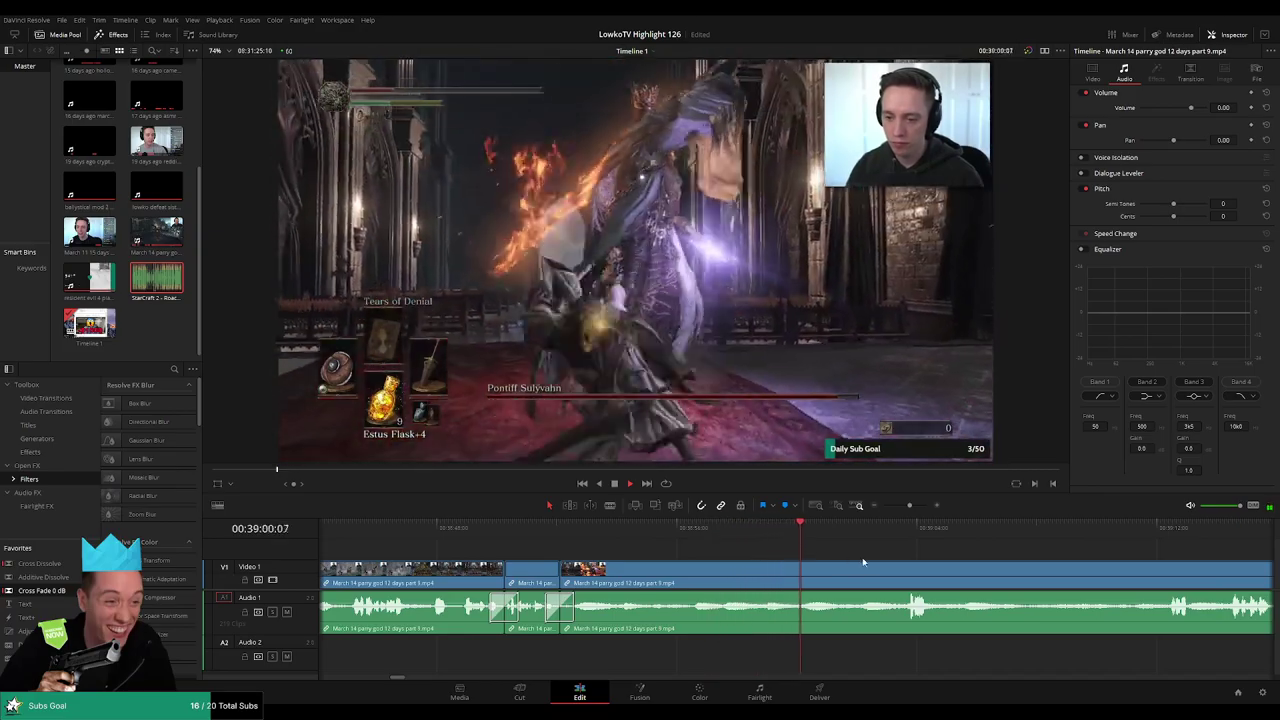
pyautogui.hscroll(4, 909, 561)
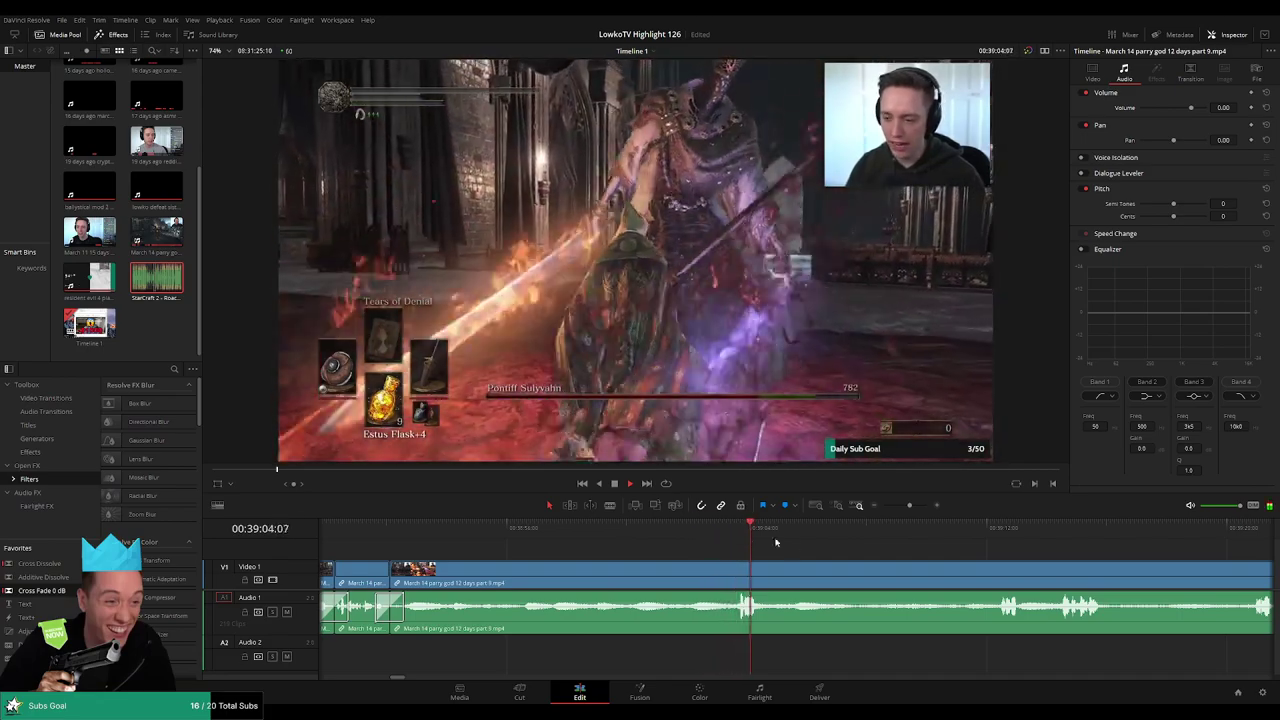
pyautogui.hscroll(3, 690, 540)
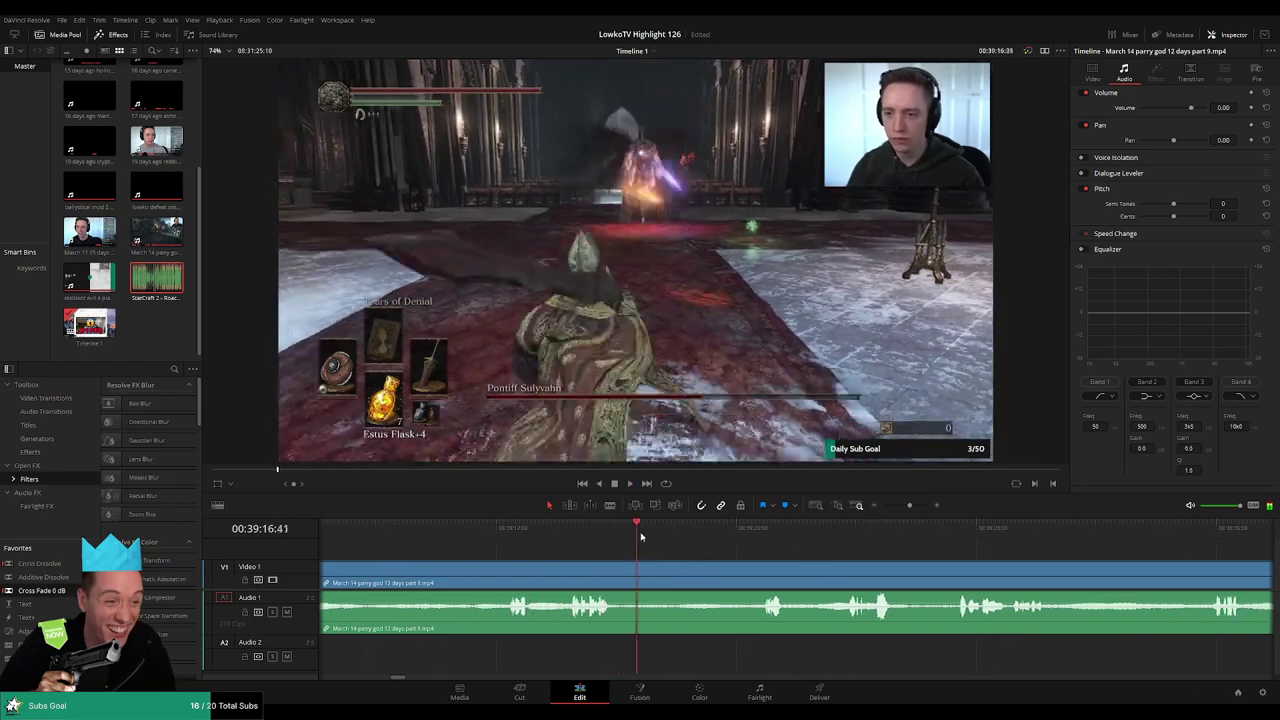
pyautogui.moveTo(641, 537); pyautogui.dragTo(700, 537)
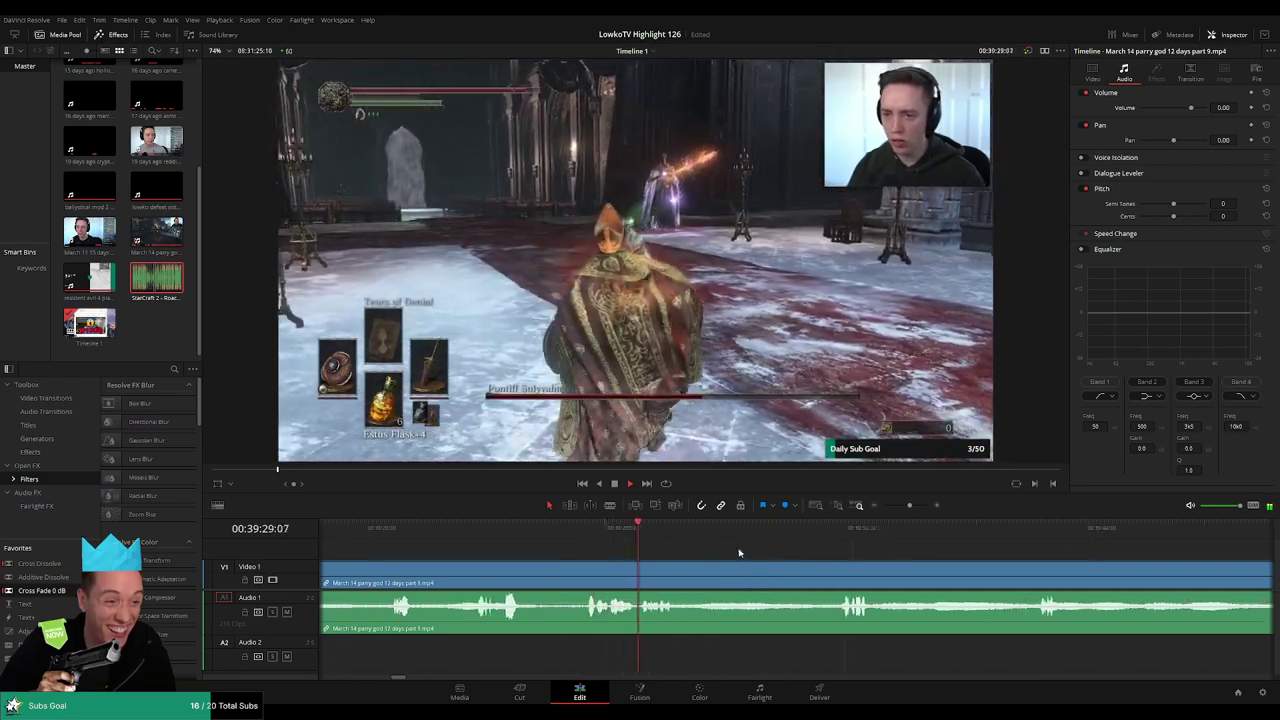
pyautogui.press('b')
pyautogui.click(584, 572)
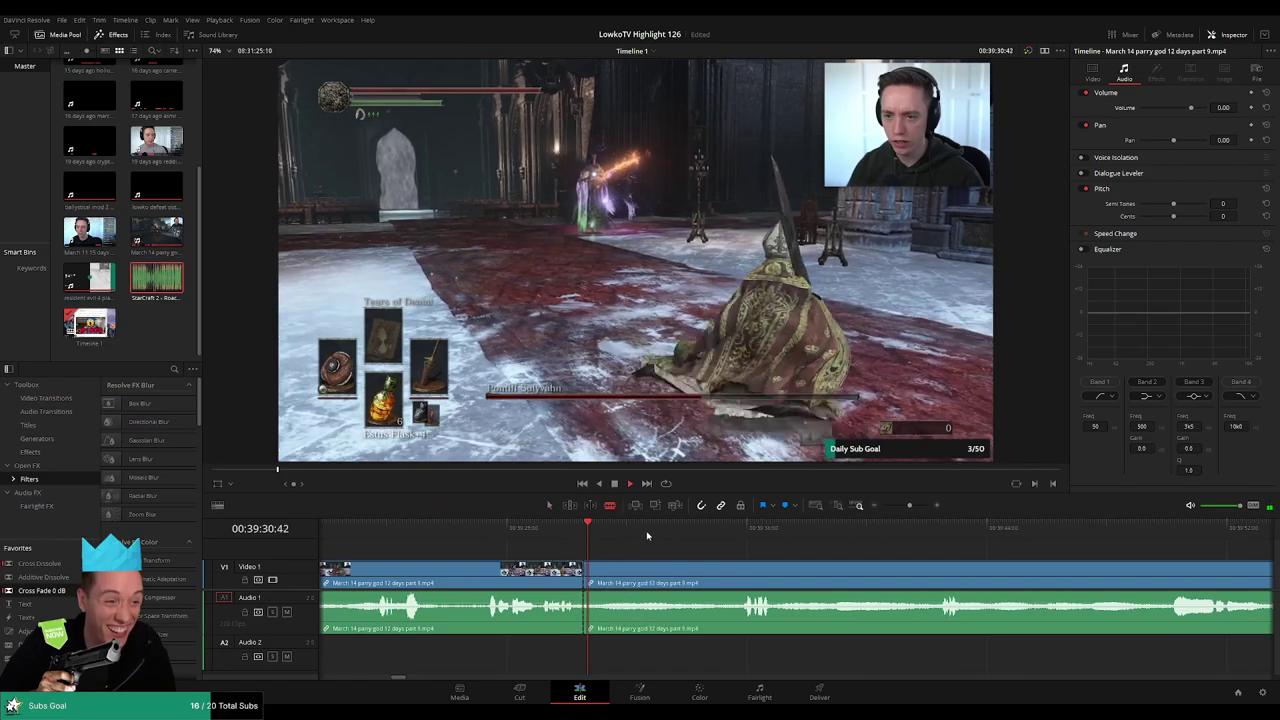
pyautogui.click(667, 526)
pyautogui.click(710, 527)
pyautogui.press('space')
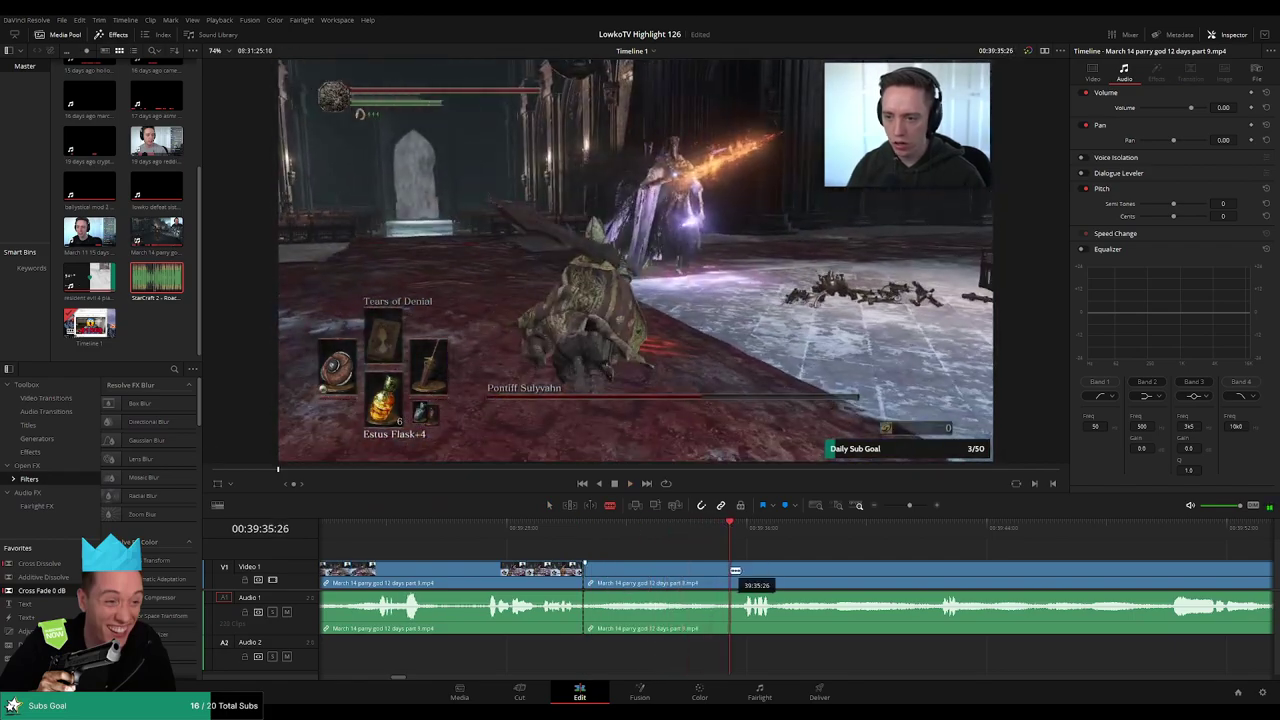
pyautogui.click(734, 571)
pyautogui.press('a')
pyautogui.click(711, 575)
pyautogui.press('Delete')
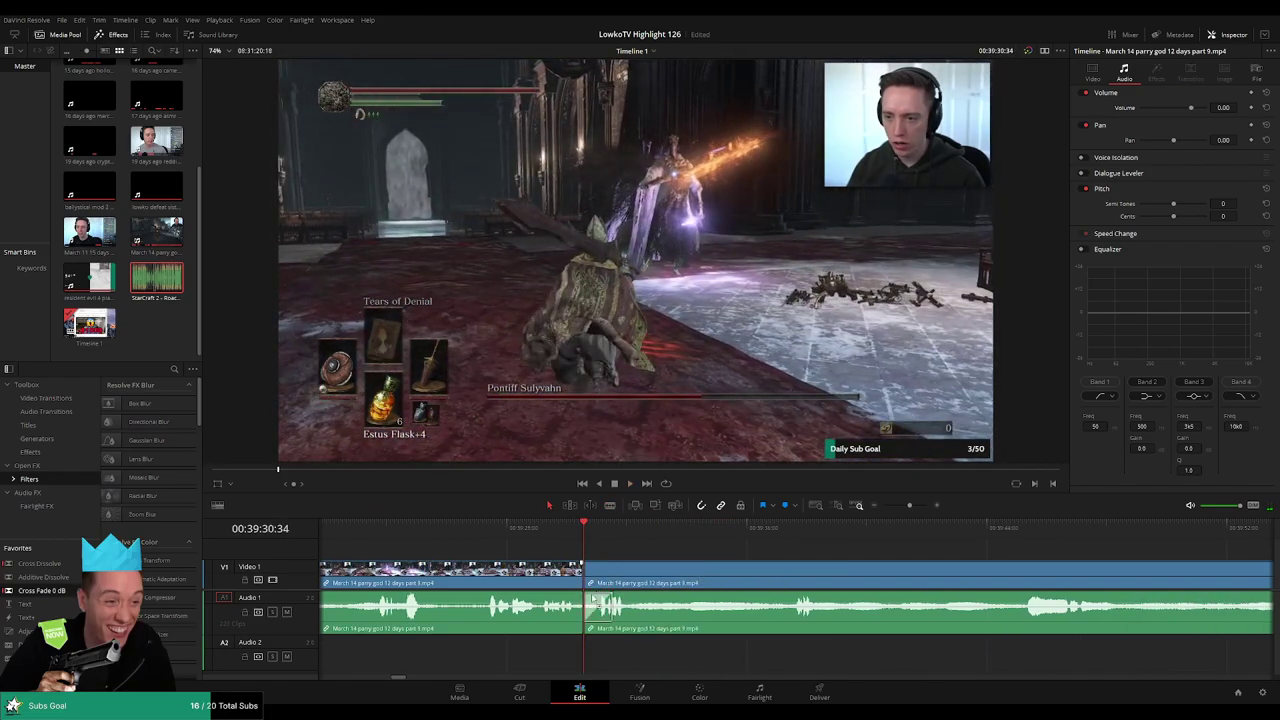
# - Cut out and ripple-delete the quiet fight segment from about 00:39:48:40 to 00:39:52:30 and cross-fade Audio 1 at the join
pyautogui.press('space')
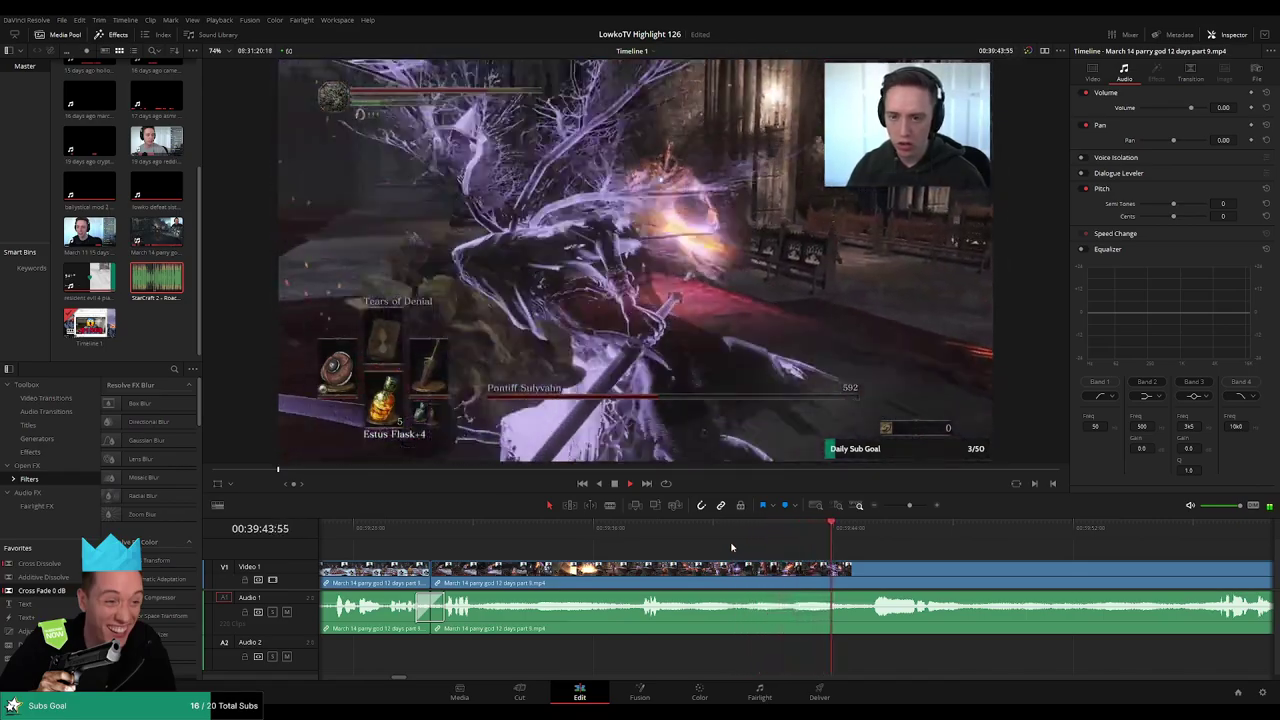
pyautogui.hscroll(5, 707, 548)
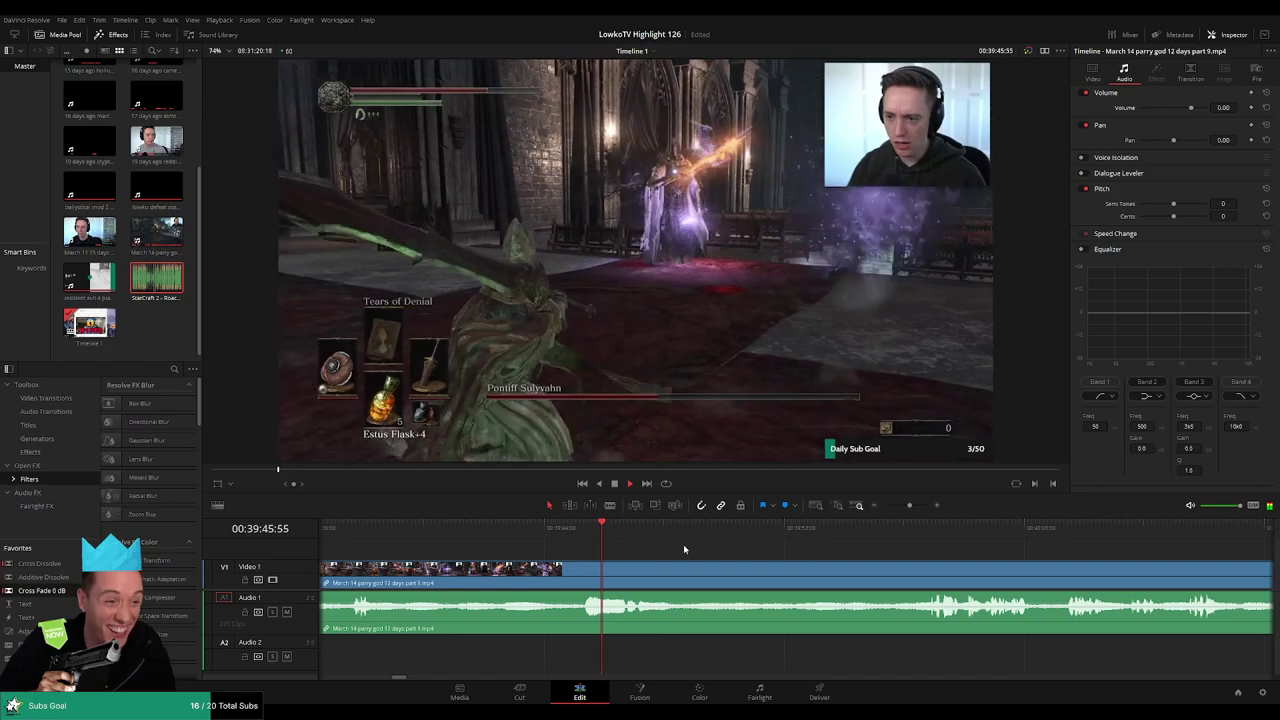
pyautogui.hscroll(2, 720, 548)
pyautogui.moveTo(609, 529); pyautogui.dragTo(726, 528)
pyautogui.press('b')
pyautogui.click(608, 570)
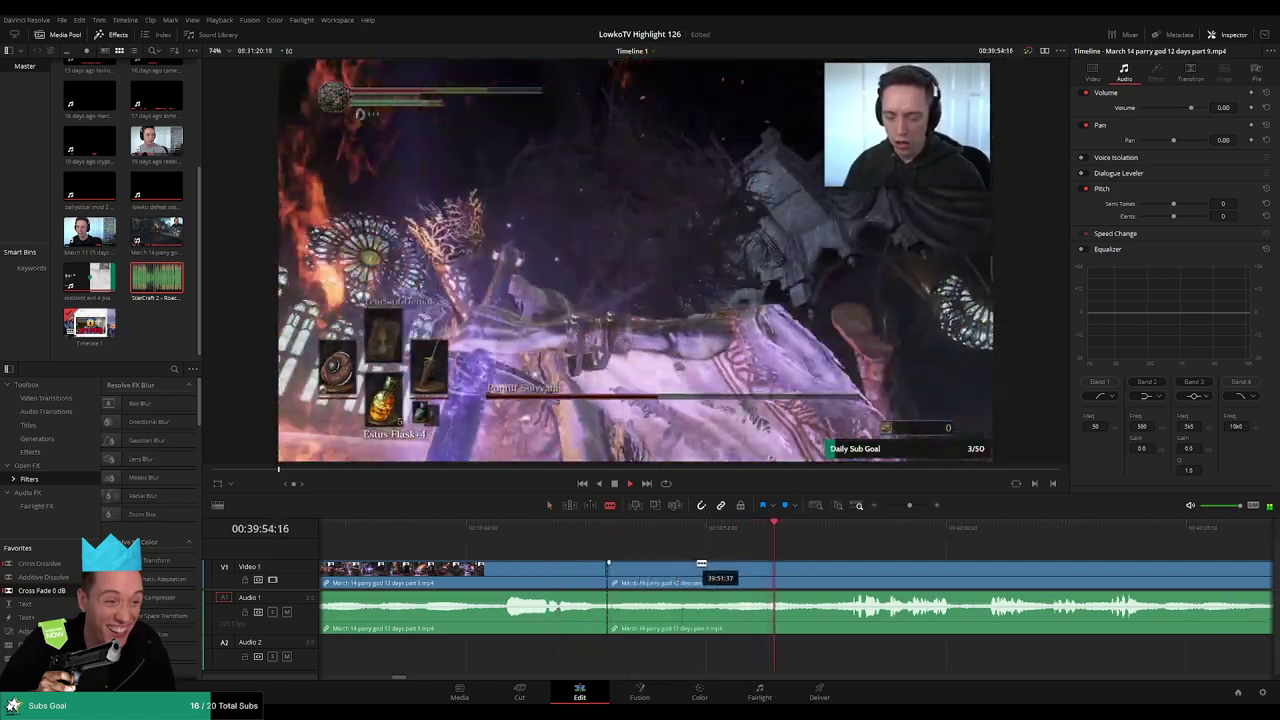
pyautogui.click(722, 564)
pyautogui.press('a')
pyautogui.click(687, 571)
pyautogui.press('BackSpace')
pyautogui.click(686, 572)
pyautogui.press('BackSpace')
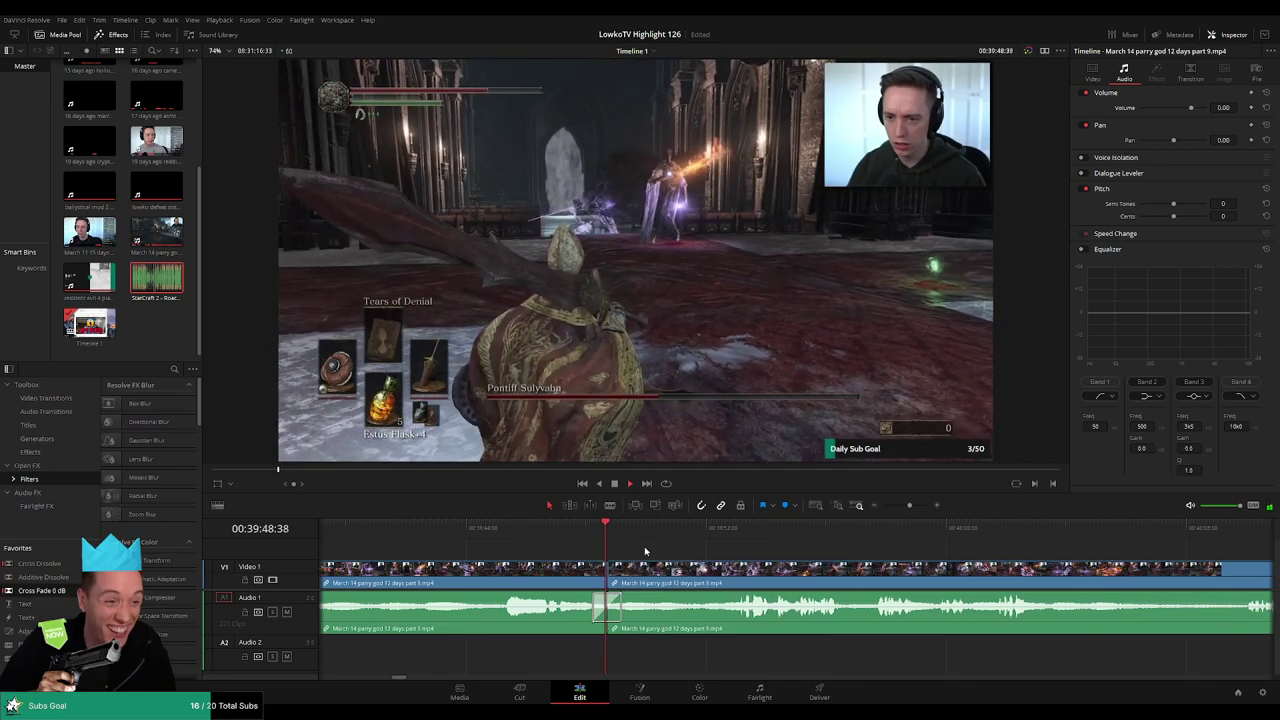
# - Review the Pontiff Sulyvahn fight from about 00:39:48:38 to 00:40:26 for quiet gameplay to cut
pyautogui.click(715, 532)
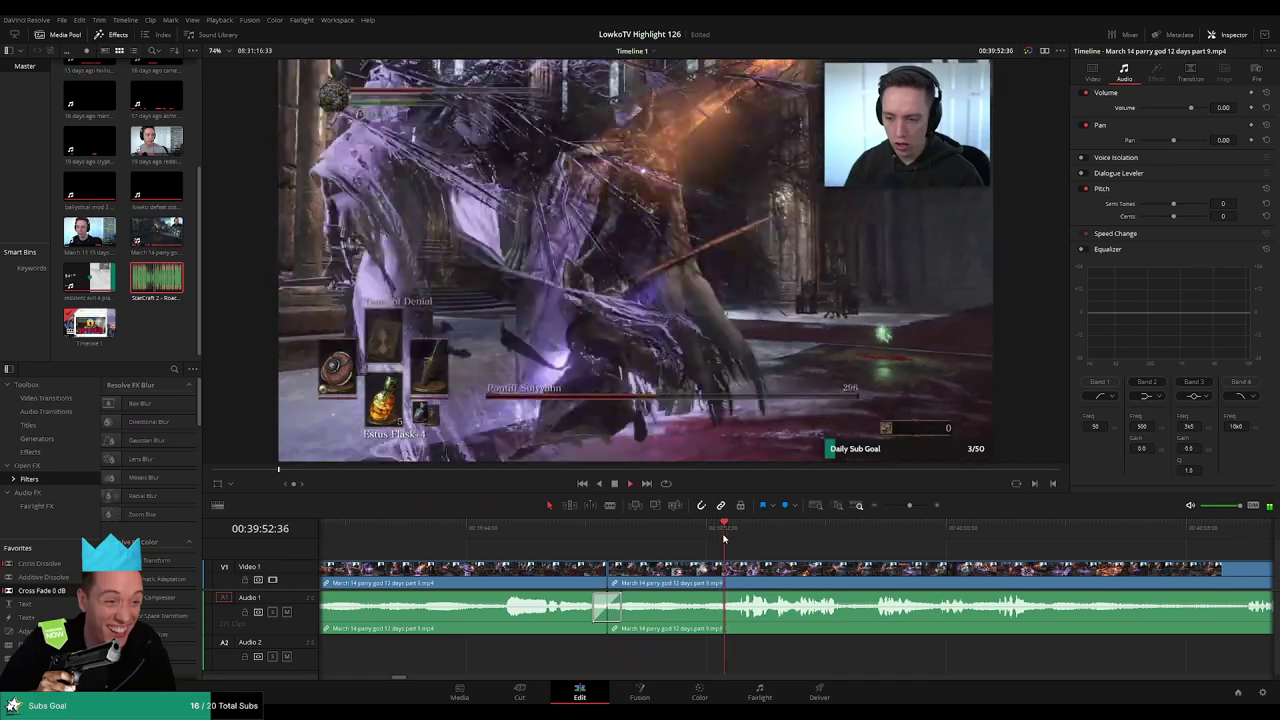
pyautogui.hscroll(5, 684, 546)
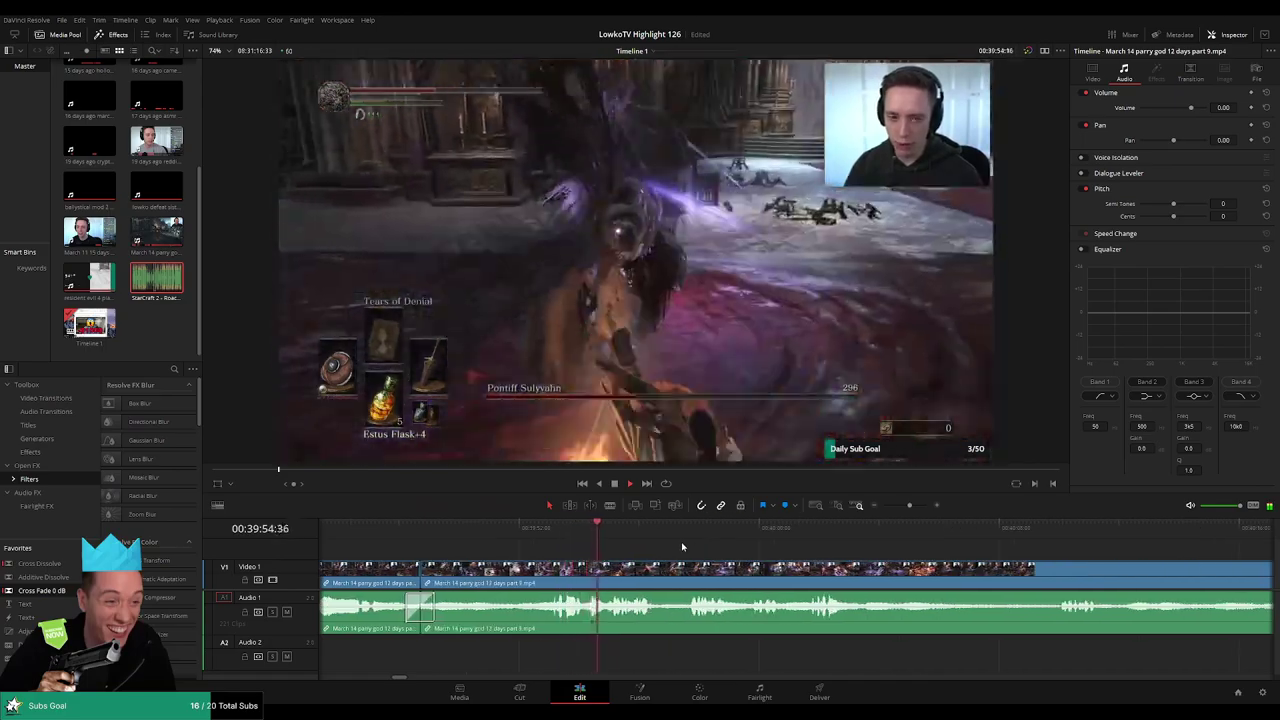
pyautogui.hscroll(2, 780, 555)
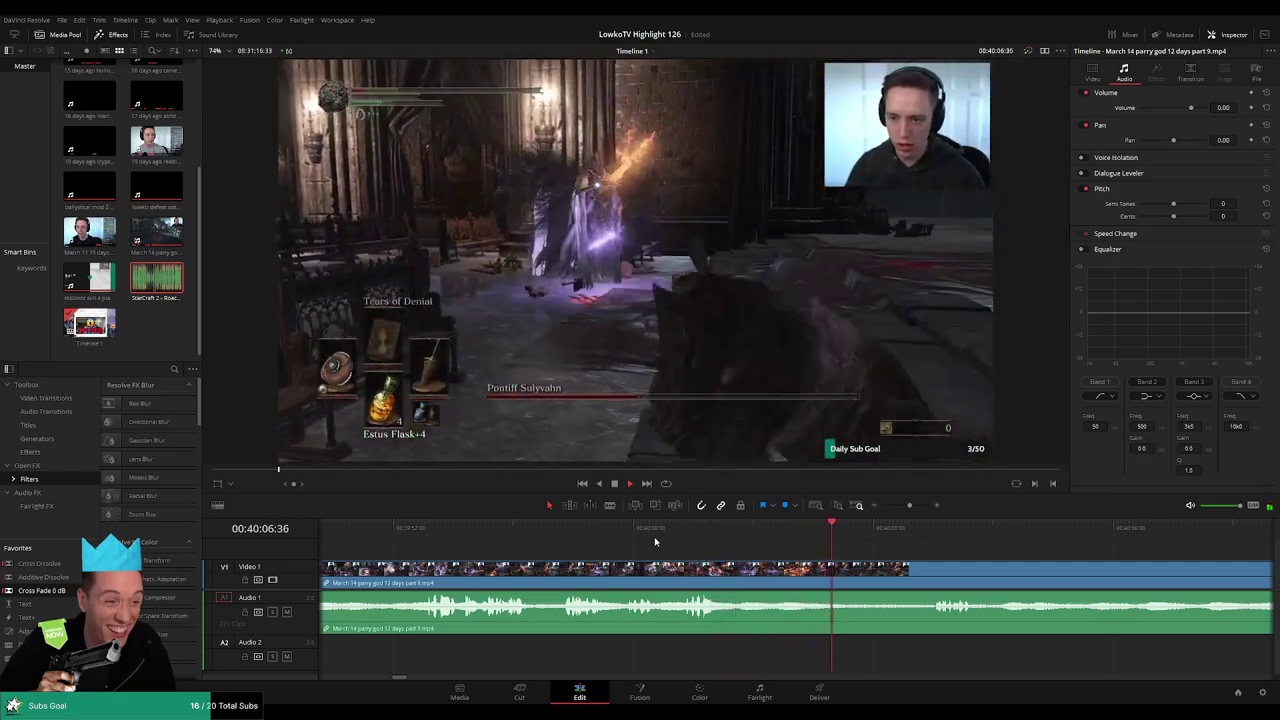
pyautogui.moveTo(891, 553); pyautogui.dragTo(743, 536)
pyautogui.click(774, 531)
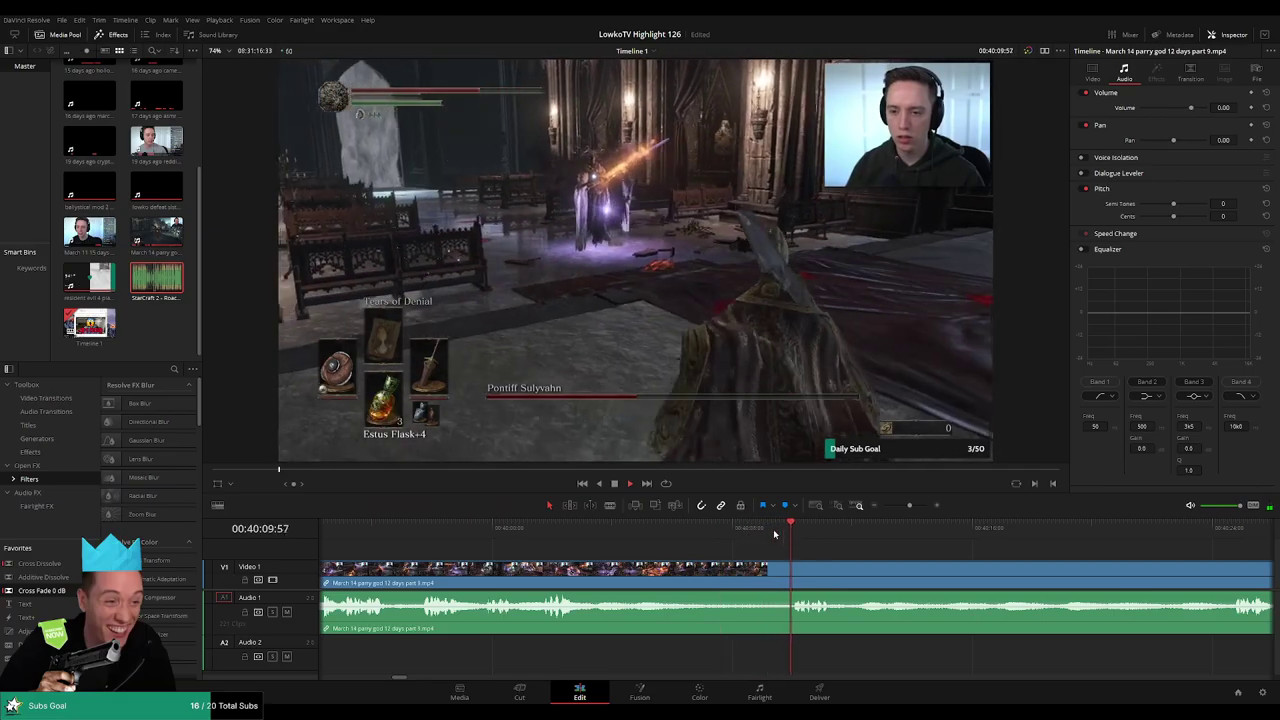
pyautogui.hscroll(4, 760, 532)
pyautogui.moveTo(593, 534); pyautogui.dragTo(749, 533)
pyautogui.press('space')
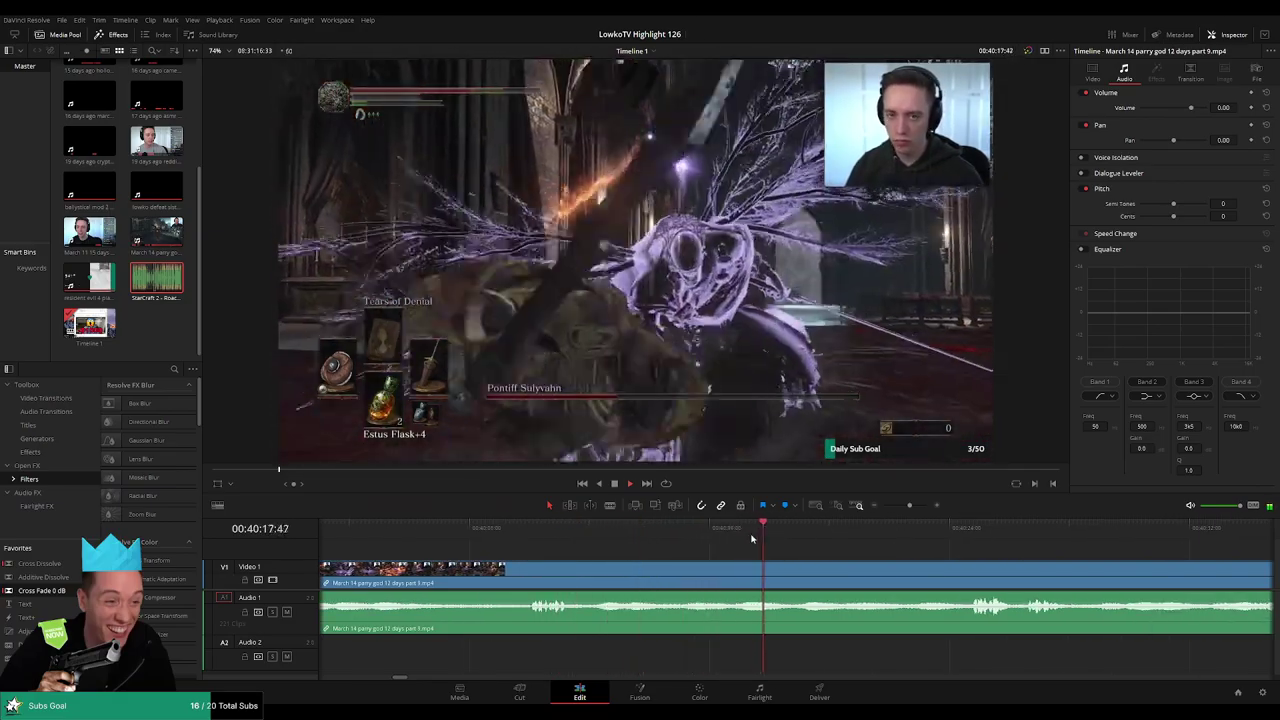
pyautogui.click(892, 533)
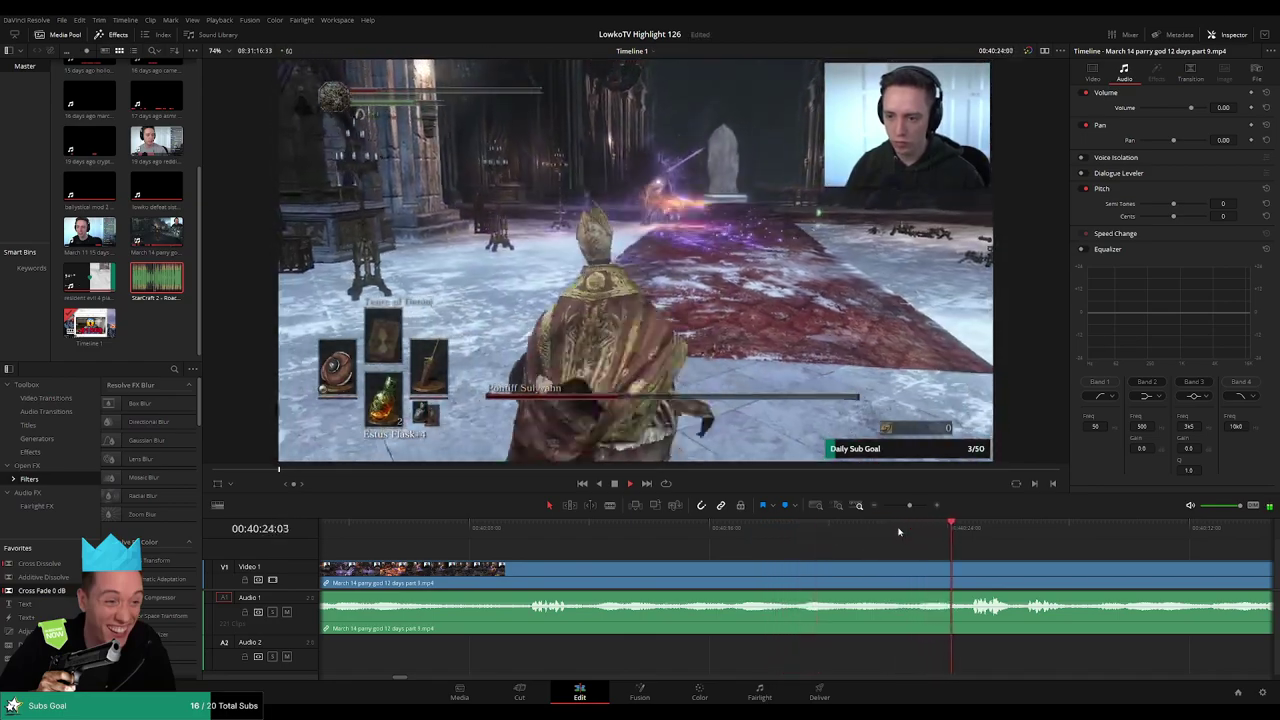
pyautogui.moveTo(1028, 557); pyautogui.dragTo(714, 538)
pyautogui.moveTo(841, 550); pyautogui.dragTo(651, 547)
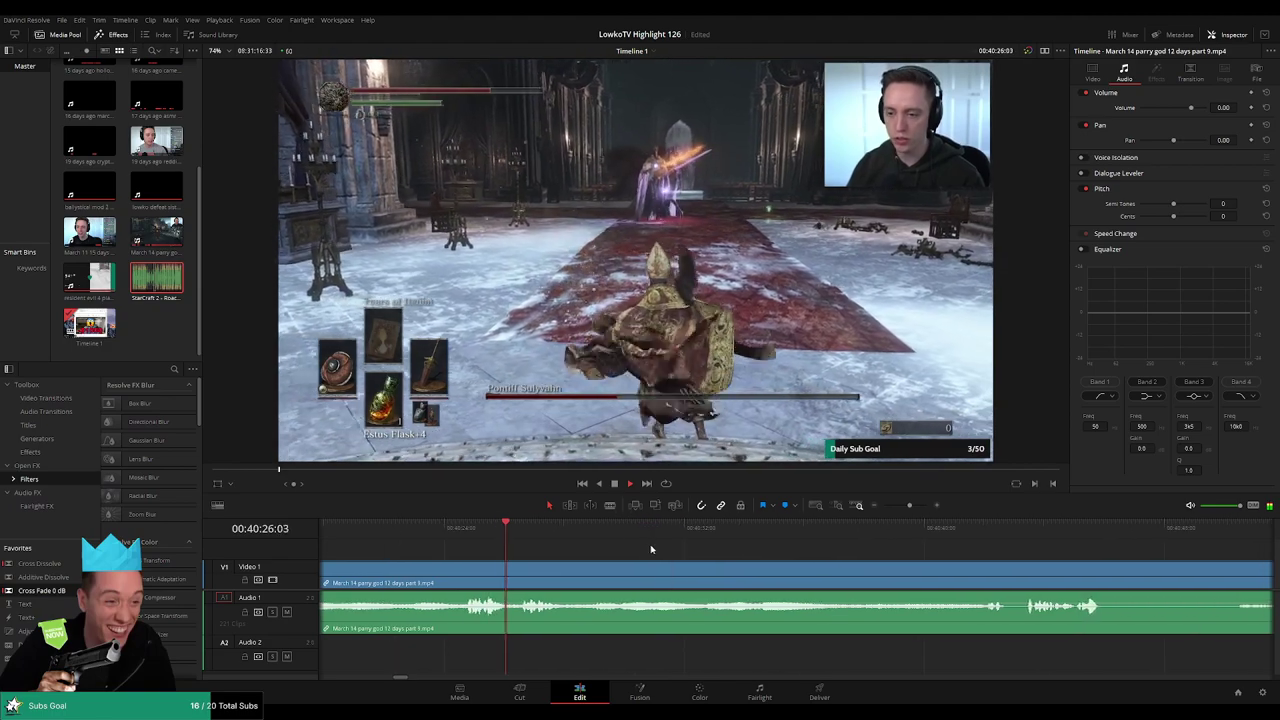
# - Try splitting the part 9 clip at about 00:40:28, check the fight footage after it, and undo the split
pyautogui.press('b')
pyautogui.click(566, 571)
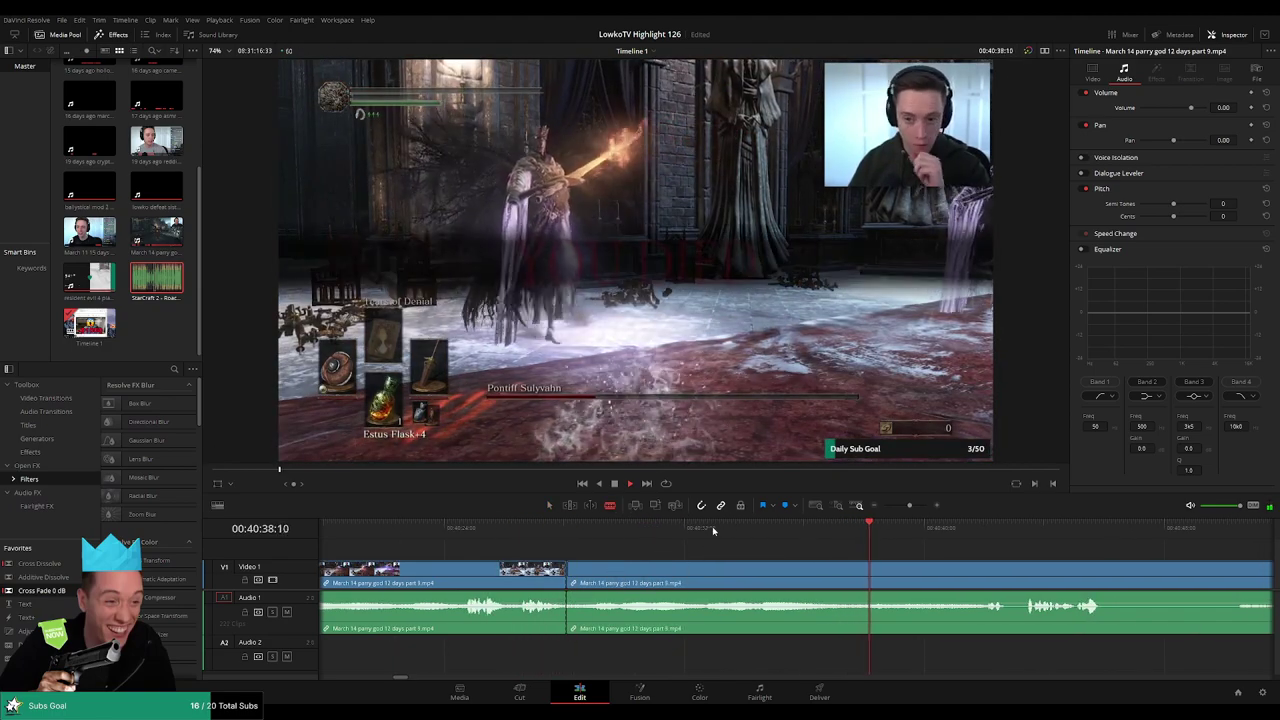
pyautogui.click(697, 527)
pyautogui.click(780, 527)
pyautogui.hotkey('ctrl', 'z')
# - Split the part 9 clip at about 00:40:39:20 and 00:40:41:50 around the quiet death moment and select the segment between
pyautogui.click(622, 528)
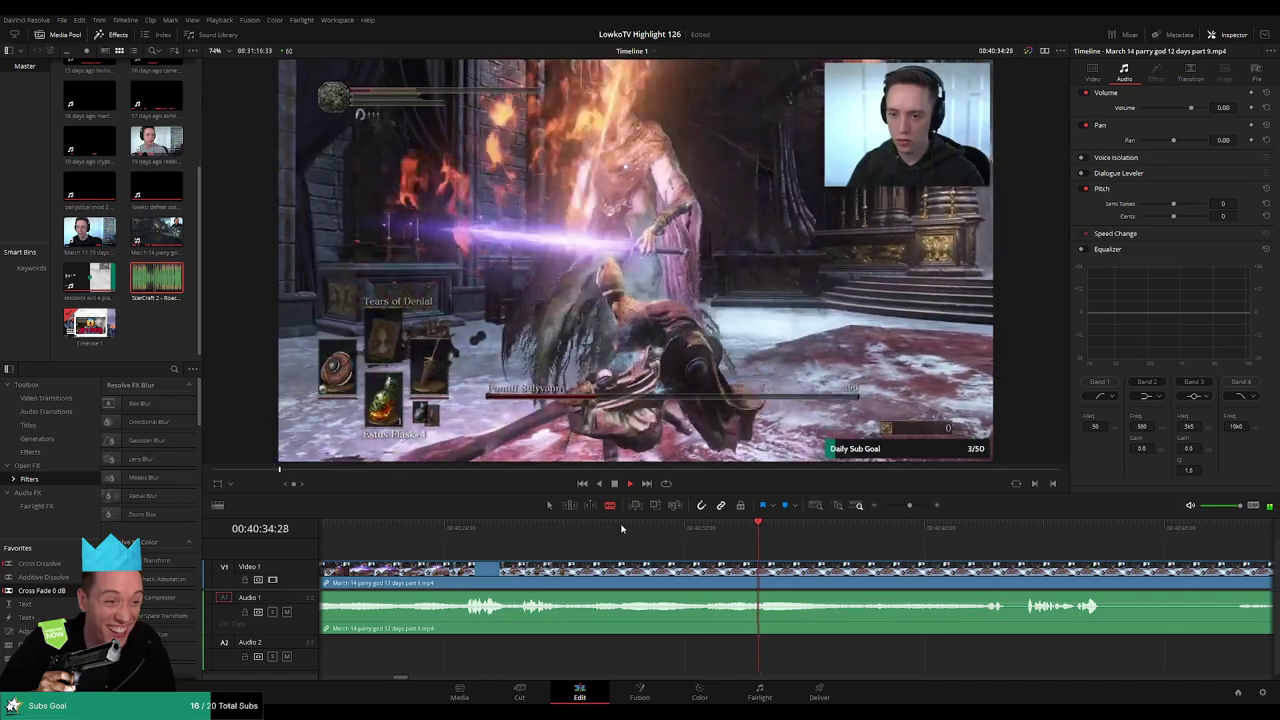
pyautogui.click(869, 526)
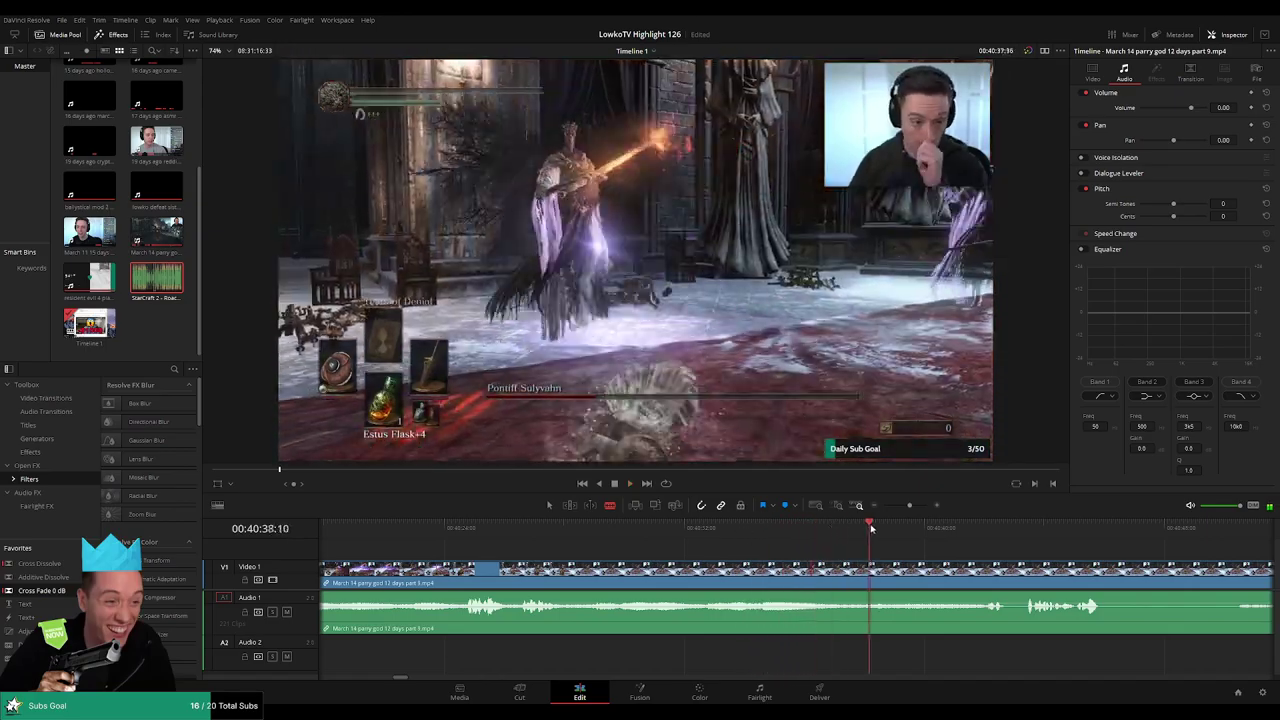
pyautogui.click(912, 565)
pyautogui.click(968, 529)
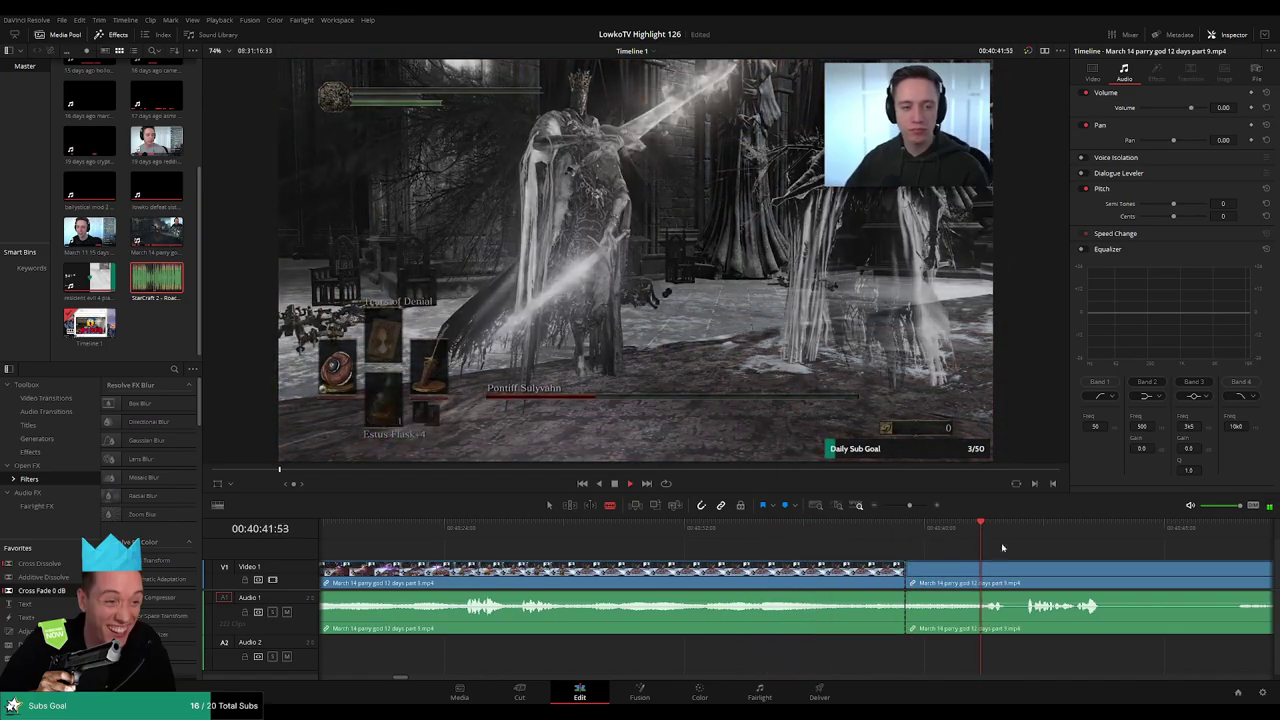
pyautogui.click(768, 575)
pyautogui.press('a')
pyautogui.click(757, 578)
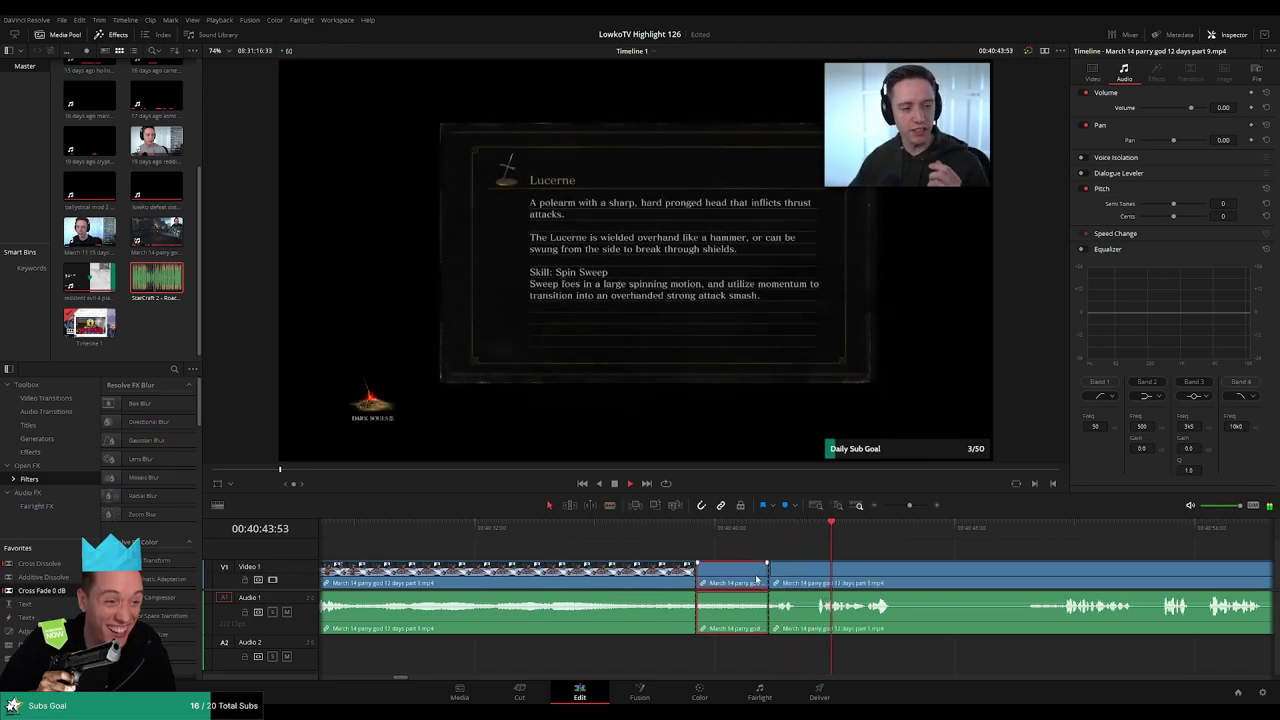
# - Ripple-delete the selected short segment before the Lucerne talk and apply a Cross Fade 0 dB to the audio join
pyautogui.press('Delete')
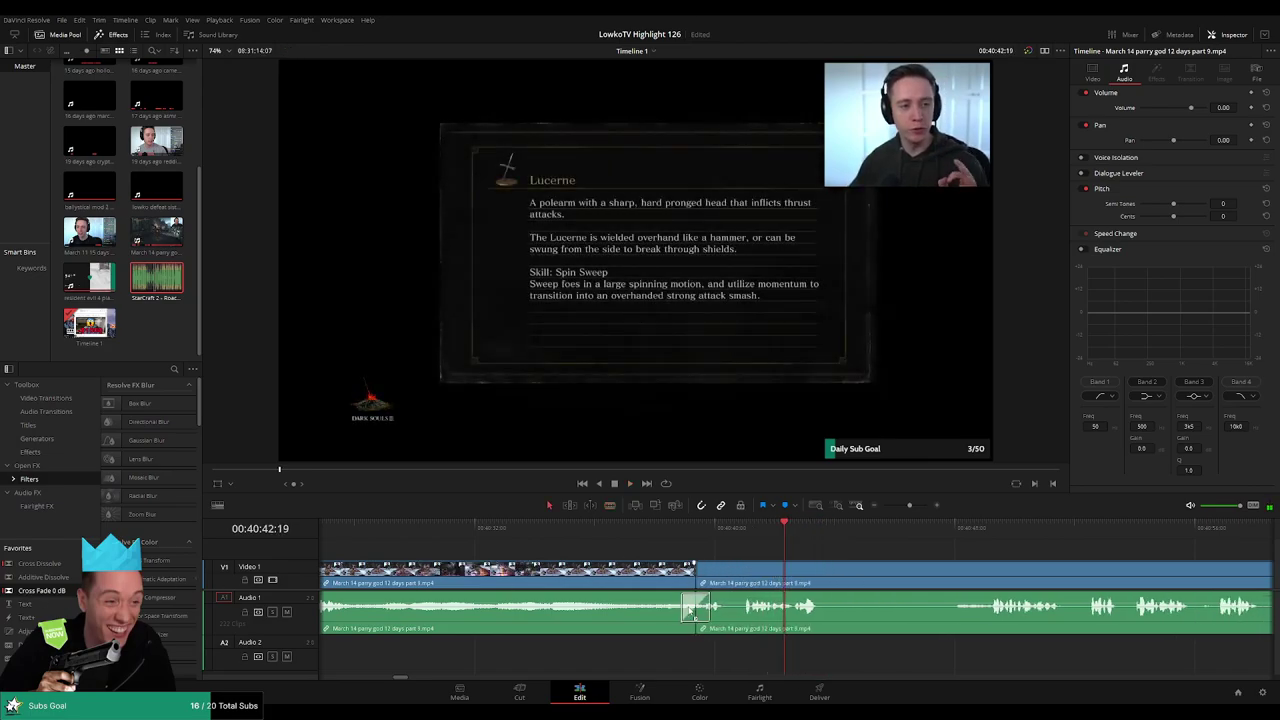
pyautogui.moveTo(689, 610); pyautogui.dragTo(690, 610)
pyautogui.press('space')
# - Cut out the quiet section from 00:40:43:38 to about 00:40:49, closing the gap, and cross fade the audio at the join
pyautogui.moveTo(916, 565); pyautogui.dragTo(697, 565)
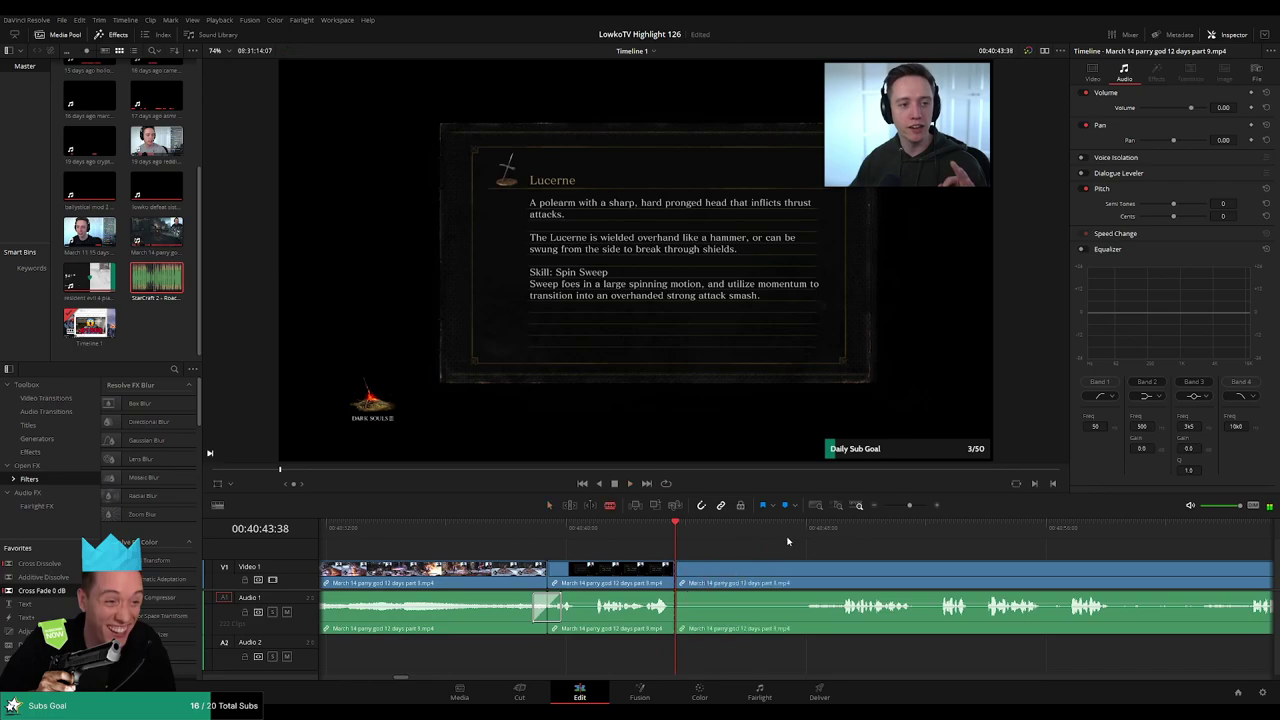
pyautogui.press('space')
pyautogui.click(843, 525)
pyautogui.click(841, 563)
pyautogui.press('a')
pyautogui.click(811, 575)
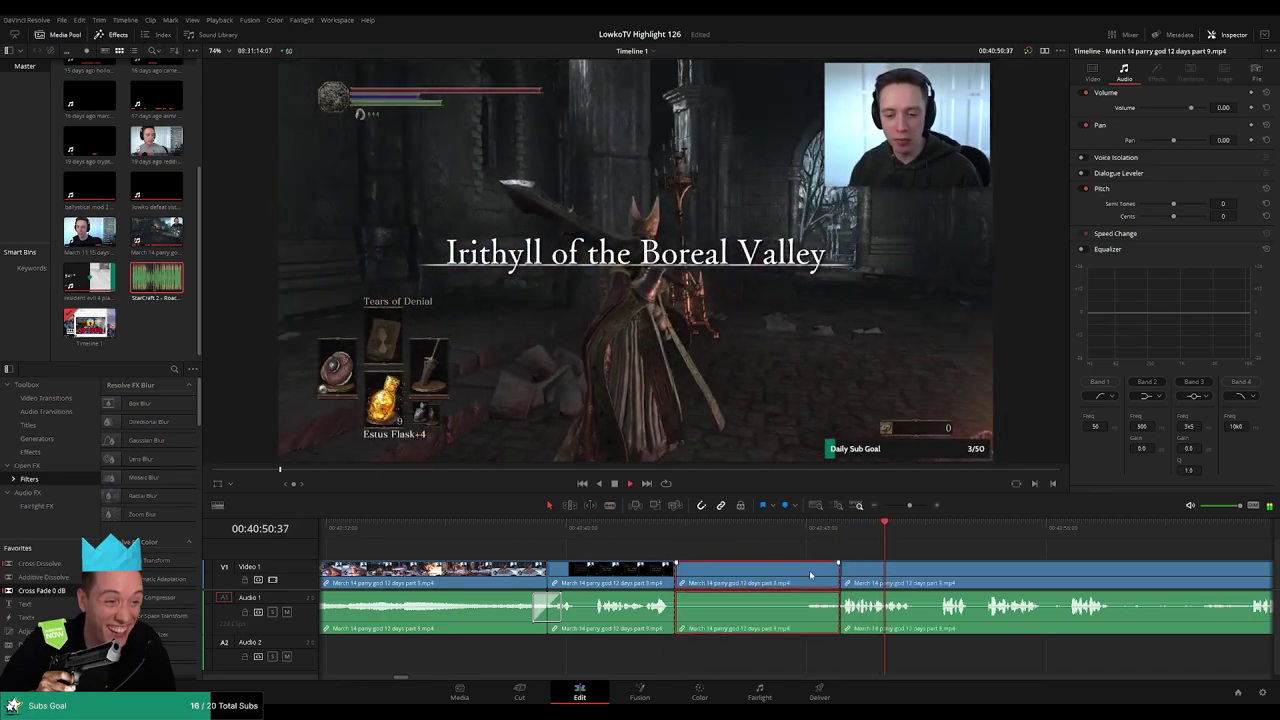
pyautogui.press('Delete')
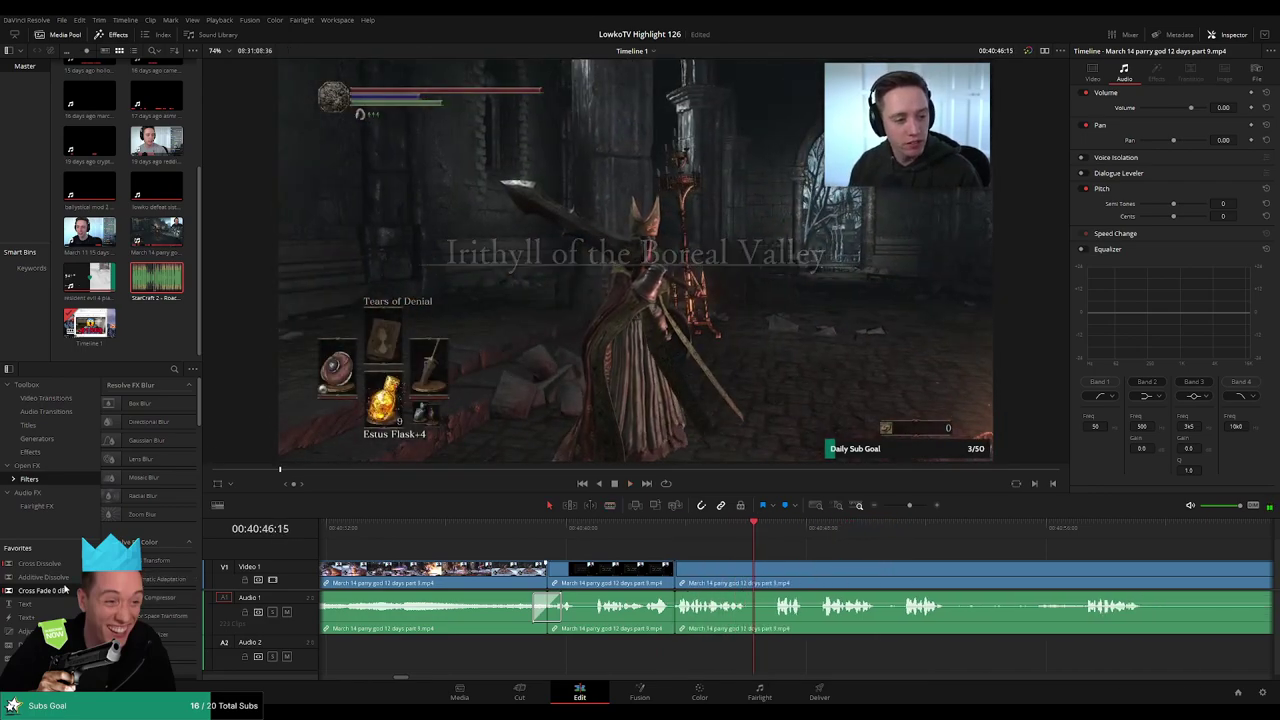
pyautogui.moveTo(690, 617); pyautogui.dragTo(676, 613)
pyautogui.press('space')
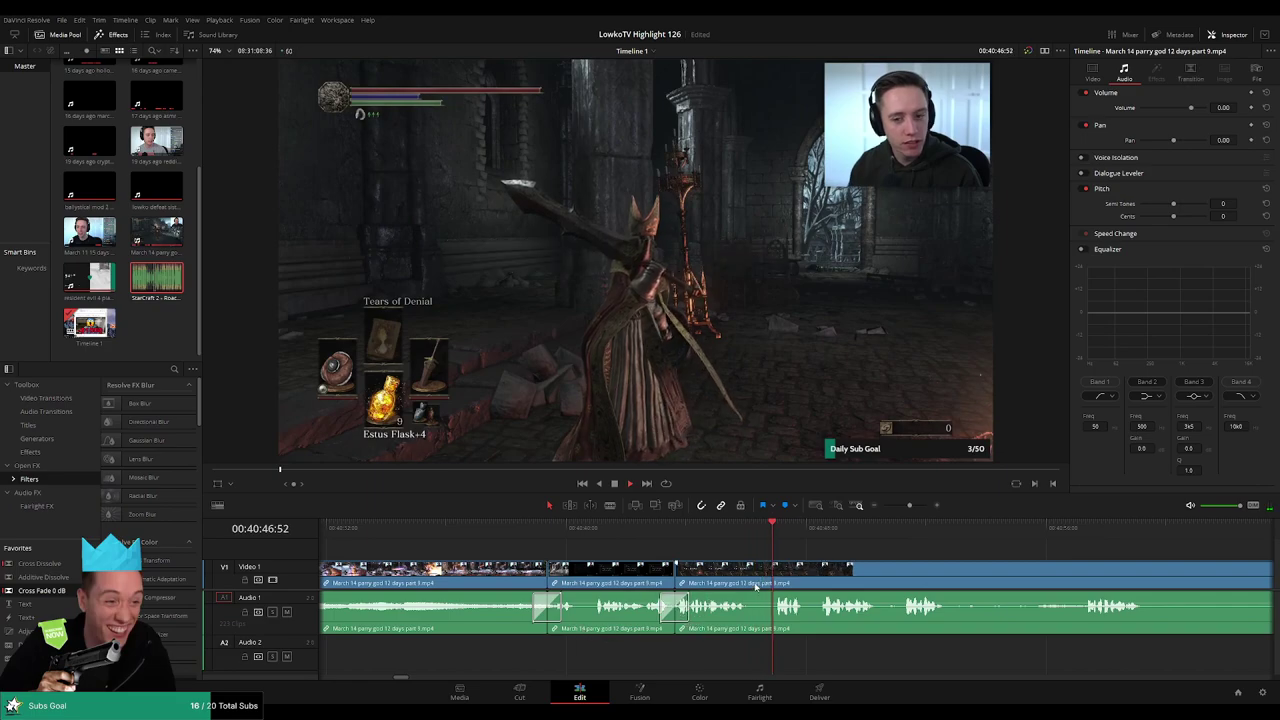
# - Cut out about one second of footage starting at about 00:40:46 and cross fade the audio at the join
pyautogui.press('b')
pyautogui.click(747, 572)
pyautogui.press('a')
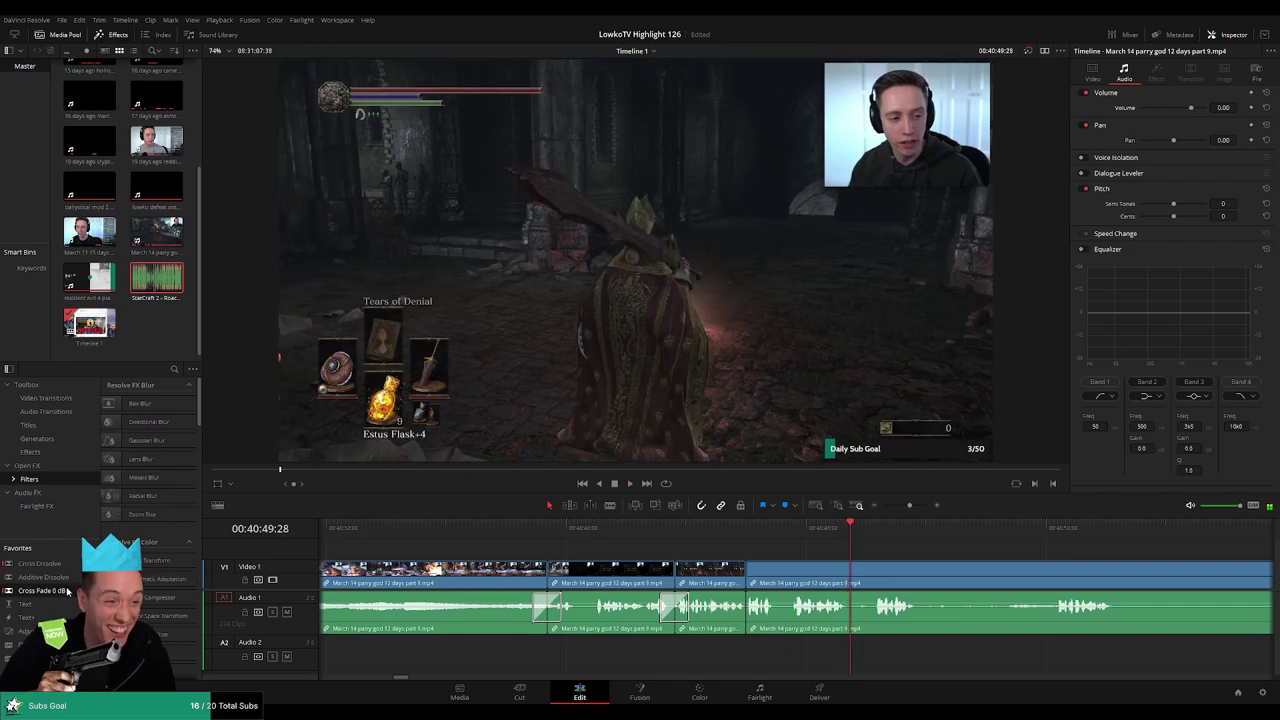
pyautogui.moveTo(750, 617); pyautogui.dragTo(750, 617)
pyautogui.press('space')
# - Split the video and its linked audio at about 00:40:52, just after the spoken passage
pyautogui.moveTo(962, 567); pyautogui.dragTo(735, 558)
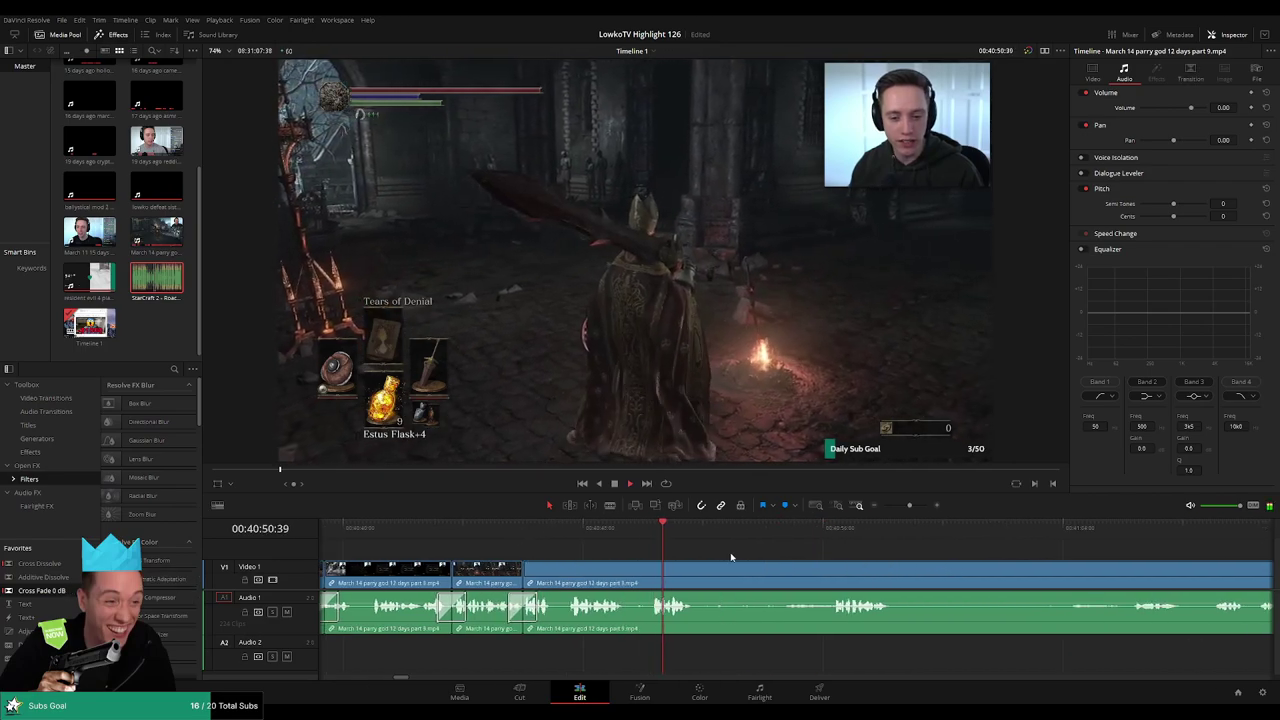
pyautogui.press('b')
pyautogui.click(699, 574)
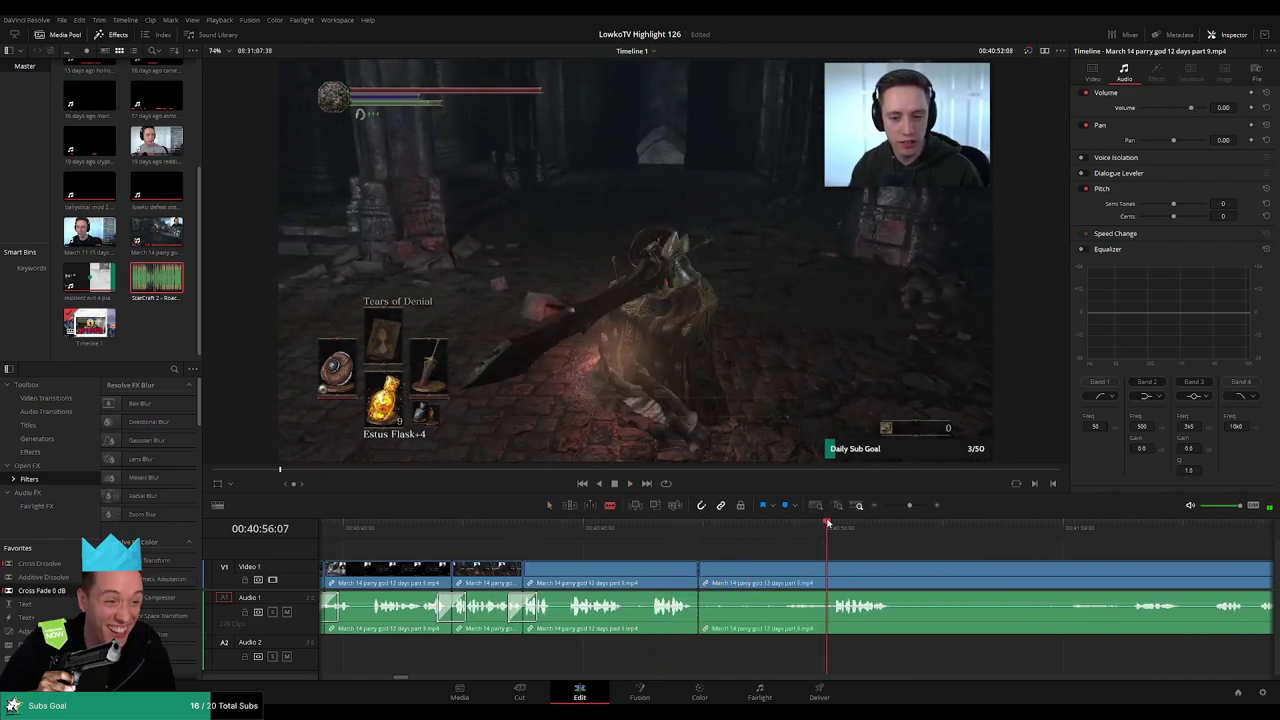
# - Review the footage from the equipment menu past the bonfire to the outdoor area to find where the highlight should resume
pyautogui.moveTo(913, 554); pyautogui.dragTo(738, 563)
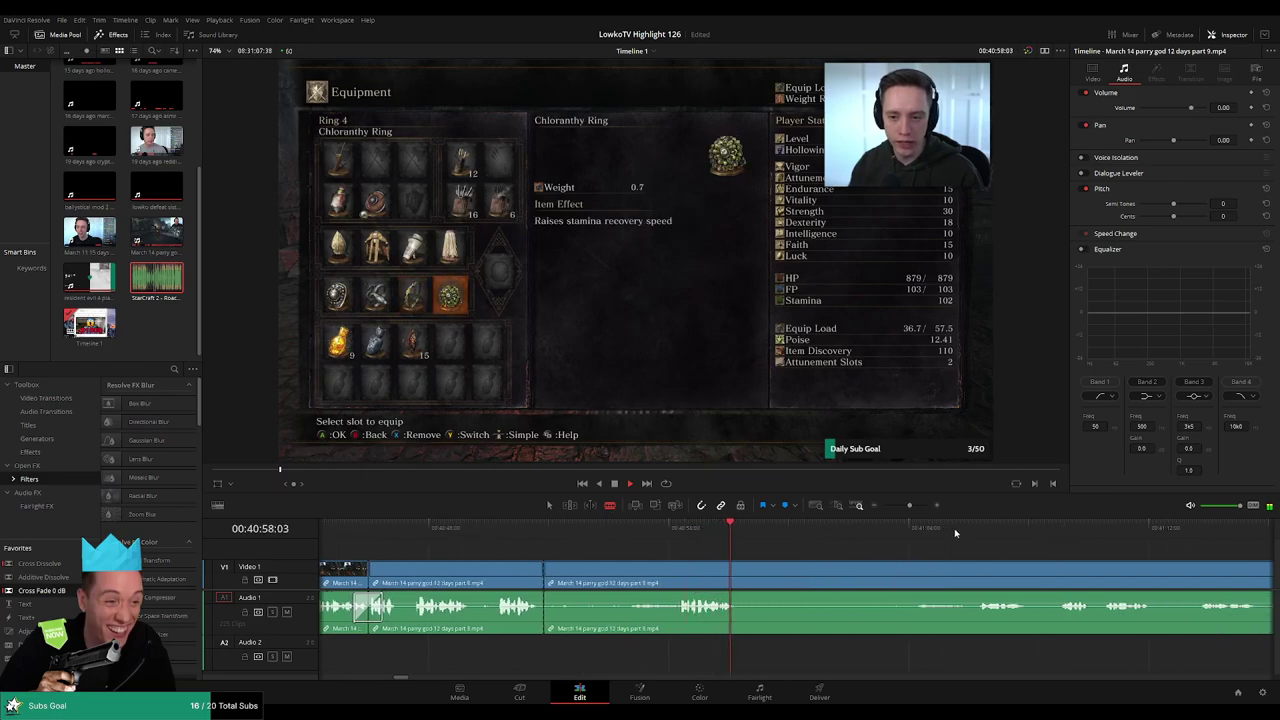
pyautogui.click(983, 533)
pyautogui.hscroll(4, 820, 533)
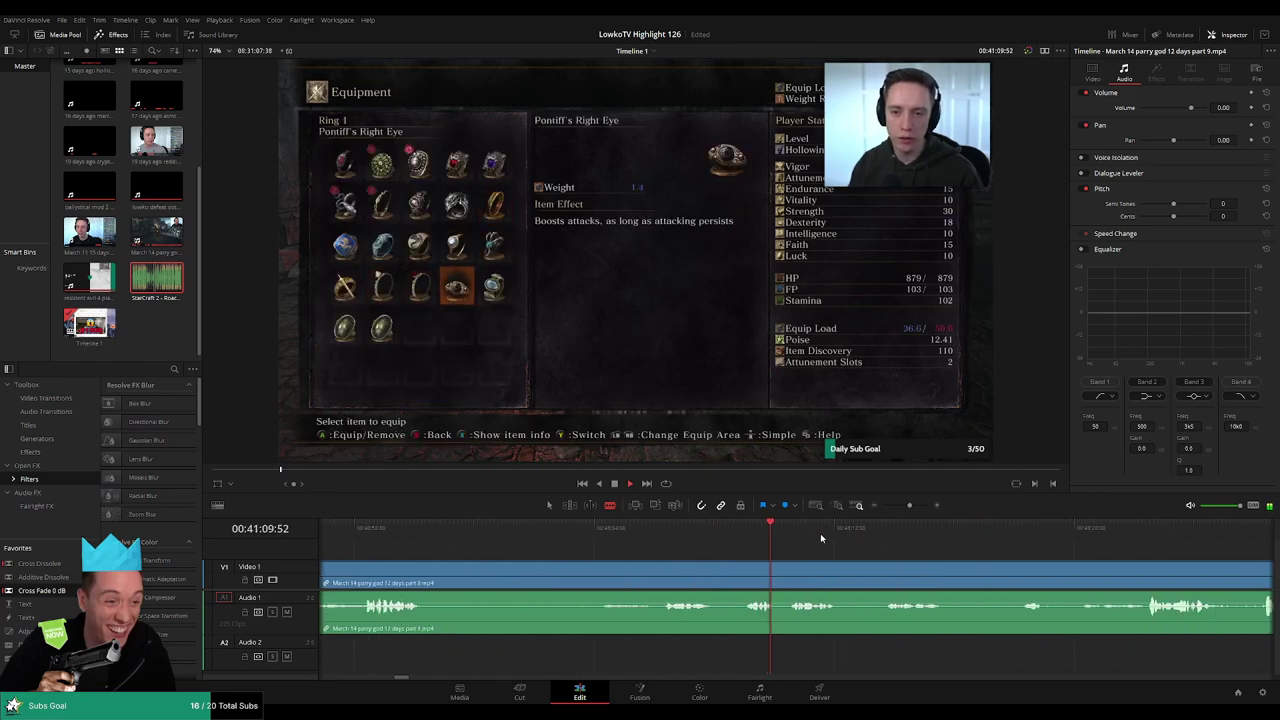
pyautogui.click(860, 533)
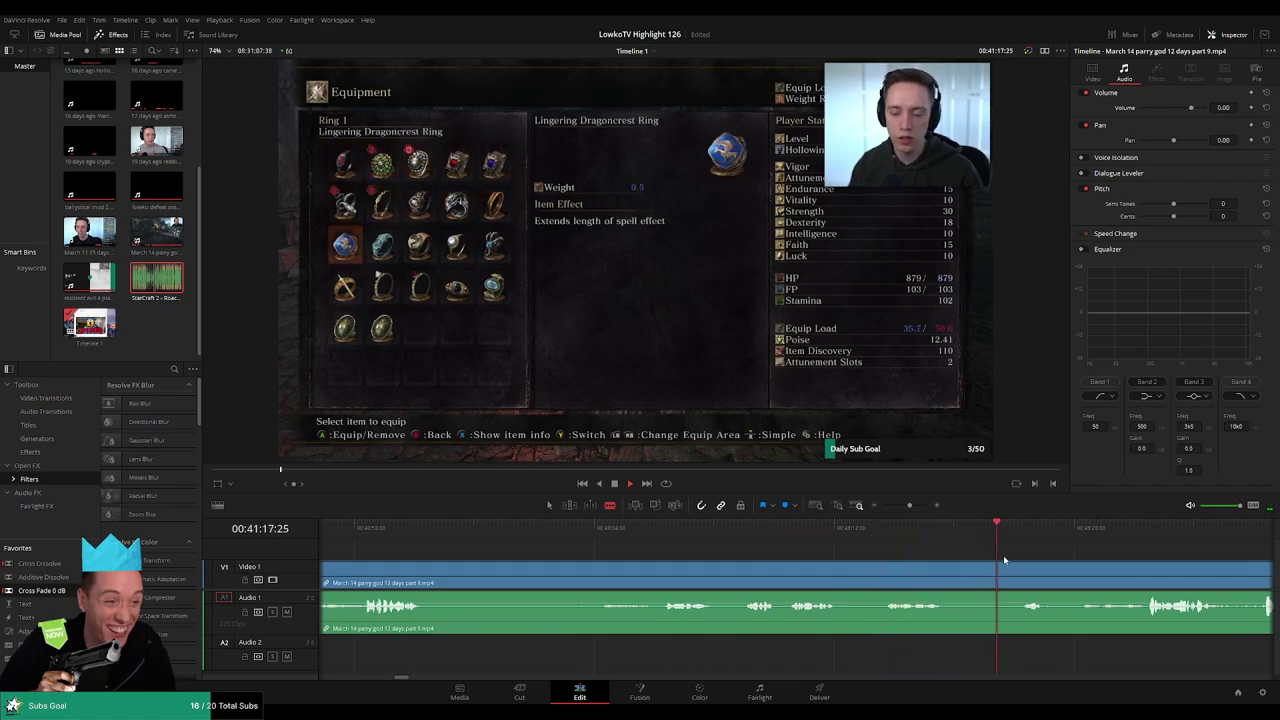
pyautogui.hscroll(4, 828, 545)
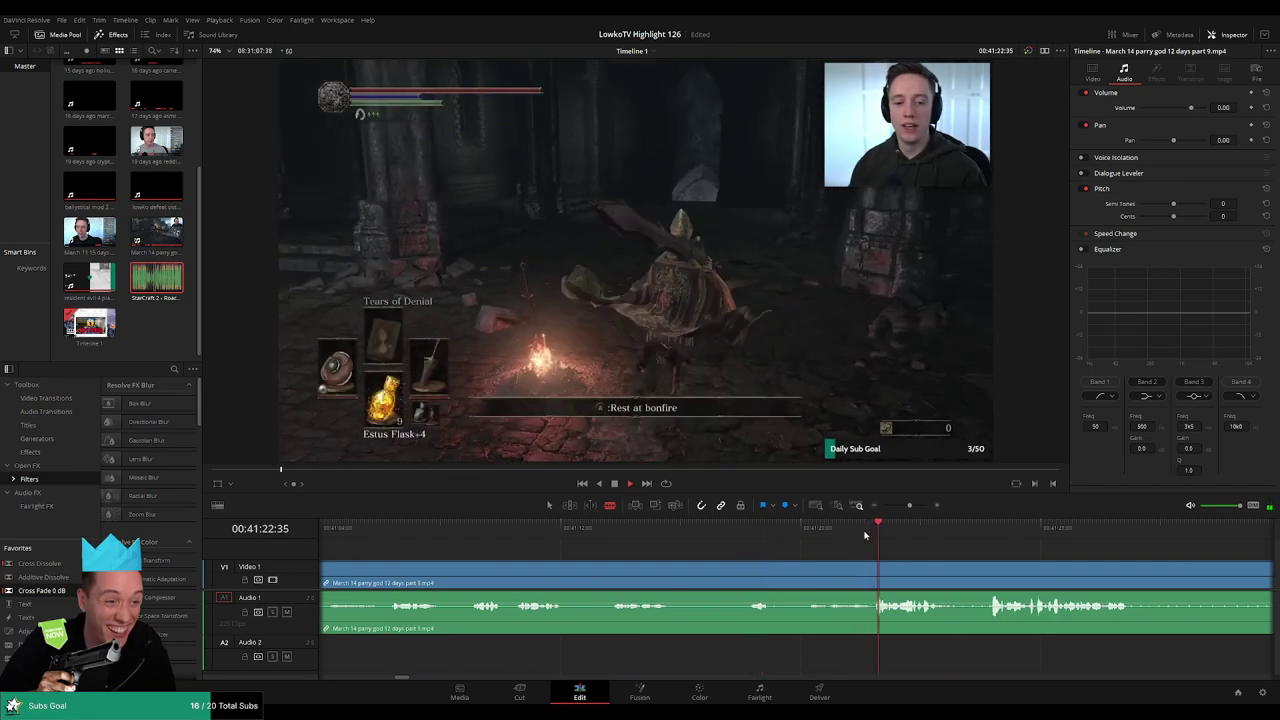
pyautogui.hscroll(4, 760, 537)
pyautogui.click(720, 537)
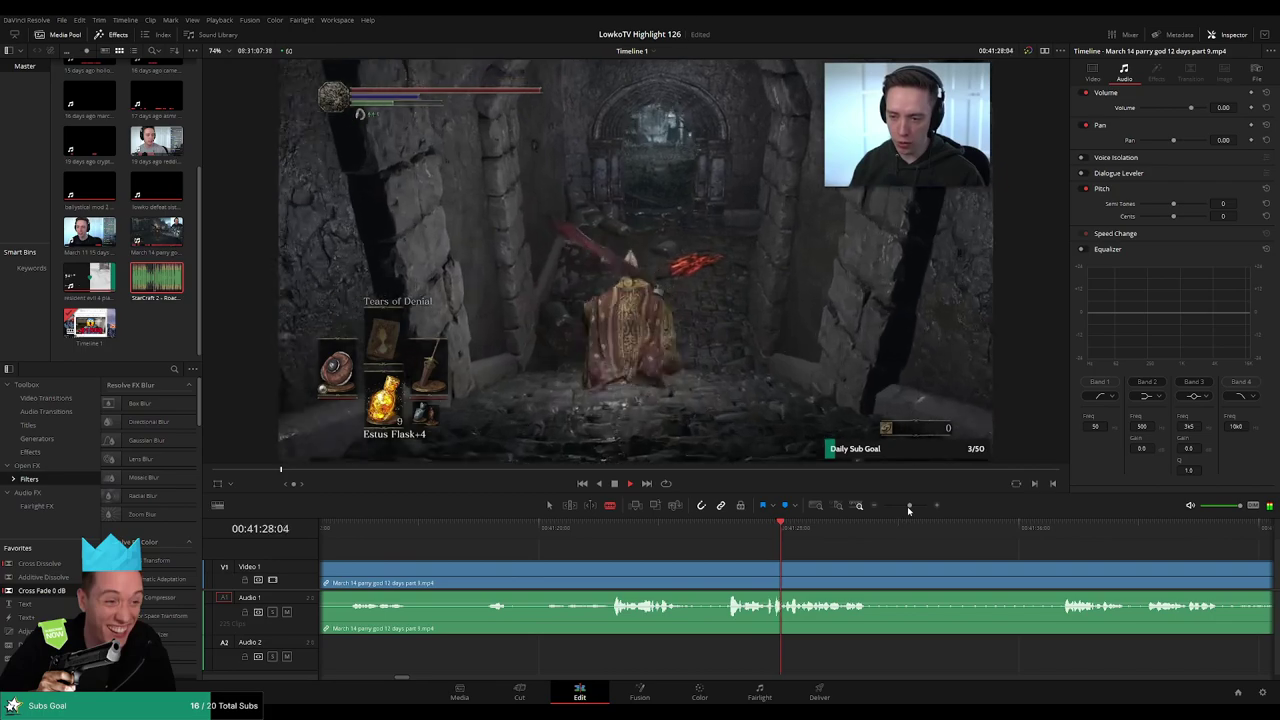
pyautogui.moveTo(909, 507); pyautogui.dragTo(906, 507)
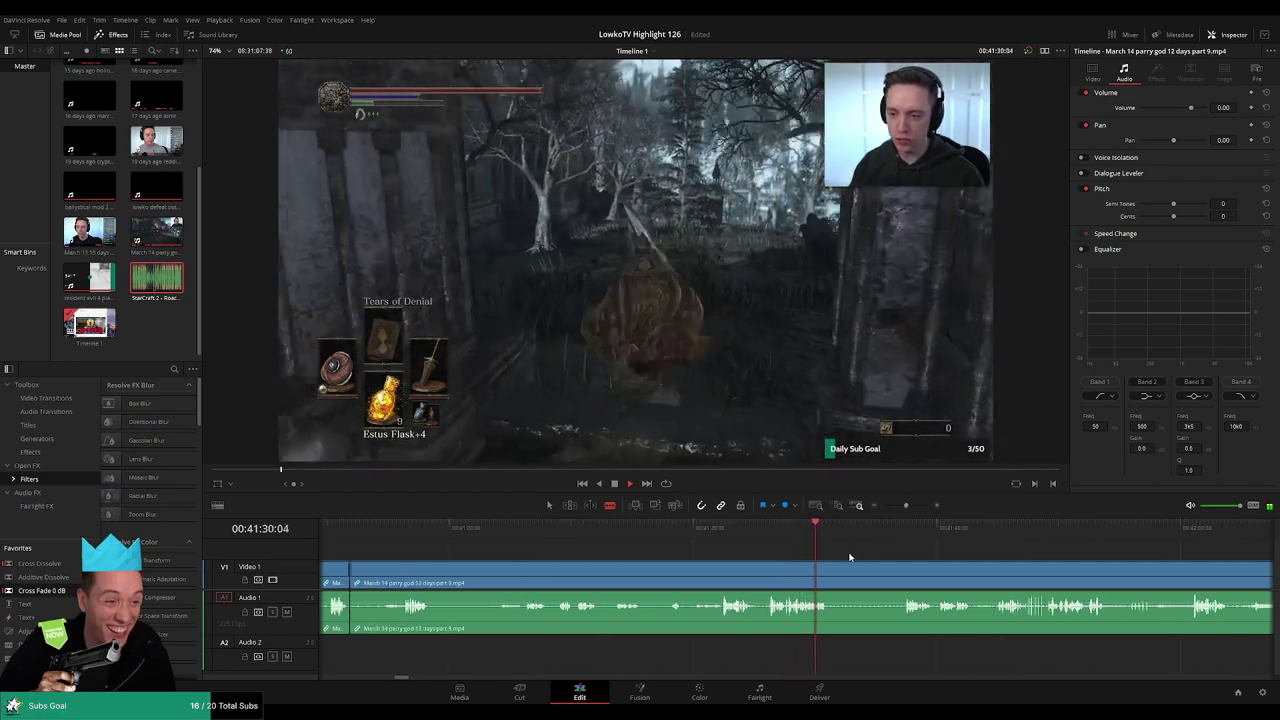
pyautogui.click(902, 533)
pyautogui.hscroll(4, 863, 544)
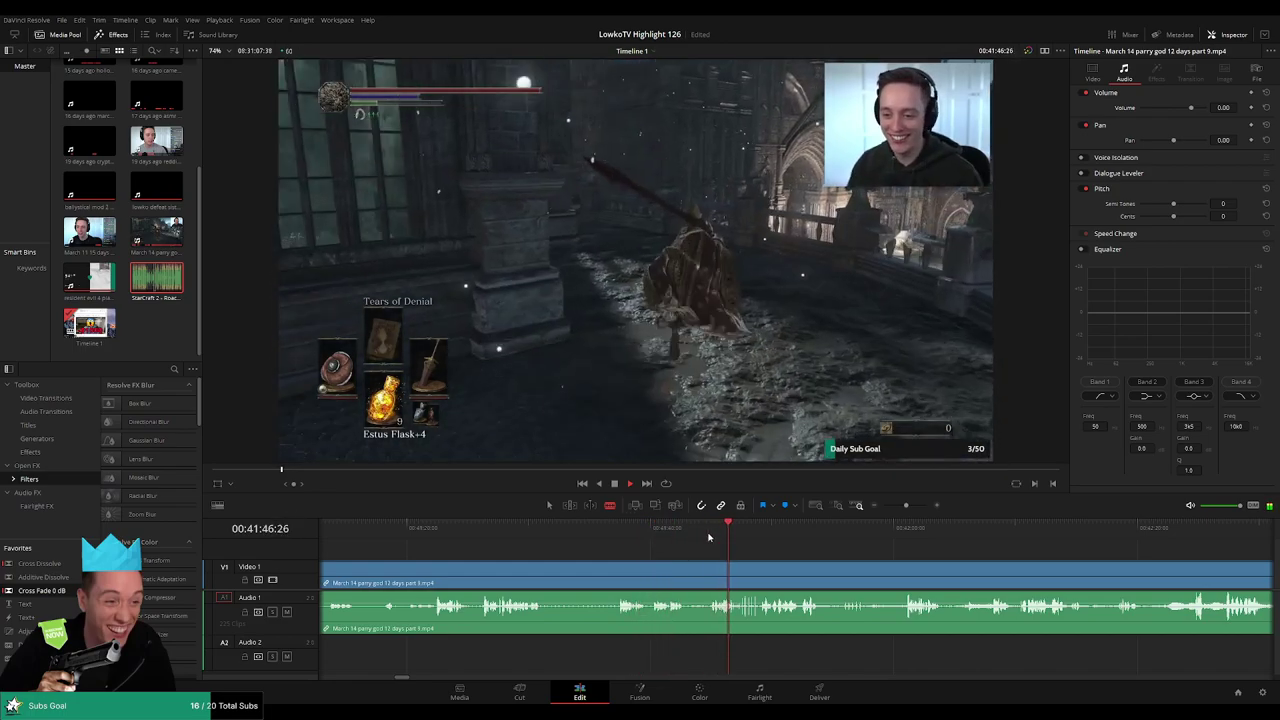
# - Remove the equipment-menu footage from about 00:40:52 to 00:41:22 and cross fade the audio at the join
pyautogui.press('space')
pyautogui.hscroll(-3, 607, 557)
pyautogui.press('space')
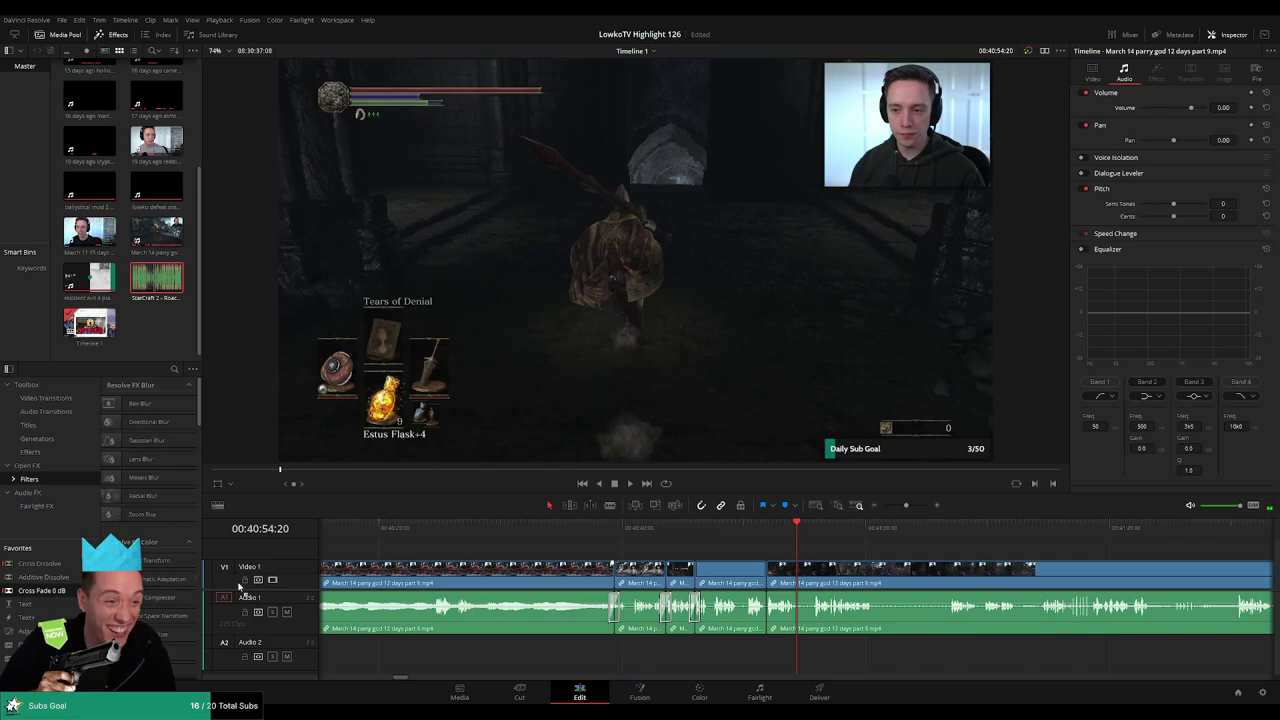
pyautogui.scroll(3, 845, 582)
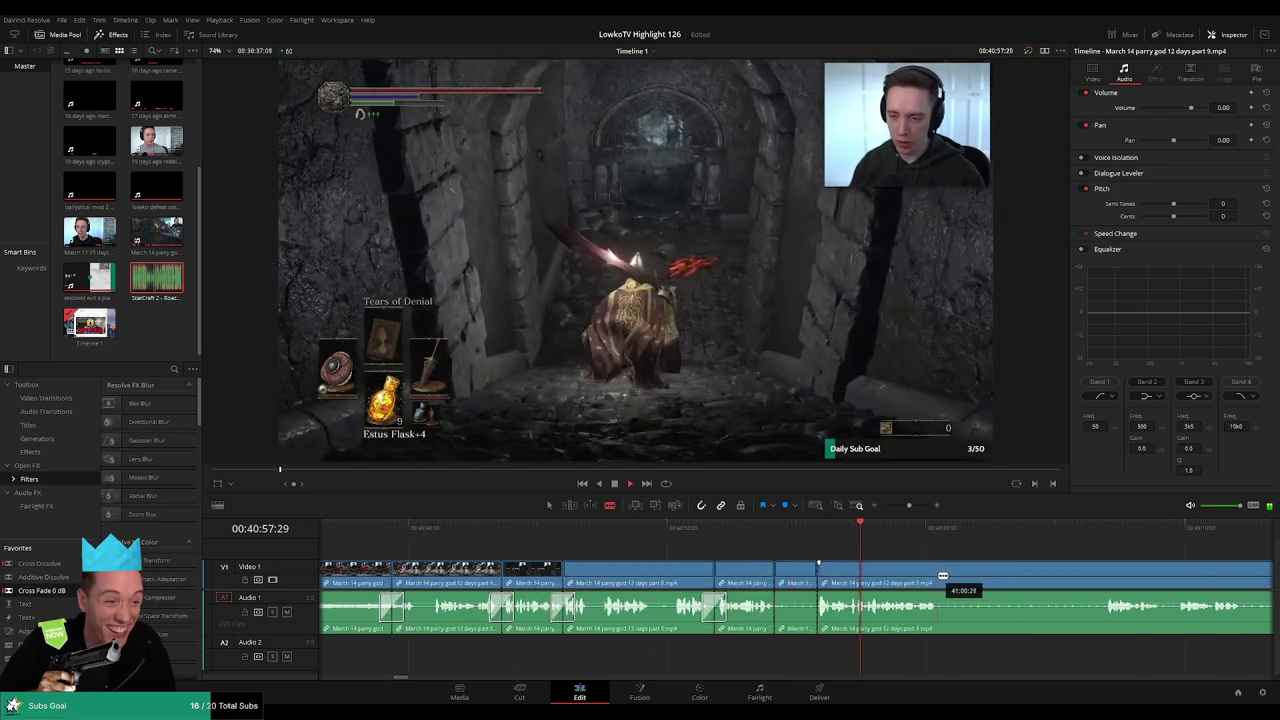
# - Cut out the quiet section from about 00:41:00:28 to 00:41:07, closing the gap
pyautogui.click(940, 580)
pyautogui.click(1105, 582)
pyautogui.press('a')
pyautogui.click(1060, 582)
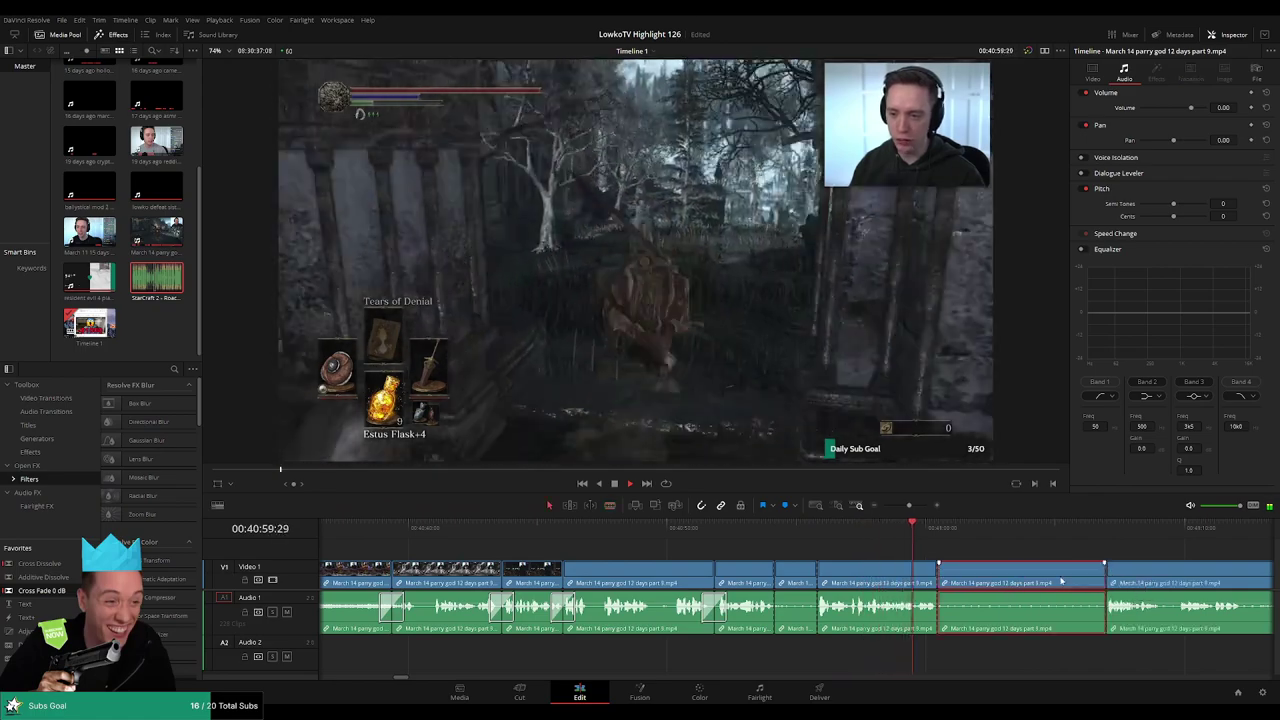
pyautogui.press('Delete')
# - Ripple-delete the short quiet segment before the last spoken clip and cross fade the audio at both new joins
pyautogui.click(793, 580)
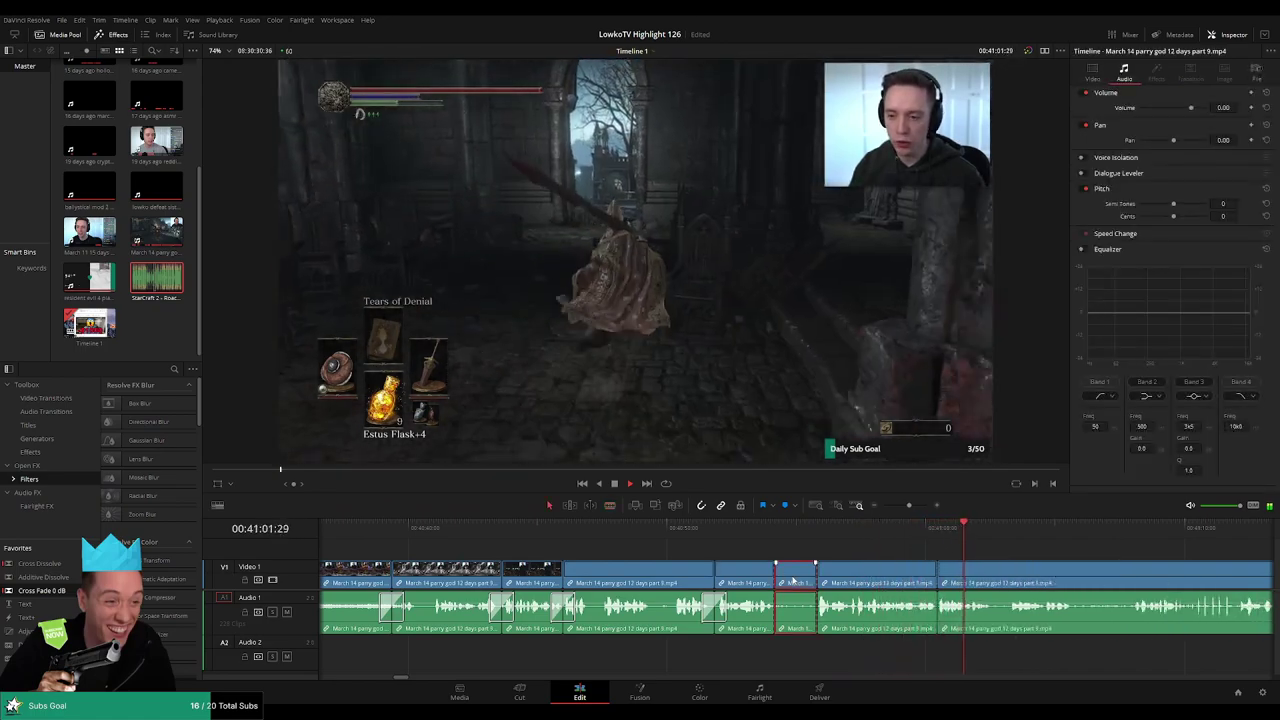
pyautogui.press('Delete')
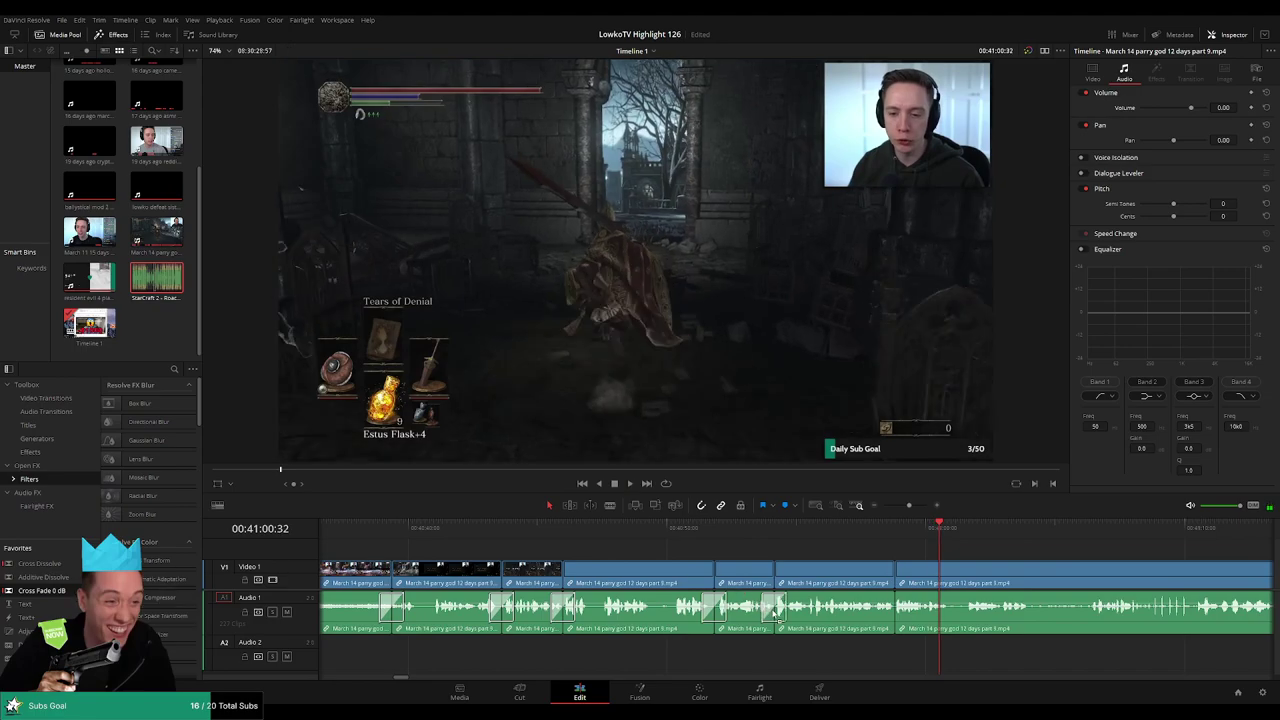
pyautogui.moveTo(42, 591); pyautogui.dragTo(954, 608)
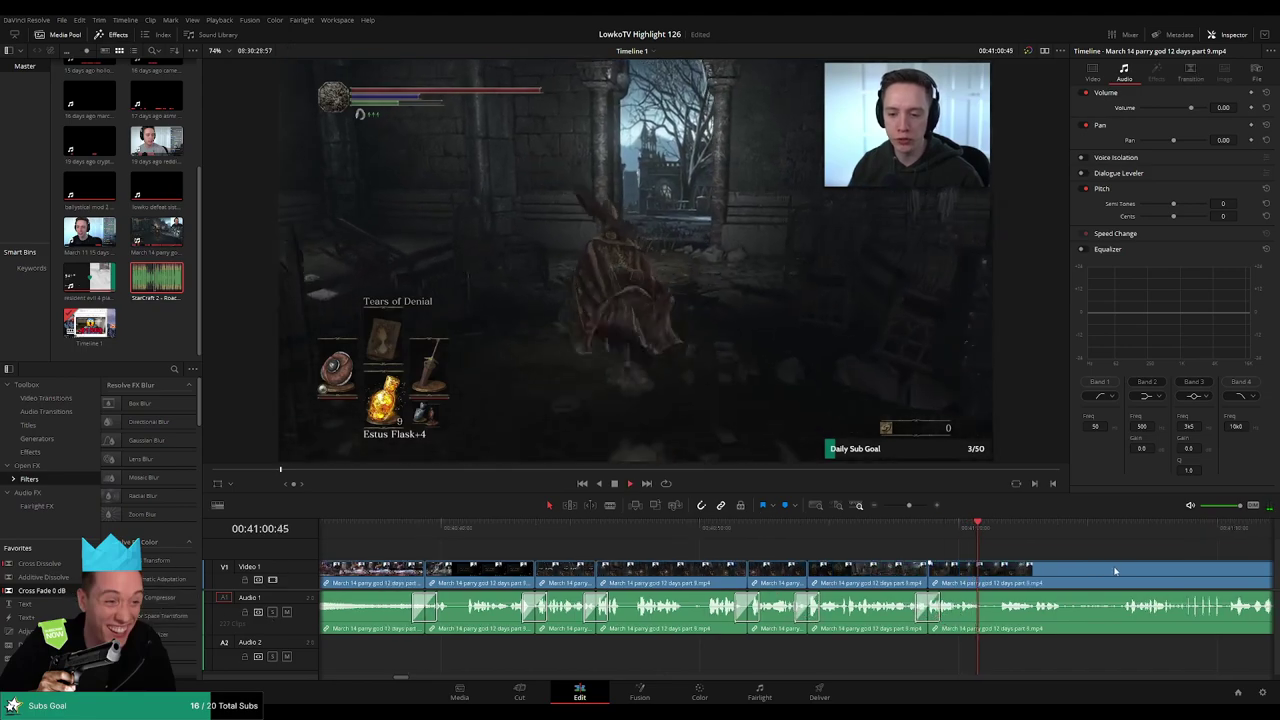
# - Cut out about two seconds of quiet footage starting at 00:41:04:07 and cross fade the audio at the join
pyautogui.moveTo(1115, 571); pyautogui.dragTo(755, 560)
pyautogui.click(731, 577)
pyautogui.click(779, 575)
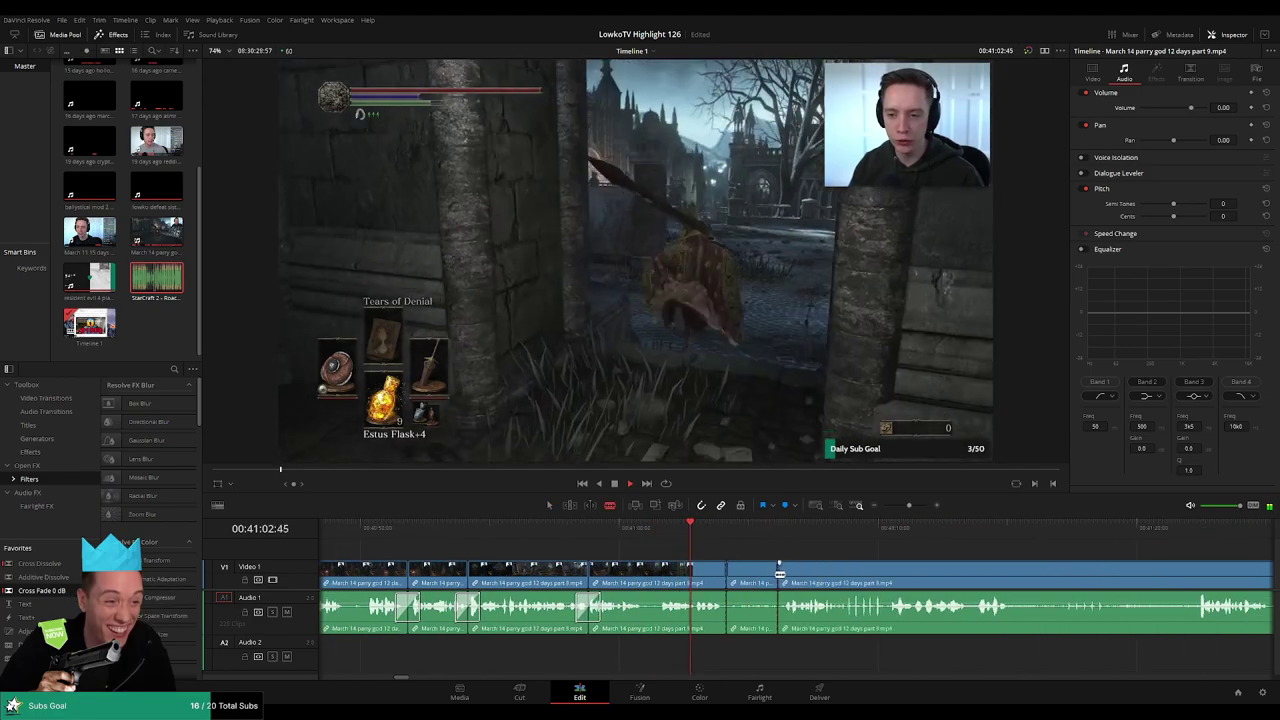
pyautogui.press('a')
pyautogui.click(757, 579)
pyautogui.press('Delete')
pyautogui.click(757, 578)
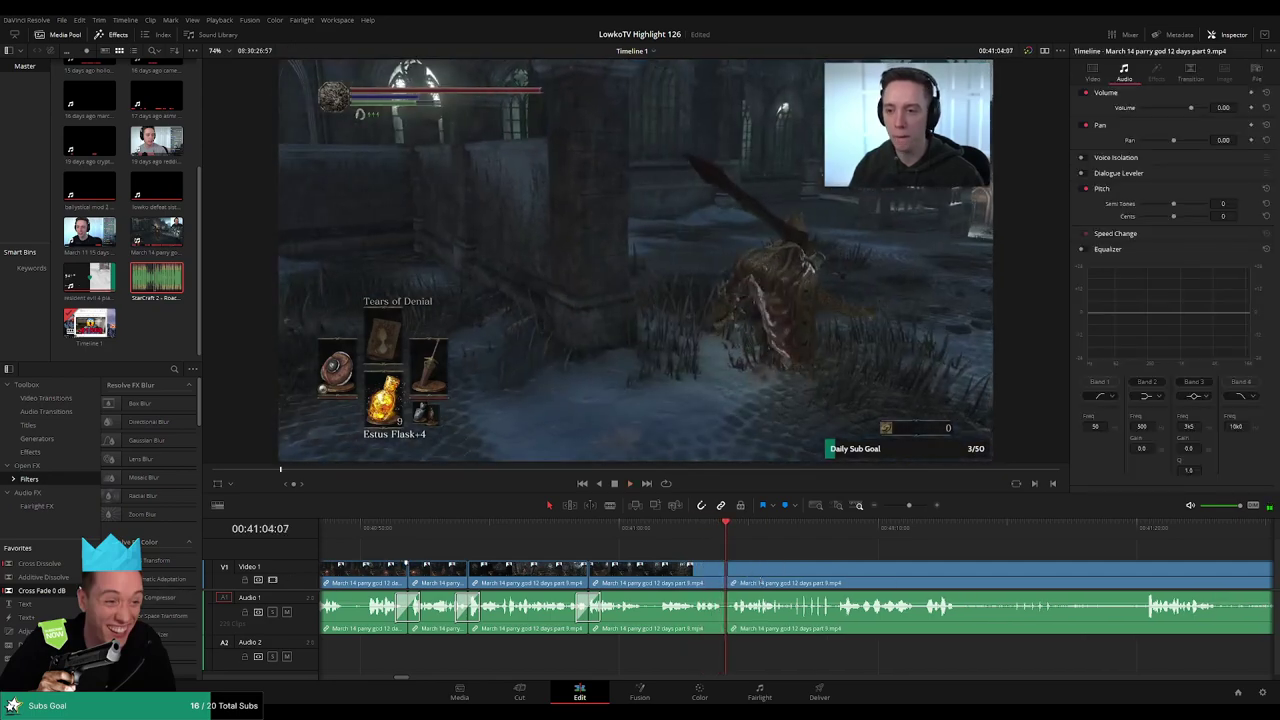
pyautogui.moveTo(938, 555); pyautogui.dragTo(775, 541)
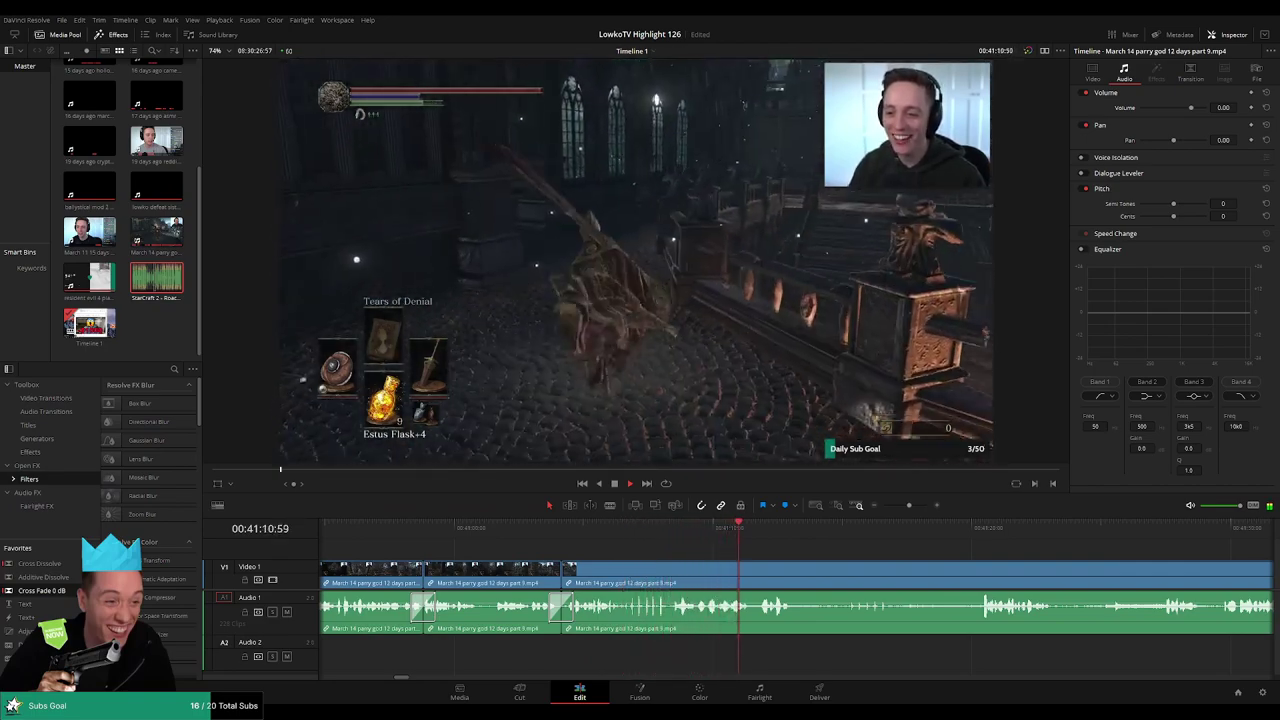
# - Cut out the quiet run from about 00:41:13 to 00:41:20 and cross fade the audio at the join
pyautogui.scroll(-3, 660, 549)
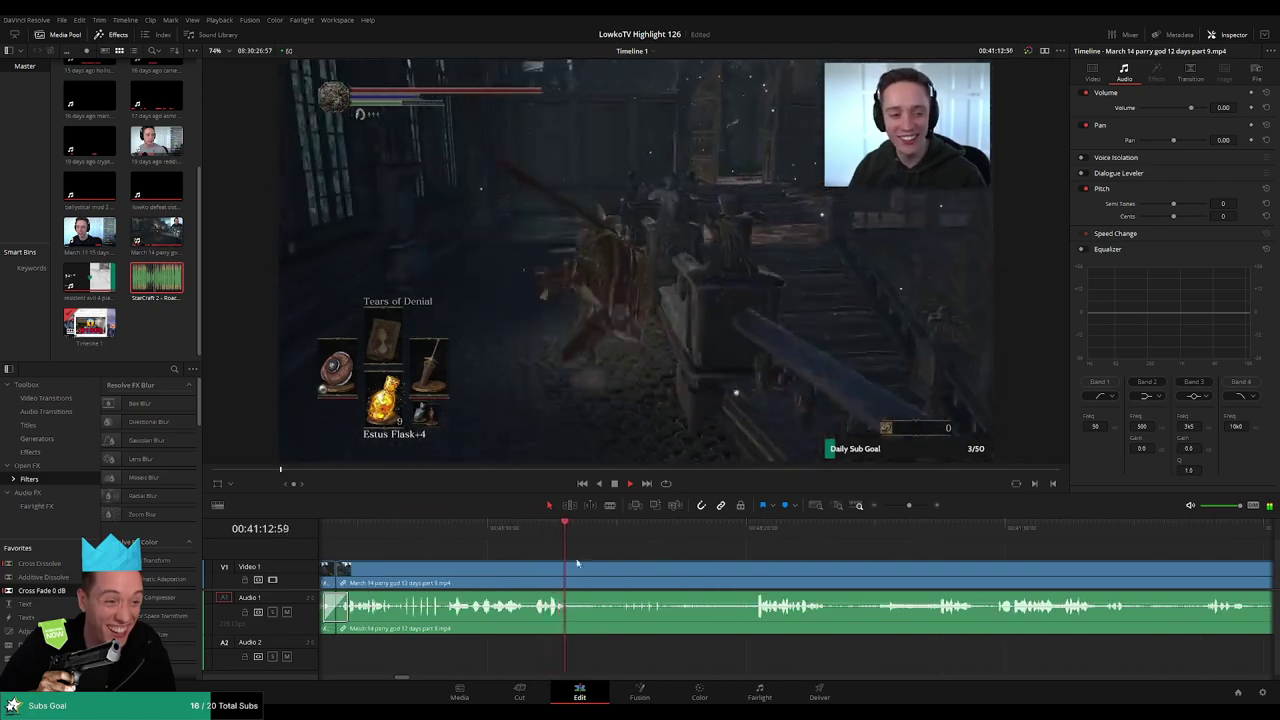
pyautogui.press('b')
pyautogui.click(575, 568)
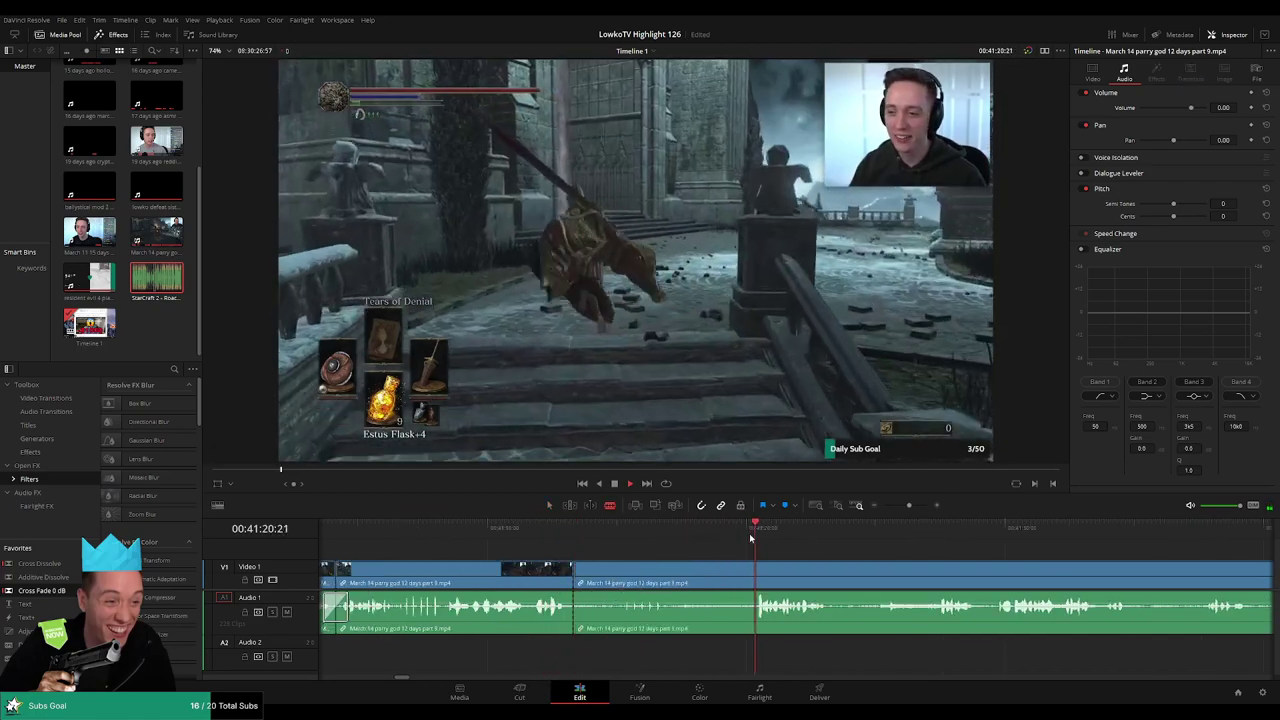
pyautogui.click(750, 570)
pyautogui.press('a')
pyautogui.click(690, 580)
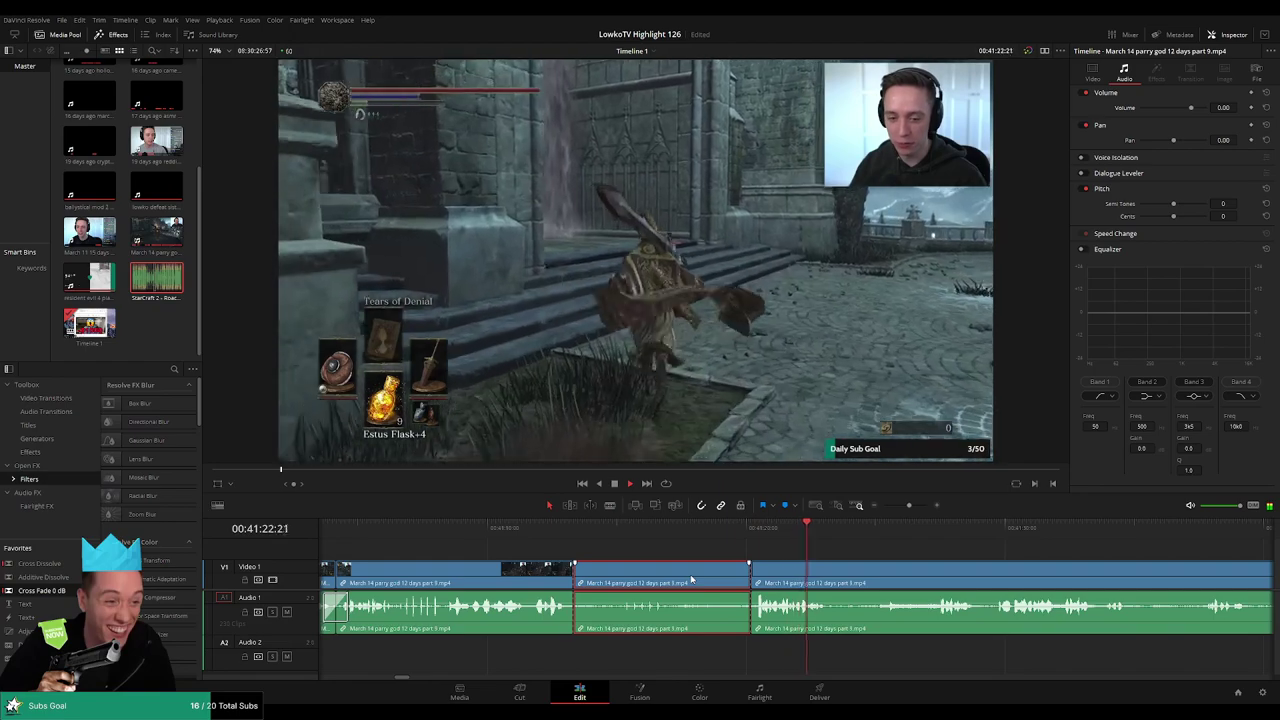
pyautogui.press('Delete')
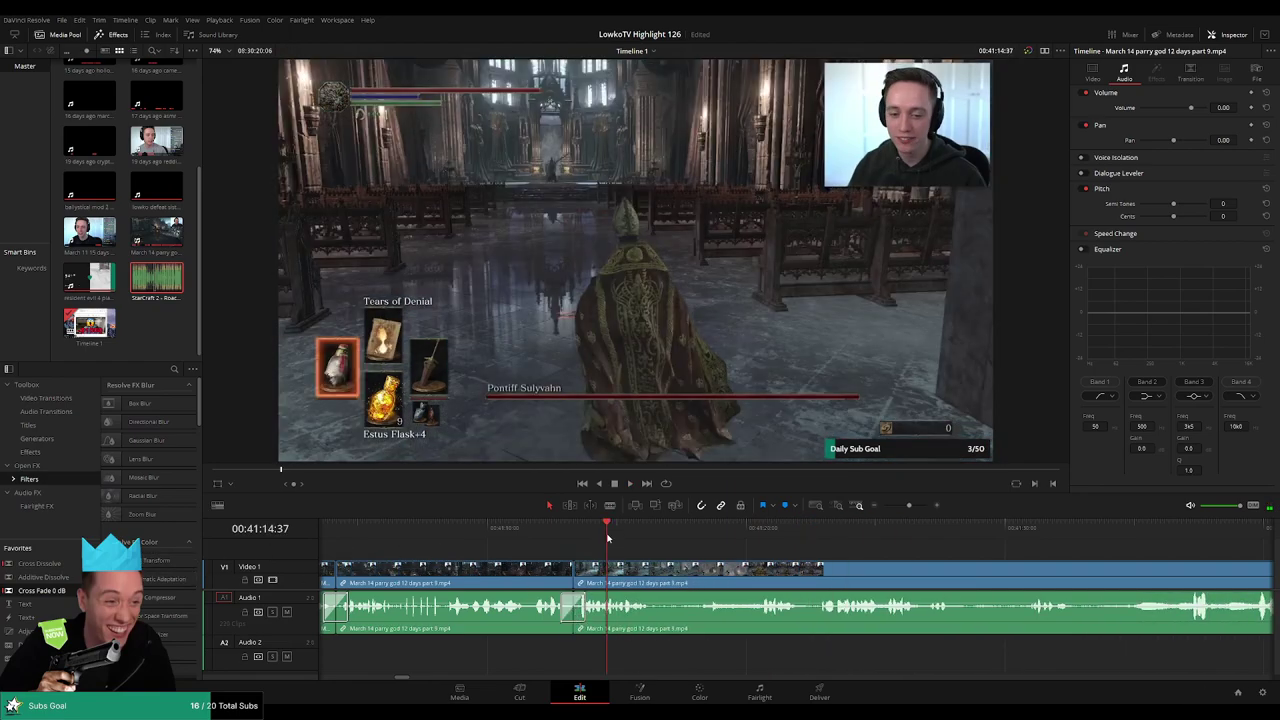
# - Cut out the quiet section from about 00:41:16 to 00:41:20 and cross fade the audio at the join
pyautogui.press('space')
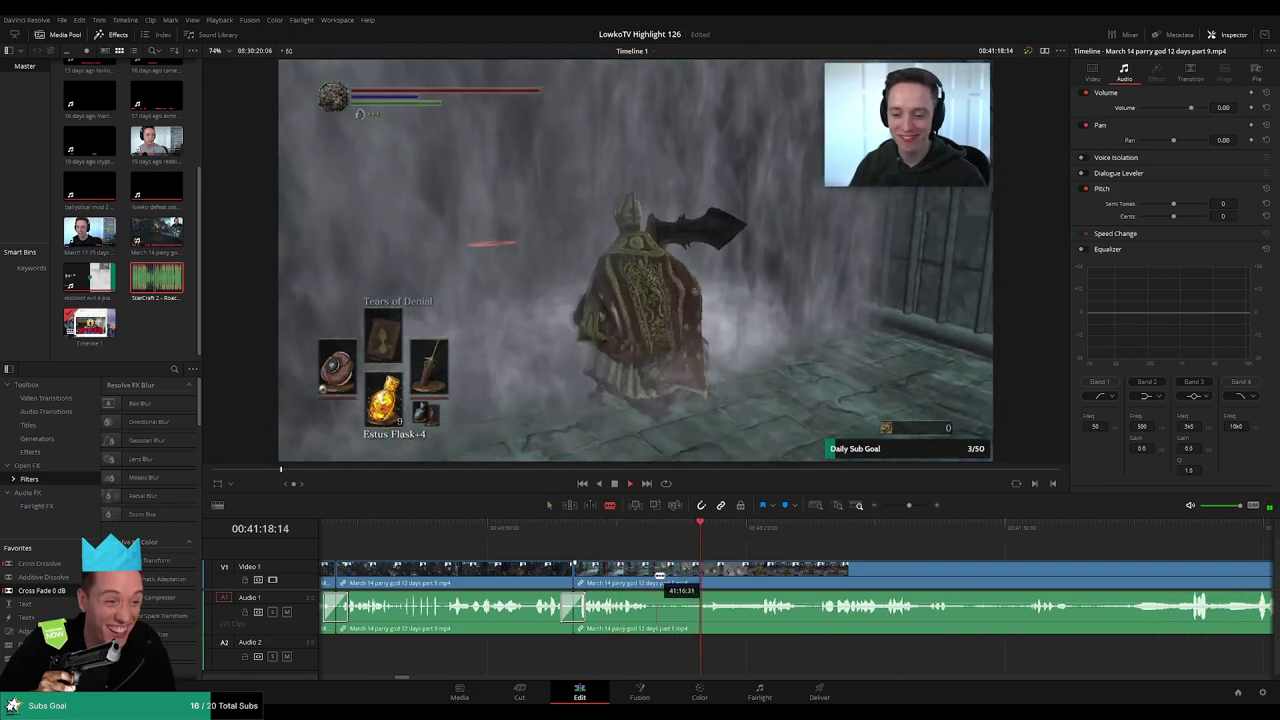
pyautogui.click(656, 577)
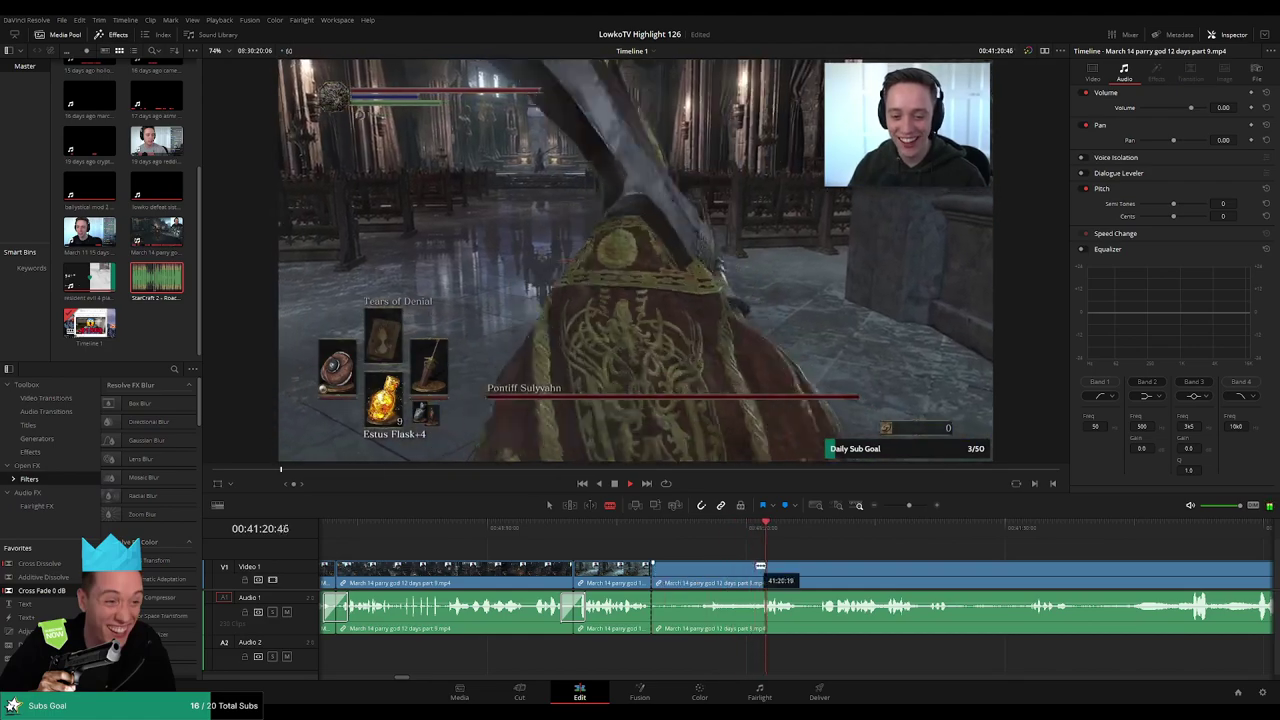
pyautogui.click(757, 570)
pyautogui.press('a')
pyautogui.click(720, 582)
pyautogui.press('Delete')
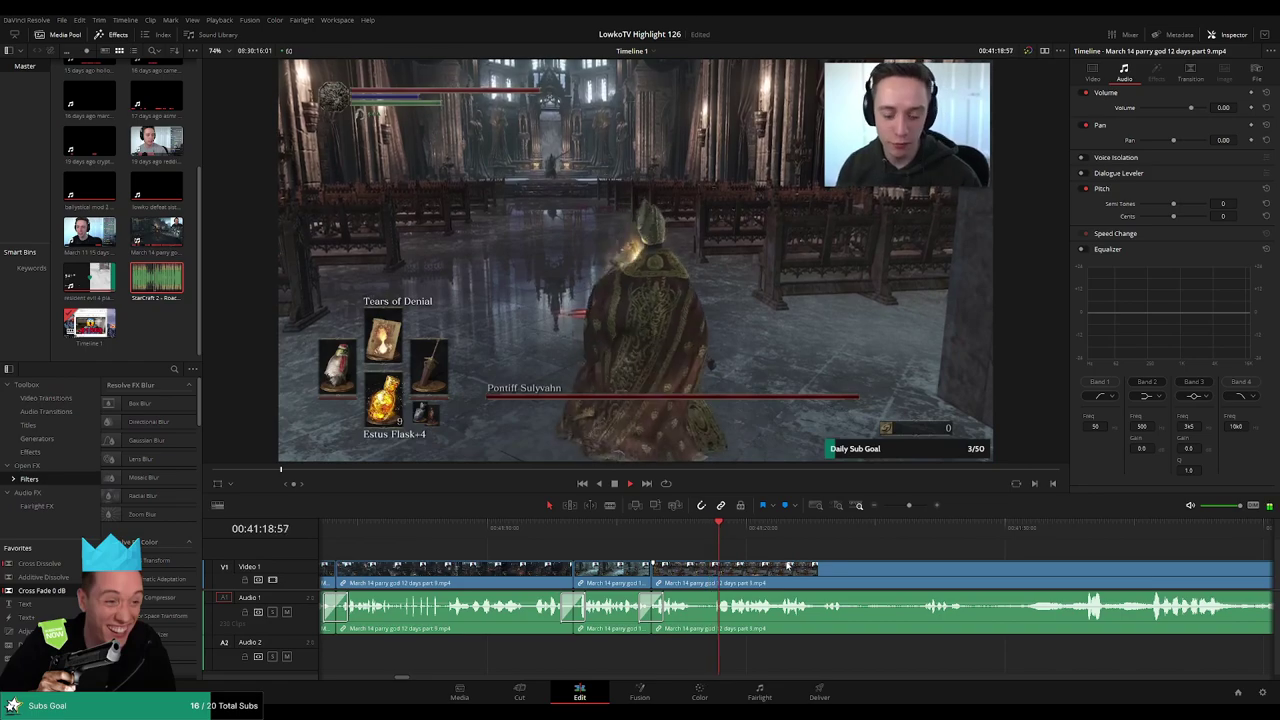
# - Split the clip at about 00:41:24, 00:41:27 and 00:41:29 and ripple-delete the quiet segment between the first two splits
pyautogui.moveTo(867, 575); pyautogui.dragTo(681, 553)
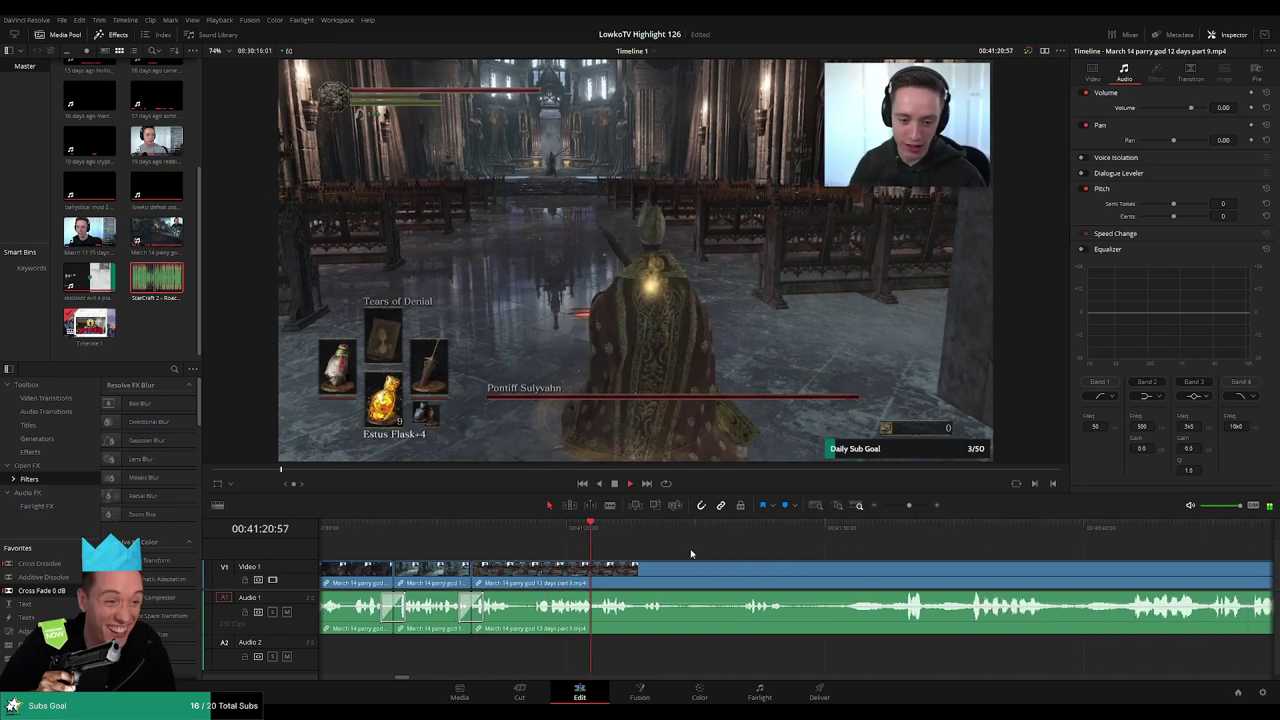
pyautogui.hscroll(2, 668, 554)
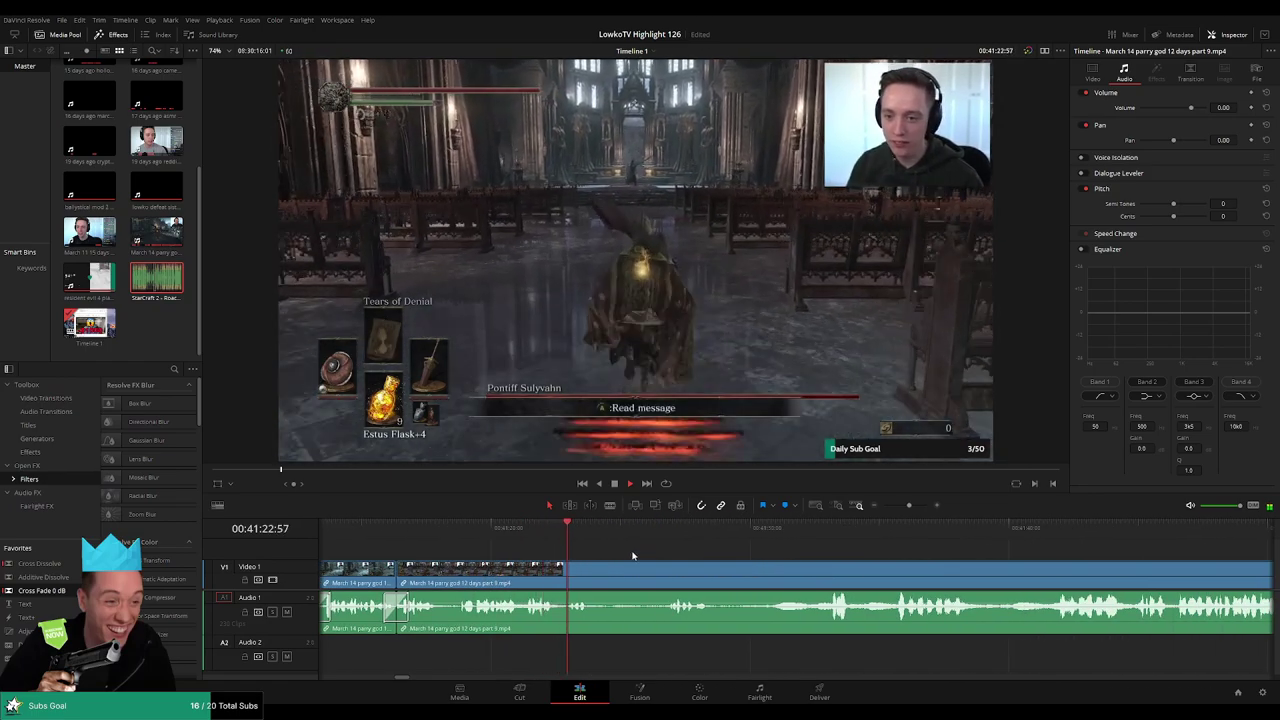
pyautogui.press('b')
pyautogui.click(599, 572)
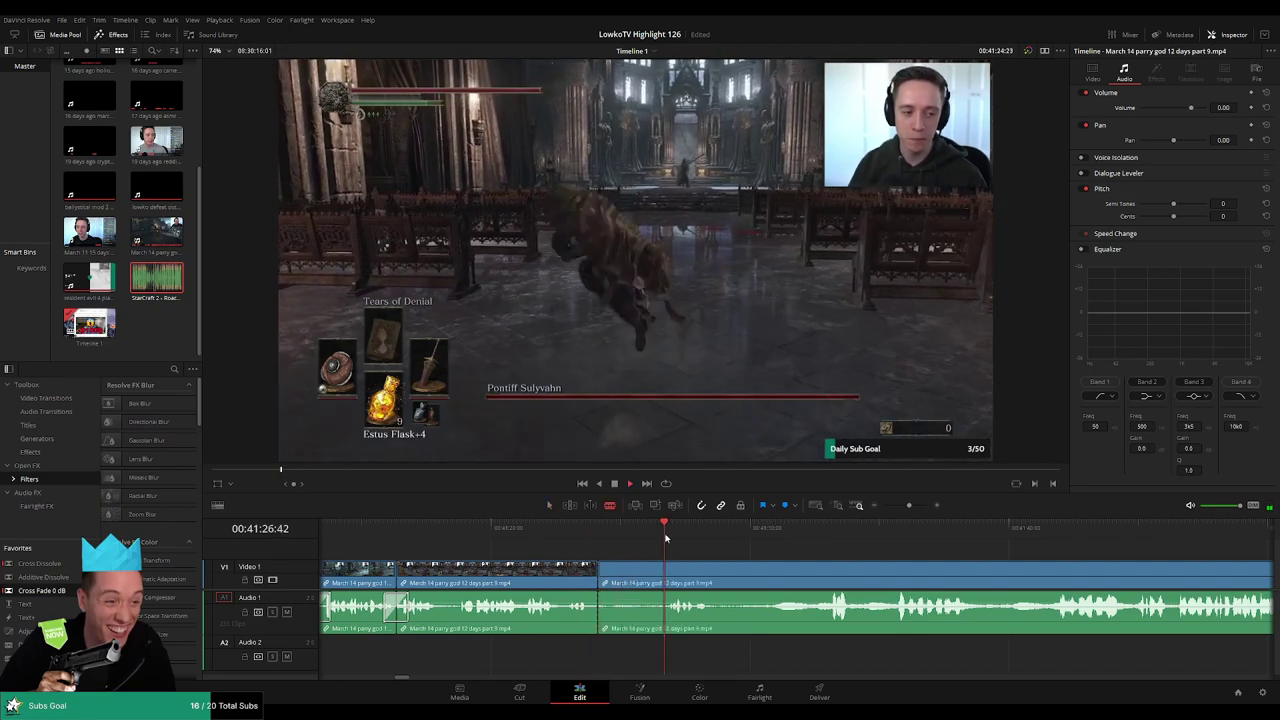
pyautogui.click(667, 576)
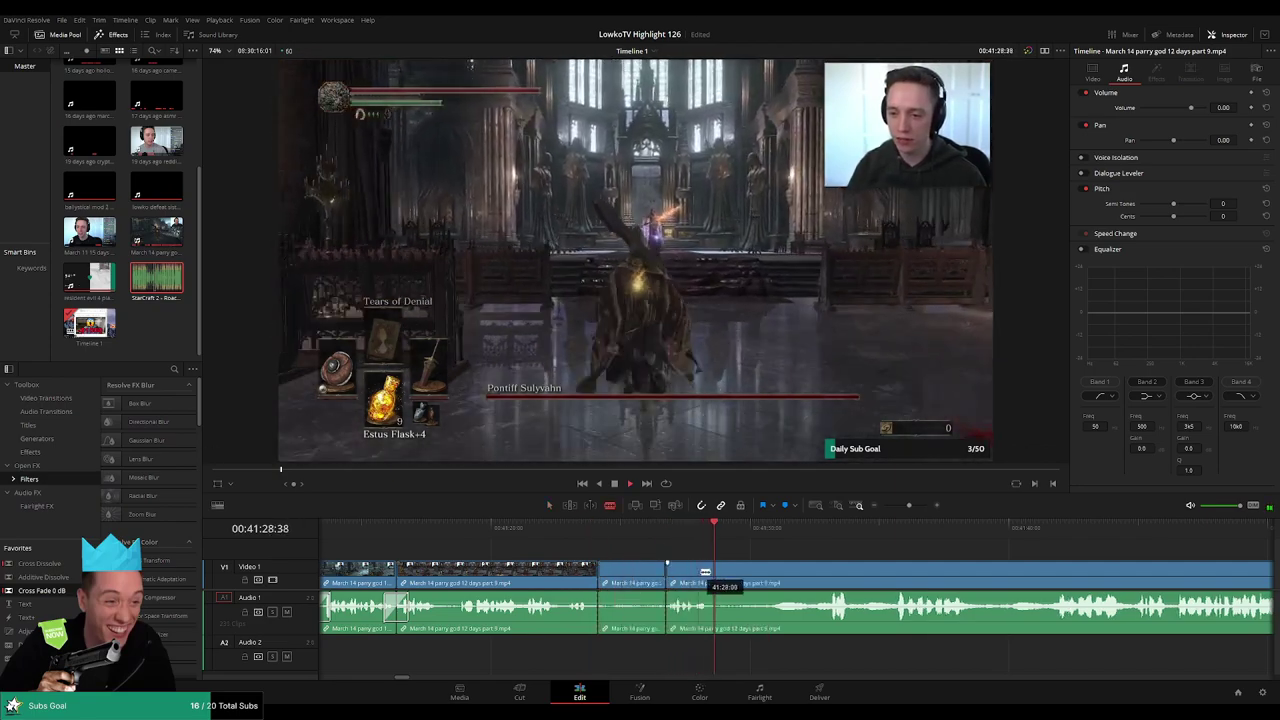
pyautogui.click(717, 574)
pyautogui.press('a')
pyautogui.press('Delete')
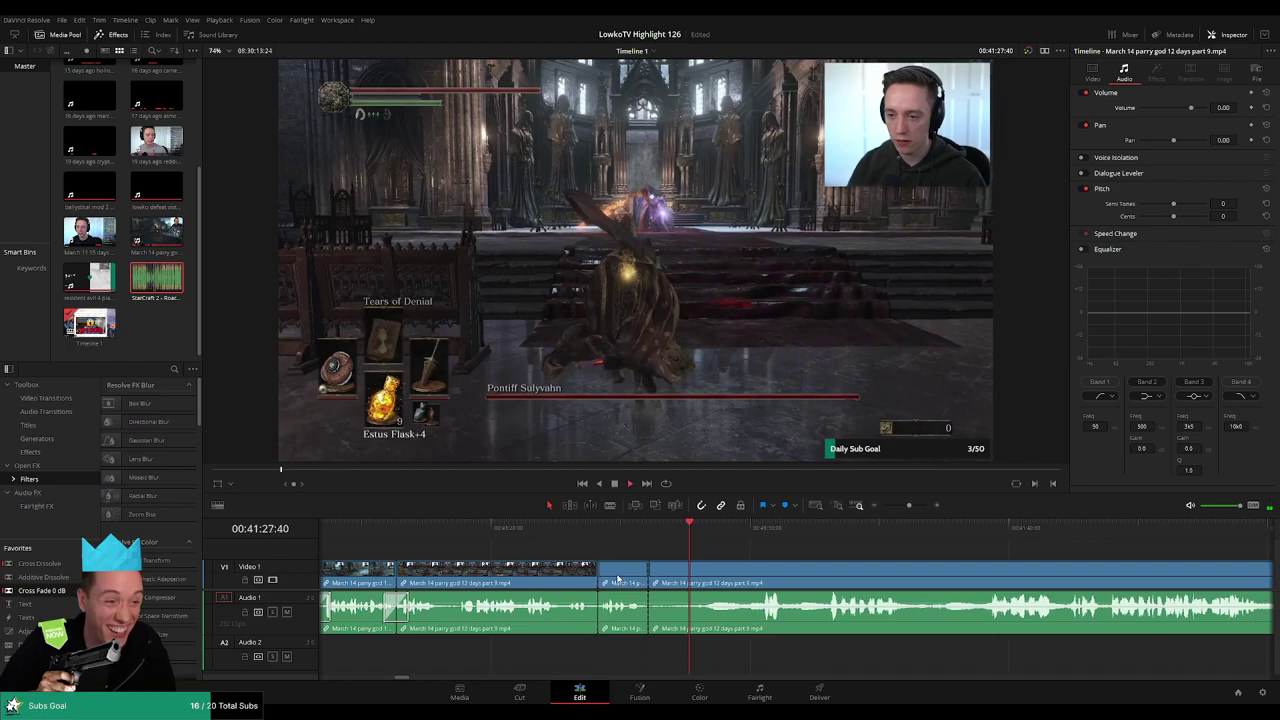
# - Cut out about two seconds of quiet footage starting near 00:41:26 and cross fade the audio at both new joins
pyautogui.press('b')
pyautogui.click(705, 582)
pyautogui.press('a')
pyautogui.click(693, 585)
pyautogui.press('Delete')
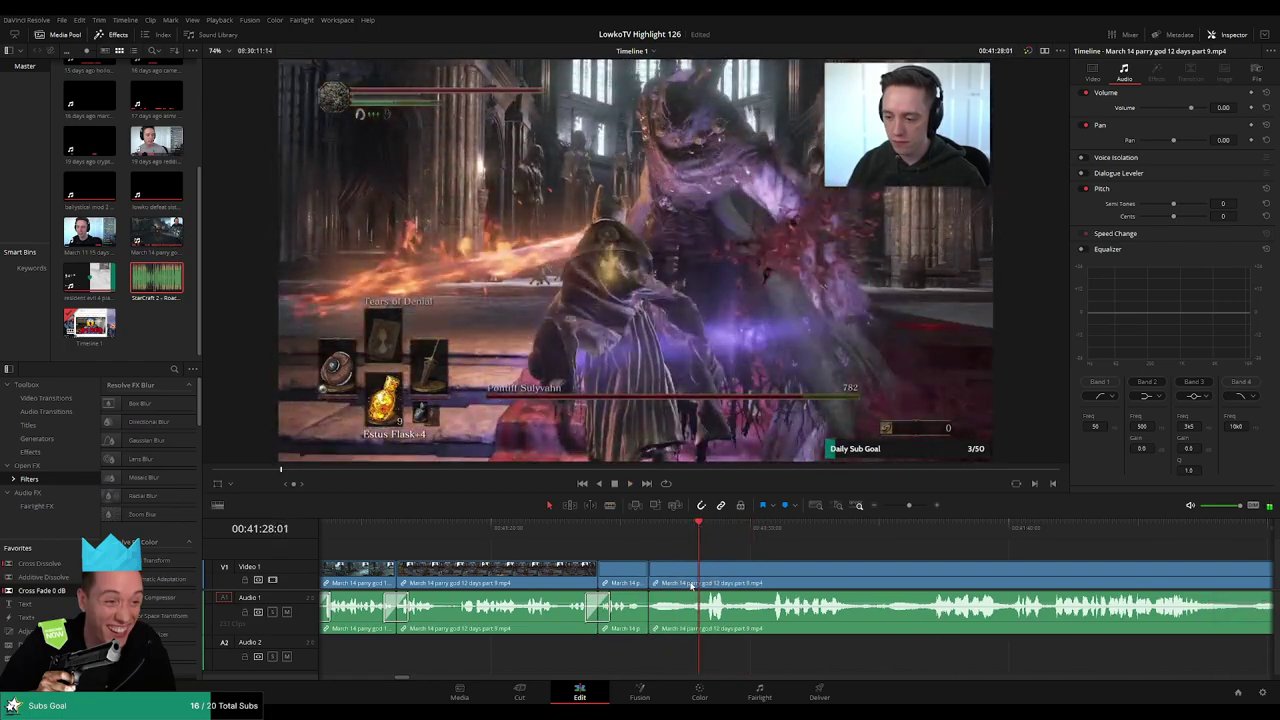
pyautogui.click(657, 535)
pyautogui.press('space')
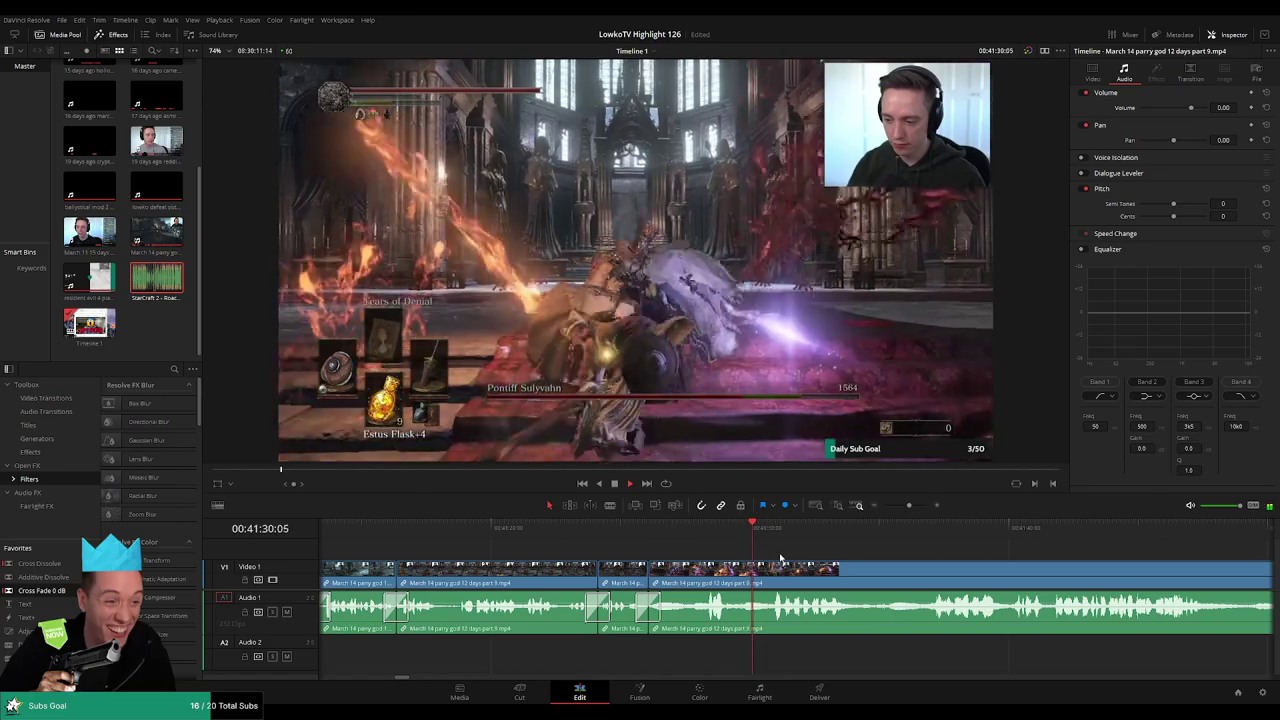
# - Play through the boss fight and split the clip just after the short spoken burst at about 00:41:57
pyautogui.moveTo(895, 560); pyautogui.dragTo(741, 545)
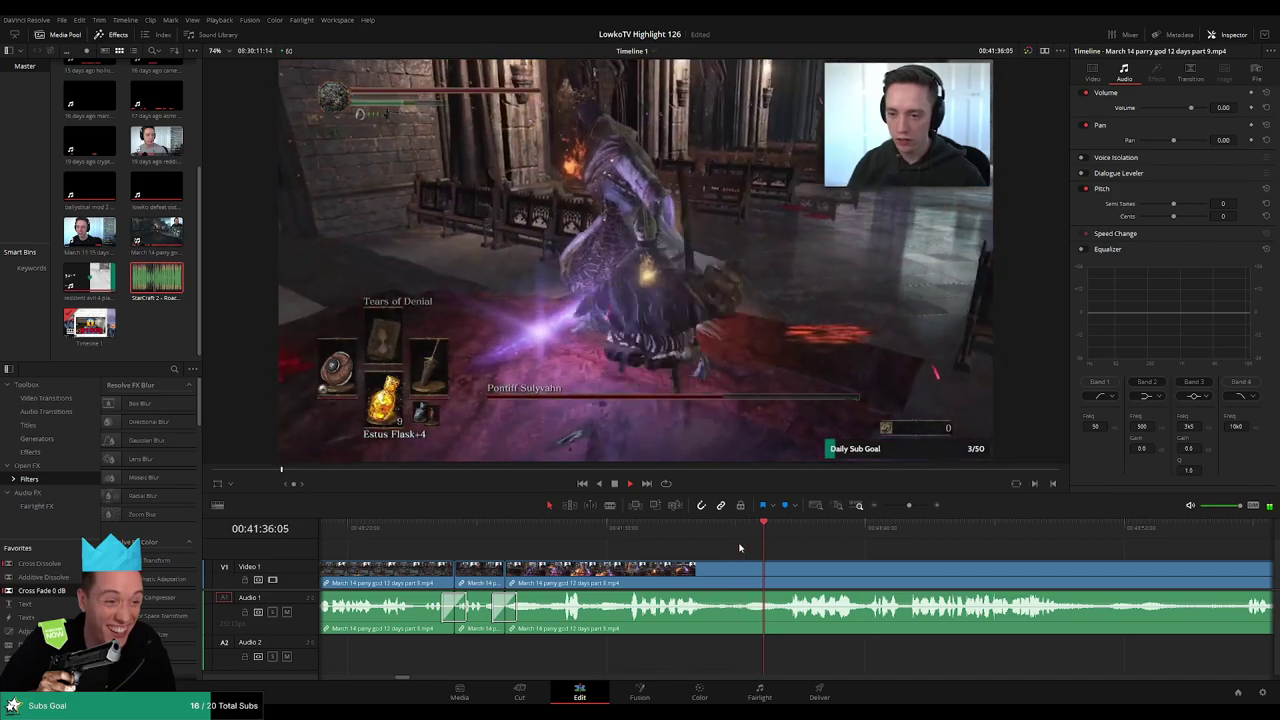
pyautogui.moveTo(943, 557); pyautogui.dragTo(777, 545)
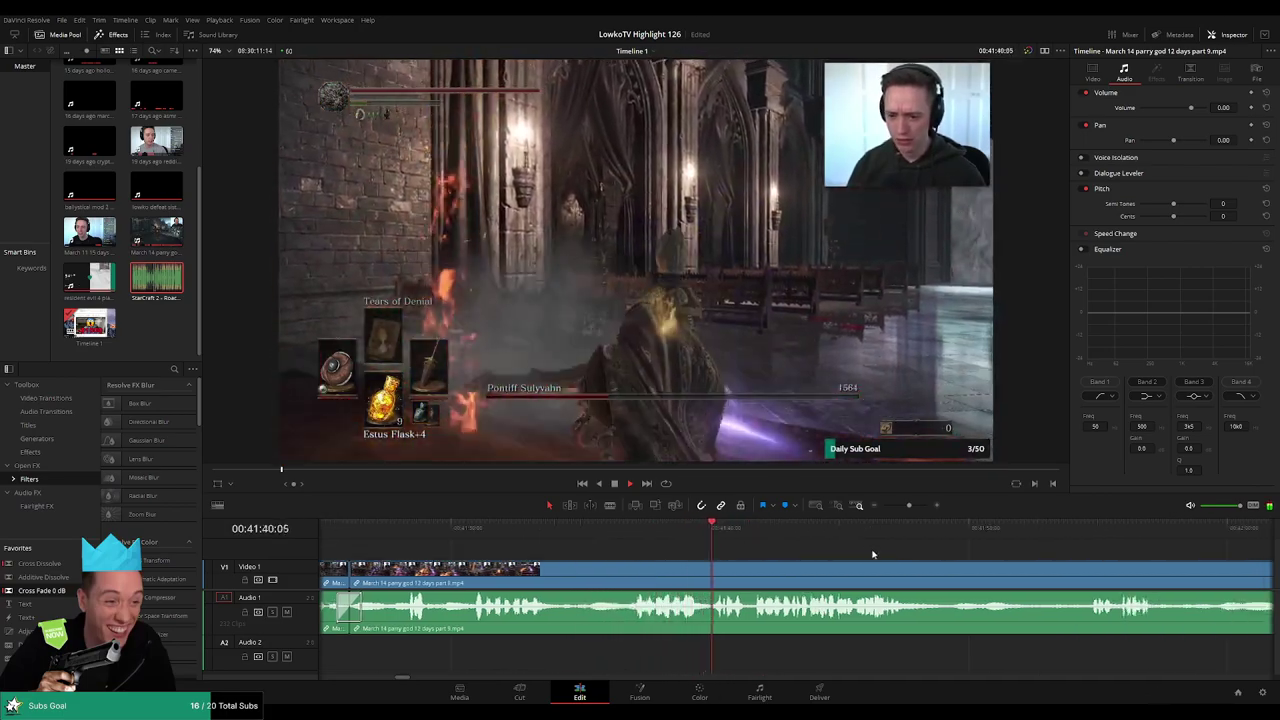
pyautogui.hscroll(2, 778, 544)
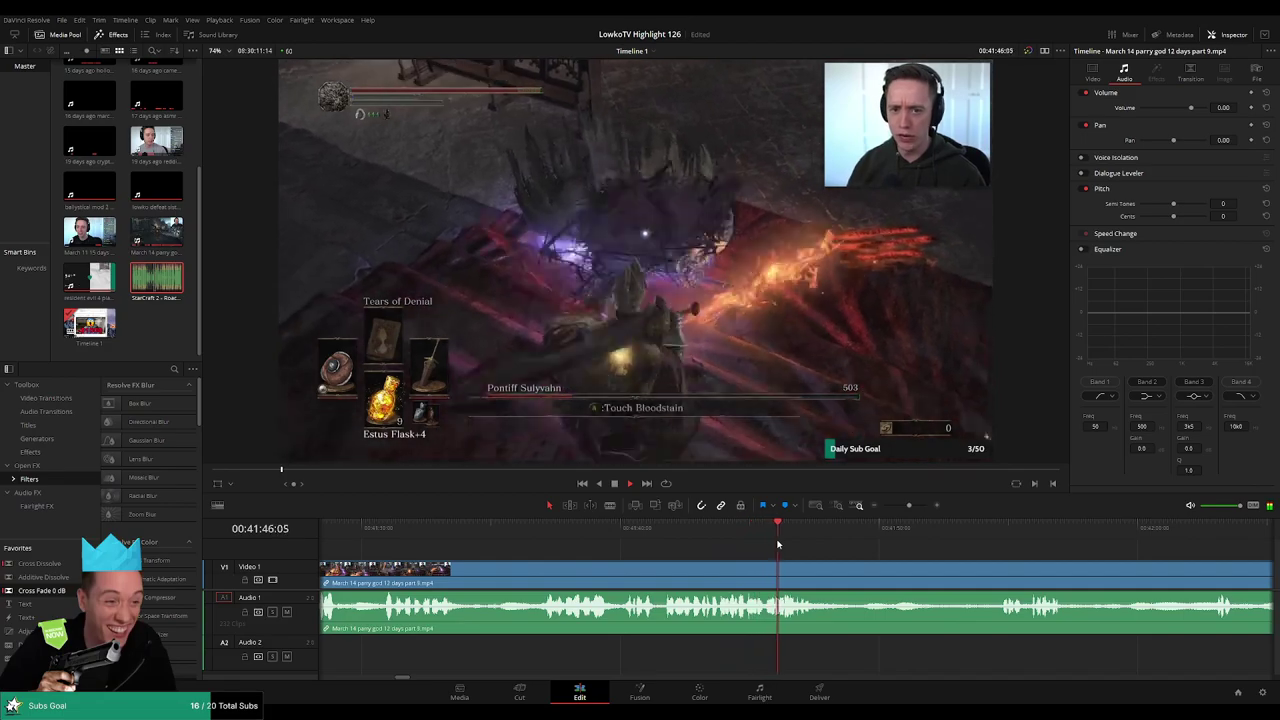
pyautogui.hscroll(4, 778, 544)
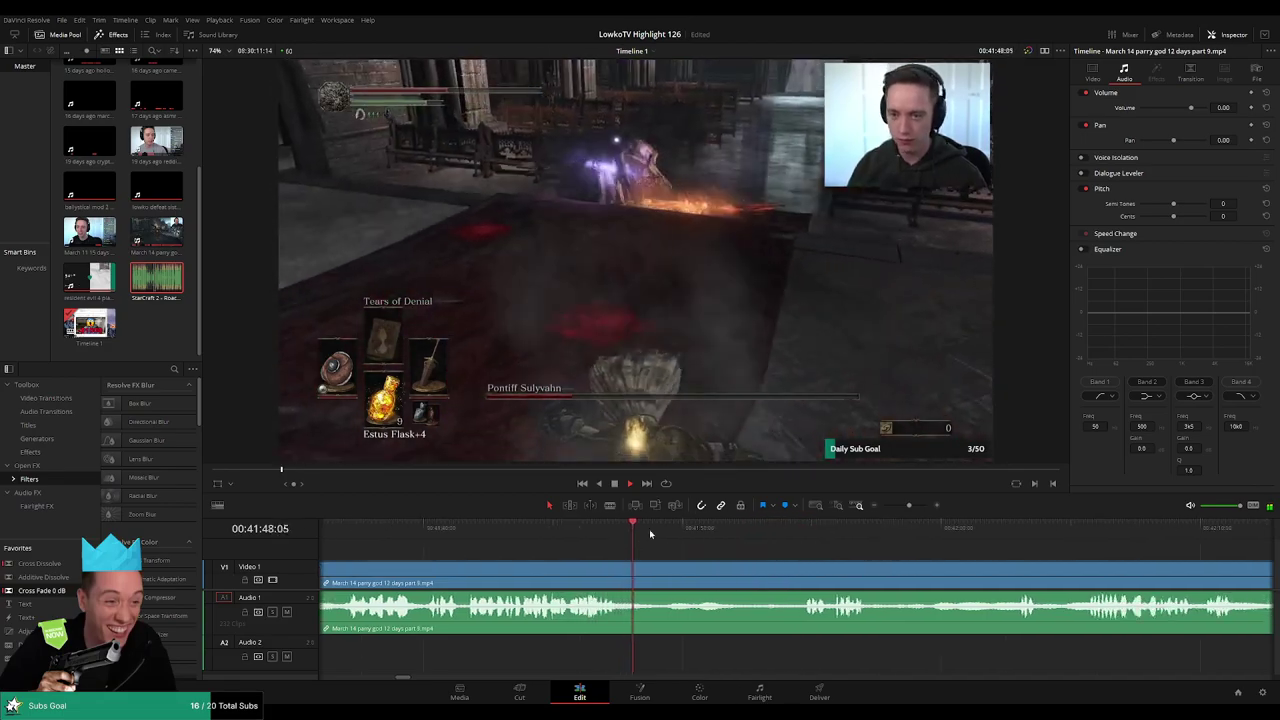
pyautogui.click(671, 531)
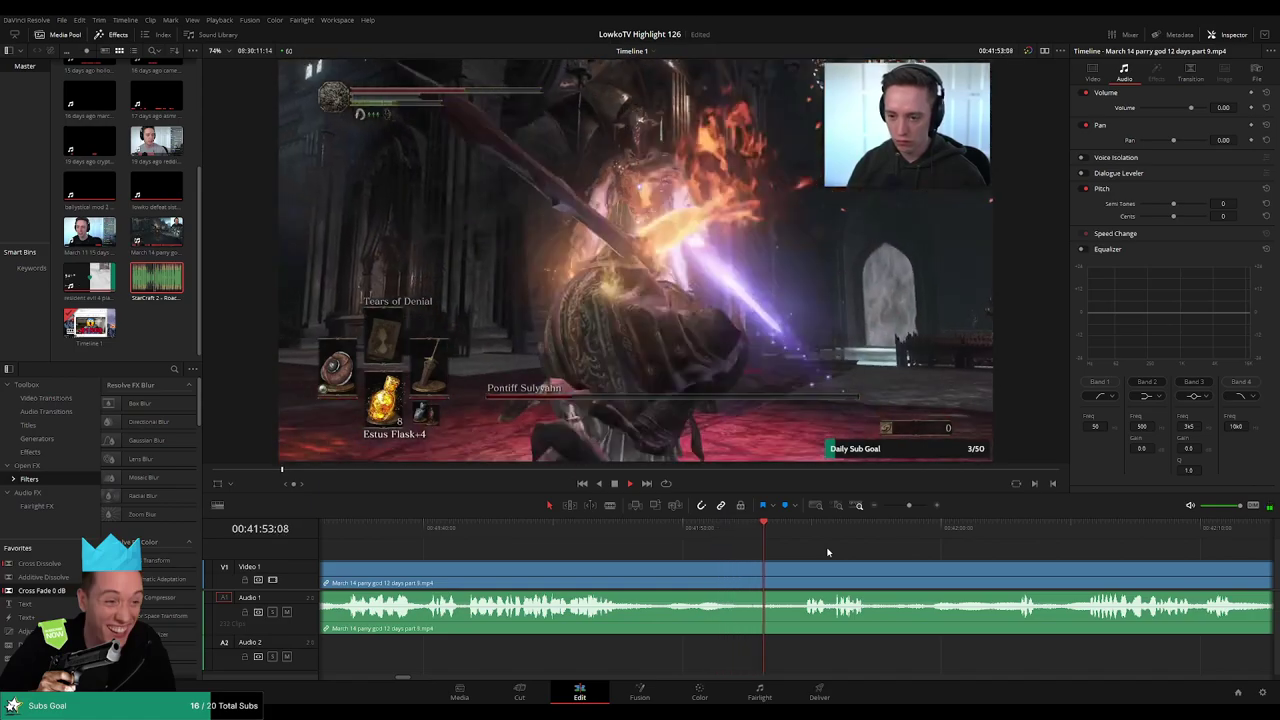
pyautogui.moveTo(907, 559); pyautogui.dragTo(731, 541)
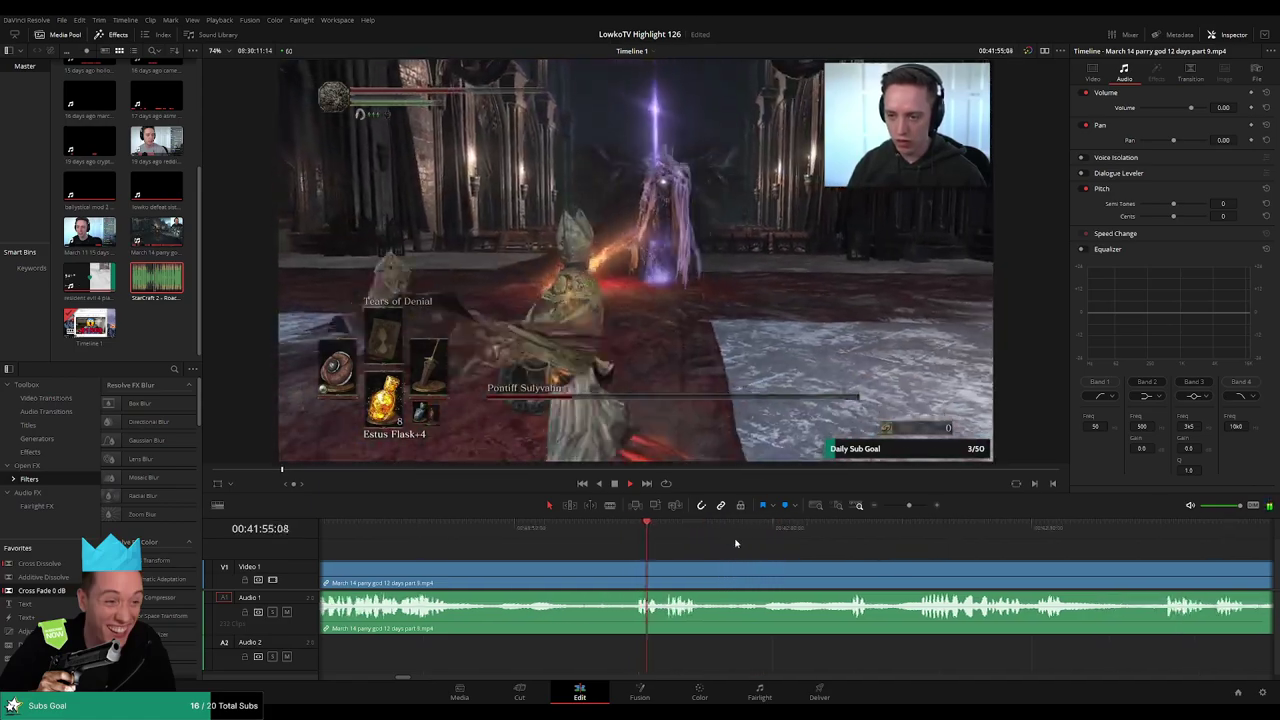
pyautogui.moveTo(815, 553); pyautogui.dragTo(684, 541)
pyautogui.press('b')
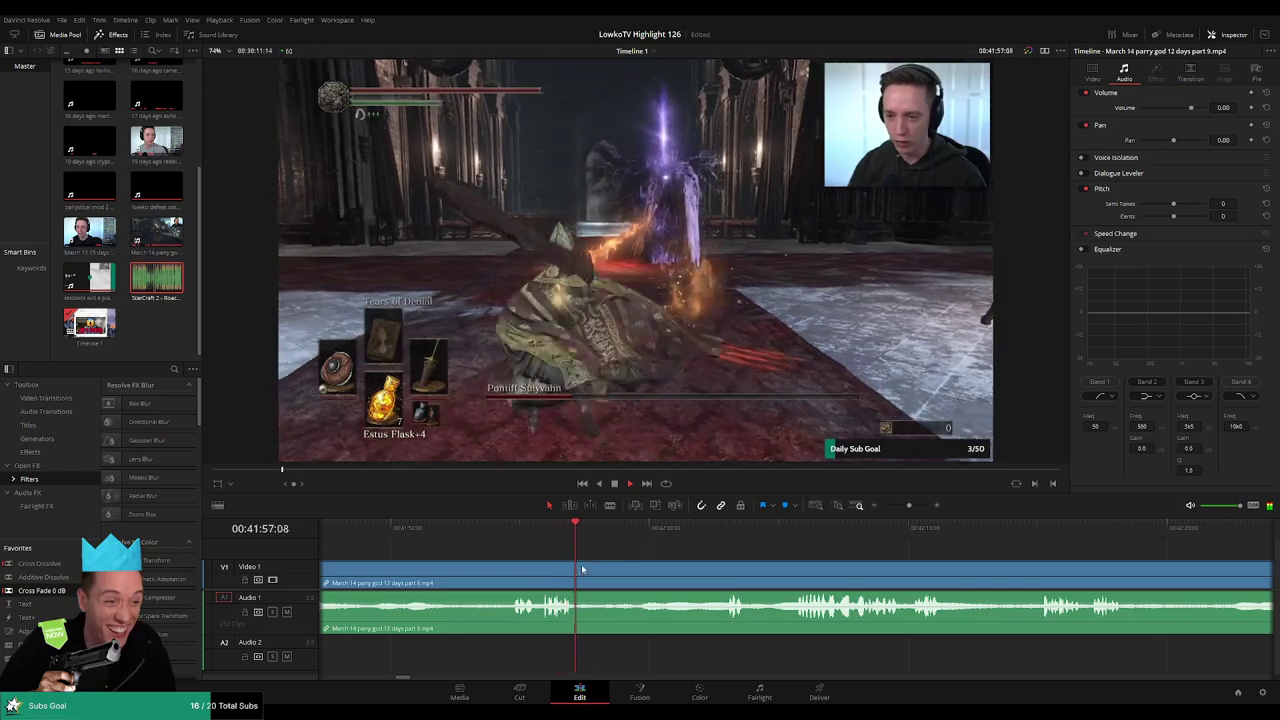
pyautogui.click(582, 569)
# - Split again before speech resumes at about 00:42:04, ripple-delete the quiet segment between the splits and cross fade the audio join
pyautogui.click(646, 533)
pyautogui.moveTo(703, 538); pyautogui.dragTo(720, 534)
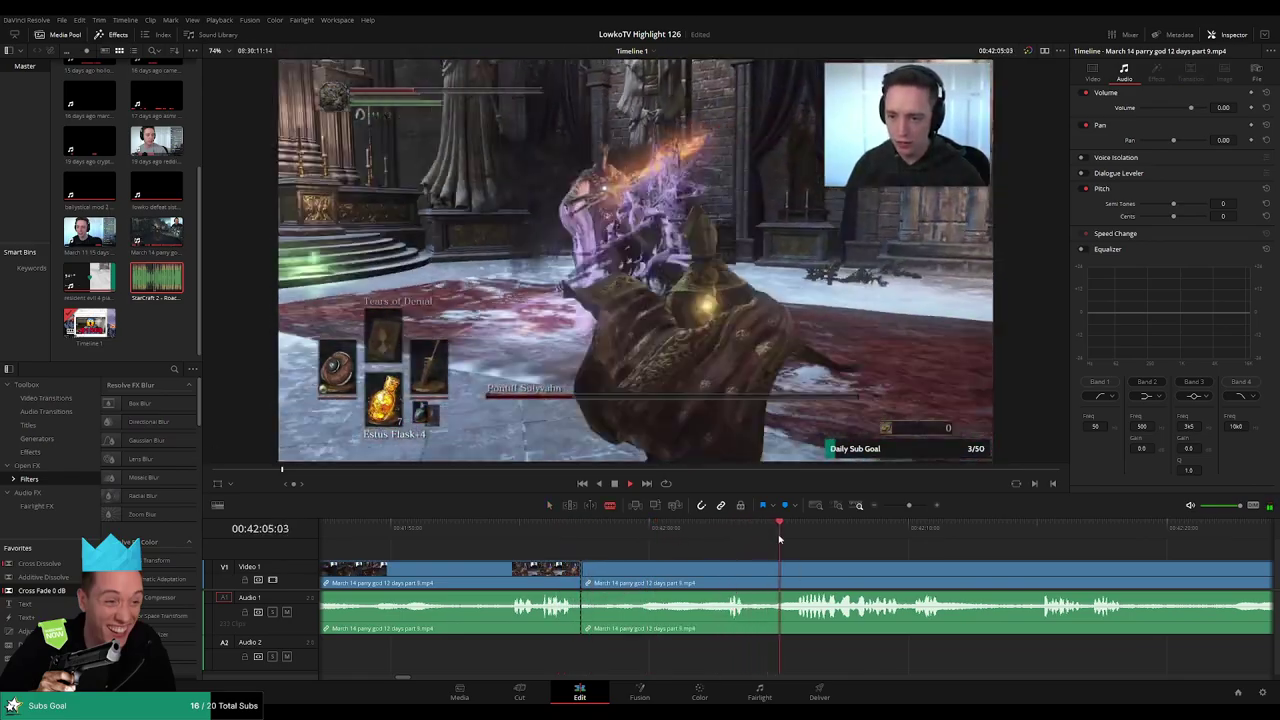
pyautogui.click(769, 574)
pyautogui.press('a')
pyautogui.click(737, 580)
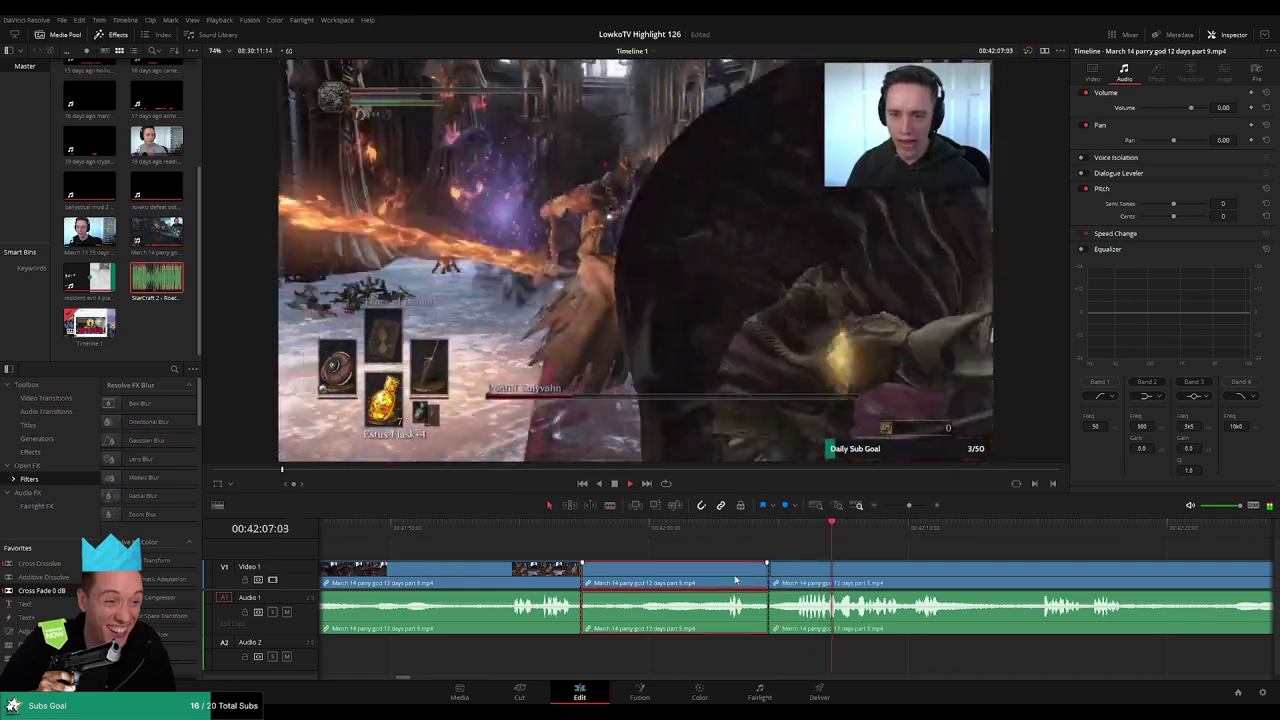
pyautogui.press('Delete')
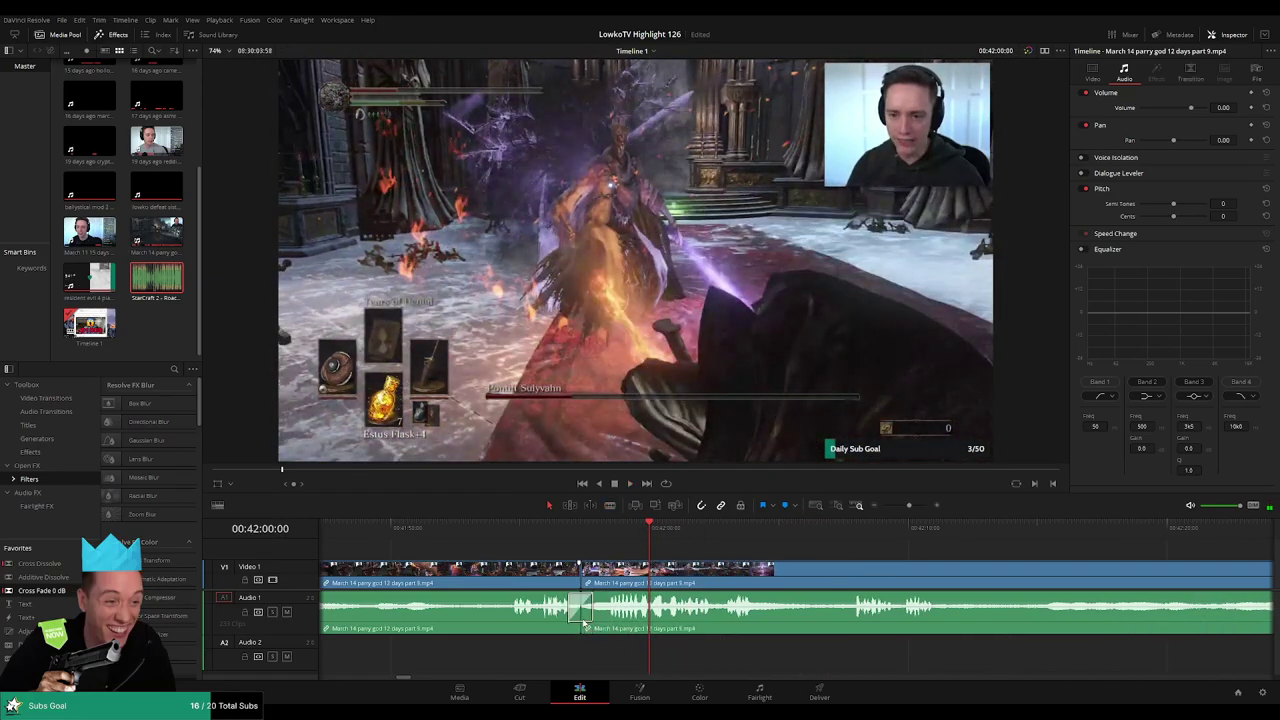
pyautogui.press('space')
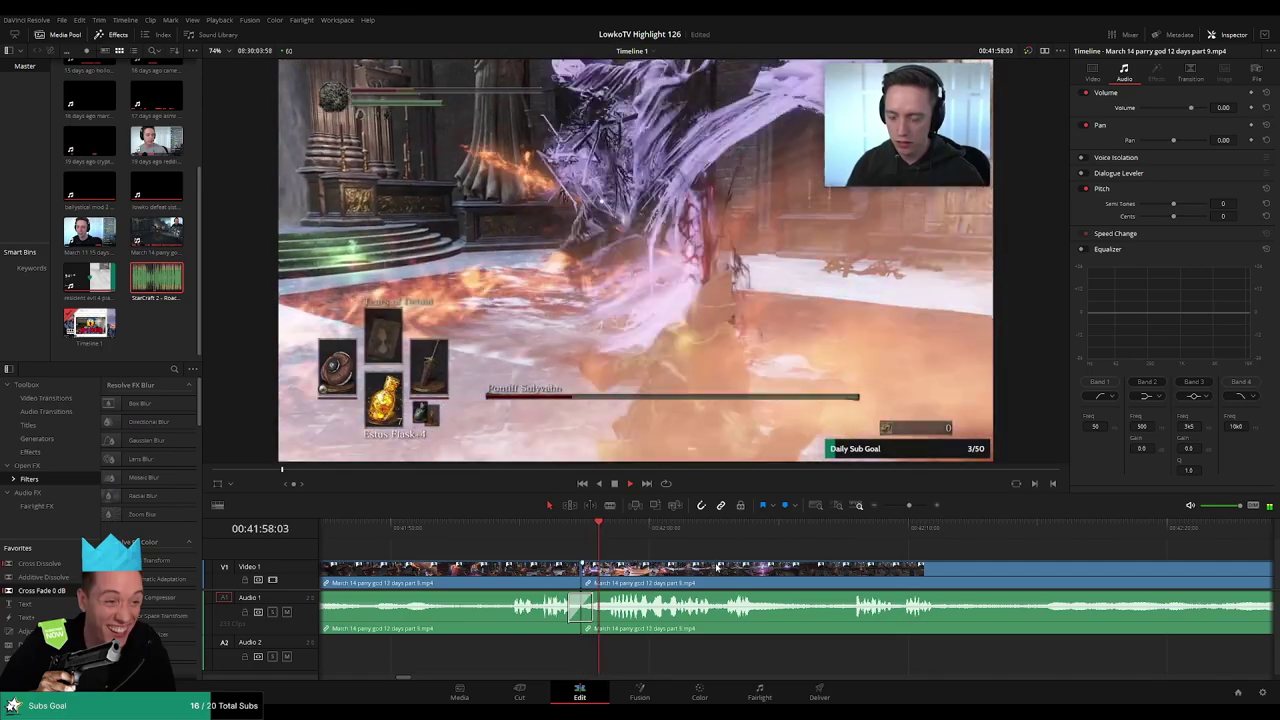
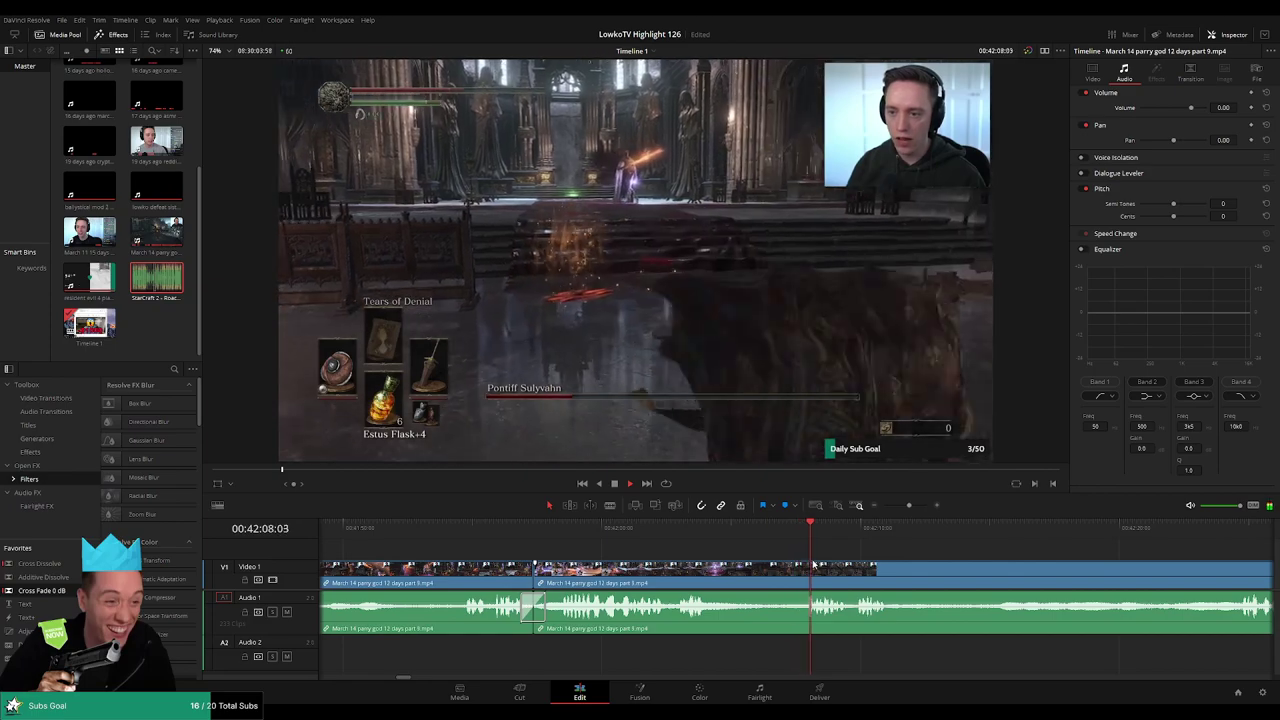
# - Cut out the quiet section from about 00:42:12 to 00:42:22 and cross fade the audio at the join
pyautogui.hscroll(3, 745, 551)
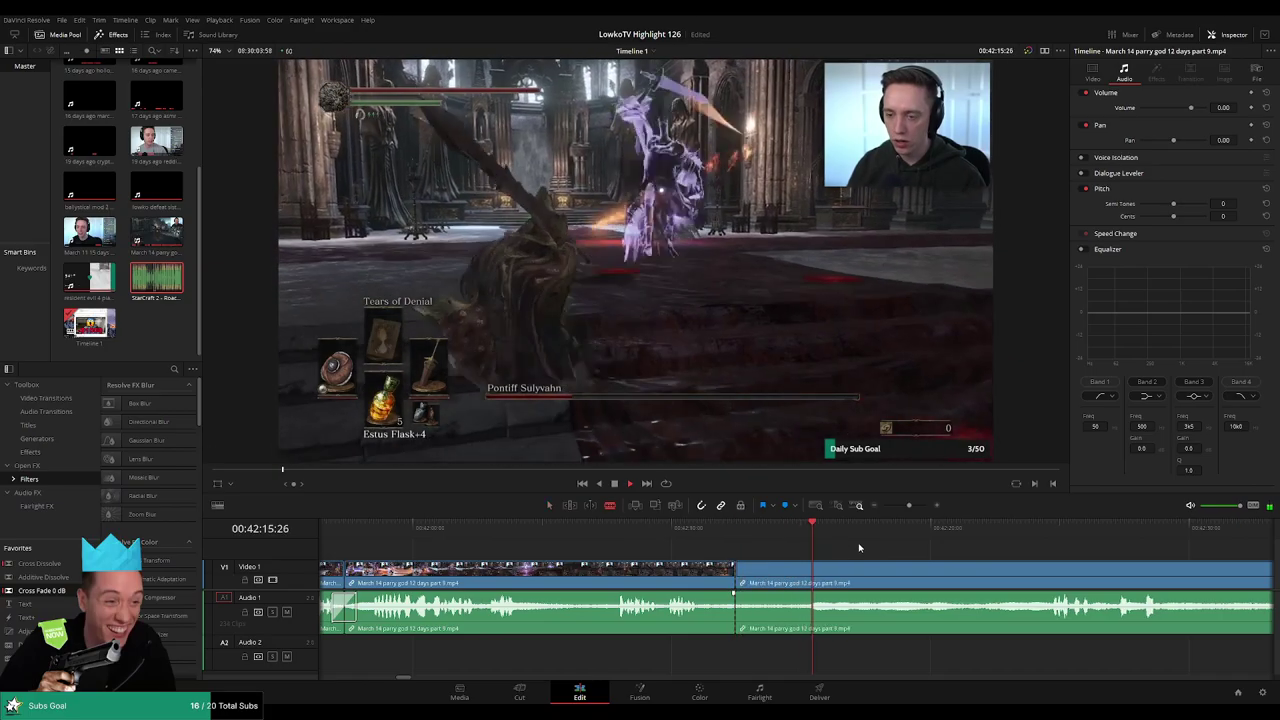
pyautogui.hscroll(2, 995, 543)
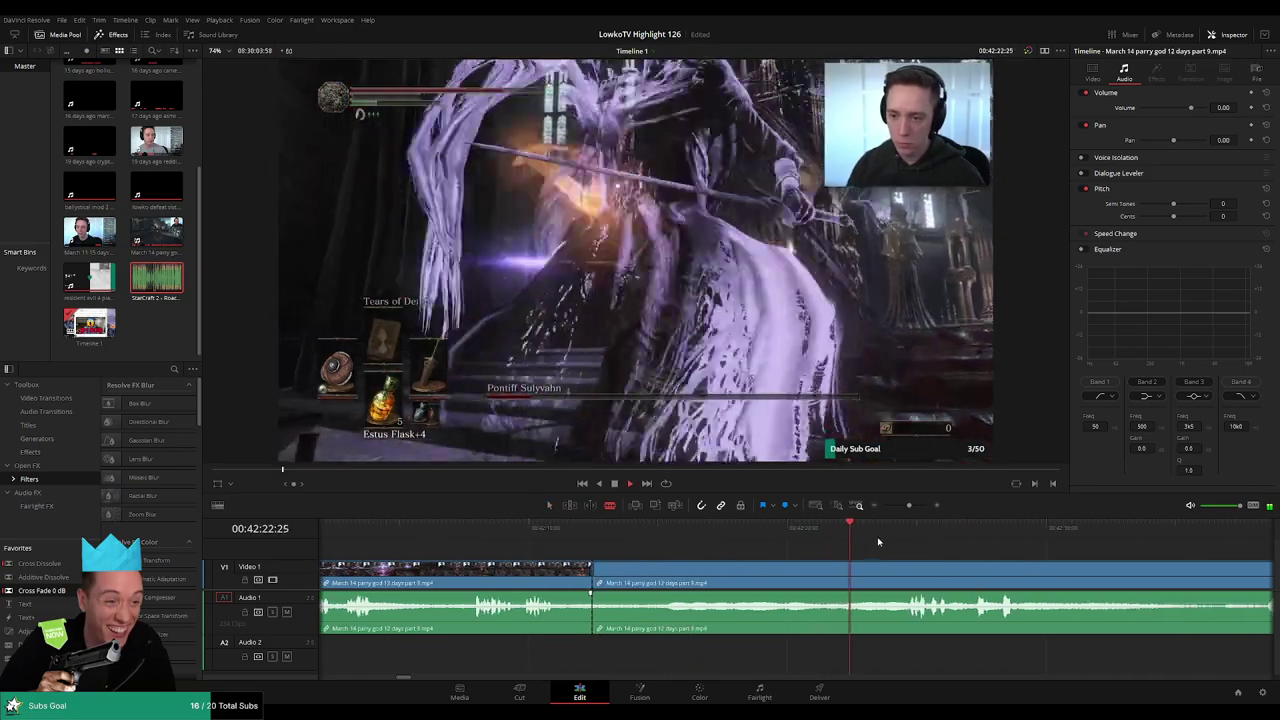
pyautogui.press('space')
pyautogui.moveTo(832, 533); pyautogui.dragTo(837, 550)
pyautogui.click(837, 578)
pyautogui.press('a')
pyautogui.click(802, 581)
pyautogui.press('Delete')
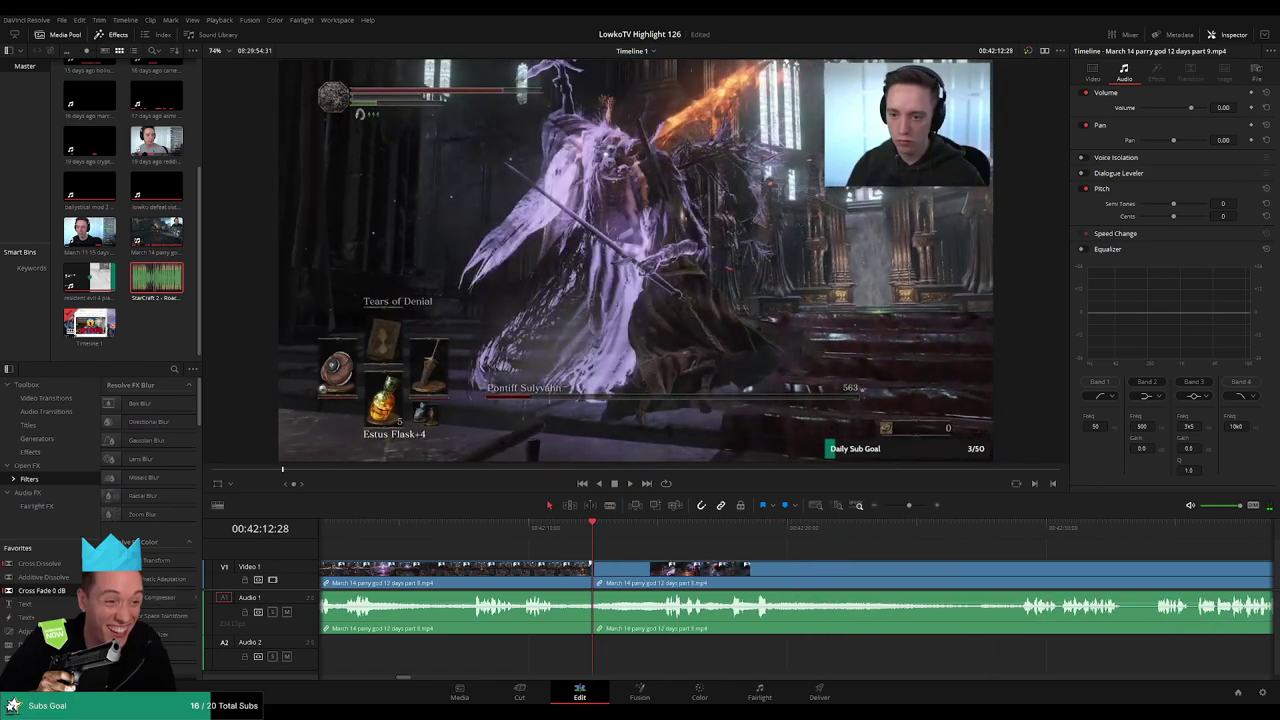
pyautogui.press('space')
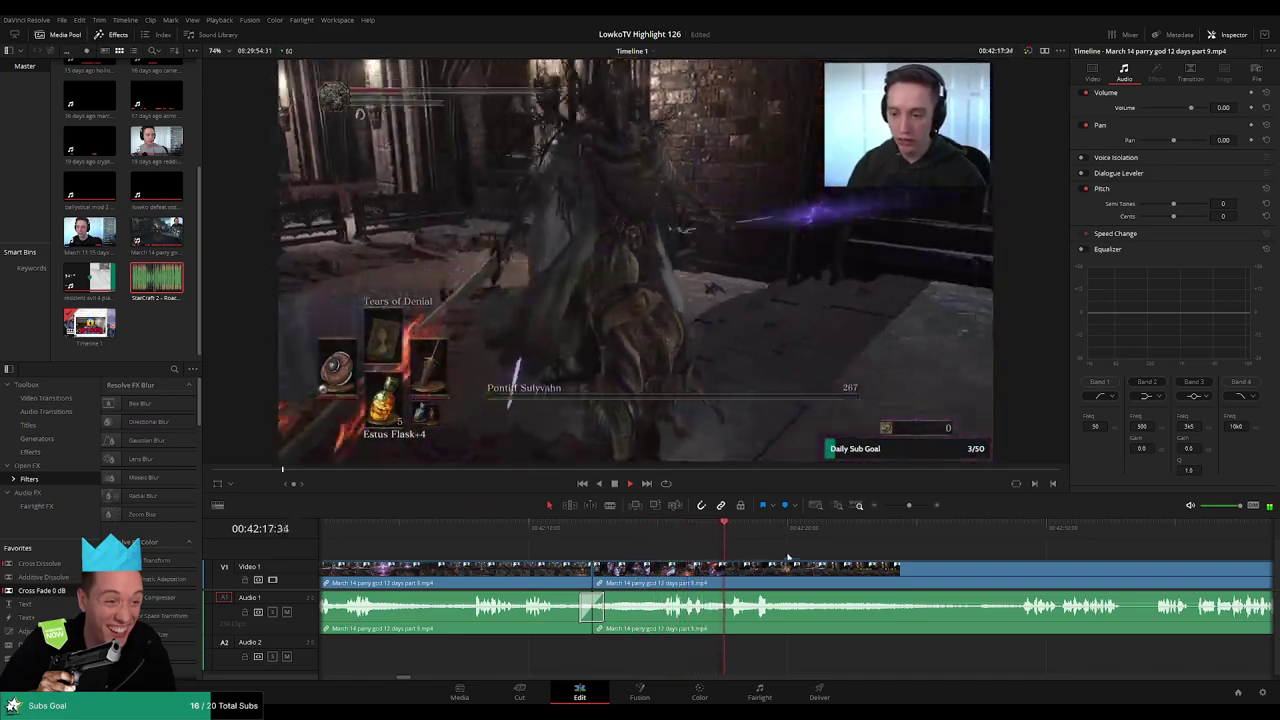
# - Cut out about one second of footage starting near 00:42:33 and cross fade the audio at the join
pyautogui.hscroll(2, 719, 550)
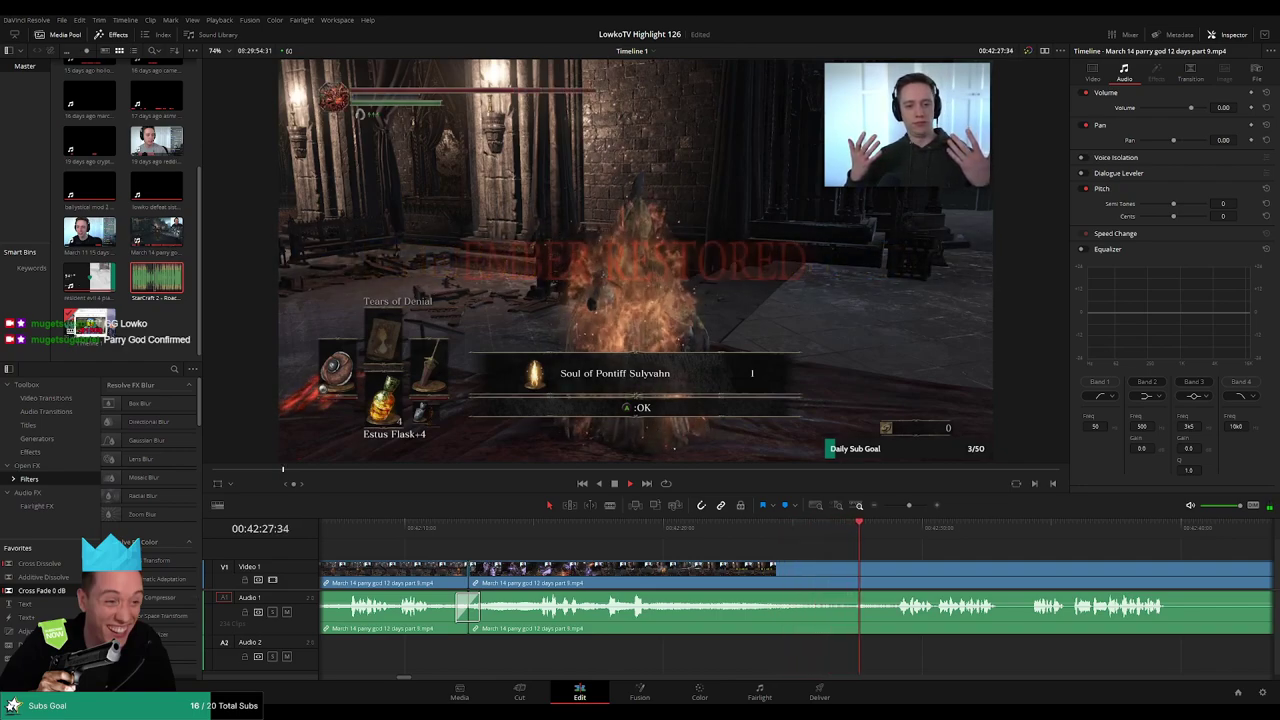
pyautogui.moveTo(1016, 558); pyautogui.dragTo(680, 529)
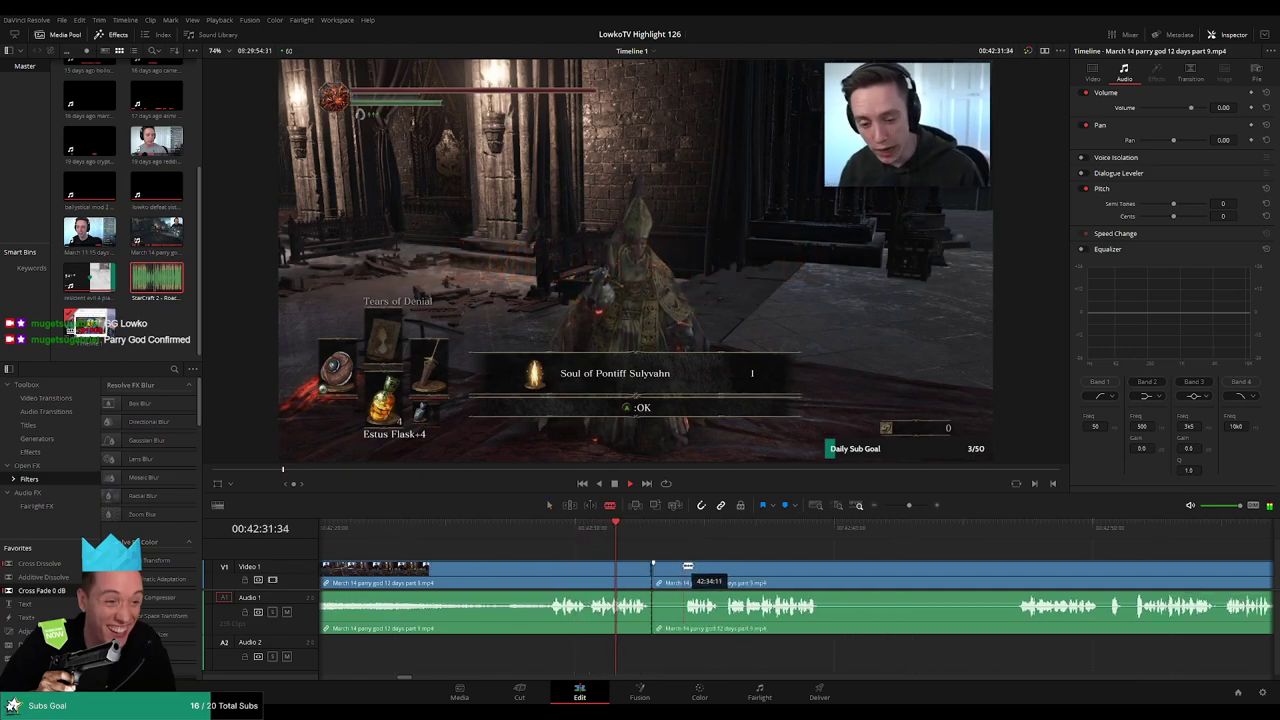
pyautogui.click(655, 567)
pyautogui.press('a')
pyautogui.click(605, 570)
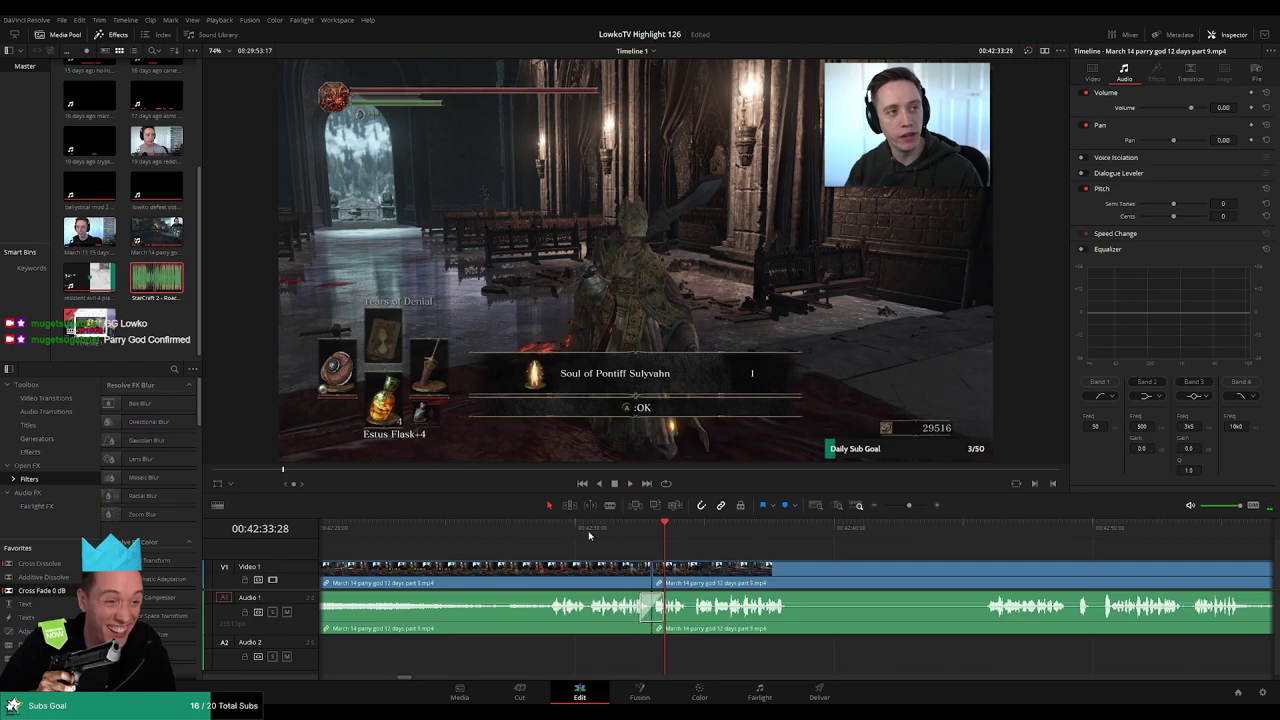
# - Isolate the short piece of speech from 00:42:32:04 to about 00:42:32:21 by splitting the clip at both ends
pyautogui.click(585, 532)
pyautogui.scroll(5, 640, 557)
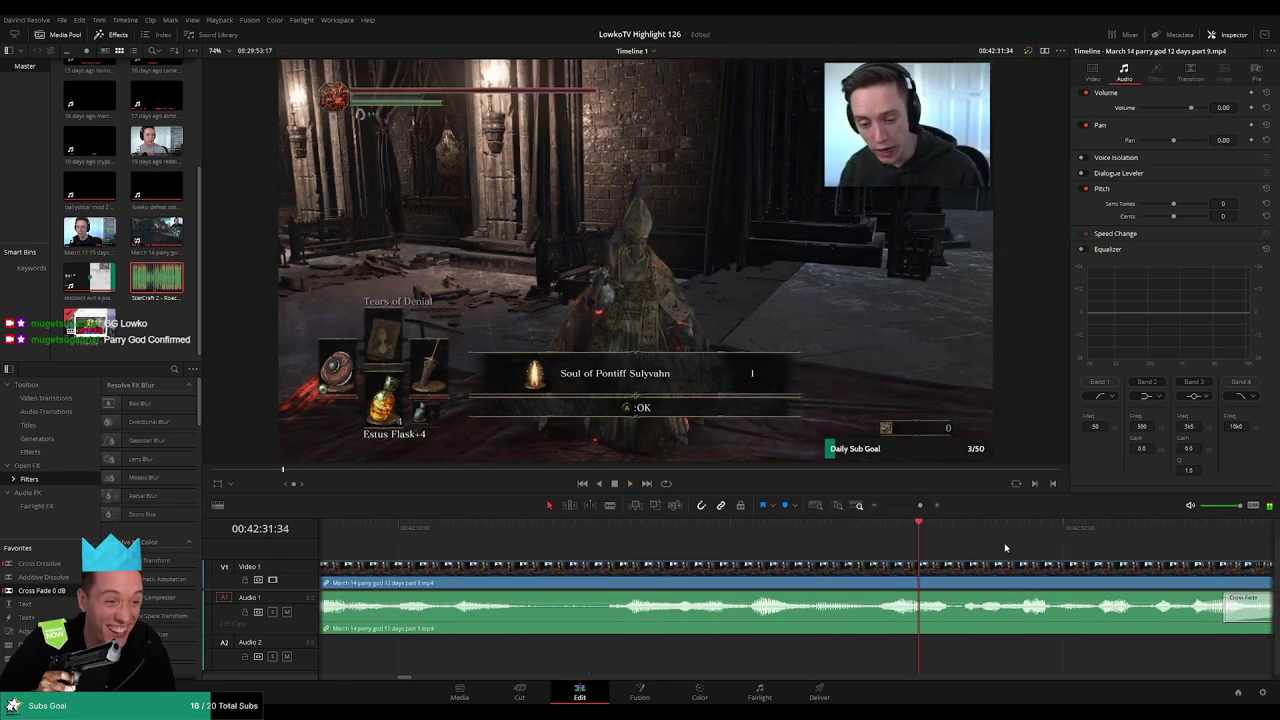
pyautogui.hscroll(5, 1006, 548)
pyautogui.scroll(-2, 901, 511)
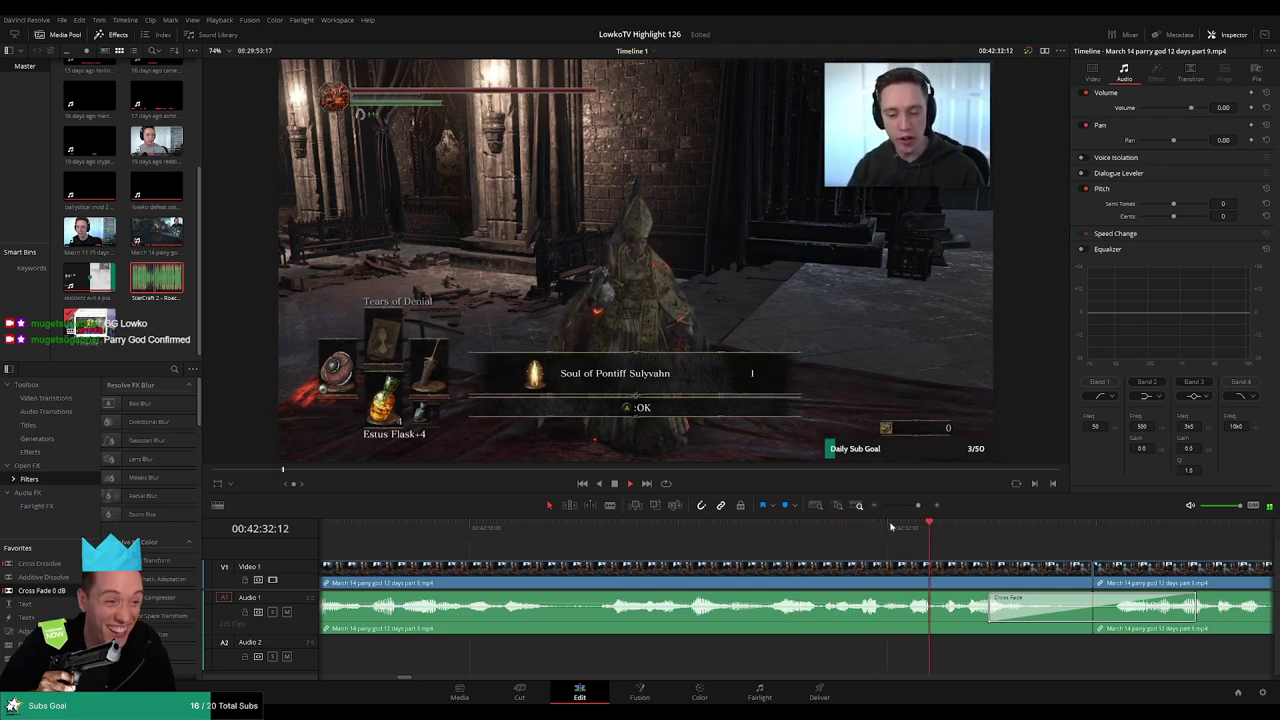
pyautogui.click(776, 530)
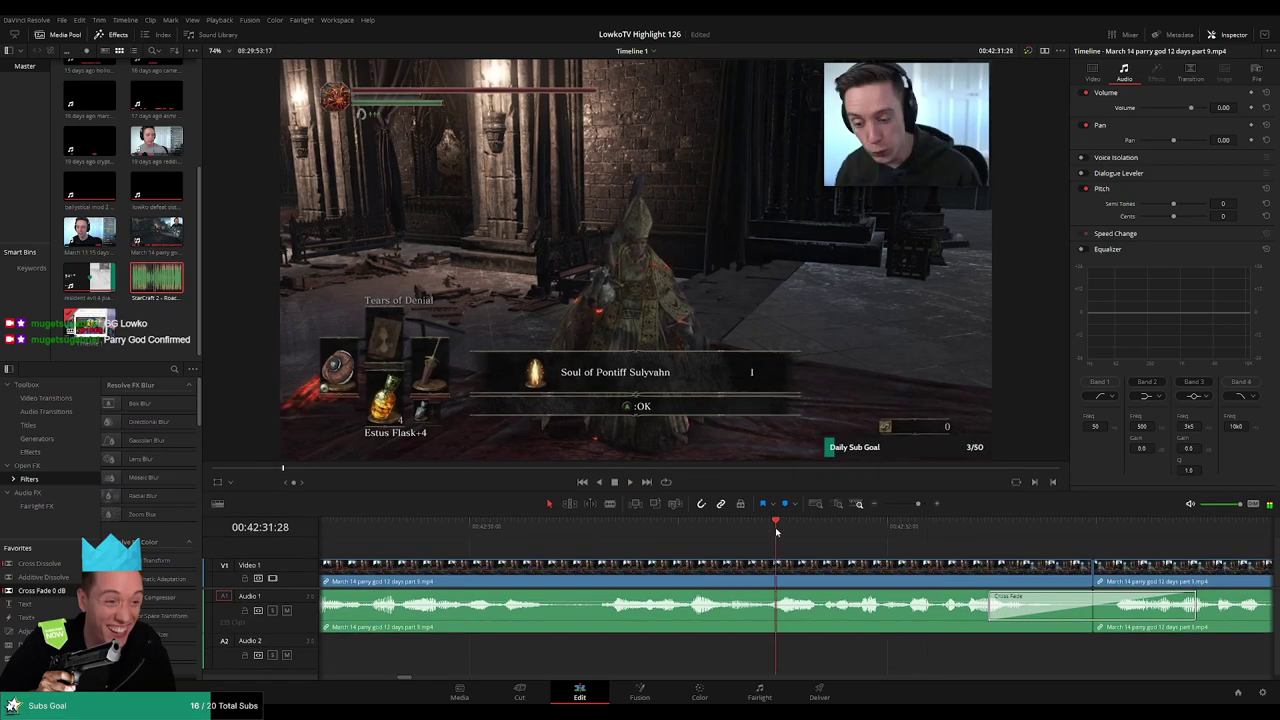
pyautogui.click(887, 530)
pyautogui.press('space')
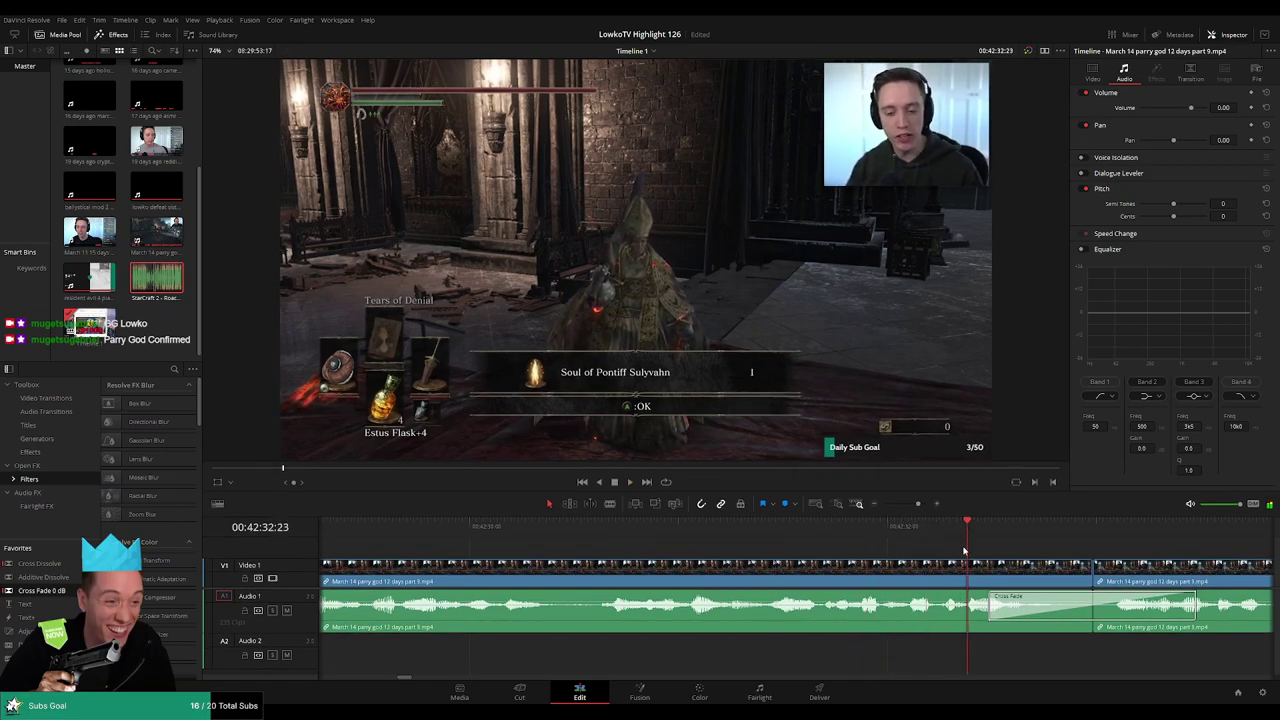
pyautogui.press('b')
pyautogui.click(963, 563)
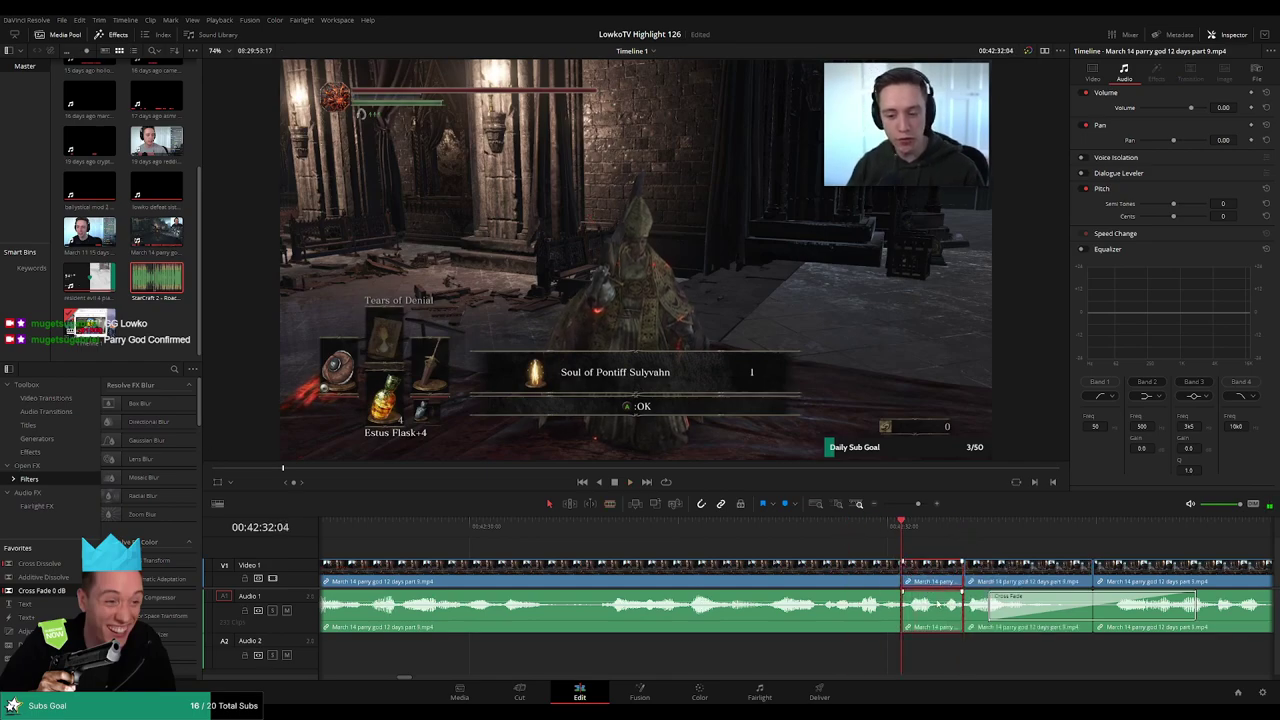
# - Lower the isolated segment's volume to -100 and cover it on Audio 2 with the StarCraft 2 audio clip, trimmed to the same length
pyautogui.moveTo(955, 601); pyautogui.dragTo(940, 628)
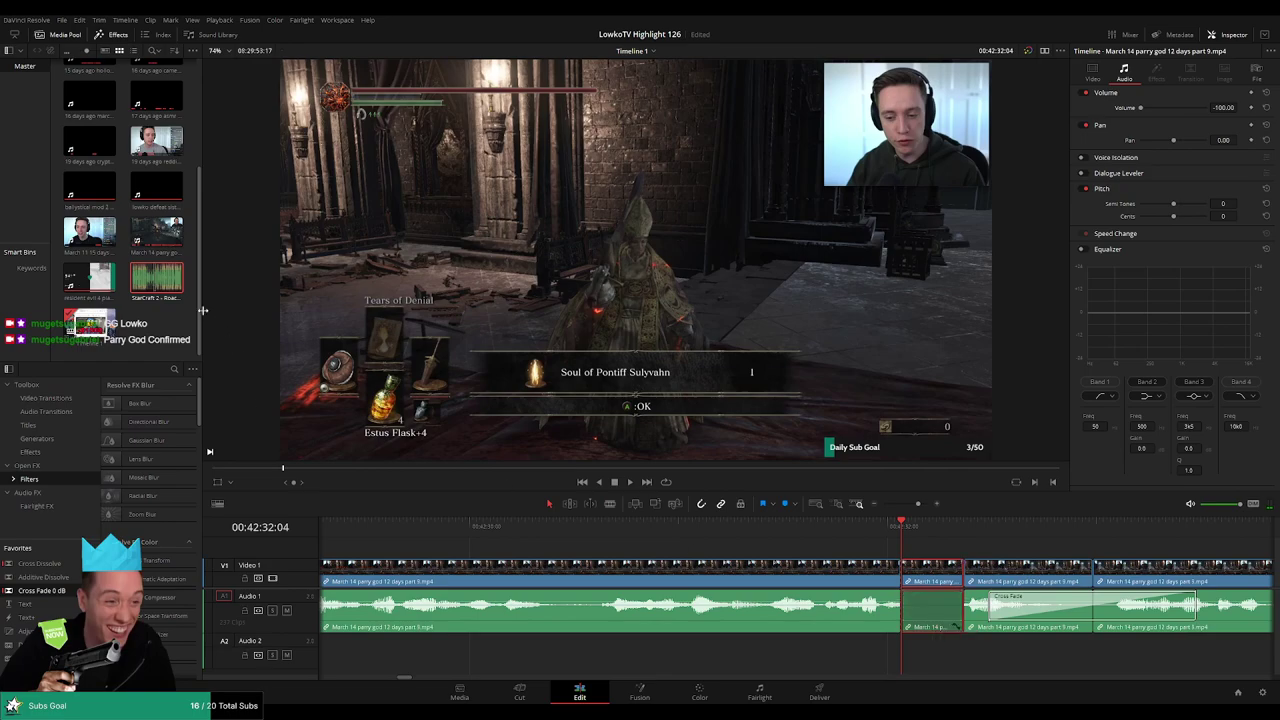
pyautogui.moveTo(202, 310); pyautogui.dragTo(901, 650)
pyautogui.moveTo(1046, 655); pyautogui.dragTo(963, 653)
pyautogui.click(943, 650)
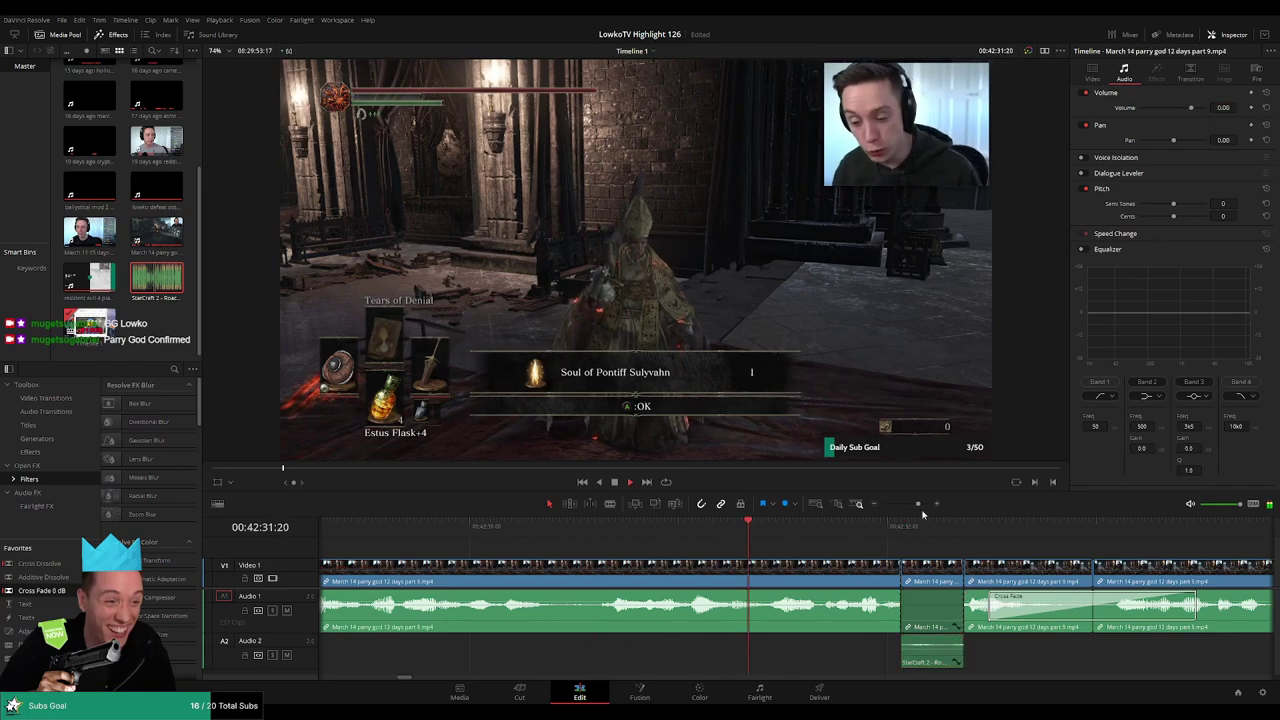
# - Cut out the quiet section from about 00:42:38 to 00:42:46 in the March 14 clip
pyautogui.moveTo(918, 504); pyautogui.dragTo(911, 505)
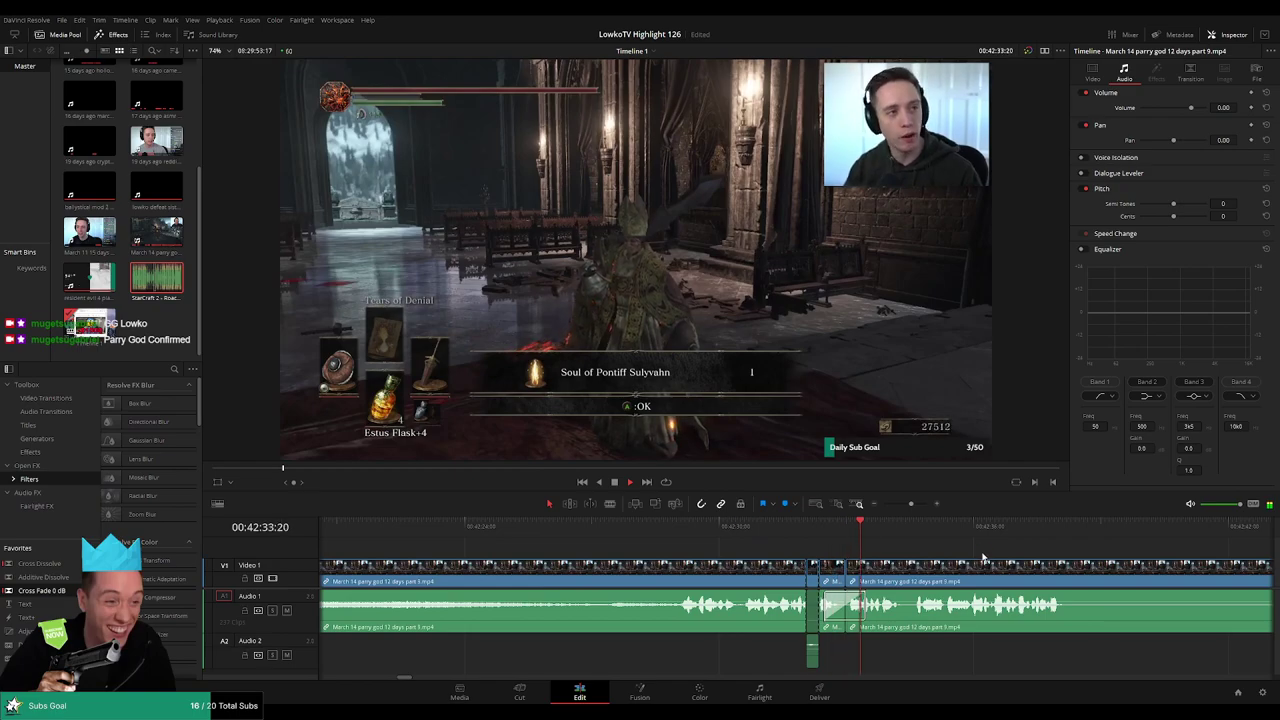
pyautogui.hscroll(6, 751, 534)
pyautogui.hscroll(3, 740, 535)
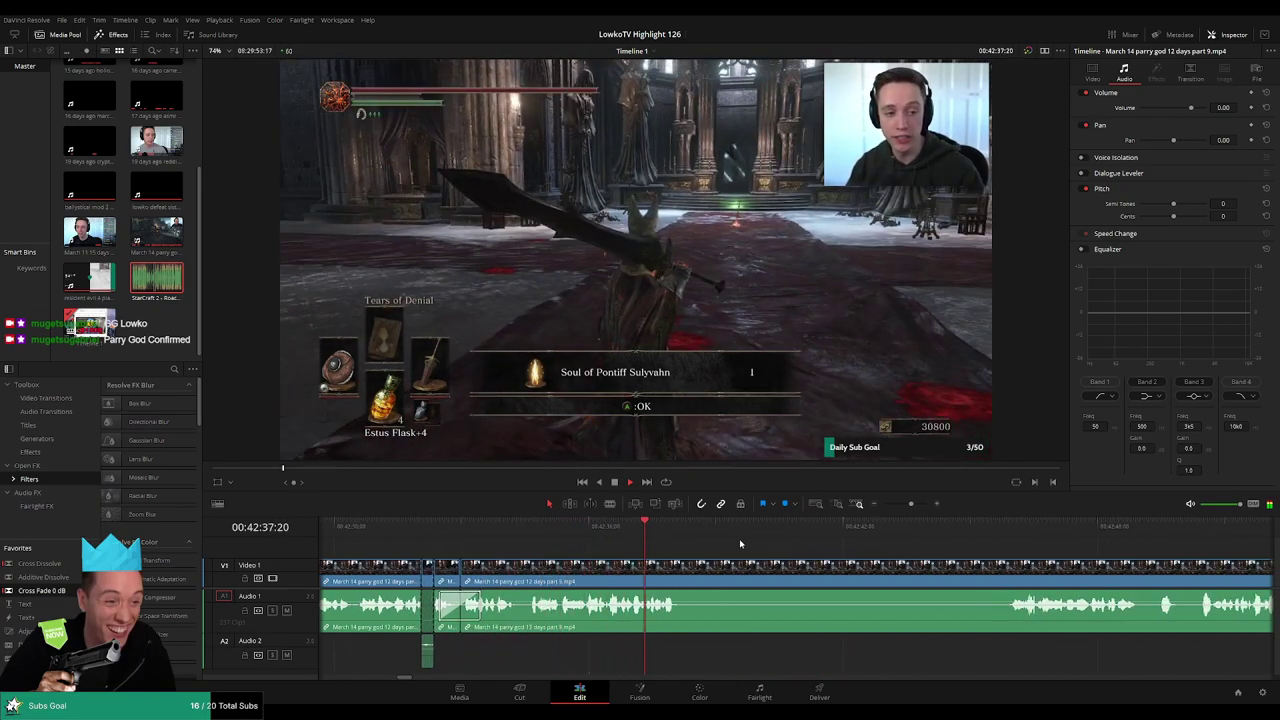
pyautogui.press('b')
pyautogui.click(690, 568)
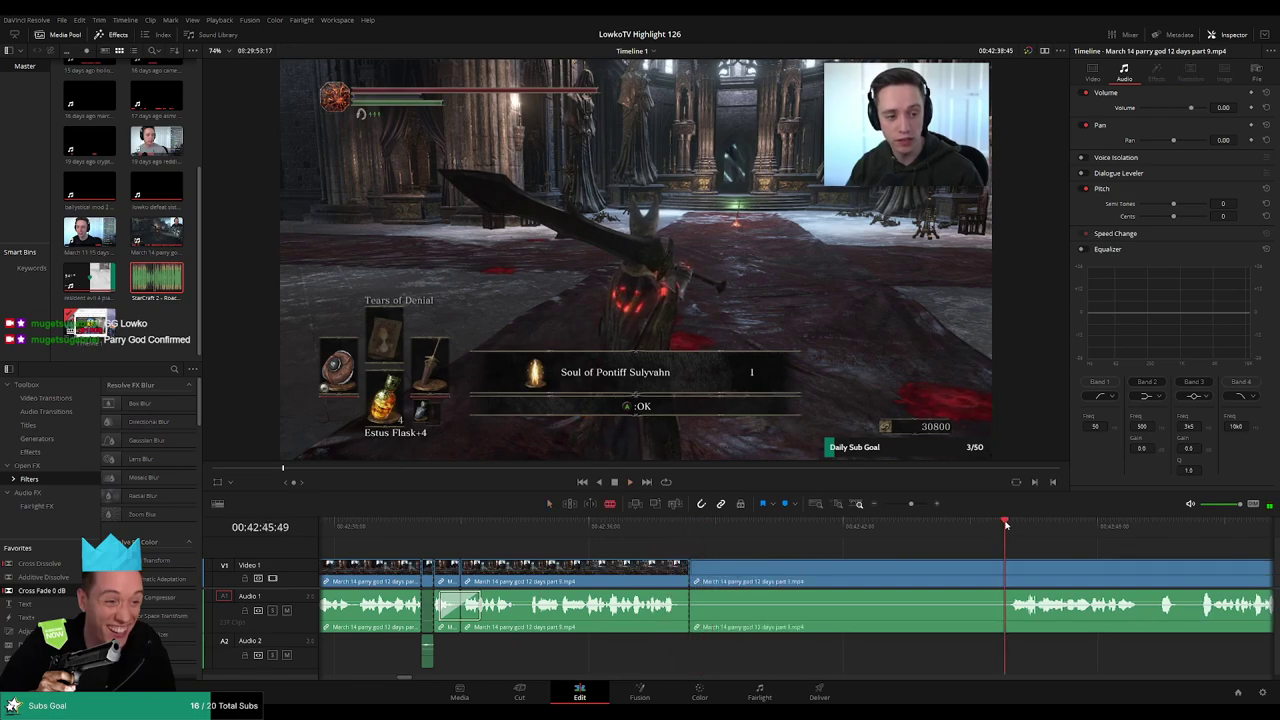
pyautogui.click(1009, 567)
pyautogui.press('a')
pyautogui.click(967, 573)
pyautogui.press('Delete')
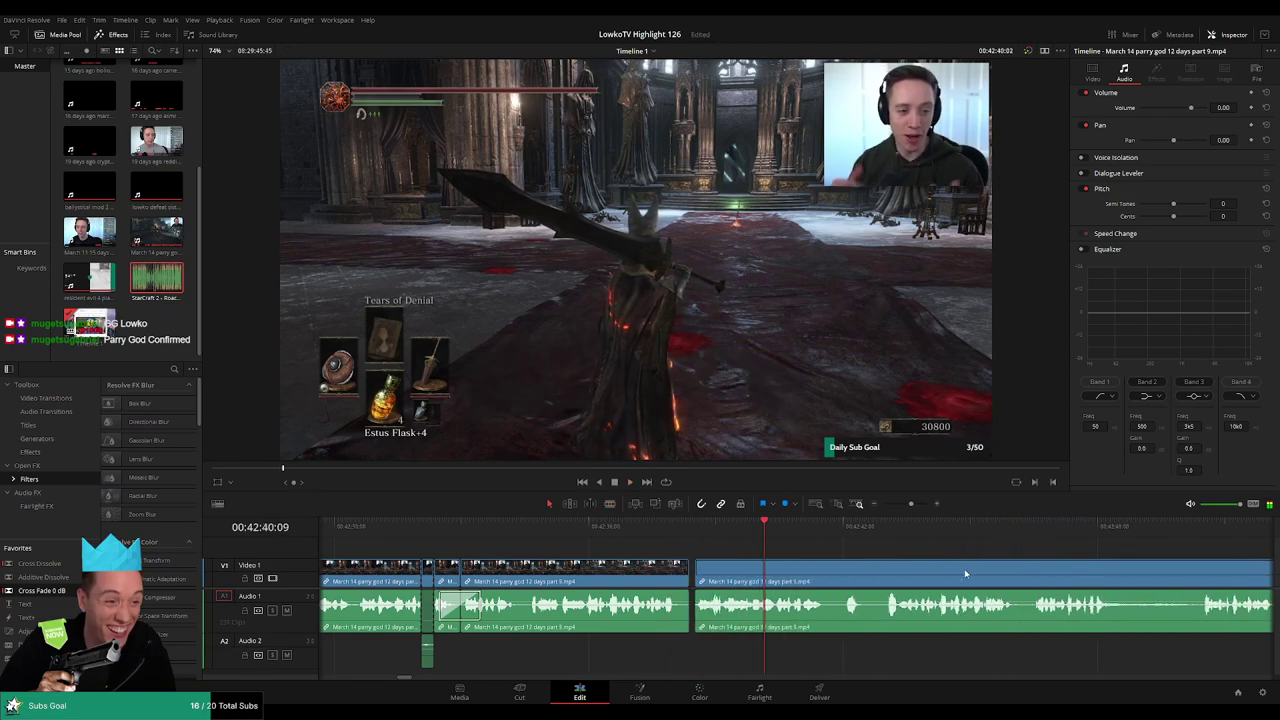
# - Cut out the quiet section from about 00:42:48 to 00:42:50 and cross fade the audio at the join
pyautogui.hscroll(2, 735, 541)
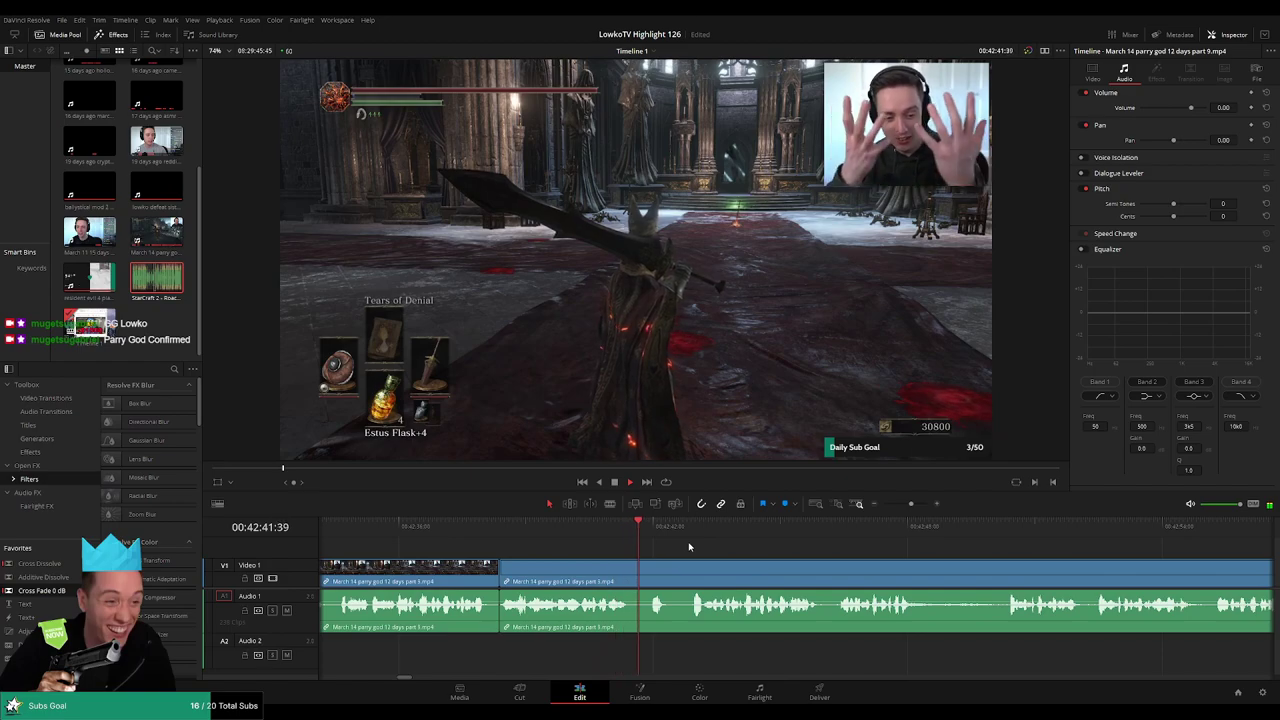
pyautogui.hscroll(2, 770, 553)
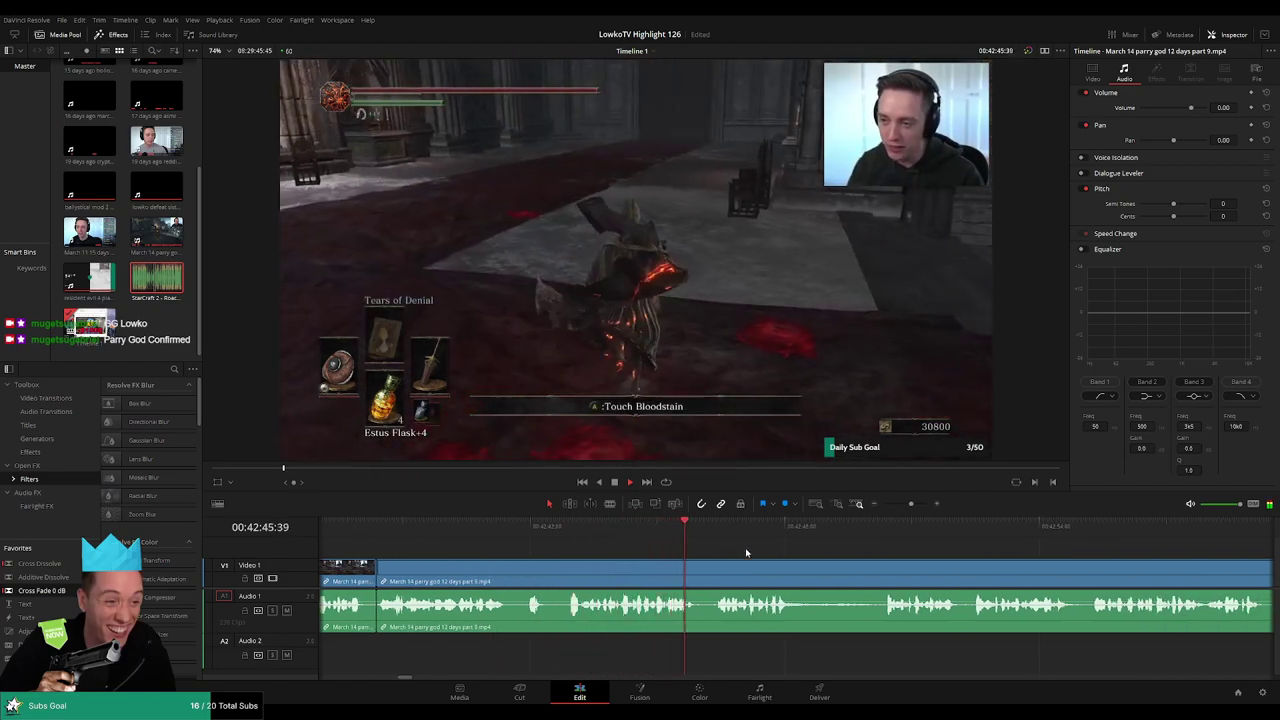
pyautogui.hscroll(2, 730, 551)
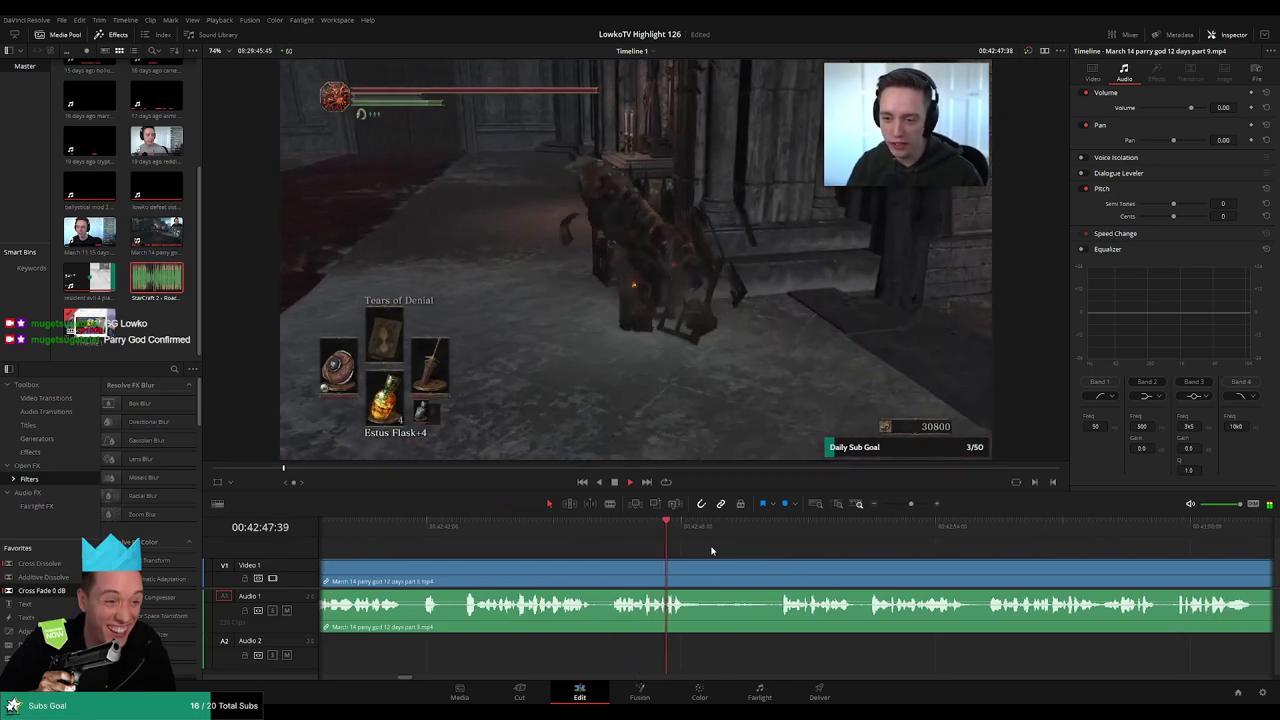
pyautogui.press('b')
pyautogui.click(699, 567)
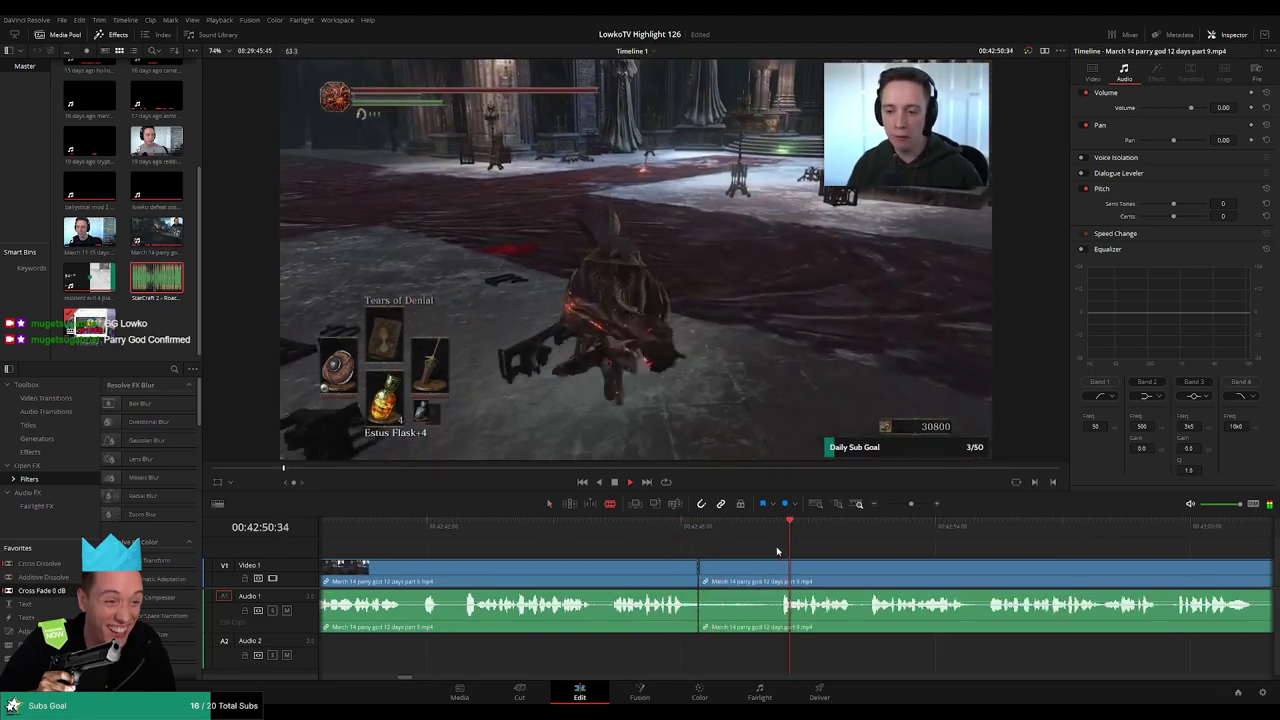
pyautogui.click(777, 567)
pyautogui.press('a')
pyautogui.click(757, 575)
pyautogui.press('Delete')
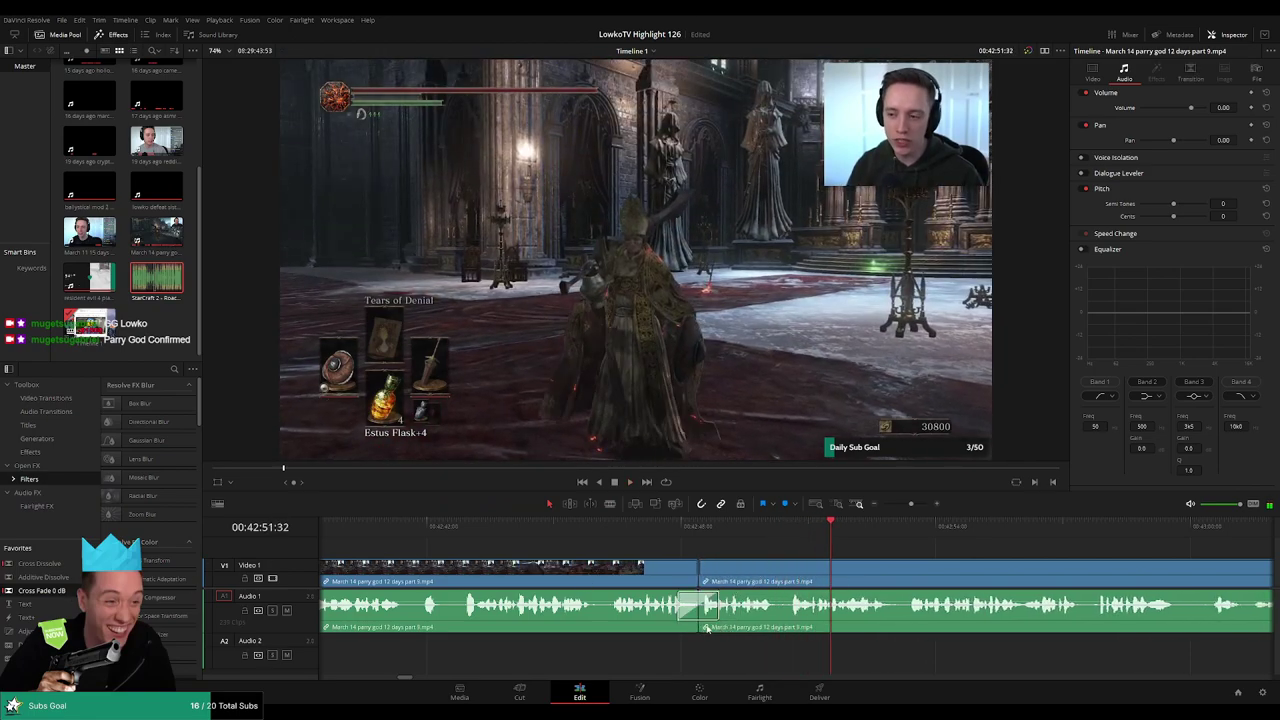
# - Review the footage after the new join and cut out the quiet section from about 00:43:08:26 to 00:43:10:30
pyautogui.press('space')
pyautogui.moveTo(971, 562); pyautogui.dragTo(754, 549)
pyautogui.moveTo(866, 561); pyautogui.dragTo(716, 548)
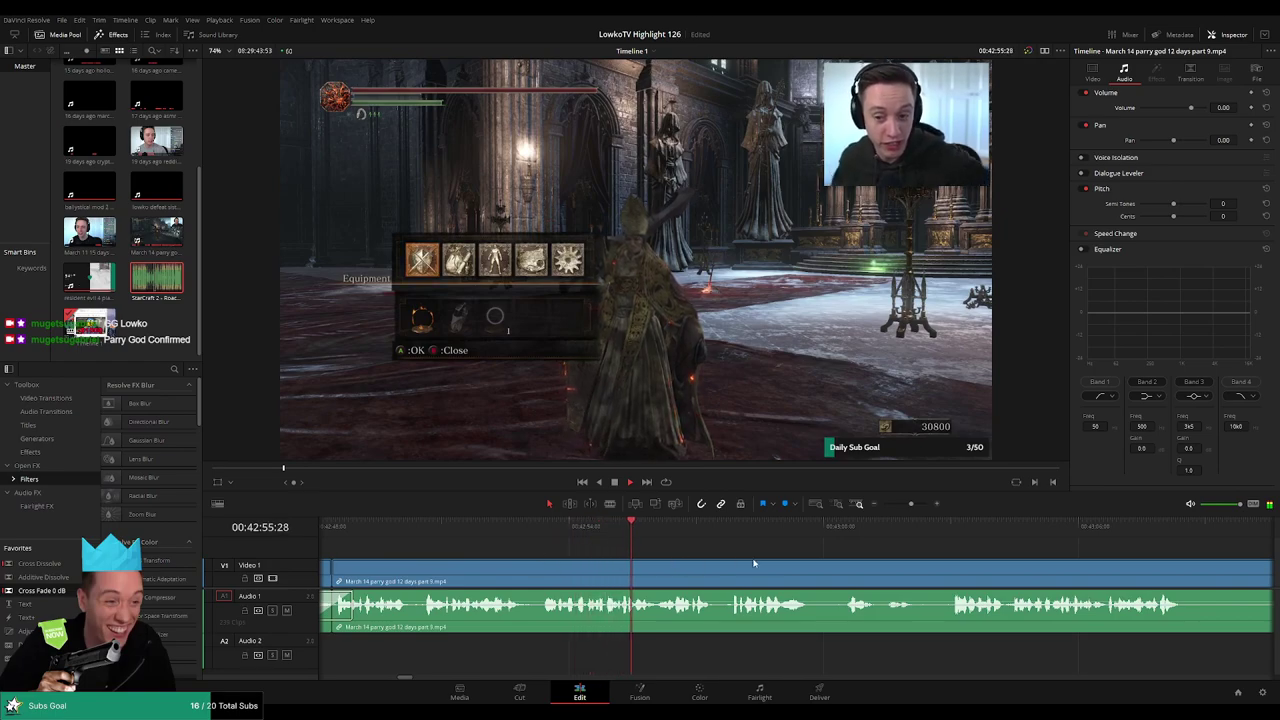
pyautogui.hscroll(2, 698, 550)
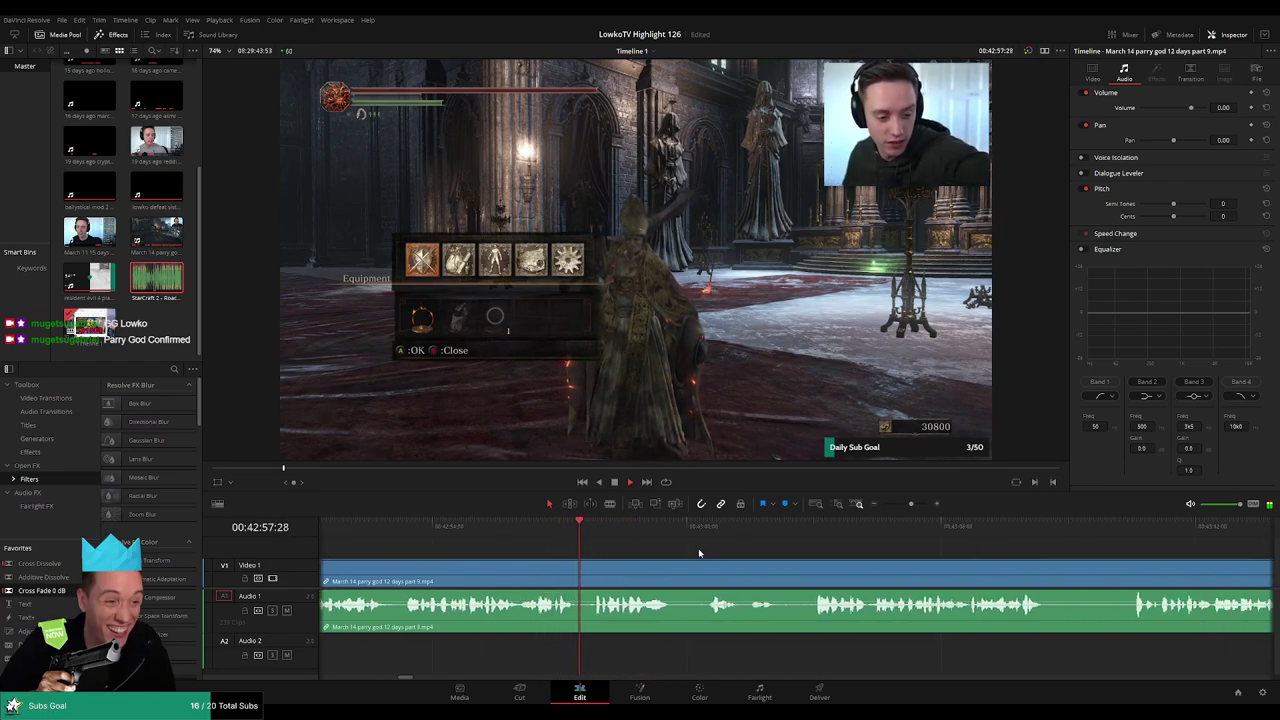
pyautogui.moveTo(794, 561); pyautogui.dragTo(590, 546)
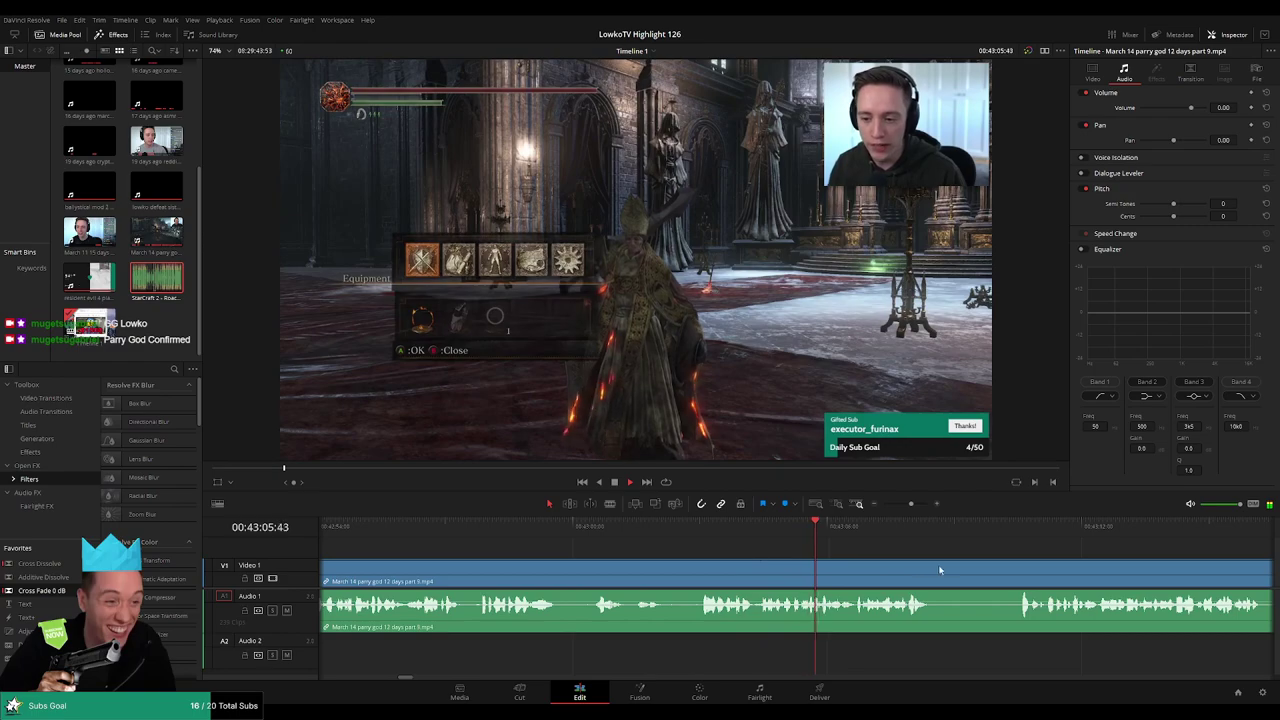
pyautogui.hscroll(3, 938, 570)
pyautogui.press('b')
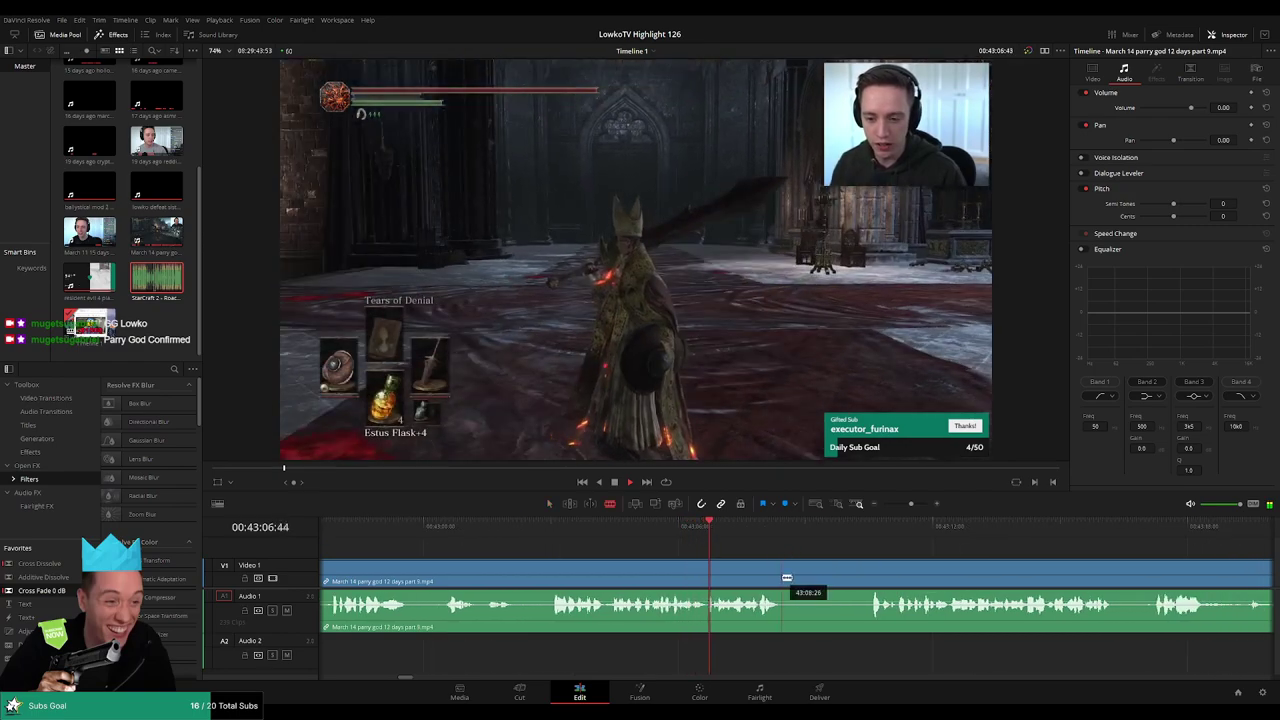
pyautogui.click(782, 577)
pyautogui.click(868, 578)
pyautogui.press('a')
pyautogui.click(846, 581)
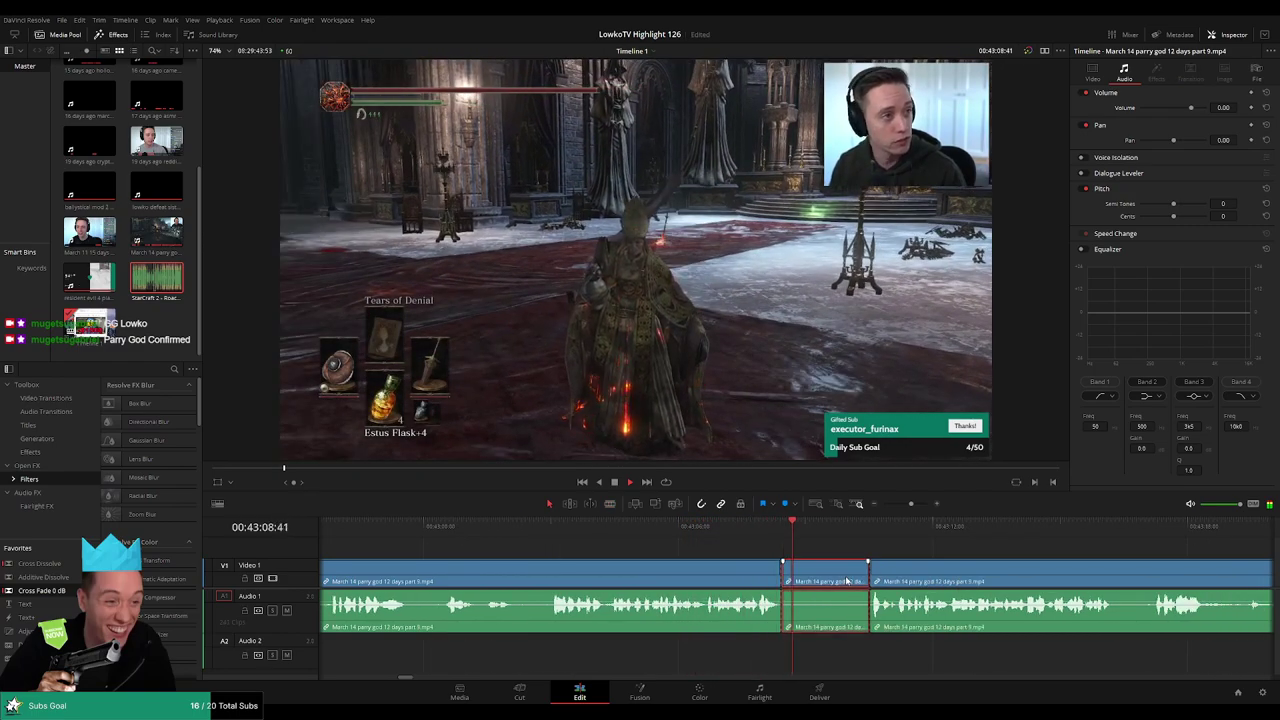
pyautogui.press('Delete')
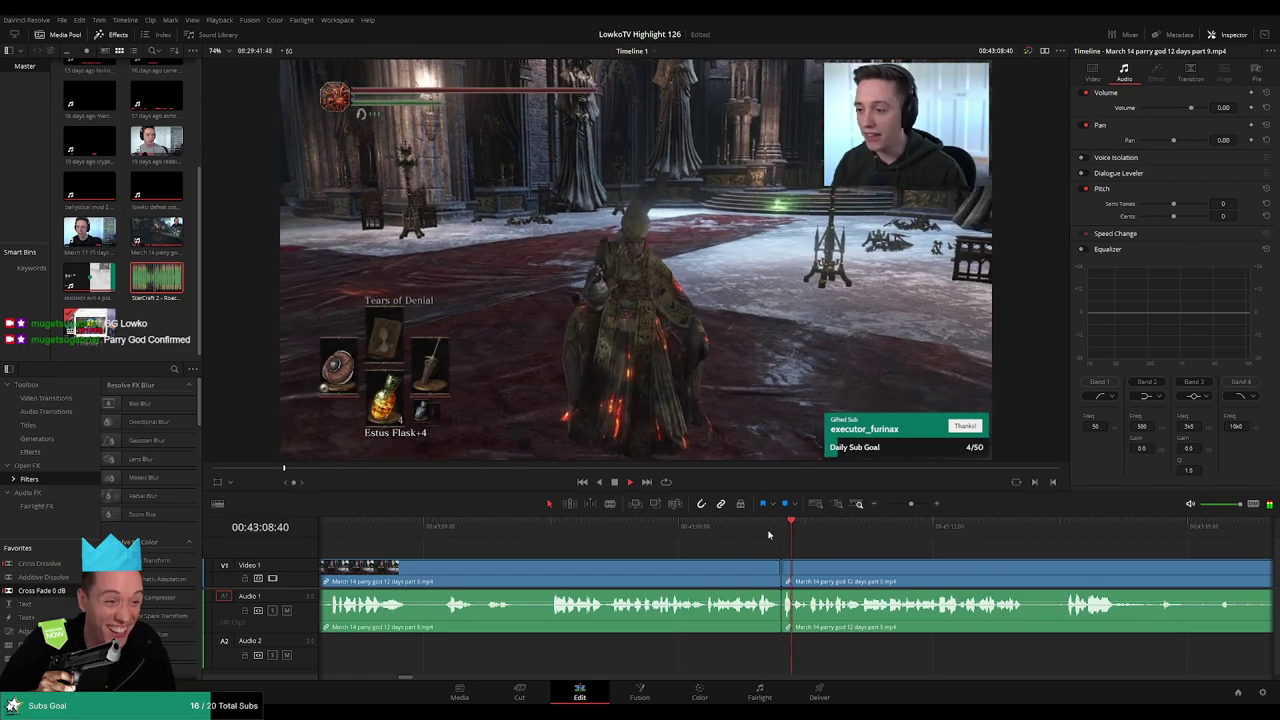
# - Cut out about one second of quiet footage starting near 00:43:14 and cross fade the audio at the join
pyautogui.hscroll(6, 942, 565)
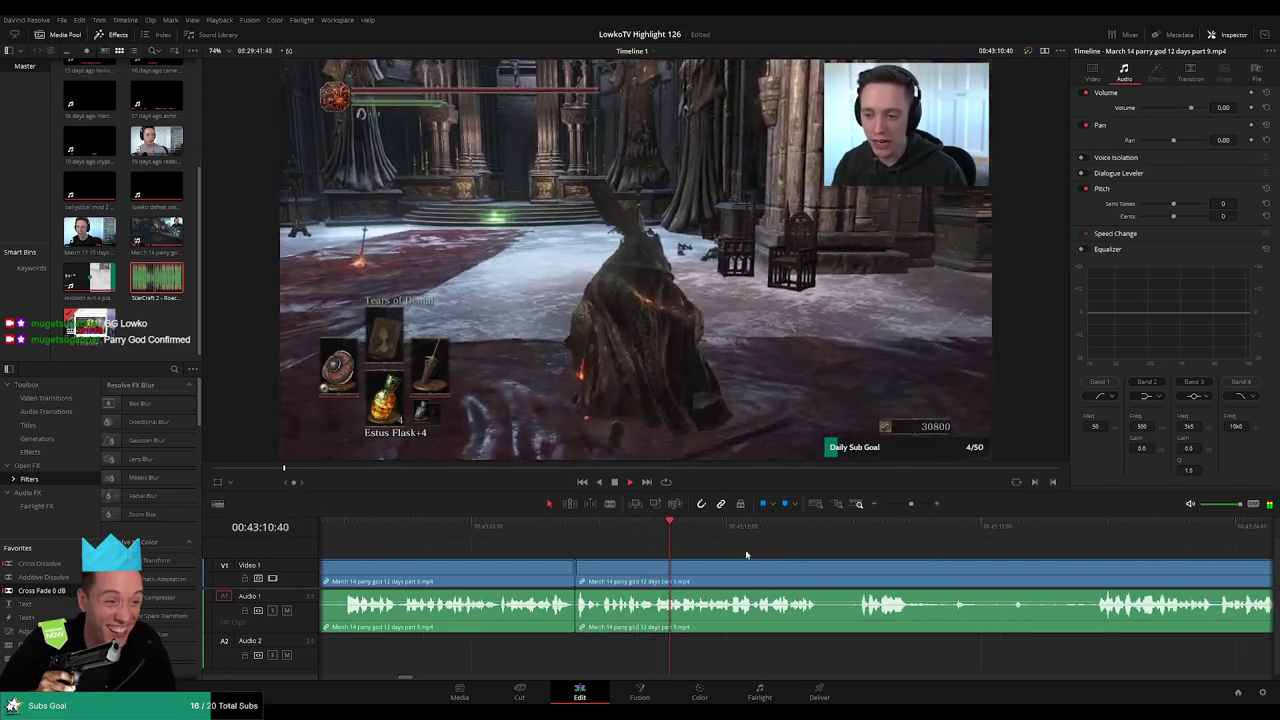
pyautogui.press('b')
pyautogui.click(726, 578)
pyautogui.click(763, 578)
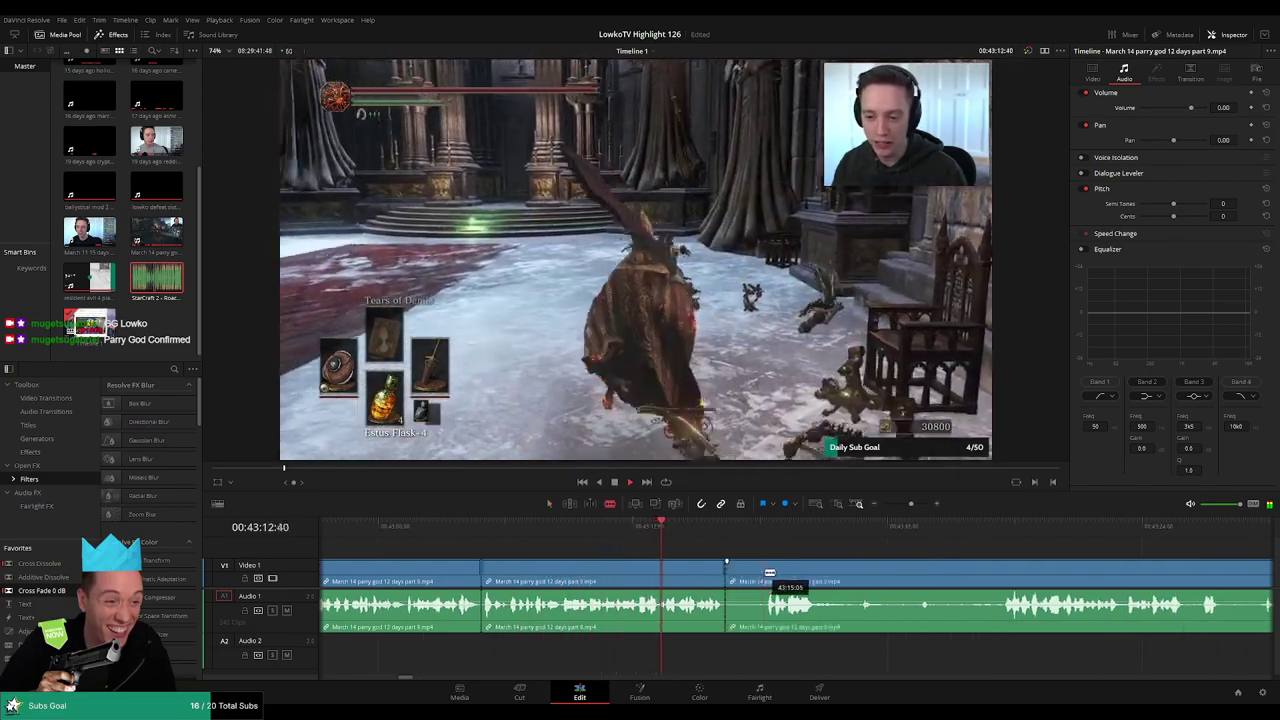
pyautogui.press('a')
pyautogui.click(749, 578)
pyautogui.press('Delete')
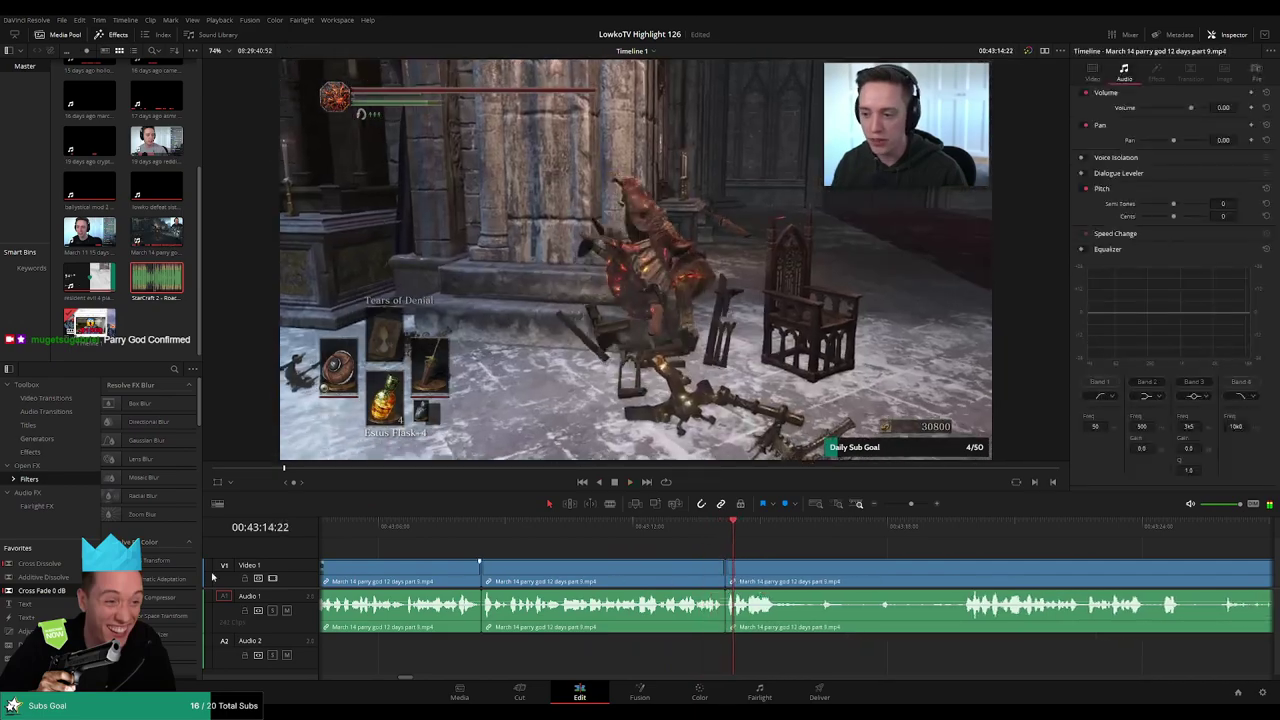
pyautogui.moveTo(669, 588); pyautogui.dragTo(727, 605)
# - Play on past the souls retrieved moment and split the March 14 clip at about 00:43:25:13
pyautogui.press('space')
pyautogui.hscroll(4, 860, 546)
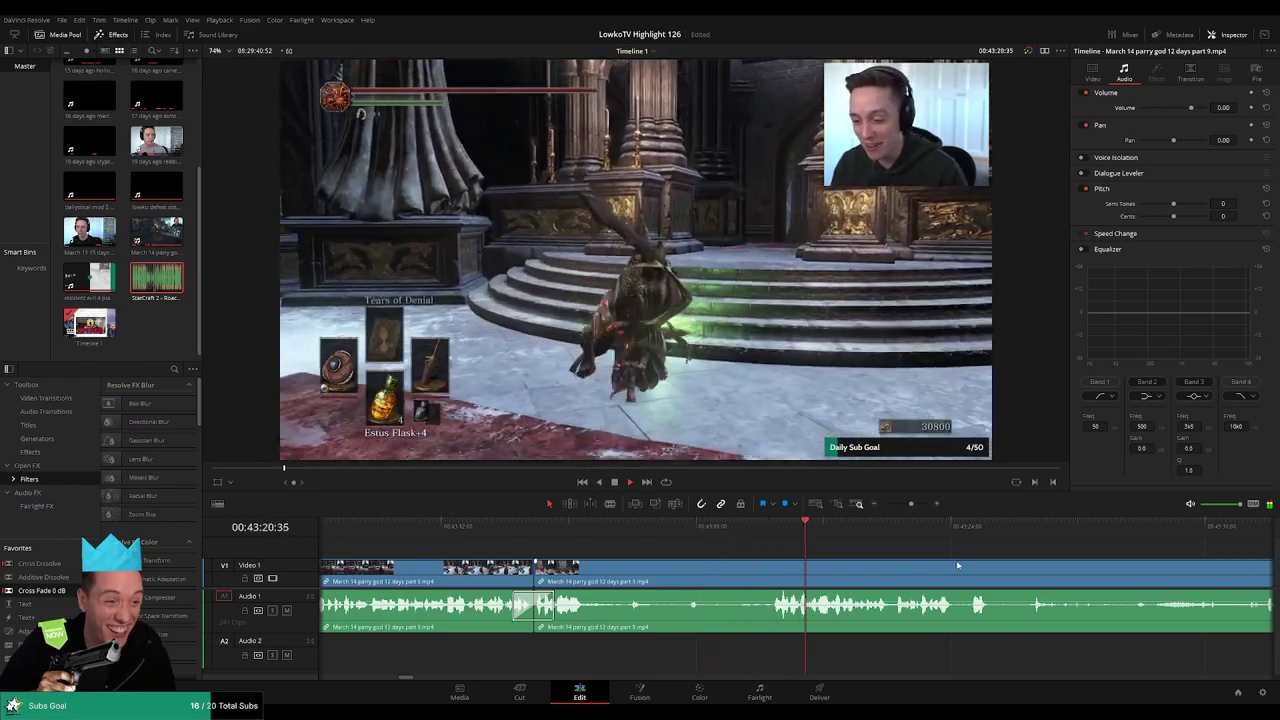
pyautogui.hscroll(4, 737, 550)
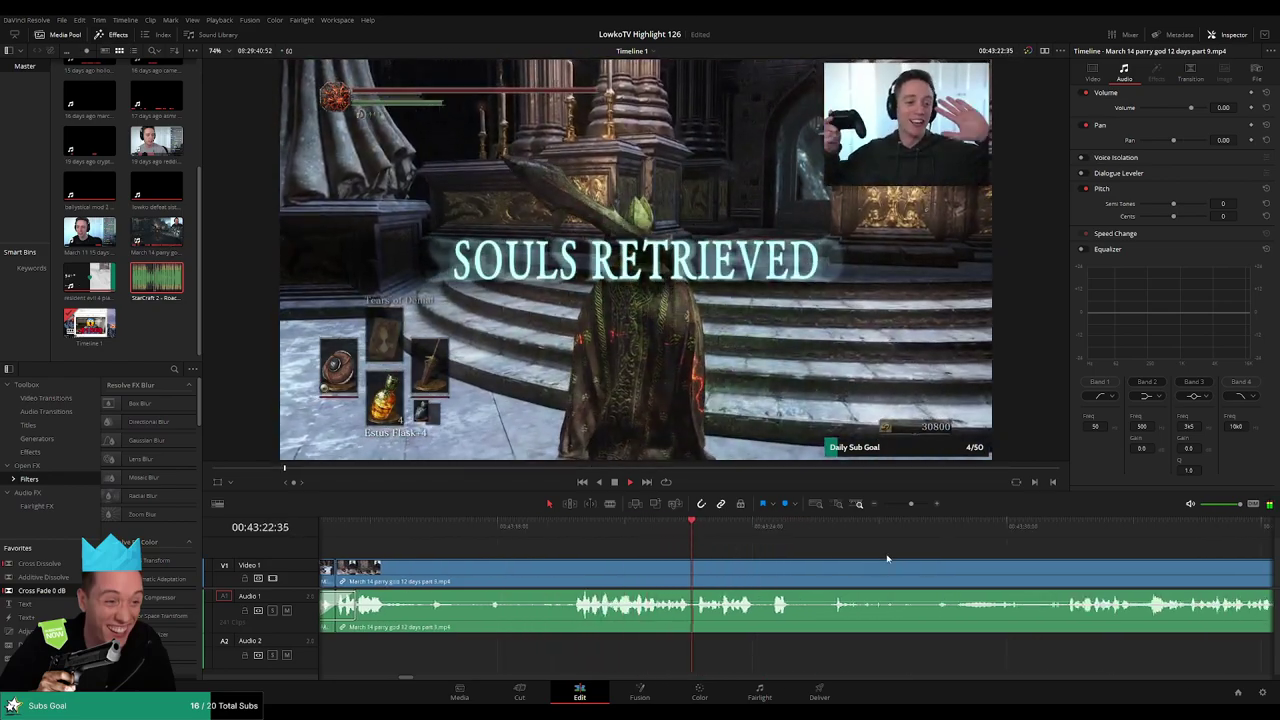
pyautogui.hscroll(3, 800, 552)
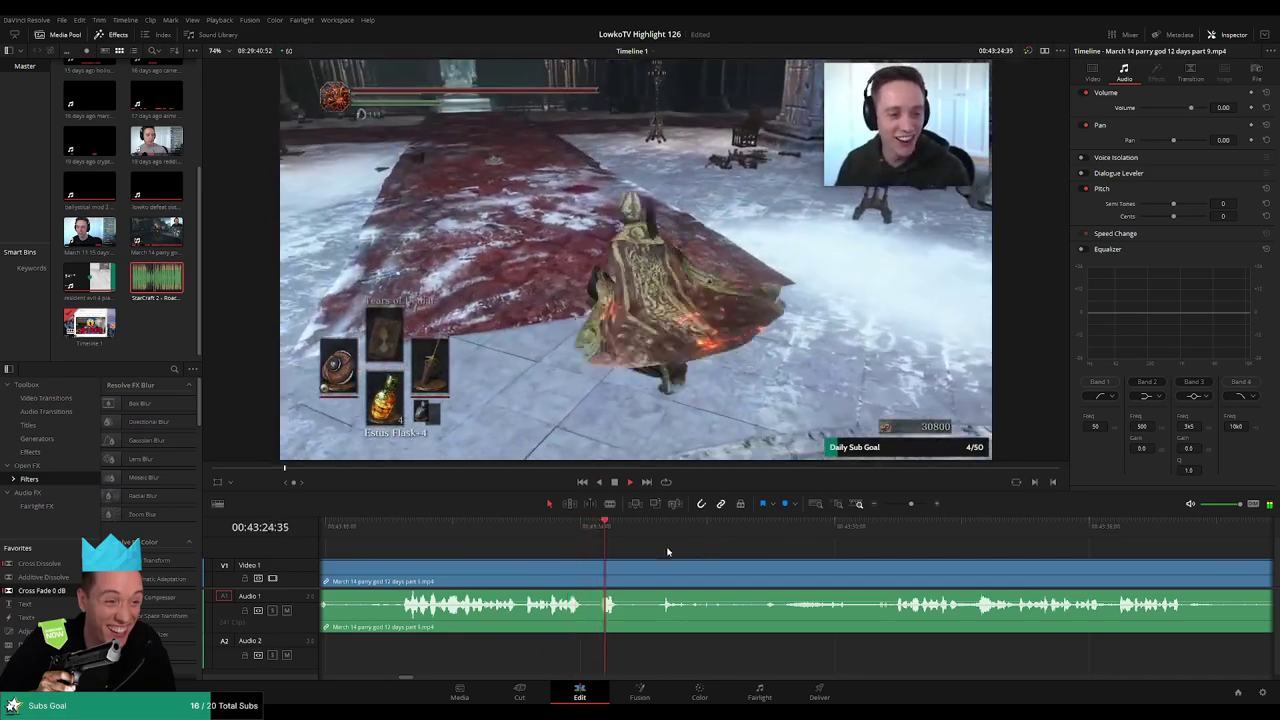
pyautogui.press('space')
pyautogui.press('b')
pyautogui.click(633, 568)
# - Skim the rest of the March 14 clip after the 00:43:25:13 split and delete that whole remaining part
pyautogui.press('space')
pyautogui.click(876, 524)
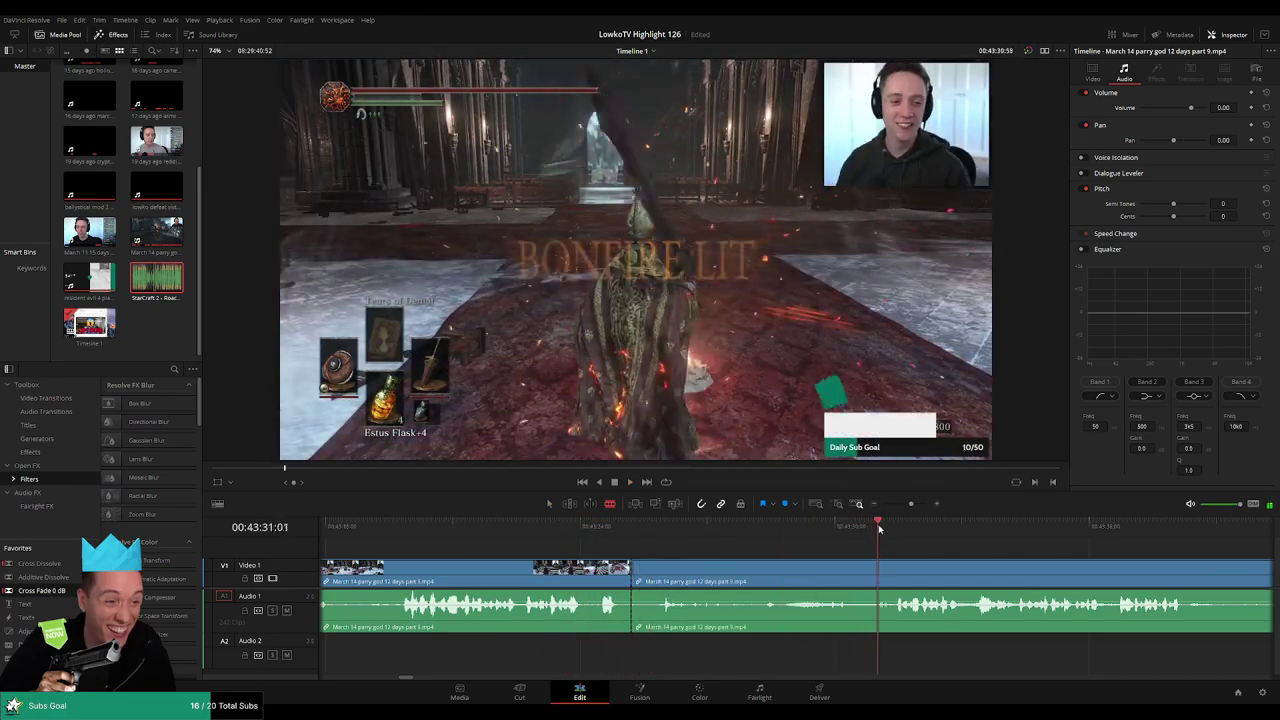
pyautogui.hscroll(3, 830, 537)
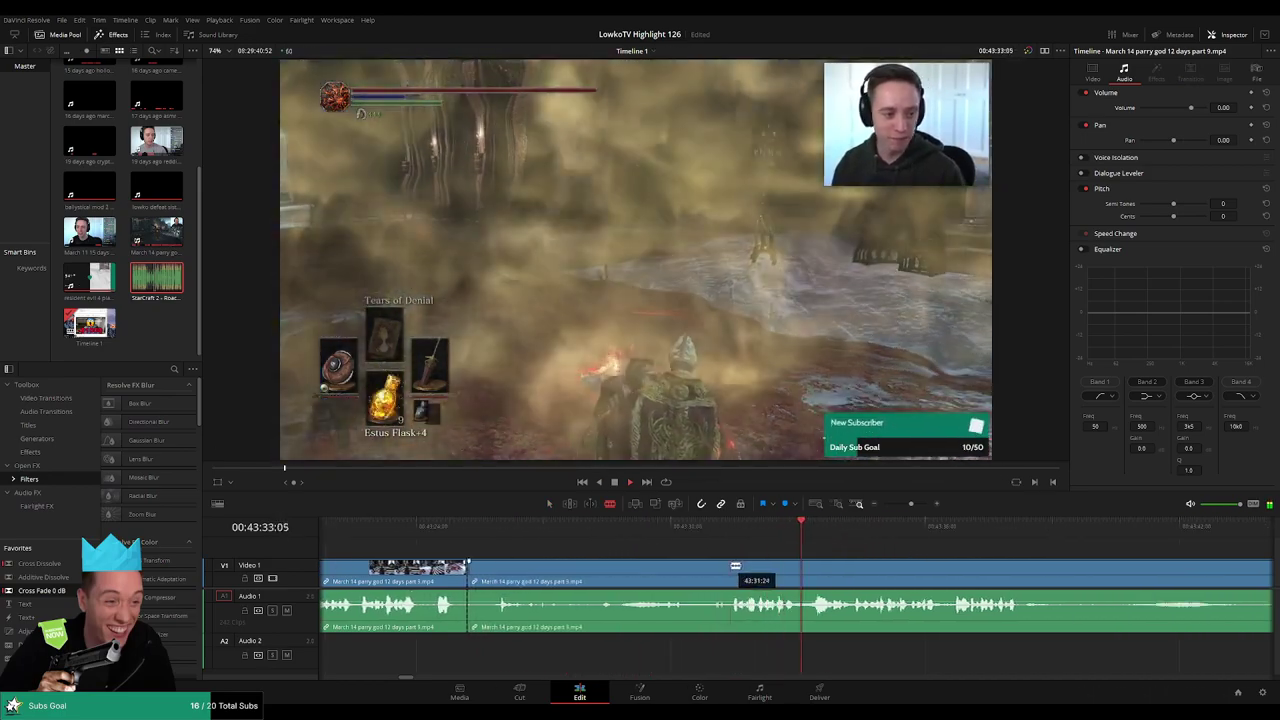
pyautogui.scroll(-5, 865, 547)
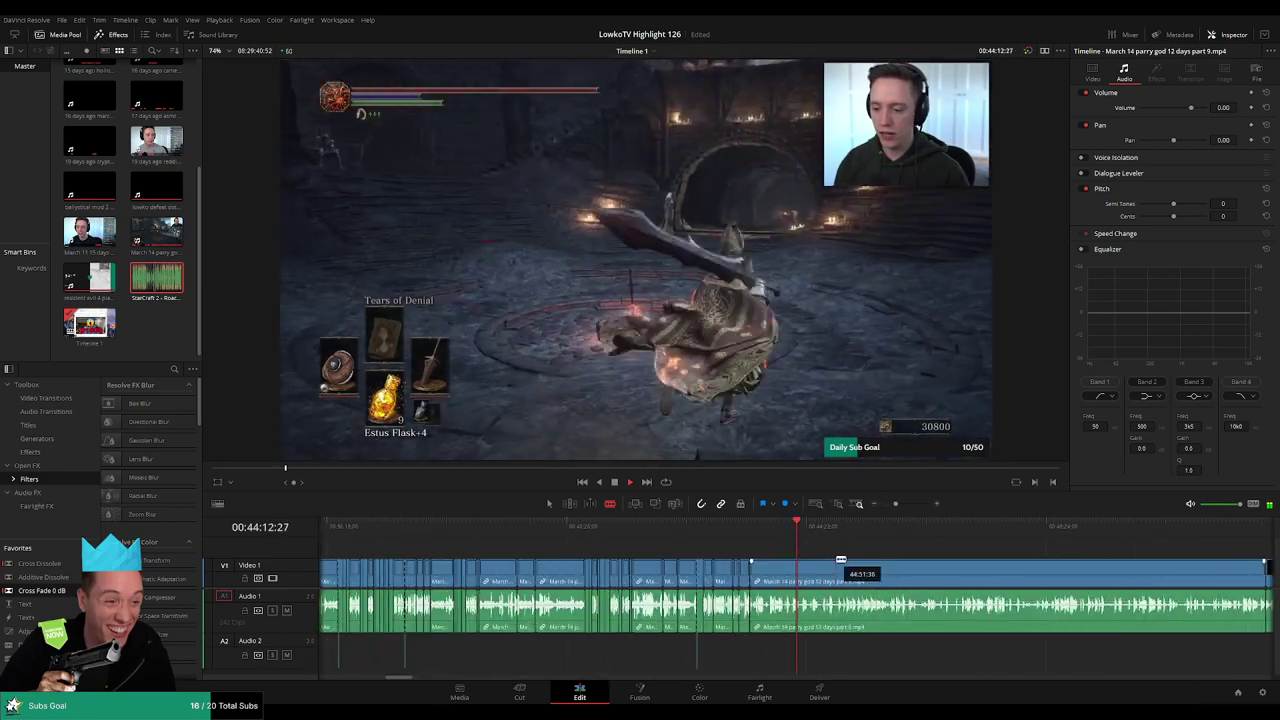
pyautogui.scroll(1, 840, 561)
pyautogui.click(737, 531)
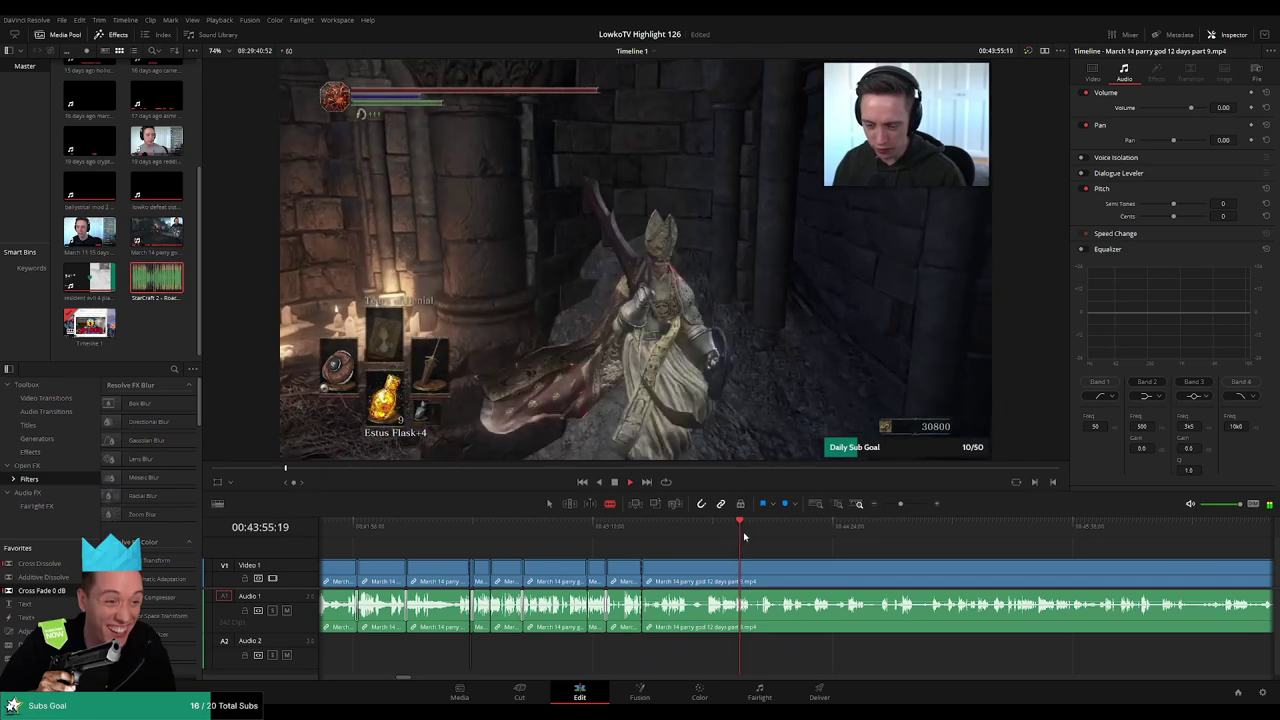
pyautogui.click(711, 536)
pyautogui.click(734, 530)
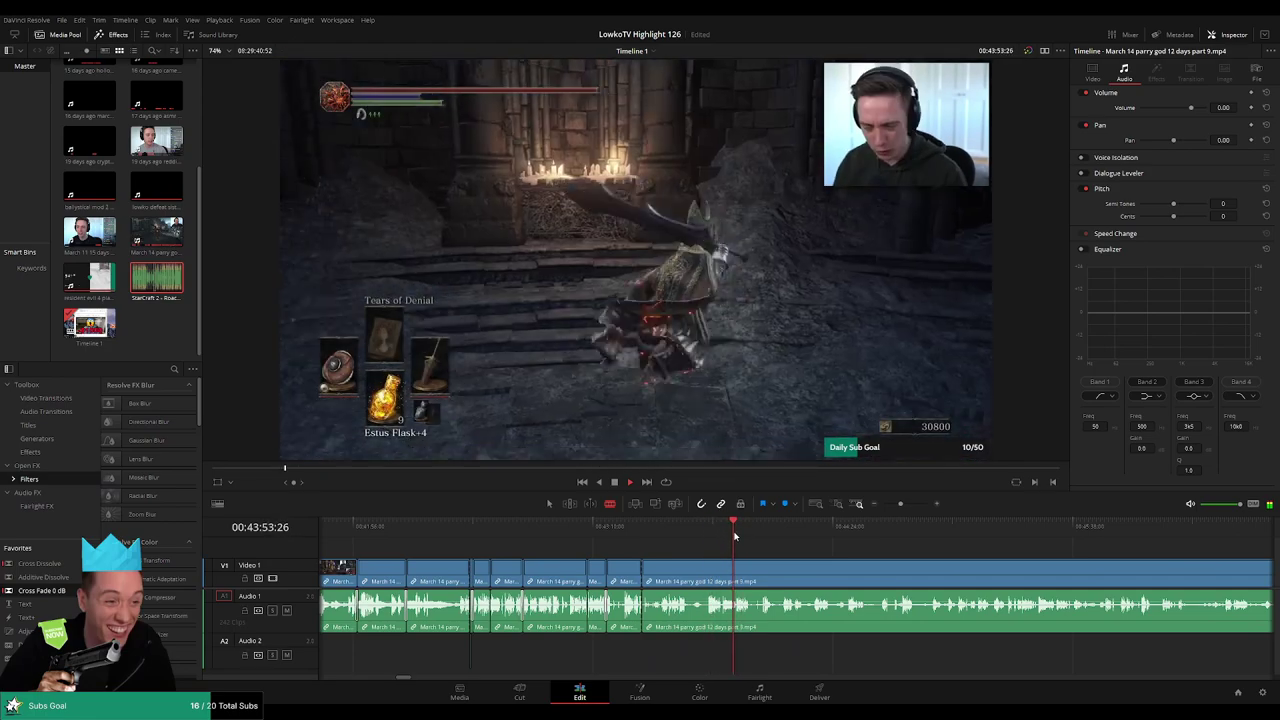
pyautogui.click(960, 528)
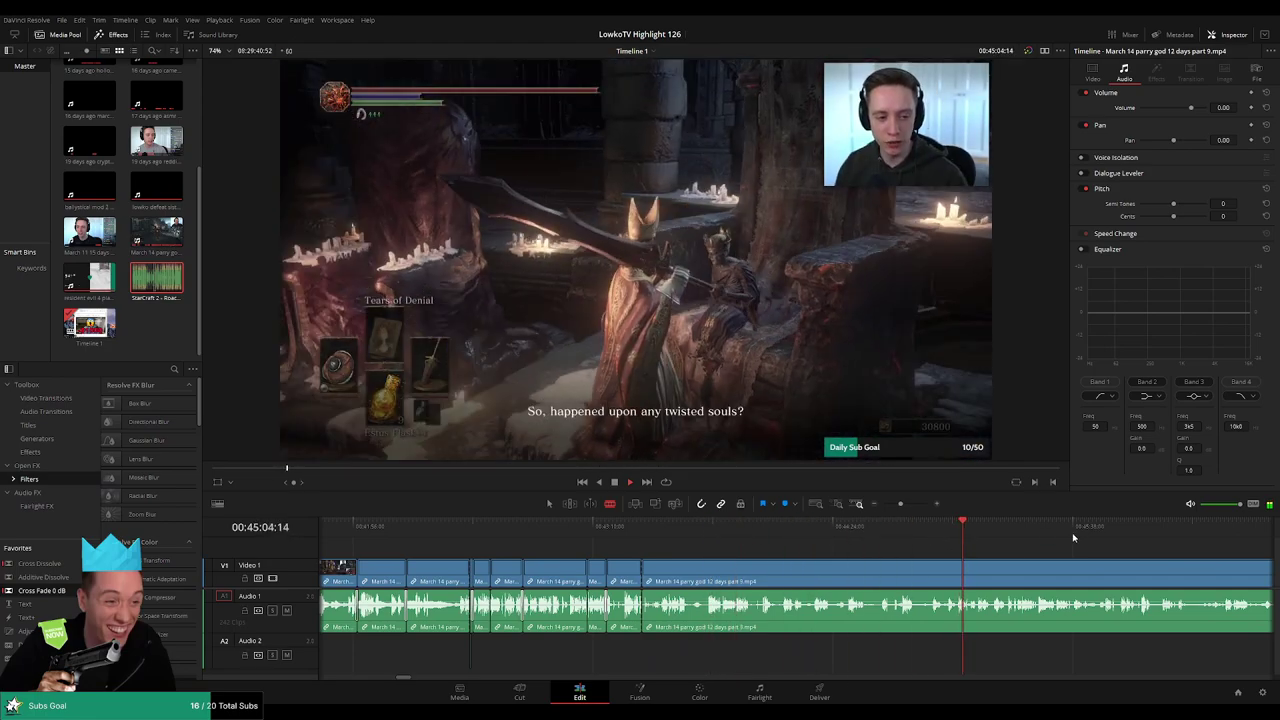
pyautogui.click(1073, 531)
pyautogui.moveTo(1148, 562); pyautogui.dragTo(786, 546)
pyautogui.click(1102, 541)
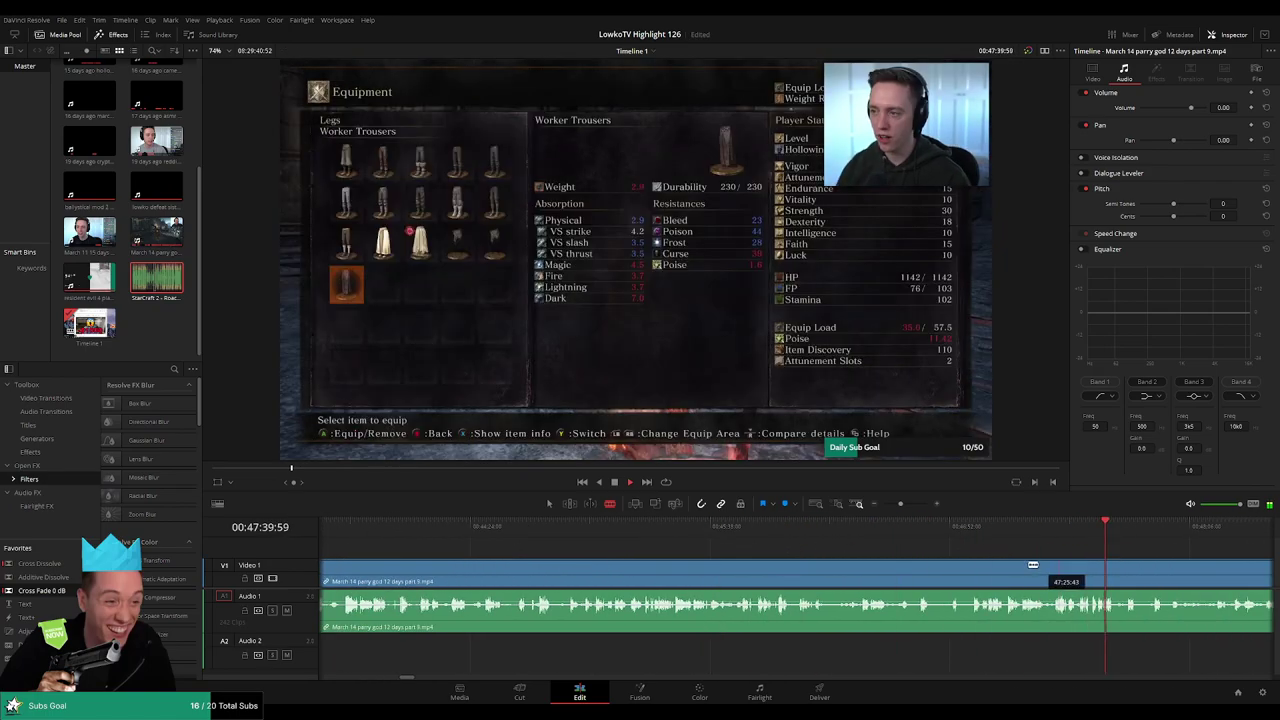
pyautogui.scroll(-3, 940, 569)
pyautogui.click(920, 525)
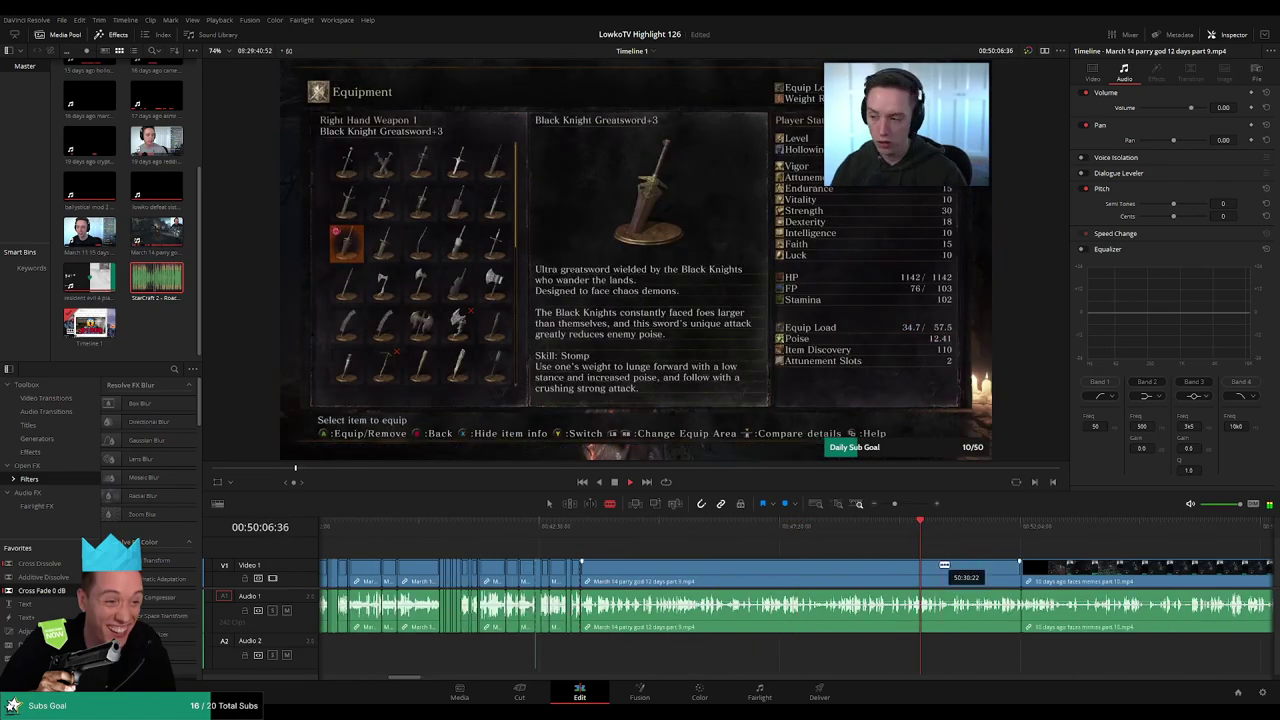
pyautogui.click(881, 578)
pyautogui.press('Delete')
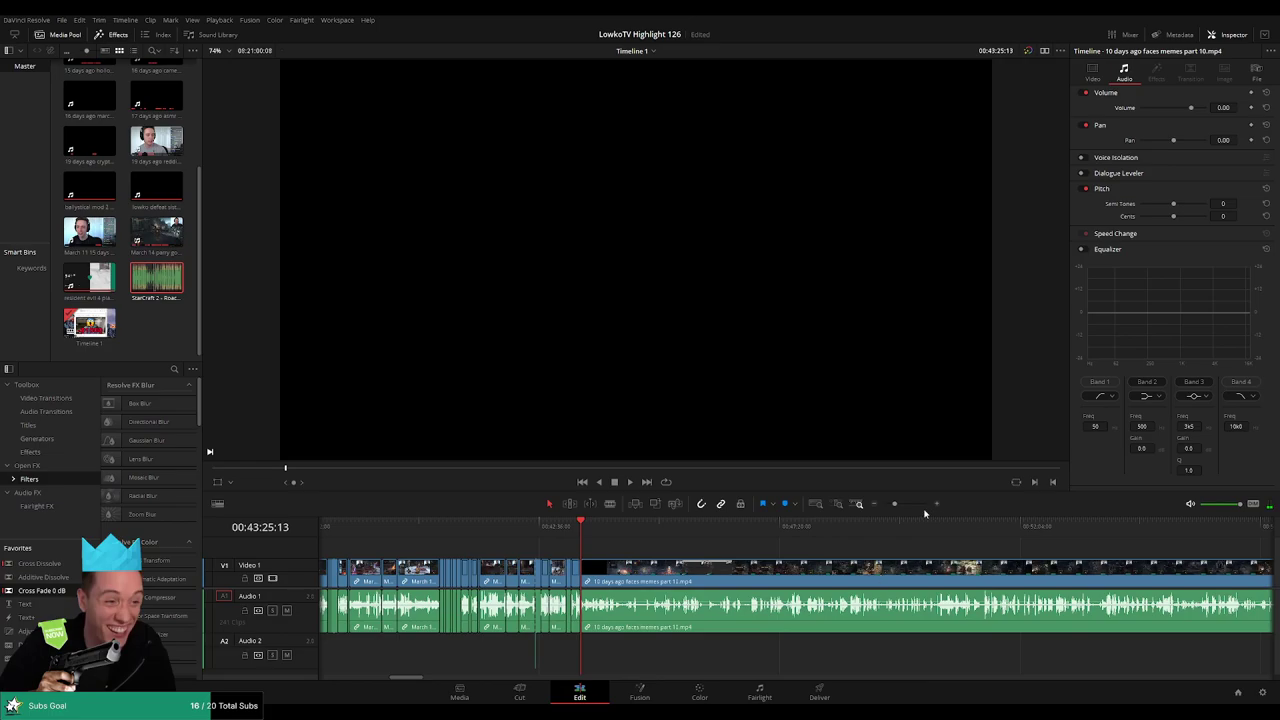
# - Check the remaining clips up to the end of the timeline and start playback at the beginning of the "10 days ago faces memes part 10" clip
pyautogui.click(874, 504)
pyautogui.hscroll(10, 1006, 560)
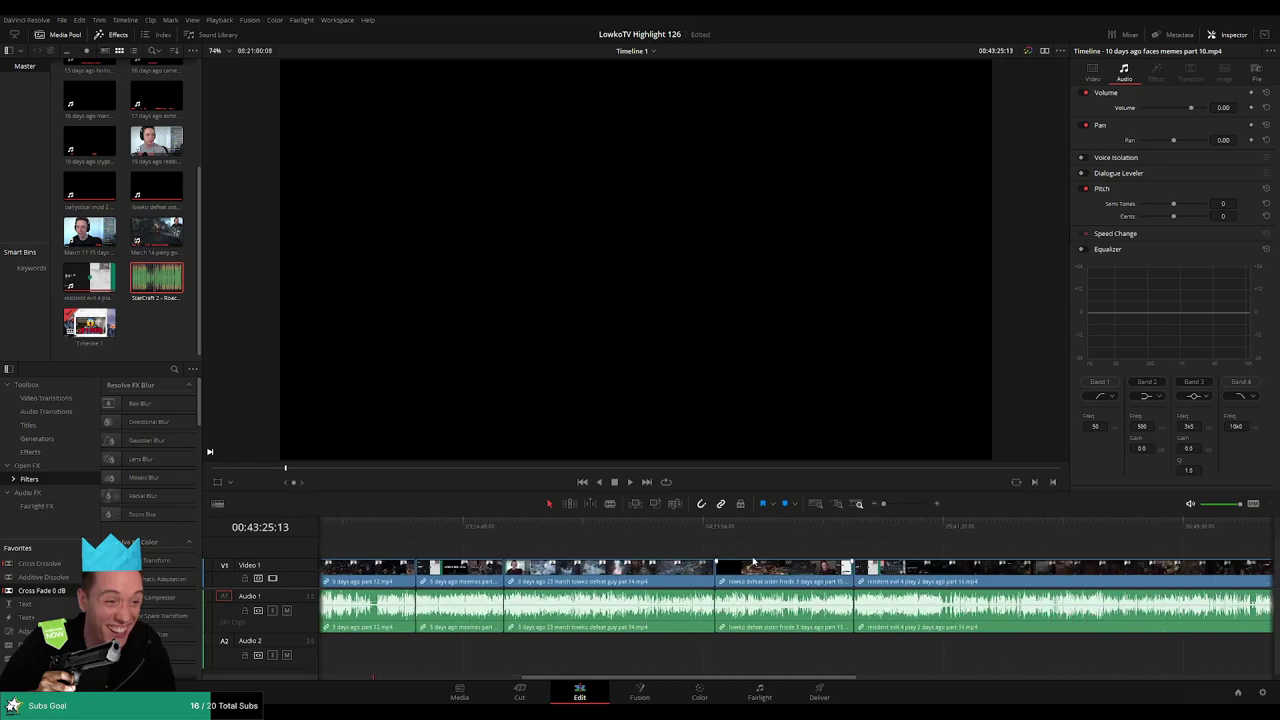
pyautogui.hscroll(2, 655, 560)
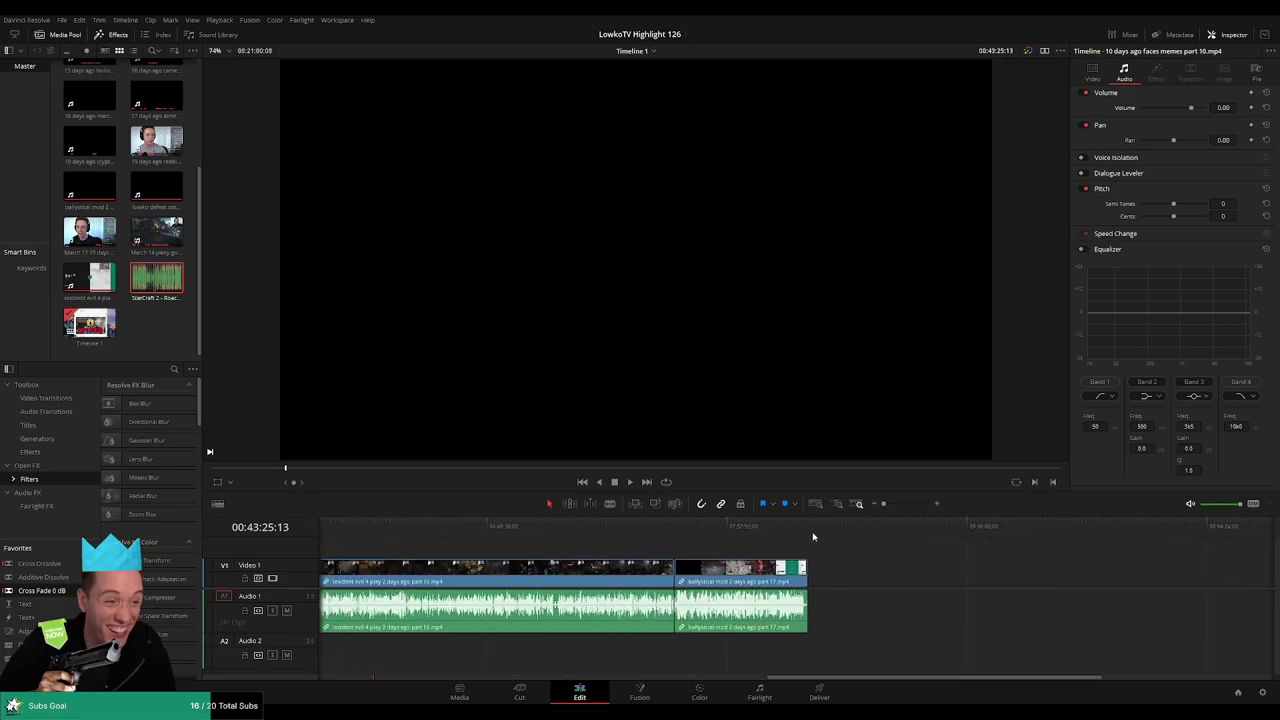
pyautogui.click(810, 532)
pyautogui.hscroll(-15, 553, 570)
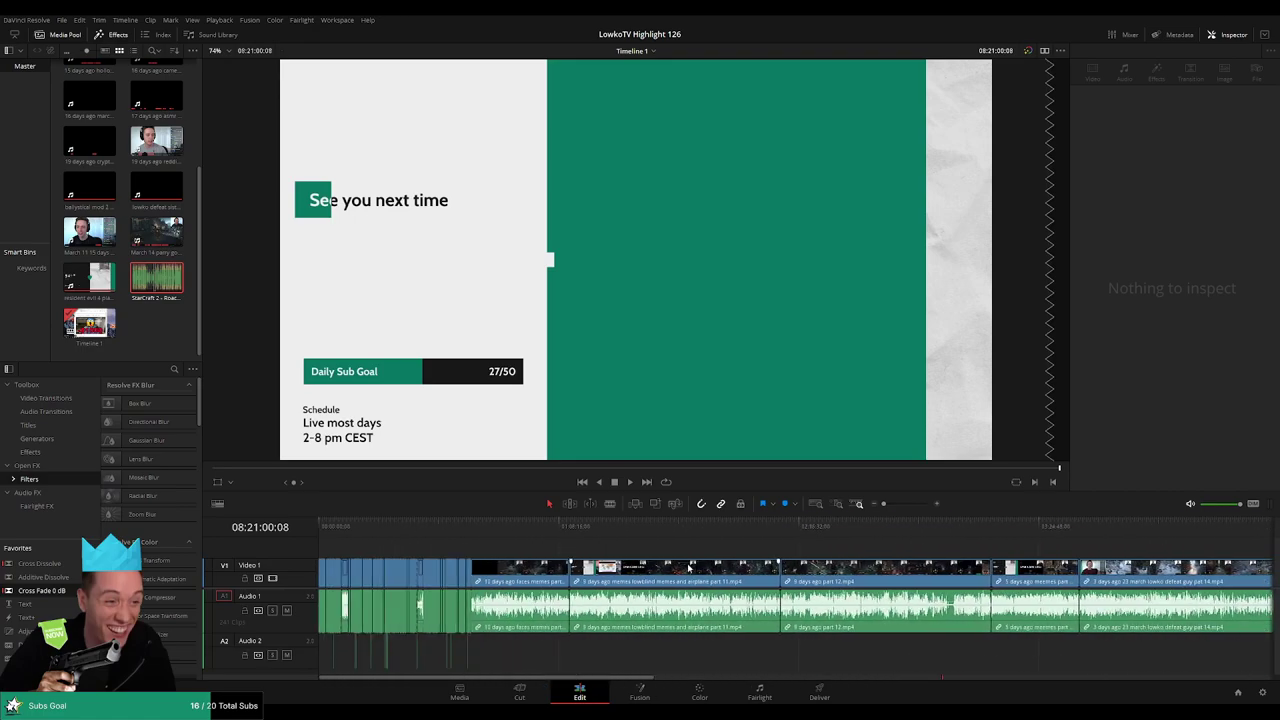
pyautogui.click(472, 528)
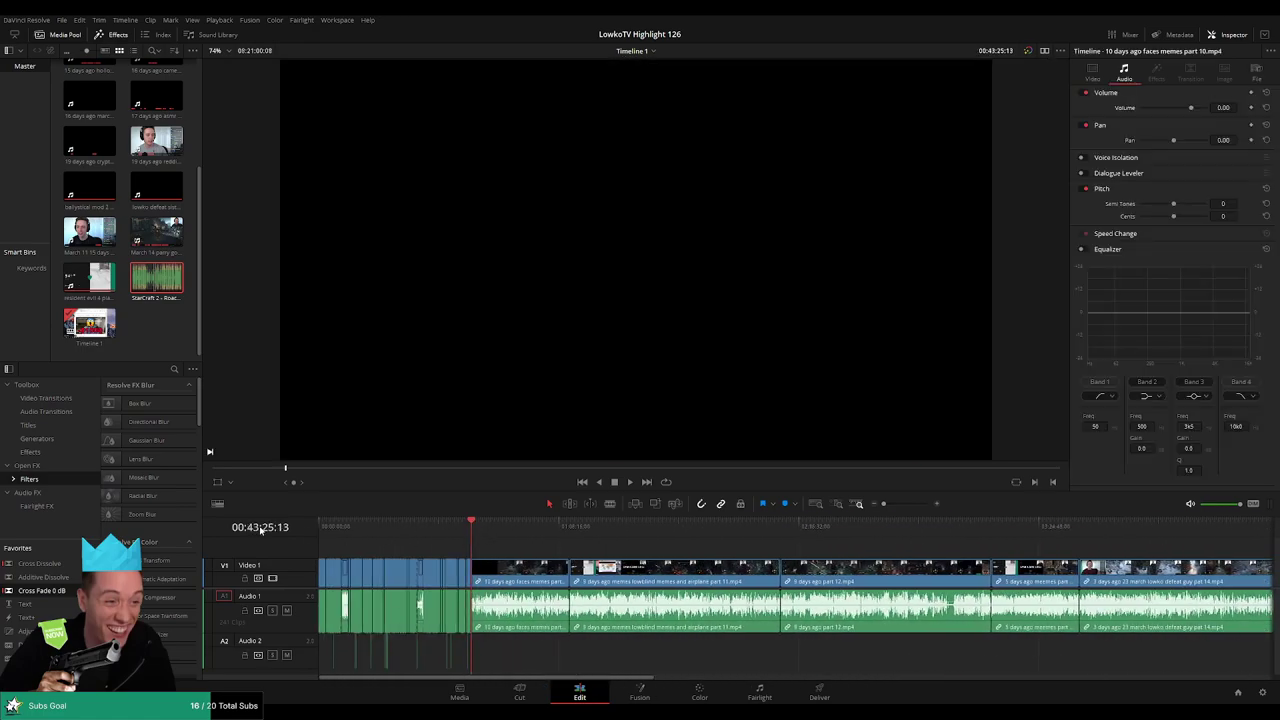
pyautogui.press('space')
pyautogui.scroll(5, 533, 548)
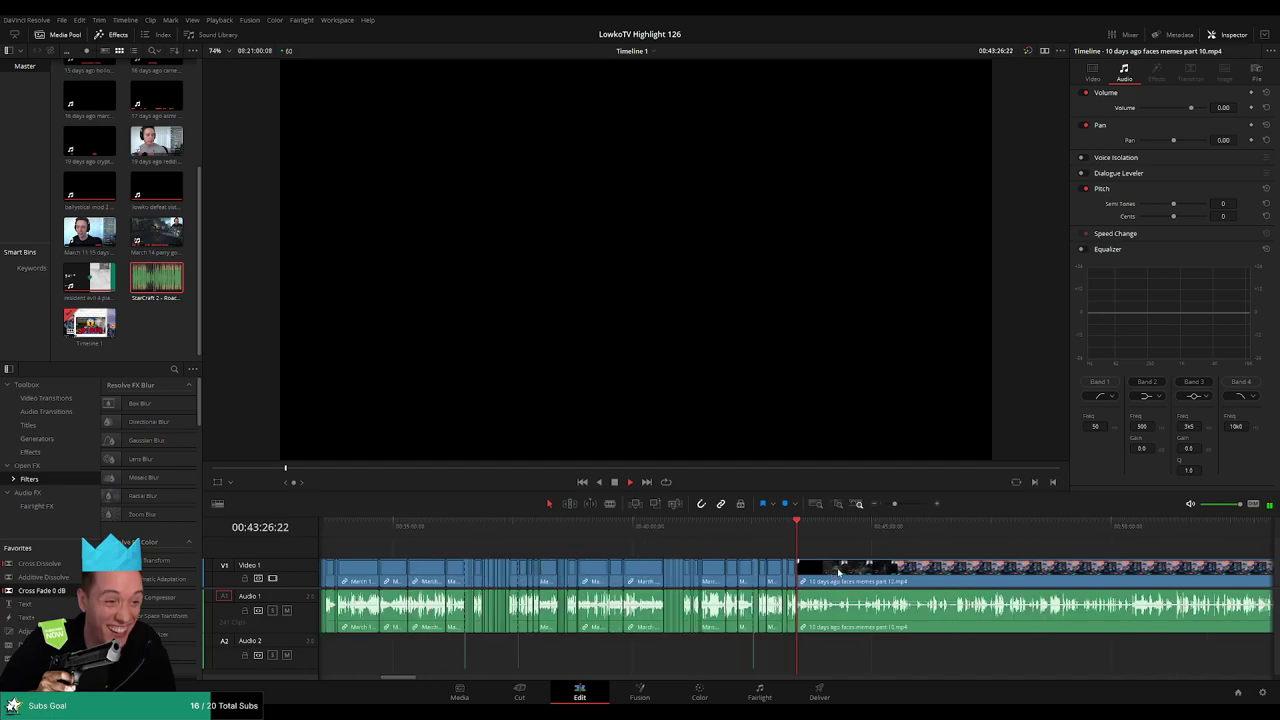
# - Skim the "10 days ago faces memes part 10" clip from its opening equipment menus onward to the gameplay around 00:49:45
pyautogui.press('space')
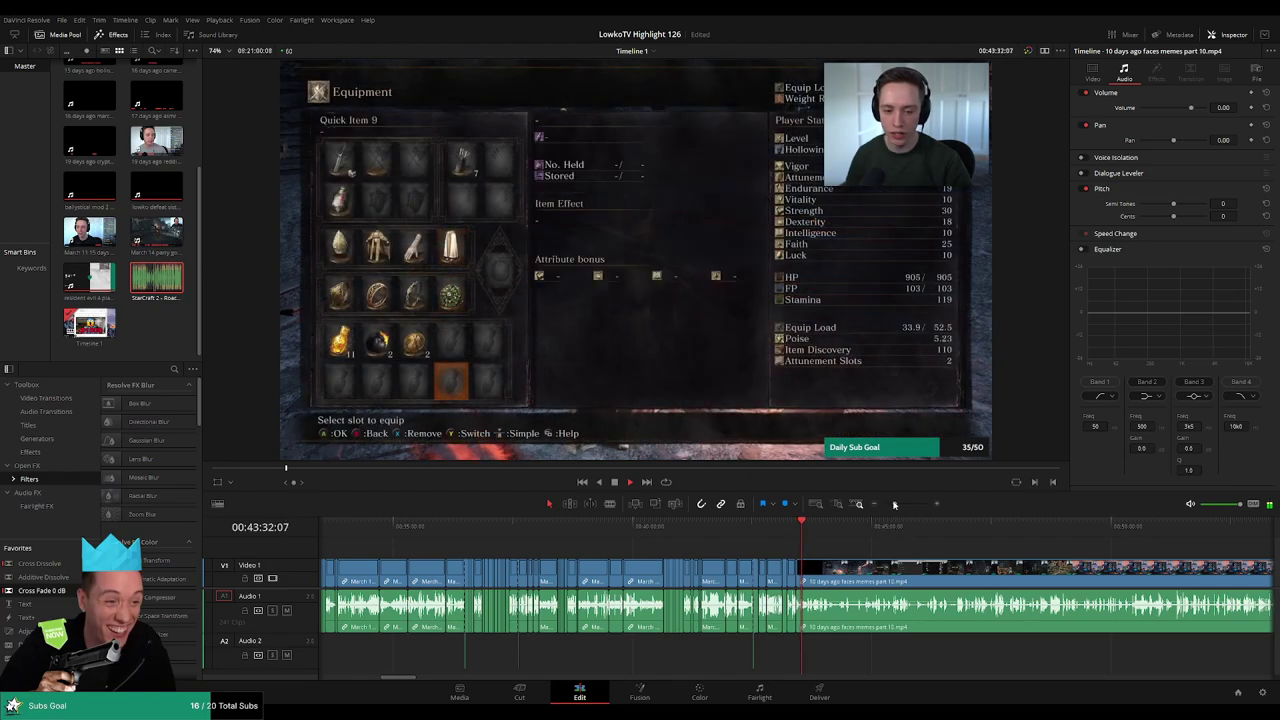
pyautogui.moveTo(894, 504); pyautogui.dragTo(906, 505)
pyautogui.moveTo(957, 567); pyautogui.dragTo(614, 560)
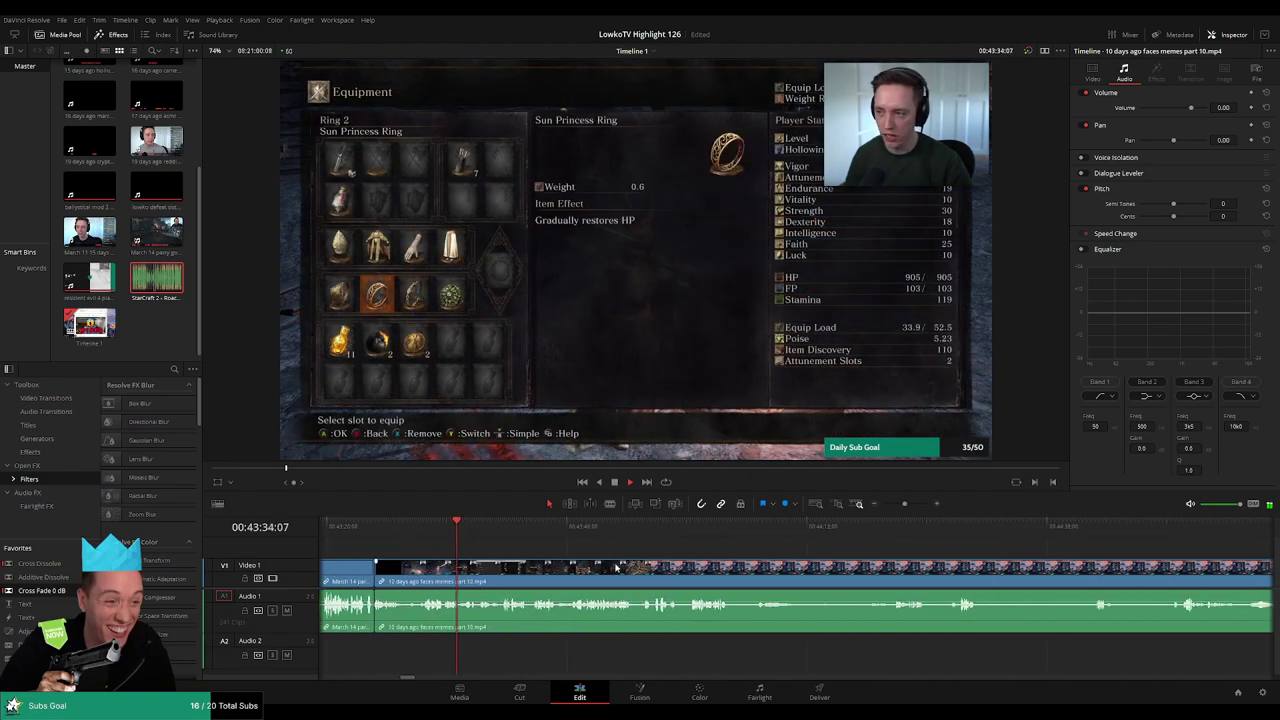
pyautogui.click(505, 535)
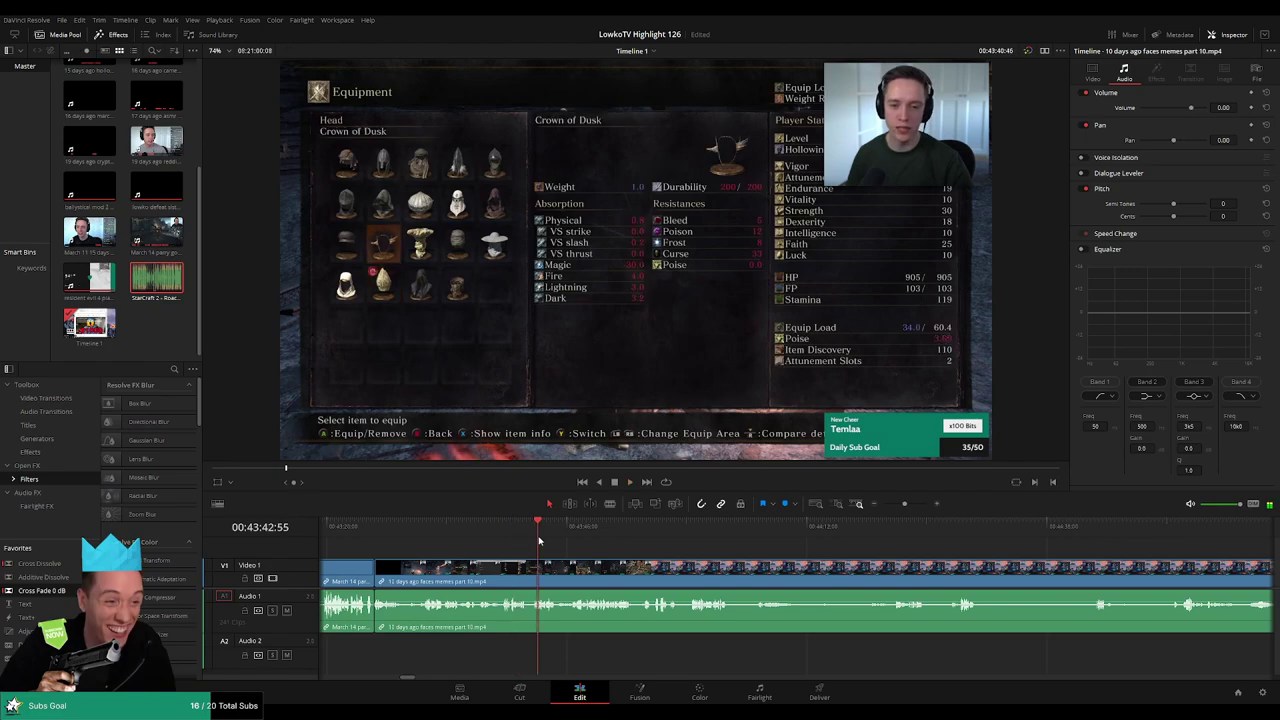
pyautogui.click(705, 535)
pyautogui.click(942, 536)
pyautogui.moveTo(966, 558); pyautogui.dragTo(641, 558)
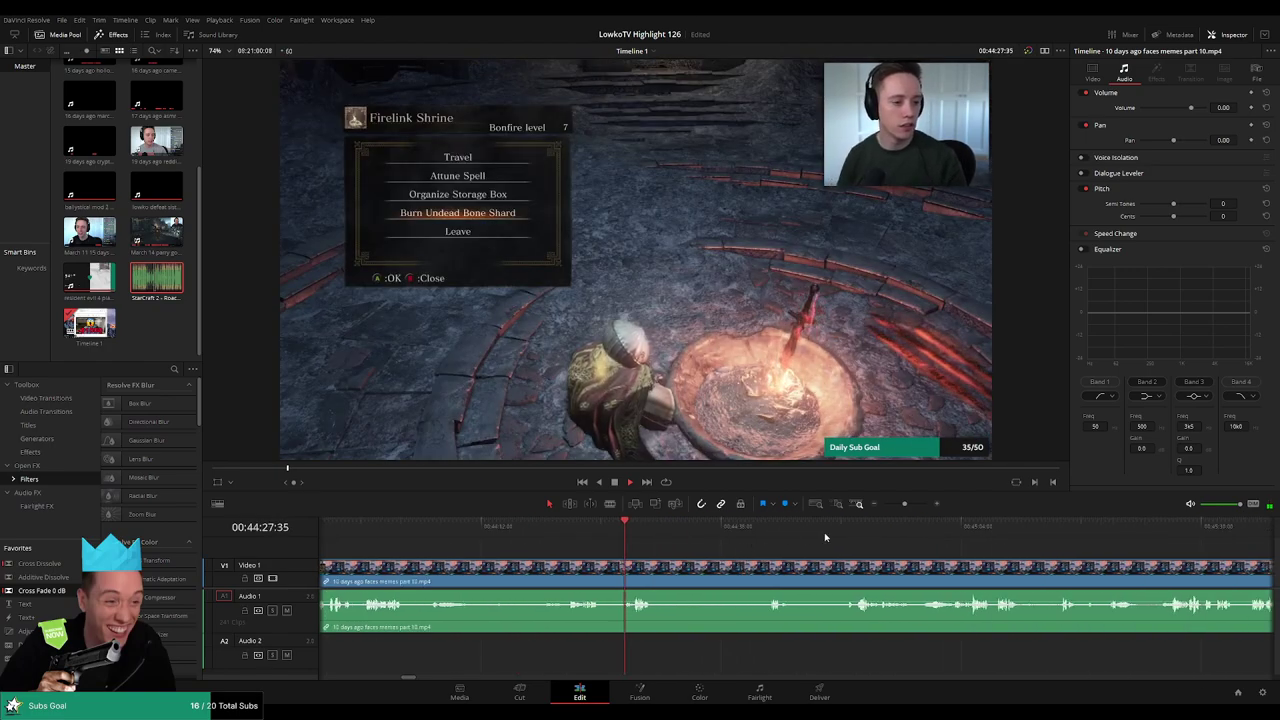
pyautogui.click(1151, 540)
pyautogui.moveTo(904, 504); pyautogui.dragTo(894, 505)
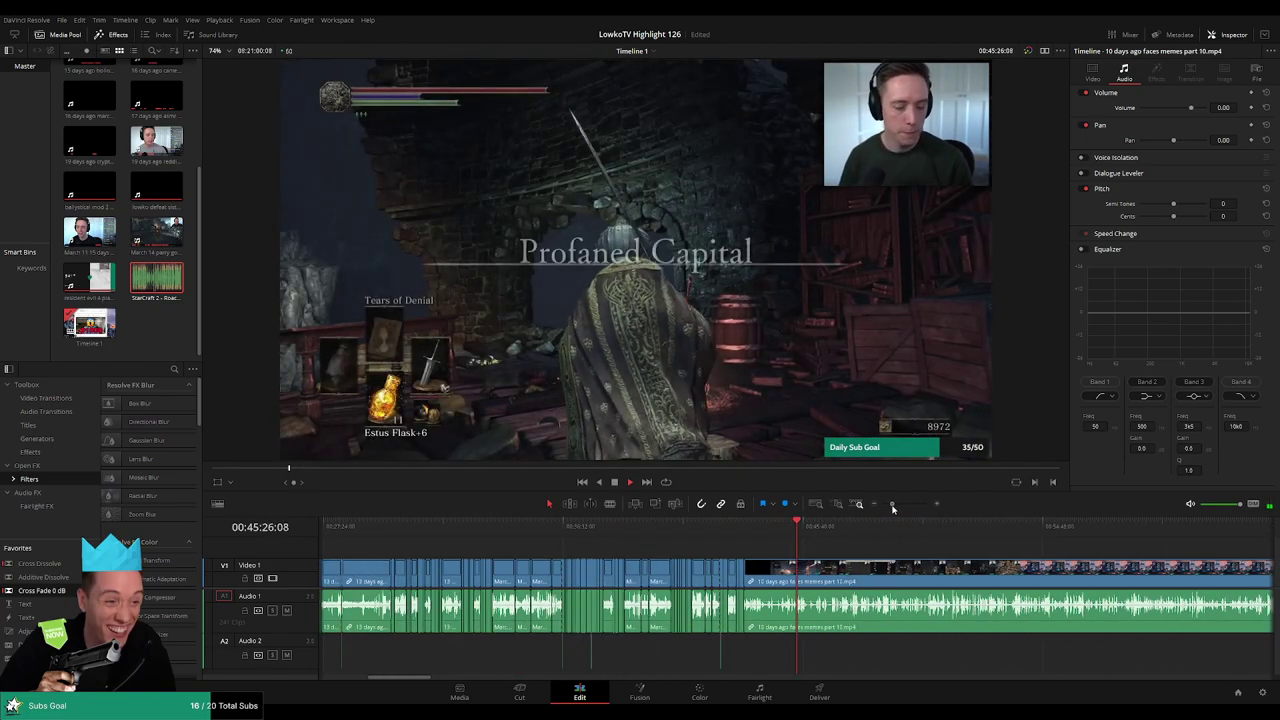
pyautogui.click(828, 536)
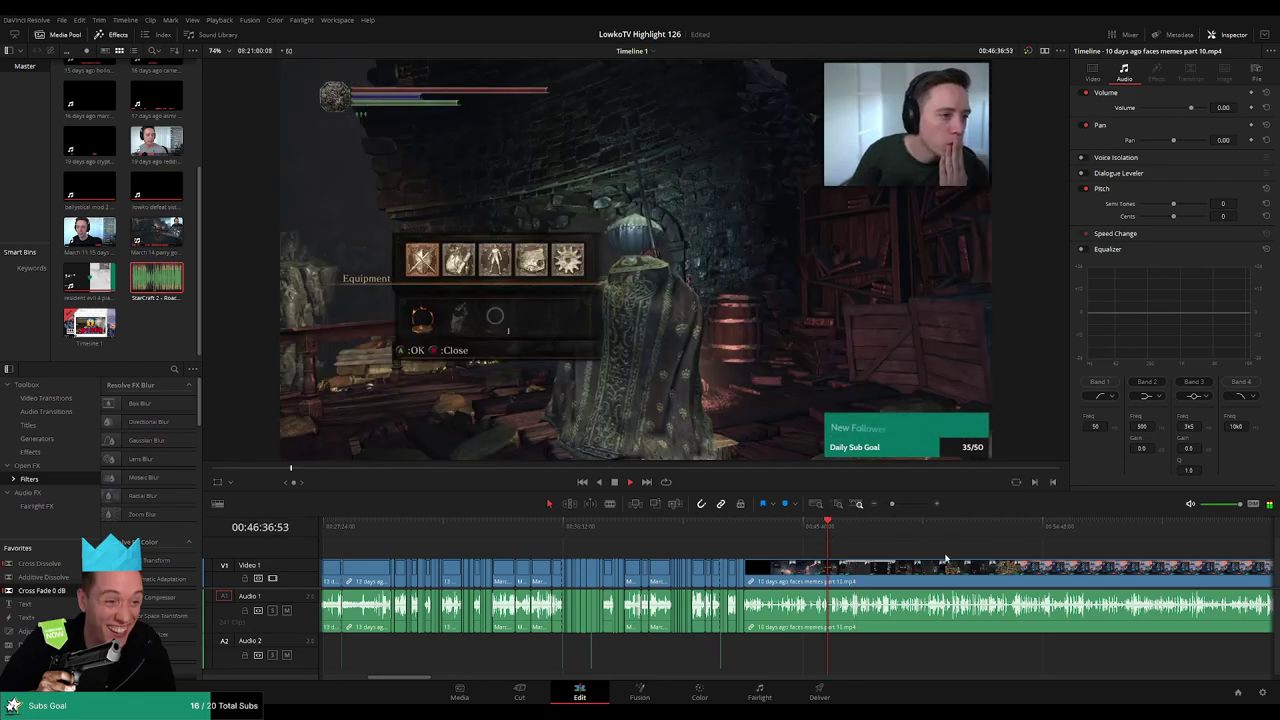
pyautogui.moveTo(946, 558); pyautogui.dragTo(670, 546)
pyautogui.moveTo(565, 535); pyautogui.dragTo(663, 537)
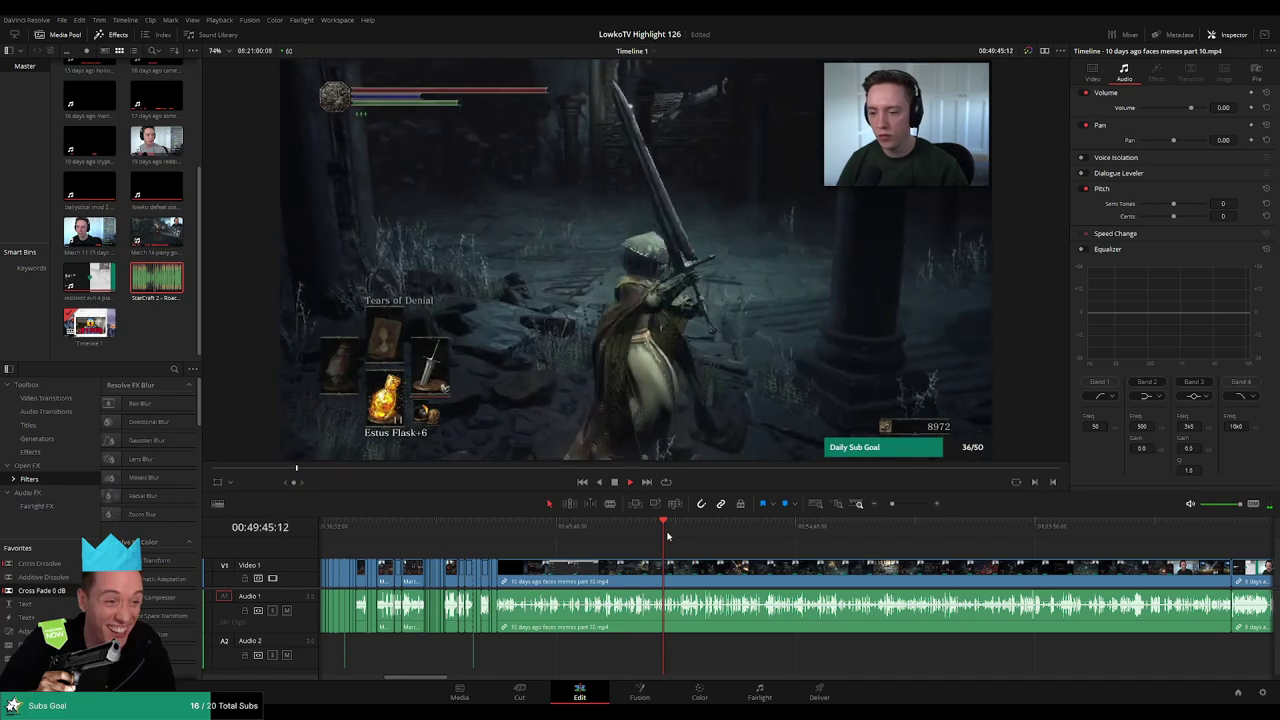
# - Review the gameplay between about 00:48:36 and 00:50:27 to find where the usable footage starts
pyautogui.scroll(5, 672, 545)
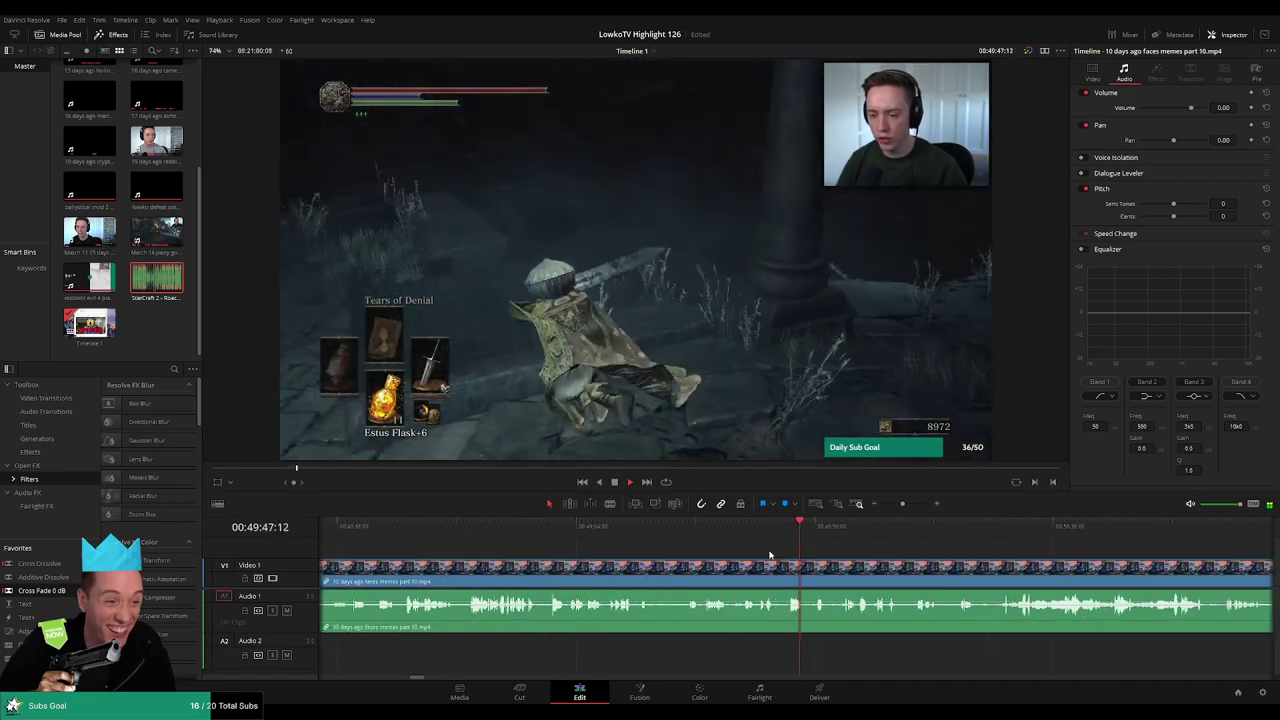
pyautogui.click(706, 537)
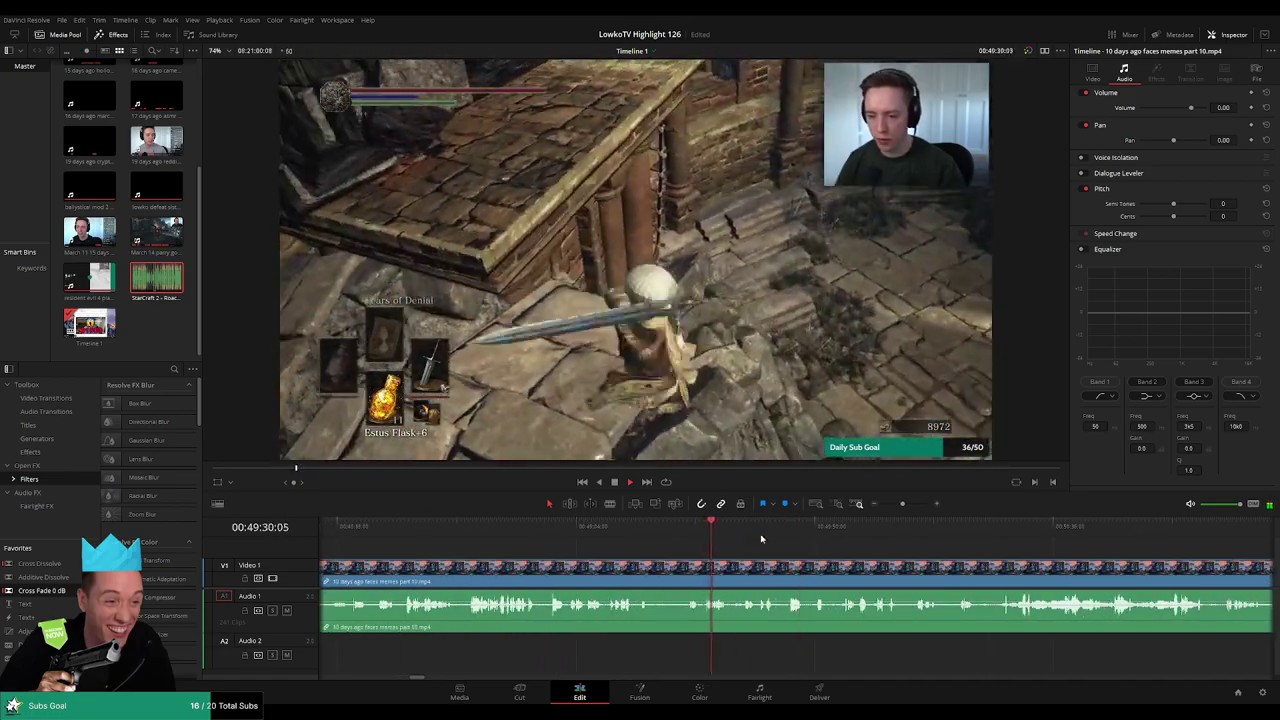
pyautogui.click(651, 527)
pyautogui.click(589, 527)
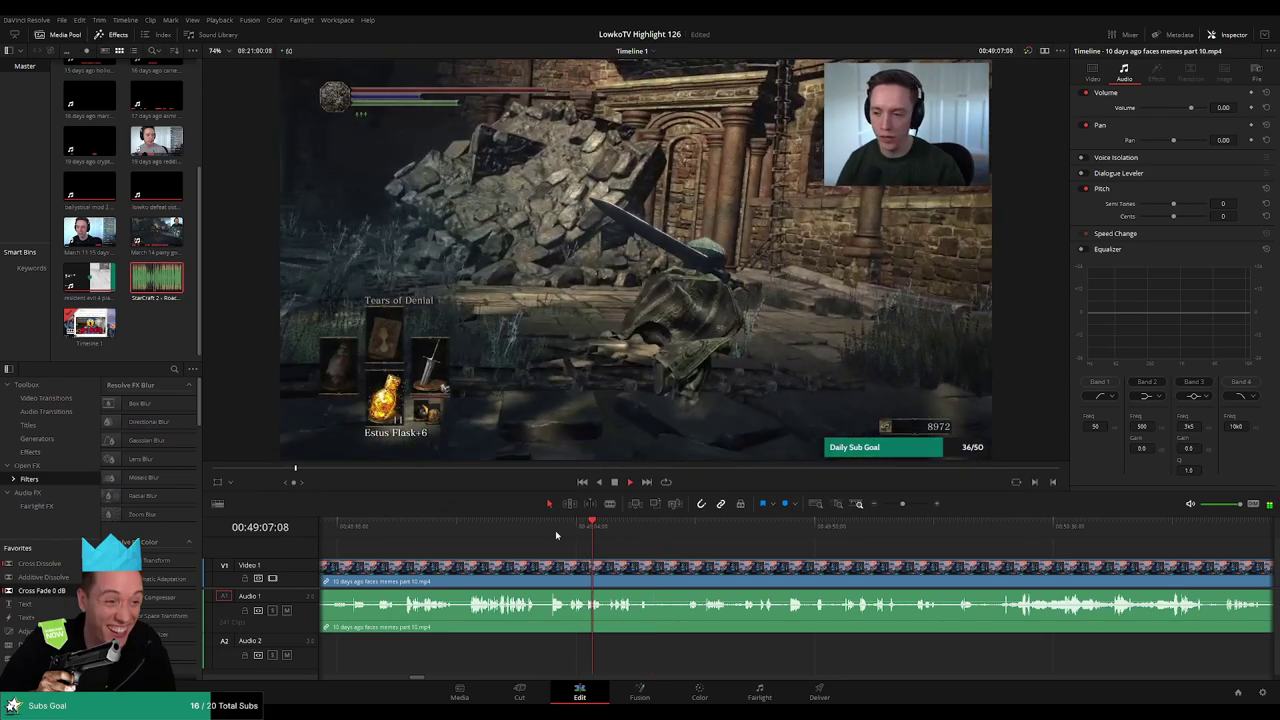
pyautogui.click(534, 536)
pyautogui.click(466, 537)
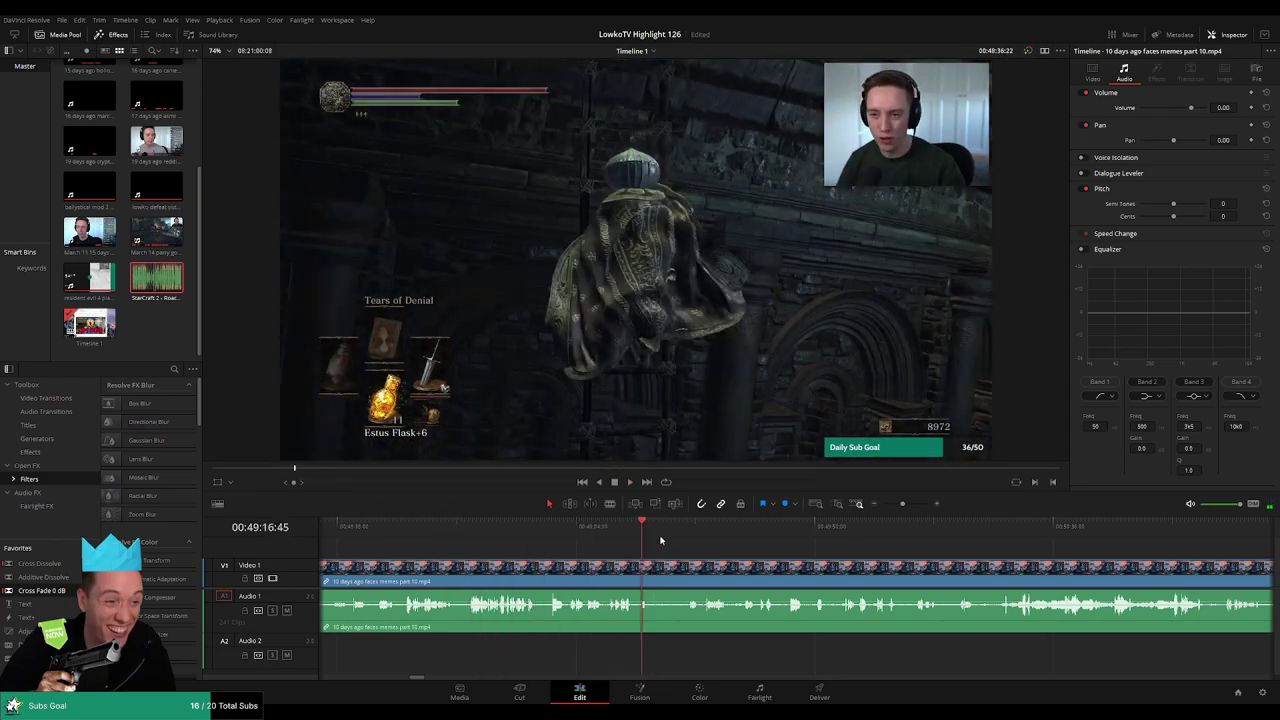
pyautogui.click(788, 544)
pyautogui.click(857, 542)
pyautogui.moveTo(902, 555); pyautogui.dragTo(735, 542)
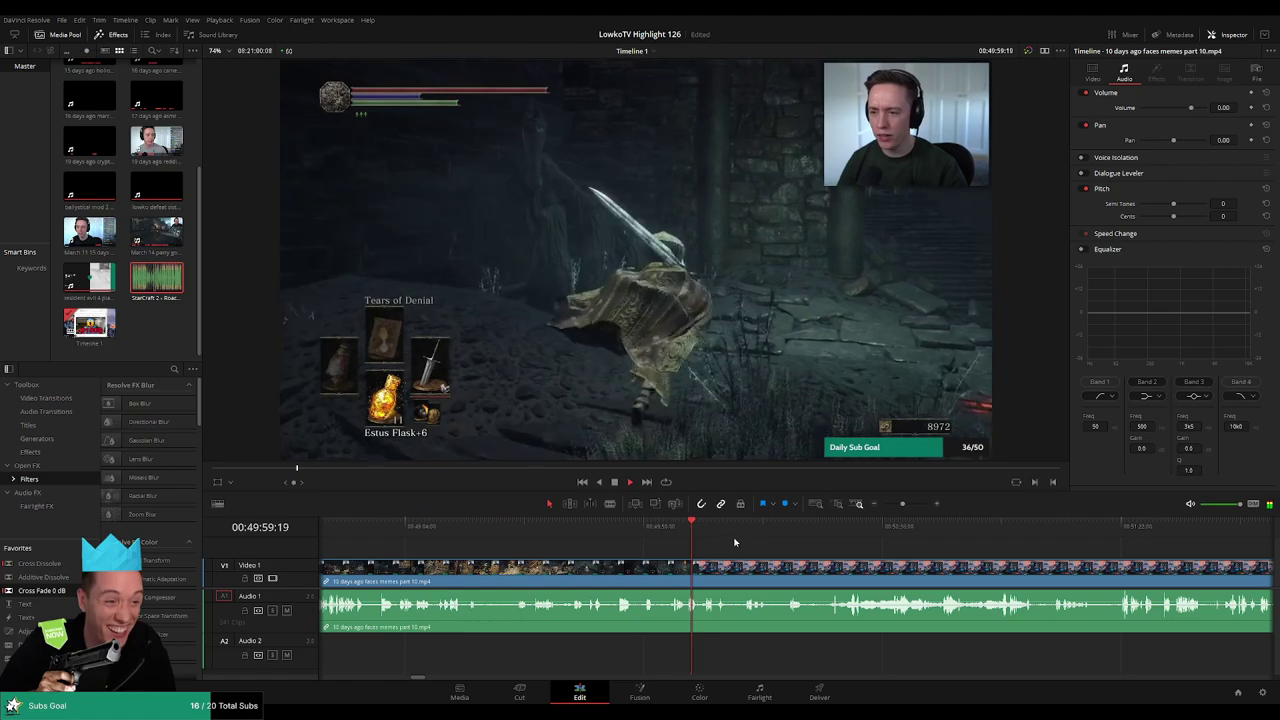
pyautogui.click(833, 530)
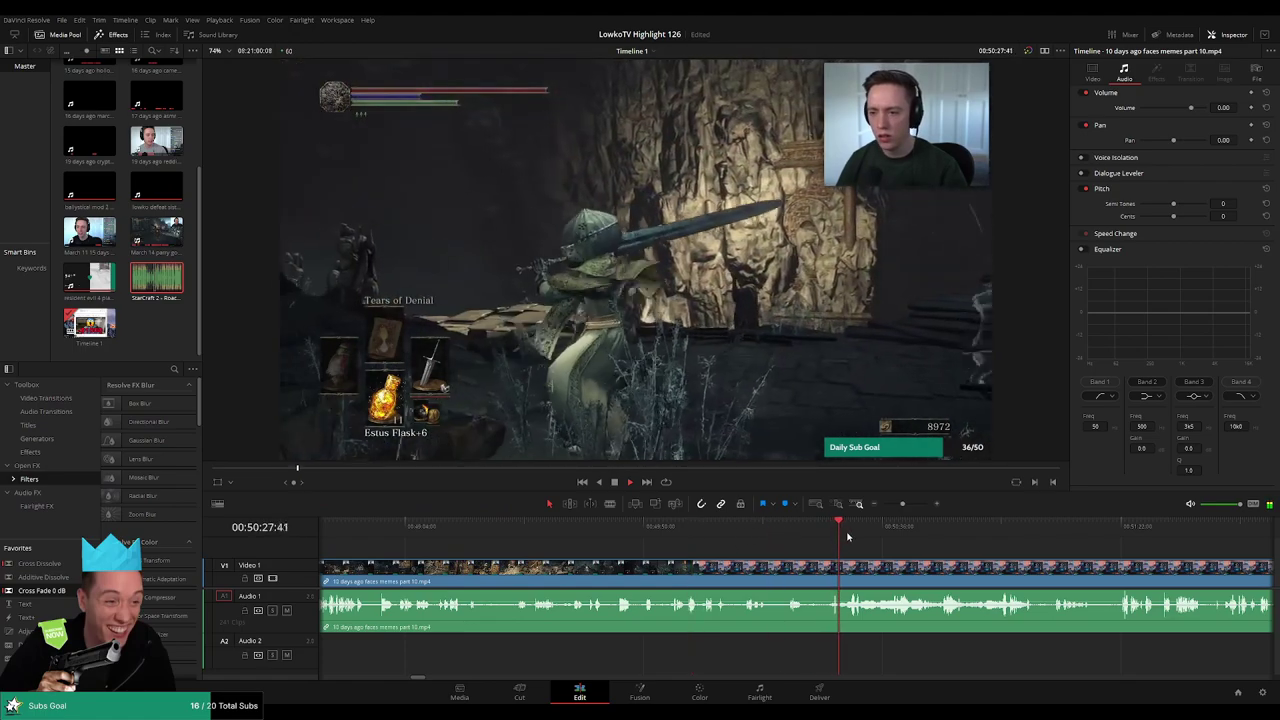
pyautogui.click(790, 535)
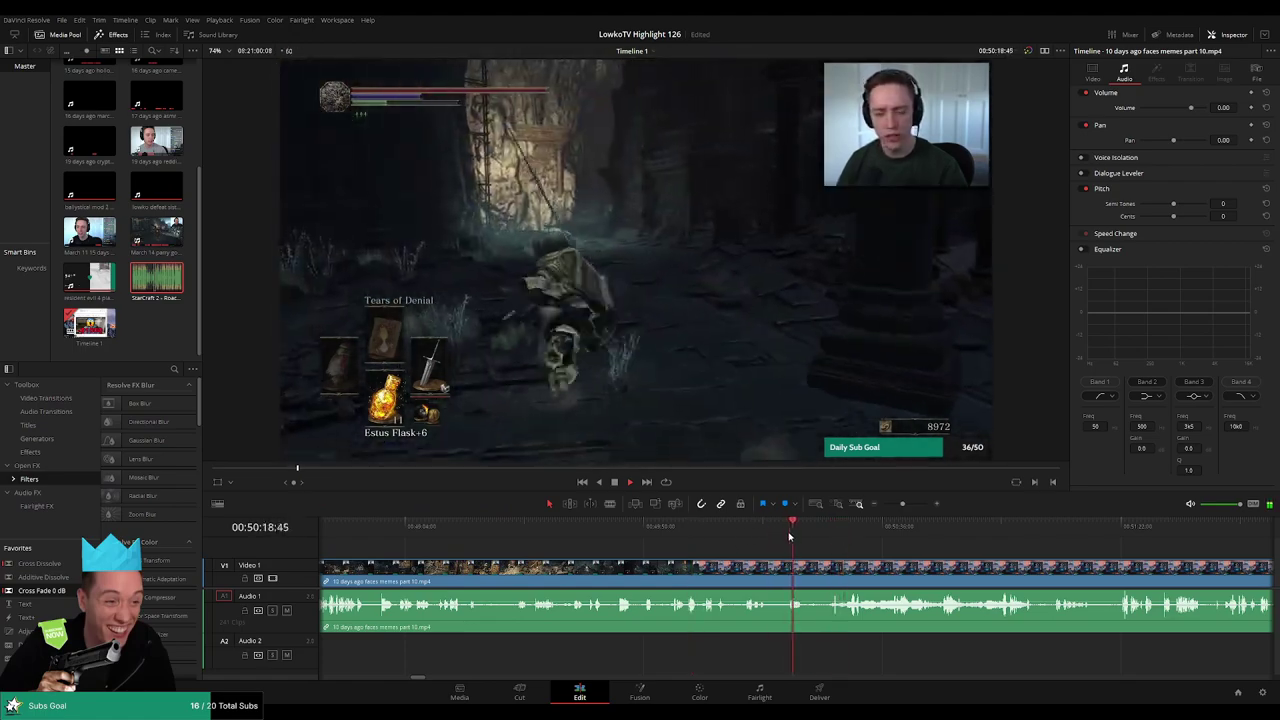
pyautogui.press('space')
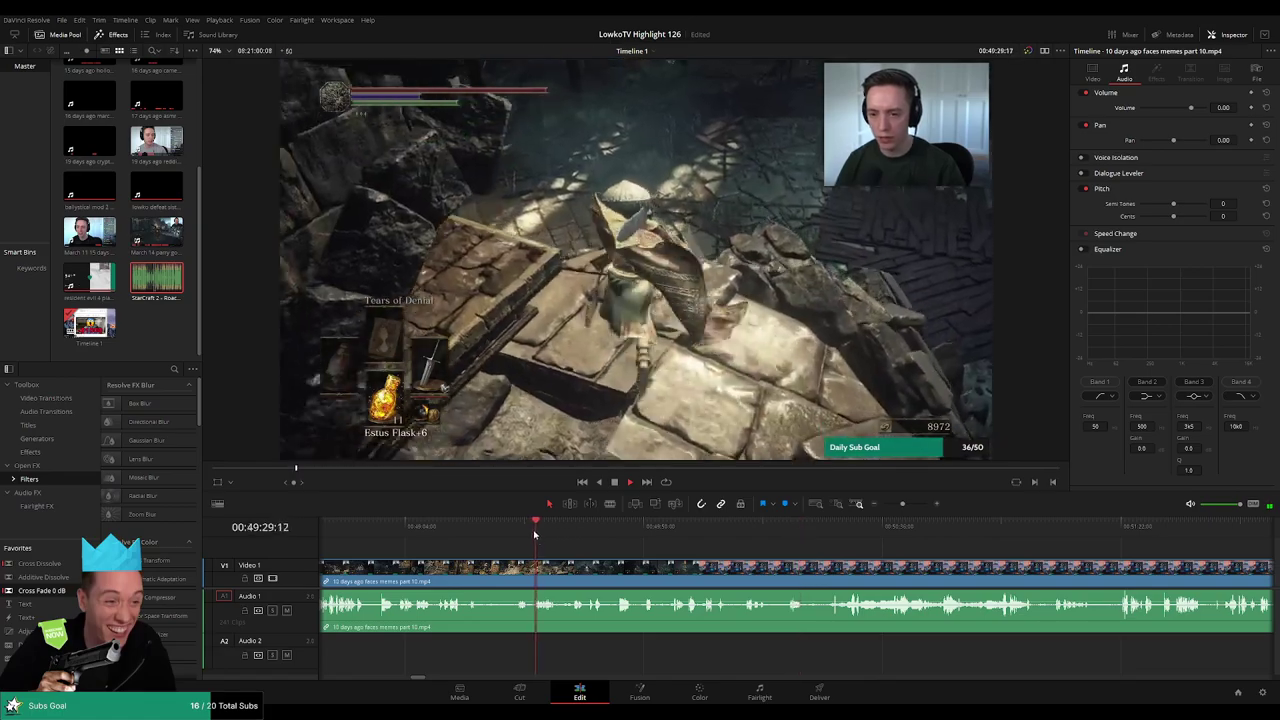
# - Narrow down the clip's starting point by checking moments and audio peaks between about 00:48:45 and 00:49:46
pyautogui.scroll(2, 600, 537)
pyautogui.click(623, 535)
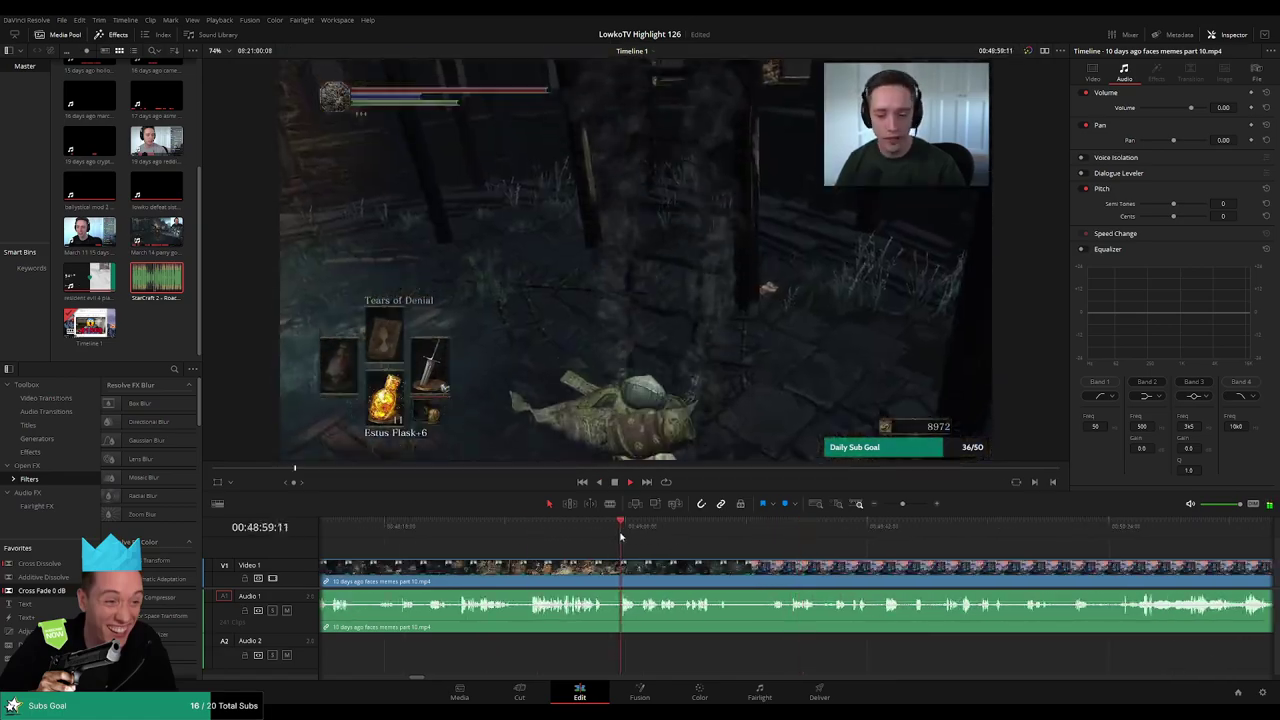
pyautogui.click(537, 538)
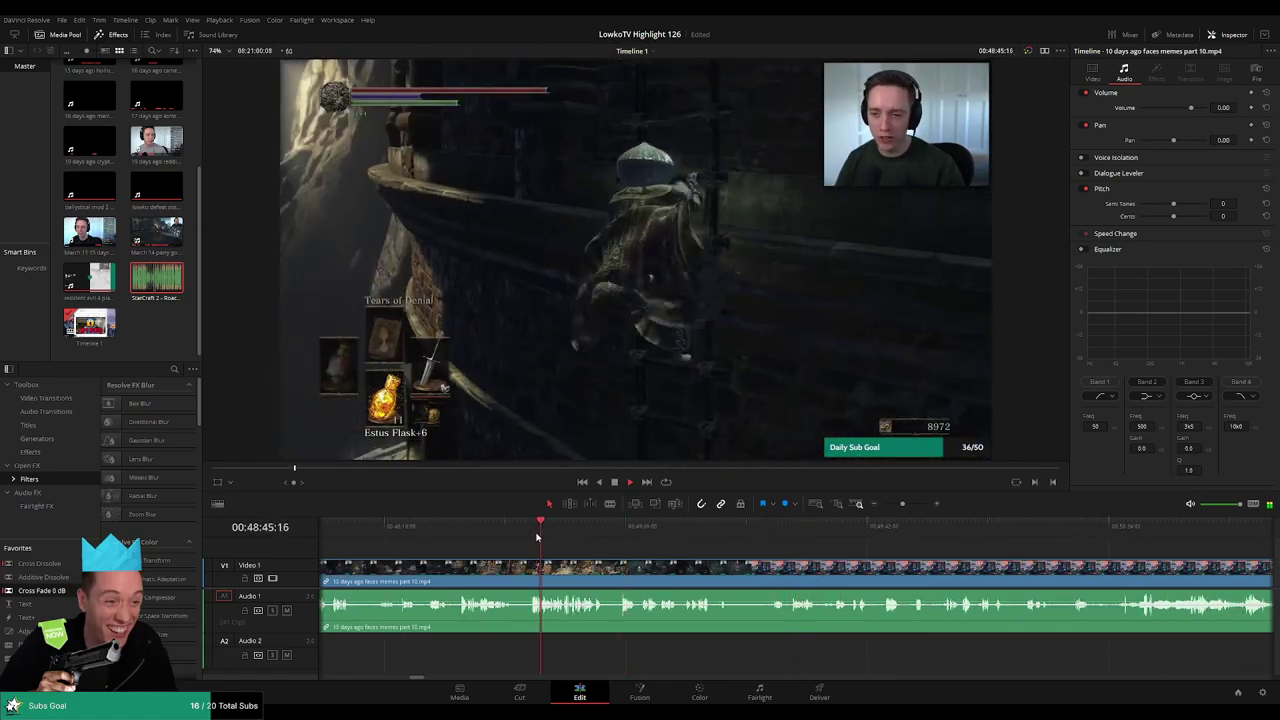
pyautogui.click(760, 537)
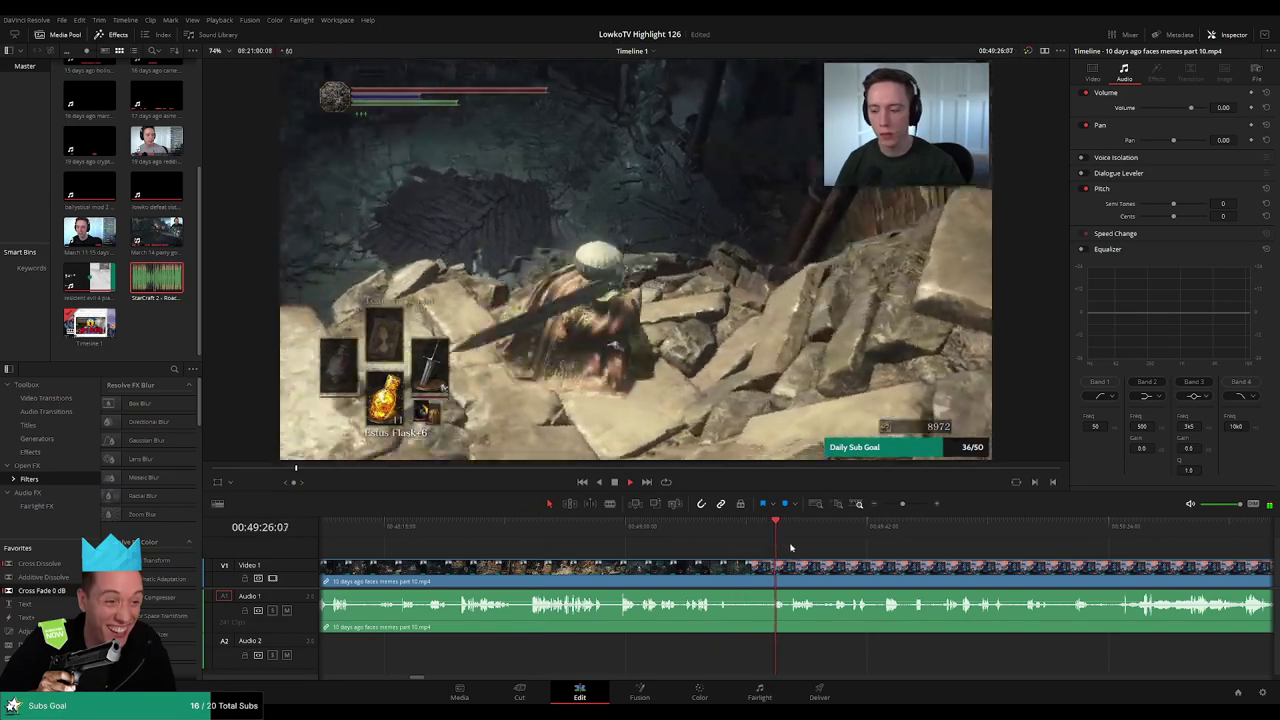
pyautogui.scroll(2, 801, 558)
pyautogui.click(819, 536)
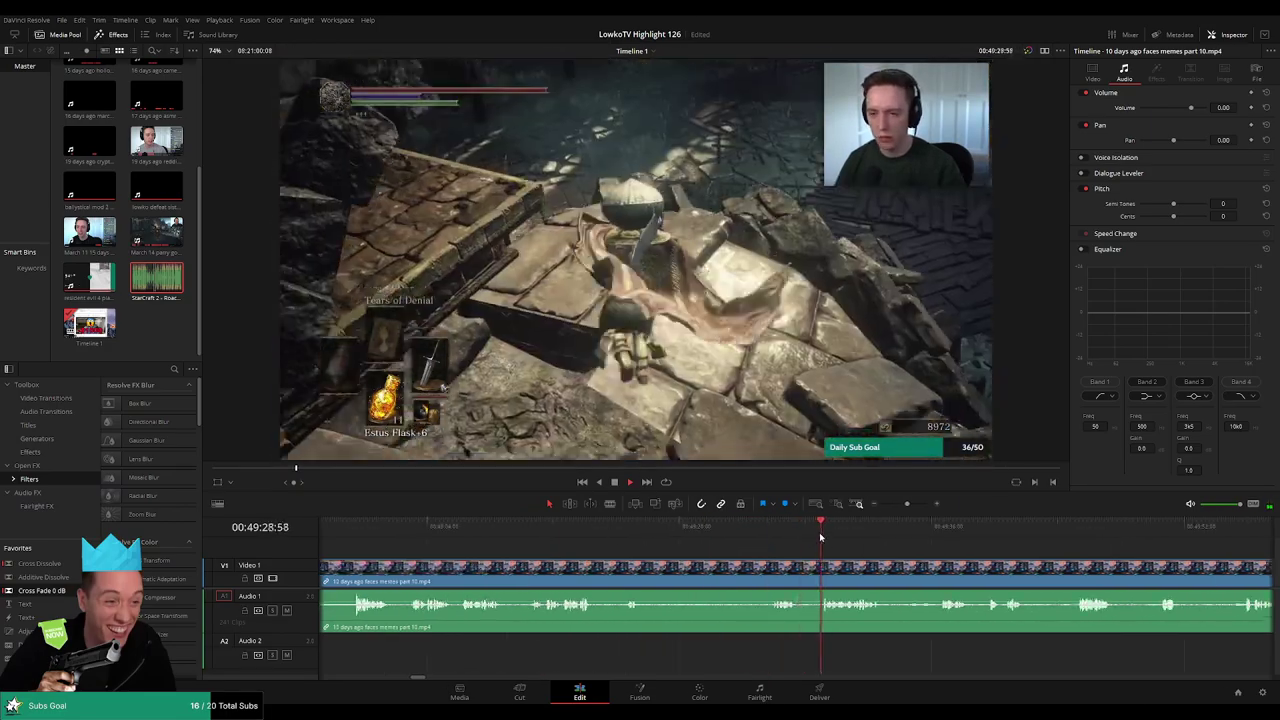
pyautogui.scroll(2, 930, 557)
pyautogui.click(764, 534)
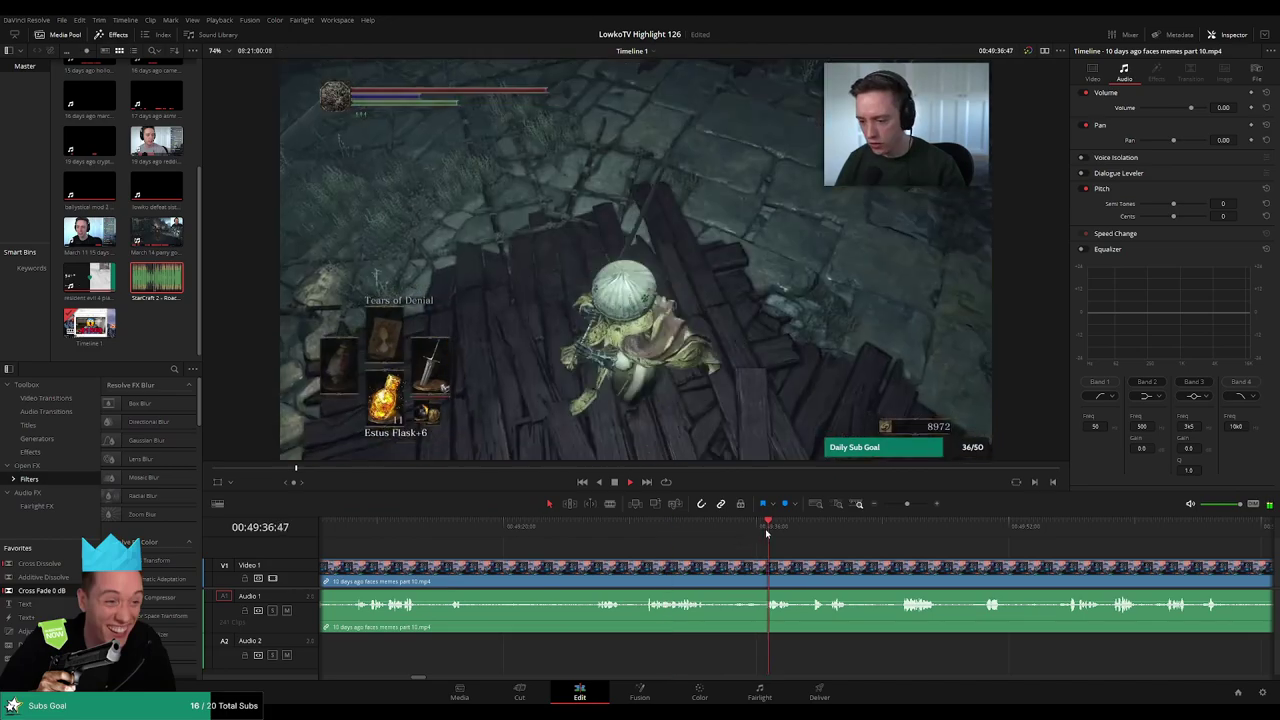
pyautogui.click(812, 532)
pyautogui.hscroll(4, 829, 554)
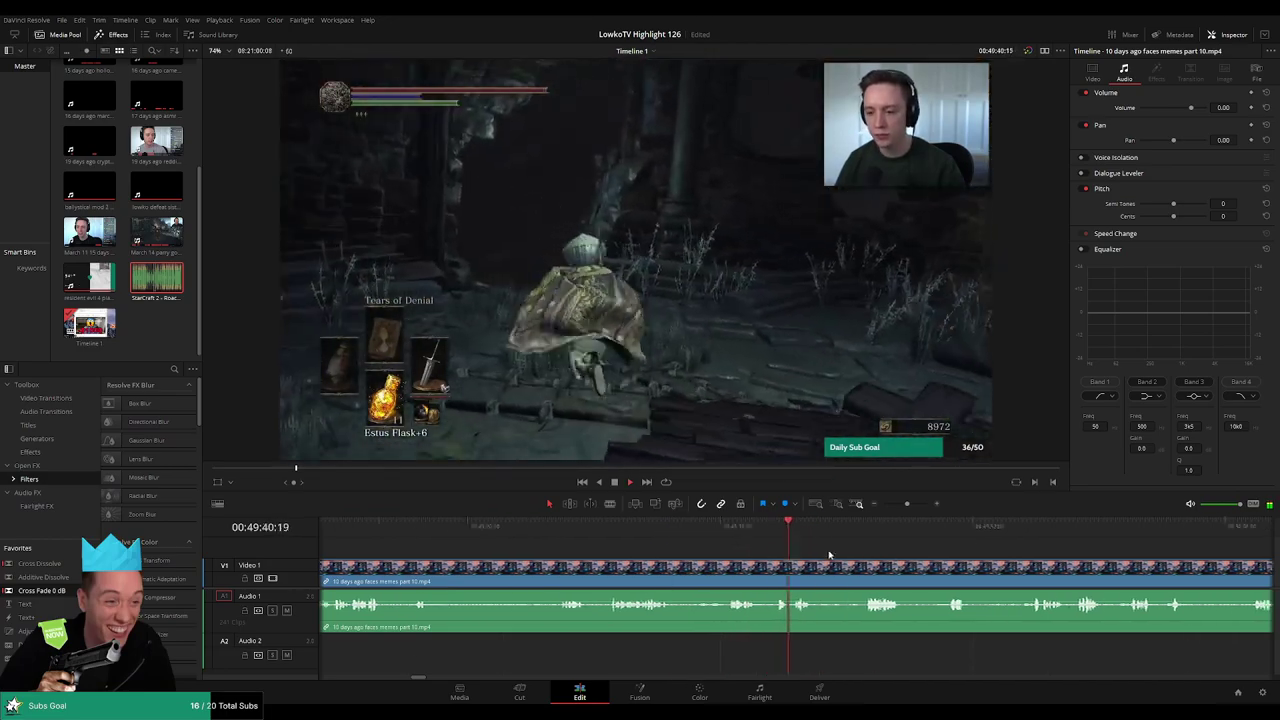
pyautogui.click(742, 538)
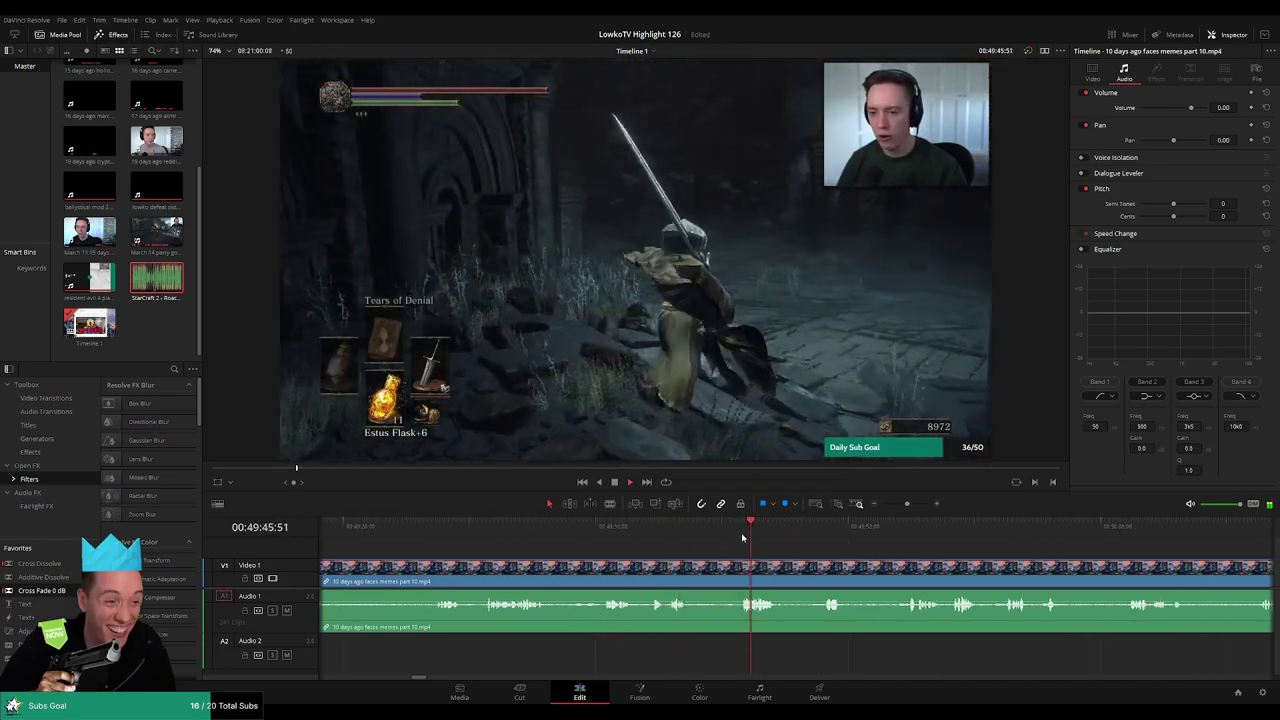
# - Split the "10 days ago faces memes part 10" clip at about 00:49:45 and delete the whole part before the split
pyautogui.press('b')
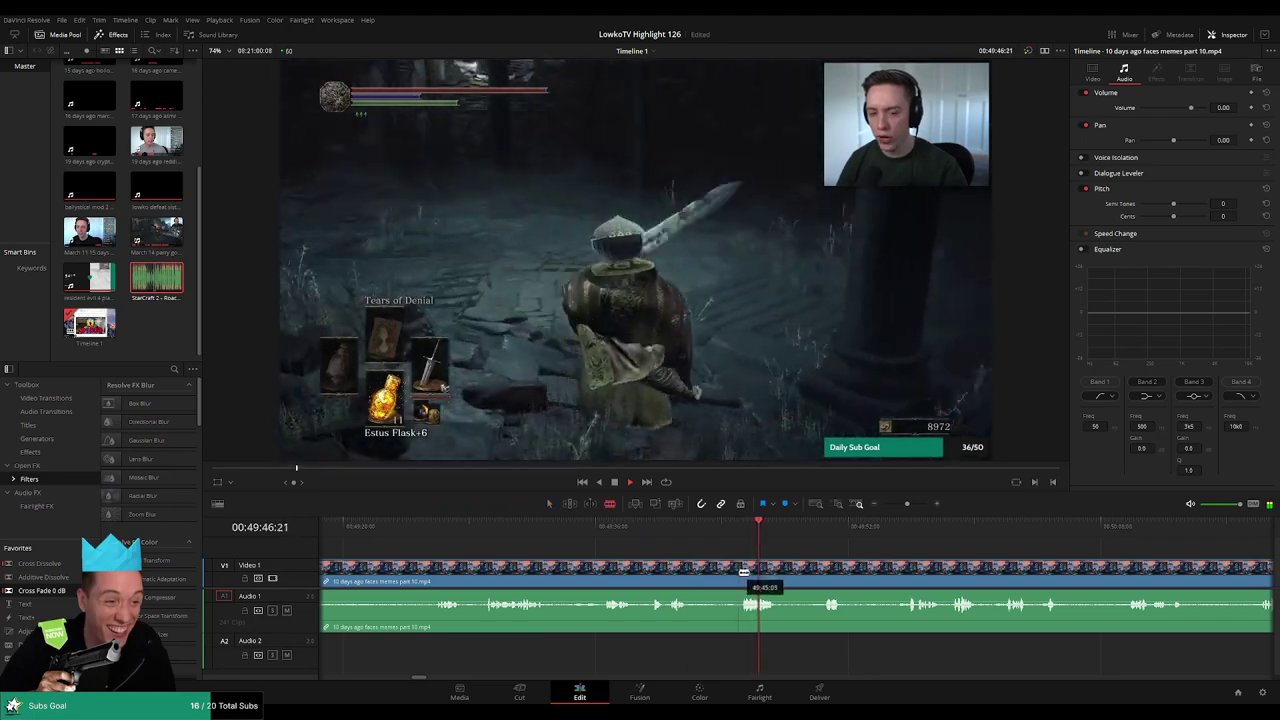
pyautogui.click(741, 573)
pyautogui.press('a')
pyautogui.click(698, 575)
pyautogui.press('Delete')
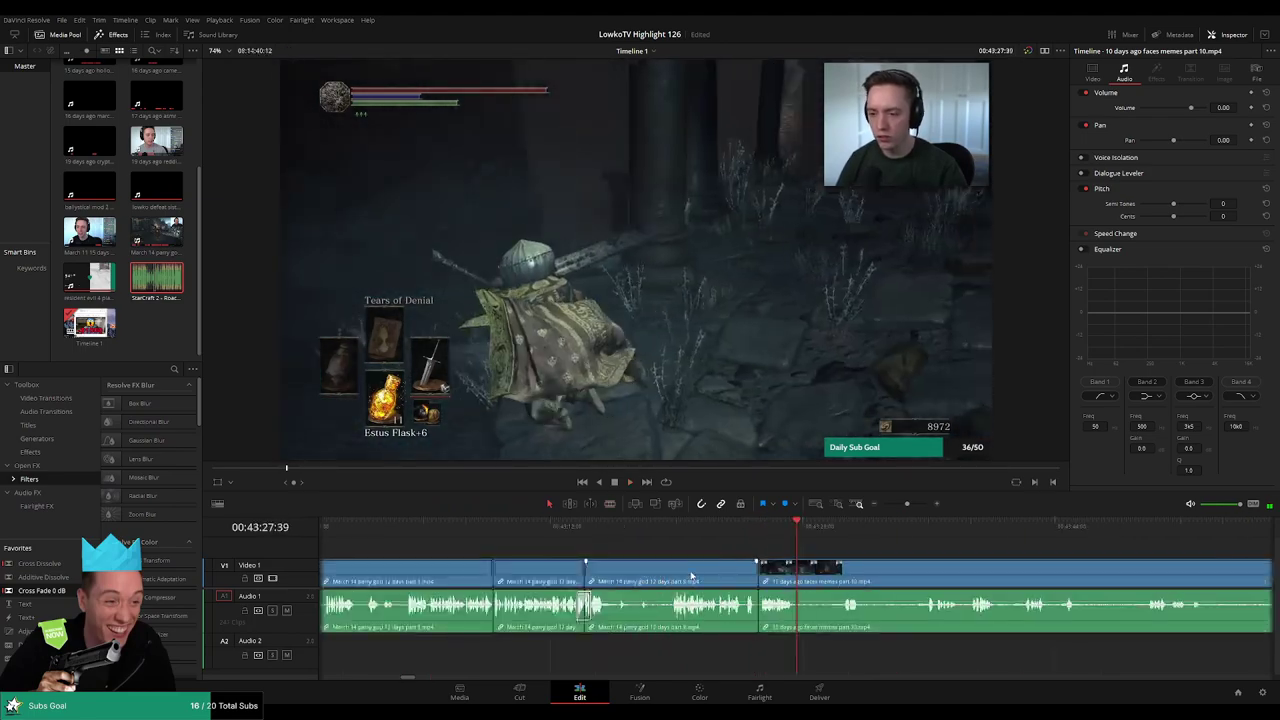
# - Cut out about 2.5 seconds of quiet footage starting near 00:43:27:55 and cross fade the audio at the join
pyautogui.hscroll(3, 534, 548)
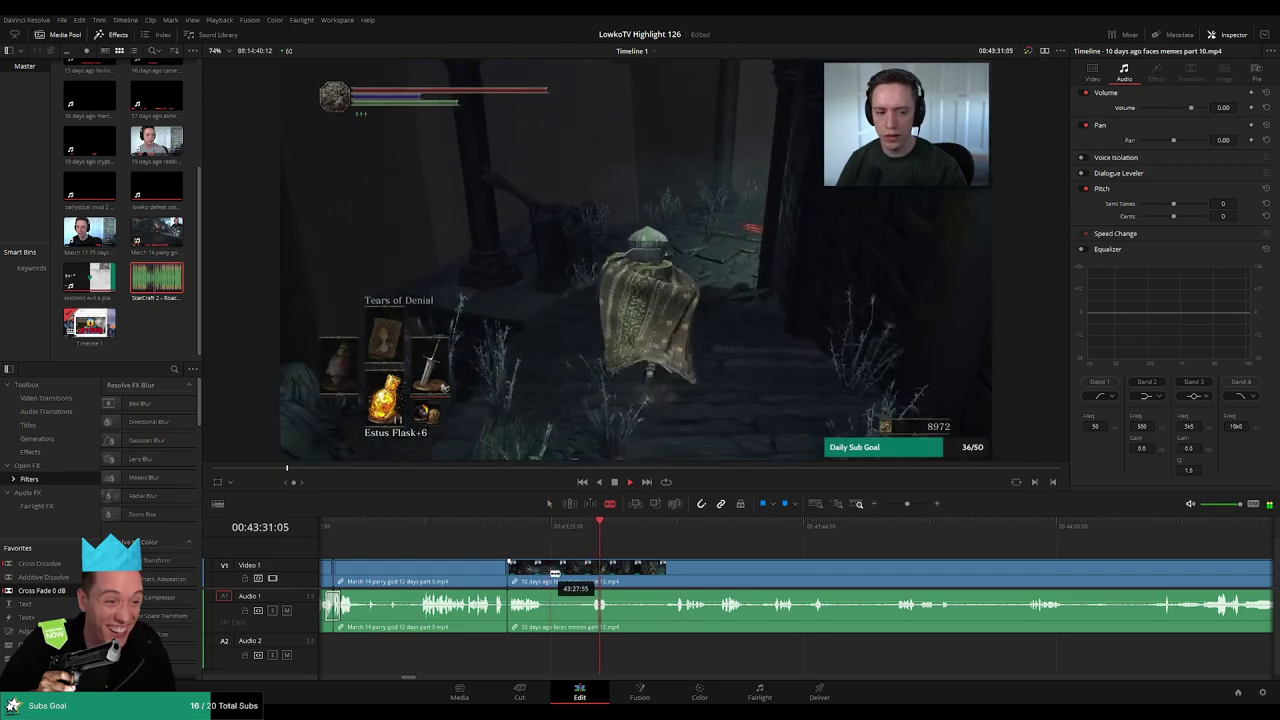
pyautogui.click(553, 573)
pyautogui.click(591, 573)
pyautogui.press('a')
pyautogui.click(569, 578)
pyautogui.press('Delete')
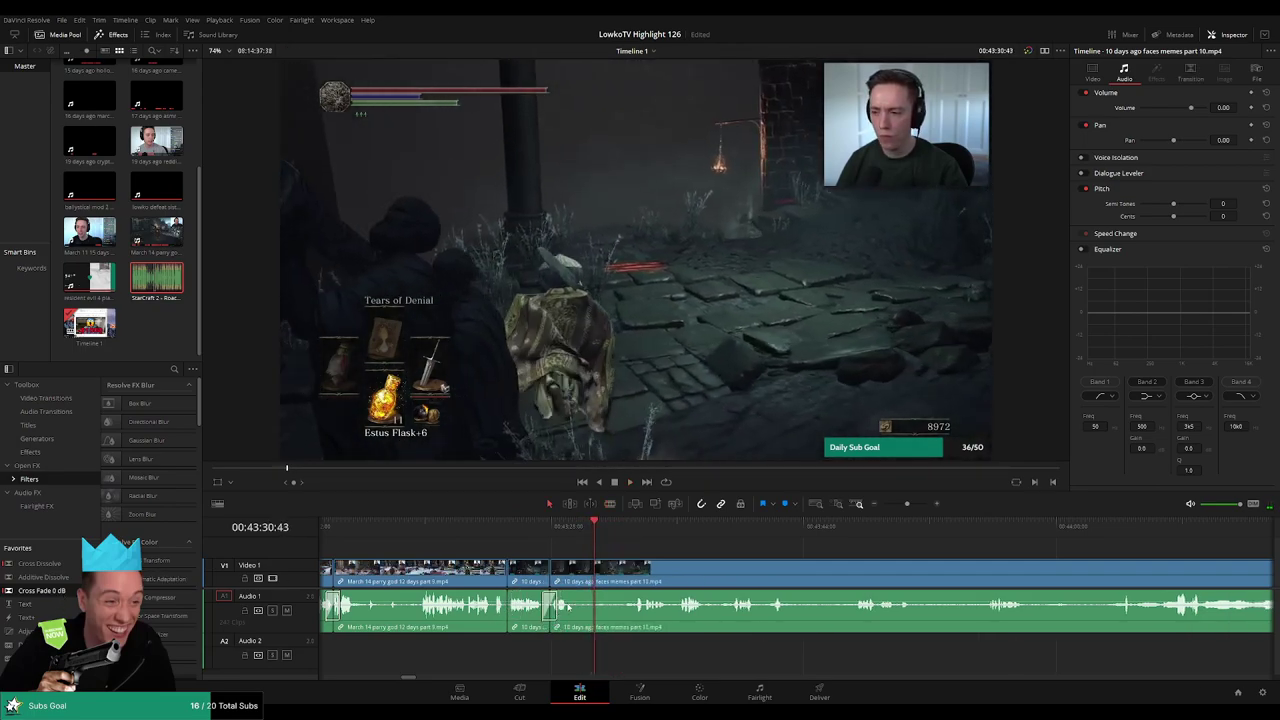
# - Cut out about three seconds of quiet footage starting near 00:43:29 and cross fade the audio at the join
pyautogui.moveTo(578, 583); pyautogui.dragTo(636, 583)
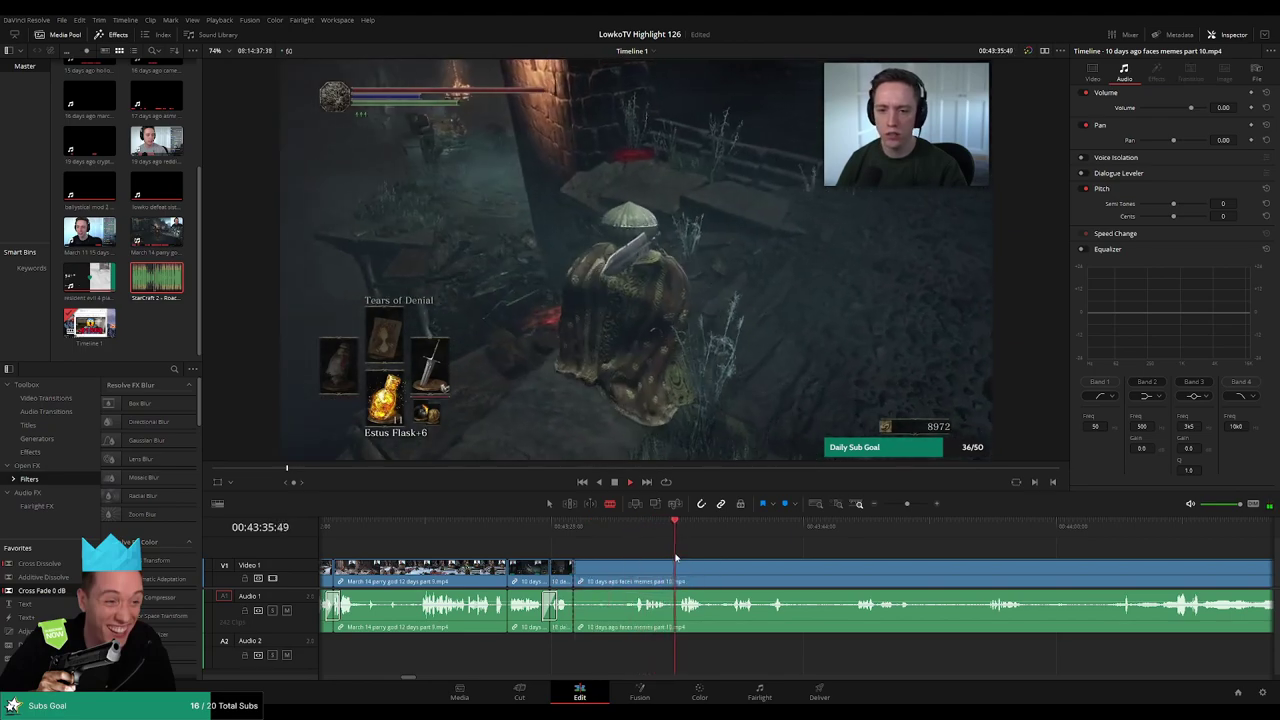
pyautogui.click(622, 581)
pyautogui.press('a')
pyautogui.click(598, 583)
pyautogui.press('Delete')
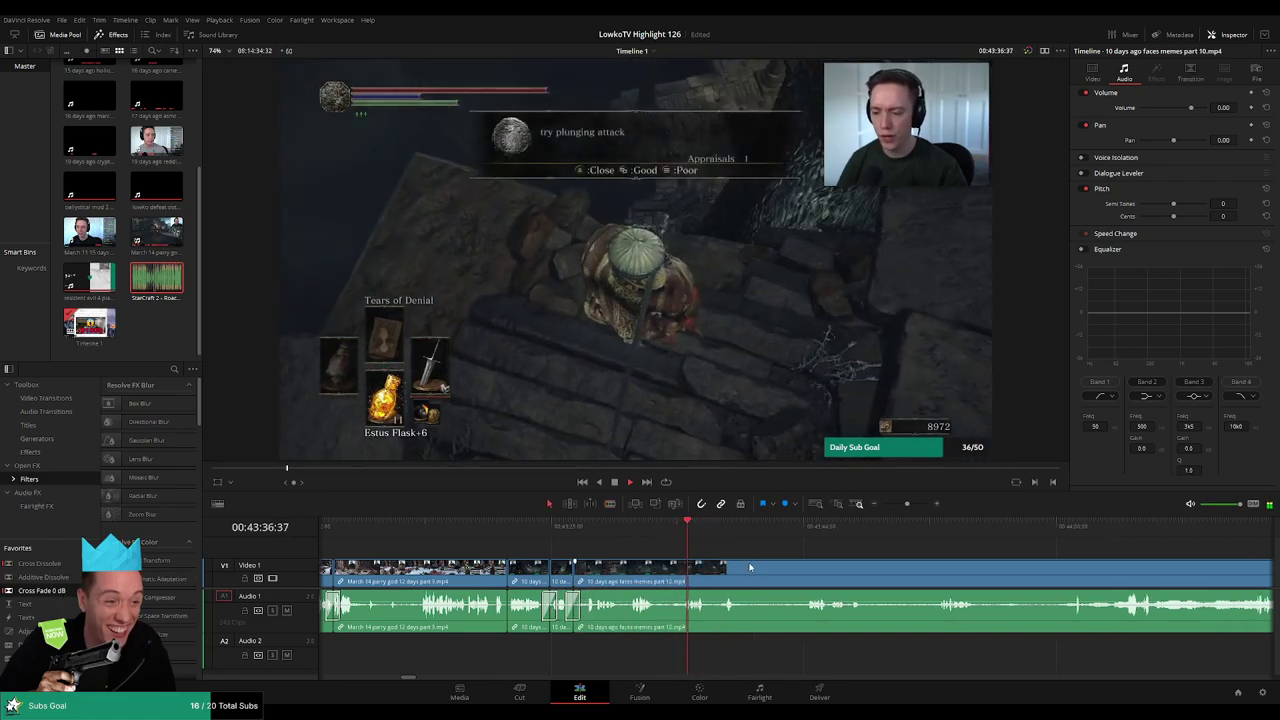
# - Cut out about four seconds of quiet footage starting near 00:43:40 and cross fade the audio at the join
pyautogui.click(716, 533)
pyautogui.hscroll(3, 720, 556)
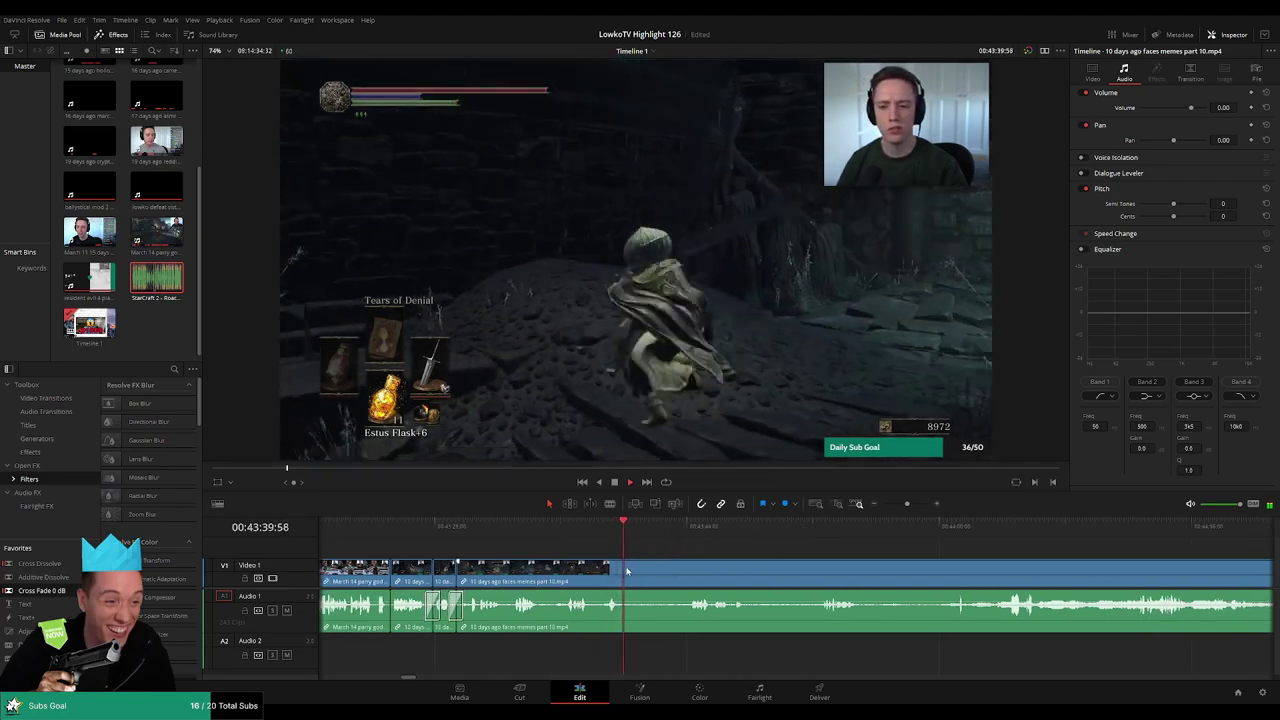
pyautogui.press('b')
pyautogui.click(630, 575)
pyautogui.click(687, 535)
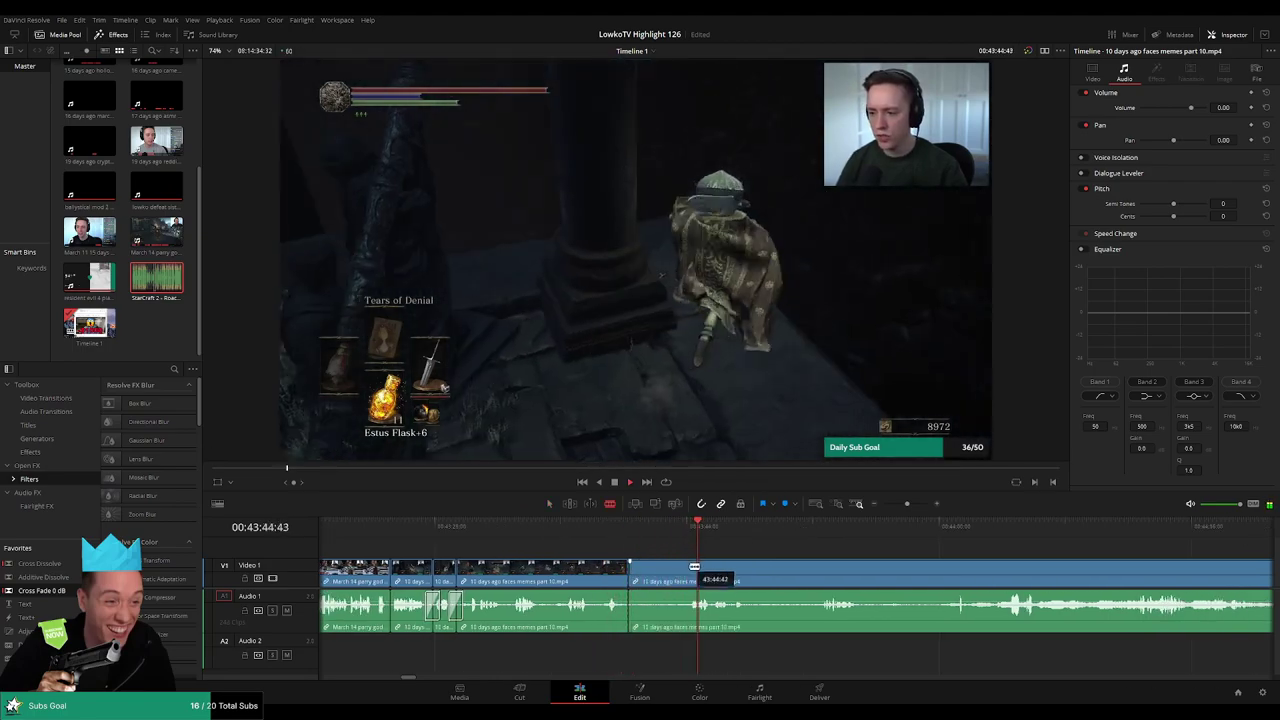
pyautogui.click(690, 570)
pyautogui.press('a')
pyautogui.click(664, 580)
pyautogui.press('Delete')
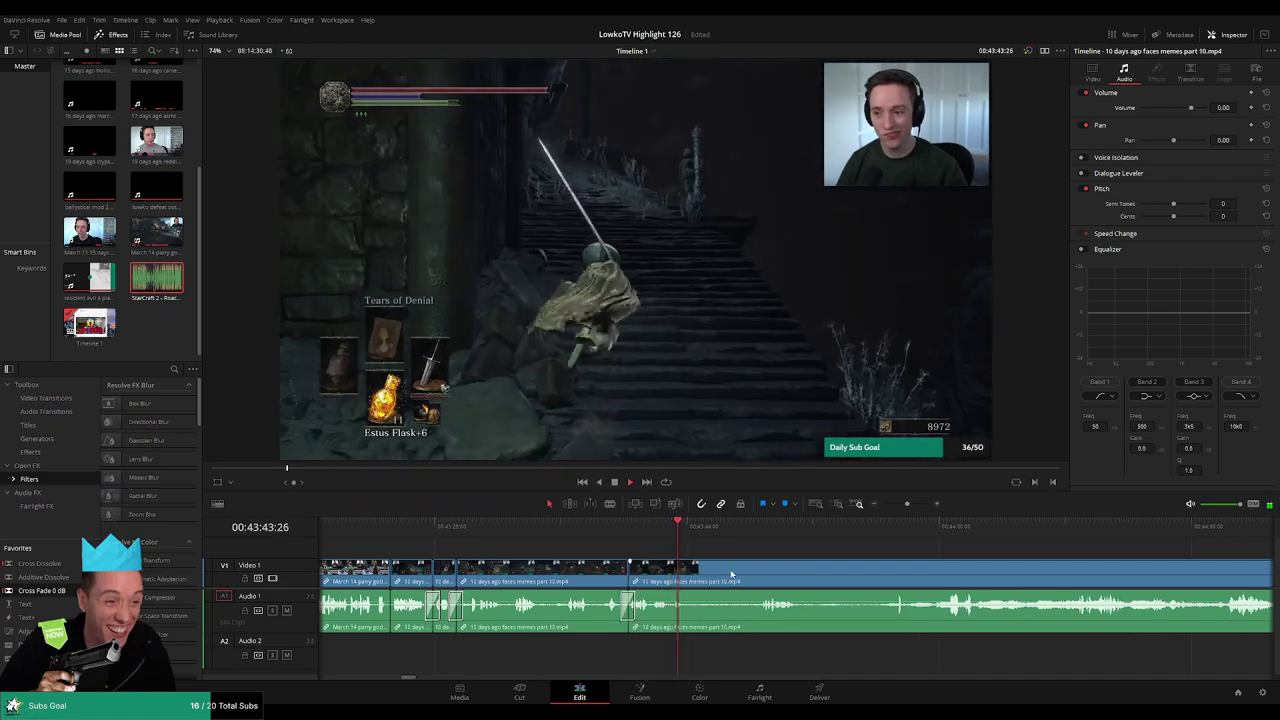
# - Cut out about six seconds of quiet footage starting near 00:43:43 and cross fade the audio at the join
pyautogui.press('b')
pyautogui.click(670, 578)
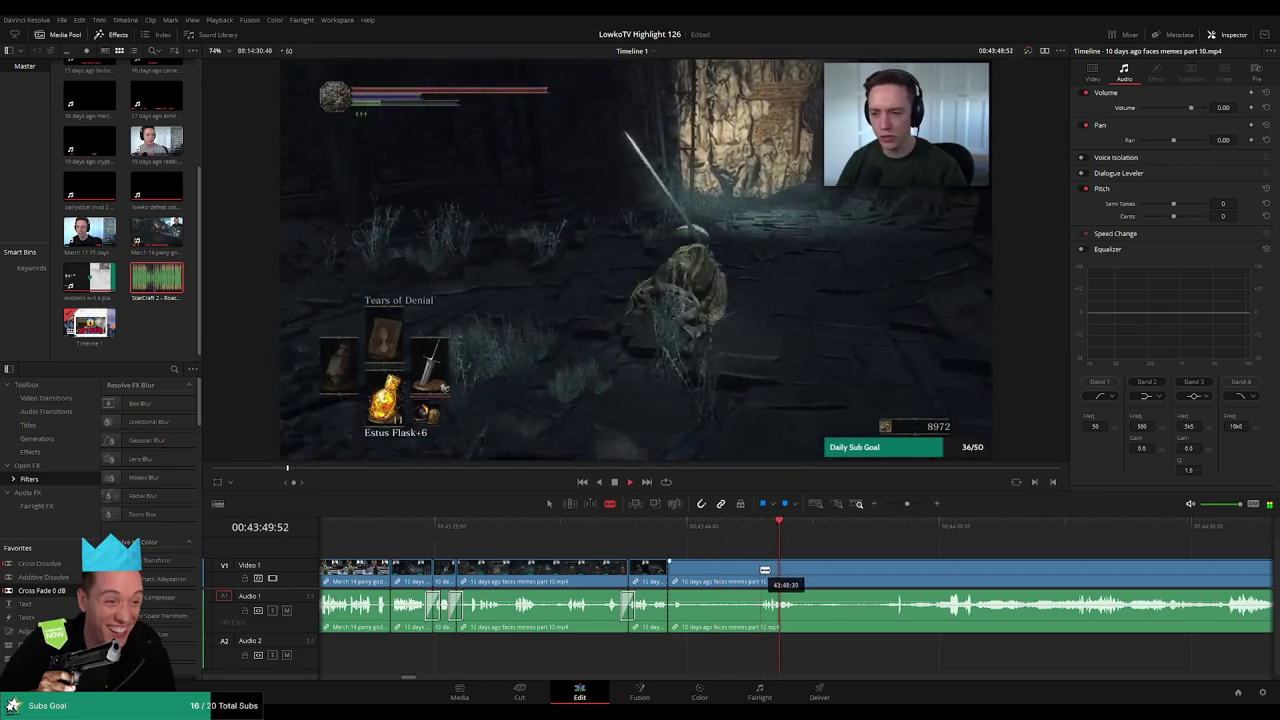
pyautogui.click(760, 571)
pyautogui.press('a')
pyautogui.click(734, 578)
pyautogui.press('Delete')
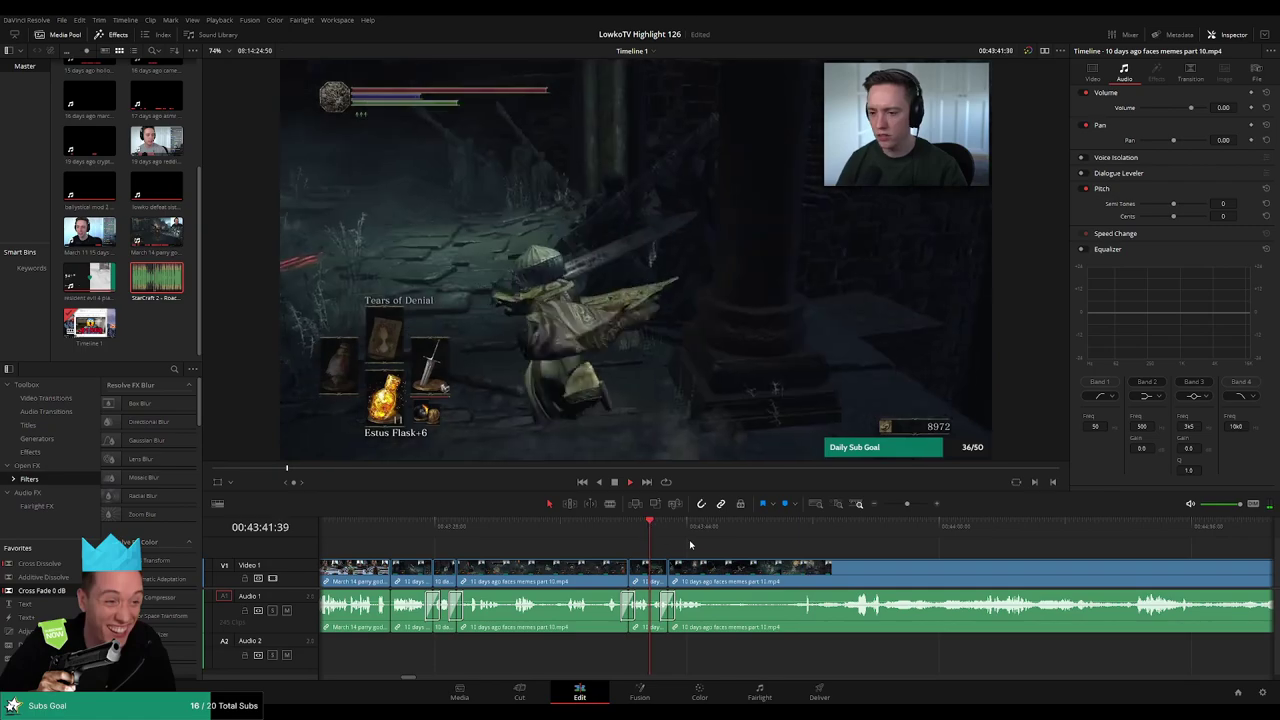
# - Cut out about five seconds of quiet footage starting near 00:43:45:31 and cross fade the audio at the join
pyautogui.hscroll(2, 665, 545)
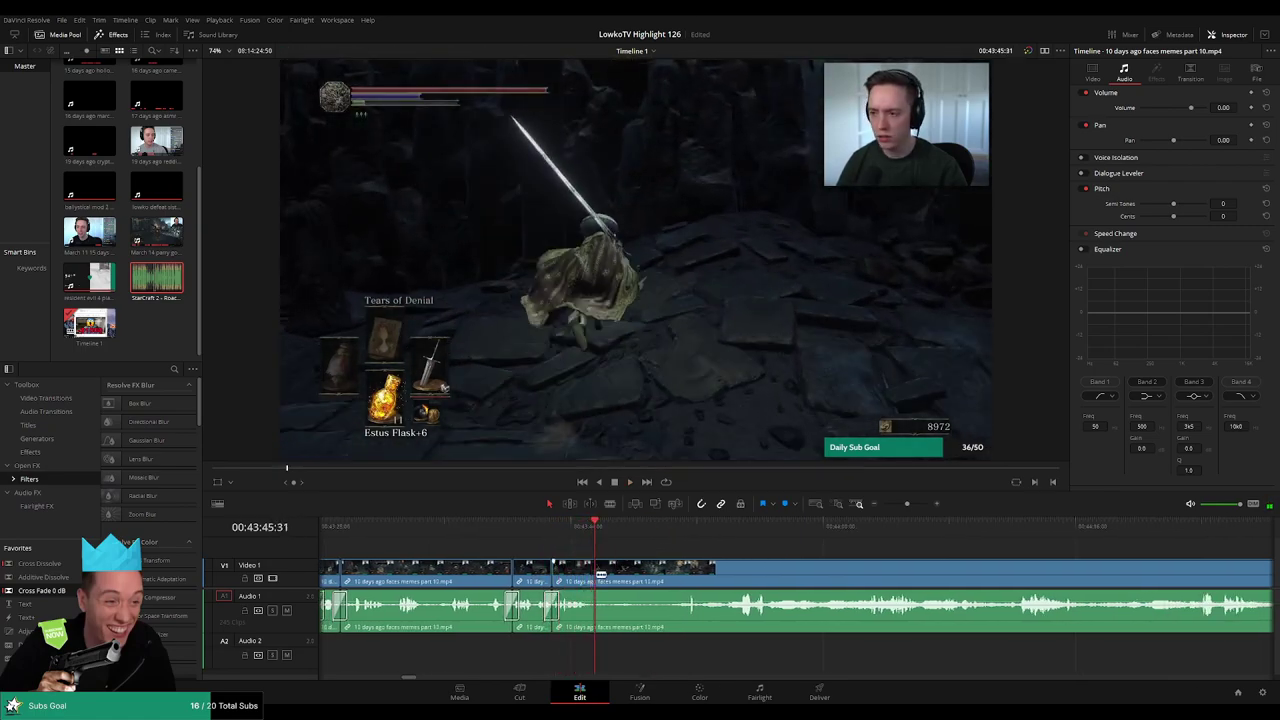
pyautogui.press('b')
pyautogui.click(597, 574)
pyautogui.click(668, 532)
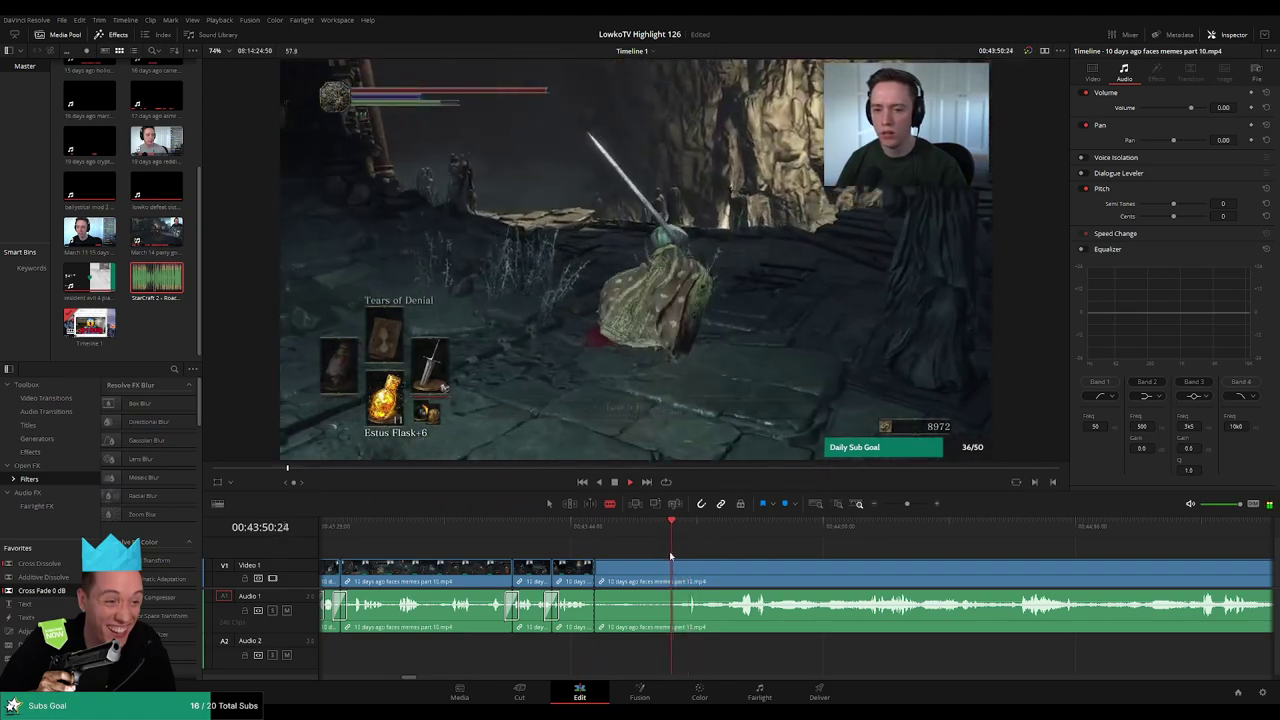
pyautogui.press('space')
pyautogui.click(673, 573)
pyautogui.press('a')
pyautogui.click(651, 581)
pyautogui.press('Delete')
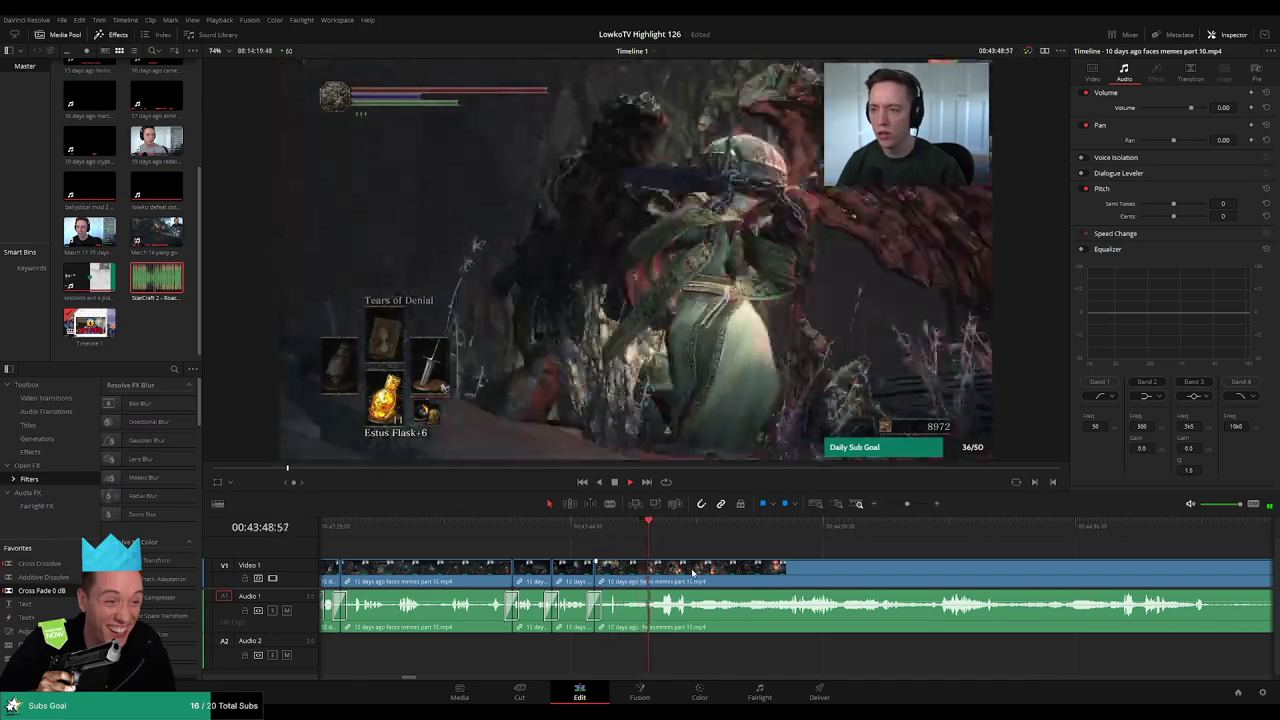
# - Review the boss fight footage between about 00:43:48 and 00:44:09 for quiet sections worth cutting
pyautogui.hscroll(3, 728, 564)
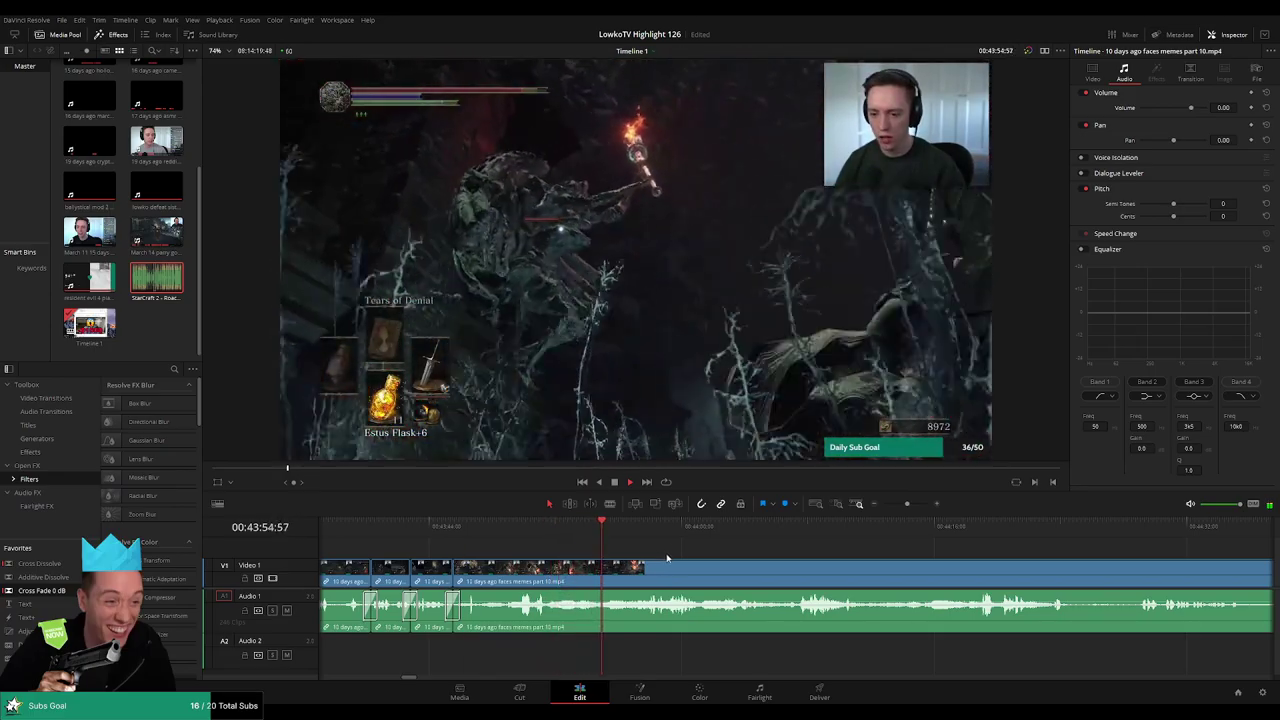
pyautogui.hscroll(2, 667, 557)
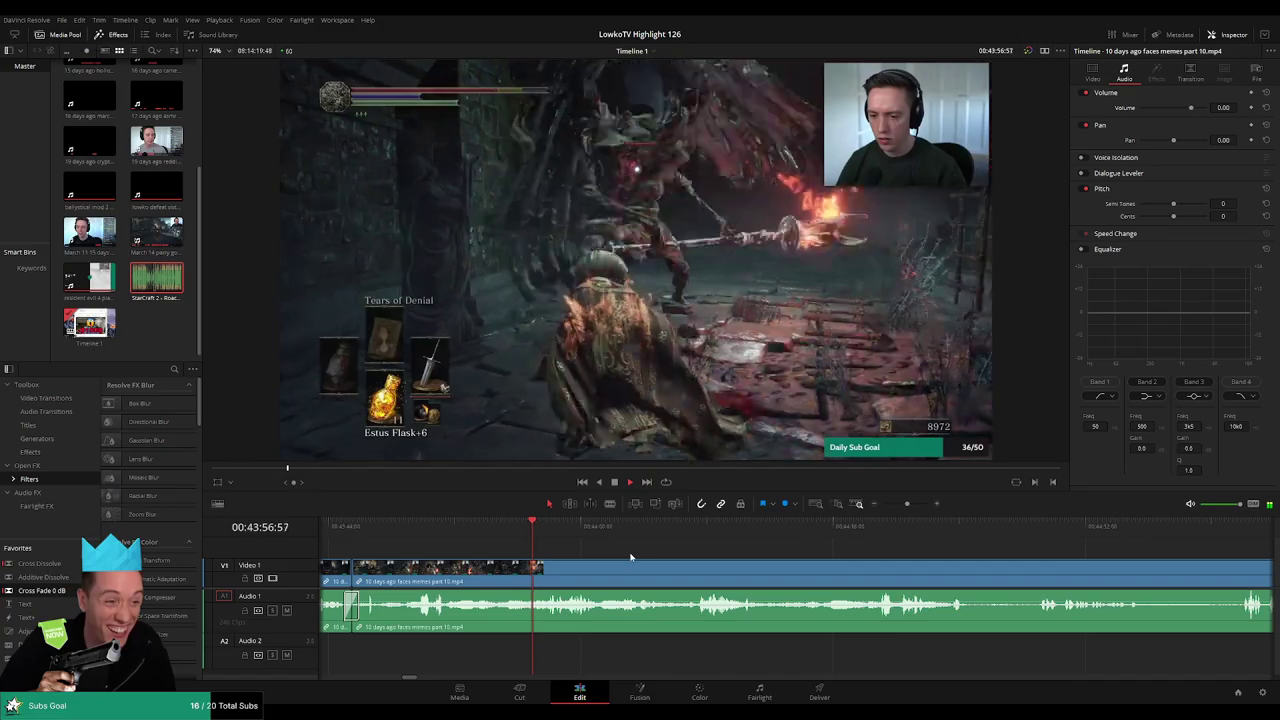
pyautogui.hscroll(2, 658, 557)
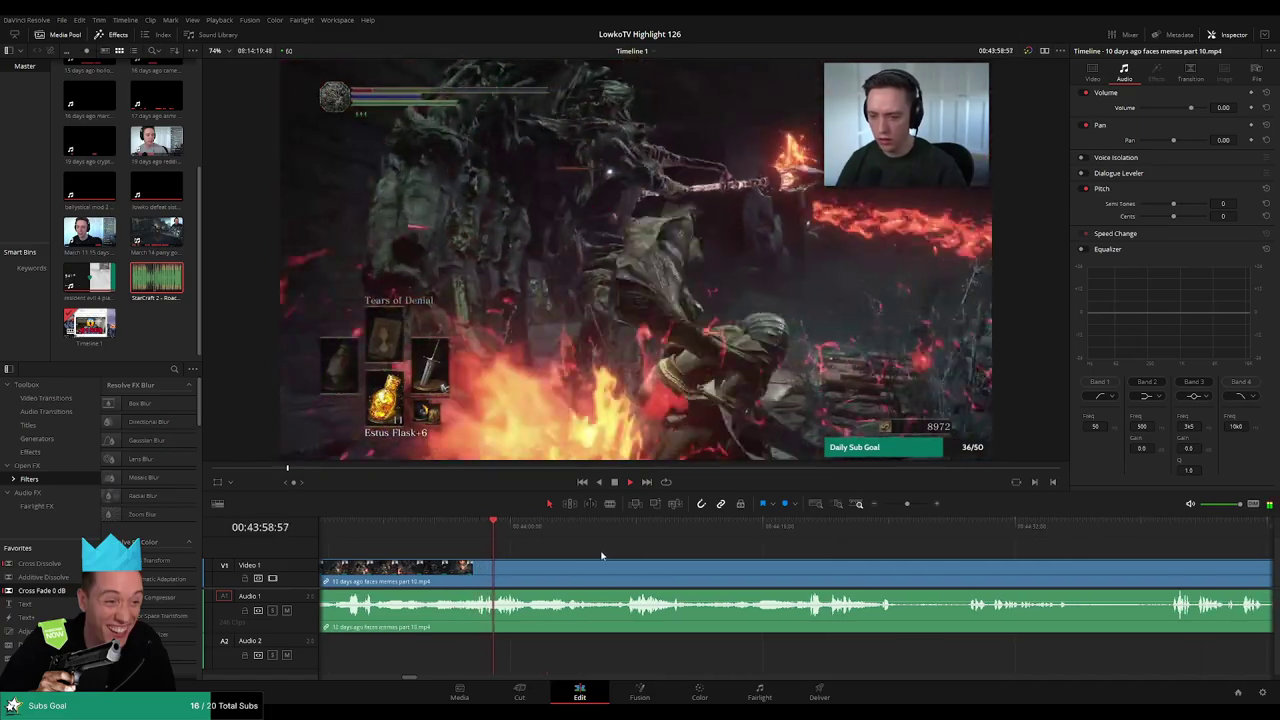
pyautogui.hscroll(2, 600, 552)
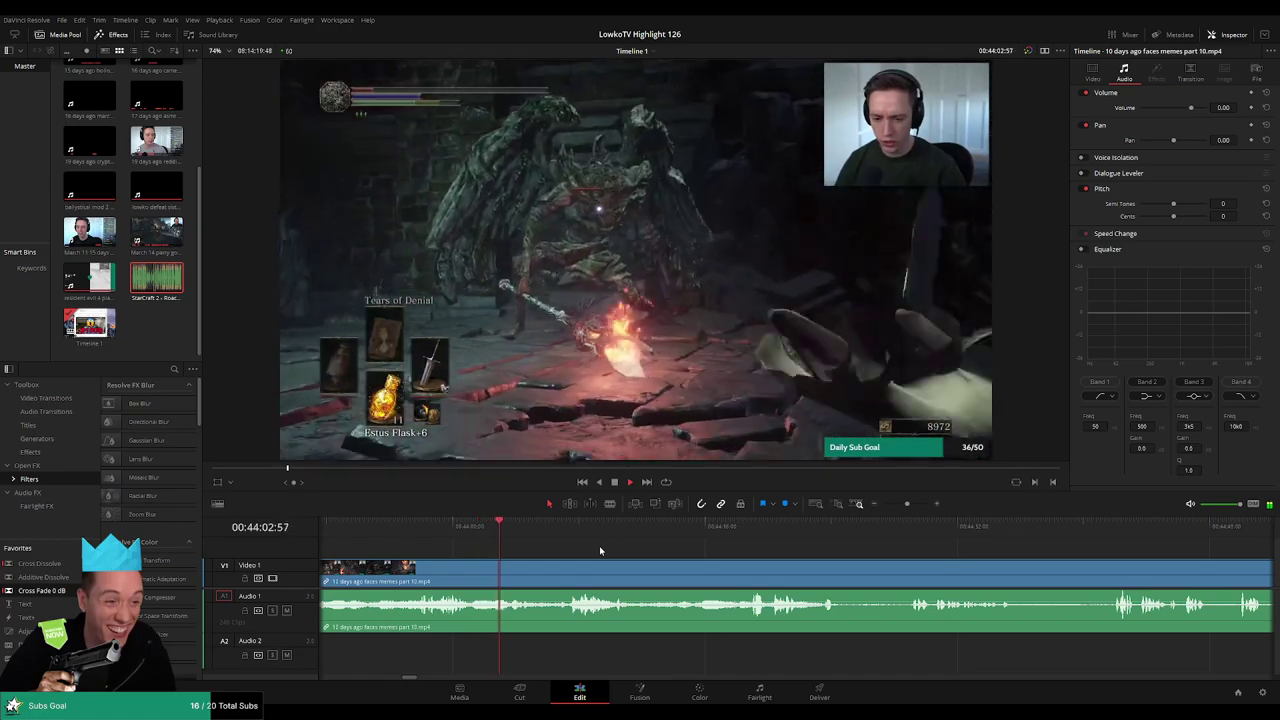
pyautogui.hscroll(1, 600, 550)
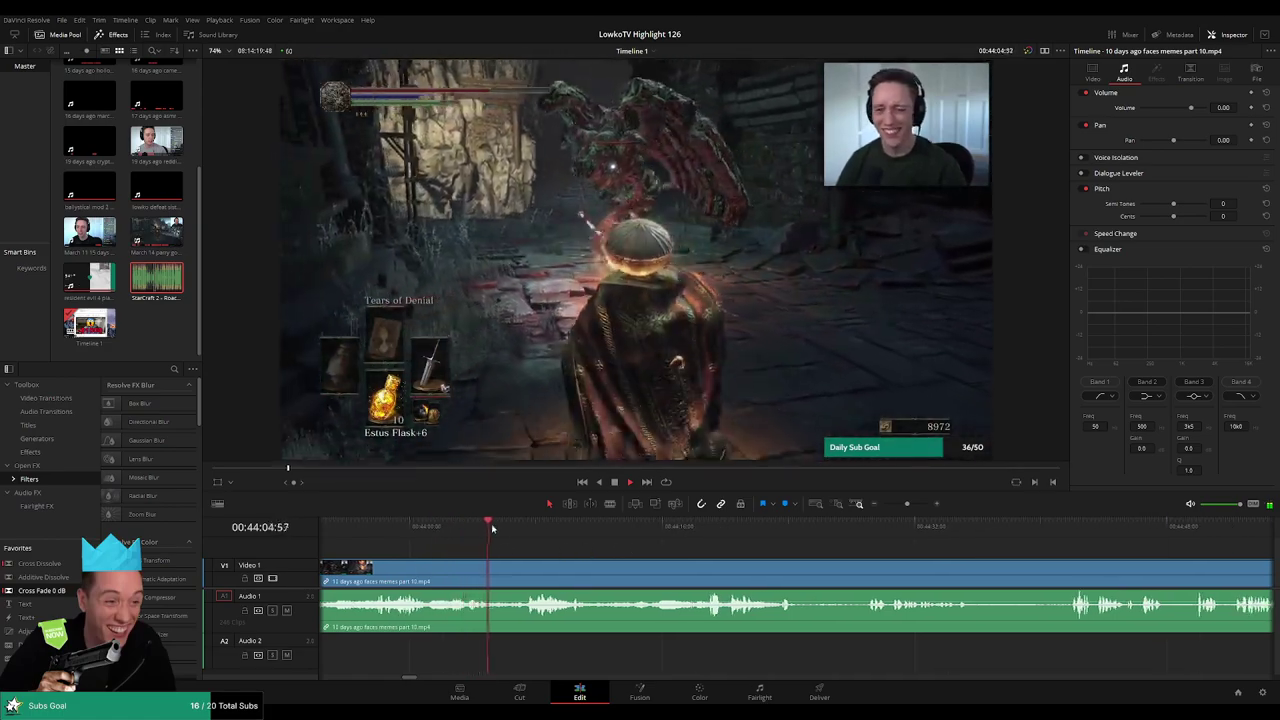
pyautogui.moveTo(492, 528); pyautogui.dragTo(508, 530)
pyautogui.hscroll(1, 650, 550)
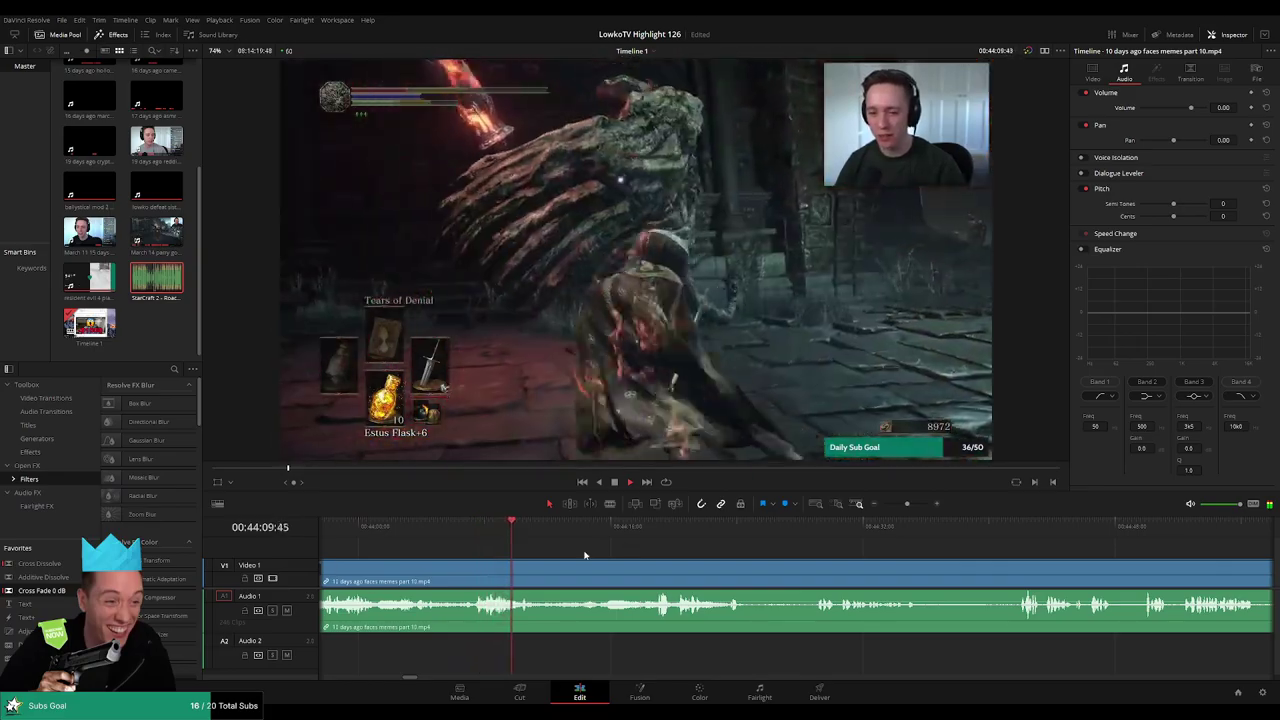
pyautogui.hscroll(-3, 540, 545)
pyautogui.click(445, 530)
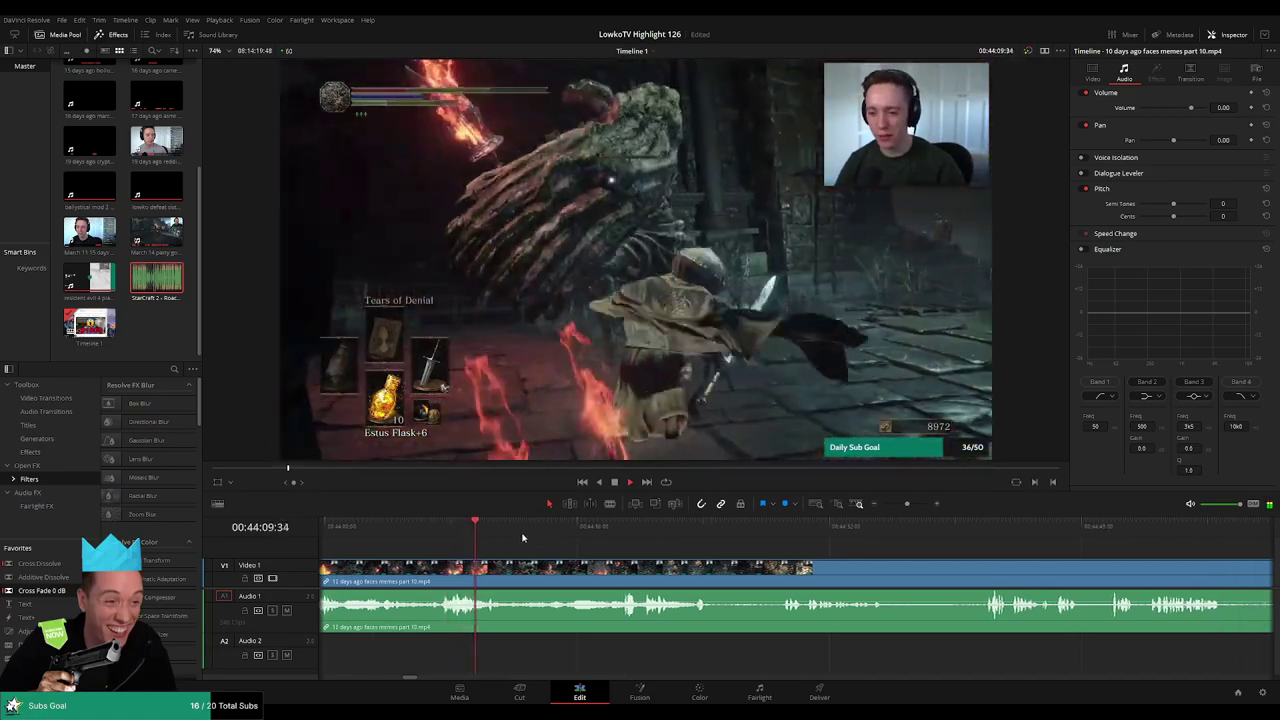
pyautogui.press('space')
pyautogui.press('b')
pyautogui.click(503, 570)
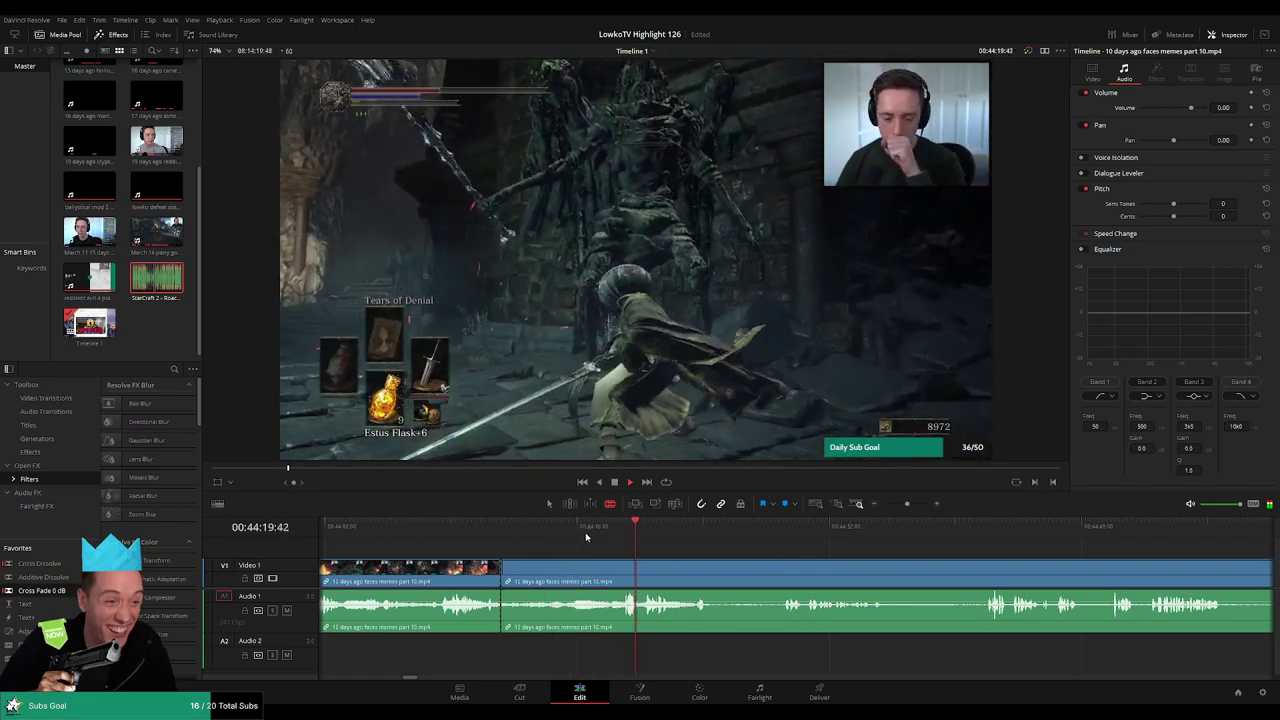
pyautogui.click(567, 528)
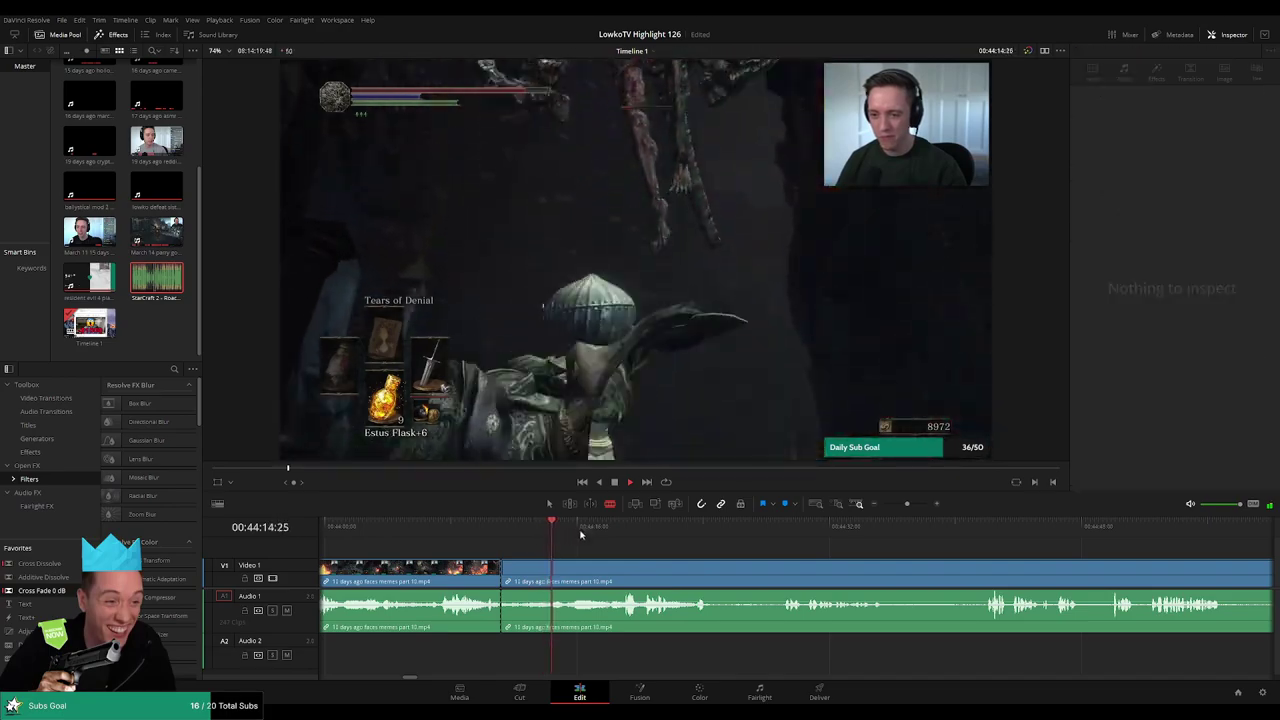
pyautogui.hotkey('ctrl', 'z')
pyautogui.click(618, 527)
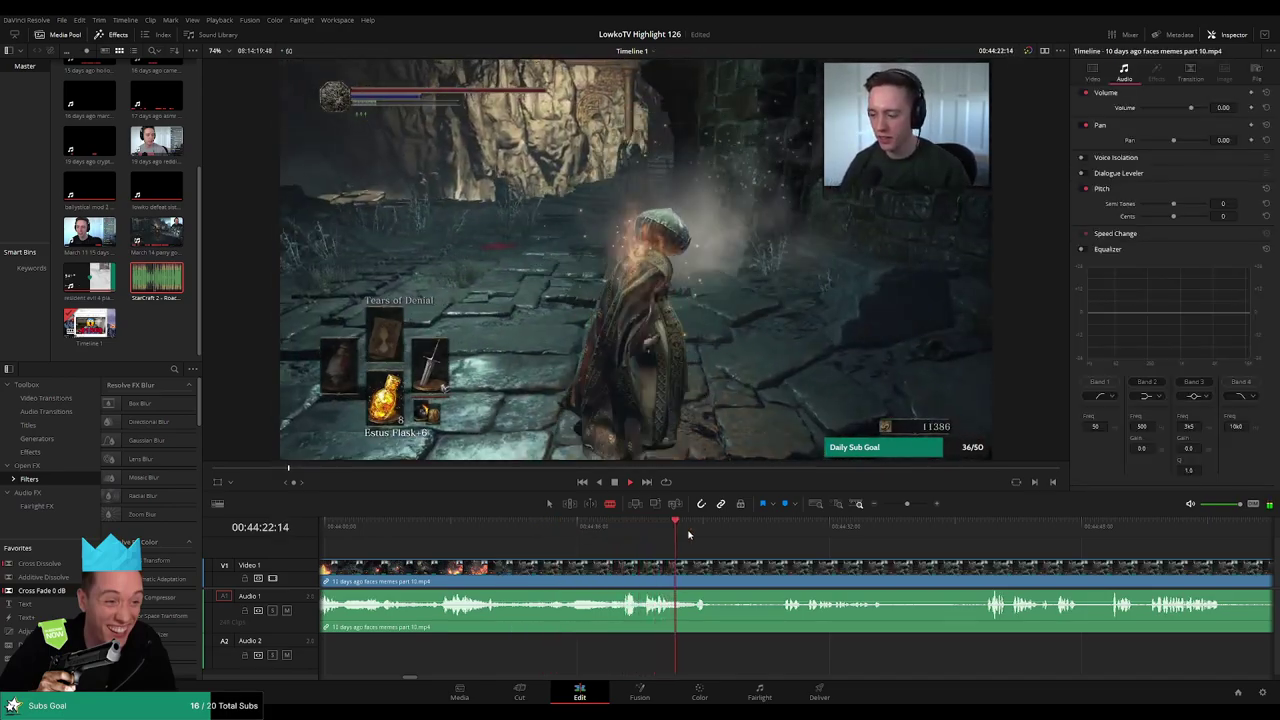
pyautogui.moveTo(718, 556); pyautogui.dragTo(568, 554)
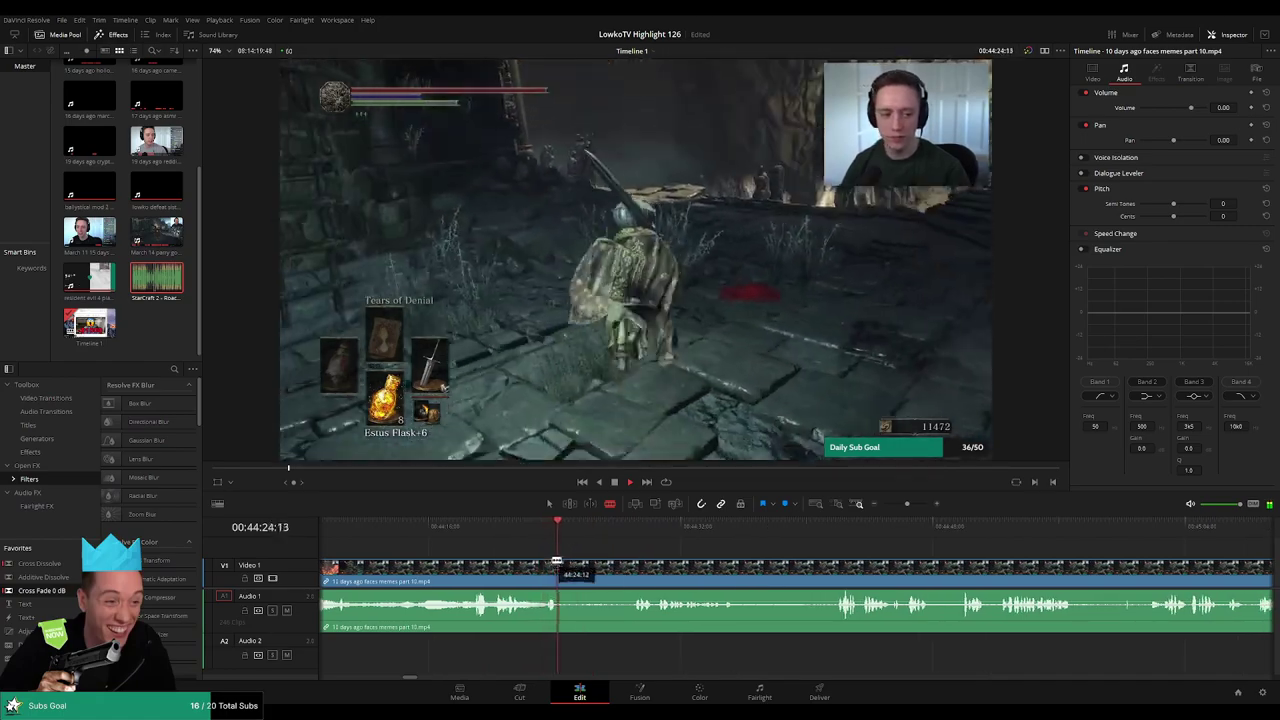
pyautogui.hotkey('ctrl', 'b')
pyautogui.click(631, 527)
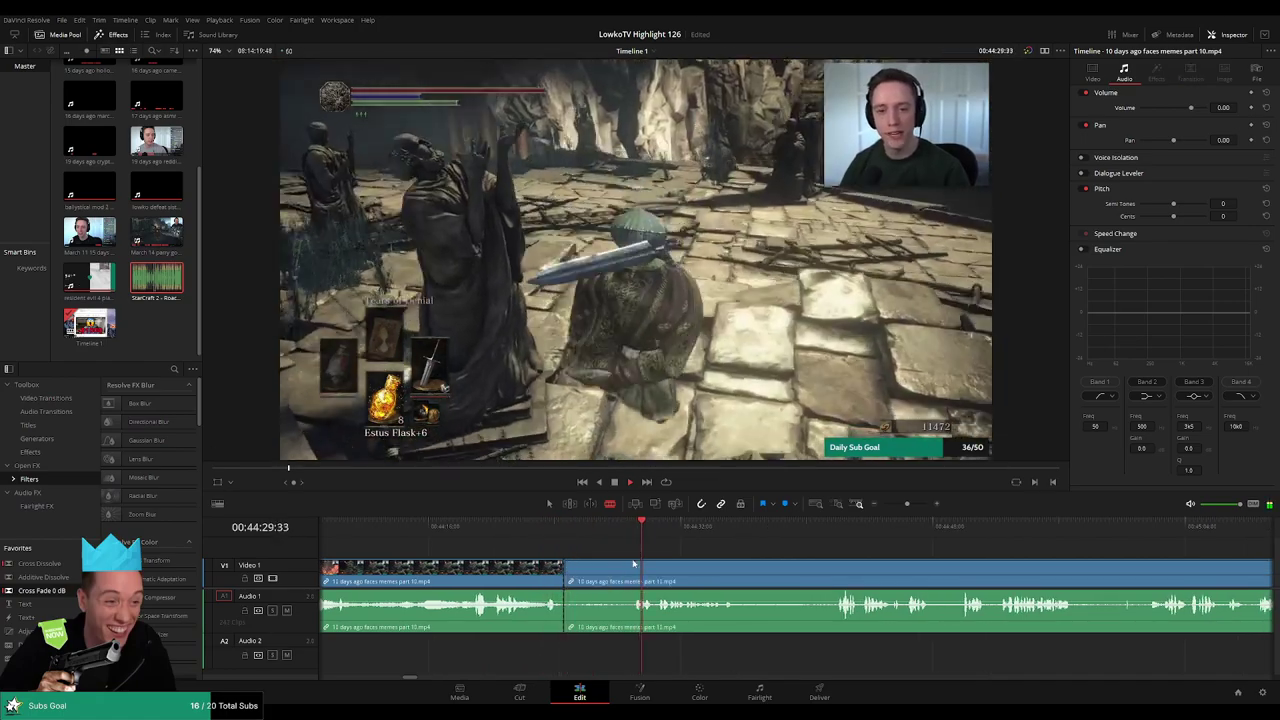
pyautogui.click(604, 527)
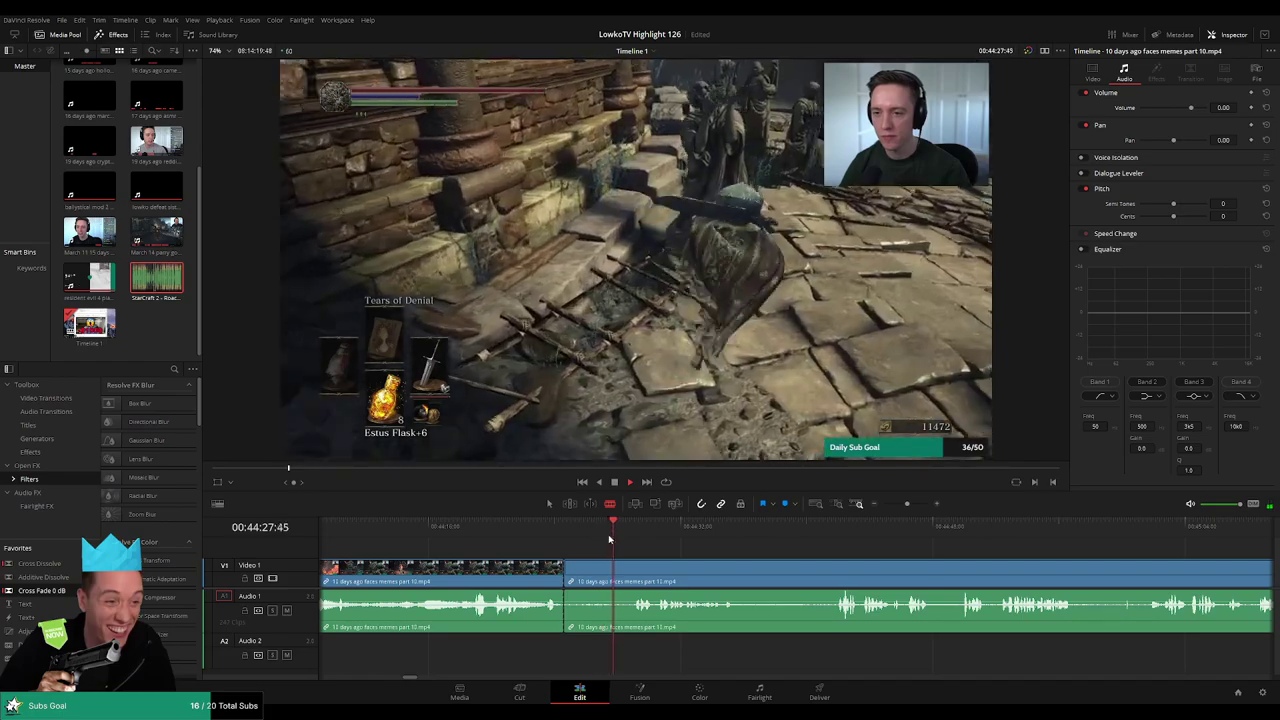
pyautogui.click(584, 528)
pyautogui.click(578, 528)
pyautogui.hotkey('ctrl', 'z')
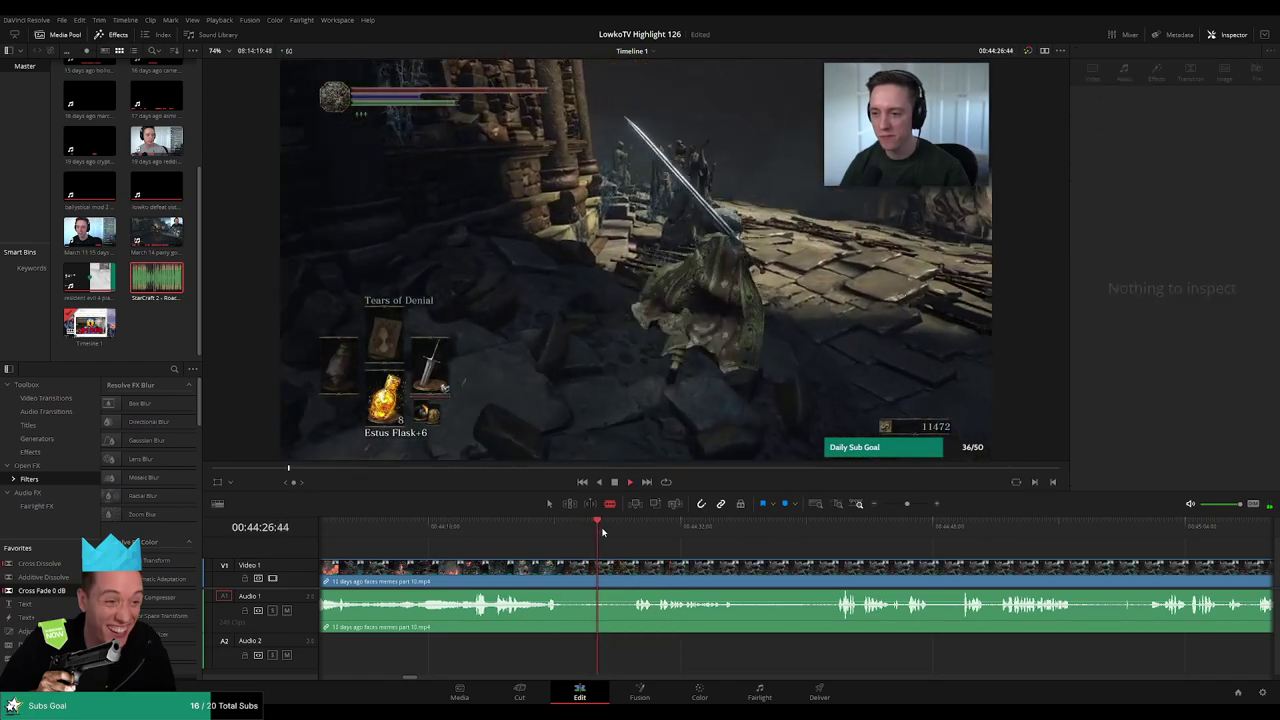
# - Try enlarging the webcam from 00:44:35:49 using an adjustment clip with zoom 2.740 and position -1639, -921, and delete that clip
pyautogui.click(620, 531)
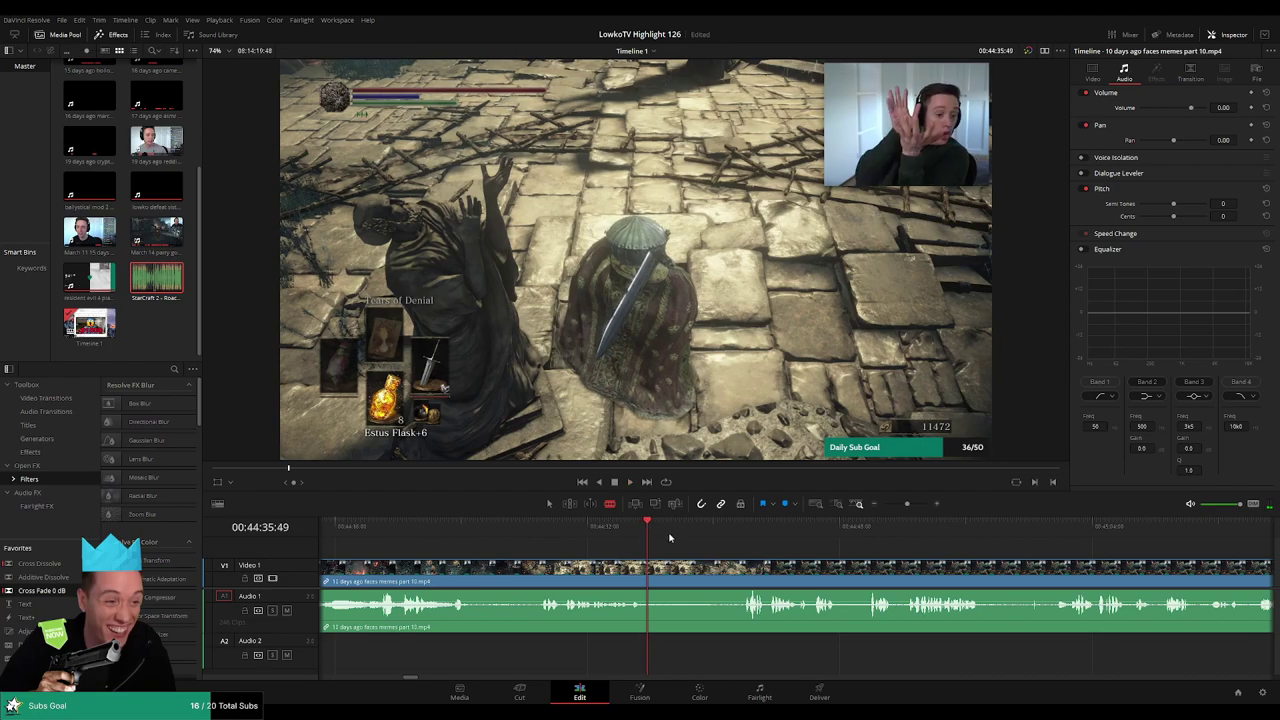
pyautogui.moveTo(46, 631); pyautogui.dragTo(660, 558)
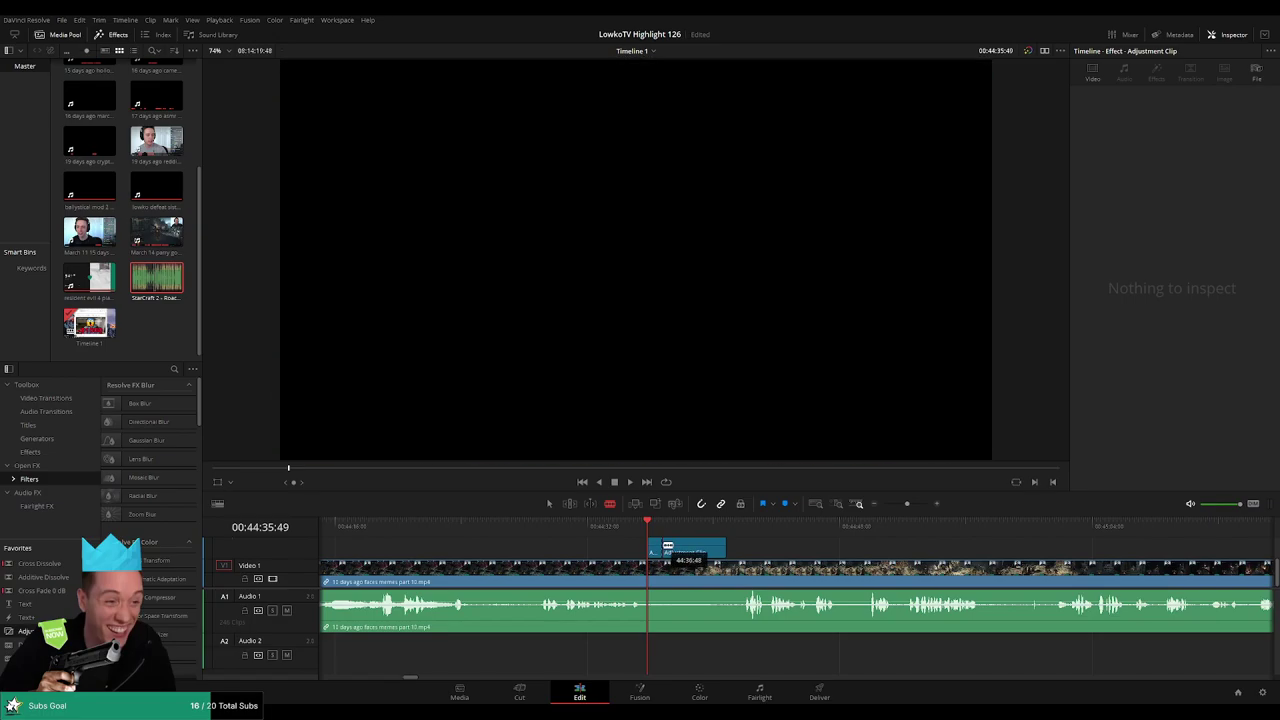
pyautogui.press('space')
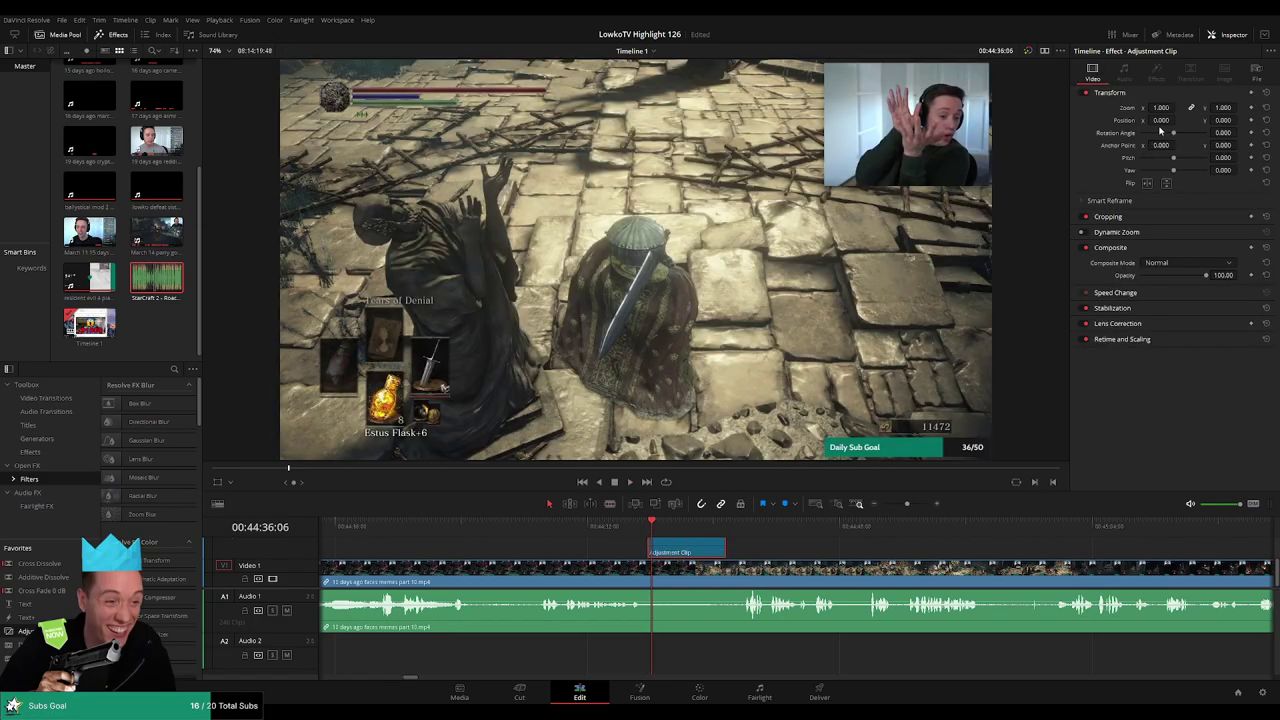
pyautogui.moveTo(1161, 108); pyautogui.dragTo(68, 120)
pyautogui.moveTo(1223, 120)
pyautogui.mouseDown()
pyautogui.moveTo(519, 120)
pyautogui.moveTo(1240, 119)
pyautogui.mouseUp()
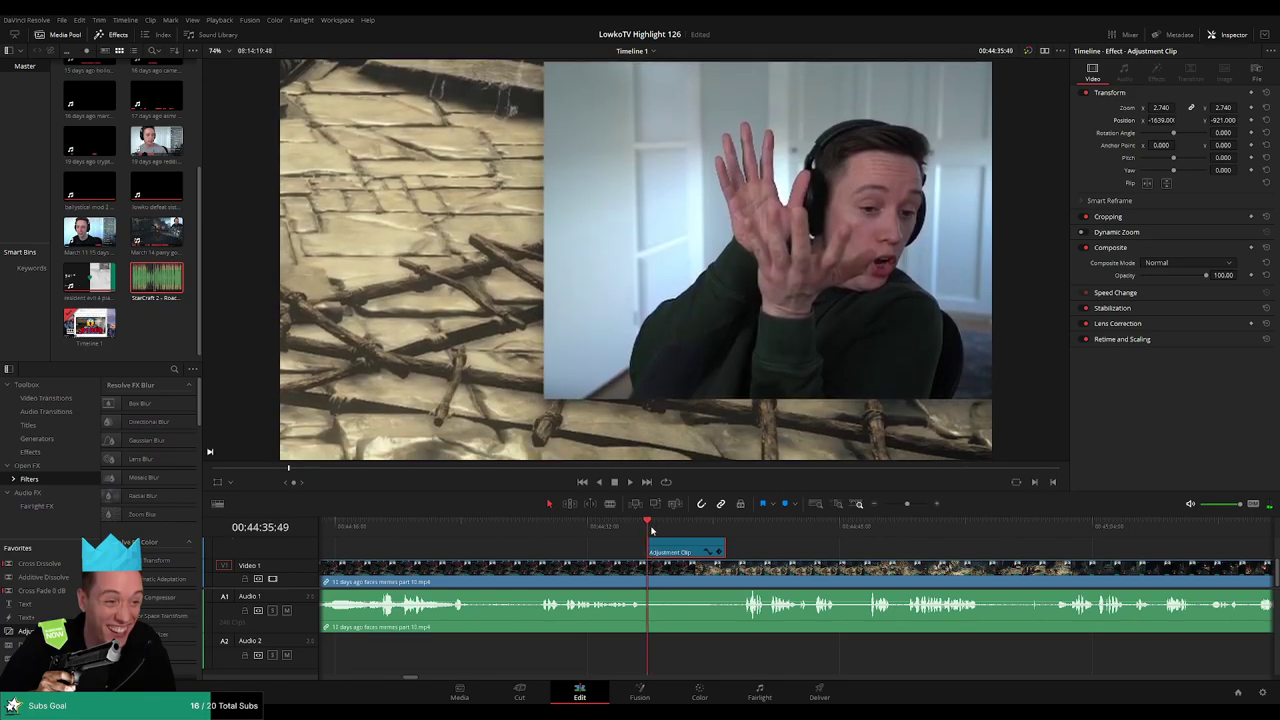
pyautogui.press('space')
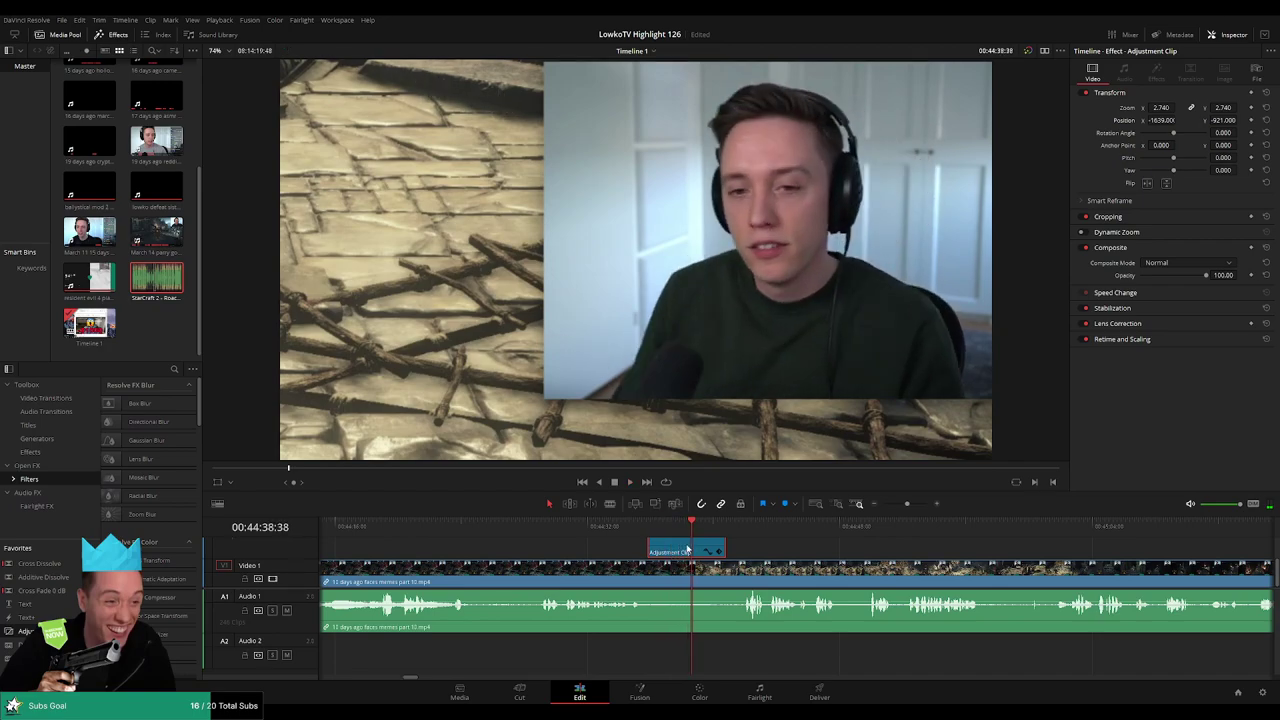
pyautogui.press('Delete')
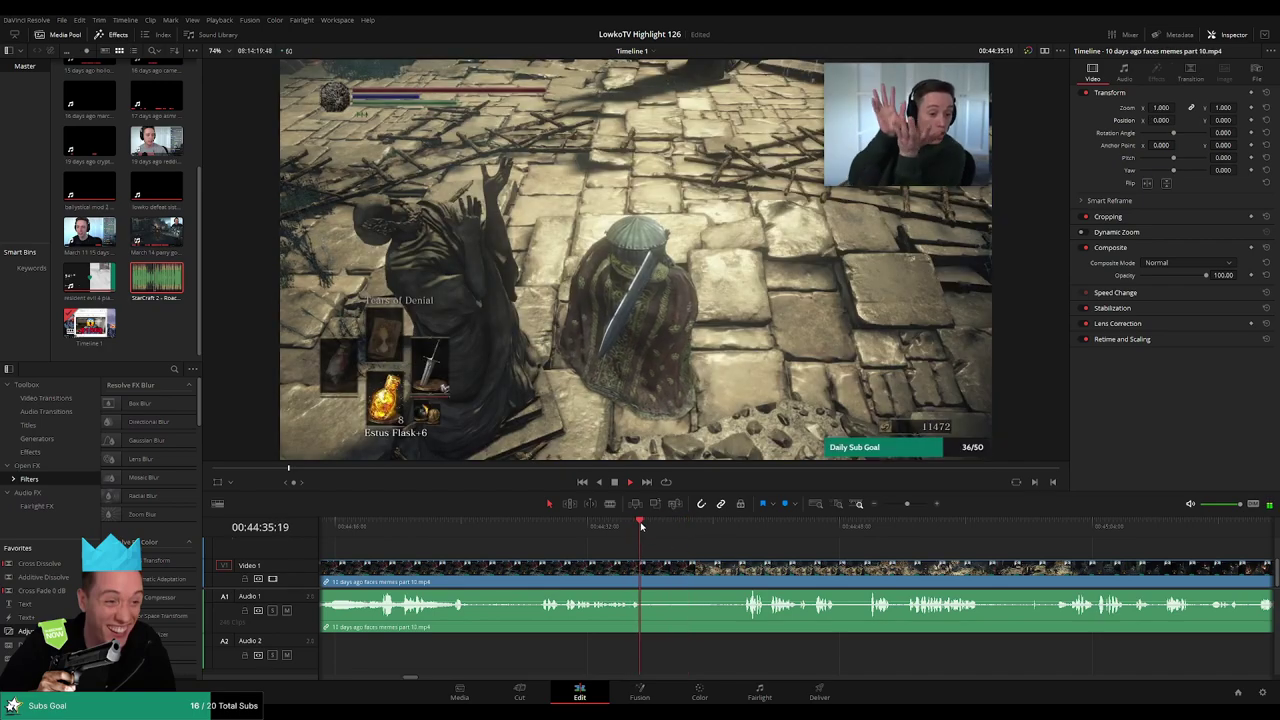
# - Cut out about two seconds of footage starting near 00:44:48 and cross fade the audio at the join
pyautogui.moveTo(668, 535); pyautogui.dragTo(712, 531)
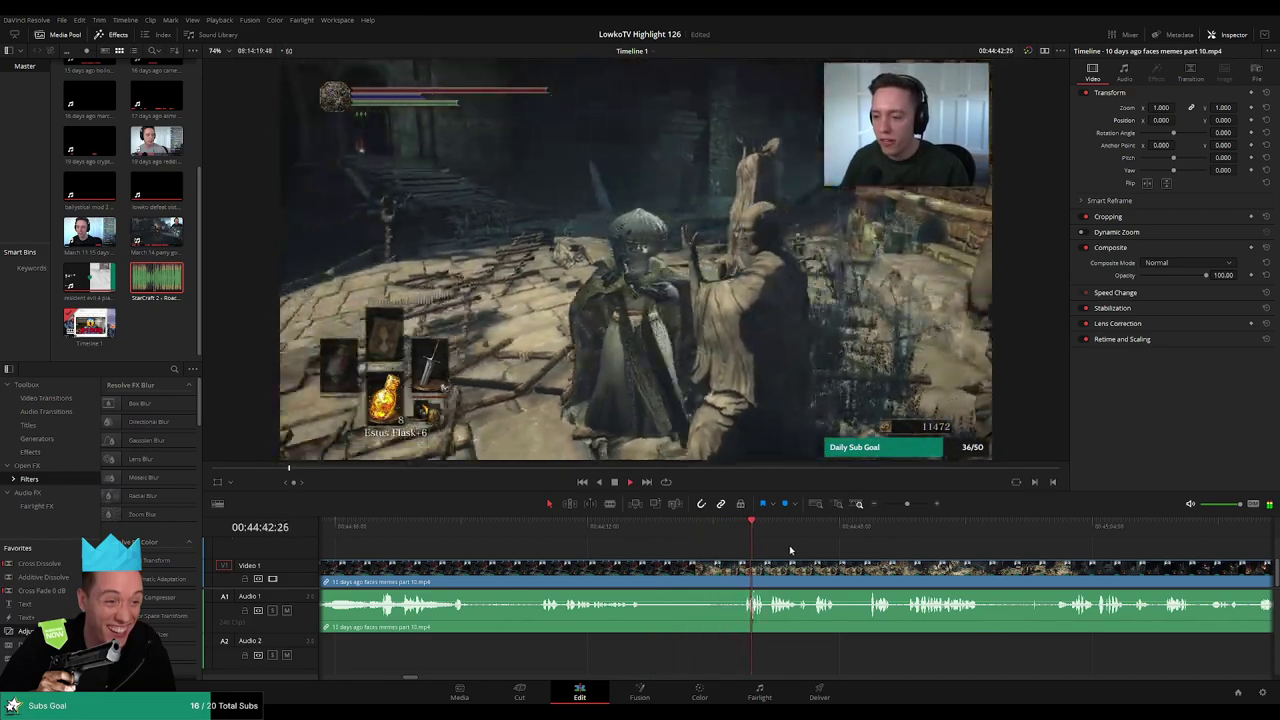
pyautogui.moveTo(796, 551); pyautogui.dragTo(668, 544)
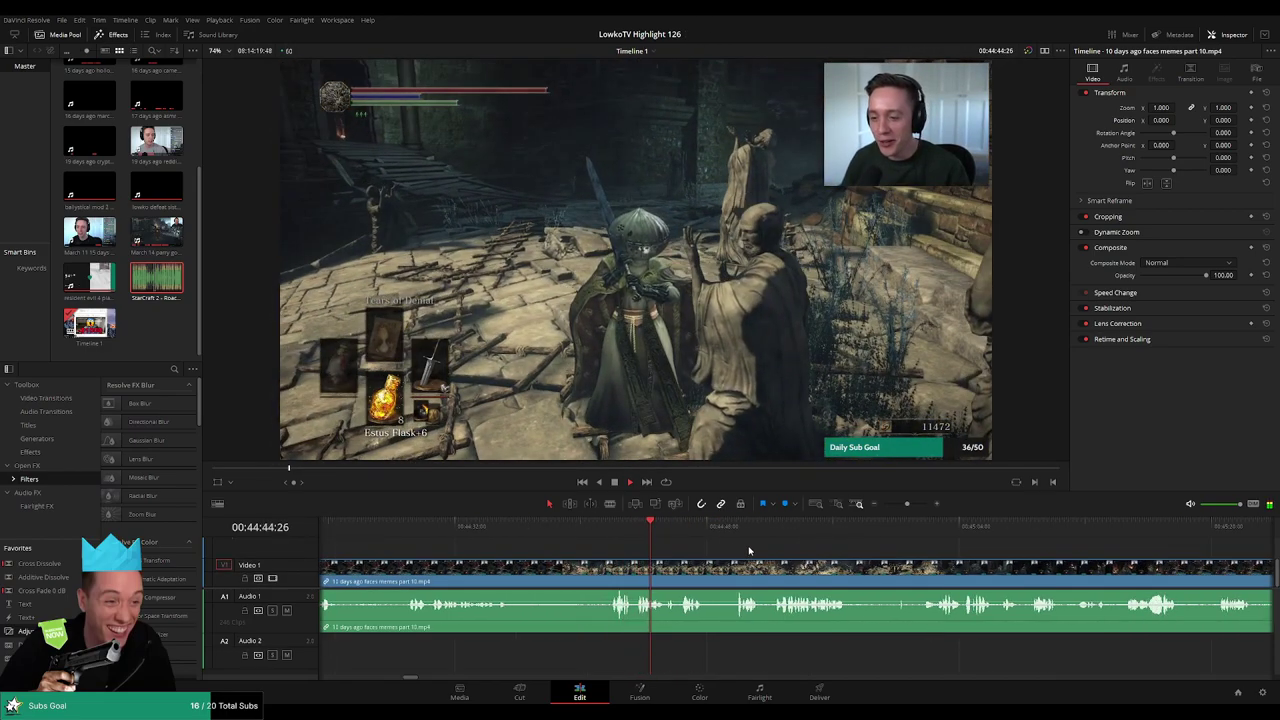
pyautogui.hscroll(1, 700, 548)
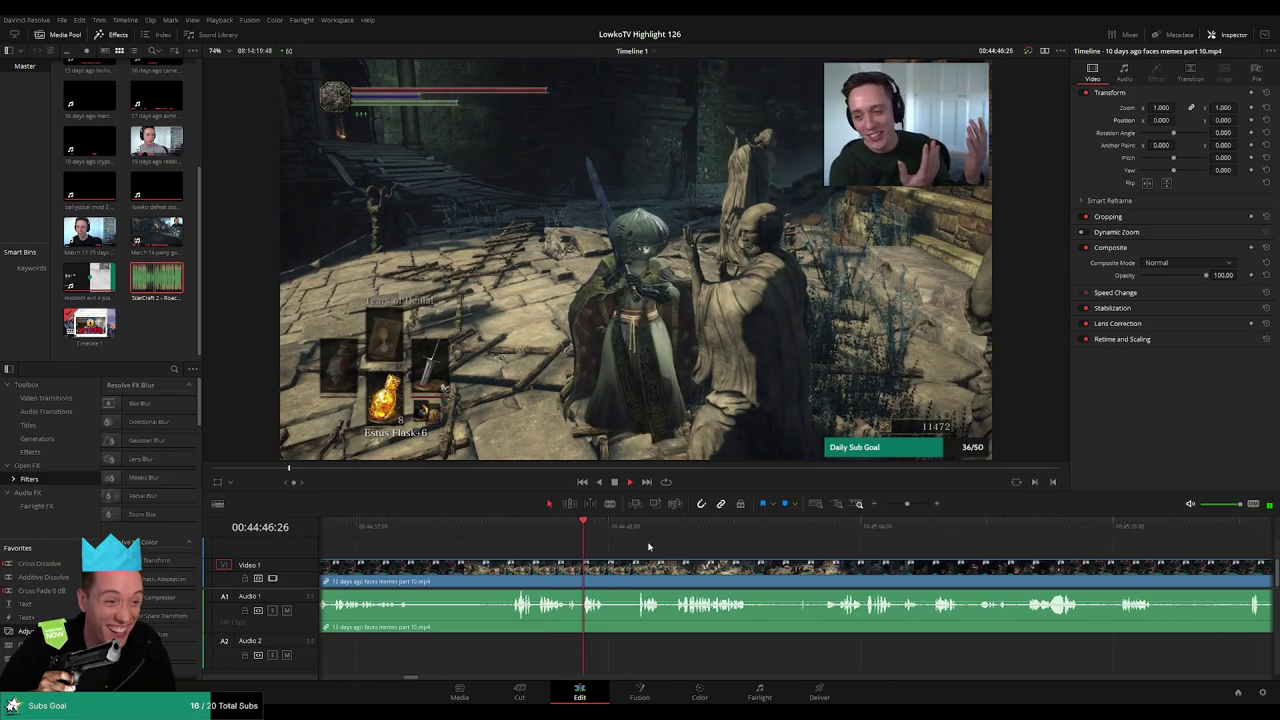
pyautogui.click(628, 532)
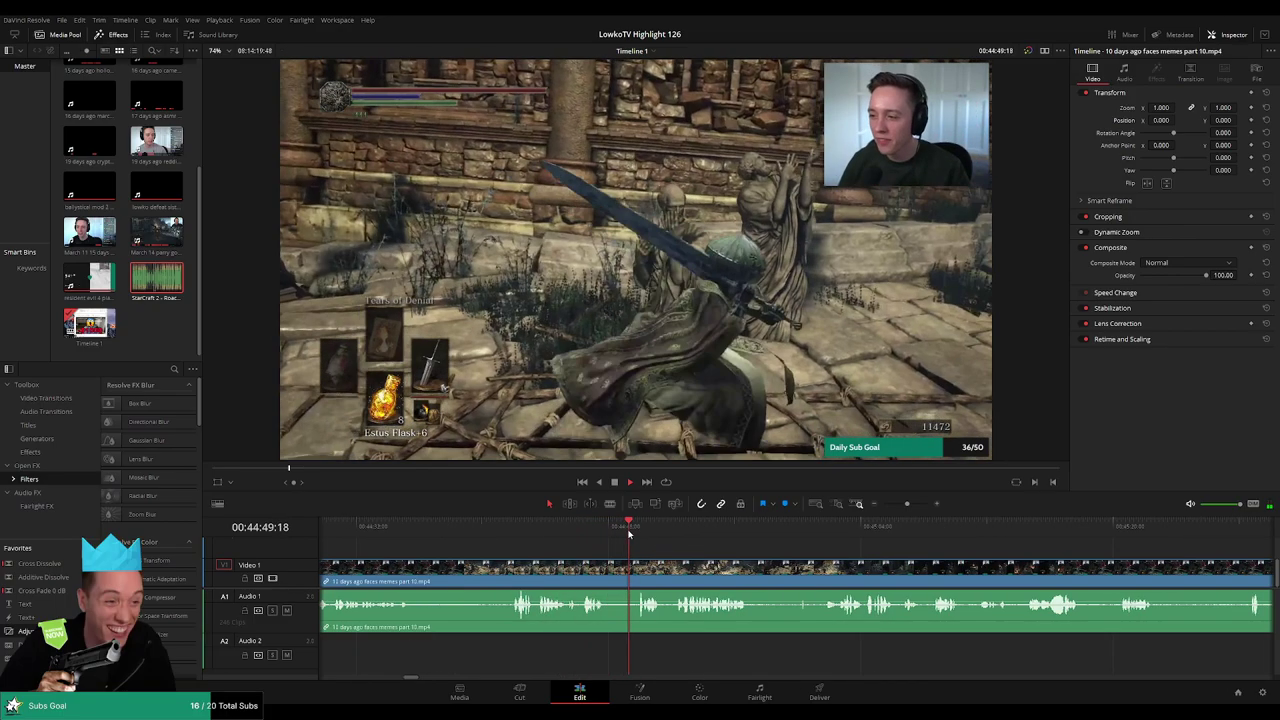
pyautogui.press('b')
pyautogui.click(606, 565)
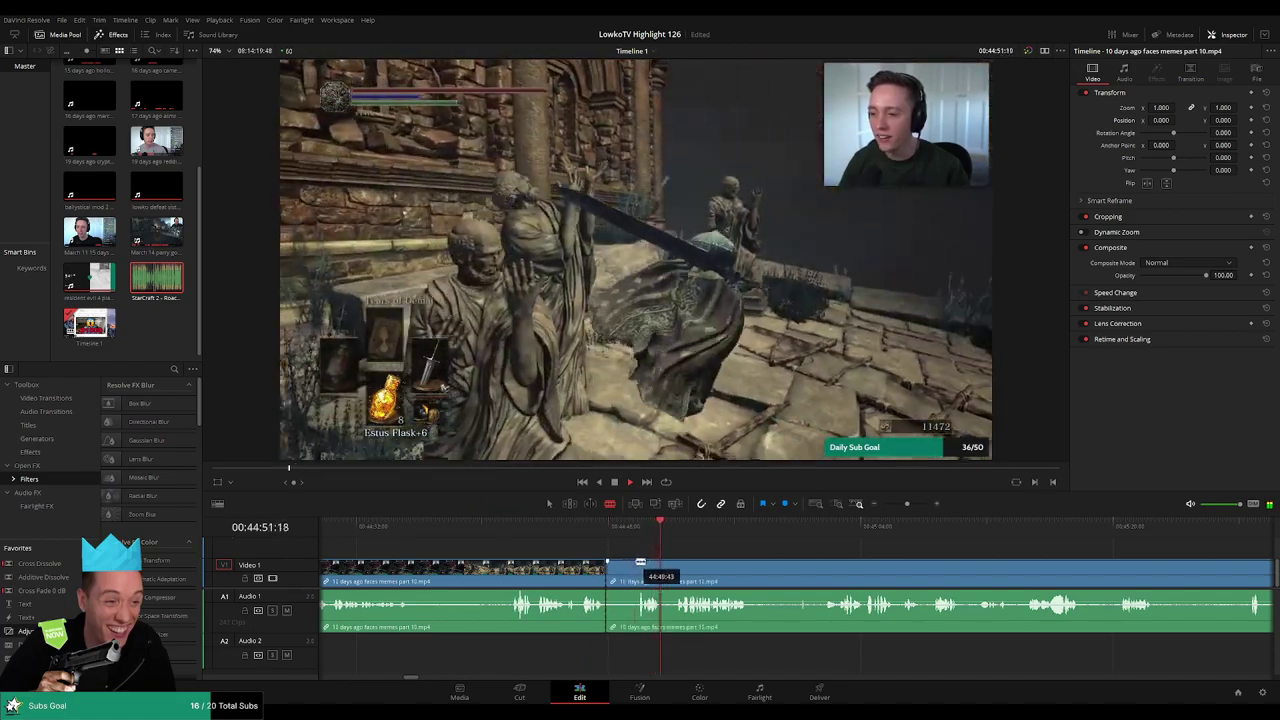
pyautogui.press('a')
pyautogui.press('space')
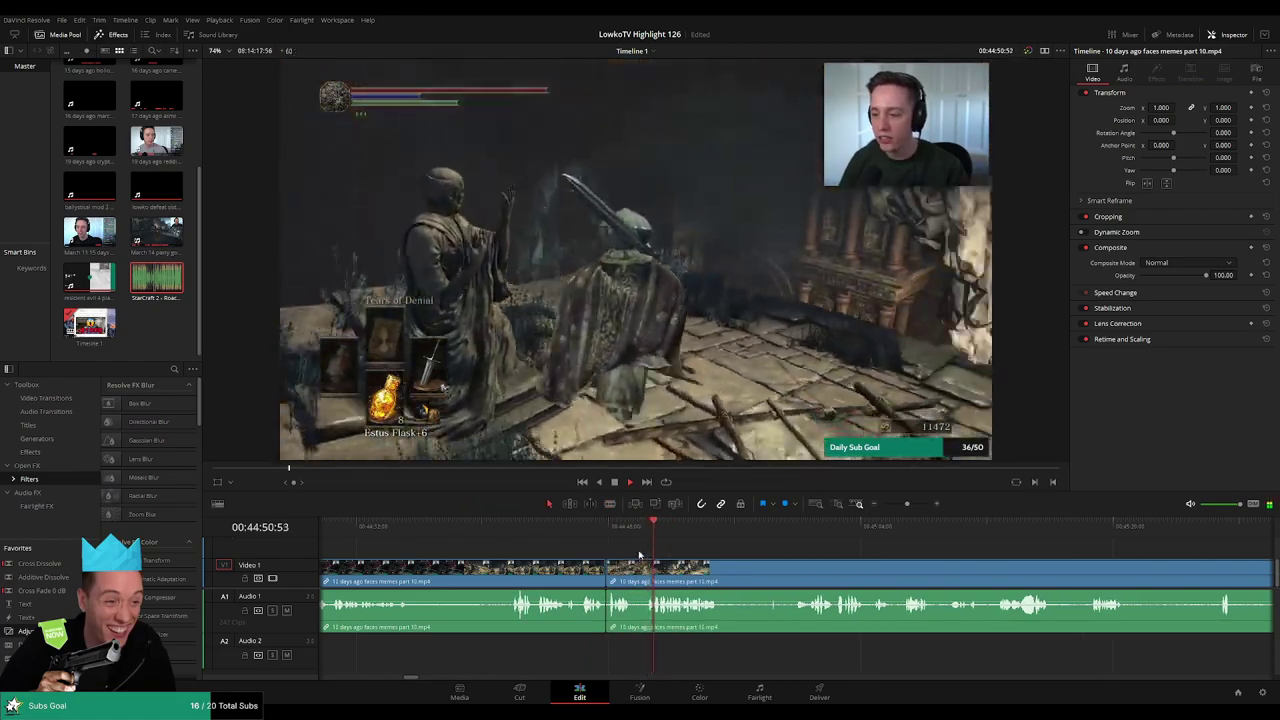
pyautogui.moveTo(62, 591); pyautogui.dragTo(609, 618)
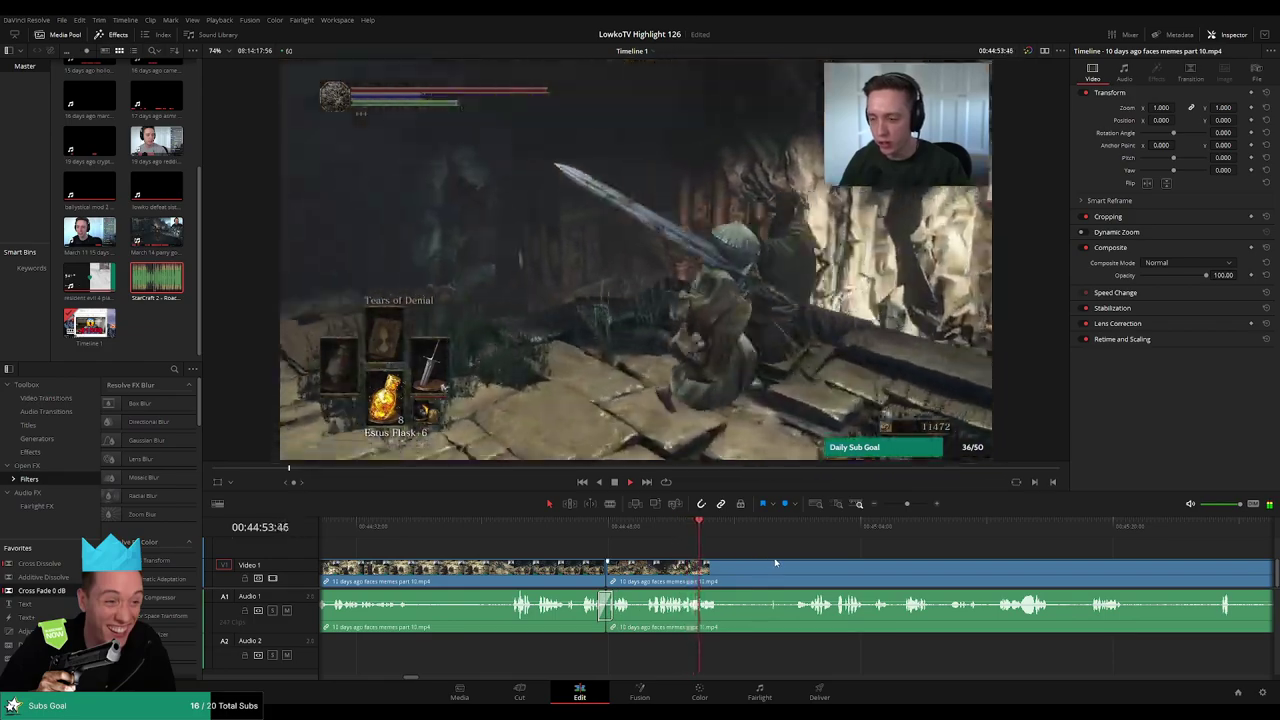
# - Cut out about 5.5 seconds of quiet footage starting near 00:44:55, cross fade the audio, and play back the join
pyautogui.hscroll(1, 752, 564)
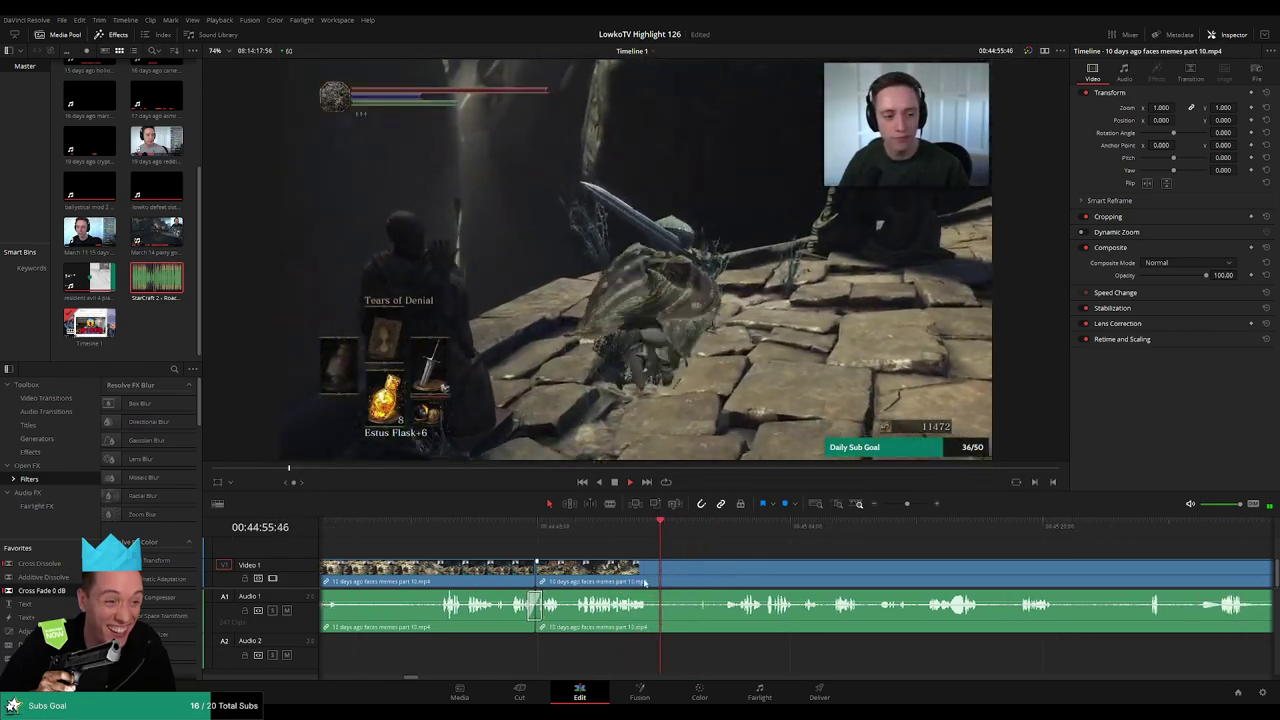
pyautogui.press('b')
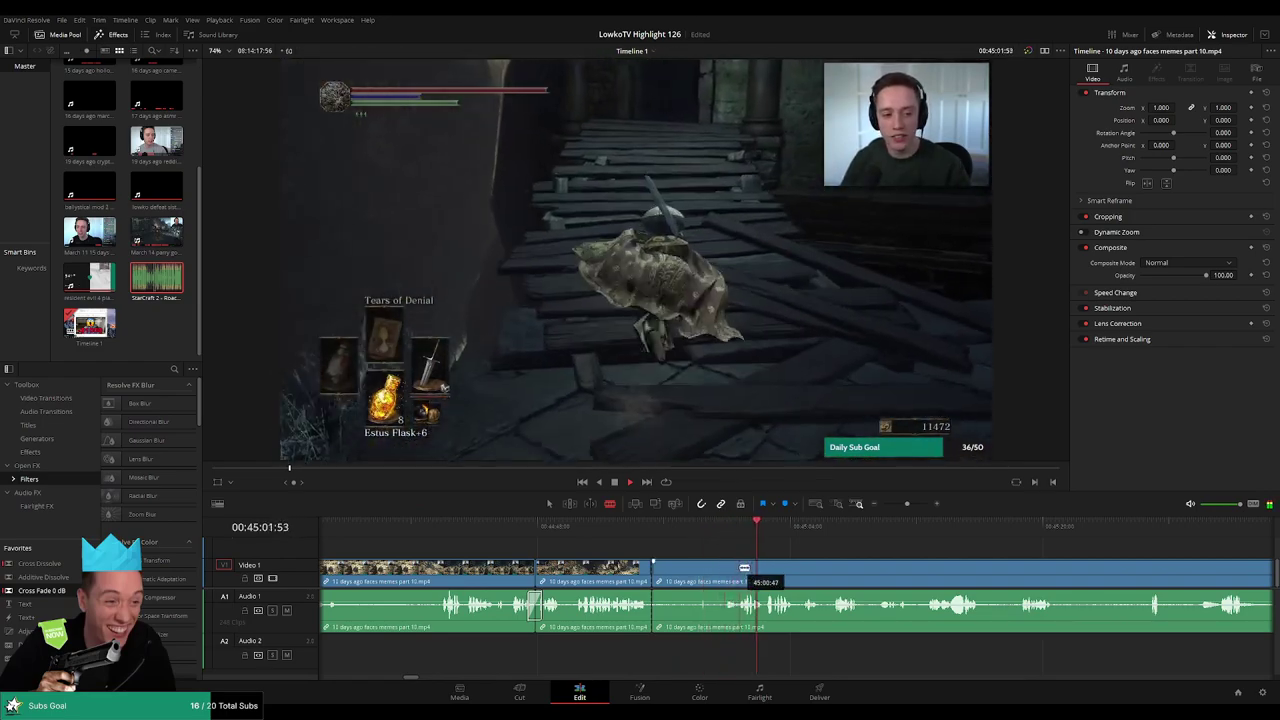
pyautogui.press('Delete')
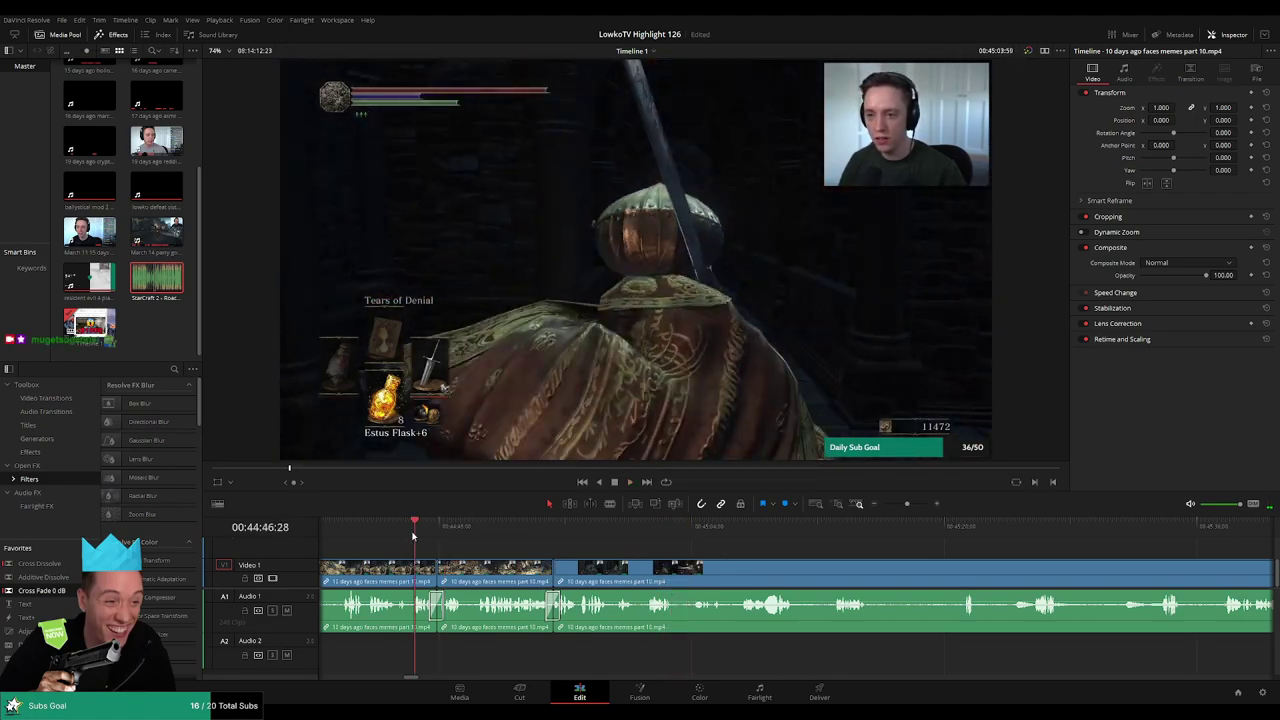
pyautogui.press('space')
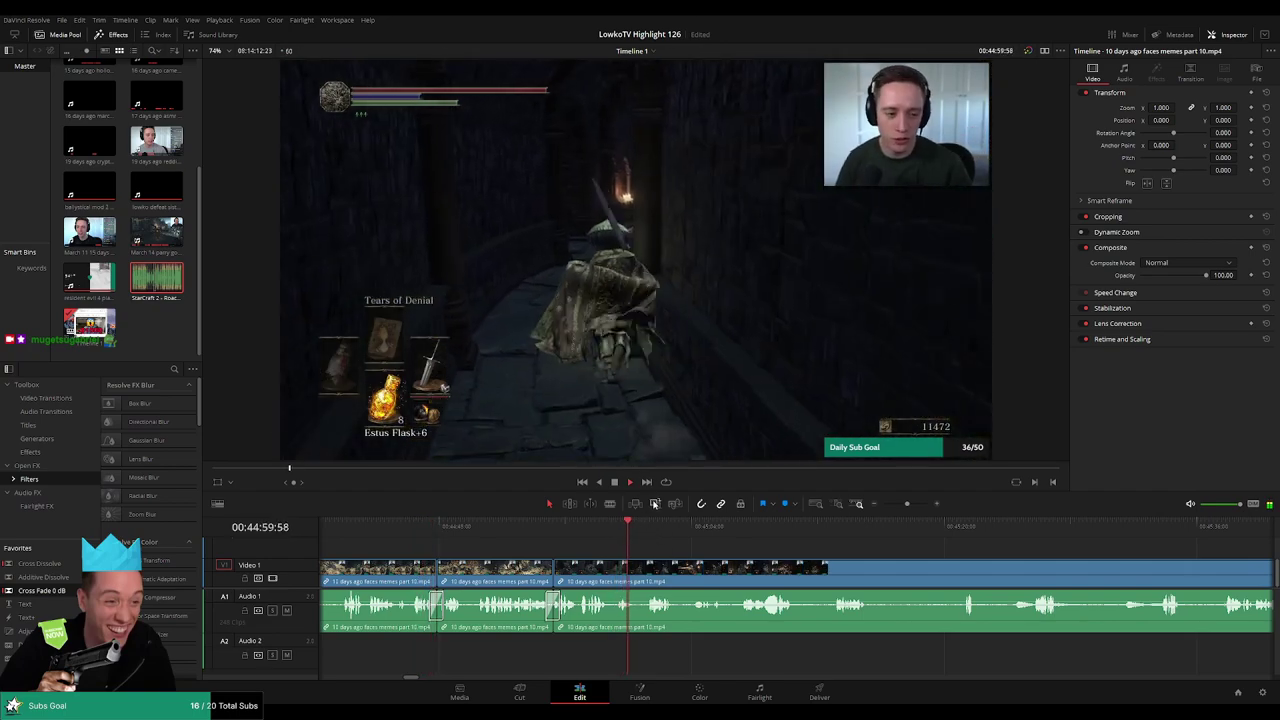
pyautogui.hscroll(3, 708, 549)
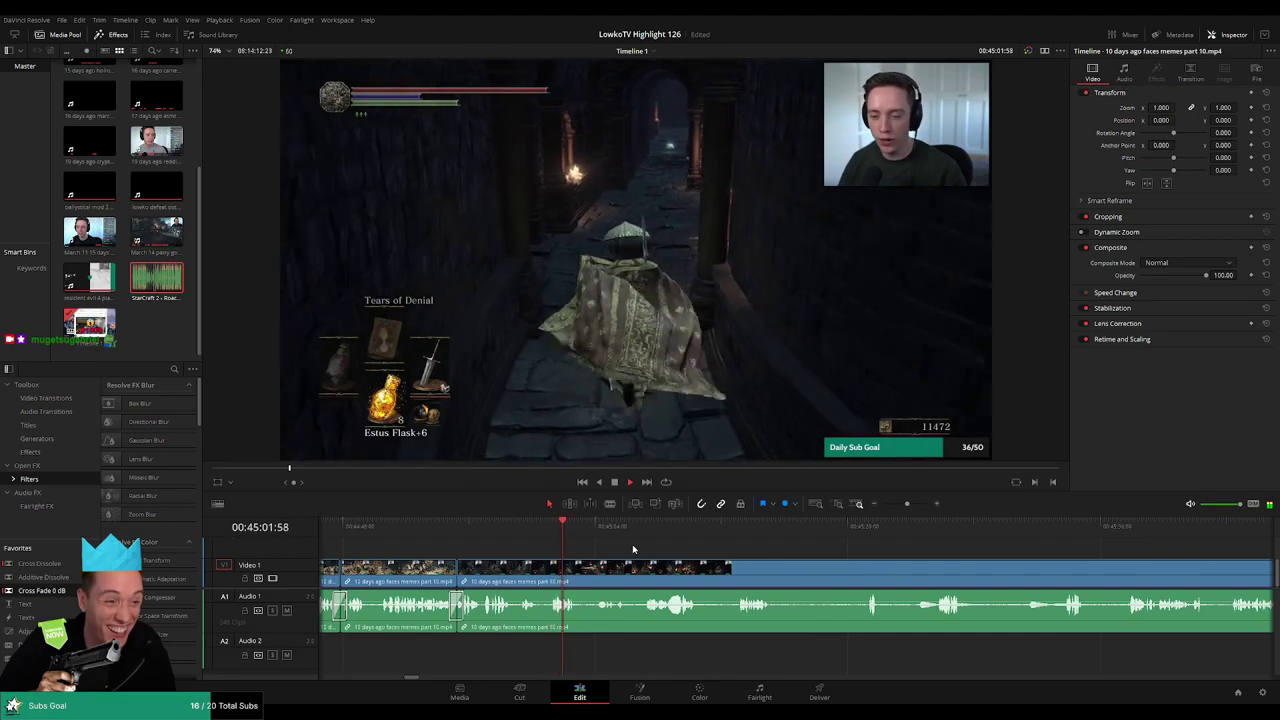
# - Split the gameplay clip at about 00:45:00:34, where the unneeded walking footage begins
pyautogui.press('b')
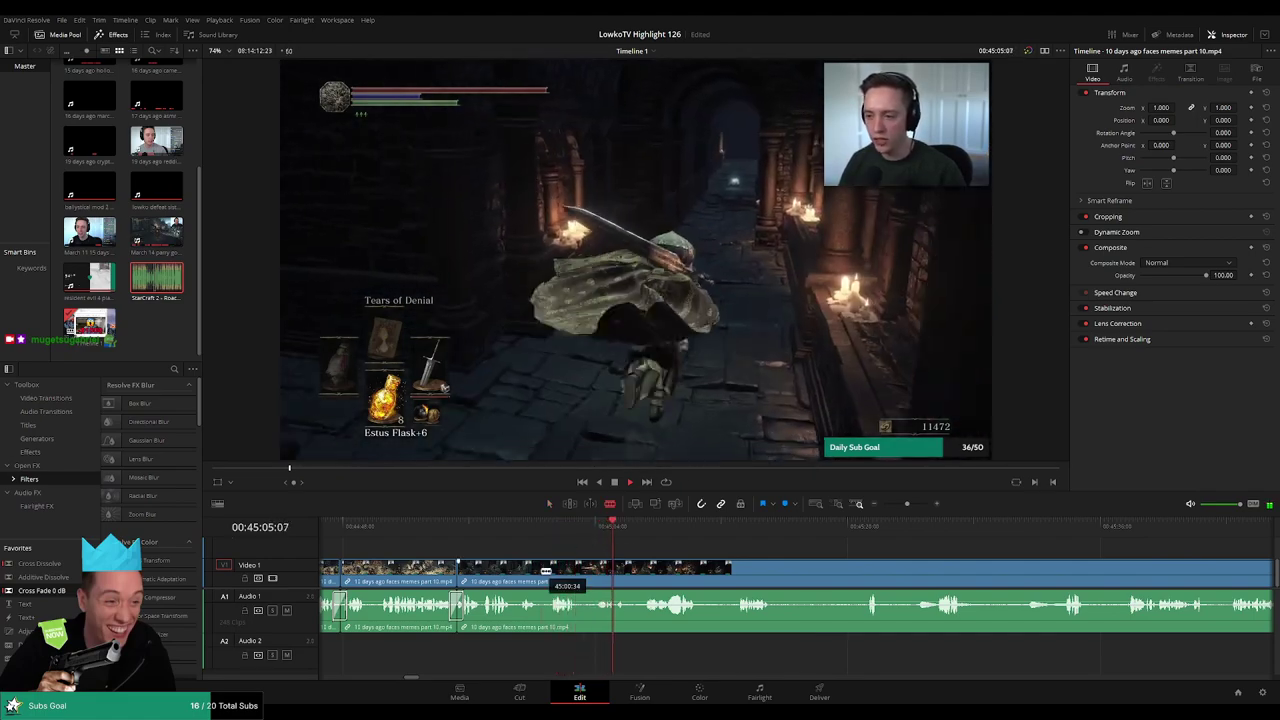
pyautogui.click(543, 572)
pyautogui.press('a')
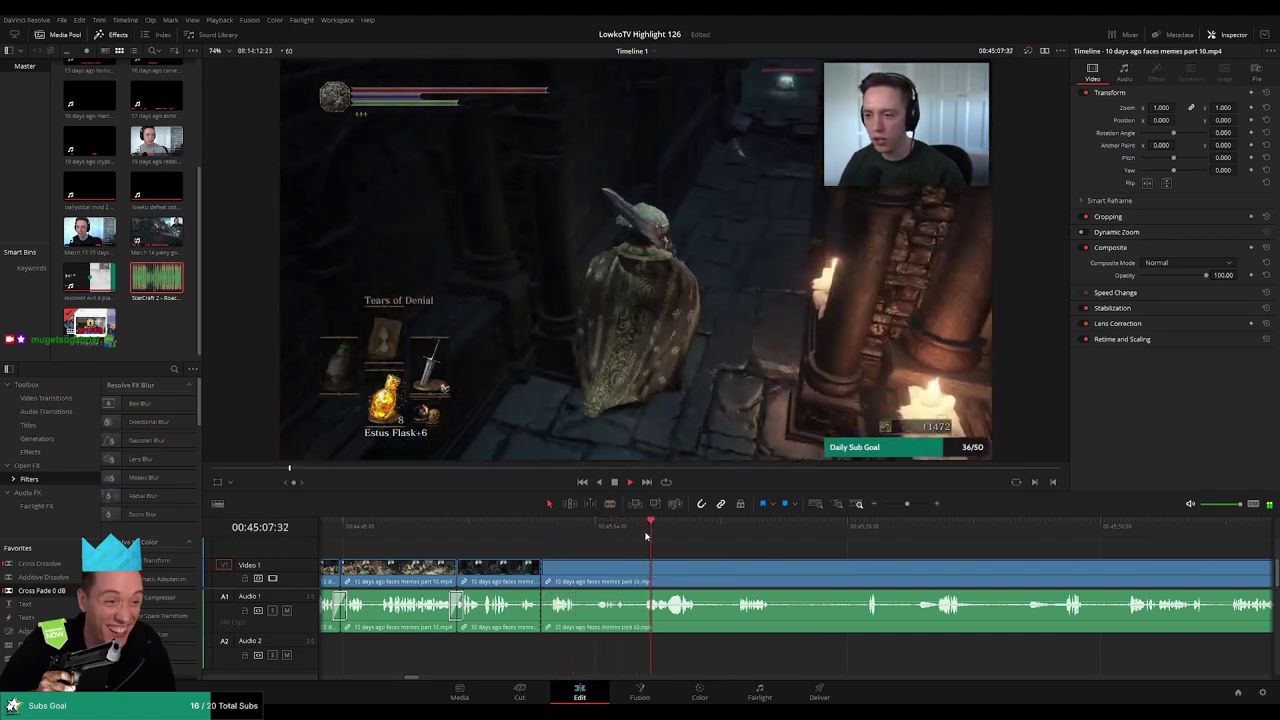
# - Skim the corridor footage between about 00:45:12 and 00:46:01 for where the unneeded section ends
pyautogui.click(733, 532)
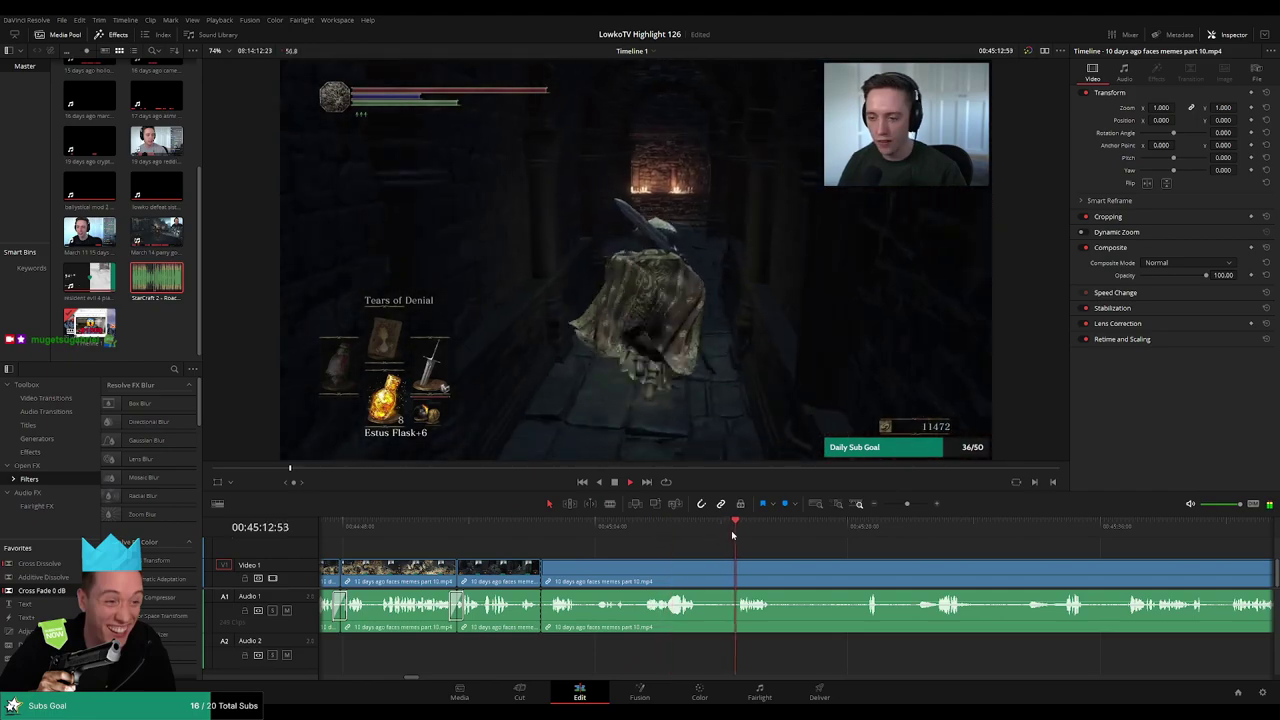
pyautogui.click(864, 532)
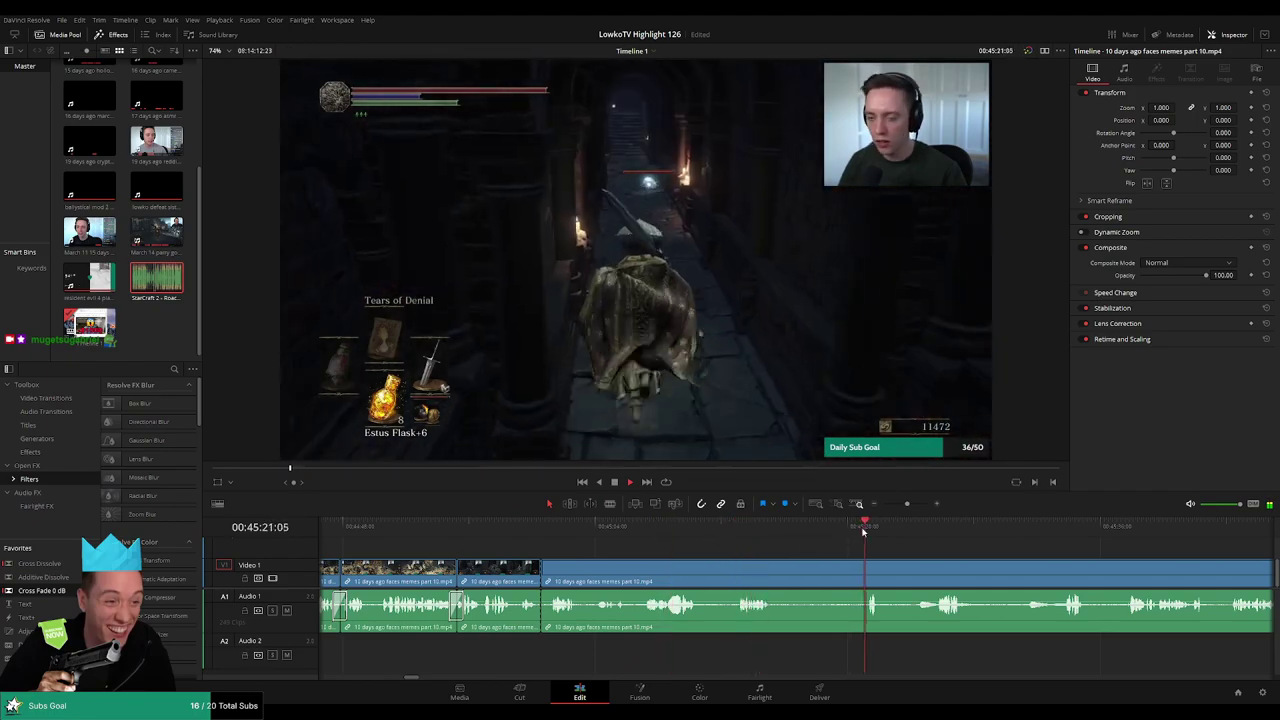
pyautogui.moveTo(936, 567); pyautogui.dragTo(769, 545)
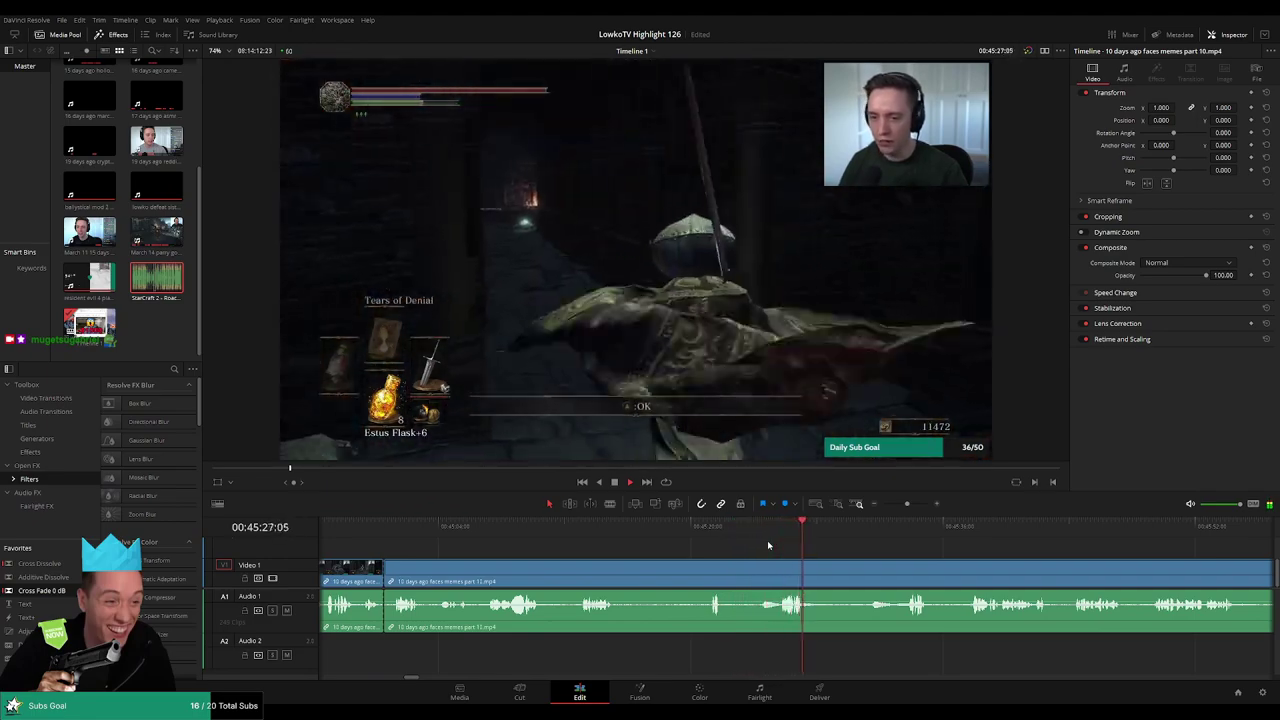
pyautogui.click(874, 521)
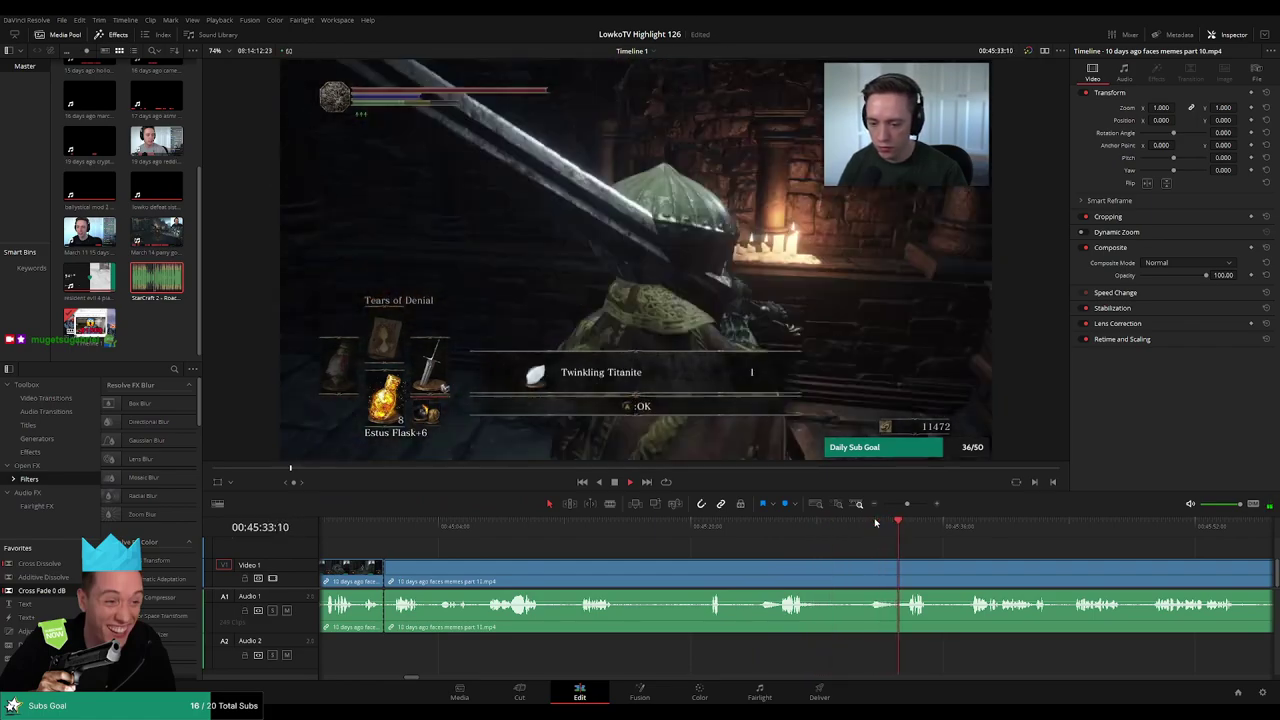
pyautogui.click(965, 527)
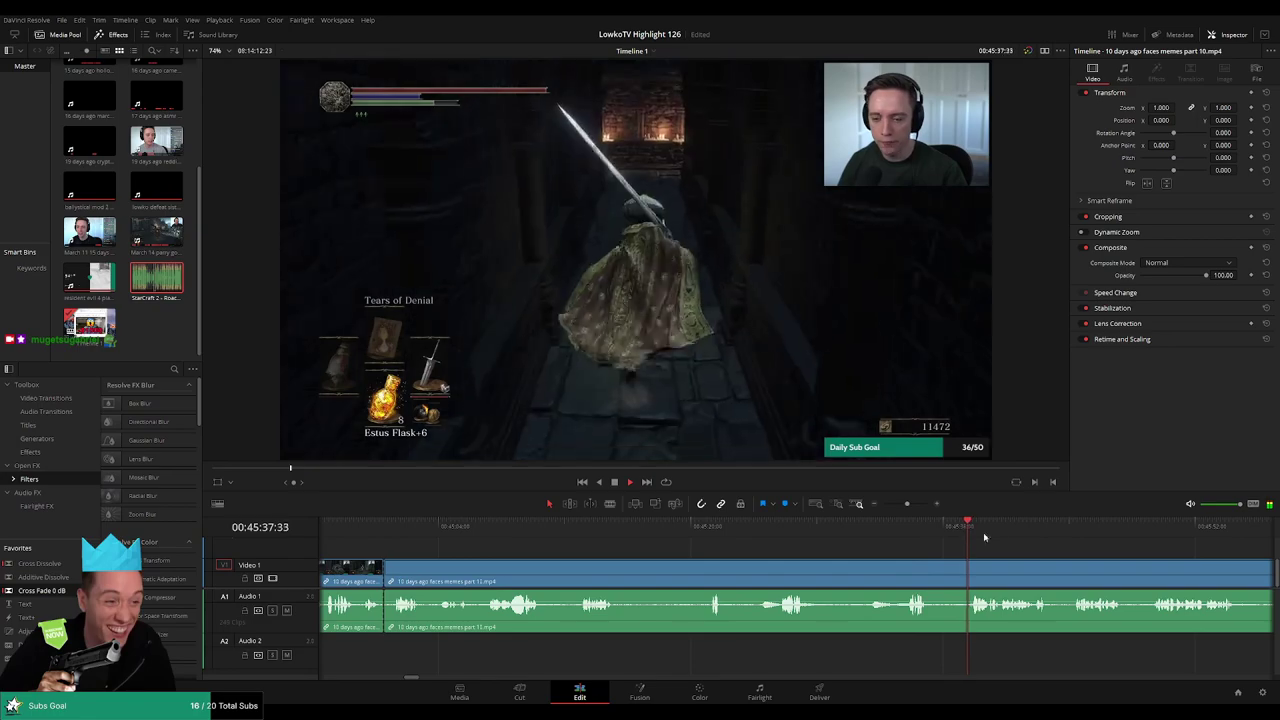
pyautogui.moveTo(987, 537); pyautogui.dragTo(705, 532)
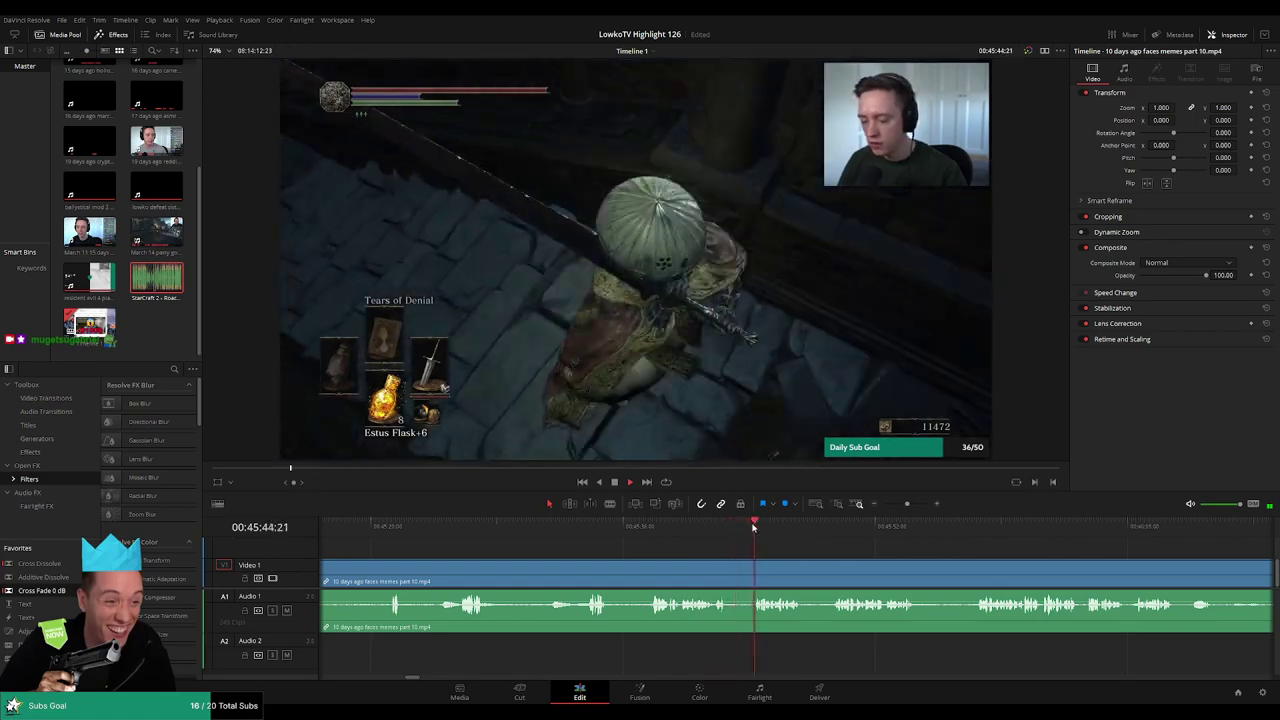
pyautogui.click(839, 530)
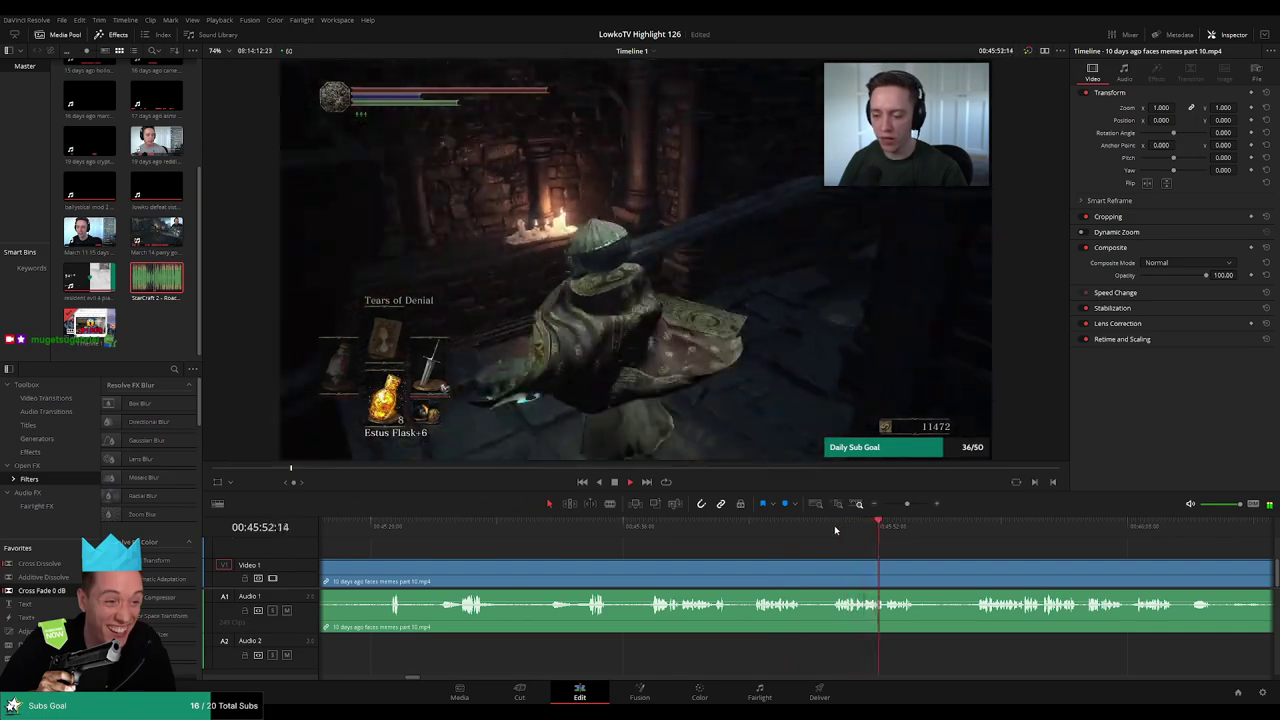
pyautogui.moveTo(952, 545); pyautogui.dragTo(784, 534)
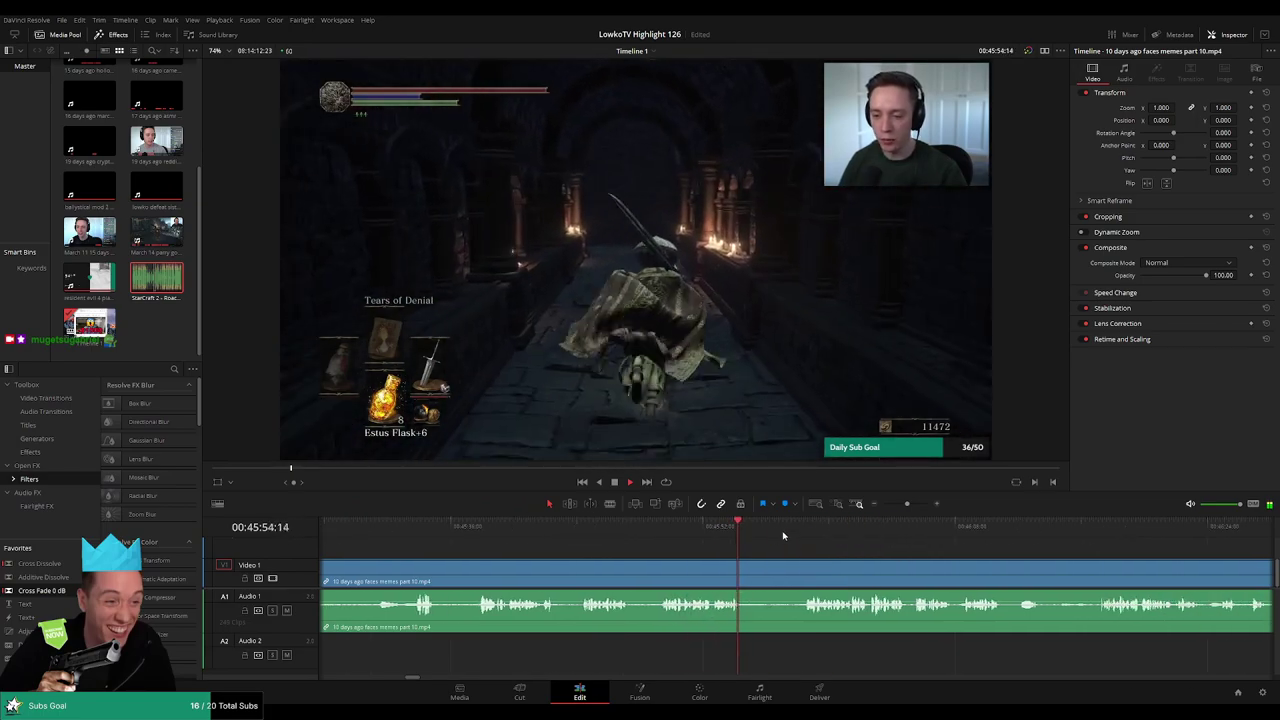
pyautogui.click(803, 530)
pyautogui.moveTo(946, 557); pyautogui.dragTo(762, 548)
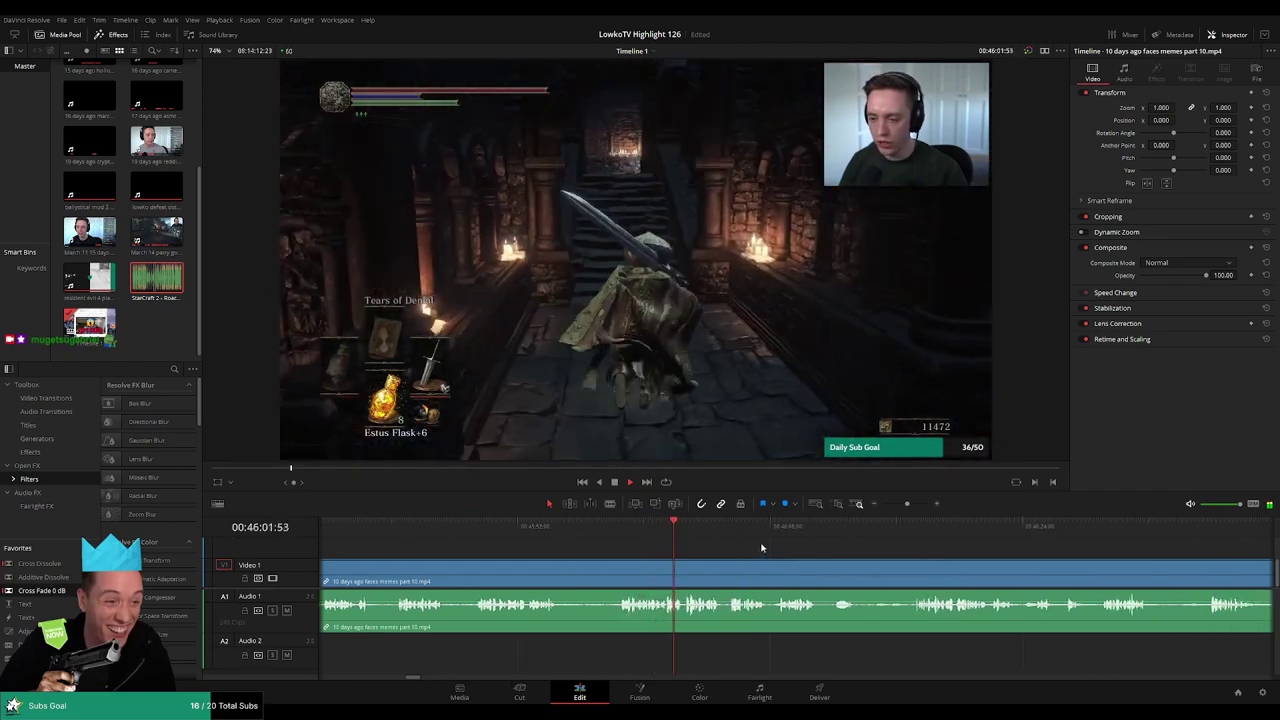
# - Skim the footage between about 00:46:09 and 00:47:00 for the point just before the fight starts
pyautogui.hscroll(1, 725, 540)
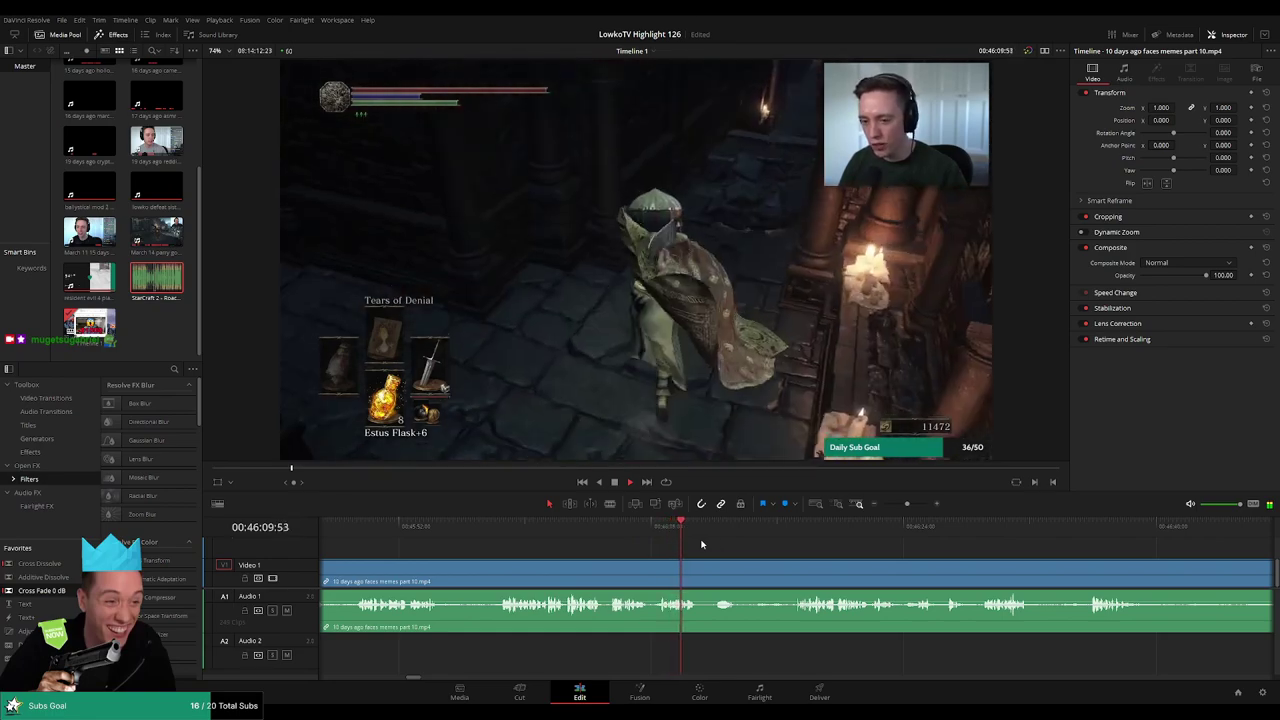
pyautogui.click(713, 529)
pyautogui.click(797, 527)
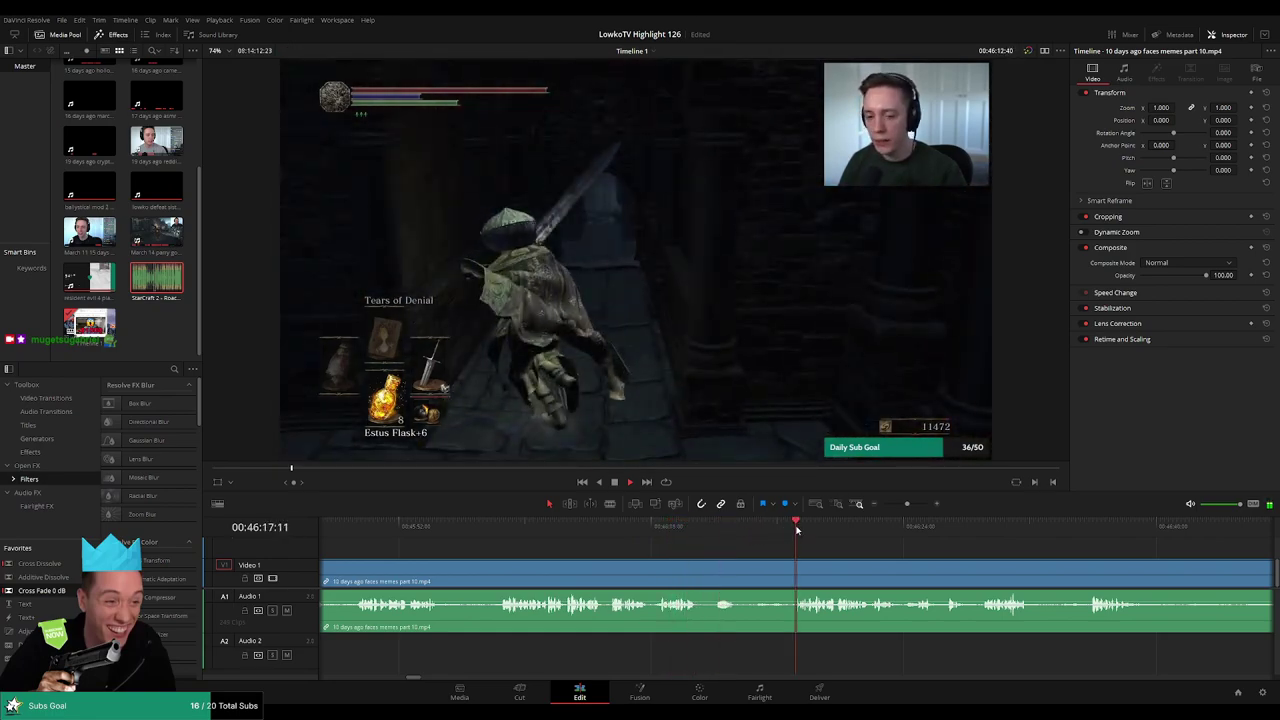
pyautogui.moveTo(874, 550); pyautogui.dragTo(726, 546)
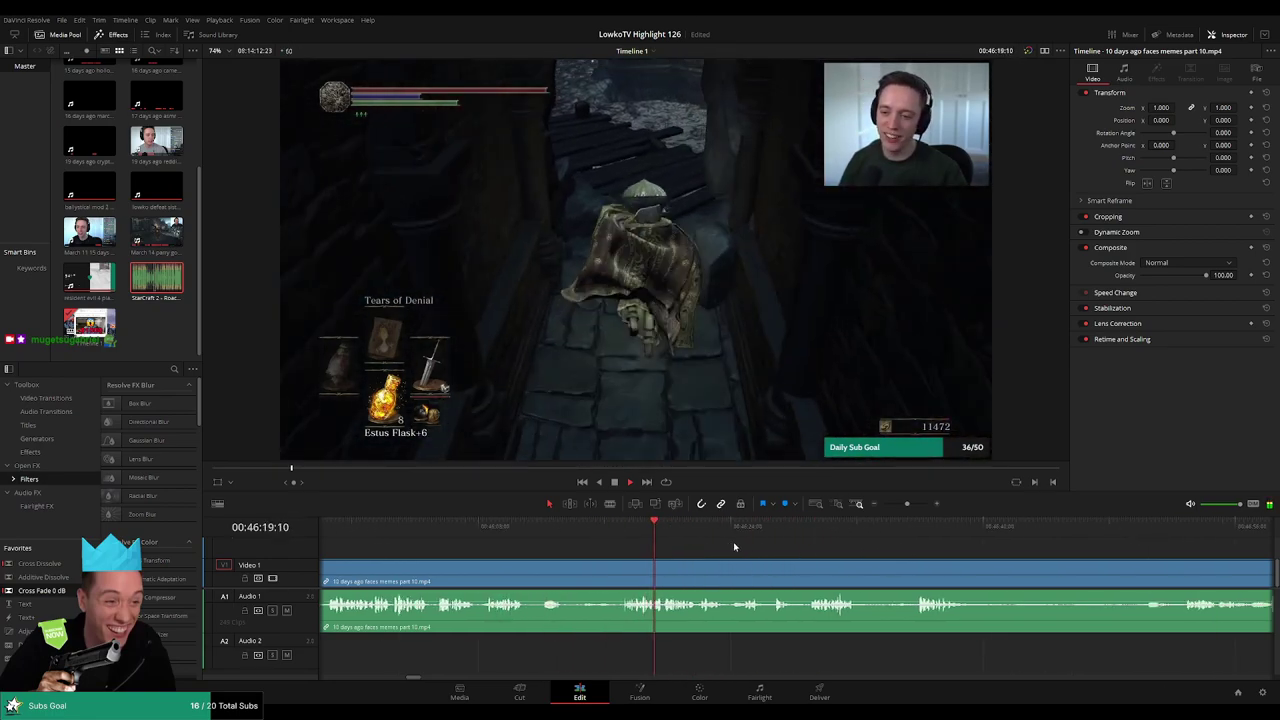
pyautogui.press('space')
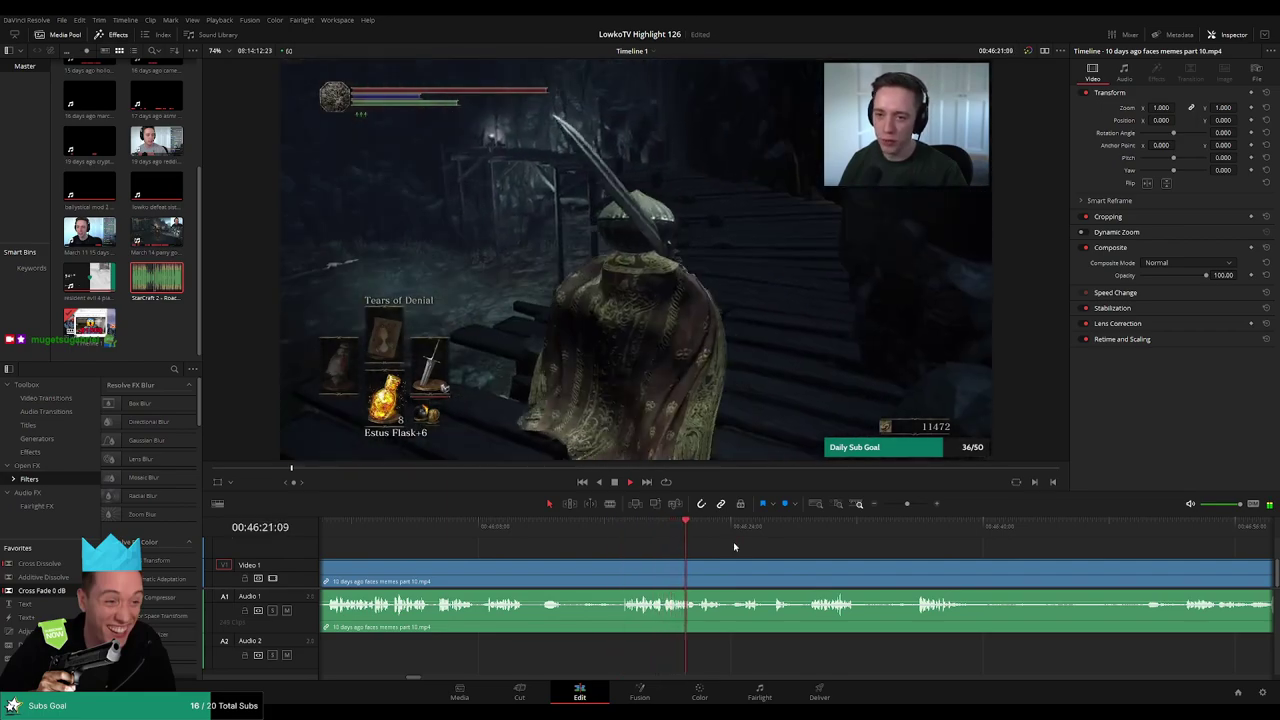
pyautogui.moveTo(755, 554); pyautogui.dragTo(720, 549)
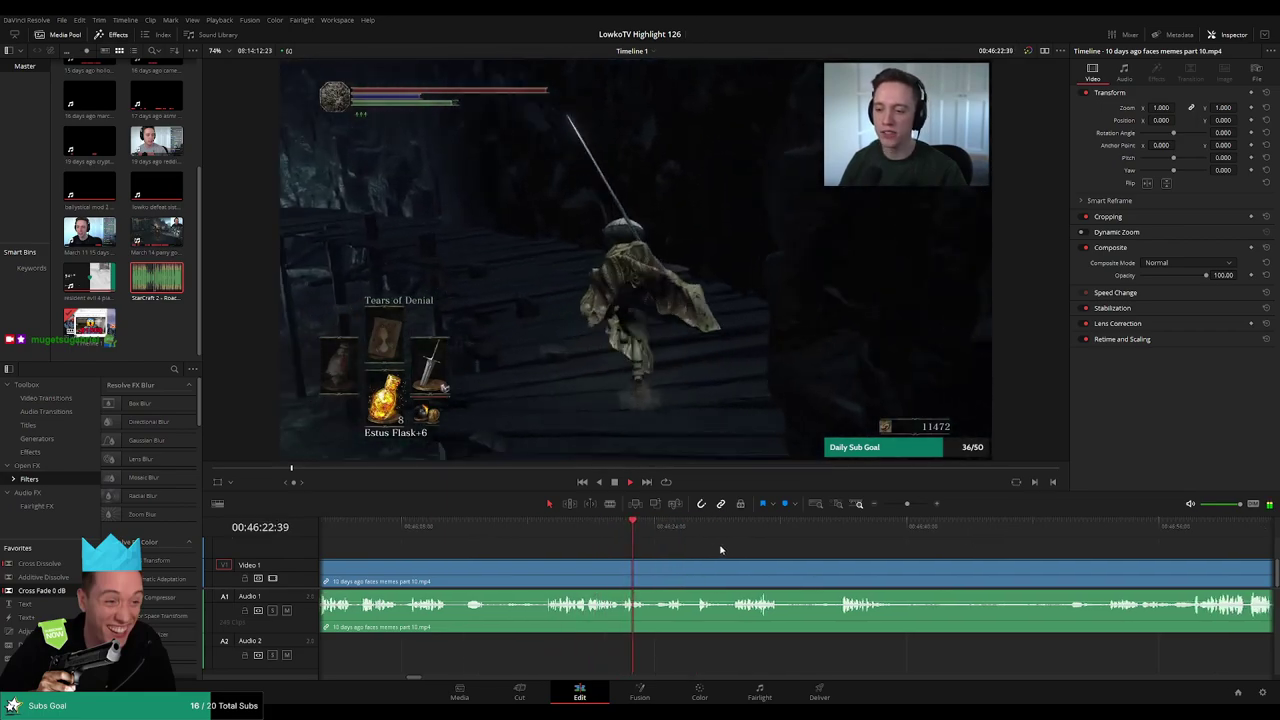
pyautogui.click(656, 531)
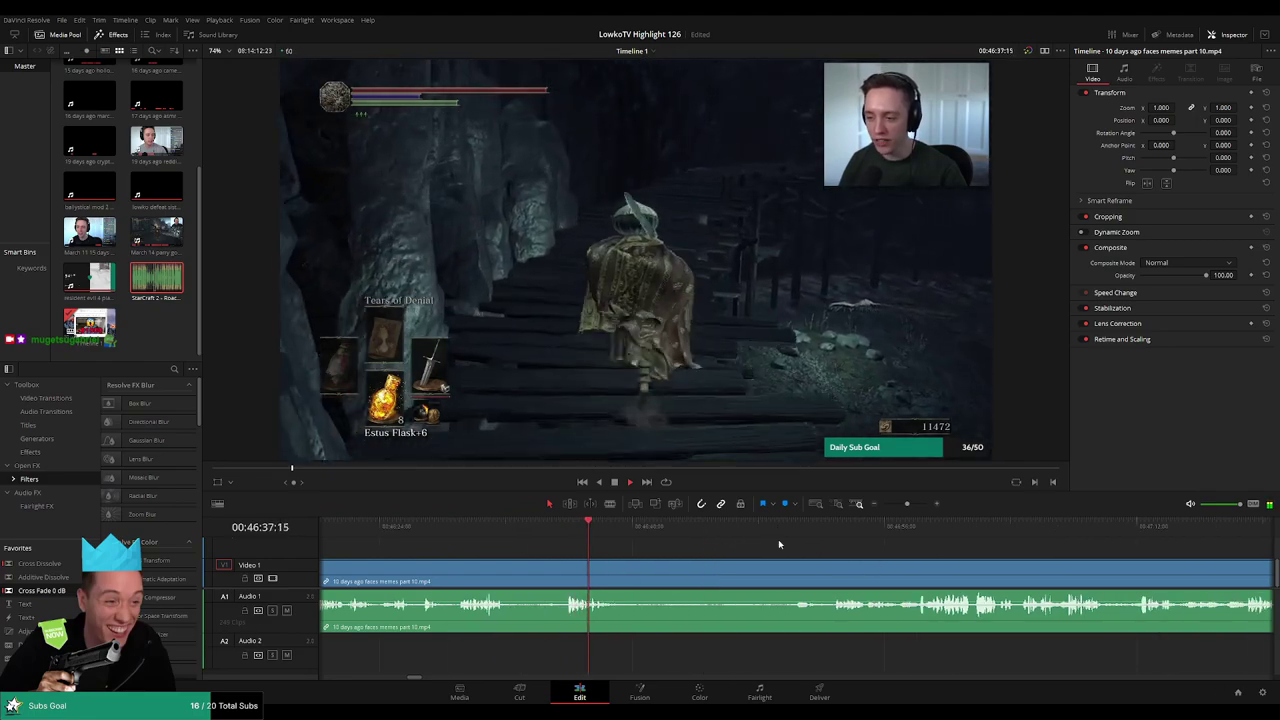
pyautogui.click(829, 528)
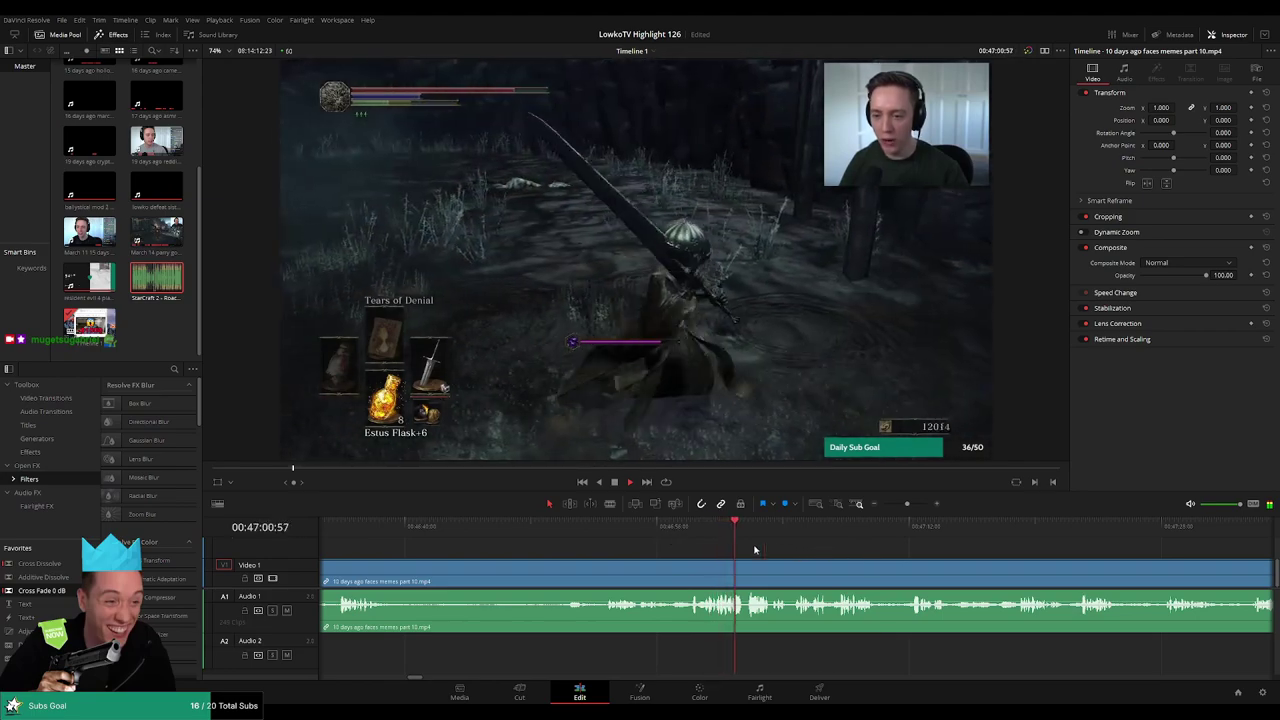
pyautogui.moveTo(755, 549); pyautogui.dragTo(640, 541)
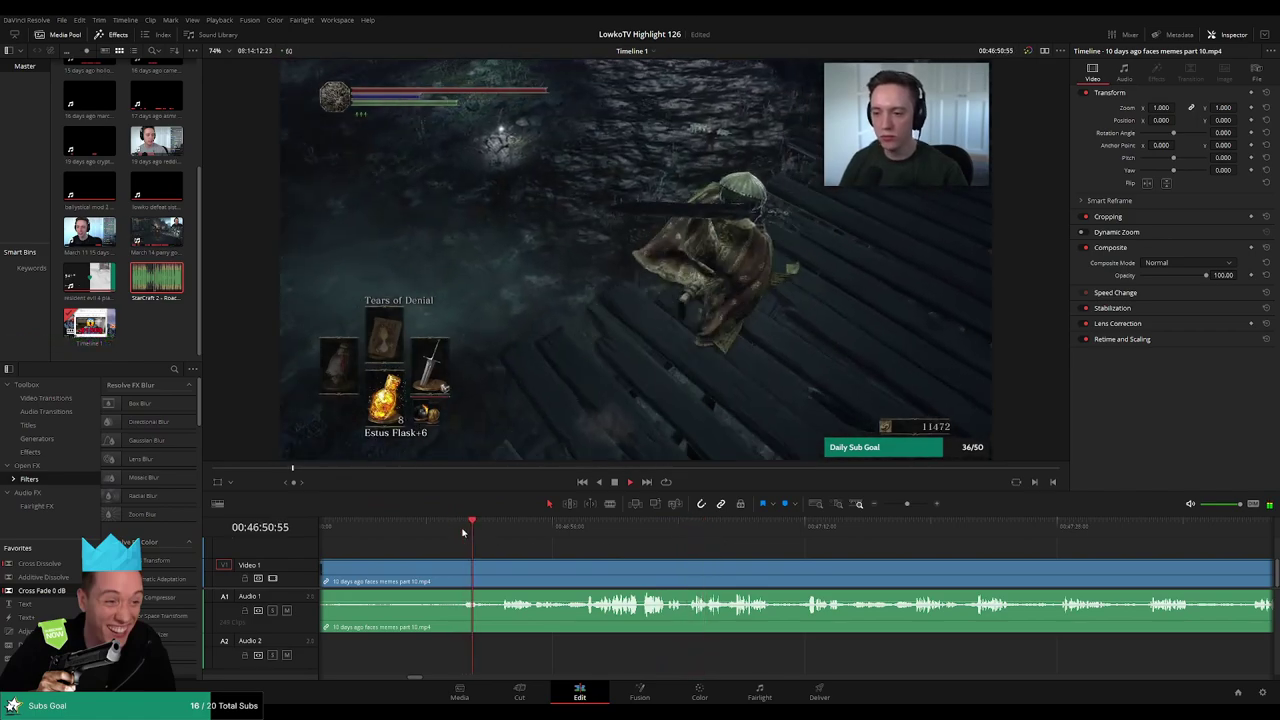
# - Split the gameplay clip at 00:46:52:12 and ripple delete the walking footage back to the cut near 00:45:00:34
pyautogui.press('space')
pyautogui.press('b')
pyautogui.click(496, 571)
pyautogui.press('a')
pyautogui.click(472, 575)
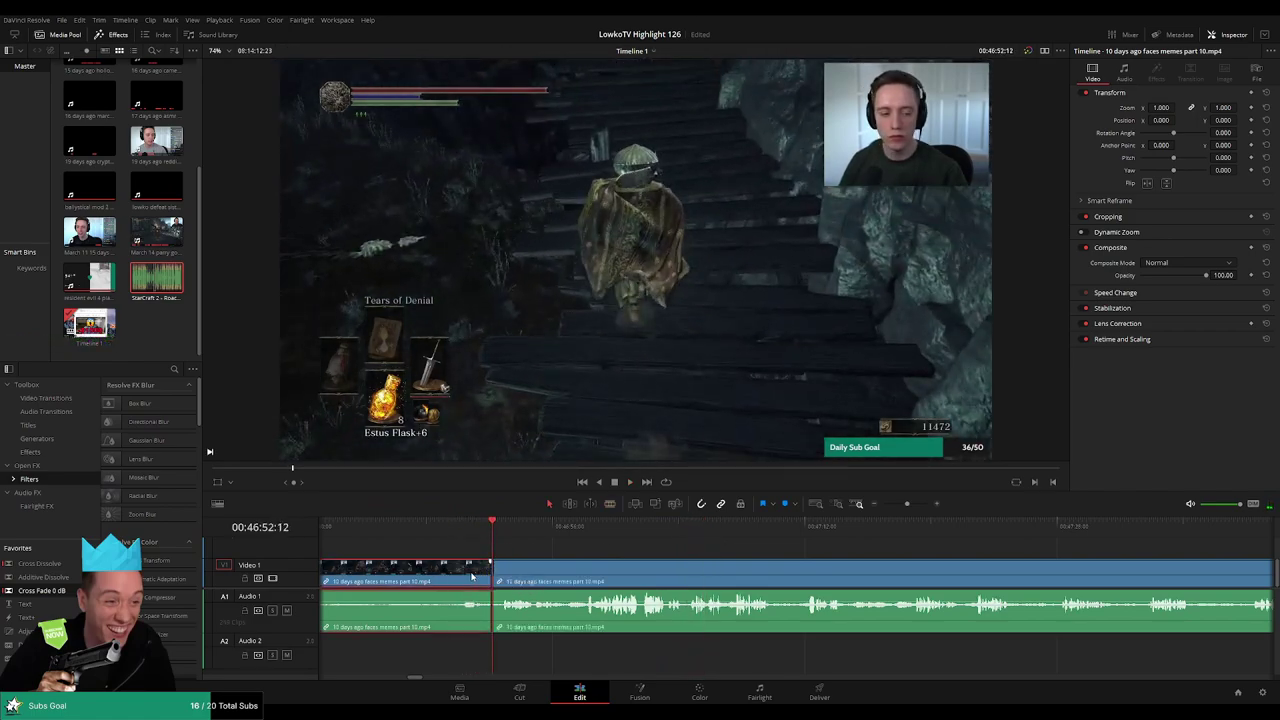
pyautogui.press('Delete')
# - Play through the fight and split the clip on both sides of the unwanted speech, at about 00:45:16:46 and 00:45:17:07
pyautogui.hscroll(9, 885, 562)
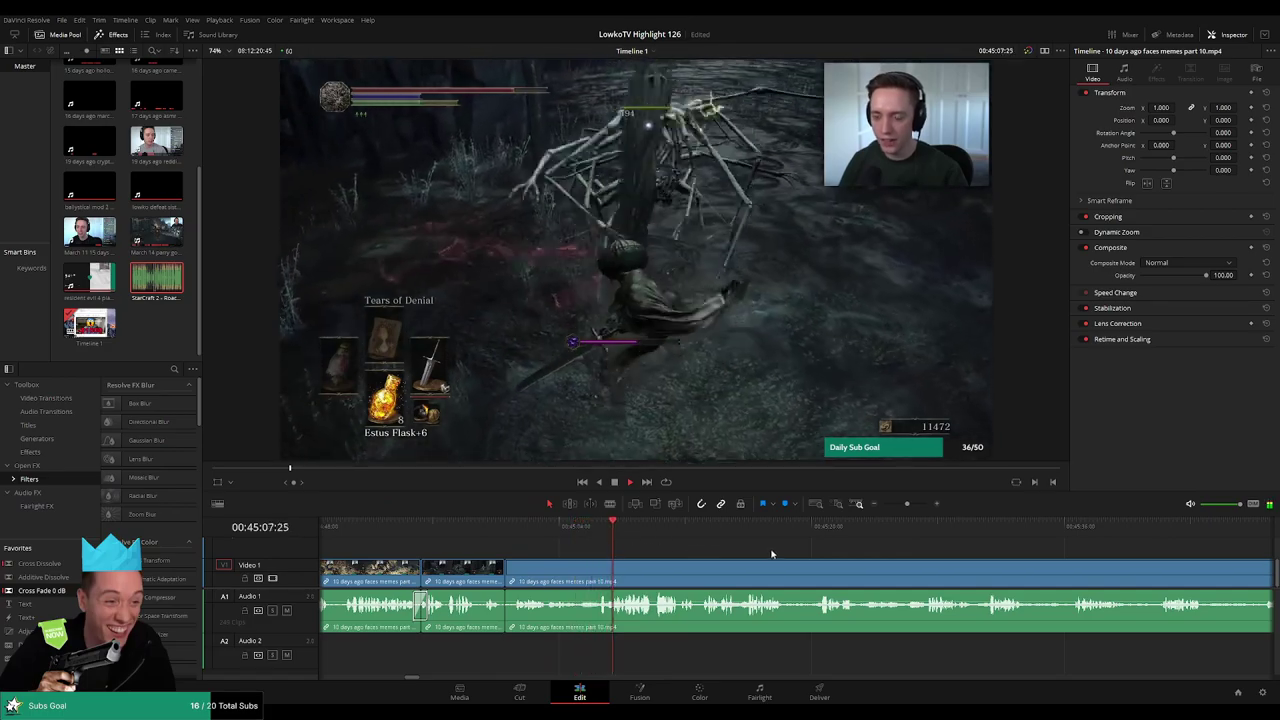
pyautogui.hscroll(2, 771, 553)
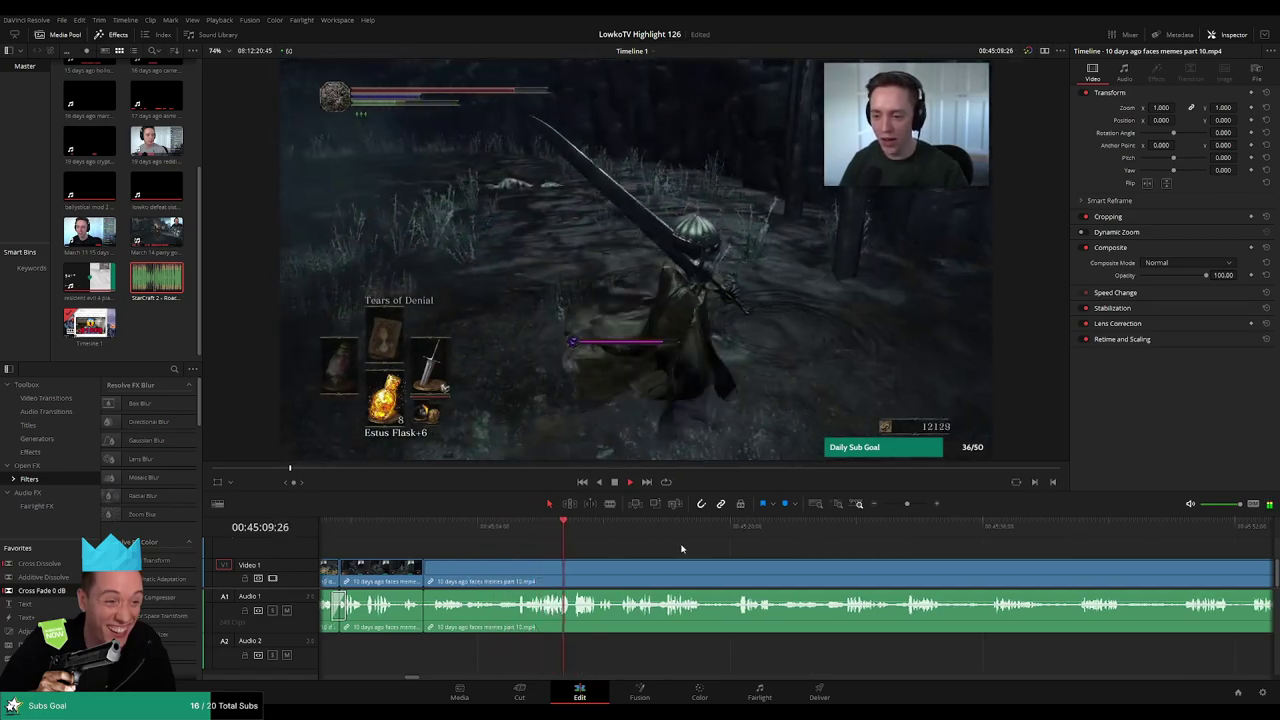
pyautogui.hscroll(1, 650, 551)
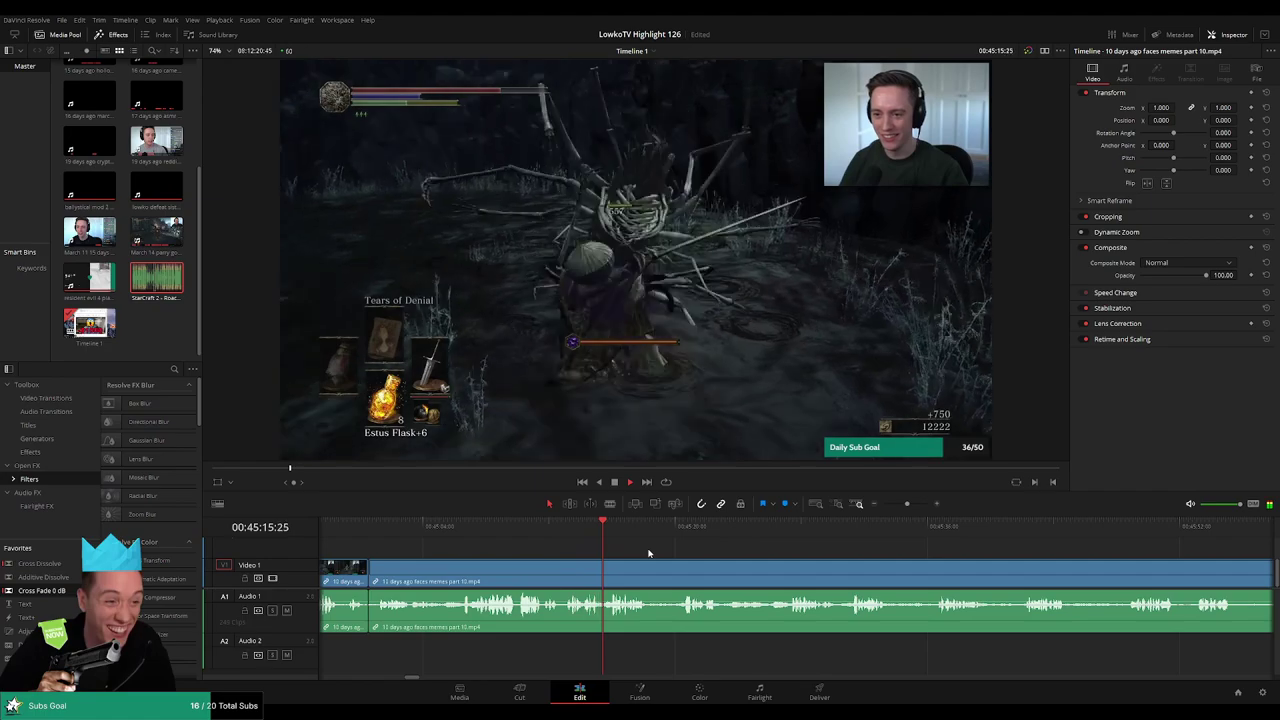
pyautogui.hscroll(2, 612, 553)
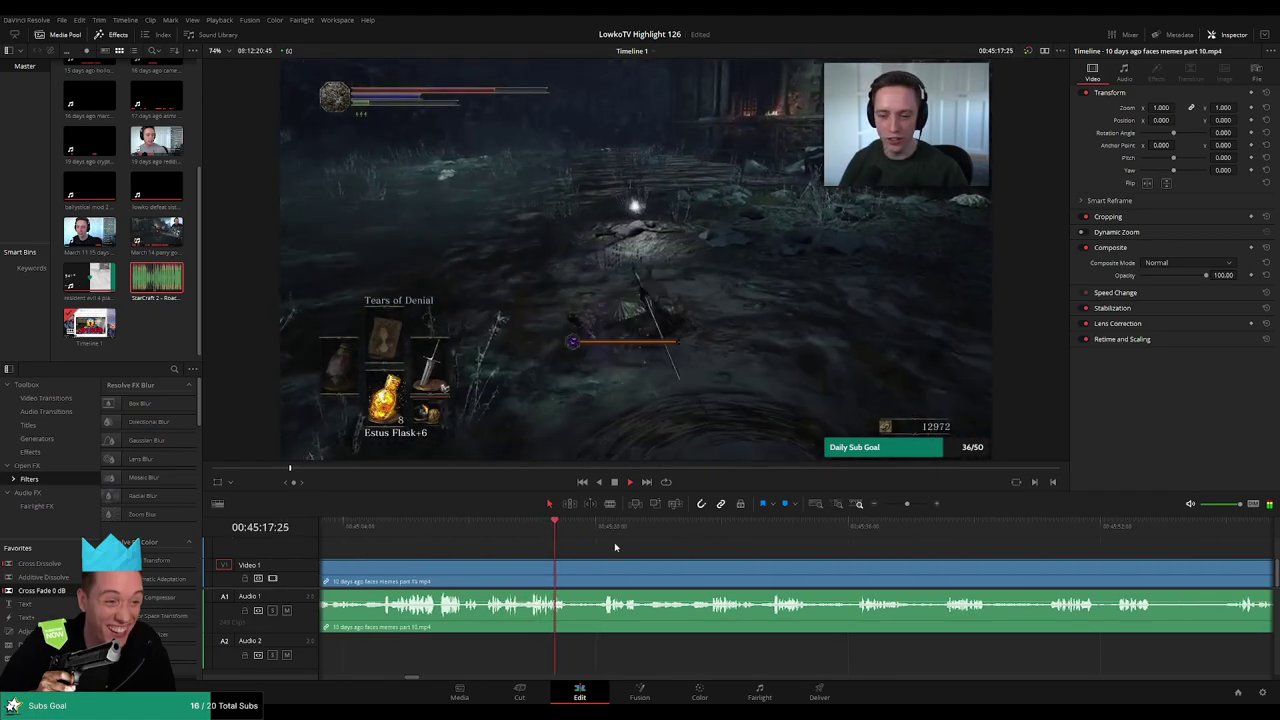
pyautogui.scroll(3, 650, 545)
pyautogui.scroll(1, 768, 556)
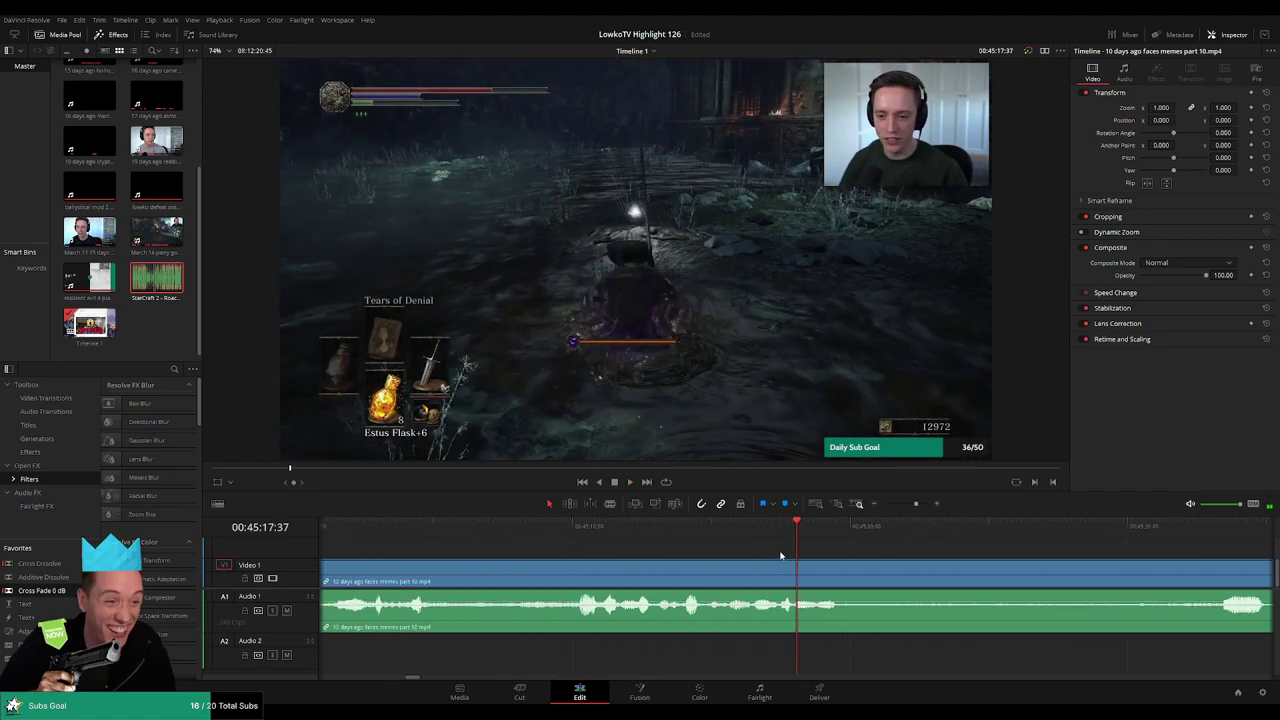
pyautogui.moveTo(556, 533); pyautogui.dragTo(676, 536)
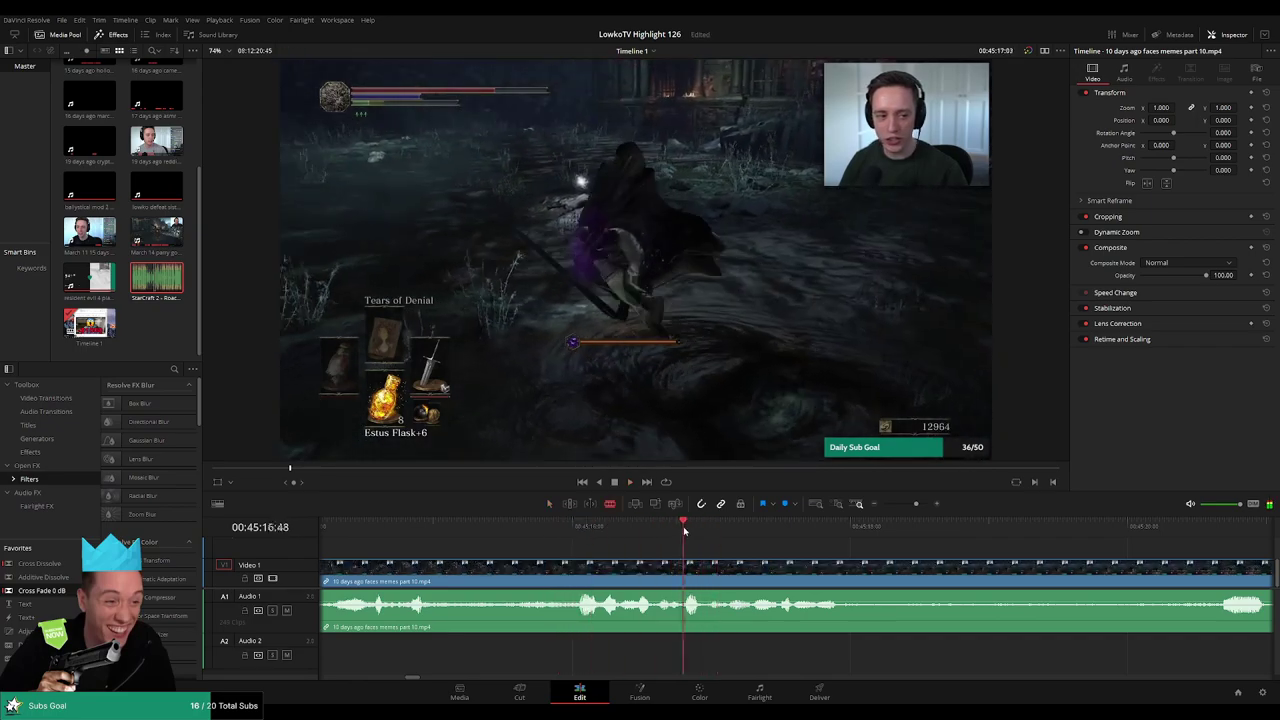
pyautogui.hotkey('ctrl', 'b')
pyautogui.moveTo(704, 545); pyautogui.dragTo(730, 572)
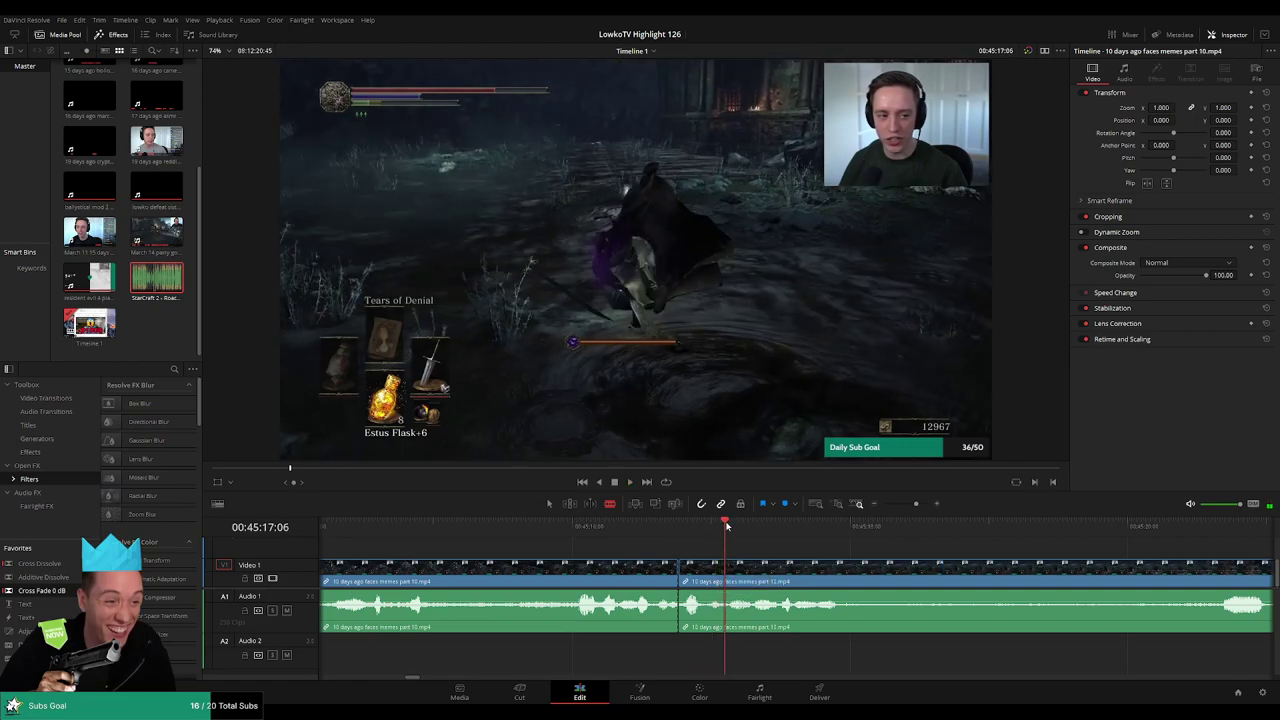
pyautogui.click(727, 526)
pyautogui.click(728, 570)
pyautogui.press('a')
# - Silence the isolated speech segment, cover it with StarCraft 2 - Roach Quotes.mp3 on Audio 2 at volume -23.00, and play it back
pyautogui.moveTo(705, 603); pyautogui.dragTo(705, 640)
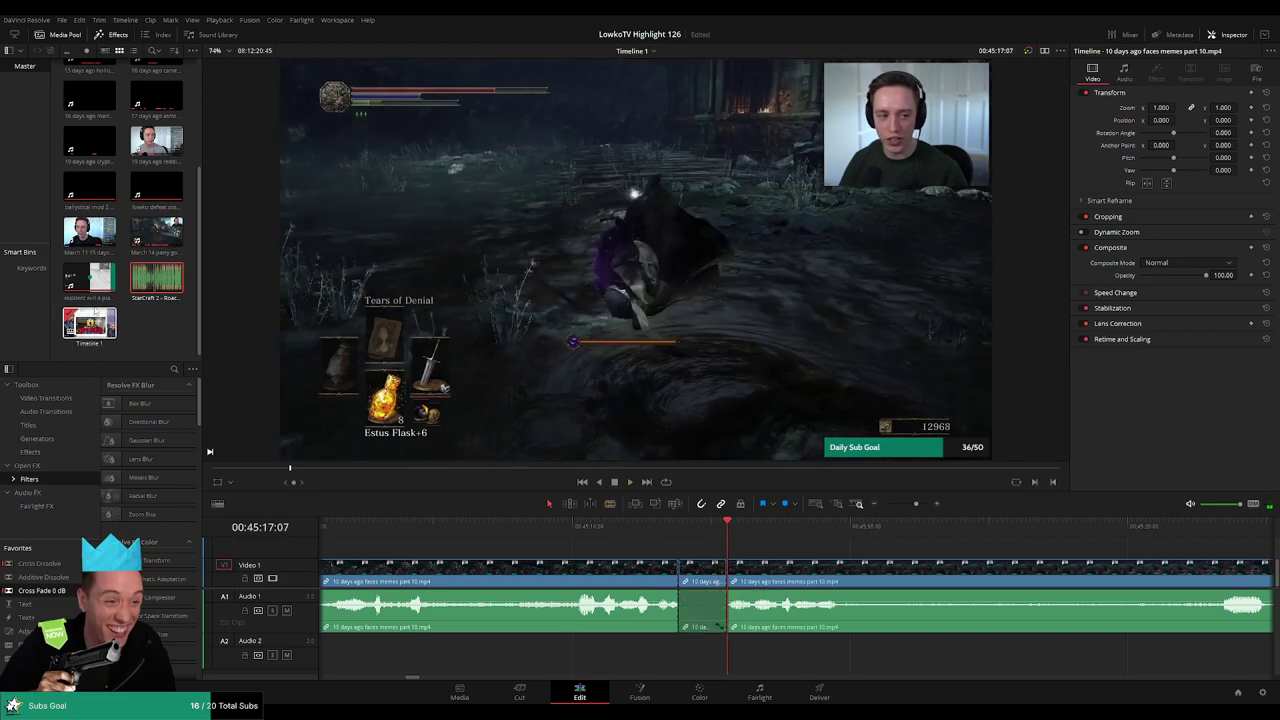
pyautogui.moveTo(156, 280); pyautogui.dragTo(682, 652)
pyautogui.moveTo(766, 667); pyautogui.dragTo(681, 648)
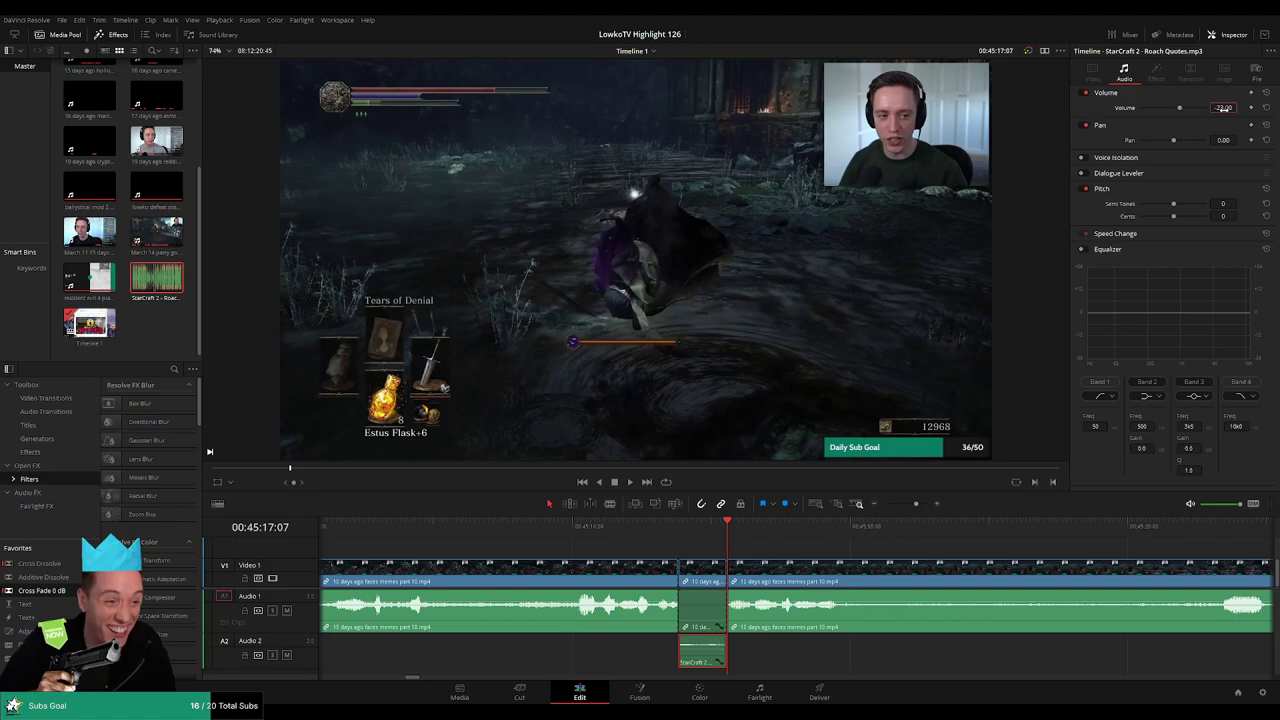
pyautogui.moveTo(580, 528); pyautogui.dragTo(567, 530)
pyautogui.press('space')
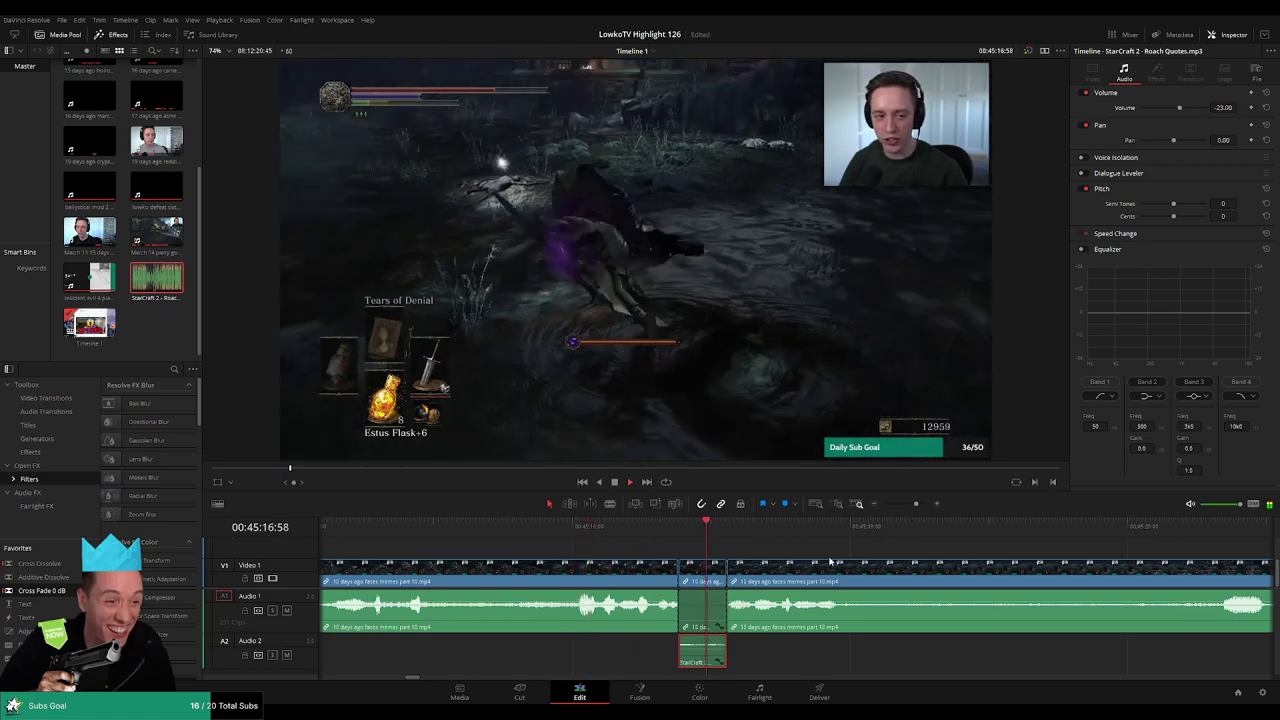
# - Cut out about 1.8 seconds of footage starting near 00:45:18, cross fade the audio at the join, and play on from there
pyautogui.moveTo(917, 508); pyautogui.dragTo(911, 506)
pyautogui.press('b')
pyautogui.click(658, 584)
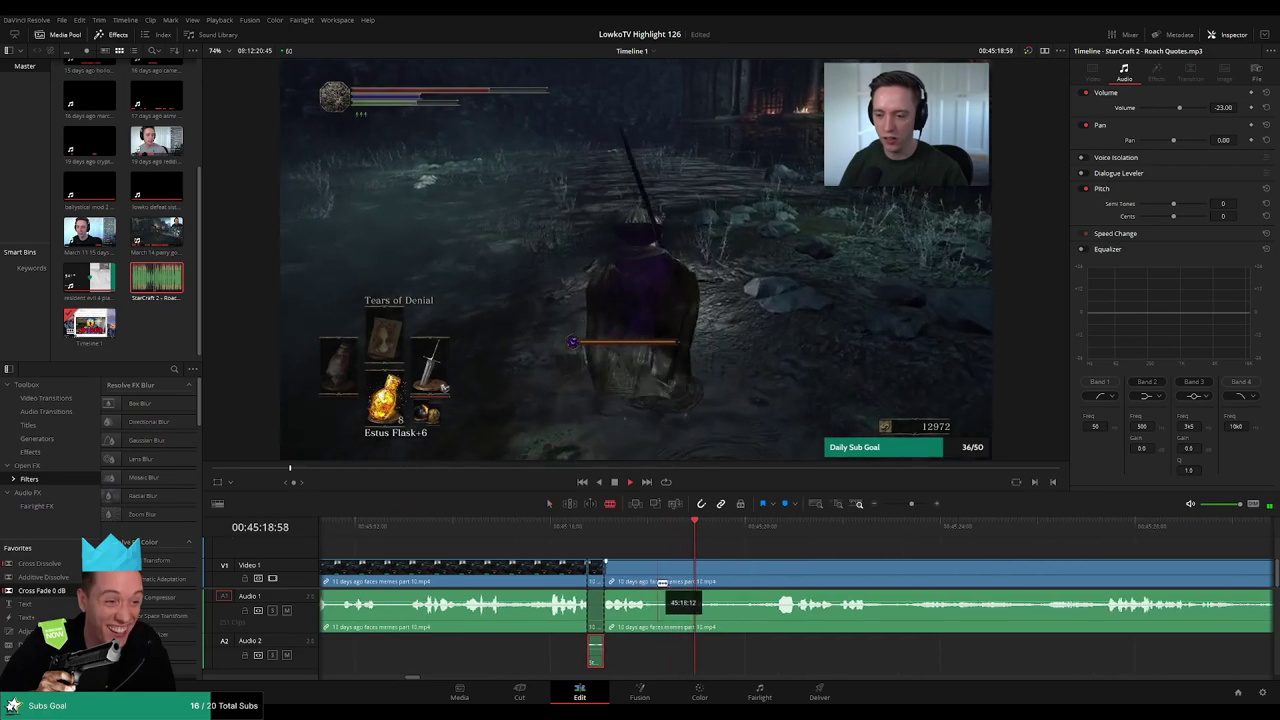
pyautogui.click(759, 551)
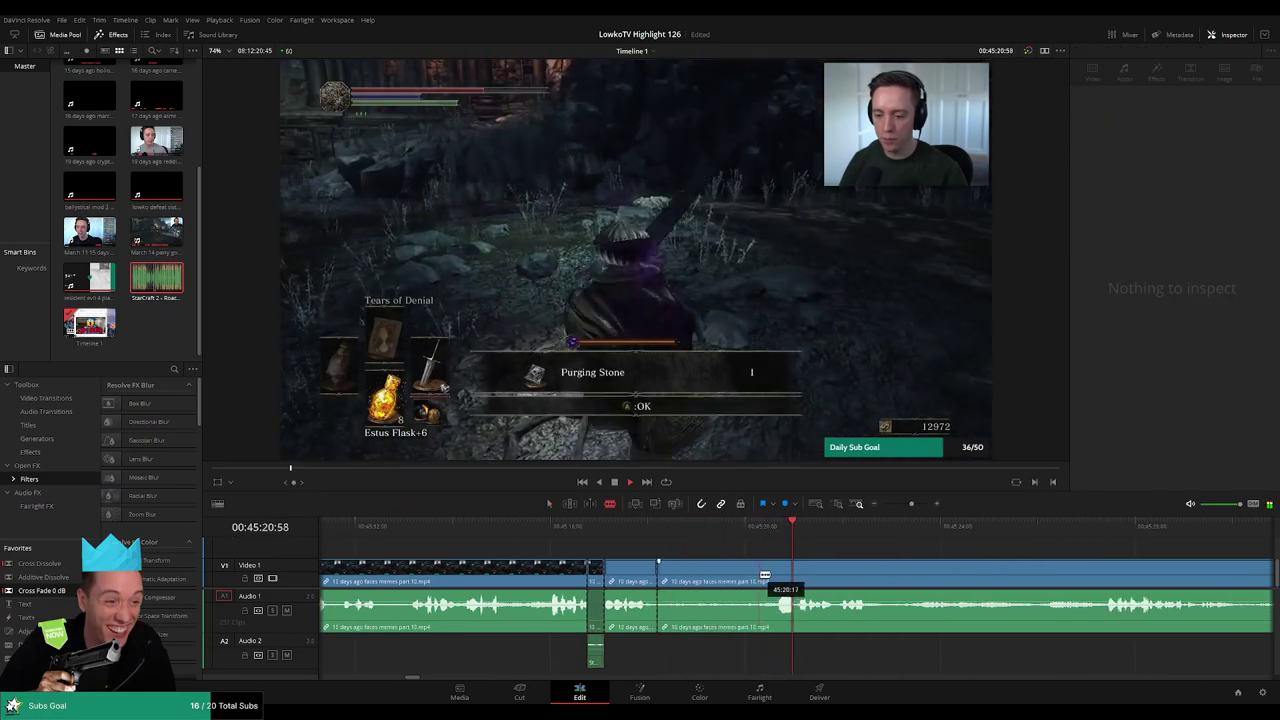
pyautogui.click(763, 578)
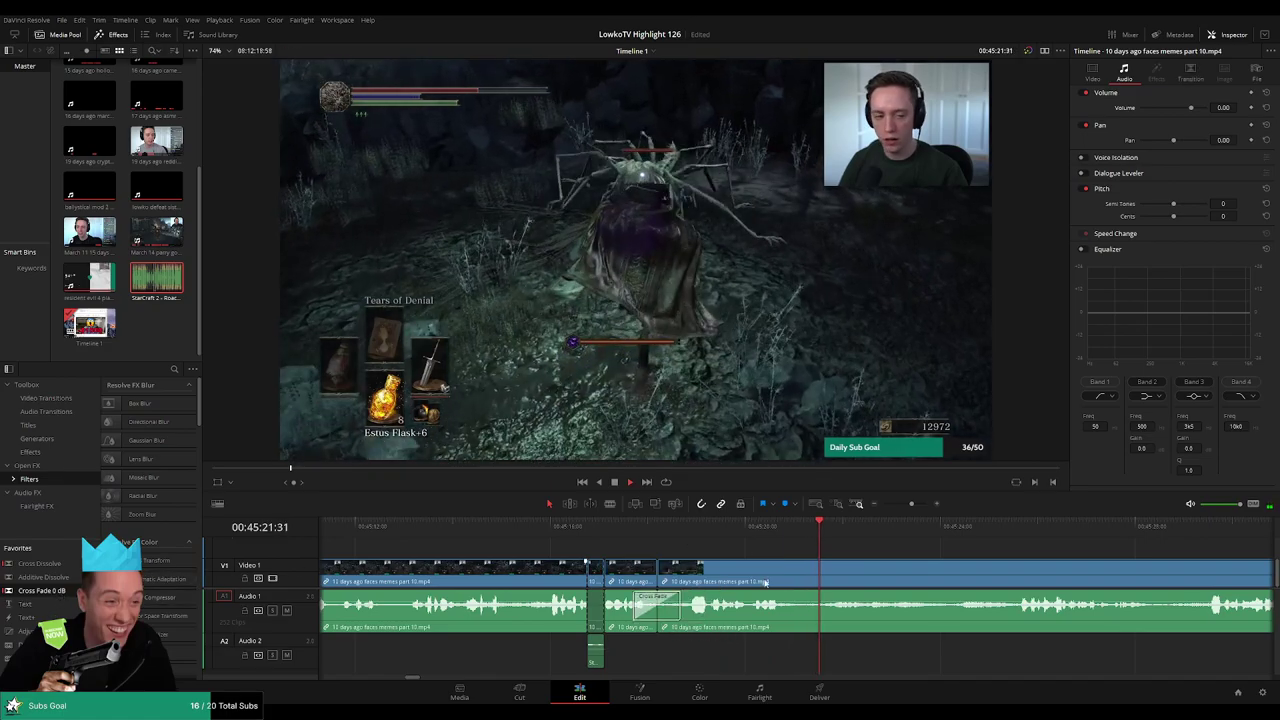
pyautogui.moveTo(946, 568); pyautogui.dragTo(804, 554)
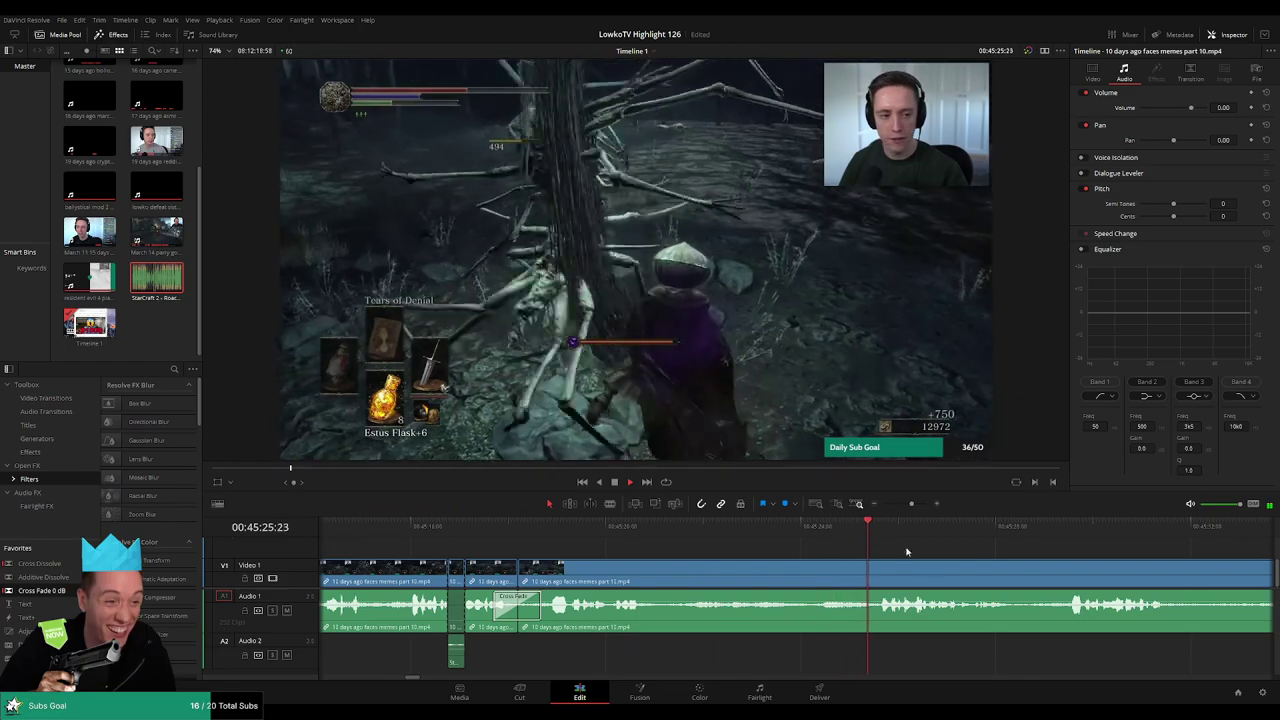
pyautogui.hscroll(2, 890, 548)
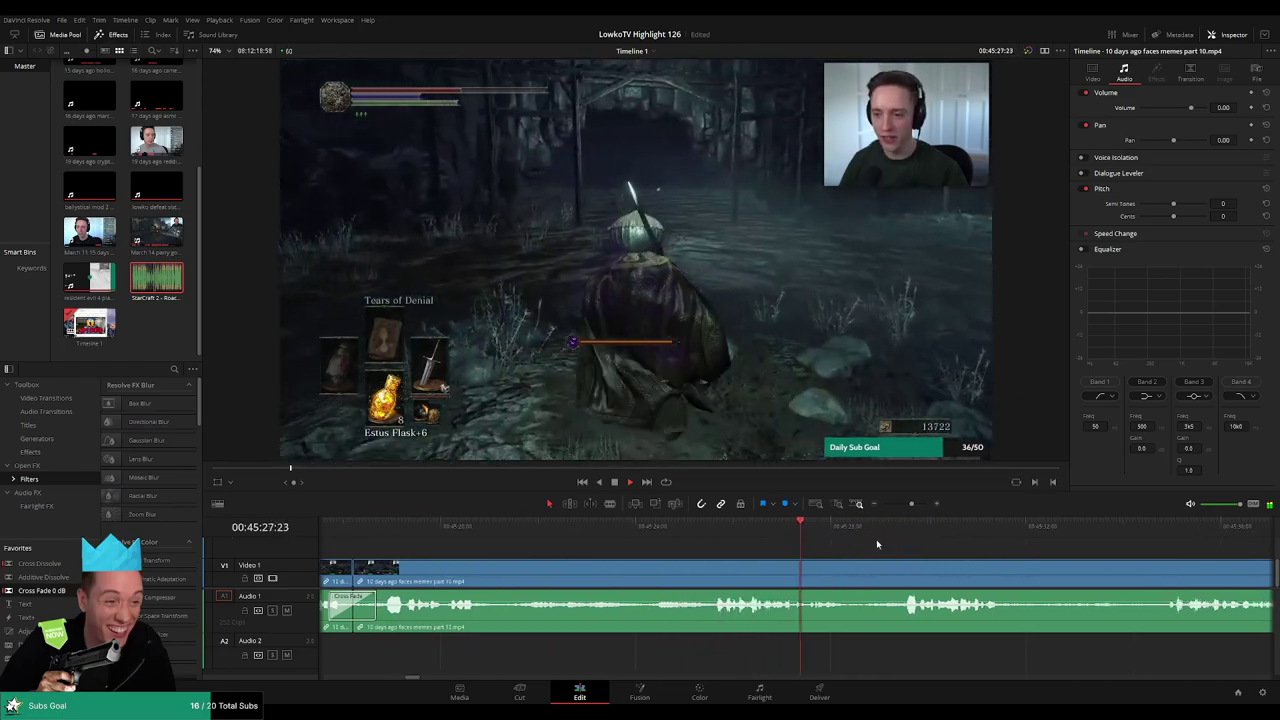
# - Play on and split the gameplay clip at about 00:45:28, just before the equipment menu part
pyautogui.hscroll(2, 876, 546)
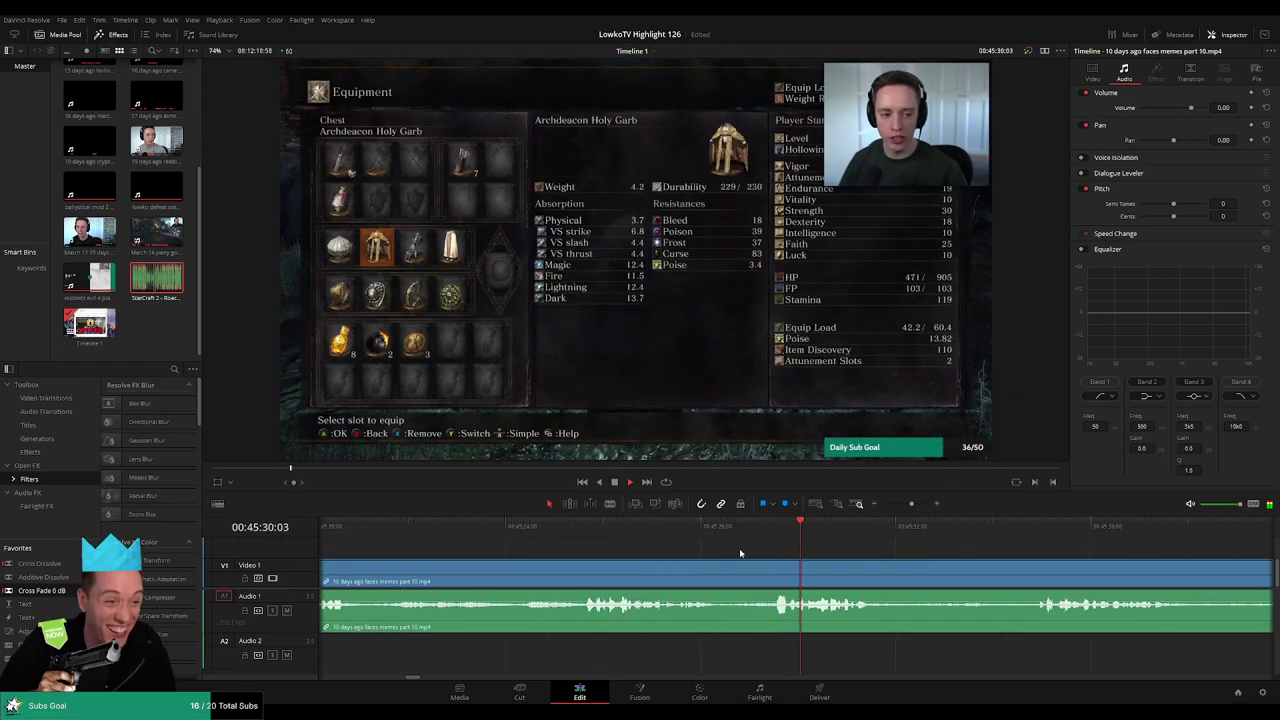
pyautogui.press('space')
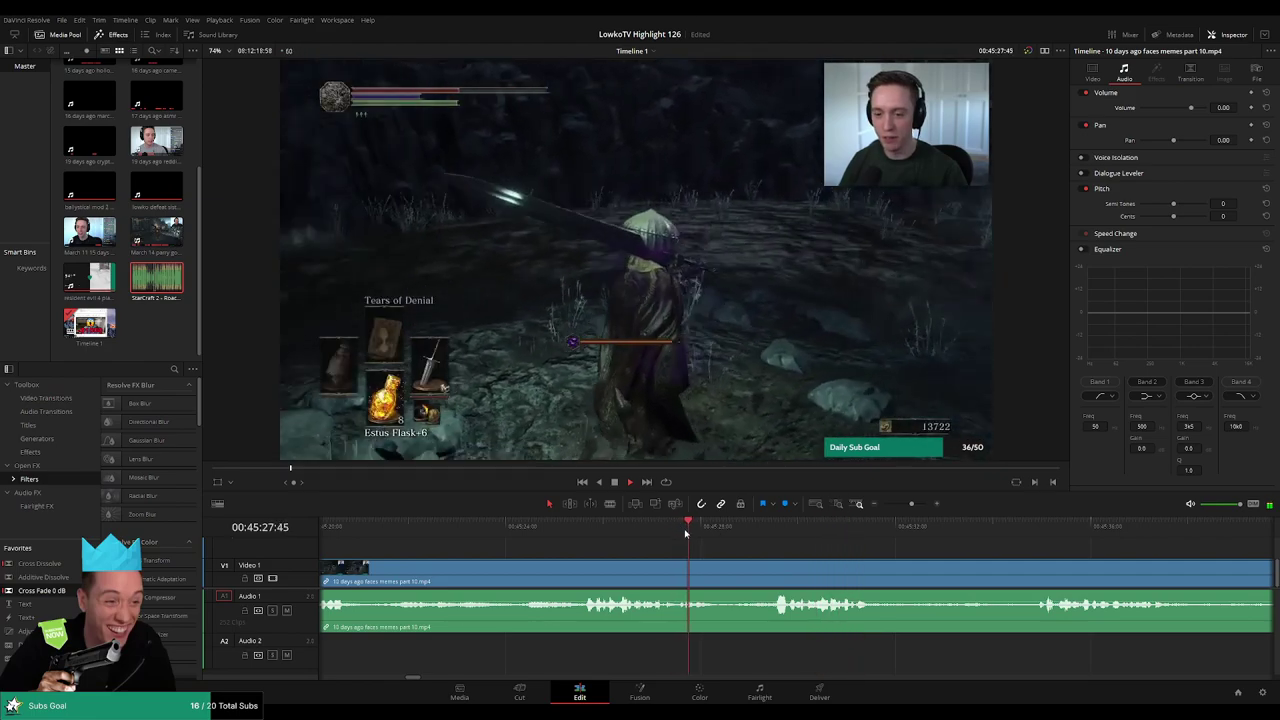
pyautogui.click(1020, 529)
pyautogui.press('space')
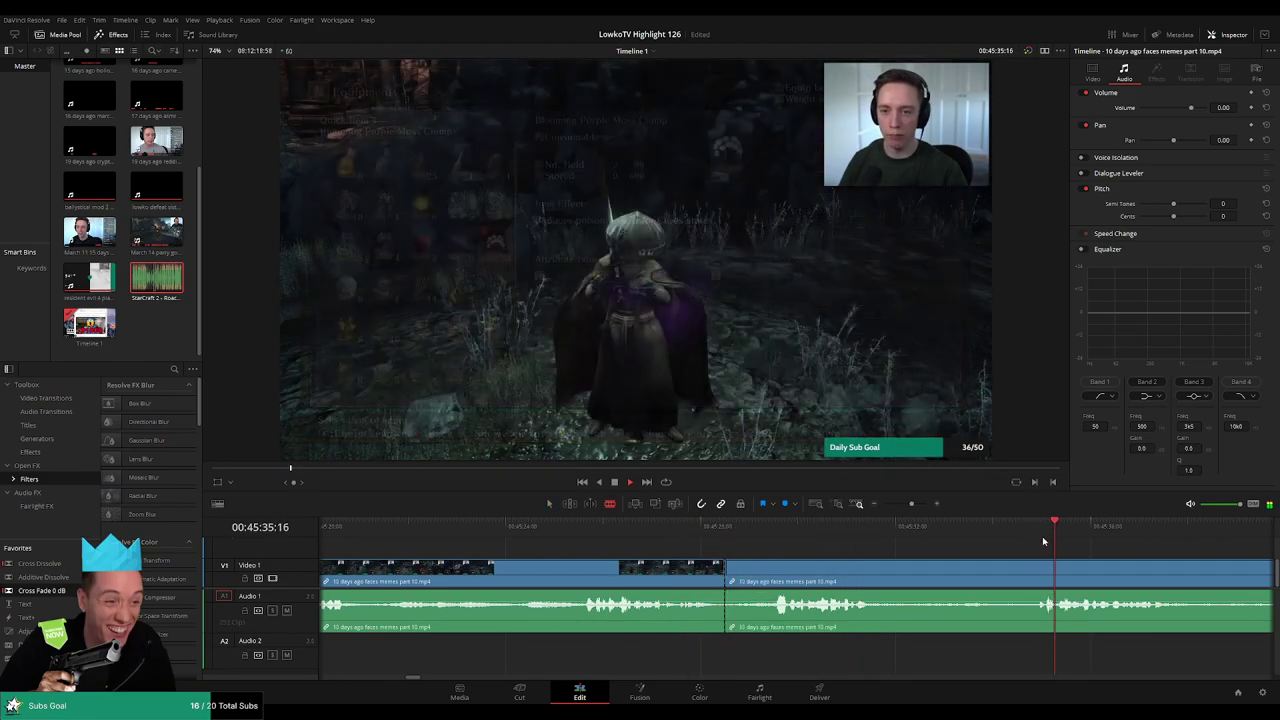
# - Skim the footage after the split up to about 00:47:15 to find where the next fight worth keeping begins
pyautogui.scroll(-2, 991, 589)
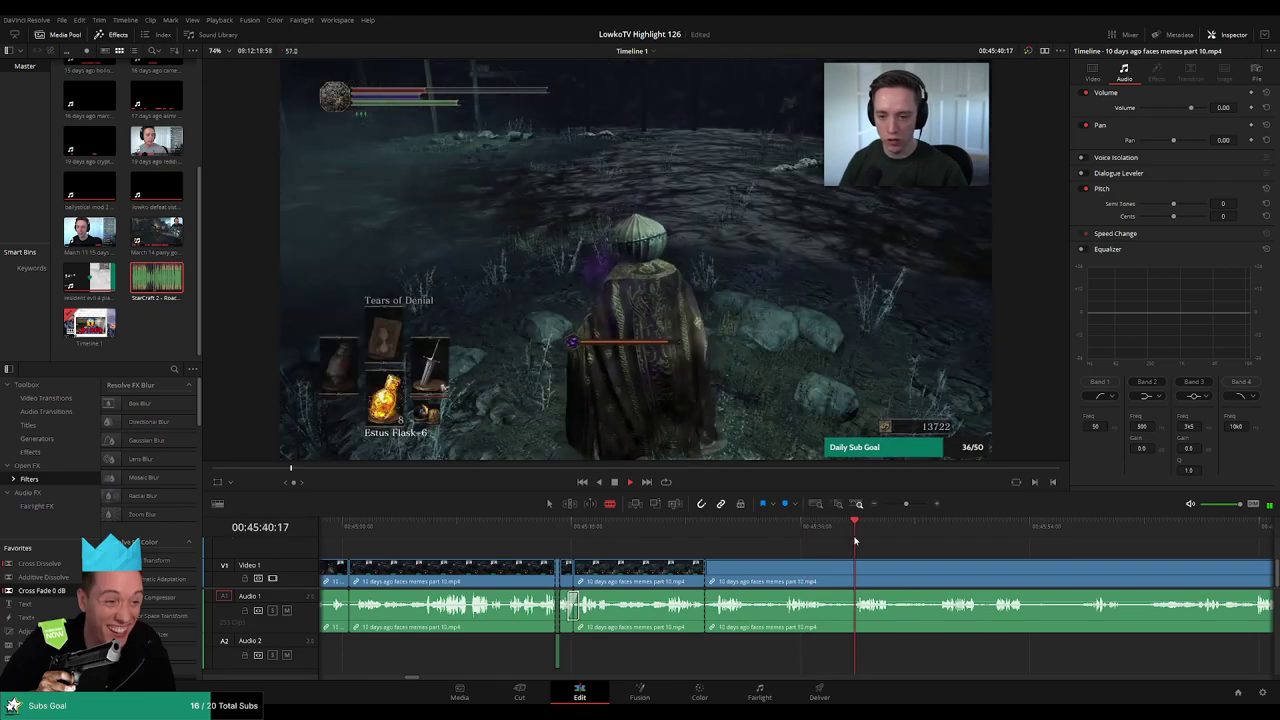
pyautogui.hscroll(2, 746, 548)
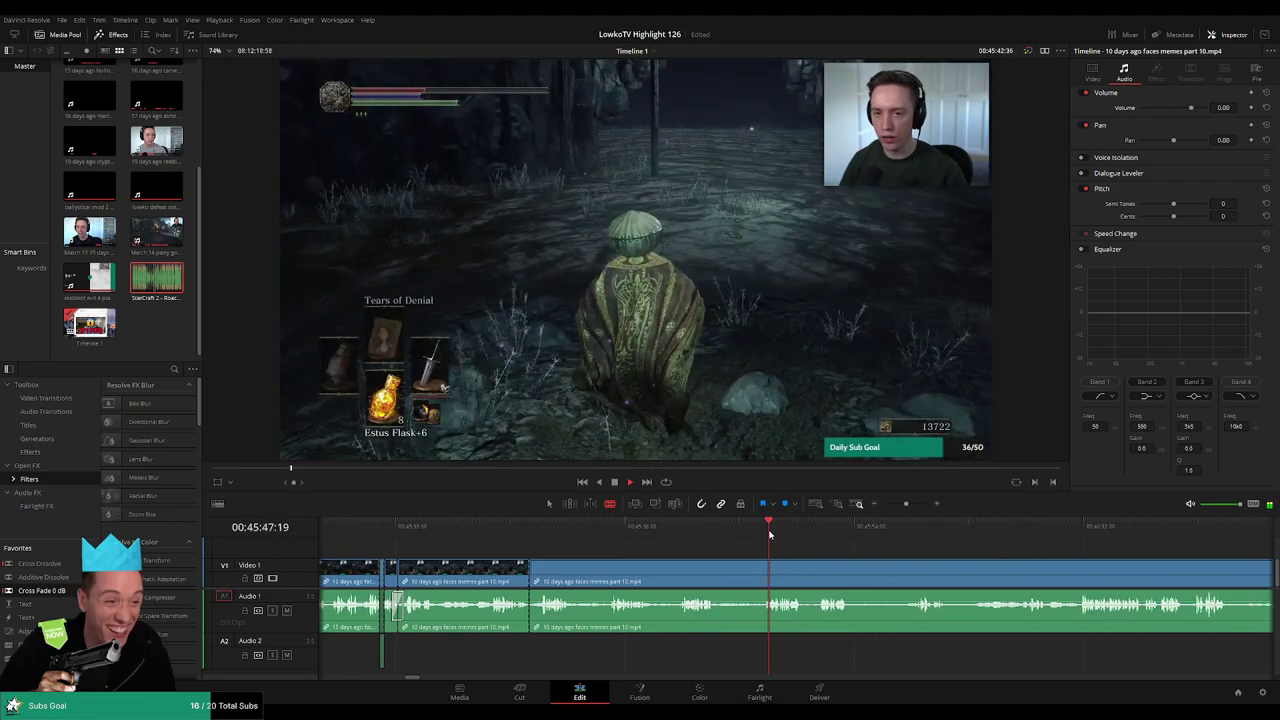
pyautogui.click(774, 530)
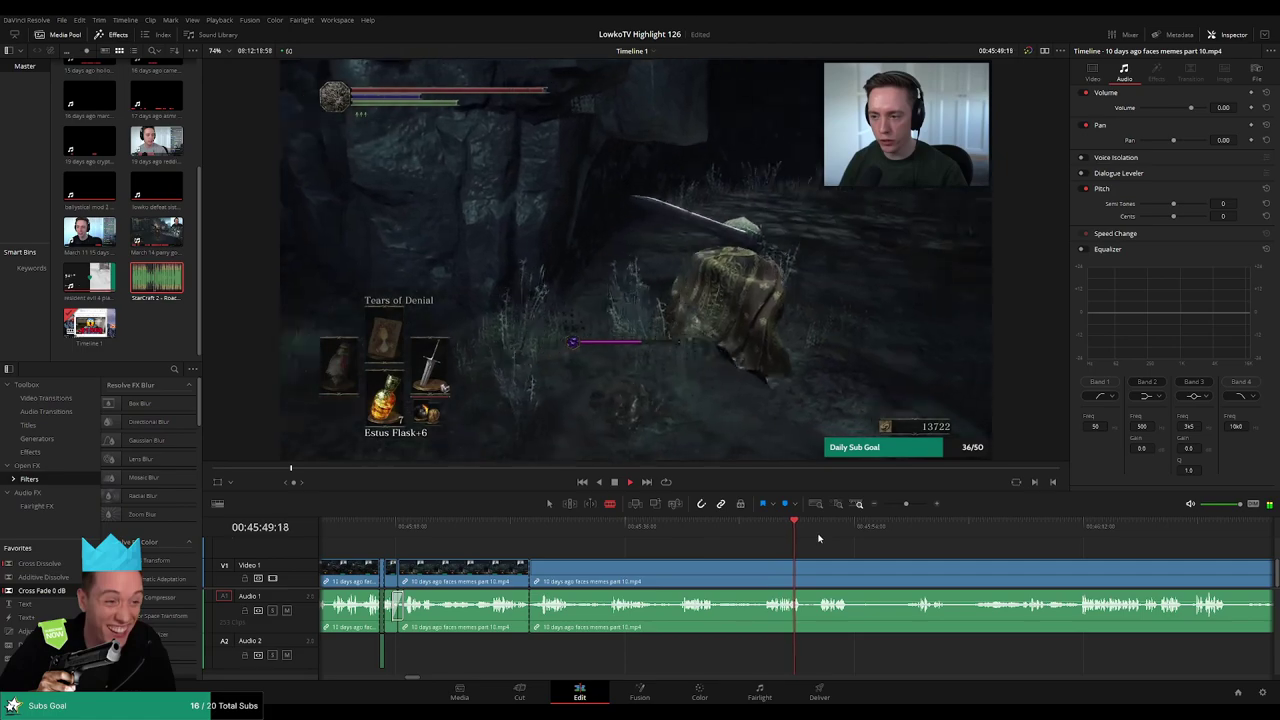
pyautogui.click(818, 537)
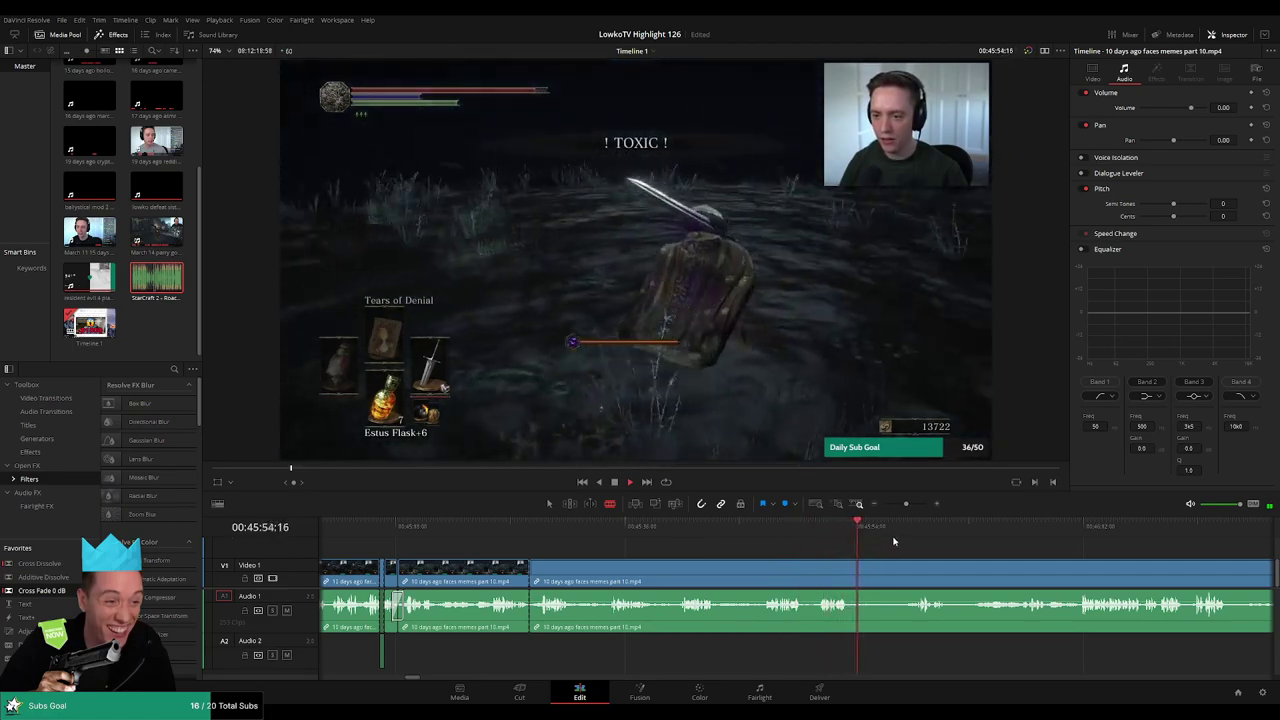
pyautogui.click(909, 533)
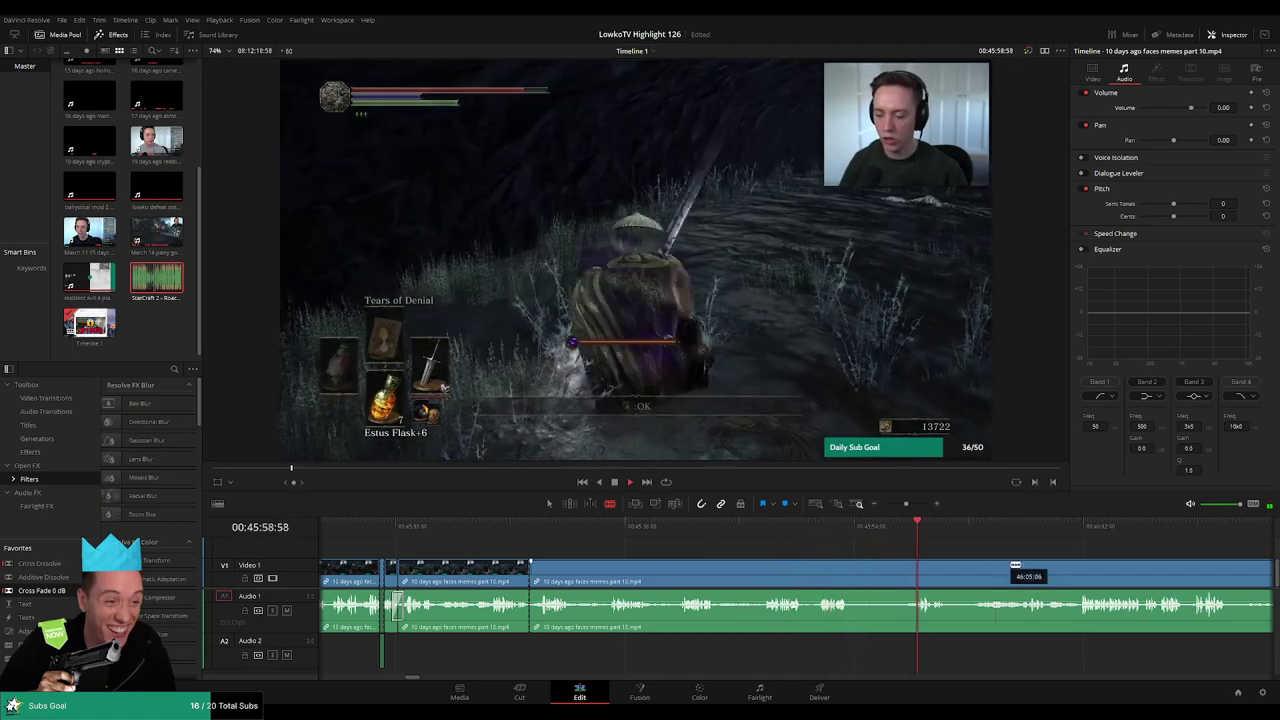
pyautogui.moveTo(996, 555); pyautogui.dragTo(763, 541)
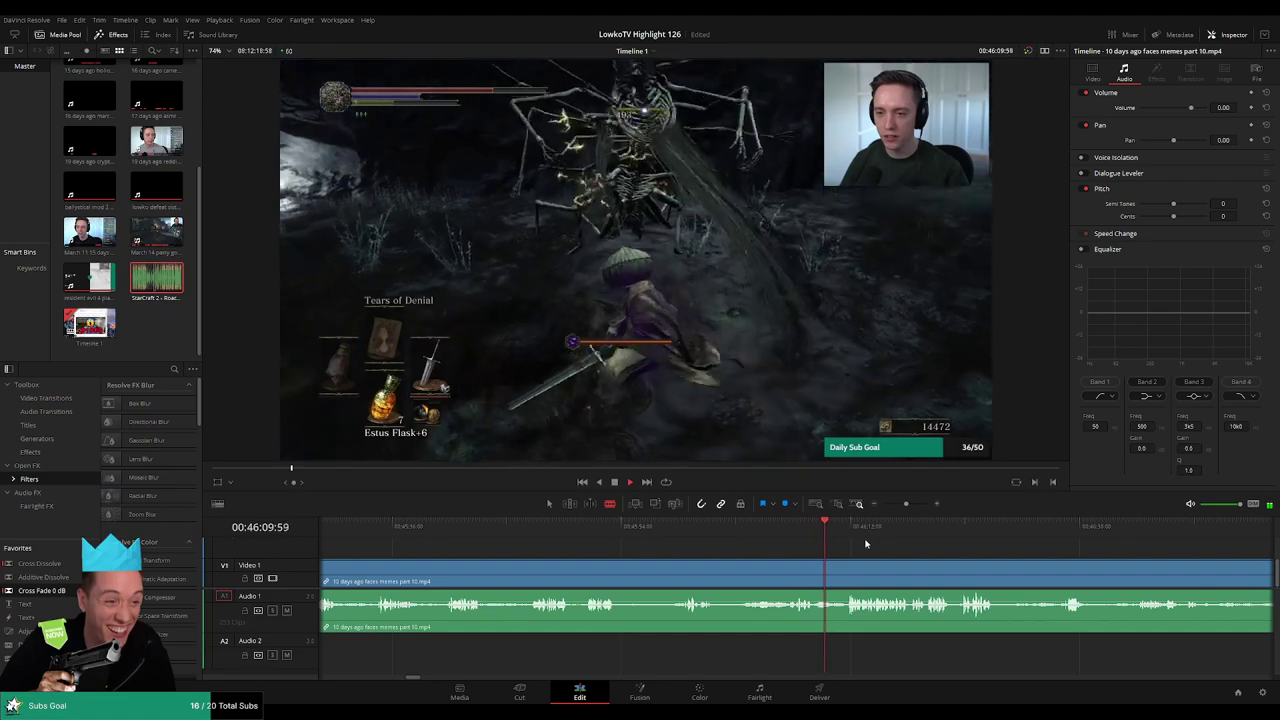
pyautogui.moveTo(921, 549); pyautogui.dragTo(786, 540)
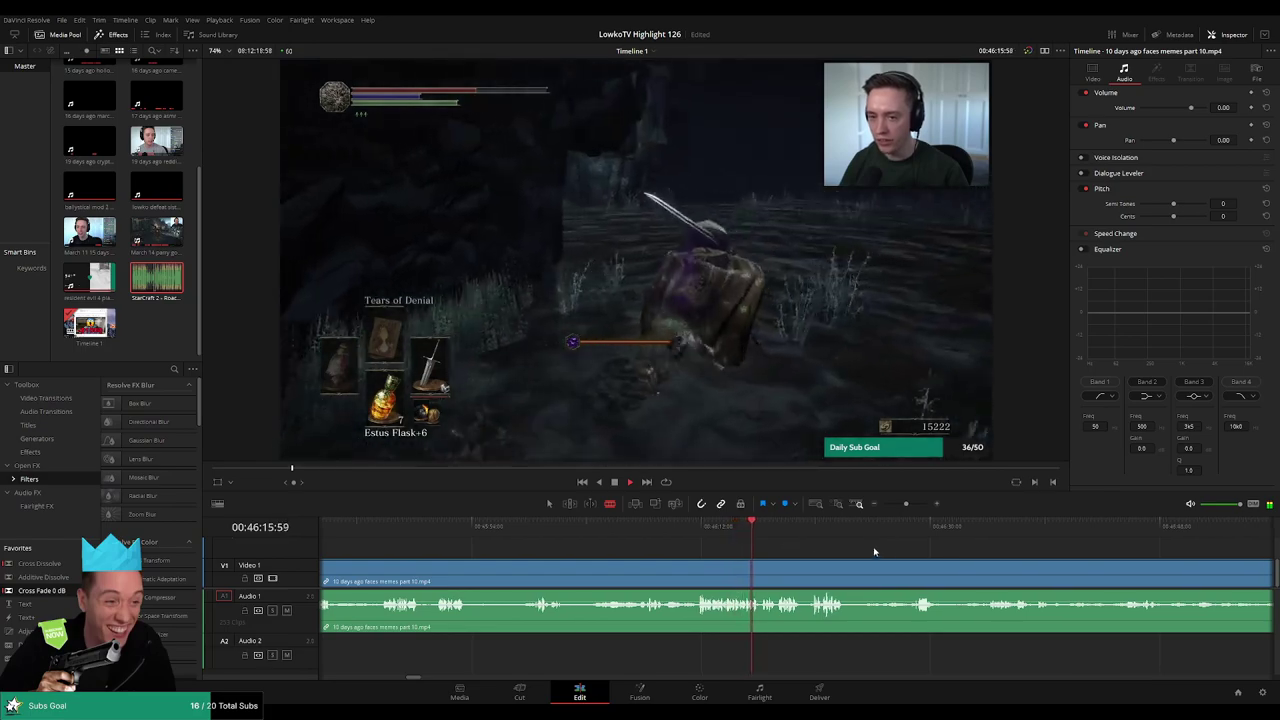
pyautogui.hscroll(3, 754, 545)
pyautogui.moveTo(906, 506)
pyautogui.mouseDown()
pyautogui.moveTo(889, 506)
pyautogui.moveTo(904, 506)
pyautogui.mouseUp()
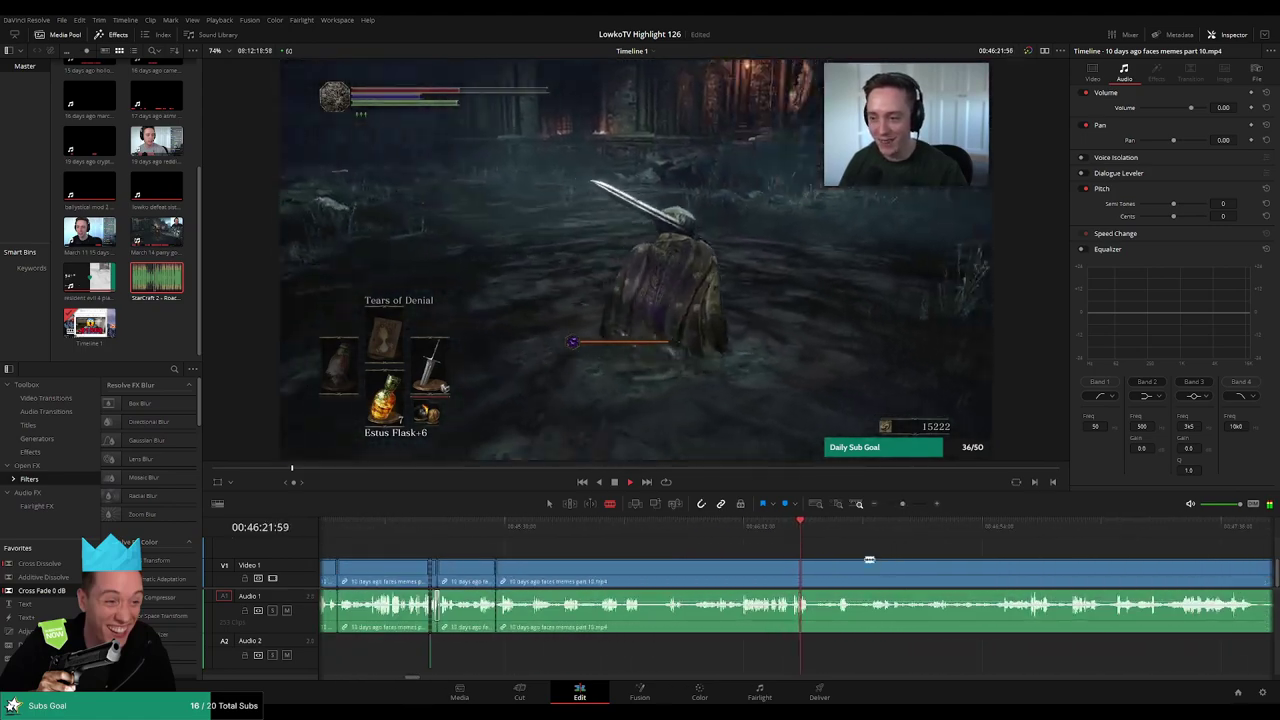
pyautogui.hscroll(3, 760, 550)
pyautogui.click(684, 536)
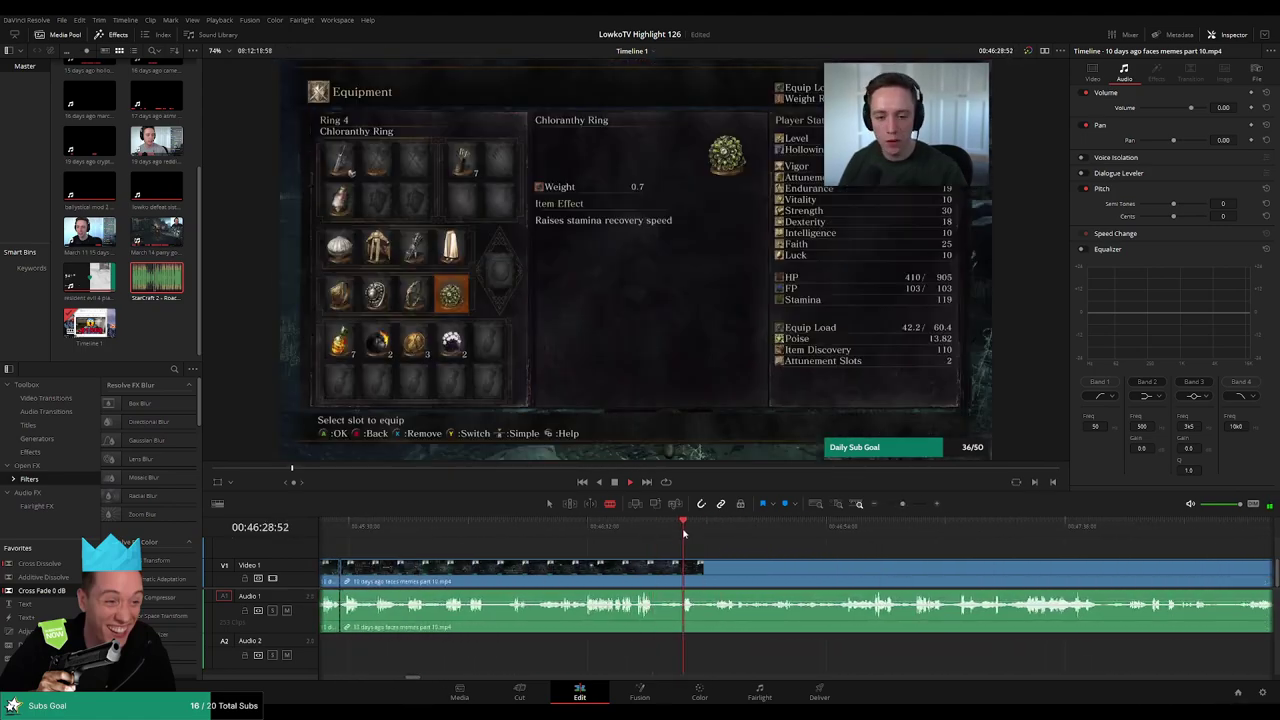
pyautogui.click(846, 527)
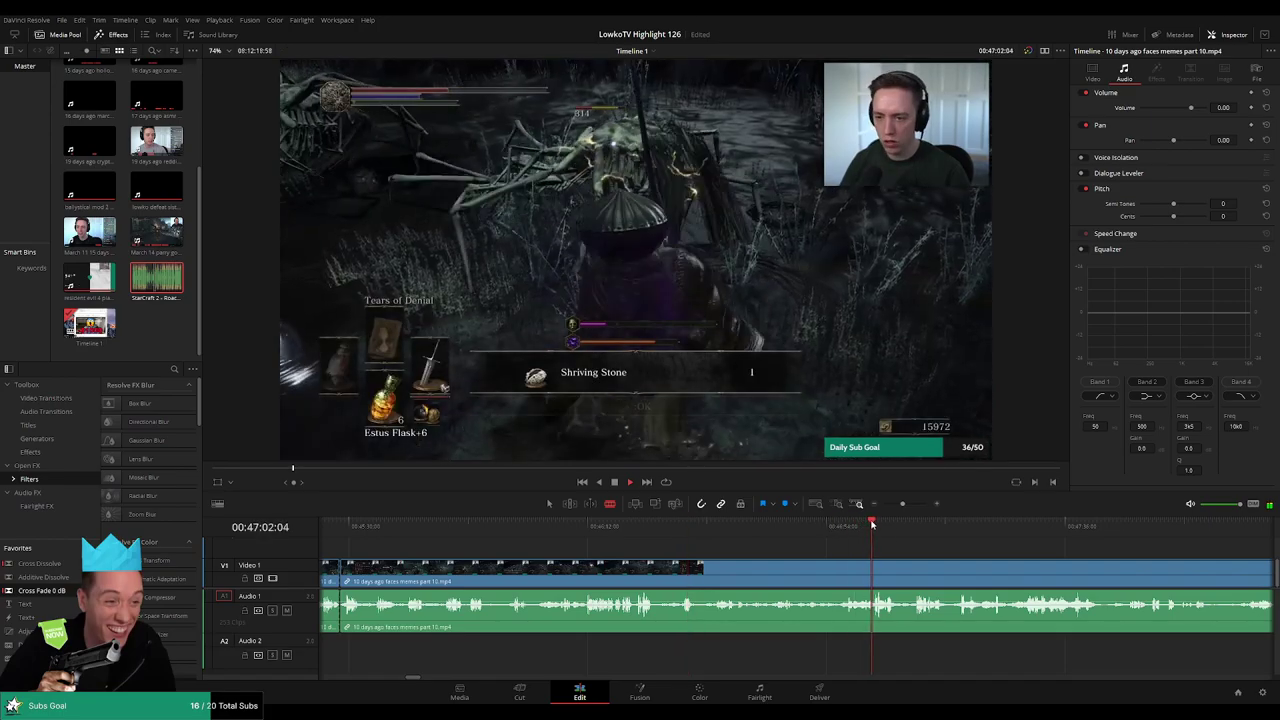
pyautogui.hscroll(4, 729, 533)
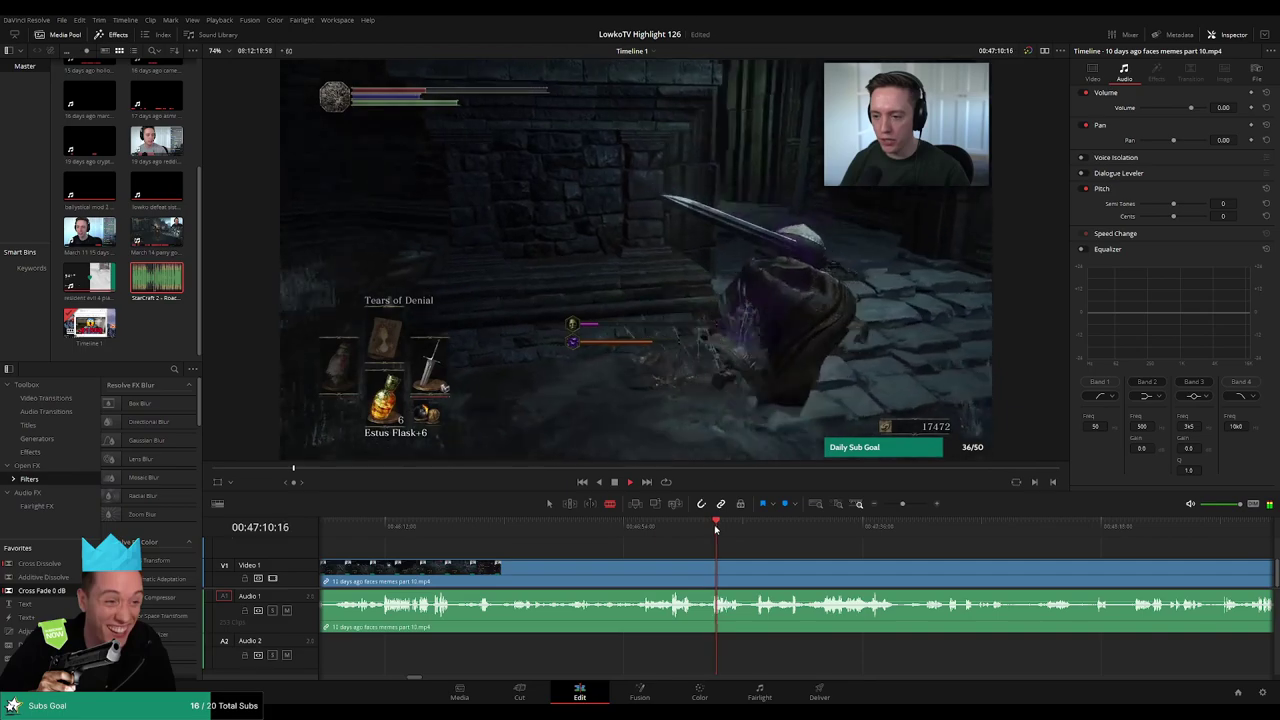
pyautogui.click(752, 527)
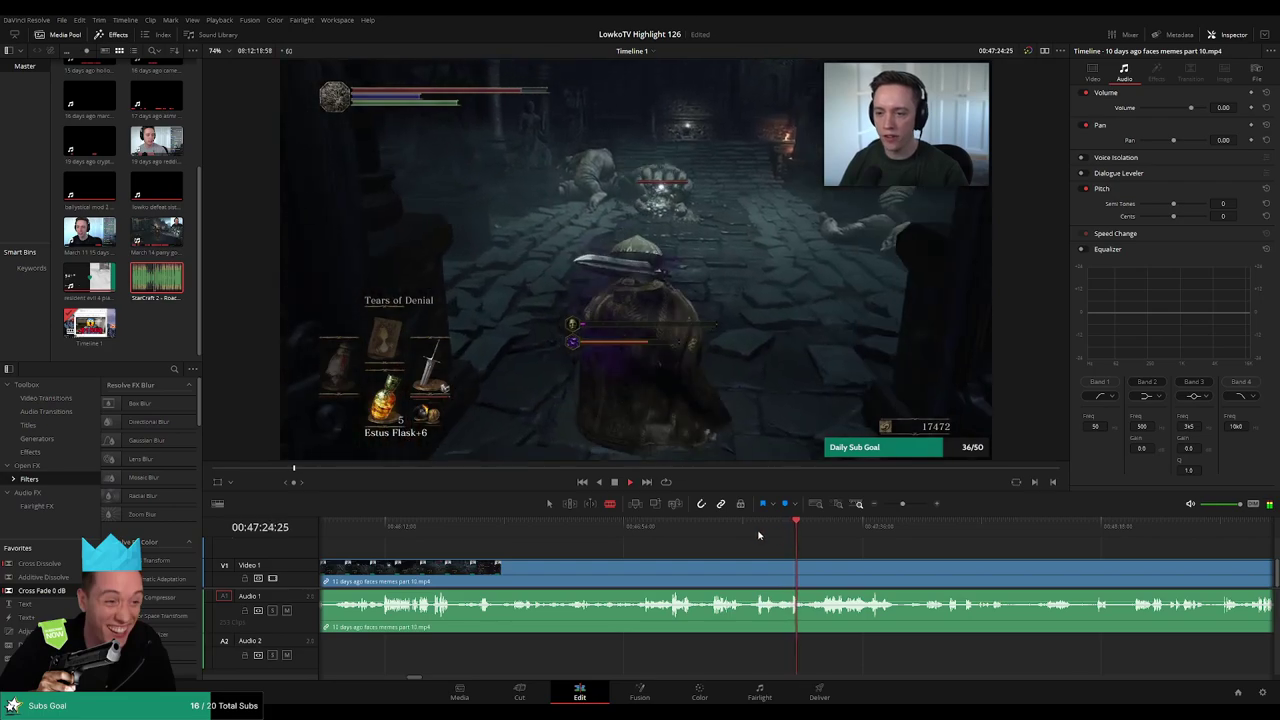
pyautogui.click(741, 527)
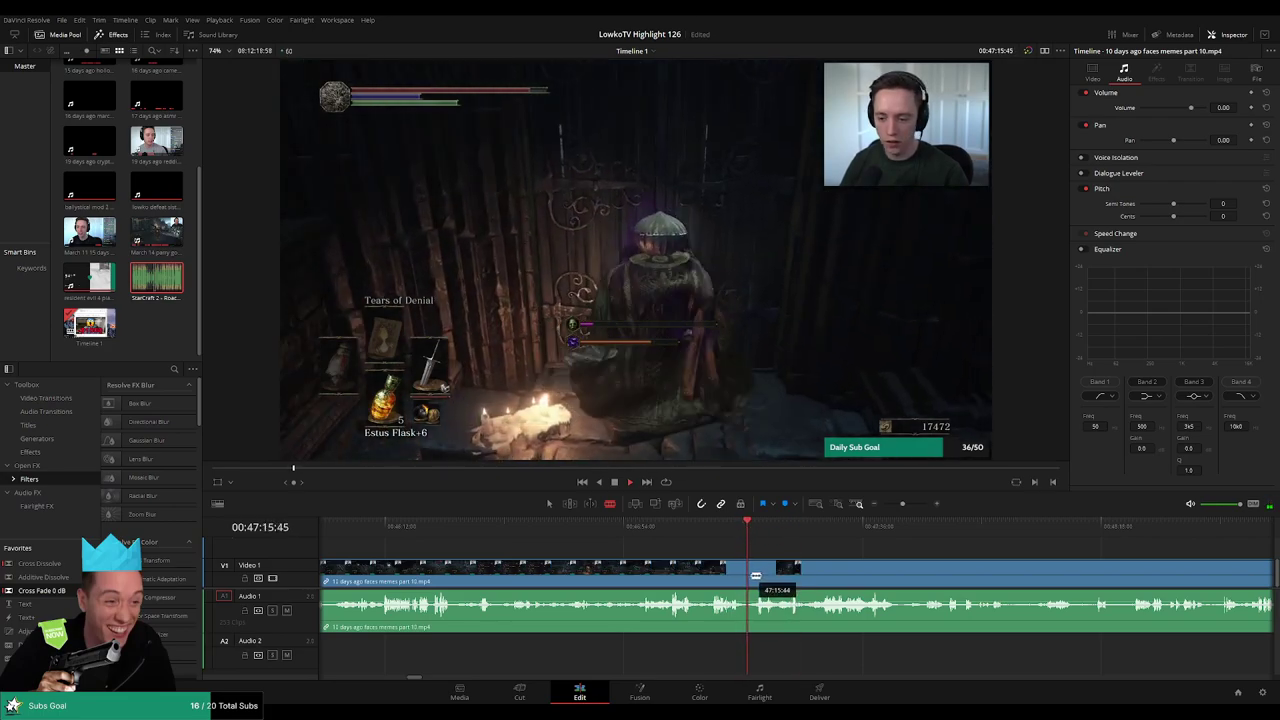
# - Split the gameplay clip at 00:47:15:44 and ripple delete the footage back to the cut near 00:45:28
pyautogui.press('space')
pyautogui.click(751, 575)
pyautogui.press('a')
pyautogui.click(731, 578)
pyautogui.press('Delete')
pyautogui.press('space')
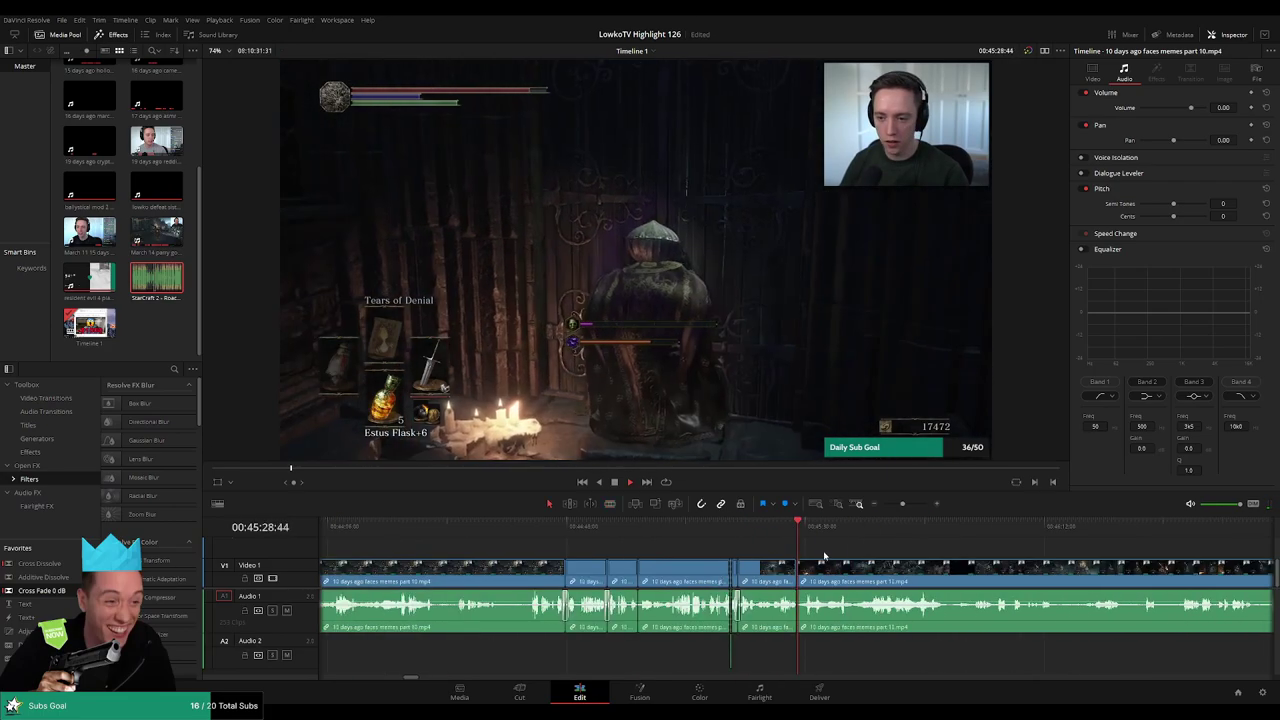
# - Play through the fight and split the clip on both sides of the loading screen, at about 00:45:54 and 00:45:59
pyautogui.scroll(4, 850, 567)
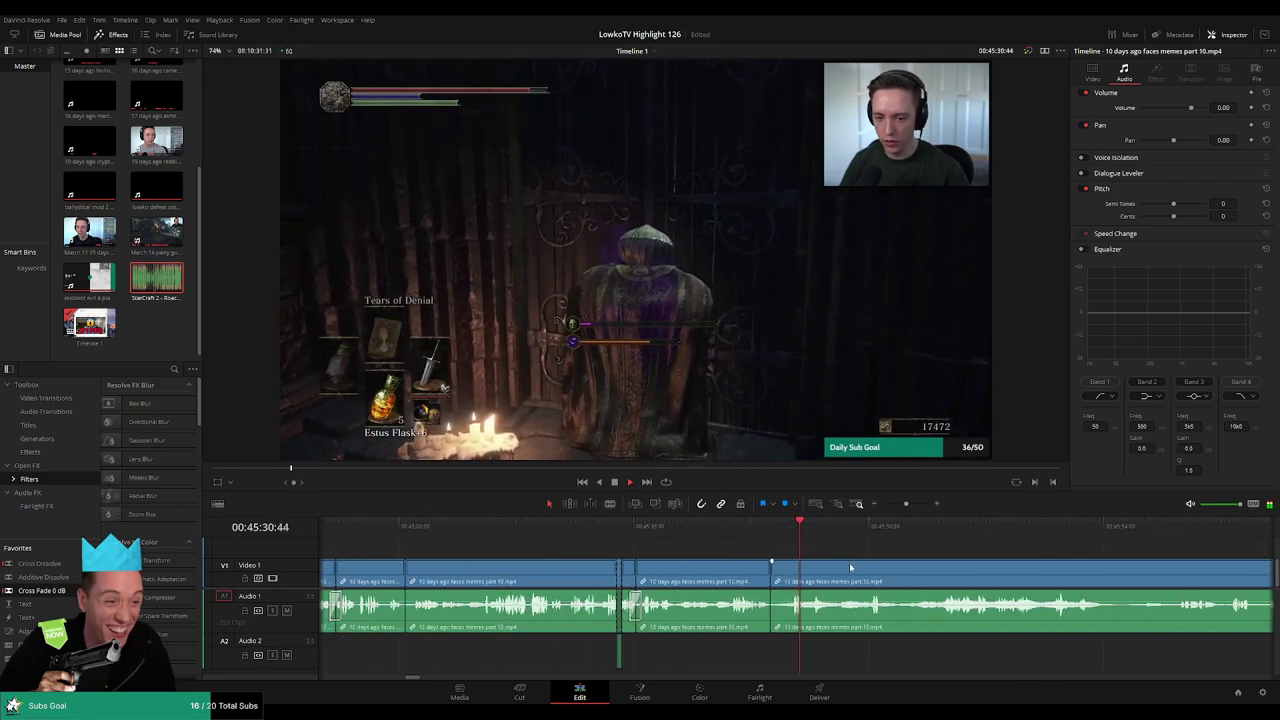
pyautogui.hscroll(2, 800, 546)
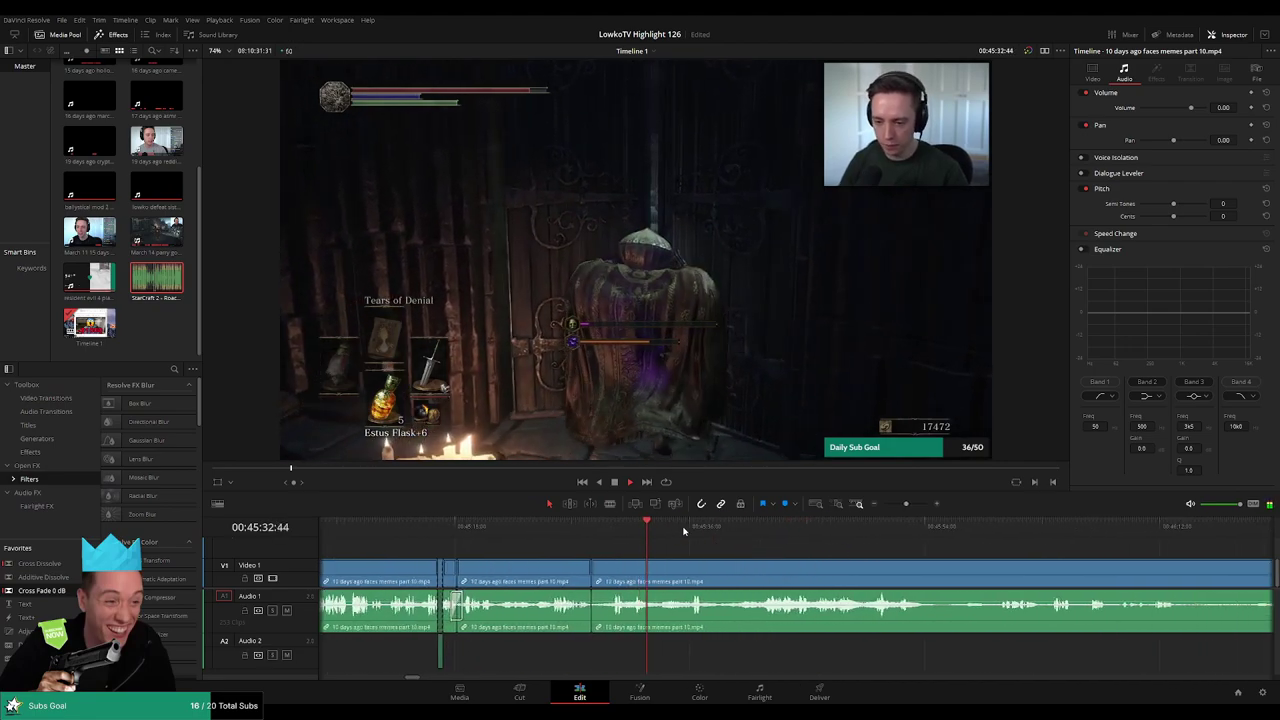
pyautogui.moveTo(704, 532); pyautogui.dragTo(760, 532)
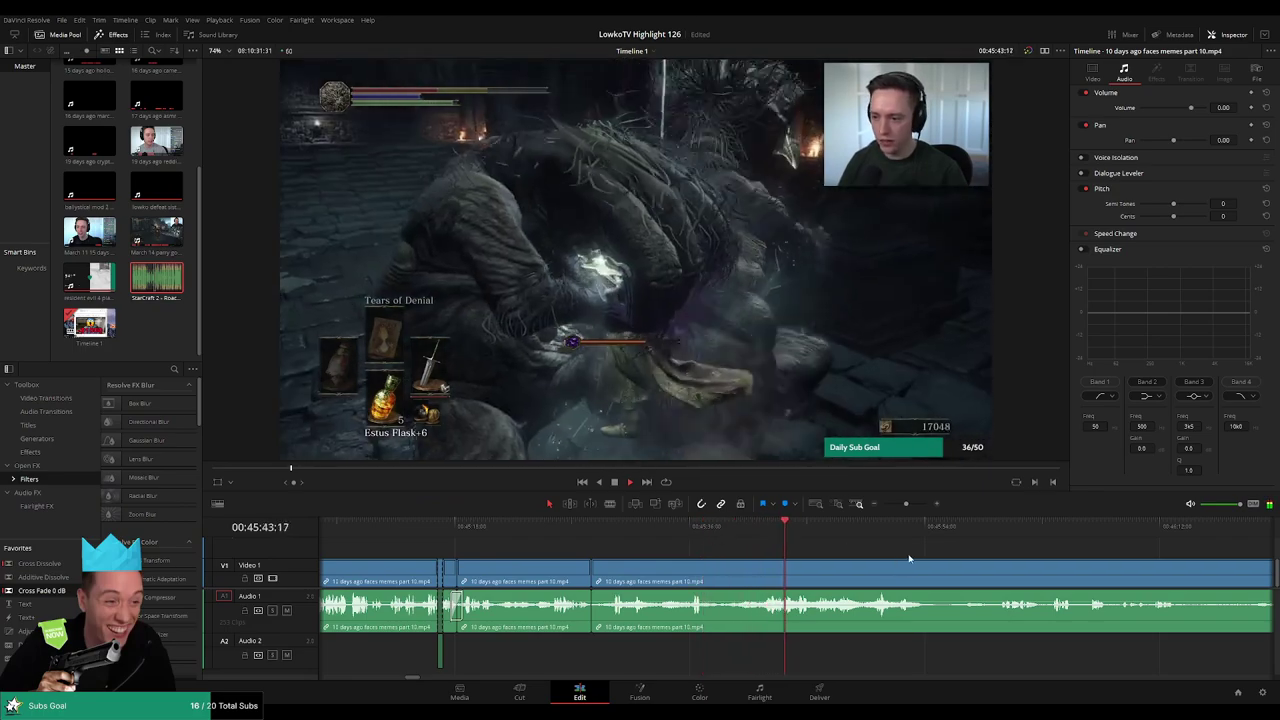
pyautogui.hscroll(2, 780, 550)
pyautogui.hscroll(1, 760, 549)
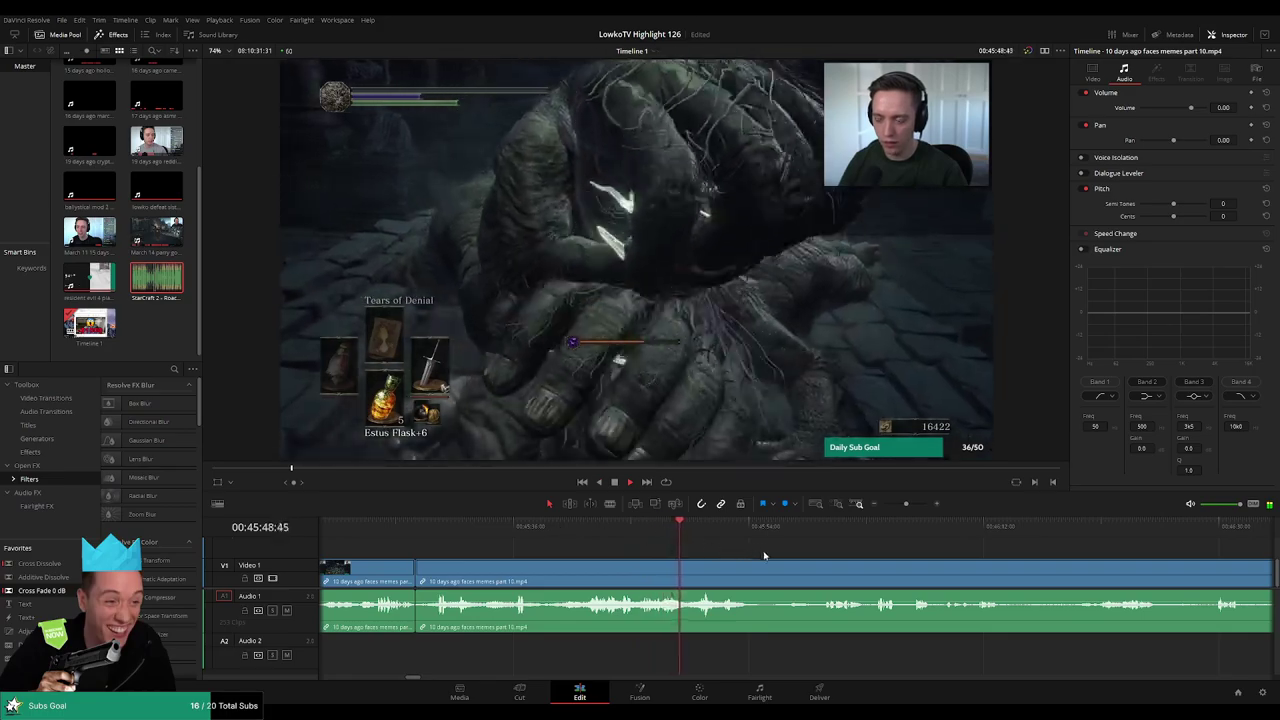
pyautogui.moveTo(776, 547); pyautogui.dragTo(687, 546)
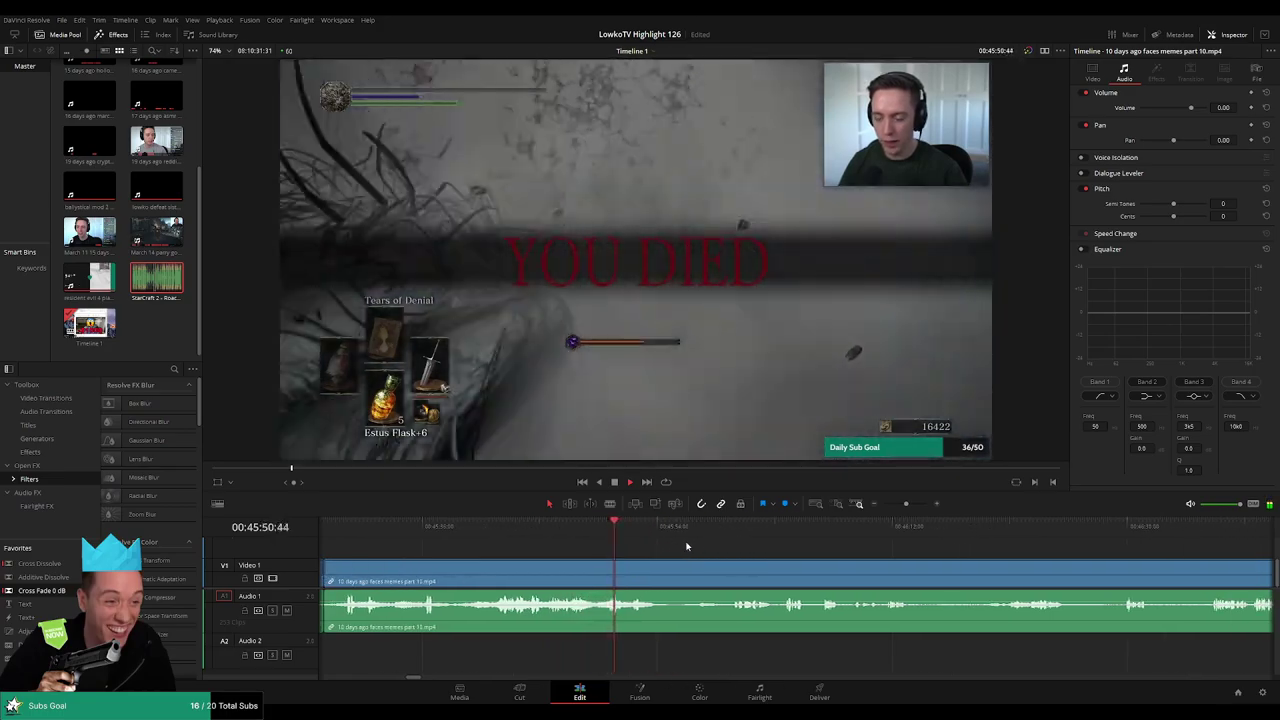
pyautogui.scroll(-1, 660, 549)
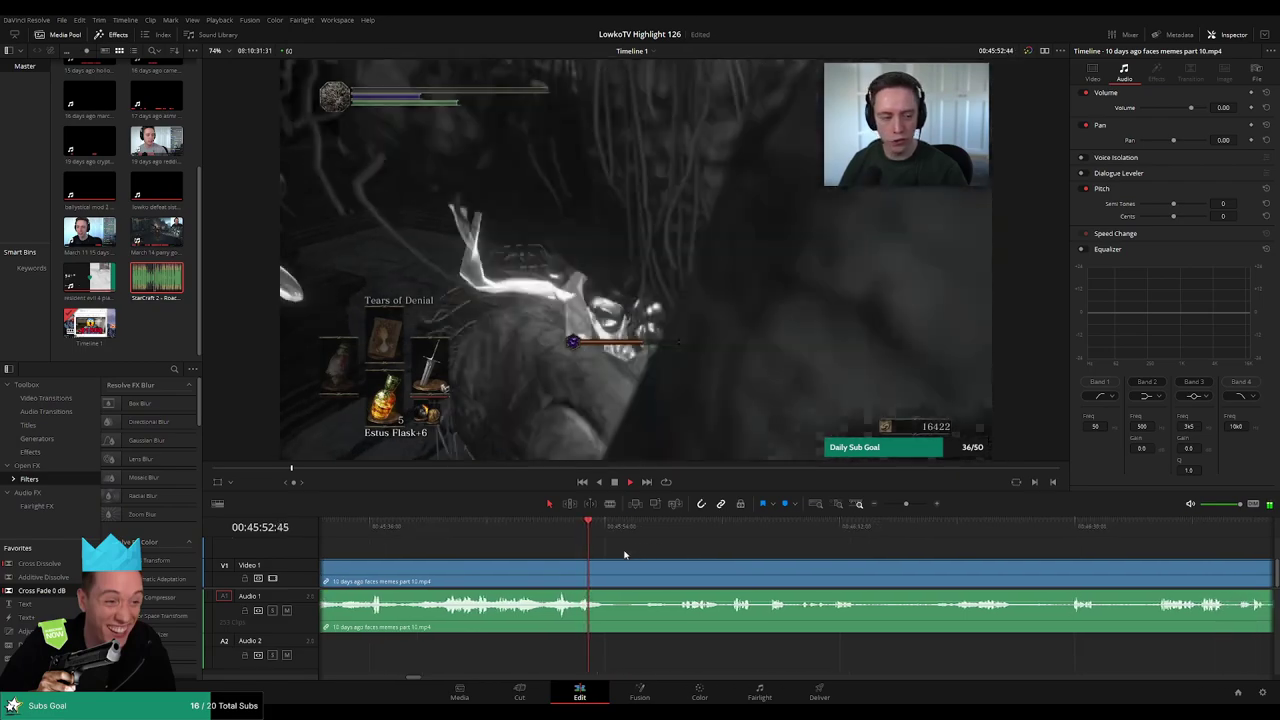
pyautogui.press('b')
pyautogui.click(610, 573)
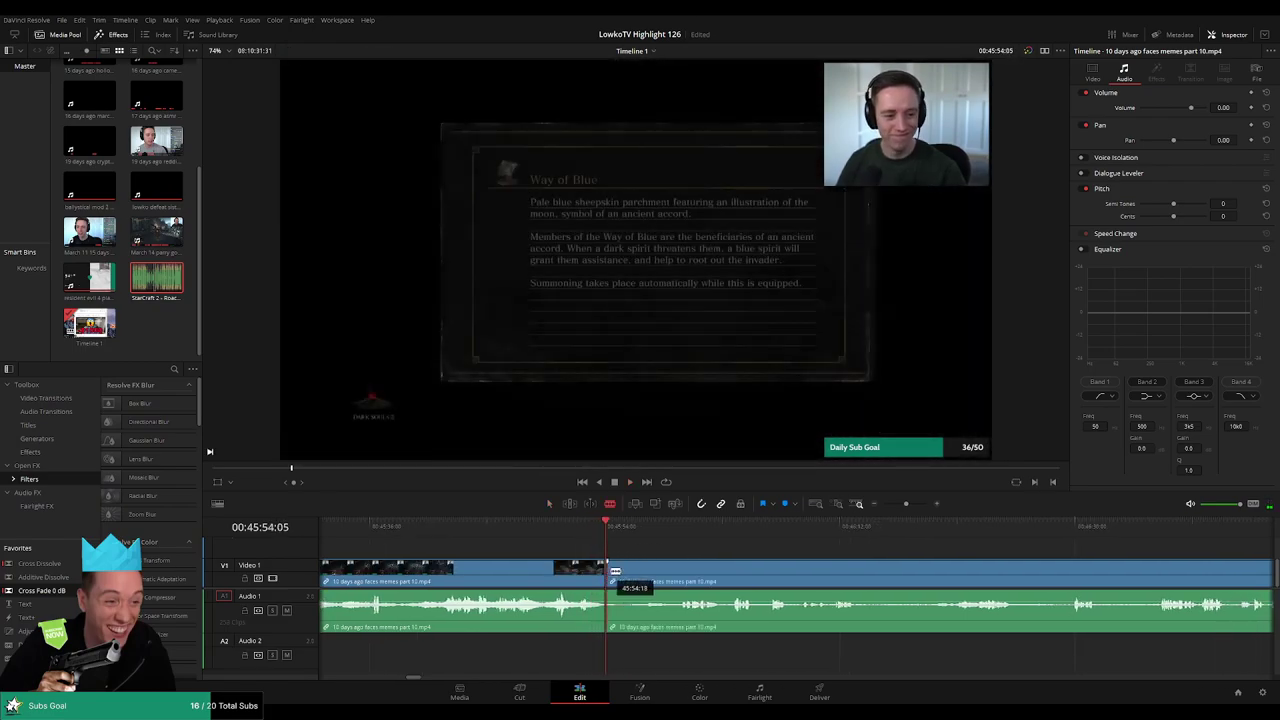
pyautogui.click(678, 574)
# - Ripple delete the loading screen segment and cross fade the audio at the join
pyautogui.press('a')
pyautogui.click(665, 578)
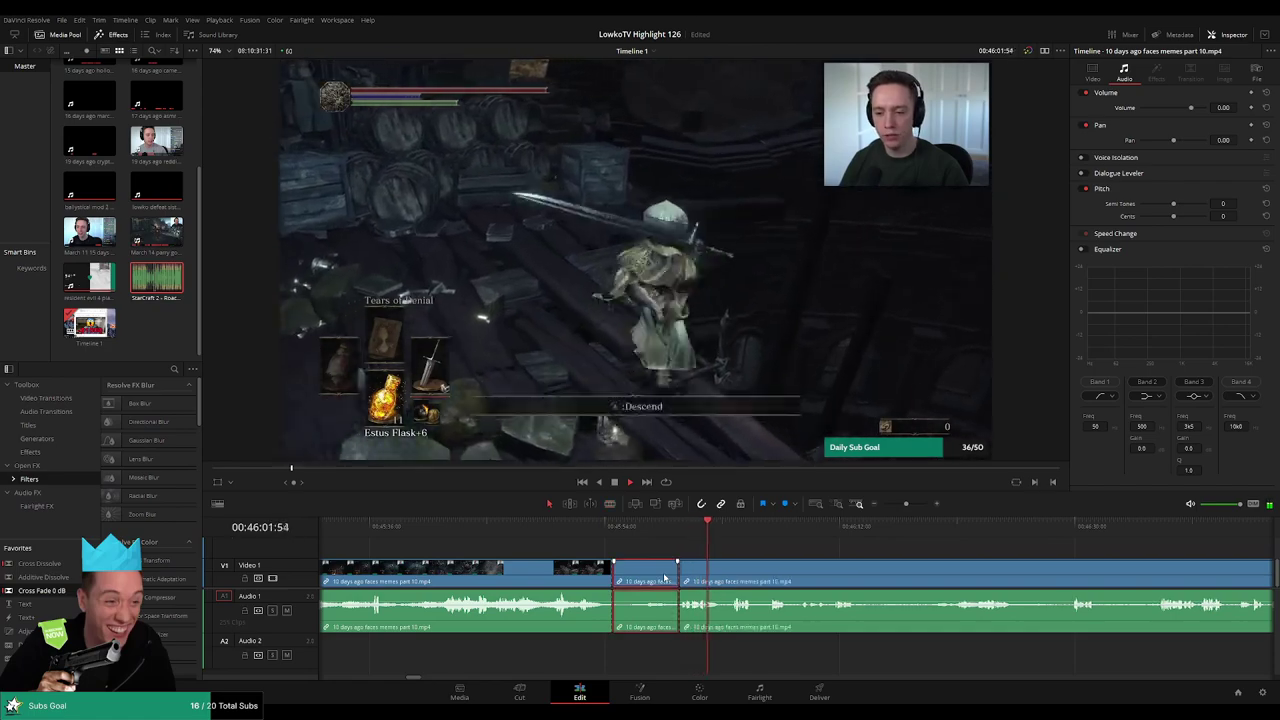
pyautogui.press('Delete')
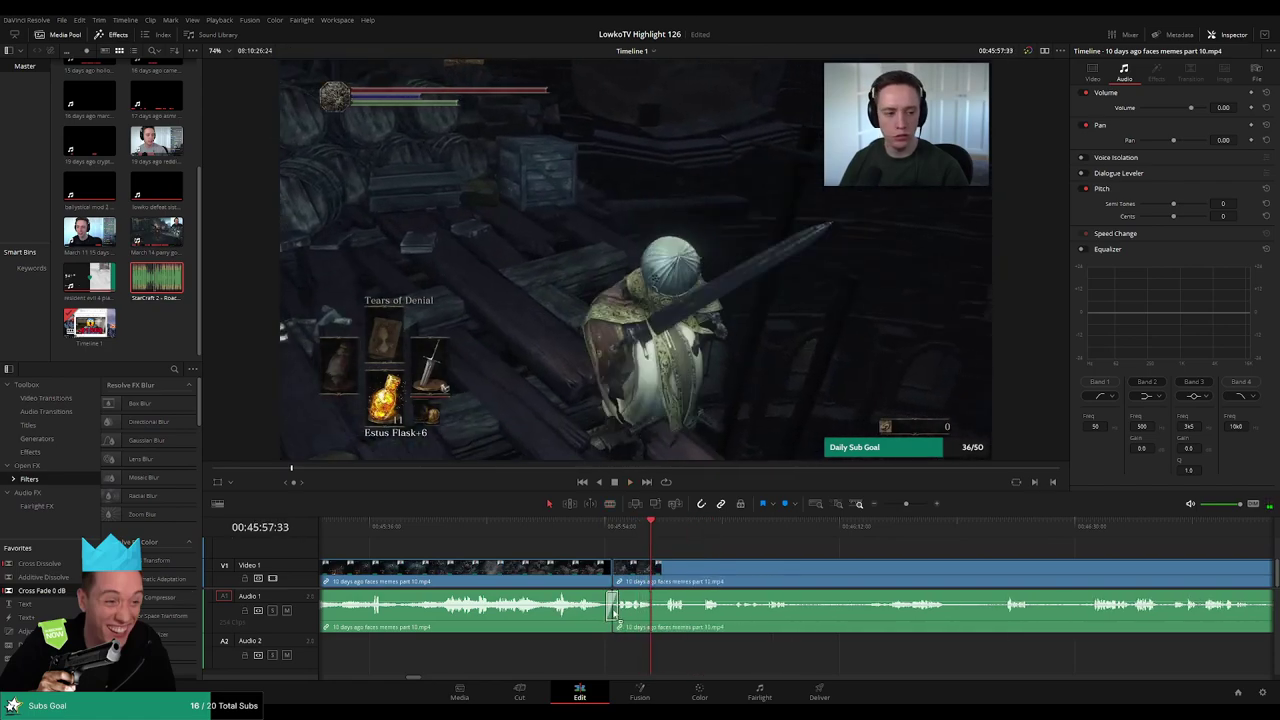
pyautogui.moveTo(719, 581); pyautogui.dragTo(656, 565)
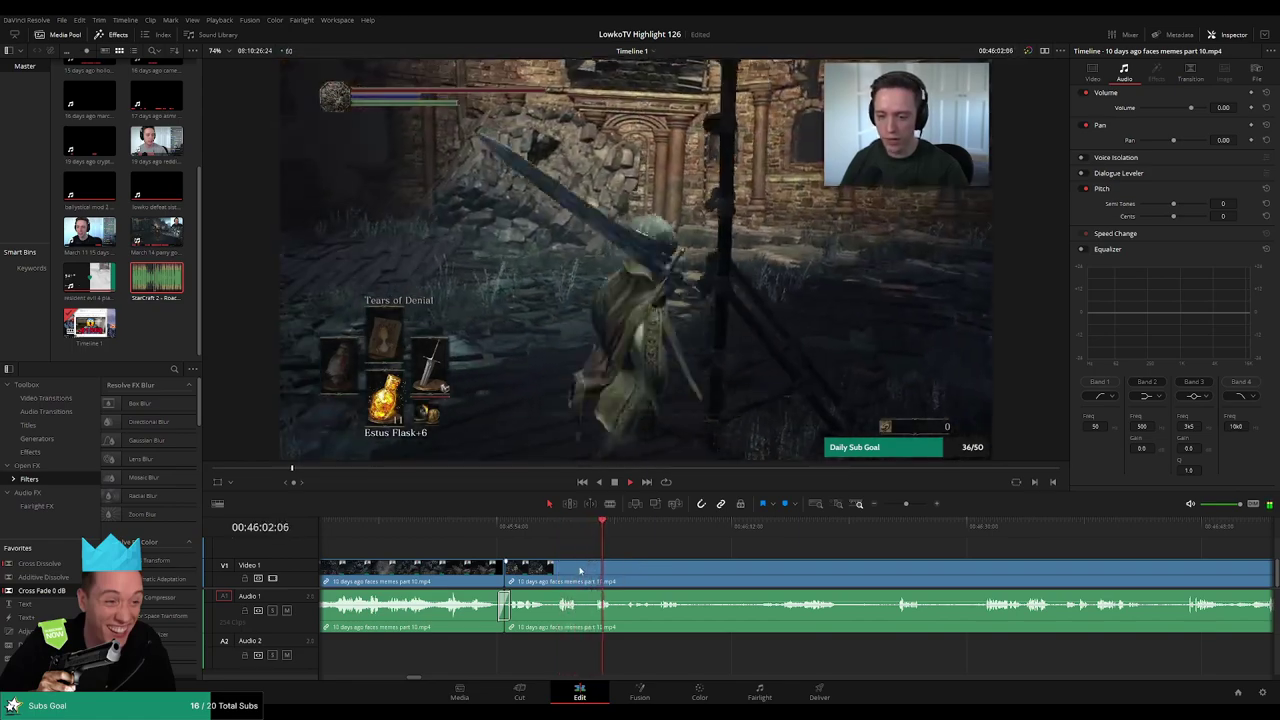
# - Cut a few frames out of the gameplay clip near 00:46:01:43, just before the speech starts
pyautogui.press('b')
pyautogui.press('space')
pyautogui.scroll(1, 602, 563)
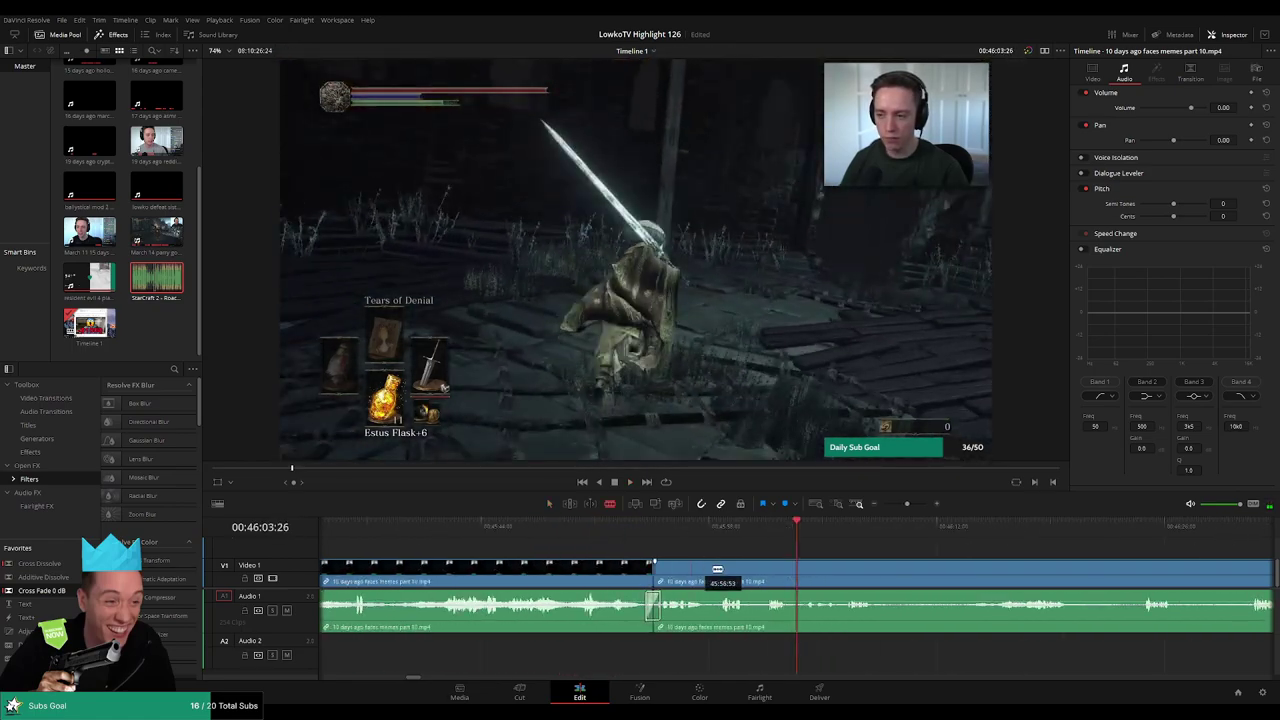
pyautogui.moveTo(907, 504); pyautogui.dragTo(915, 503)
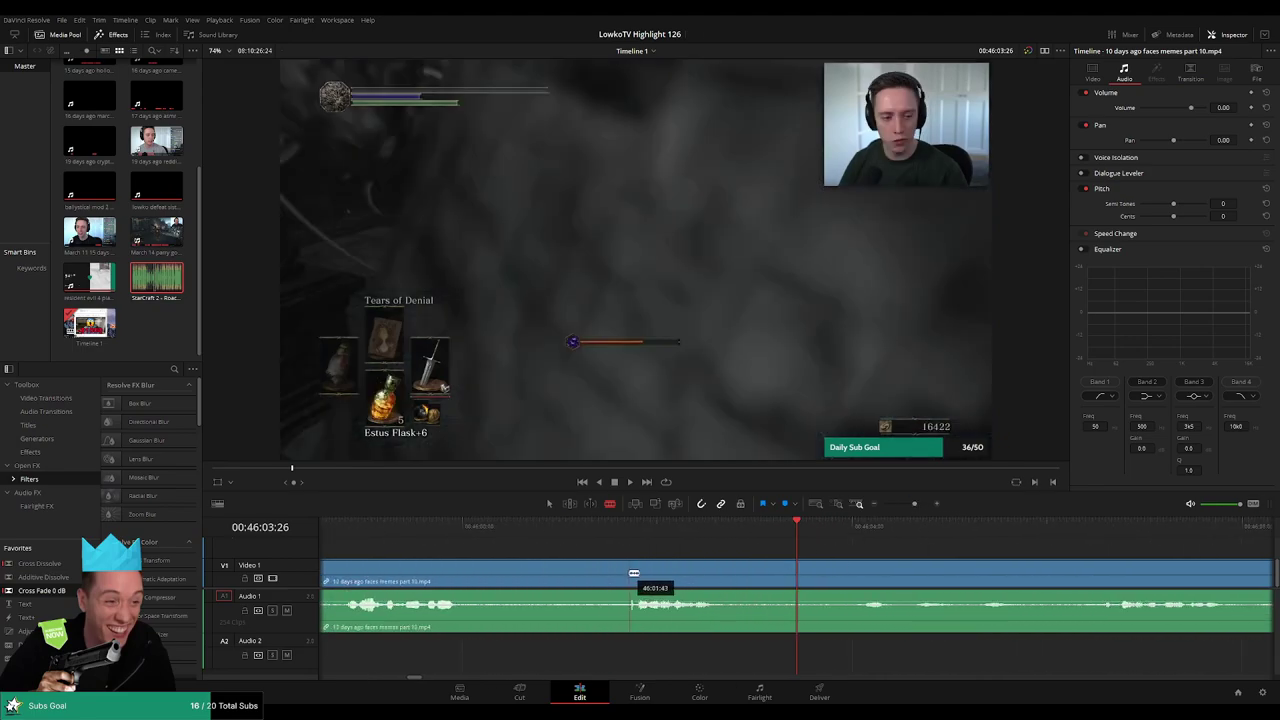
pyautogui.moveTo(633, 575); pyautogui.dragTo(628, 575)
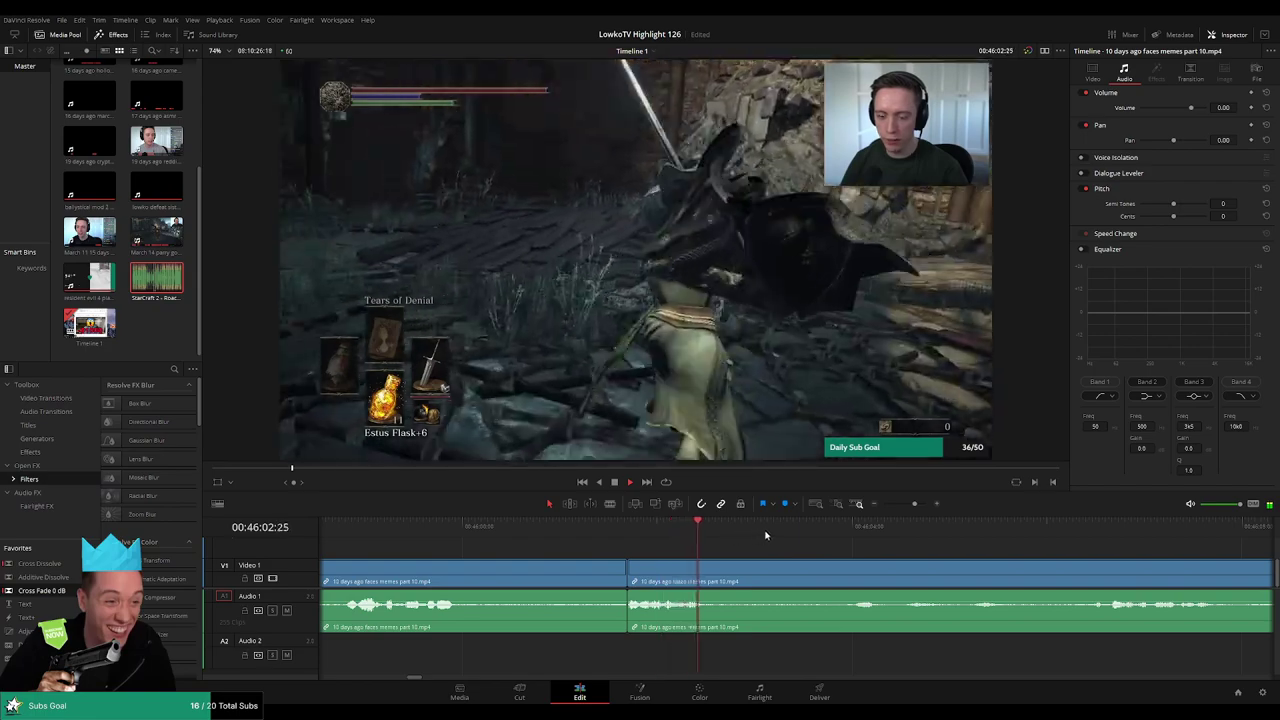
# - Play on from the join and split the gameplay clip at about 00:46:08, after the speech ends
pyautogui.click(842, 530)
pyautogui.scroll(-2, 827, 554)
pyautogui.scroll(-1, 827, 554)
pyautogui.hscroll(3, 691, 550)
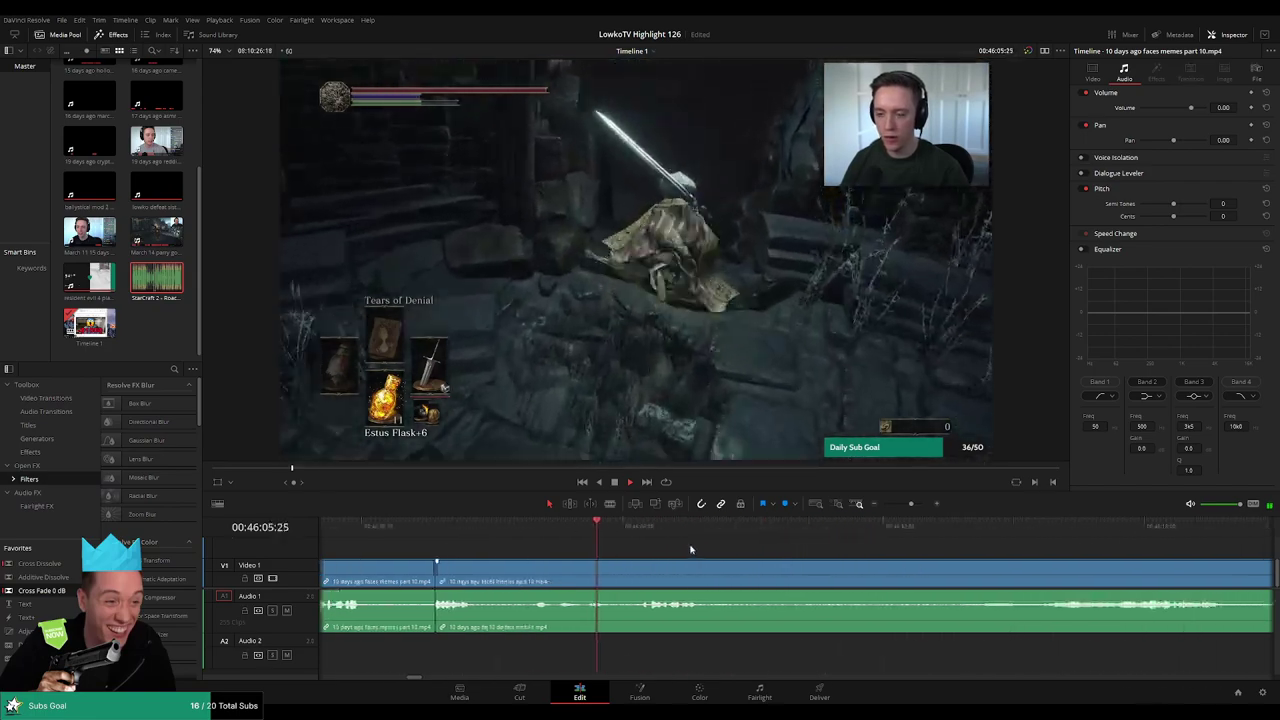
pyautogui.hscroll(1, 699, 555)
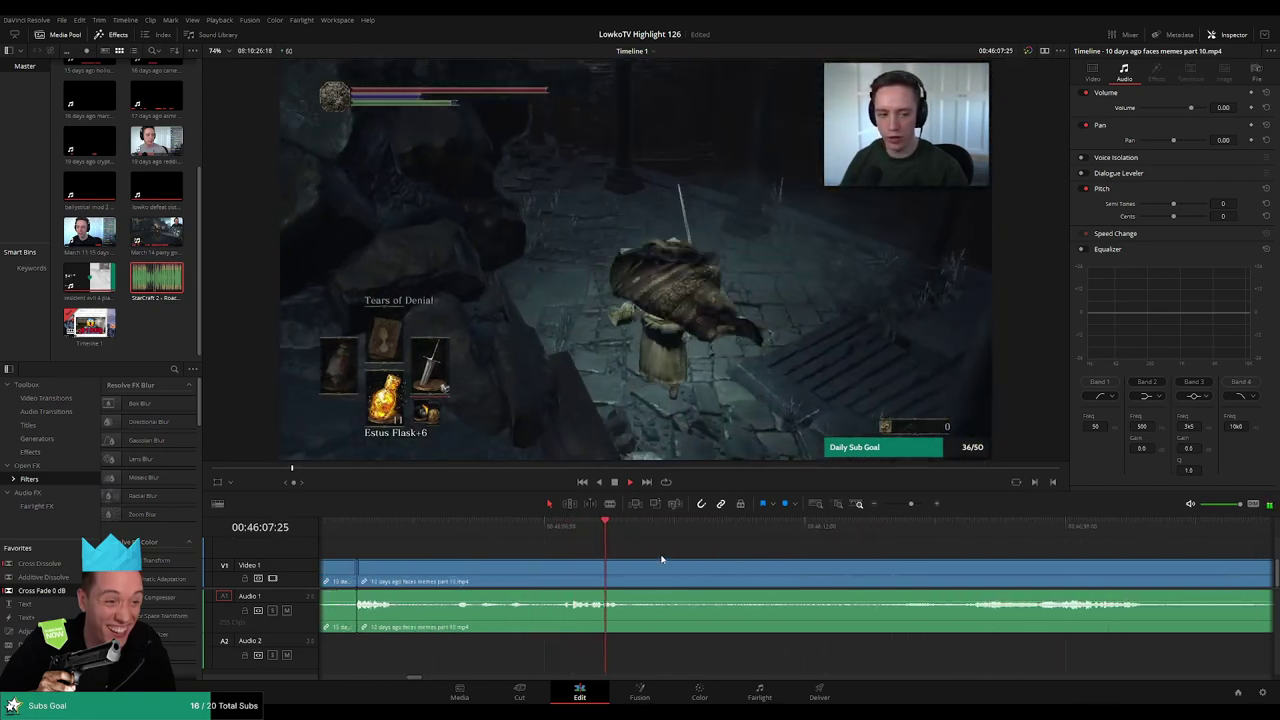
pyautogui.press('space')
pyautogui.press('b')
pyautogui.click(637, 571)
# - Split the gameplay clip at about 00:46:24, ripple delete the section back to the cut near 00:46:08 and cross fade the audio at the join
pyautogui.press('space')
pyautogui.click(970, 528)
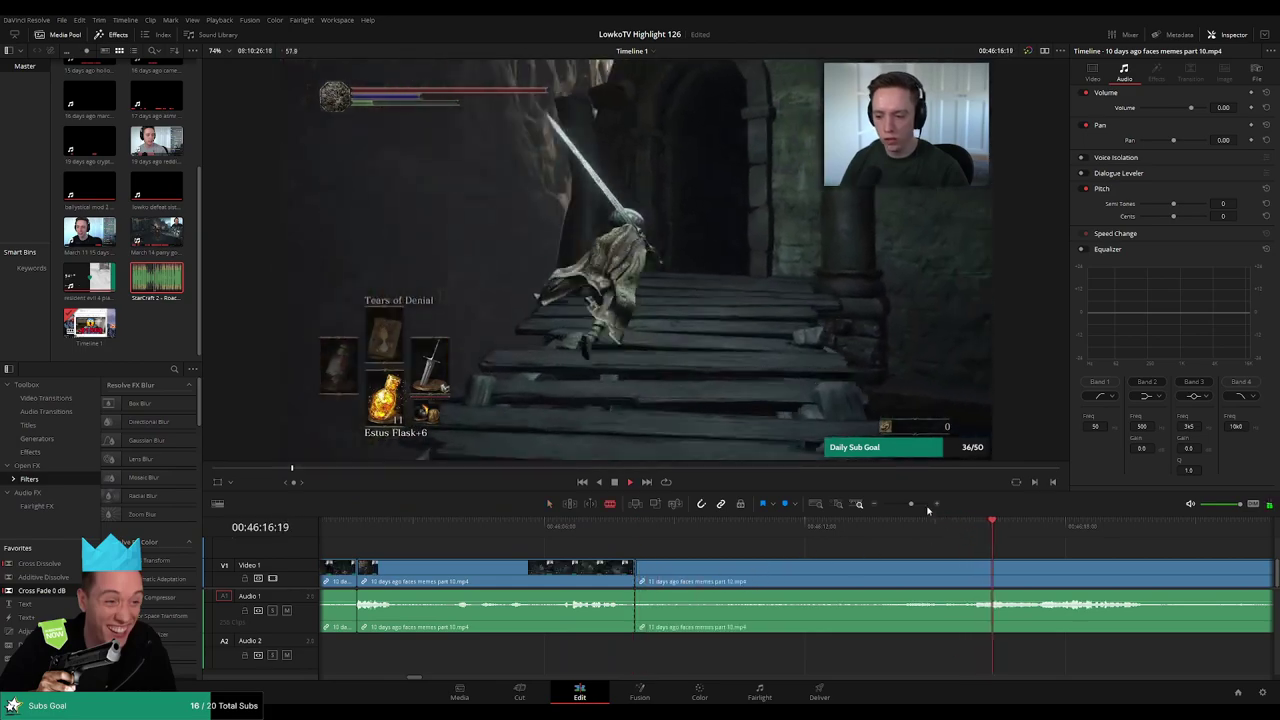
pyautogui.moveTo(911, 504); pyautogui.dragTo(906, 504)
pyautogui.hscroll(2, 779, 544)
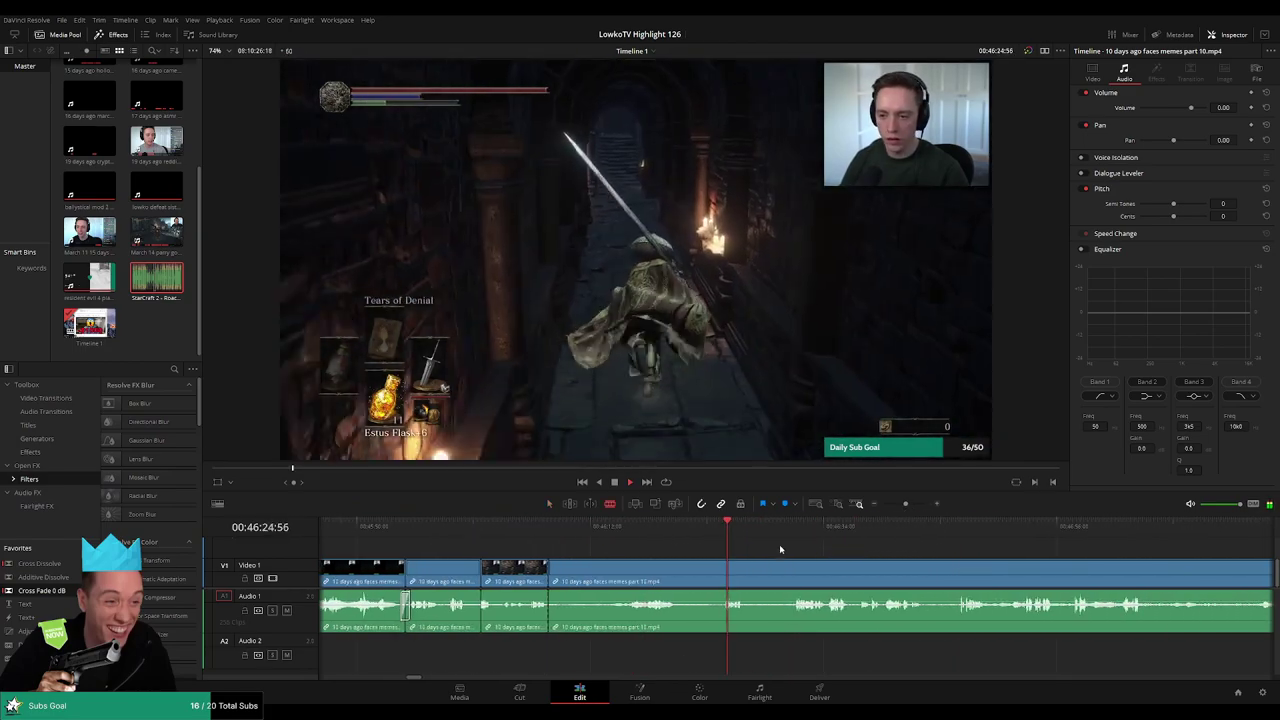
pyautogui.scroll(3, 749, 567)
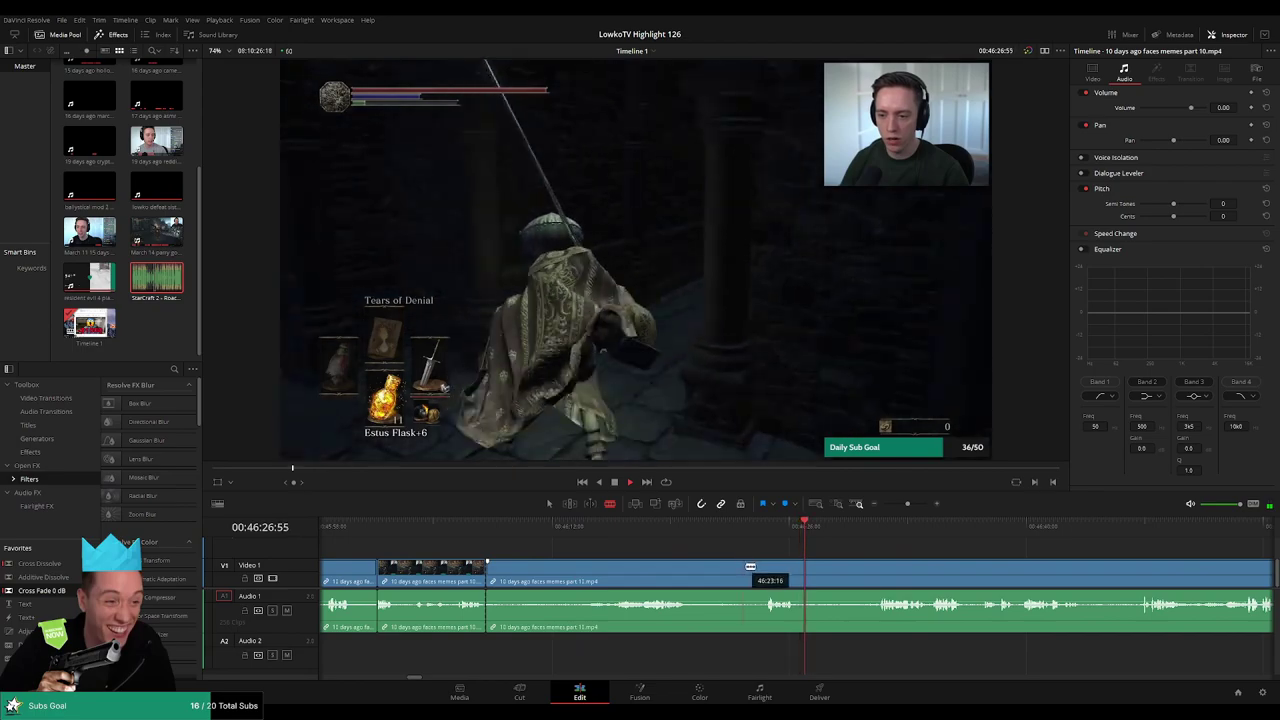
pyautogui.click(766, 572)
pyautogui.press('a')
pyautogui.click(729, 577)
pyautogui.press('Delete')
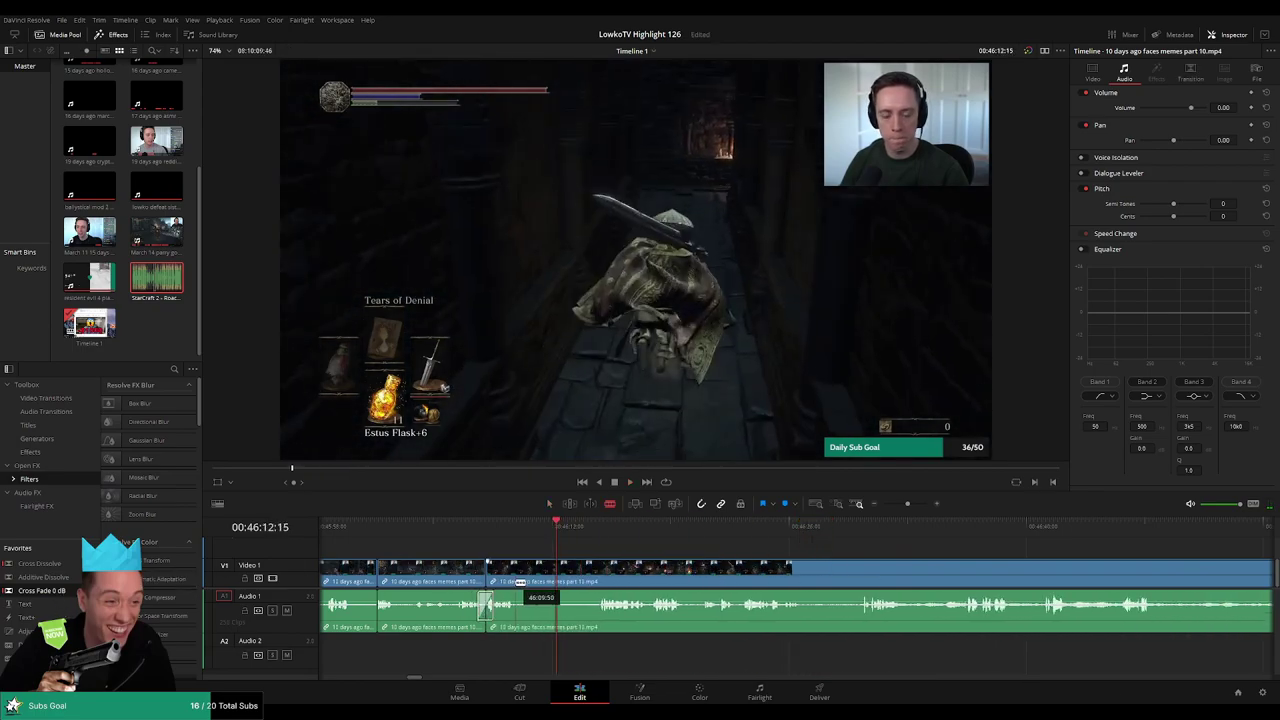
# - Split the gameplay clip at about 00:46:09:50 and skim the following footage up to the giant's room near 00:47:05
pyautogui.moveTo(519, 581); pyautogui.dragTo(553, 555)
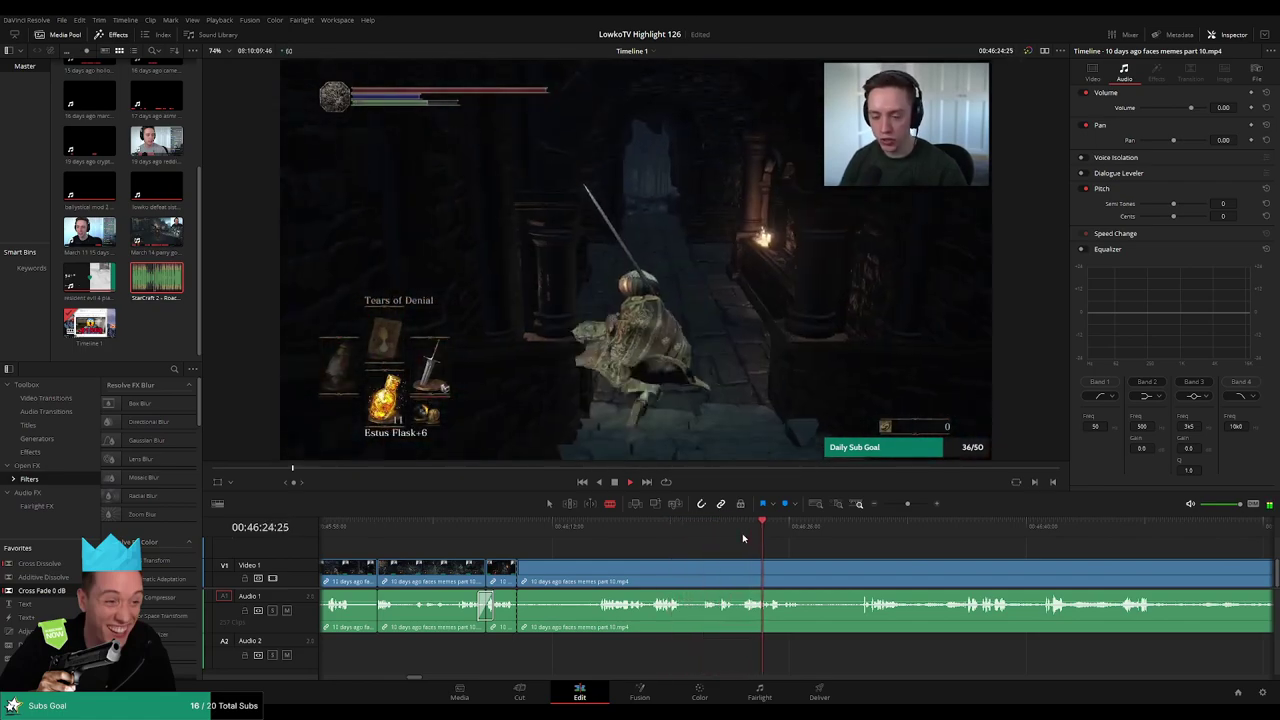
pyautogui.click(865, 537)
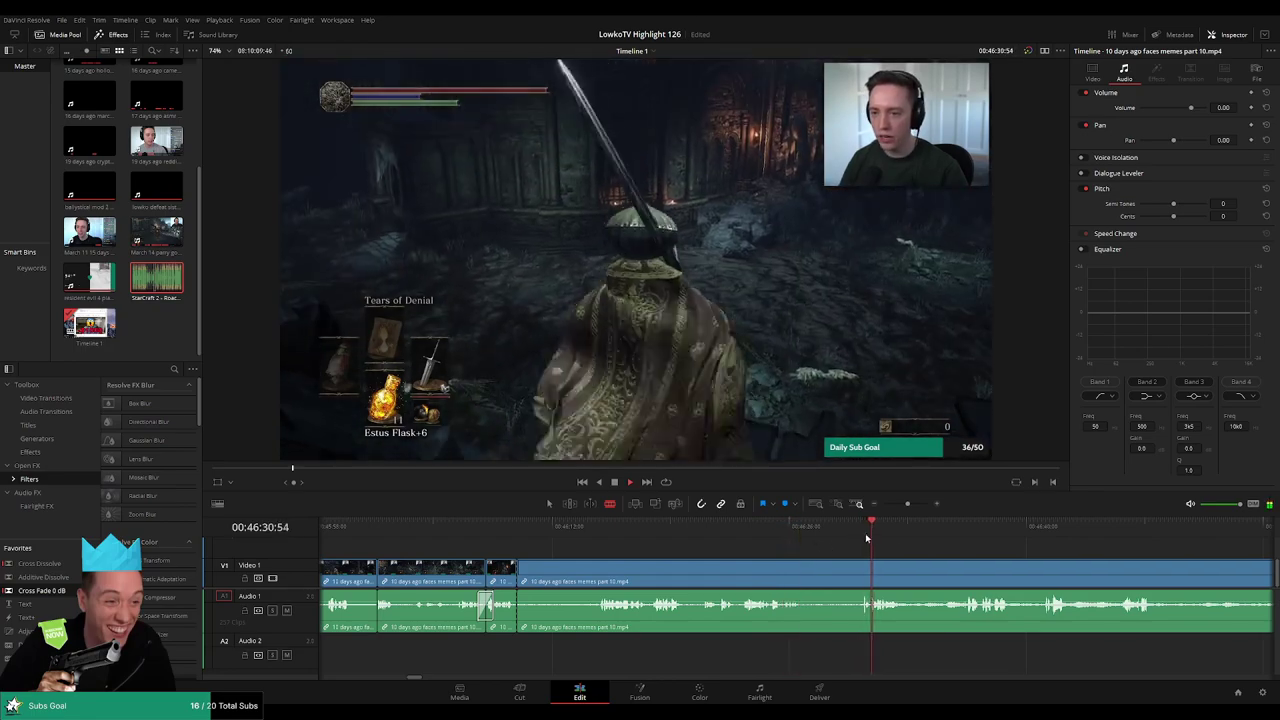
pyautogui.moveTo(960, 556); pyautogui.dragTo(719, 543)
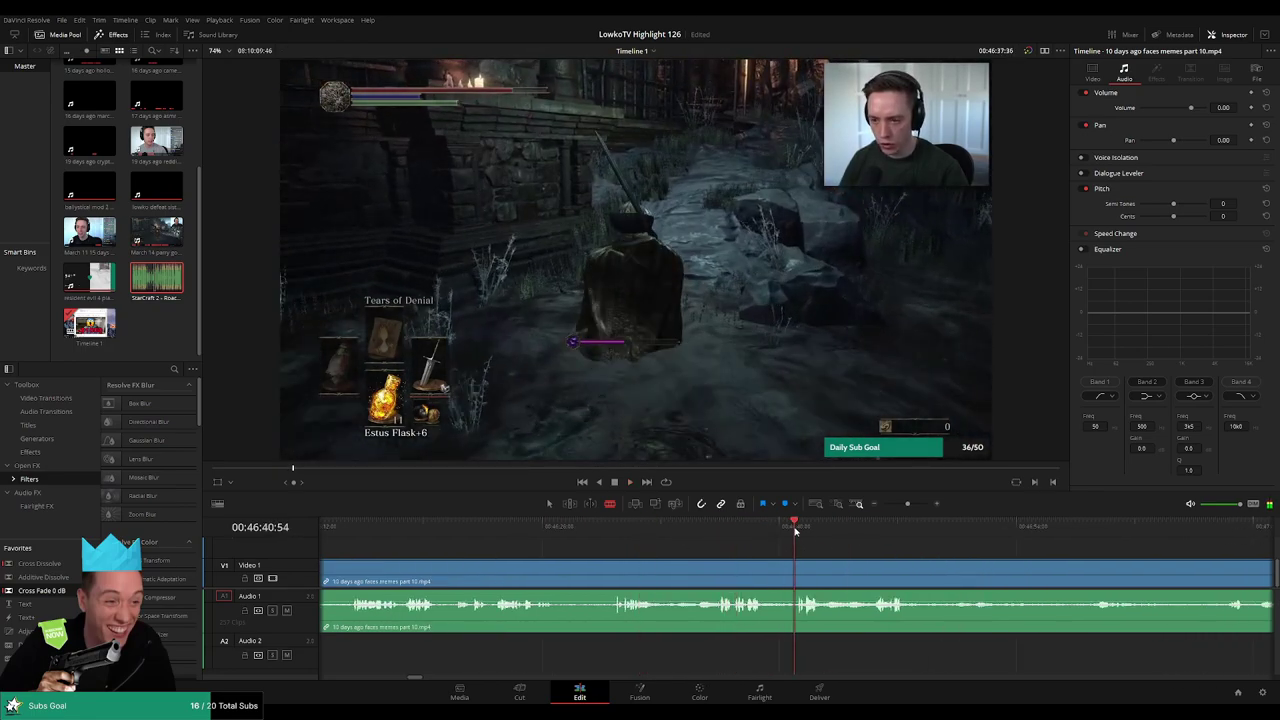
pyautogui.click(874, 532)
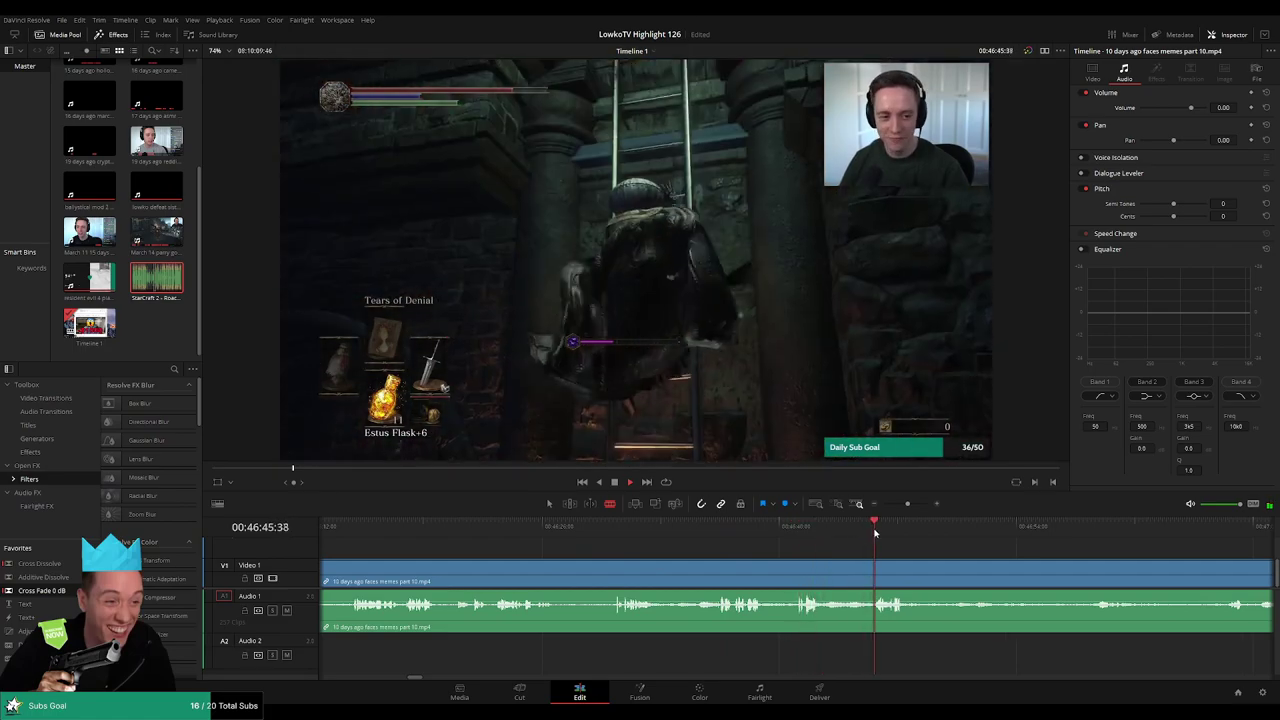
pyautogui.hscroll(3, 716, 538)
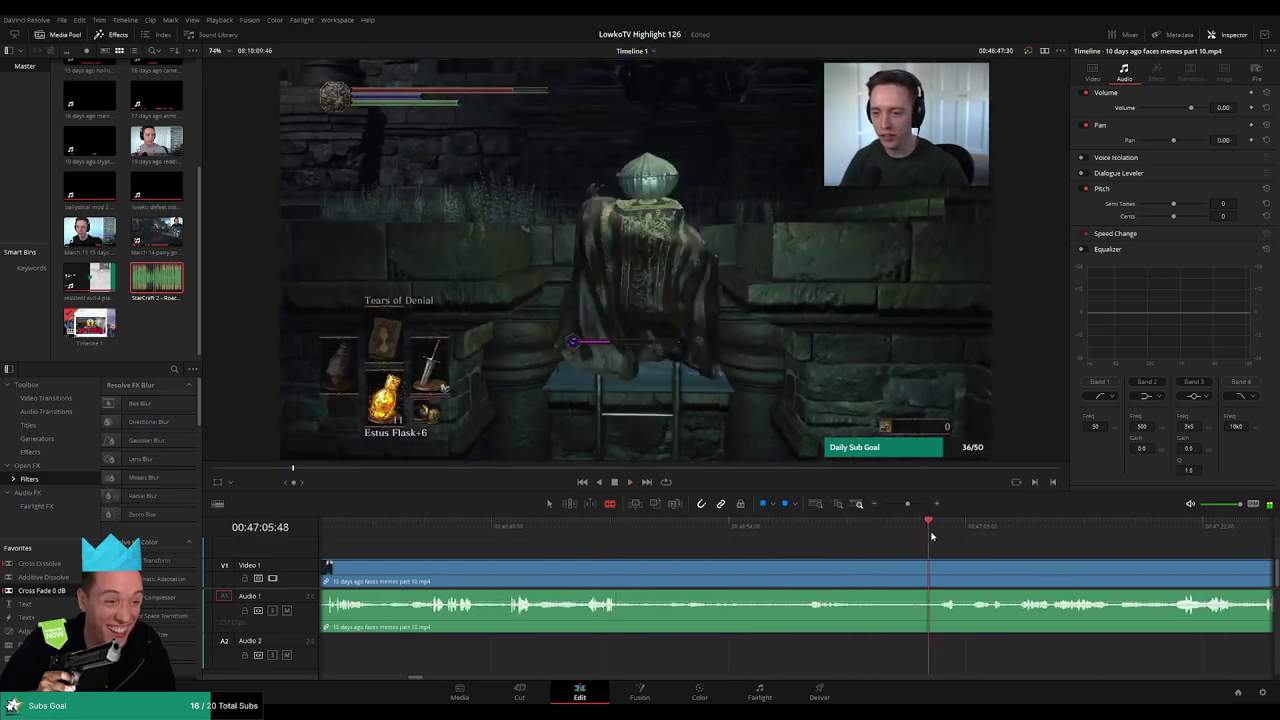
pyautogui.hscroll(3, 857, 541)
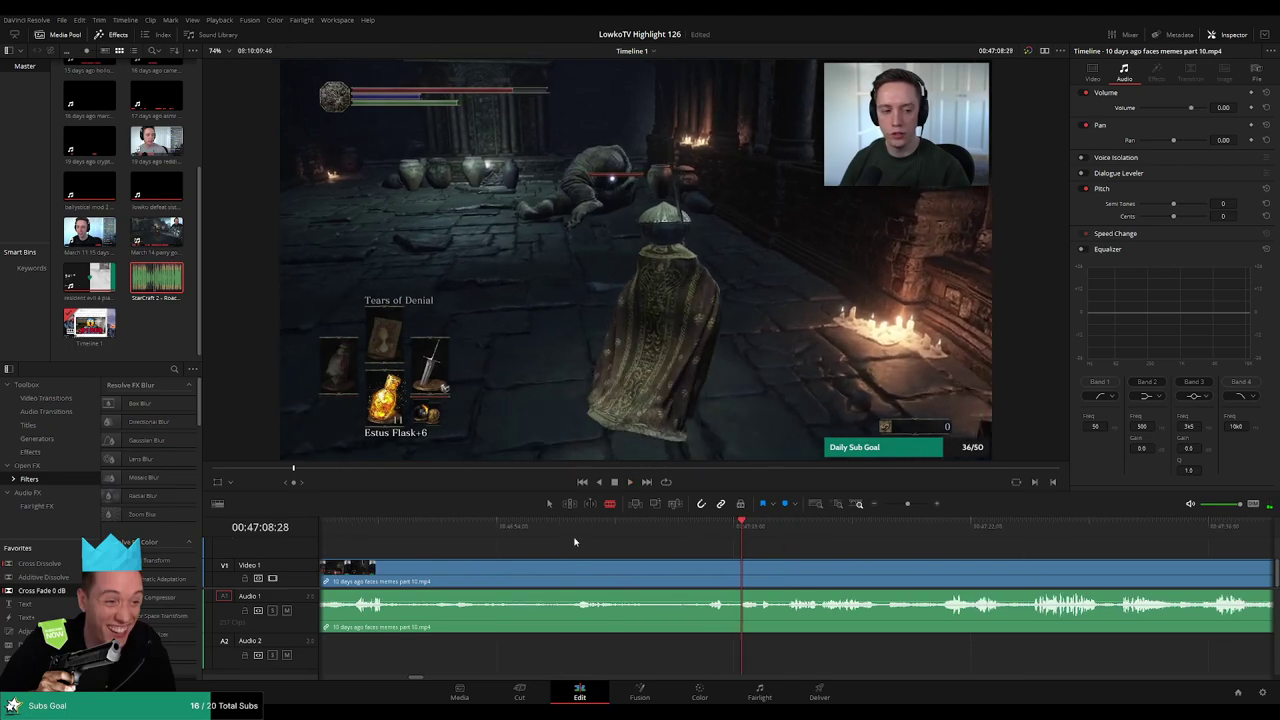
pyautogui.click(677, 540)
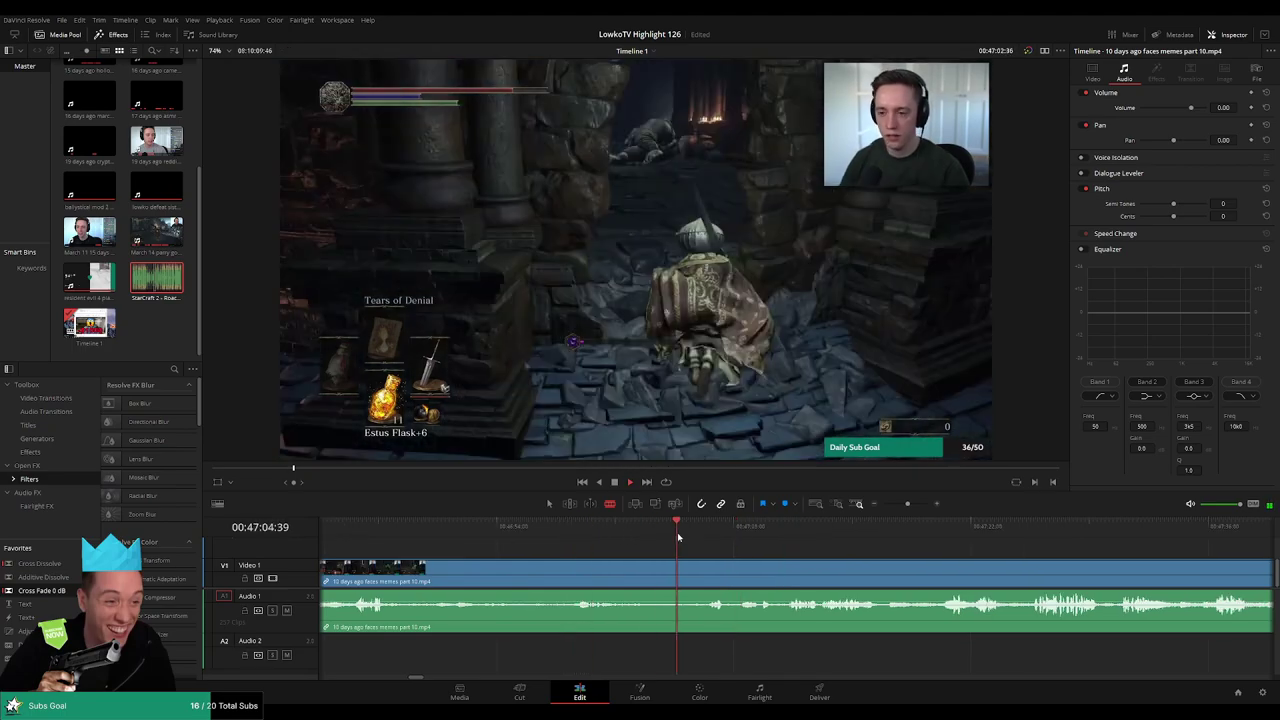
# - Split the clip at about 00:47:05, ripple delete the section back to the 00:46:09:50 cut and cross fade the audio at the join
pyautogui.press('space')
pyautogui.click(689, 568)
pyautogui.press('a')
pyautogui.click(657, 580)
pyautogui.press('Delete')
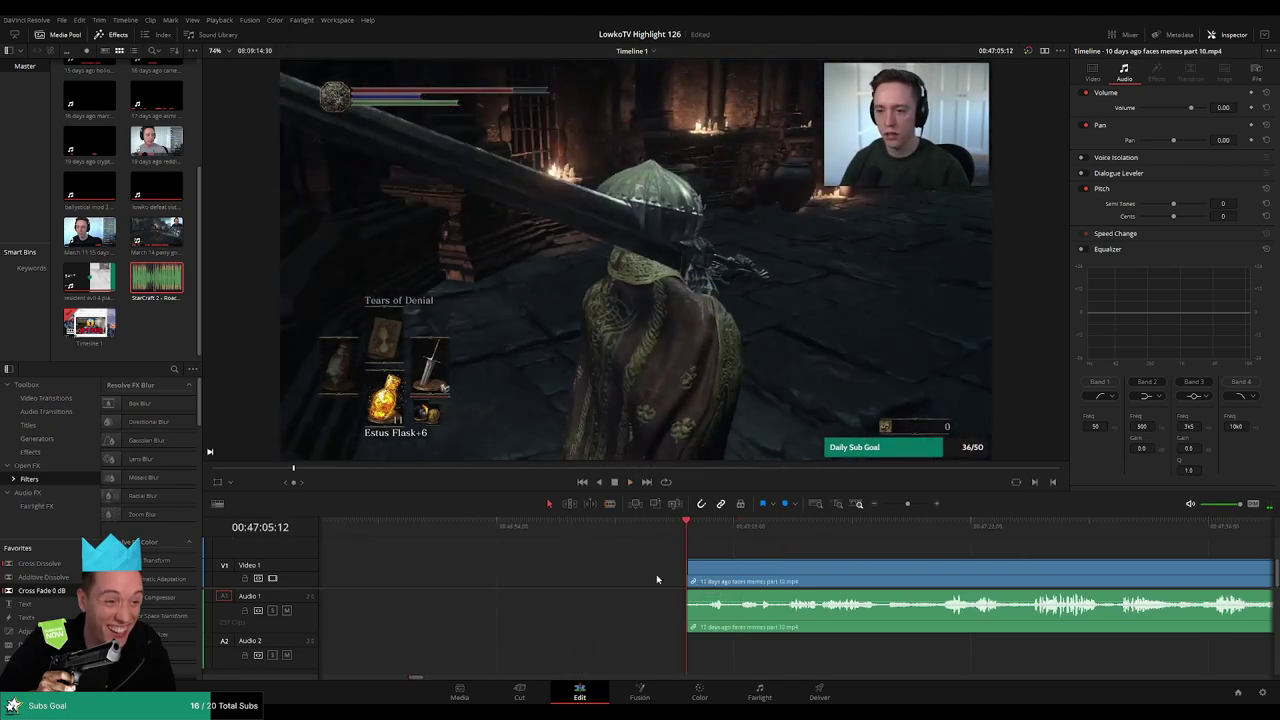
pyautogui.press('space')
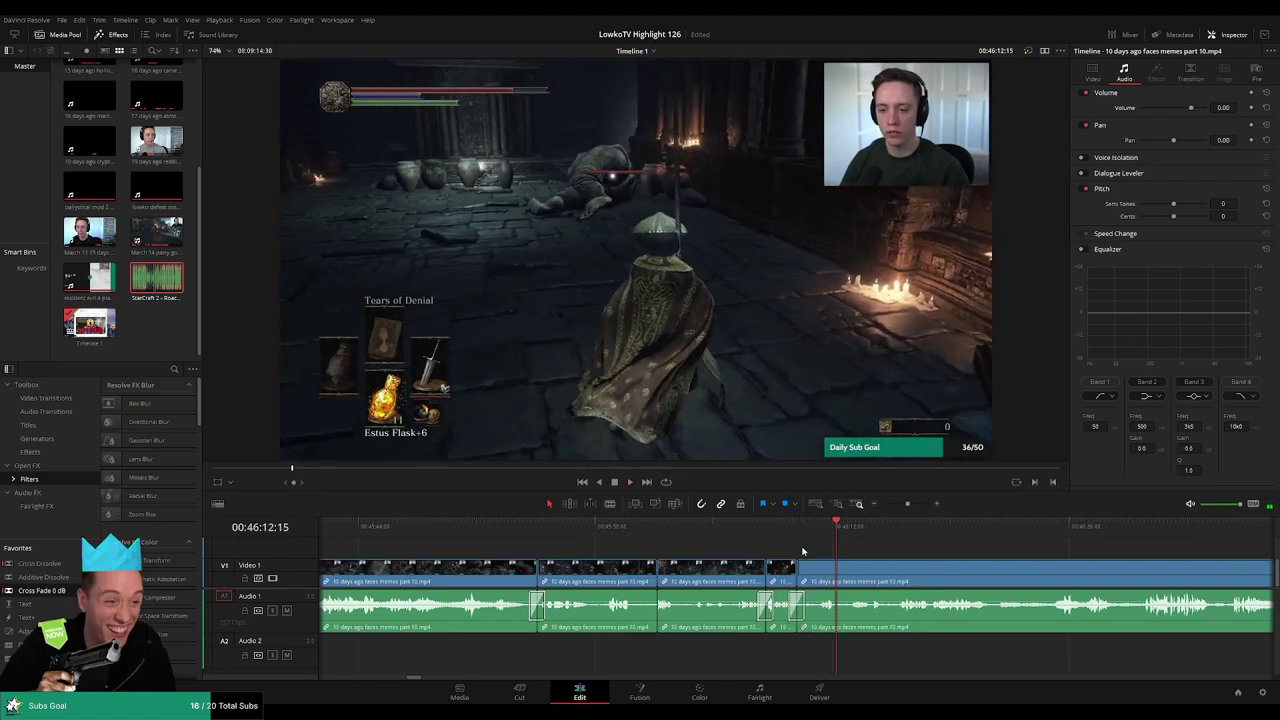
# - Play the start of the giant fight from the new join and examine the speech around 00:46:26
pyautogui.moveTo(905, 552); pyautogui.dragTo(782, 542)
pyautogui.hscroll(1, 790, 546)
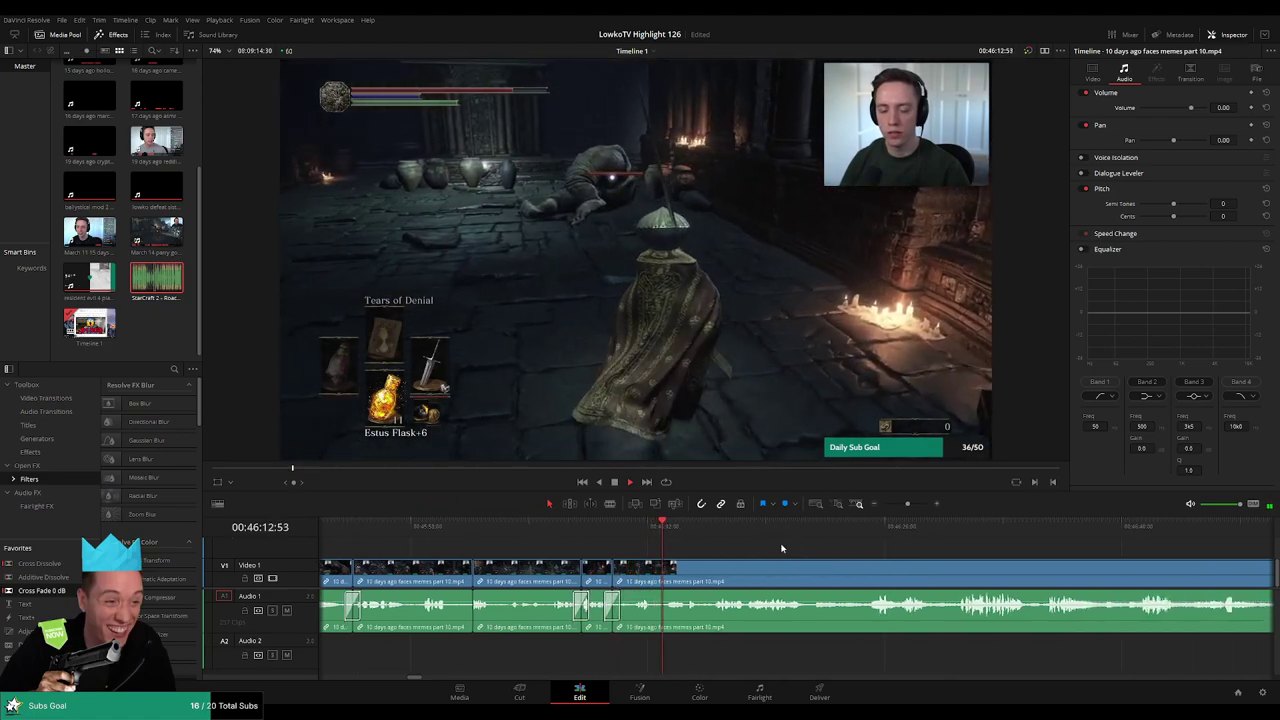
pyautogui.hscroll(1, 782, 548)
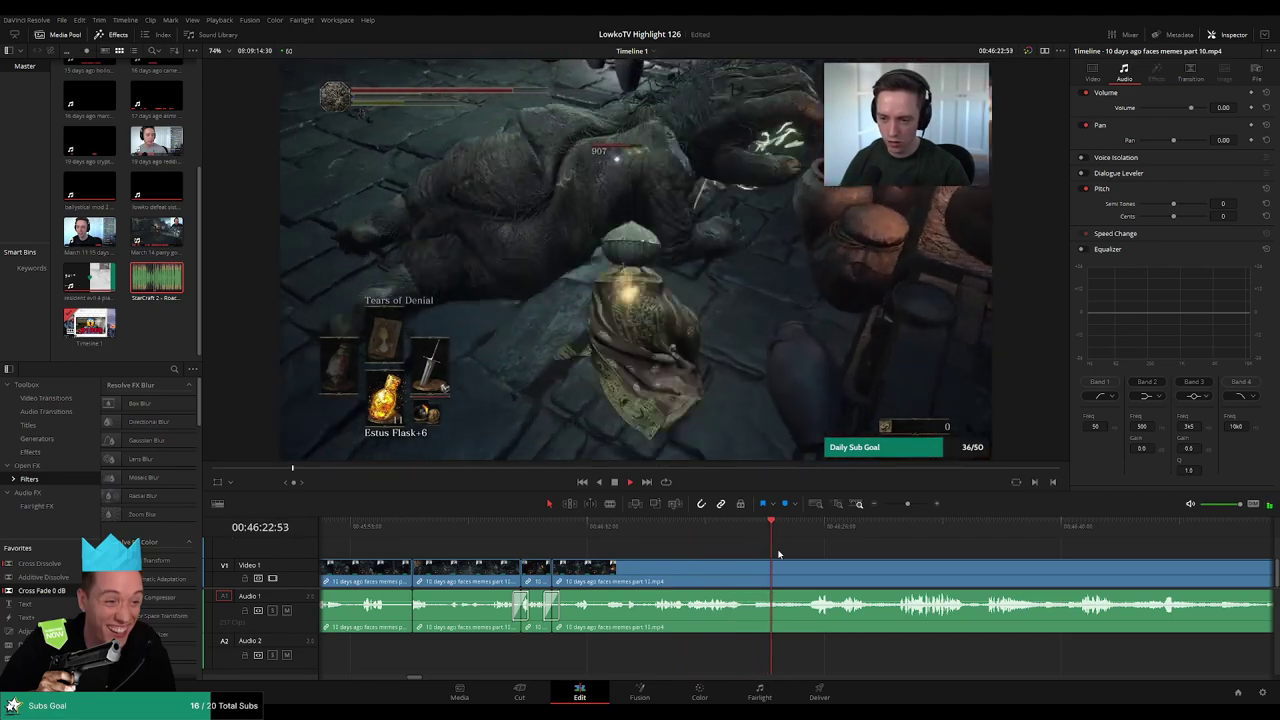
pyautogui.hscroll(2, 794, 540)
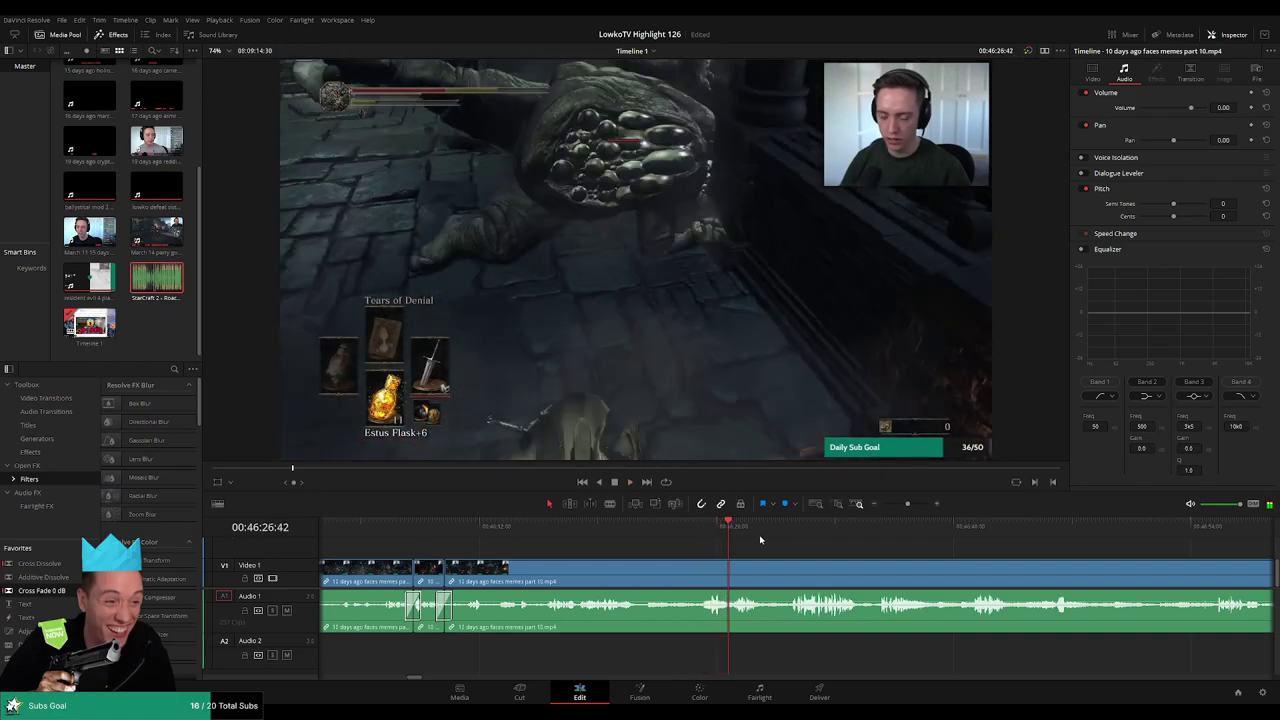
pyautogui.scroll(-3, 760, 540)
pyautogui.scroll(3, 805, 540)
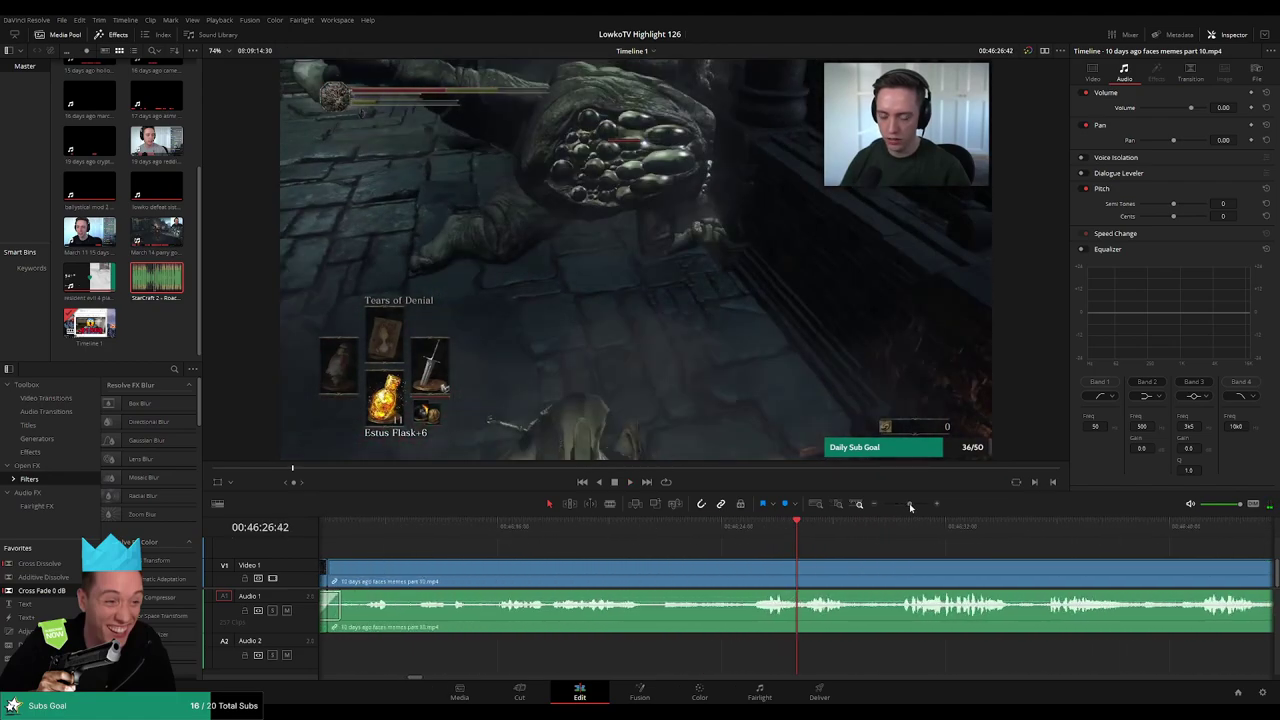
pyautogui.press('space')
pyautogui.press('space')
# - Split the gameplay clip on both sides of the unwanted speech, at about 00:46:25:54 and 00:46:26:14, and silence that segment's audio
pyautogui.press('b')
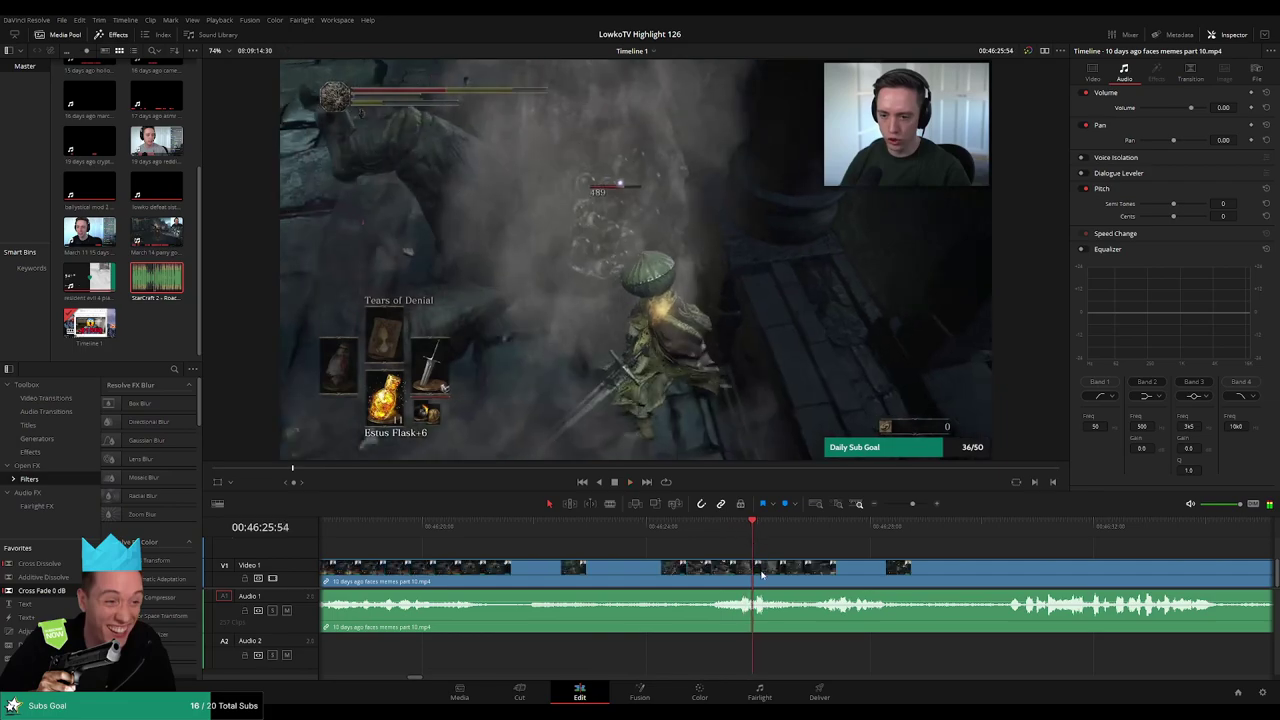
pyautogui.click(754, 571)
pyautogui.press('space')
pyautogui.click(773, 581)
pyautogui.press('a')
pyautogui.moveTo(763, 602); pyautogui.dragTo(768, 631)
# - Place StarCraft 2 - Roach Quotes.mp3 on Audio 2 under the silenced segment, trimmed to its length, and set its volume to -23
pyautogui.moveTo(158, 280); pyautogui.dragTo(742, 656)
pyautogui.moveTo(742, 655); pyautogui.dragTo(770, 653)
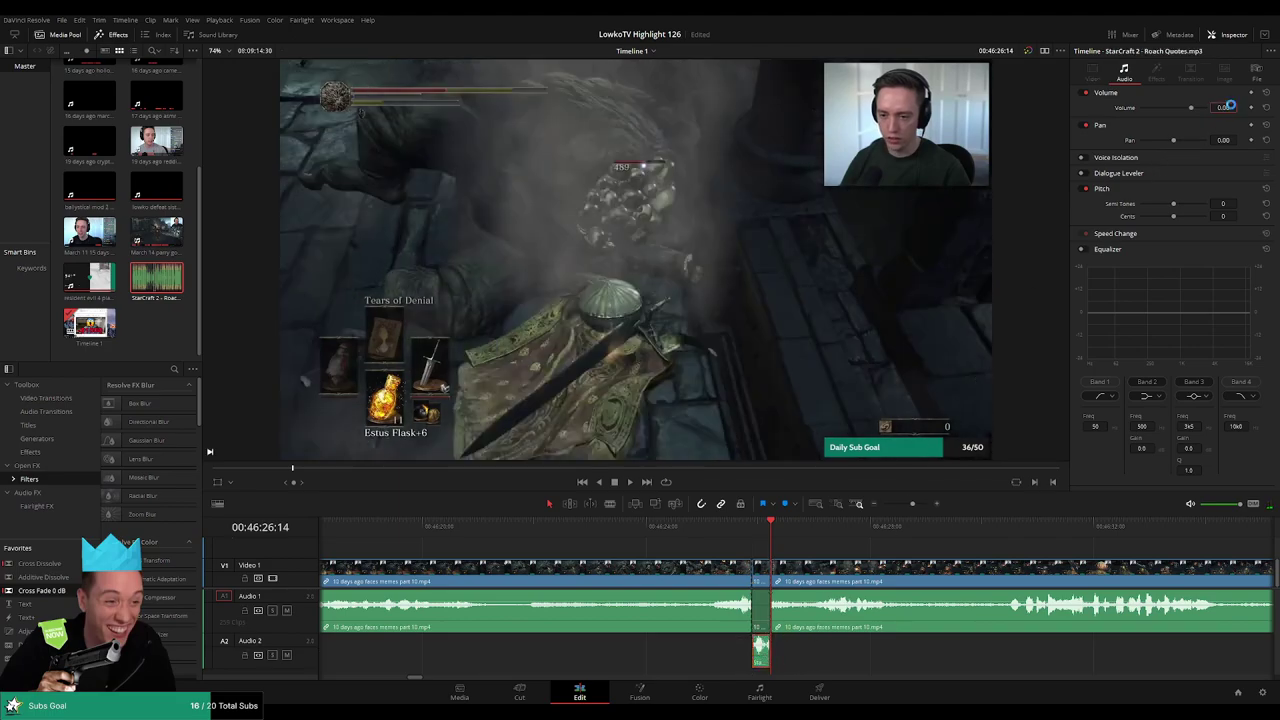
pyautogui.click(706, 528)
pyautogui.press('space')
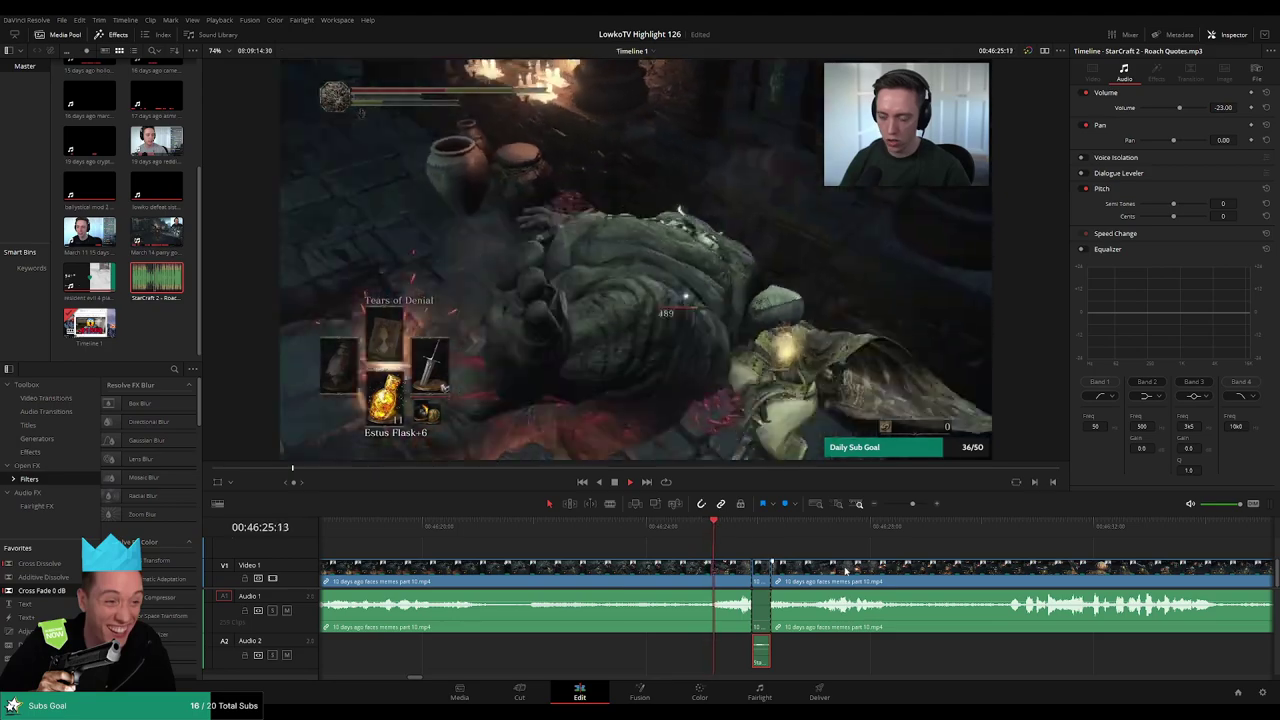
pyautogui.click(857, 550)
pyautogui.moveTo(930, 548); pyautogui.dragTo(704, 544)
# - Split out the speech just before 00:46:32:21, silence it and mask it with a quiet piece of the Roach Quotes audio on Audio 2
pyautogui.click(683, 531)
pyautogui.press('space')
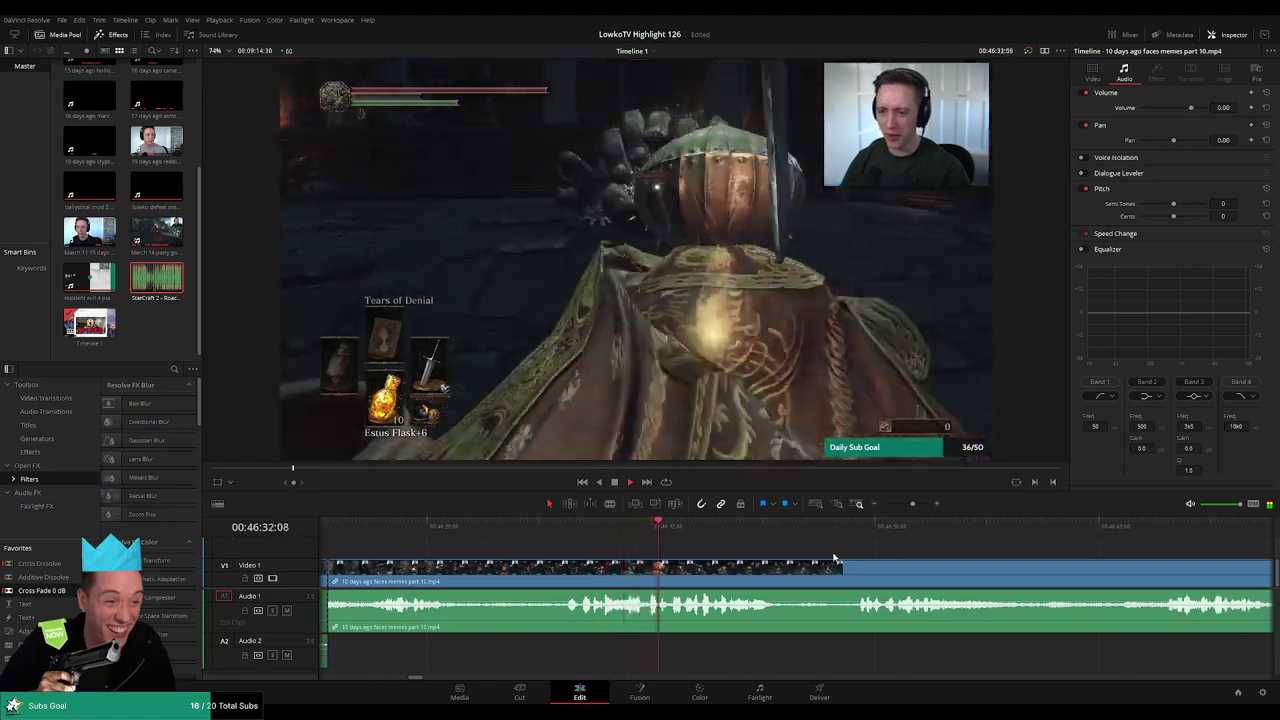
pyautogui.press('b')
pyautogui.click(651, 566)
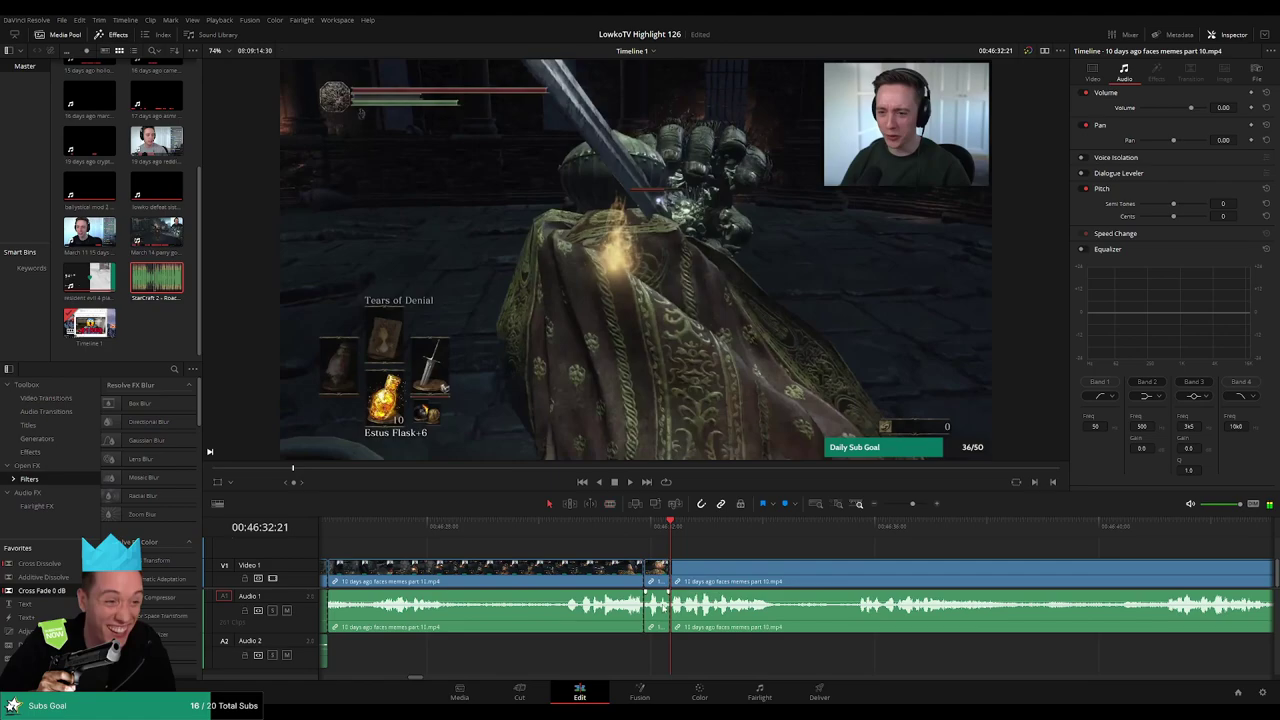
pyautogui.moveTo(174, 286); pyautogui.dragTo(669, 660)
pyautogui.click(660, 662)
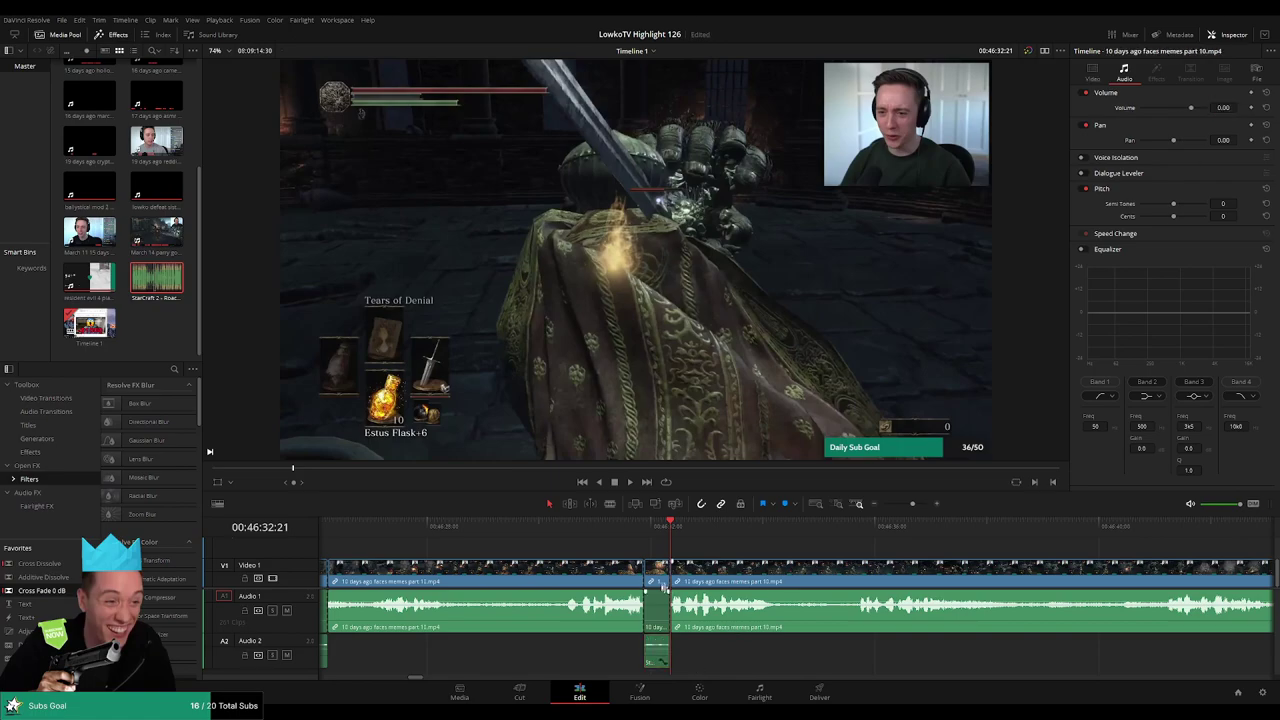
# - Play on through the giant fight and split the gameplay clip at about 00:46:49, where the quiet section begins
pyautogui.press('space')
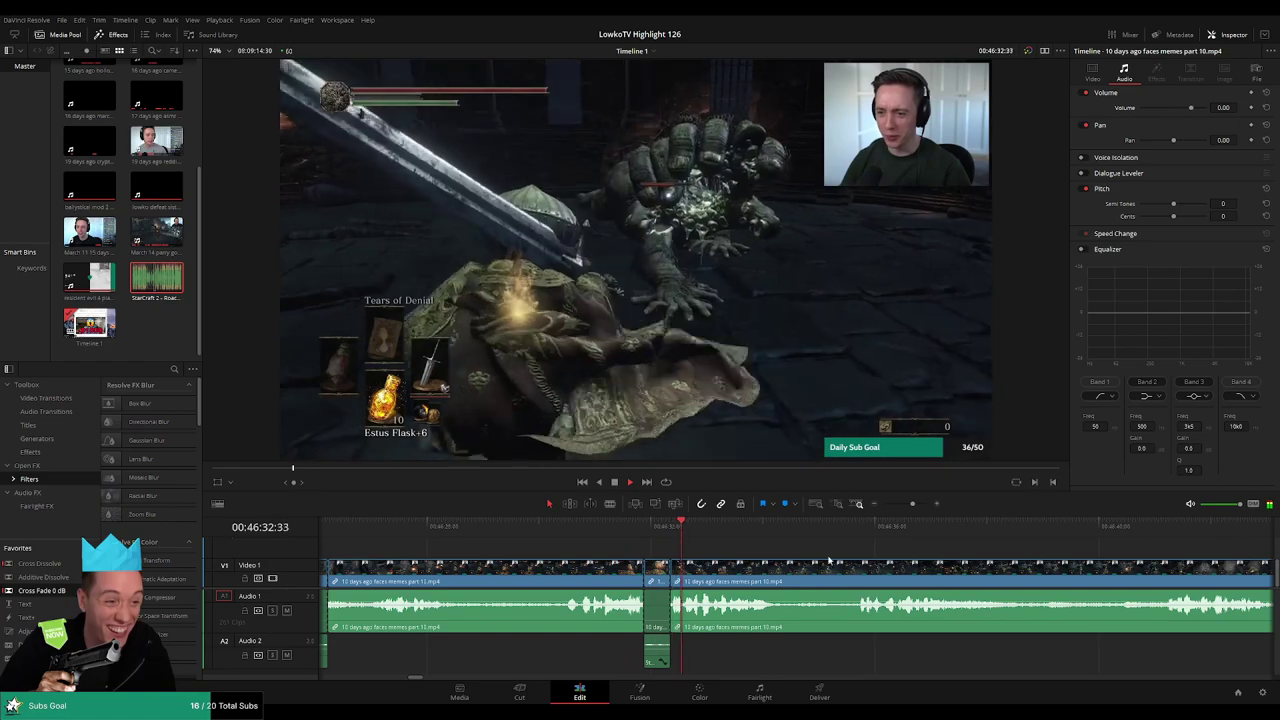
pyautogui.hscroll(2, 776, 556)
pyautogui.hscroll(4, 829, 557)
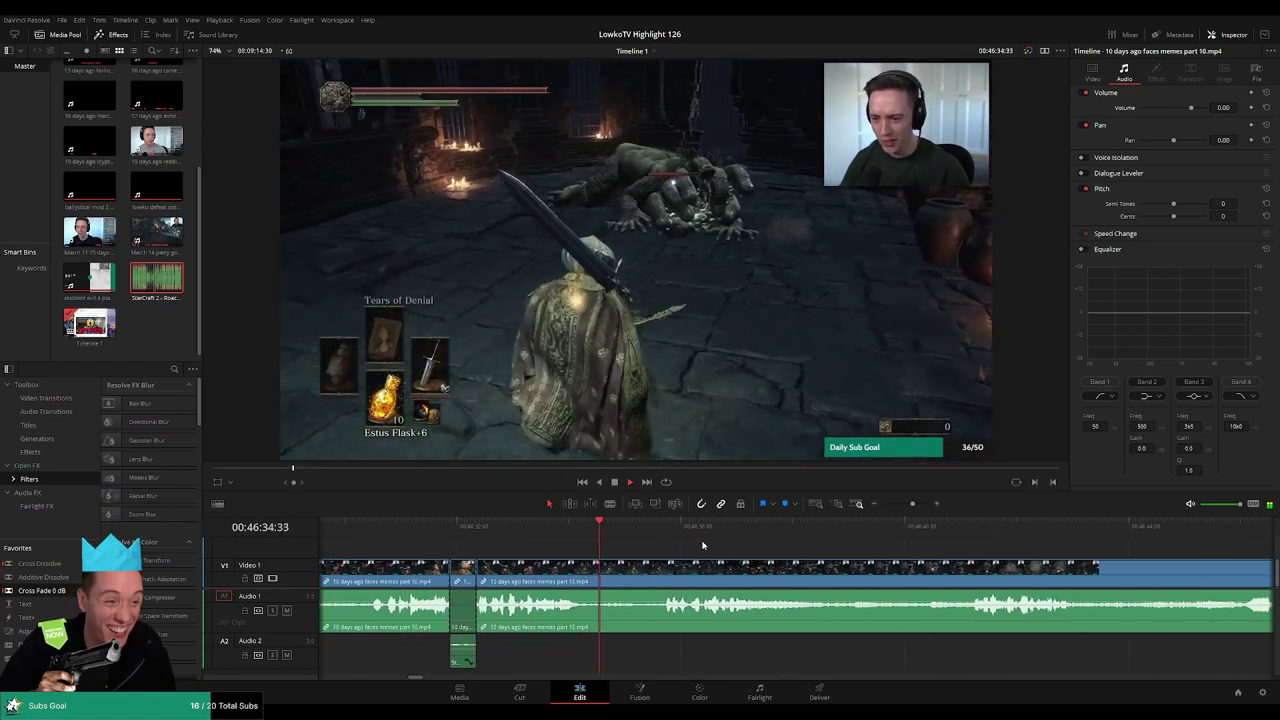
pyautogui.click(640, 528)
pyautogui.hscroll(3, 773, 549)
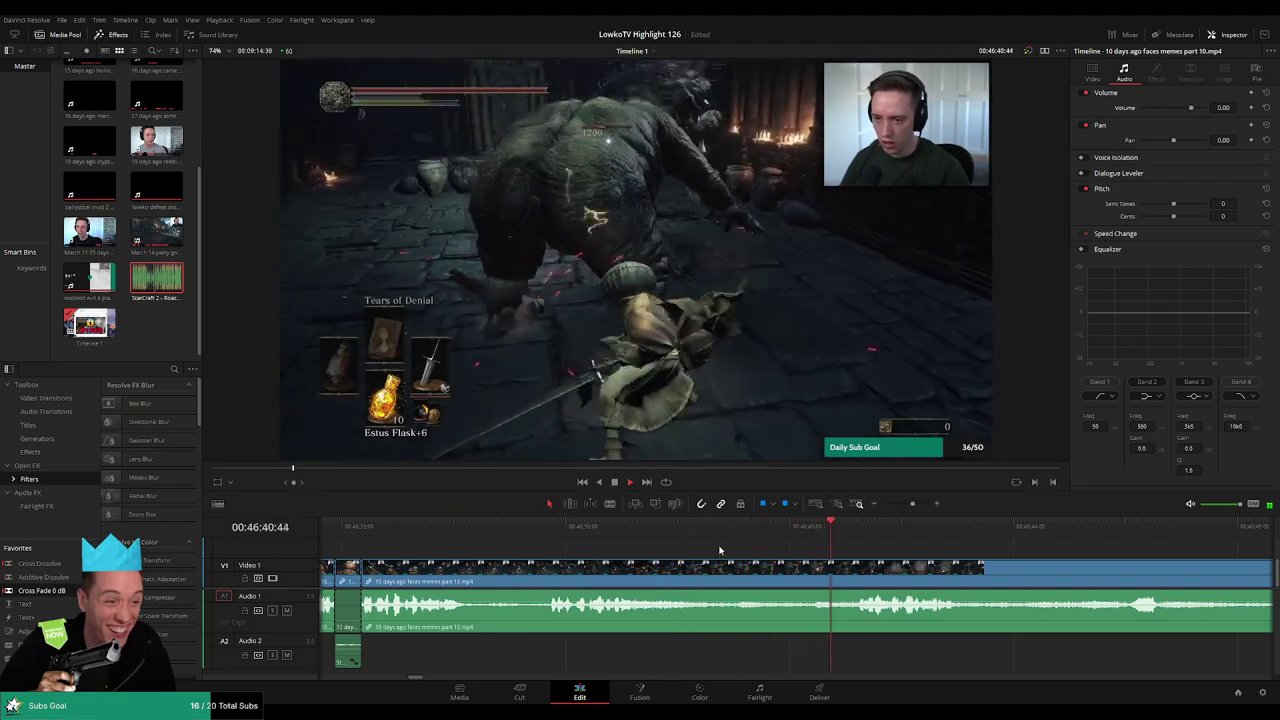
pyautogui.hscroll(8, 720, 546)
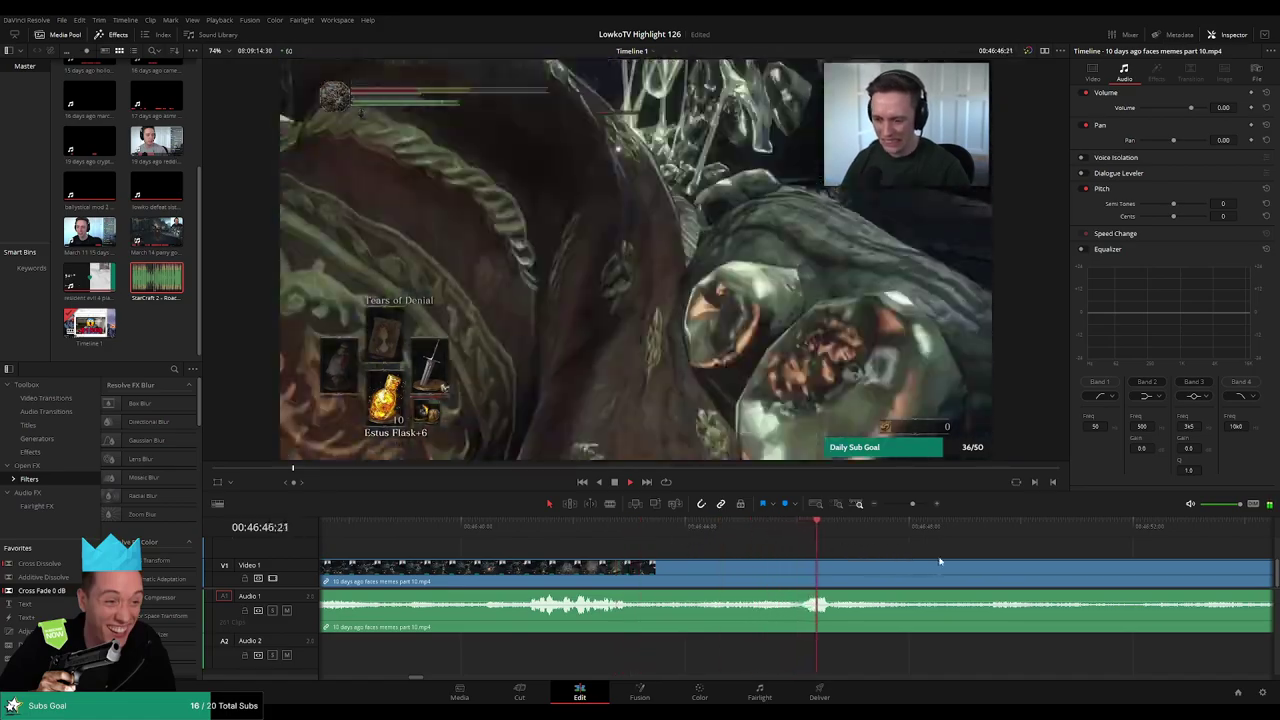
pyautogui.hscroll(5, 741, 543)
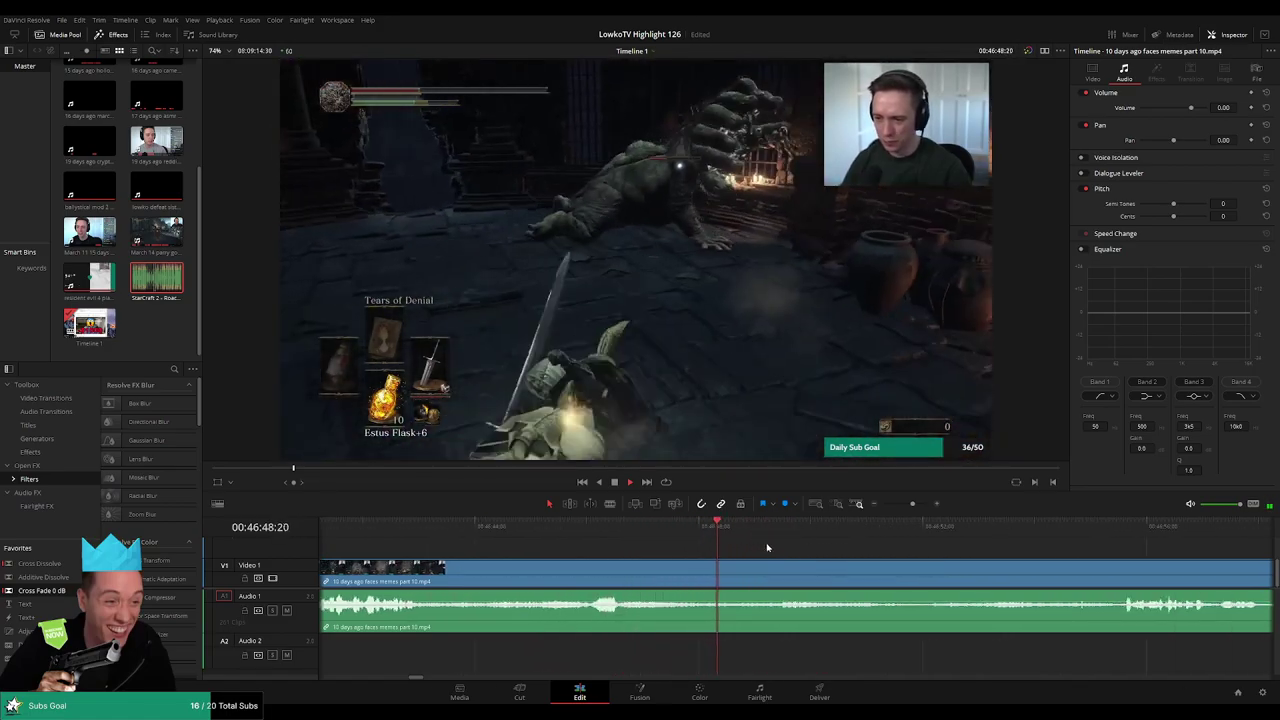
pyautogui.hscroll(4, 723, 543)
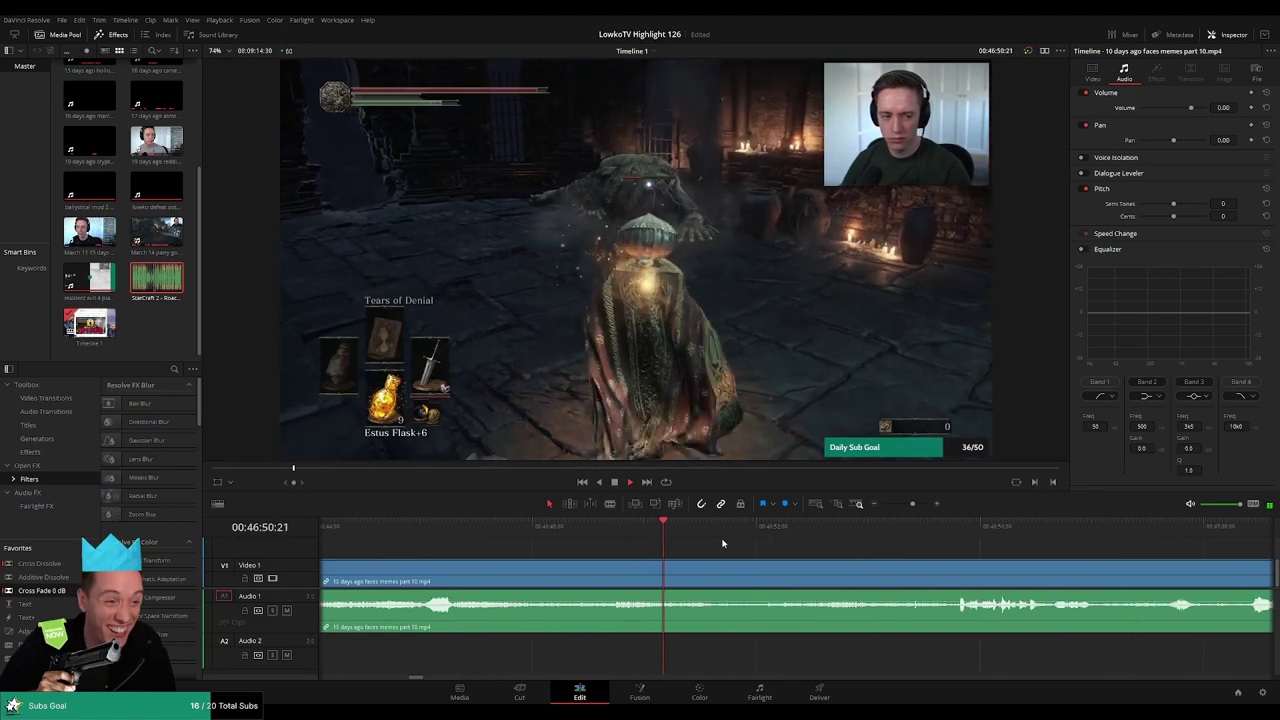
pyautogui.press('b')
pyautogui.click(585, 575)
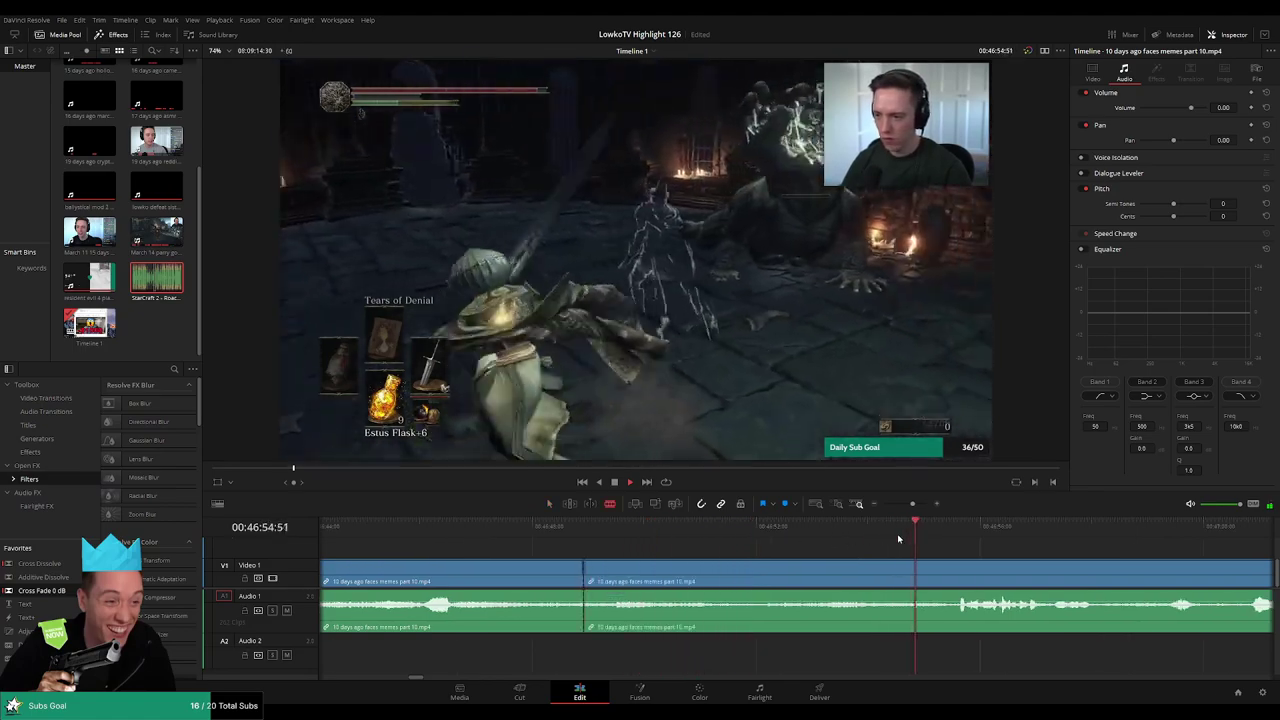
# - Try splitting the clip at about 00:46:55:31 and ripple deleting the section from 00:46:49, then undo both edits
pyautogui.click(950, 575)
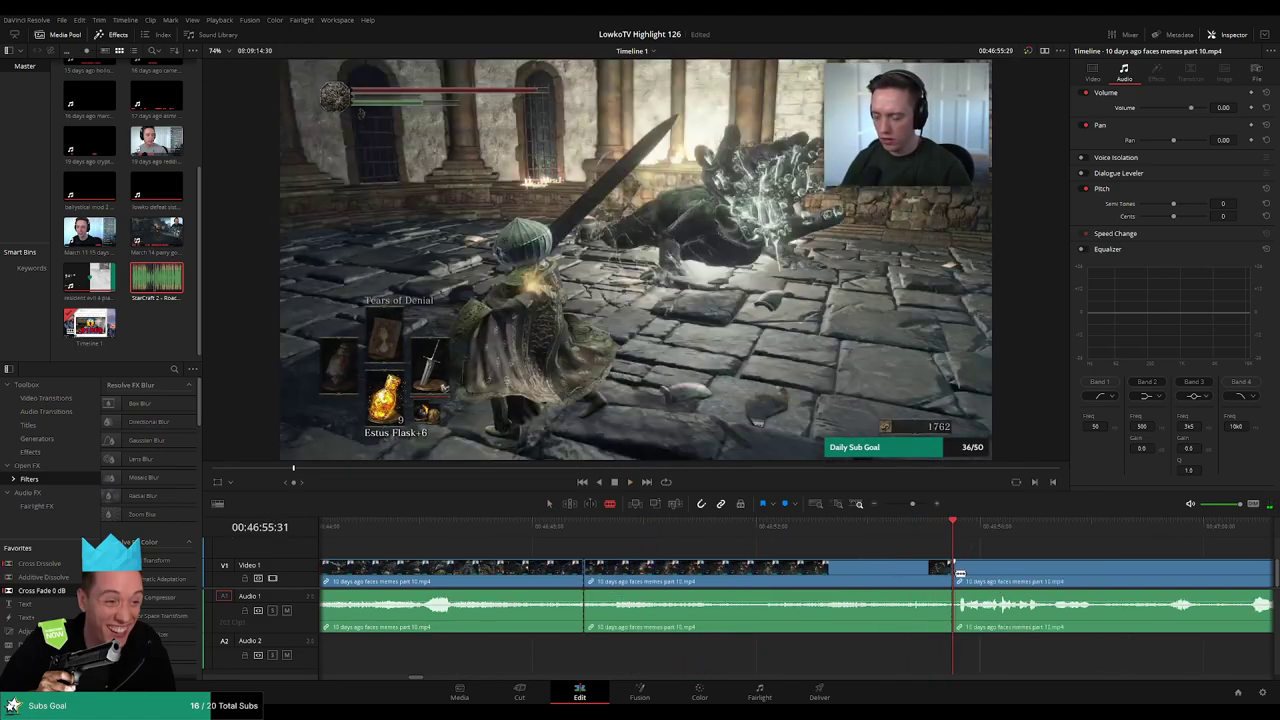
pyautogui.press('a')
pyautogui.click(892, 583)
pyautogui.press('Delete')
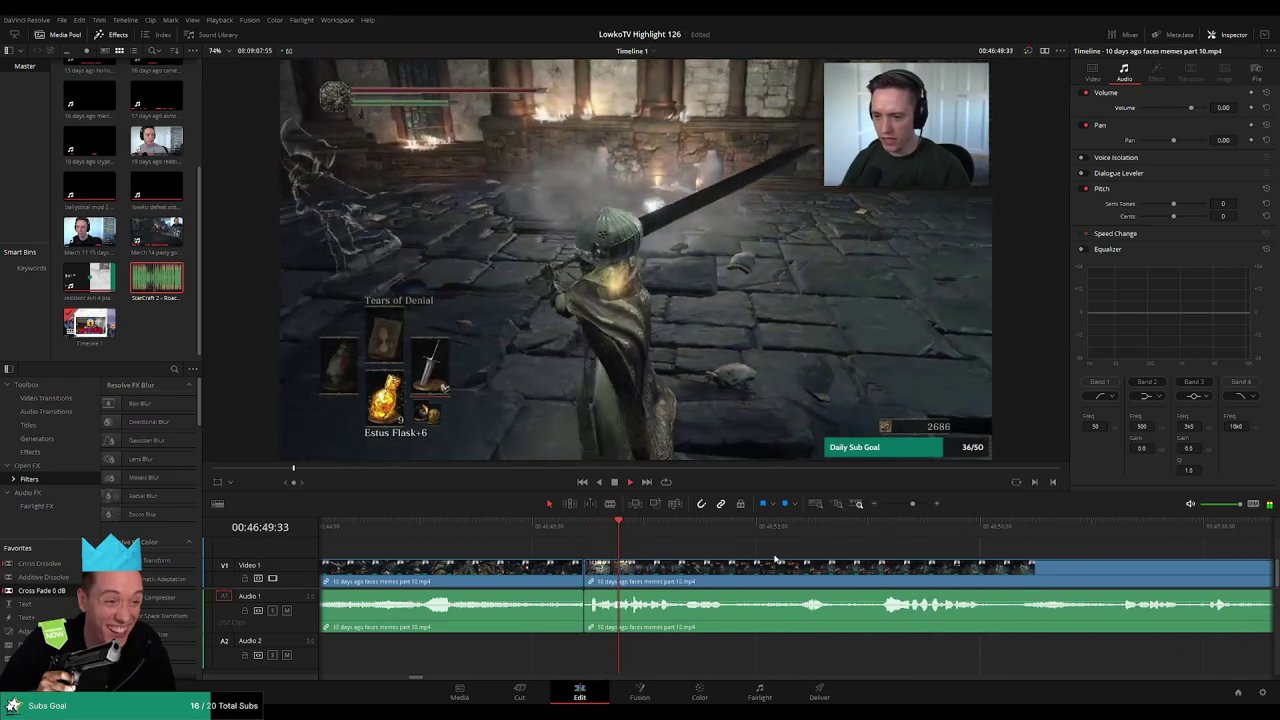
pyautogui.hotkey('ctrl', 'z')
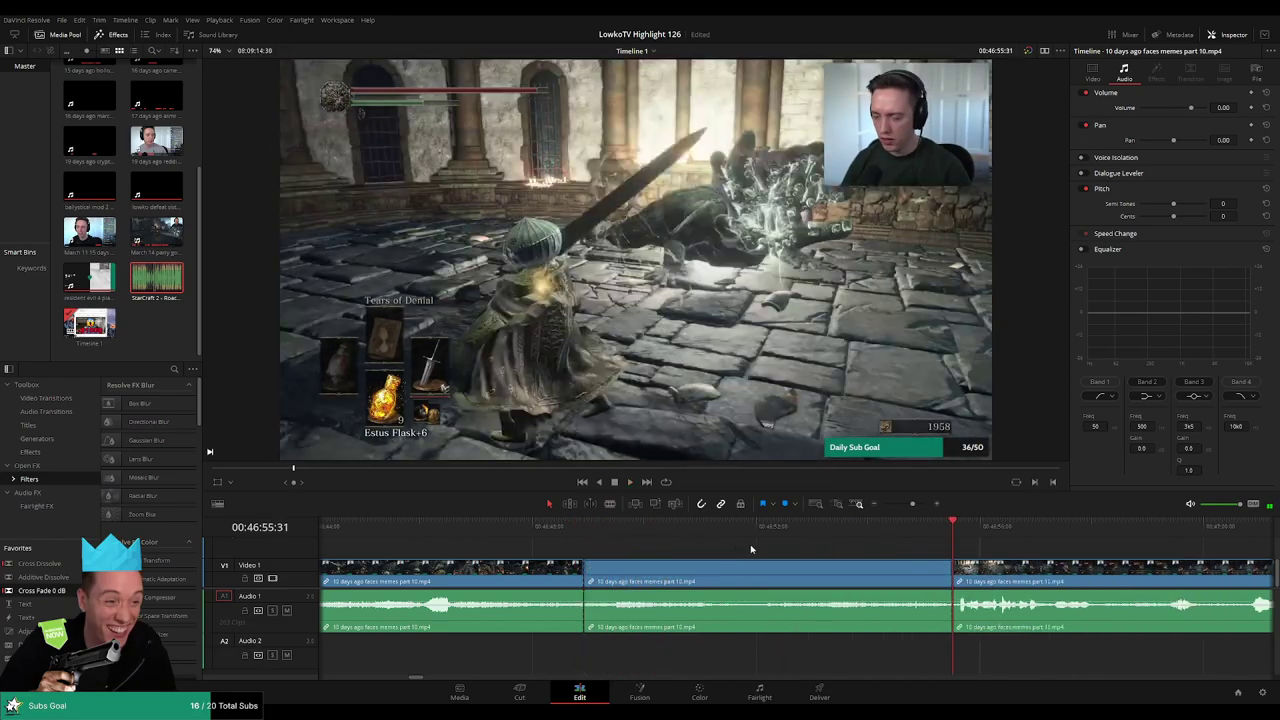
pyautogui.hotkey('ctrl', 'z')
# - Split the gameplay clip at about 00:46:52, ripple delete the section from 00:46:49 and put a Cross Fade 0 dB on the audio join
pyautogui.click(825, 531)
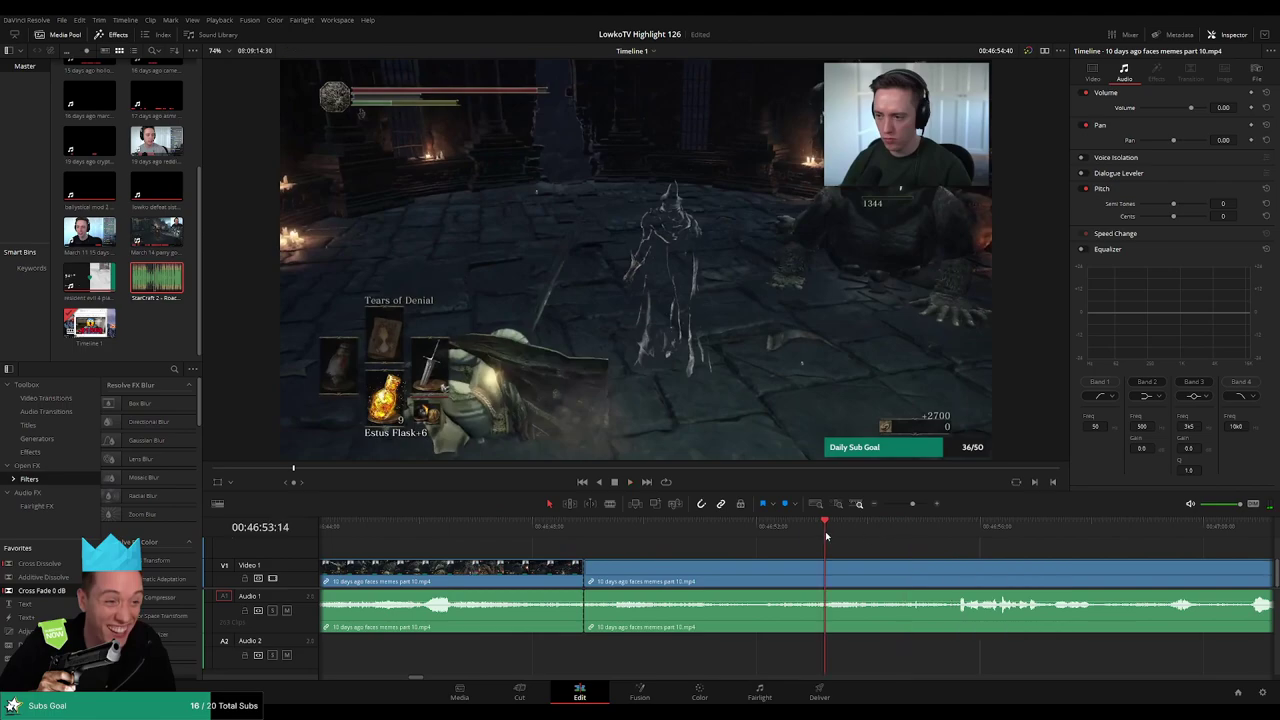
pyautogui.press('space')
pyautogui.click(766, 532)
pyautogui.hotkey('ctrl', 'b')
pyautogui.click(735, 582)
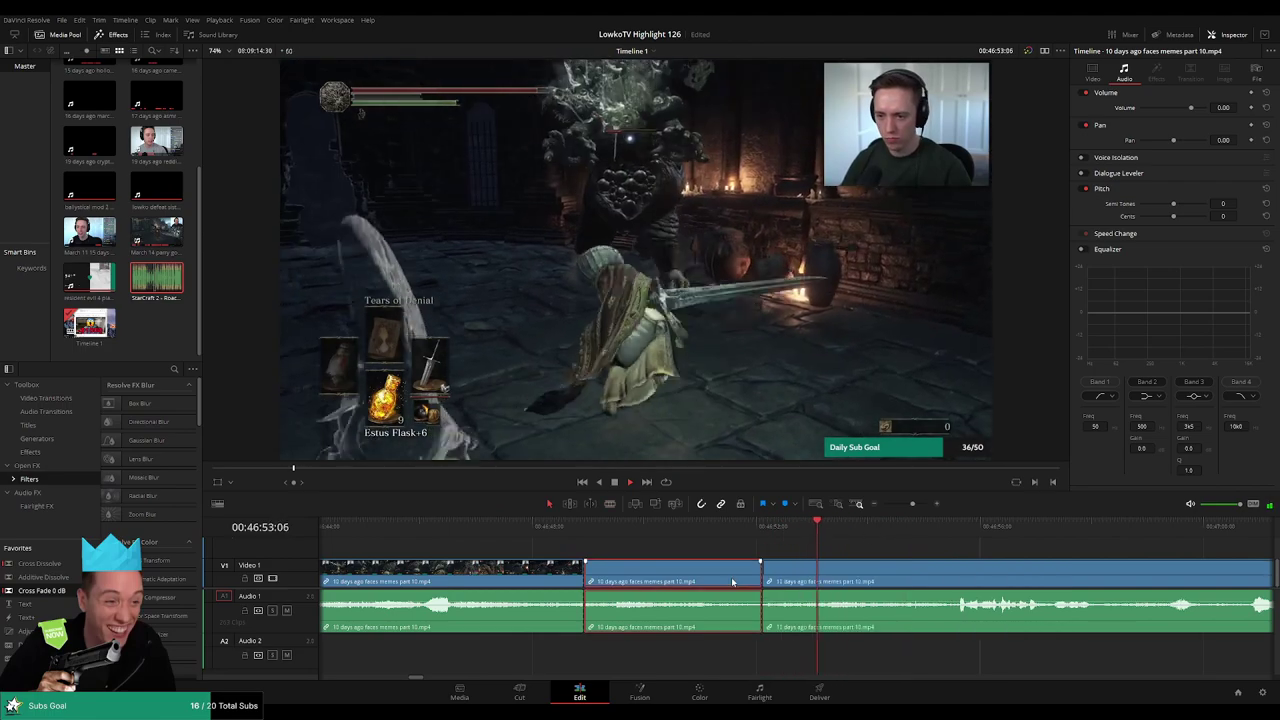
pyautogui.press('Delete')
pyautogui.moveTo(57, 593); pyautogui.dragTo(584, 606)
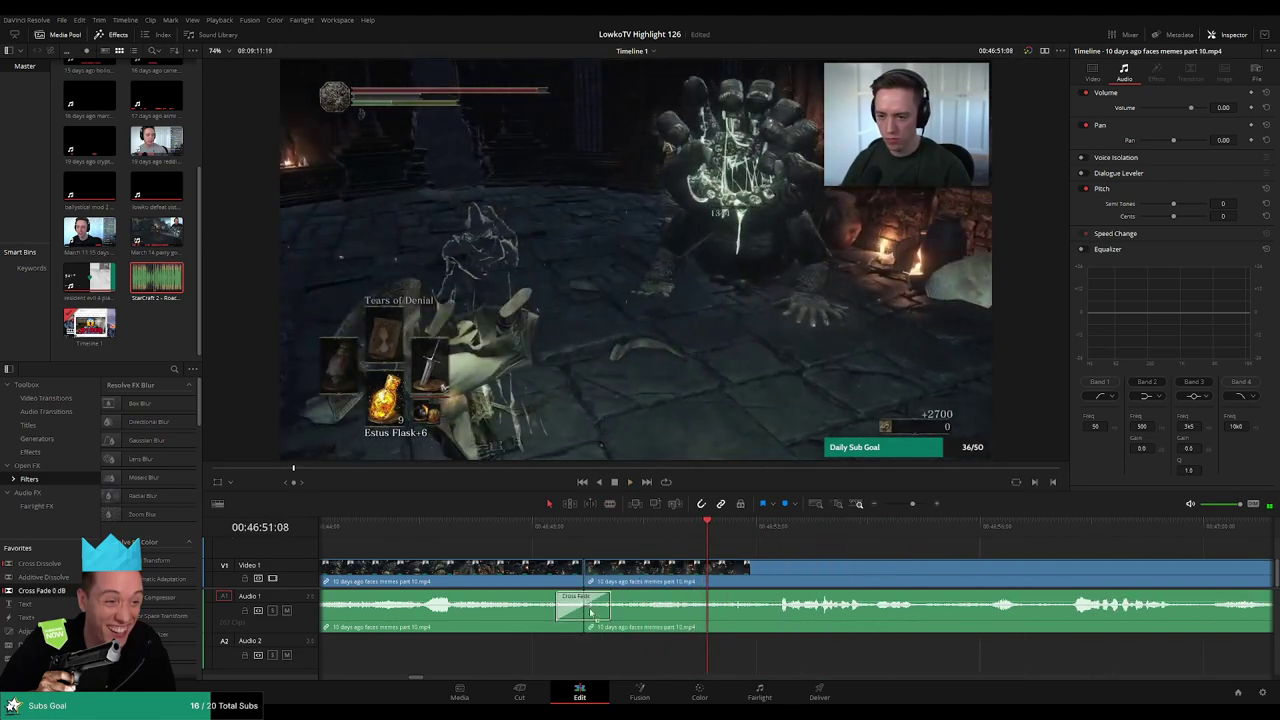
# - Play on past the join and ripple delete a sliver of a few frames from the clip at about 00:46:51:40
pyautogui.moveTo(917, 569); pyautogui.dragTo(752, 557)
pyautogui.press('space')
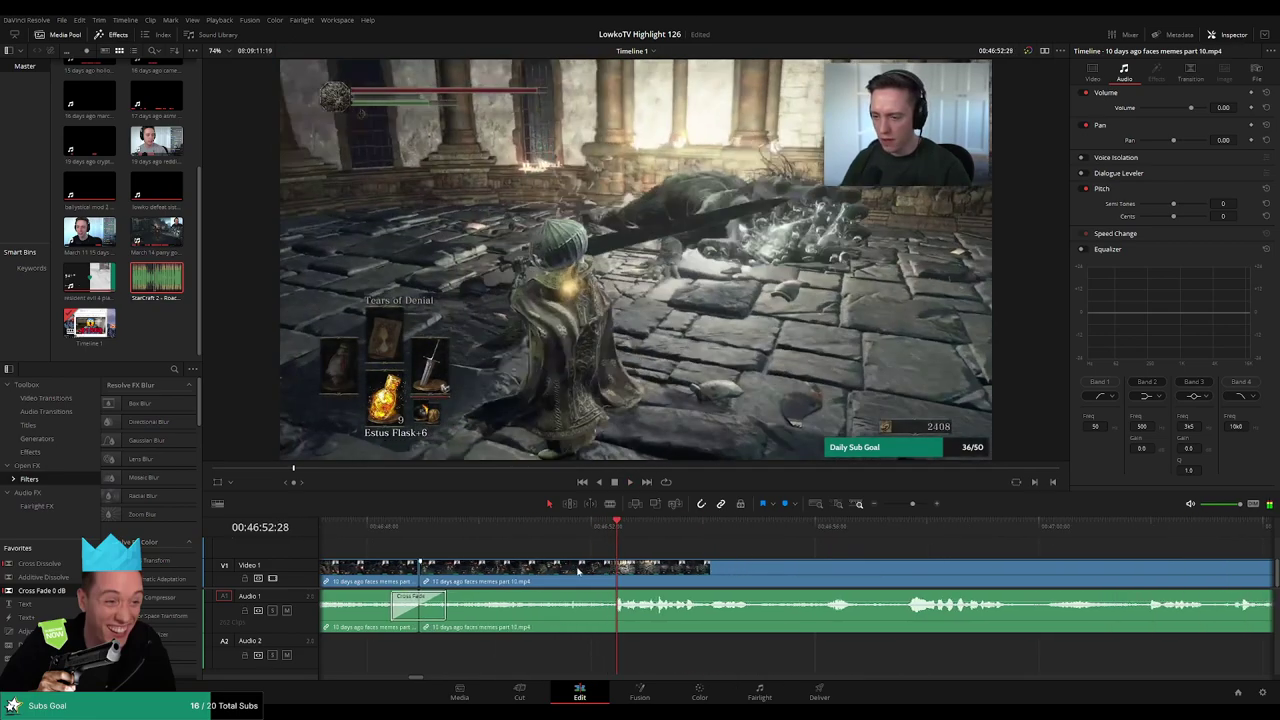
pyautogui.moveTo(575, 567); pyautogui.dragTo(577, 567)
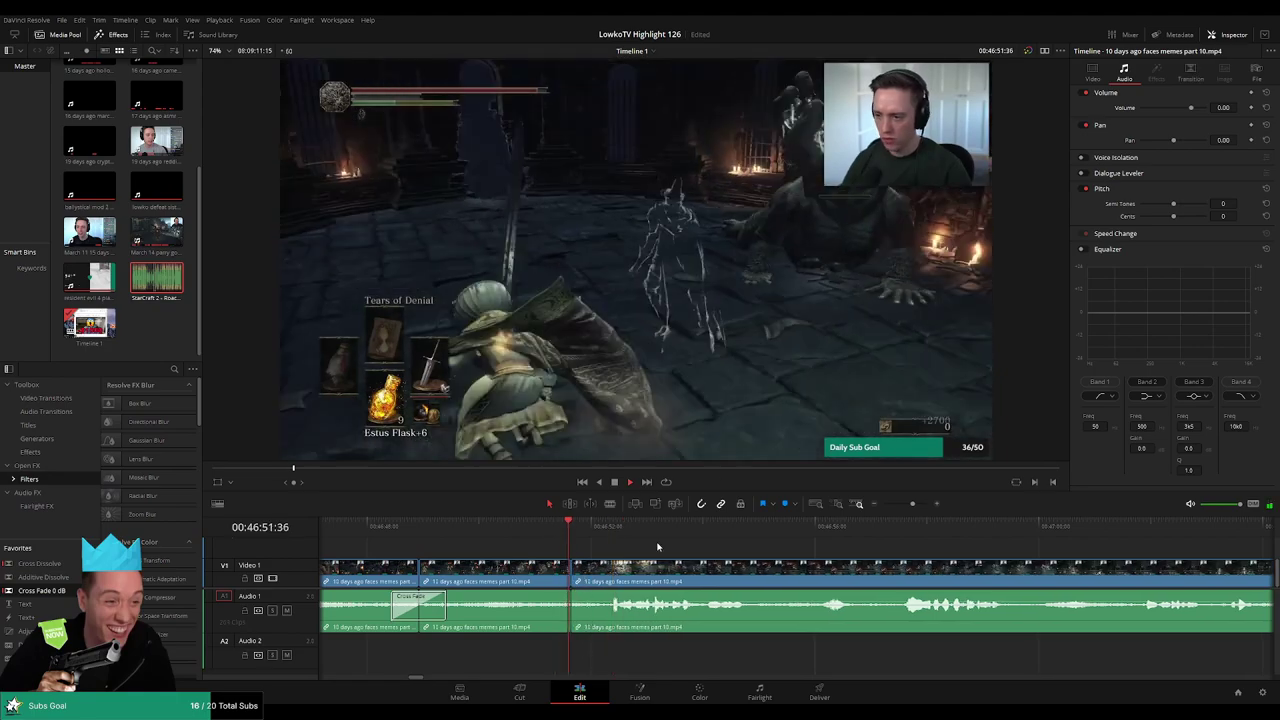
# - Ripple delete the quiet section between about 00:47:12:29 and 00:47:16 in the equipment menu footage and cross fade the audio join
pyautogui.hscroll(2, 738, 557)
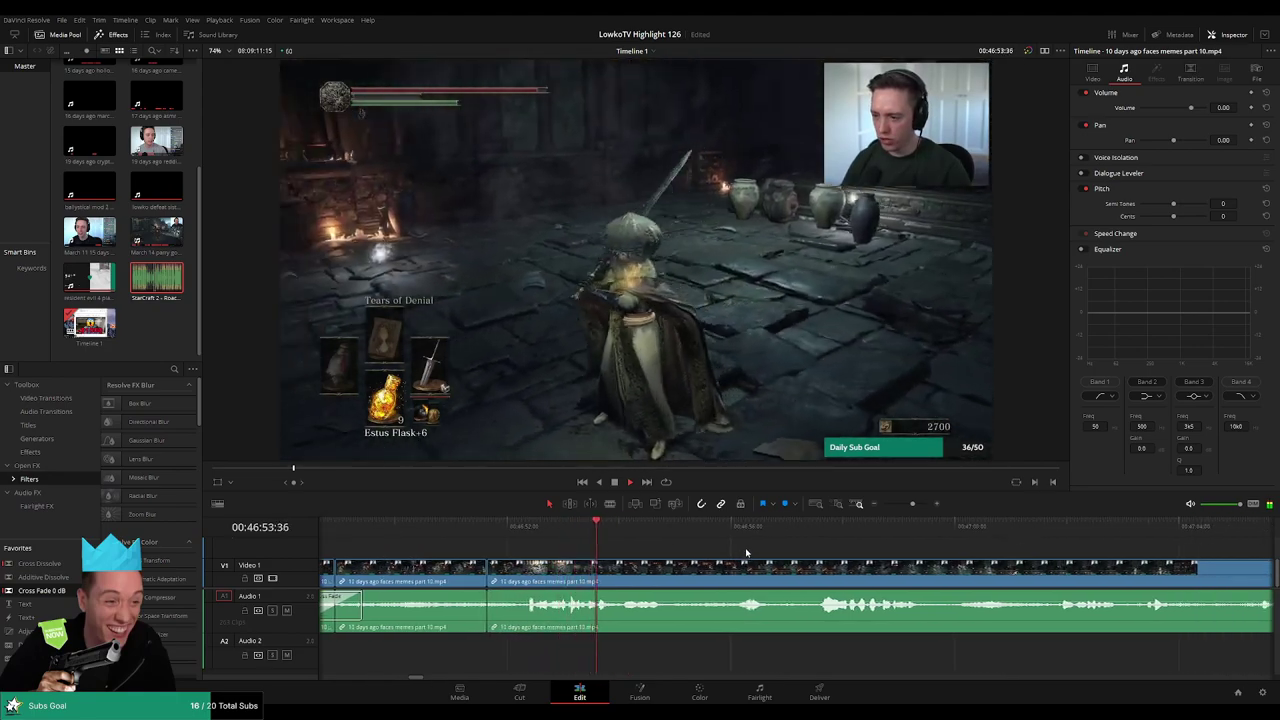
pyautogui.click(721, 532)
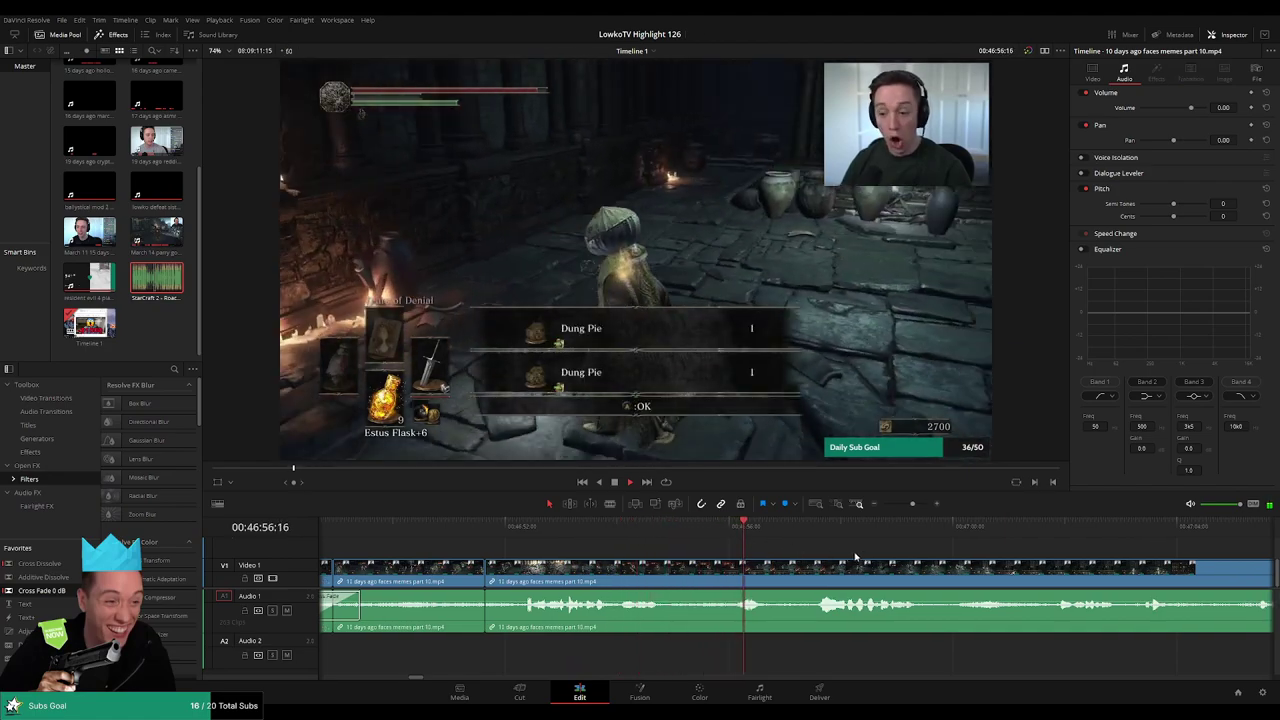
pyautogui.hscroll(4, 710, 540)
pyautogui.hscroll(3, 757, 553)
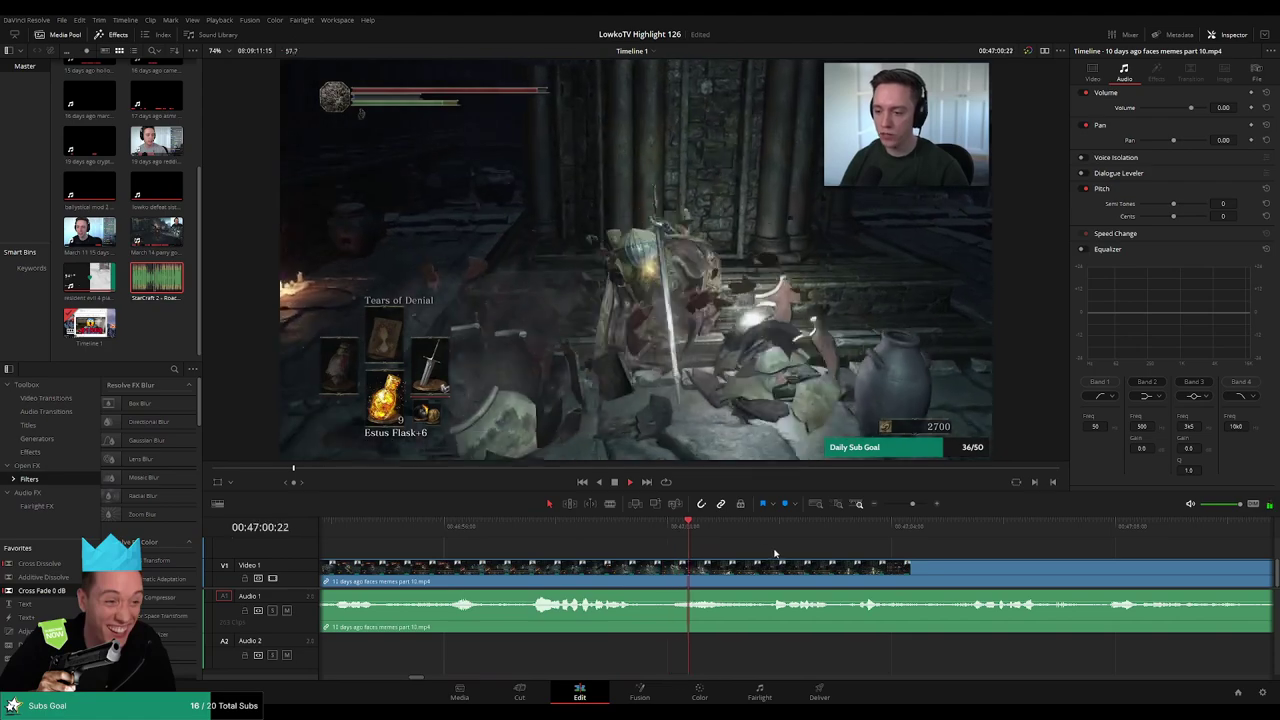
pyautogui.hscroll(7, 750, 552)
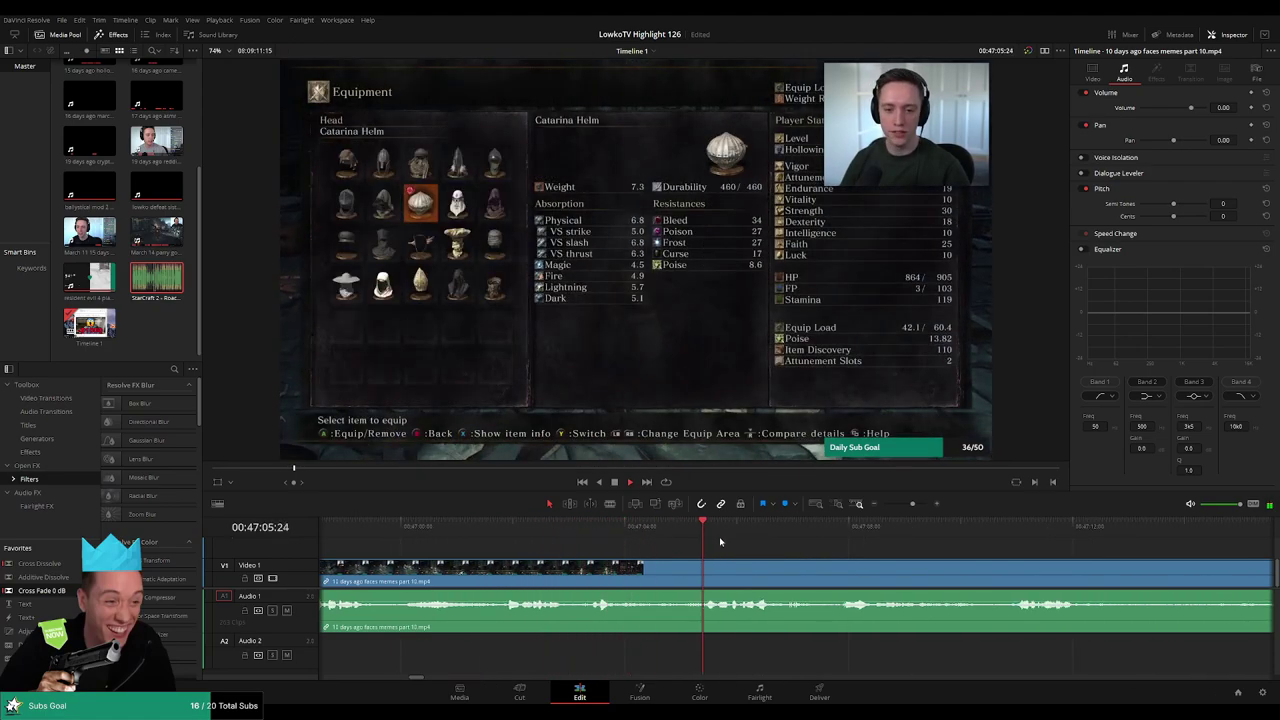
pyautogui.hscroll(5, 719, 536)
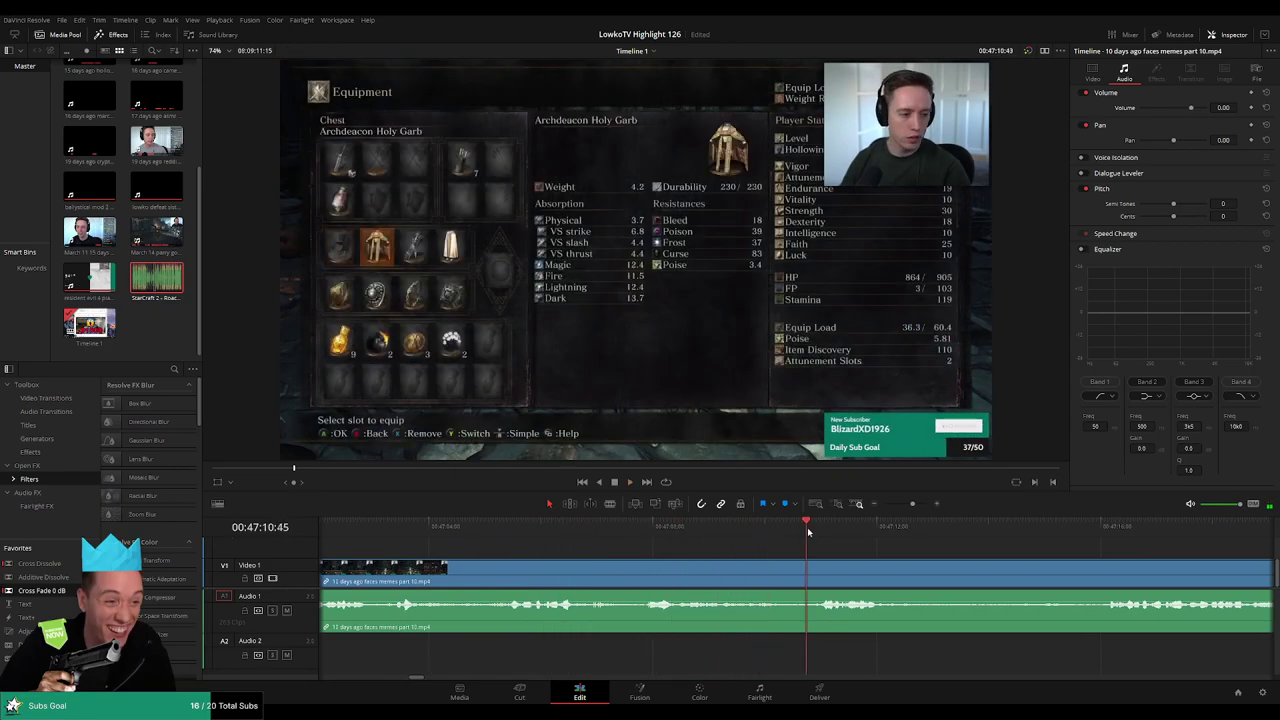
pyautogui.hscroll(5, 675, 548)
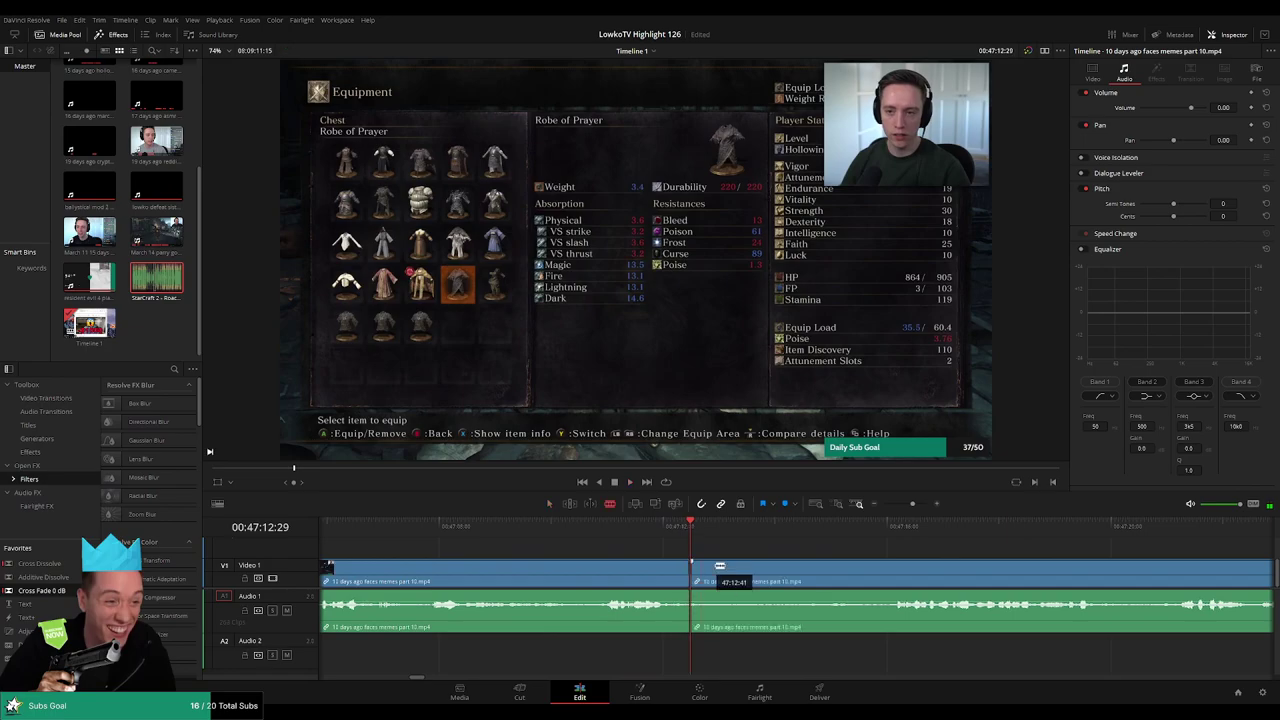
pyautogui.click(885, 525)
pyautogui.click(857, 568)
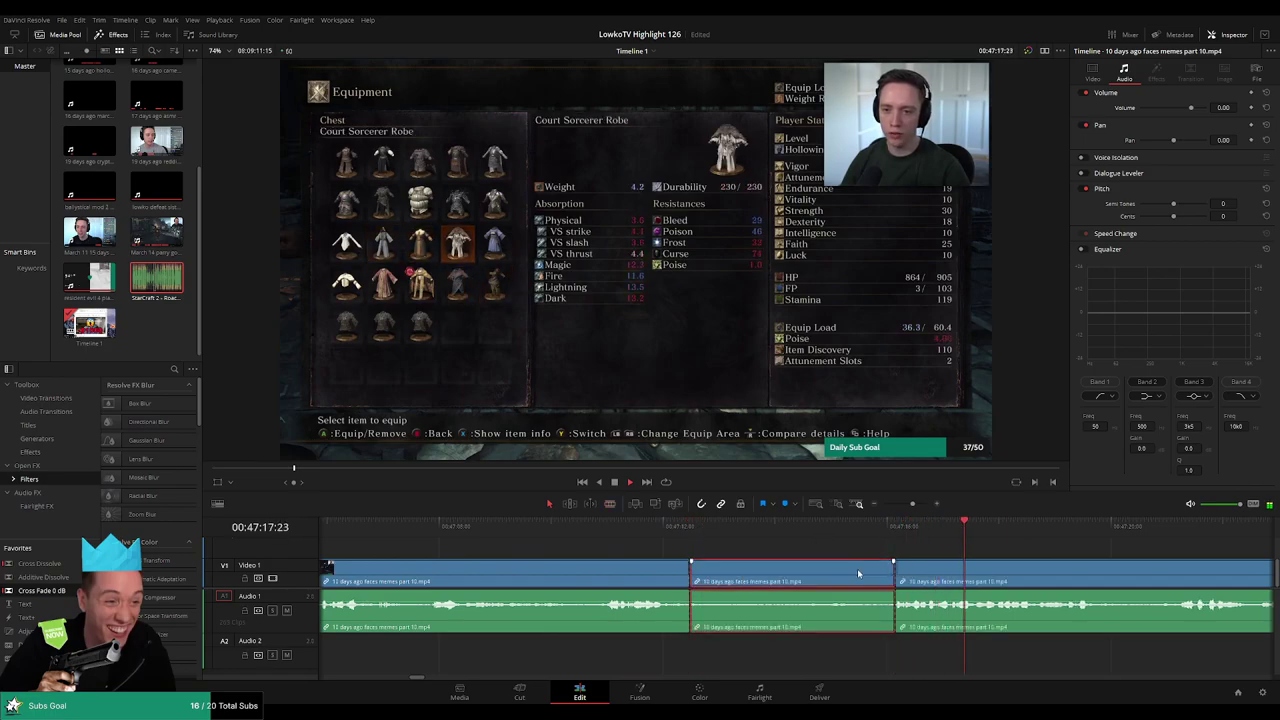
pyautogui.press('Delete')
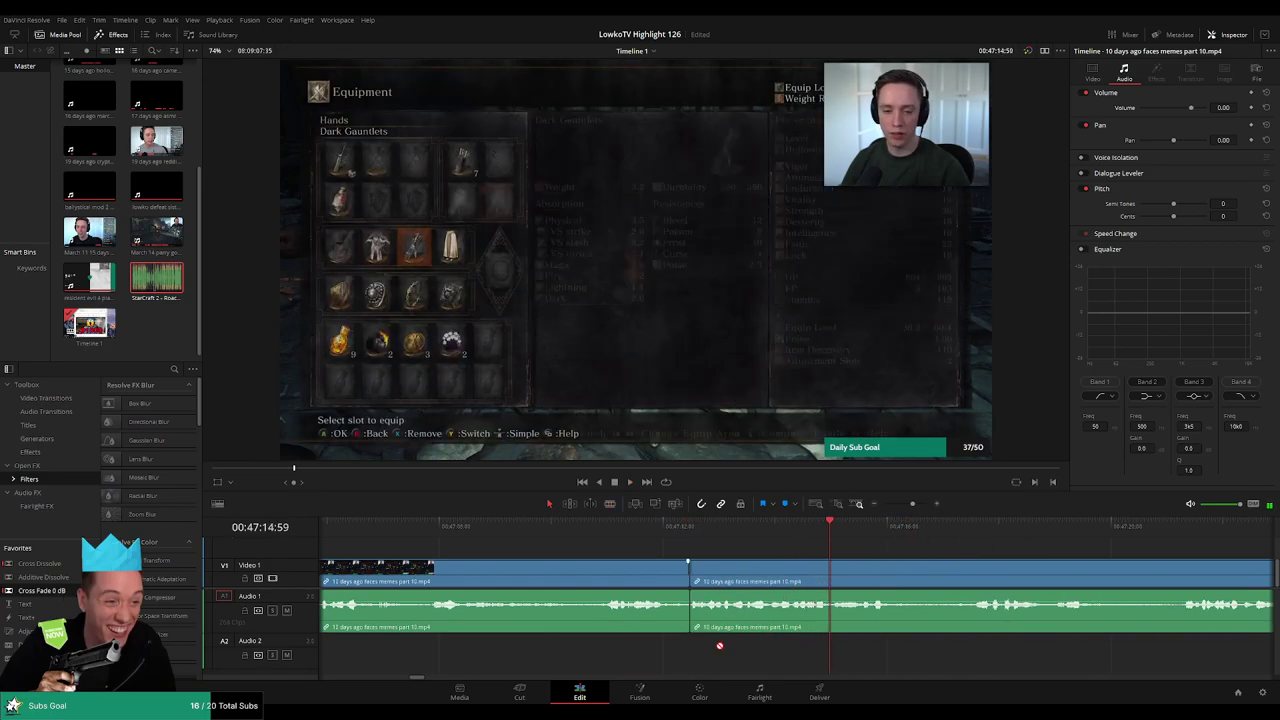
pyautogui.moveTo(697, 627); pyautogui.dragTo(699, 625)
# - Split the gameplay clip at about 00:47:16:09 and 00:47:17:29 and ripple delete the piece between the cuts
pyautogui.moveTo(958, 548); pyautogui.dragTo(690, 543)
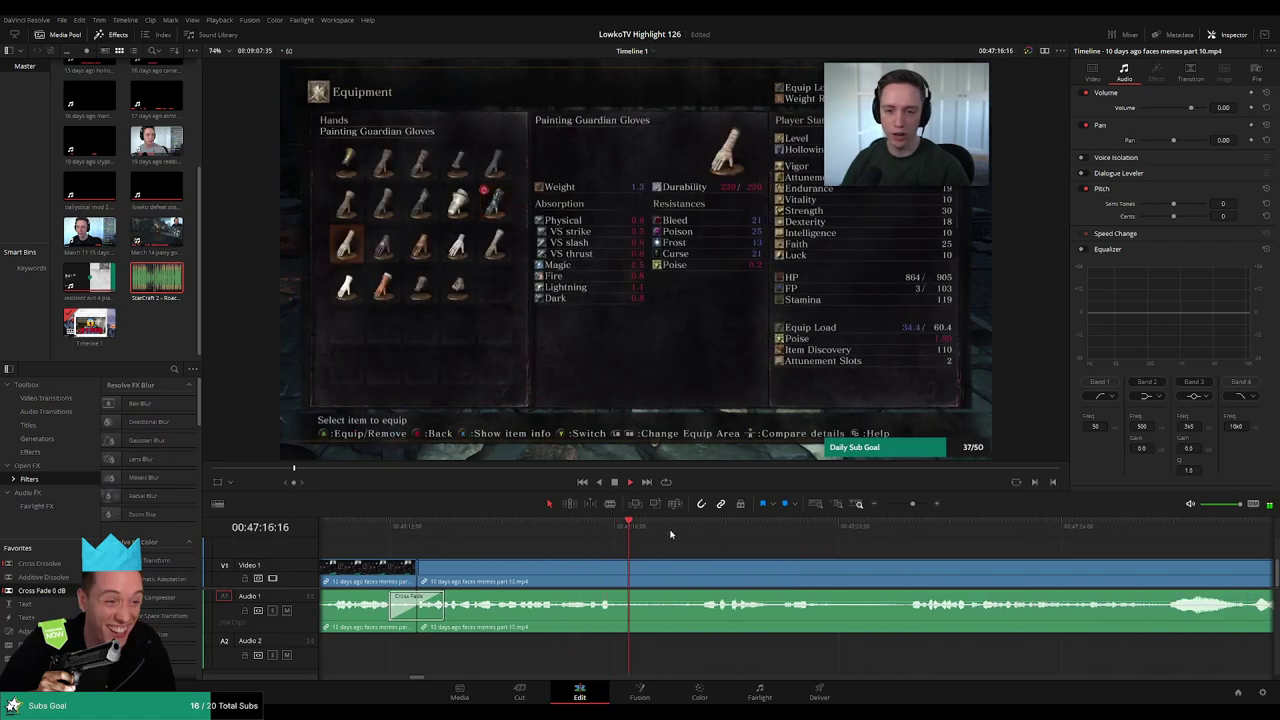
pyautogui.click(689, 530)
pyautogui.press('b')
pyautogui.click(623, 571)
pyautogui.click(698, 572)
pyautogui.press('a')
pyautogui.click(671, 577)
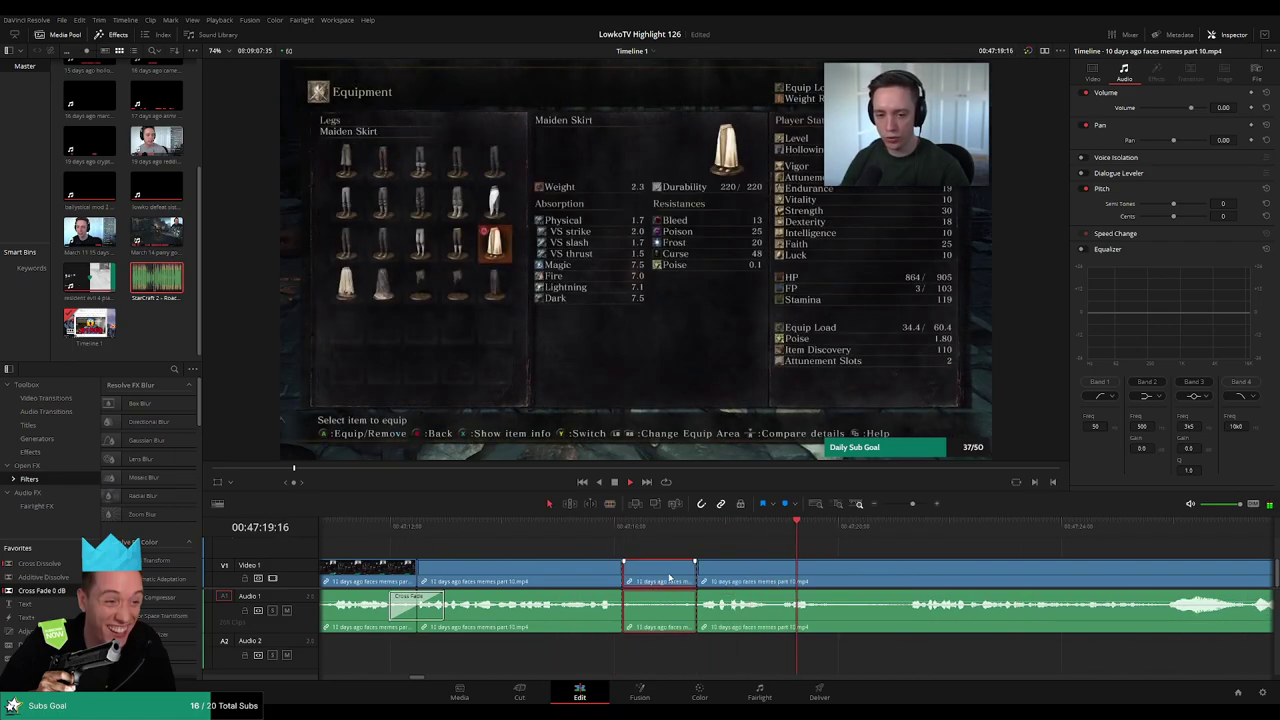
pyautogui.press('BackSpace')
pyautogui.click(669, 578)
pyautogui.press('BackSpace')
# - Split out and ripple delete the quiet piece starting at about 00:47:18:40, and add Cross Fade 0 dB to the two newest audio joins
pyautogui.press('b')
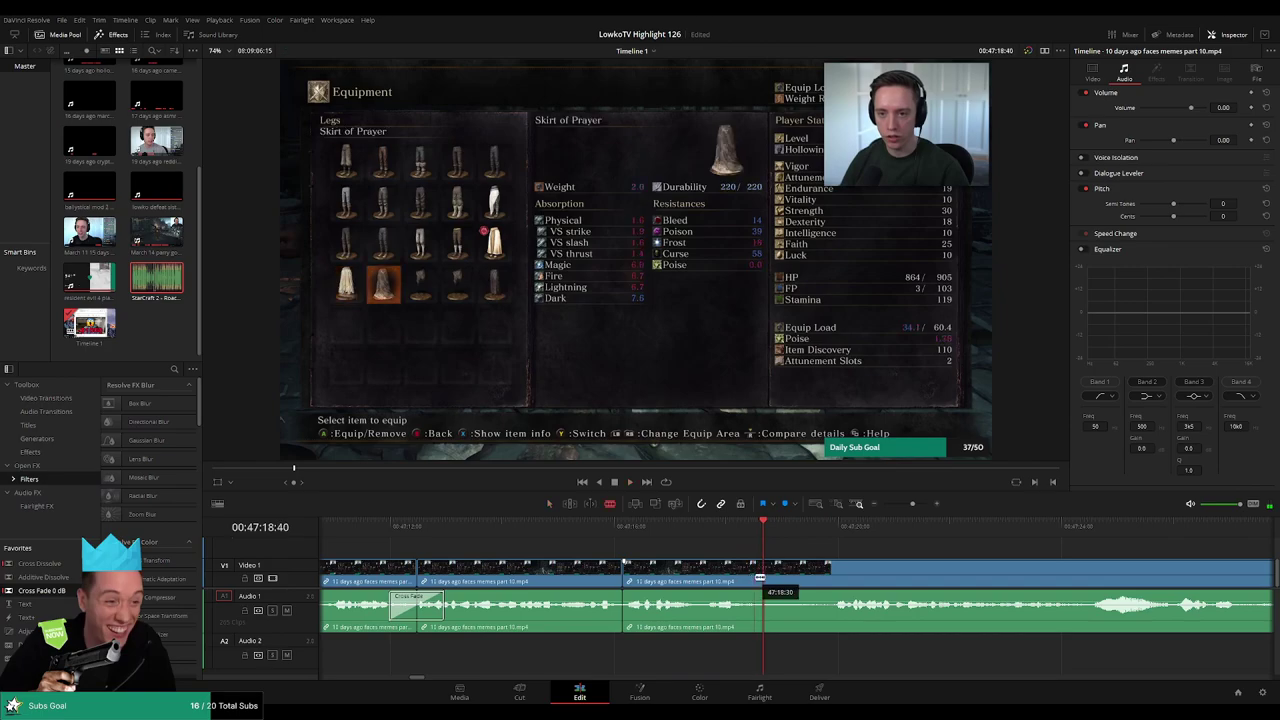
pyautogui.press('Delete')
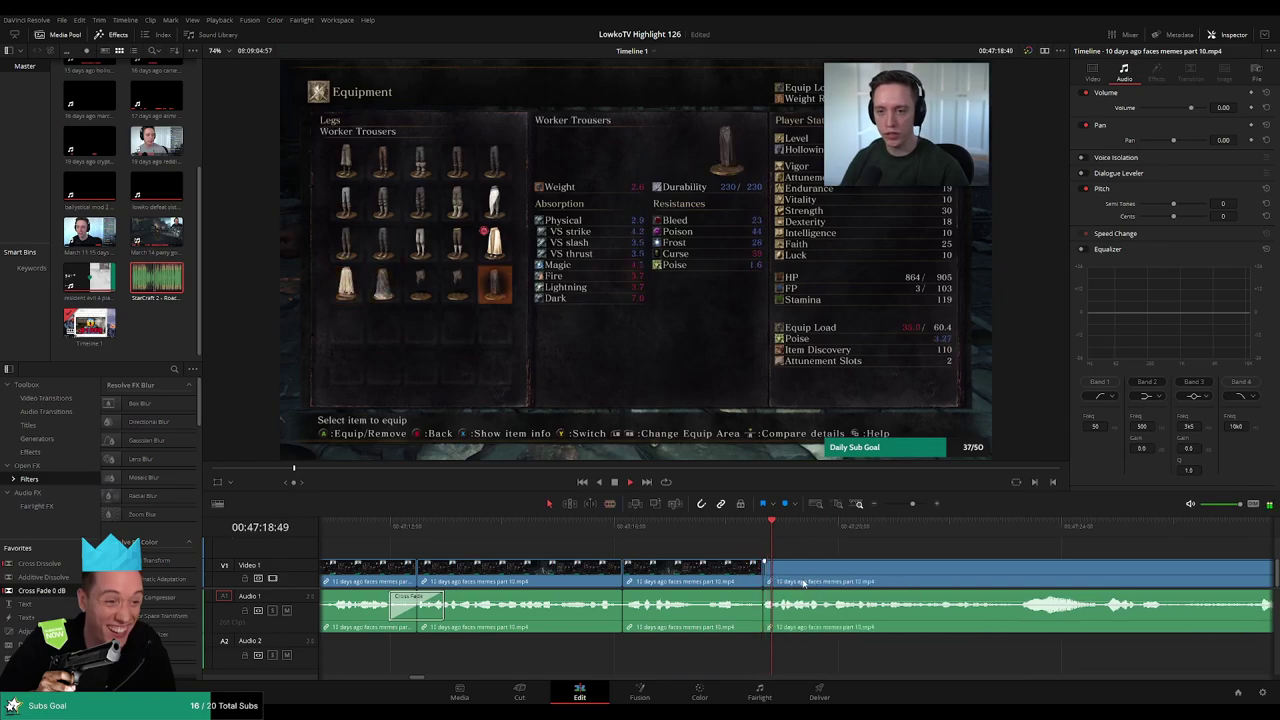
pyautogui.moveTo(42, 591); pyautogui.dragTo(638, 609)
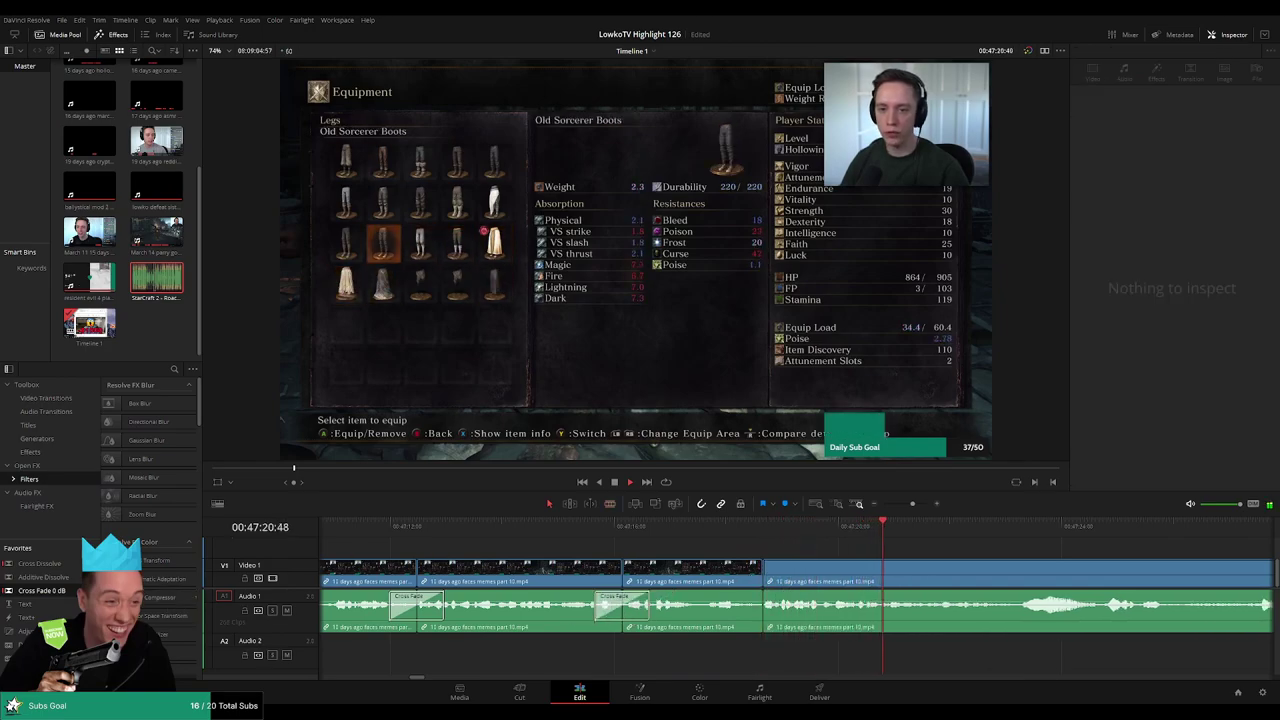
pyautogui.moveTo(42, 591); pyautogui.dragTo(770, 627)
# - Ripple delete the quiet section between about 00:47:28:46 and 00:47:30:10 and cross fade the audio join
pyautogui.moveTo(1137, 554); pyautogui.dragTo(694, 529)
pyautogui.hscroll(3, 700, 540)
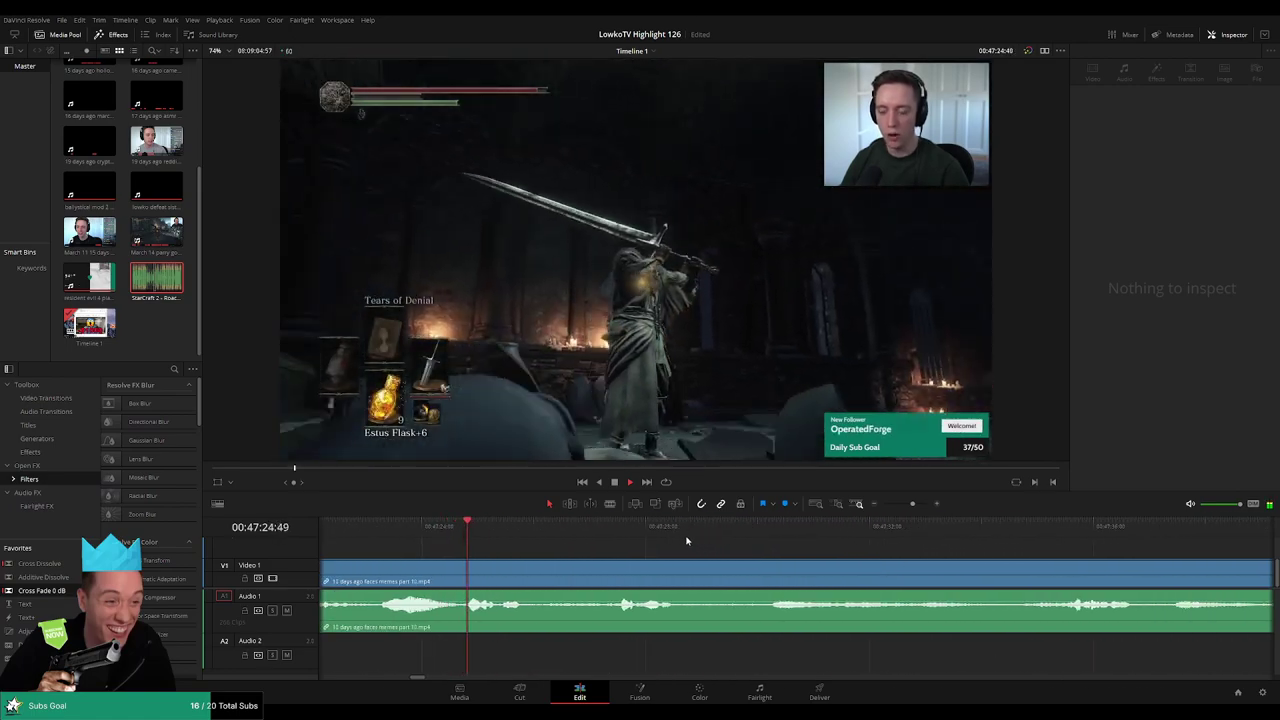
pyautogui.click(578, 534)
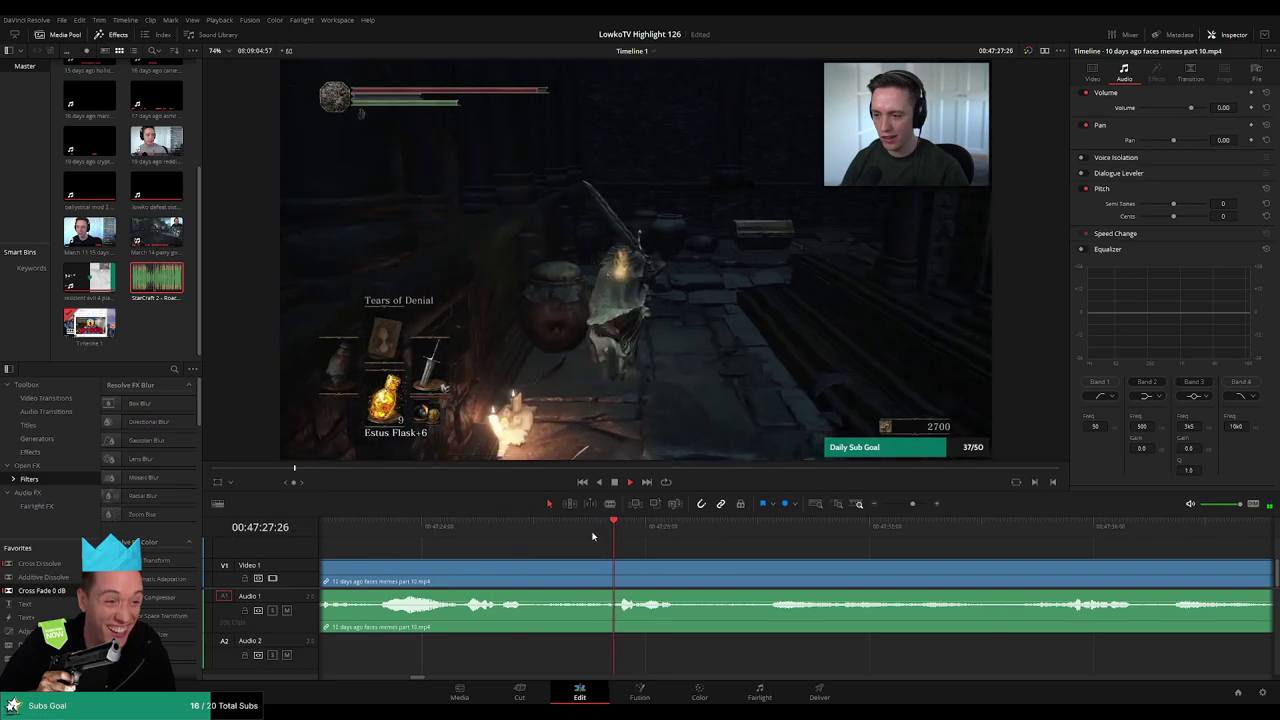
pyautogui.press('b')
pyautogui.click(690, 568)
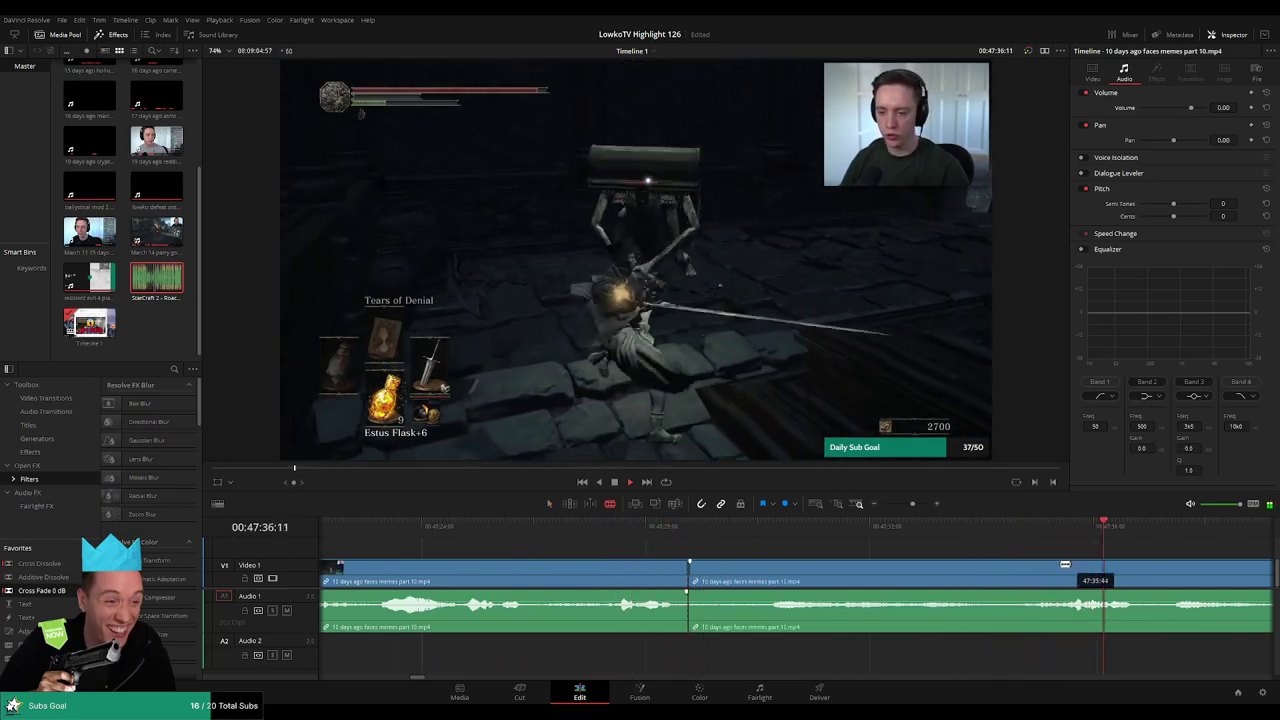
pyautogui.hscroll(4, 924, 552)
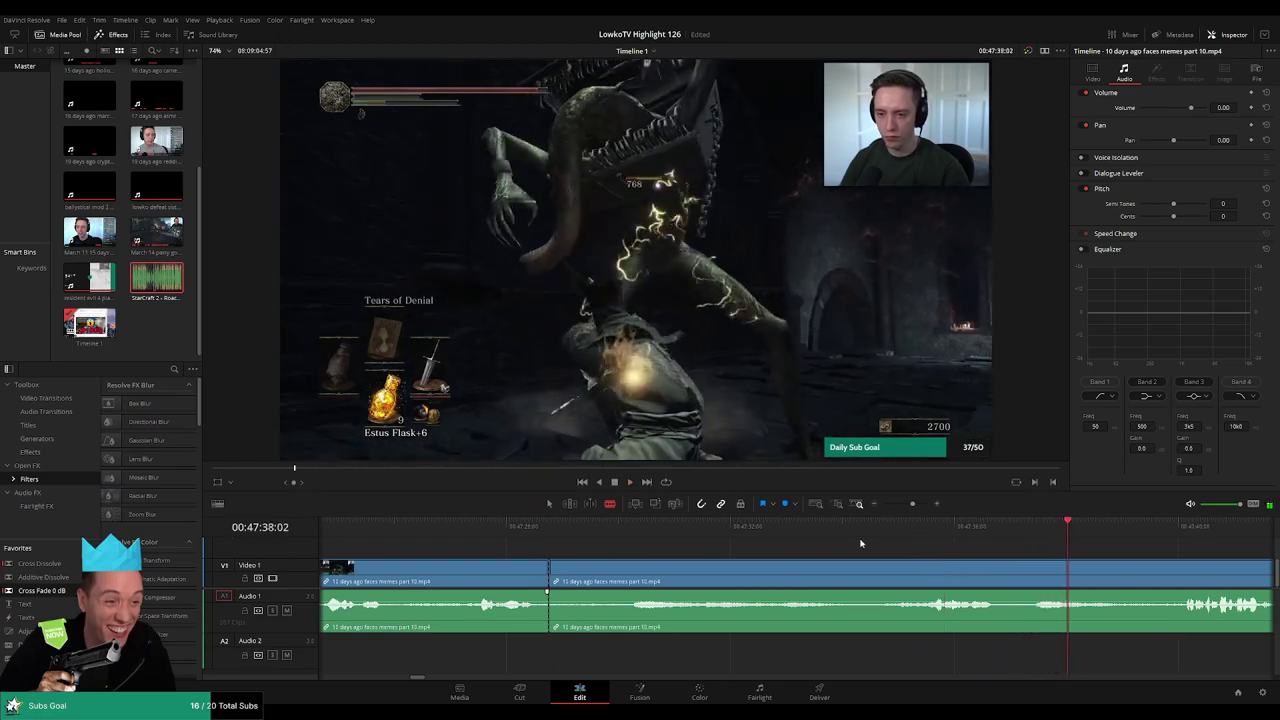
pyautogui.click(626, 570)
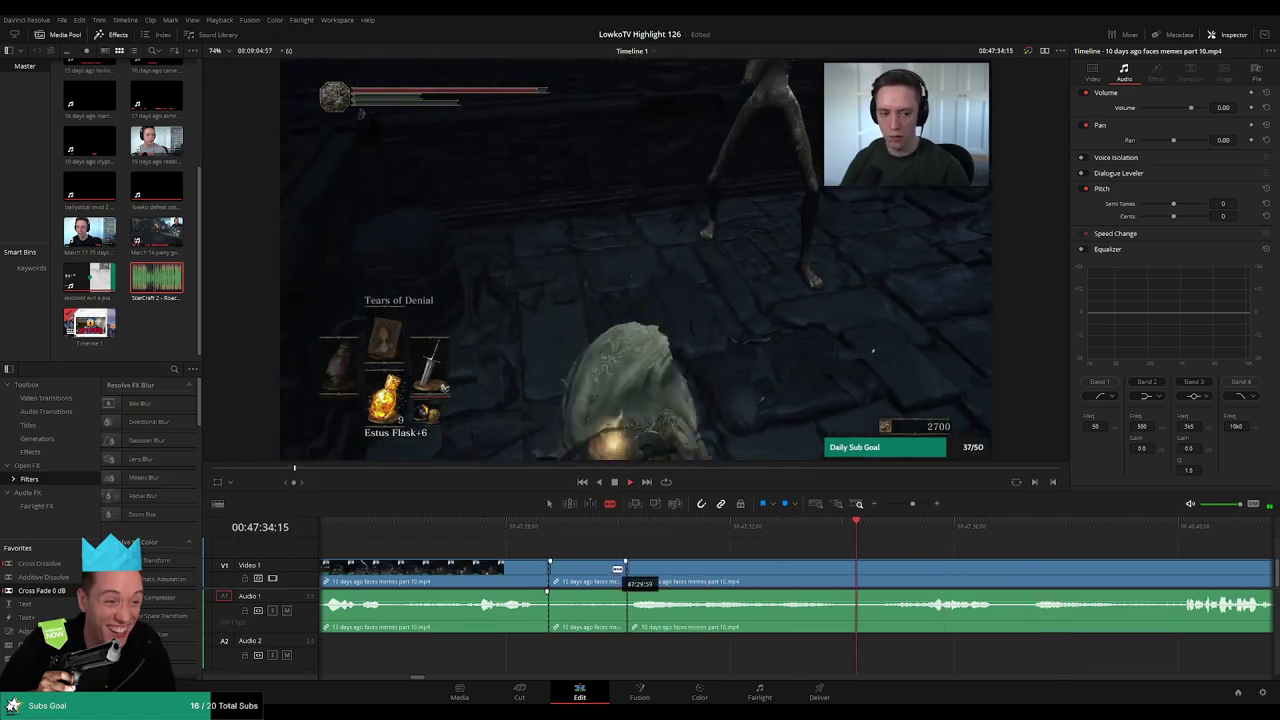
pyautogui.press('a')
pyautogui.click(612, 572)
pyautogui.press('Delete')
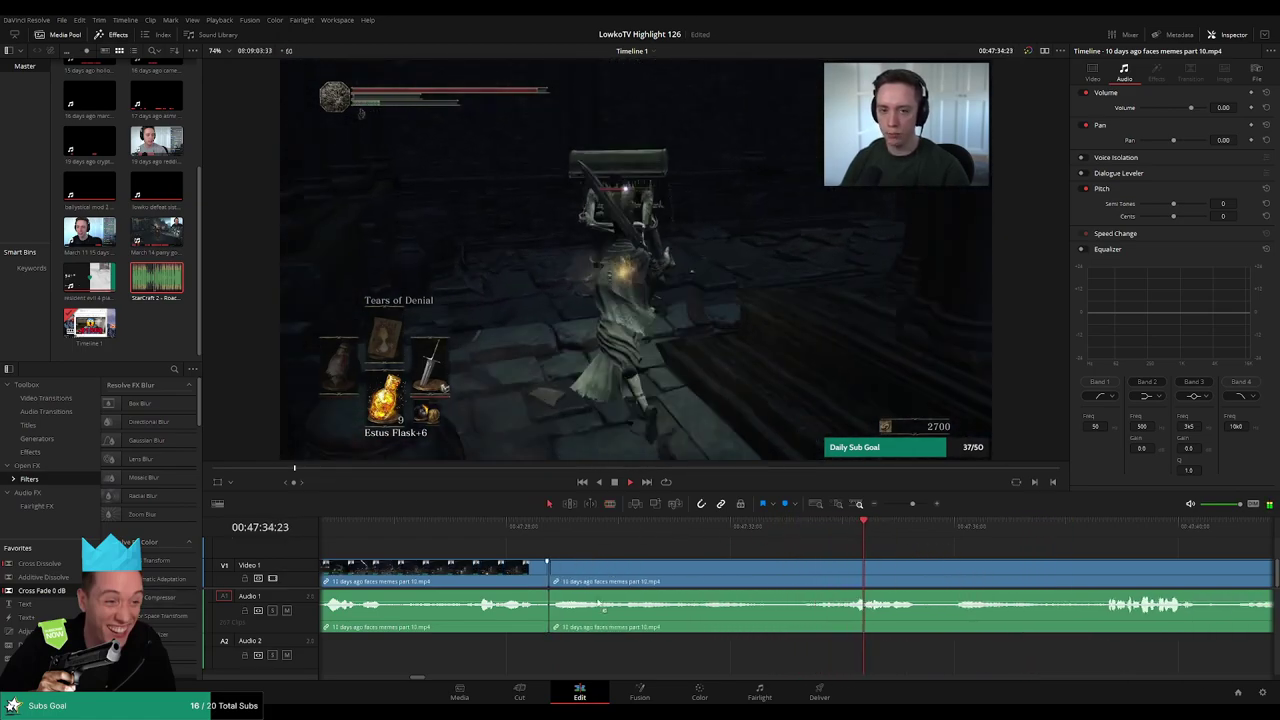
pyautogui.click(552, 620)
pyautogui.hotkey('shift', 't')
# - Play on through the mimic fight and isolate the unwanted speech by splitting the clip at 00:47:46:57 and 00:47:47:13
pyautogui.moveTo(1060, 564); pyautogui.dragTo(807, 541)
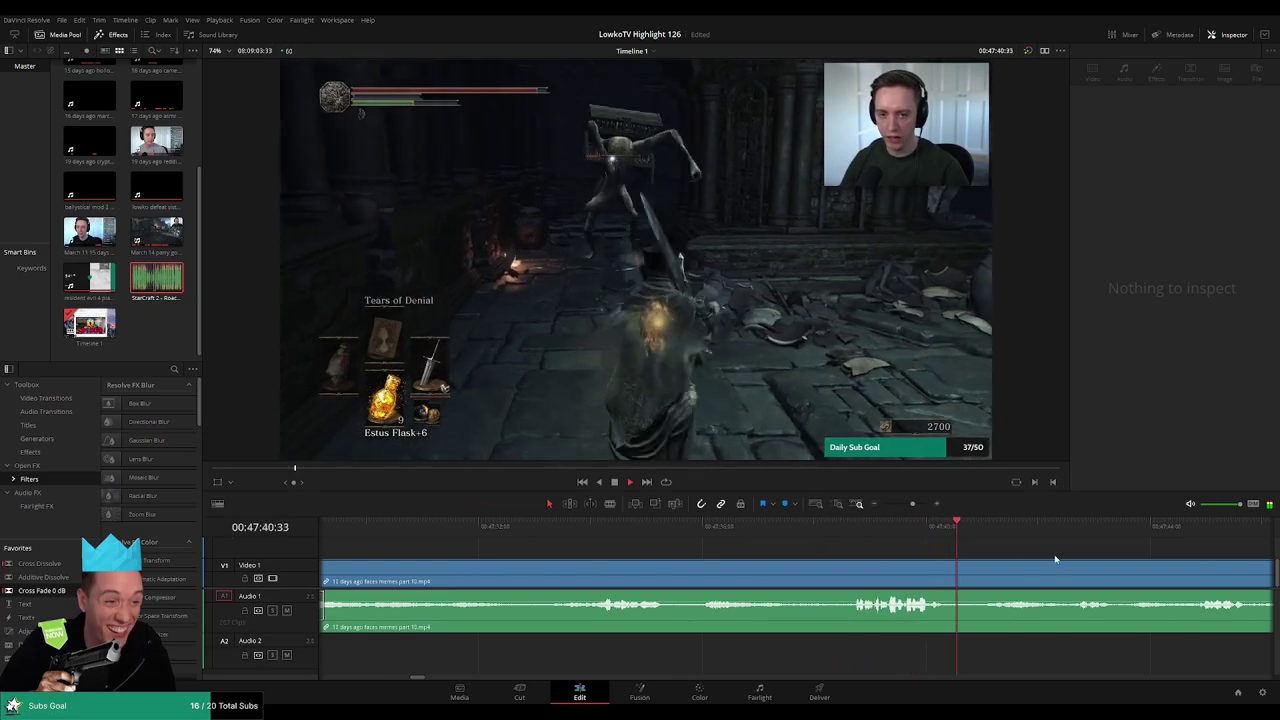
pyautogui.moveTo(1054, 559); pyautogui.dragTo(918, 543)
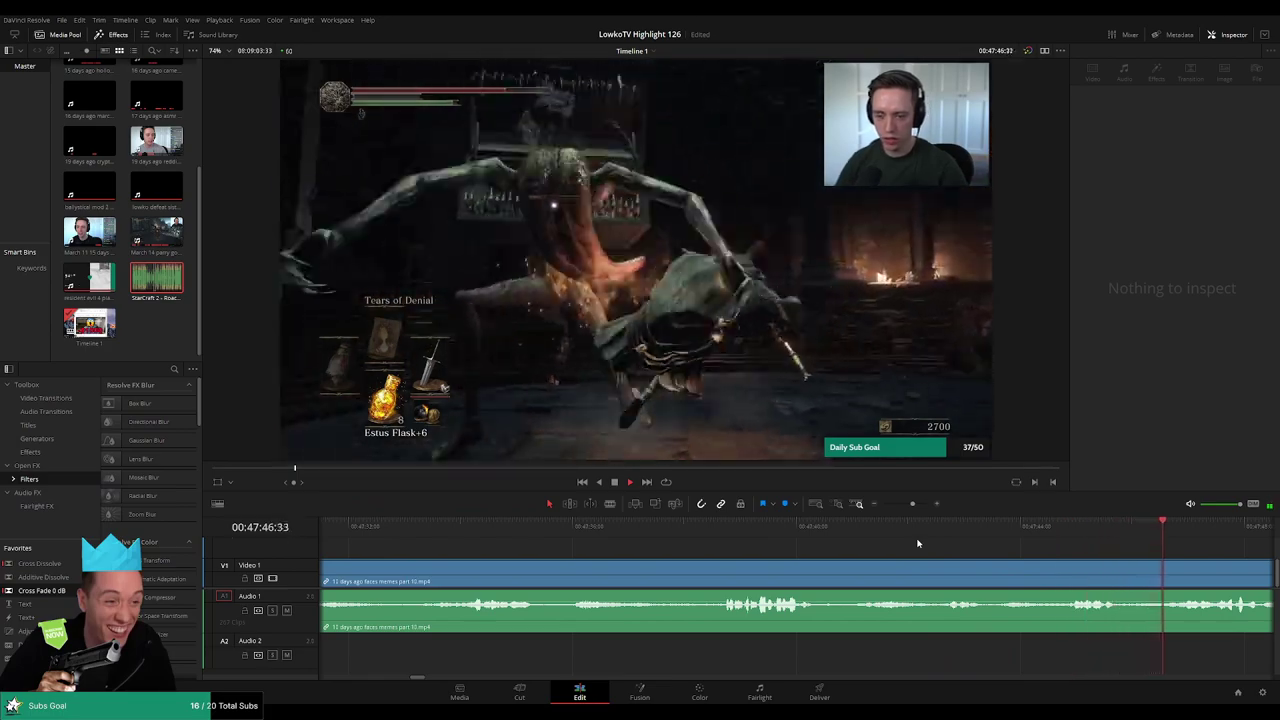
pyautogui.press('space')
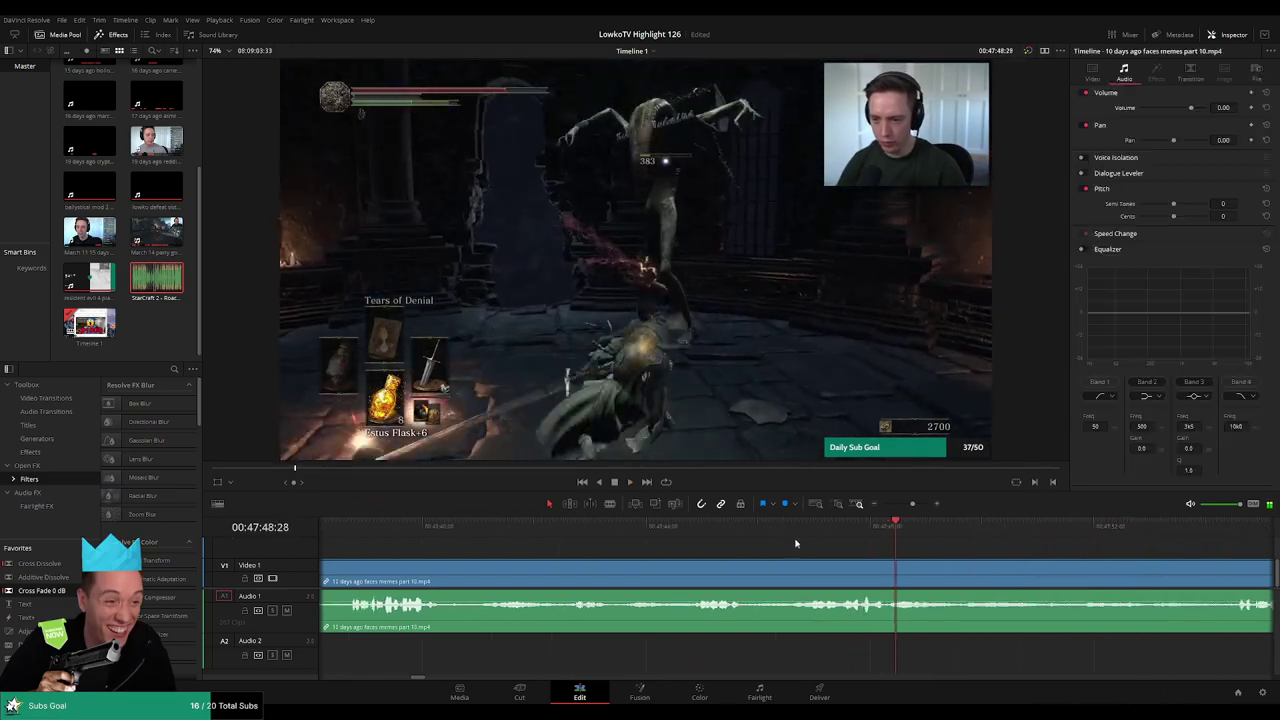
pyautogui.click(803, 526)
pyautogui.press('space')
pyautogui.click(797, 528)
pyautogui.press('space')
pyautogui.press('b')
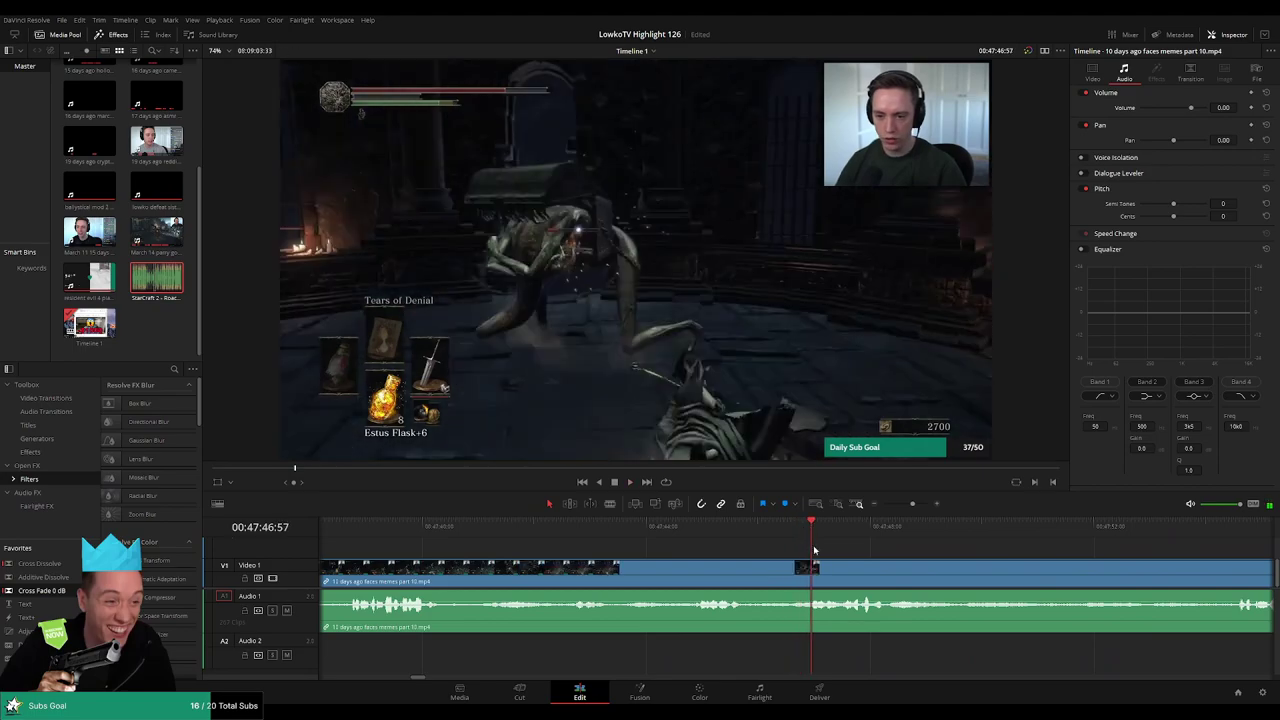
pyautogui.click(812, 569)
pyautogui.press('space')
pyautogui.press('space')
pyautogui.click(826, 580)
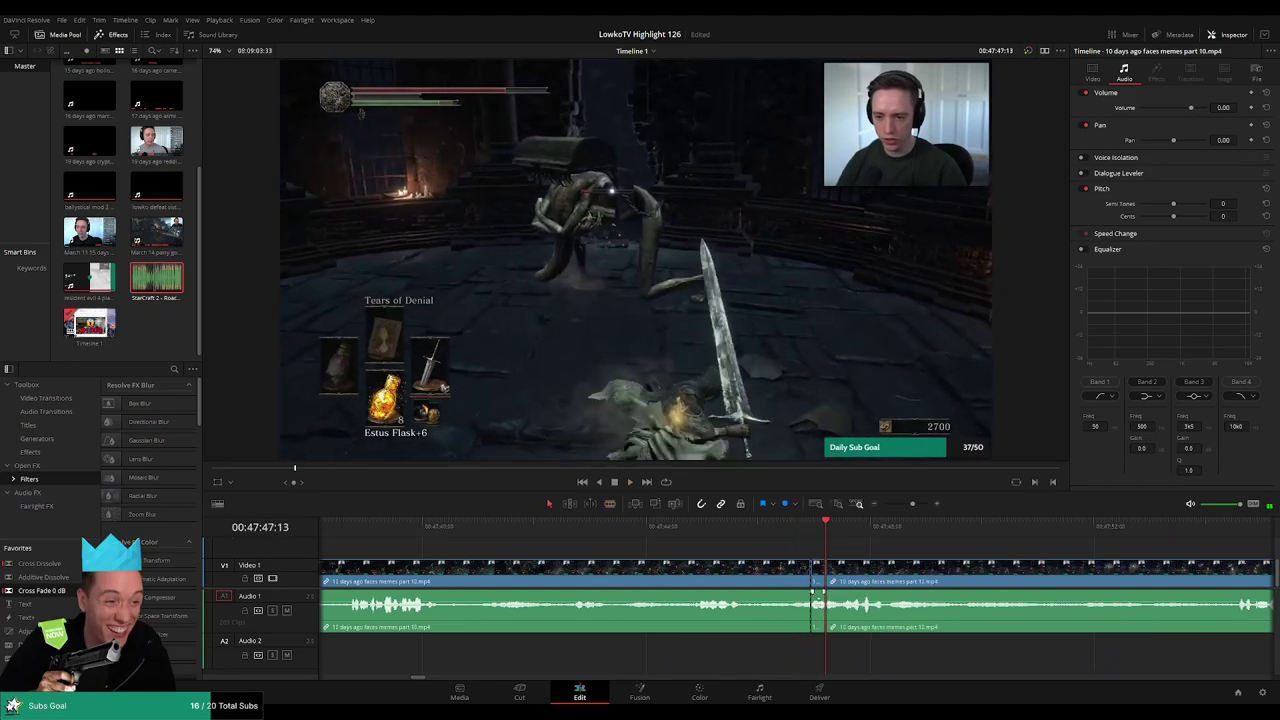
# - Silence the isolated segment's audio and mask it with StarCraft 2 - Roach Quotes.mp3 on Audio 2, trimmed to its length at volume -23
pyautogui.press('a')
pyautogui.keyDown('alt'); pyautogui.click(818, 610); pyautogui.keyUp('alt')
pyautogui.press('BackSpace')
pyautogui.moveTo(162, 287); pyautogui.dragTo(825, 620)
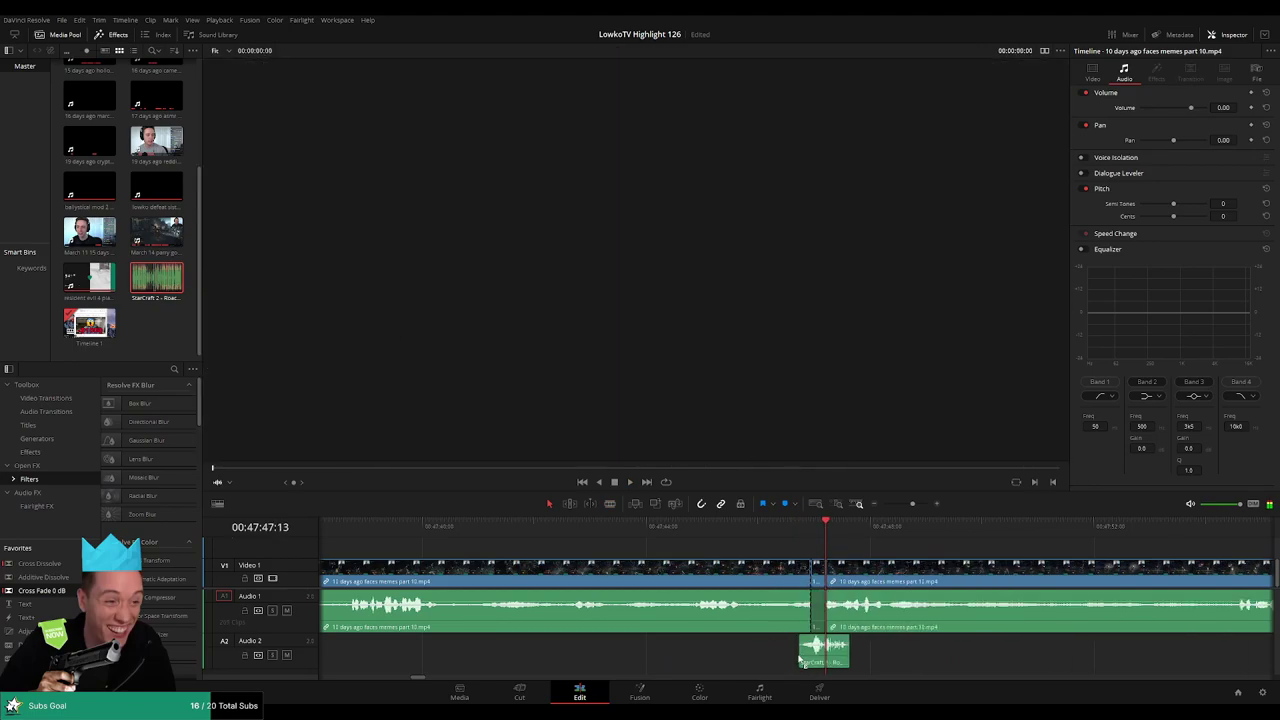
pyautogui.moveTo(803, 662); pyautogui.dragTo(818, 658)
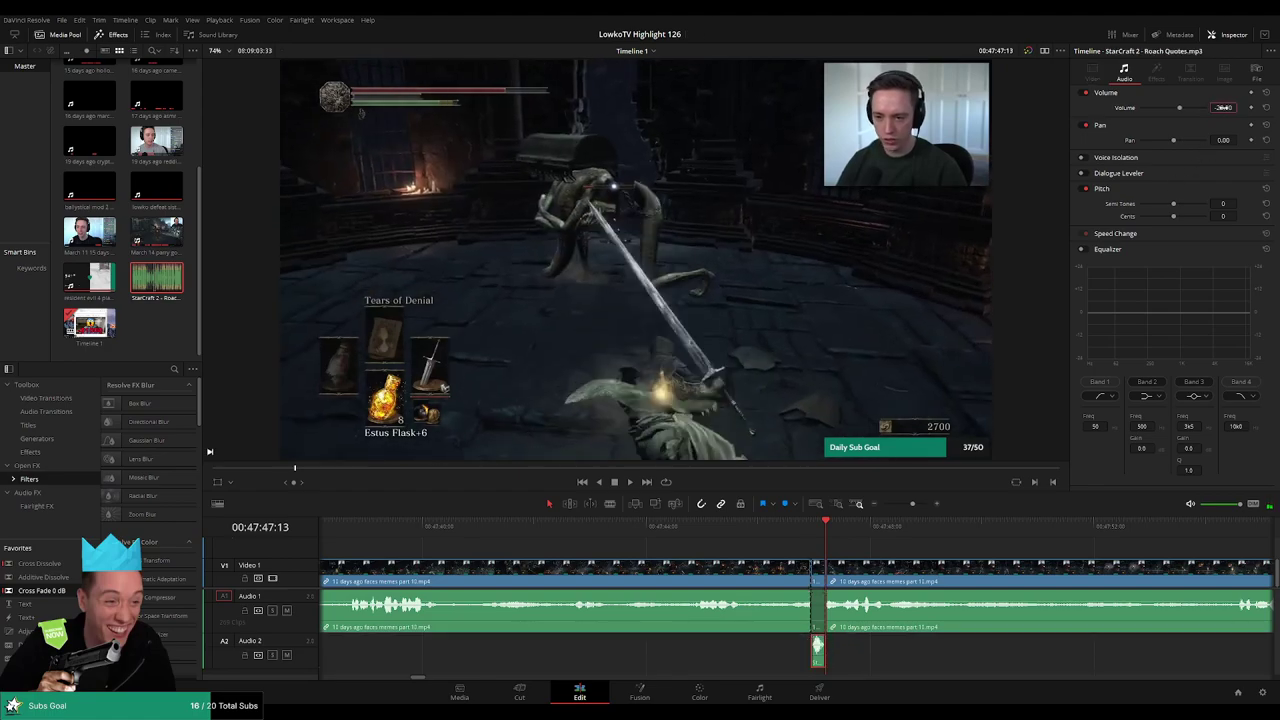
# - Play back from about 00:47:46:42 across the masked speech and on into the following footage
pyautogui.click(798, 524)
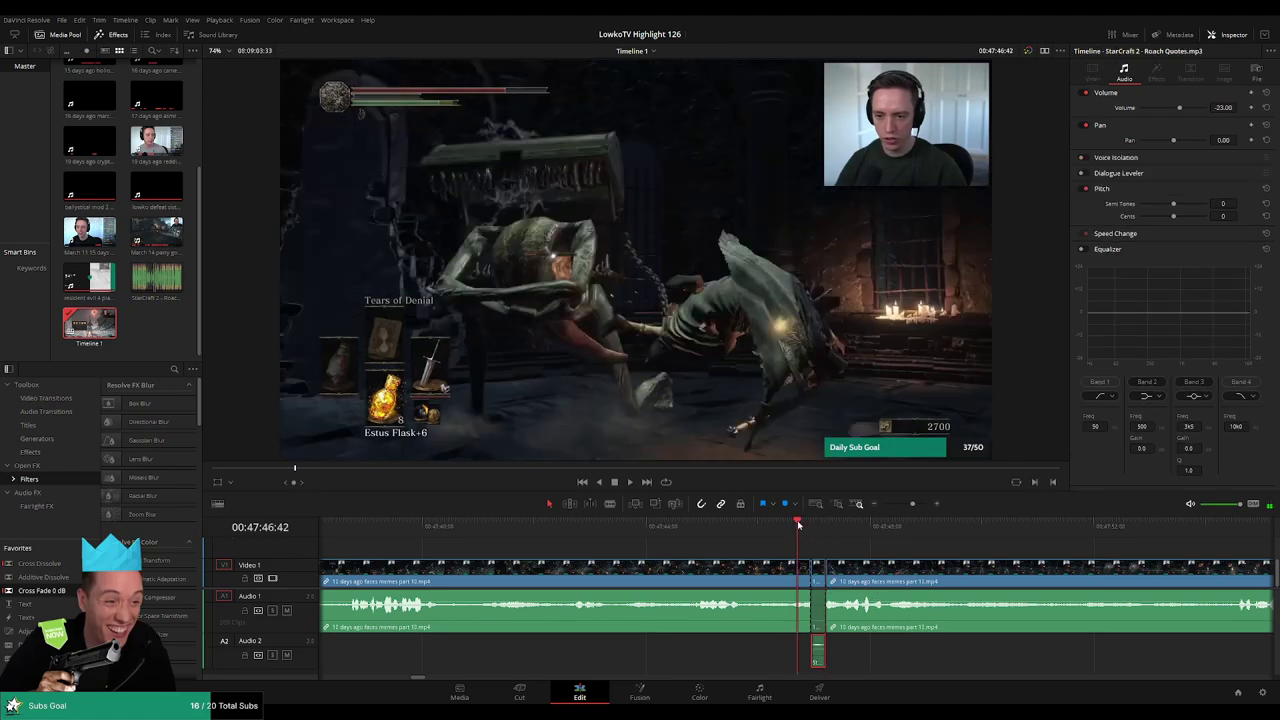
pyautogui.click(857, 544)
pyautogui.press('space')
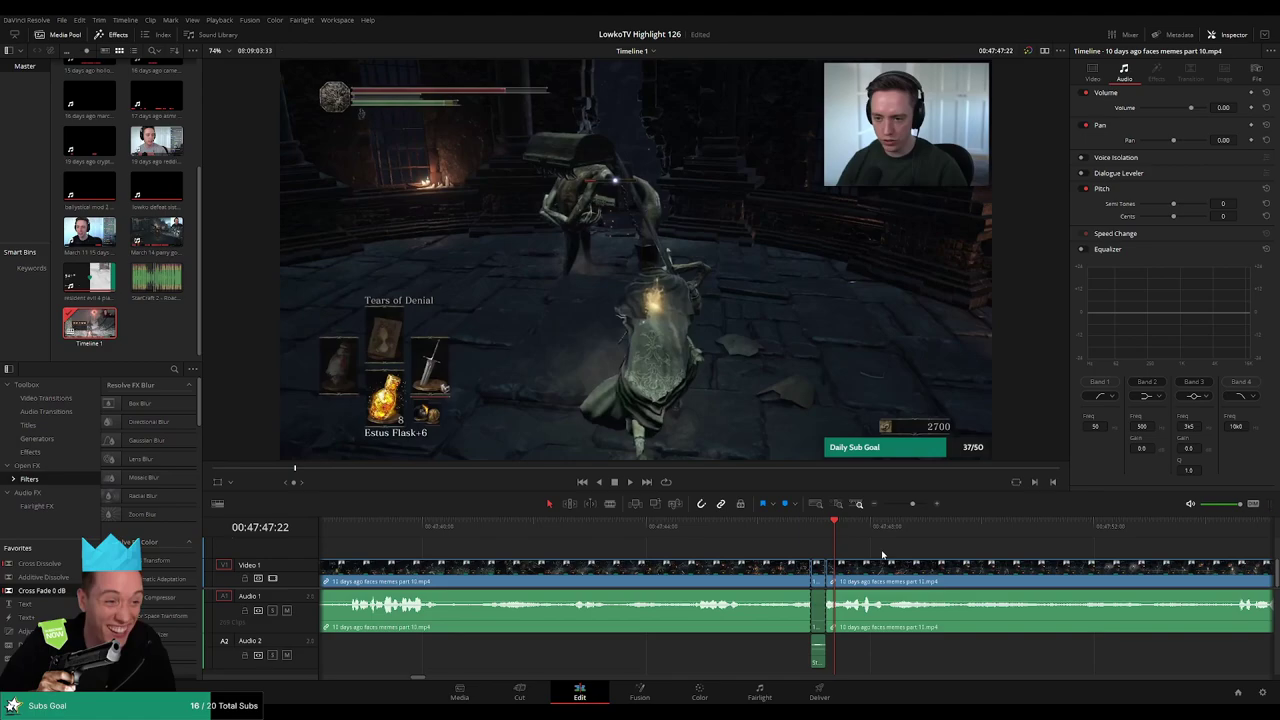
pyautogui.press('space')
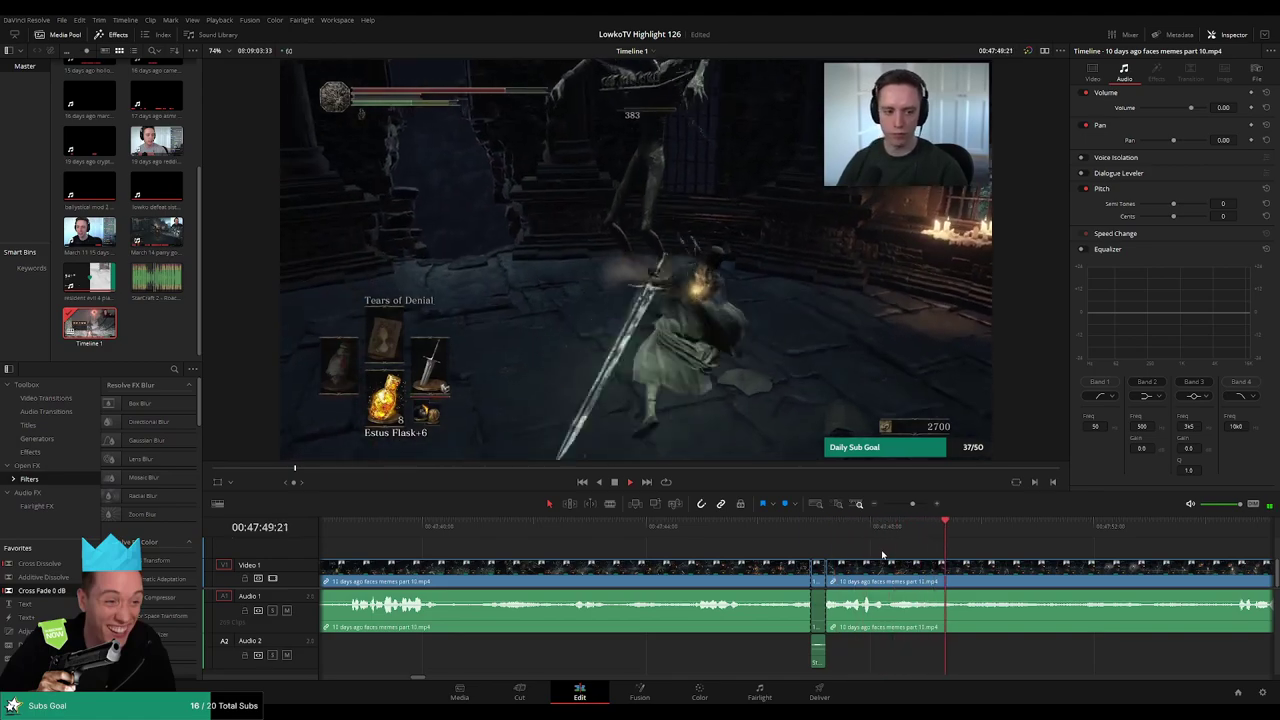
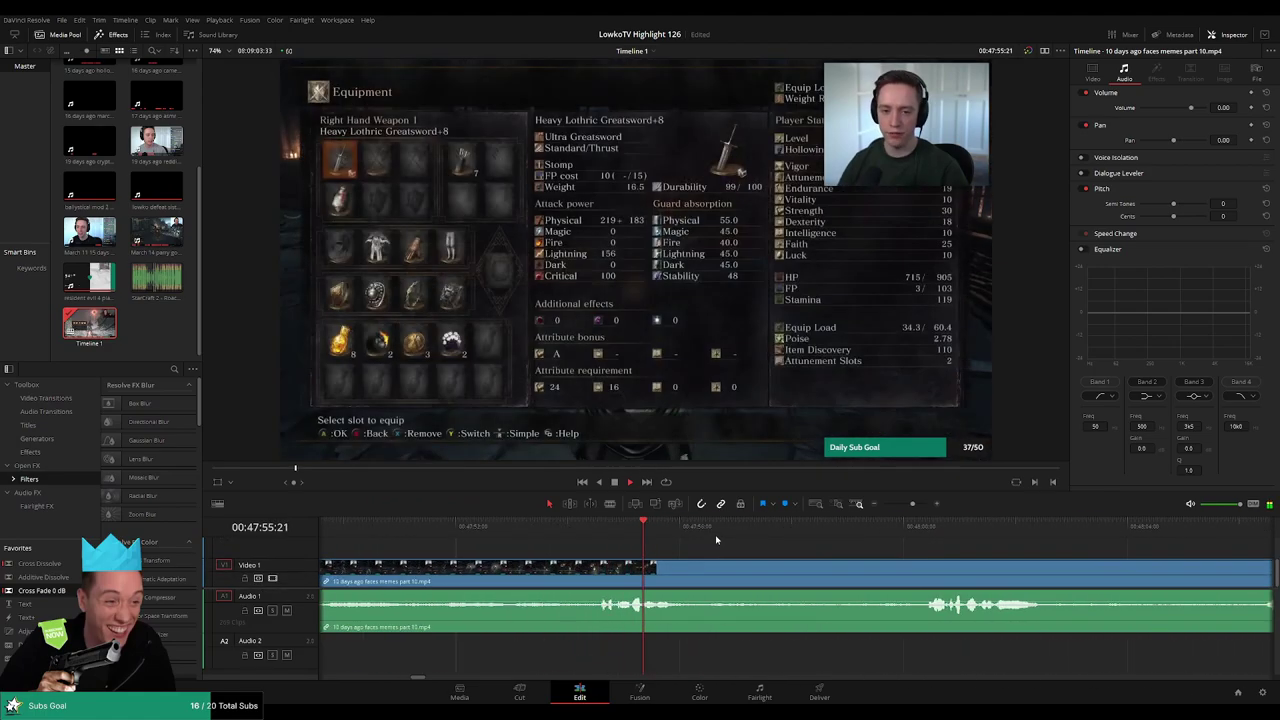
pyautogui.press('space')
pyautogui.press('b')
pyautogui.click(693, 573)
pyautogui.moveTo(845, 538); pyautogui.dragTo(912, 534)
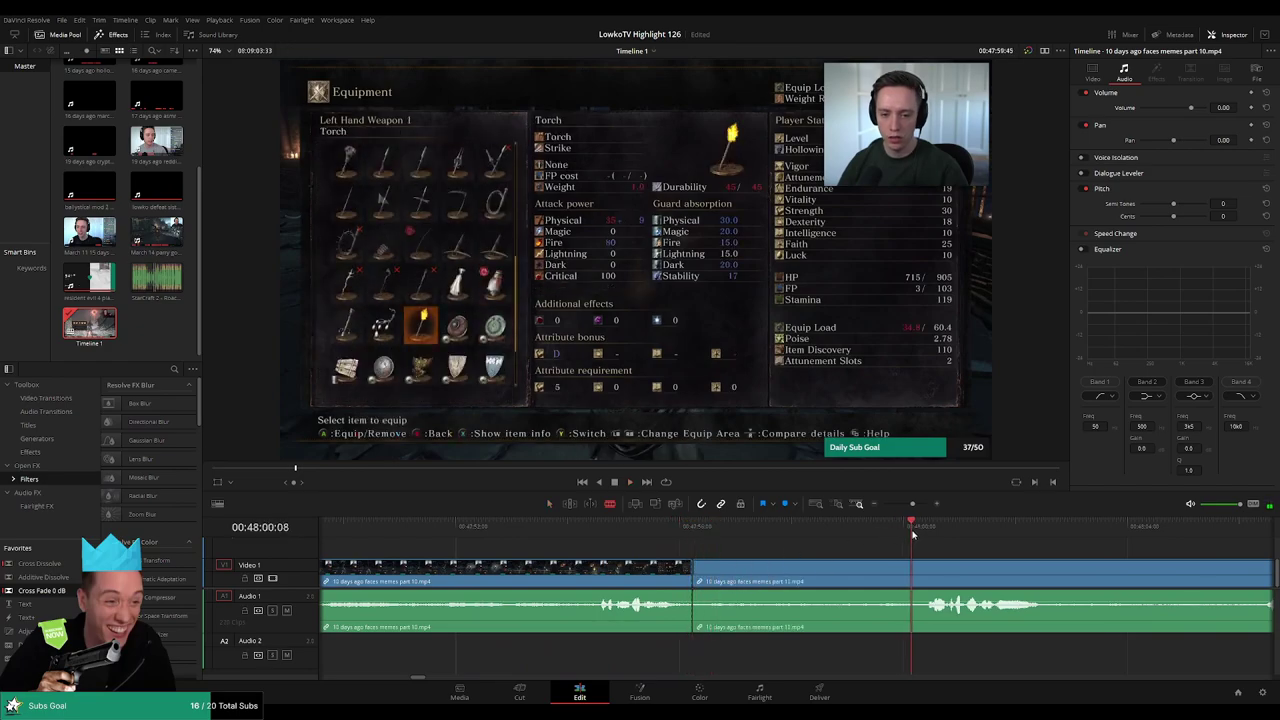
pyautogui.press('space')
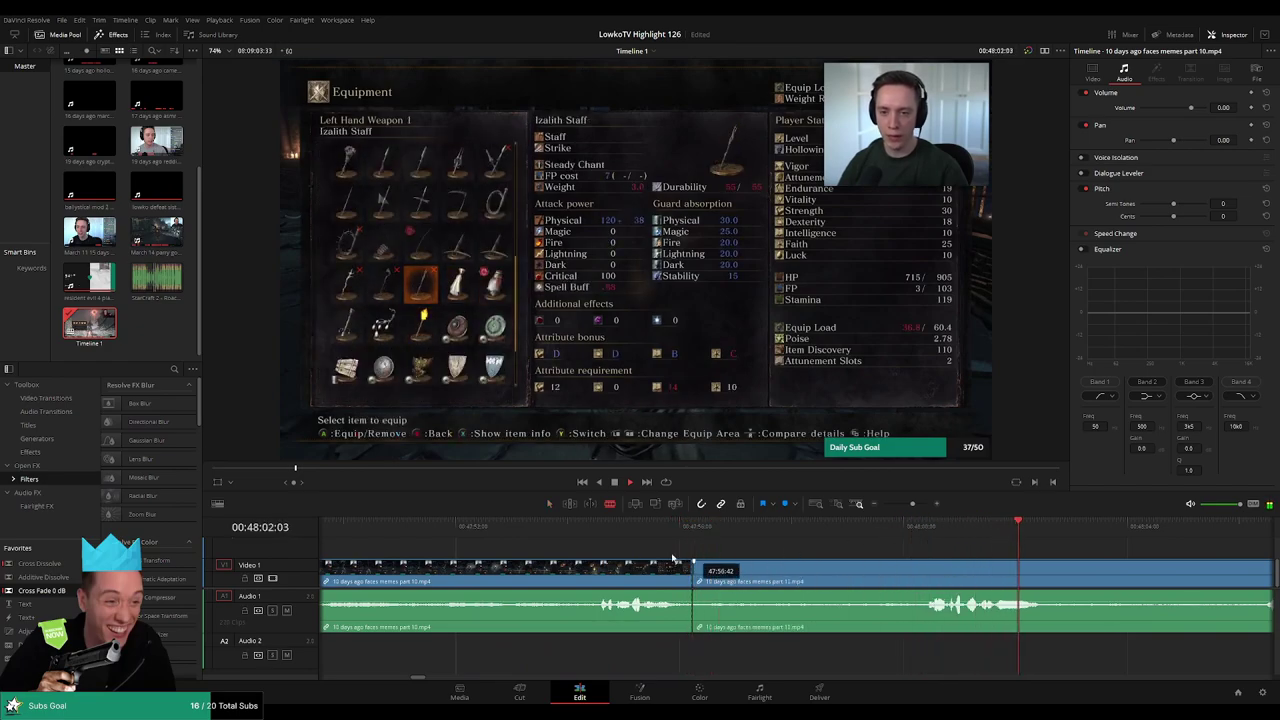
pyautogui.hotkey('ctrl', 'z')
# - Replay from about 00:47:54, ripple delete the quiet section between about 00:47:56:10 and 00:48:00:10, and cross fade the audio join
pyautogui.click(528, 530)
pyautogui.press('space')
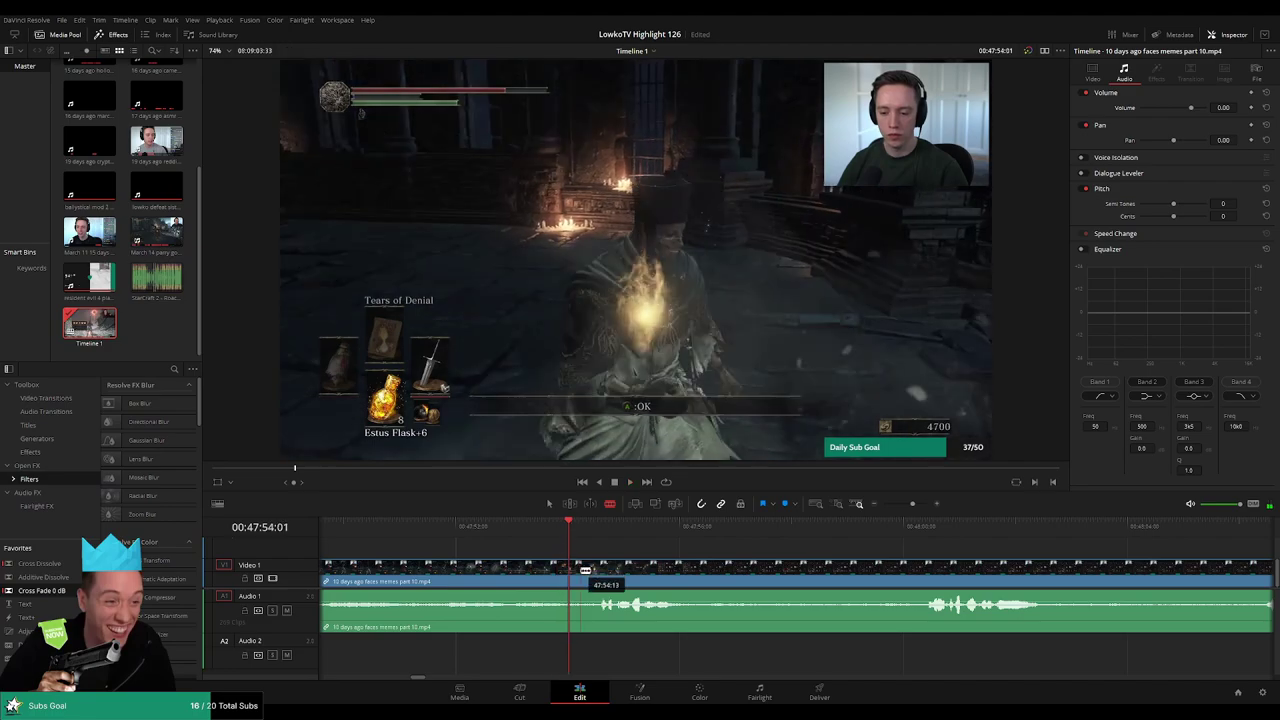
pyautogui.click(706, 571)
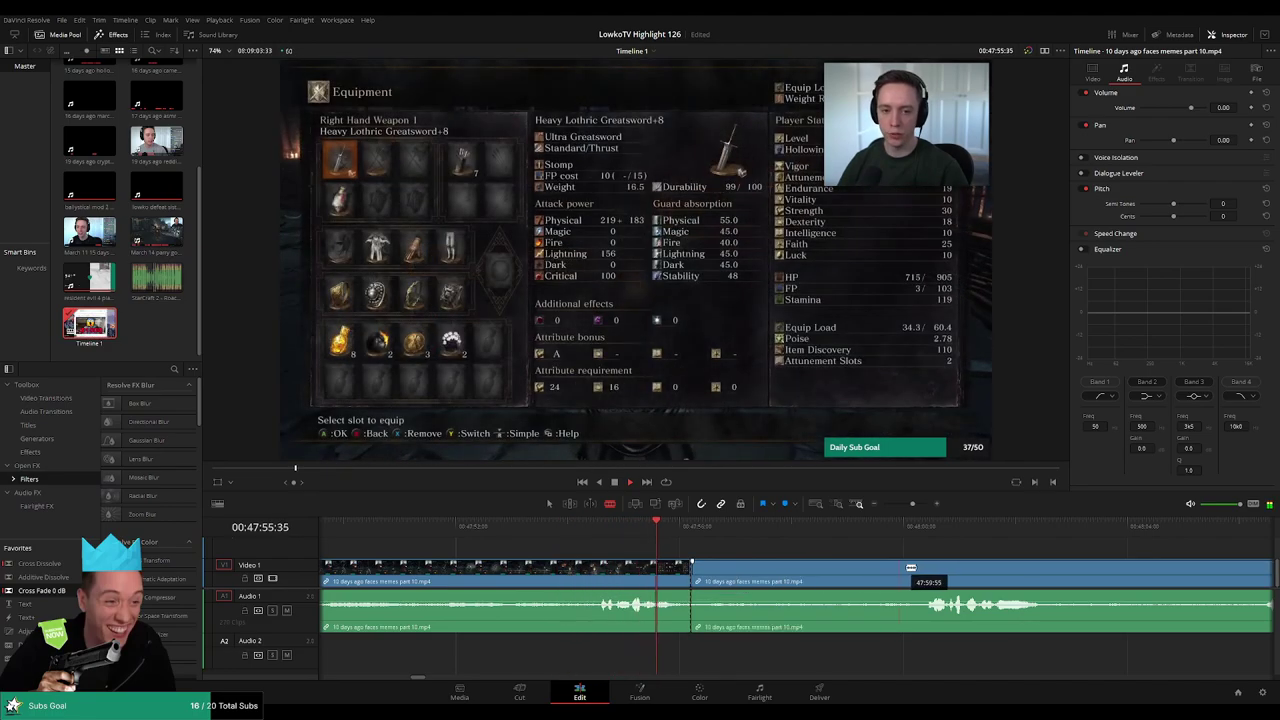
pyautogui.click(915, 571)
pyautogui.press('a')
pyautogui.click(844, 571)
pyautogui.press('Delete')
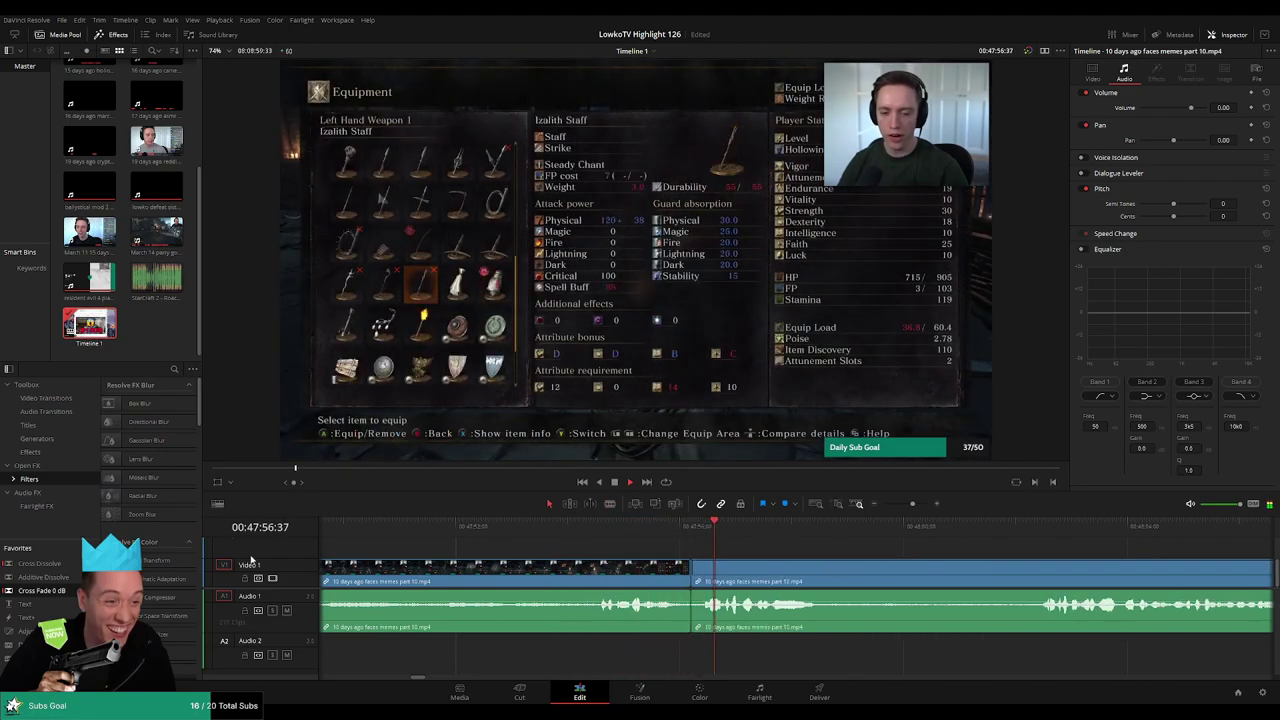
pyautogui.moveTo(940, 561); pyautogui.dragTo(756, 550)
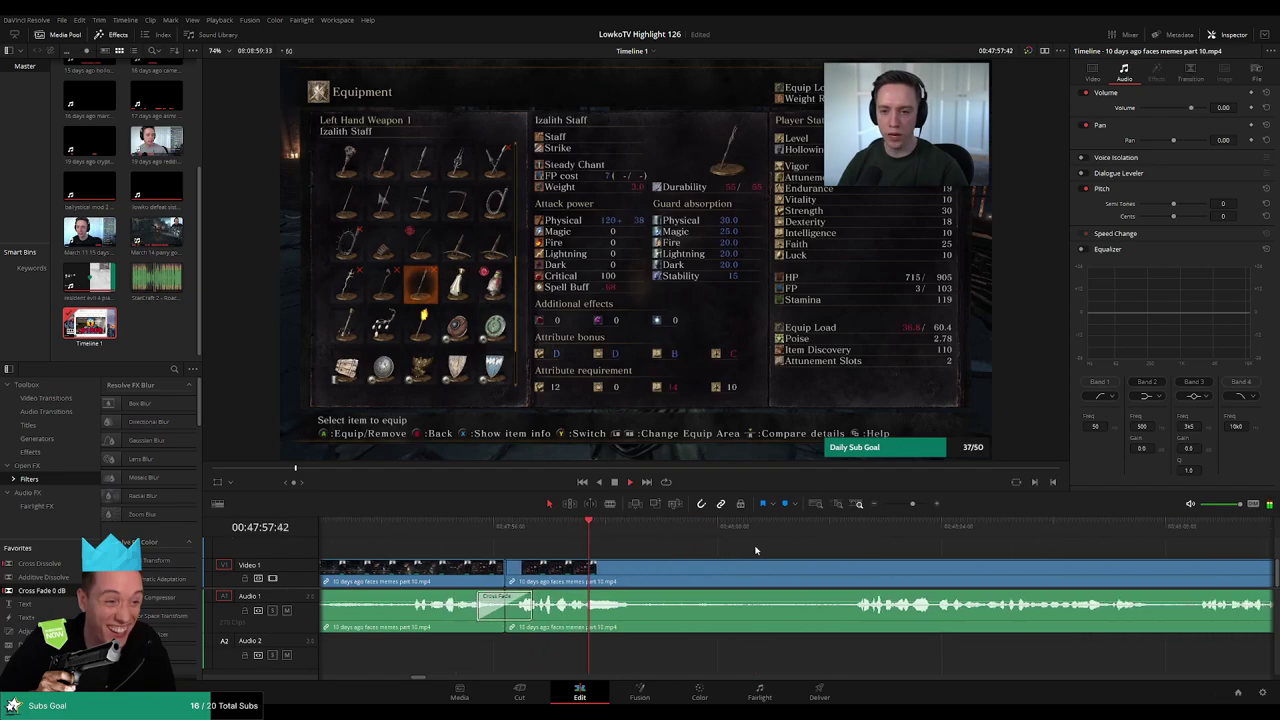
# - Ripple delete the quiet section between about 00:47:58:35 and 00:48:02:26 and cross fade the audio join
pyautogui.press('b')
pyautogui.click(638, 571)
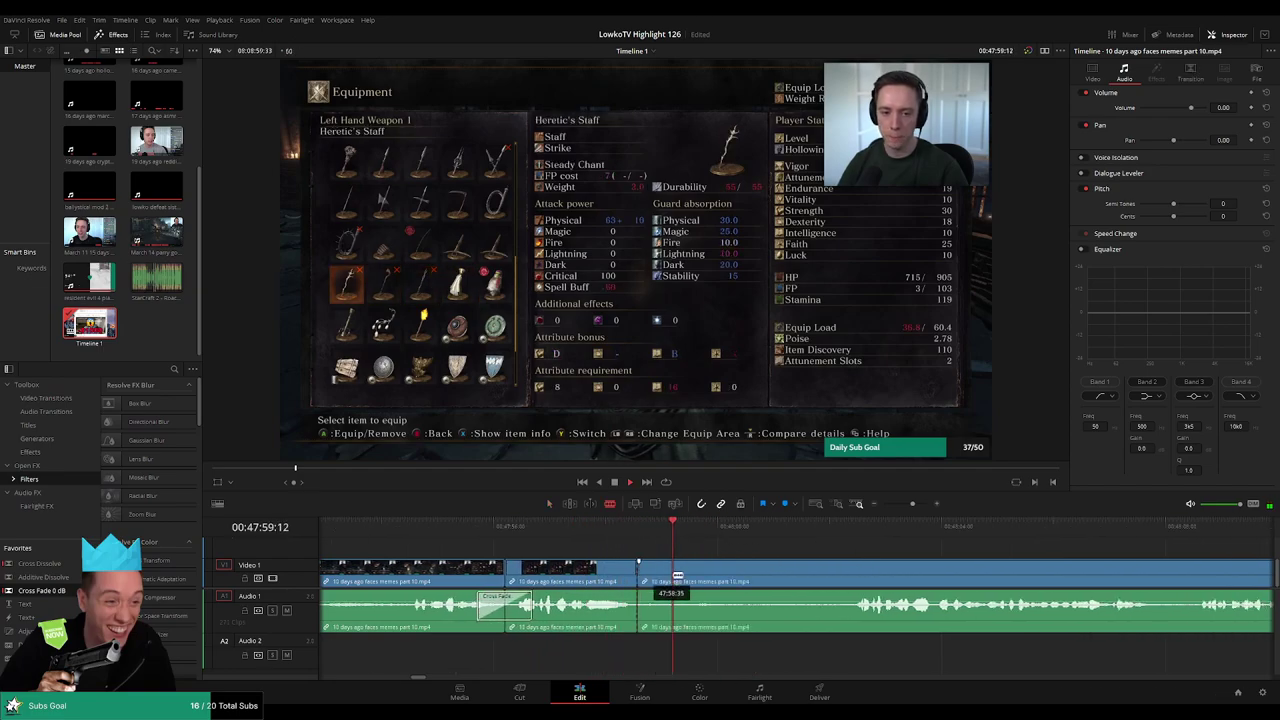
pyautogui.click(858, 575)
pyautogui.press('a')
pyautogui.click(801, 571)
pyautogui.press('Delete')
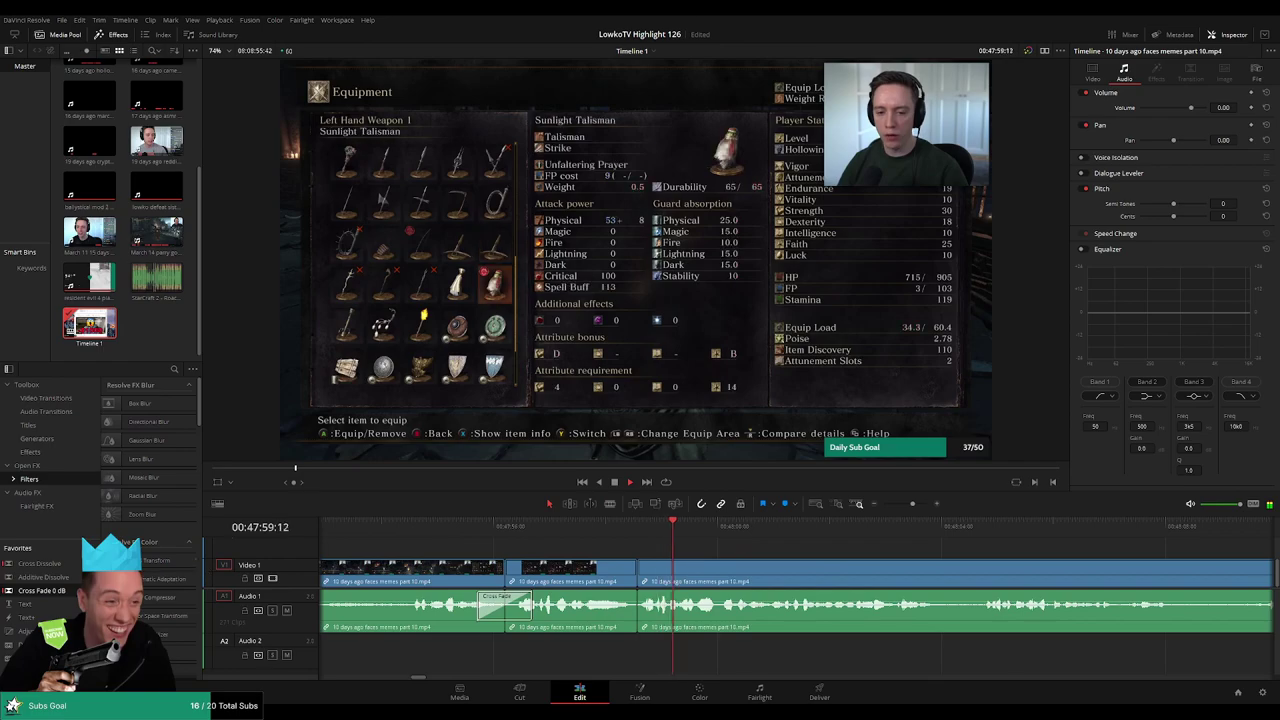
pyautogui.moveTo(638, 625); pyautogui.dragTo(640, 622)
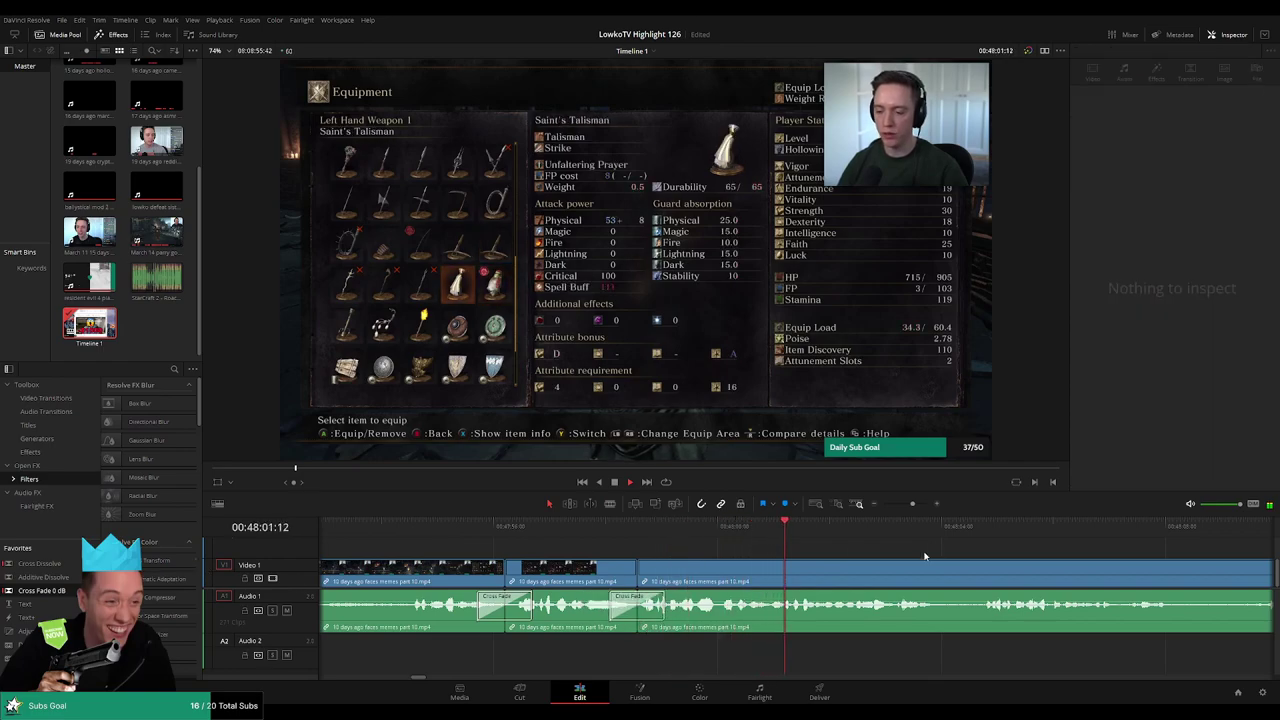
# - Play on through the equipment menu, ripple delete the gap between about 00:48:08:16 and 00:48:09:35, and cross fade the audio join
pyautogui.hscroll(4, 924, 557)
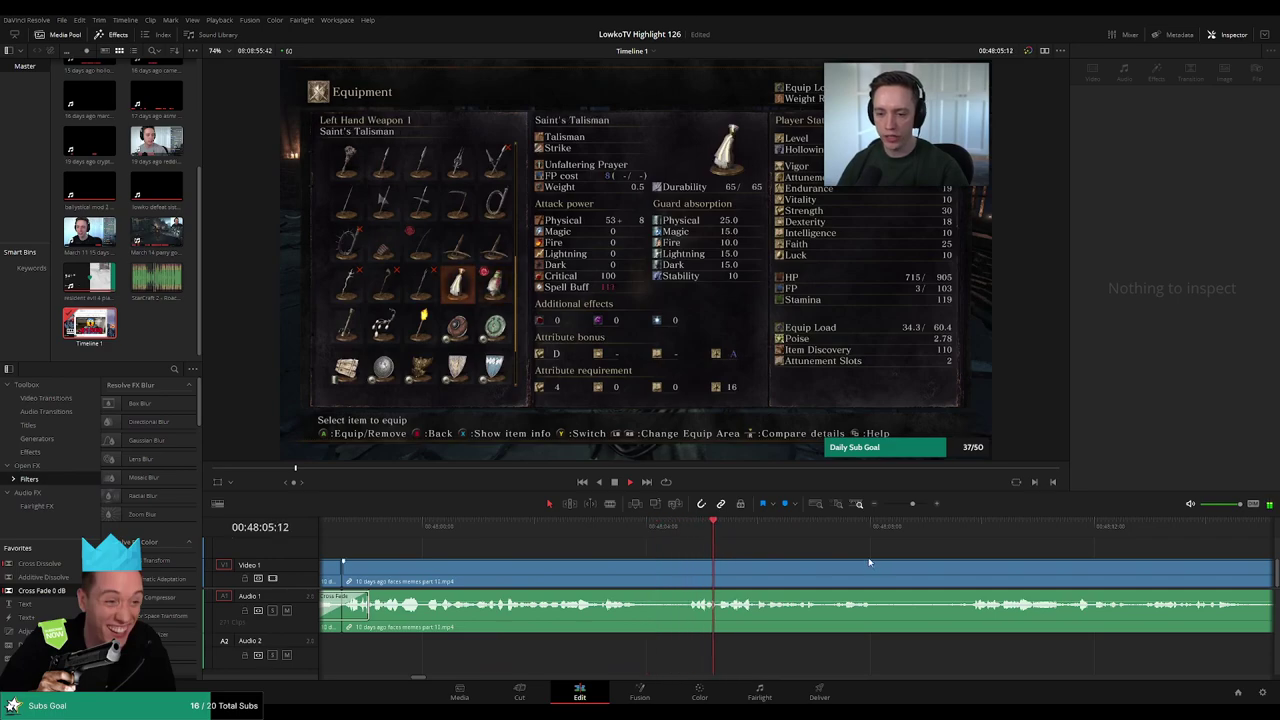
pyautogui.scroll(-2, 820, 566)
pyautogui.scroll(-10, 820, 567)
pyautogui.scroll(8, 718, 563)
pyautogui.scroll(-2, 817, 567)
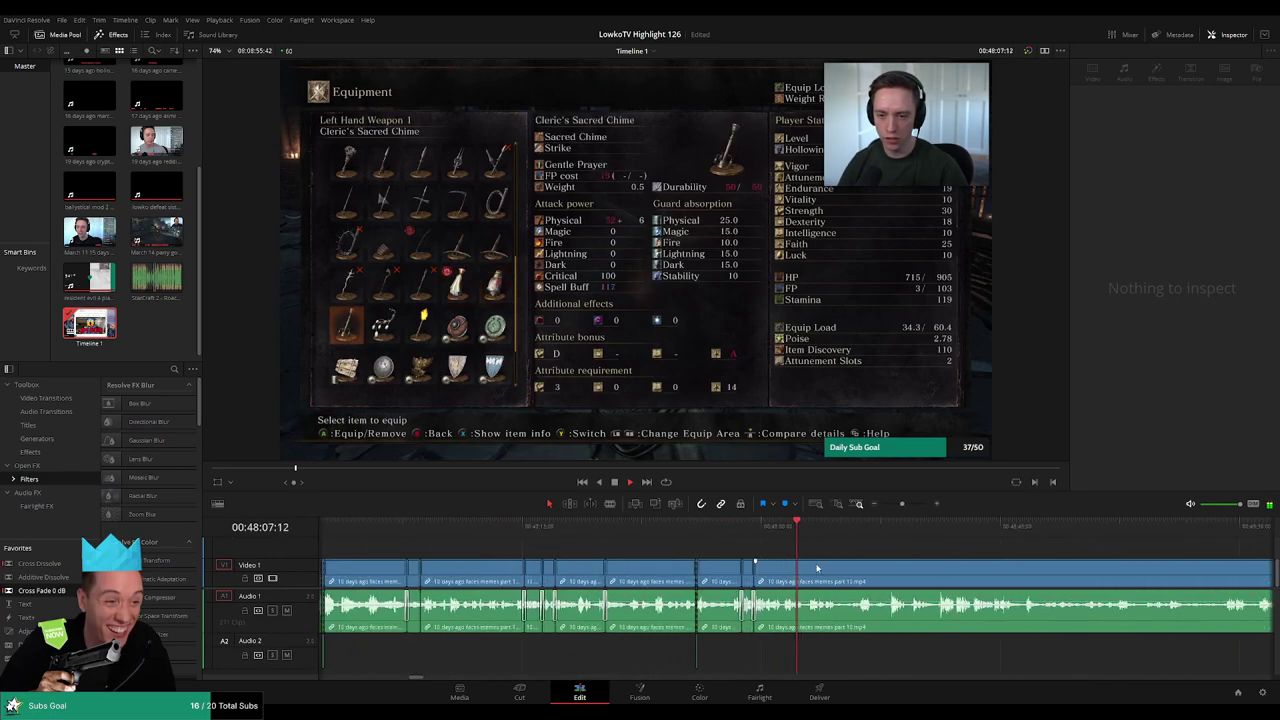
pyautogui.scroll(1, 819, 568)
pyautogui.press('space')
pyautogui.moveTo(903, 504); pyautogui.dragTo(910, 505)
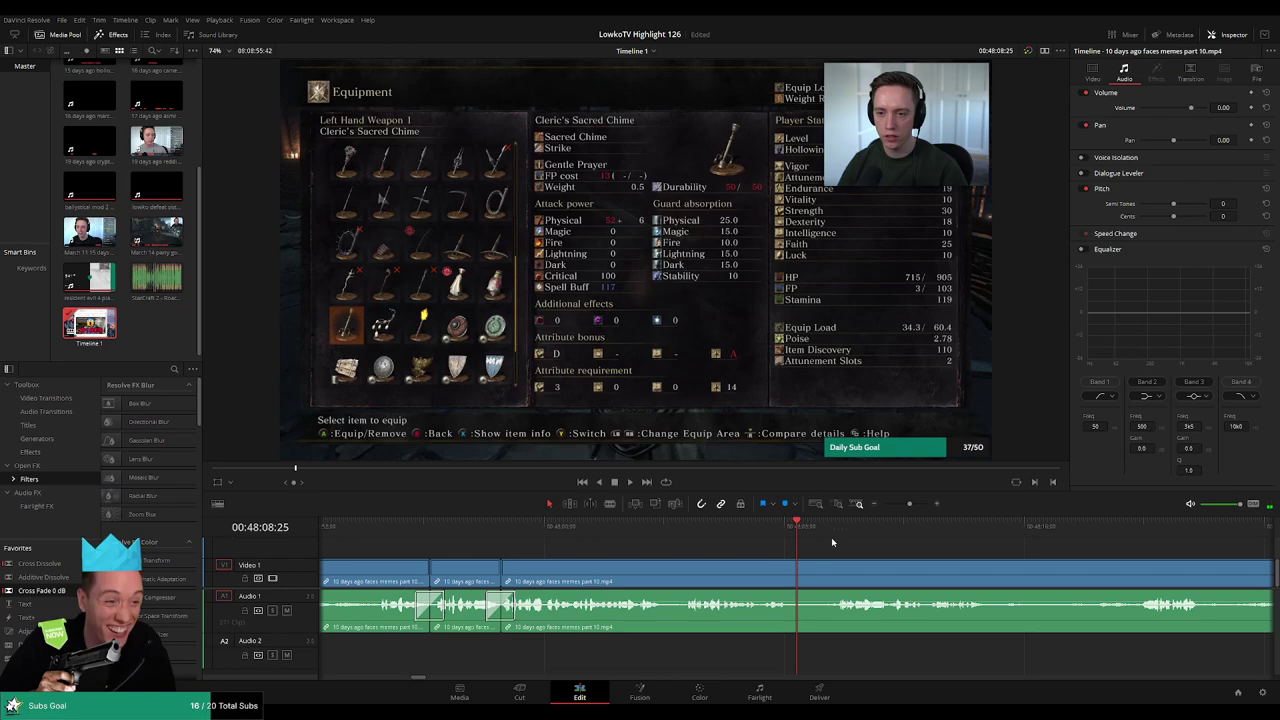
pyautogui.moveTo(931, 550); pyautogui.dragTo(711, 554)
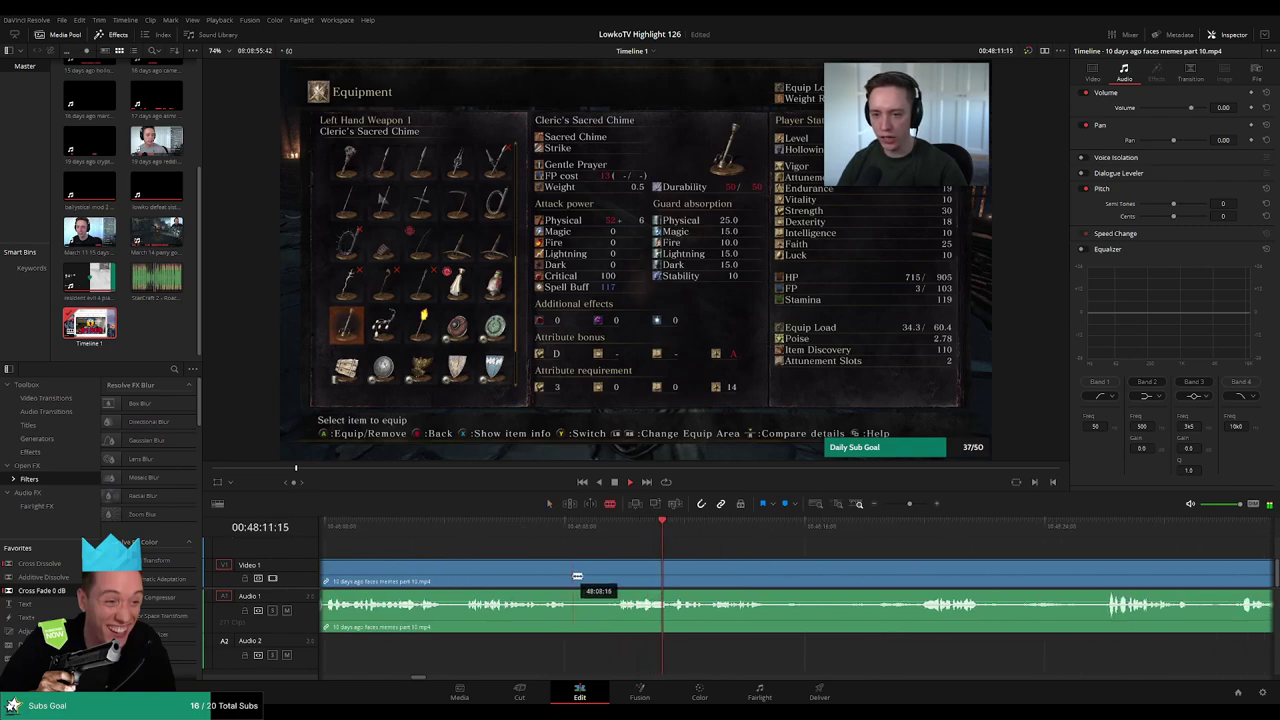
pyautogui.click(612, 572)
pyautogui.press('a')
pyautogui.click(598, 570)
pyautogui.press('Delete')
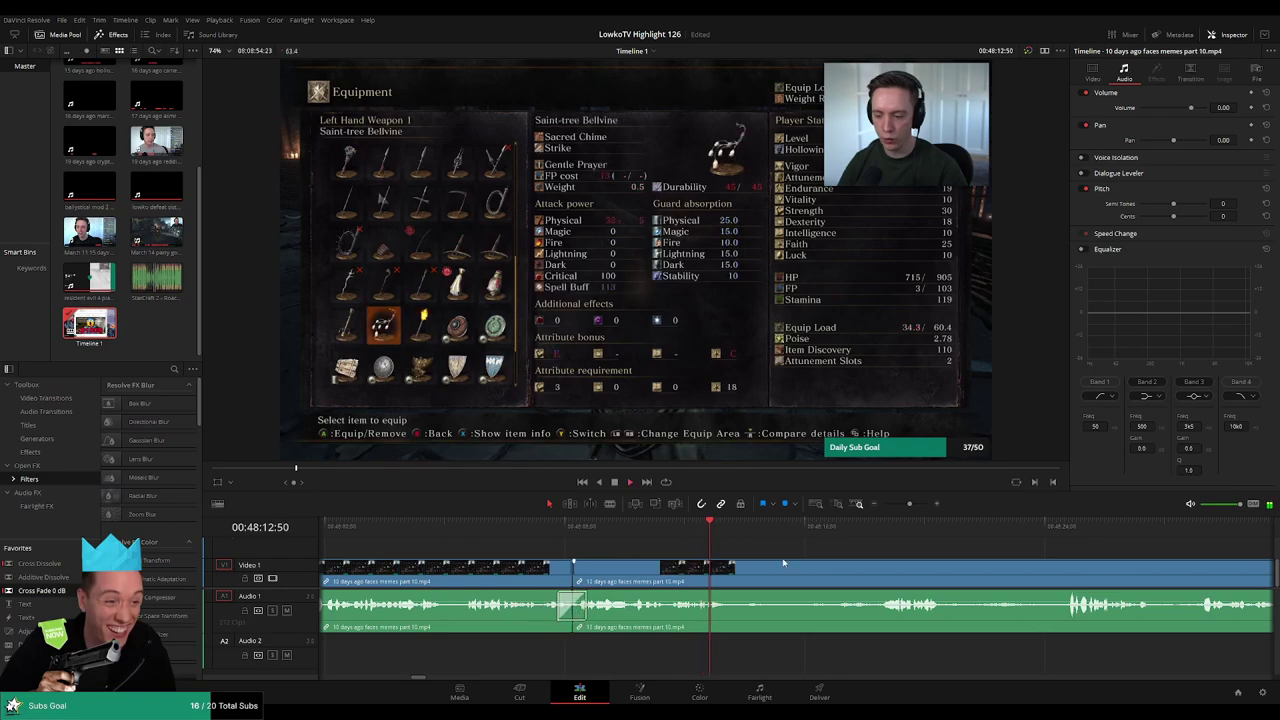
# - Ripple delete the quiet section between about 00:48:13:35 and 00:48:16:55 and cross fade the audio join
pyautogui.click(882, 525)
pyautogui.press('space')
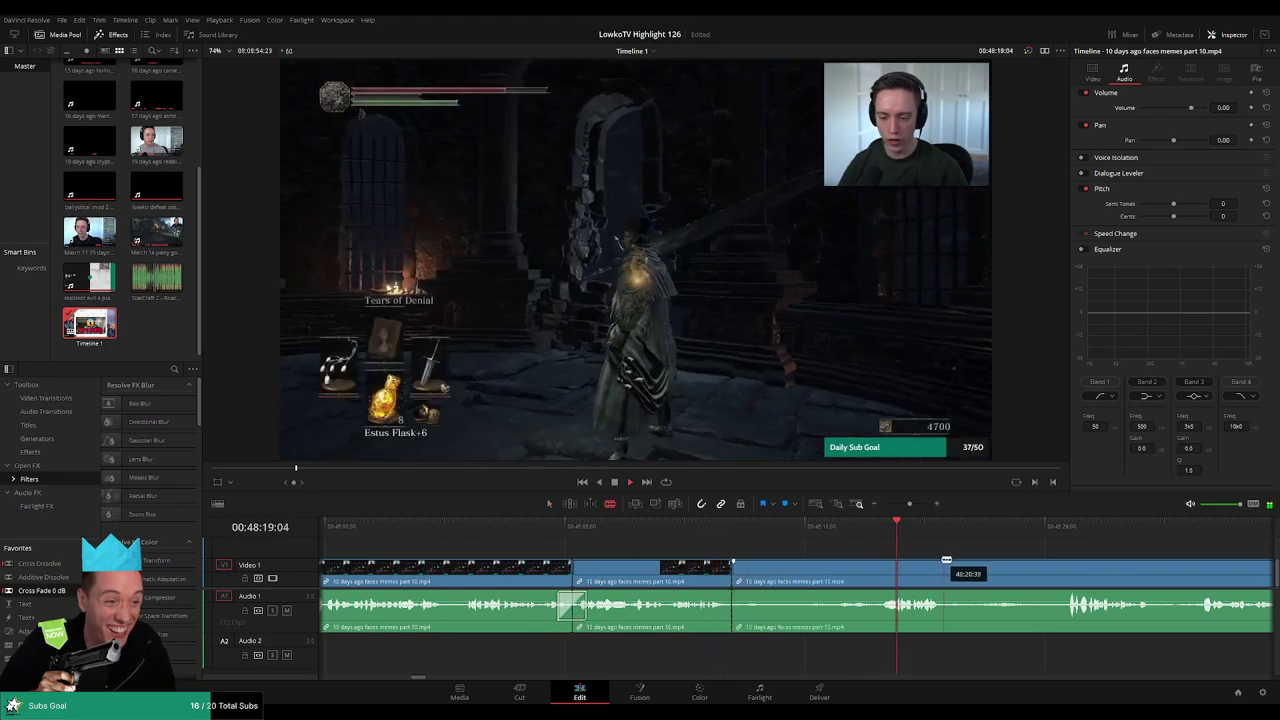
pyautogui.hscroll(2, 753, 543)
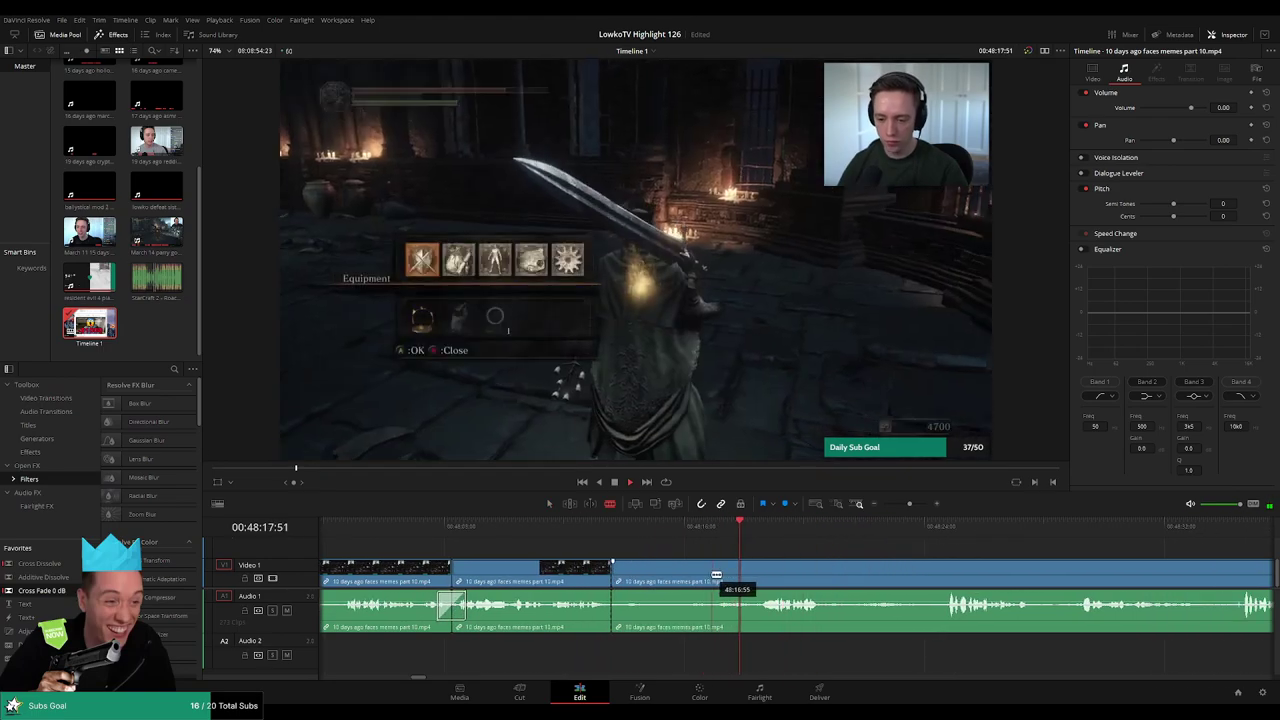
pyautogui.click(711, 576)
pyautogui.press('a')
pyautogui.click(678, 581)
pyautogui.press('Delete')
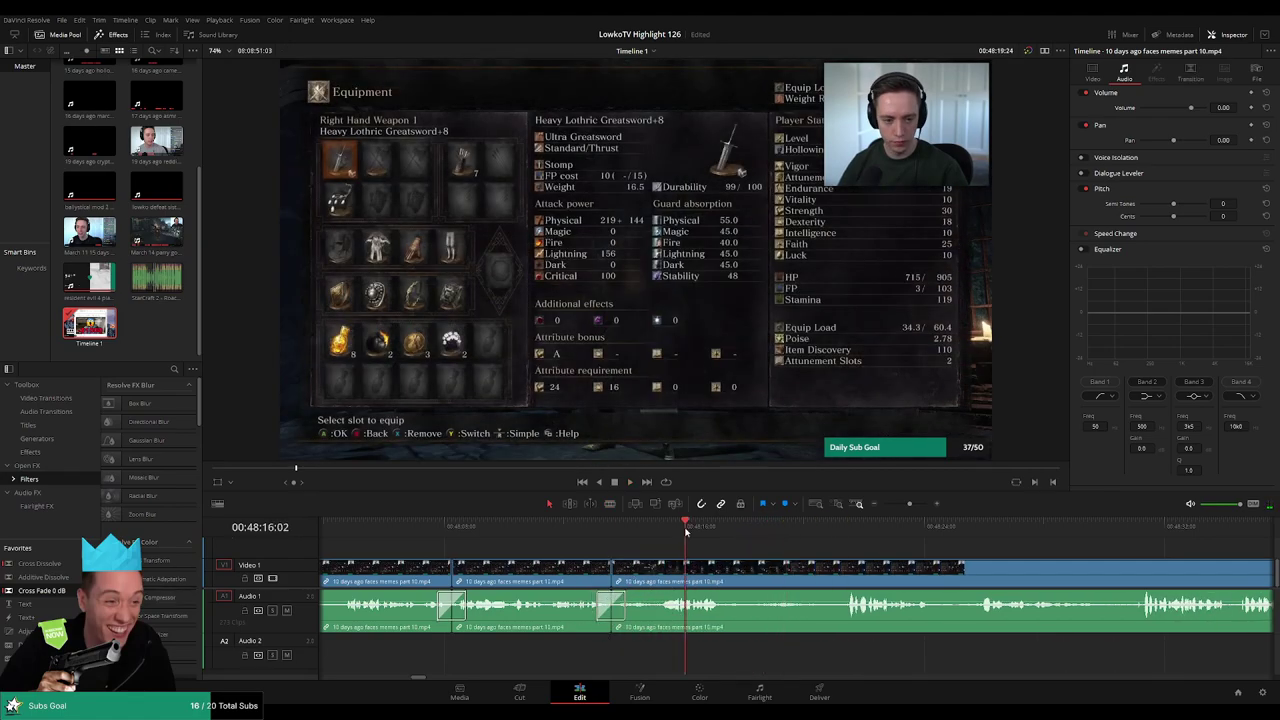
# - Play on from about 00:48:16:02 and split the clip at about 00:48:18:04
pyautogui.press('space')
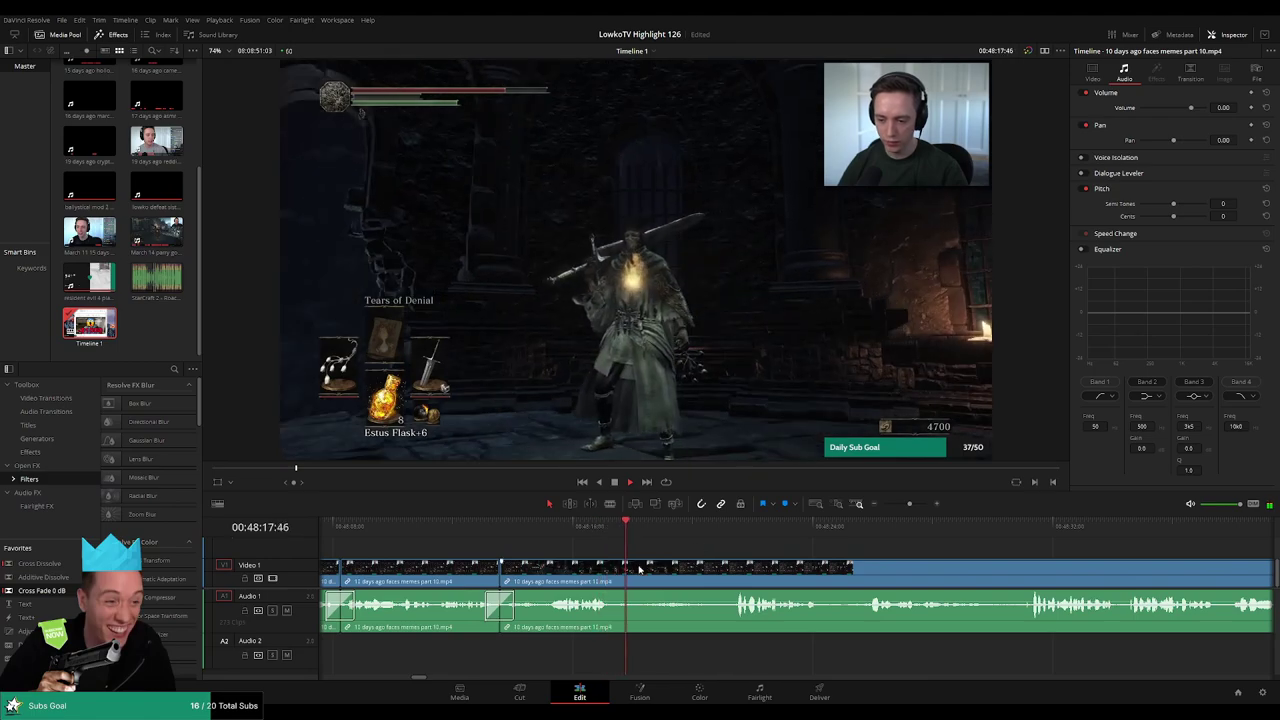
pyautogui.press('b')
pyautogui.click(638, 579)
pyautogui.click(726, 532)
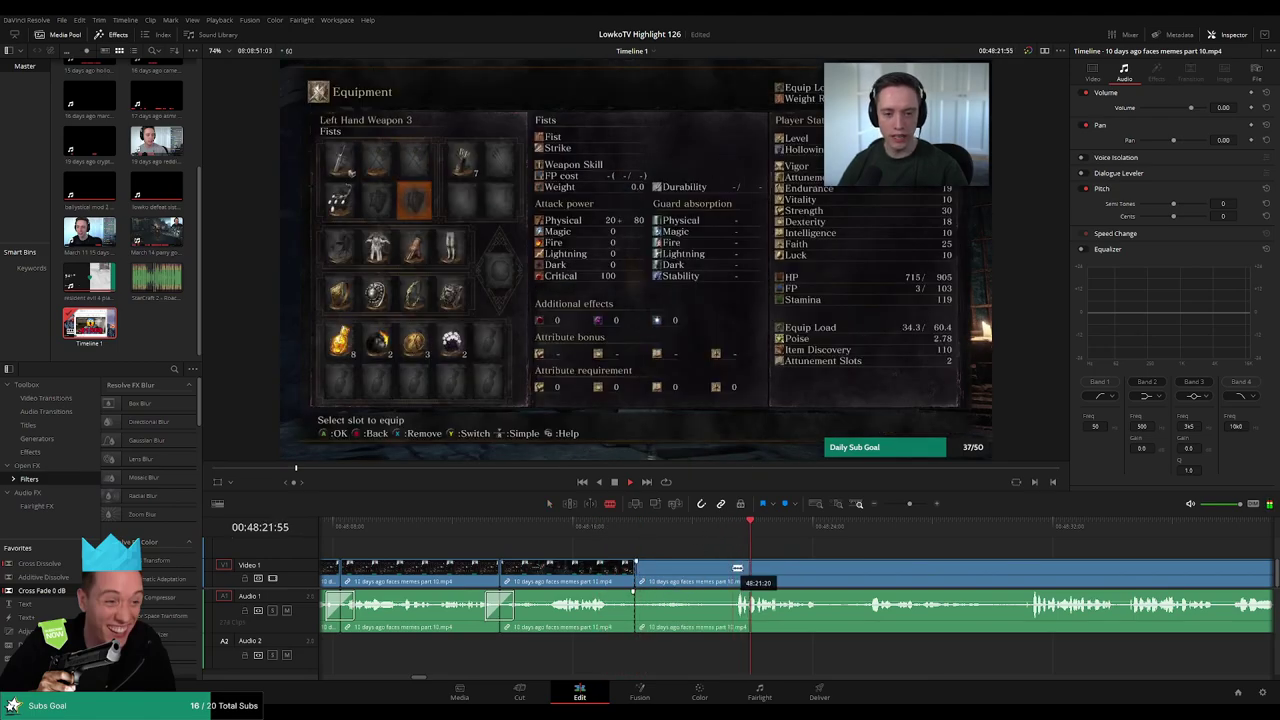
pyautogui.click(735, 567)
pyautogui.press('a')
pyautogui.click(706, 574)
pyautogui.press('Delete')
# - Skim the rest of the part 10 recording and ripple delete everything in it after the split at about 00:48:18:04
pyautogui.click(610, 526)
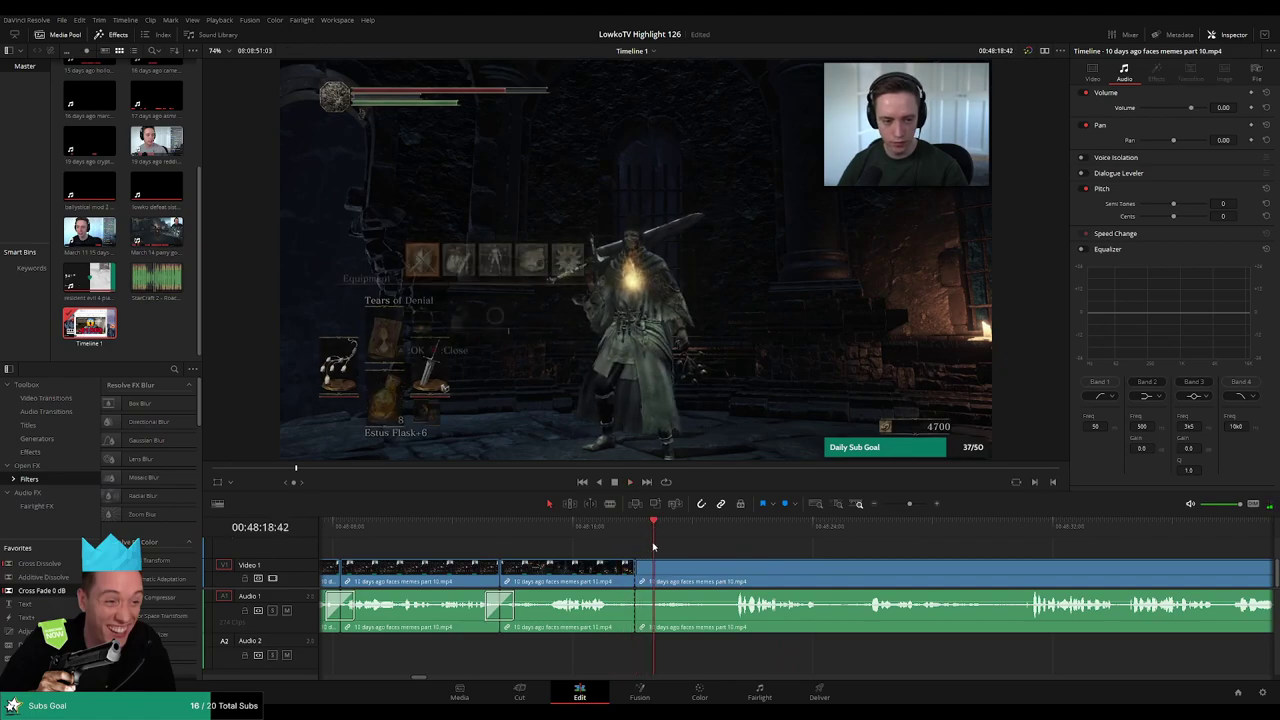
pyautogui.click(1074, 534)
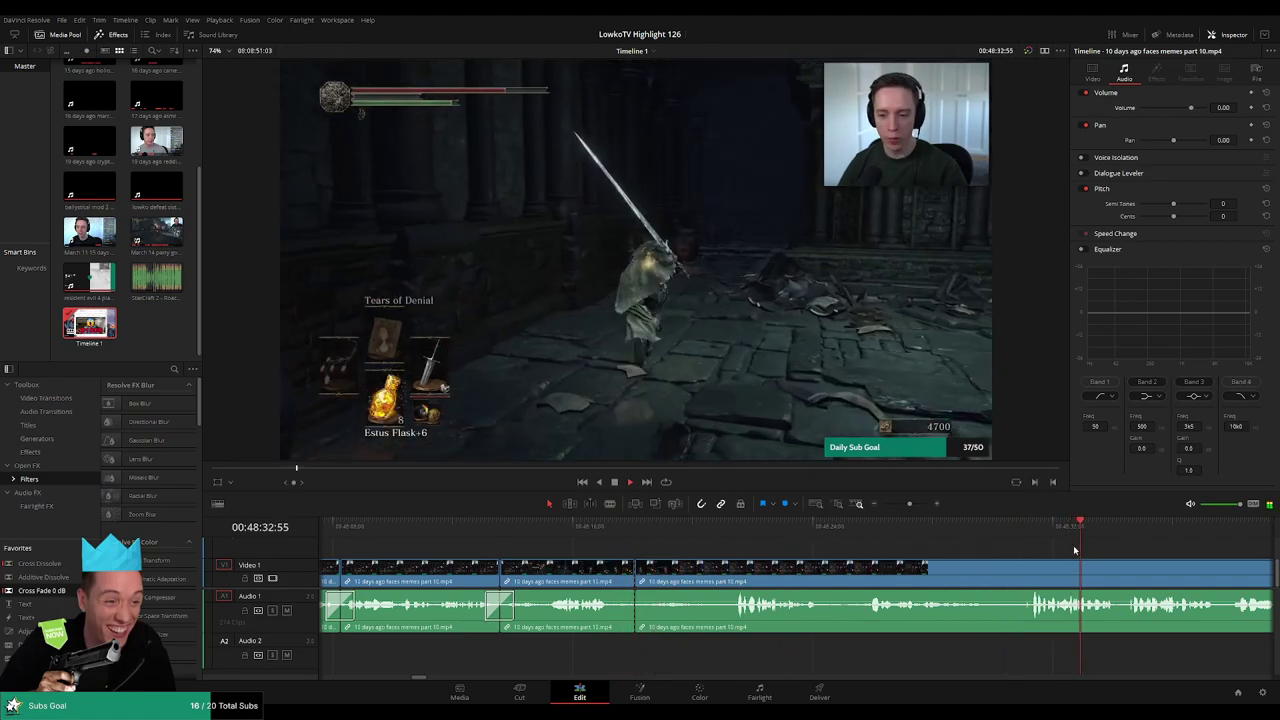
pyautogui.moveTo(909, 505); pyautogui.dragTo(893, 505)
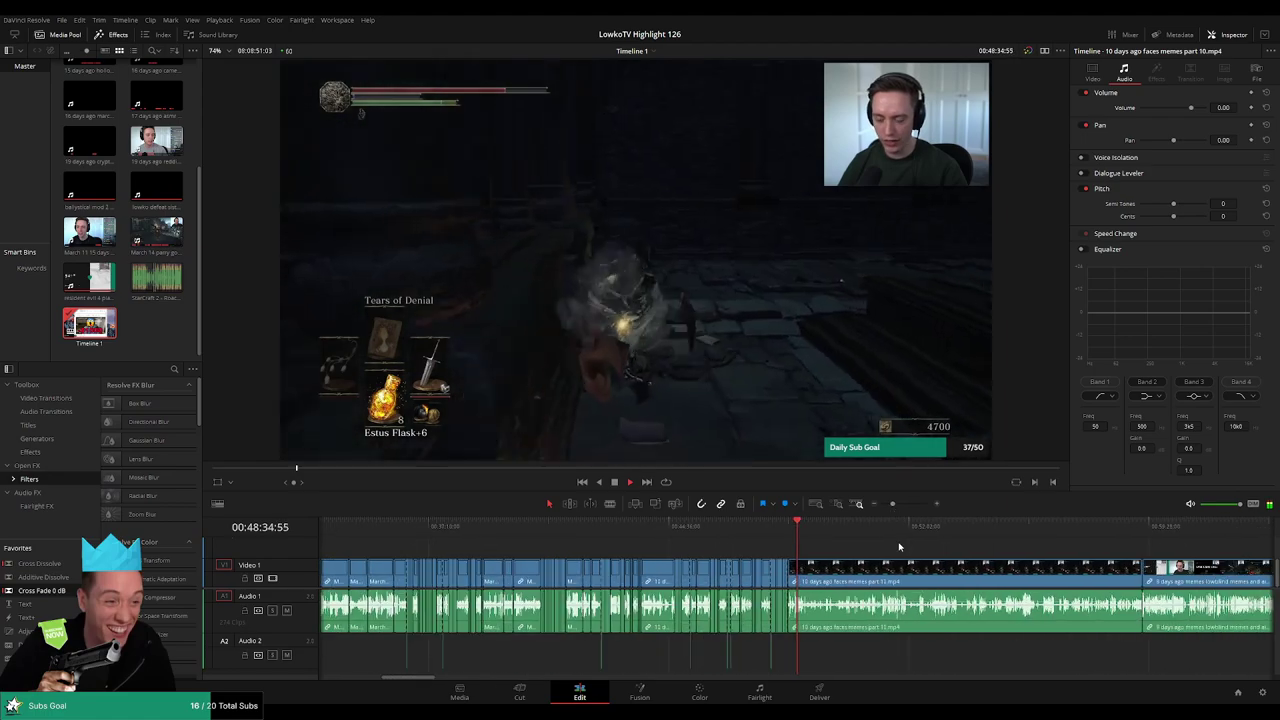
pyautogui.click(884, 530)
pyautogui.click(901, 538)
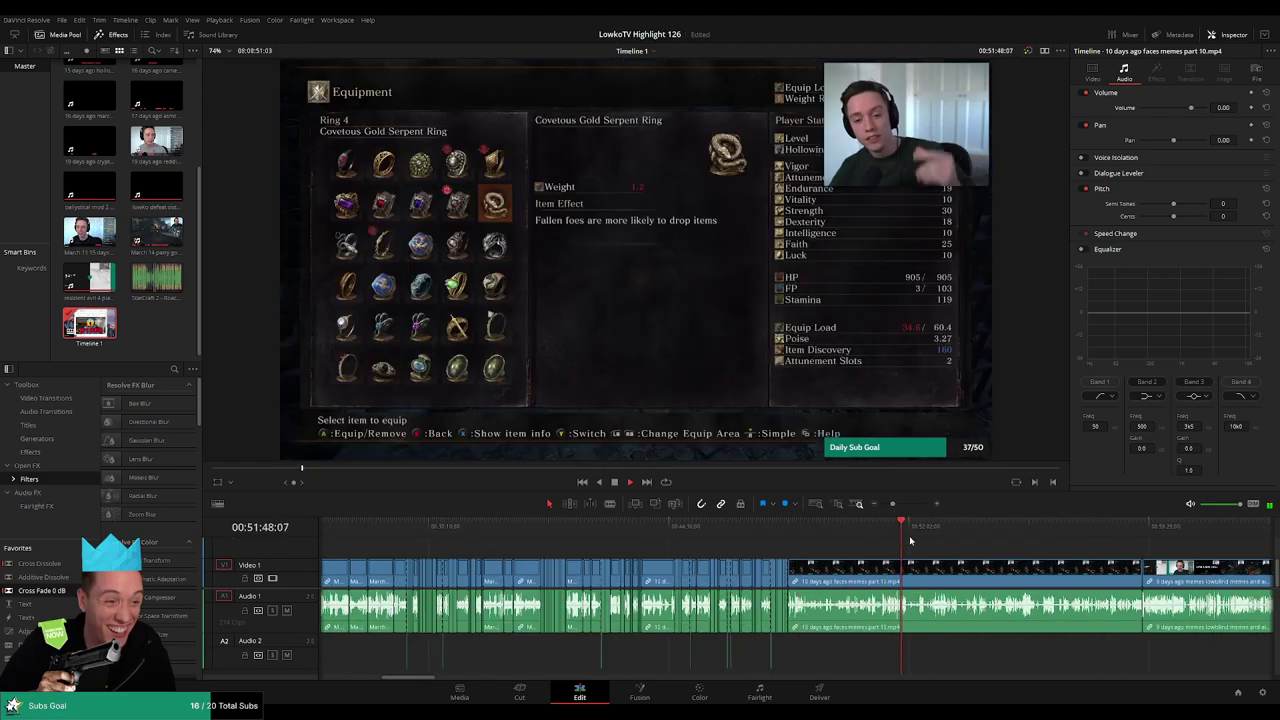
pyautogui.click(1040, 538)
pyautogui.moveTo(1057, 538); pyautogui.dragTo(804, 538)
pyautogui.press('Up')
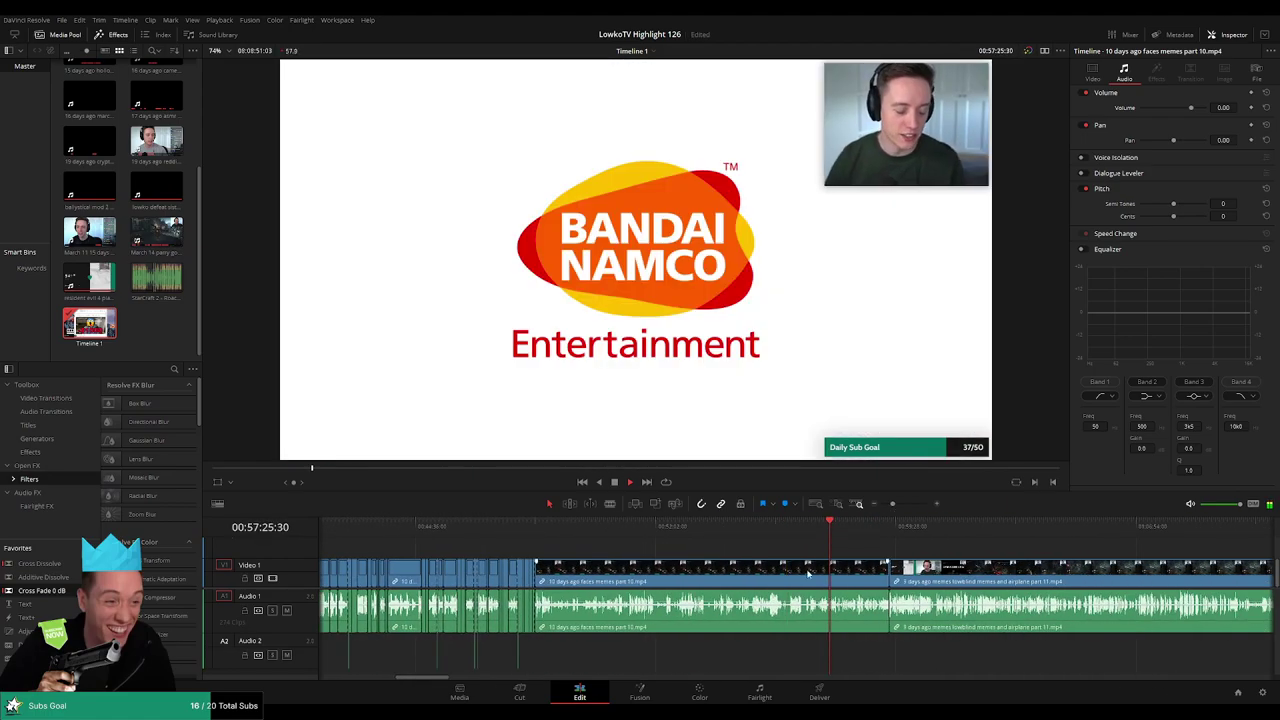
pyautogui.click(751, 578)
pyautogui.press('Delete')
# - Play and skim the opening of the part 11 recording up to about 00:49:31 for highlight material
pyautogui.press('space')
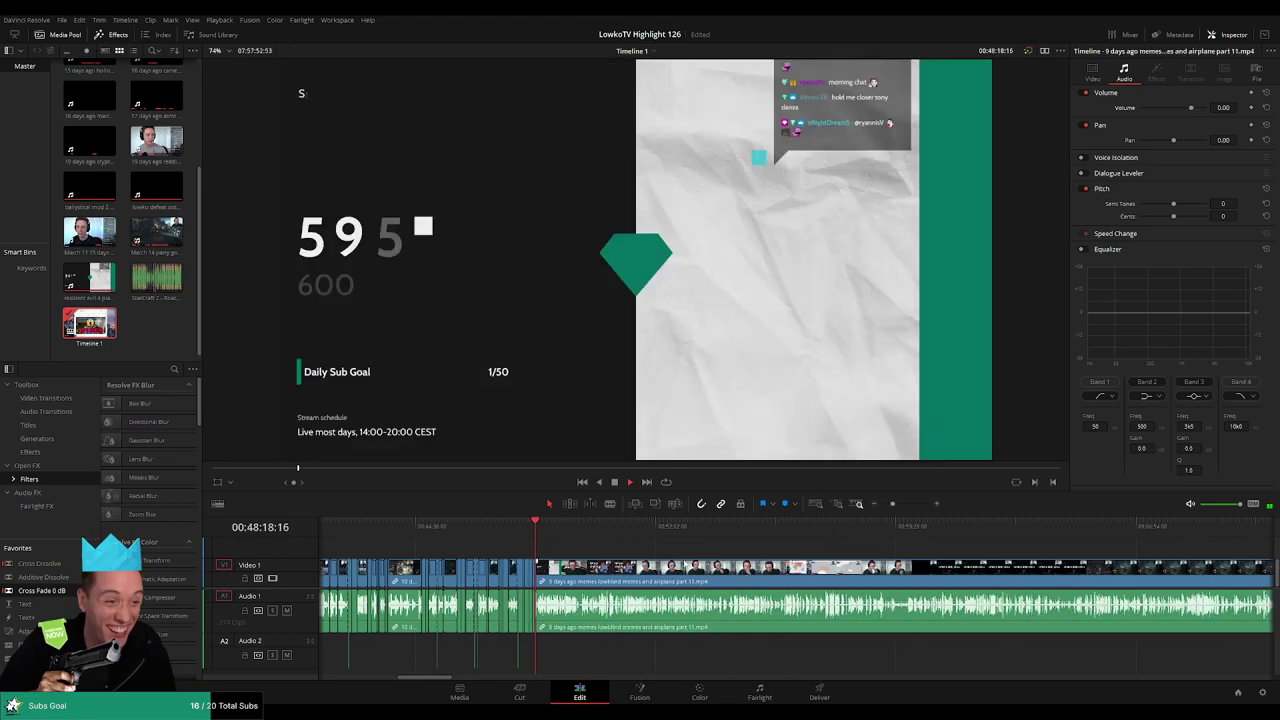
pyautogui.moveTo(893, 504); pyautogui.dragTo(906, 505)
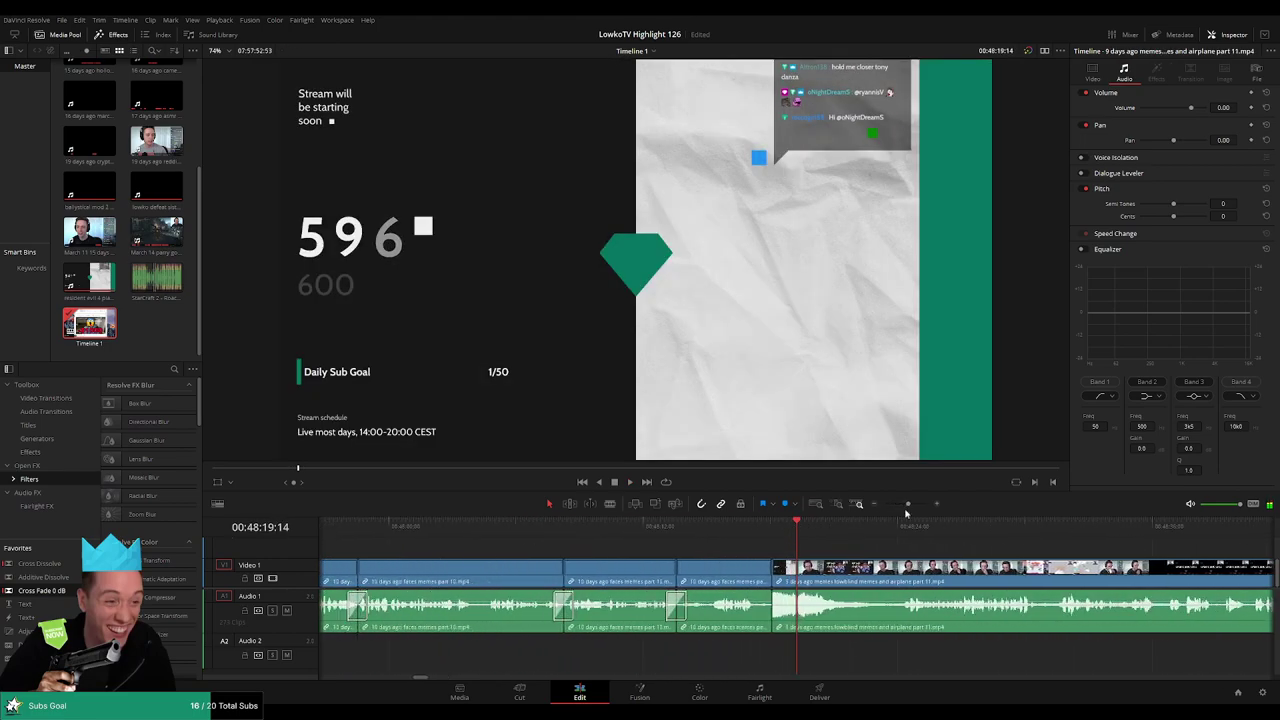
pyautogui.hscroll(4, 673, 550)
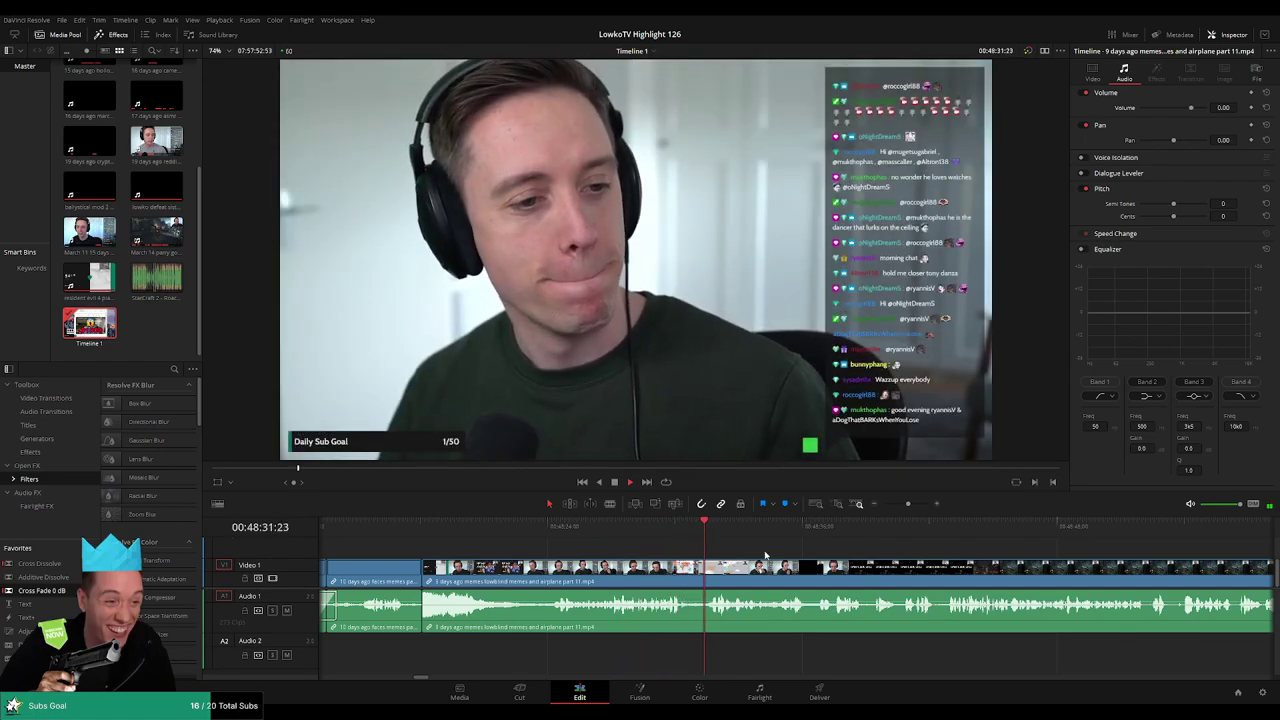
pyautogui.hscroll(3, 786, 557)
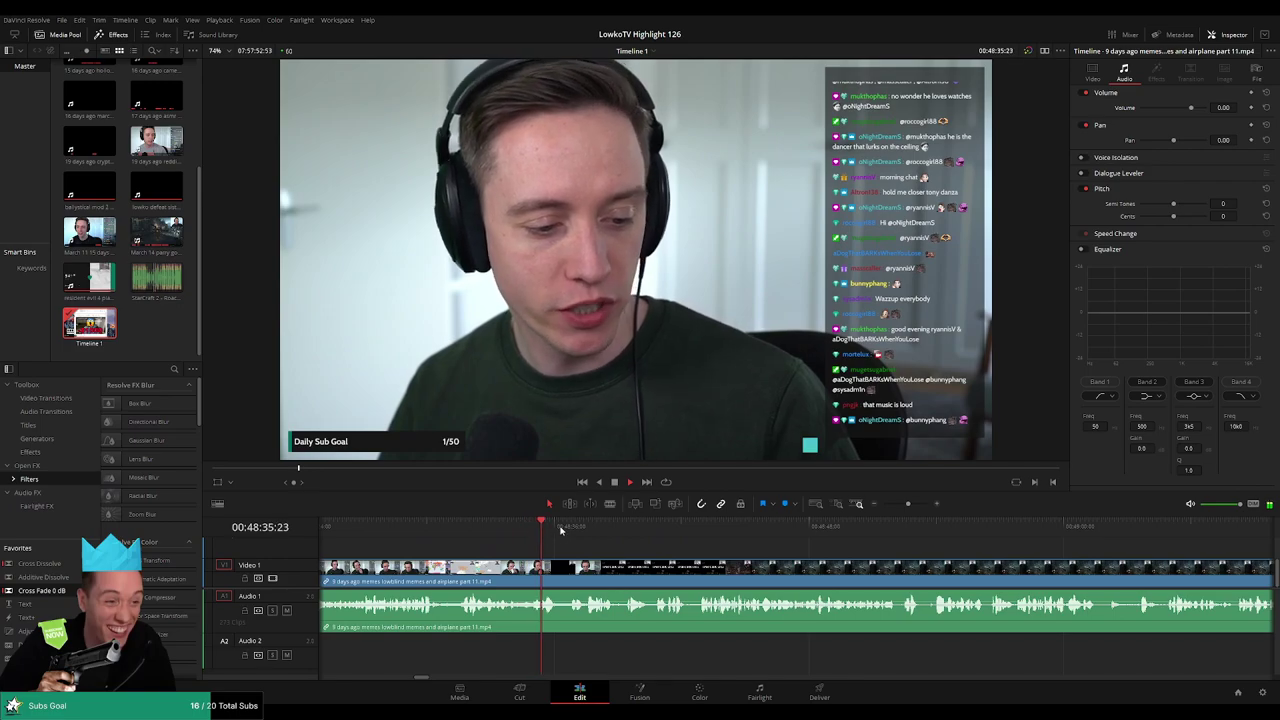
pyautogui.click(571, 527)
pyautogui.click(779, 526)
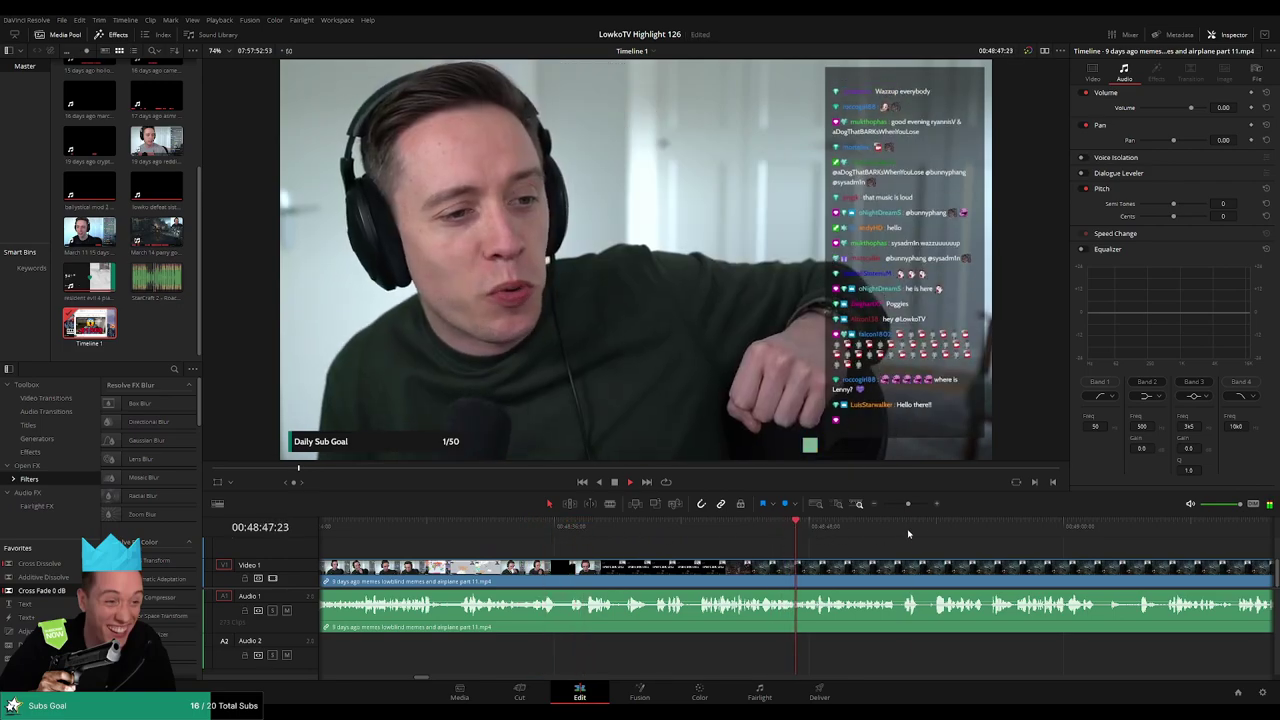
pyautogui.click(1075, 527)
pyautogui.moveTo(1128, 566); pyautogui.dragTo(654, 542)
pyautogui.click(812, 526)
pyautogui.click(1153, 527)
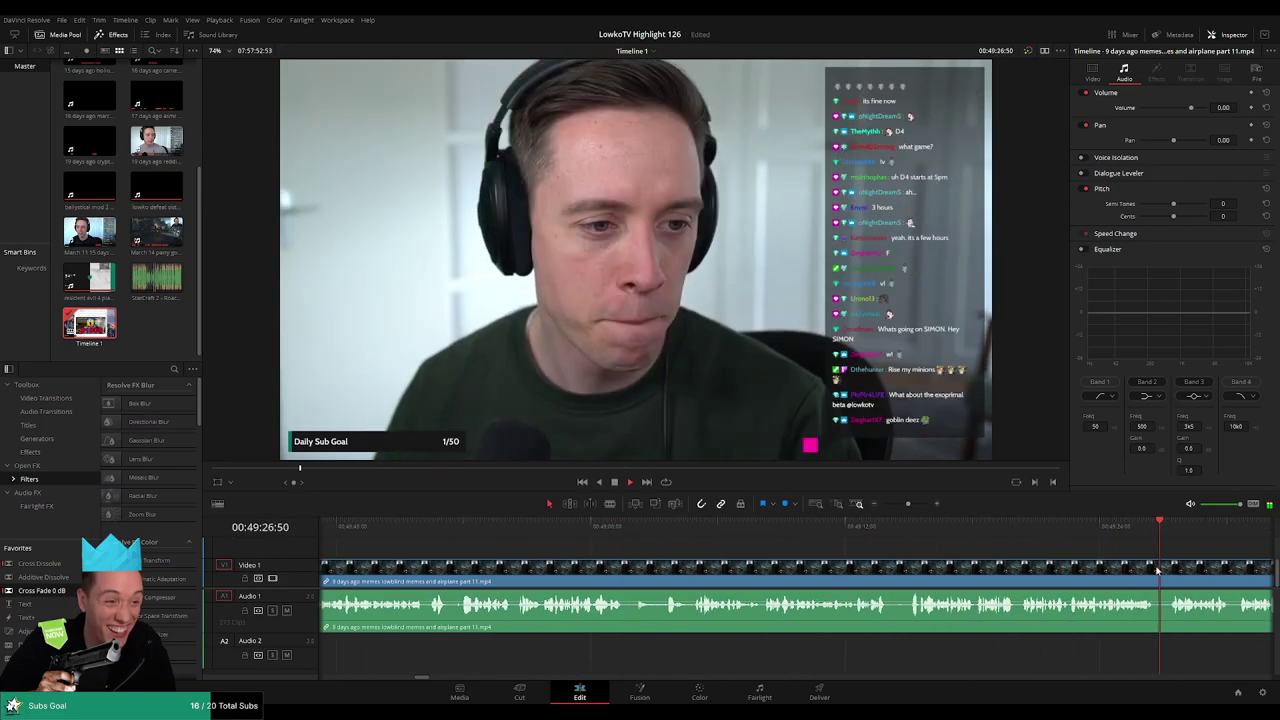
pyautogui.moveTo(1123, 569); pyautogui.dragTo(656, 562)
pyautogui.hscroll(2, 810, 562)
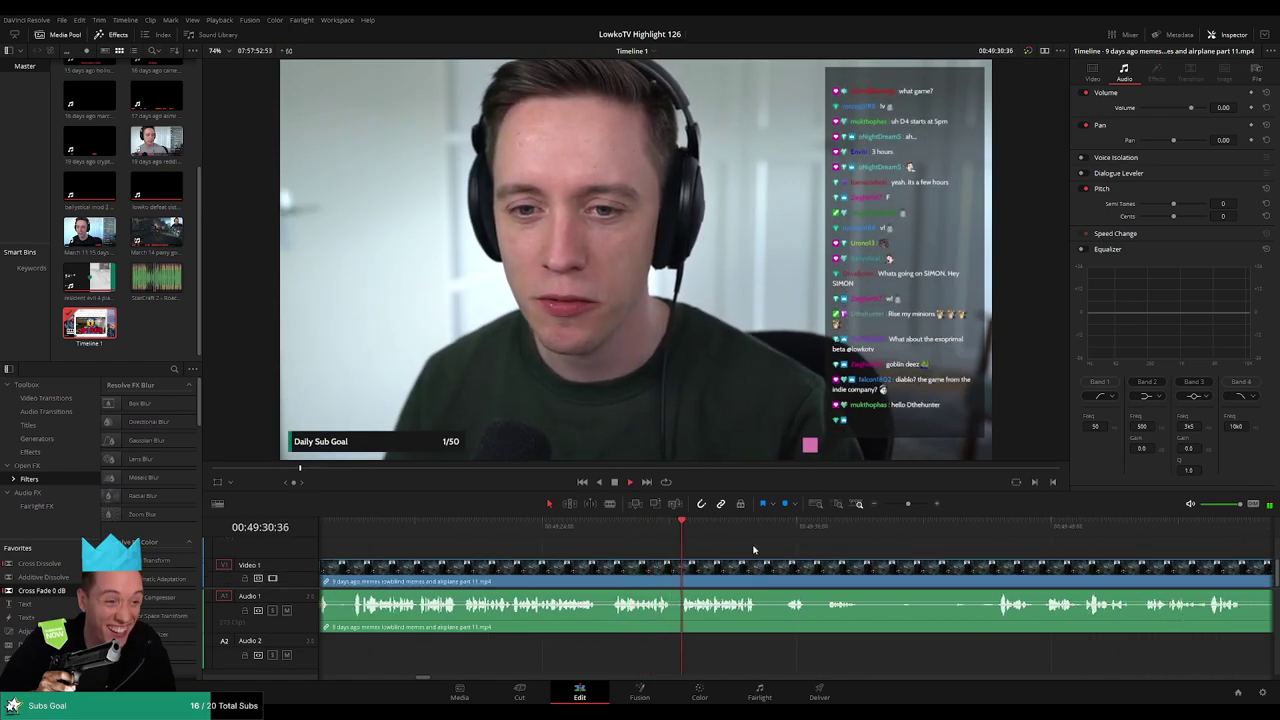
pyautogui.hscroll(2, 774, 543)
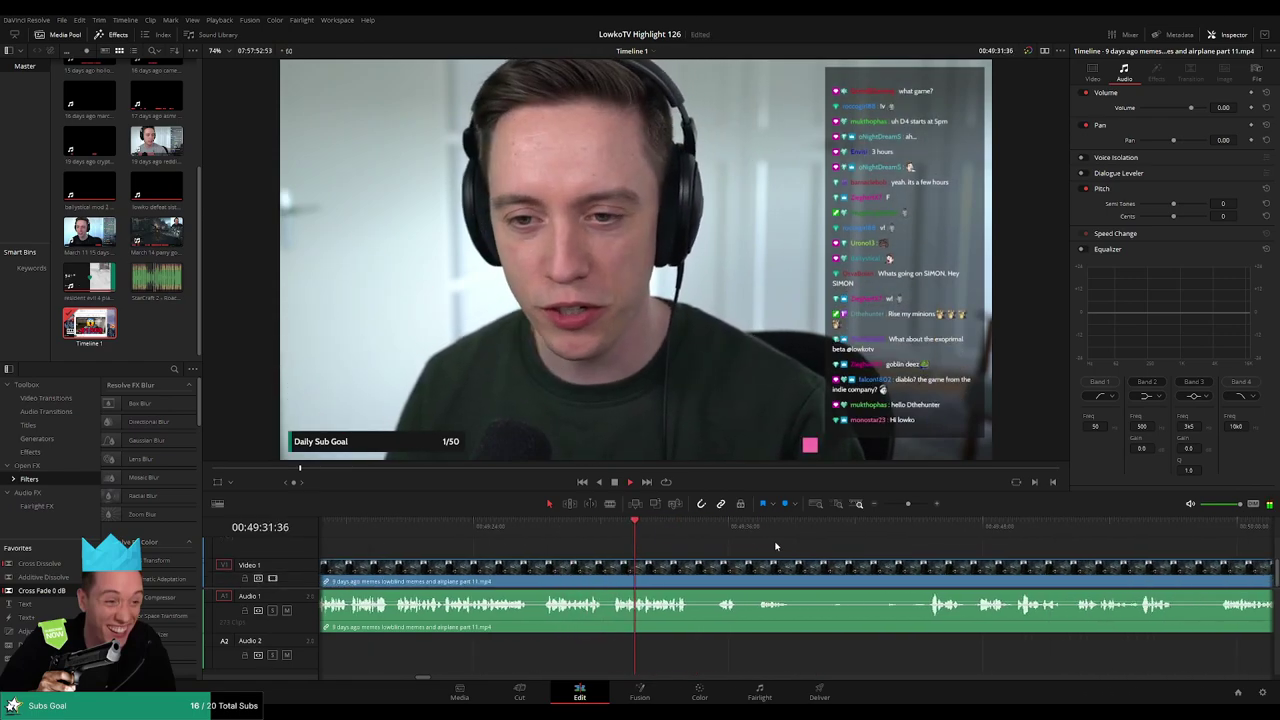
pyautogui.click(723, 528)
# - Stop playback and survey the remaining recordings through to the end of the timeline
pyautogui.moveTo(908, 504); pyautogui.dragTo(883, 507)
pyautogui.press('space')
pyautogui.hscroll(10, 811, 546)
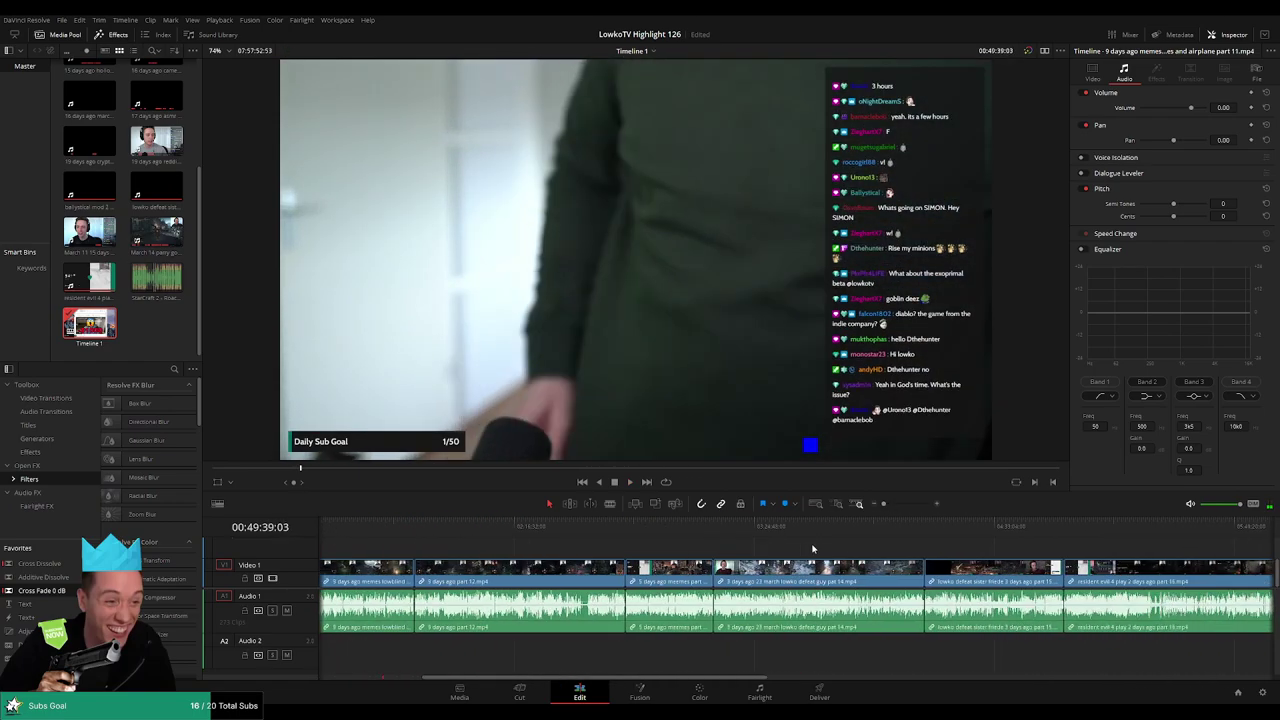
pyautogui.hscroll(-6, 910, 574)
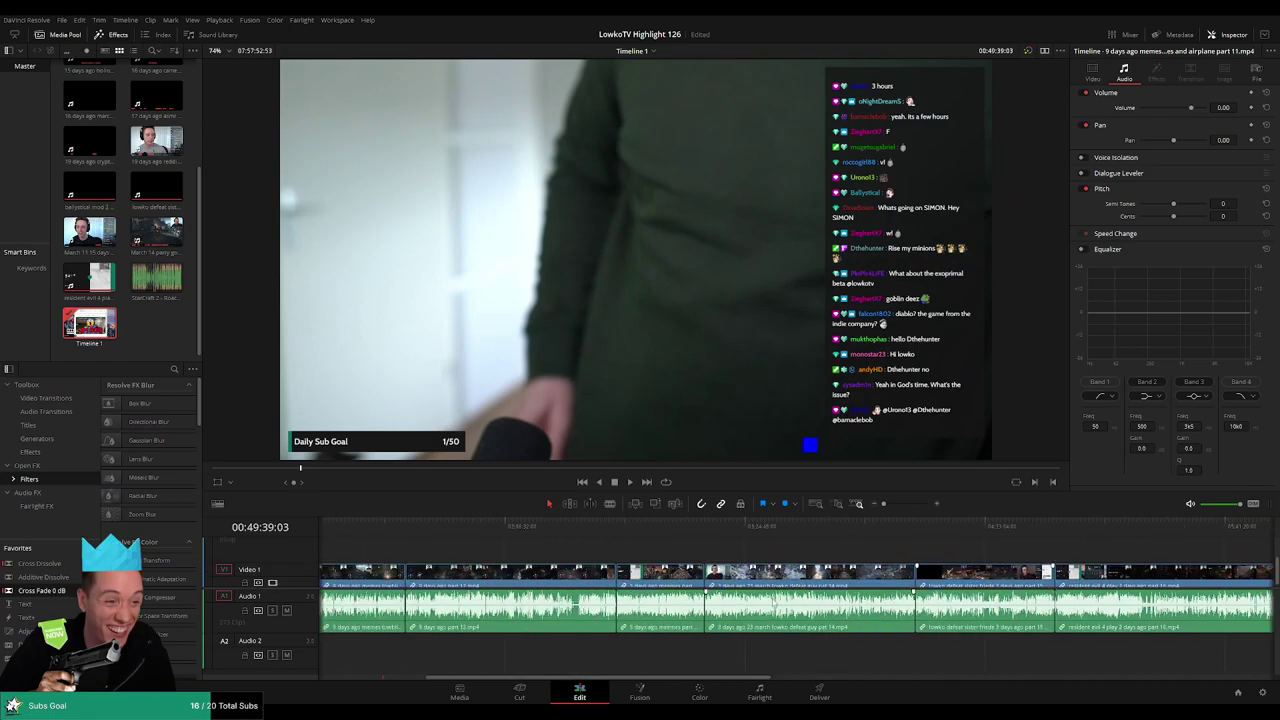
pyautogui.hscroll(10, 775, 565)
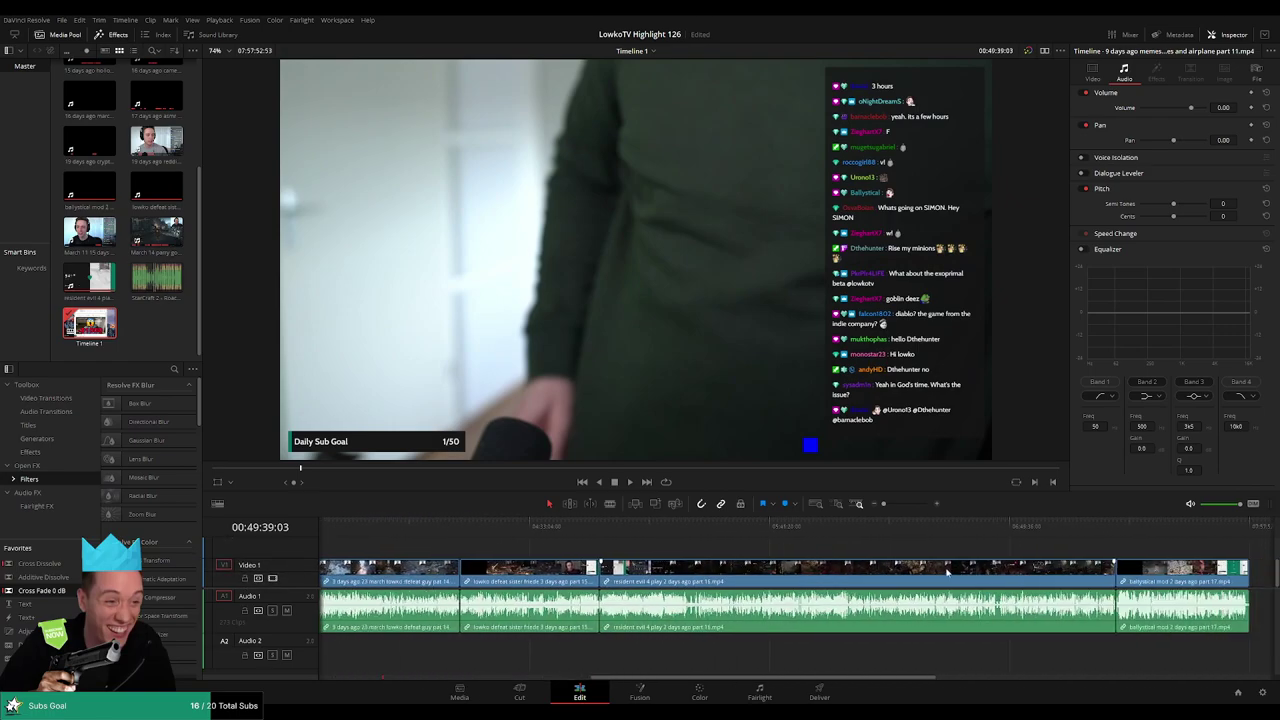
# - Play and skim the part 11 recording from 00:49:39 to about 00:51:32 for highlight material
pyautogui.hscroll(-10, 775, 560)
pyautogui.press('space')
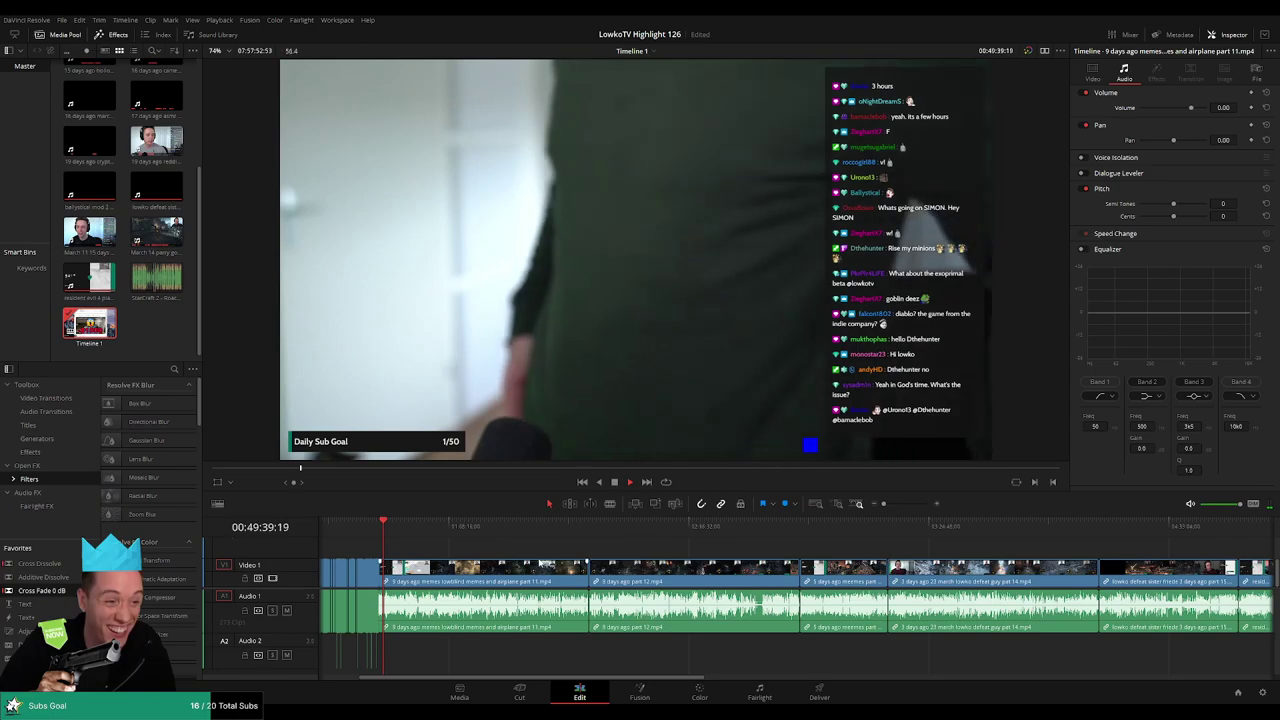
pyautogui.moveTo(883, 503); pyautogui.dragTo(903, 509)
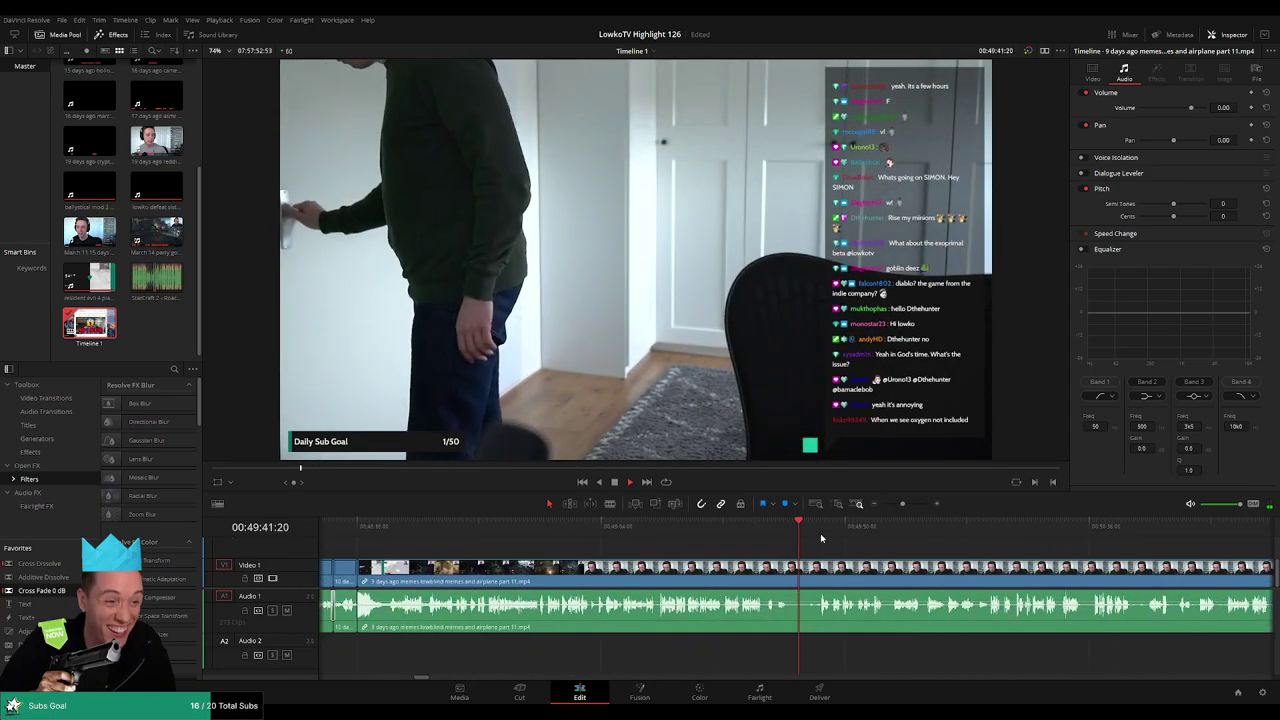
pyautogui.click(939, 531)
pyautogui.click(1048, 531)
pyautogui.click(1094, 531)
pyautogui.hscroll(3, 1099, 573)
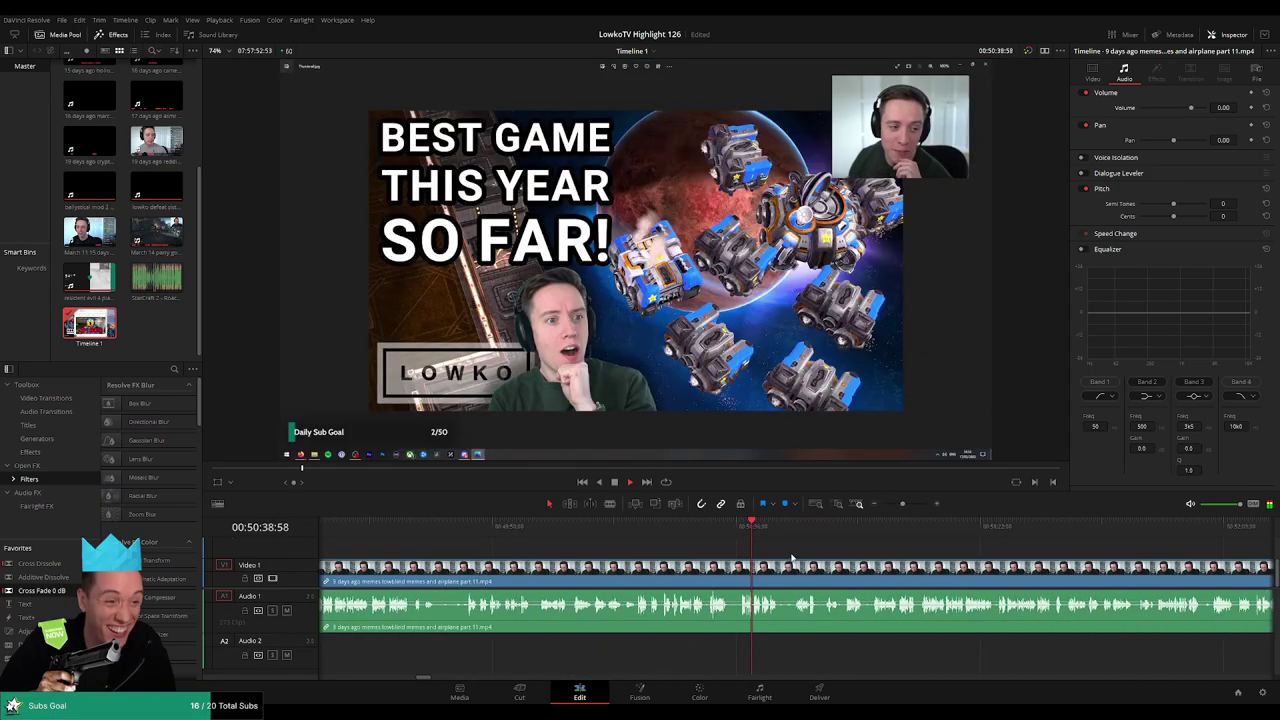
pyautogui.moveTo(646, 540); pyautogui.dragTo(1034, 545)
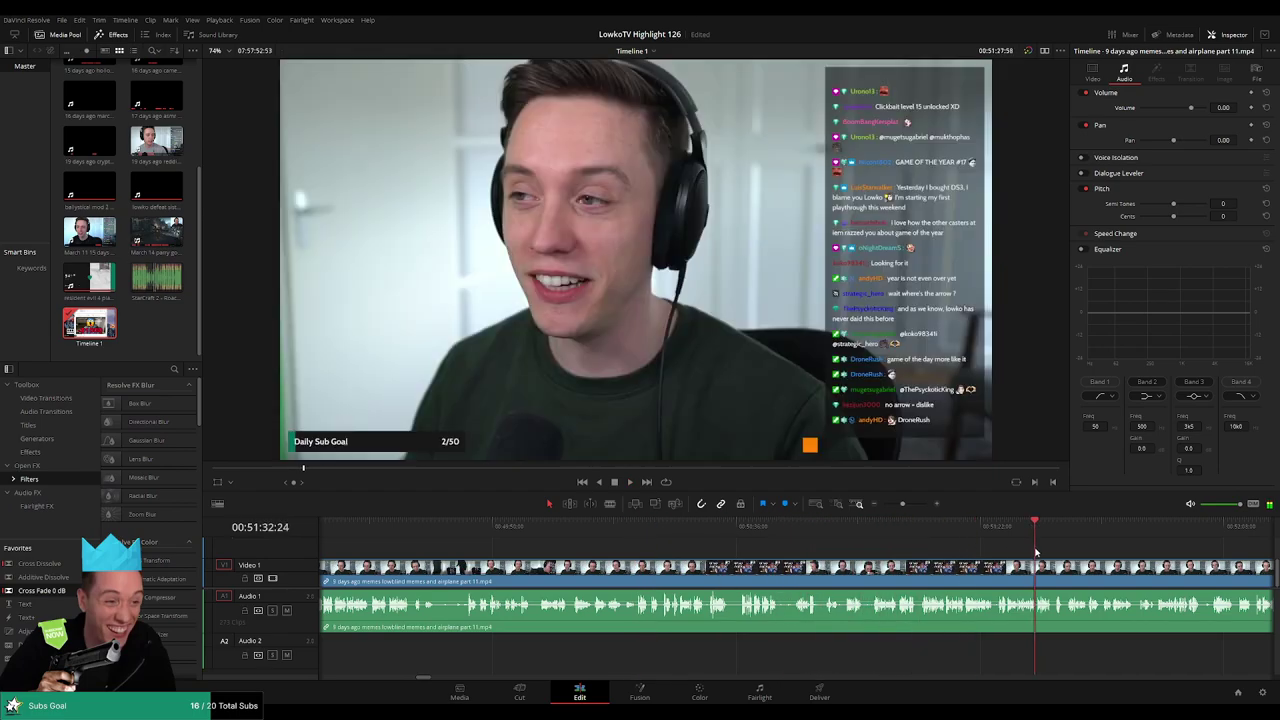
pyautogui.press('space')
# - Skim the world map and country size segment of the part 11 recording from about 00:56:03 to 00:58:43
pyautogui.moveTo(704, 540); pyautogui.dragTo(876, 533)
pyautogui.click(810, 537)
pyautogui.click(898, 535)
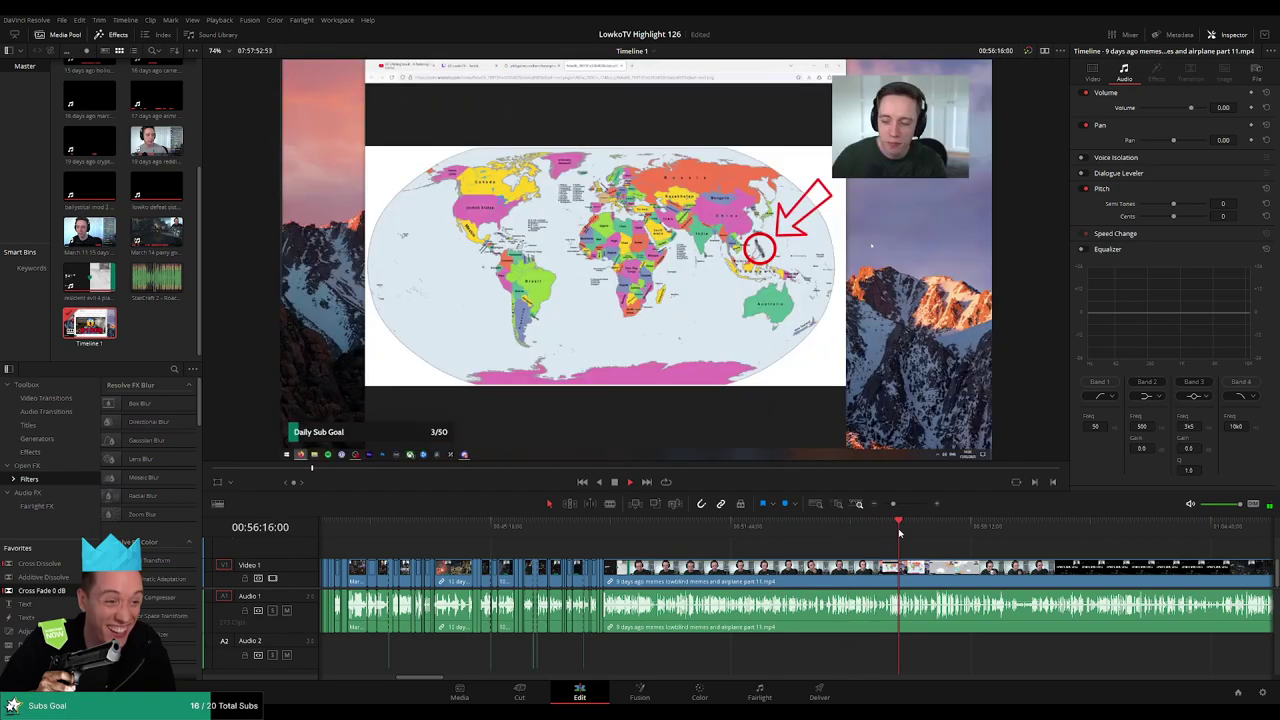
pyautogui.scroll(2, 825, 558)
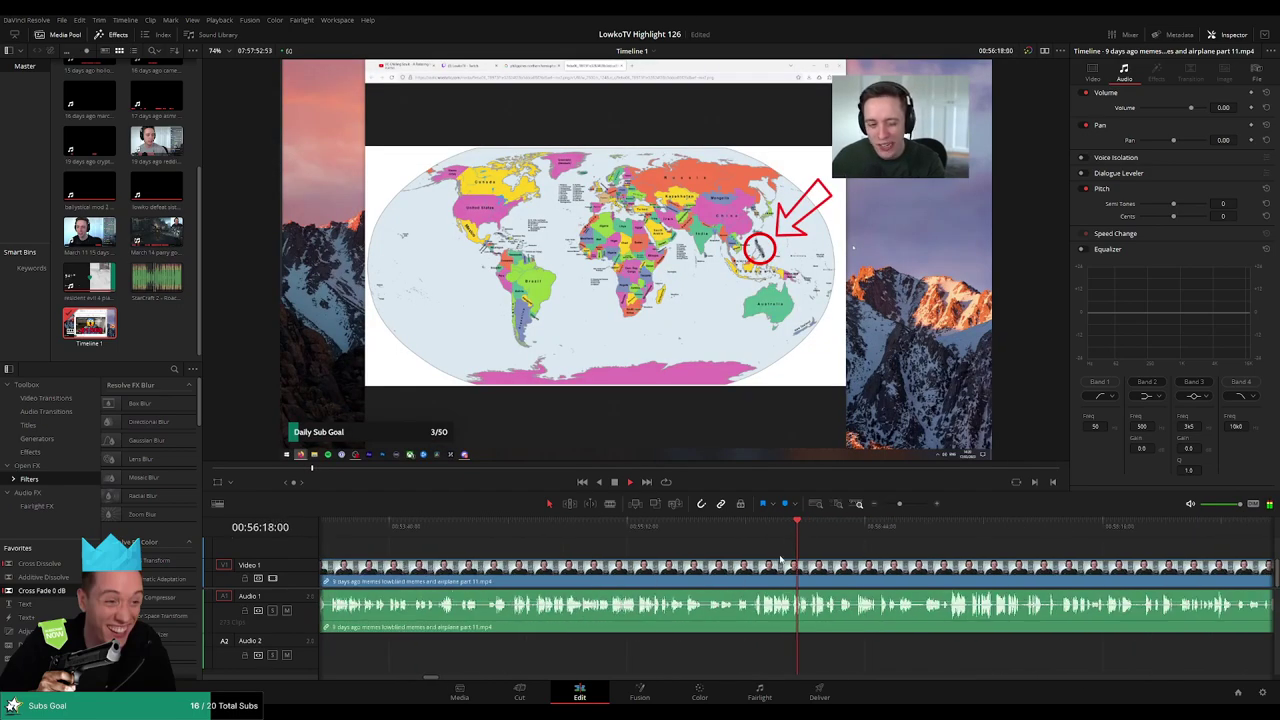
pyautogui.click(721, 535)
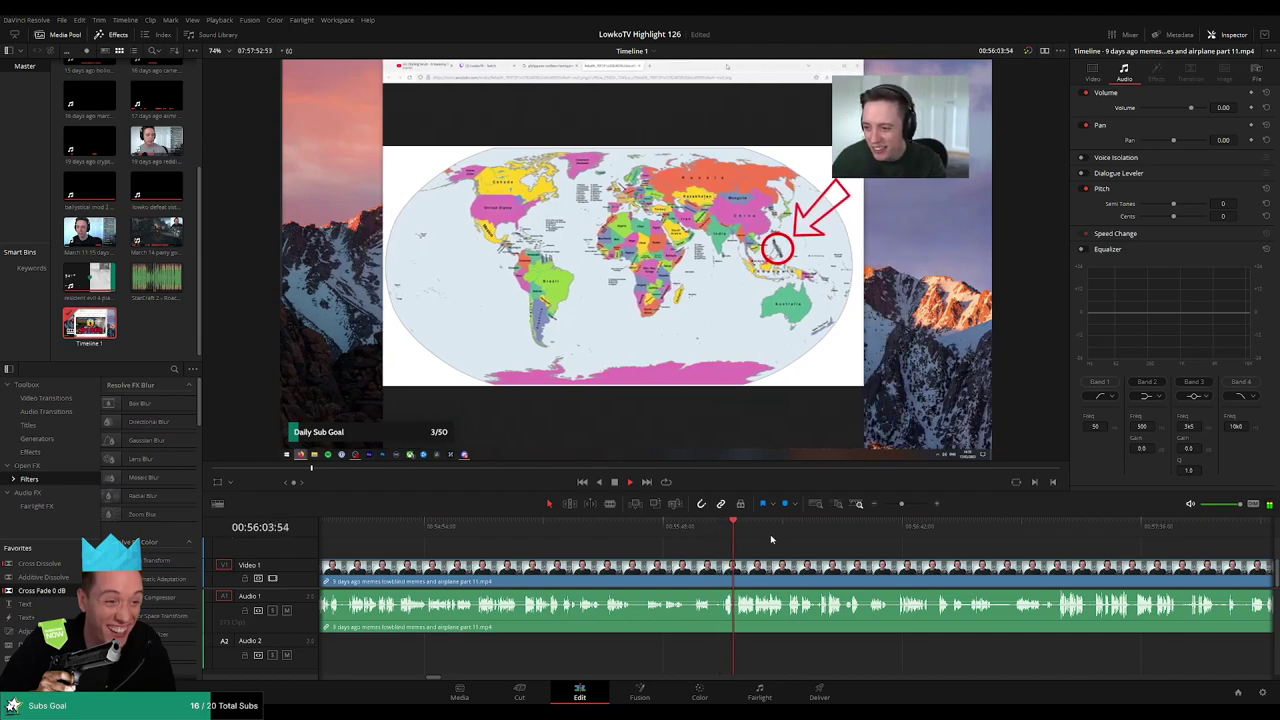
pyautogui.click(904, 535)
pyautogui.click(1018, 524)
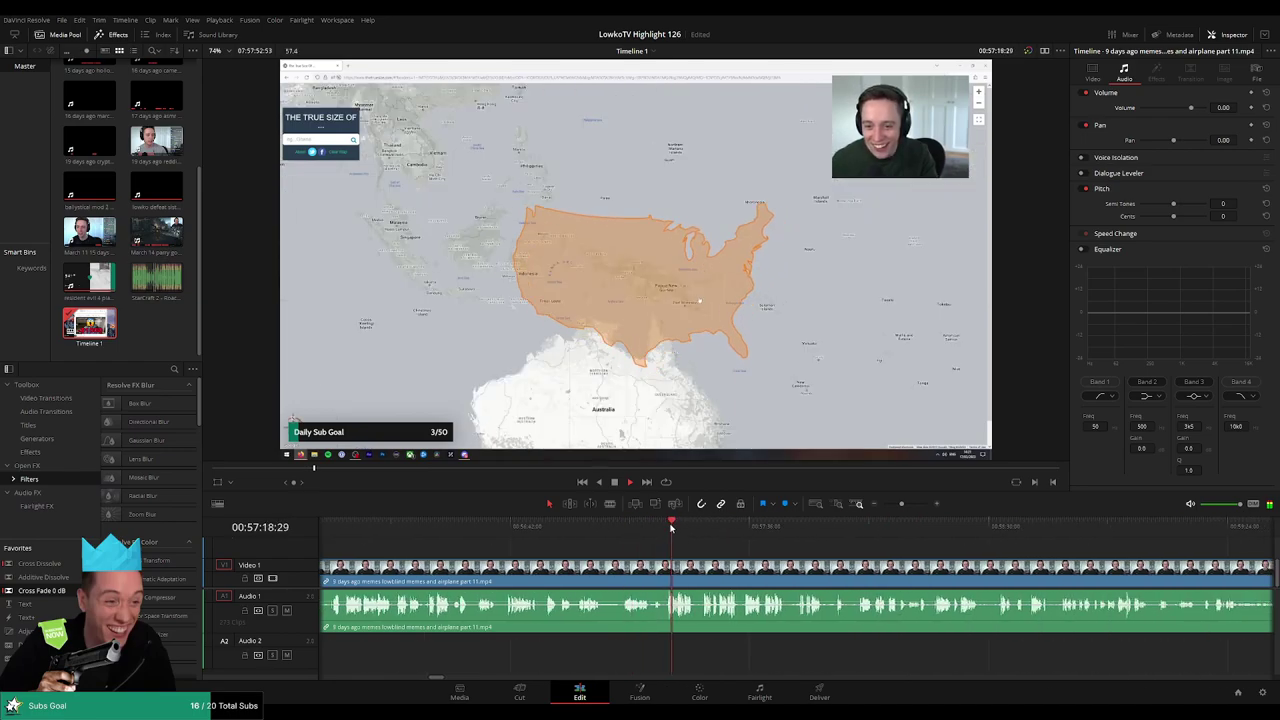
pyautogui.click(1040, 530)
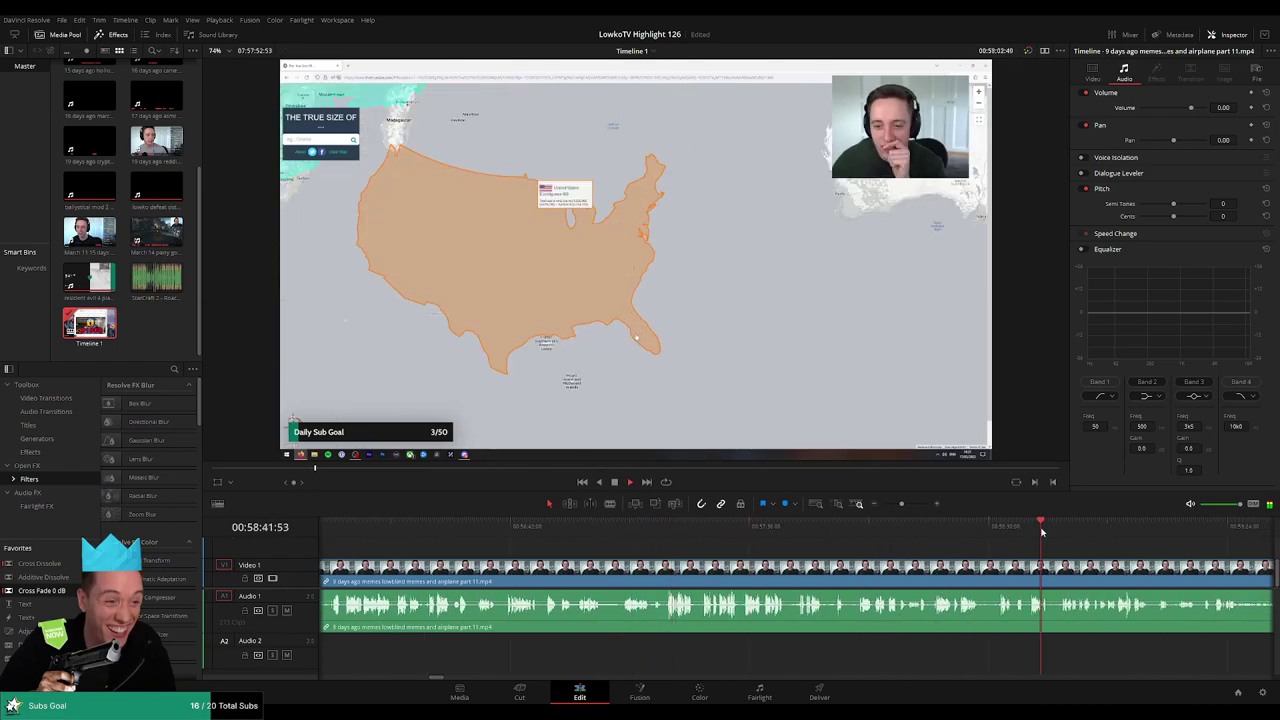
pyautogui.scroll(-5, 803, 550)
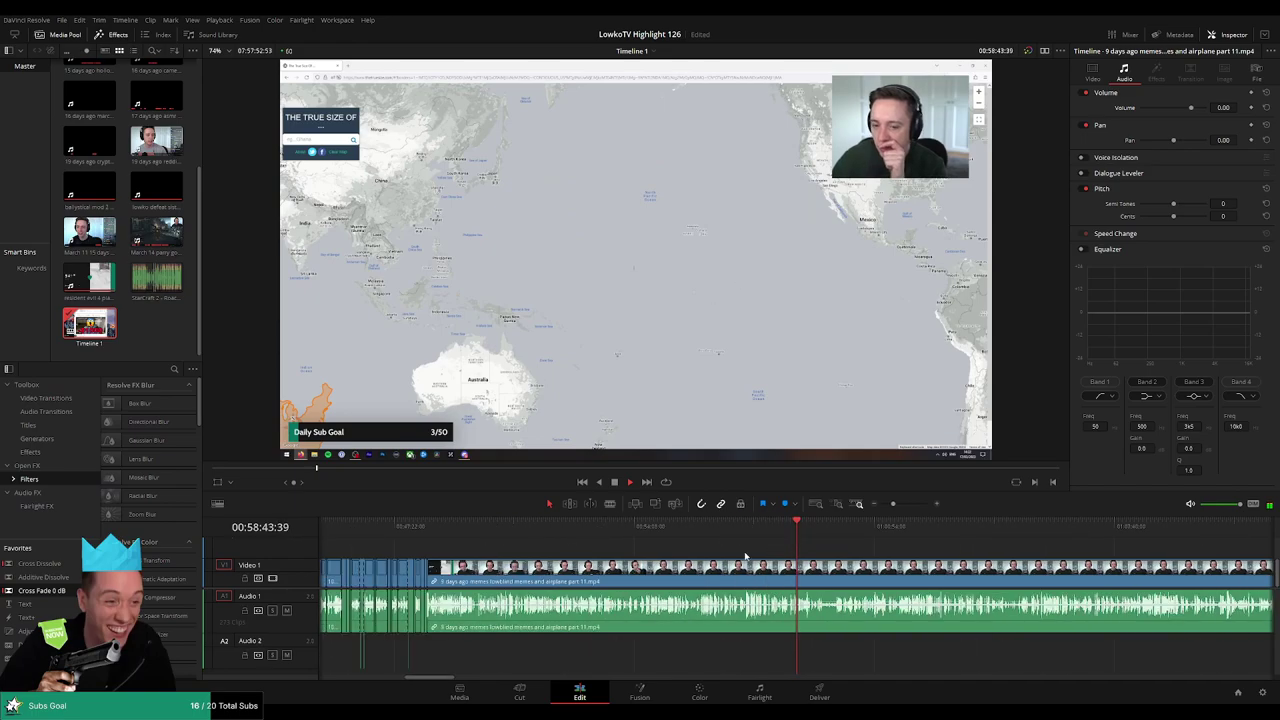
pyautogui.press('space')
# - Go back and review the talking segment of the part 11 recording around 00:53:00 to 00:53:20
pyautogui.scroll(3, 793, 555)
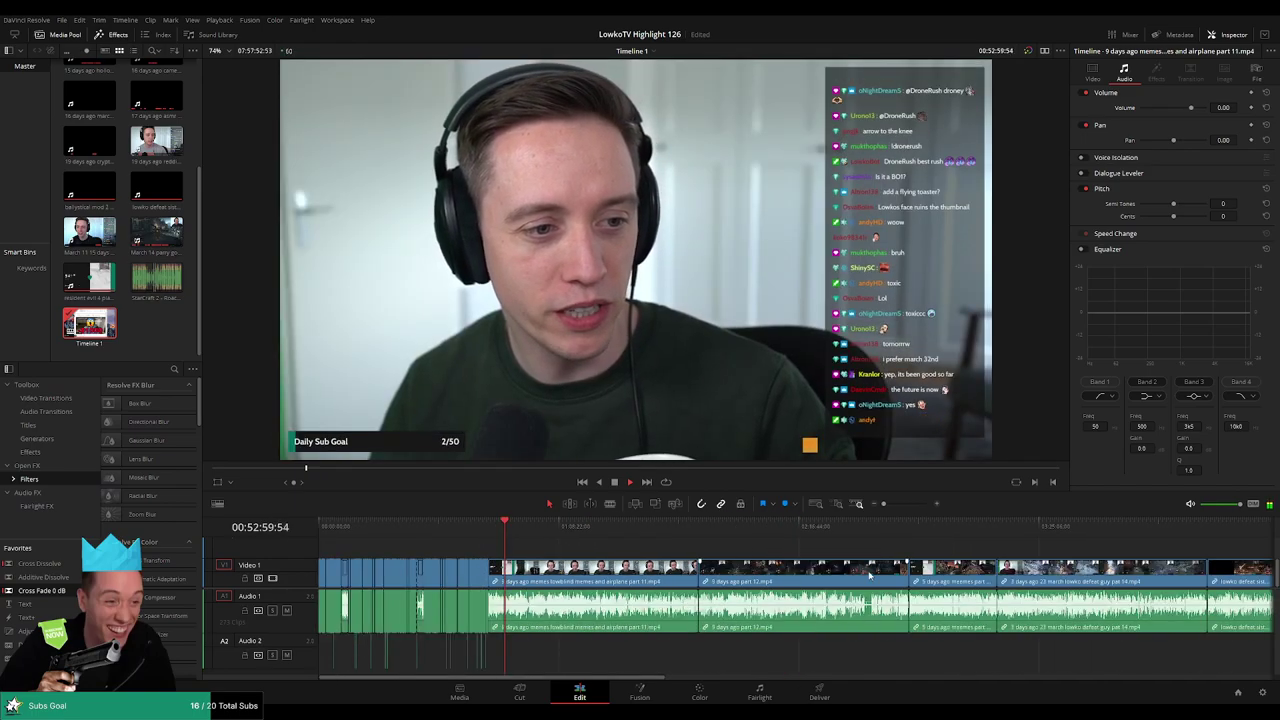
pyautogui.scroll(2, 798, 570)
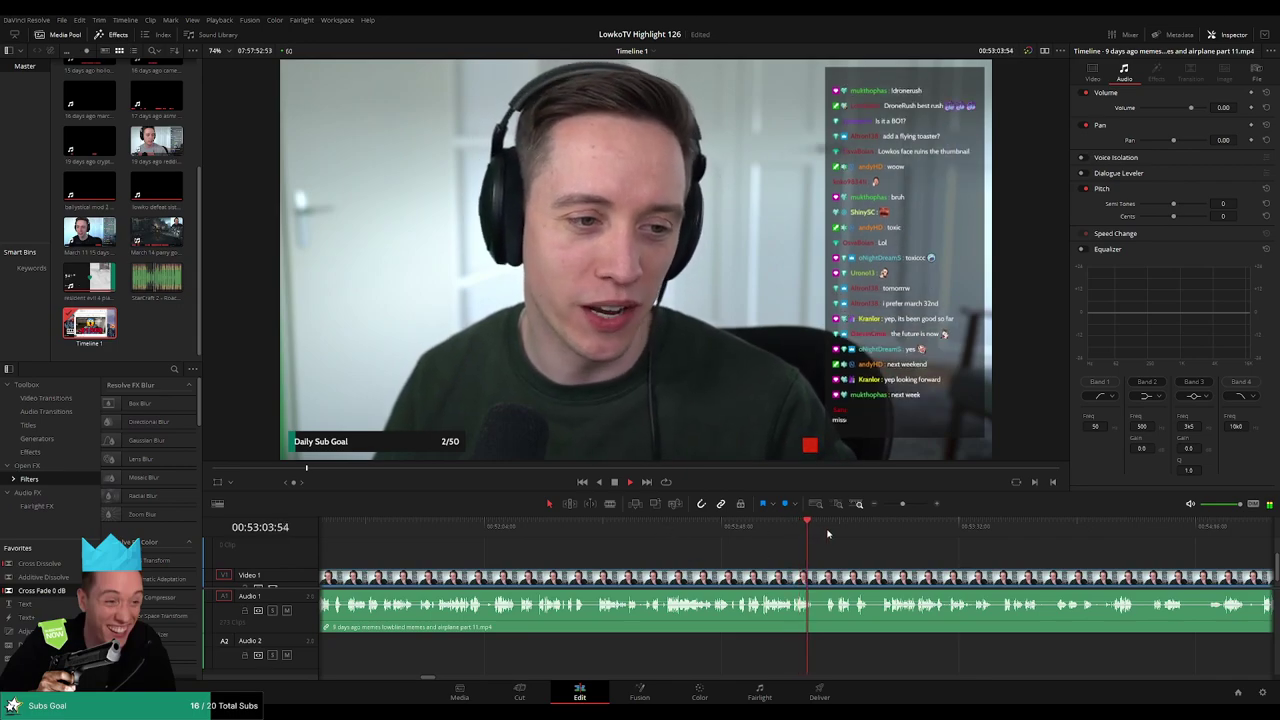
pyautogui.click(879, 528)
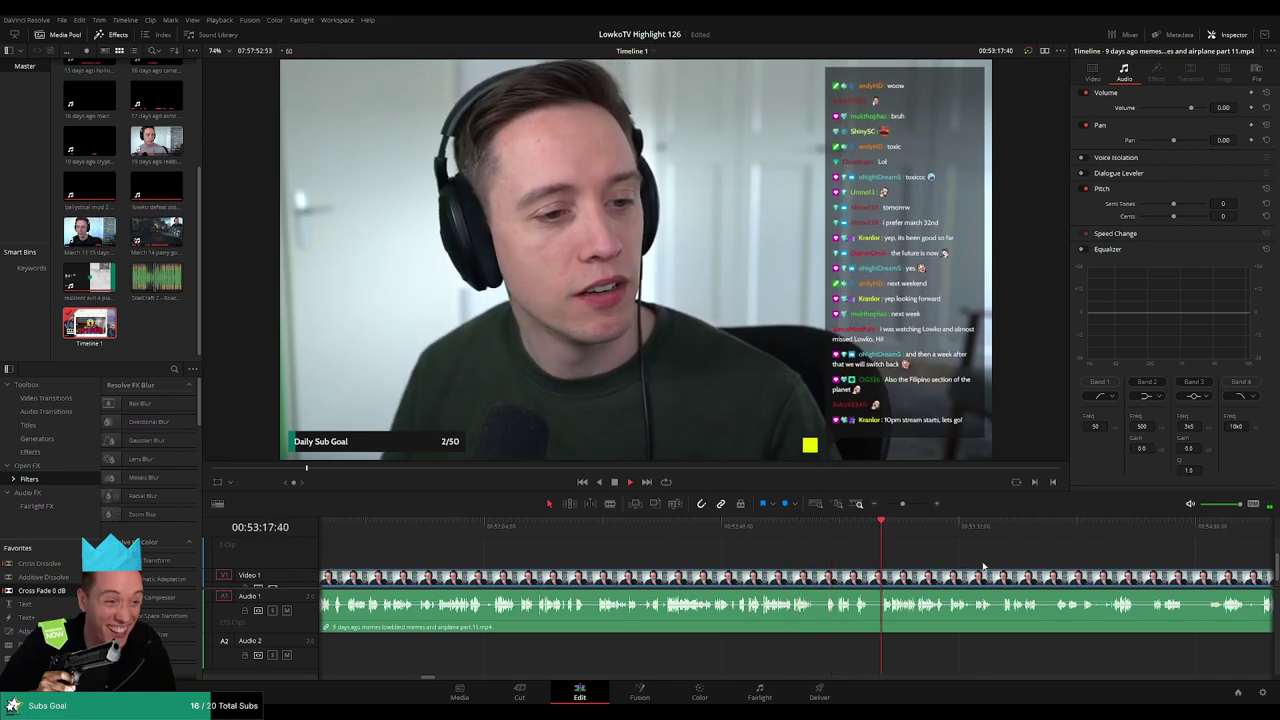
pyautogui.moveTo(983, 567); pyautogui.dragTo(724, 538)
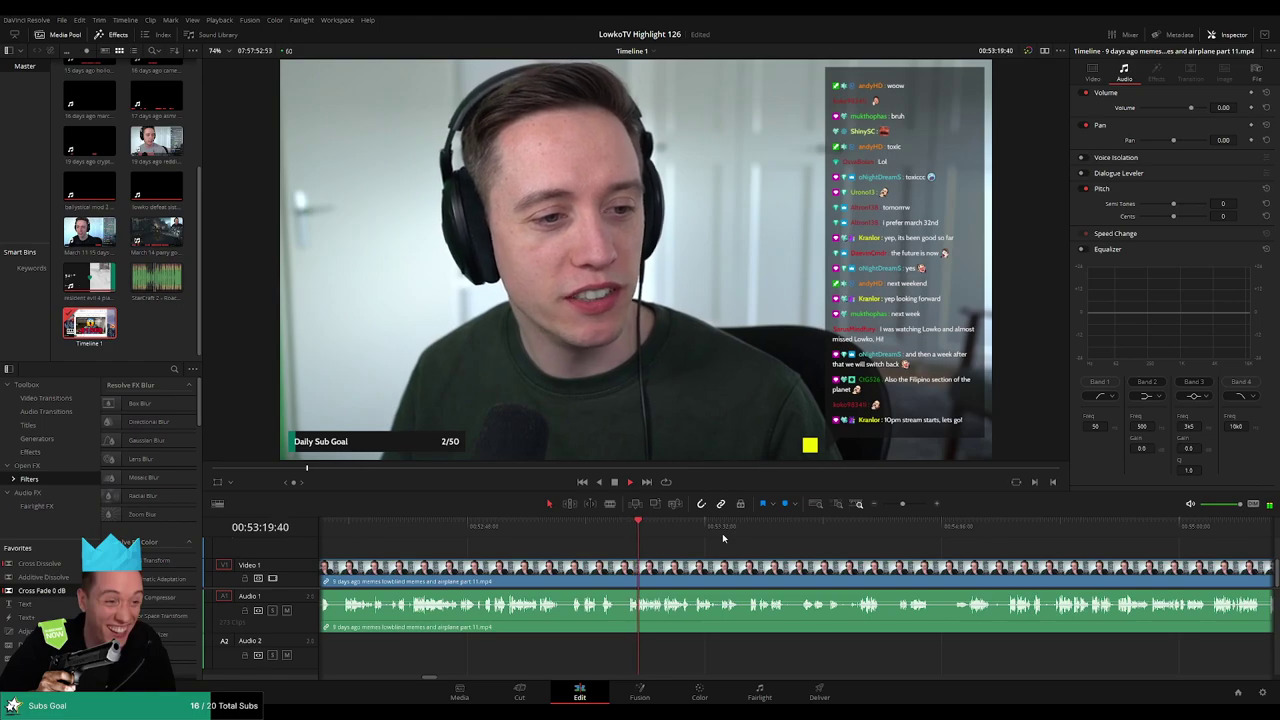
# - Skim the Dark Souls III gameplay in the part 11 recording from about 01:04:51 to 01:43:46 for highlight material
pyautogui.moveTo(899, 512); pyautogui.dragTo(886, 504)
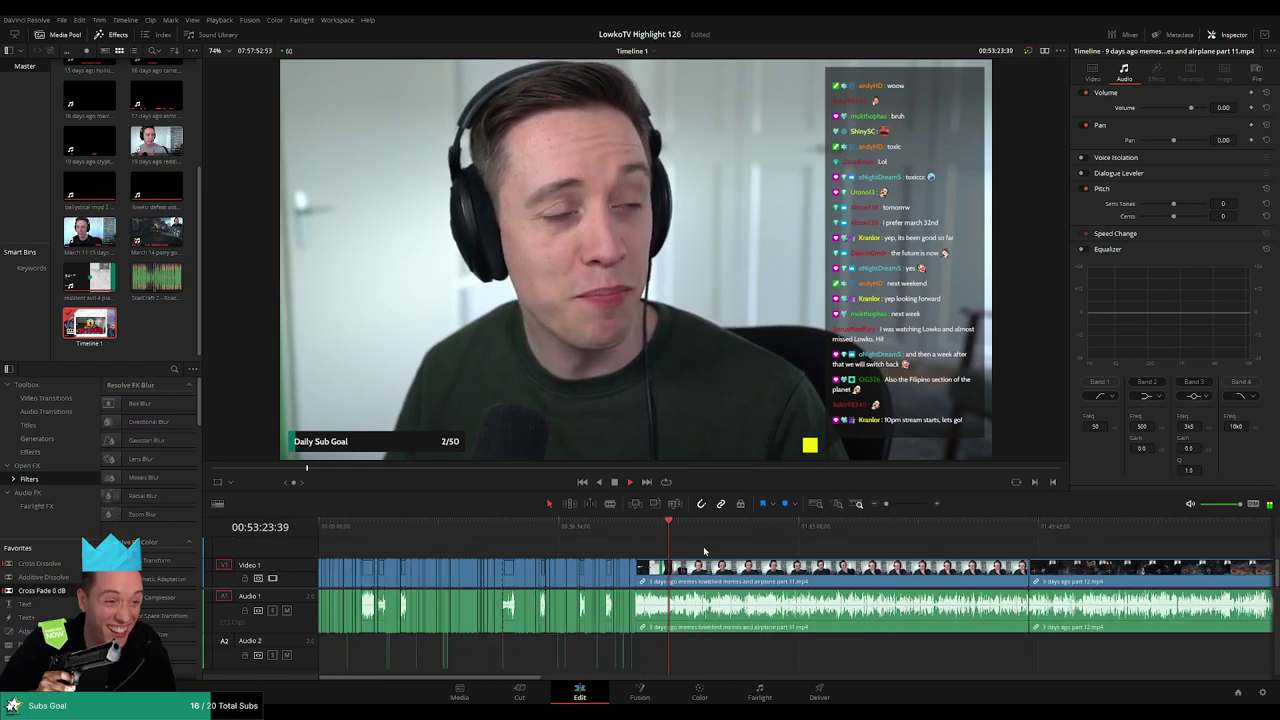
pyautogui.click(744, 531)
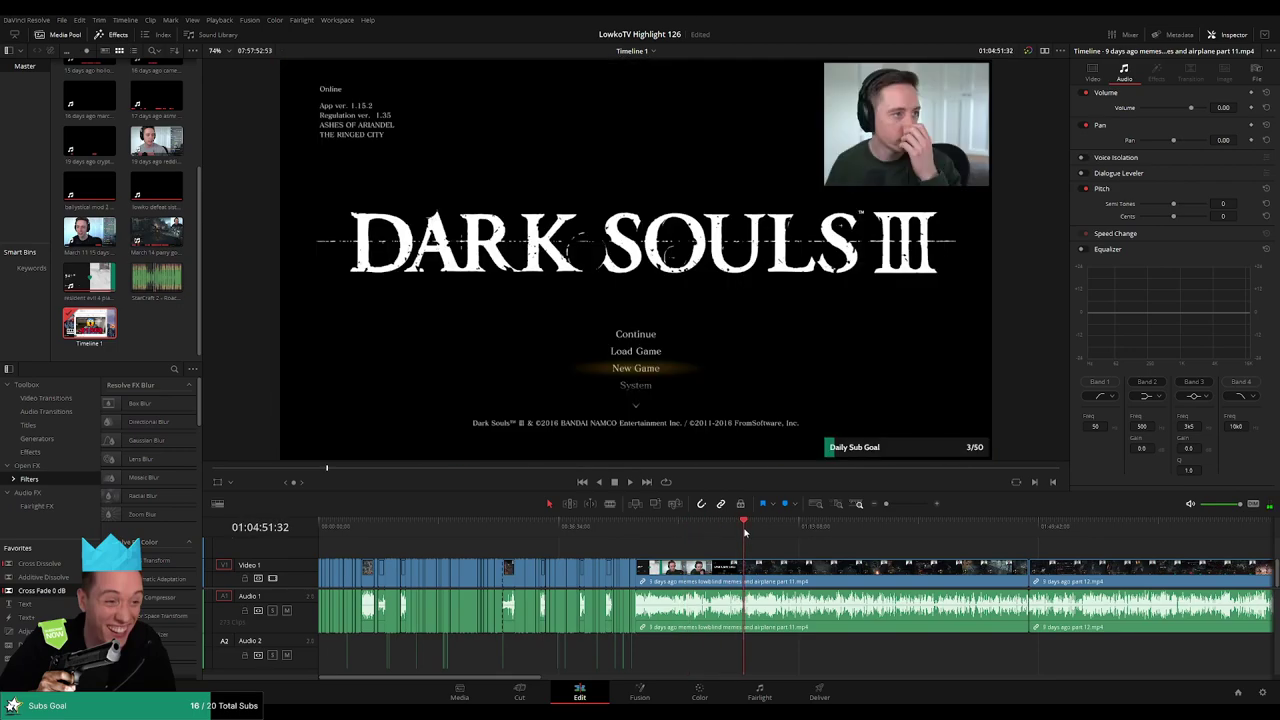
pyautogui.moveTo(752, 531); pyautogui.dragTo(793, 532)
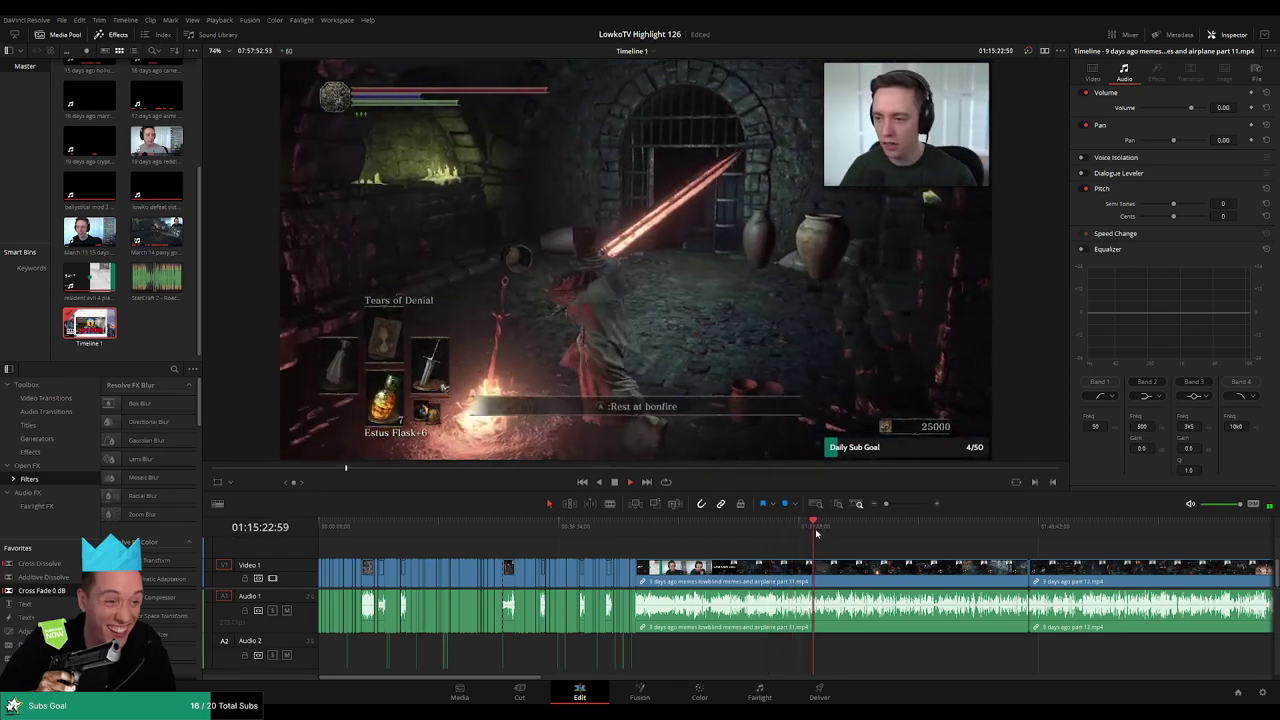
pyautogui.click(834, 533)
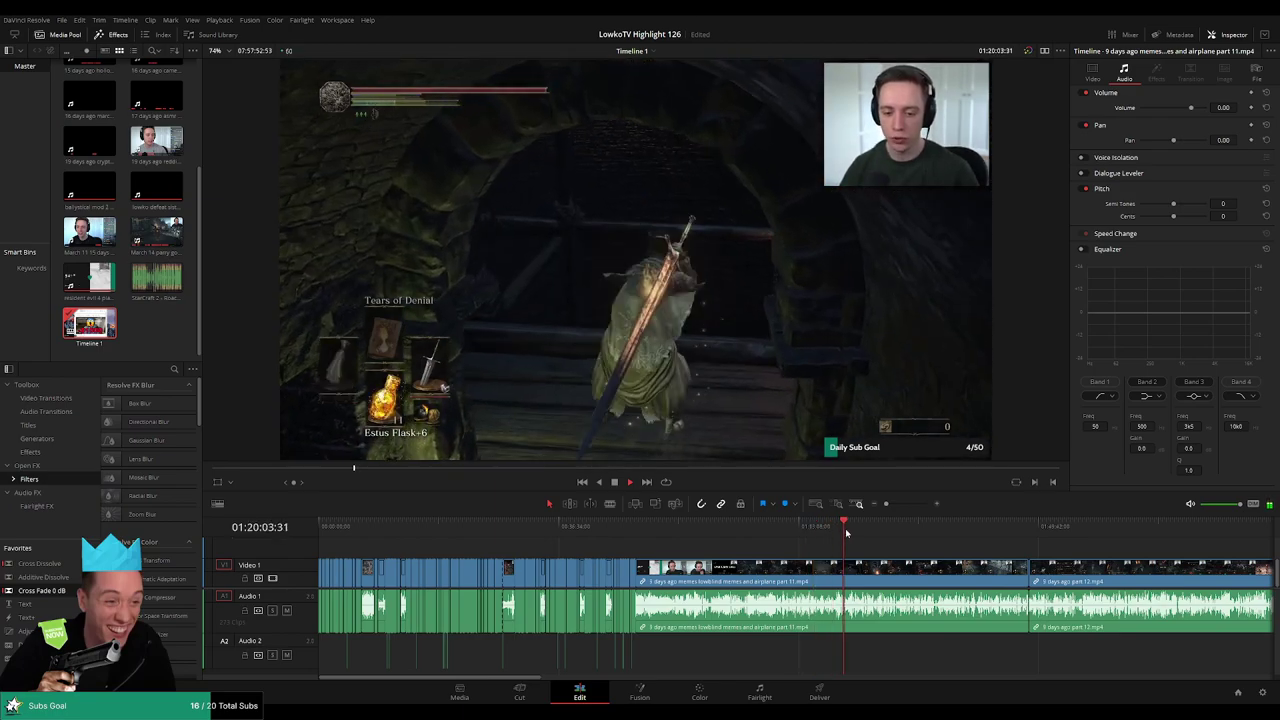
pyautogui.scroll(5, 852, 535)
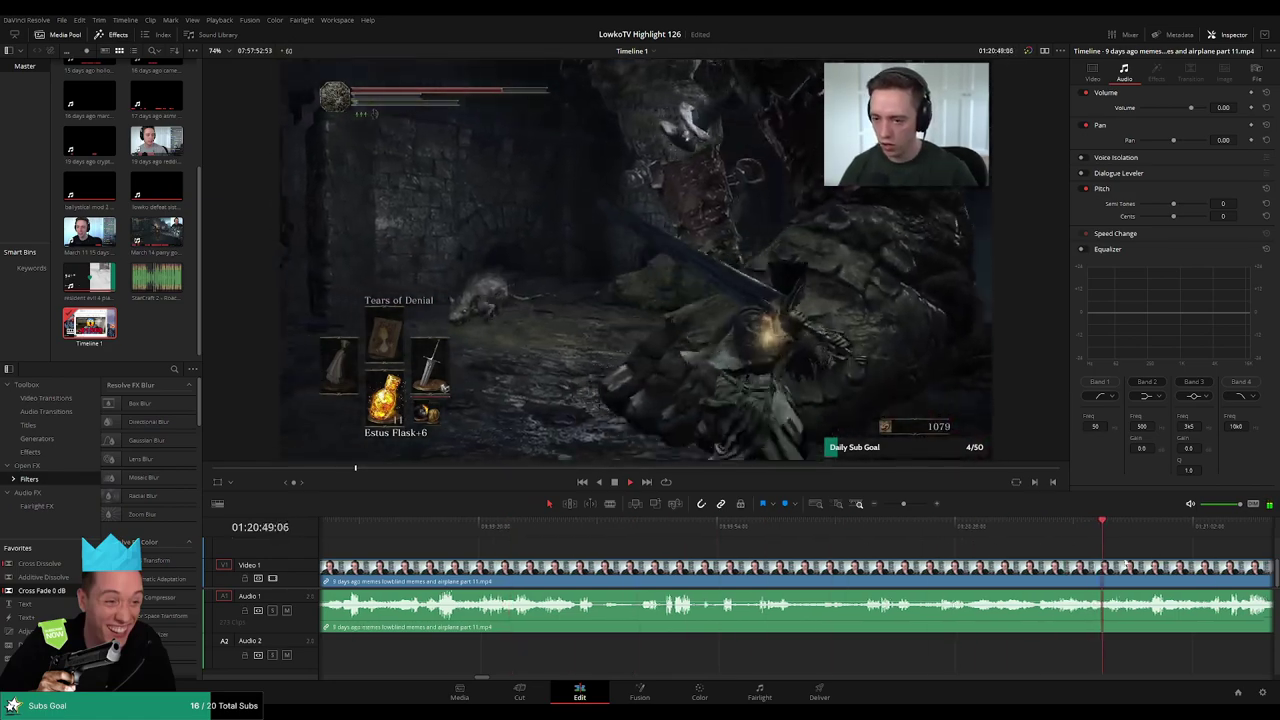
pyautogui.hscroll(5, 678, 543)
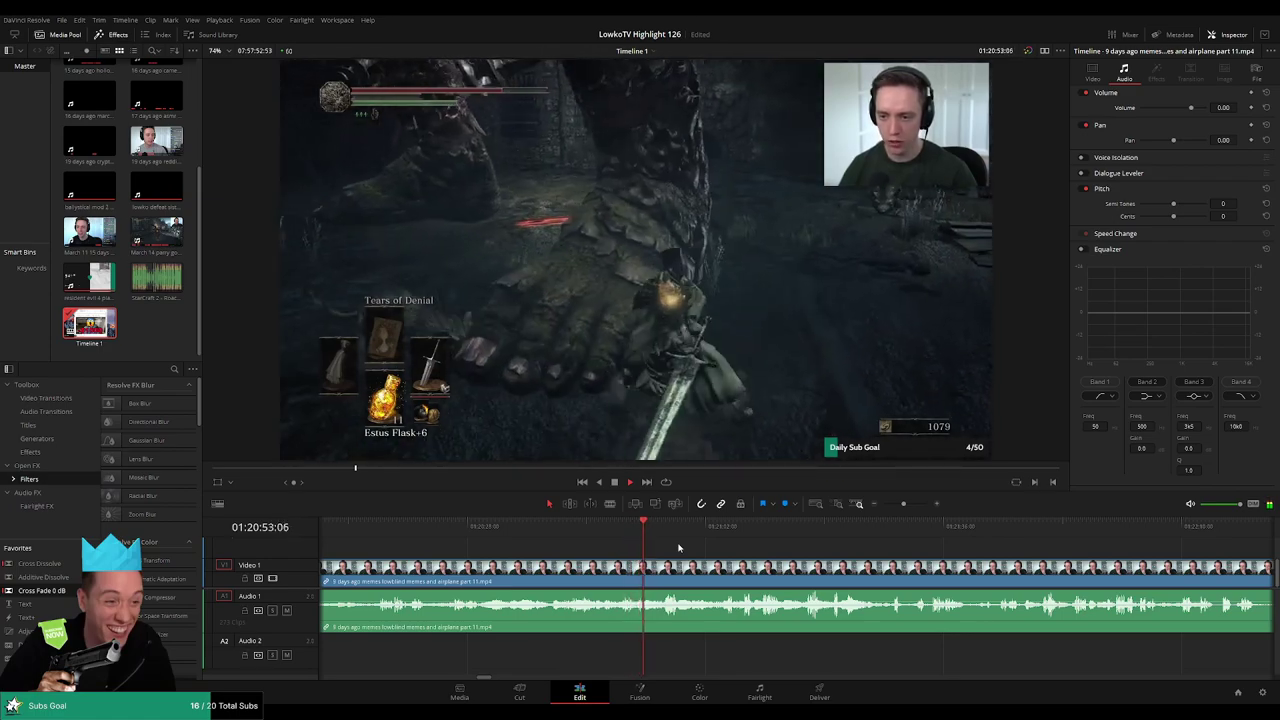
pyautogui.moveTo(903, 506); pyautogui.dragTo(890, 508)
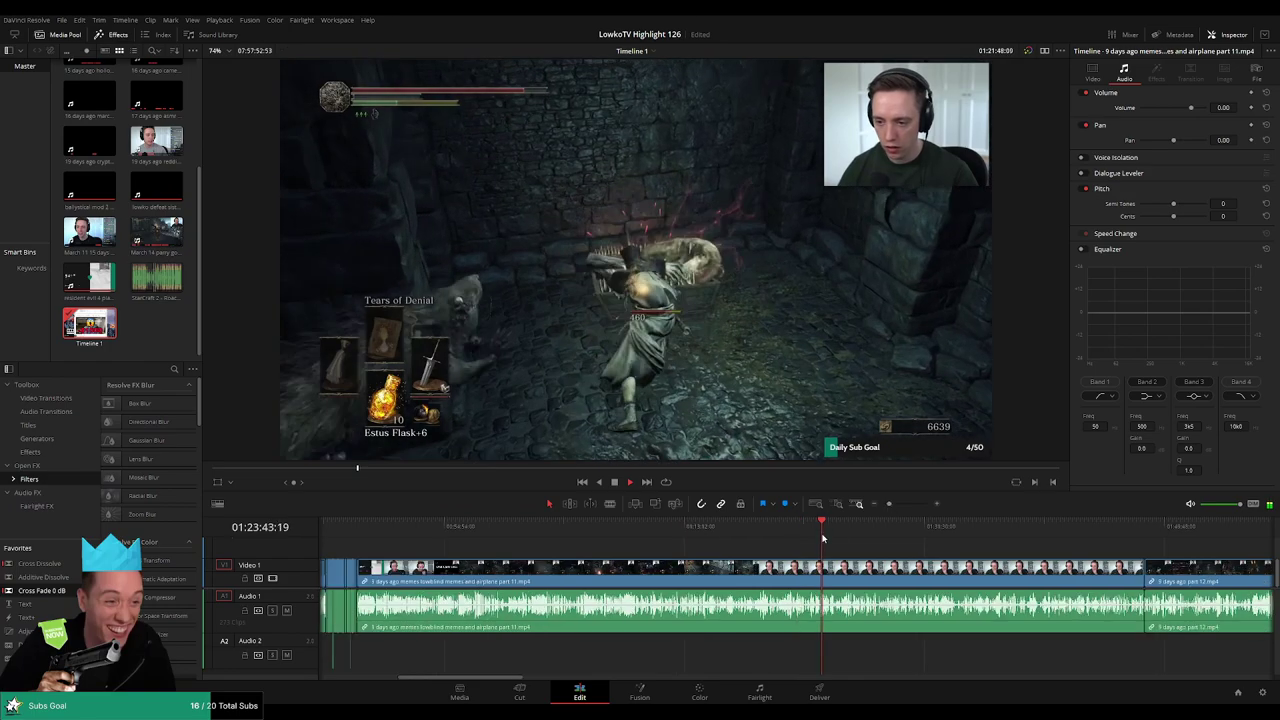
pyautogui.click(857, 531)
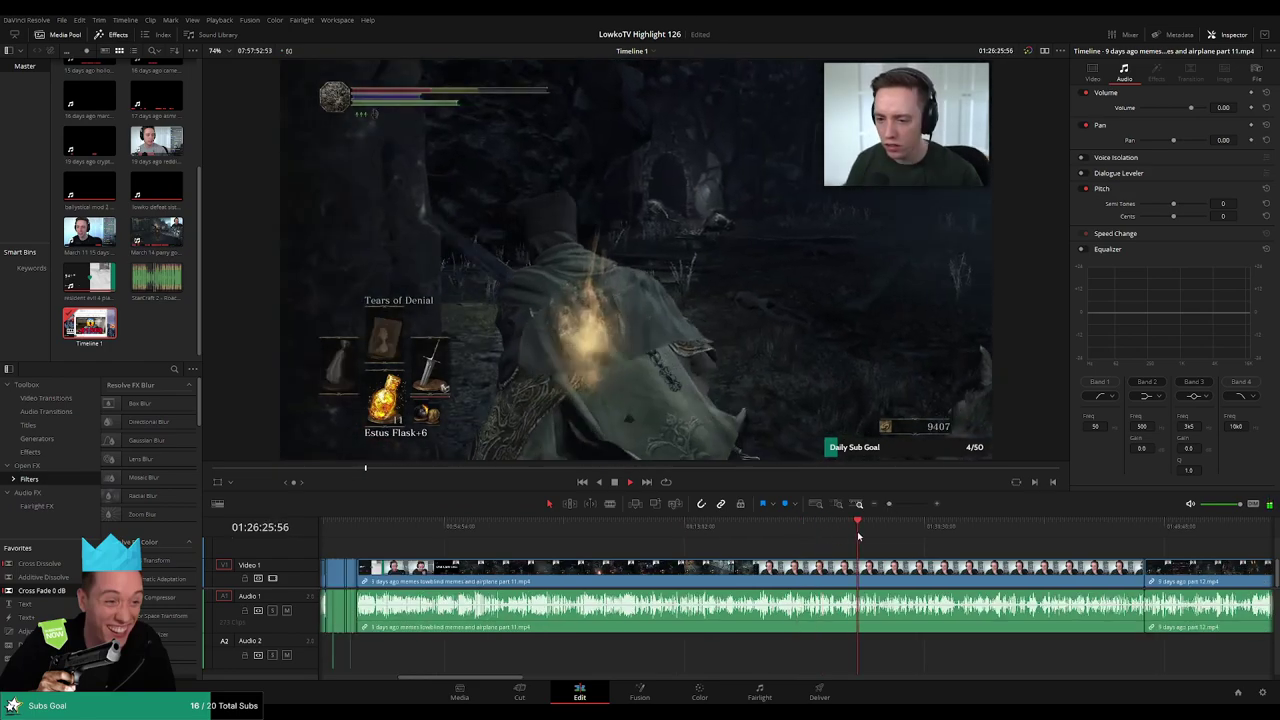
pyautogui.click(894, 535)
pyautogui.click(933, 533)
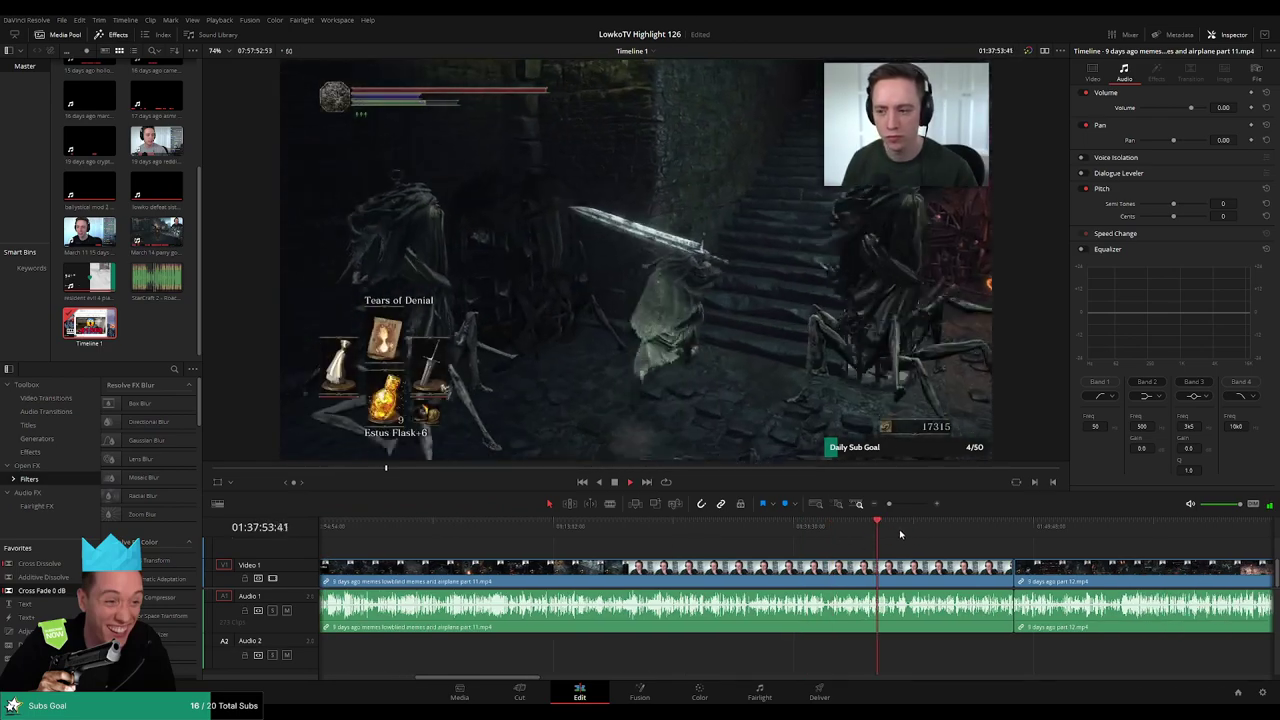
pyautogui.click(889, 531)
pyautogui.click(908, 529)
pyautogui.click(917, 530)
pyautogui.click(955, 535)
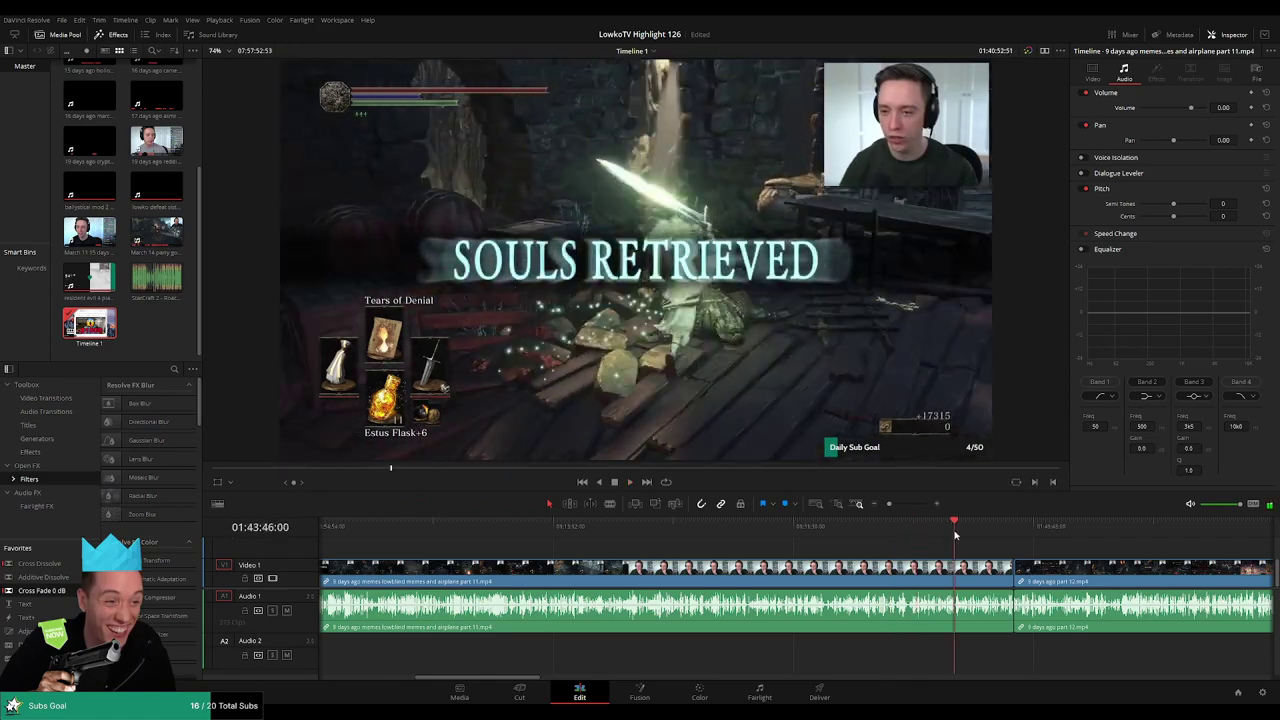
# - Ripple delete the entire part 11 recording from the timeline
pyautogui.press('space')
pyautogui.click(848, 568)
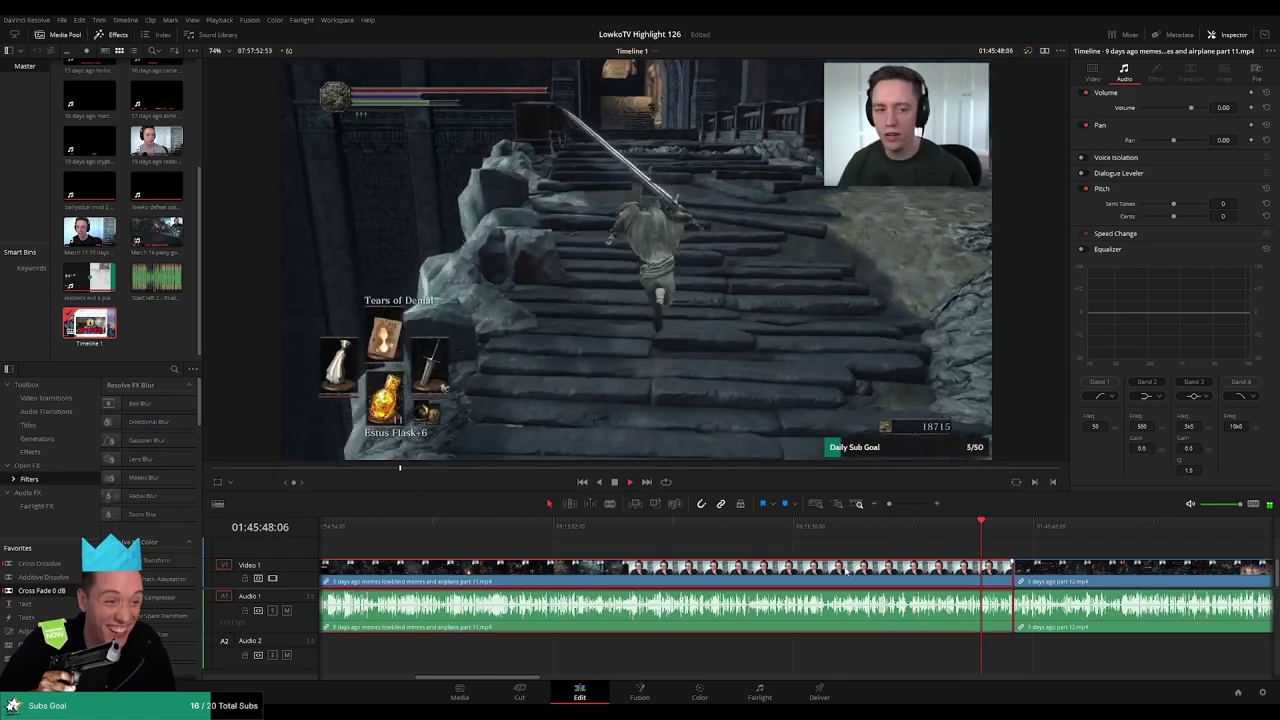
pyautogui.press('Delete')
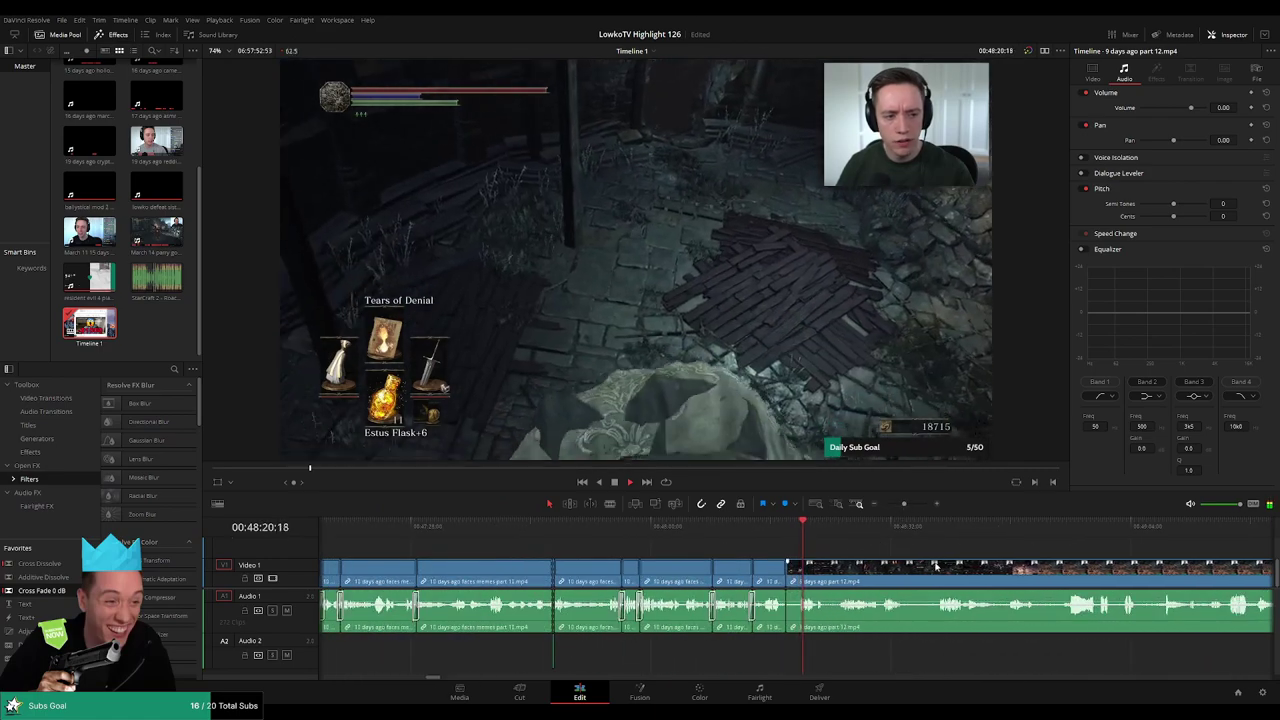
# - Play and skim the opening of the part 12 recording from about 00:48:20 to 00:49:53 for highlight material
pyautogui.click(850, 527)
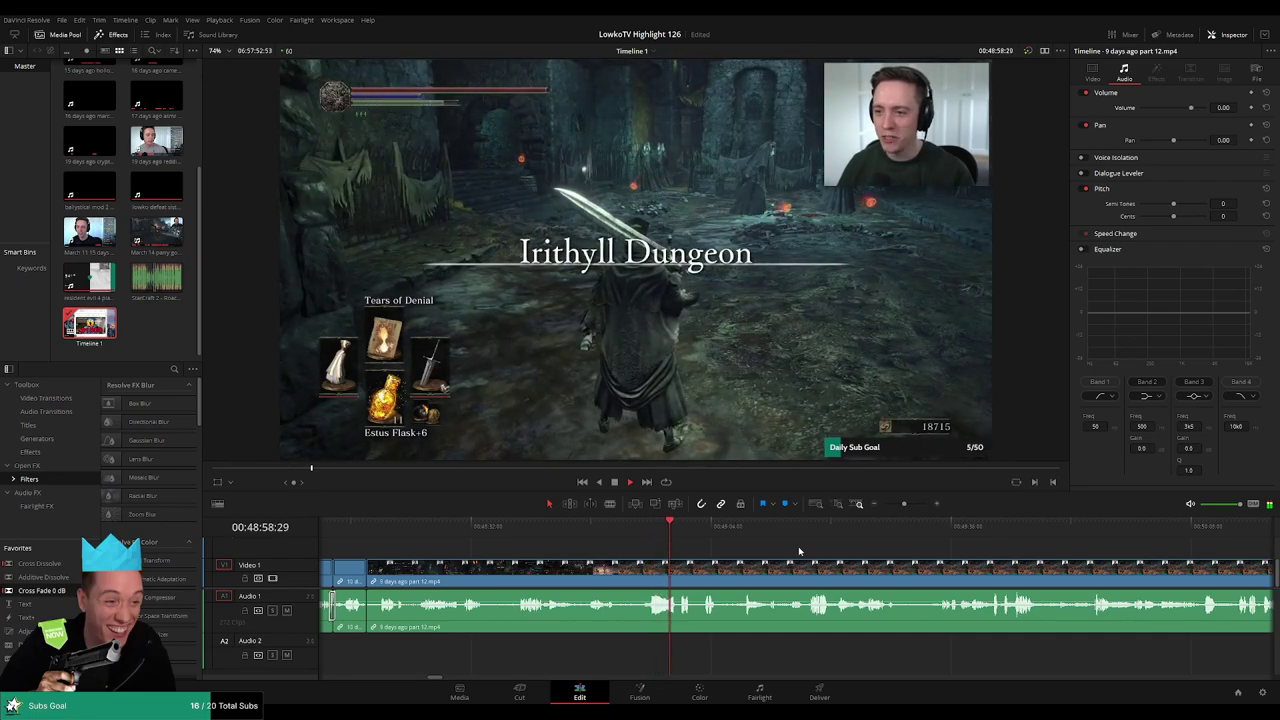
pyautogui.hscroll(1, 773, 547)
pyautogui.moveTo(905, 505)
pyautogui.mouseDown()
pyautogui.moveTo(880, 506)
pyautogui.moveTo(906, 504)
pyautogui.mouseUp()
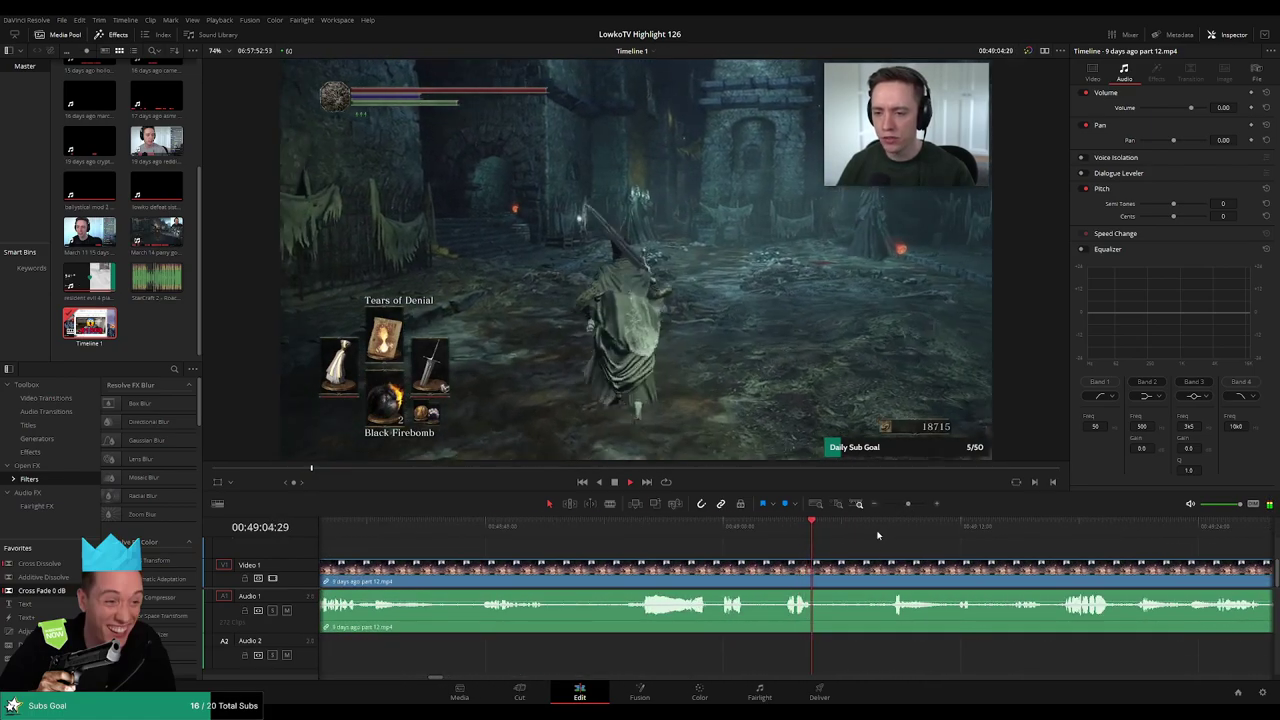
pyautogui.click(886, 534)
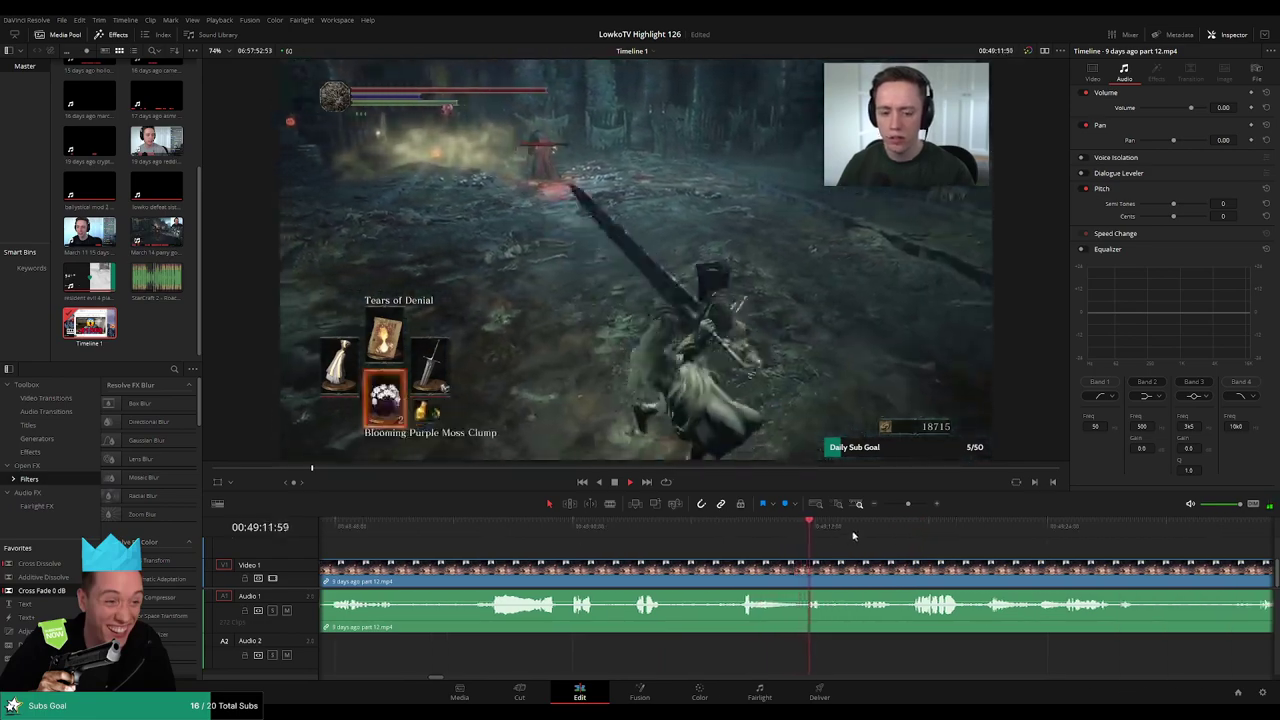
pyautogui.click(855, 537)
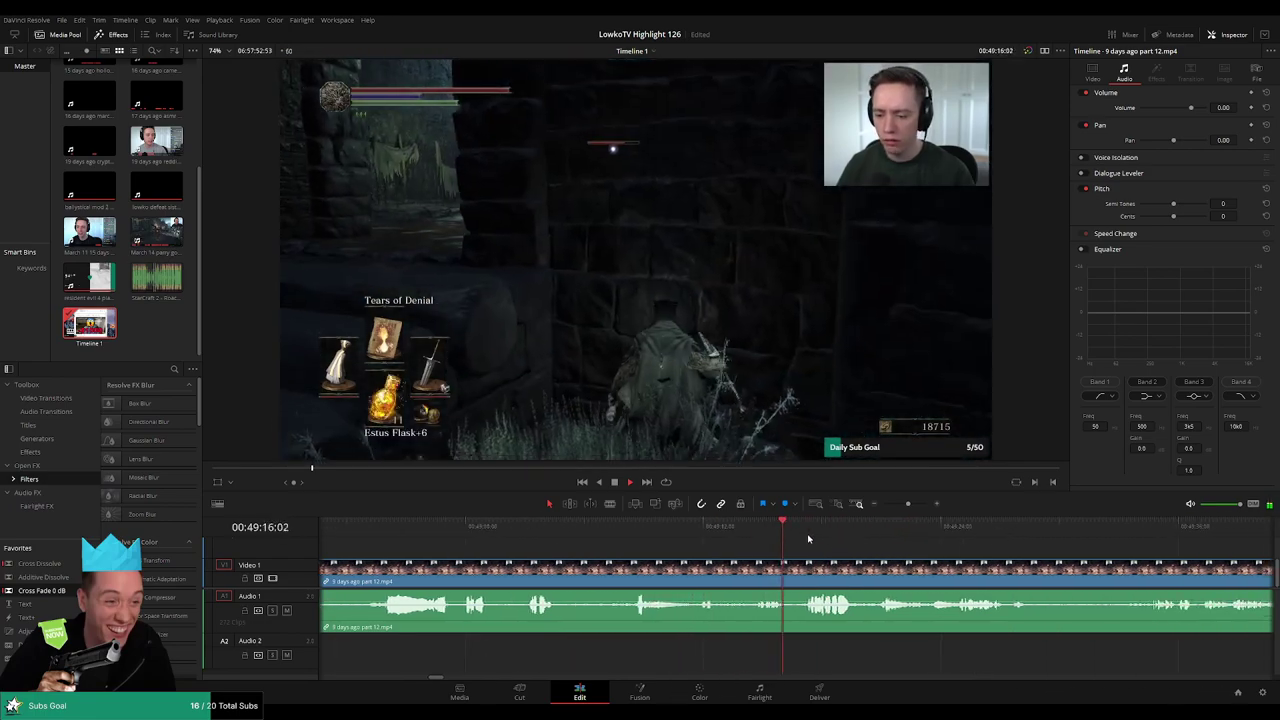
pyautogui.click(808, 538)
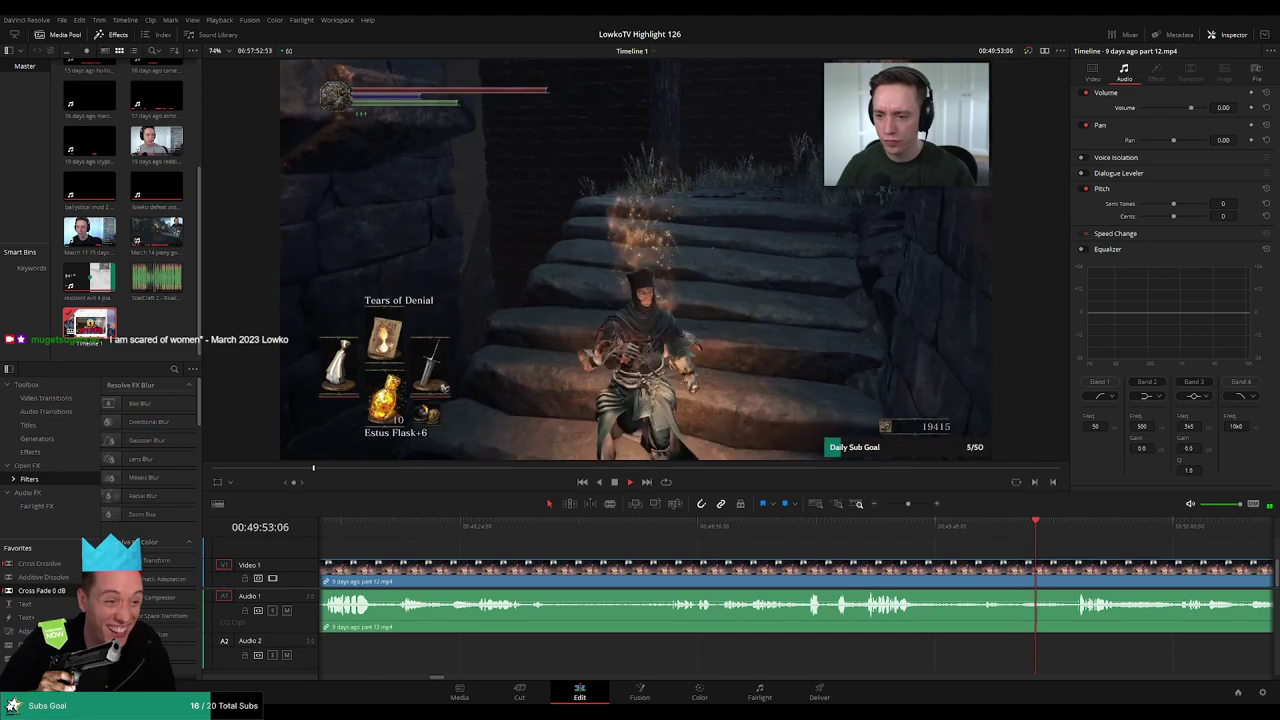
# - Continue skimming the part 12 recording from about 00:49:53 to 00:51:12 for highlight material
pyautogui.press('q')
pyautogui.press('q')
pyautogui.hscroll(4, 736, 533)
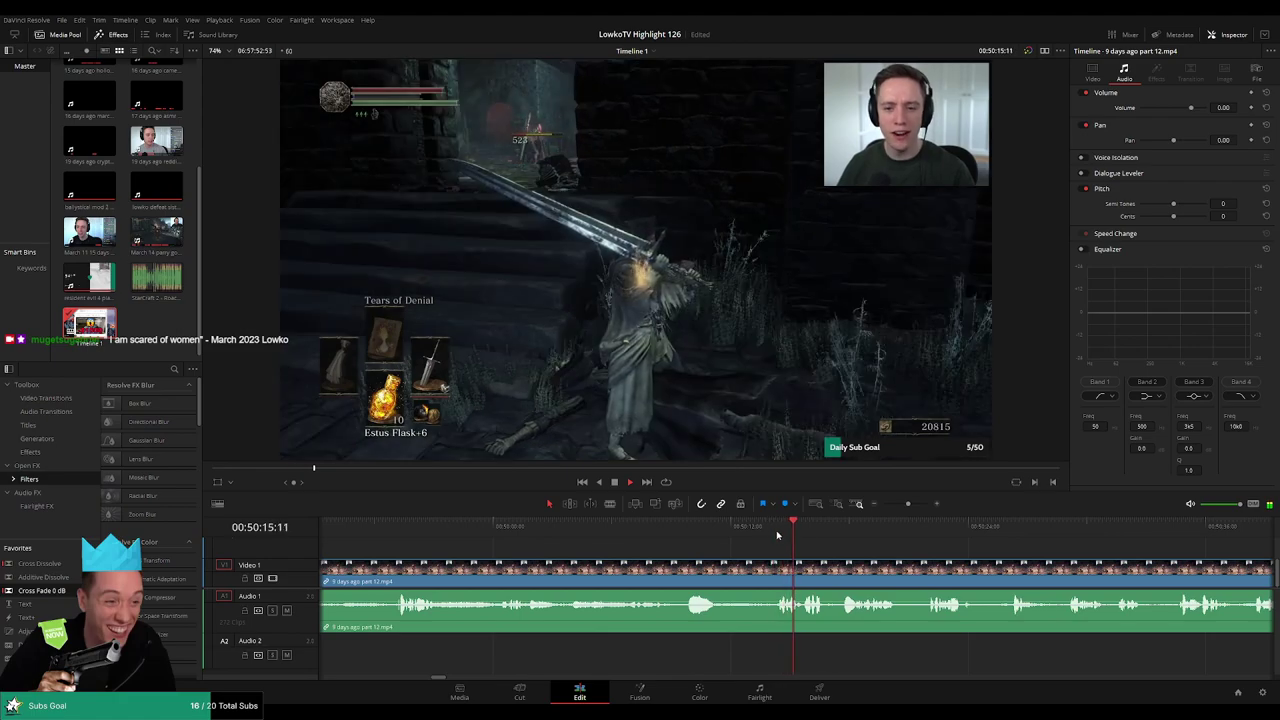
pyautogui.hscroll(2, 967, 561)
pyautogui.moveTo(776, 530); pyautogui.dragTo(1011, 546)
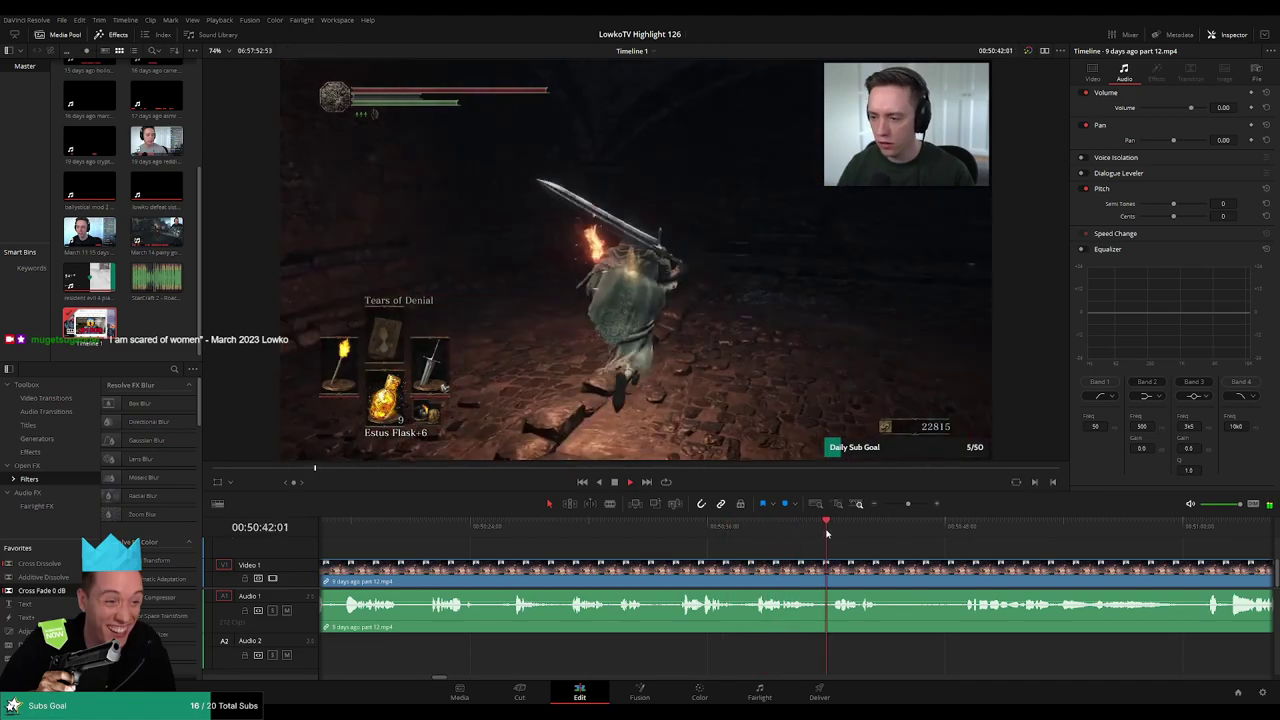
pyautogui.click(968, 530)
pyautogui.hscroll(3, 997, 533)
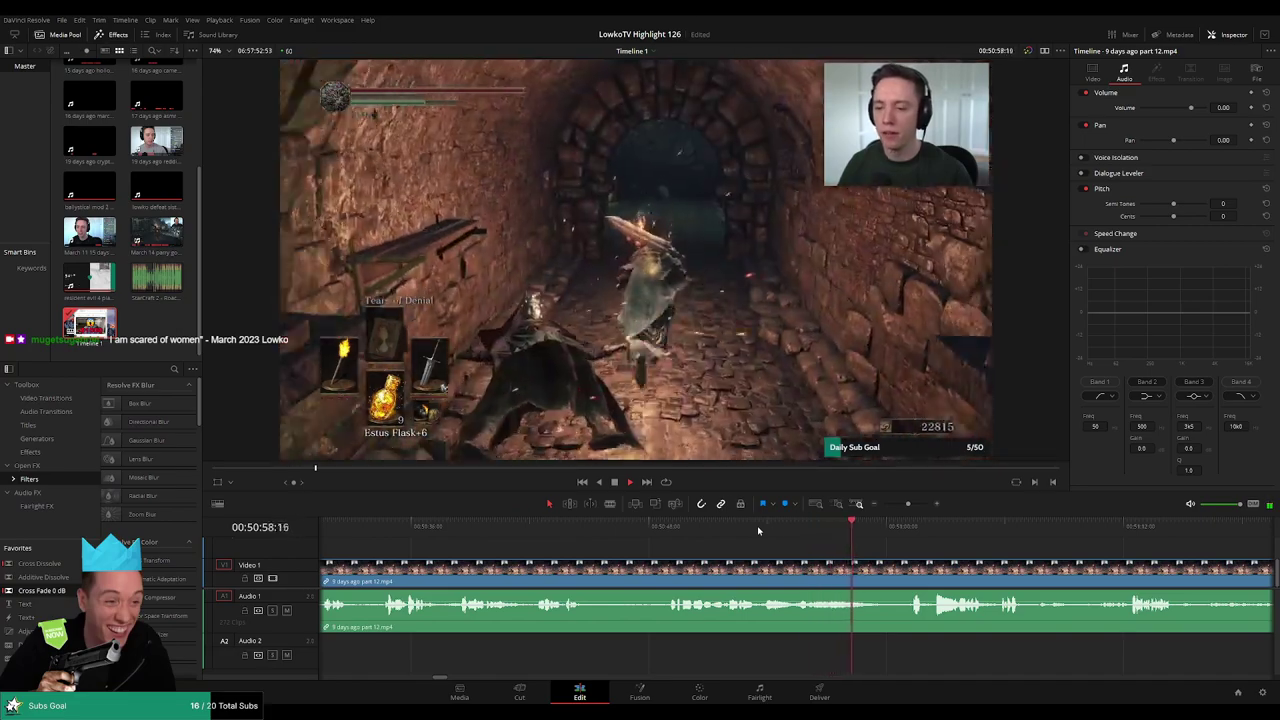
pyautogui.click(905, 528)
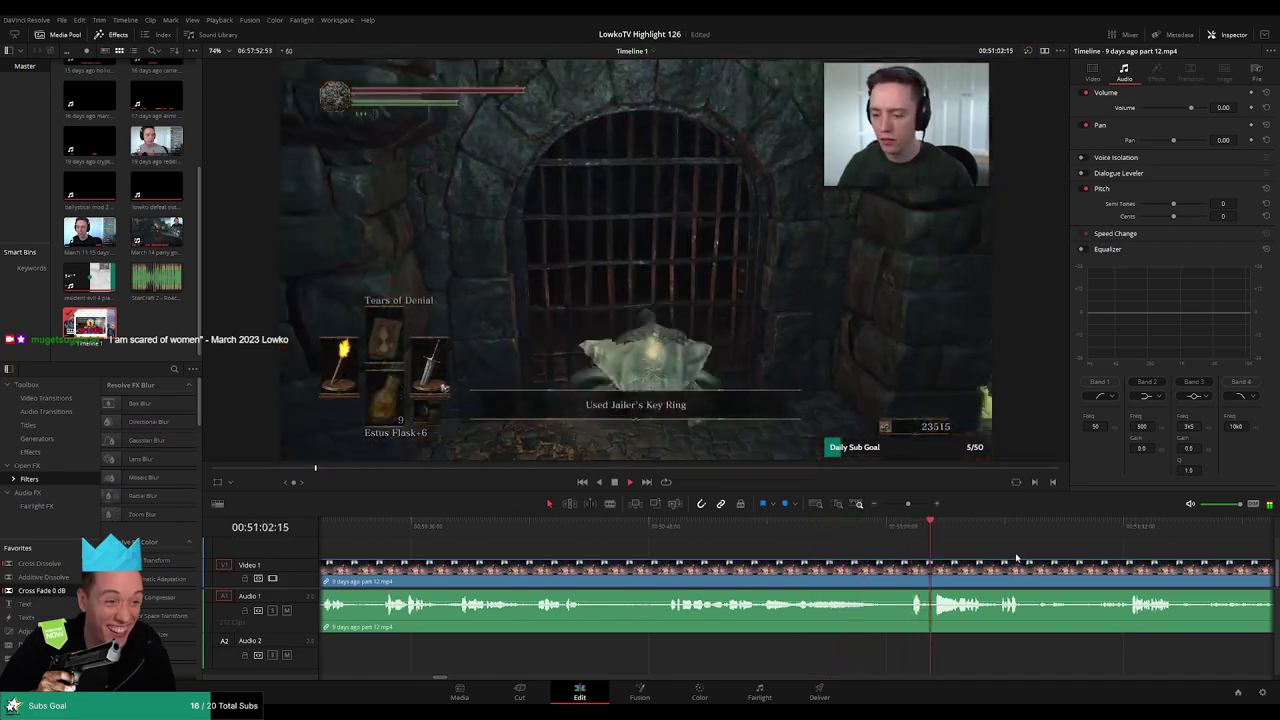
pyautogui.moveTo(1006, 548); pyautogui.dragTo(764, 537)
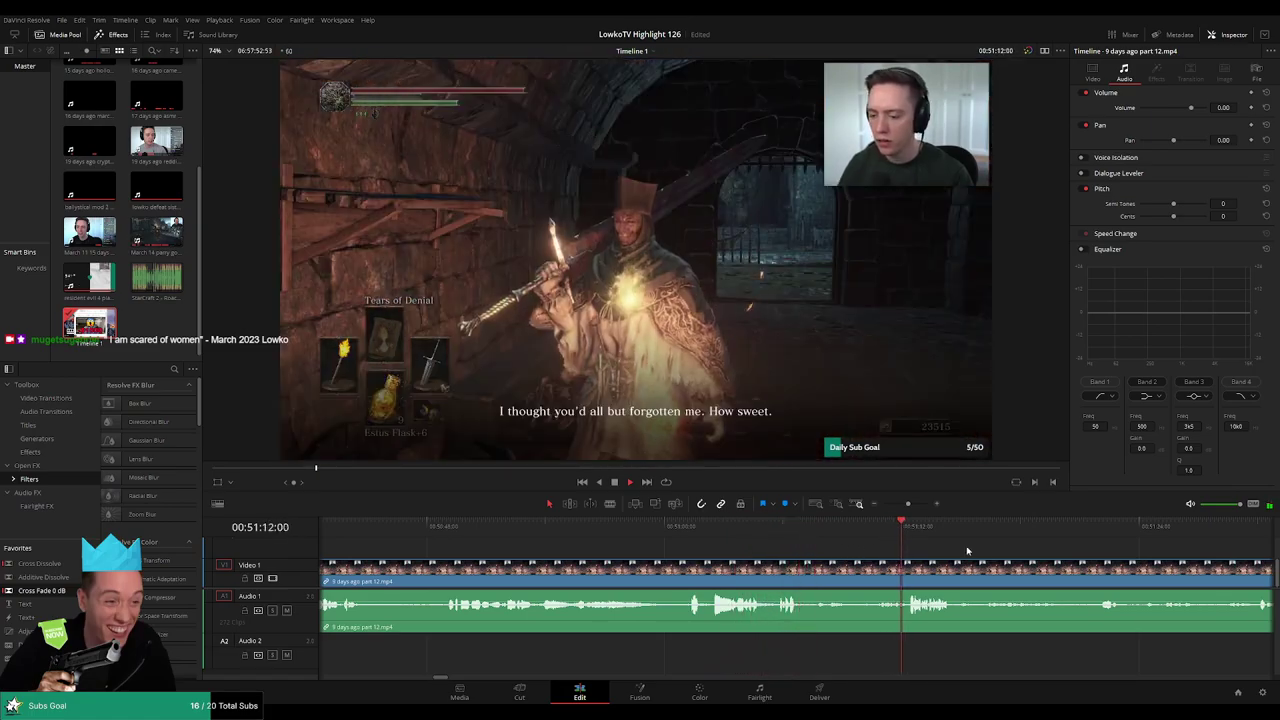
# - Skim the 9 days ago part 12 footage between about 00:51:12 and 00:53:15 for a place to cut
pyautogui.hscroll(5, 744, 541)
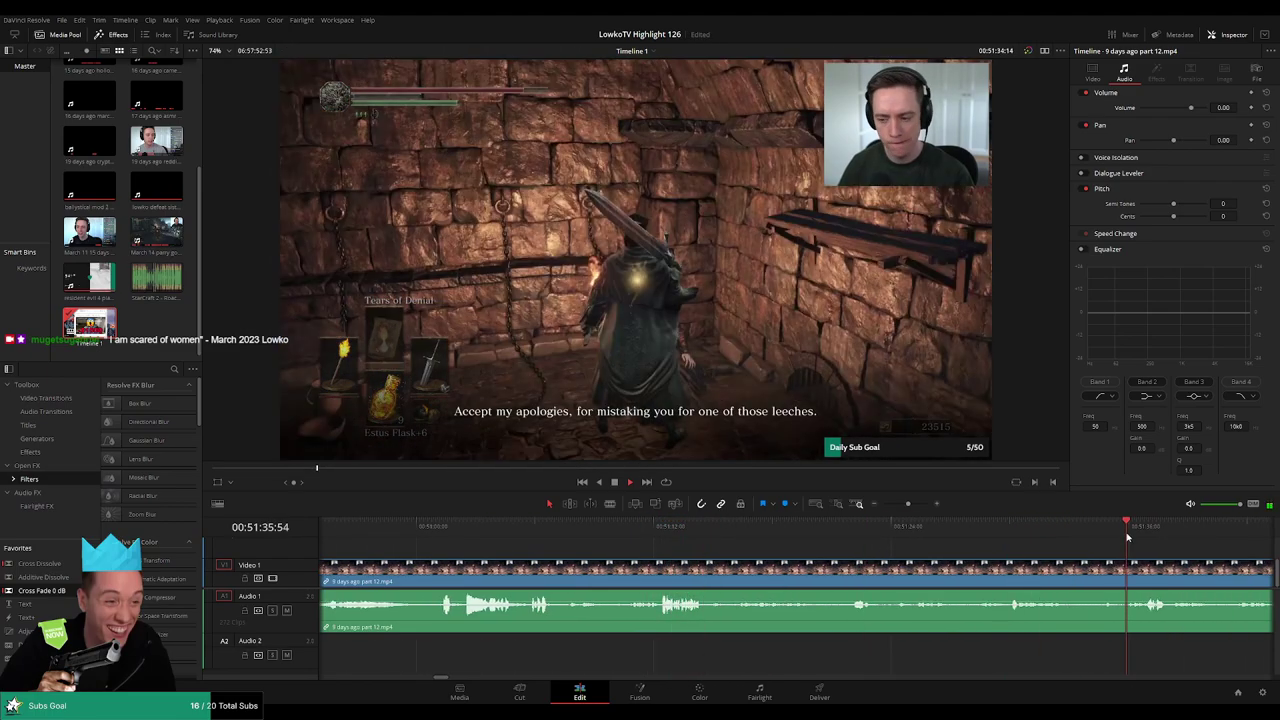
pyautogui.hscroll(10, 868, 537)
pyautogui.click(1072, 531)
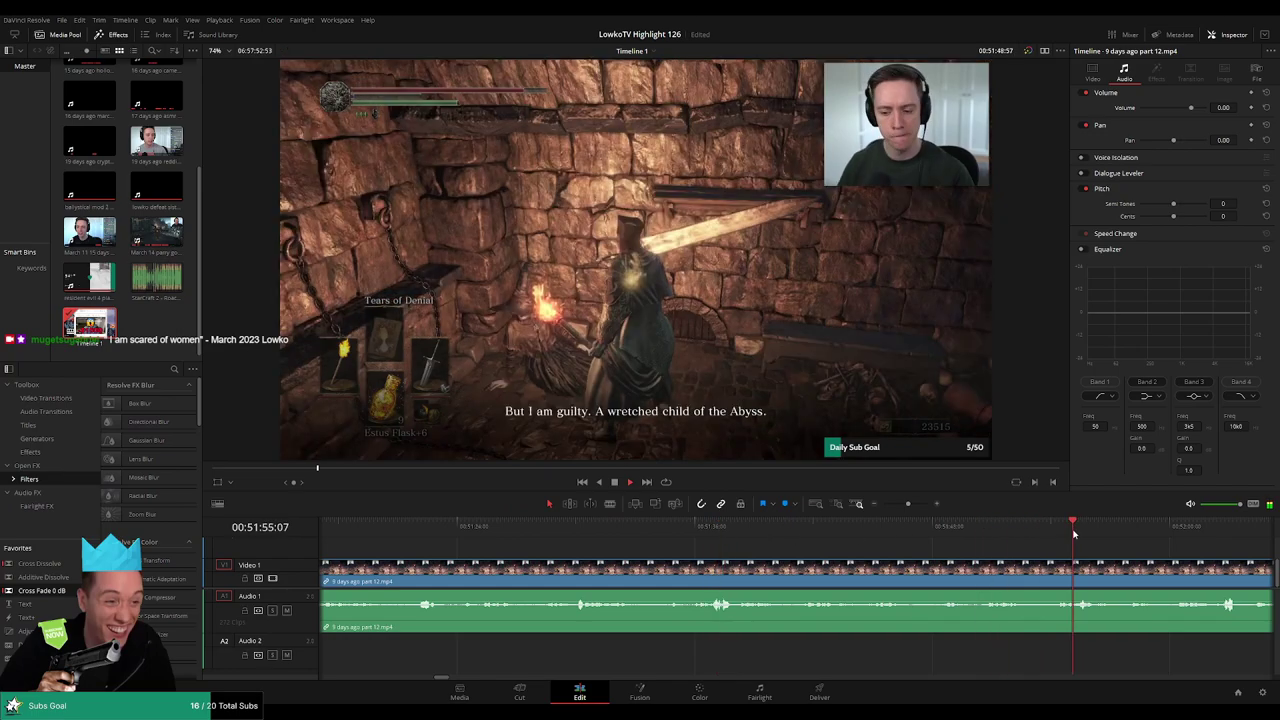
pyautogui.moveTo(908, 505); pyautogui.dragTo(898, 510)
pyautogui.click(825, 531)
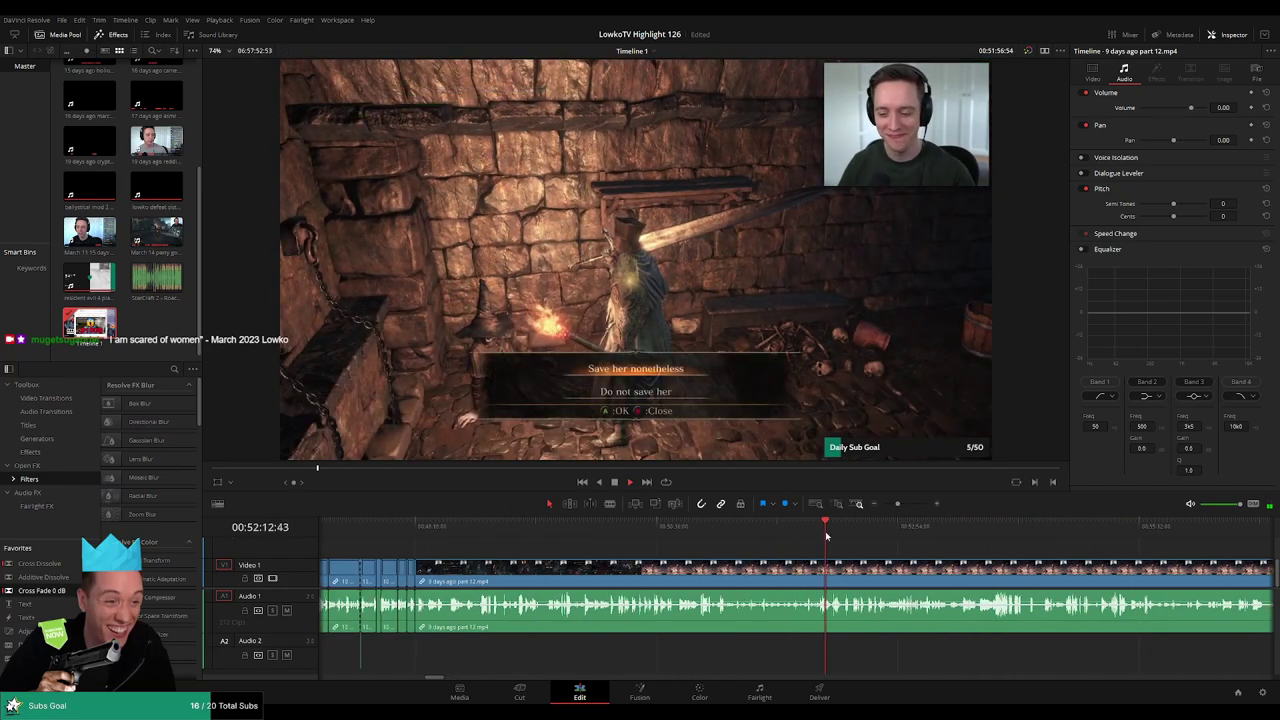
pyautogui.click(934, 535)
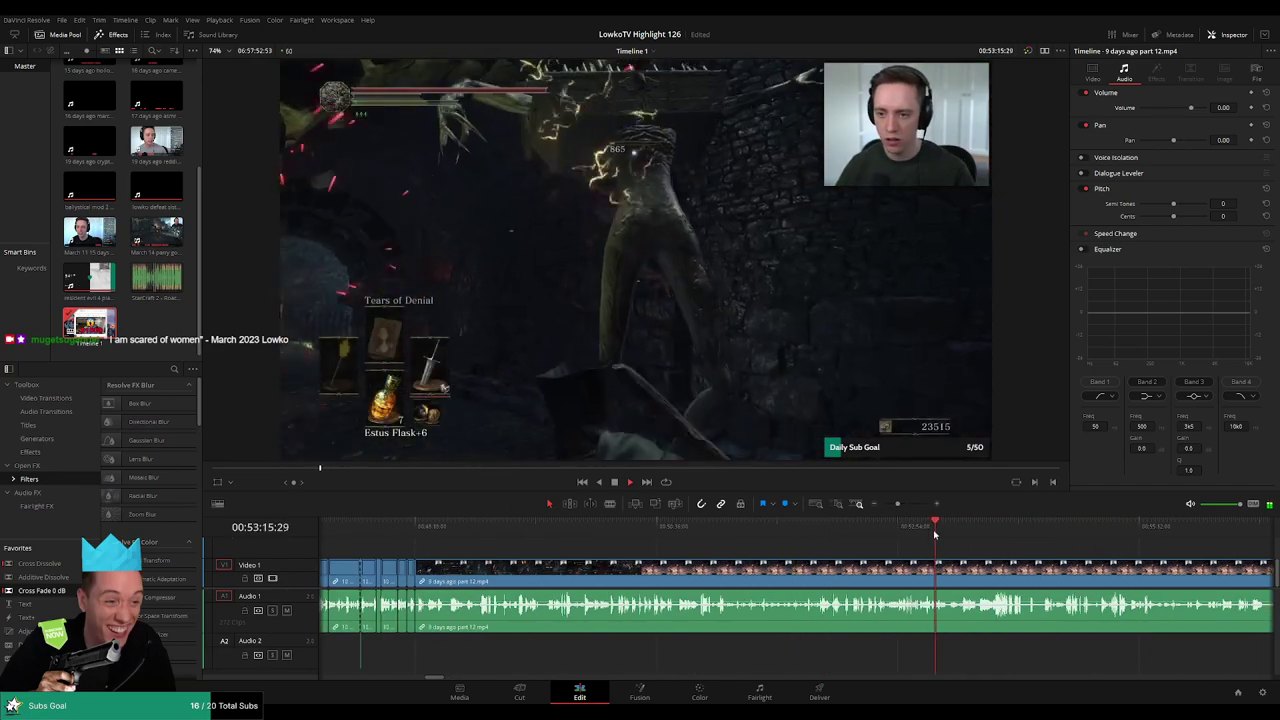
pyautogui.moveTo(868, 530); pyautogui.dragTo(895, 530)
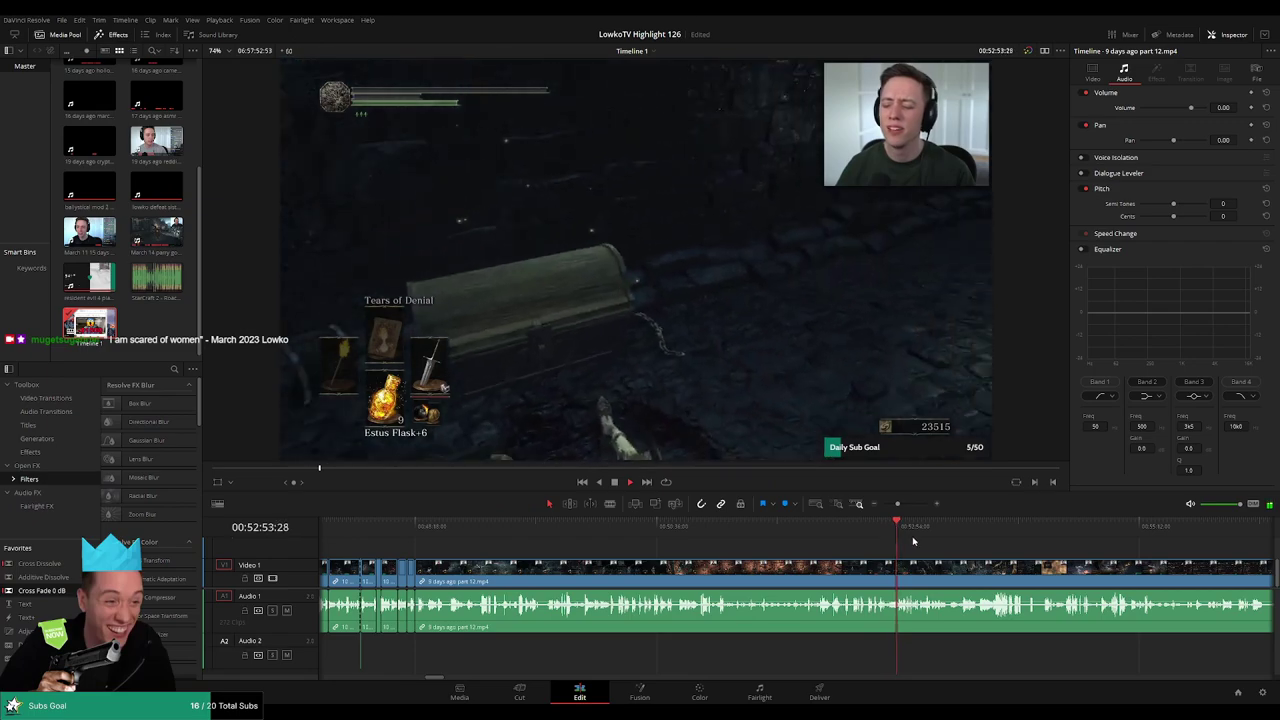
pyautogui.scroll(1, 922, 547)
pyautogui.scroll(4, 799, 563)
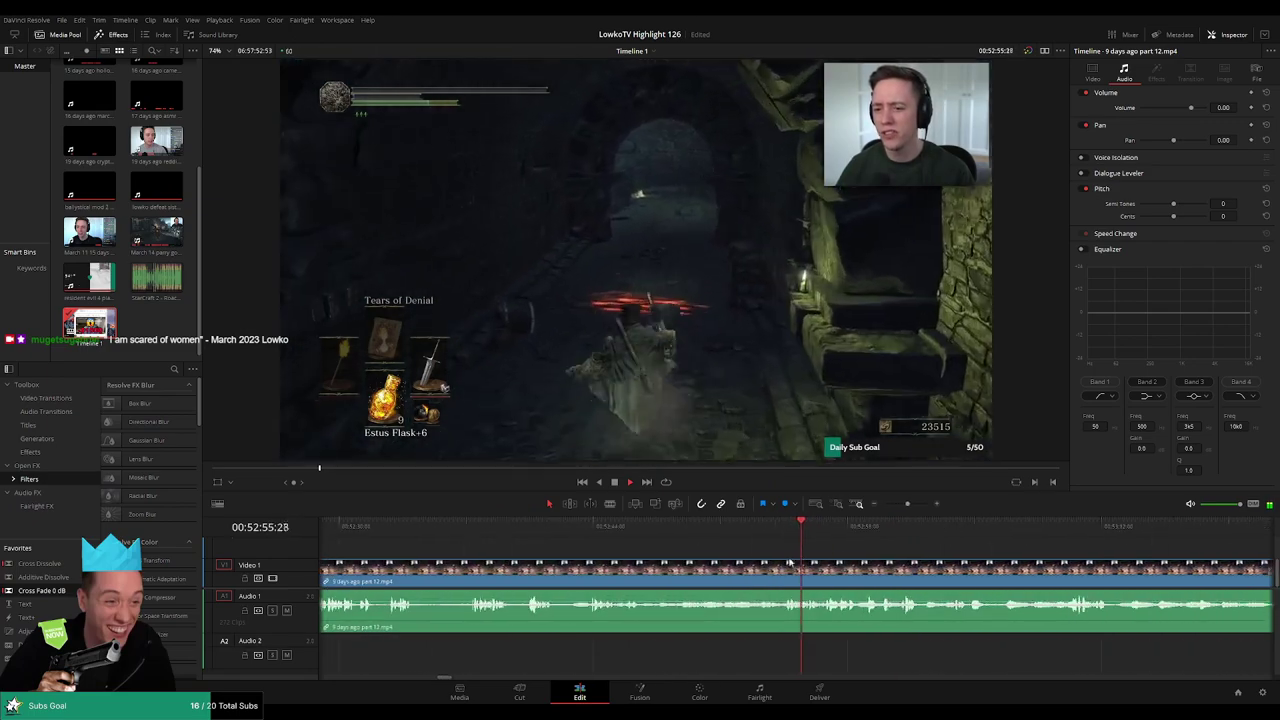
# - Split the part 12 clip at about 00:52:46, by the chest, and ripple delete the section before the cut
pyautogui.click(628, 530)
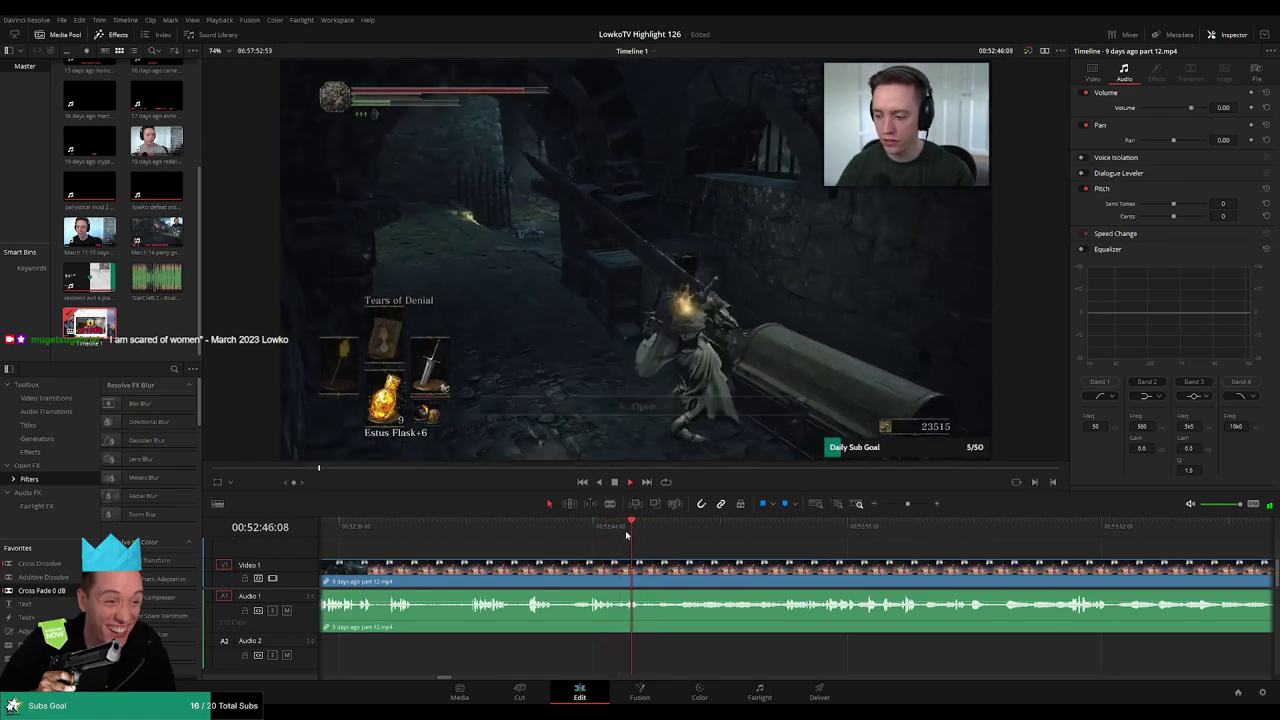
pyautogui.hotkey('ctrl', 'b')
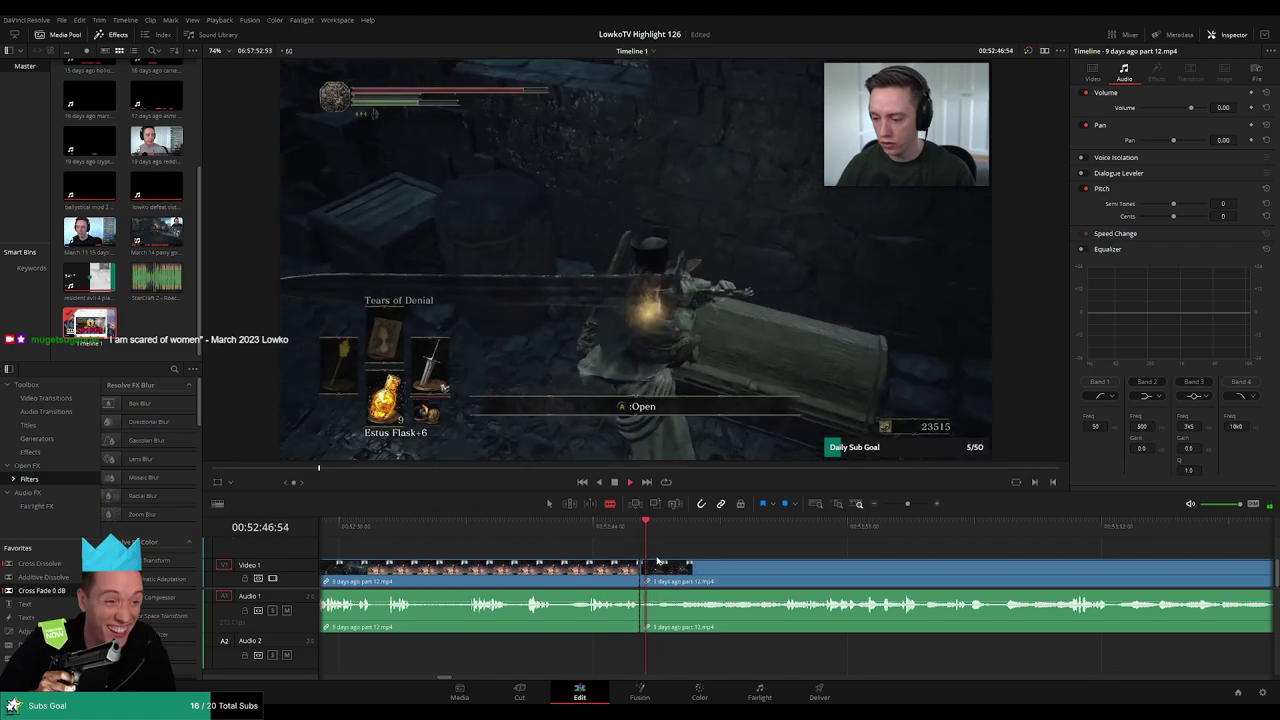
pyautogui.click(607, 575)
pyautogui.press('Delete')
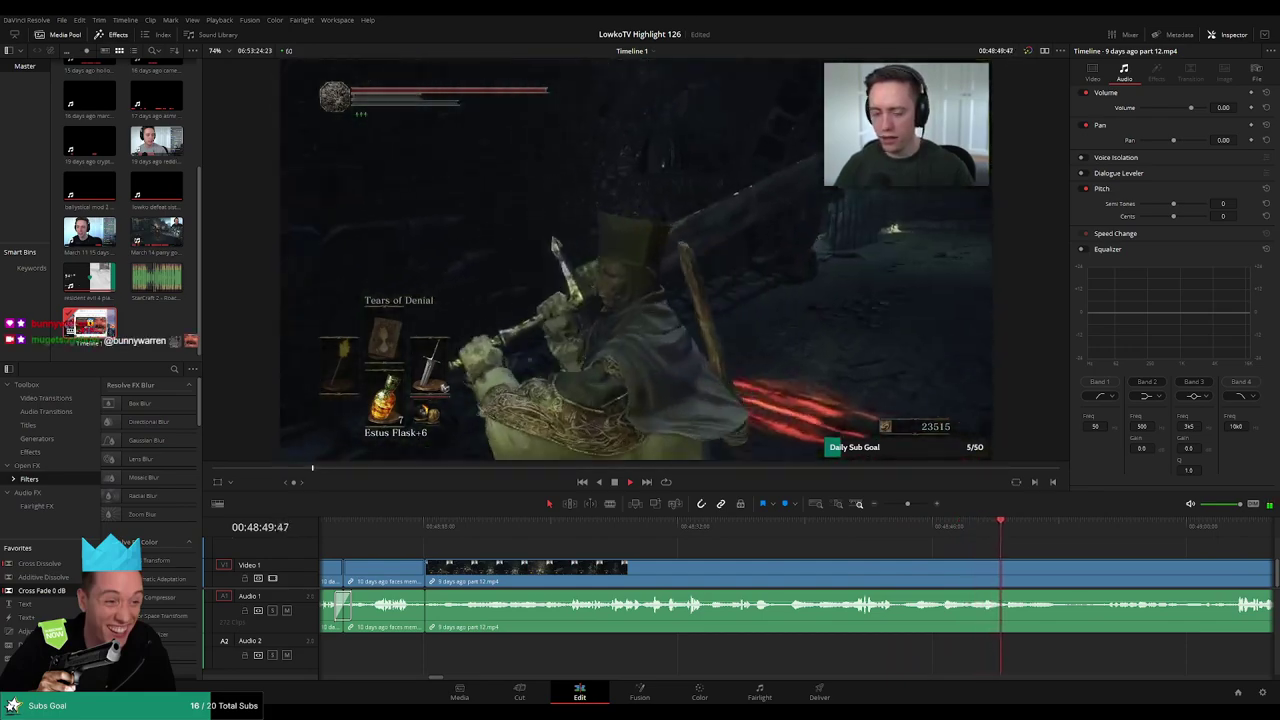
# - Split the part 12 clip at about 00:48:52, just after the Titanite Scale pickup
pyautogui.moveTo(1065, 541); pyautogui.dragTo(718, 541)
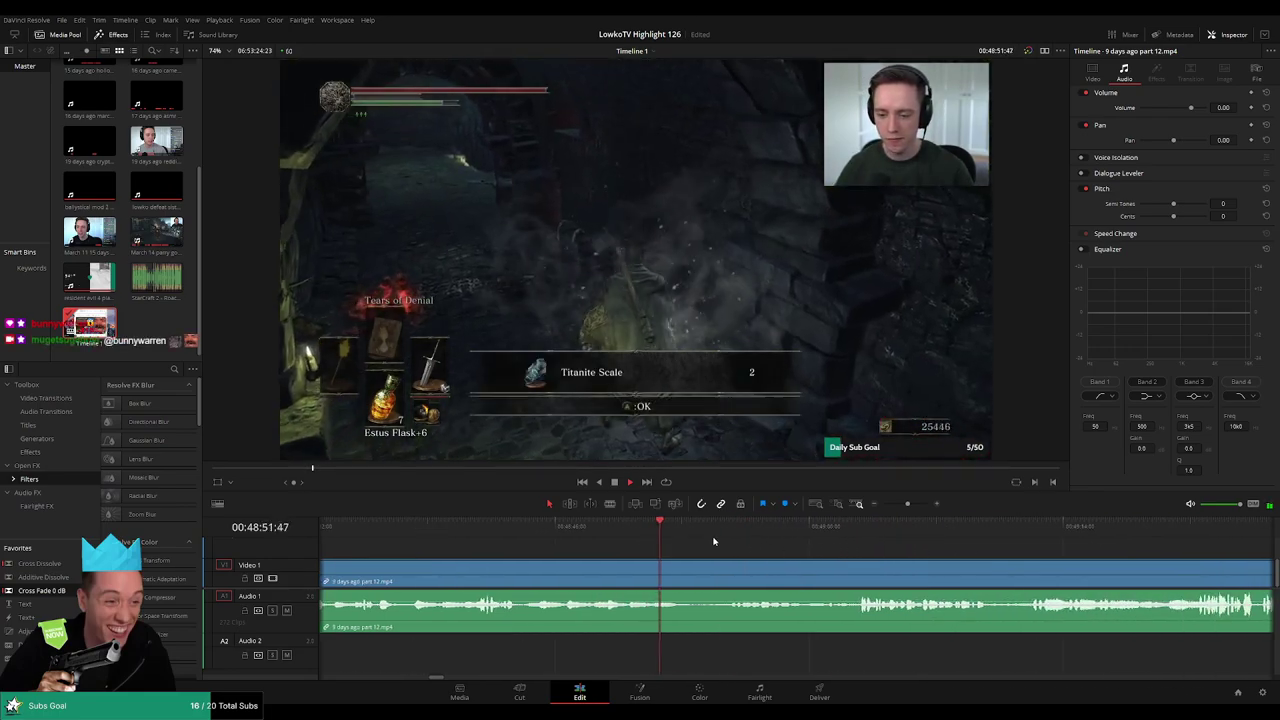
pyautogui.click(677, 567)
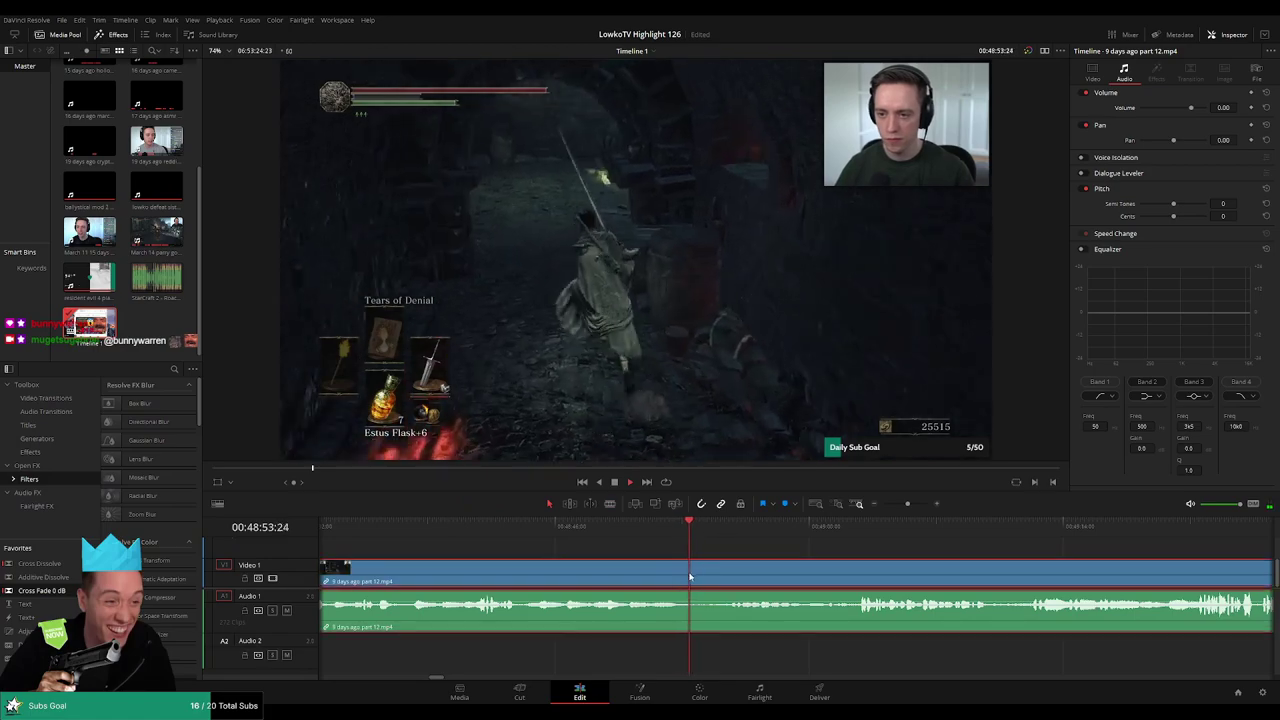
pyautogui.press('b')
pyautogui.click(679, 576)
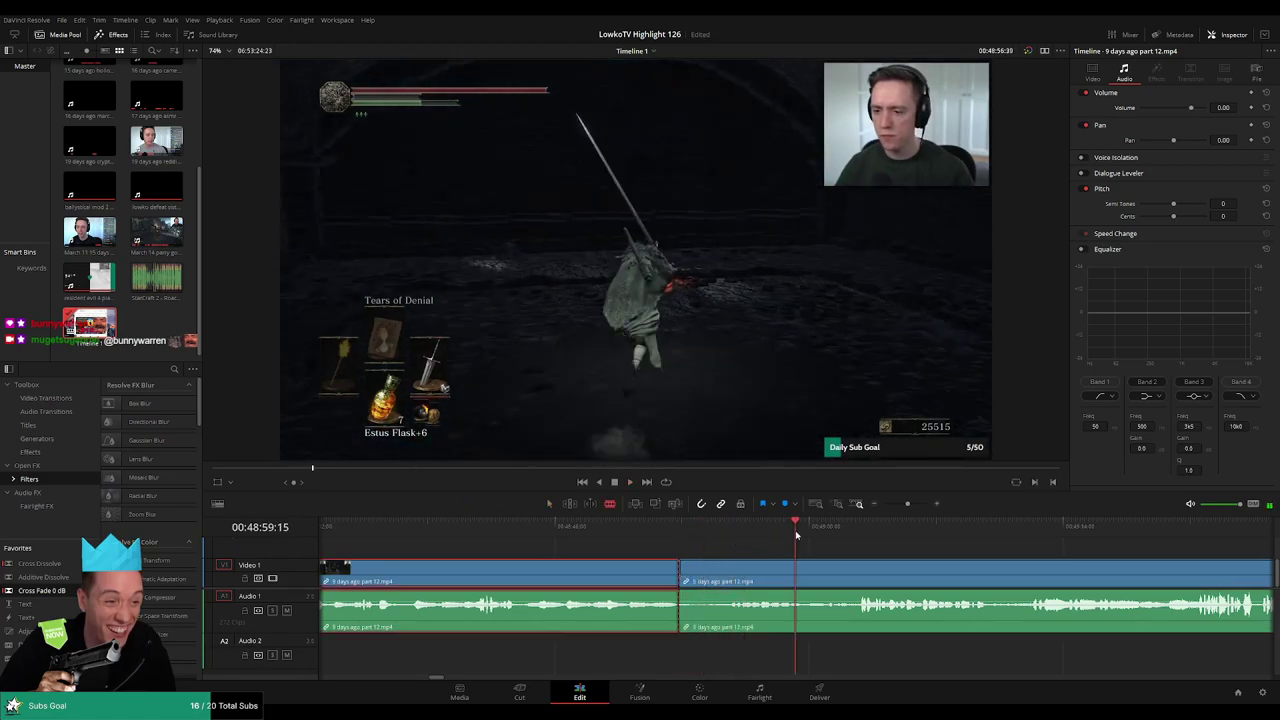
# - Skim the footage after the new split, from about 00:48:59 to 00:50:07, for the next part worth keeping
pyautogui.click(846, 529)
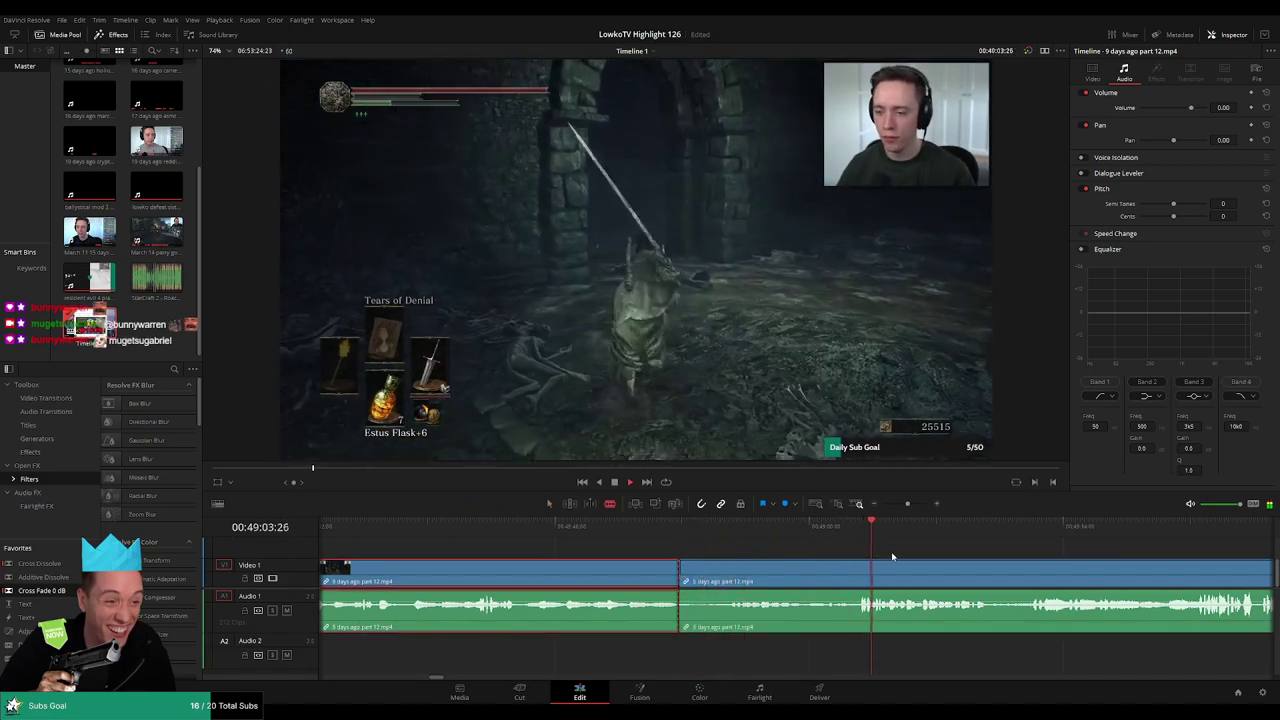
pyautogui.click(942, 555)
pyautogui.moveTo(953, 554); pyautogui.dragTo(763, 543)
pyautogui.click(741, 527)
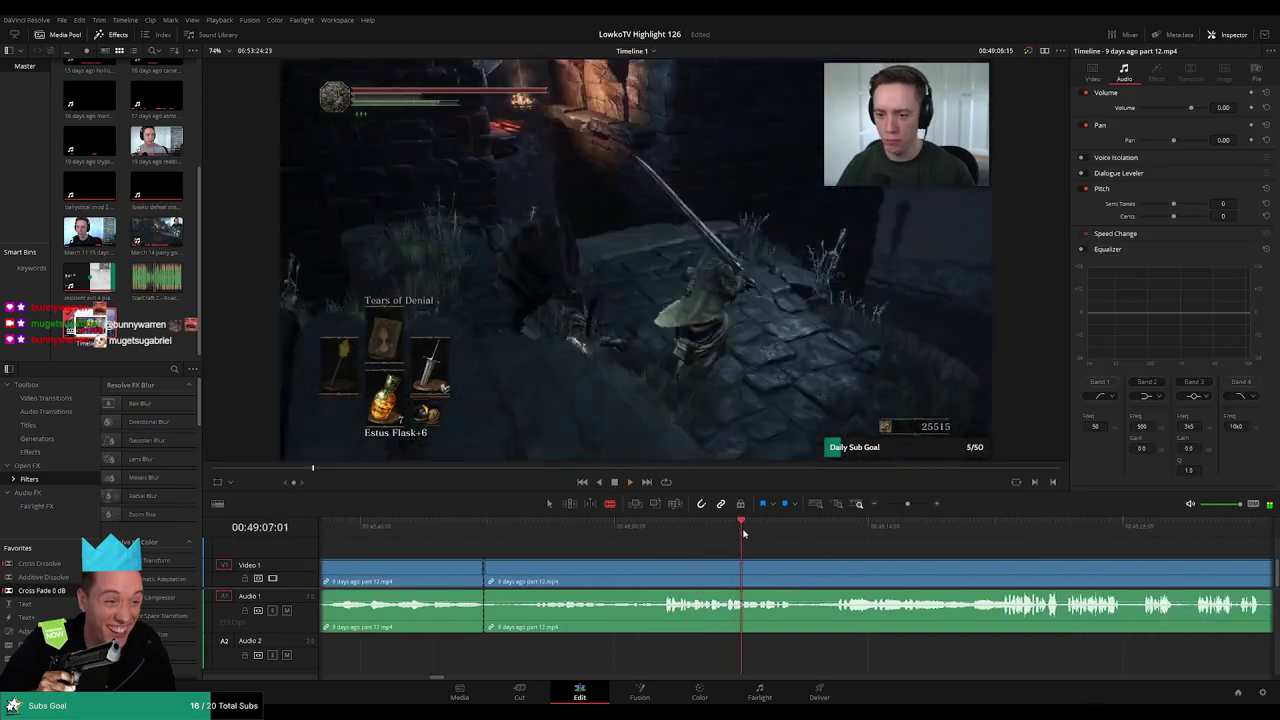
pyautogui.click(830, 530)
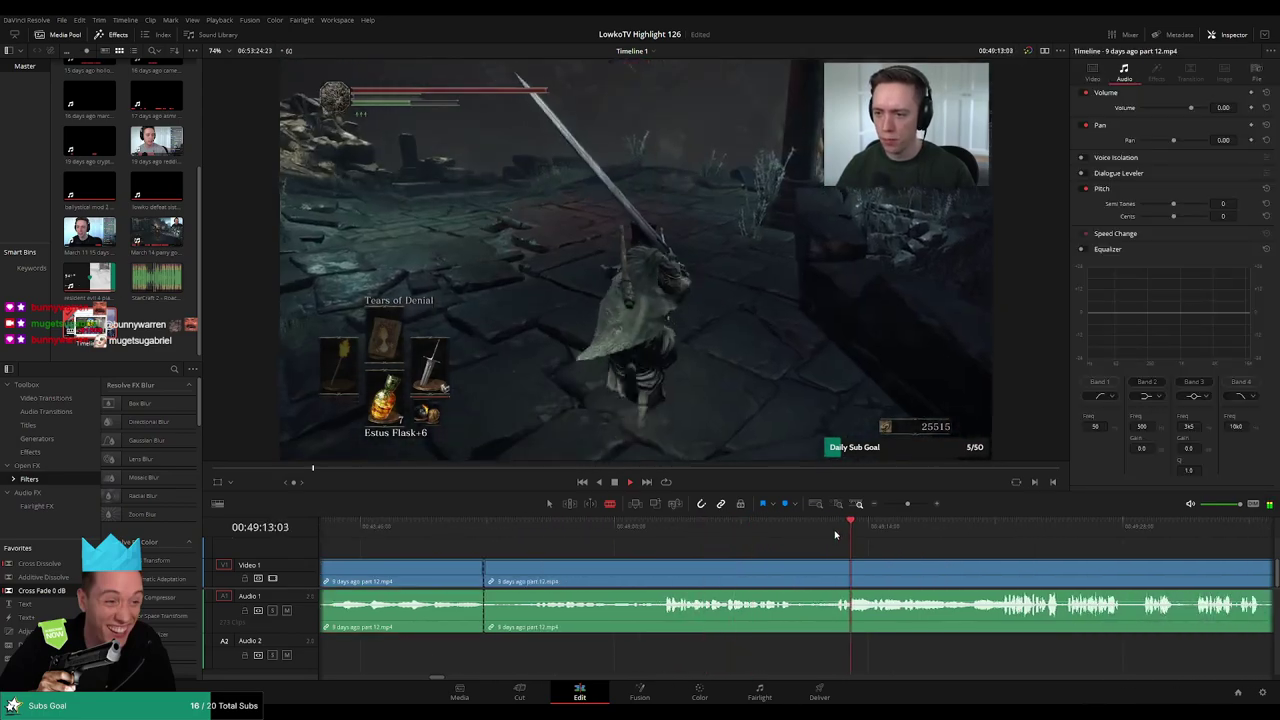
pyautogui.click(952, 530)
pyautogui.hscroll(3, 954, 536)
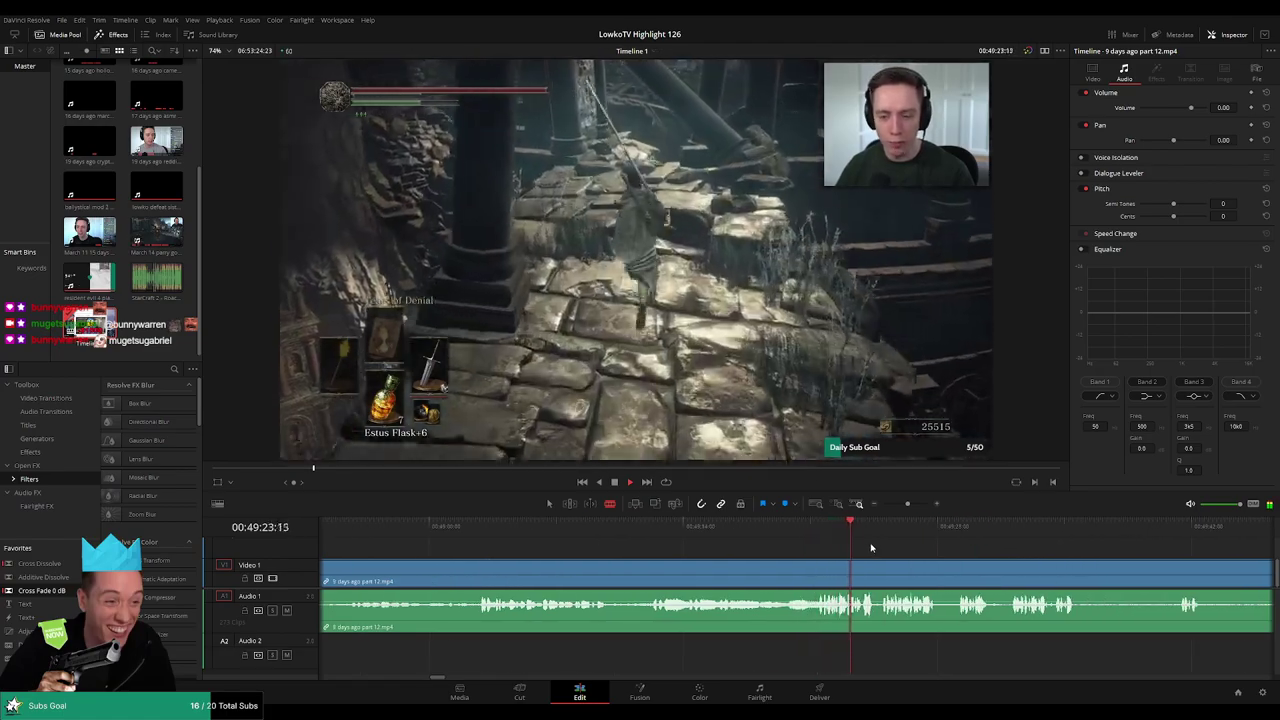
pyautogui.hscroll(2, 935, 551)
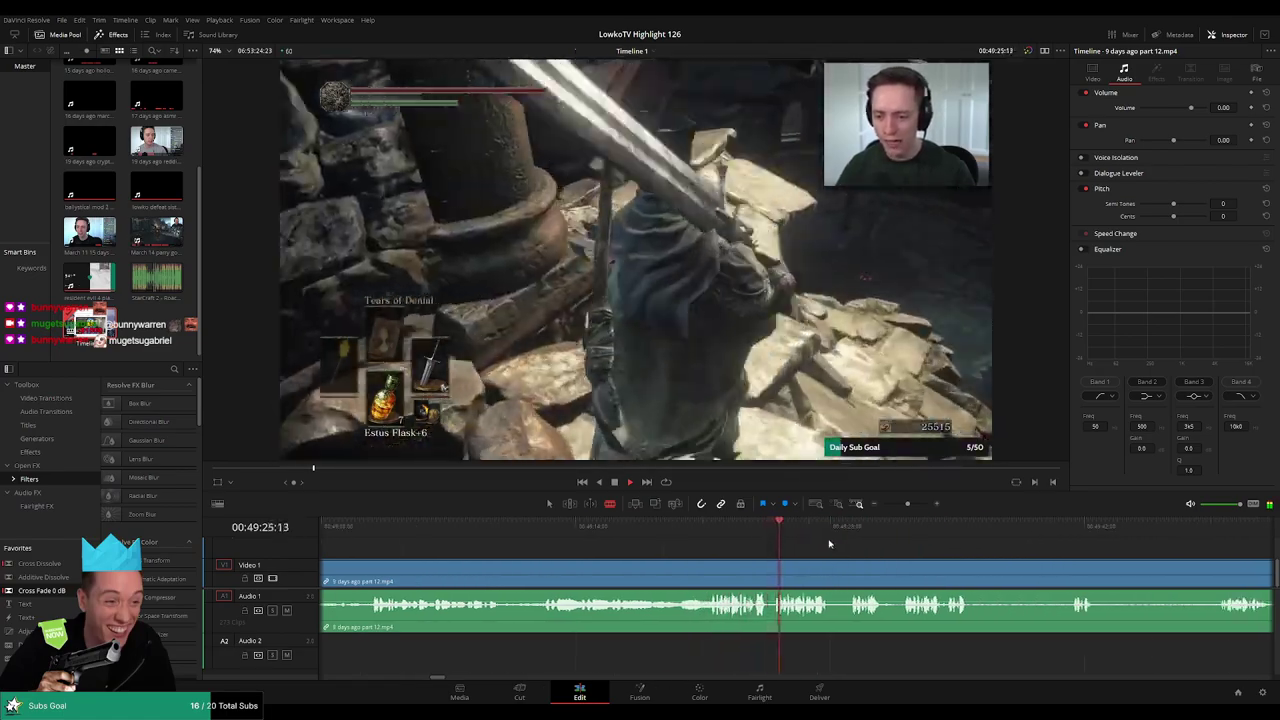
pyautogui.hscroll(1, 836, 543)
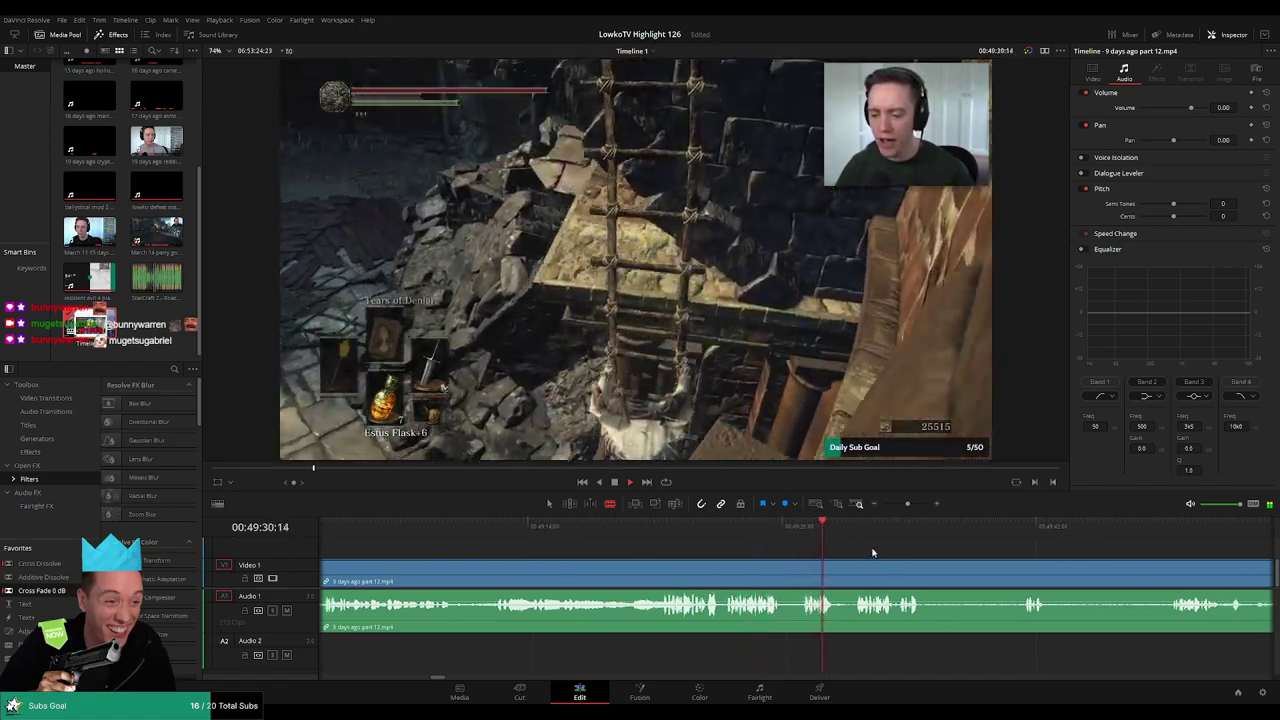
pyautogui.hscroll(3, 737, 535)
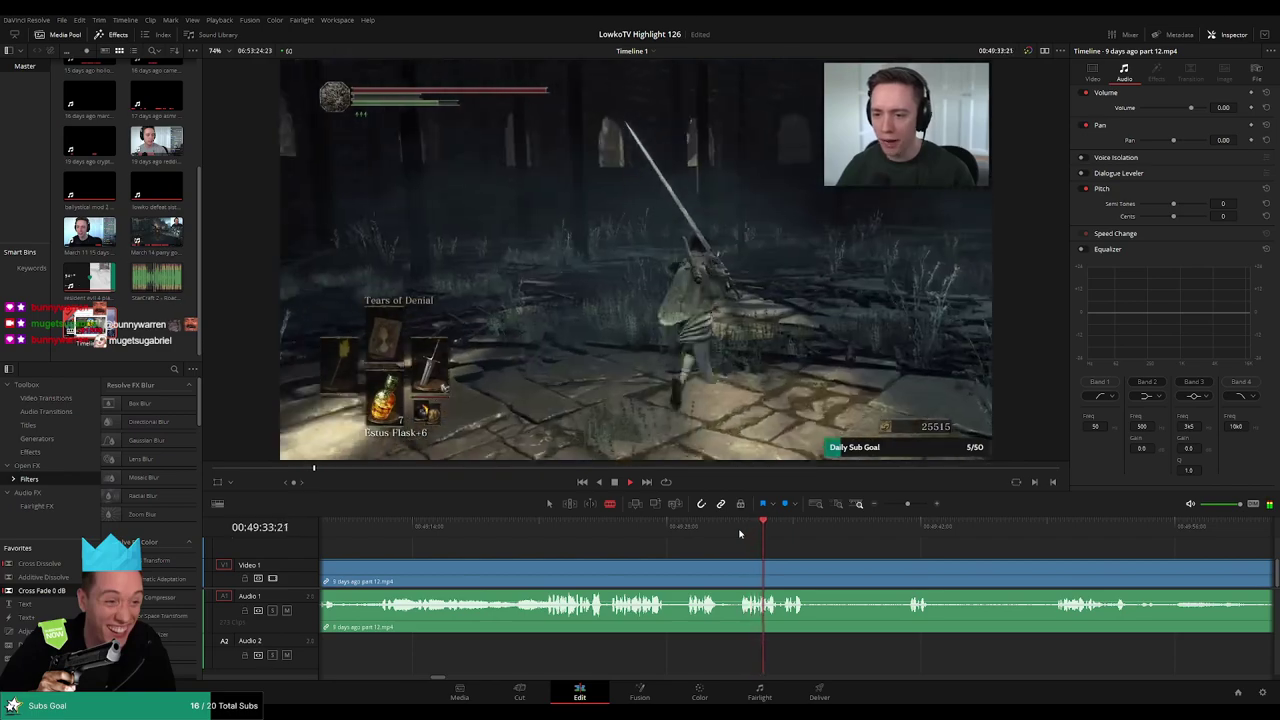
pyautogui.hscroll(3, 810, 555)
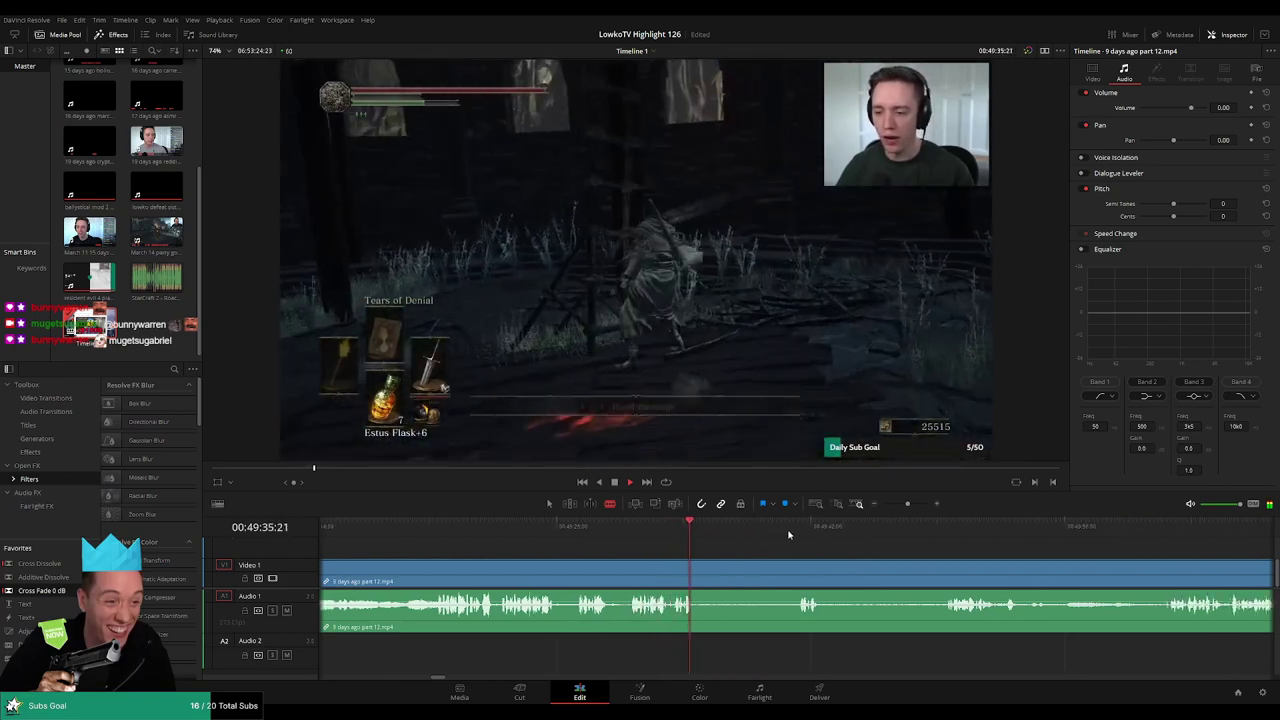
pyautogui.hscroll(3, 931, 558)
pyautogui.click(796, 527)
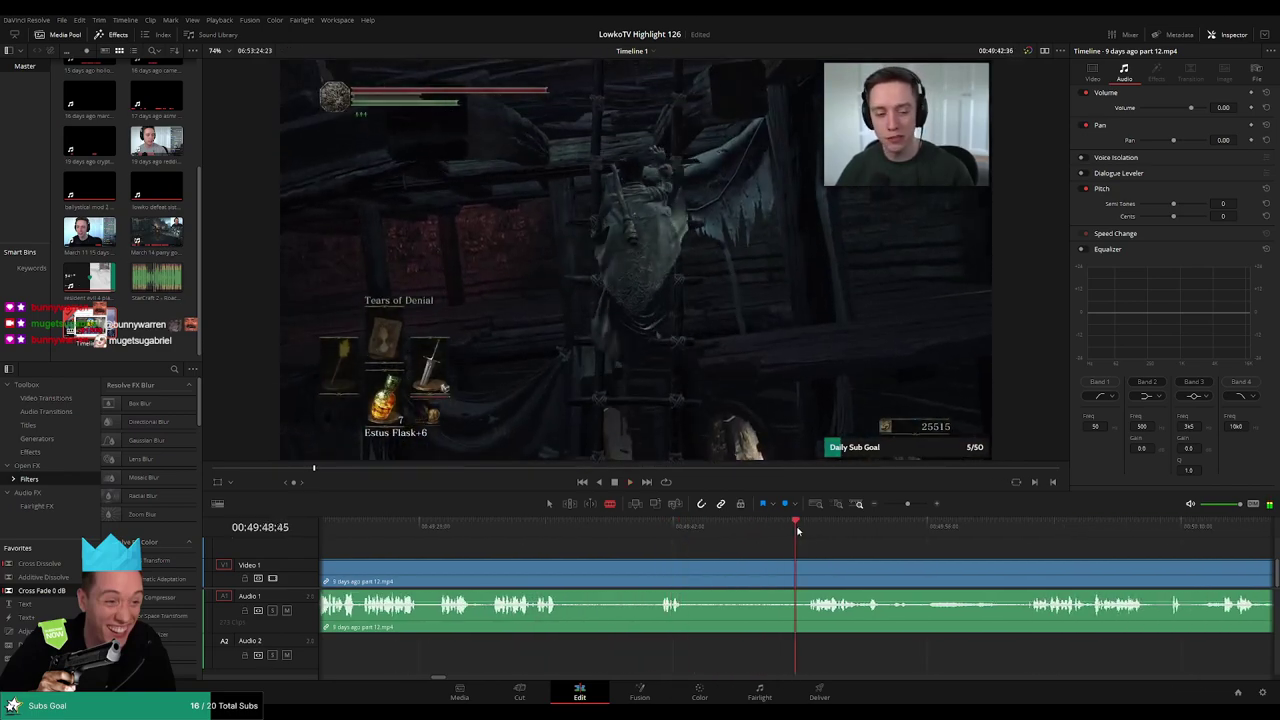
pyautogui.hscroll(3, 930, 553)
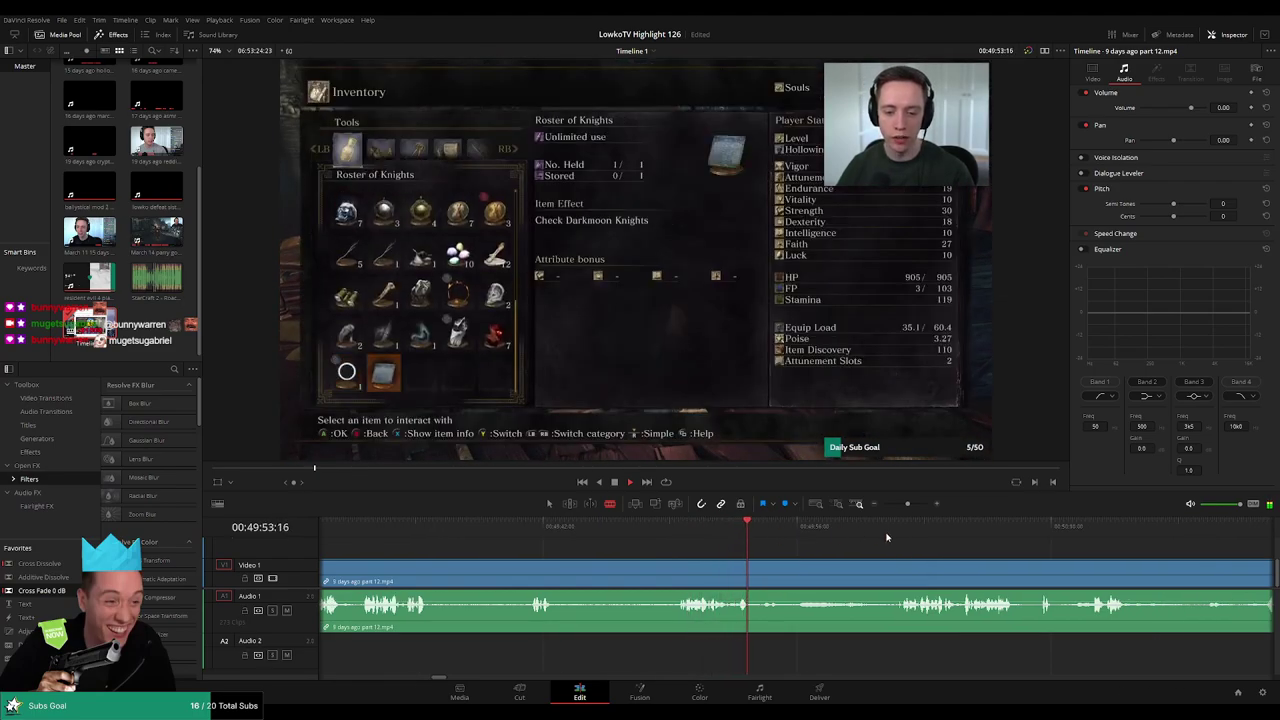
pyautogui.hscroll(6, 703, 541)
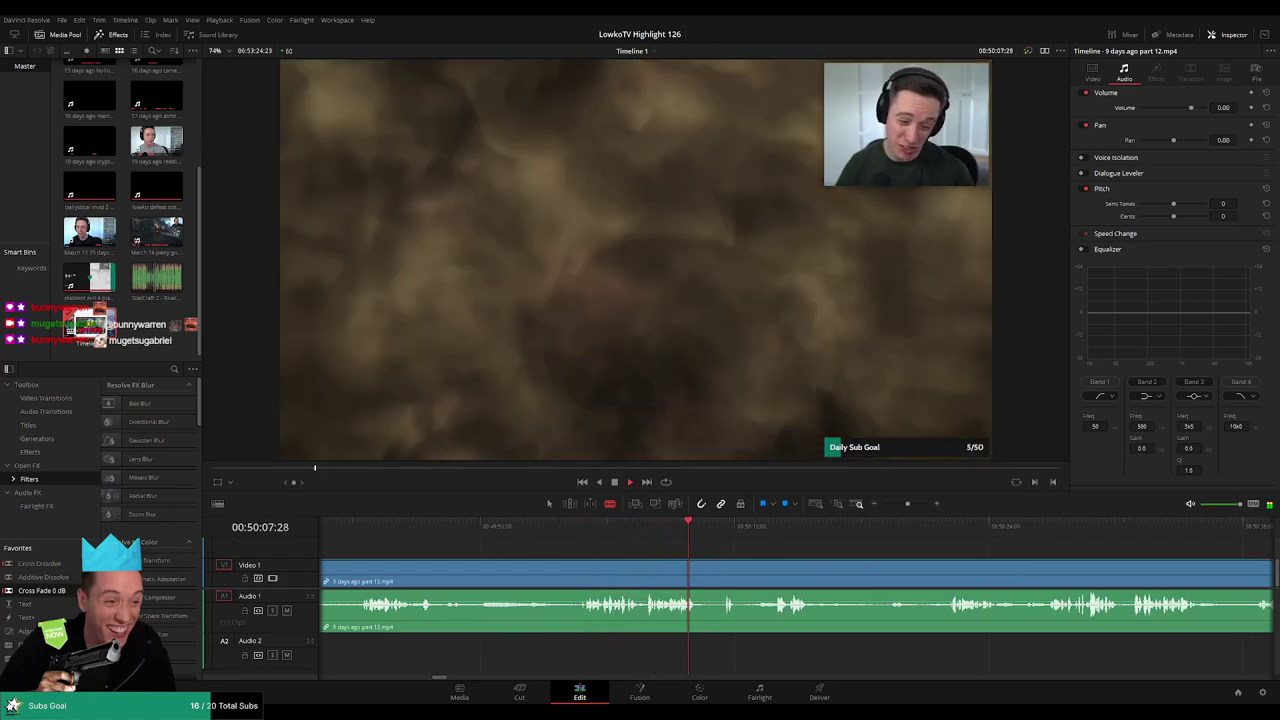
# - Review the Firelink Shrine and Shrine Handmaid footage from about 00:50:13 to 00:50:56
pyautogui.click(771, 526)
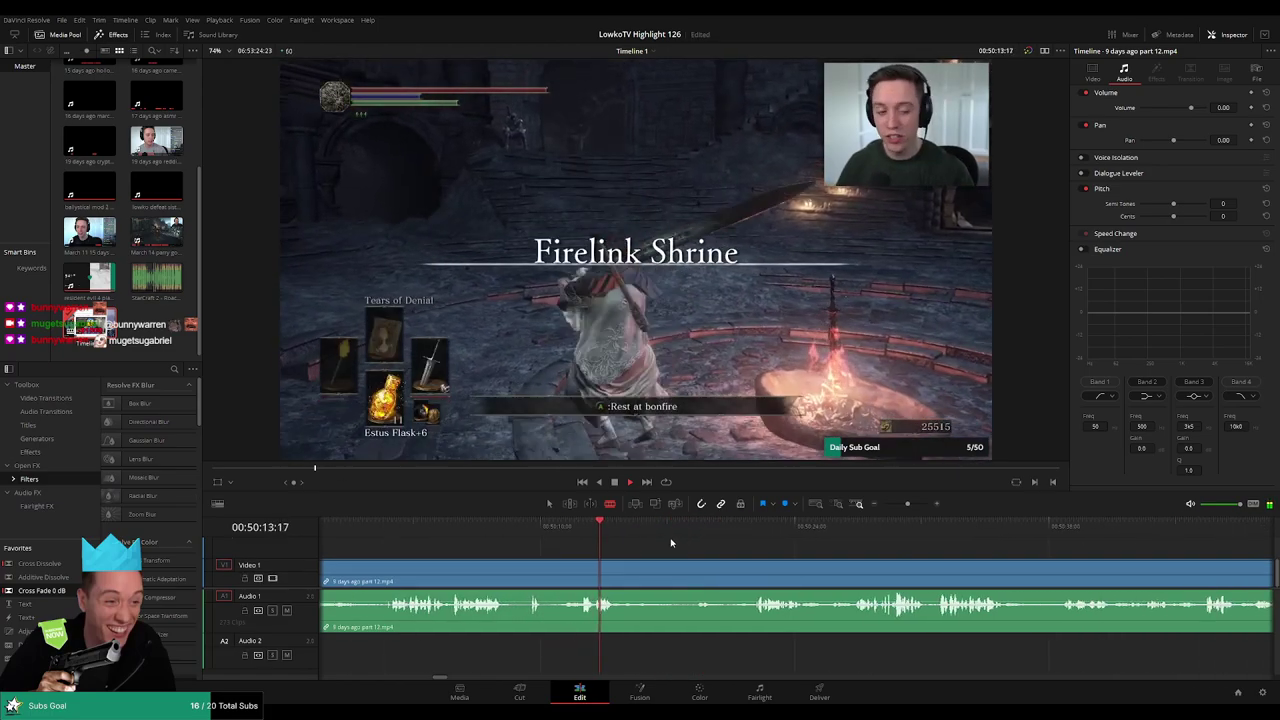
pyautogui.click(757, 528)
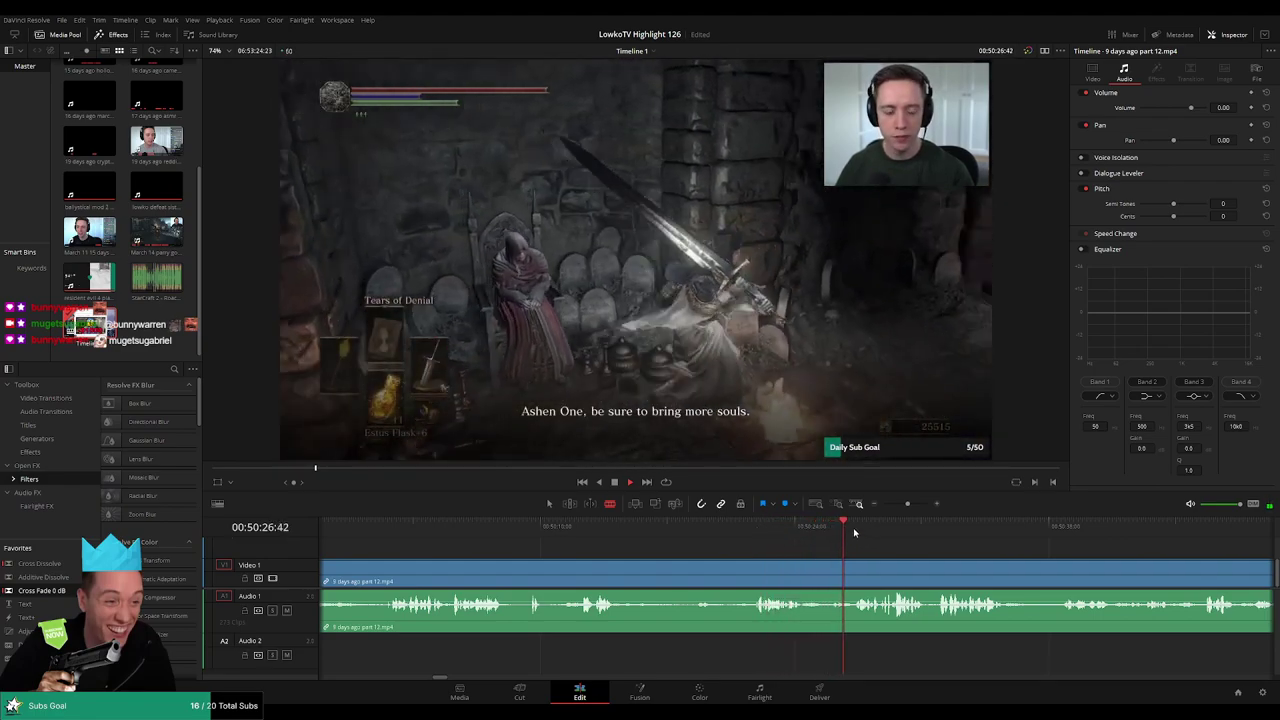
pyautogui.hscroll(5, 726, 531)
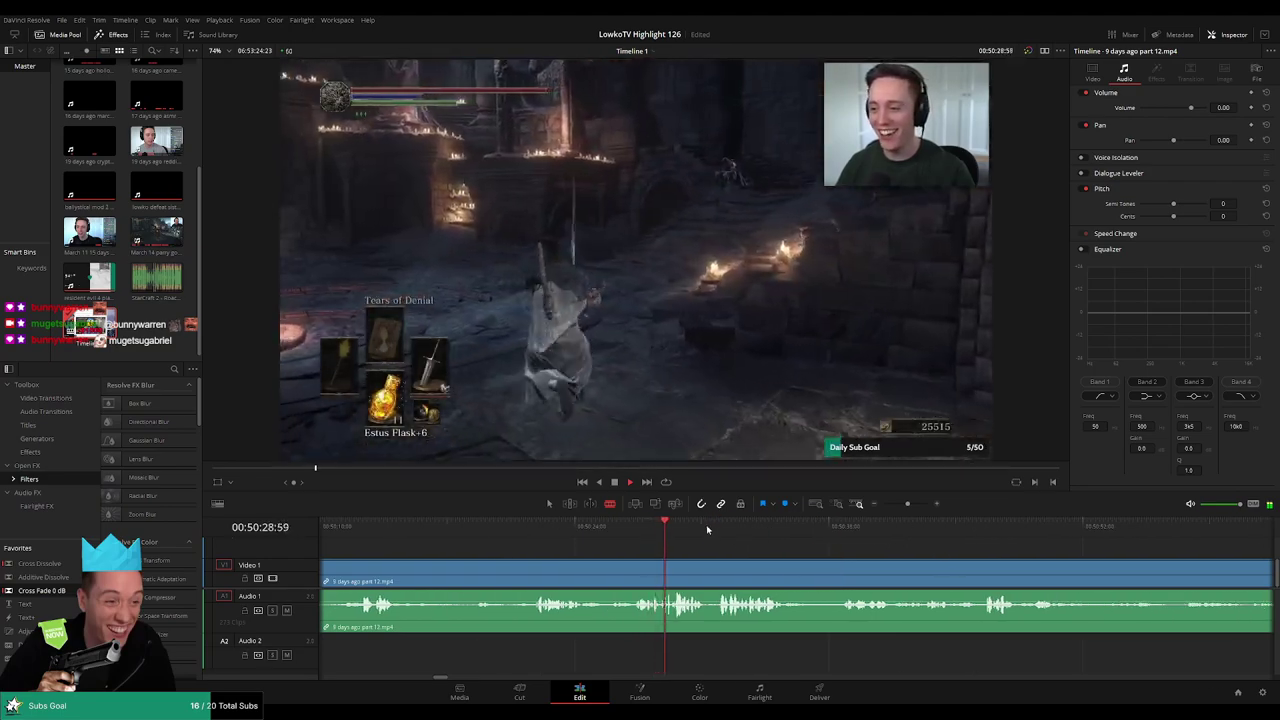
pyautogui.hscroll(1, 714, 545)
pyautogui.hscroll(1, 714, 547)
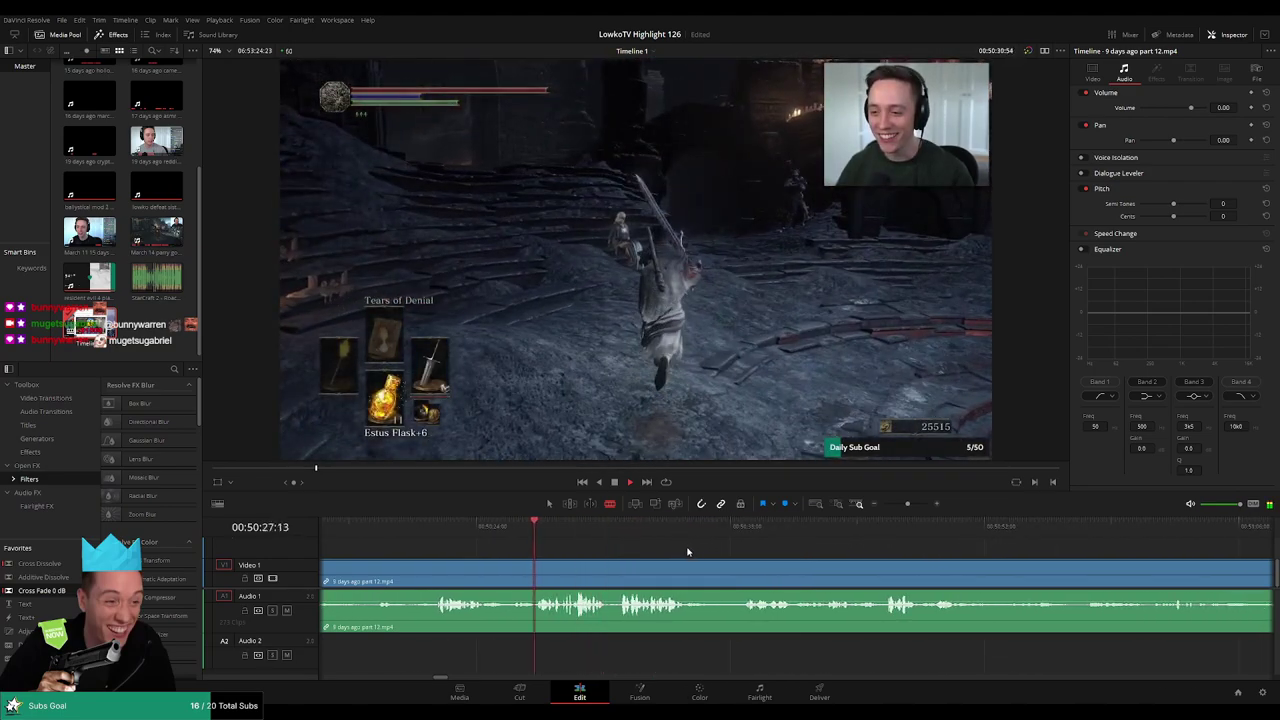
pyautogui.hscroll(3, 757, 555)
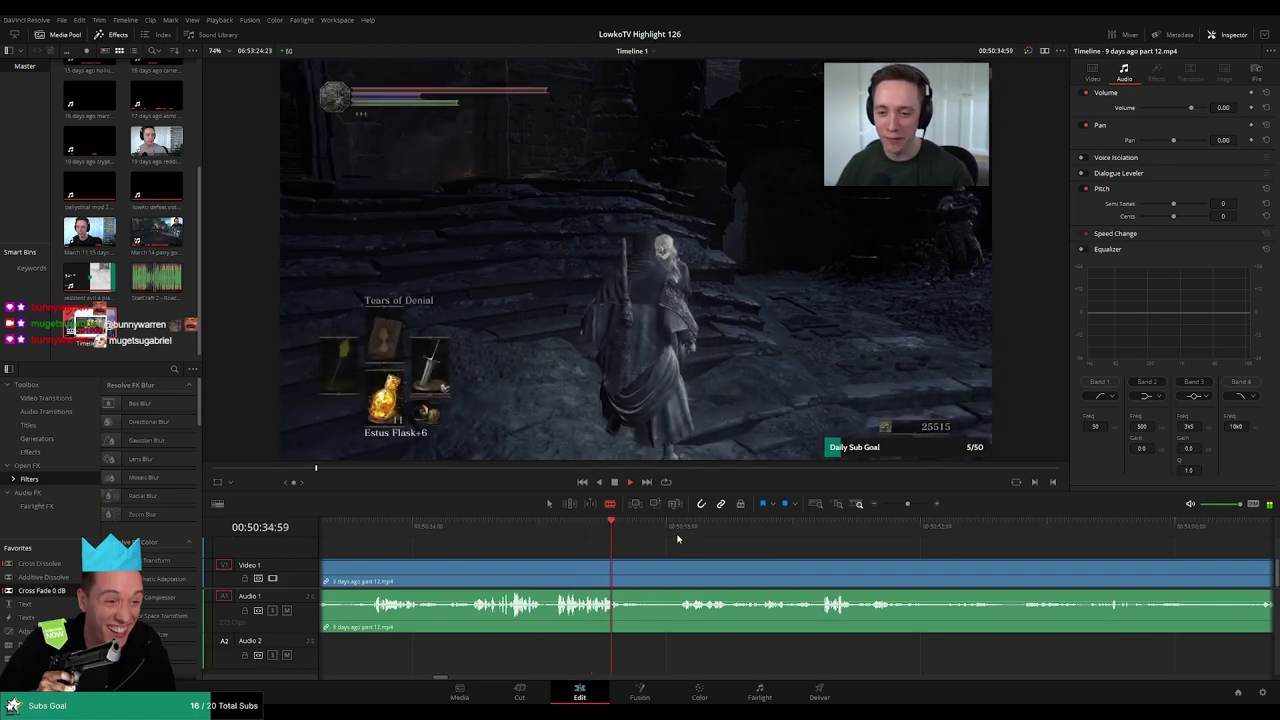
pyautogui.hscroll(6, 675, 540)
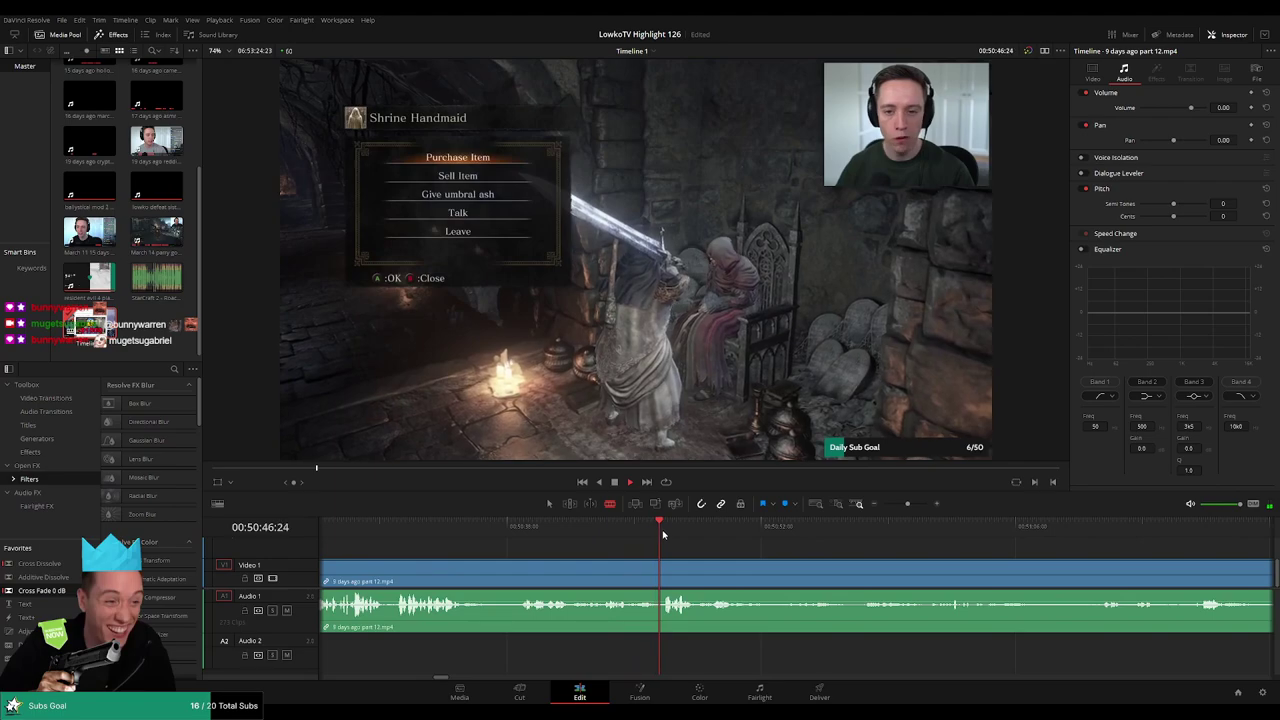
pyautogui.click(711, 527)
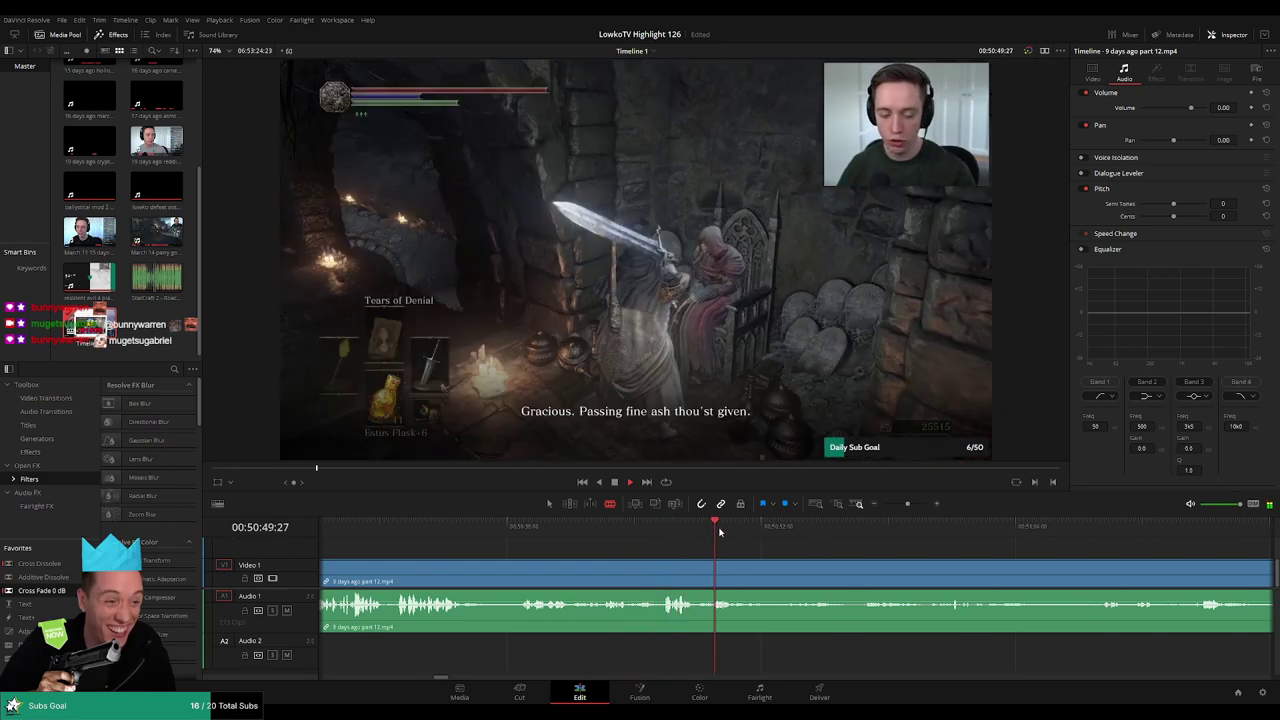
pyautogui.click(826, 527)
pyautogui.scroll(-3, 918, 552)
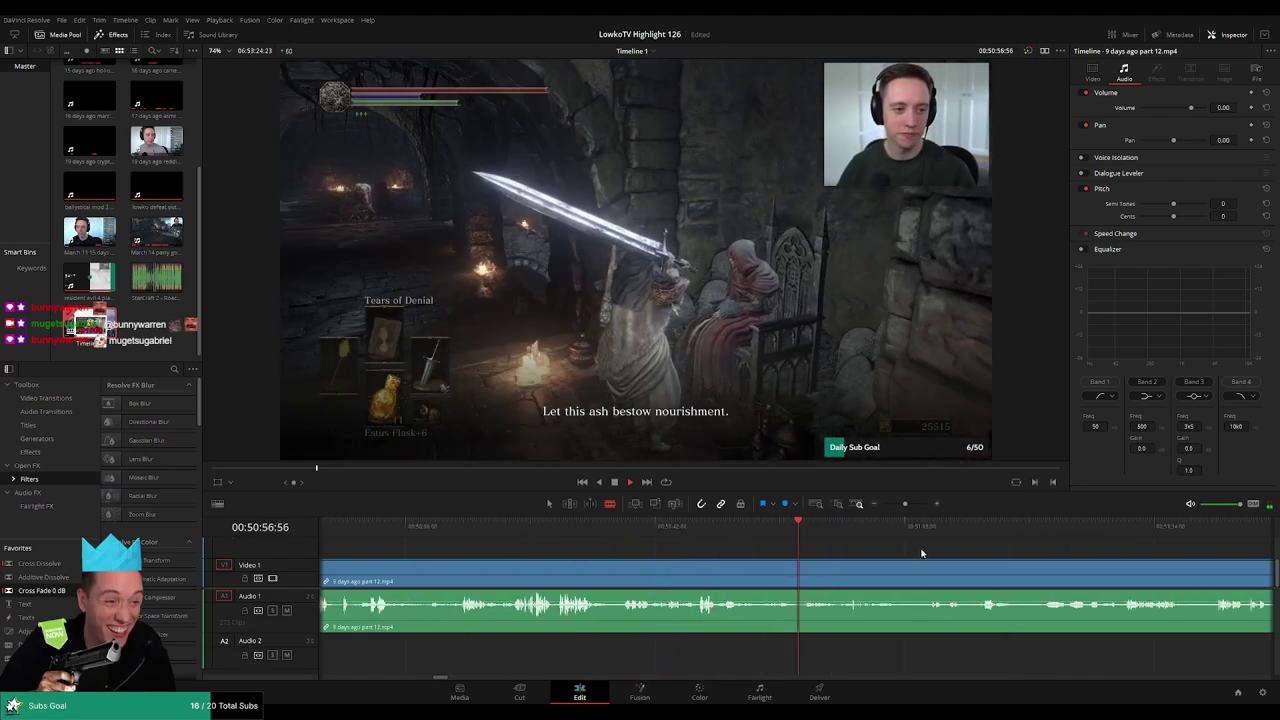
# - Skim the item-selling, level-up and bonfire footage from about 00:51:33 to 00:52:30 for a part worth keeping
pyautogui.click(940, 527)
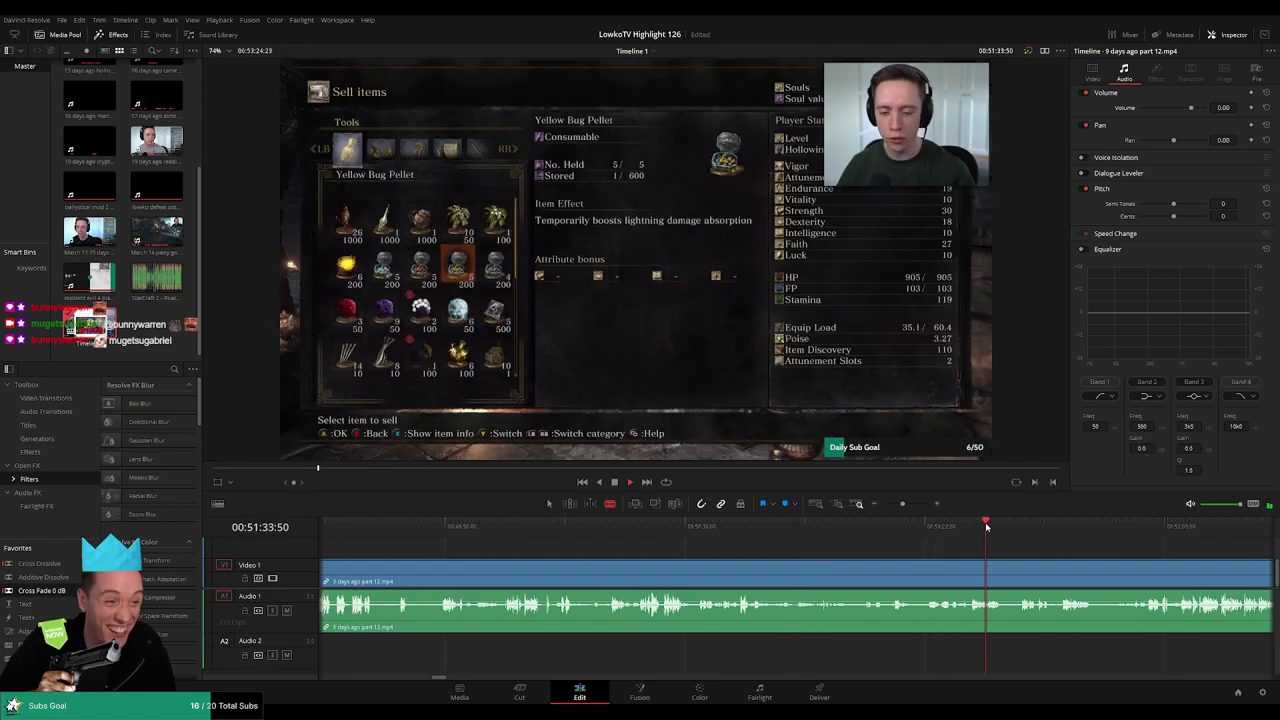
pyautogui.moveTo(1062, 534); pyautogui.dragTo(729, 534)
pyautogui.click(828, 527)
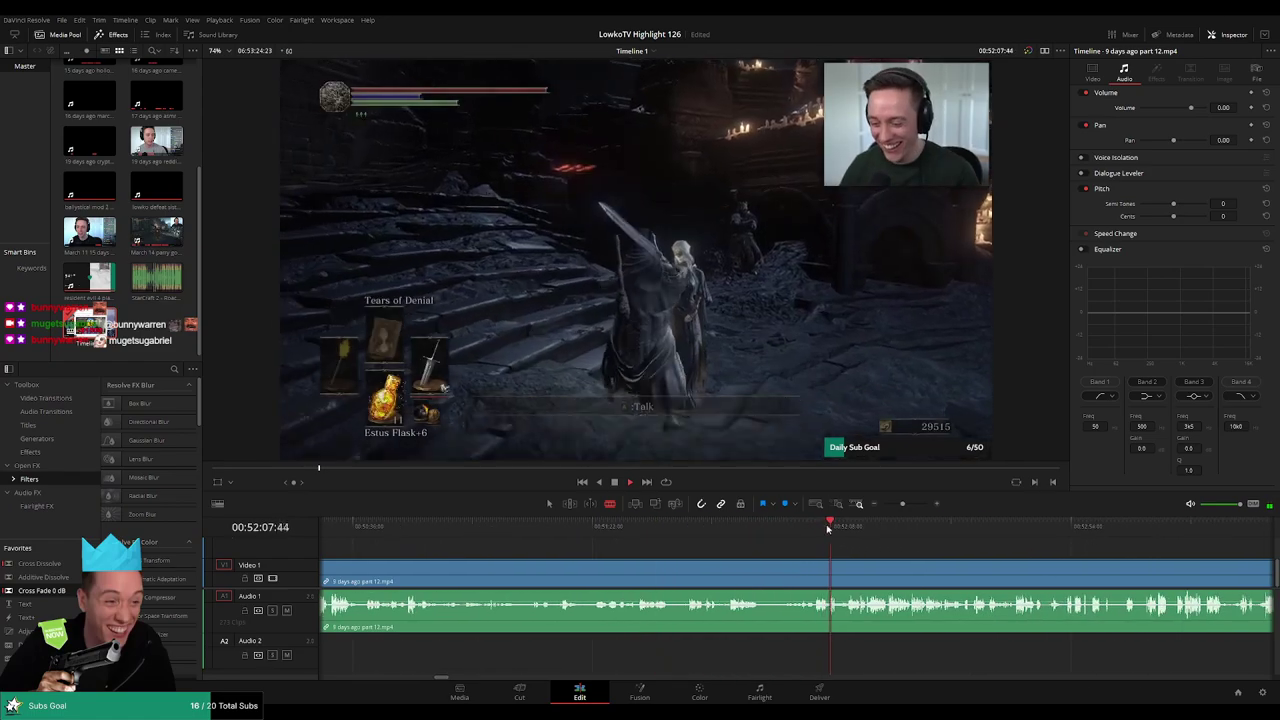
pyautogui.click(802, 527)
pyautogui.click(817, 527)
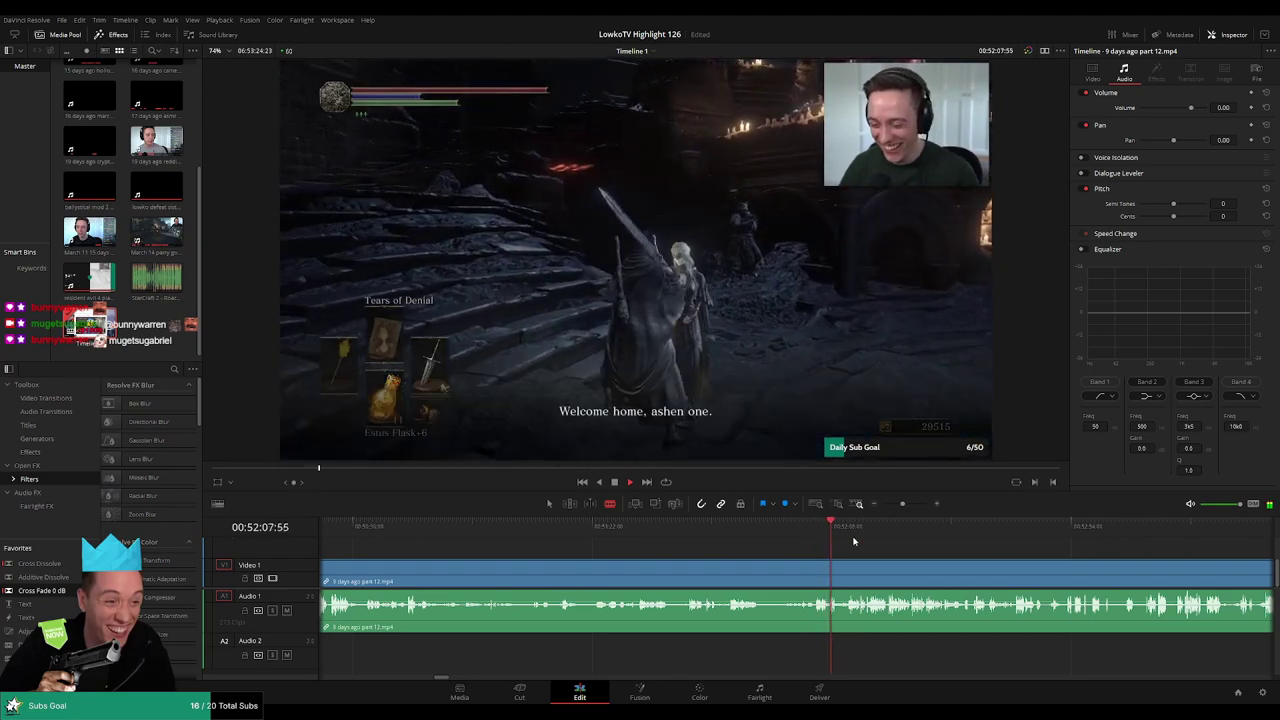
pyautogui.click(847, 527)
pyautogui.moveTo(946, 549); pyautogui.dragTo(720, 541)
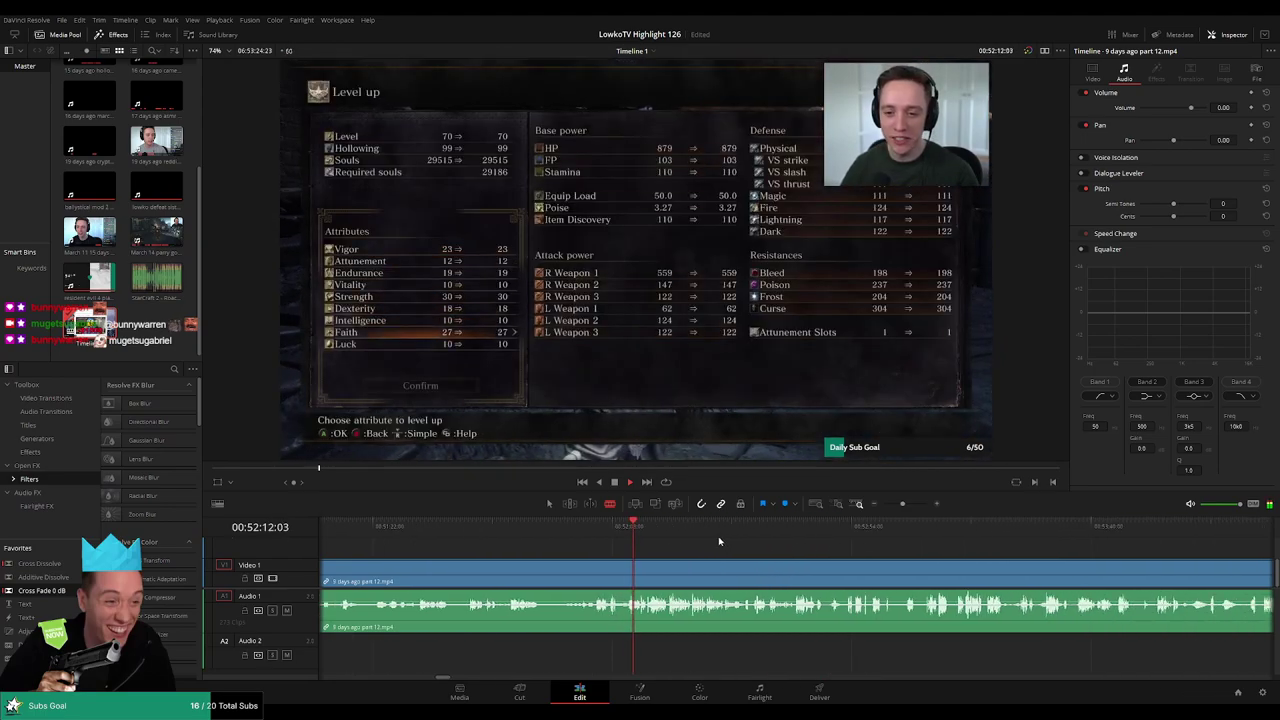
pyautogui.press('space')
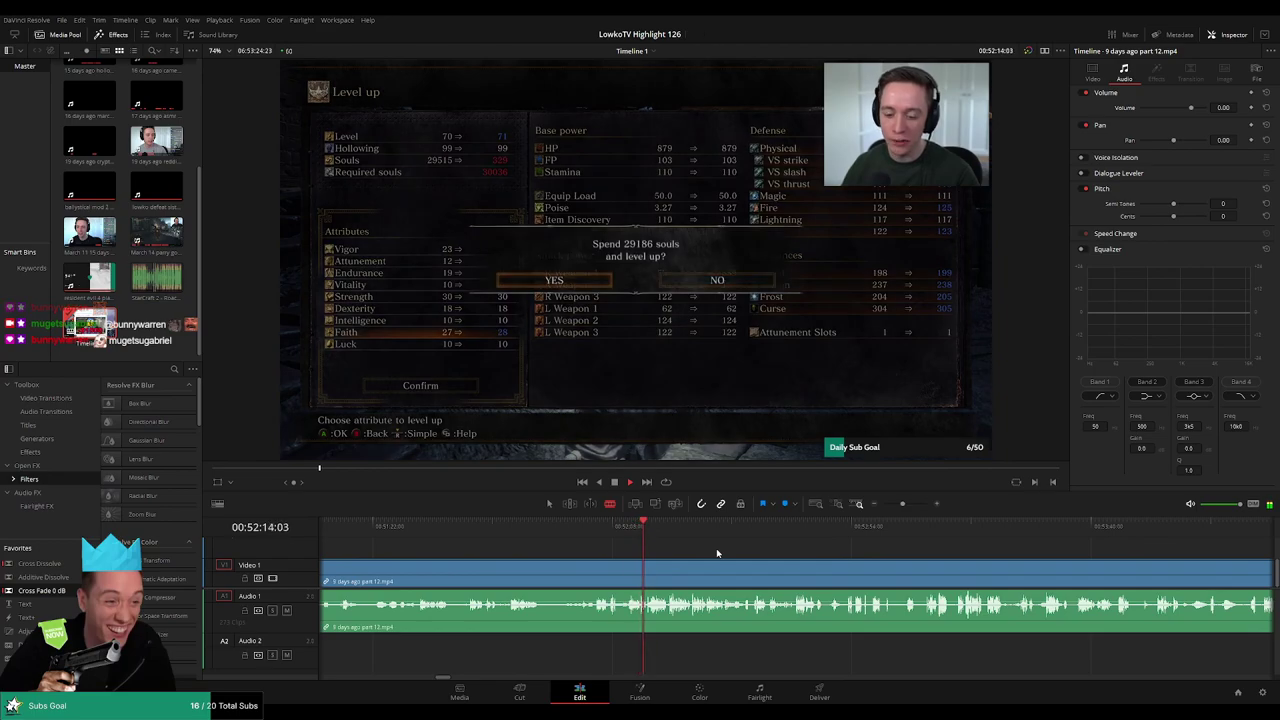
pyautogui.scroll(-2, 720, 550)
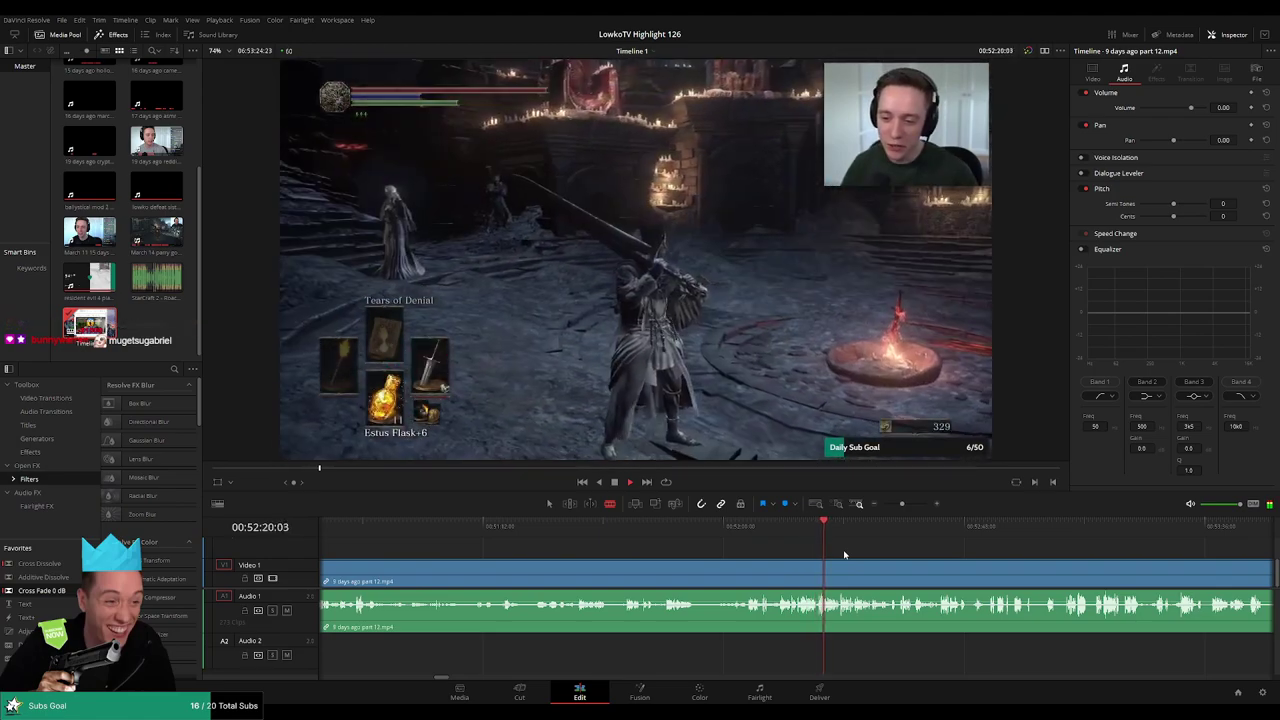
pyautogui.moveTo(892, 546); pyautogui.dragTo(694, 556)
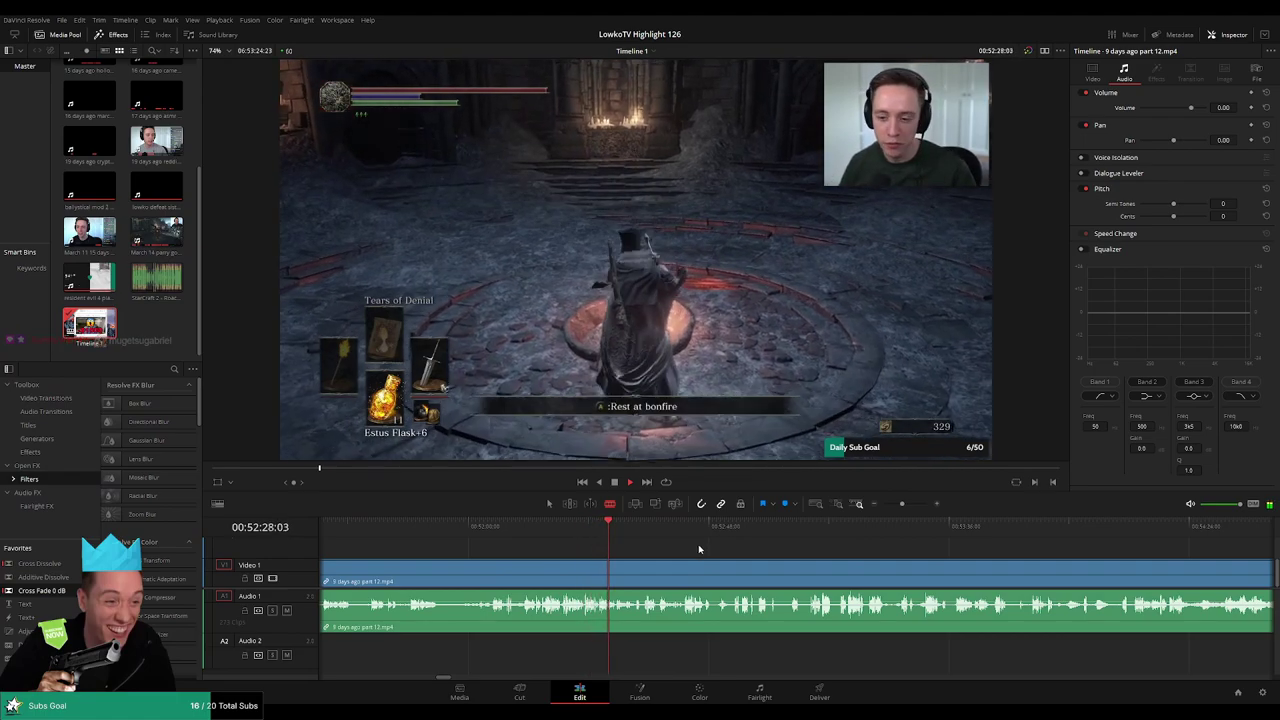
pyautogui.hscroll(-4, 685, 550)
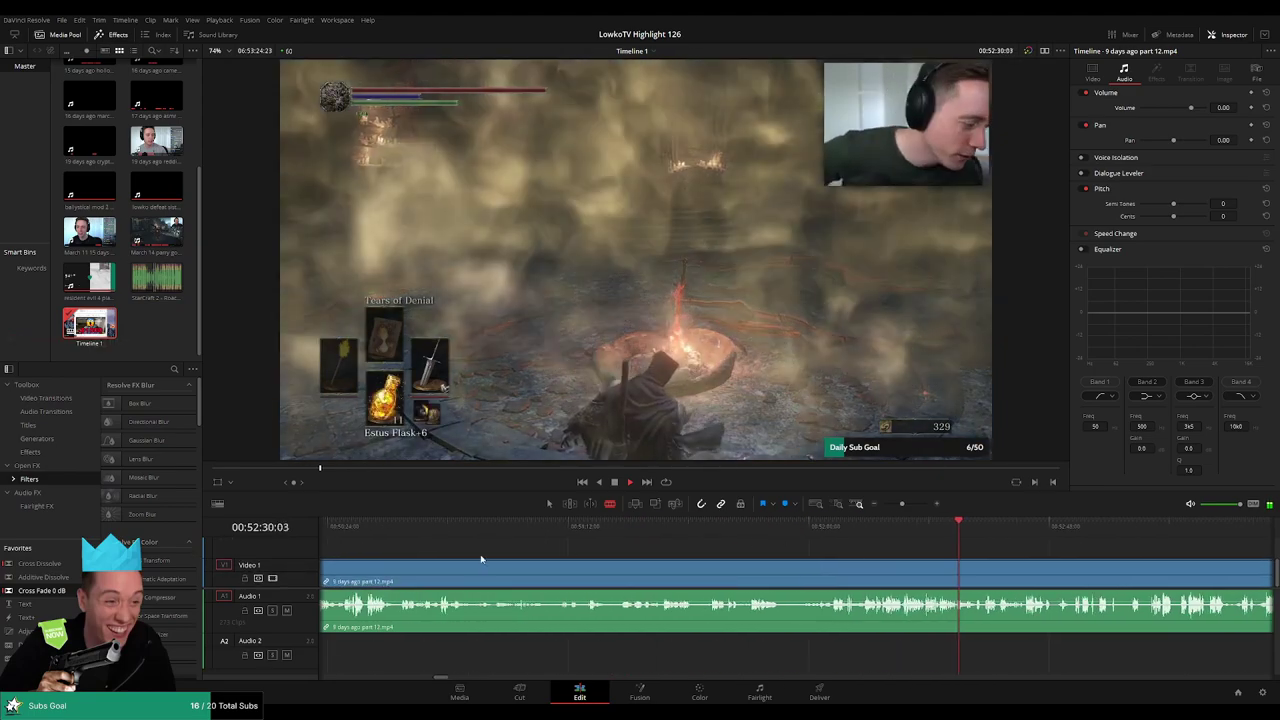
# - Recheck the Fire Keeper and item-selling footage from about 00:50:33 to 00:51:49
pyautogui.click(373, 538)
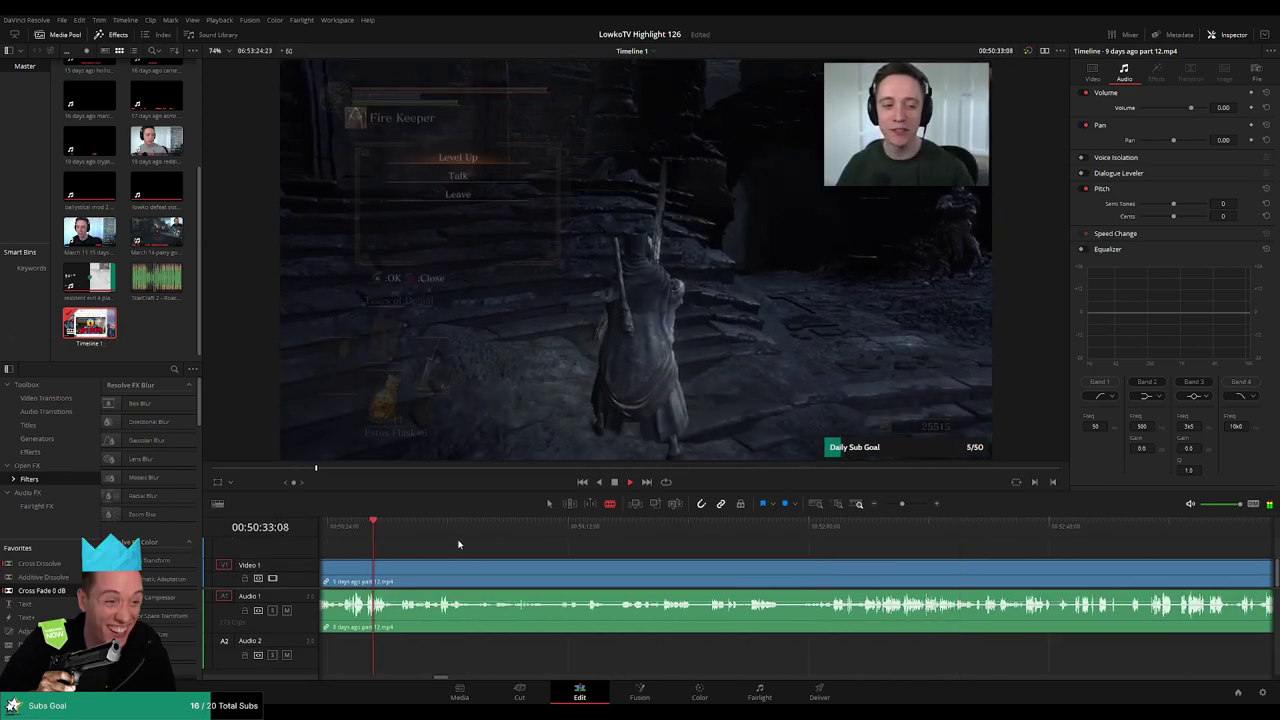
pyautogui.hscroll(-2, 500, 540)
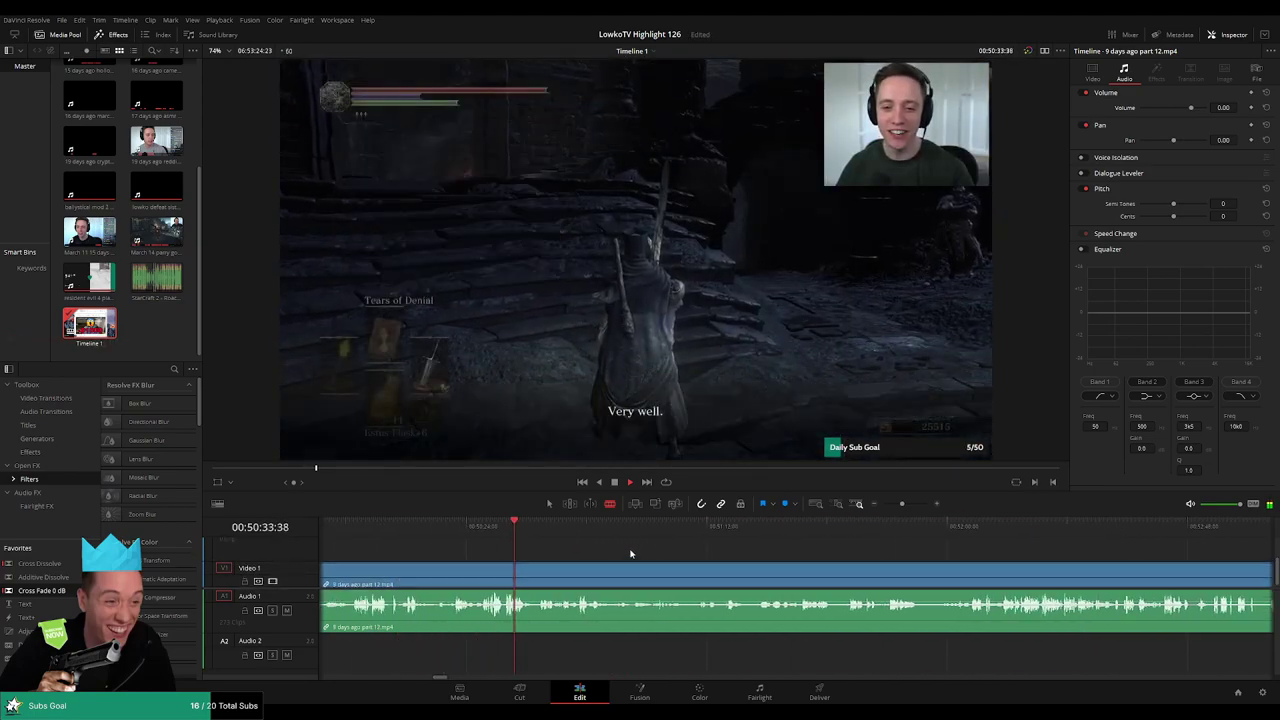
pyautogui.moveTo(587, 541); pyautogui.dragTo(808, 542)
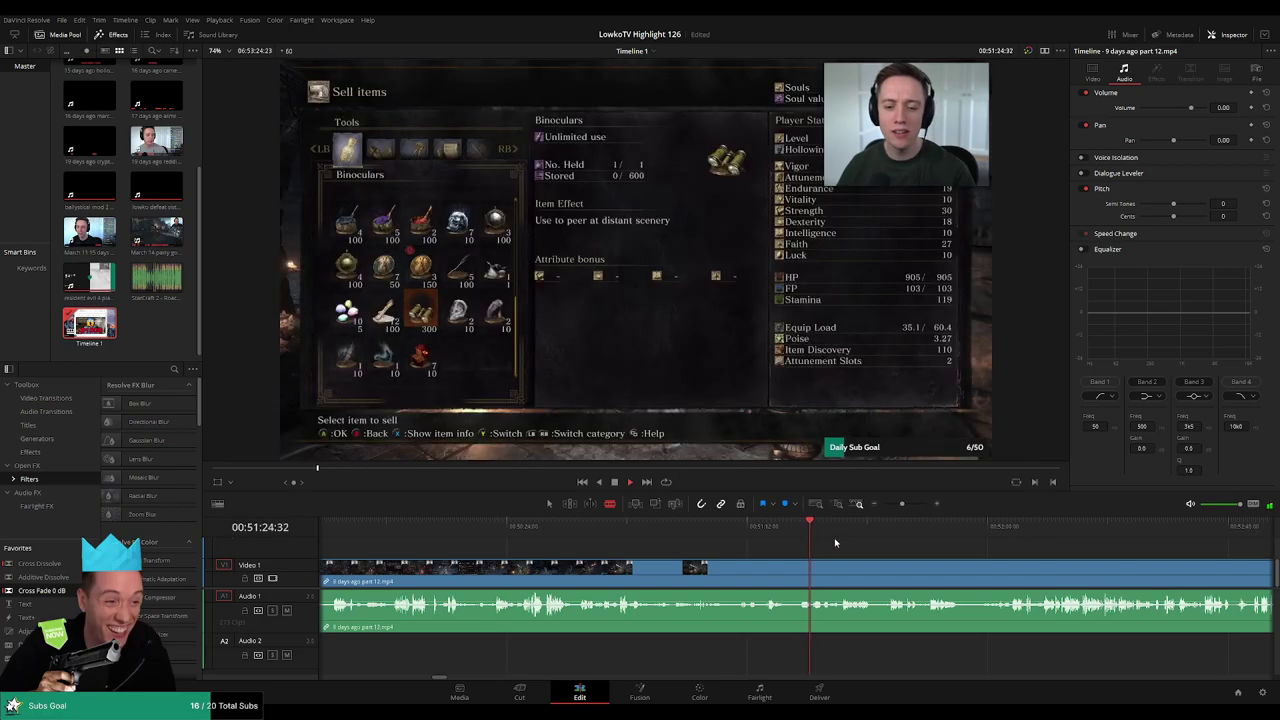
pyautogui.click(838, 531)
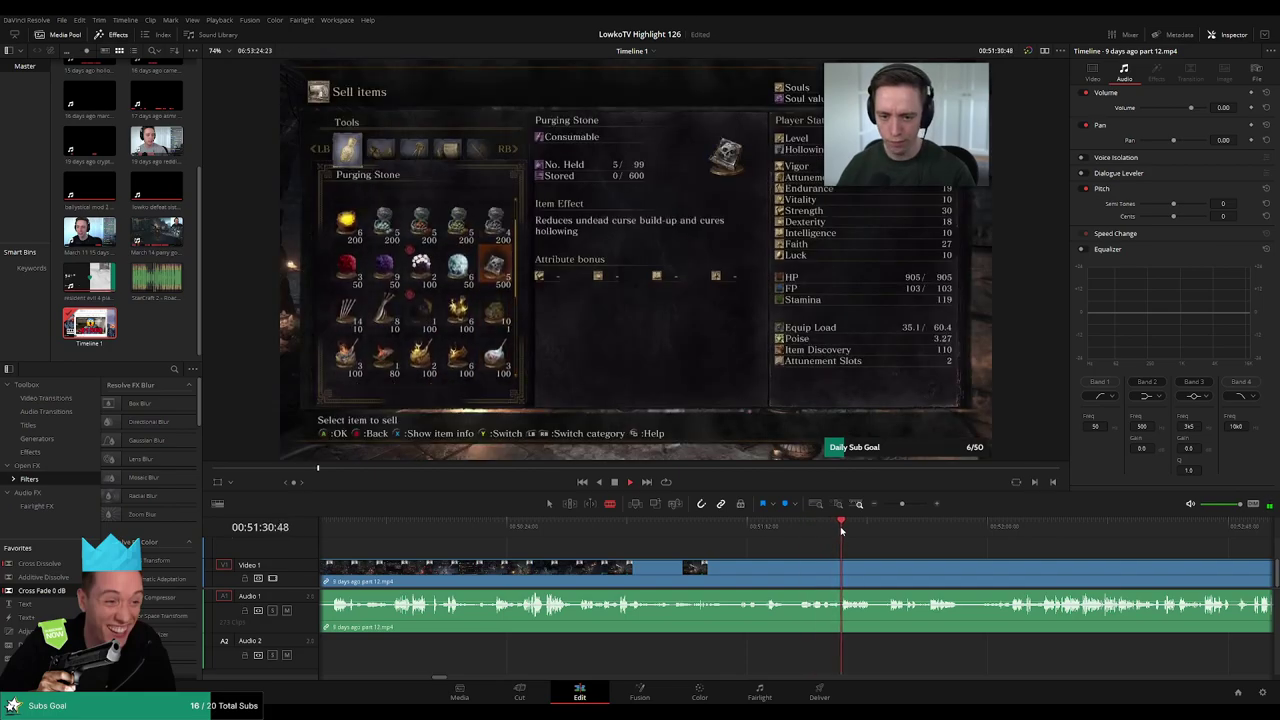
pyautogui.hscroll(3, 887, 557)
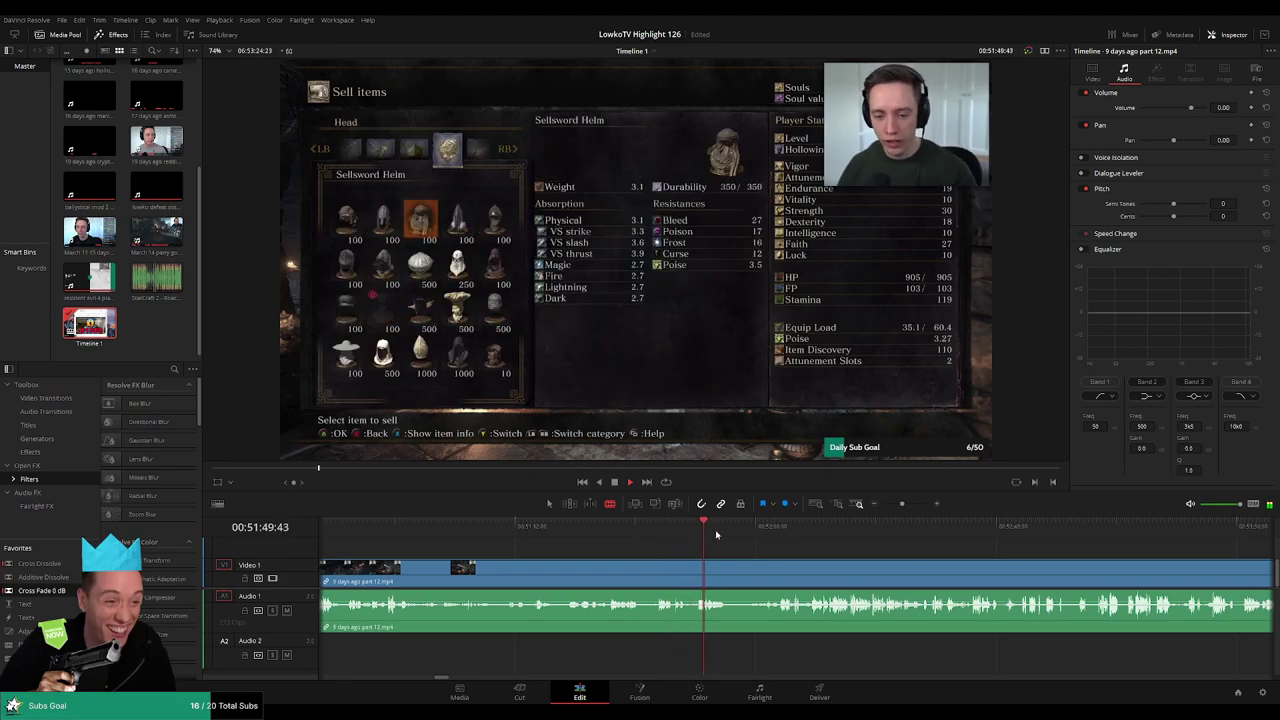
# - Skim the bonfire and Profaned Capital footage from about 00:52:43 to 00:53:22 for the next starting point
pyautogui.click(968, 534)
pyautogui.moveTo(968, 543); pyautogui.dragTo(602, 545)
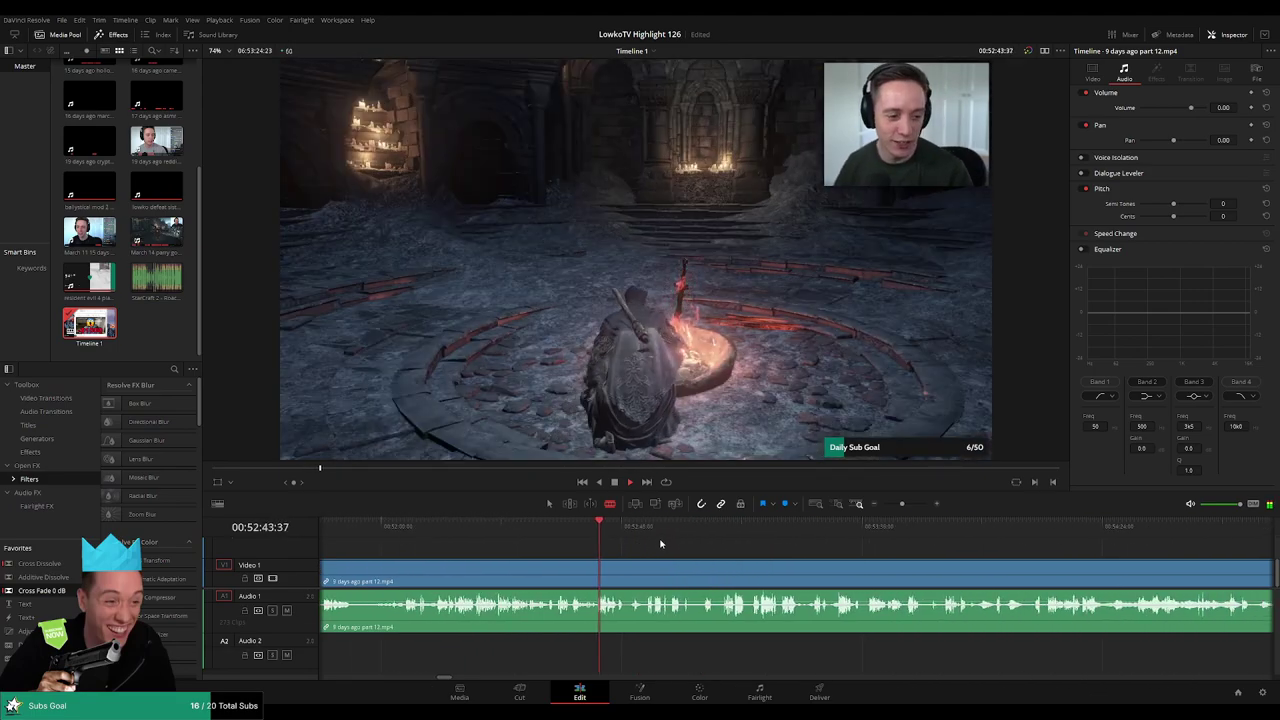
pyautogui.click(631, 528)
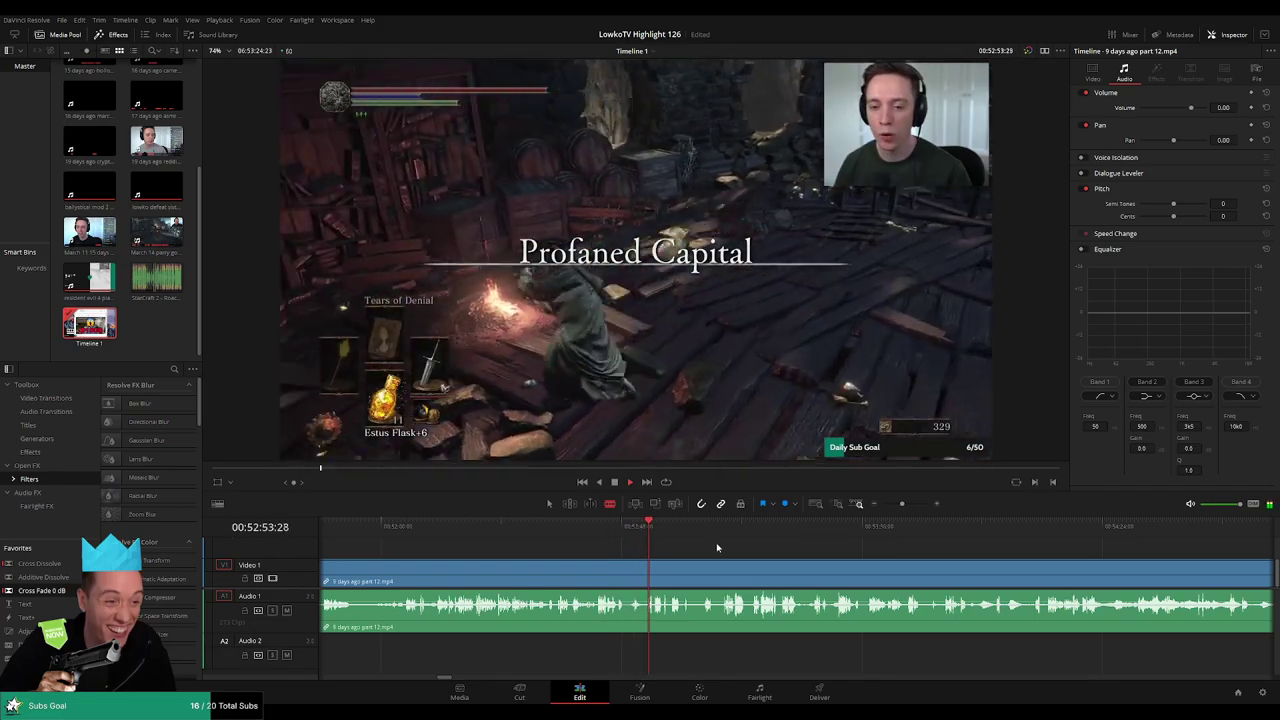
pyautogui.scroll(-8, 727, 561)
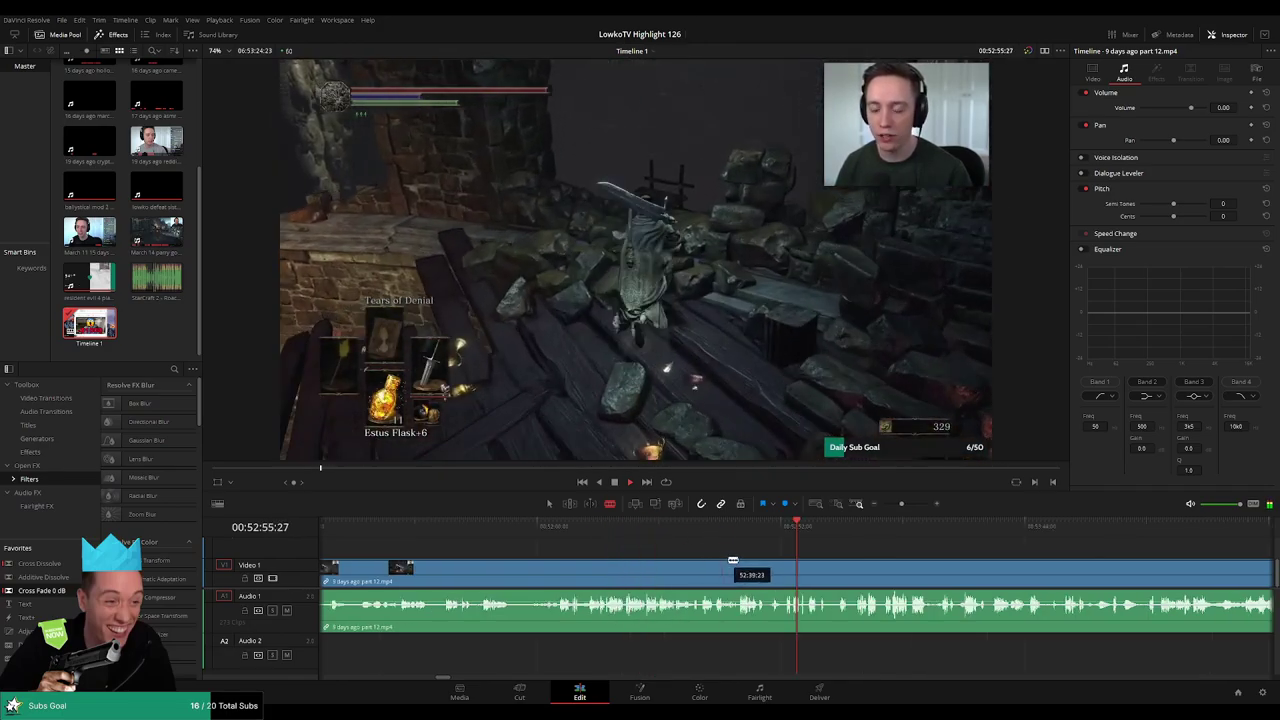
pyautogui.scroll(3, 817, 553)
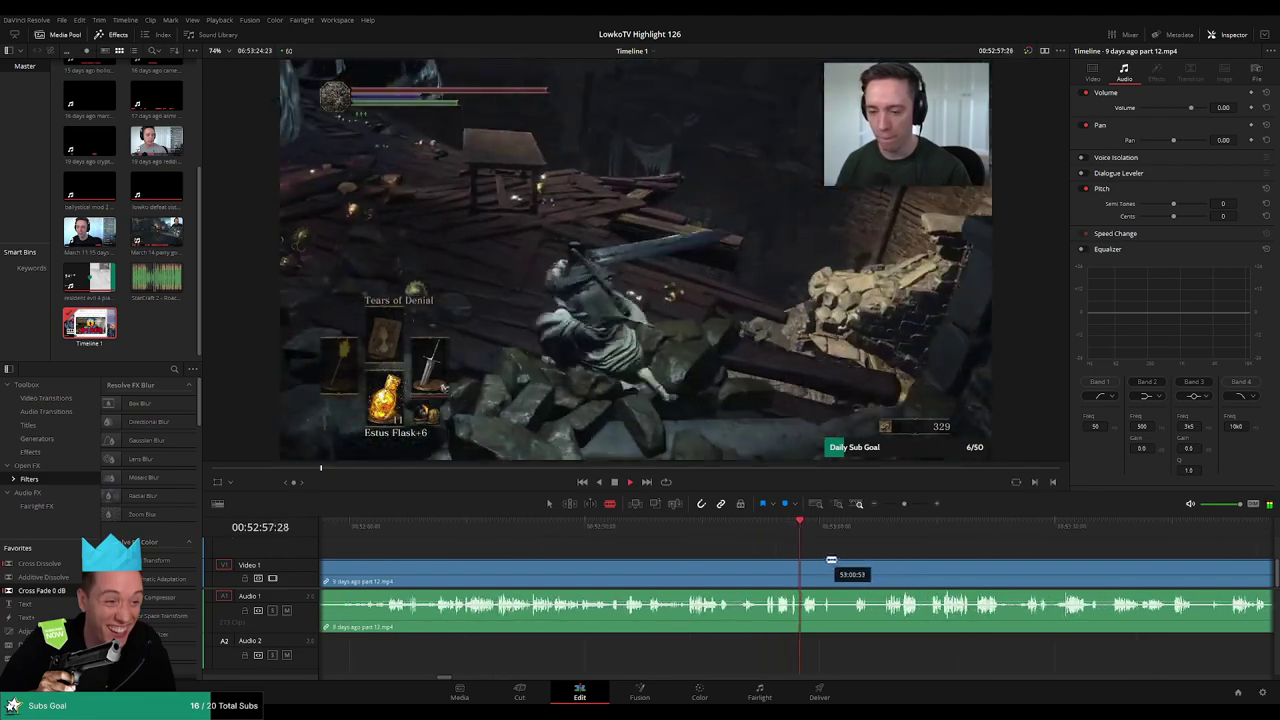
pyautogui.hscroll(2, 835, 558)
pyautogui.click(655, 526)
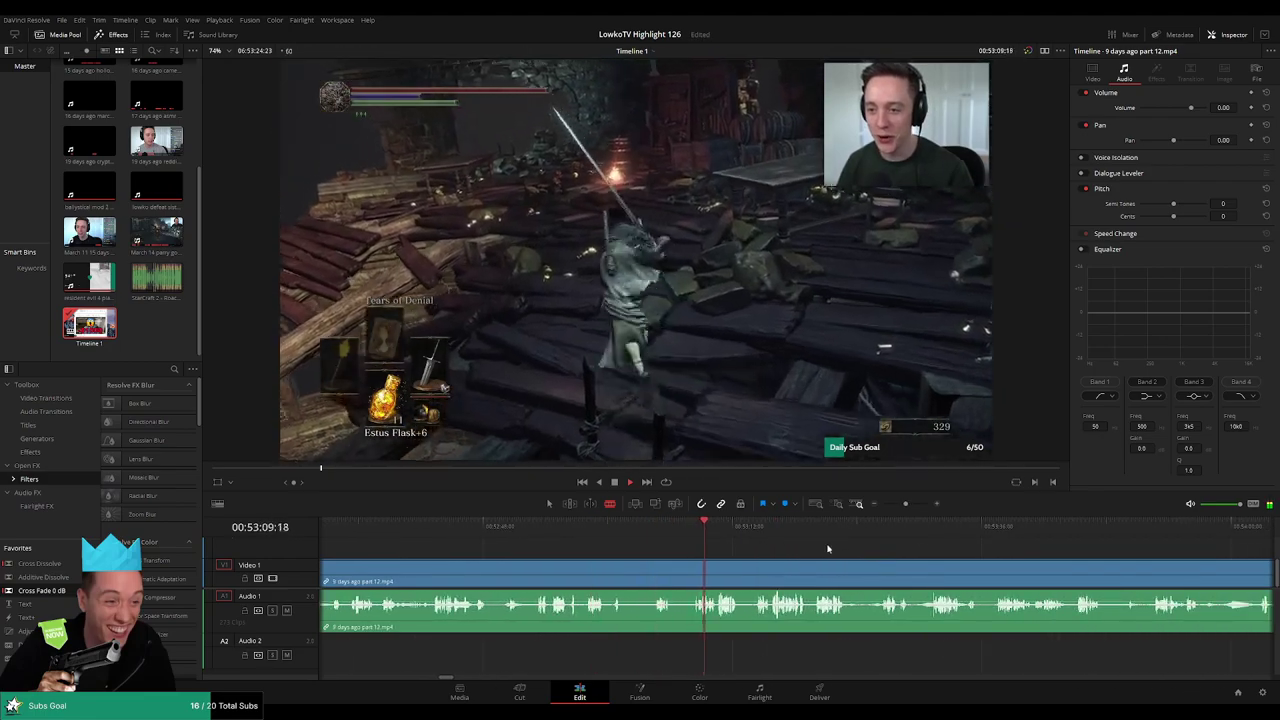
pyautogui.hscroll(2, 700, 541)
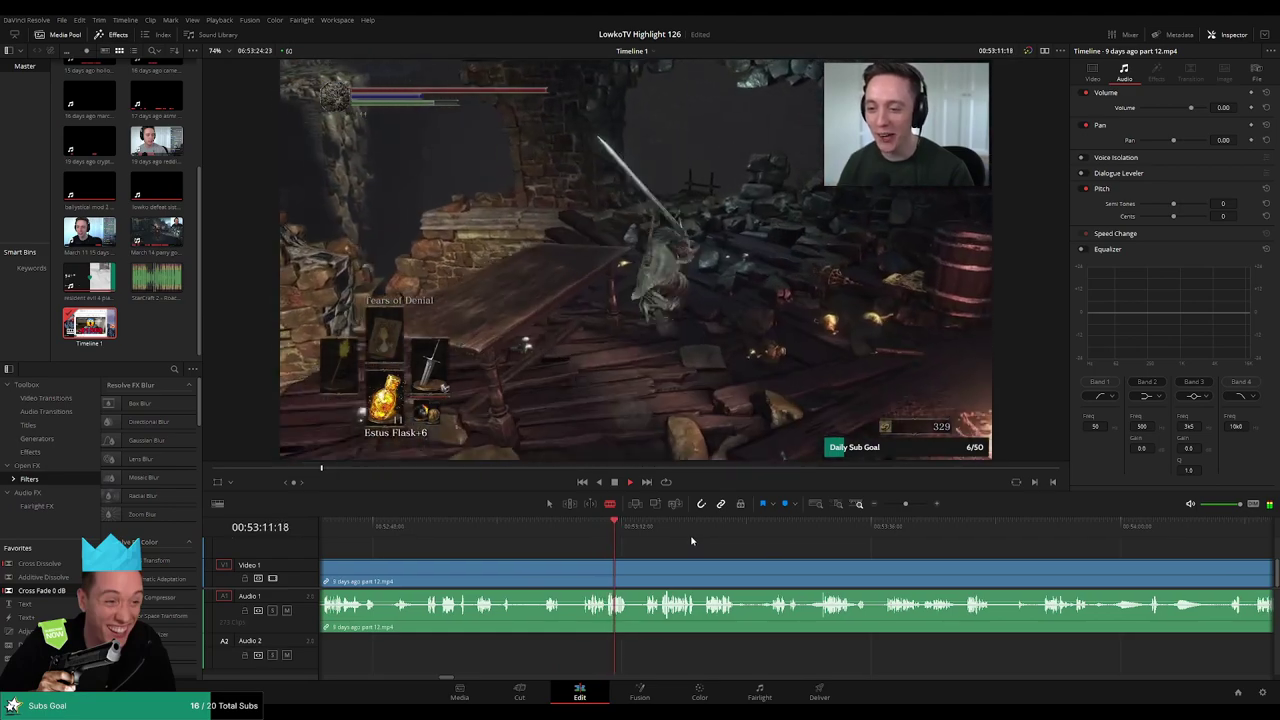
pyautogui.click(638, 530)
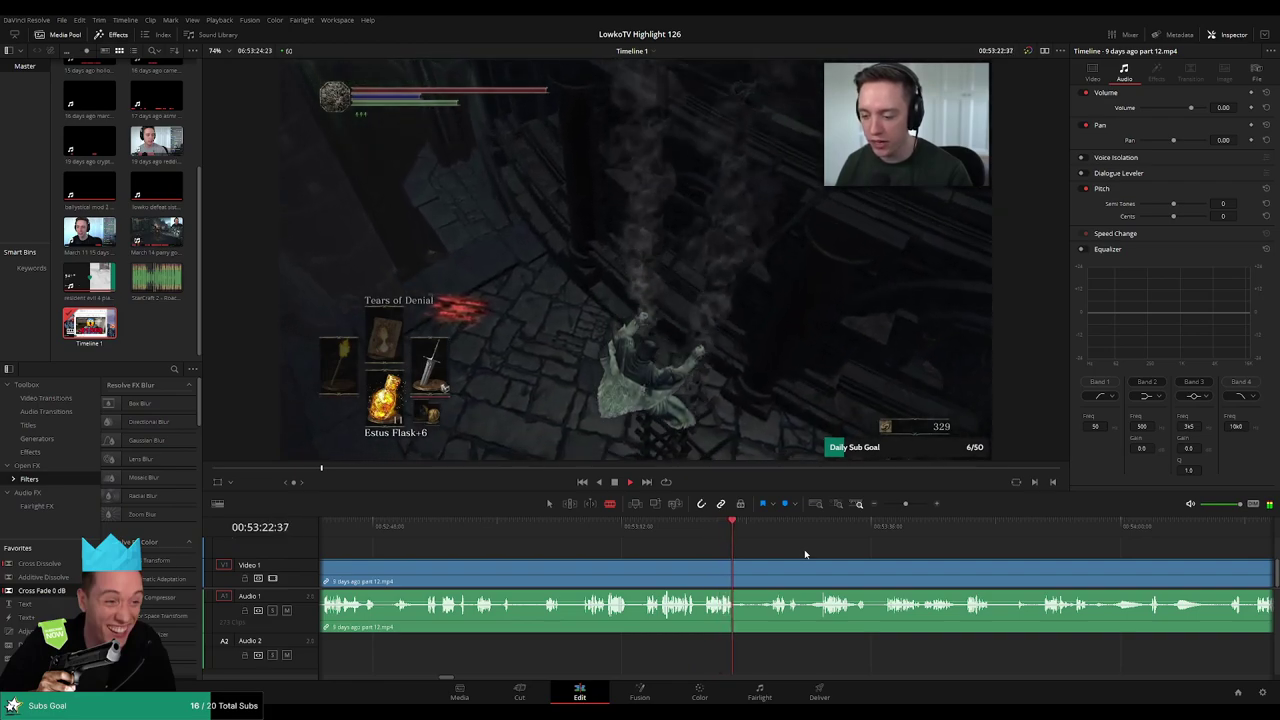
# - Split the part 12 clip at about 00:52:53, at the Profaned Capital arrival, and ripple delete the section before the cut
pyautogui.click(769, 530)
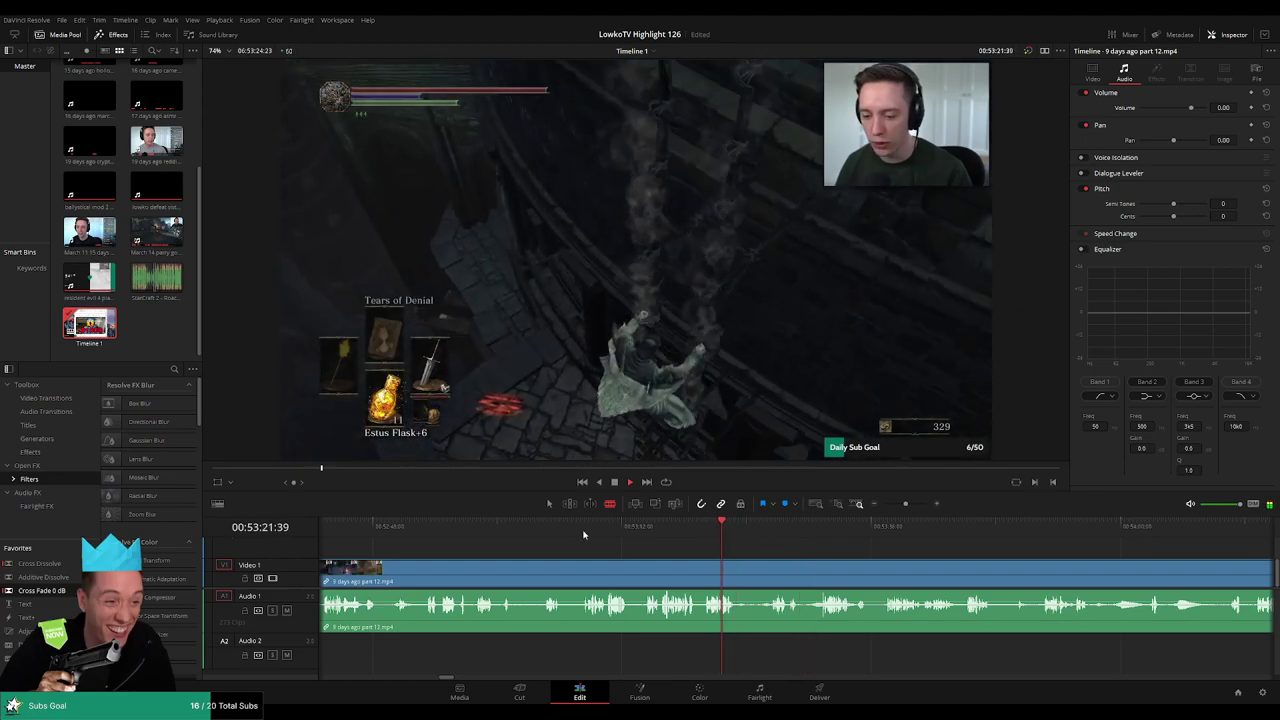
pyautogui.click(581, 530)
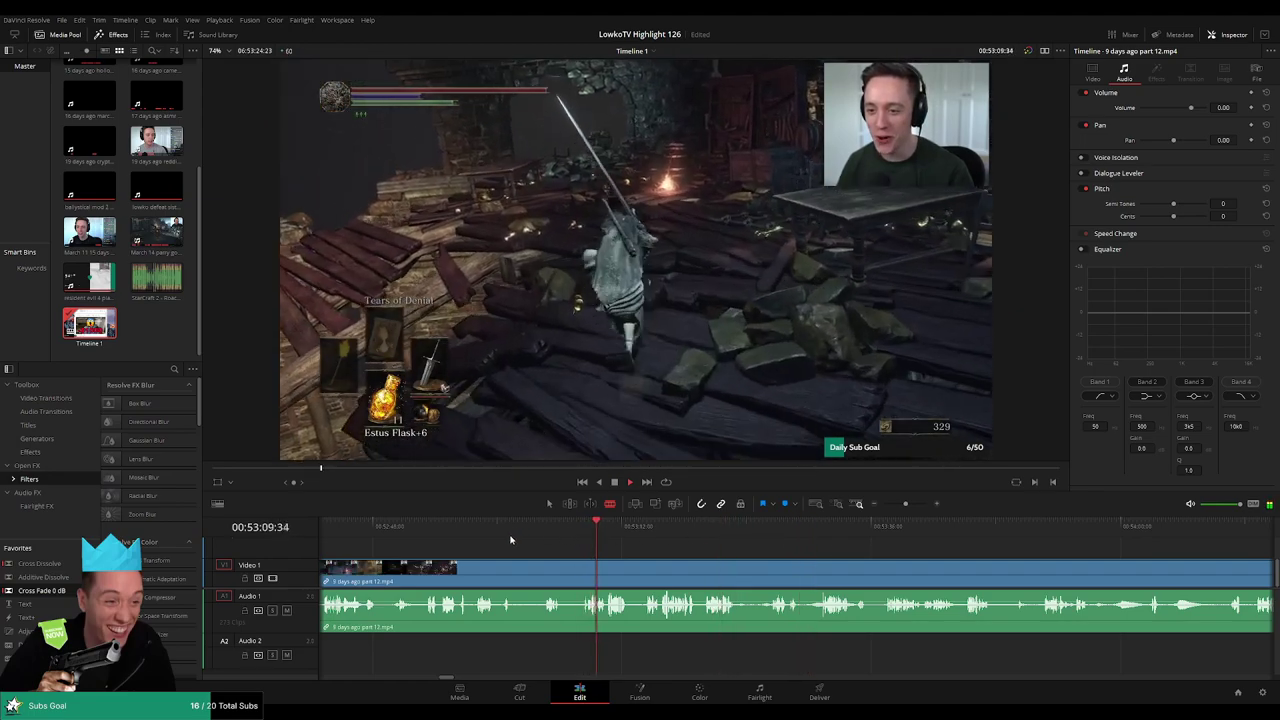
pyautogui.click(463, 531)
pyautogui.hscroll(-2, 540, 551)
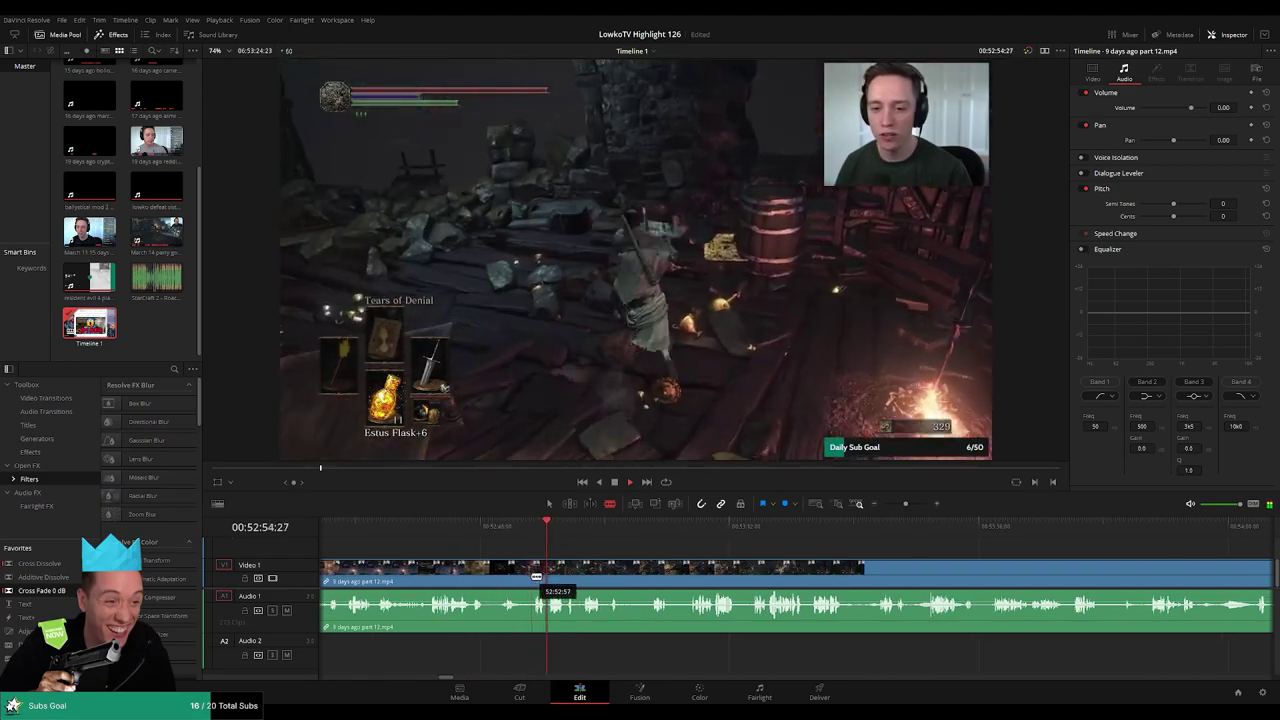
pyautogui.click(531, 577)
pyautogui.press('a')
pyautogui.click(507, 578)
pyautogui.press('Delete')
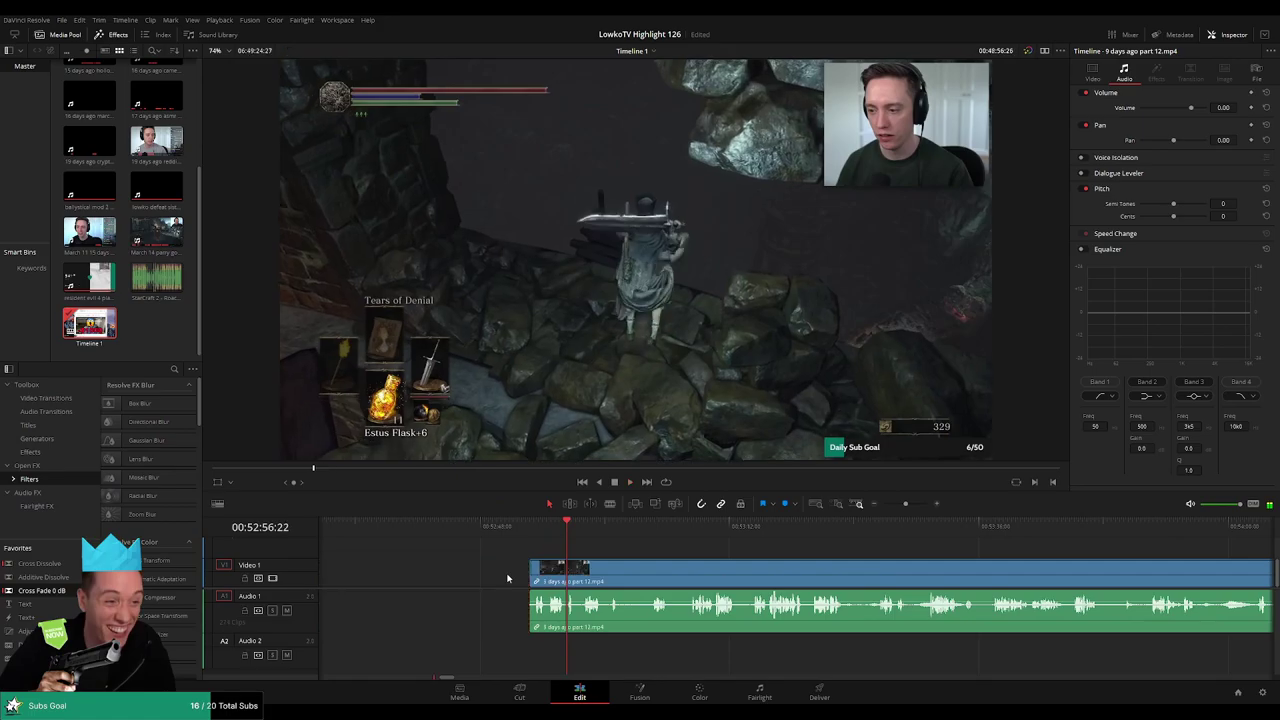
# - Split the part 12 clip at about 00:49:06 and 00:49:08, after the ladder climb, and ripple delete the short piece between the cuts
pyautogui.hscroll(3, 868, 557)
pyautogui.click(676, 536)
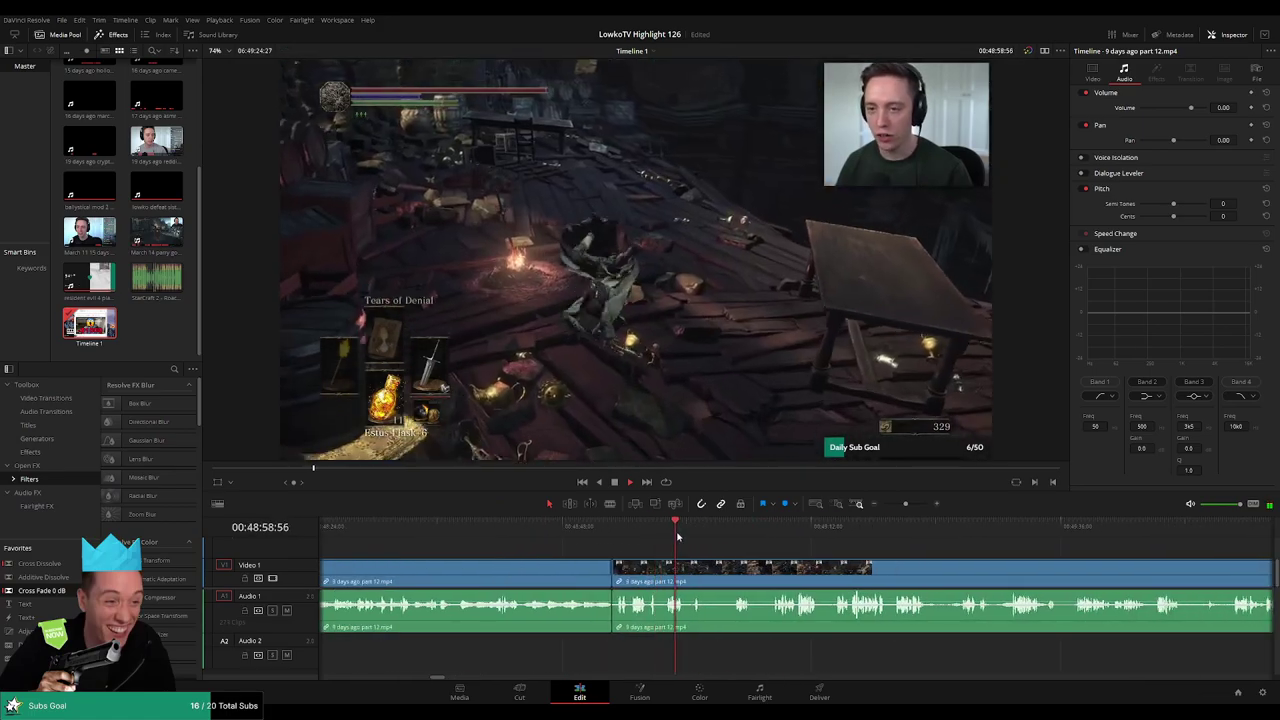
pyautogui.click(695, 535)
pyautogui.click(732, 535)
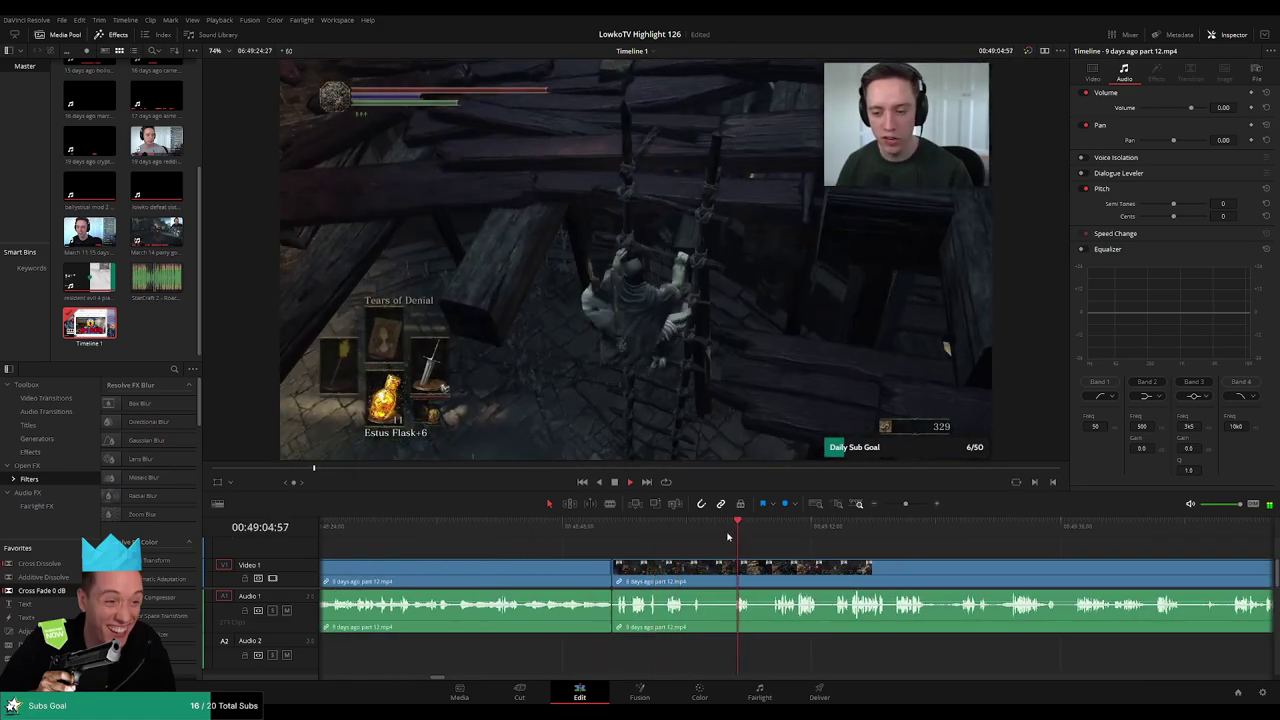
pyautogui.click(767, 532)
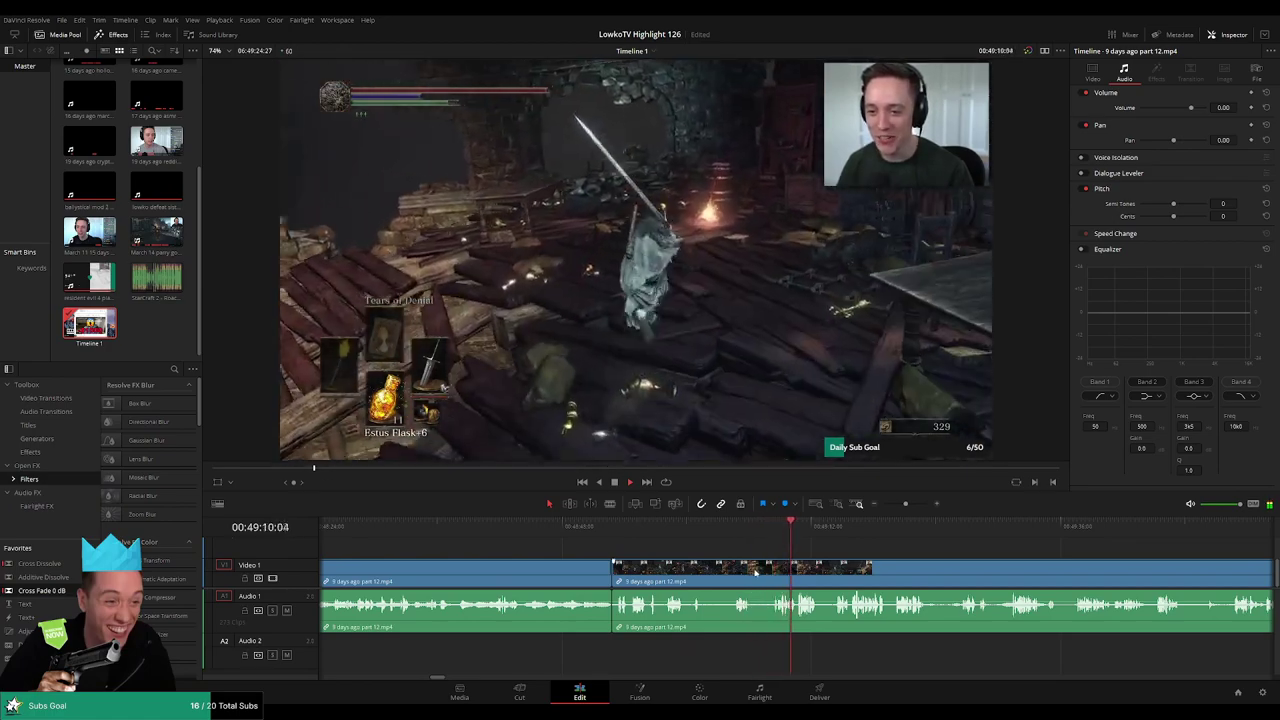
pyautogui.press('b')
pyautogui.click(752, 571)
pyautogui.click(771, 571)
pyautogui.press('a')
pyautogui.click(762, 573)
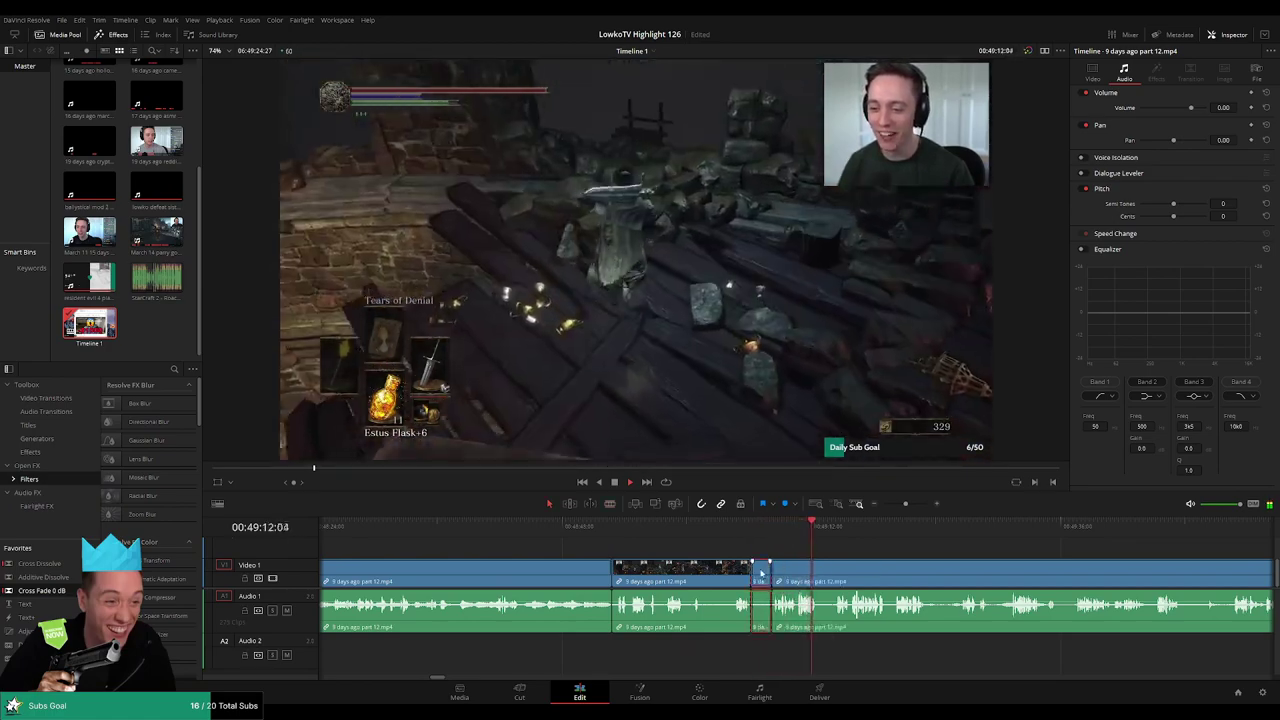
pyautogui.press('Delete')
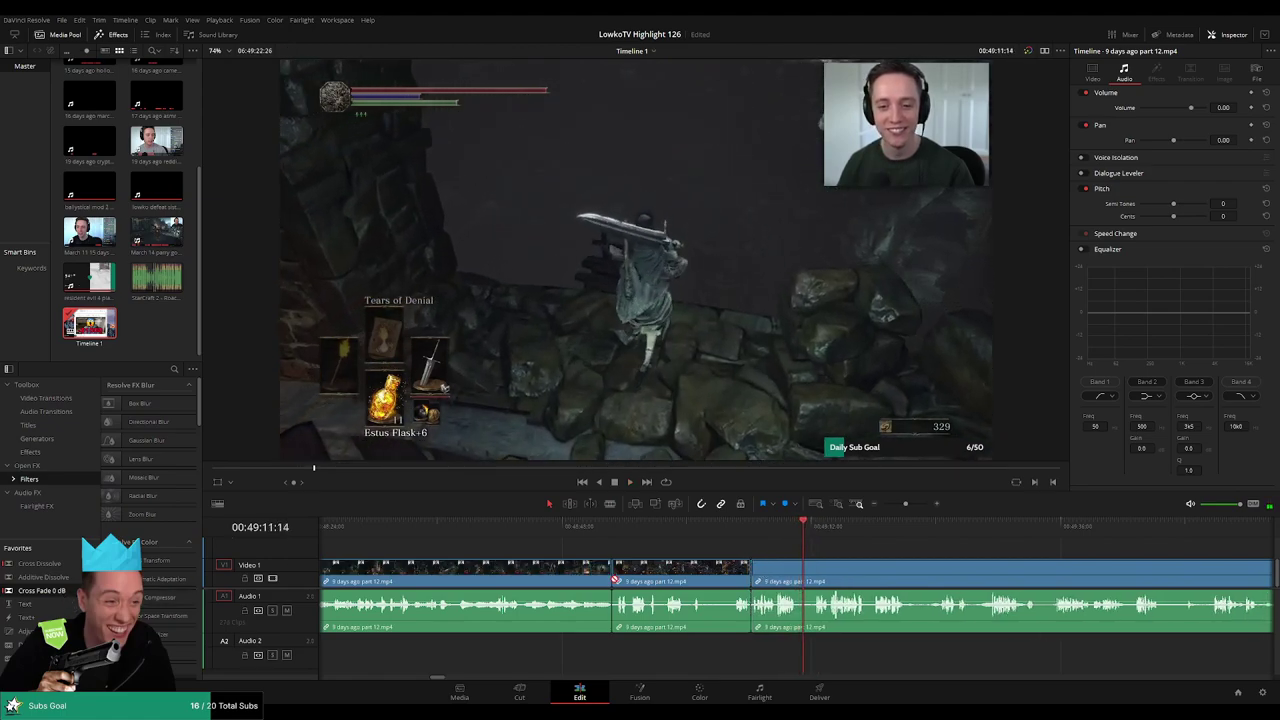
# - Cut out the piece from about 00:49:02 to 00:49:04, close the gap, and add audio cross fades at the two neighbouring cuts
pyautogui.press('space')
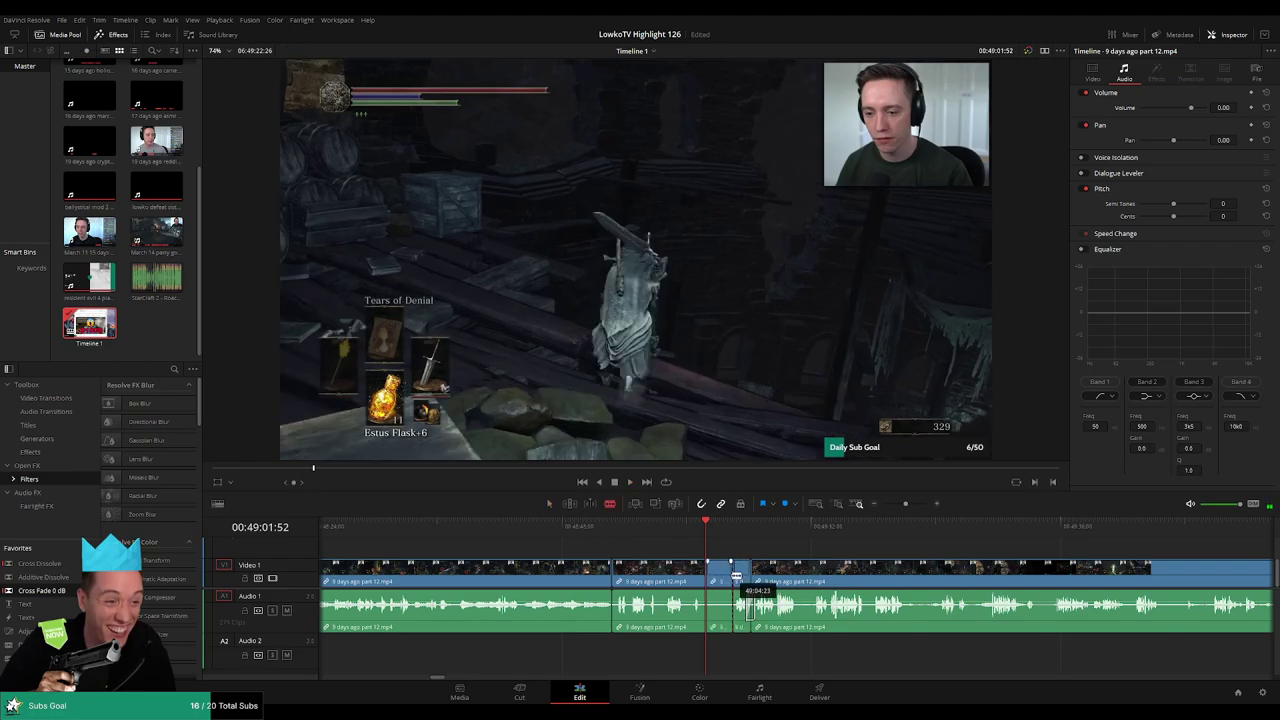
pyautogui.press('Delete')
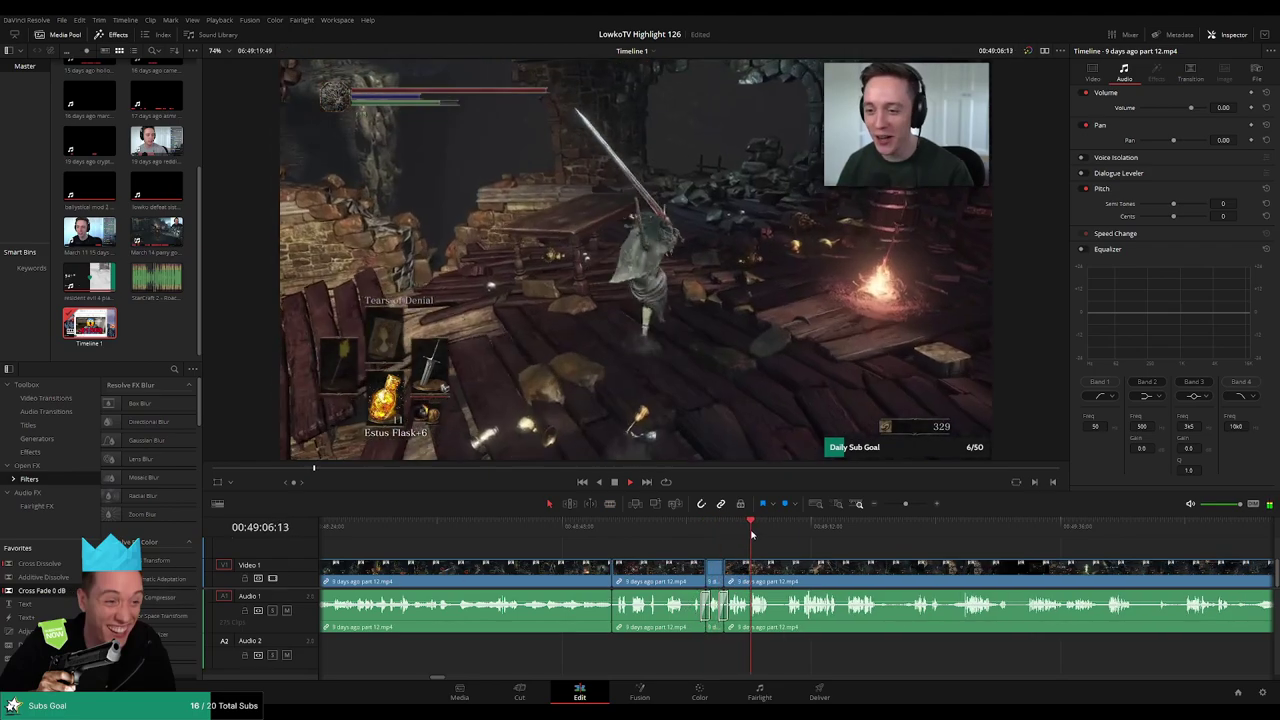
# - Review the ladder and bonfire footage following the new cuts, from about 00:49:09 to 00:49:33
pyautogui.click(786, 535)
pyautogui.hscroll(3, 747, 550)
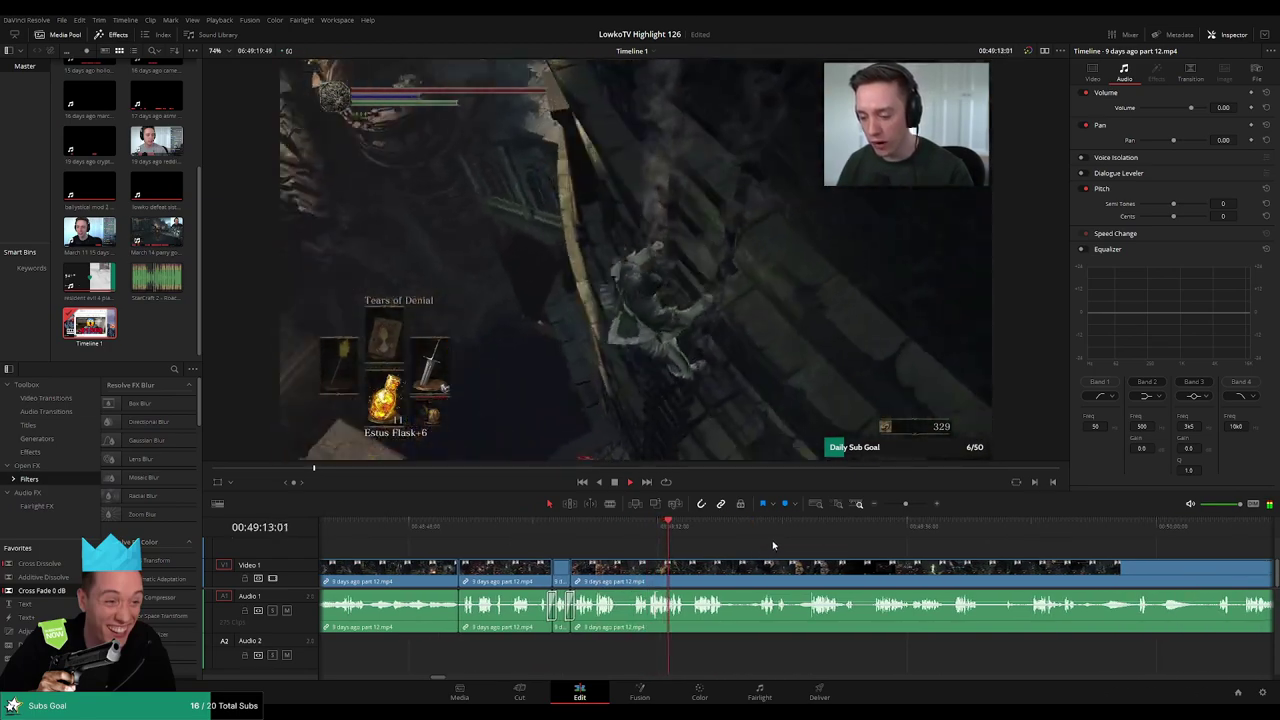
pyautogui.scroll(3, 768, 550)
pyautogui.scroll(-10, 911, 556)
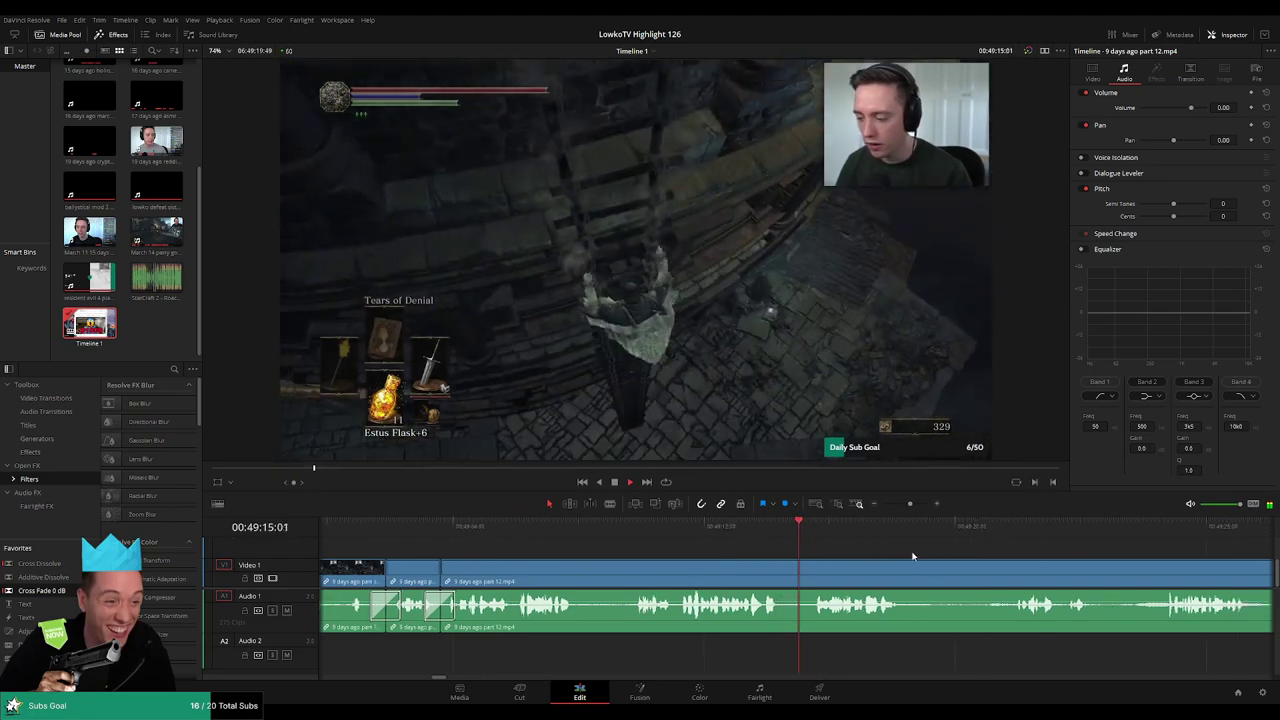
pyautogui.scroll(3, 907, 556)
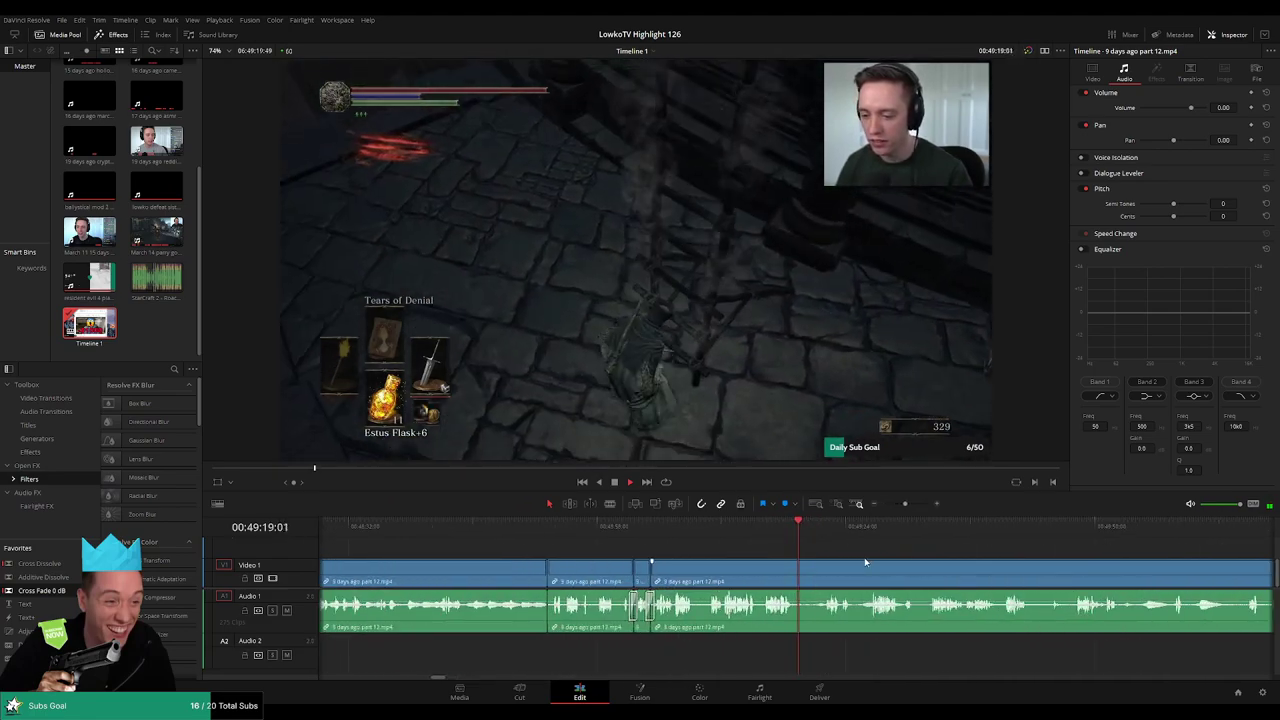
pyautogui.moveTo(864, 560); pyautogui.dragTo(641, 551)
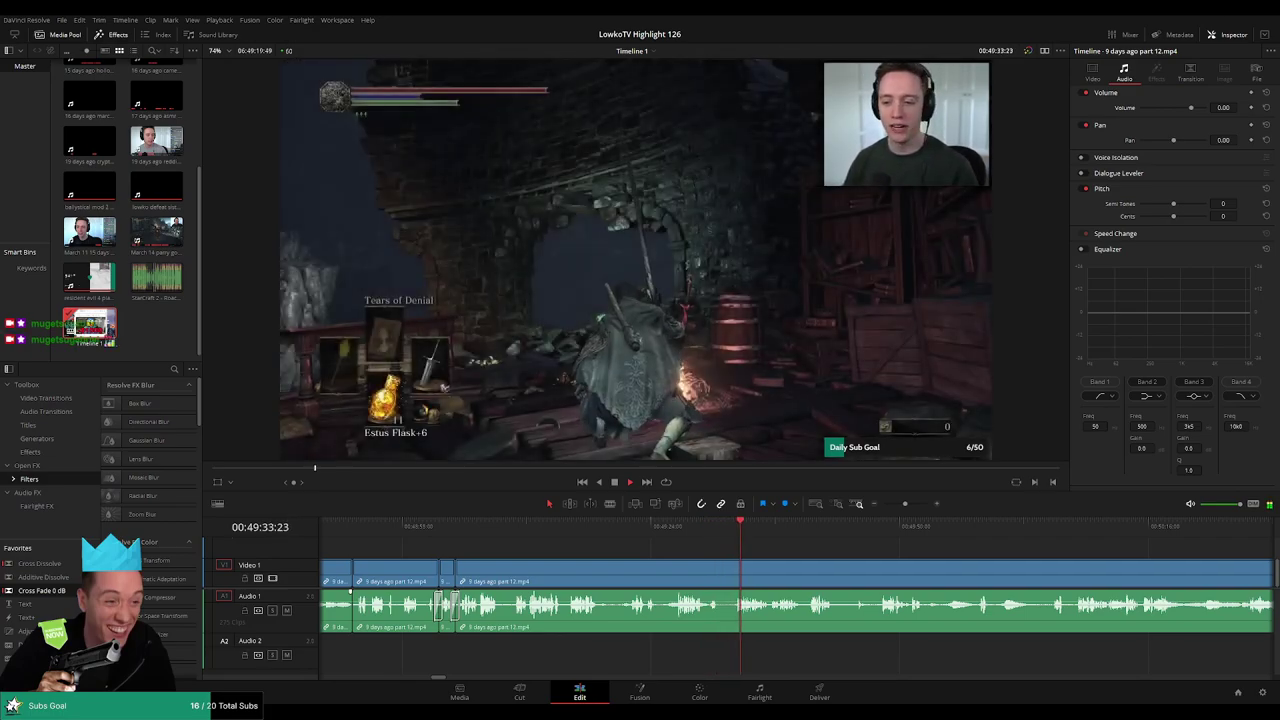
# - Split the part 12 clip at about 00:49:31 and 00:49:33 and ripple delete the silent Crest Shield loading screen between the cuts
pyautogui.moveTo(905, 504); pyautogui.dragTo(915, 504)
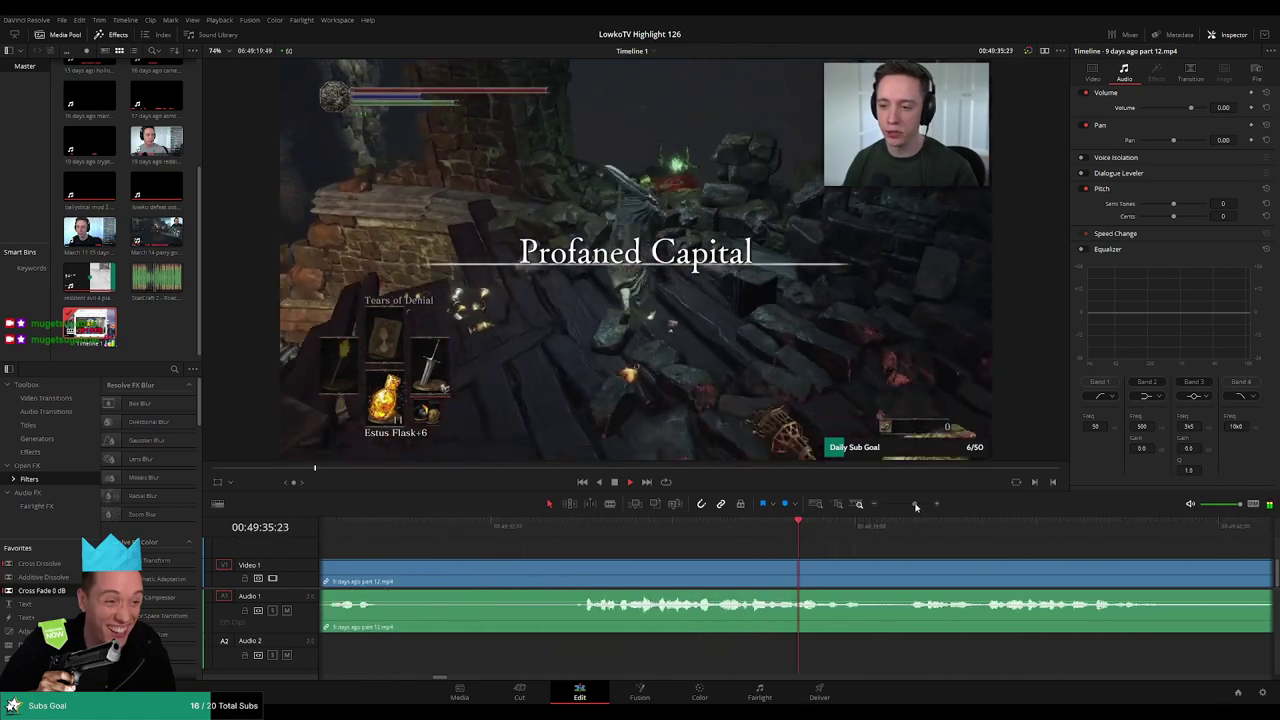
pyautogui.press('space')
pyautogui.hscroll(-3, 565, 543)
pyautogui.click(573, 537)
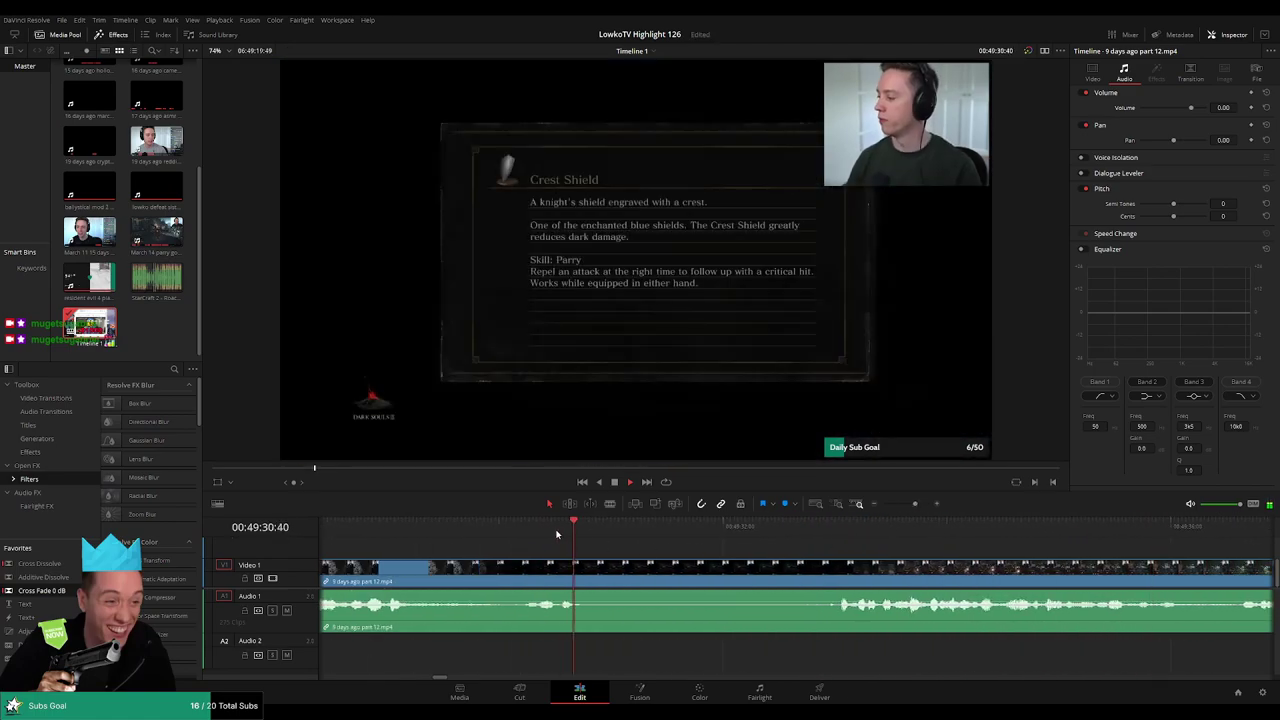
pyautogui.press('b')
pyautogui.click(628, 568)
pyautogui.press('a')
pyautogui.click(806, 574)
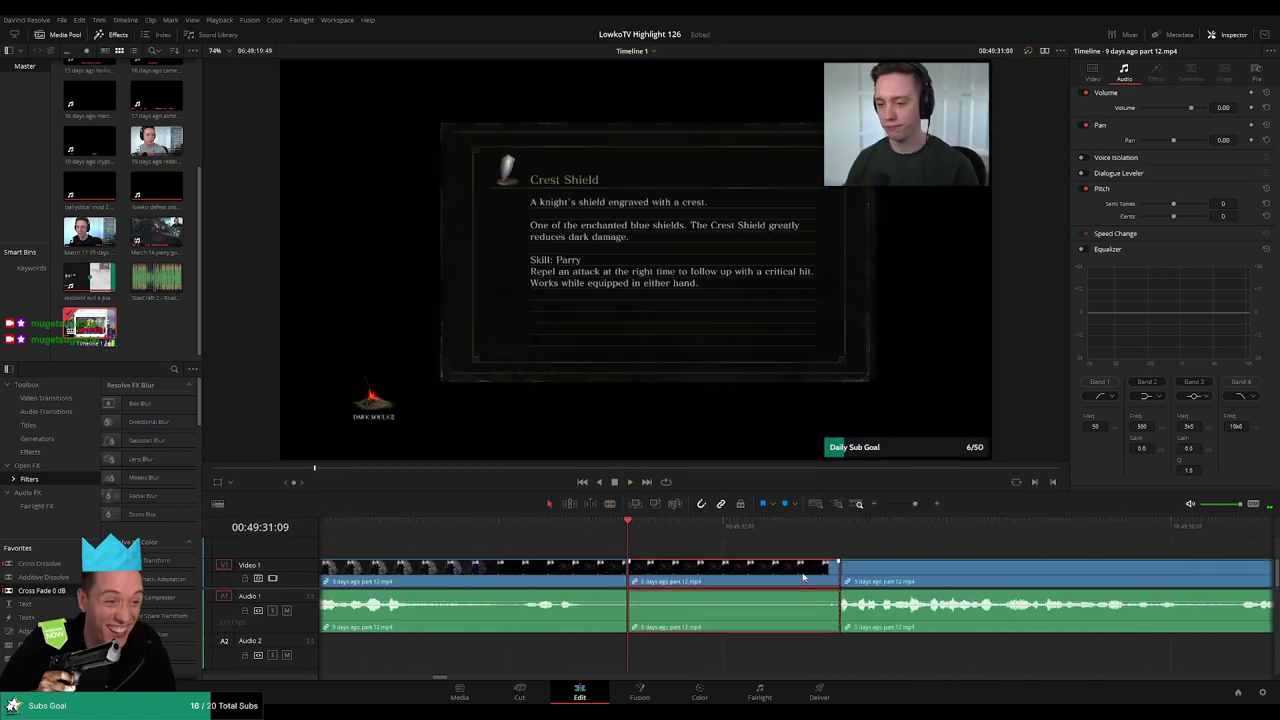
pyautogui.press('Delete')
pyautogui.press('space')
pyautogui.click(579, 538)
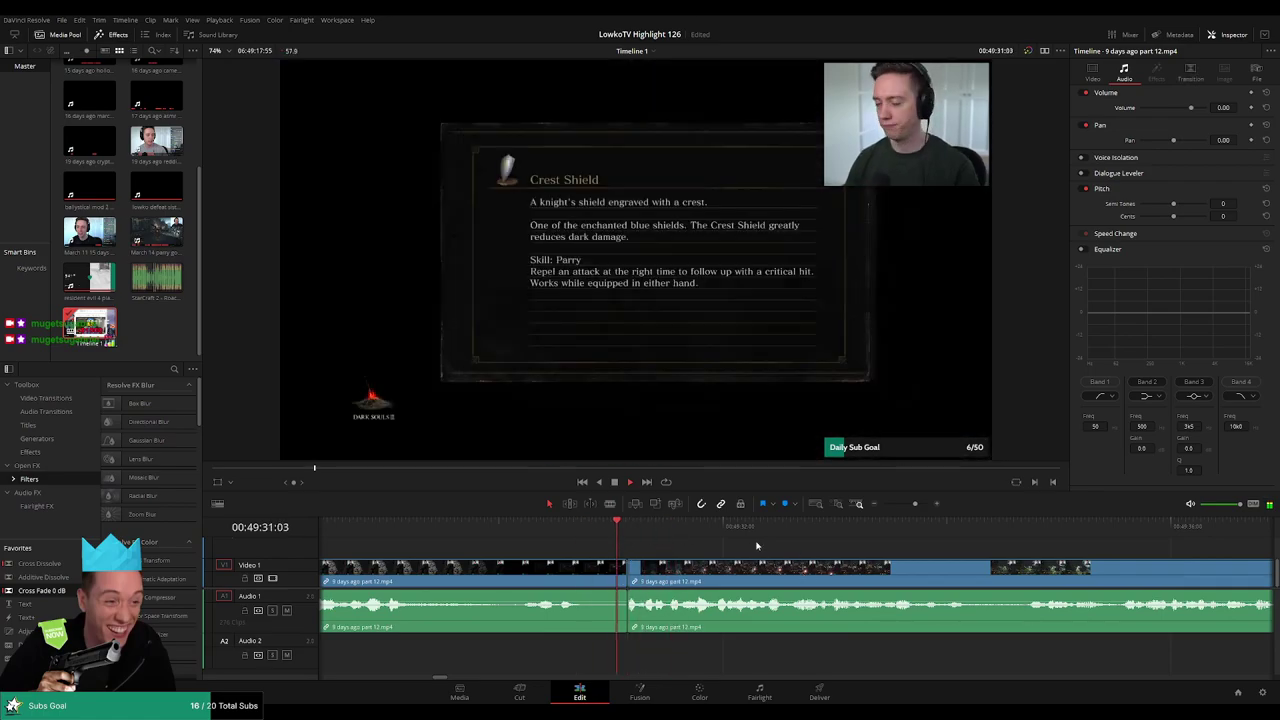
# - Cut out the quiet ladder descent from about 00:49:41 to 00:49:46, close the gap, and add an audio cross fade at the cut
pyautogui.click(912, 530)
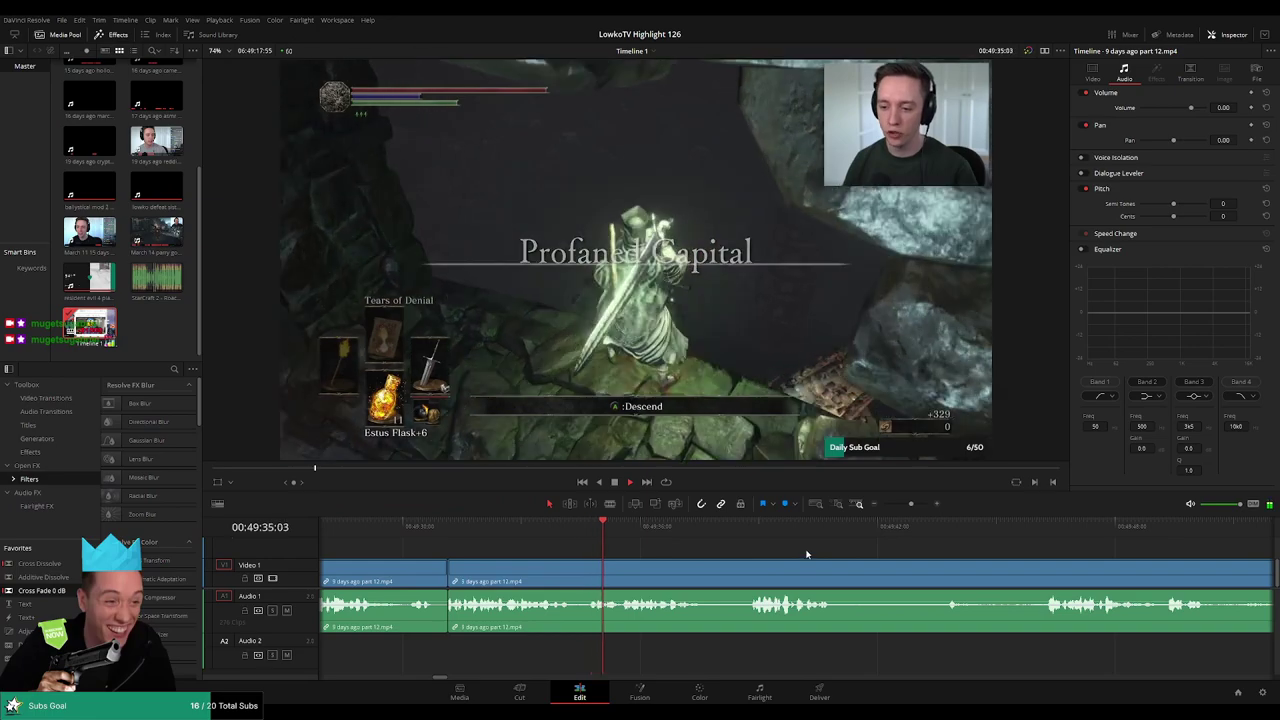
pyautogui.moveTo(911, 505); pyautogui.dragTo(910, 509)
pyautogui.hscroll(4, 717, 551)
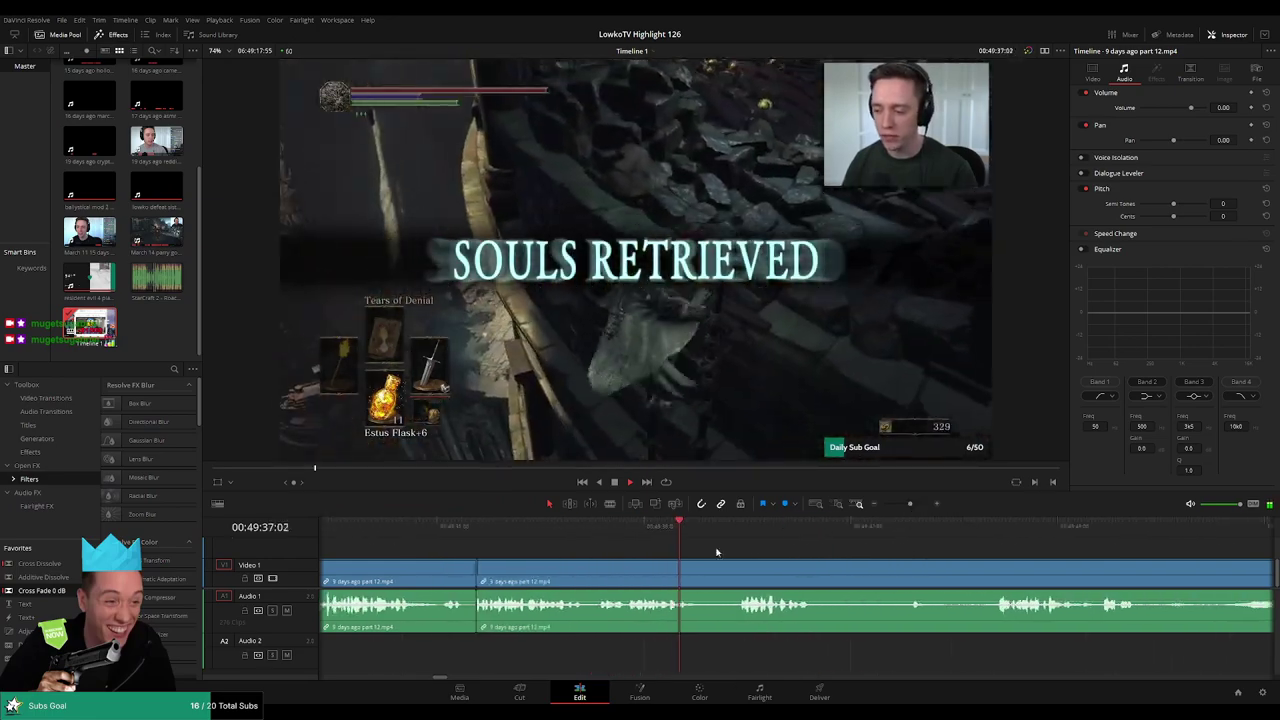
pyautogui.click(658, 538)
pyautogui.hscroll(3, 673, 545)
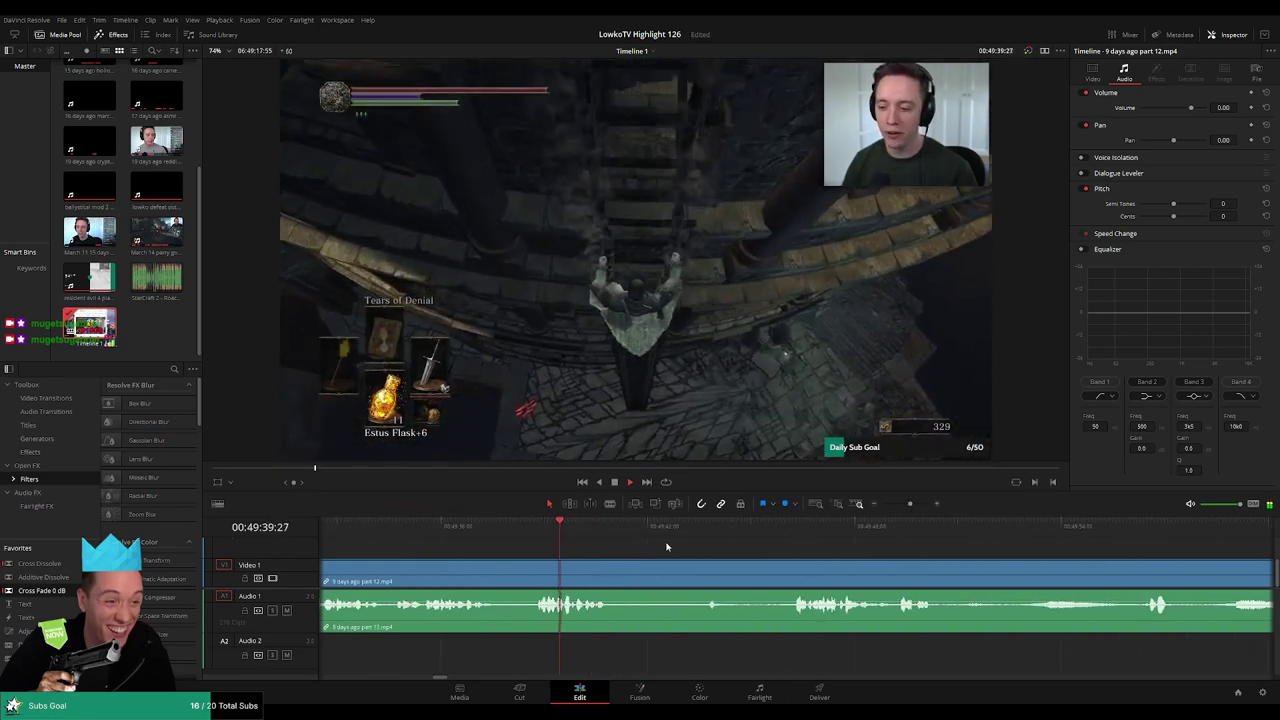
pyautogui.press('b')
pyautogui.click(613, 571)
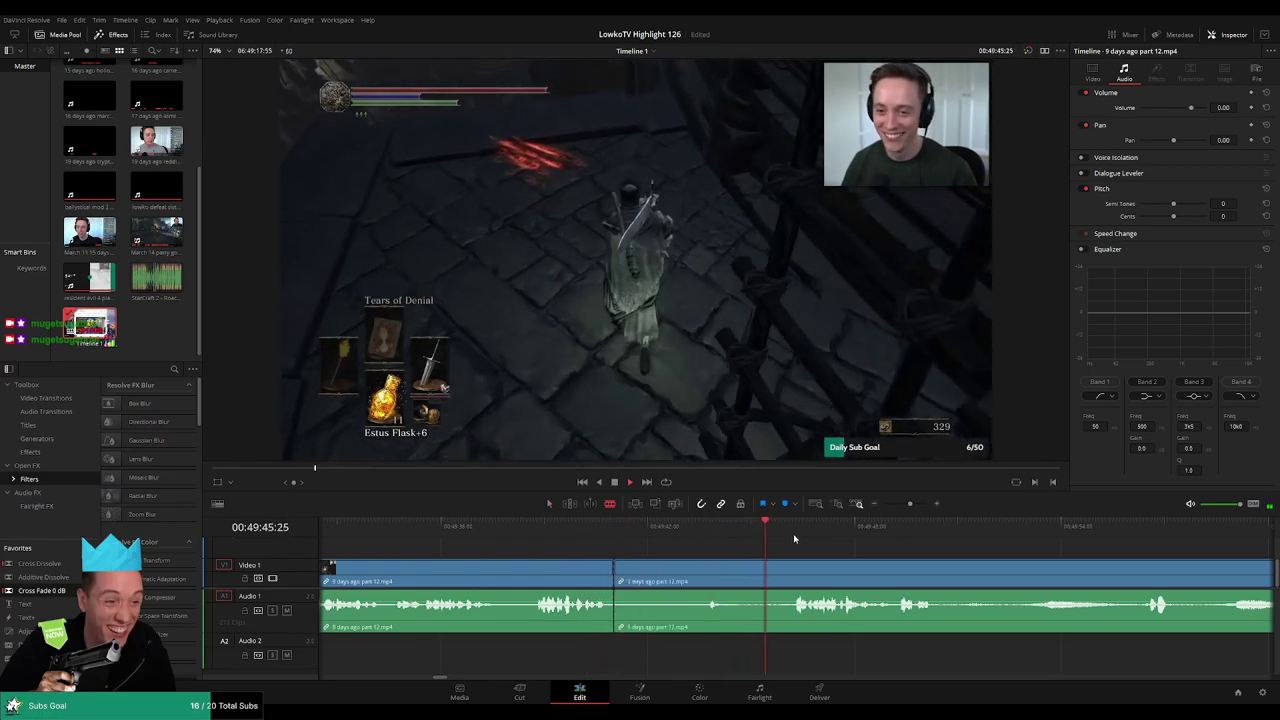
pyautogui.click(784, 569)
pyautogui.press('a')
pyautogui.click(737, 575)
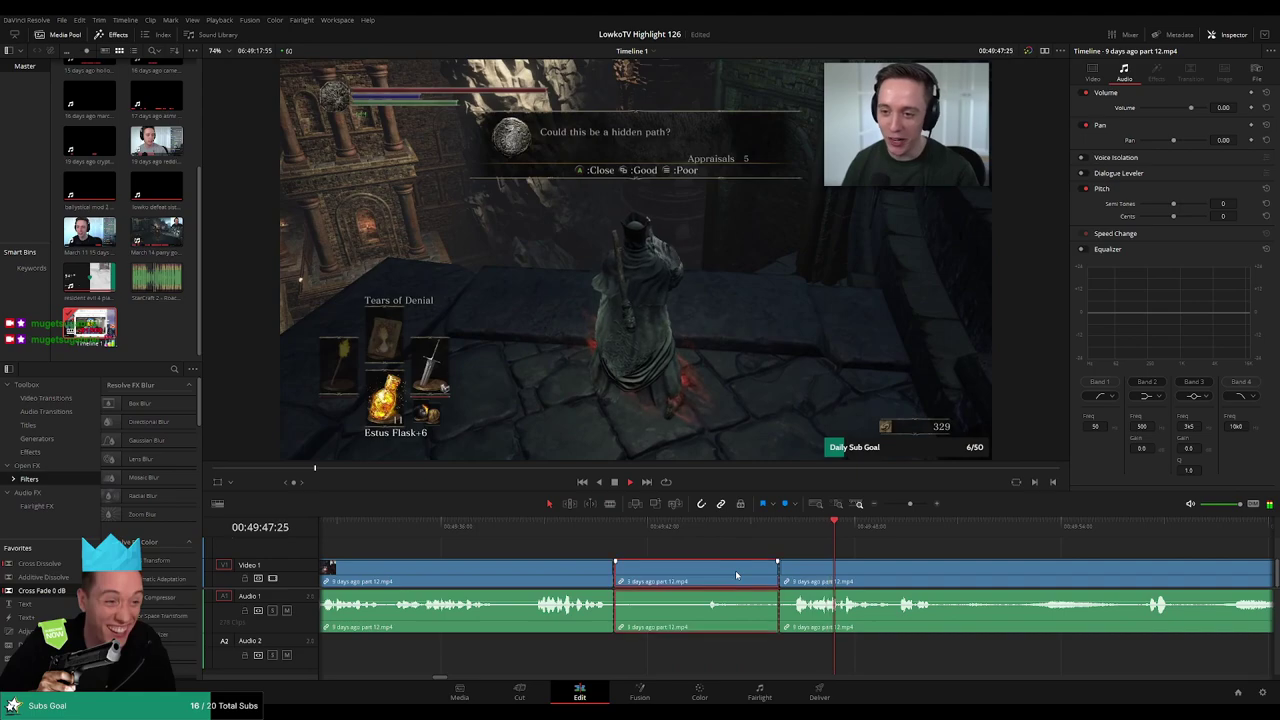
pyautogui.press('Delete')
pyautogui.click(581, 533)
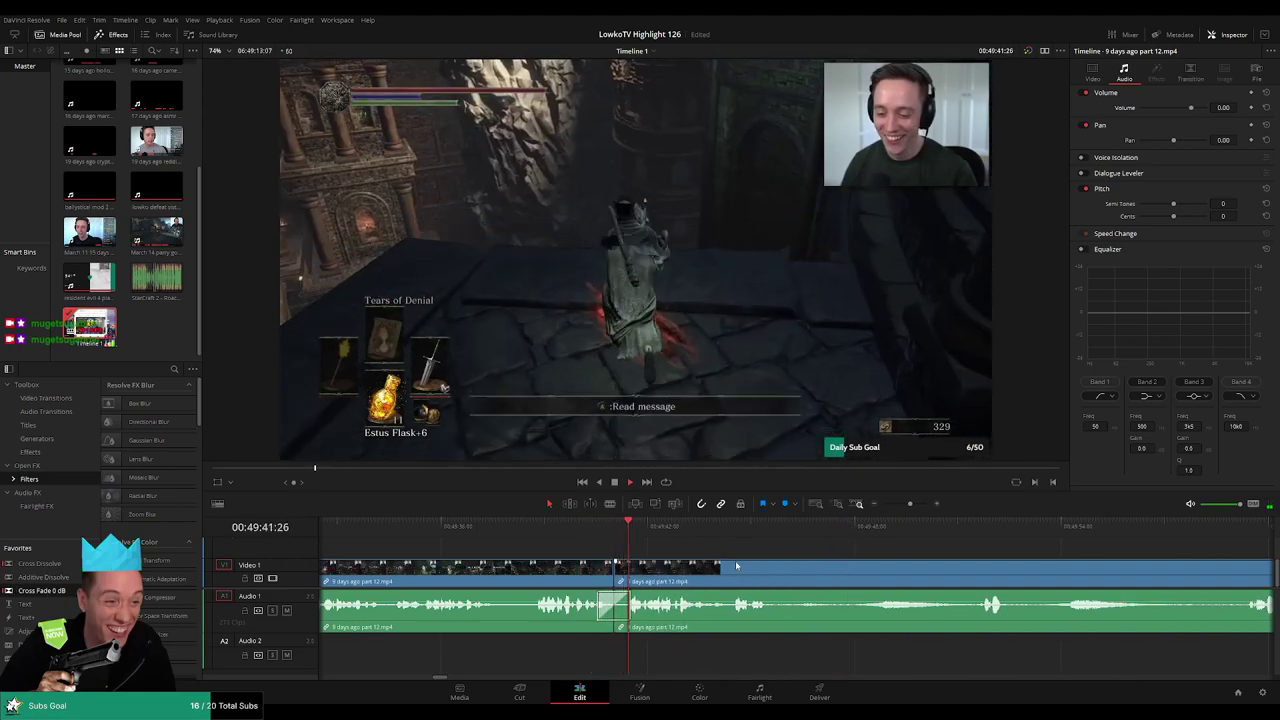
# - Remove the section from about 00:49:46 to 00:50:02, after the hidden path message, close the gap, and cross-fade the audio at the cut
pyautogui.hscroll(3, 719, 545)
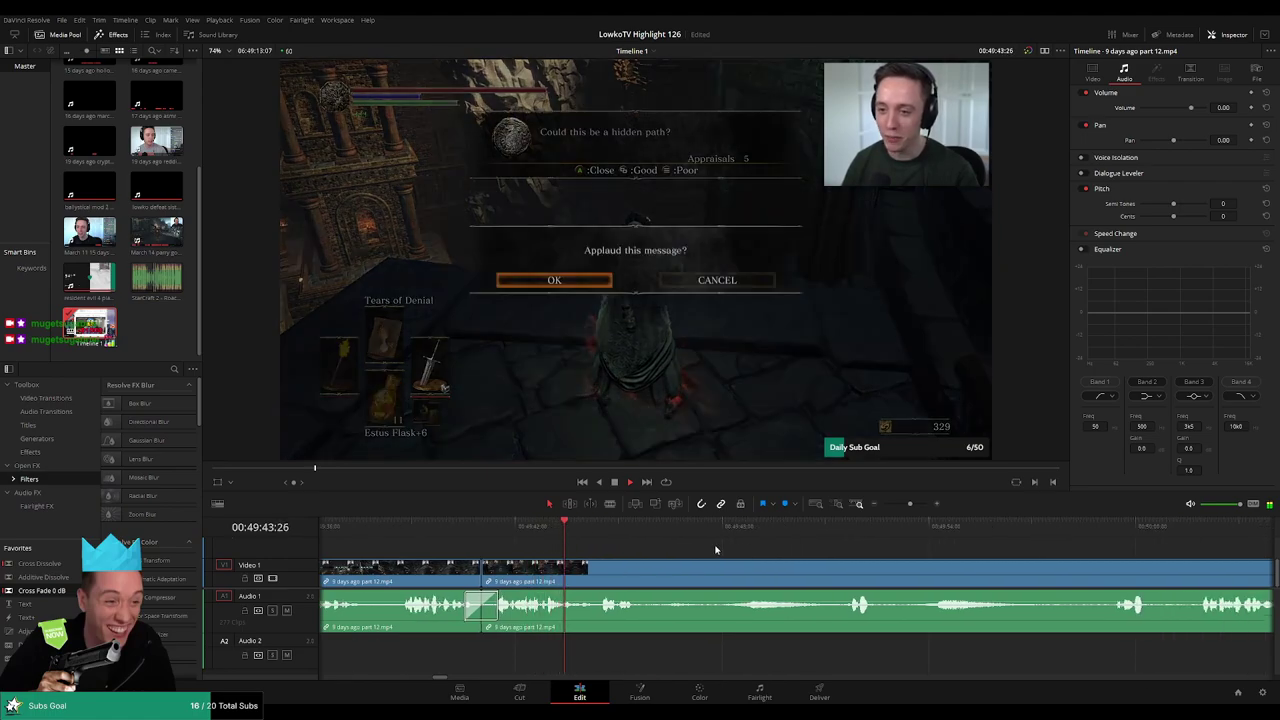
pyautogui.press('b')
pyautogui.click(648, 572)
pyautogui.click(834, 531)
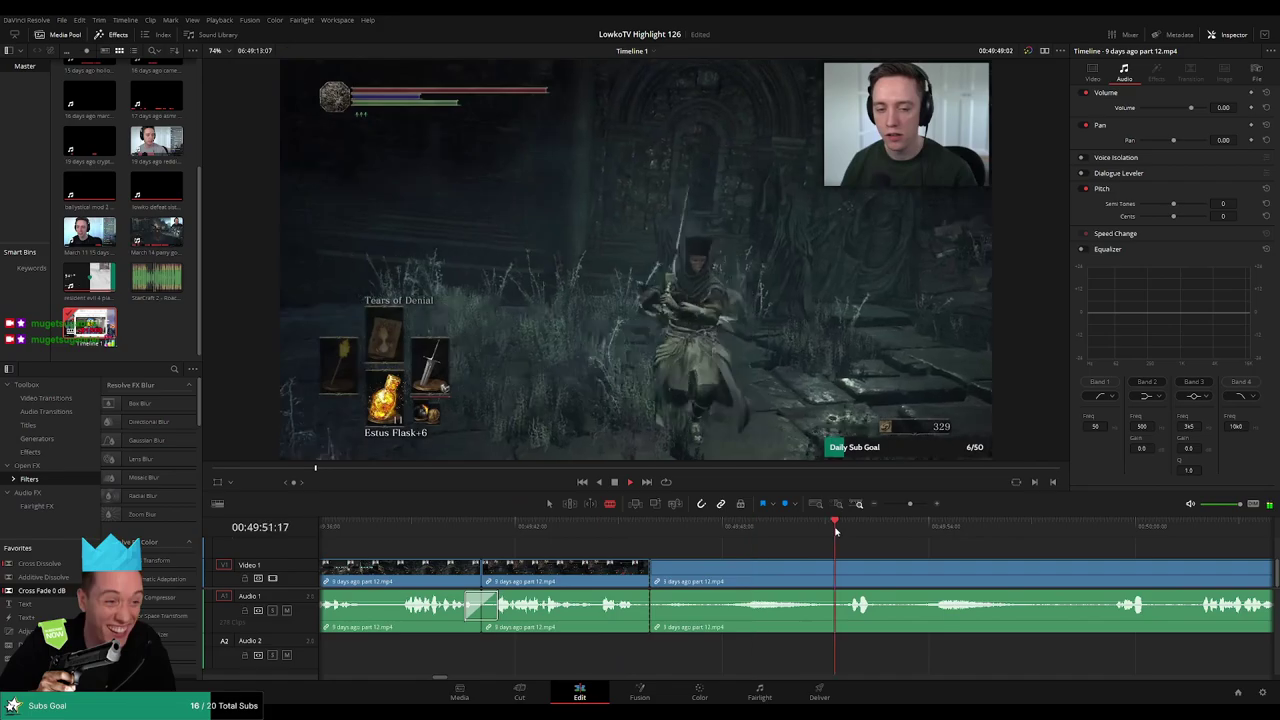
pyautogui.click(941, 530)
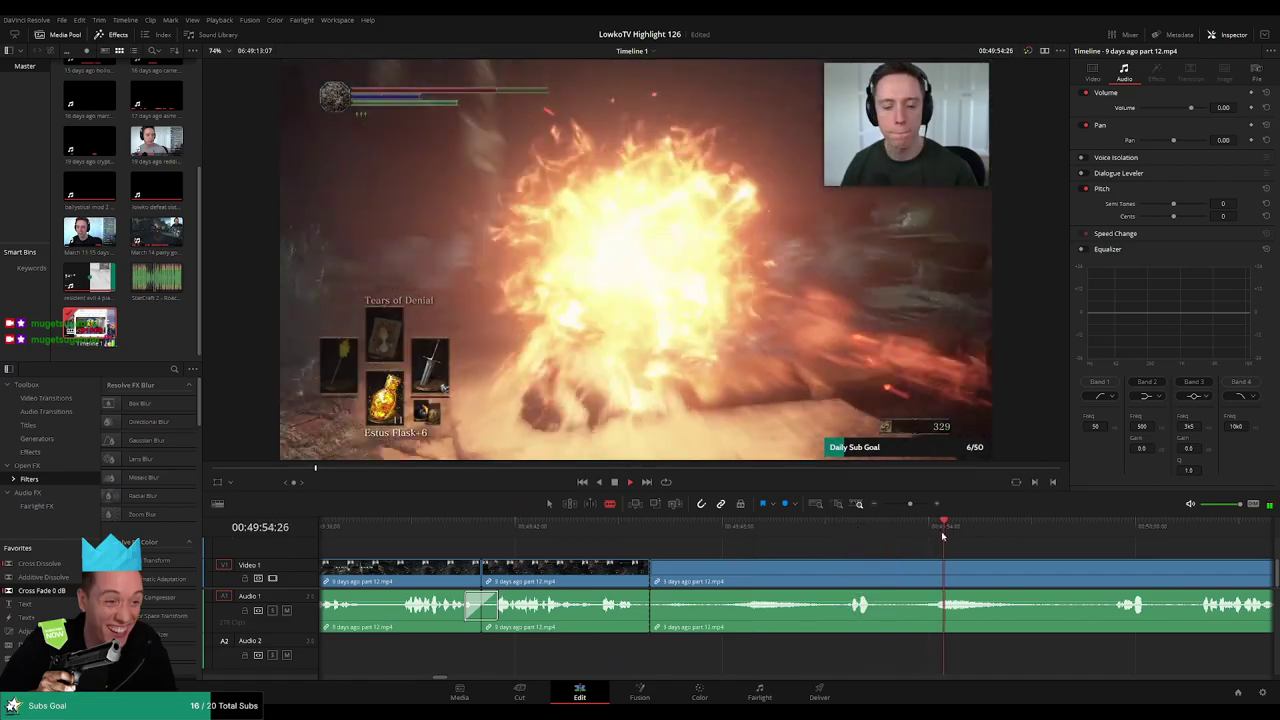
pyautogui.click(1102, 531)
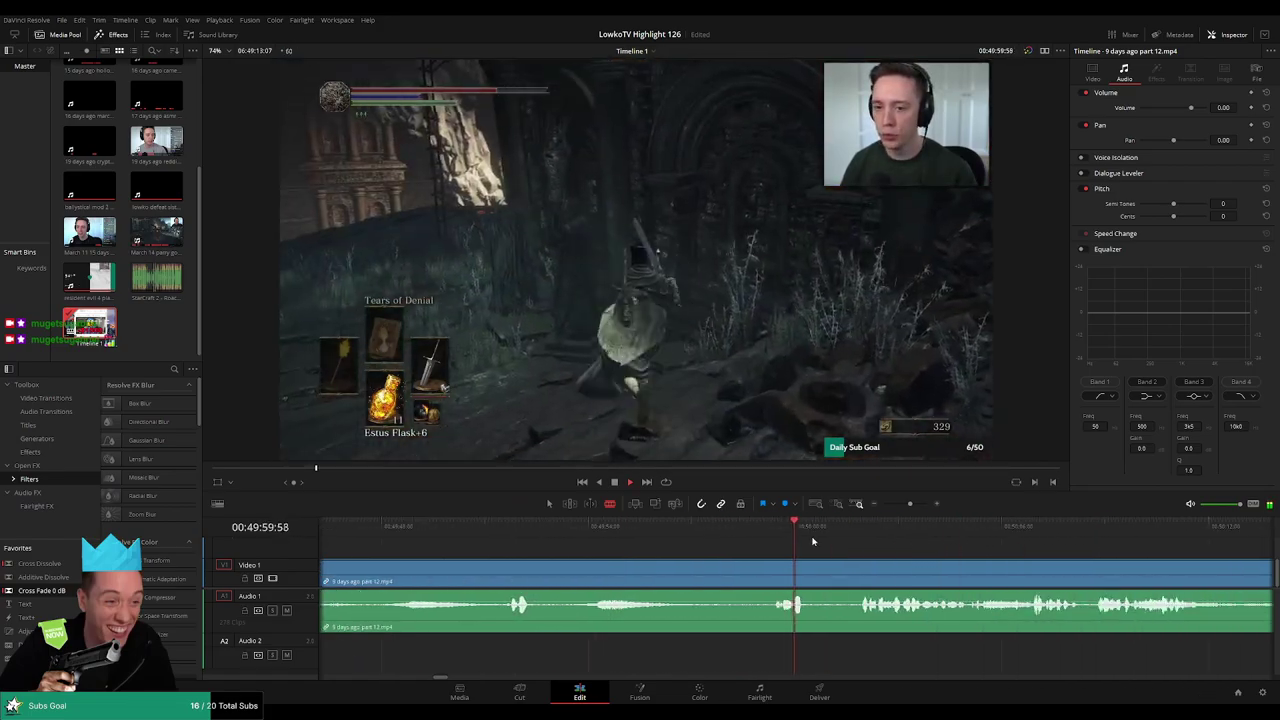
pyautogui.click(852, 530)
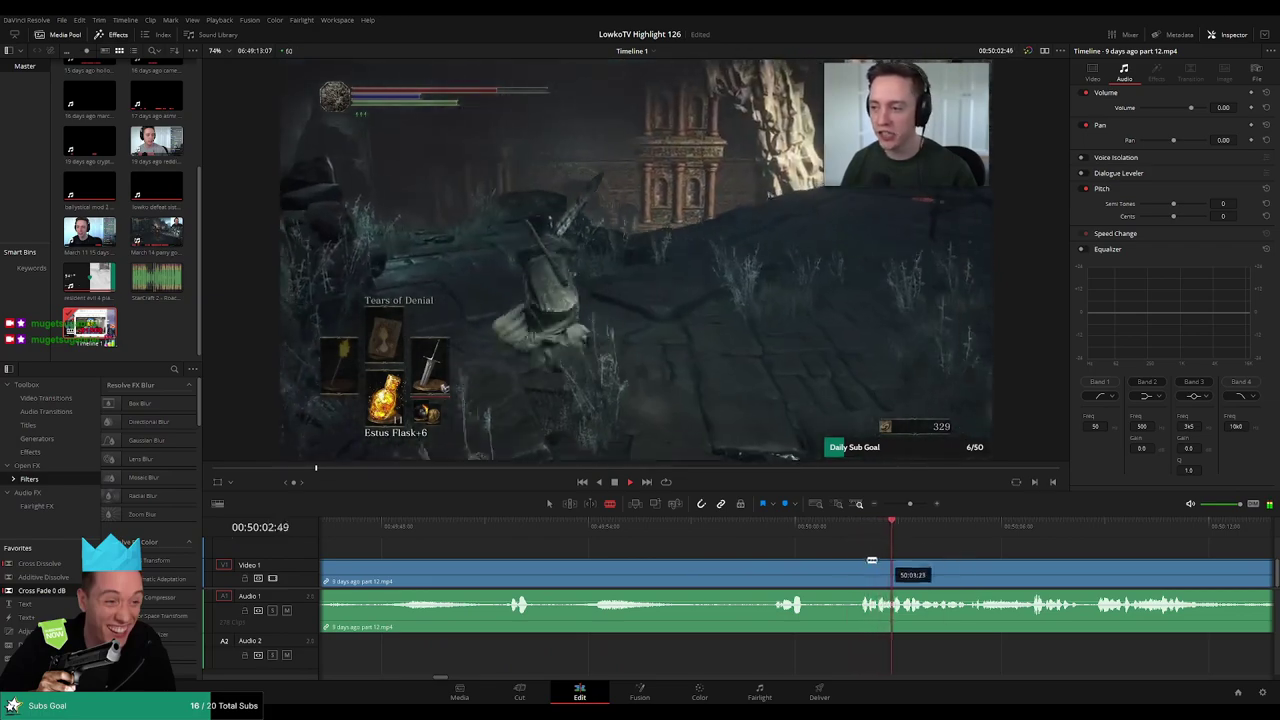
pyautogui.click(861, 566)
pyautogui.press('a')
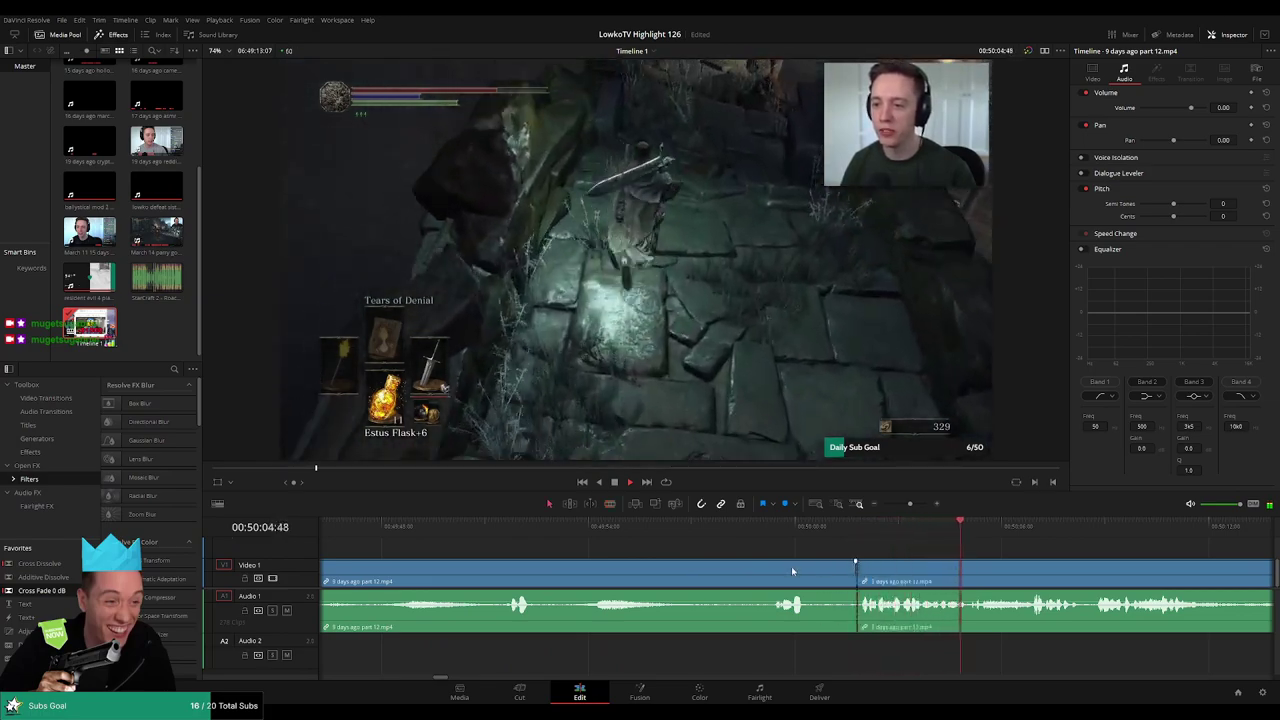
pyautogui.click(792, 571)
pyautogui.press('Delete')
pyautogui.hscroll(-3, 719, 543)
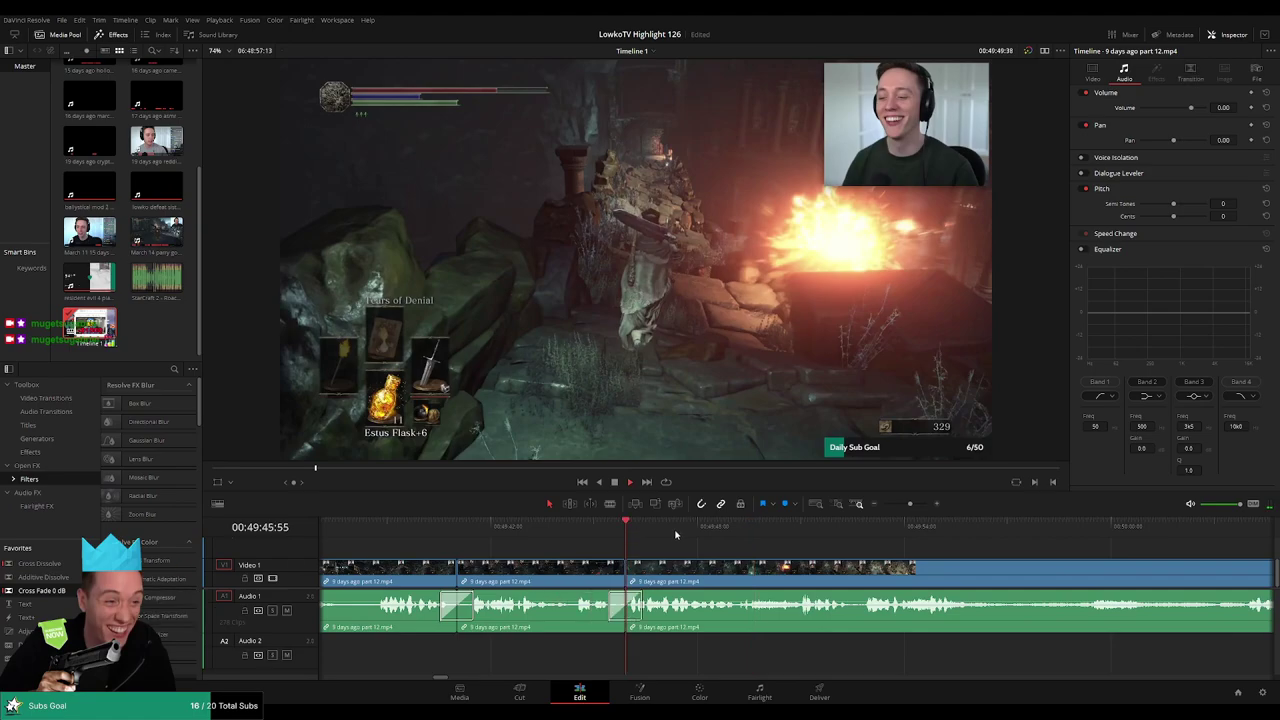
# - Split the part 12 clip at about 00:49:57, at the start of the fight on the rocky path
pyautogui.hscroll(2, 740, 541)
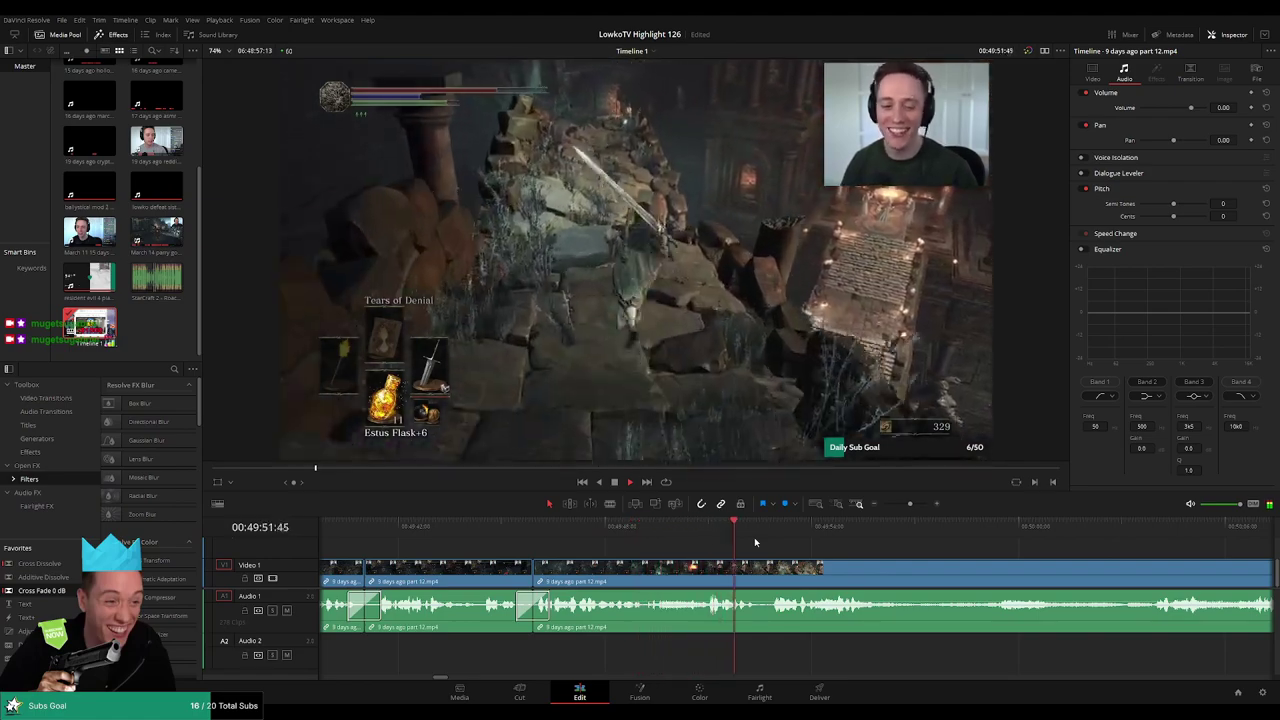
pyautogui.hscroll(3, 719, 538)
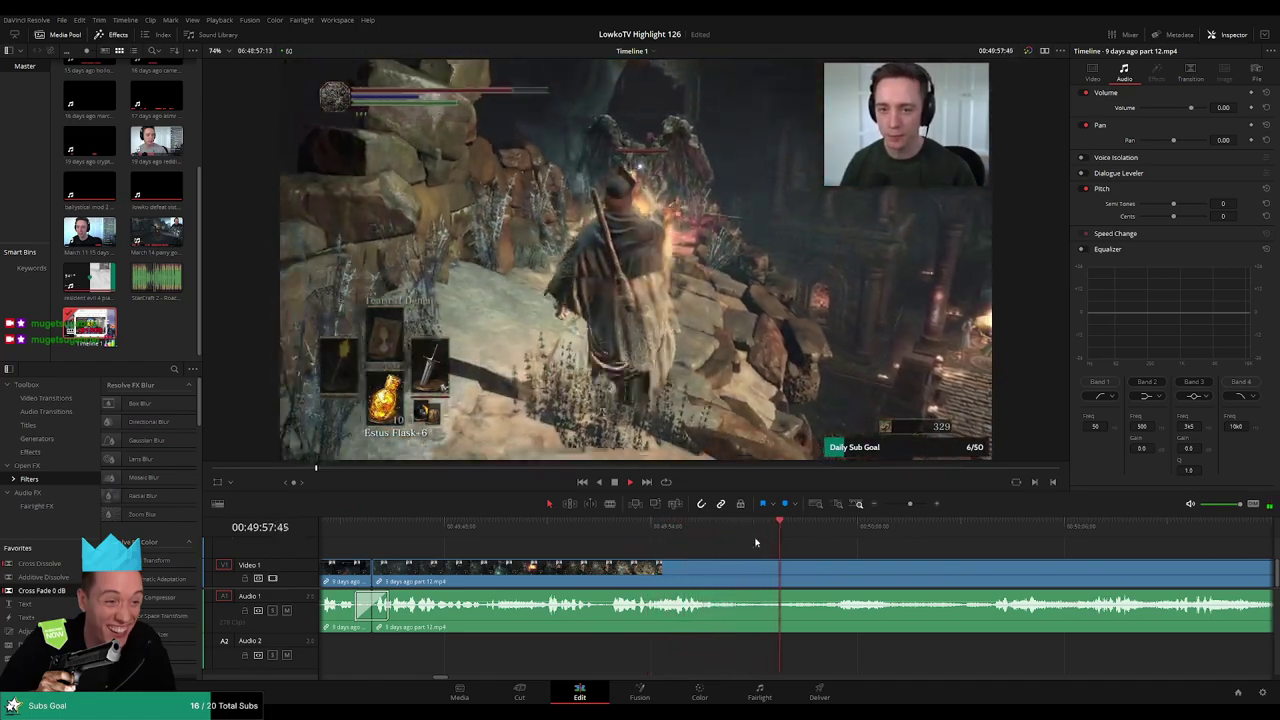
pyautogui.click(721, 527)
pyautogui.press('b')
pyautogui.click(749, 569)
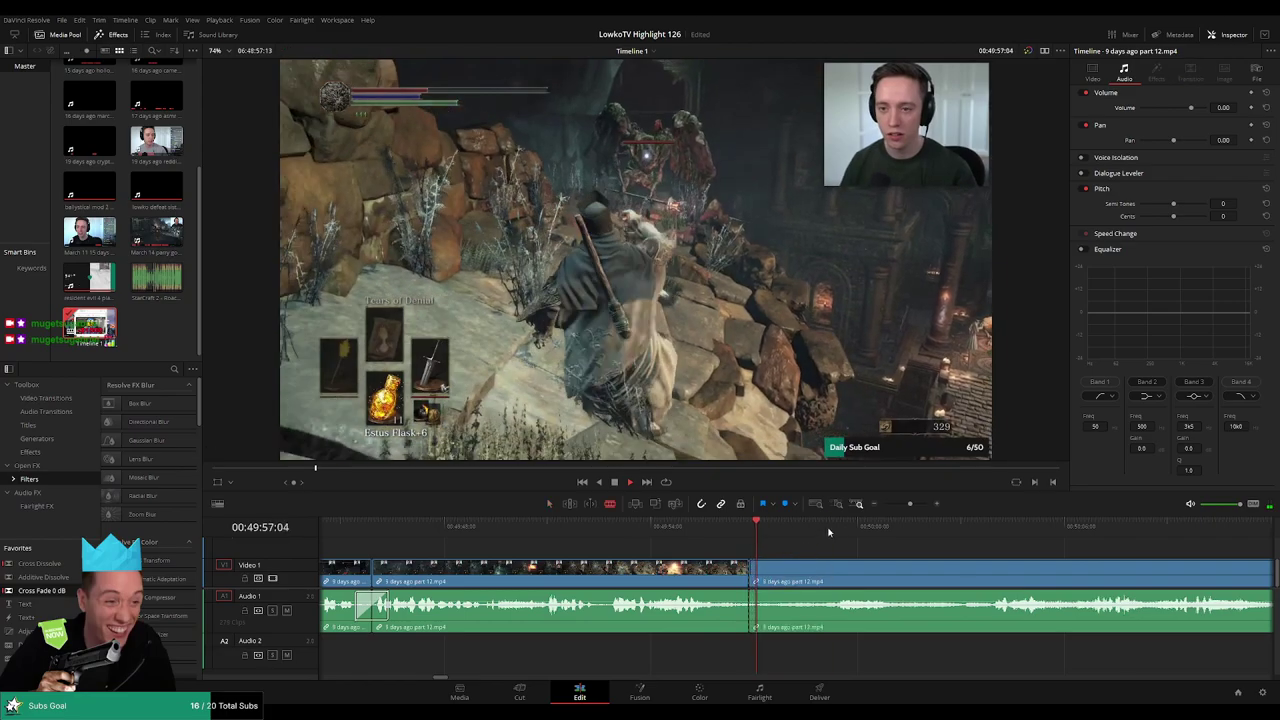
# - Split the clip again at about 00:50:33, after the fight, ripple delete the section between the cuts, and add an audio cross fade there
pyautogui.click(829, 531)
pyautogui.click(980, 527)
pyautogui.moveTo(980, 530); pyautogui.dragTo(786, 532)
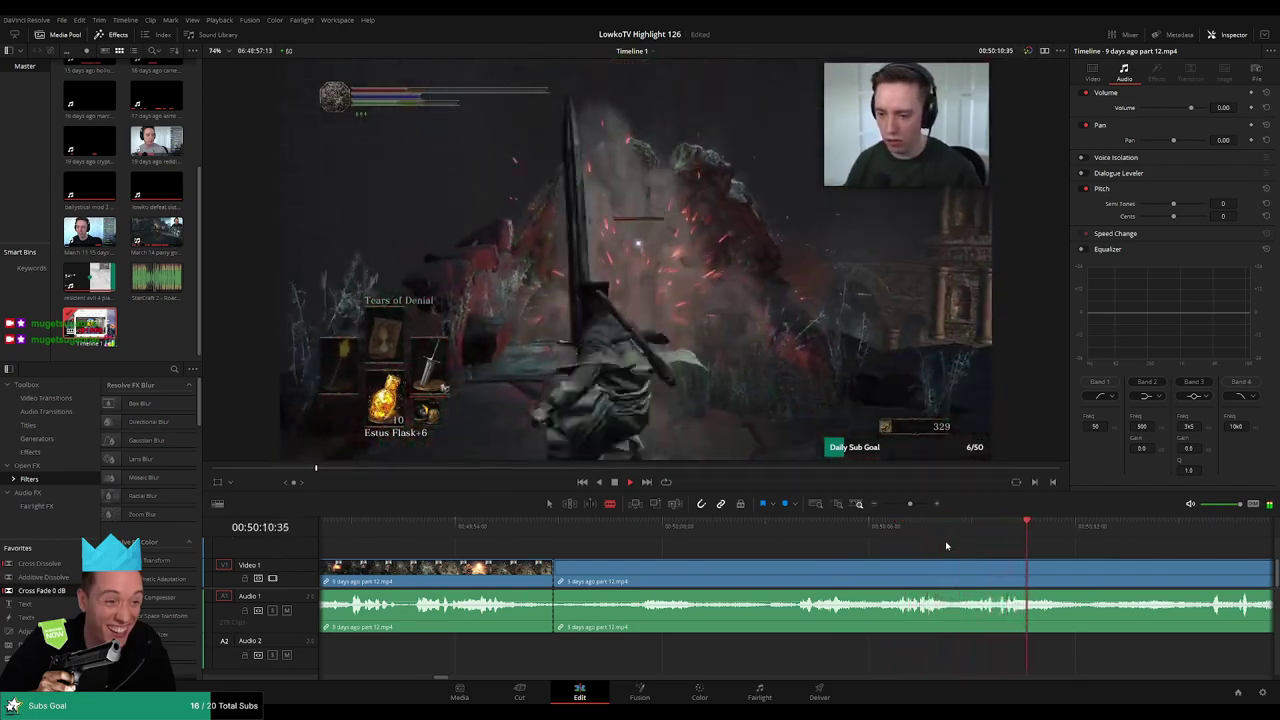
pyautogui.moveTo(1106, 558); pyautogui.dragTo(826, 538)
pyautogui.click(910, 528)
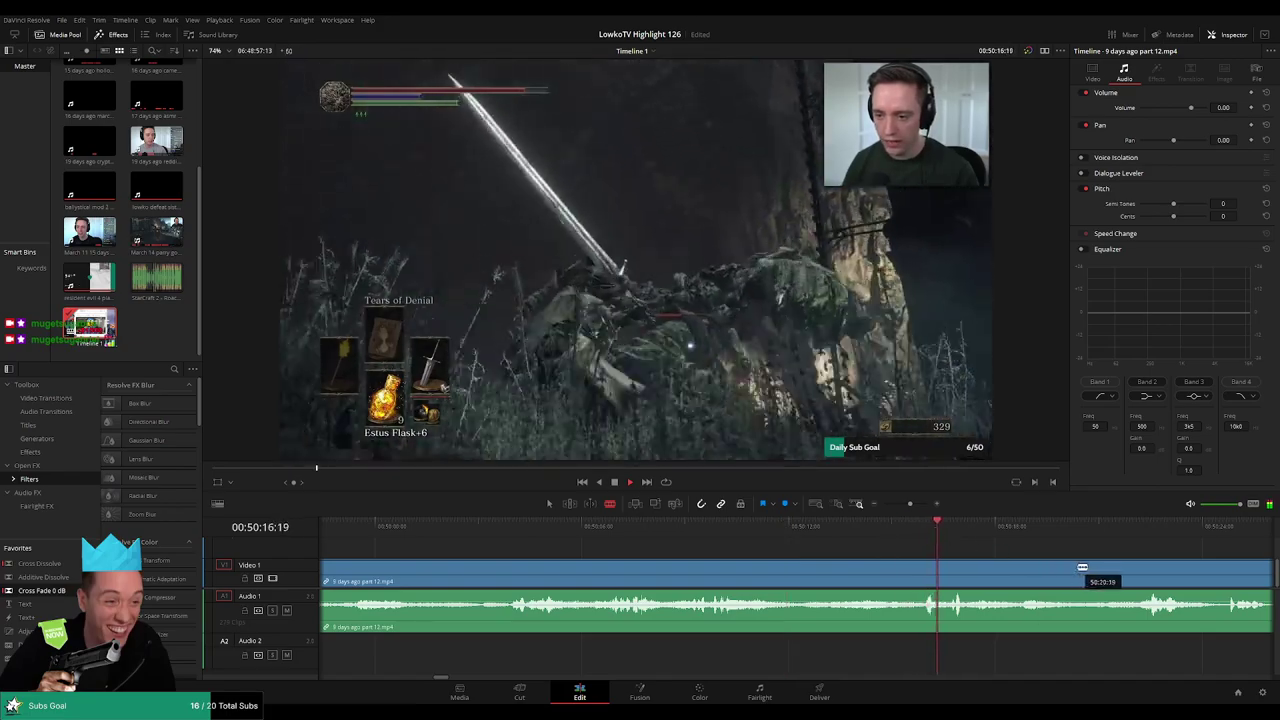
pyautogui.moveTo(1042, 558); pyautogui.dragTo(771, 548)
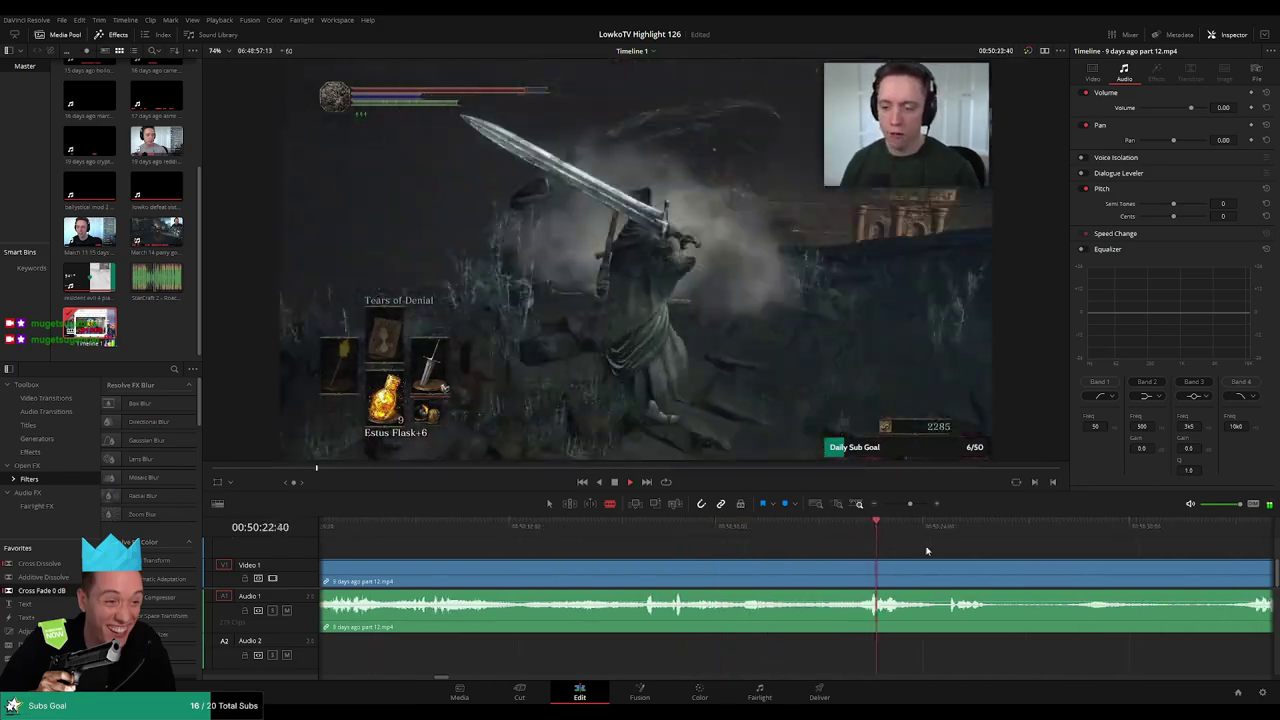
pyautogui.hscroll(1, 751, 547)
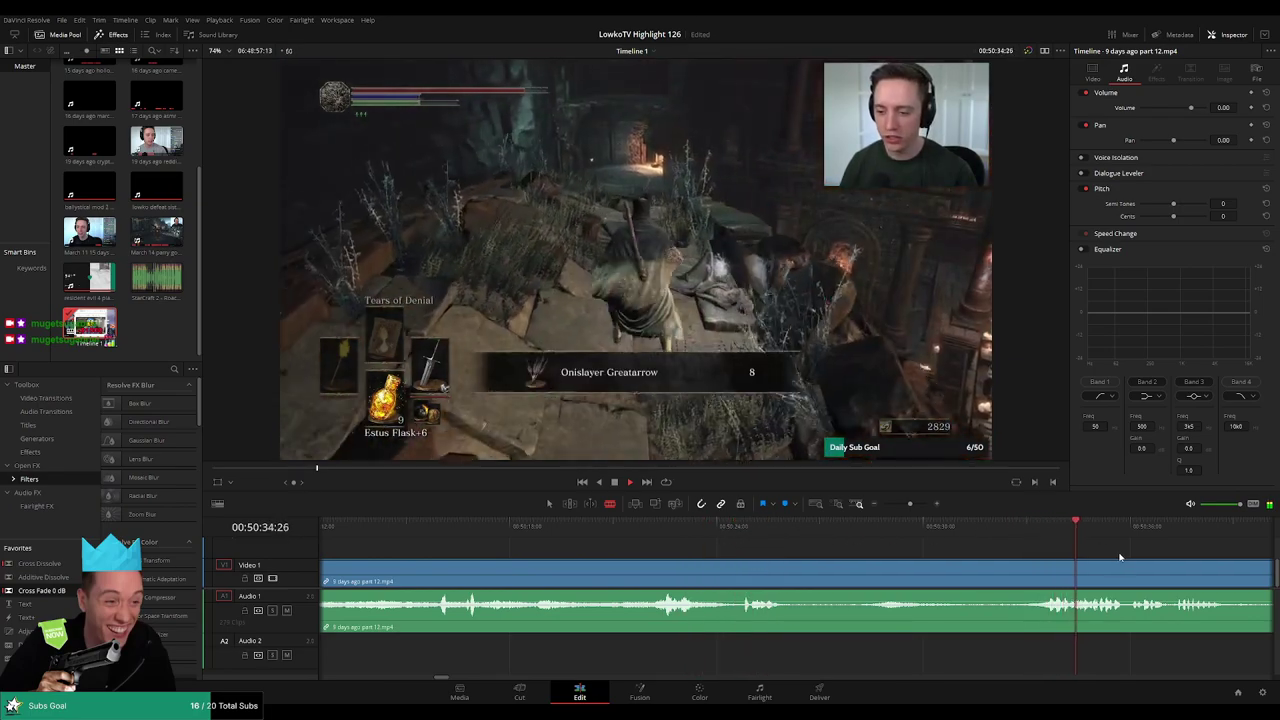
pyautogui.click(1041, 564)
pyautogui.press('a')
pyautogui.click(971, 569)
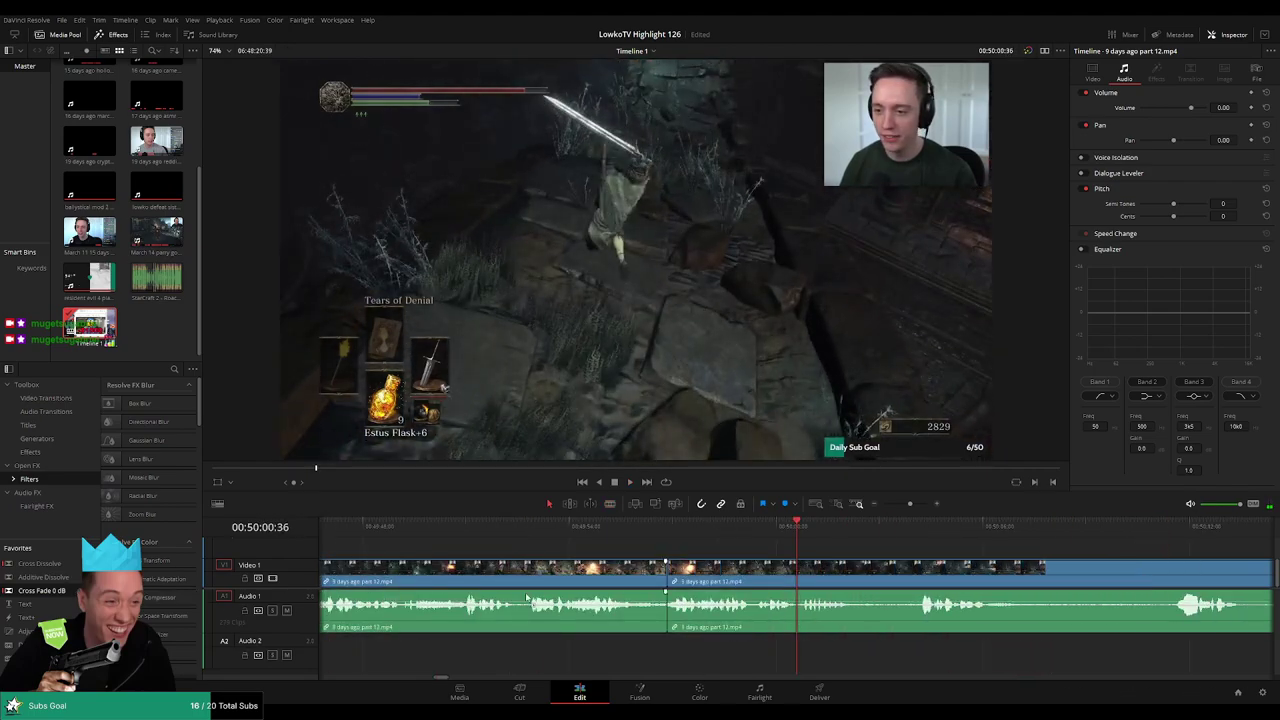
pyautogui.press('space')
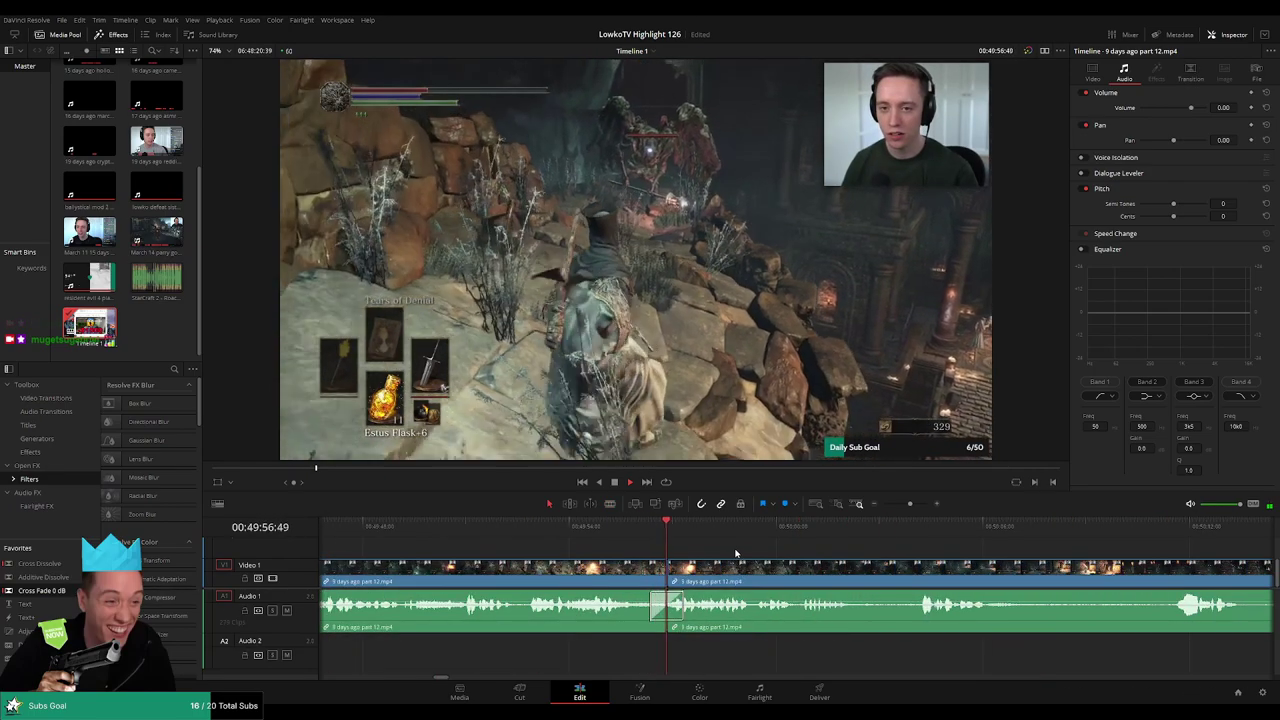
# - Cut out the short piece from about 00:50:02 to 00:50:04, close the gap, and add an audio cross fade at the cut
pyautogui.hscroll(3, 734, 550)
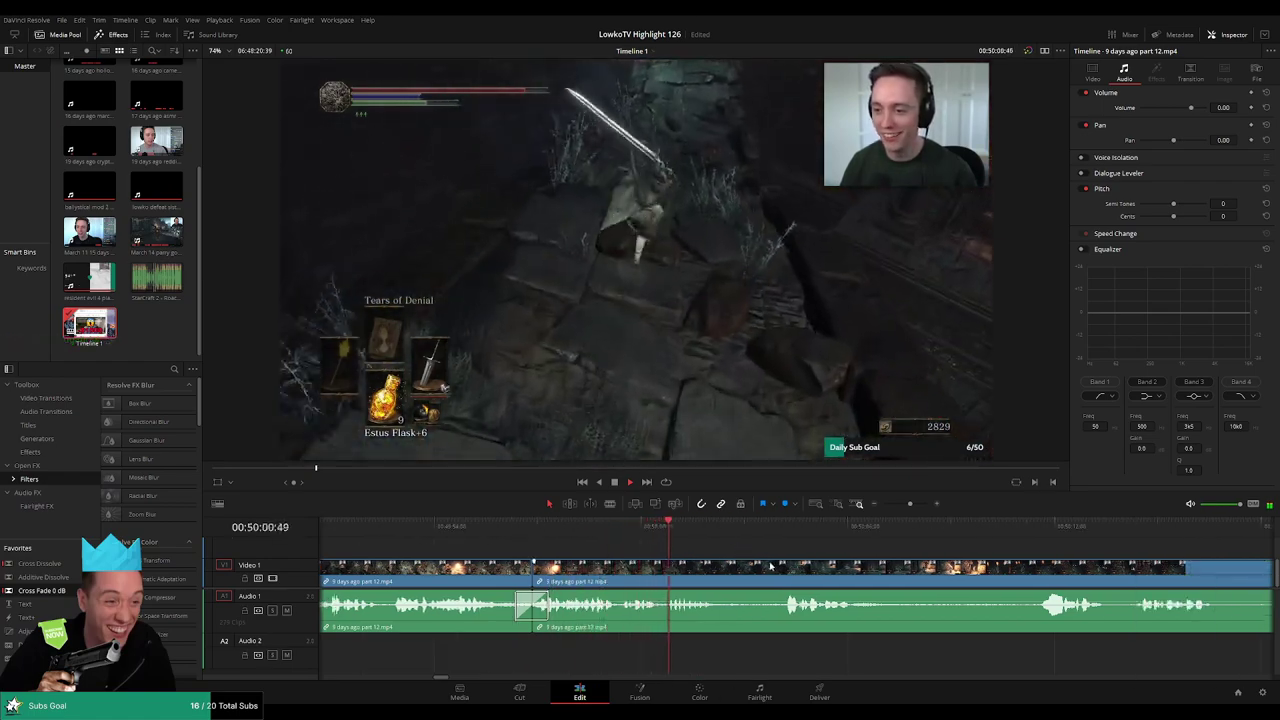
pyautogui.hscroll(1, 720, 552)
pyautogui.hotkey('ctrl', 'b')
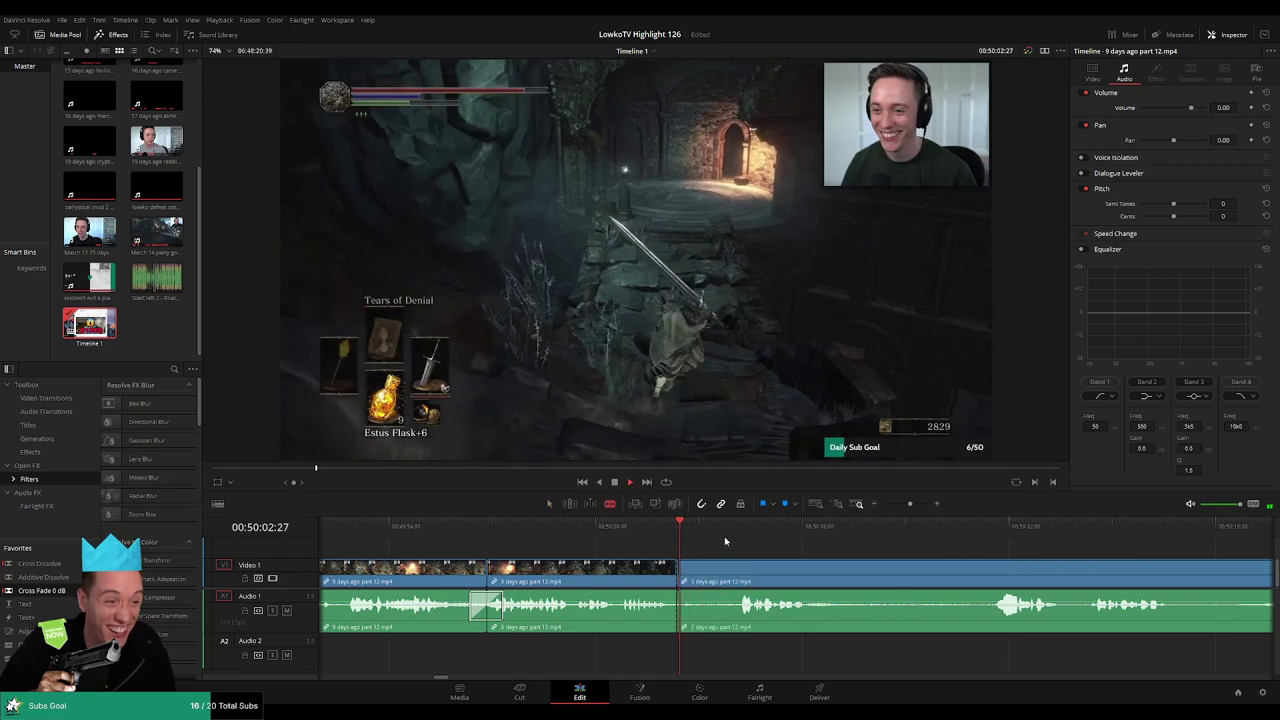
pyautogui.hotkey('ctrl', 'b')
pyautogui.click(725, 577)
pyautogui.press('BackSpace')
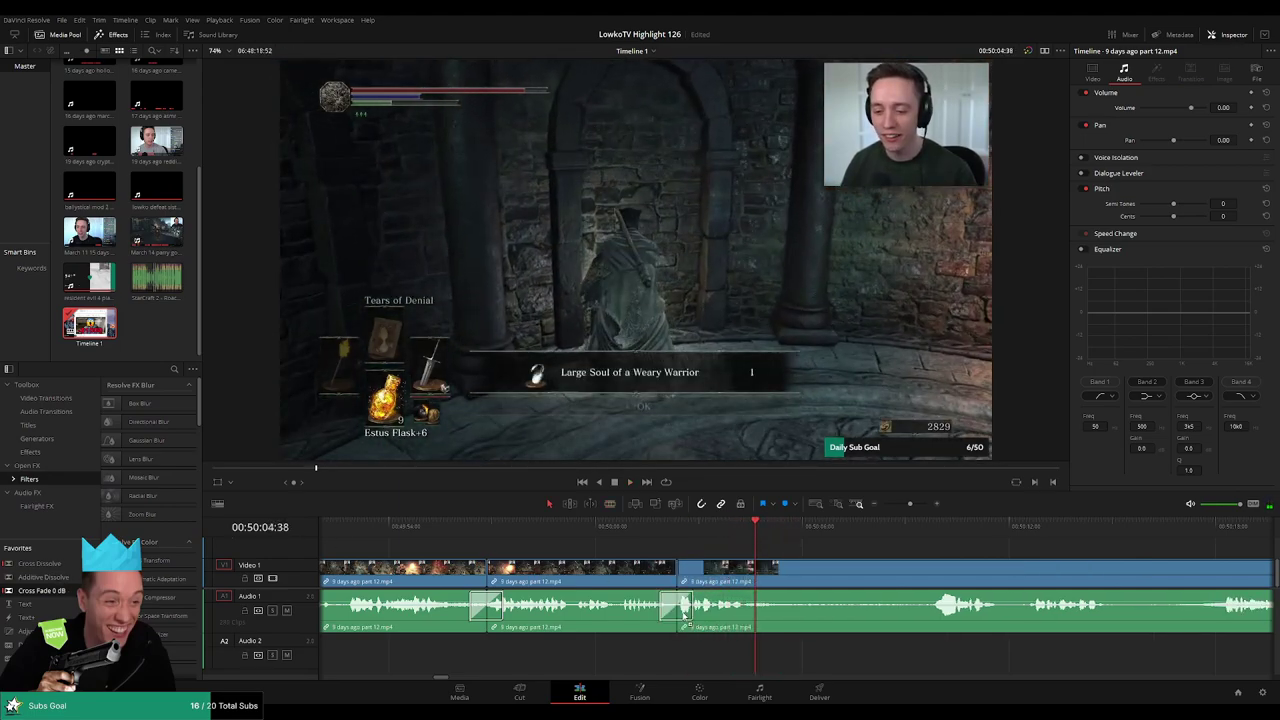
# - Split the clip at about 00:50:05 and 00:50:09, ripple delete the quiet piece between, and add an audio cross fade at the cut
pyautogui.press('b')
pyautogui.click(787, 581)
pyautogui.click(934, 528)
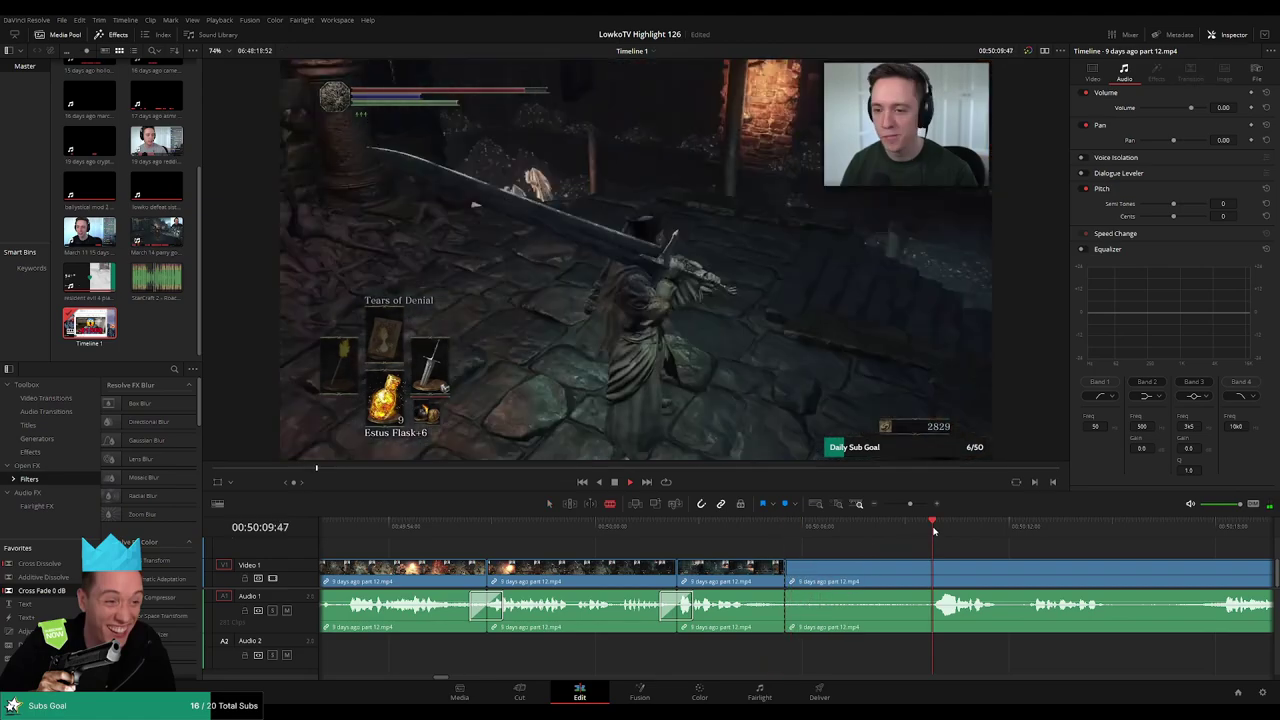
pyautogui.hscroll(5, 928, 543)
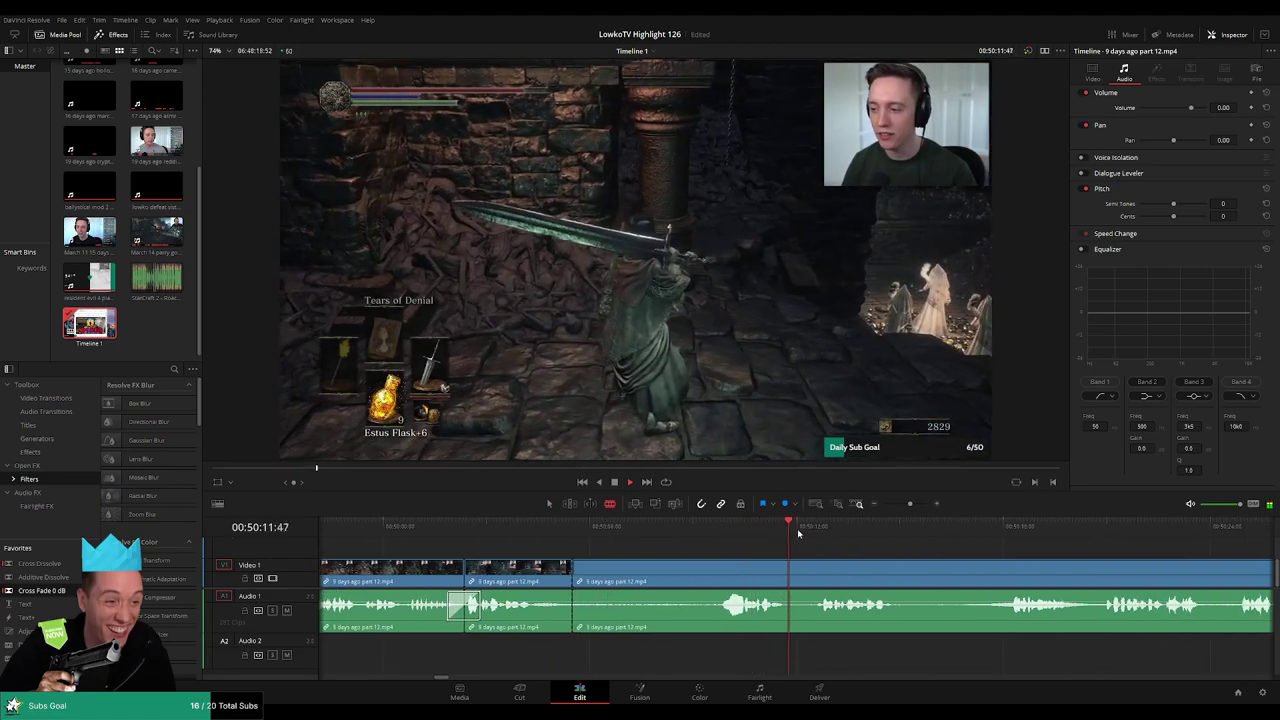
pyautogui.click(712, 575)
pyautogui.press('a')
pyautogui.click(667, 573)
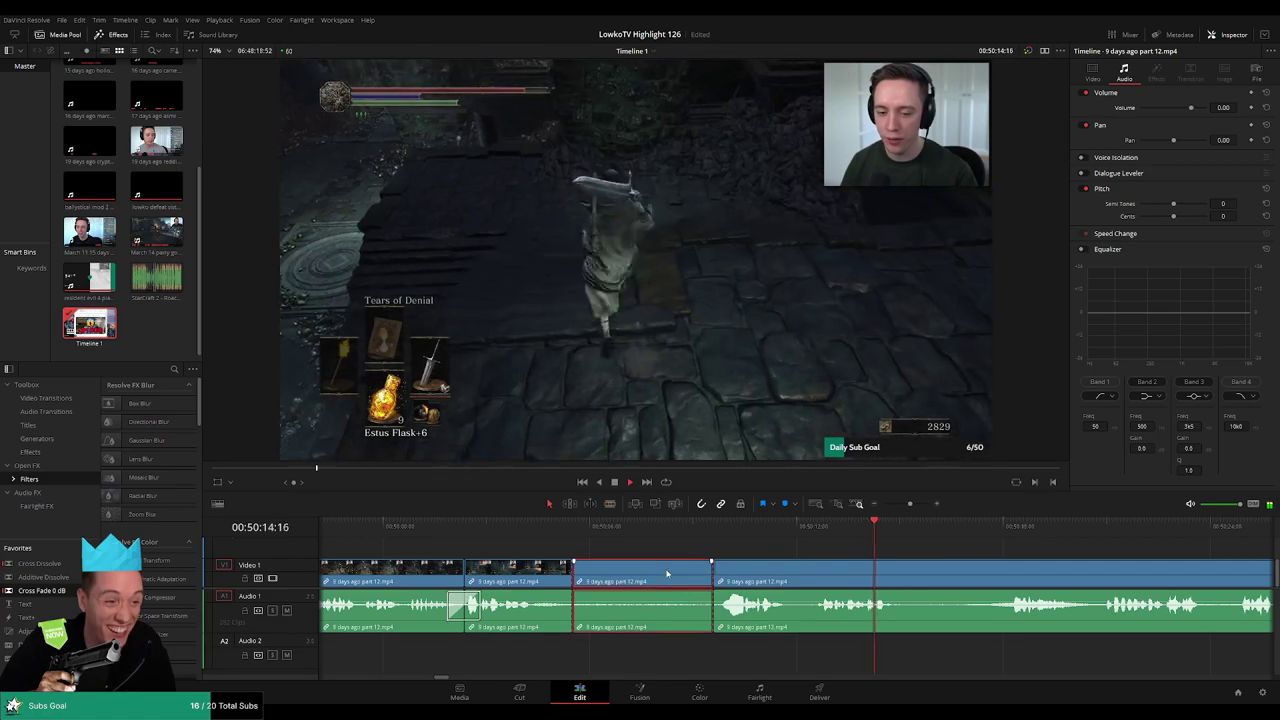
pyautogui.press('BackSpace')
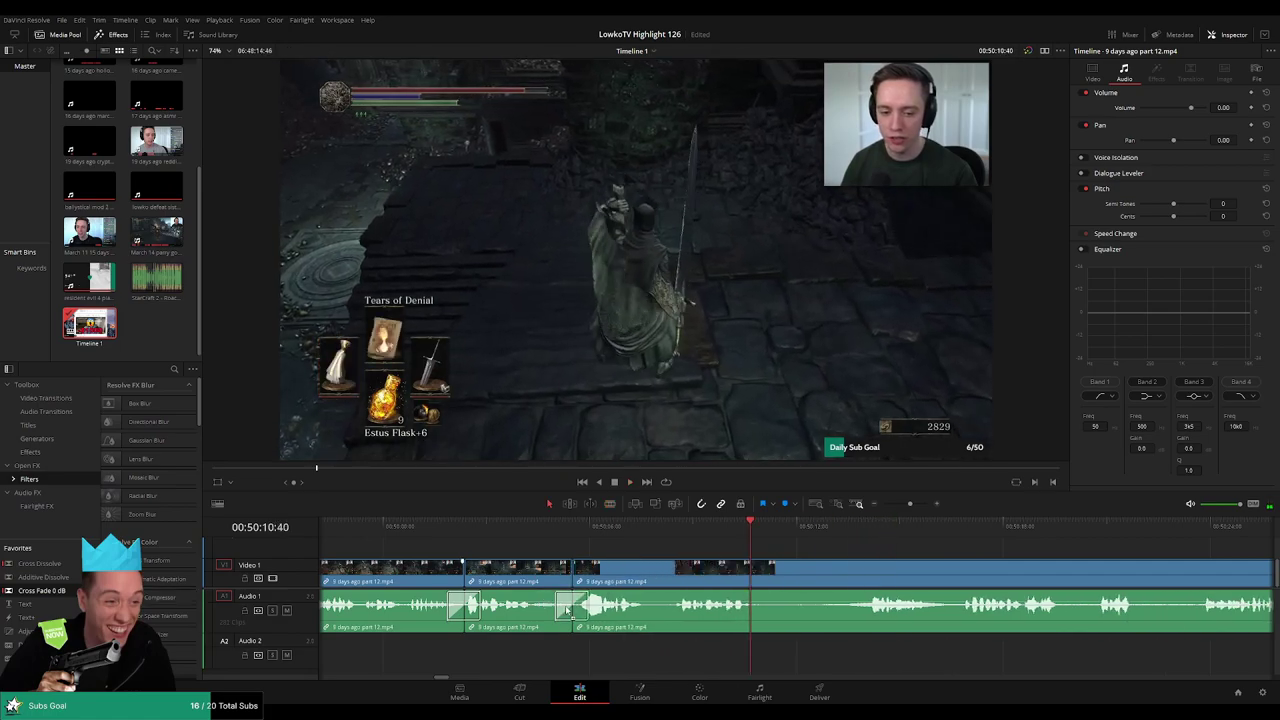
# - Split the part 12 clip at about 00:50:11 and 00:50:16, ripple delete the piece between, and add an audio cross fade at the cut
pyautogui.press('space')
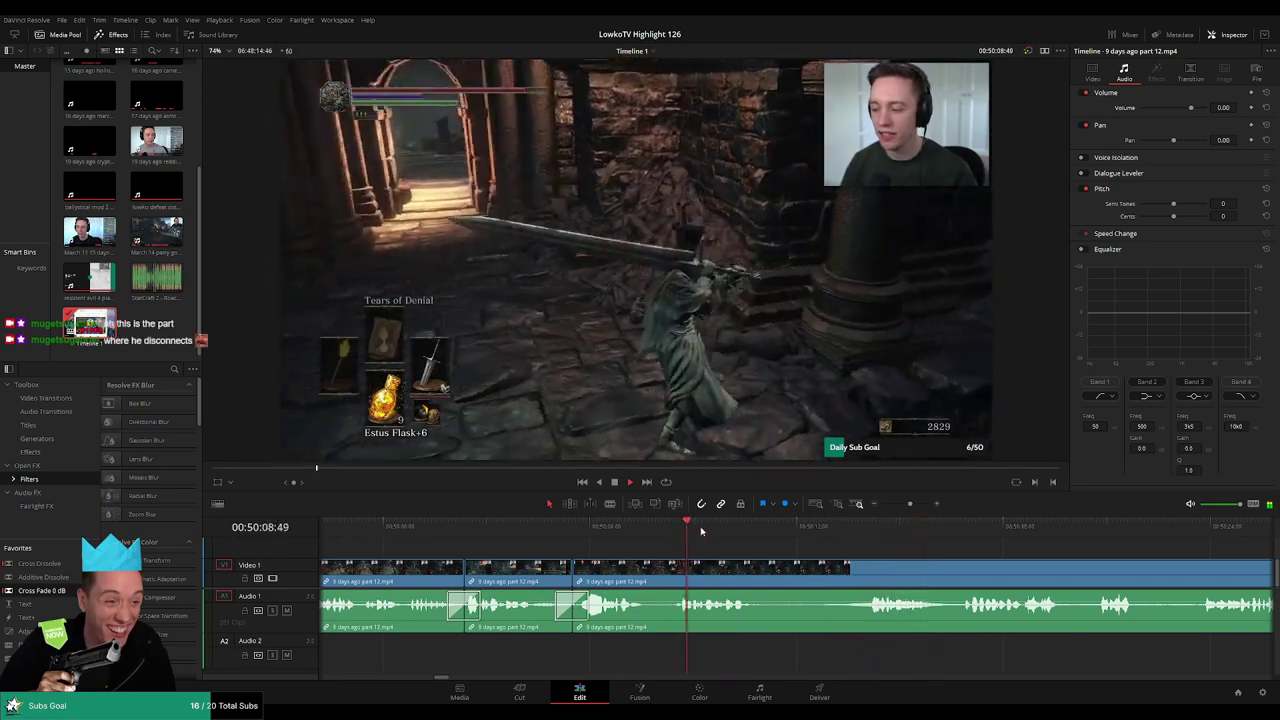
pyautogui.click(764, 568)
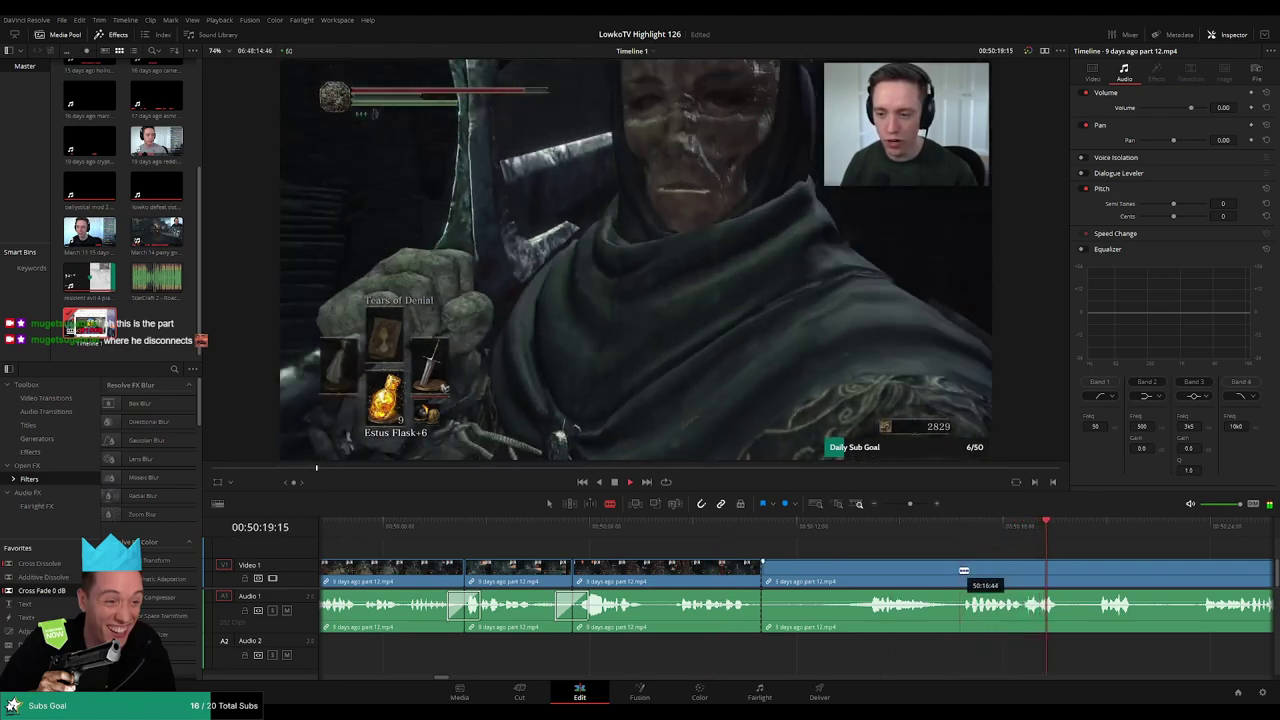
pyautogui.press('a')
pyautogui.click(930, 574)
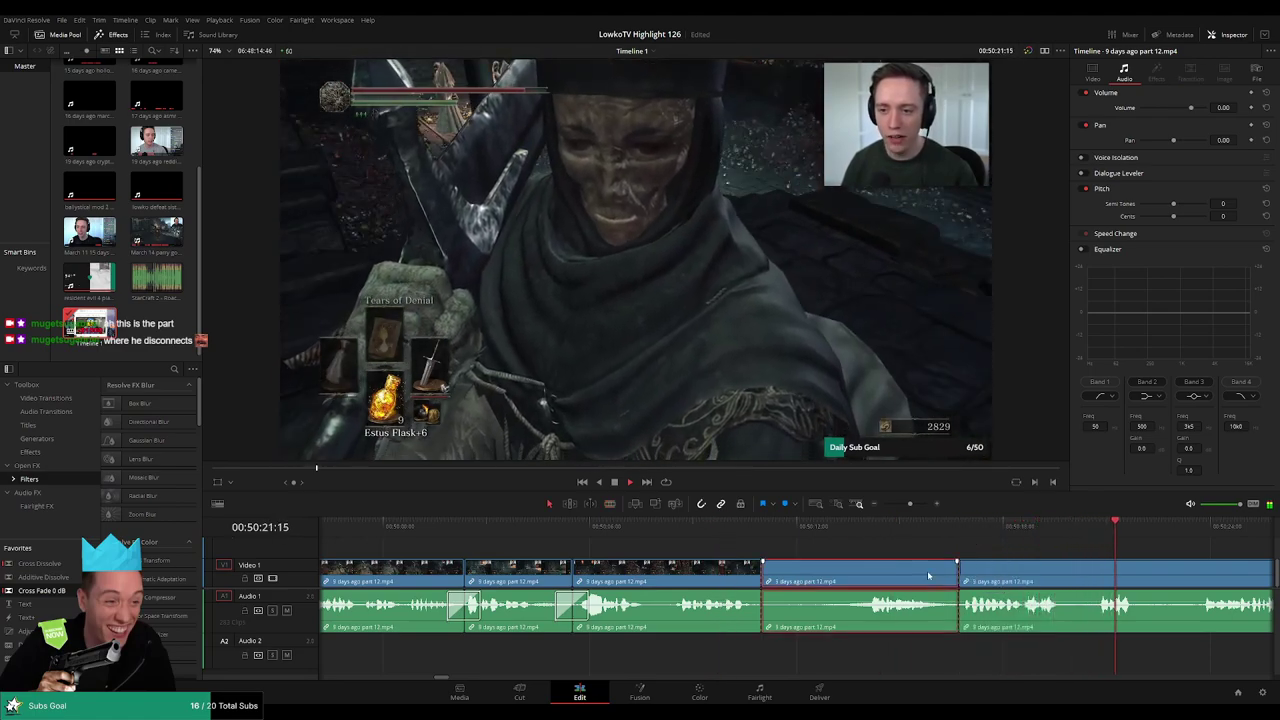
pyautogui.press('Delete')
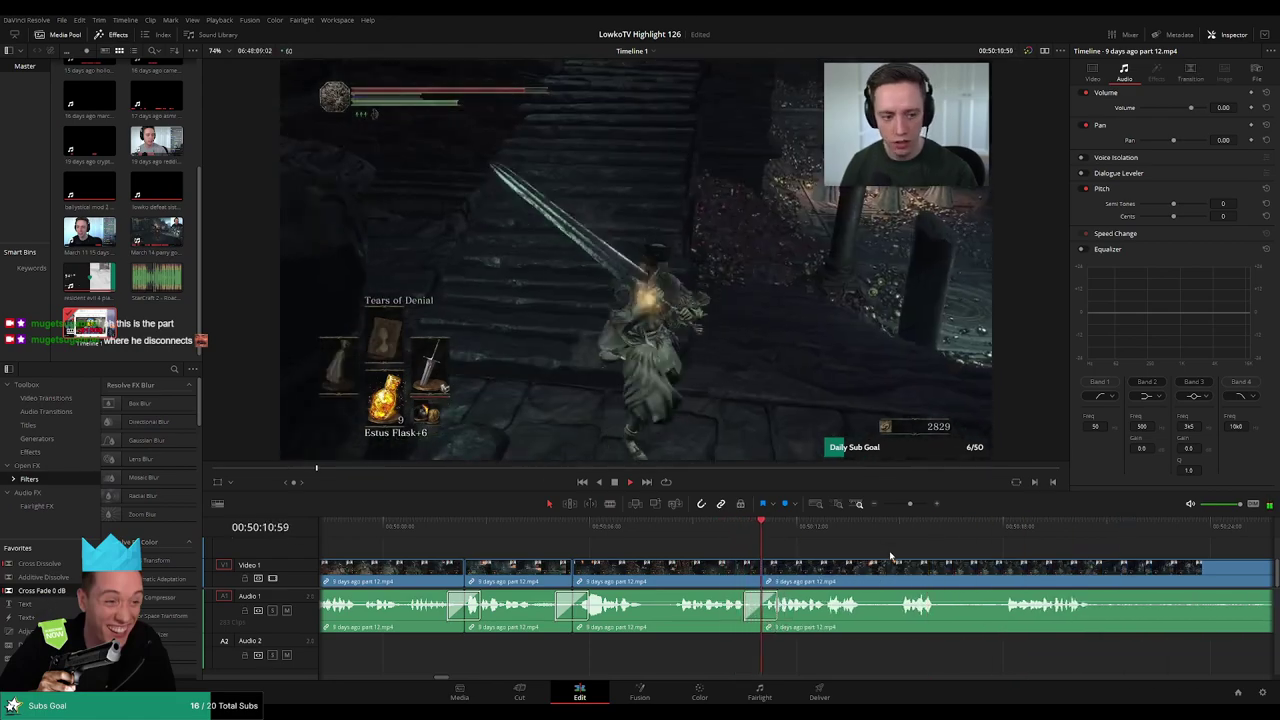
# - Cut out the quiet stretch from about 00:50:21 to 00:50:27, close the gap, and add an audio cross fade at the cut
pyautogui.moveTo(890, 556); pyautogui.dragTo(688, 550)
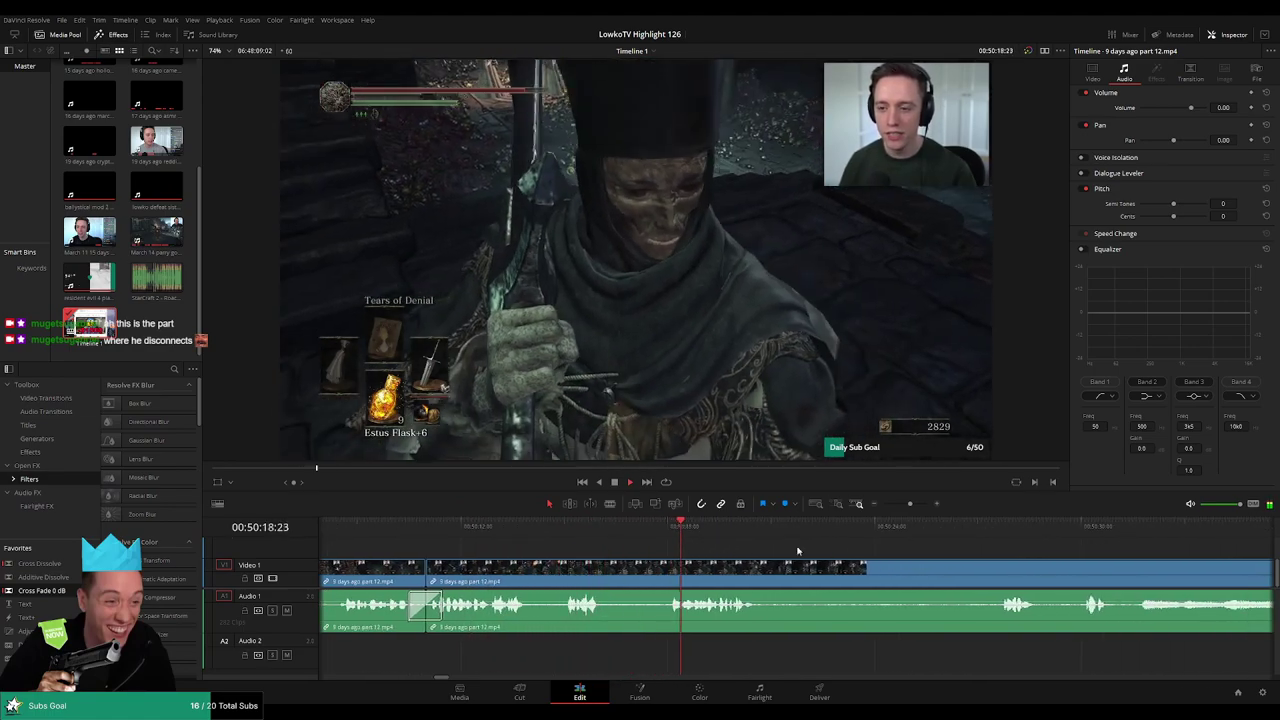
pyautogui.hscroll(2, 740, 546)
pyautogui.hscroll(1, 660, 542)
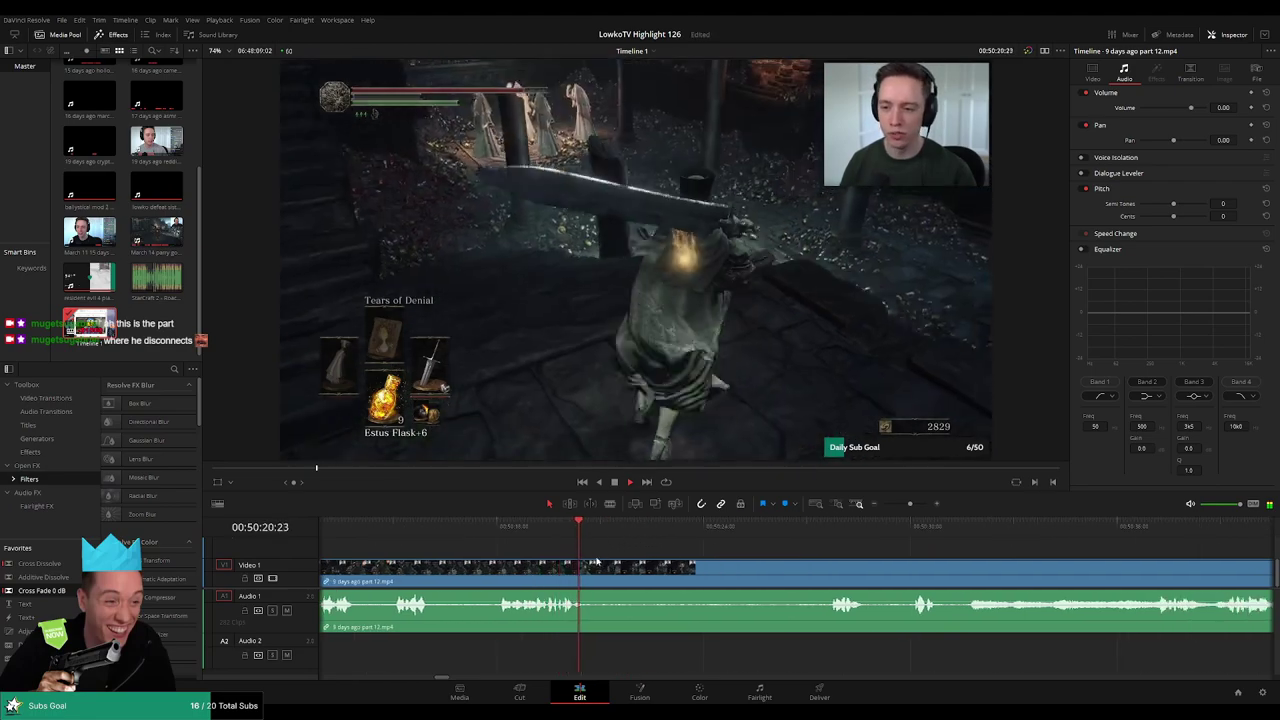
pyautogui.press('b')
pyautogui.click(596, 572)
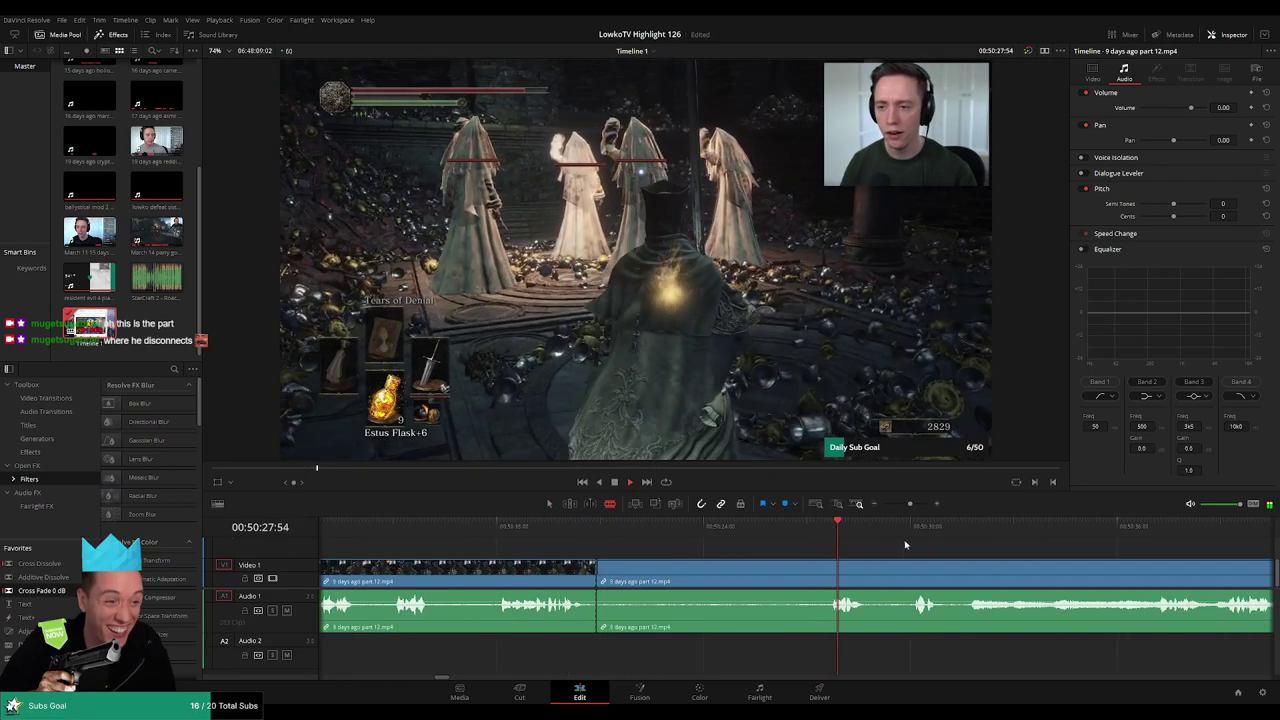
pyautogui.hscroll(1, 905, 545)
pyautogui.click(686, 567)
pyautogui.press('a')
pyautogui.click(645, 570)
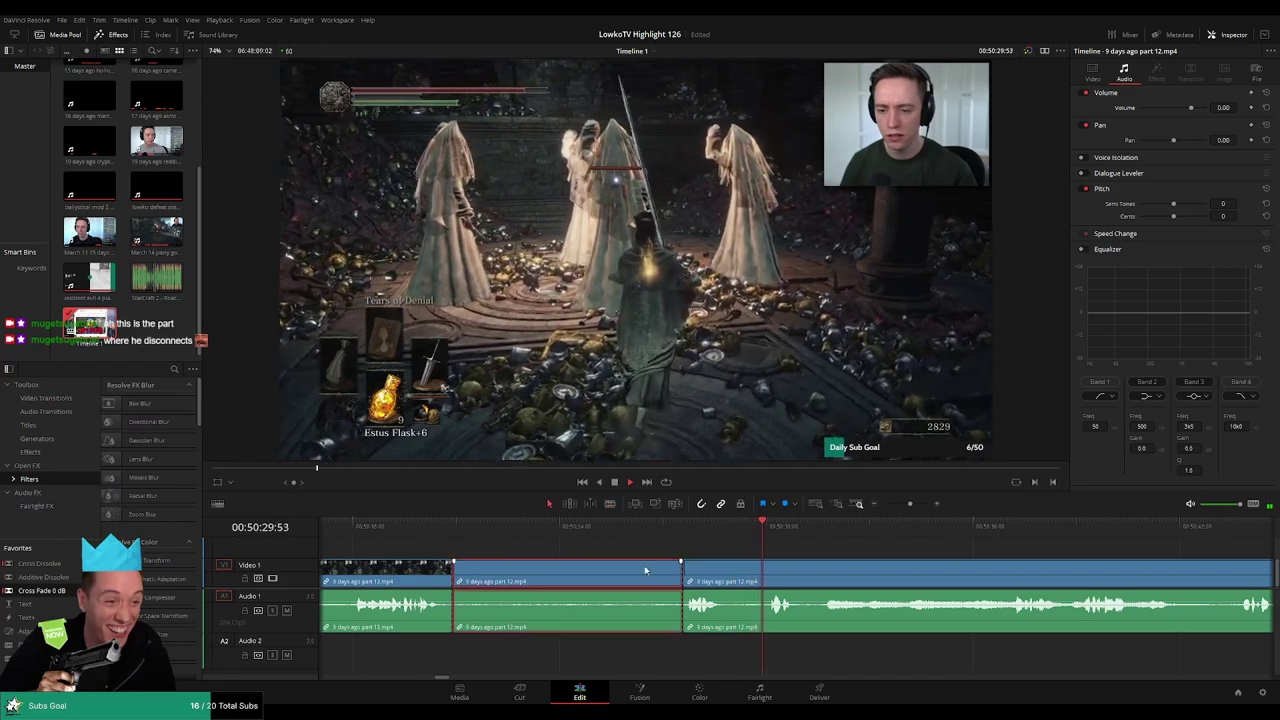
pyautogui.press('Delete')
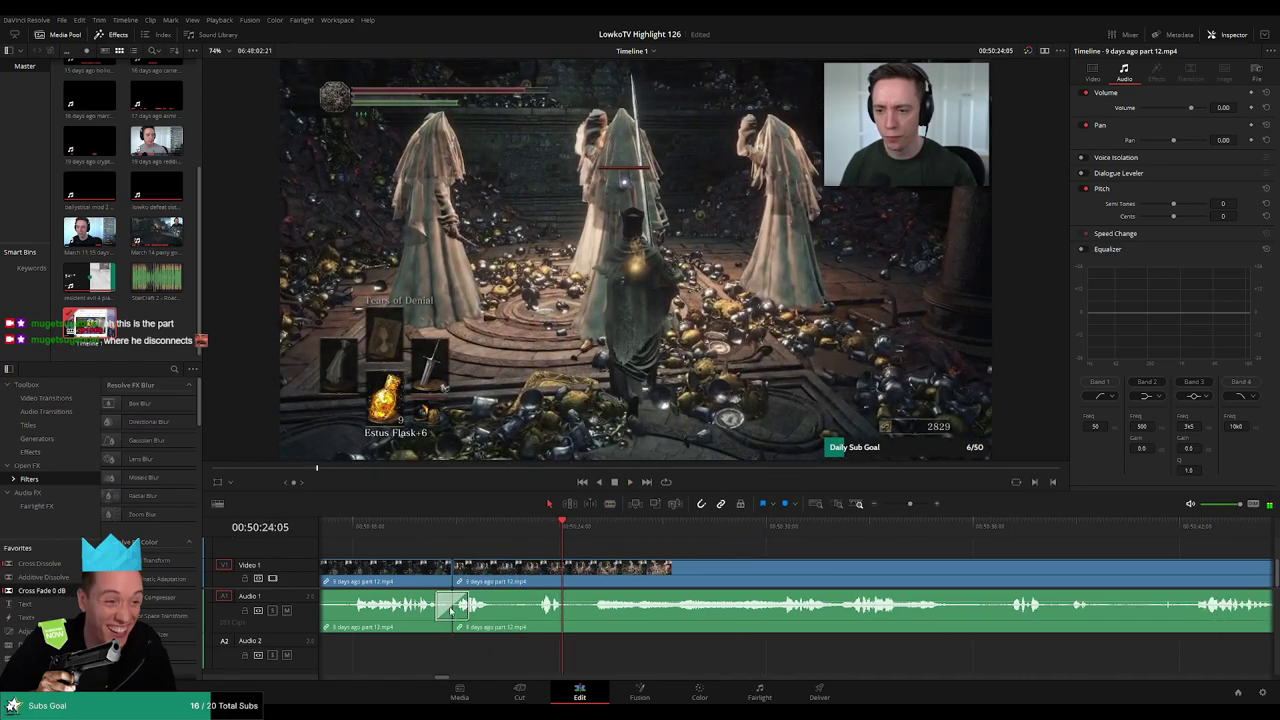
# - Split the clip at about 00:50:39 and 00:50:42, ripple delete the piece between, and add an audio cross fade at the cut
pyautogui.press('space')
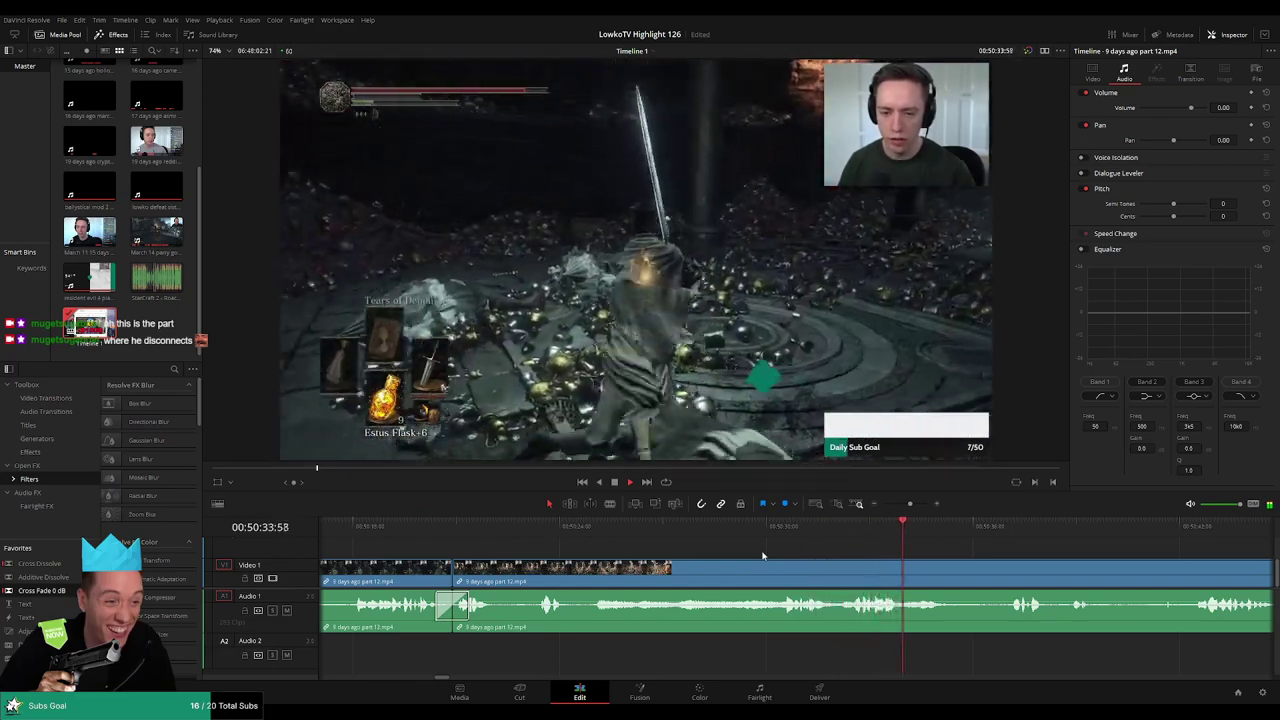
pyautogui.hscroll(4, 790, 548)
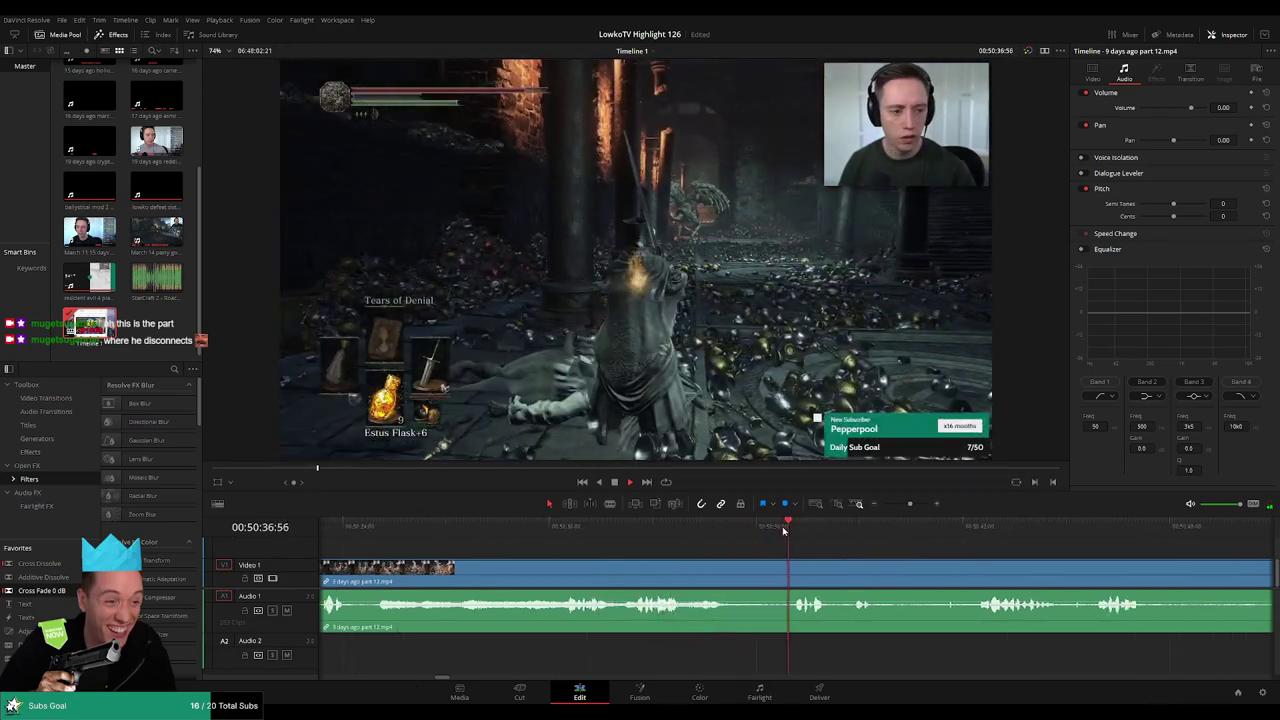
pyautogui.hscroll(4, 677, 537)
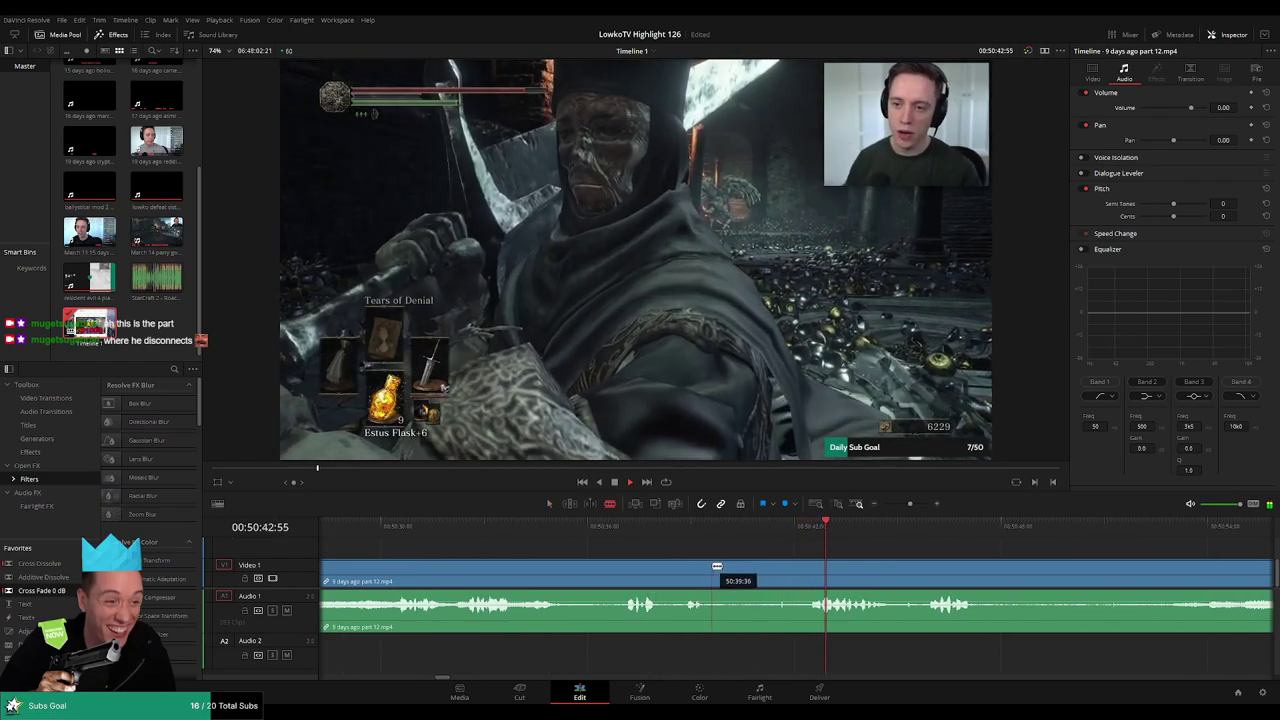
pyautogui.click(713, 566)
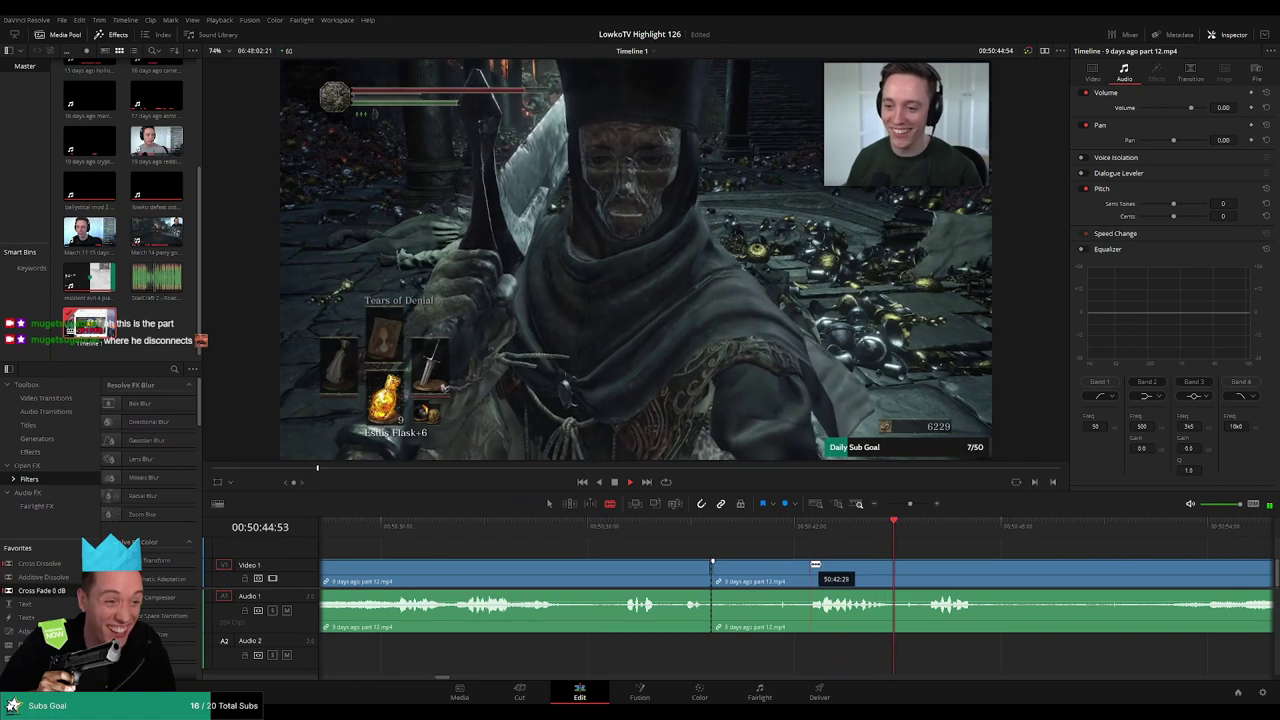
pyautogui.click(812, 565)
pyautogui.press('a')
pyautogui.click(778, 568)
pyautogui.press('Delete')
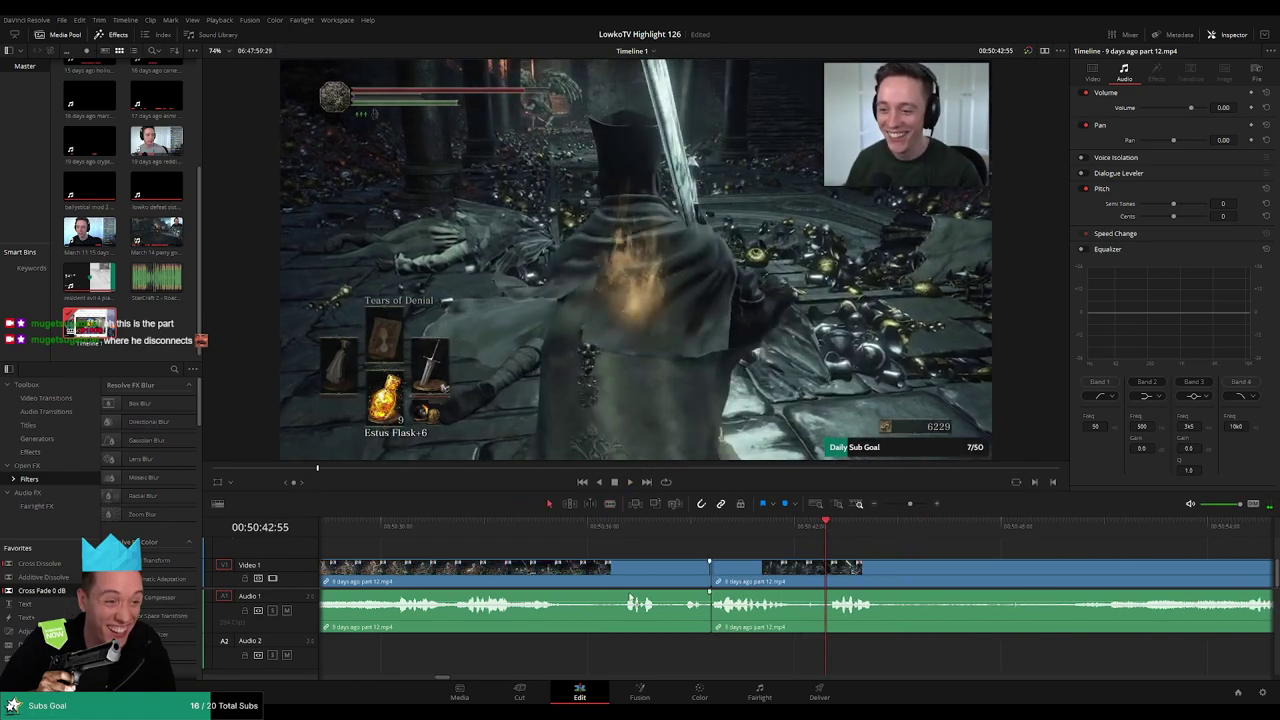
pyautogui.moveTo(632, 598); pyautogui.dragTo(711, 613)
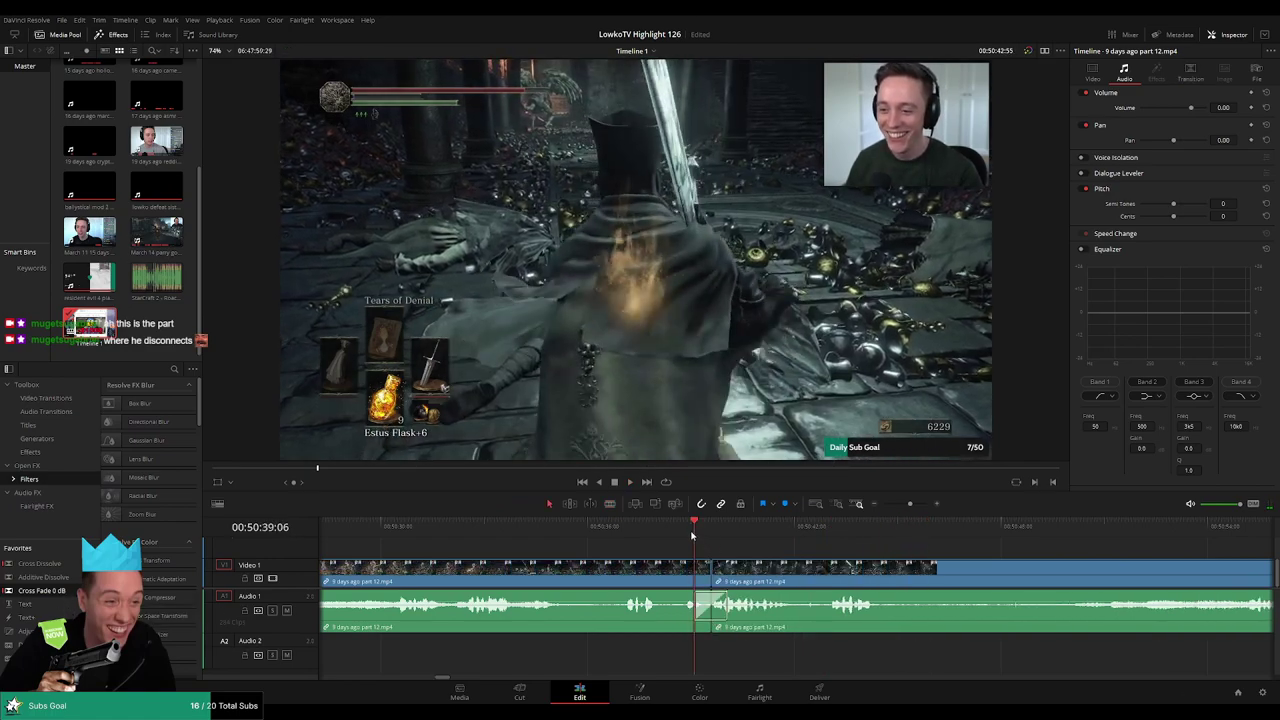
# - Play through the new cut and split the part 12 clip at about 00:50:44, where the talking stops
pyautogui.press('space')
pyautogui.hscroll(4, 783, 543)
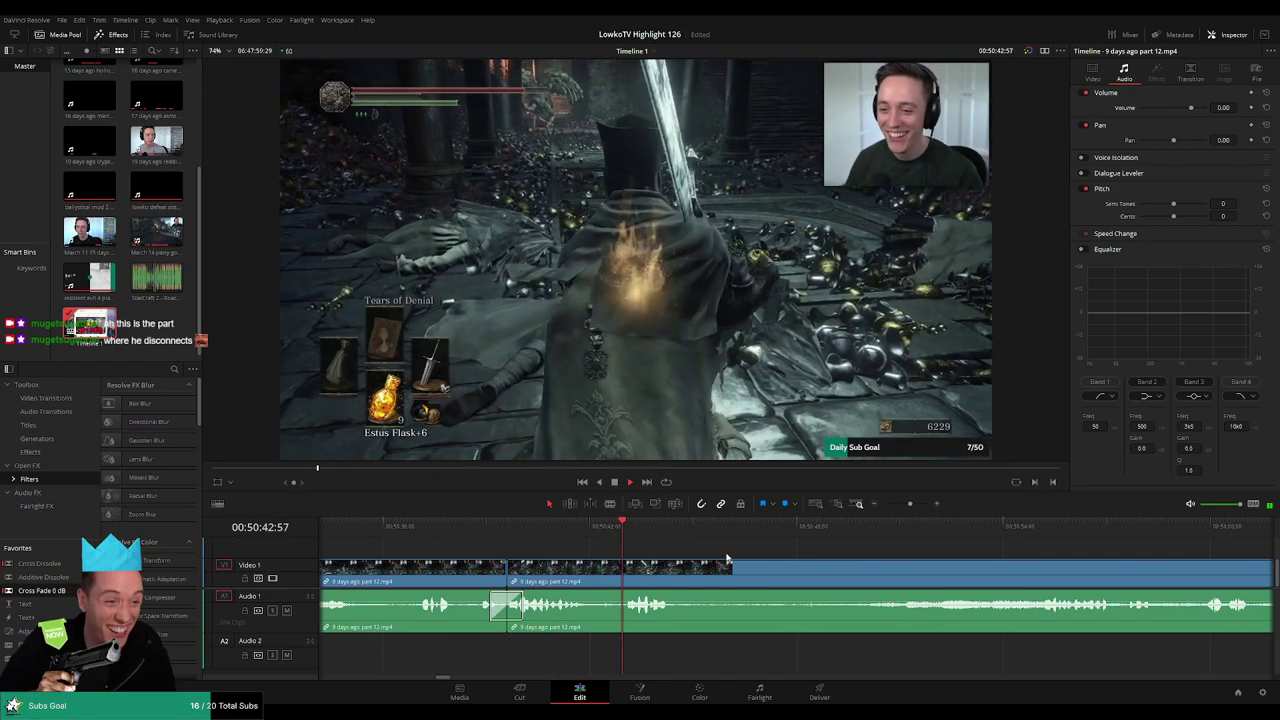
pyautogui.hscroll(2, 718, 554)
pyautogui.press('b')
pyautogui.click(593, 567)
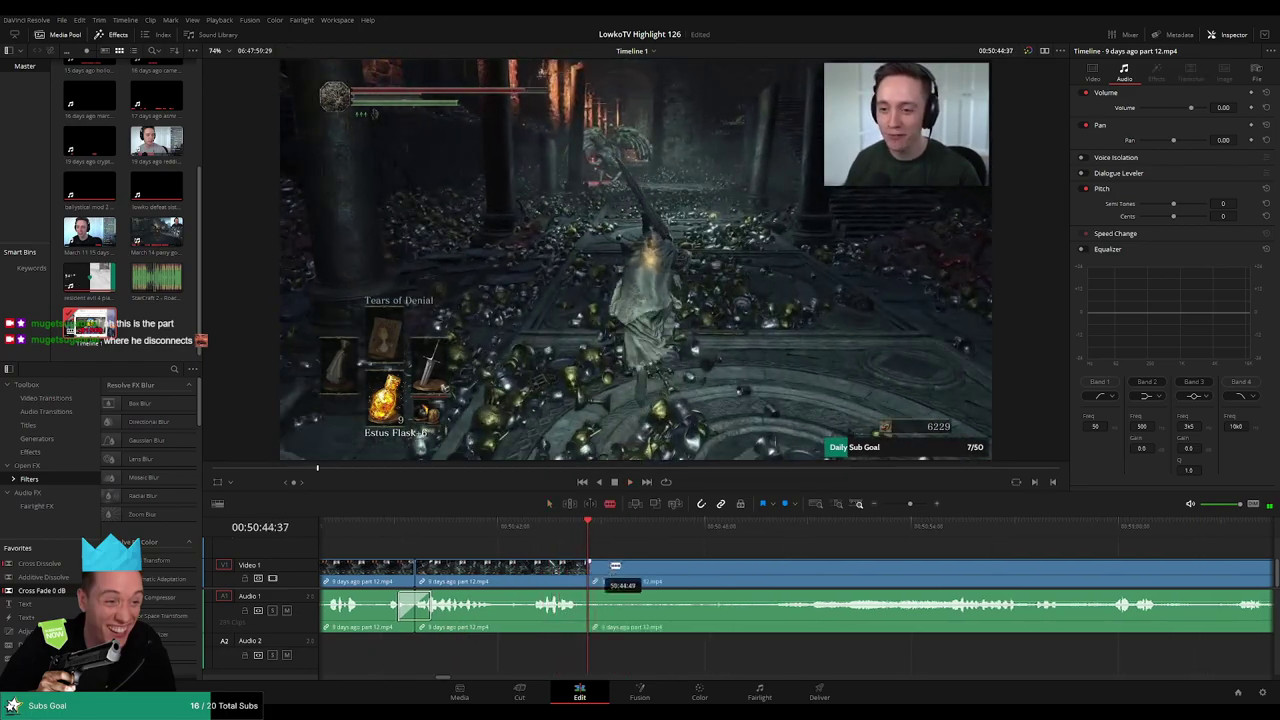
# - Skim the footage after the 00:50:44 split, through the fight up to about 00:51:42, for the next moment worth keeping
pyautogui.click(780, 530)
pyautogui.click(936, 536)
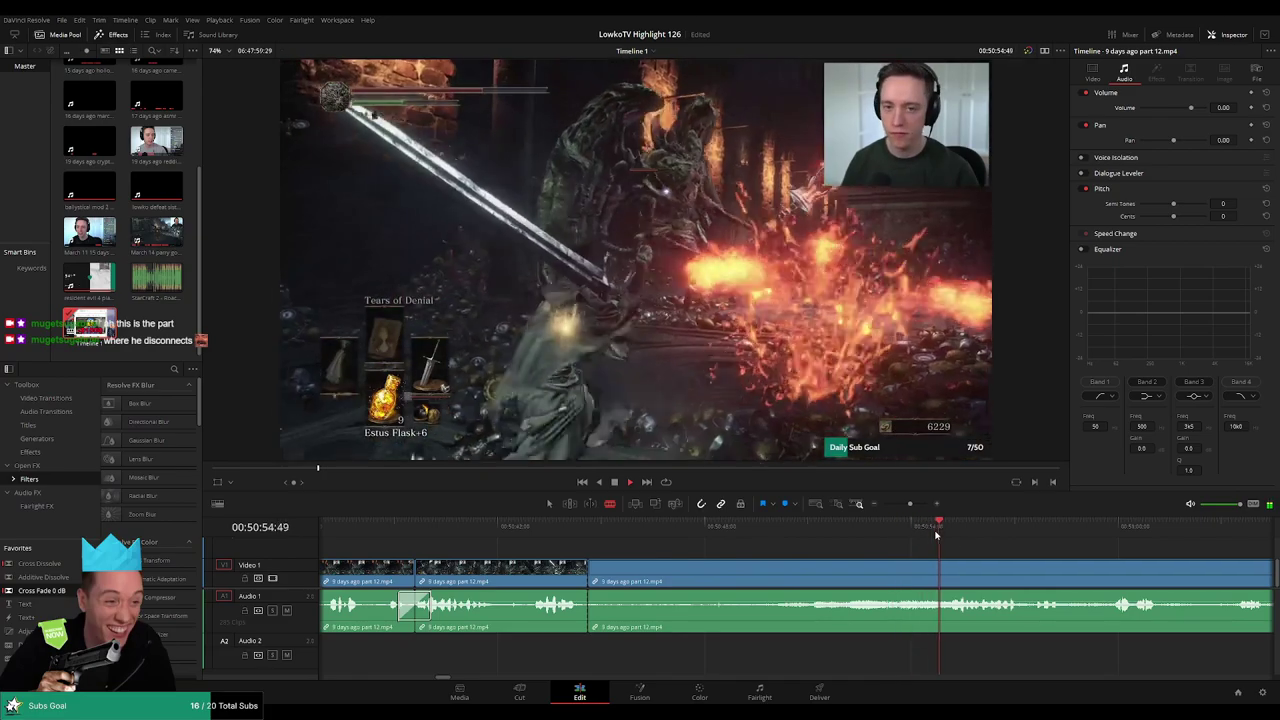
pyautogui.hscroll(6, 774, 529)
pyautogui.click(832, 531)
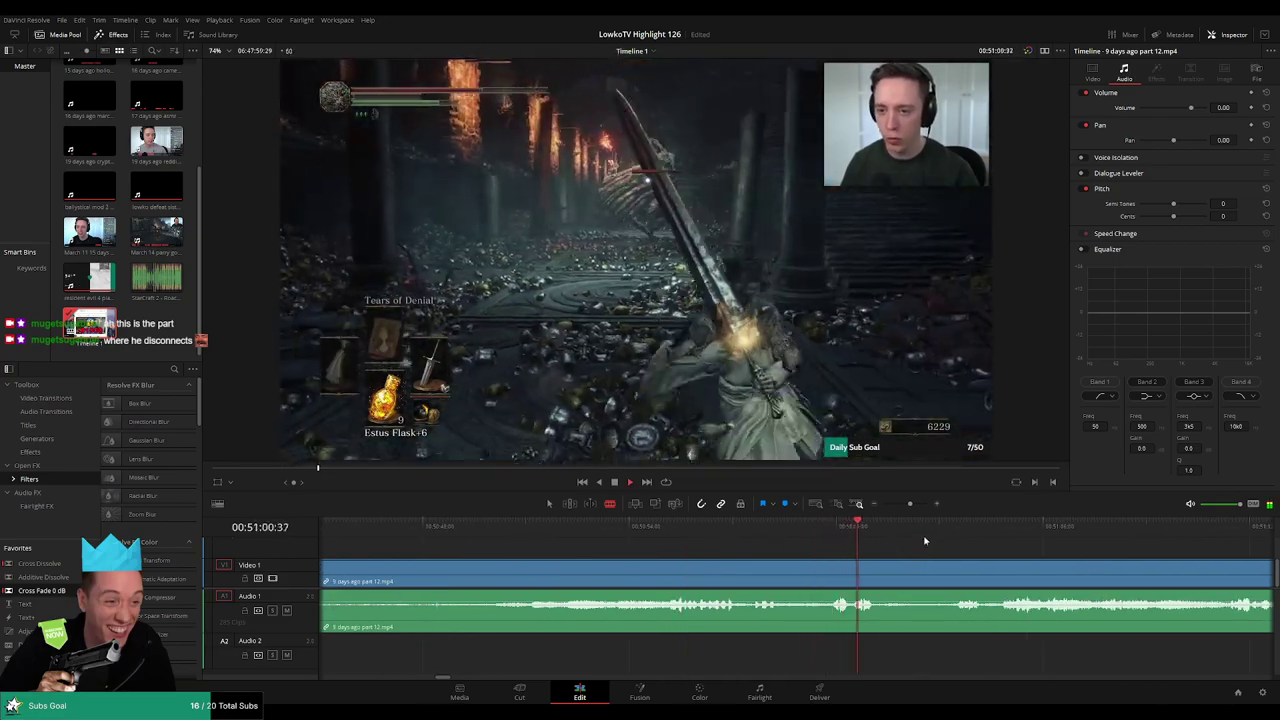
pyautogui.hscroll(4, 924, 541)
pyautogui.click(672, 528)
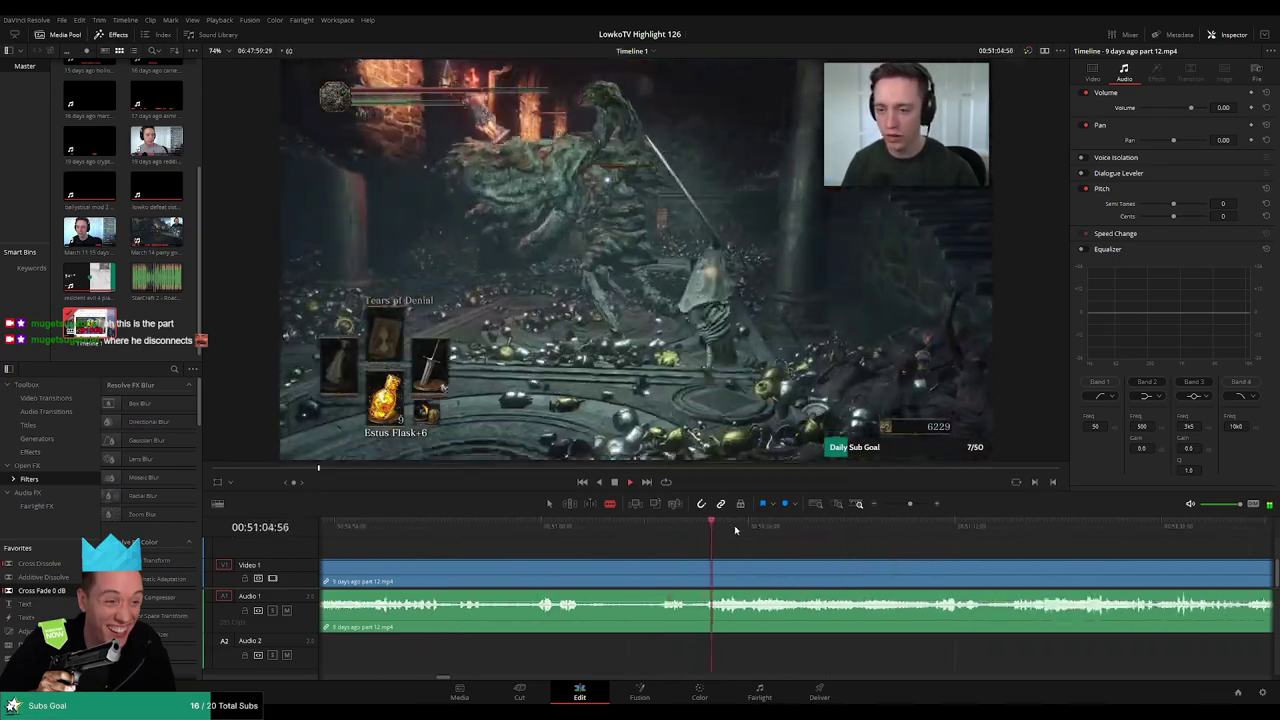
pyautogui.click(990, 532)
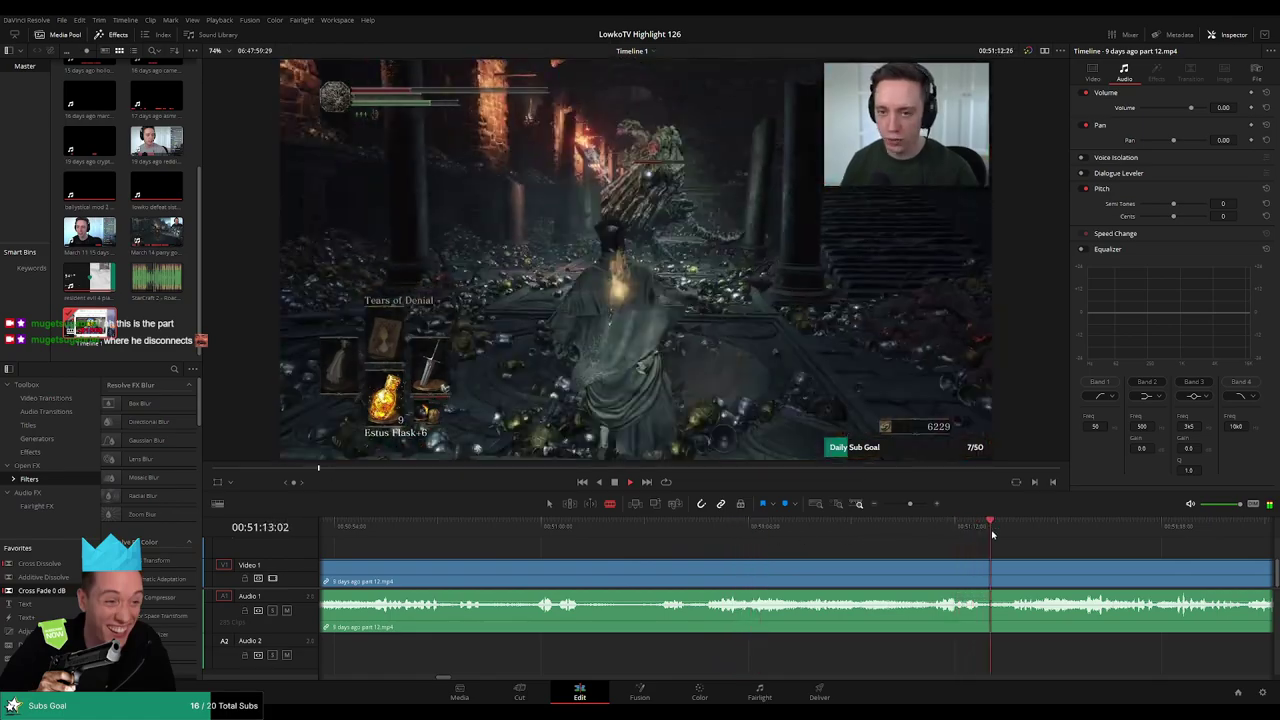
pyautogui.hscroll(5, 985, 535)
pyautogui.click(1031, 528)
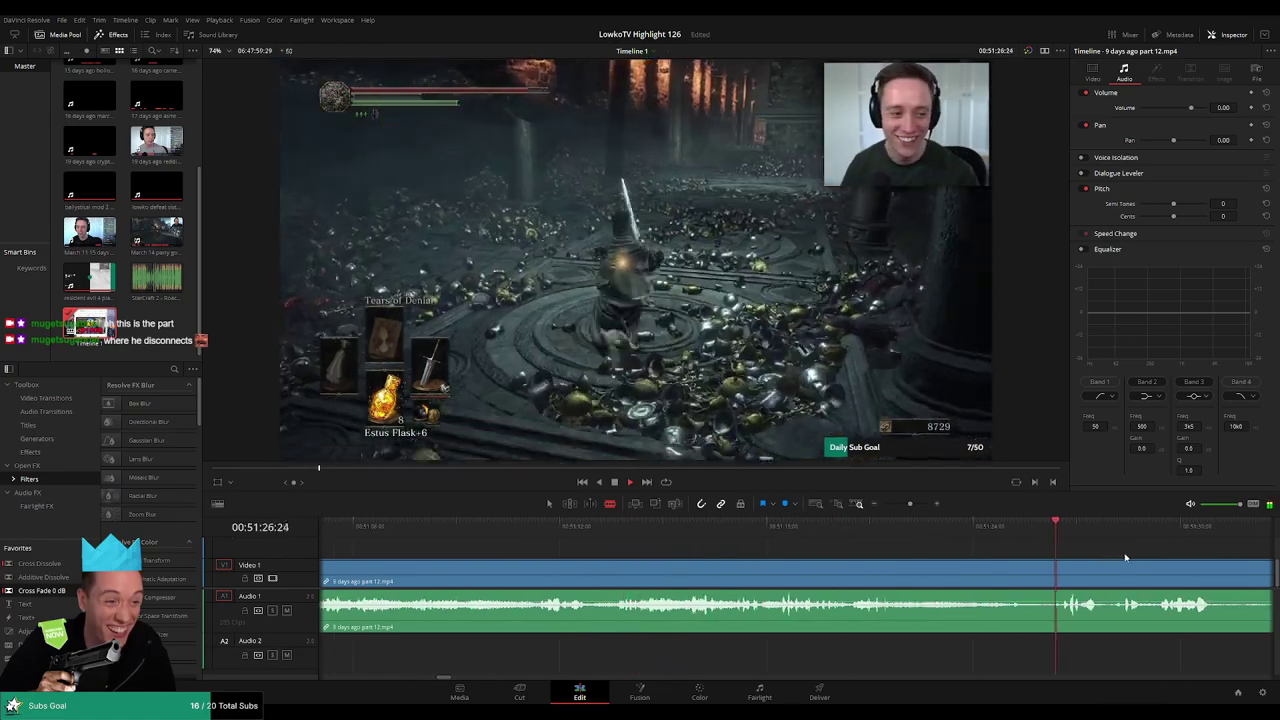
pyautogui.hscroll(4, 775, 540)
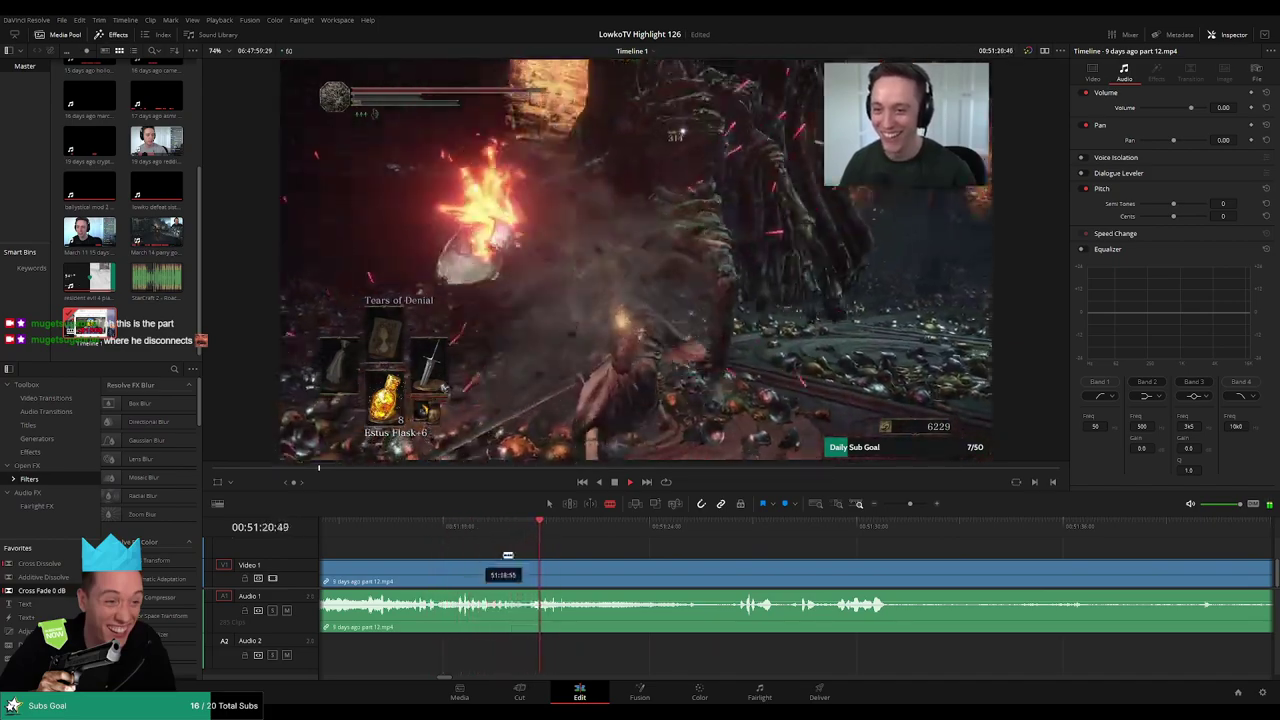
pyautogui.click(516, 528)
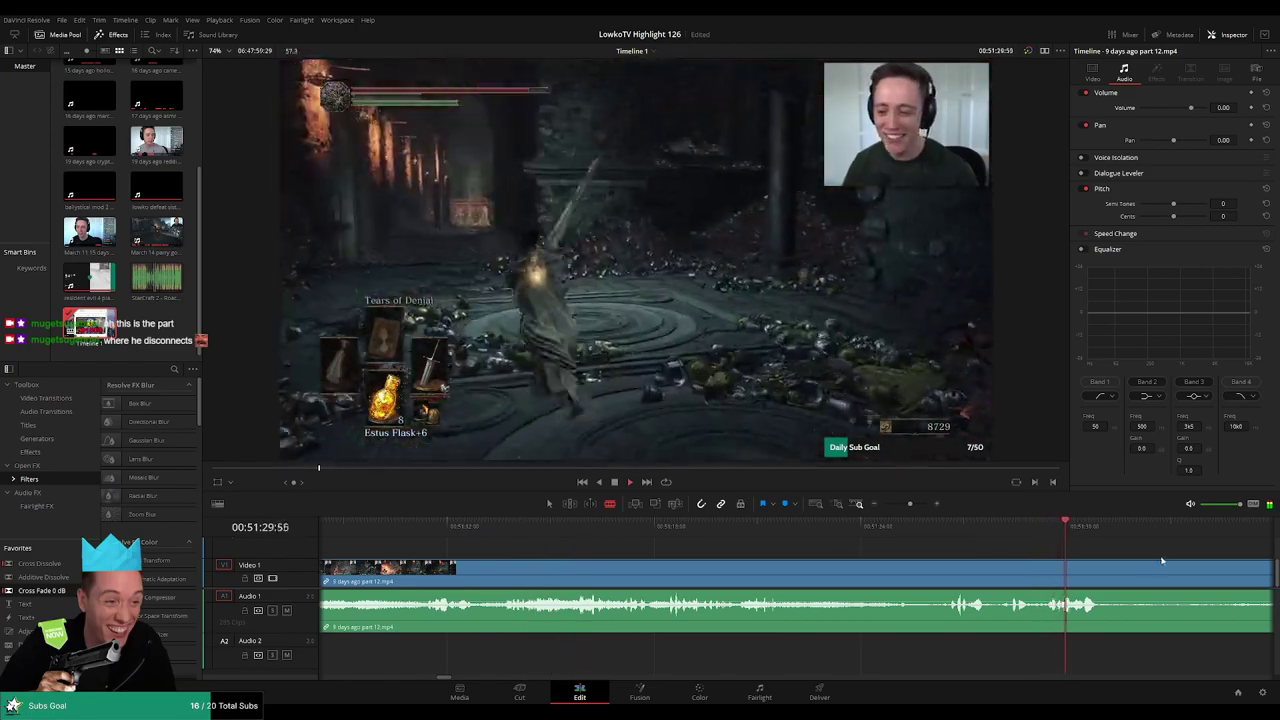
pyautogui.moveTo(1162, 561); pyautogui.dragTo(771, 551)
pyautogui.moveTo(1140, 537); pyautogui.dragTo(755, 537)
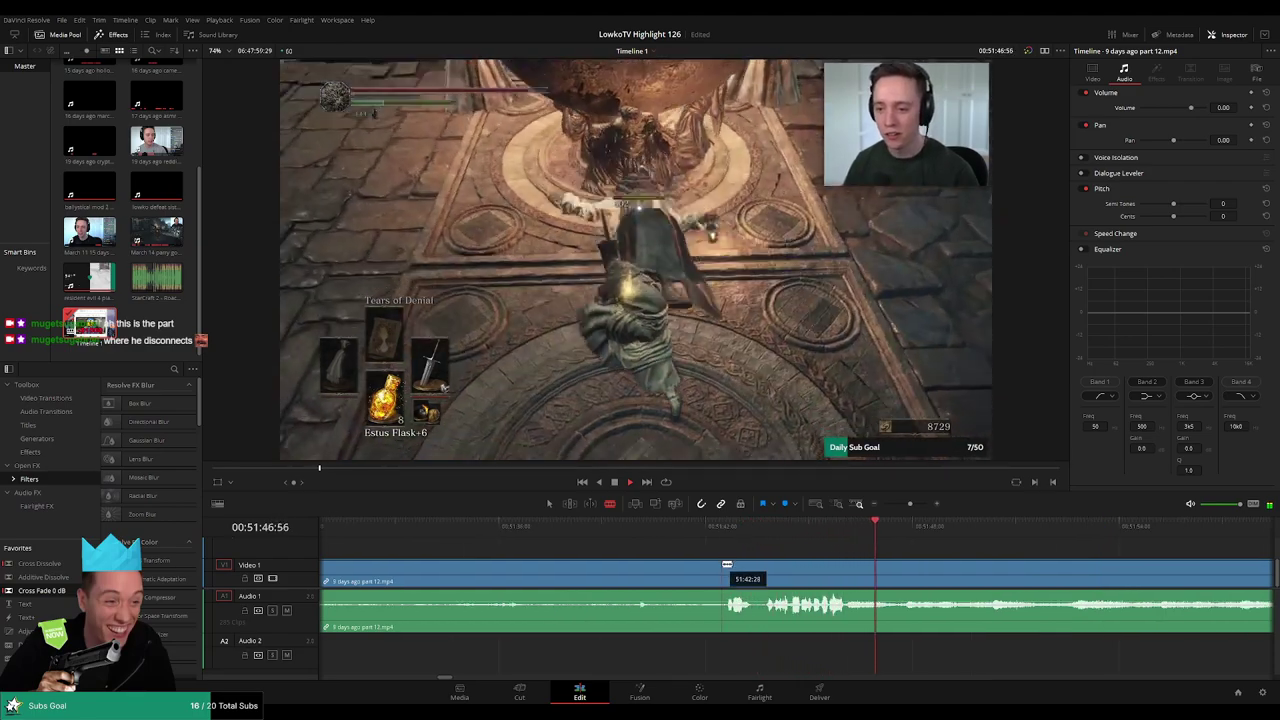
# - Split the clip at about 00:51:42, ripple delete the section back to the 00:50:44 split, and add an audio cross fade there
pyautogui.click(720, 565)
pyautogui.press('a')
pyautogui.click(681, 574)
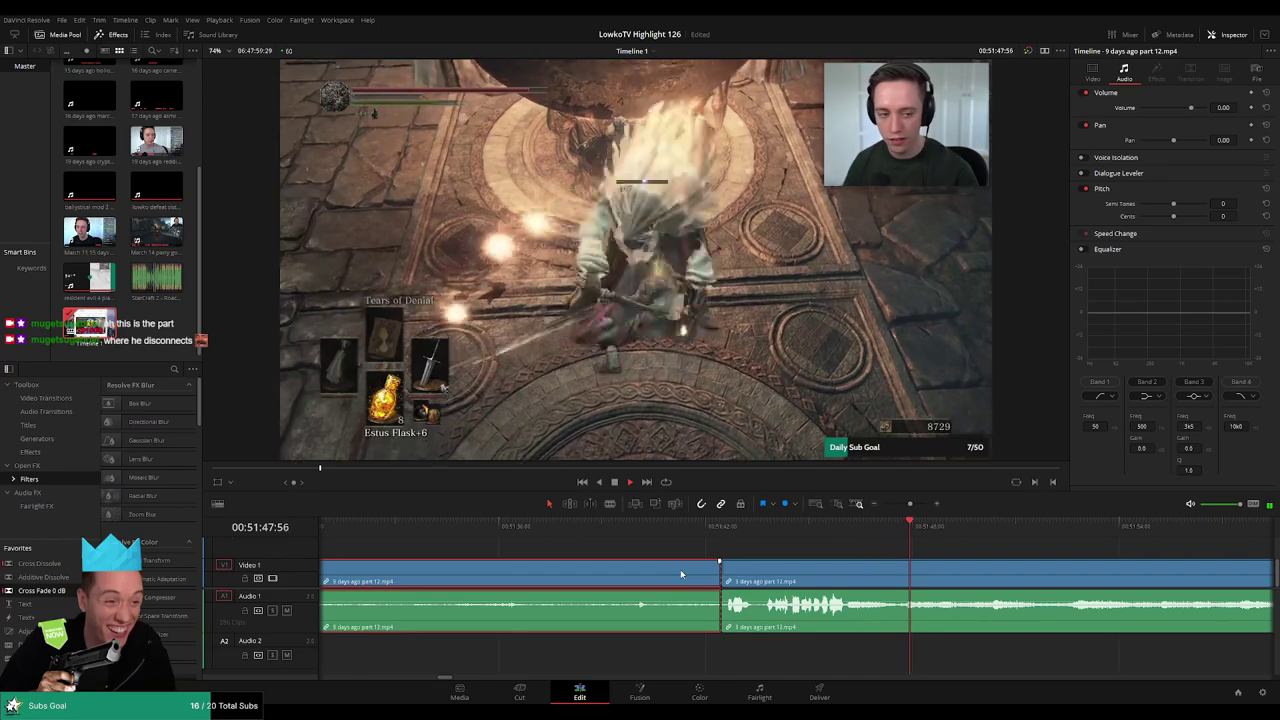
pyautogui.press('BackSpace')
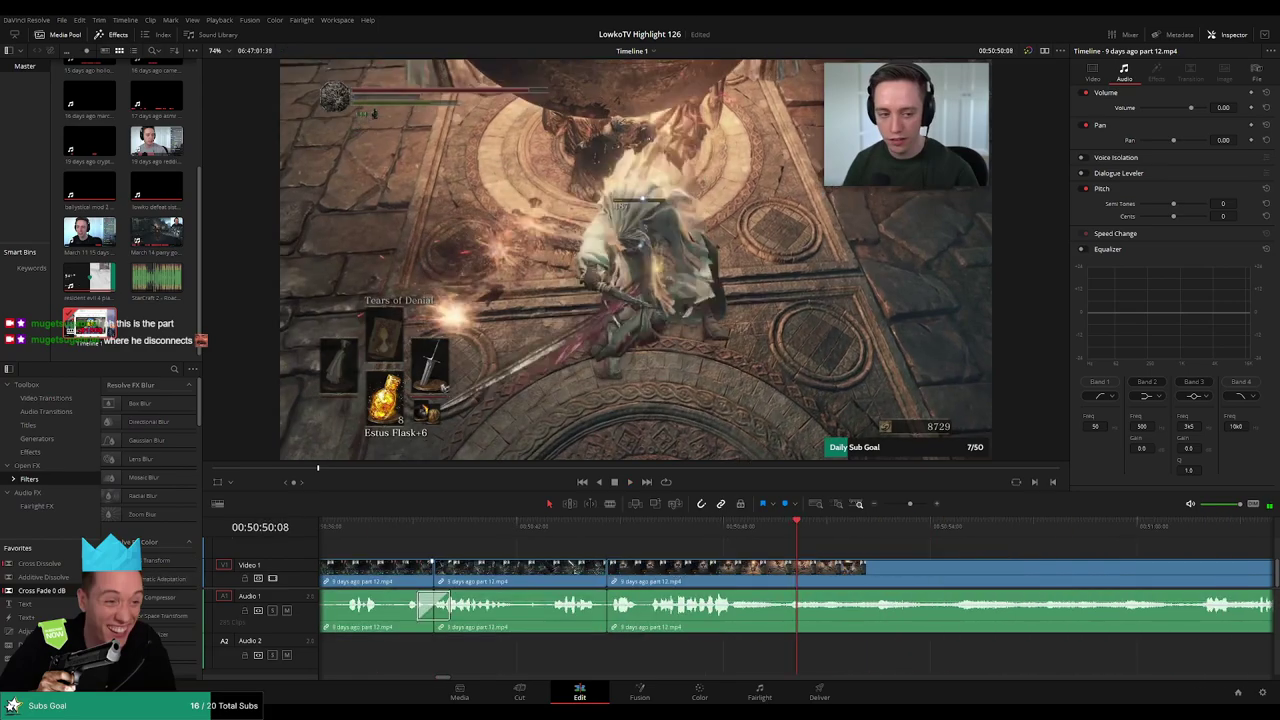
pyautogui.press('space')
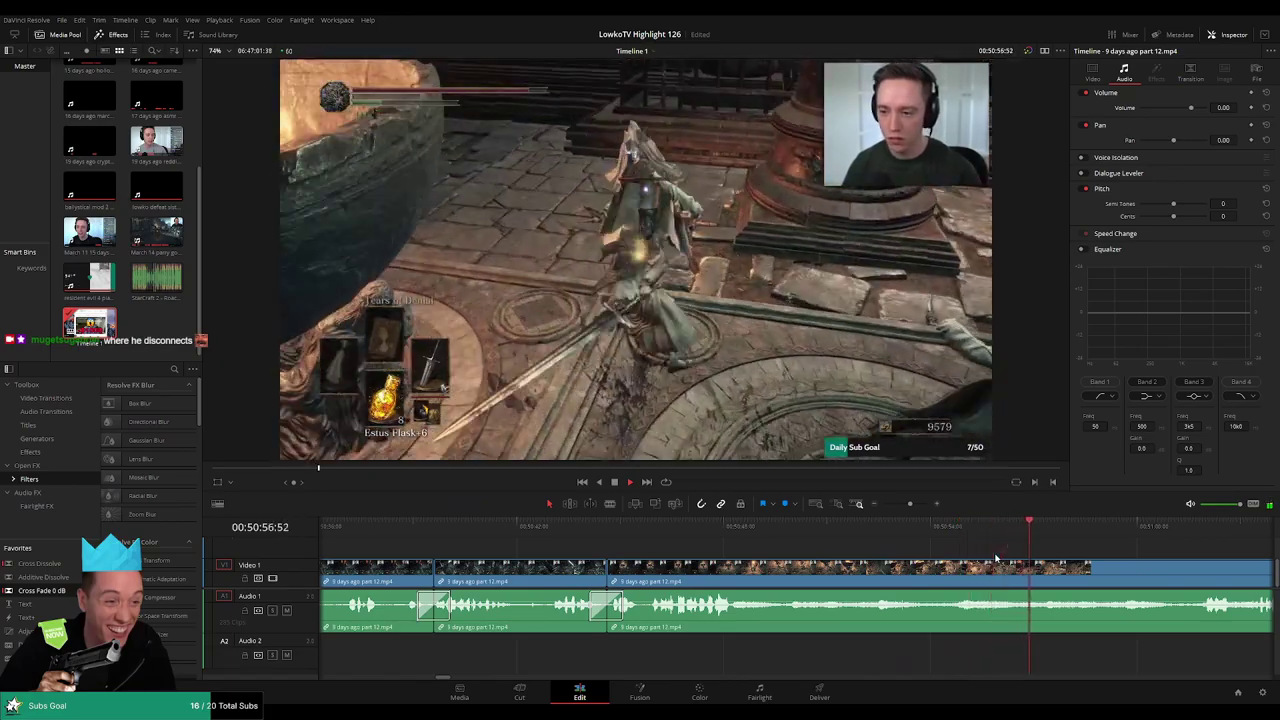
# - Skim the part 12 footage from about 00:50:56 to 00:51:31 for talking or action worth keeping
pyautogui.hscroll(3, 860, 562)
pyautogui.click(920, 532)
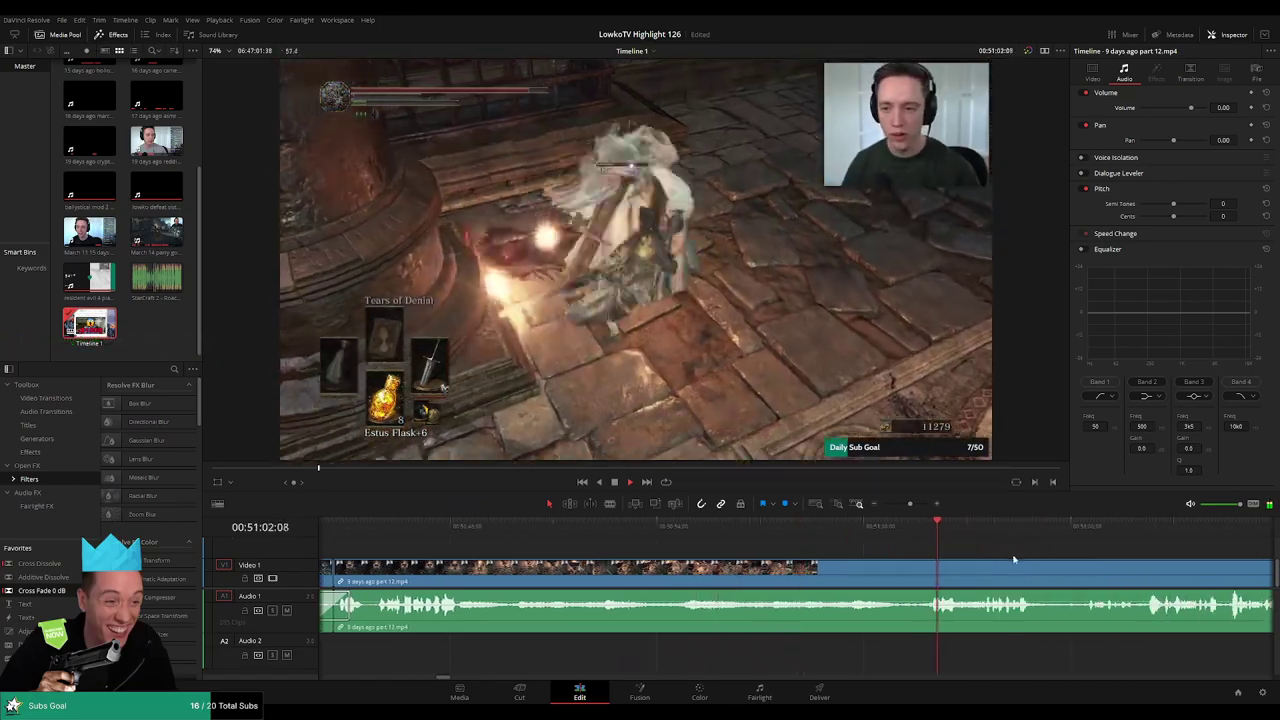
pyautogui.hscroll(3, 850, 550)
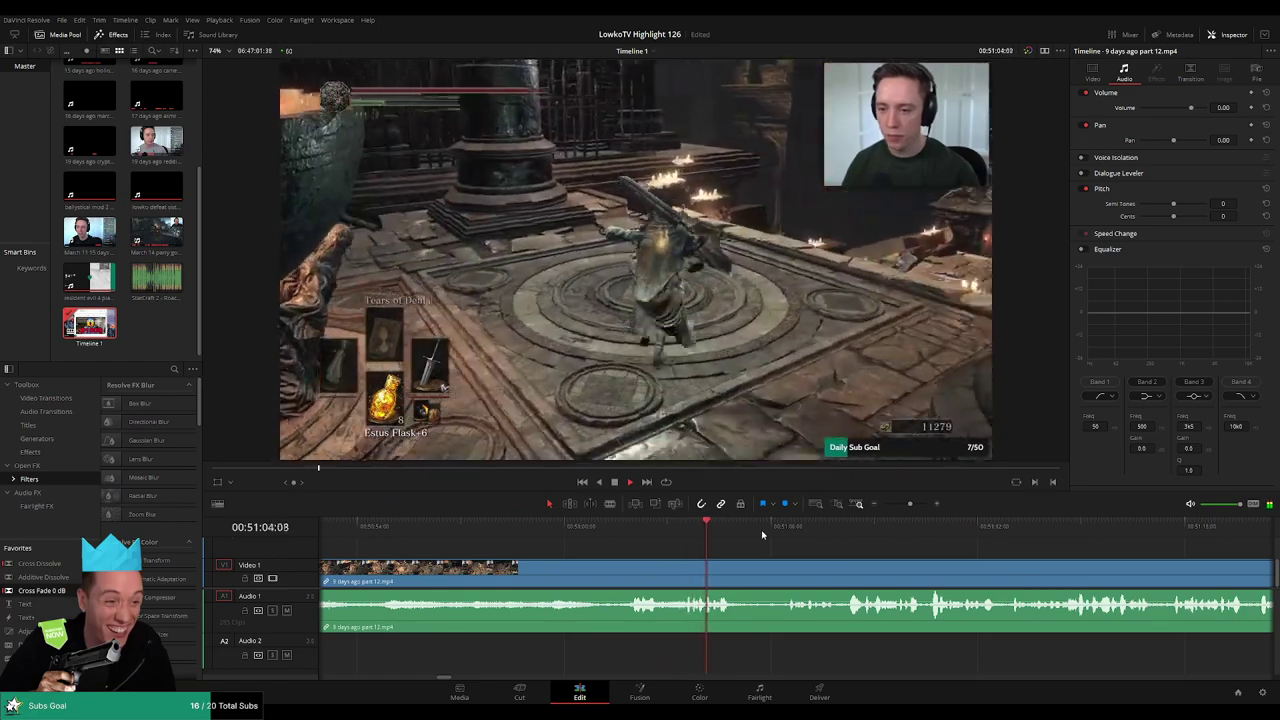
pyautogui.click(778, 529)
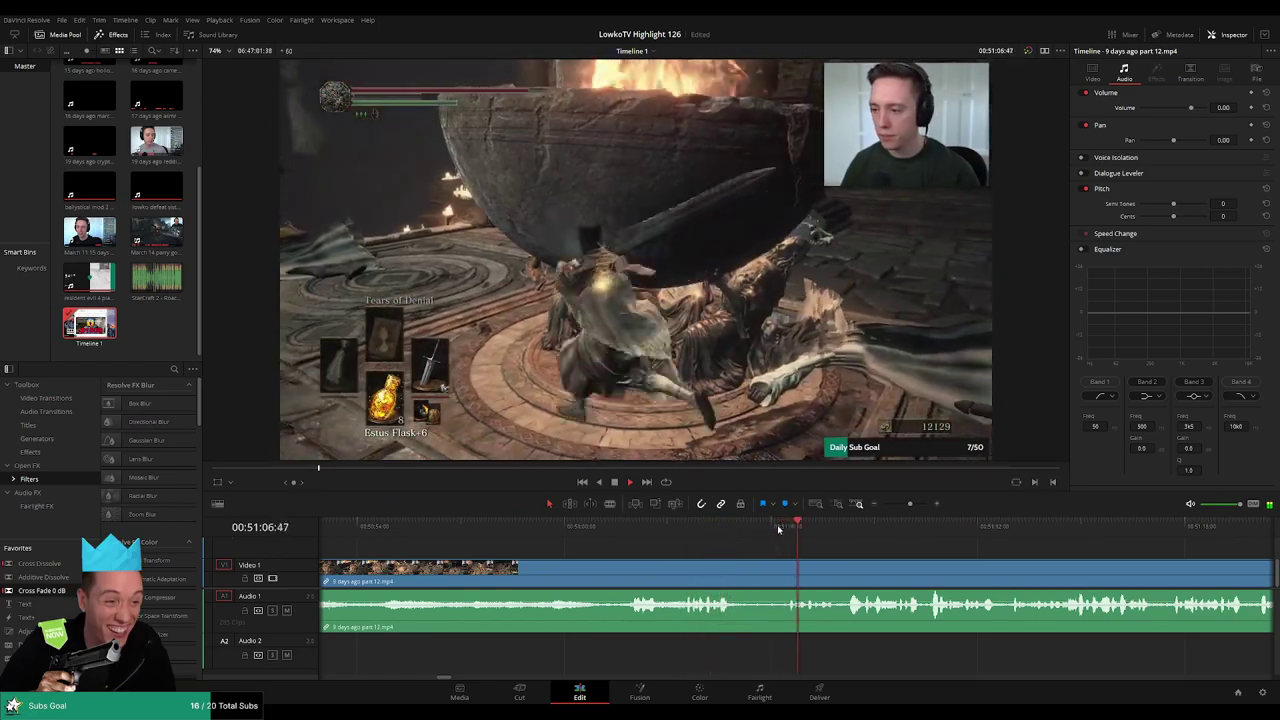
pyautogui.hscroll(1, 796, 547)
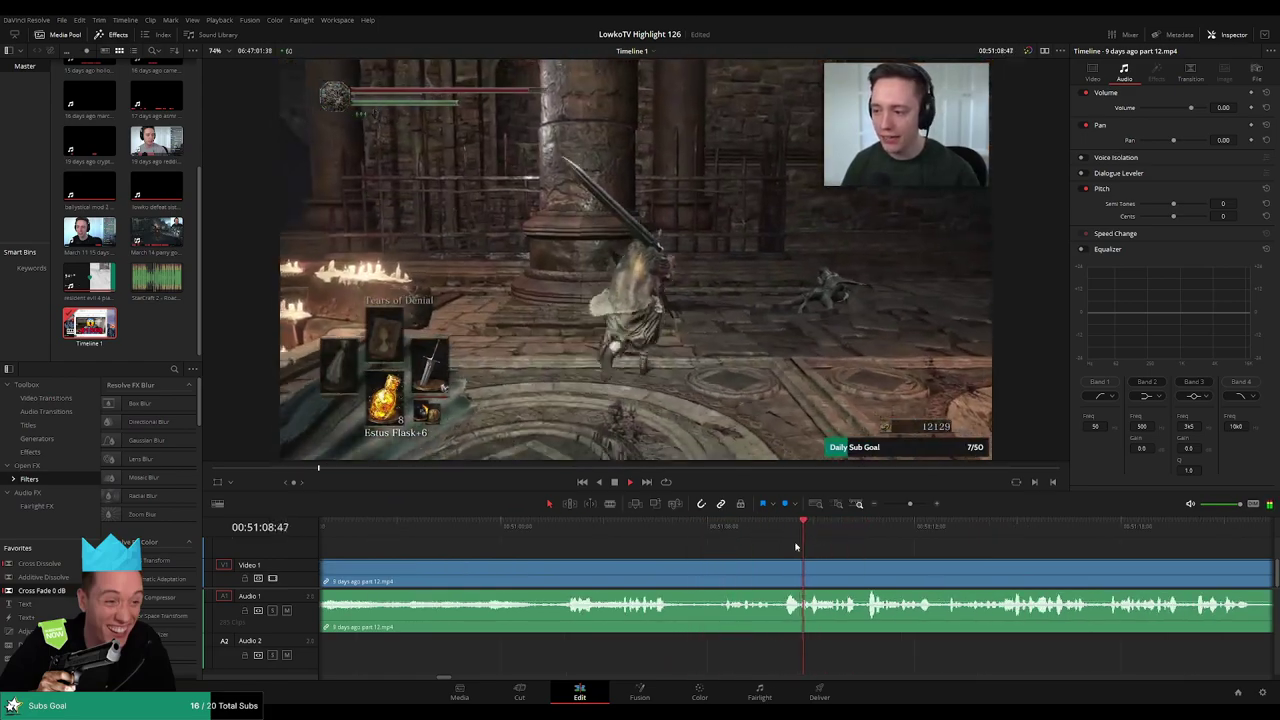
pyautogui.scroll(-2, 797, 547)
pyautogui.hscroll(1, 875, 552)
pyautogui.click(807, 531)
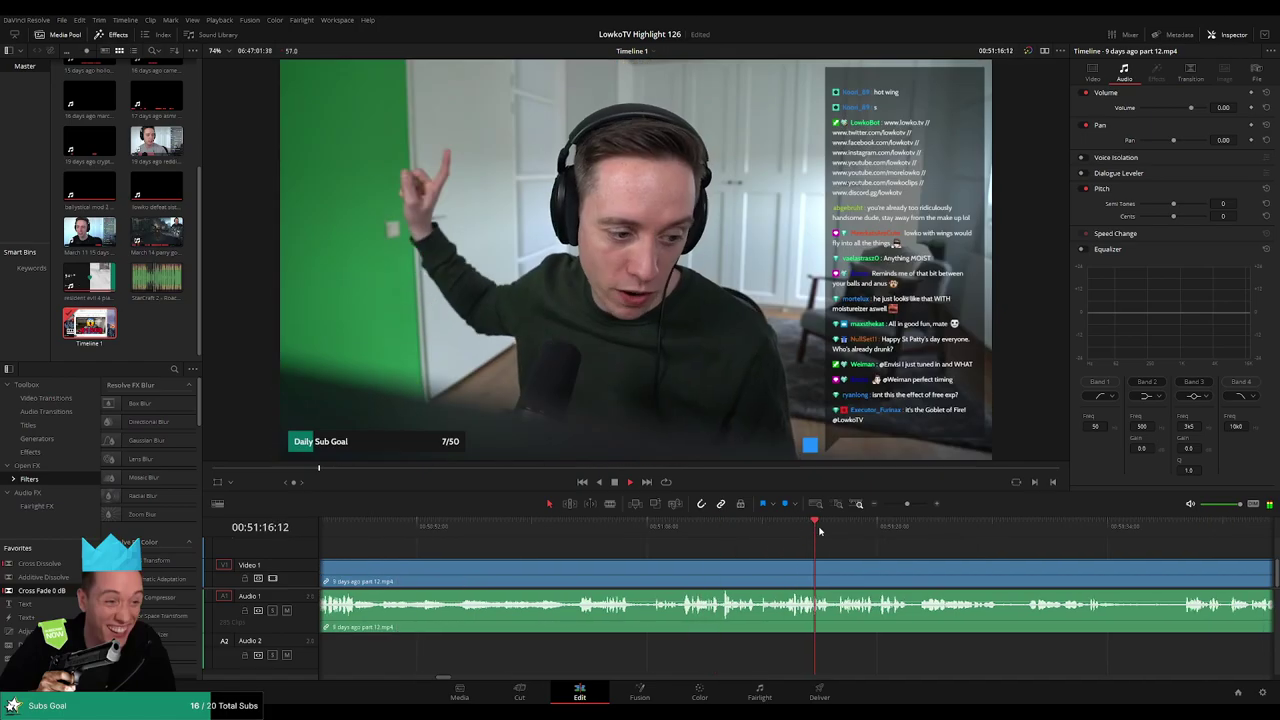
pyautogui.moveTo(943, 532); pyautogui.dragTo(1051, 535)
pyautogui.hscroll(3, 920, 550)
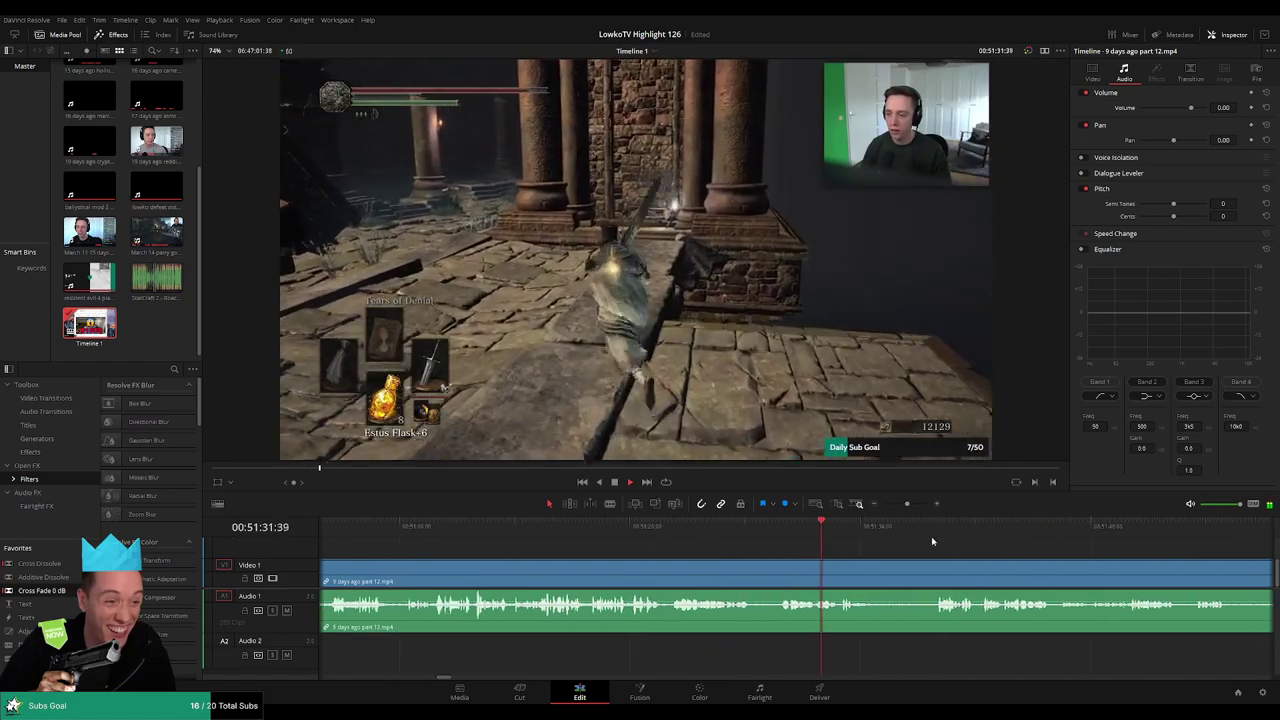
# - Continue skimming the part 12 footage from about 00:51:31 to 00:52:39, checking the spots where the talking picks up
pyautogui.click(935, 532)
pyautogui.hscroll(3, 840, 543)
pyautogui.hscroll(2, 857, 554)
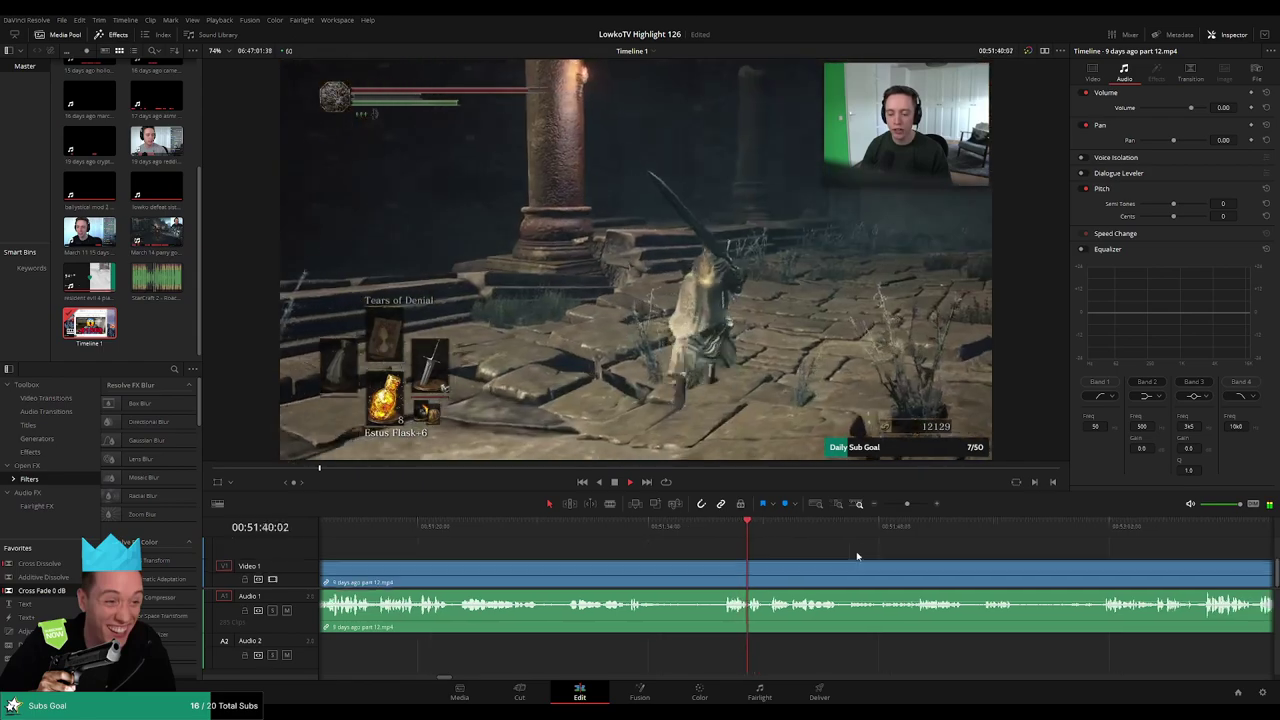
pyautogui.click(794, 529)
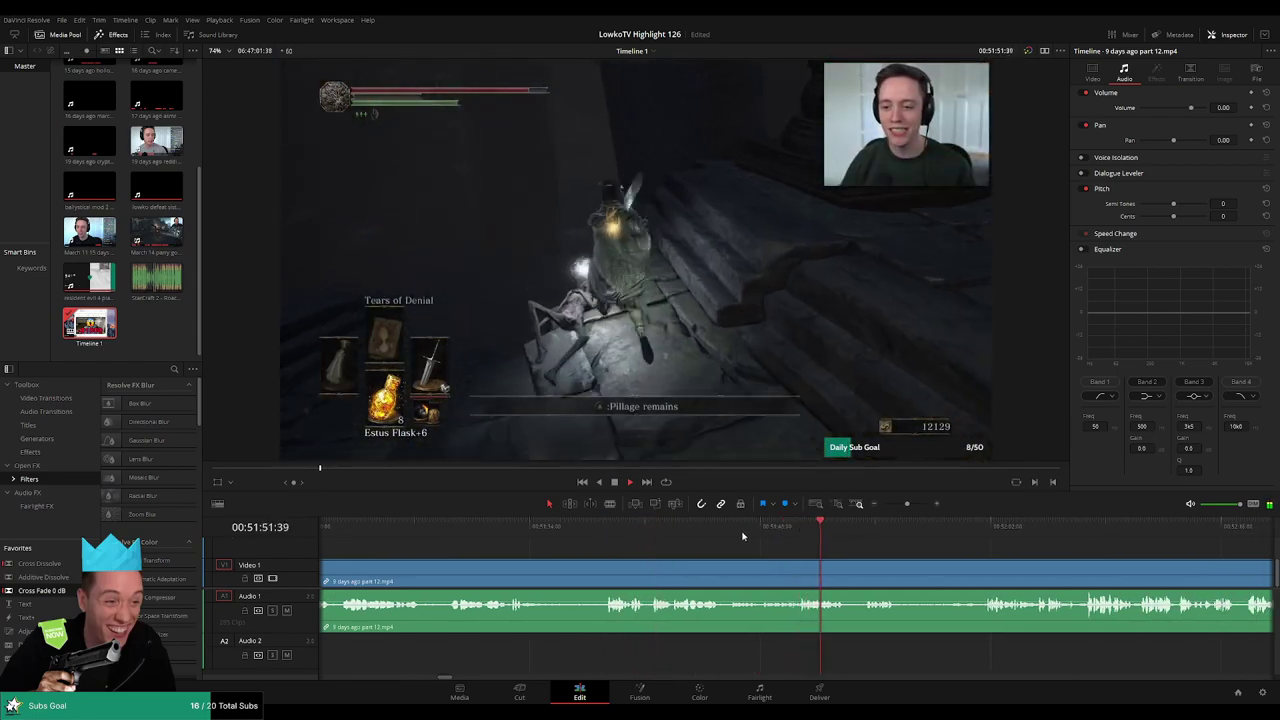
pyautogui.click(741, 530)
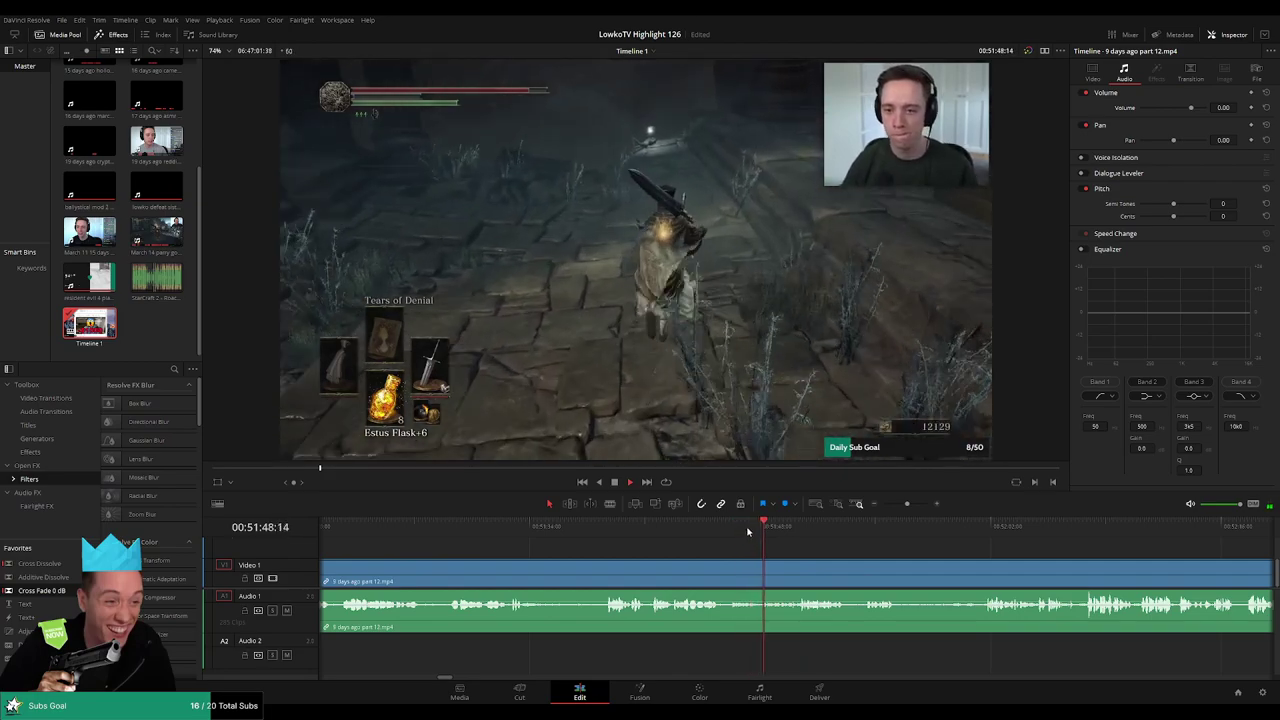
pyautogui.click(986, 529)
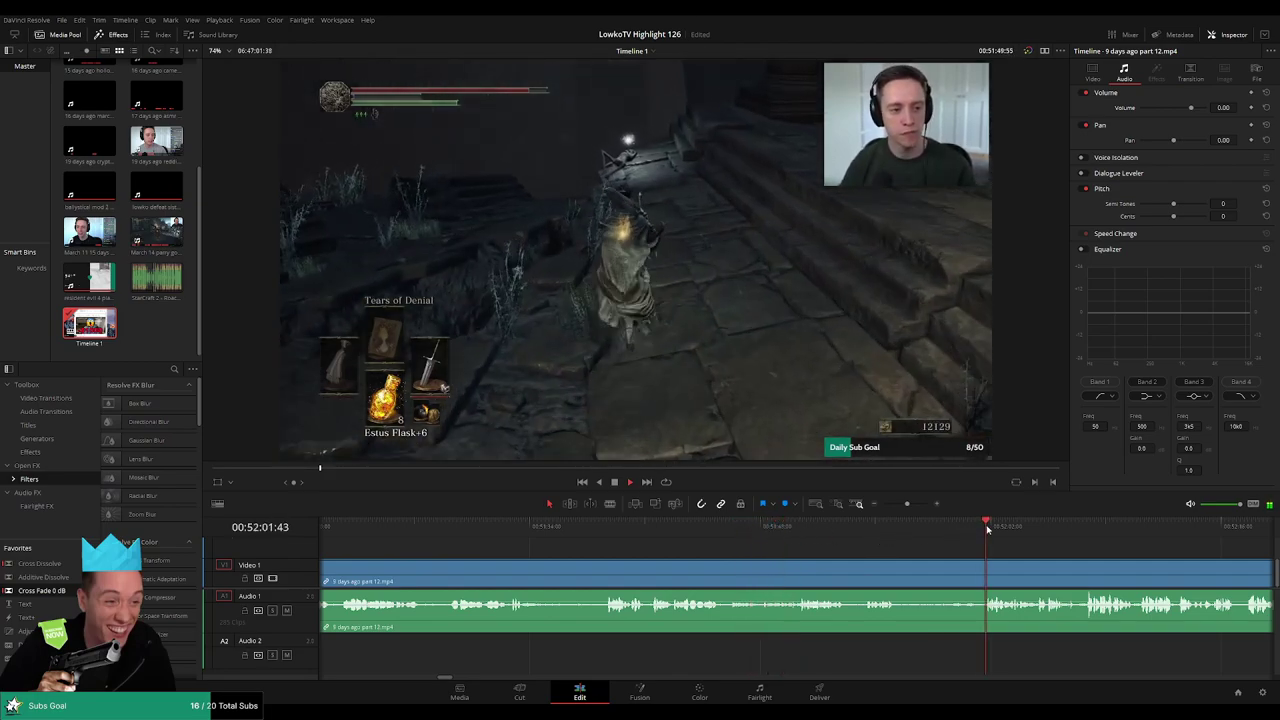
pyautogui.moveTo(998, 540); pyautogui.dragTo(638, 535)
pyautogui.click(1130, 531)
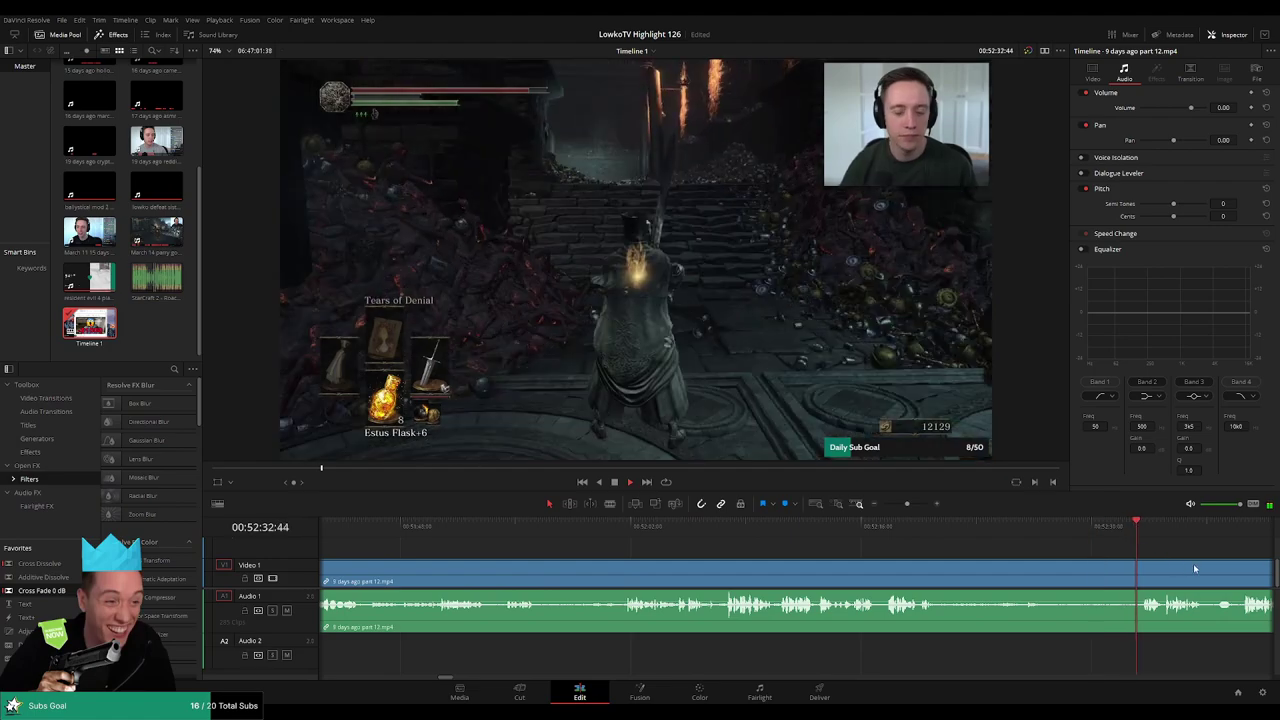
pyautogui.moveTo(1185, 566); pyautogui.dragTo(782, 537)
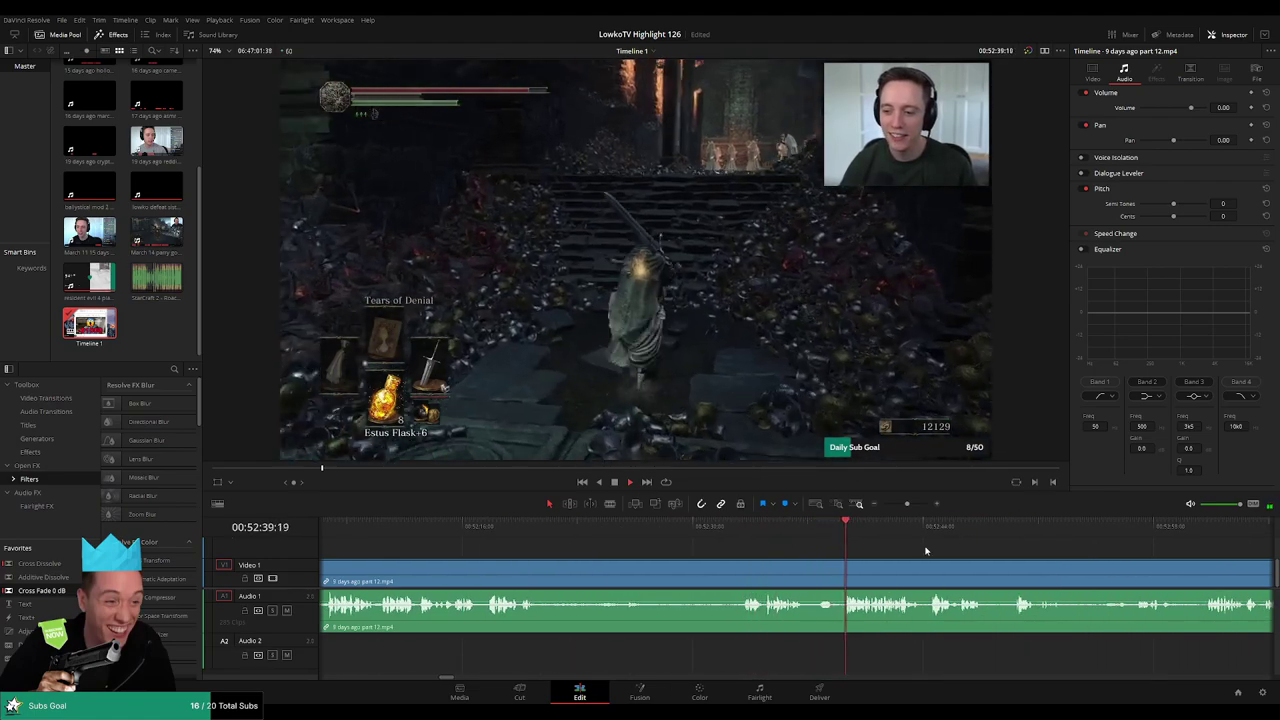
# - Skim the hall section with the robed enemies from about 00:52:39 to 00:53:37 for a moment worth keeping
pyautogui.hscroll(2, 926, 551)
pyautogui.click(771, 527)
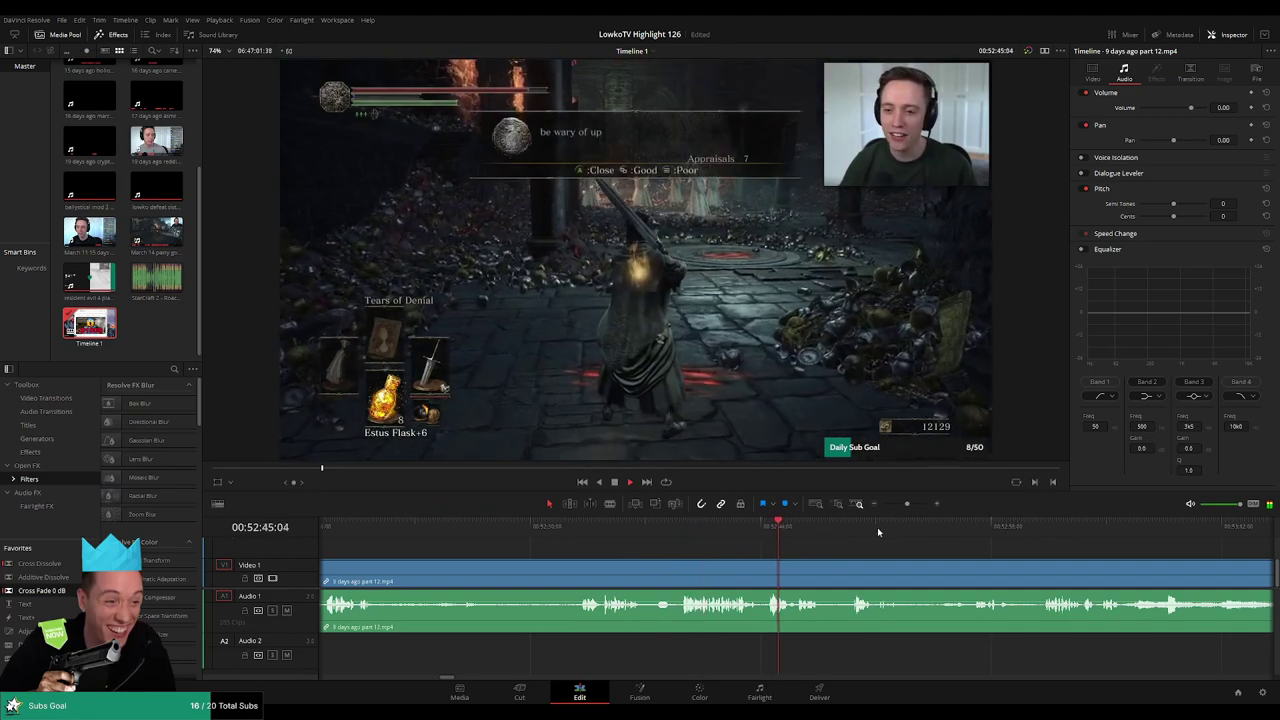
pyautogui.click(856, 527)
pyautogui.moveTo(1004, 529); pyautogui.dragTo(1032, 528)
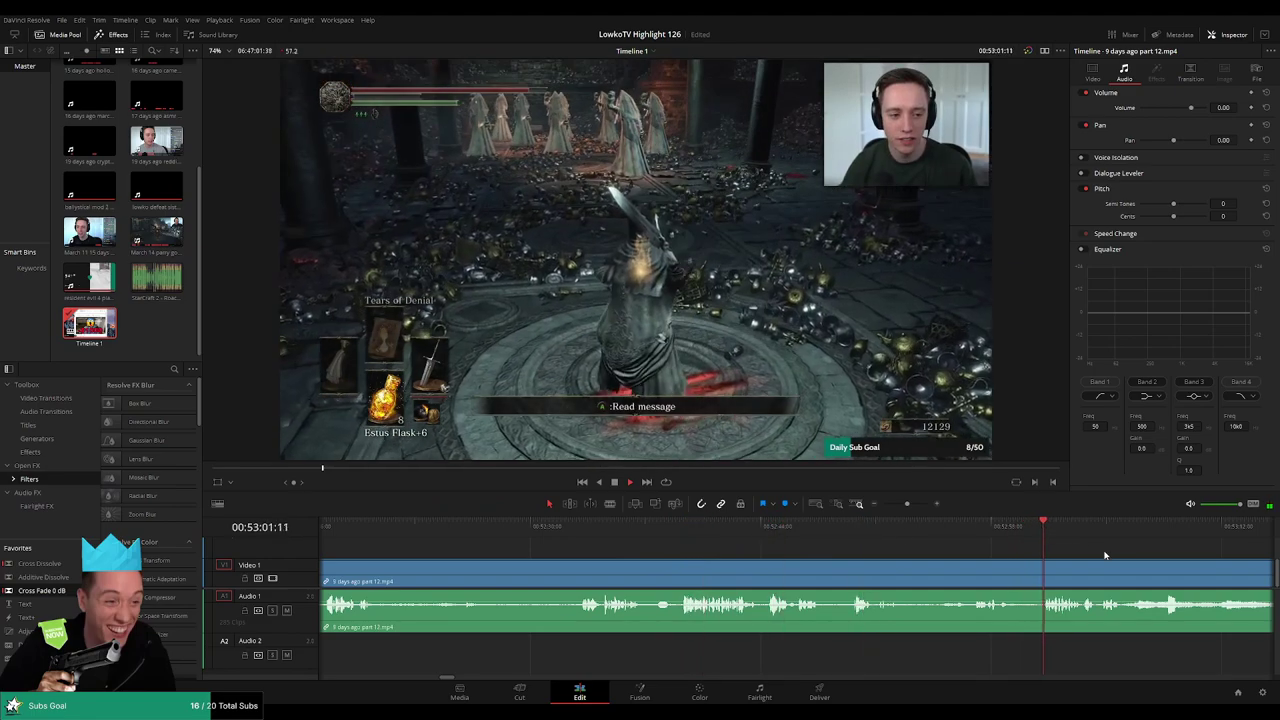
pyautogui.hscroll(4, 1105, 555)
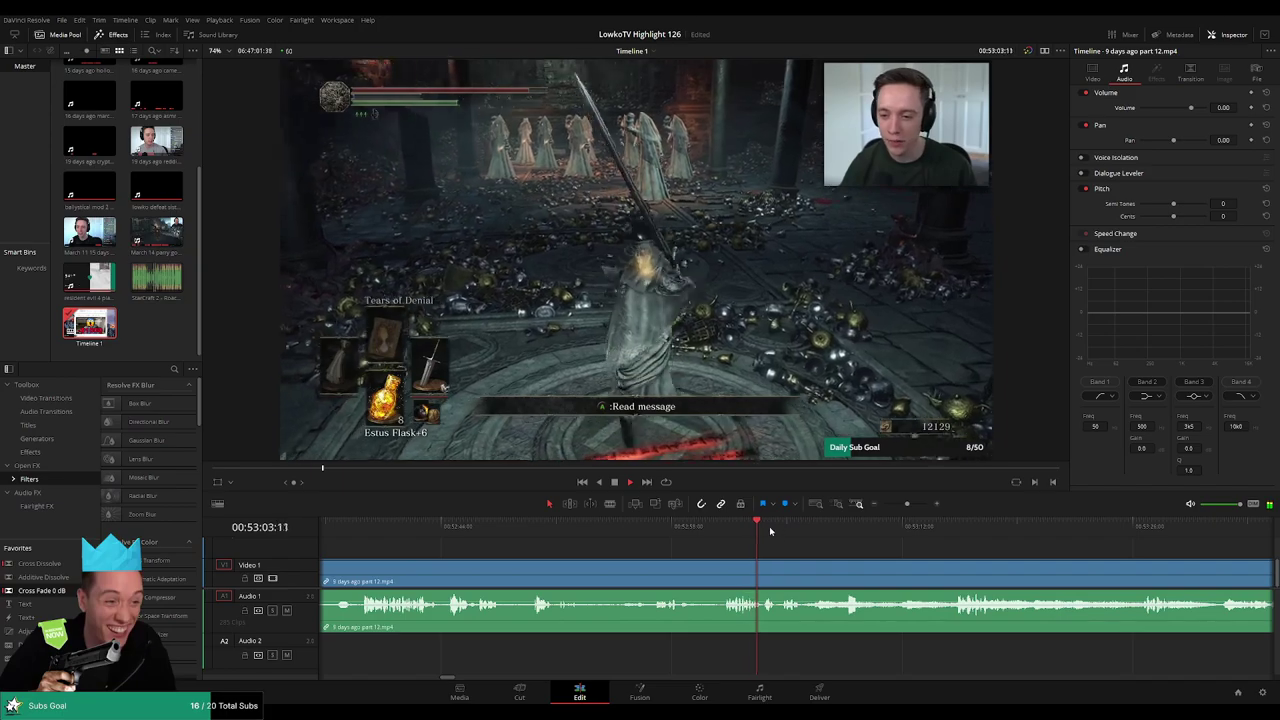
pyautogui.click(829, 528)
pyautogui.click(937, 531)
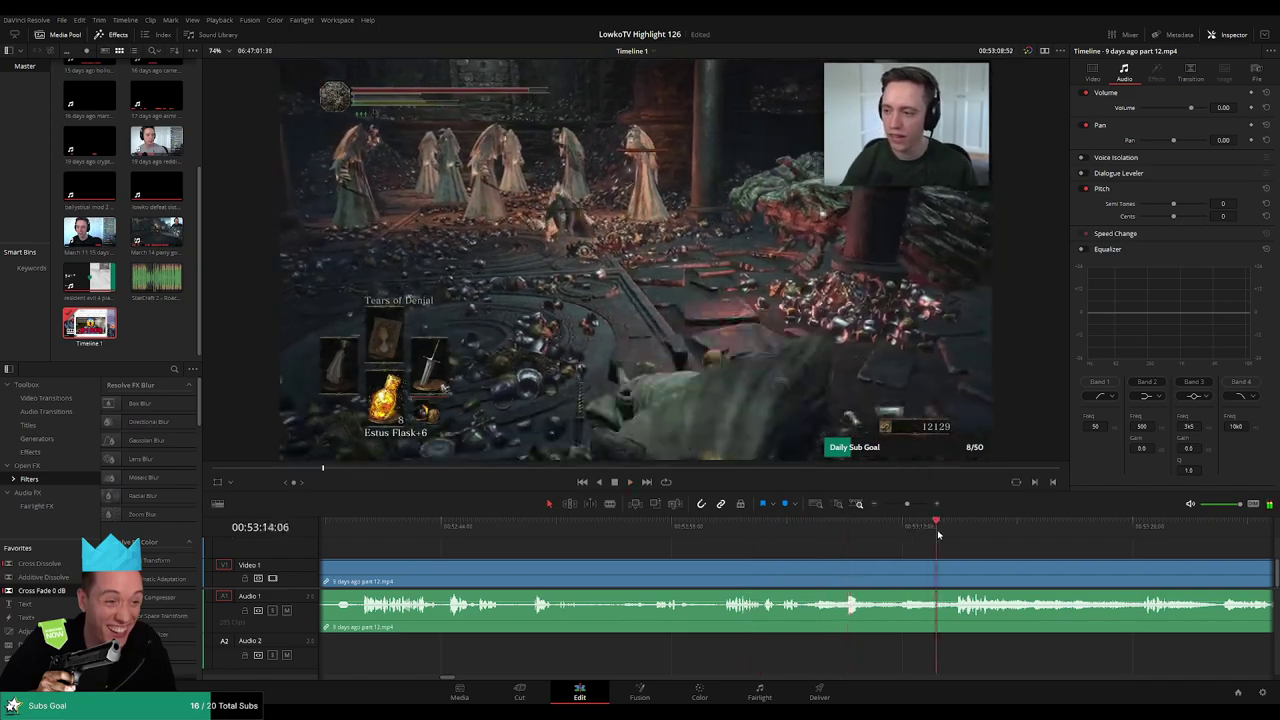
pyautogui.hscroll(4, 705, 533)
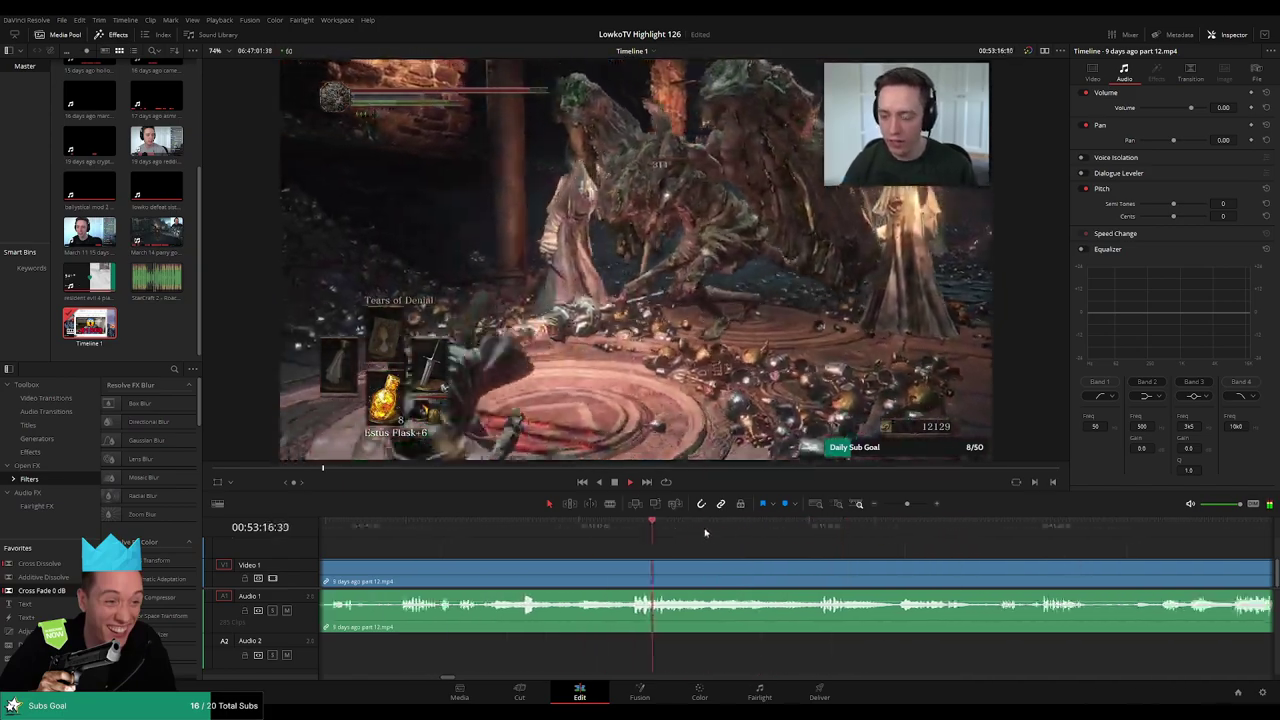
pyautogui.click(757, 528)
pyautogui.click(934, 528)
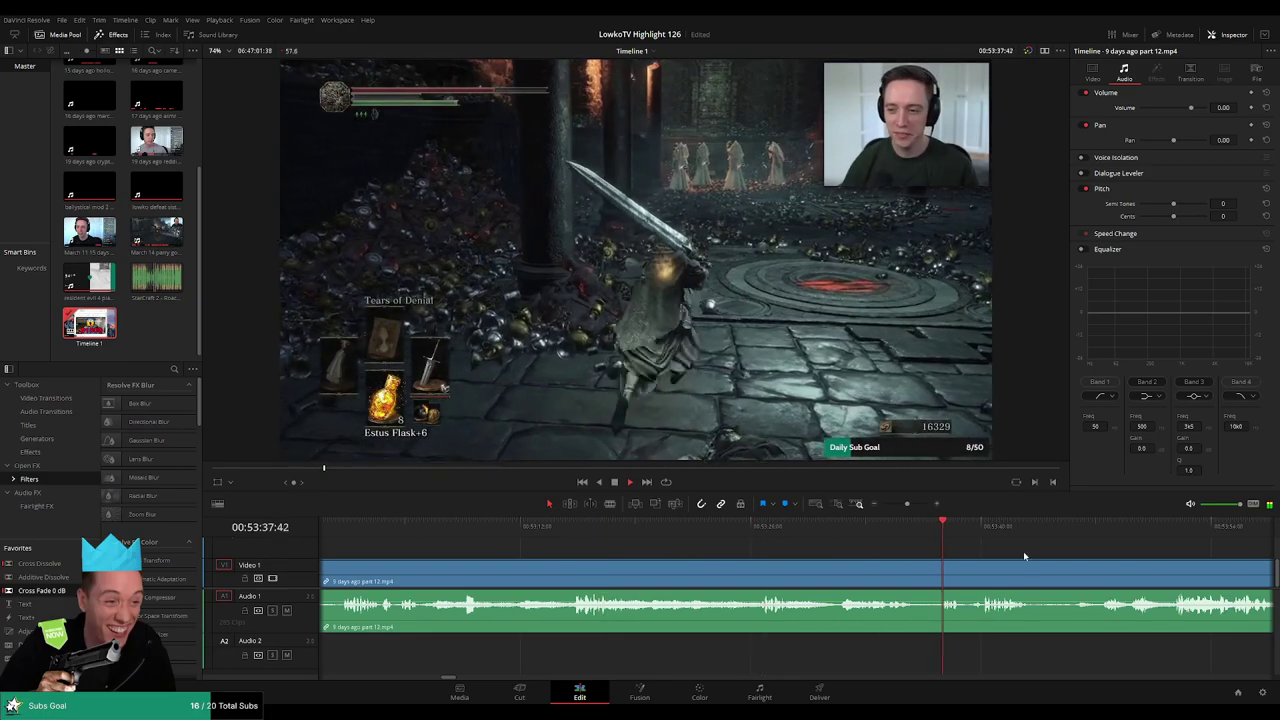
# - Skim the repeated attempts at the robed enemies from about 00:53:37 to 00:55:17 for the next highlight
pyautogui.hscroll(4, 1023, 551)
pyautogui.click(829, 530)
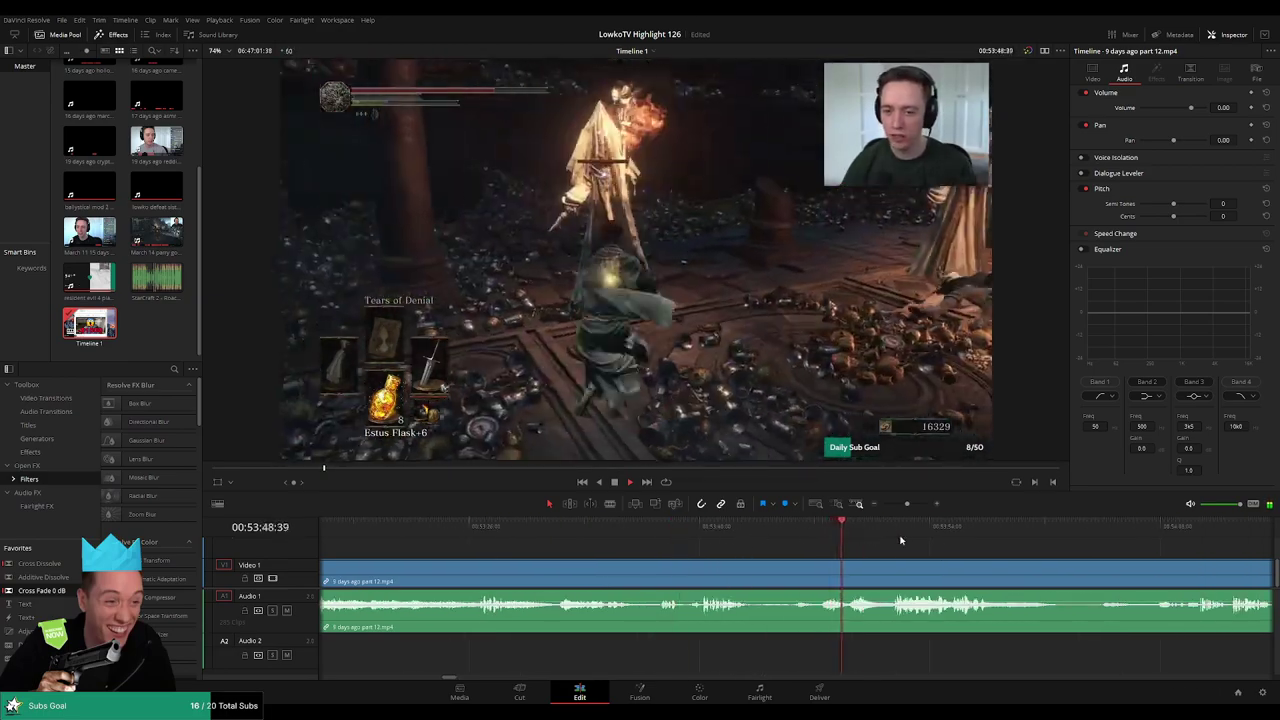
pyautogui.click(926, 530)
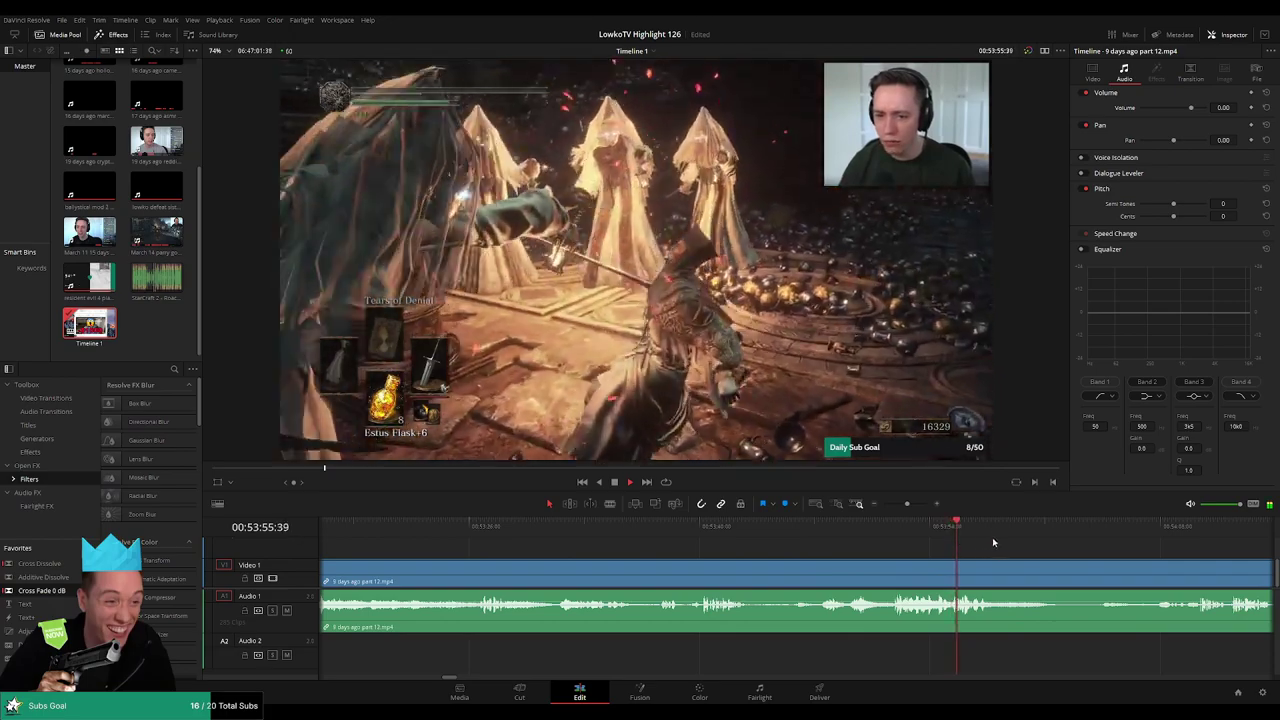
pyautogui.click(1179, 537)
pyautogui.hscroll(6, 1100, 550)
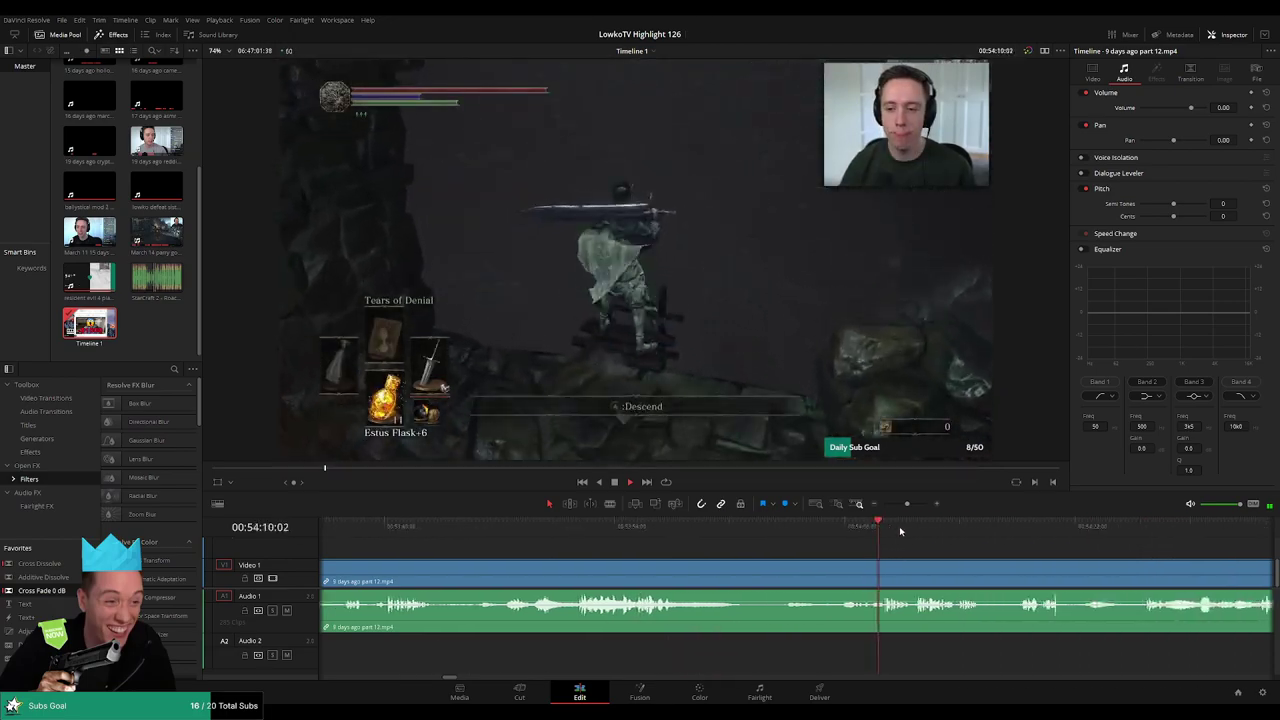
pyautogui.click(787, 530)
pyautogui.hscroll(5, 841, 542)
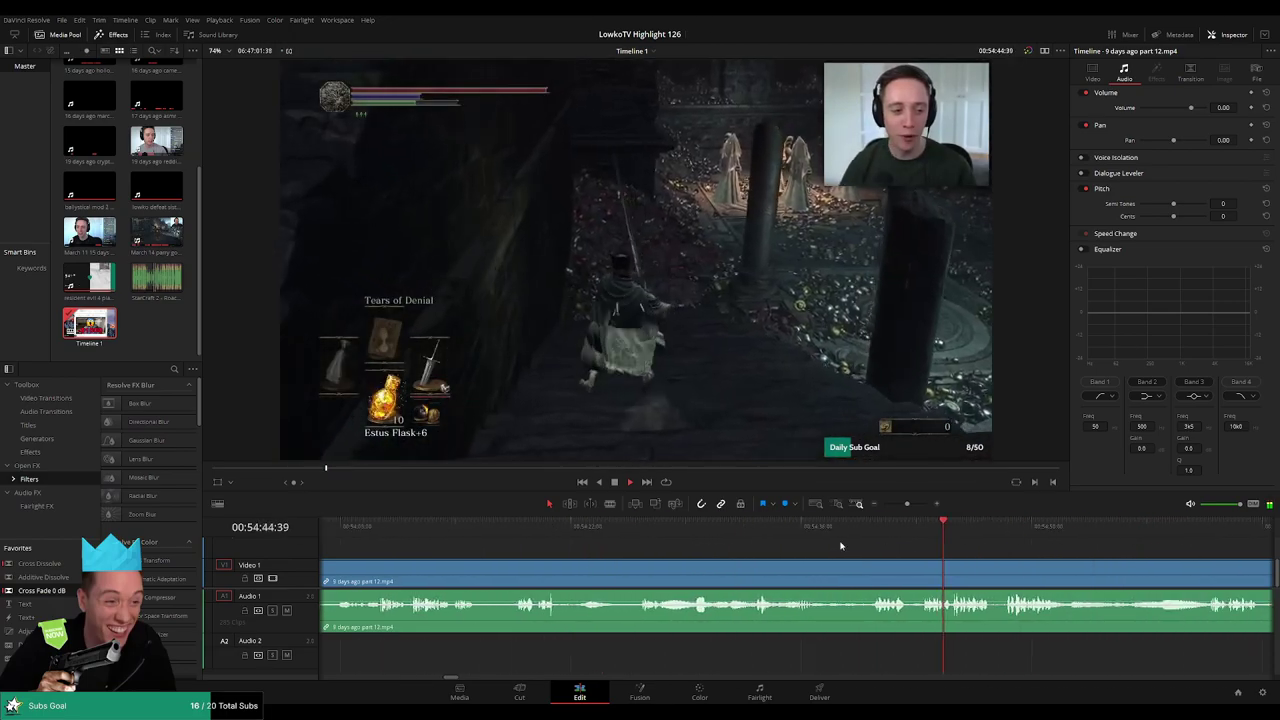
pyautogui.click(1031, 531)
pyautogui.click(1138, 531)
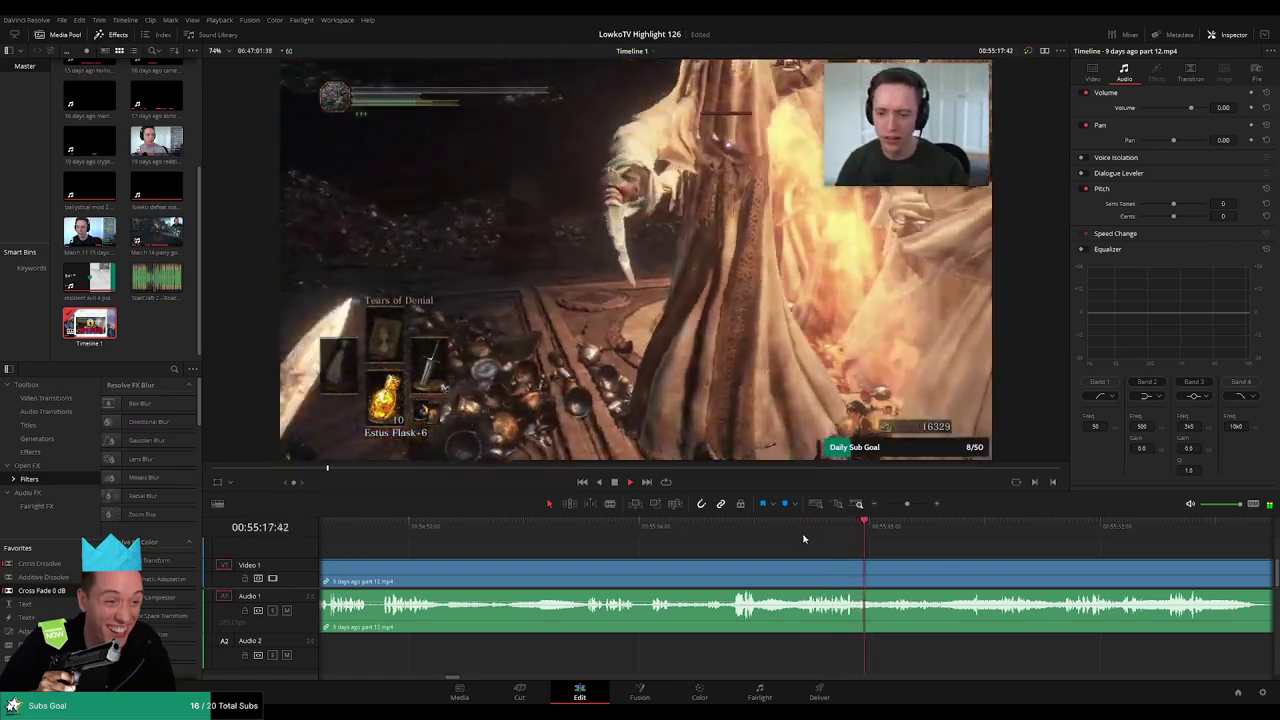
# - Try splitting the part 12 clip at about 00:55:00, where the run up to the robed enemies starts, and undo it
pyautogui.click(642, 528)
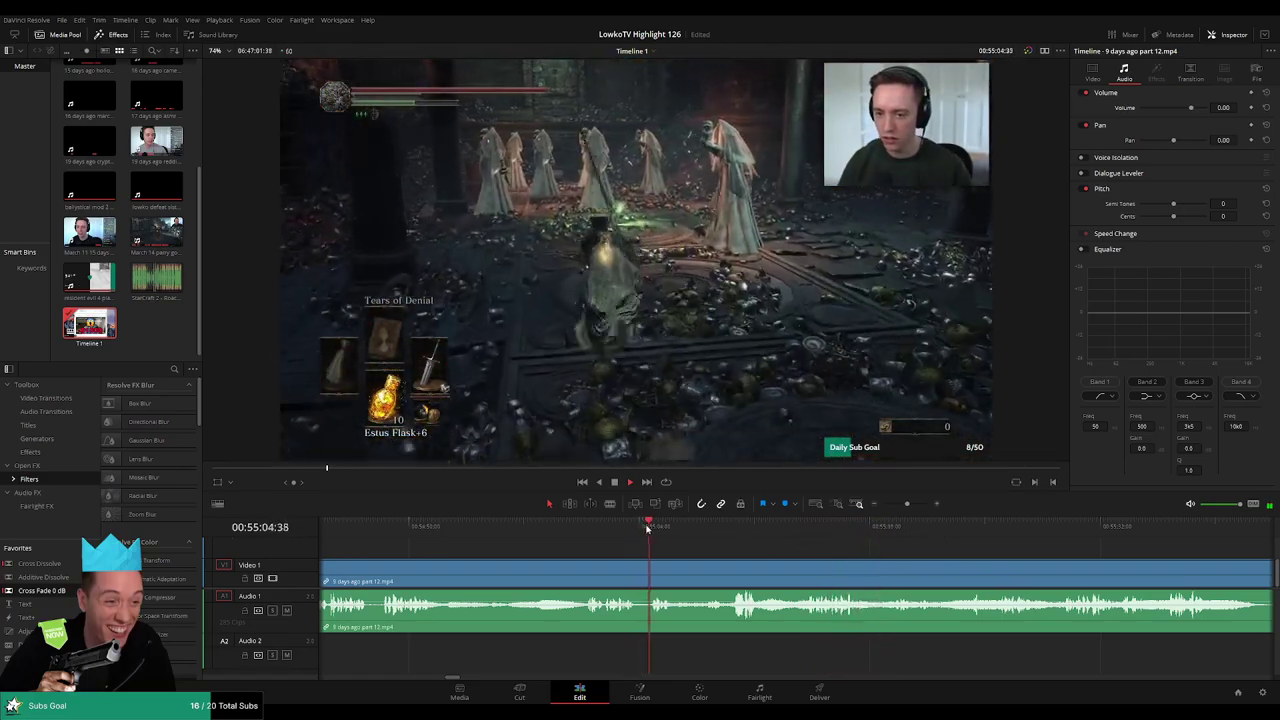
pyautogui.click(591, 528)
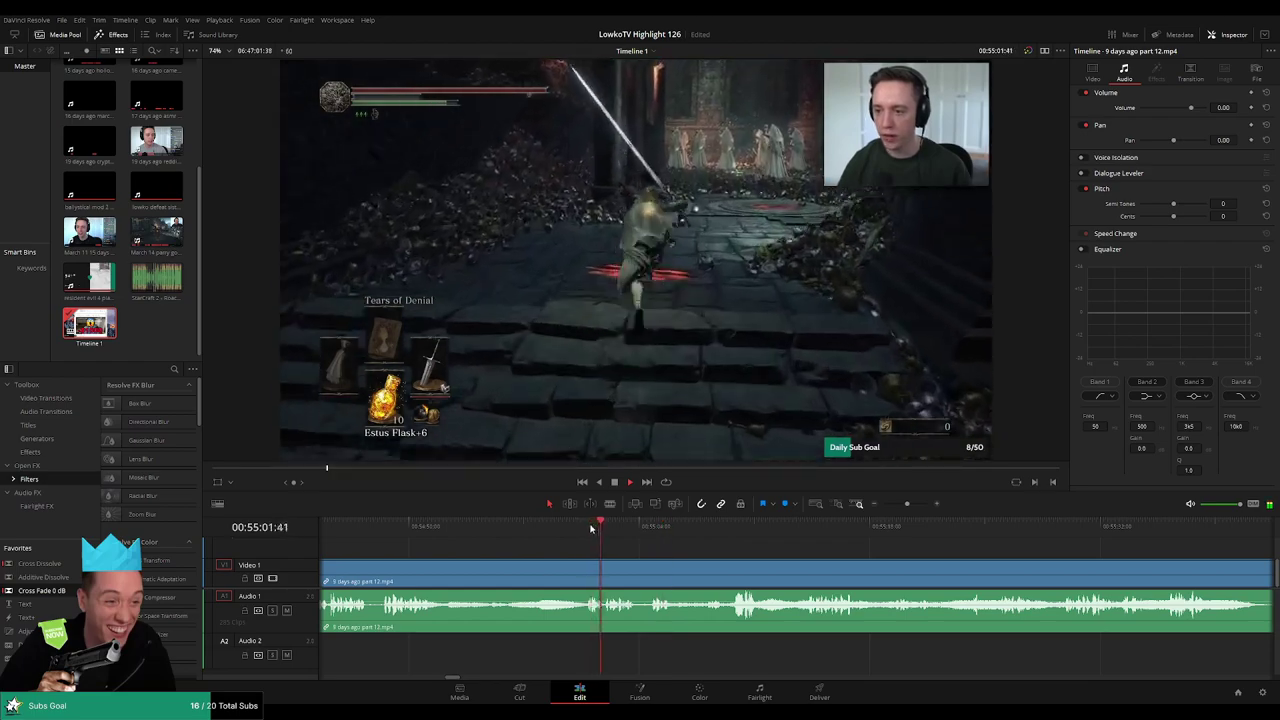
pyautogui.click(562, 528)
pyautogui.press('space')
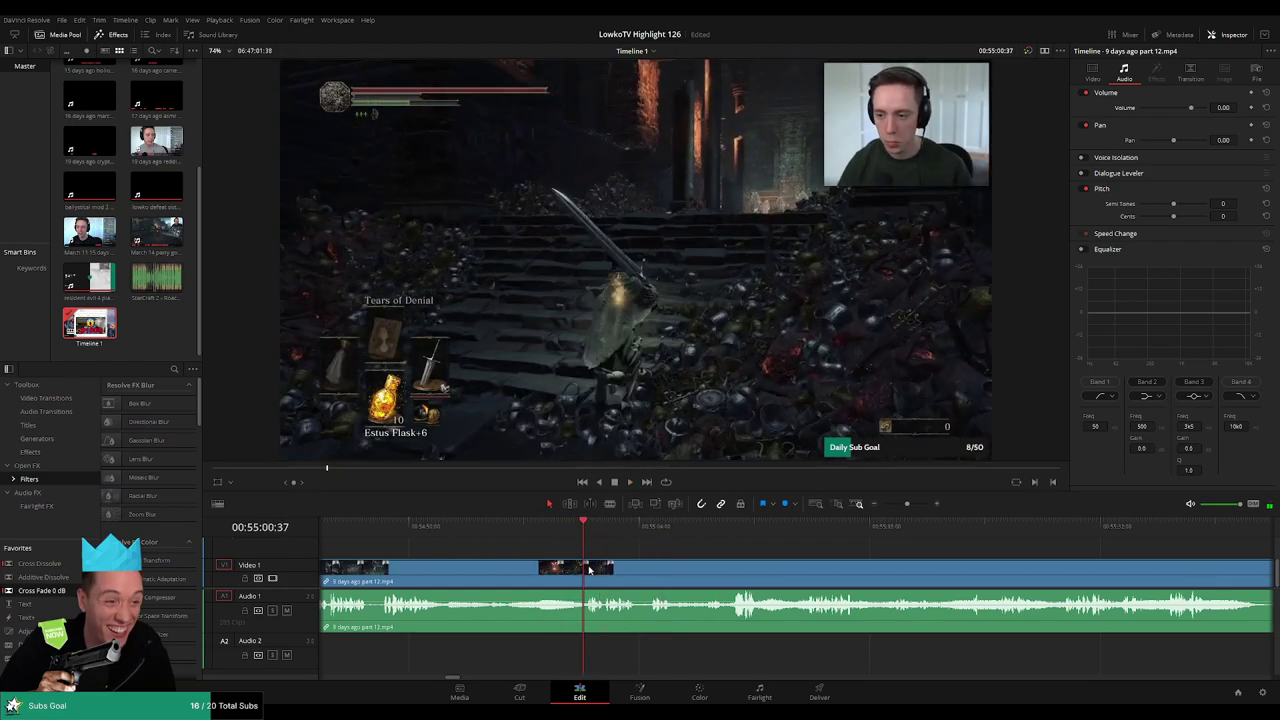
pyautogui.press('b')
pyautogui.click(584, 568)
pyautogui.press('a')
pyautogui.click(572, 570)
pyautogui.hscroll(-8, 582, 550)
pyautogui.hotkey('ctrl', 'z')
# - Review the footage from about 00:54:40 through the fight and death to about 00:56:04 to judge what to keep
pyautogui.click(559, 529)
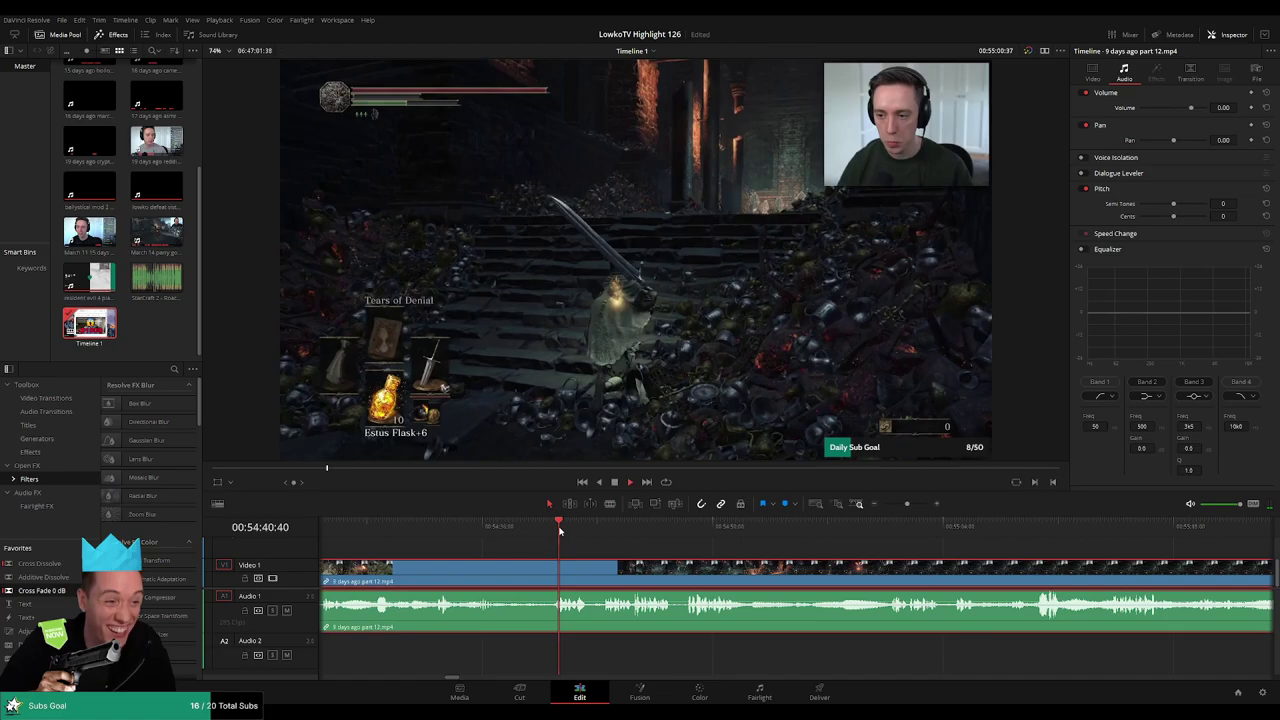
pyautogui.press('space')
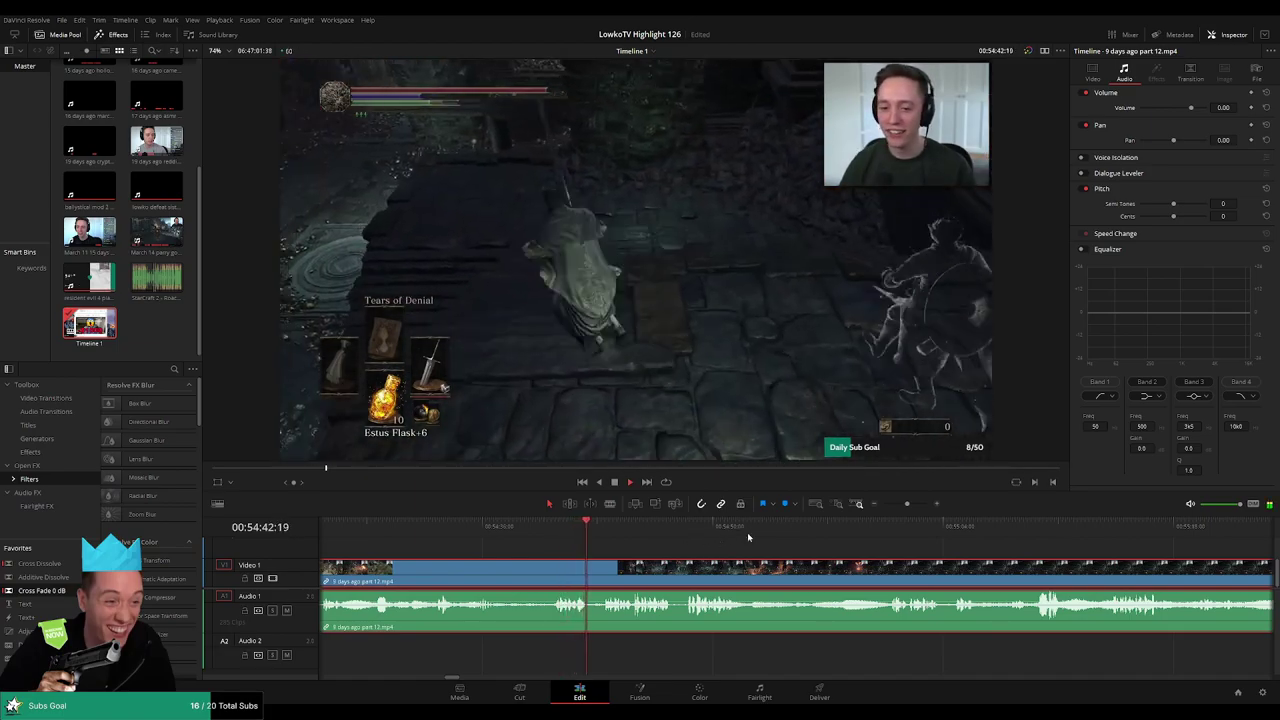
pyautogui.click(891, 546)
pyautogui.click(1161, 547)
pyautogui.hscroll(8, 1161, 547)
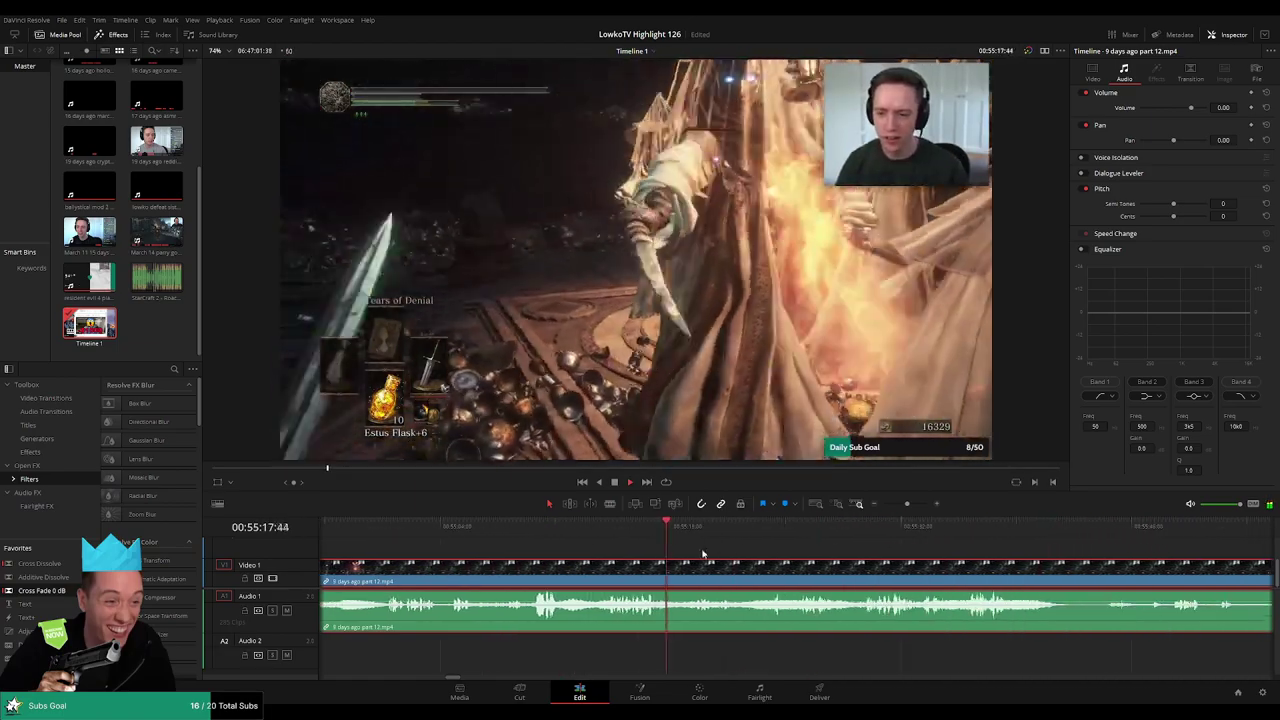
pyautogui.click(887, 548)
pyautogui.click(990, 550)
pyautogui.hscroll(3, 1083, 568)
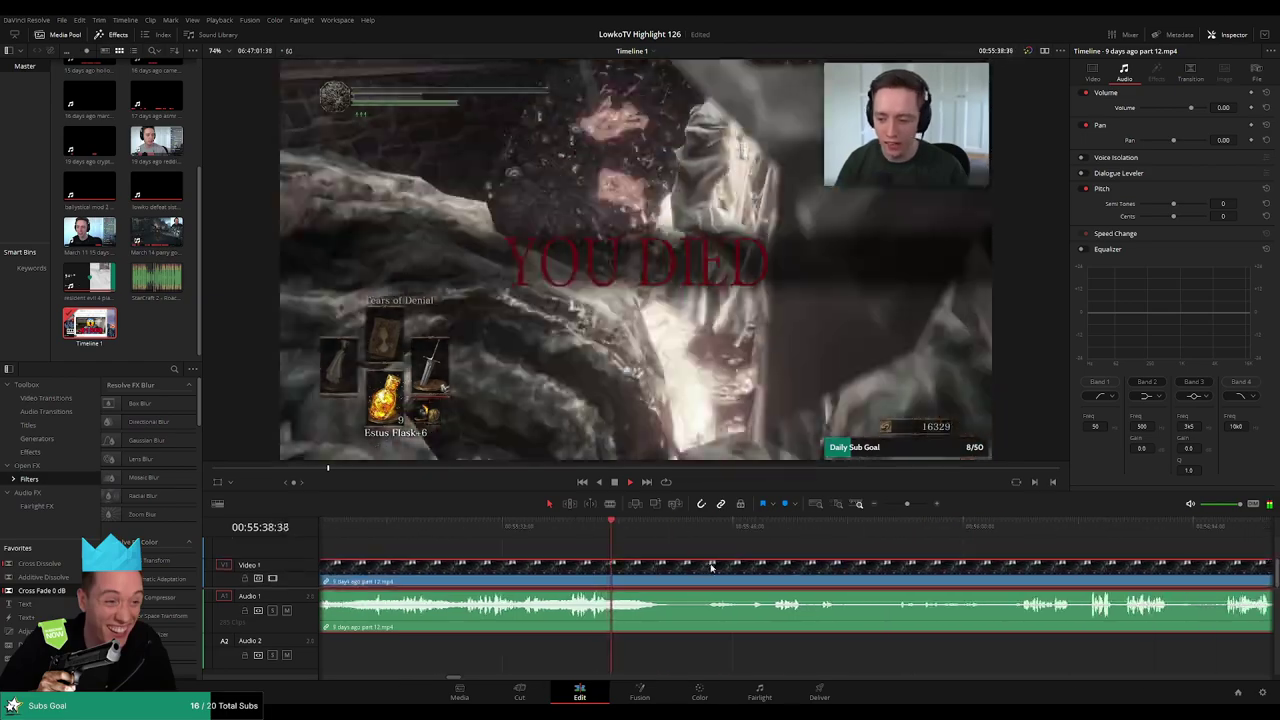
pyautogui.click(1025, 540)
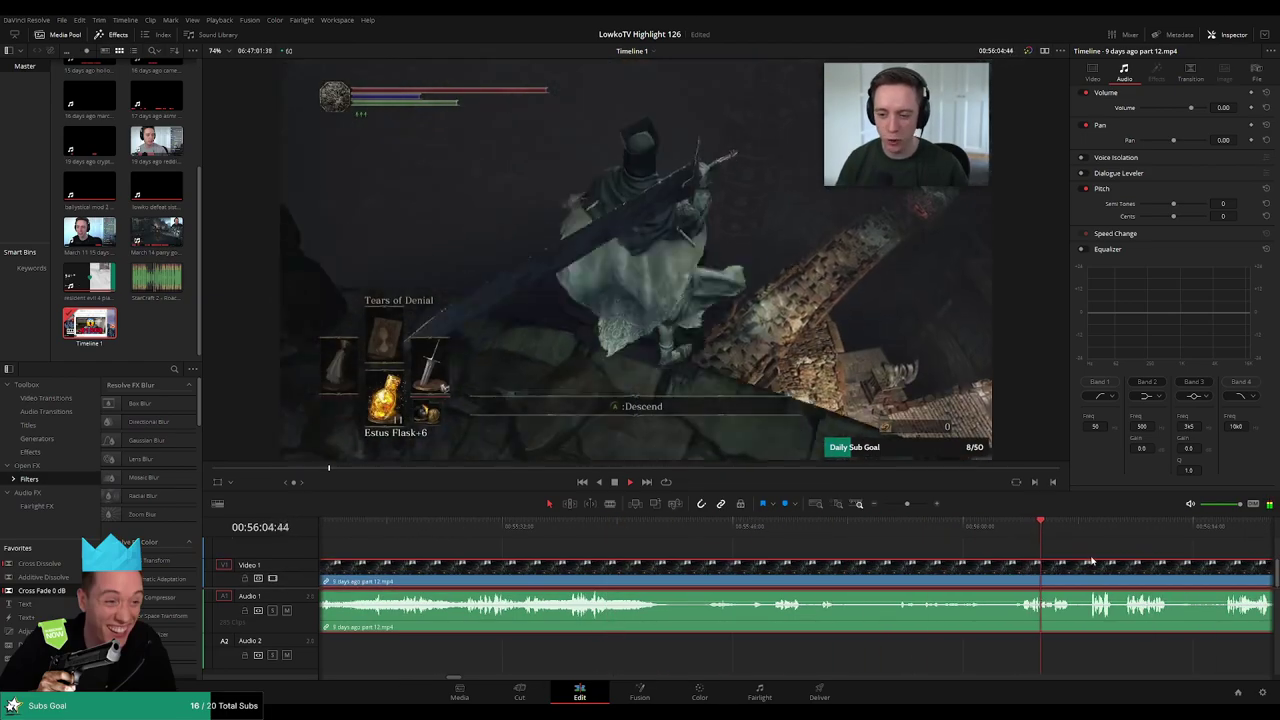
pyautogui.hscroll(3, 914, 534)
pyautogui.hscroll(2, 914, 534)
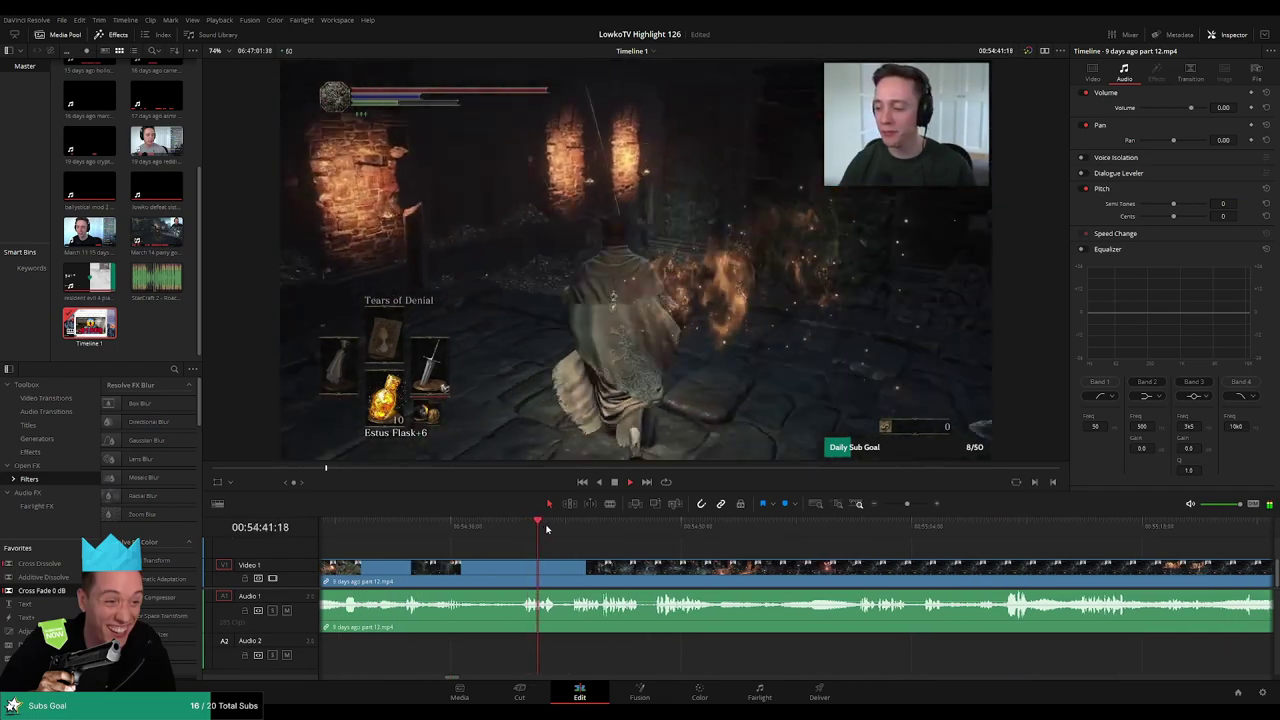
# - Split the part 12 clip at about 00:55:00, at the run up to the robed enemies, and ripple-delete the unneeded attempts before it
pyautogui.click(650, 527)
pyautogui.click(683, 527)
pyautogui.click(857, 526)
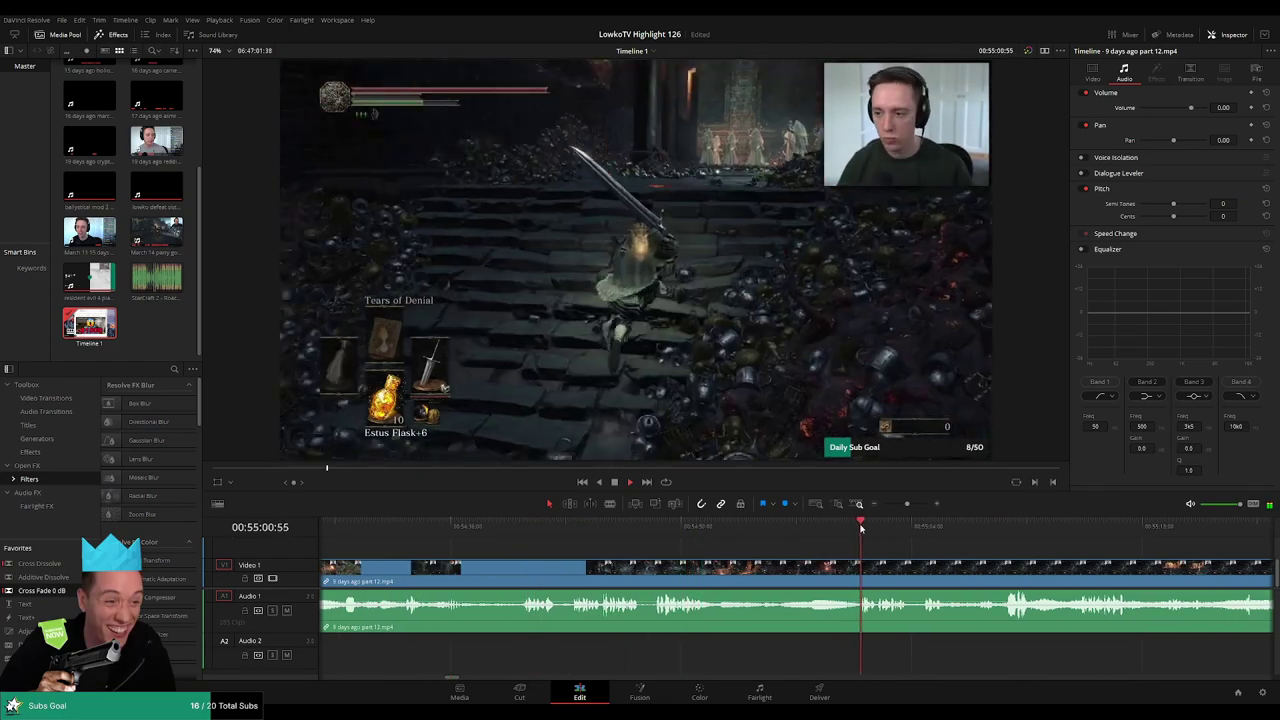
pyautogui.hscroll(3, 666, 529)
pyautogui.press('b')
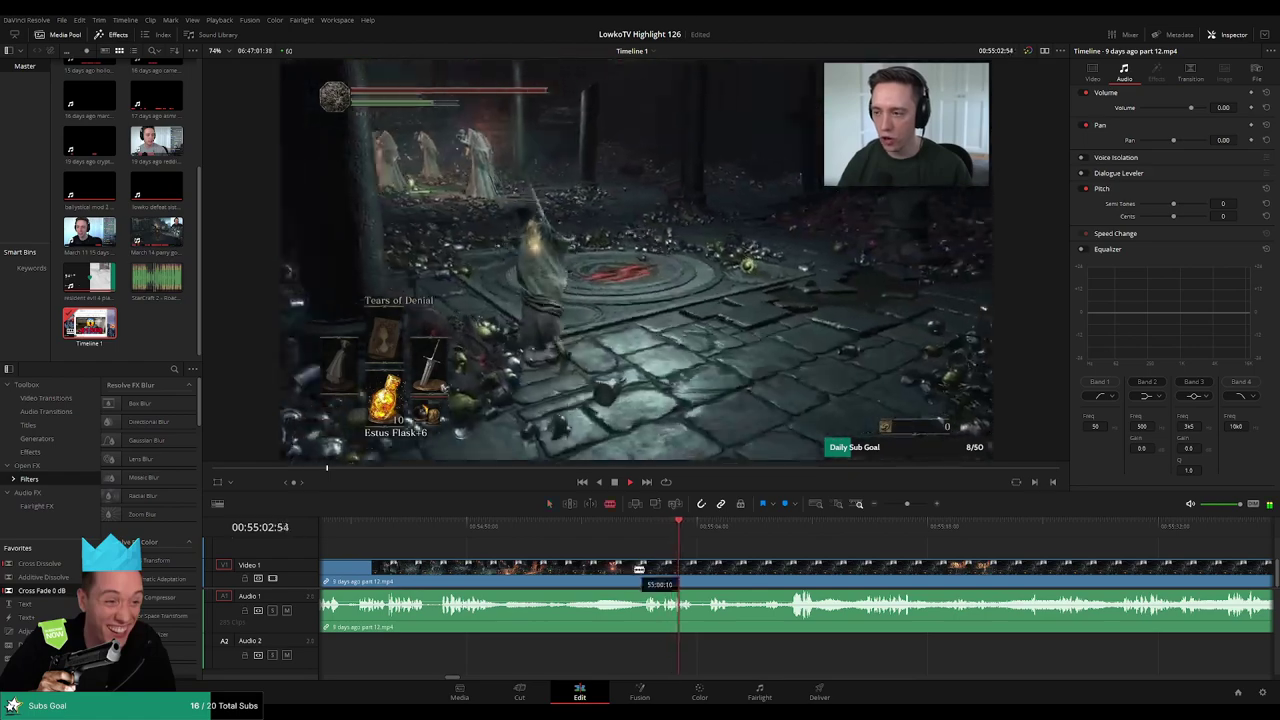
pyautogui.click(636, 570)
pyautogui.press('a')
pyautogui.click(592, 574)
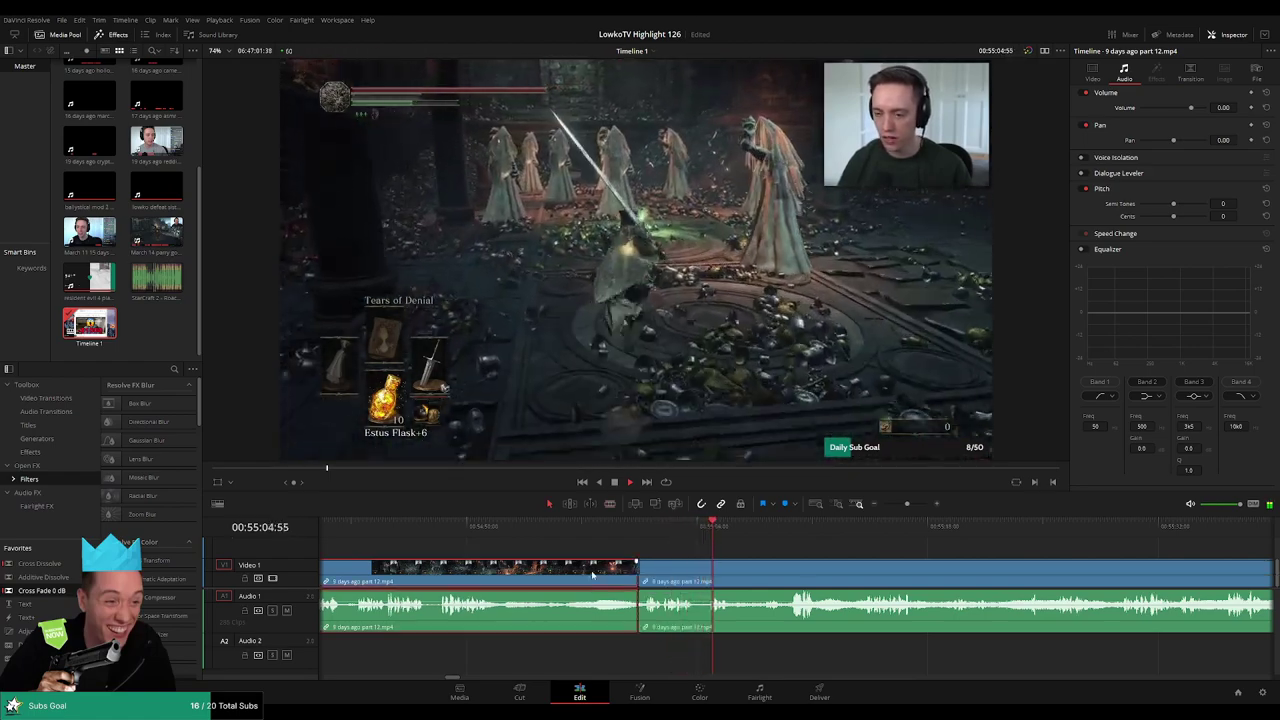
pyautogui.press('Delete')
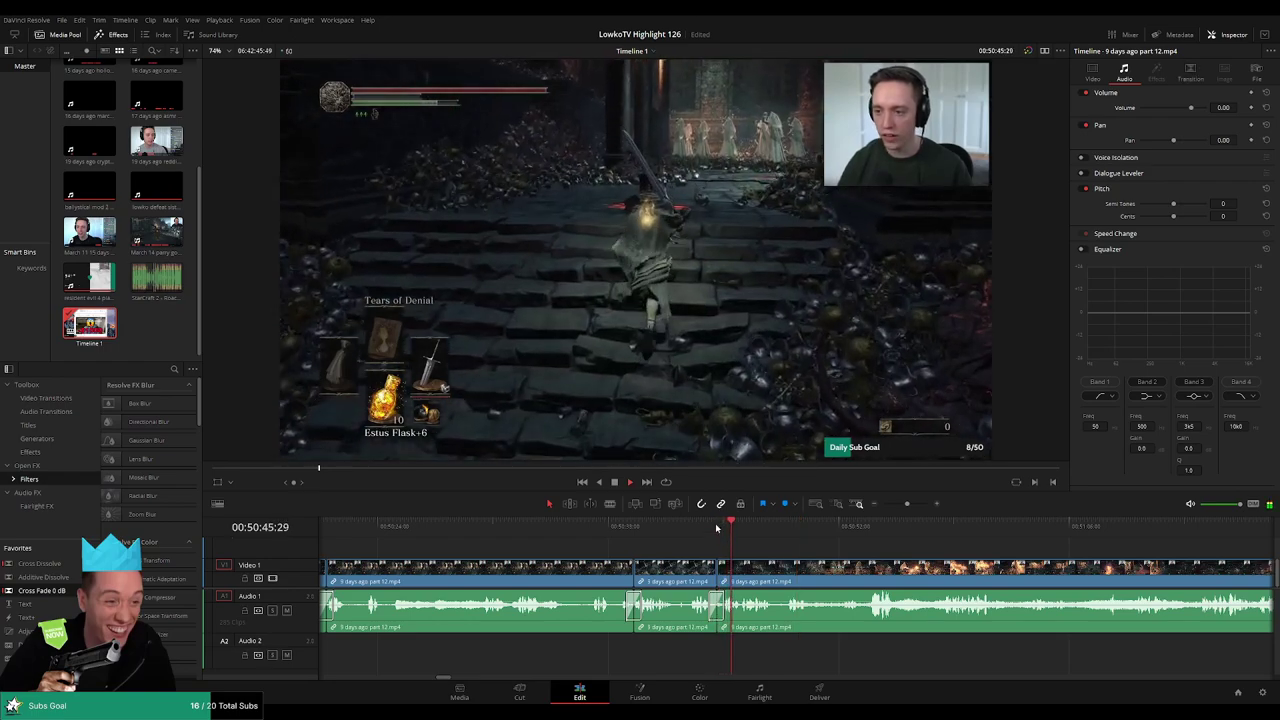
# - Cut out the sliver of the part 12 clip from about 00:50:45:05 to 00:50:45:10, just after the new join
pyautogui.scroll(-2, 738, 567)
pyautogui.scroll(3, 744, 569)
pyautogui.scroll(-3, 770, 569)
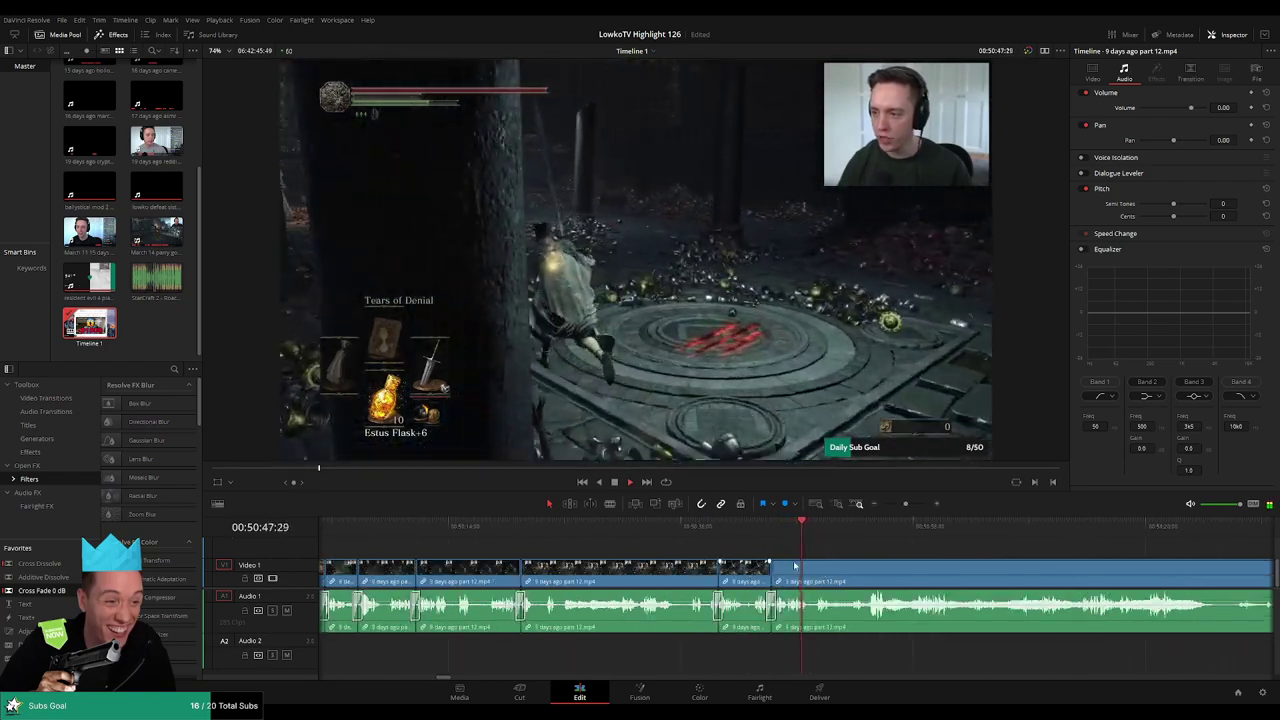
pyautogui.press('space')
pyautogui.moveTo(905, 504)
pyautogui.mouseDown()
pyautogui.moveTo(921, 508)
pyautogui.moveTo(910, 510)
pyautogui.mouseUp()
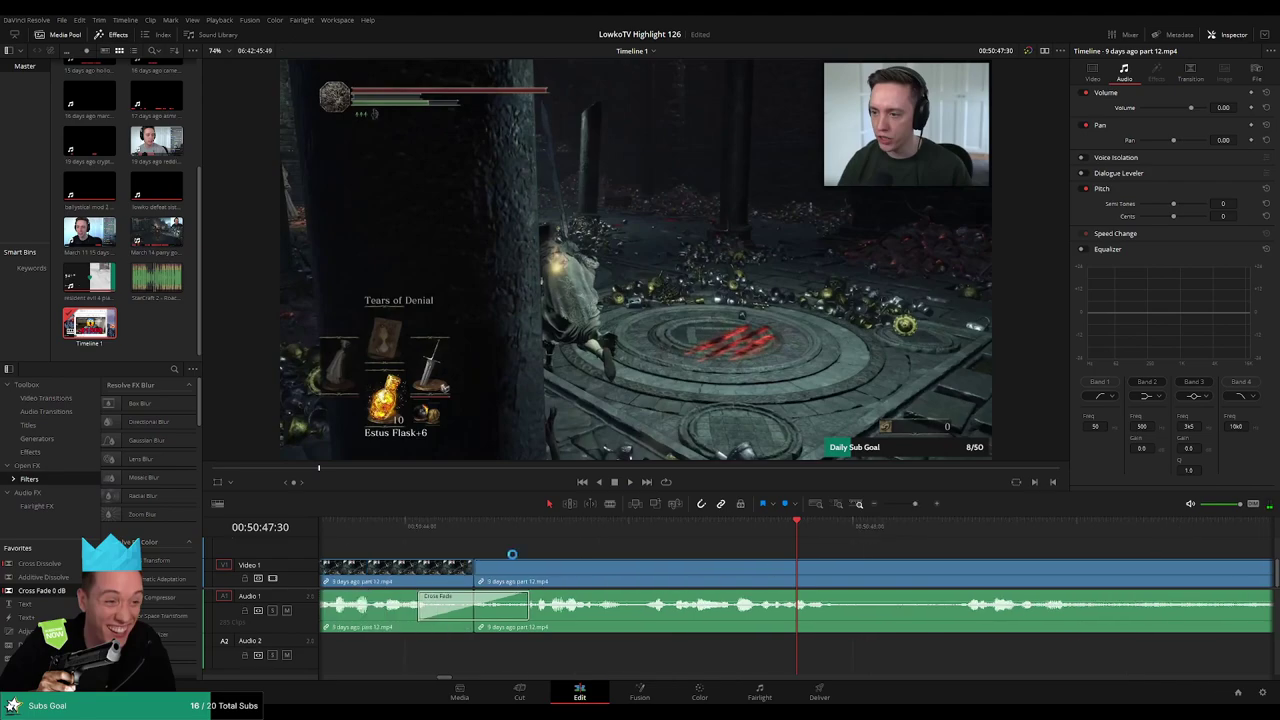
pyautogui.moveTo(527, 580); pyautogui.dragTo(541, 580)
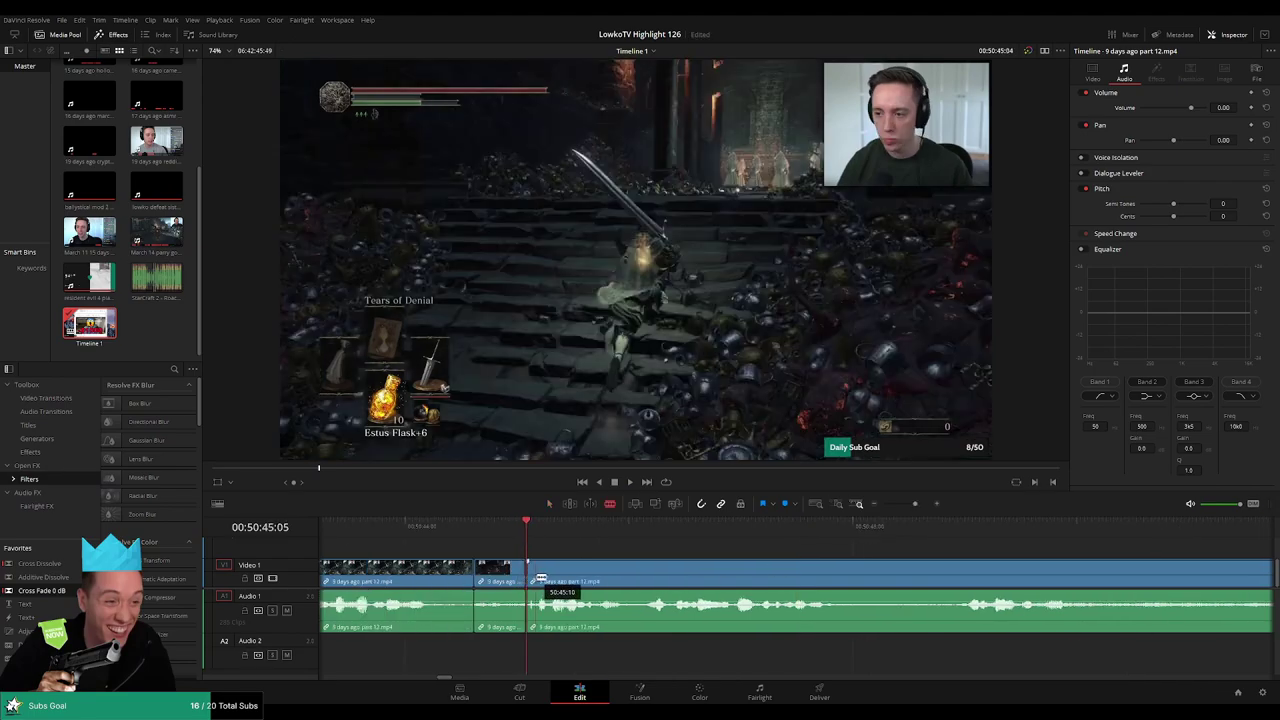
pyautogui.press('Delete')
pyautogui.press('space')
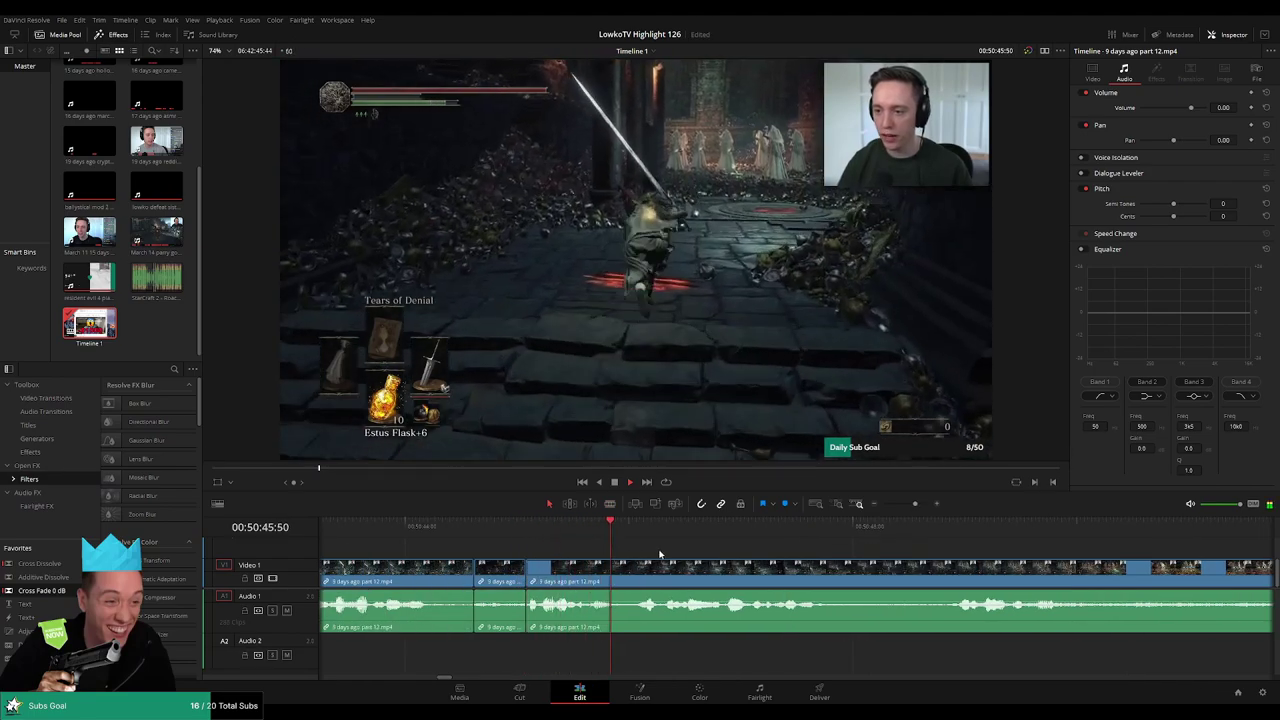
# - Review the attempt against the robed enemies from about 00:50:47 through the death at about 00:51:22 to judge what to keep
pyautogui.moveTo(912, 505); pyautogui.dragTo(906, 506)
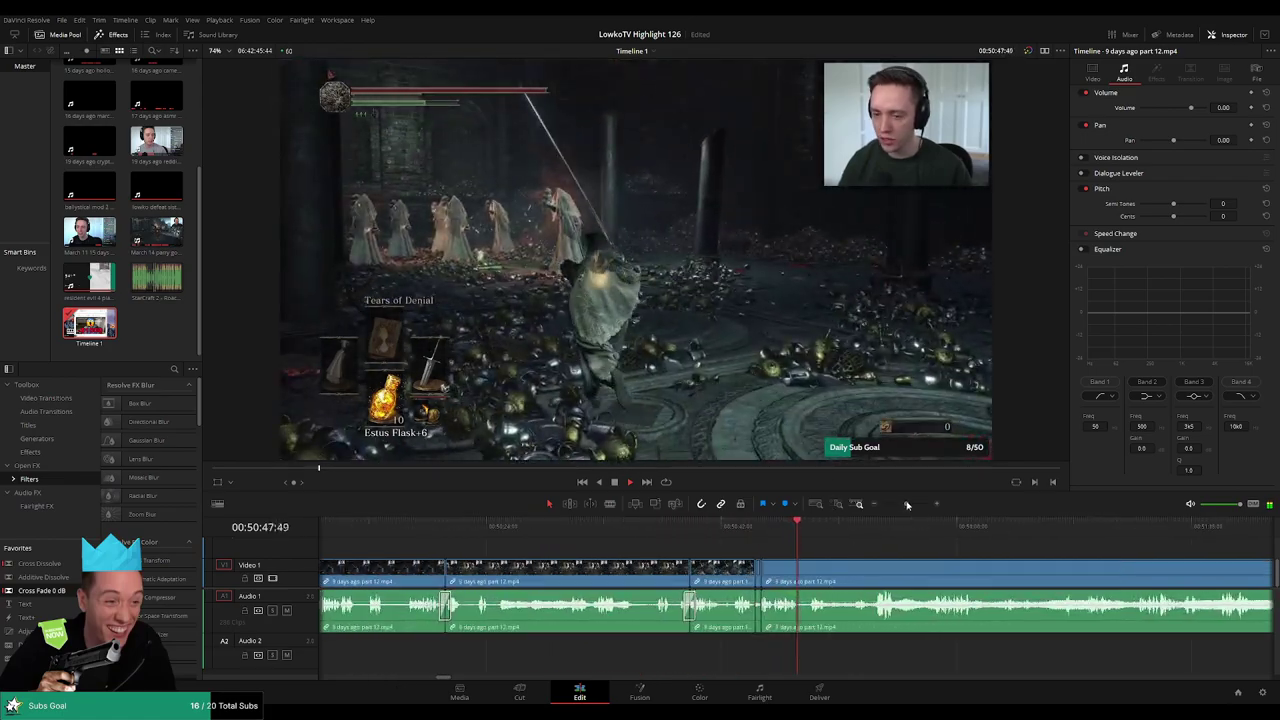
pyautogui.moveTo(927, 556); pyautogui.dragTo(694, 542)
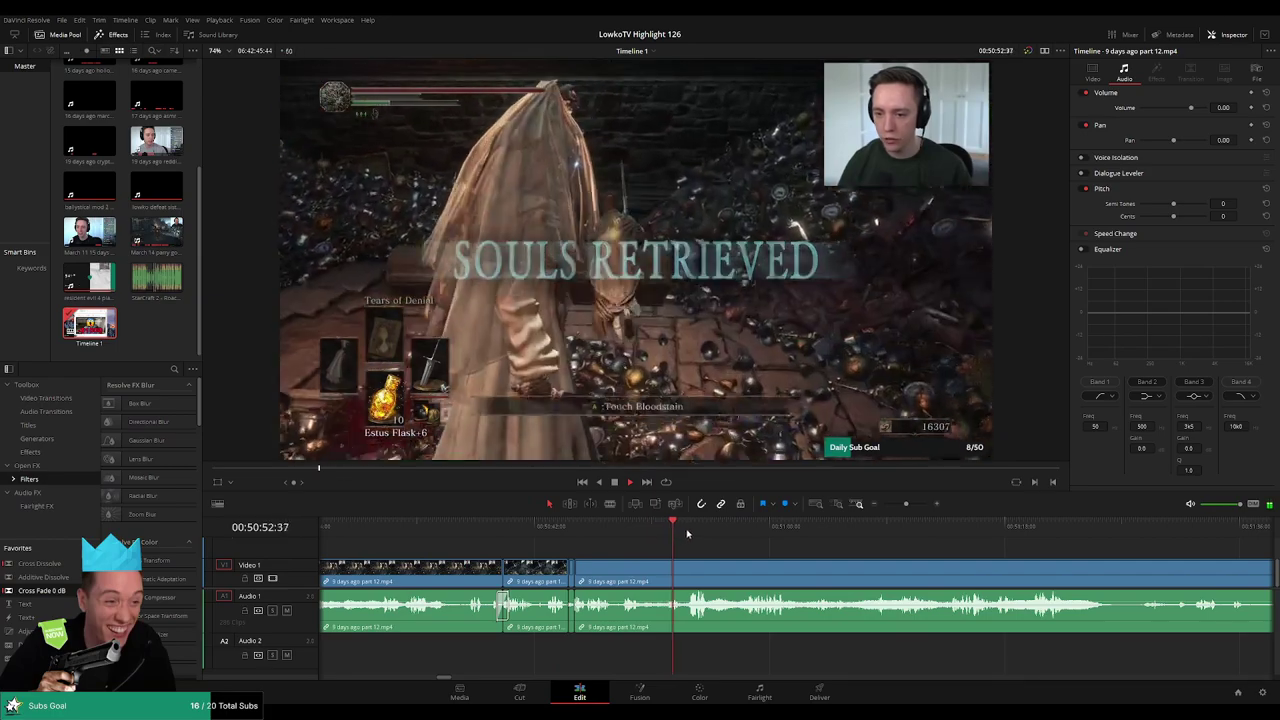
pyautogui.click(678, 533)
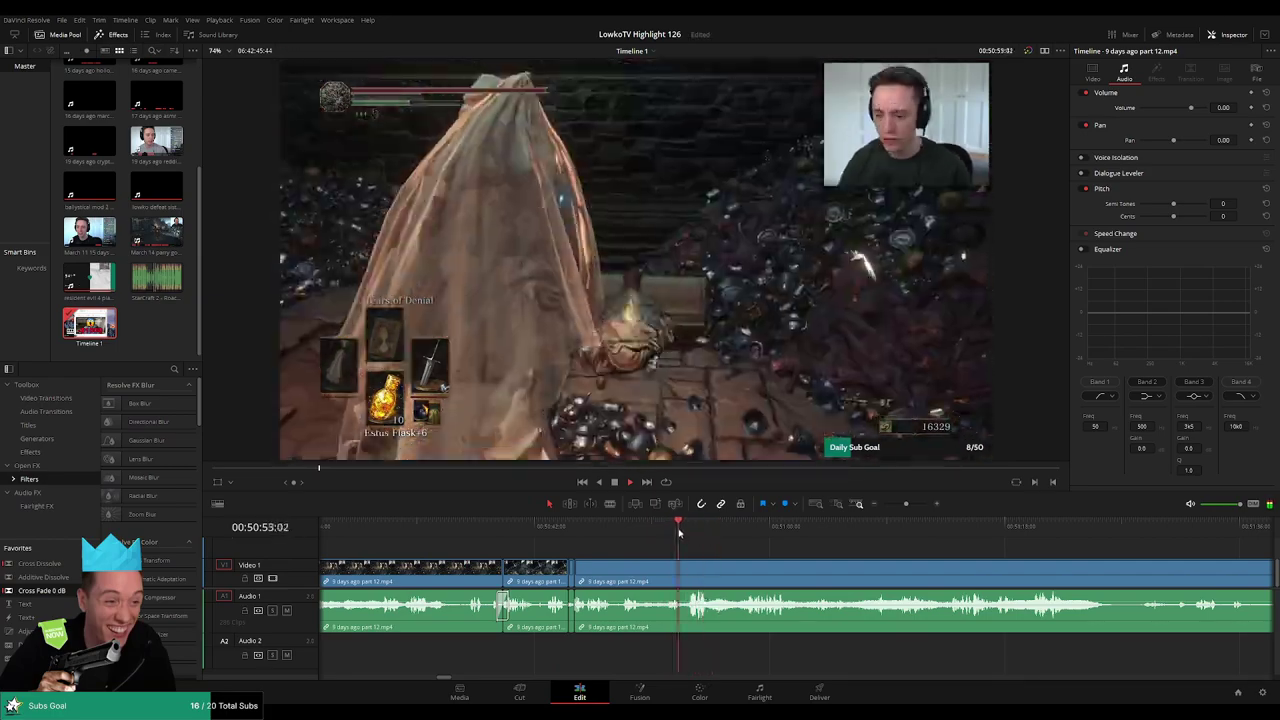
pyautogui.click(745, 530)
pyautogui.moveTo(859, 553); pyautogui.dragTo(702, 552)
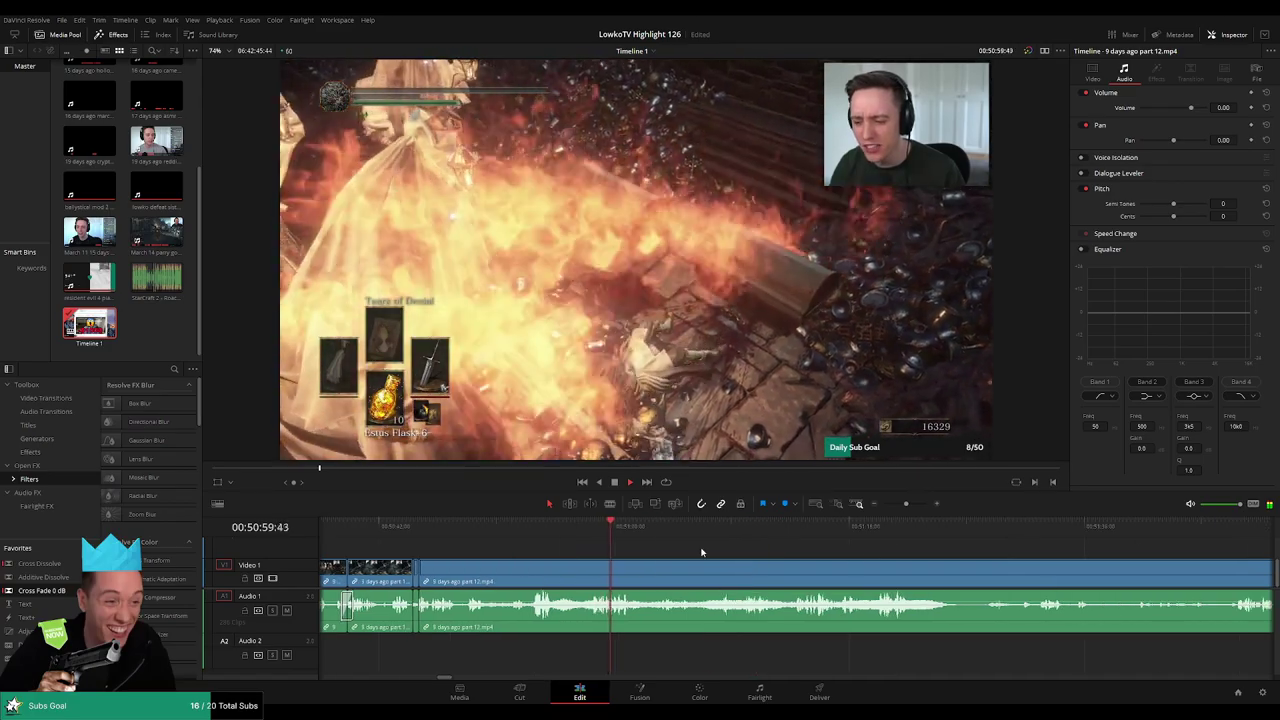
pyautogui.click(669, 531)
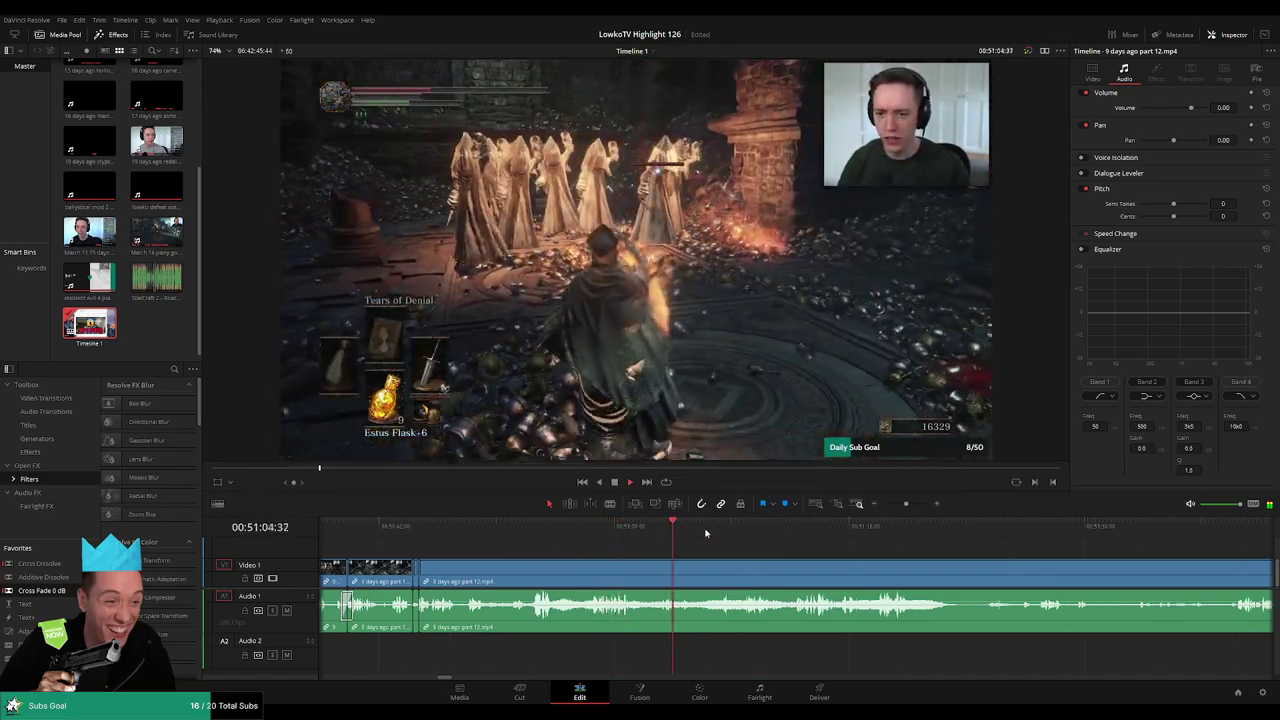
pyautogui.click(717, 532)
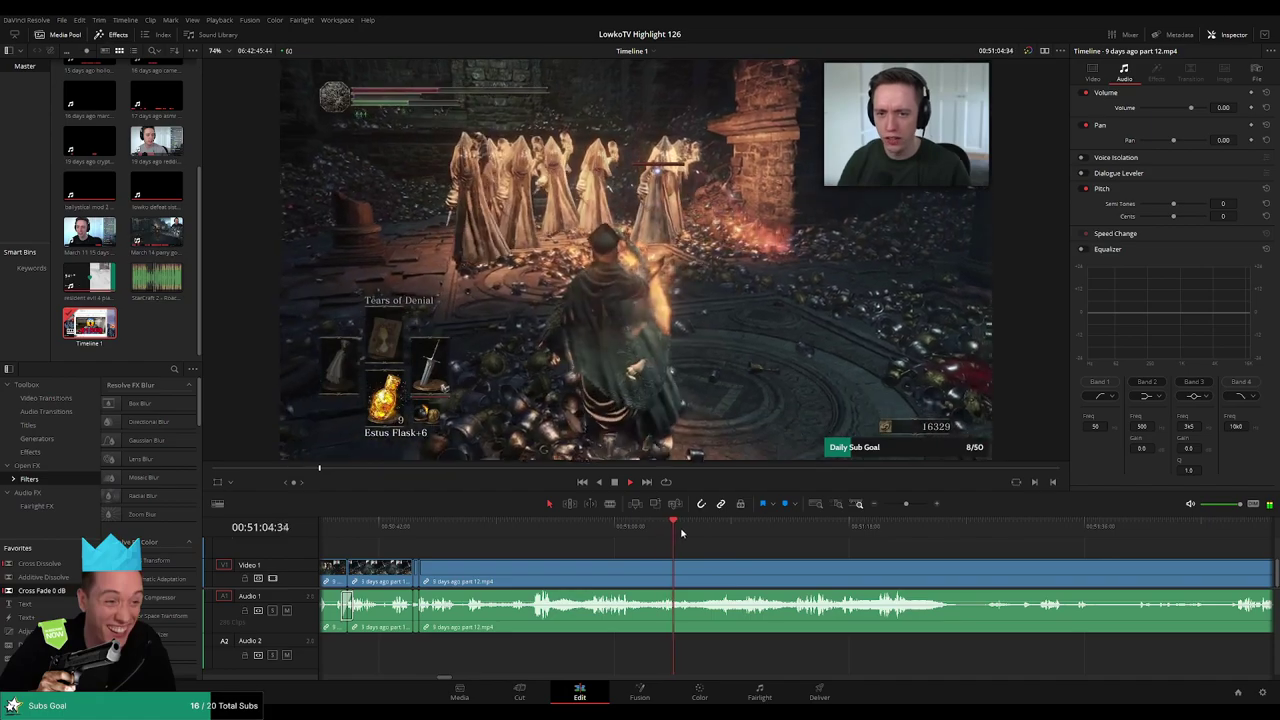
pyautogui.click(714, 530)
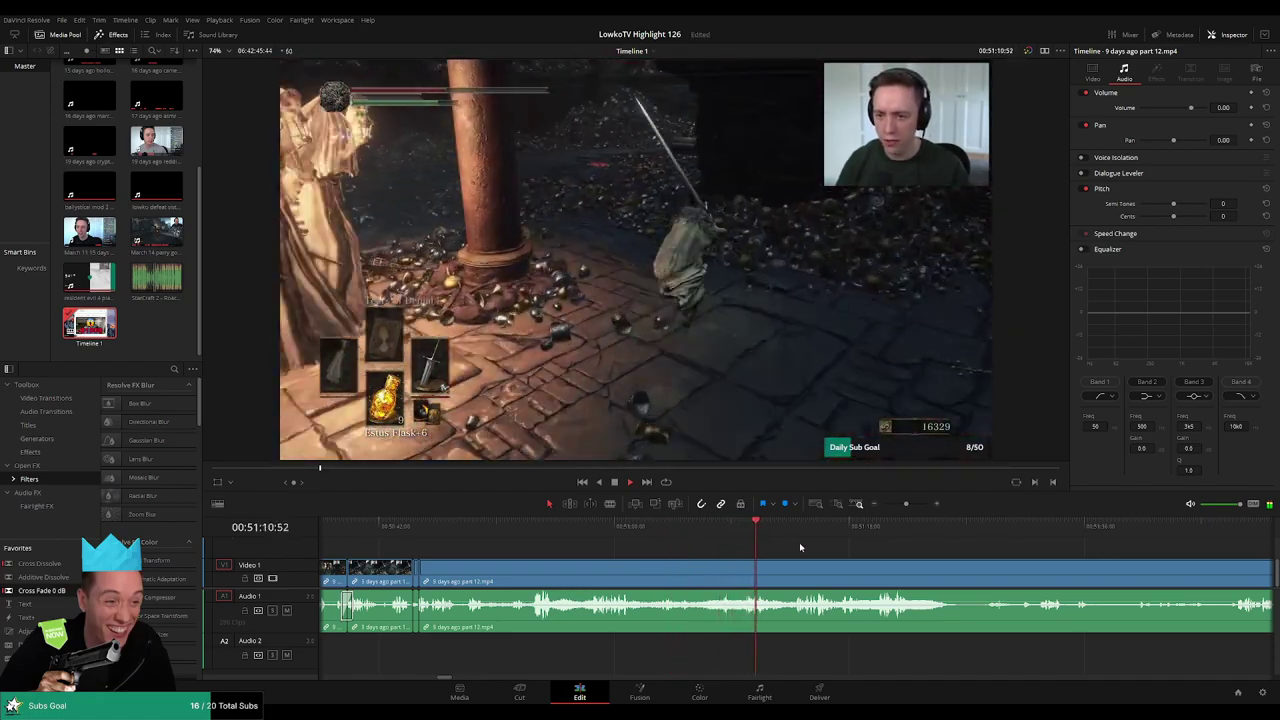
pyautogui.click(786, 530)
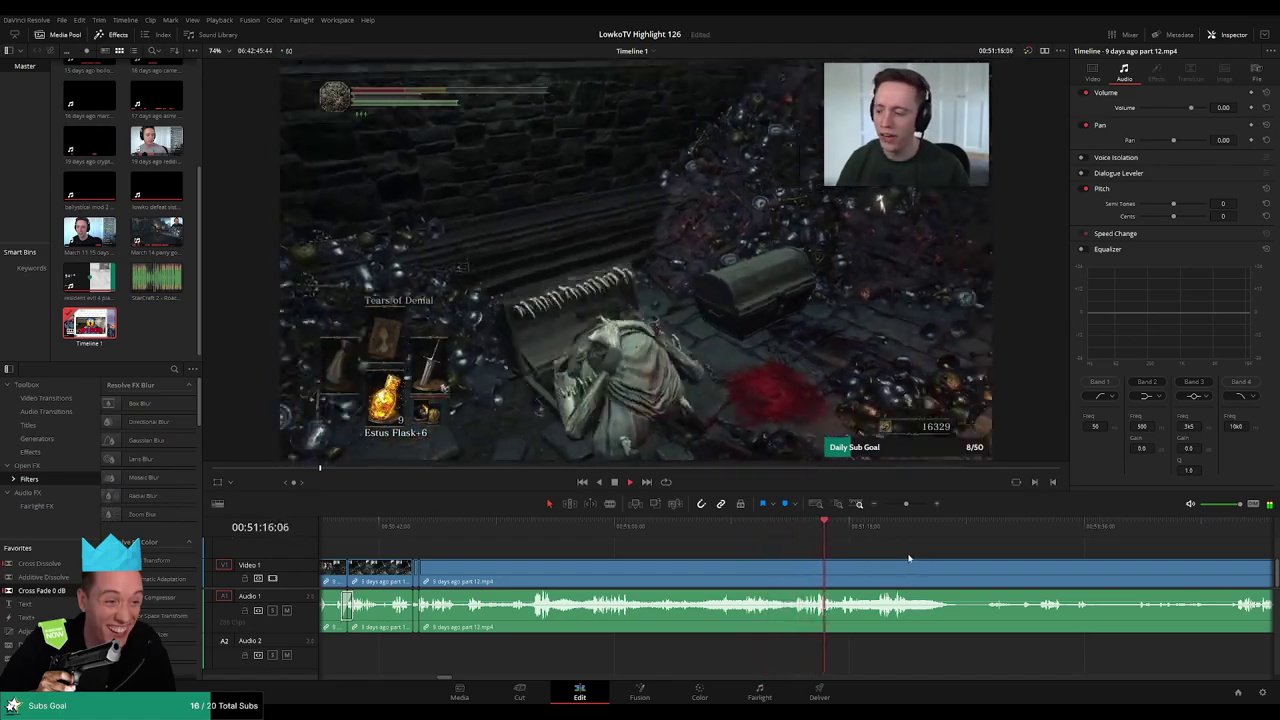
pyautogui.moveTo(909, 558); pyautogui.dragTo(728, 545)
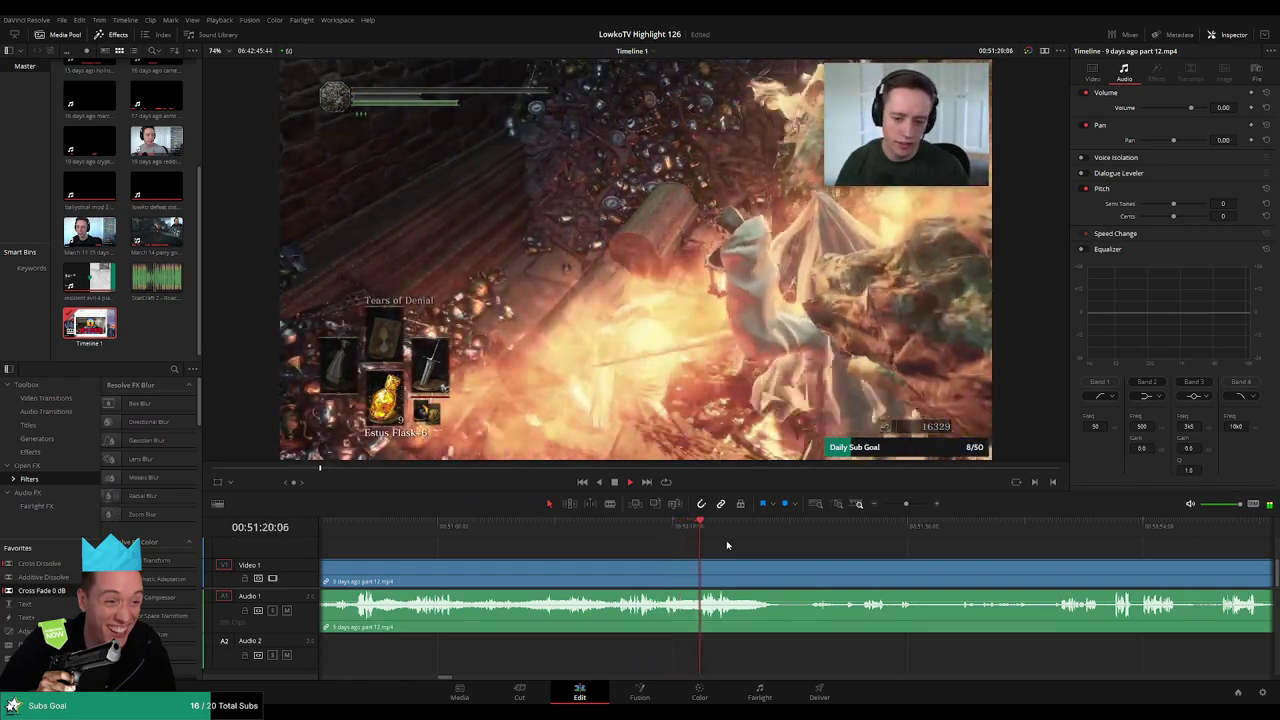
pyautogui.hscroll(2, 777, 548)
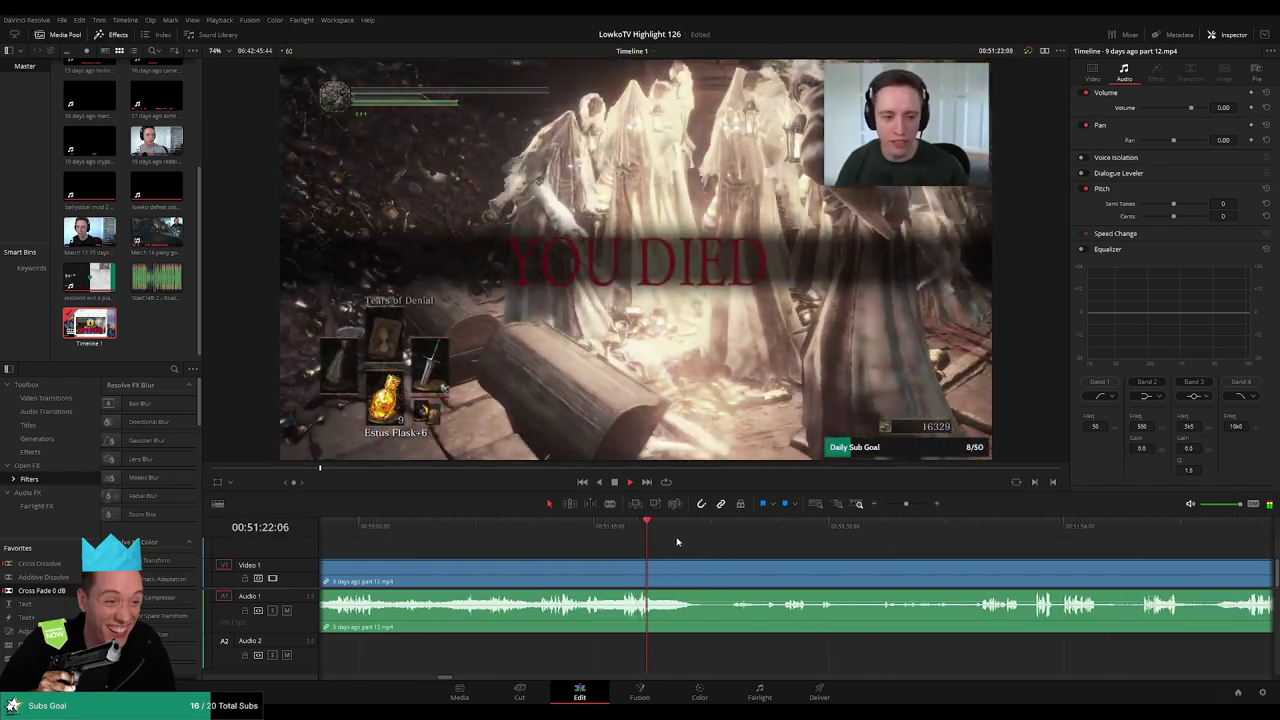
# - Cut out the stretch after the death from about 00:51:26 to 00:51:32 and cross fade the audio at the join
pyautogui.click(676, 528)
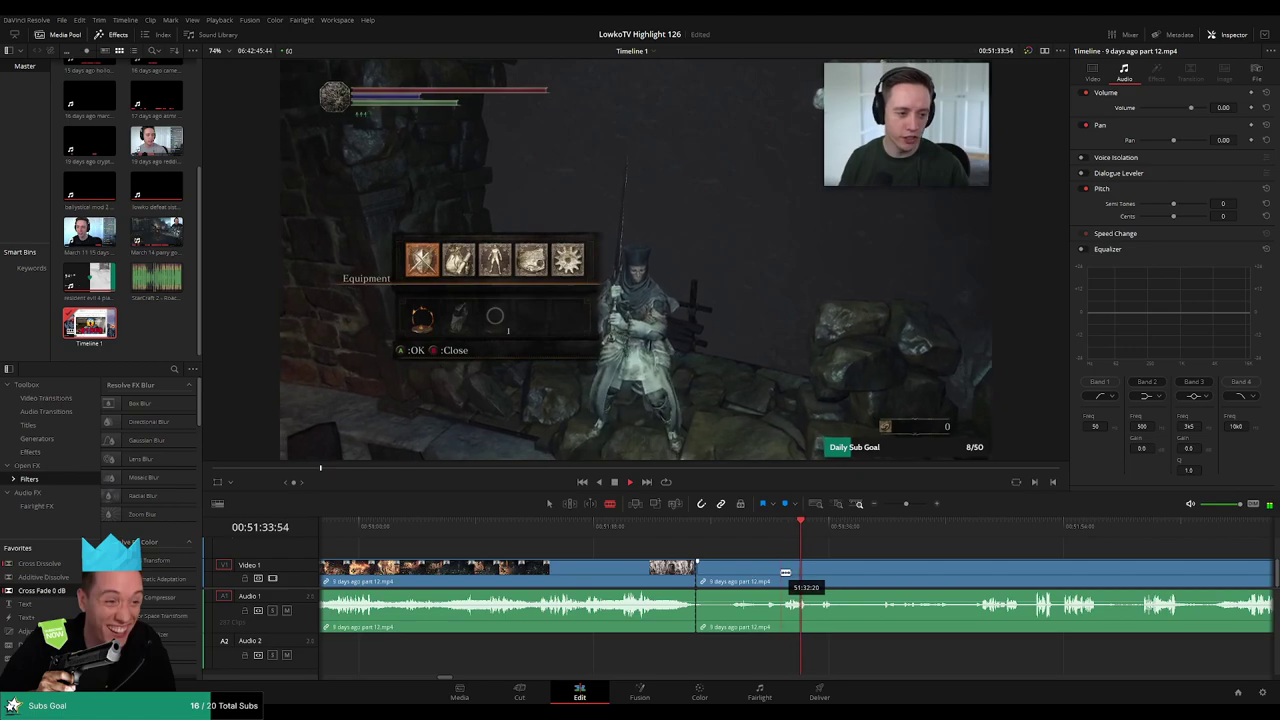
pyautogui.press('Delete')
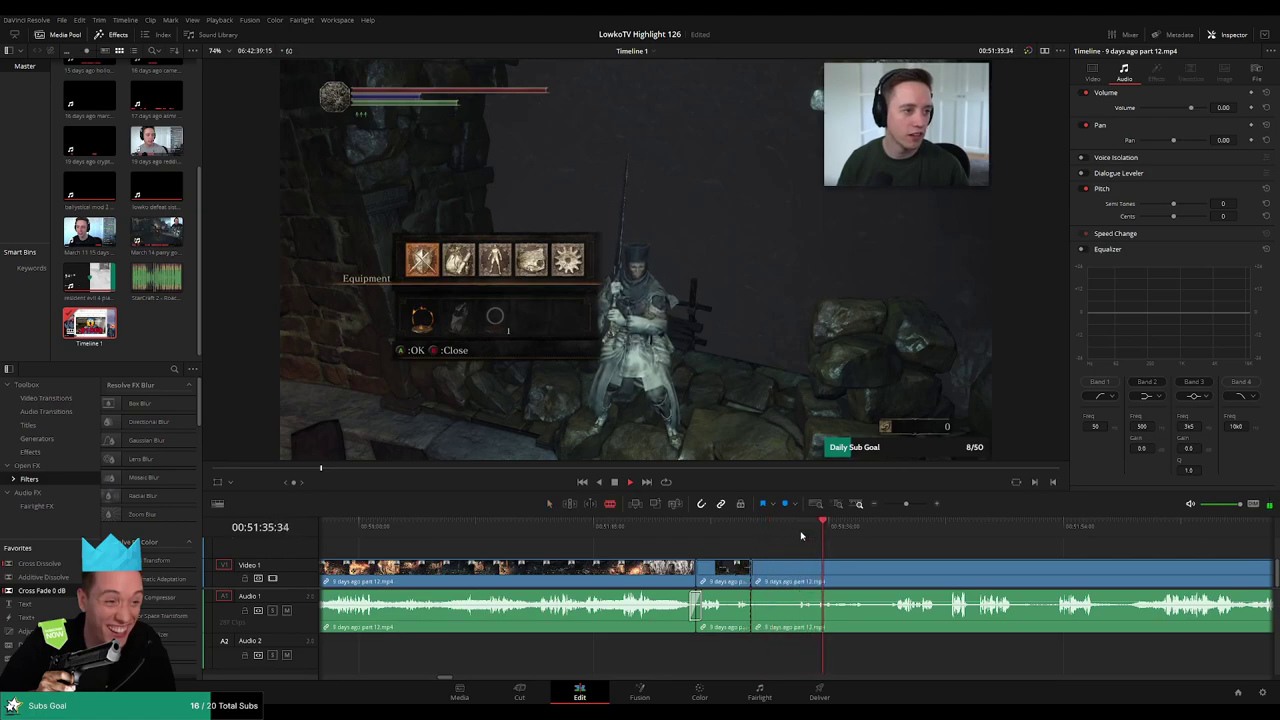
# - Cut out the quiet stretch of the part 12 clip from about 00:51:30 to 00:51:34
pyautogui.scroll(6, 904, 560)
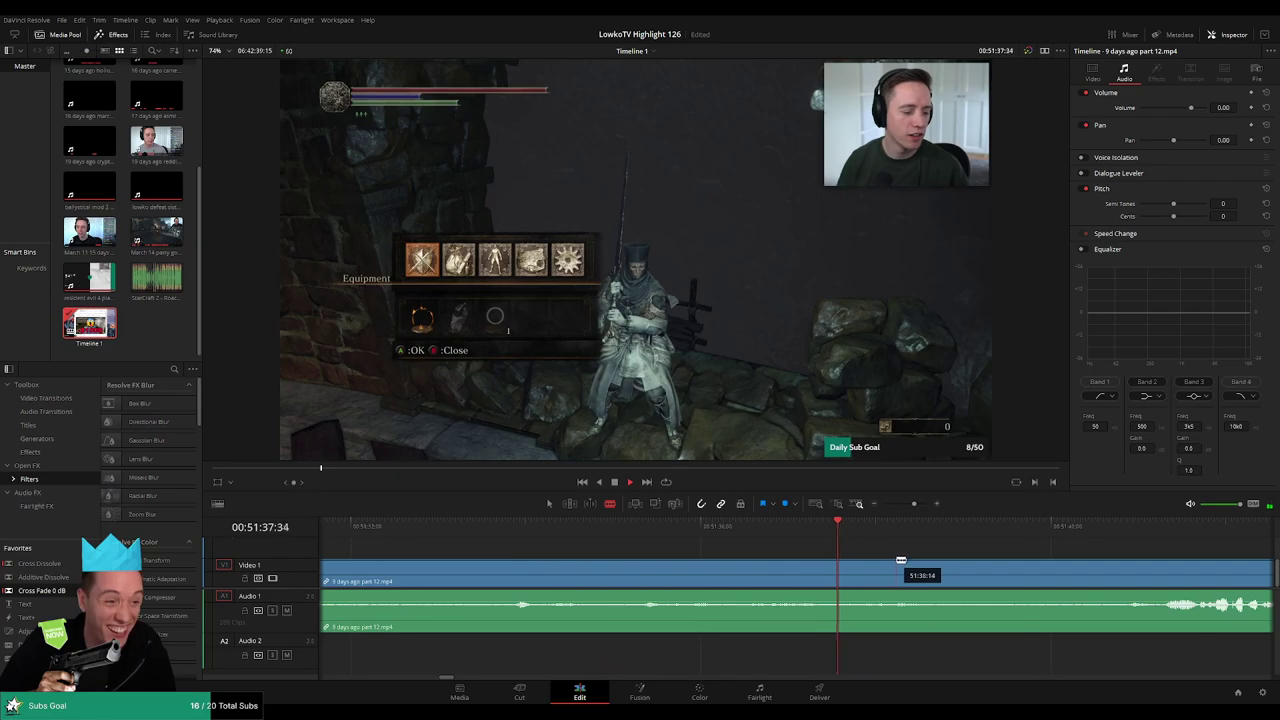
pyautogui.scroll(-2, 901, 560)
pyautogui.press('space')
pyautogui.moveTo(912, 505); pyautogui.dragTo(908, 507)
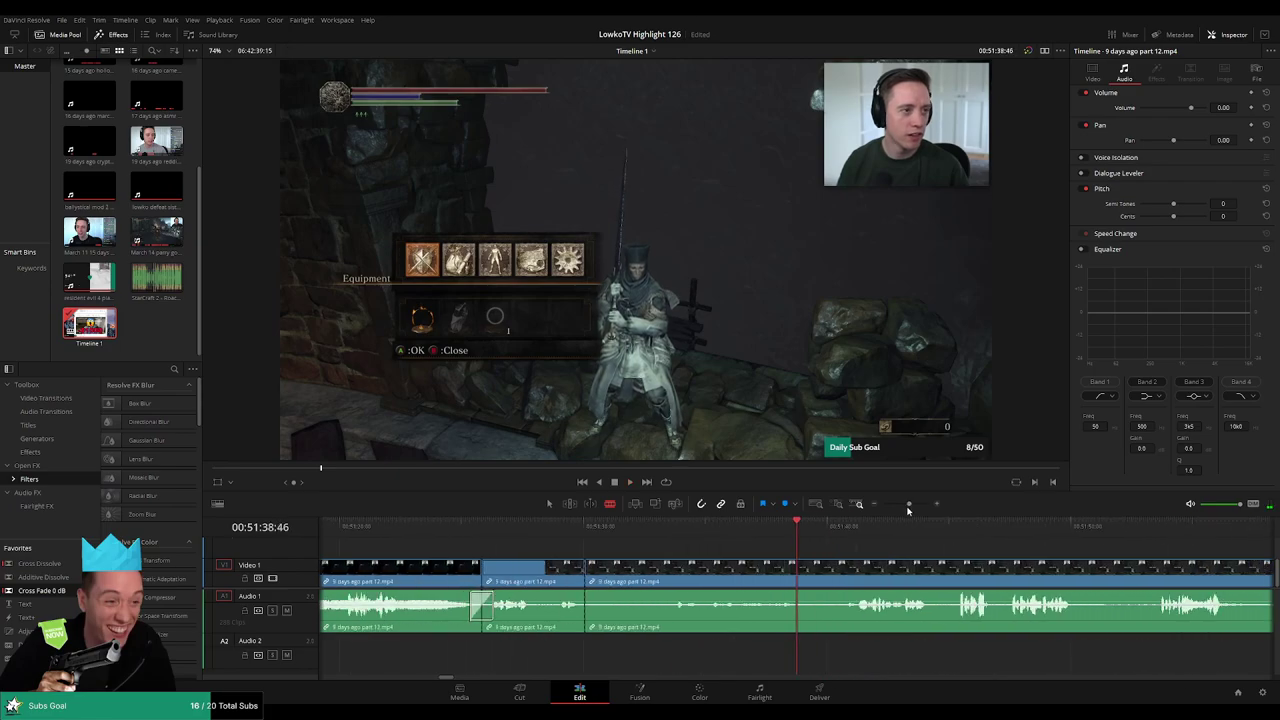
pyautogui.click(677, 569)
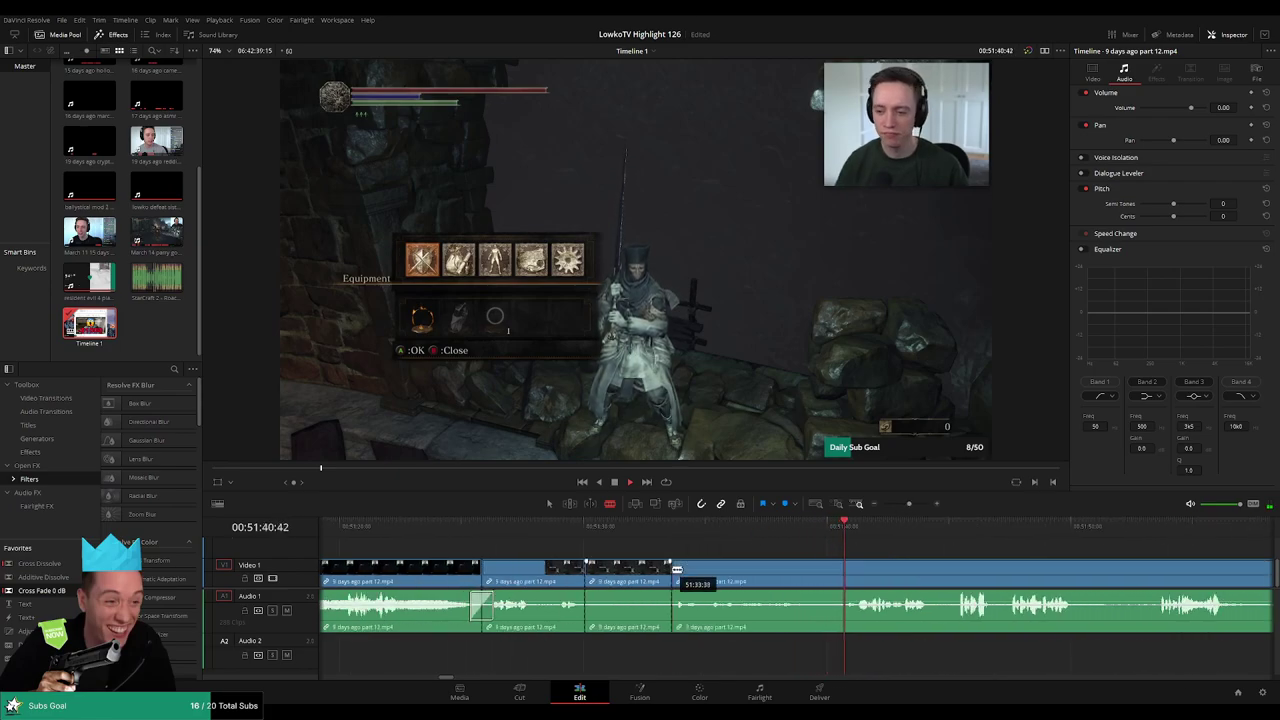
pyautogui.press('a')
pyautogui.click(654, 576)
pyautogui.press('Delete')
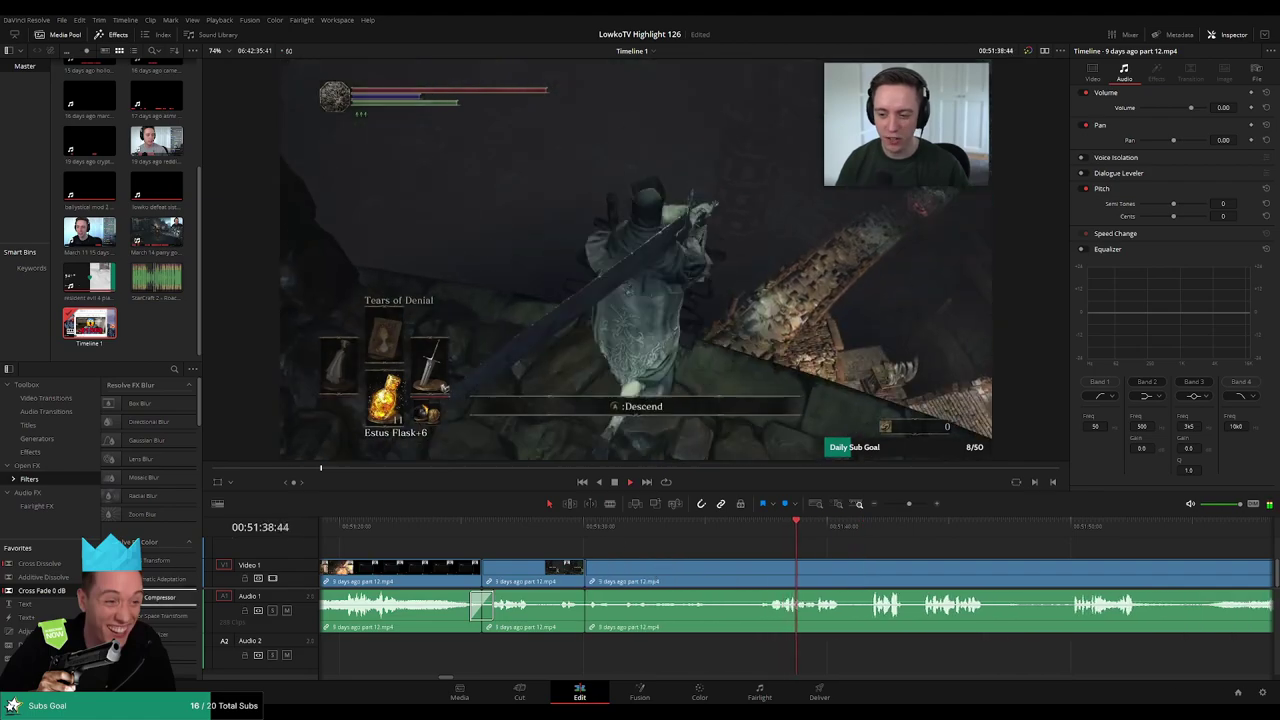
# - Cross fade the audio at the 00:51:30 join and split the part 12 clip at about 00:51:41, on the way back down
pyautogui.click(689, 527)
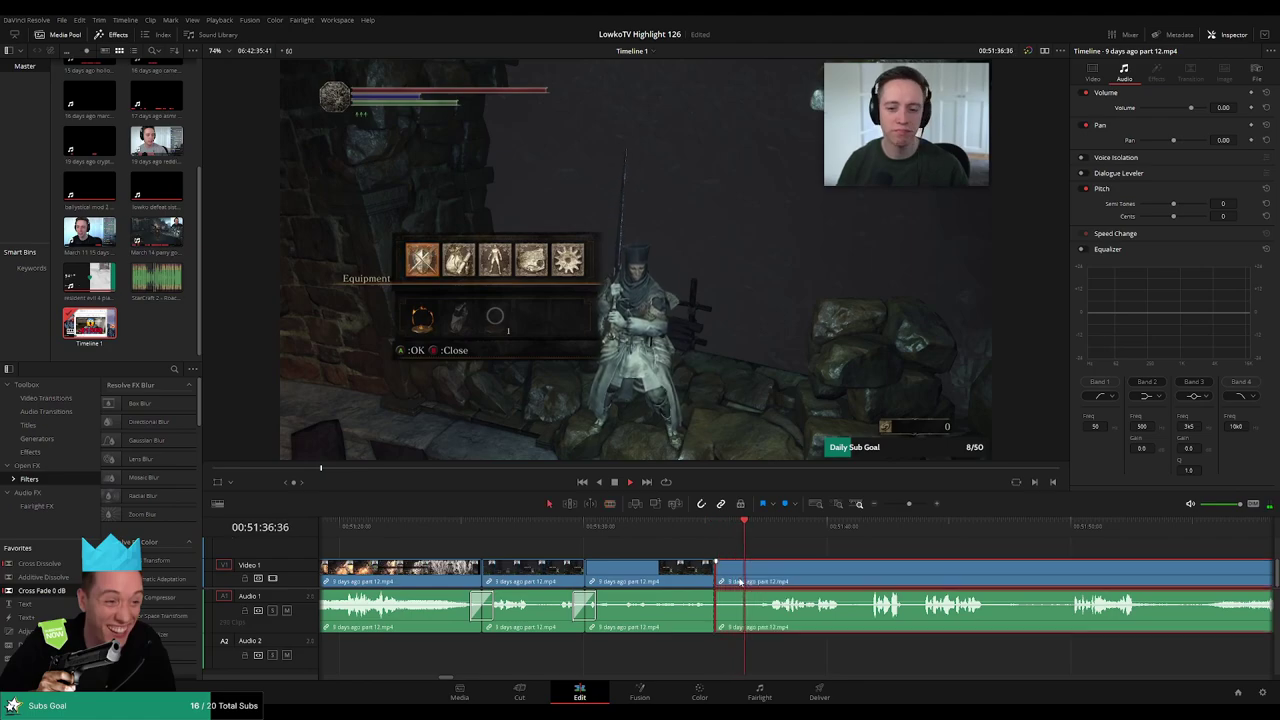
pyautogui.press('BackSpace')
pyautogui.moveTo(896, 553); pyautogui.dragTo(658, 541)
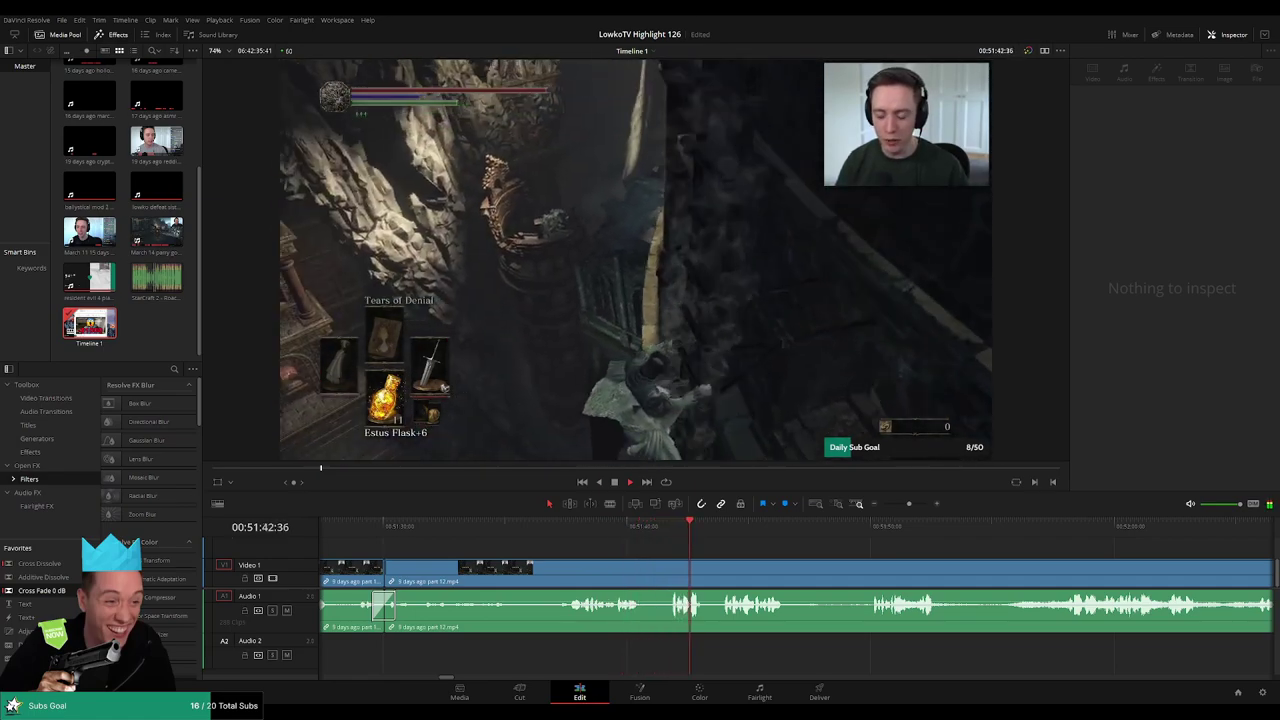
pyautogui.click(620, 527)
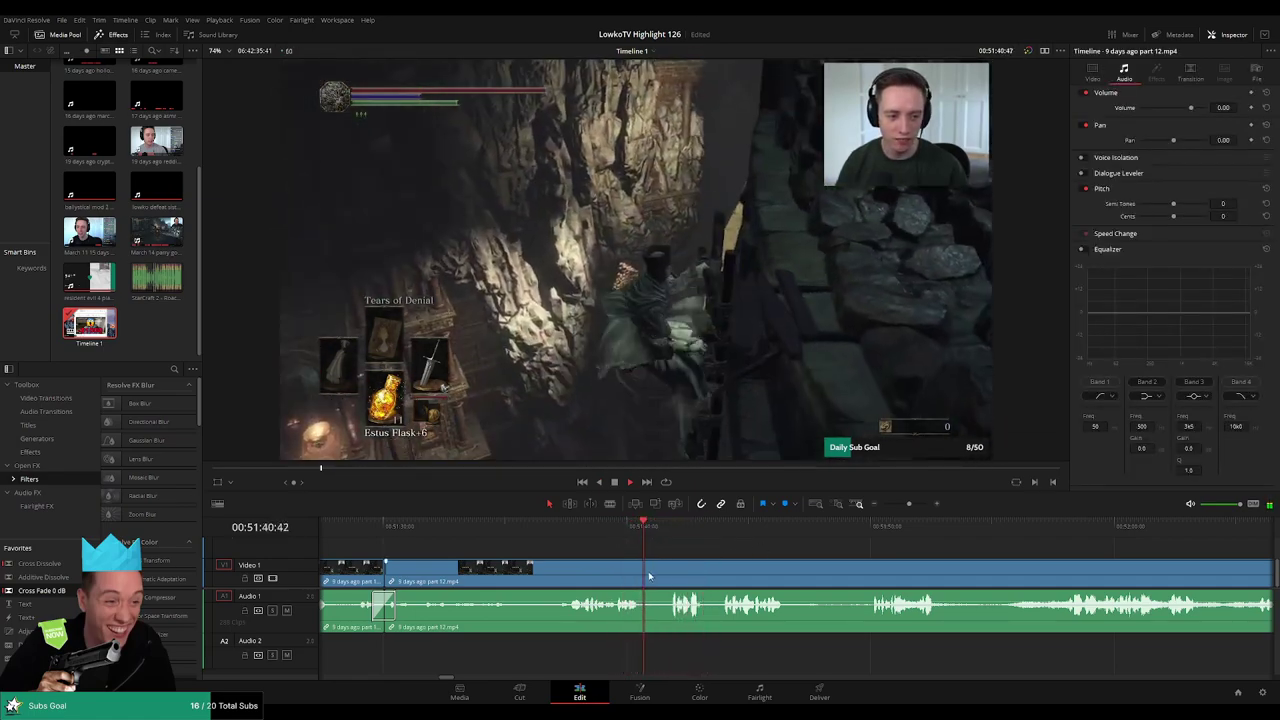
# - Skim the run back through the dungeon from about 00:51:50 to 00:52:40 for the next moment worth keeping
pyautogui.click(880, 527)
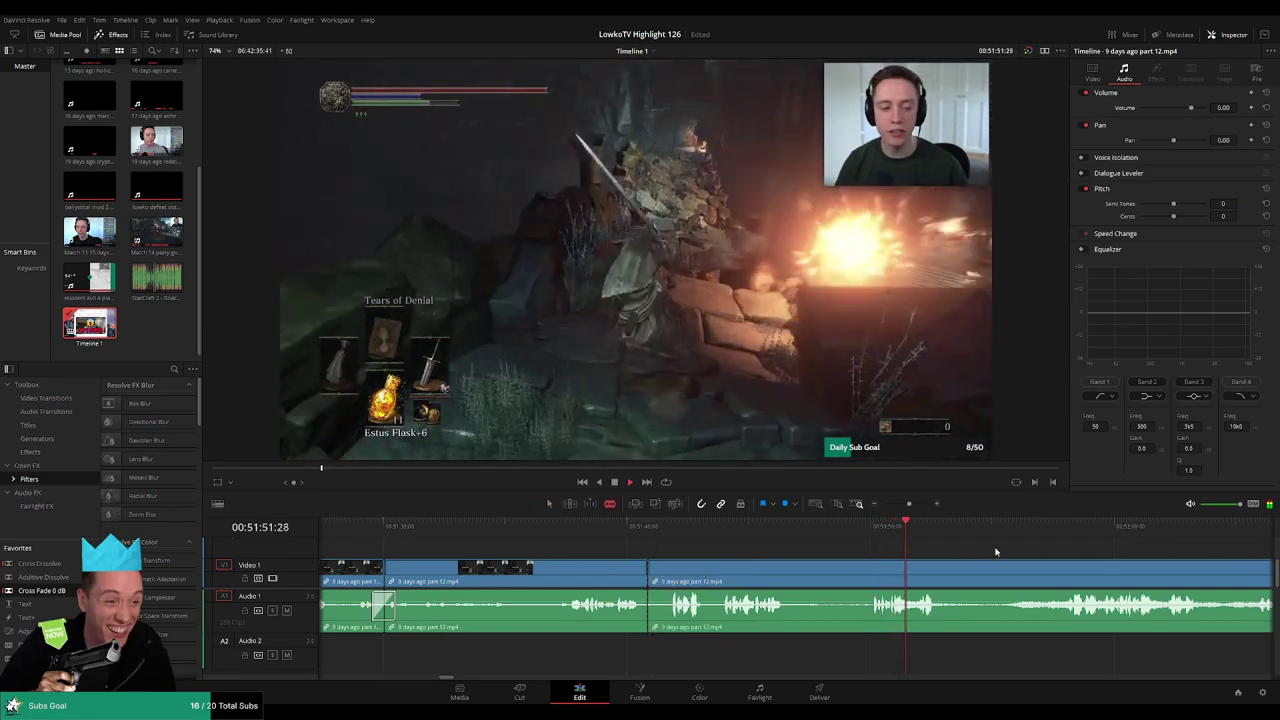
pyautogui.moveTo(1072, 540); pyautogui.dragTo(692, 540)
pyautogui.click(1060, 532)
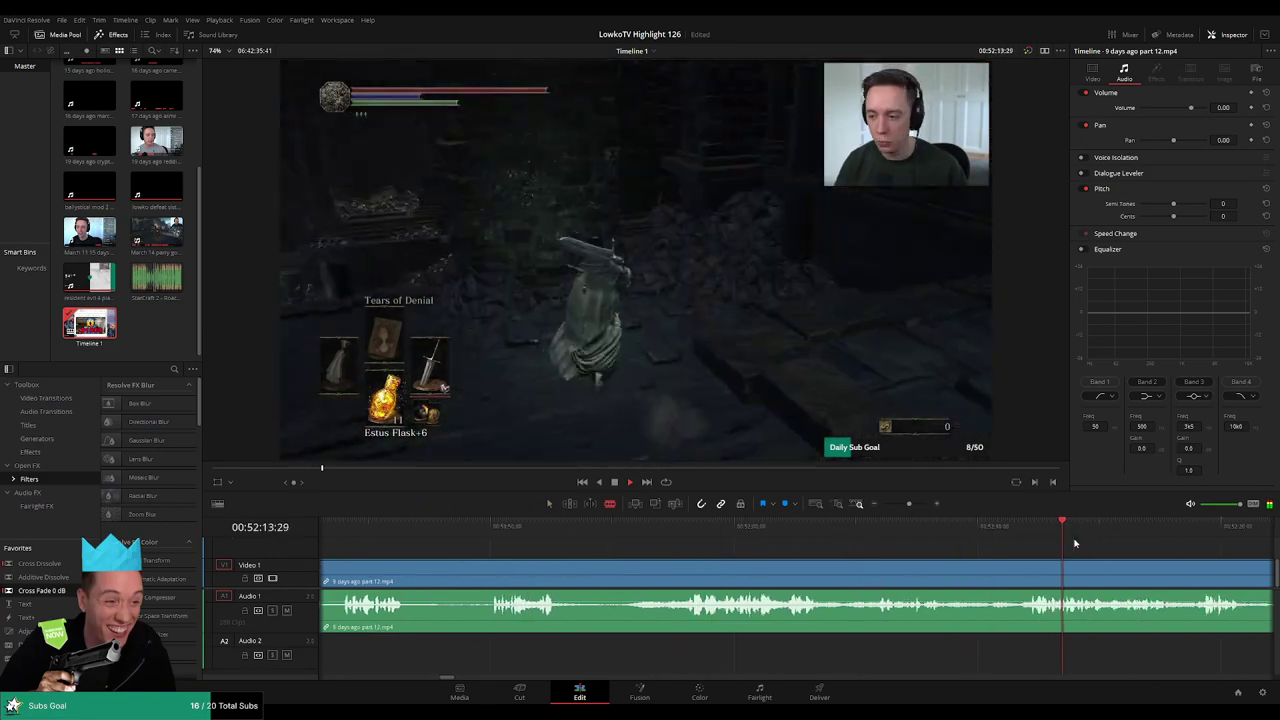
pyautogui.moveTo(1204, 548); pyautogui.dragTo(800, 544)
pyautogui.click(1006, 527)
pyautogui.hscroll(5, 960, 540)
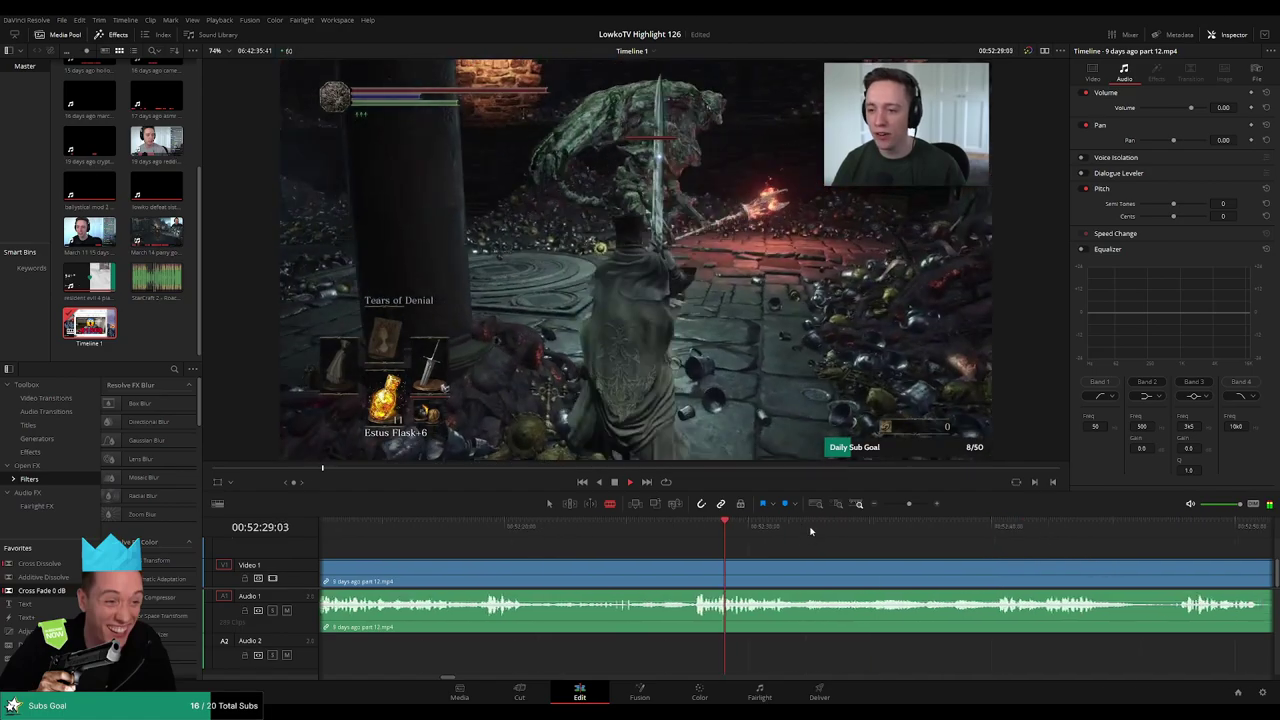
pyautogui.click(1000, 527)
# - Skim ahead through the part 12 clip from about 00:52:47 to 00:53:11 for the next moment worth keeping
pyautogui.hscroll(5, 950, 545)
pyautogui.click(846, 527)
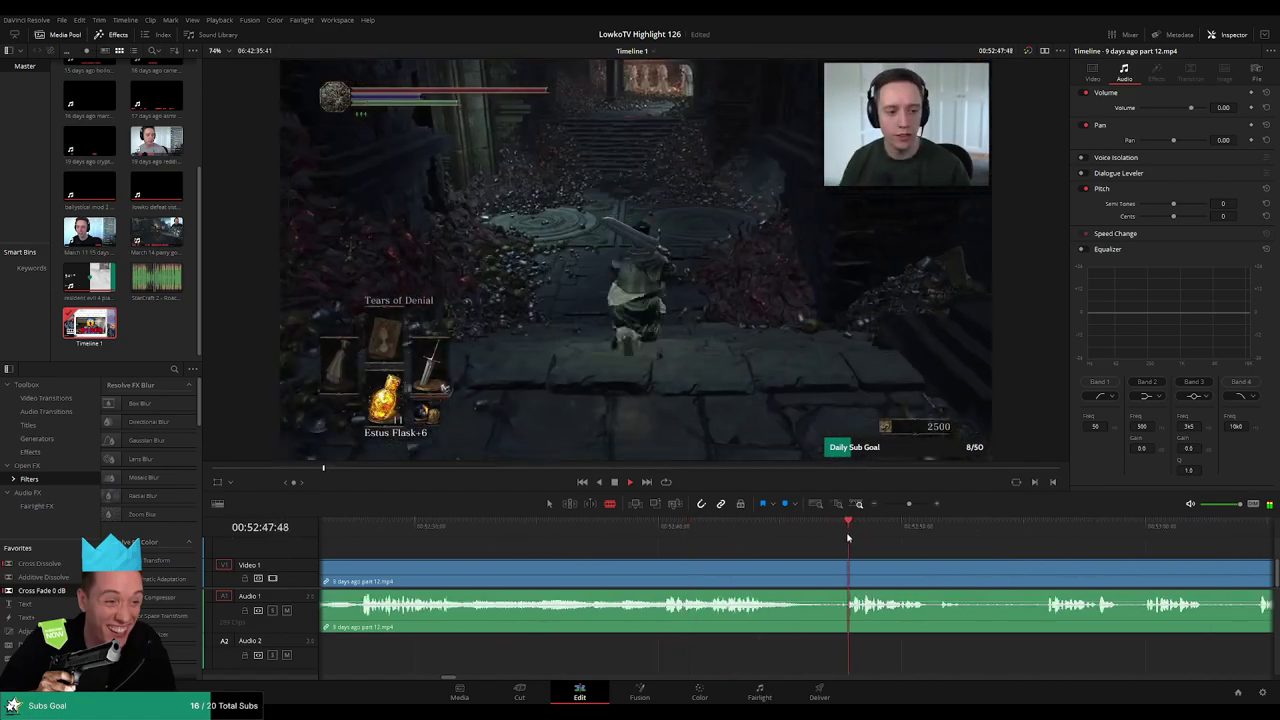
pyautogui.hscroll(5, 900, 560)
pyautogui.click(857, 537)
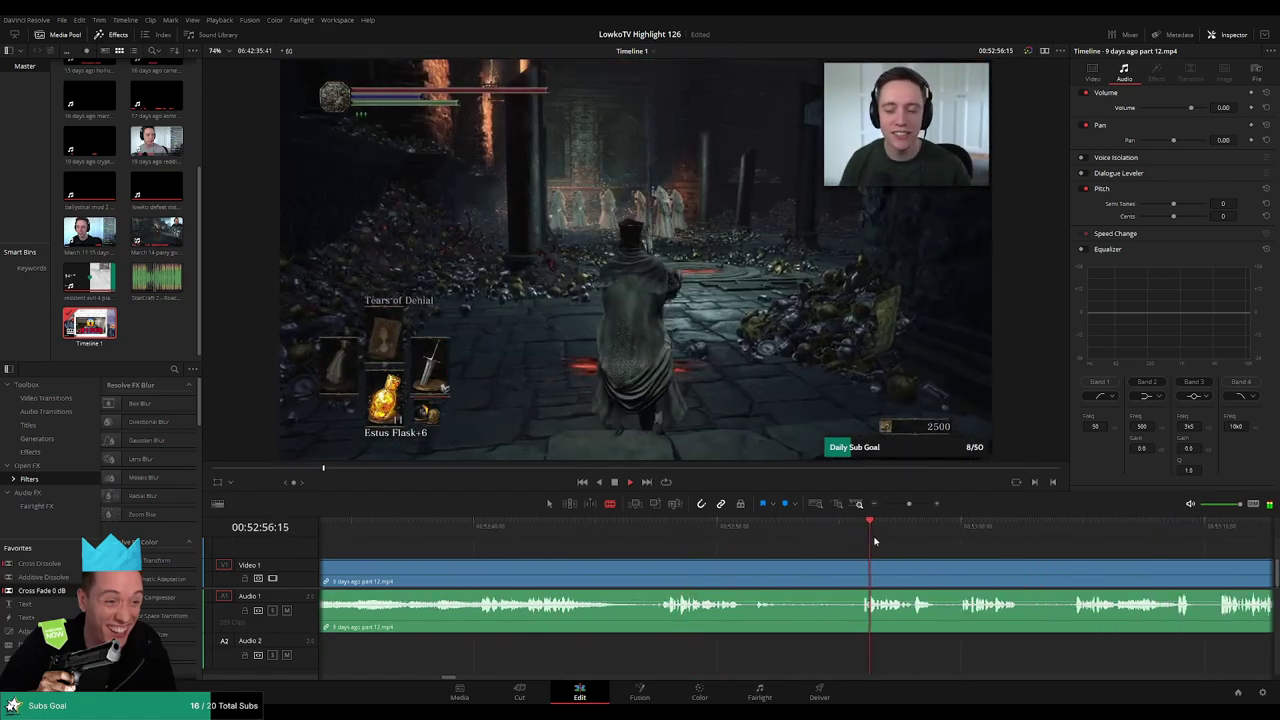
pyautogui.hscroll(5, 874, 541)
pyautogui.click(892, 527)
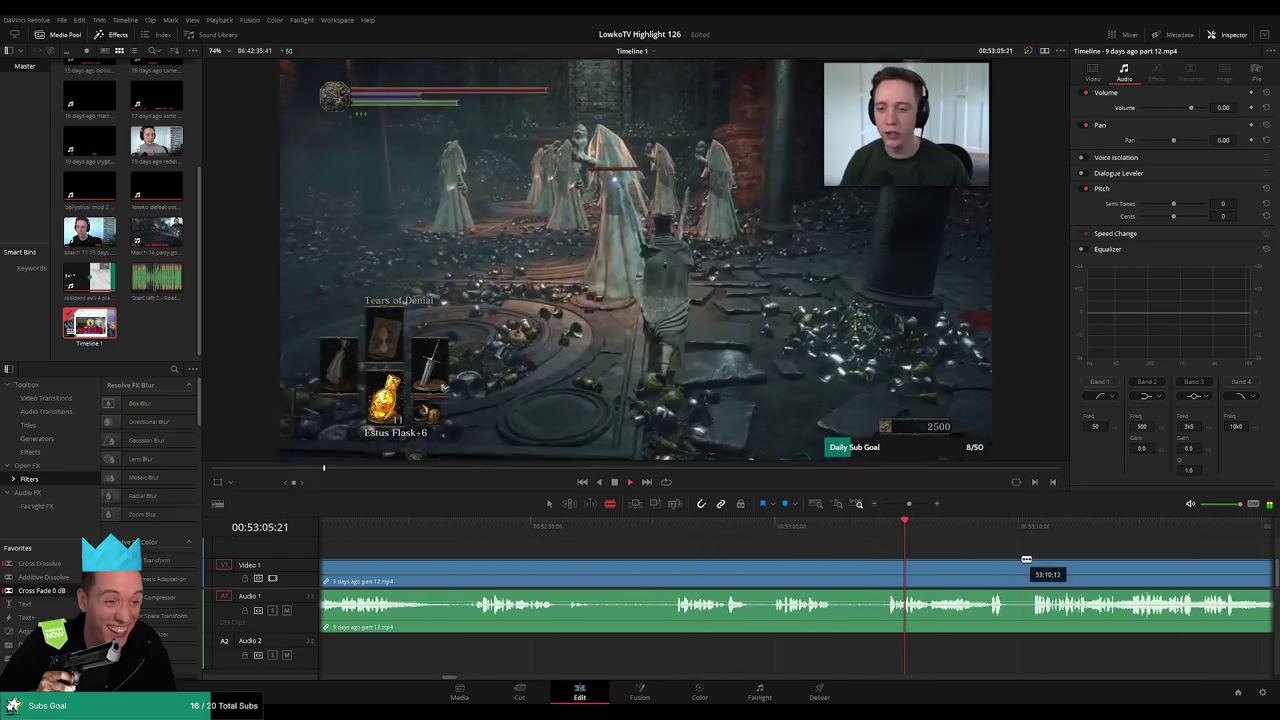
pyautogui.click(1032, 528)
pyautogui.hscroll(5, 835, 551)
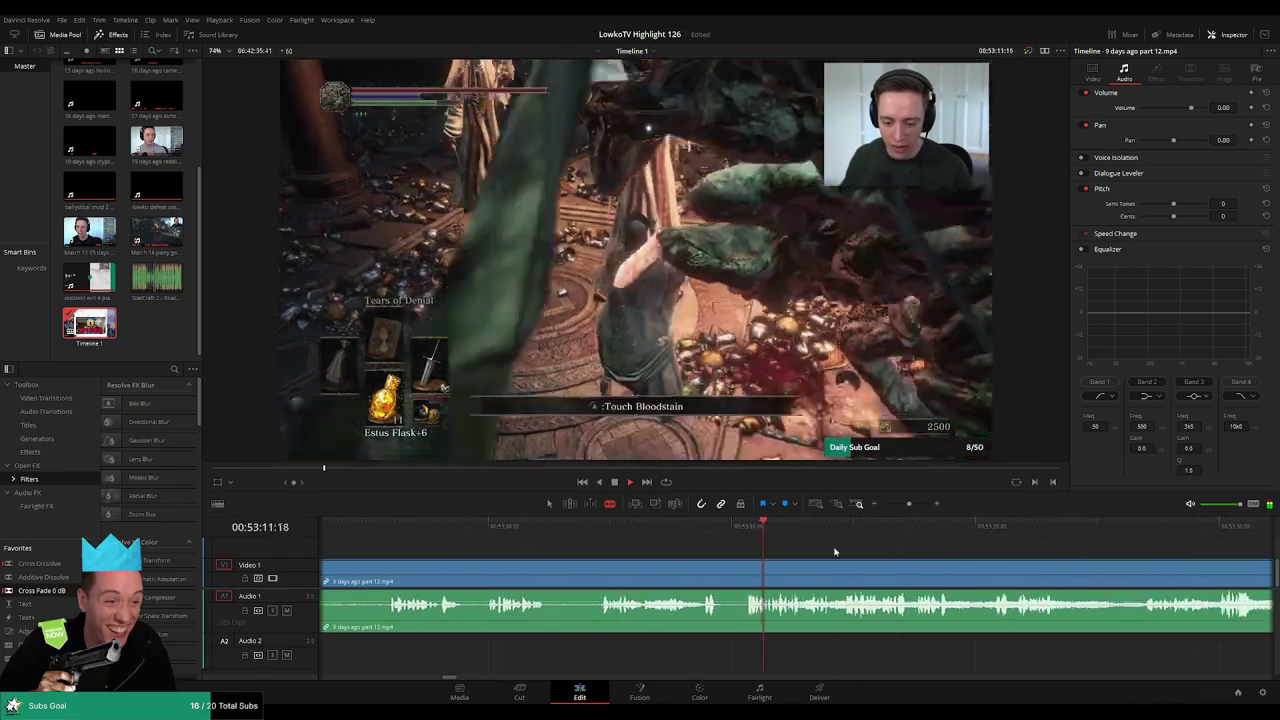
pyautogui.click(708, 533)
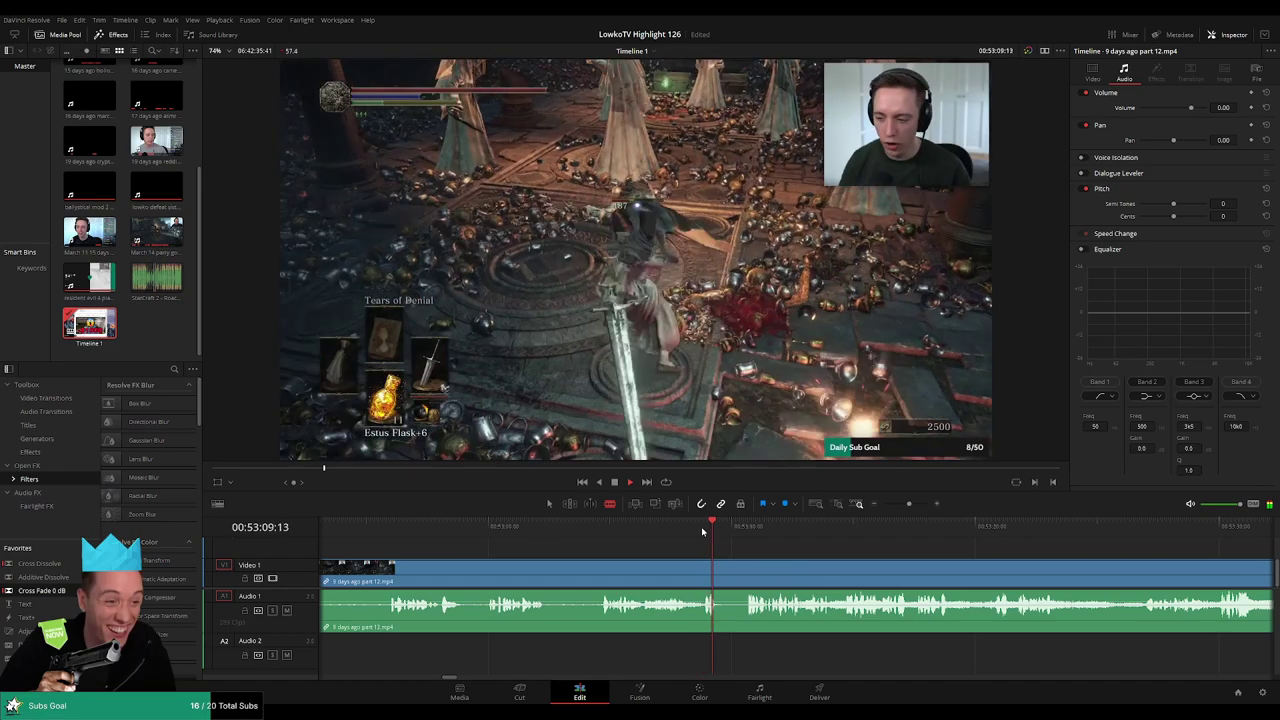
pyautogui.click(652, 533)
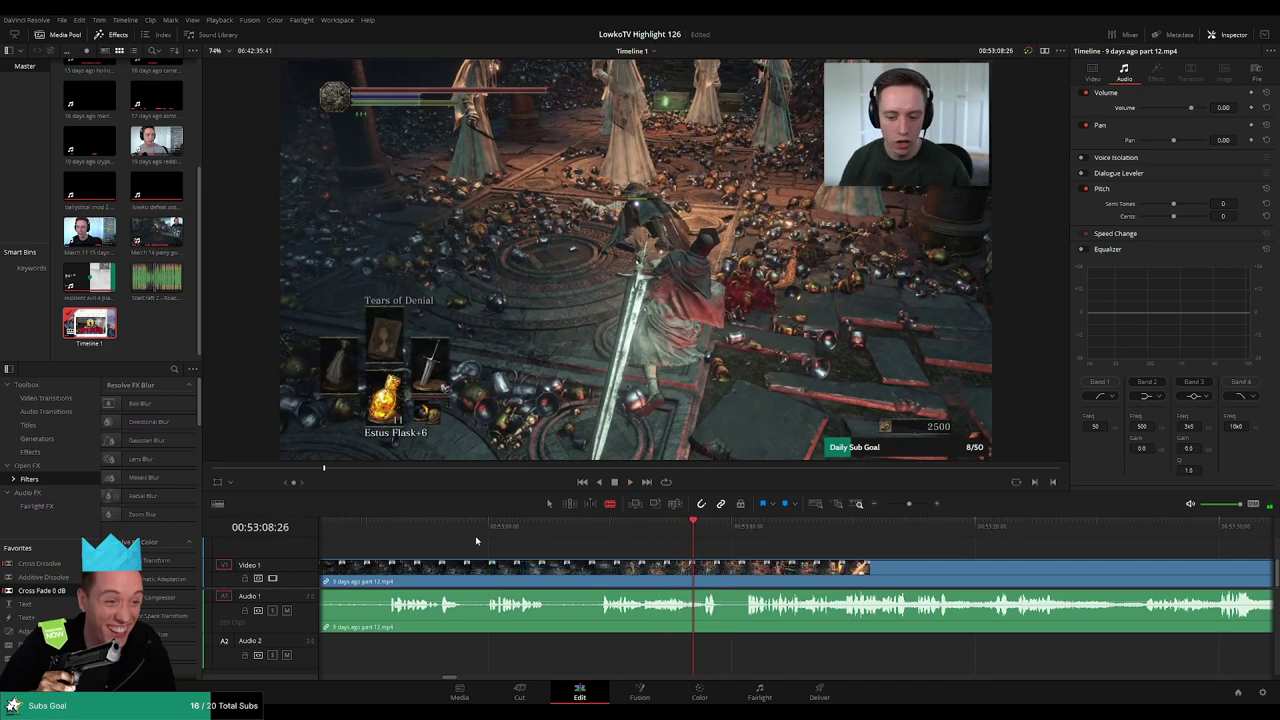
# - Recheck the footage between about 00:52:29 and 00:52:55 to decide where the next kept section should begin
pyautogui.hscroll(-3, 540, 535)
pyautogui.click(591, 533)
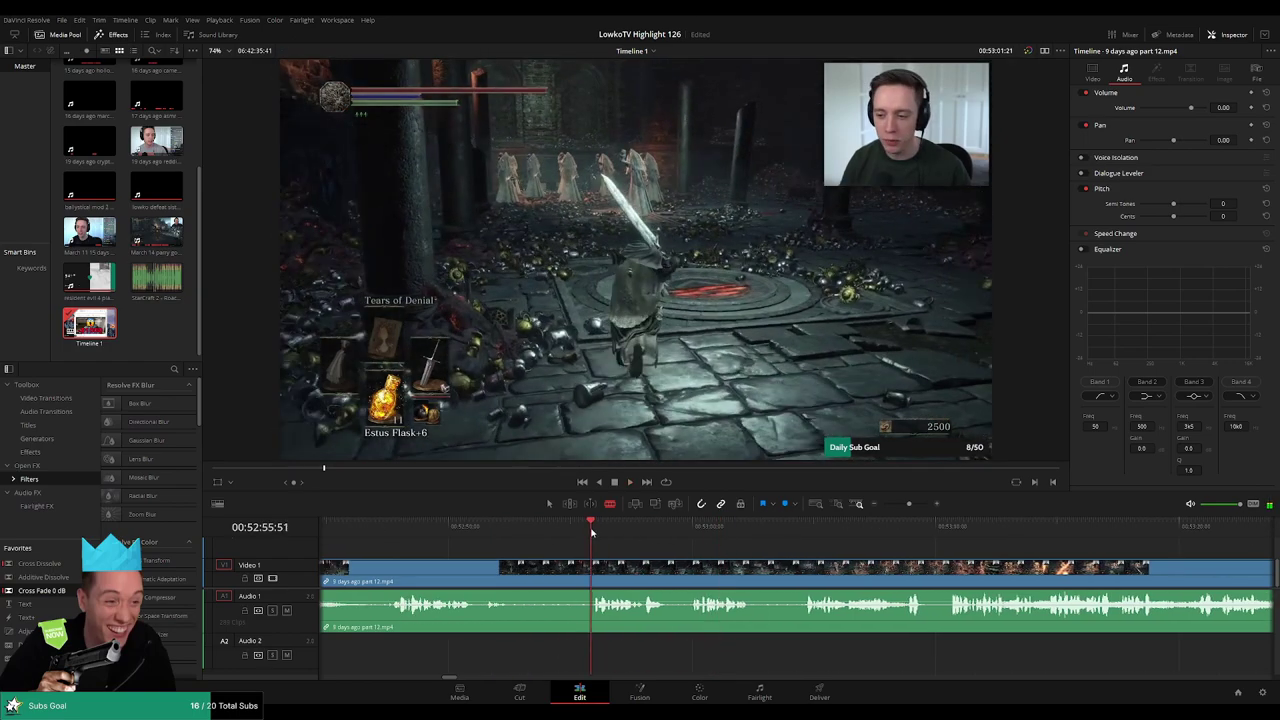
pyautogui.hscroll(-3, 600, 540)
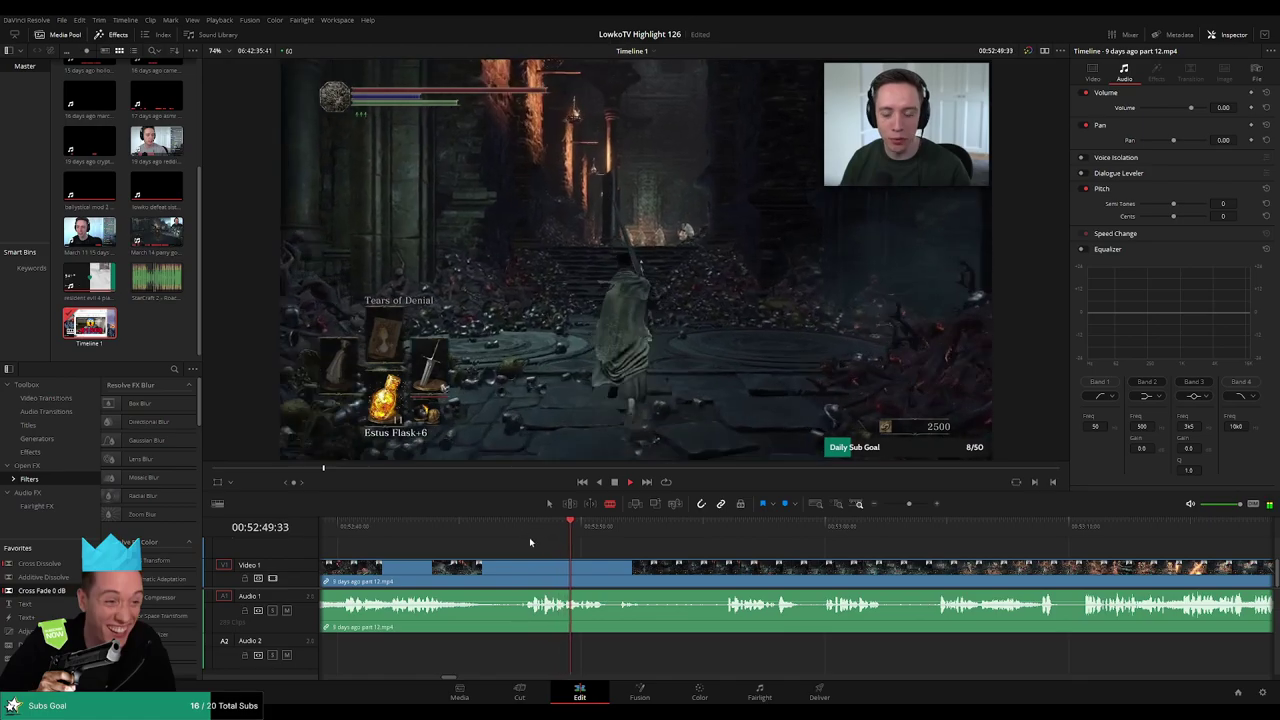
pyautogui.hscroll(-9, 700, 560)
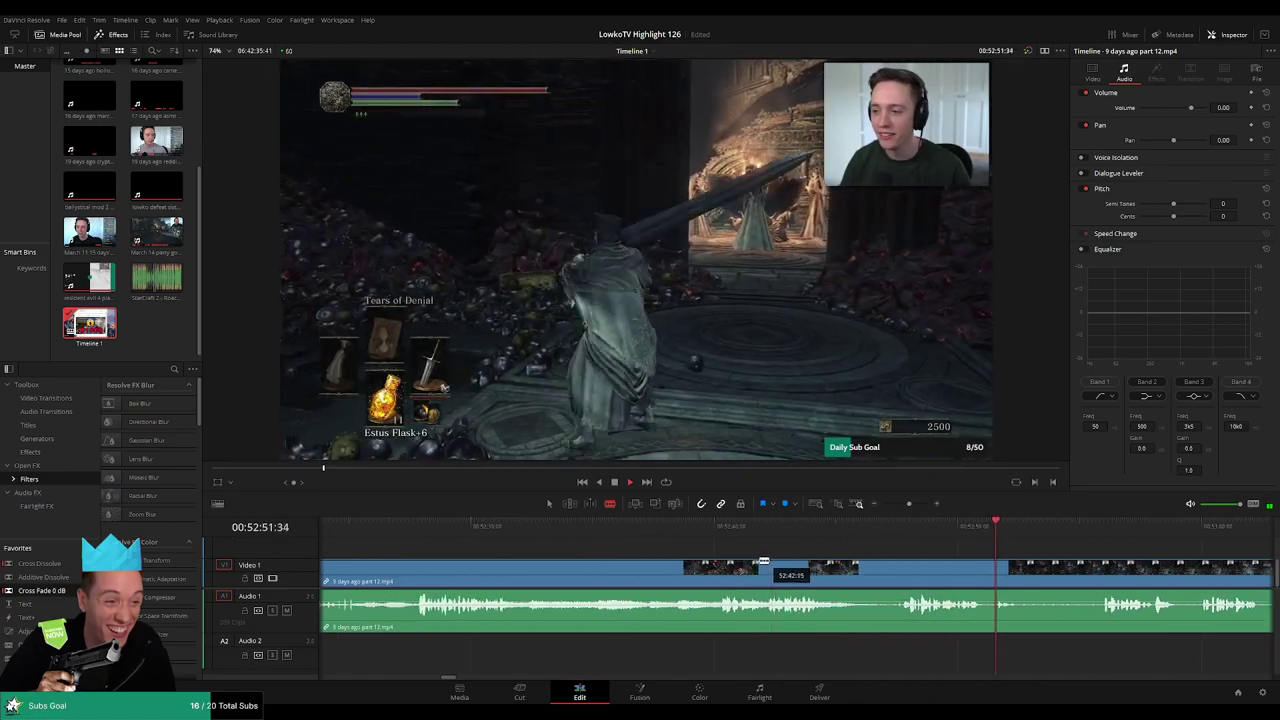
pyautogui.click(420, 528)
pyautogui.hscroll(-6, 640, 562)
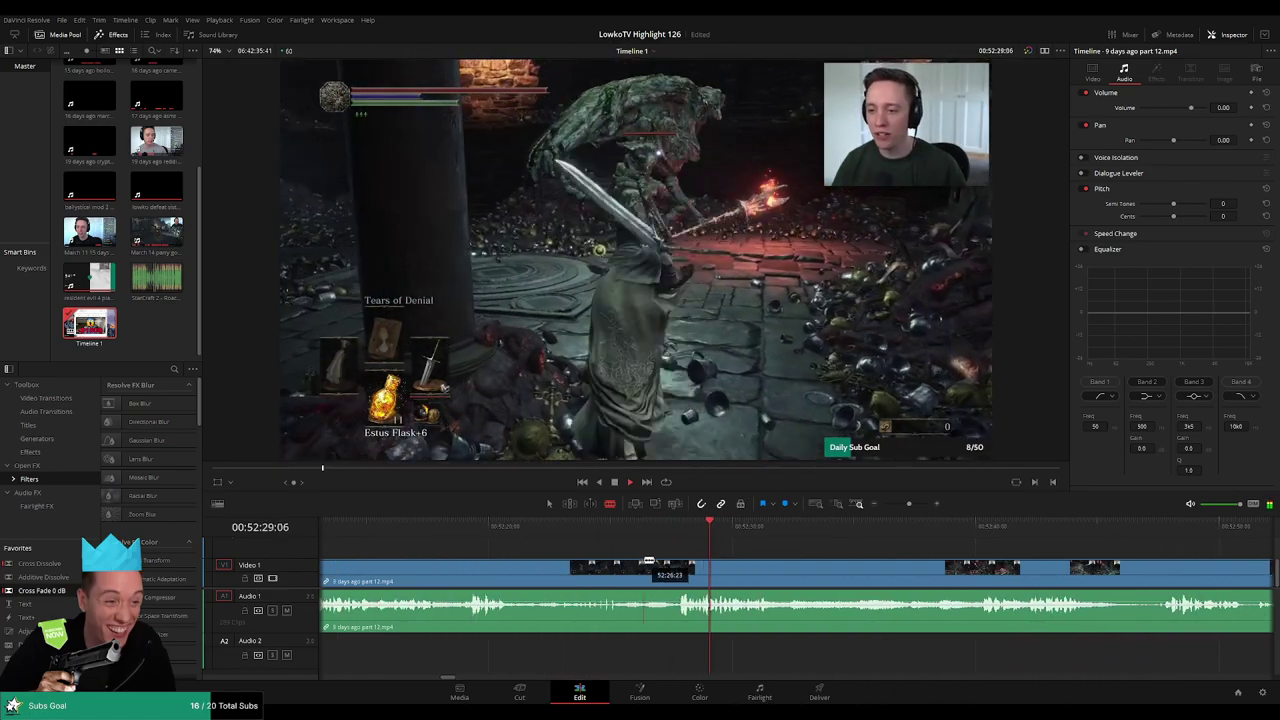
pyautogui.hscroll(6, 648, 563)
pyautogui.click(741, 535)
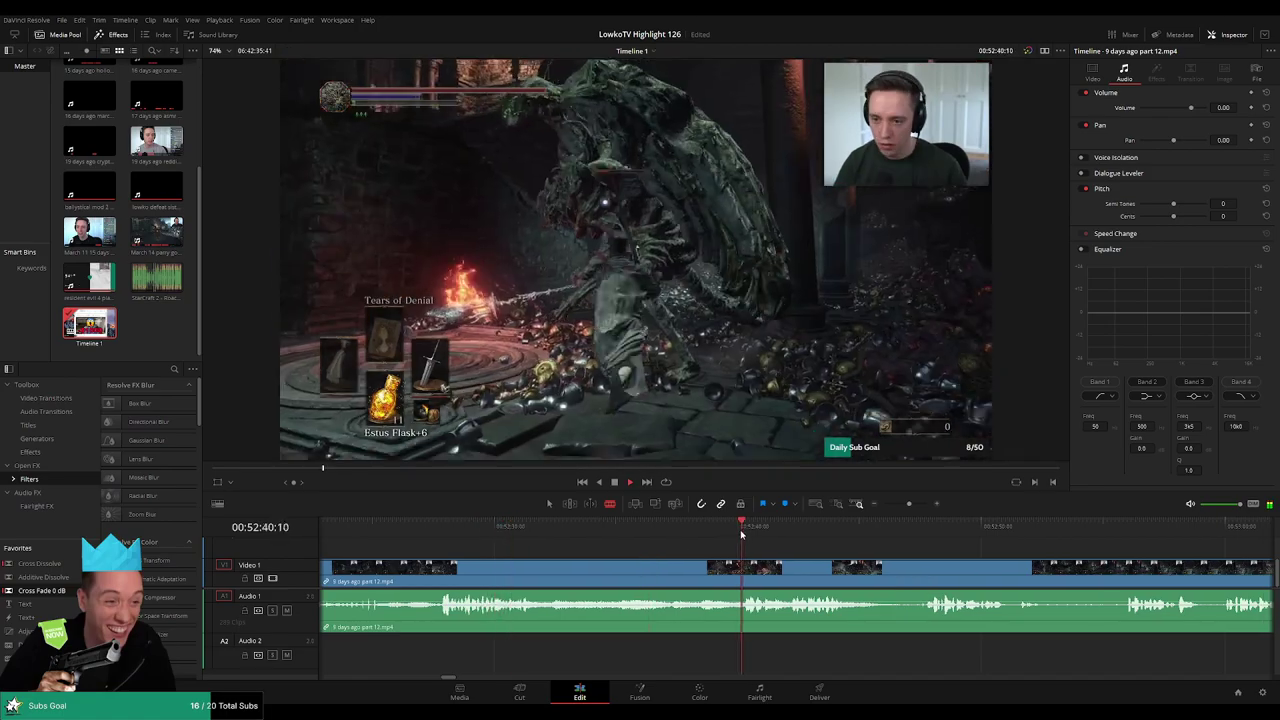
pyautogui.hscroll(3, 901, 566)
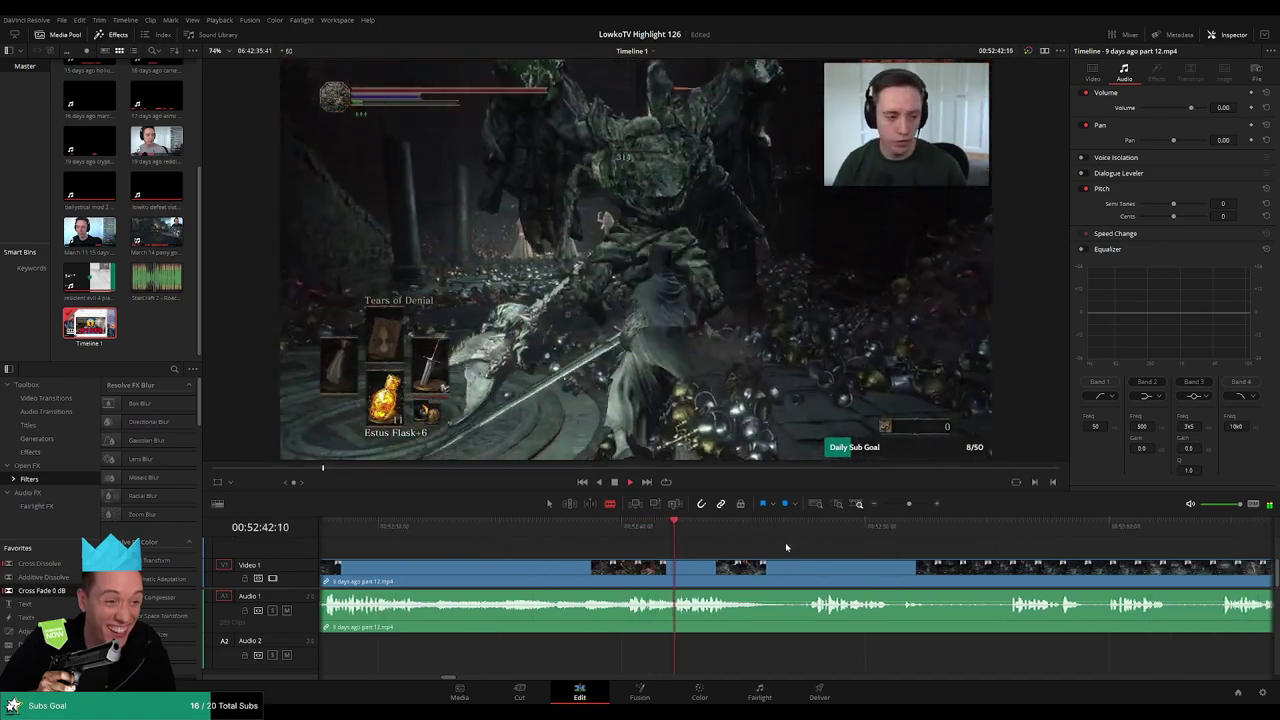
# - Split the part 12 clip at about 00:52:47, just before the speech begins, and return to the earlier cut at 00:51:41
pyautogui.click(809, 533)
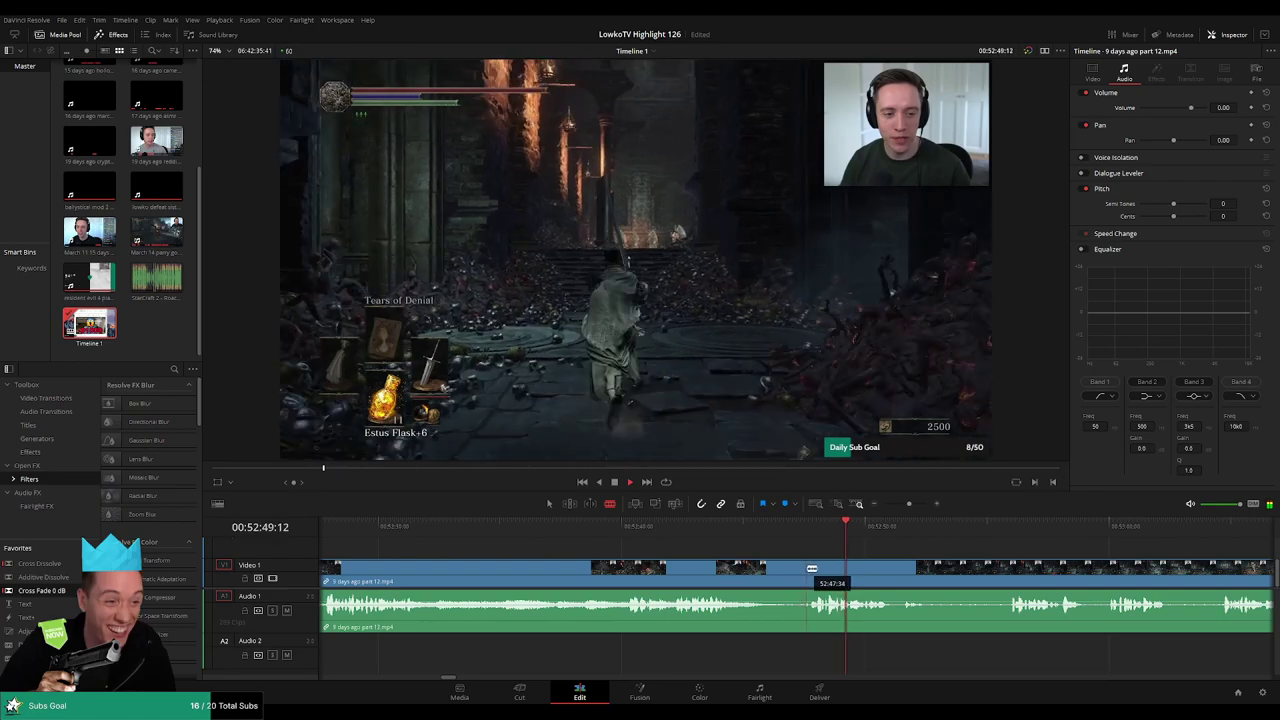
pyautogui.click(807, 570)
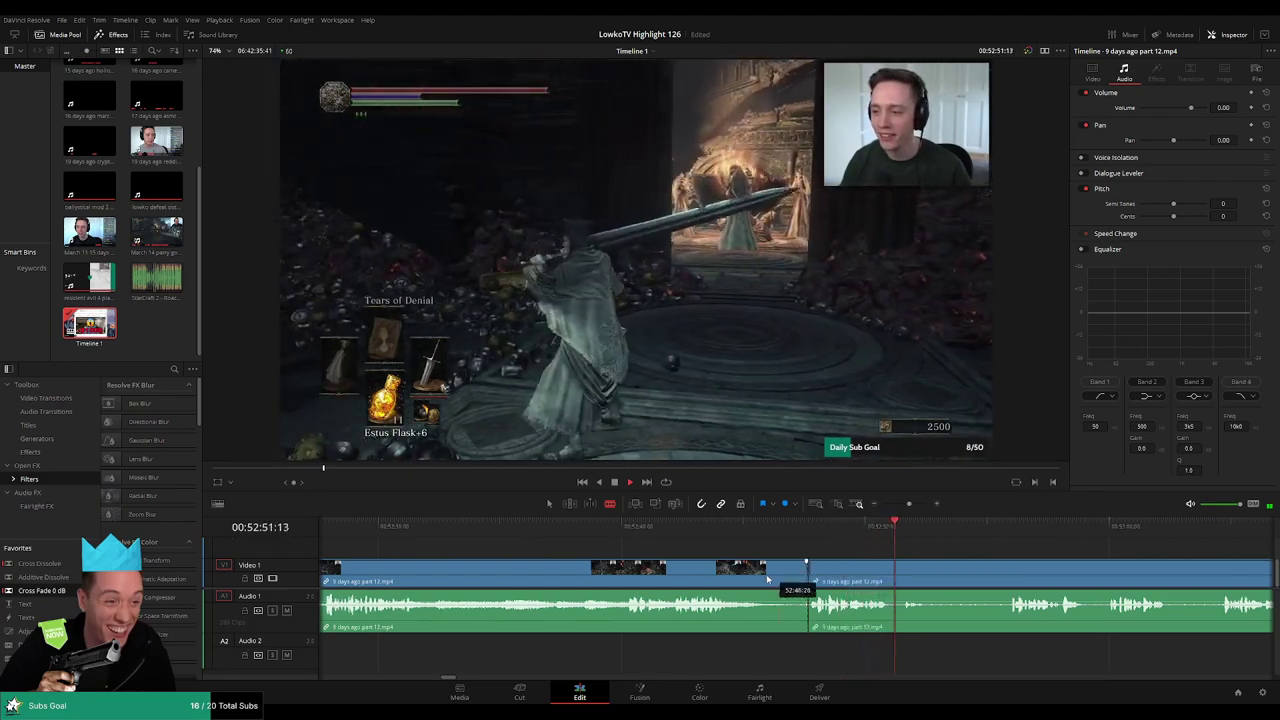
pyautogui.press('a')
pyautogui.click(762, 577)
pyautogui.scroll(-2, 760, 558)
pyautogui.hscroll(-6, 602, 552)
pyautogui.press('space')
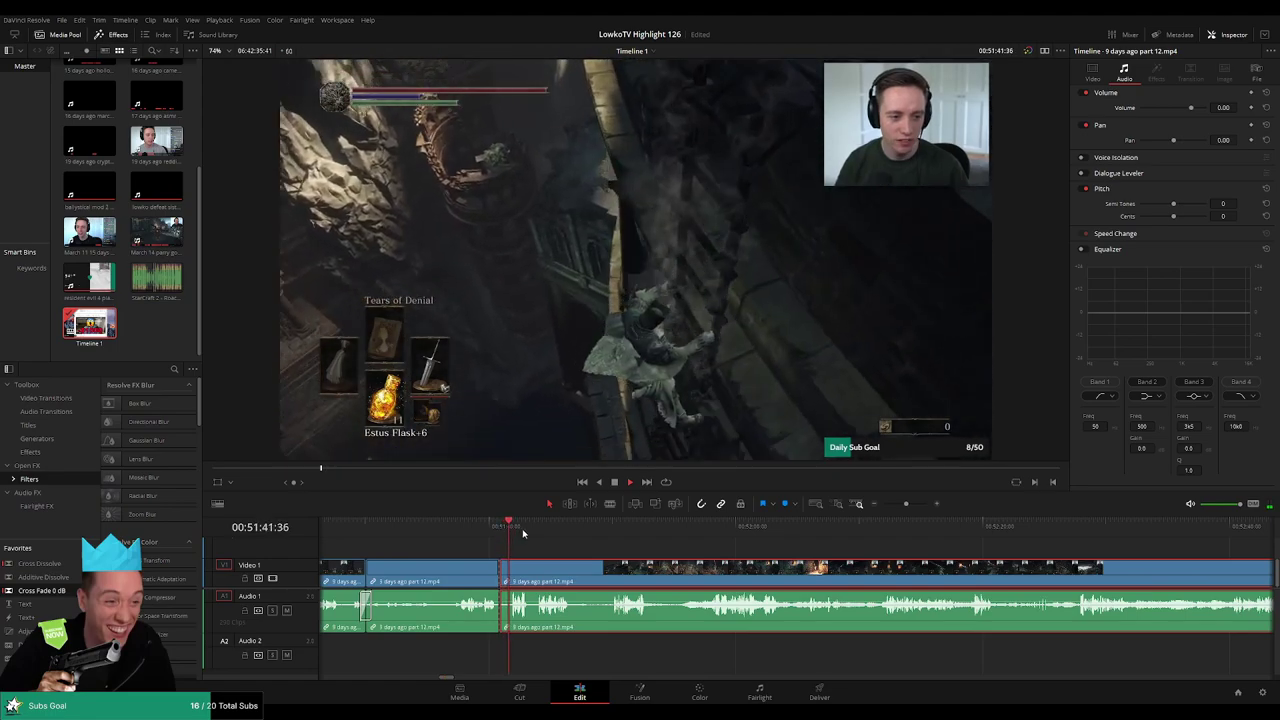
# - Trim the clip start at the 00:51:41 join and cut out the stretch from about 00:51:46 to 00:51:49
pyautogui.click(557, 544)
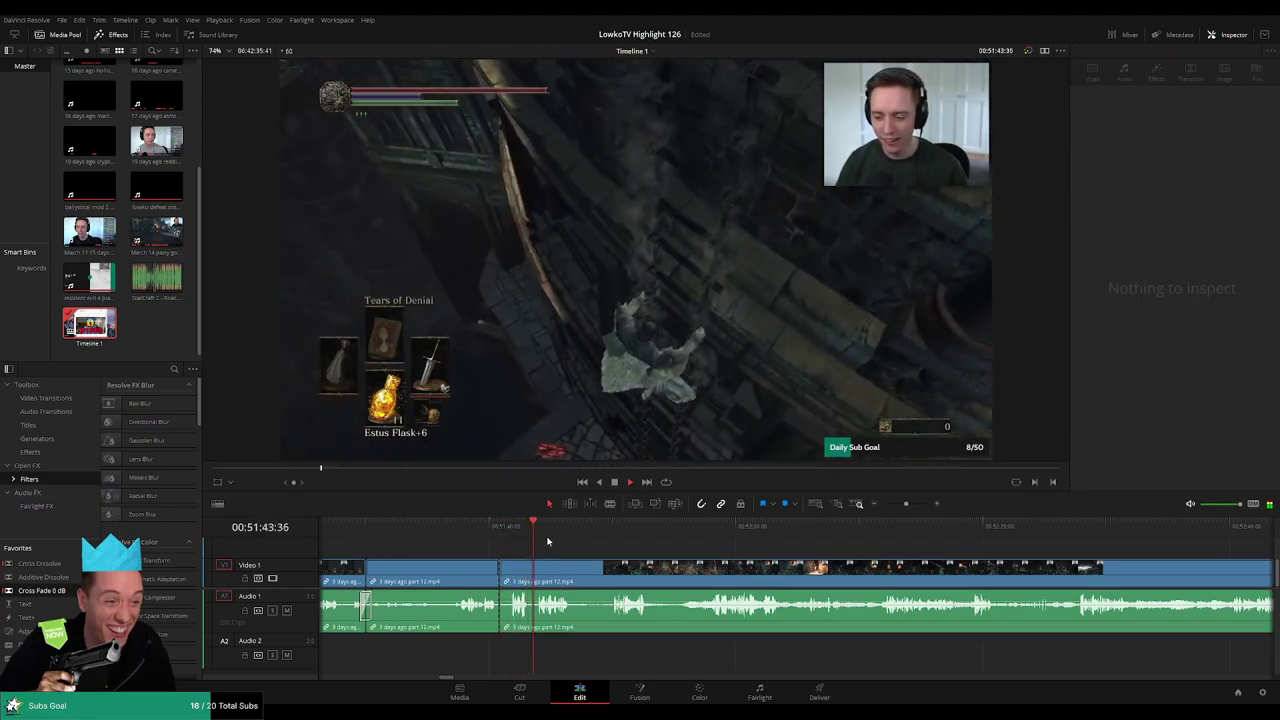
pyautogui.click(510, 568)
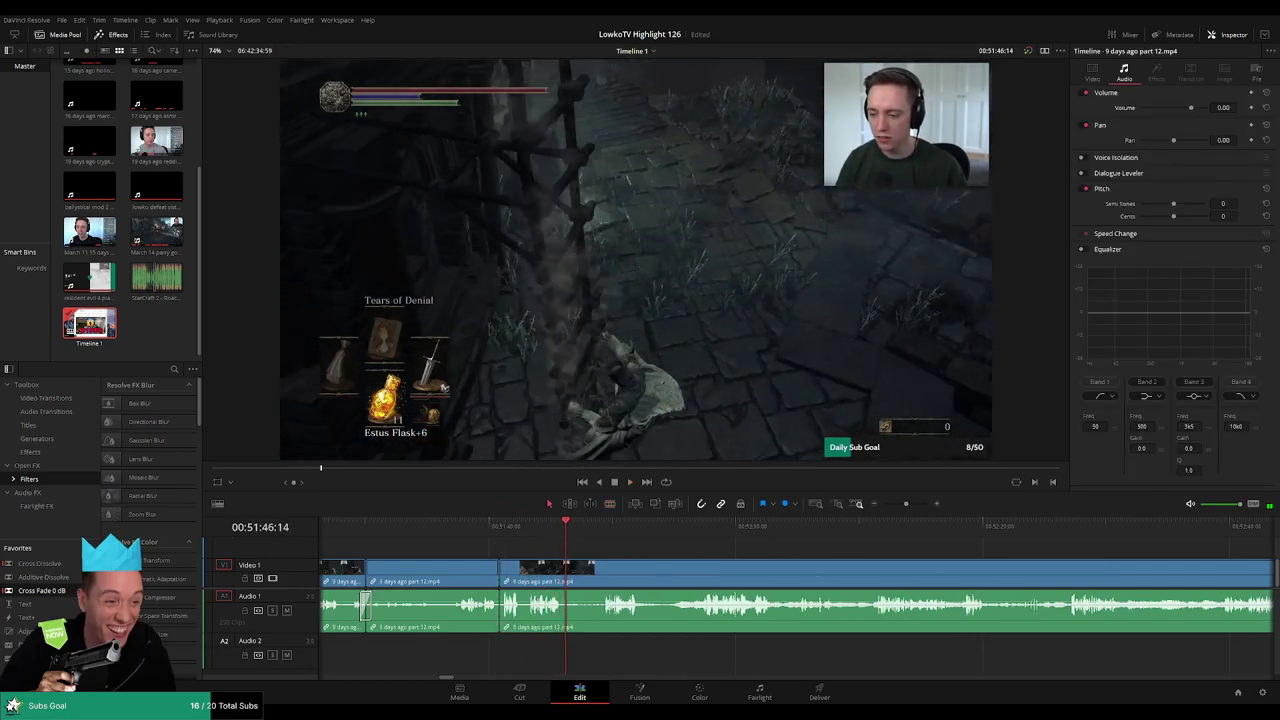
pyautogui.click(565, 577)
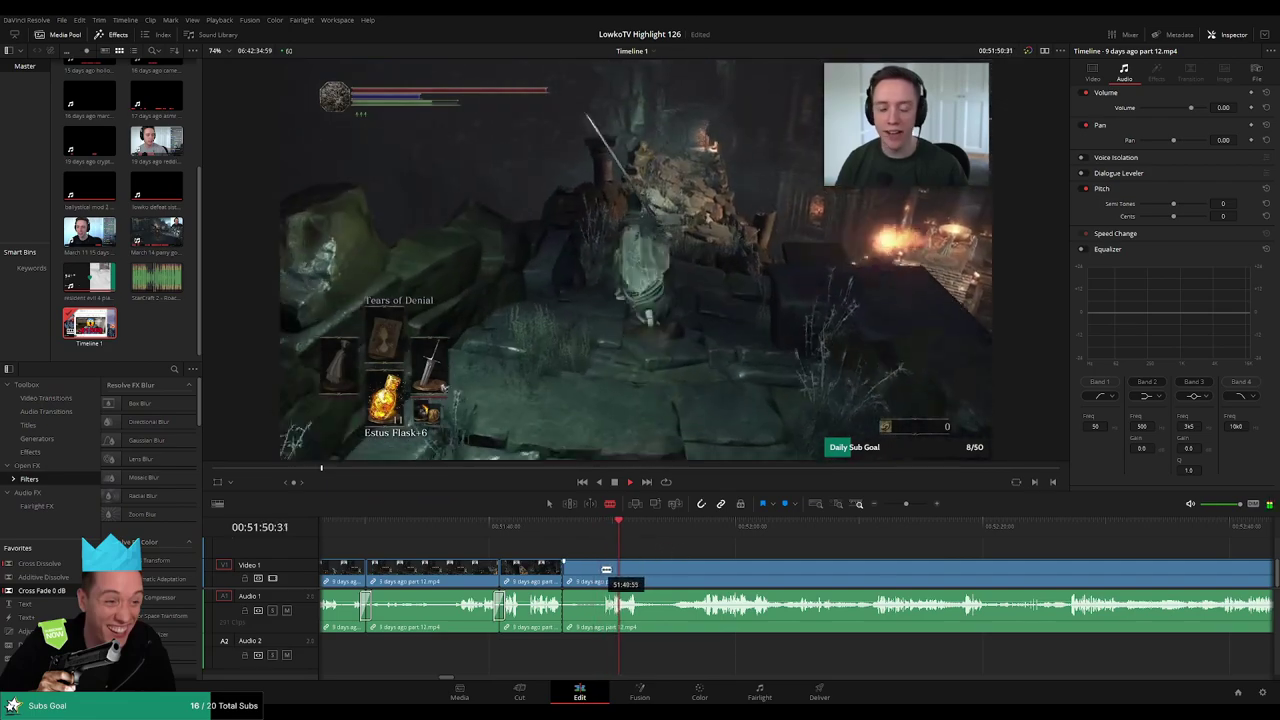
pyautogui.press('Delete')
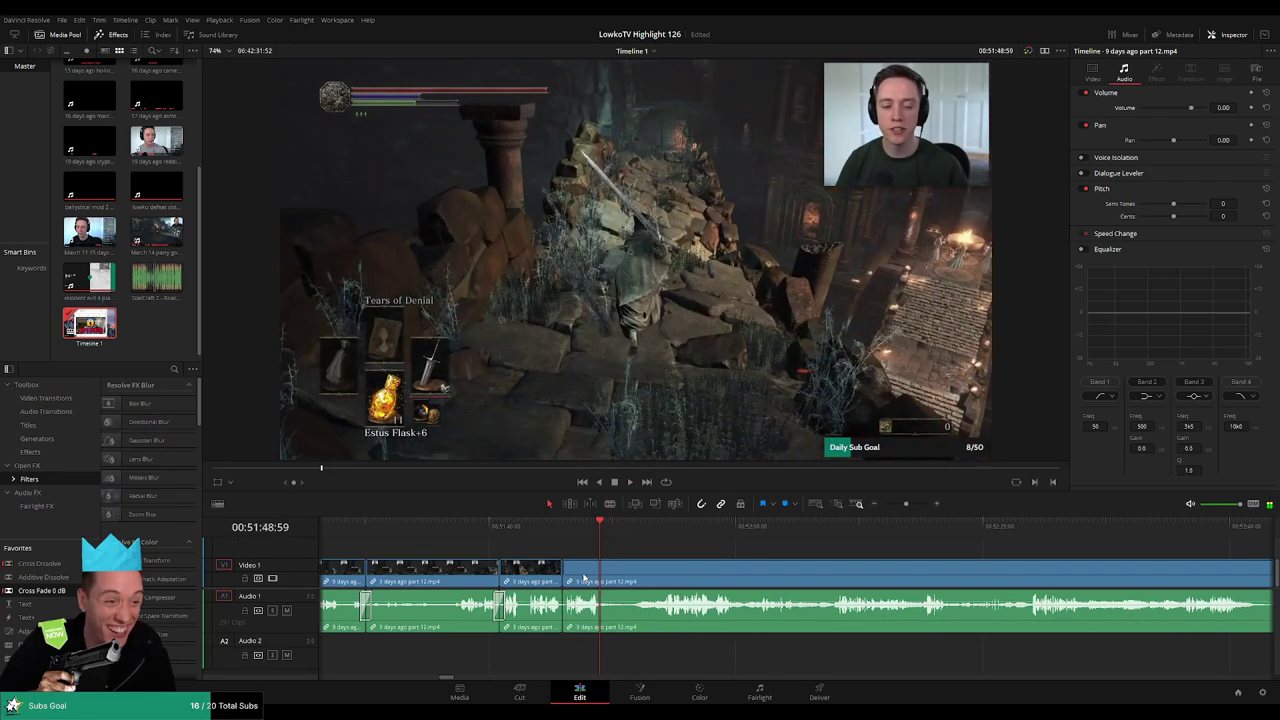
# - Cut out the long stretch of the part 12 clip from about 00:51:49 to the split near 00:52:44
pyautogui.press('b')
pyautogui.click(607, 580)
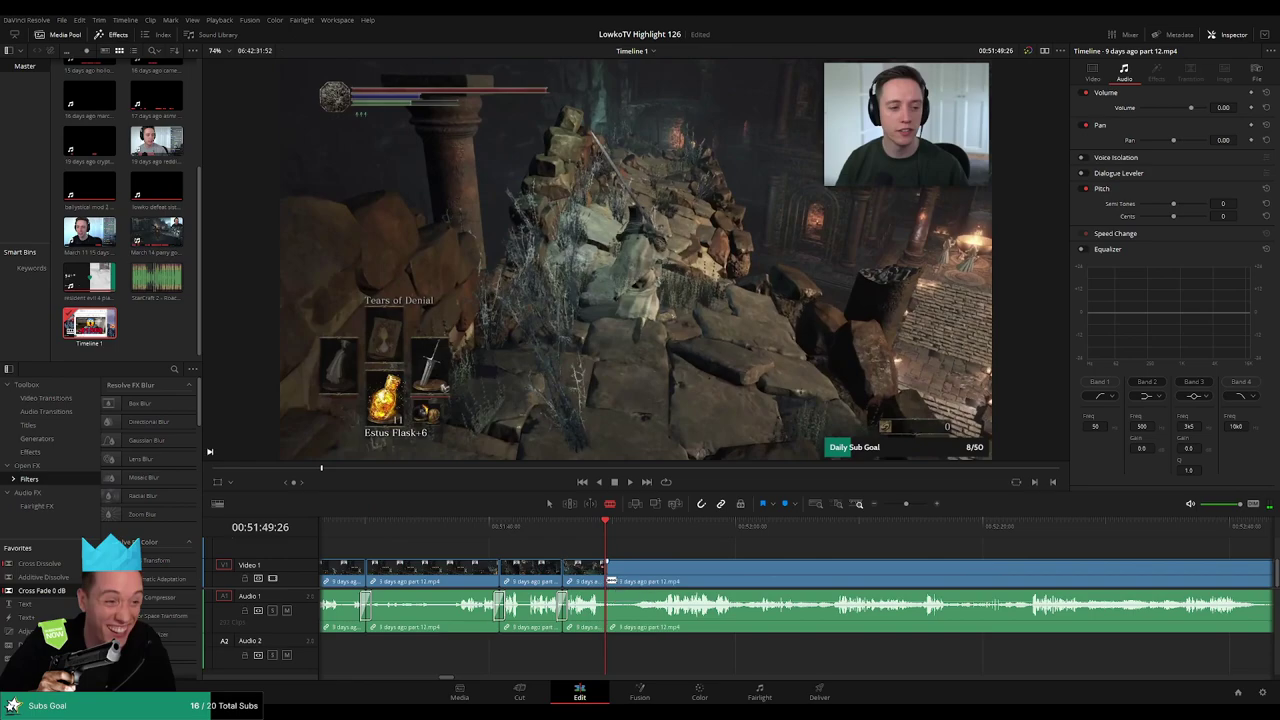
pyautogui.press('space')
pyautogui.hscroll(3, 897, 560)
pyautogui.moveTo(777, 526); pyautogui.dragTo(1015, 532)
pyautogui.press('a')
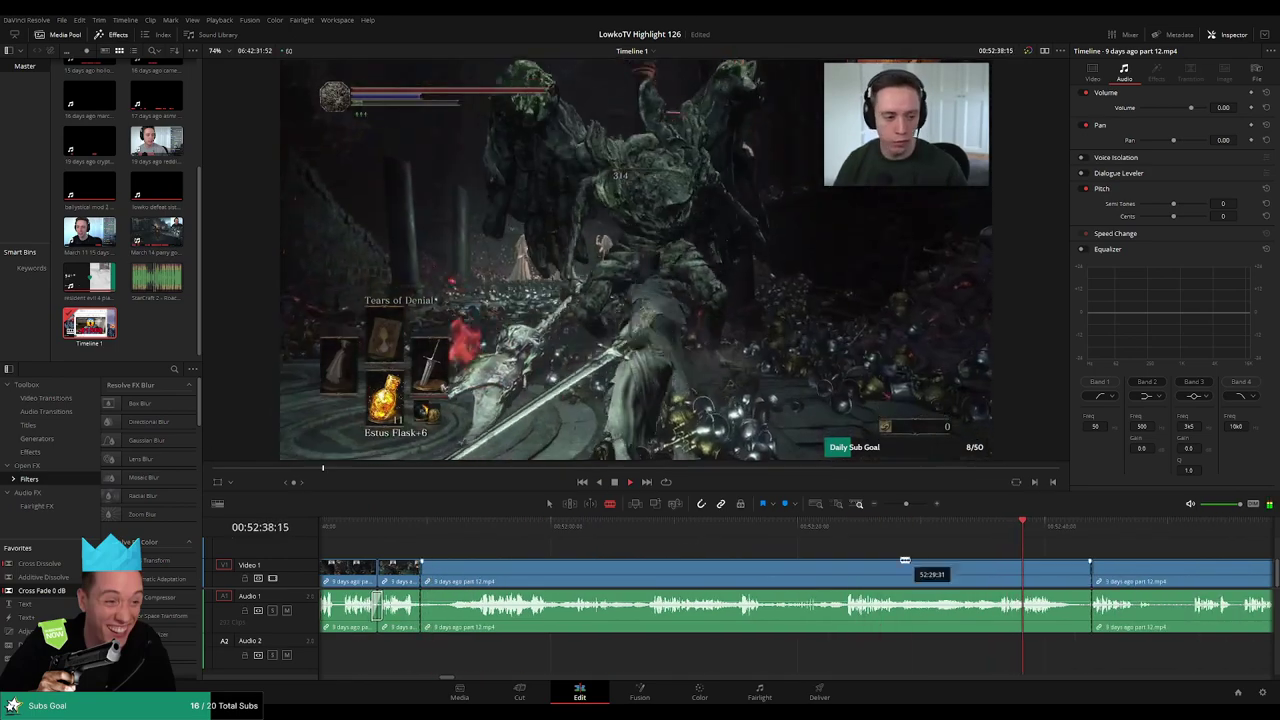
pyautogui.click(878, 565)
pyautogui.press('Delete')
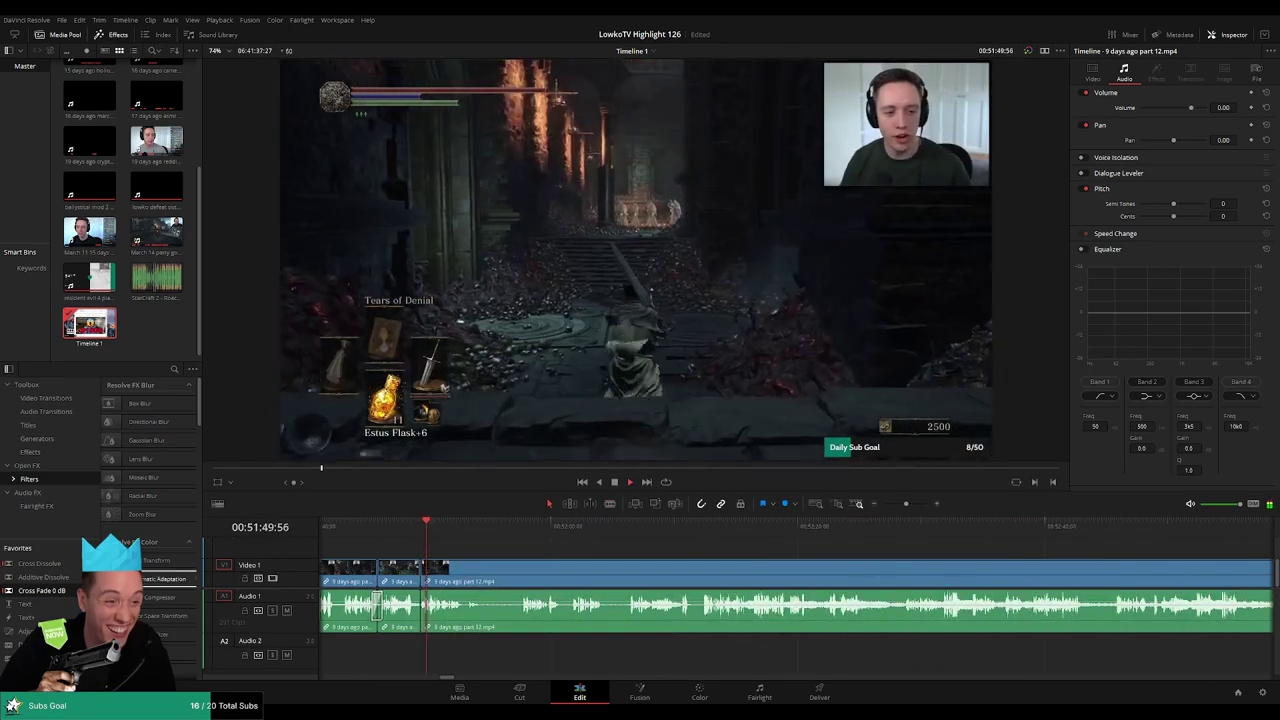
# - Replay the 00:51:49 join and trim a fraction of a second off the footage there
pyautogui.press('space')
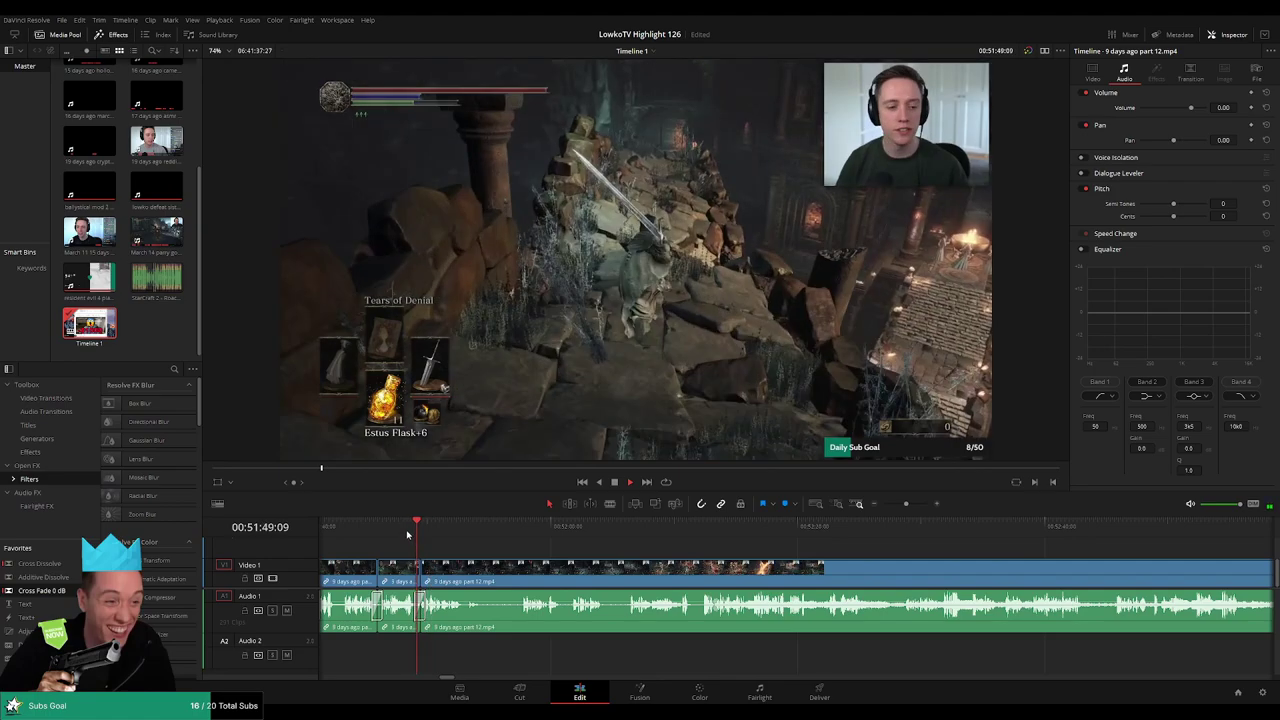
pyautogui.scroll(3, 817, 574)
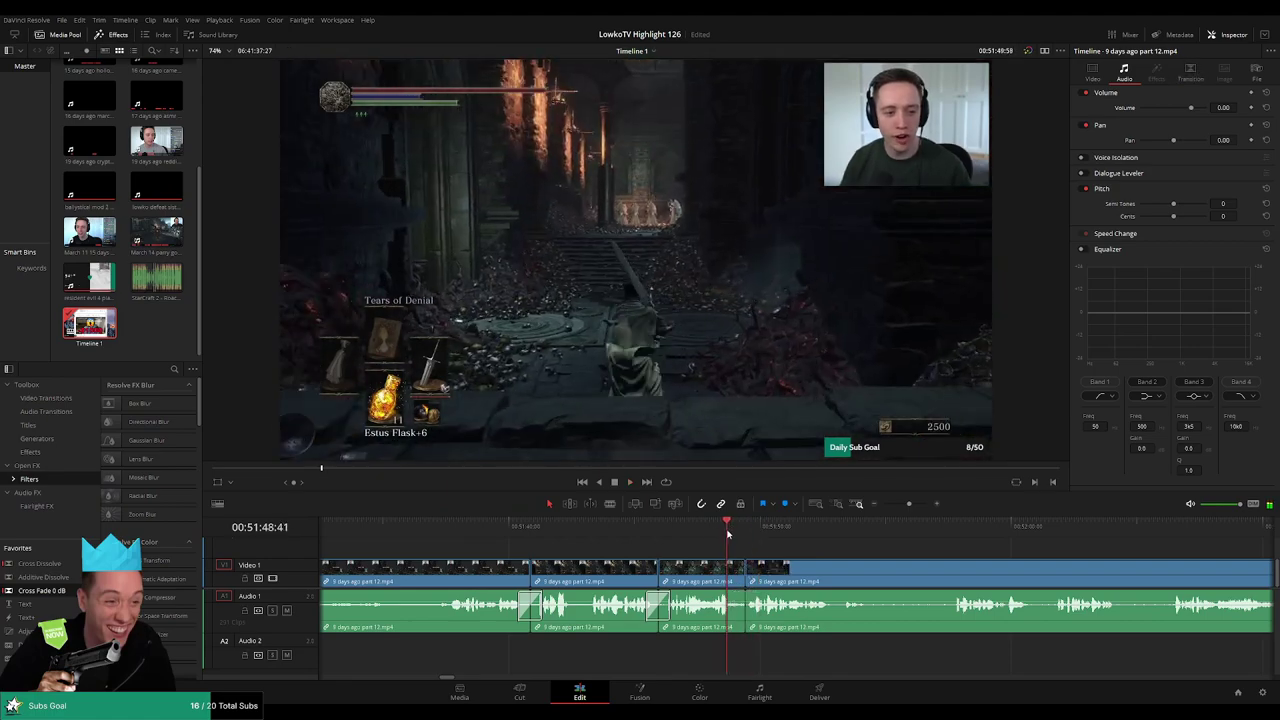
pyautogui.press('space')
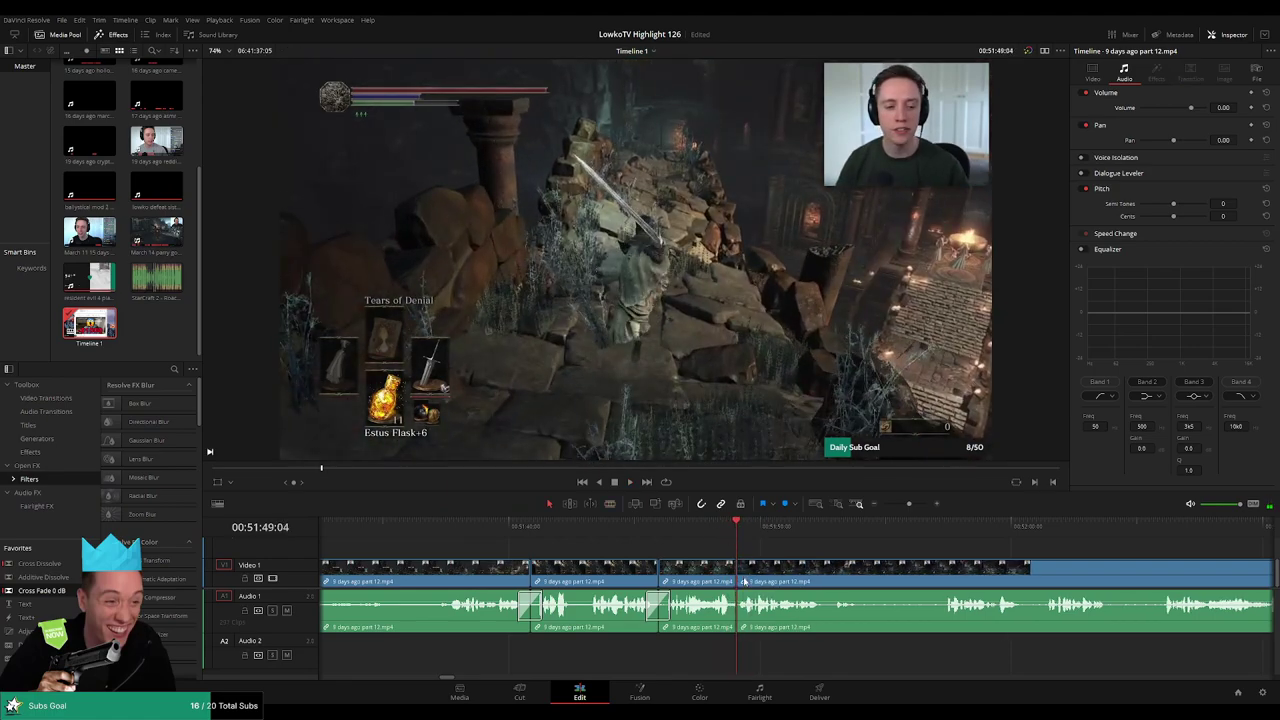
pyautogui.press('space')
pyautogui.press('space')
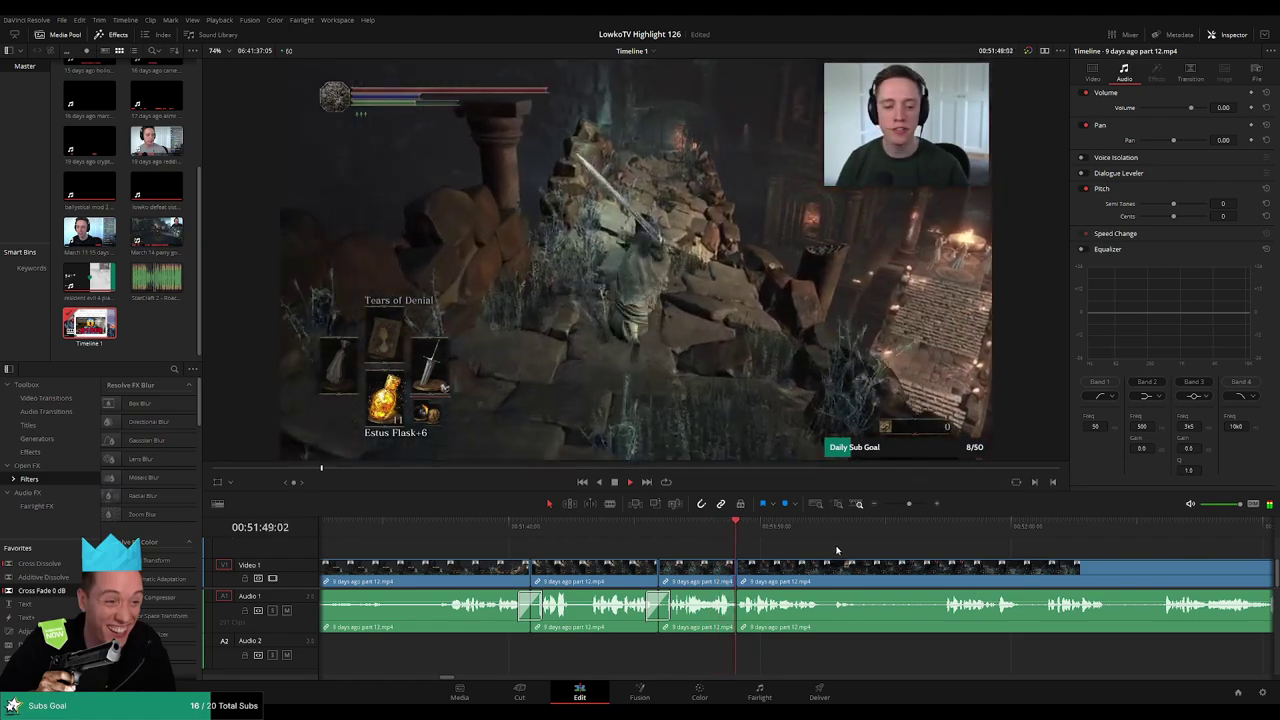
# - Cut out the quiet stretch of the part 12 clip from about 00:51:54 to 00:51:57
pyautogui.hscroll(3, 780, 550)
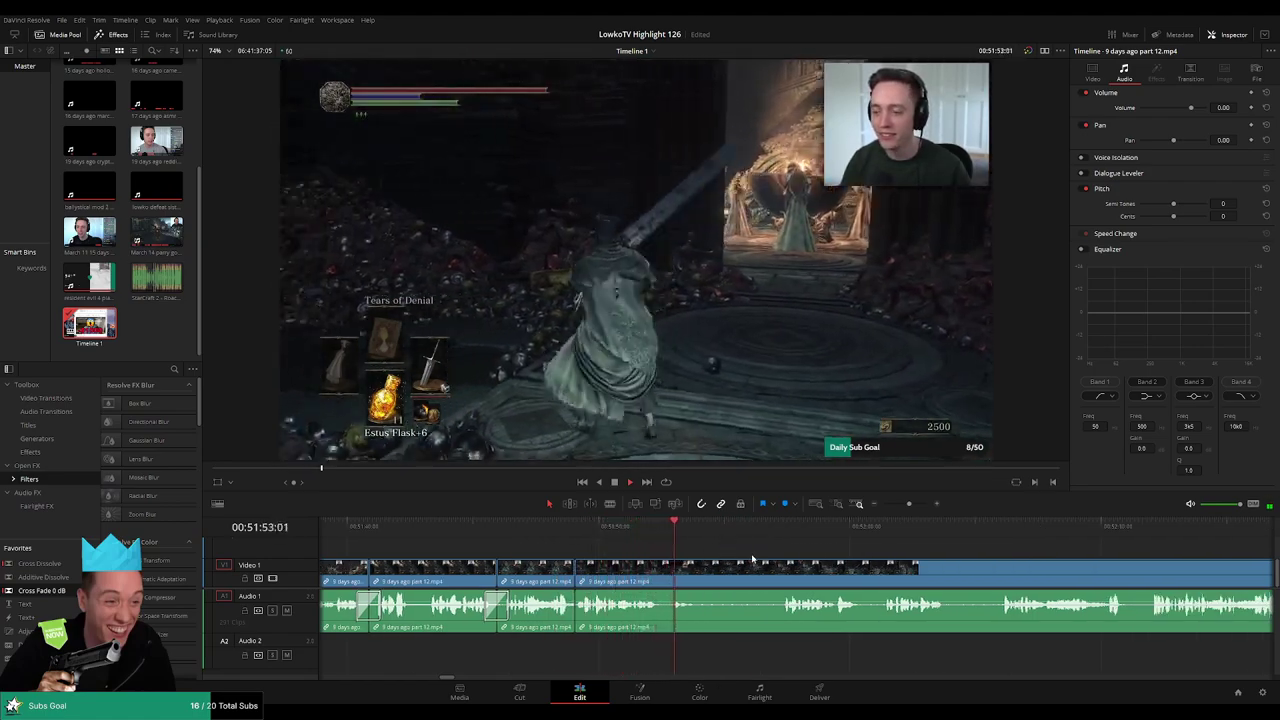
pyautogui.click(701, 577)
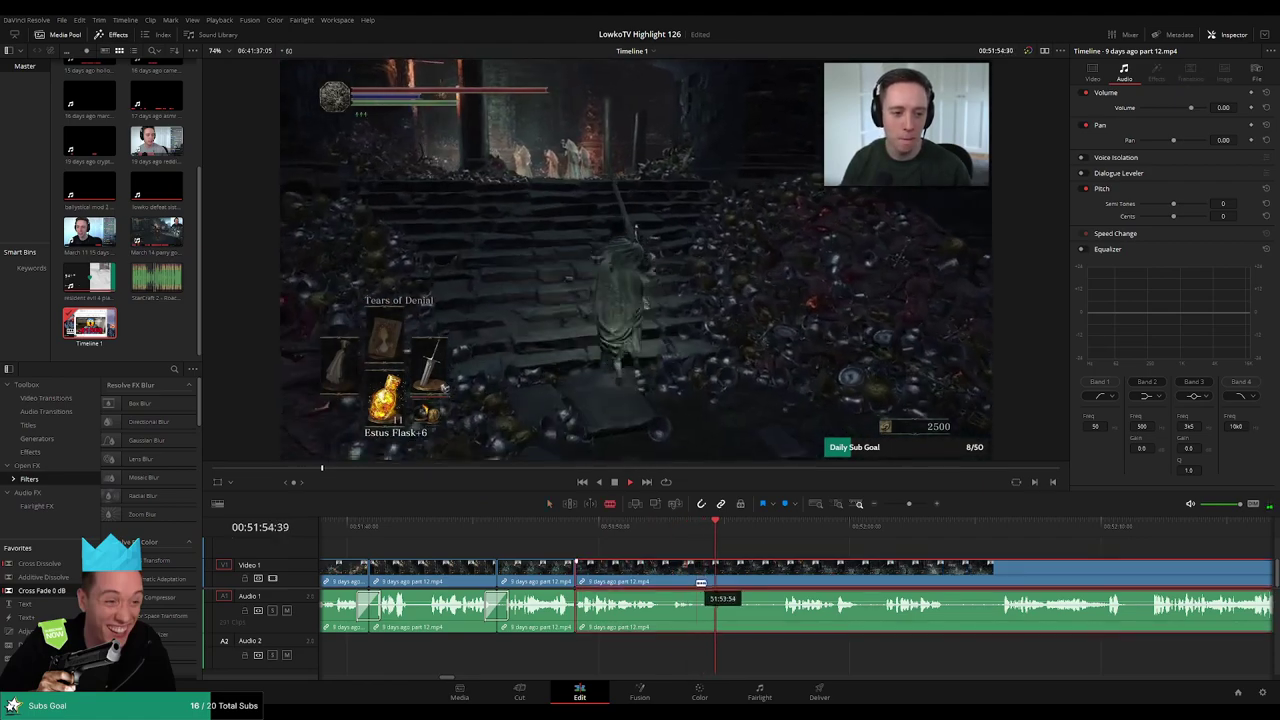
pyautogui.click(701, 581)
pyautogui.press('Delete')
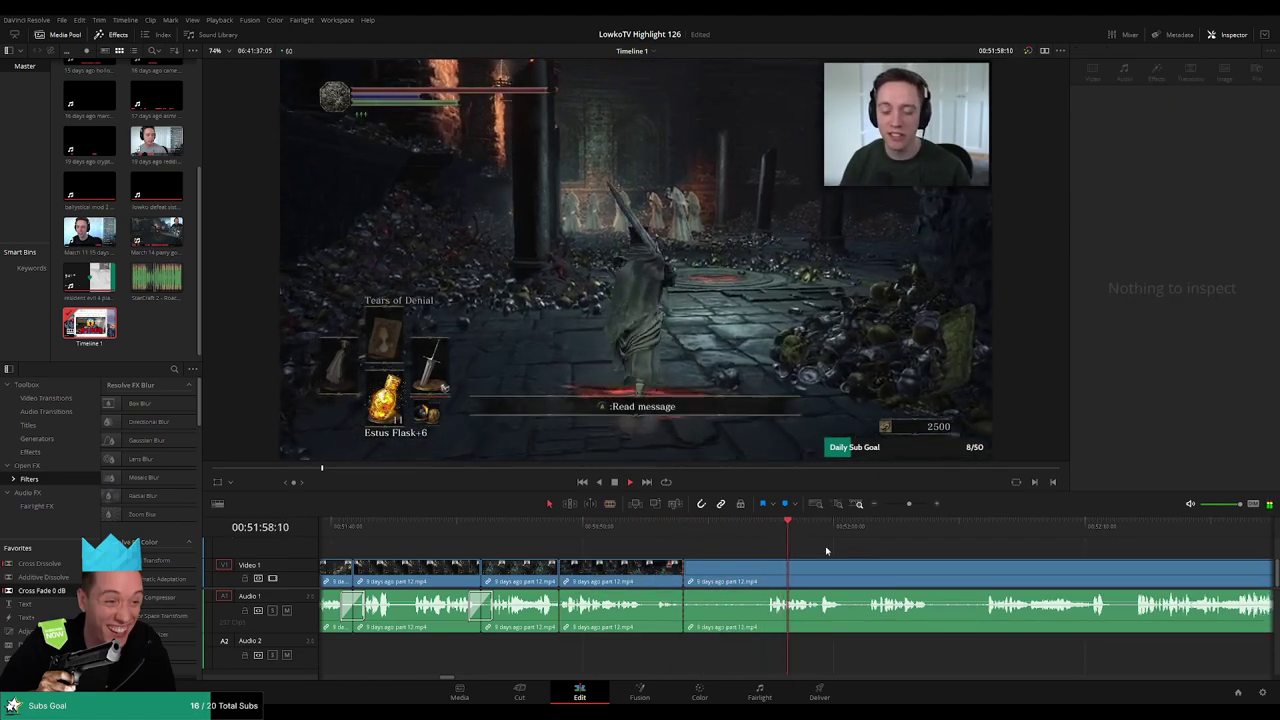
pyautogui.click(616, 578)
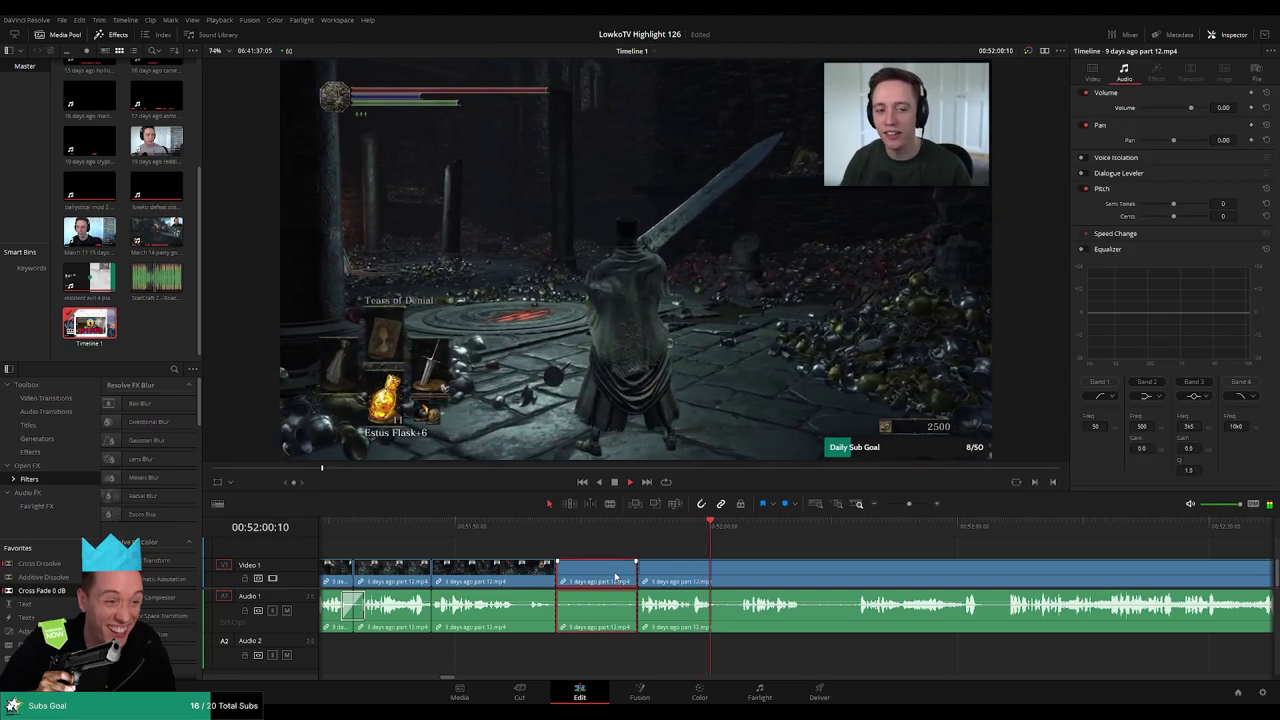
pyautogui.press('Delete')
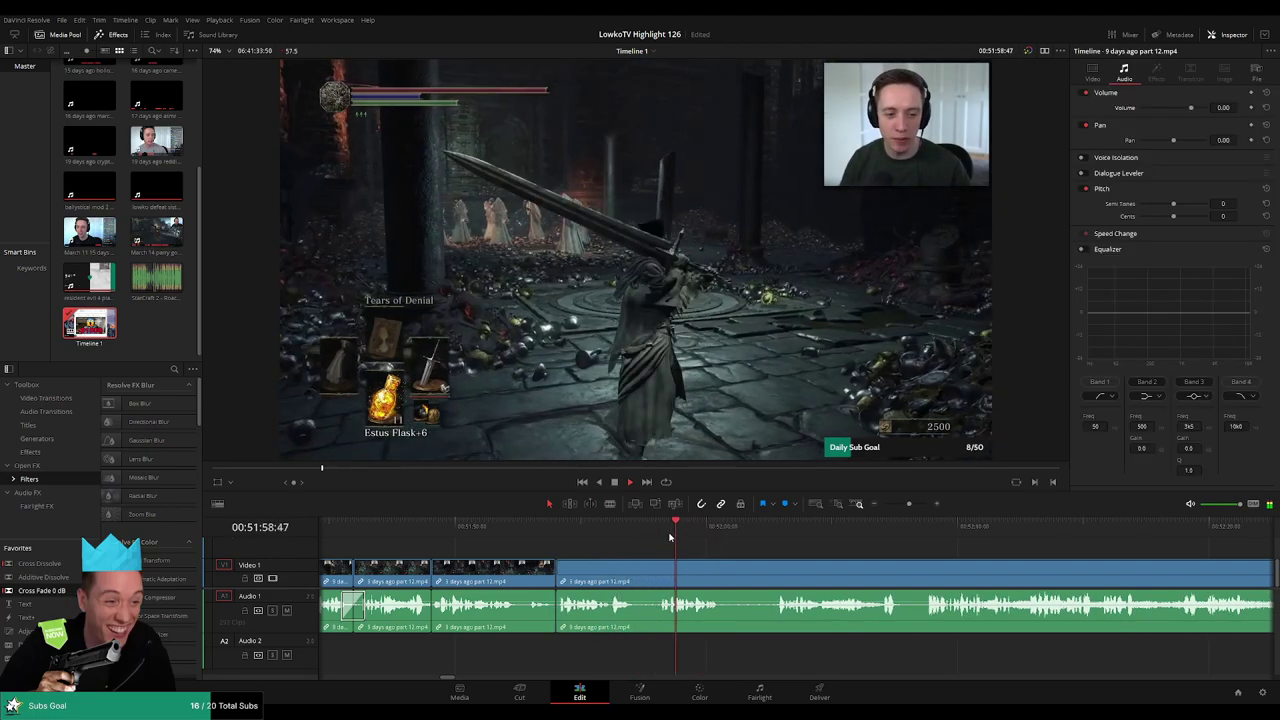
# - Cut out a further stretch after the 00:51:54 join, up to about 00:51:58, and cross fade the audio there
pyautogui.press('b')
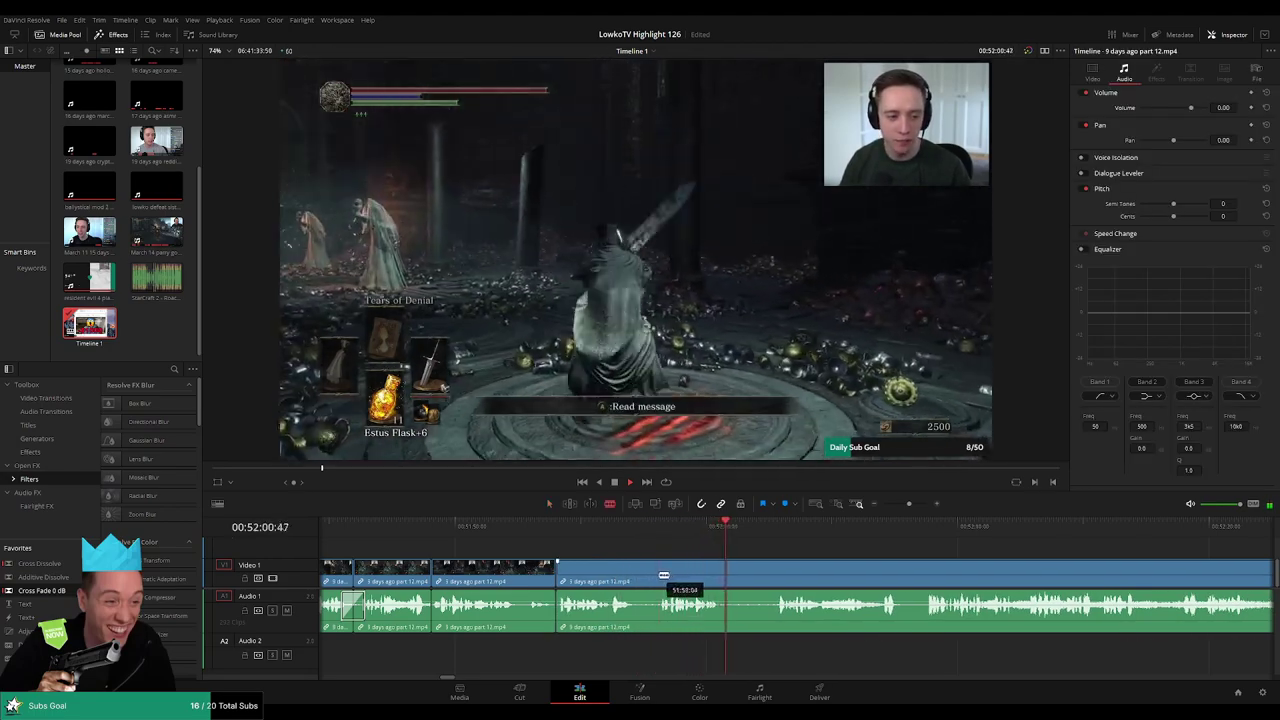
pyautogui.click(661, 574)
pyautogui.press('a')
pyautogui.click(640, 577)
pyautogui.press('Delete')
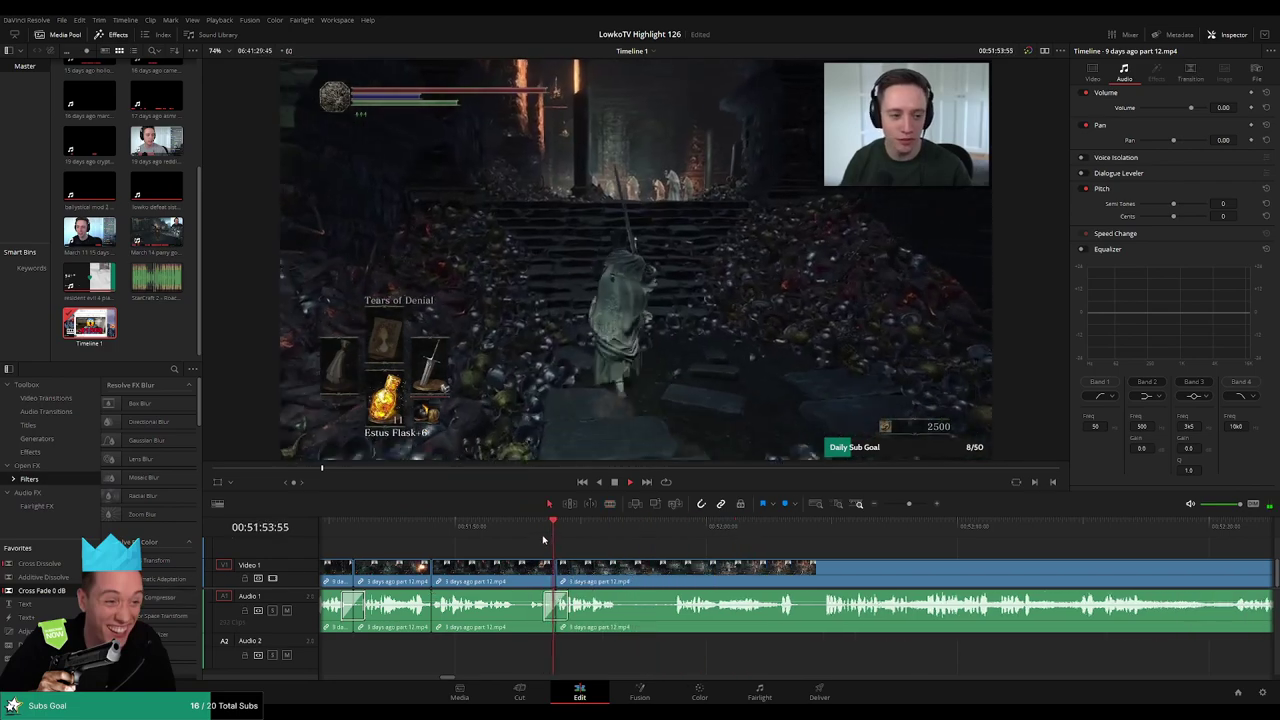
# - Cut out the stretch of the part 12 clip from about 00:51:56 to 00:51:58 and cross fade the audio at the join
pyautogui.click(528, 536)
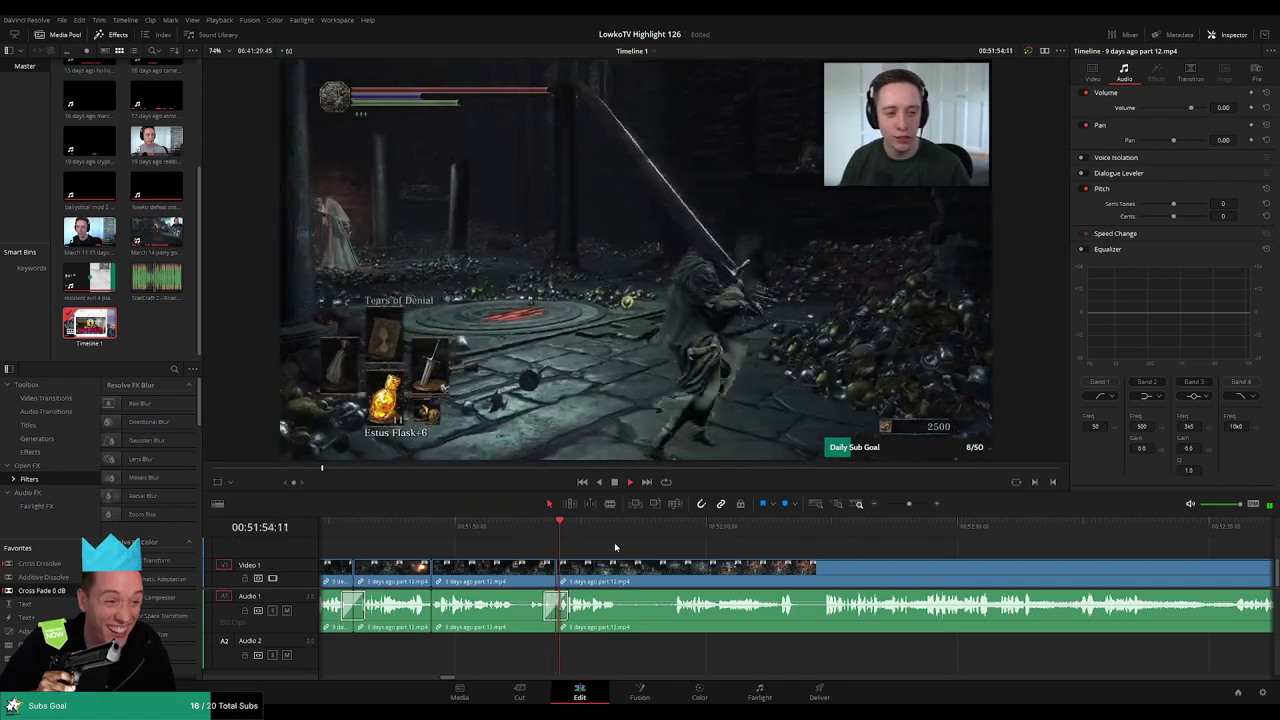
pyautogui.press('b')
pyautogui.click(671, 574)
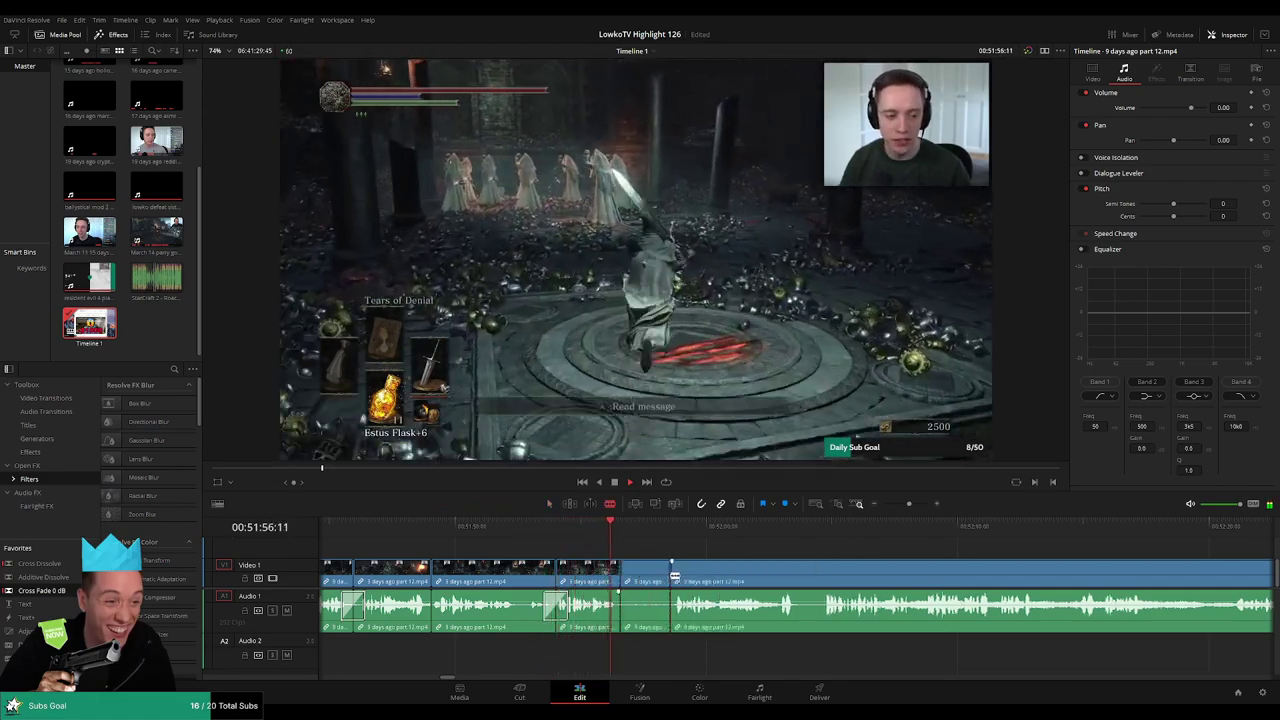
pyautogui.press('a')
pyautogui.click(652, 577)
pyautogui.press('Delete')
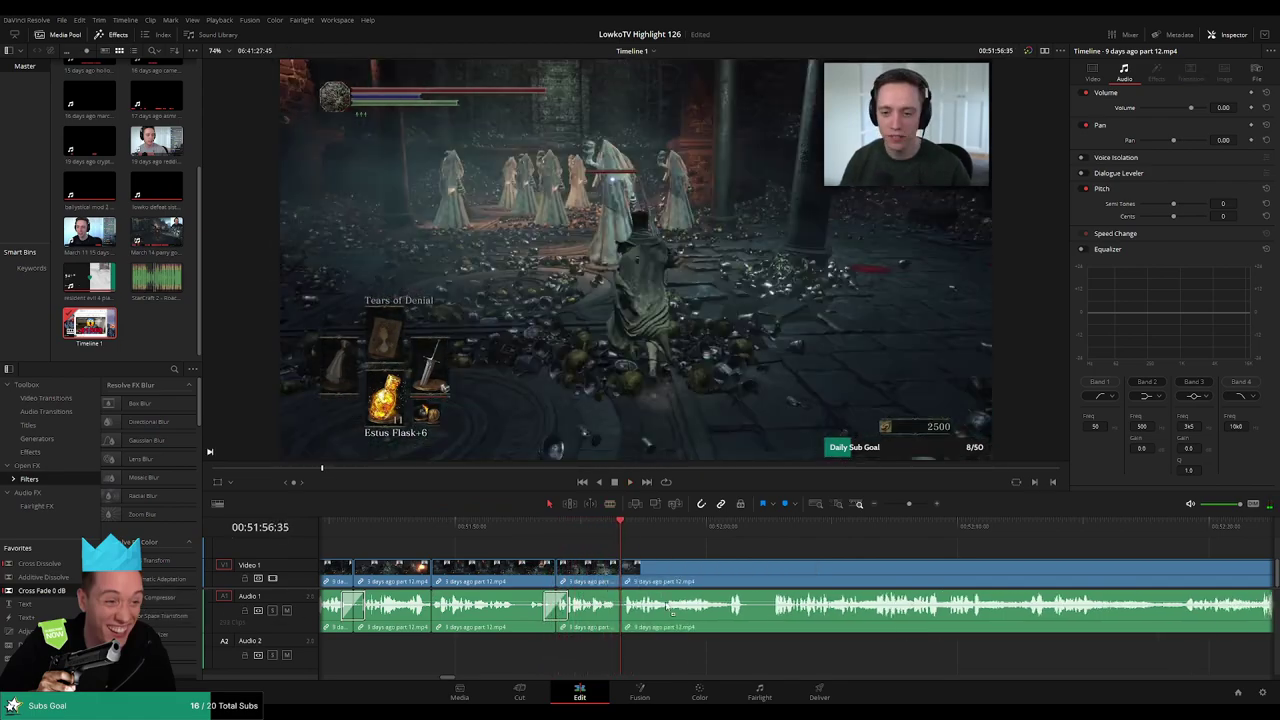
pyautogui.moveTo(627, 627); pyautogui.dragTo(627, 626)
pyautogui.press('space')
# - Review the part 12 footage up to the souls retrieved moment and split the clip at about 00:52:19:24
pyautogui.moveTo(829, 563); pyautogui.dragTo(717, 554)
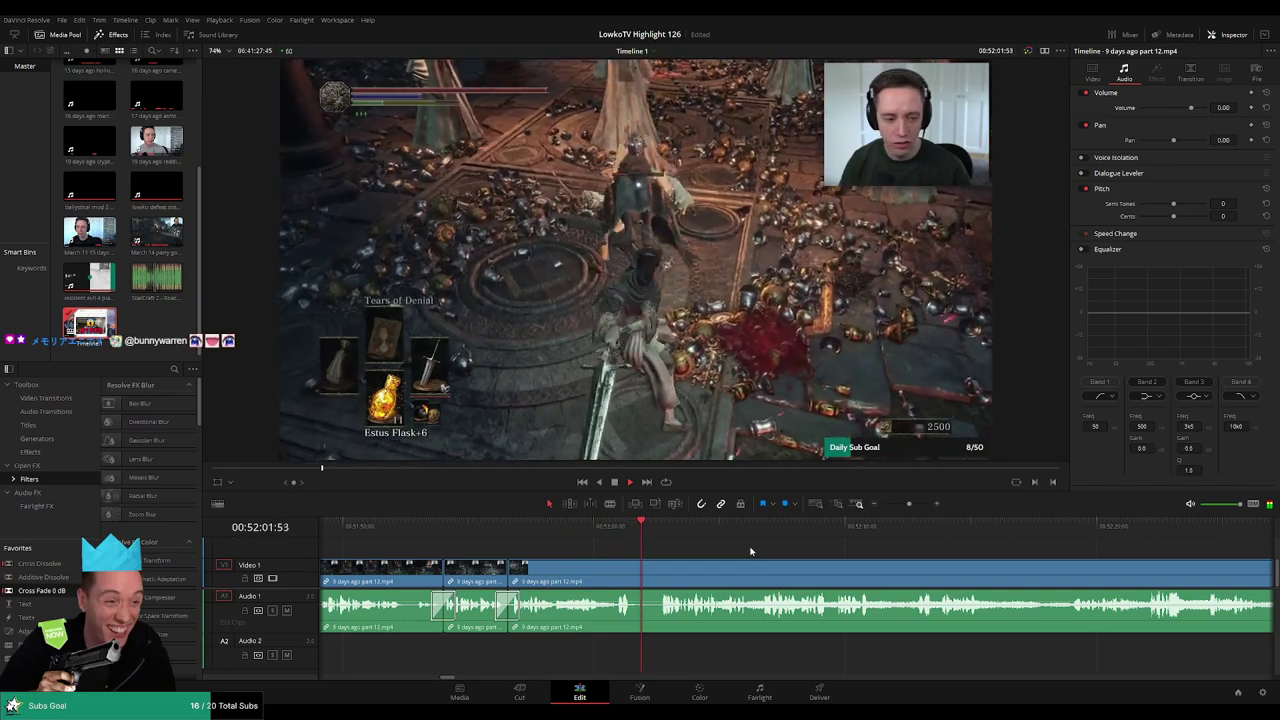
pyautogui.moveTo(786, 552); pyautogui.dragTo(758, 552)
pyautogui.hscroll(3, 730, 548)
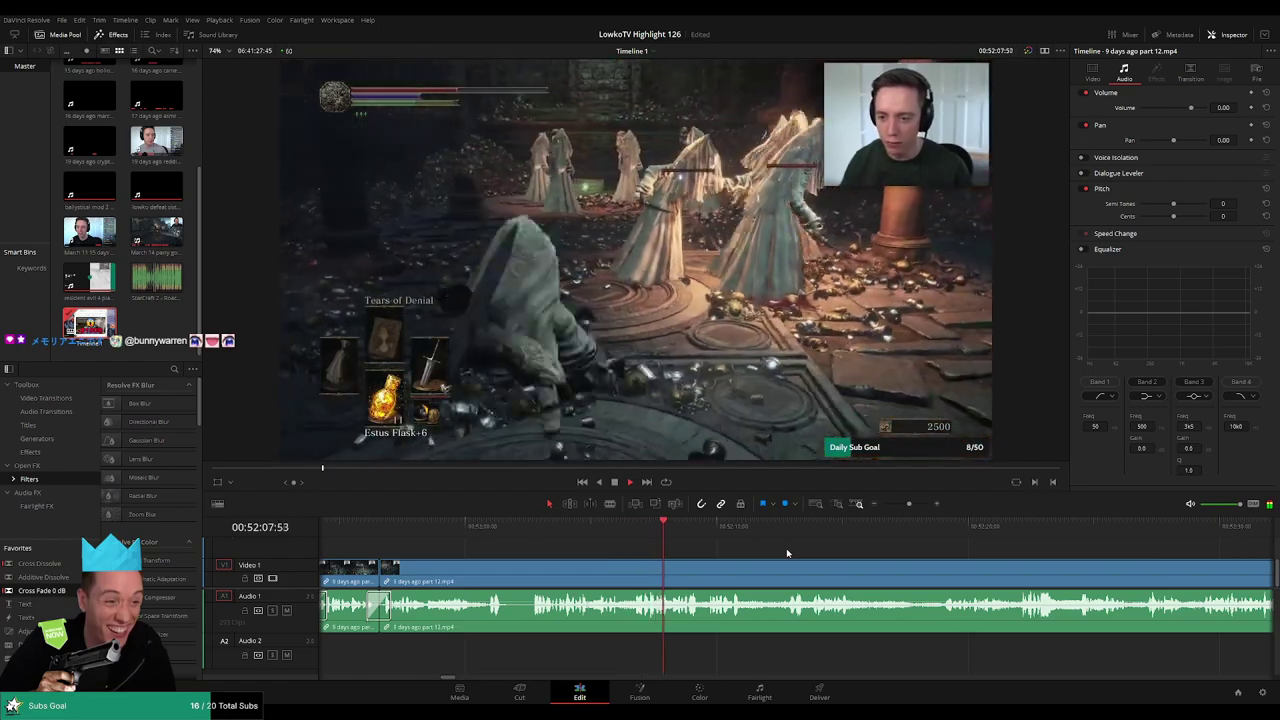
pyautogui.hscroll(3, 746, 550)
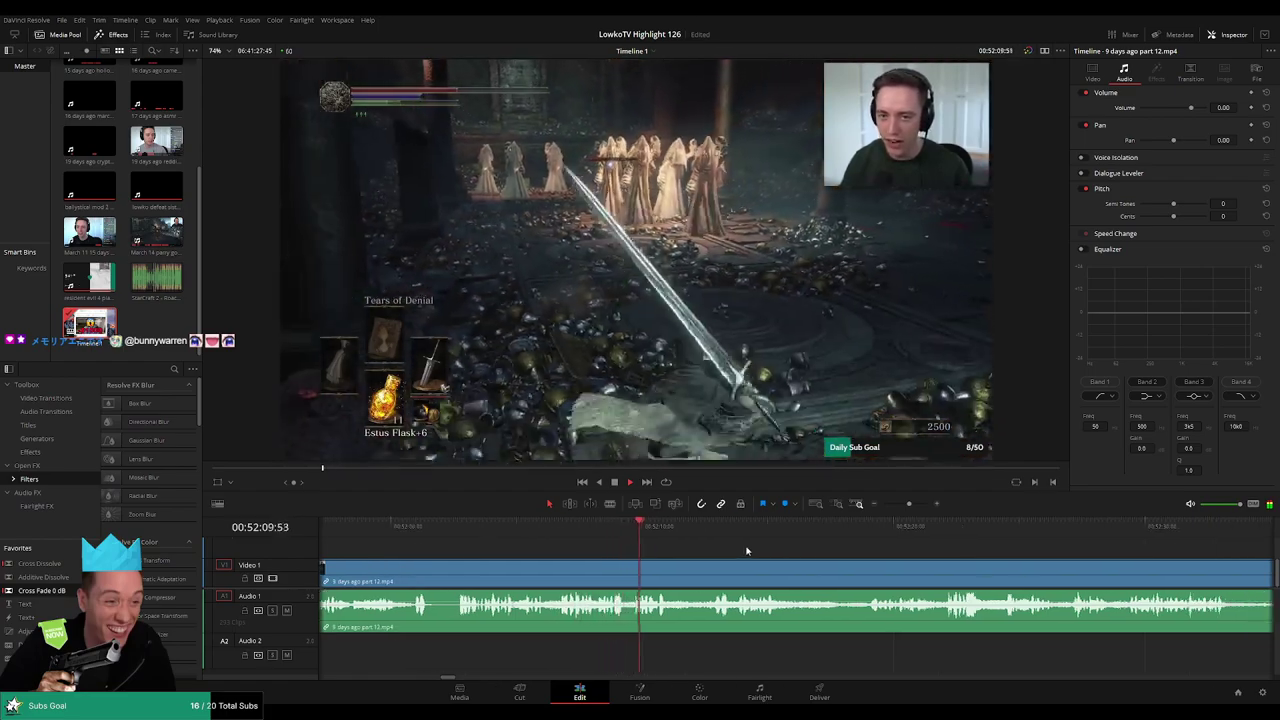
pyautogui.hscroll(5, 715, 545)
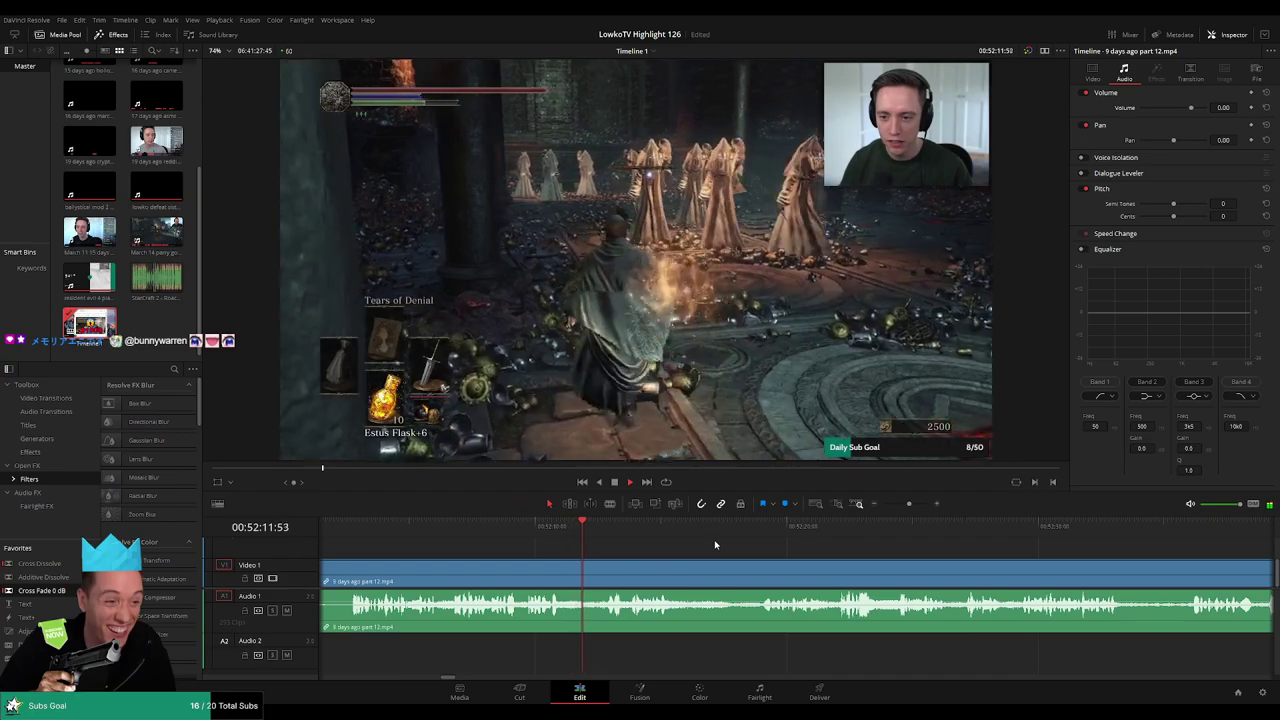
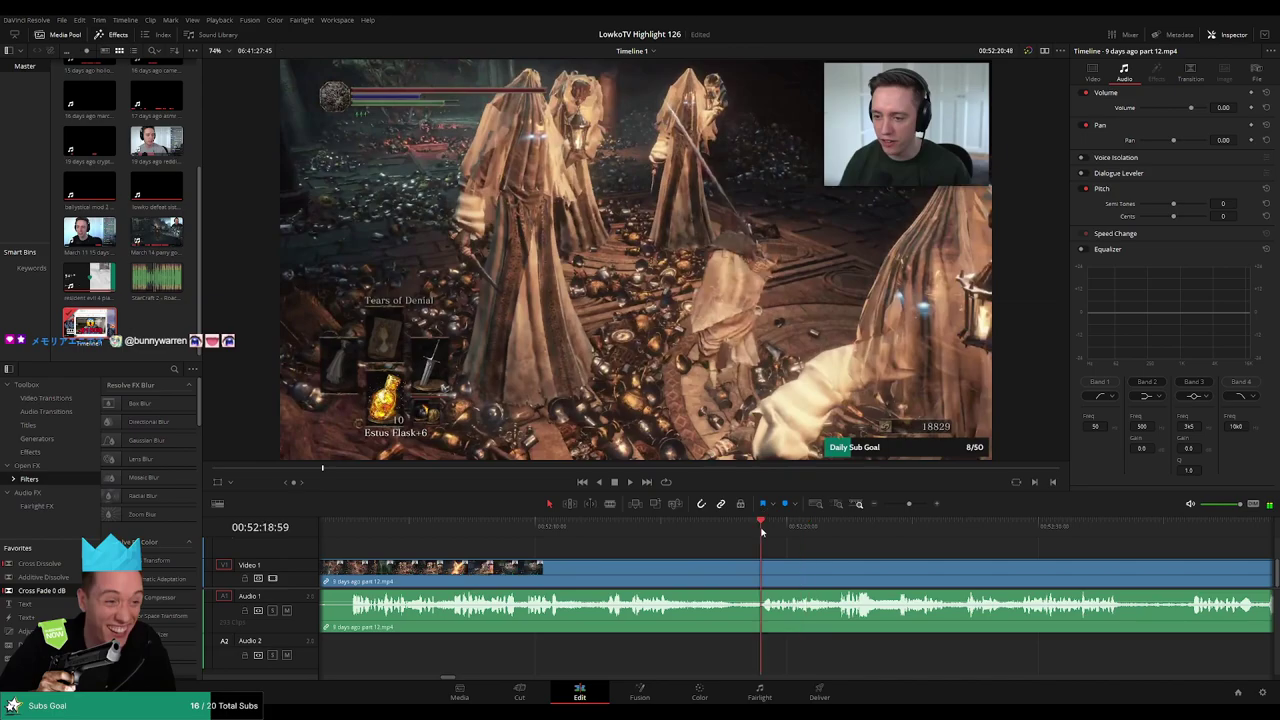
pyautogui.press('space')
pyautogui.press('space')
pyautogui.scroll(1, 798, 551)
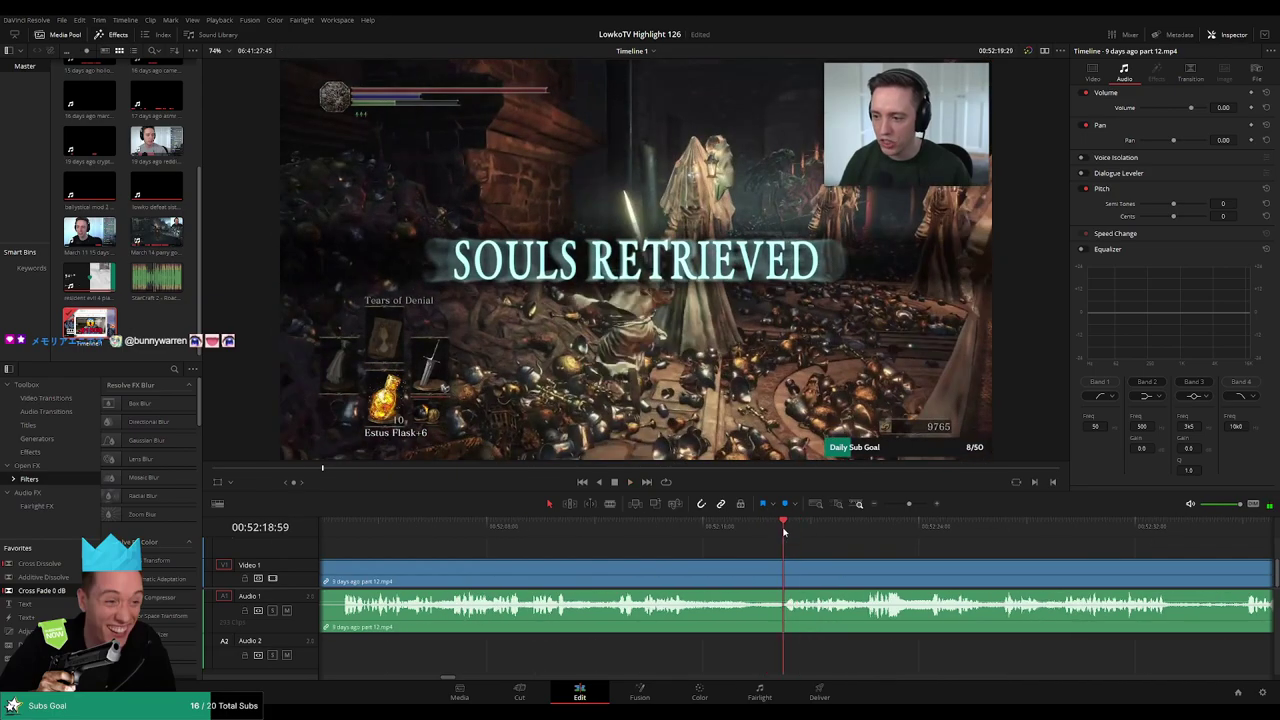
pyautogui.moveTo(909, 504); pyautogui.dragTo(840, 526)
pyautogui.press('b')
pyautogui.click(842, 571)
pyautogui.press('space')
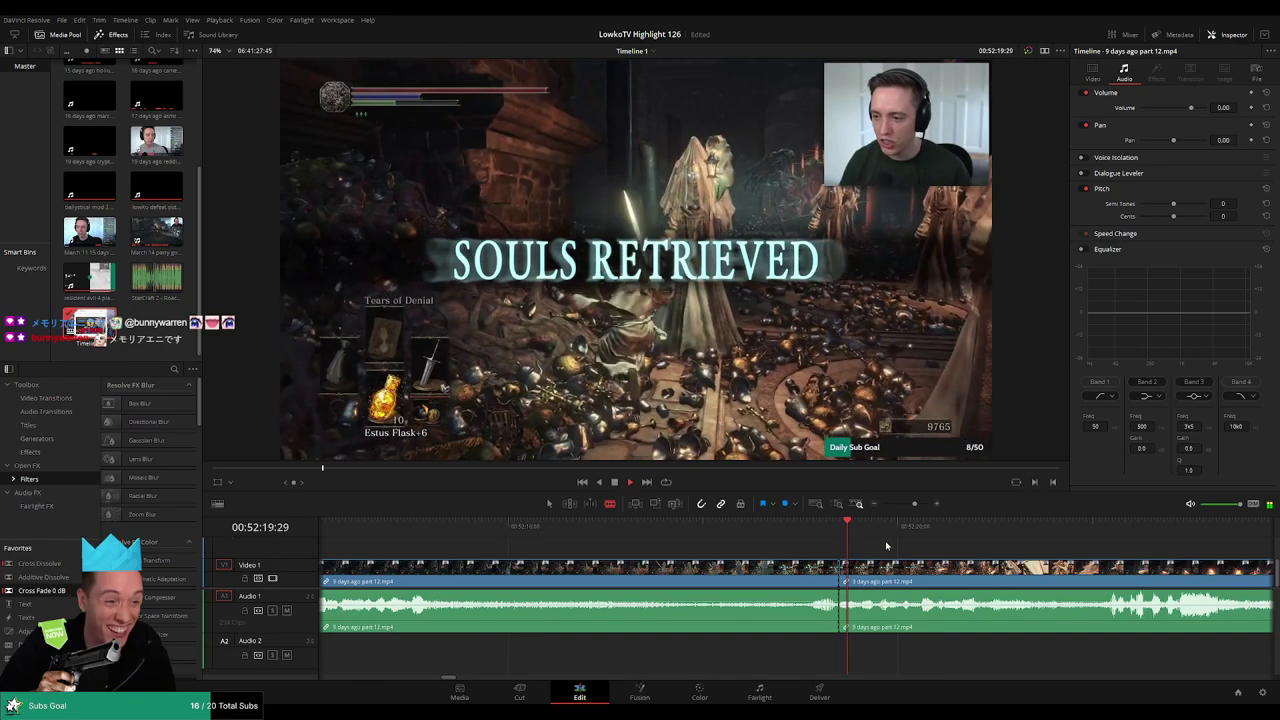
# - Split the clip again at 00:52:19:47 and silence the audio of the short piece between the two splits
pyautogui.click(796, 527)
pyautogui.click(839, 529)
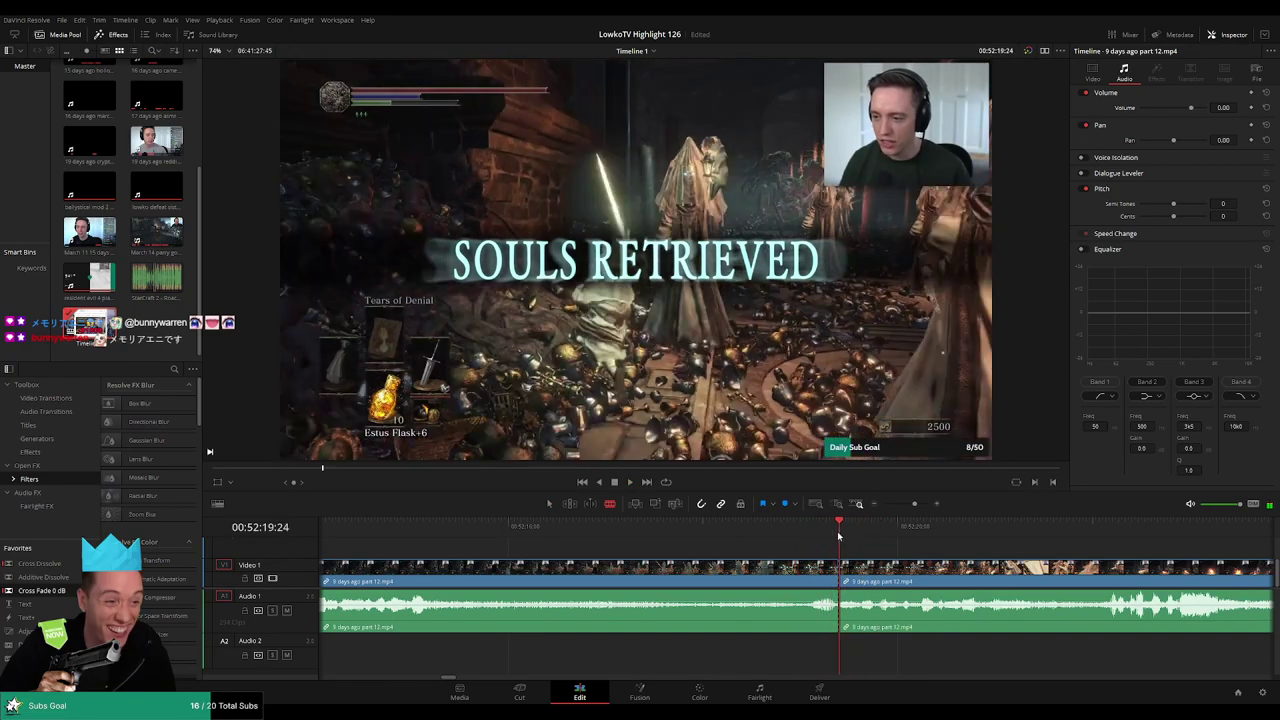
pyautogui.press('space')
pyautogui.click(875, 527)
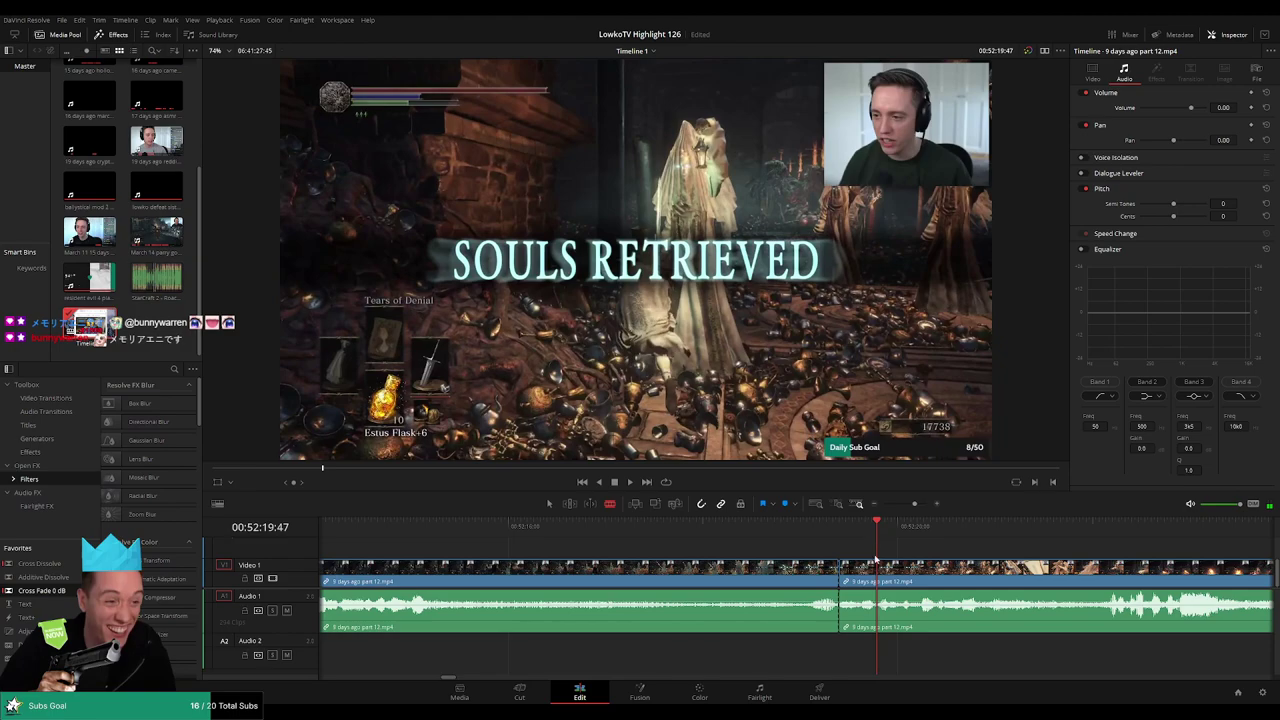
pyautogui.click(876, 566)
pyautogui.press('a')
pyautogui.moveTo(861, 602); pyautogui.dragTo(861, 636)
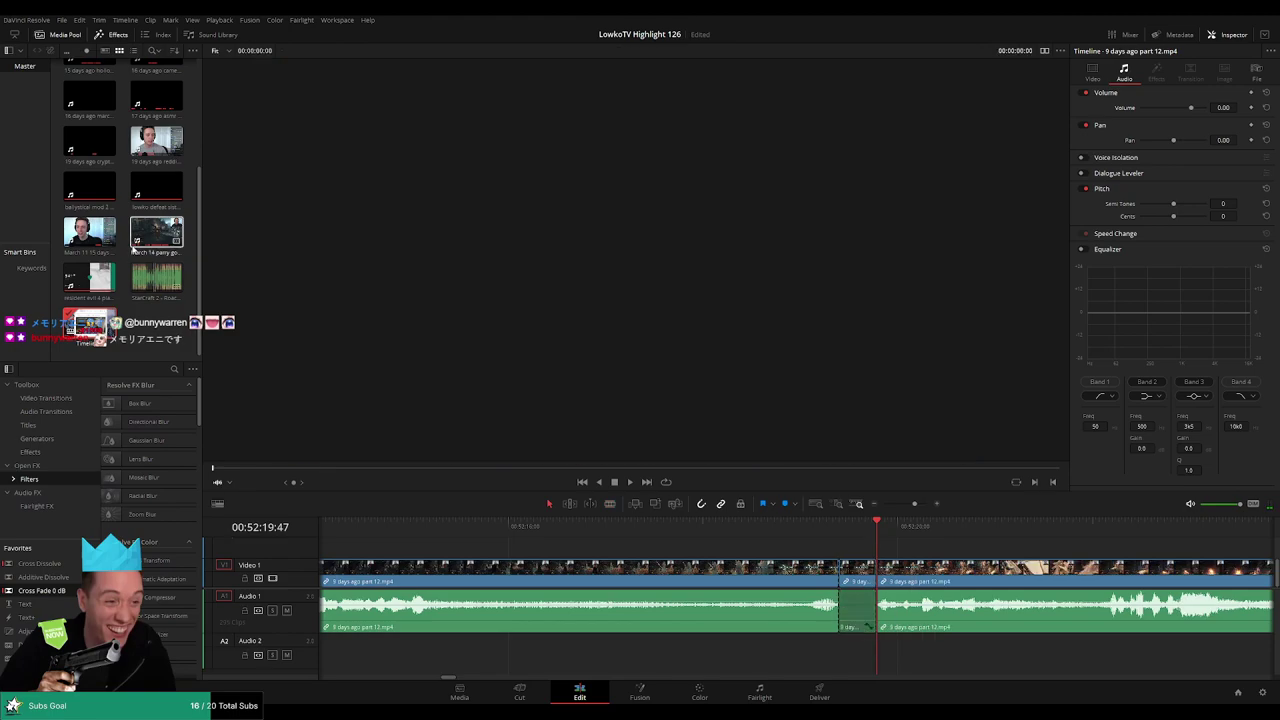
# - Place the StarCraft 2 Roach Quotes sound on Audio 2 beneath the silenced piece, set its volume to -23, and play it back
pyautogui.moveTo(156, 278); pyautogui.dragTo(876, 653)
pyautogui.click(860, 650)
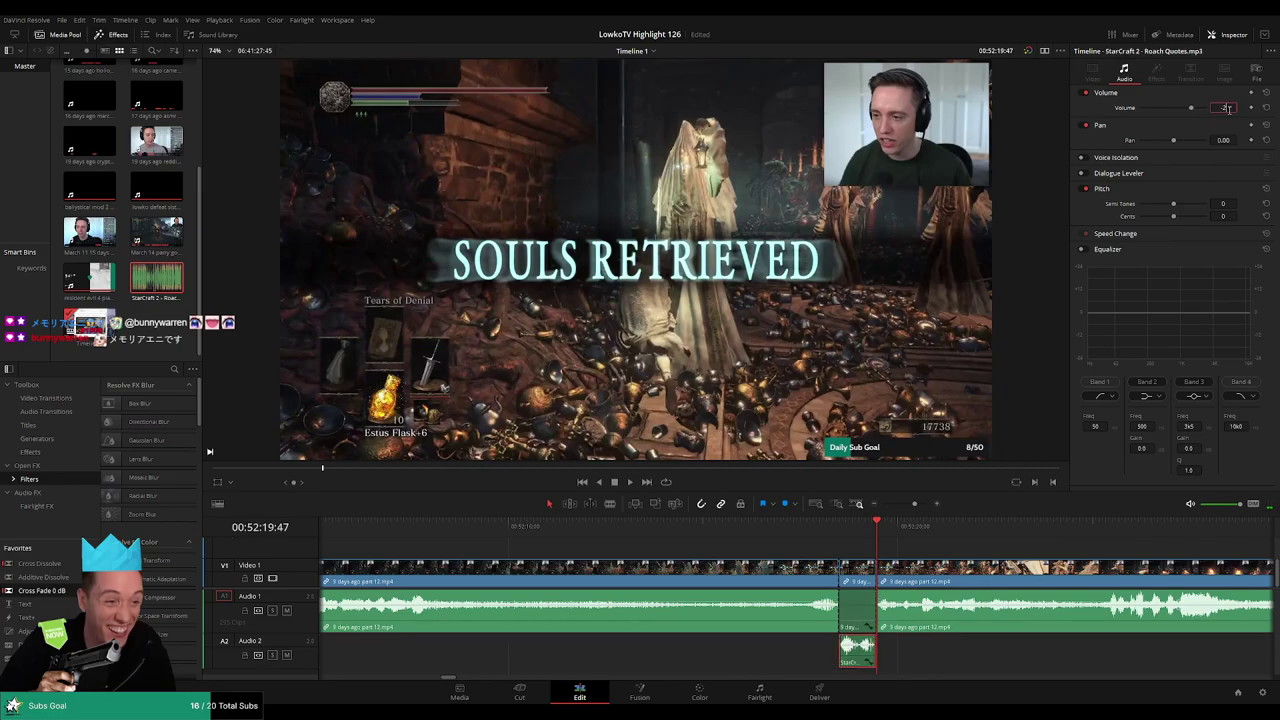
pyautogui.click(740, 526)
pyautogui.press('space')
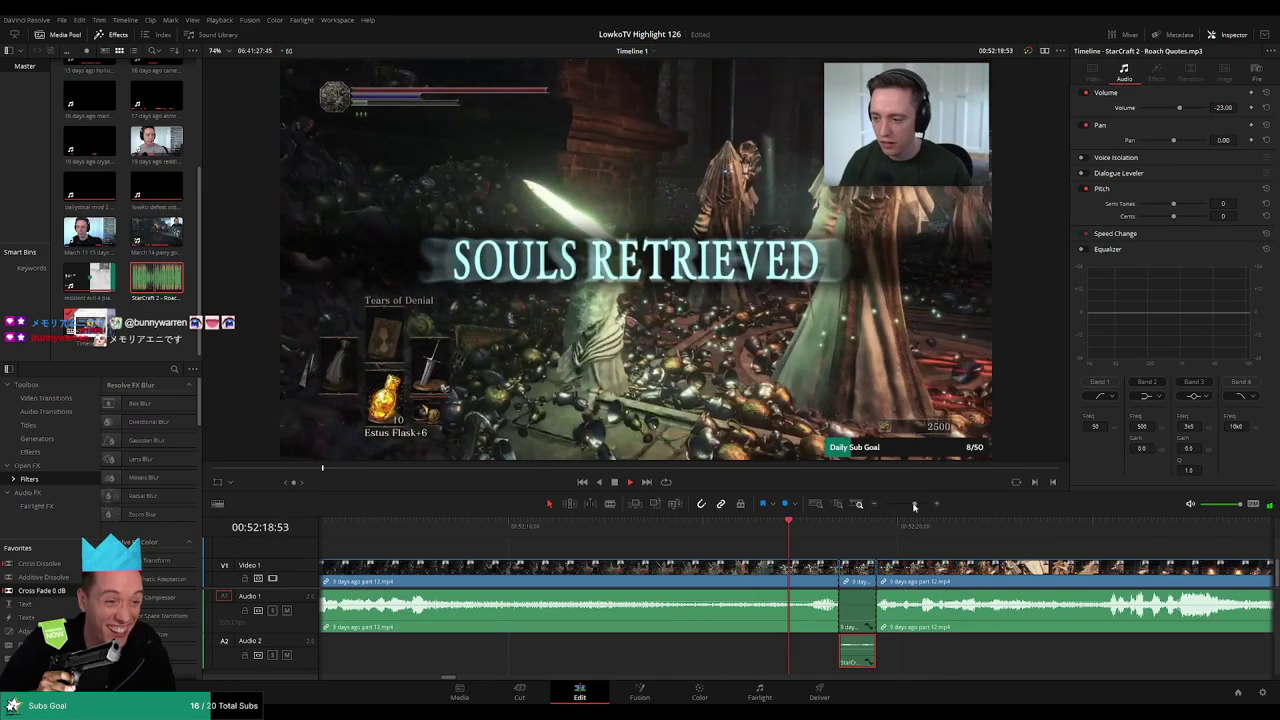
pyautogui.moveTo(914, 504); pyautogui.dragTo(907, 504)
pyautogui.click(920, 553)
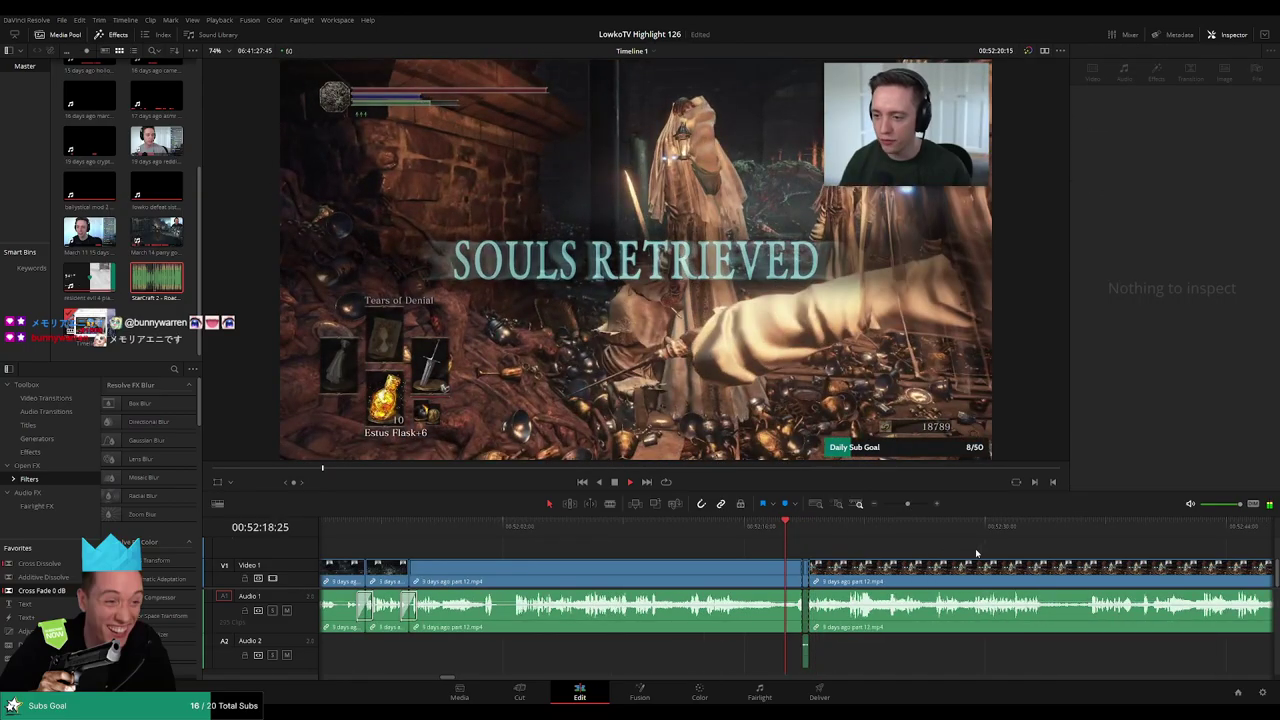
pyautogui.moveTo(975, 548); pyautogui.dragTo(724, 540)
pyautogui.press('space')
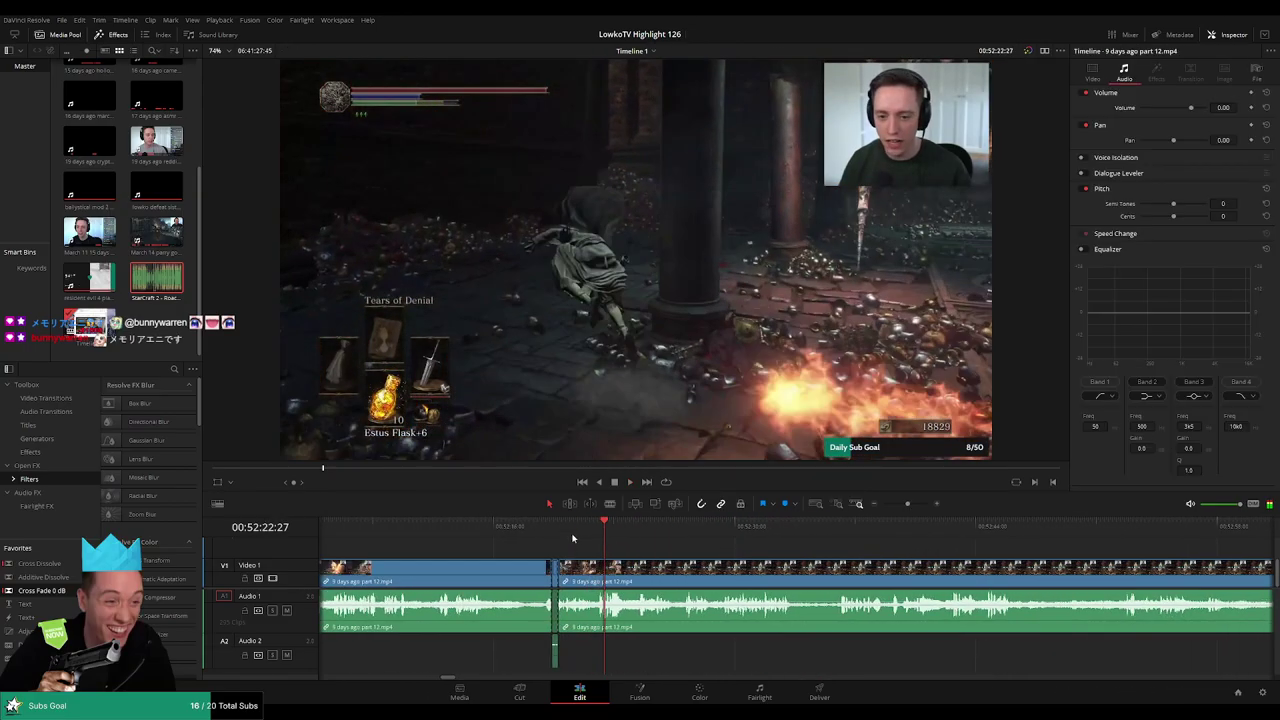
# - Try to isolate the stretch of the part 12 clip from about 00:52:33 to 00:52:35 with two splits, and undo them
pyautogui.click(572, 539)
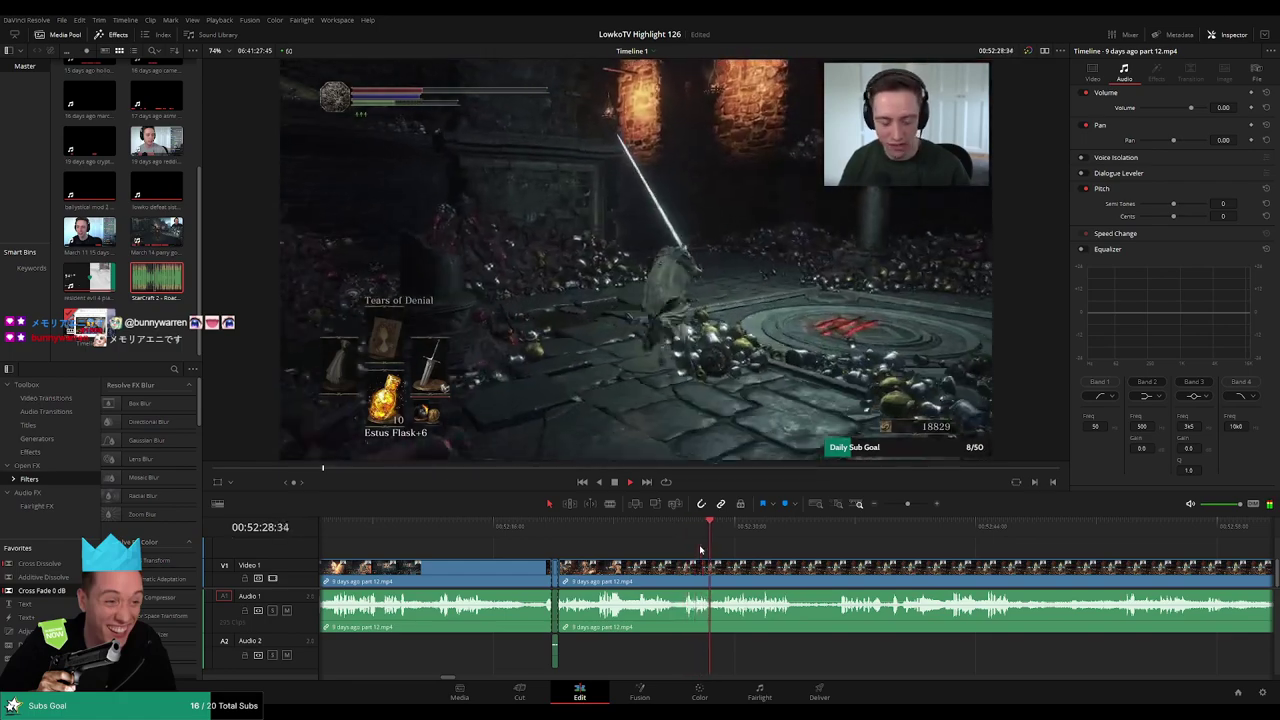
pyautogui.hscroll(3, 671, 548)
pyautogui.hscroll(1, 667, 548)
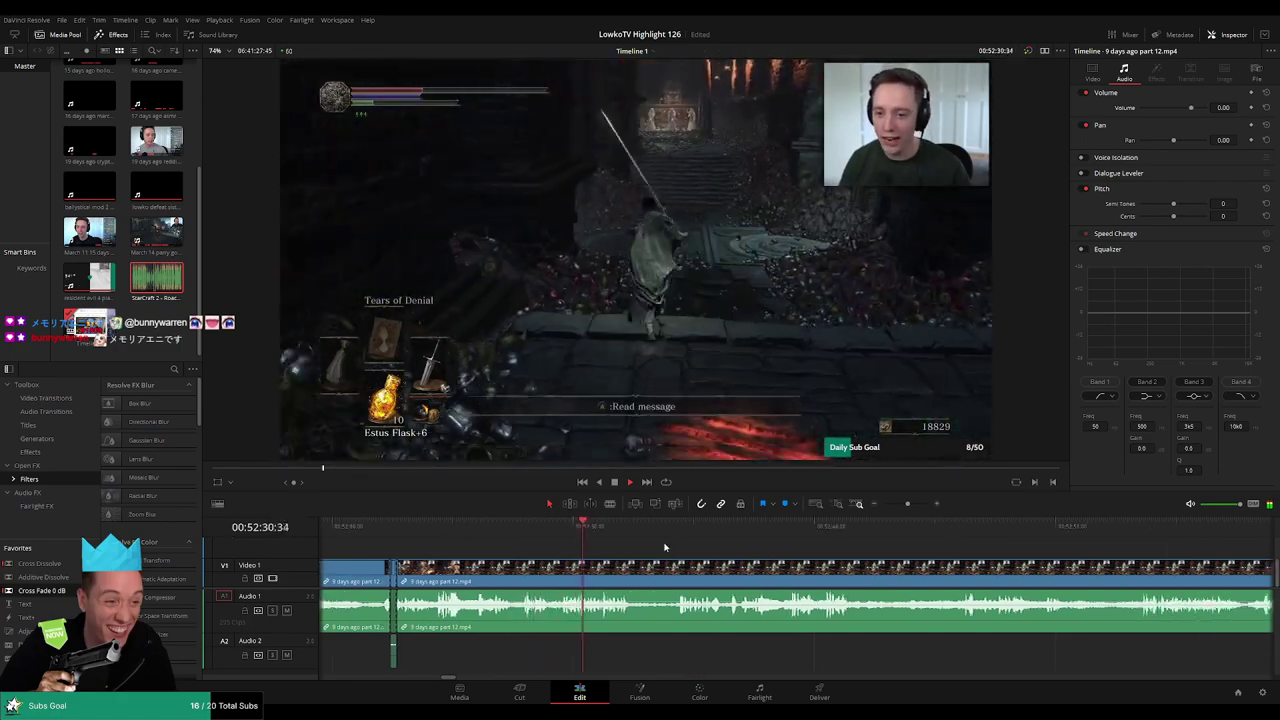
pyautogui.click(638, 573)
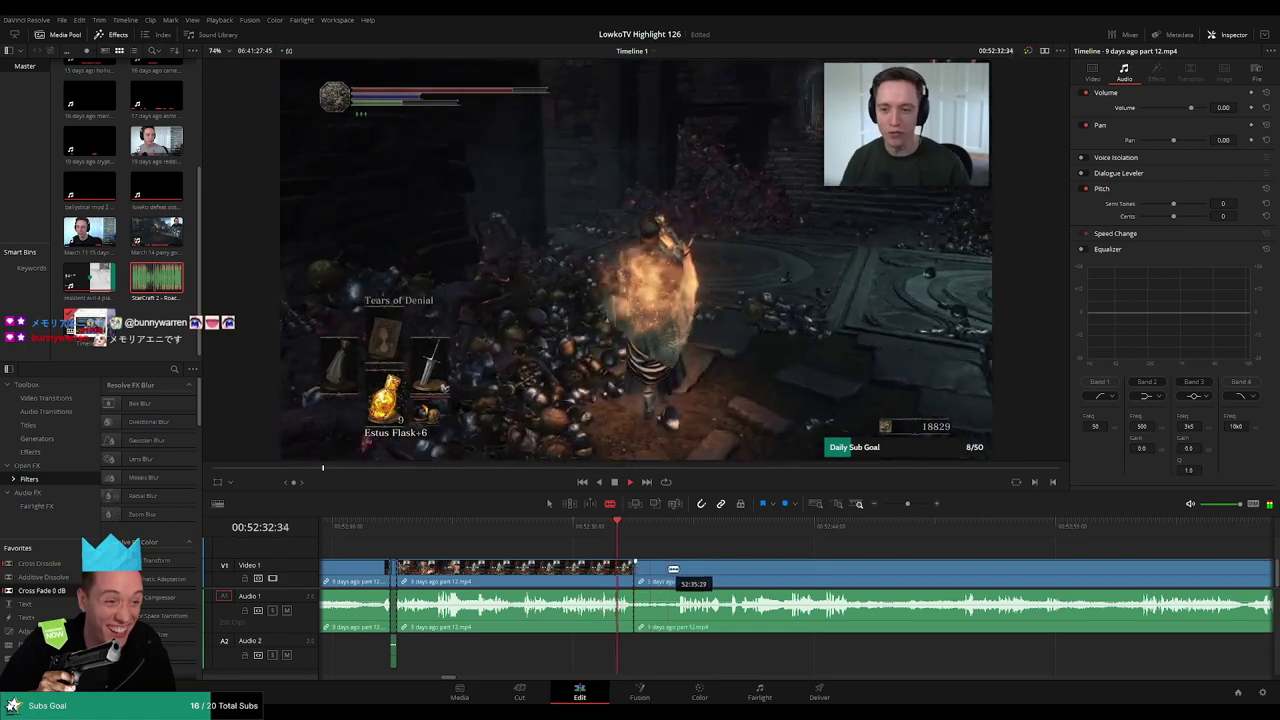
pyautogui.click(673, 573)
pyautogui.press('a')
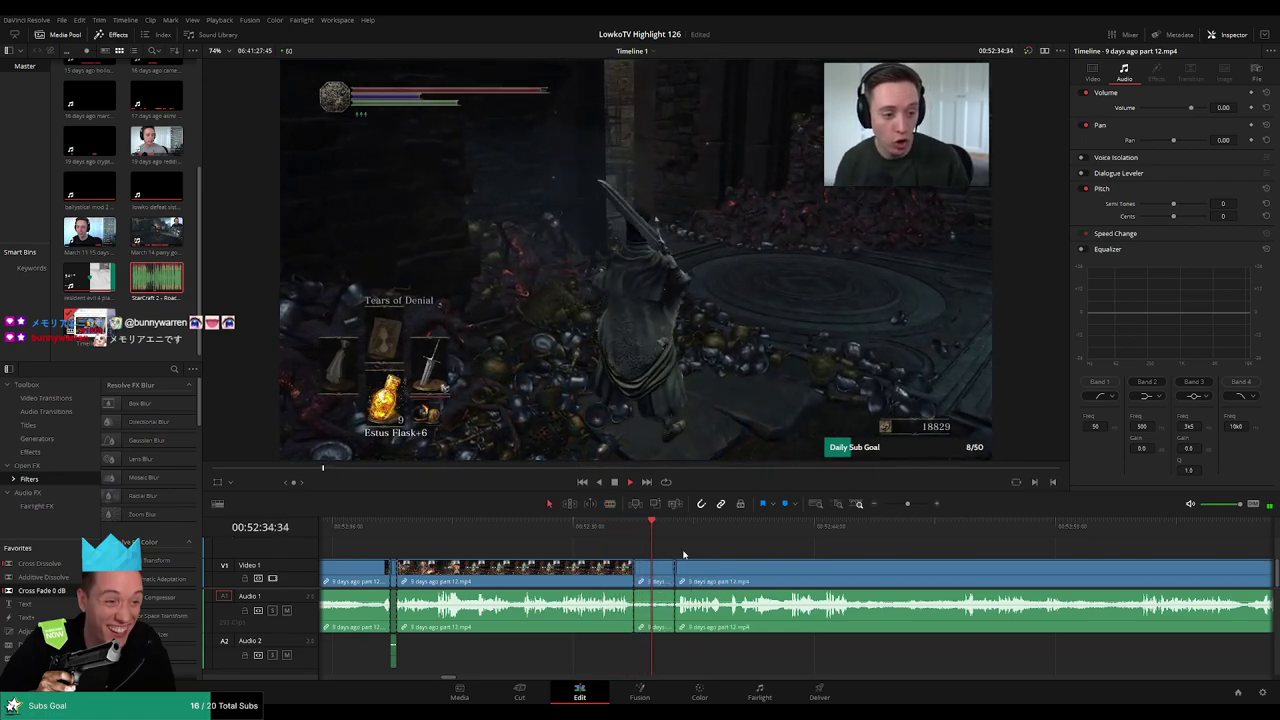
pyautogui.hotkey('ctrl', 'z')
pyautogui.hotkey('ctrl', 'z')
# - Cut out the stretch of the part 12 clip from about 00:52:47 to 00:52:52 and cross fade the audio at the join
pyautogui.hscroll(2, 717, 550)
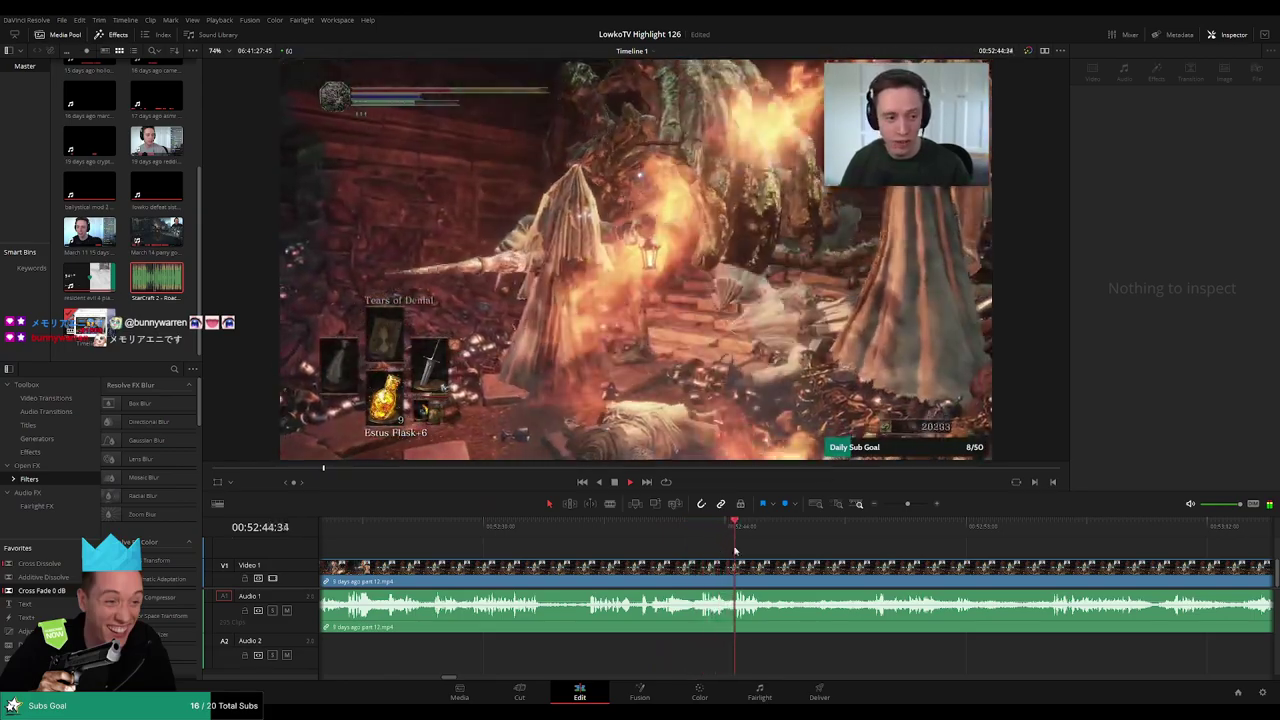
pyautogui.hscroll(2, 704, 547)
pyautogui.click(694, 531)
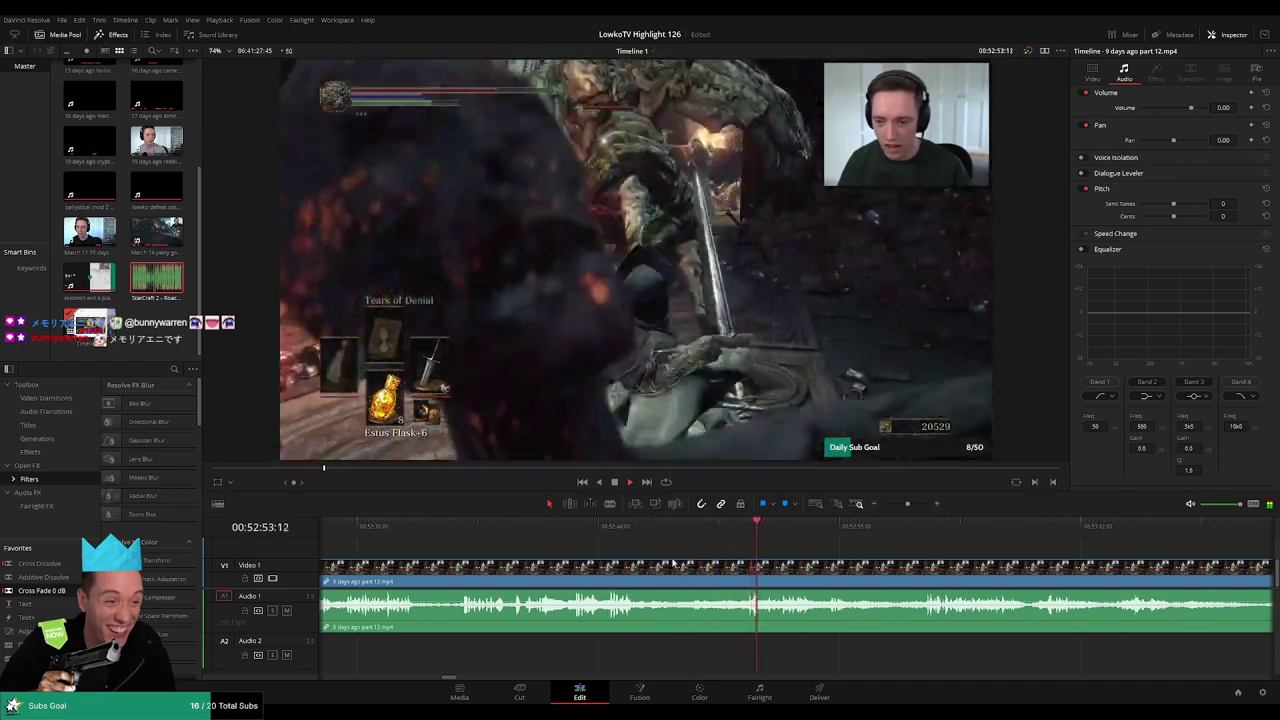
pyautogui.press('b')
pyautogui.click(632, 525)
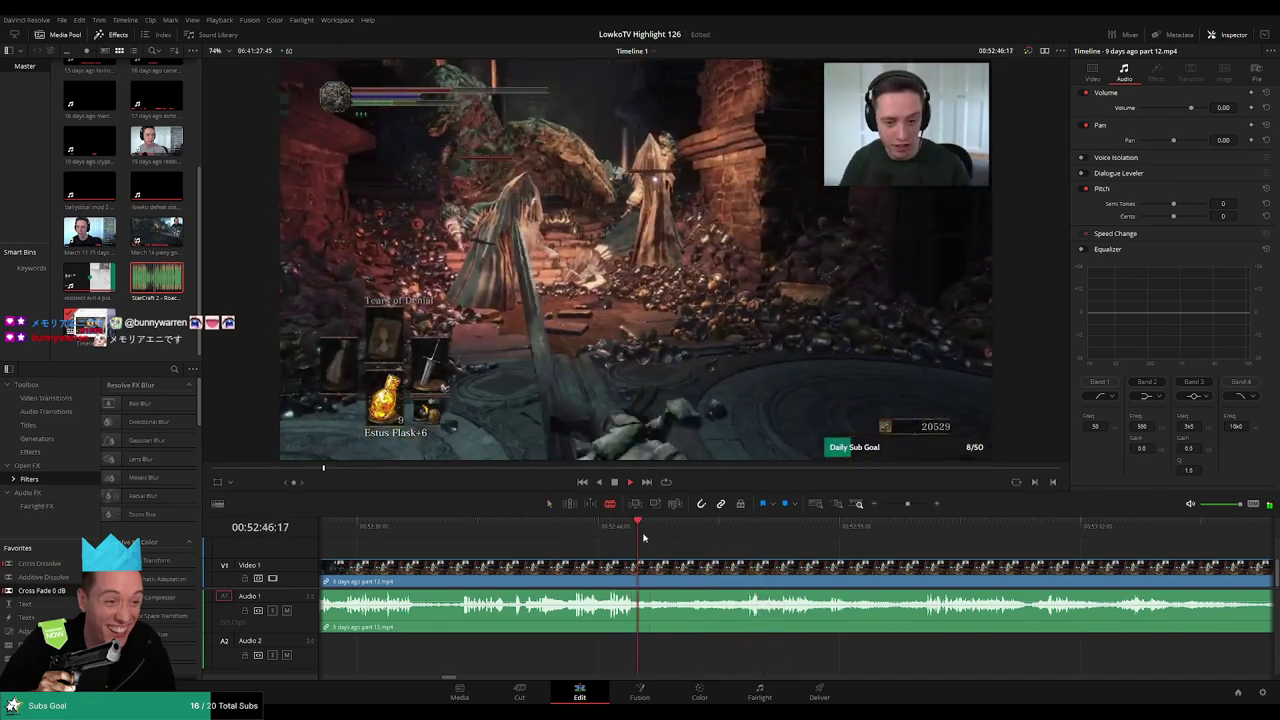
pyautogui.click(652, 575)
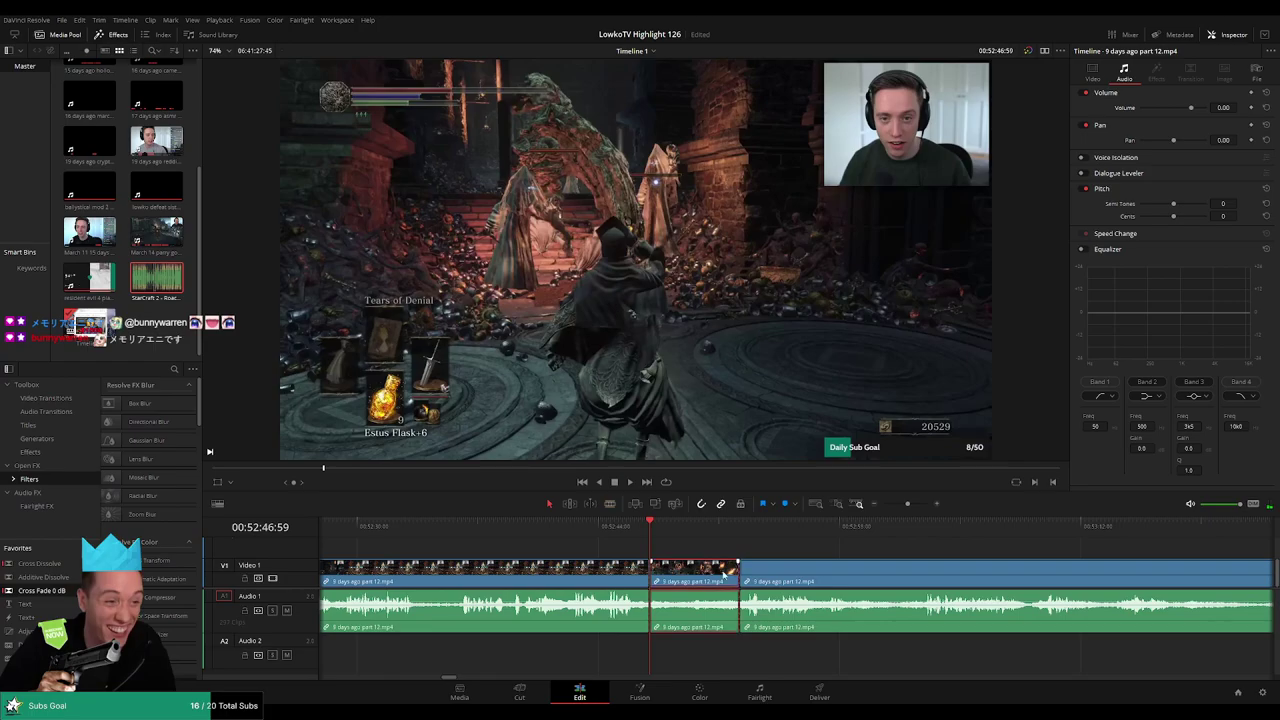
pyautogui.press('Delete')
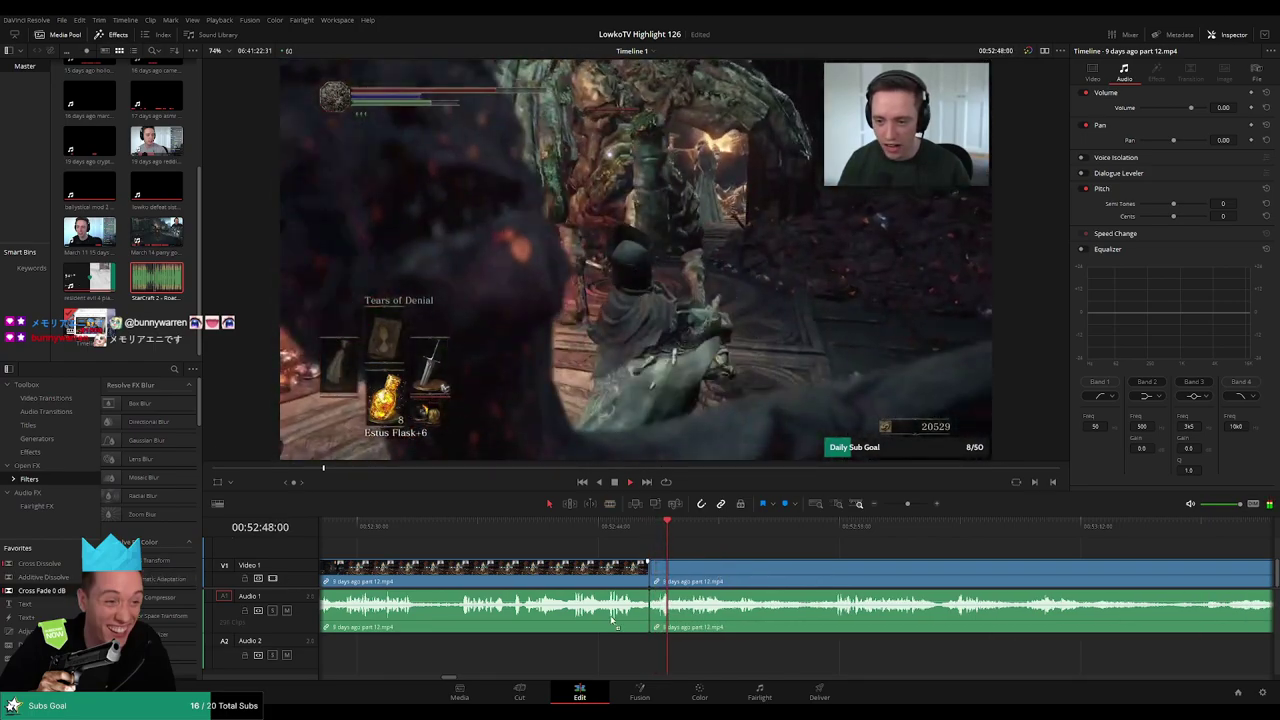
pyautogui.moveTo(611, 620); pyautogui.dragTo(650, 608)
# - Cut out the stretch of the part 12 clip from about 00:52:53 to 00:52:57 and cross fade the audio there
pyautogui.click(734, 526)
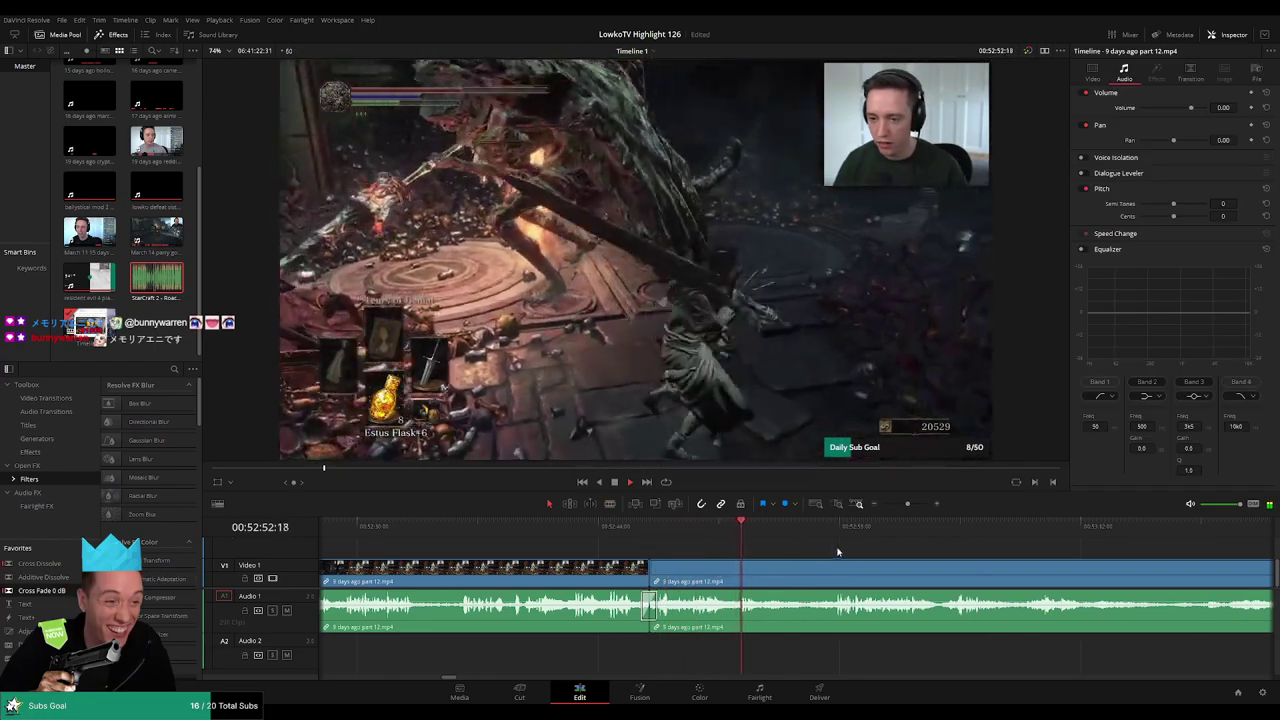
pyautogui.hscroll(2, 838, 551)
pyautogui.press('b')
pyautogui.click(627, 566)
pyautogui.click(682, 525)
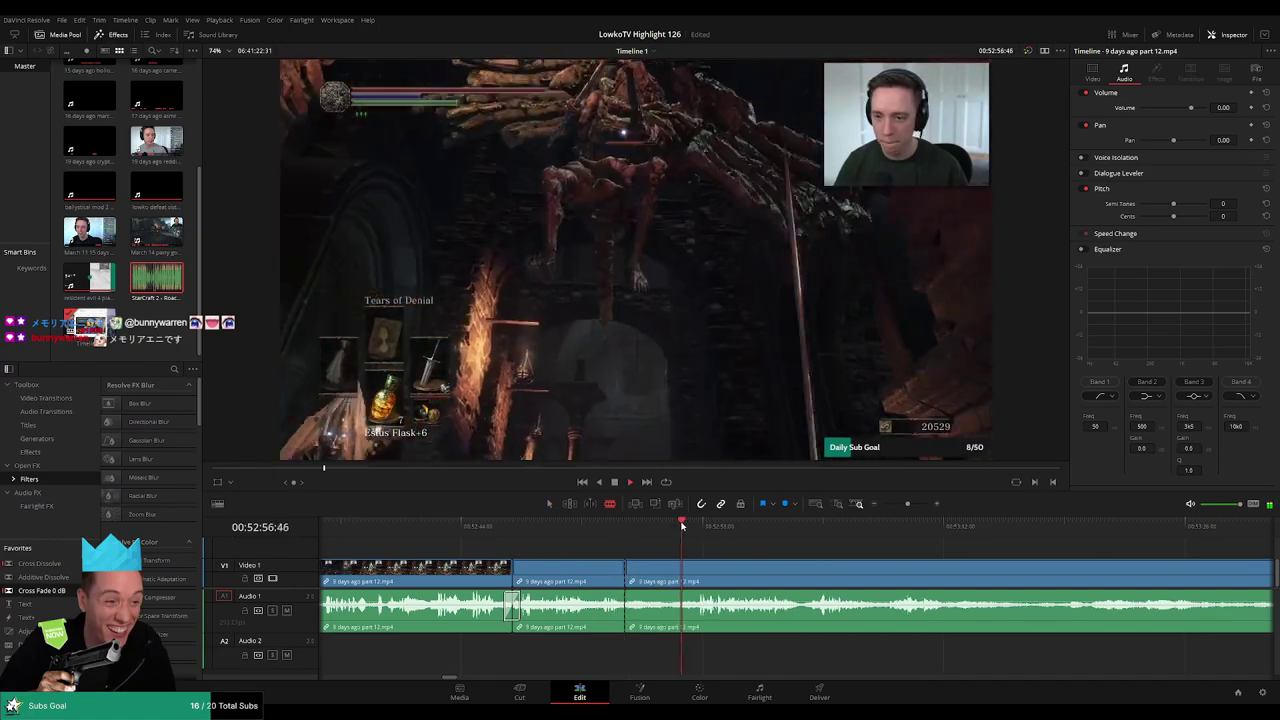
pyautogui.click(699, 572)
pyautogui.press('a')
pyautogui.click(672, 573)
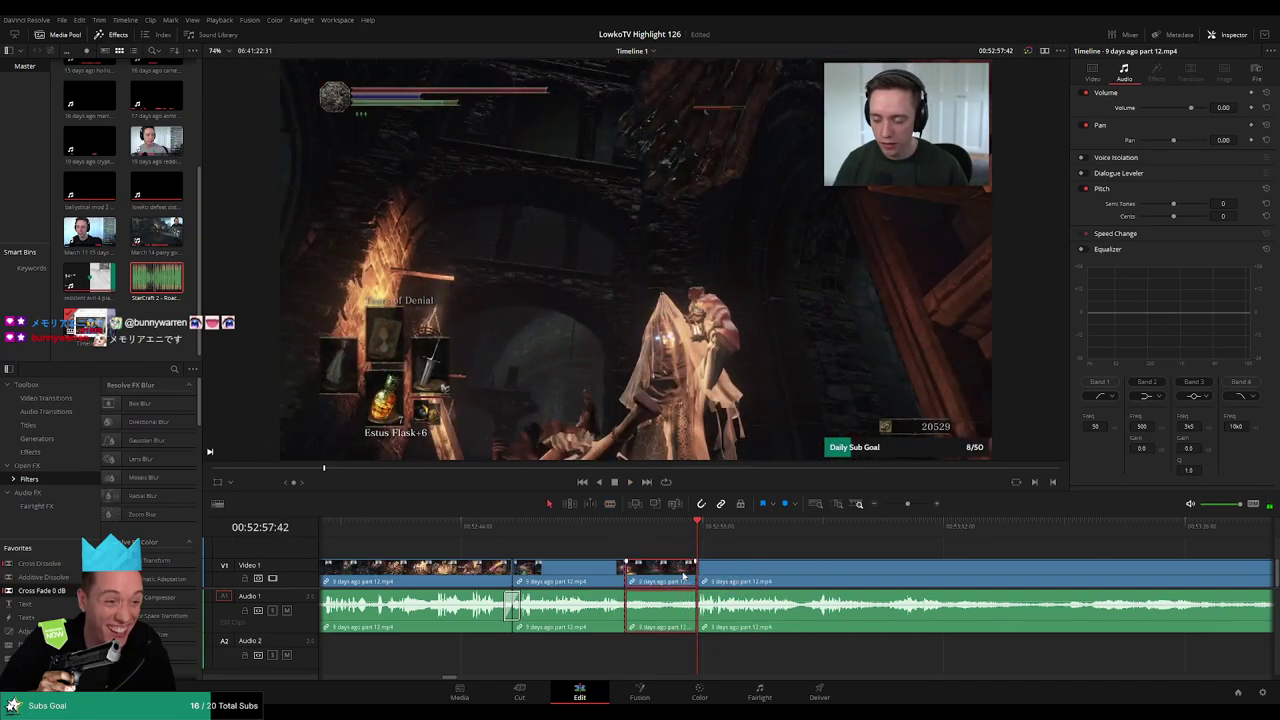
pyautogui.press('Delete')
pyautogui.press('space')
pyautogui.moveTo(68, 592); pyautogui.dragTo(625, 606)
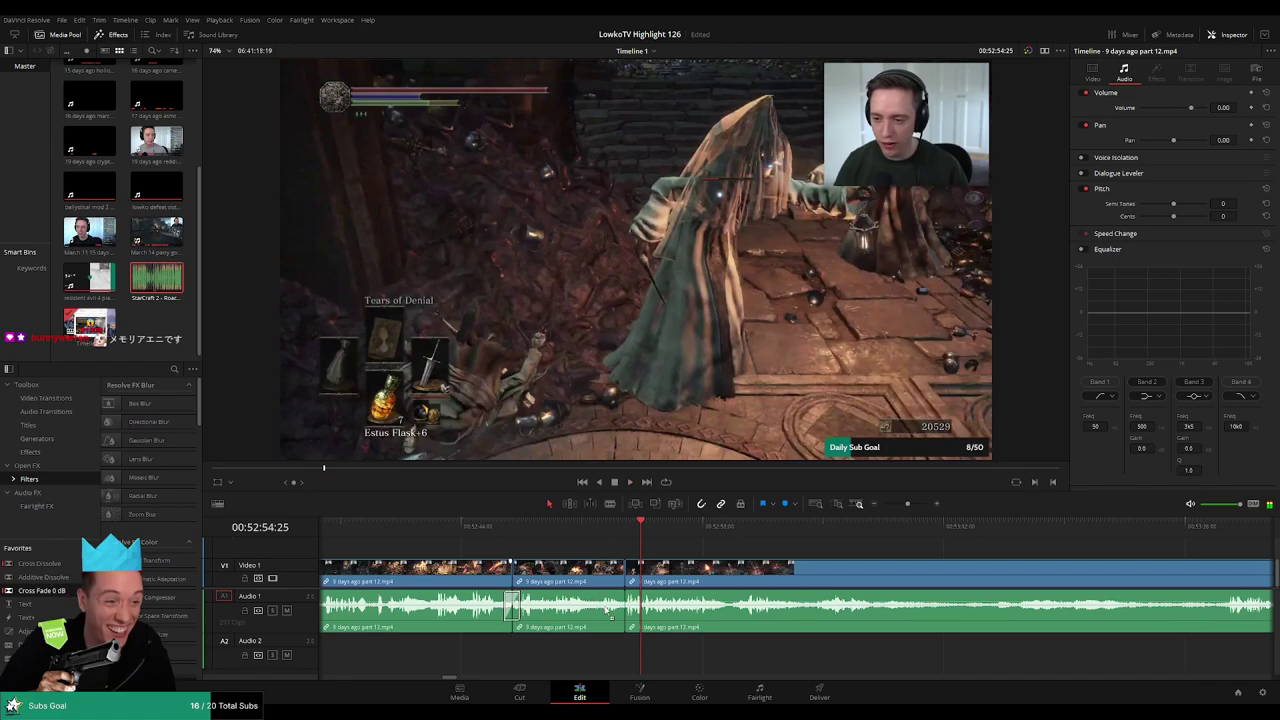
# - Cut out the quiet fight footage of the part 12 clip from about 00:53:08 to 00:53:28
pyautogui.hscroll(1, 760, 551)
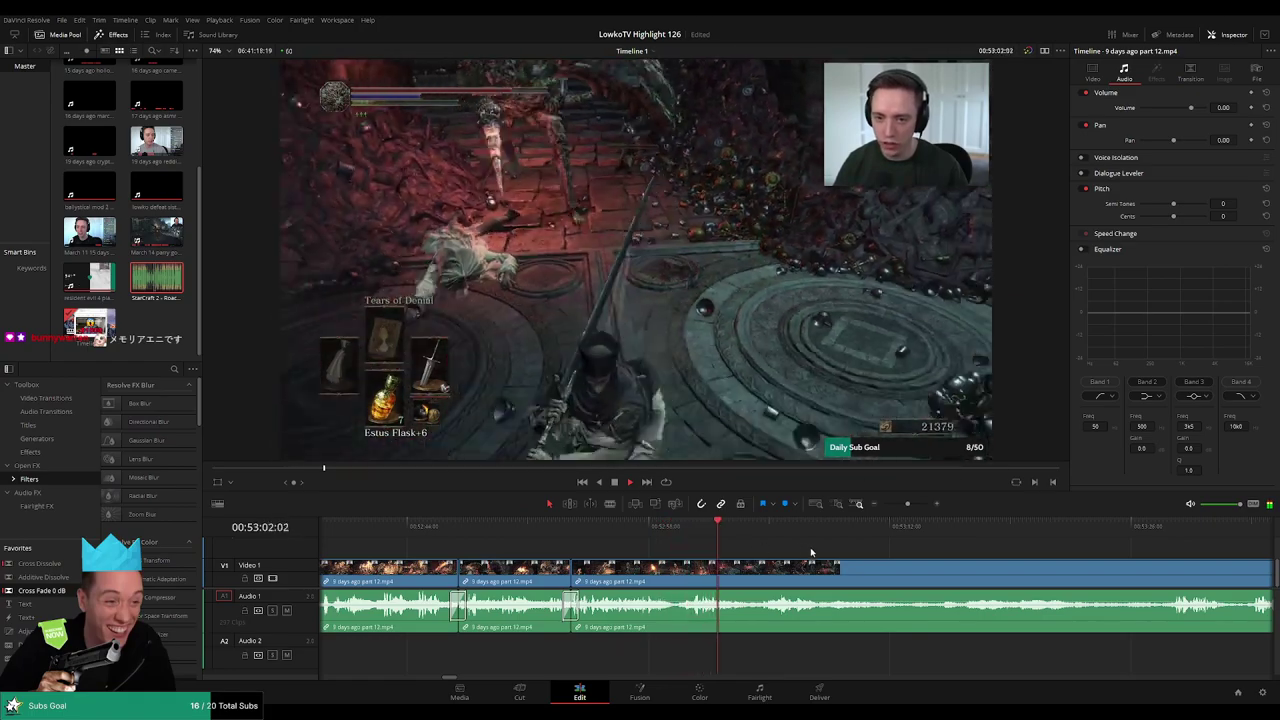
pyautogui.click(761, 533)
pyautogui.hscroll(3, 746, 543)
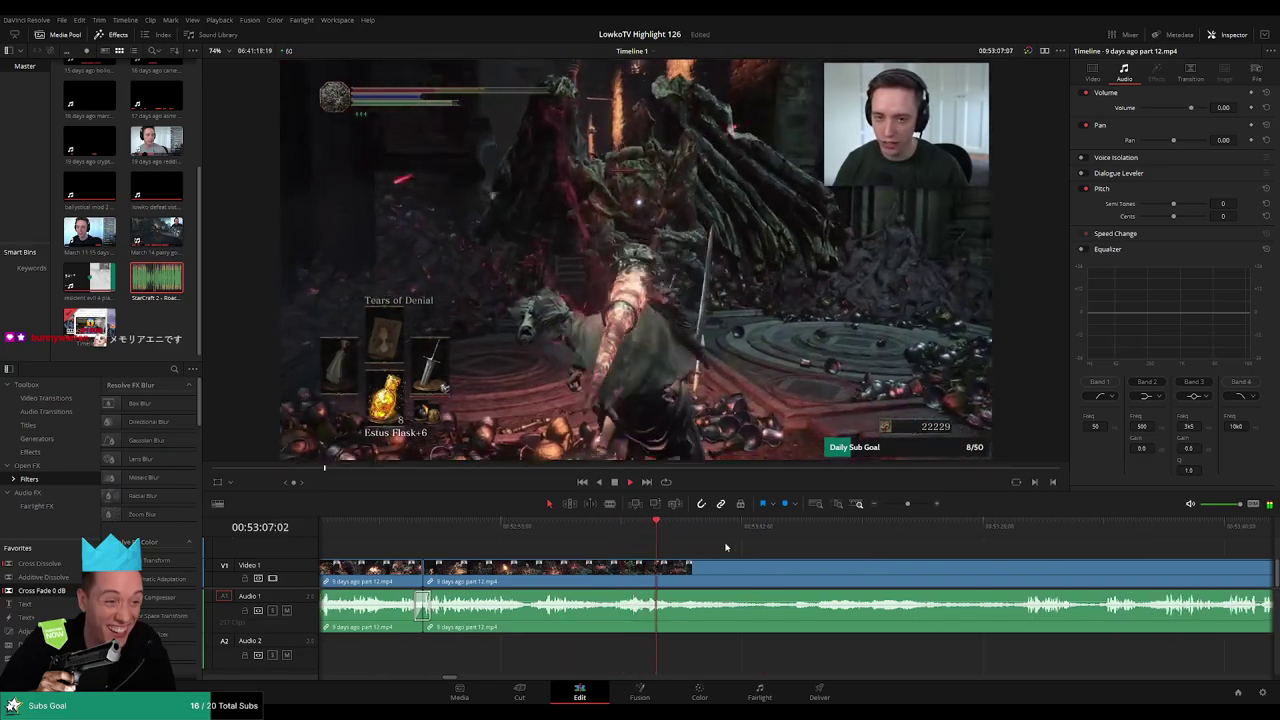
pyautogui.press('b')
pyautogui.click(673, 578)
pyautogui.click(825, 532)
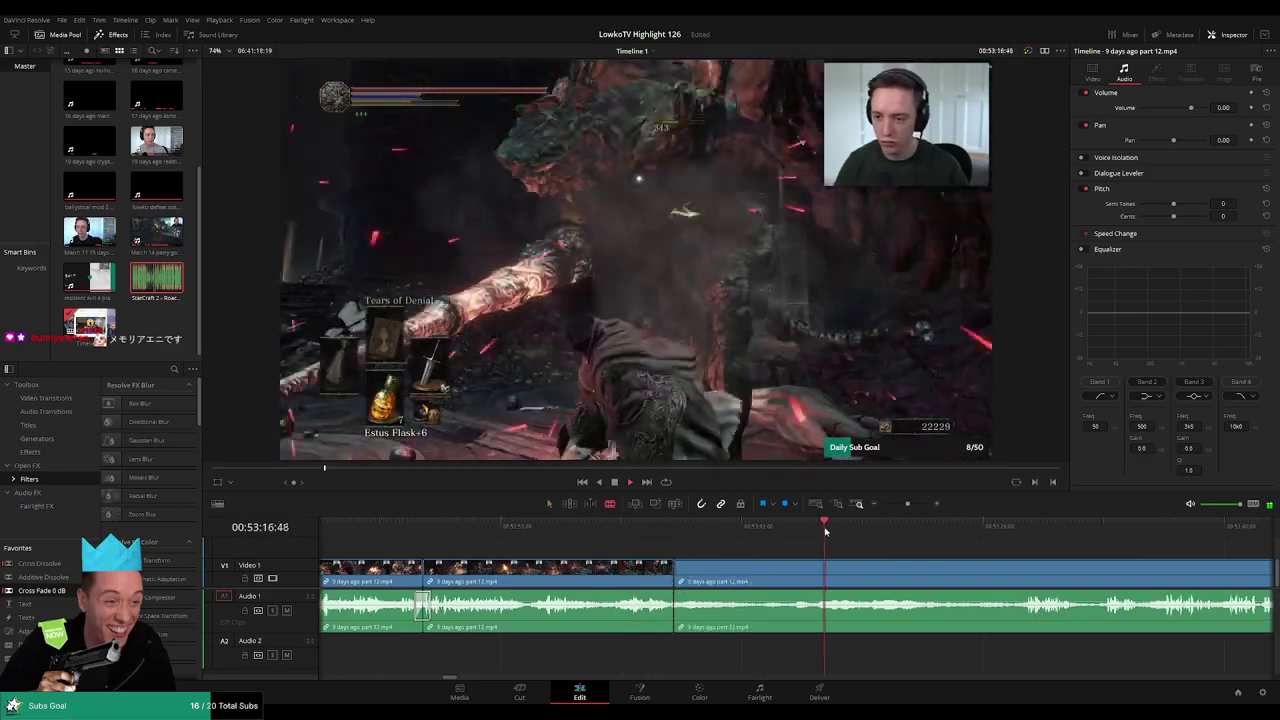
pyautogui.hscroll(4, 840, 533)
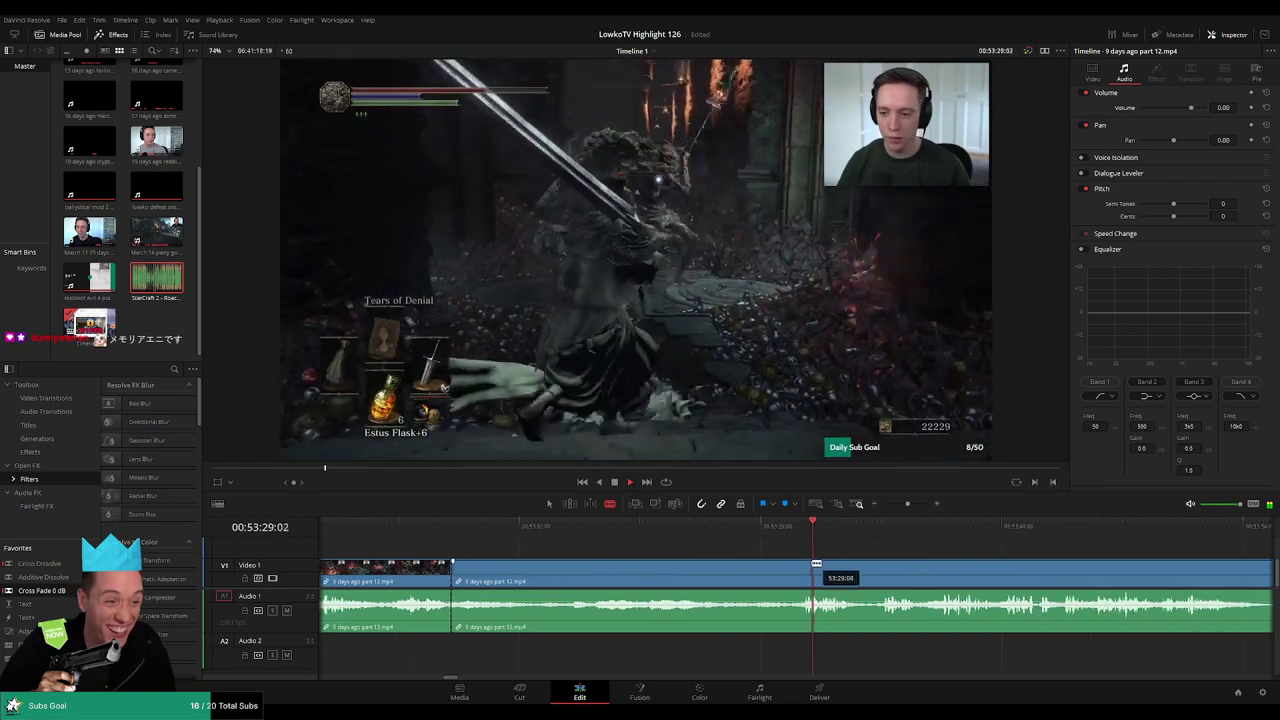
pyautogui.click(798, 566)
pyautogui.press('a')
pyautogui.click(771, 569)
pyautogui.press('Delete')
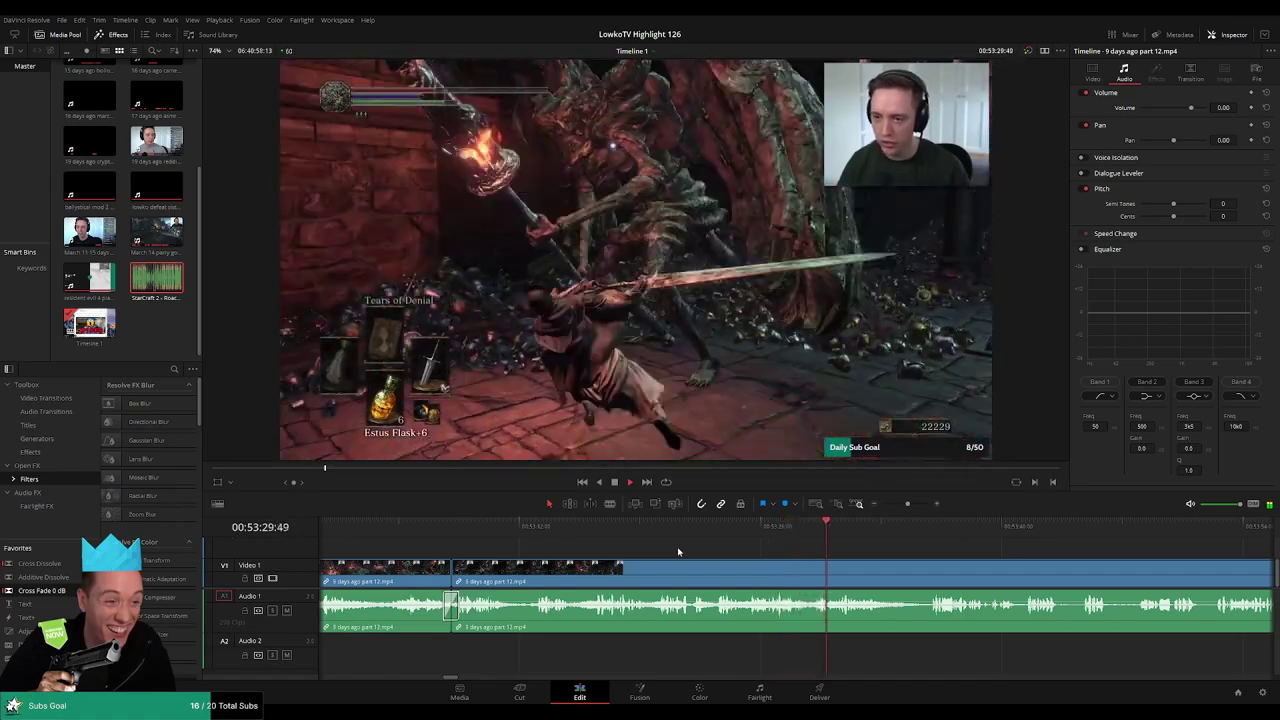
# - Cut out the stretch of the part 12 clip from about 00:53:33 to 00:53:35
pyautogui.moveTo(910, 558); pyautogui.dragTo(778, 545)
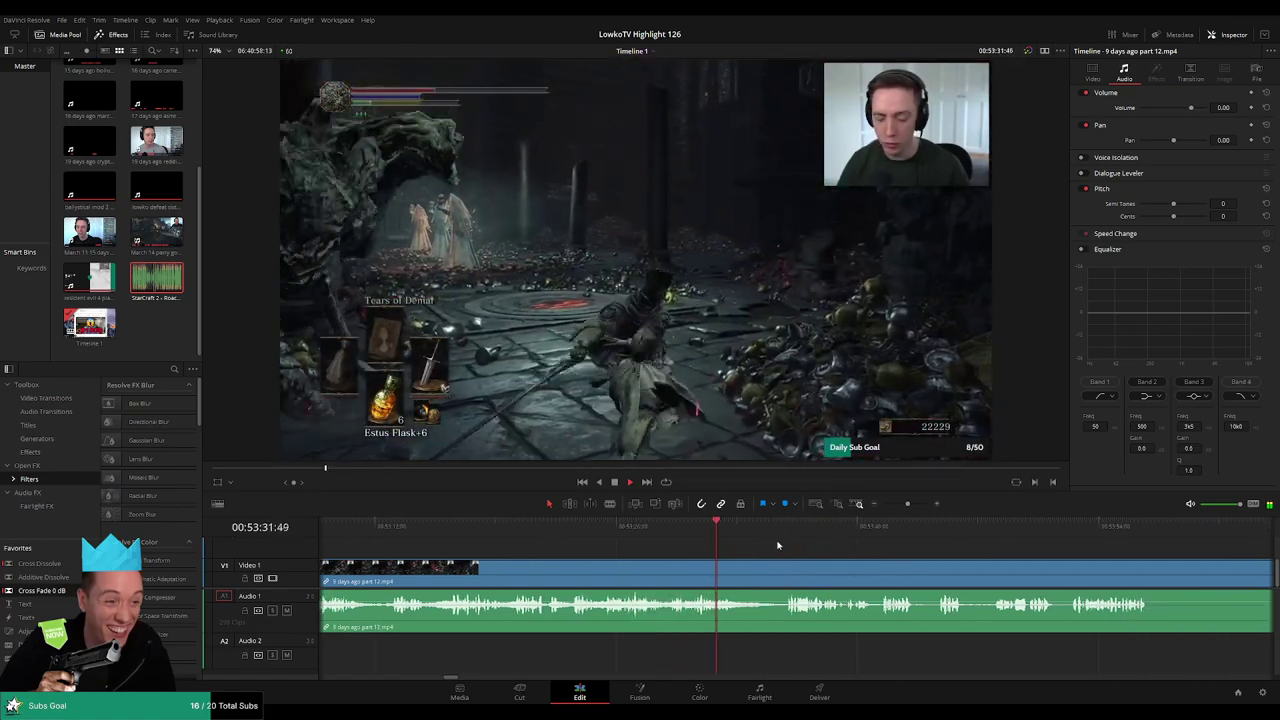
pyautogui.press('b')
pyautogui.click(748, 564)
pyautogui.click(785, 565)
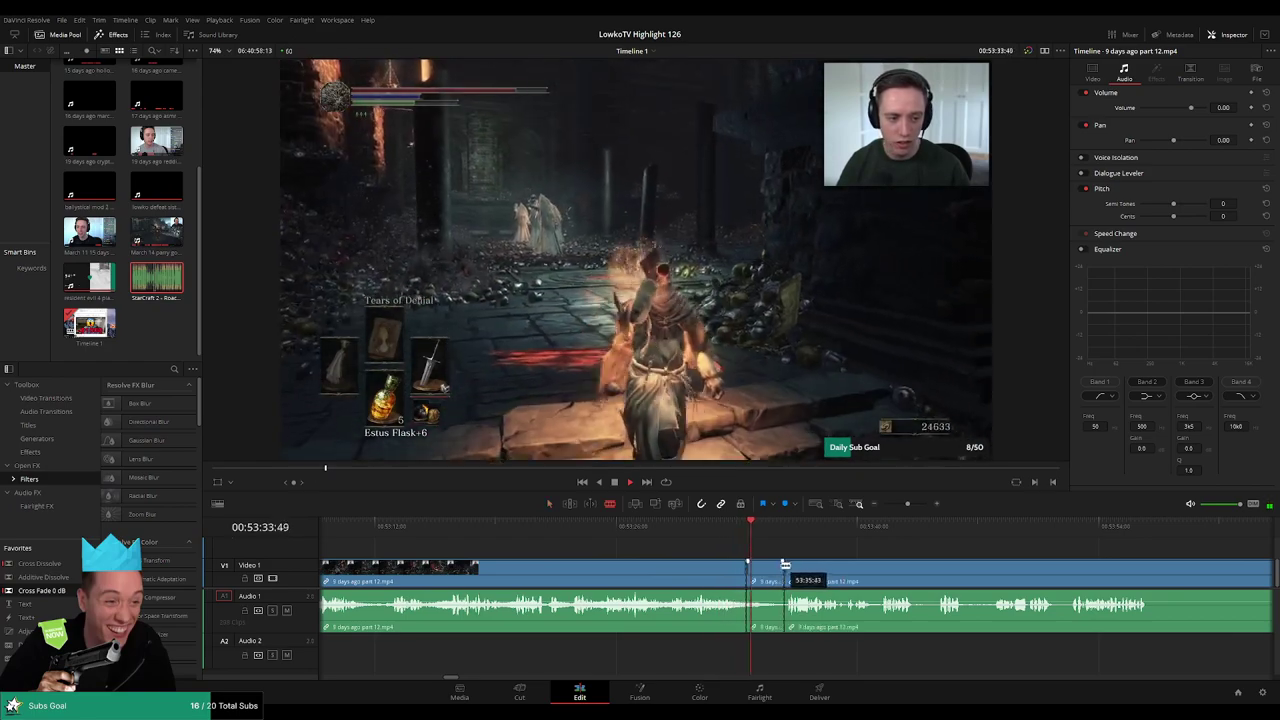
pyautogui.press('a')
pyautogui.click(770, 570)
pyautogui.press('Delete')
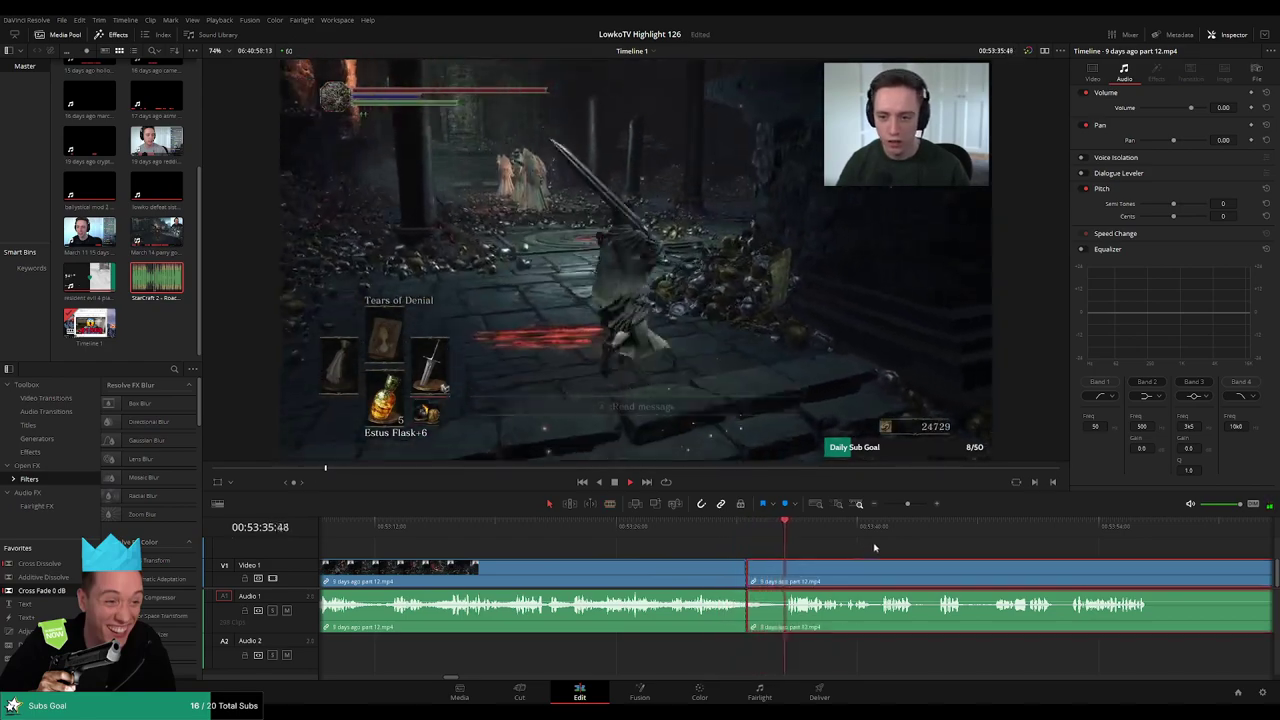
# - Cut out the stretches of the part 12 clip from about 00:53:43 to 00:53:44 and 00:53:44 to 00:53:46, cross fading the audio at both joins
pyautogui.hscroll(3, 715, 547)
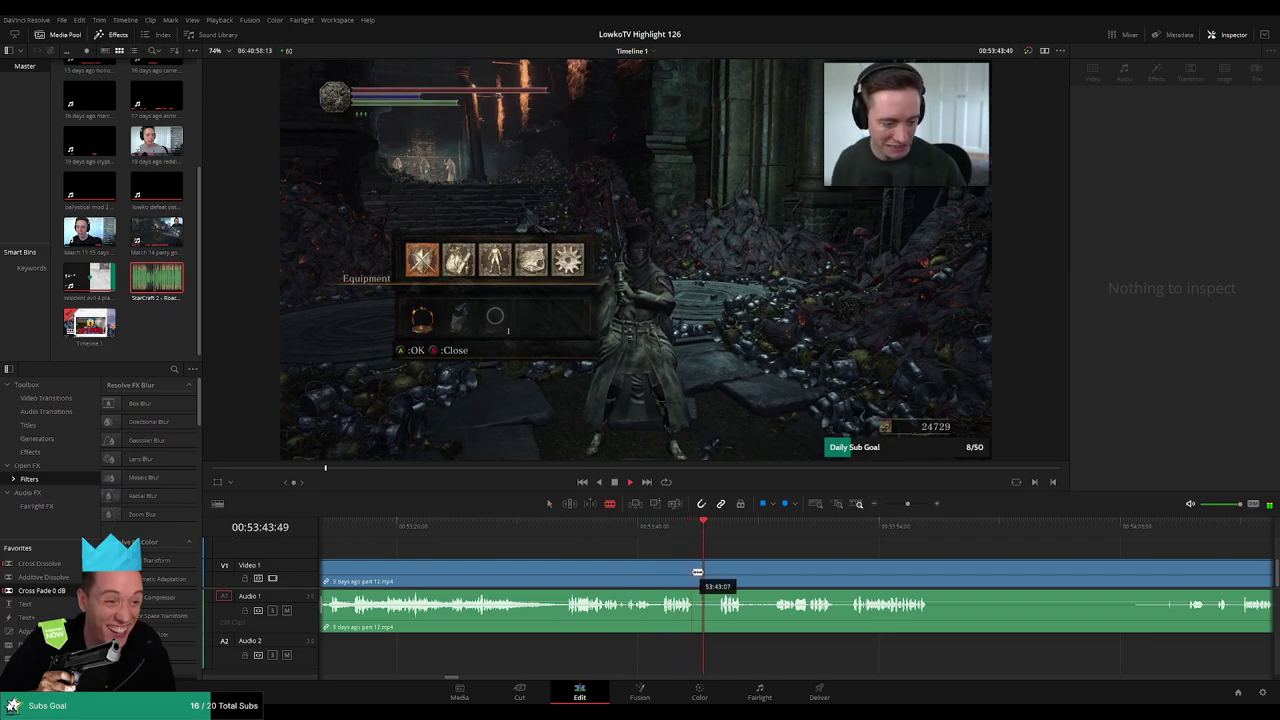
pyautogui.click(697, 572)
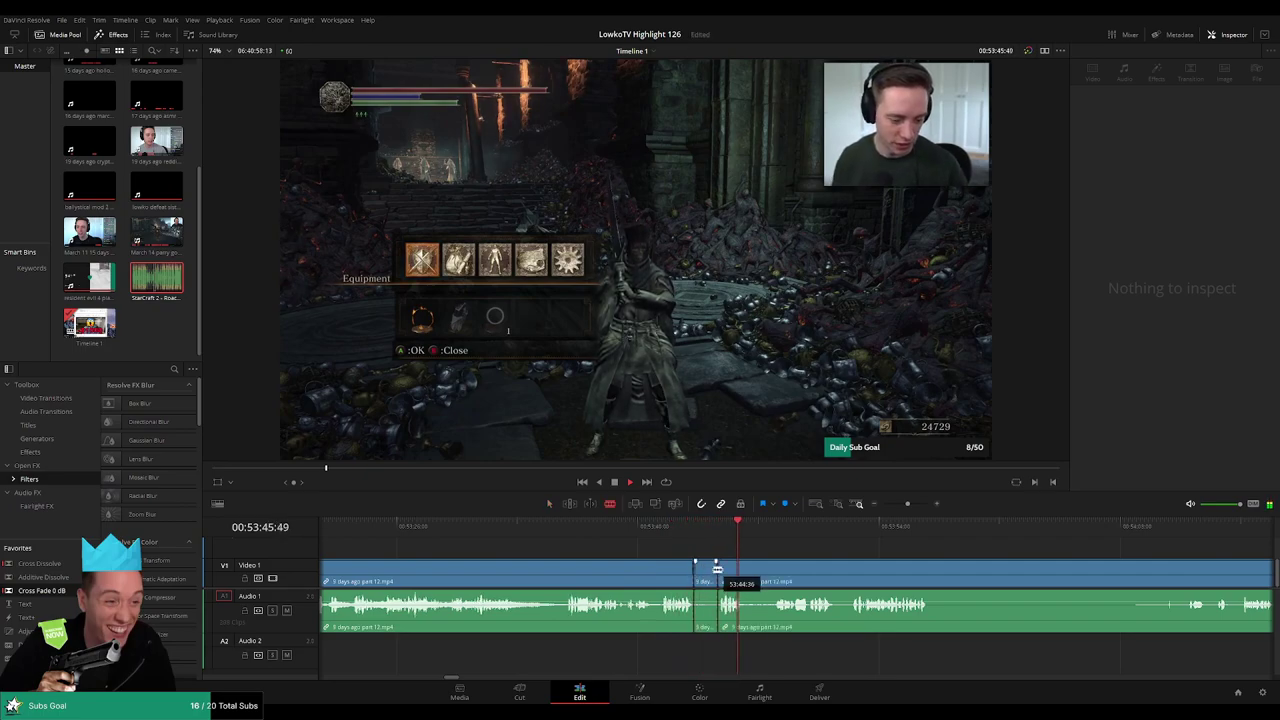
pyautogui.press('a')
pyautogui.click(705, 574)
pyautogui.press('Delete')
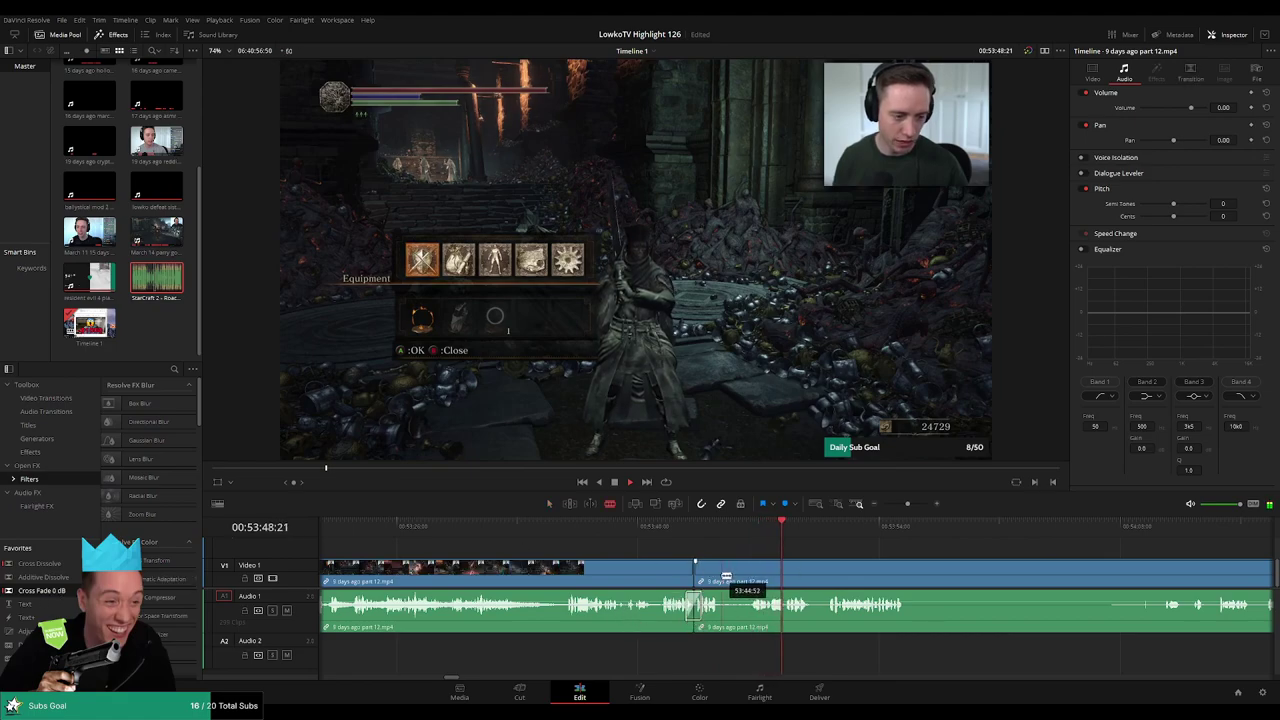
pyautogui.moveTo(726, 577); pyautogui.dragTo(759, 572)
pyautogui.press('Delete')
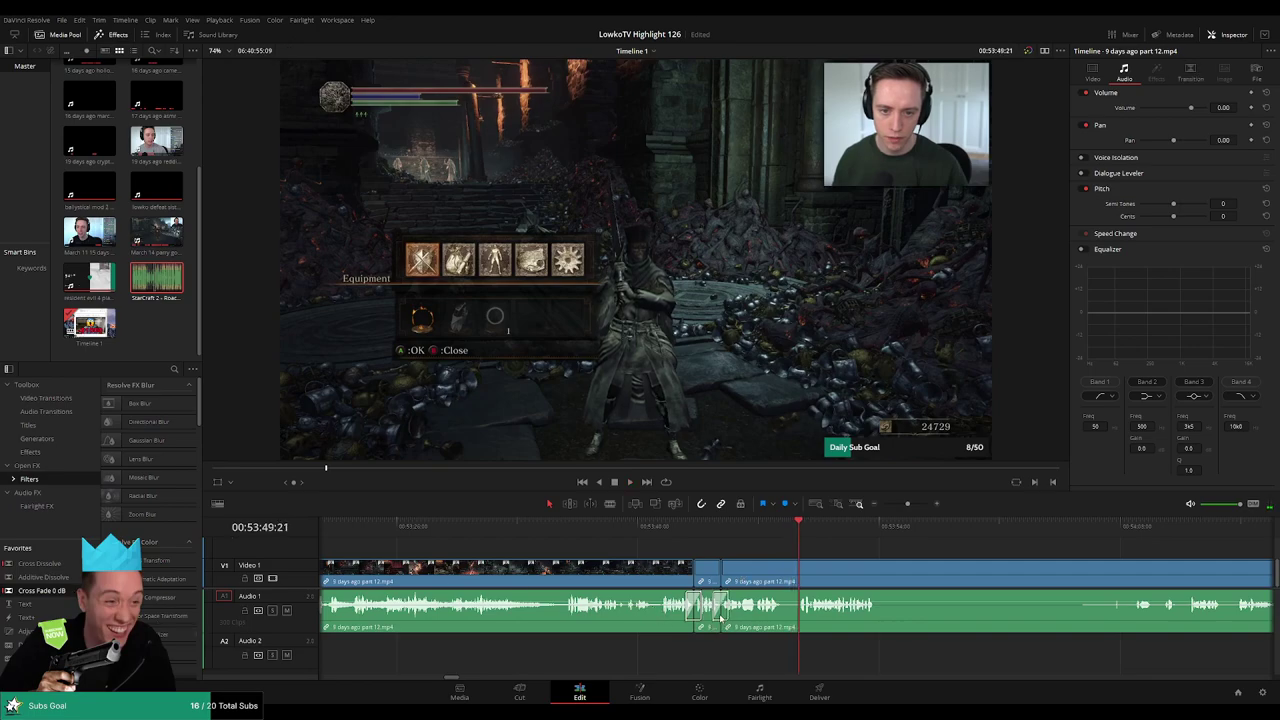
# - Cut out the stretch of the part 12 clip from about 00:53:48 to 00:53:49 and cross fade the audio at the join
pyautogui.click(785, 576)
pyautogui.click(802, 576)
pyautogui.press('a')
pyautogui.click(790, 579)
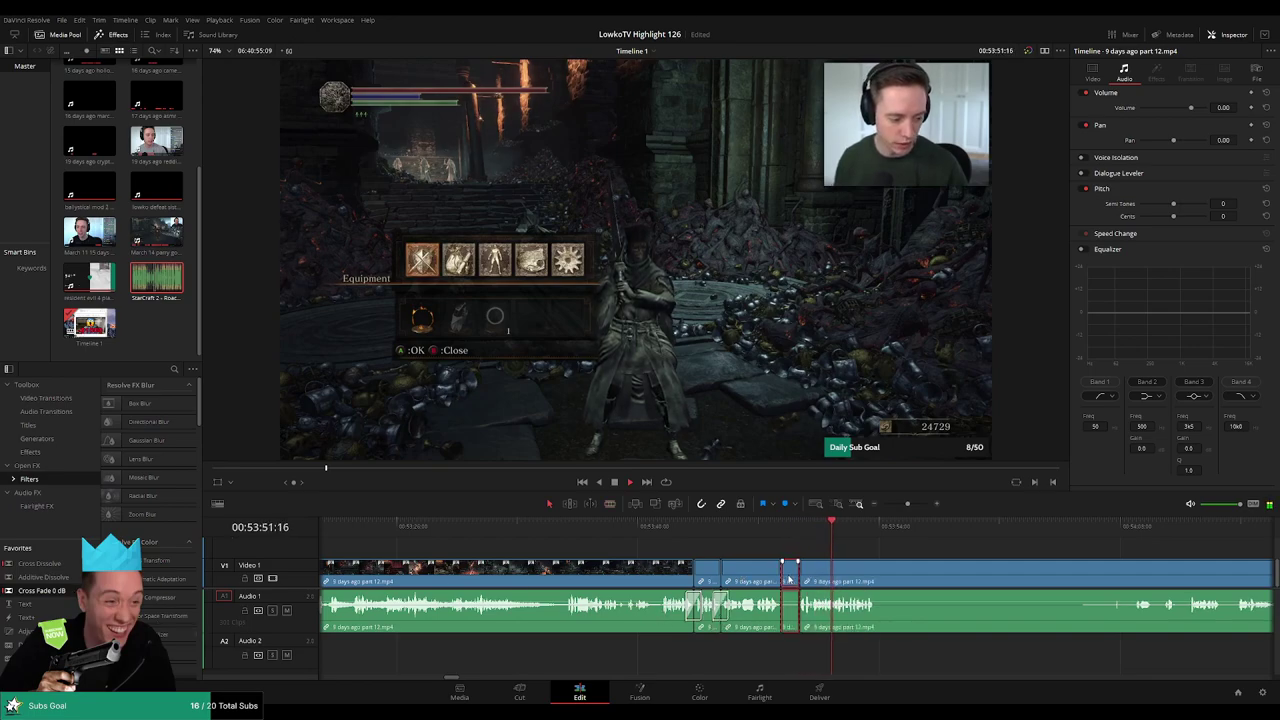
pyautogui.press('Delete')
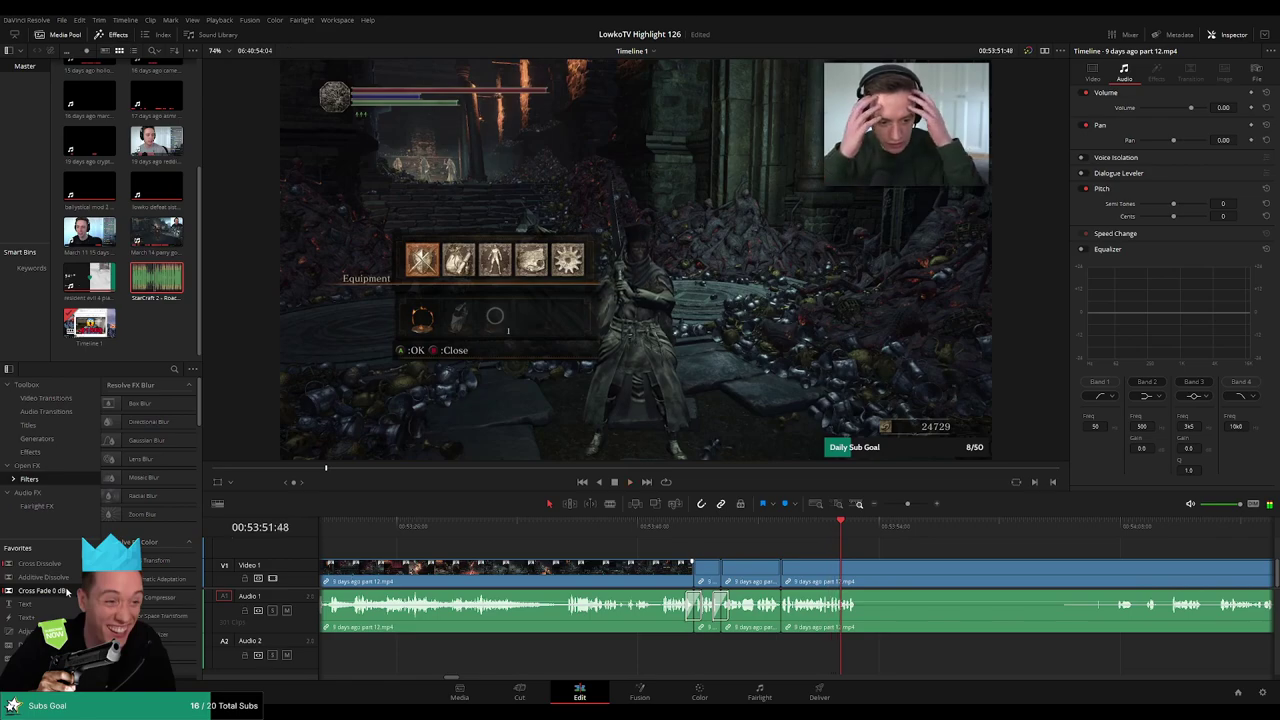
# - Cut out about eight seconds of the silent part 12 footage starting at about 00:53:53
pyautogui.hscroll(3, 757, 557)
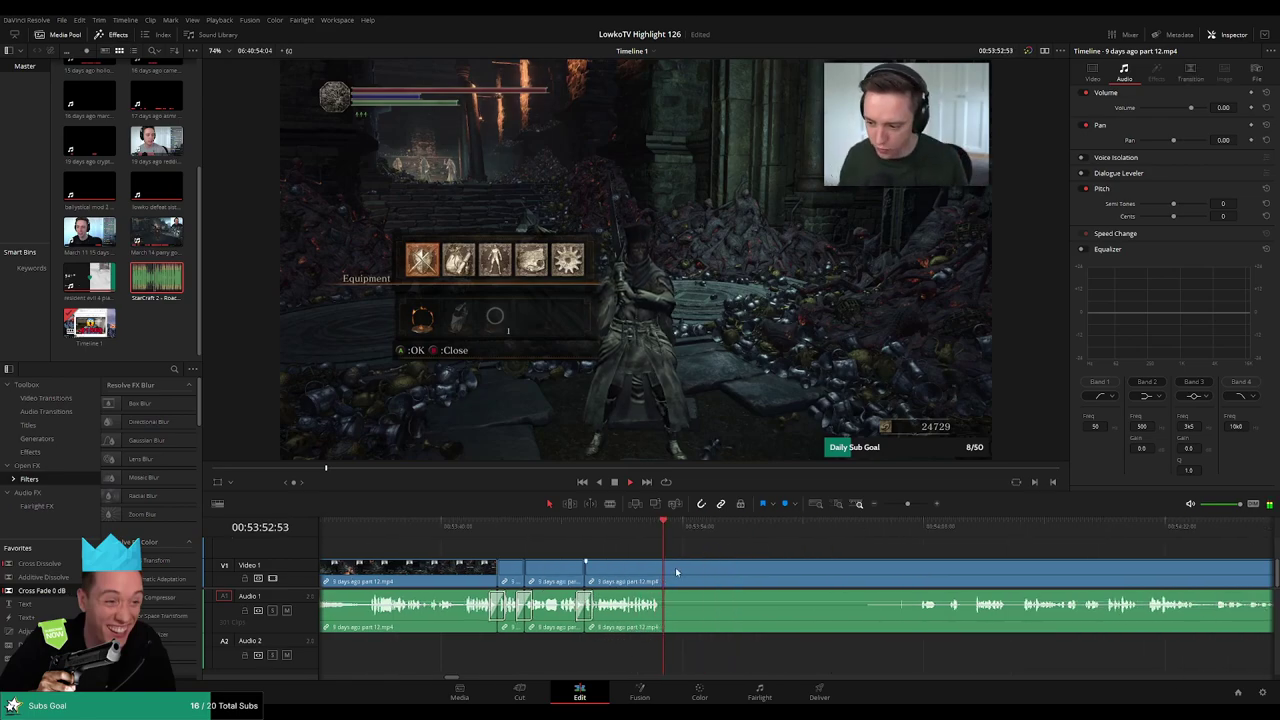
pyautogui.moveTo(834, 532); pyautogui.dragTo(806, 533)
pyautogui.press('Delete')
pyautogui.press('space')
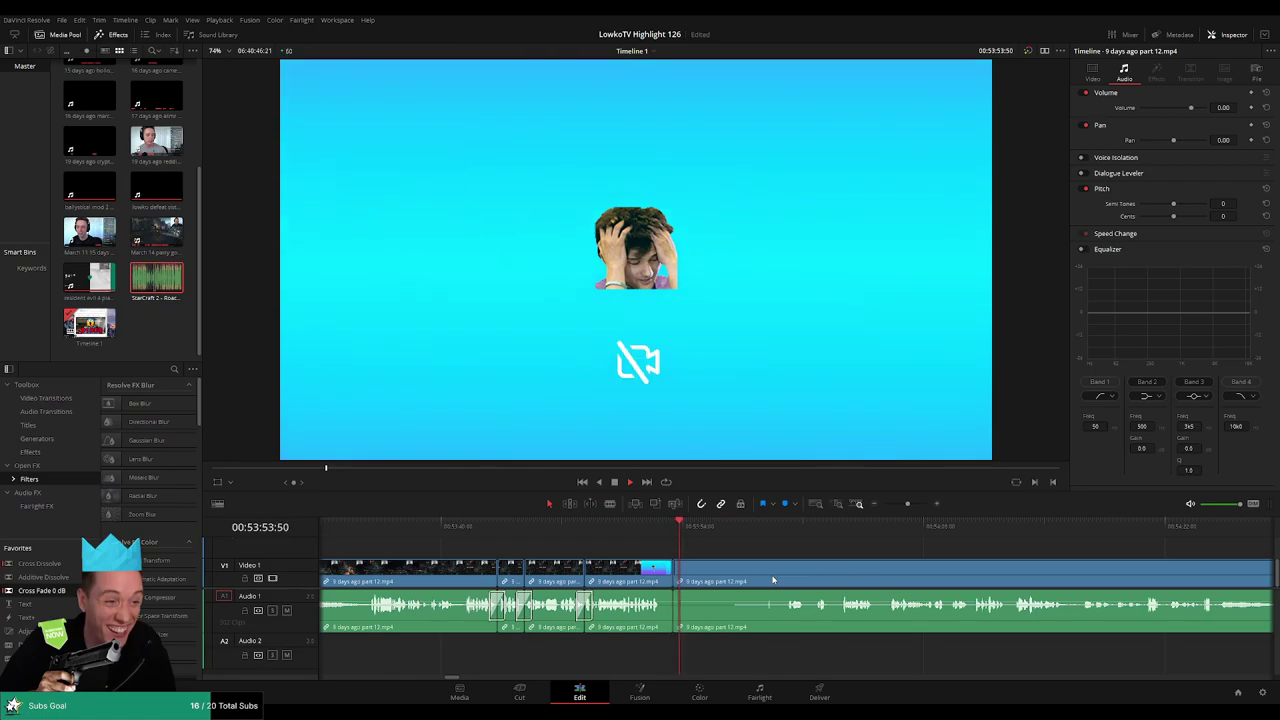
# - Cut out the remaining silent stretch from about 00:53:53 to 00:53:55 and replay the join
pyautogui.press('b')
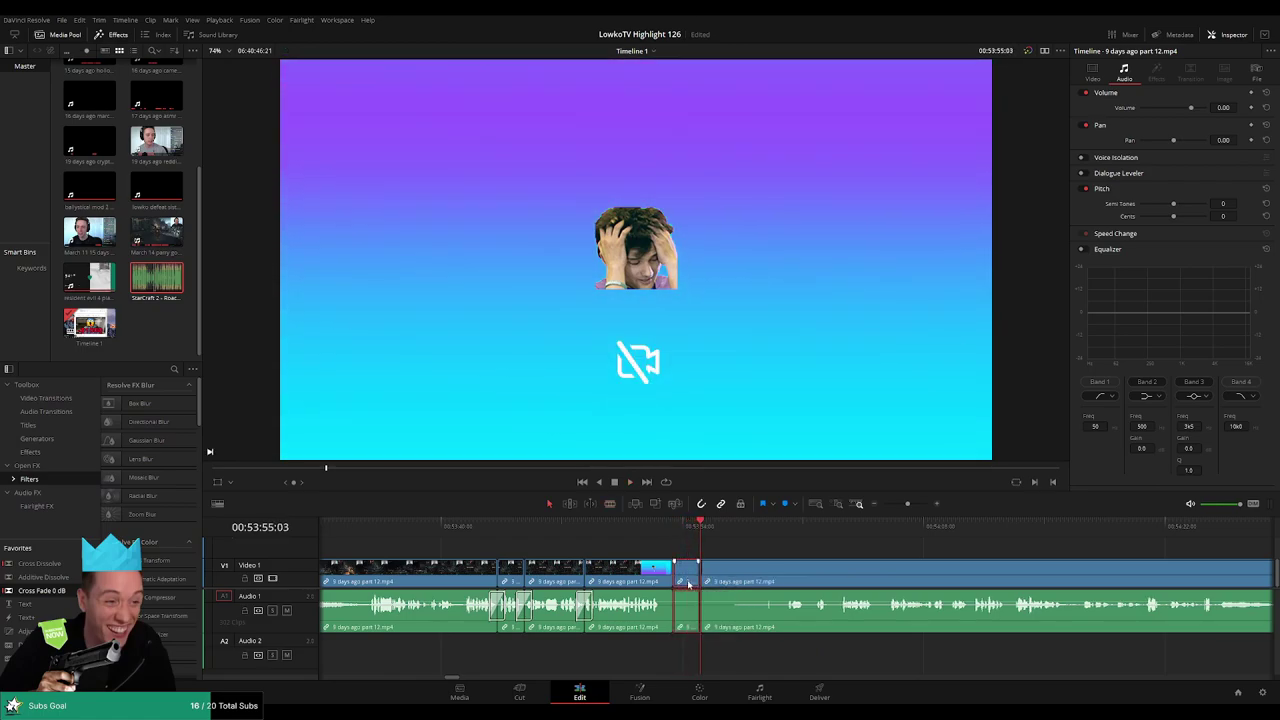
pyautogui.press('Delete')
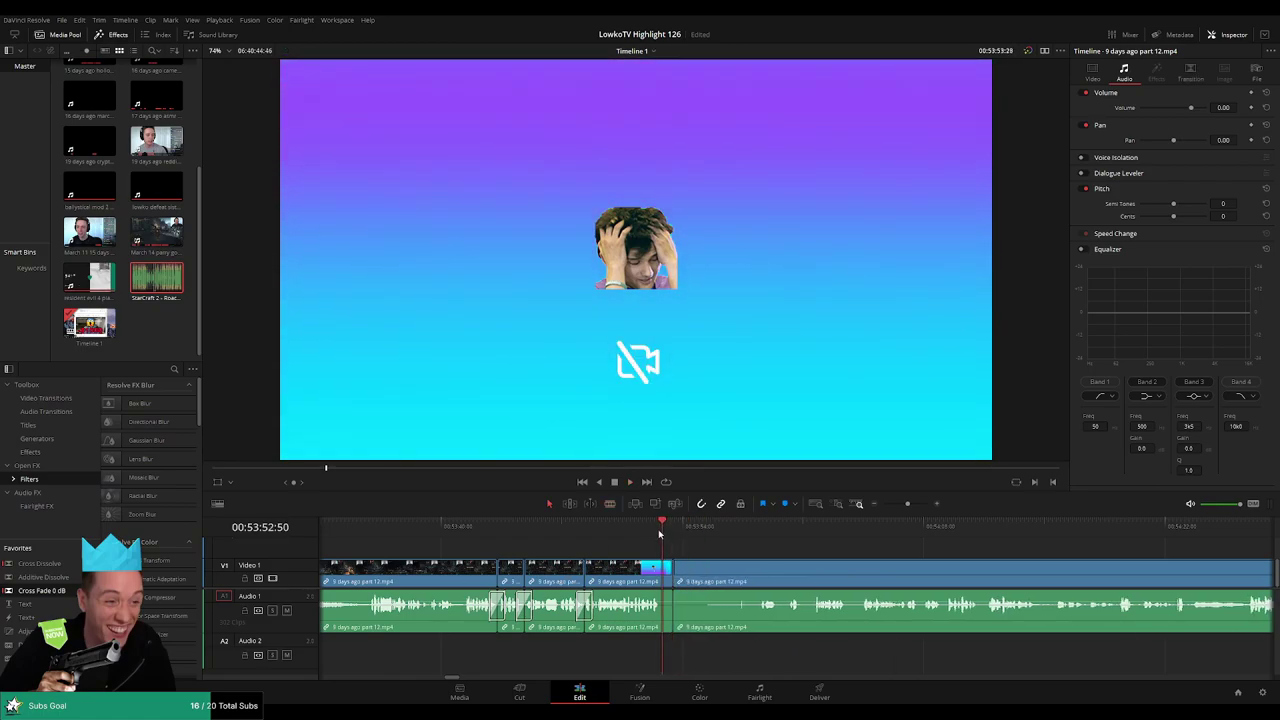
pyautogui.moveTo(660, 532); pyautogui.dragTo(646, 529)
pyautogui.press('space')
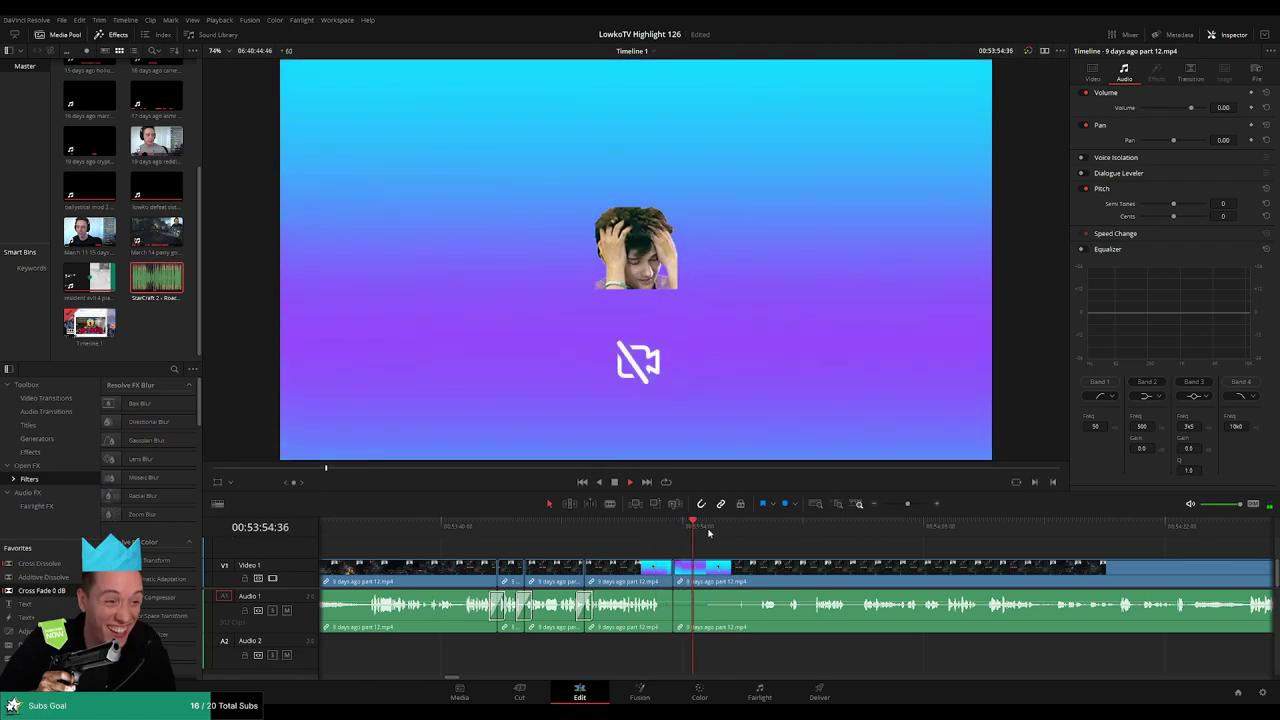
# - Cut out the part 12 footage from about 00:53:58 to 00:54:03, and trim roughly one more second after the join
pyautogui.click(727, 533)
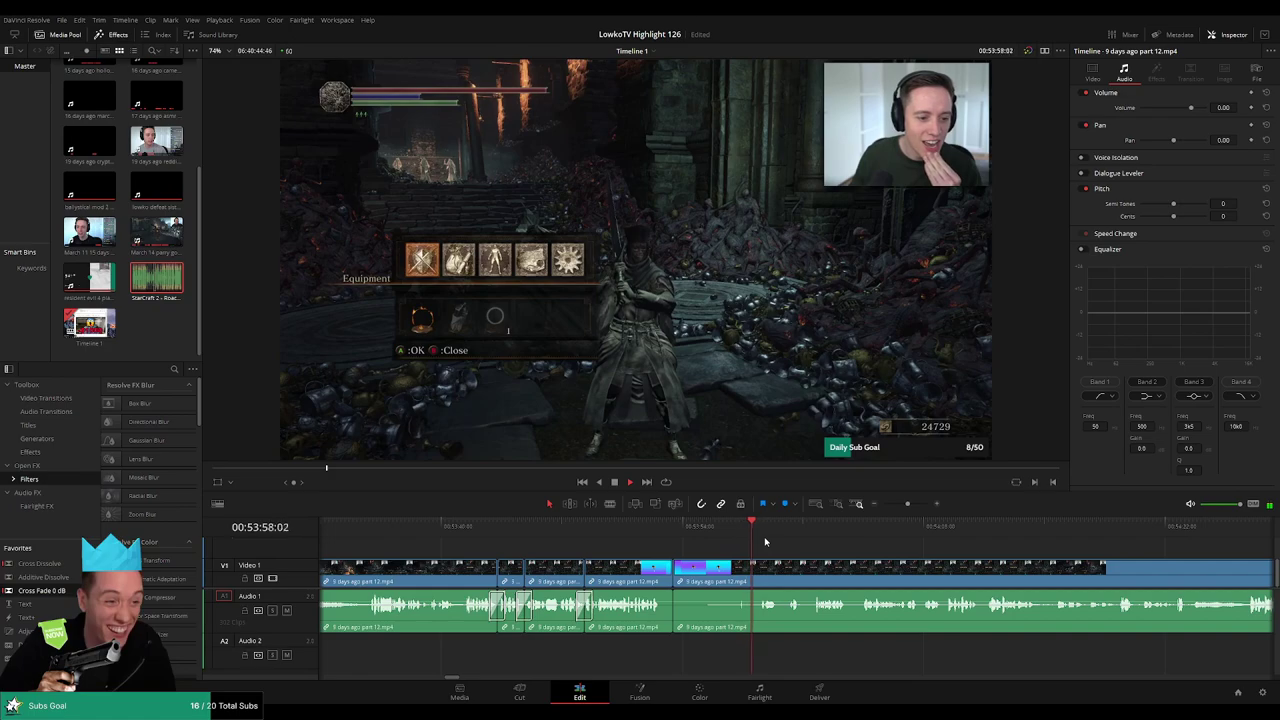
pyautogui.hotkey('ctrl', 'b')
pyautogui.press('BackSpace')
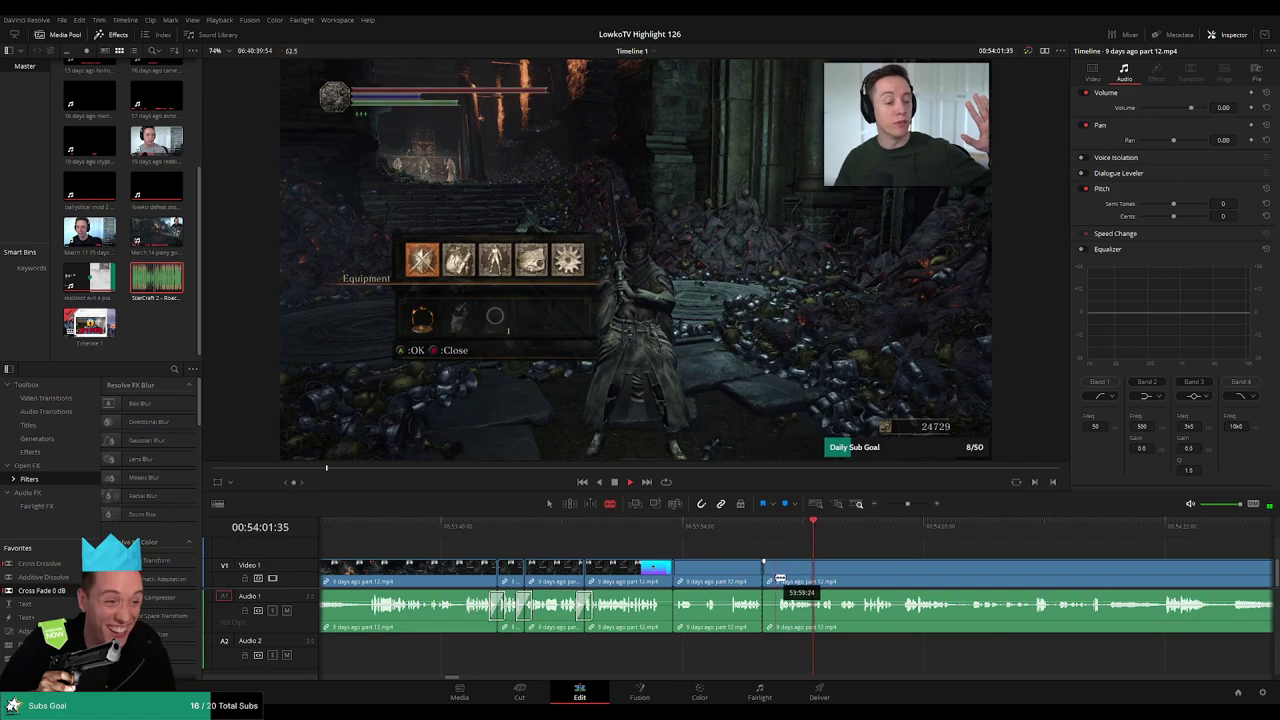
pyautogui.press('Delete')
pyautogui.press('space')
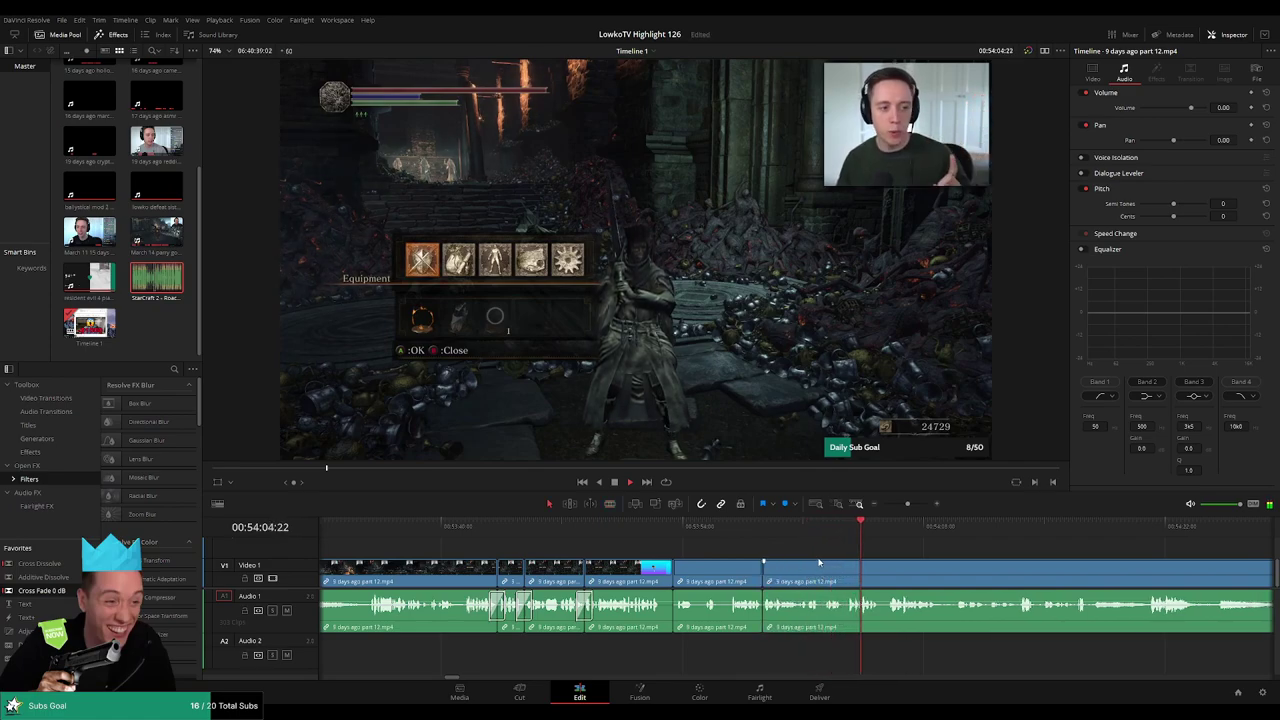
# - Play the equipment menu talk through and split the part 12 clip at about 00:54:09, where it ends
pyautogui.moveTo(930, 562); pyautogui.dragTo(670, 546)
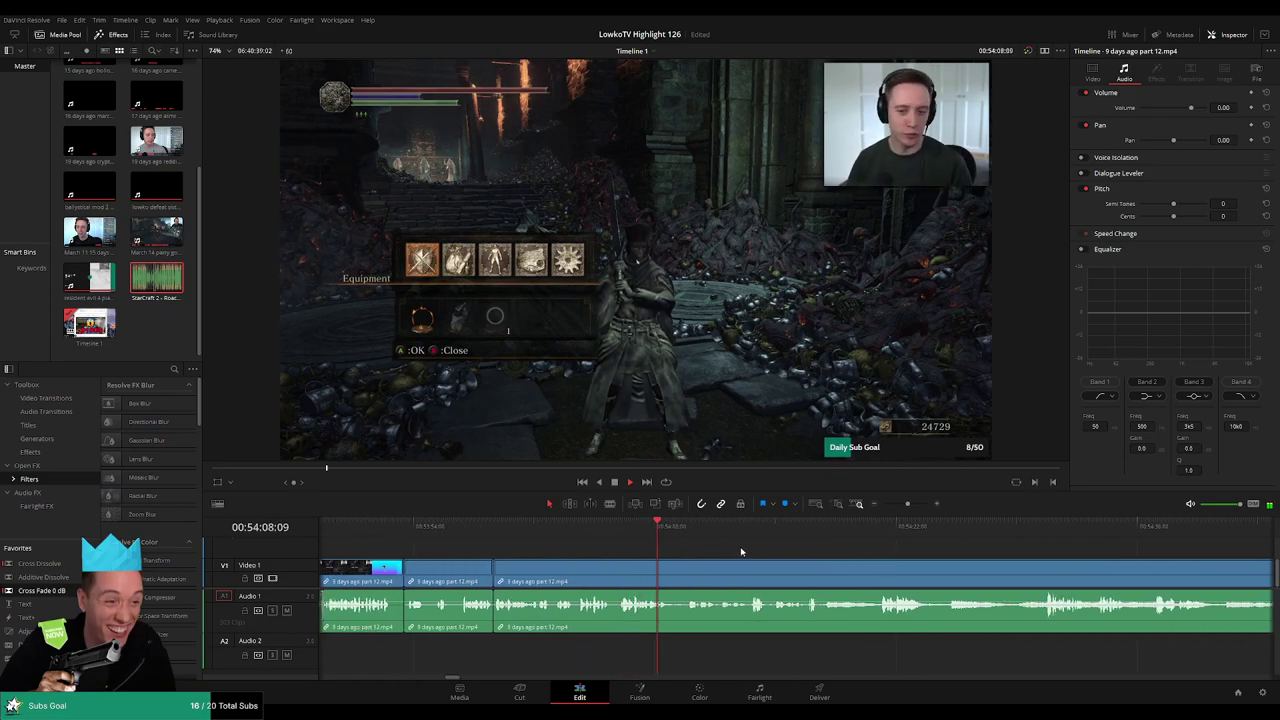
pyautogui.moveTo(740, 551); pyautogui.dragTo(609, 541)
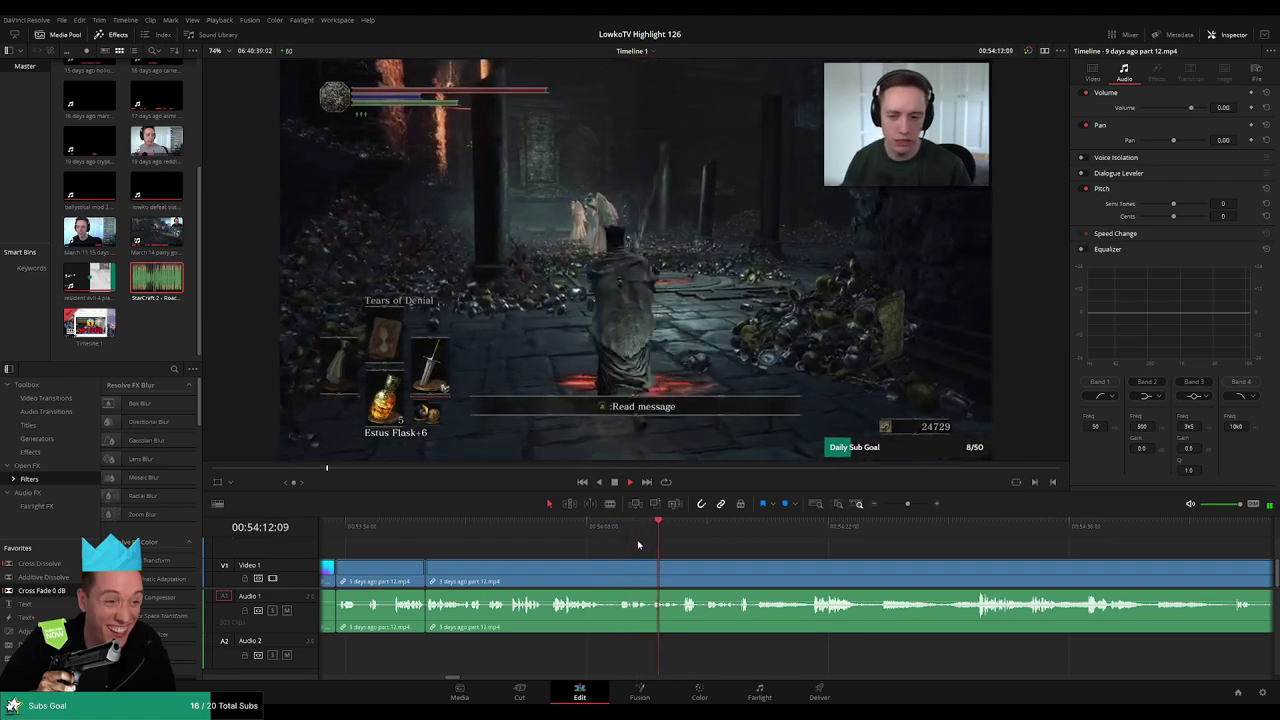
pyautogui.click(619, 556)
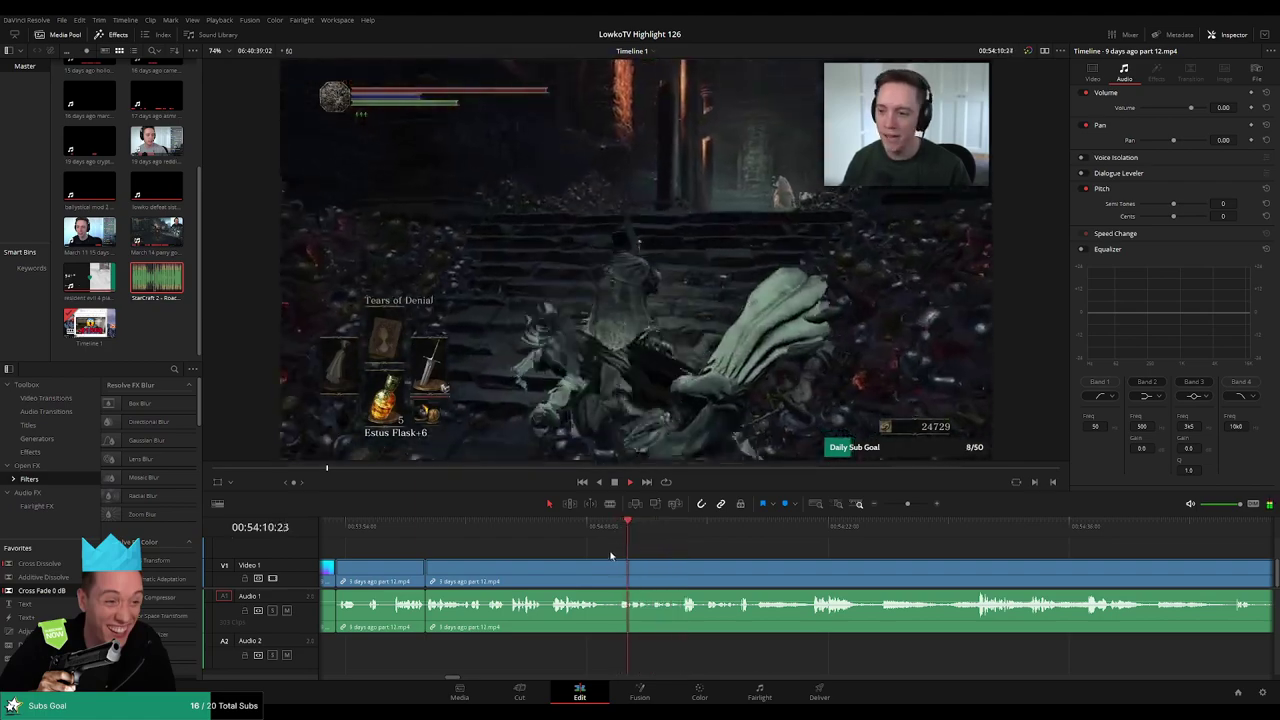
pyautogui.press('b')
pyautogui.click(604, 570)
# - Skim the part 12 fight footage from about 00:54:10 to 00:55:08 to find where the next worthwhile moment starts
pyautogui.click(706, 529)
pyautogui.click(726, 531)
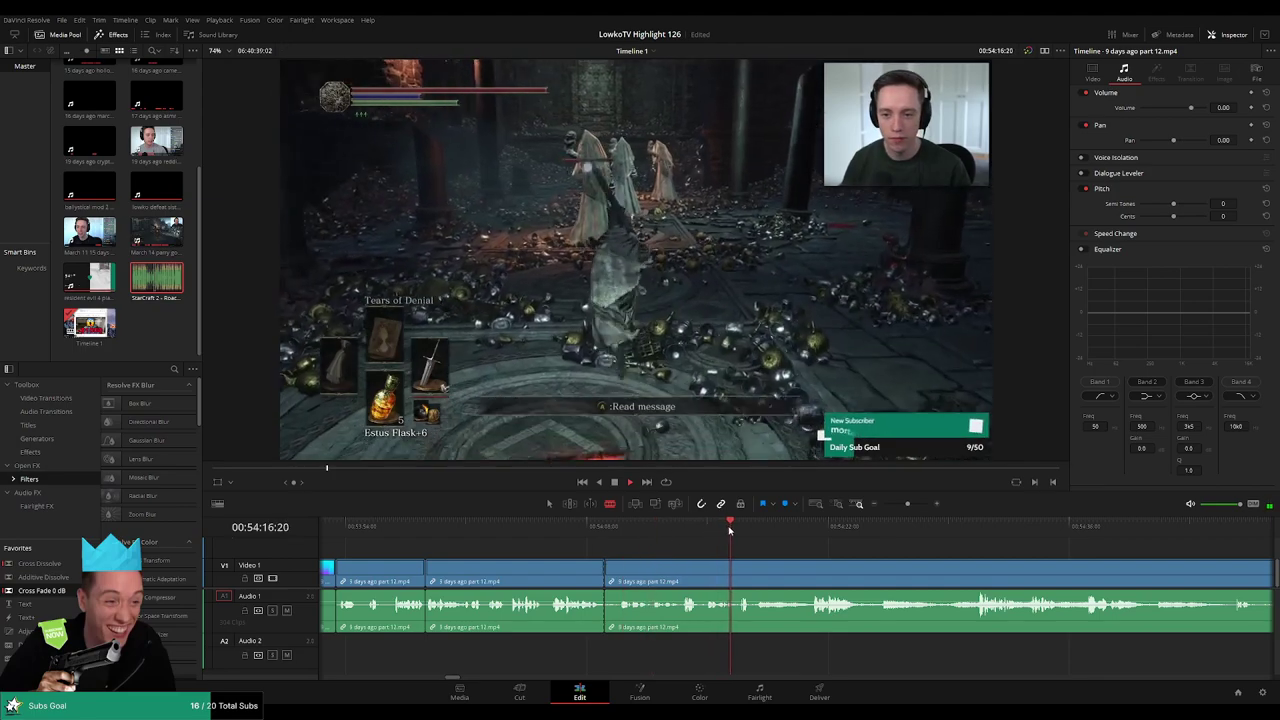
pyautogui.click(693, 530)
pyautogui.click(686, 530)
pyautogui.click(707, 530)
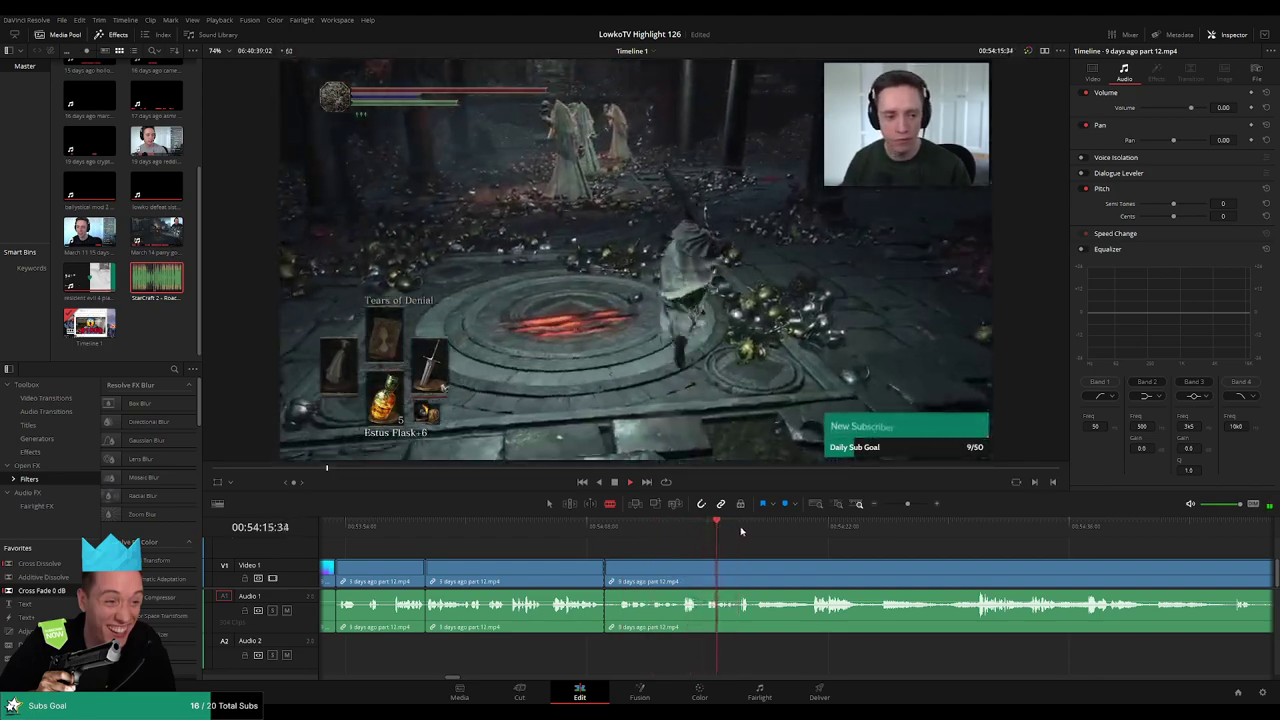
pyautogui.click(751, 530)
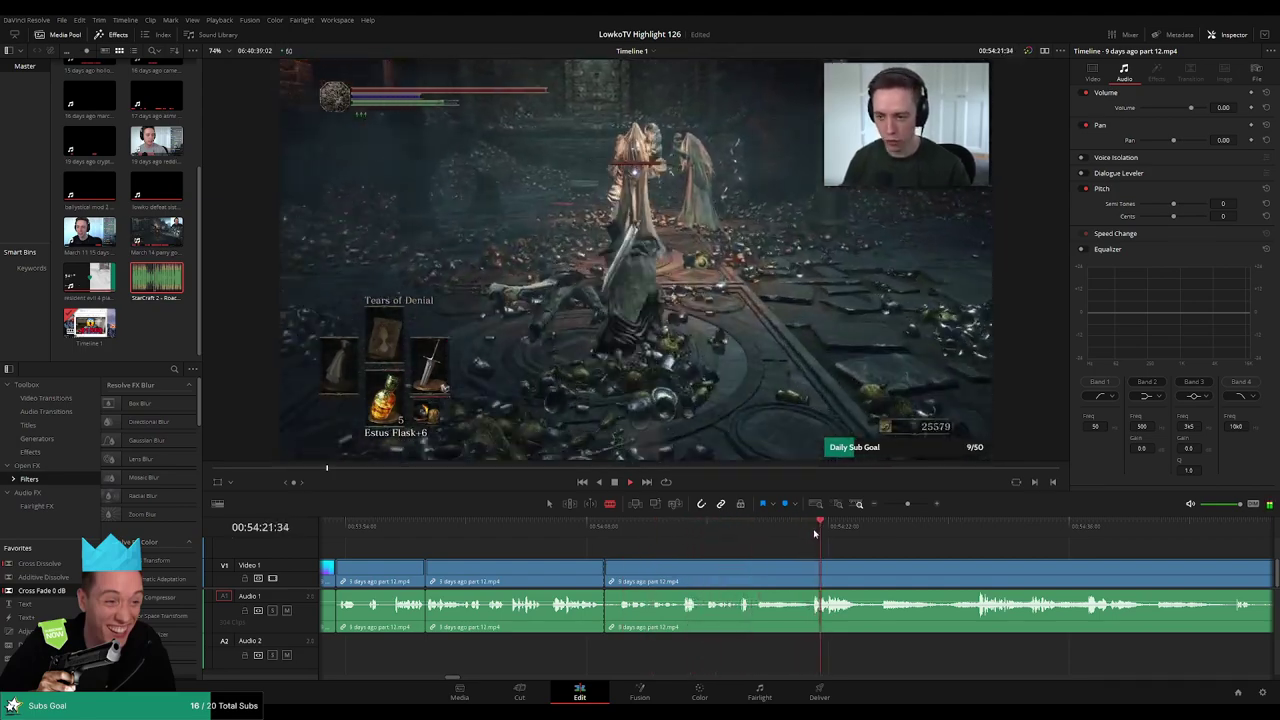
pyautogui.click(737, 527)
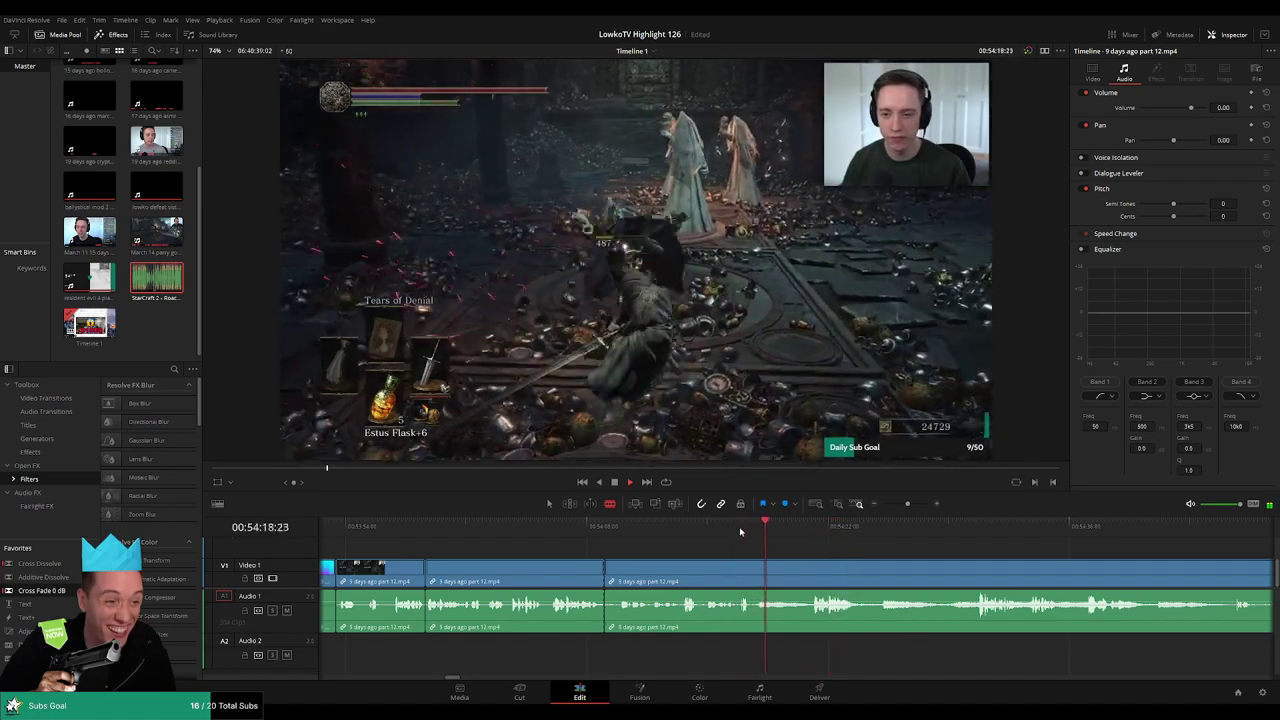
pyautogui.moveTo(772, 526); pyautogui.dragTo(709, 524)
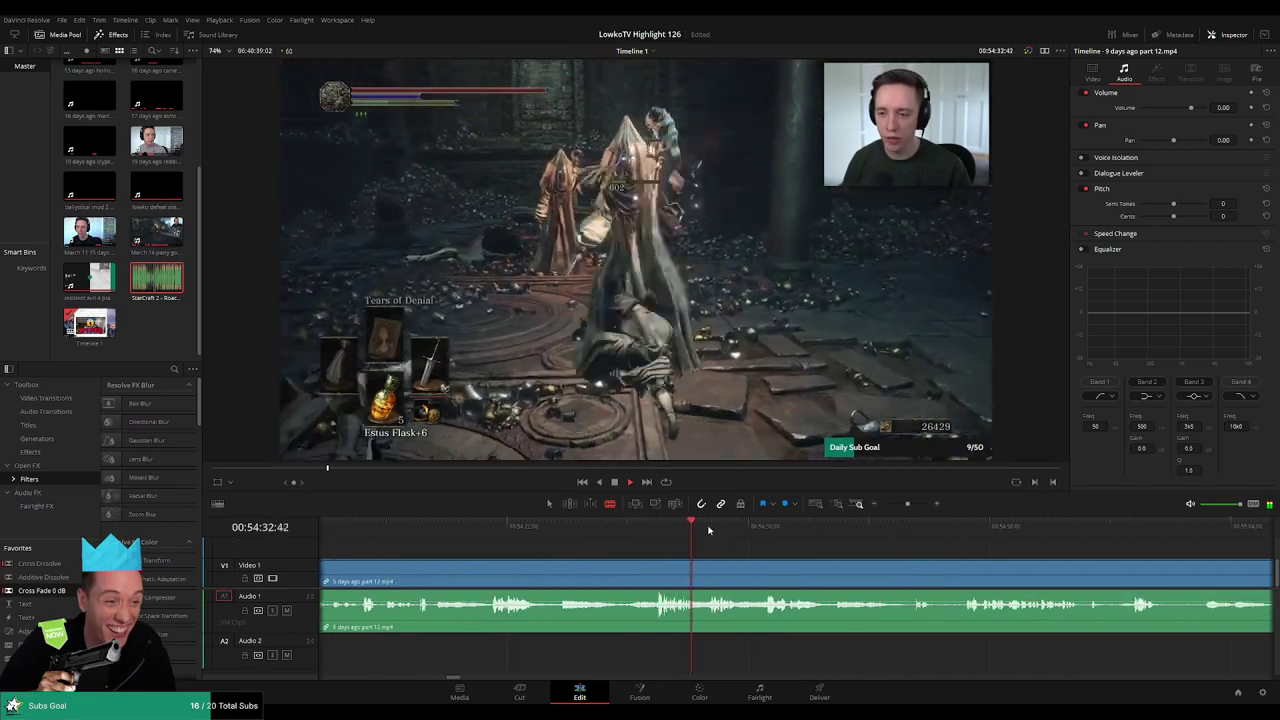
pyautogui.click(771, 527)
pyautogui.click(920, 527)
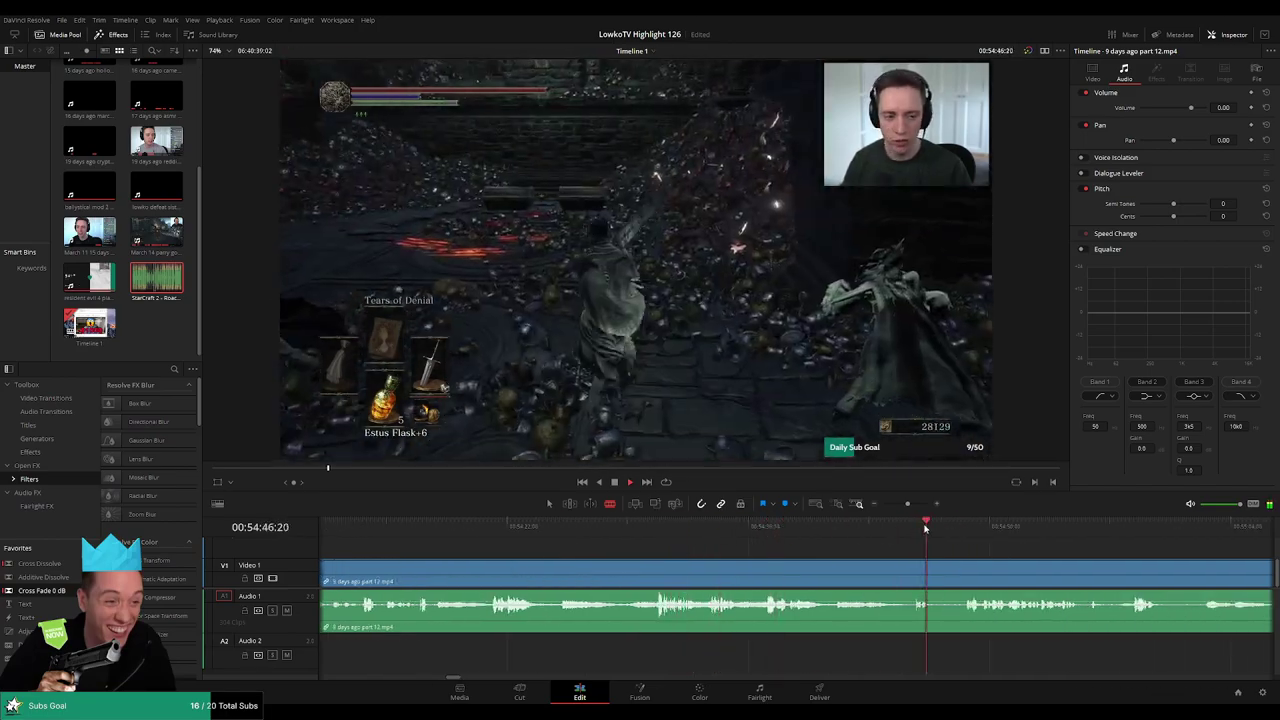
pyautogui.click(963, 527)
pyautogui.moveTo(1030, 548); pyautogui.dragTo(780, 527)
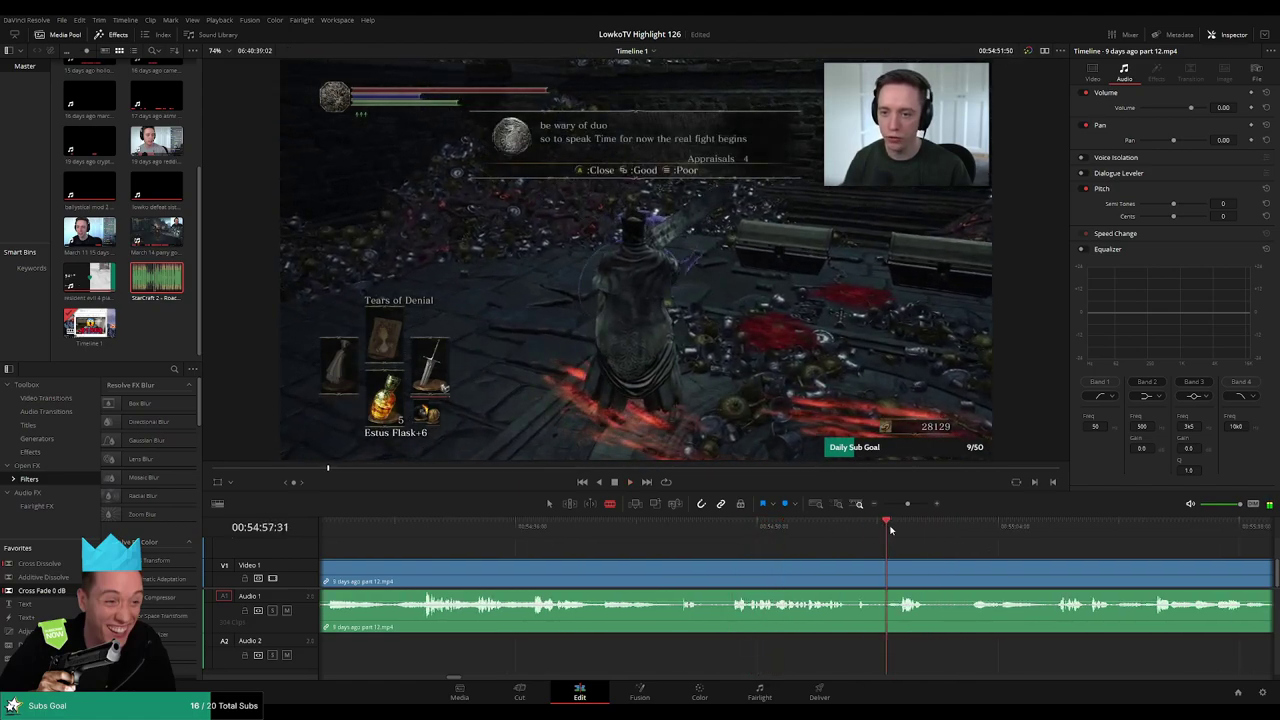
pyautogui.moveTo(890, 528); pyautogui.dragTo(896, 529)
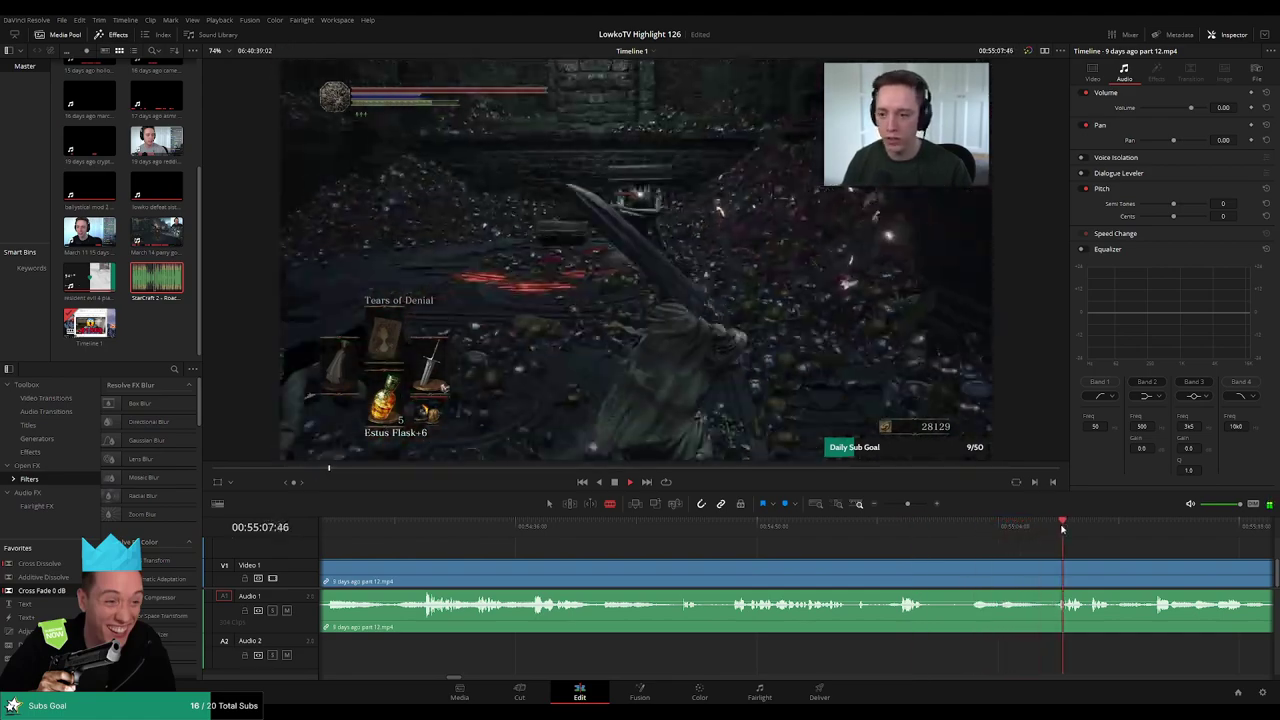
pyautogui.click(420, 533)
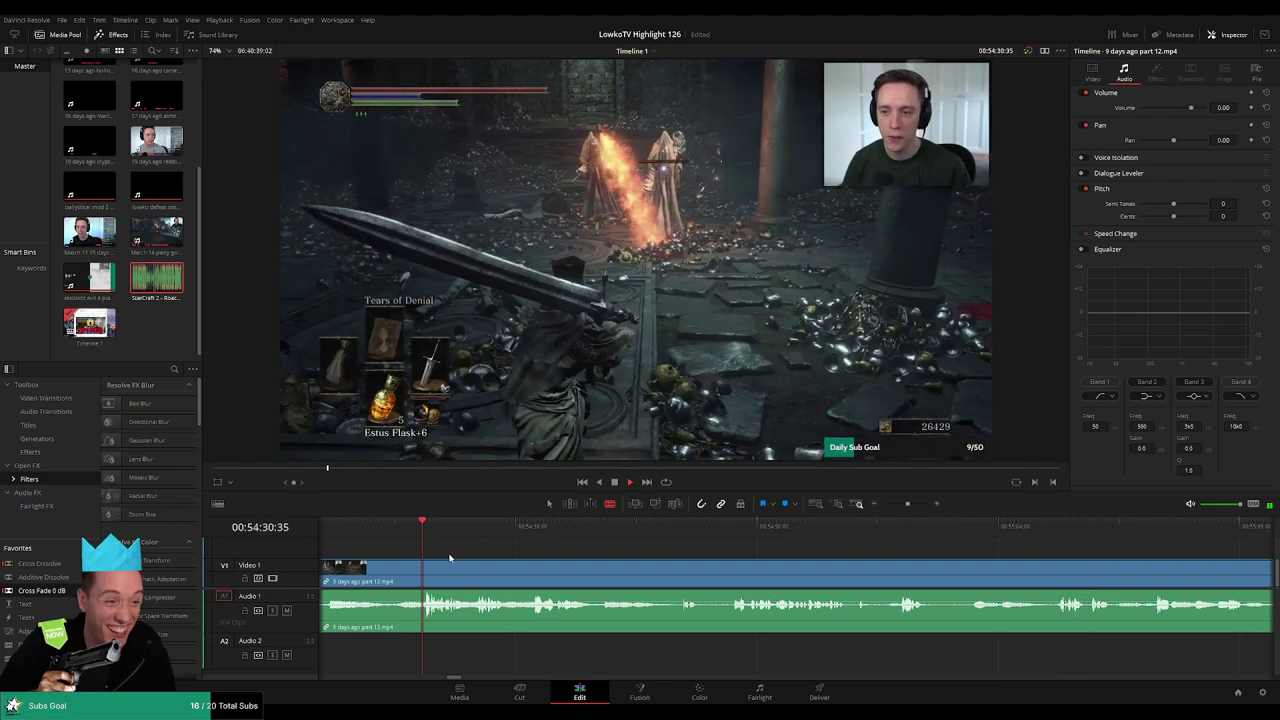
pyautogui.moveTo(449, 557); pyautogui.dragTo(719, 555)
pyautogui.press('space')
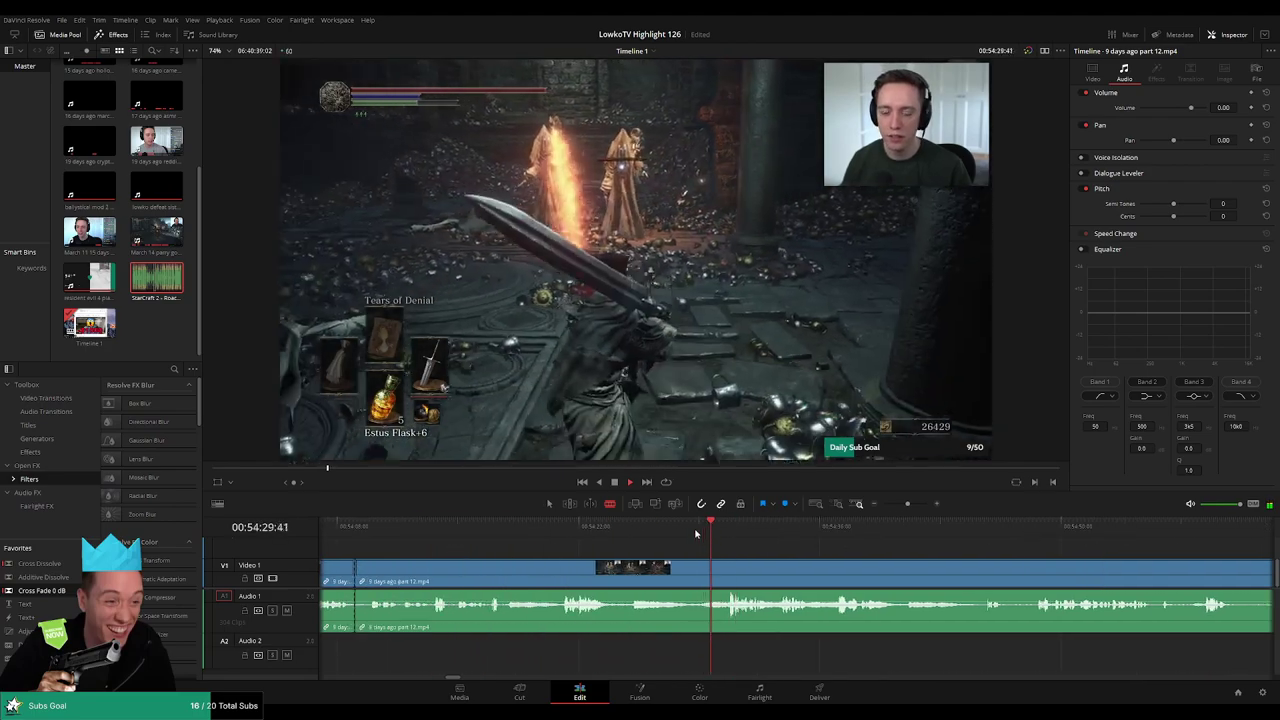
# - Cut out the quiet fight footage of the part 12 clip from about 00:54:09 to 00:54:29
pyautogui.click(560, 525)
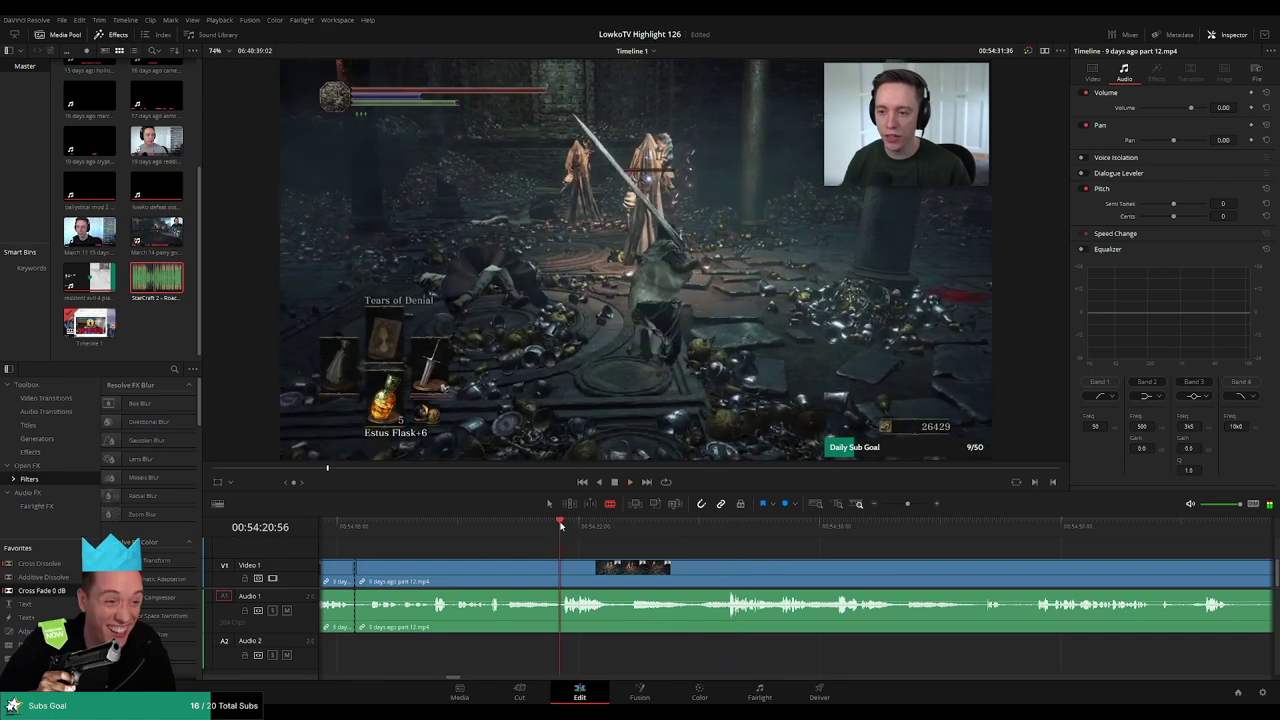
pyautogui.click(700, 526)
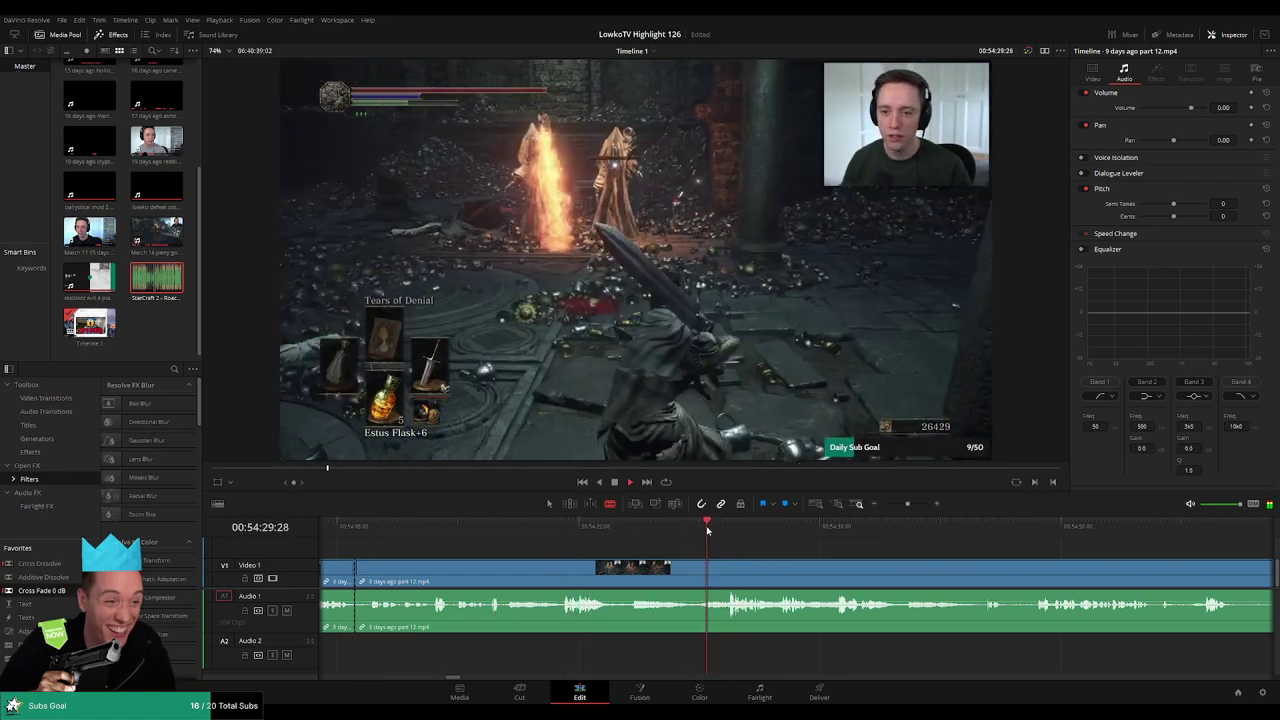
pyautogui.hotkey('ctrl', 'b')
pyautogui.click(675, 577)
pyautogui.press('Delete')
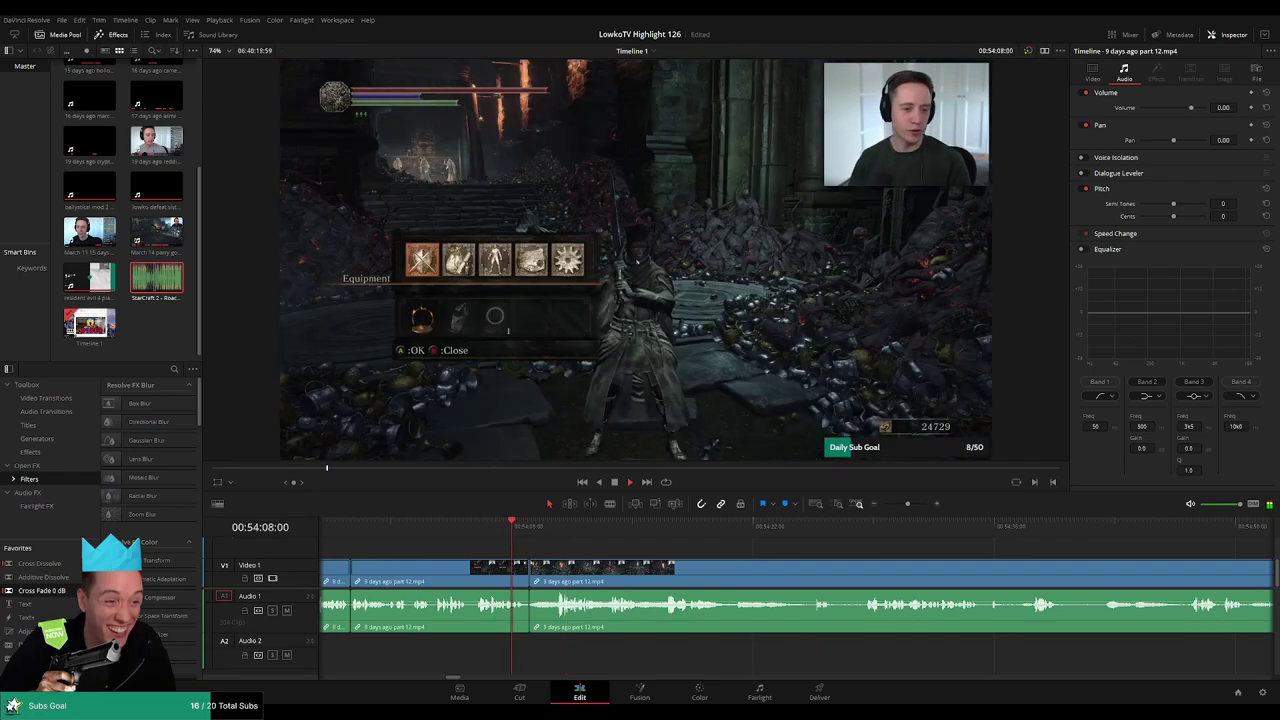
pyautogui.click(529, 578)
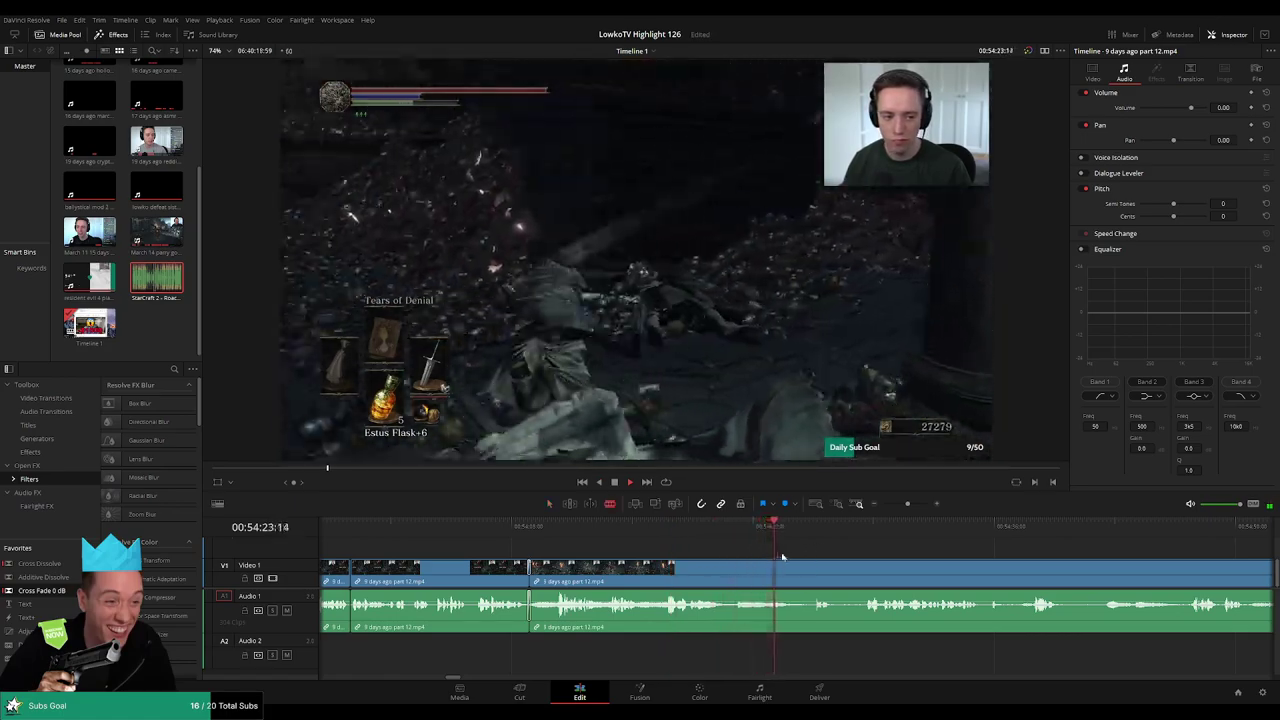
# - Cut out the part 12 footage from about 00:54:24 to 00:54:28, cross-fade the audio at the join and play across it
pyautogui.press('b')
pyautogui.click(794, 575)
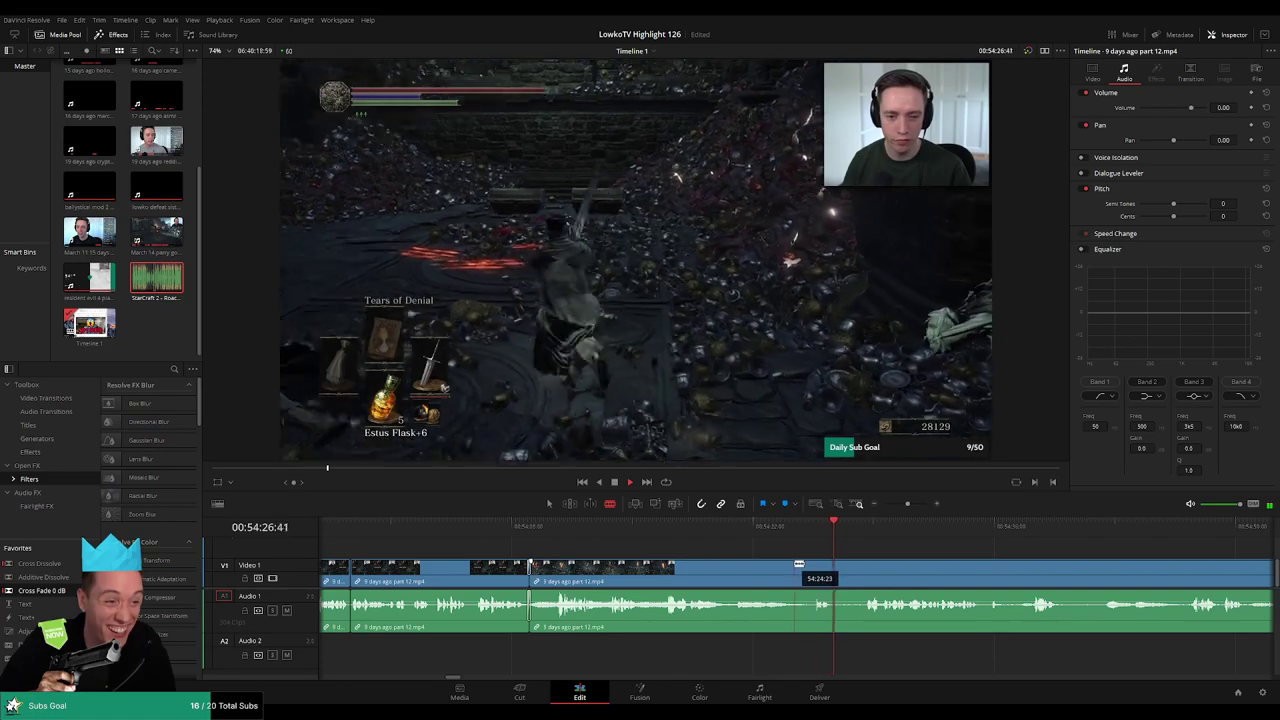
pyautogui.click(864, 566)
pyautogui.press('a')
pyautogui.click(846, 567)
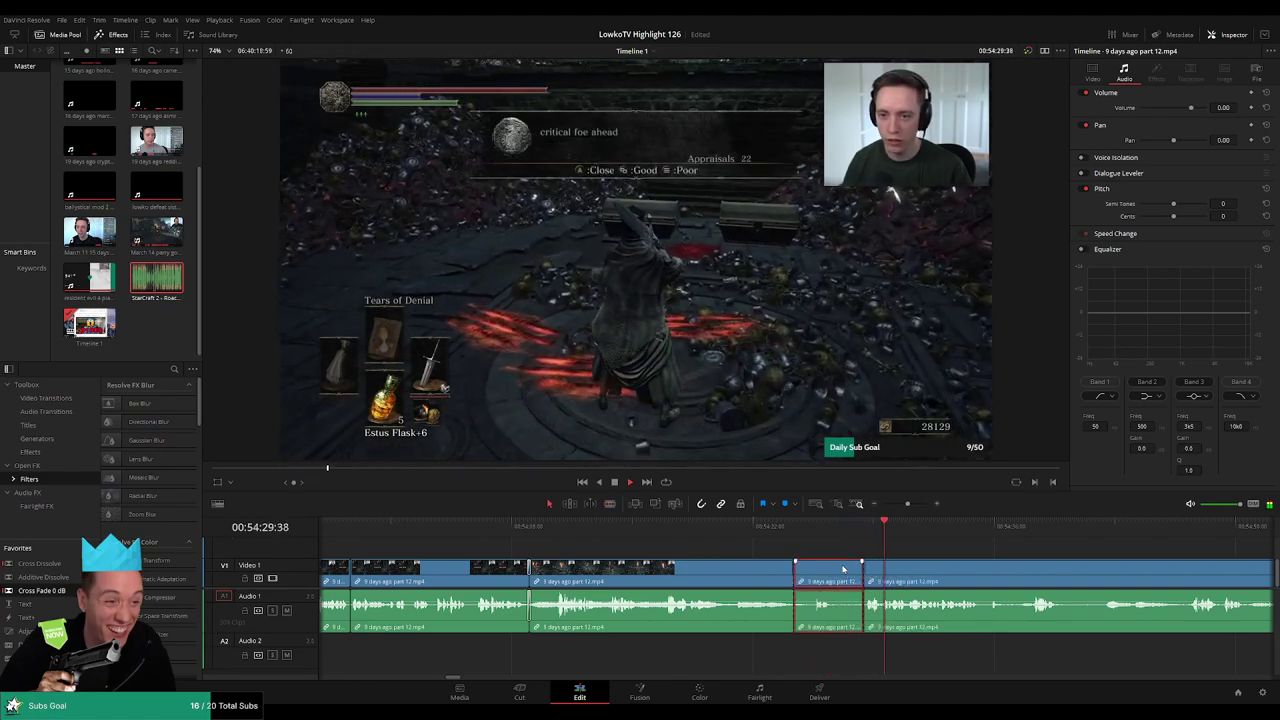
pyautogui.press('Delete')
pyautogui.click(779, 523)
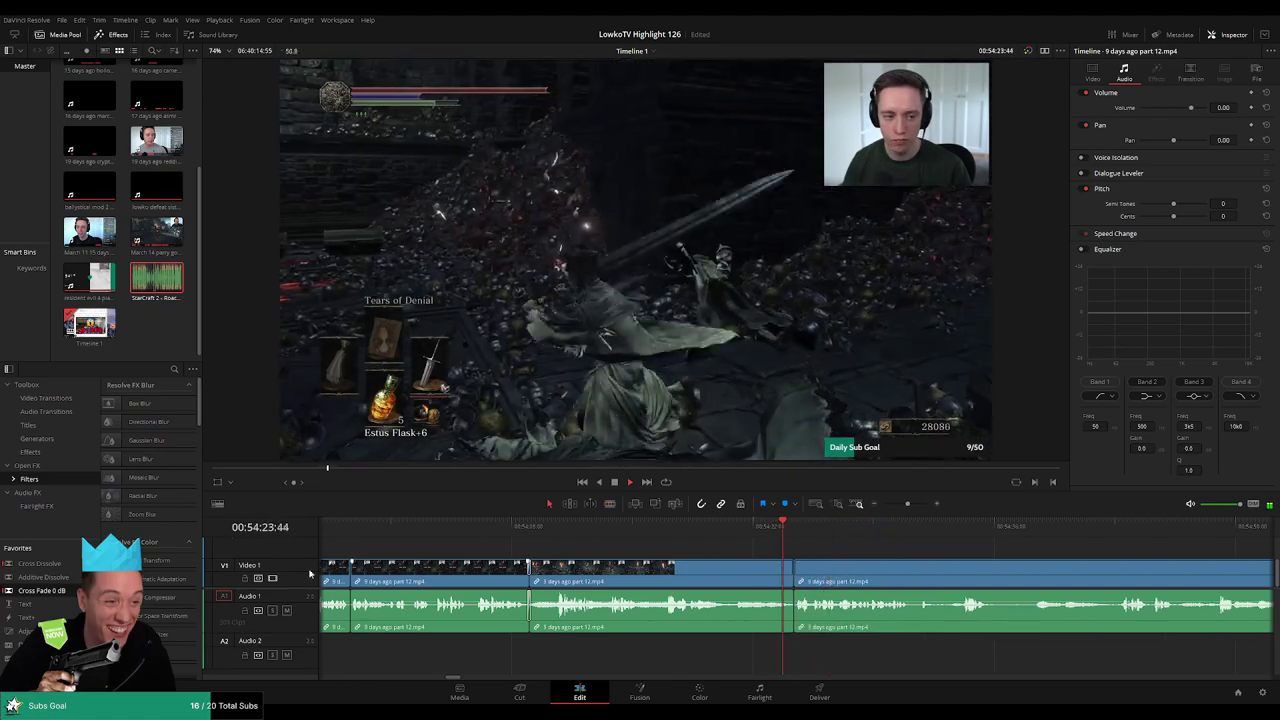
pyautogui.press('space')
pyautogui.hscroll(4, 905, 560)
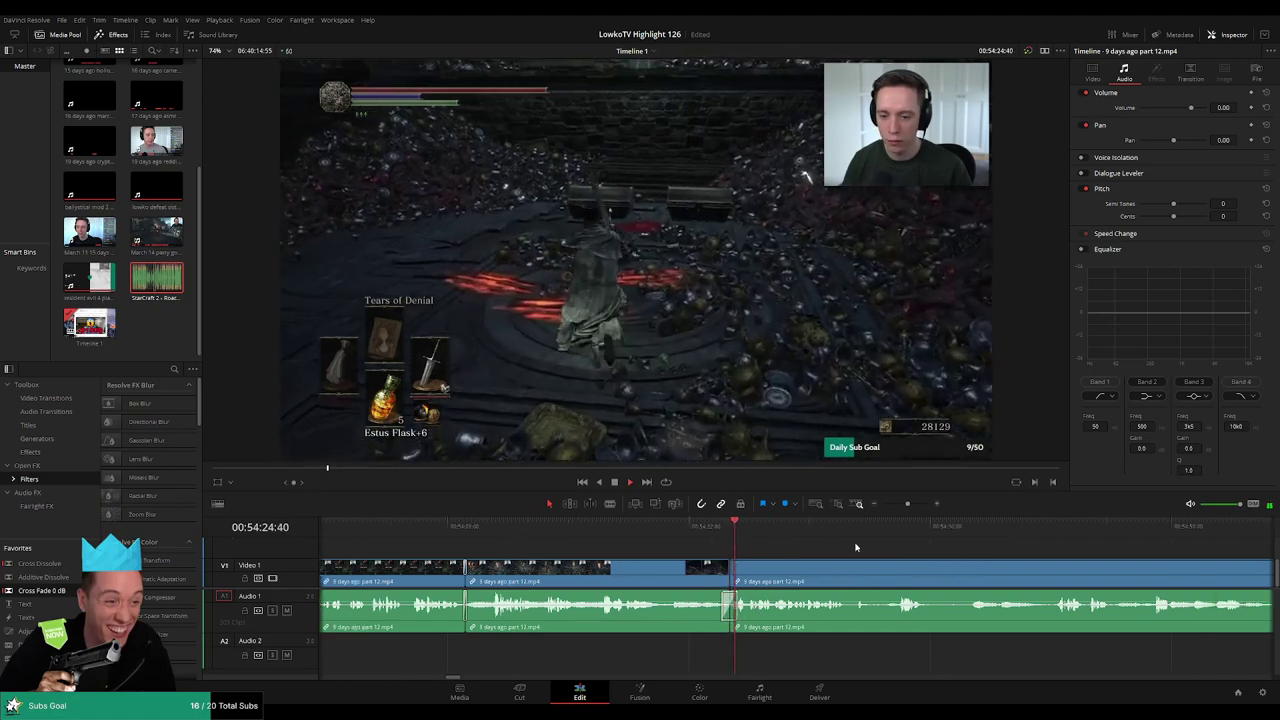
# - Cut out the part 12 footage from about 00:54:36 to 00:54:38 and cross-fade the audio at the join
pyautogui.click(665, 533)
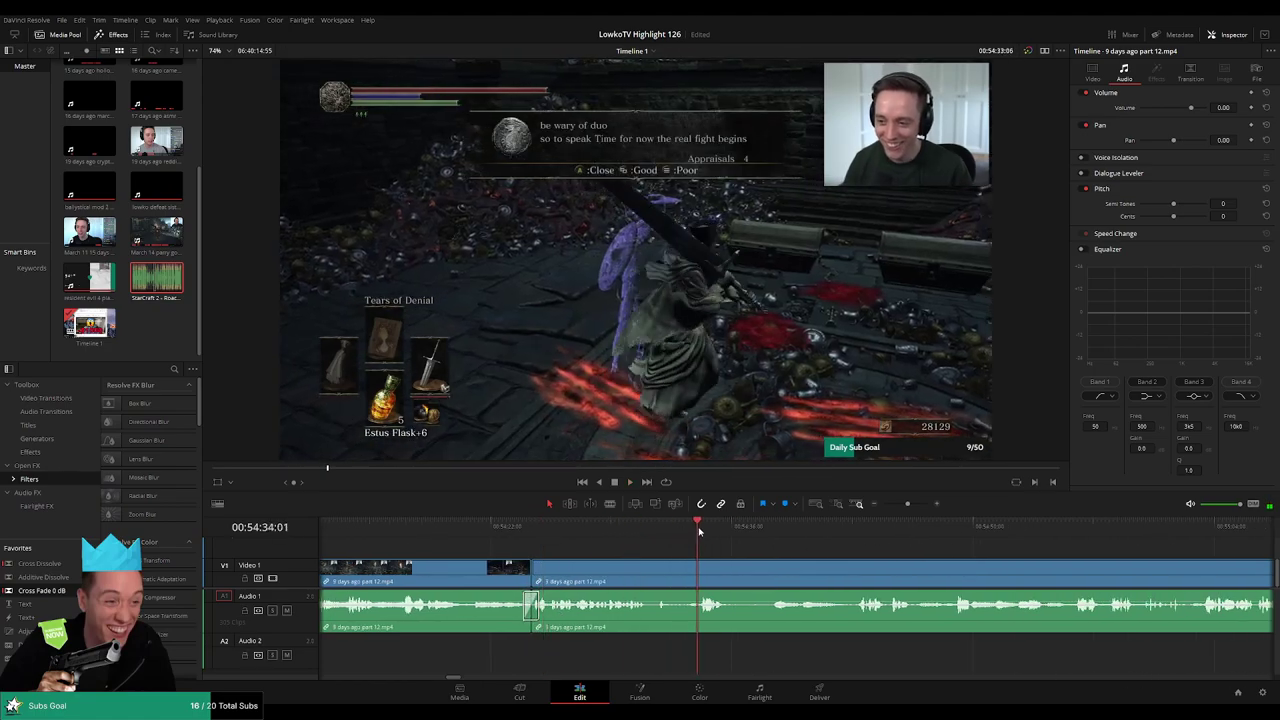
pyautogui.moveTo(698, 532); pyautogui.dragTo(777, 527)
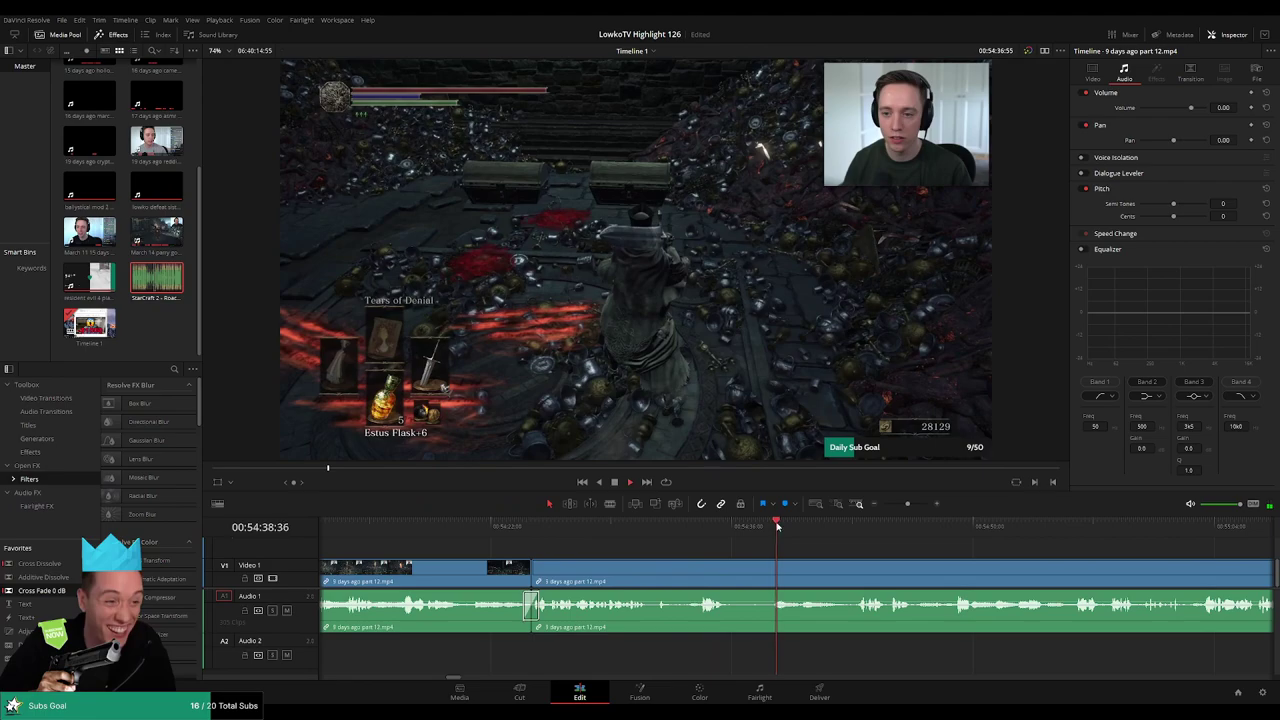
pyautogui.press('b')
pyautogui.click(730, 569)
pyautogui.click(763, 569)
pyautogui.press('a')
pyautogui.click(748, 573)
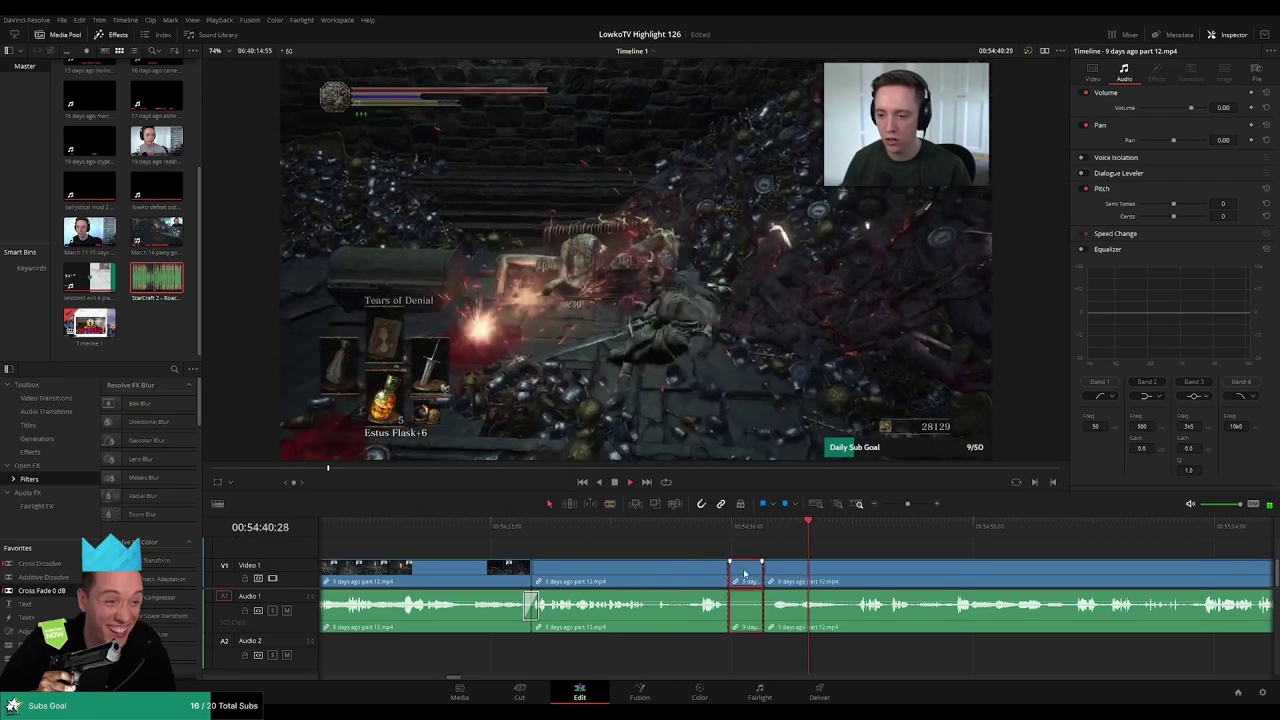
pyautogui.press('Delete')
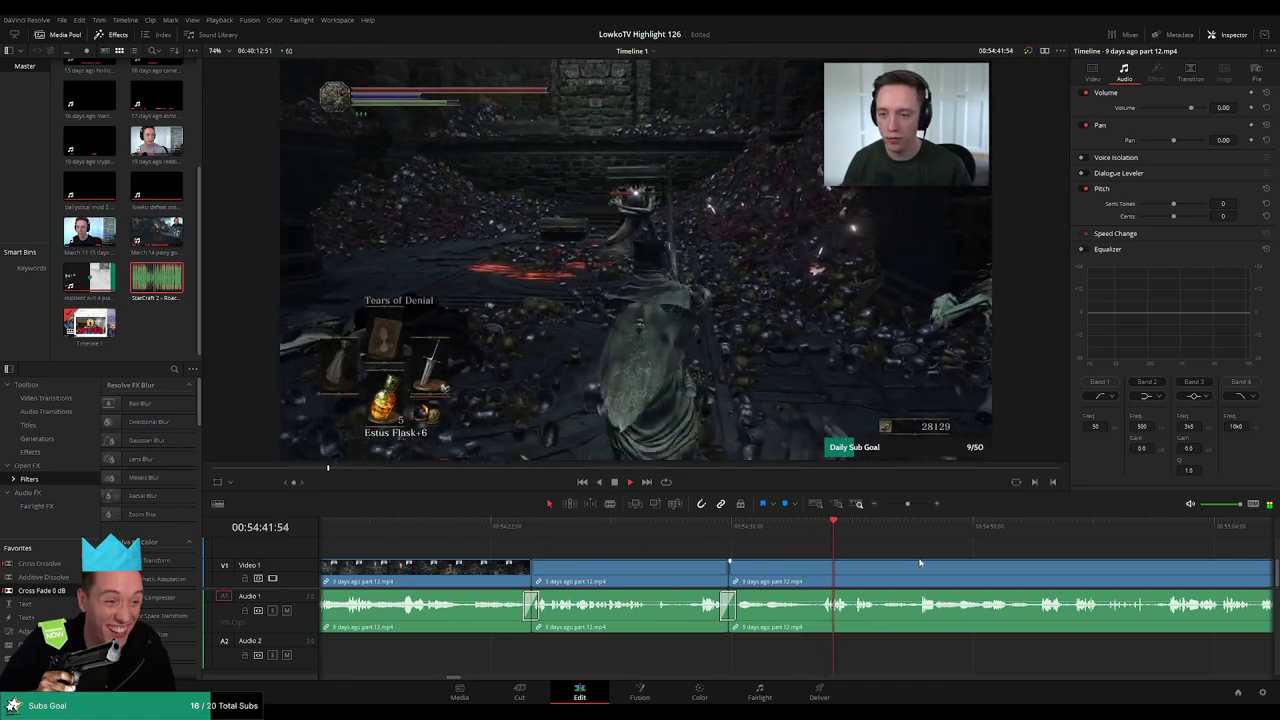
# - Play the part 12 footage from about 00:54:41 to 00:55:20 to find the next quiet stretch
pyautogui.hscroll(3, 869, 558)
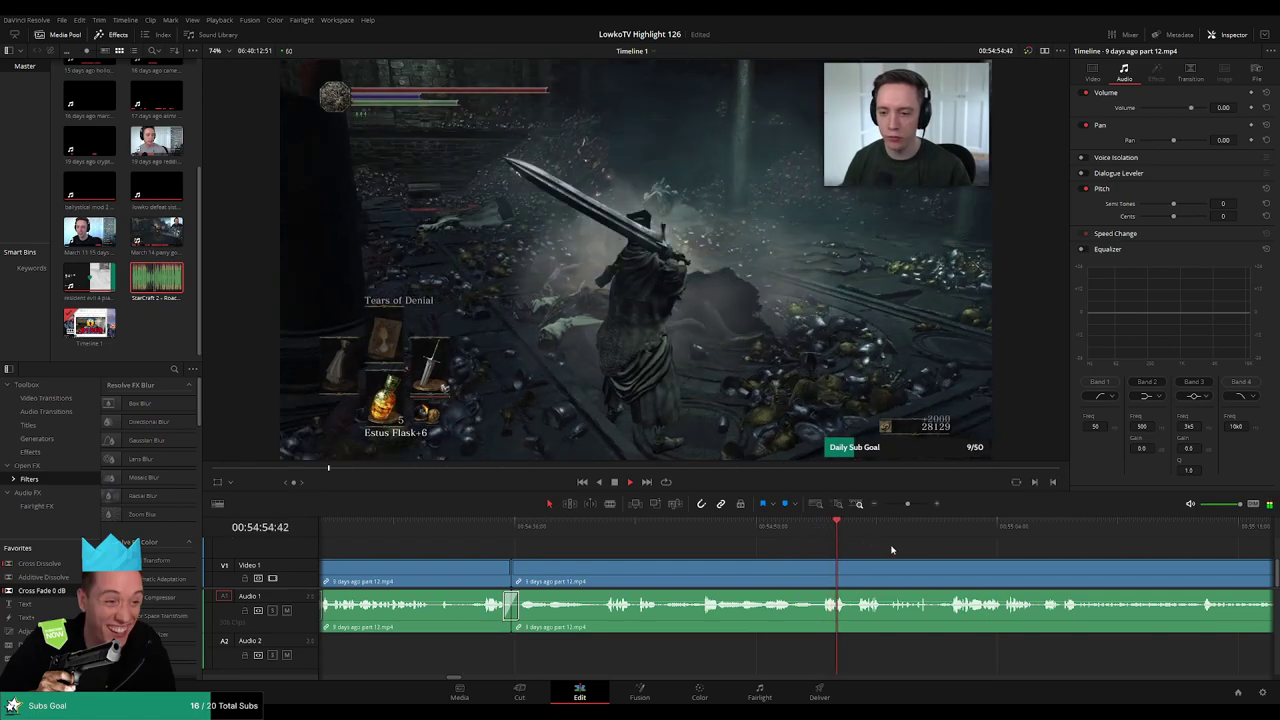
pyautogui.moveTo(906, 547); pyautogui.dragTo(770, 540)
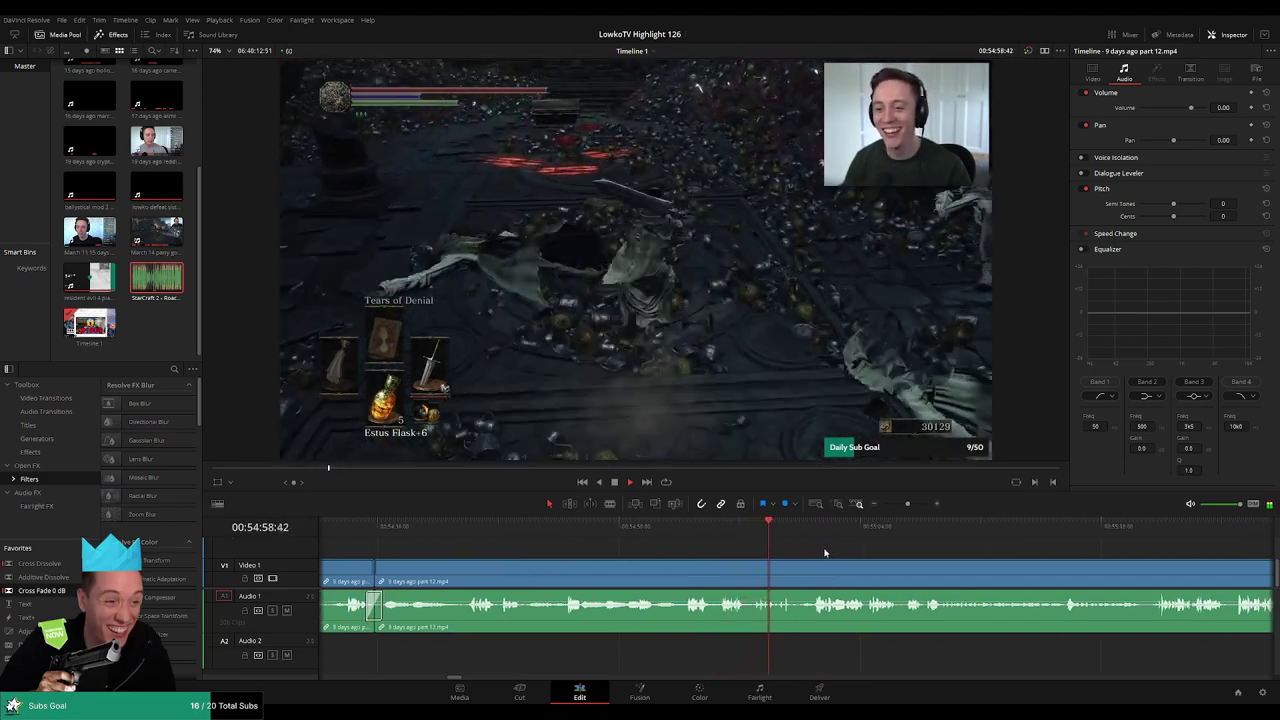
pyautogui.hscroll(3, 800, 551)
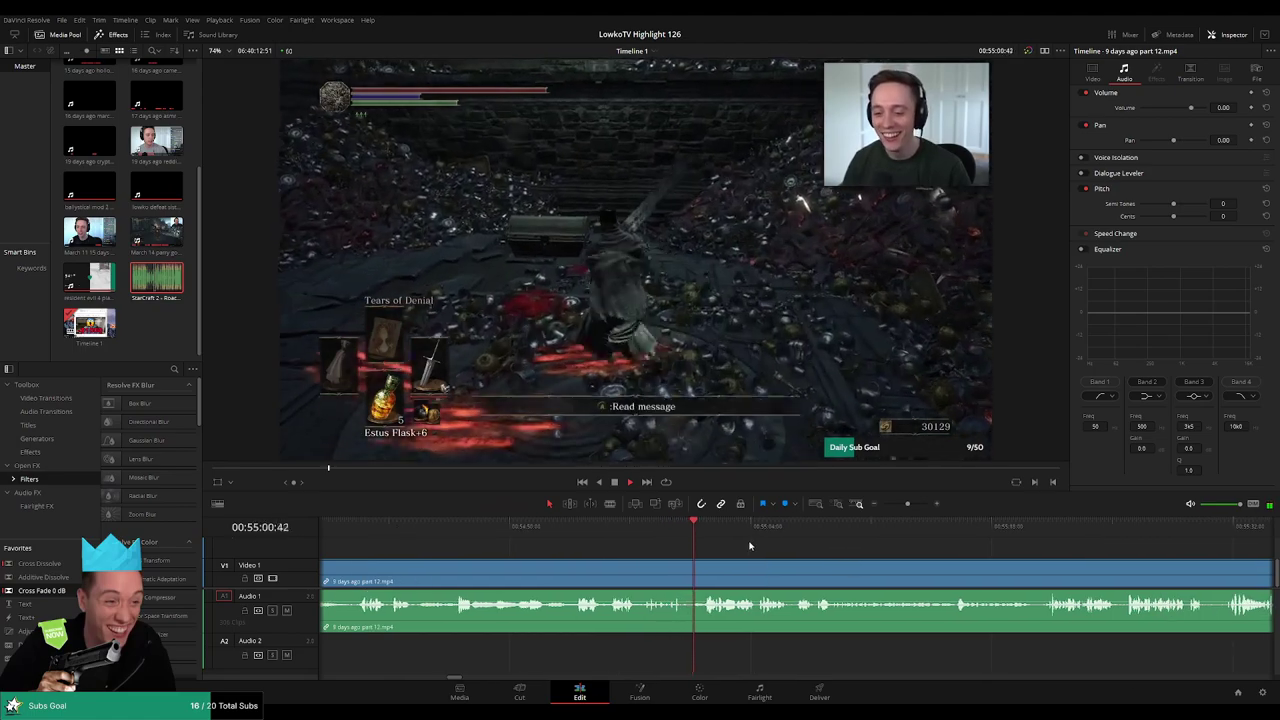
pyautogui.hscroll(2, 810, 551)
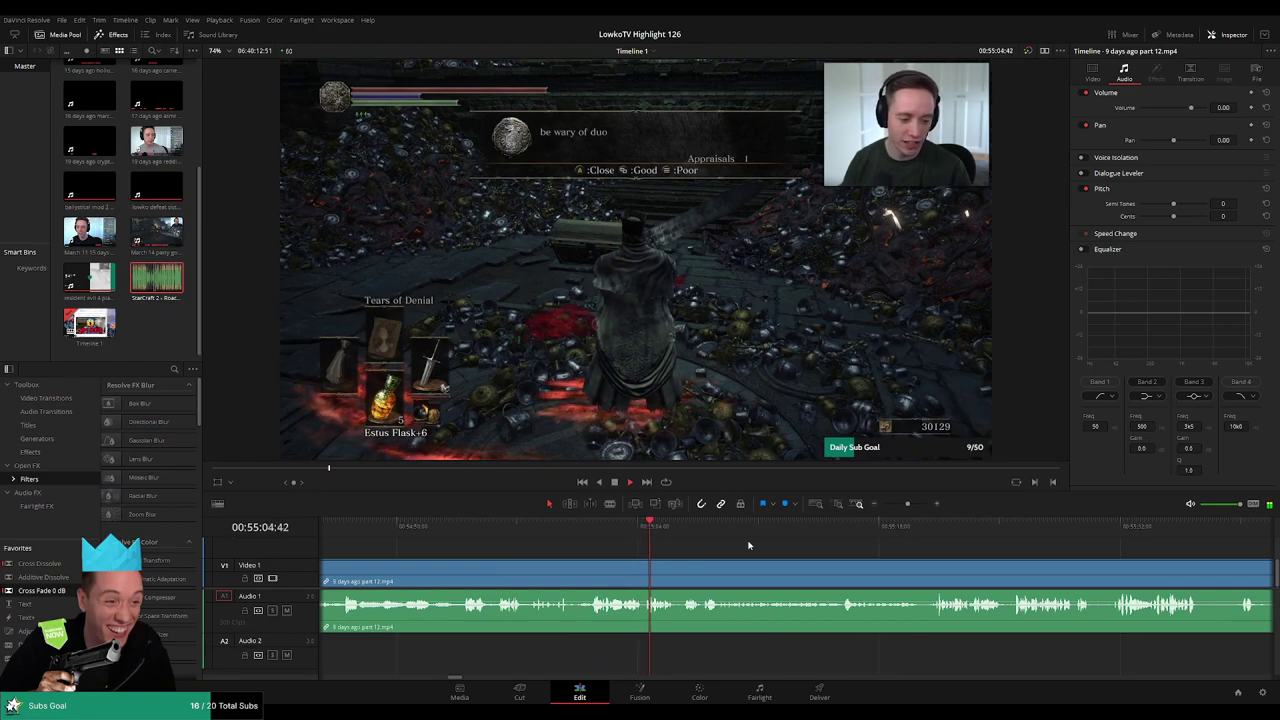
pyautogui.click(90, 324)
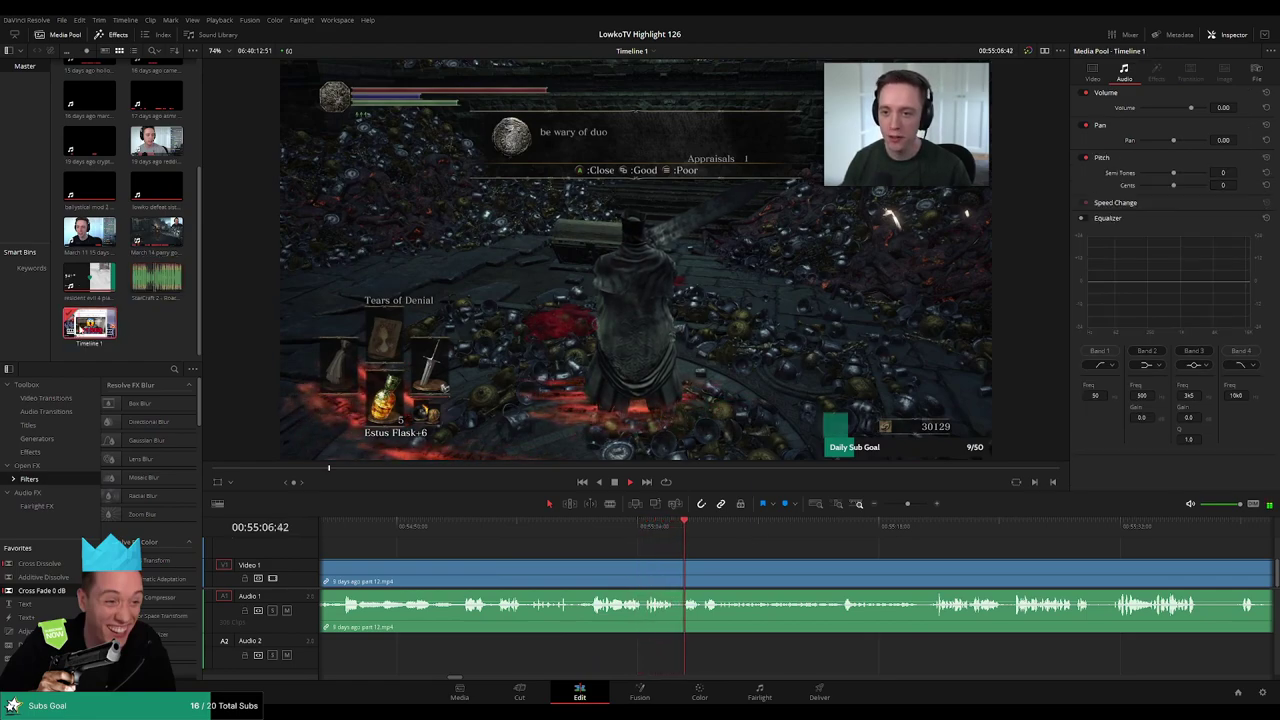
pyautogui.moveTo(831, 551); pyautogui.dragTo(687, 540)
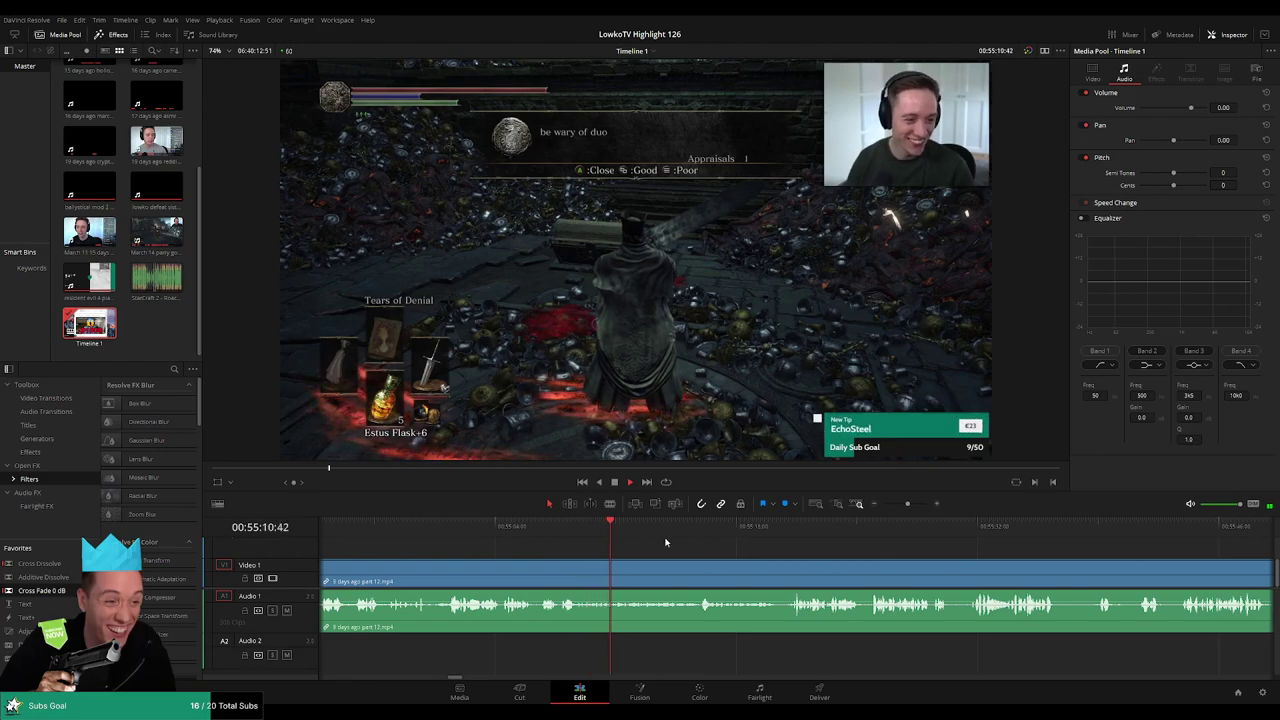
pyautogui.moveTo(803, 552); pyautogui.dragTo(727, 544)
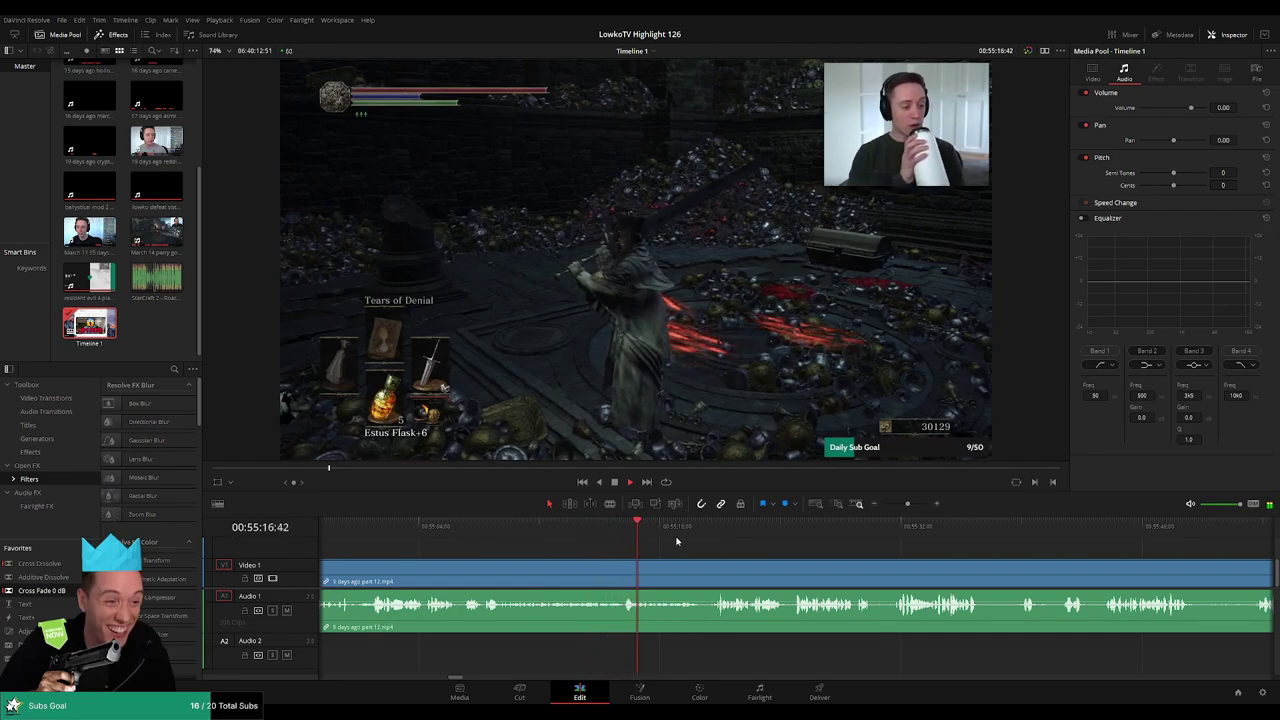
pyautogui.hotkey('ctrl', '=')
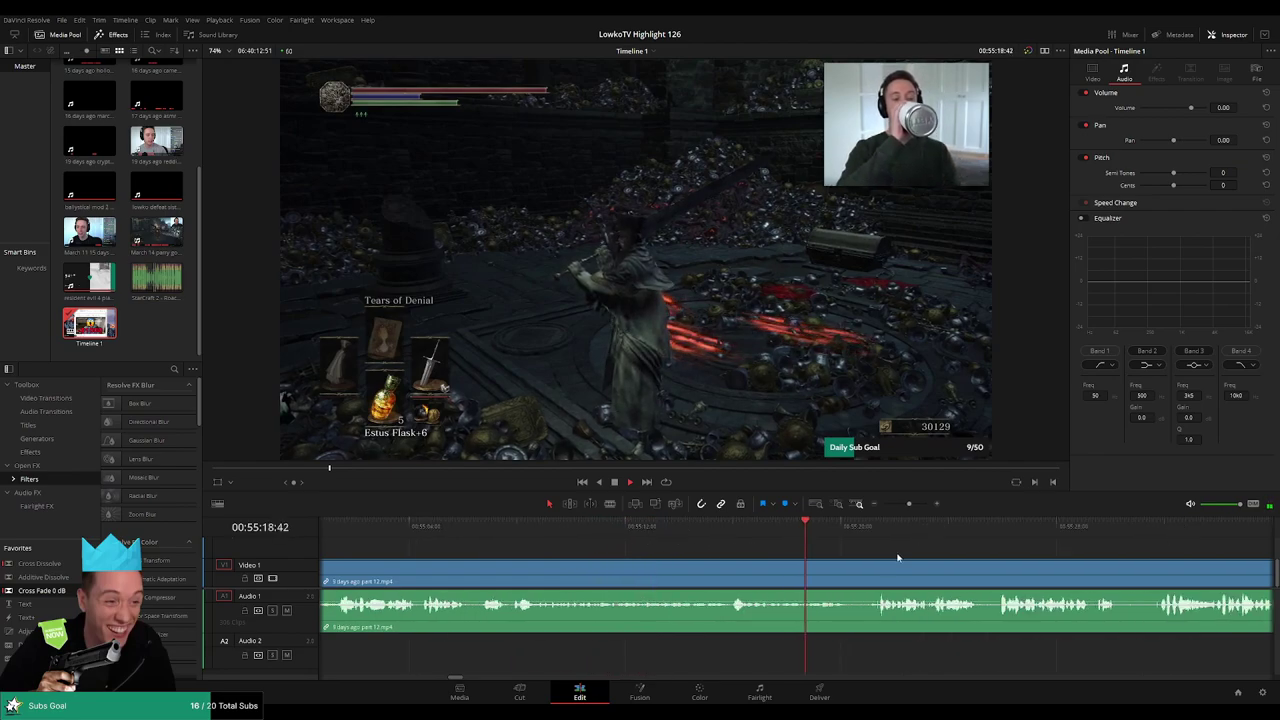
pyautogui.moveTo(895, 554); pyautogui.dragTo(633, 542)
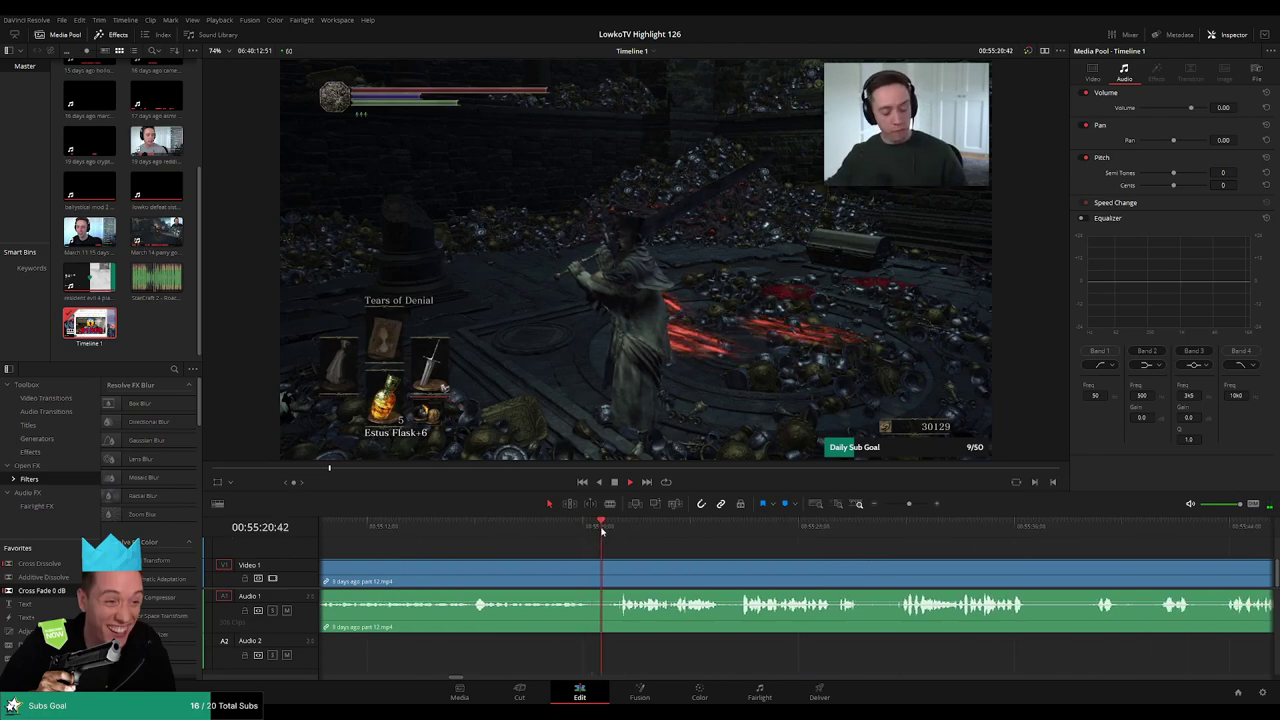
# - Cut out about one second of silence from the part 12 clip, starting at about 00:55:20
pyautogui.click(597, 574)
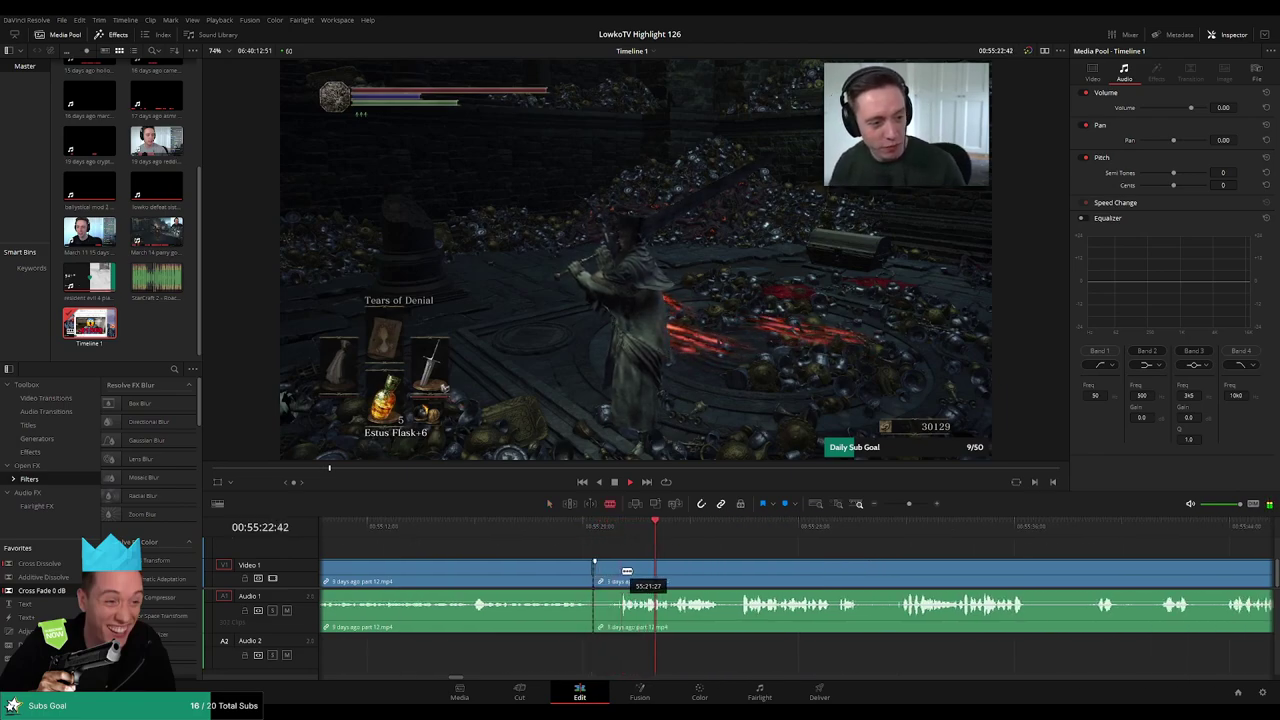
pyautogui.click(625, 573)
pyautogui.press('a')
pyautogui.click(611, 577)
pyautogui.press('Delete')
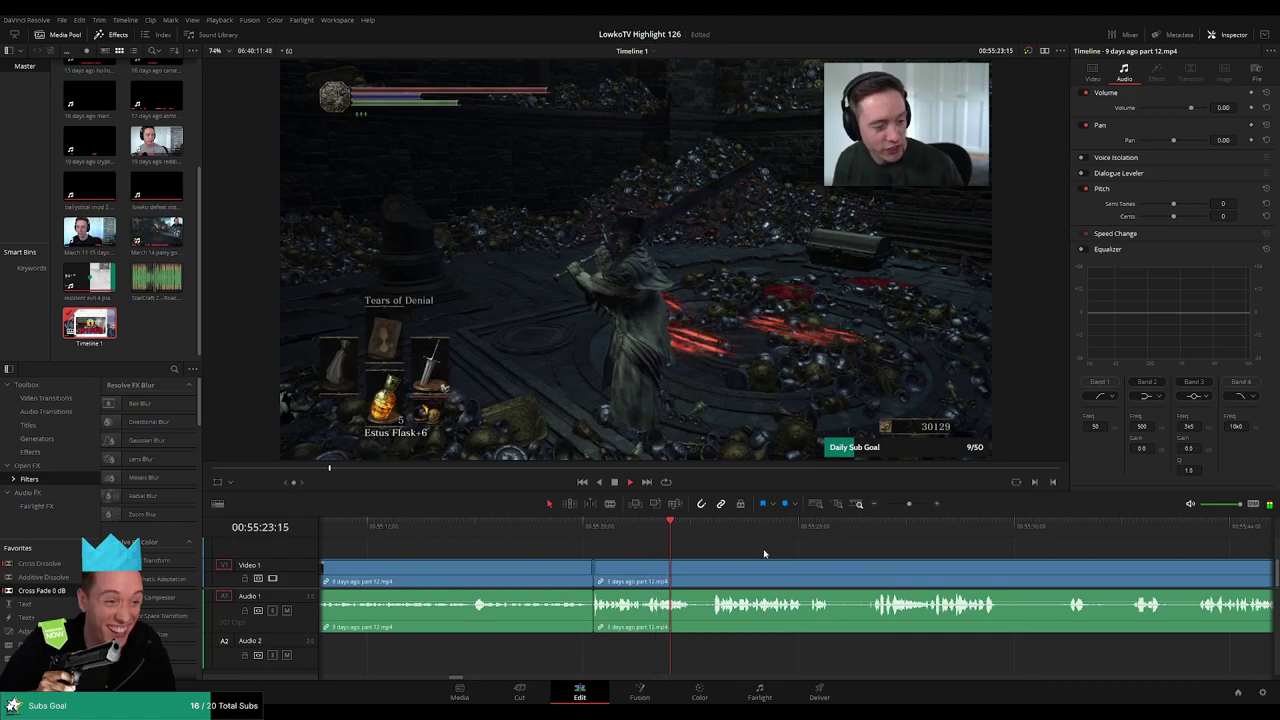
# - Cut out the pause in the part 12 clip from about 00:55:29 to 00:55:30:40 and replay the join
pyautogui.hscroll(2, 603, 534)
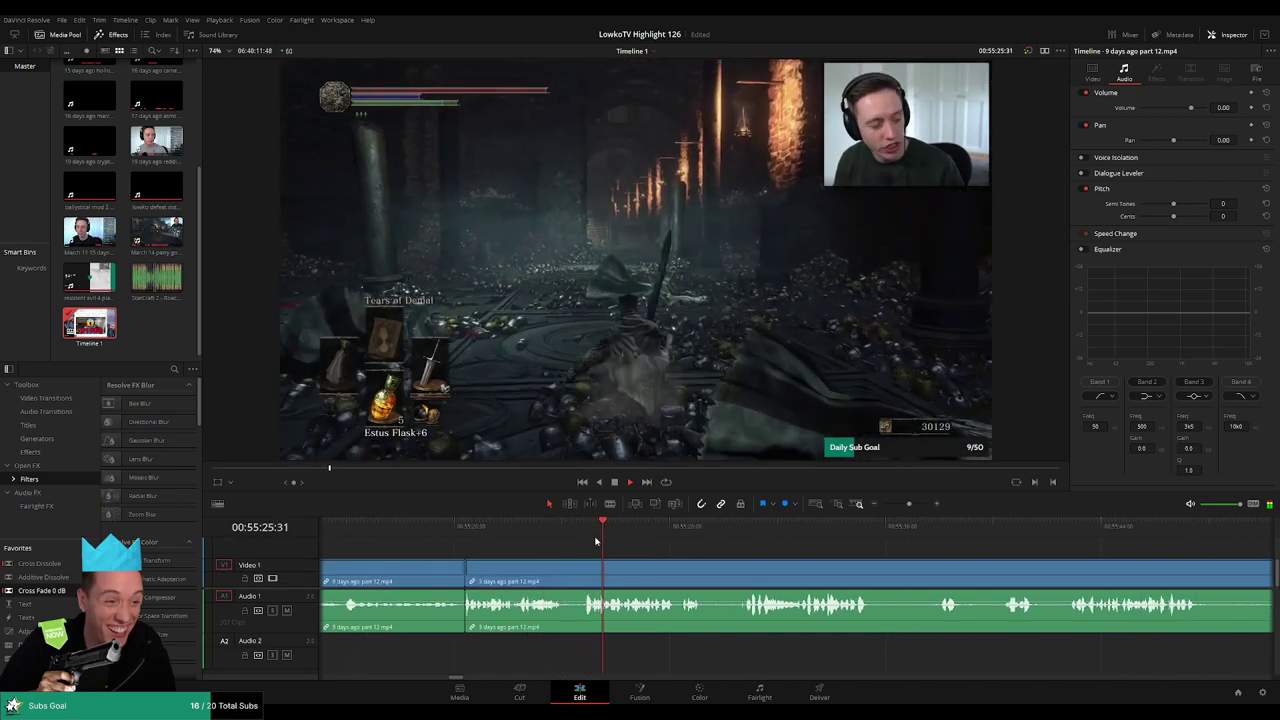
pyautogui.hscroll(1, 634, 548)
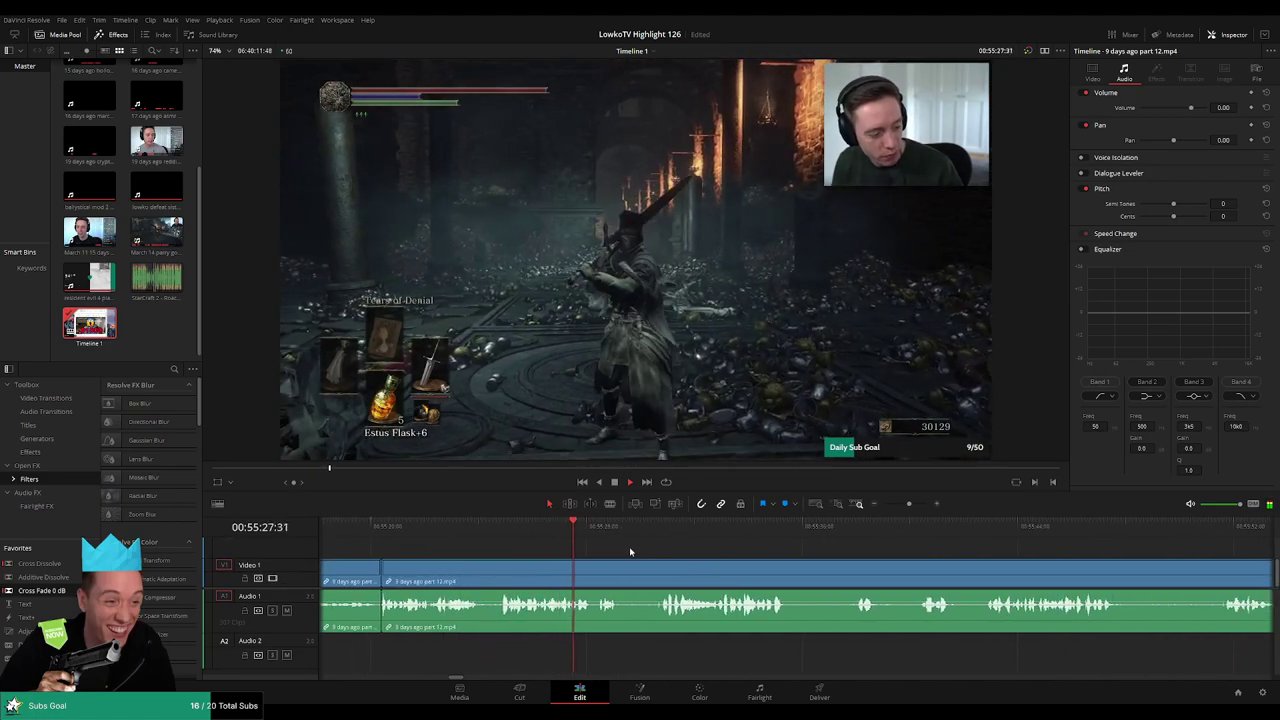
pyautogui.click(654, 531)
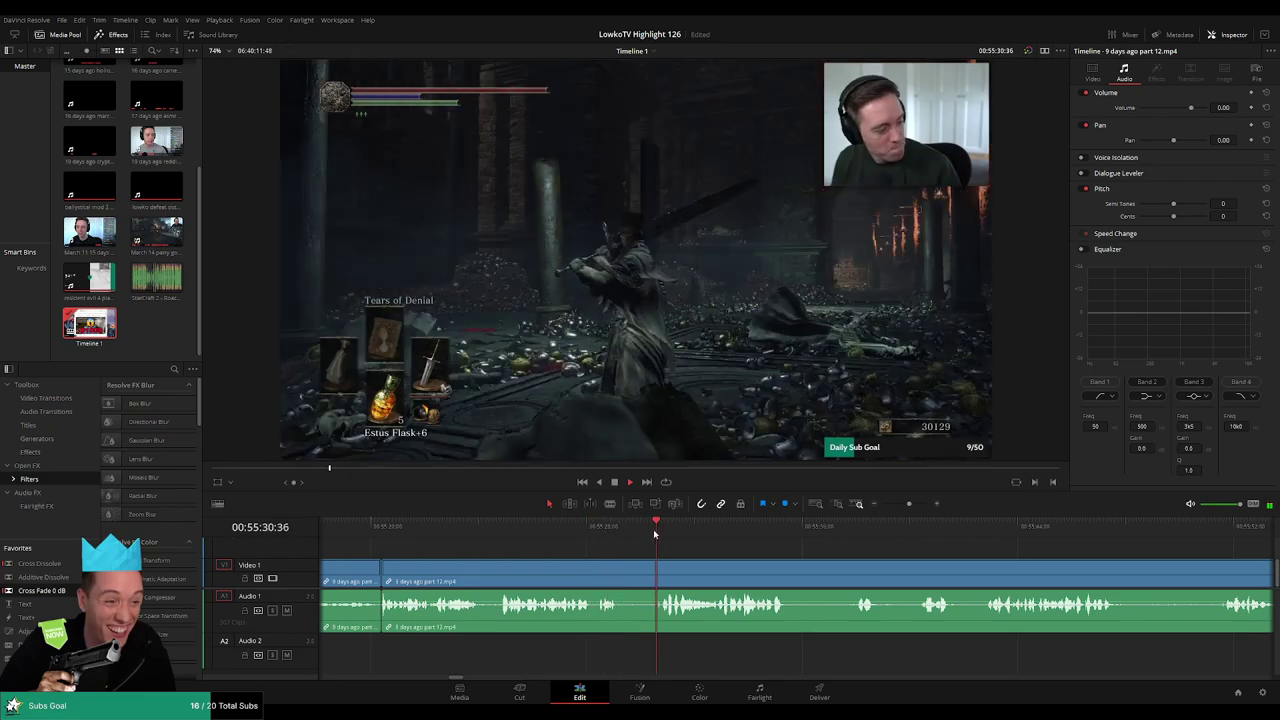
pyautogui.press('b')
pyautogui.click(622, 580)
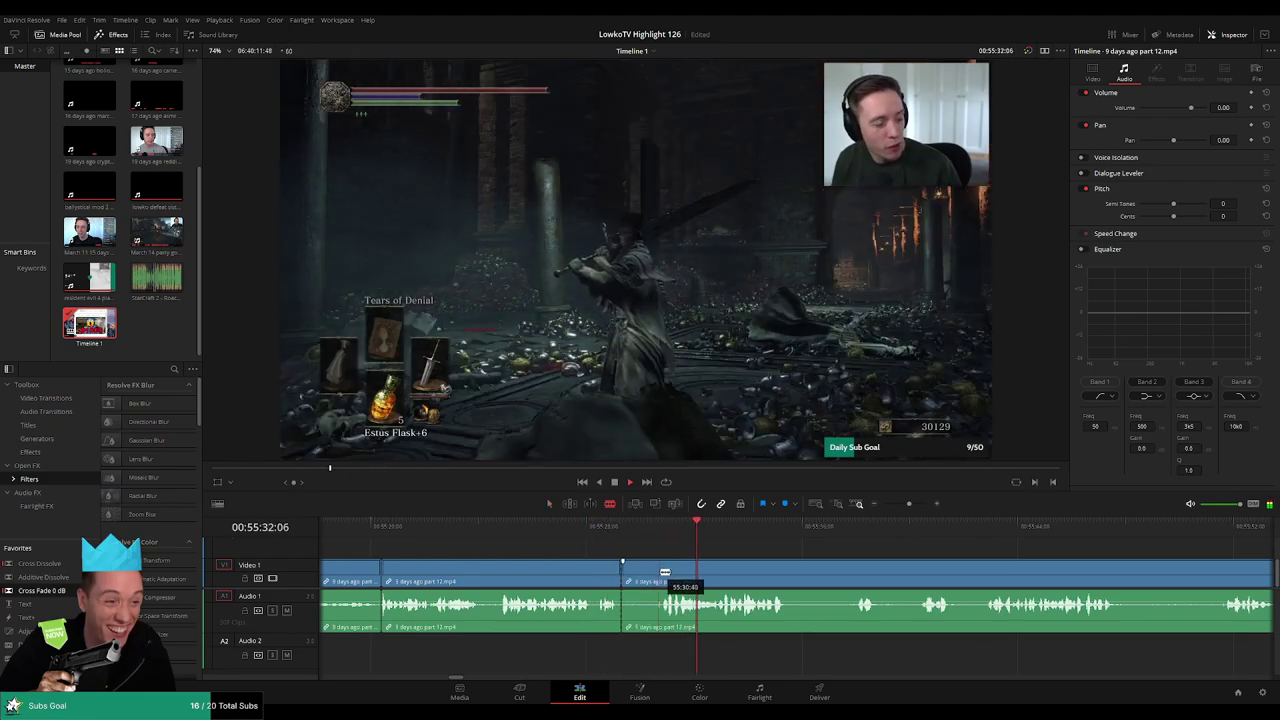
pyautogui.click(662, 573)
pyautogui.press('a')
pyautogui.click(651, 574)
pyautogui.press('Delete')
pyautogui.click(612, 530)
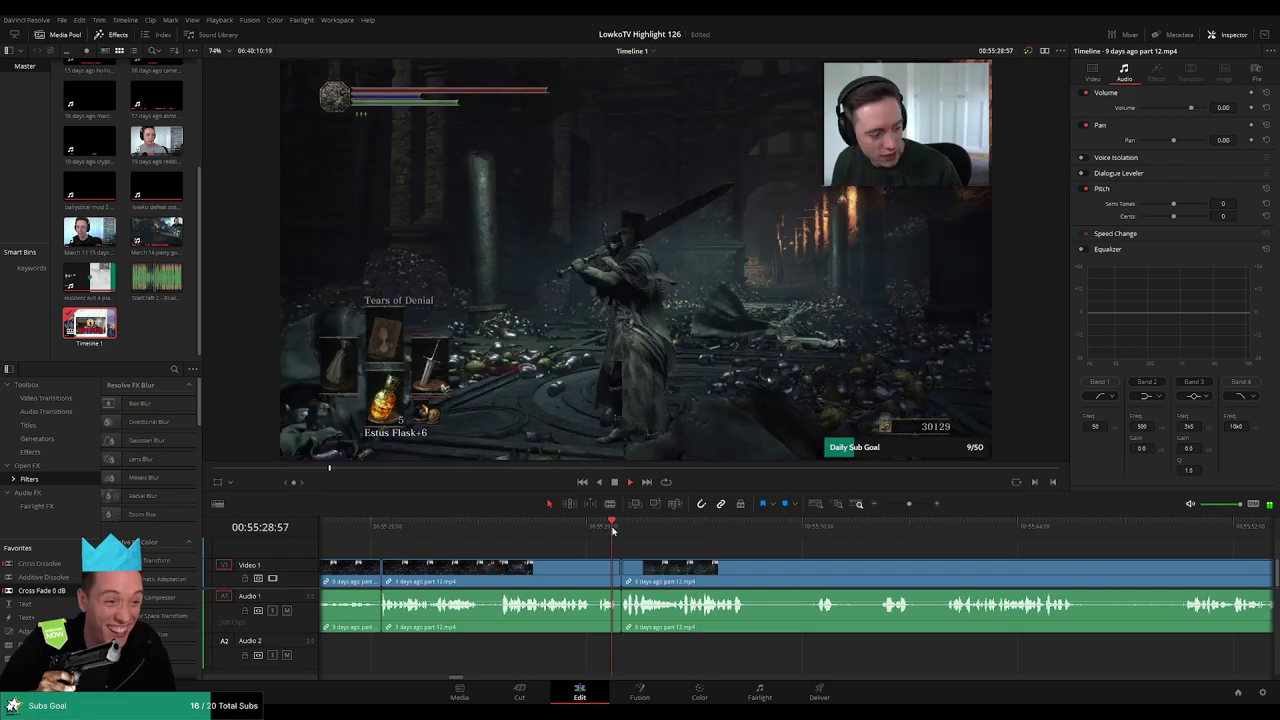
# - Cut out the part 12 footage from about 00:55:34 to 00:55:36 and add a Cross Fade 0 dB at the join
pyautogui.hscroll(3, 740, 545)
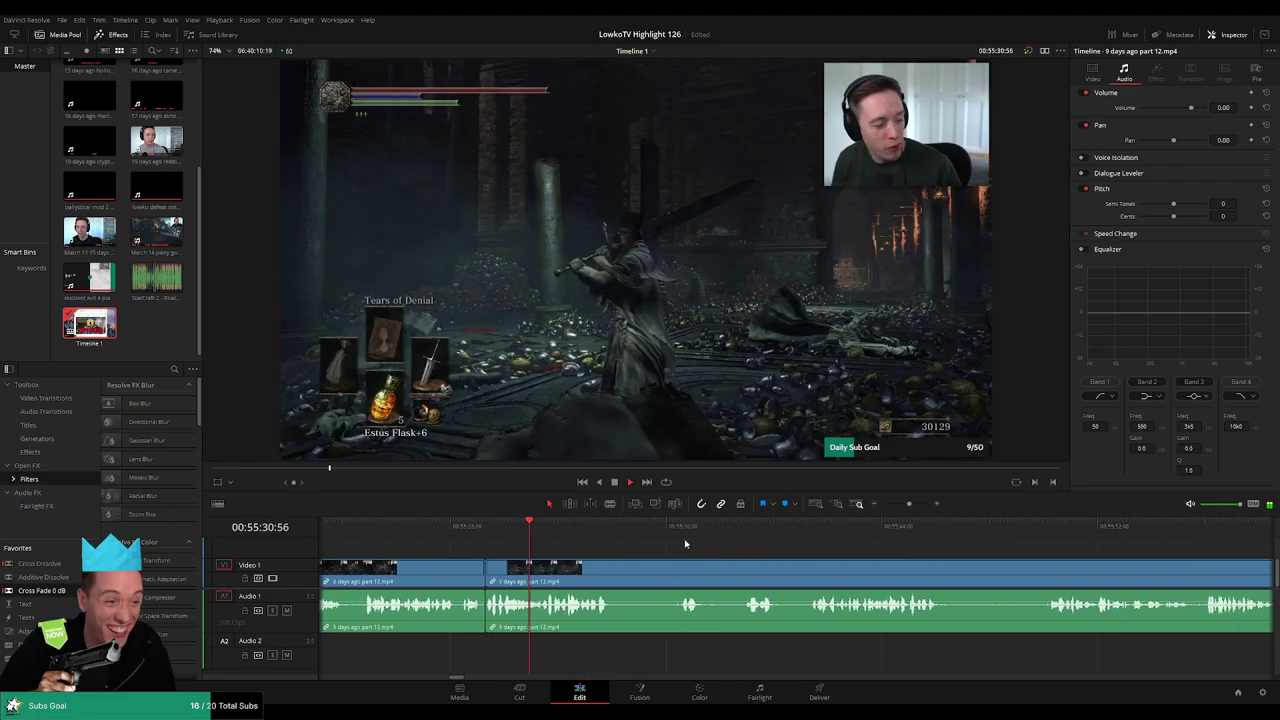
pyautogui.press('b')
pyautogui.click(610, 570)
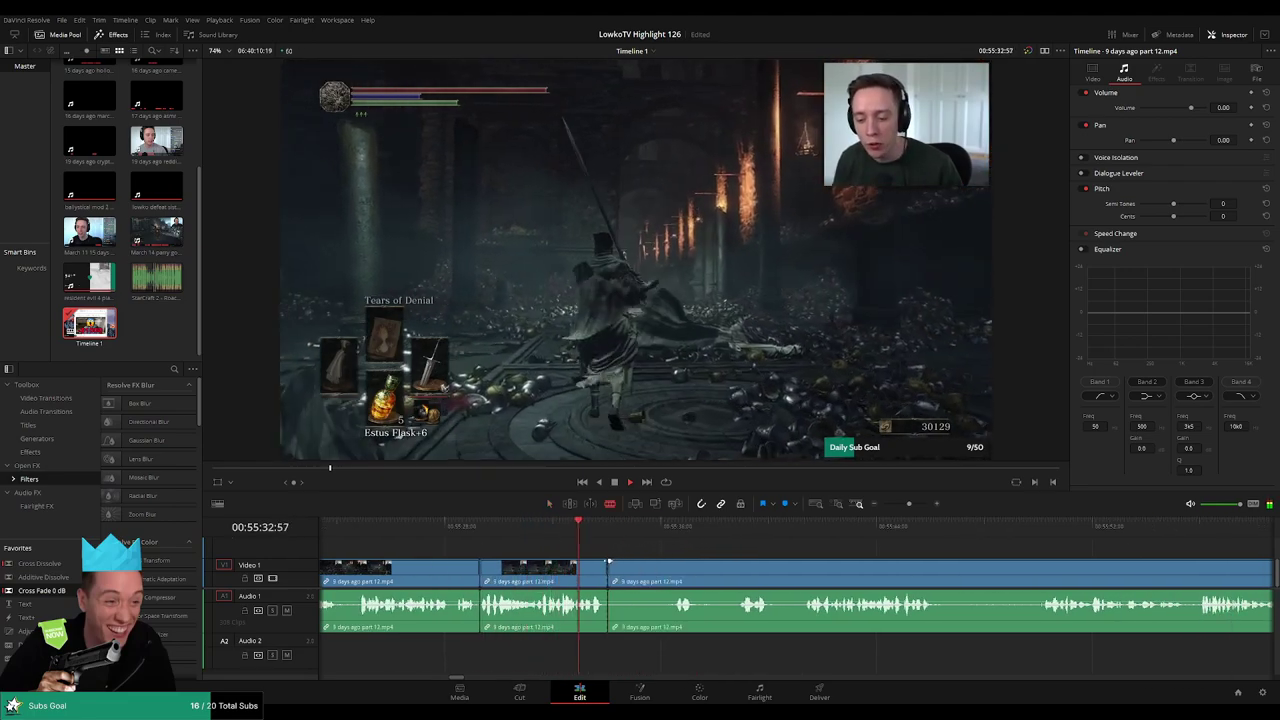
pyautogui.click(668, 537)
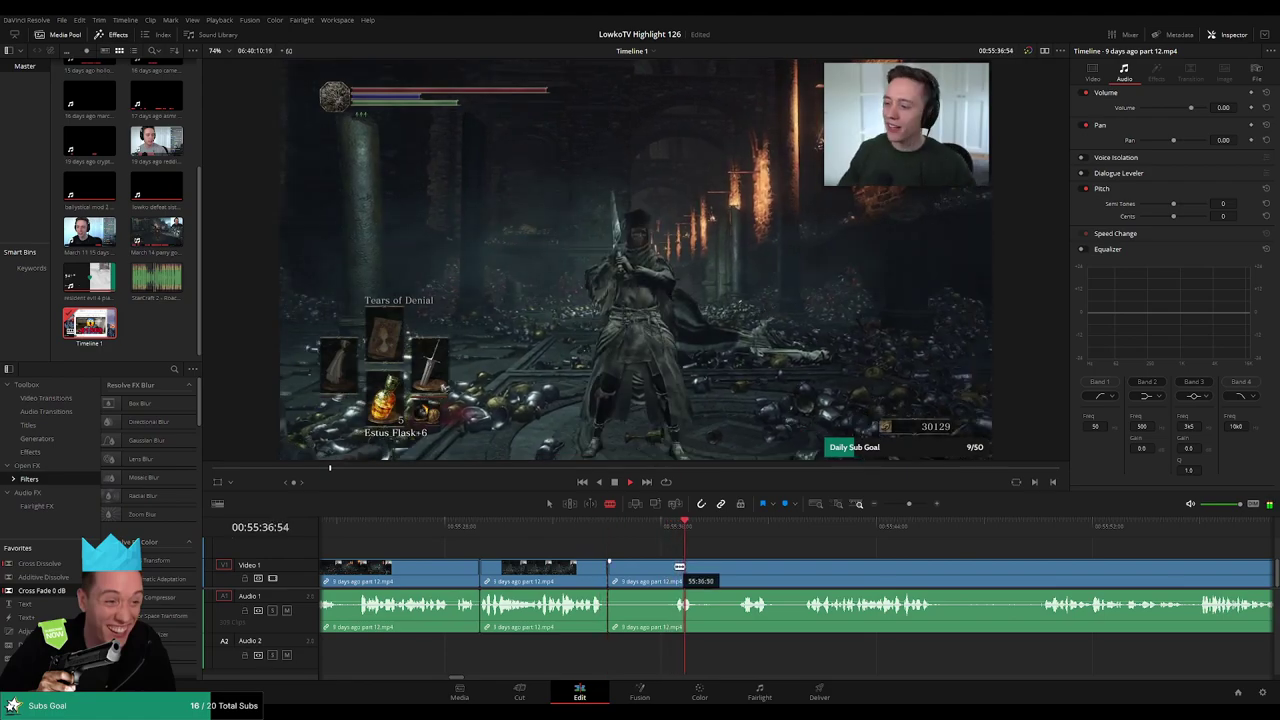
pyautogui.click(675, 568)
pyautogui.press('a')
pyautogui.click(656, 573)
pyautogui.press('Delete')
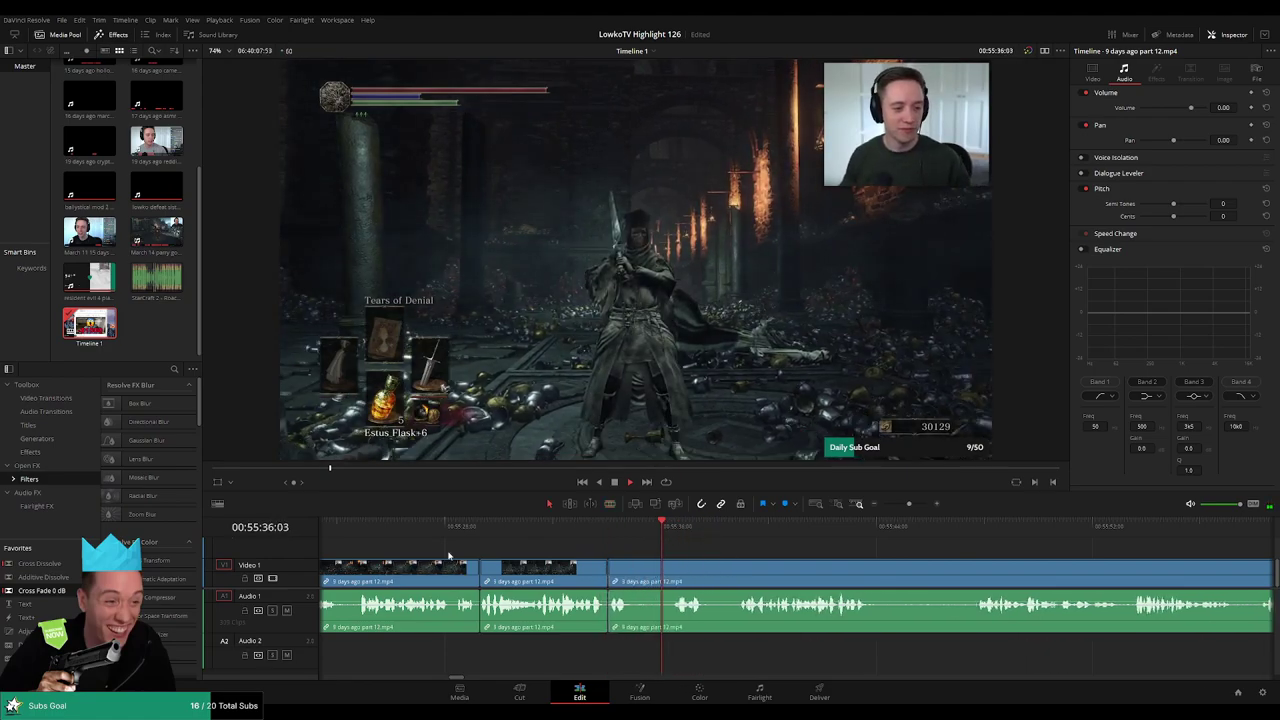
pyautogui.hotkey('ctrl', 'z')
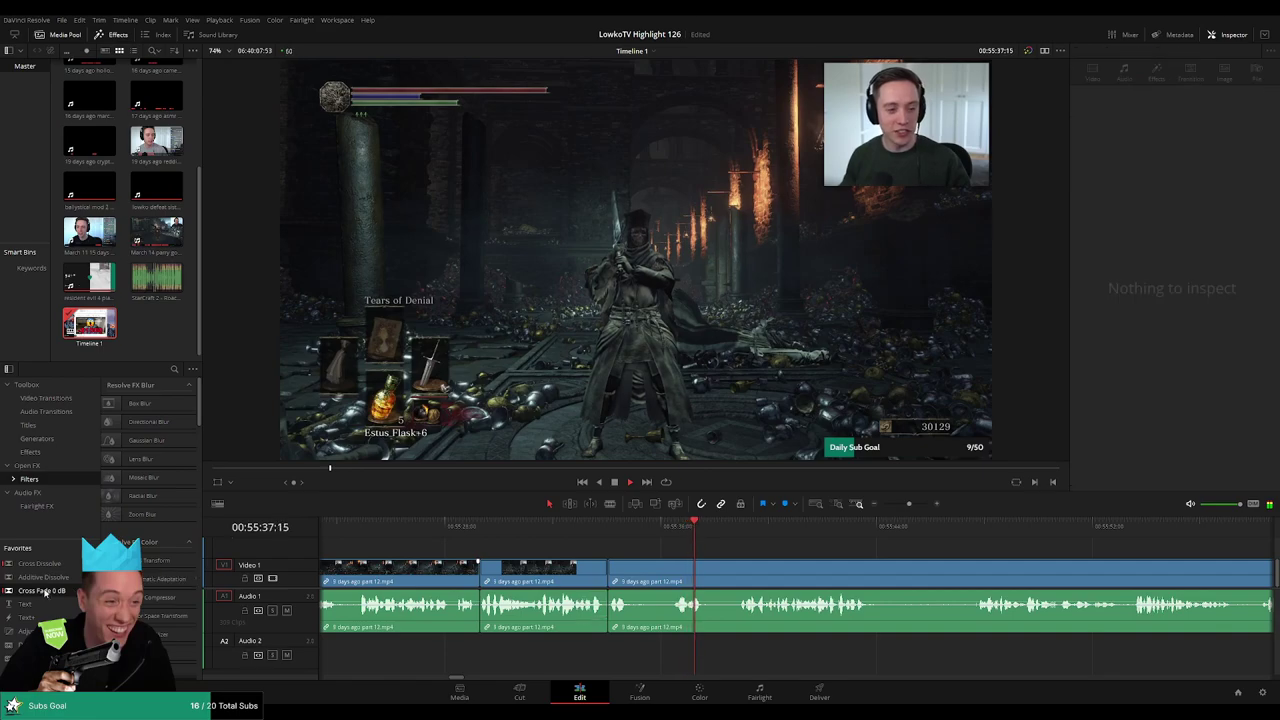
pyautogui.moveTo(44, 591); pyautogui.dragTo(576, 620)
# - Cut out the silence in the part 12 clip from about 00:55:35 to 00:55:36:10 and play across the join
pyautogui.press('b')
pyautogui.click(667, 585)
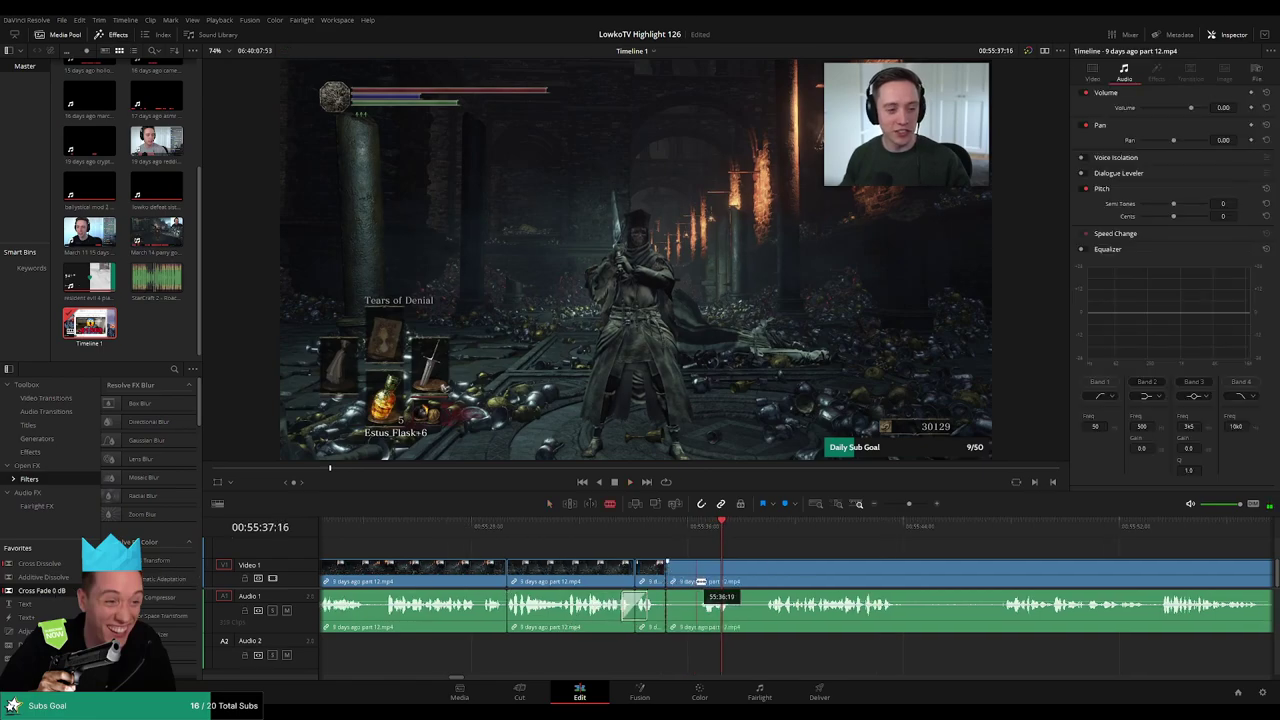
pyautogui.click(697, 583)
pyautogui.press('a')
pyautogui.click(686, 583)
pyautogui.press('Delete')
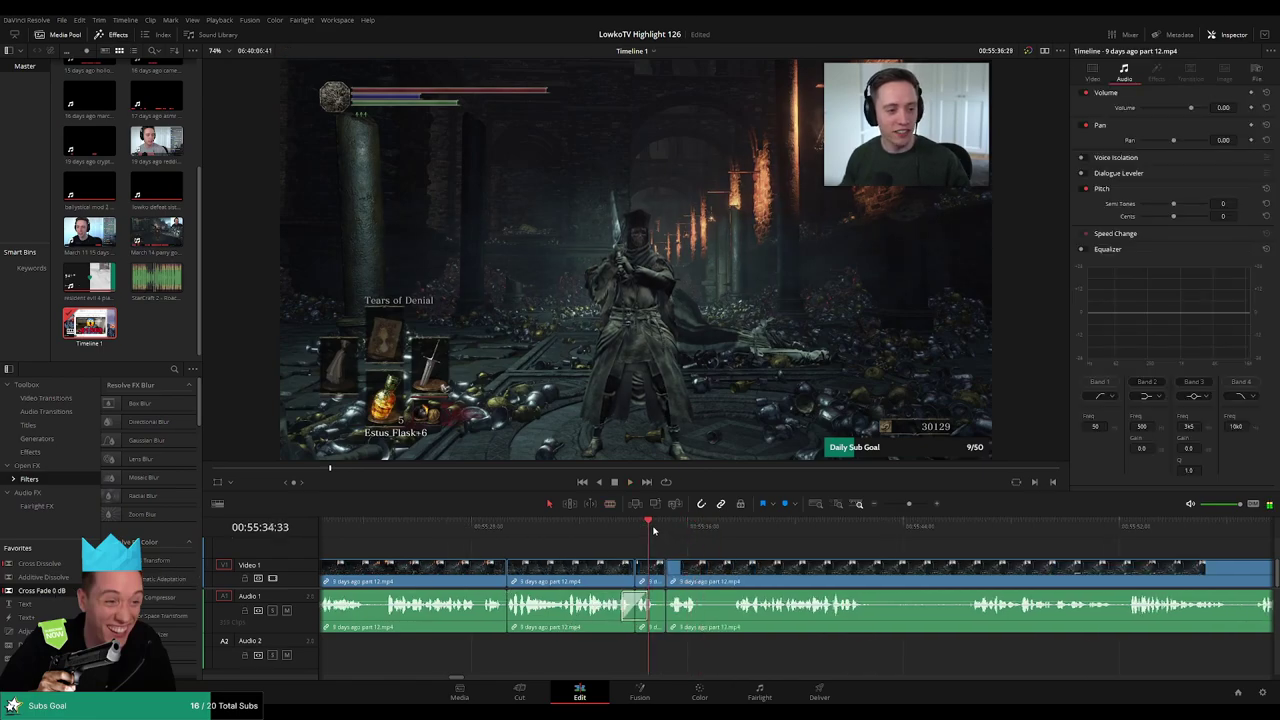
pyautogui.press('space')
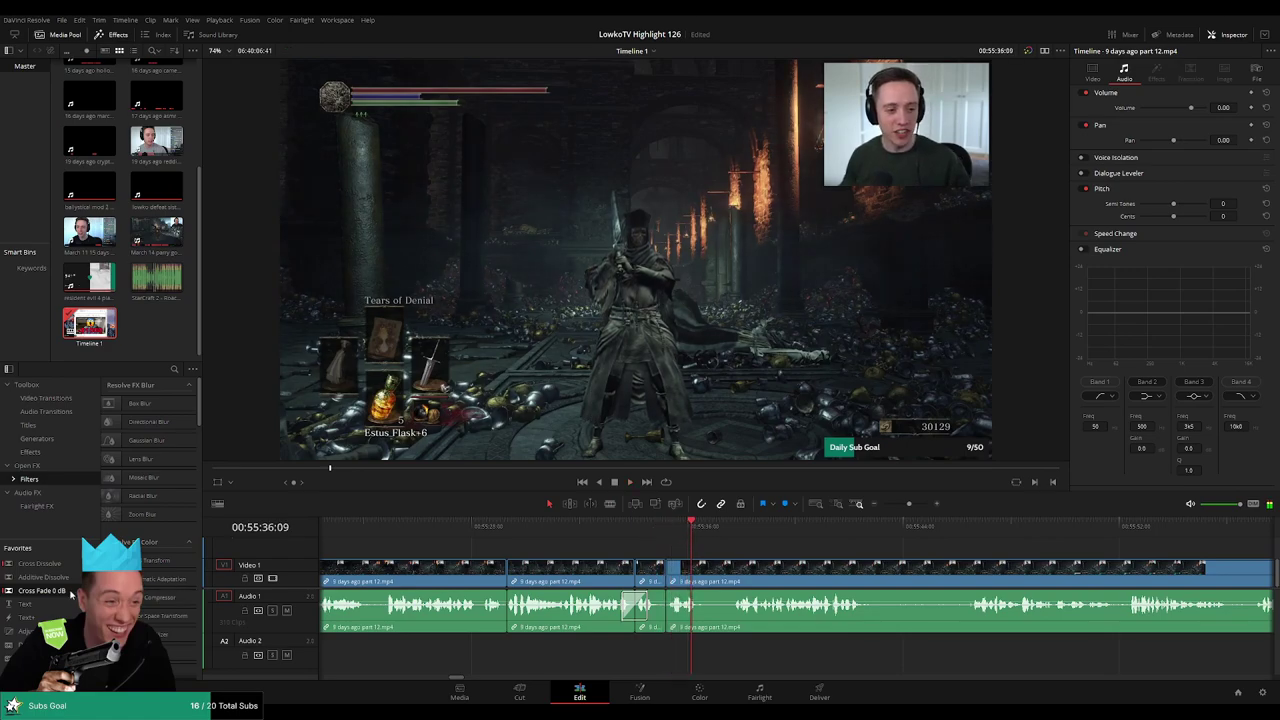
# - Cut out a little over one second of the part 12 clip after about 00:55:36 and play the talk beyond the join
pyautogui.press('b')
pyautogui.click(698, 585)
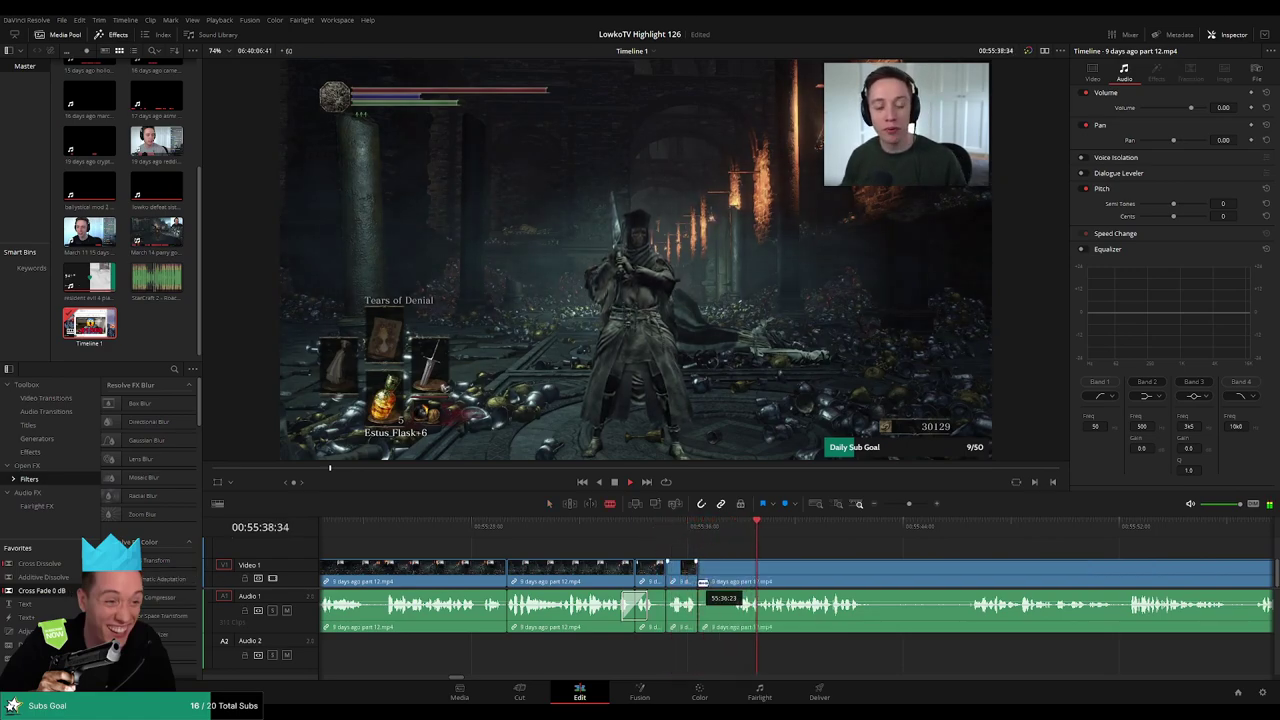
pyautogui.click(735, 580)
pyautogui.press('Delete')
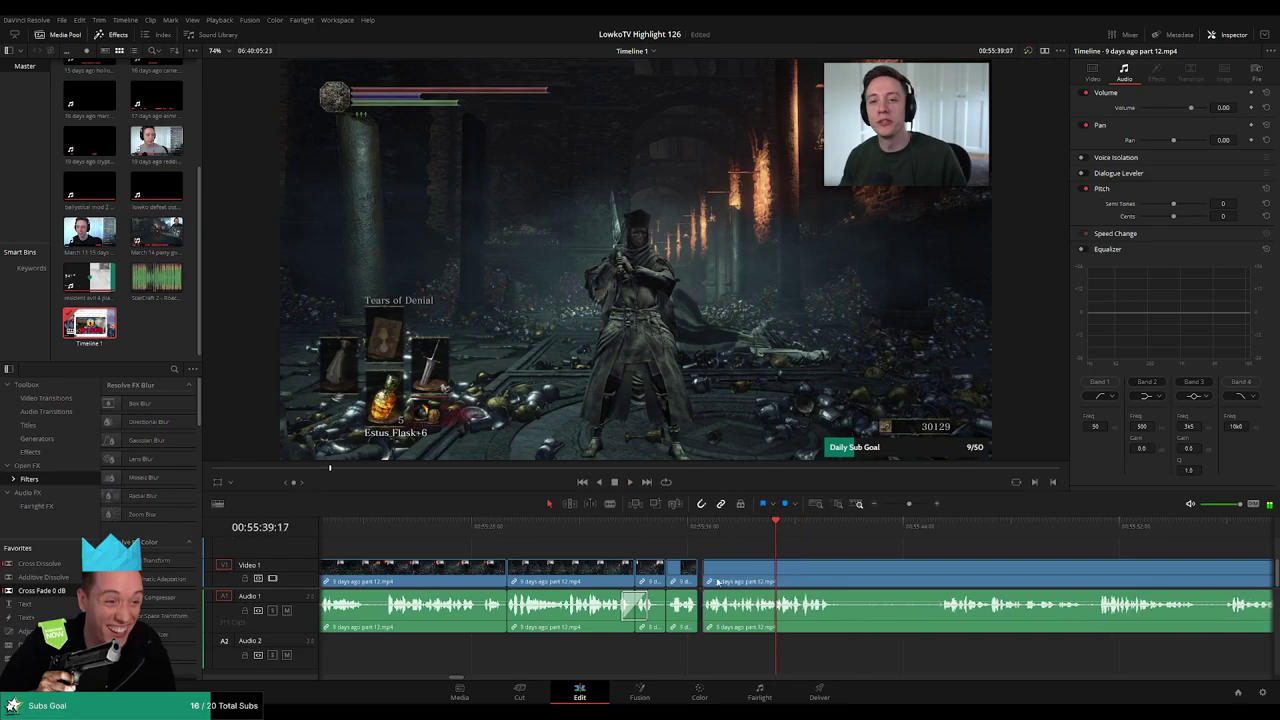
pyautogui.moveTo(893, 556); pyautogui.dragTo(628, 546)
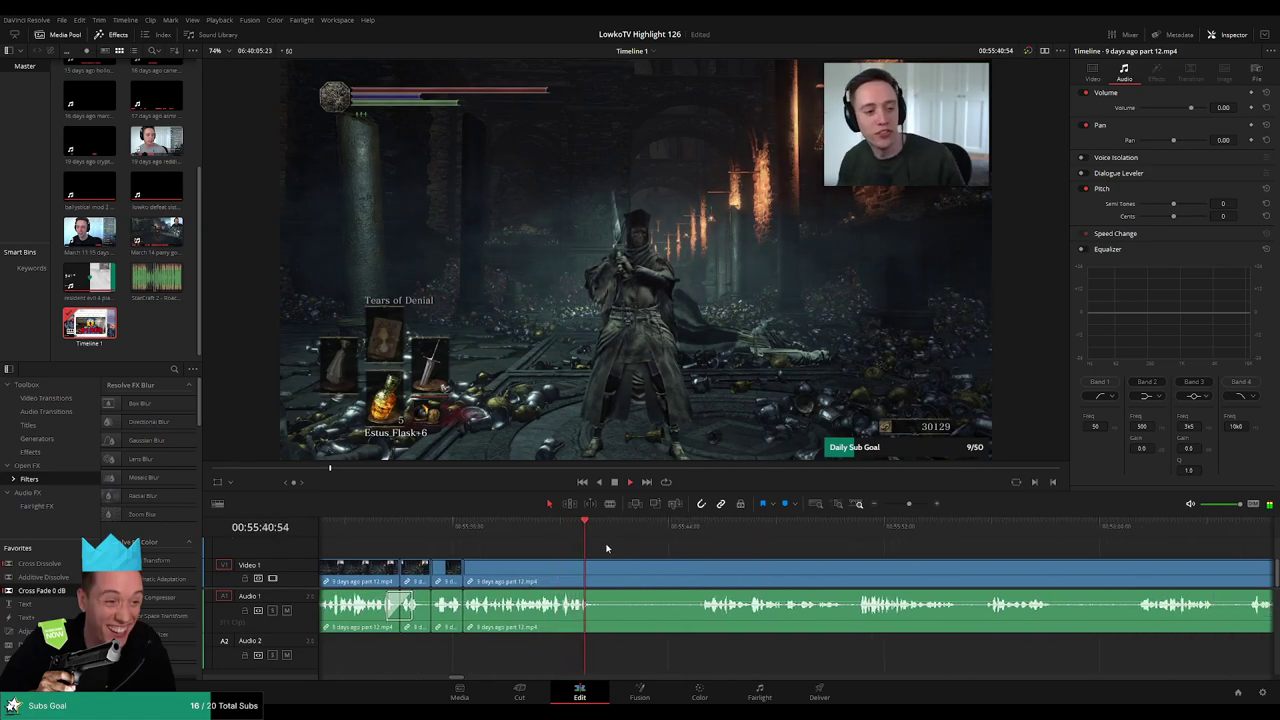
# - Cut out the silence in the part 12 clip from about 00:55:41 to 00:55:45 and play the talk beyond the join
pyautogui.click(598, 573)
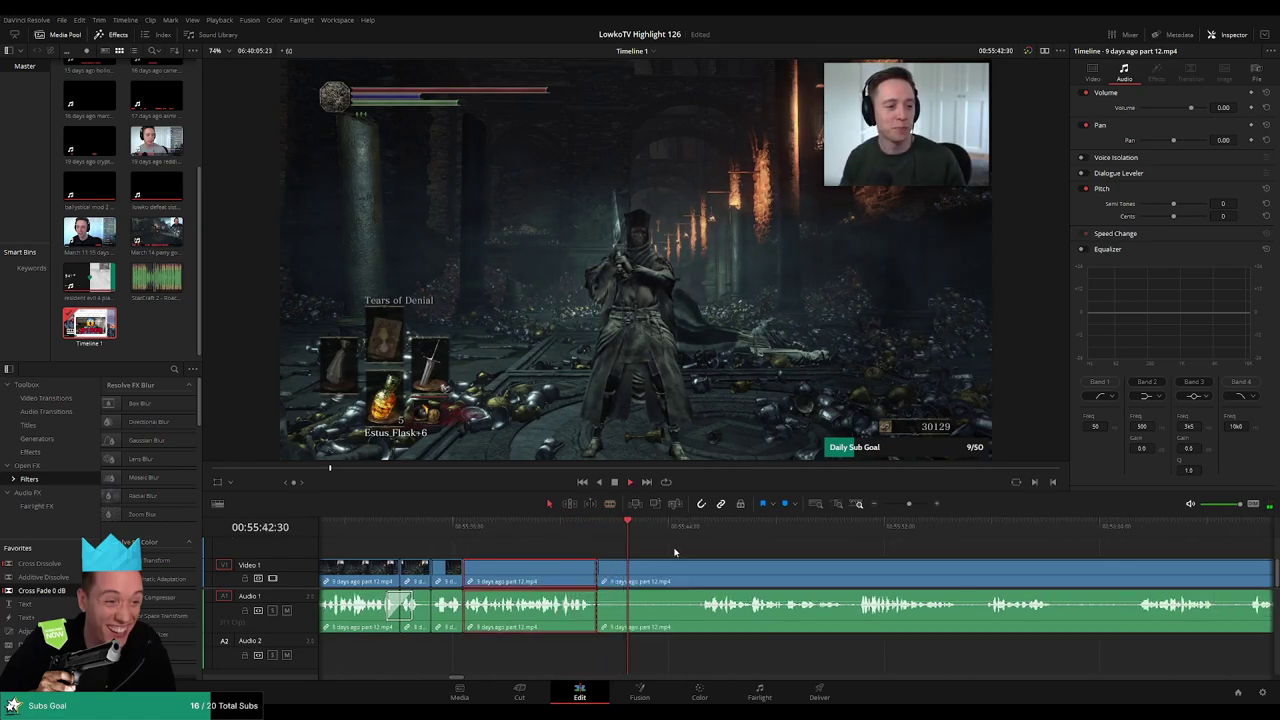
pyautogui.click(697, 535)
pyautogui.press('space')
pyautogui.press('b')
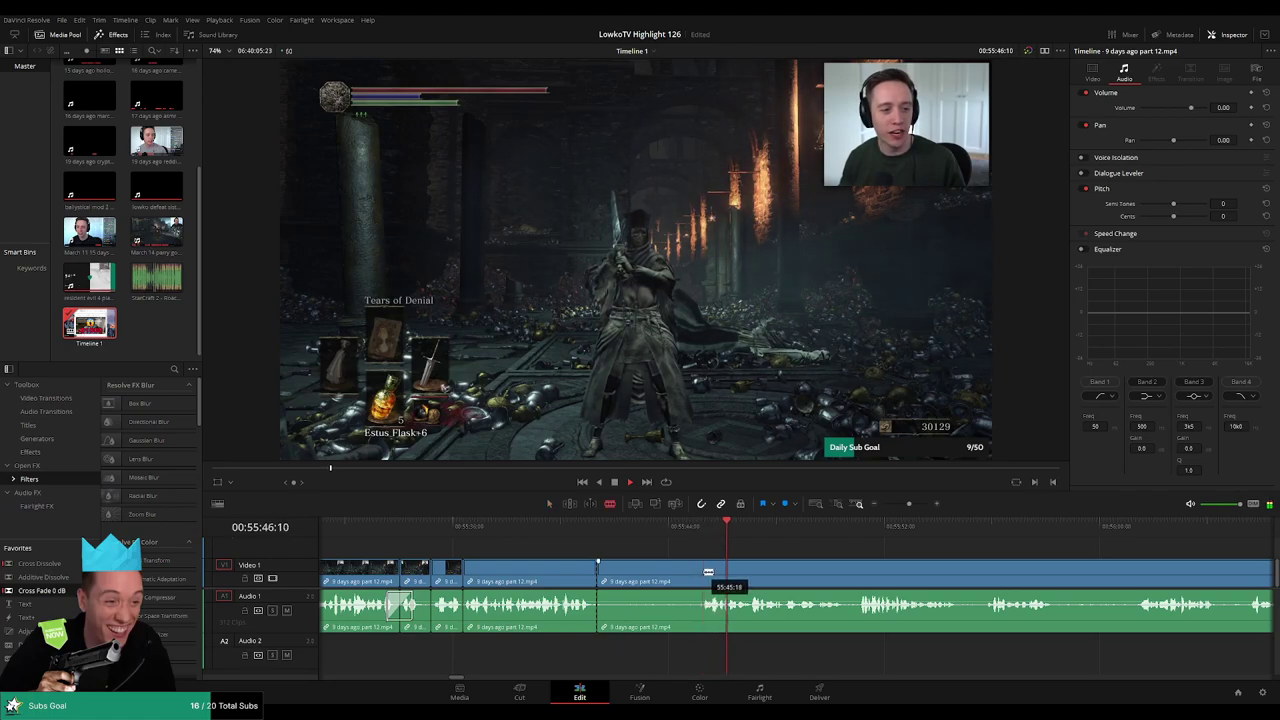
pyautogui.click(703, 572)
pyautogui.press('a')
pyautogui.click(691, 576)
pyautogui.press('Delete')
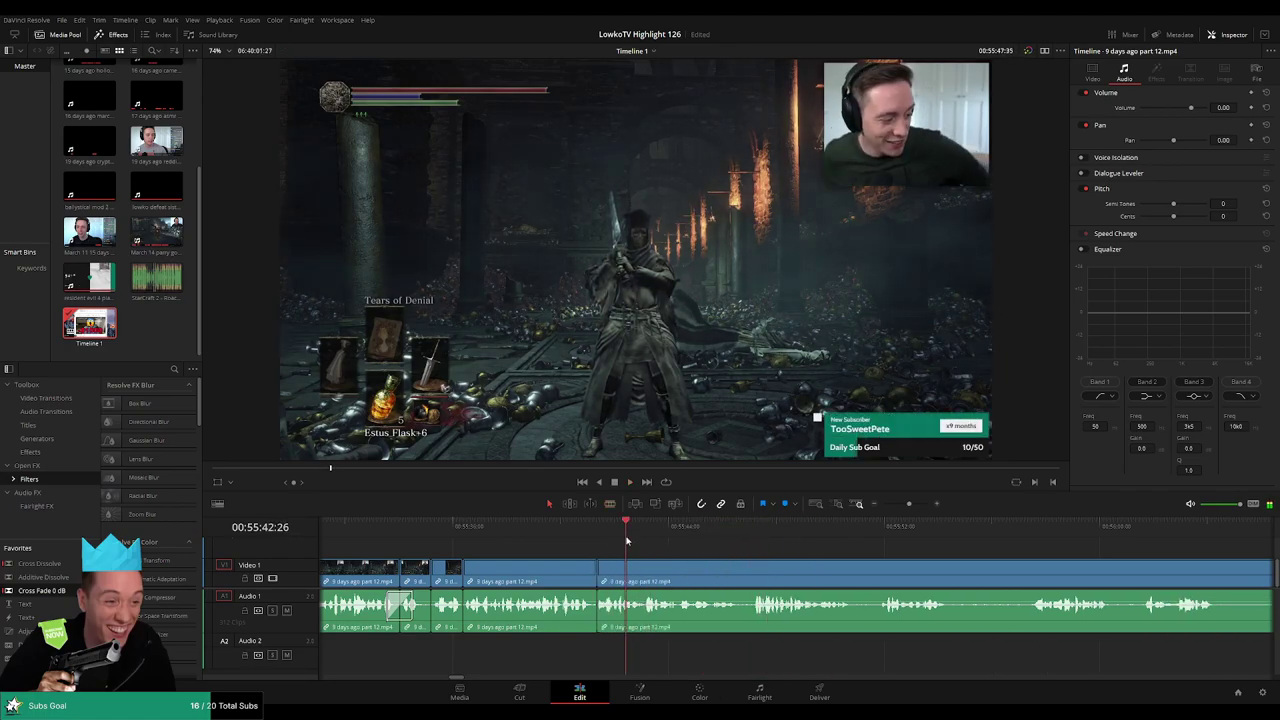
pyautogui.press('space')
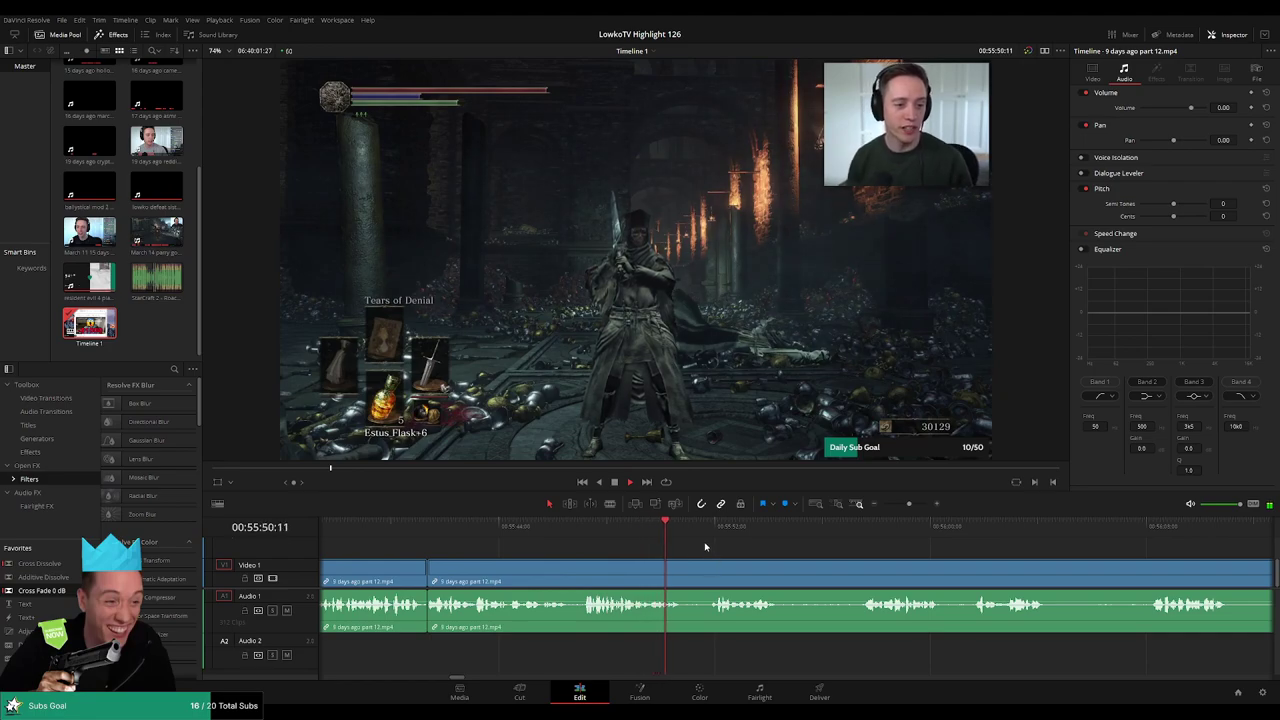
# - Cut out the part 12 footage from about 00:55:51 to 00:55:57 and close the gap
pyautogui.press('b')
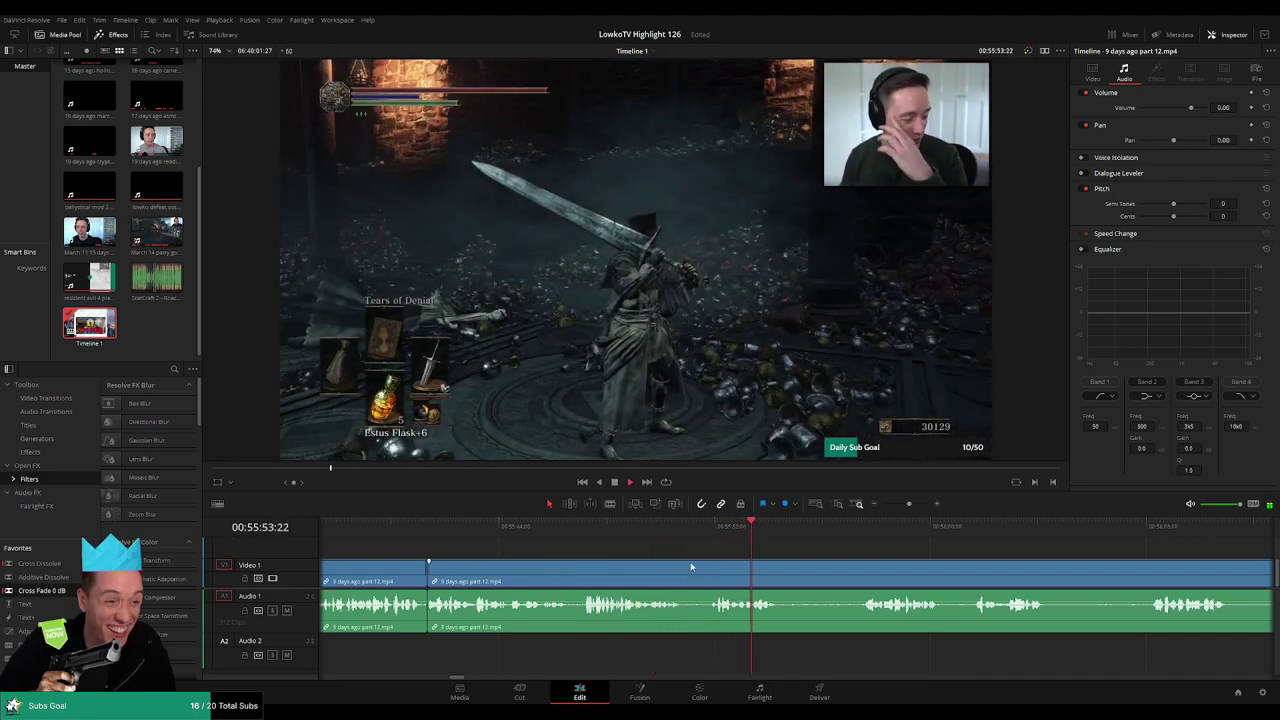
pyautogui.click(691, 571)
pyautogui.press('a')
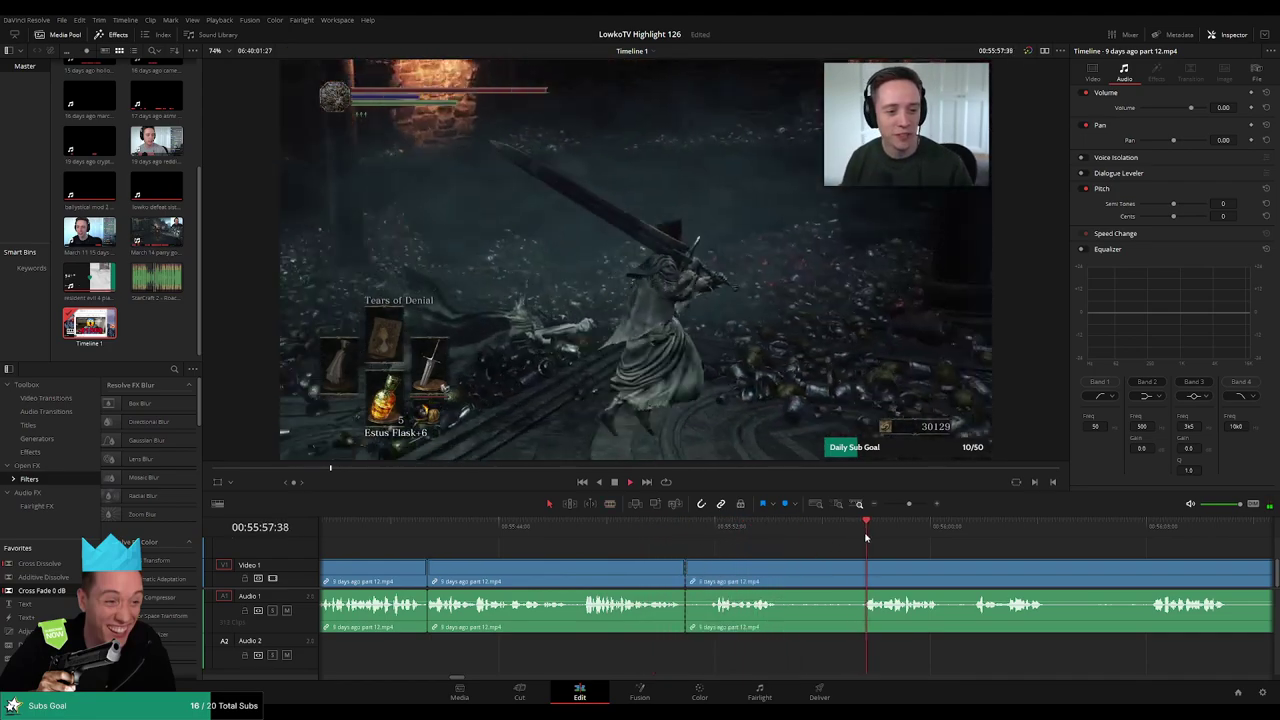
pyautogui.hscroll(3, 741, 542)
pyautogui.press('b')
pyautogui.click(676, 566)
pyautogui.press('a')
pyautogui.click(626, 574)
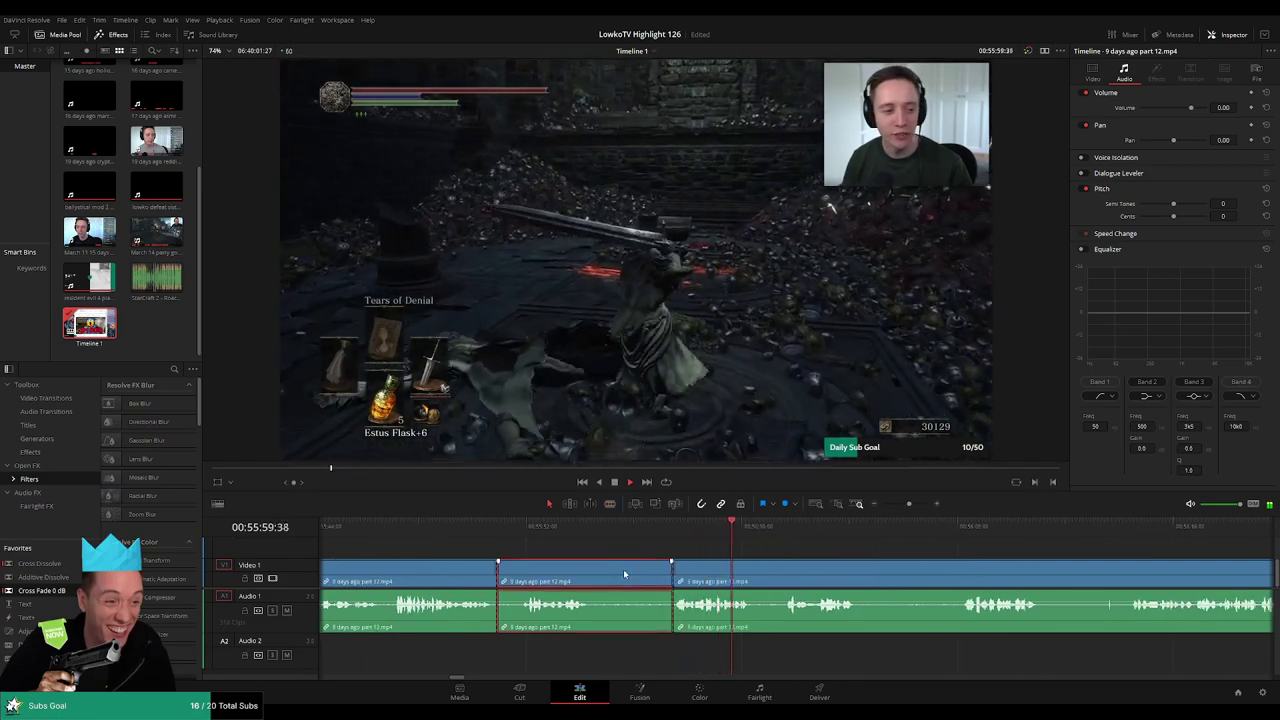
pyautogui.press('Delete')
pyautogui.click(526, 575)
pyautogui.press('Delete')
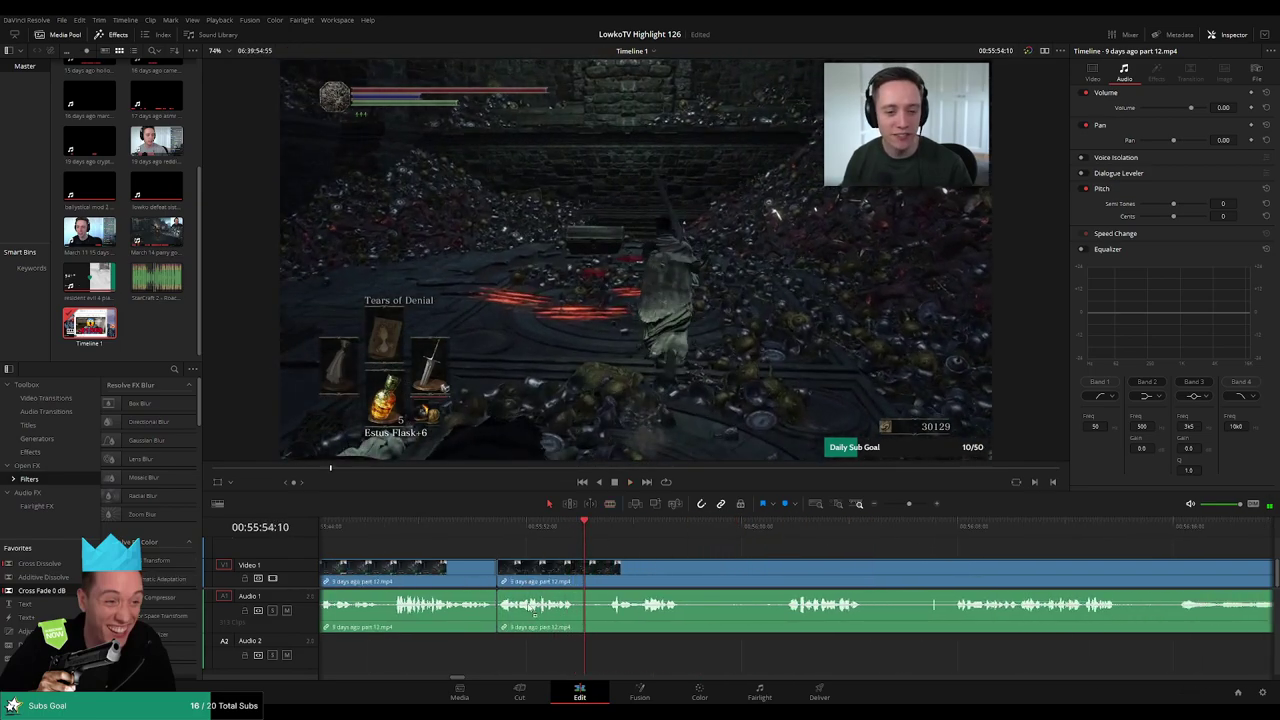
# - Add a Cross Fade 0 dB at the part 12 join near 00:55:51 and play across it
pyautogui.moveTo(530, 607); pyautogui.dragTo(500, 606)
pyautogui.click(493, 530)
pyautogui.press('space')
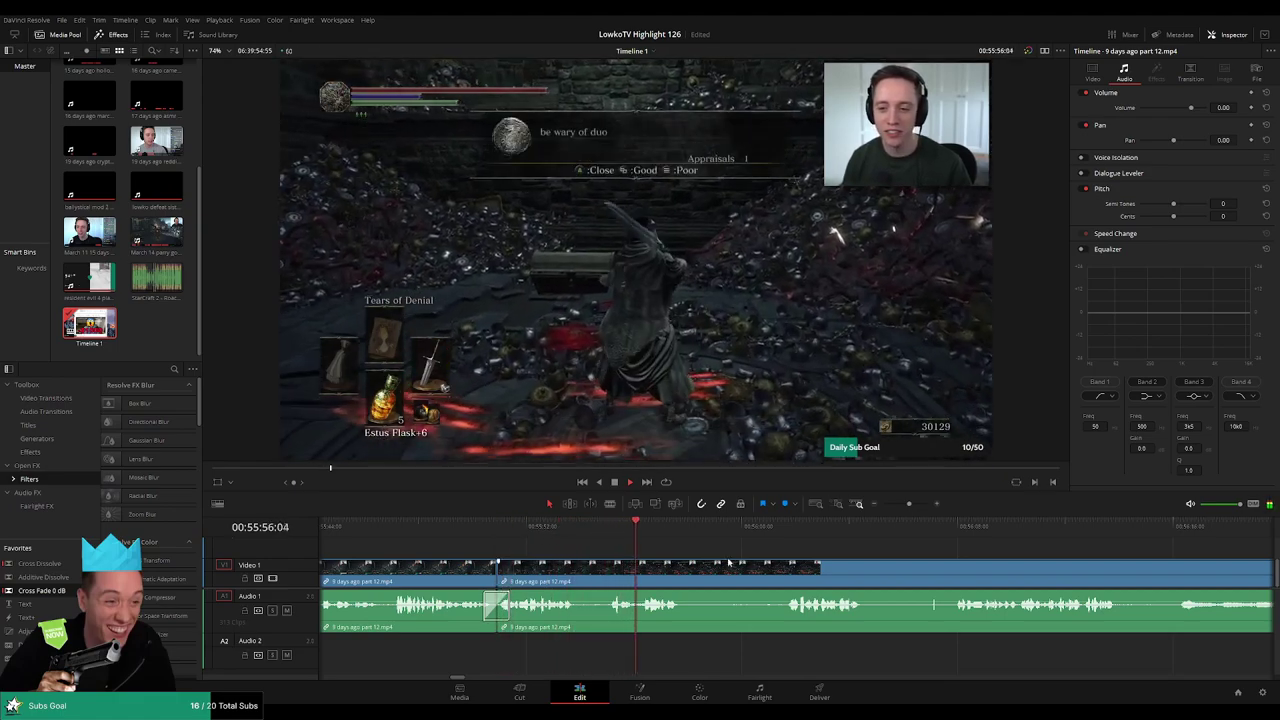
pyautogui.moveTo(729, 562); pyautogui.dragTo(648, 543)
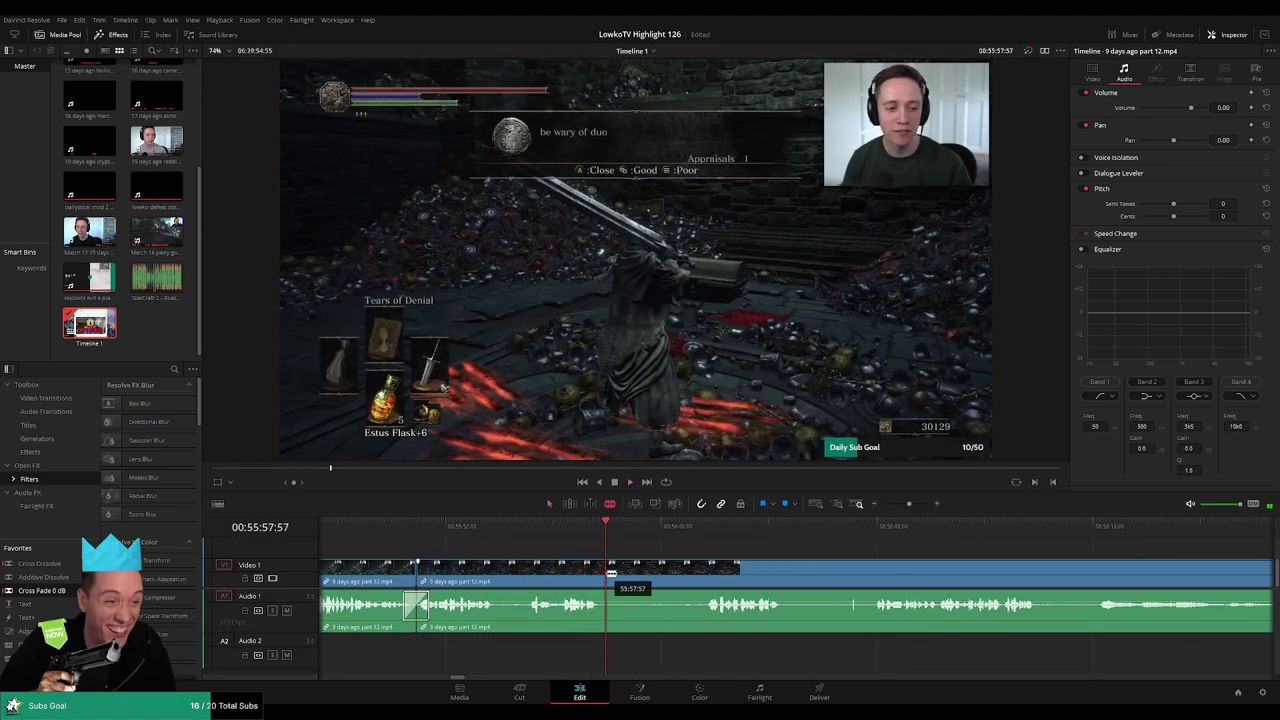
pyautogui.hotkey('ctrl', 'b')
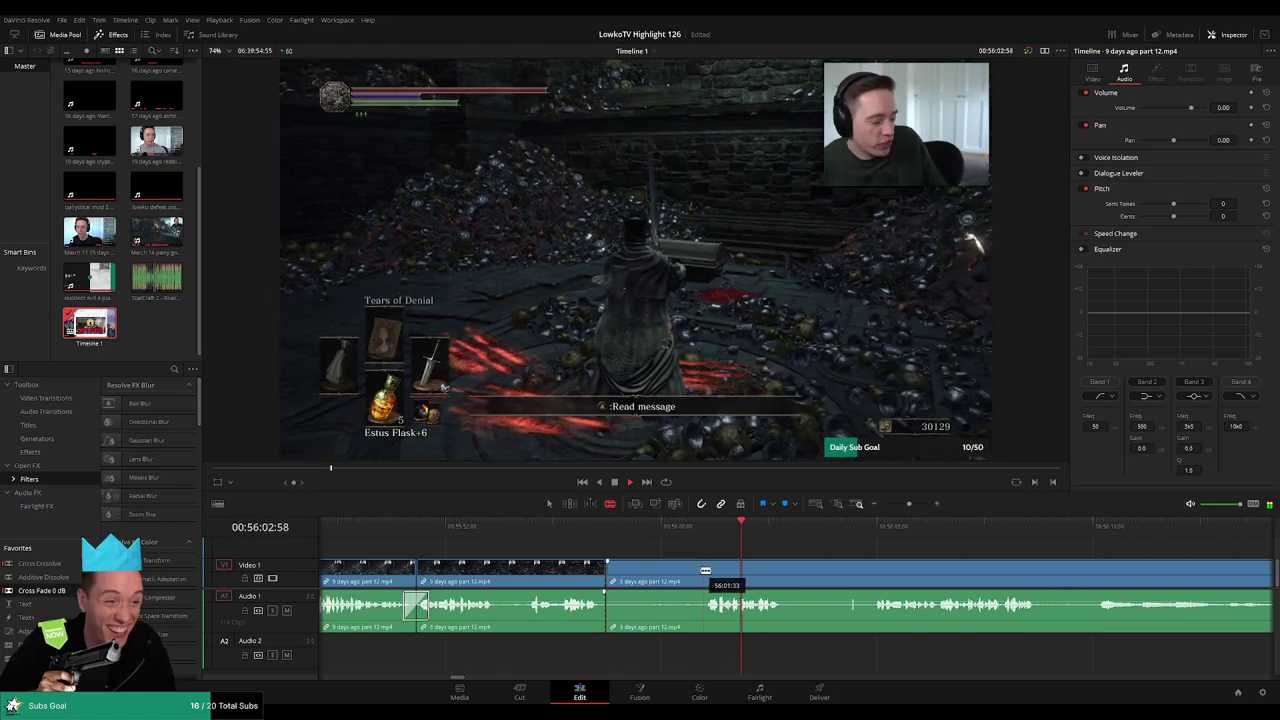
pyautogui.hotkey('ctrl', 'z')
# - Split the part 12 clip at about 00:55:56 and play the footage from about 00:56:02
pyautogui.click(537, 532)
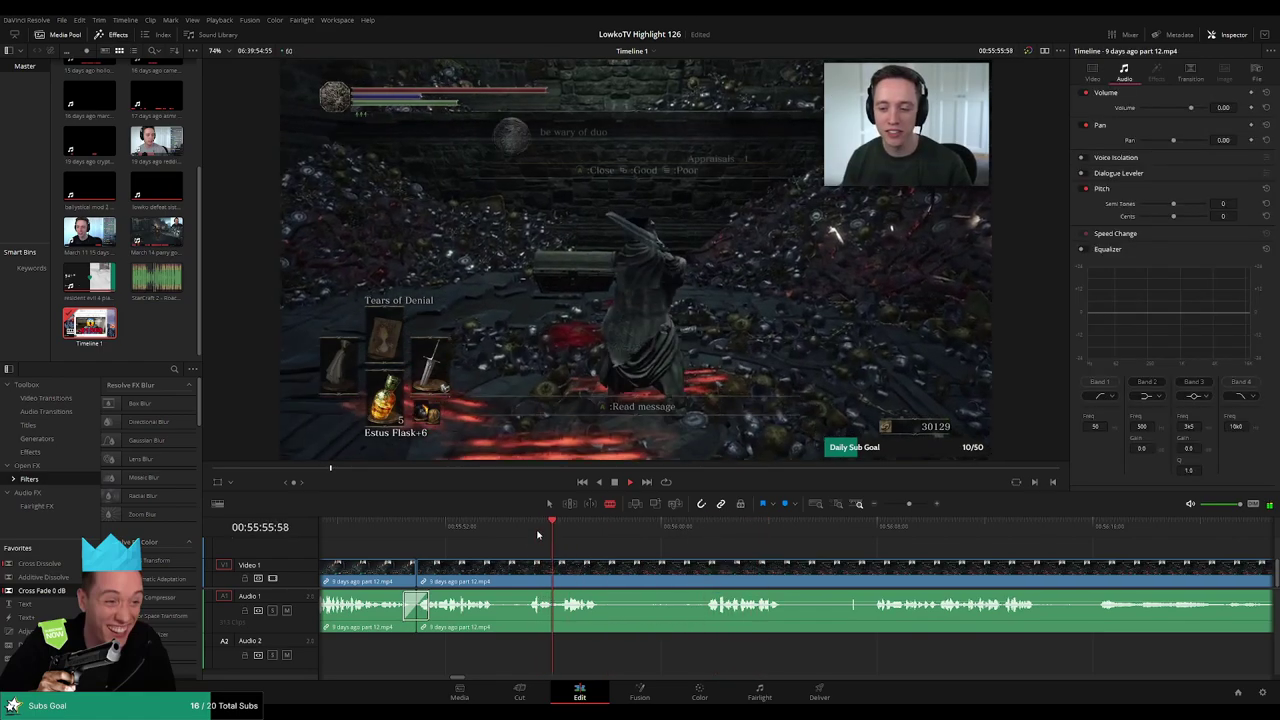
pyautogui.hotkey('ctrl', 'b')
pyautogui.click(709, 538)
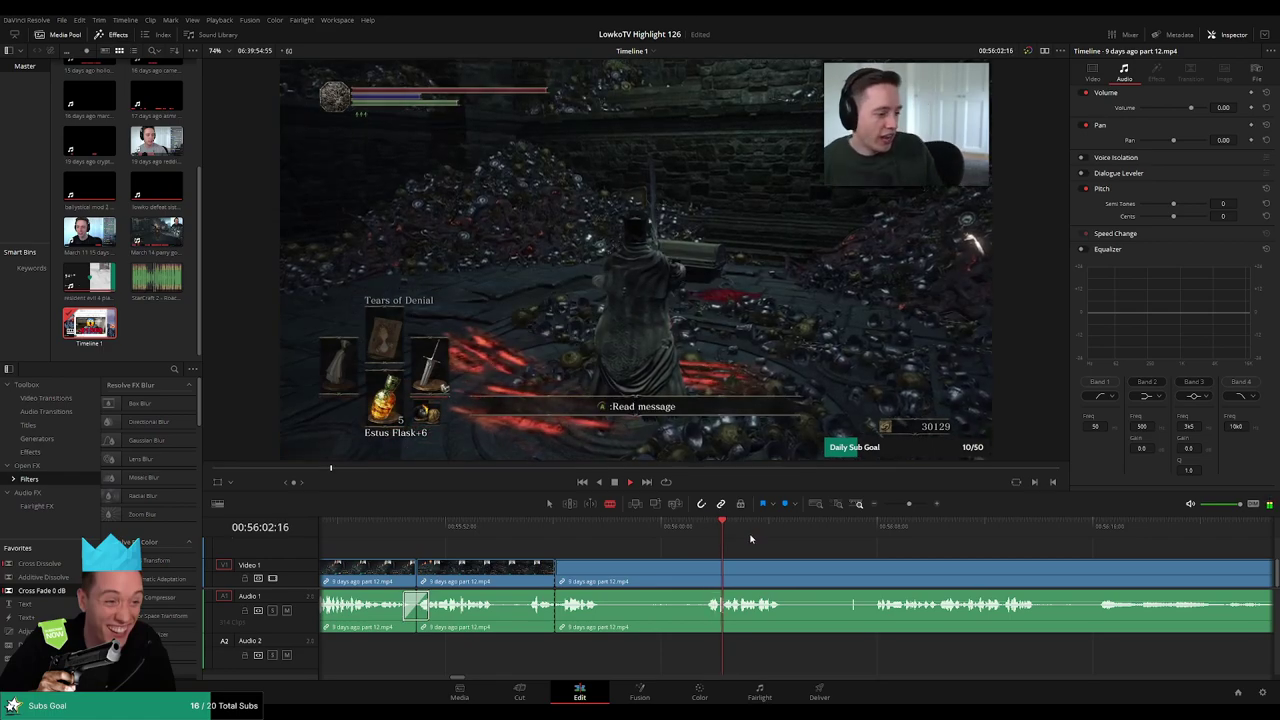
pyautogui.moveTo(811, 564); pyautogui.dragTo(692, 547)
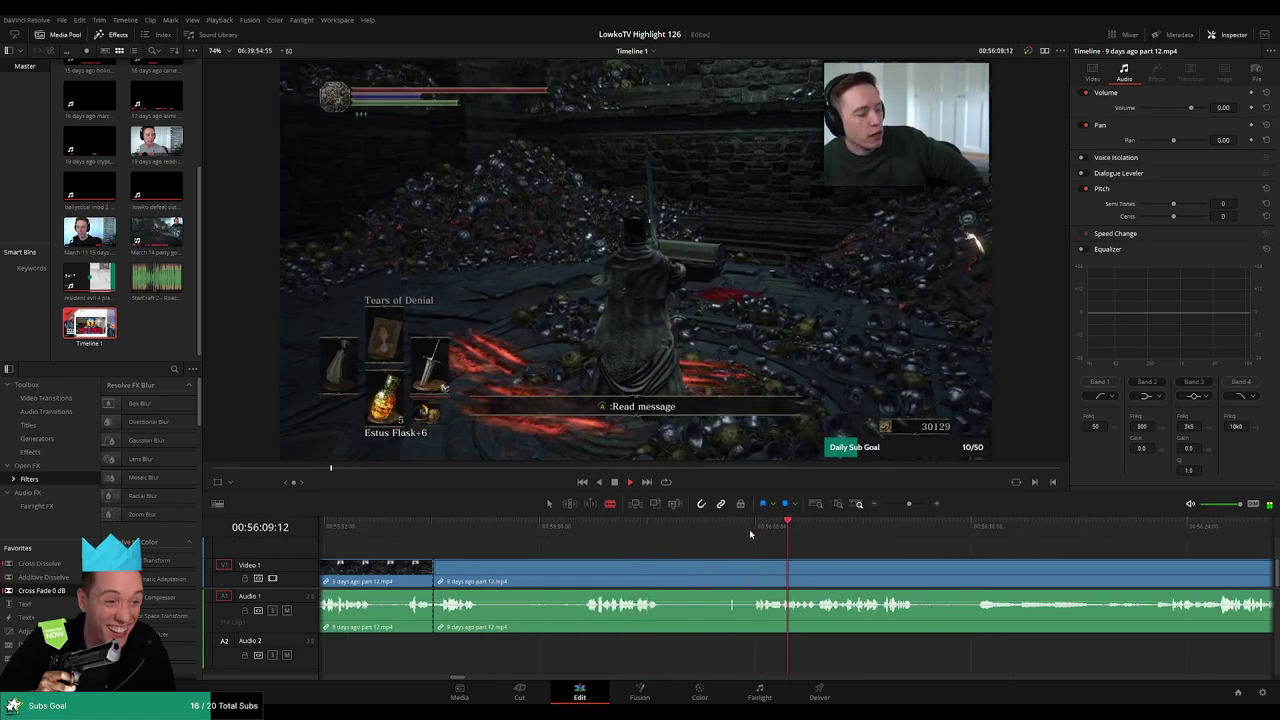
# - Skim the rest of the part 12 recording up to the start of part 13 for moments worth keeping
pyautogui.moveTo(903, 506); pyautogui.dragTo(898, 505)
pyautogui.click(826, 527)
pyautogui.moveTo(909, 554); pyautogui.dragTo(791, 551)
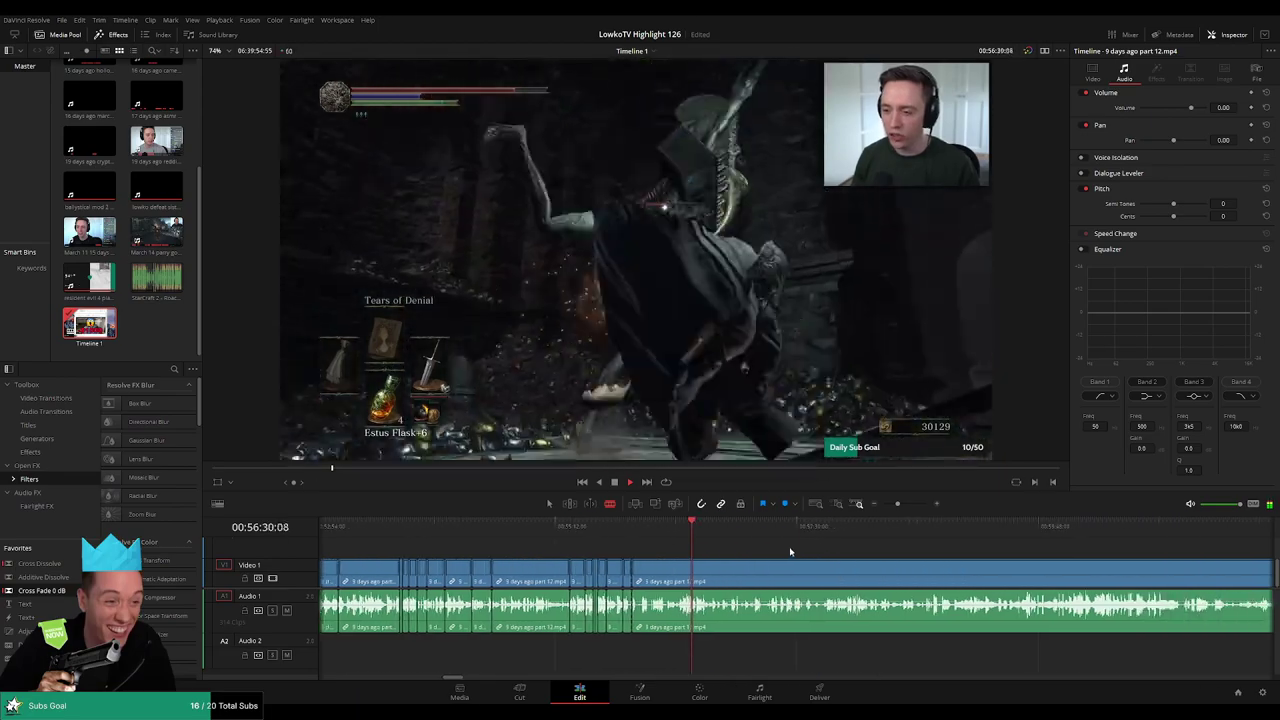
pyautogui.click(782, 525)
pyautogui.click(799, 528)
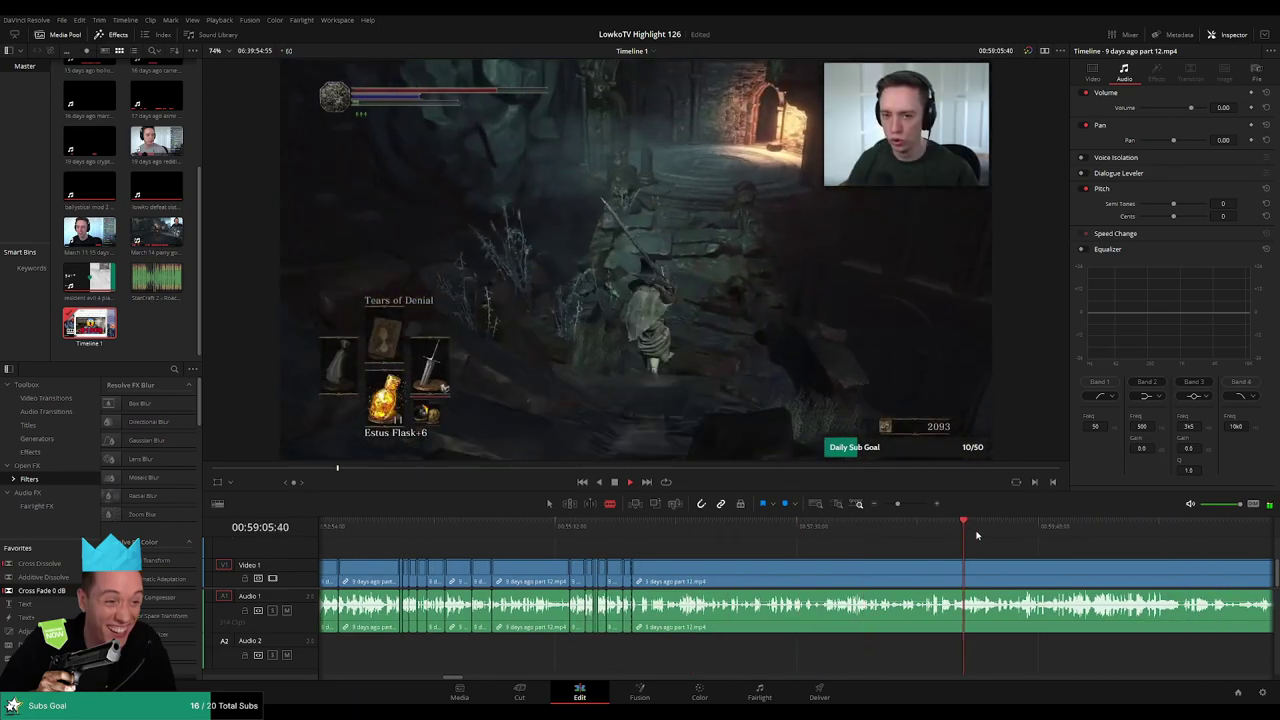
pyautogui.moveTo(963, 536); pyautogui.dragTo(1244, 540)
pyautogui.press('space')
pyautogui.scroll(-8, 1020, 559)
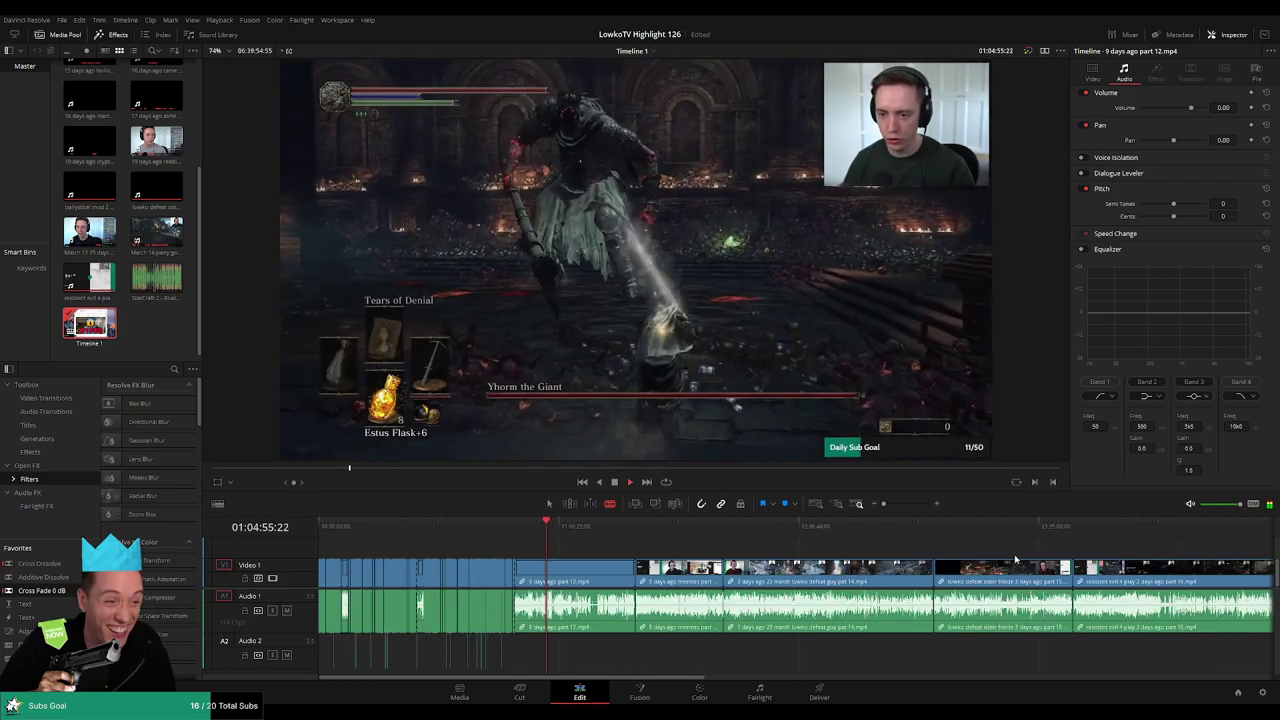
pyautogui.click(599, 535)
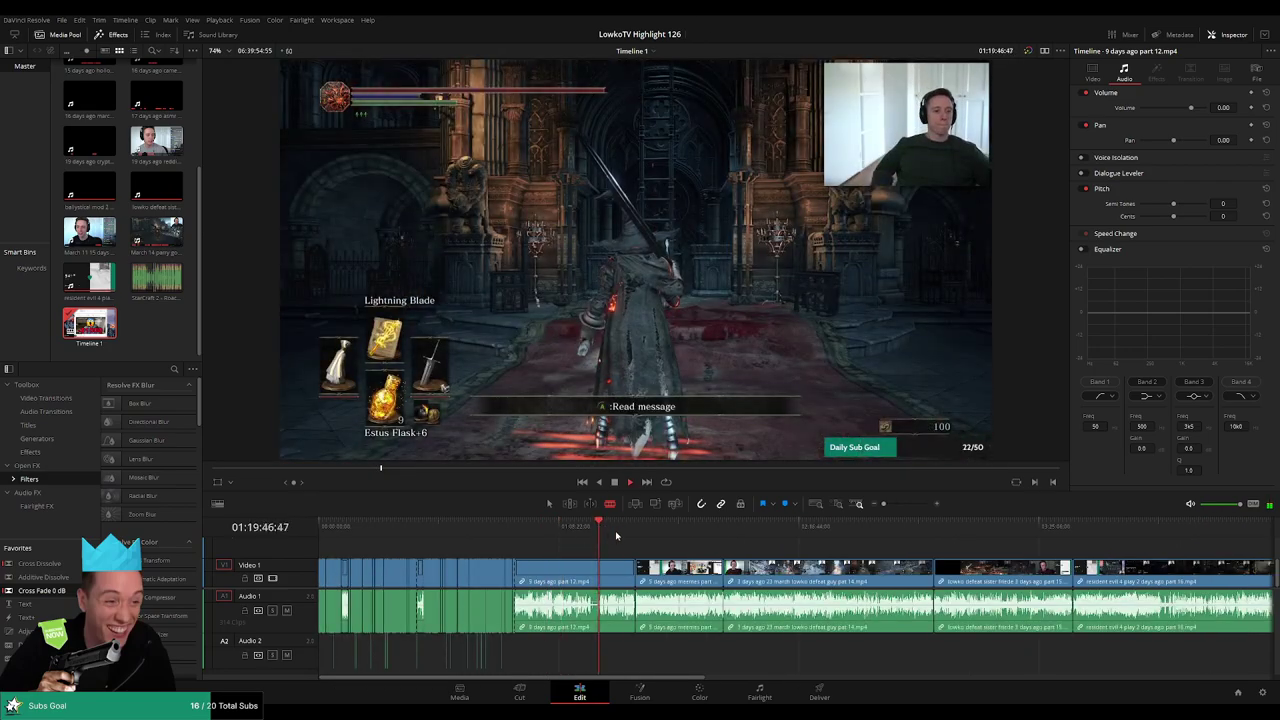
pyautogui.click(616, 536)
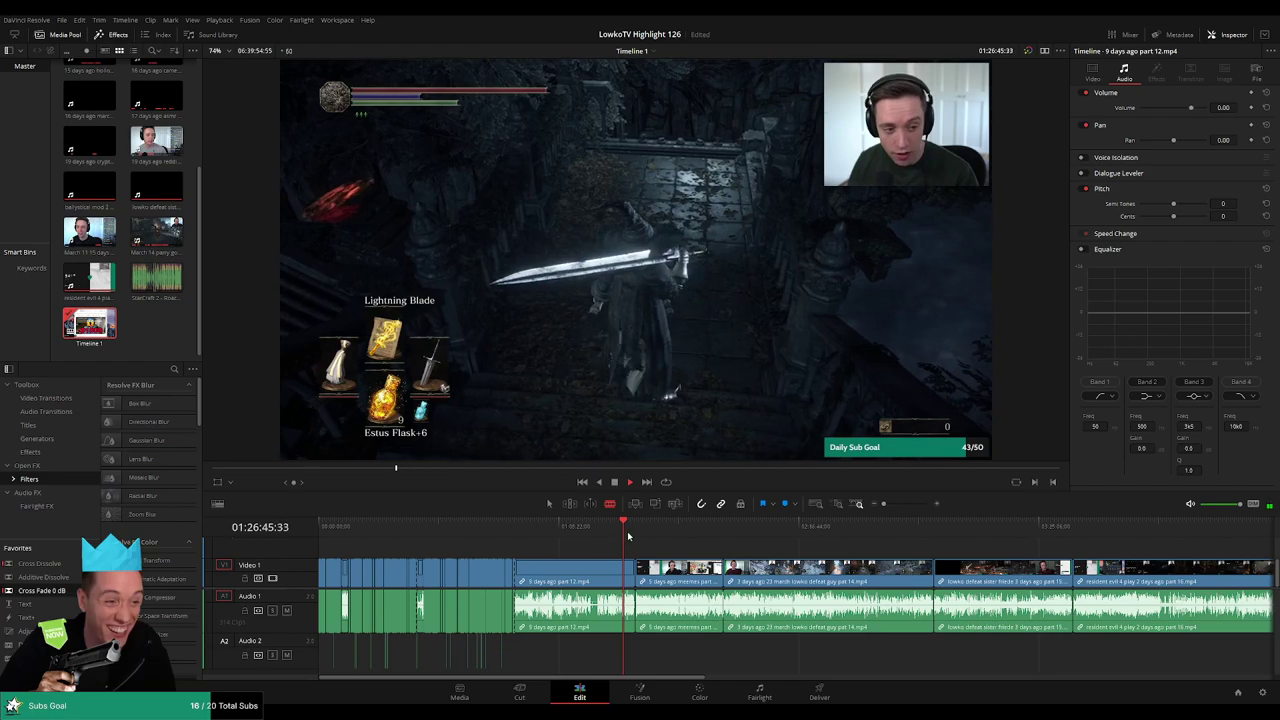
pyautogui.click(636, 535)
# - Delete the remainder of the part 12 recording after the last split and close the gap before part 13
pyautogui.press('a')
pyautogui.click(594, 571)
pyautogui.press('BackSpace')
pyautogui.click(593, 571)
pyautogui.press('BackSpace')
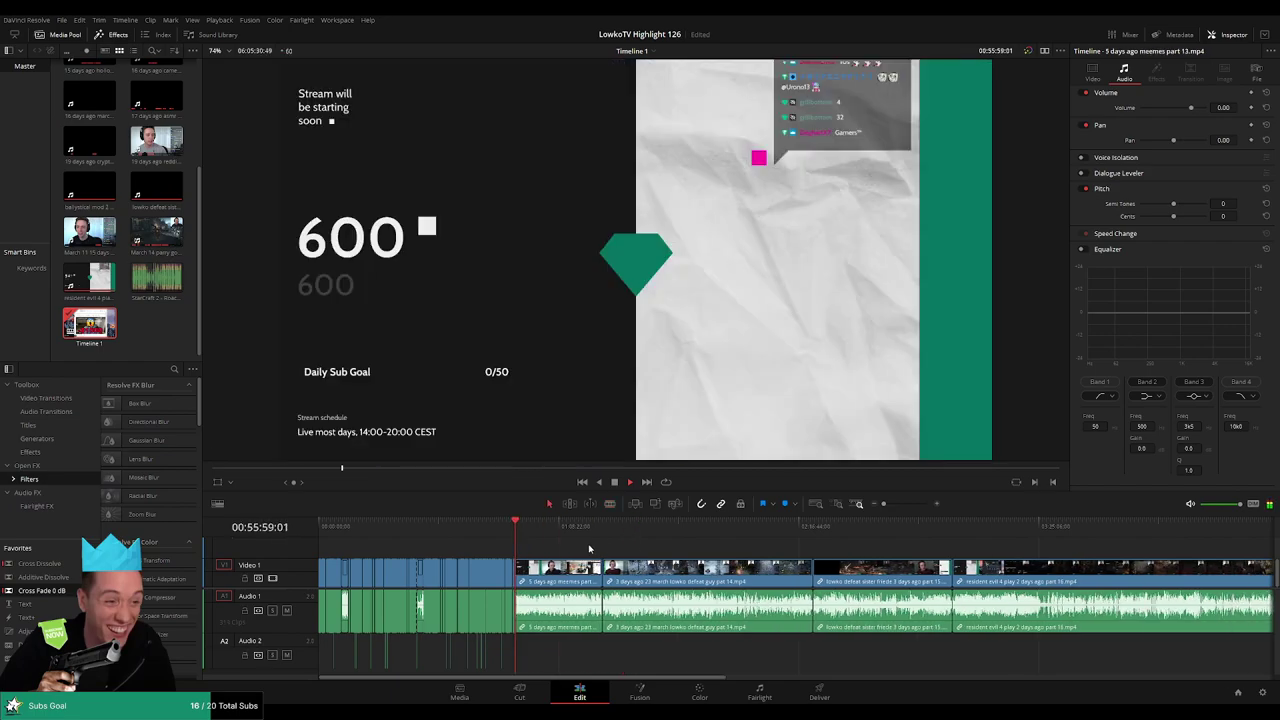
# - Skim the start of the part 13 recording and cut out the stretch leading up to the Elden Ring overhaul mod video
pyautogui.moveTo(884, 504); pyautogui.dragTo(904, 528)
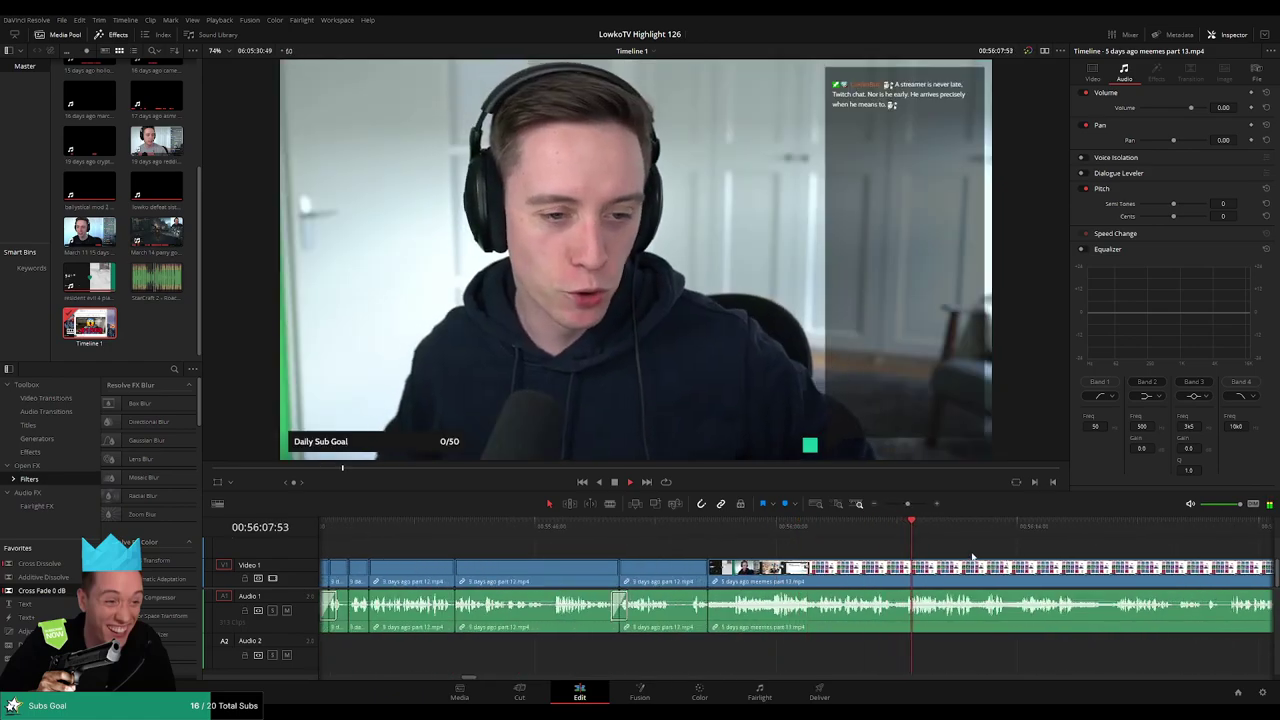
pyautogui.moveTo(1005, 548); pyautogui.dragTo(657, 536)
pyautogui.moveTo(841, 526); pyautogui.dragTo(876, 526)
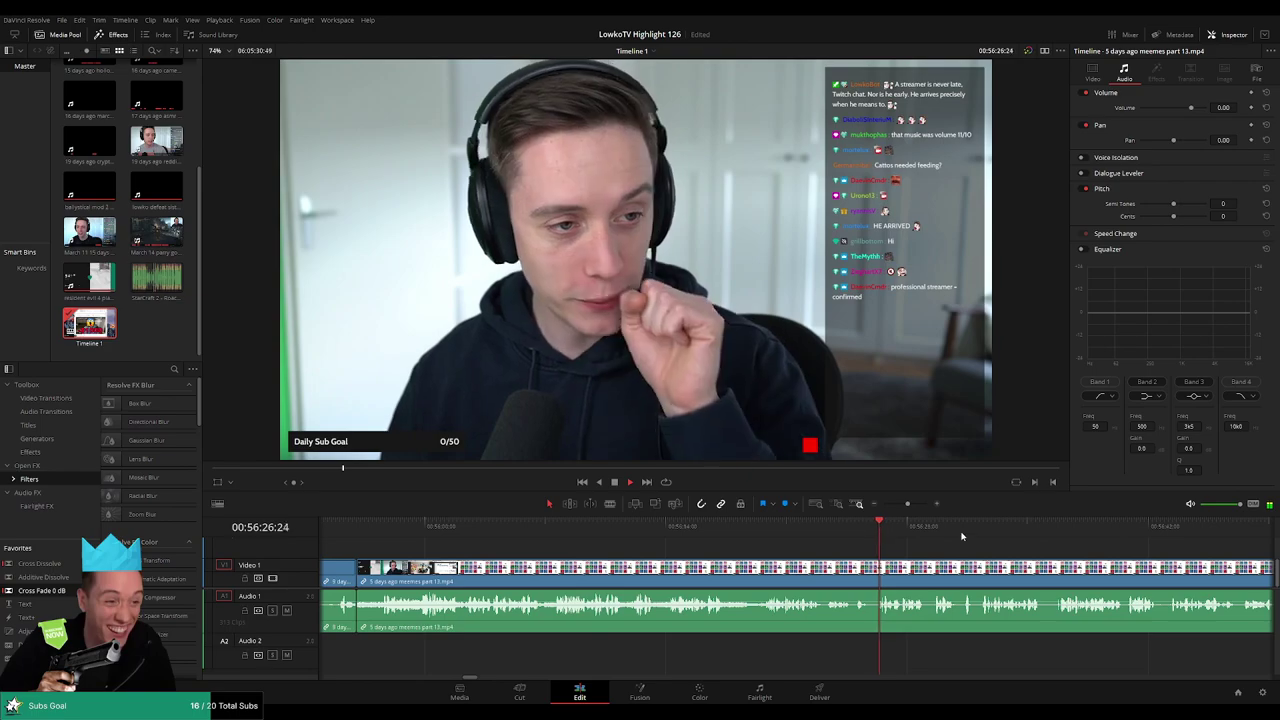
pyautogui.moveTo(1025, 549); pyautogui.dragTo(727, 549)
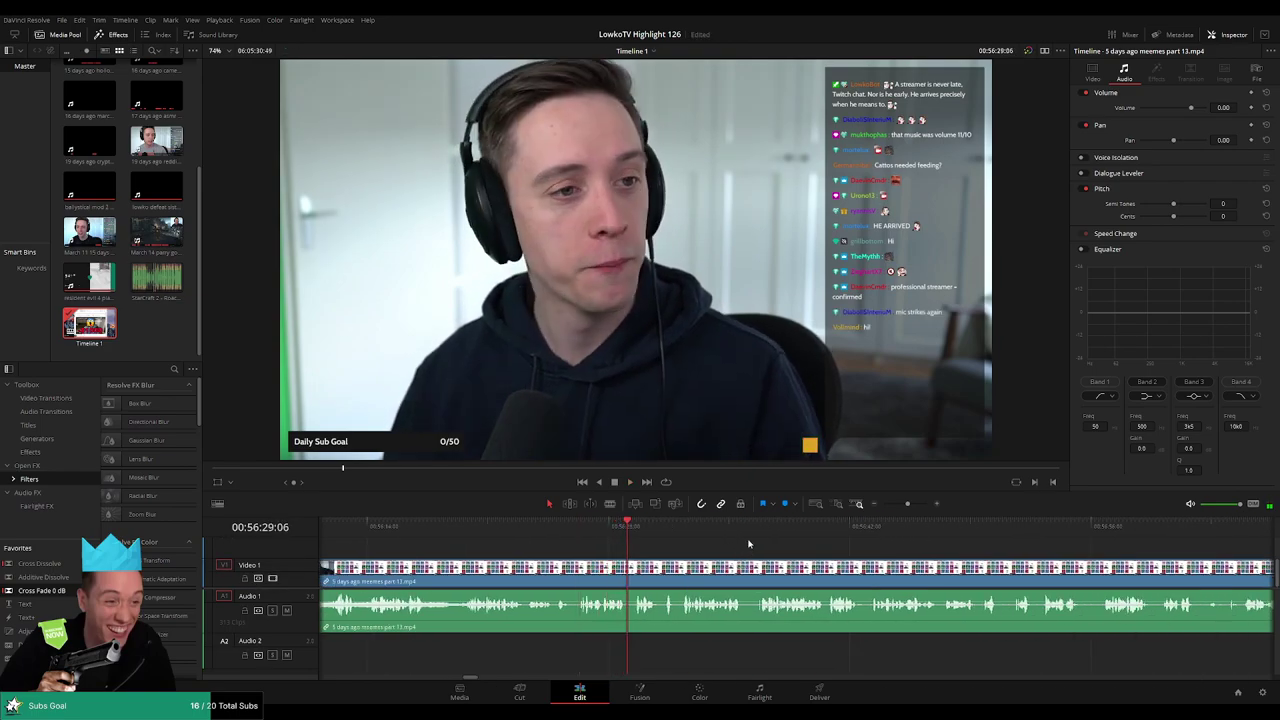
pyautogui.moveTo(665, 533); pyautogui.dragTo(751, 534)
pyautogui.click(834, 533)
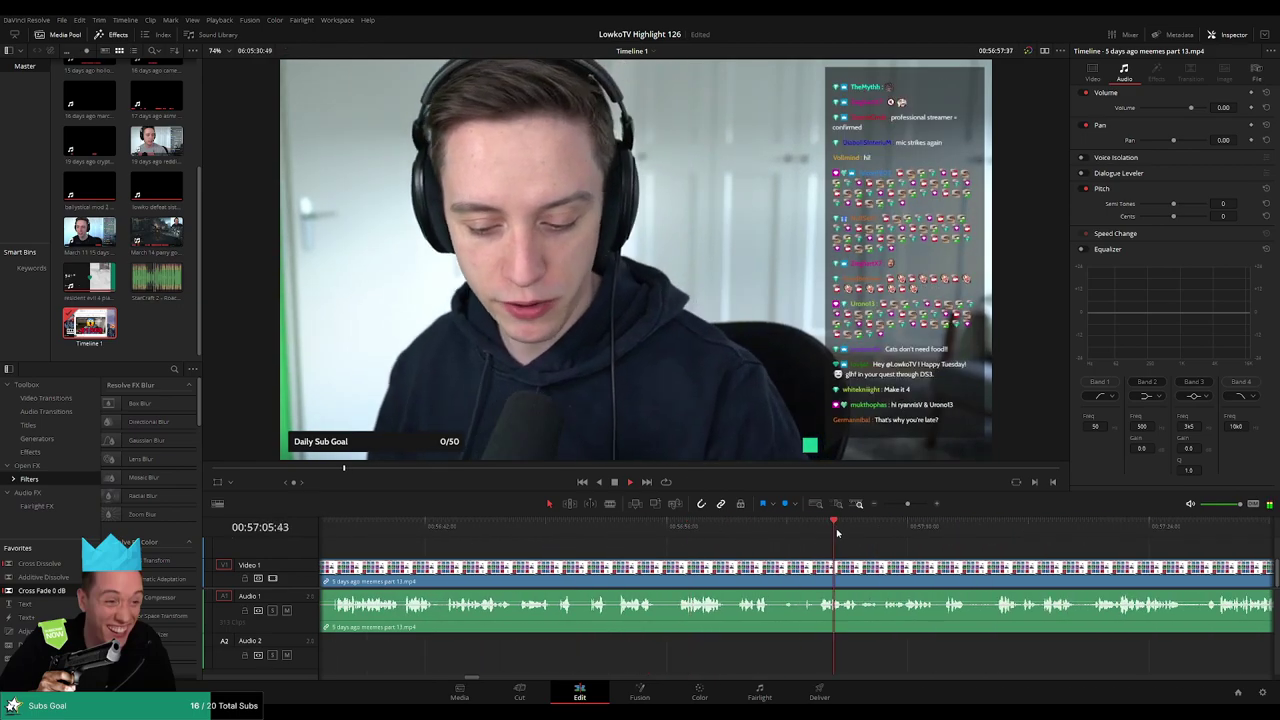
pyautogui.moveTo(908, 504); pyautogui.dragTo(902, 506)
pyautogui.moveTo(829, 534); pyautogui.dragTo(1094, 540)
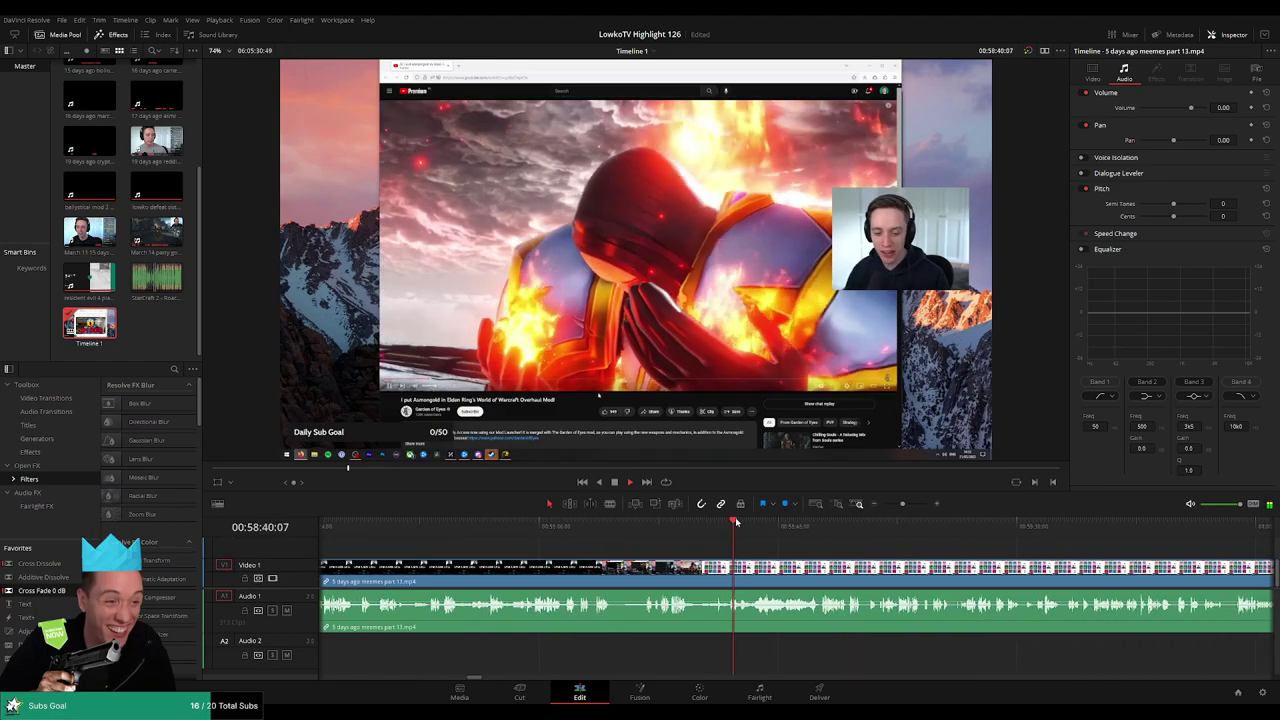
pyautogui.moveTo(734, 522); pyautogui.dragTo(697, 528)
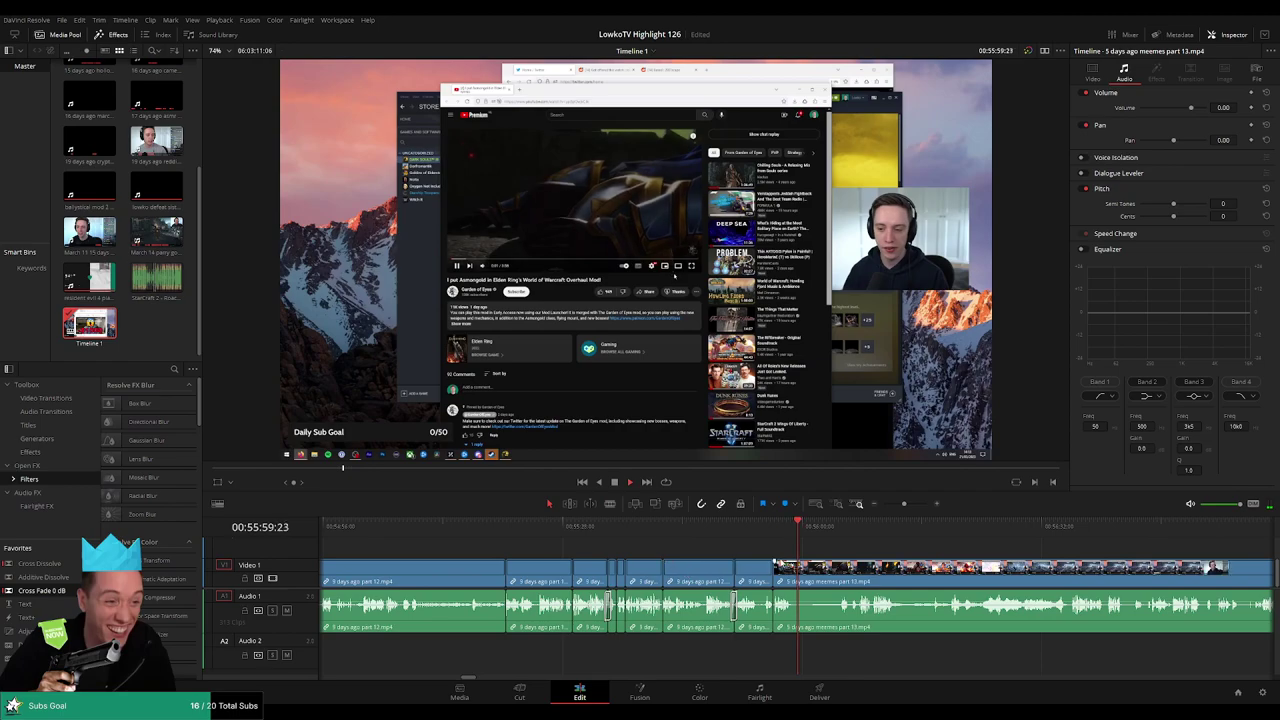
# - Cut out the part 13 footage from about 00:55:59 to 00:56:01 at the start of the mod video and replay the join
pyautogui.scroll(2, 852, 564)
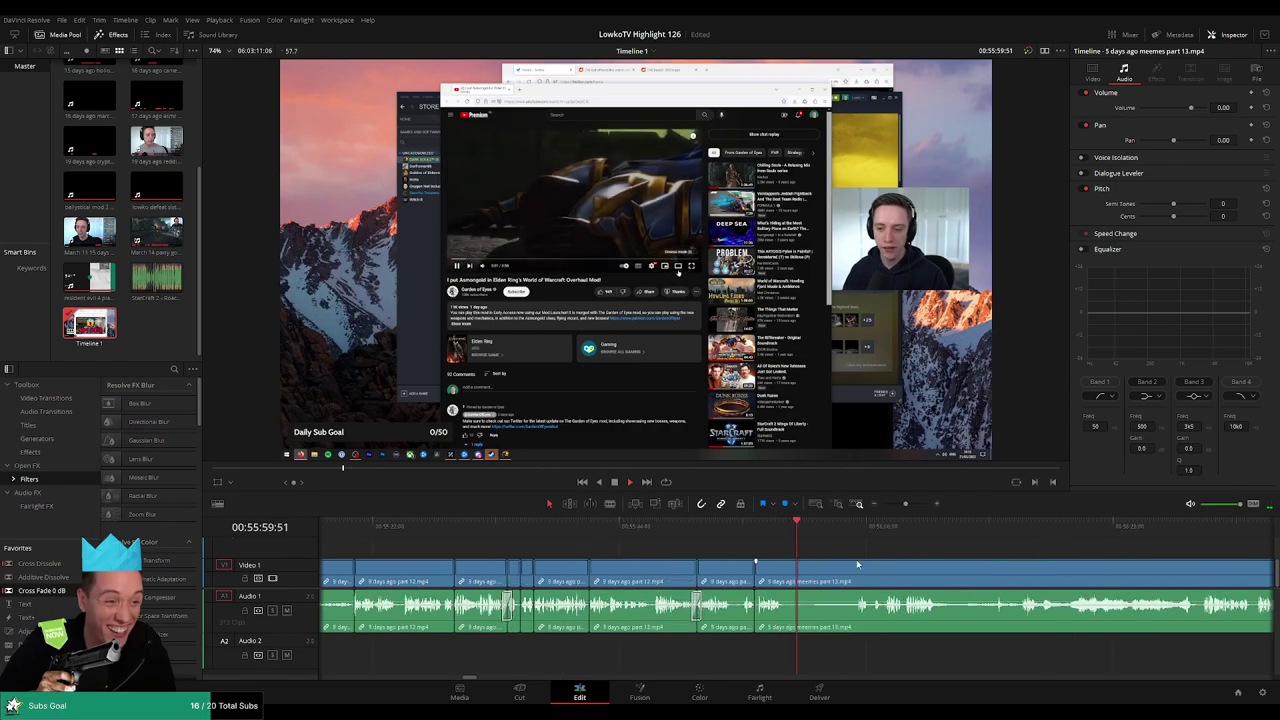
pyautogui.press('b')
pyautogui.click(775, 569)
pyautogui.click(820, 568)
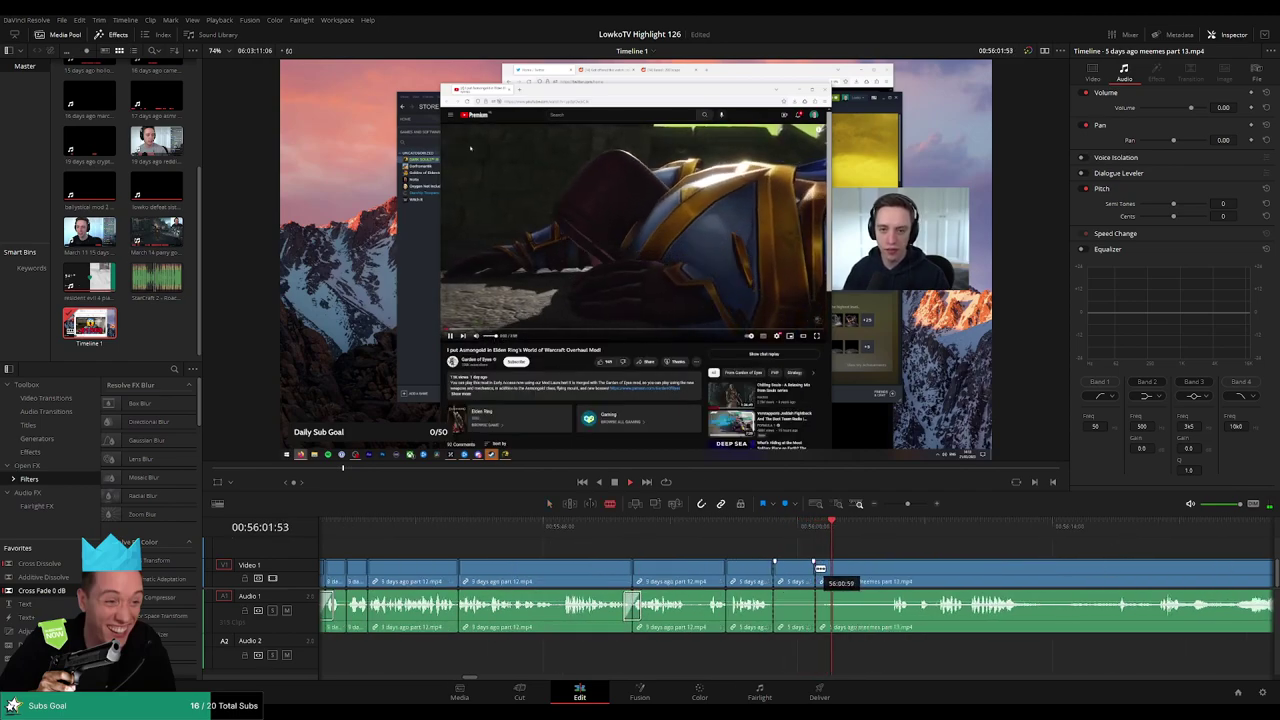
pyautogui.click(771, 571)
pyautogui.press('a')
pyautogui.click(790, 574)
pyautogui.press('Delete')
pyautogui.click(789, 574)
pyautogui.press('Delete')
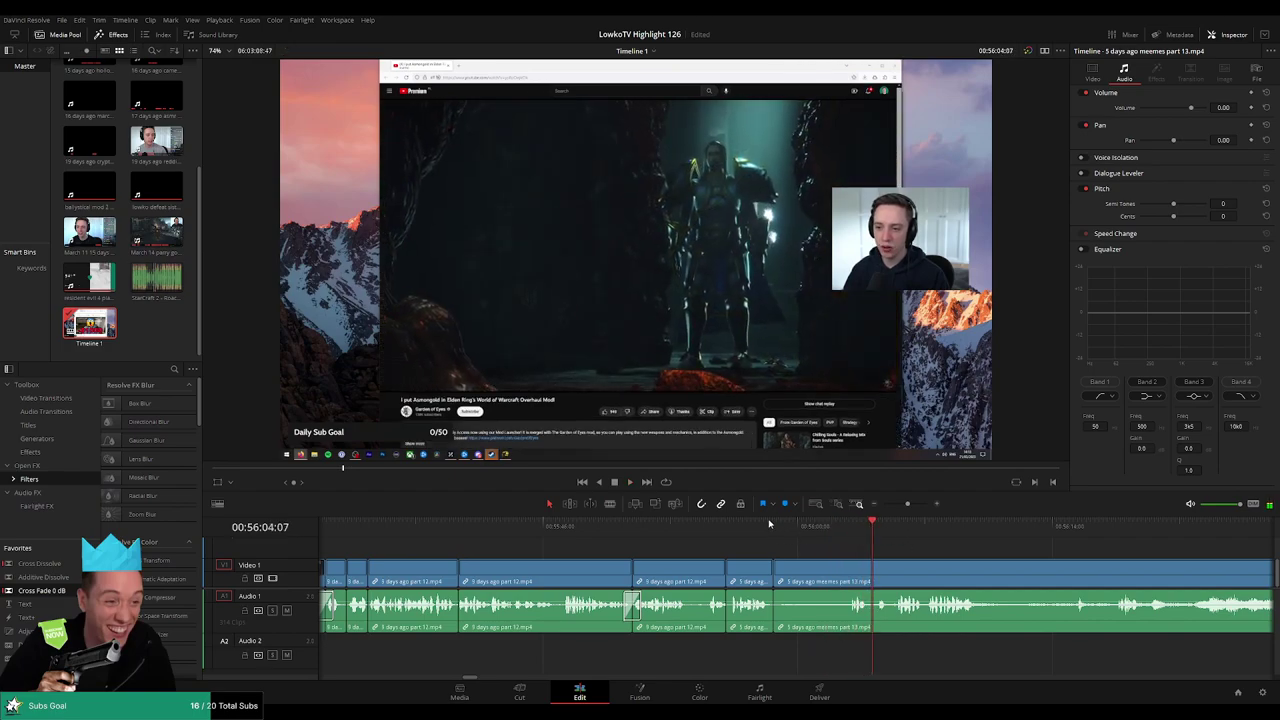
pyautogui.click(770, 522)
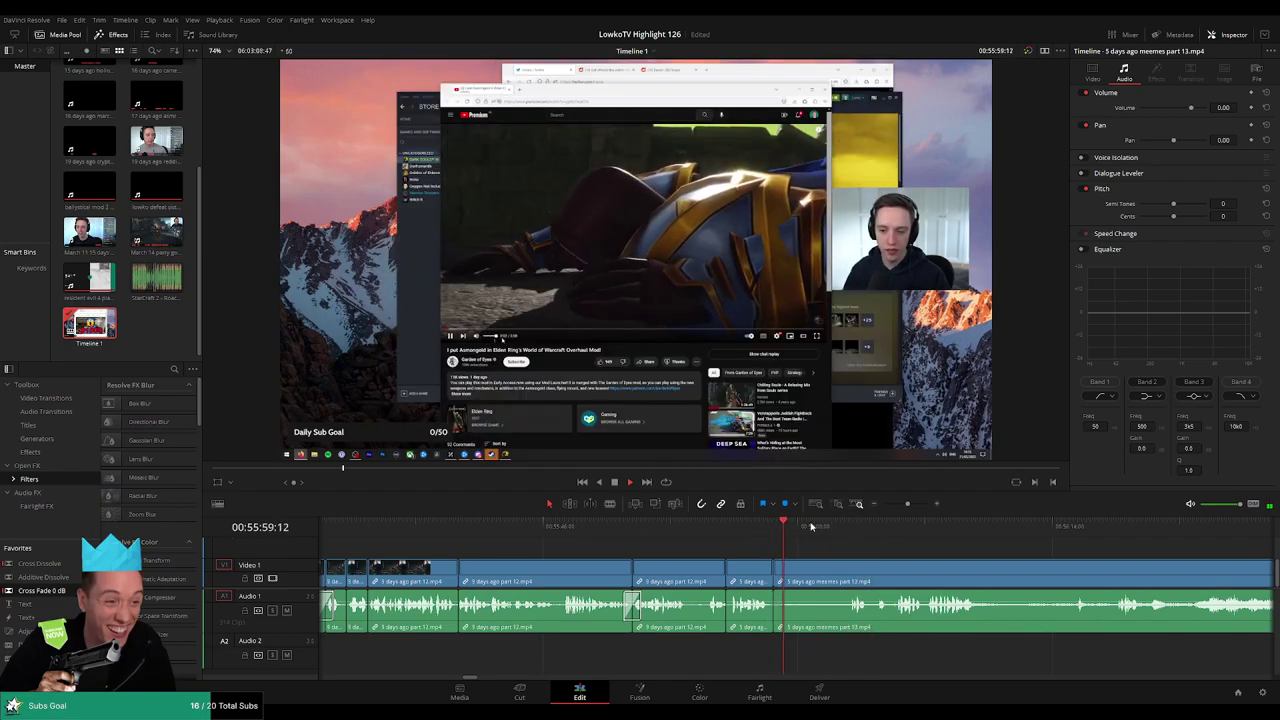
pyautogui.click(838, 526)
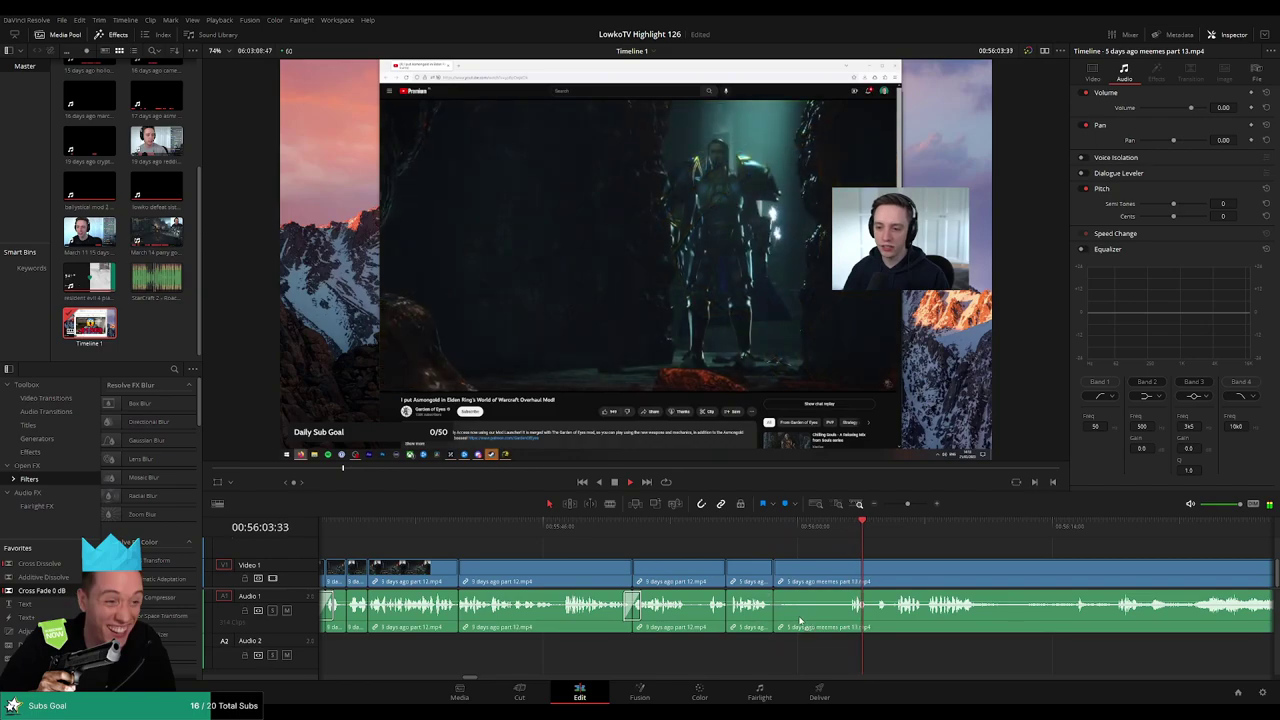
# - Add a Cross Fade 0 dB at the start of the mod video clip and play the part 13 footage to about 00:56:33
pyautogui.moveTo(800, 621); pyautogui.dragTo(776, 614)
pyautogui.hscroll(5, 797, 549)
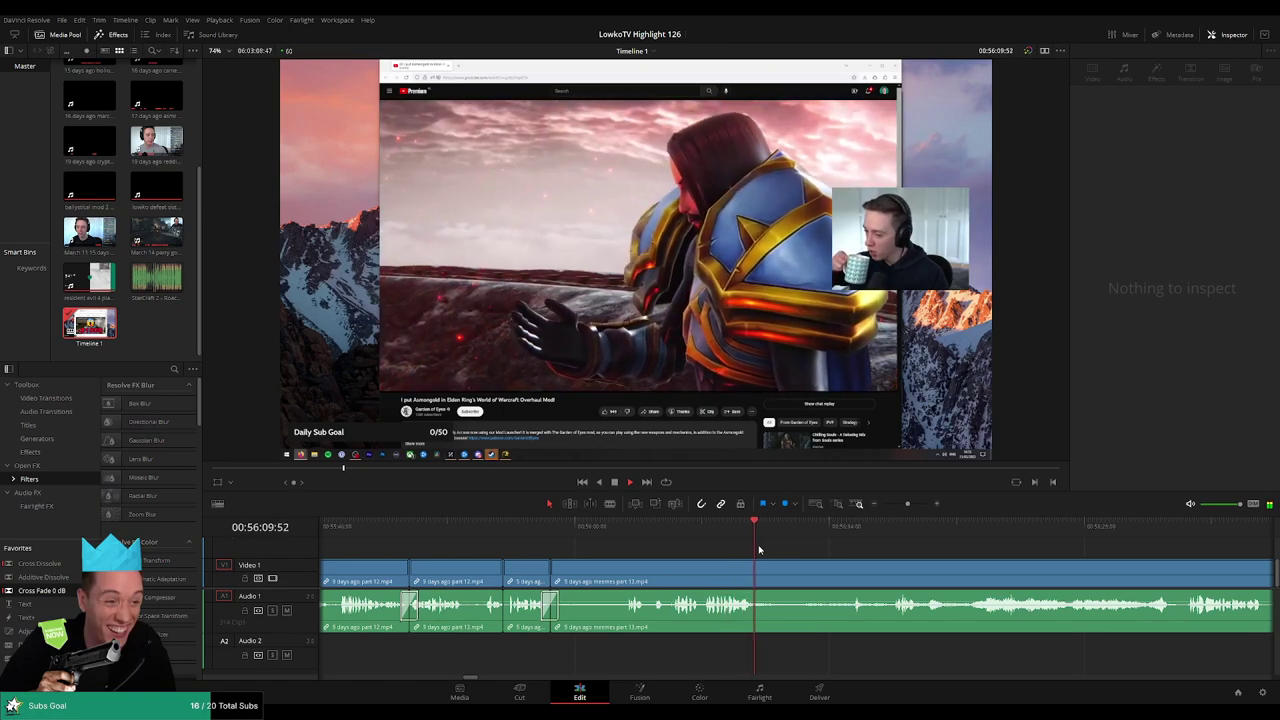
pyautogui.click(846, 527)
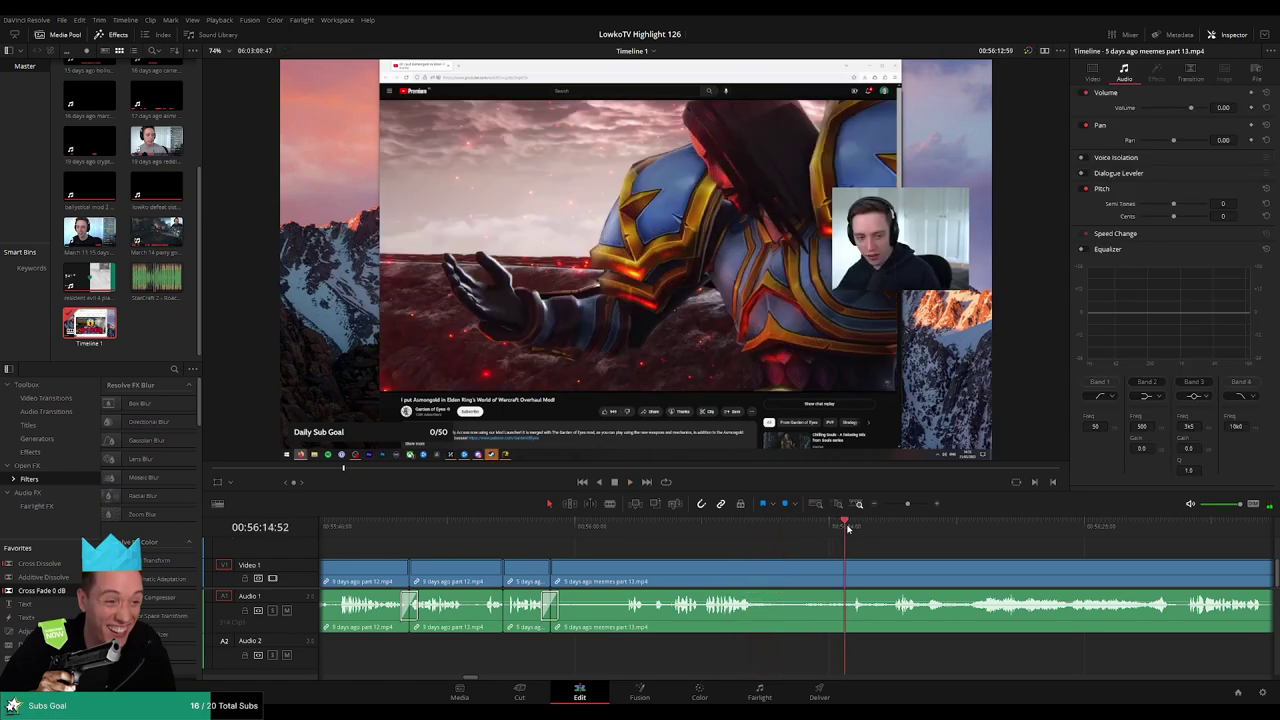
pyautogui.hscroll(3, 814, 537)
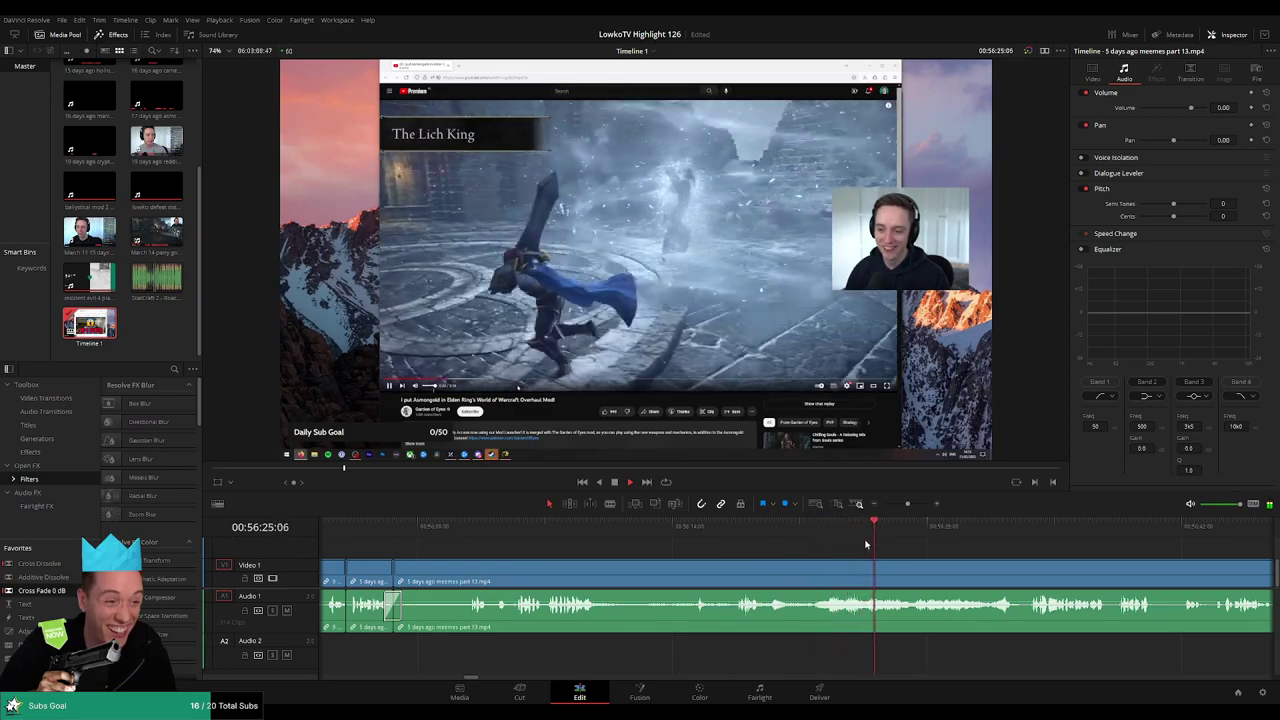
pyautogui.moveTo(1008, 551); pyautogui.dragTo(867, 539)
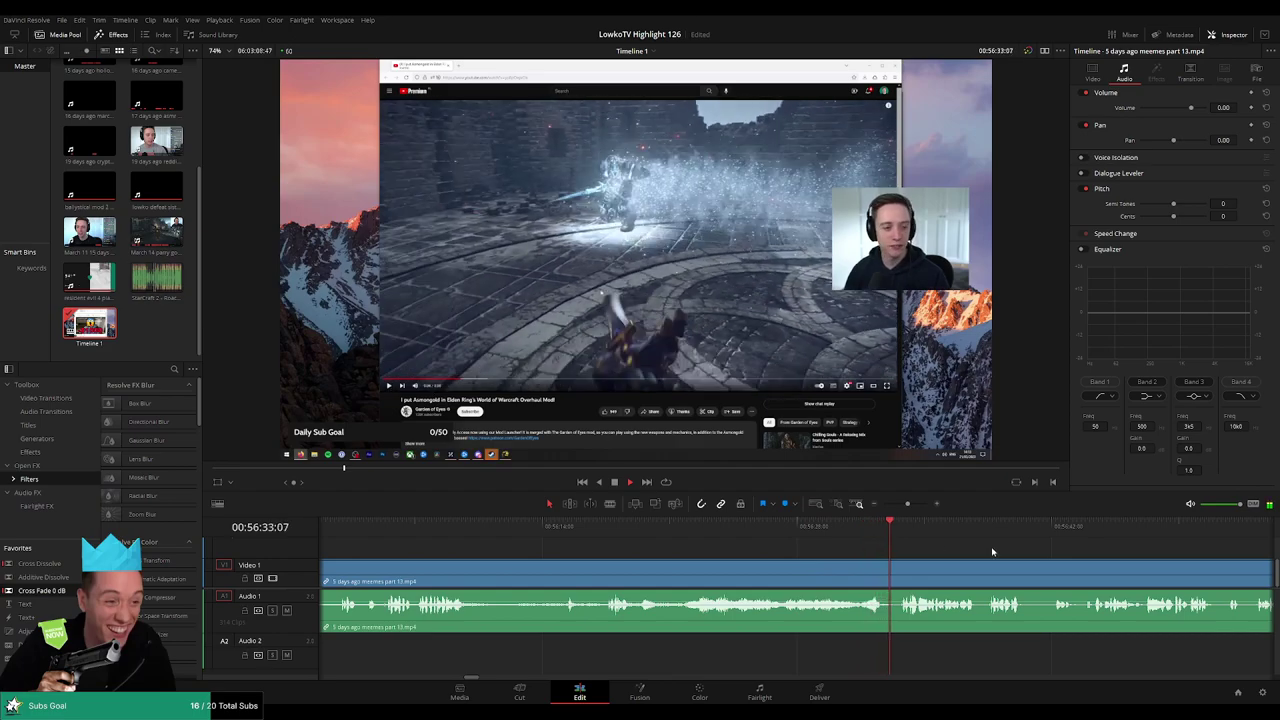
# - Cut out the short pause in the part 13 footage at about 00:56:38 and close the gap
pyautogui.moveTo(993, 552); pyautogui.dragTo(823, 541)
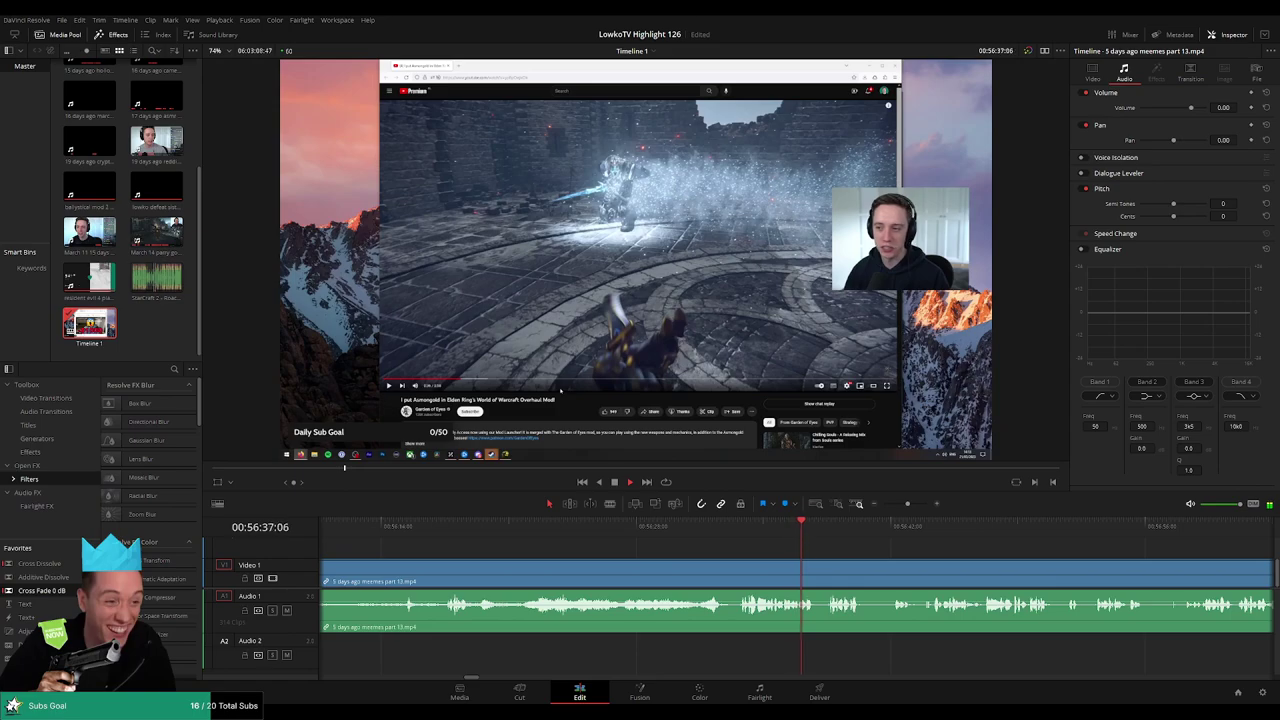
pyautogui.hotkey('ctrl', '=')
pyautogui.hotkey('ctrl', '=')
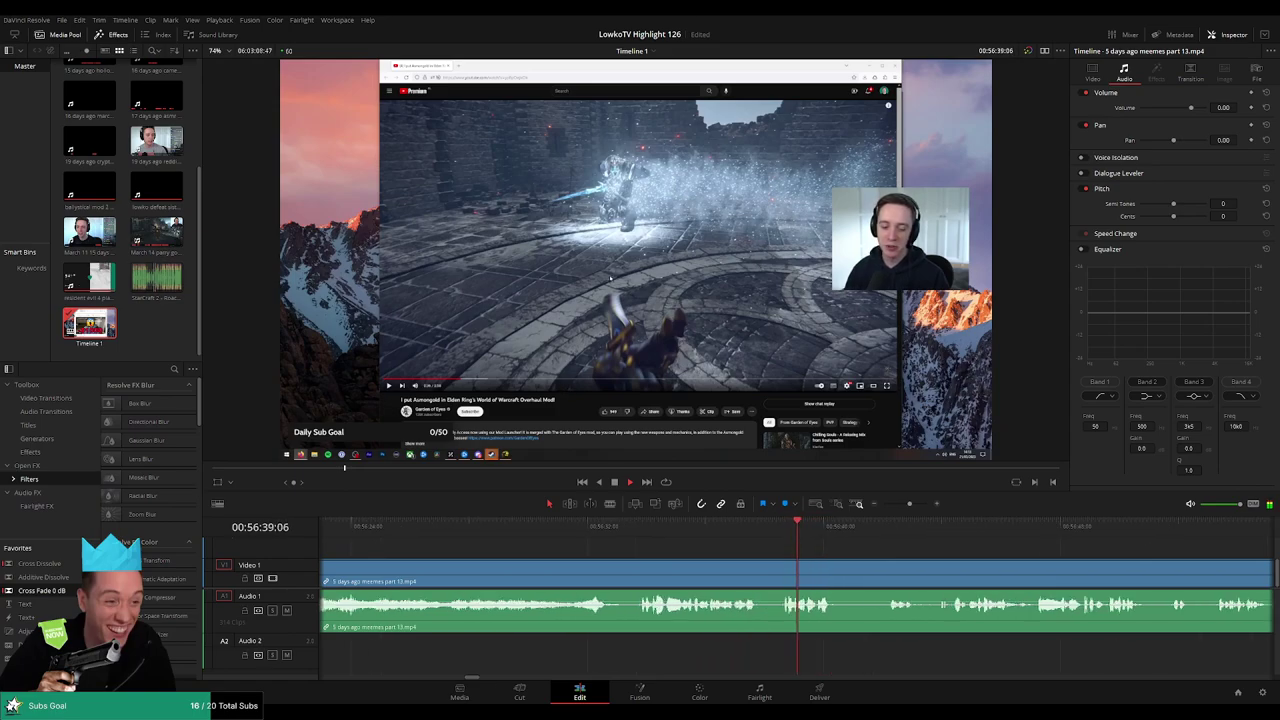
pyautogui.press('b')
pyautogui.click(738, 566)
pyautogui.click(774, 566)
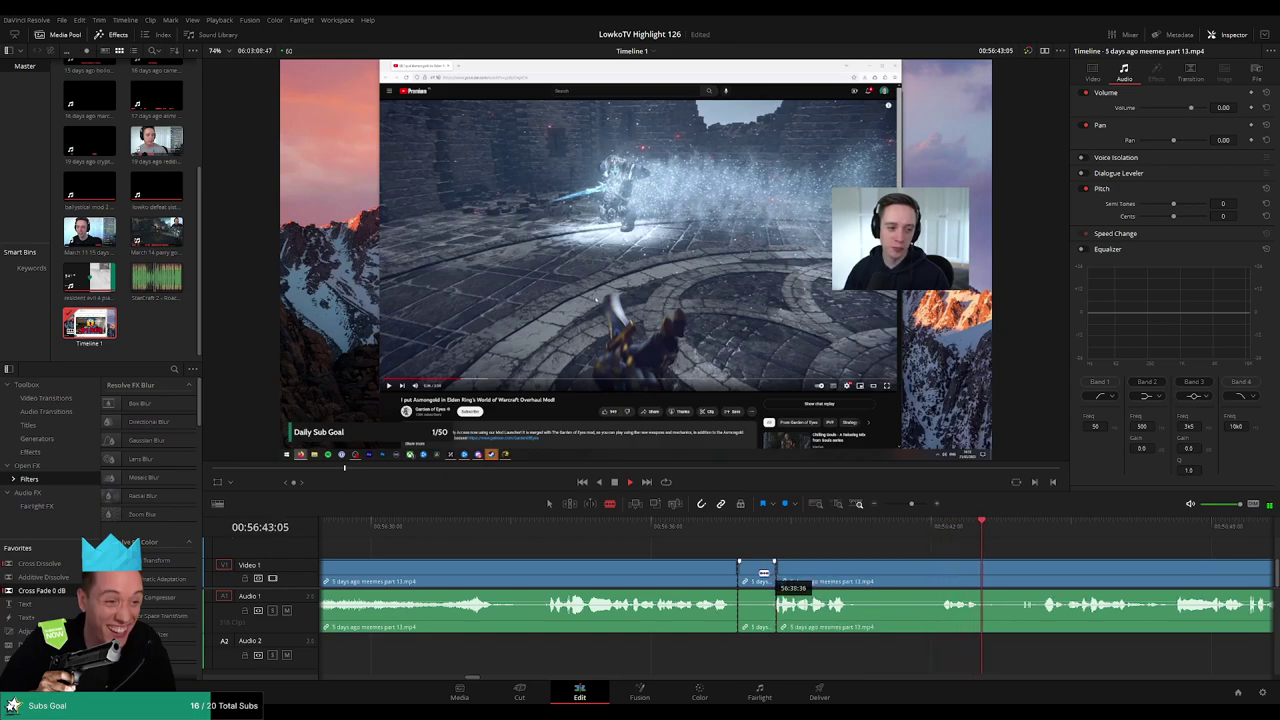
pyautogui.press('a')
pyautogui.click(756, 575)
pyautogui.press('Delete')
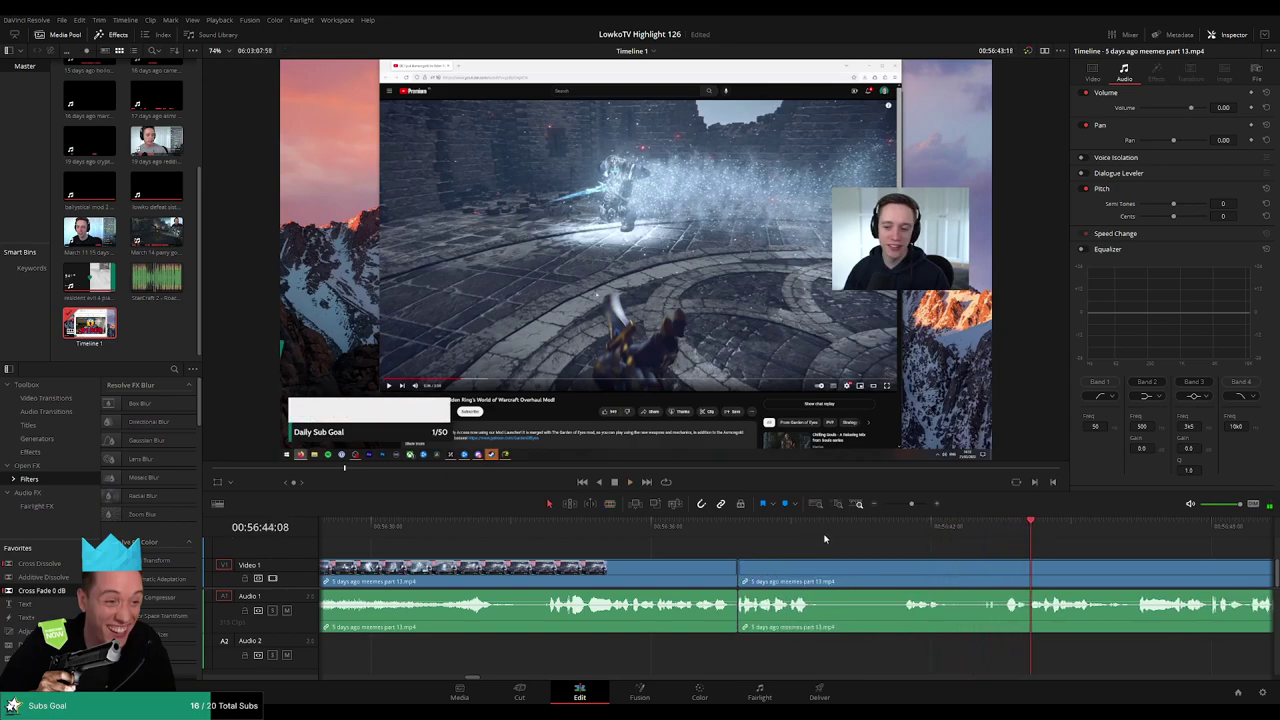
# - Replay the join, ripple-delete the short pause at about 00:56:40 and split the part 13 clip again at about 00:56:41
pyautogui.click(797, 525)
pyautogui.press('b')
pyautogui.click(833, 568)
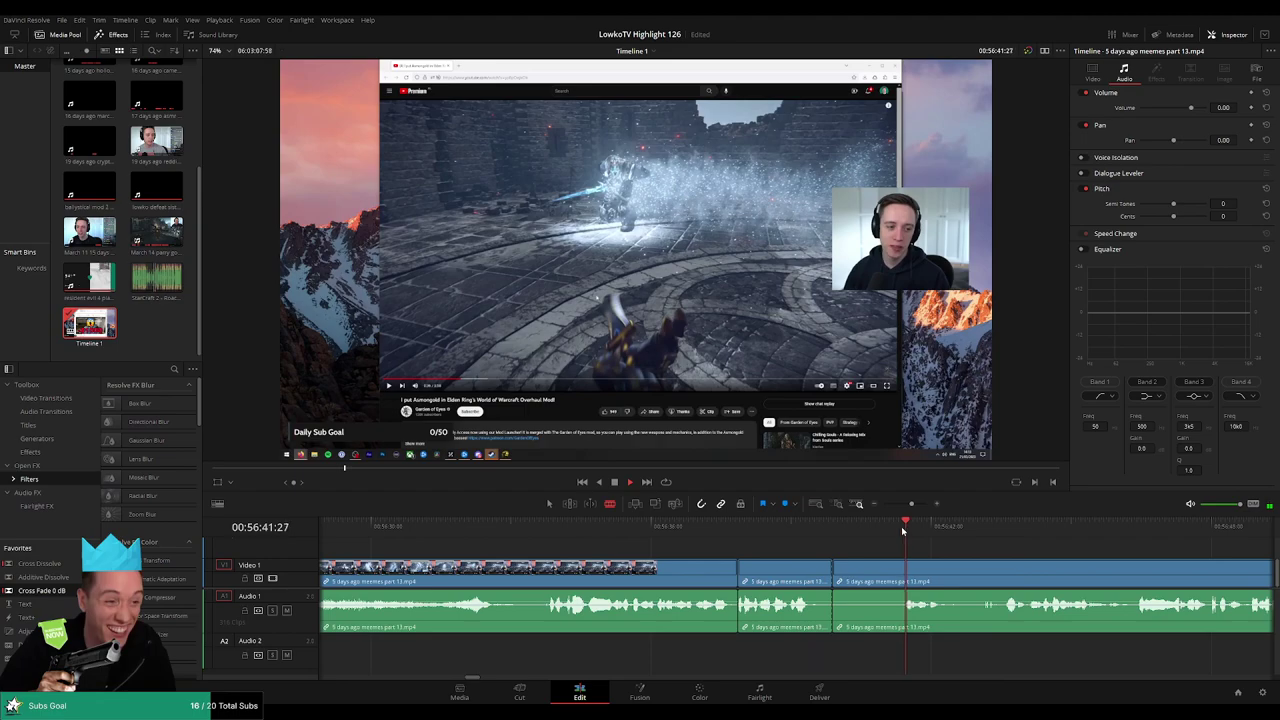
pyautogui.press('a')
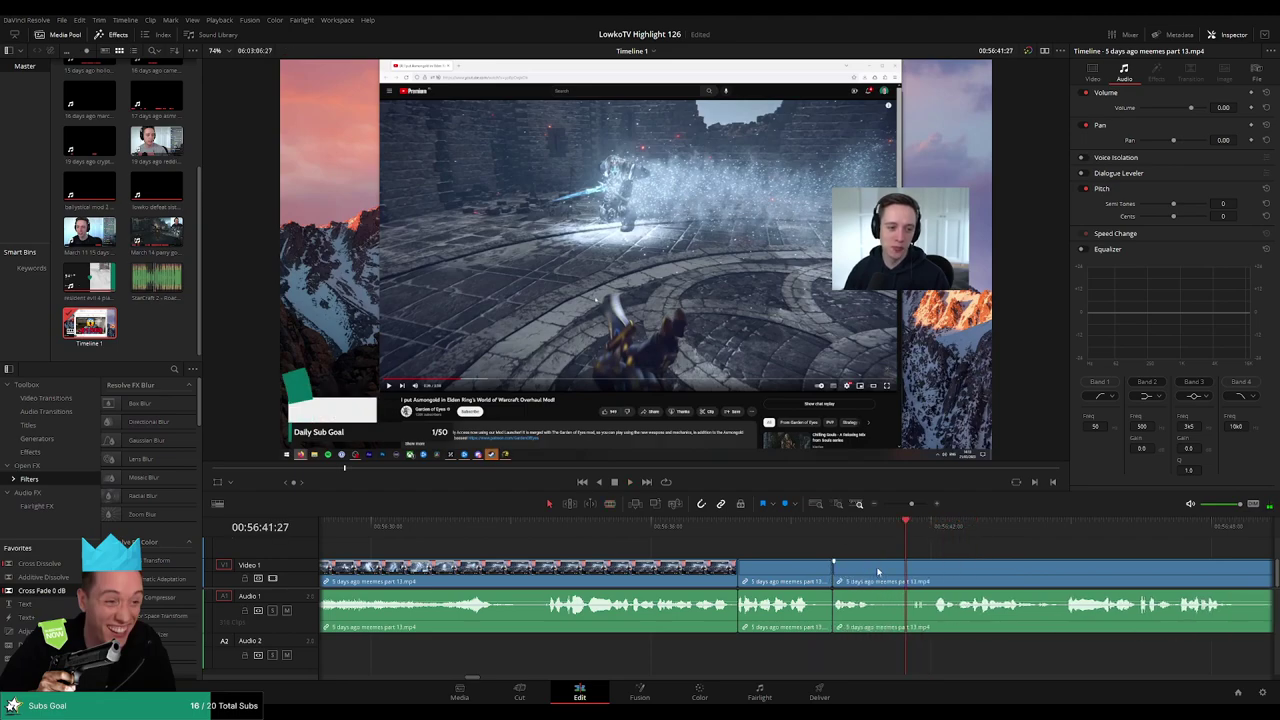
pyautogui.click(886, 575)
pyautogui.press('a')
pyautogui.press('space')
pyautogui.moveTo(1040, 528); pyautogui.dragTo(1133, 530)
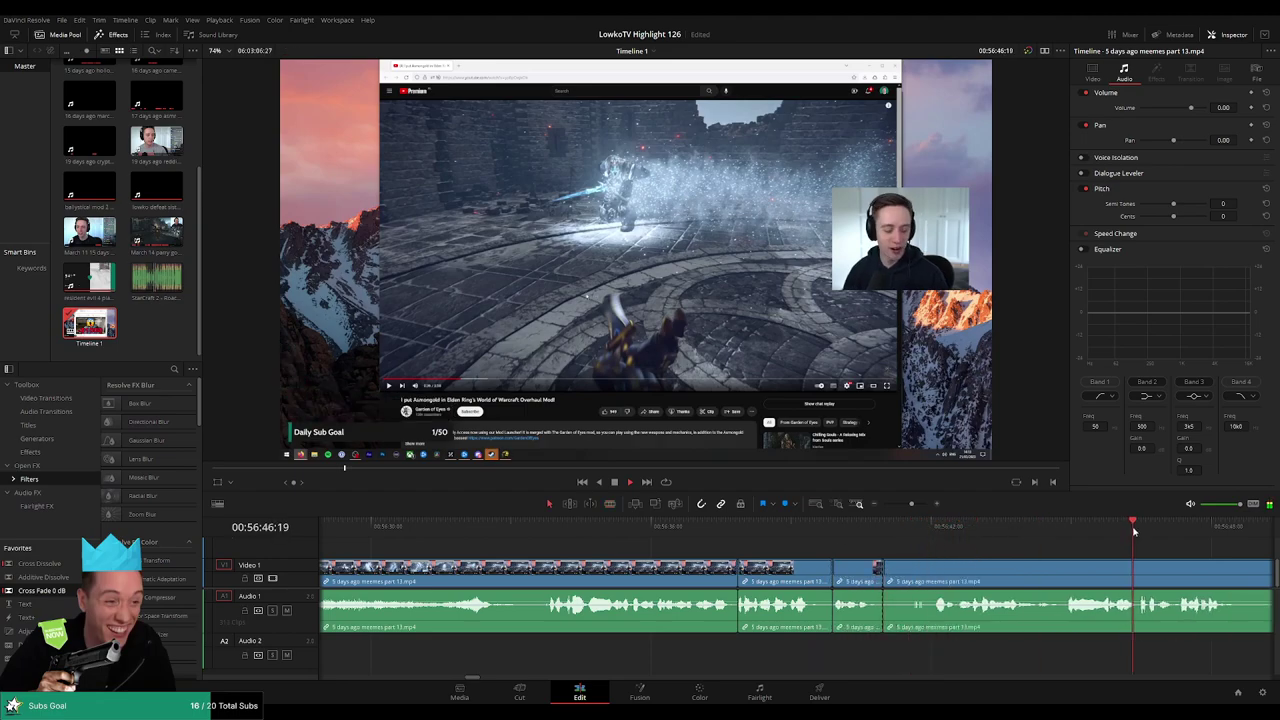
# - Skim the part 13 footage from about 00:56:48 to the MTG StarCraft 2 cards post to locate its start near 00:58:18
pyautogui.scroll(-5, 1000, 535)
pyautogui.scroll(4, 765, 529)
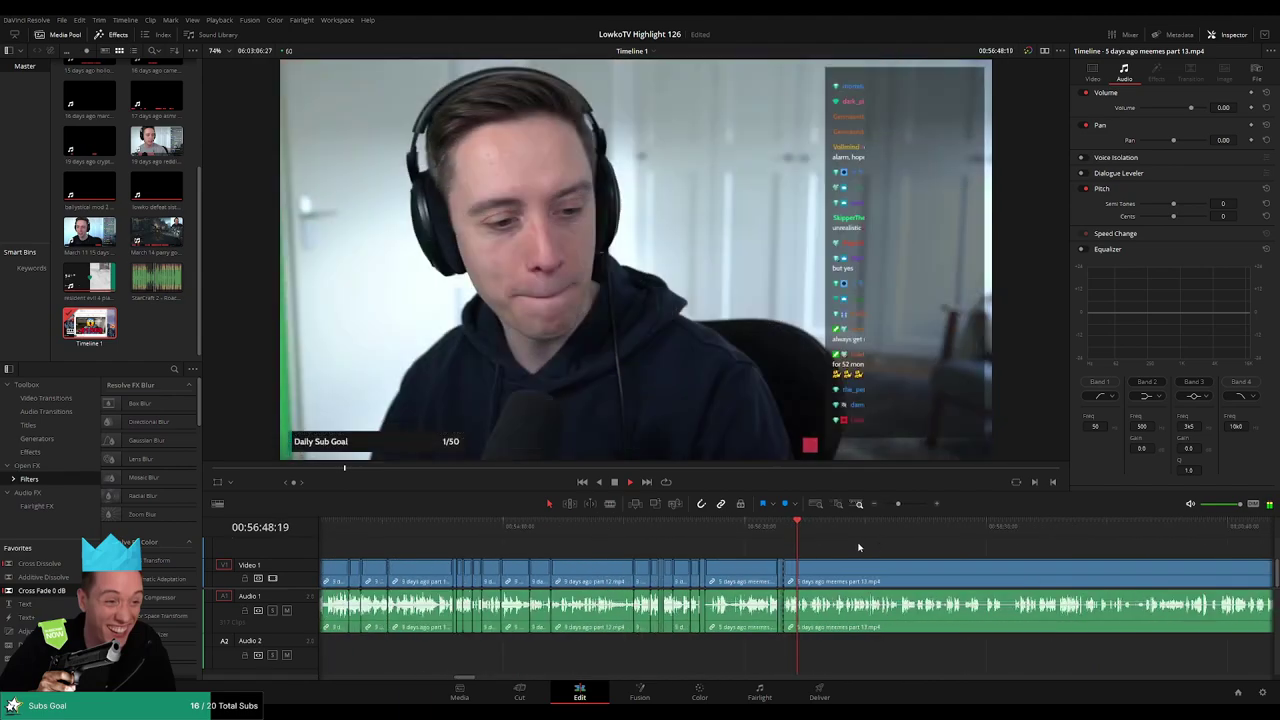
pyautogui.moveTo(807, 532); pyautogui.dragTo(972, 525)
pyautogui.scroll(3, 884, 553)
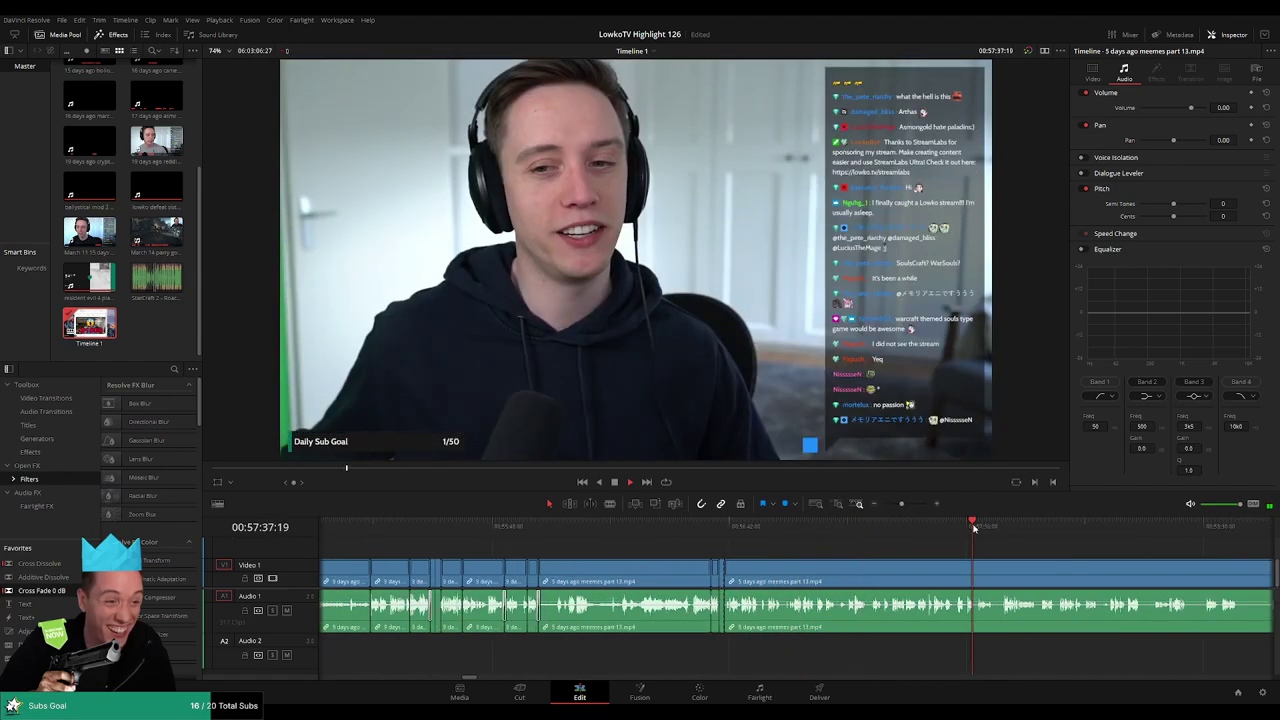
pyautogui.click(1077, 523)
pyautogui.click(1163, 523)
pyautogui.click(1191, 525)
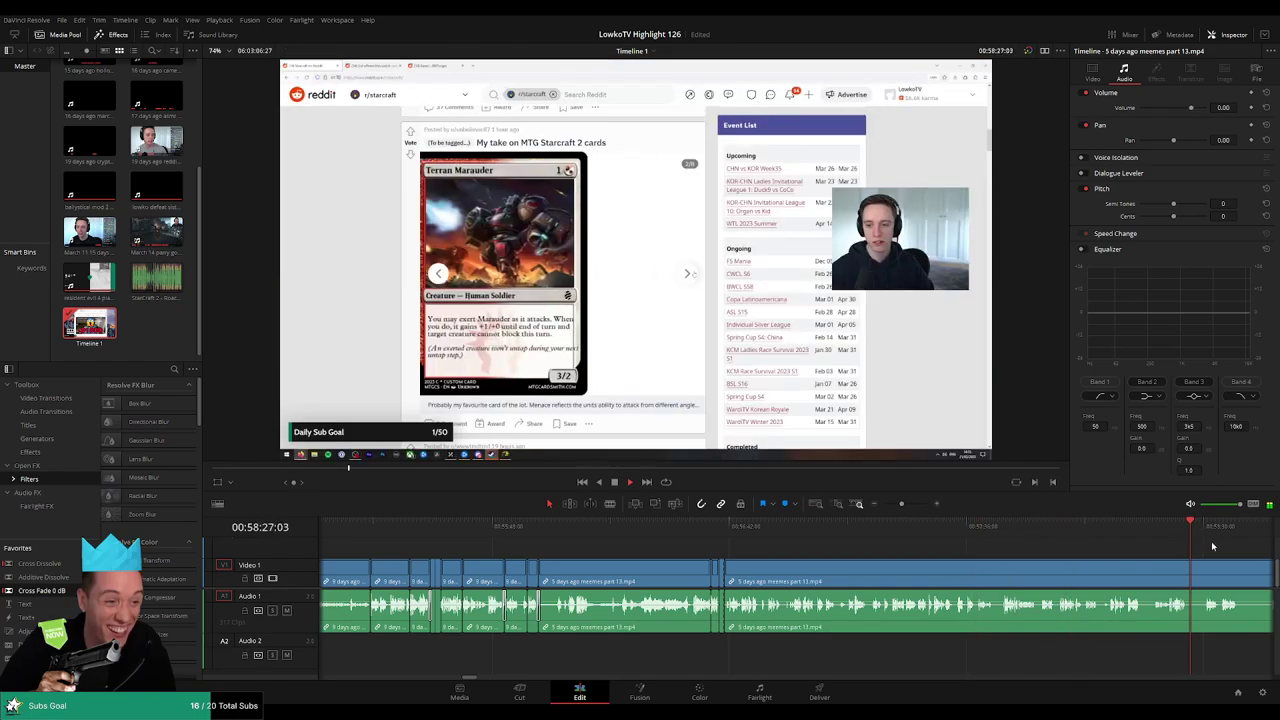
pyautogui.hscroll(3, 1205, 545)
pyautogui.moveTo(858, 519); pyautogui.dragTo(795, 530)
pyautogui.click(851, 523)
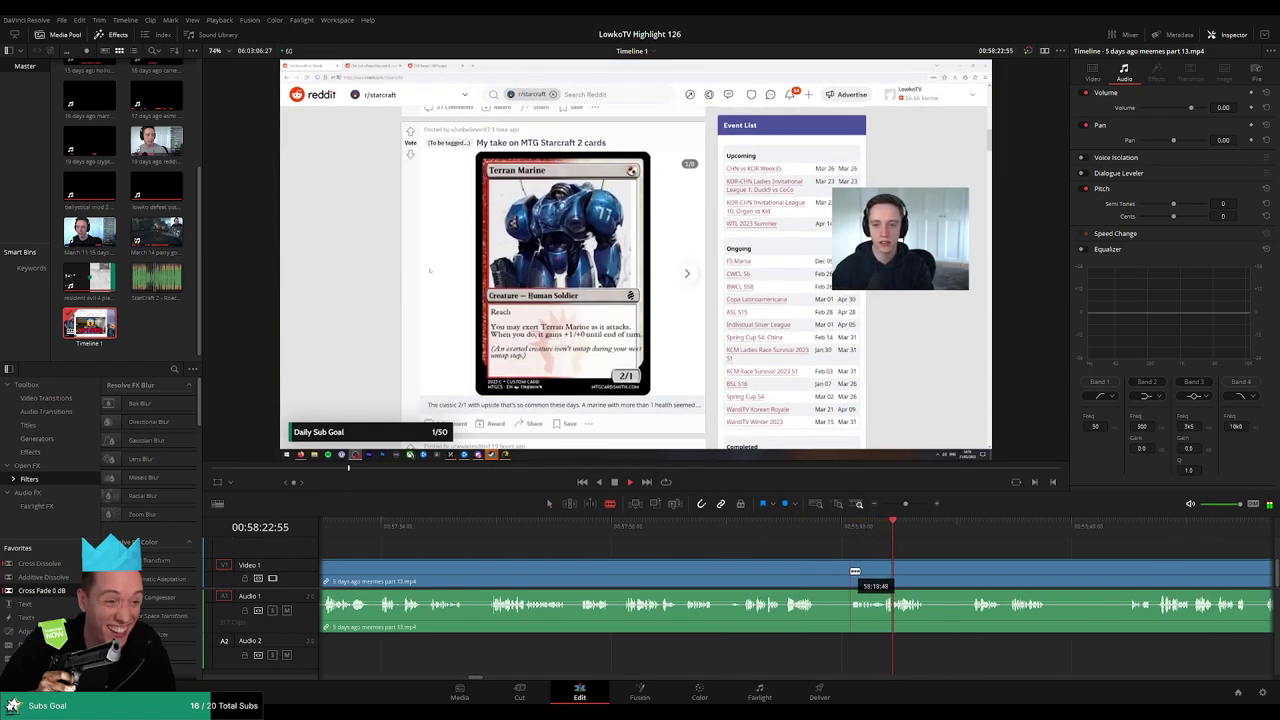
# - Split the clip near 00:58:22, just before the Terran Marine card discussion, and ripple-delete the unwanted footage before the cut
pyautogui.scroll(2, 894, 571)
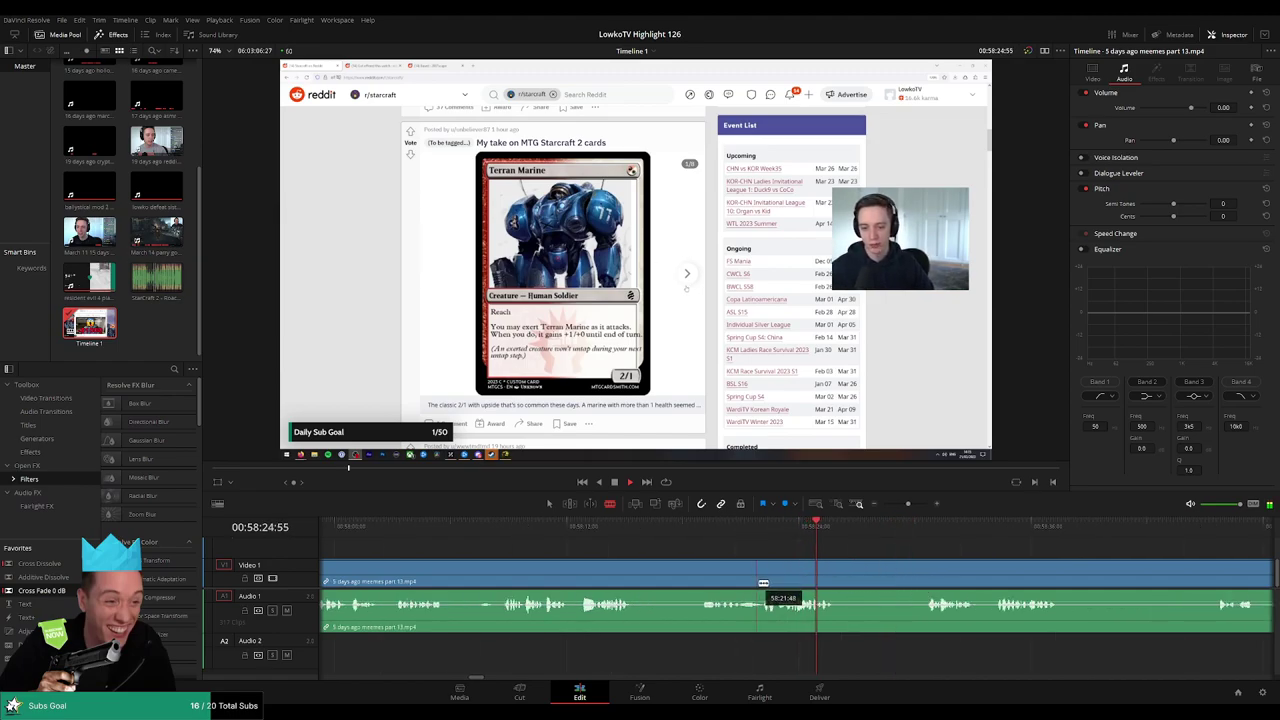
pyautogui.click(759, 525)
pyautogui.press('space')
pyautogui.click(763, 572)
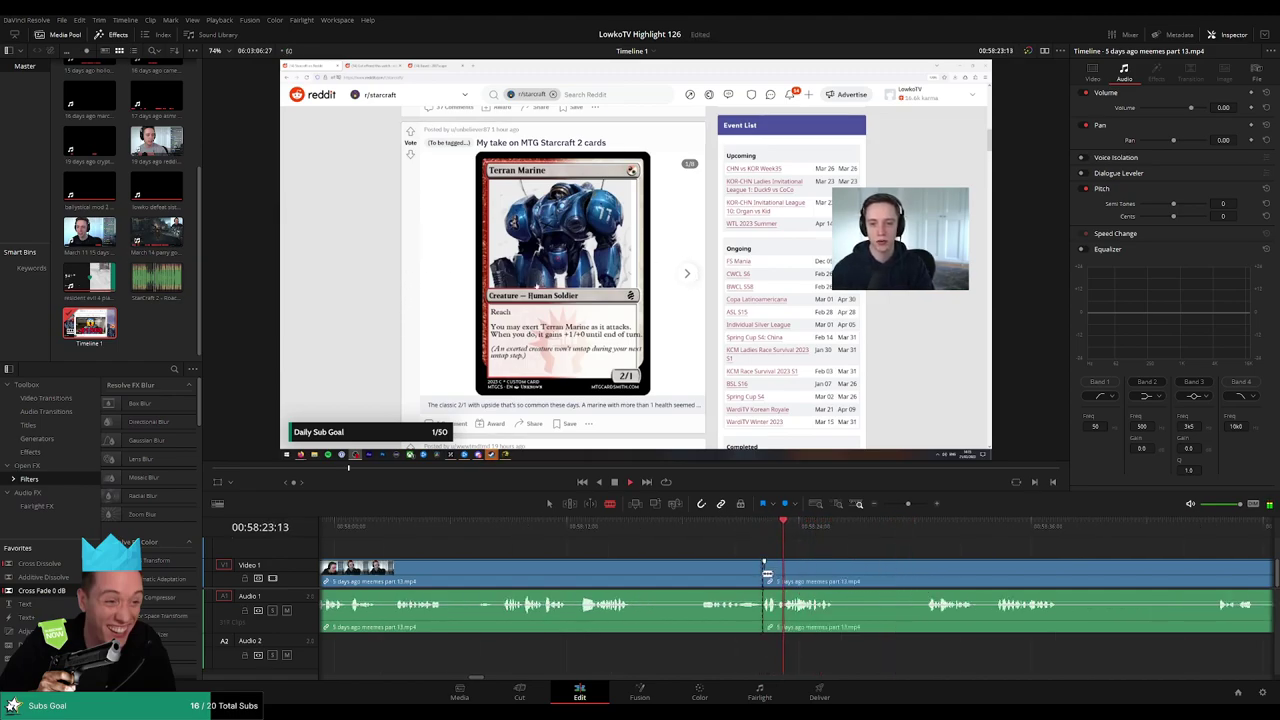
pyautogui.press('a')
pyautogui.click(749, 578)
pyautogui.press('Delete')
pyautogui.click(812, 574)
pyautogui.press('Delete')
pyautogui.hscroll(3, 770, 543)
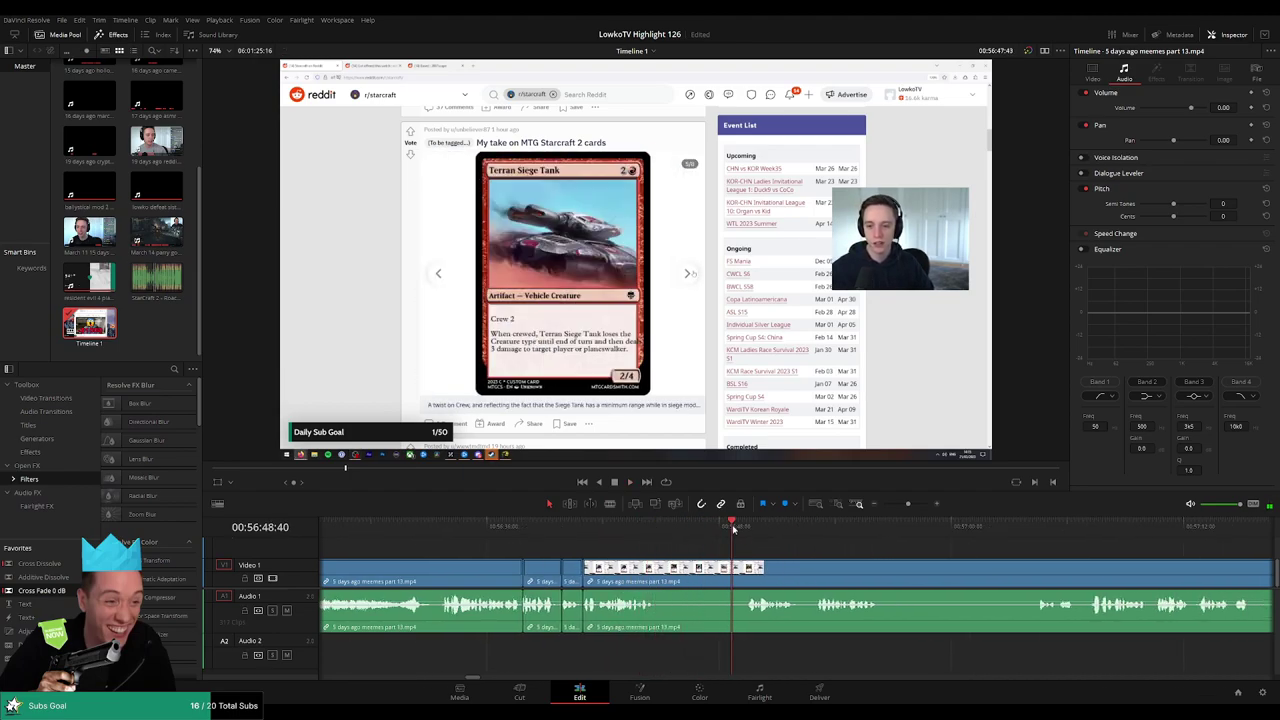
# - Cut the clip near 00:56:57 and again near 00:57:04 around the clay figures post, and ripple-delete the section in between
pyautogui.moveTo(873, 552); pyautogui.dragTo(749, 543)
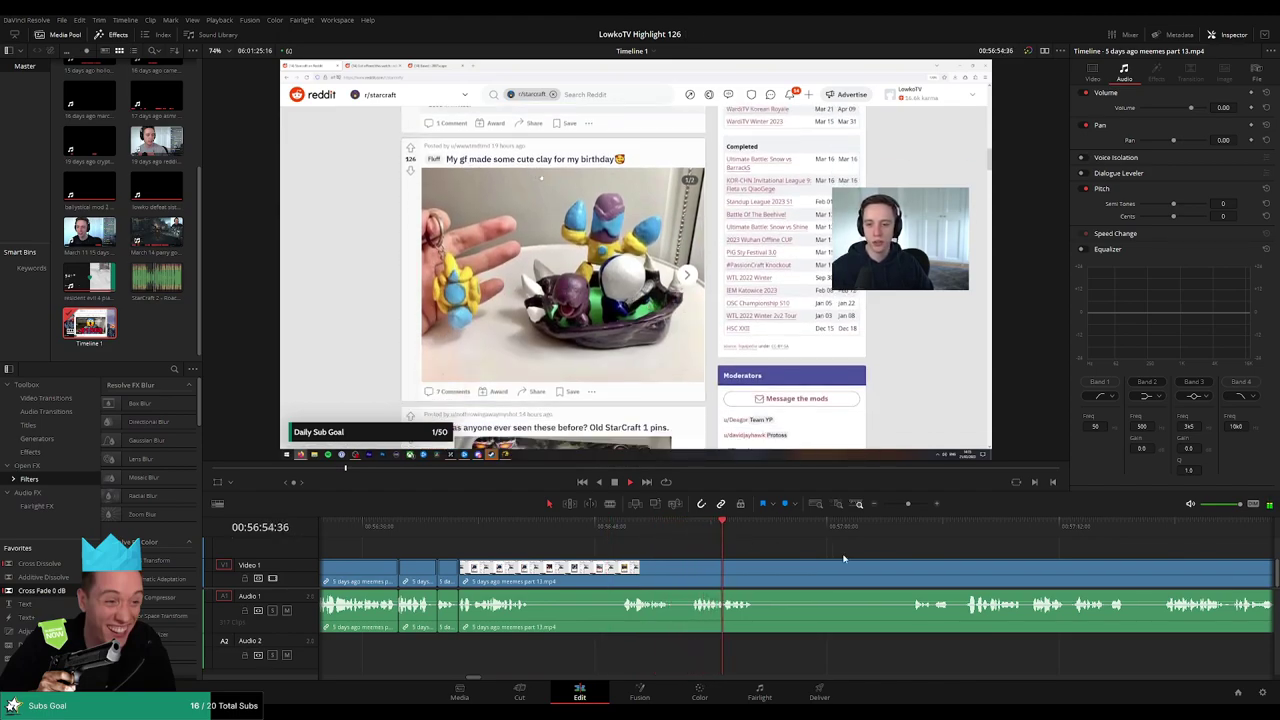
pyautogui.hscroll(2, 735, 545)
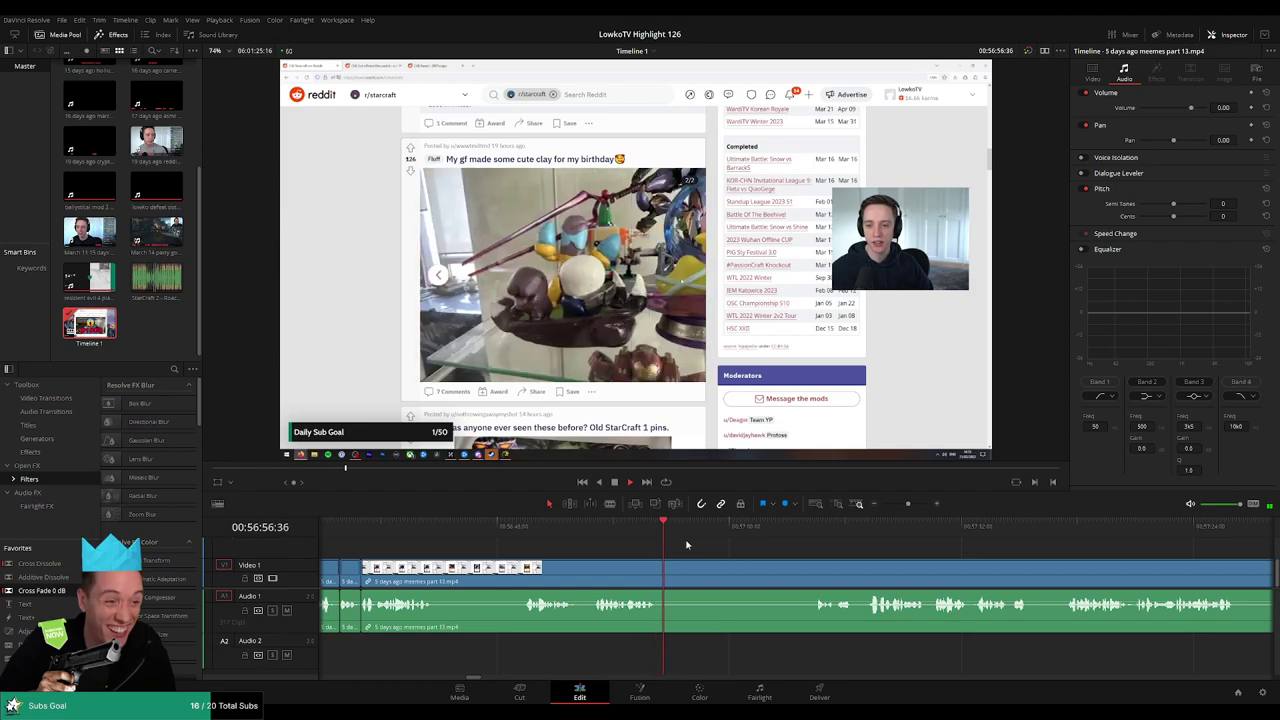
pyautogui.press('b')
pyautogui.click(677, 570)
pyautogui.moveTo(765, 530); pyautogui.dragTo(797, 532)
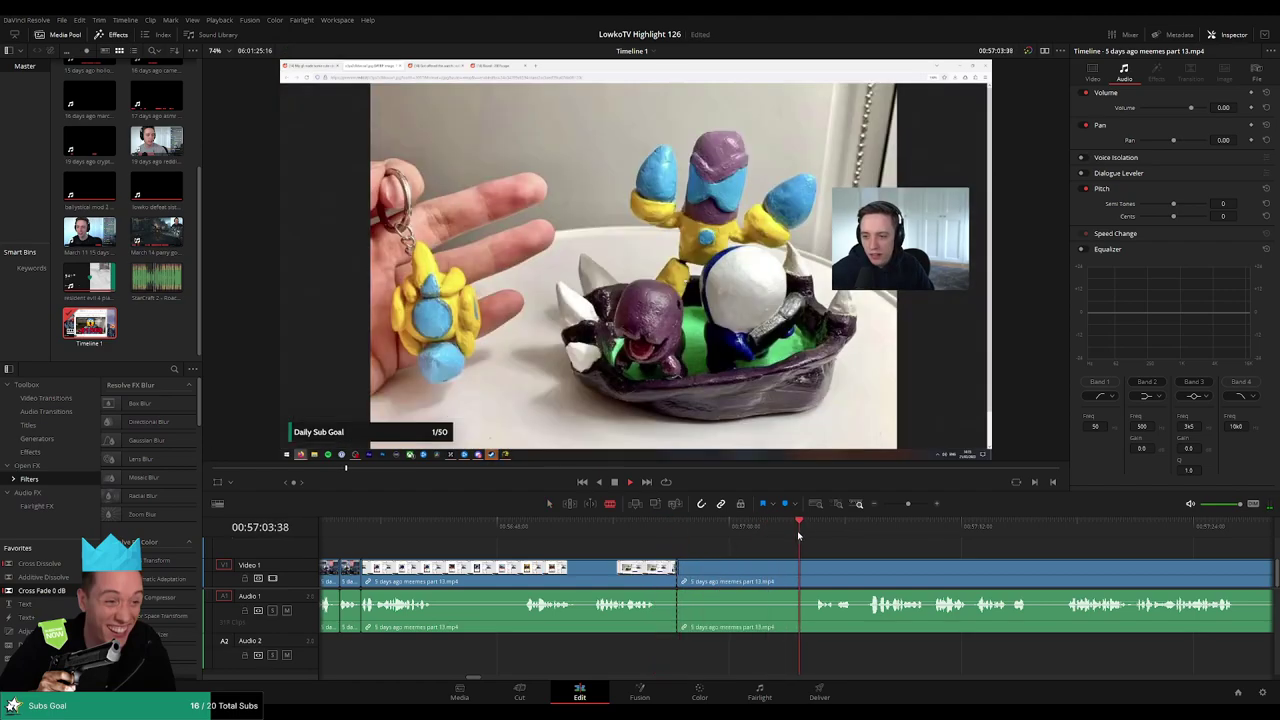
pyautogui.press('space')
pyautogui.click(811, 574)
pyautogui.press('a')
pyautogui.click(786, 580)
pyautogui.press('Delete')
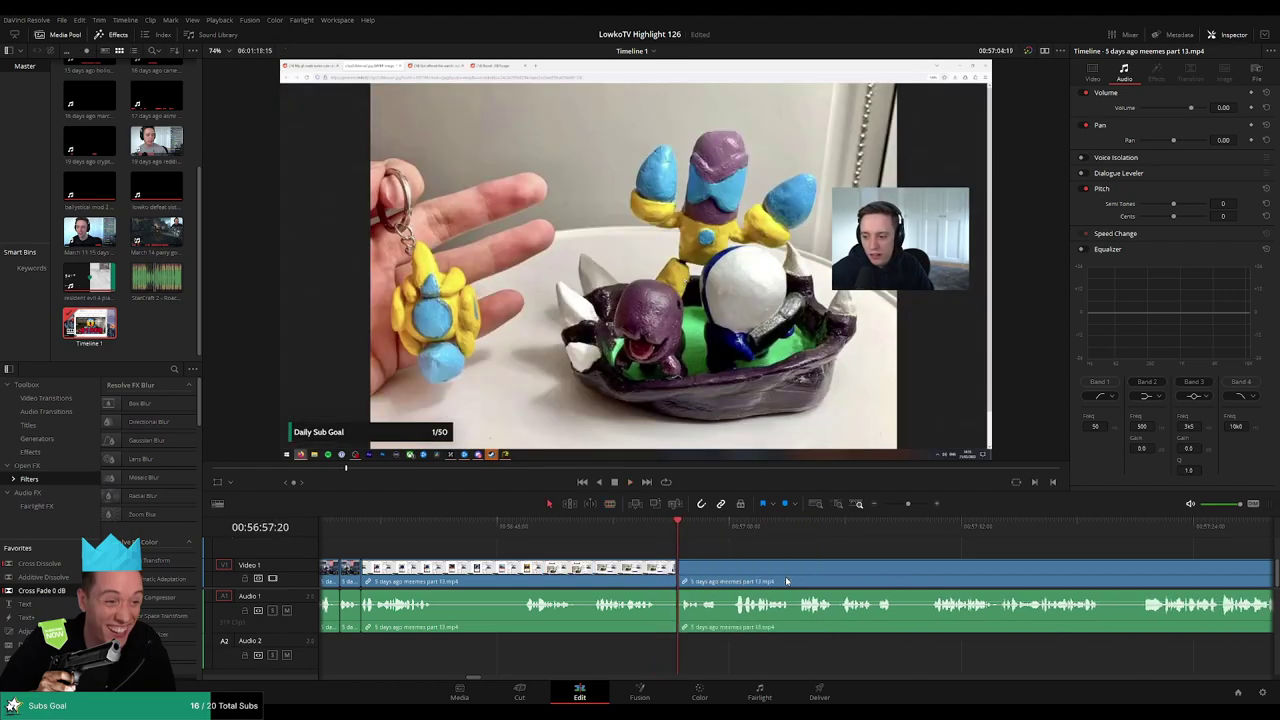
# - Cut out the short pause near 00:57:08 in the clay figures footage and close the gap
pyautogui.press('space')
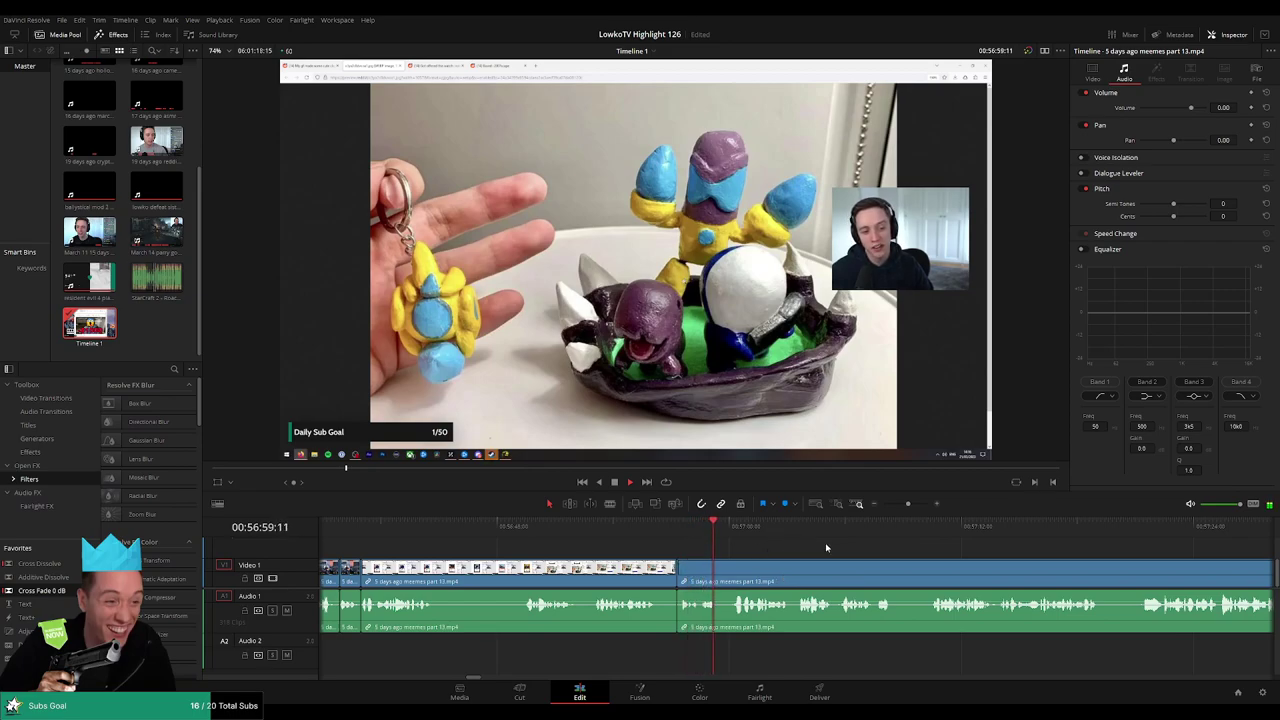
pyautogui.moveTo(826, 547); pyautogui.dragTo(725, 544)
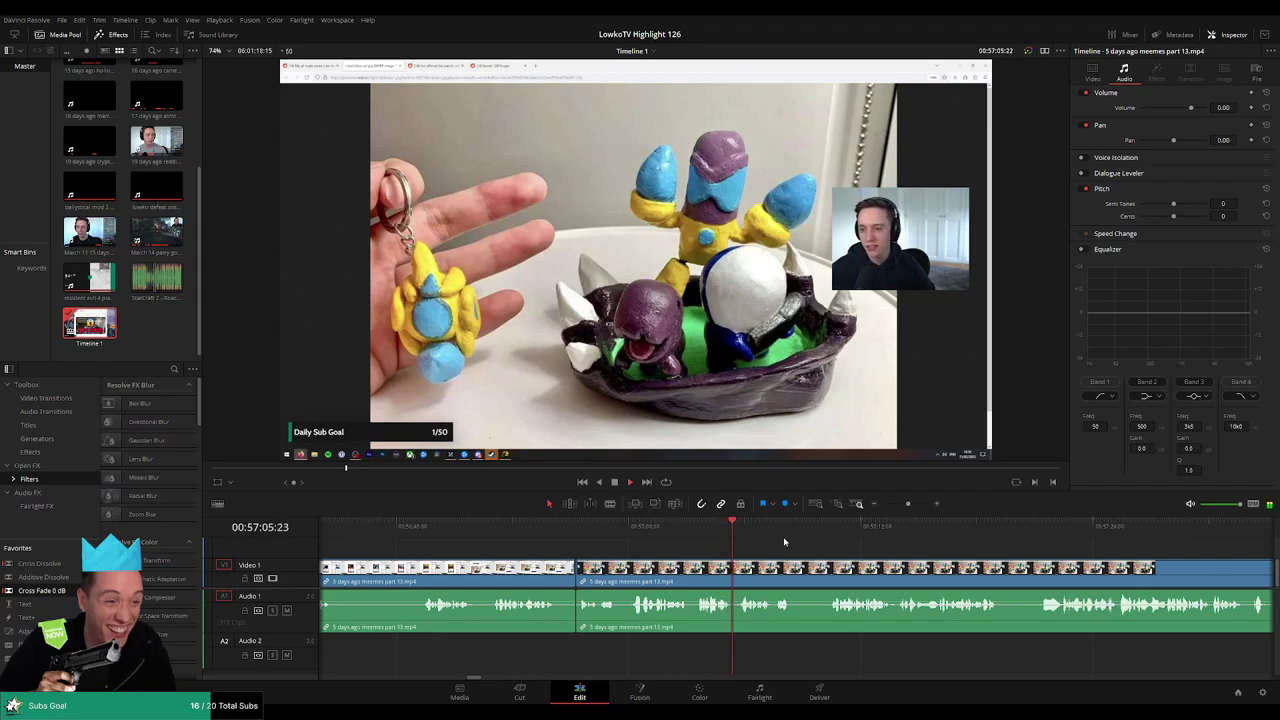
pyautogui.press('b')
pyautogui.click(603, 568)
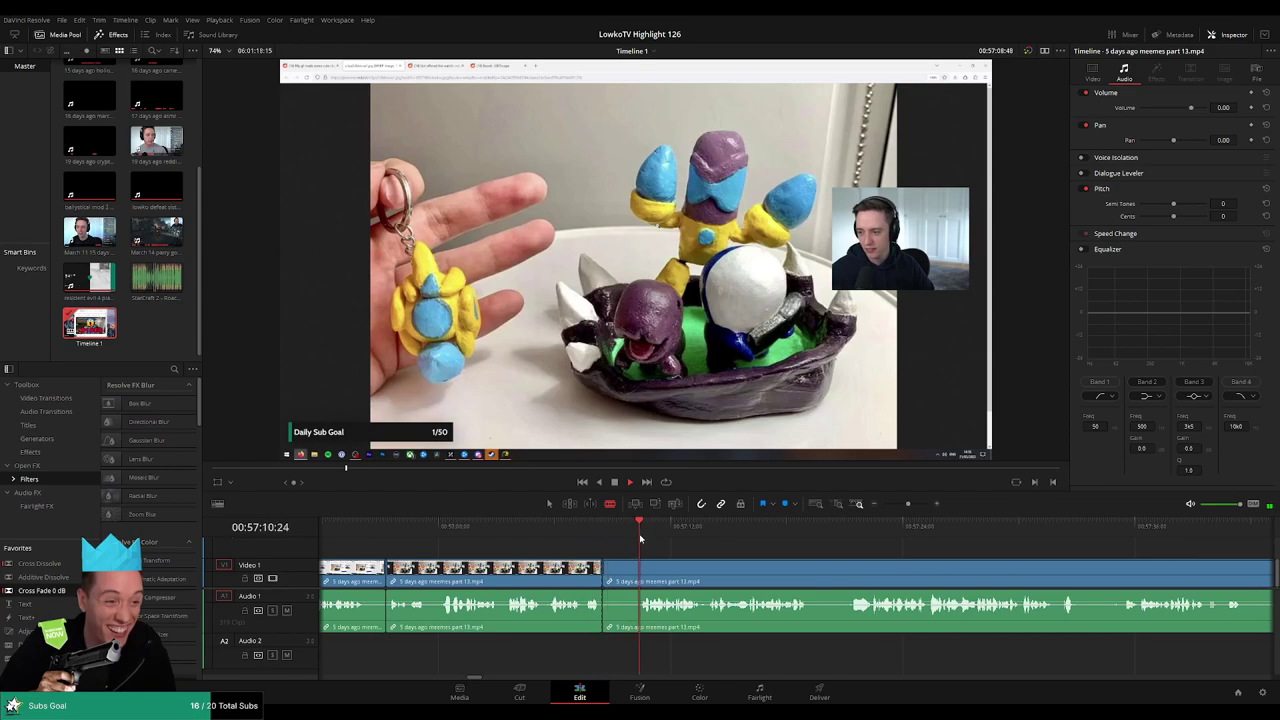
pyautogui.click(641, 572)
pyautogui.press('a')
pyautogui.click(626, 580)
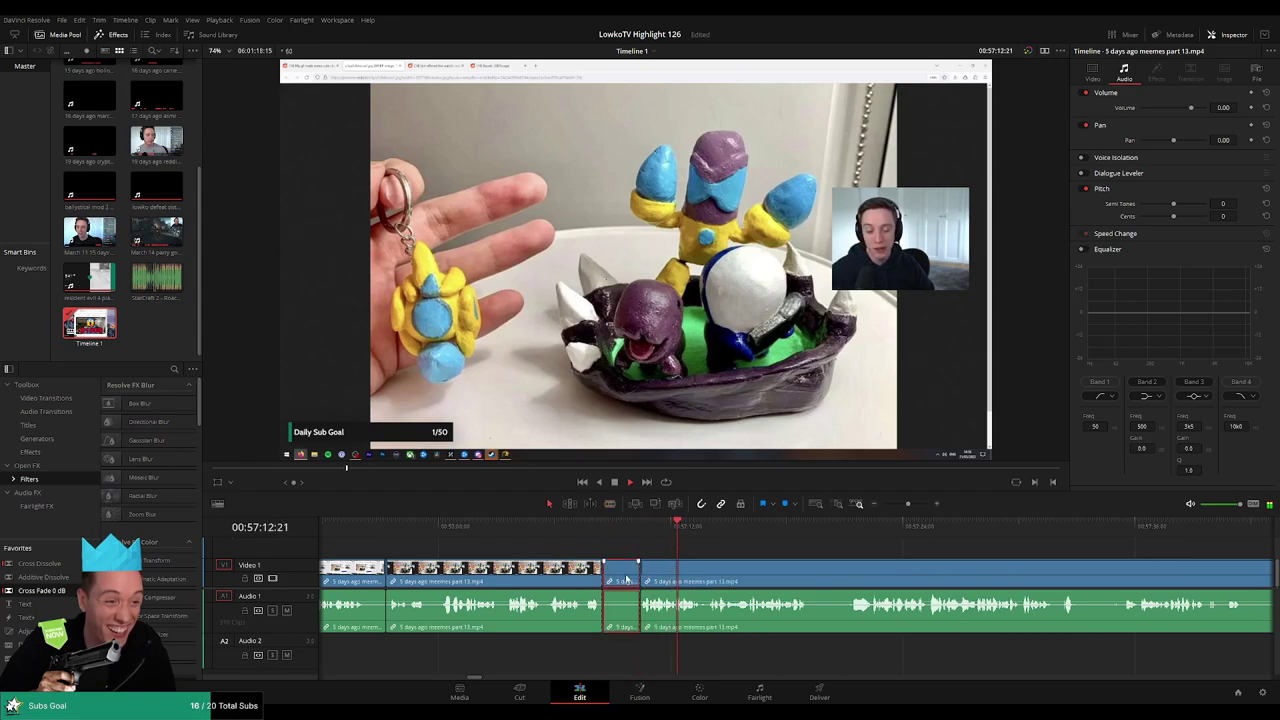
pyautogui.press('Delete')
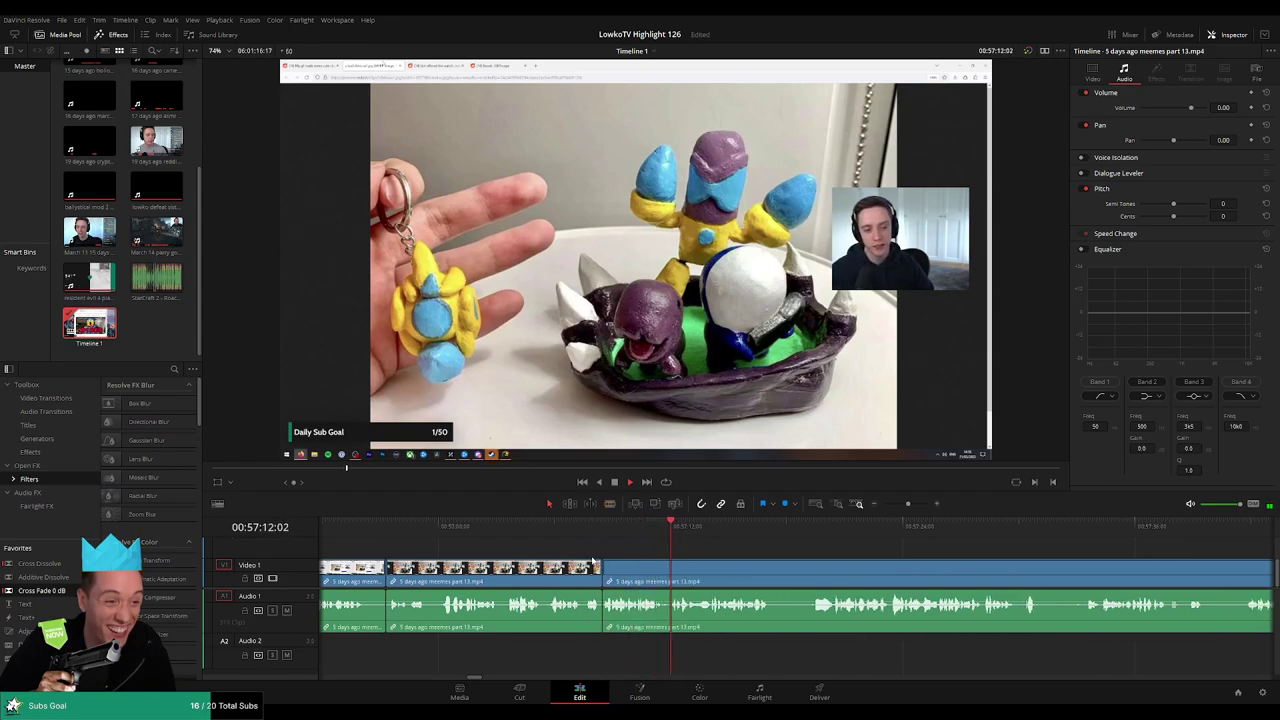
# - Ripple-delete the footage from about 00:57:17 to the start of the old StarCraft 1 pins post near 00:57:33
pyautogui.press('b')
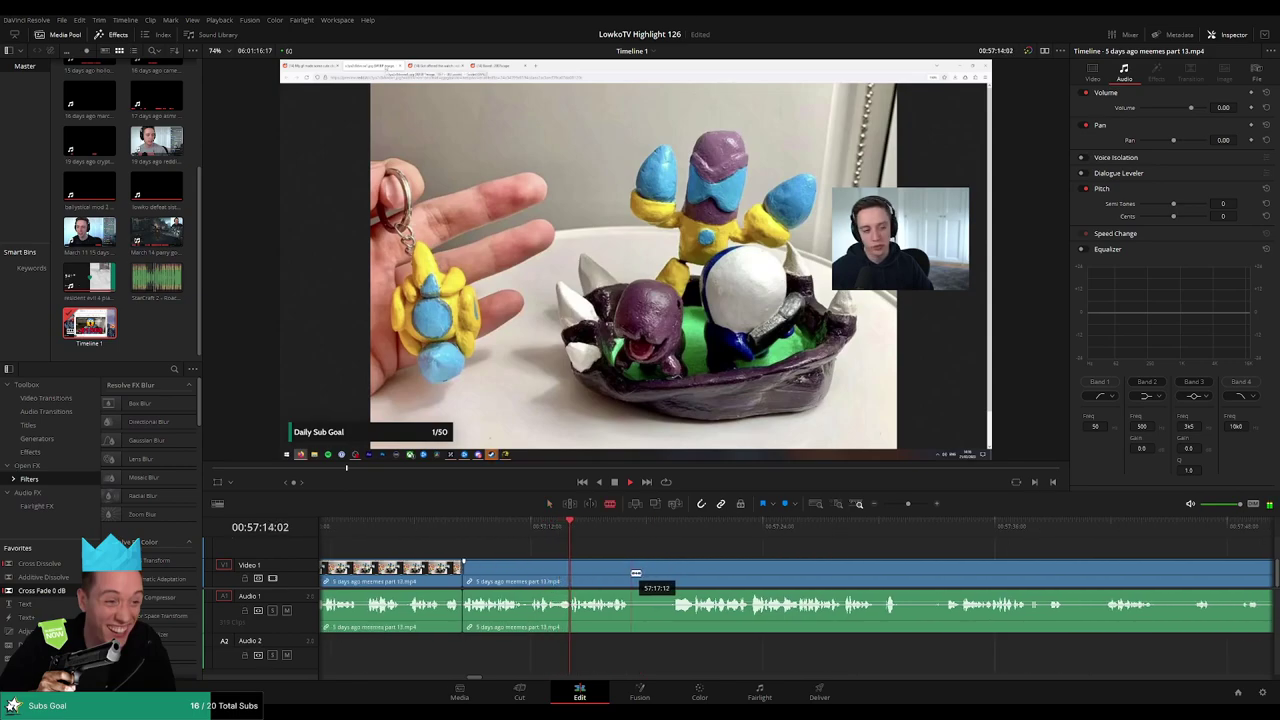
pyautogui.click(630, 572)
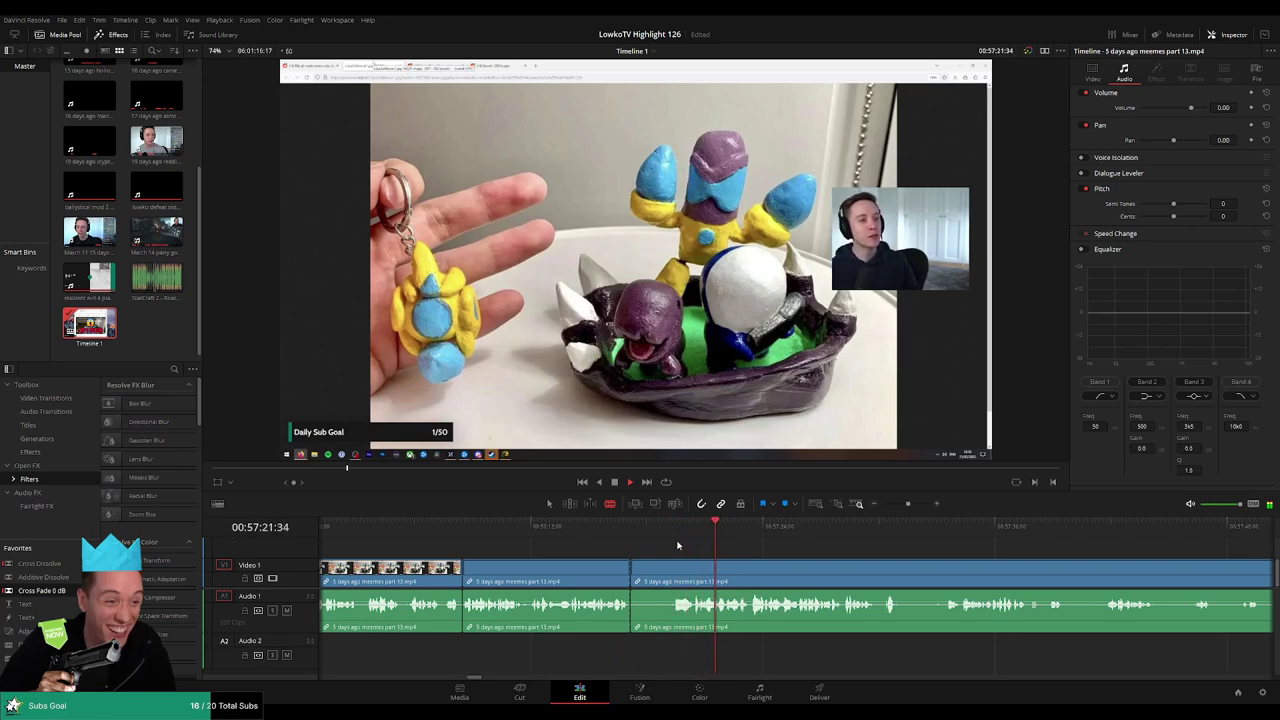
pyautogui.moveTo(836, 545)
pyautogui.mouseDown()
pyautogui.moveTo(716, 543)
pyautogui.moveTo(829, 538)
pyautogui.mouseUp()
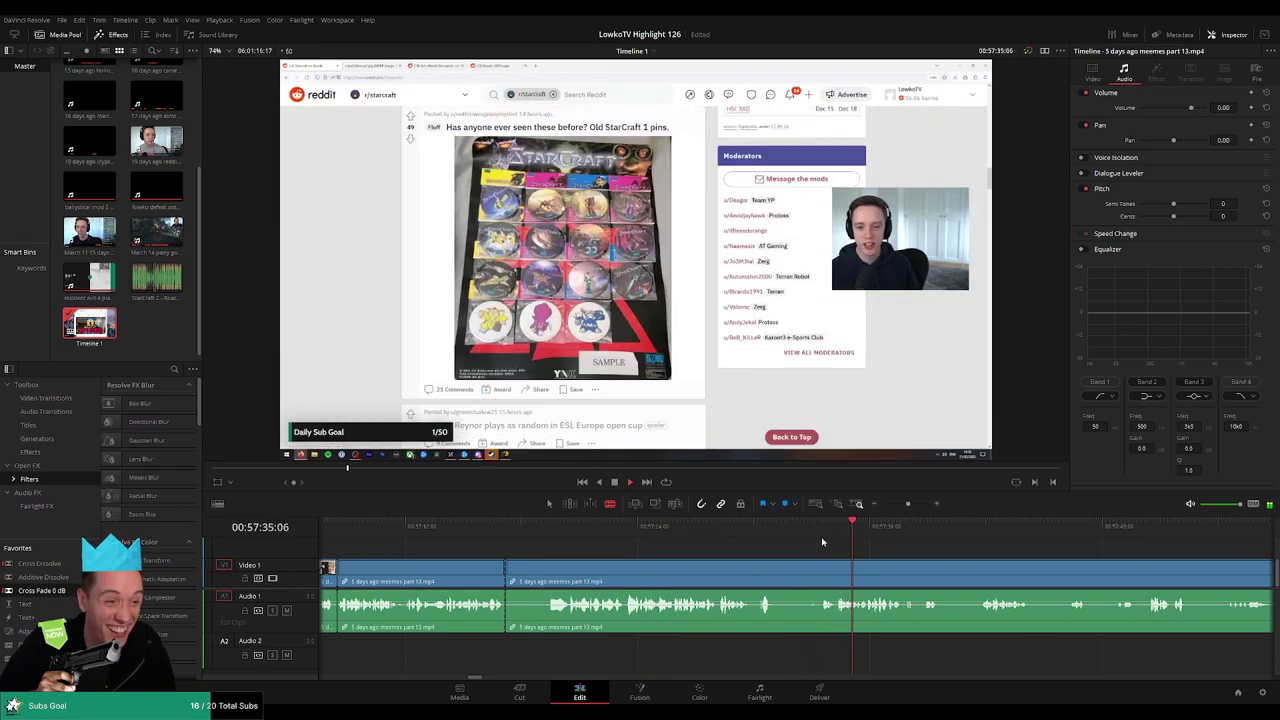
pyautogui.press('space')
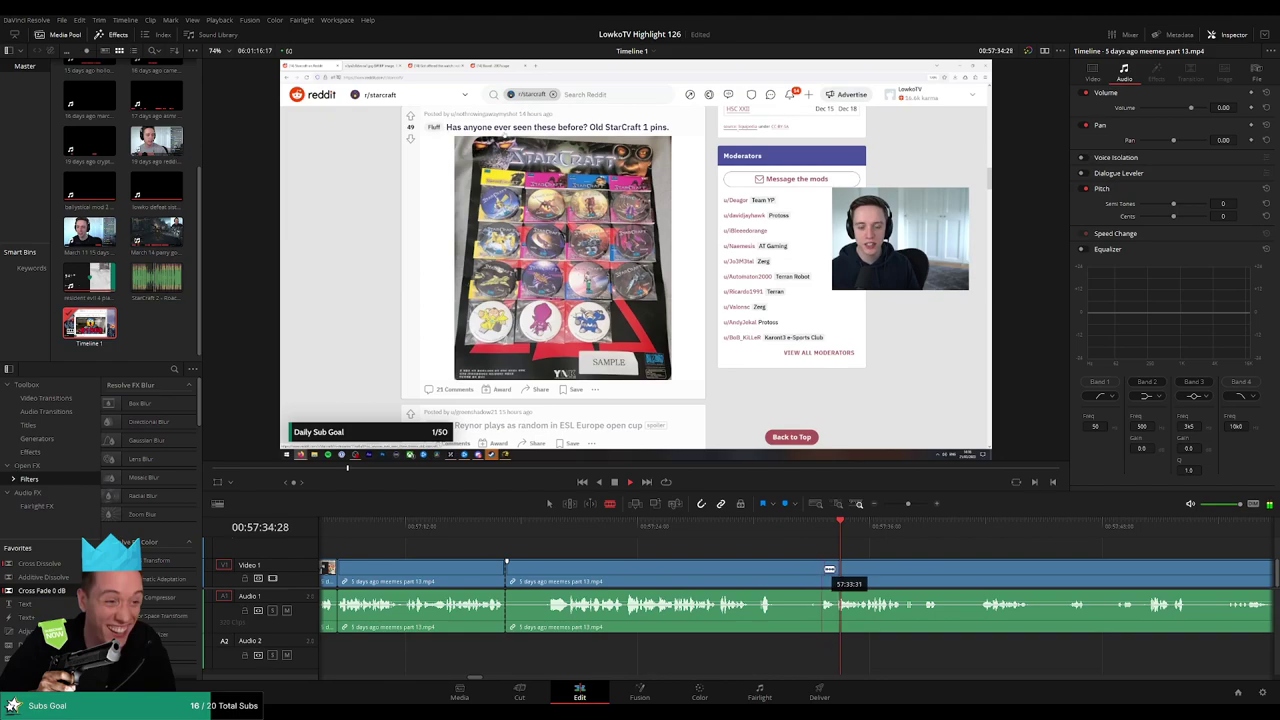
pyautogui.click(818, 571)
pyautogui.press('a')
pyautogui.click(780, 573)
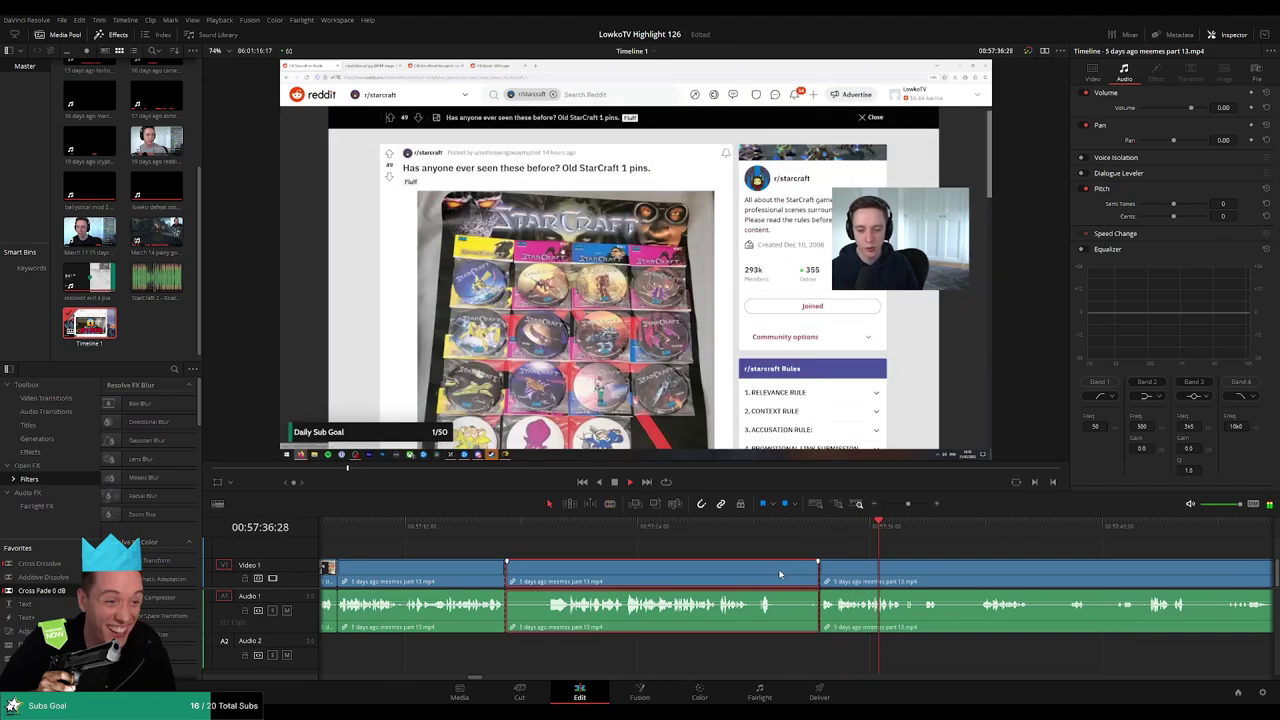
pyautogui.press('Delete')
# - Split the pins footage near 00:57:21 and again near 00:57:25, and ripple-delete the section between the cuts
pyautogui.click(481, 527)
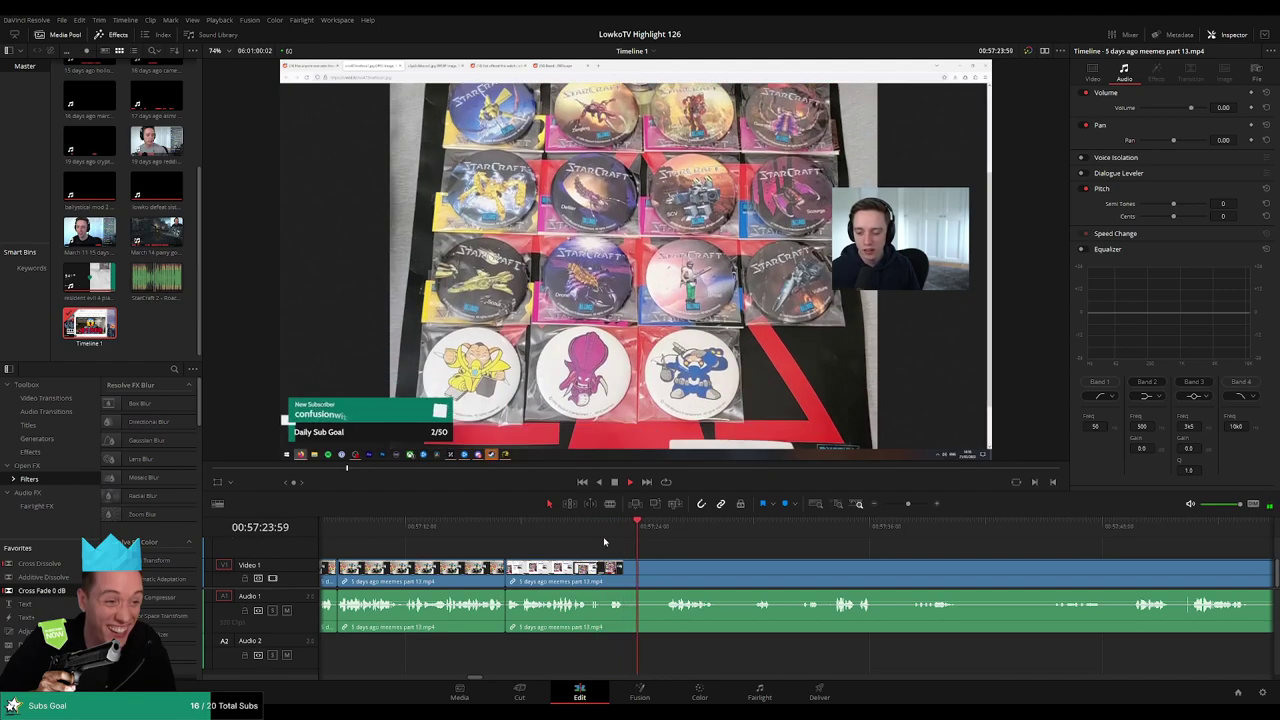
pyautogui.press('b')
pyautogui.click(588, 570)
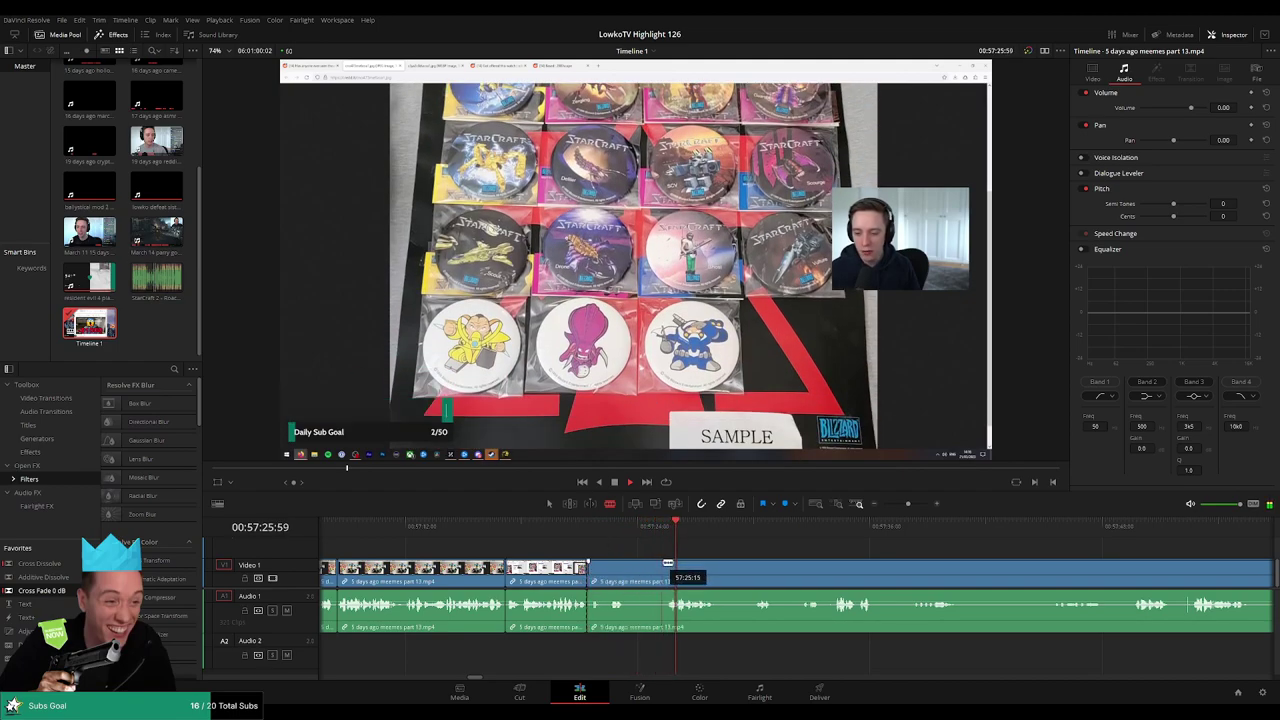
pyautogui.click(672, 565)
pyautogui.press('a')
pyautogui.click(651, 571)
pyautogui.press('Delete')
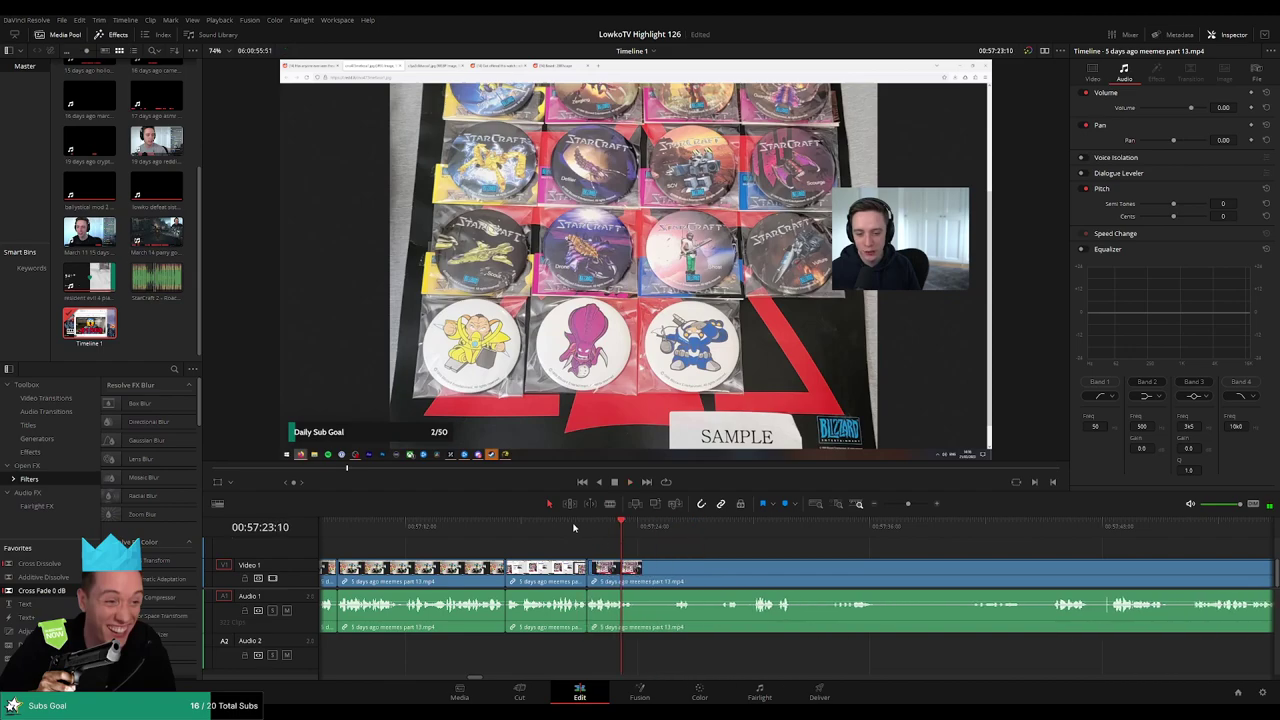
# - Cut two short silent pieces out of the pins close-up footage between about 00:57:24 and 00:57:28, closing the gaps
pyautogui.click(574, 527)
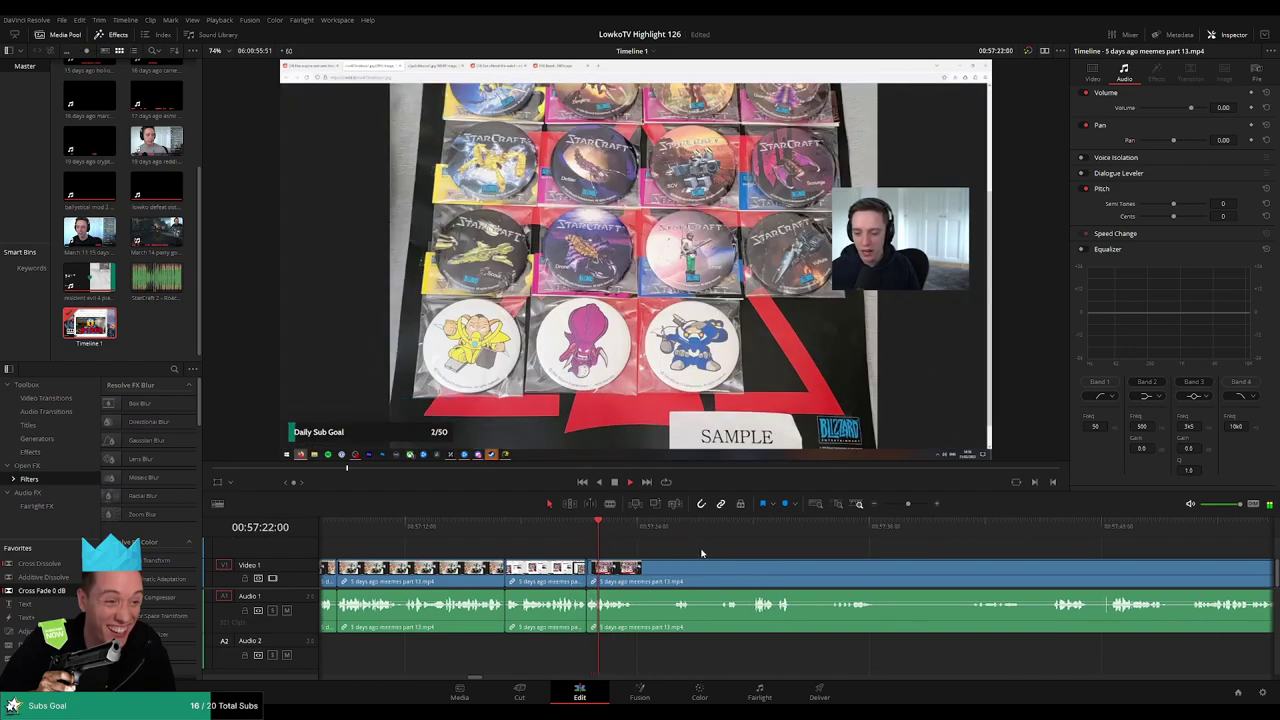
pyautogui.moveTo(713, 550); pyautogui.dragTo(607, 540)
pyautogui.press('b')
pyautogui.click(531, 567)
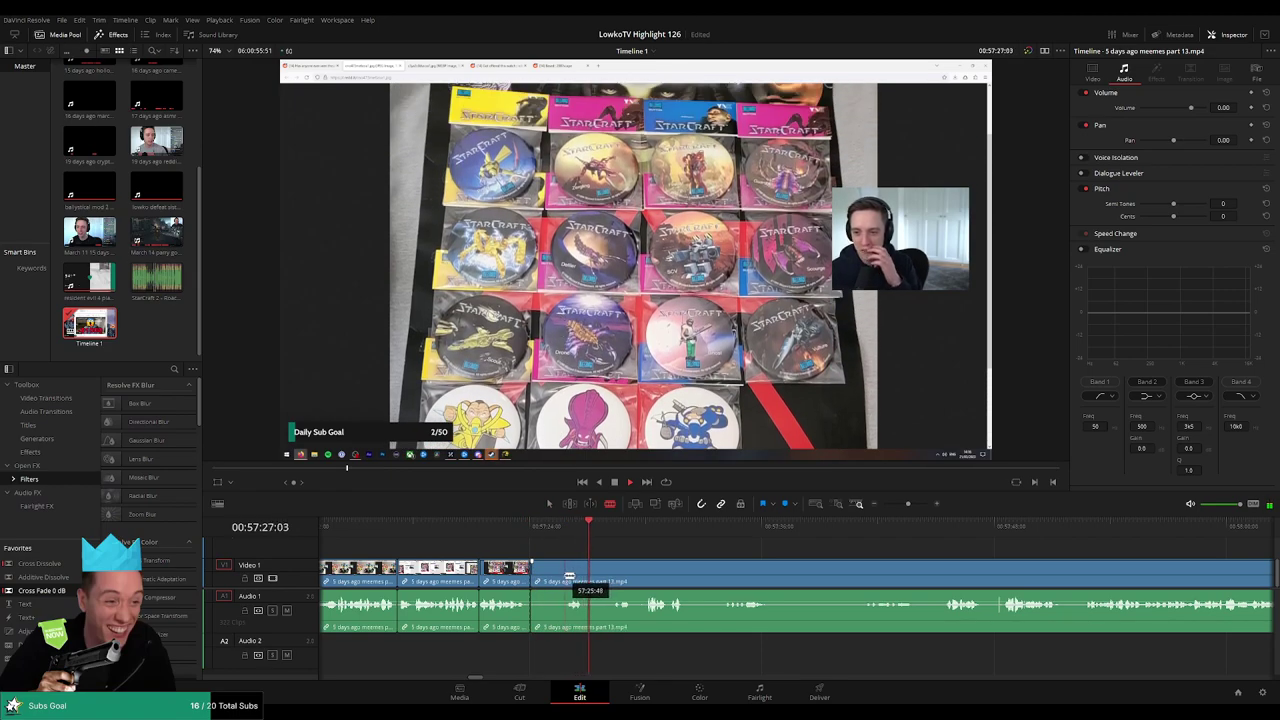
pyautogui.click(572, 577)
pyautogui.click(587, 576)
pyautogui.press('a')
pyautogui.click(549, 578)
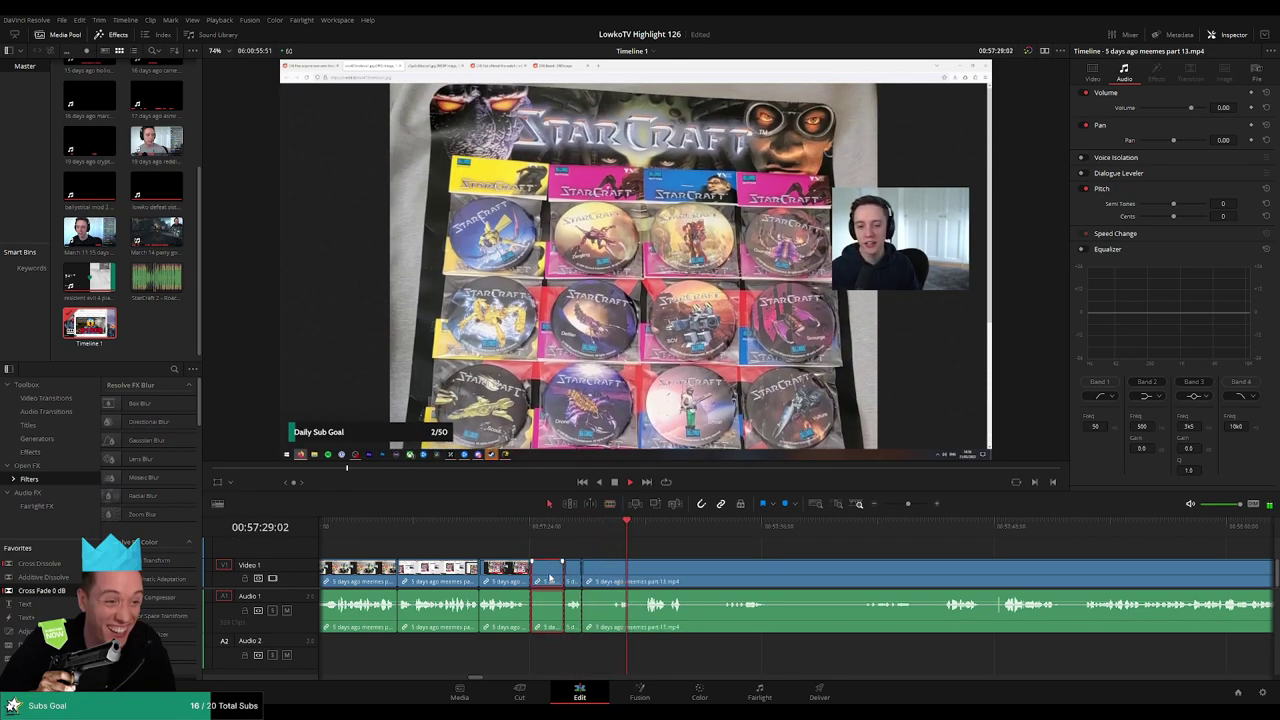
pyautogui.press('BackSpace')
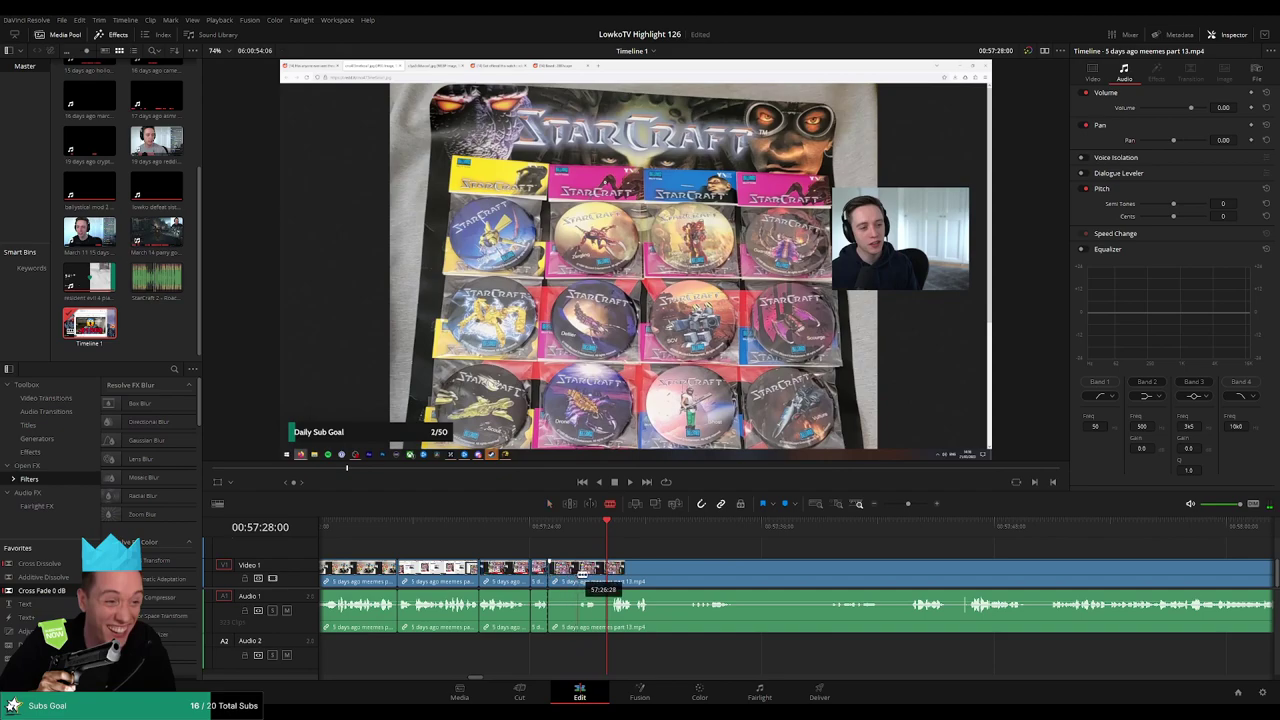
pyautogui.moveTo(583, 576); pyautogui.dragTo(600, 573)
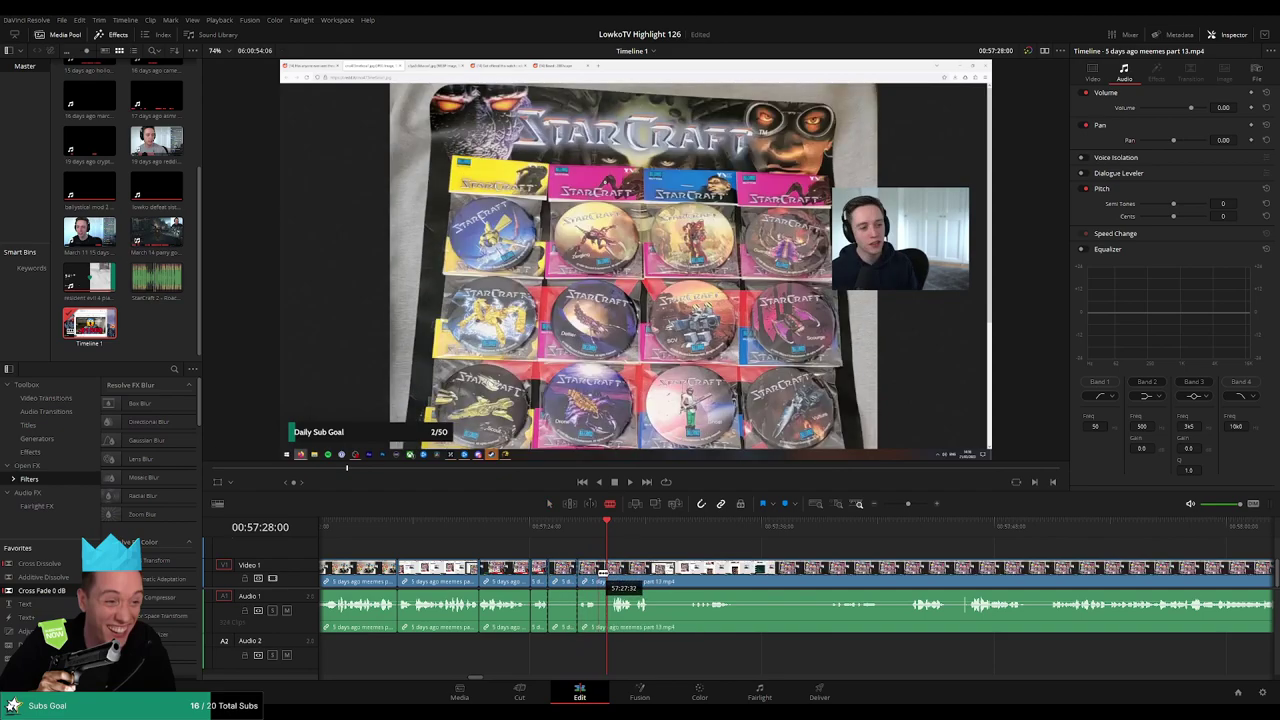
pyautogui.press('BackSpace')
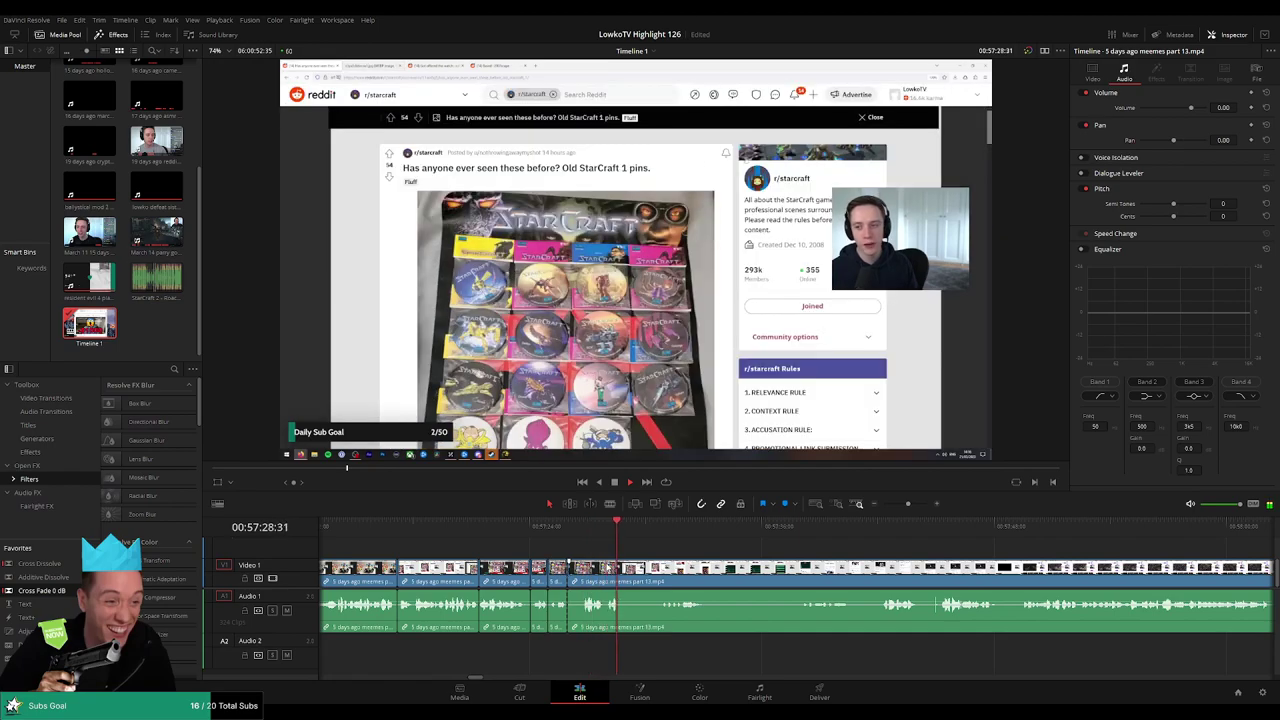
# - Split the clip near 00:57:45 at the Solar being Nuked post and ripple-delete the scrolling footage after the pins post
pyautogui.click(800, 528)
pyautogui.moveTo(879, 546); pyautogui.dragTo(746, 535)
pyautogui.click(751, 527)
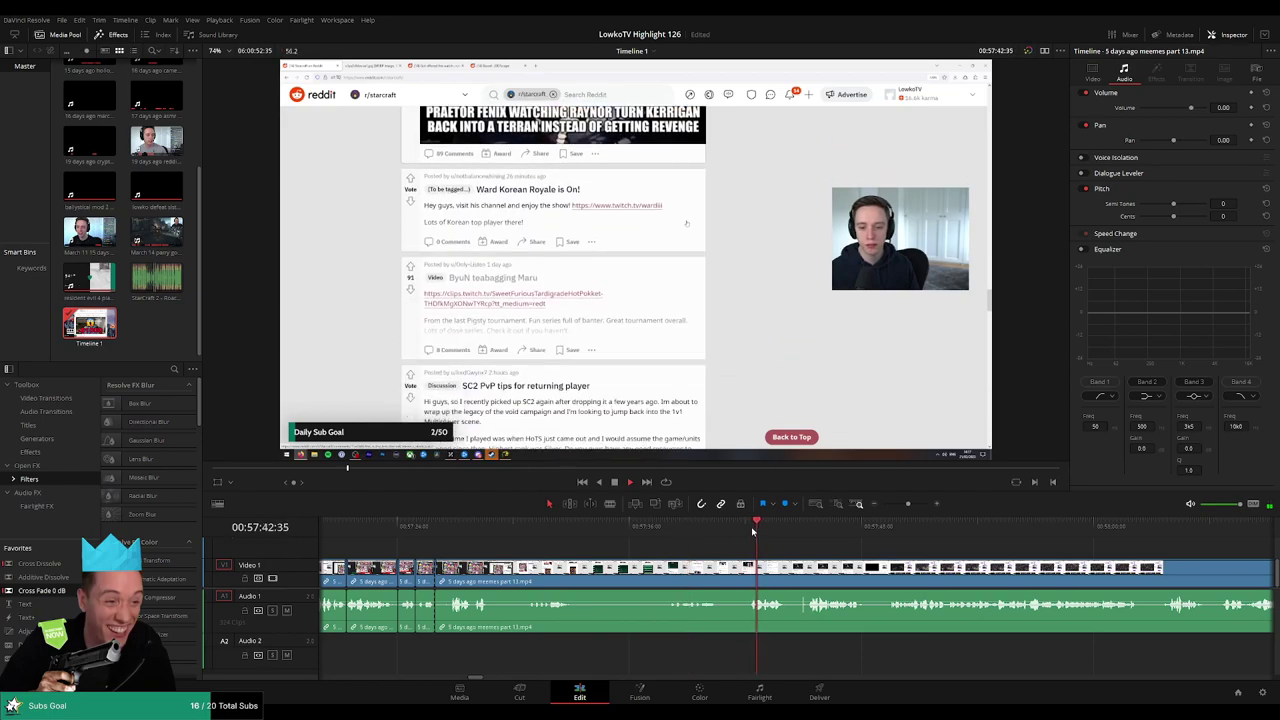
pyautogui.click(797, 528)
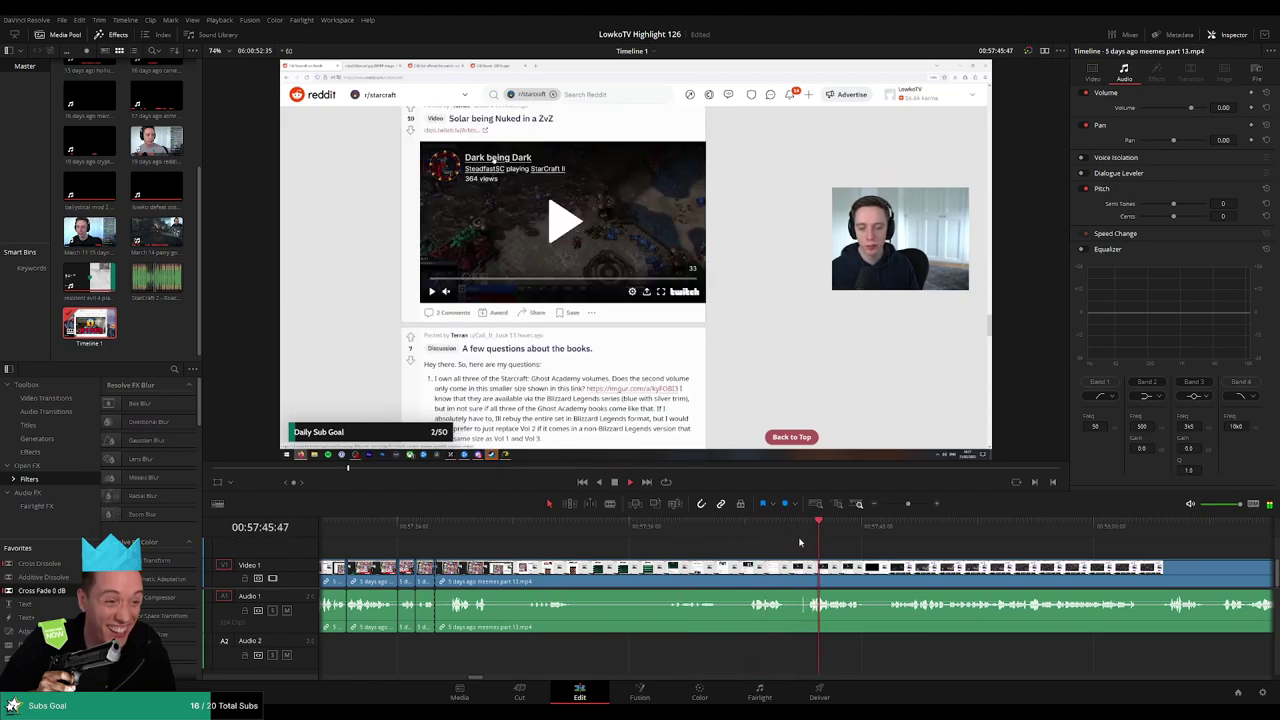
pyautogui.press('b')
pyautogui.click(807, 567)
pyautogui.press('a')
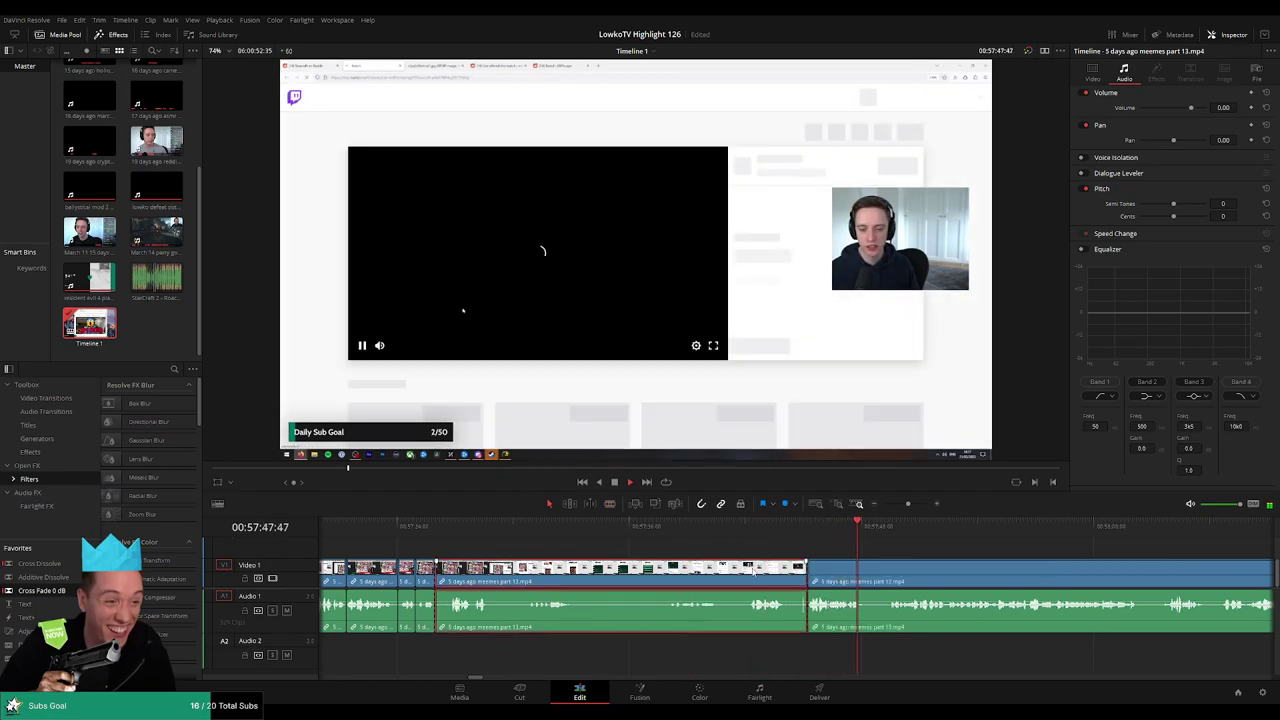
pyautogui.click(754, 571)
pyautogui.press('Delete')
# - Cut out the short muted start of the Dark being Dark Twitch clip, close the gap and check the join
pyautogui.click(463, 531)
pyautogui.press('space')
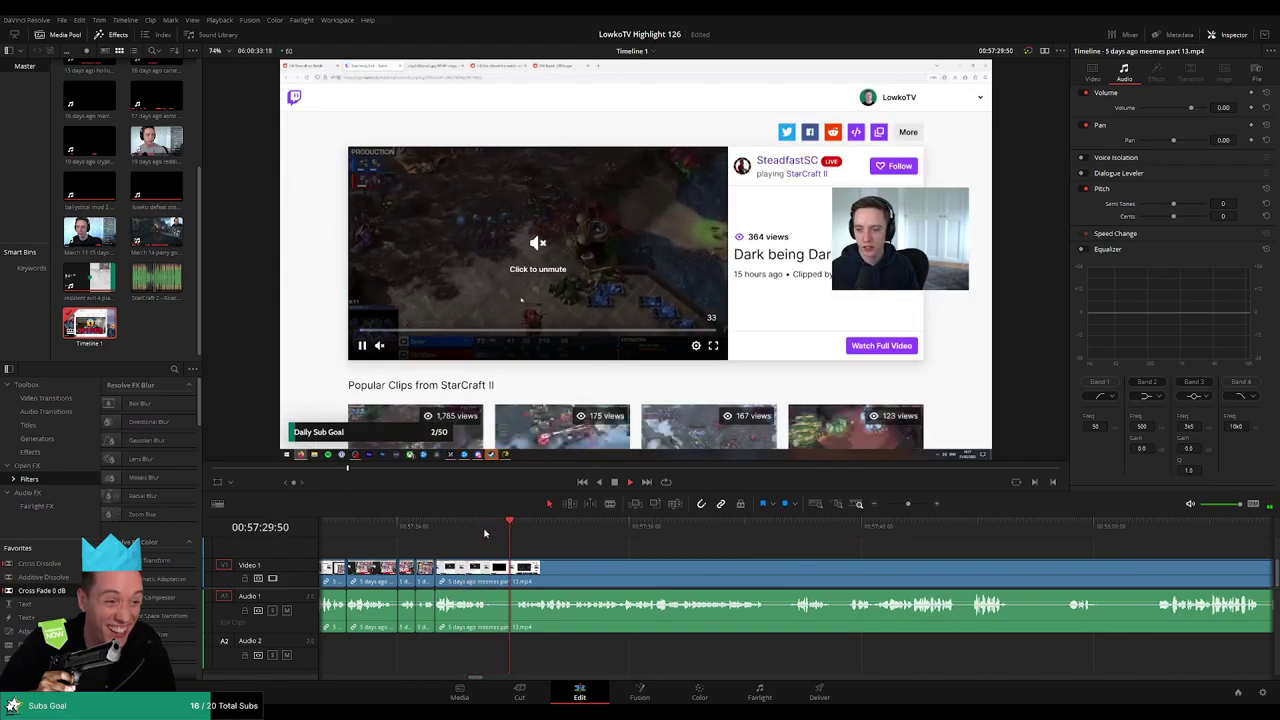
pyautogui.click(487, 581)
pyautogui.click(514, 581)
pyautogui.press('a')
pyautogui.click(506, 583)
pyautogui.press('Delete')
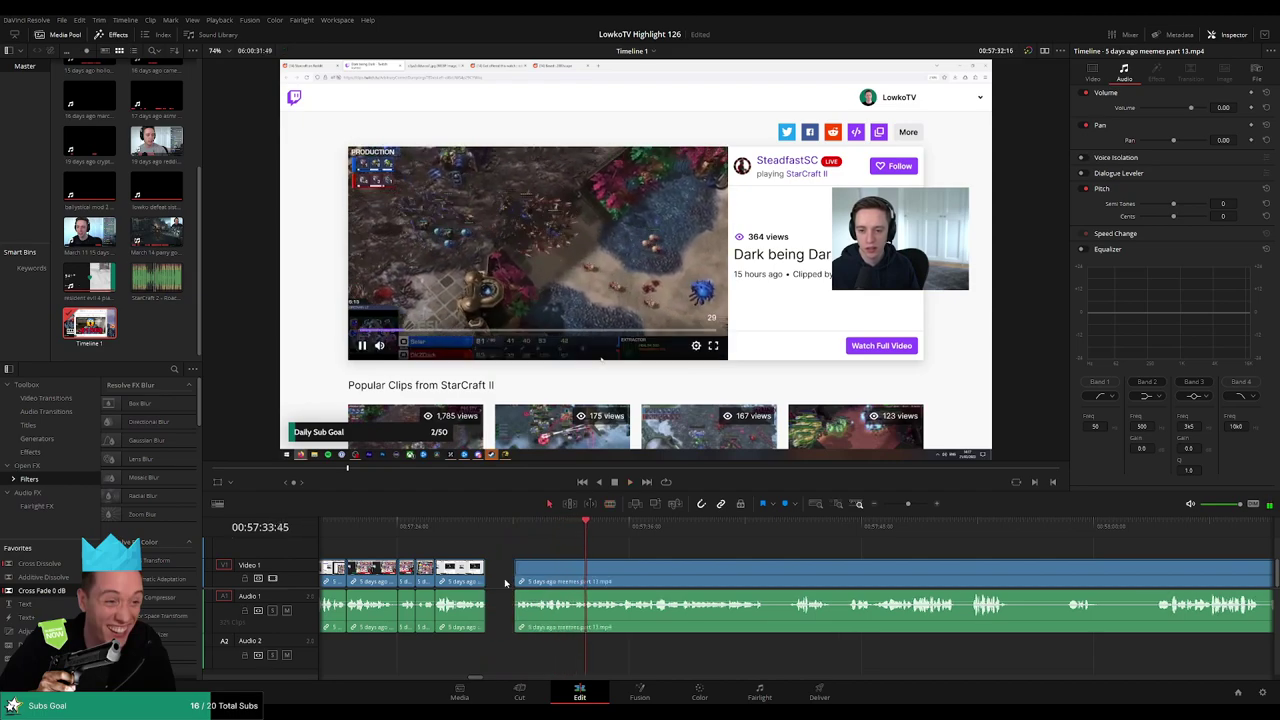
pyautogui.click(482, 531)
pyautogui.press('space')
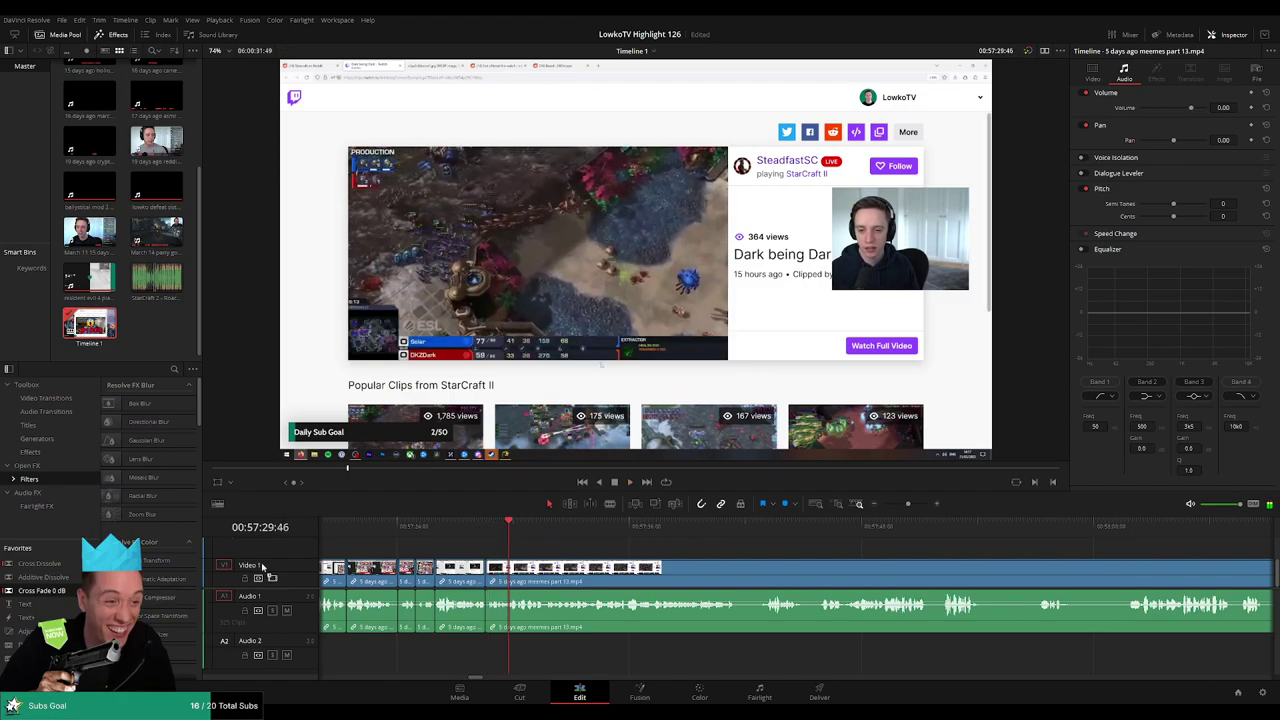
# - Ripple-delete the short segment with the Twitch page loading after the pins footage and replay from before the join
pyautogui.click(480, 530)
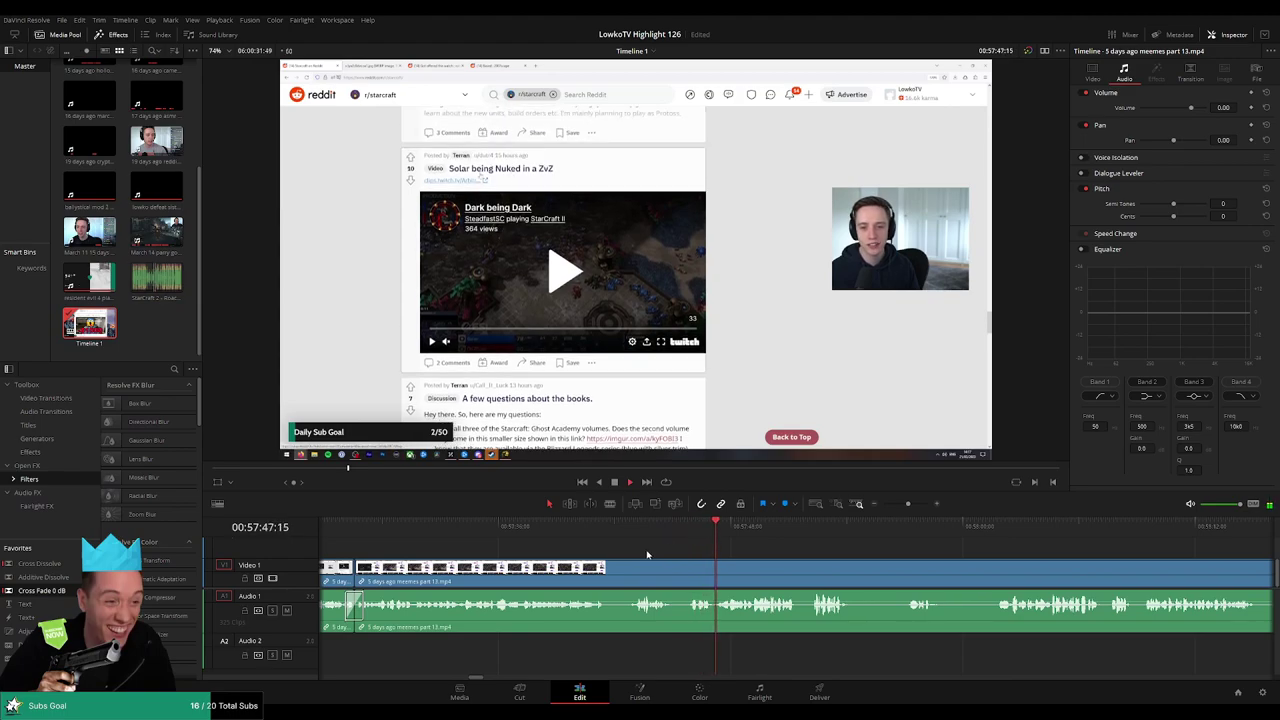
pyautogui.hscroll(-2, 647, 555)
pyautogui.click(473, 532)
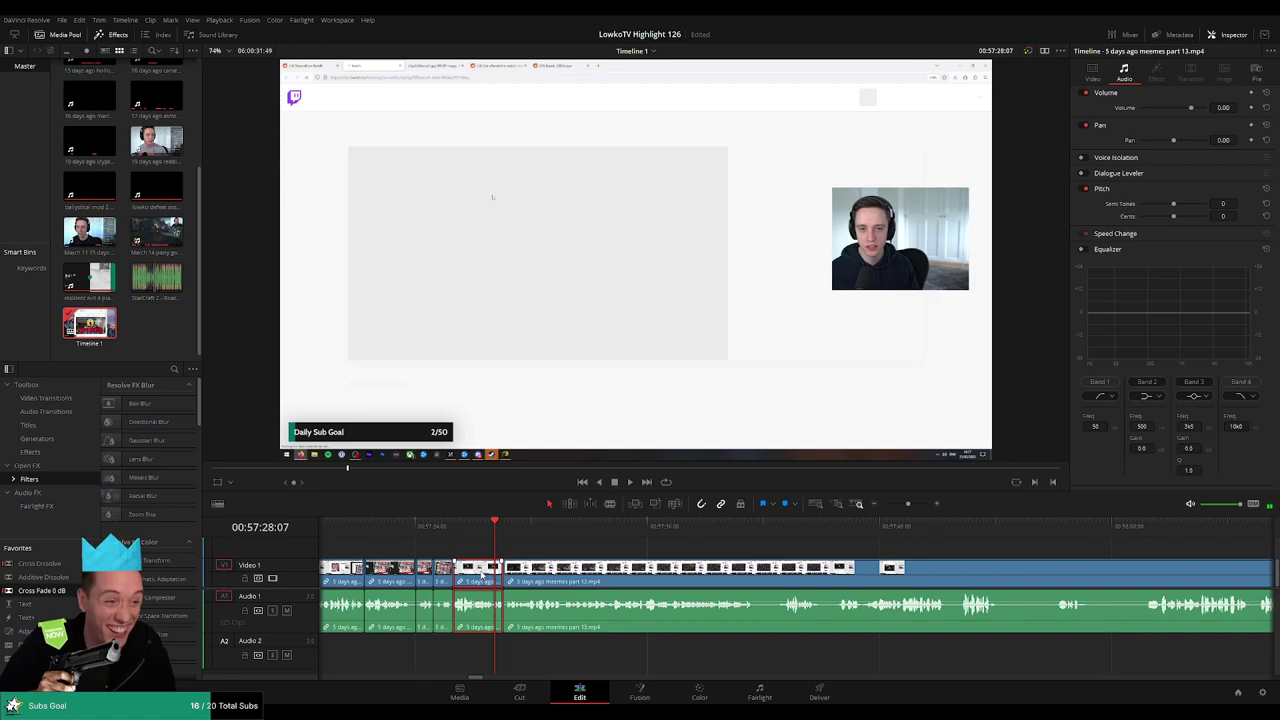
pyautogui.click(434, 525)
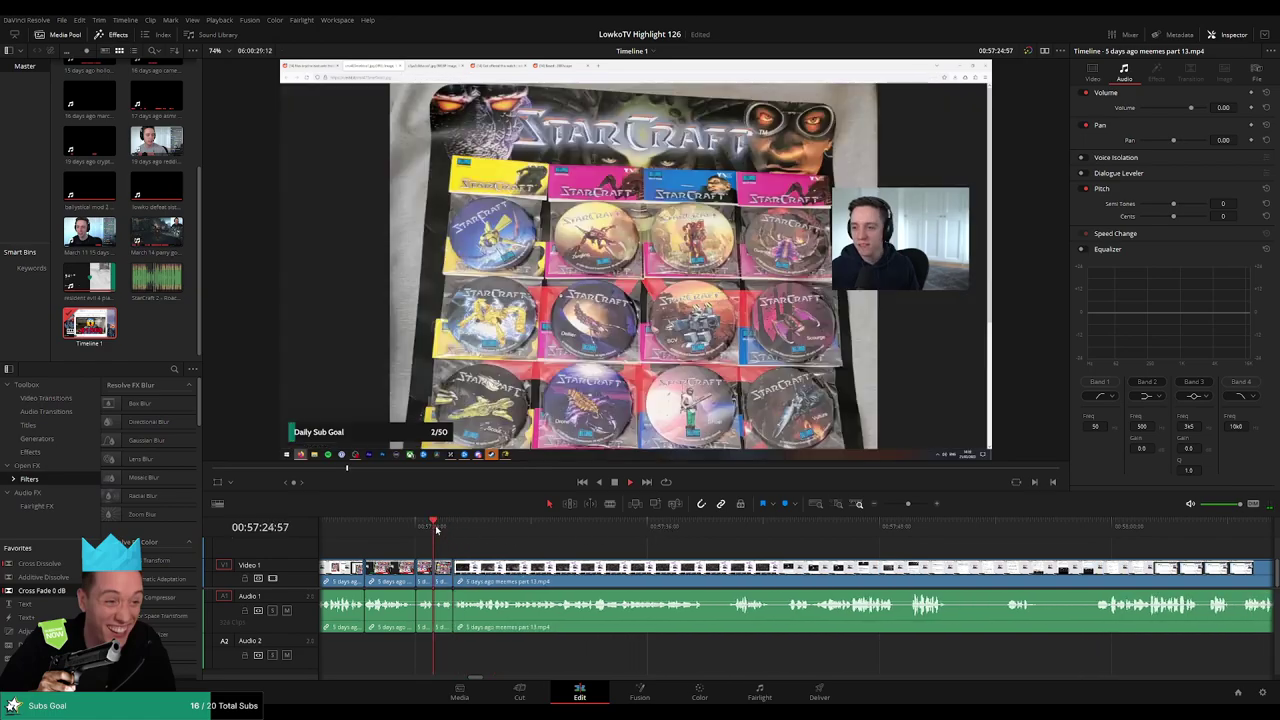
# - Review the part 13 footage from the Solar being Nuked post through the Bad wrist pain from mouse post for usable moments
pyautogui.click(831, 544)
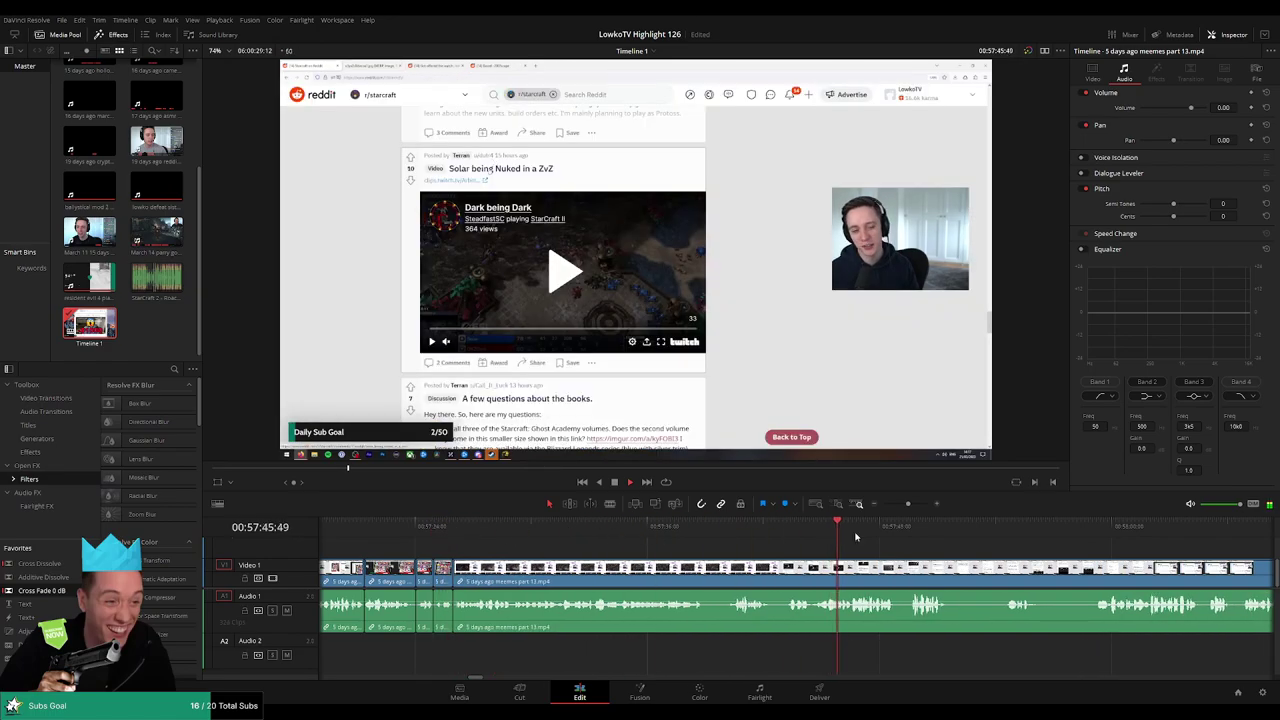
pyautogui.click(917, 526)
pyautogui.click(1092, 528)
pyautogui.hscroll(2, 916, 545)
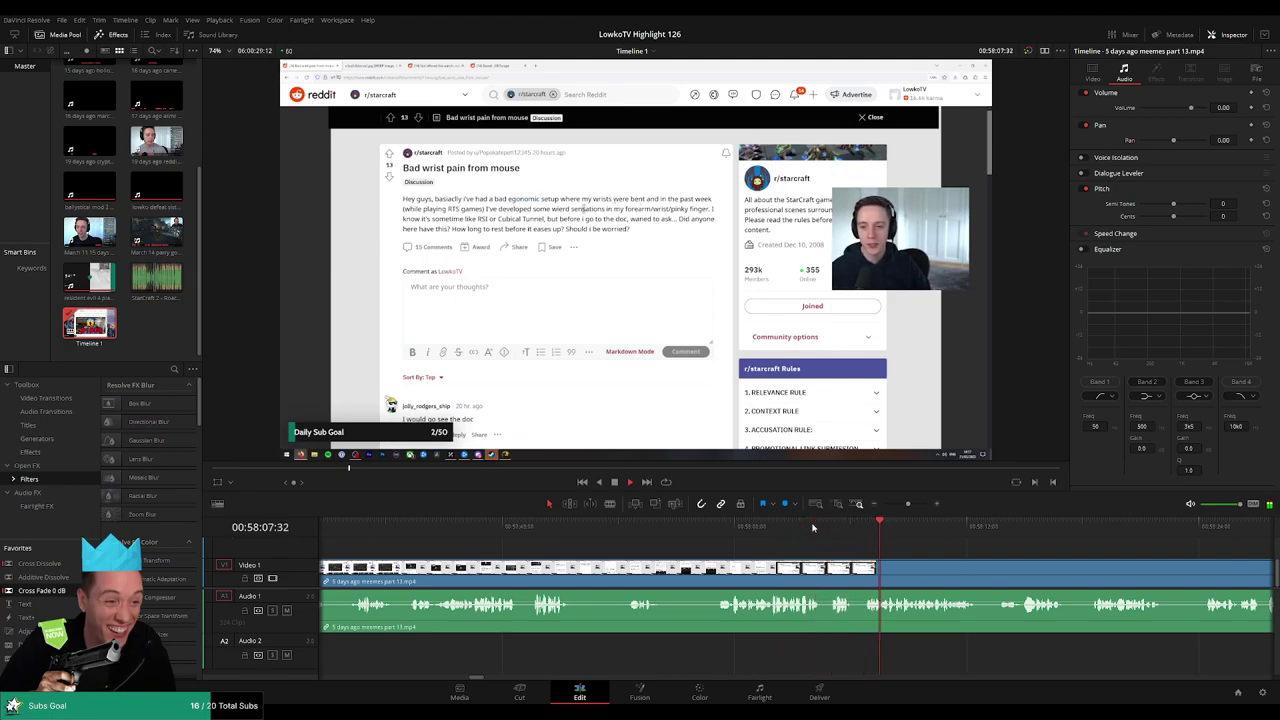
pyautogui.moveTo(1051, 559); pyautogui.dragTo(747, 549)
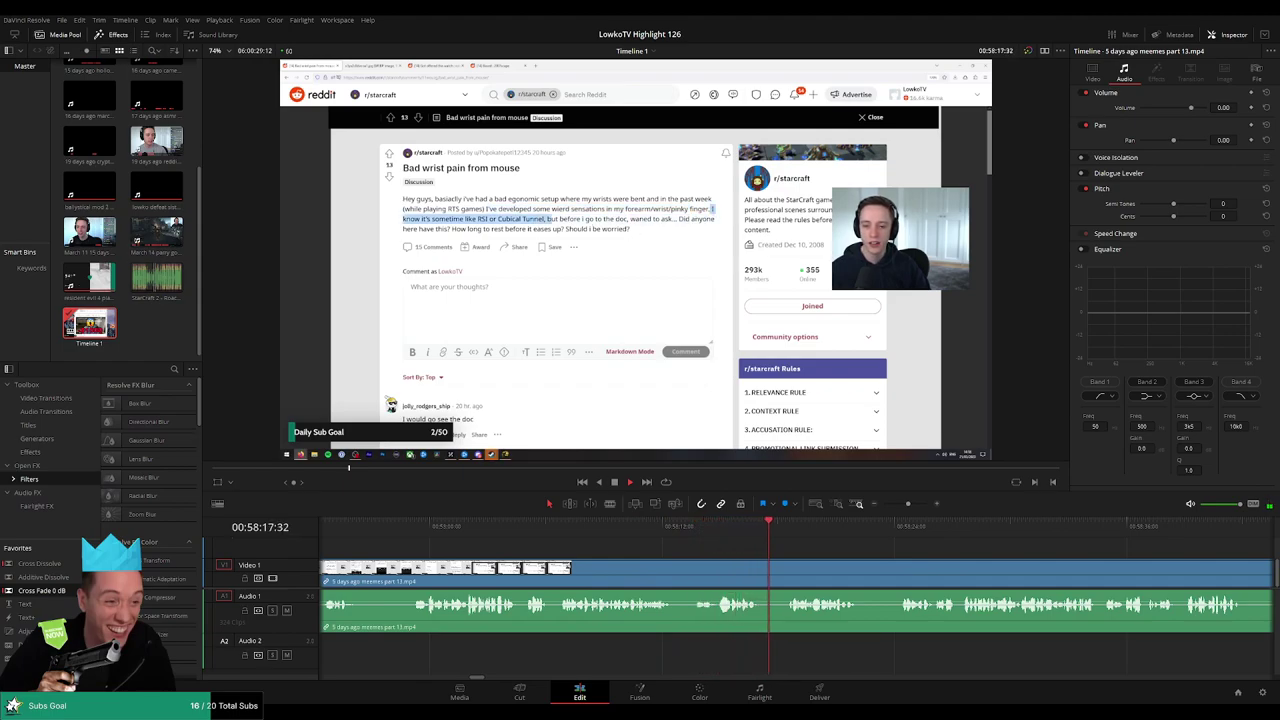
pyautogui.click(790, 526)
pyautogui.moveTo(856, 540); pyautogui.dragTo(631, 545)
pyautogui.click(671, 526)
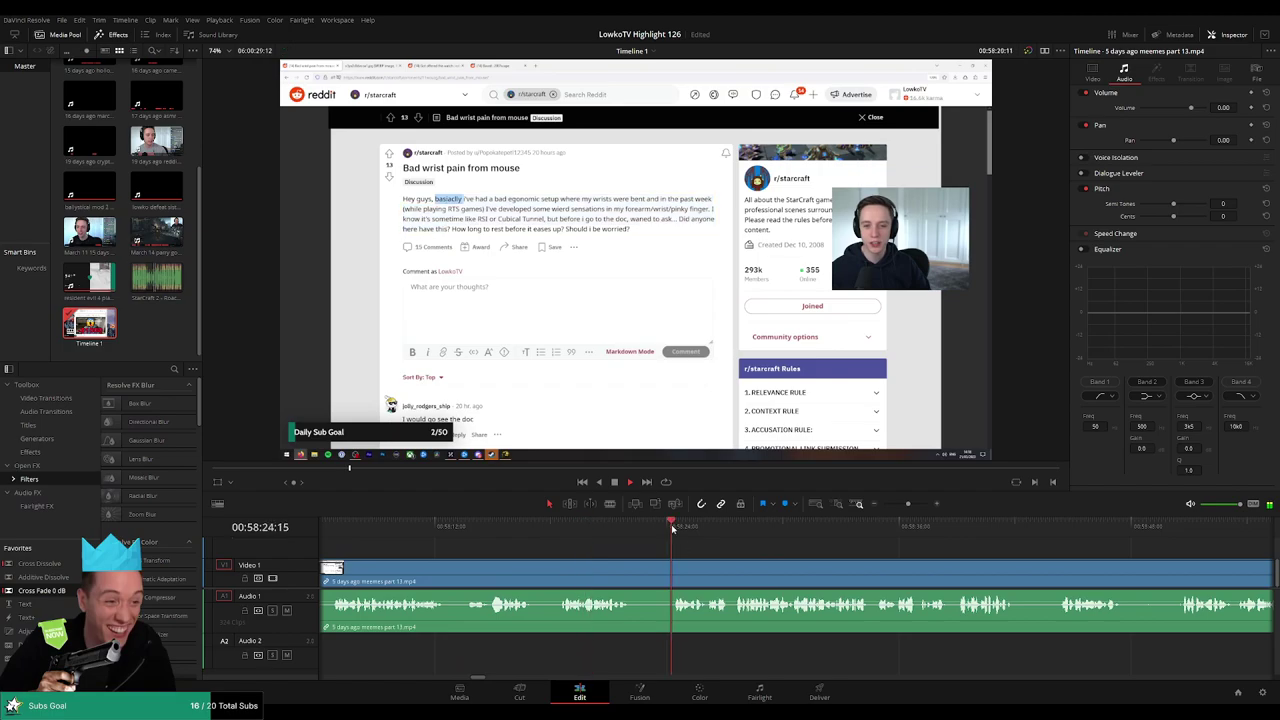
pyautogui.click(1072, 527)
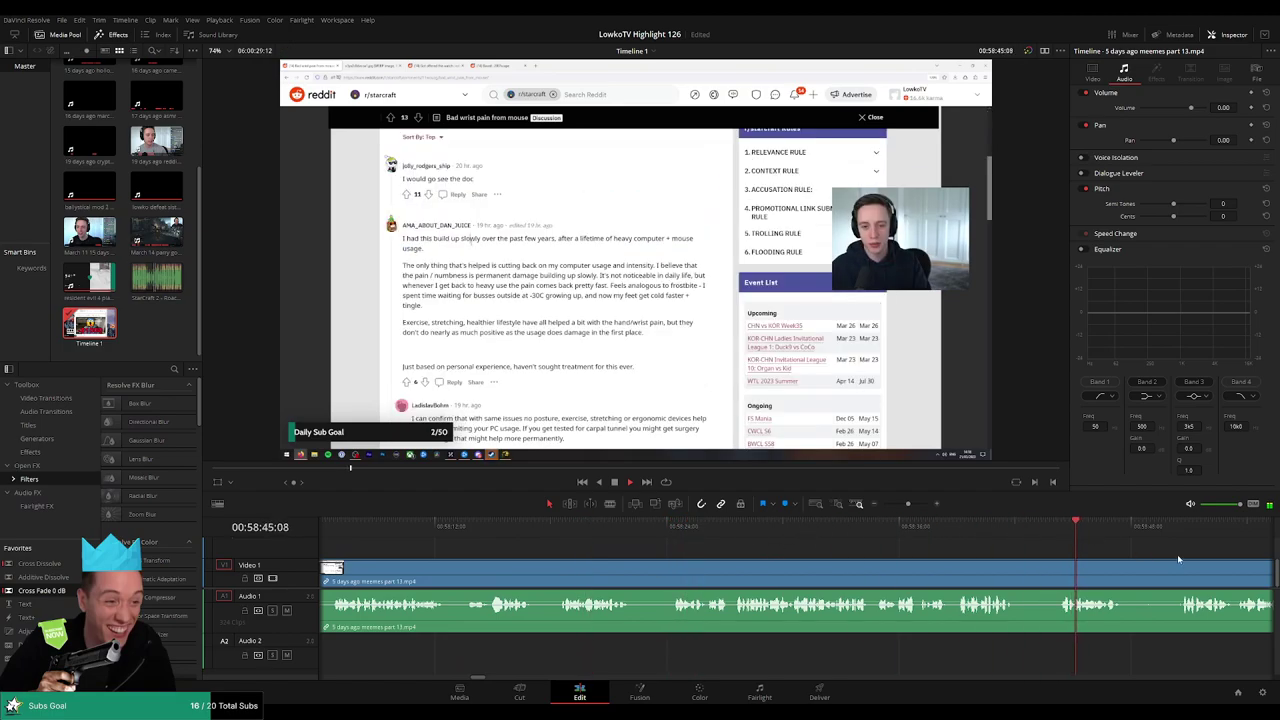
# - Skim the wrist pain comments and the personality type chart footage in the part 13 clip
pyautogui.moveTo(1176, 558); pyautogui.dragTo(720, 546)
pyautogui.click(734, 527)
pyautogui.click(1160, 528)
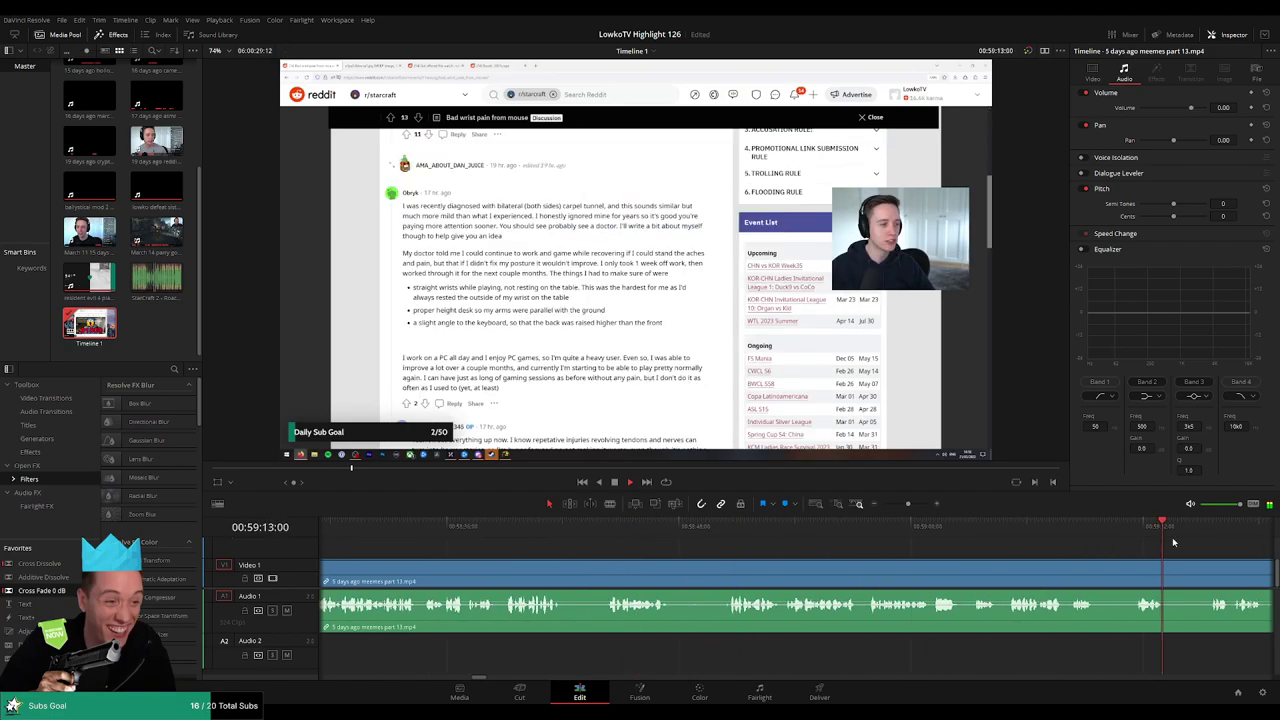
pyautogui.click(985, 530)
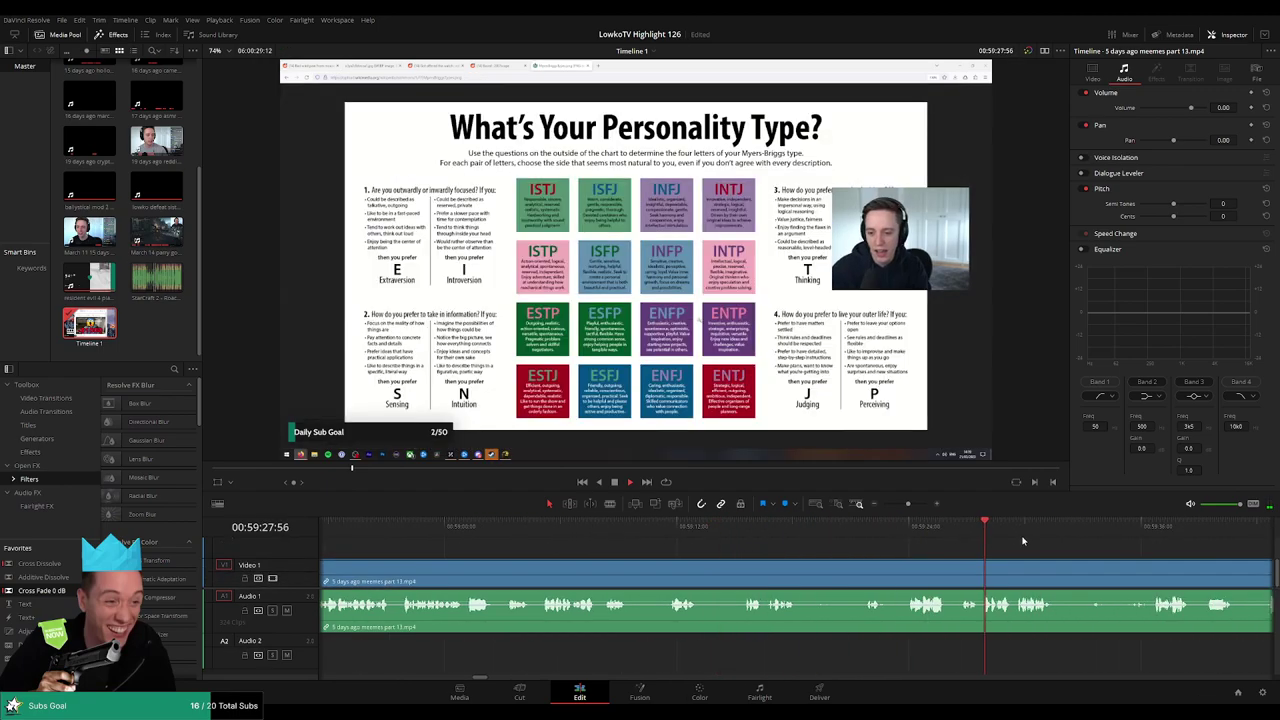
pyautogui.click(757, 528)
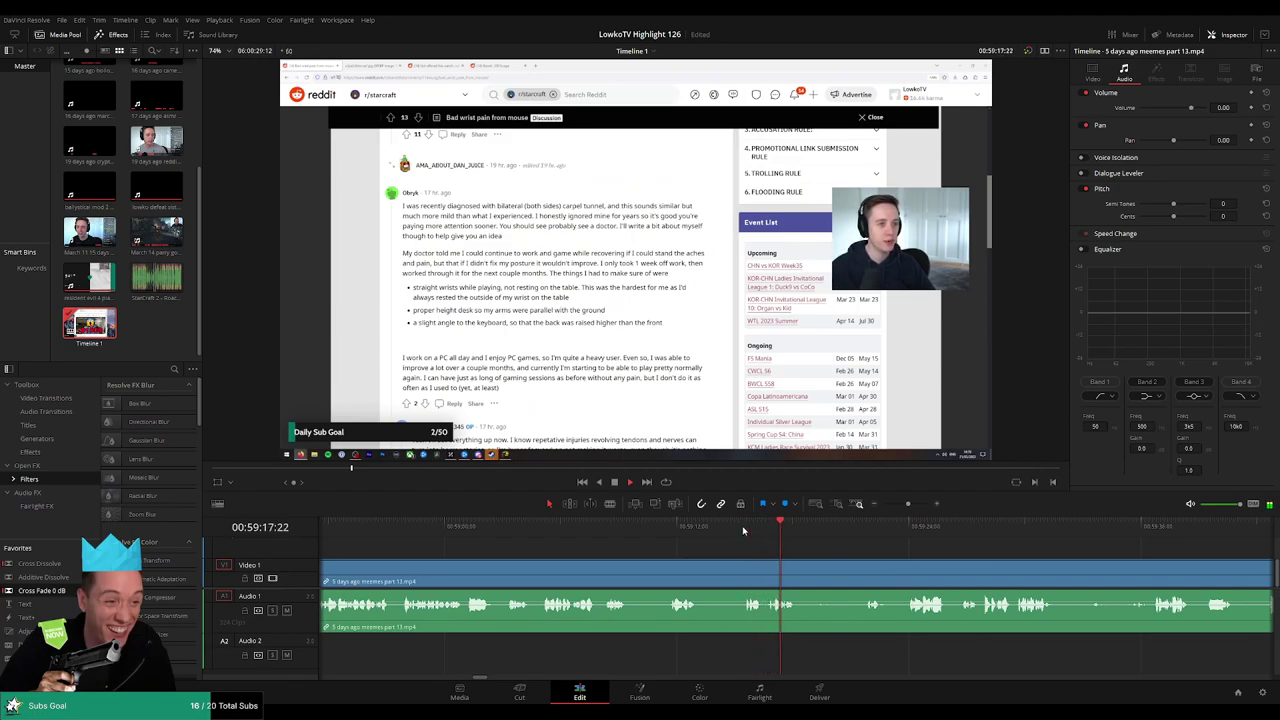
pyautogui.click(907, 524)
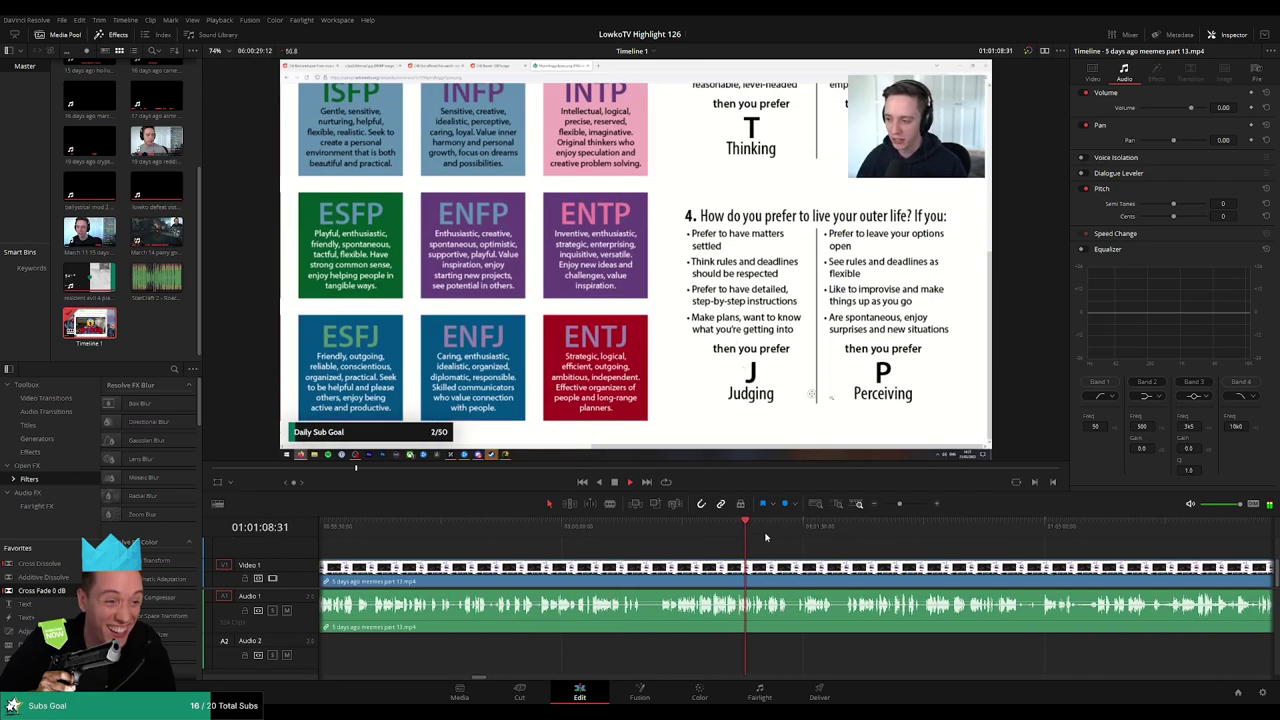
# - Skim the Dark Souls III gameplay in the part 13 clip from its title menu to about 01:13:45
pyautogui.moveTo(765, 538); pyautogui.dragTo(900, 508)
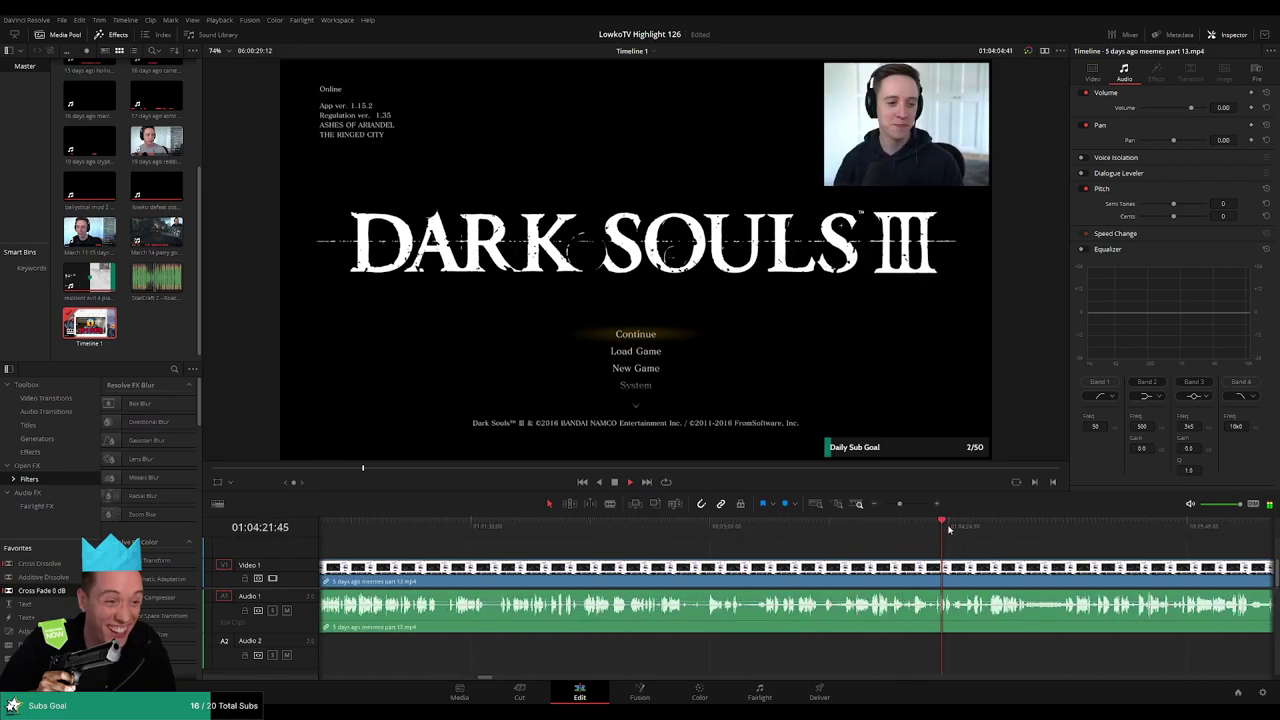
pyautogui.moveTo(1034, 552); pyautogui.dragTo(794, 543)
pyautogui.click(780, 526)
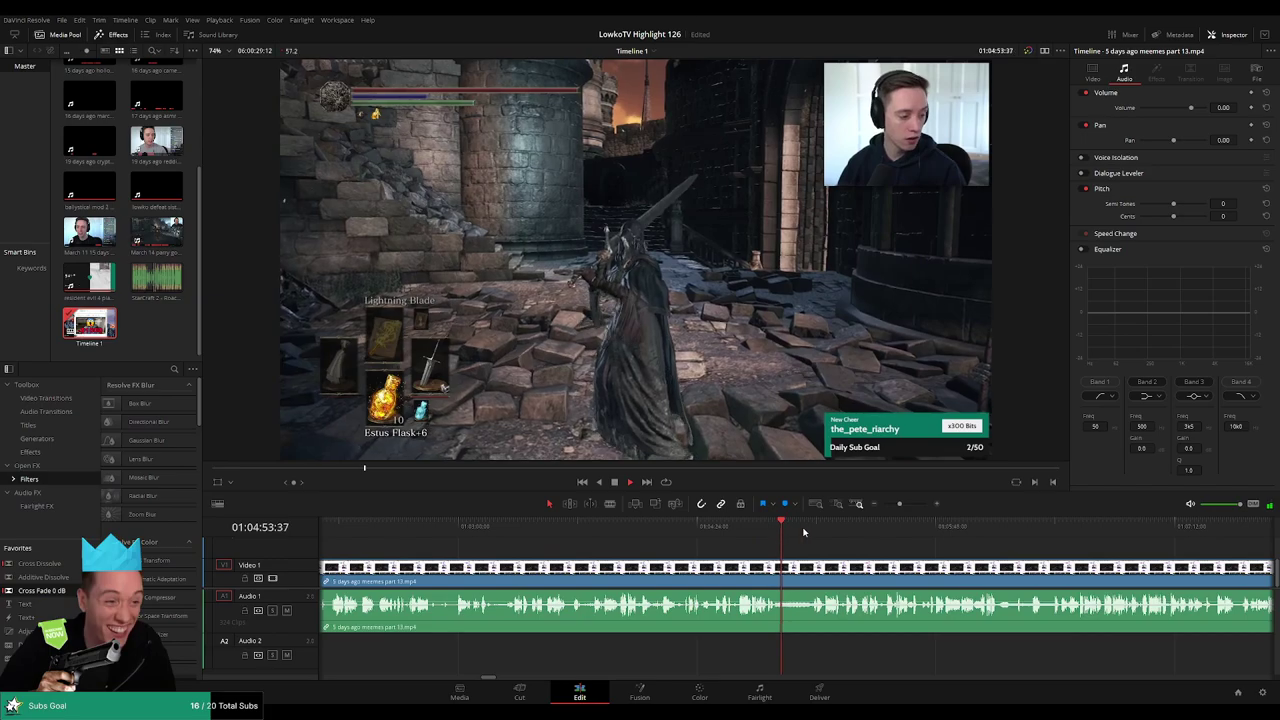
pyautogui.click(966, 530)
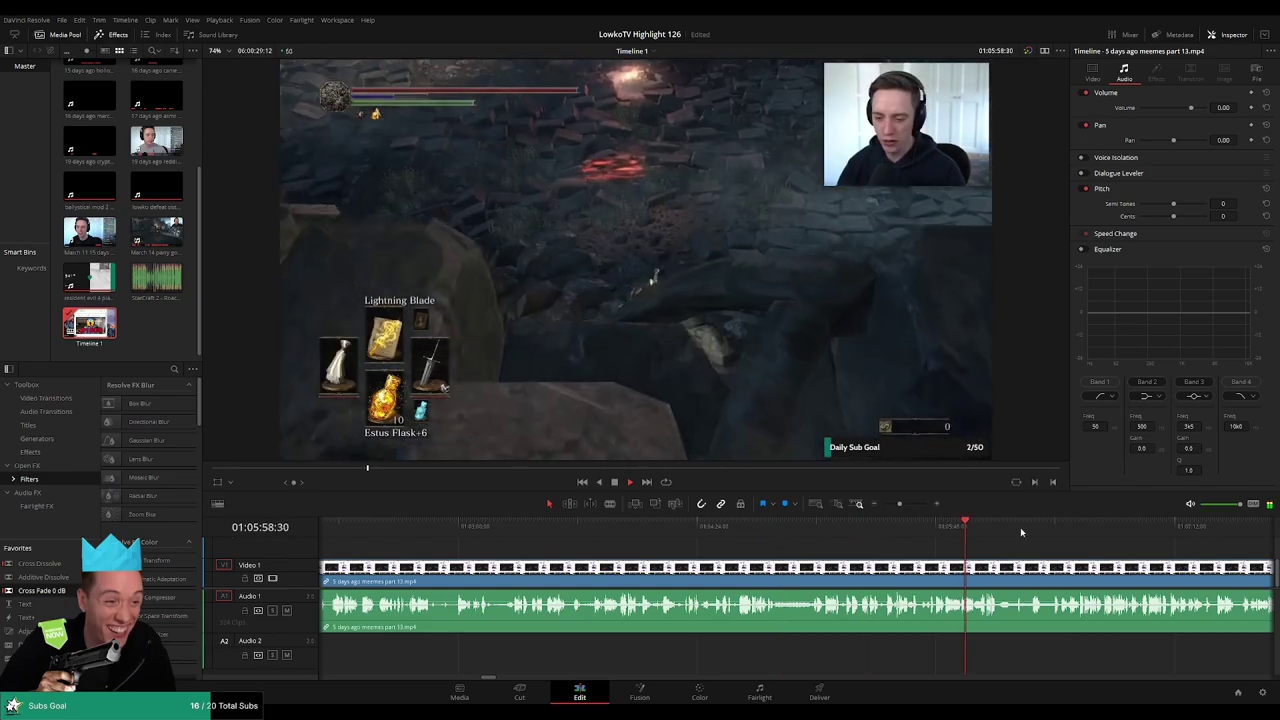
pyautogui.click(1074, 531)
pyautogui.moveTo(1163, 558); pyautogui.dragTo(823, 536)
pyautogui.click(892, 530)
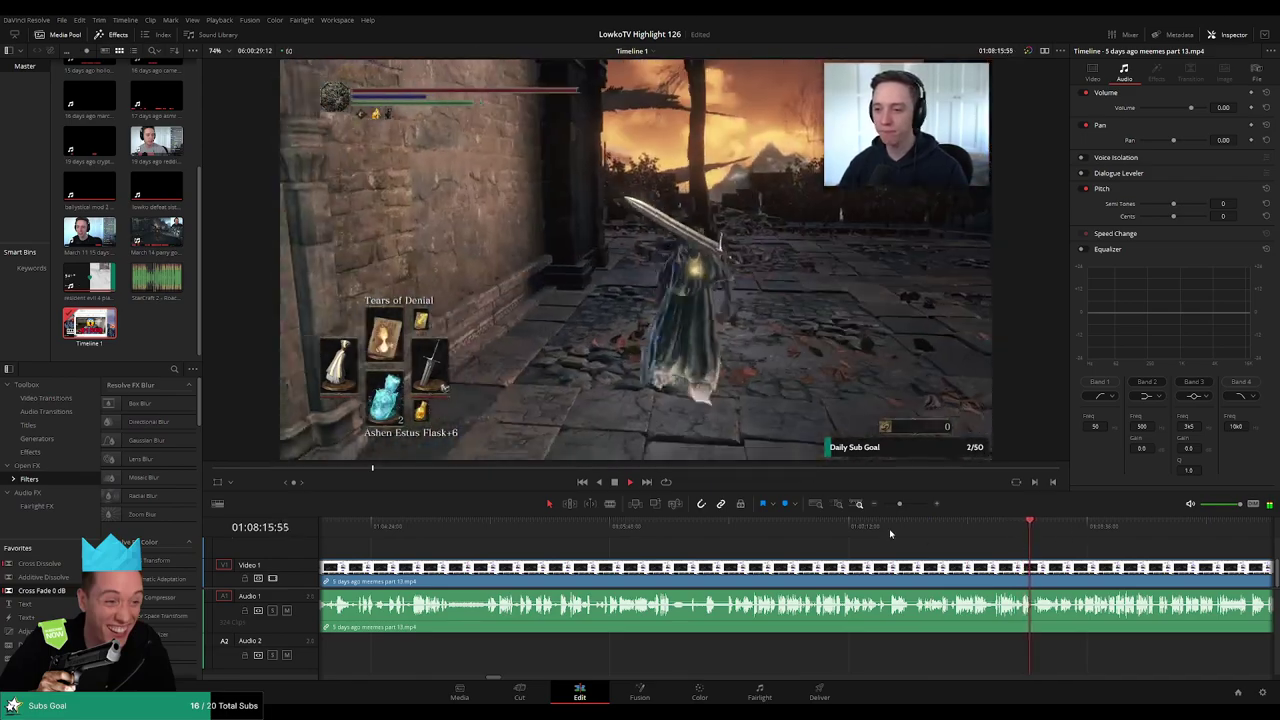
pyautogui.click(1047, 532)
pyautogui.moveTo(1130, 551); pyautogui.dragTo(893, 505)
pyautogui.moveTo(829, 530); pyautogui.dragTo(920, 530)
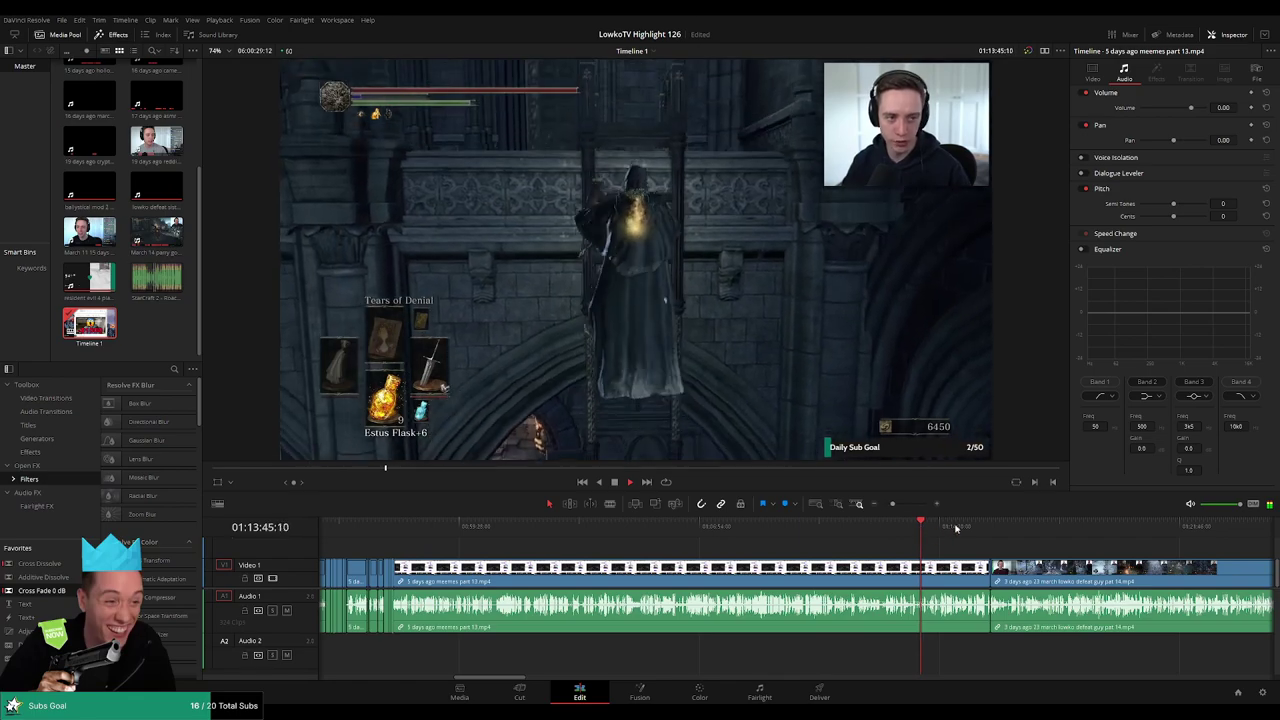
# - Check the last stretch of Dark Souls III gameplay and ripple-delete the remaining long part 13 clip
pyautogui.click(955, 529)
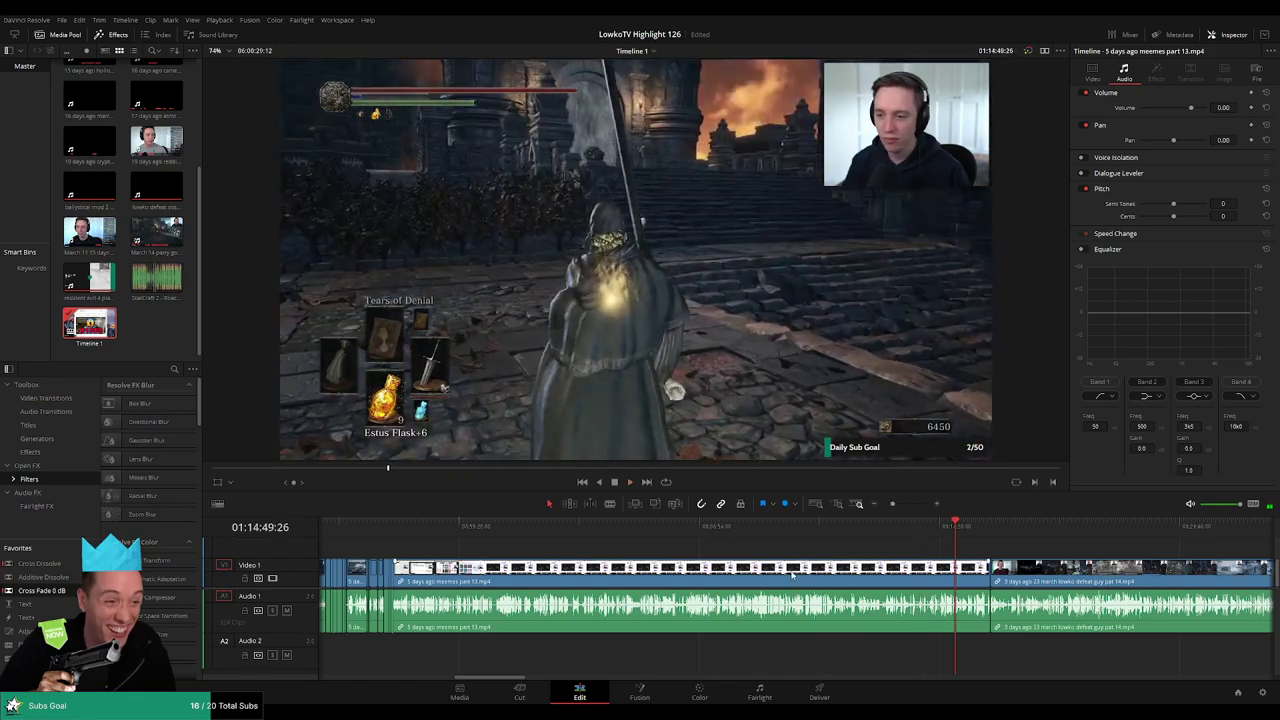
pyautogui.click(792, 572)
pyautogui.press('Delete')
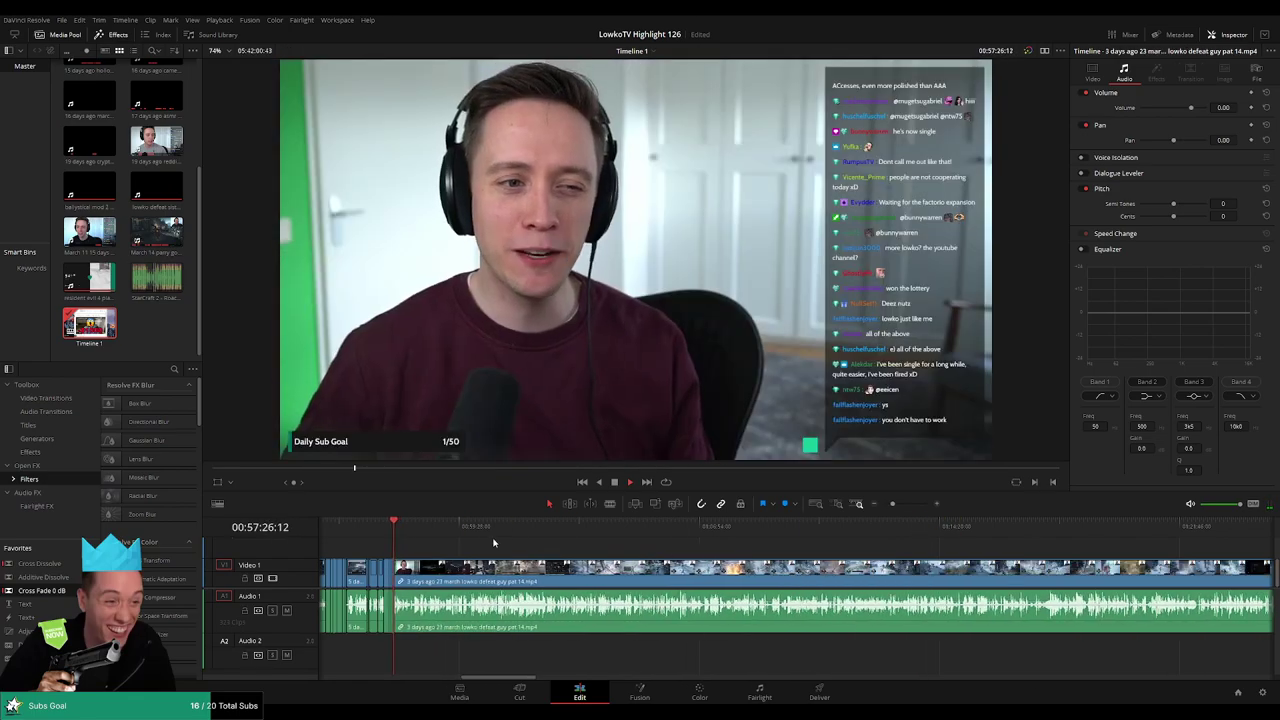
# - Survey the clips remaining on the timeline and play the opening of the part 14 clip
pyautogui.moveTo(893, 505); pyautogui.dragTo(883, 506)
pyautogui.press('space')
pyautogui.hscroll(5, 748, 549)
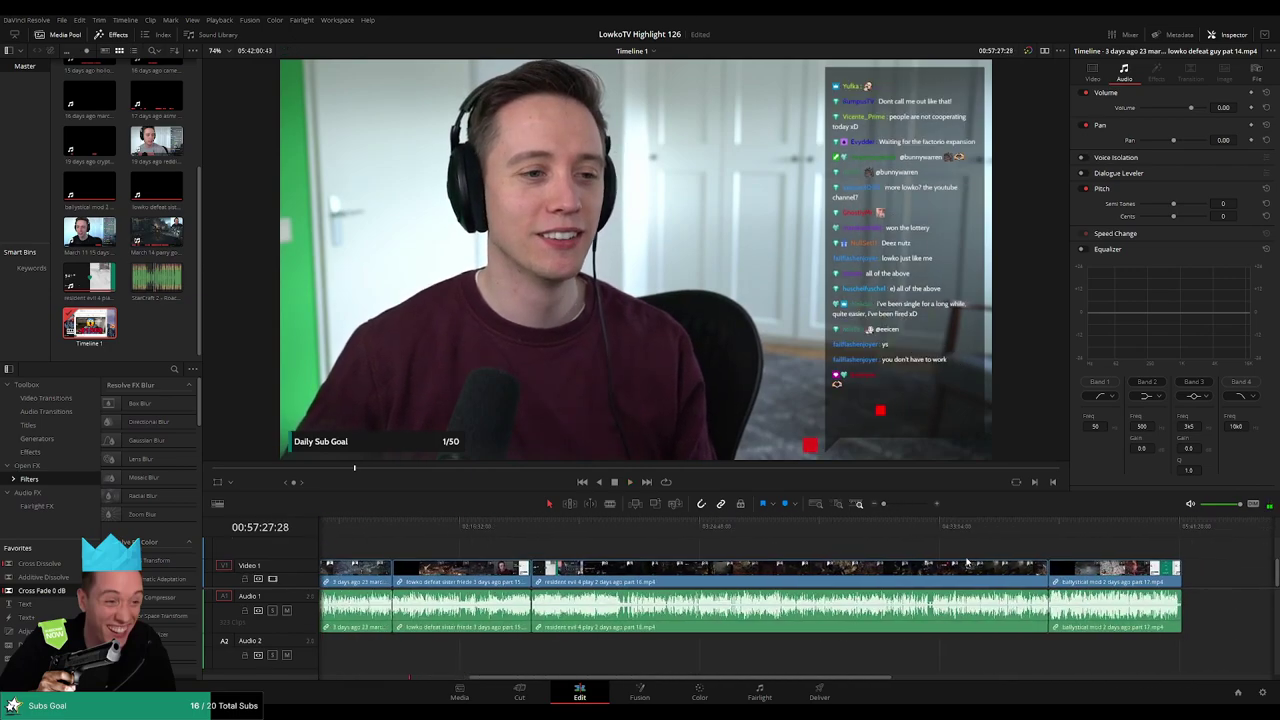
pyautogui.hscroll(-4, 748, 549)
pyautogui.scroll(2, 747, 549)
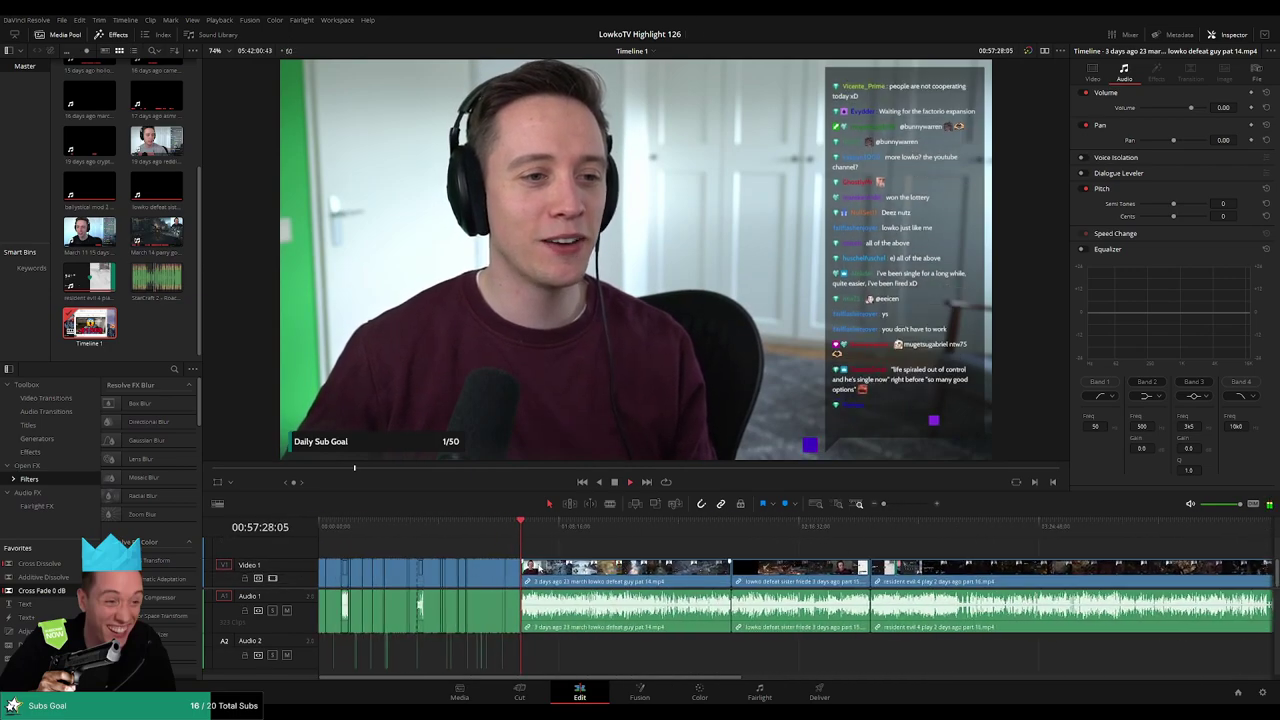
pyautogui.moveTo(883, 504); pyautogui.dragTo(906, 504)
pyautogui.scroll(-3, 744, 551)
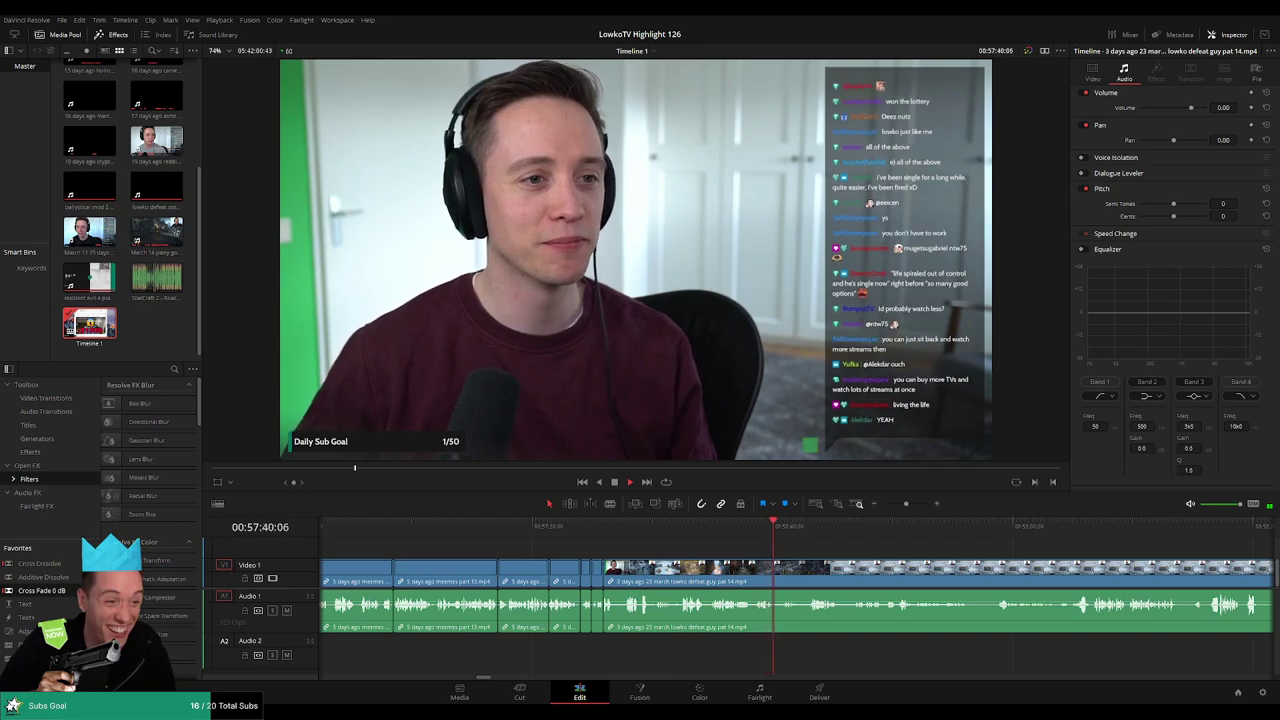
# - Review the full-screen webcam talk at the start of the part 14 clip up to about 00:58:35
pyautogui.click(802, 526)
pyautogui.hscroll(2, 743, 544)
pyautogui.hscroll(3, 743, 544)
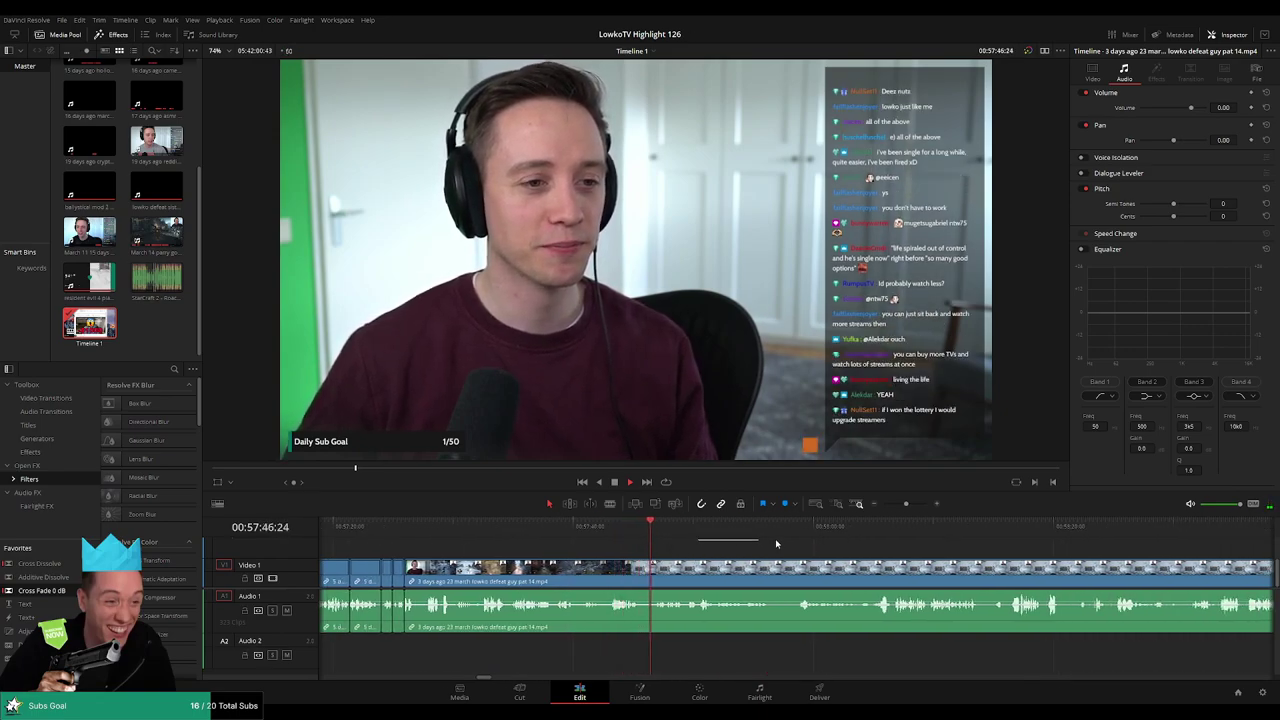
pyautogui.click(865, 543)
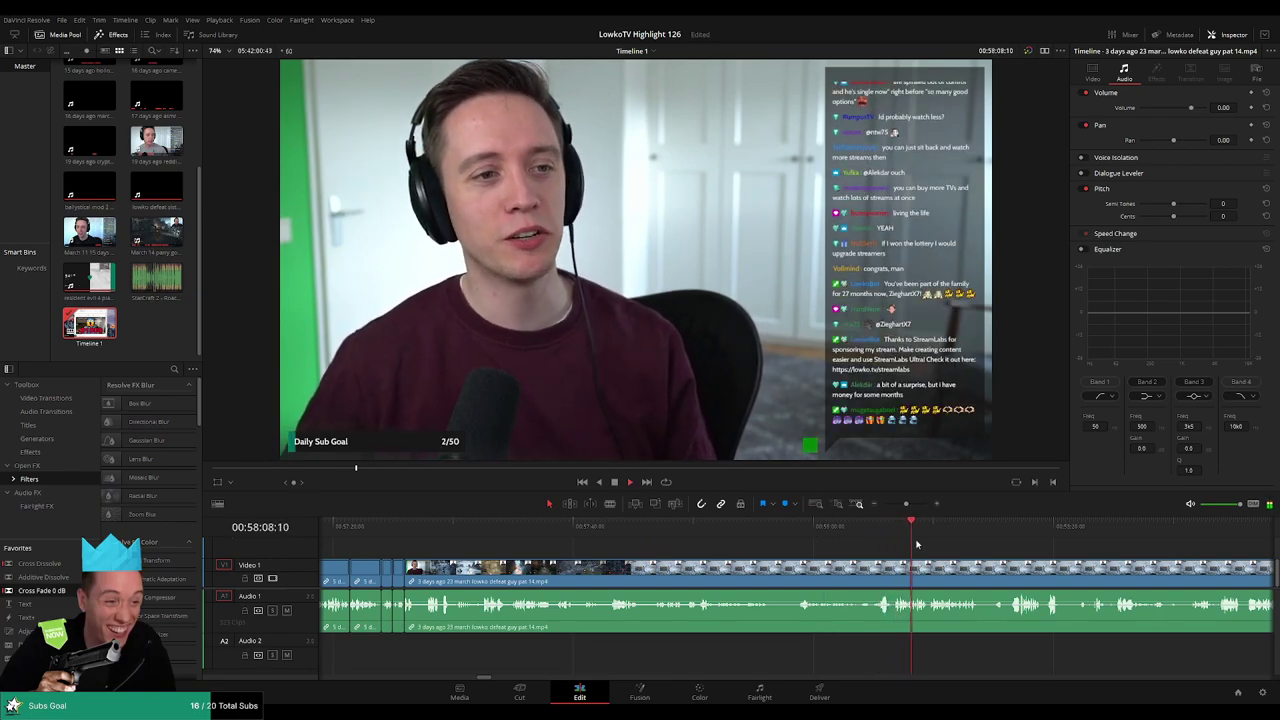
pyautogui.hscroll(6, 916, 544)
pyautogui.click(794, 535)
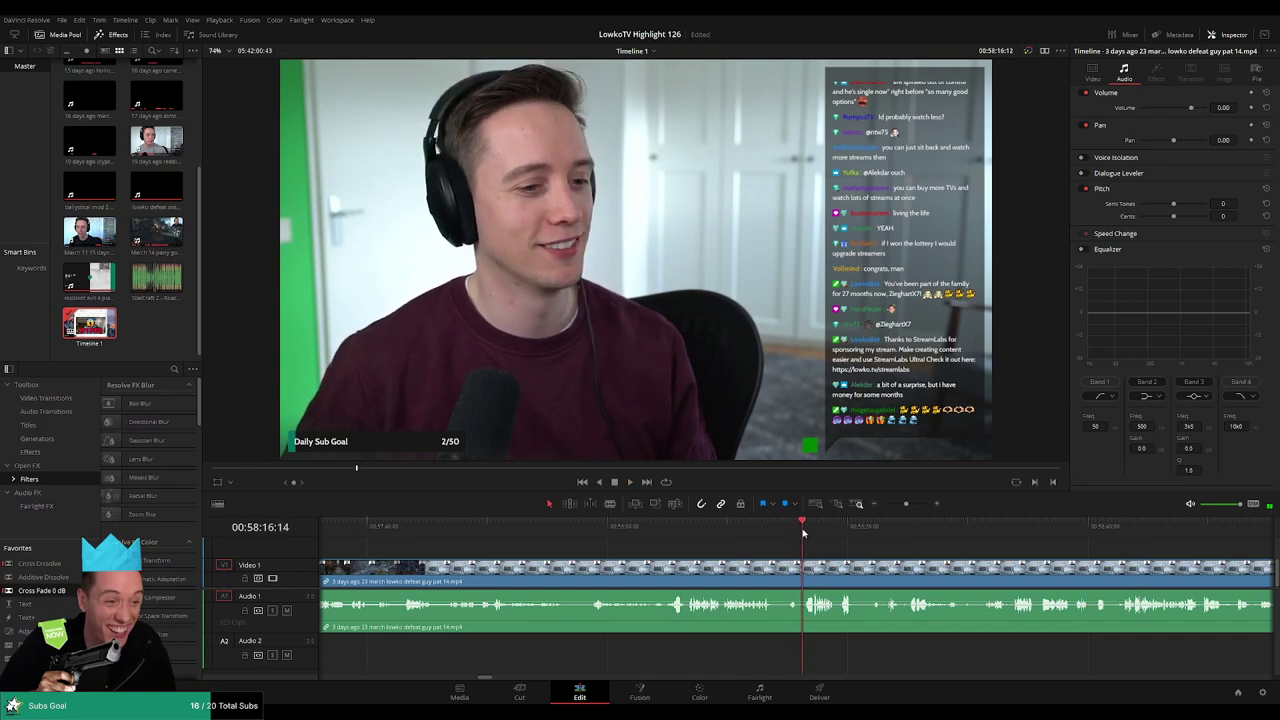
pyautogui.hscroll(3, 783, 540)
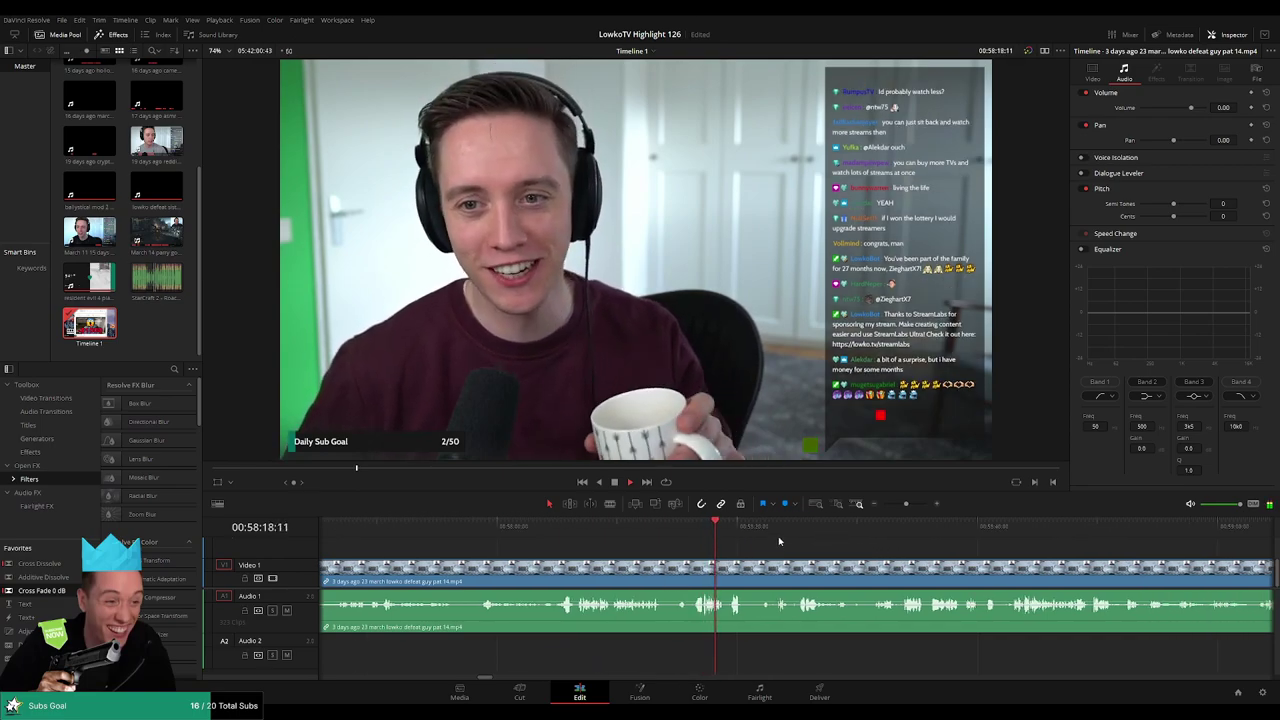
pyautogui.moveTo(884, 529); pyautogui.dragTo(911, 530)
pyautogui.hscroll(5, 914, 540)
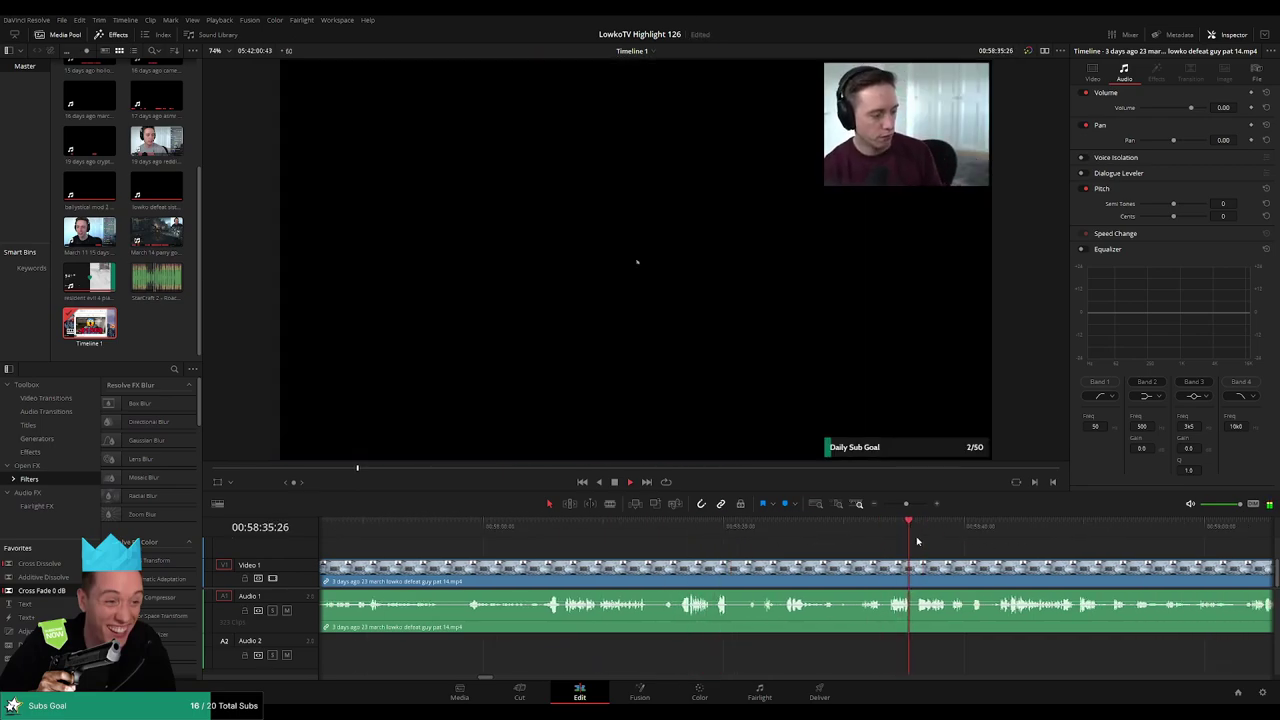
# - Review the Dark Souls bonfire conversation in the part 14 clip up to about 00:59:56 for usable moments
pyautogui.click(1056, 530)
pyautogui.hscroll(8, 857, 543)
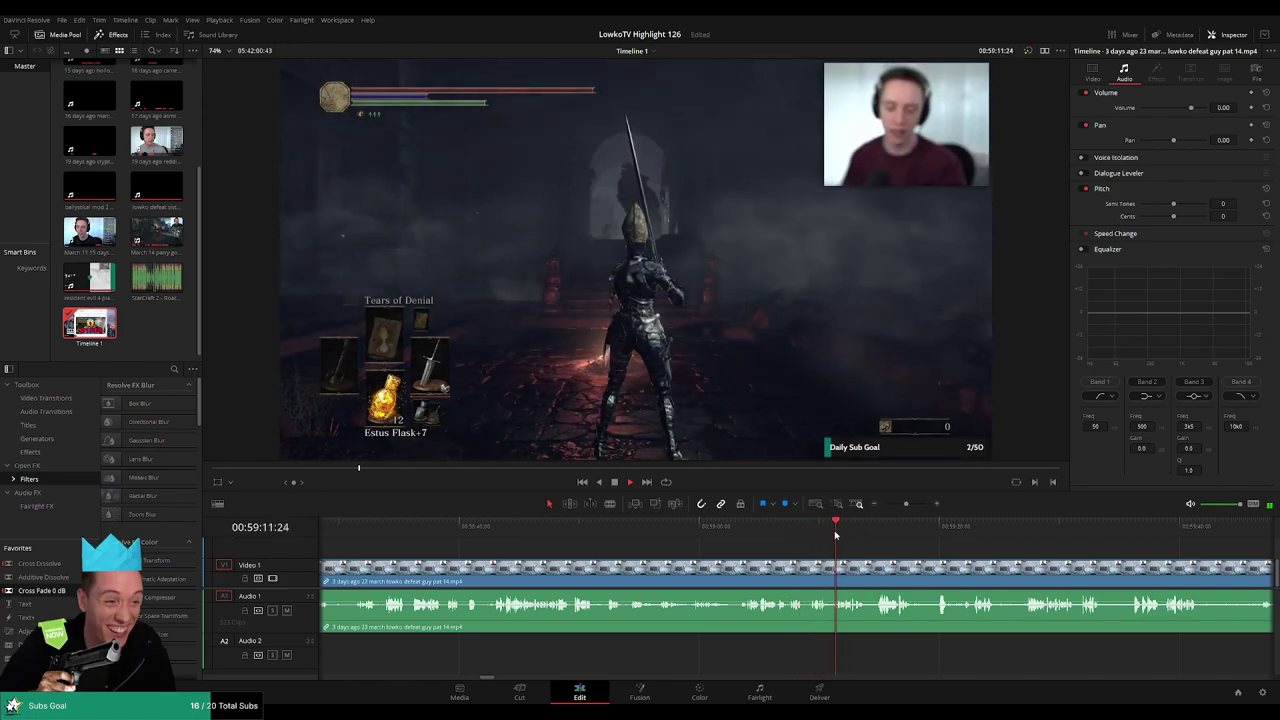
pyautogui.click(878, 537)
pyautogui.moveTo(998, 548); pyautogui.dragTo(814, 541)
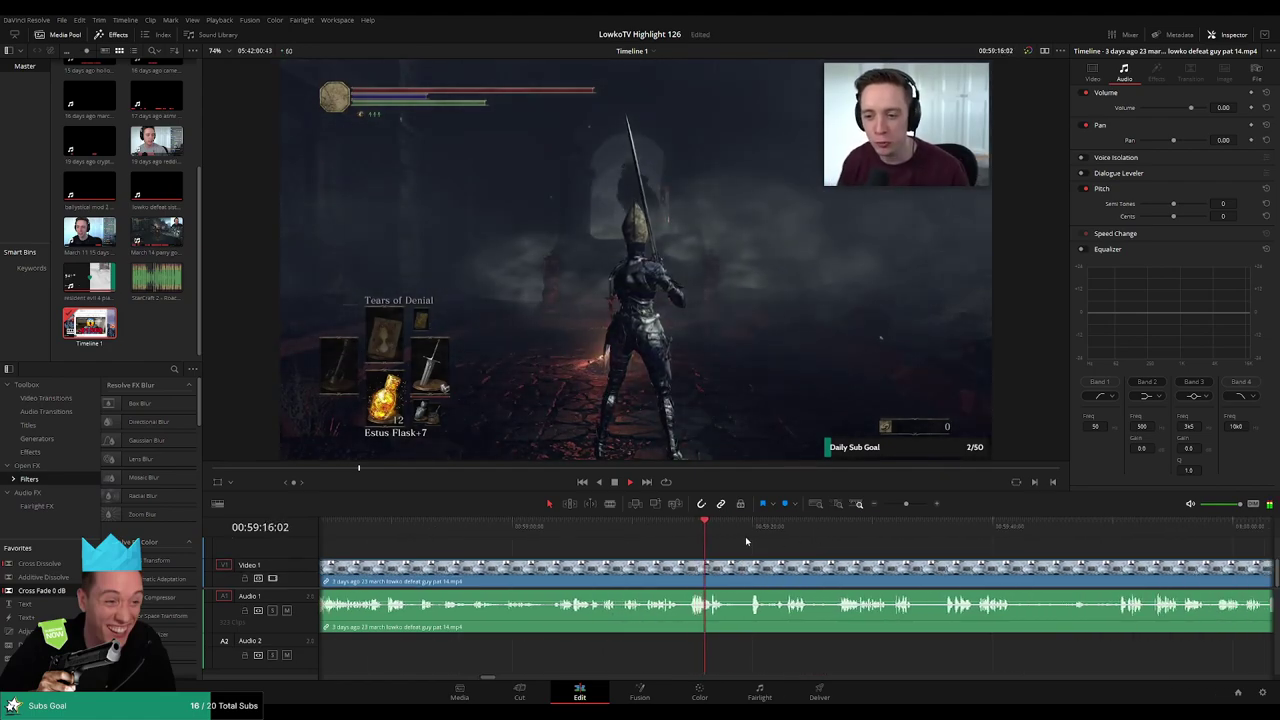
pyautogui.click(752, 528)
pyautogui.click(790, 529)
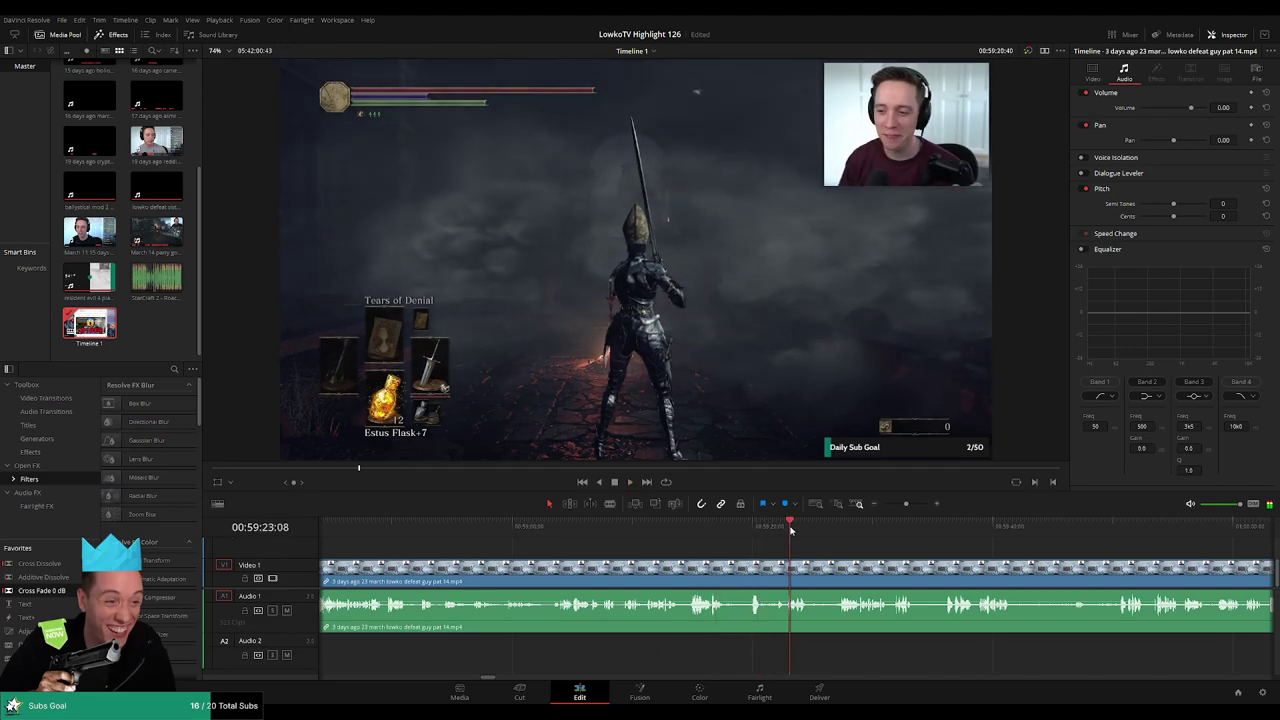
pyautogui.click(829, 531)
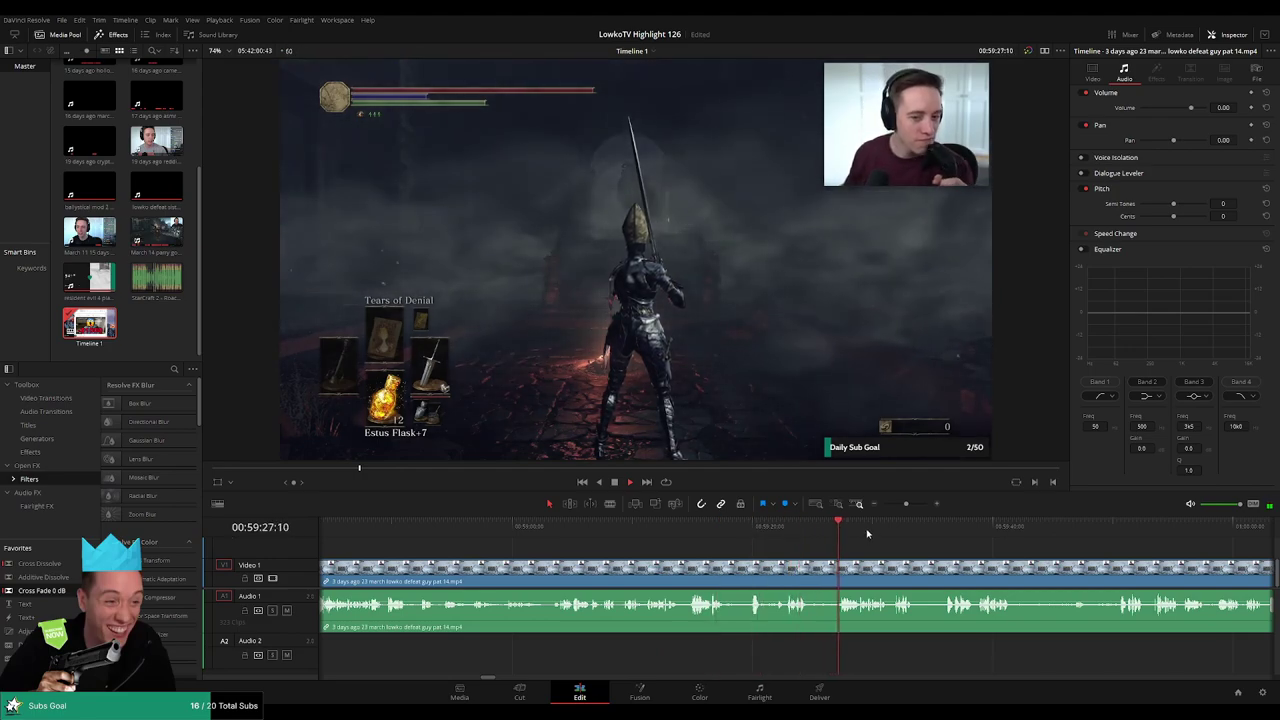
pyautogui.click(1166, 534)
pyautogui.moveTo(1119, 546); pyautogui.dragTo(682, 536)
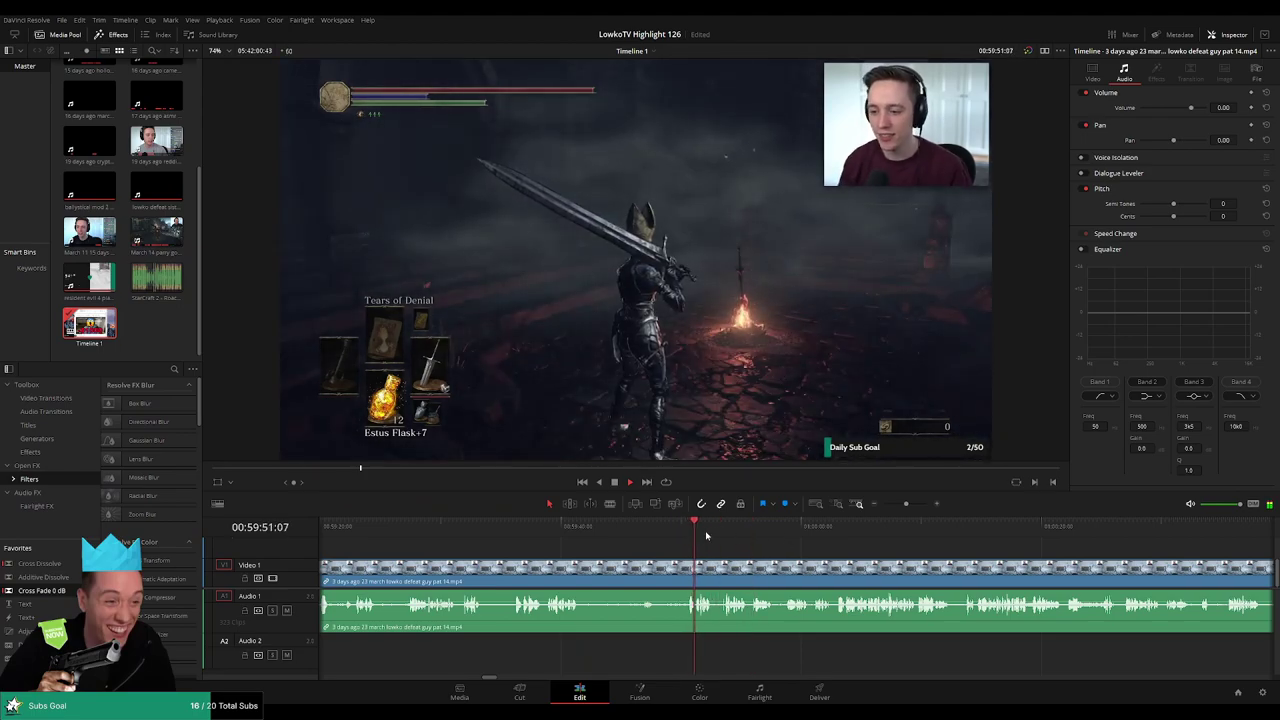
pyautogui.click(721, 535)
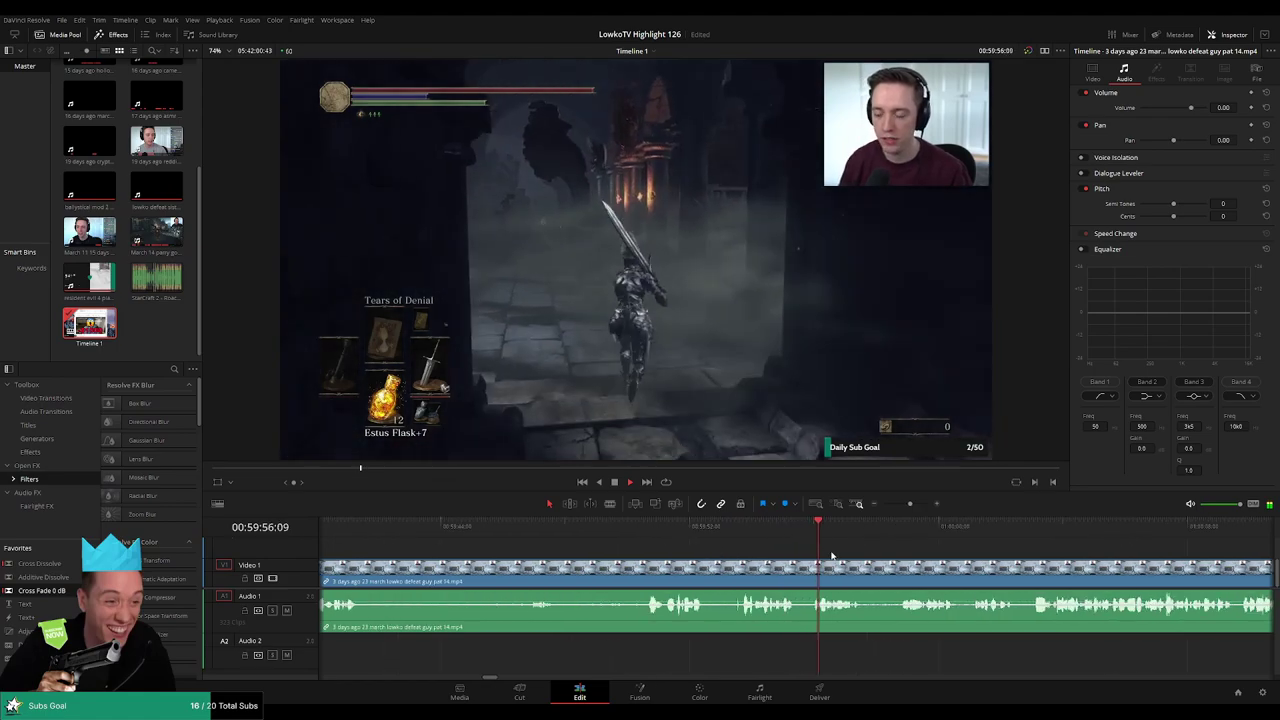
# - Skim the Painted World of Ariandel gameplay in the part 14 clip at a wider timeline scale, up to about 01:11:35
pyautogui.press('space')
pyautogui.moveTo(905, 504); pyautogui.dragTo(885, 506)
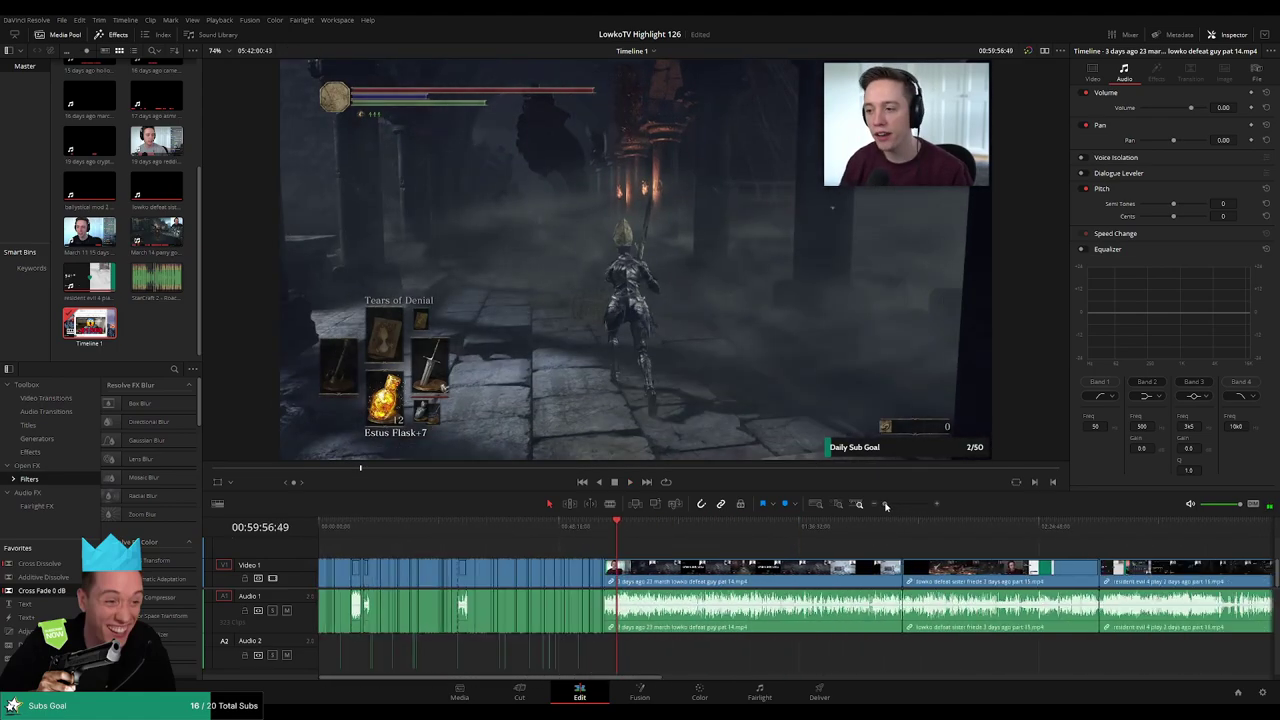
pyautogui.click(646, 537)
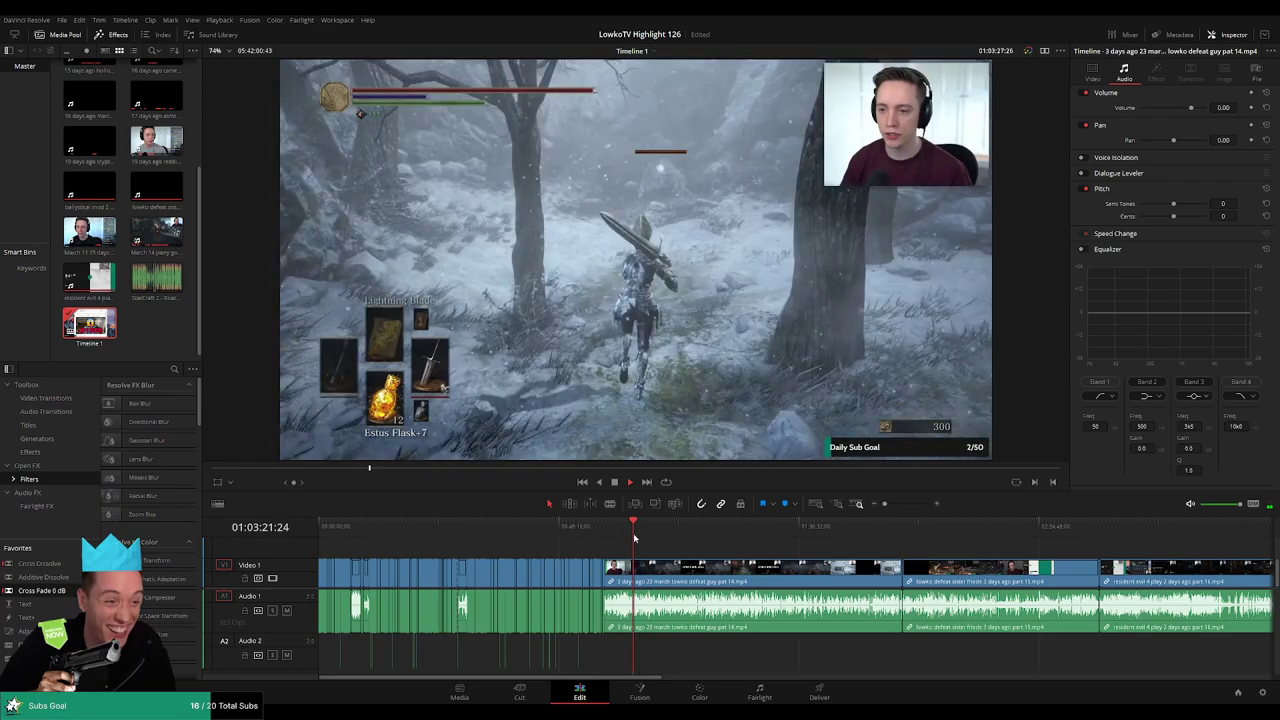
pyautogui.click(626, 538)
pyautogui.press('space')
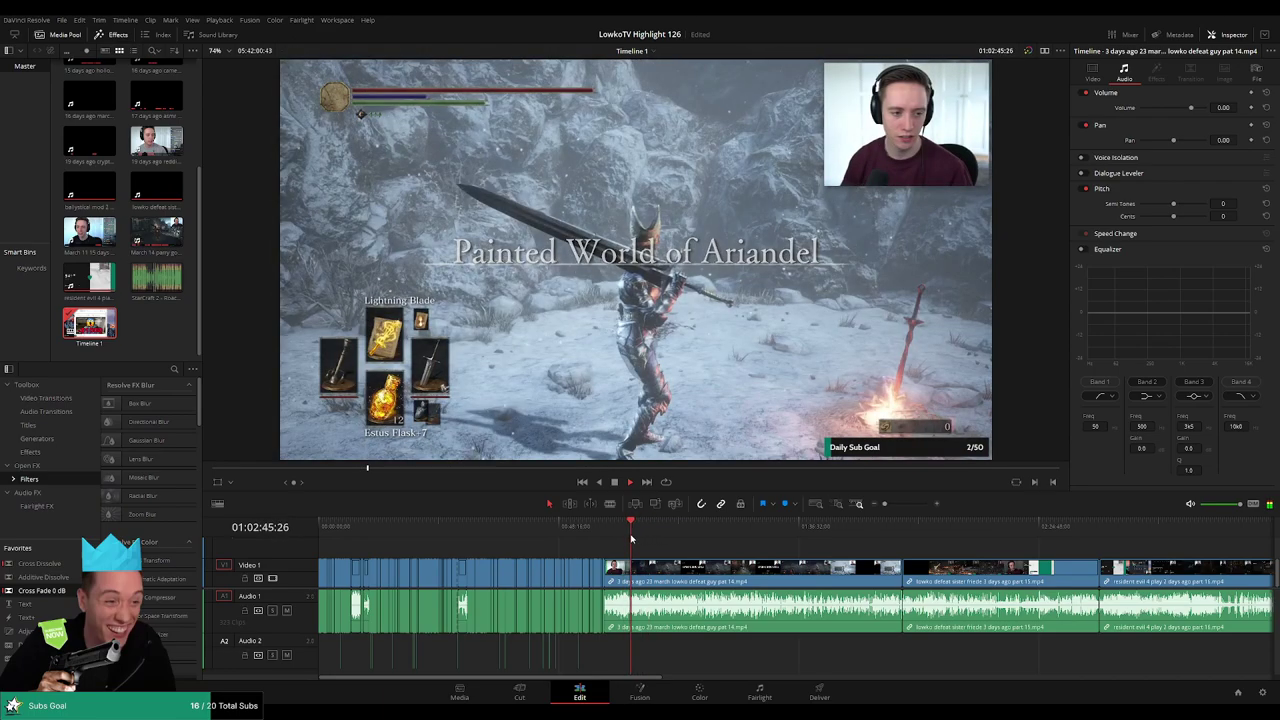
pyautogui.click(637, 537)
pyautogui.click(643, 538)
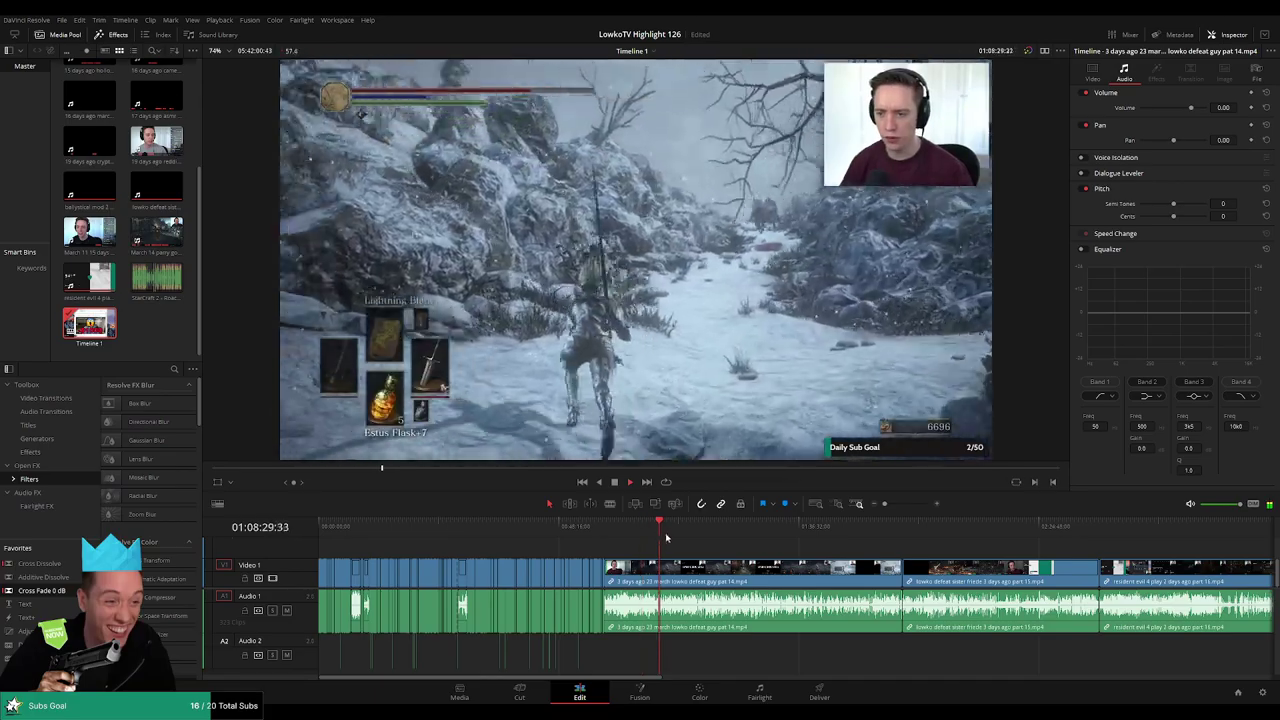
pyautogui.scroll(8, 718, 551)
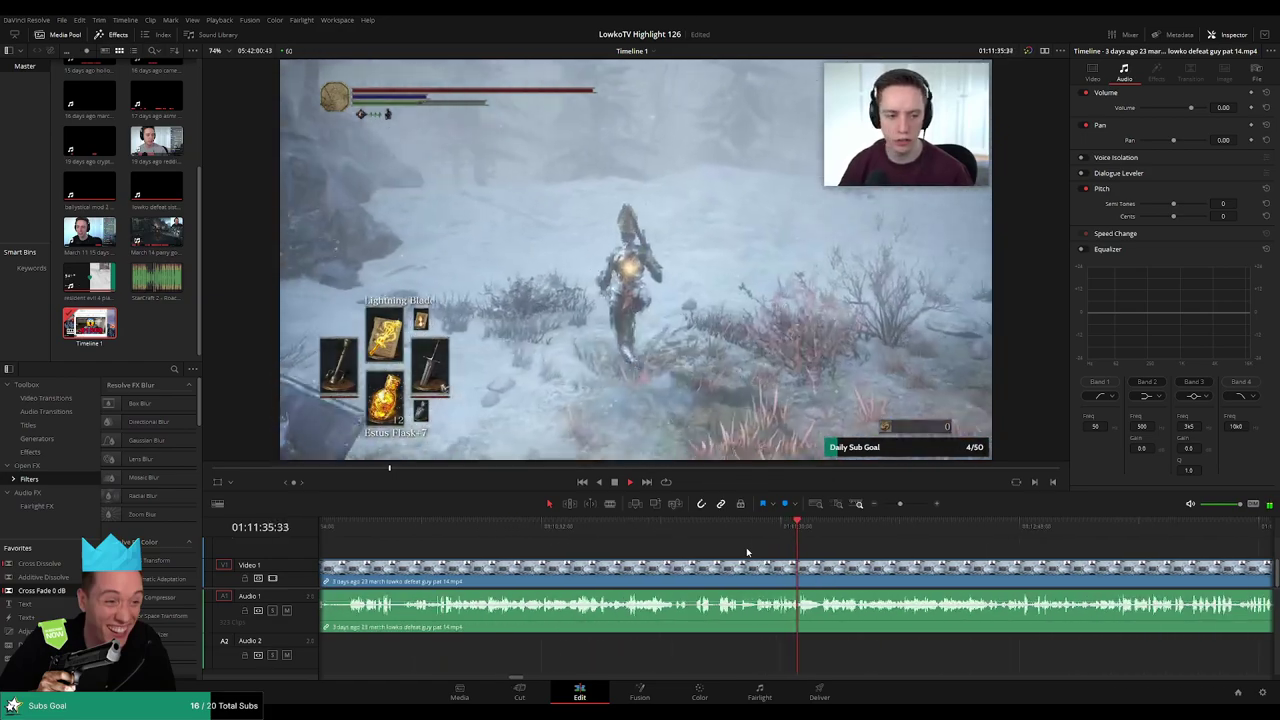
# - Skim the part 14 Painted World gameplay from about 01:09:13 back to 01:04:30, and play selected moments up to about 01:05:48
pyautogui.hscroll(-2, 740, 559)
pyautogui.click(564, 527)
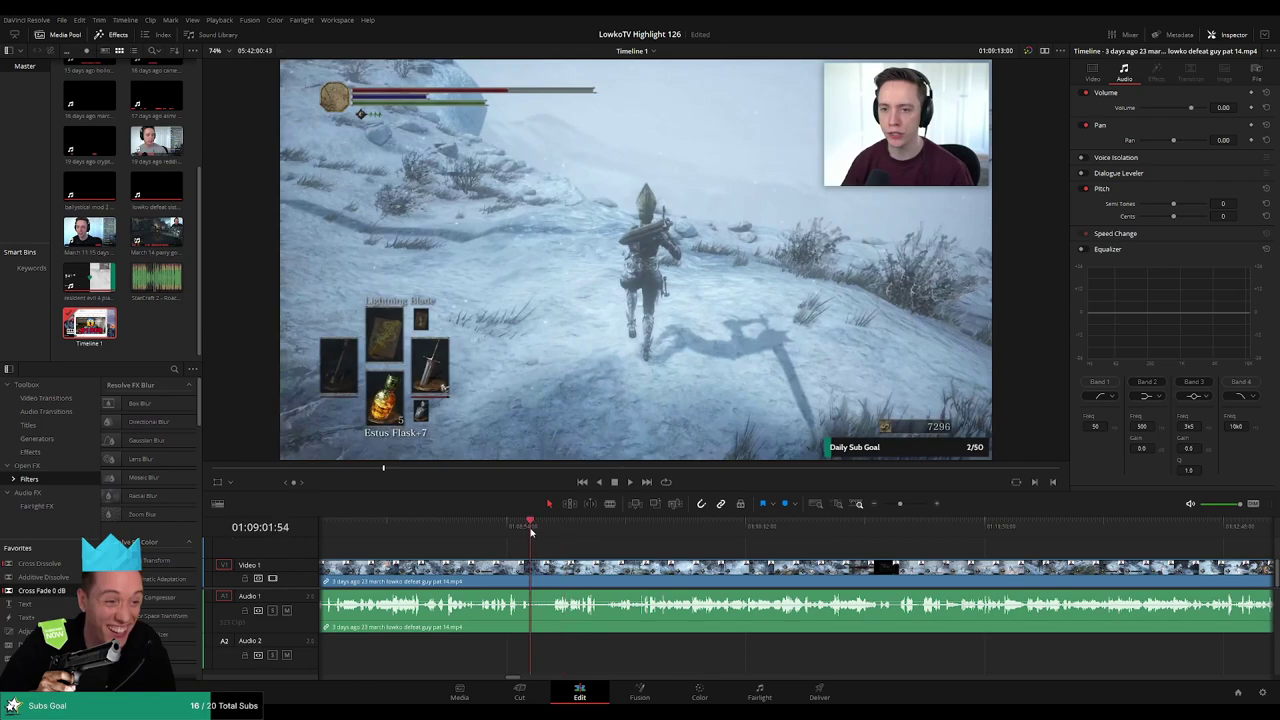
pyautogui.moveTo(531, 533); pyautogui.dragTo(391, 533)
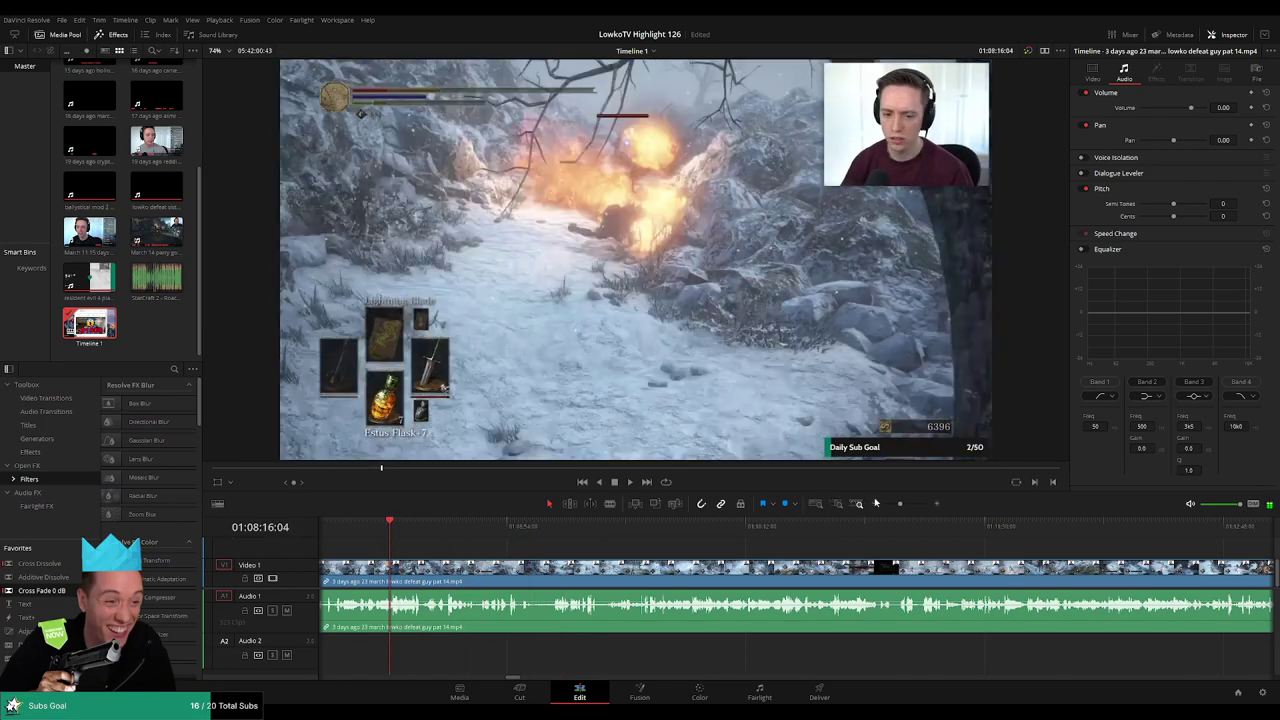
pyautogui.moveTo(900, 504); pyautogui.dragTo(890, 504)
pyautogui.moveTo(639, 530); pyautogui.dragTo(716, 530)
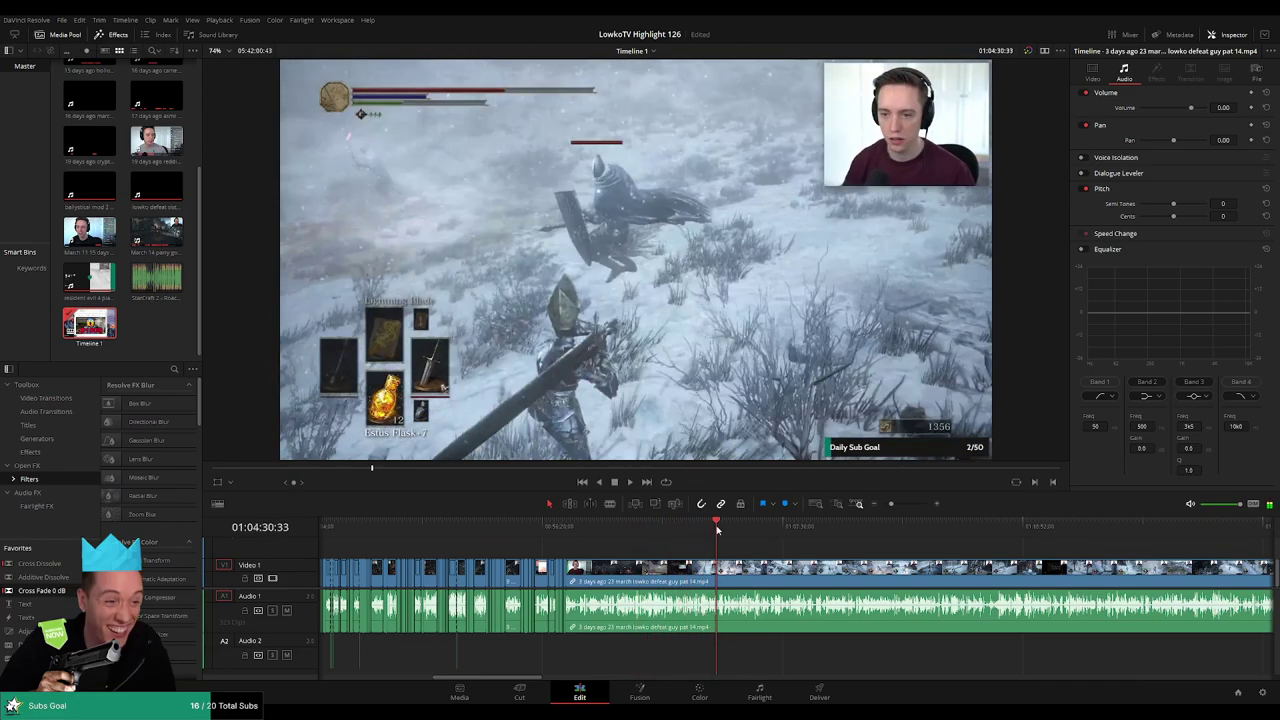
pyautogui.press('space')
pyautogui.scroll(5, 755, 545)
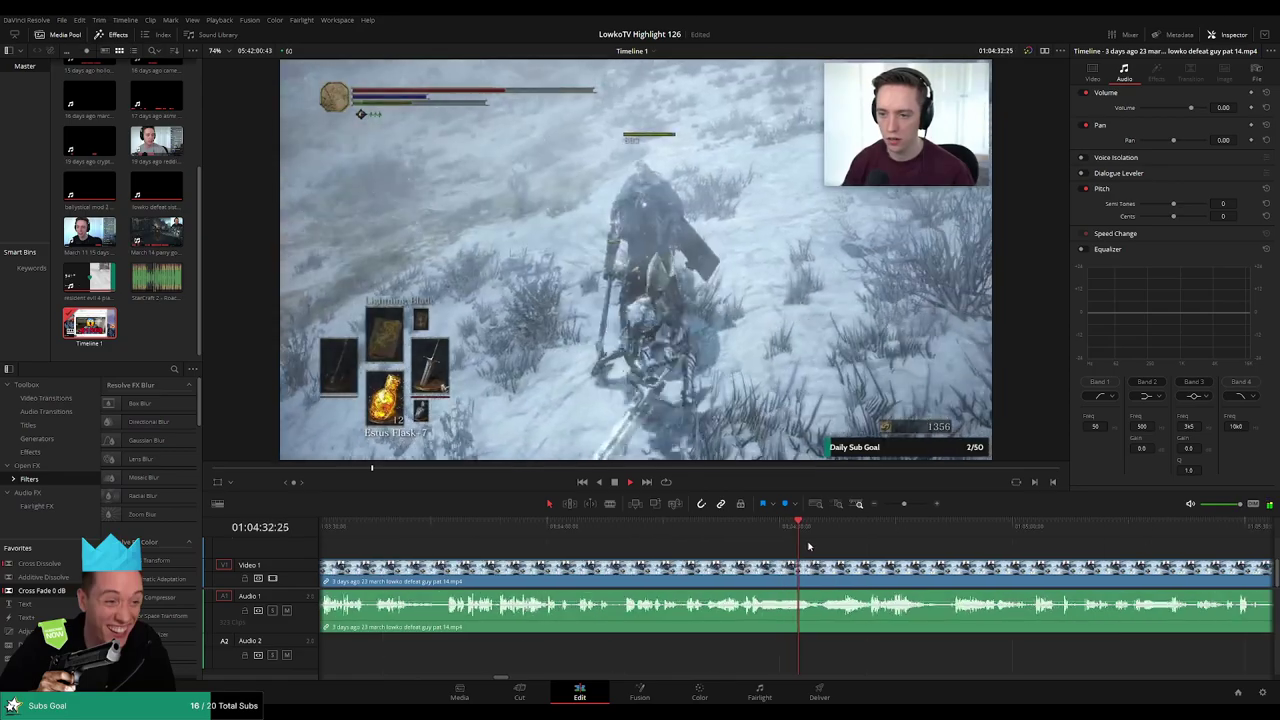
pyautogui.click(837, 526)
pyautogui.click(936, 525)
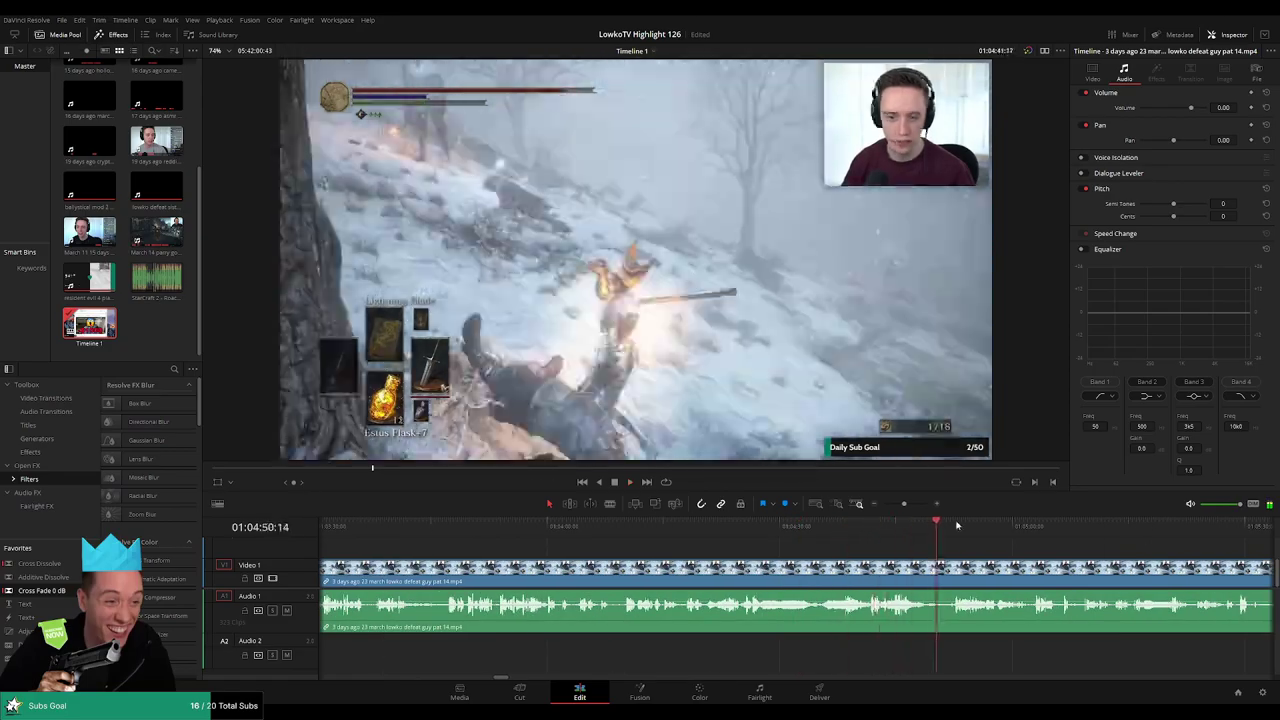
pyautogui.click(978, 526)
pyautogui.moveTo(1049, 543); pyautogui.dragTo(757, 527)
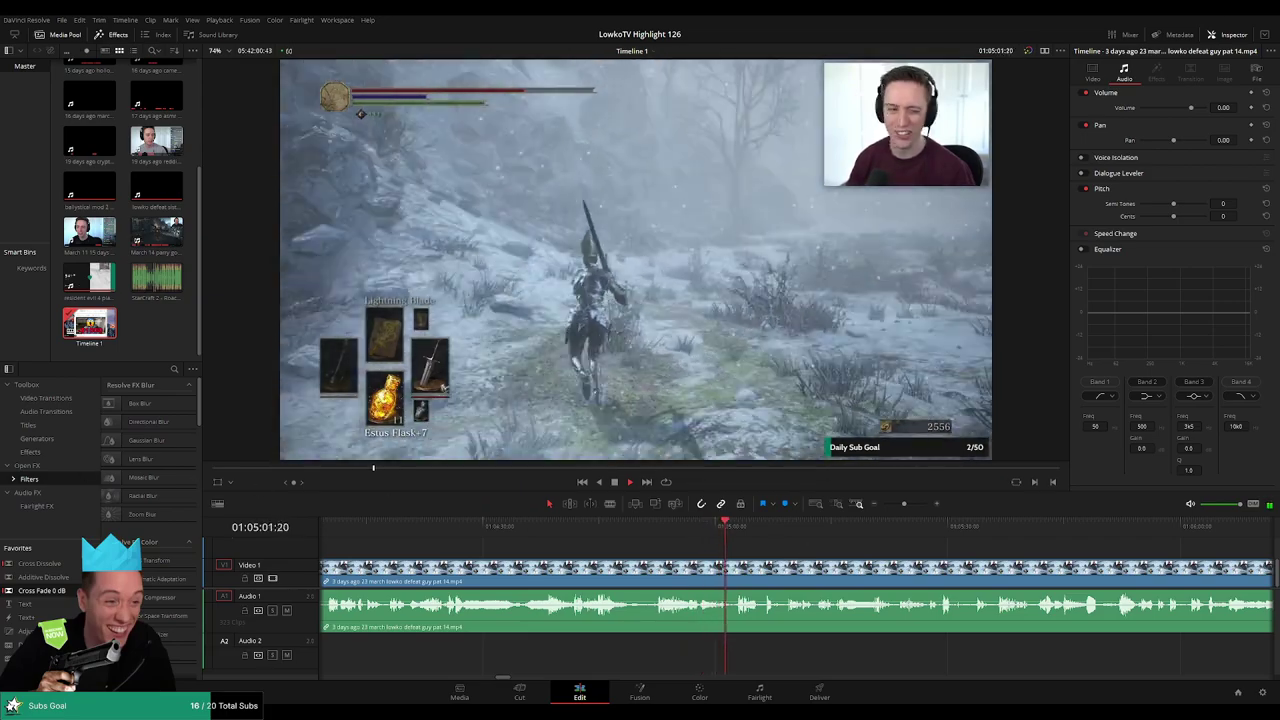
pyautogui.moveTo(742, 532); pyautogui.dragTo(997, 536)
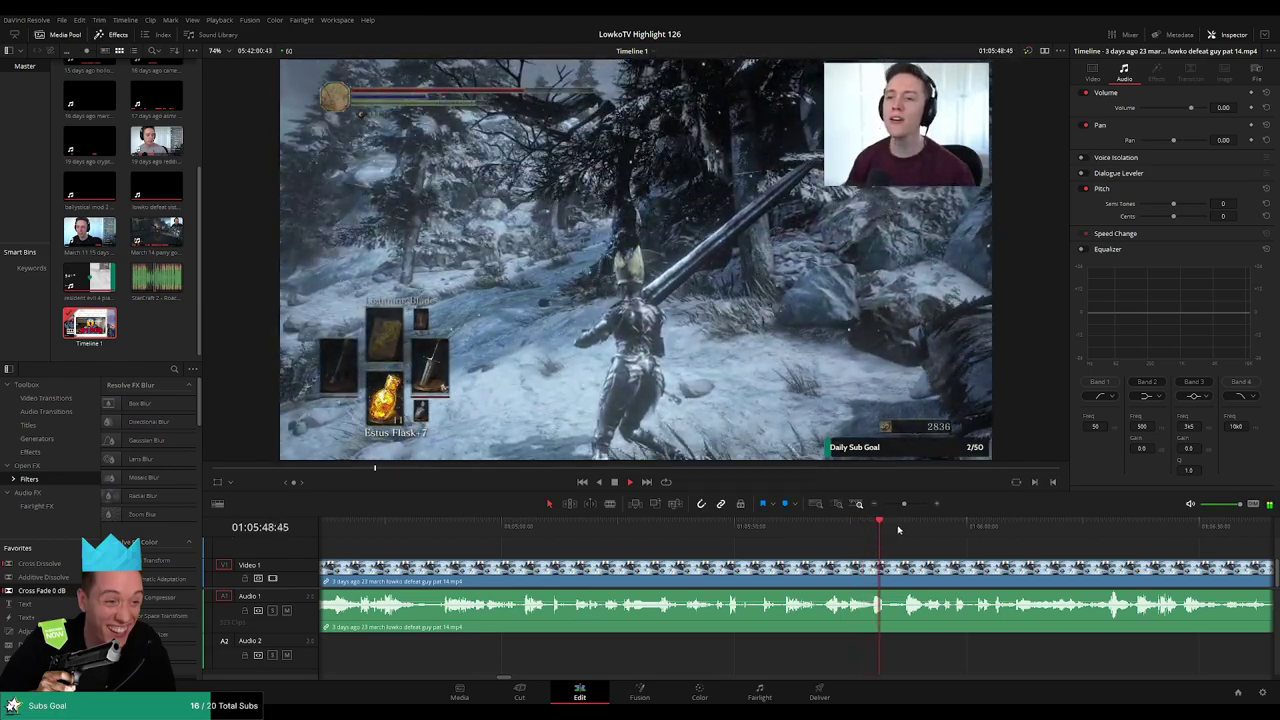
# - Step back through the snowy forest and wolf gameplay from about 01:05:42 to 01:05:10, sampling the commentary
pyautogui.click(821, 536)
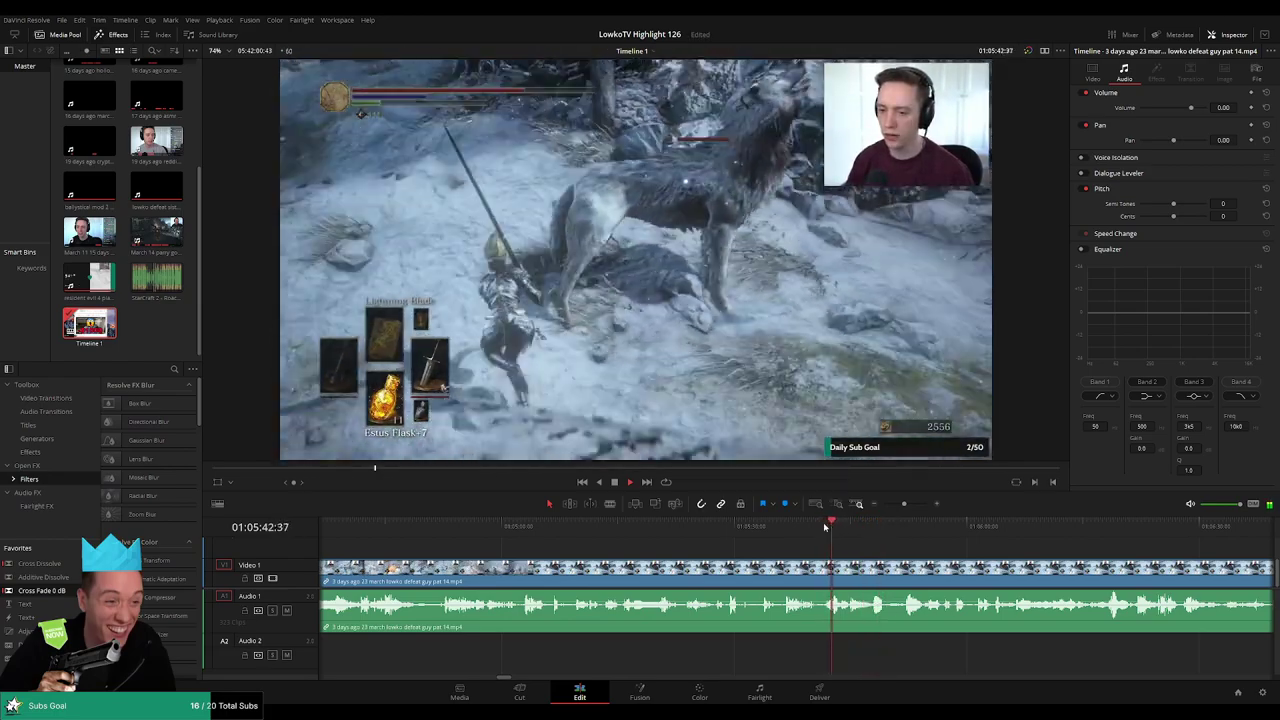
pyautogui.click(783, 528)
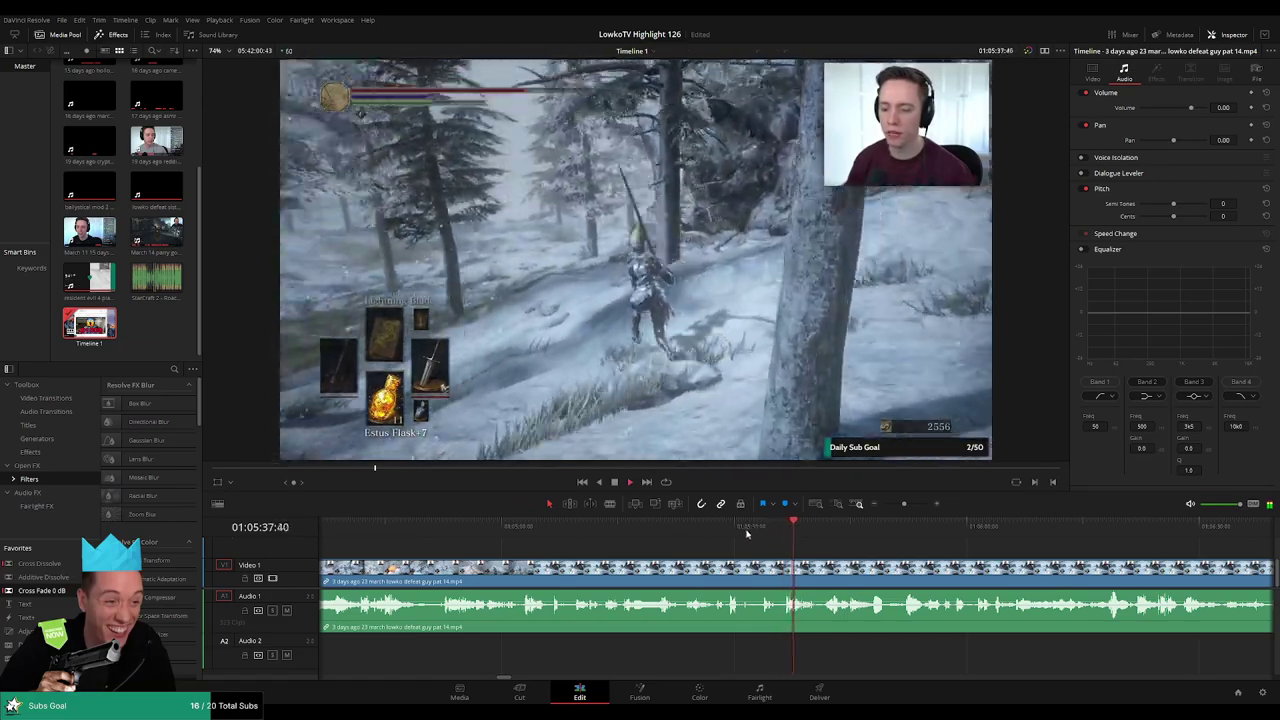
pyautogui.click(730, 530)
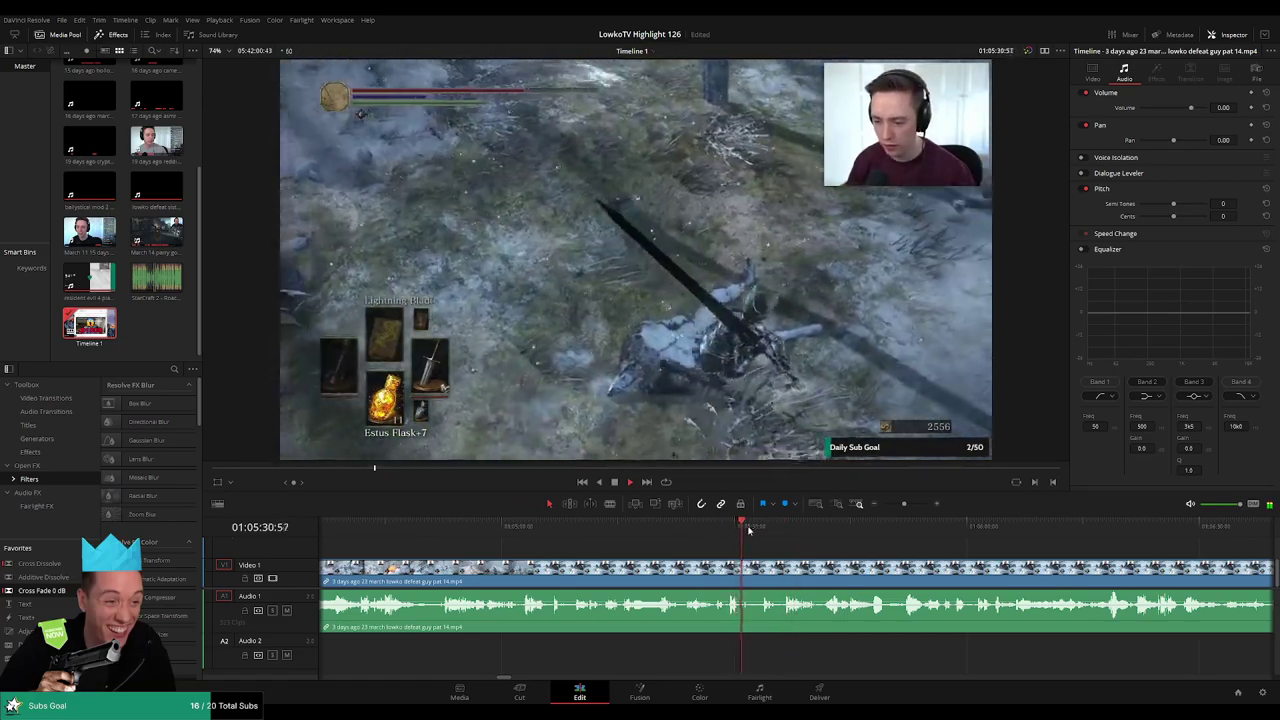
pyautogui.click(765, 530)
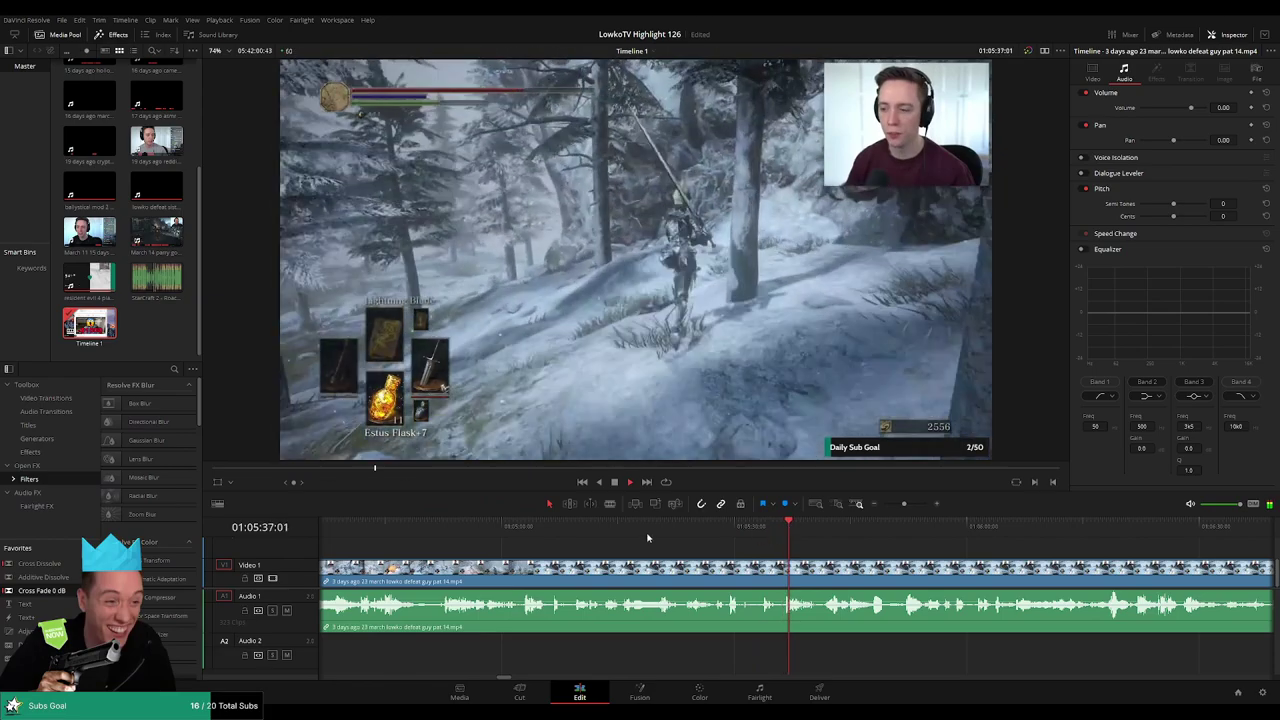
pyautogui.click(570, 528)
pyautogui.hotkey('ctrl', '-')
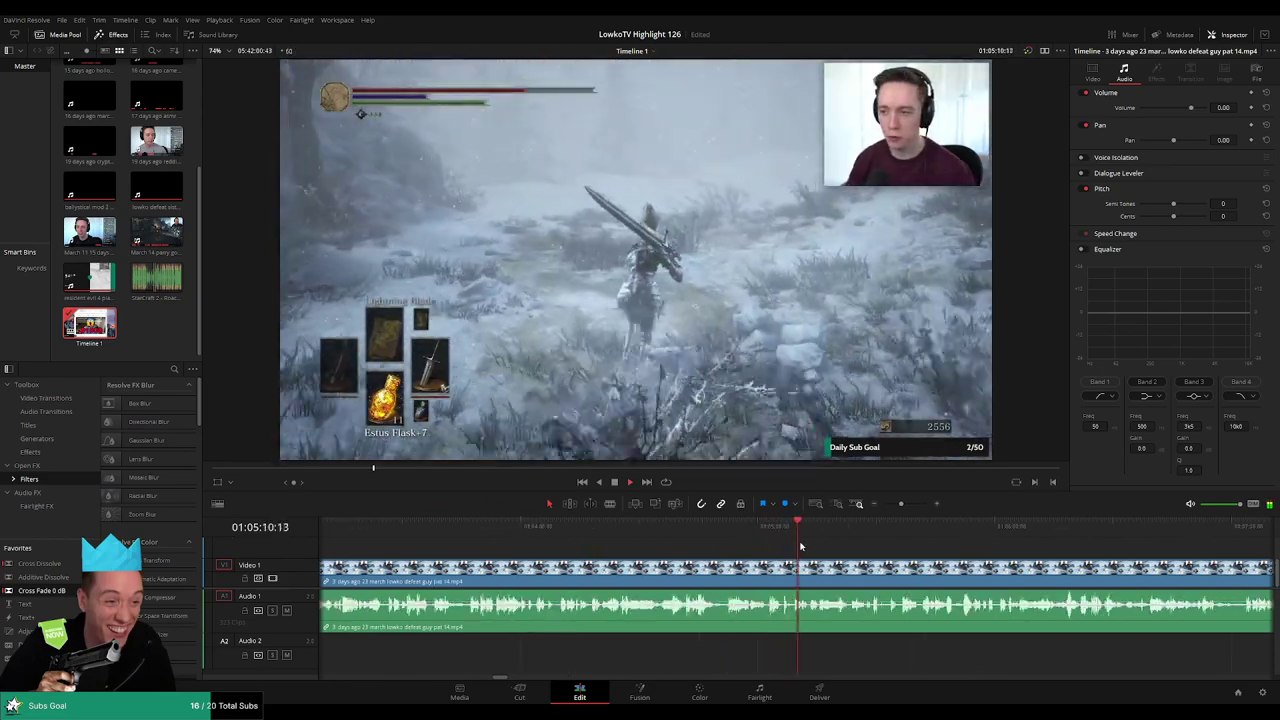
# - Review the part 14 commentary between about 01:05:11 and 01:05:25 at a closer timeline scale
pyautogui.scroll(1, 893, 530)
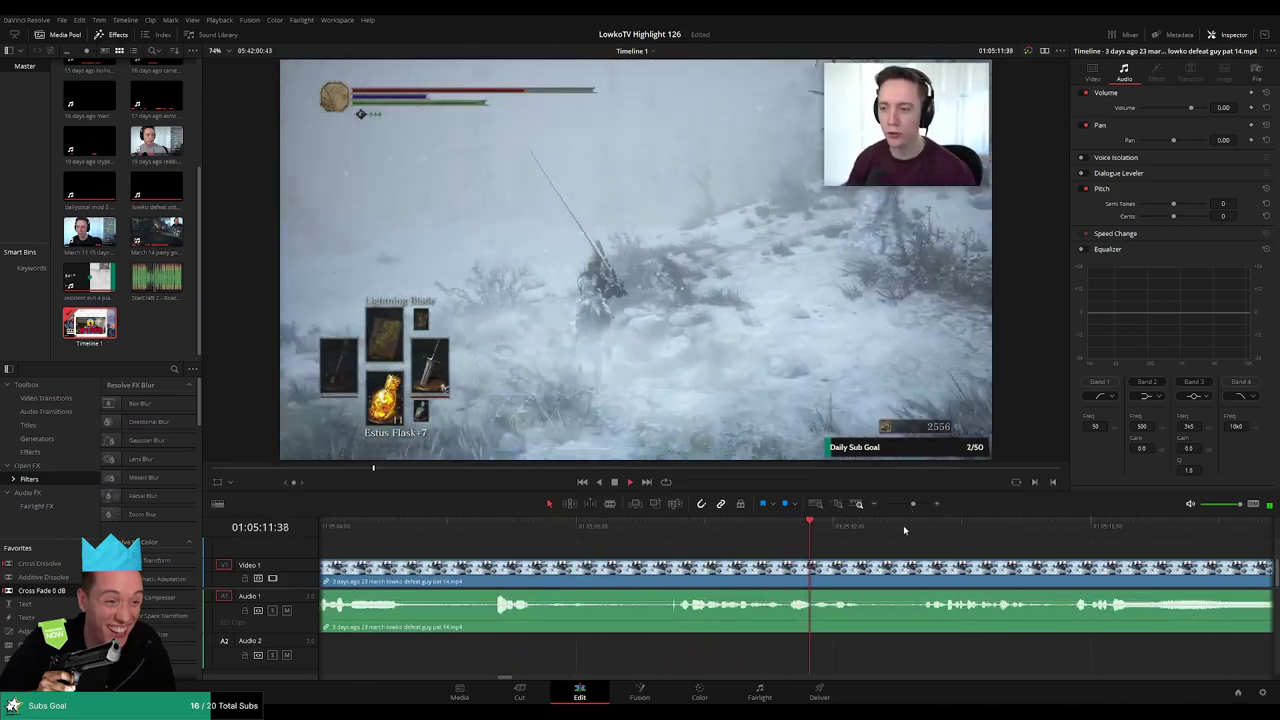
pyautogui.click(920, 527)
pyautogui.hscroll(3, 890, 535)
pyautogui.click(850, 525)
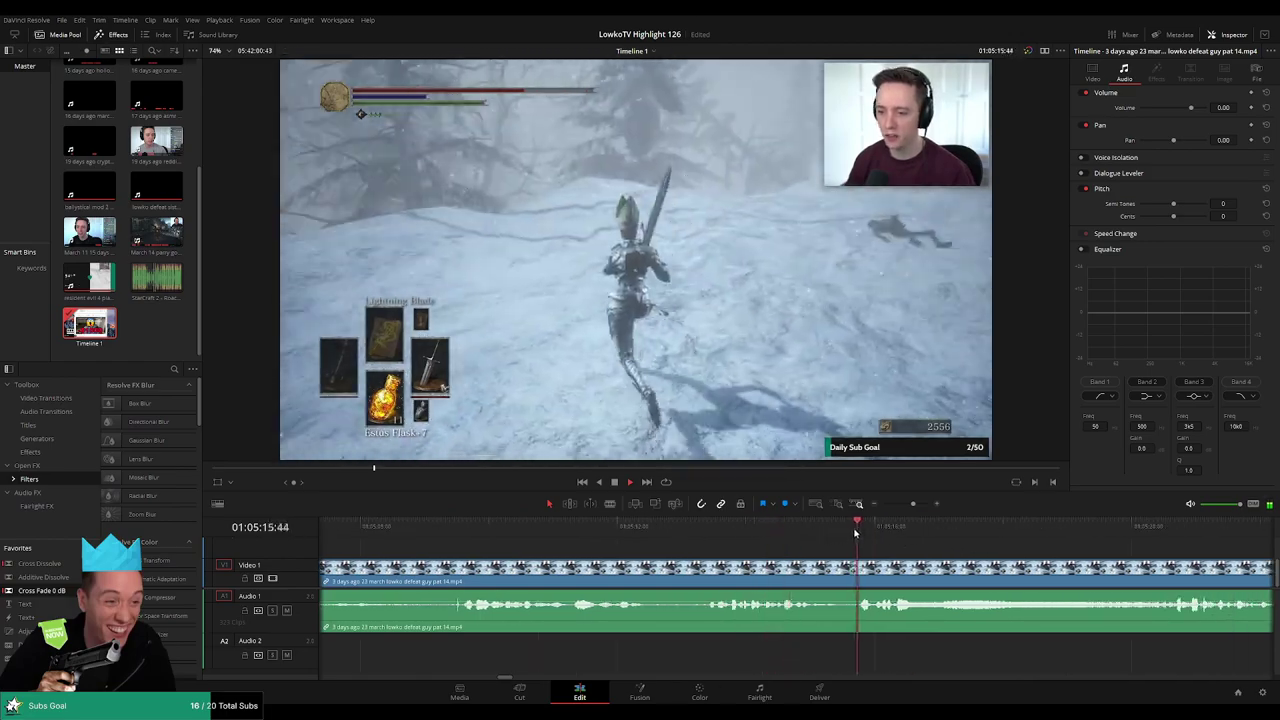
pyautogui.moveTo(910, 504); pyautogui.dragTo(906, 505)
pyautogui.click(834, 526)
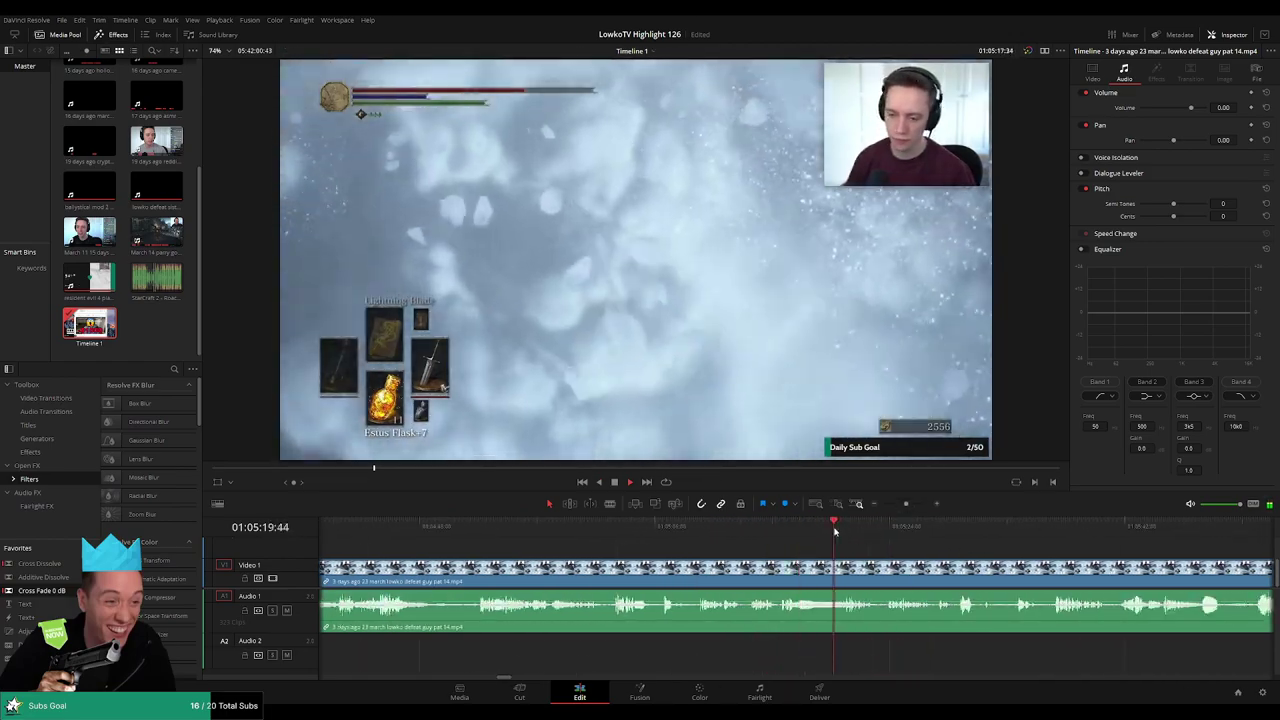
pyautogui.click(890, 527)
pyautogui.moveTo(960, 549); pyautogui.dragTo(814, 540)
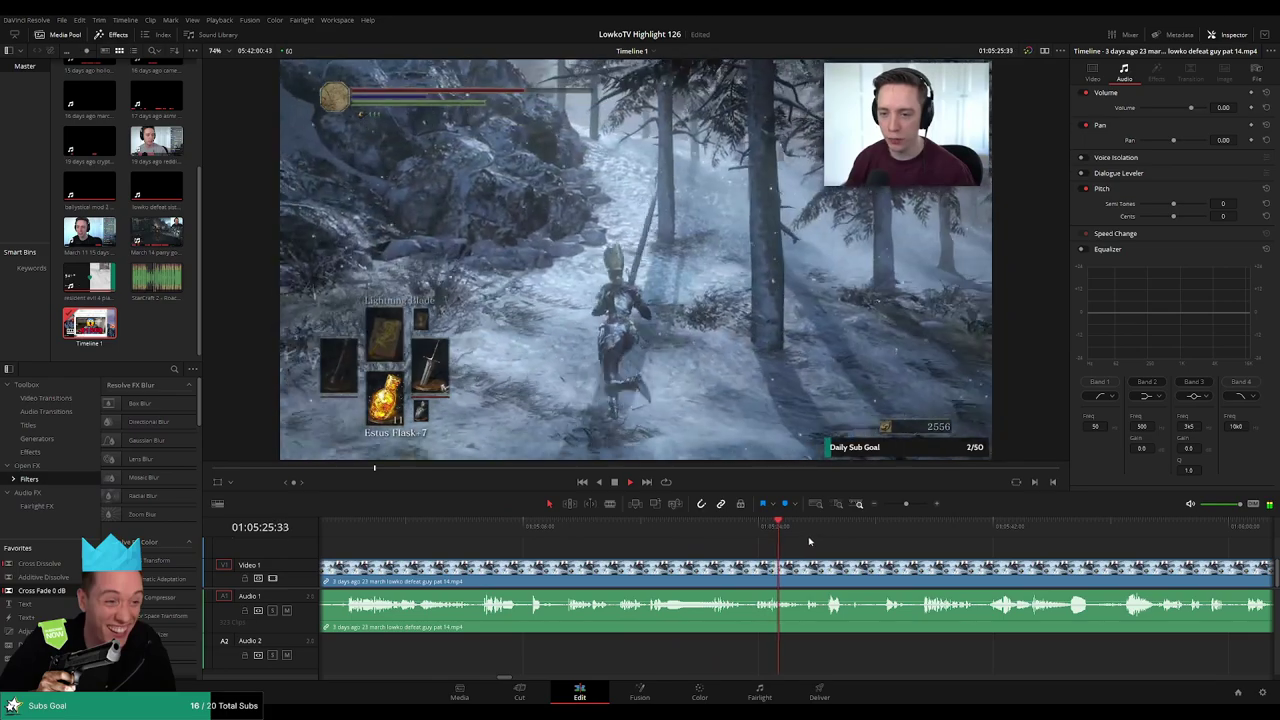
pyautogui.click(832, 526)
pyautogui.press('space')
# - Replay the part 14 gameplay from about 01:04:42 through 01:05:38 to judge which commentary is usable
pyautogui.moveTo(441, 556); pyautogui.dragTo(743, 558)
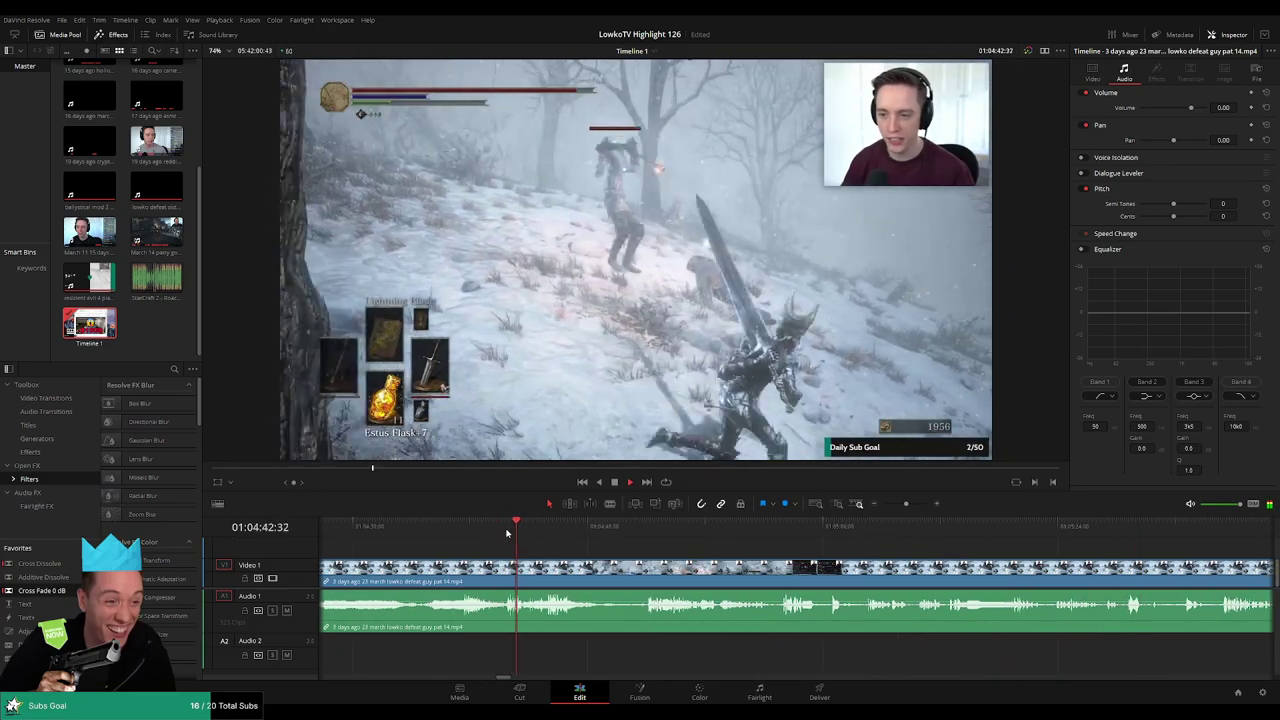
pyautogui.click(551, 527)
pyautogui.click(644, 527)
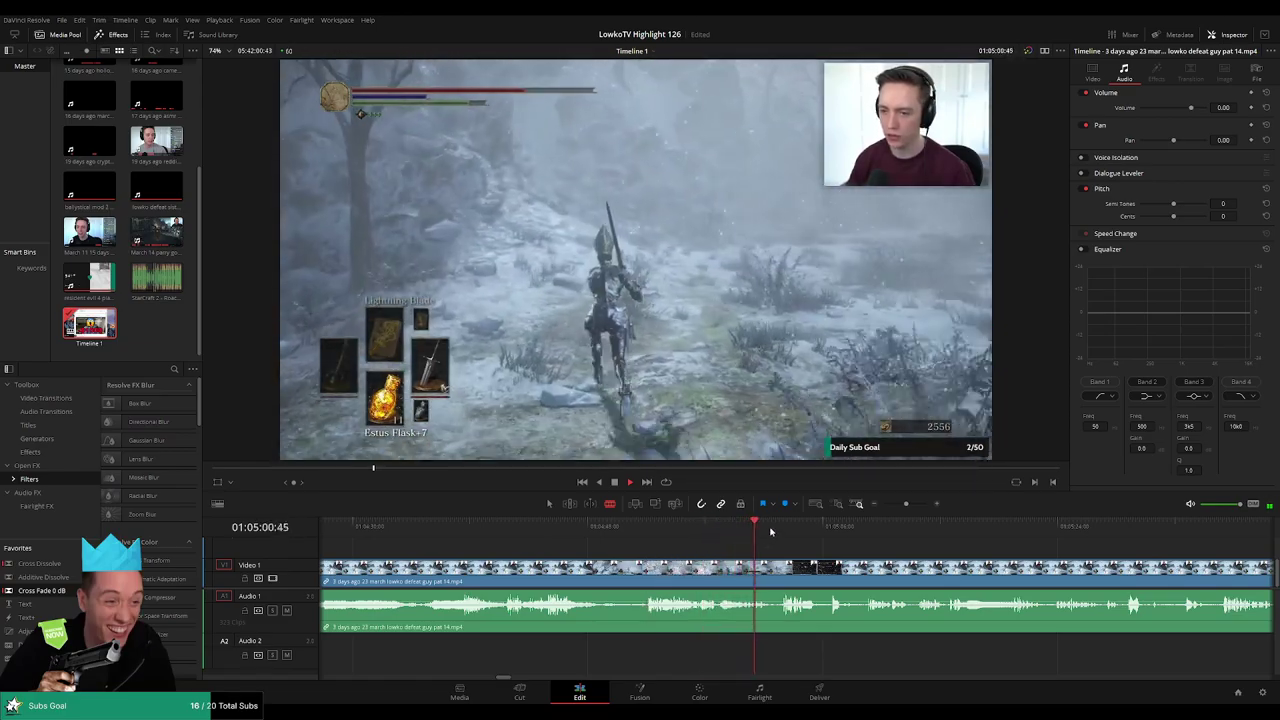
pyautogui.moveTo(879, 563); pyautogui.dragTo(728, 541)
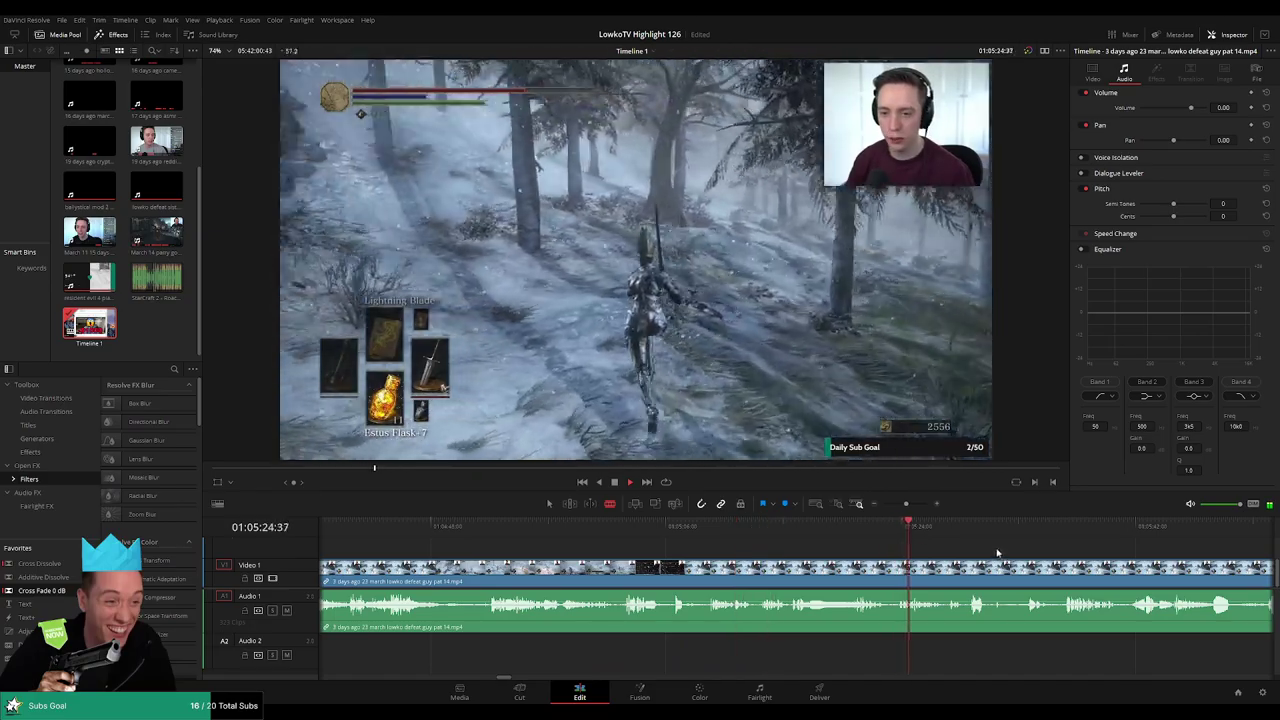
pyautogui.hscroll(2, 762, 532)
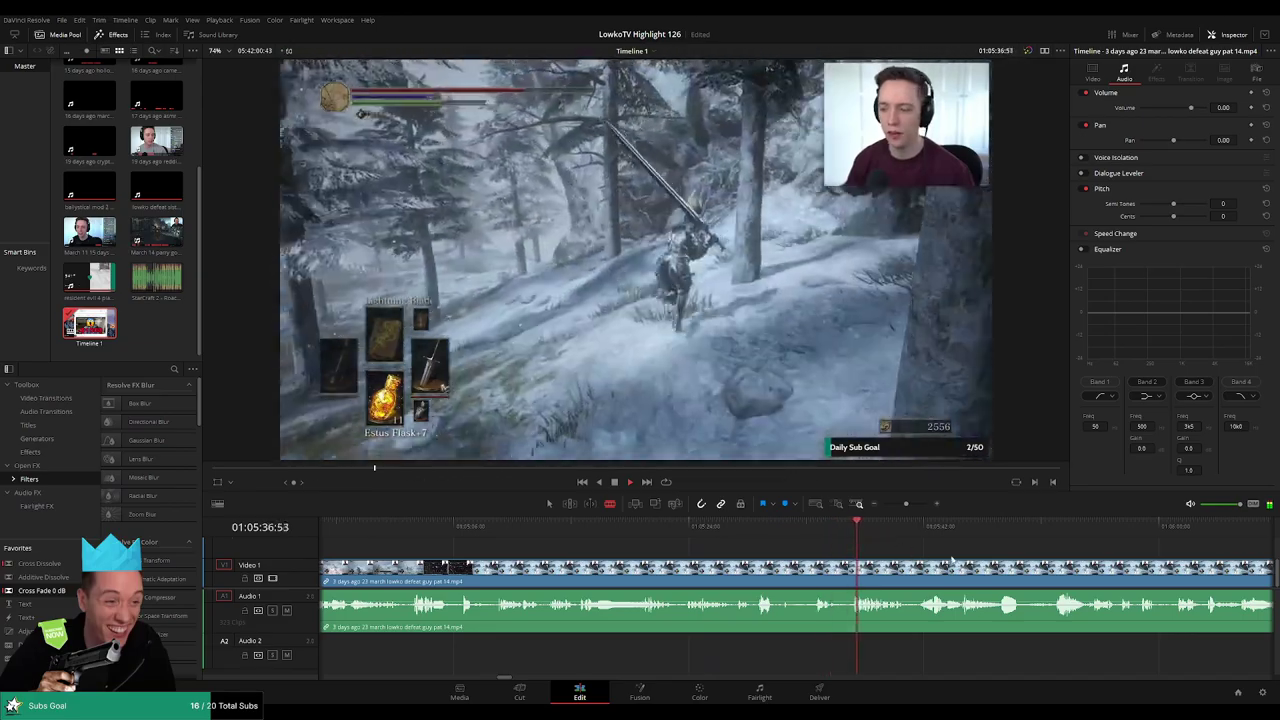
pyautogui.moveTo(952, 560); pyautogui.dragTo(781, 536)
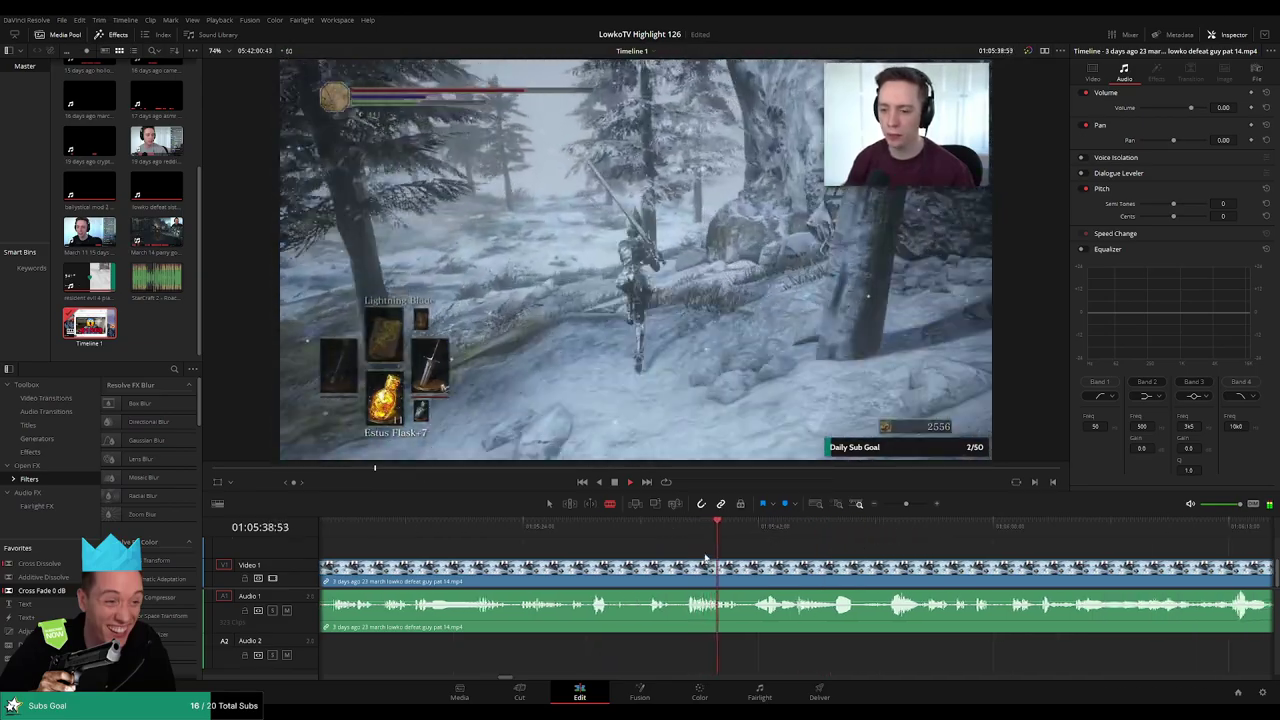
pyautogui.press('space')
# - Search backwards through the part 14 clip to about 01:03:47 for the place where the usable commentary begins
pyautogui.moveTo(537, 563); pyautogui.dragTo(713, 564)
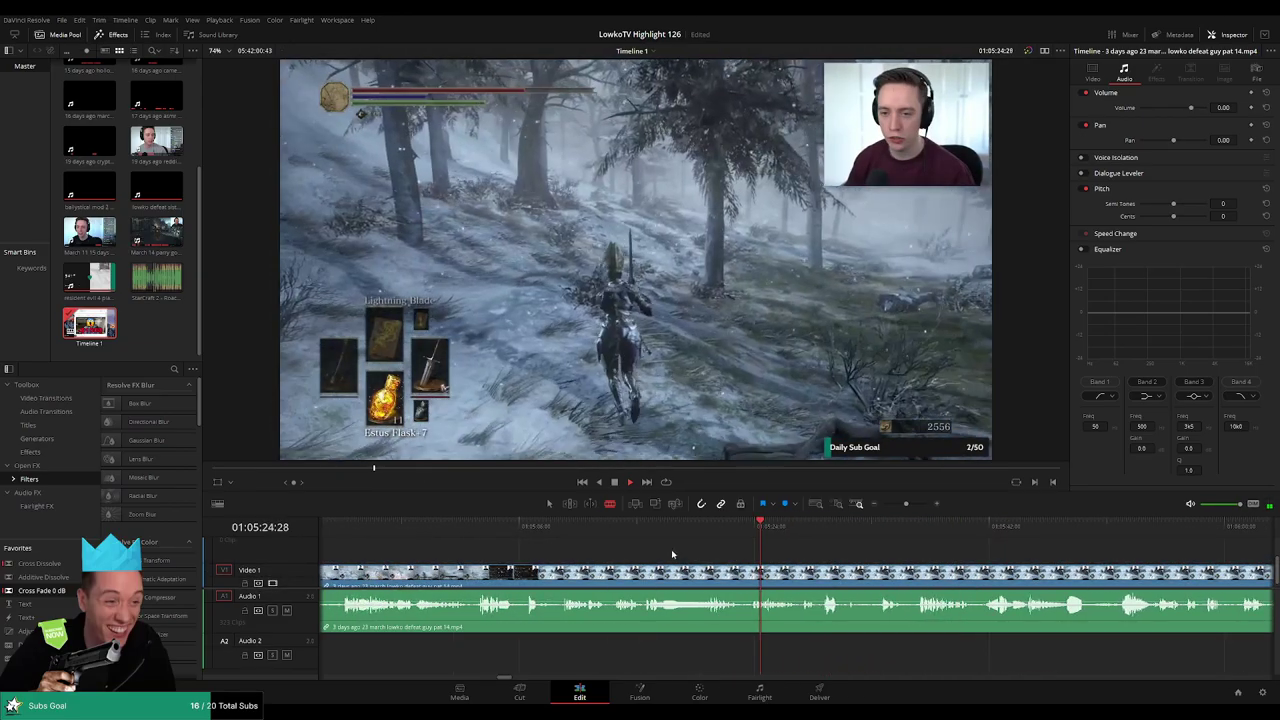
pyautogui.scroll(2, 680, 555)
pyautogui.scroll(2, 560, 553)
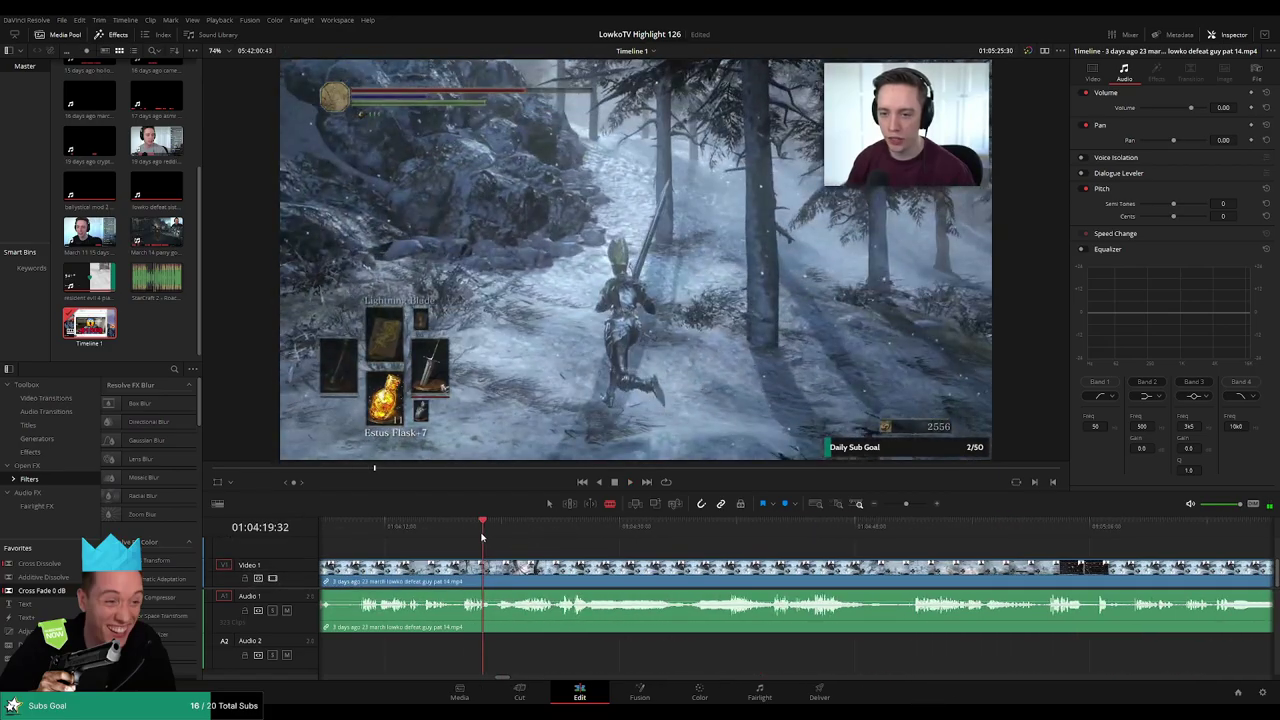
pyautogui.scroll(2, 560, 555)
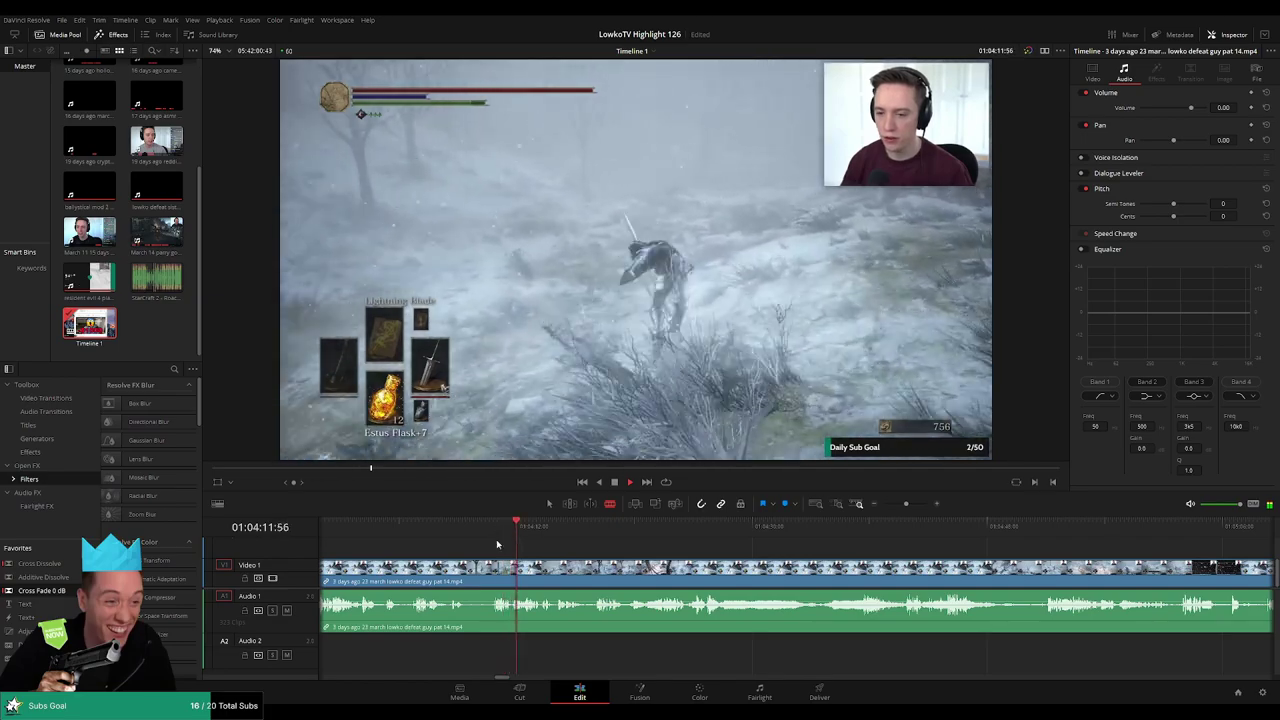
pyautogui.scroll(2, 653, 553)
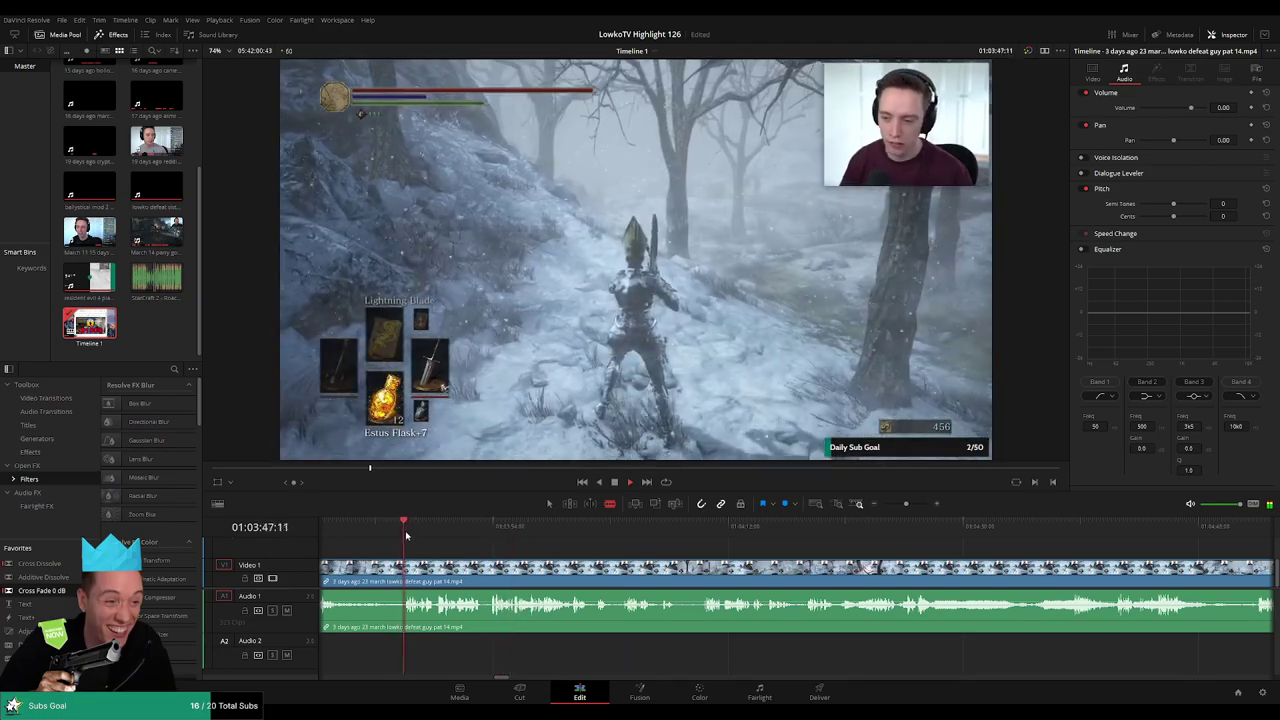
pyautogui.moveTo(501, 553); pyautogui.dragTo(674, 550)
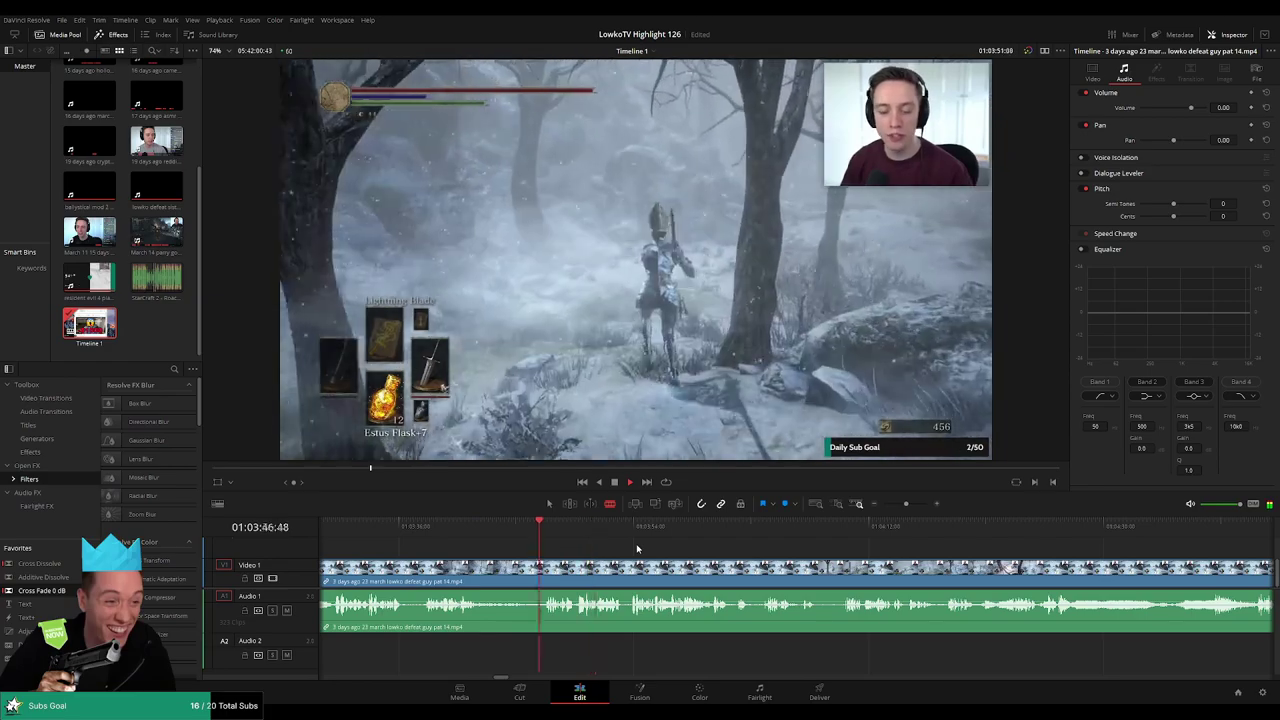
# - Split the part 14 clip at about 01:03:50:22 and delete everything in it before the cut, closing the gap
pyautogui.scroll(4, 640, 549)
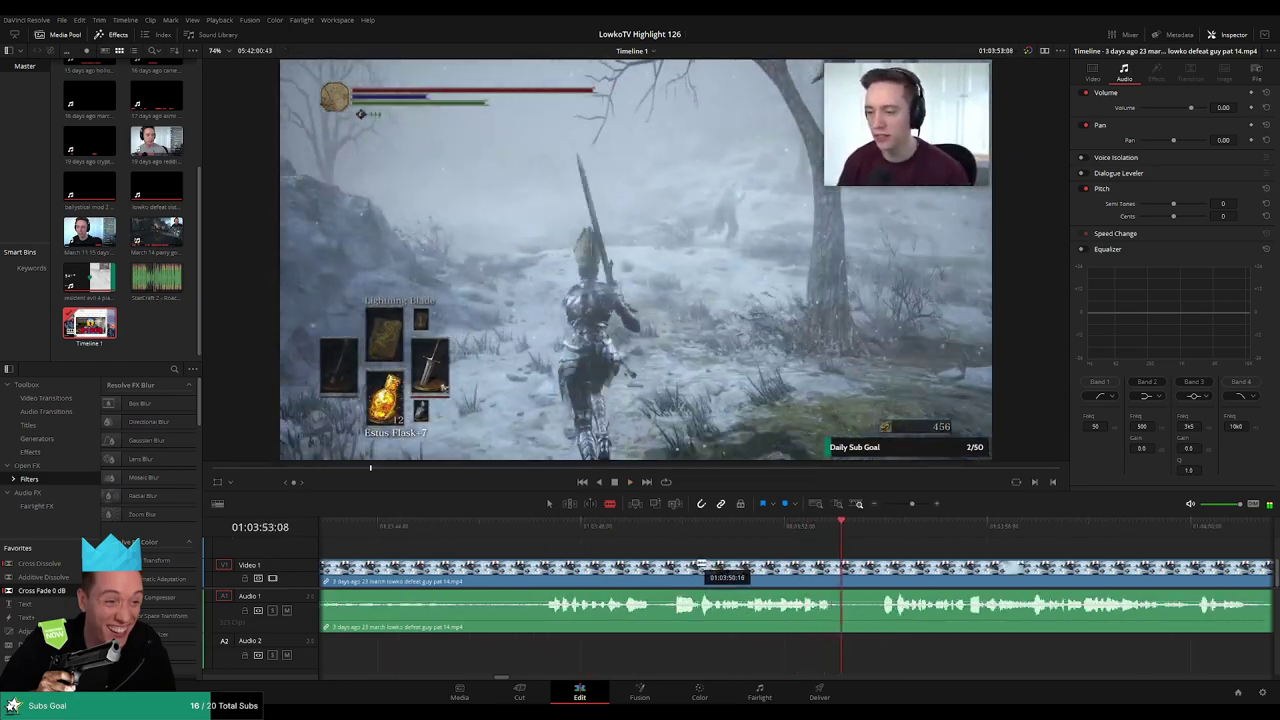
pyautogui.click(675, 536)
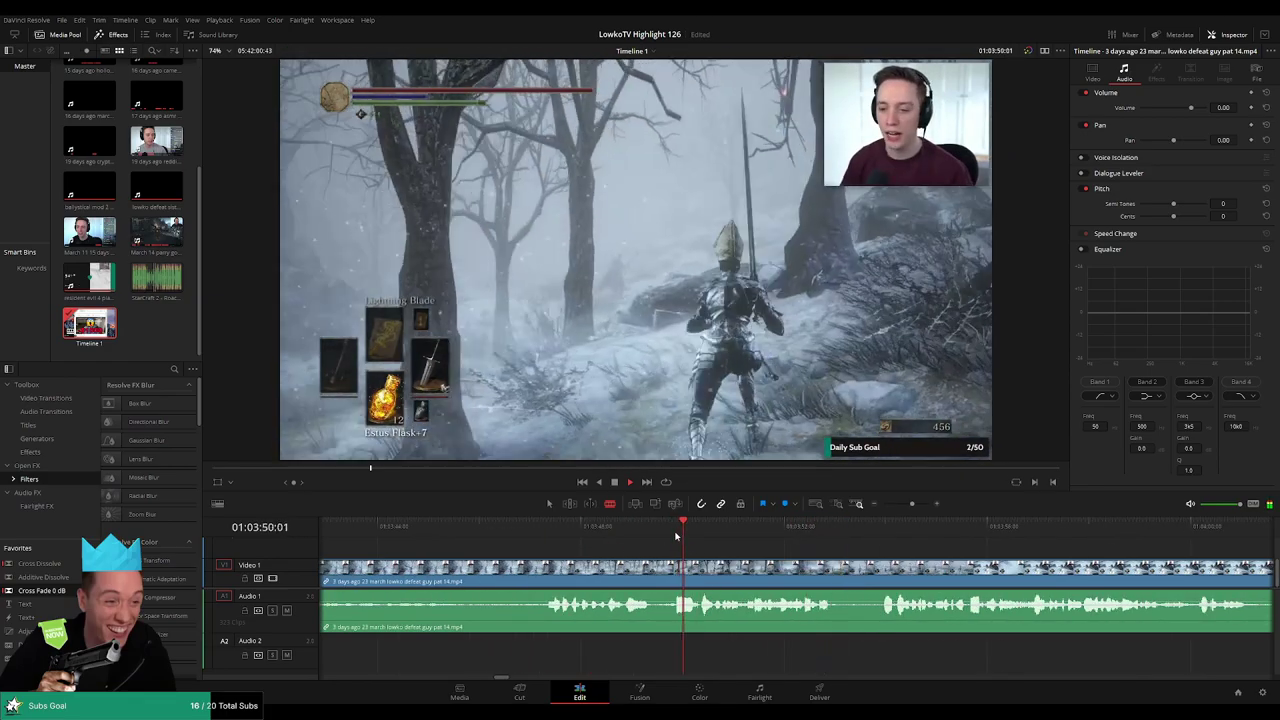
pyautogui.press('space')
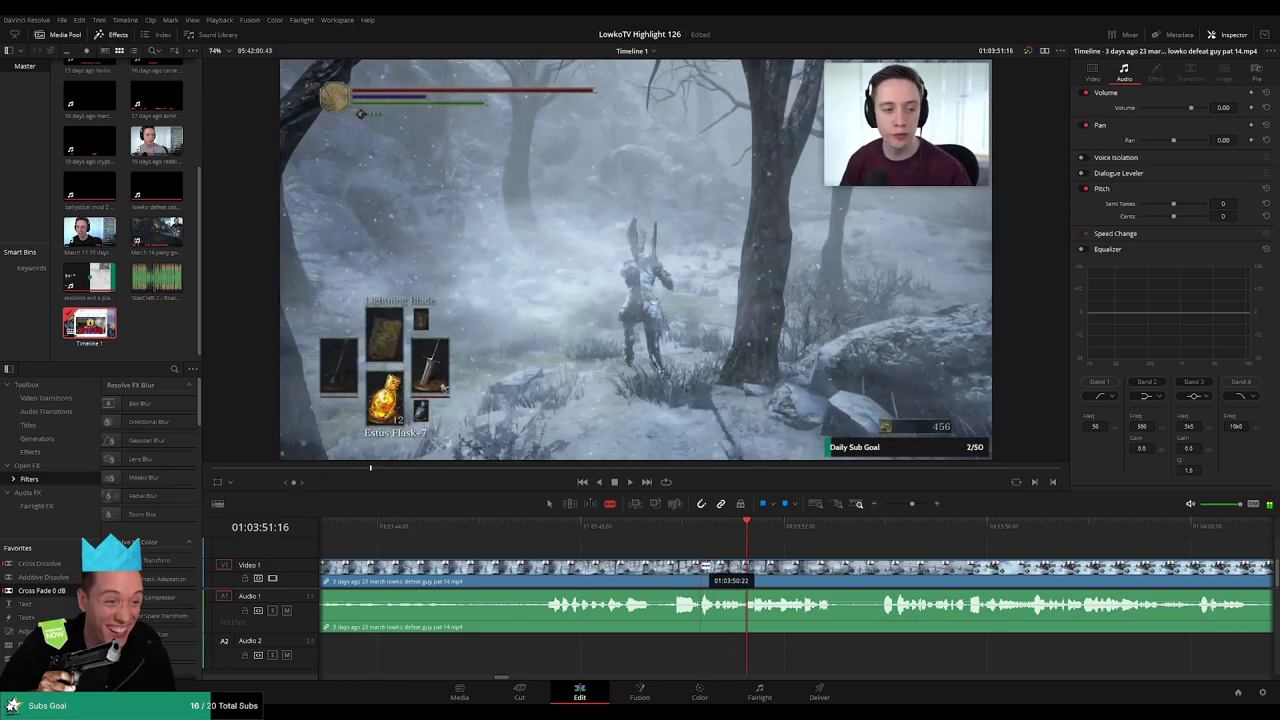
pyautogui.click(705, 566)
pyautogui.press('a')
pyautogui.click(688, 570)
pyautogui.press('Delete')
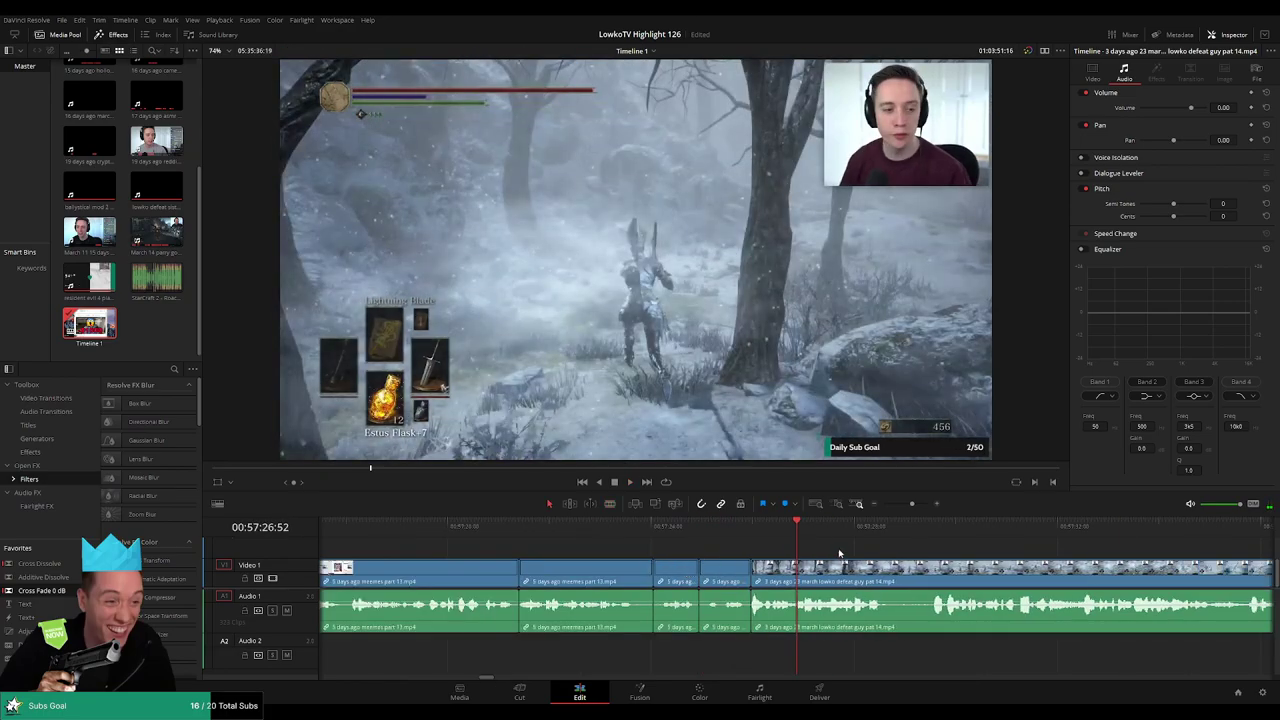
# - Play the new start of the part 14 clip and cut out the silent pause after about 00:57:28:37, closing the gap
pyautogui.press('space')
pyautogui.click(711, 528)
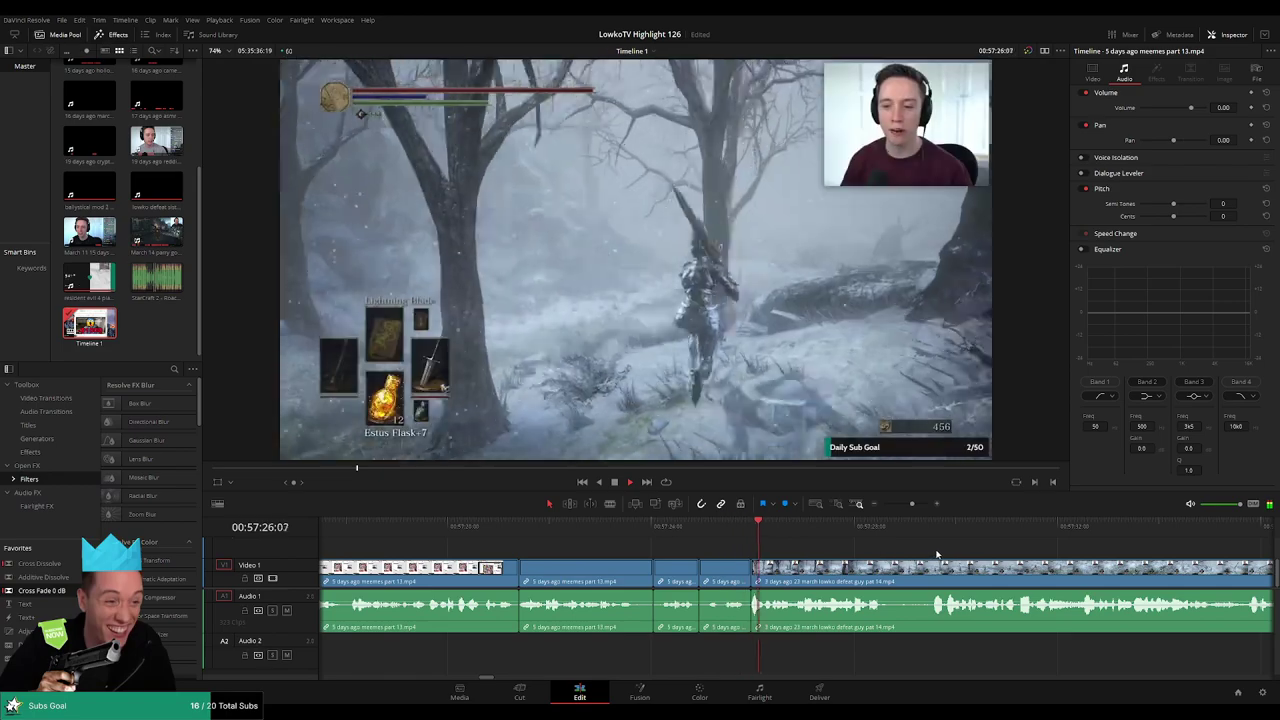
pyautogui.moveTo(984, 553); pyautogui.dragTo(780, 546)
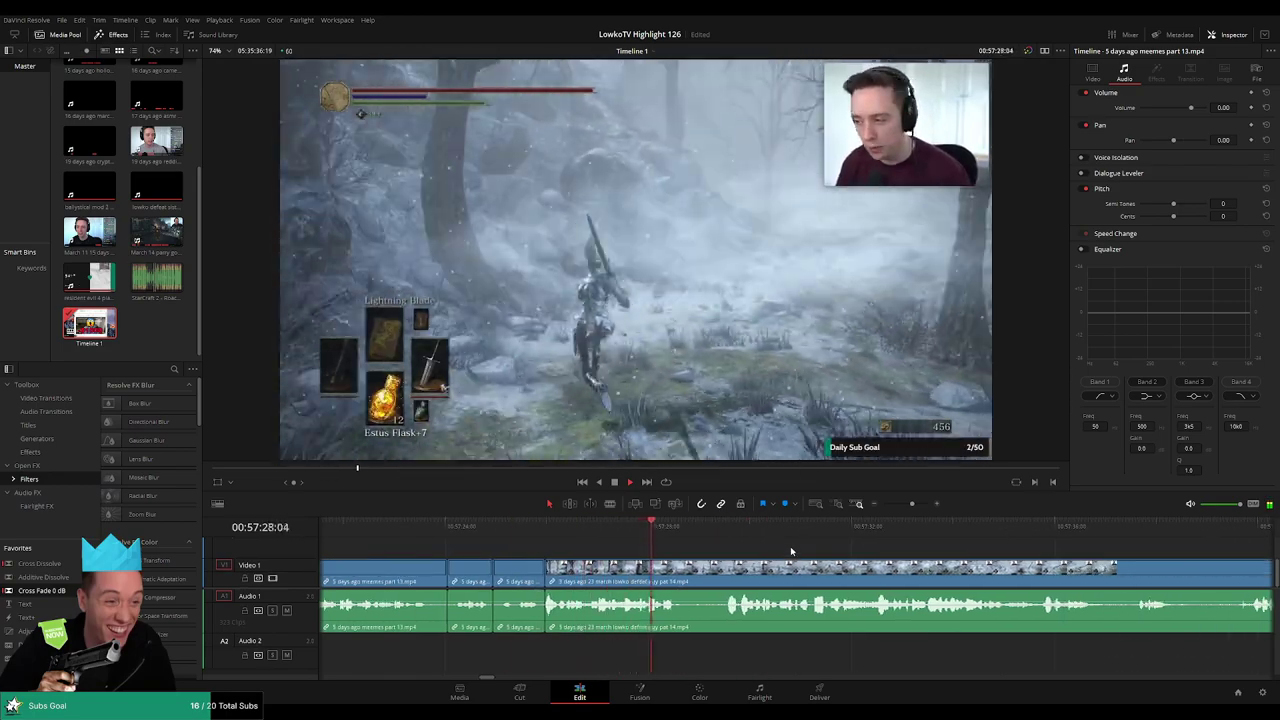
pyautogui.hscroll(2, 750, 543)
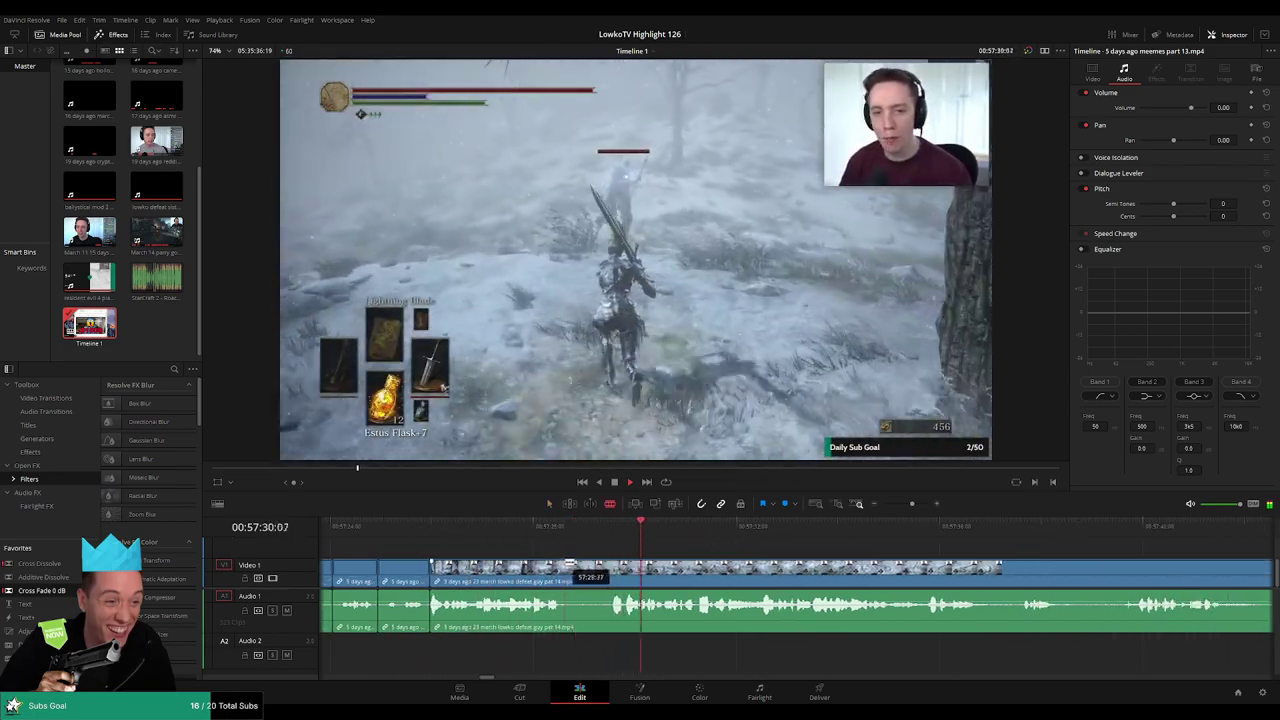
pyautogui.click(562, 563)
pyautogui.click(610, 563)
pyautogui.press('a')
pyautogui.click(594, 569)
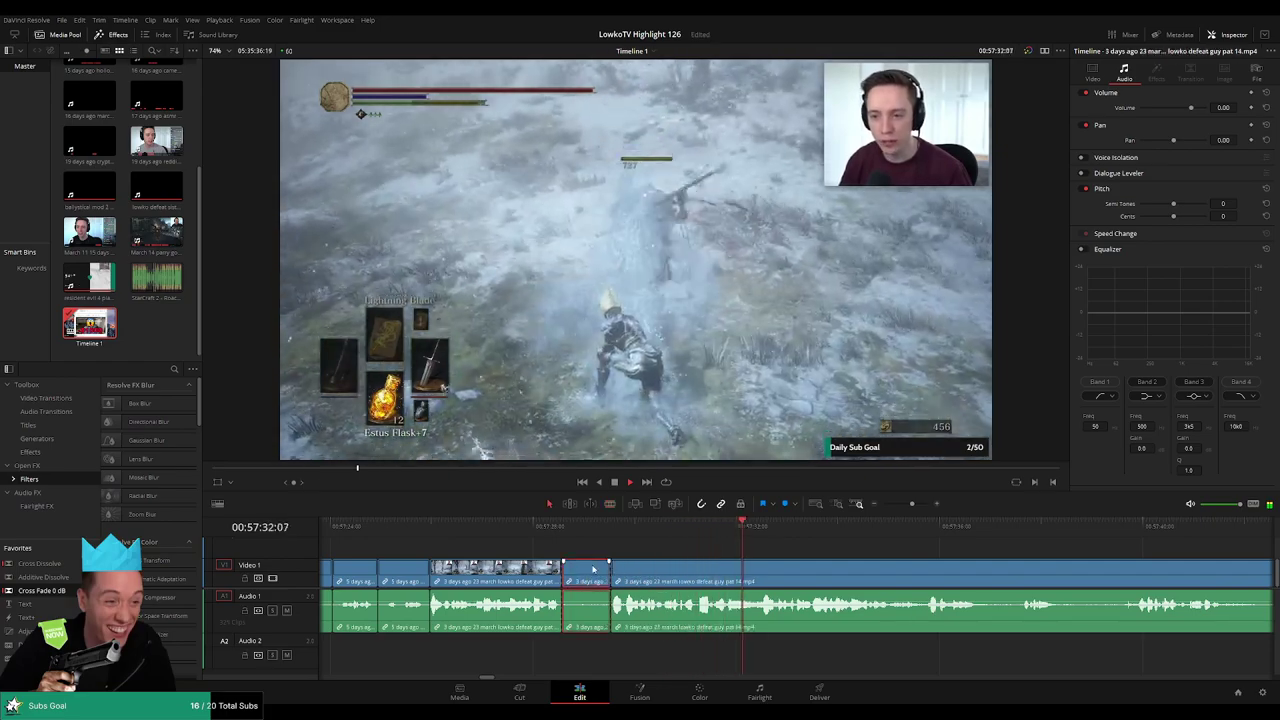
pyautogui.press('Delete')
# - Apply a Cross Fade 0 dB to the audio at the new part 14 cut, and play on to about 00:57:33
pyautogui.moveTo(42, 591); pyautogui.dragTo(567, 622)
pyautogui.press('space')
pyautogui.hscroll(3, 803, 543)
pyautogui.scroll(-4, 794, 547)
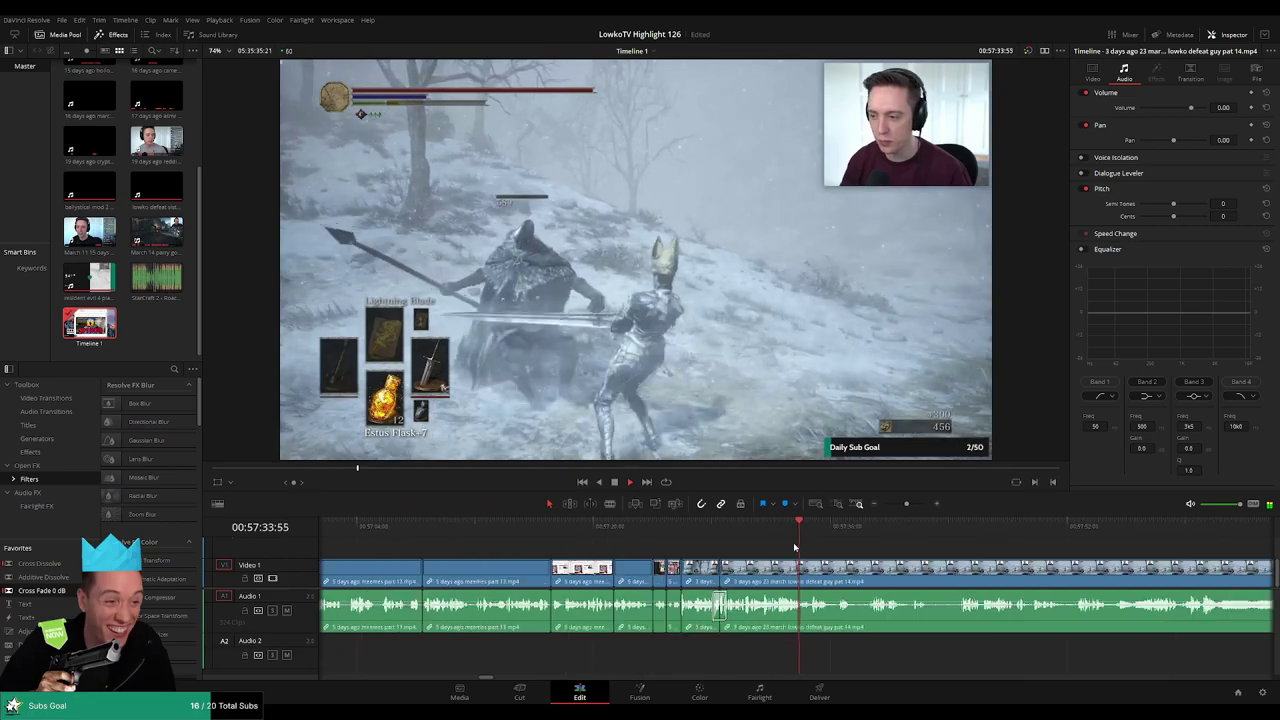
# - Cut out the section of the part 14 clip between about 00:57:37 and 00:57:45, closing the gap, and replay the join
pyautogui.scroll(3, 850, 547)
pyautogui.moveTo(911, 554); pyautogui.dragTo(731, 541)
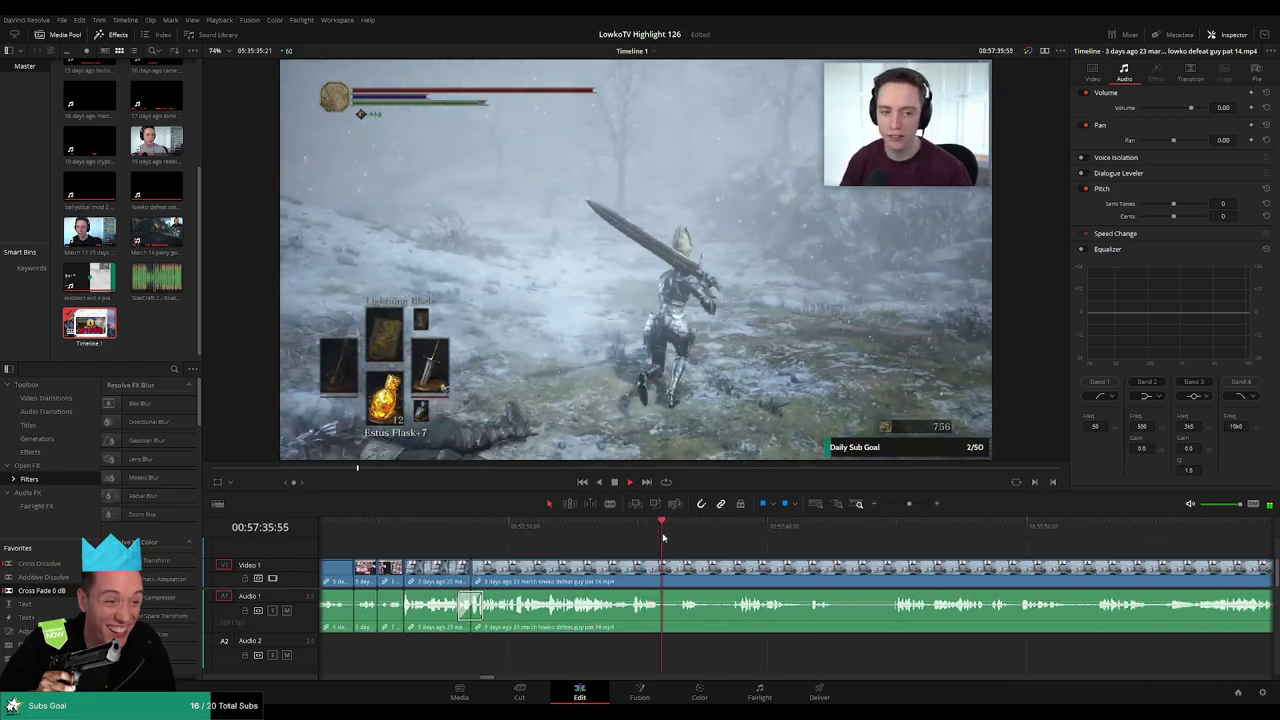
pyautogui.click(677, 537)
pyautogui.press('b')
pyautogui.click(706, 568)
pyautogui.click(731, 538)
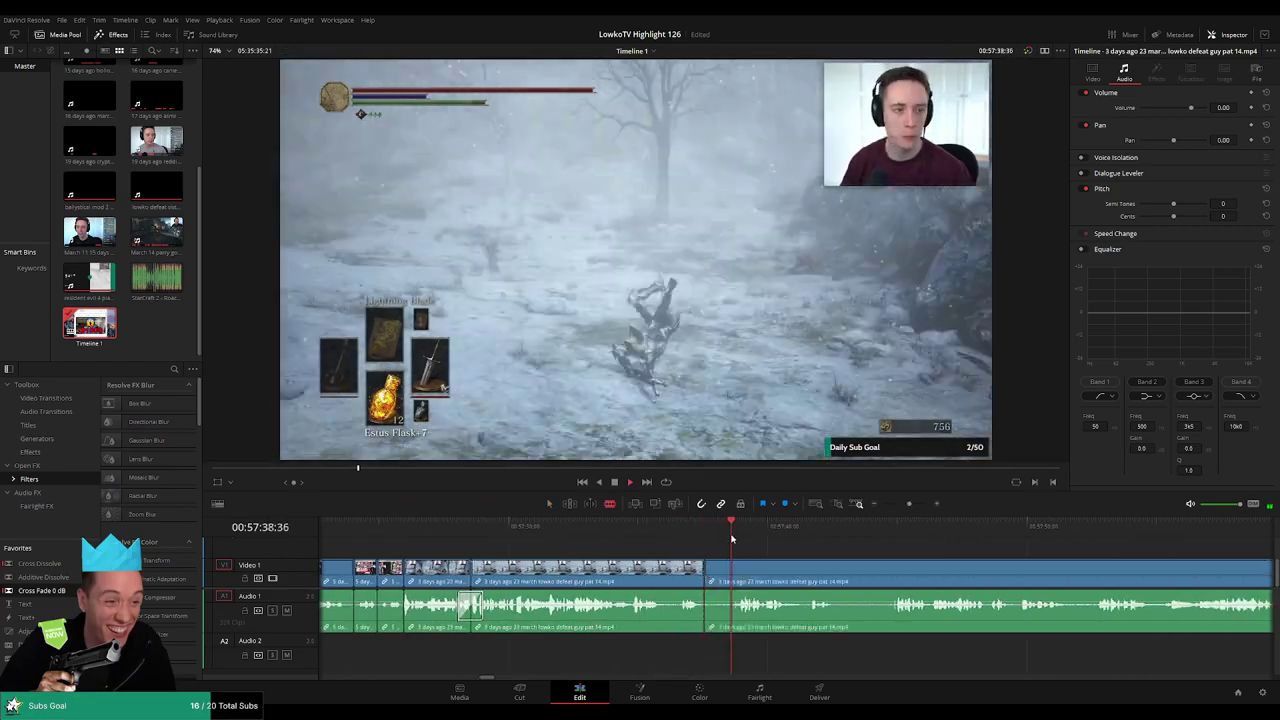
pyautogui.click(799, 538)
pyautogui.click(884, 535)
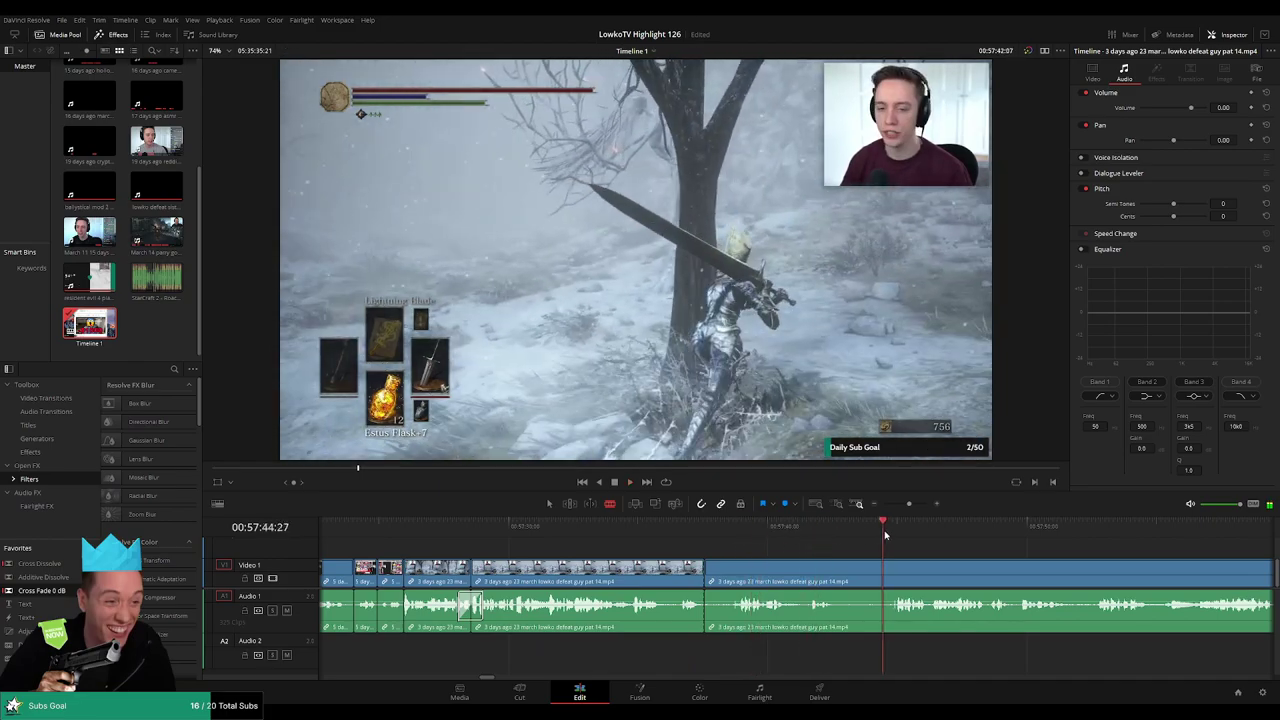
pyautogui.moveTo(986, 558); pyautogui.dragTo(813, 549)
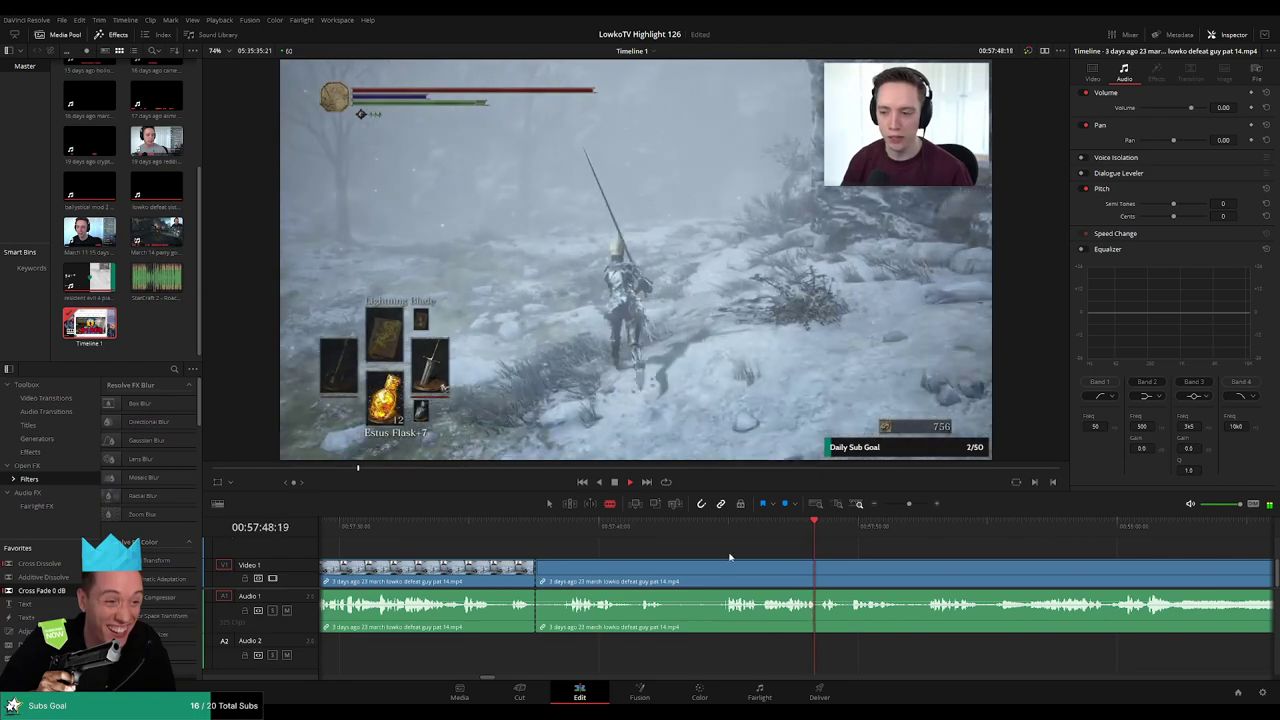
pyautogui.click(729, 566)
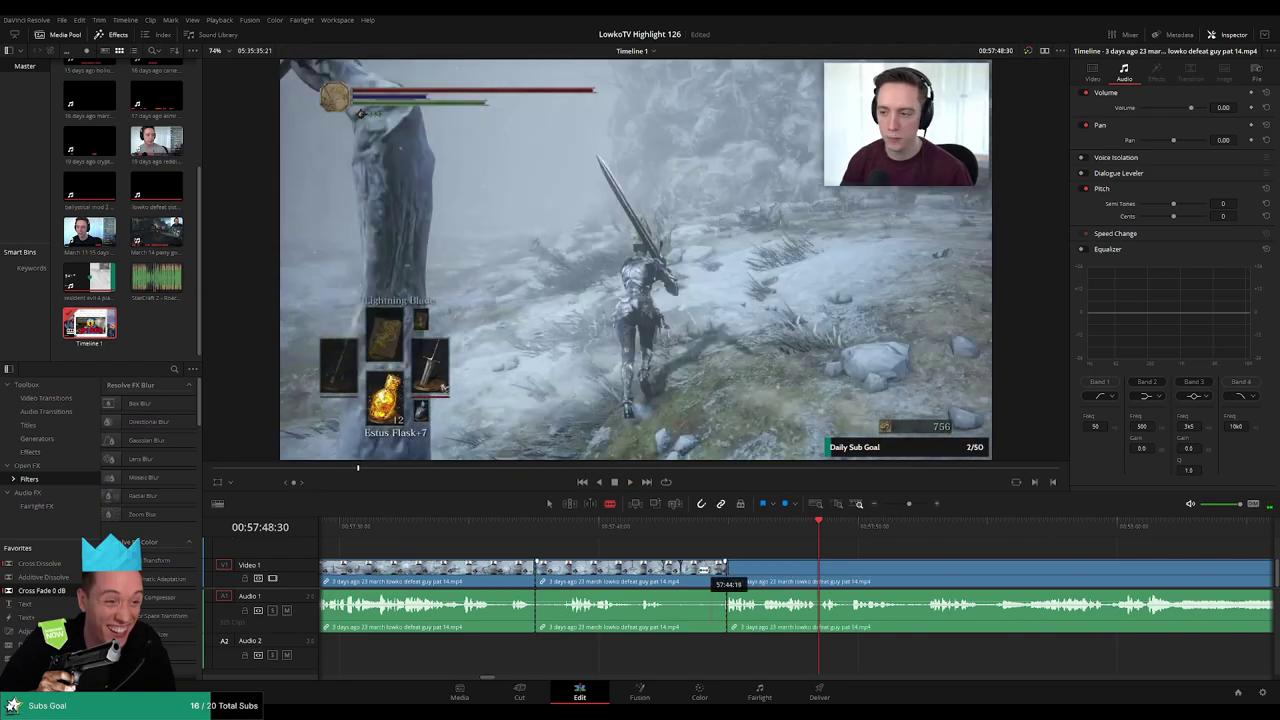
pyautogui.press('Delete')
pyautogui.click(523, 532)
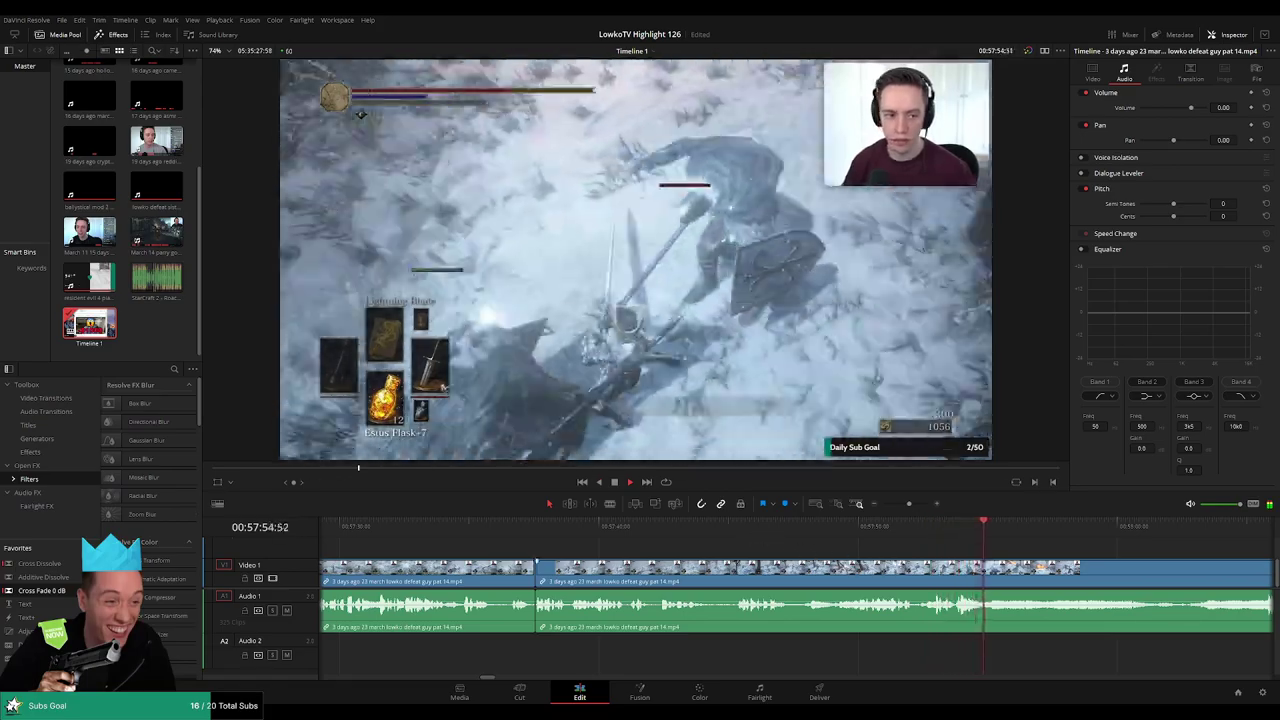
# - Review the part 14 footage between about 00:57:43 and 00:57:55 to find where the commentary pauses
pyautogui.hscroll(3, 760, 551)
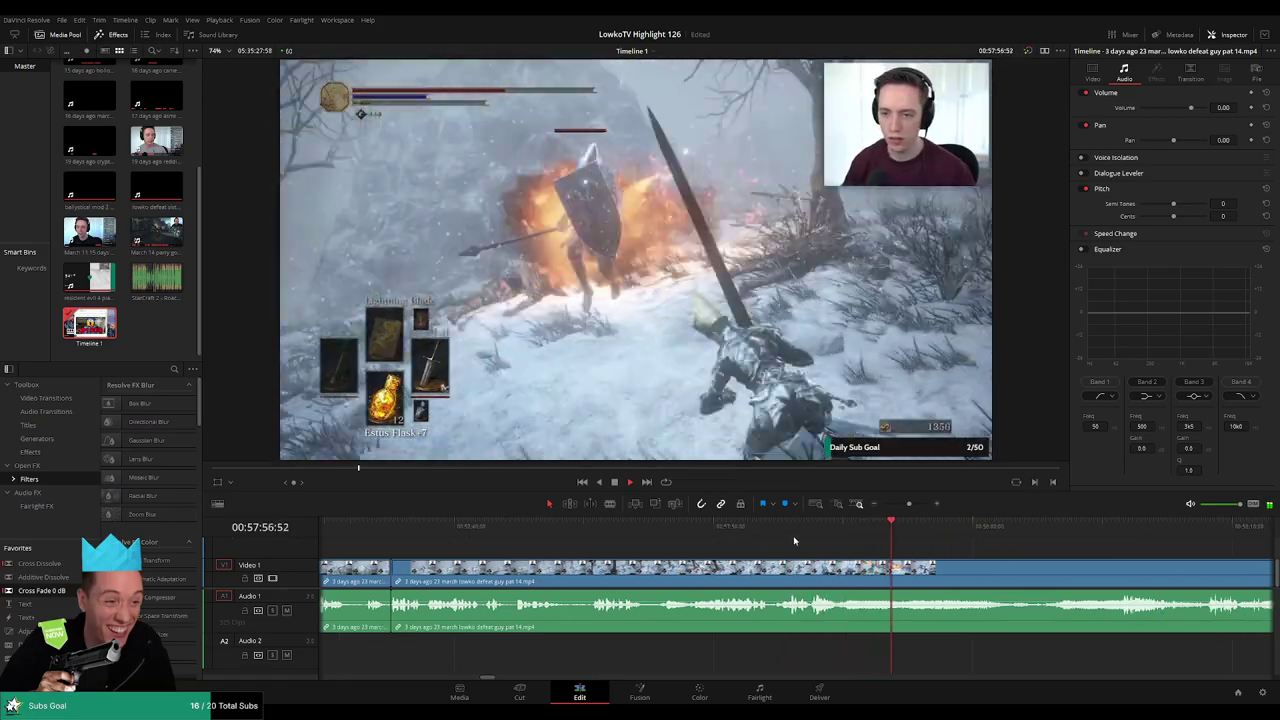
pyautogui.moveTo(806, 528); pyautogui.dragTo(609, 533)
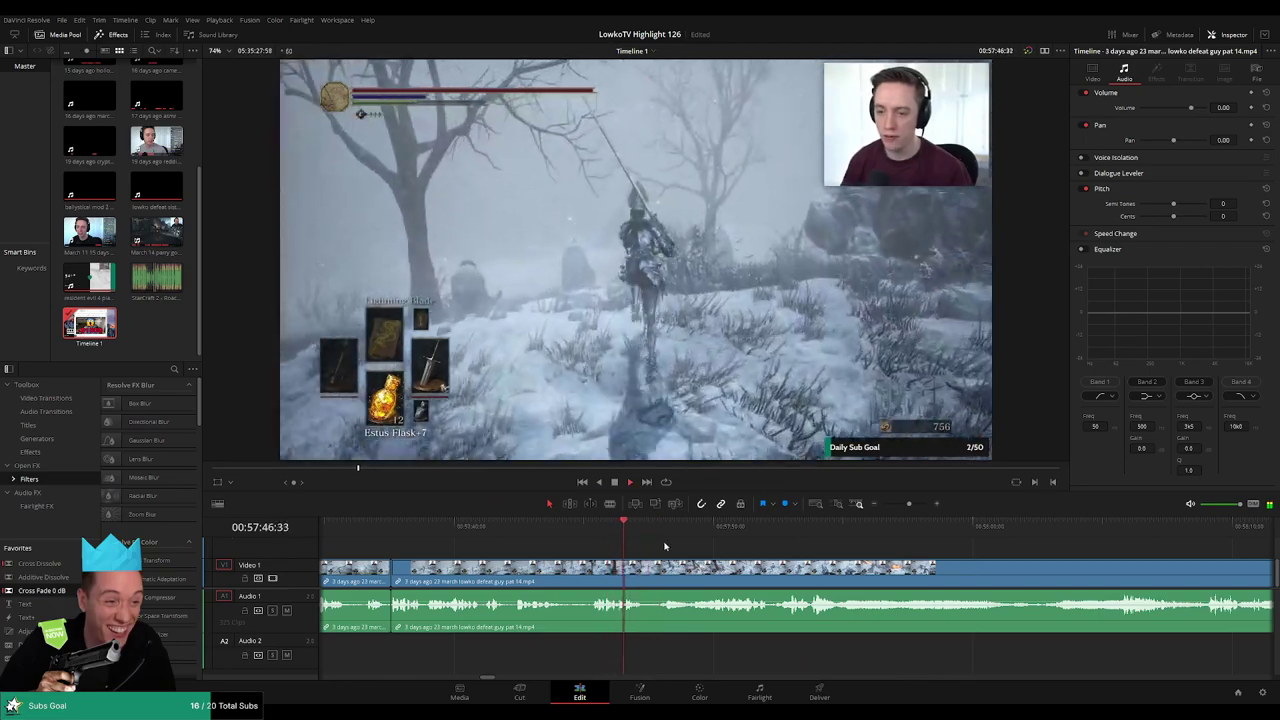
pyautogui.click(544, 528)
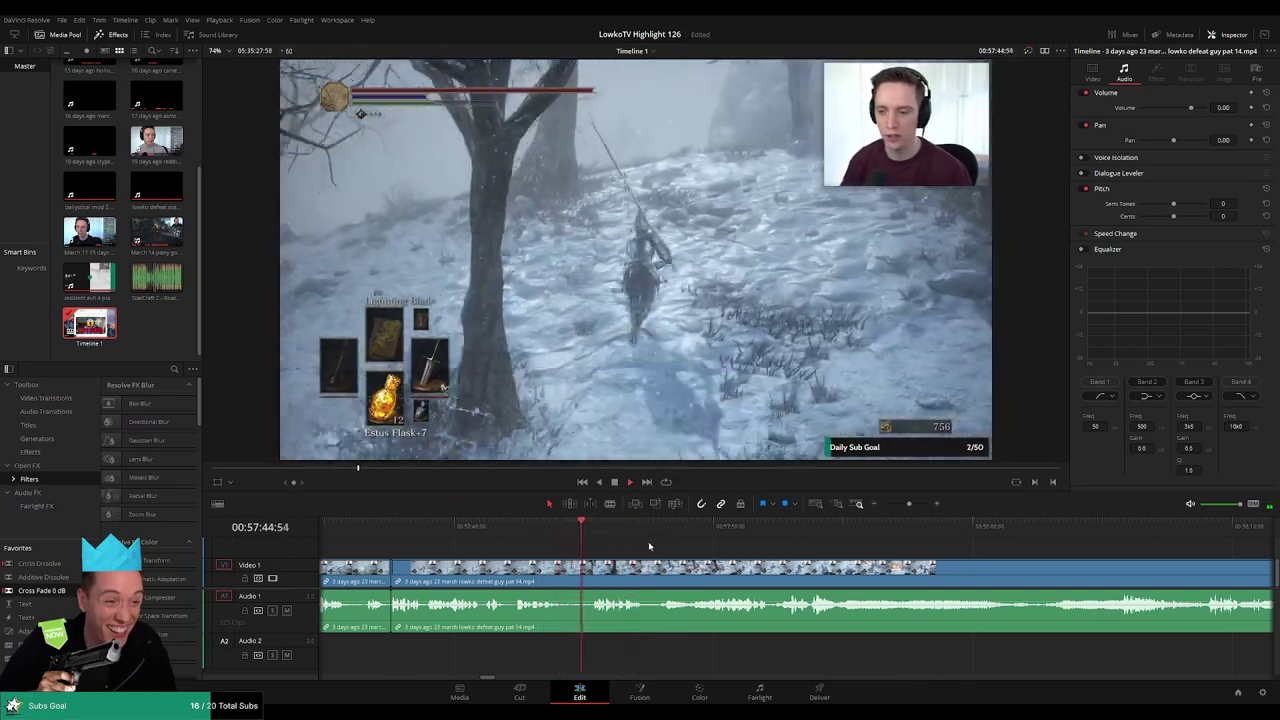
pyautogui.hotkey('shift', 'Left')
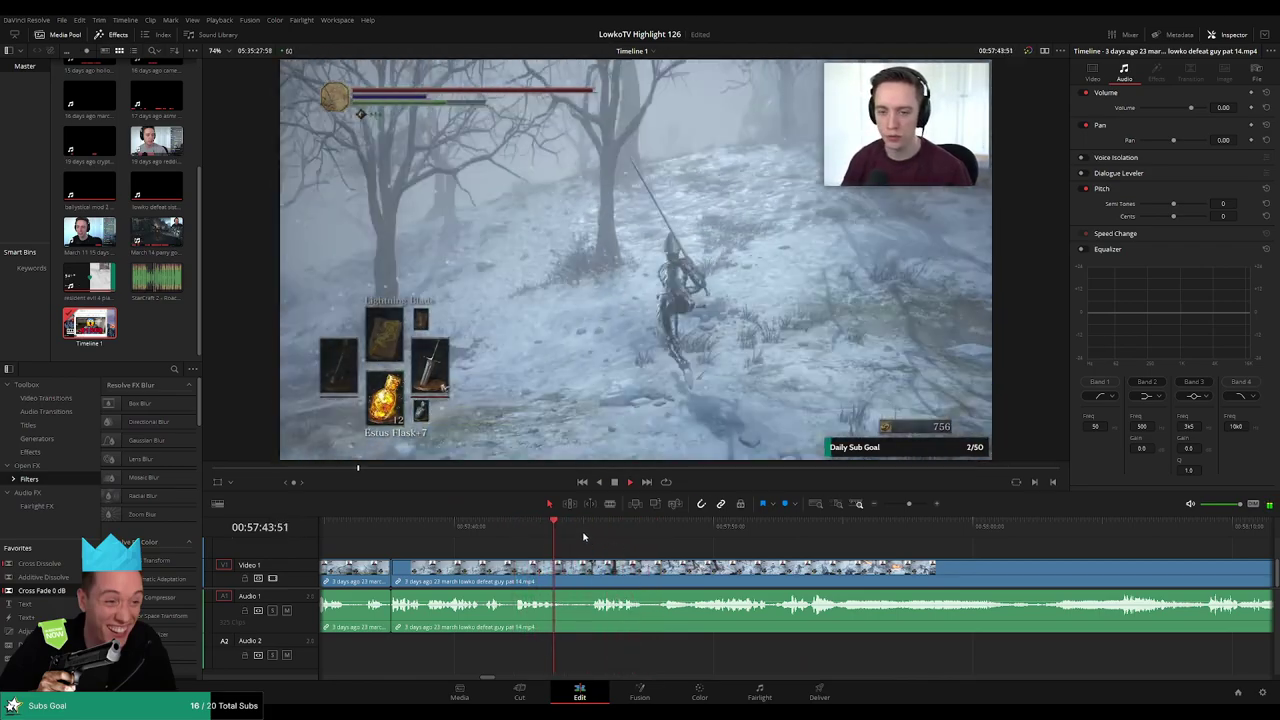
pyautogui.click(670, 535)
pyautogui.click(782, 537)
pyautogui.moveTo(938, 541); pyautogui.dragTo(733, 532)
pyautogui.click(638, 535)
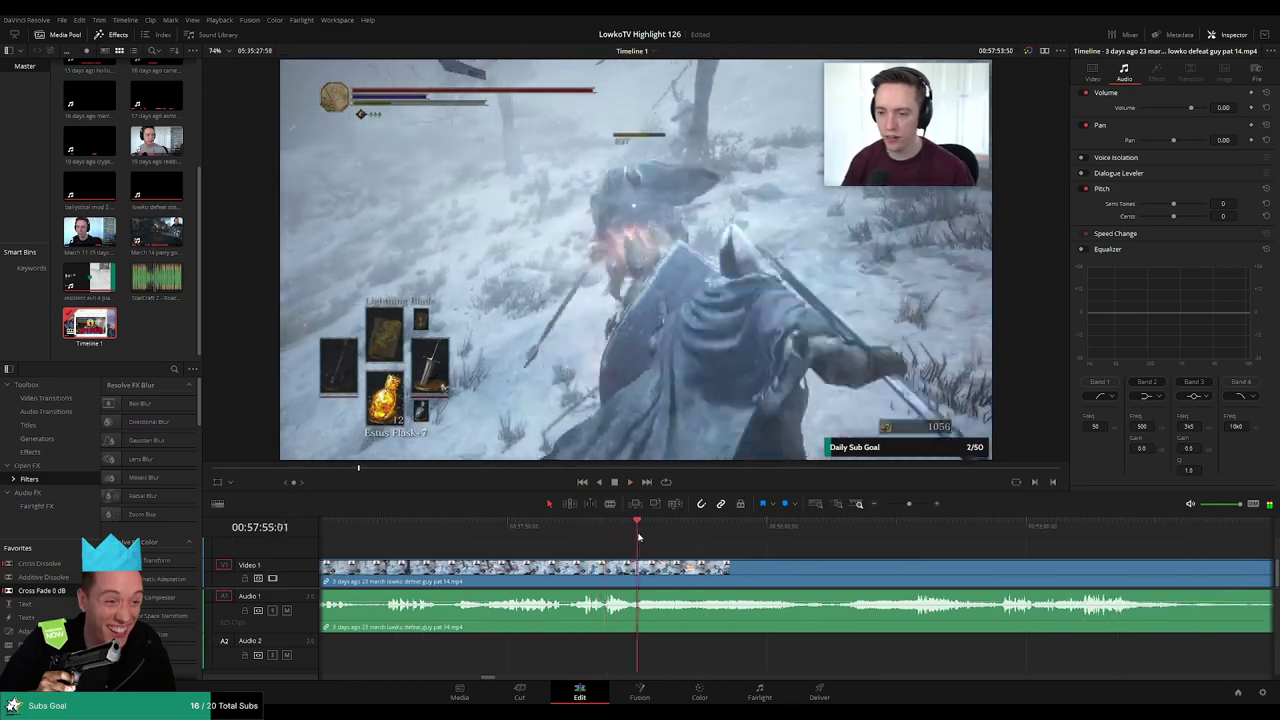
# - Split the part 14 clip at about 00:57:56 and 00:58:05 and delete the section between the cuts, closing the gap
pyautogui.press('b')
pyautogui.click(661, 568)
pyautogui.click(900, 534)
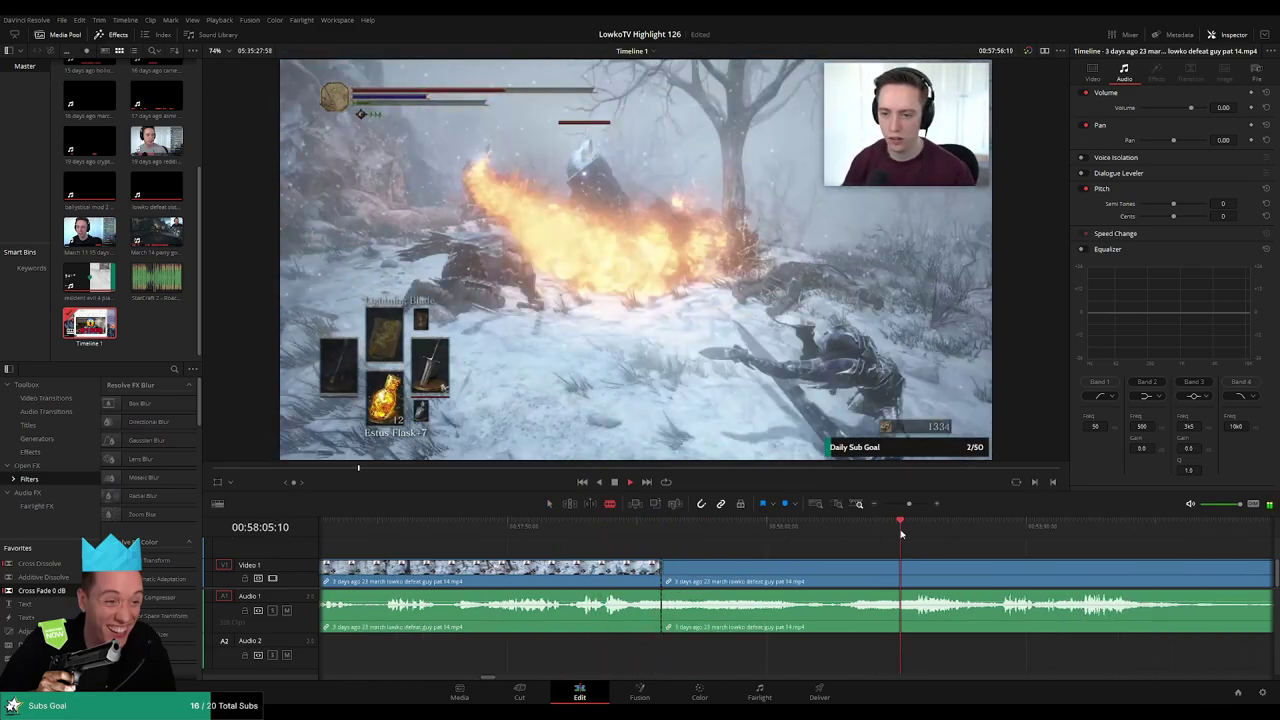
pyautogui.click(910, 580)
pyautogui.press('a')
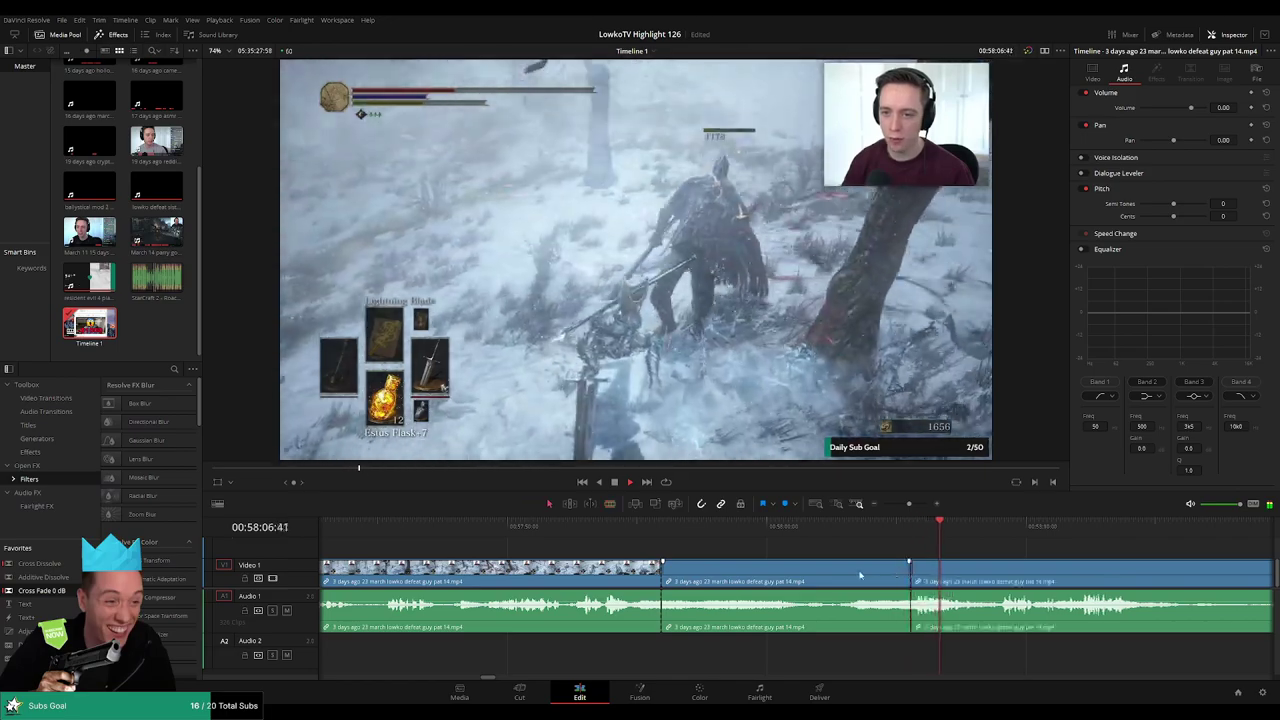
pyautogui.click(860, 575)
pyautogui.press('Delete')
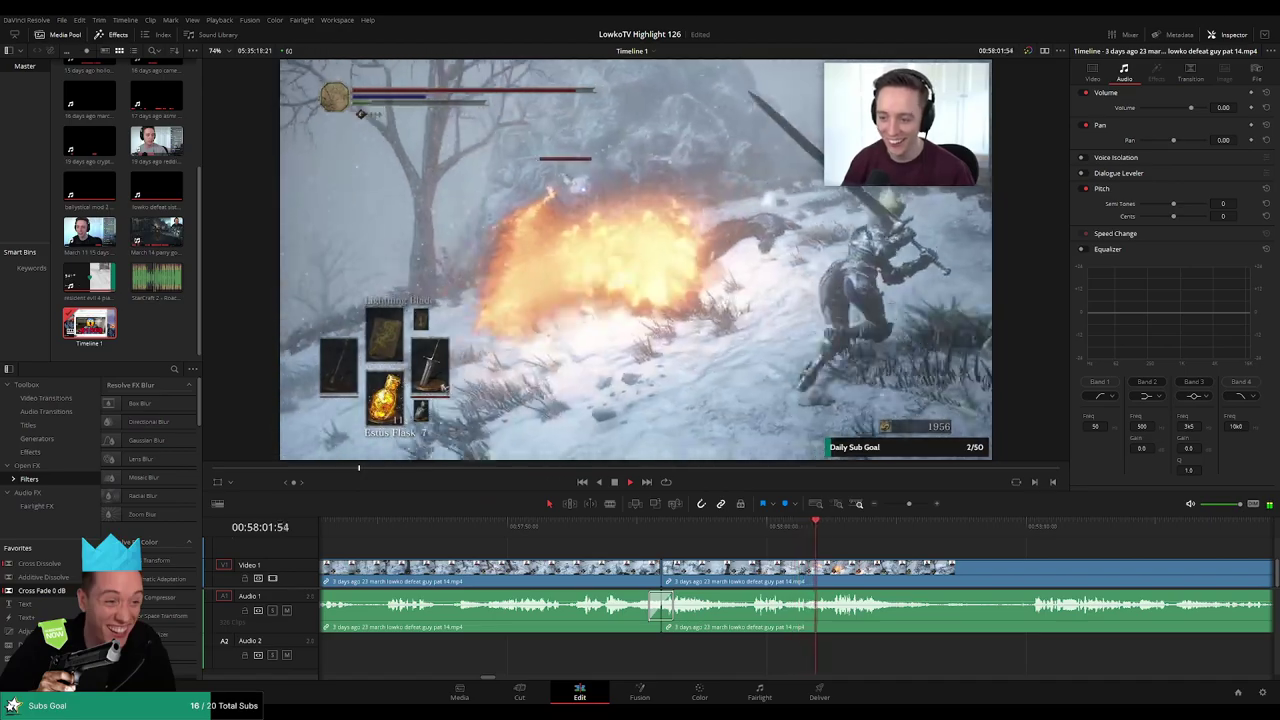
# - Cut out the quiet stretch of the part 14 clip from about 00:58:05:48 to 00:58:10, closing the gap
pyautogui.moveTo(969, 557); pyautogui.dragTo(670, 547)
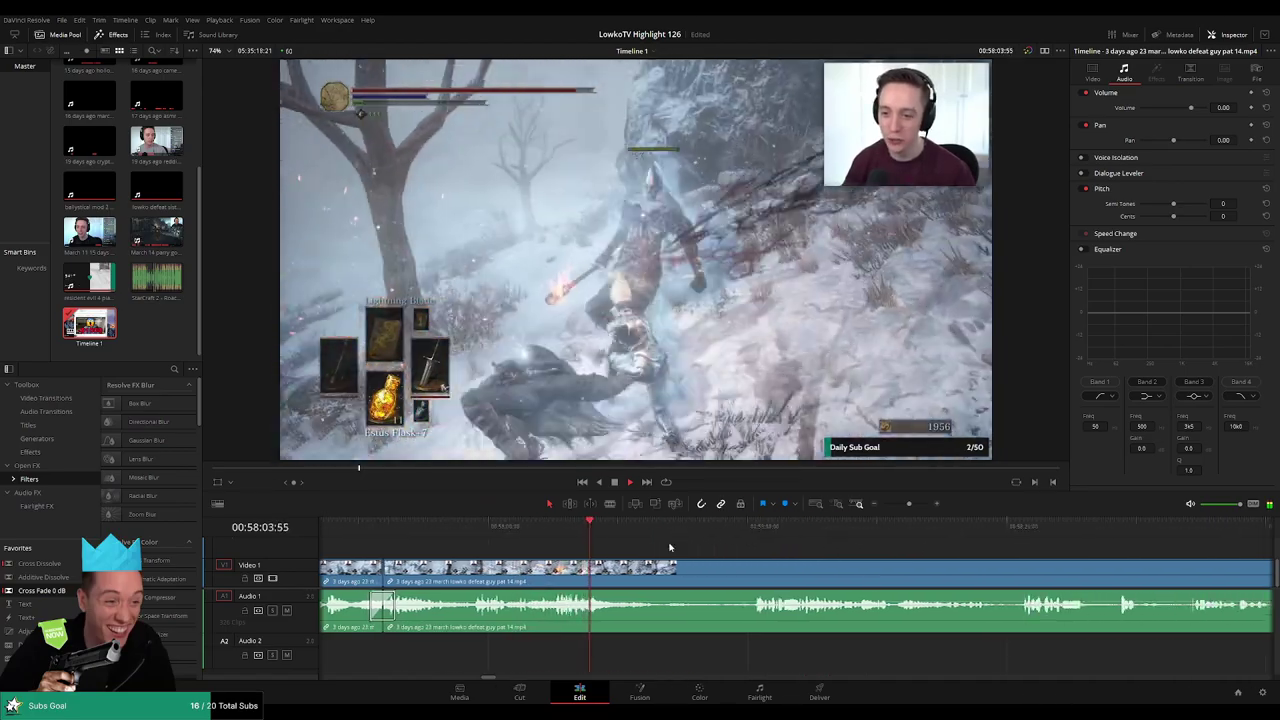
pyautogui.press('b')
pyautogui.click(616, 578)
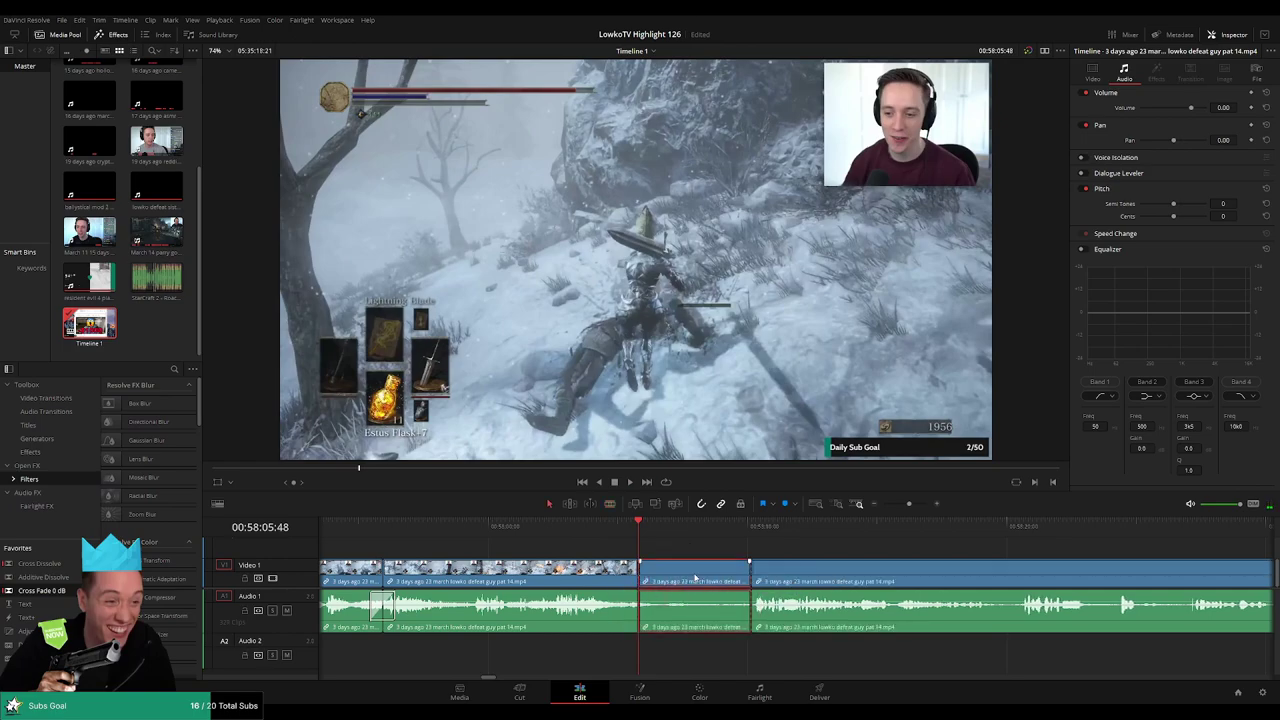
pyautogui.press('Delete')
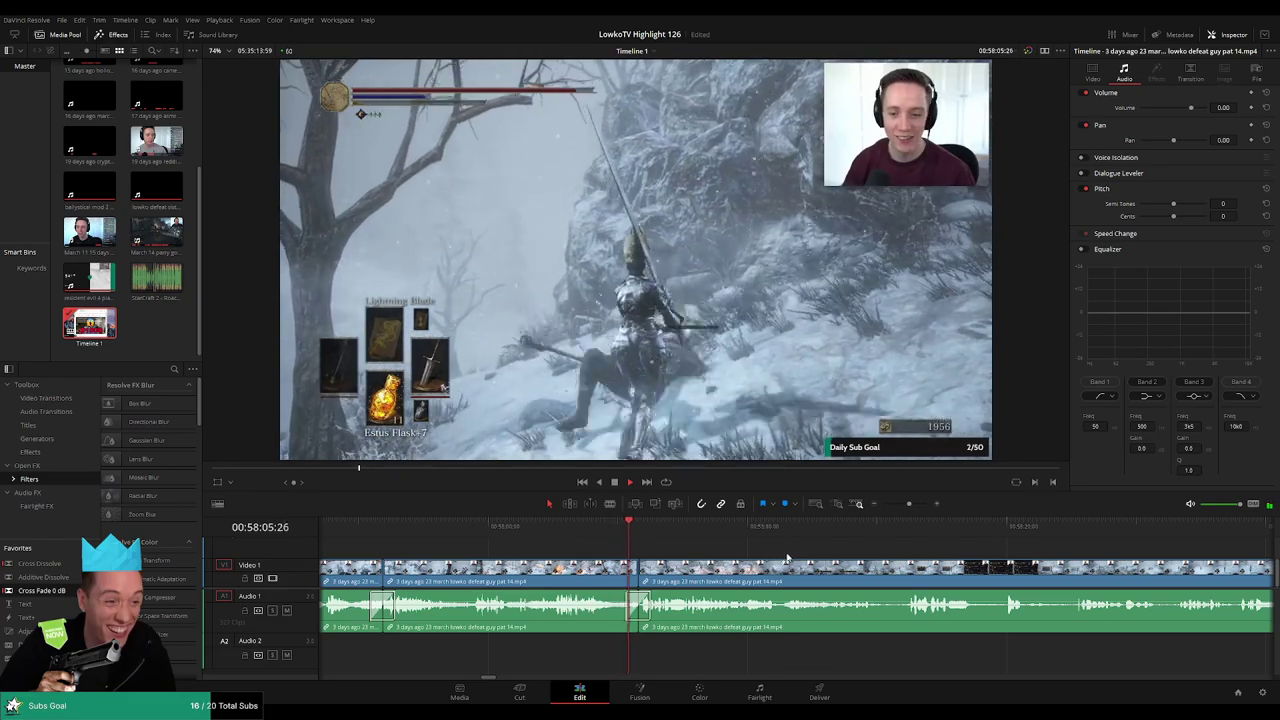
# - Play on and cut the roughly one-second pause during the inventory screen at about 00:58:18:46 out of the part 14 clip, closing the gap
pyautogui.hscroll(1, 788, 558)
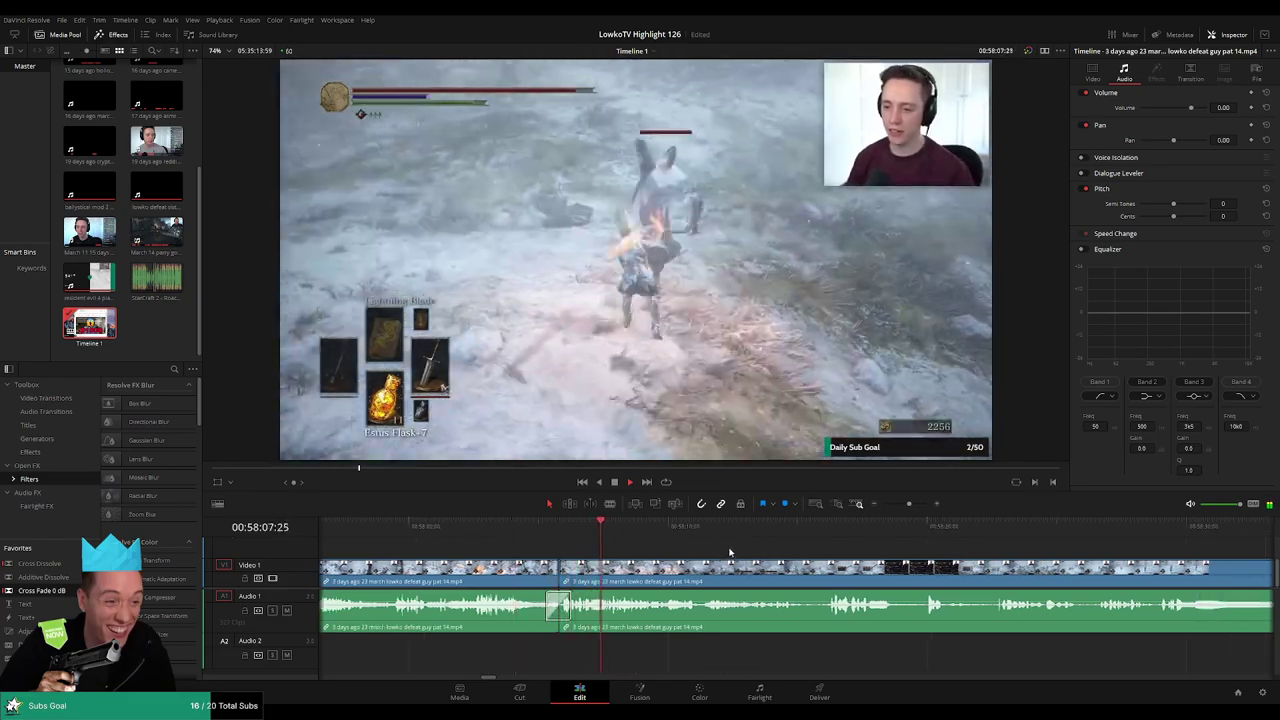
pyautogui.hscroll(1, 724, 552)
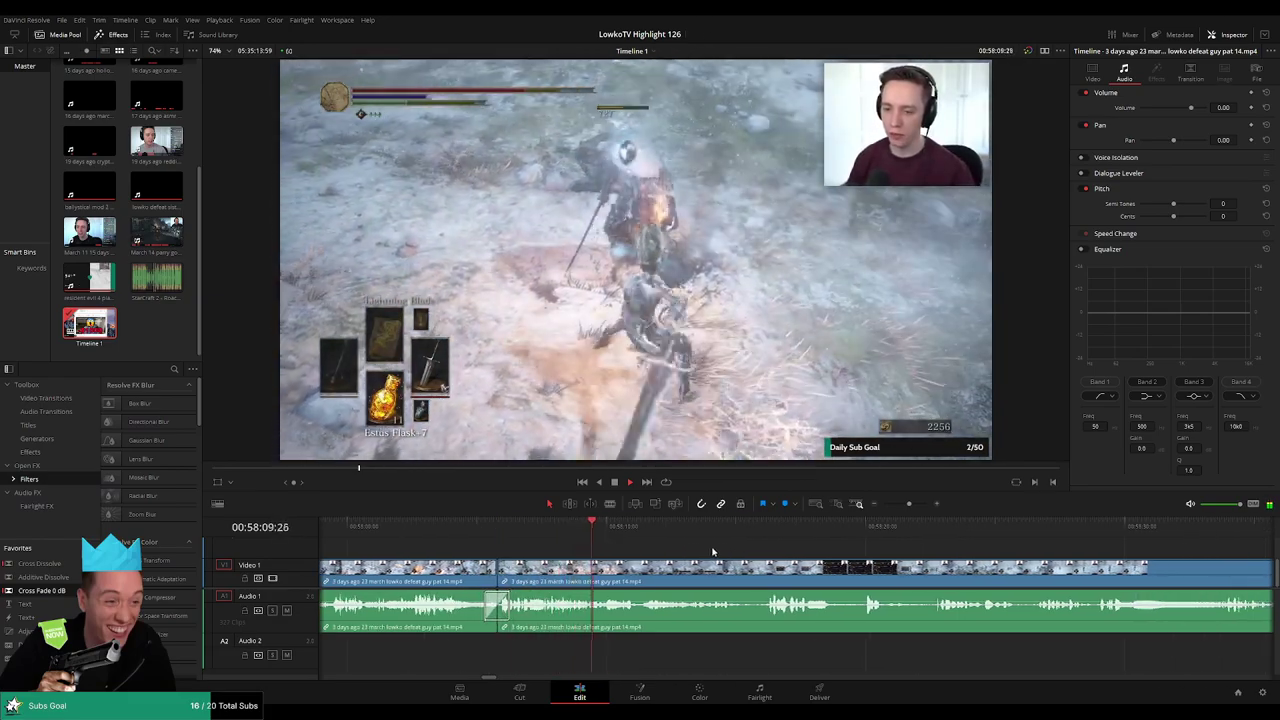
pyautogui.hscroll(1, 673, 546)
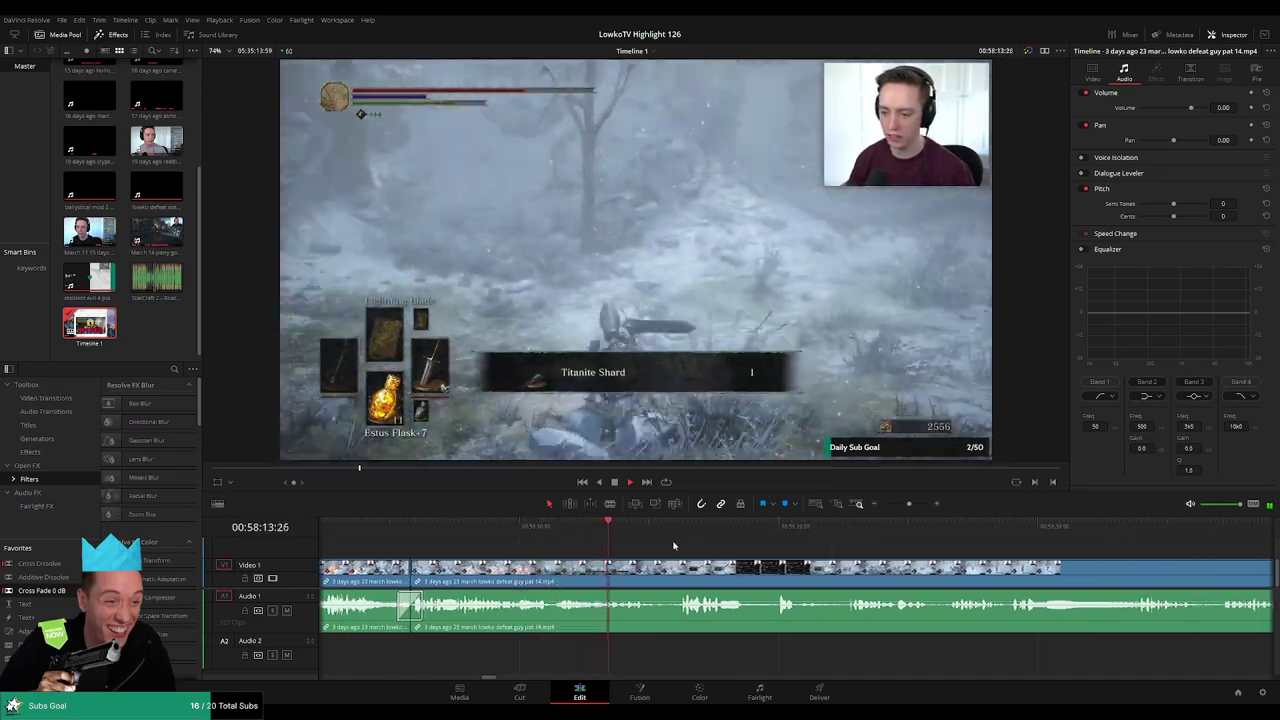
pyautogui.hscroll(2, 660, 547)
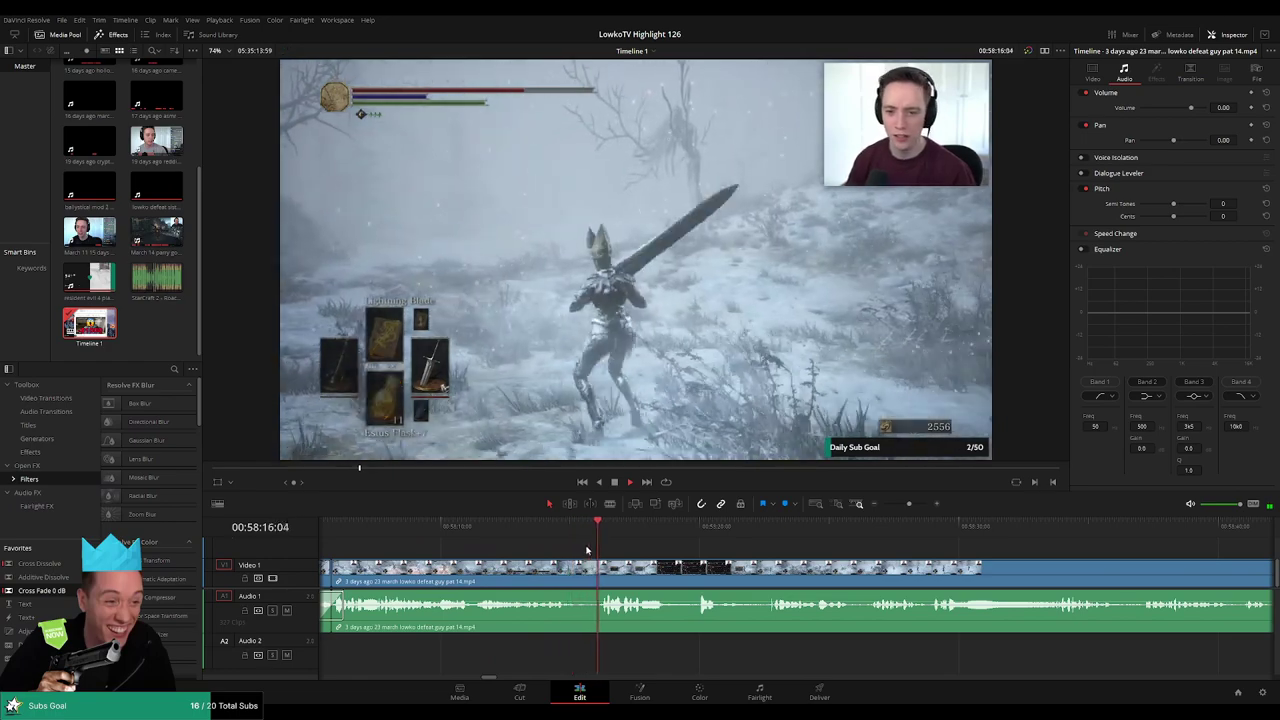
pyautogui.click(677, 566)
pyautogui.press('b')
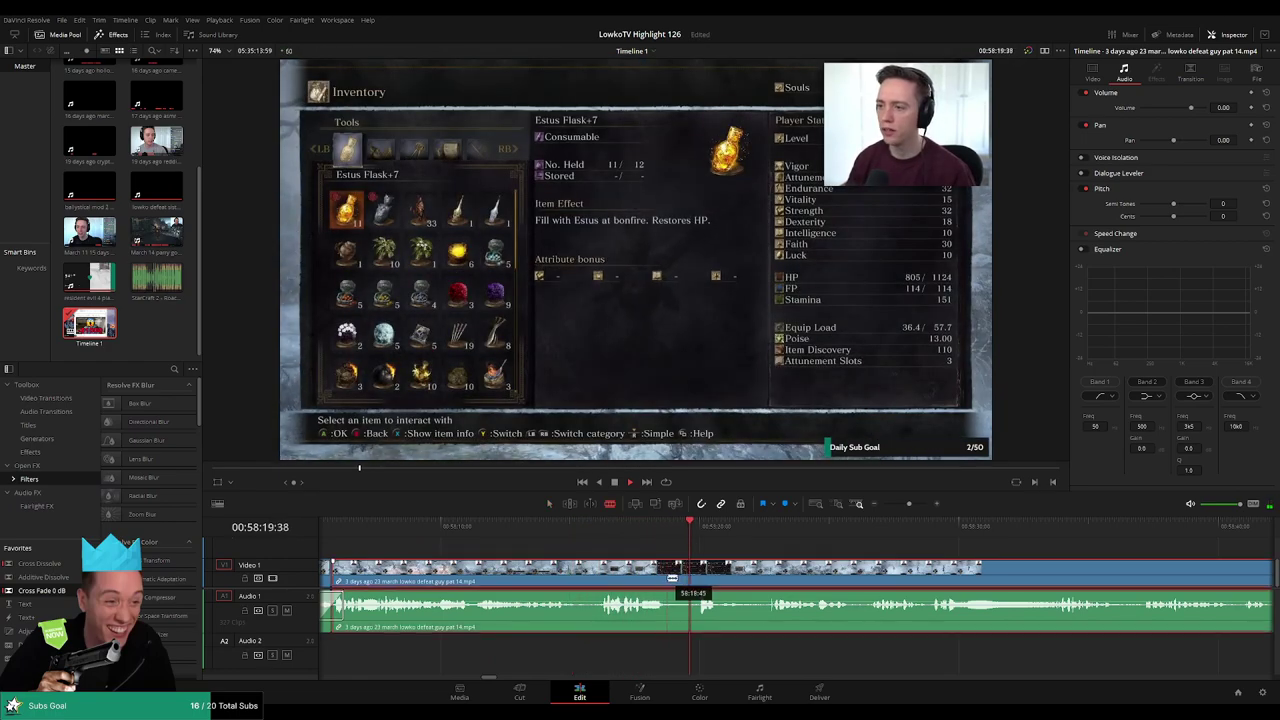
pyautogui.click(668, 571)
pyautogui.click(695, 572)
pyautogui.press('a')
pyautogui.click(684, 580)
pyautogui.press('Delete')
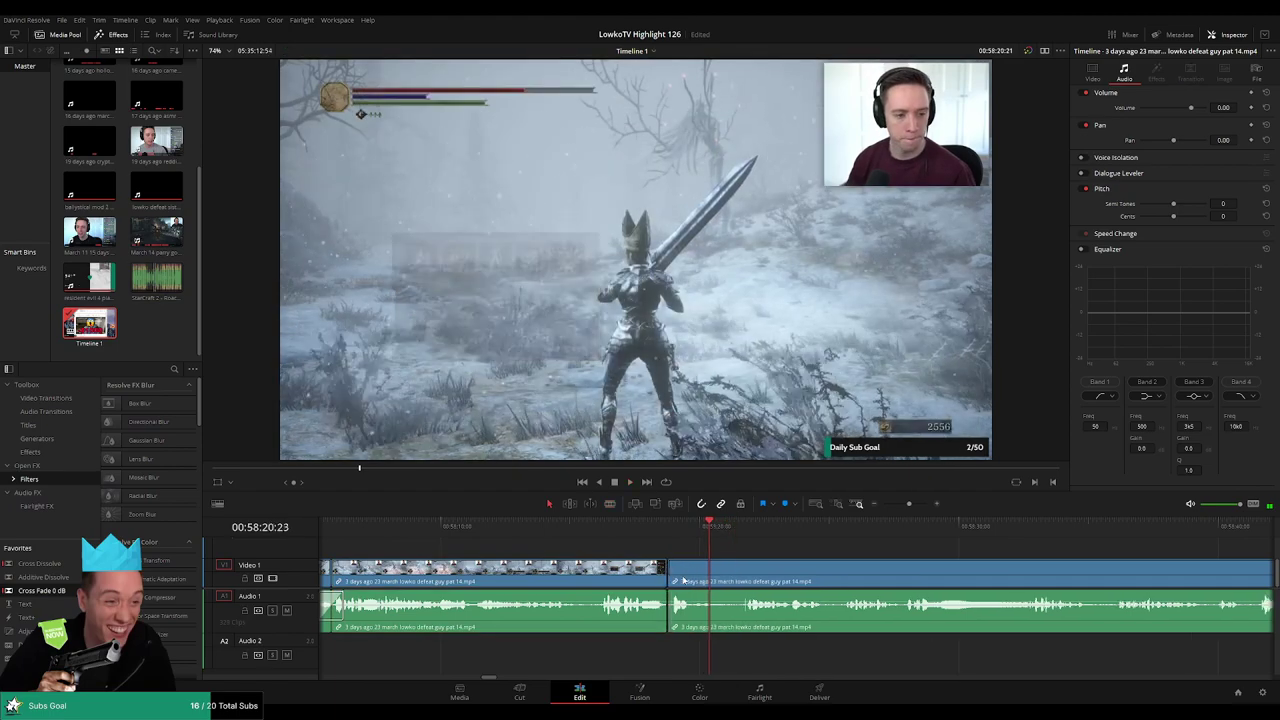
# - Replay the inventory cut, split the part 14 clip at about 00:58:21:34, and remove the brief noise just after it, closing the gap
pyautogui.click(646, 532)
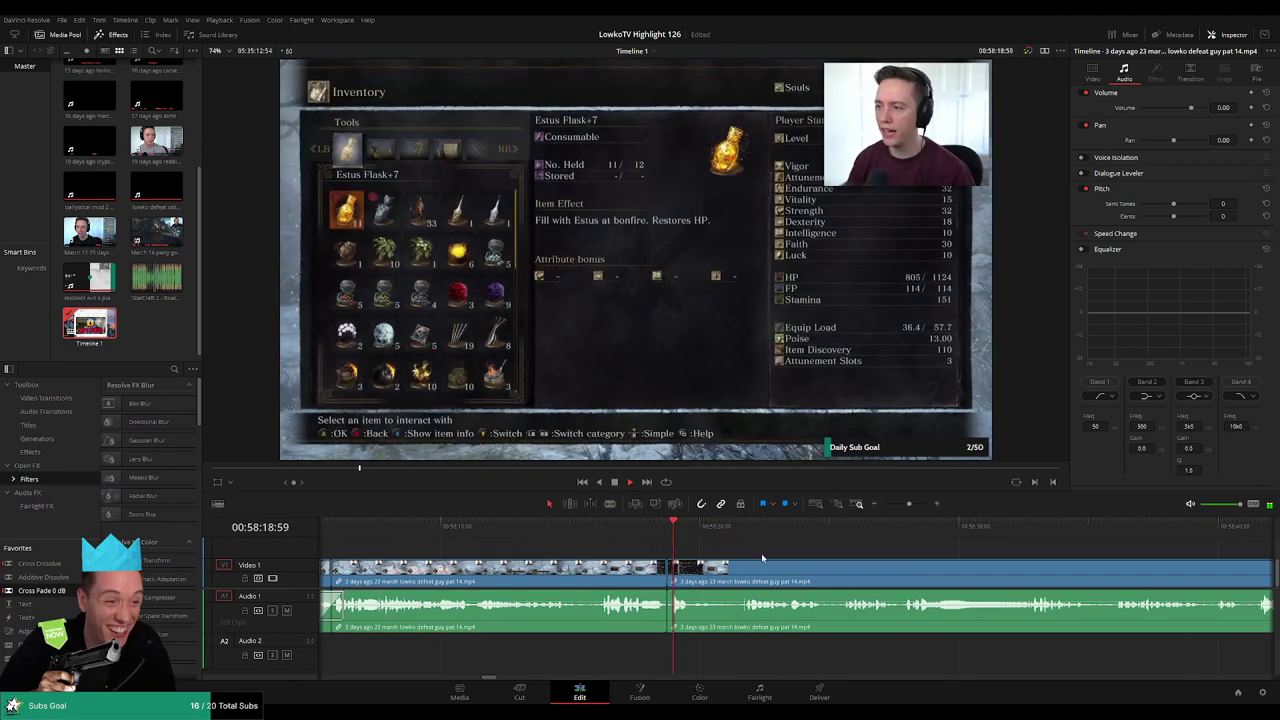
pyautogui.moveTo(785, 553); pyautogui.dragTo(698, 547)
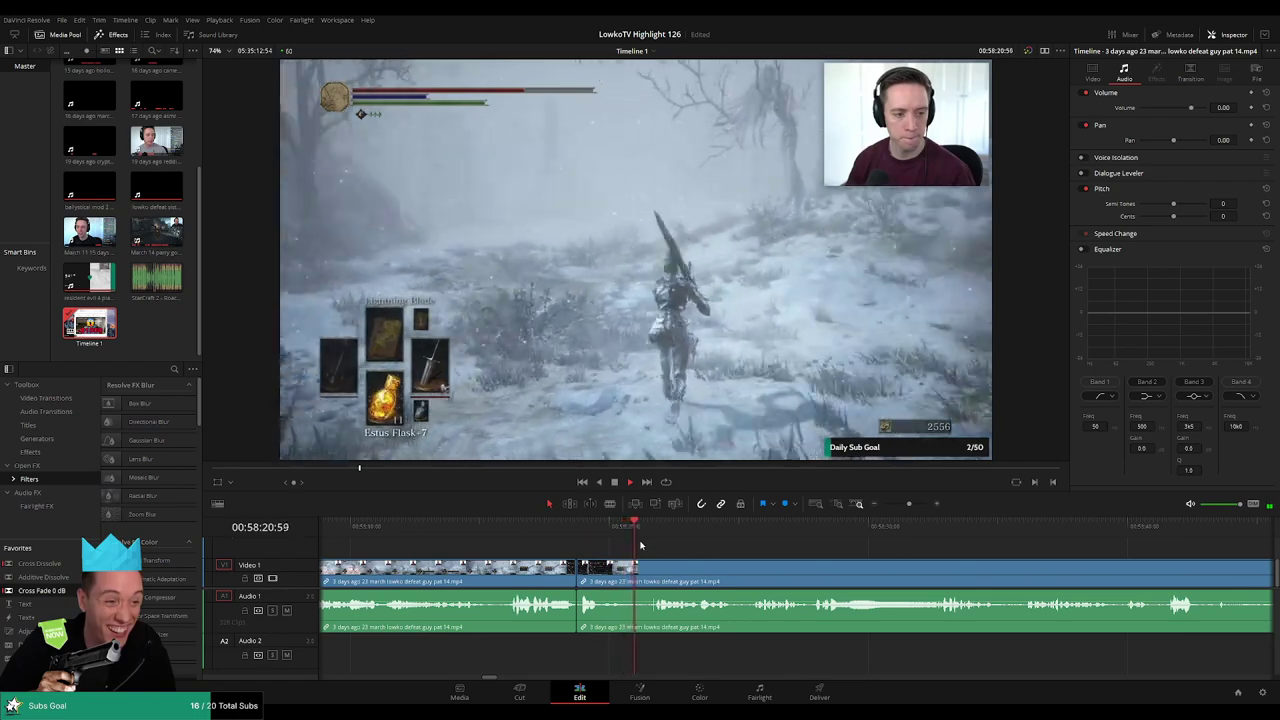
pyautogui.press('space')
pyautogui.press('b')
pyautogui.click(651, 577)
pyautogui.scroll(4, 694, 571)
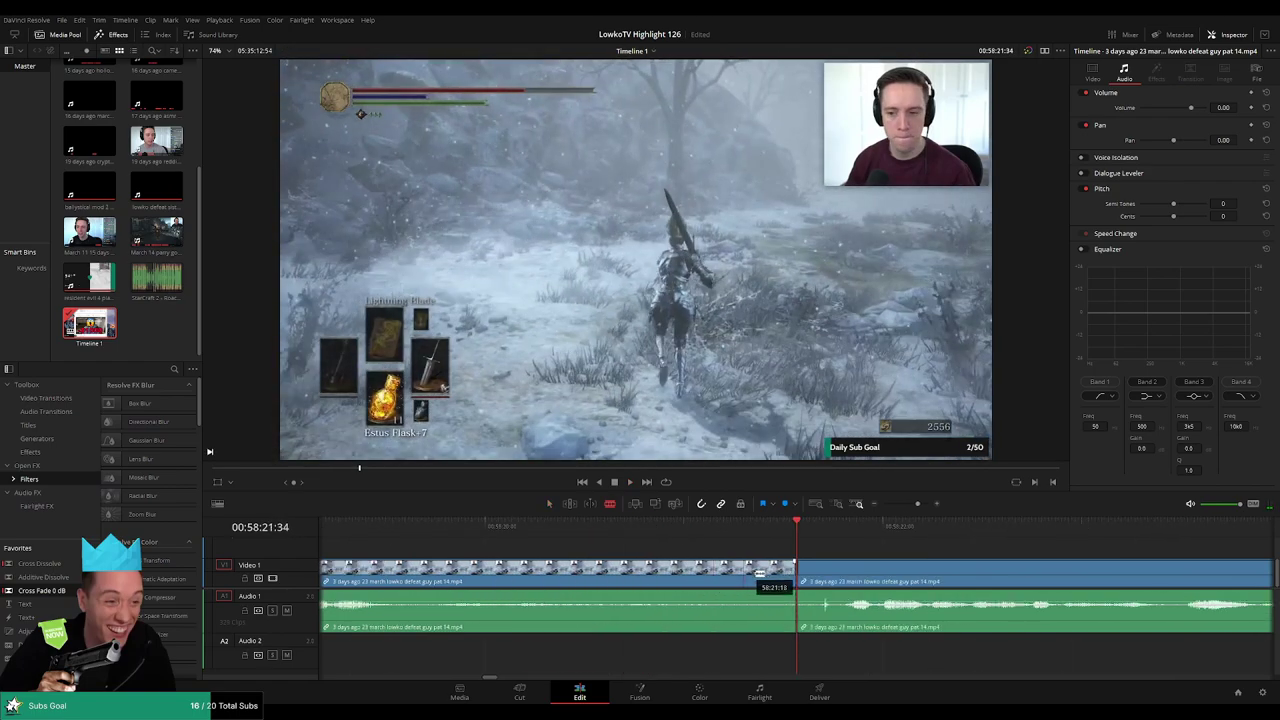
pyautogui.click(830, 575)
pyautogui.press('a')
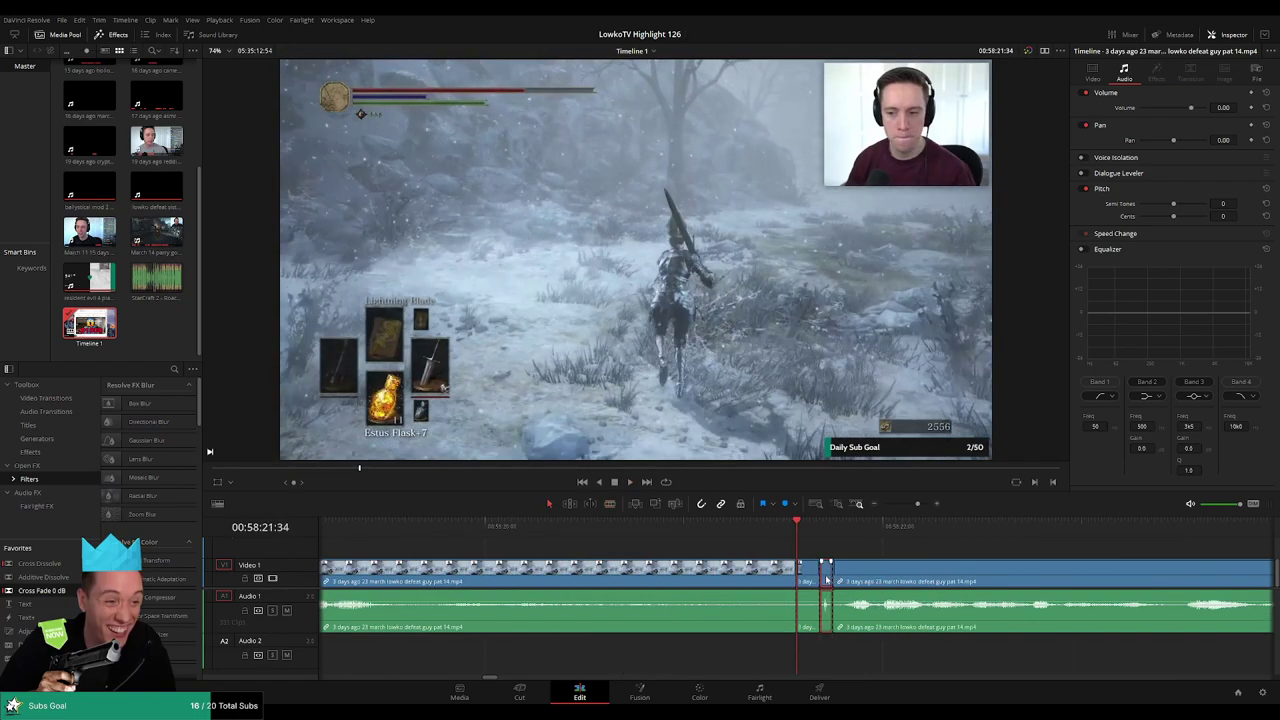
pyautogui.click(826, 578)
pyautogui.press('Delete')
pyautogui.press('space')
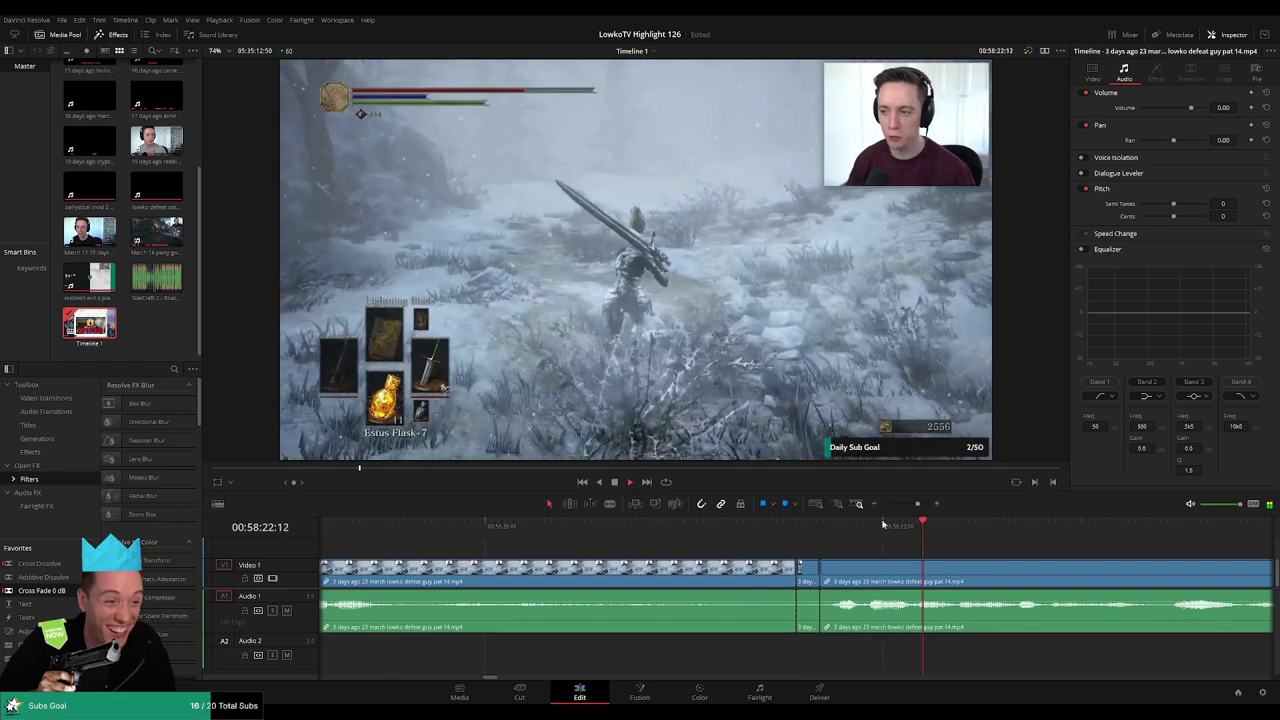
# - Play the part 14 clip on to about 00:58:39, checking the waveform ahead for the next pause
pyautogui.moveTo(917, 504); pyautogui.dragTo(907, 510)
pyautogui.moveTo(885, 560); pyautogui.dragTo(717, 557)
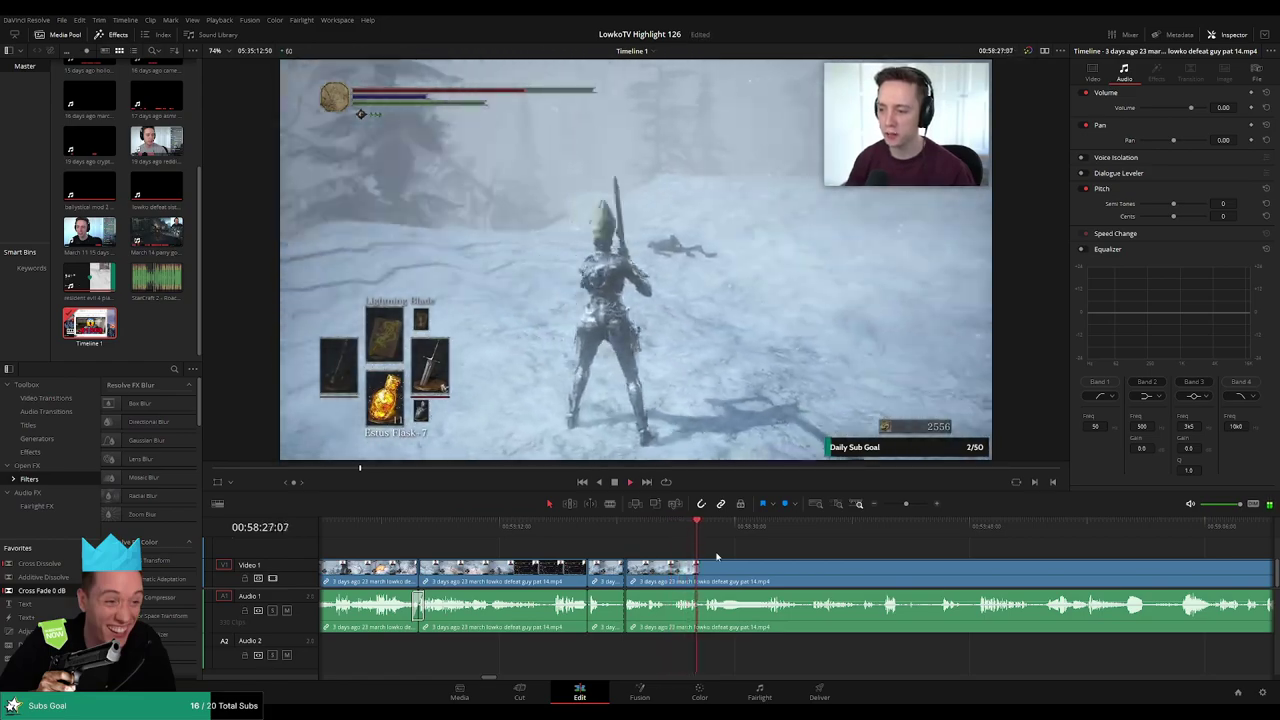
pyautogui.scroll(3, 734, 557)
pyautogui.scroll(-2, 740, 557)
pyautogui.scroll(-2, 872, 560)
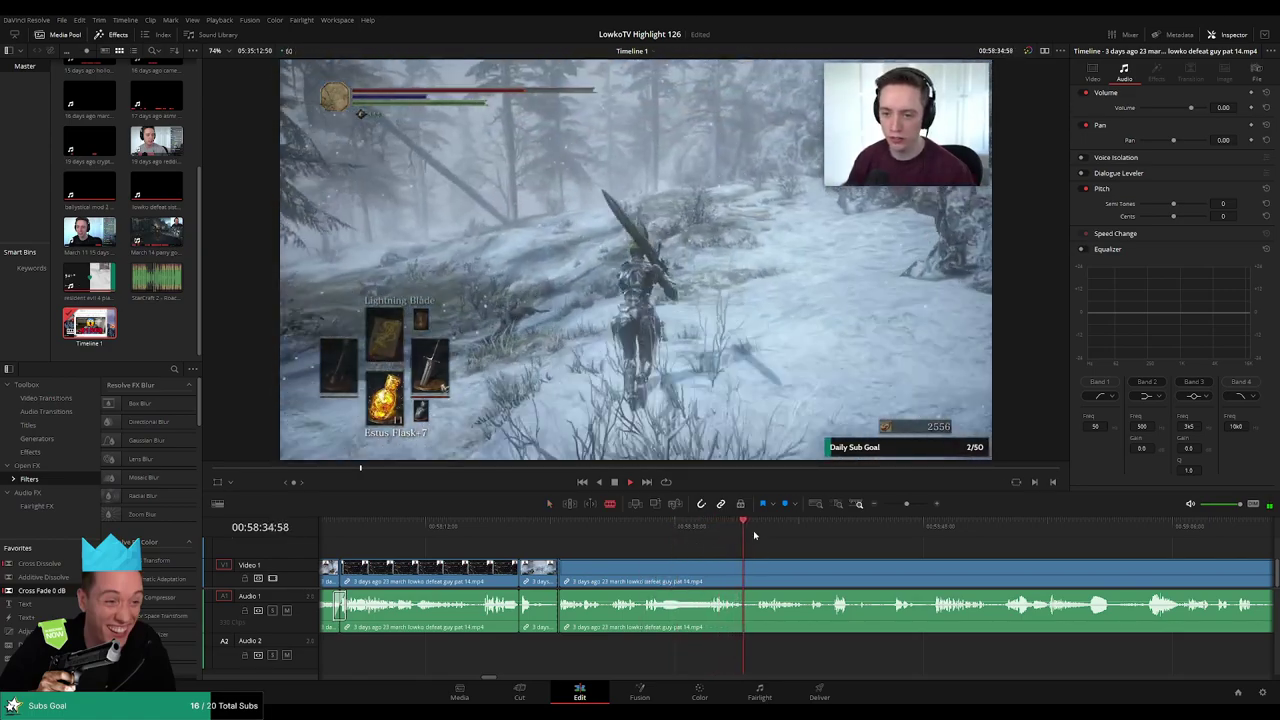
pyautogui.hscroll(3, 700, 545)
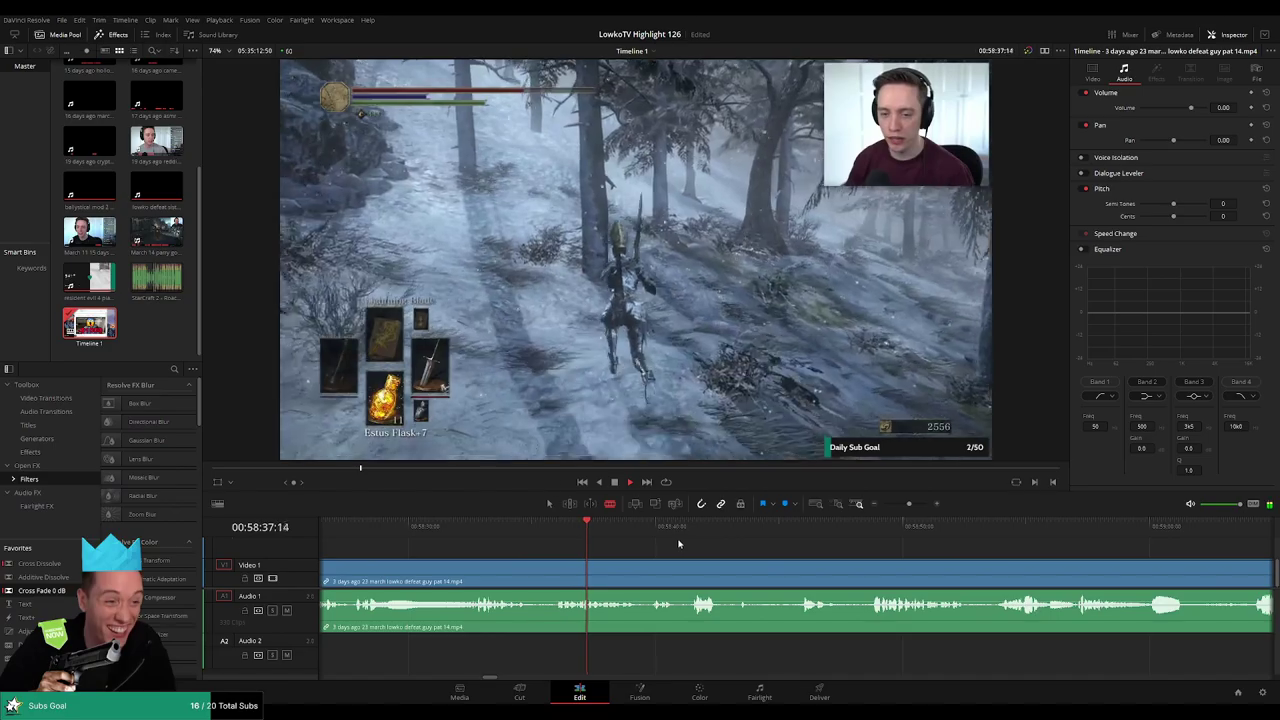
pyautogui.hscroll(2, 651, 543)
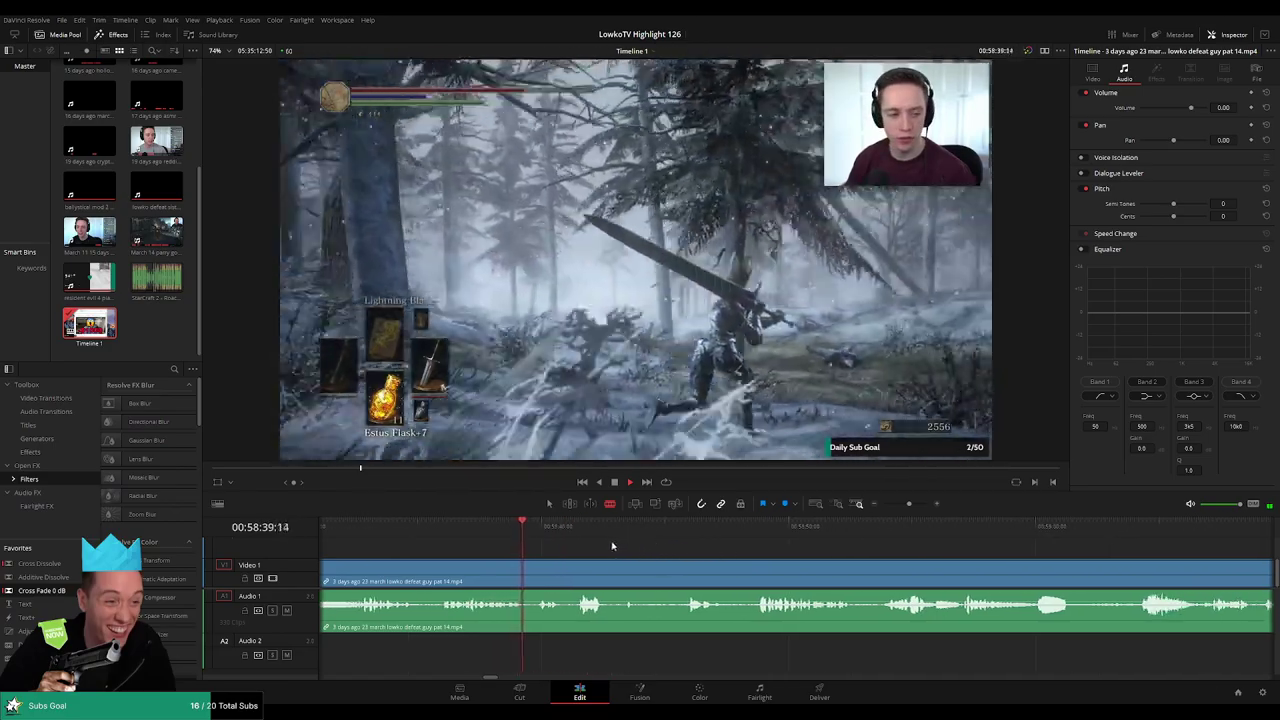
# - Split the part 14 clip at about 00:58:44:20 and 00:58:48:40 and select the section between the cuts
pyautogui.click(655, 570)
pyautogui.click(682, 528)
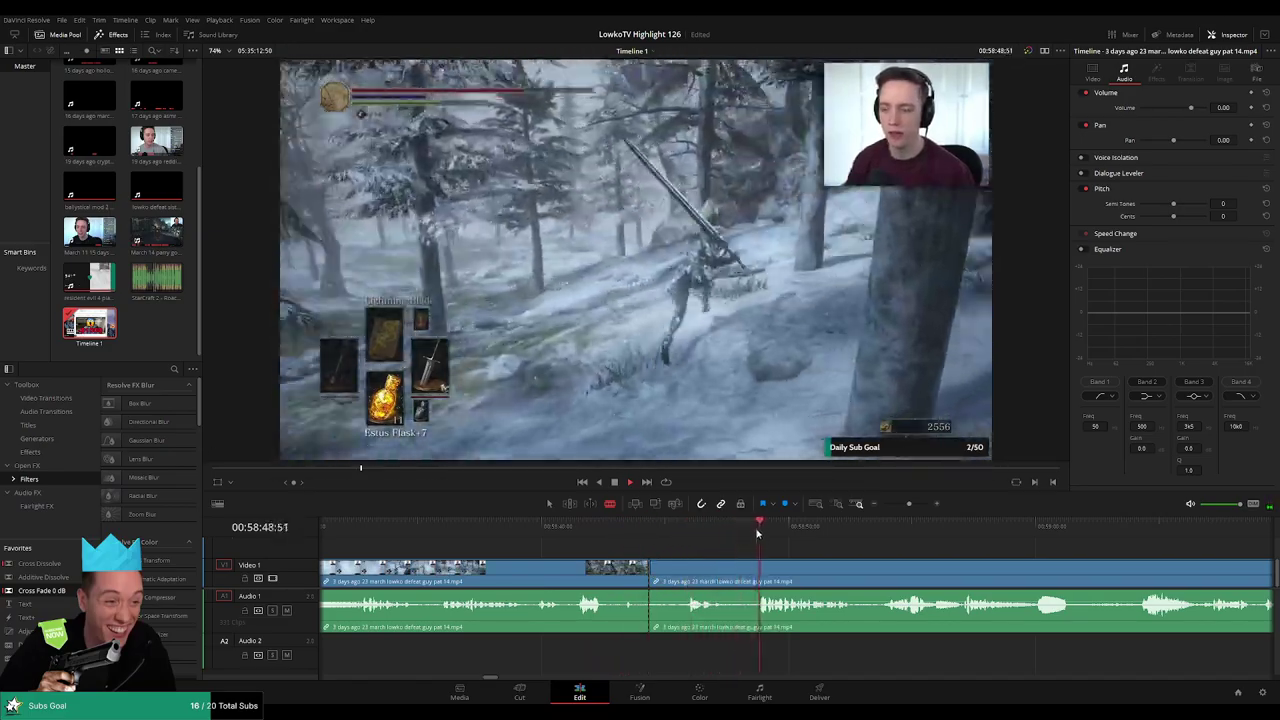
pyautogui.click(756, 570)
pyautogui.press('a')
pyautogui.click(723, 571)
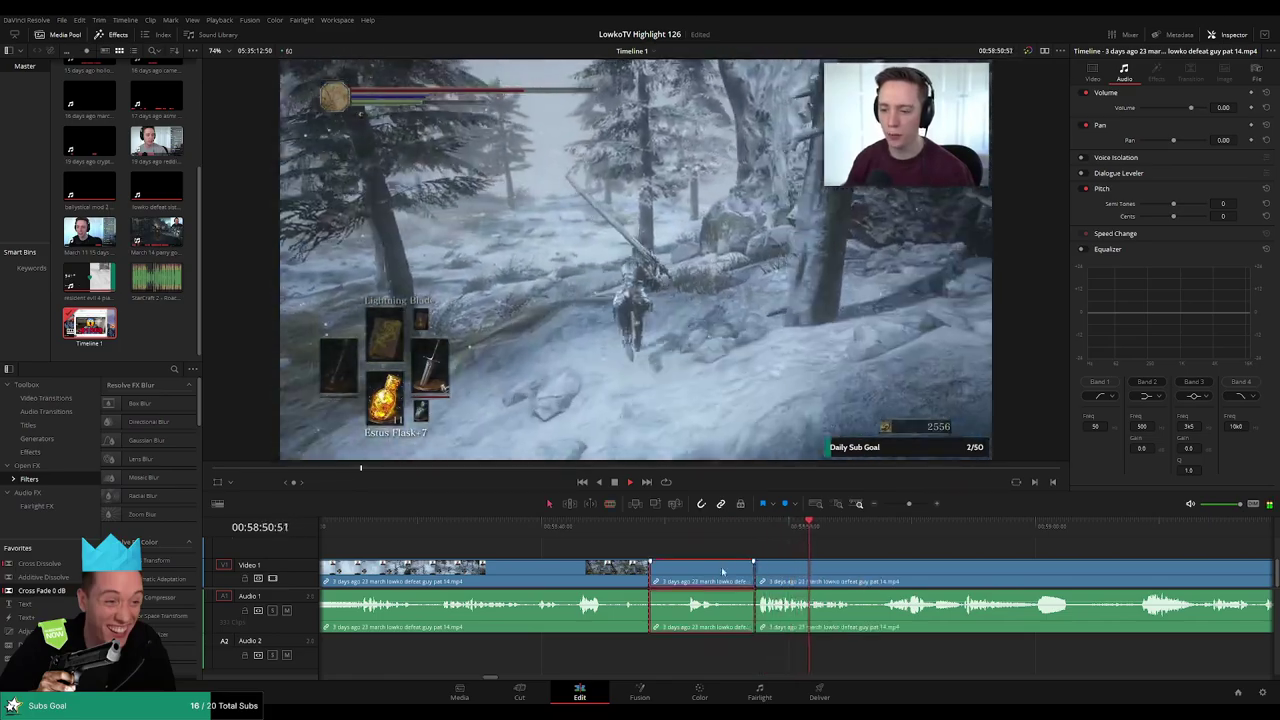
# - Remove the quiet start and end of the isolated section from 00:58:44:20, closing the gaps, and add Cross Fade 0 dB at both audio cuts
pyautogui.click(686, 574)
pyautogui.click(730, 574)
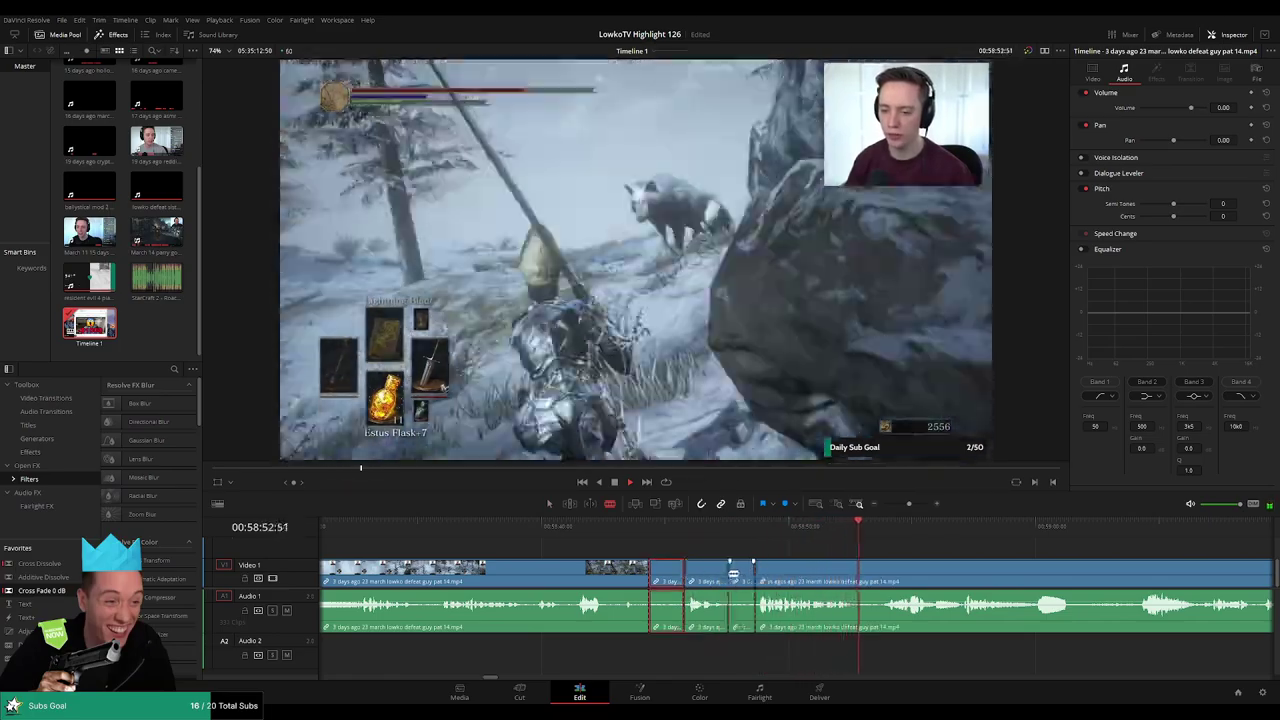
pyautogui.press('Delete')
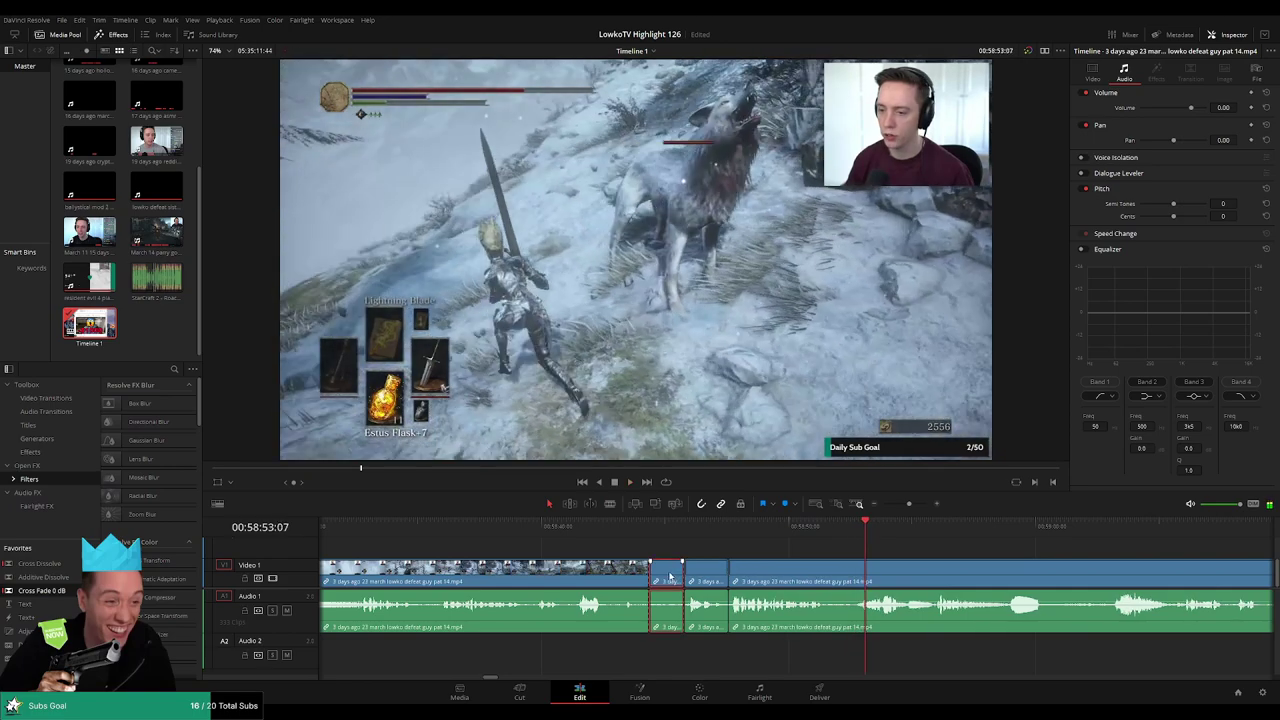
pyautogui.press('Delete')
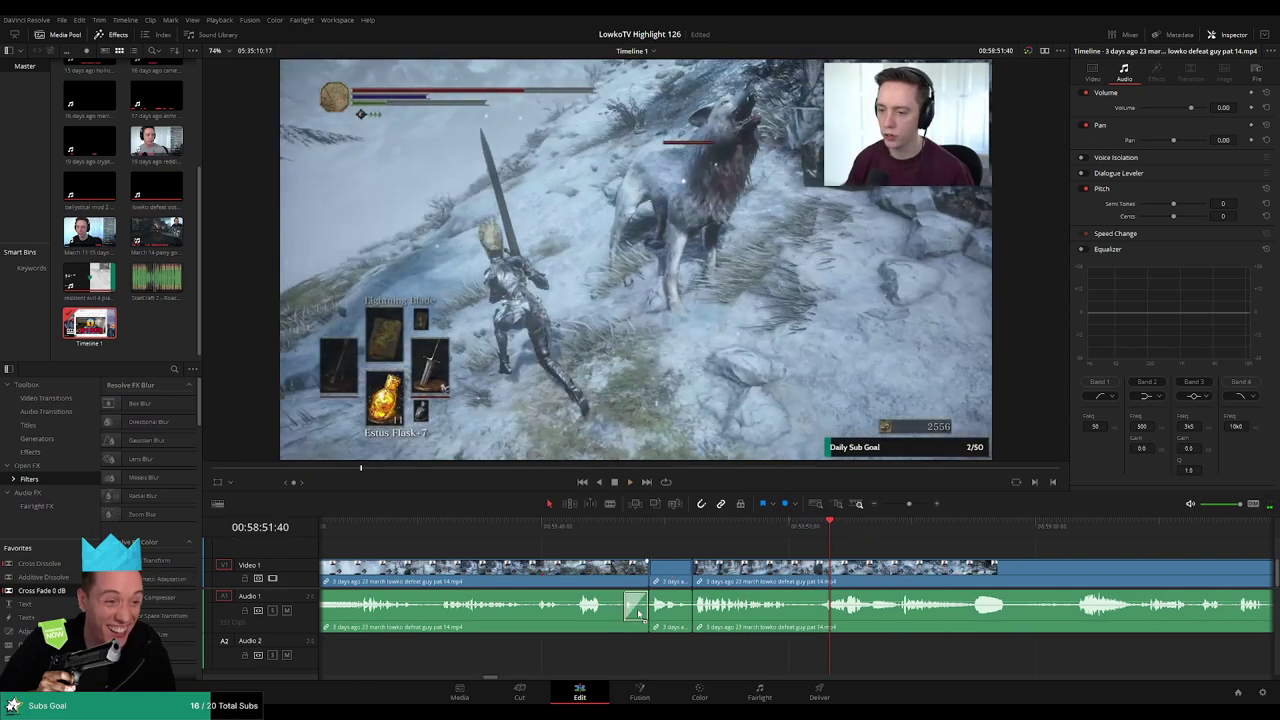
pyautogui.moveTo(42, 591); pyautogui.dragTo(440, 577)
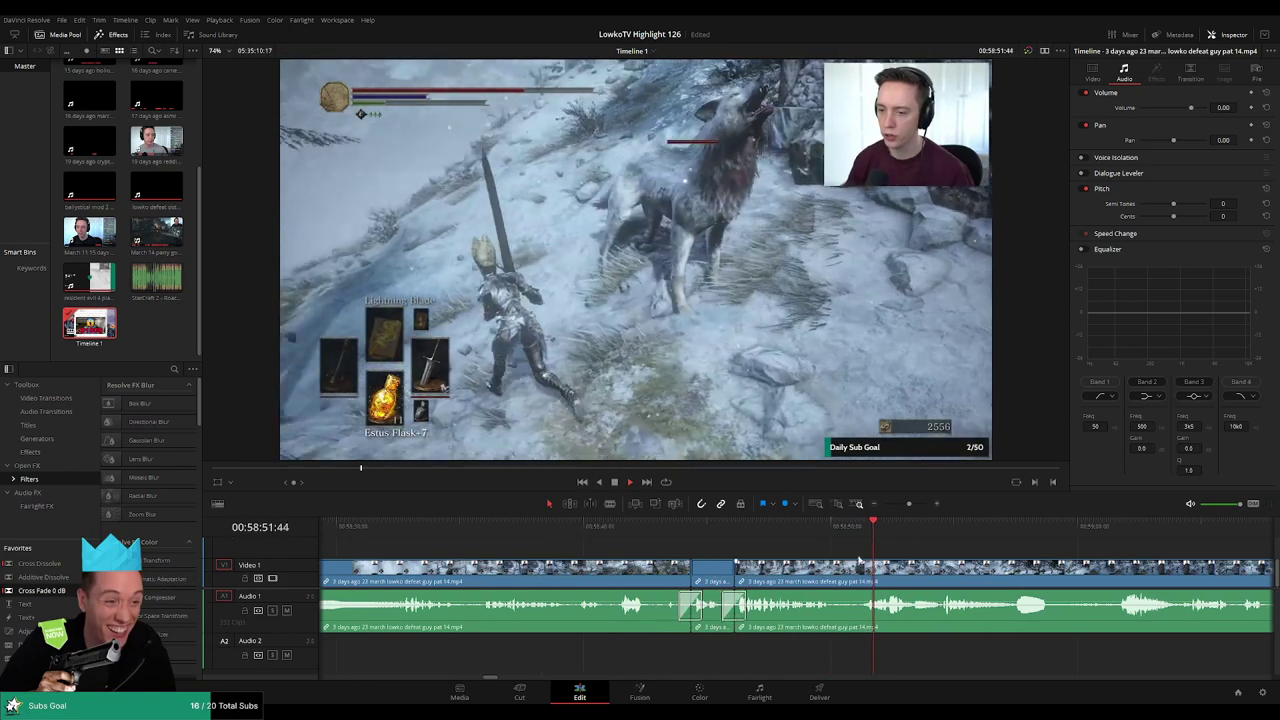
# - Play on and cut the pause from about 00:59:09:23 to 00:59:10:56 out of the part 14 clip, closing the gap and cross-fading the audio
pyautogui.hscroll(9, 877, 551)
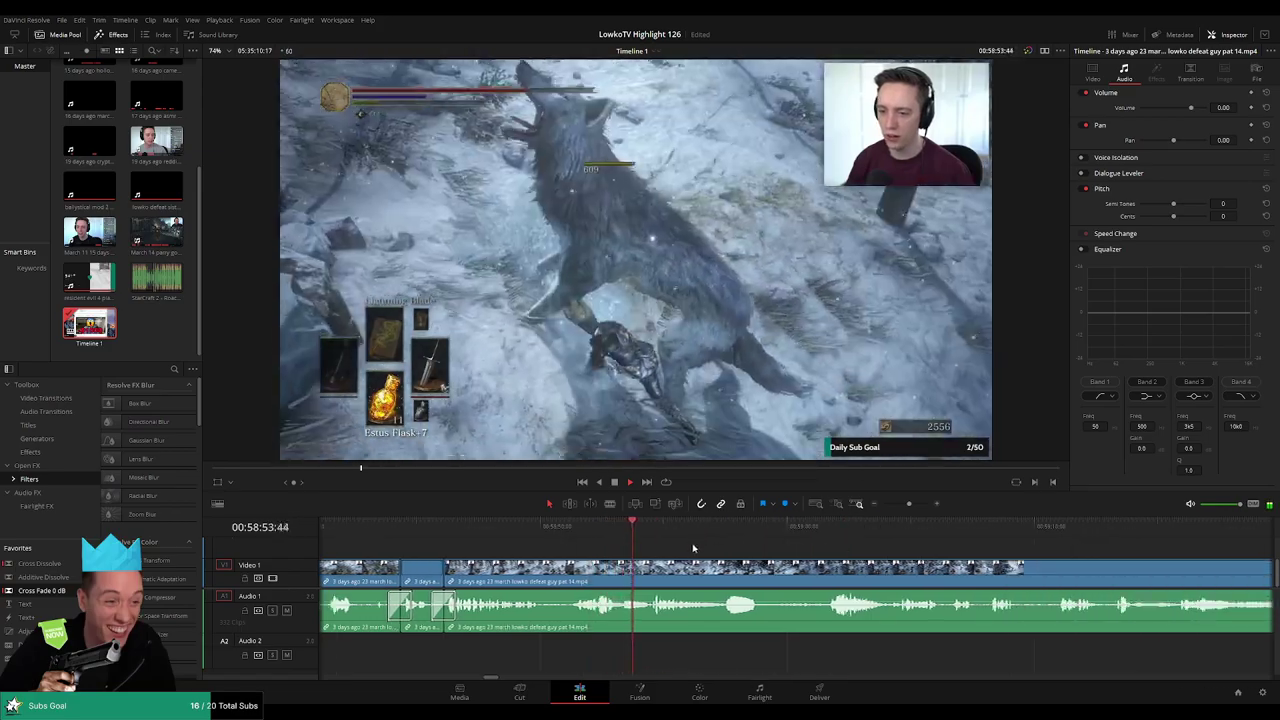
pyautogui.hscroll(4, 741, 554)
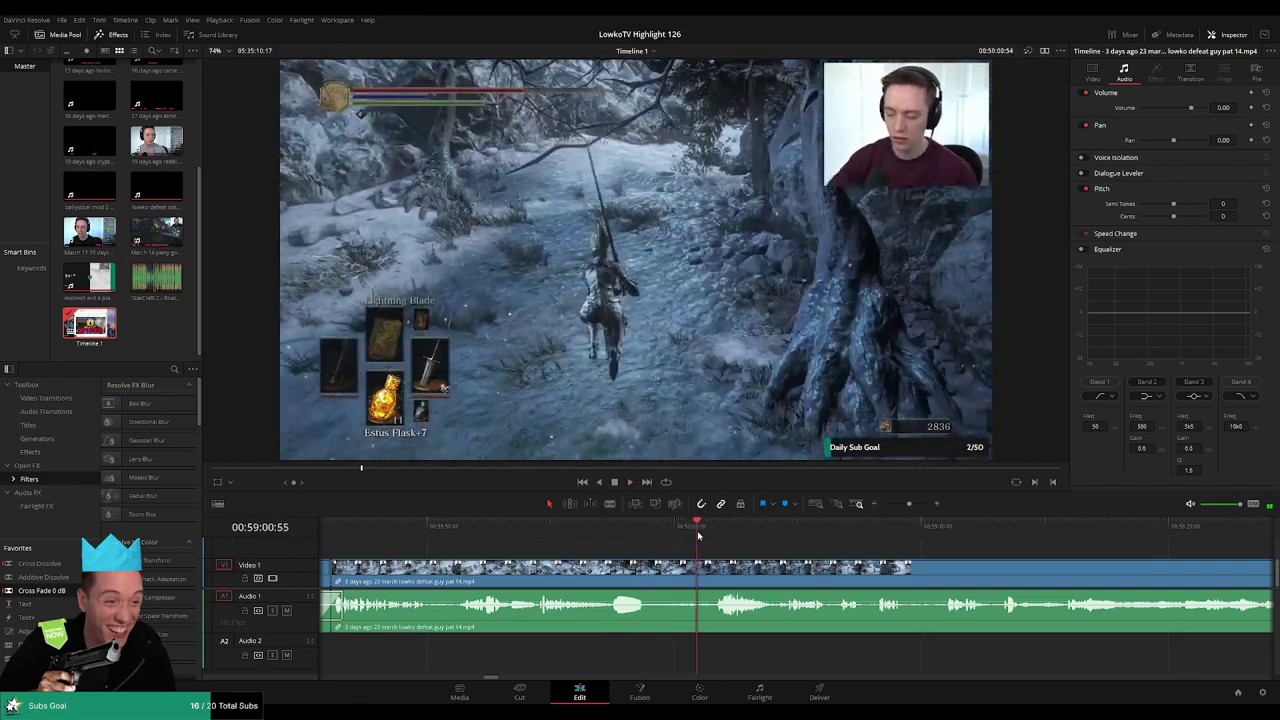
pyautogui.hscroll(3, 735, 543)
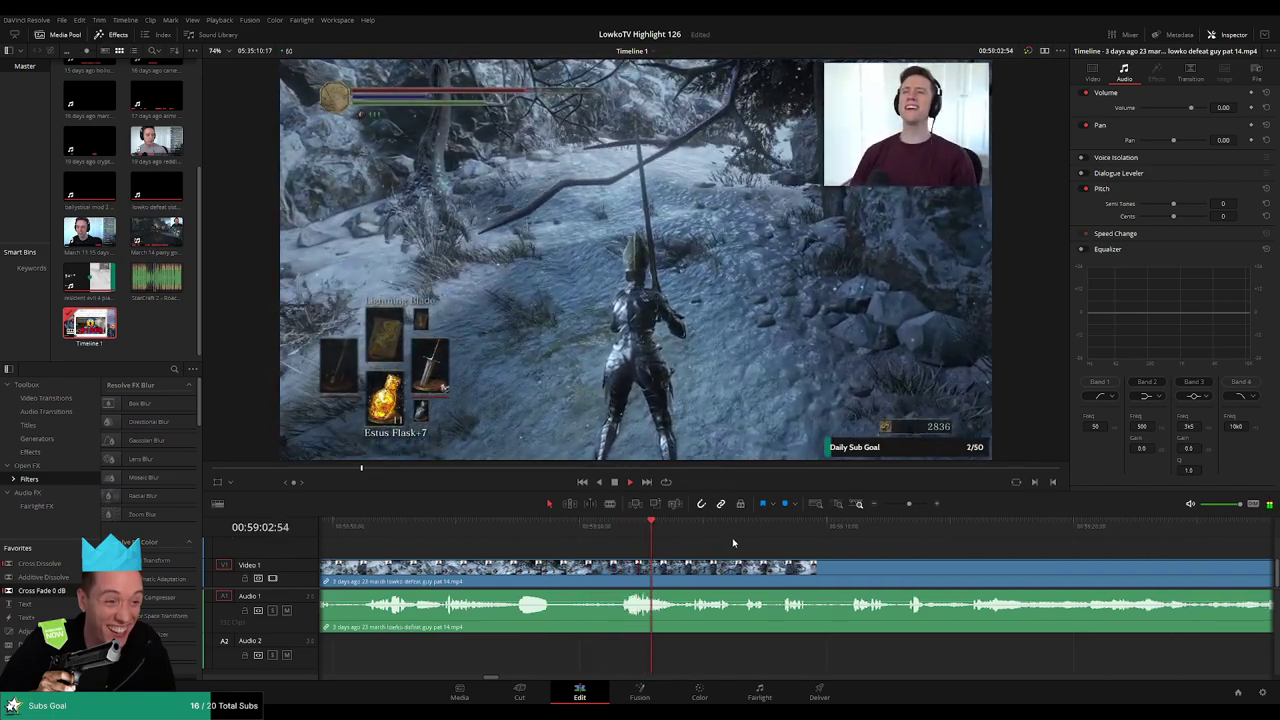
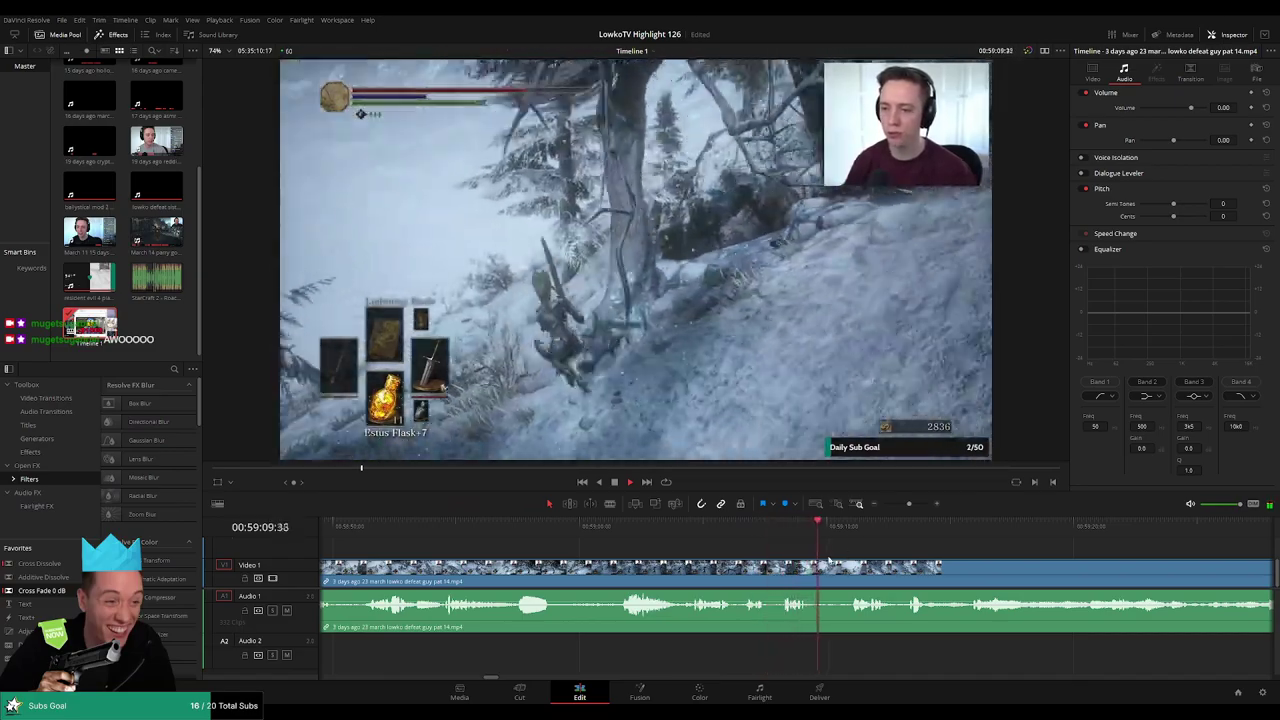
pyautogui.hscroll(2, 800, 557)
pyautogui.press('b')
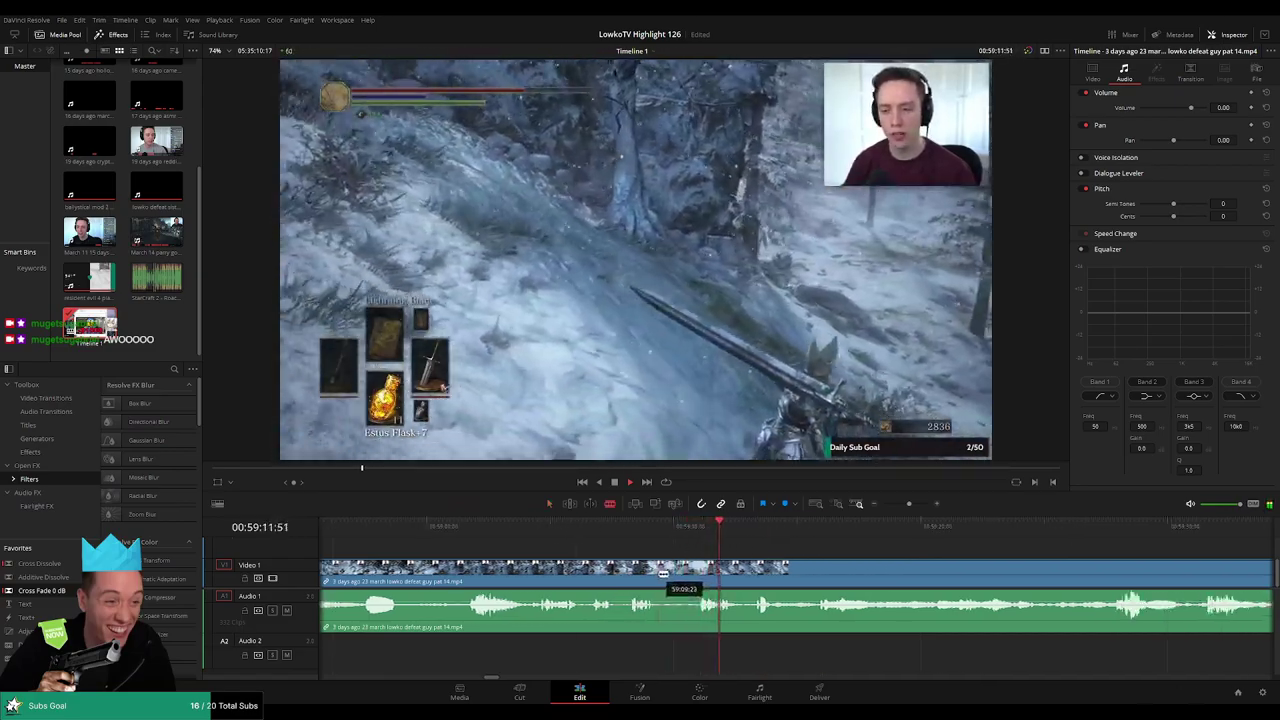
pyautogui.click(660, 574)
pyautogui.click(699, 577)
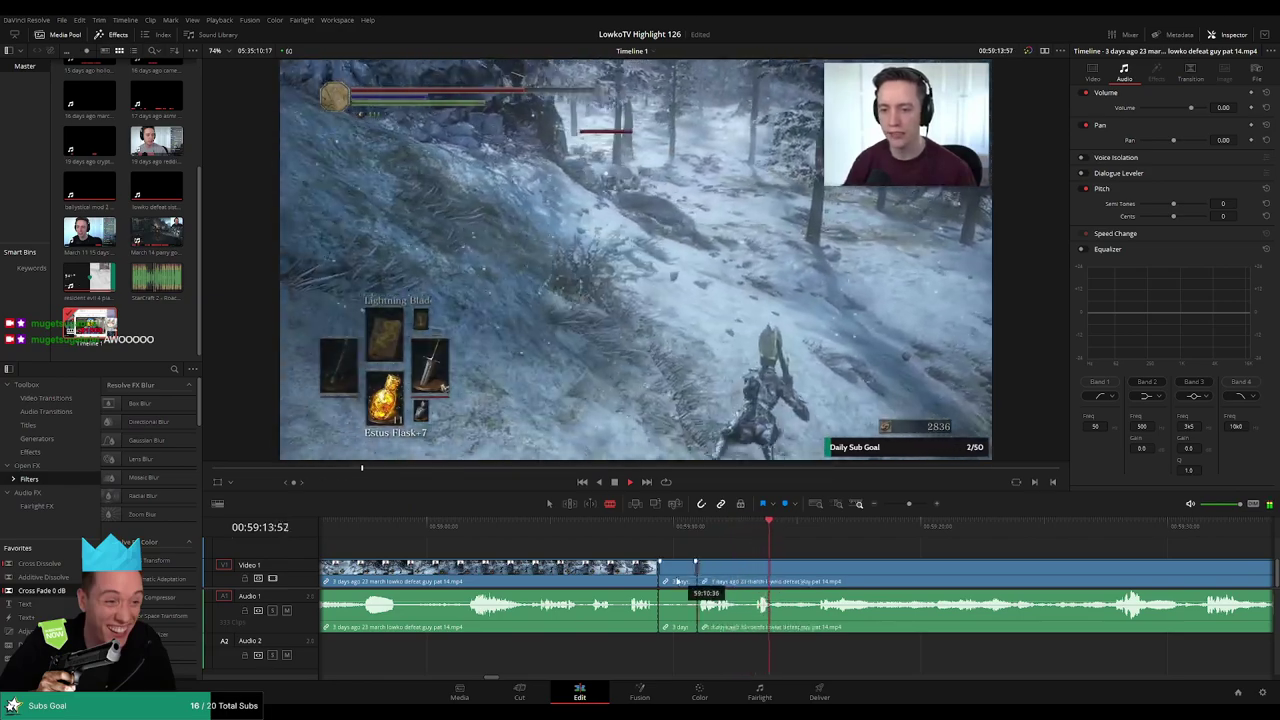
pyautogui.click(676, 580)
pyautogui.press('Delete')
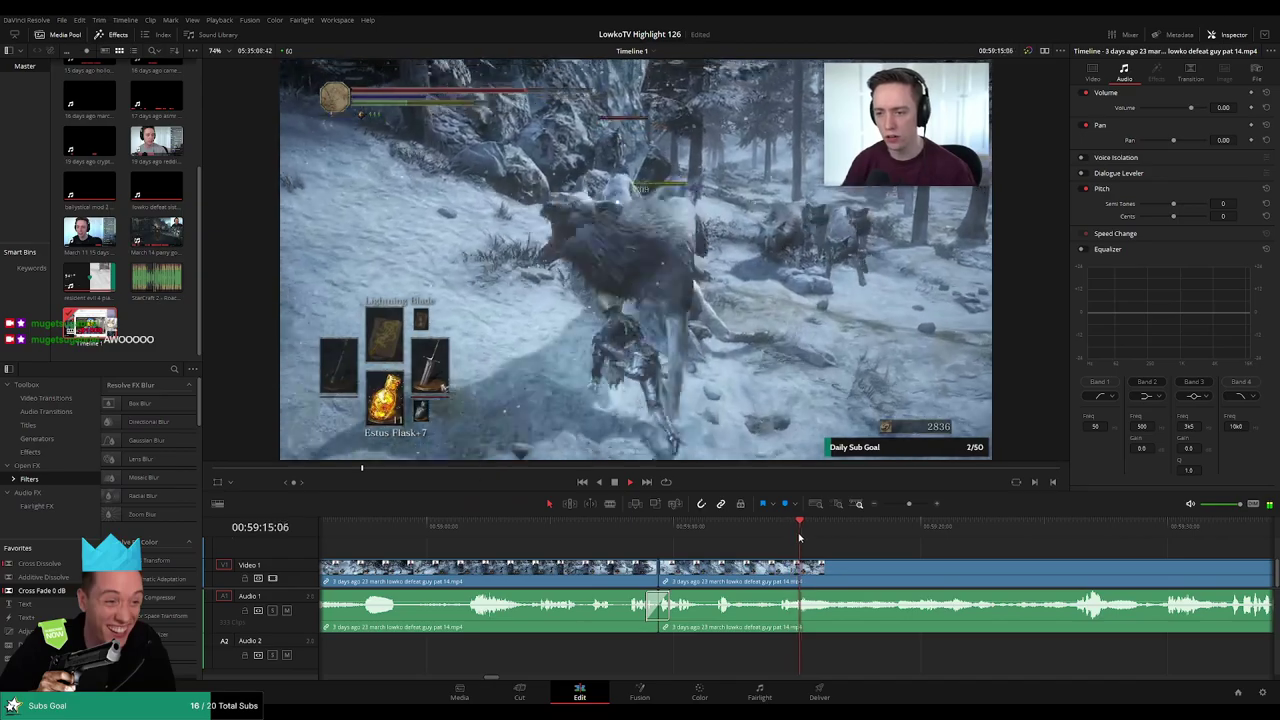
# - Preview the quiet wolf fight and split the part 14 clip at about 00:59:16:25 where it begins
pyautogui.click(907, 538)
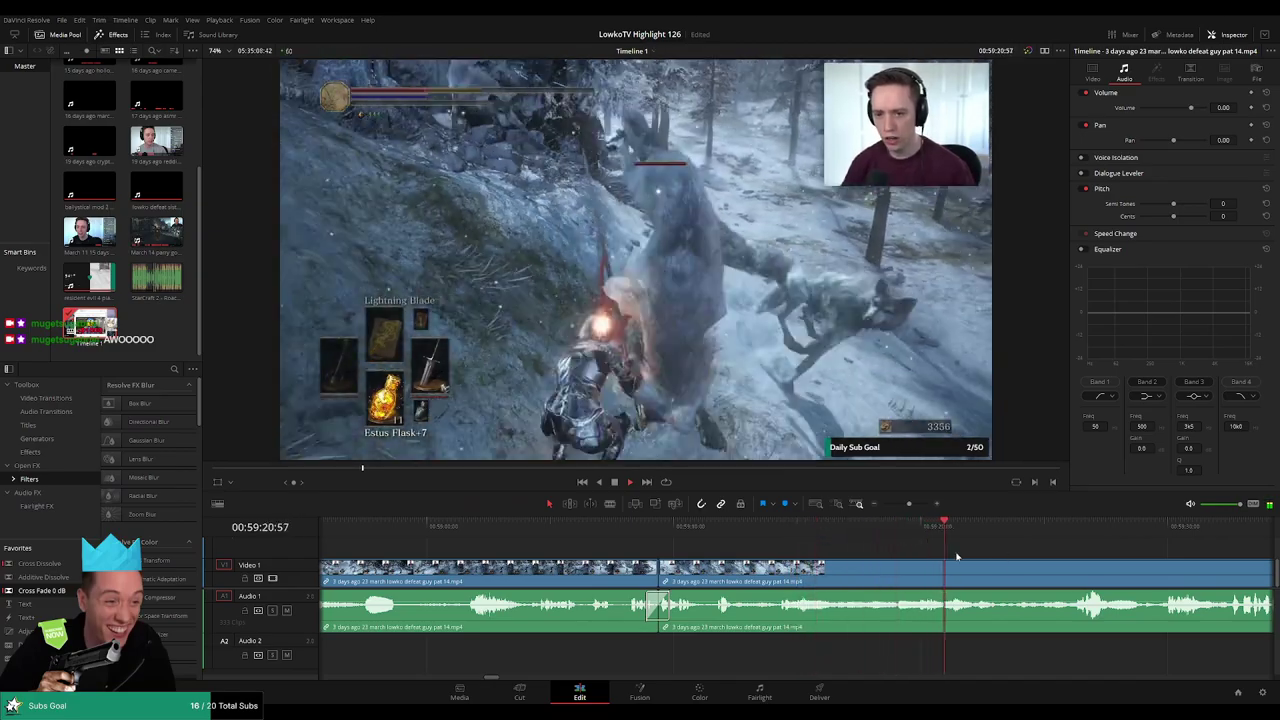
pyautogui.press('b')
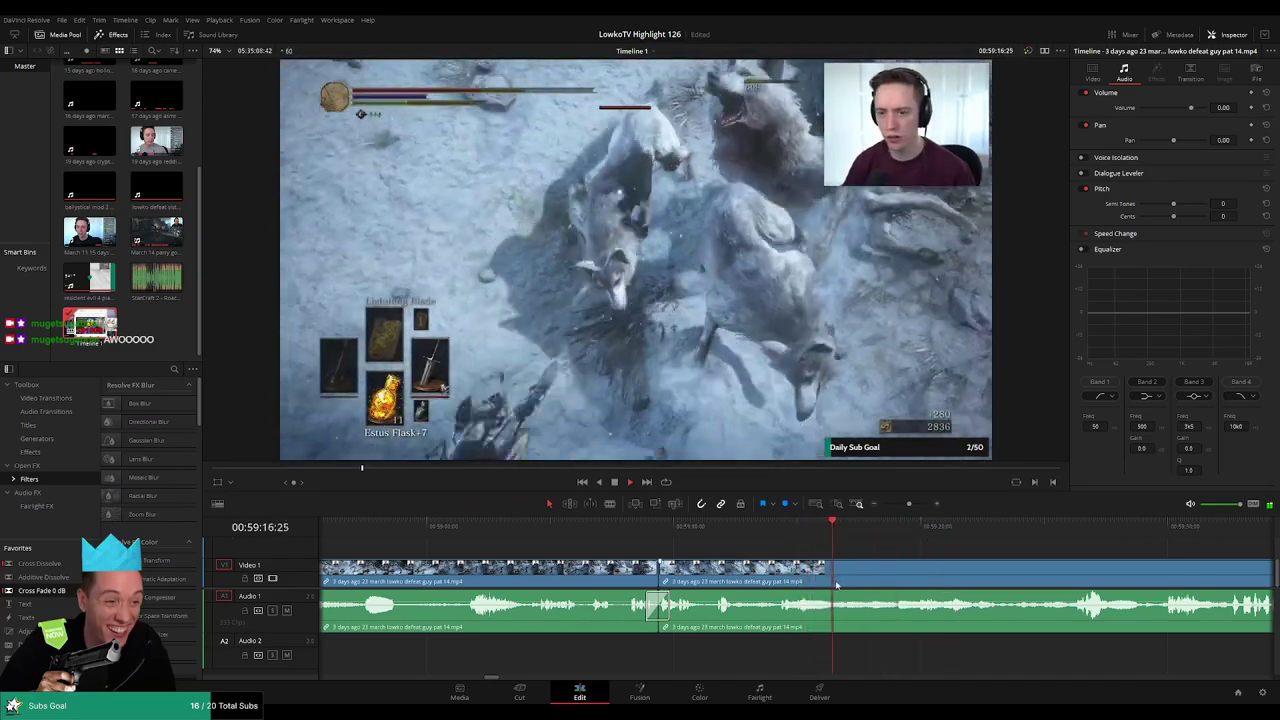
pyautogui.press('space')
pyautogui.click(837, 578)
pyautogui.click(943, 530)
pyautogui.press('space')
pyautogui.moveTo(1011, 548); pyautogui.dragTo(839, 537)
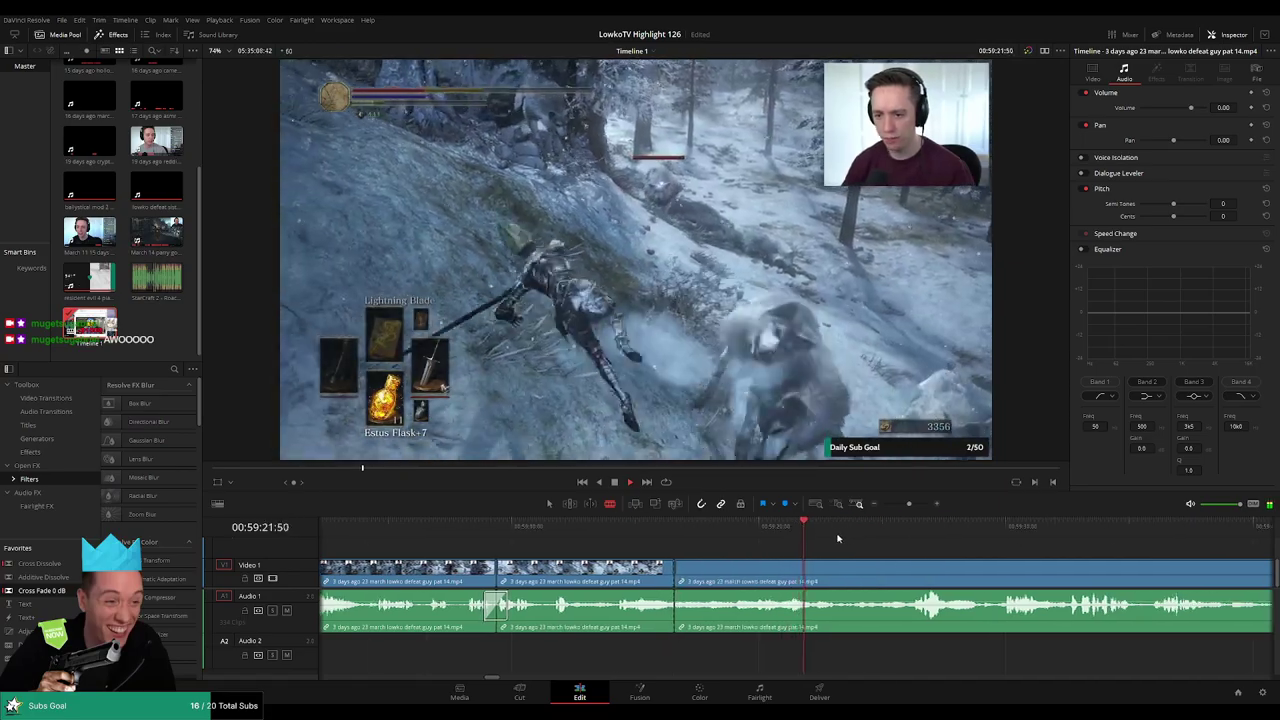
# - Split the part 14 clip at about 00:59:26 and remove the quiet fight section before it, closing the gap and cross-fading the audio
pyautogui.click(864, 528)
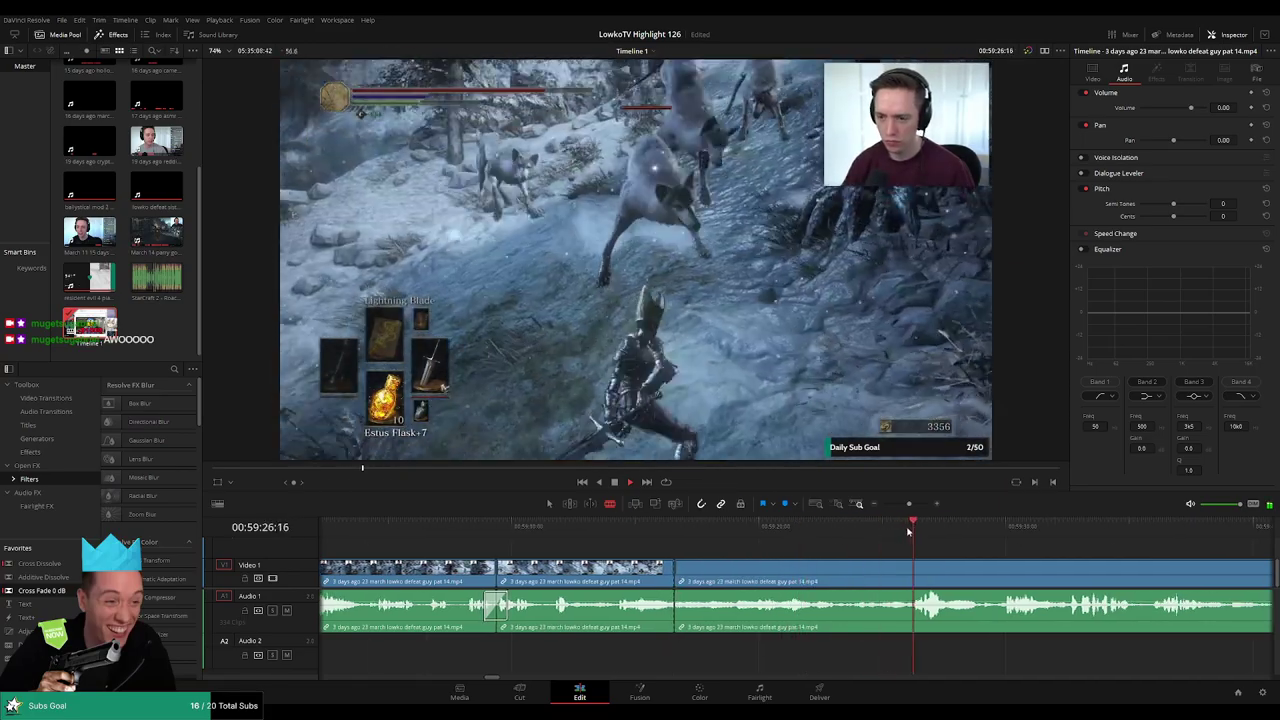
pyautogui.click(910, 575)
pyautogui.press('a')
pyautogui.click(863, 580)
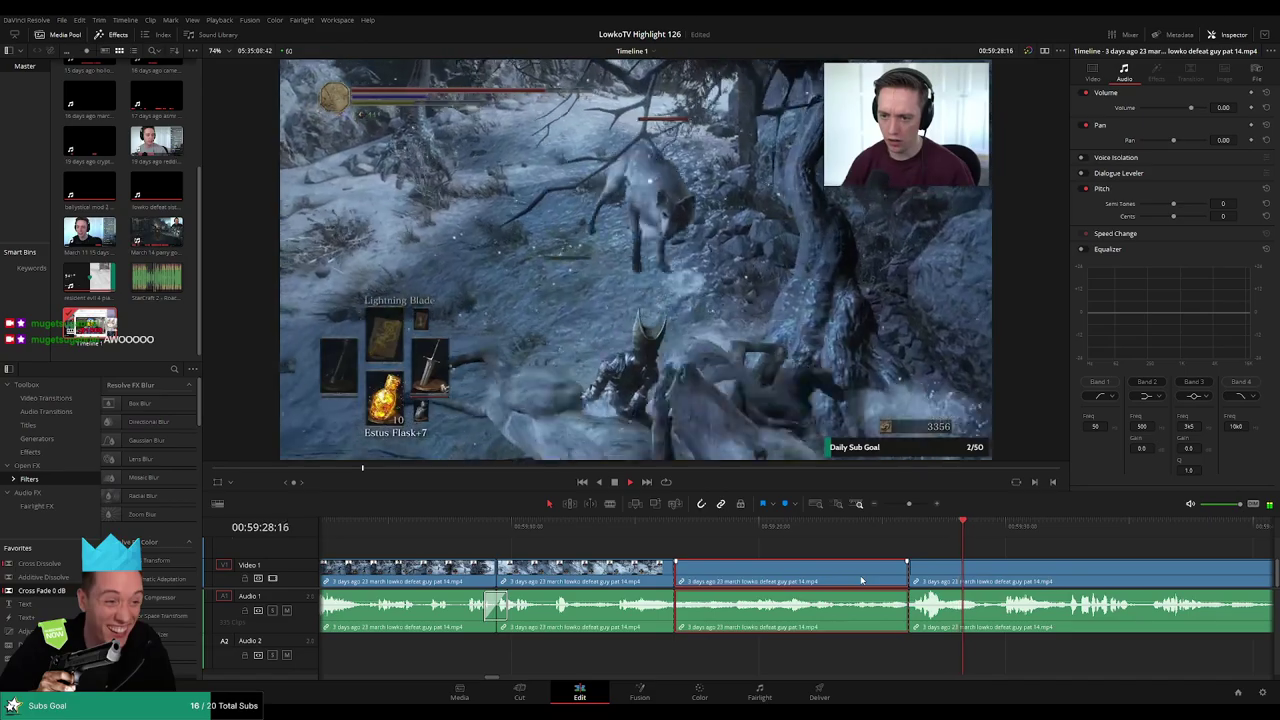
pyautogui.press('Delete')
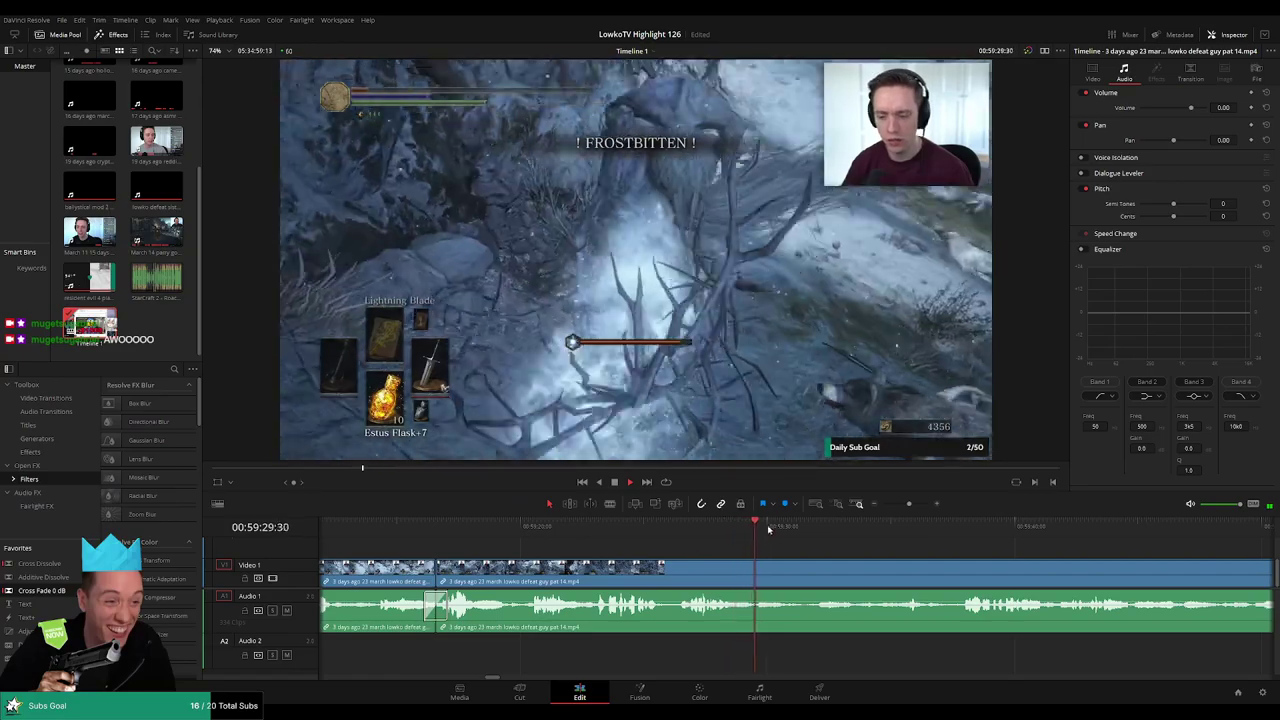
# - Review the wolf fight after 00:59:29 and split the part 14 clip at about 00:59:54:25, where the speech stops
pyautogui.click(813, 530)
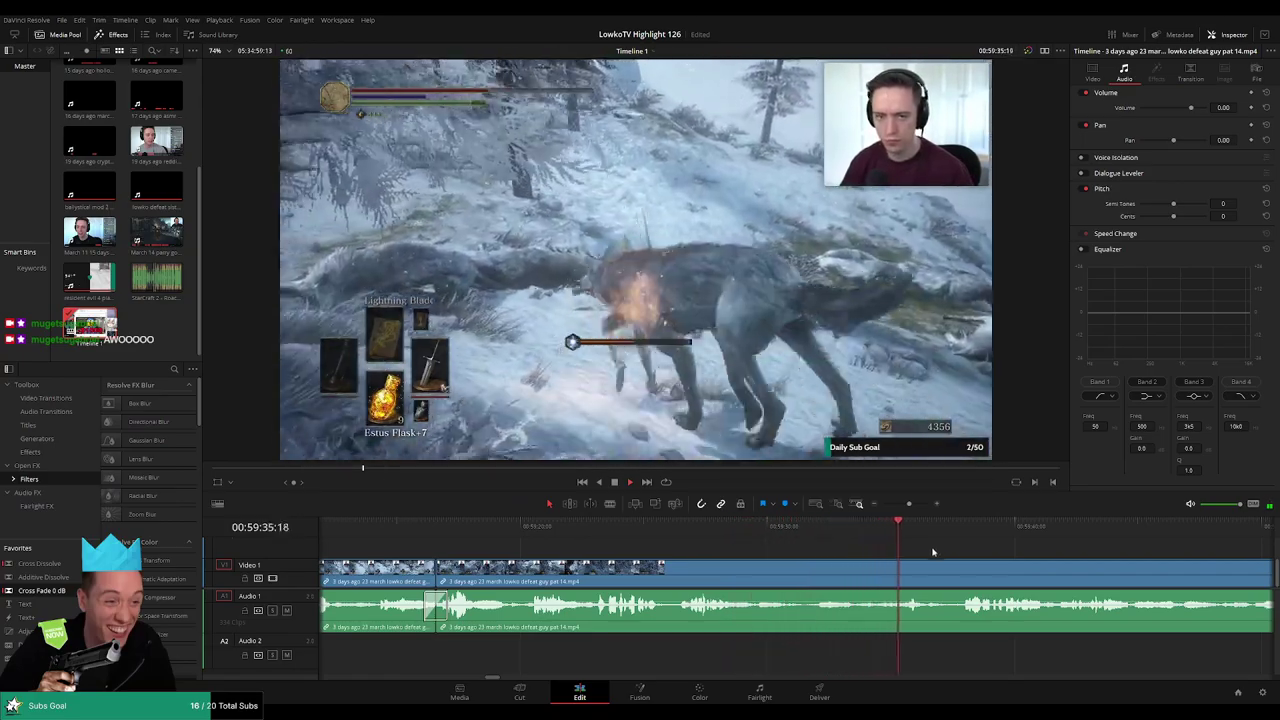
pyautogui.click(778, 532)
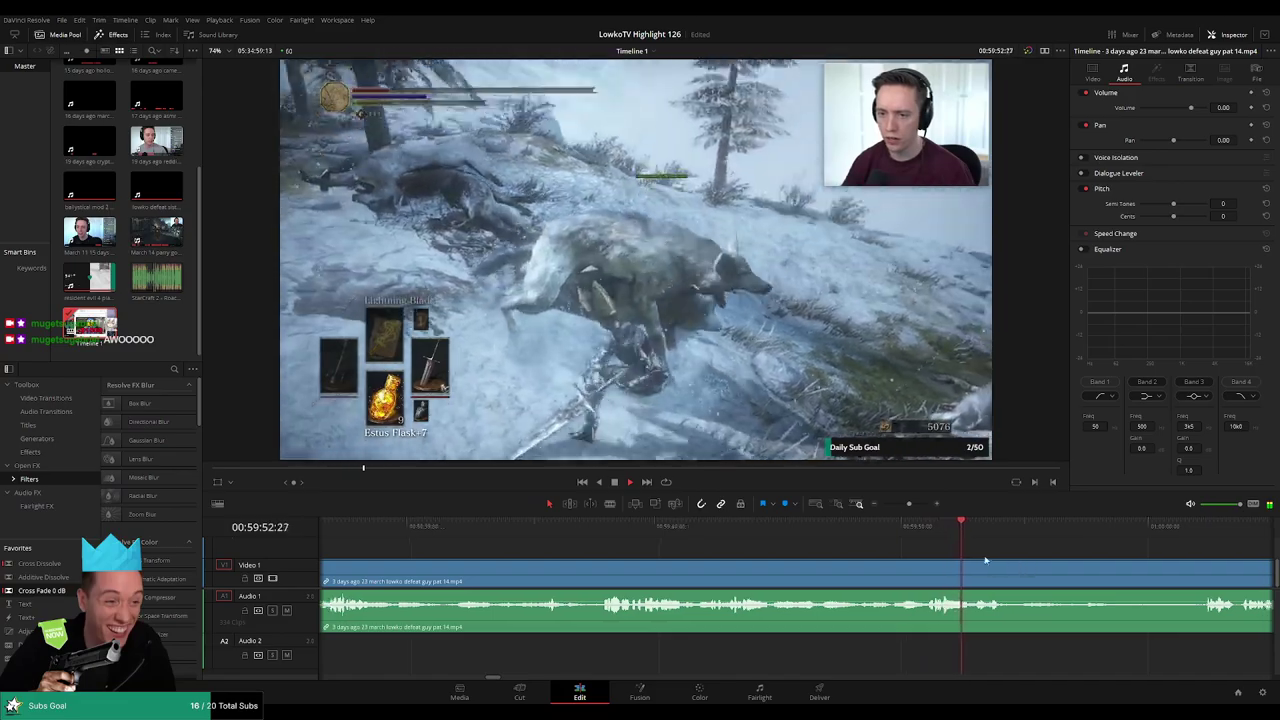
pyautogui.moveTo(1018, 558); pyautogui.dragTo(795, 544)
pyautogui.press('b')
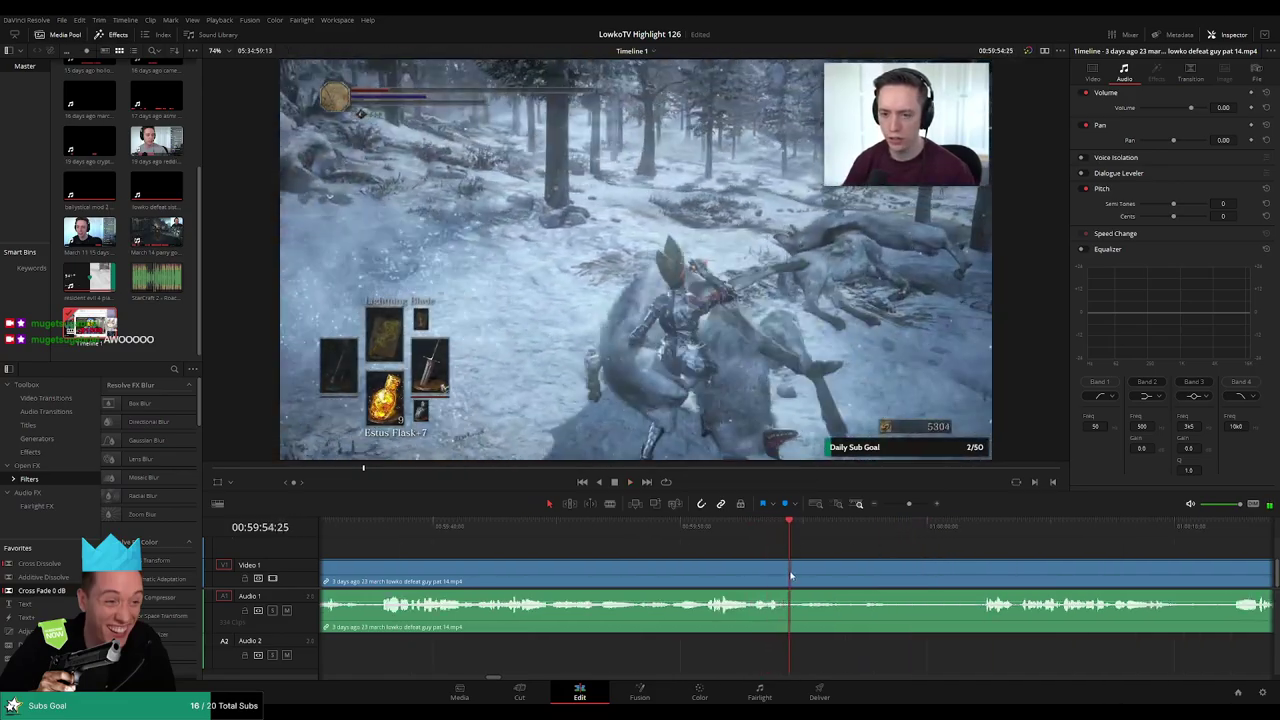
pyautogui.click(789, 572)
# - Skim the part 14 clip from about 01:00:02 to 01:00:27, checking the waveform and gameplay for where to resume the highlight
pyautogui.click(970, 527)
pyautogui.hscroll(2, 848, 552)
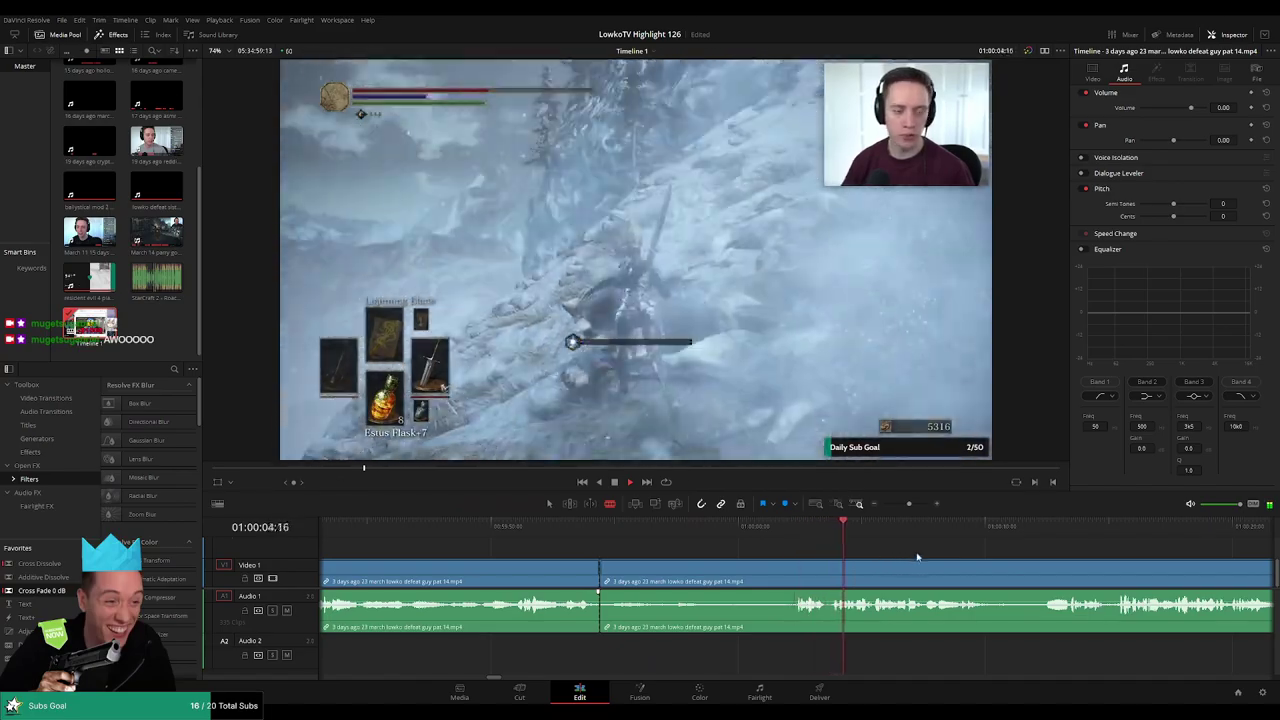
pyautogui.hscroll(2, 780, 556)
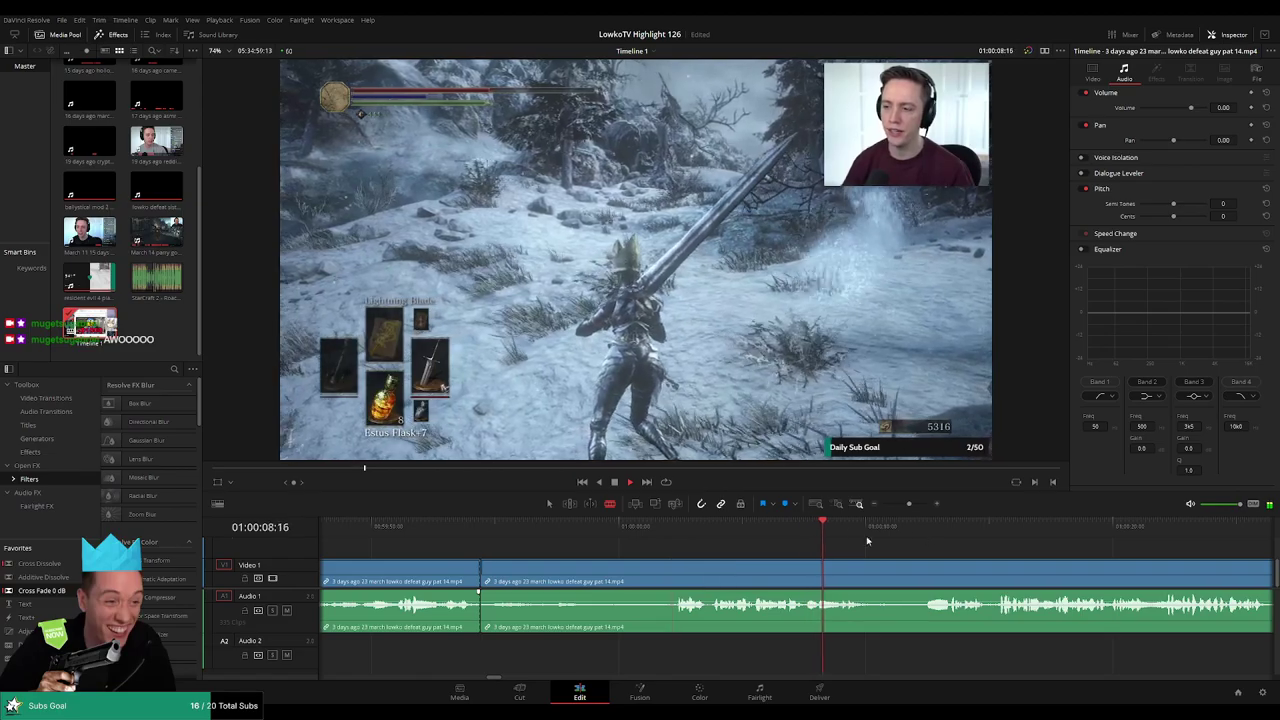
pyautogui.hscroll(1, 813, 543)
pyautogui.click(843, 529)
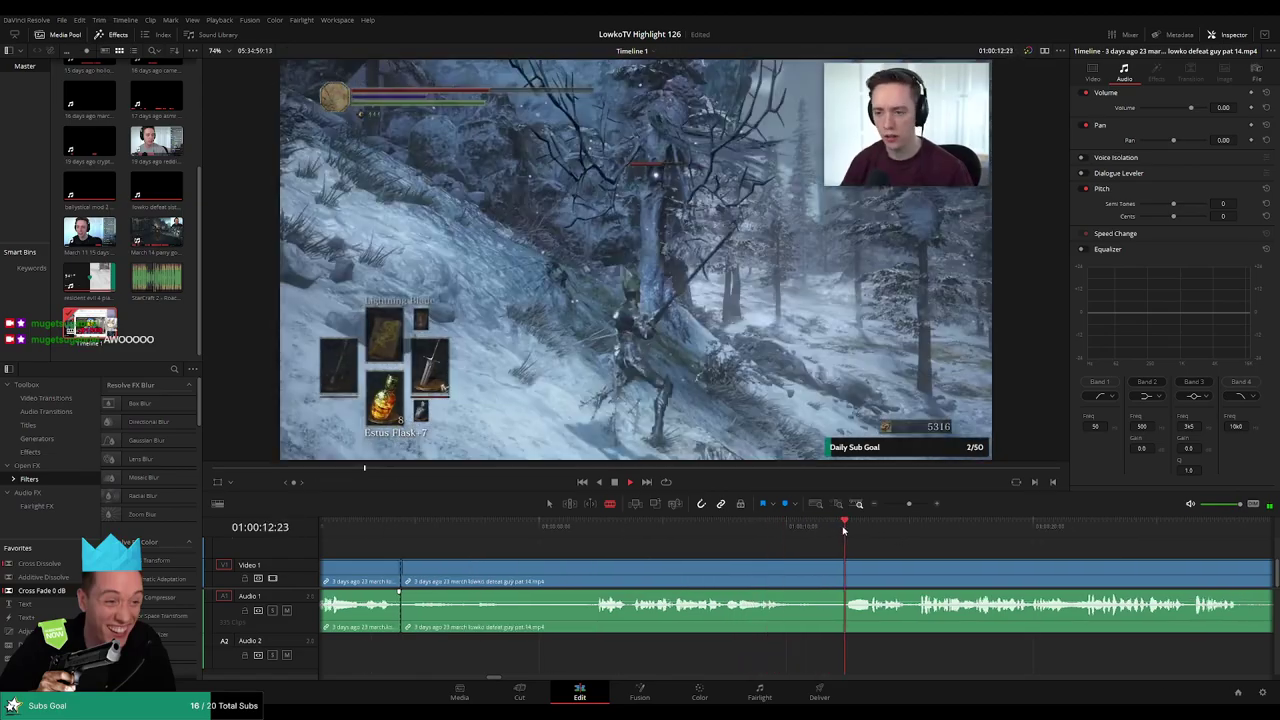
pyautogui.hscroll(2, 834, 548)
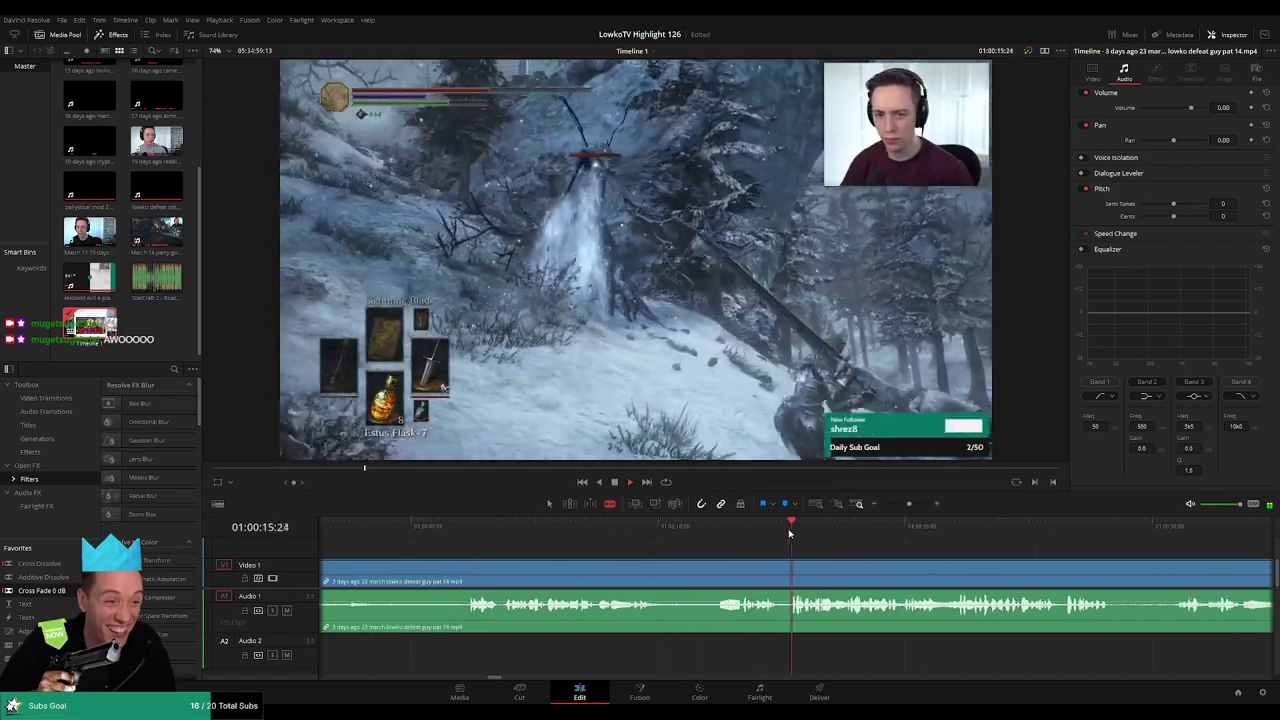
pyautogui.hscroll(1, 826, 540)
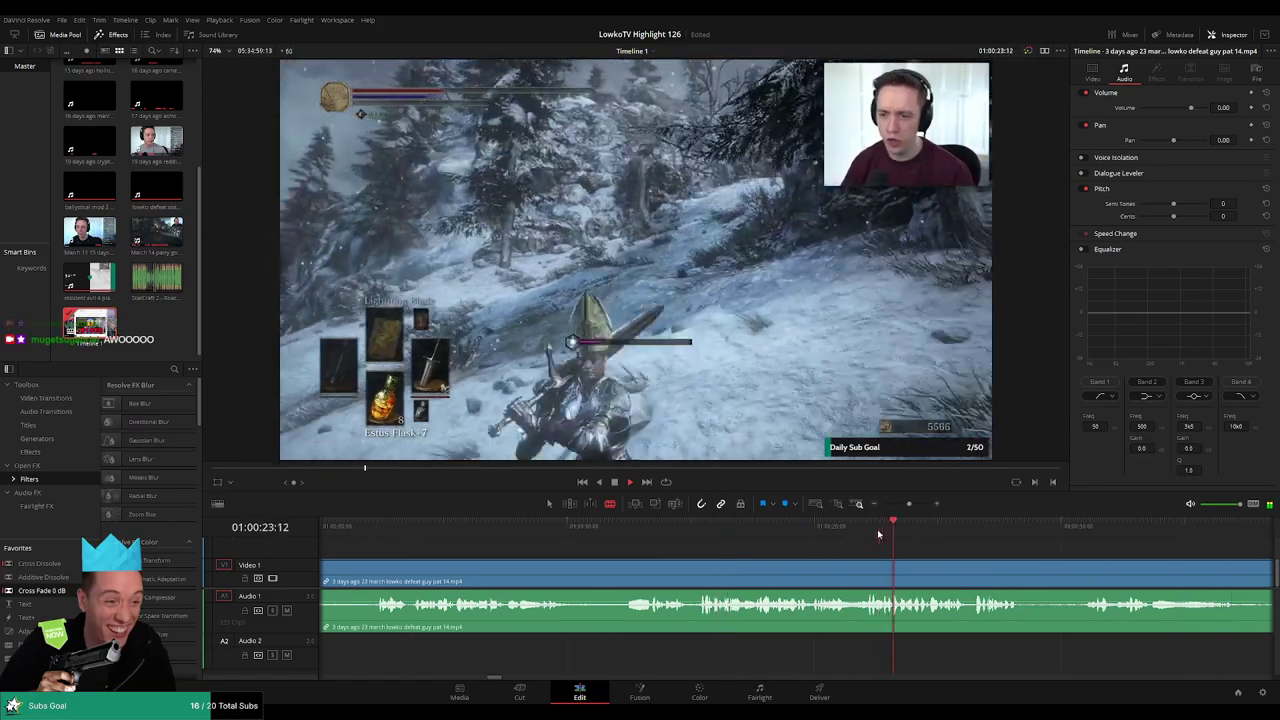
pyautogui.click(970, 527)
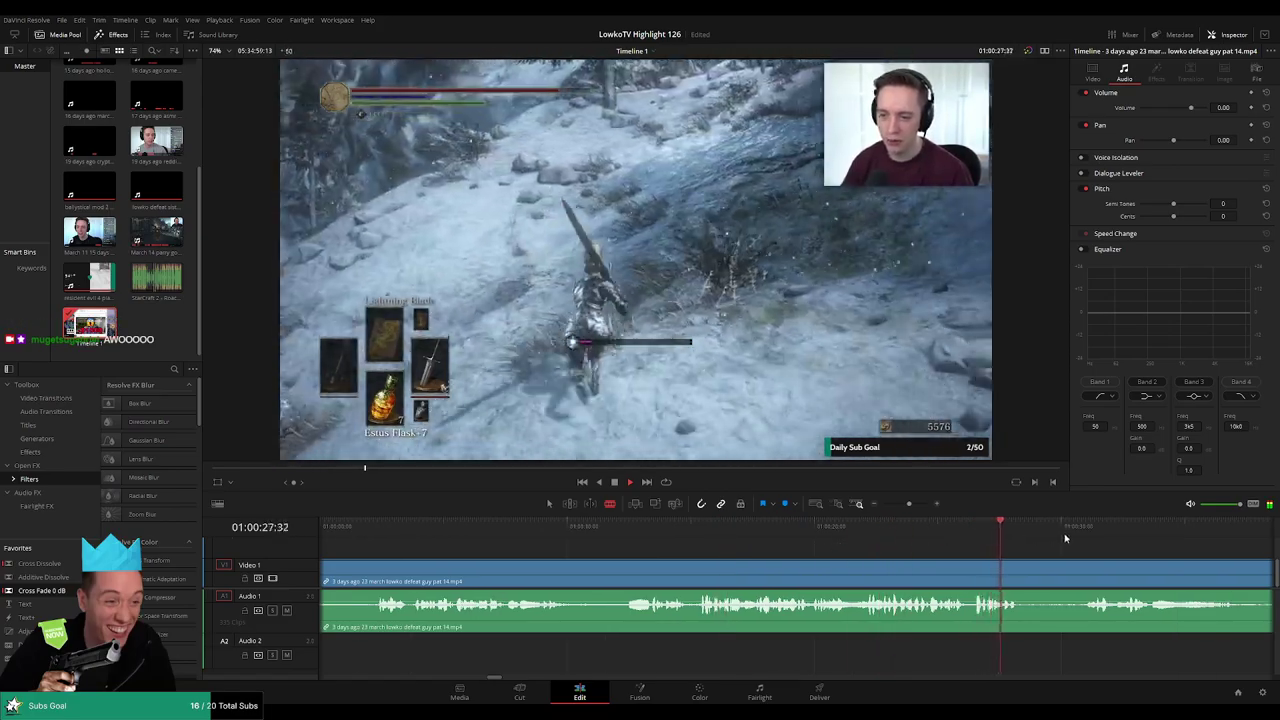
# - Review the part 14 clip's snow-path gameplay and waveform from about 01:00:27 to 01:00:56 for where to resume the highlight
pyautogui.hscroll(3, 897, 540)
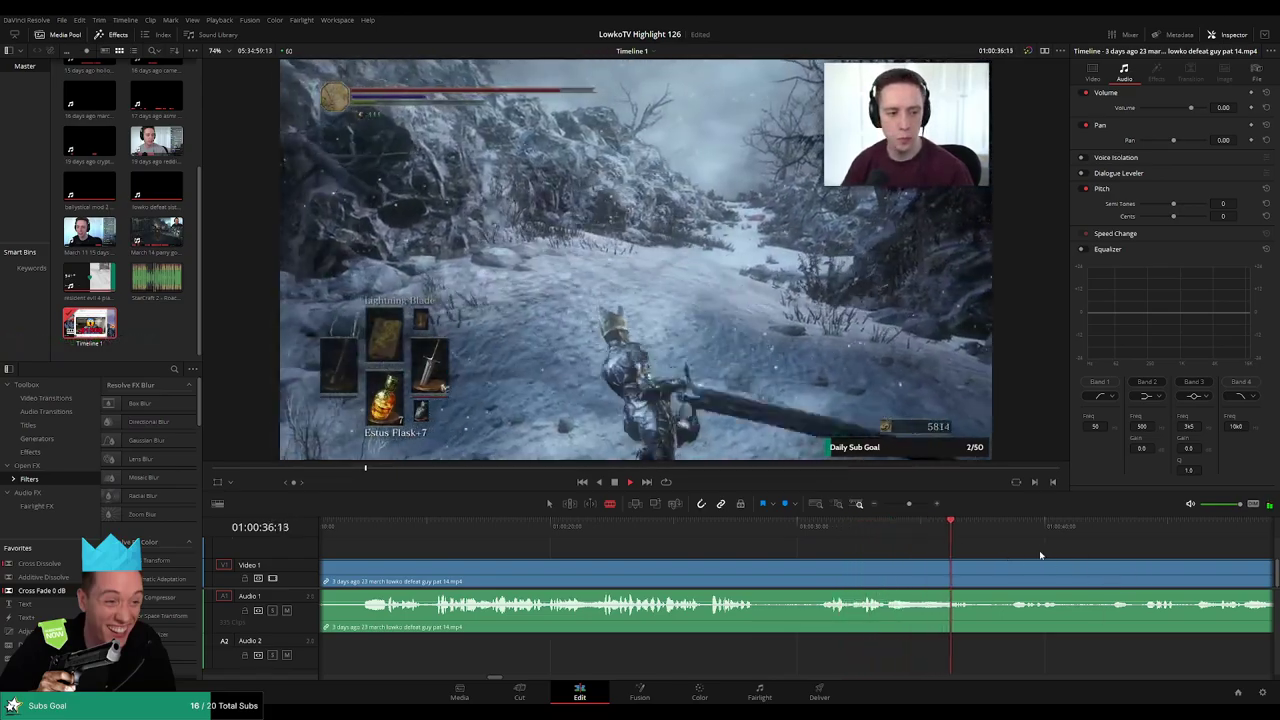
pyautogui.hscroll(3, 900, 540)
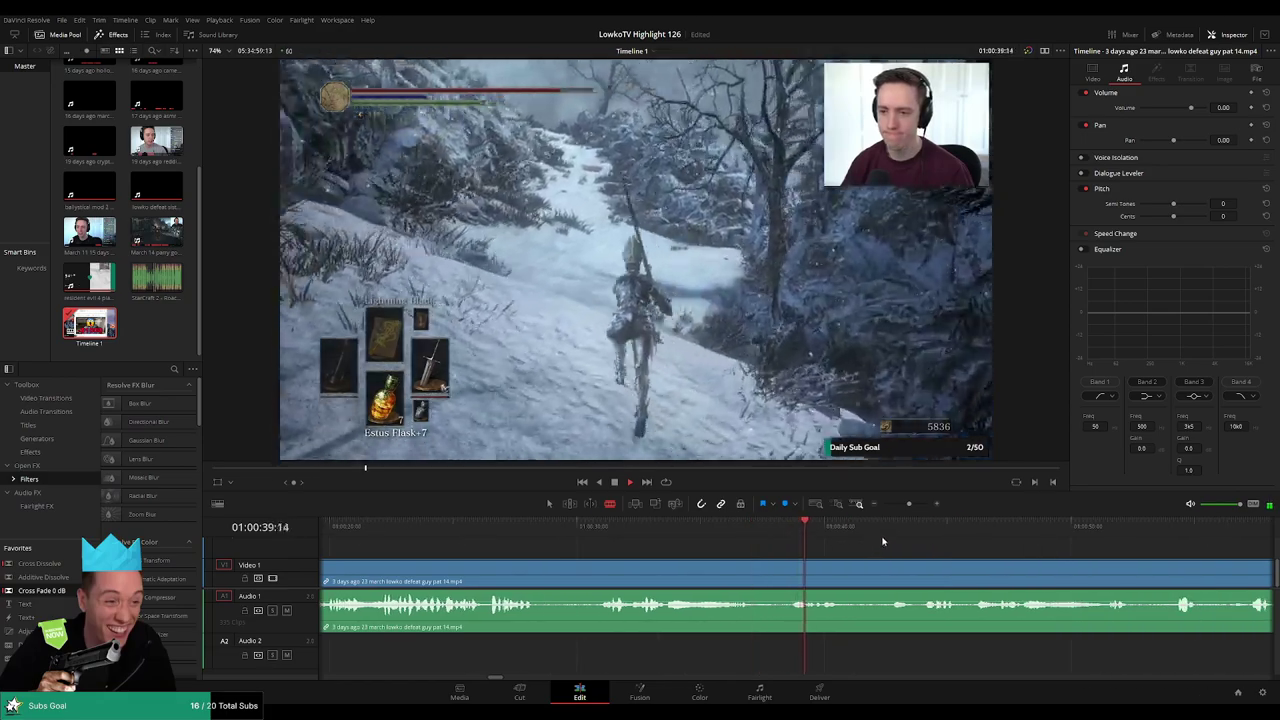
pyautogui.scroll(-3, 890, 540)
pyautogui.click(830, 521)
pyautogui.hscroll(2, 782, 537)
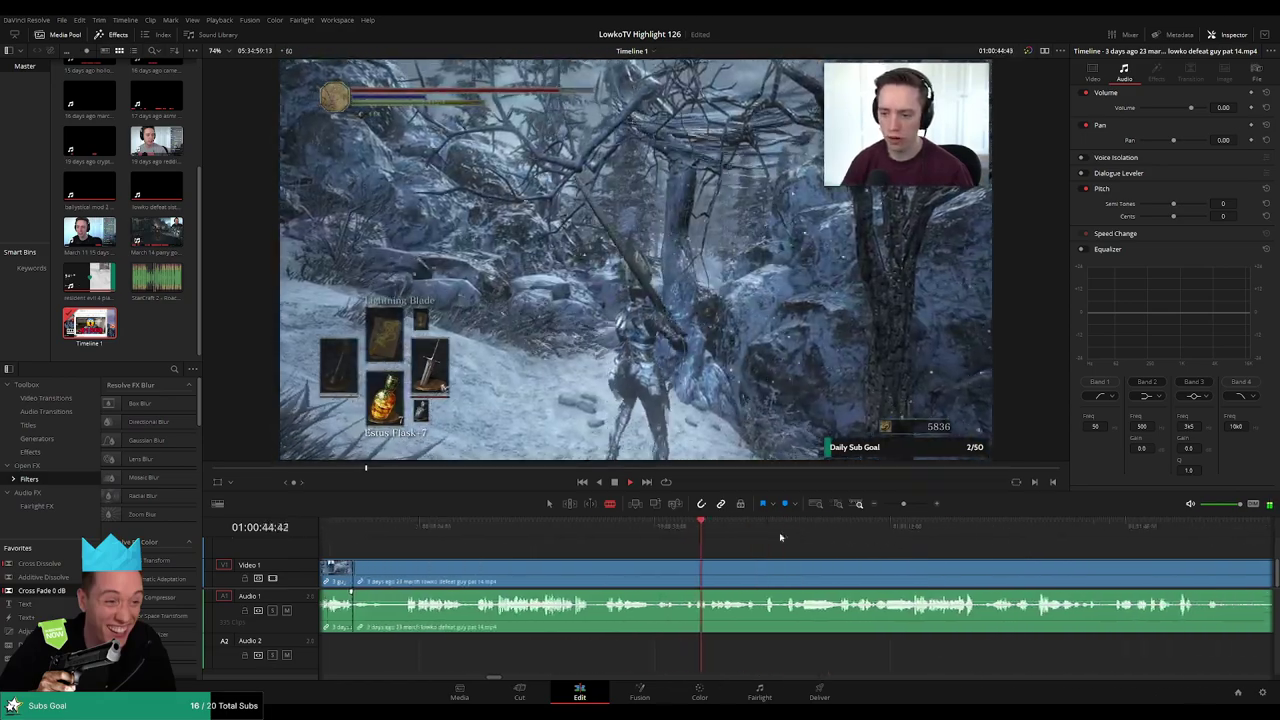
pyautogui.hscroll(1, 770, 535)
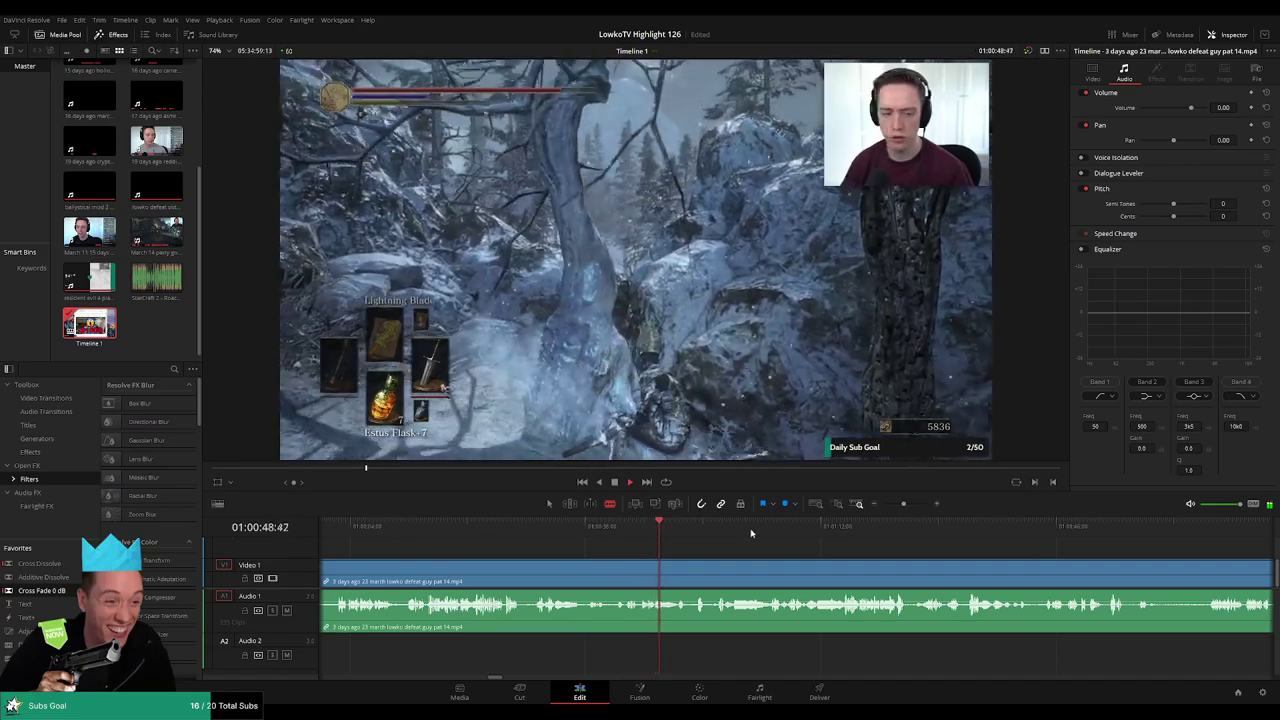
pyautogui.hscroll(-2, 712, 532)
pyautogui.click(814, 525)
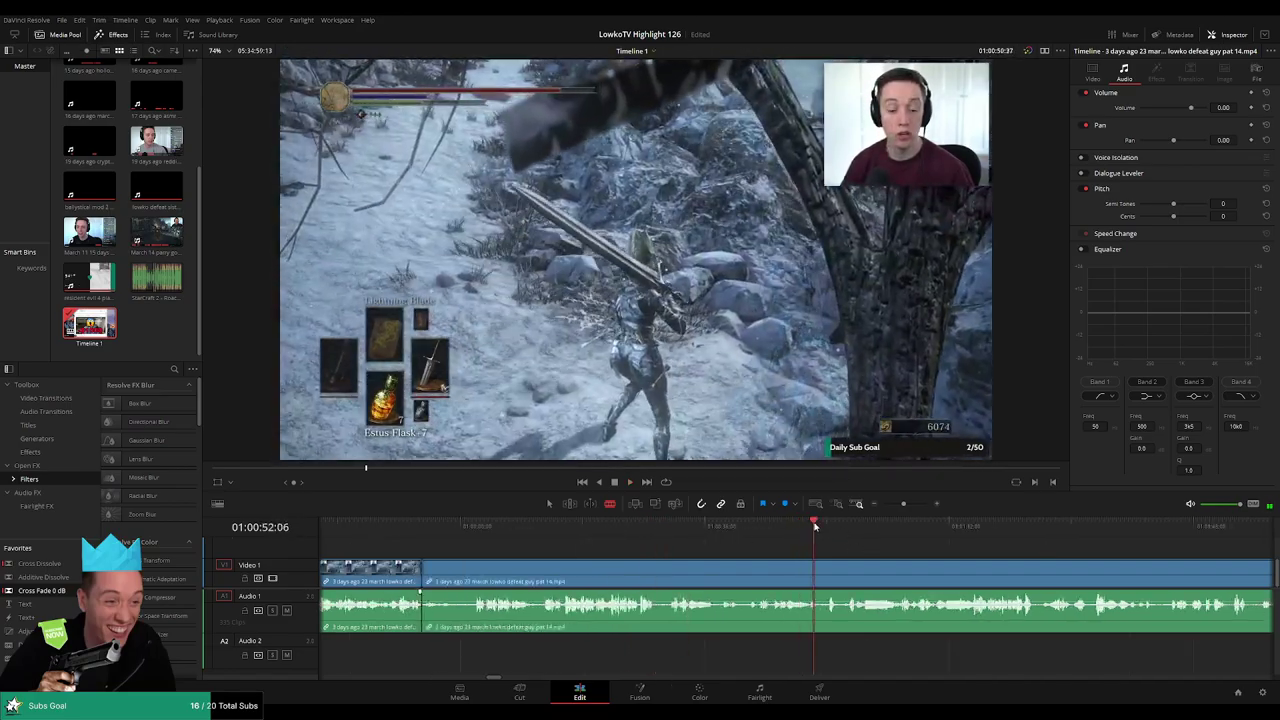
pyautogui.click(811, 526)
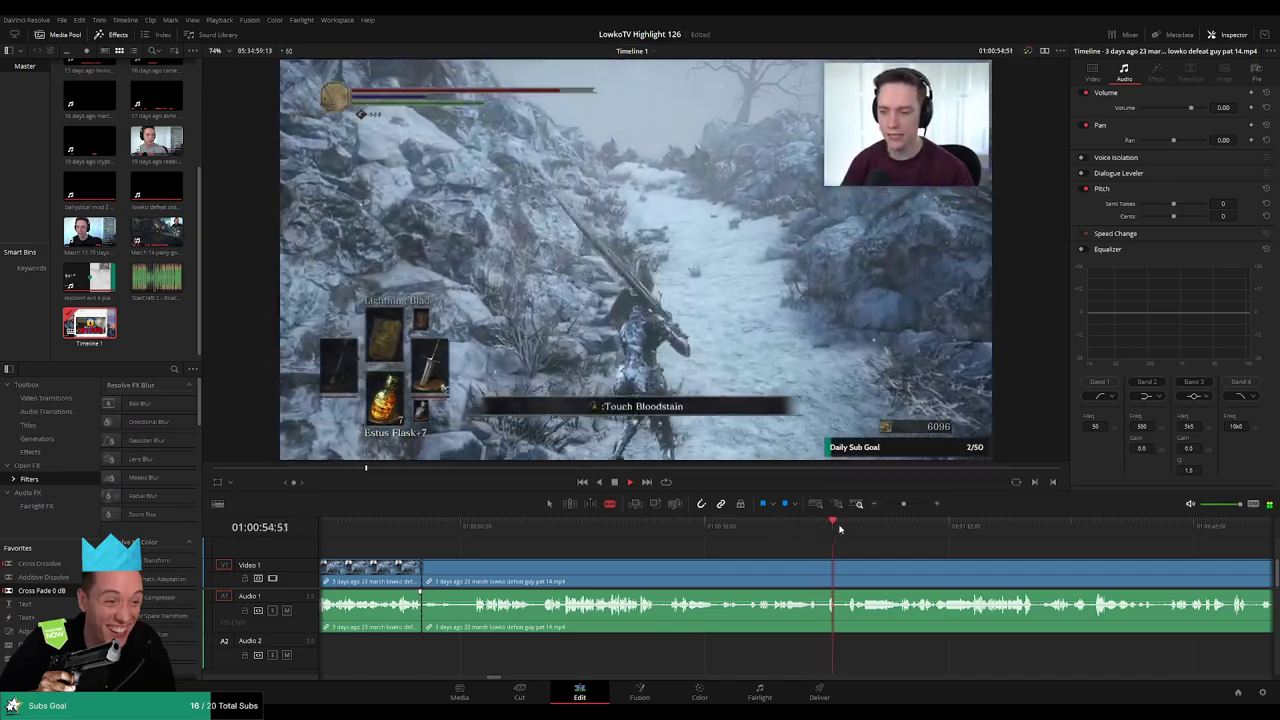
pyautogui.click(851, 527)
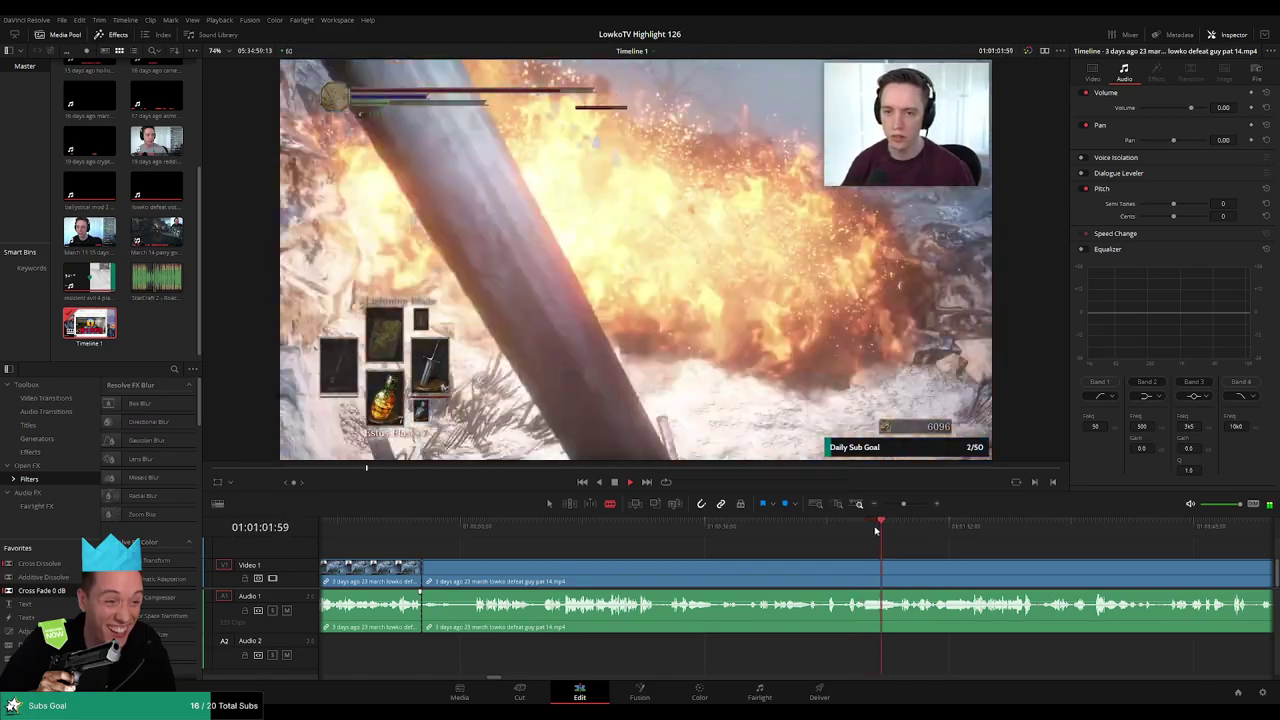
# - Skim ahead through the part 14 clip from about 01:01:02 to 01:12:26, checking the gameplay for a suitable resume point
pyautogui.moveTo(877, 529); pyautogui.dragTo(983, 533)
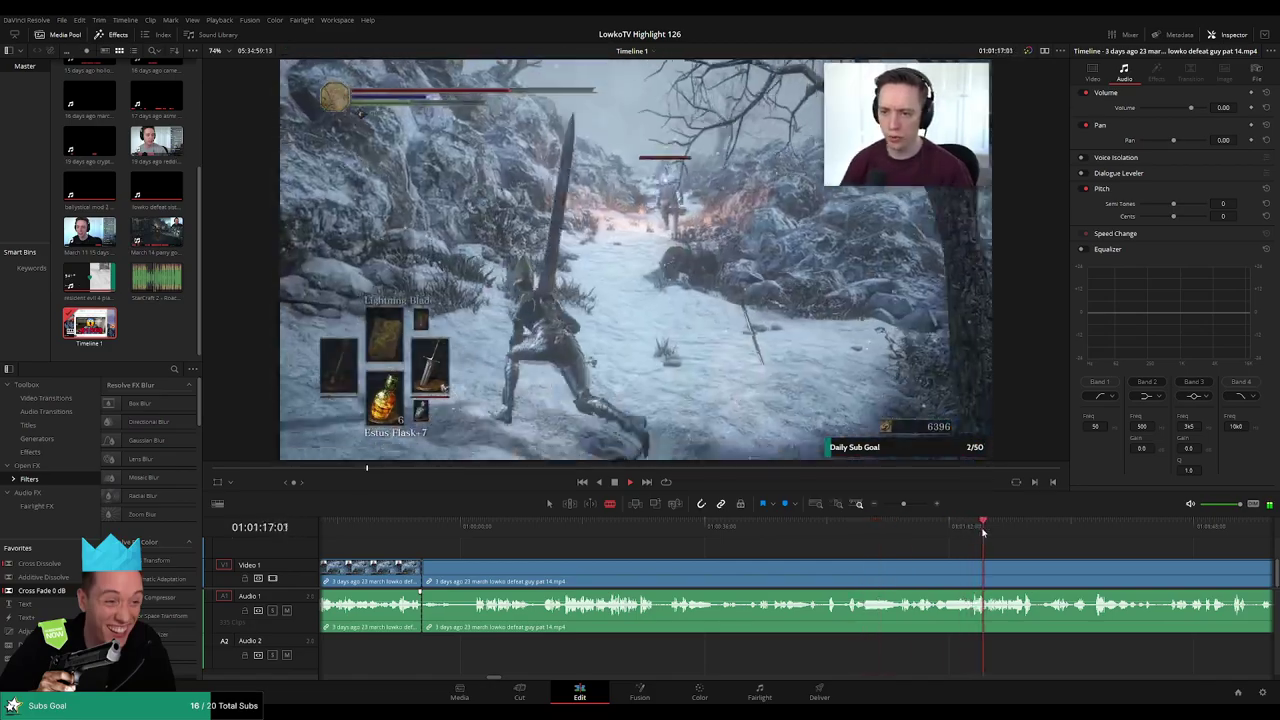
pyautogui.click(1015, 529)
pyautogui.moveTo(1105, 543); pyautogui.dragTo(857, 543)
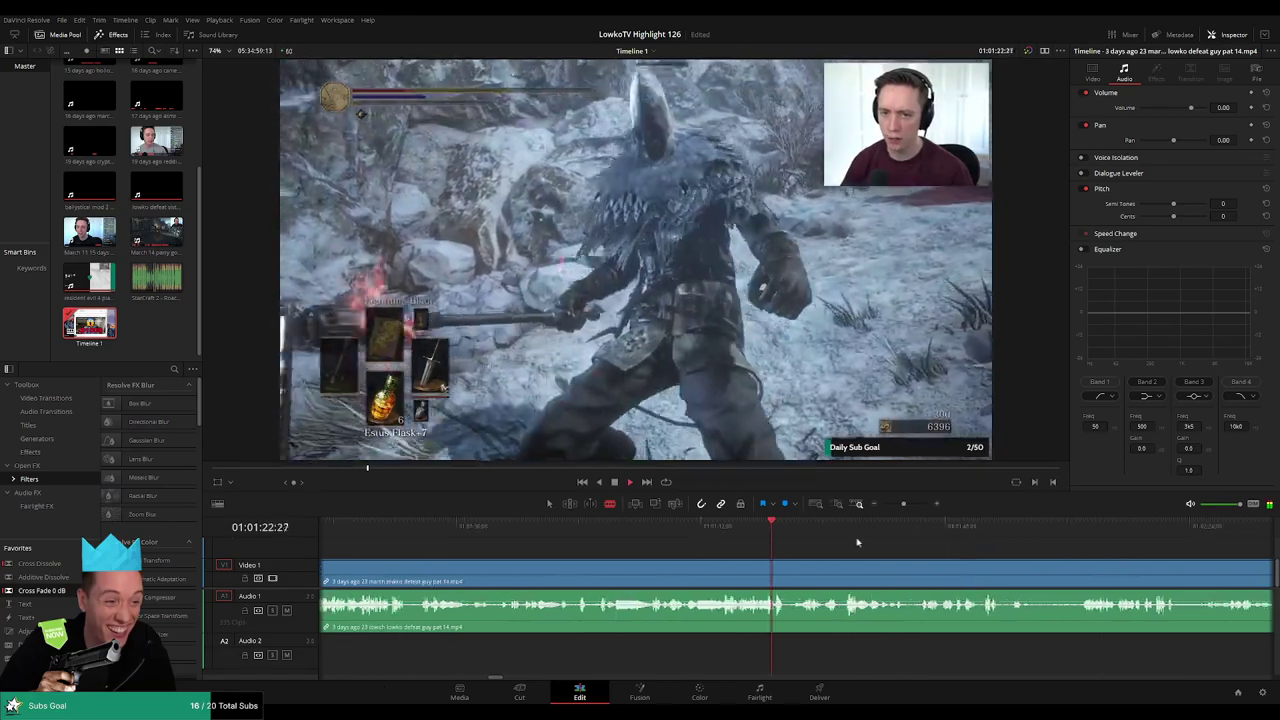
pyautogui.click(968, 535)
pyautogui.moveTo(1043, 556); pyautogui.dragTo(886, 552)
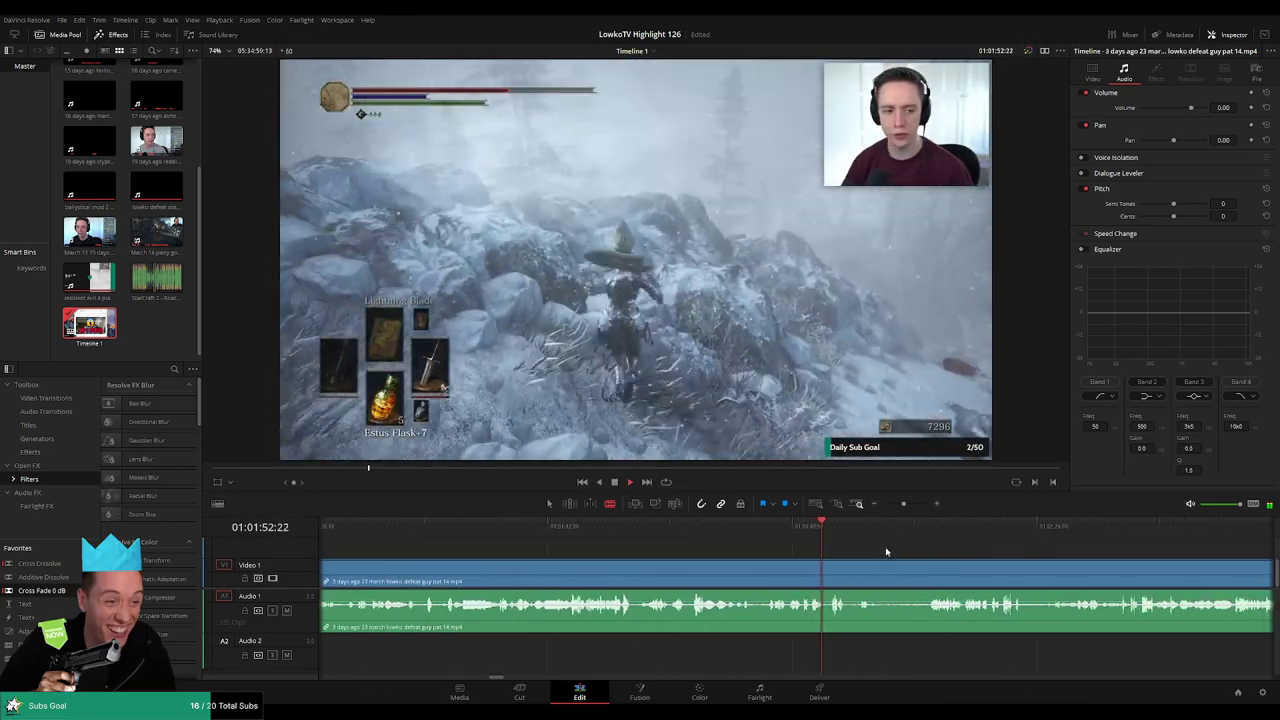
pyautogui.moveTo(903, 505)
pyautogui.mouseDown()
pyautogui.moveTo(886, 507)
pyautogui.moveTo(899, 509)
pyautogui.mouseUp()
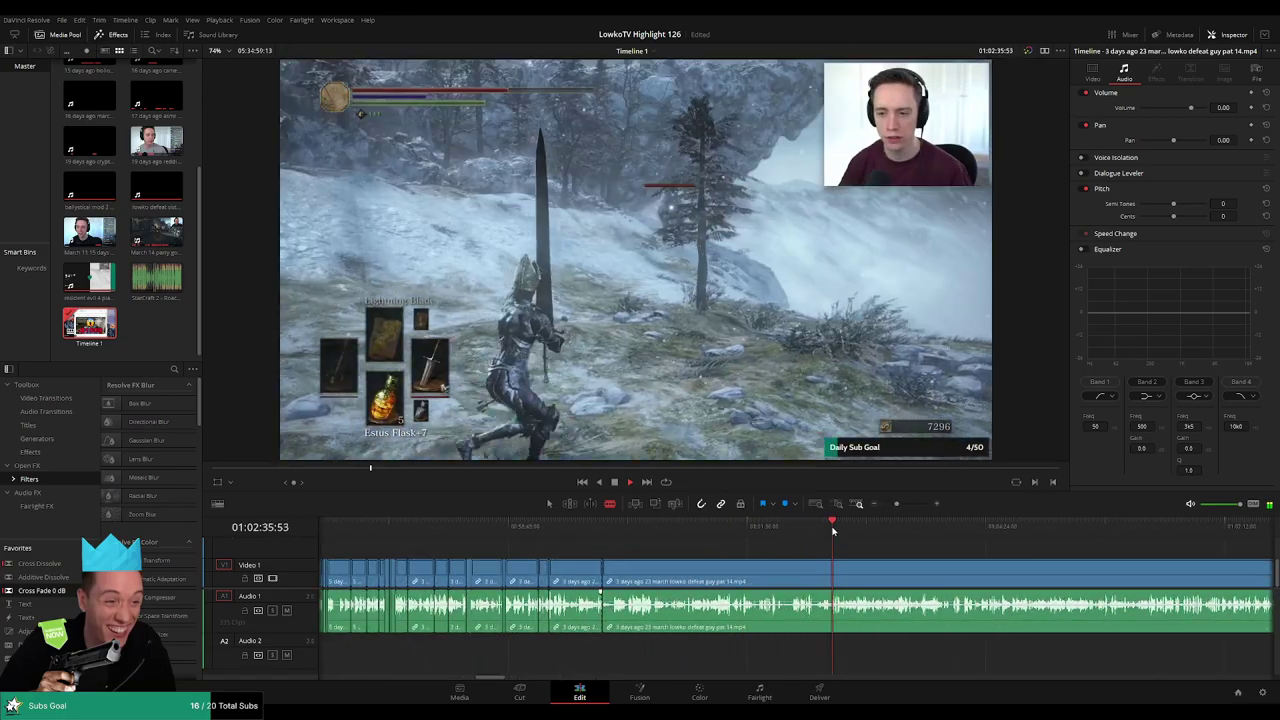
pyautogui.hscroll(3, 830, 545)
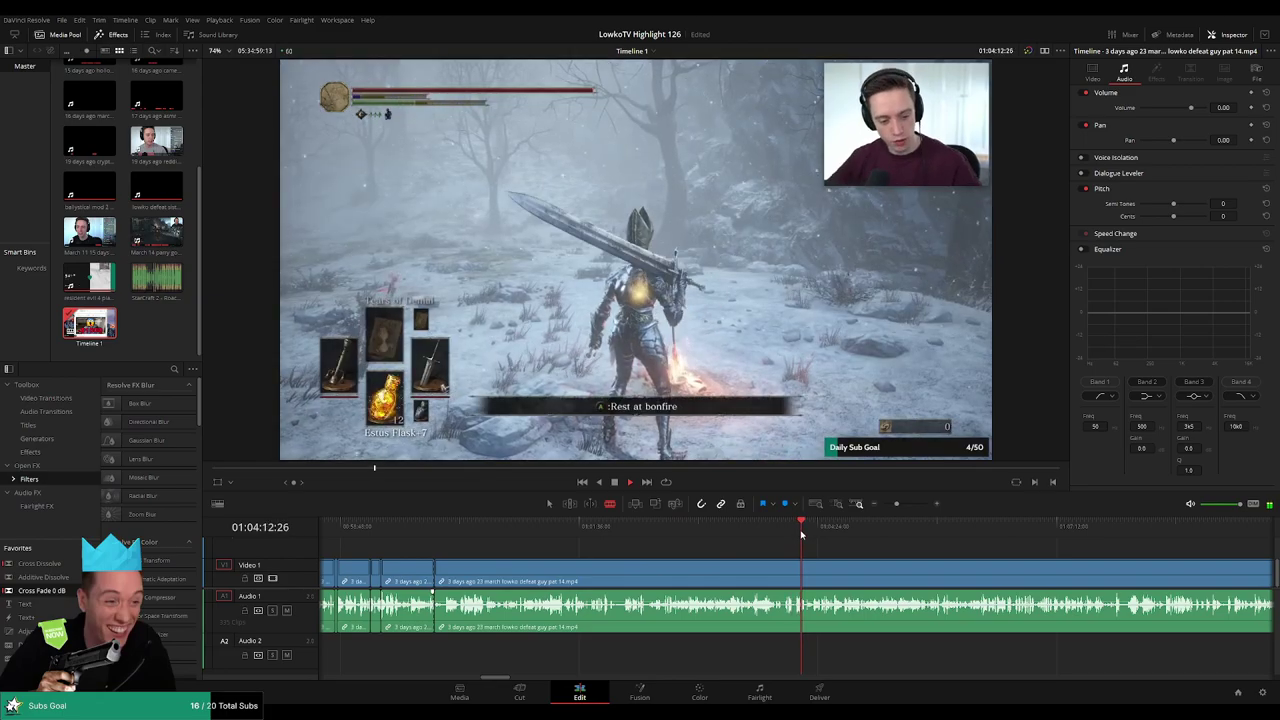
pyautogui.moveTo(752, 535); pyautogui.dragTo(868, 535)
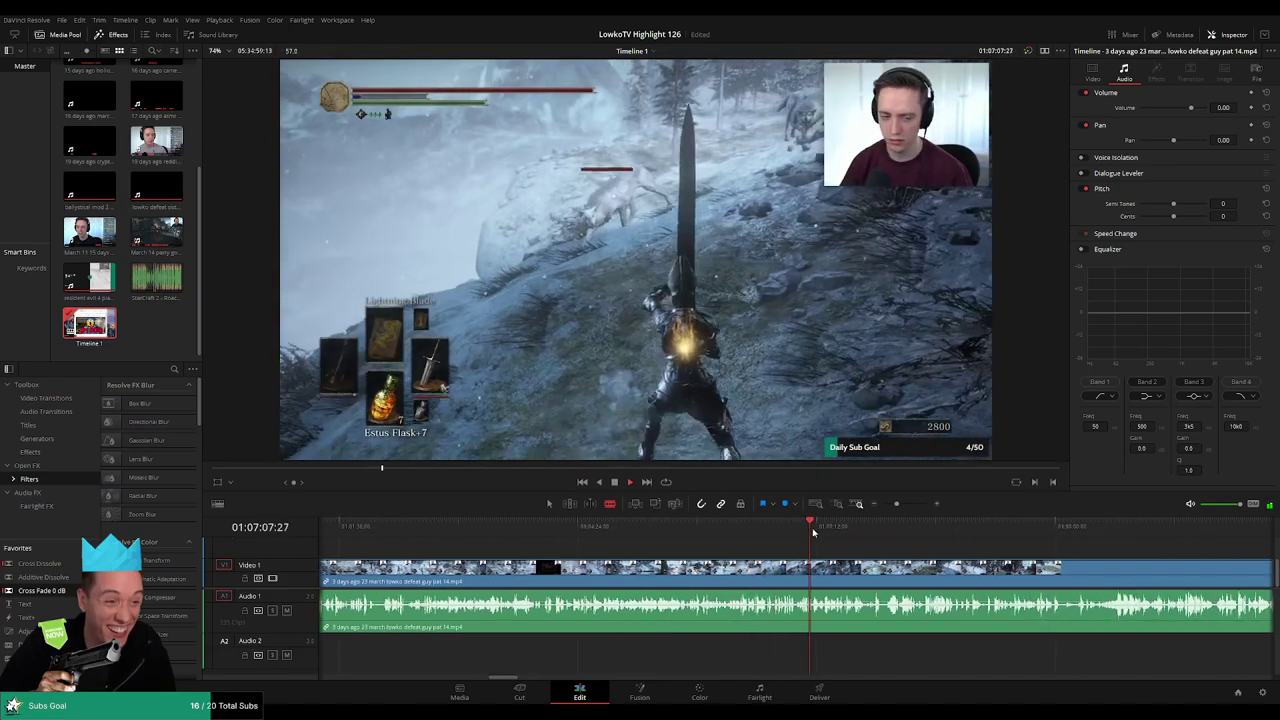
pyautogui.moveTo(808, 532); pyautogui.dragTo(907, 533)
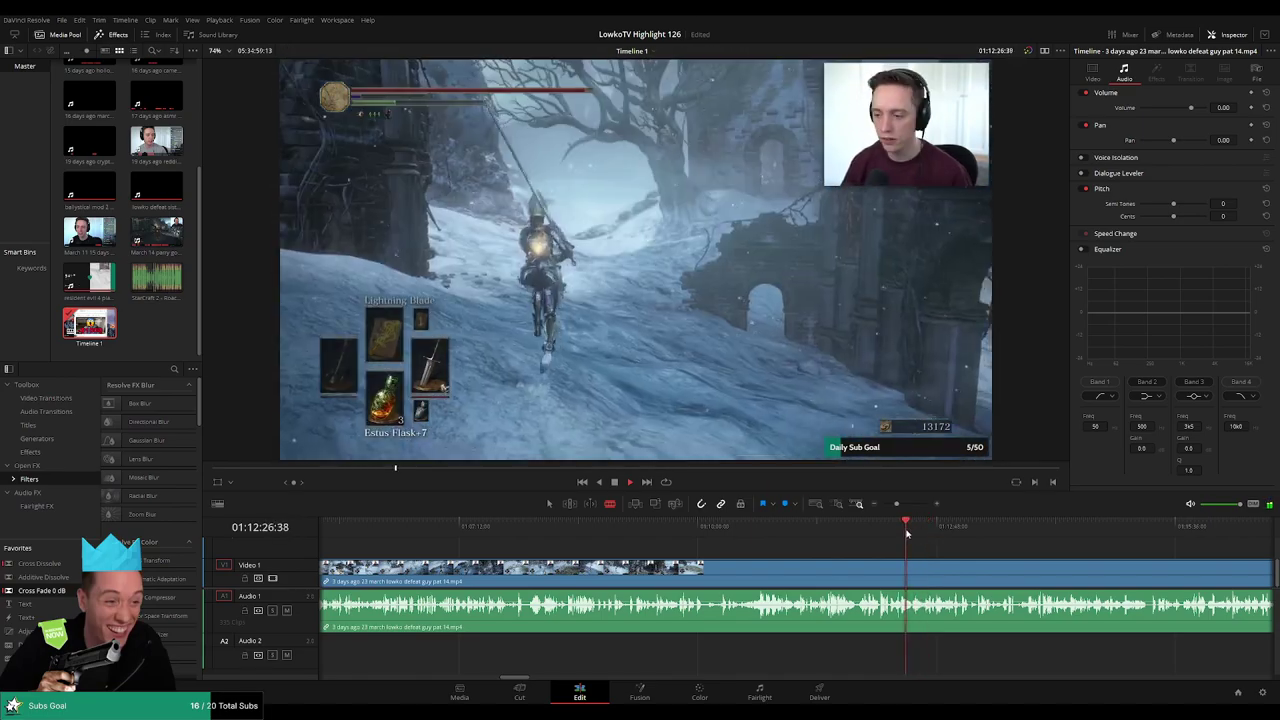
# - Split the part 14 clip at about 01:12:31:12 and remove the long section before it back to 00:59:54:25, closing the gap
pyautogui.click(908, 504)
pyautogui.click(725, 533)
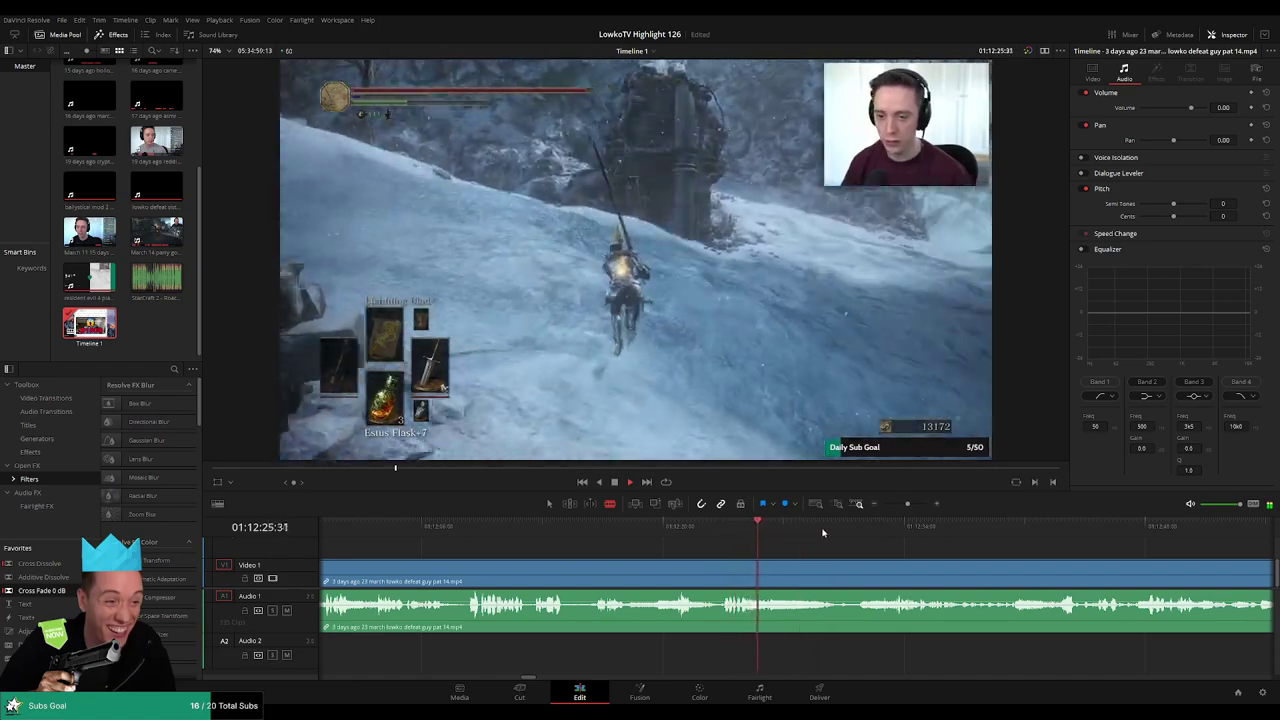
pyautogui.click(866, 533)
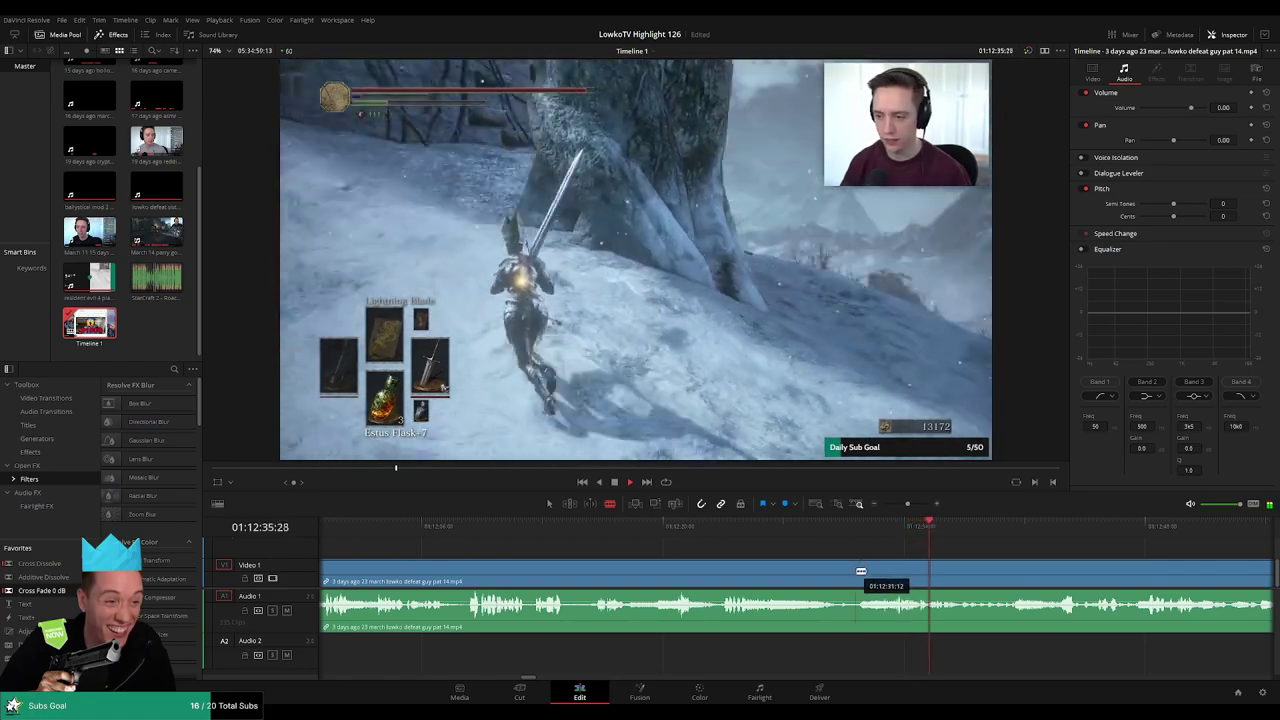
pyautogui.click(861, 571)
pyautogui.press('a')
pyautogui.click(817, 572)
pyautogui.press('Delete')
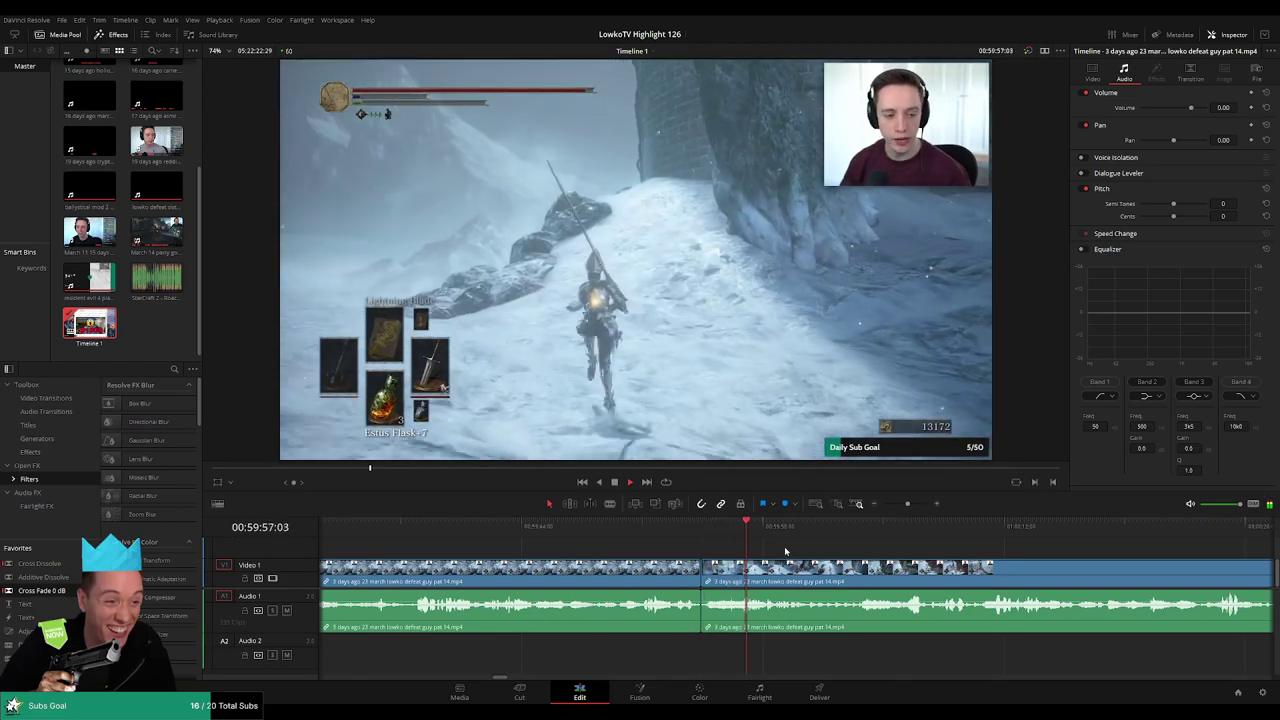
# - Cut out a very short slice of the part 14 clip at about 00:59:56:06 and close the gap
pyautogui.press('b')
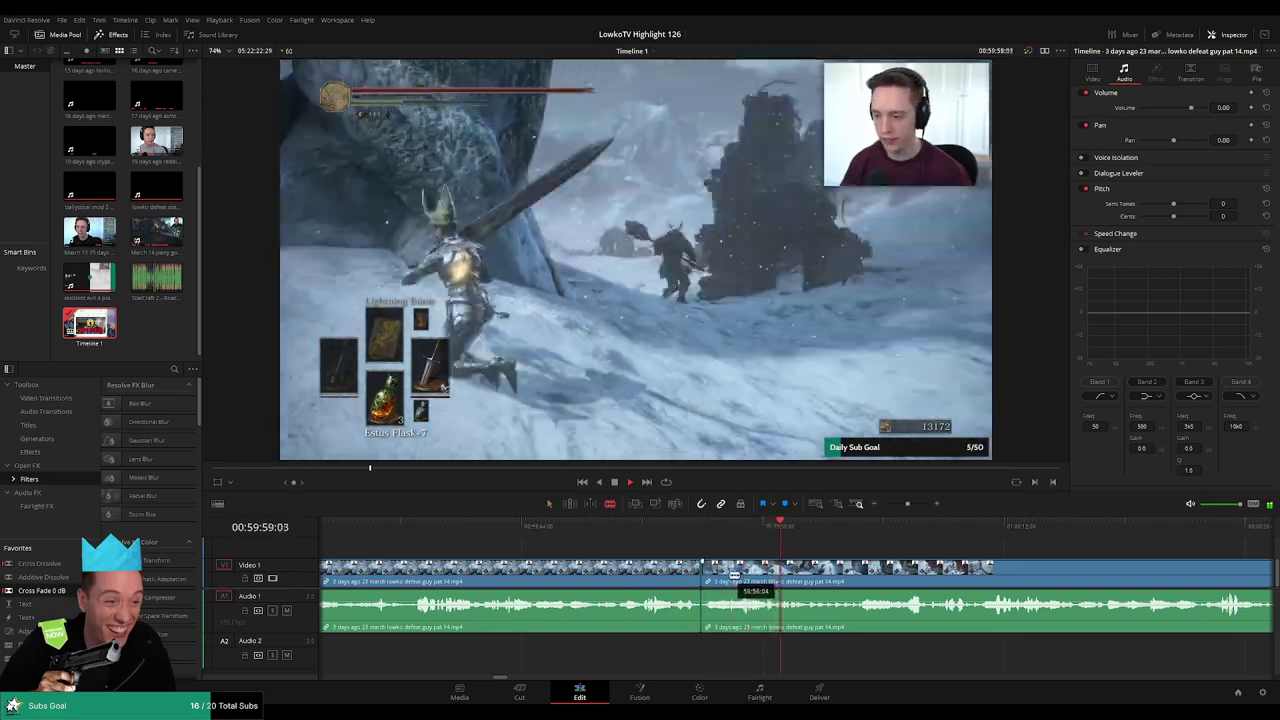
pyautogui.scroll(3, 736, 574)
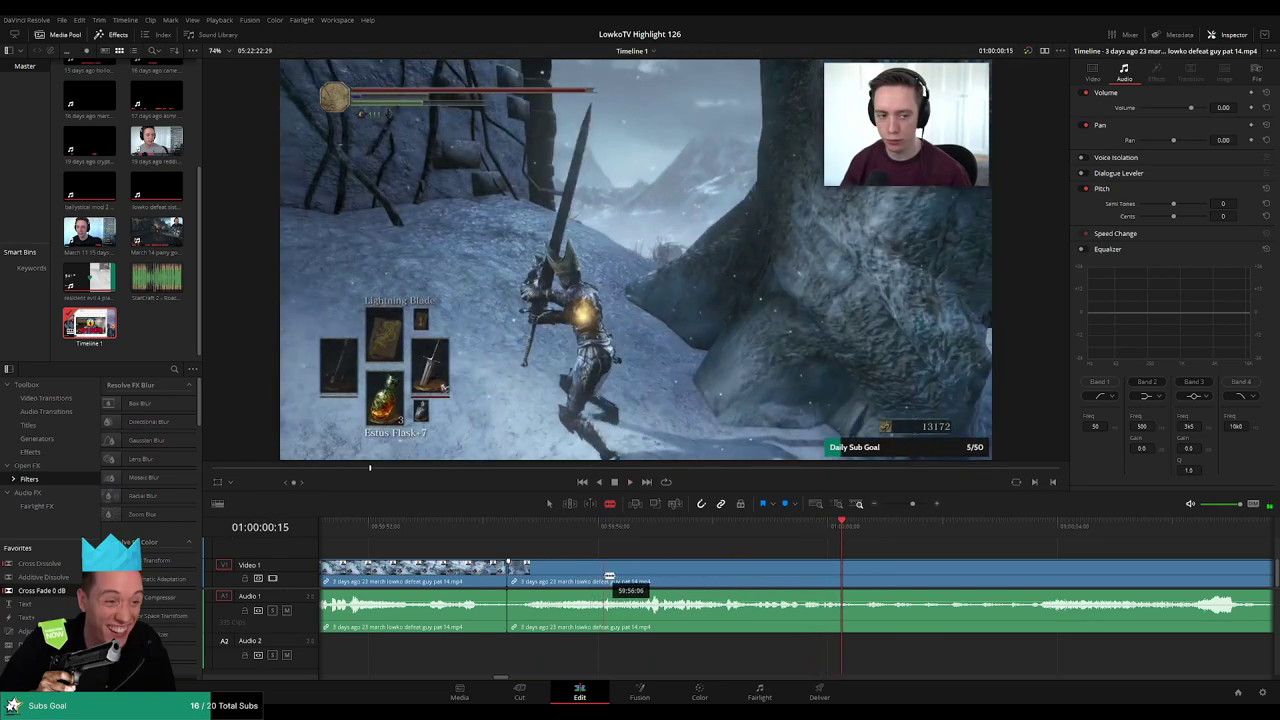
pyautogui.click(607, 577)
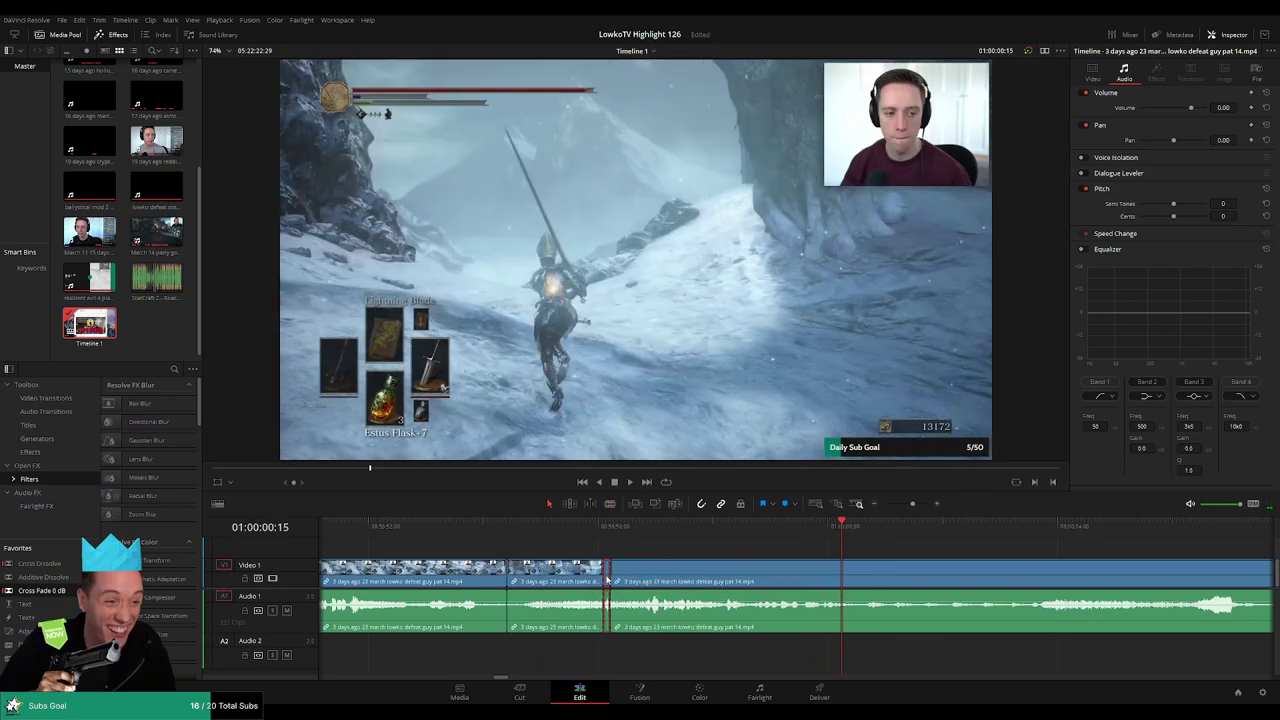
pyautogui.press('Delete')
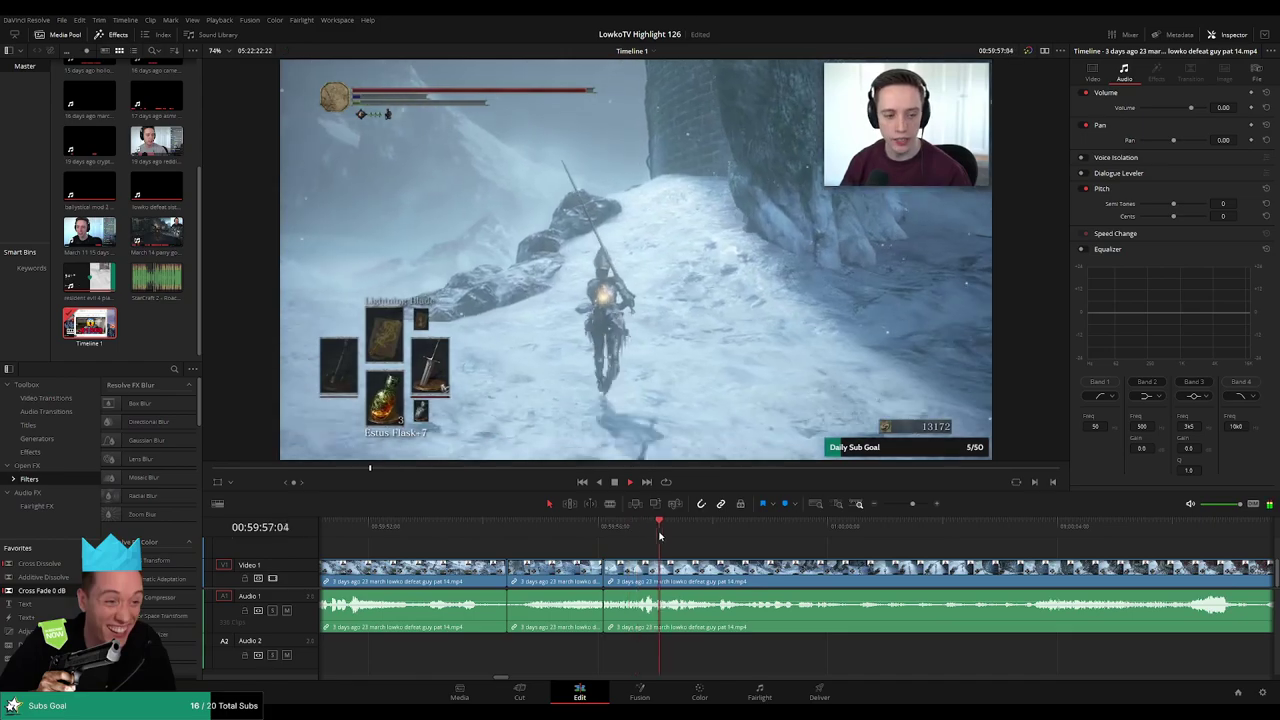
# - Preview up to the cliffside fight and isolate the short moment between about 01:00:24:39 and 01:00:24:52 with splits on both sides
pyautogui.moveTo(937, 562); pyautogui.dragTo(792, 557)
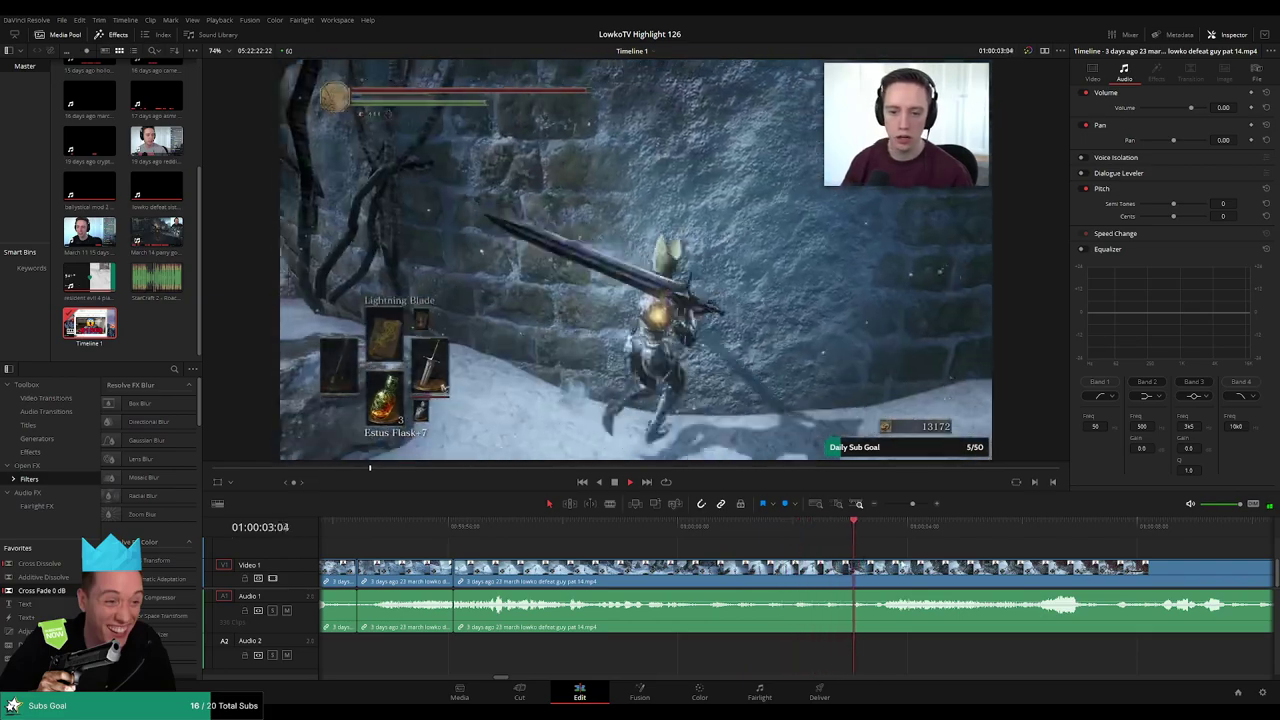
pyautogui.moveTo(955, 560); pyautogui.dragTo(757, 558)
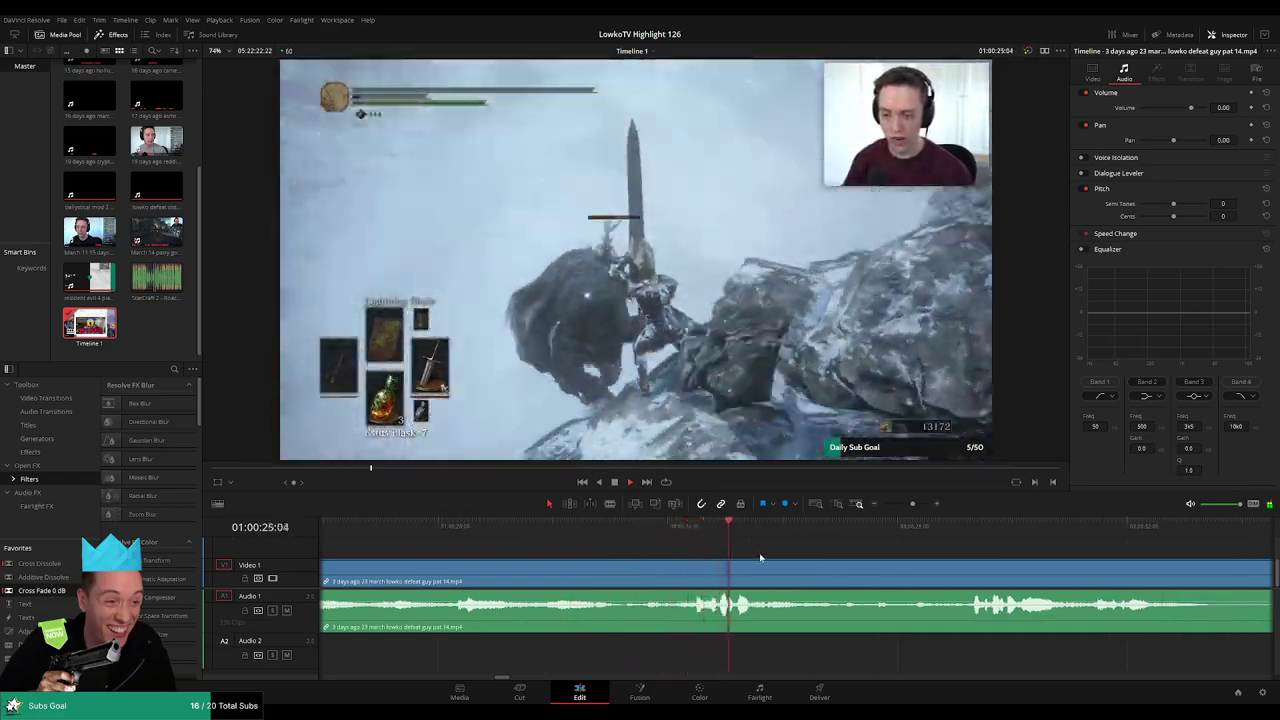
pyautogui.click(688, 530)
pyautogui.press('b')
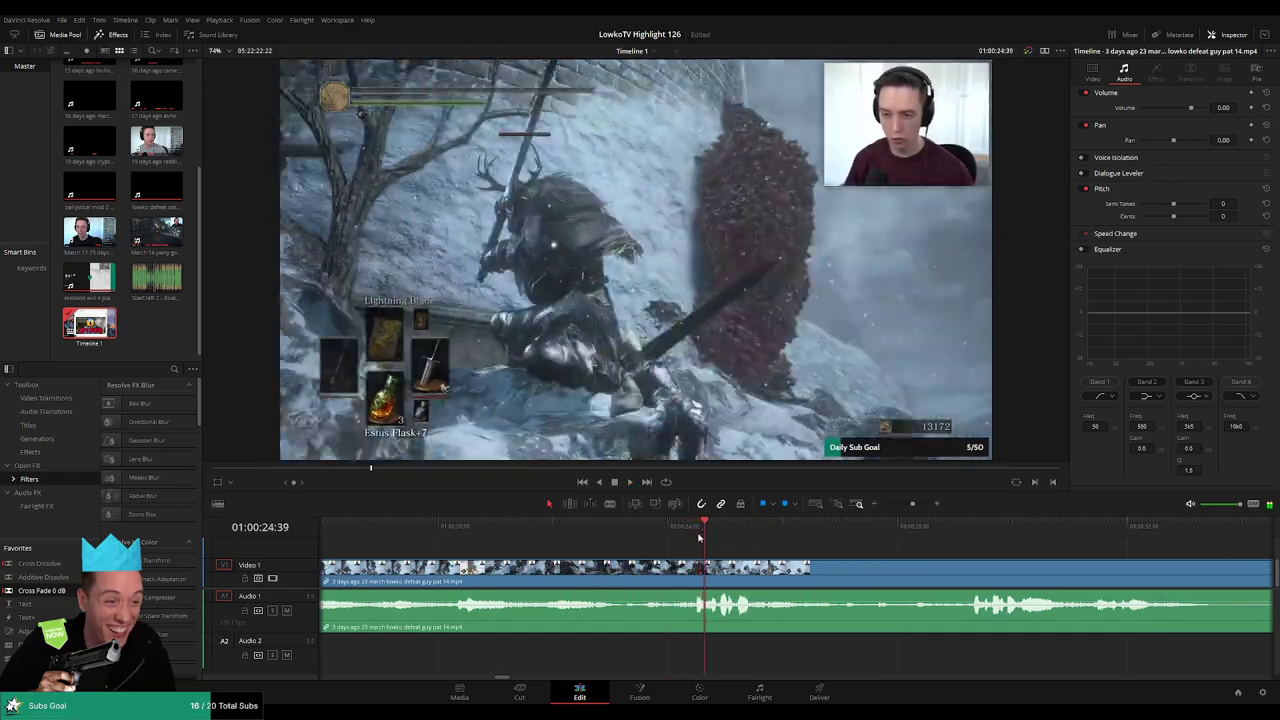
pyautogui.click(709, 600)
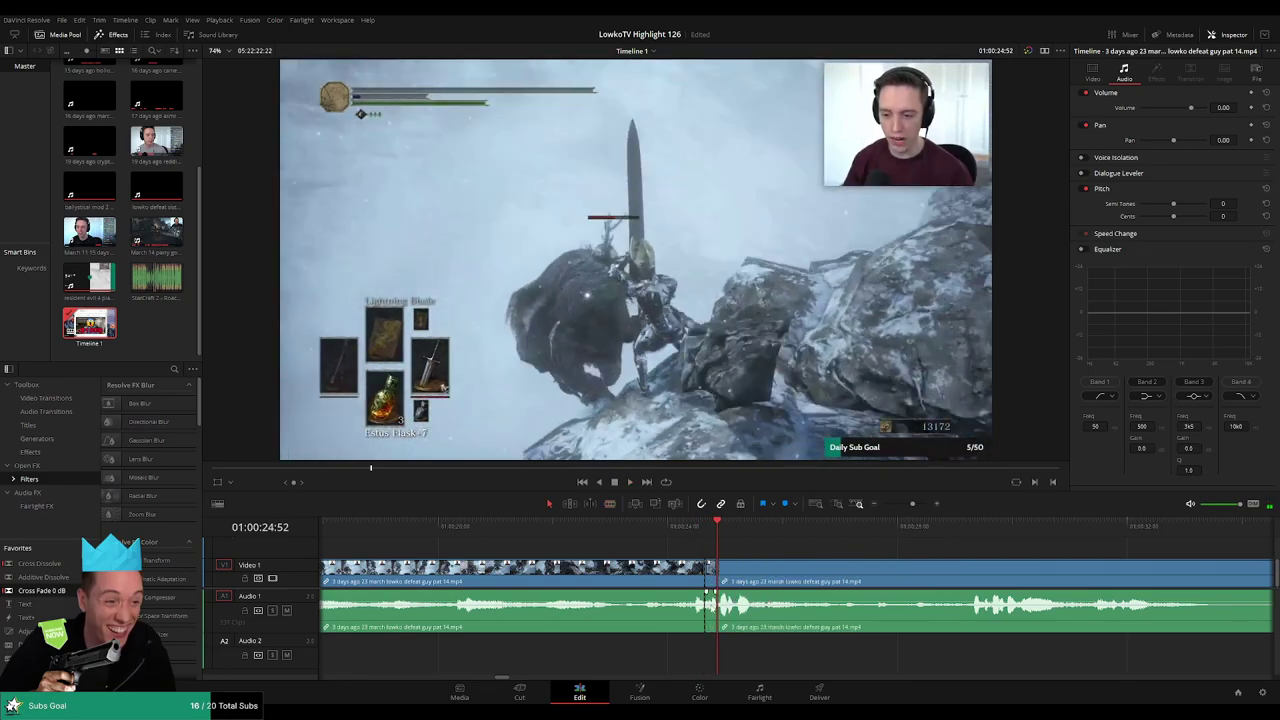
# - Silence the isolated moment's speech, cover it with a reduced-volume StarCraft 2 Roach Quotes sound on Audio 2, and play it back
pyautogui.press('a')
pyautogui.click(151, 285)
pyautogui.moveTo(151, 290); pyautogui.dragTo(716, 653)
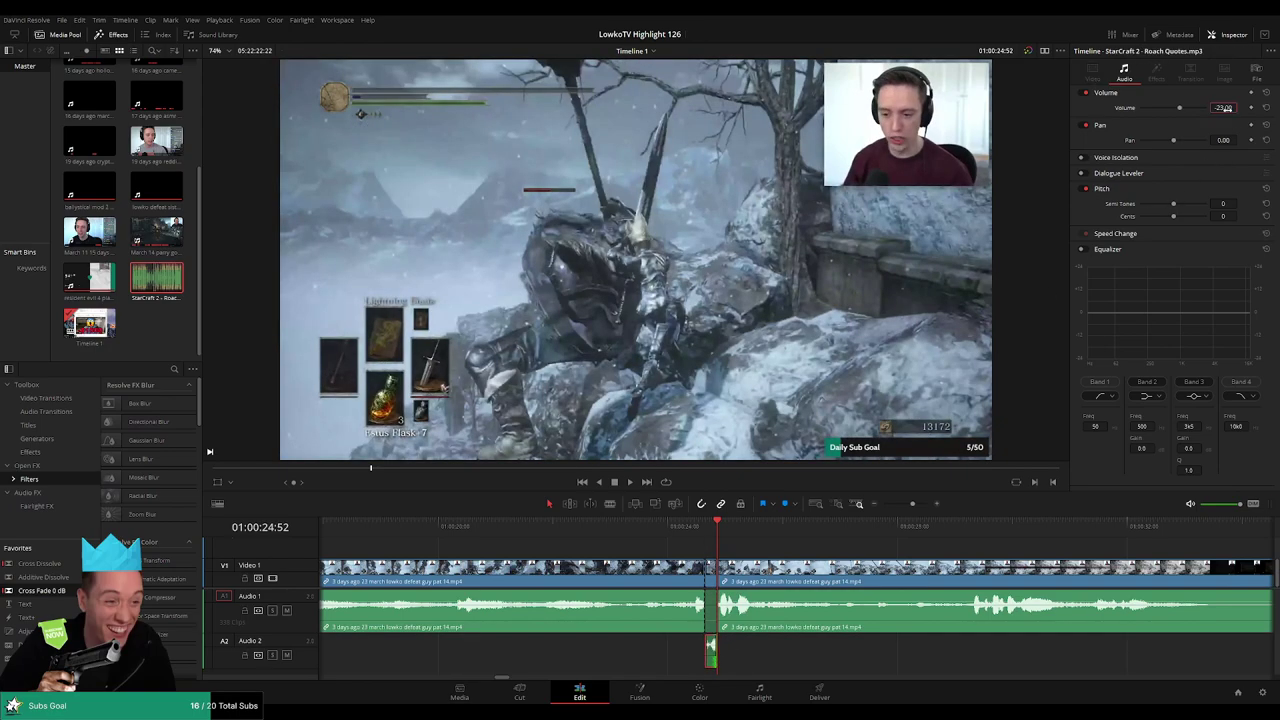
pyautogui.click(683, 530)
pyautogui.press('space')
# - Preview the death scene and split the part 14 clip at about 01:00:32:47, where the speech stops
pyautogui.click(840, 554)
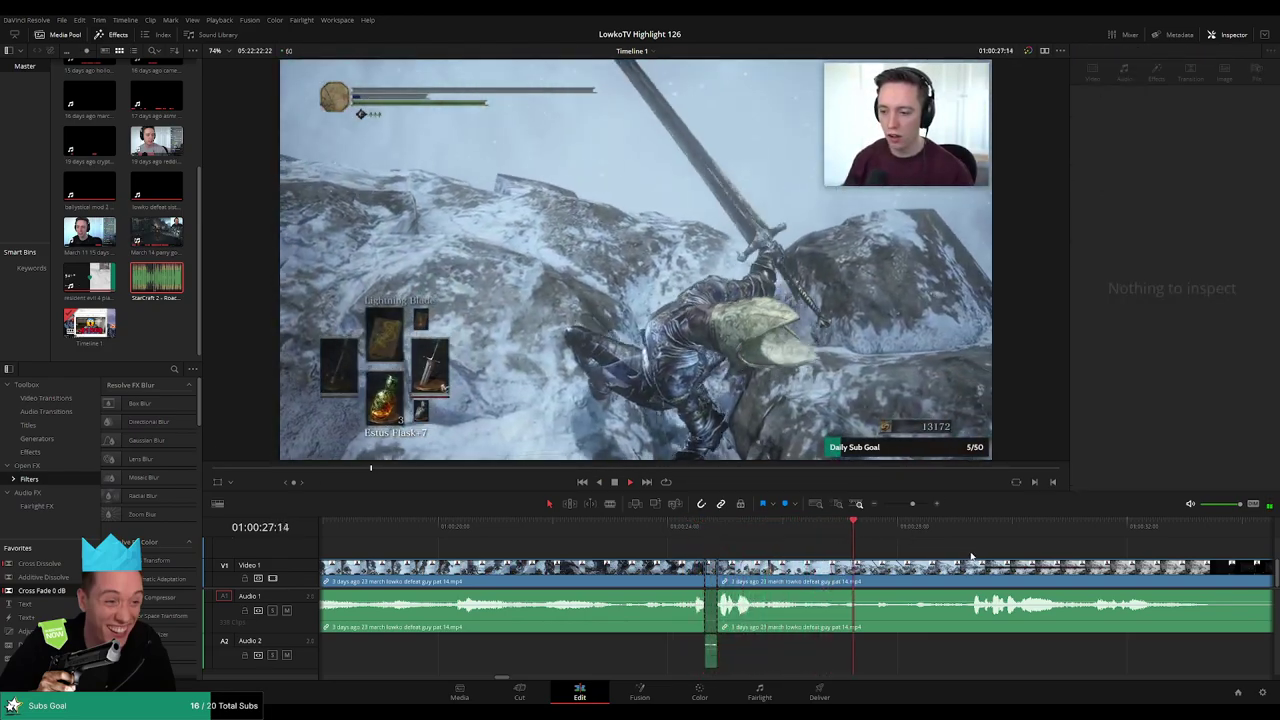
pyautogui.hscroll(5, 970, 552)
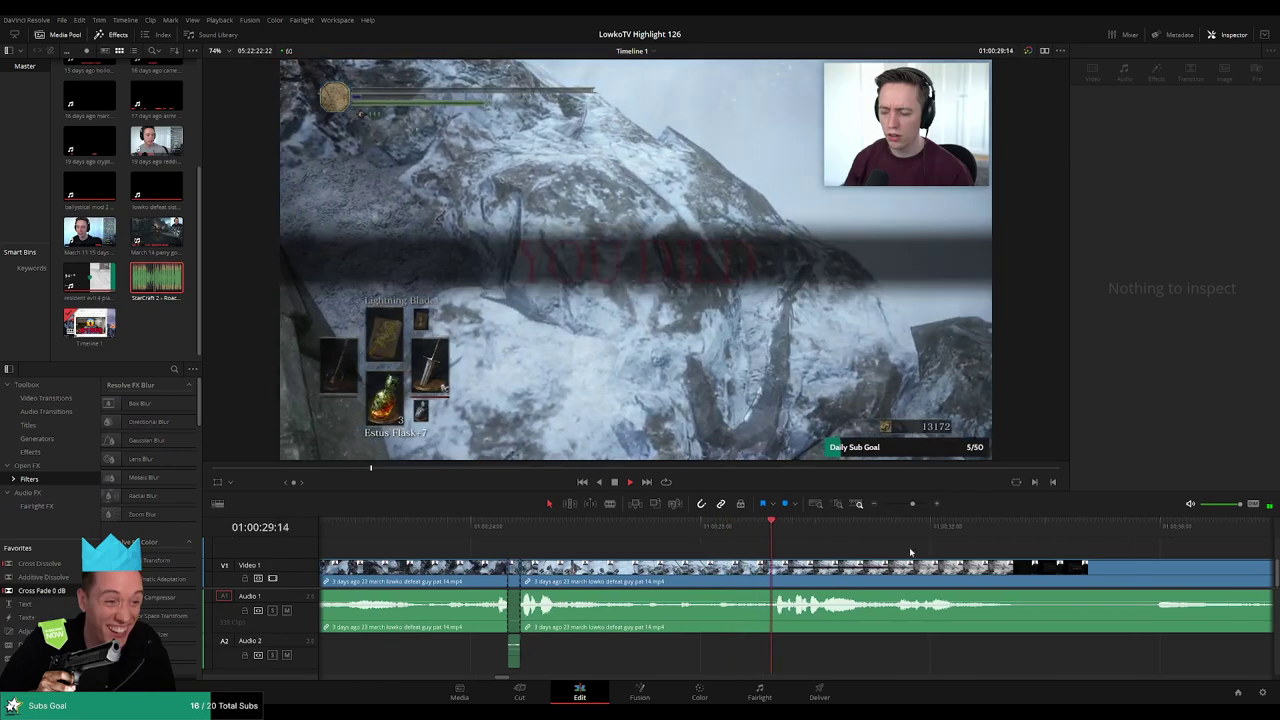
pyautogui.hscroll(4, 800, 548)
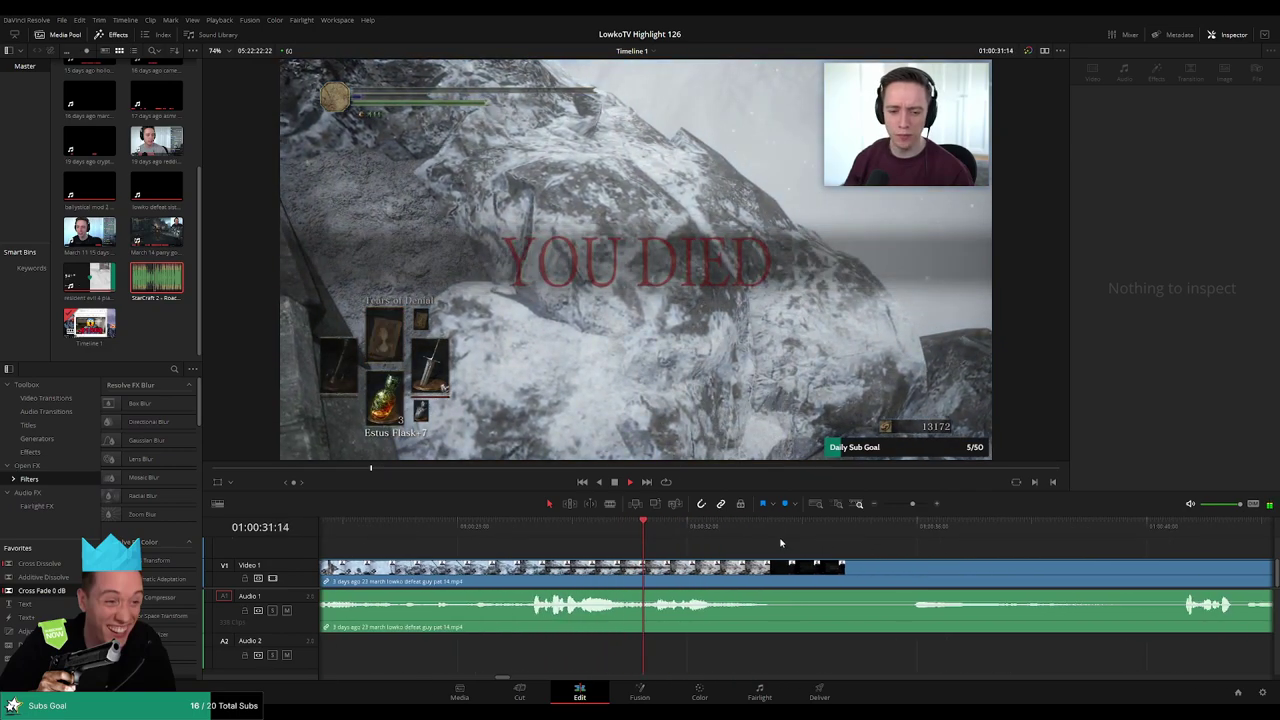
pyautogui.hscroll(1, 755, 552)
pyautogui.press('b')
pyautogui.click(624, 572)
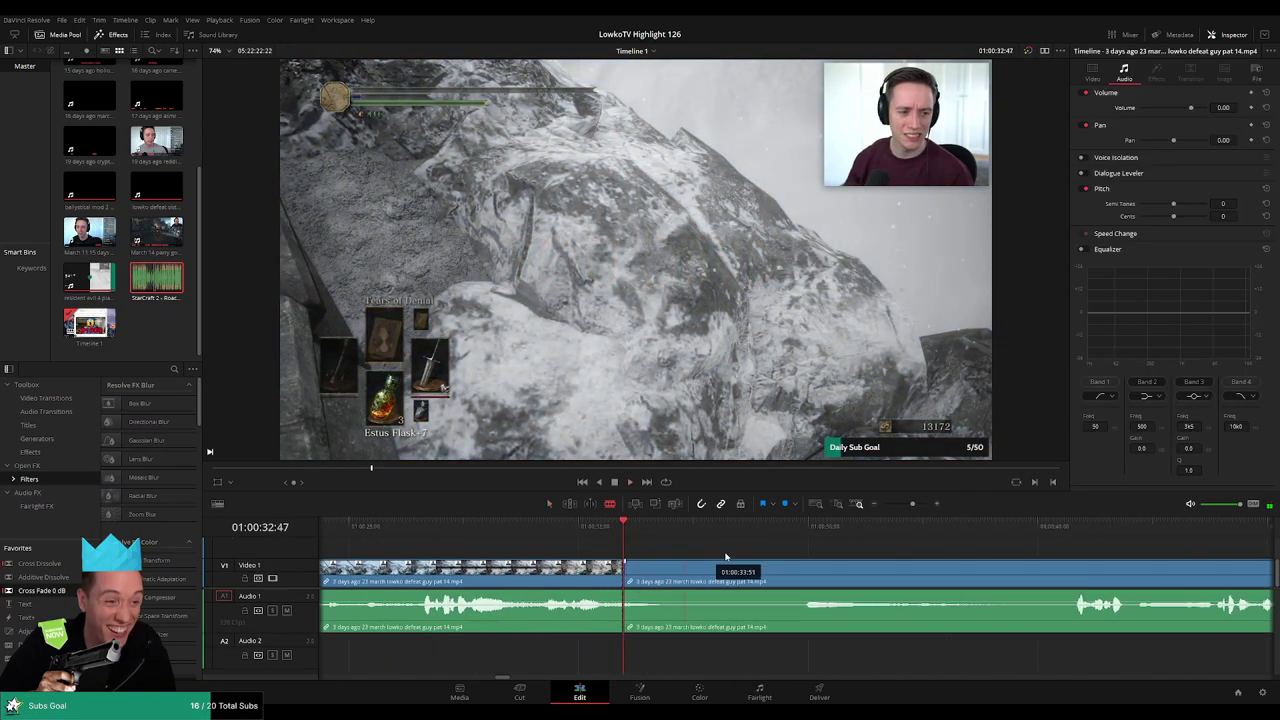
# - Split the part 14 clip at about 01:00:40:34 and remove the quiet loading section before it, closing the gap and cross-fading the audio
pyautogui.click(987, 536)
pyautogui.click(1054, 536)
pyautogui.hscroll(3, 900, 533)
pyautogui.hscroll(2, 898, 534)
pyautogui.click(822, 567)
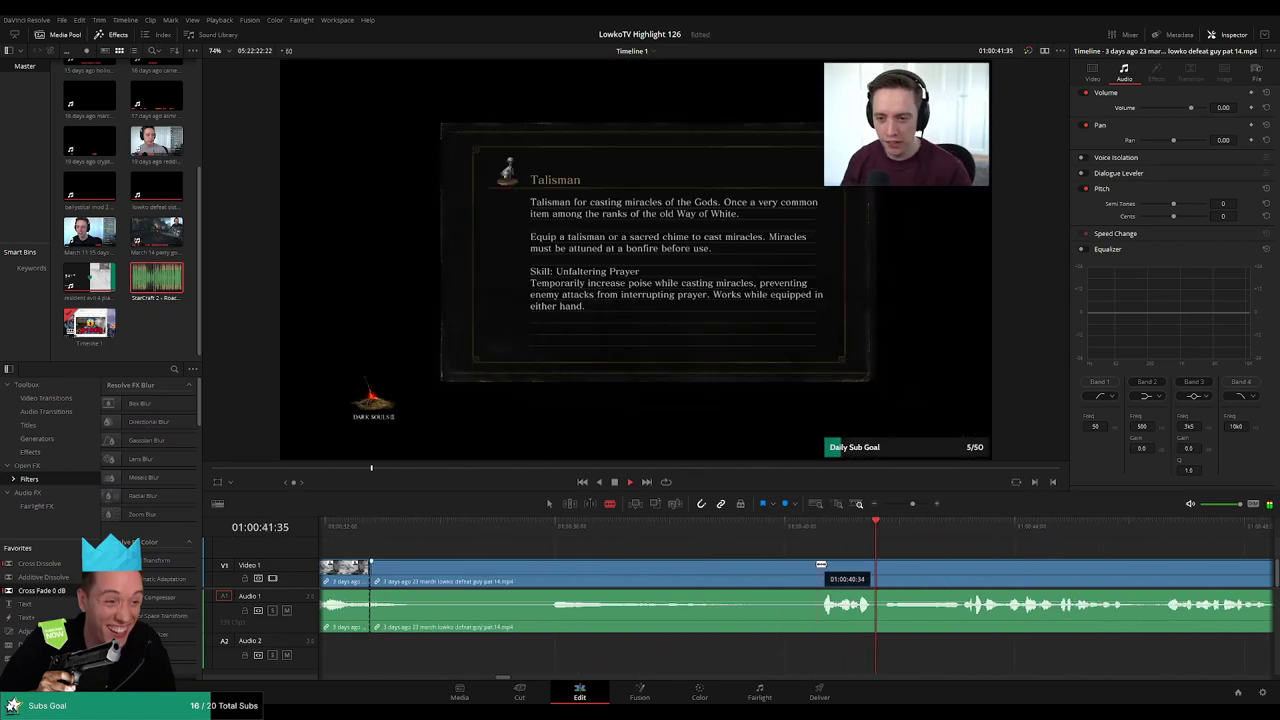
pyautogui.press('a')
pyautogui.click(747, 572)
pyautogui.press('Delete')
pyautogui.click(450, 576)
pyautogui.press('Delete')
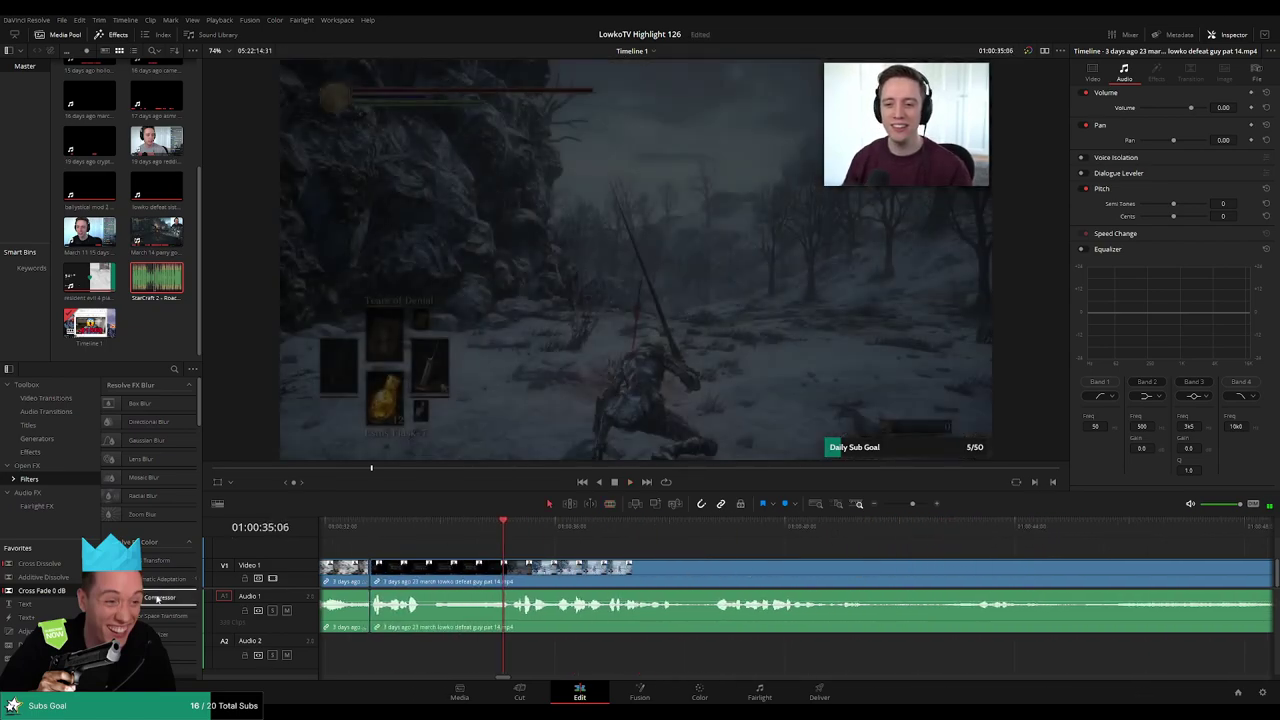
pyautogui.moveTo(195, 579); pyautogui.dragTo(371, 604)
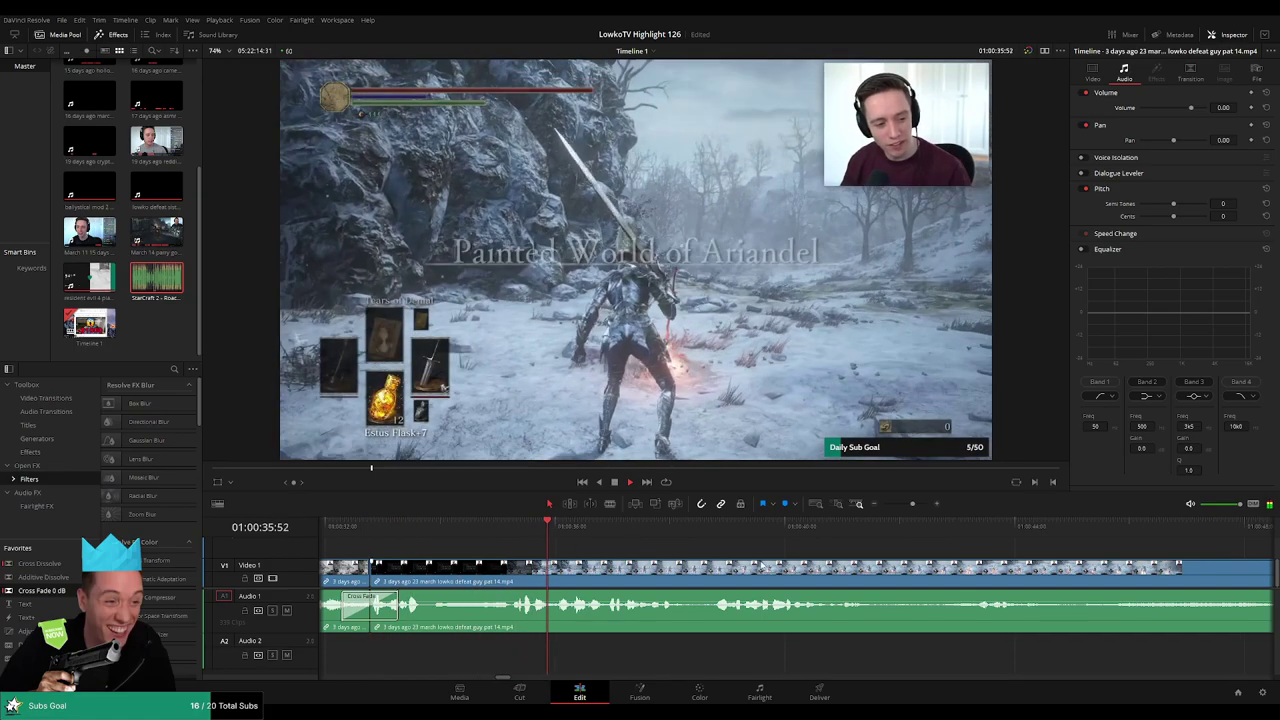
# - Preview the respawn at the bonfire and split the part 14 clip at about 01:00:41:42, where the speech stops
pyautogui.hscroll(2, 650, 560)
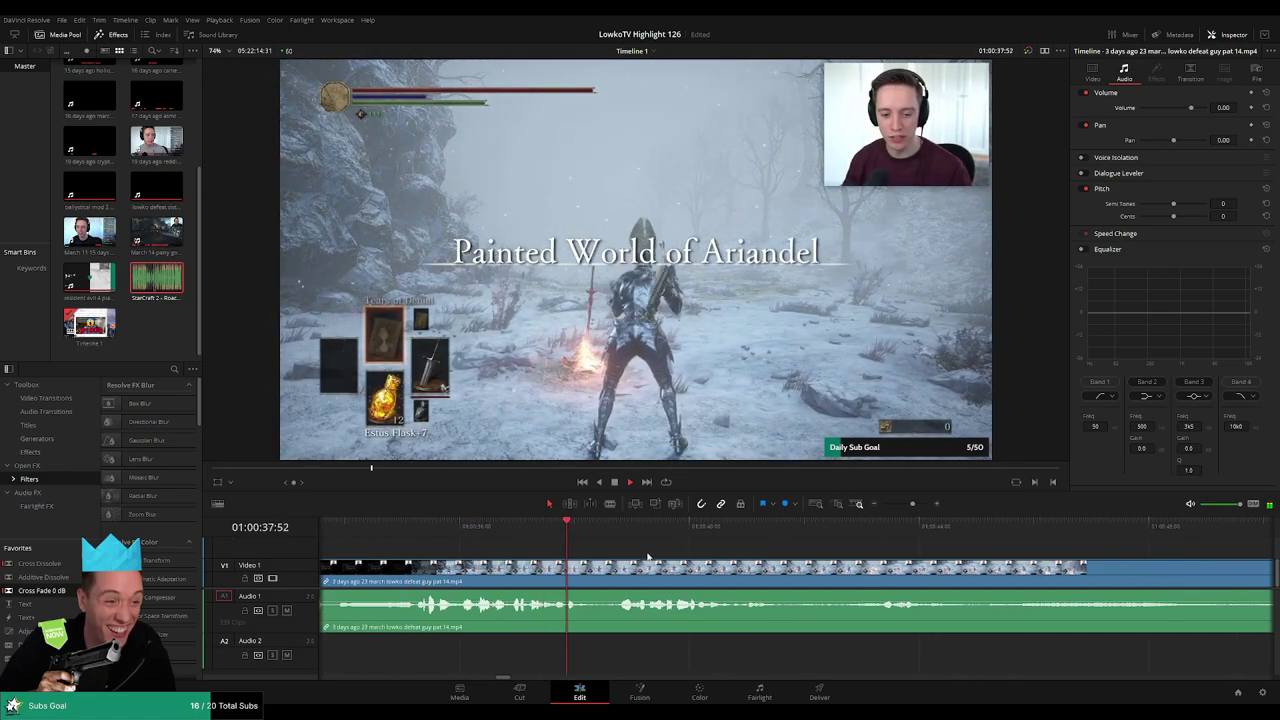
pyautogui.hscroll(2, 697, 558)
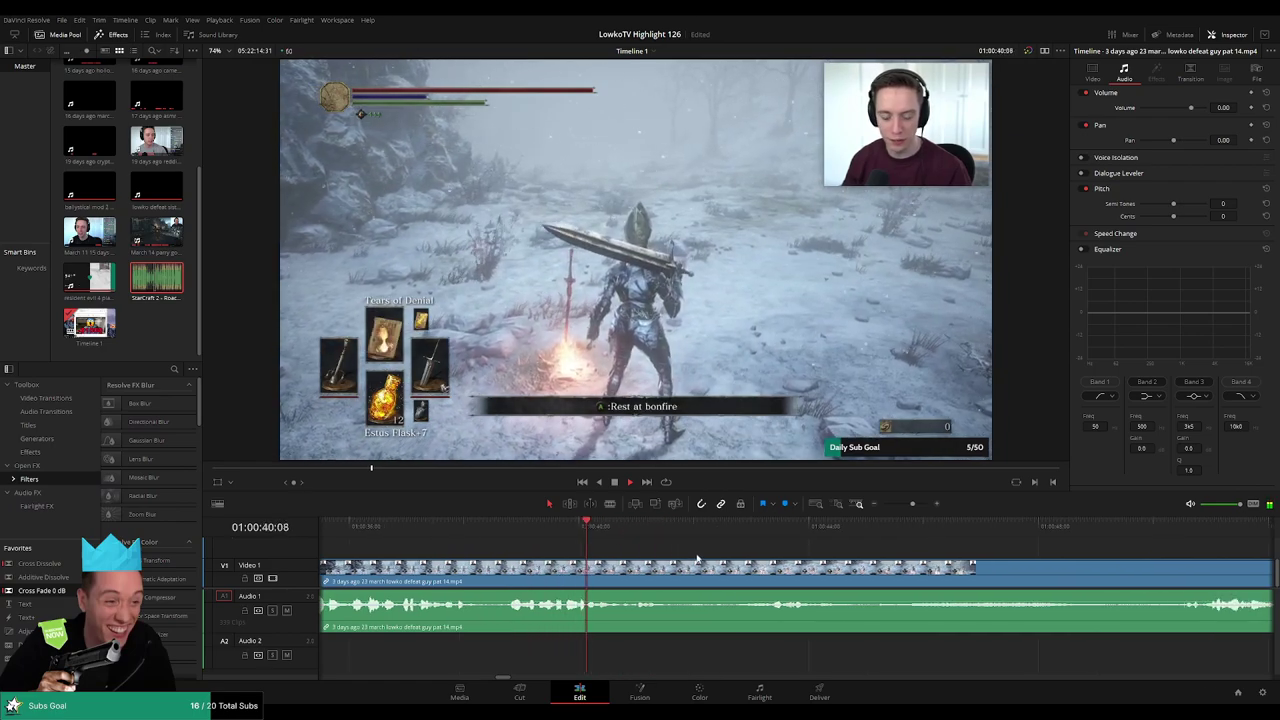
pyautogui.press('b')
pyautogui.click(677, 570)
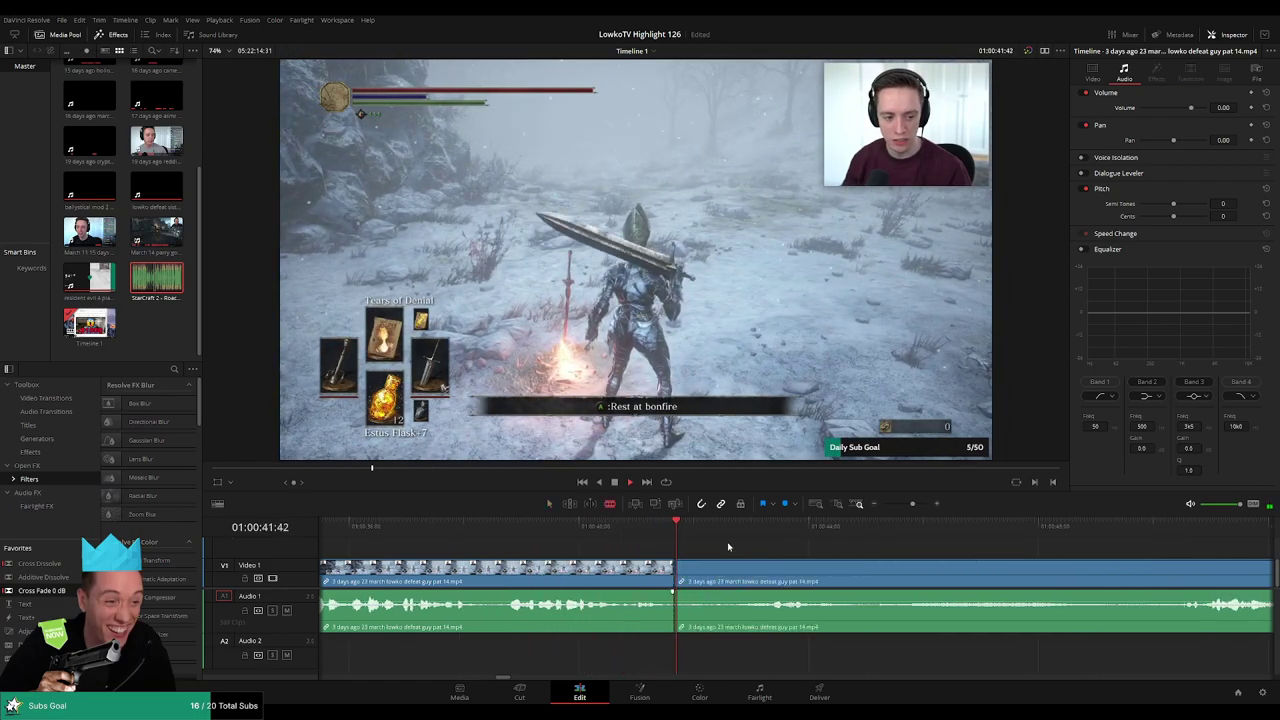
# - Split the part 14 clip at about 01:02:02 by the stone wall and remove the run before it, closing the gap and cross-fading the audio
pyautogui.click(748, 530)
pyautogui.click(1150, 529)
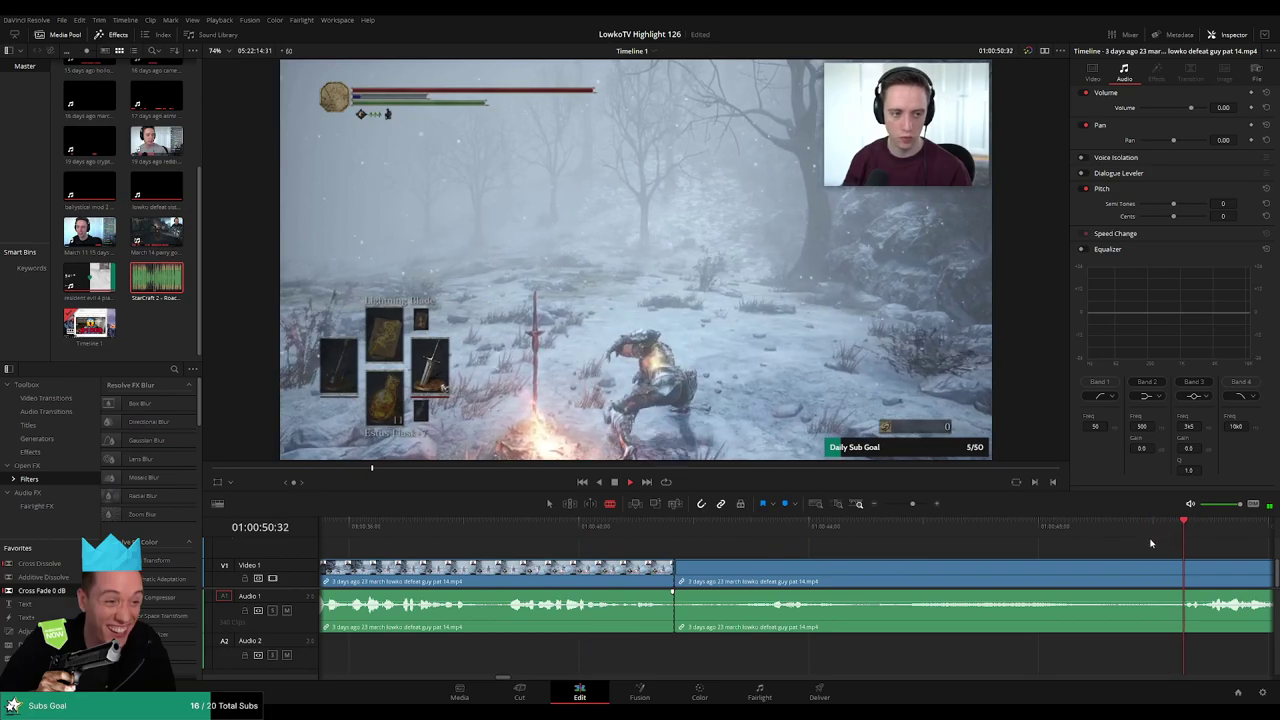
pyautogui.scroll(-5, 940, 552)
pyautogui.scroll(-3, 757, 548)
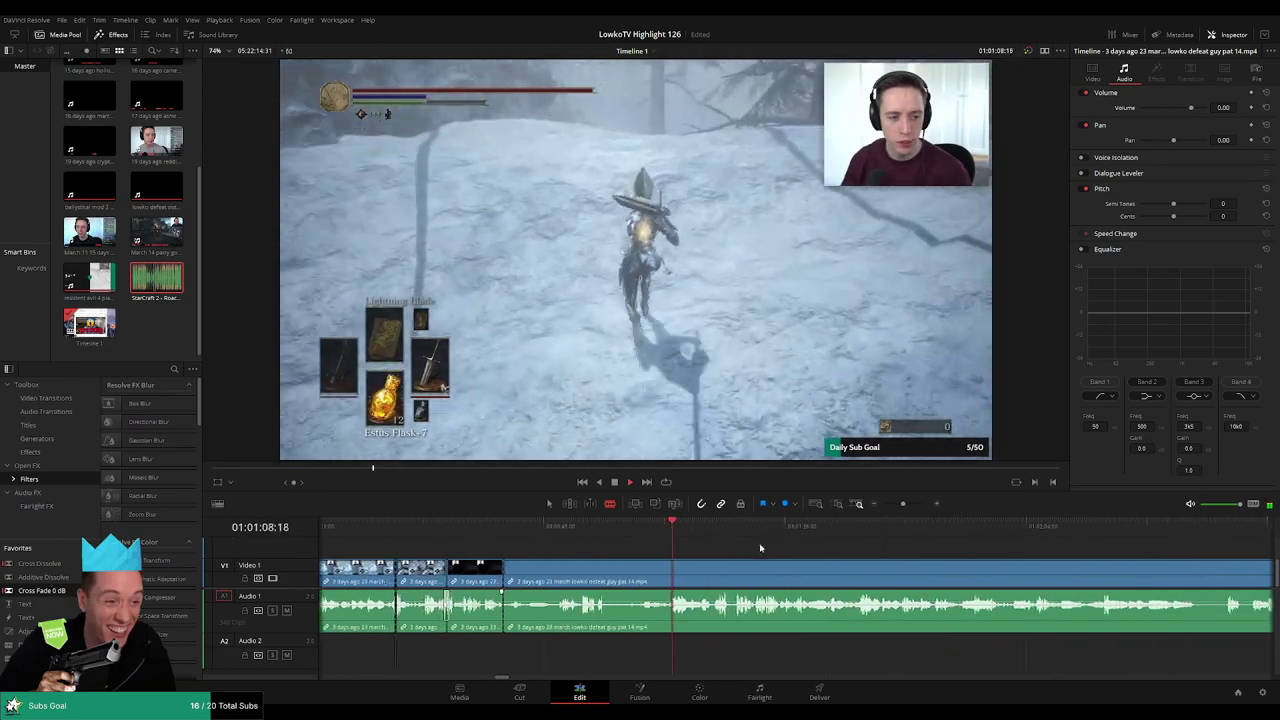
pyautogui.click(908, 525)
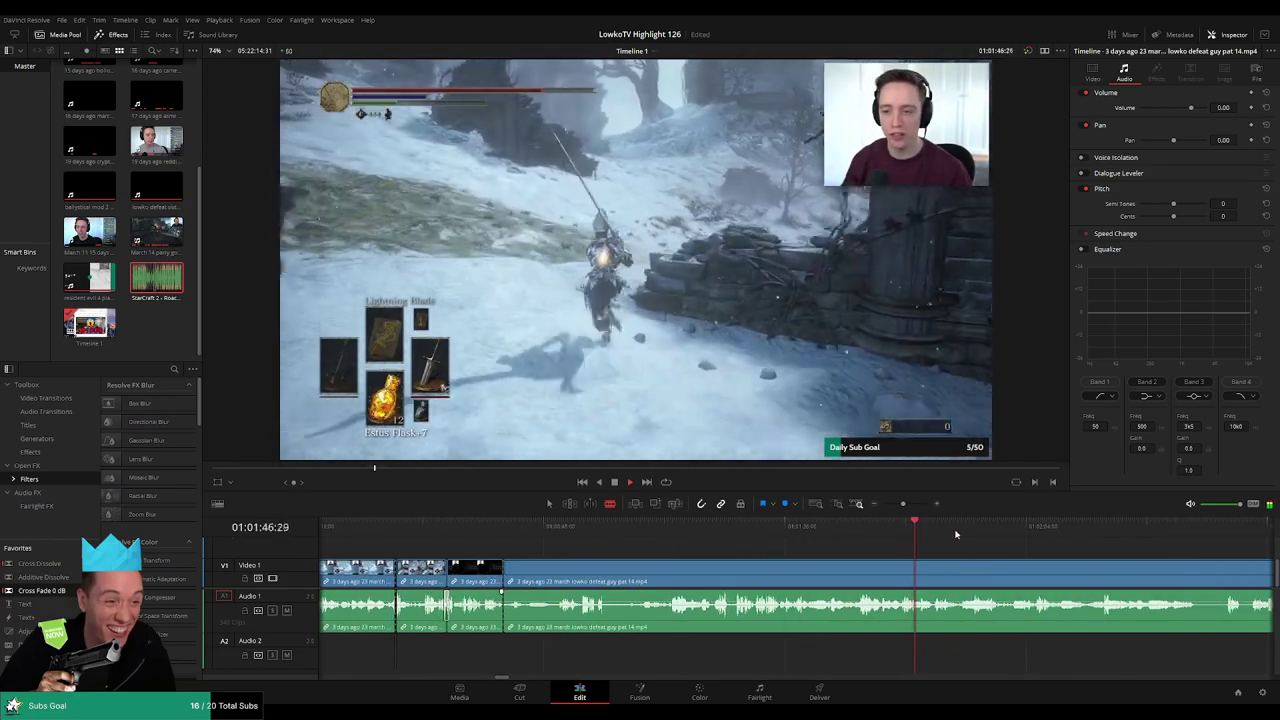
pyautogui.click(961, 528)
pyautogui.click(1014, 528)
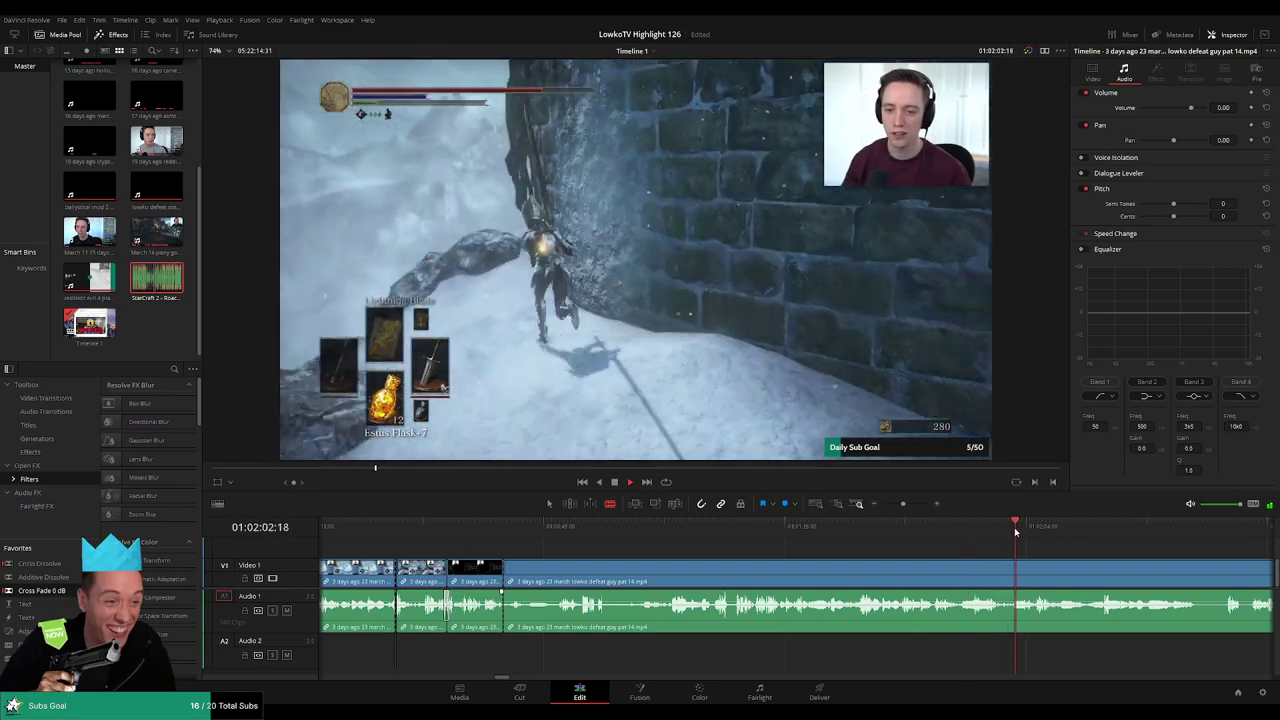
pyautogui.scroll(2, 1001, 538)
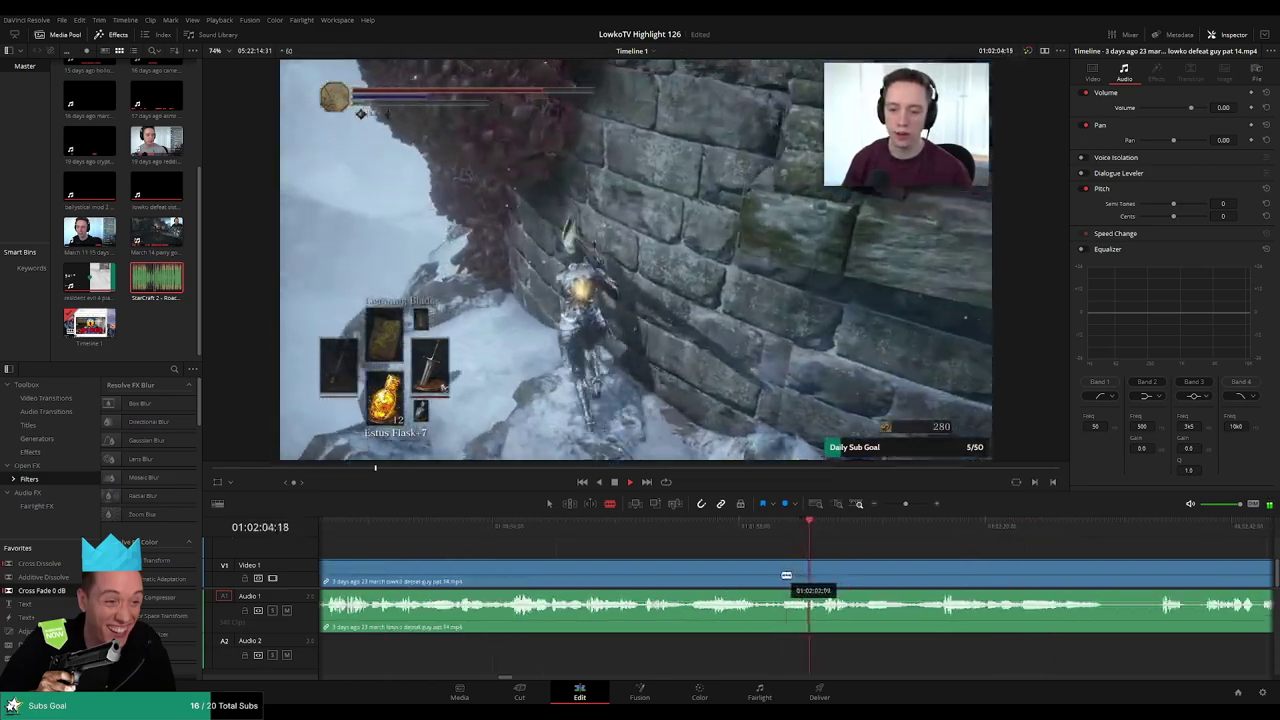
pyautogui.click(780, 575)
pyautogui.press('a')
pyautogui.click(753, 578)
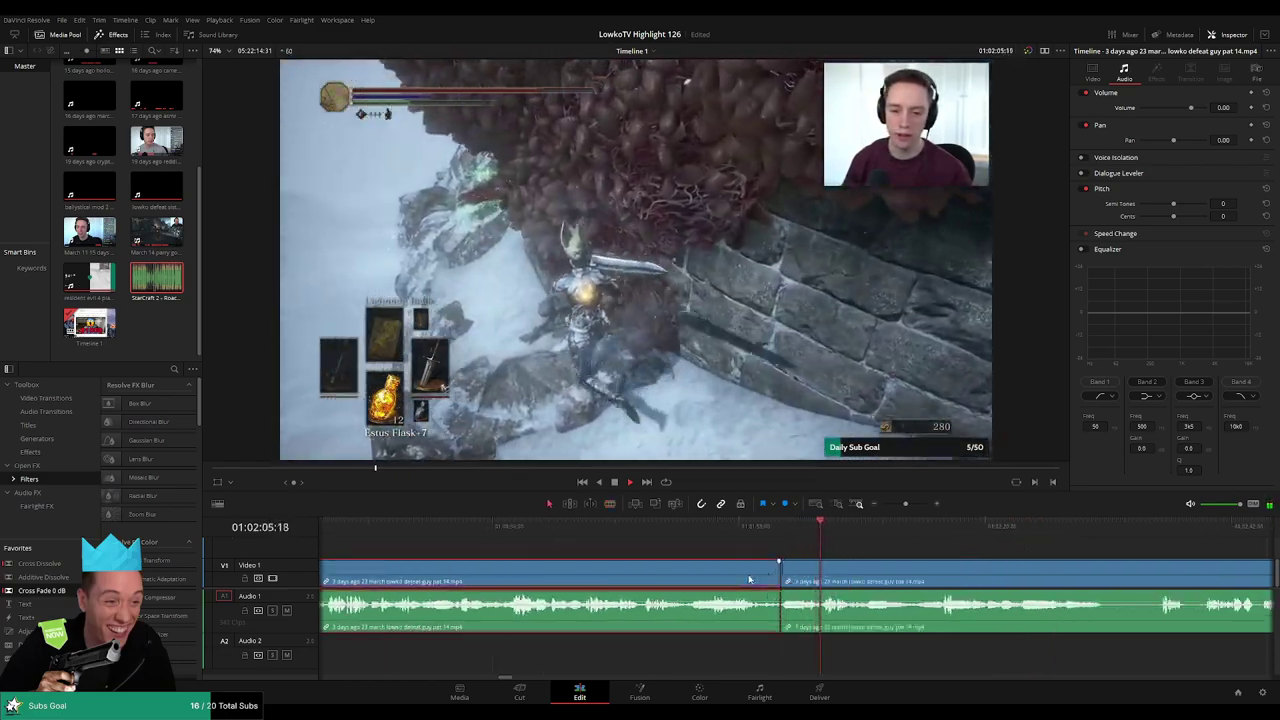
pyautogui.press('Delete')
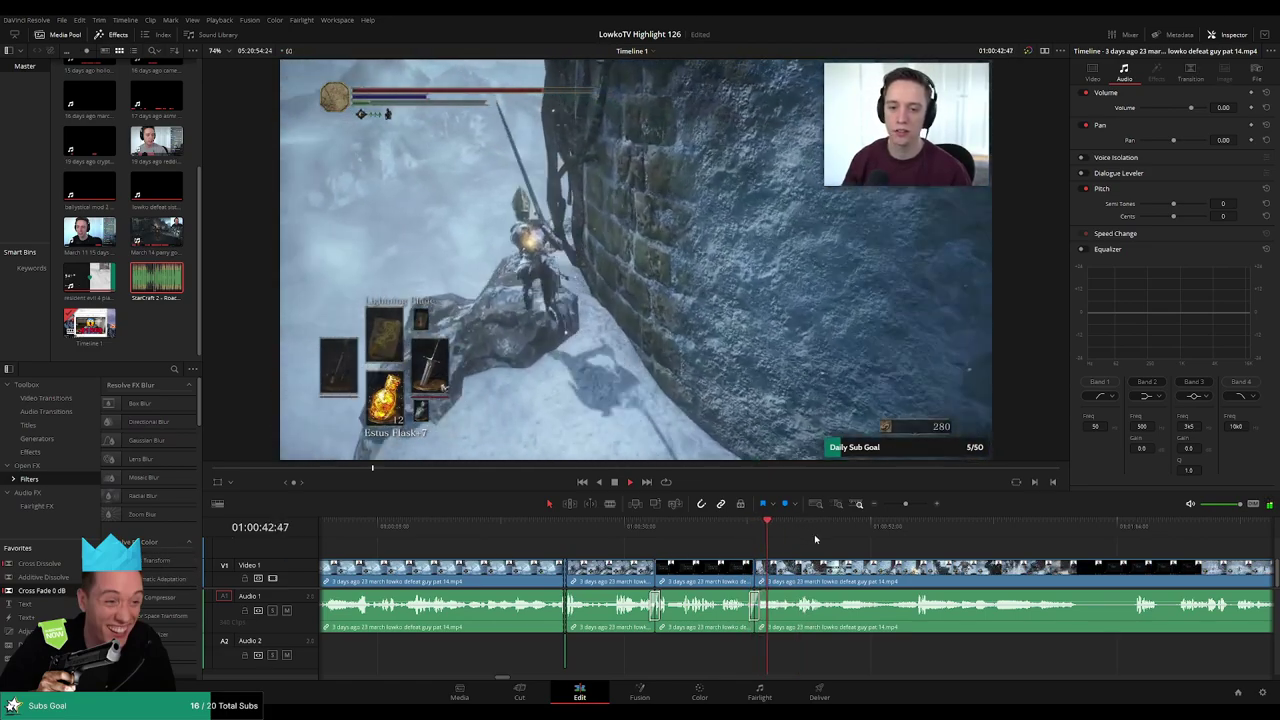
# - Cut the section between about 01:00:49 and 01:00:53 from the part 14 clip, closing the gap and cross-fading the audio
pyautogui.moveTo(825, 551); pyautogui.dragTo(803, 546)
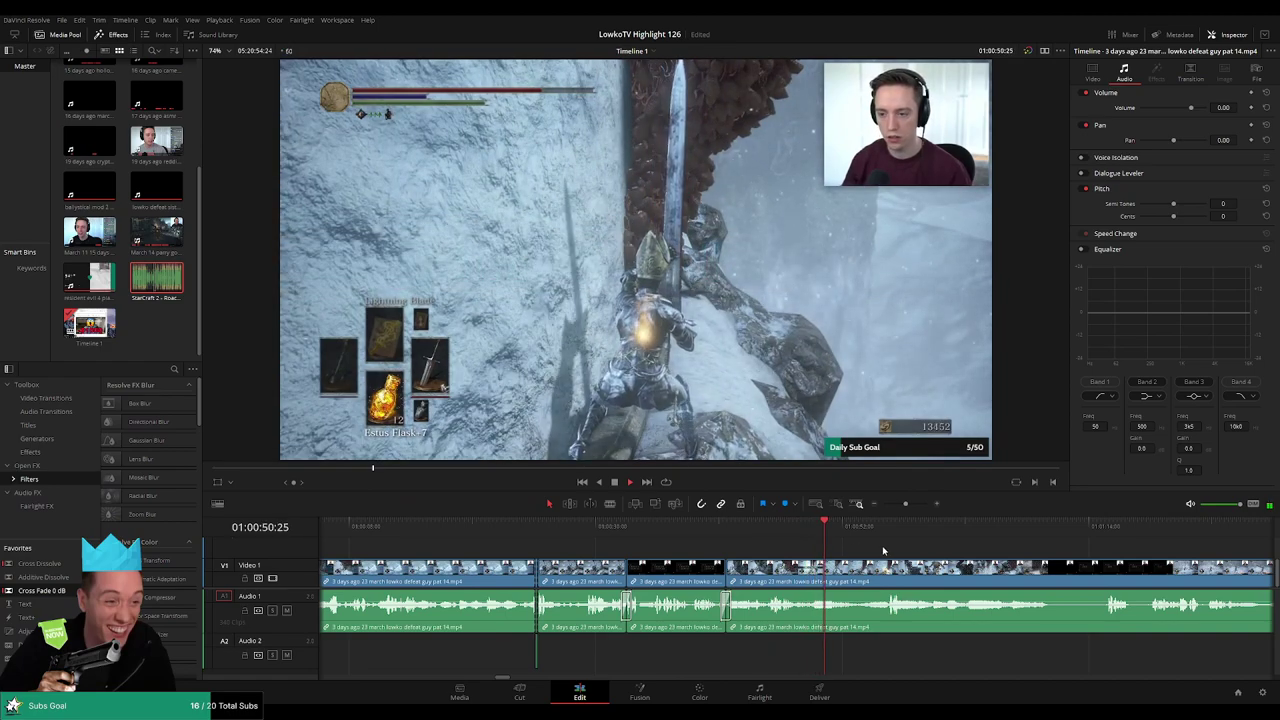
pyautogui.click(813, 572)
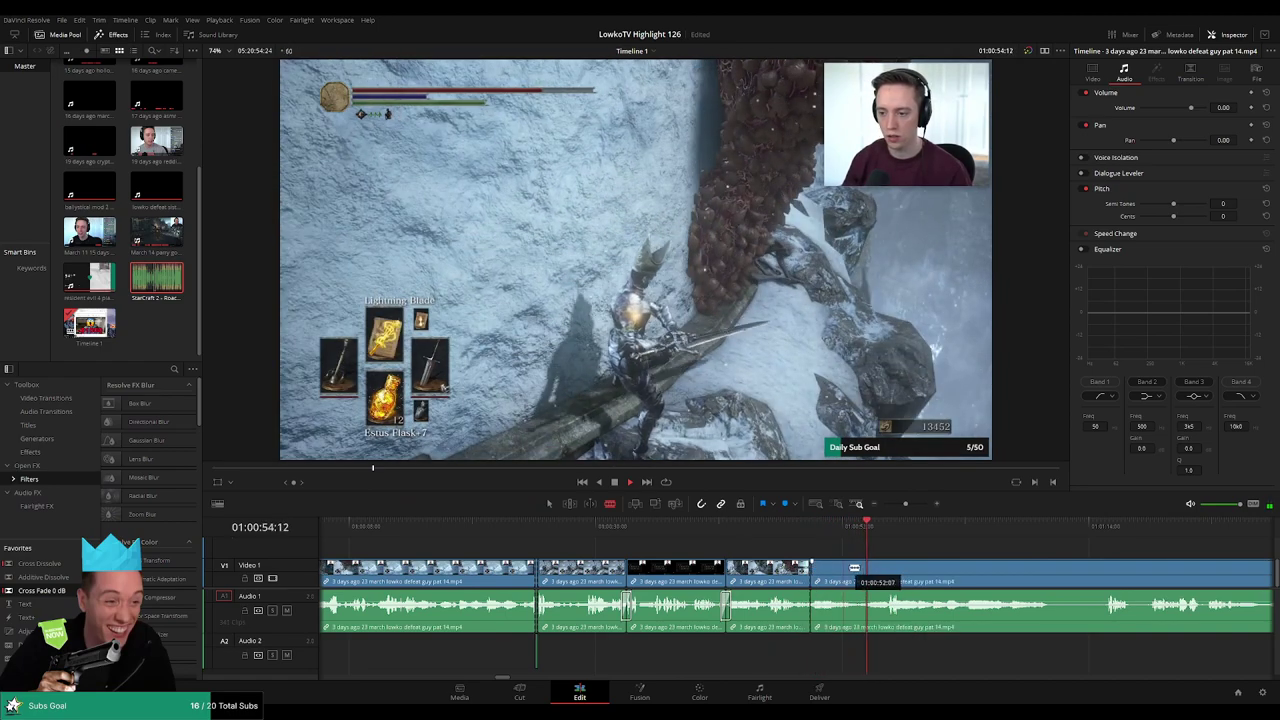
pyautogui.click(860, 568)
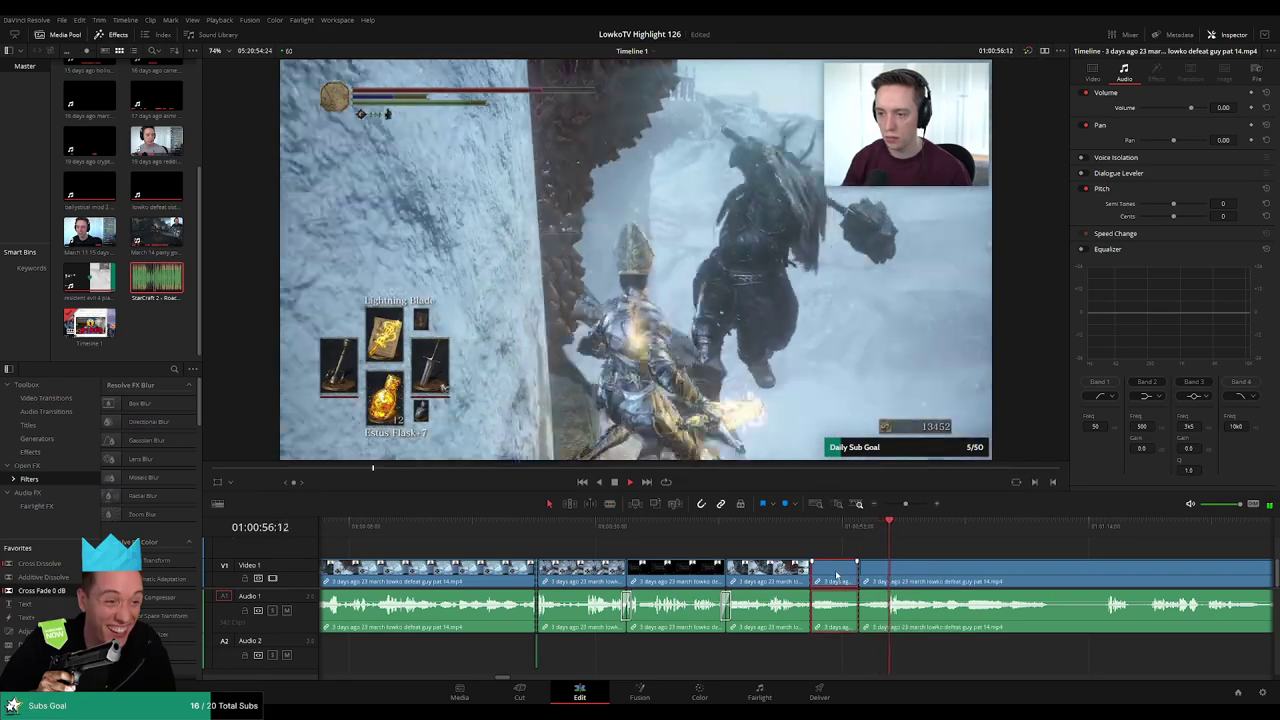
pyautogui.press('Delete')
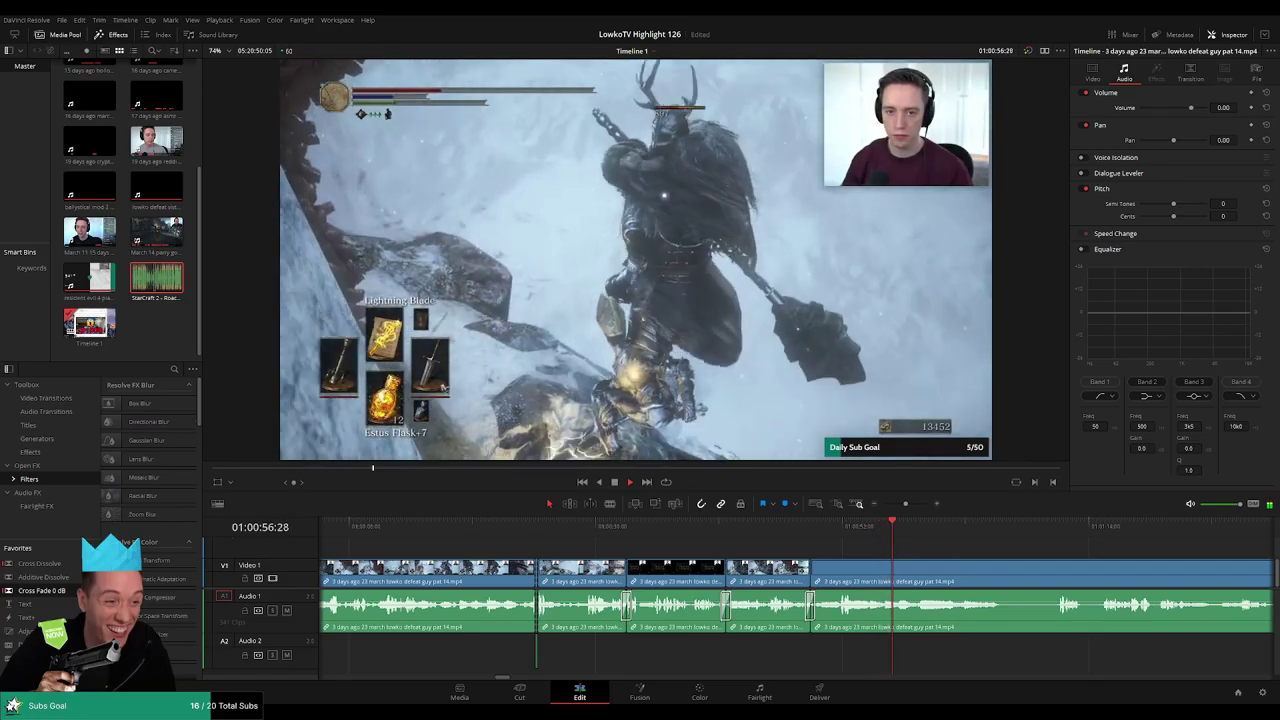
# - Preview the death scene and cut the silent loading section between about 01:01:06:36 and 01:01:11:14, closing the gap
pyautogui.moveTo(976, 554); pyautogui.dragTo(856, 537)
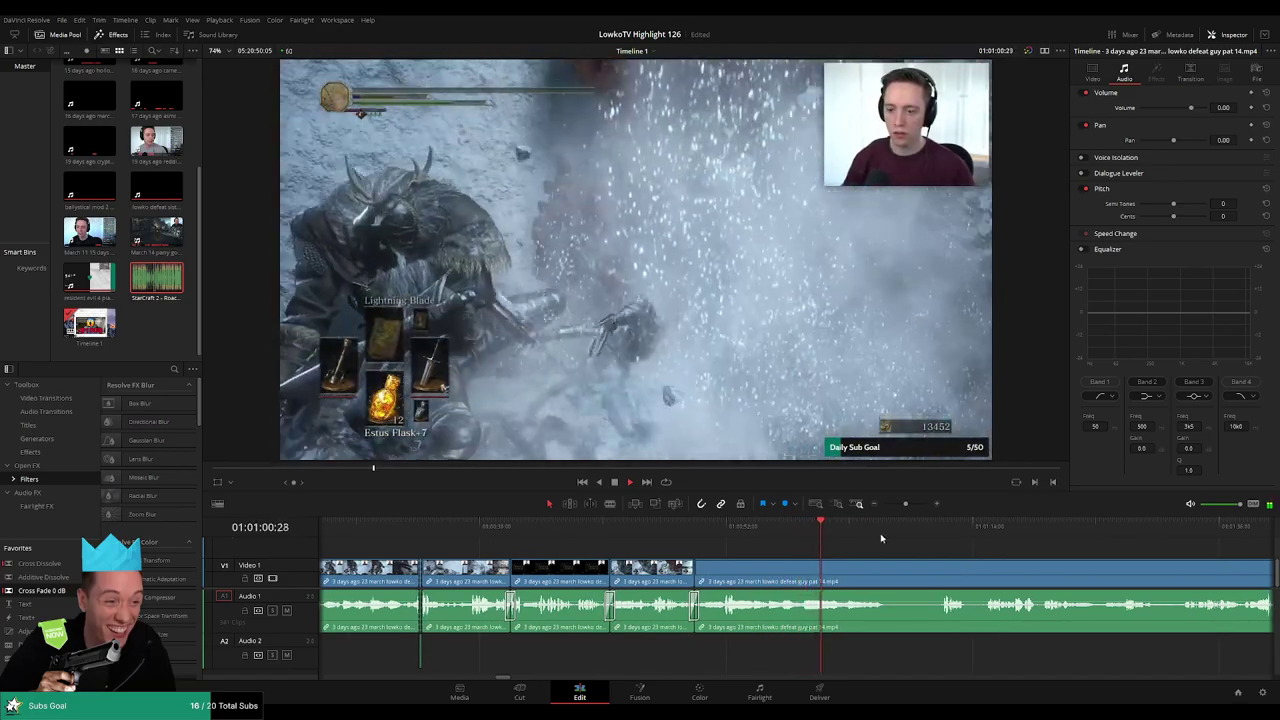
pyautogui.scroll(2, 874, 552)
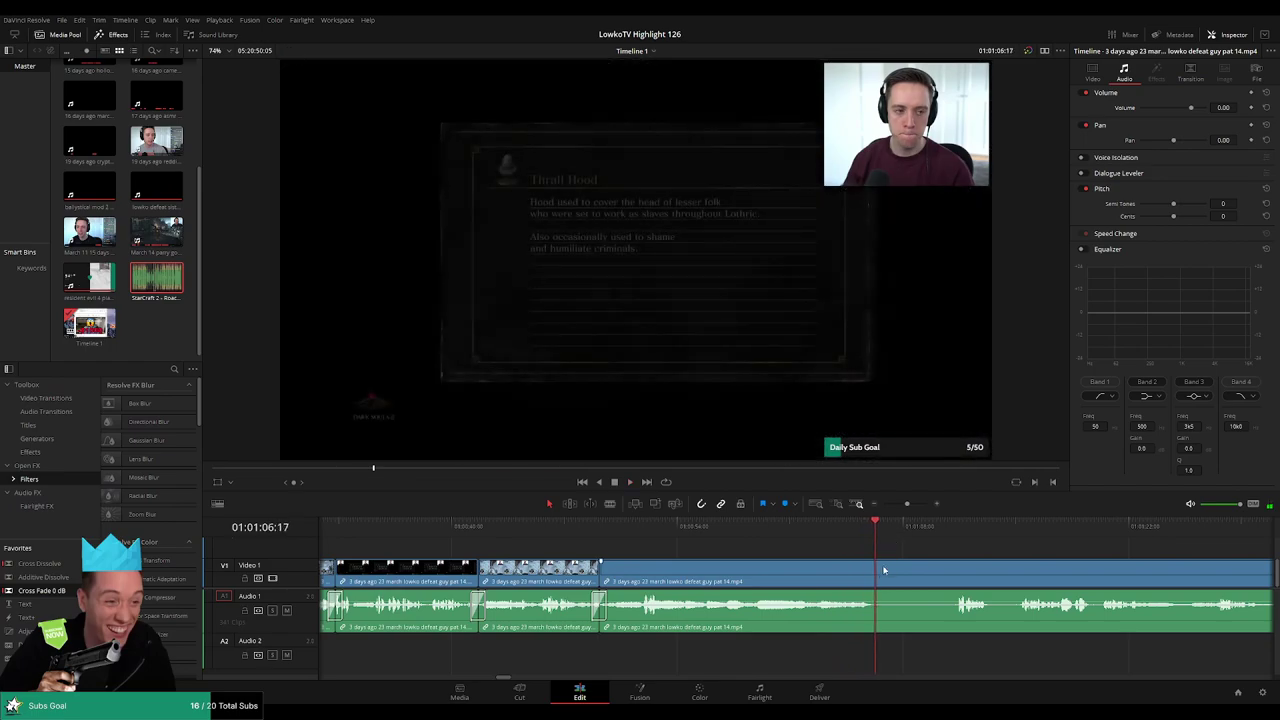
pyautogui.click(955, 532)
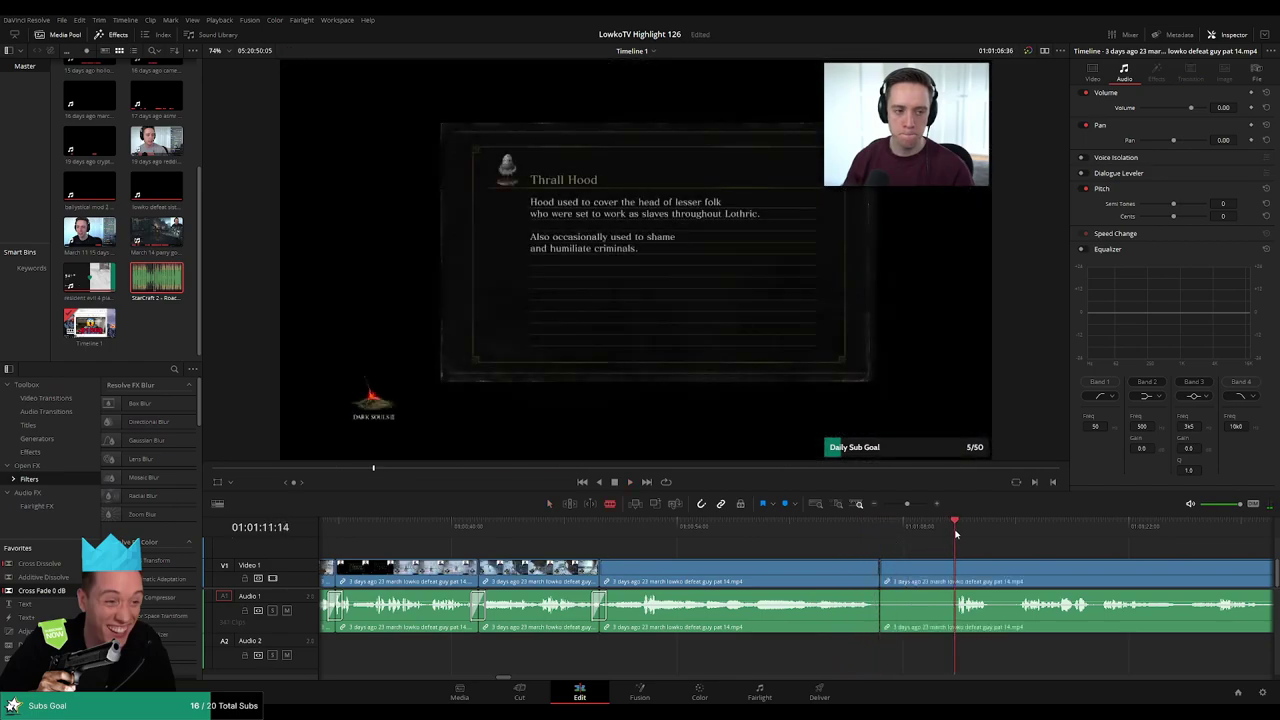
pyautogui.click(957, 570)
pyautogui.press('a')
pyautogui.click(930, 572)
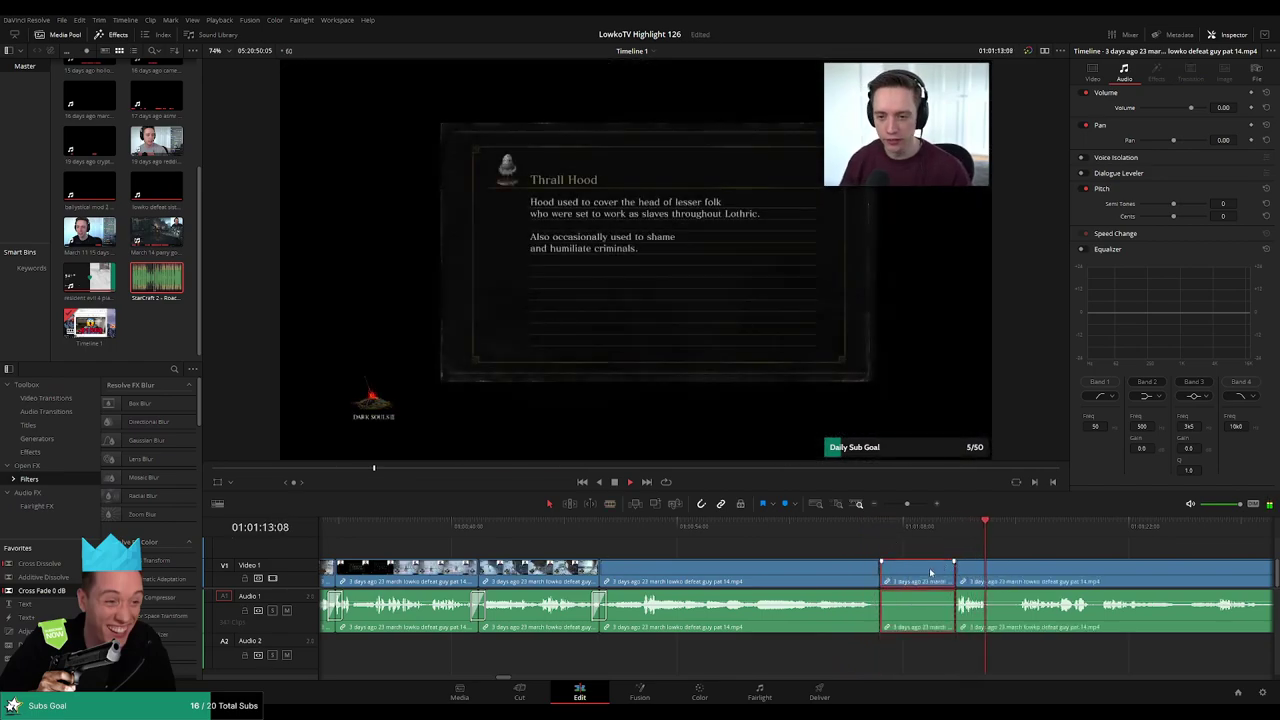
pyautogui.press('Delete')
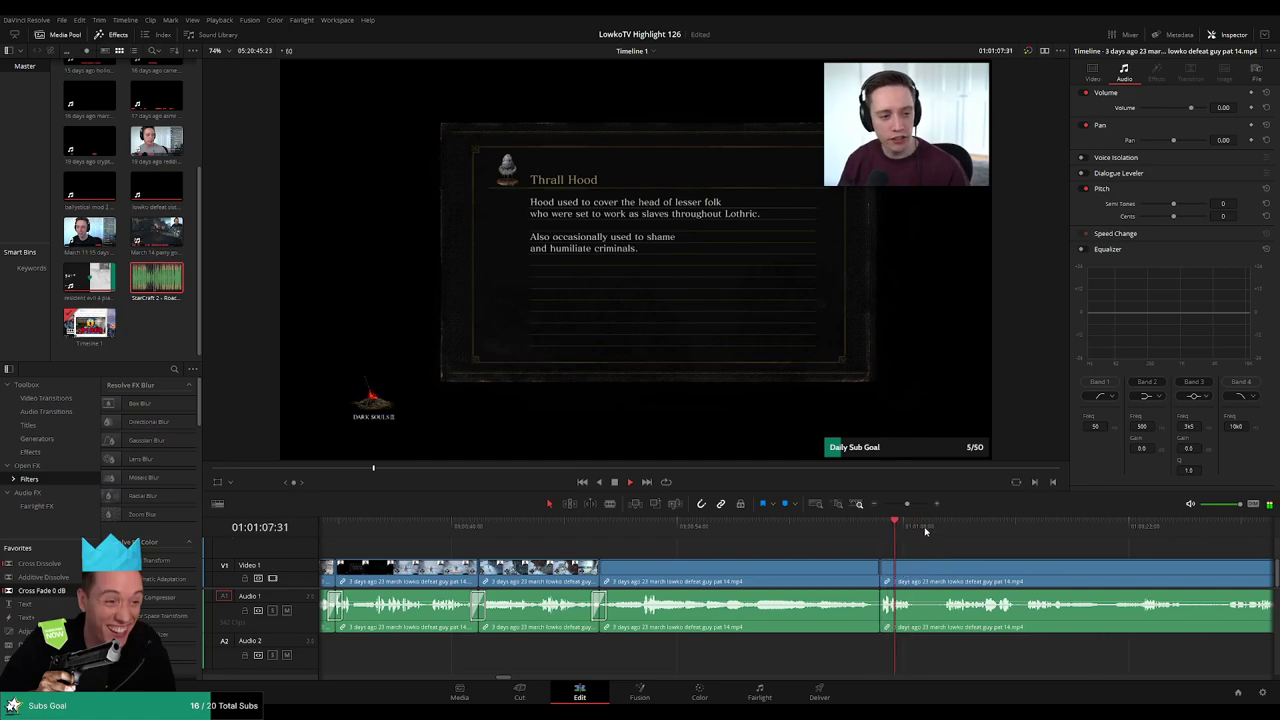
# - Try to cut the short pause starting at about 01:01:09:30 from the part 14 clip and cross-fade its audio
pyautogui.hscroll(2, 890, 540)
pyautogui.press('b')
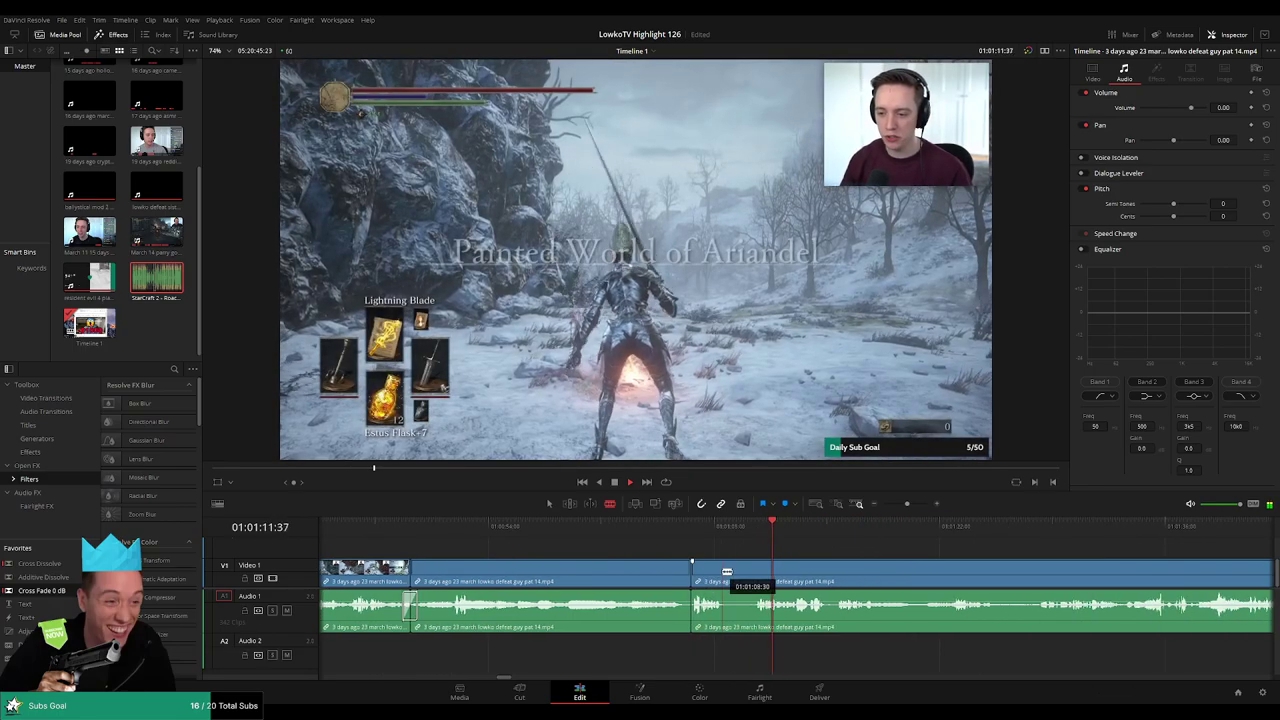
pyautogui.click(728, 571)
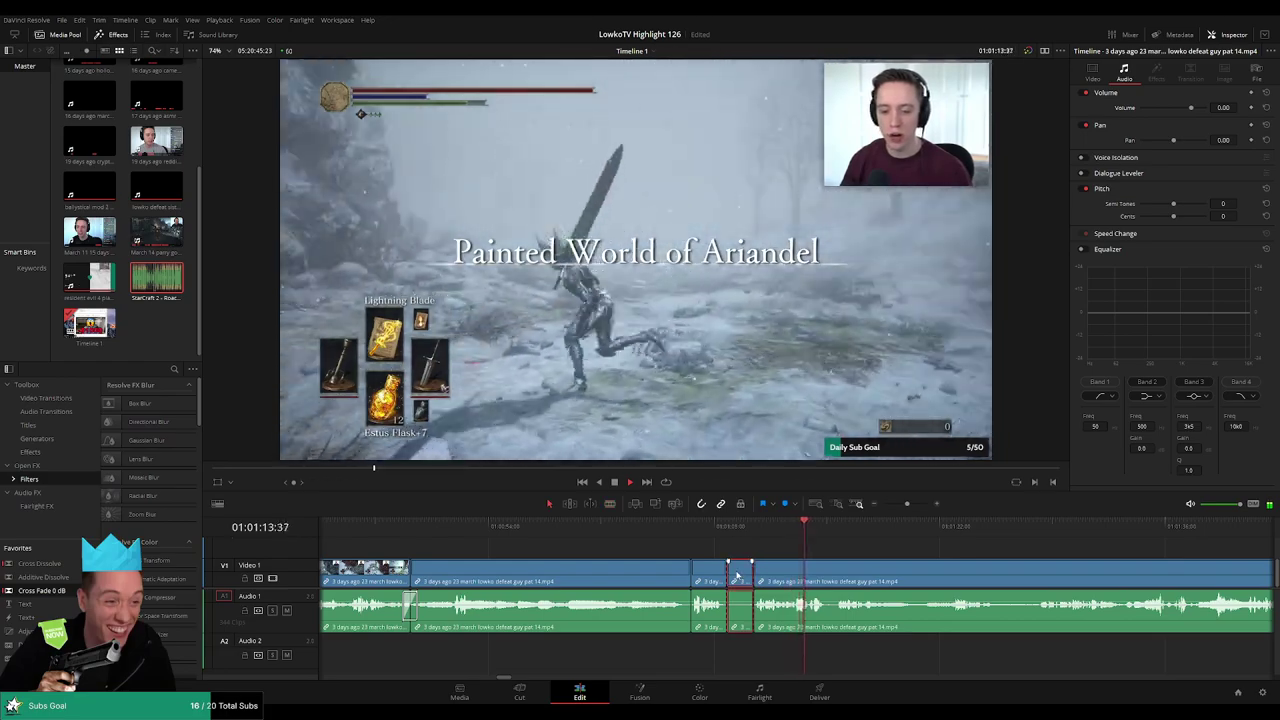
pyautogui.press('a')
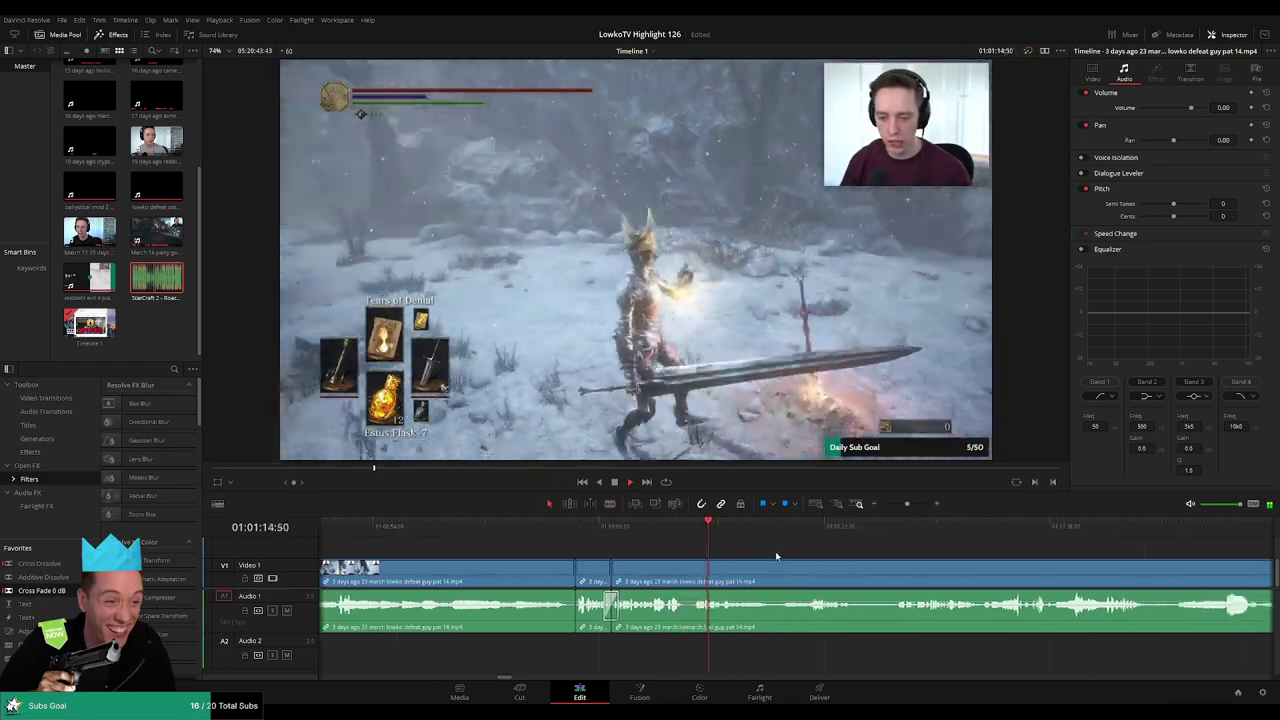
pyautogui.click(645, 550)
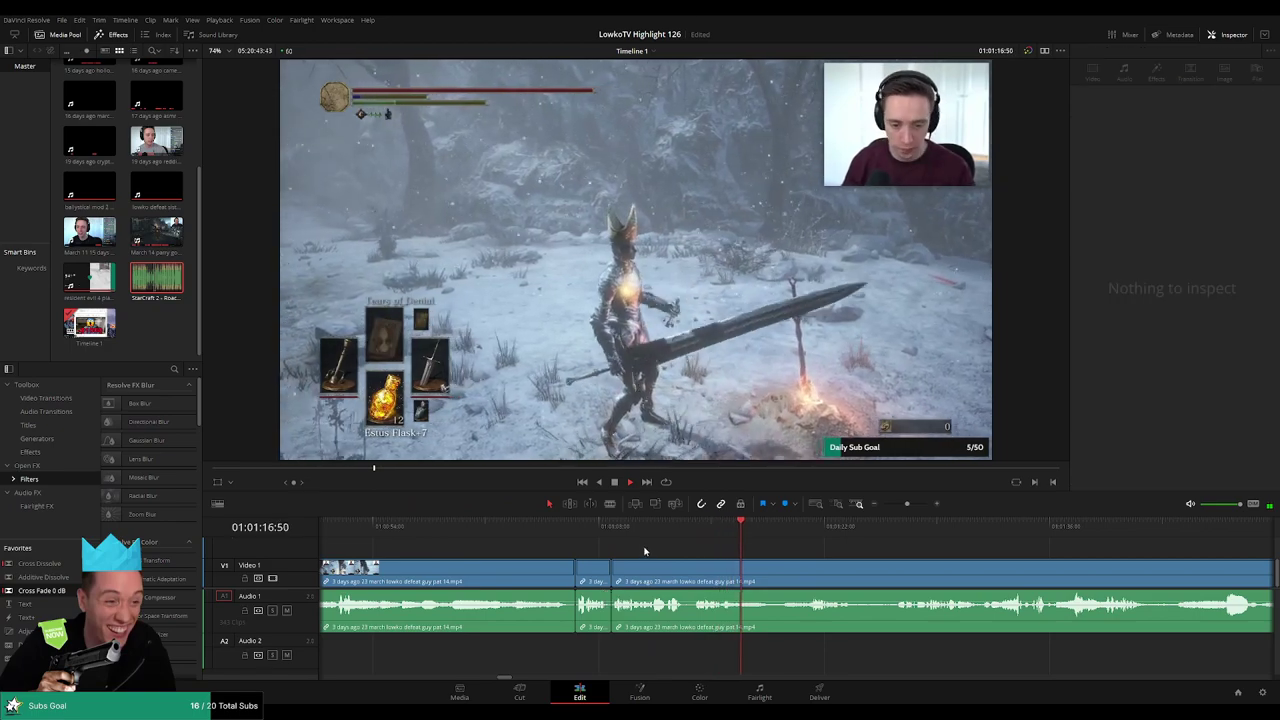
pyautogui.hotkey('ctrl', 'z')
pyautogui.hotkey('ctrl', 'z')
# - Split the part 14 clip at about 01:01:28 and remove the loading and bonfire section before it, closing the gap and cross-fading the audio
pyautogui.moveTo(777, 536); pyautogui.dragTo(979, 542)
pyautogui.press('space')
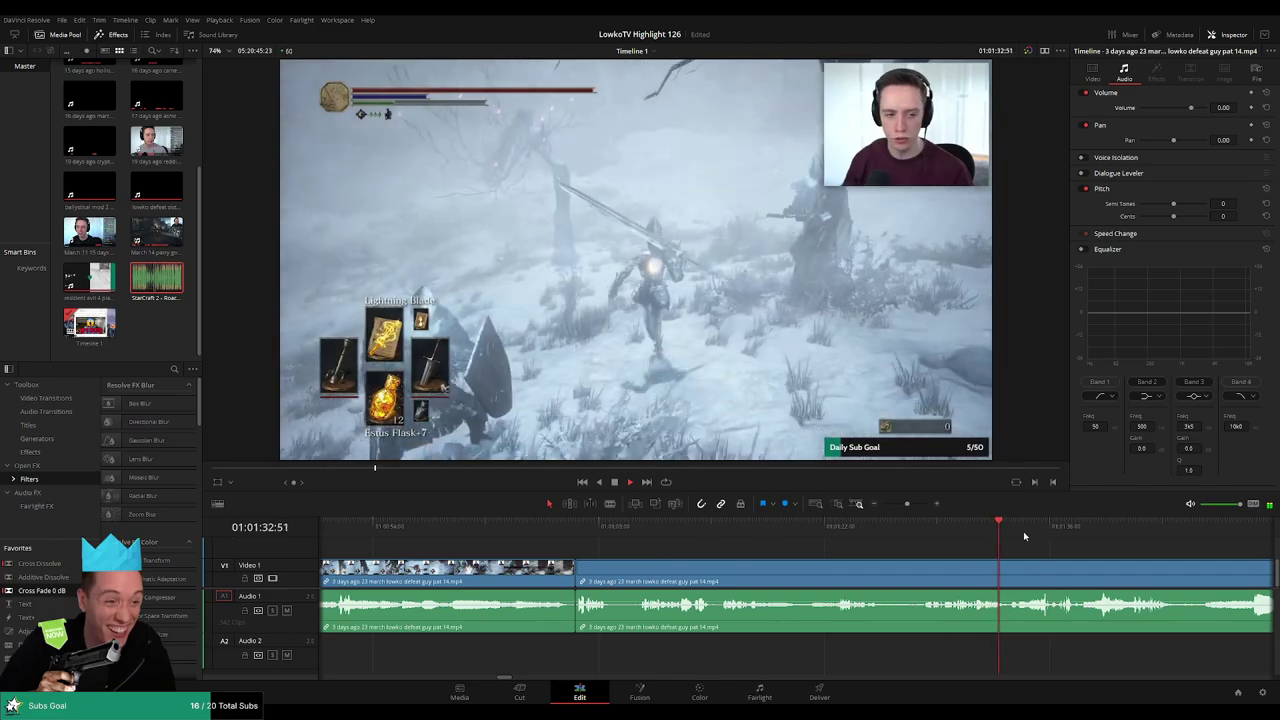
pyautogui.click(925, 538)
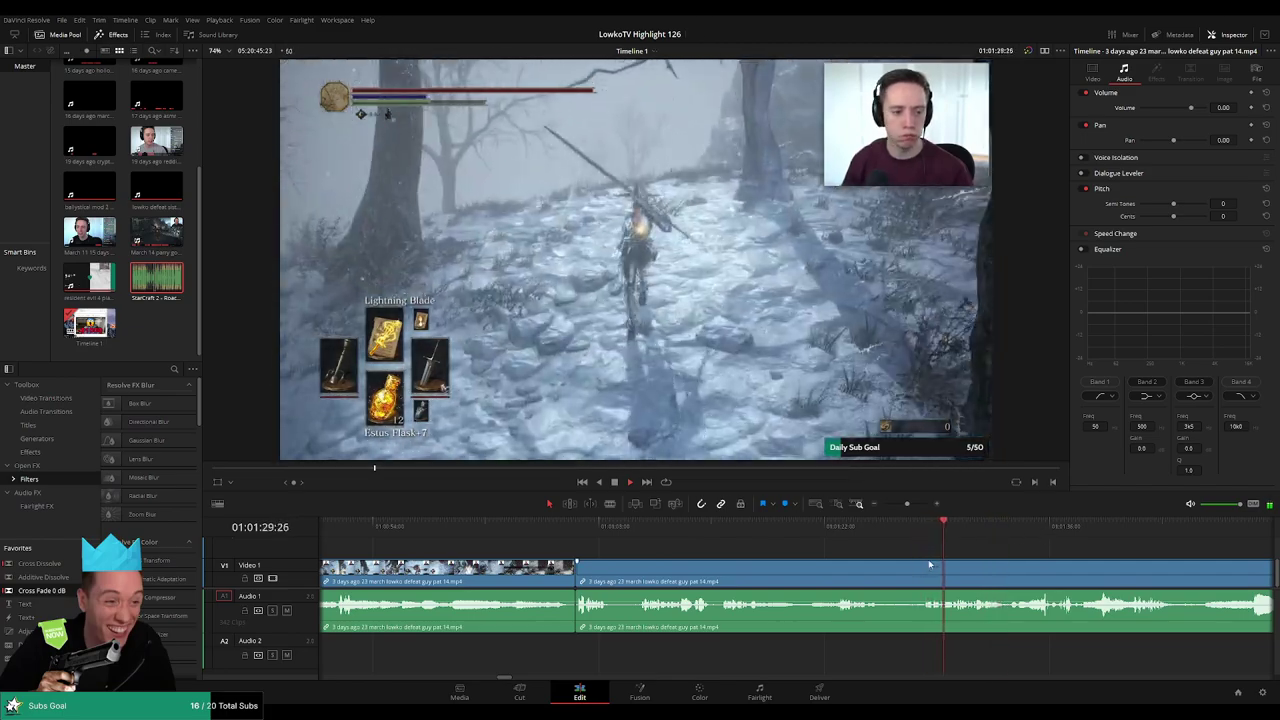
pyautogui.press('b')
pyautogui.click(921, 580)
pyautogui.press('a')
pyautogui.hotkey('ctrl', 'z')
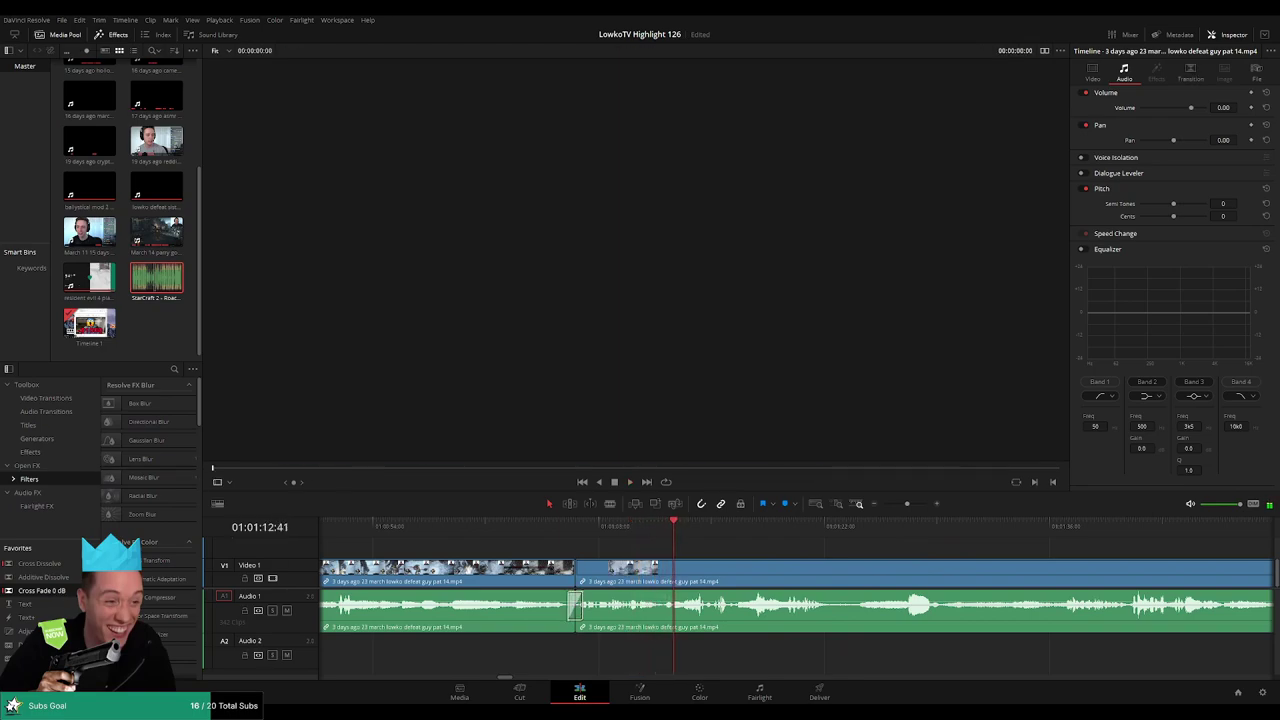
pyautogui.press('q')
pyautogui.click(647, 529)
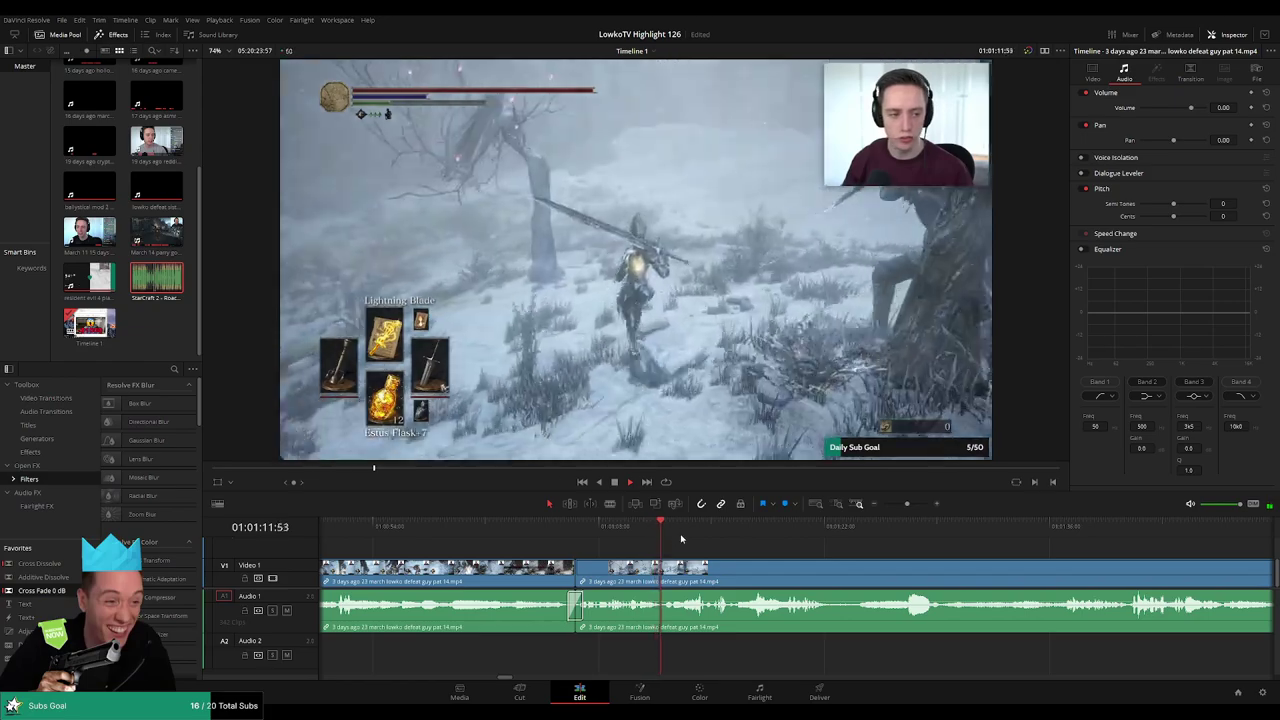
# - Preview the run through the snowy forest and split the part 14 clip at about 01:01:19
pyautogui.moveTo(786, 549); pyautogui.dragTo(702, 543)
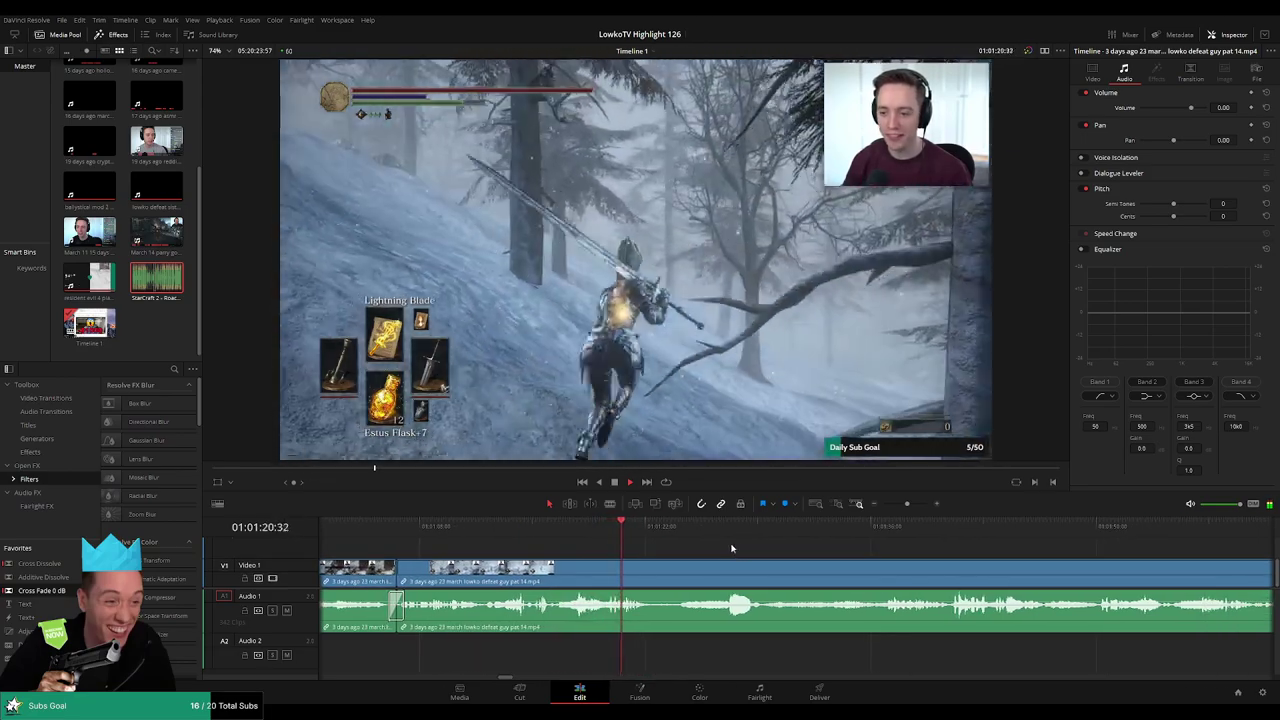
pyautogui.press('b')
pyautogui.click(652, 571)
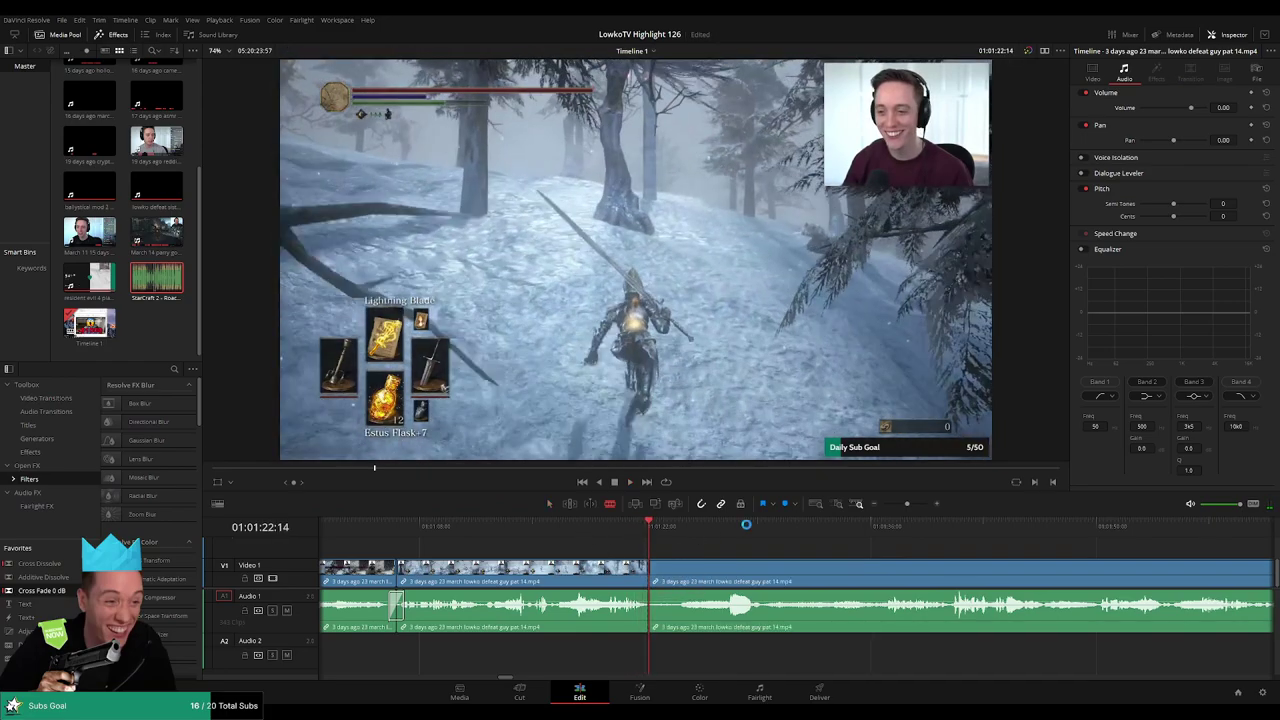
pyautogui.click(594, 526)
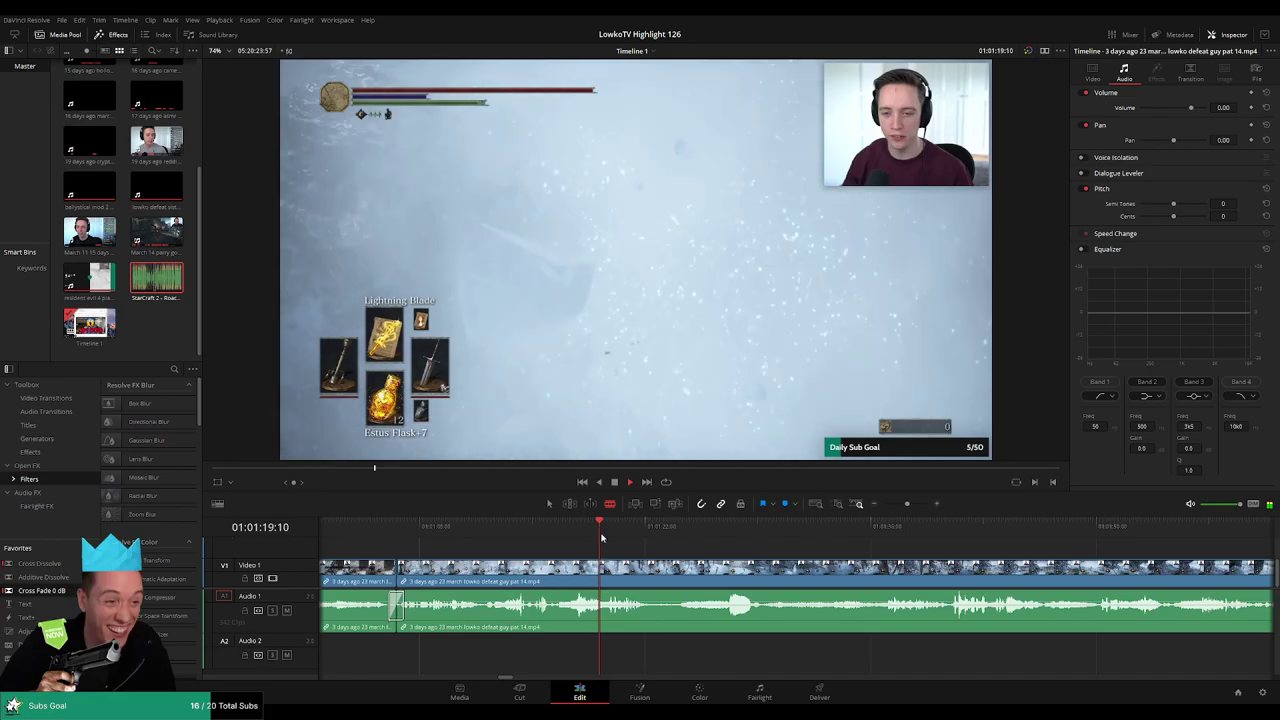
pyautogui.click(605, 571)
# - Preview the part 14 footage from about 01:01:36 to 01:02:21 to locate where the run through the snow can resume
pyautogui.moveTo(843, 528); pyautogui.dragTo(876, 532)
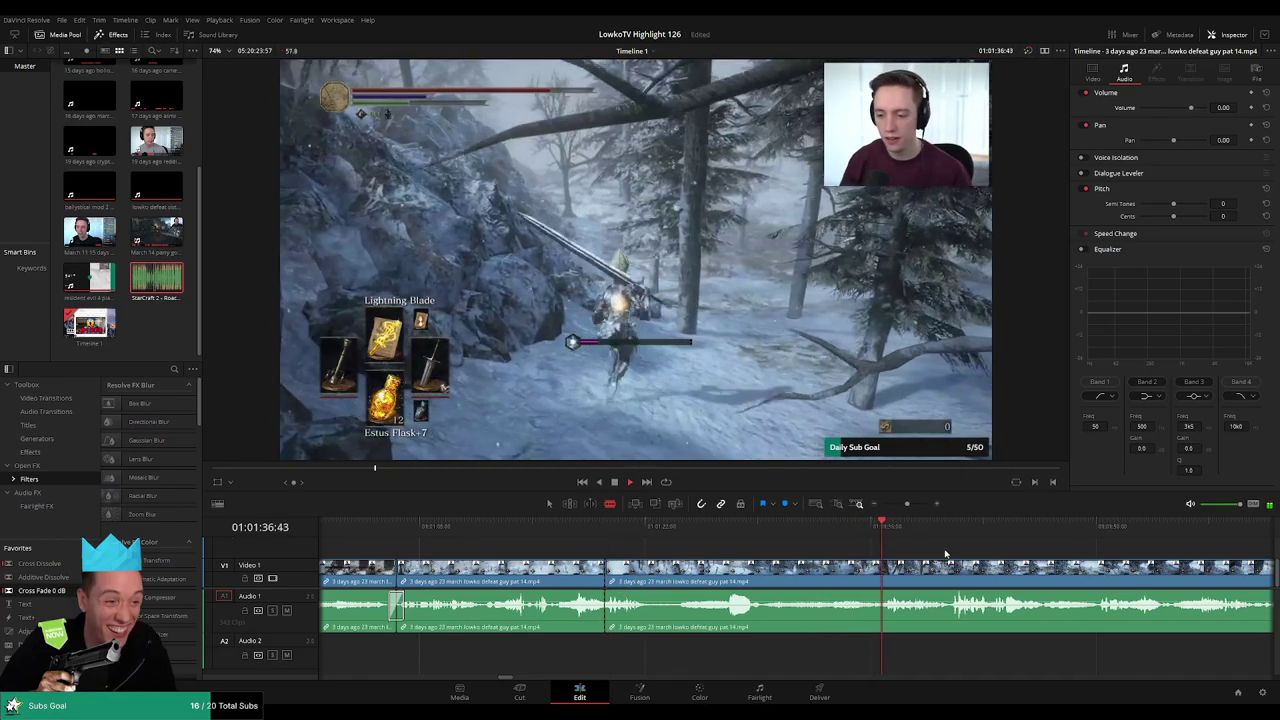
pyautogui.moveTo(945, 553); pyautogui.dragTo(818, 545)
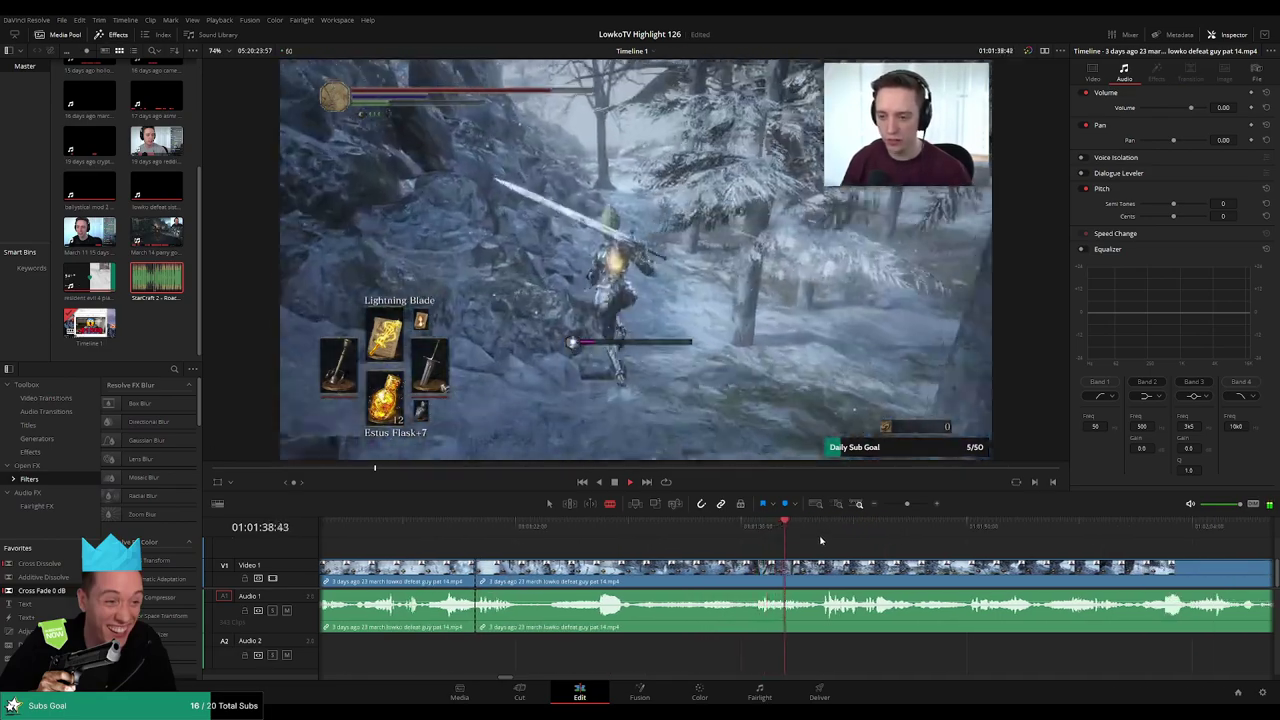
pyautogui.hscroll(2, 870, 540)
pyautogui.click(904, 537)
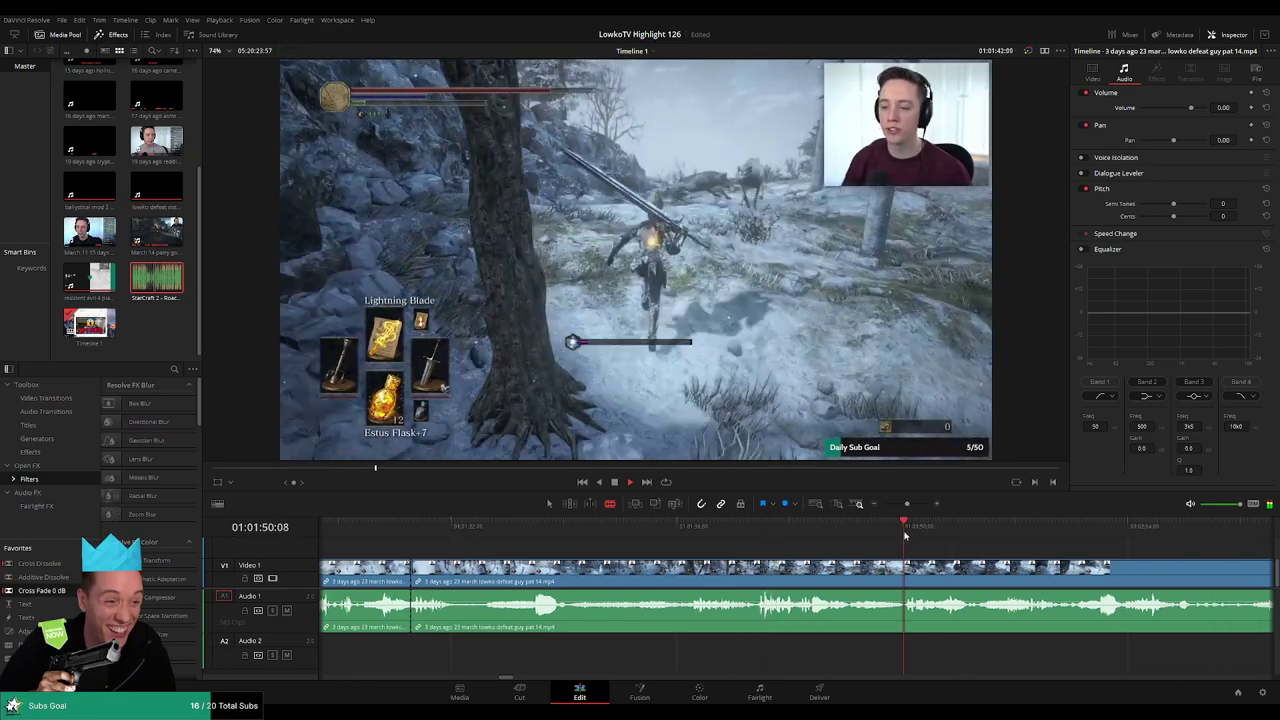
pyautogui.hscroll(3, 895, 537)
pyautogui.click(903, 537)
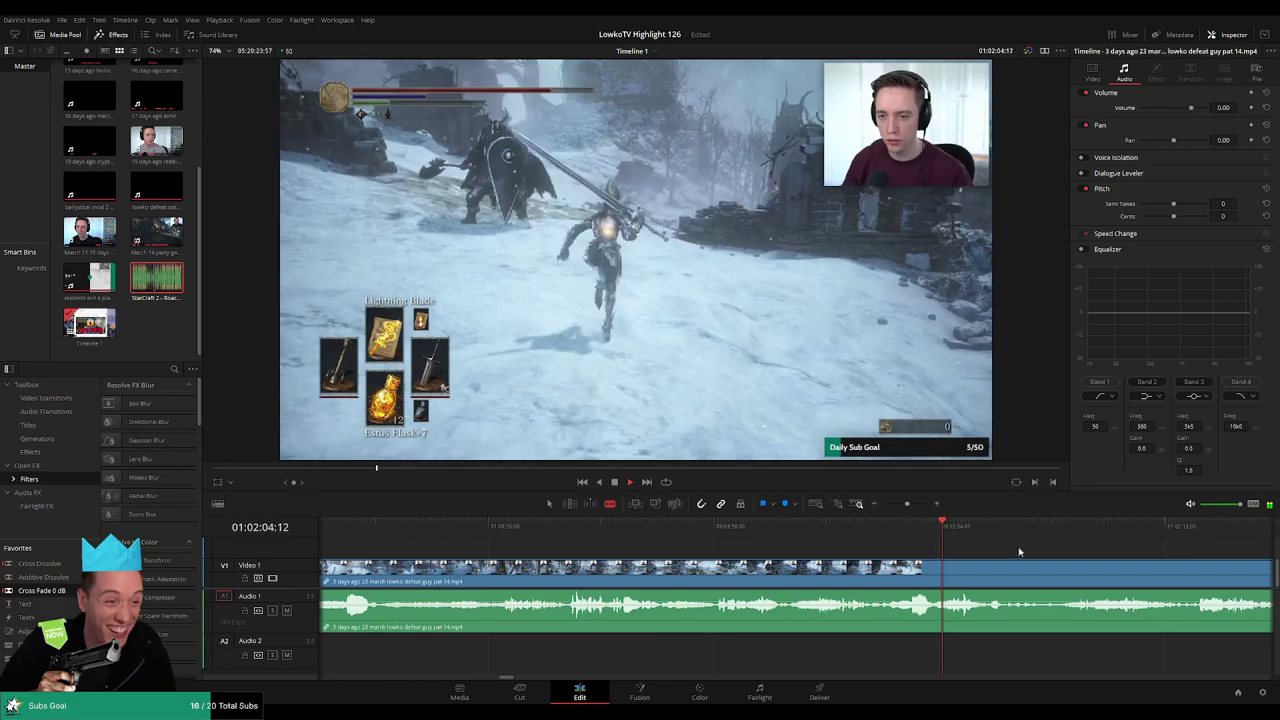
pyautogui.hscroll(3, 818, 540)
pyautogui.click(895, 537)
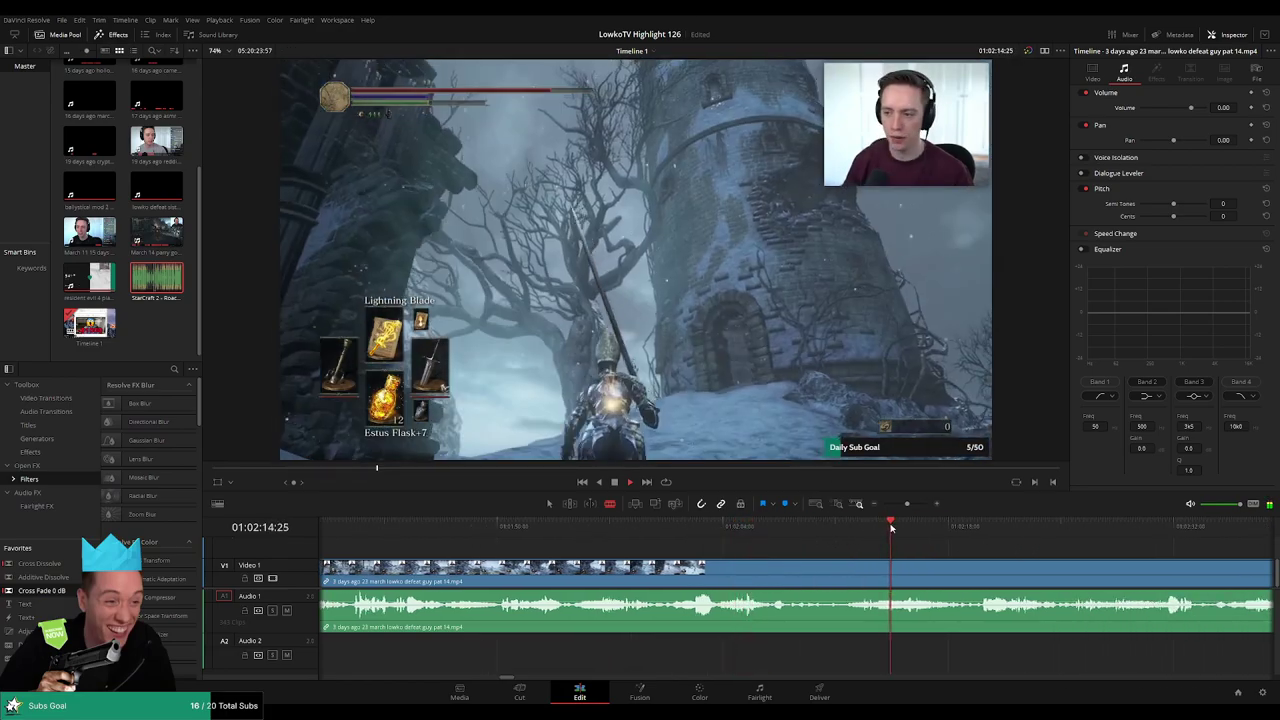
pyautogui.hscroll(3, 920, 552)
pyautogui.click(852, 532)
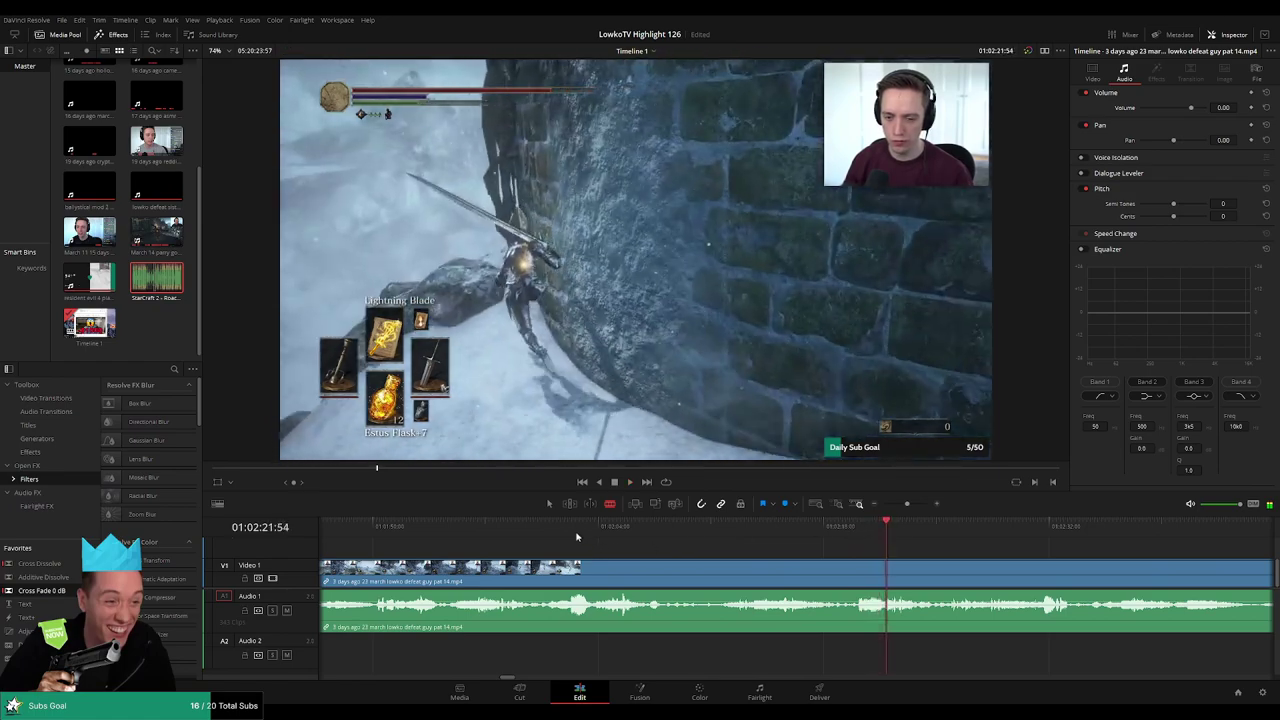
# - Split the part 14 clip at about 01:02:00:32 and remove the snow run before it, closing the gap and cross-fading the audio
pyautogui.click(537, 530)
pyautogui.click(549, 564)
pyautogui.press('a')
pyautogui.click(521, 580)
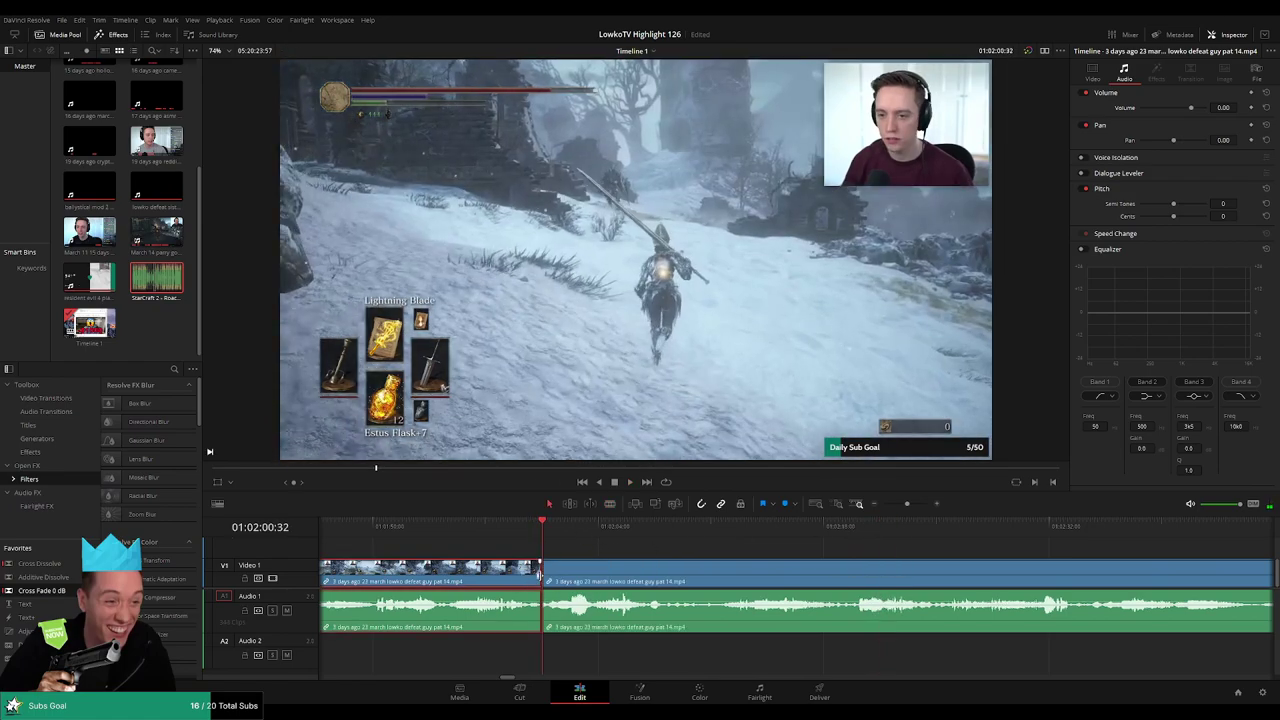
pyautogui.click(566, 552)
pyautogui.hscroll(-4, 600, 551)
pyautogui.click(696, 532)
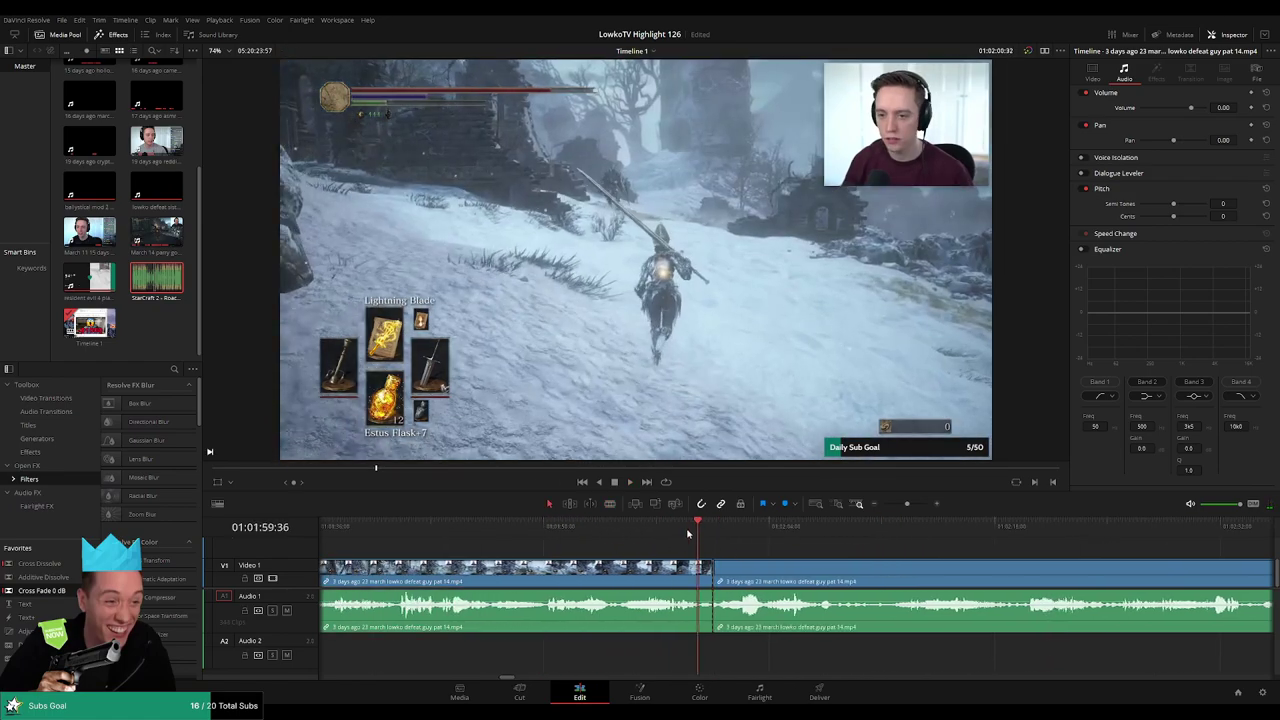
pyautogui.click(690, 581)
pyautogui.press('Delete')
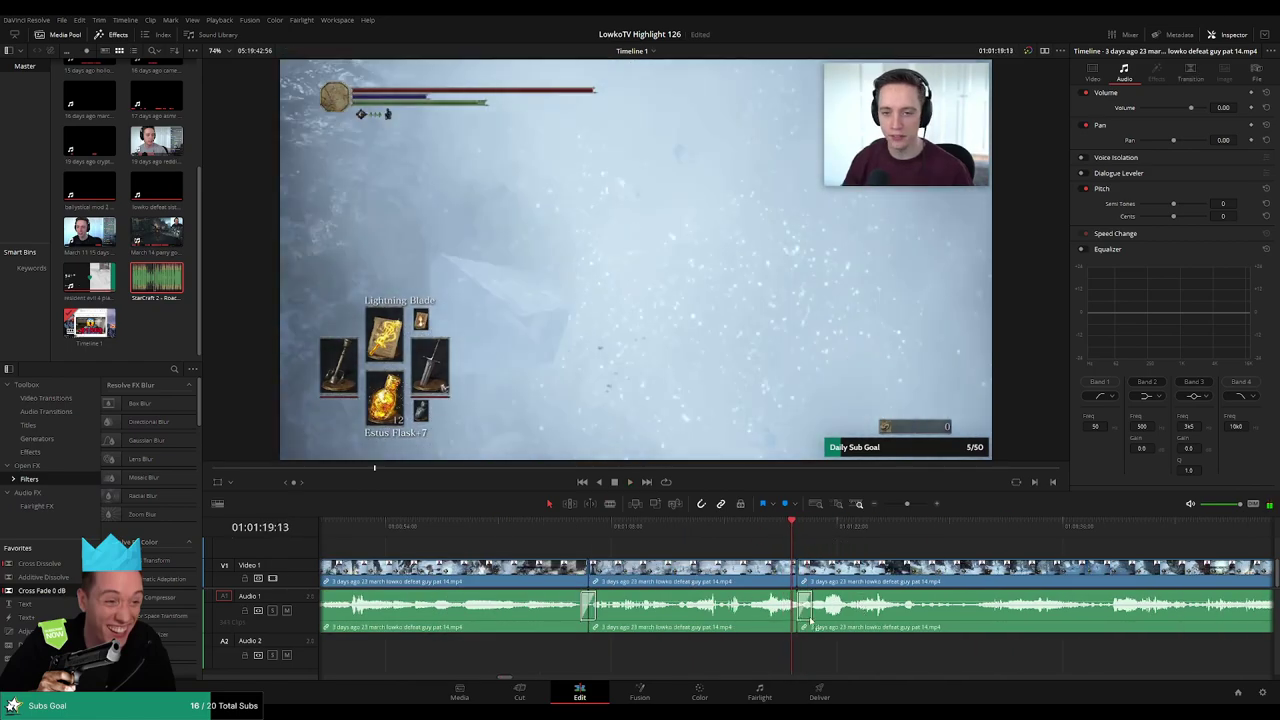
# - Split the part 14 clip at about 01:01:19:05, remove the short remainder before the next clip, close the gap and cross-fade the audio
pyautogui.hscroll(2, 936, 553)
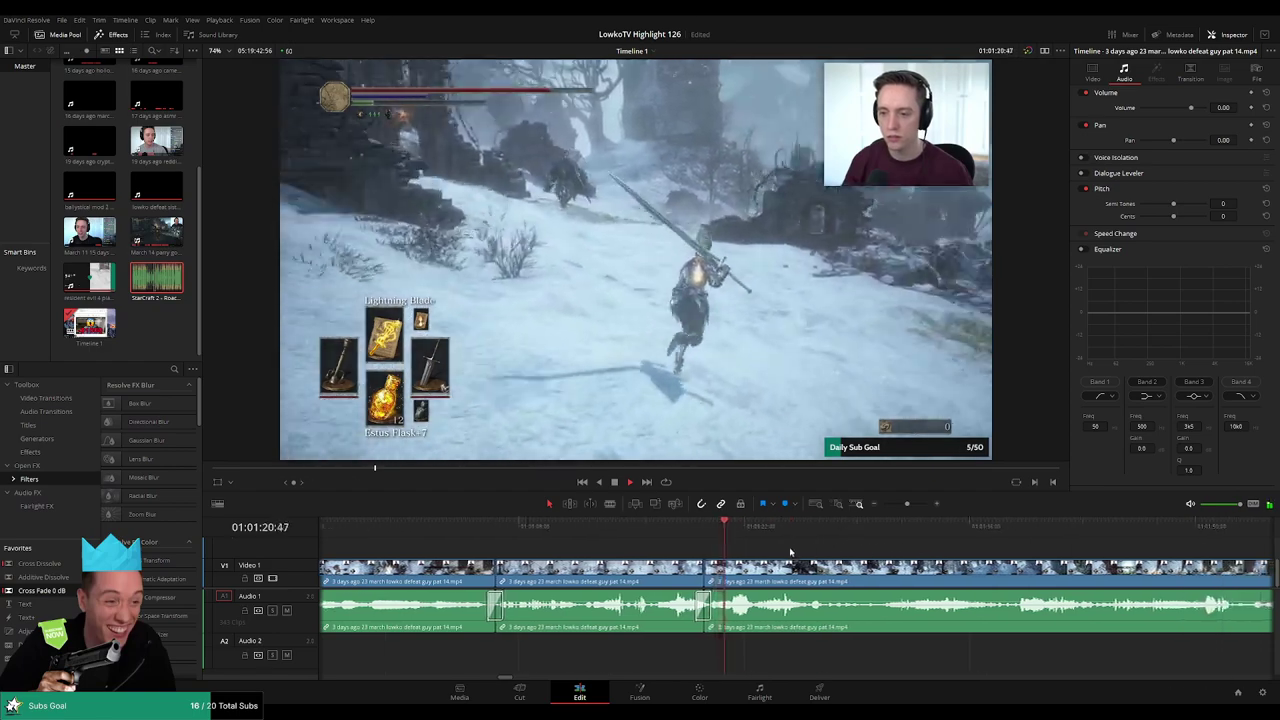
pyautogui.click(687, 526)
pyautogui.scroll(4, 687, 526)
pyautogui.scroll(-1, 803, 563)
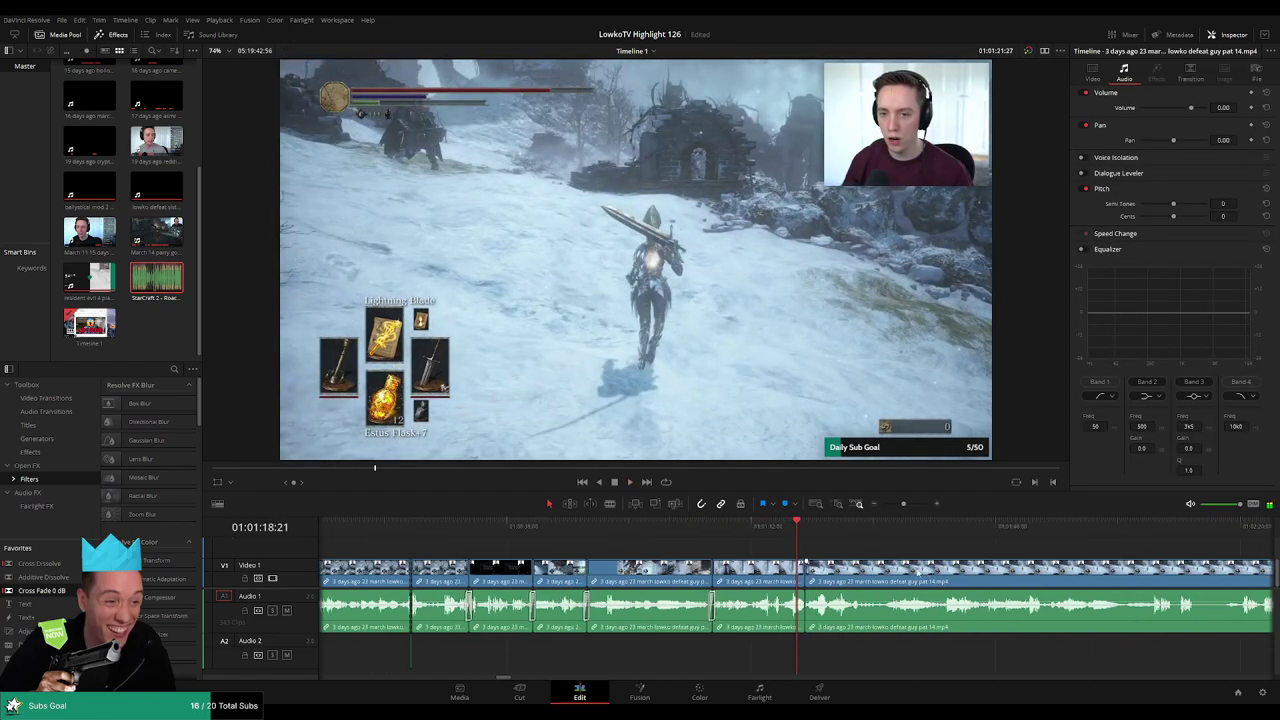
pyautogui.scroll(3, 890, 560)
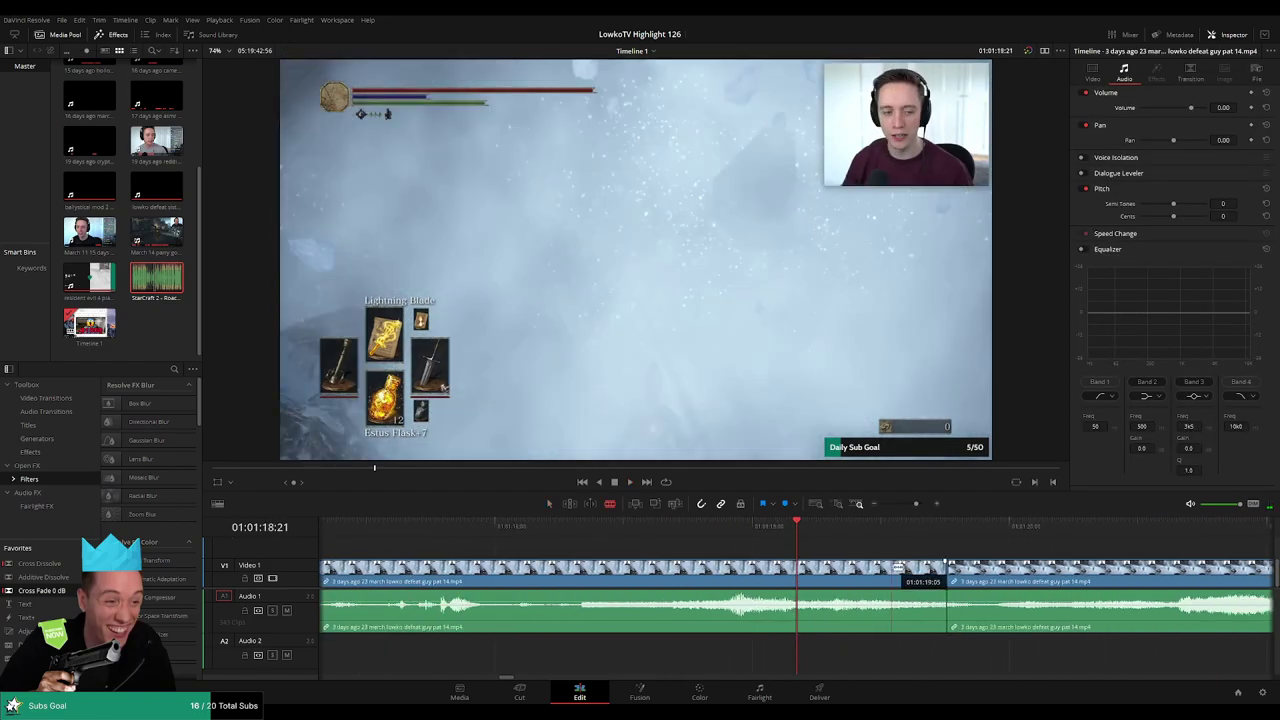
pyautogui.press('Delete')
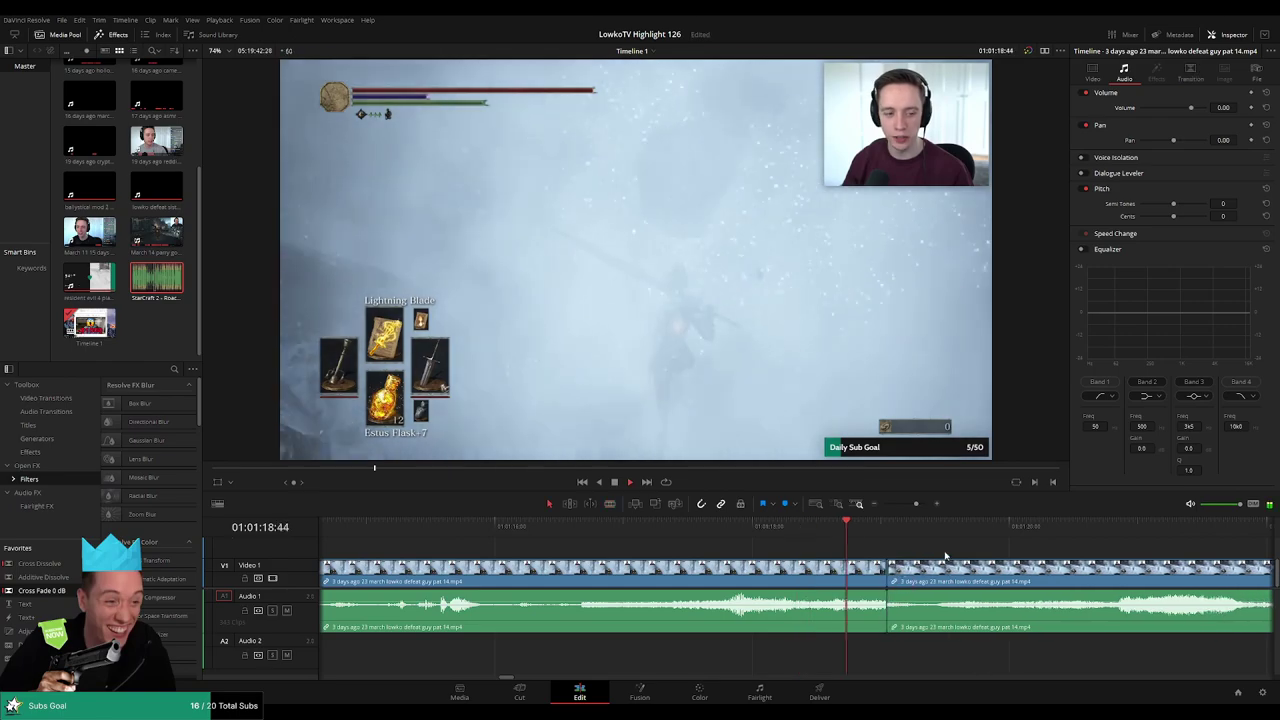
pyautogui.press('space')
pyautogui.click(887, 605)
pyautogui.hotkey('shift', 't')
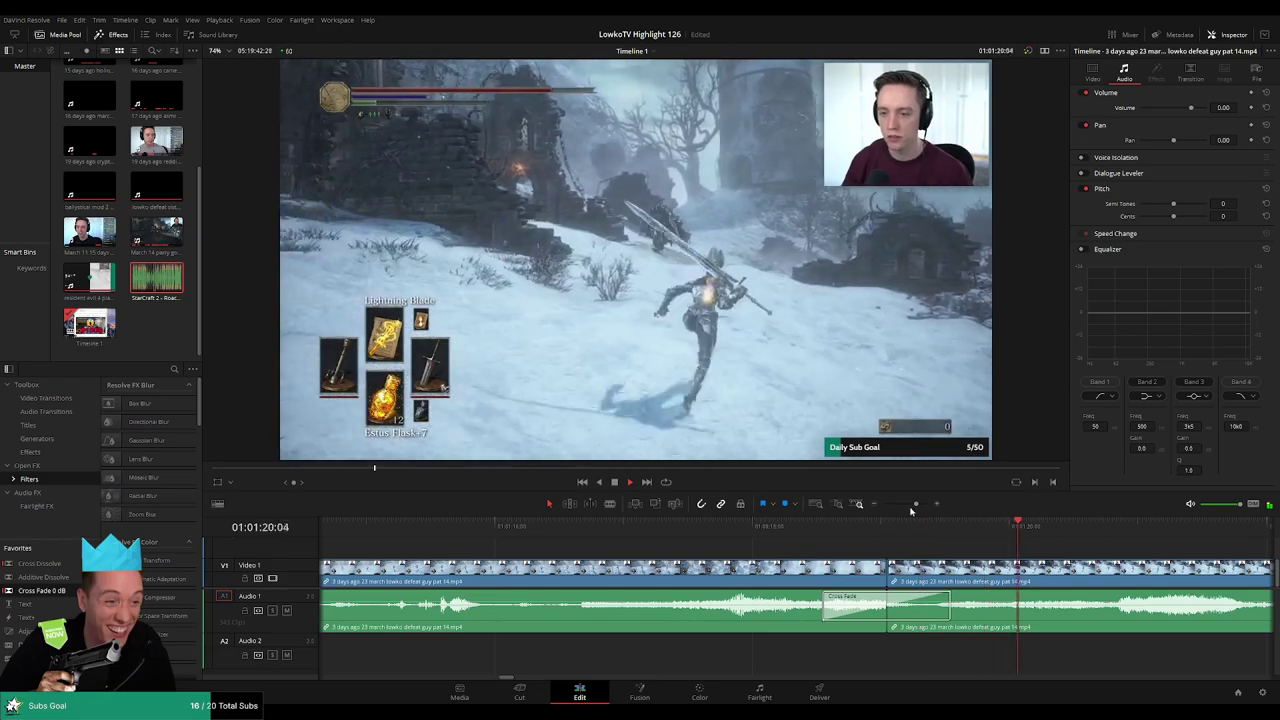
# - Cut the run to the tower between about 01:01:26 and 01:01:38 from the part 14 clip, closing the gap and cross-fading the audio
pyautogui.moveTo(912, 506); pyautogui.dragTo(907, 505)
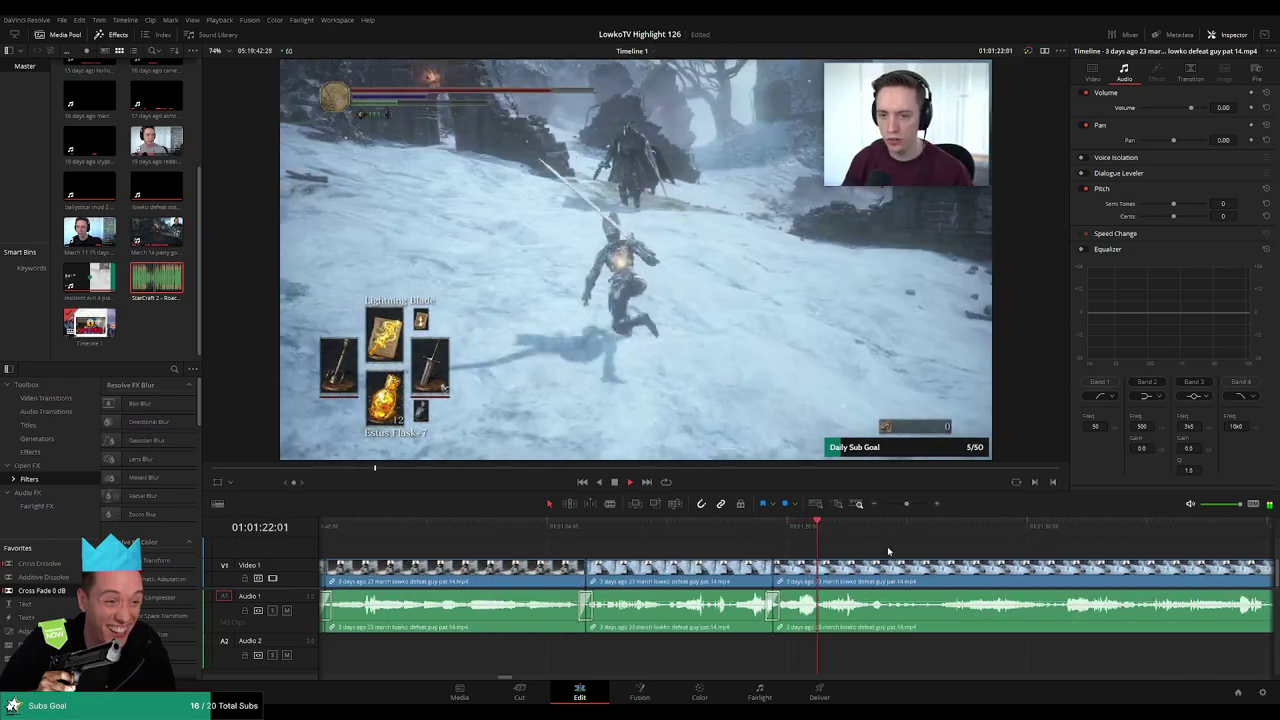
pyautogui.moveTo(888, 551); pyautogui.dragTo(799, 543)
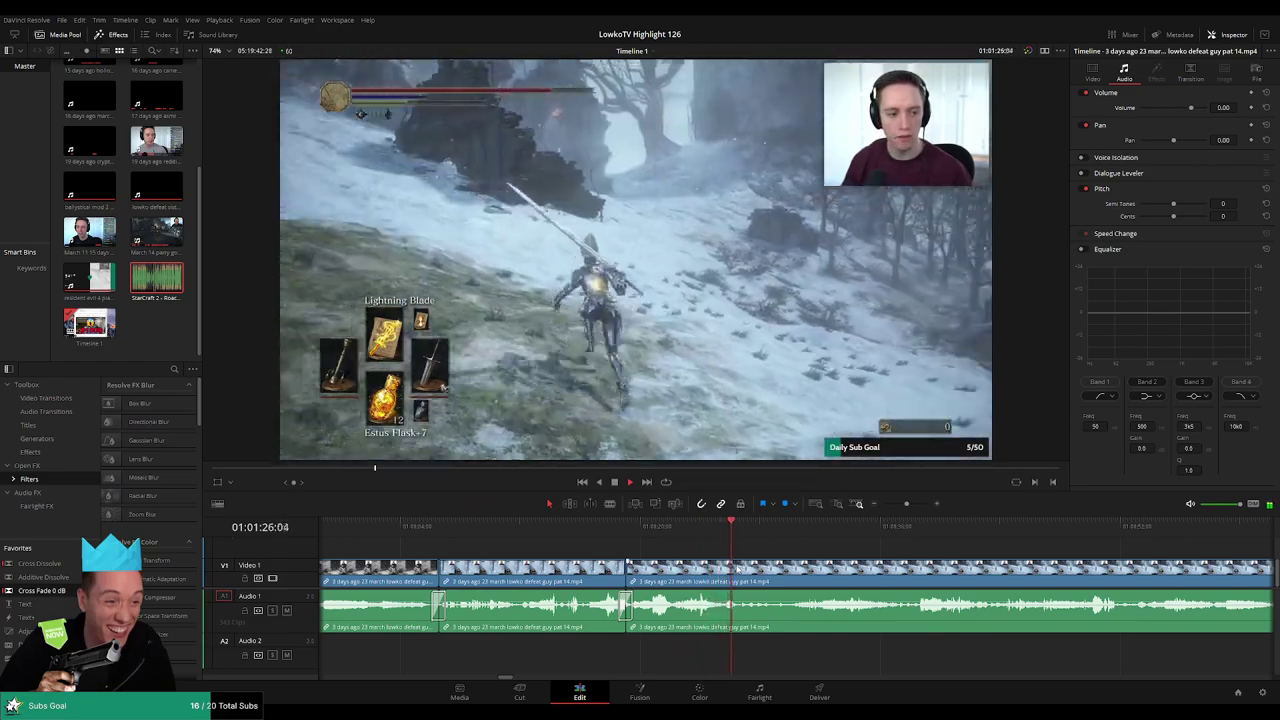
pyautogui.press('b')
pyautogui.click(739, 569)
pyautogui.click(795, 526)
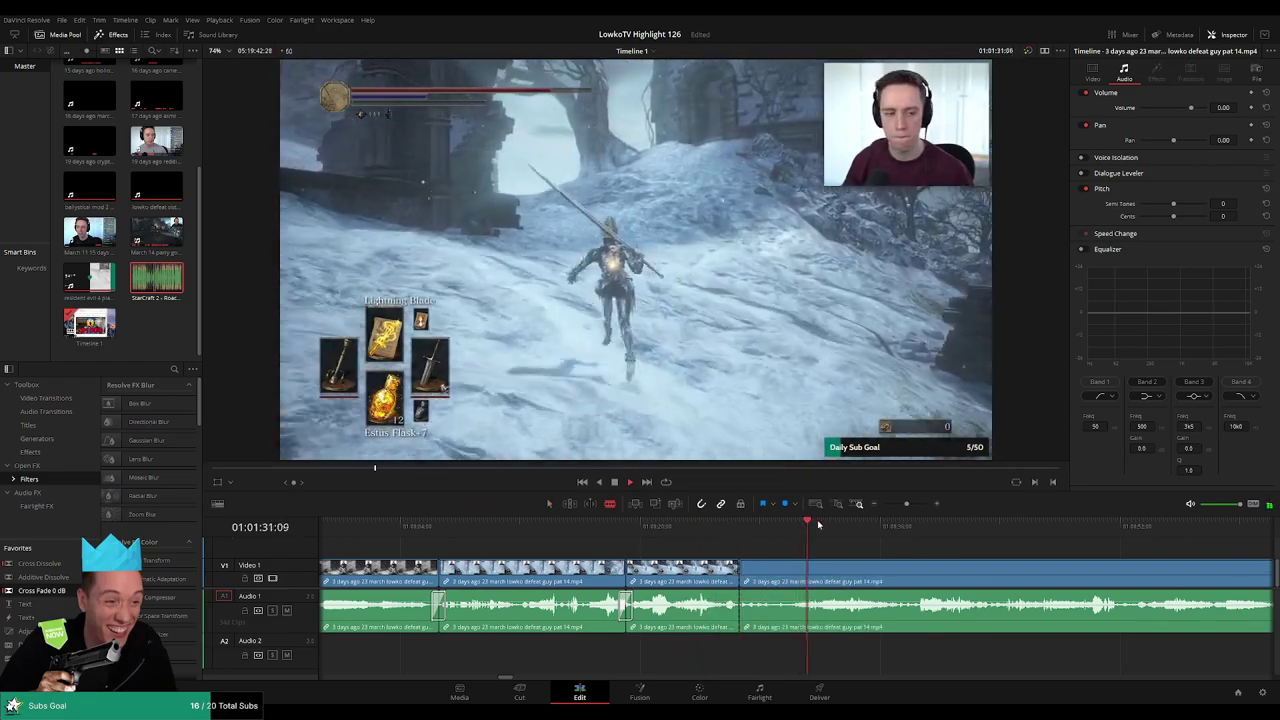
pyautogui.click(906, 524)
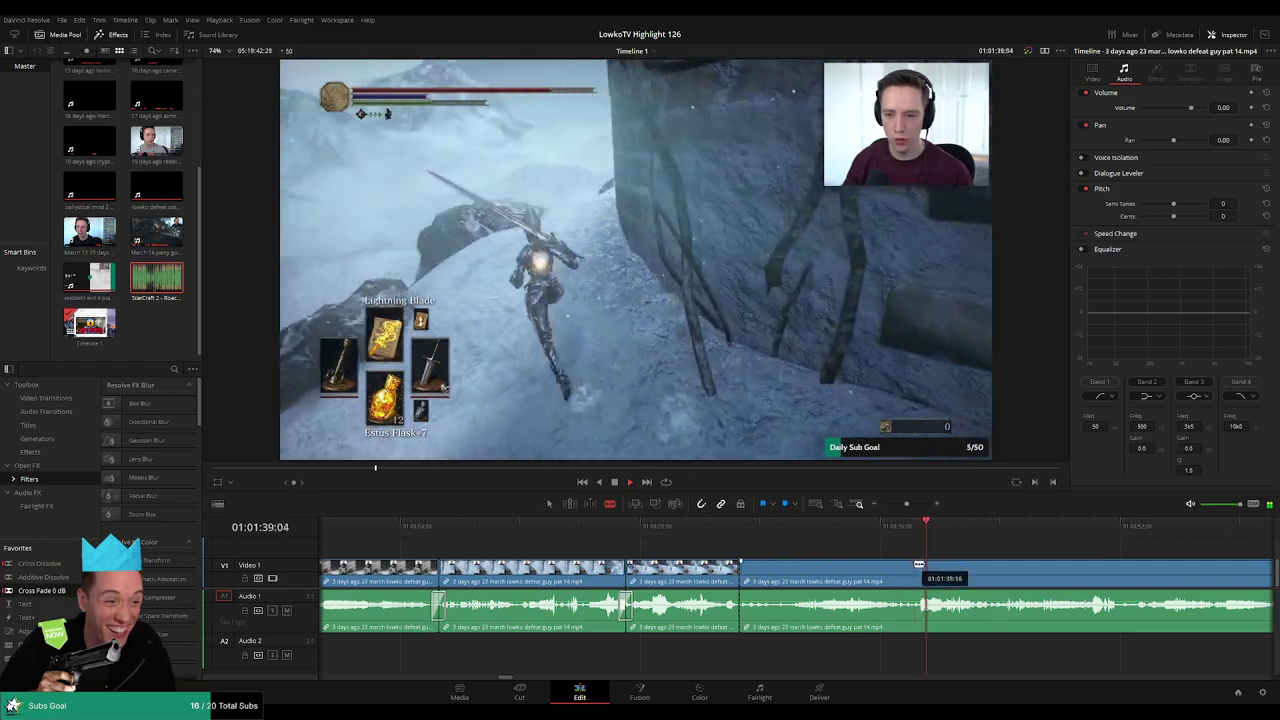
pyautogui.click(918, 565)
pyautogui.press('a')
pyautogui.click(884, 568)
pyautogui.press('Delete')
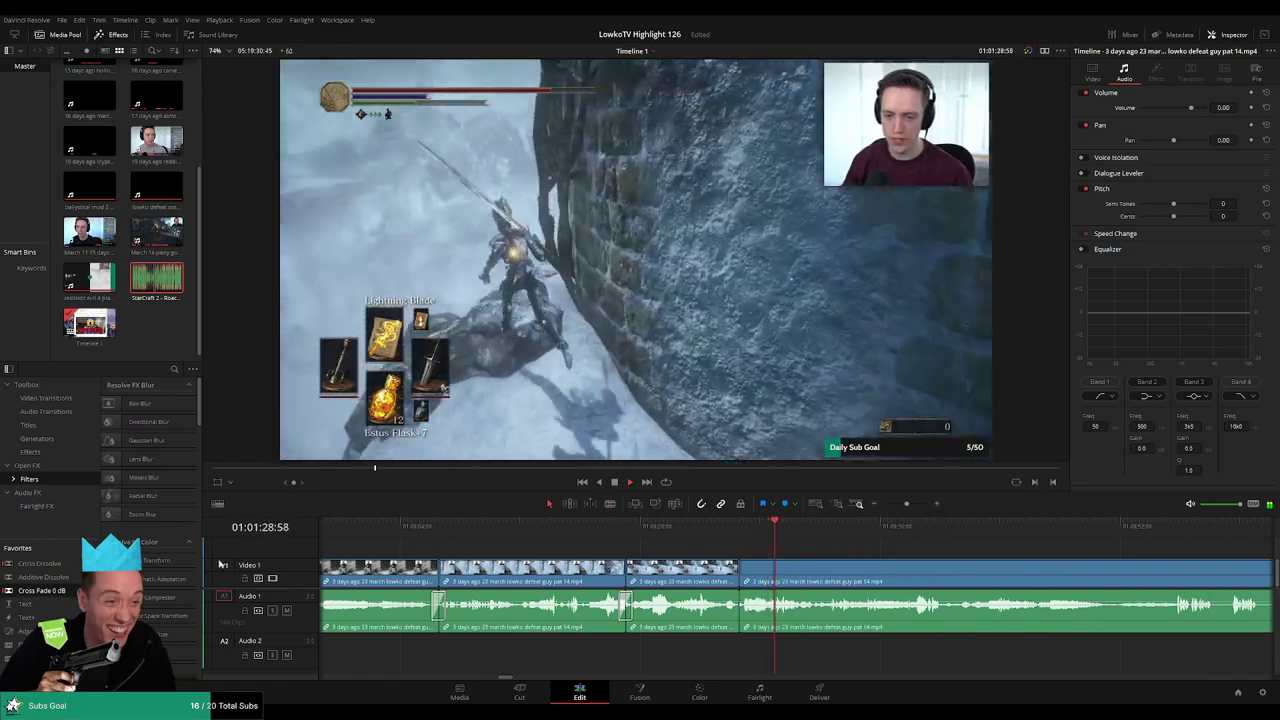
pyautogui.moveTo(823, 552); pyautogui.dragTo(757, 549)
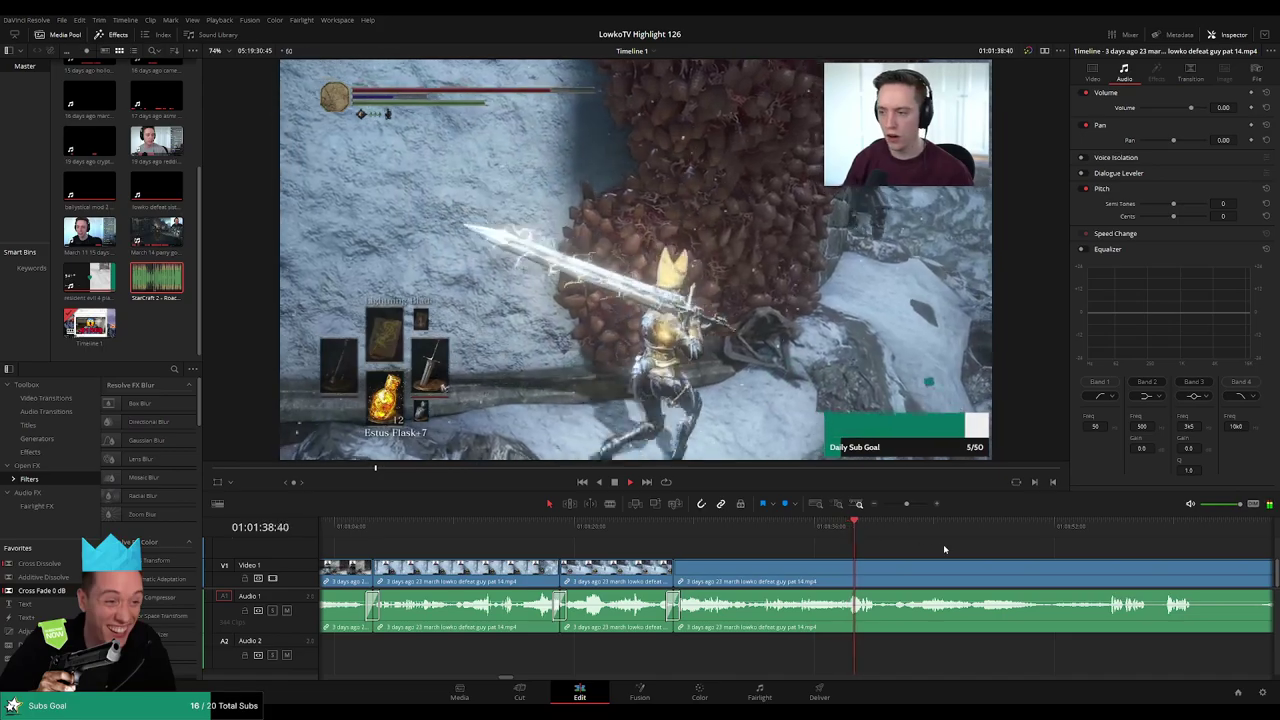
# - Try to cut the section between about 01:01:37 and 01:01:41:29 with the incoming raid alert, closing the gap and cross-fading the audio
pyautogui.hscroll(2, 806, 543)
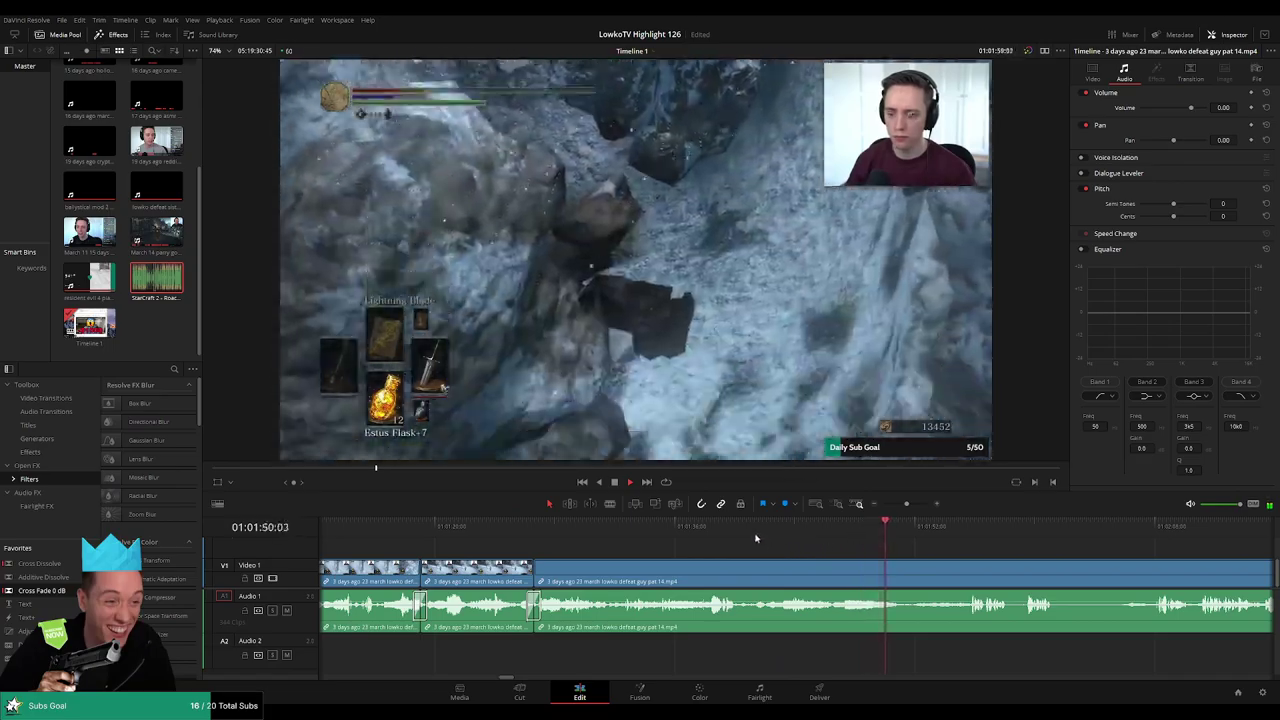
pyautogui.click(683, 528)
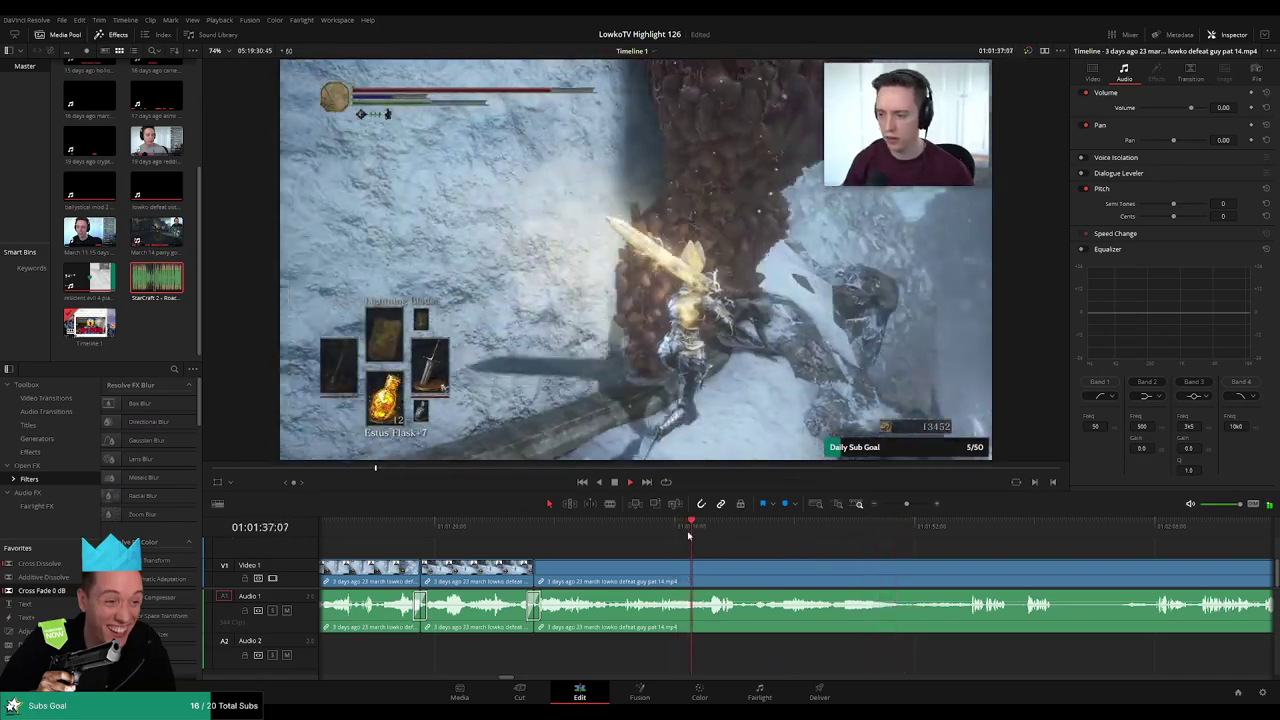
pyautogui.press('b')
pyautogui.click(697, 573)
pyautogui.click(751, 575)
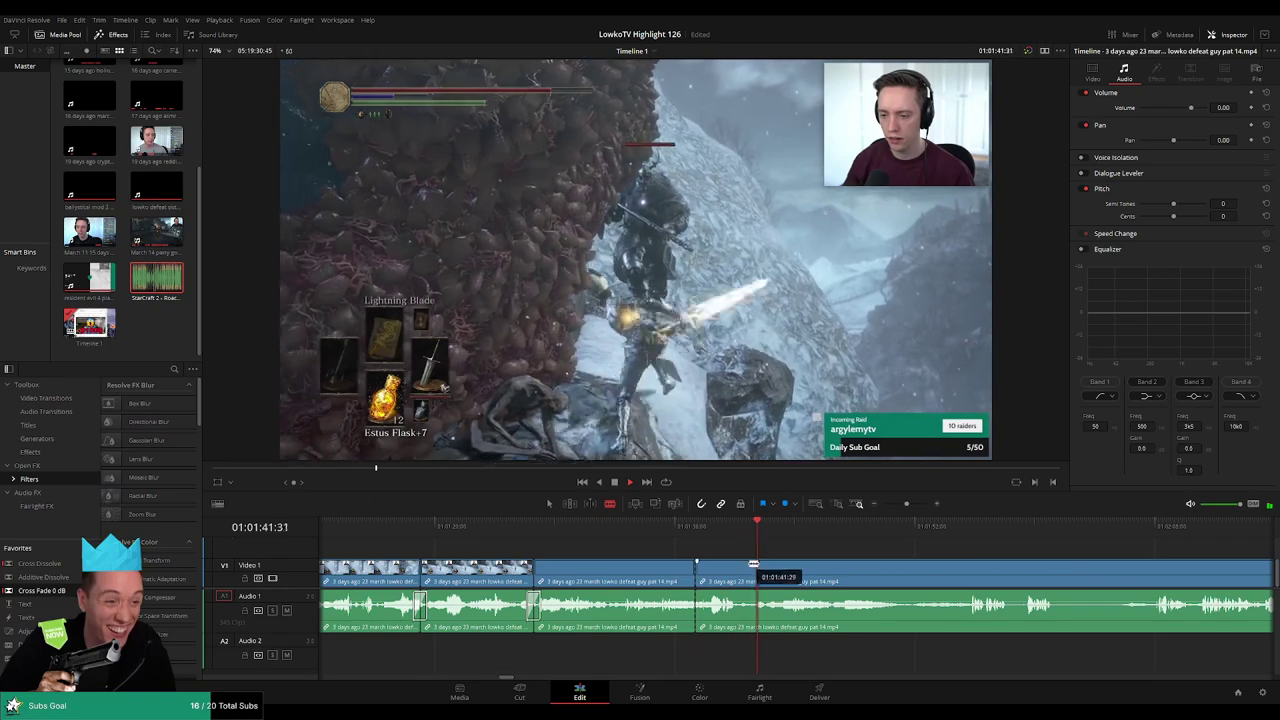
pyautogui.press('a')
pyautogui.click(740, 578)
pyautogui.press('Delete')
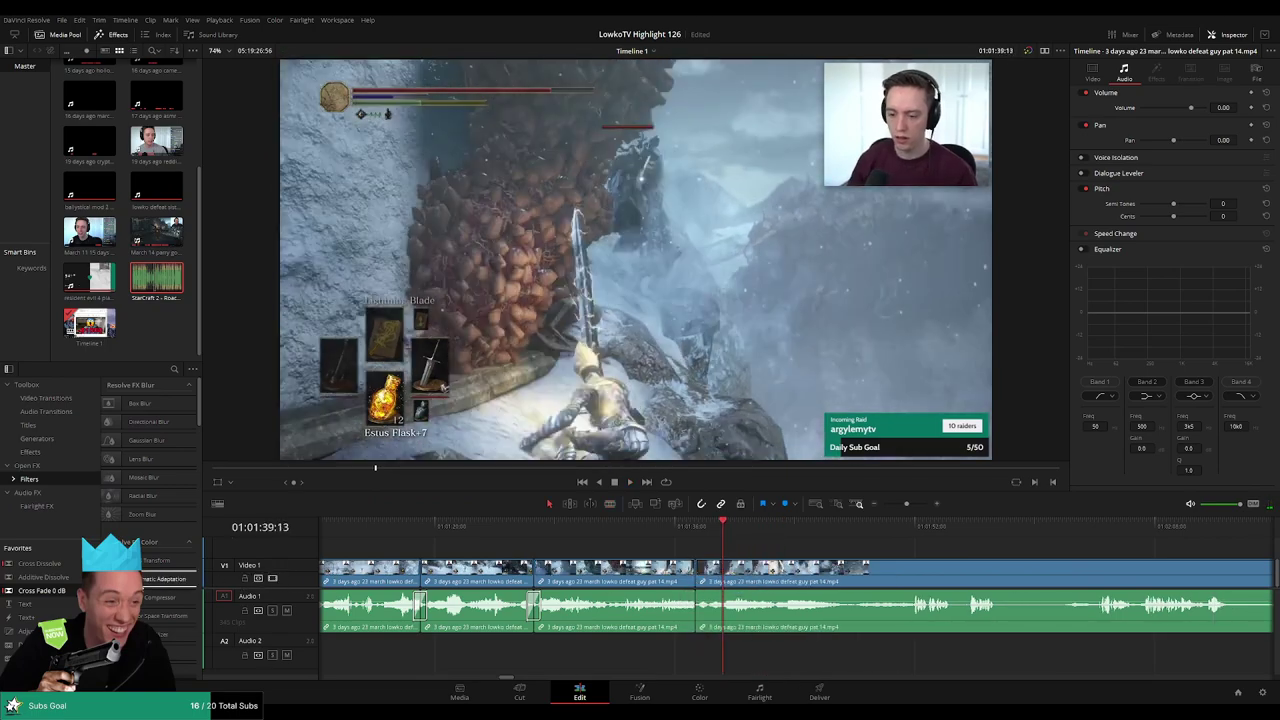
pyautogui.moveTo(42, 591); pyautogui.dragTo(735, 614)
pyautogui.press('space')
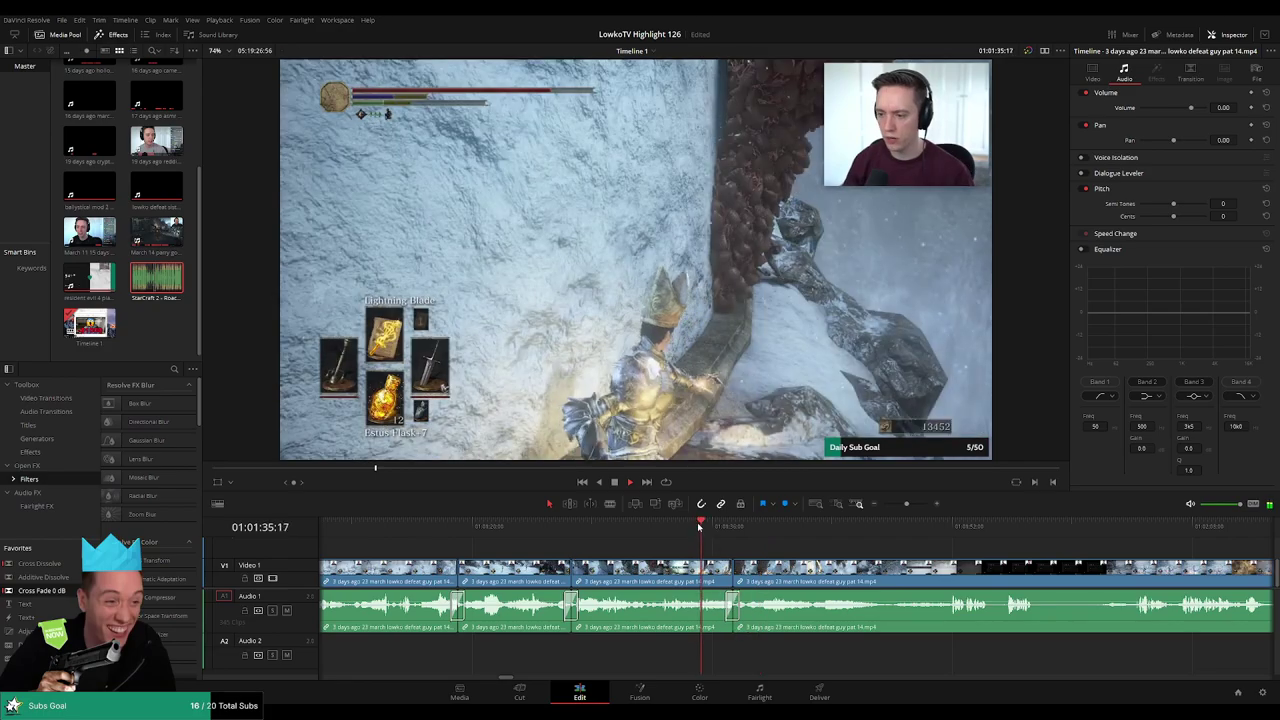
# - Preview the footage through the death and loading screen, and undo the cut around the raid alert with its cross-fade and splits
pyautogui.hscroll(6, 728, 542)
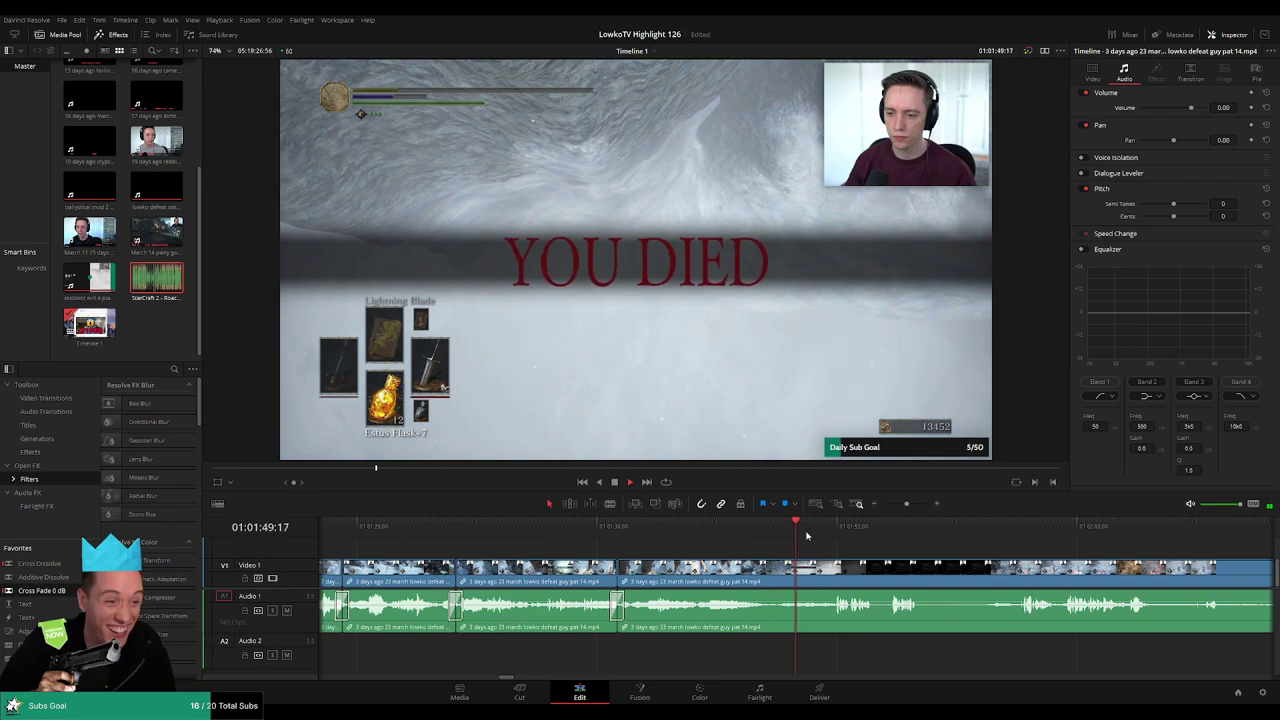
pyautogui.moveTo(893, 560); pyautogui.dragTo(731, 539)
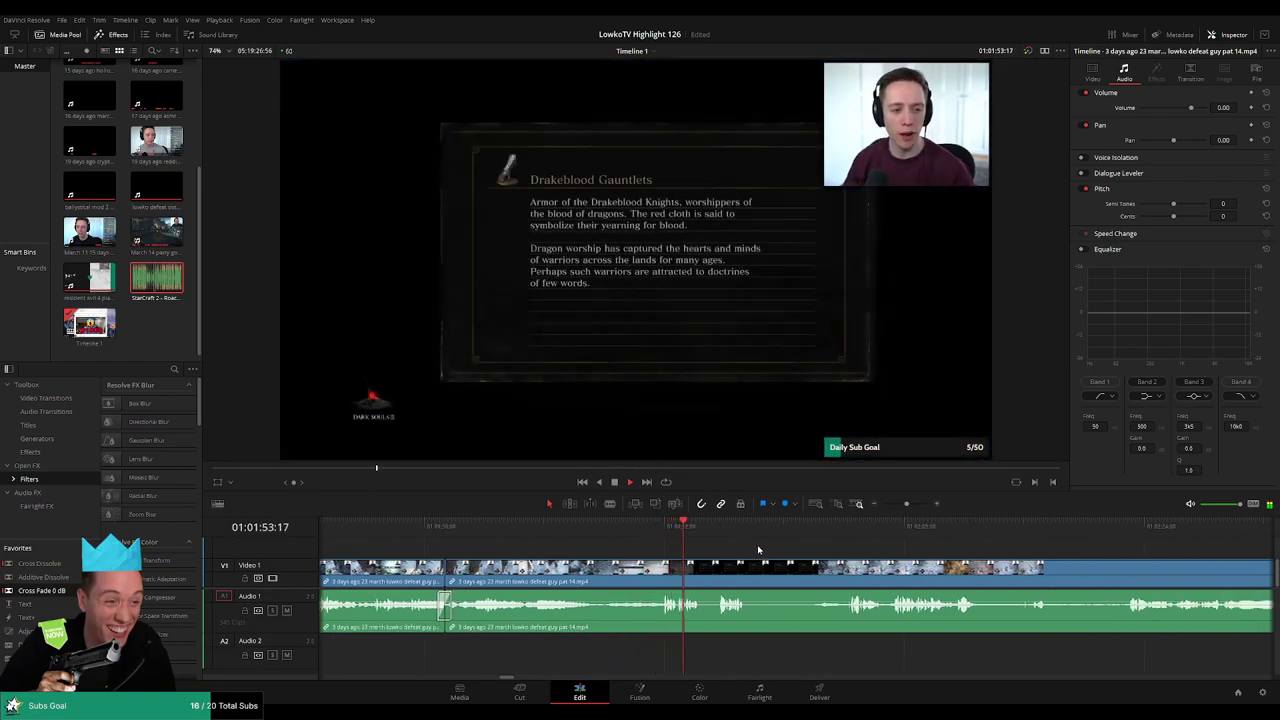
pyautogui.hotkey('ctrl', 'z')
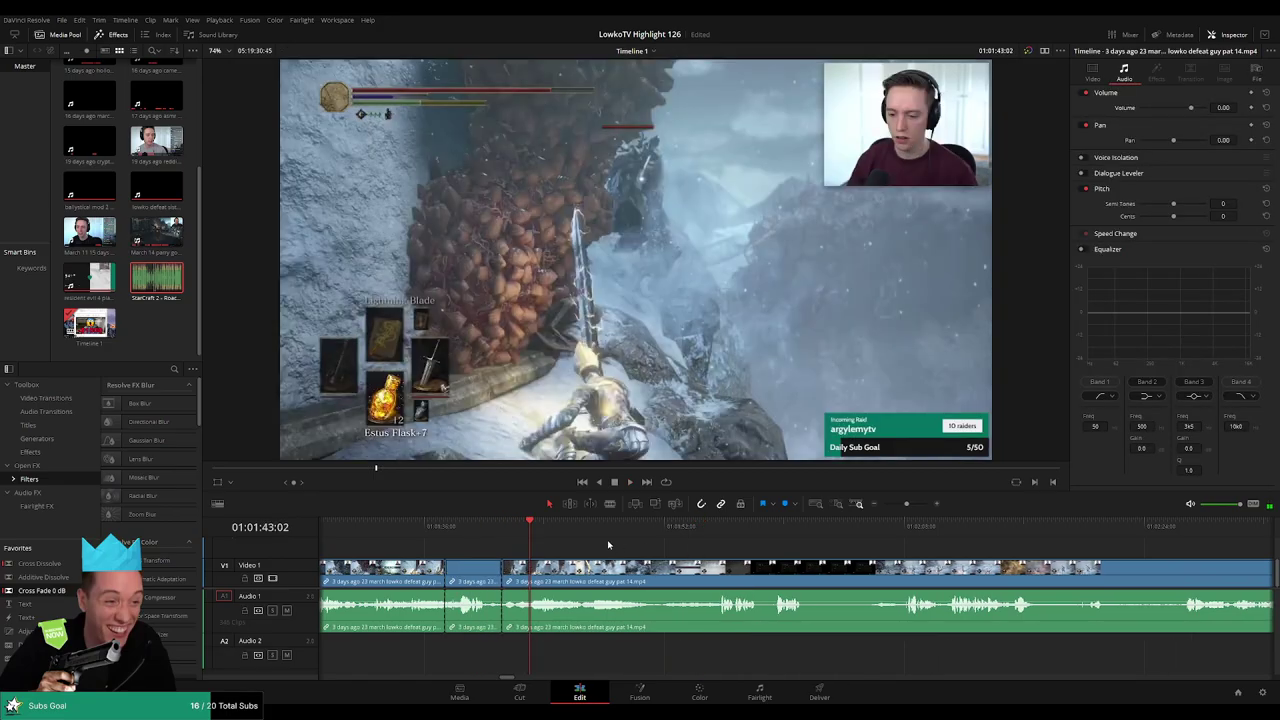
pyautogui.hotkey('ctrl', 'z')
pyautogui.press('space')
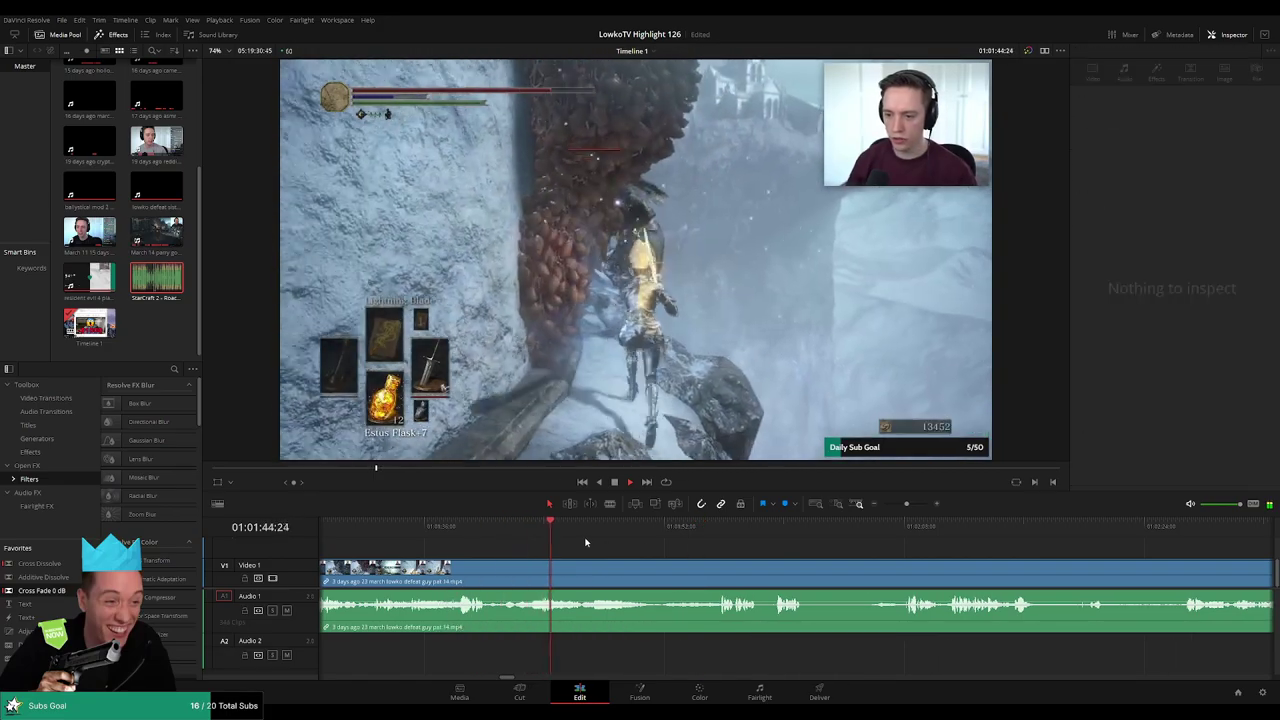
# - Cut the silent pause in the loading screen between about 01:01:58:16 and 01:01:59:19, closing the gap and cross-fading the audio
pyautogui.click(449, 530)
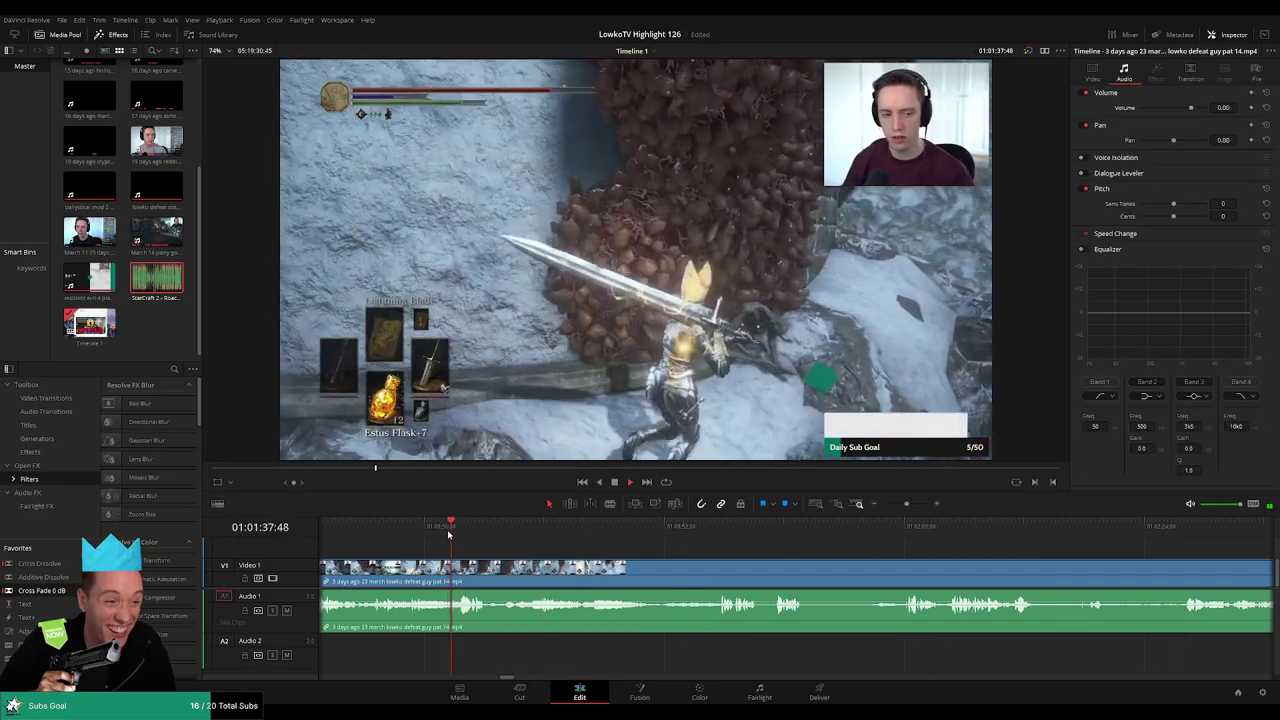
pyautogui.moveTo(458, 533); pyautogui.dragTo(716, 531)
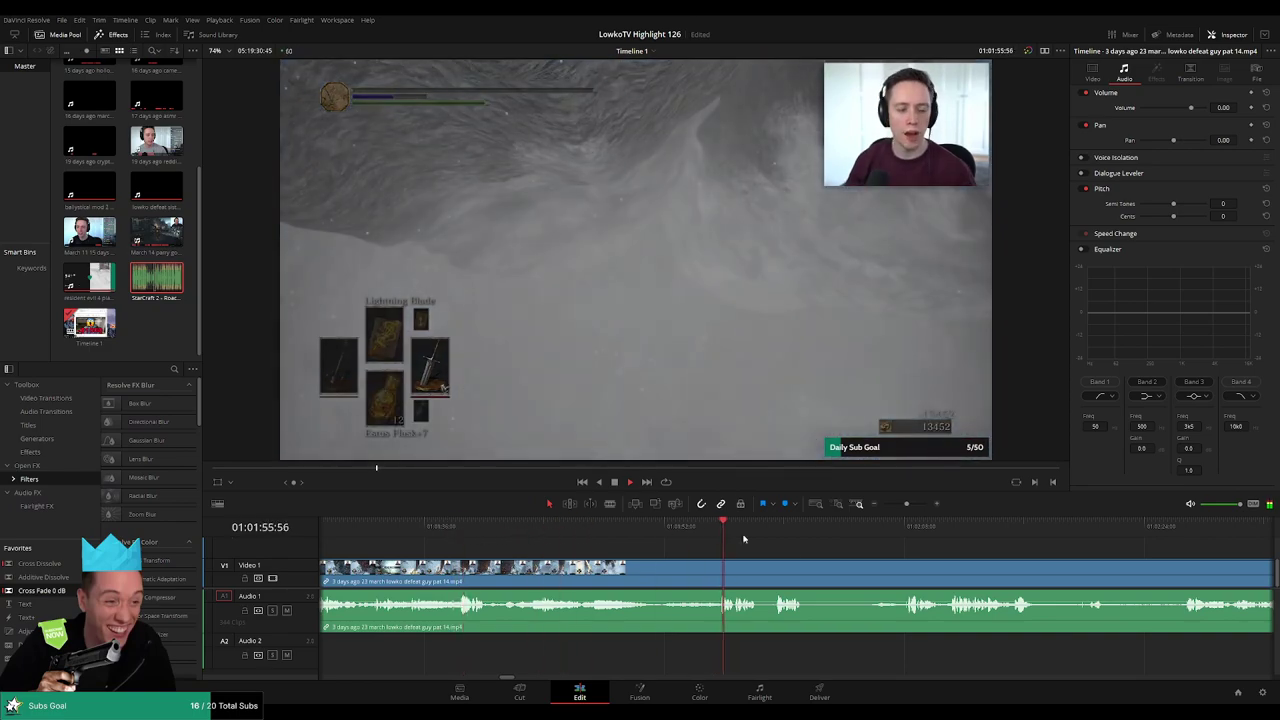
pyautogui.hscroll(2, 692, 539)
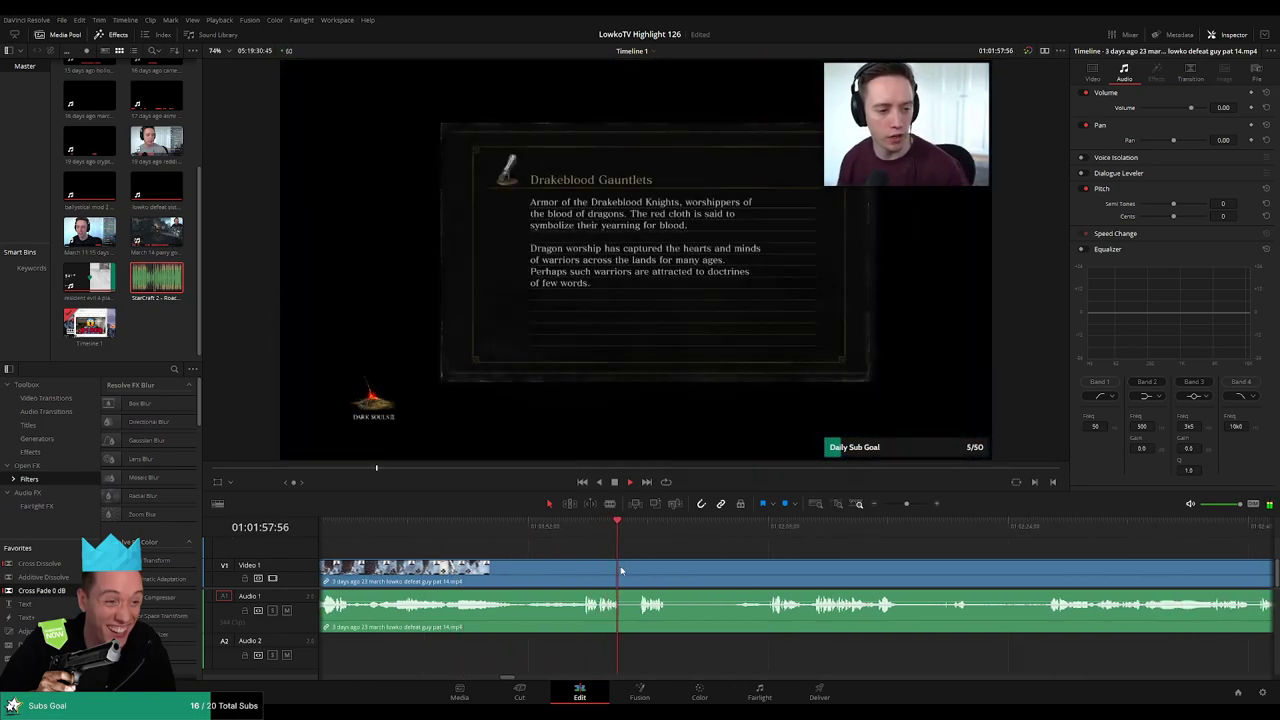
pyautogui.press('space')
pyautogui.hotkey('ctrl', 'b')
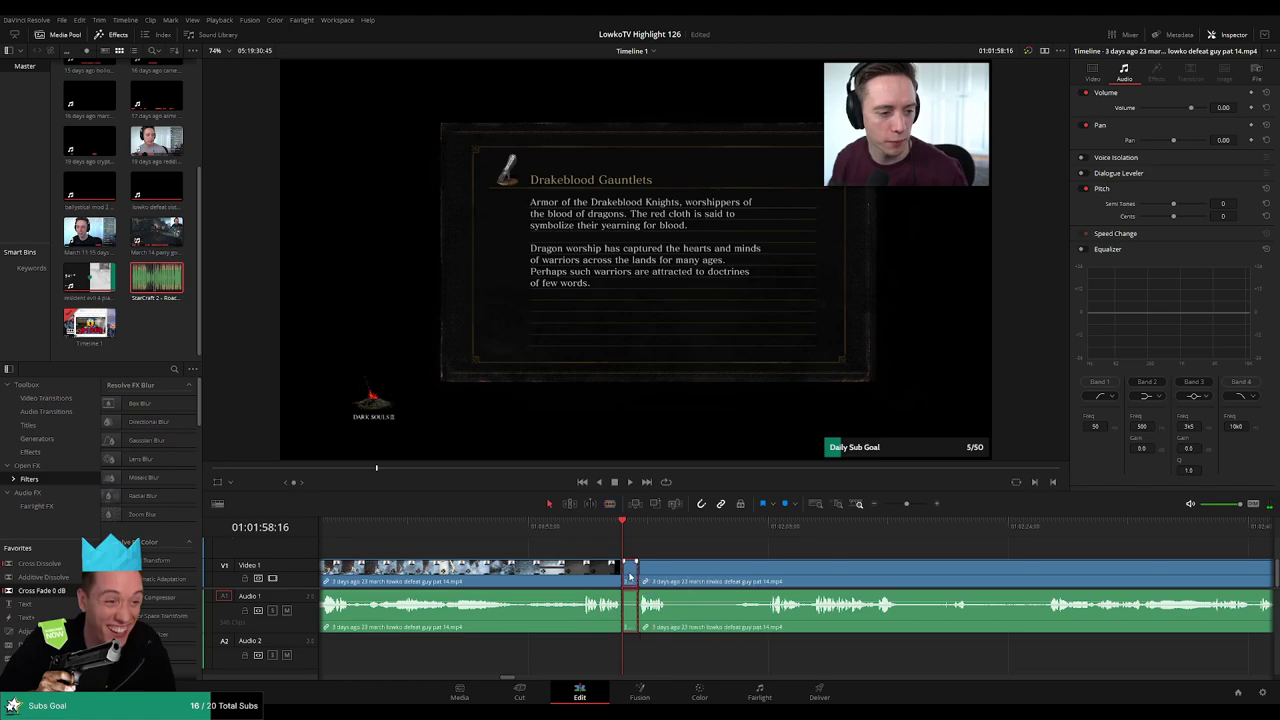
pyautogui.press('Delete')
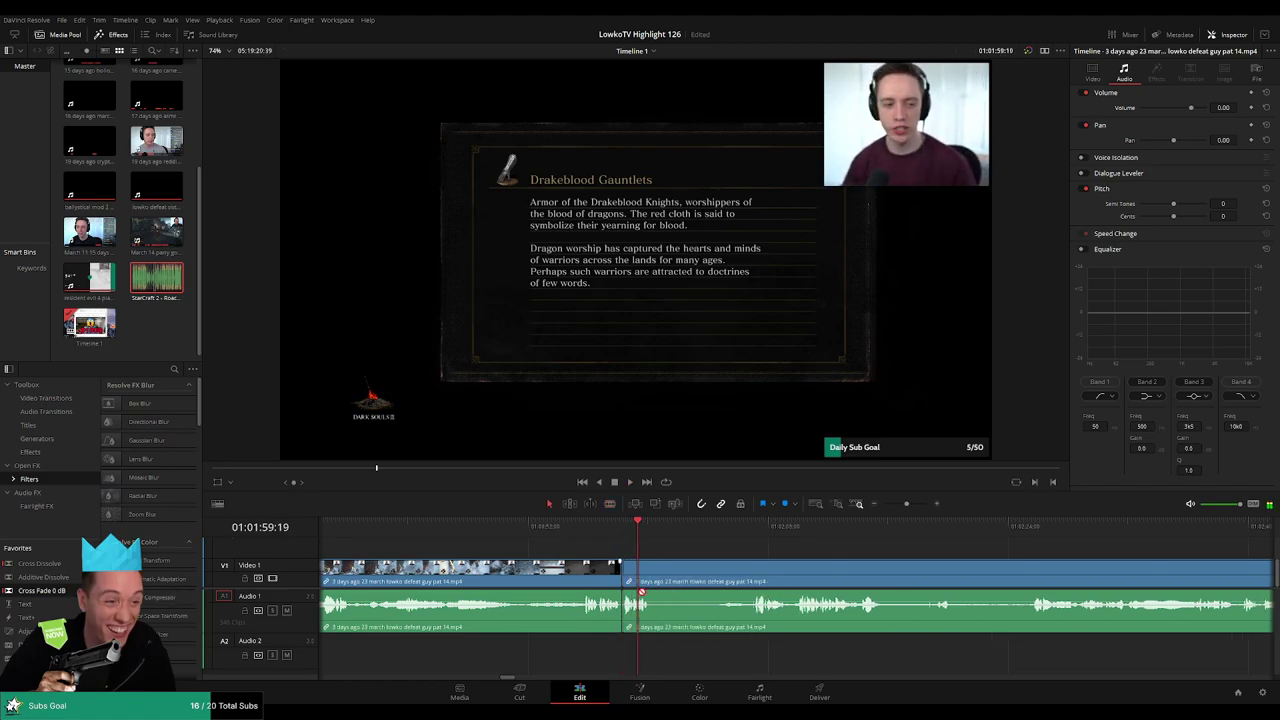
# - Cut the quiet stretch of the loading screen and bonfire arrival between about 01:02:00:25 and 01:02:07 from the part 14 clip, closing the gap
pyautogui.press('b')
pyautogui.click(653, 570)
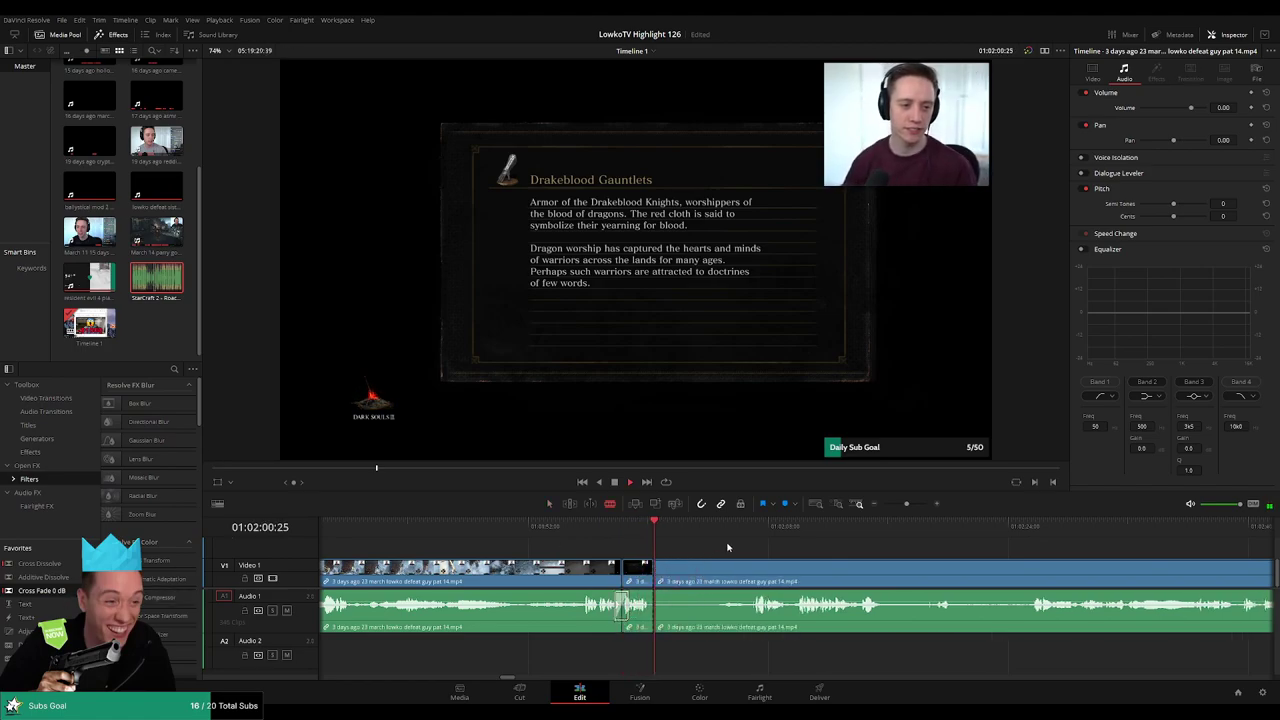
pyautogui.click(748, 527)
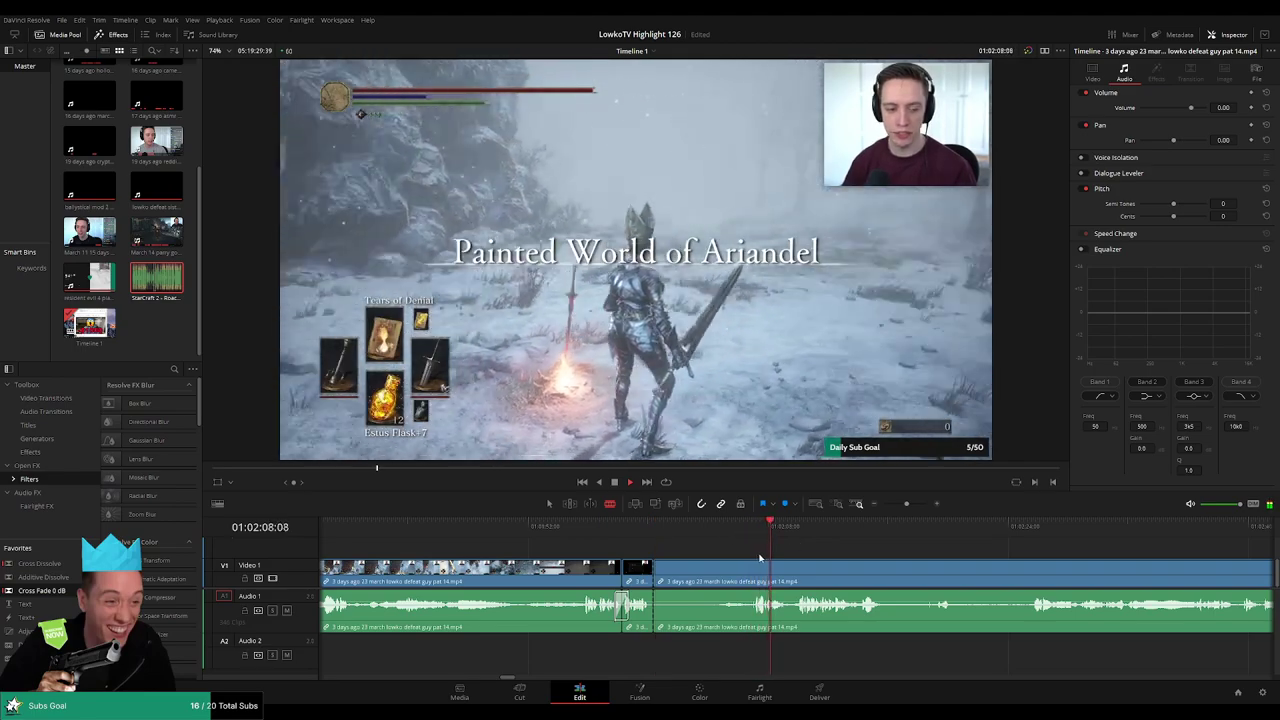
pyautogui.scroll(3, 757, 573)
pyautogui.click(746, 573)
pyautogui.press('a')
pyautogui.click(703, 580)
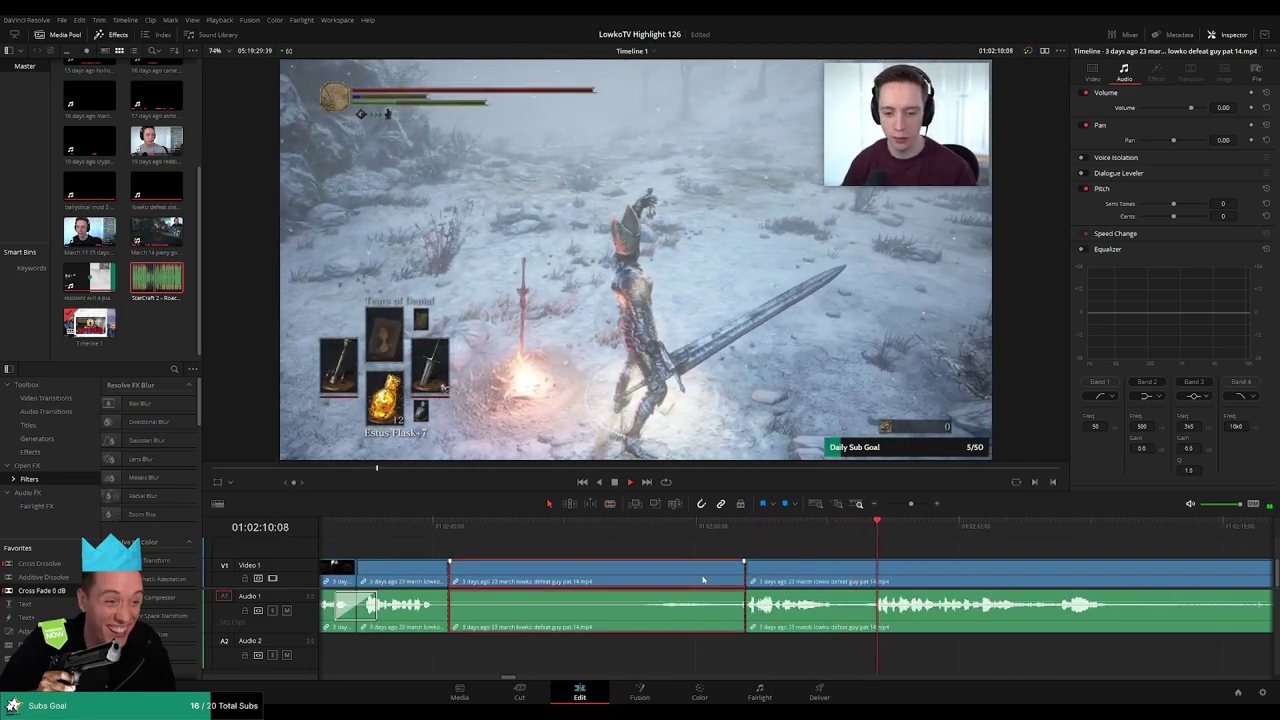
pyautogui.press('Delete')
pyautogui.press('space')
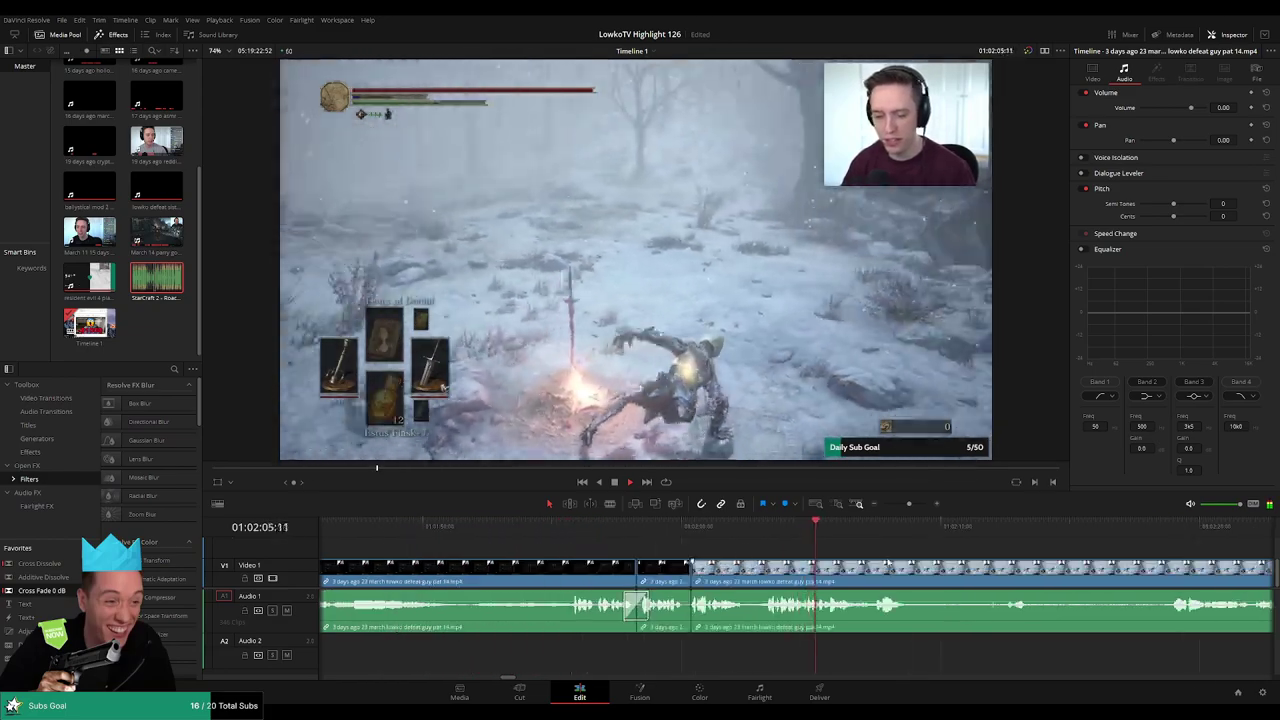
# - Split the part 14 clip at about 01:02:07, at the bonfire, and preview the footage after the split
pyautogui.hscroll(3, 694, 551)
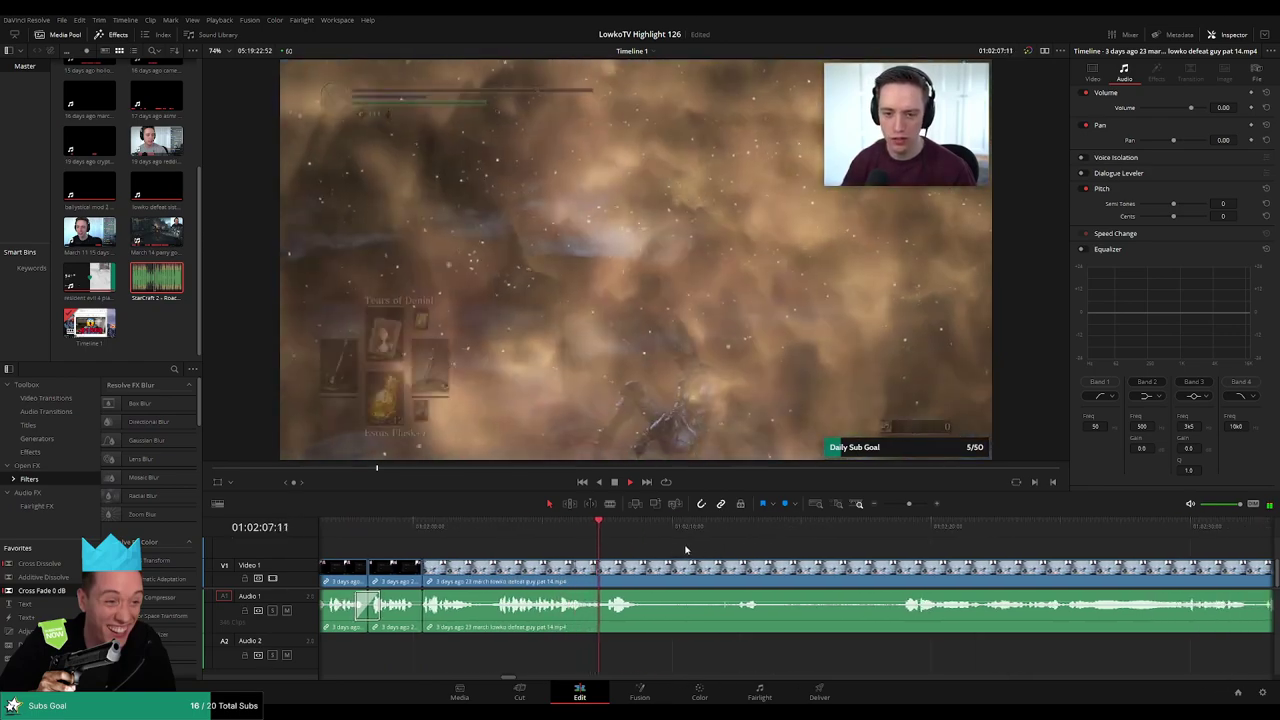
pyautogui.press('b')
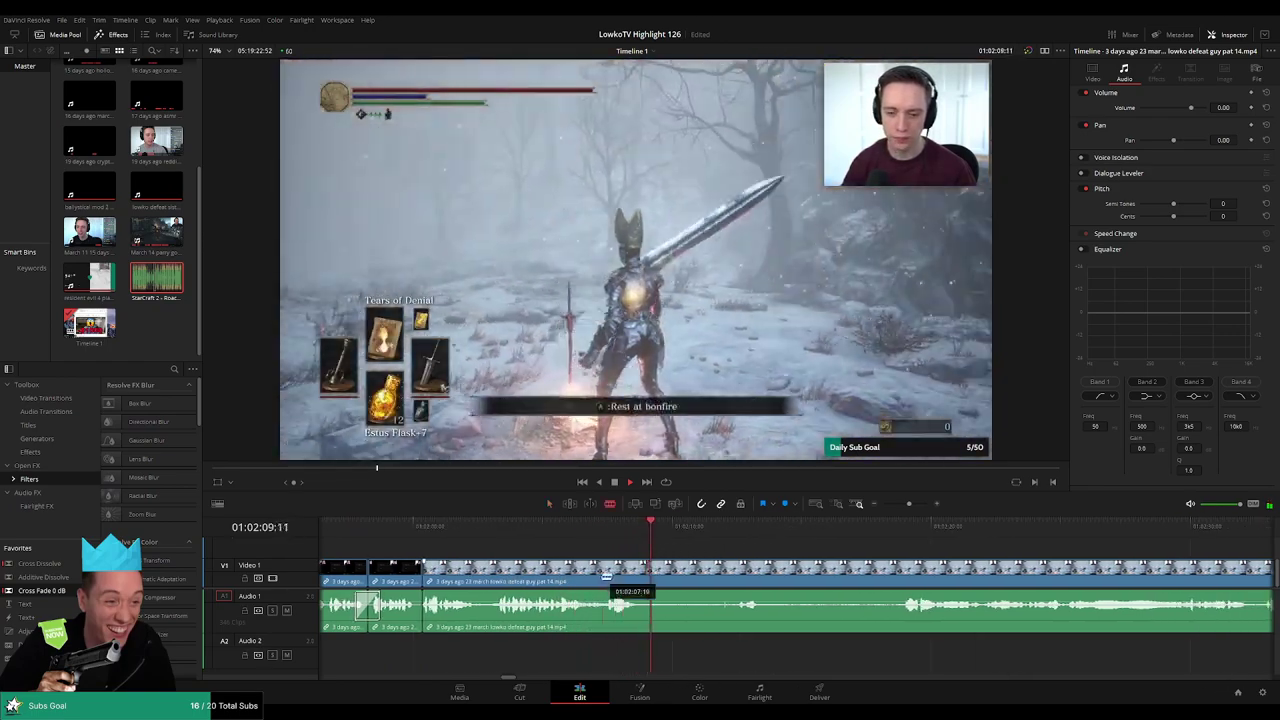
pyautogui.click(604, 575)
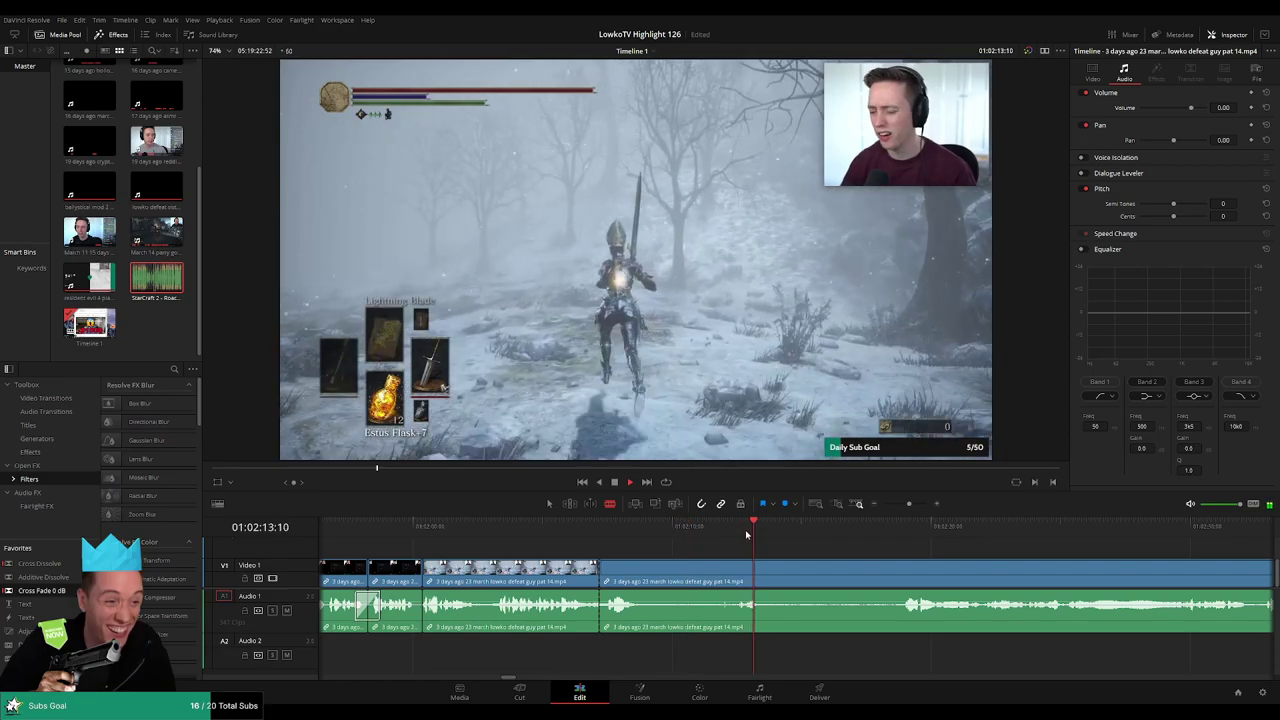
pyautogui.click(906, 537)
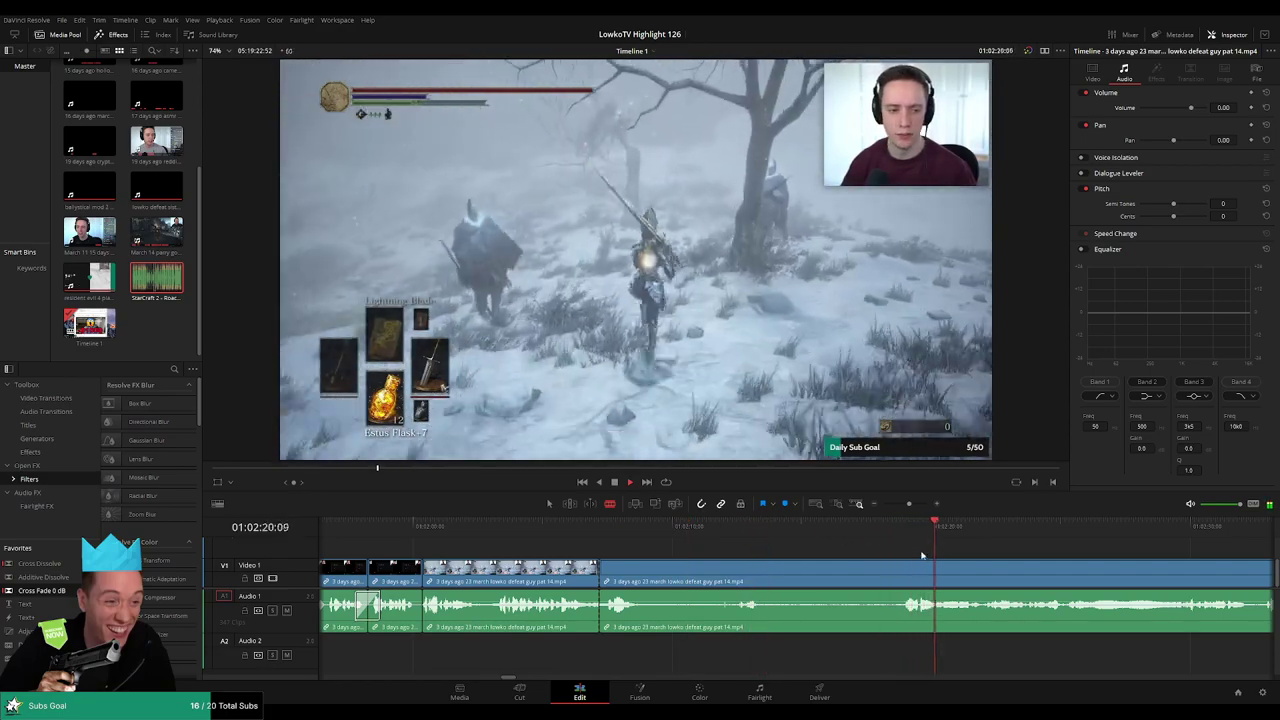
pyautogui.click(556, 533)
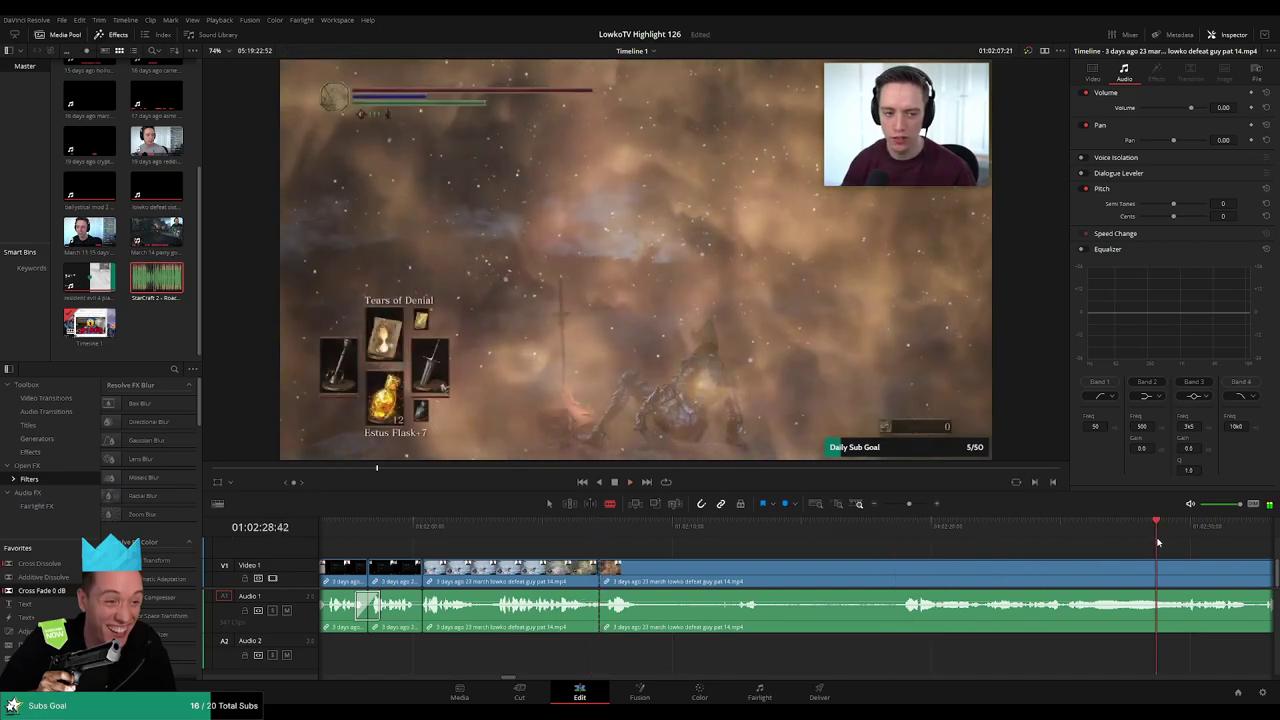
# - Split the clip in the forest run at about 01:05:07:02 and remove everything back to the bonfire split, closing the gap and cross-fading the audio
pyautogui.scroll(3, 990, 549)
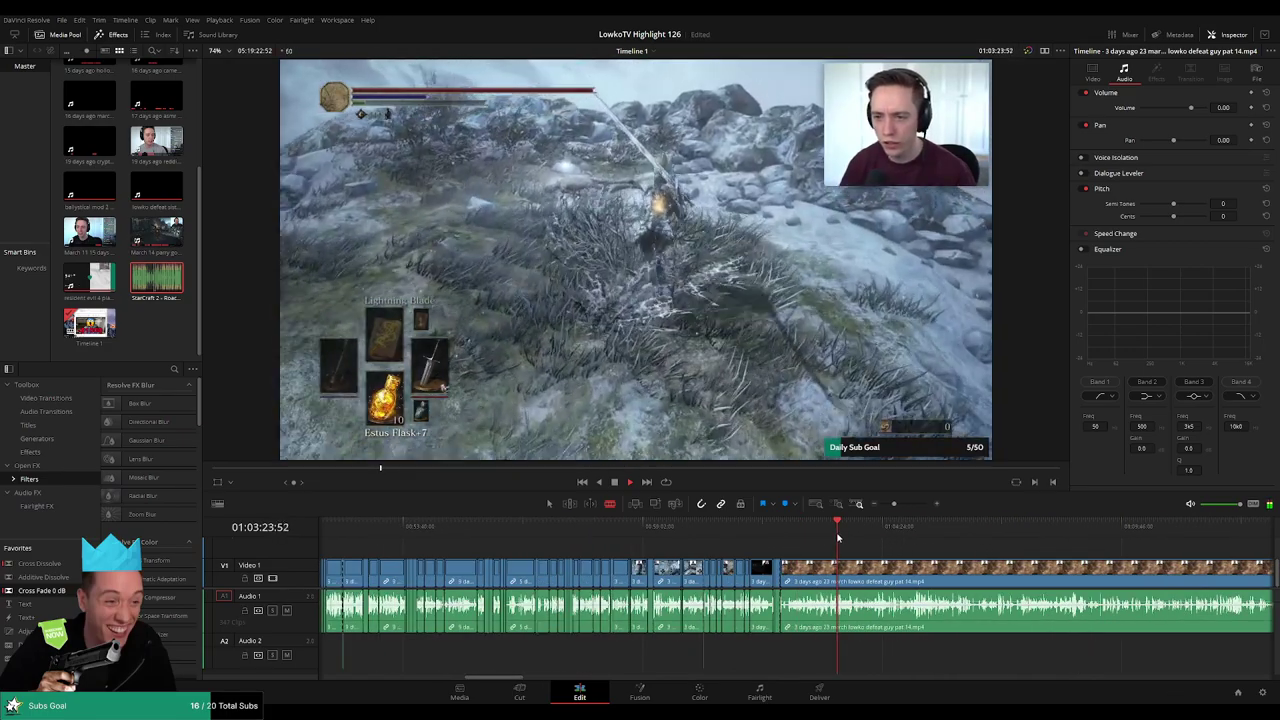
pyautogui.scroll(5, 832, 548)
pyautogui.click(706, 530)
pyautogui.click(840, 530)
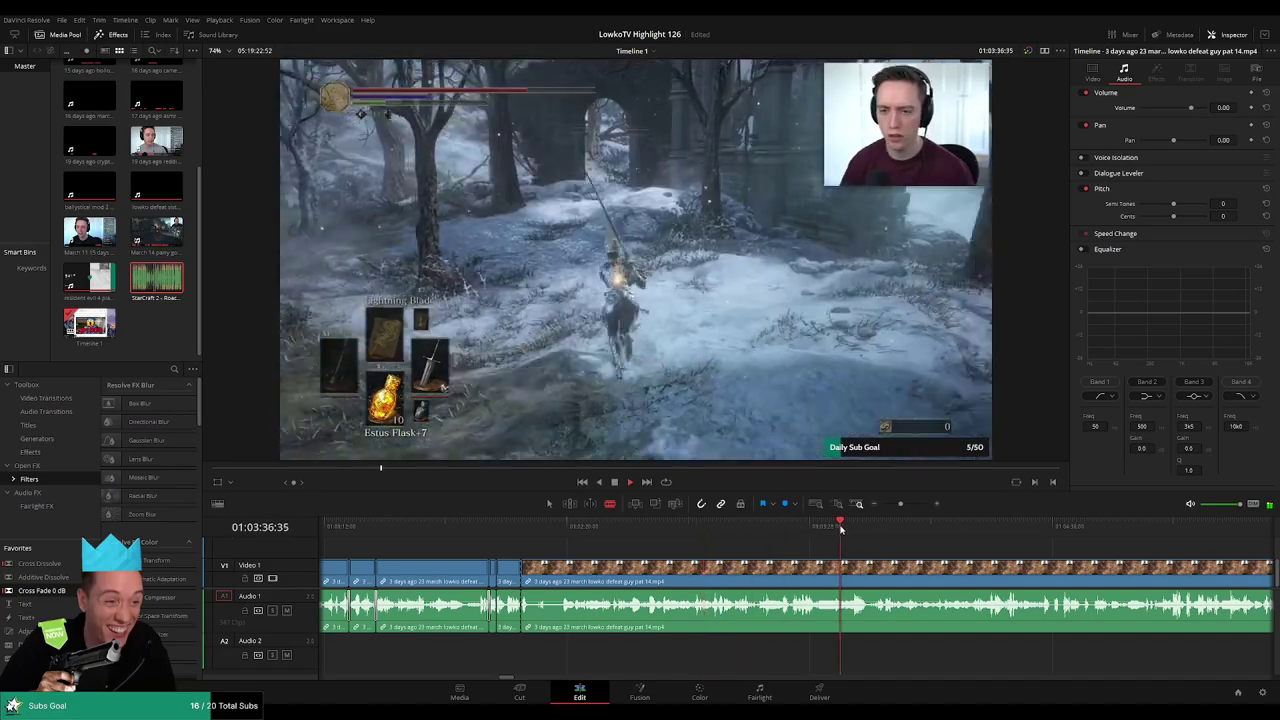
pyautogui.moveTo(840, 530); pyautogui.dragTo(1013, 530)
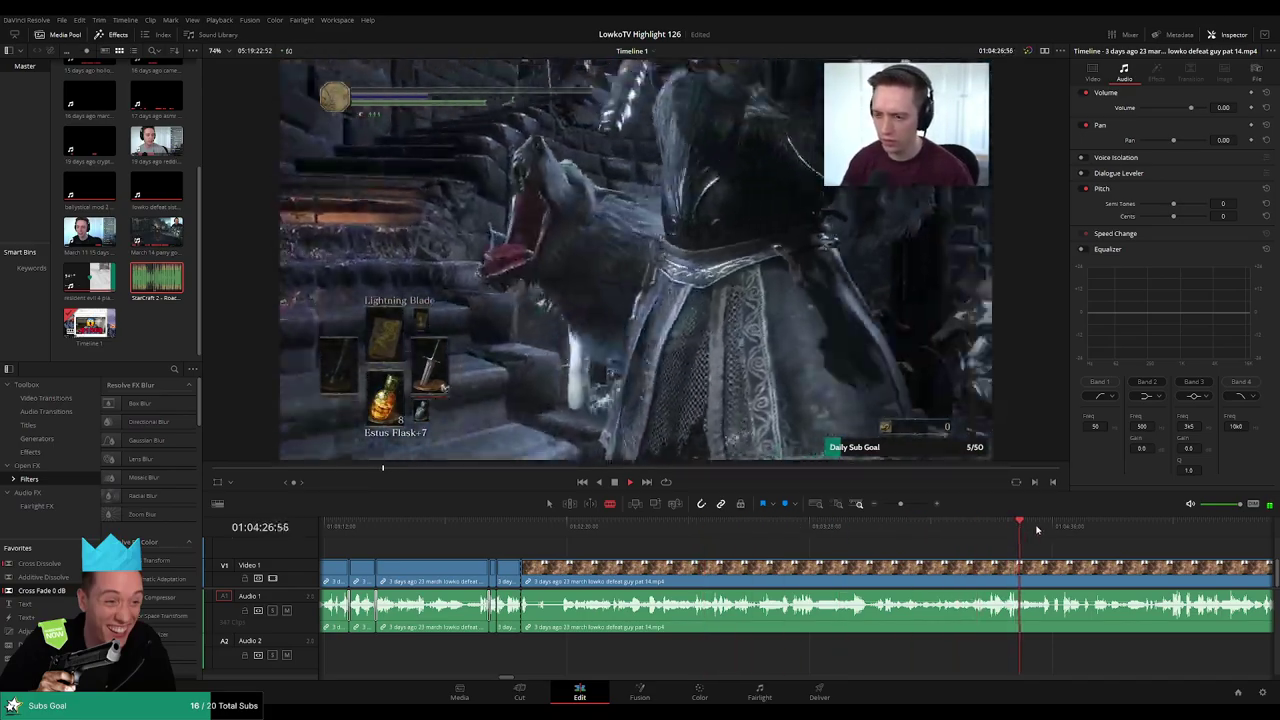
pyautogui.click(969, 530)
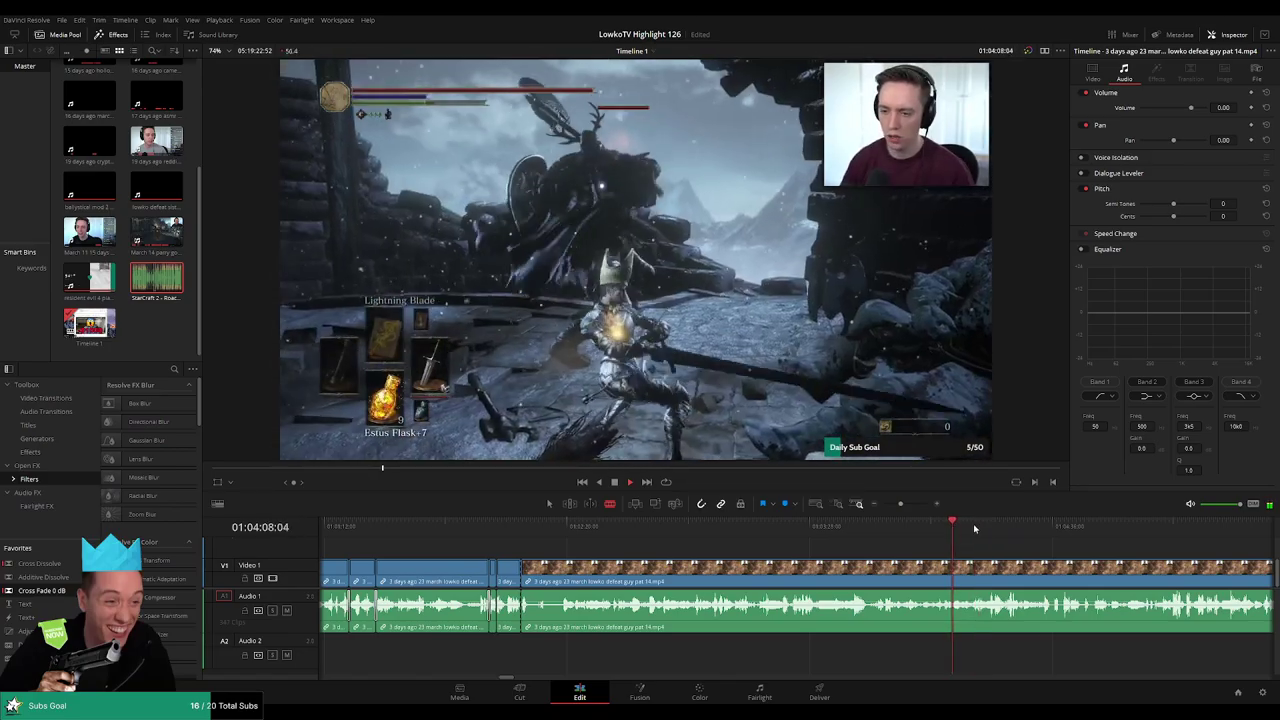
pyautogui.hscroll(3, 869, 534)
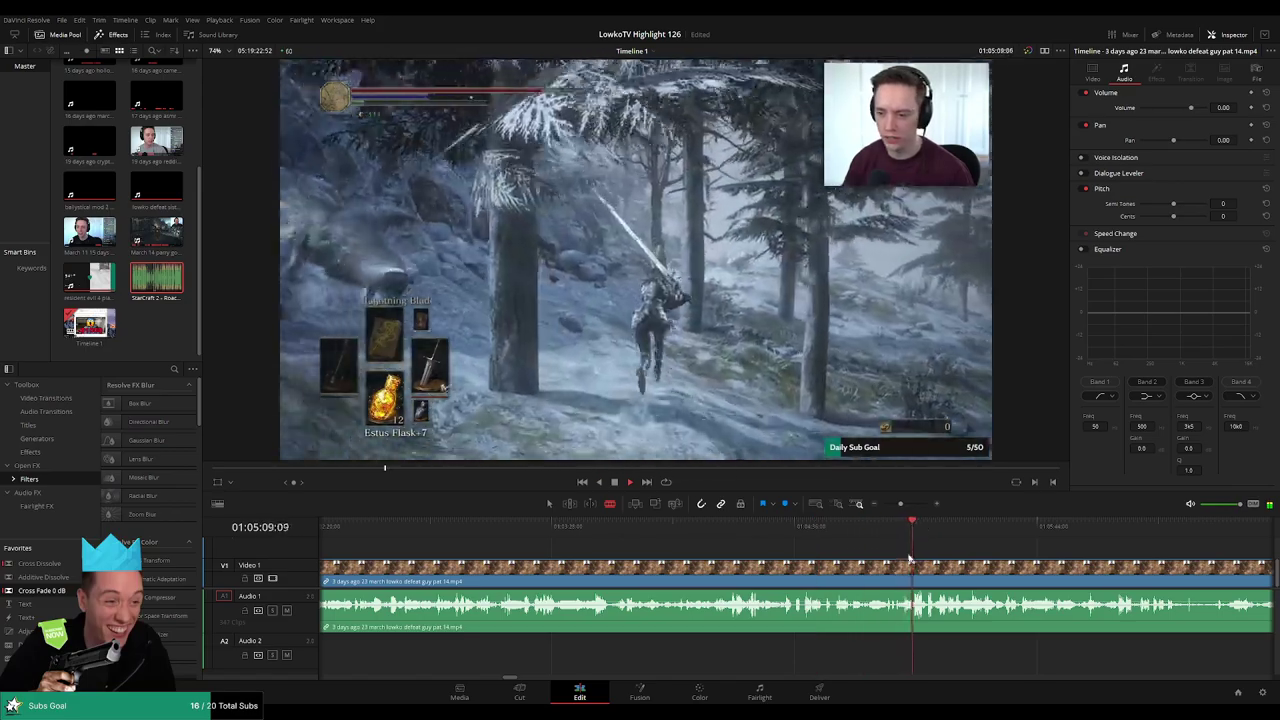
pyautogui.click(717, 530)
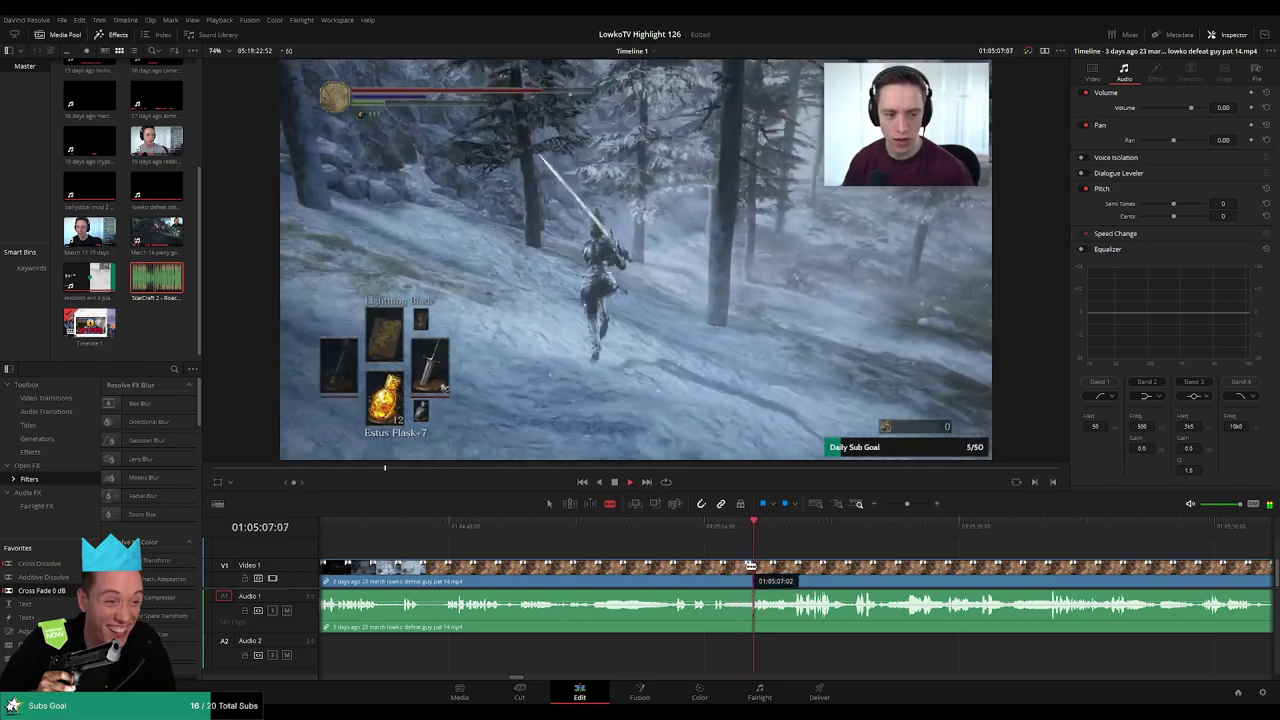
pyautogui.click(751, 566)
pyautogui.press('a')
pyautogui.click(726, 567)
pyautogui.press('Delete')
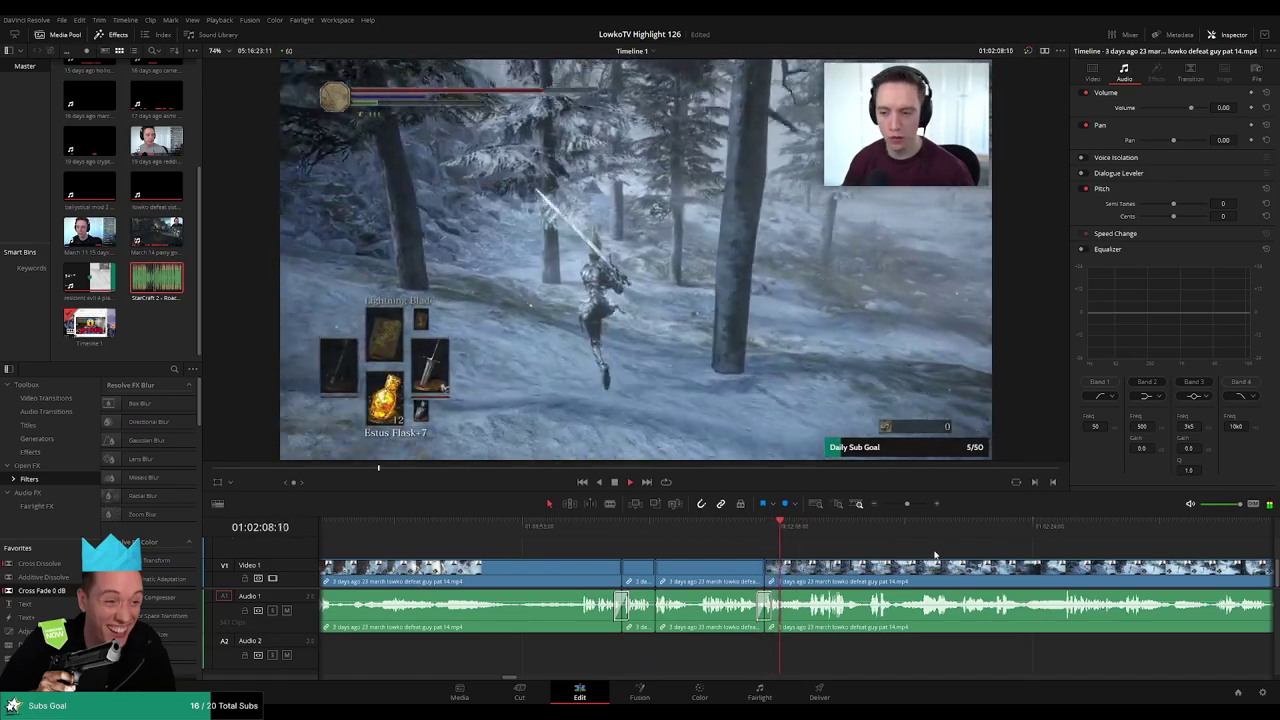
# - Preview the forest run and cut the section between about 01:02:32 and 01:02:35, closing the gap and cross-fading the audio
pyautogui.hscroll(2, 720, 546)
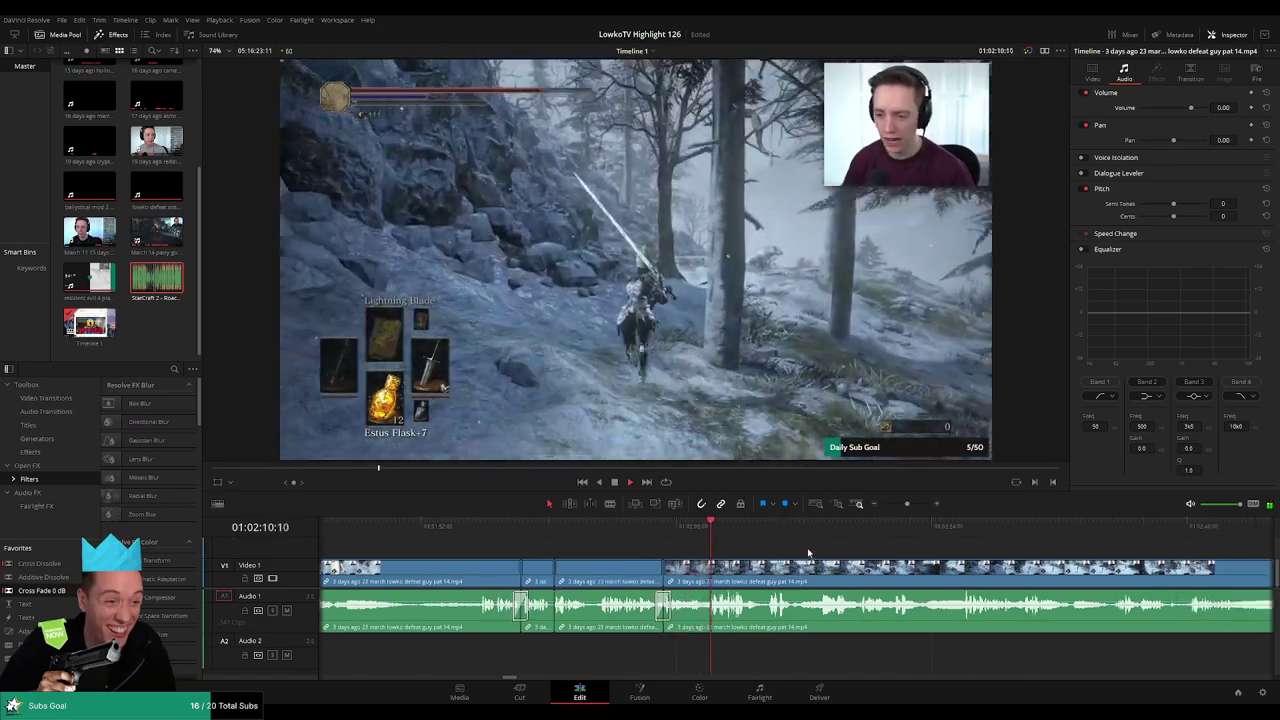
pyautogui.hscroll(2, 808, 553)
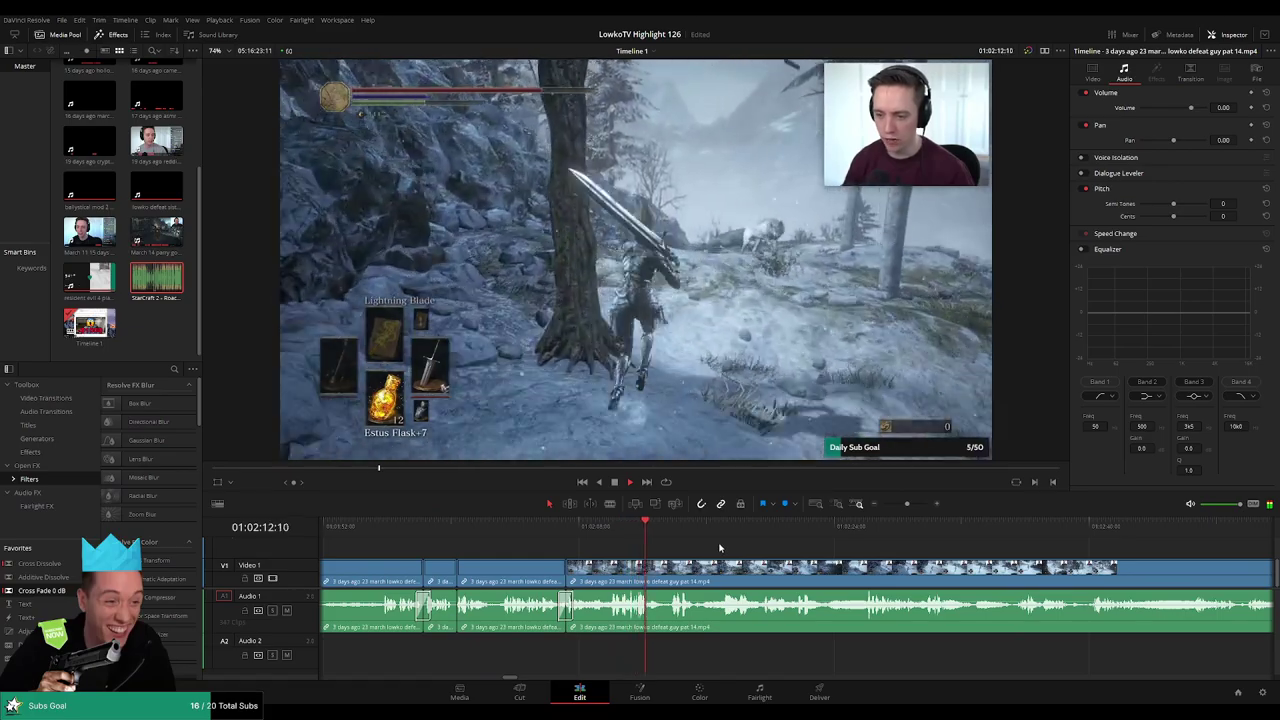
pyautogui.hscroll(1, 793, 560)
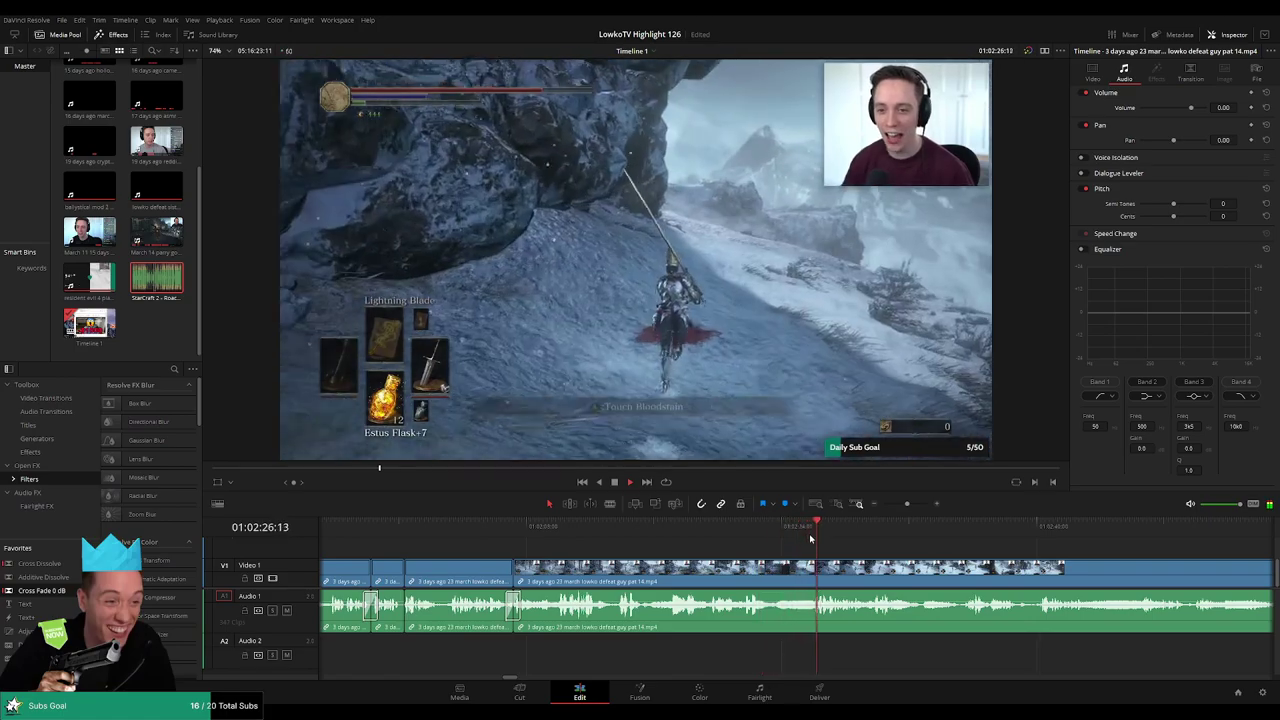
pyautogui.hscroll(3, 776, 550)
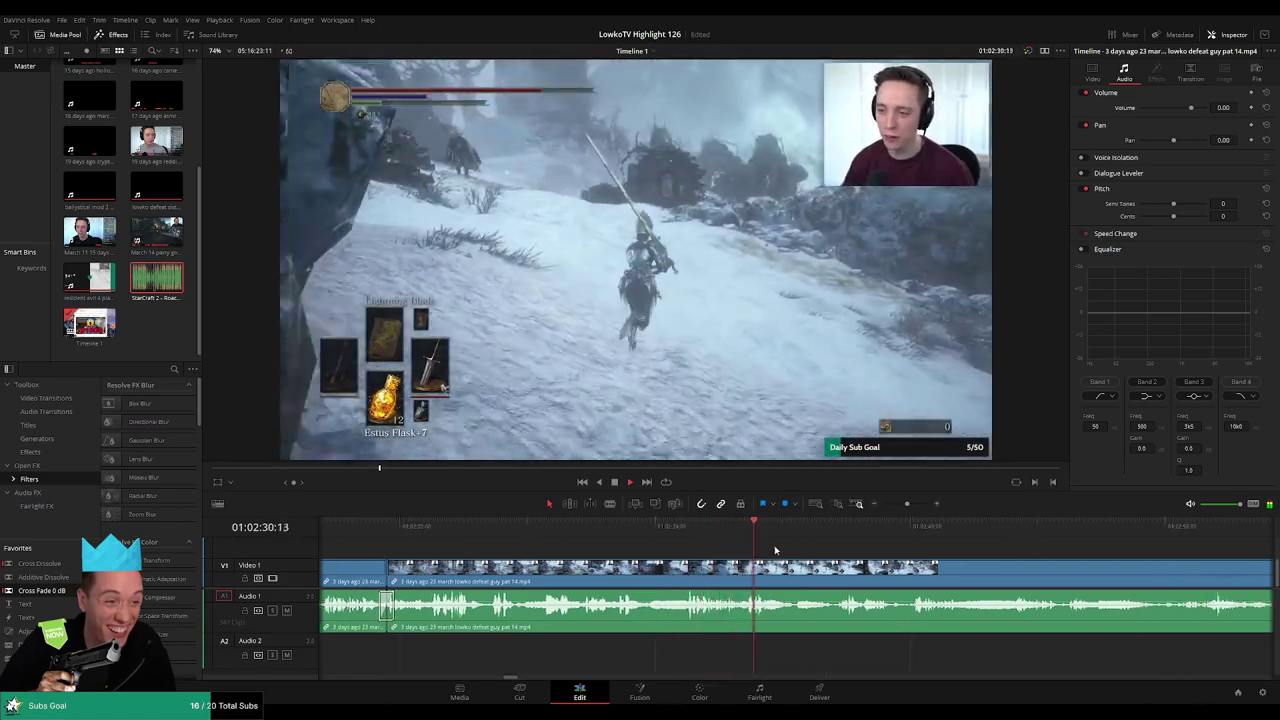
pyautogui.hscroll(2, 734, 547)
pyautogui.press('space')
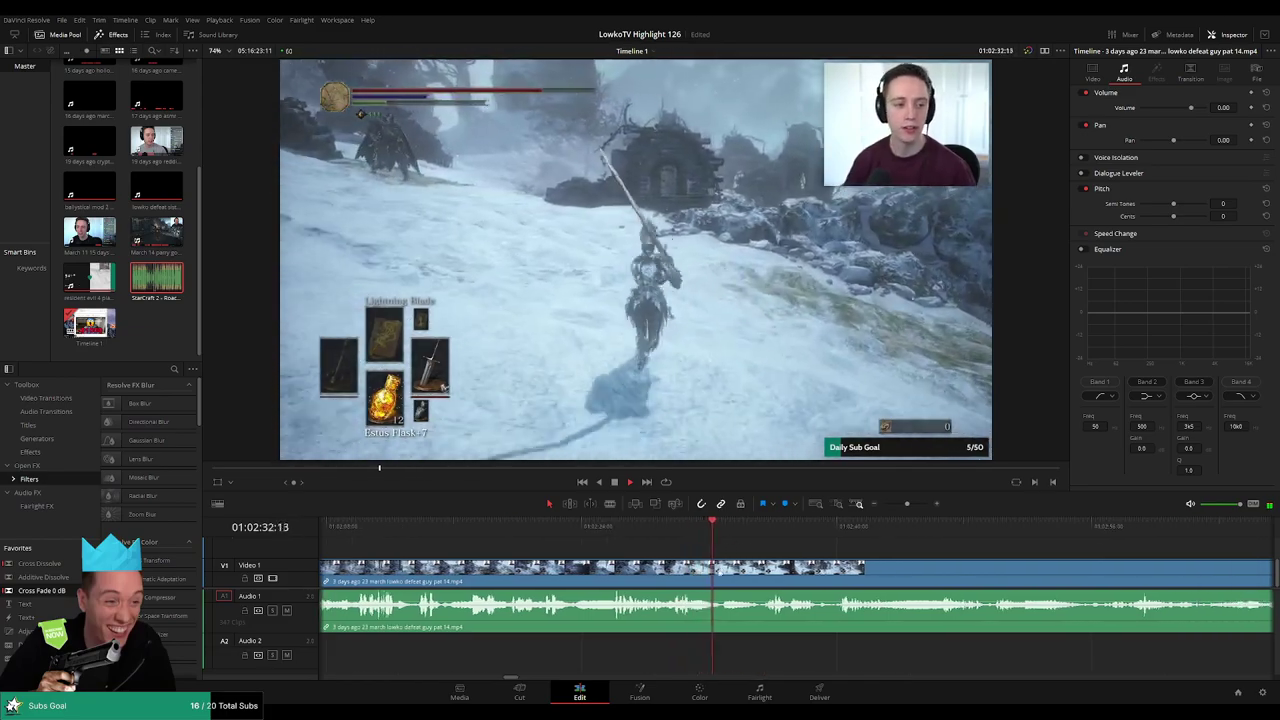
pyautogui.press('b')
pyautogui.click(714, 571)
pyautogui.click(763, 534)
pyautogui.press('space')
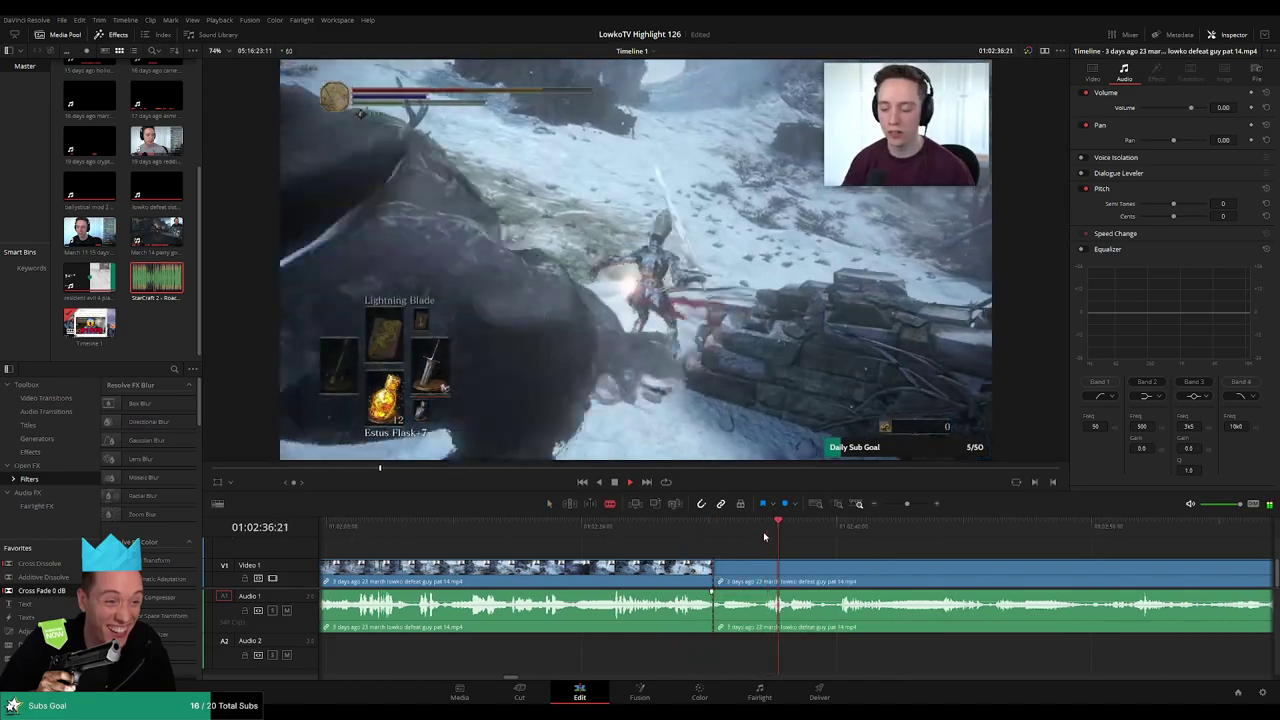
pyautogui.click(764, 565)
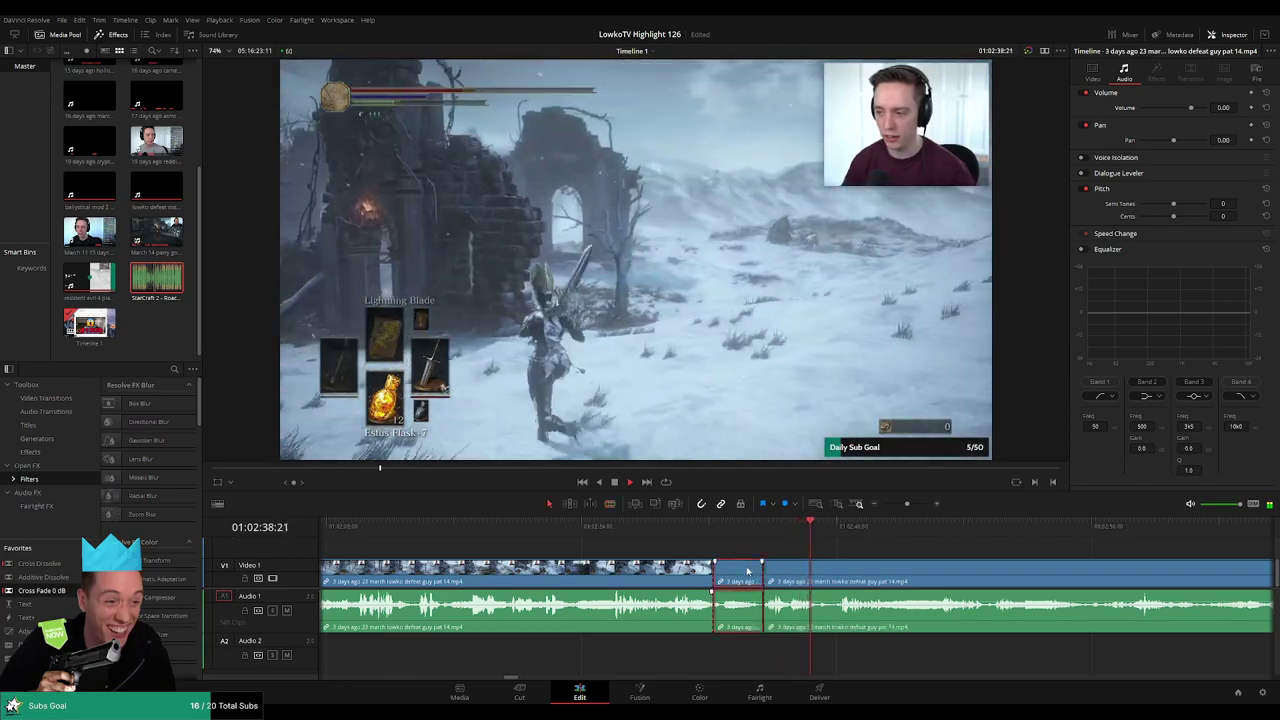
pyautogui.press('Delete')
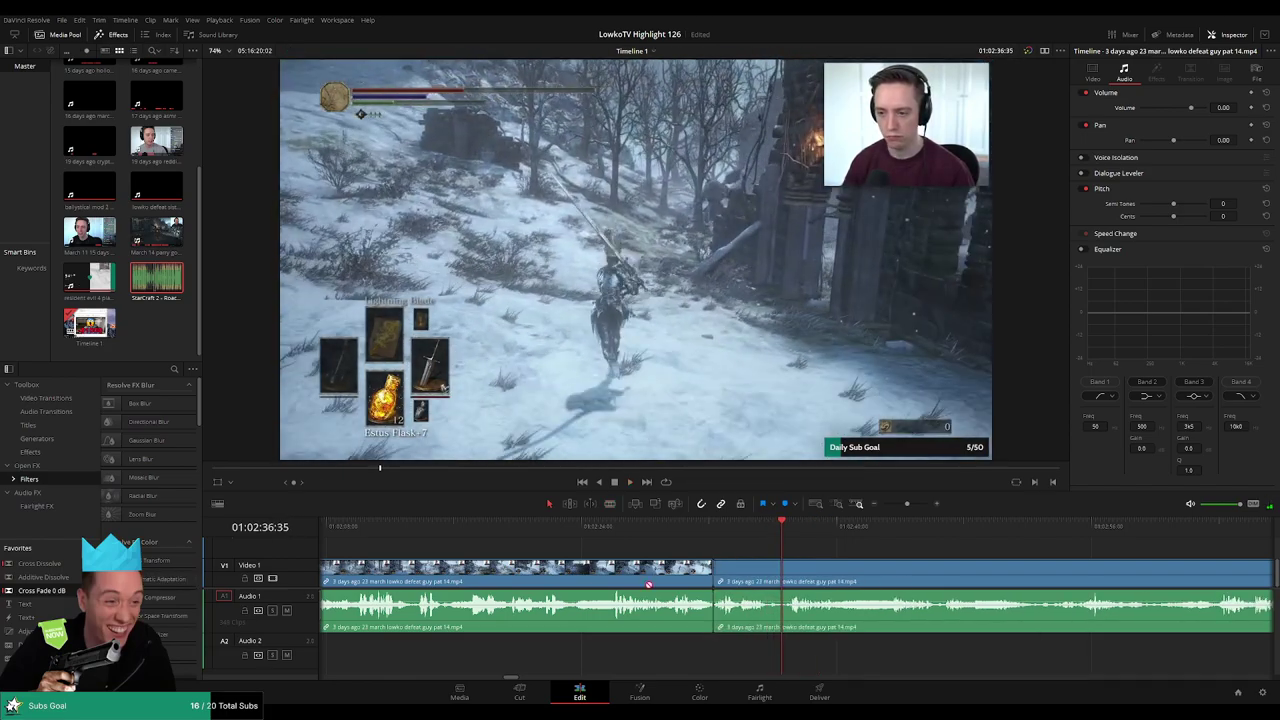
# - Cut the short pause of about one second around 01:02:36 from the part 14 clip, closing the gap
pyautogui.click(771, 572)
pyautogui.click(787, 572)
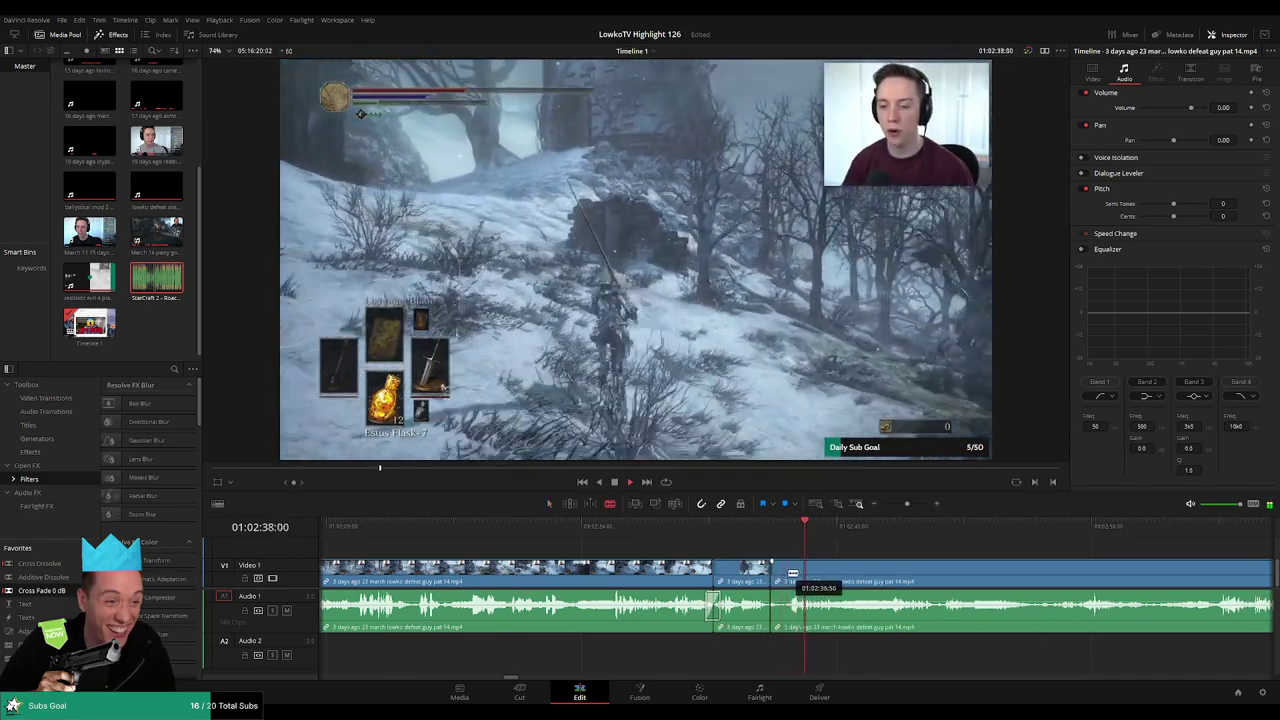
pyautogui.press('Delete')
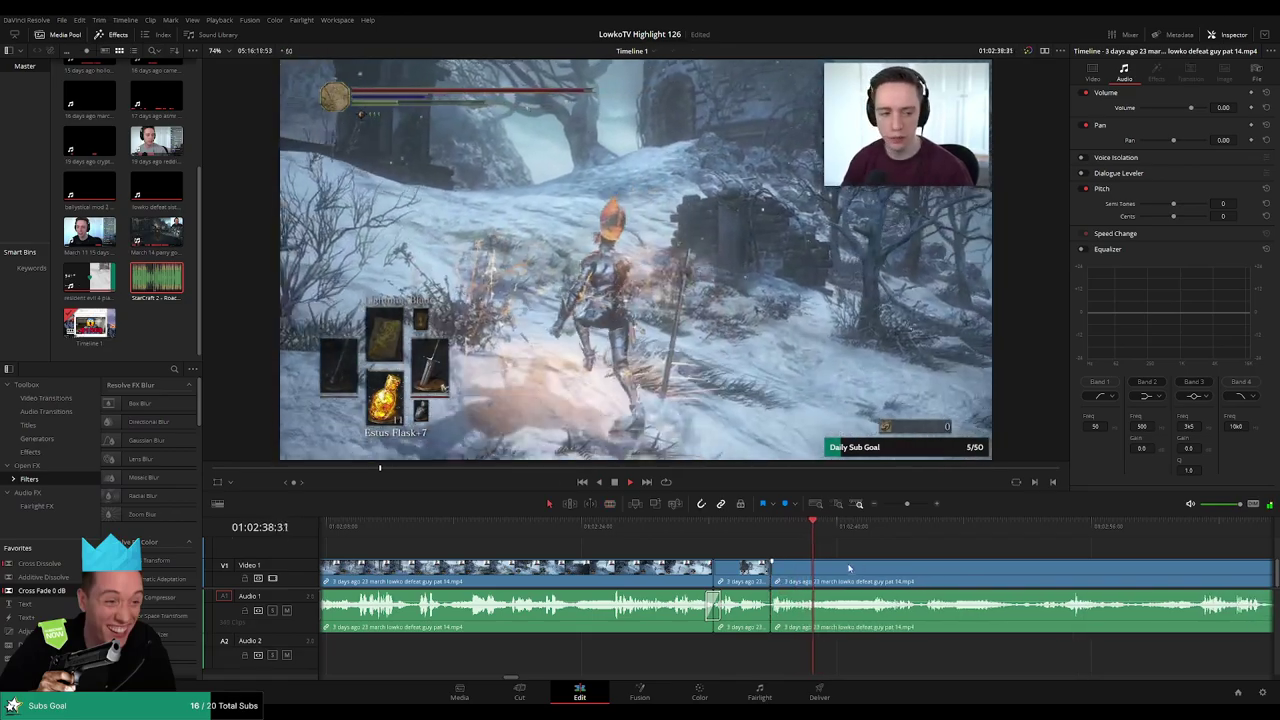
# - Examine the footage from the snowy woods through the tower stairs and ladder to about 01:03:33 for the next section to cut
pyautogui.moveTo(860, 534); pyautogui.dragTo(868, 531)
pyautogui.hscroll(3, 850, 542)
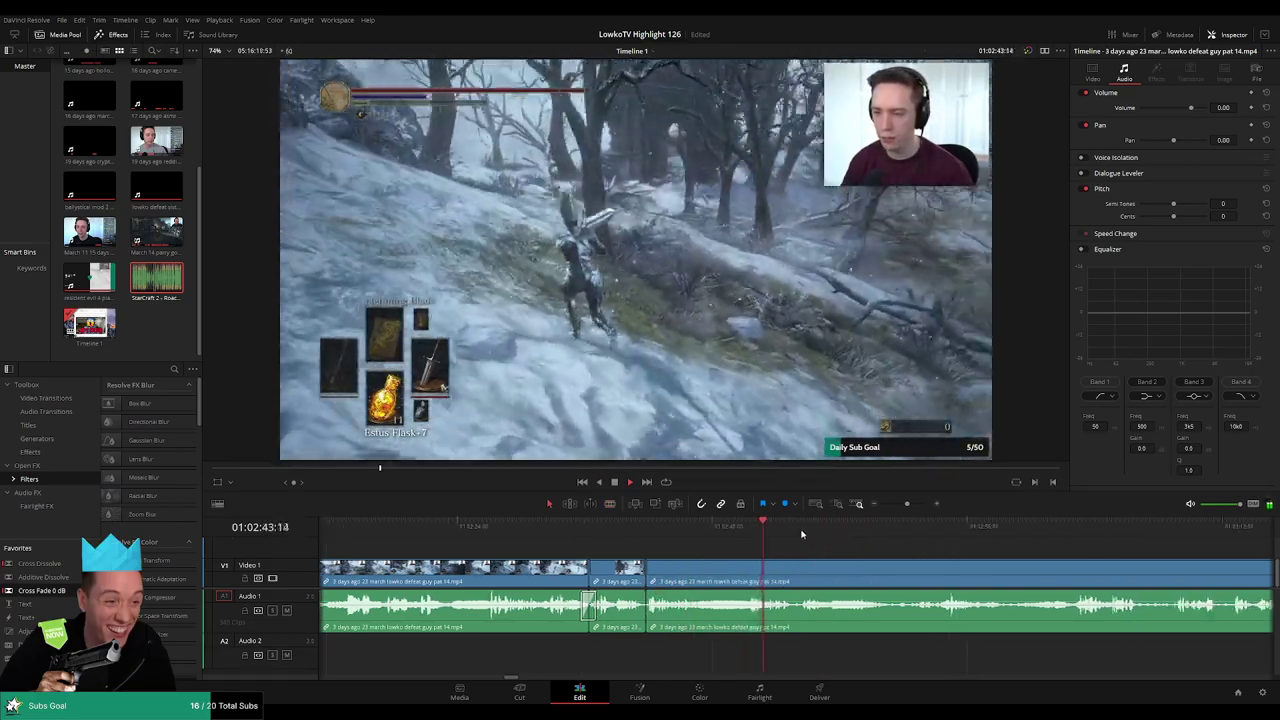
pyautogui.click(801, 531)
pyautogui.moveTo(909, 530); pyautogui.dragTo(927, 531)
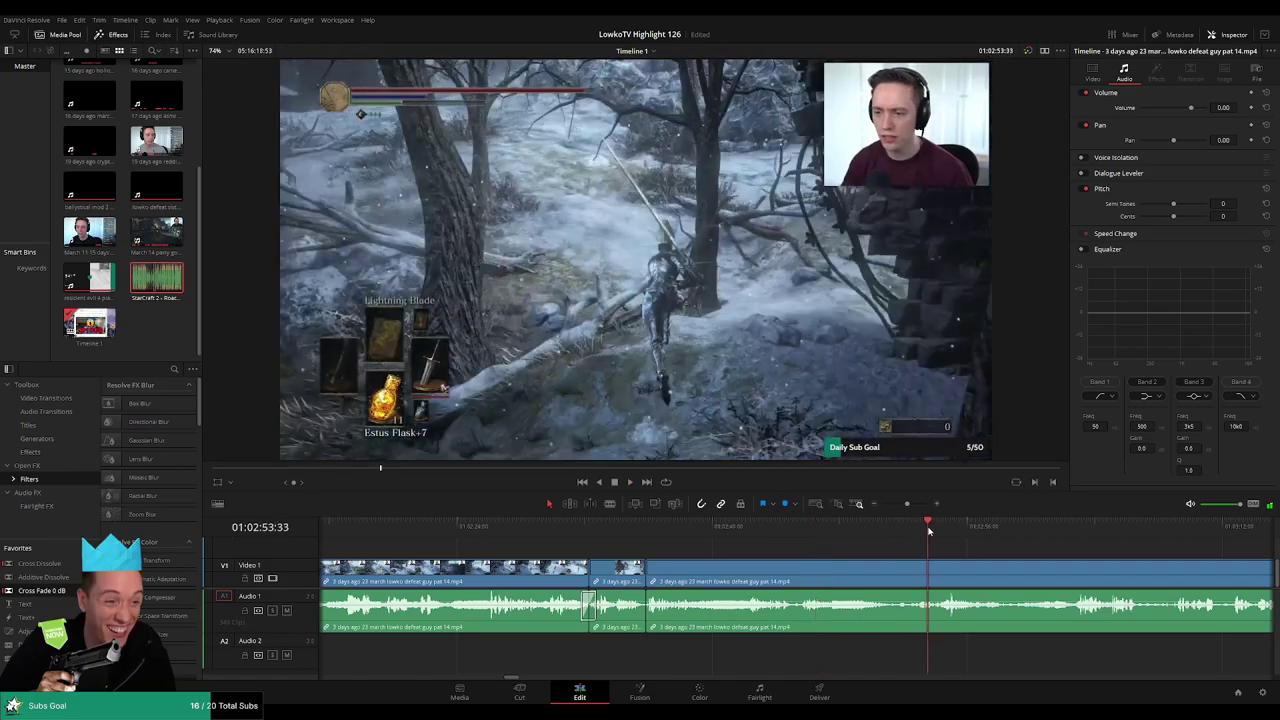
pyautogui.hscroll(4, 945, 556)
pyautogui.click(904, 526)
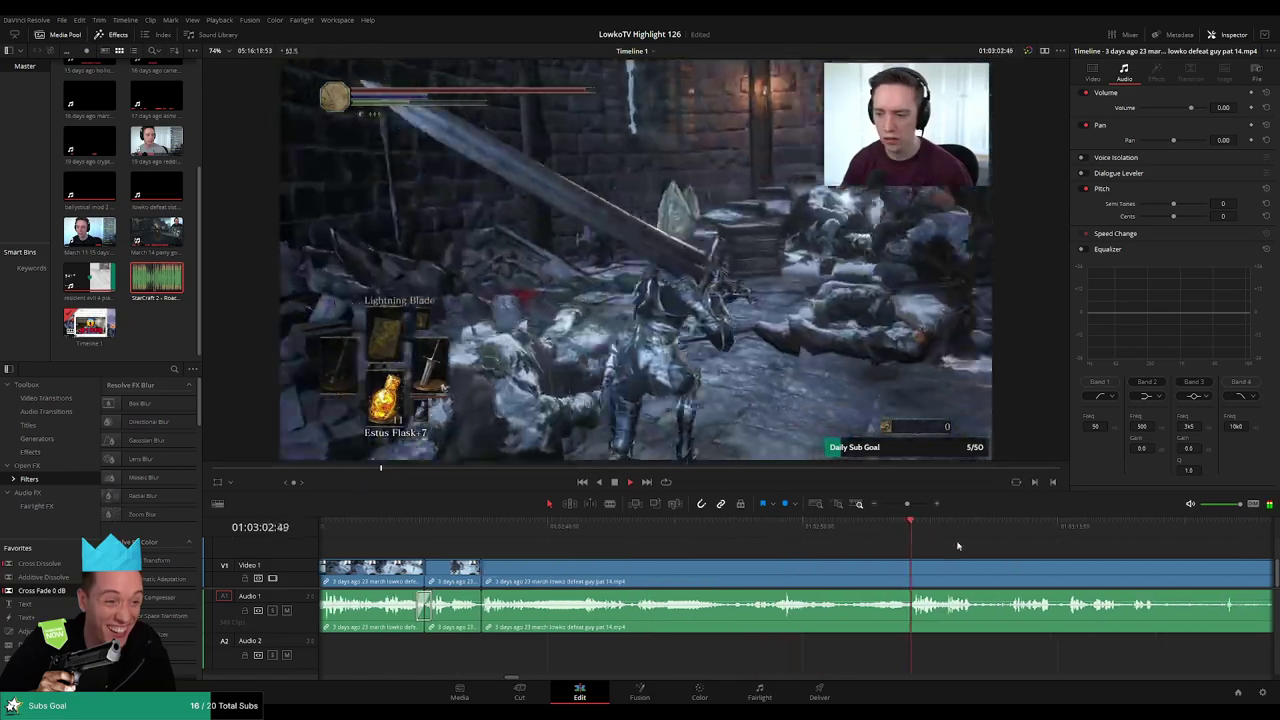
pyautogui.press('b')
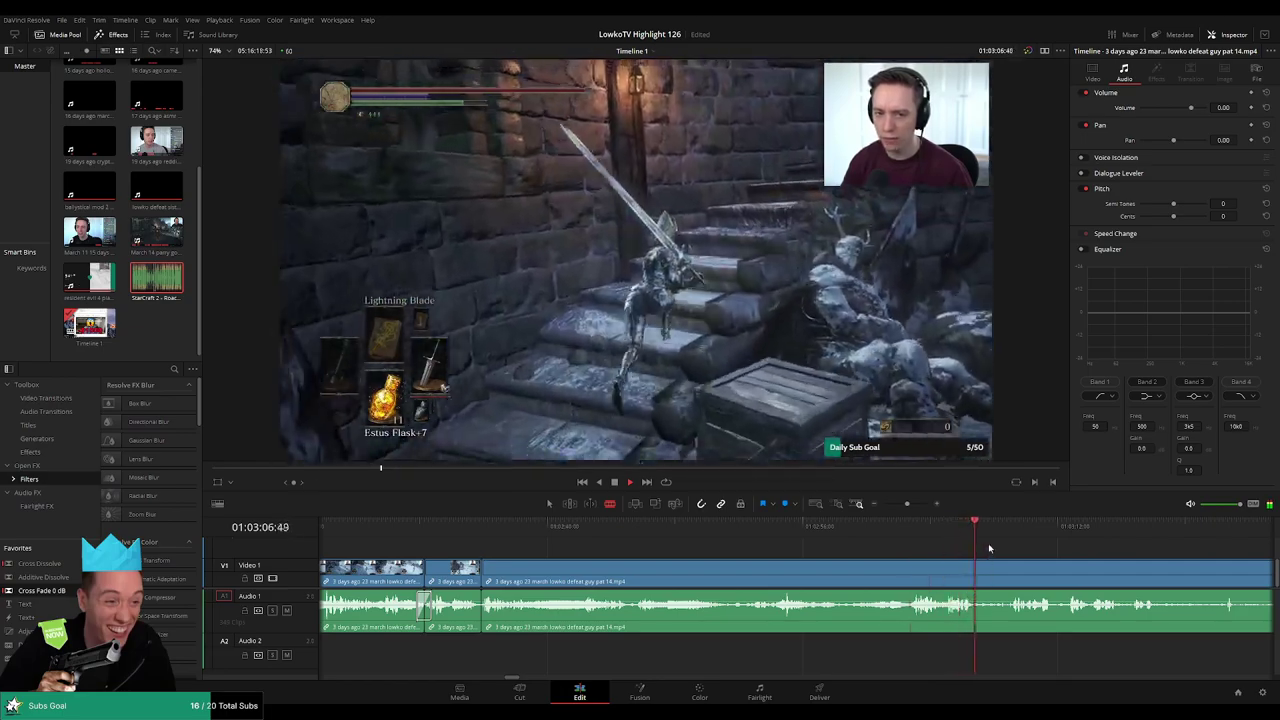
pyautogui.click(1017, 527)
pyautogui.hscroll(2, 993, 537)
pyautogui.click(885, 528)
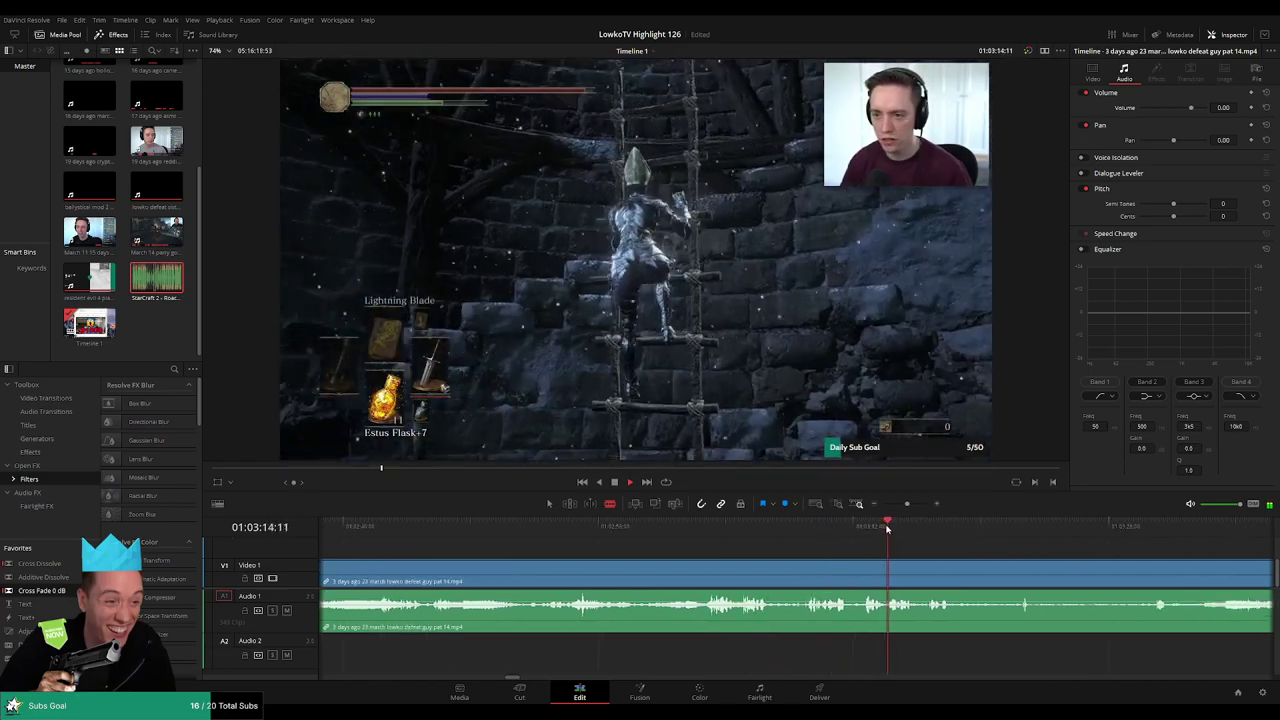
pyautogui.click(1087, 531)
pyautogui.click(1172, 532)
pyautogui.moveTo(1200, 544); pyautogui.dragTo(924, 538)
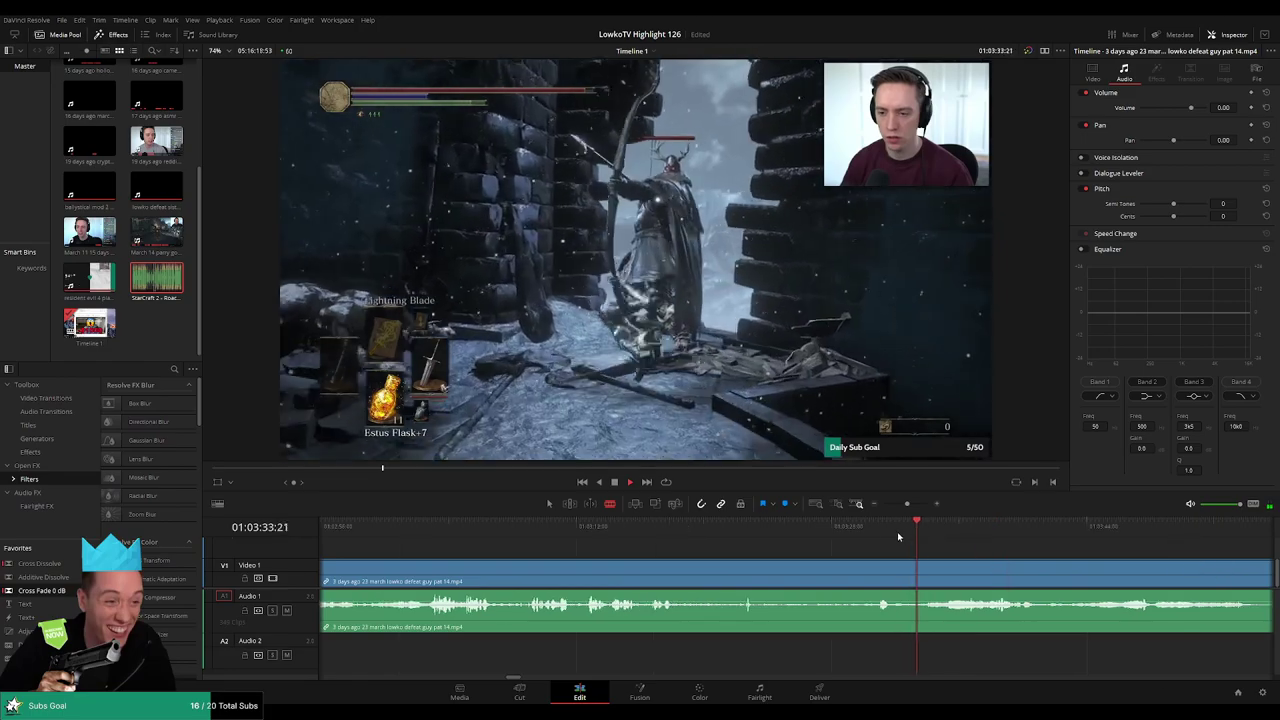
# - Split the part 14 clip at about 01:03:29 and remove everything back to the 01:02:36 split, closing the gap and cross-fading the audio
pyautogui.click(752, 527)
pyautogui.click(808, 527)
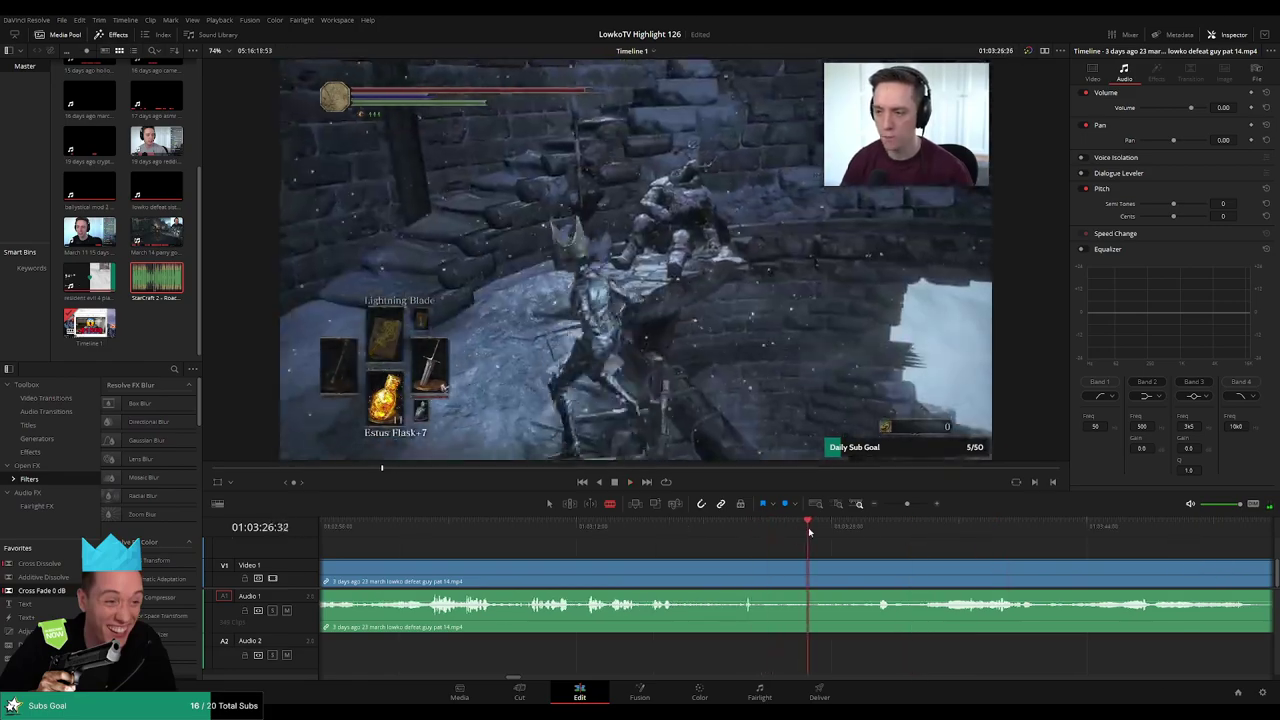
pyautogui.click(848, 530)
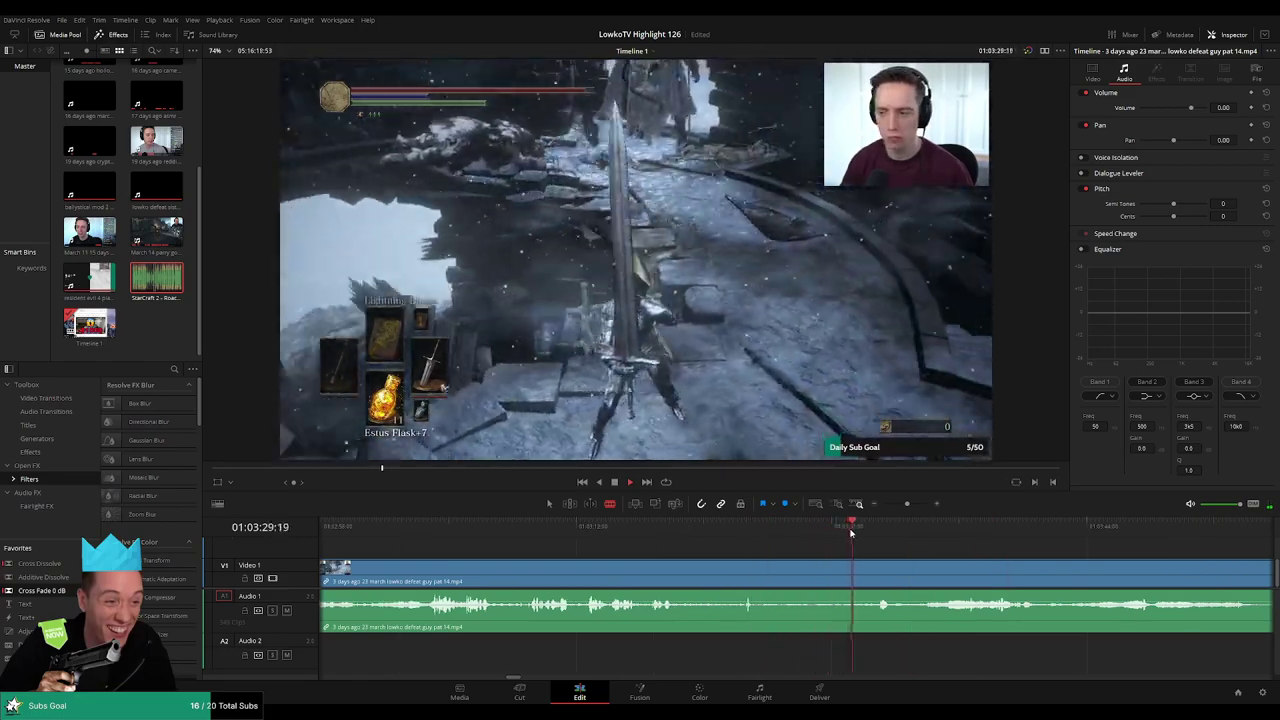
pyautogui.press('space')
pyautogui.click(847, 529)
pyautogui.click(851, 575)
pyautogui.press('a')
pyautogui.click(826, 572)
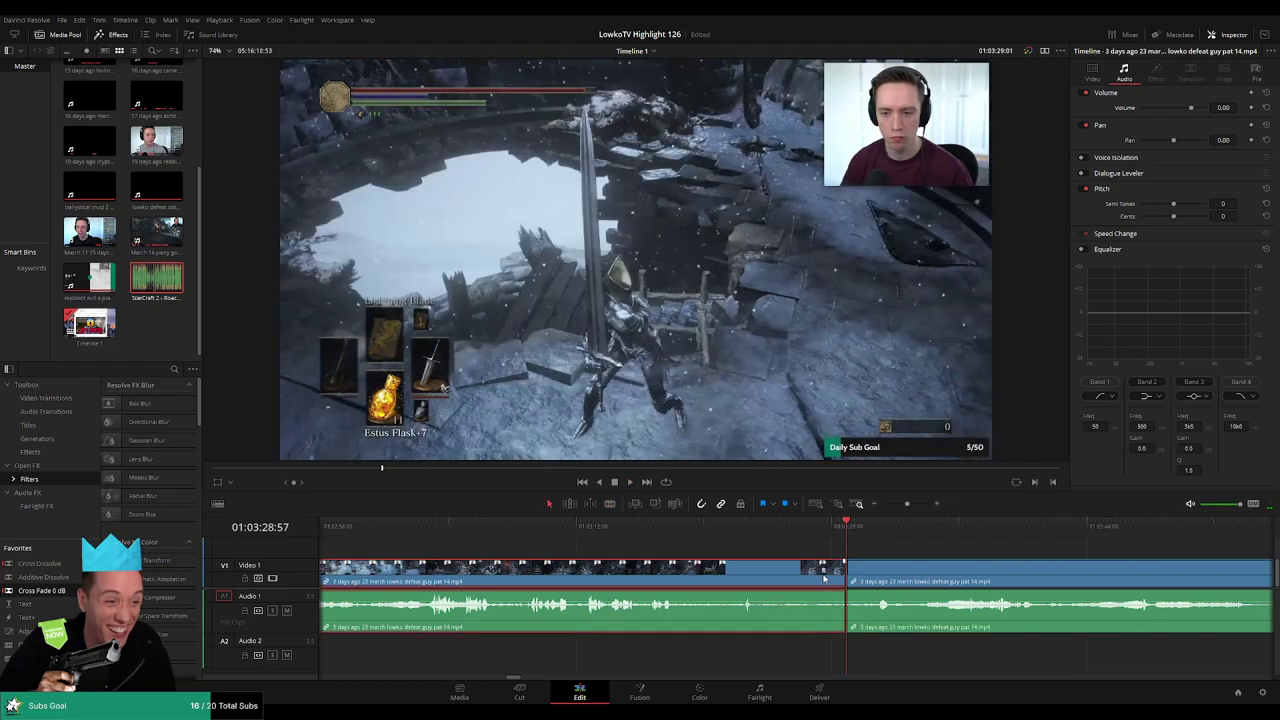
pyautogui.press('Delete')
pyautogui.press('space')
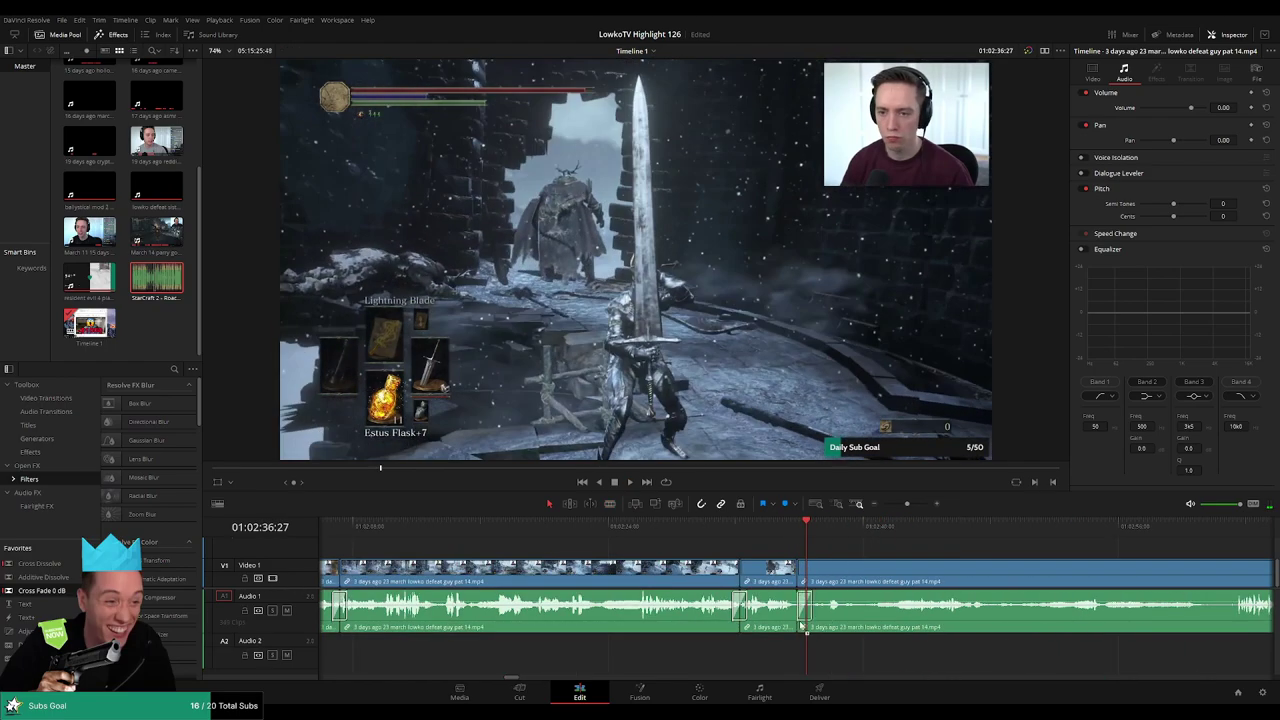
# - Preview the tower fight and cut the short pause around 01:03:02 before the speech on the loading screen, closing the gap
pyautogui.click(781, 530)
pyautogui.press('space')
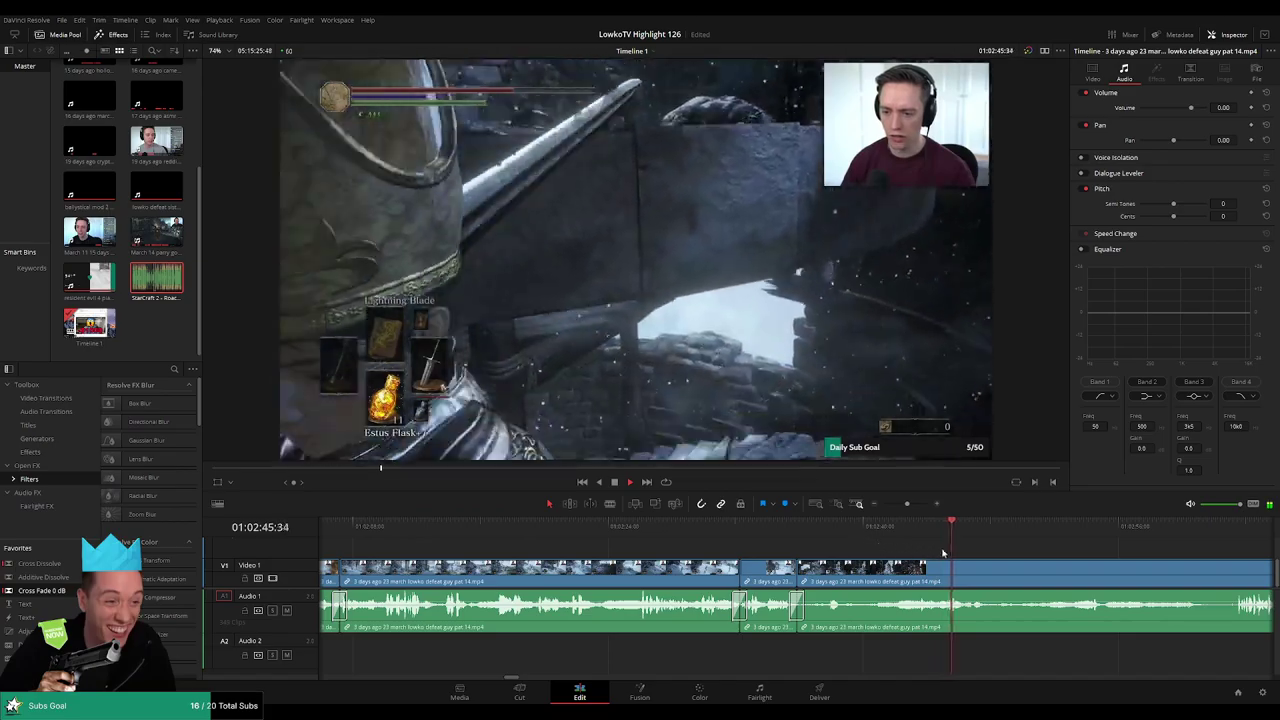
pyautogui.hscroll(2, 931, 551)
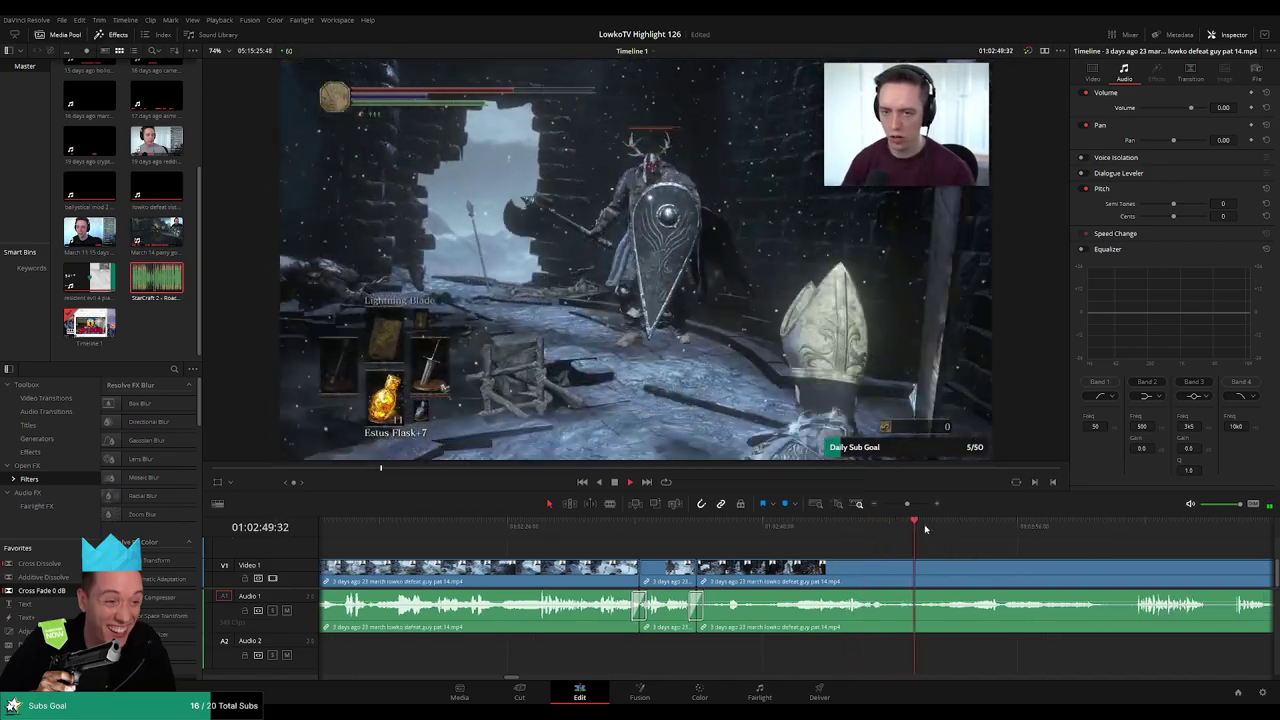
pyautogui.click(957, 523)
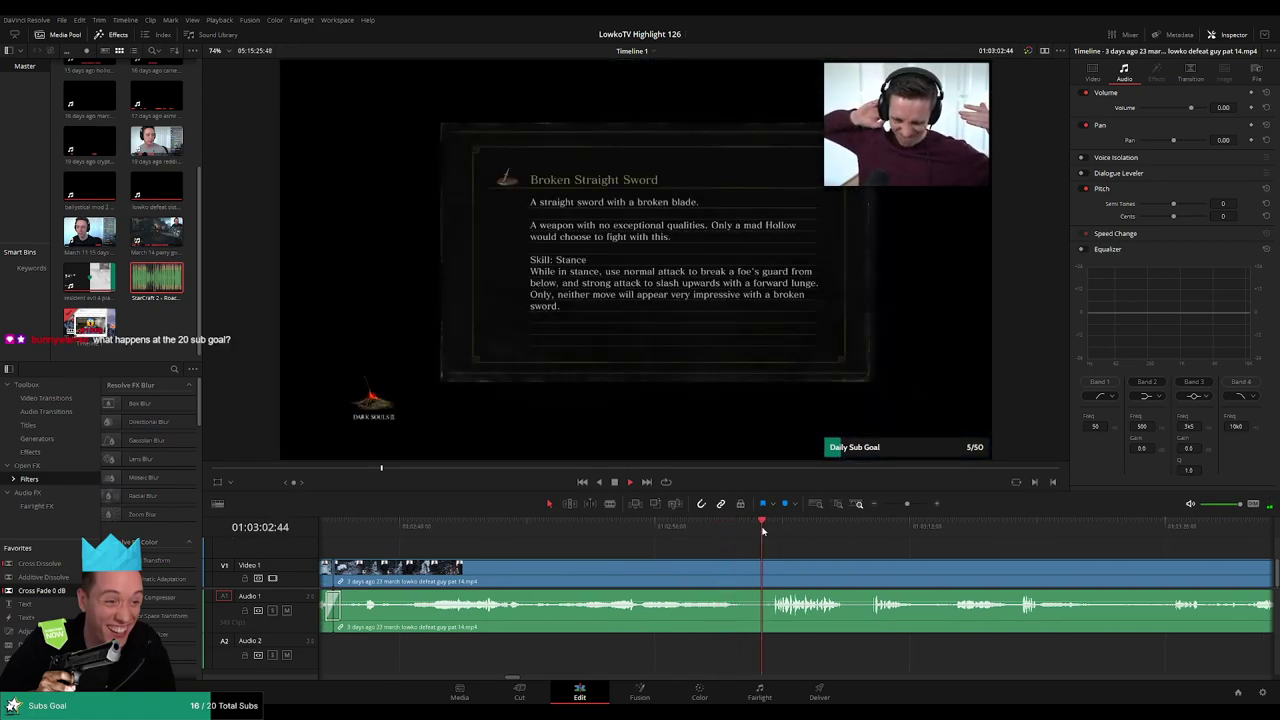
pyautogui.click(752, 570)
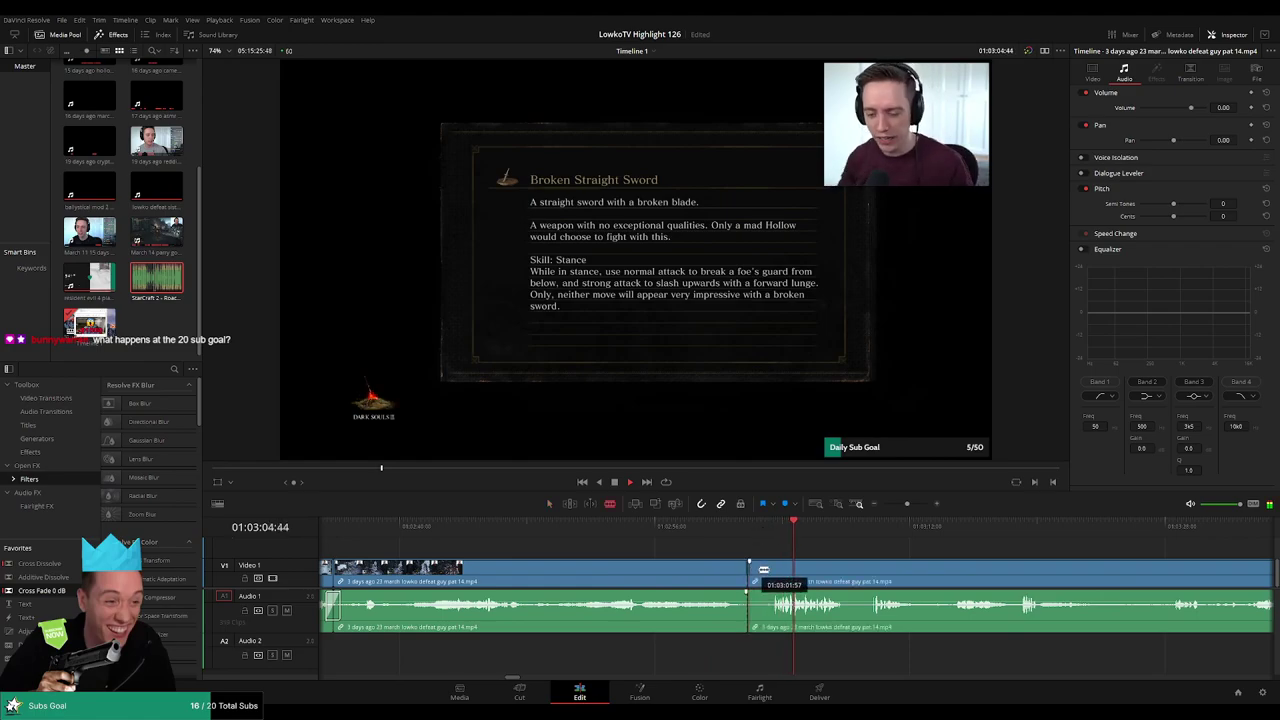
pyautogui.click(775, 569)
pyautogui.press('a')
pyautogui.press('Delete')
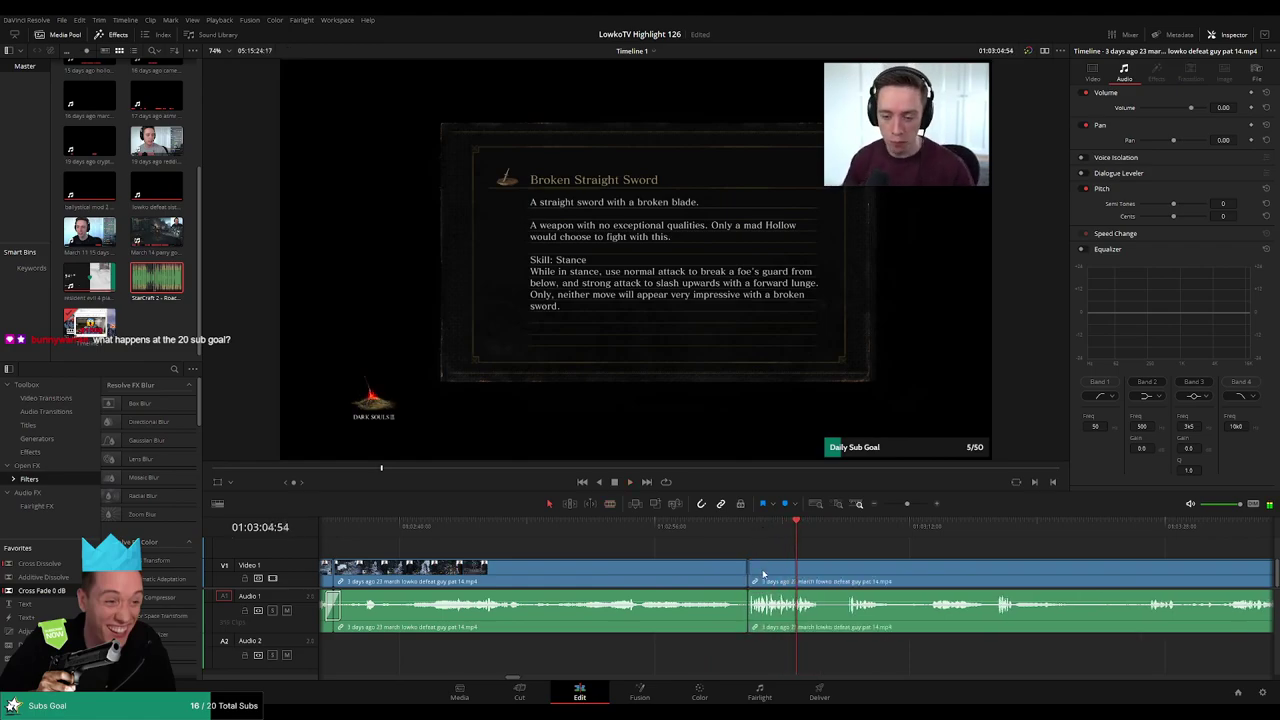
# - Cut the pause between about 01:03:06 and 01:03:08 on the Broken Straight Sword loading screen, closing the gap
pyautogui.click(726, 525)
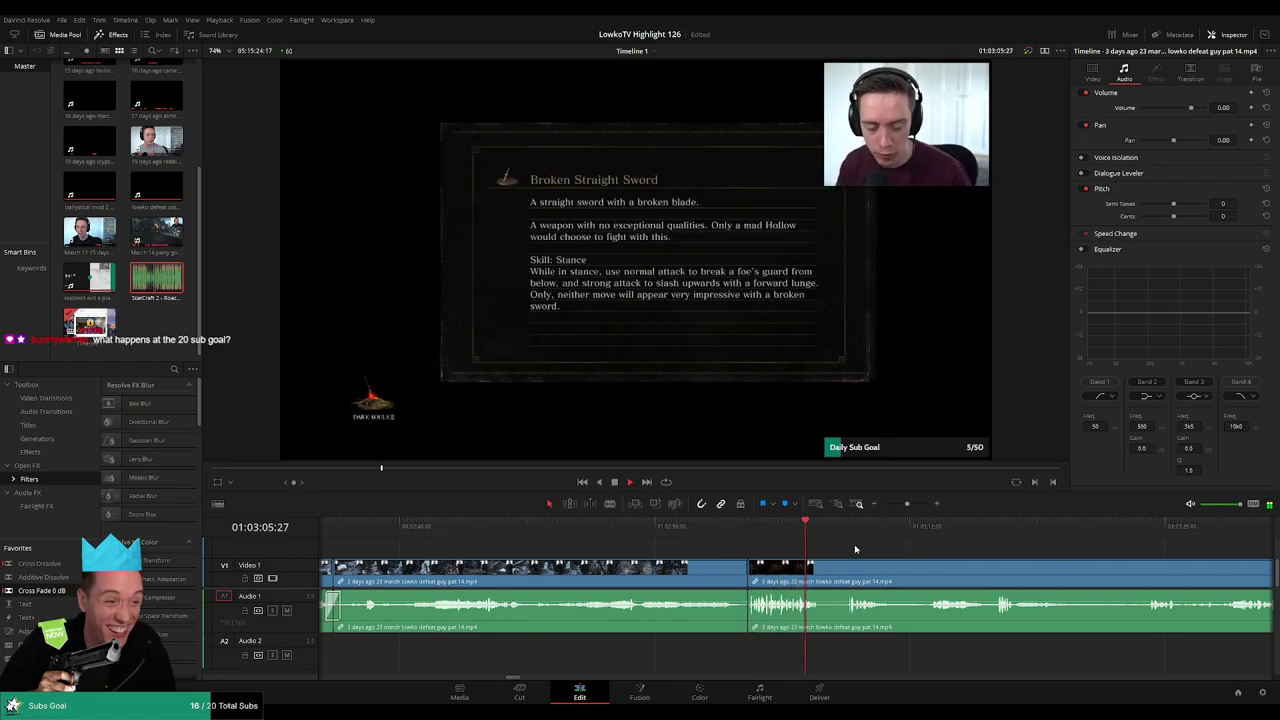
pyautogui.hscroll(2, 800, 545)
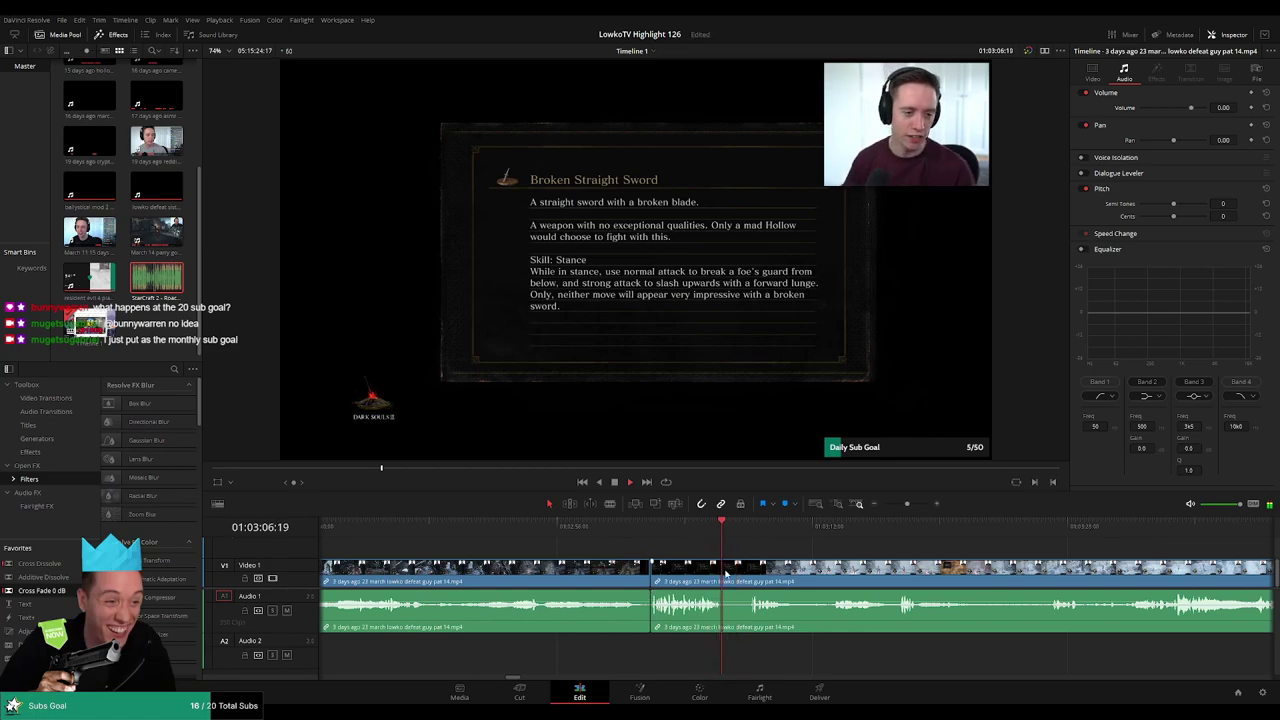
pyautogui.press('b')
pyautogui.click(725, 573)
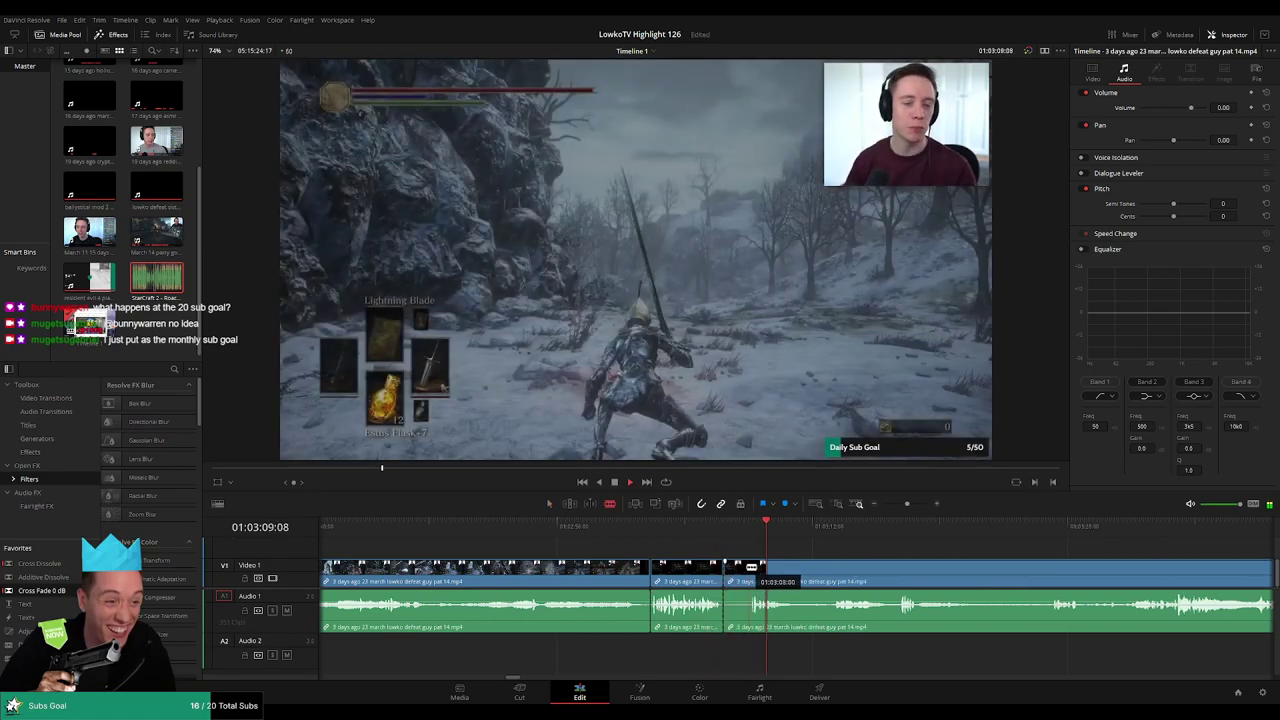
pyautogui.scroll(4, 758, 569)
pyautogui.press('space')
pyautogui.click(725, 576)
pyautogui.press('a')
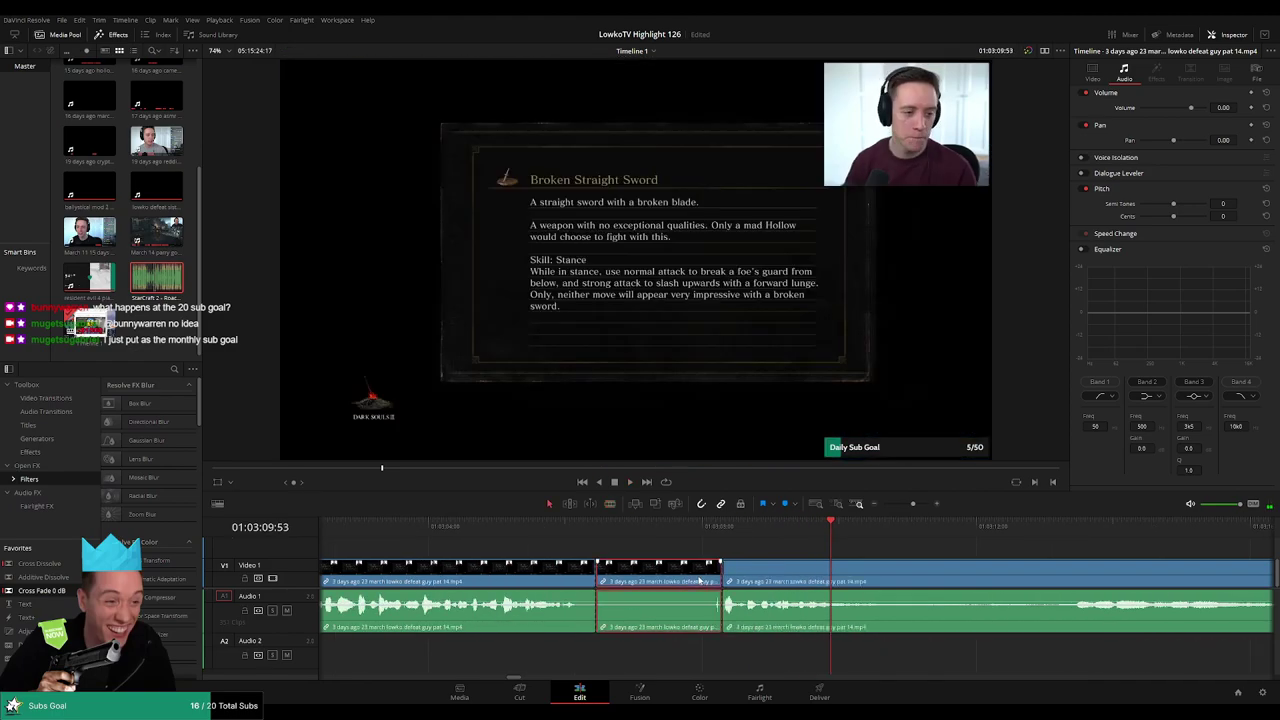
pyautogui.press('Delete')
# - Preview the respawn in the Painted World of Ariandel and split the clip at about 01:03:09
pyautogui.click(546, 524)
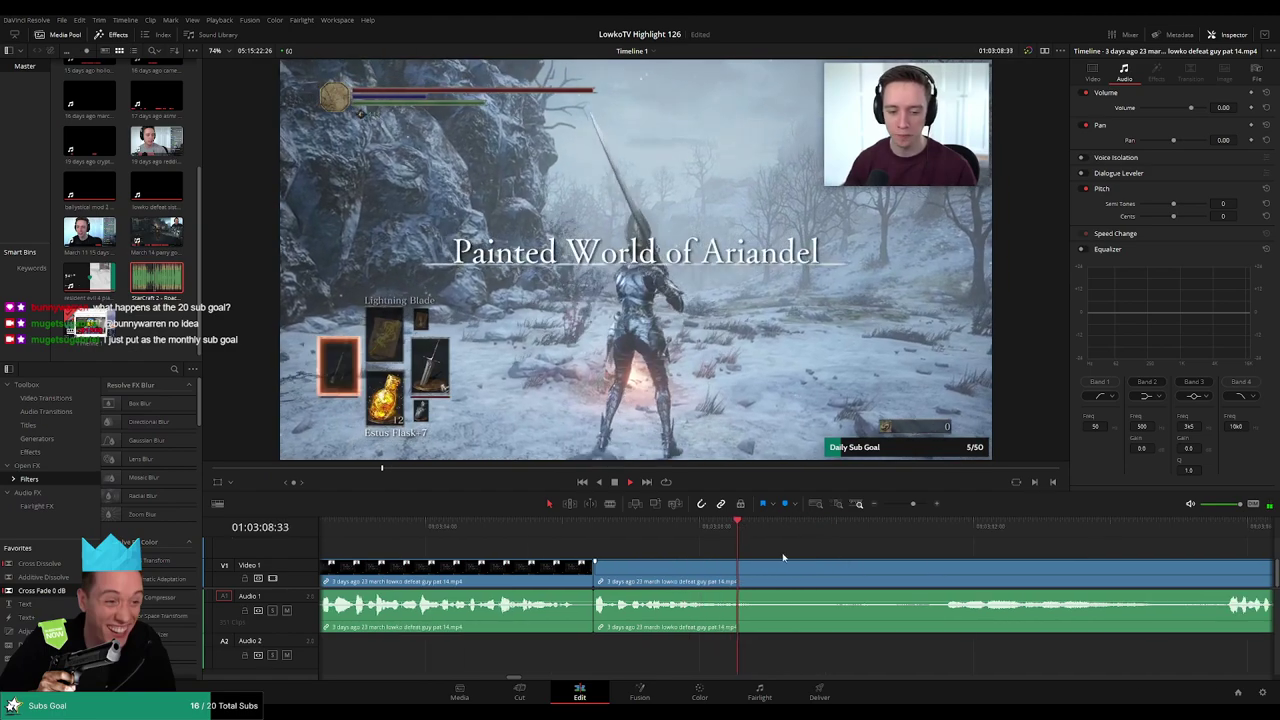
pyautogui.hscroll(1, 770, 557)
pyautogui.press('b')
pyautogui.click(748, 567)
# - Examine the footage from the respawn through the snowy run and ladder to the tower fight for the end of the unwanted section
pyautogui.click(891, 527)
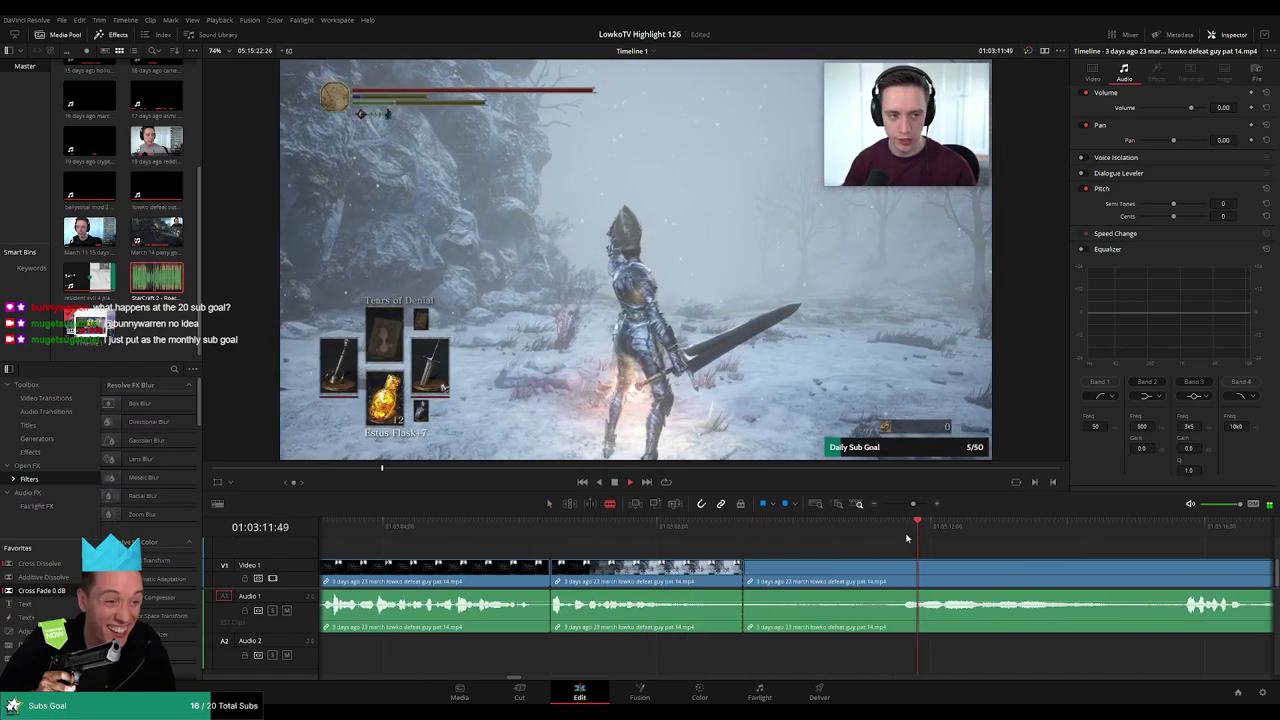
pyautogui.moveTo(913, 504); pyautogui.dragTo(910, 505)
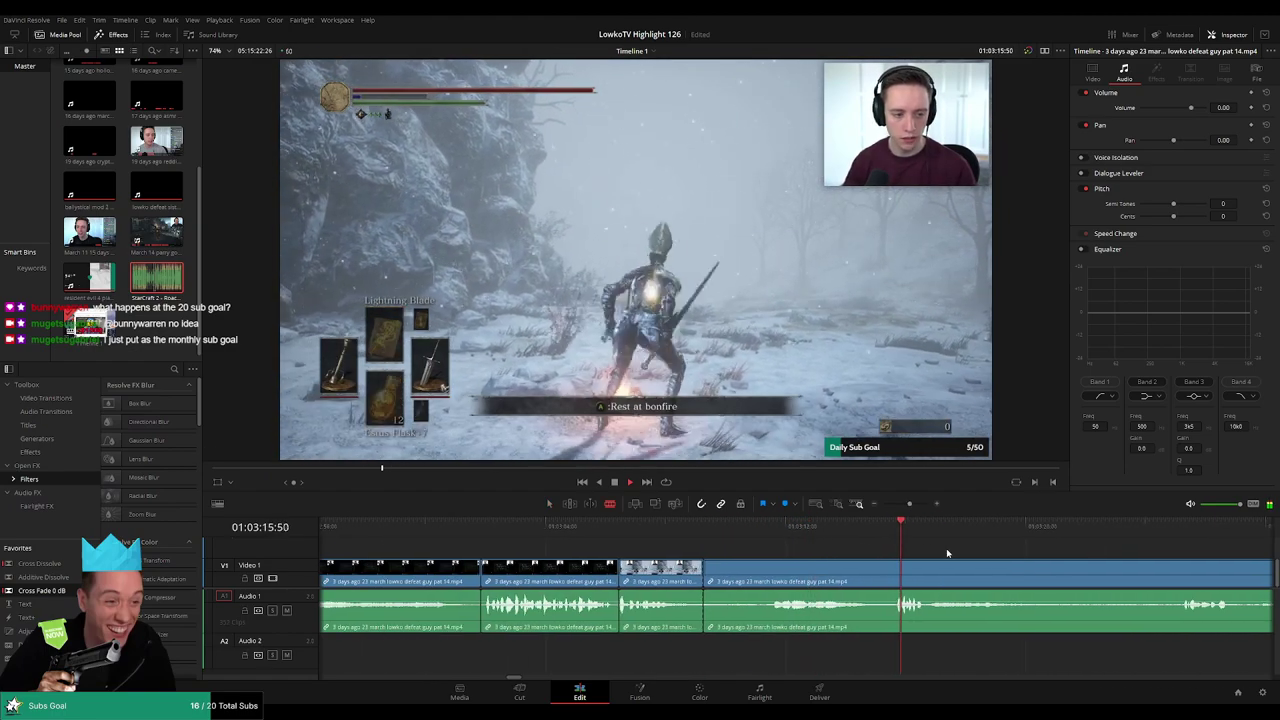
pyautogui.hscroll(2, 946, 548)
pyautogui.click(1048, 527)
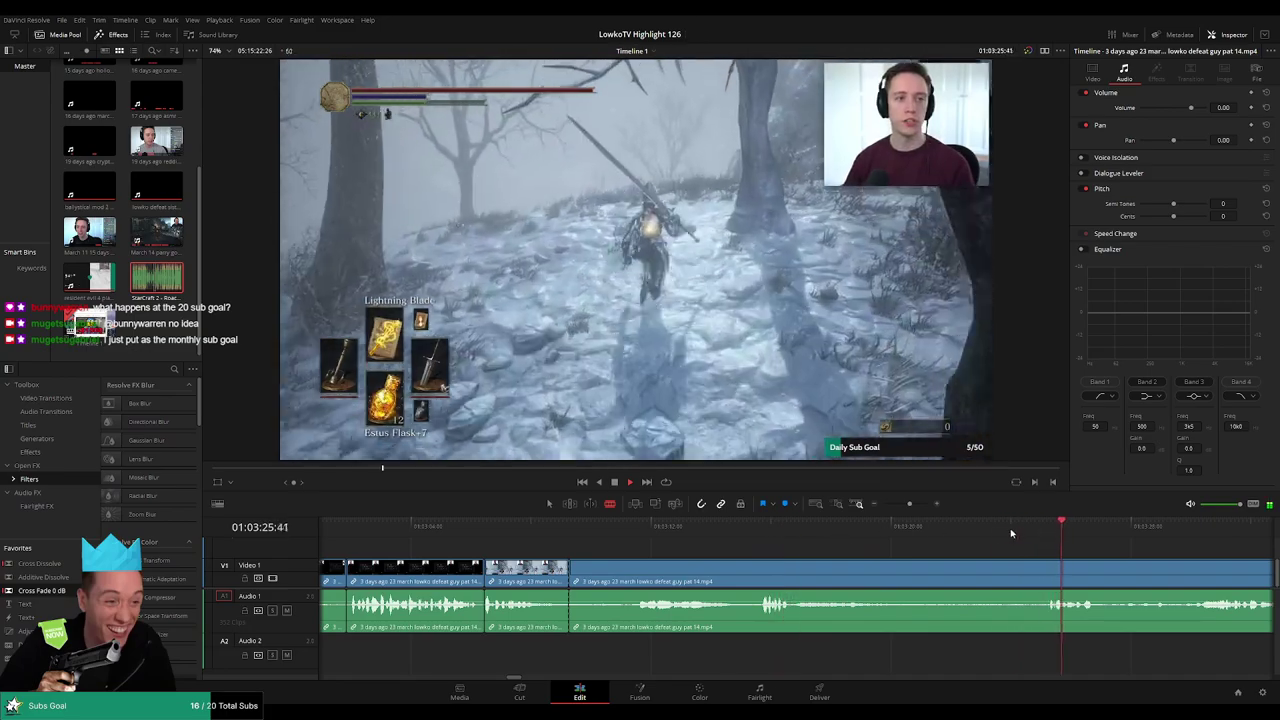
pyautogui.moveTo(909, 504); pyautogui.dragTo(904, 505)
pyautogui.click(846, 527)
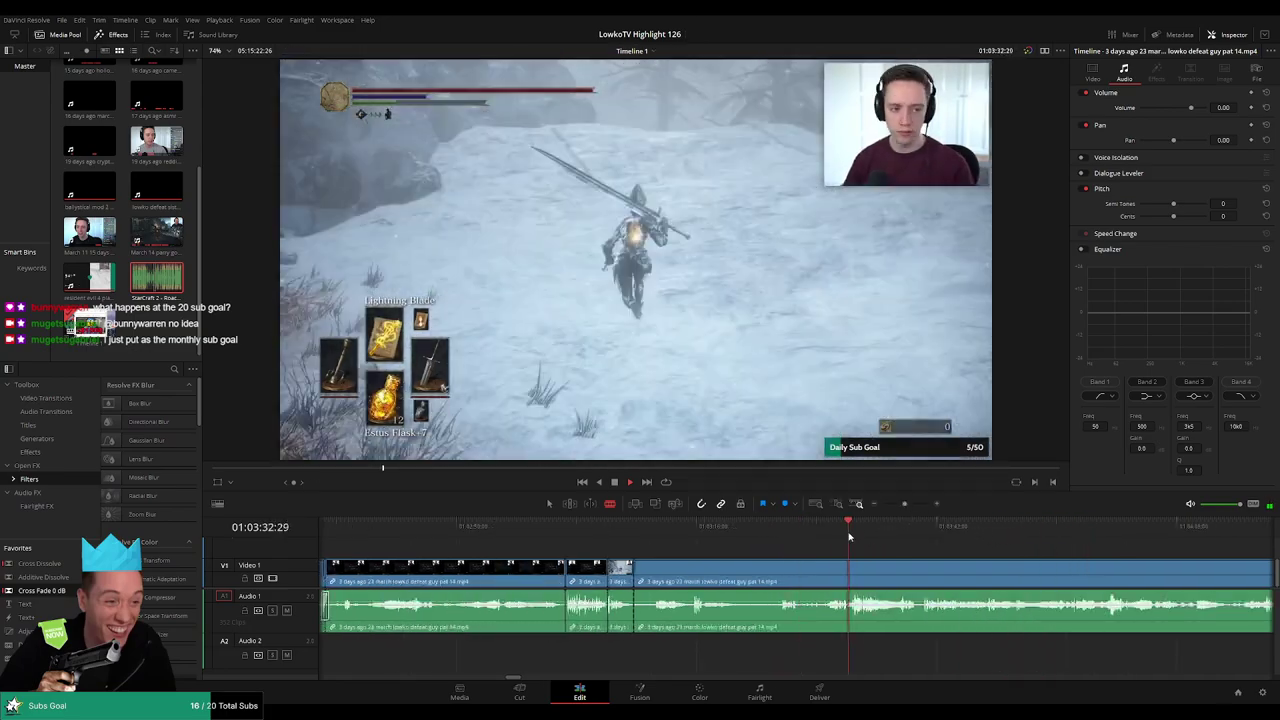
pyautogui.click(1058, 528)
pyautogui.moveTo(1111, 559); pyautogui.dragTo(884, 554)
pyautogui.click(1014, 530)
pyautogui.click(1142, 532)
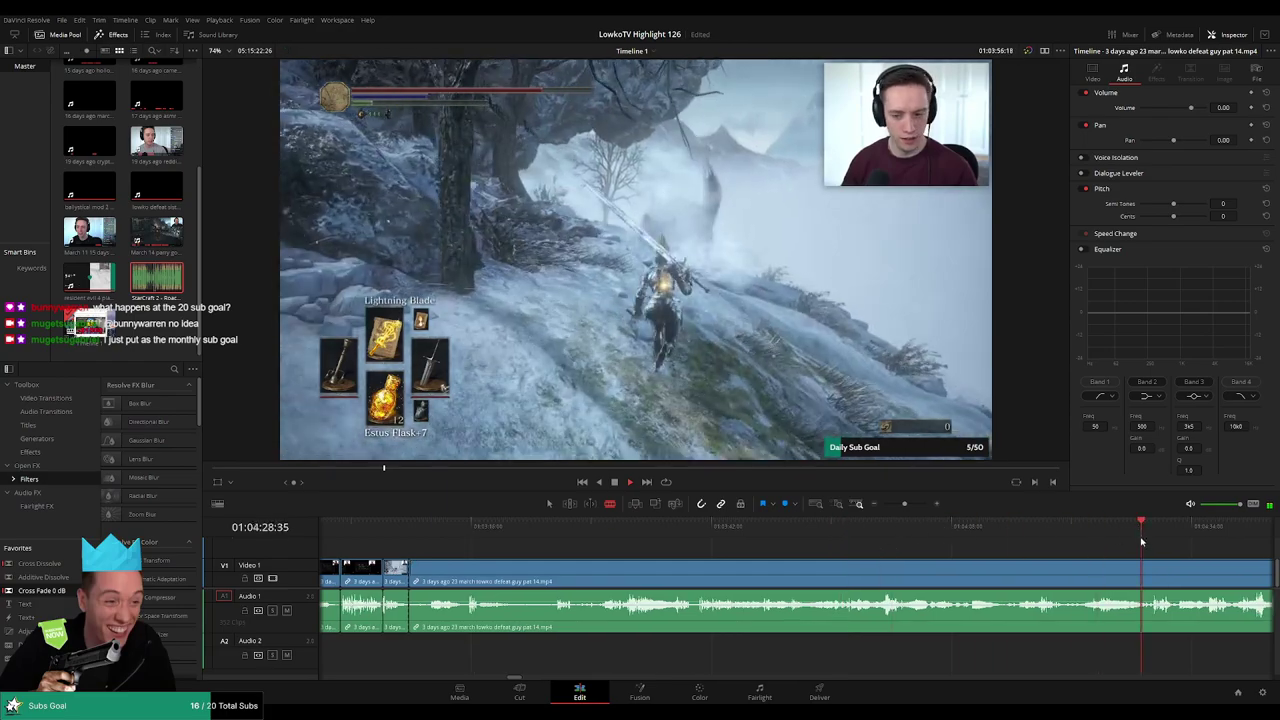
pyautogui.moveTo(1142, 550); pyautogui.dragTo(897, 550)
pyautogui.click(1061, 537)
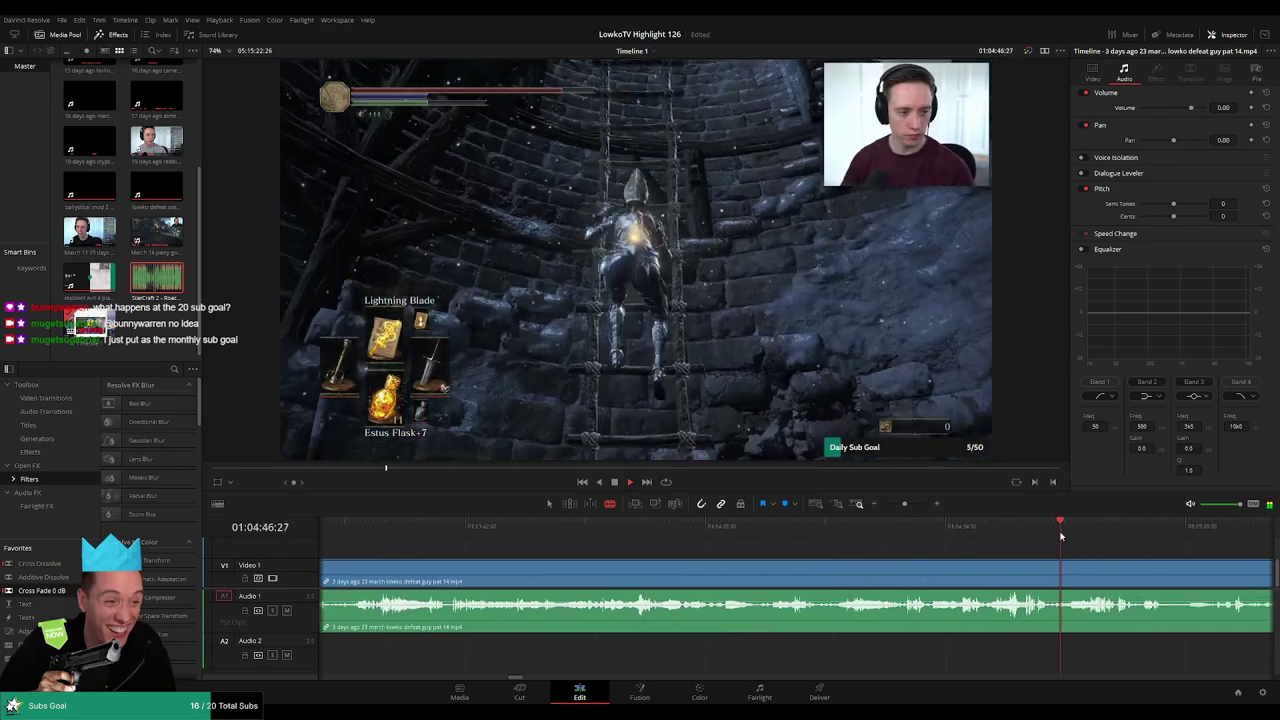
pyautogui.click(1022, 533)
pyautogui.moveTo(1121, 561); pyautogui.dragTo(970, 553)
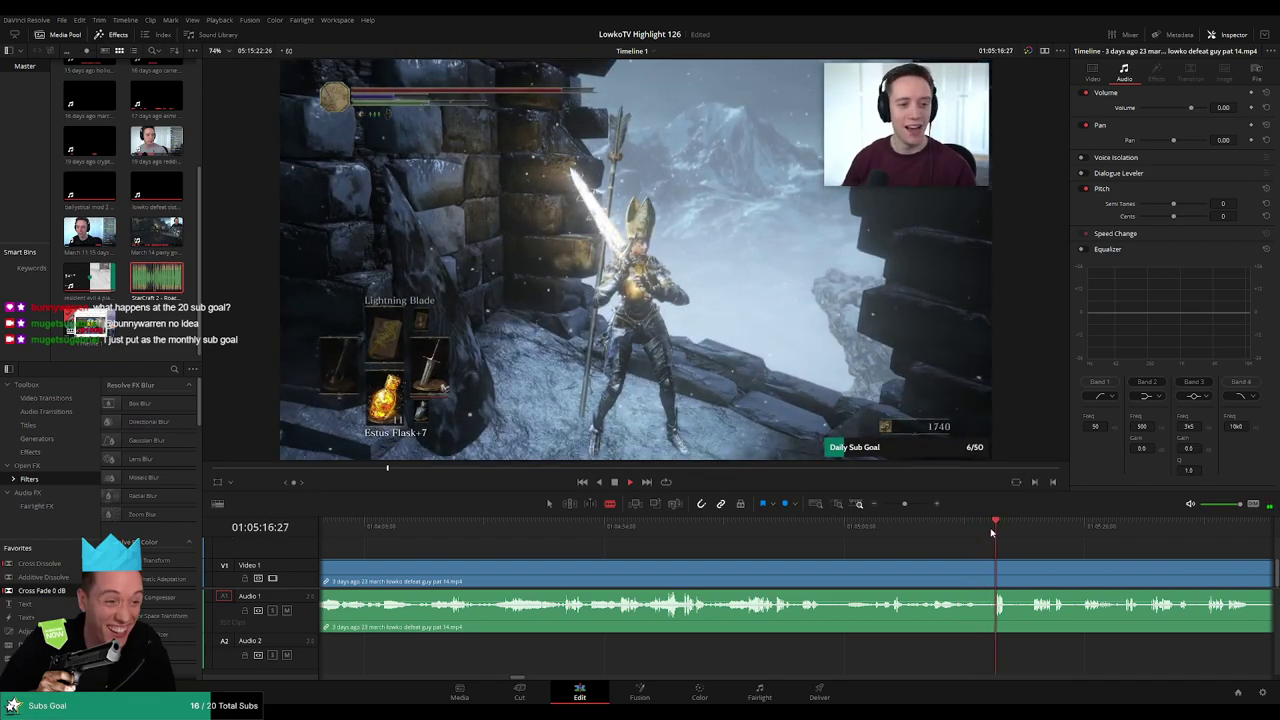
pyautogui.click(911, 531)
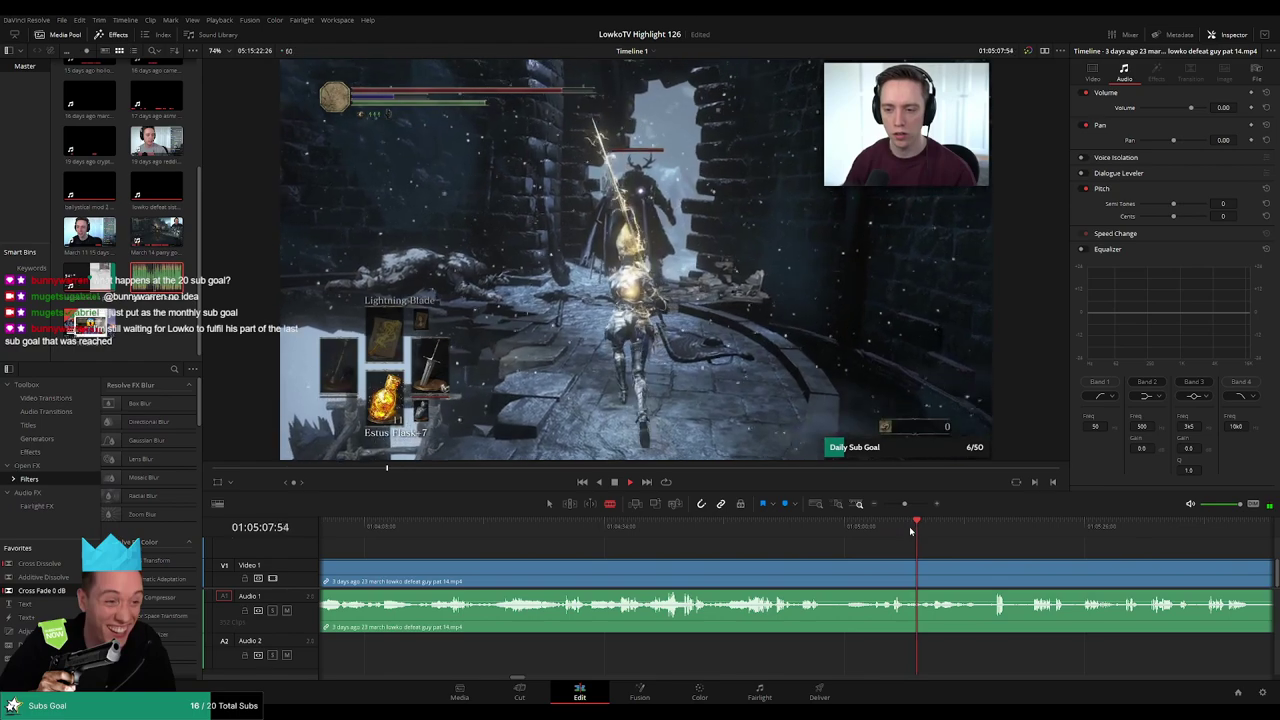
# - Split the clip at 01:05:00:00 and remove everything back to the split after the respawn, closing the gap and cross-fading the audio
pyautogui.click(849, 566)
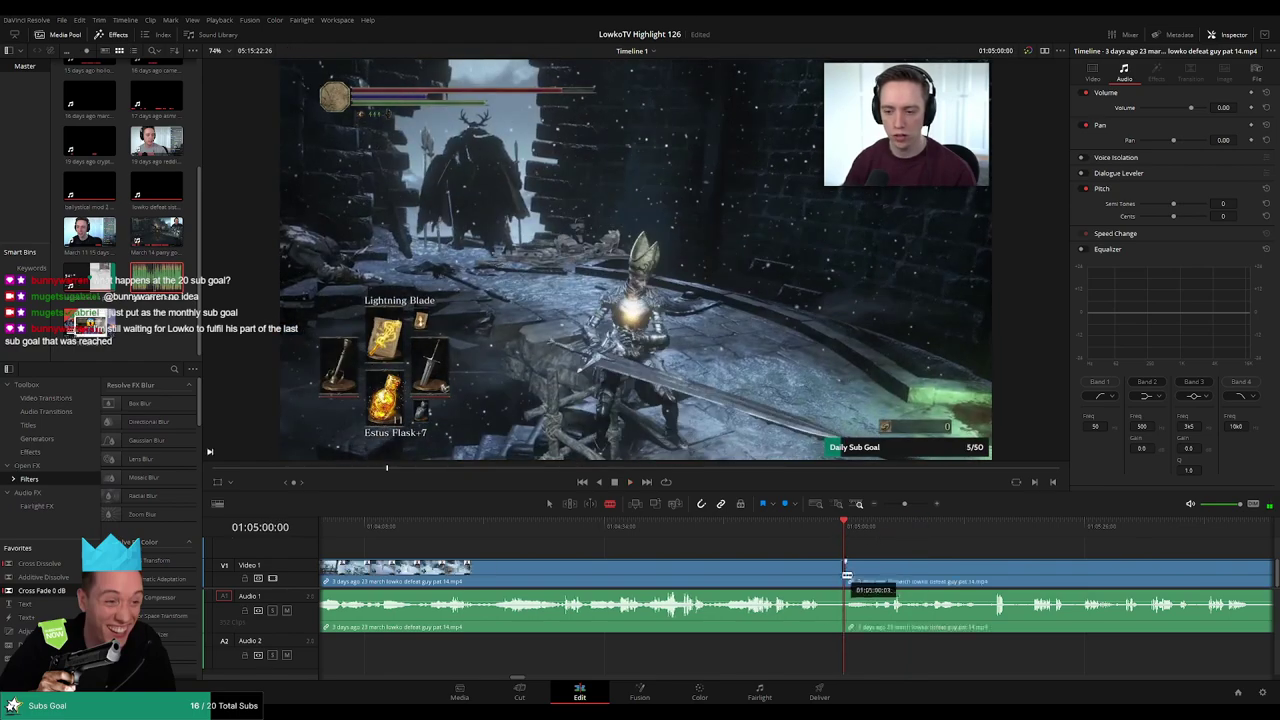
pyautogui.press('a')
pyautogui.press('BackSpace')
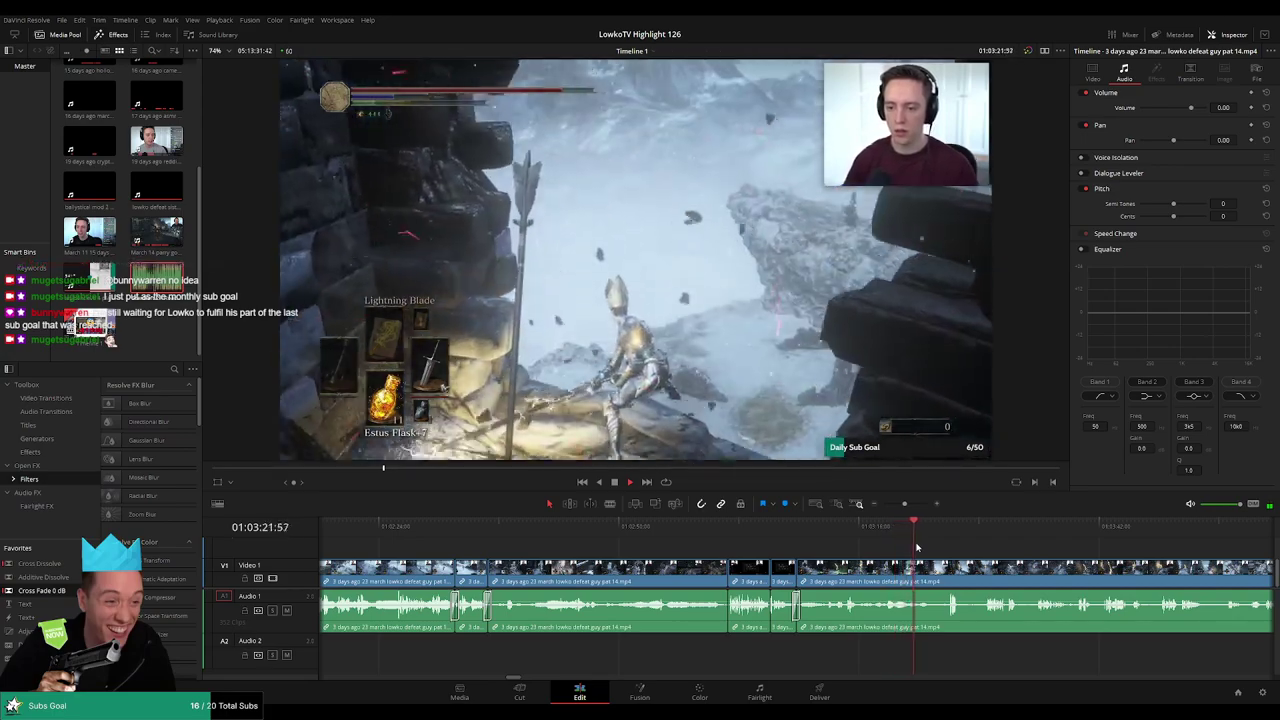
# - Split the clip at about 01:03:27, after the tower enemy's defeat, and preview the footage that follows
pyautogui.scroll(1, 945, 545)
pyautogui.moveTo(811, 531); pyautogui.dragTo(821, 531)
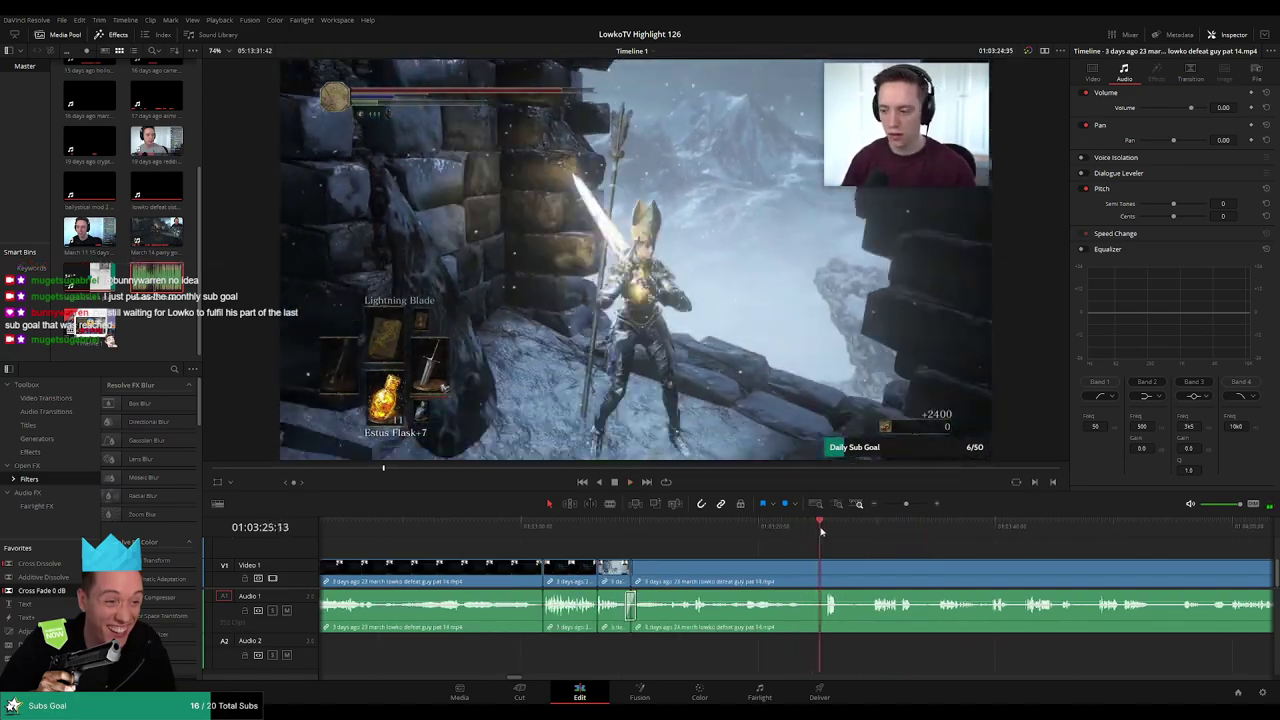
pyautogui.hscroll(2, 849, 551)
pyautogui.press('b')
pyautogui.click(763, 569)
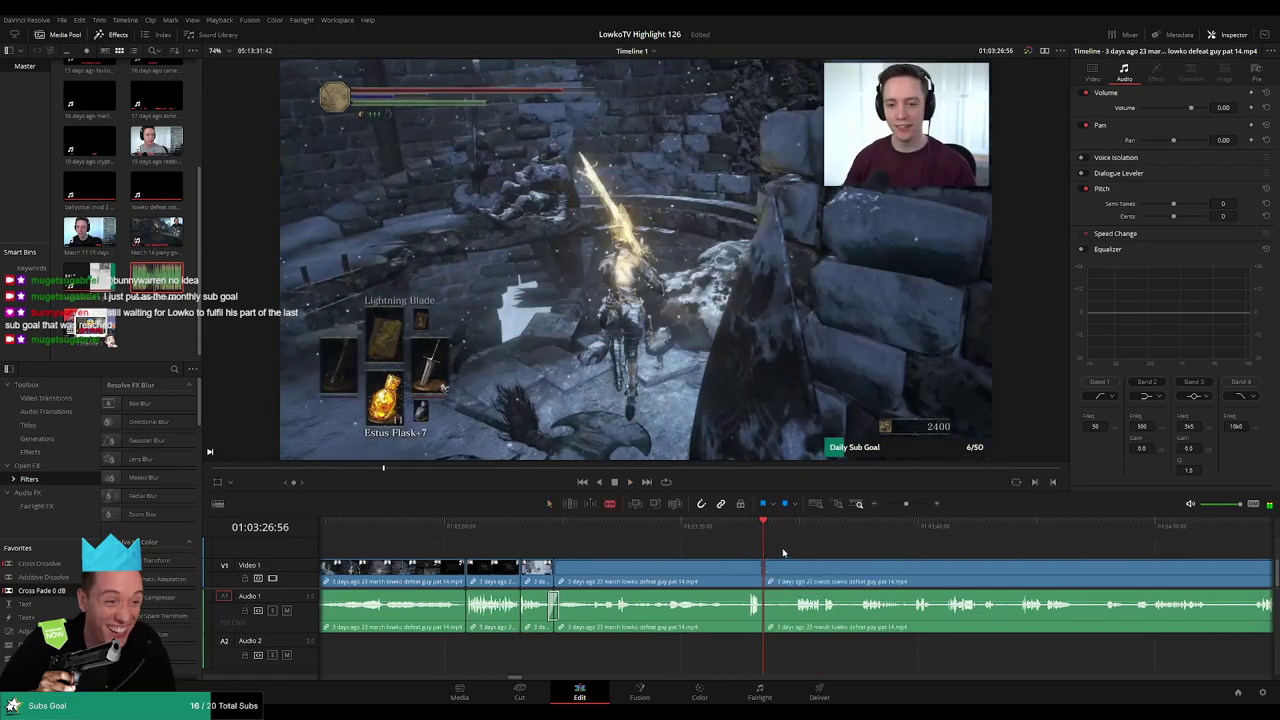
pyautogui.click(791, 535)
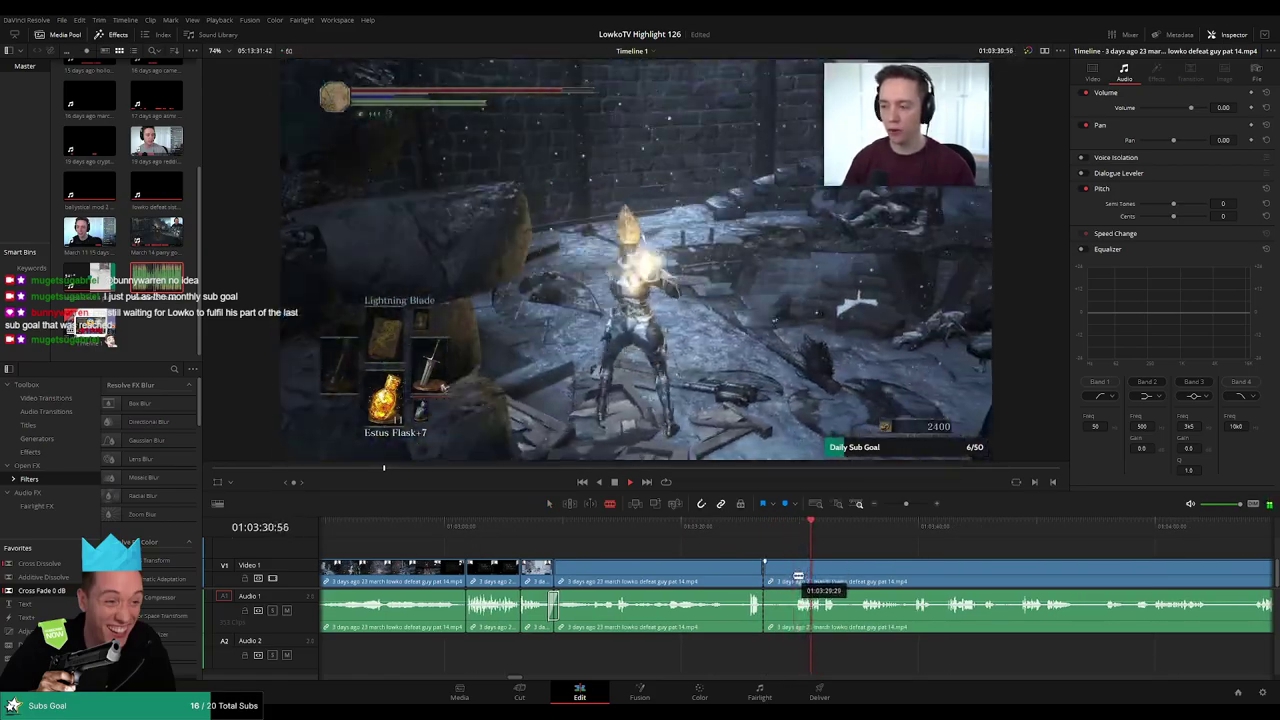
pyautogui.click(857, 572)
pyautogui.press('a')
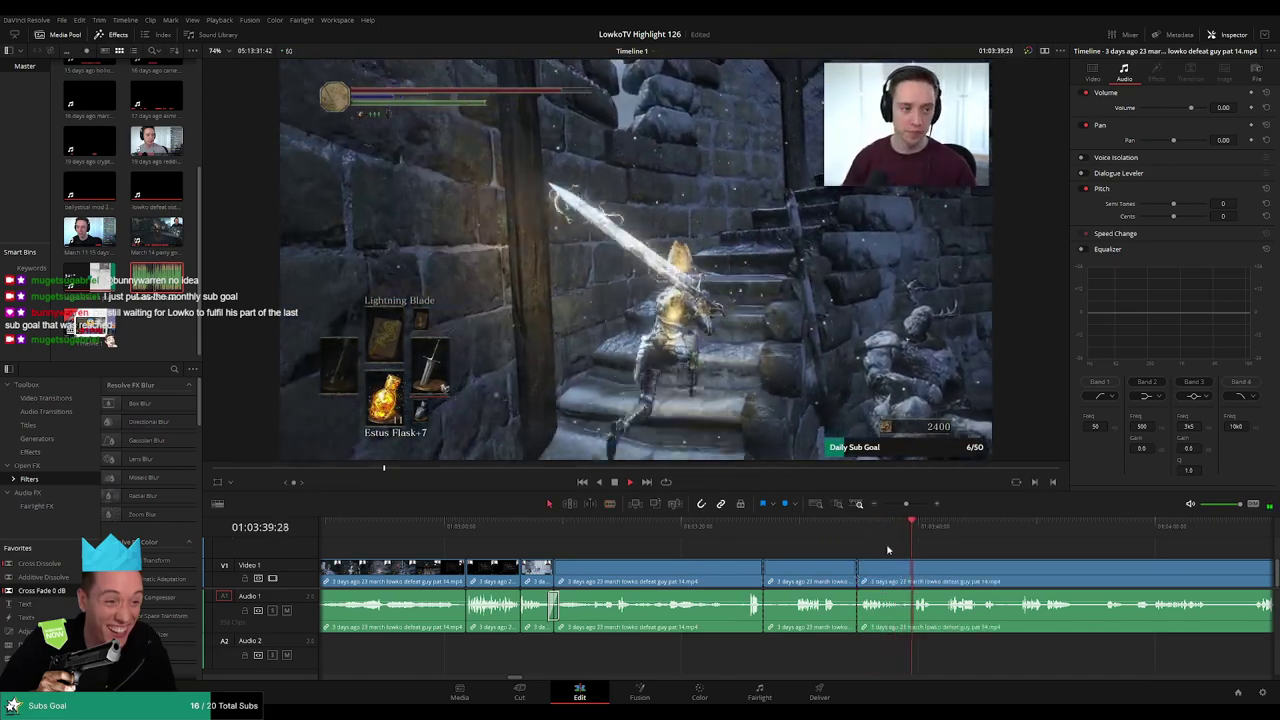
pyautogui.hotkey('ctrl', 'z')
# - Split the clip at about 01:03:48 and remove everything back to the 01:03:27 split, closing the gap and cross-fading the audio
pyautogui.click(945, 526)
pyautogui.hscroll(5, 900, 543)
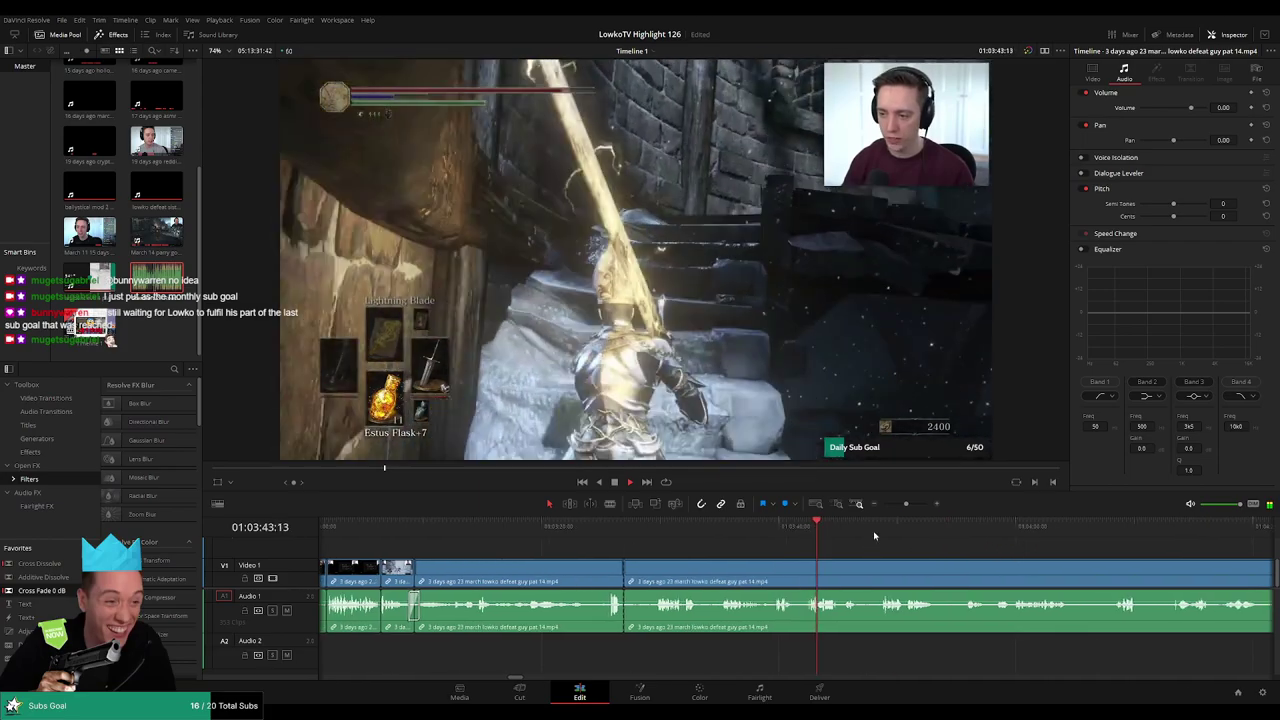
pyautogui.click(883, 525)
pyautogui.hscroll(4, 944, 550)
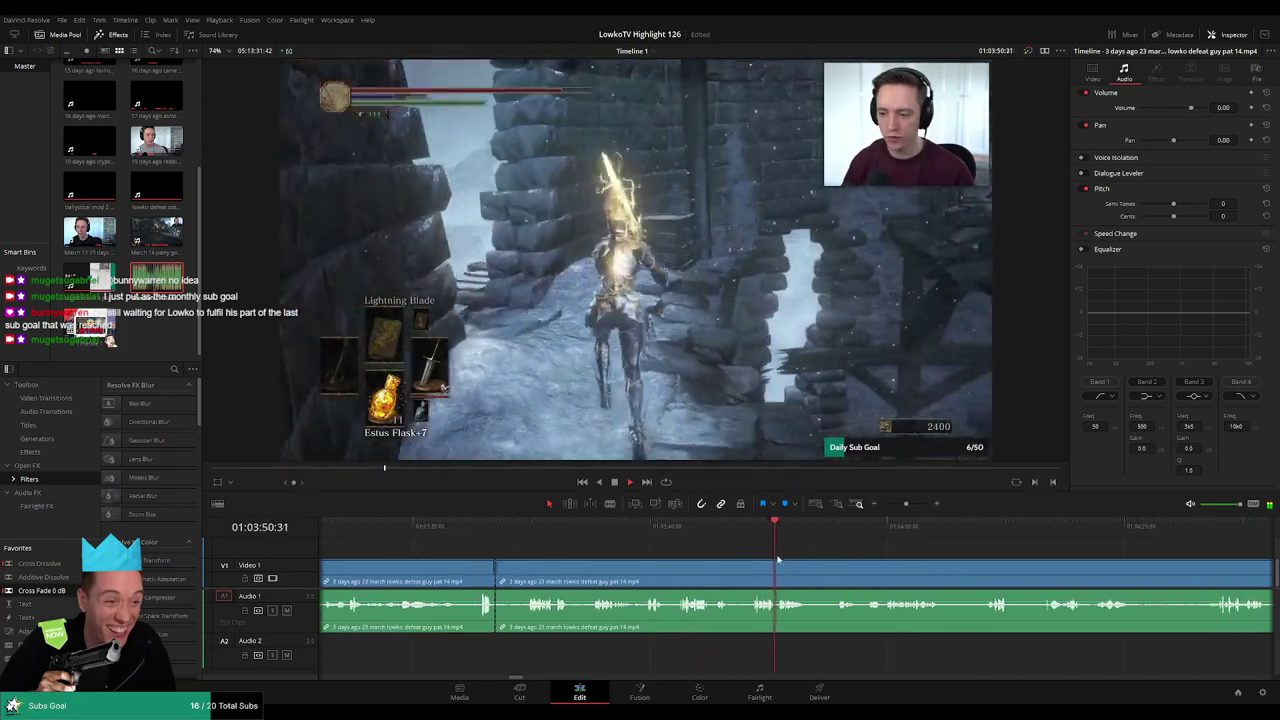
pyautogui.press('b')
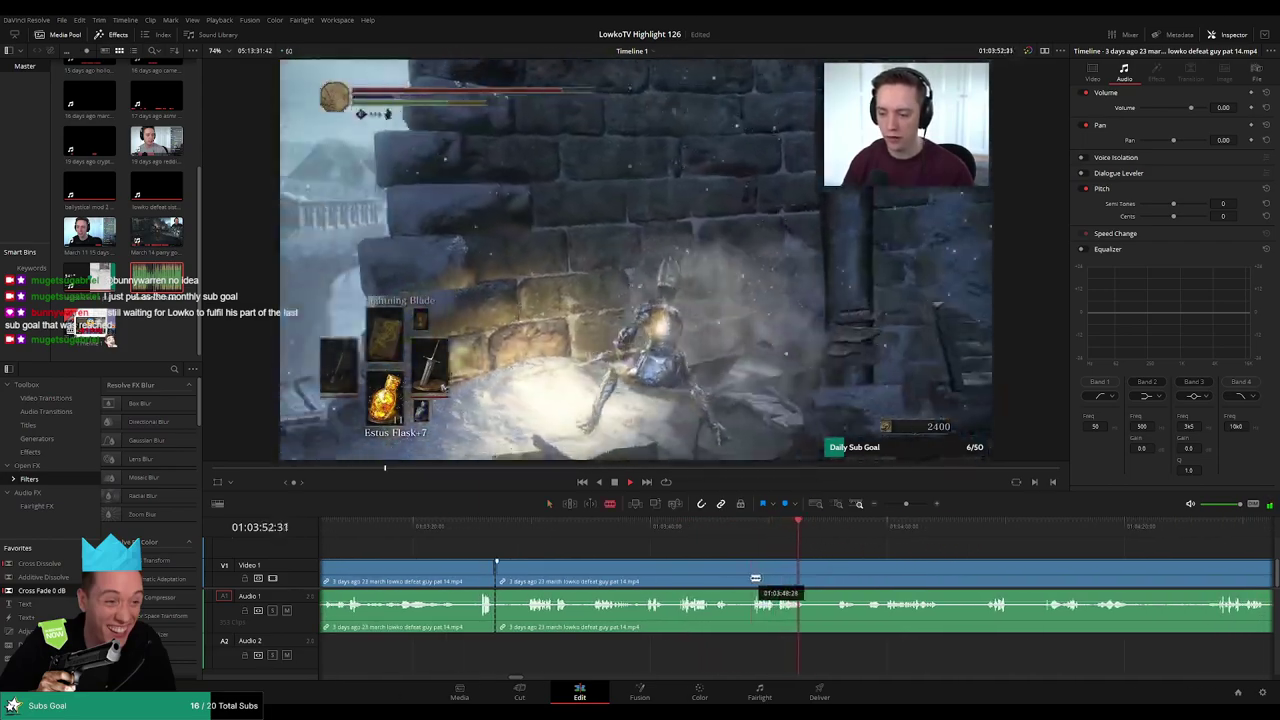
pyautogui.click(754, 578)
pyautogui.press('a')
pyautogui.click(708, 584)
pyautogui.press('Delete')
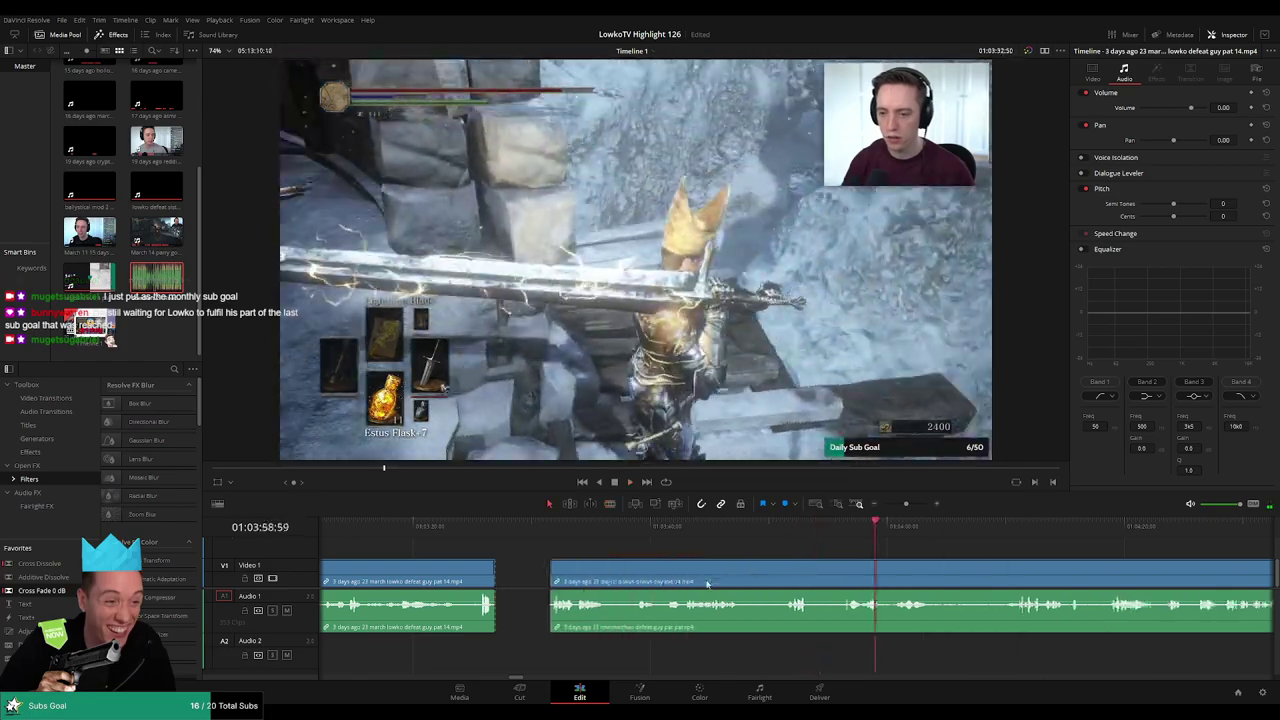
pyautogui.click(497, 612)
pyautogui.hotkey('shift', 't')
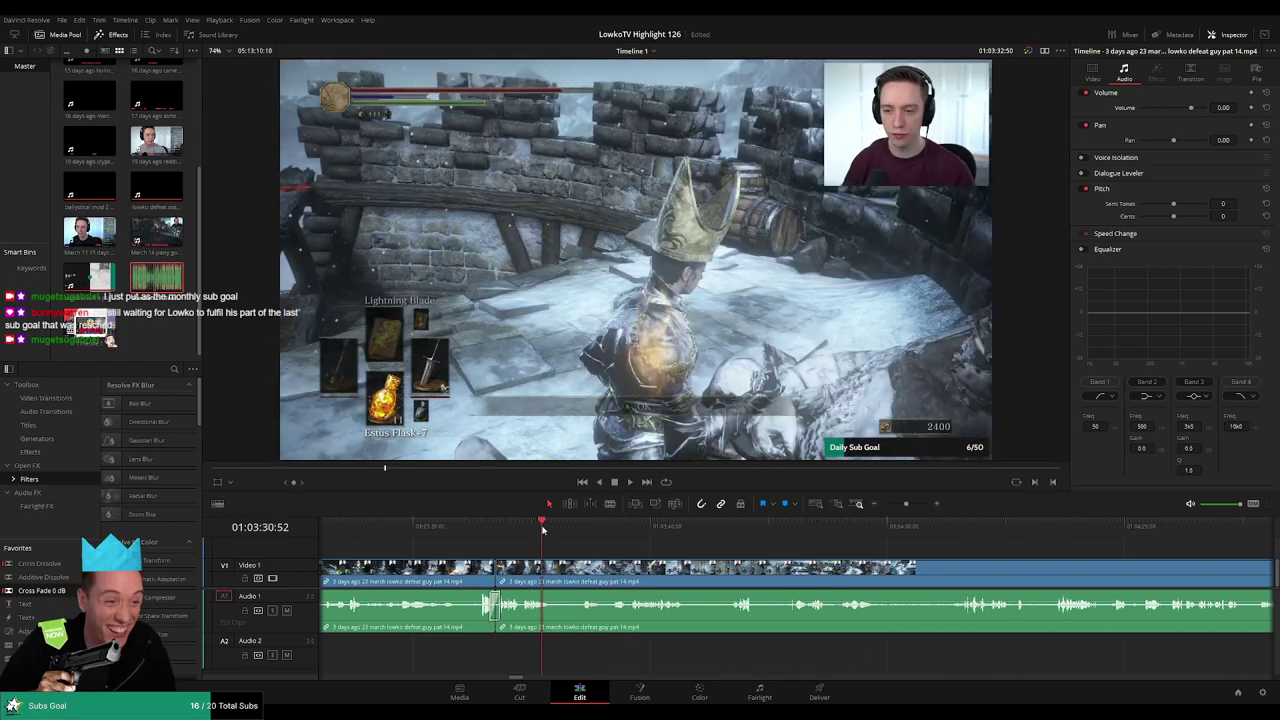
# - Cut the section between about 01:03:32 and 01:03:34 from the part 14 clip, closing the gap
pyautogui.press('b')
pyautogui.click(557, 574)
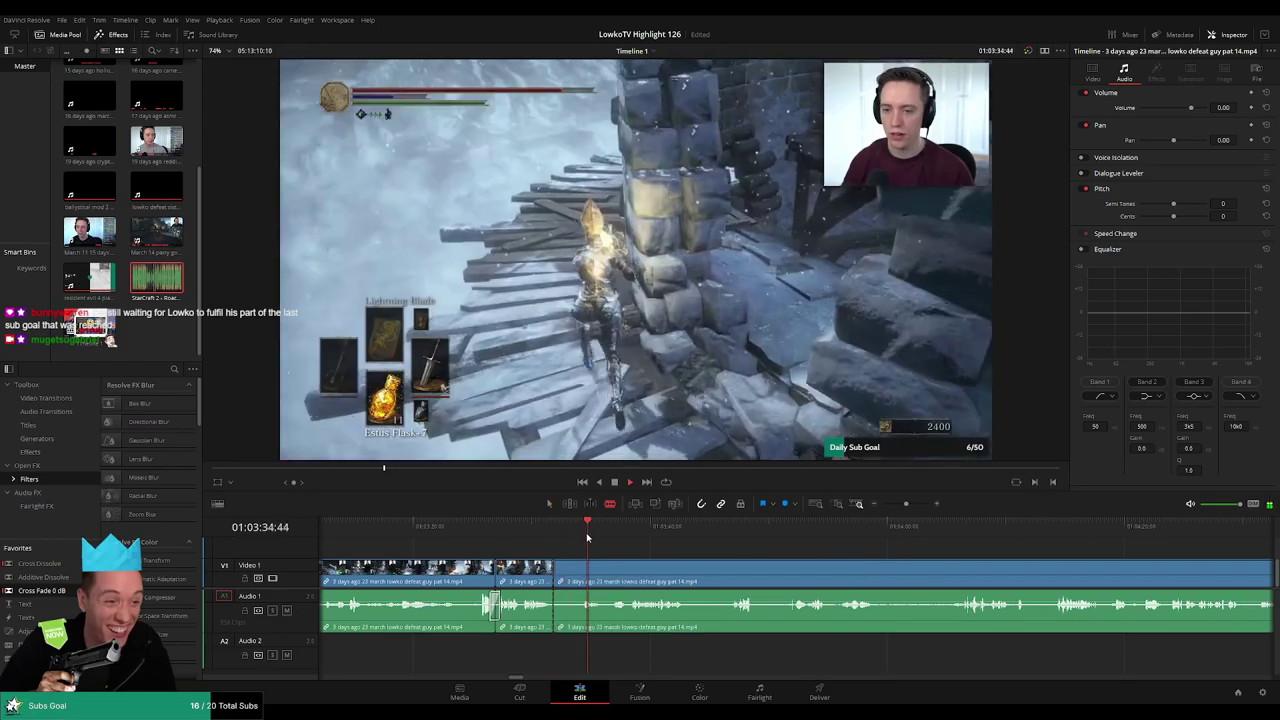
pyautogui.click(581, 572)
pyautogui.press('a')
pyautogui.click(566, 582)
pyautogui.press('Delete')
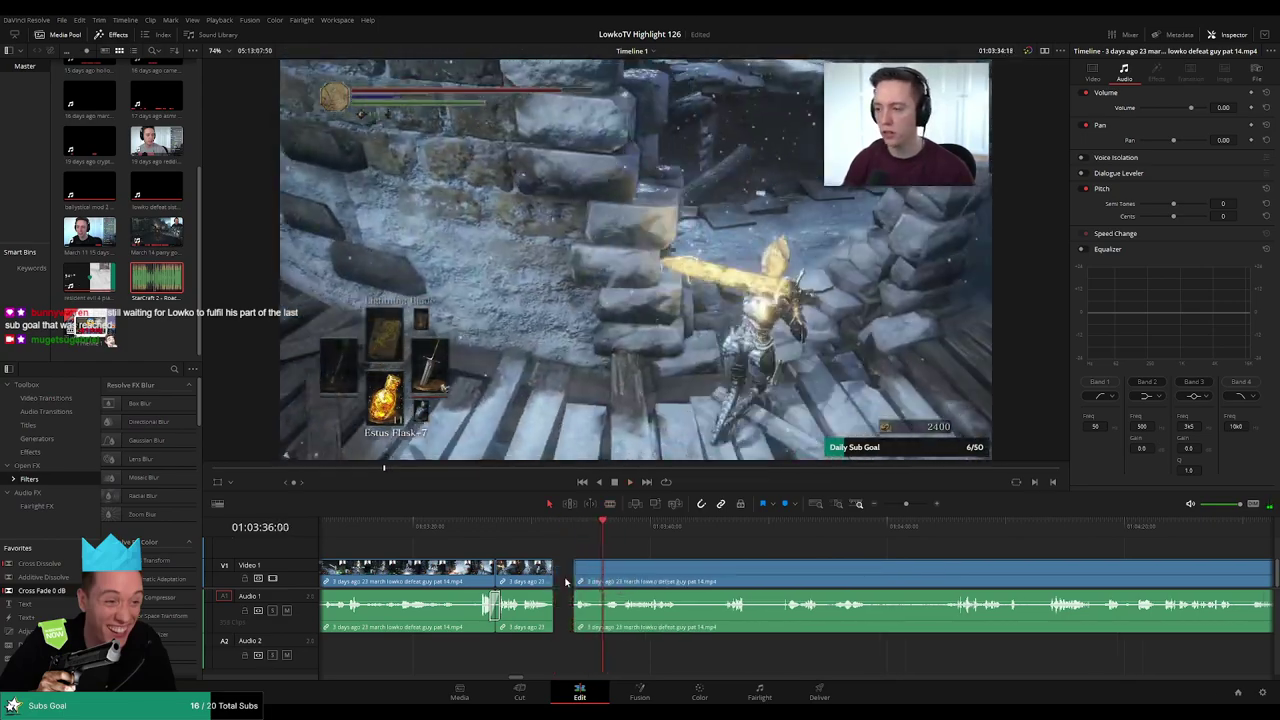
# - Close the gap after the cut at about 01:03:32 and cross-fade the audio at the join
pyautogui.click(565, 581)
pyautogui.press('BackSpace')
pyautogui.click(552, 612)
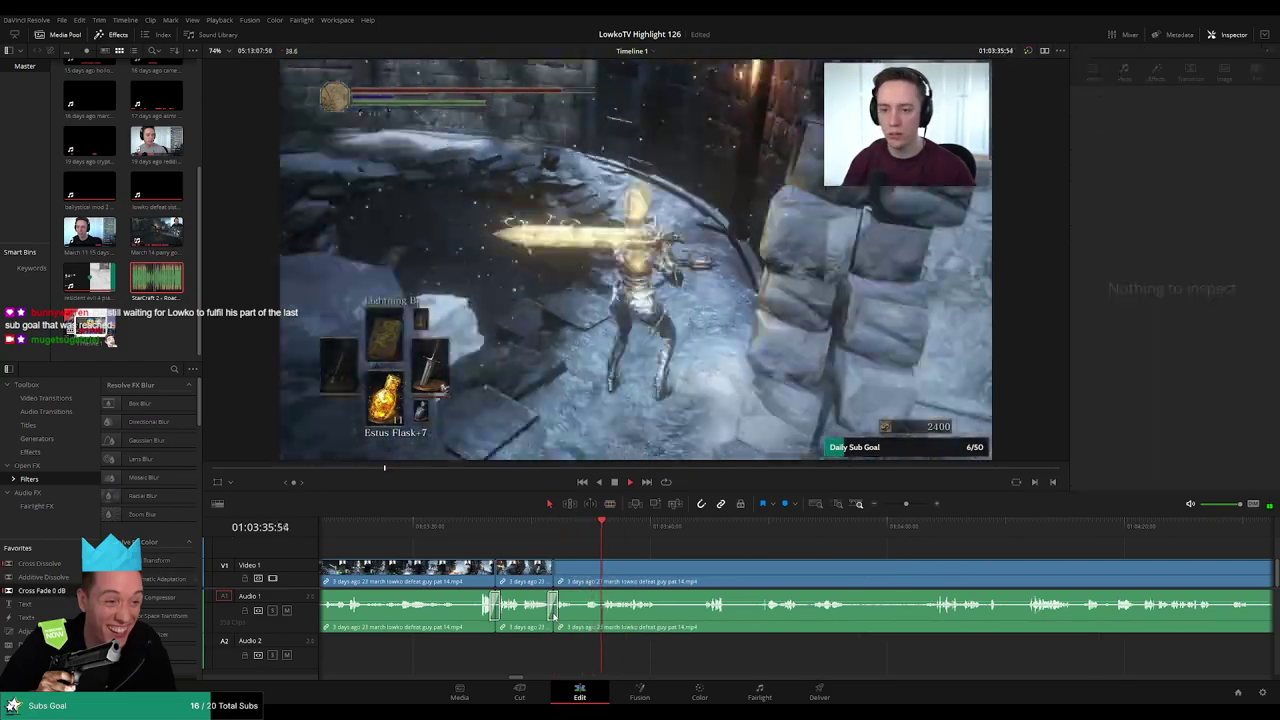
# - Cut the section between about 01:03:34 and 01:03:36 from the part 14 clip, closing the gap, cross-fading the audio and previewing the join
pyautogui.press('b')
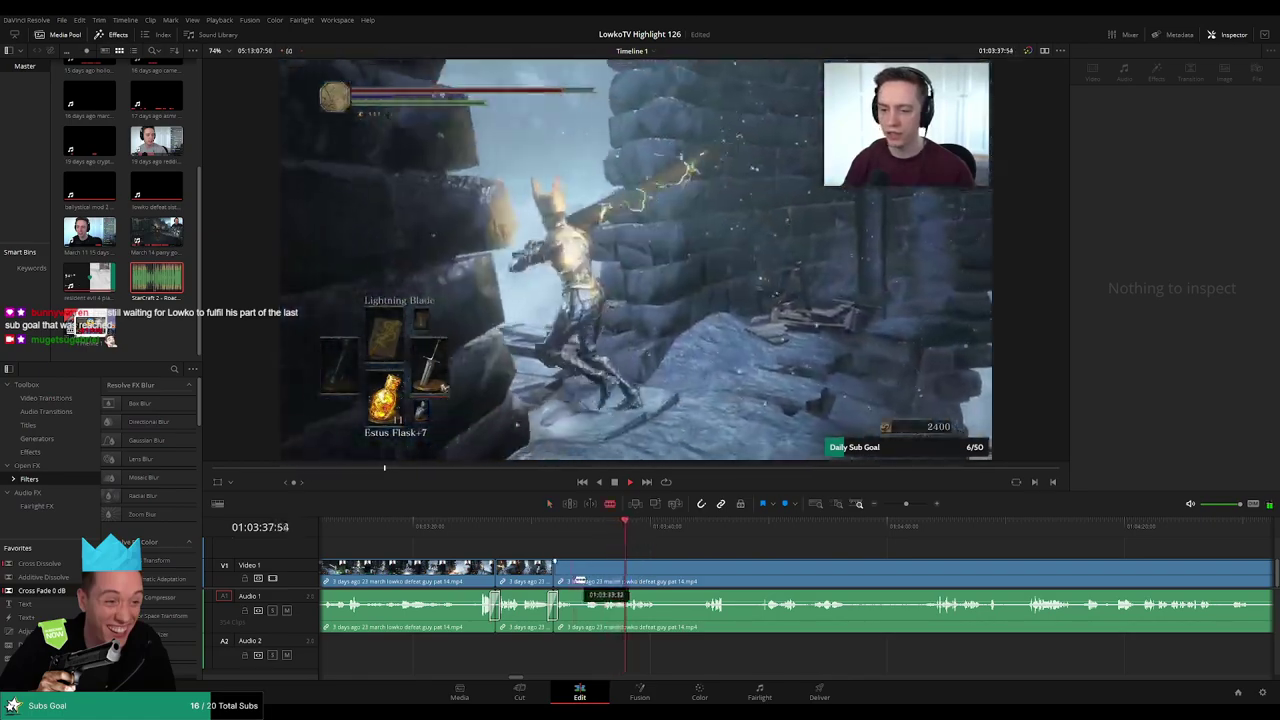
pyautogui.click(578, 580)
pyautogui.click(604, 580)
pyautogui.press('a')
pyautogui.click(592, 585)
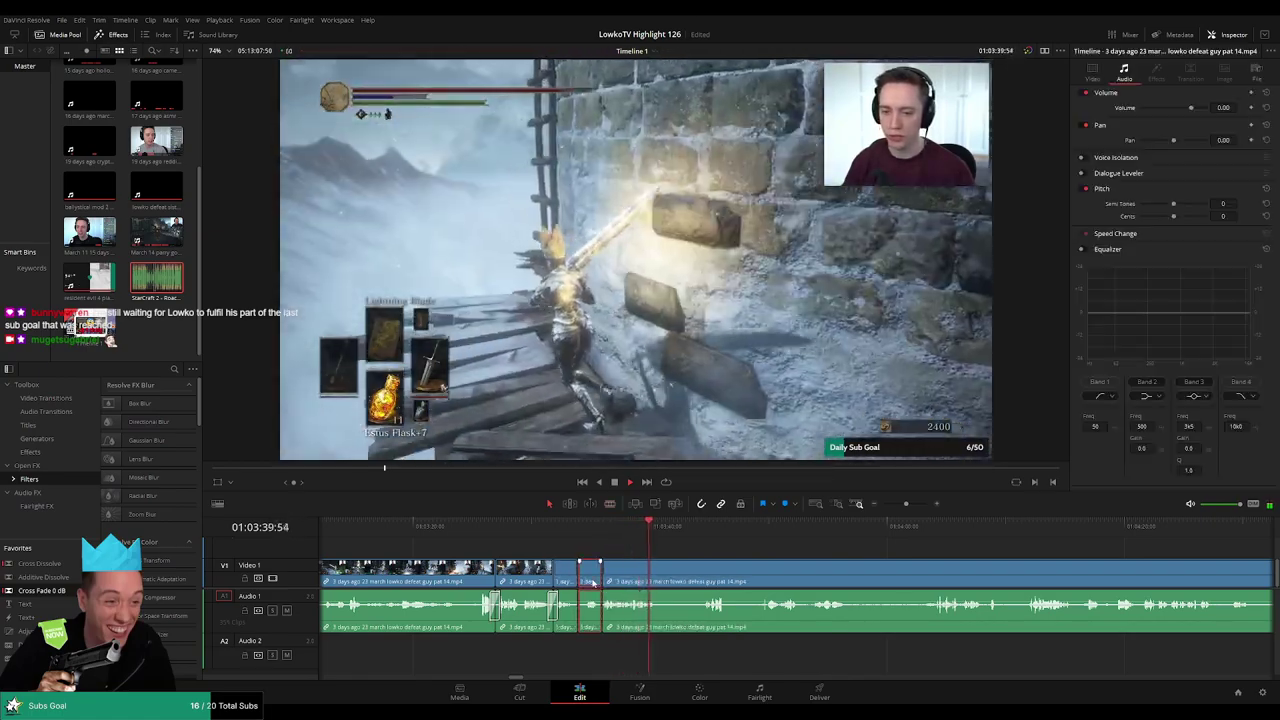
pyautogui.press('Delete')
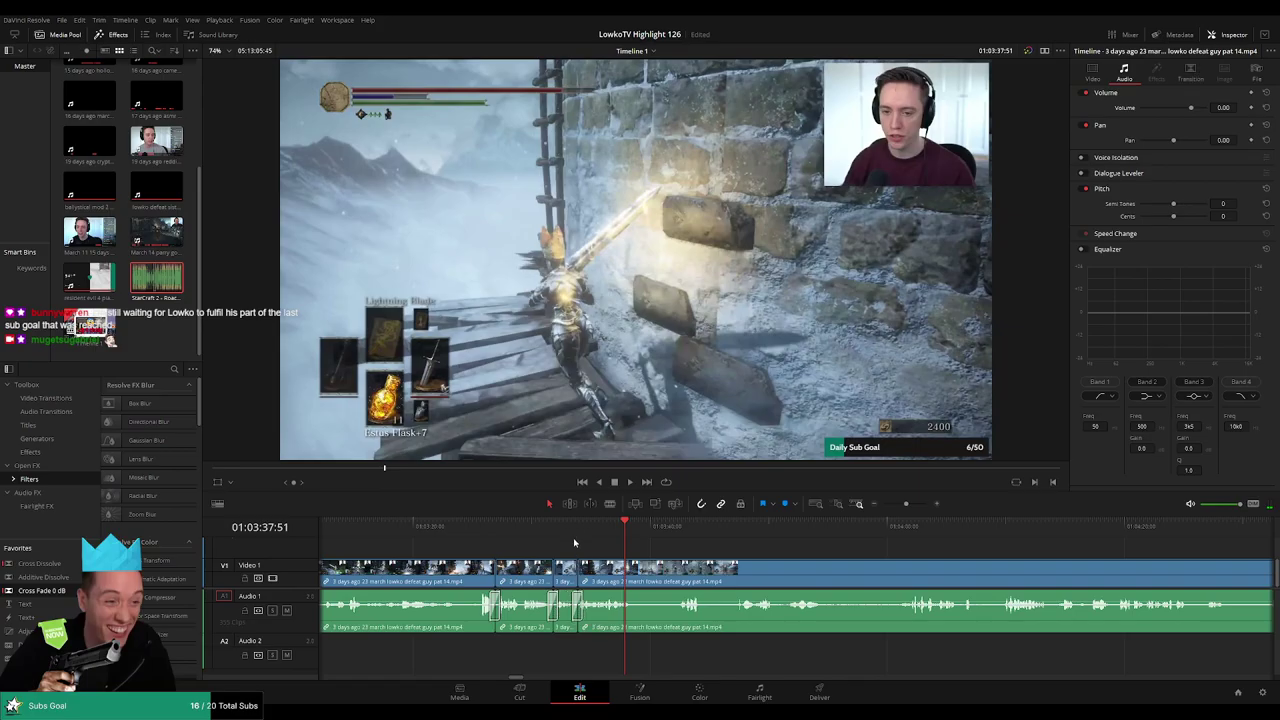
pyautogui.click(573, 534)
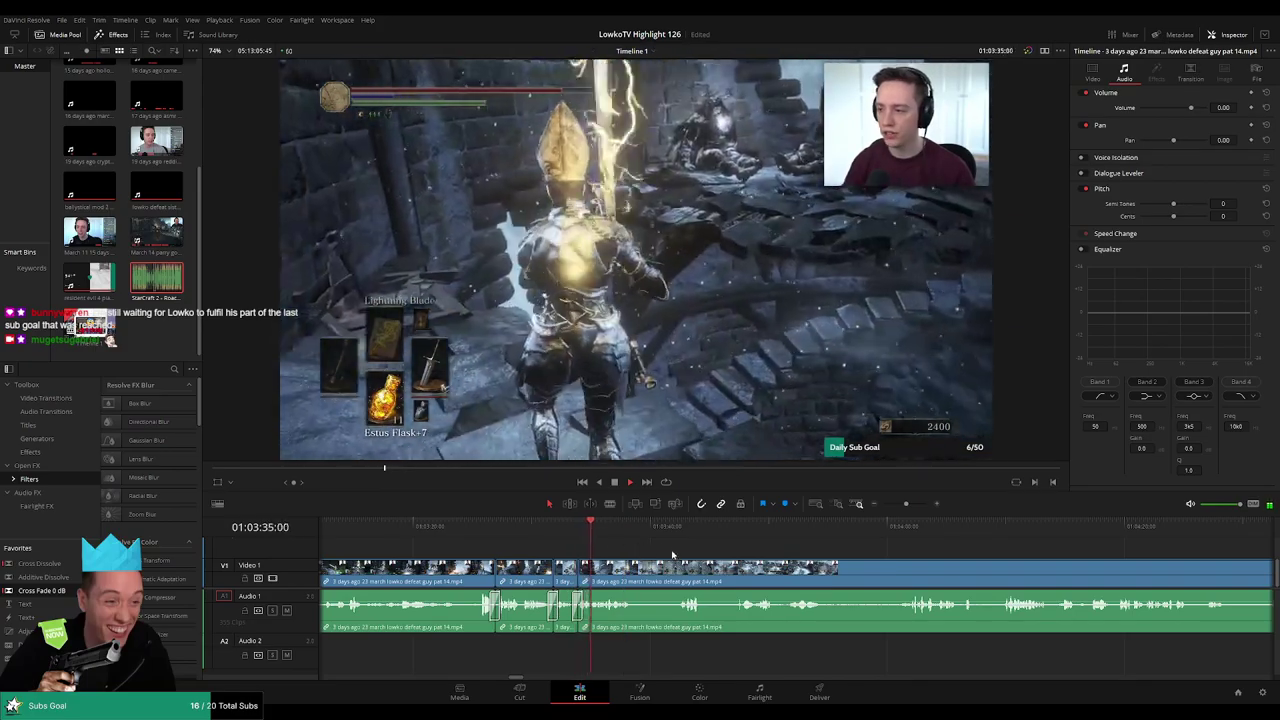
pyautogui.moveTo(672, 553); pyautogui.dragTo(609, 549)
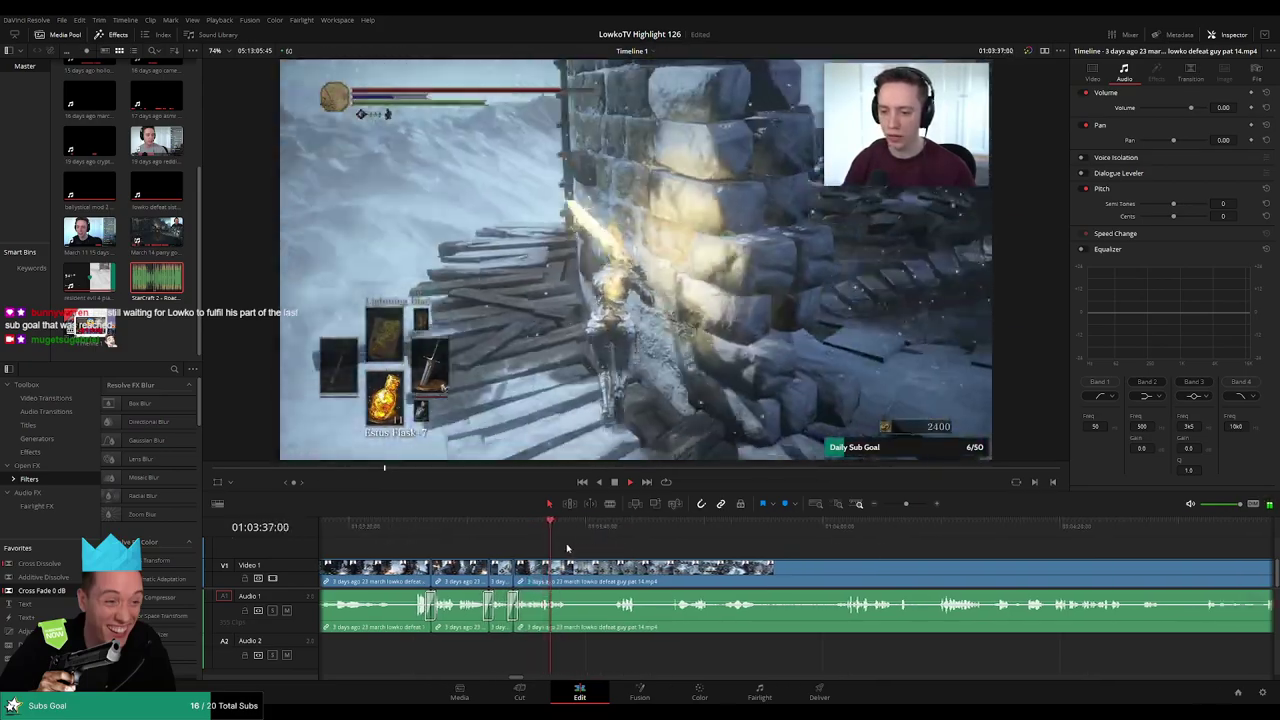
# - Try to cut the section between about 01:03:38 and 01:03:42 from the part 14 clip
pyautogui.press('b')
pyautogui.click(567, 568)
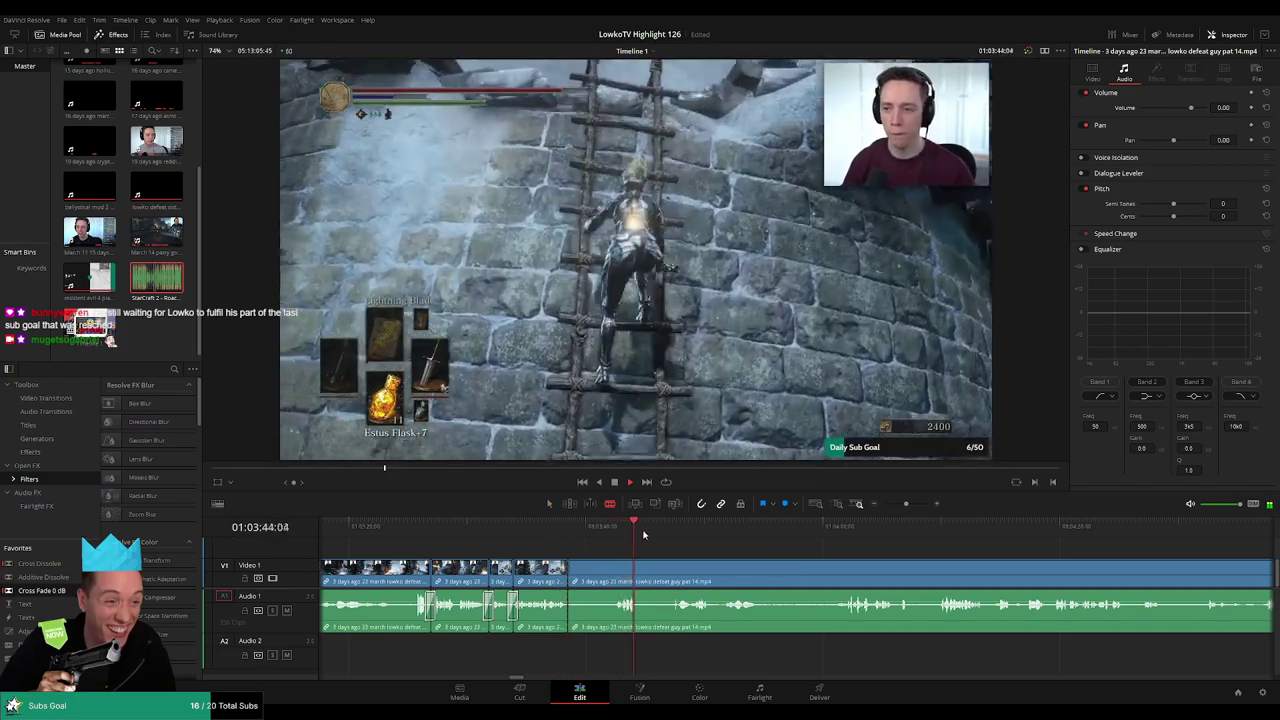
pyautogui.click(610, 575)
pyautogui.press('a')
pyautogui.click(586, 580)
pyautogui.press('Delete')
pyautogui.click(586, 528)
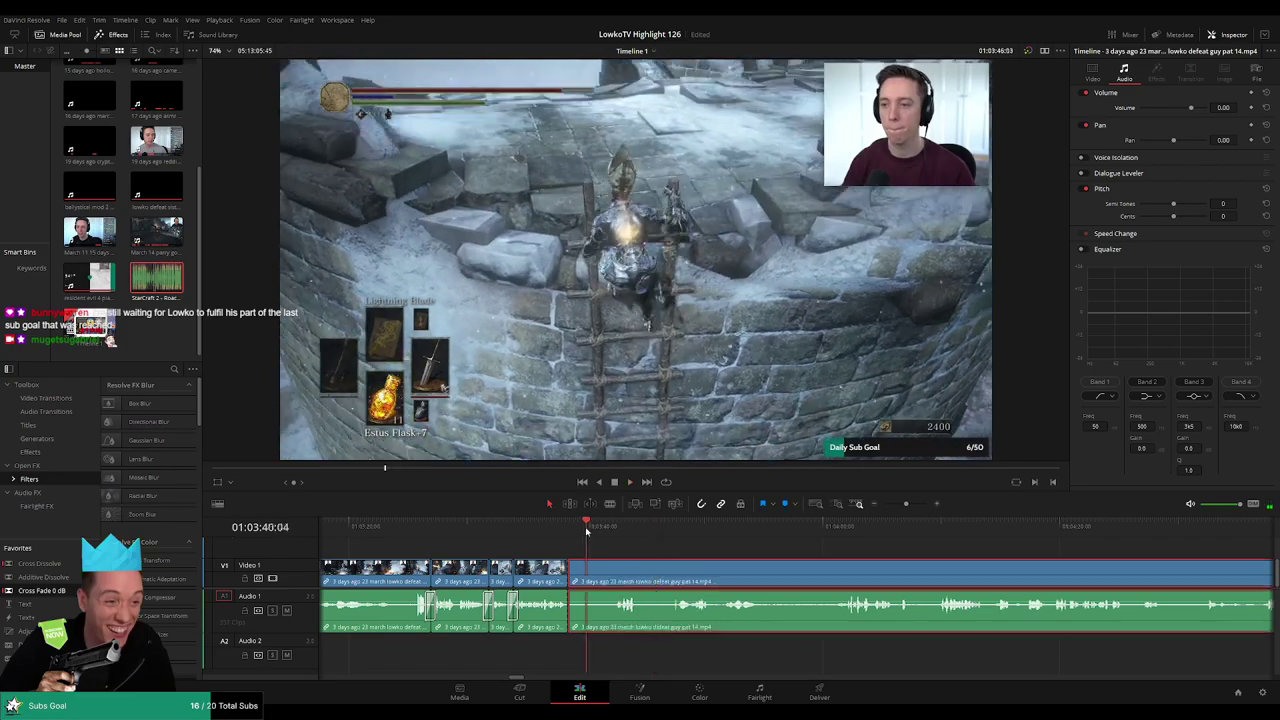
# - Remove the roughly half-second section at about 01:03:47, closing the gap, and preview the footage around the cut
pyautogui.click(713, 530)
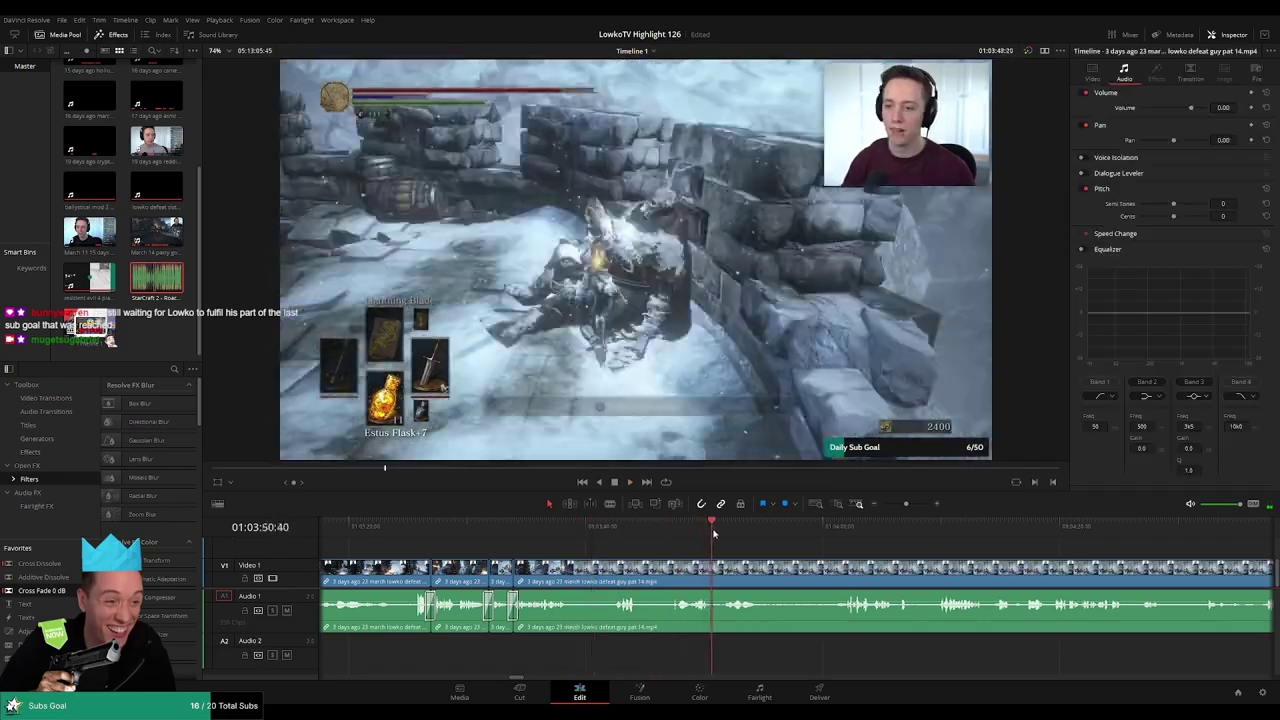
pyautogui.scroll(1, 715, 547)
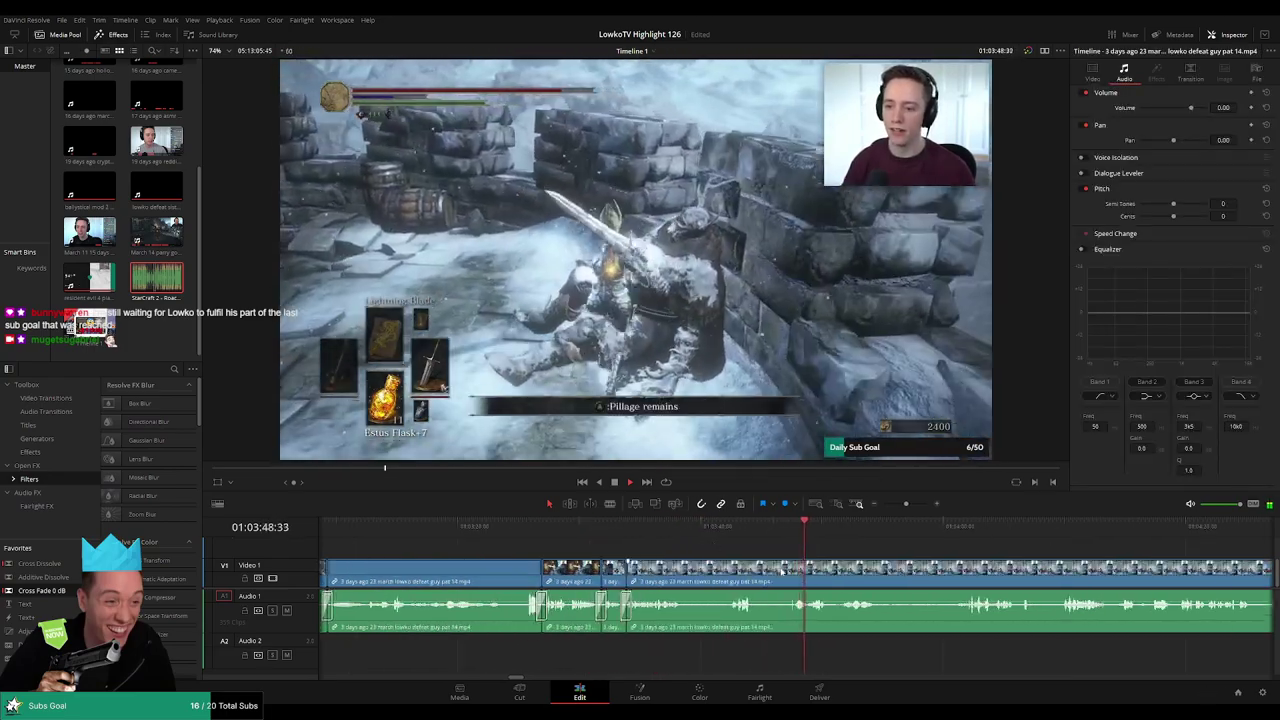
pyautogui.click(793, 578)
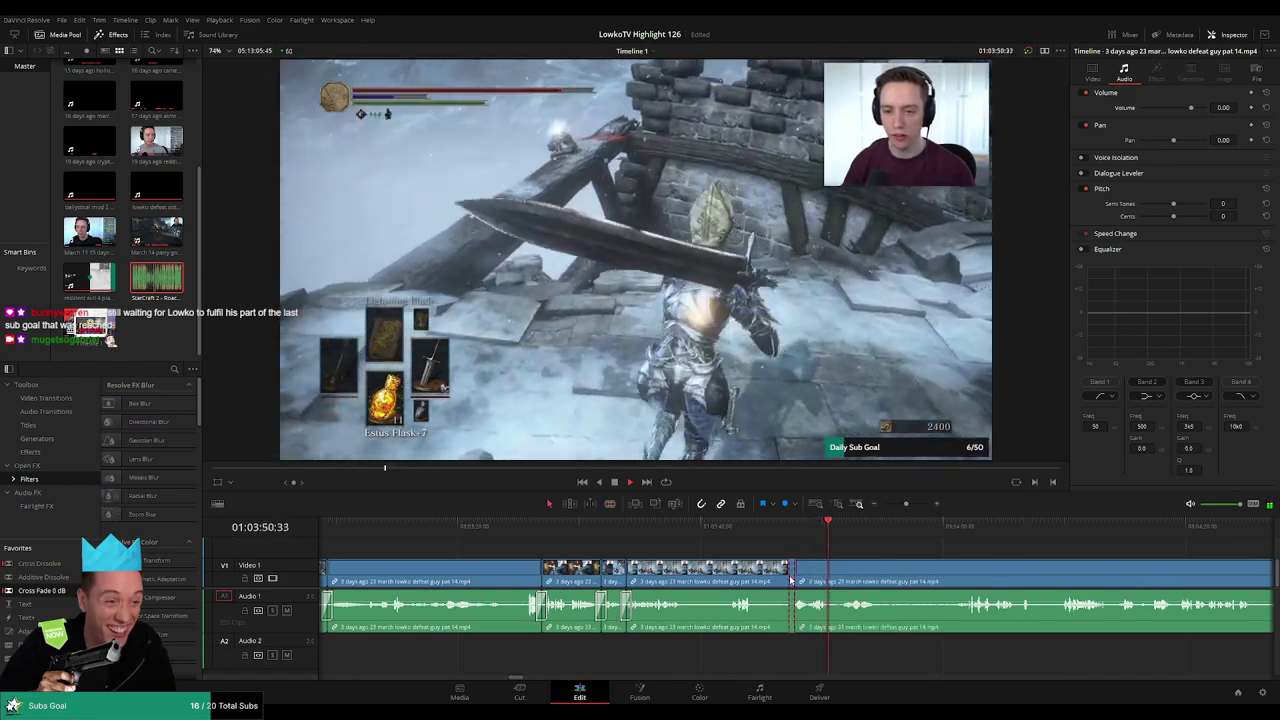
pyautogui.press('Delete')
pyautogui.click(656, 526)
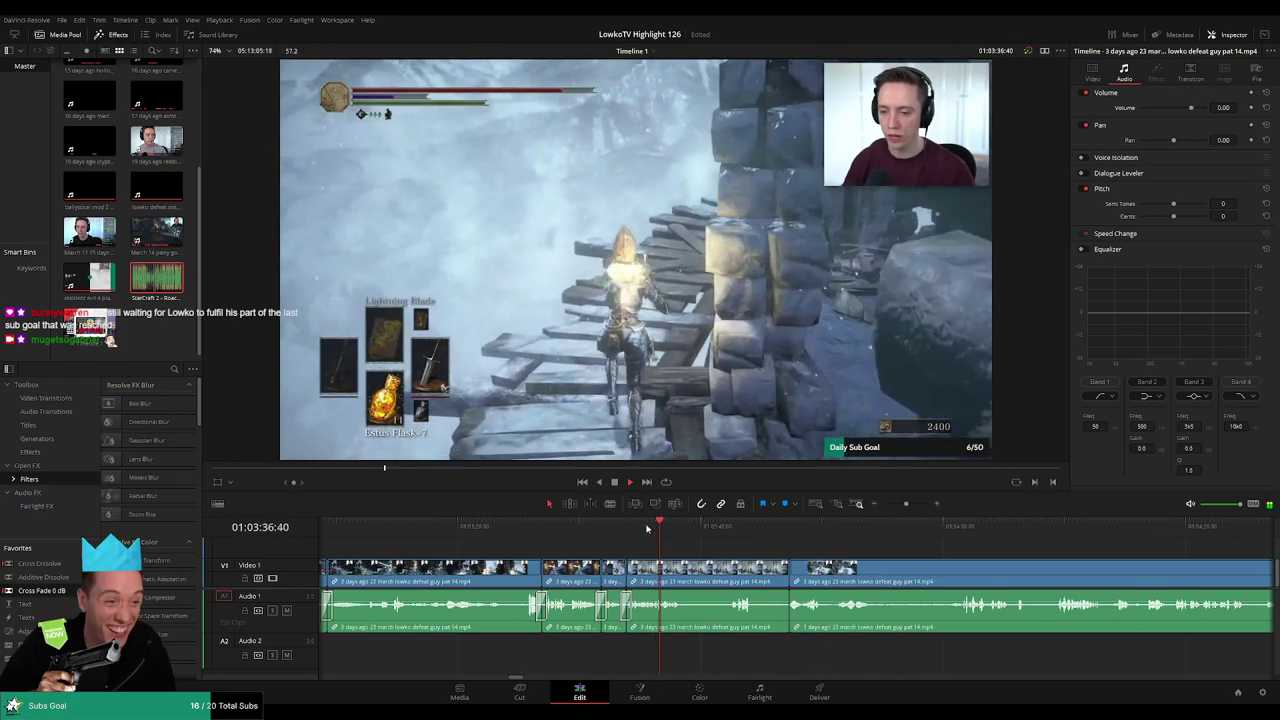
pyautogui.click(621, 526)
pyautogui.click(684, 527)
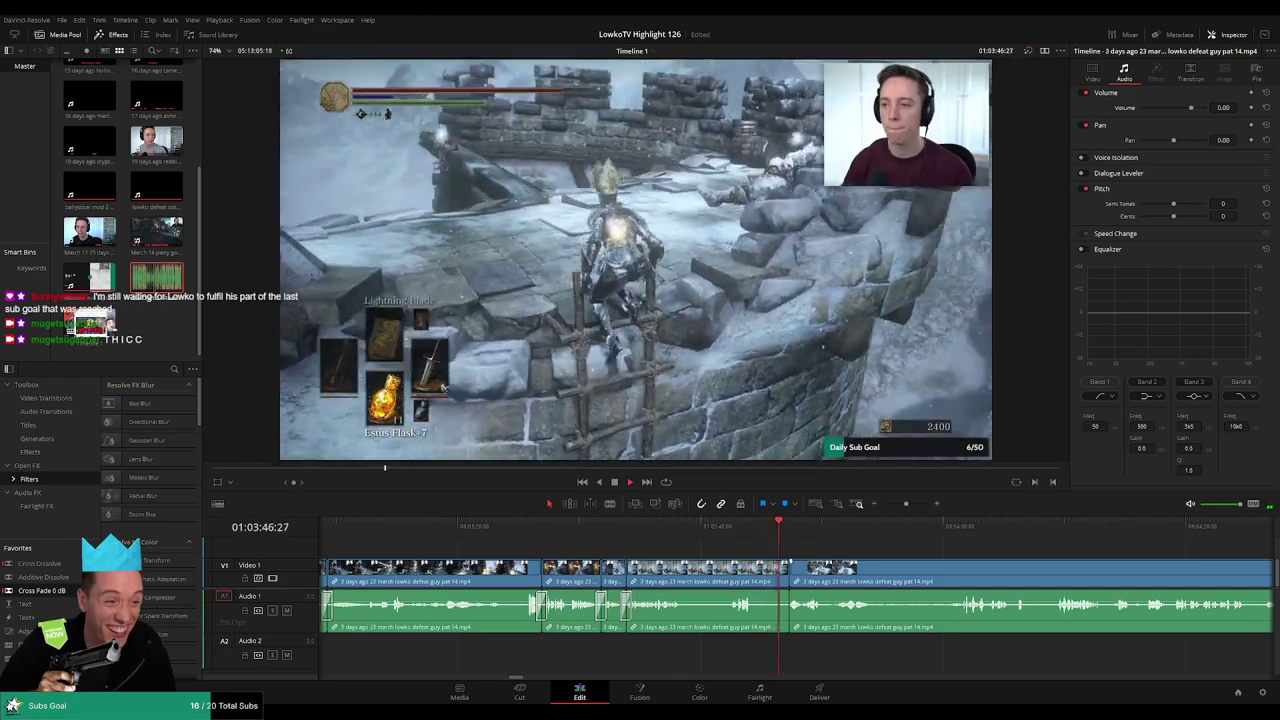
# - Cut the section between about 01:03:50 and 01:04:00 from the part 14 clip, closing the gap and cross-fading the audio
pyautogui.moveTo(886, 551); pyautogui.dragTo(716, 529)
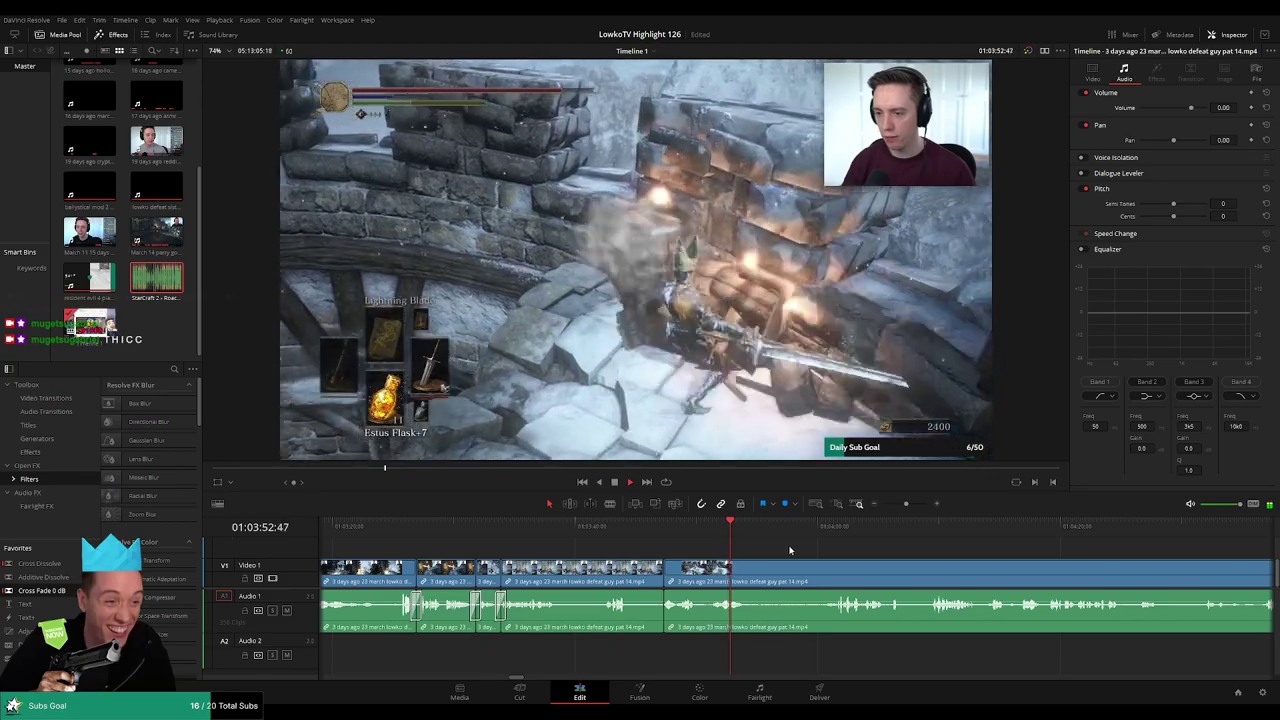
pyautogui.press('b')
pyautogui.click(678, 570)
pyautogui.click(662, 532)
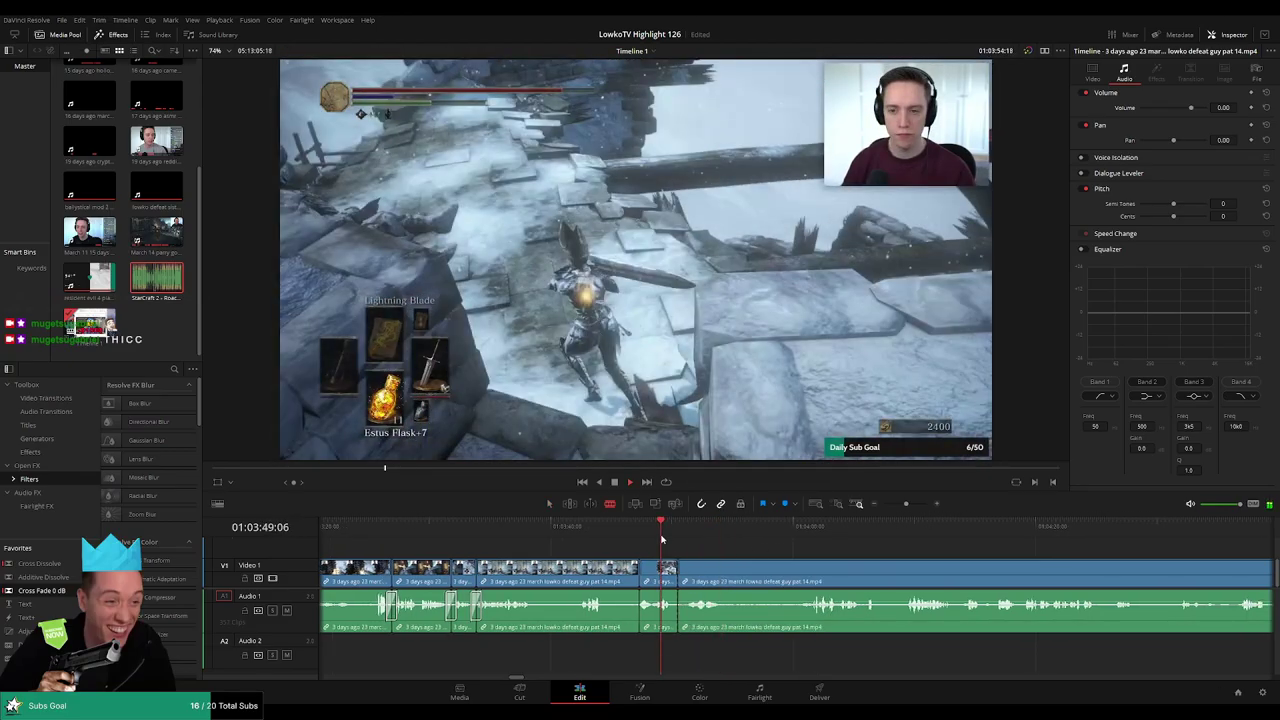
pyautogui.click(802, 528)
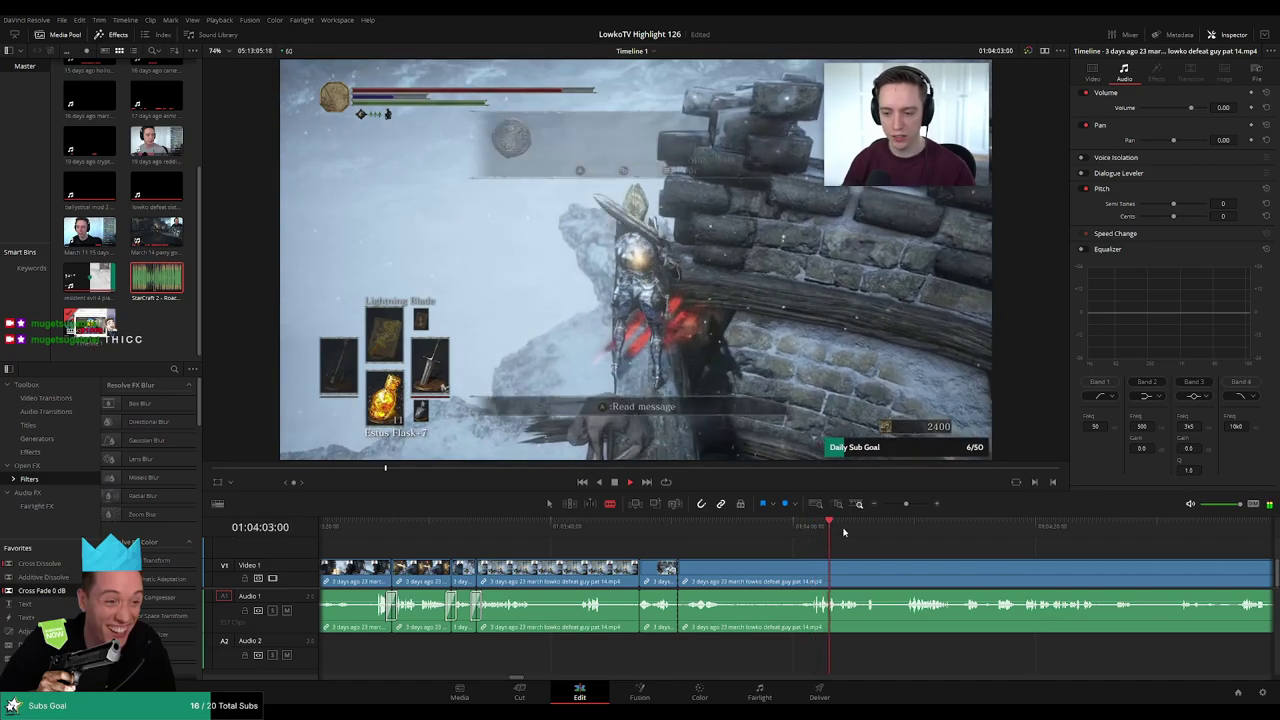
pyautogui.click(799, 571)
pyautogui.press('a')
pyautogui.click(763, 580)
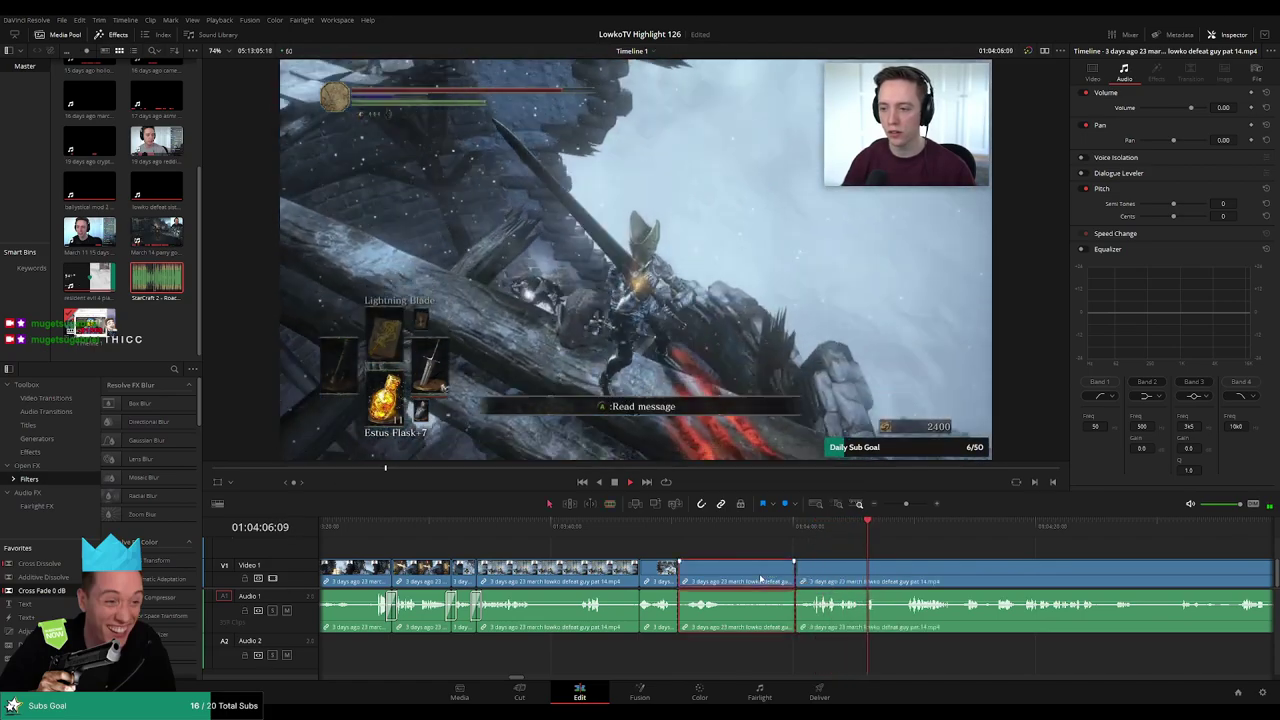
pyautogui.press('Delete')
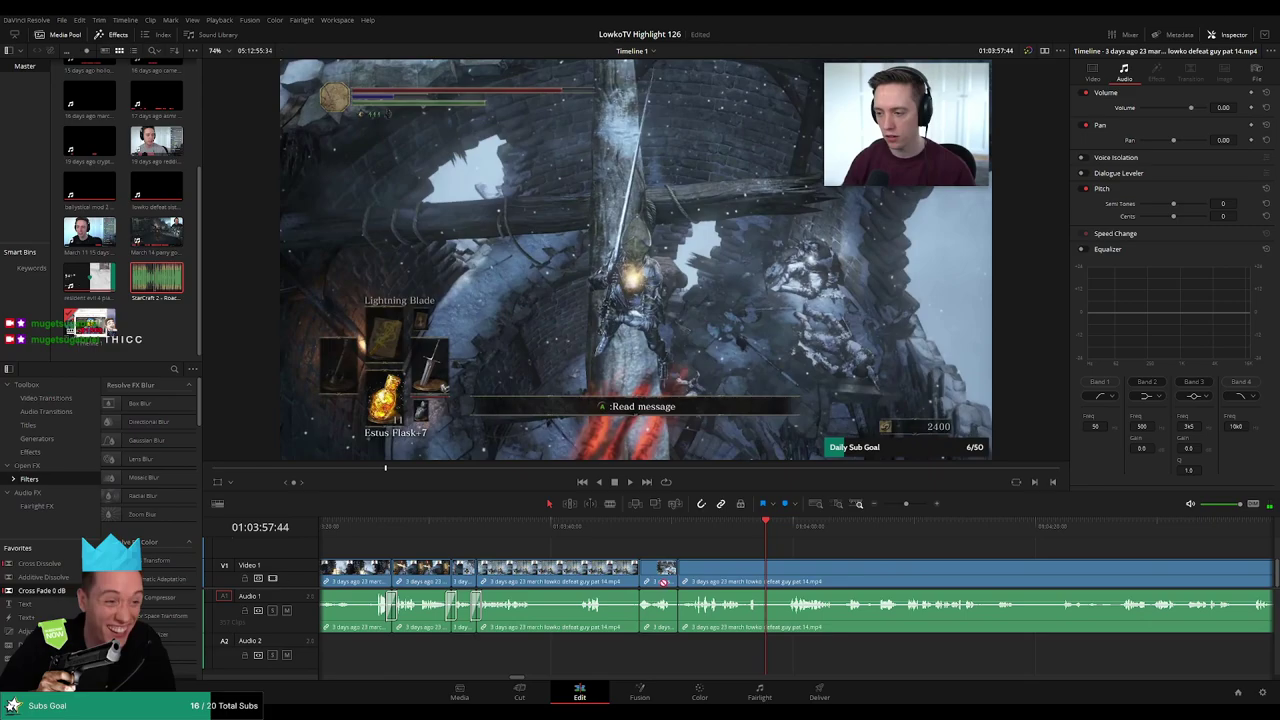
pyautogui.click(788, 528)
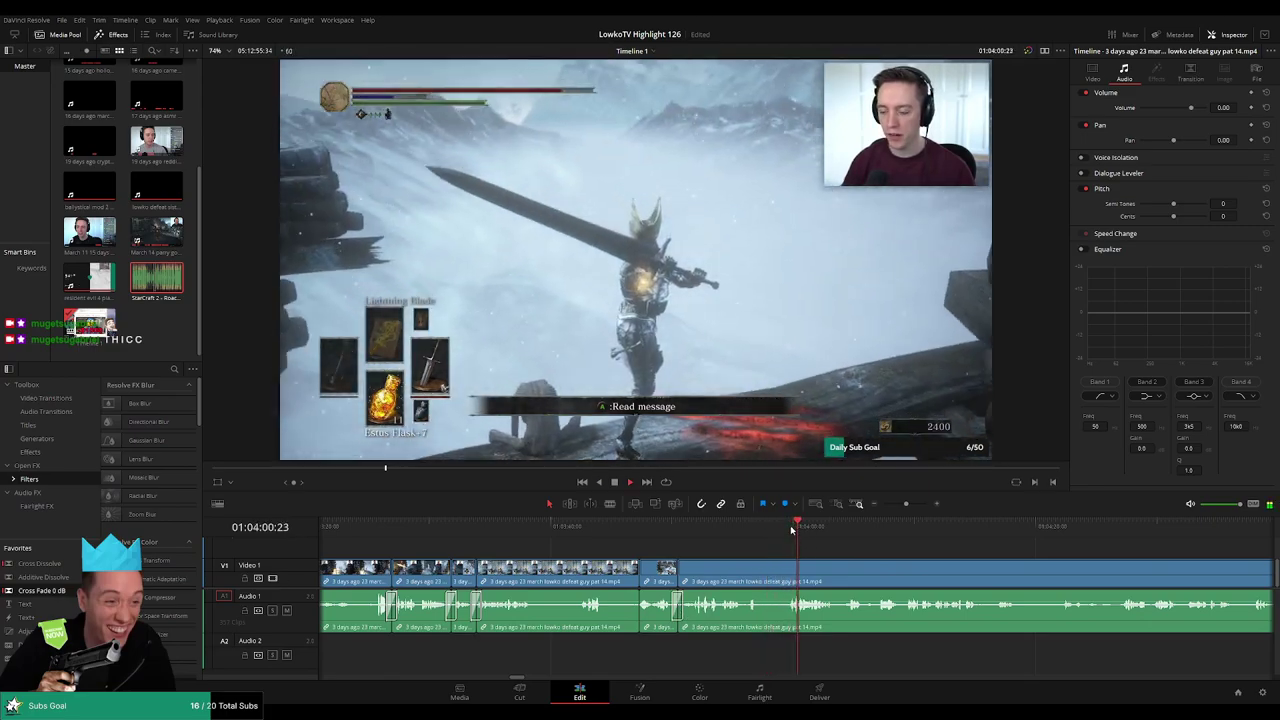
# - Cut the section between about 01:04:18 and 01:04:22, after the message-reading scene, closing the gap and cross-fading the audio
pyautogui.moveTo(902, 549); pyautogui.dragTo(805, 544)
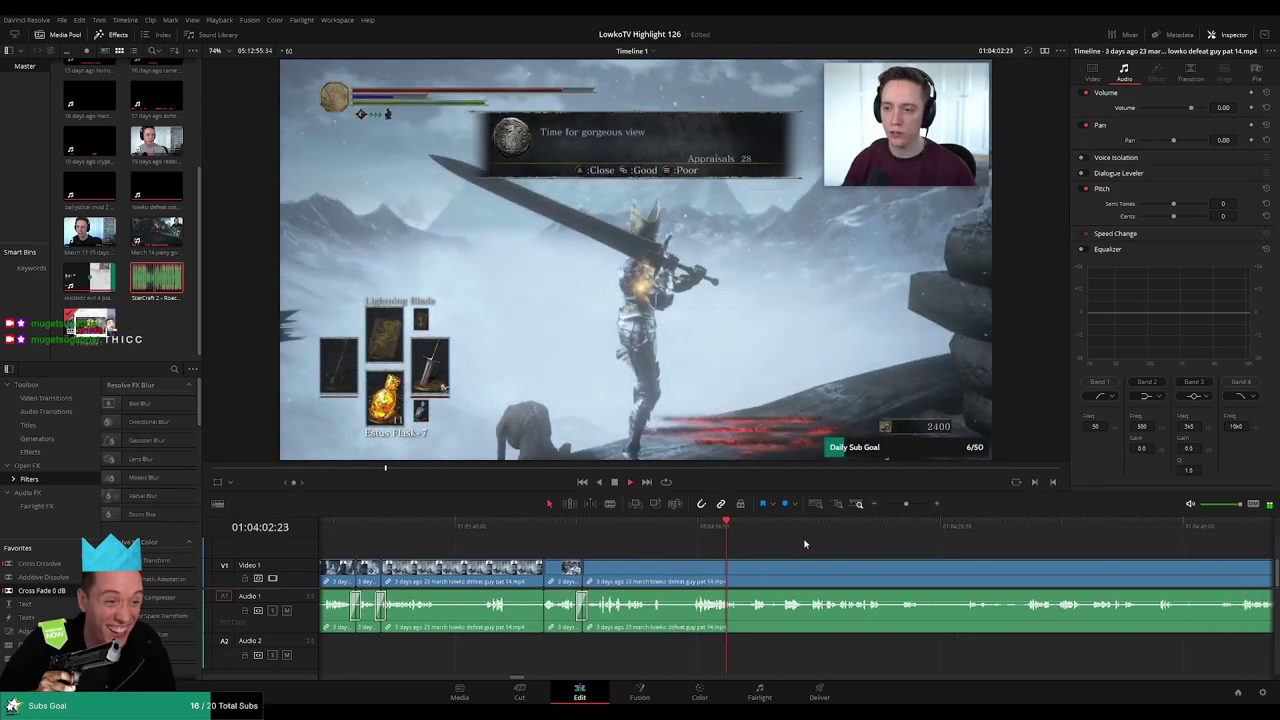
pyautogui.moveTo(755, 530); pyautogui.dragTo(784, 535)
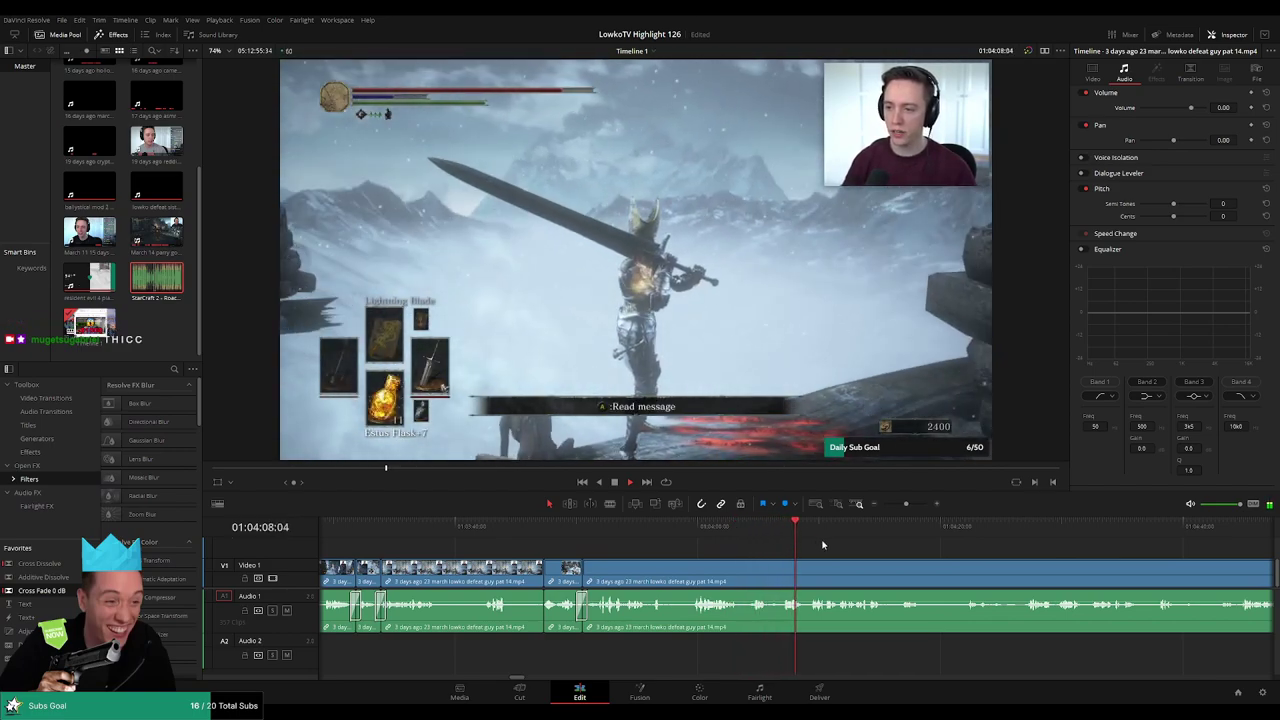
pyautogui.moveTo(897, 552); pyautogui.dragTo(729, 540)
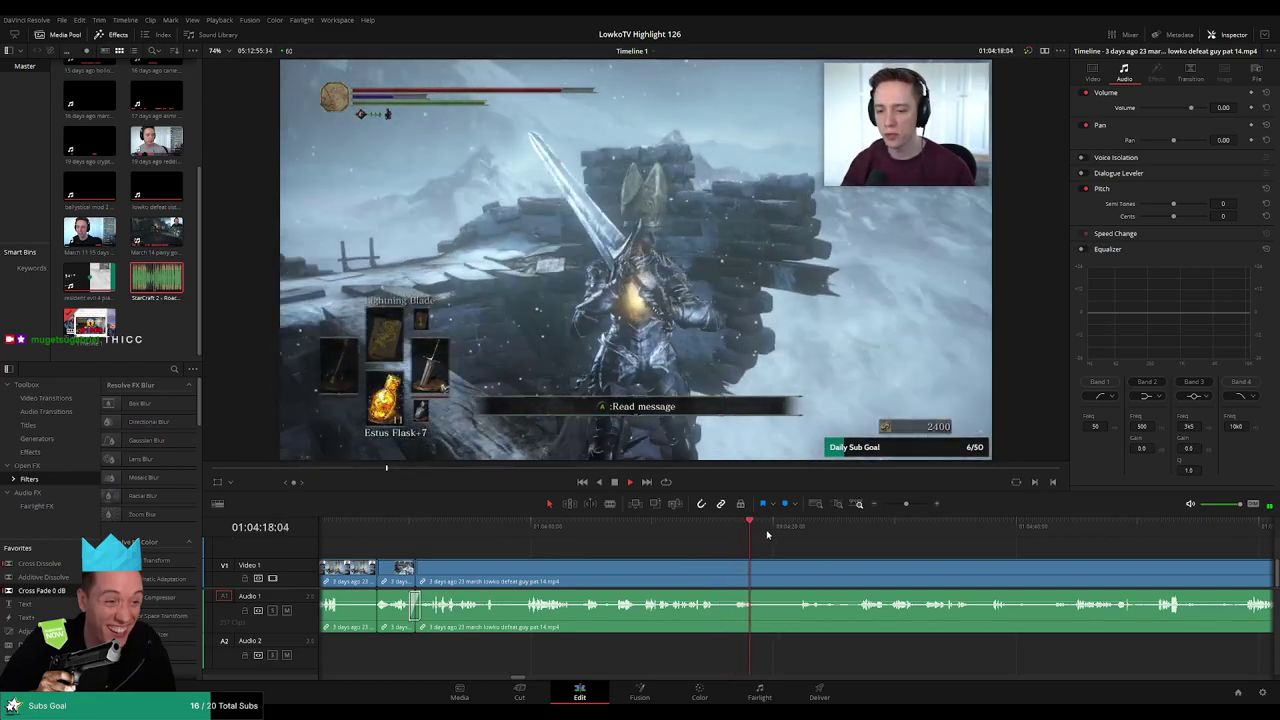
pyautogui.press('b')
pyautogui.click(756, 572)
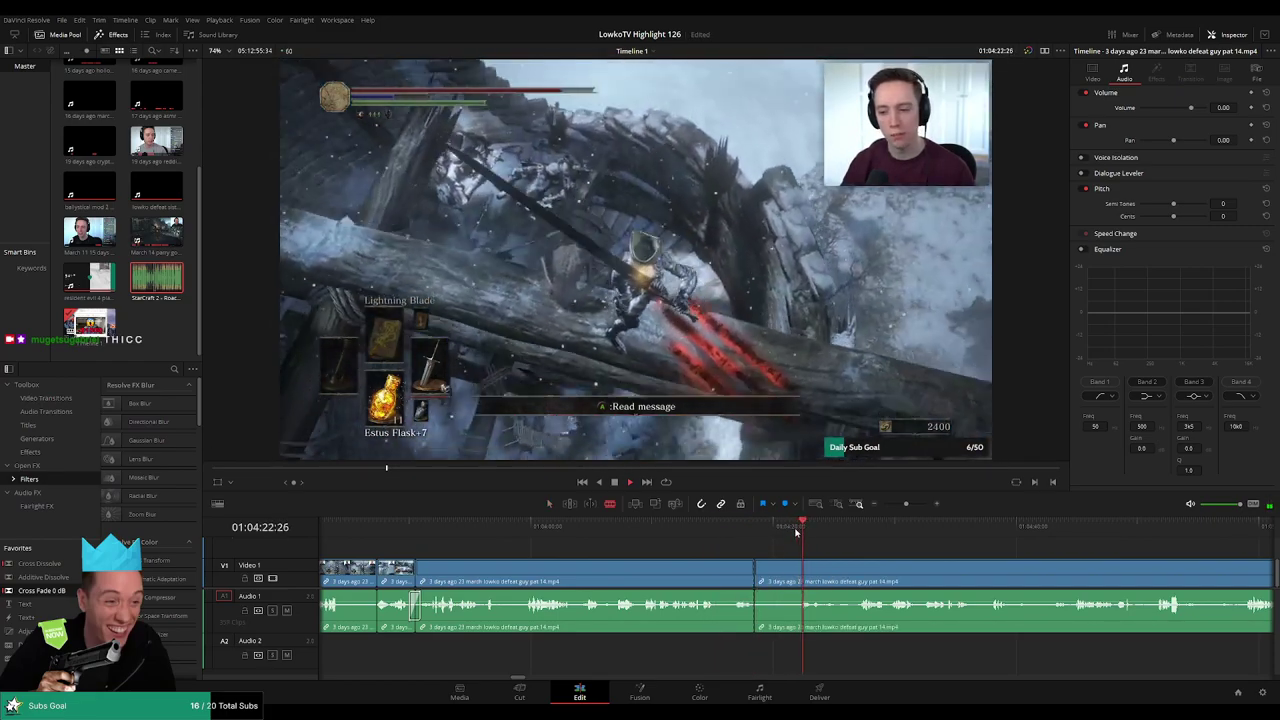
pyautogui.click(800, 578)
pyautogui.press('a')
pyautogui.click(789, 578)
pyautogui.press('Delete')
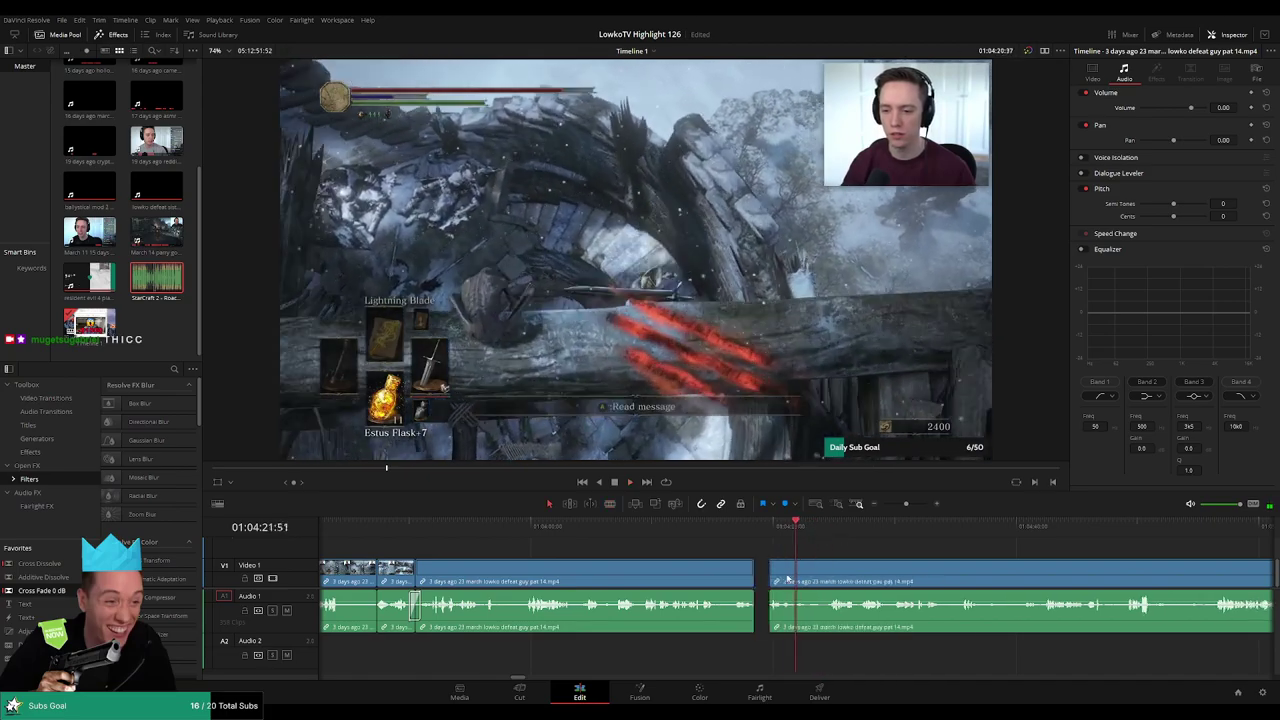
pyautogui.click(762, 575)
pyautogui.press('BackSpace')
# - Split the clip at about 01:04:36, 01:04:39 and 01:04:41, and remove the first section, closing the gap and cross-fading the audio
pyautogui.press('space')
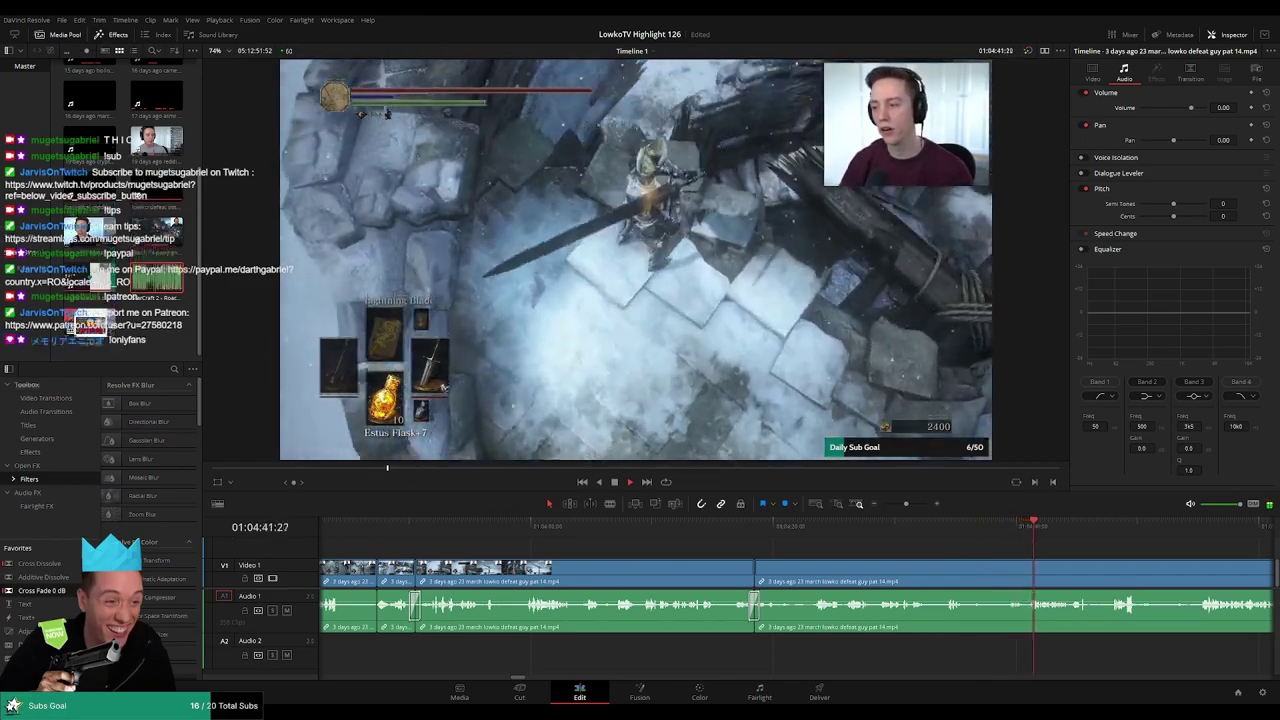
pyautogui.click(945, 535)
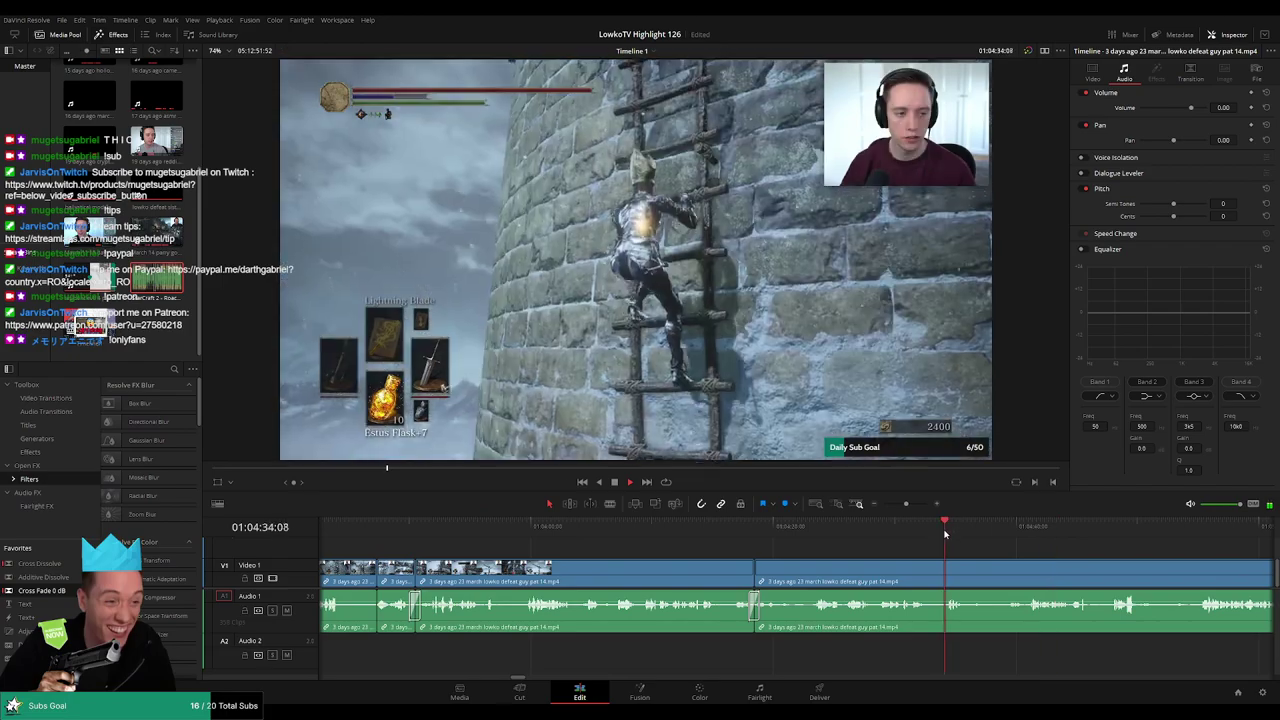
pyautogui.press('b')
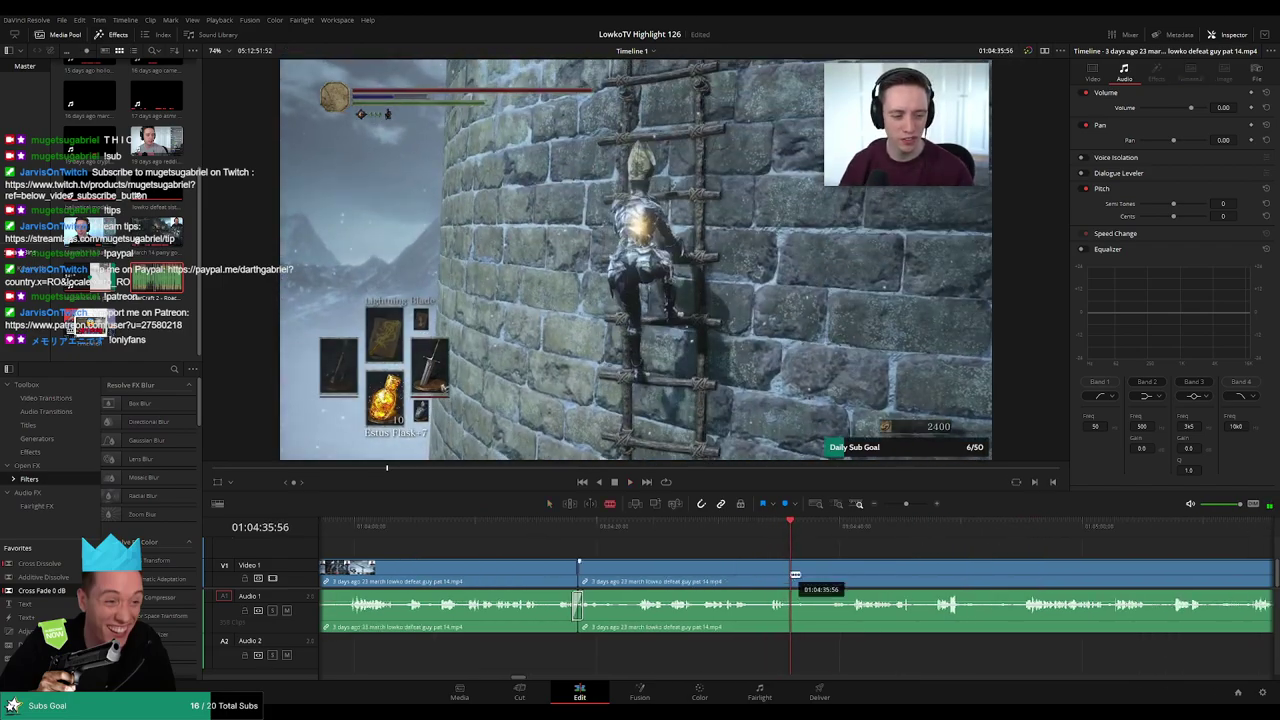
pyautogui.click(792, 575)
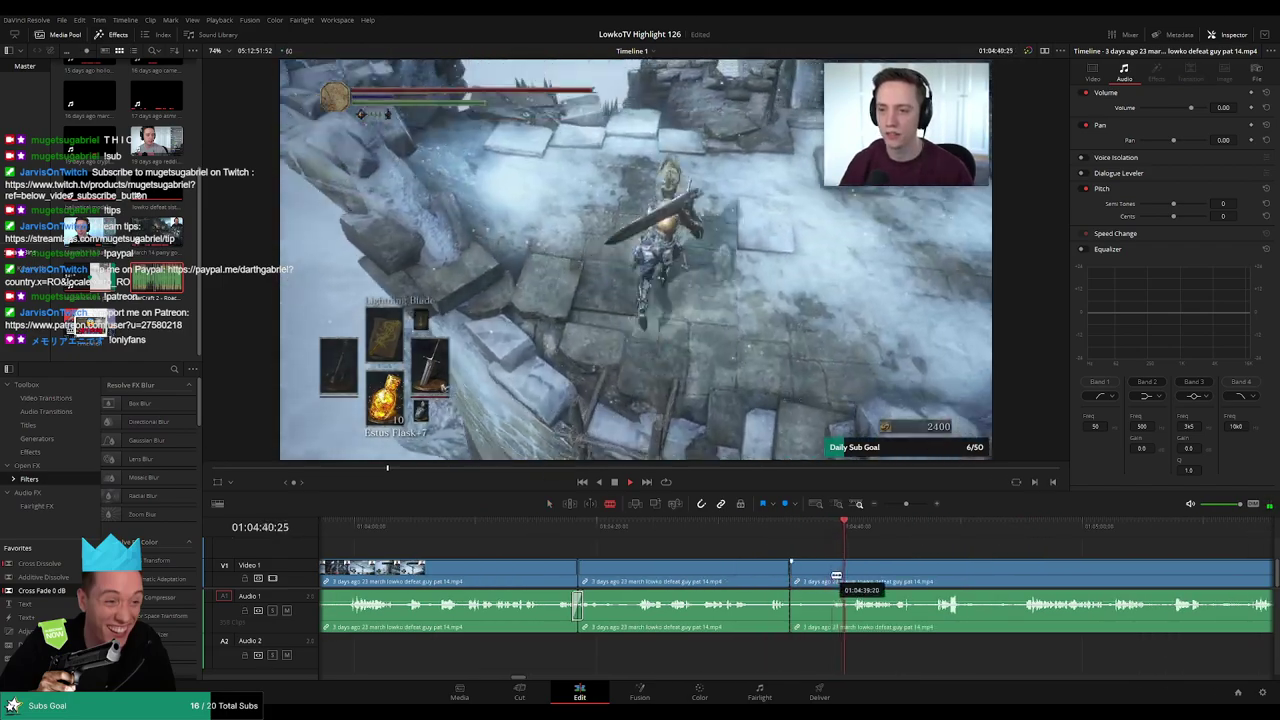
pyautogui.click(835, 575)
pyautogui.click(854, 573)
pyautogui.press('a')
pyautogui.click(818, 576)
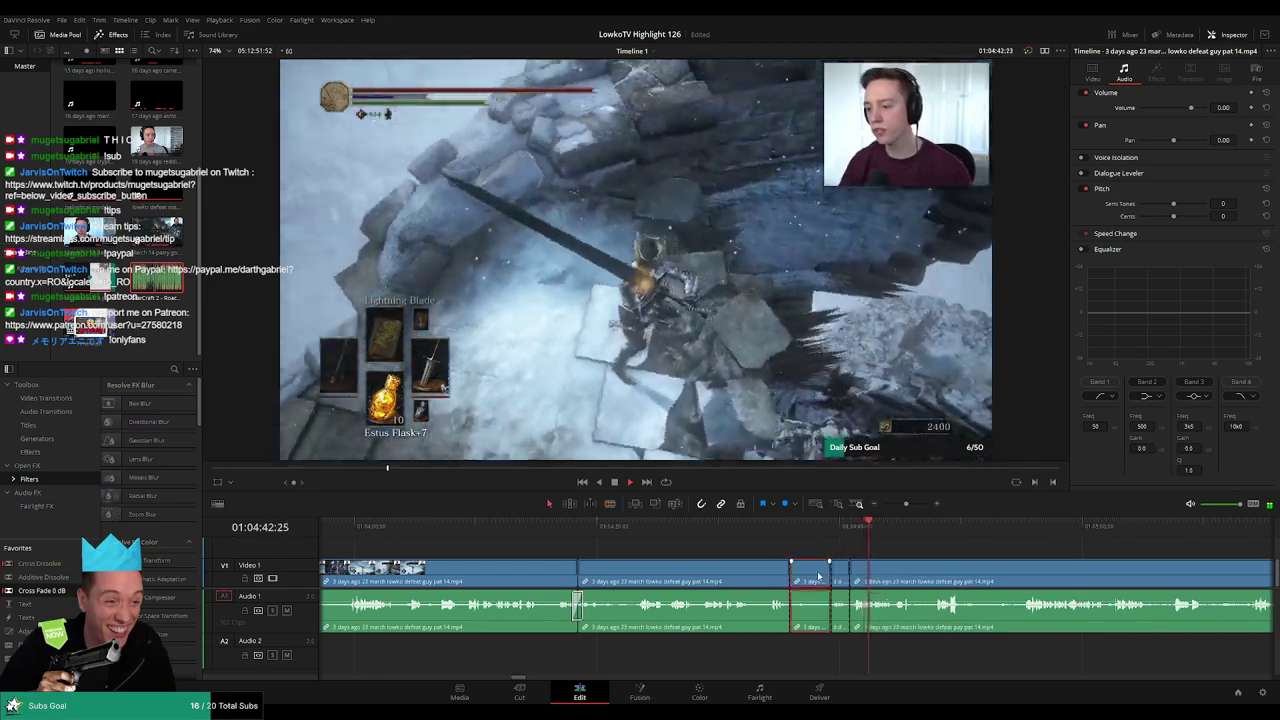
pyautogui.press('Delete')
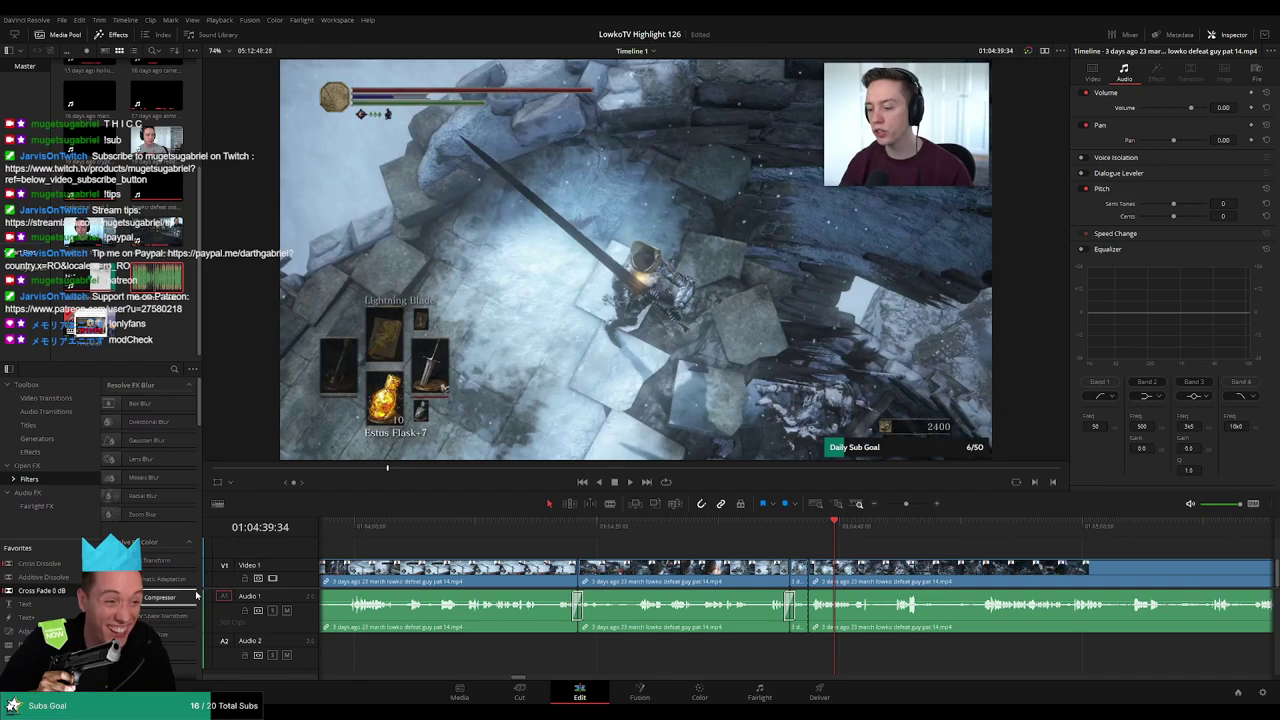
# - Try a Cross Fade 0 dB on the audio at the split at about 01:04:37
pyautogui.moveTo(42, 591); pyautogui.dragTo(821, 621)
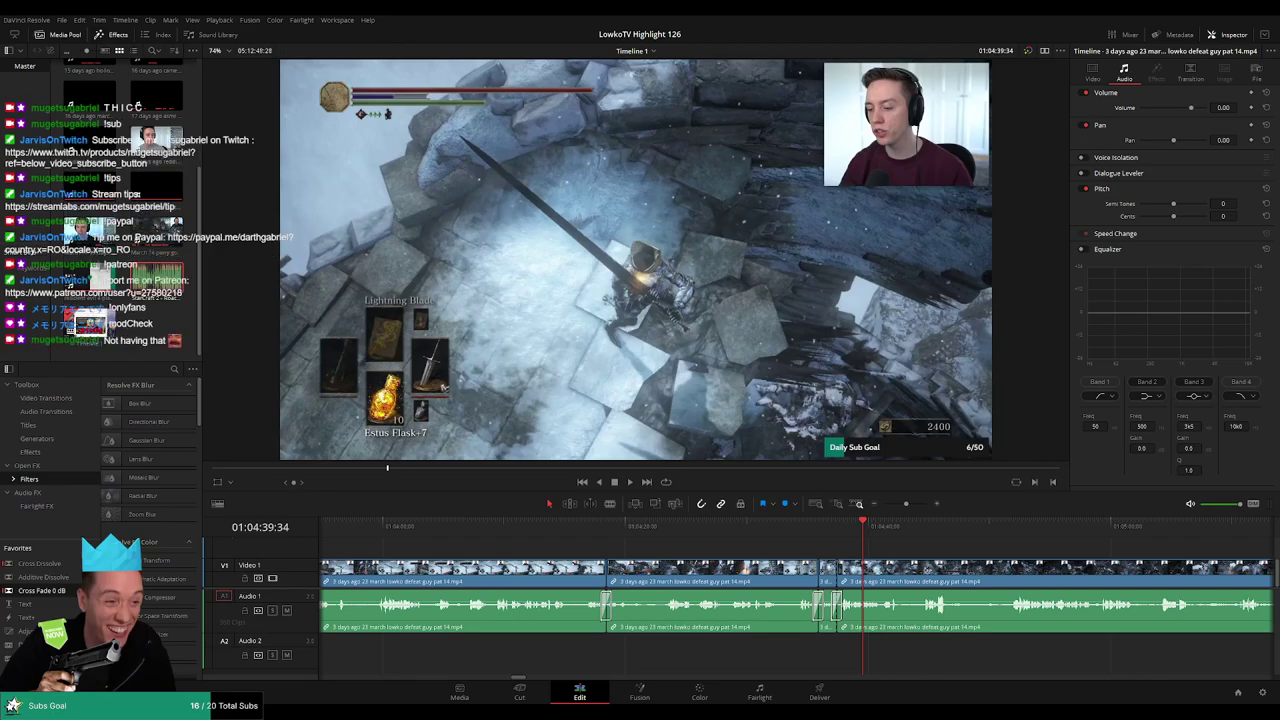
pyautogui.press('space')
pyautogui.hotkey('ctrl', 'z')
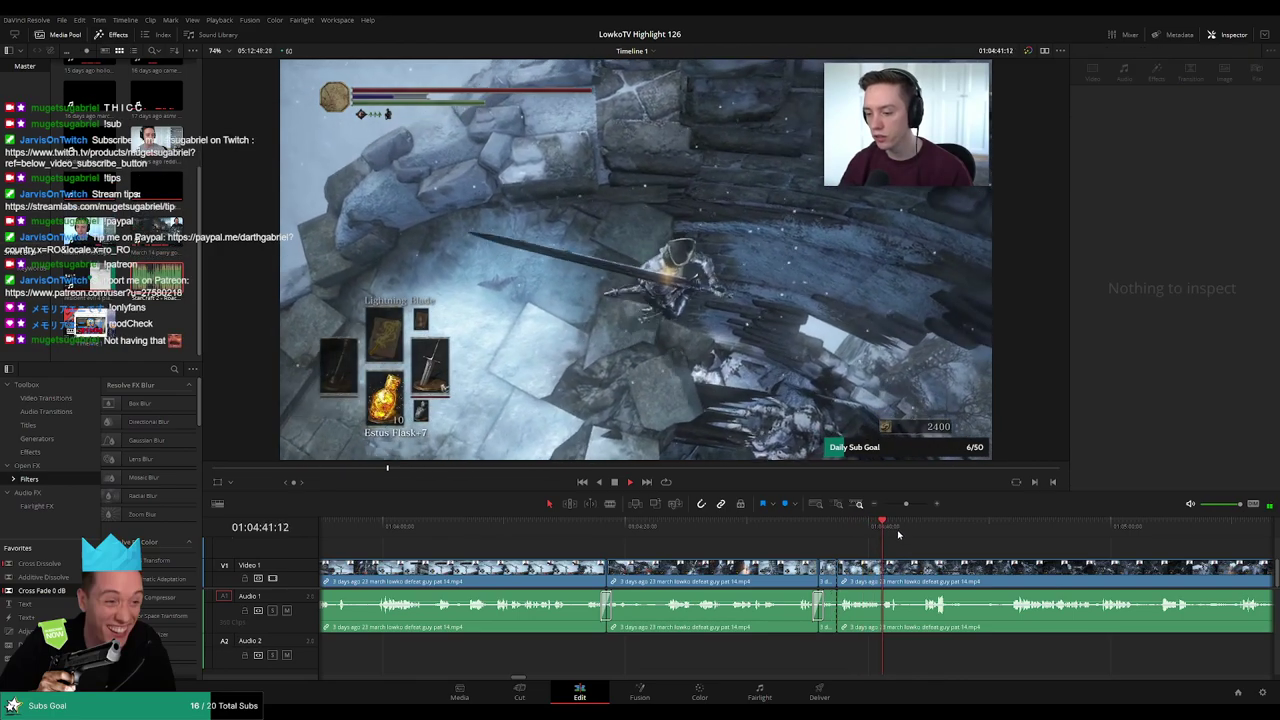
# - Skim the part 14 clip from about 01:04:41 to the painted world scene around 01:11:51, checking for footage to keep
pyautogui.click(967, 526)
pyautogui.click(1064, 526)
pyautogui.moveTo(906, 505); pyautogui.dragTo(889, 507)
pyautogui.click(811, 533)
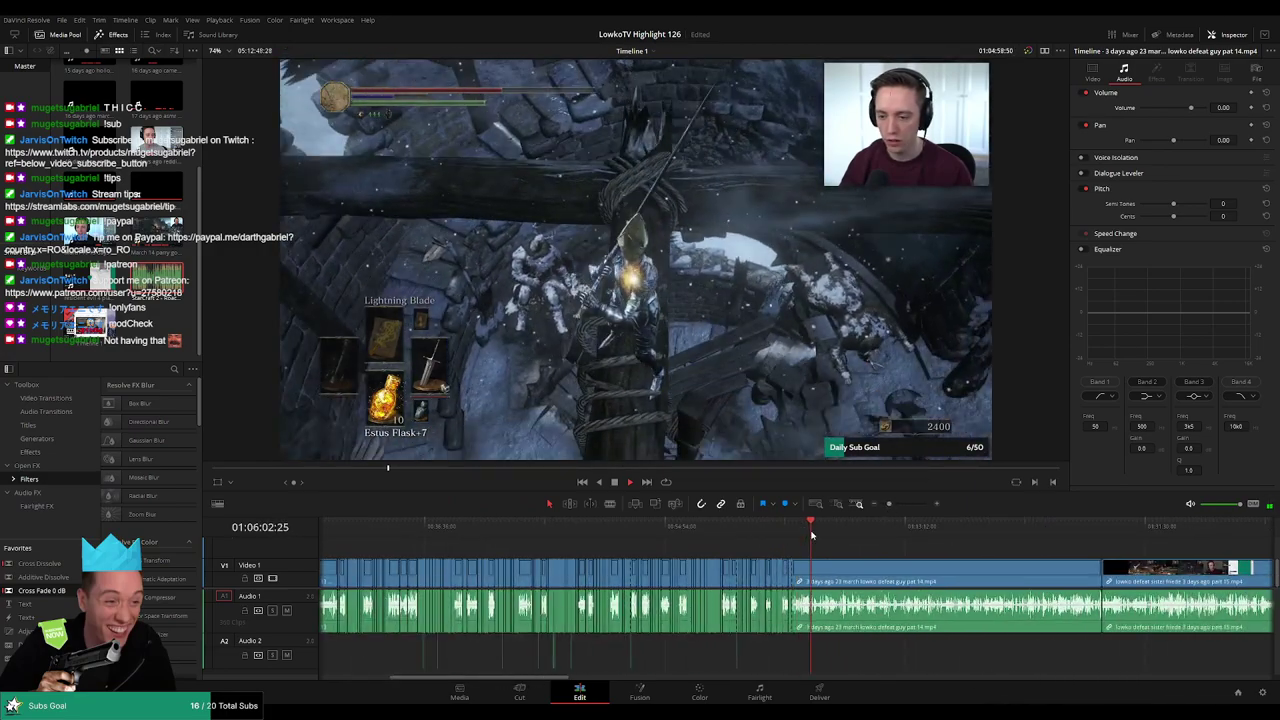
pyautogui.click(832, 531)
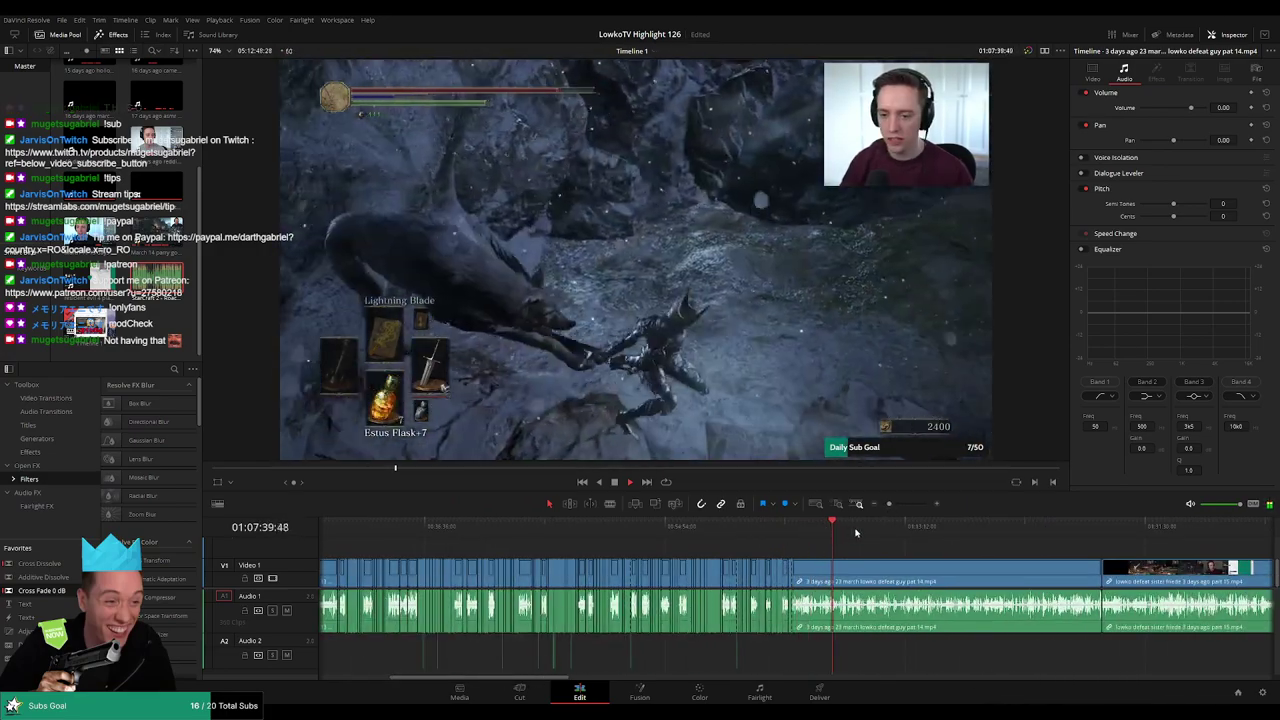
pyautogui.click(865, 532)
pyautogui.click(896, 532)
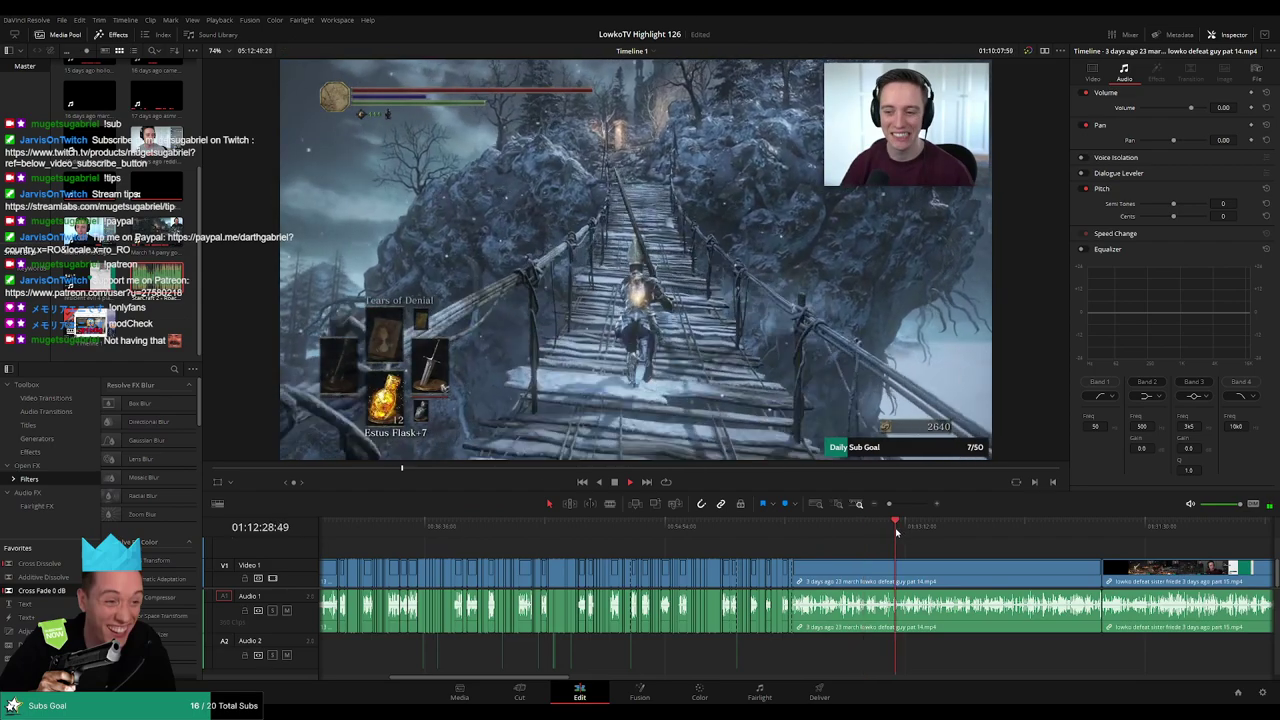
pyautogui.scroll(3, 926, 552)
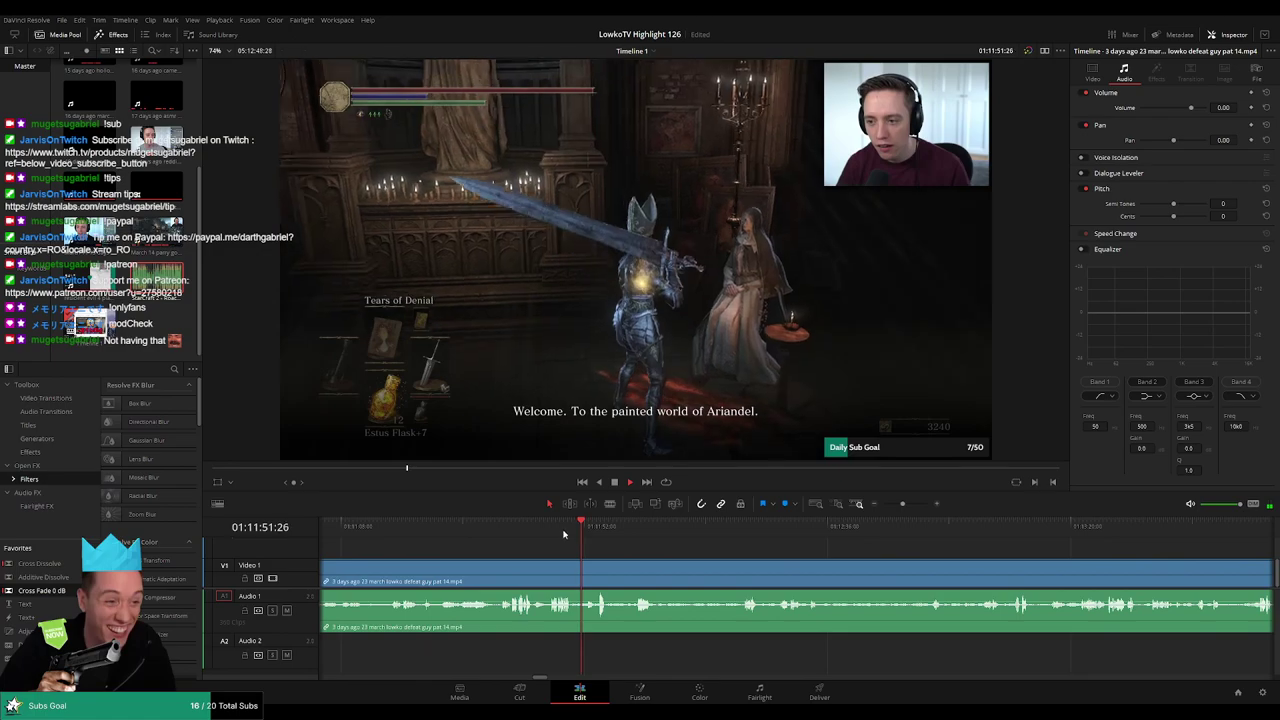
pyautogui.click(504, 532)
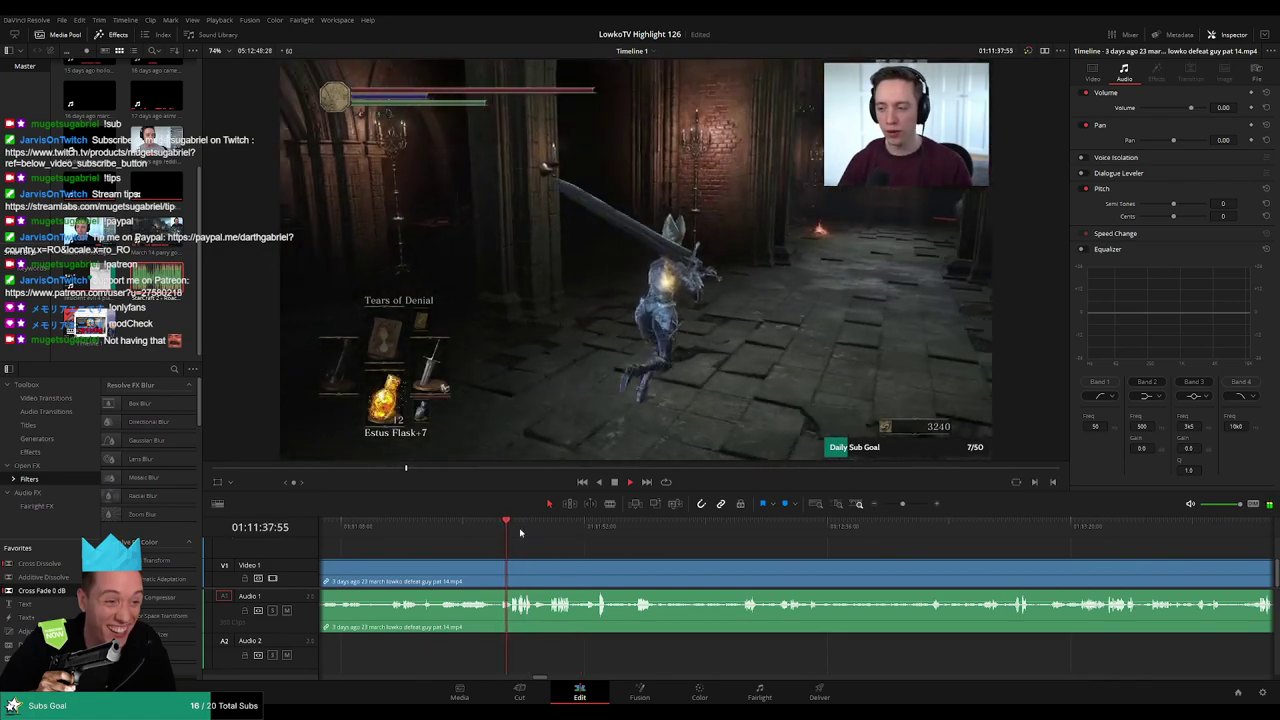
pyautogui.hscroll(-3, 715, 563)
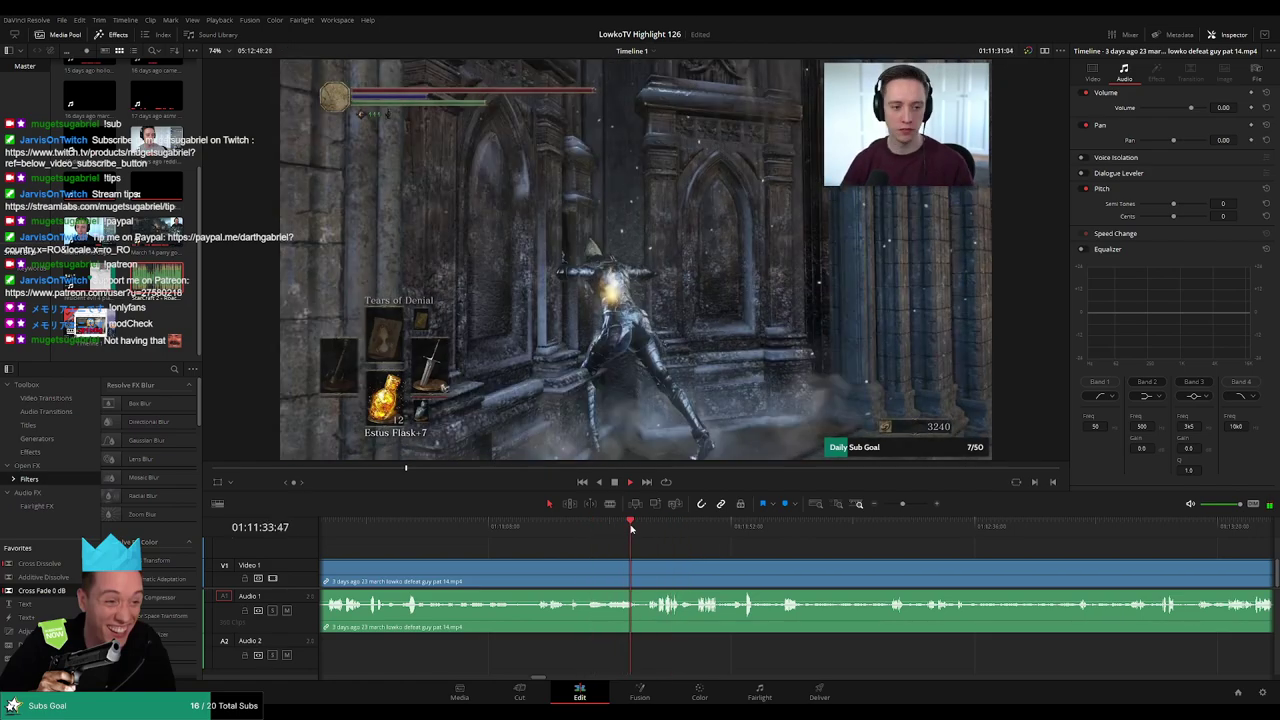
# - Cut the section between about 01:04:37 and 01:24:56 from the part 14 clip, closing the gap
pyautogui.moveTo(902, 504); pyautogui.dragTo(945, 532)
pyautogui.press('space')
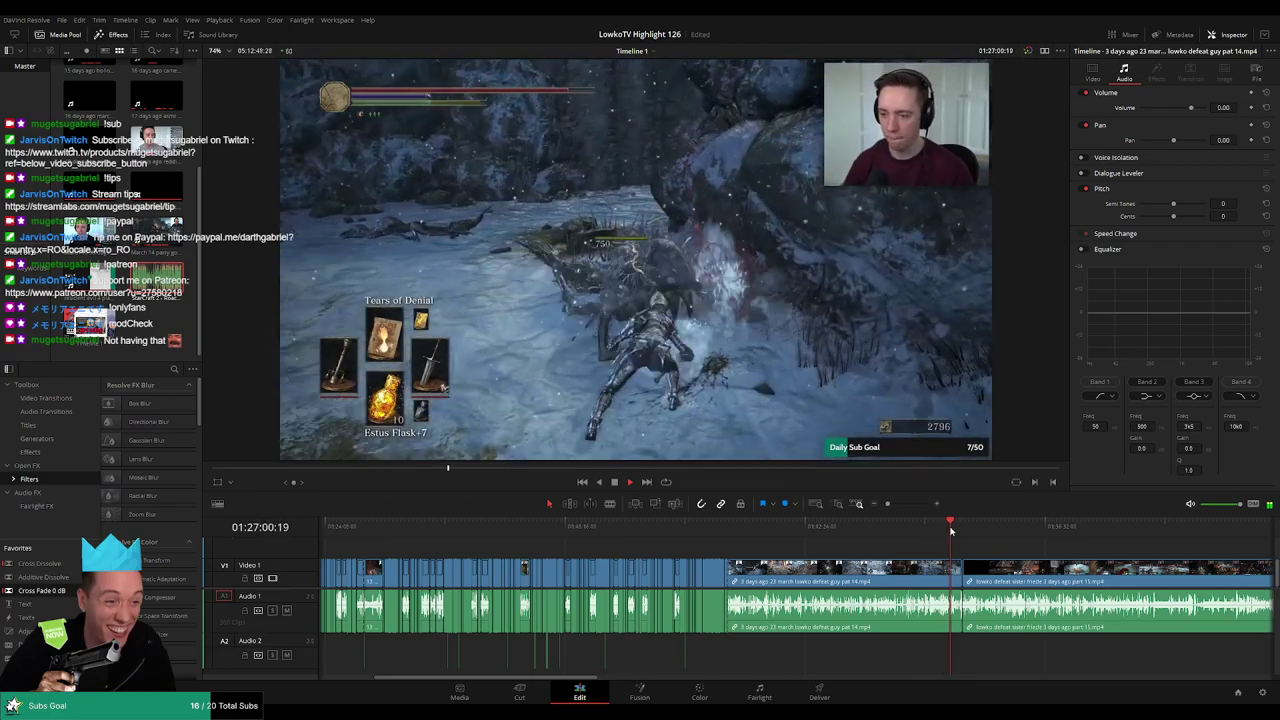
pyautogui.moveTo(950, 532); pyautogui.dragTo(863, 530)
pyautogui.press('space')
pyautogui.scroll(5, 944, 537)
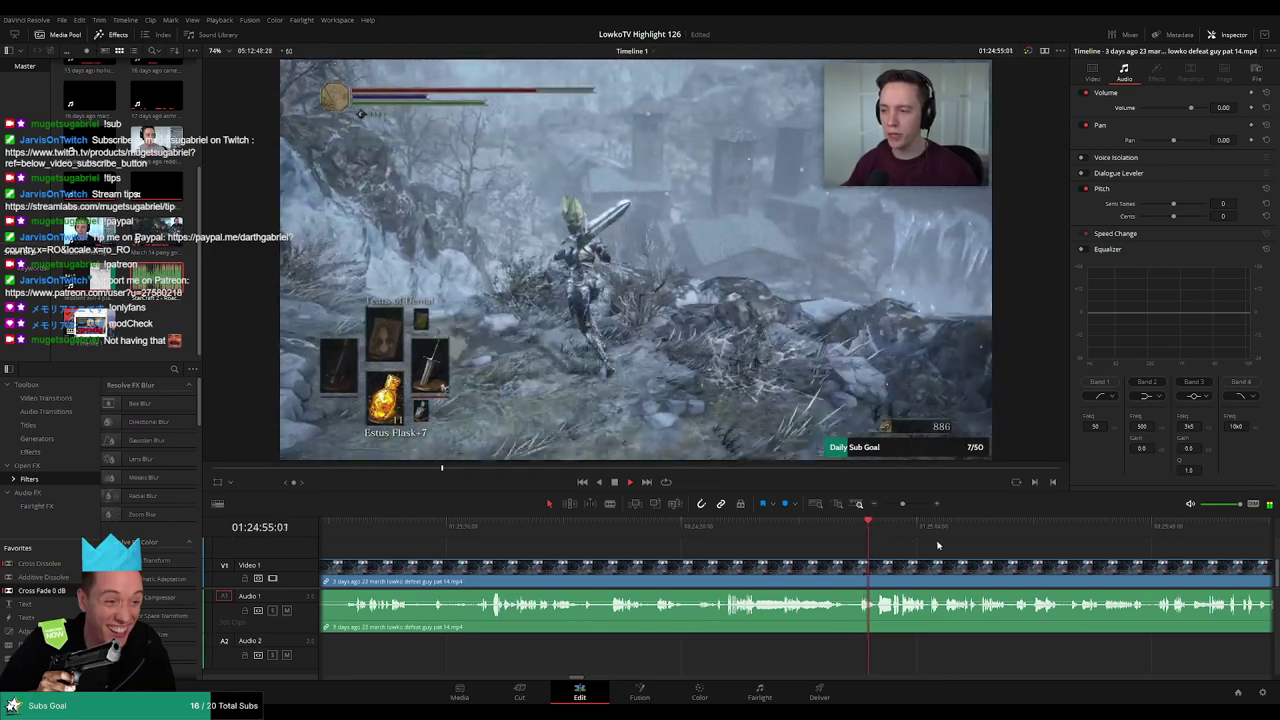
pyautogui.moveTo(937, 543); pyautogui.dragTo(811, 537)
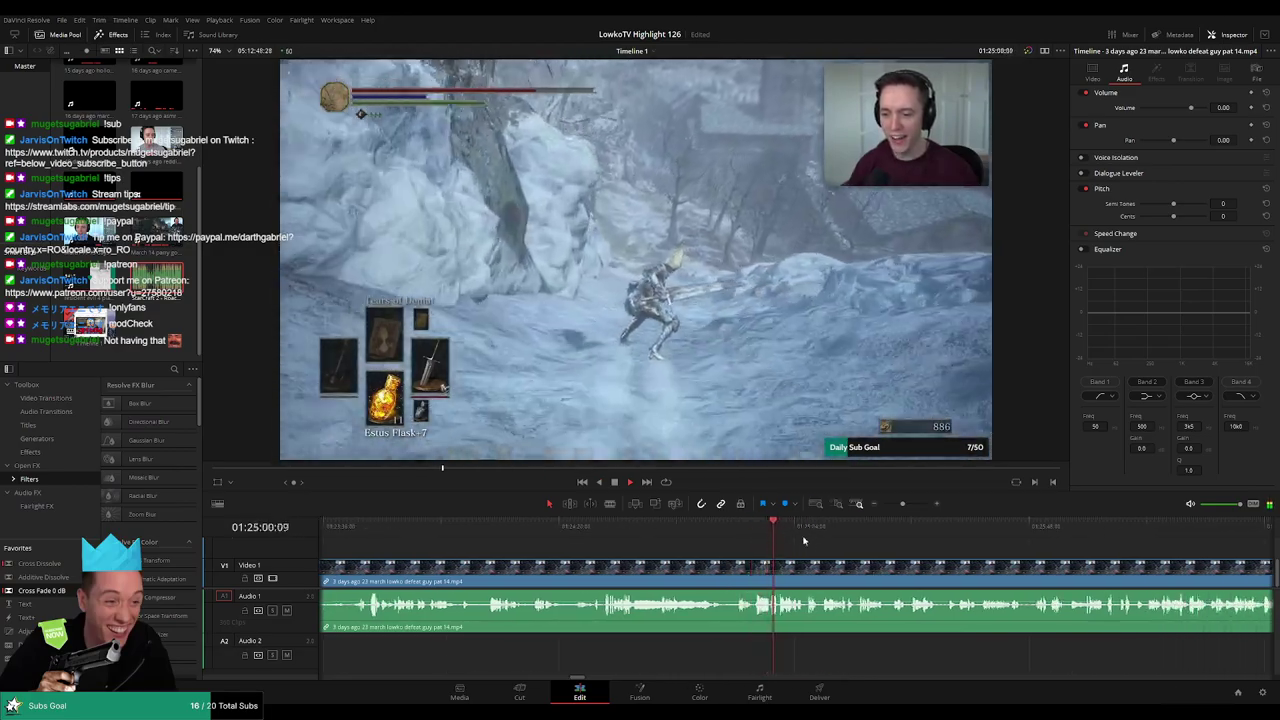
pyautogui.press('space')
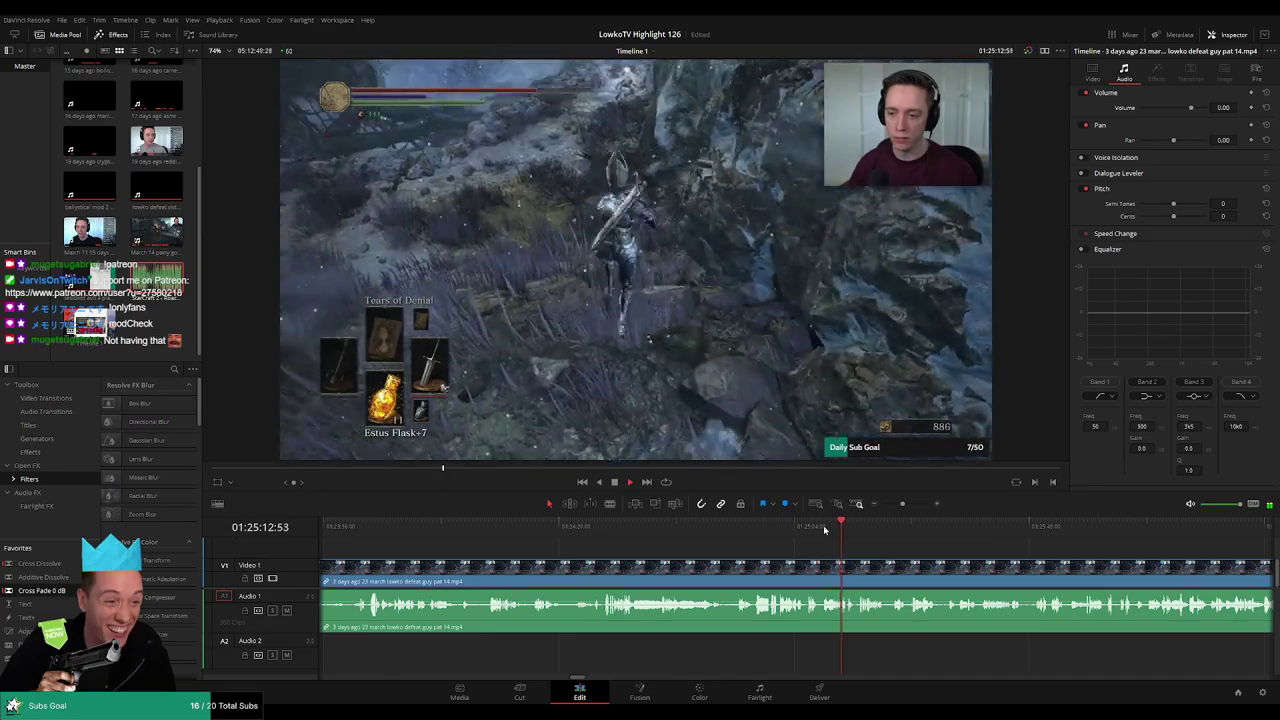
pyautogui.click(736, 526)
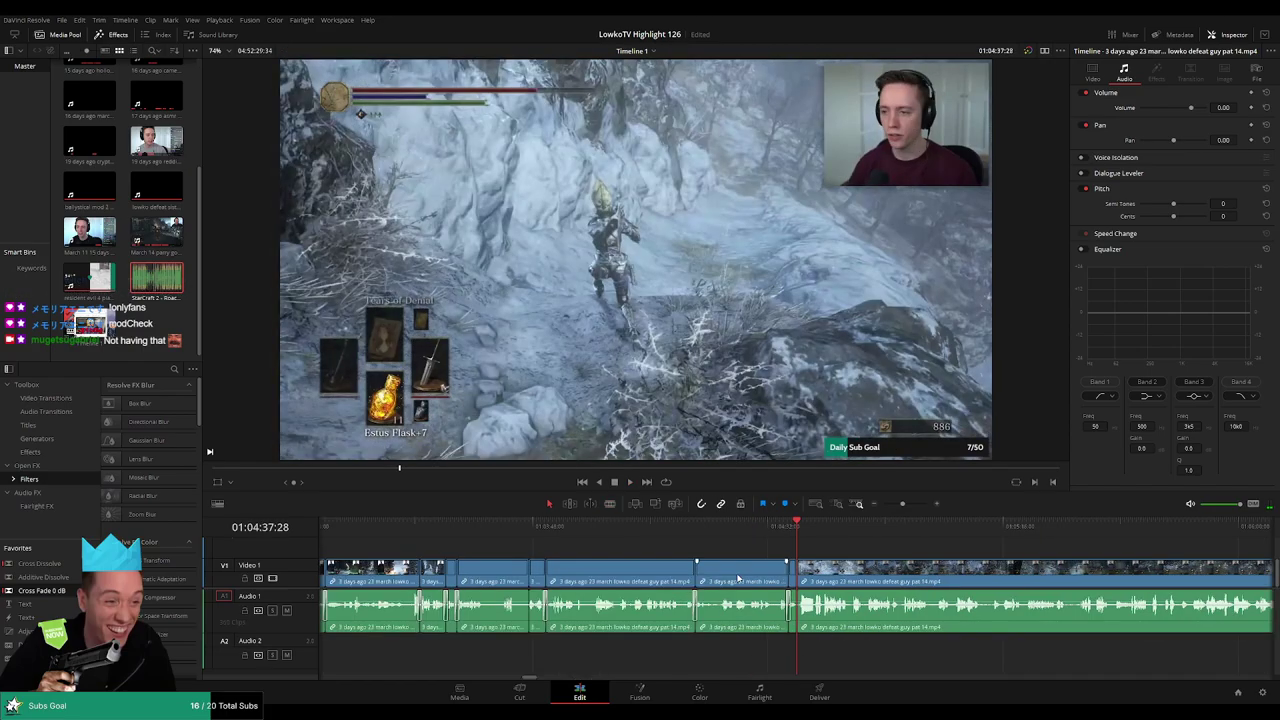
# - Review the footage from 01:04:37, ripple-delete a short section near 01:04:56, and add Cross Fade 0 dB at the audio cut
pyautogui.press('space')
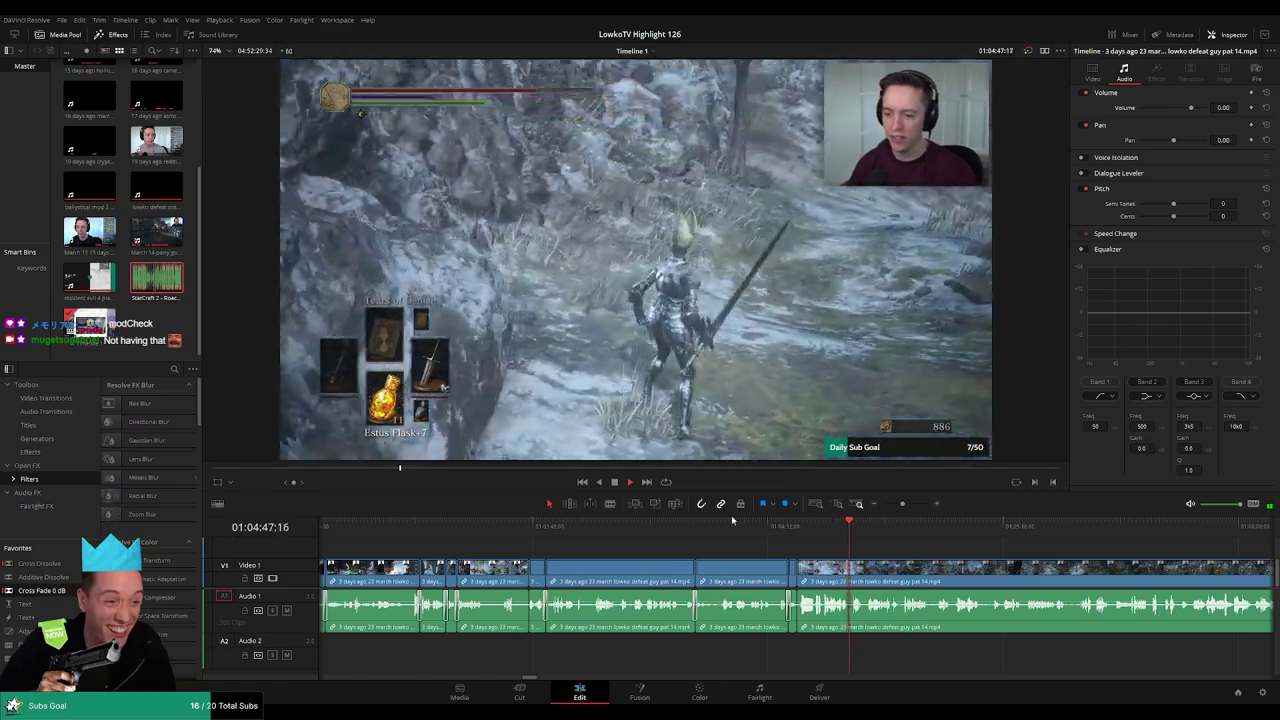
pyautogui.scroll(1, 891, 543)
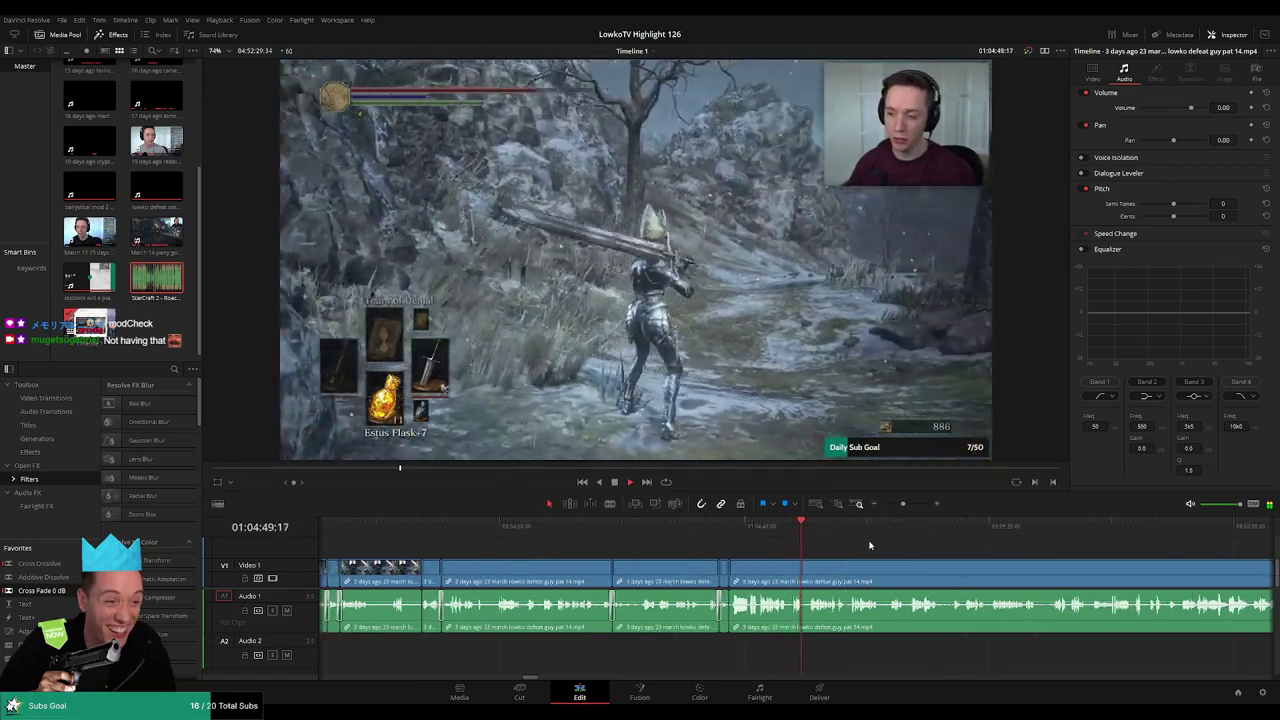
pyautogui.scroll(2, 838, 554)
pyautogui.moveTo(840, 555); pyautogui.dragTo(738, 547)
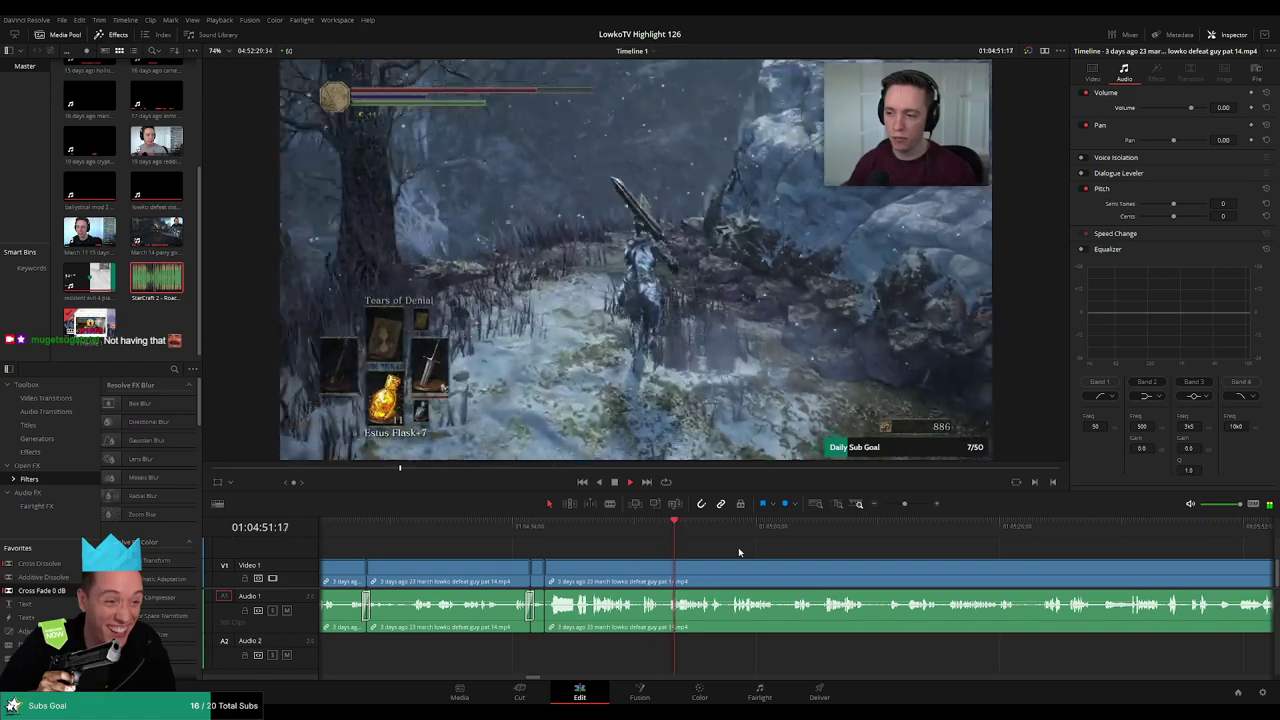
pyautogui.hscroll(1, 760, 555)
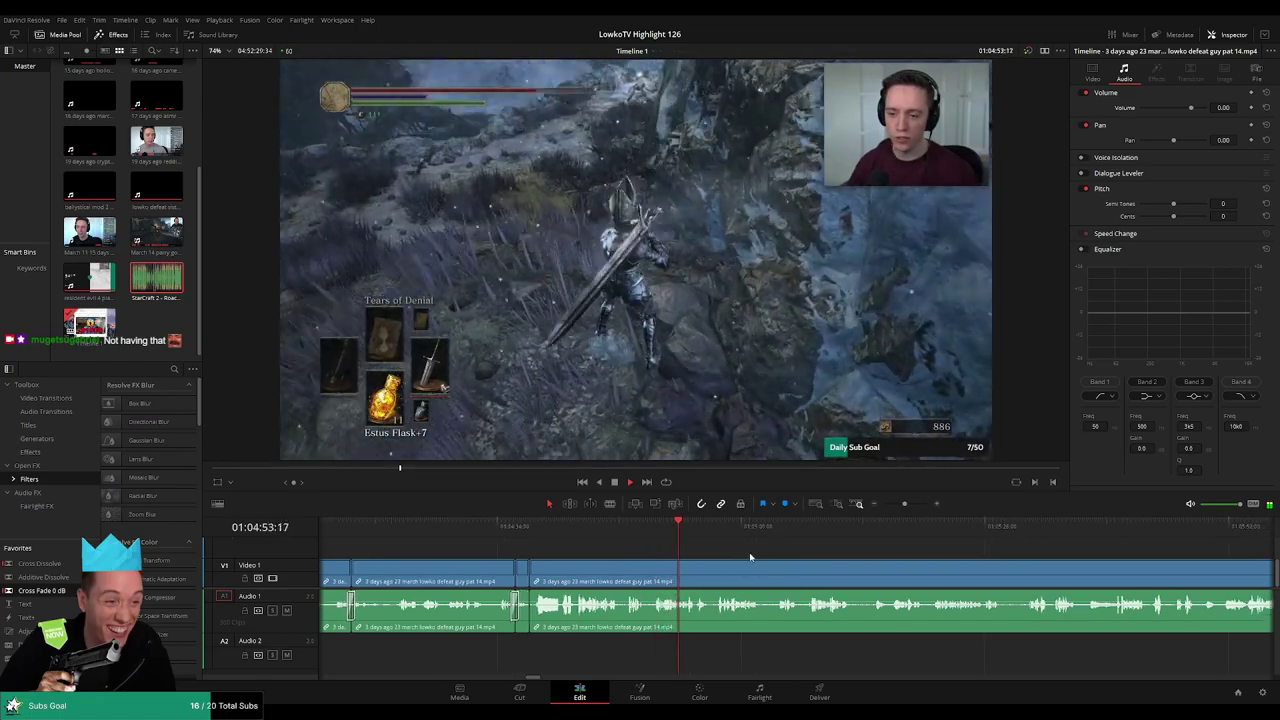
pyautogui.scroll(2, 790, 556)
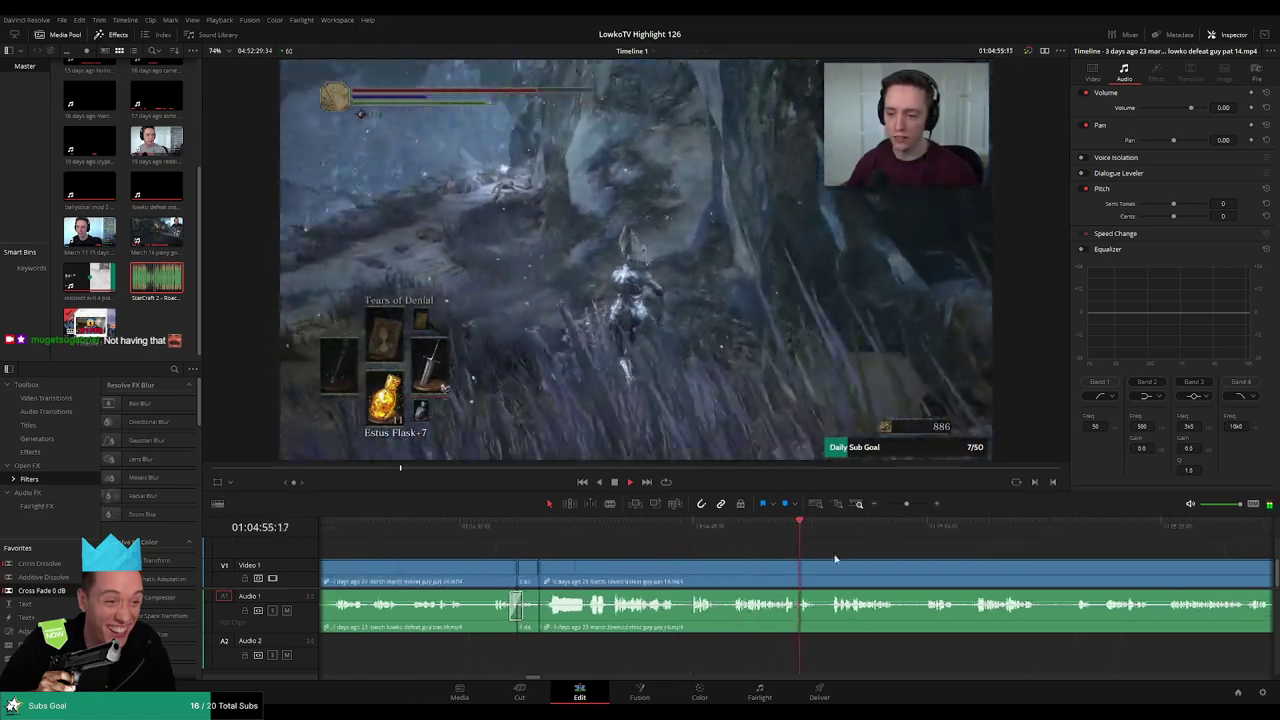
pyautogui.moveTo(840, 556); pyautogui.dragTo(698, 531)
pyautogui.hotkey('ctrl', 'b')
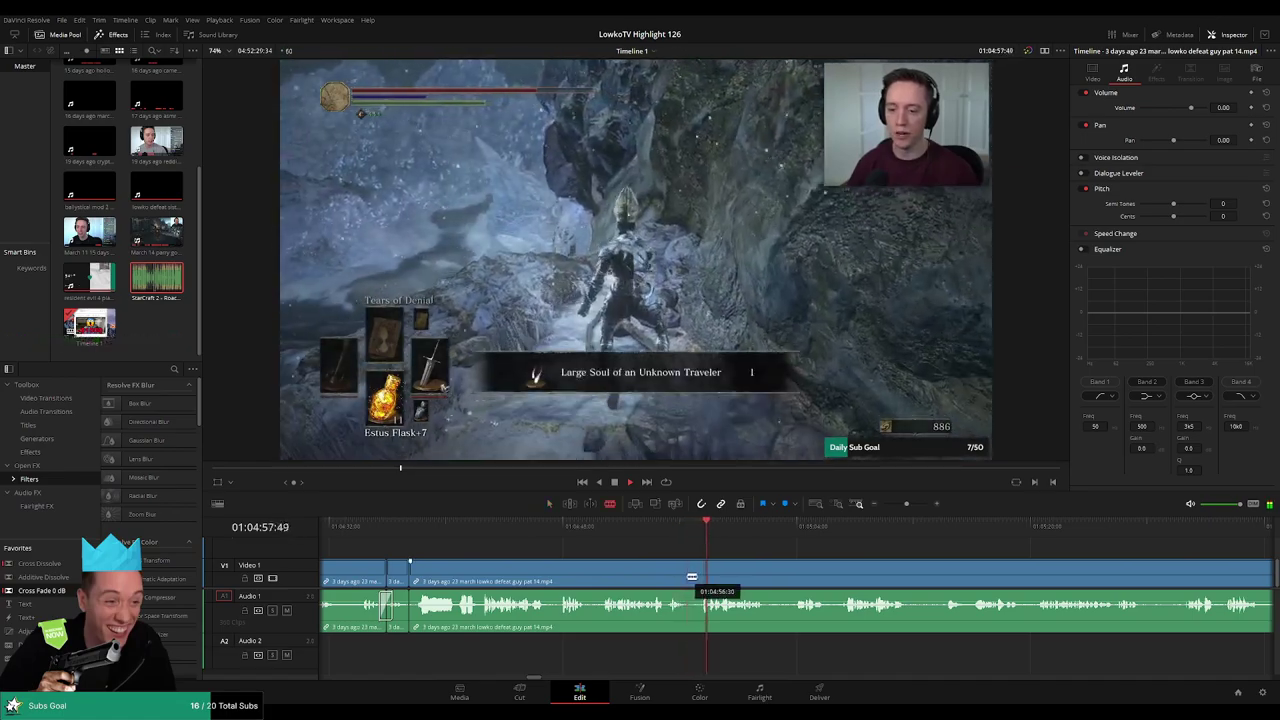
pyautogui.press('Delete')
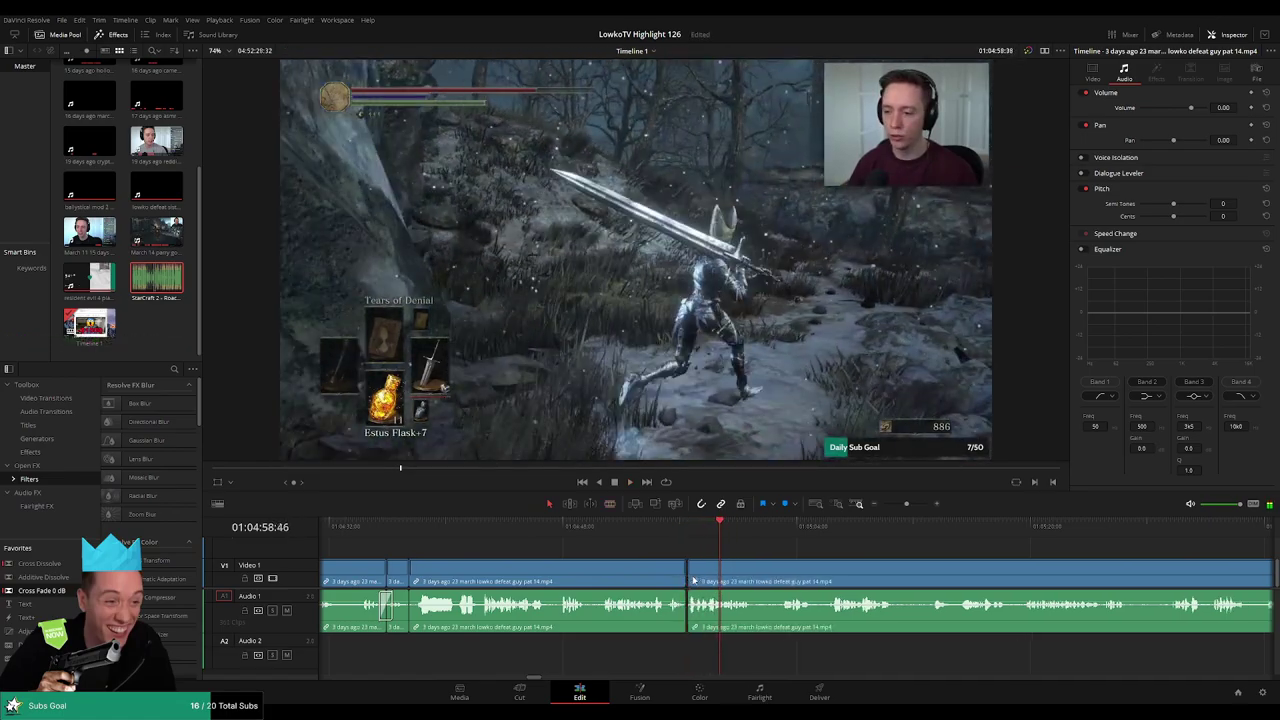
pyautogui.press('space')
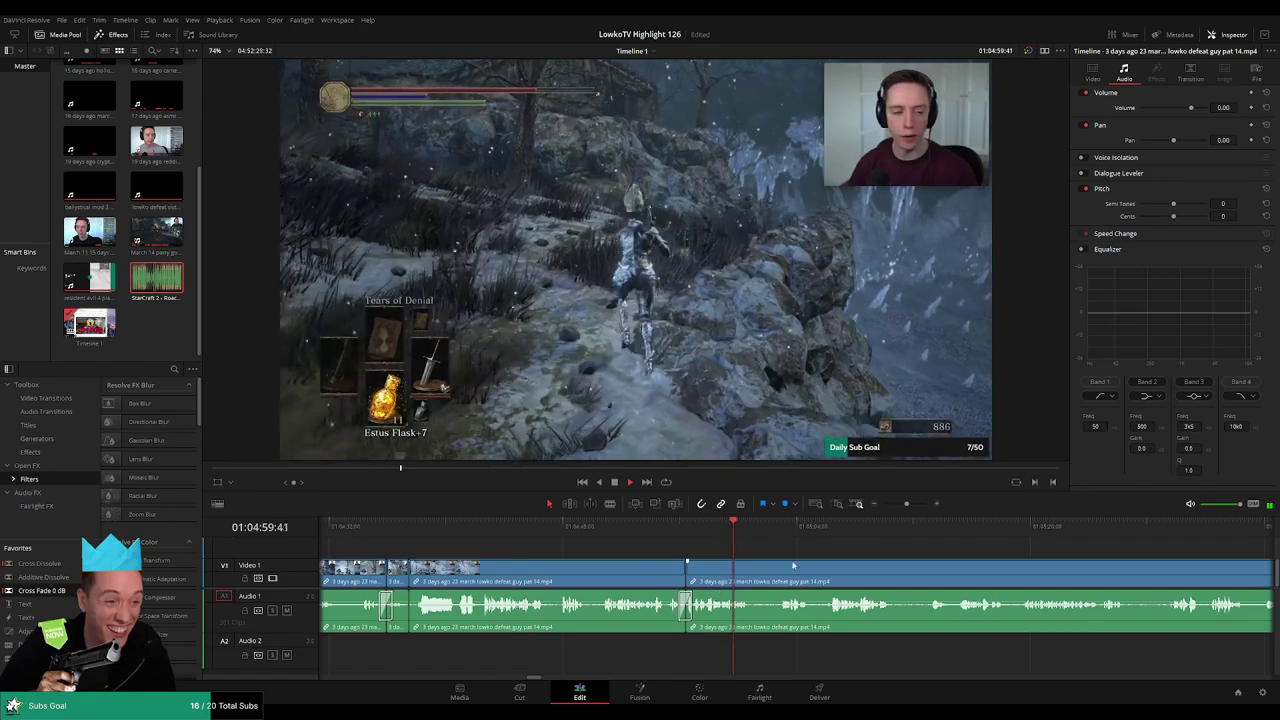
# - Cut out the short section of footage just after 01:05:01 and add Cross Fade 0 dB at the audio cut
pyautogui.press('space')
pyautogui.press('b')
pyautogui.click(754, 568)
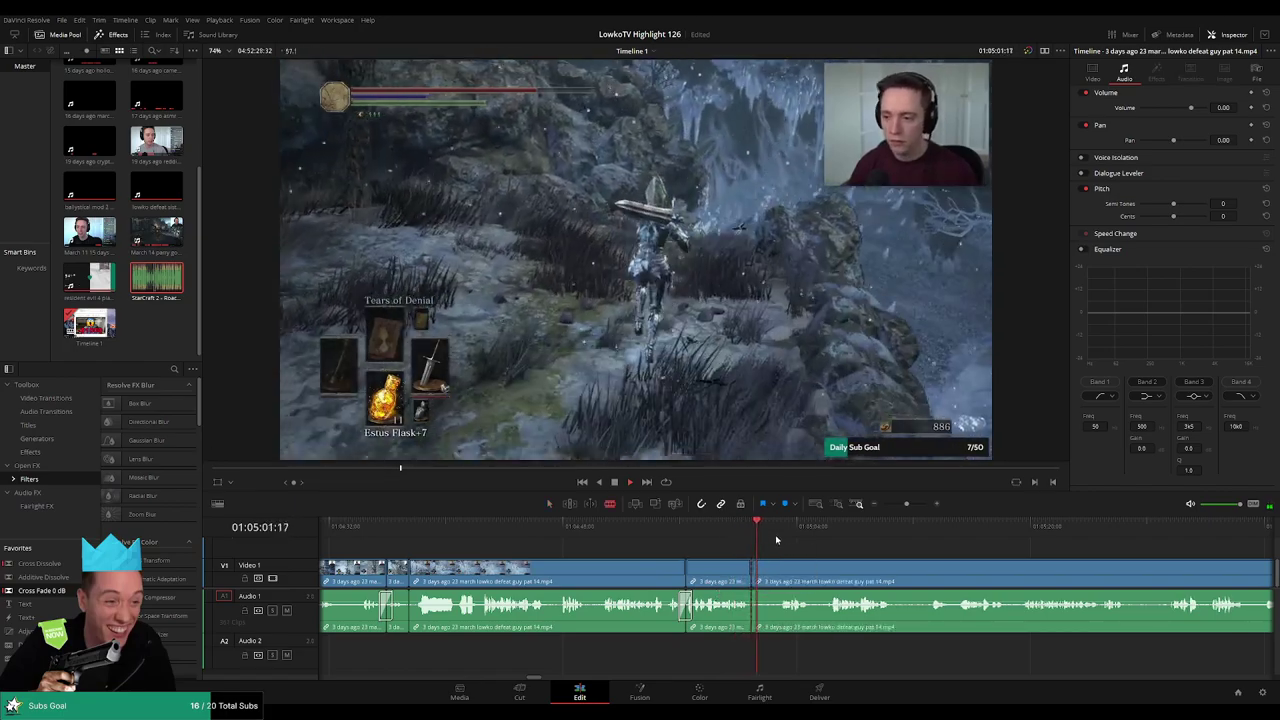
pyautogui.click(765, 578)
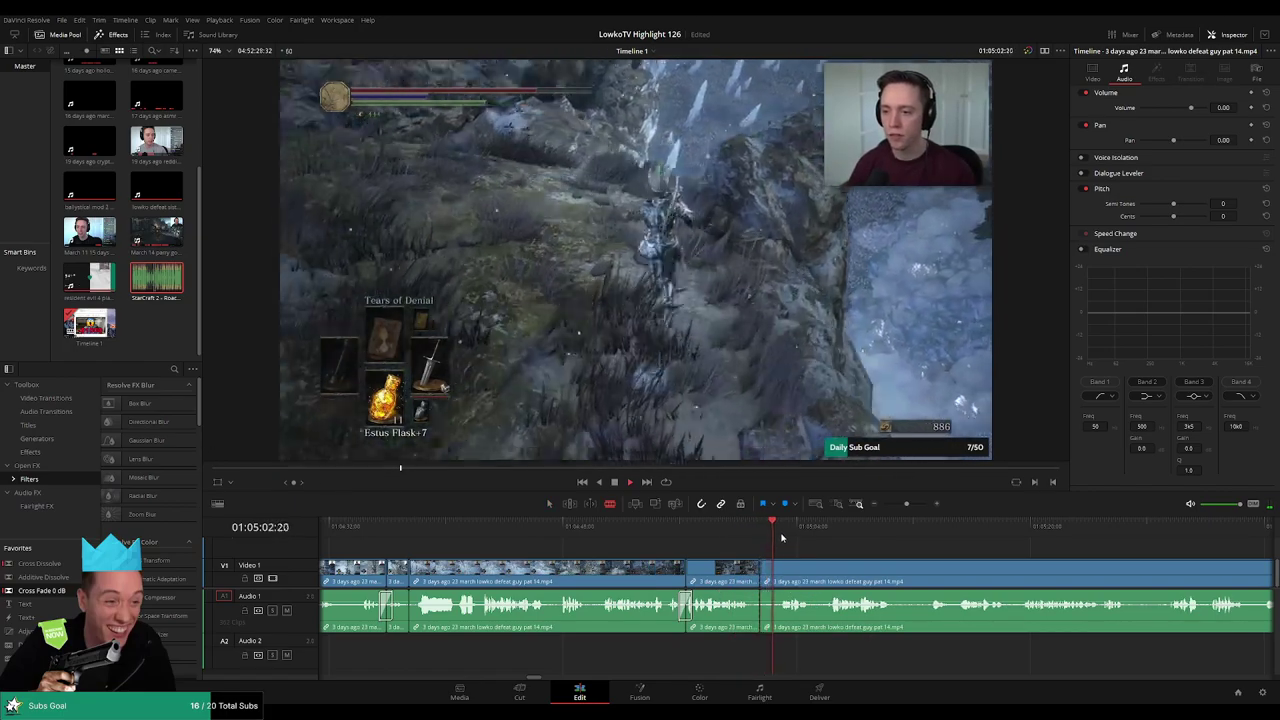
pyautogui.click(781, 573)
pyautogui.press('a')
pyautogui.click(765, 574)
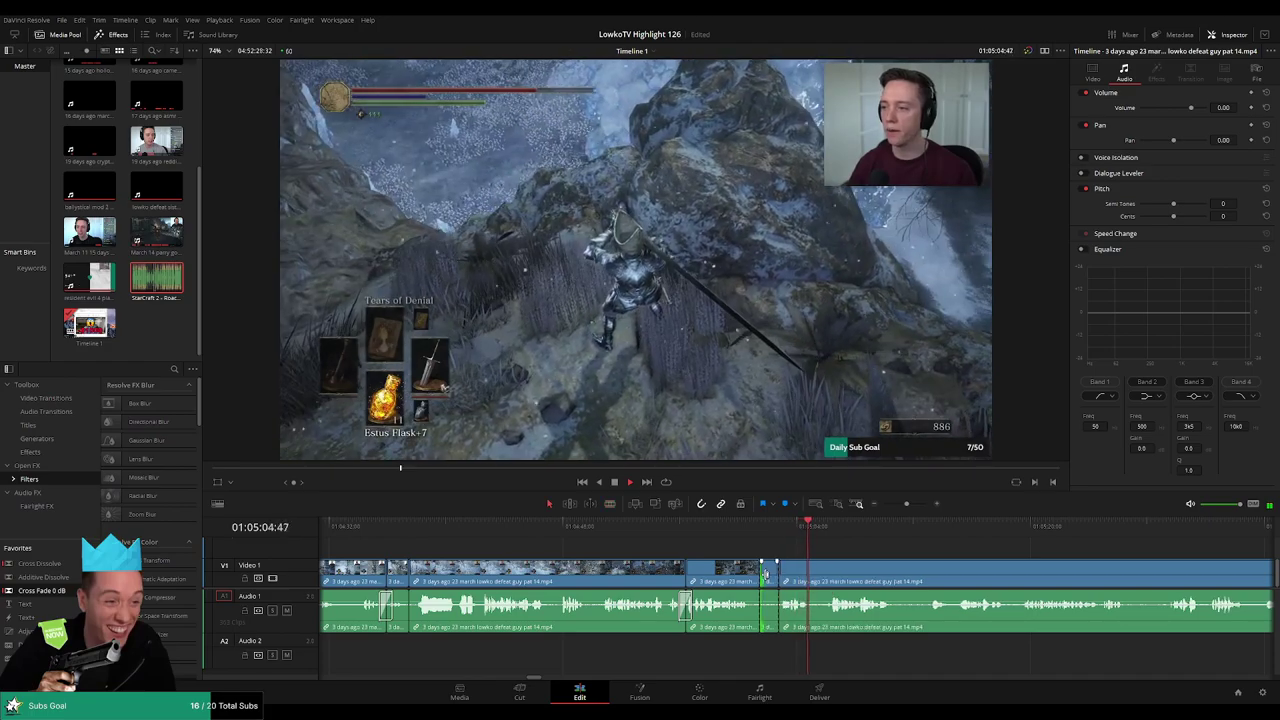
pyautogui.click(766, 574)
pyautogui.press('Delete')
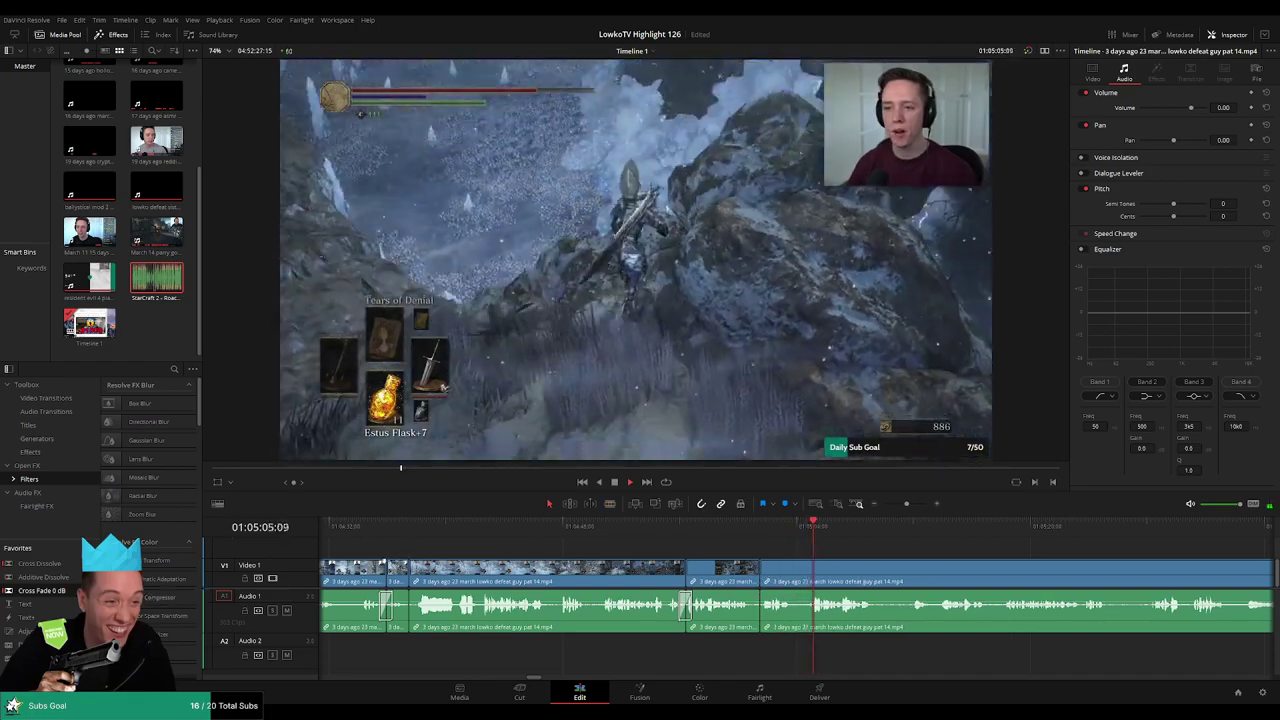
pyautogui.moveTo(41, 591); pyautogui.dragTo(760, 604)
# - Split the part 14 gameplay clip near 01:05:04, check what follows, and ripple-delete the rest of that clip
pyautogui.press('b')
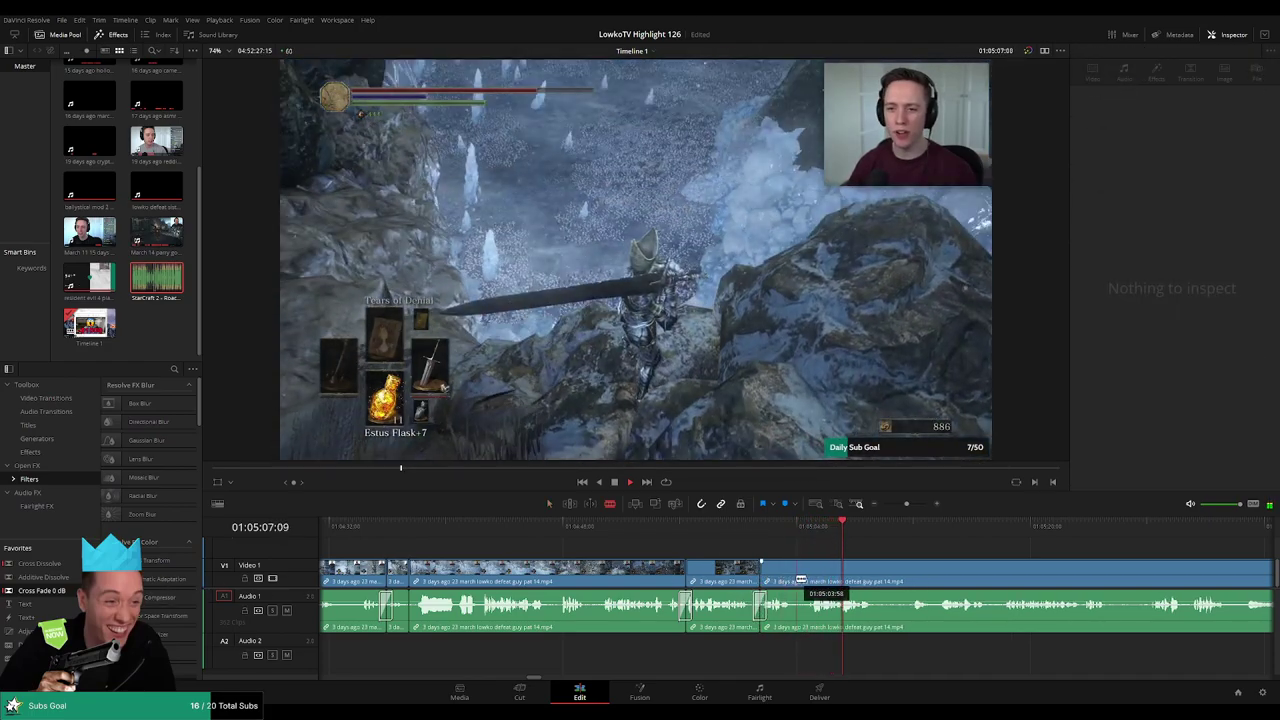
pyautogui.click(800, 579)
pyautogui.press('a')
pyautogui.click(920, 529)
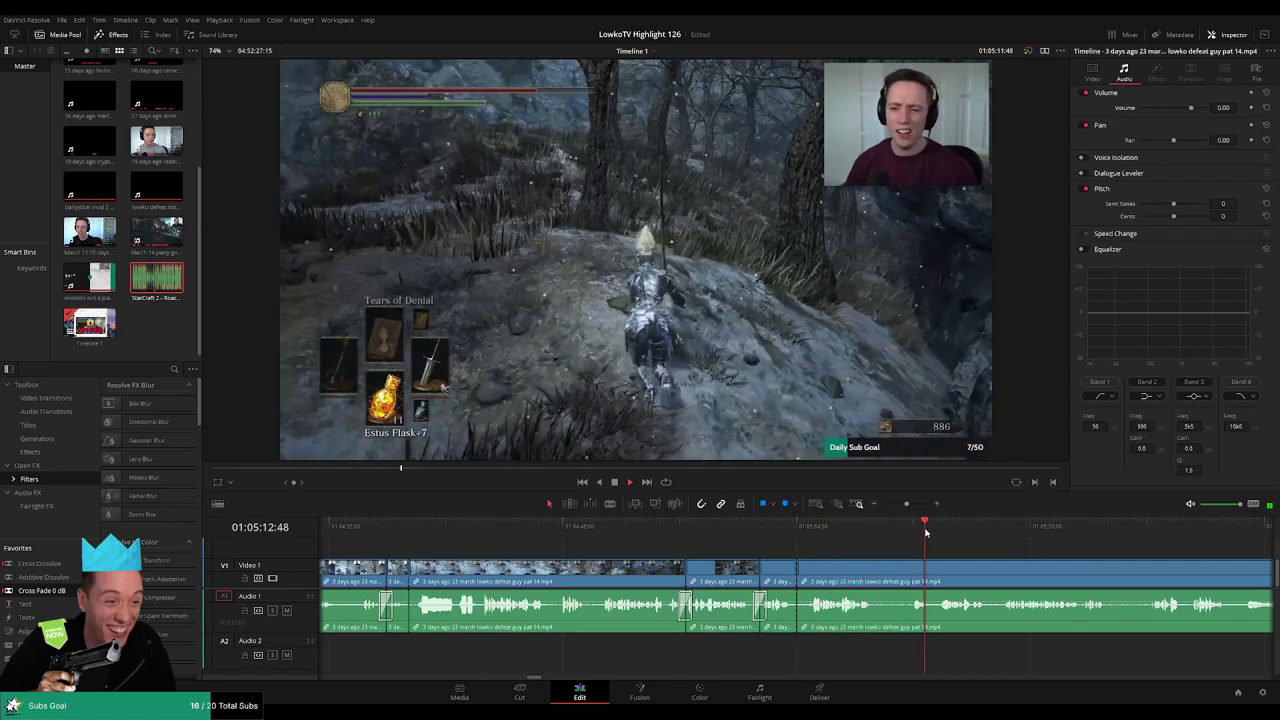
pyautogui.click(1055, 527)
pyautogui.click(1241, 527)
pyautogui.moveTo(906, 504)
pyautogui.mouseDown()
pyautogui.moveTo(900, 525)
pyautogui.moveTo(920, 525)
pyautogui.mouseUp()
pyautogui.click(823, 526)
pyautogui.click(852, 526)
pyautogui.click(874, 526)
pyautogui.click(879, 577)
pyautogui.press('Delete')
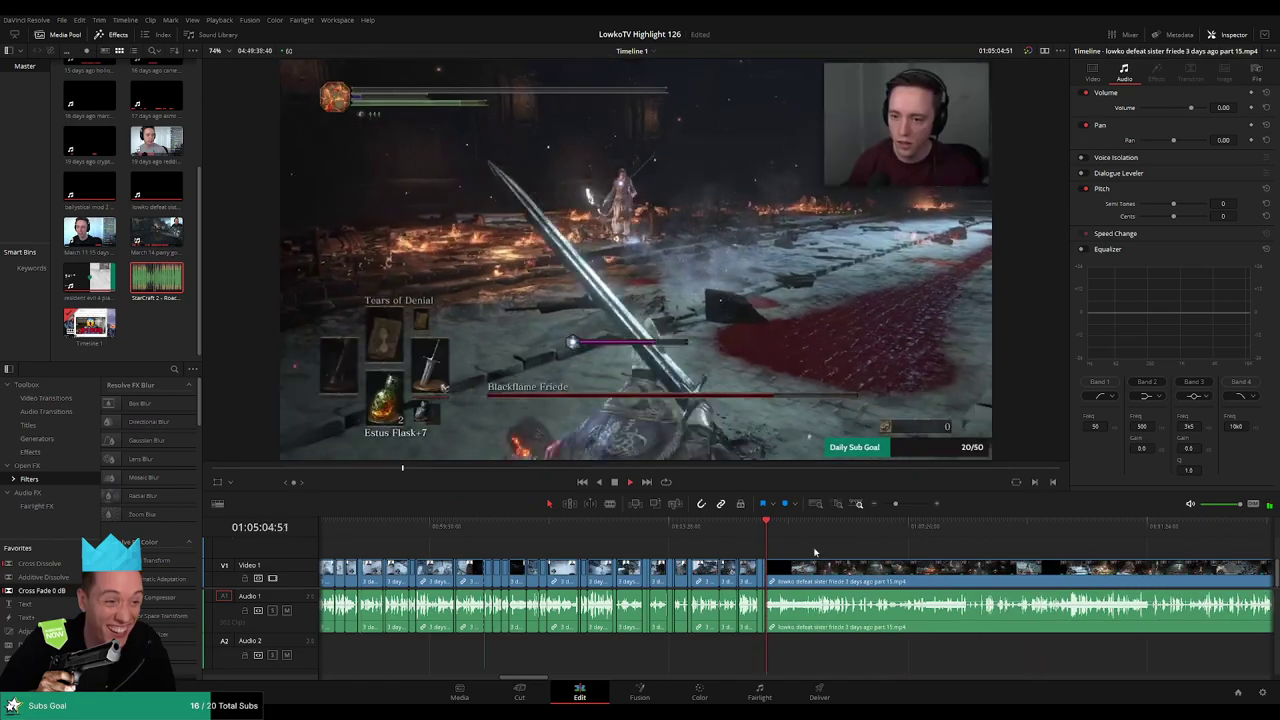
# - Examine the part 15 Sister Friede clip by sampling the boss fight footage from 01:05:43 up to about 01:21:40
pyautogui.click(805, 526)
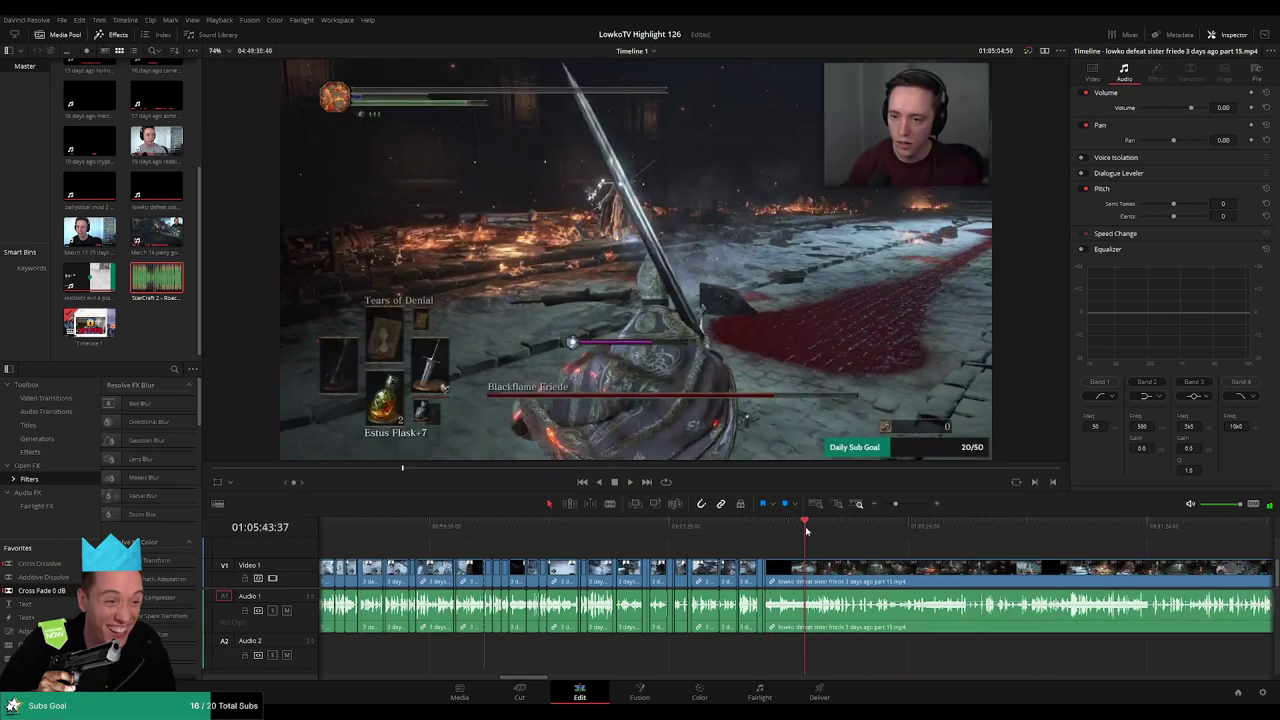
pyautogui.moveTo(896, 506); pyautogui.dragTo(893, 508)
pyautogui.click(957, 528)
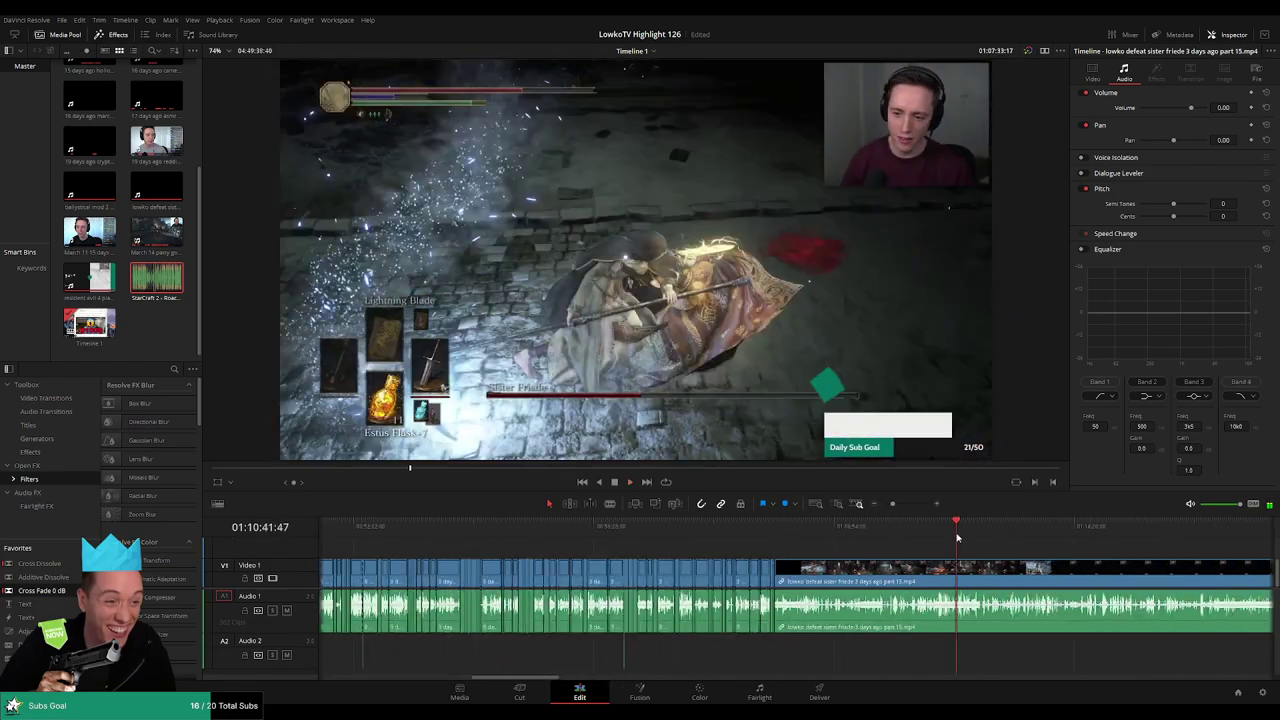
pyautogui.moveTo(1015, 552); pyautogui.dragTo(758, 557)
pyautogui.click(912, 526)
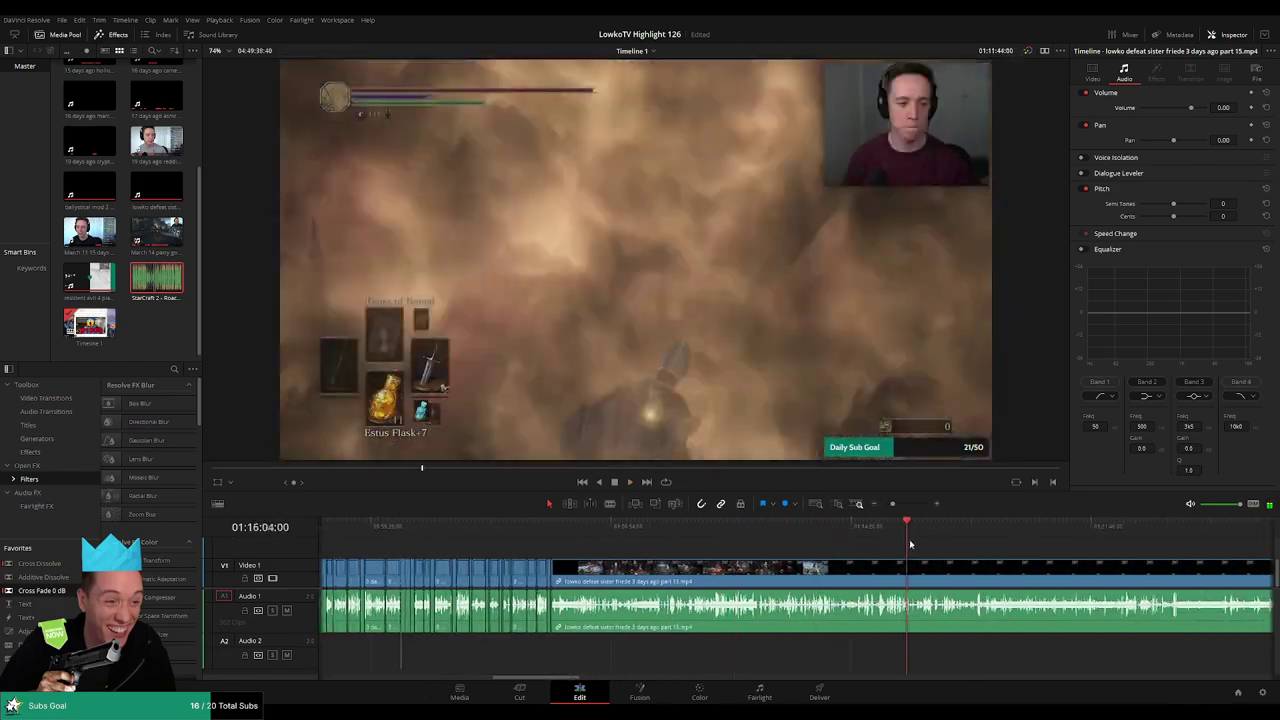
pyautogui.click(994, 526)
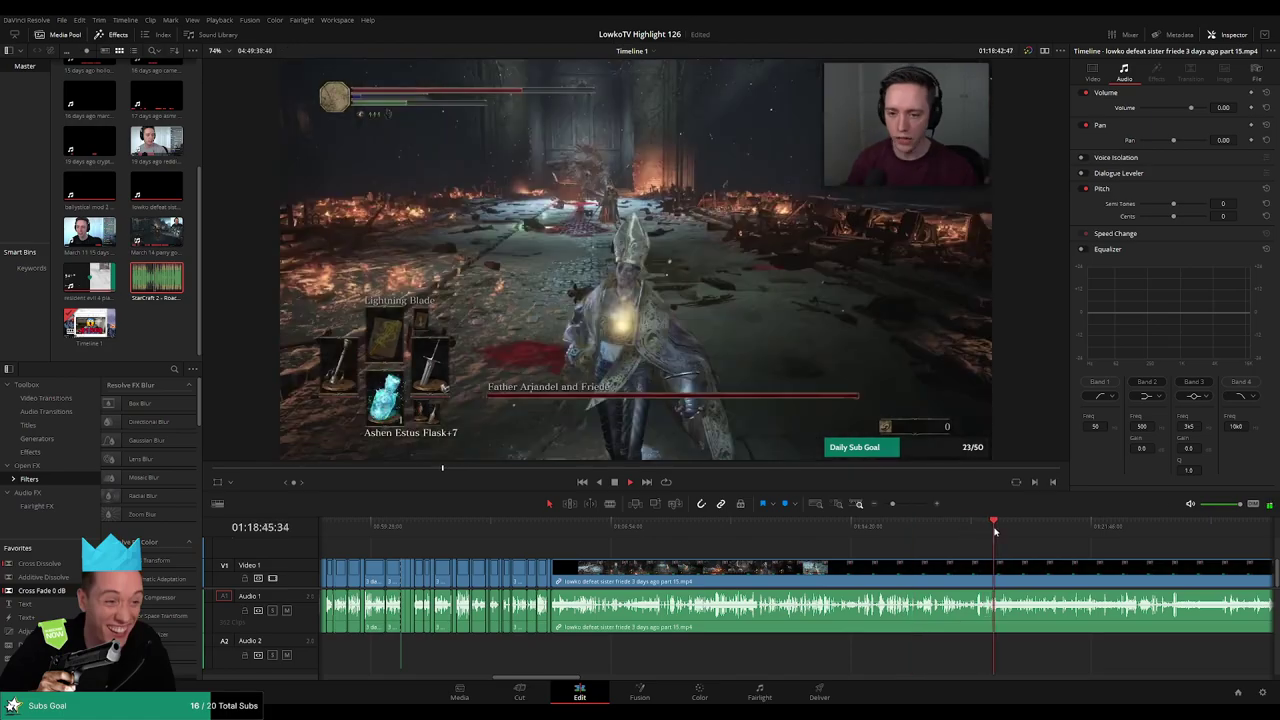
pyautogui.click(1087, 526)
pyautogui.hscroll(3, 1036, 550)
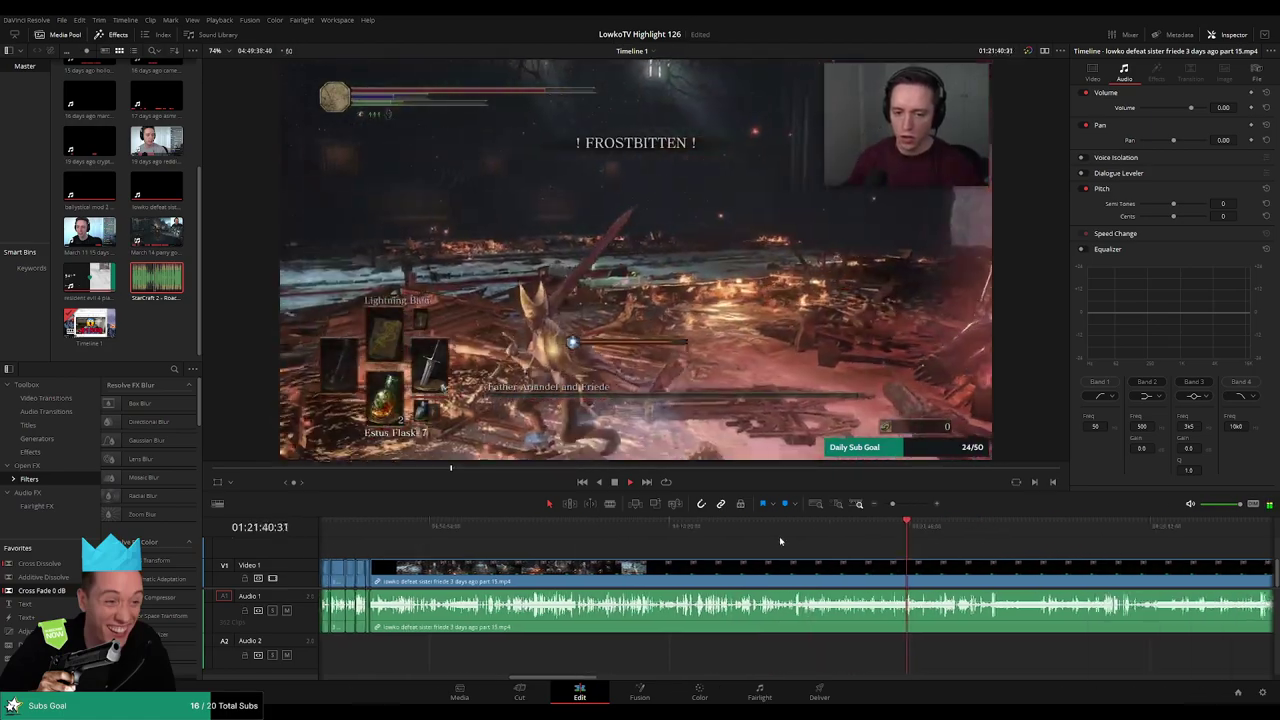
# - Check earlier points in the Sister Friede clip, working back to the start of a fight attempt near 01:09:18
pyautogui.click(752, 528)
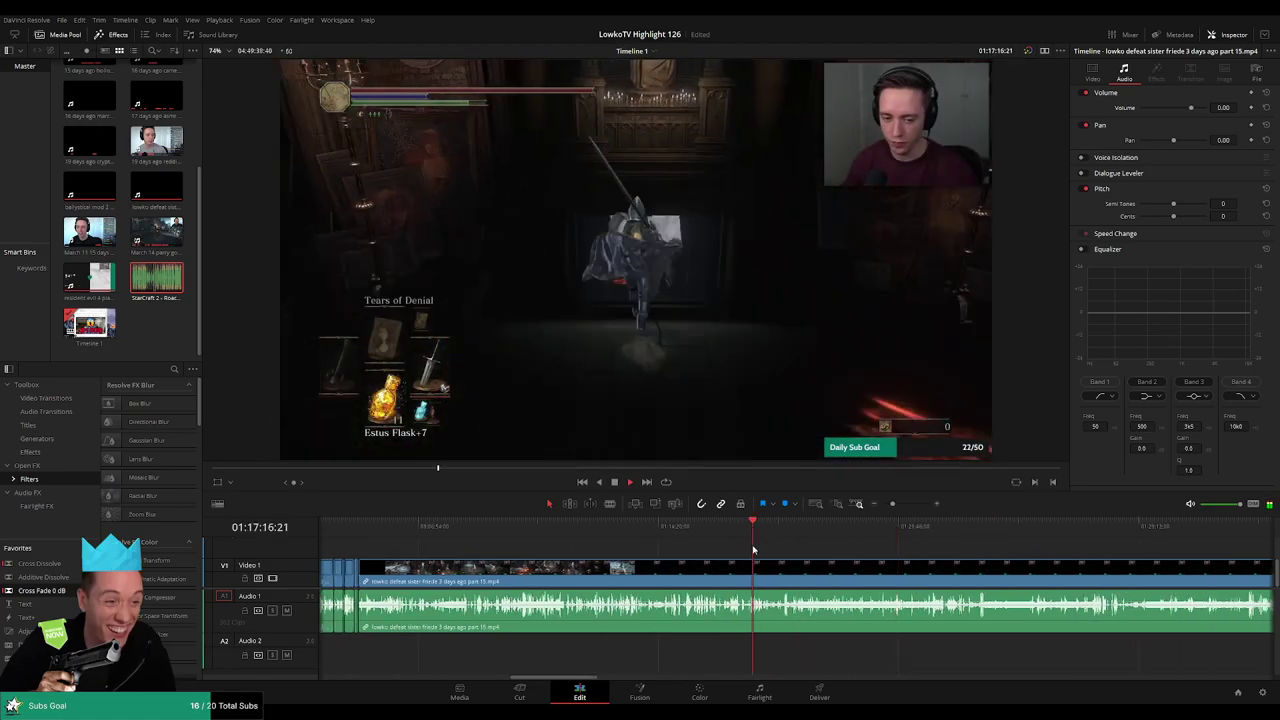
pyautogui.hscroll(-1, 754, 531)
pyautogui.click(603, 527)
pyautogui.hscroll(-4, 607, 532)
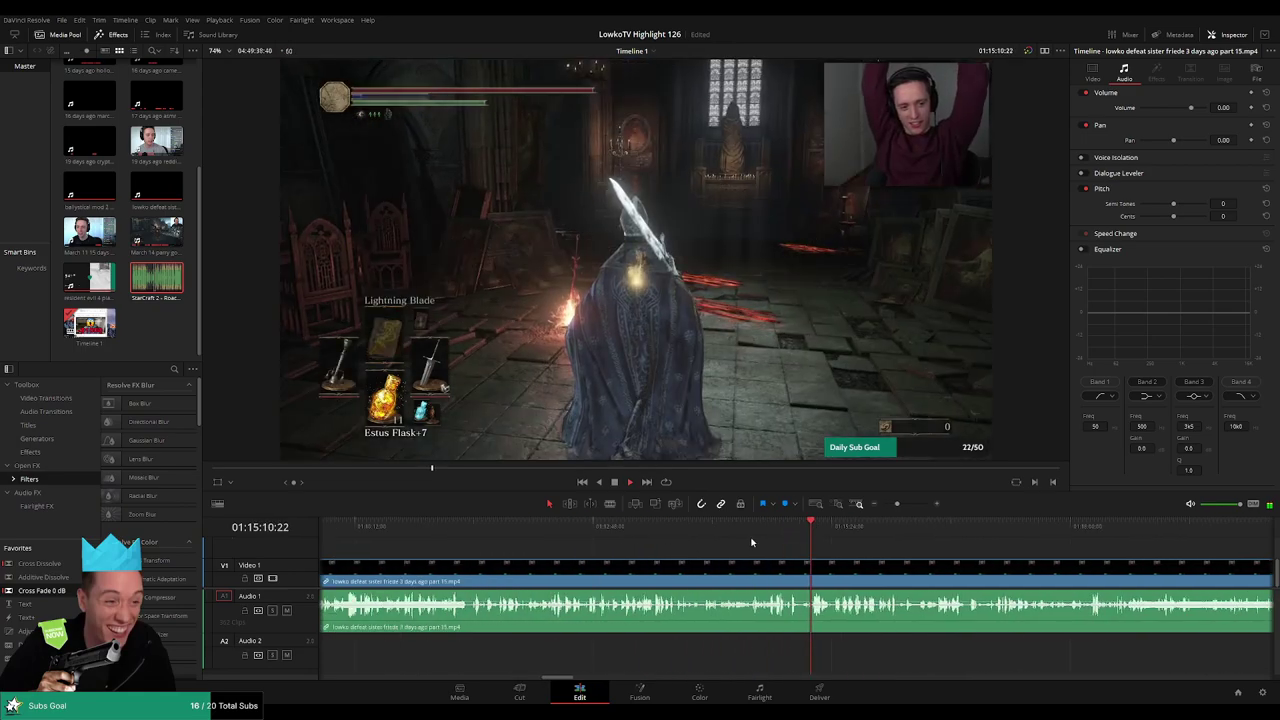
pyautogui.click(620, 533)
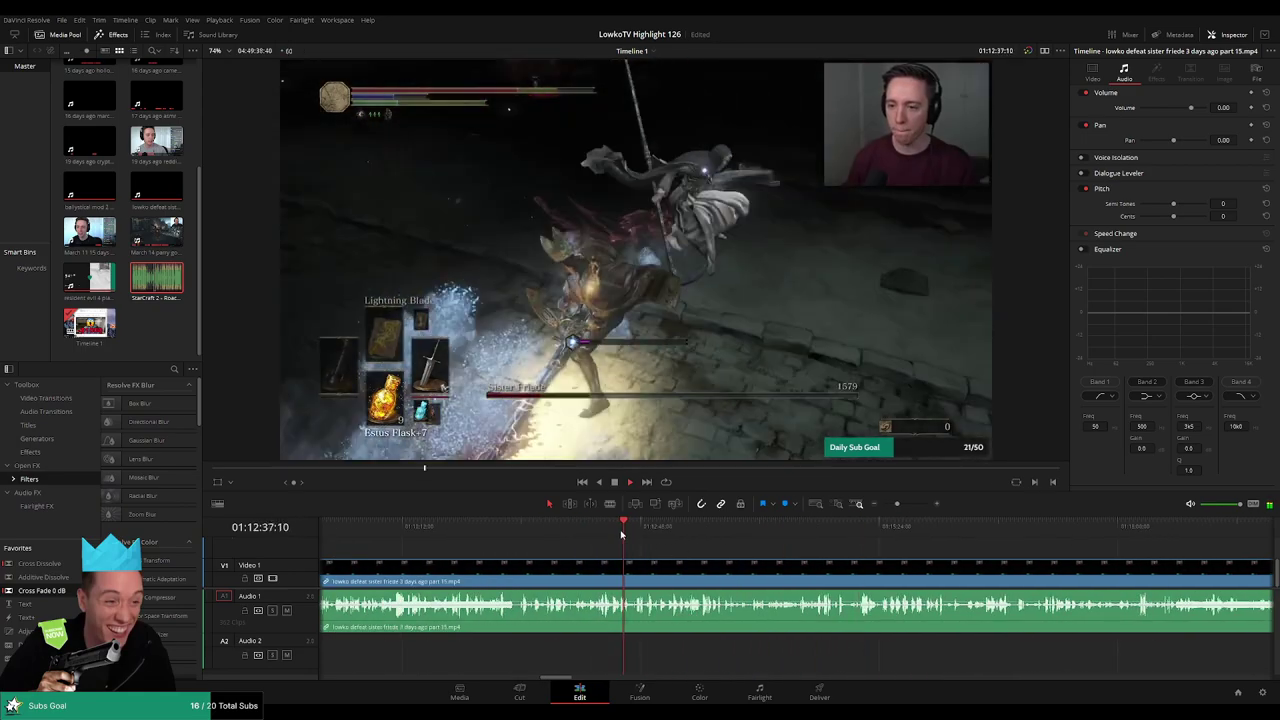
pyautogui.click(582, 533)
pyautogui.click(547, 552)
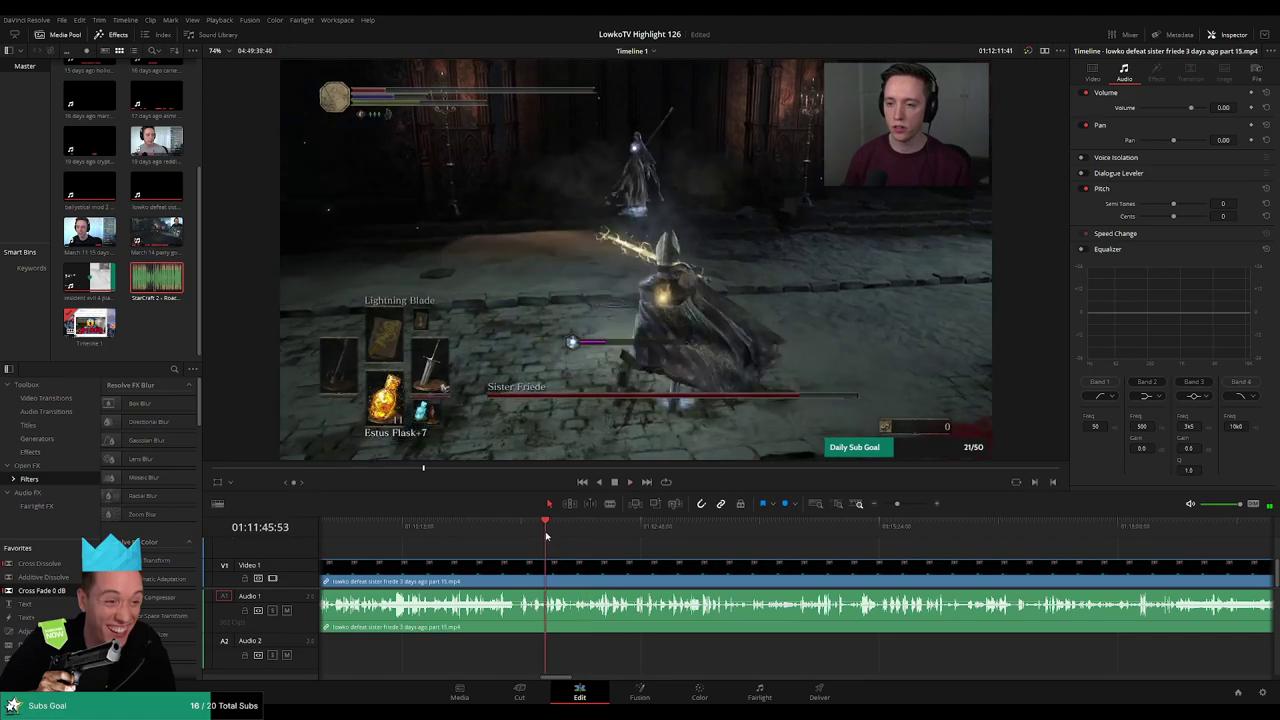
pyautogui.moveTo(559, 559); pyautogui.dragTo(703, 556)
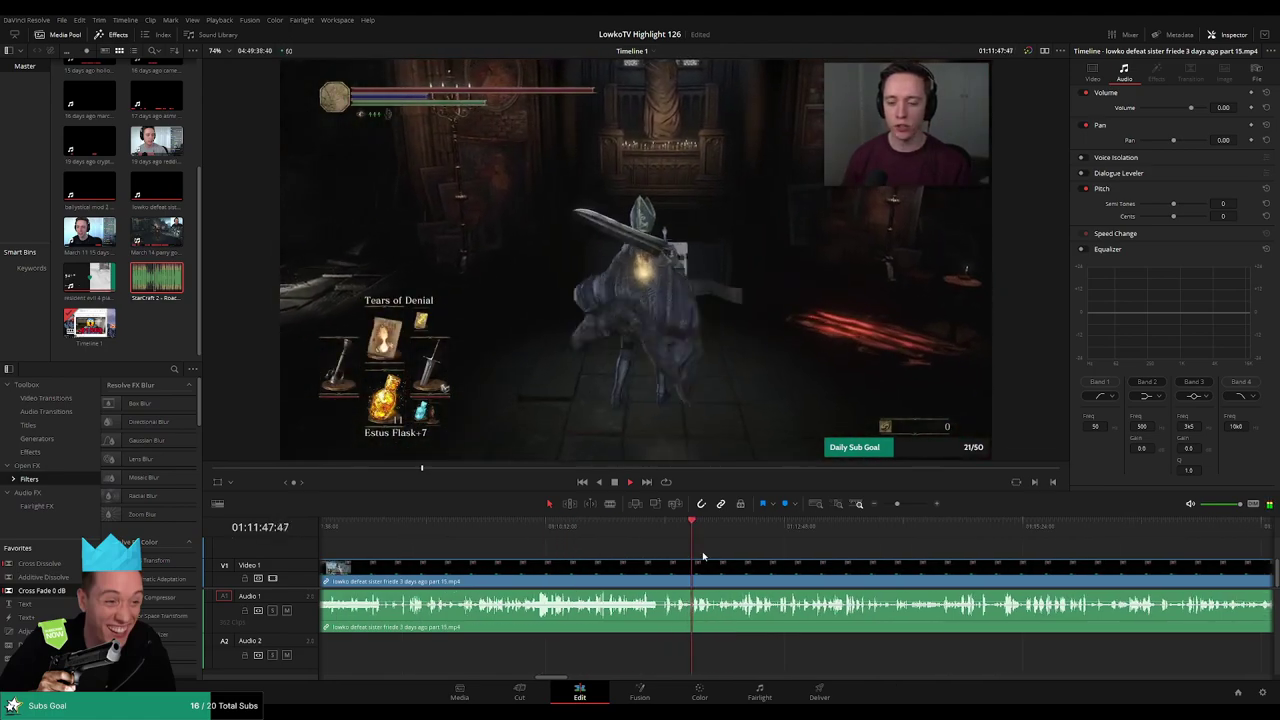
pyautogui.scroll(3, 748, 563)
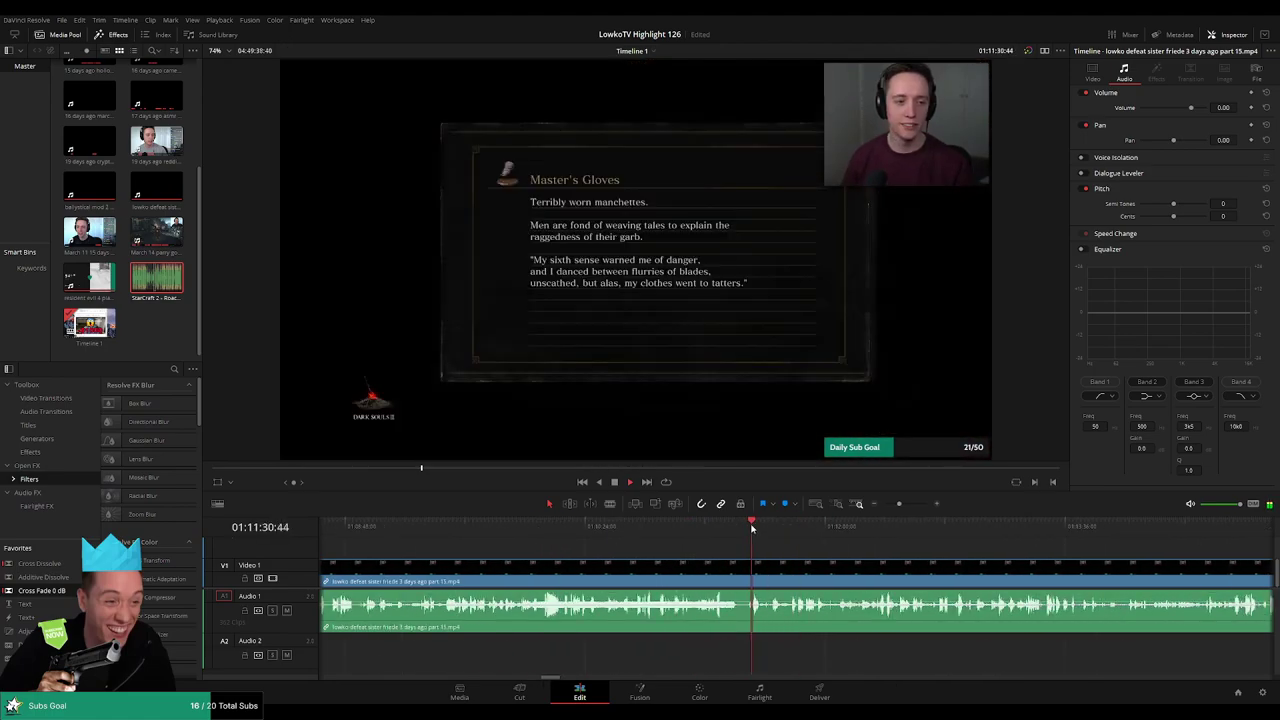
pyautogui.click(667, 527)
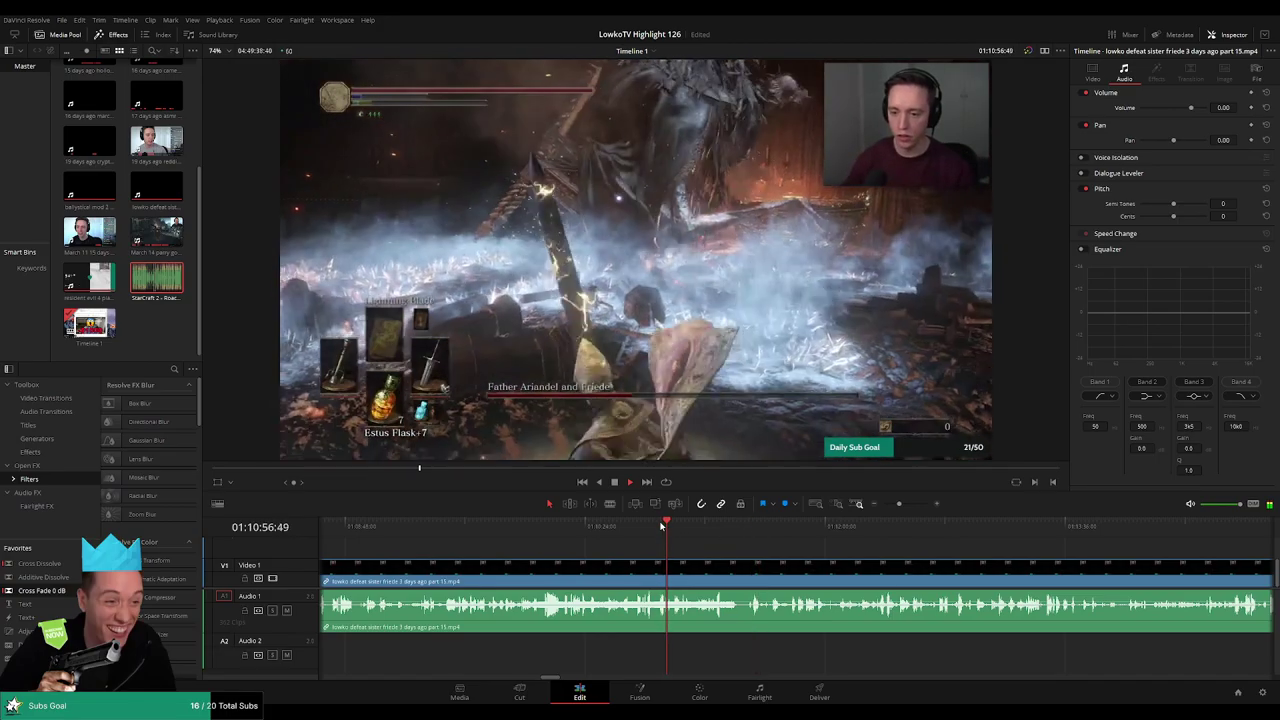
pyautogui.click(624, 527)
pyautogui.click(448, 527)
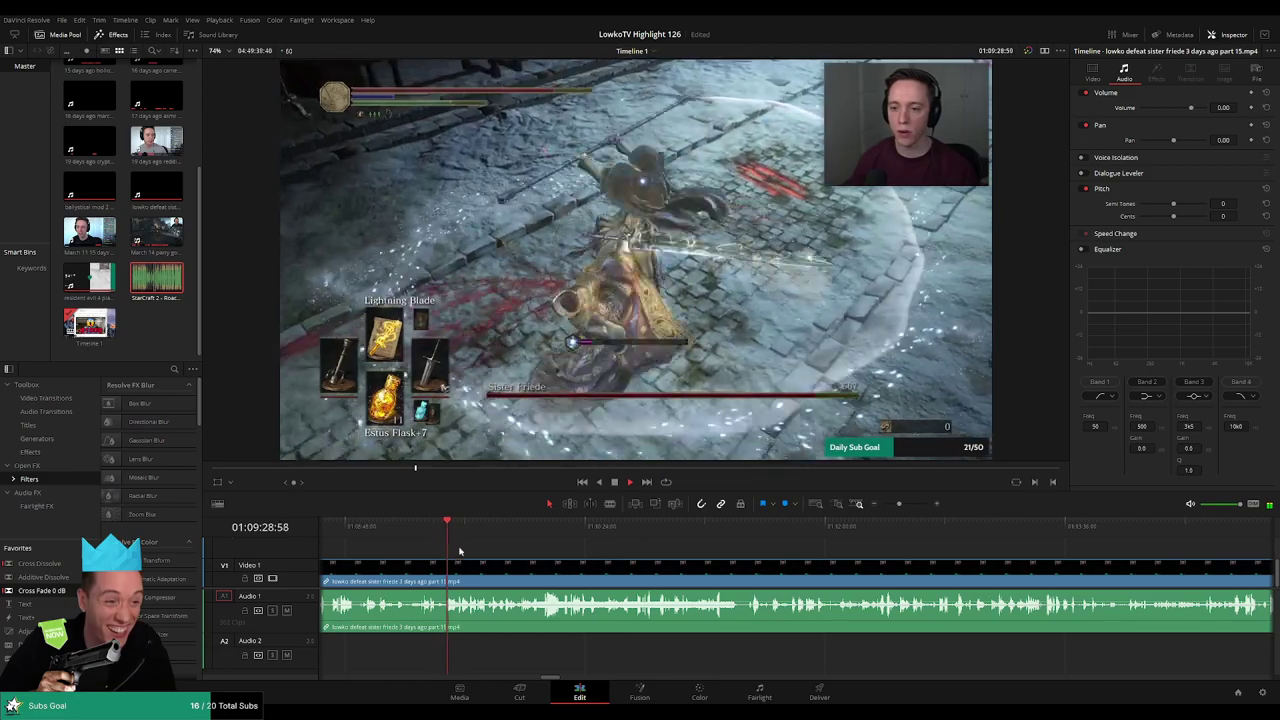
pyautogui.hscroll(-1, 473, 565)
pyautogui.click(614, 530)
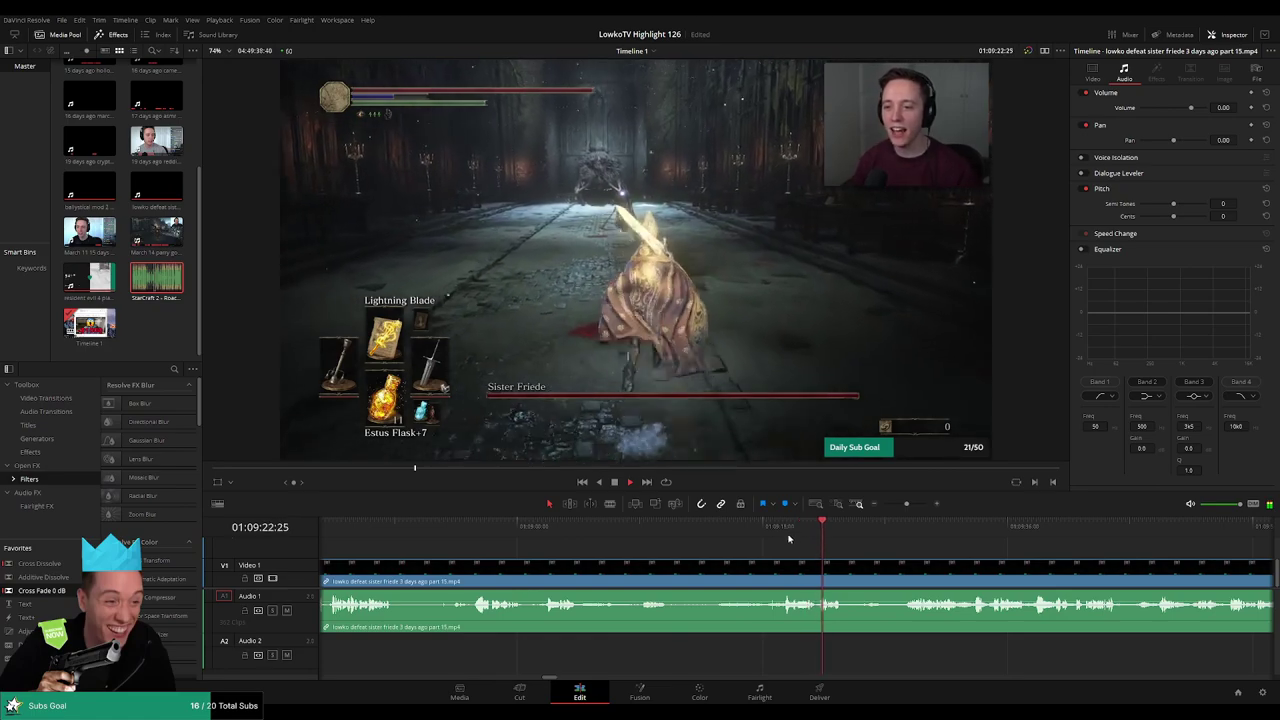
pyautogui.click(769, 527)
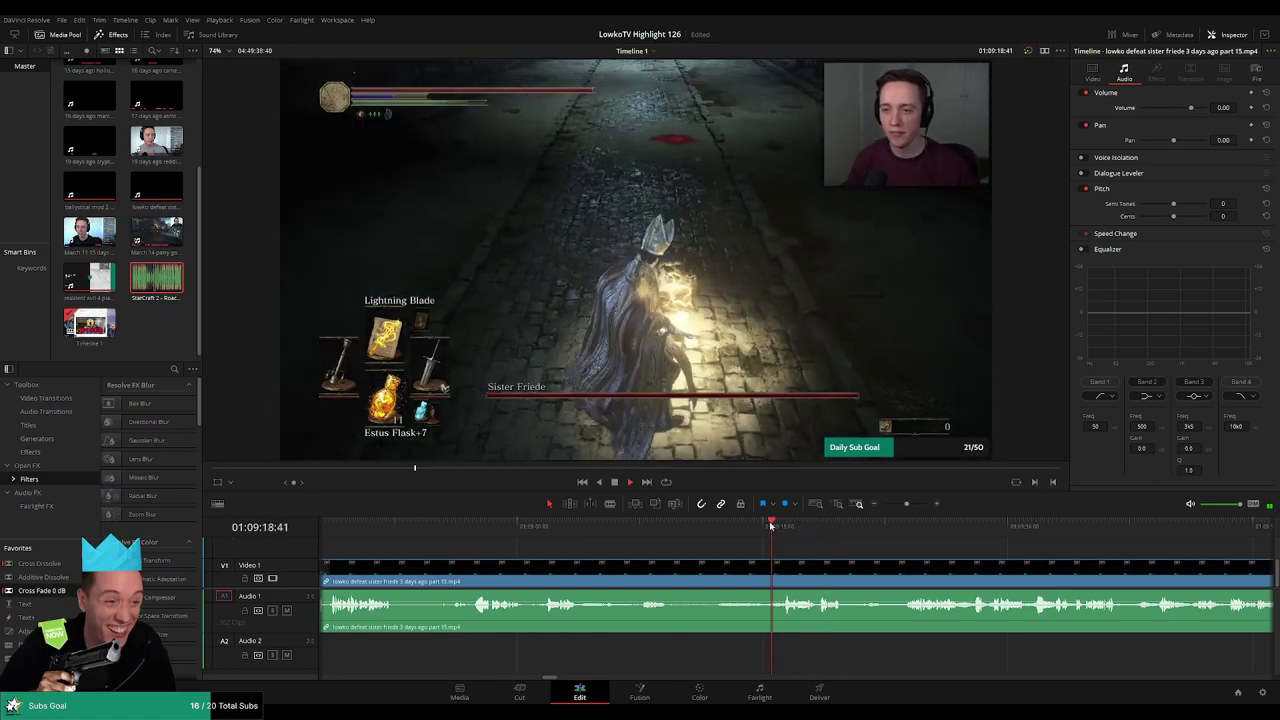
pyautogui.press('space')
pyautogui.press('b')
pyautogui.click(782, 570)
pyautogui.press('a')
pyautogui.click(746, 577)
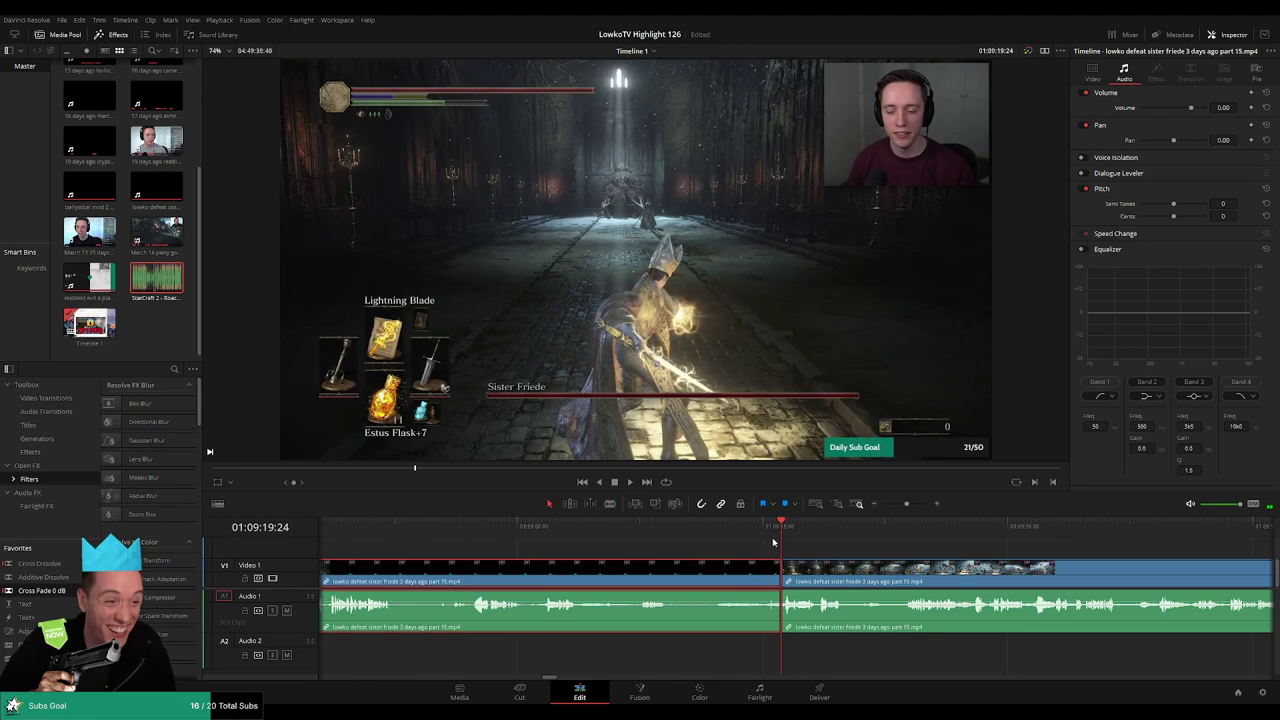
pyautogui.hotkey('ctrl', 'z')
# - Split the Sister Friede clip at 01:09:14:16 and about 01:09:18, and delete the tiny sliver at the second cut
pyautogui.moveTo(740, 528); pyautogui.dragTo(711, 528)
pyautogui.press('space')
pyautogui.click(701, 529)
pyautogui.hotkey('ctrl', 'b')
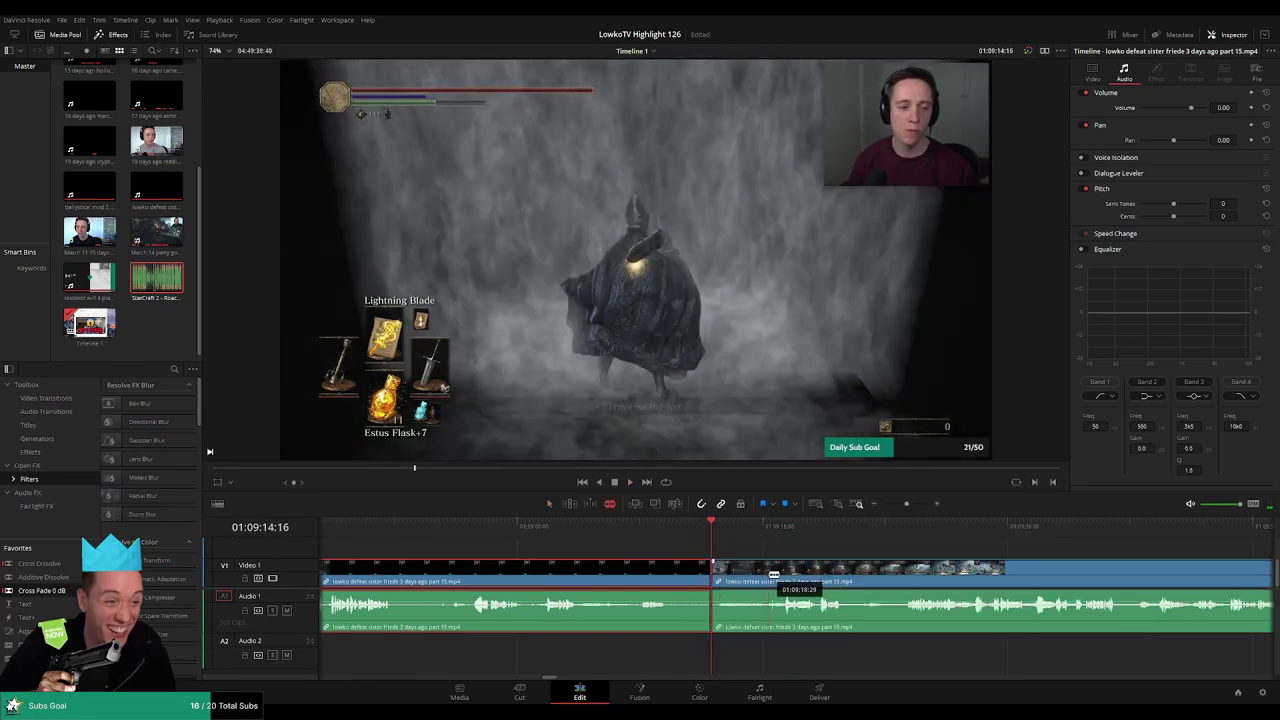
pyautogui.click(773, 574)
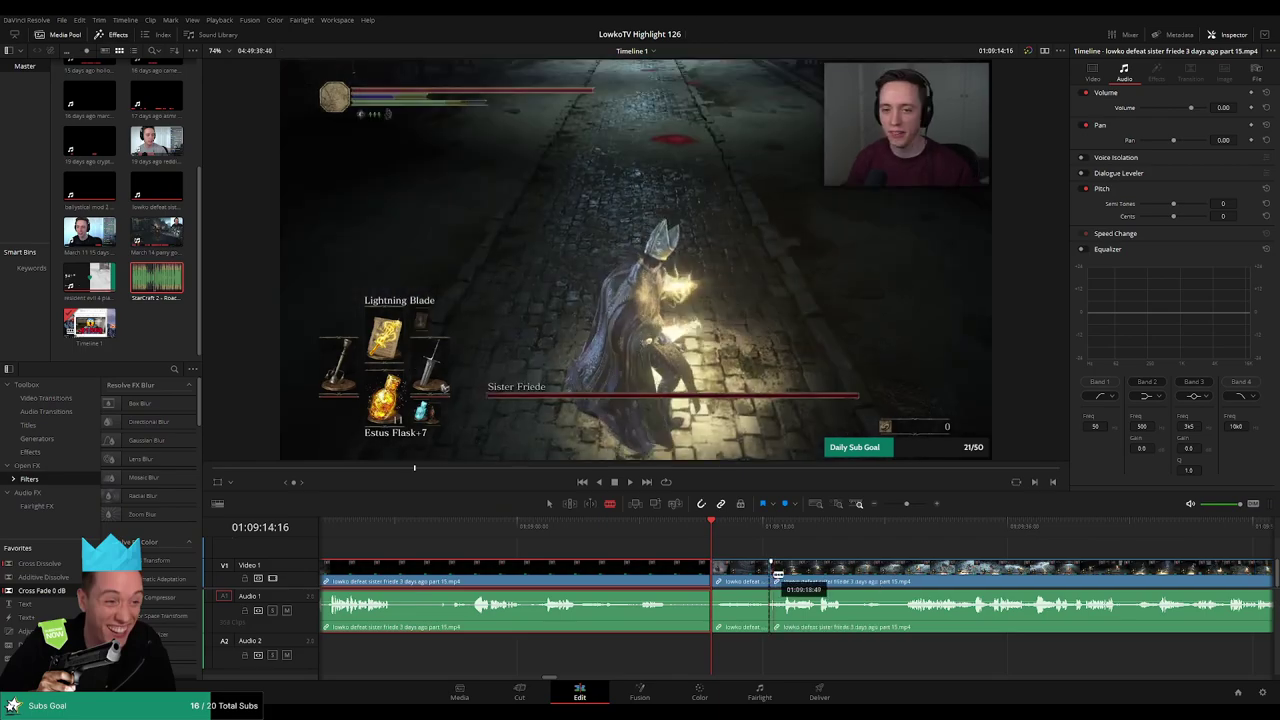
pyautogui.press('a')
pyautogui.press('Delete')
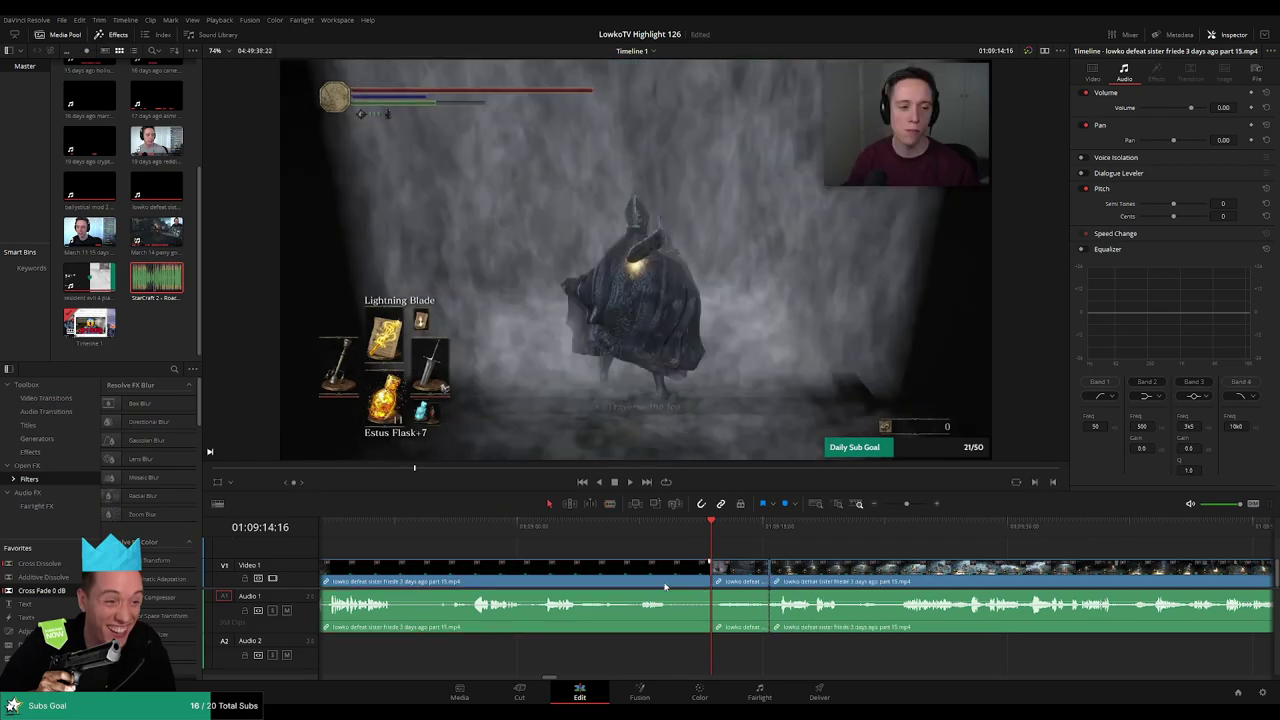
# - Ripple-delete the Sister Friede footage before the cut at 01:09:14:16
pyautogui.press('Delete')
pyautogui.click(828, 578)
pyautogui.press('Delete')
# - Move the playhead to the end of the last clip to check the timeline's remaining length
pyautogui.moveTo(906, 504); pyautogui.dragTo(879, 507)
pyautogui.moveTo(1048, 556); pyautogui.dragTo(895, 561)
pyautogui.click(1160, 528)
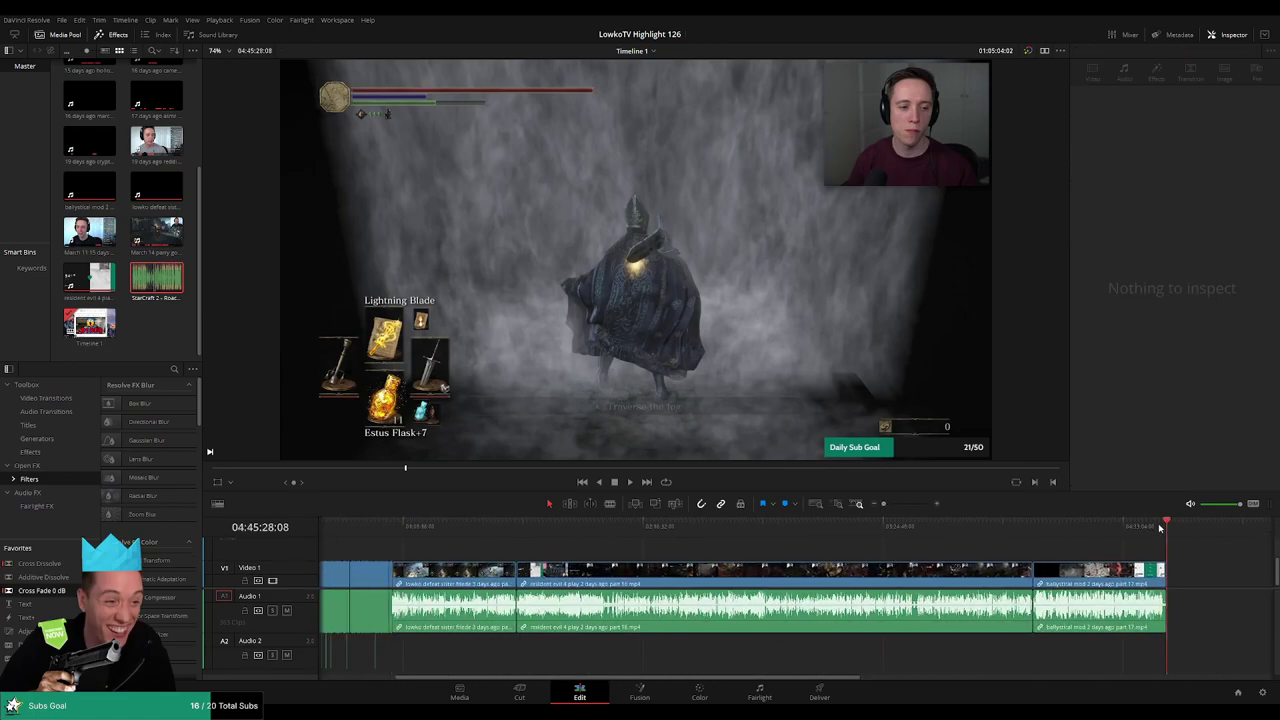
# - Play the Sister Friede clip from its start at 01:05:08:17 through the first boss phase, checking for dull sections
pyautogui.click(393, 528)
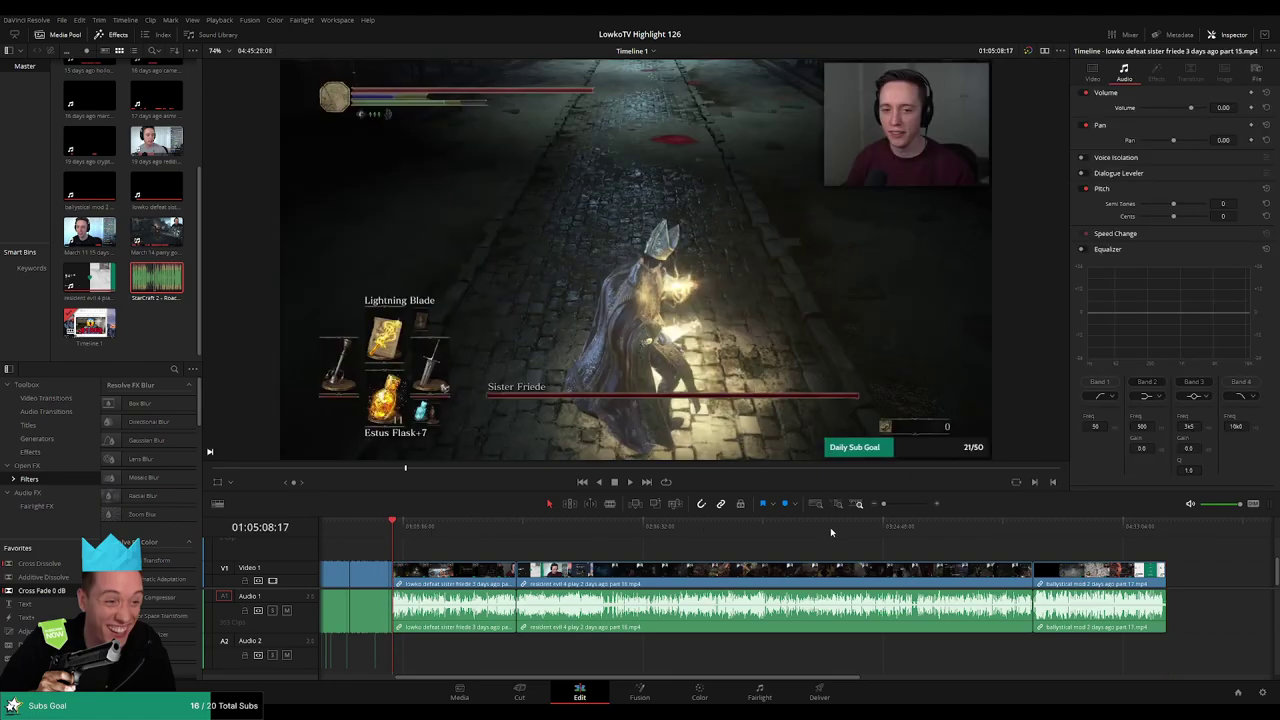
pyautogui.press('space')
pyautogui.moveTo(884, 504); pyautogui.dragTo(907, 505)
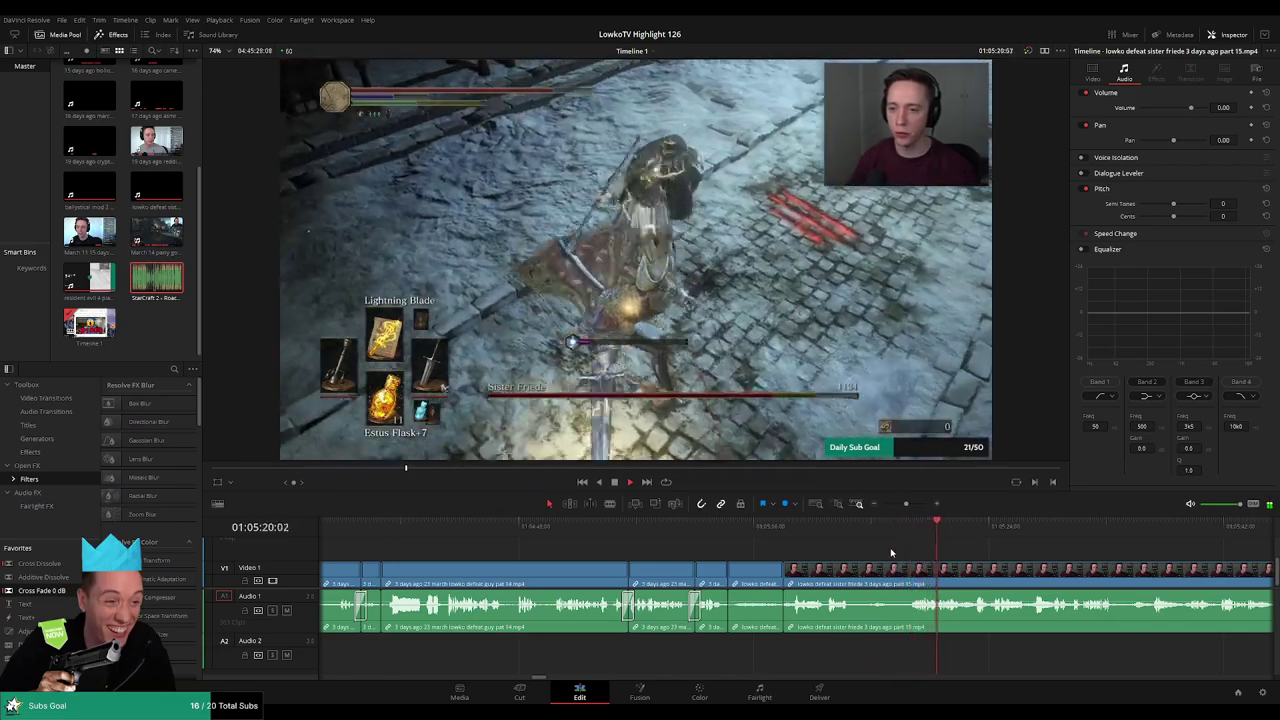
pyautogui.moveTo(1010, 546); pyautogui.dragTo(803, 544)
pyautogui.hscroll(2, 802, 543)
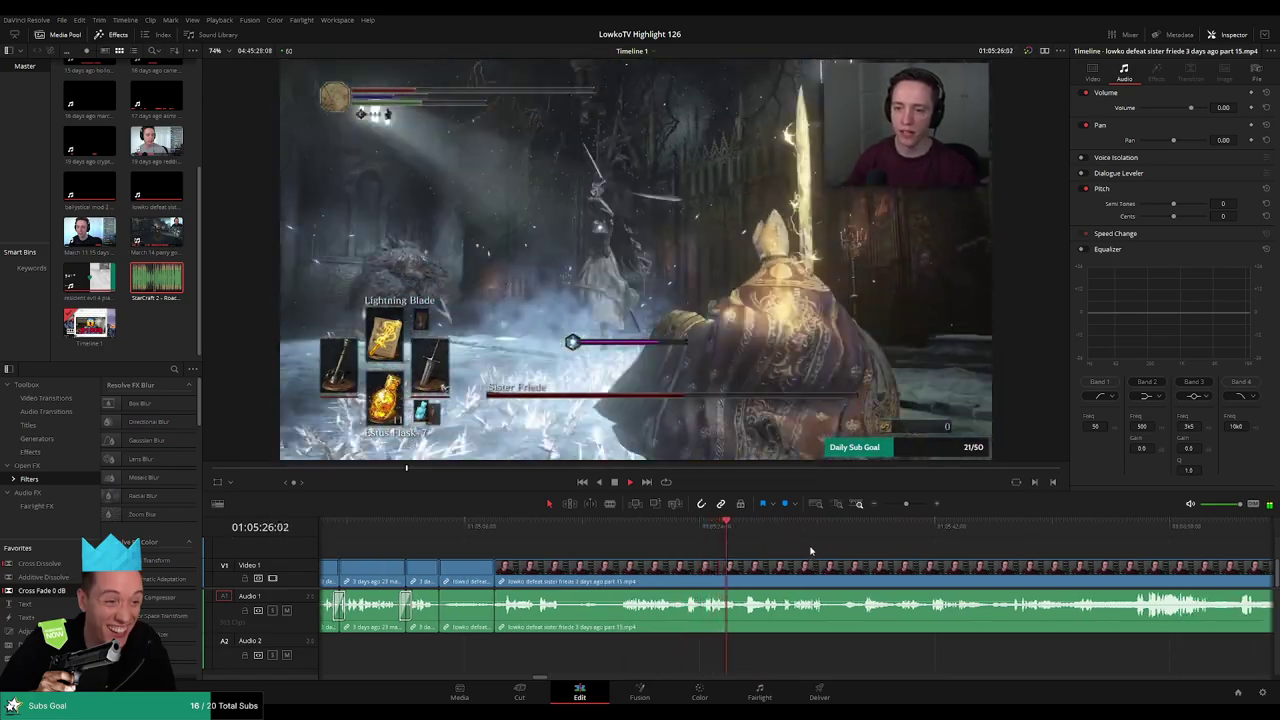
pyautogui.hscroll(3, 733, 541)
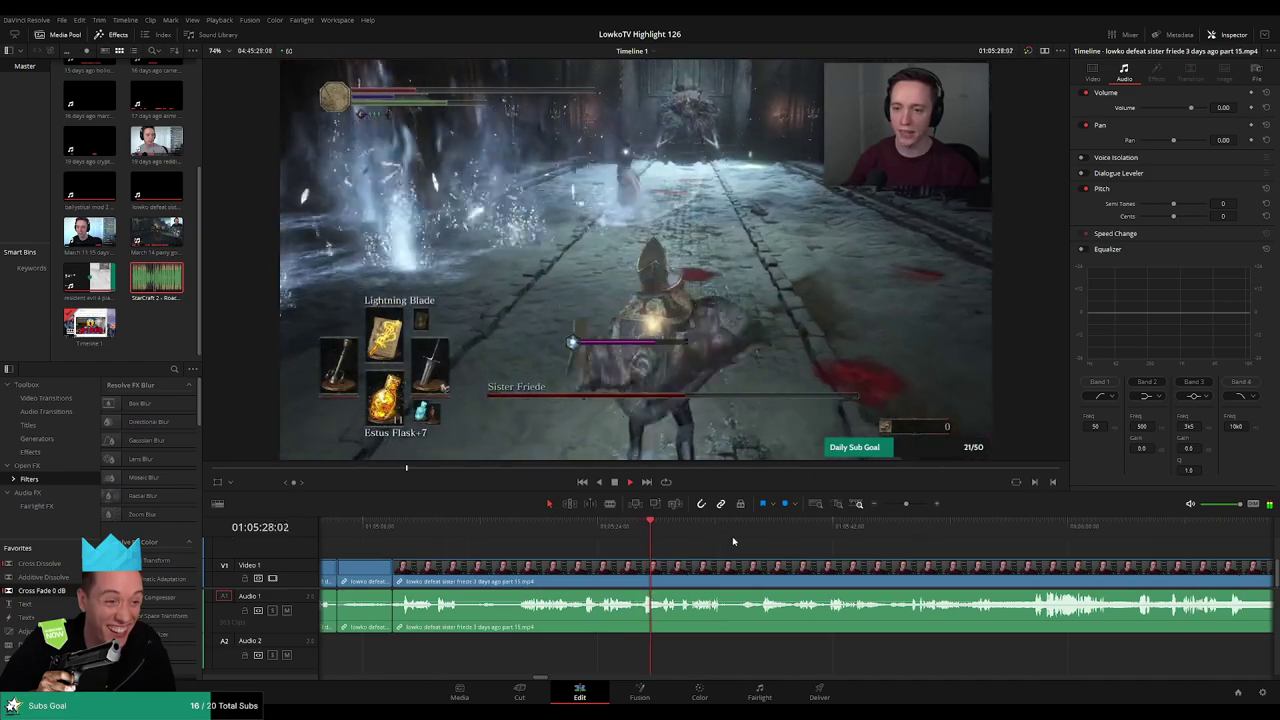
pyautogui.hscroll(3, 725, 540)
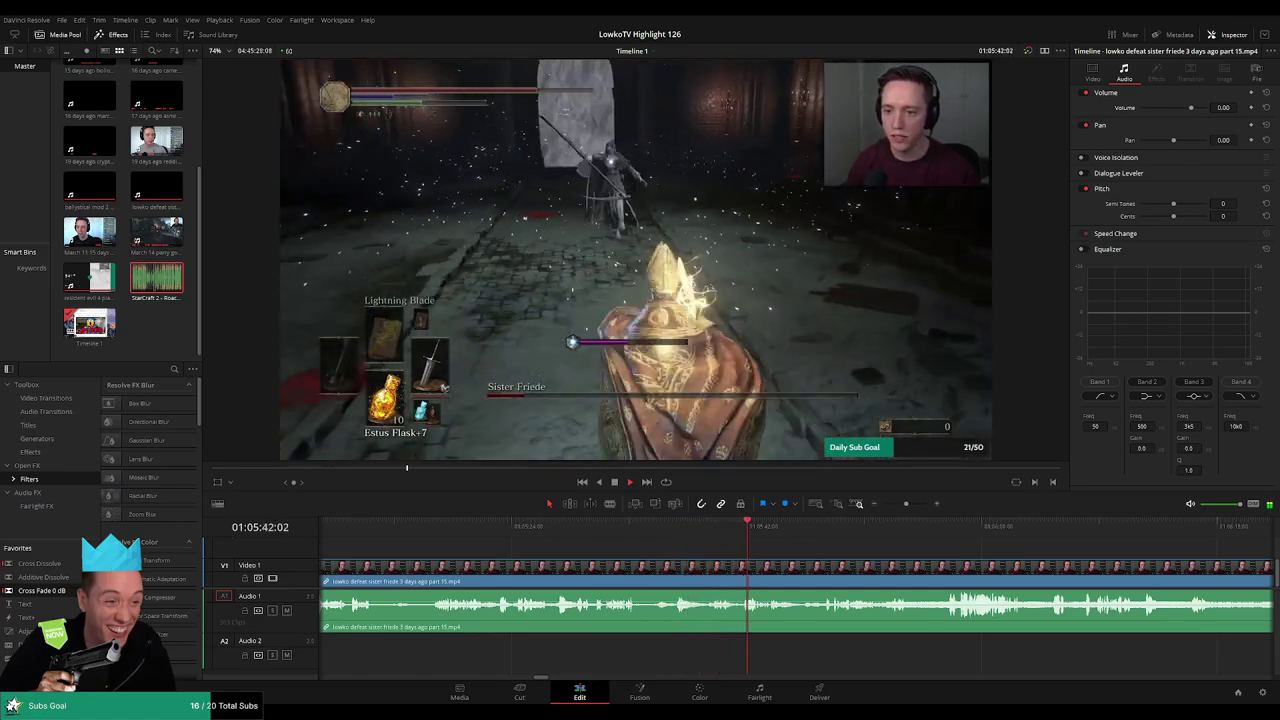
pyautogui.moveTo(772, 550); pyautogui.dragTo(660, 543)
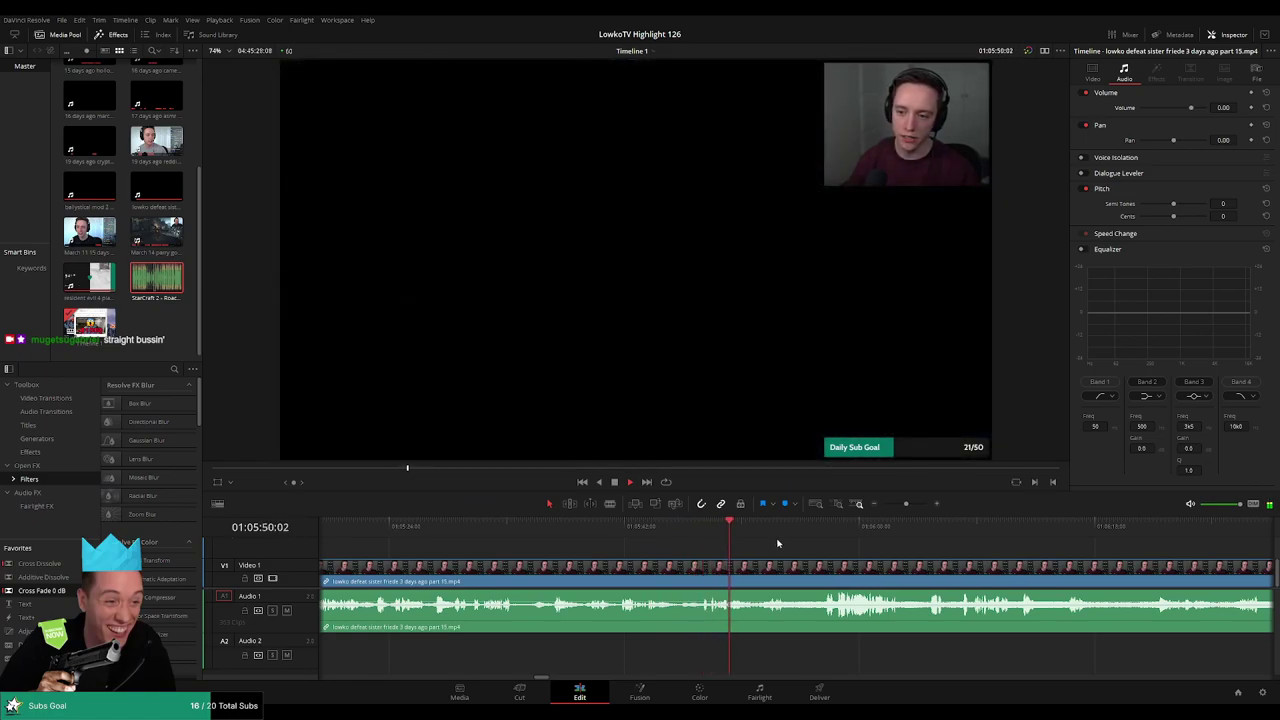
# - Skim the Father Ariandel and Friede phase from about 01:05:54 to 01:06:16, looking for footage to trim
pyautogui.hscroll(1, 790, 549)
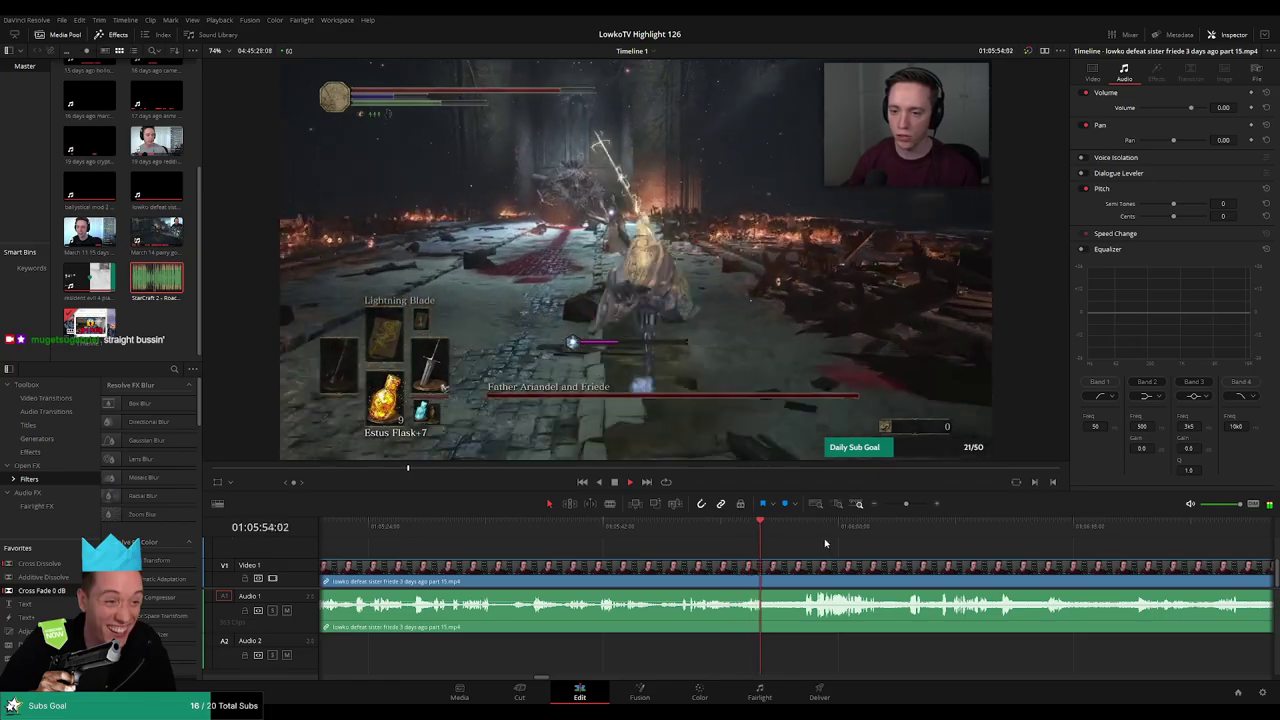
pyautogui.moveTo(767, 531); pyautogui.dragTo(790, 531)
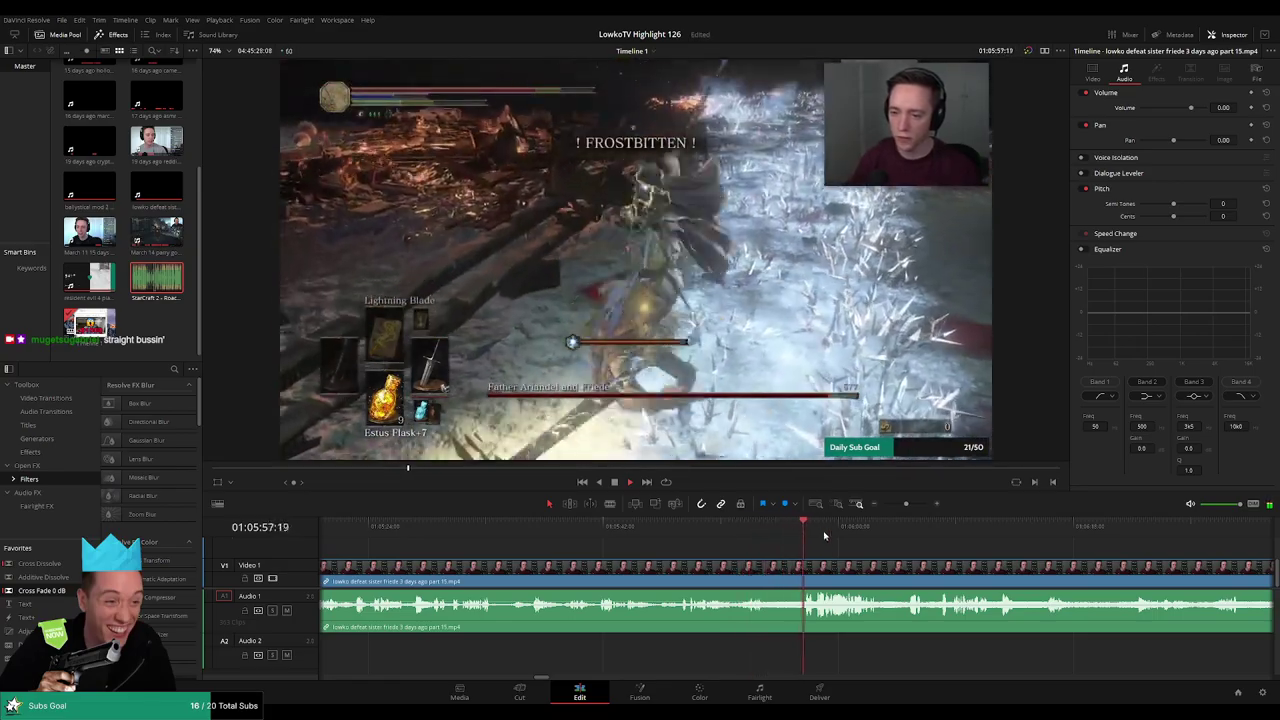
pyautogui.hscroll(4, 870, 545)
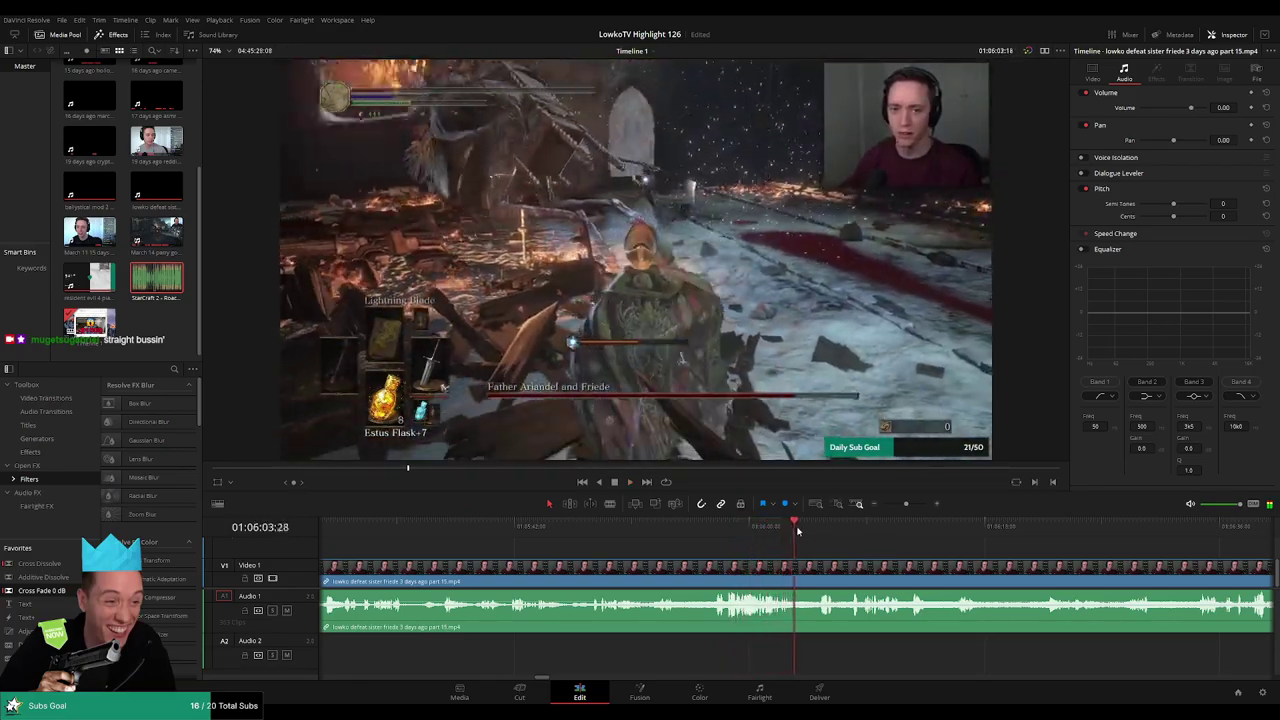
pyautogui.click(812, 531)
pyautogui.hscroll(5, 780, 535)
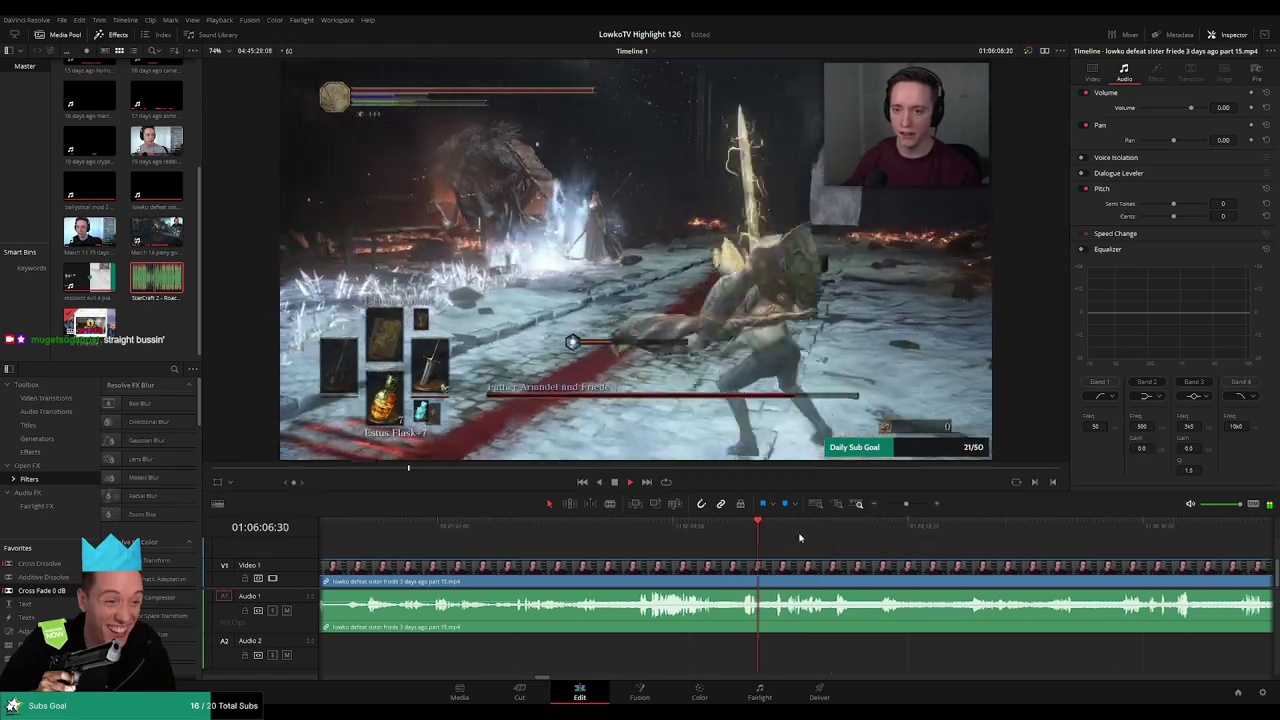
pyautogui.hscroll(3, 790, 540)
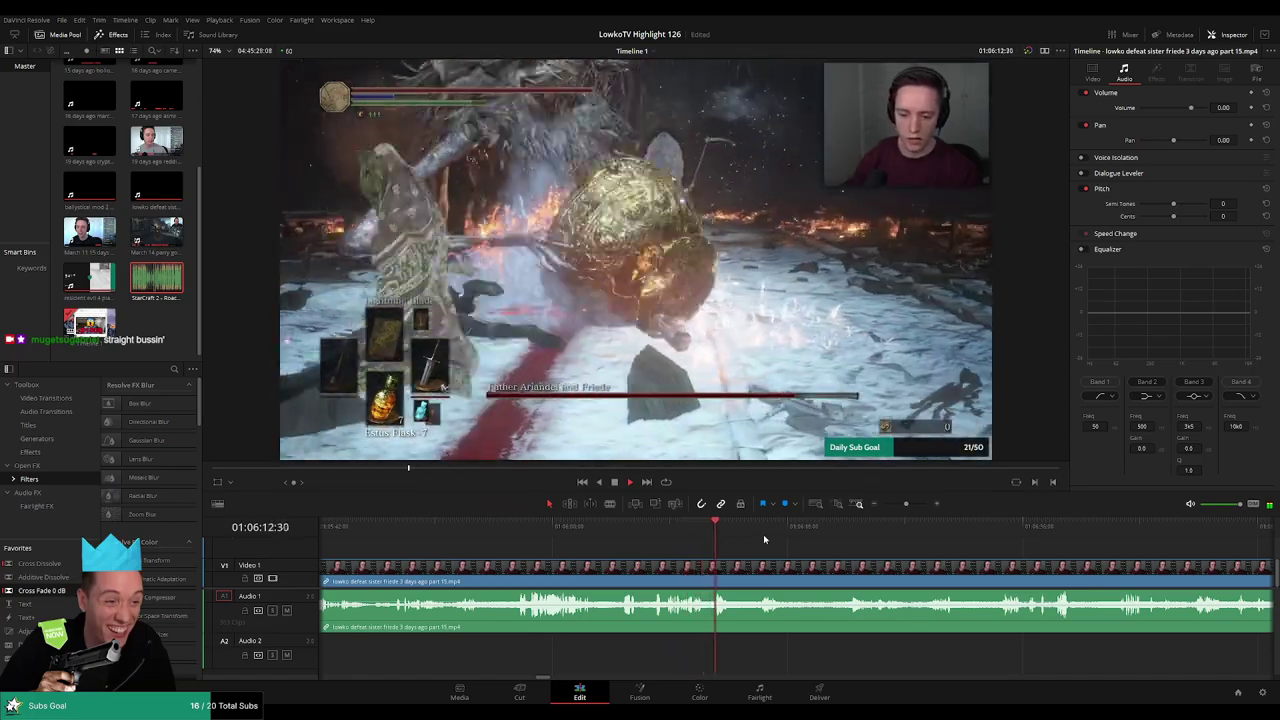
pyautogui.click(752, 529)
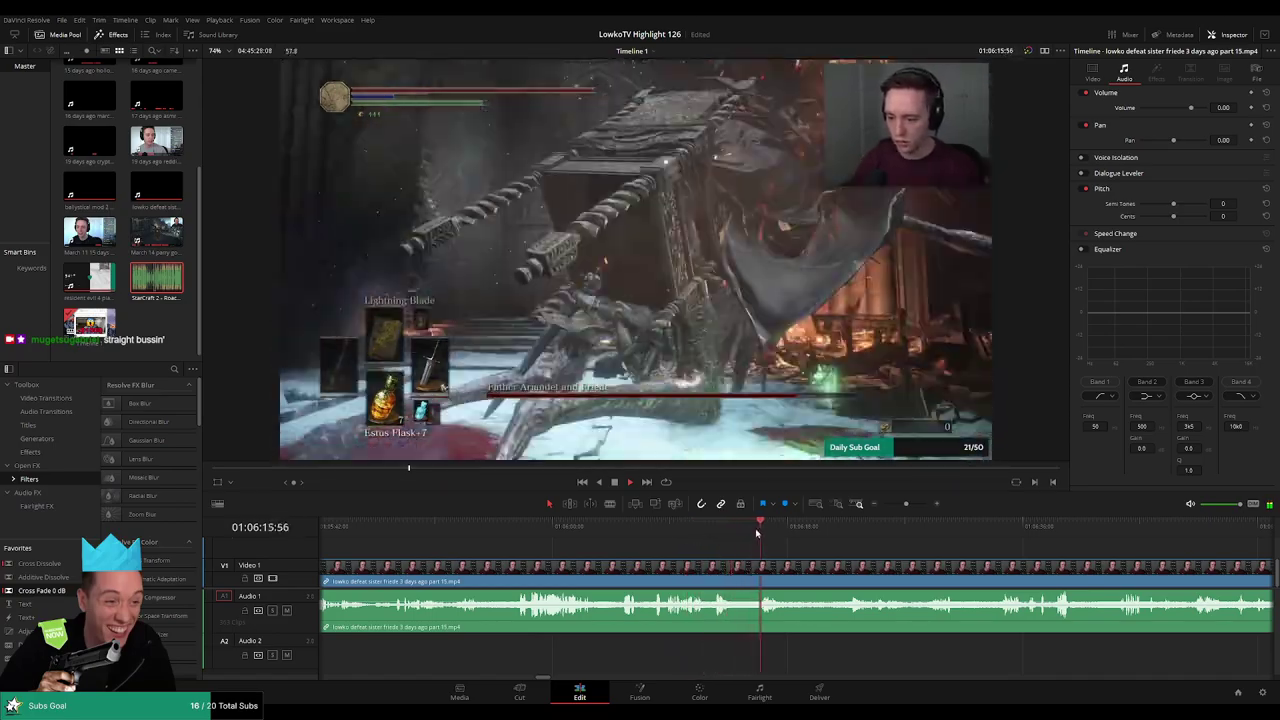
pyautogui.hscroll(4, 765, 540)
# - Ripple-delete the fight footage between about 01:06:18 and 01:06:22 and smooth the audio cut with Cross Fade 0 dB
pyautogui.click(679, 529)
pyautogui.click(717, 530)
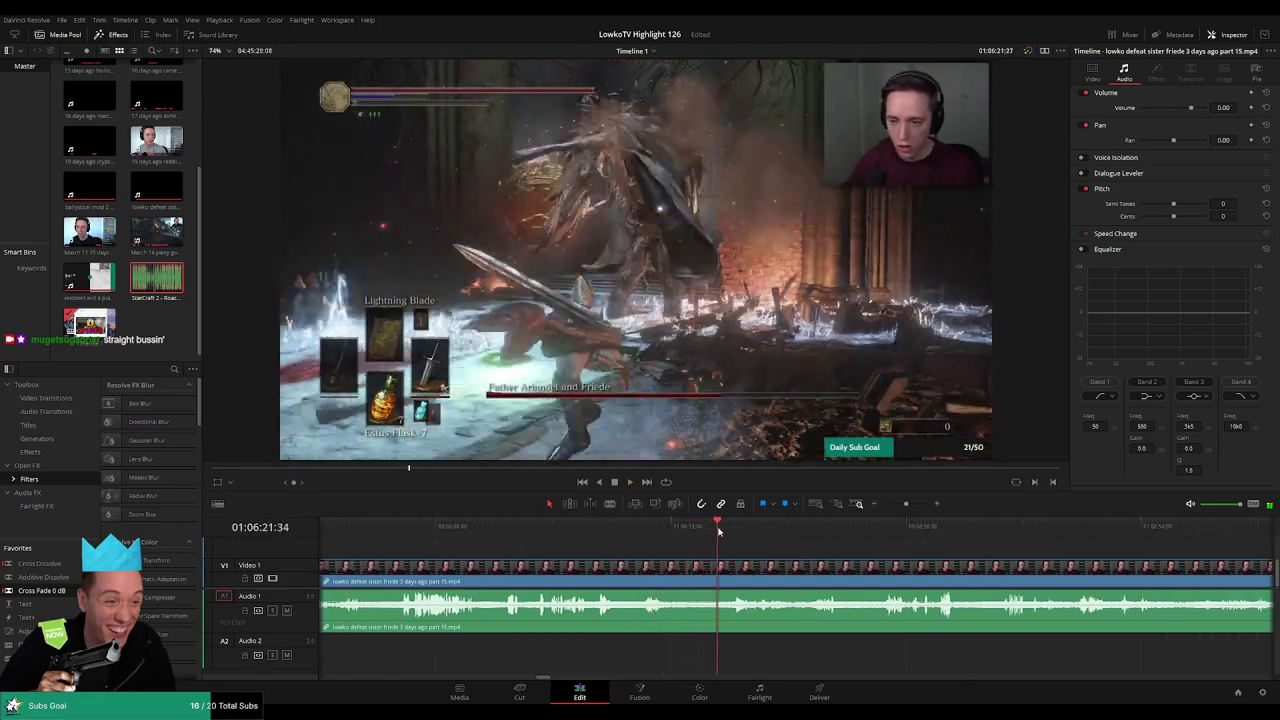
pyautogui.press('b')
pyautogui.click(670, 565)
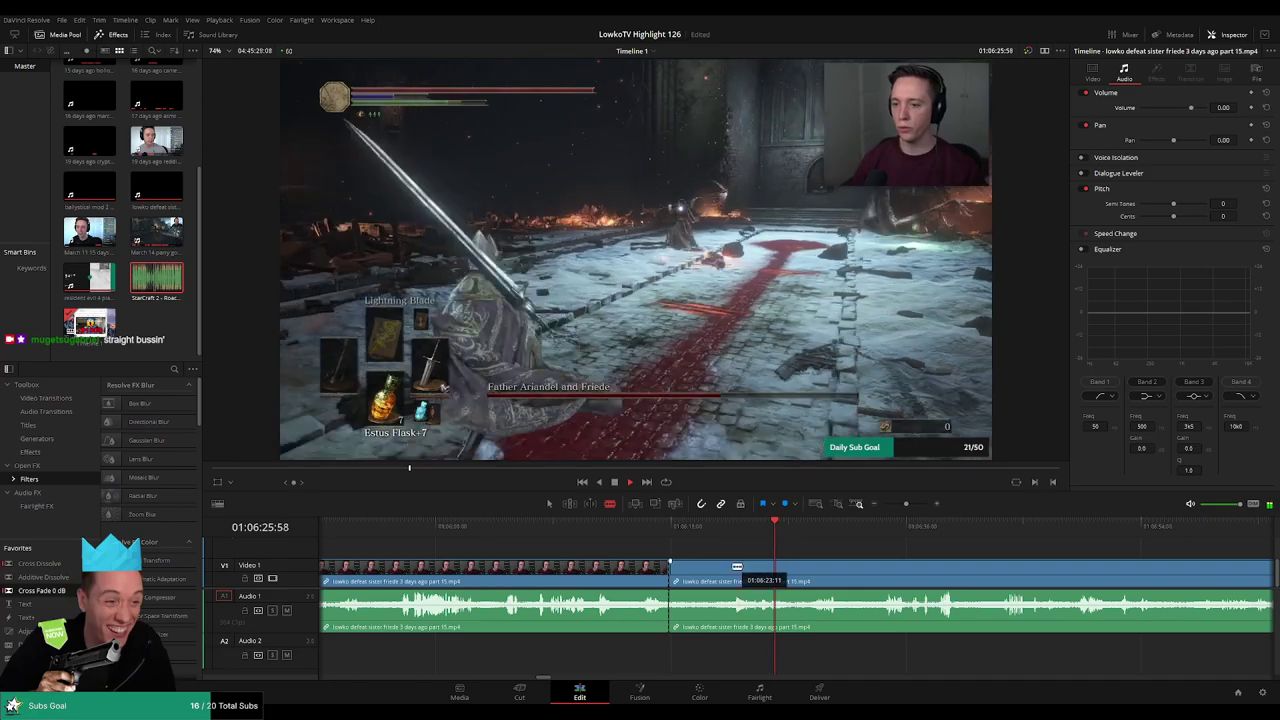
pyautogui.click(729, 567)
pyautogui.press('a')
pyautogui.click(715, 580)
pyautogui.press('Delete')
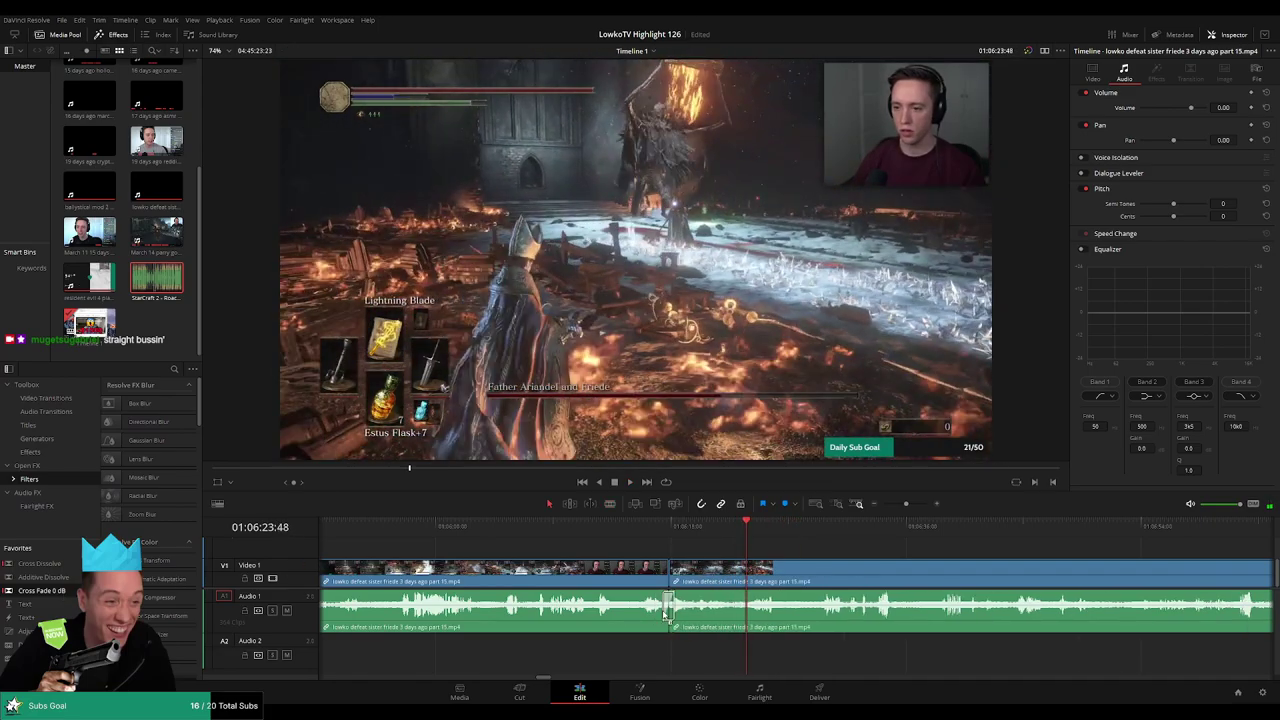
# - Review the rest of the phase, then split at about 01:07:09 and 01:07:14 and ripple-delete the loading screen between the cuts
pyautogui.hscroll(3, 770, 555)
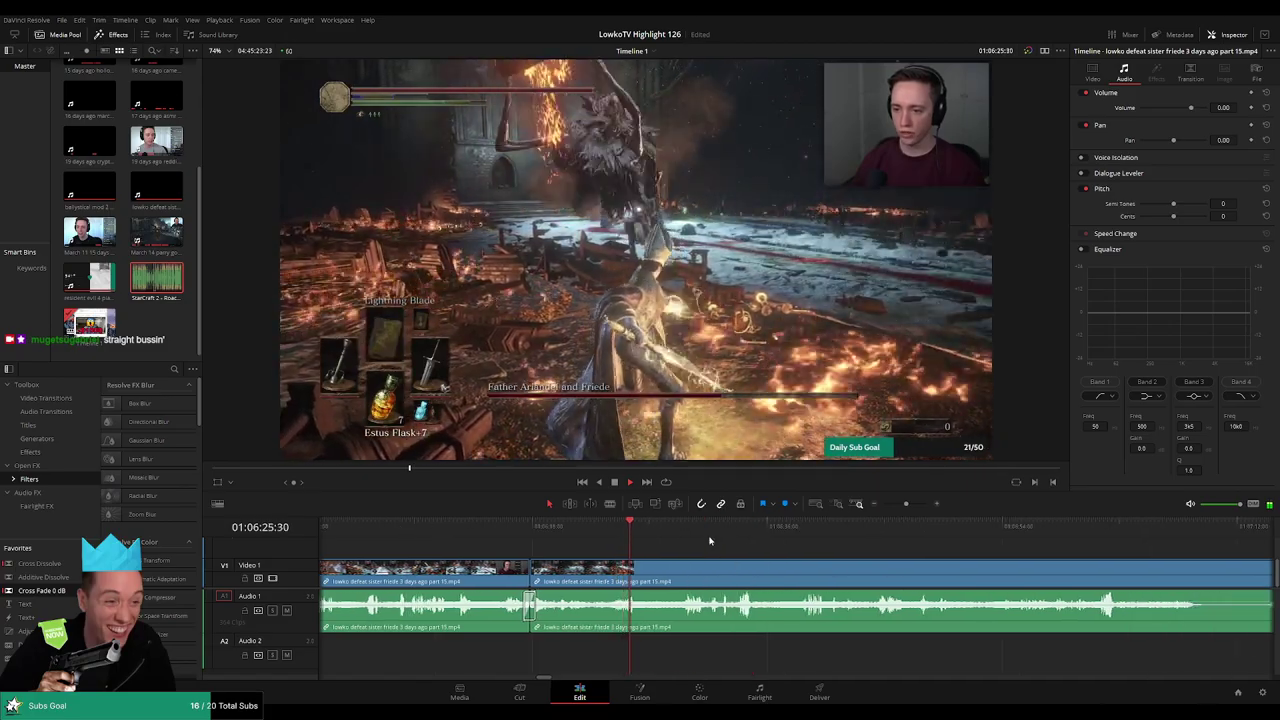
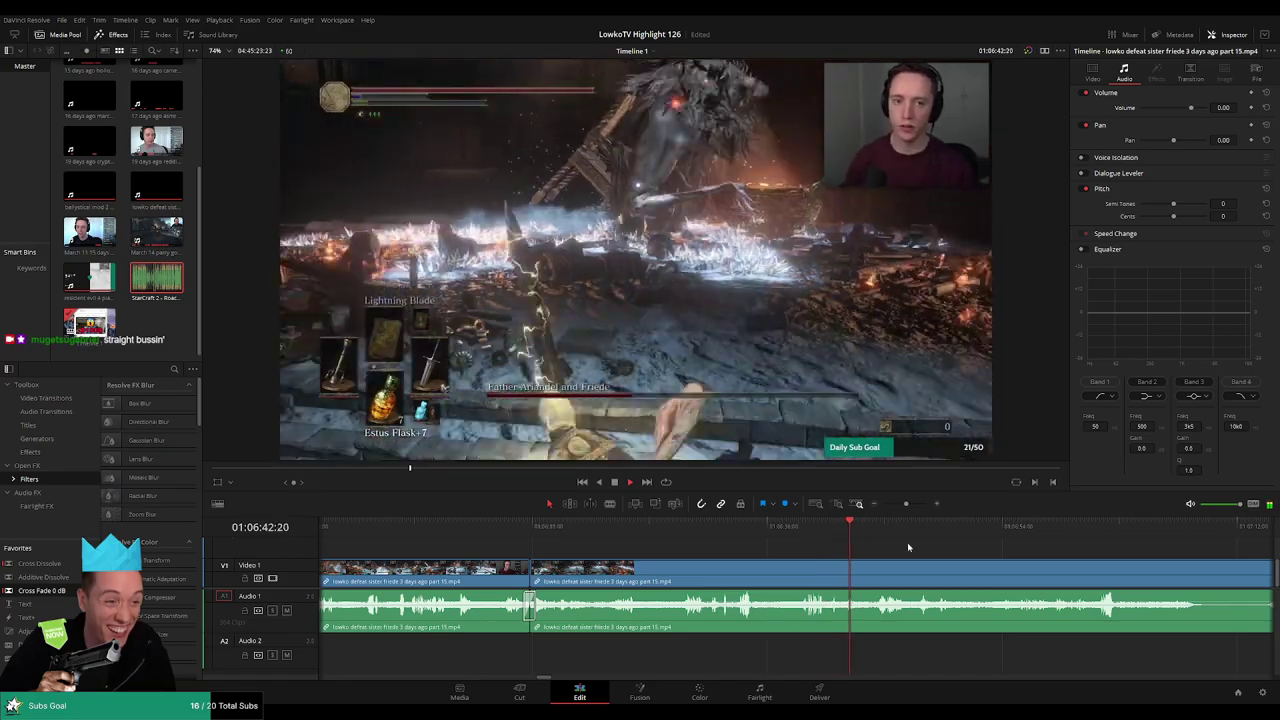
pyautogui.moveTo(908, 546); pyautogui.dragTo(743, 543)
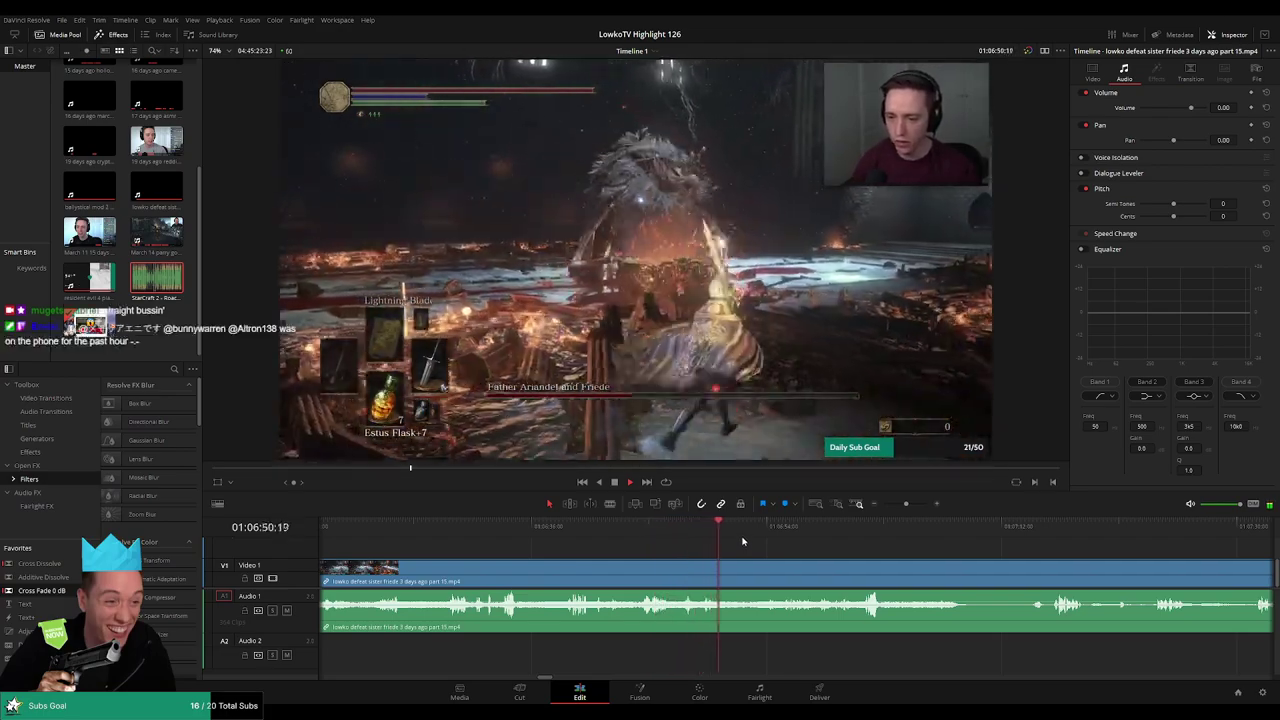
pyautogui.hscroll(6, 614, 540)
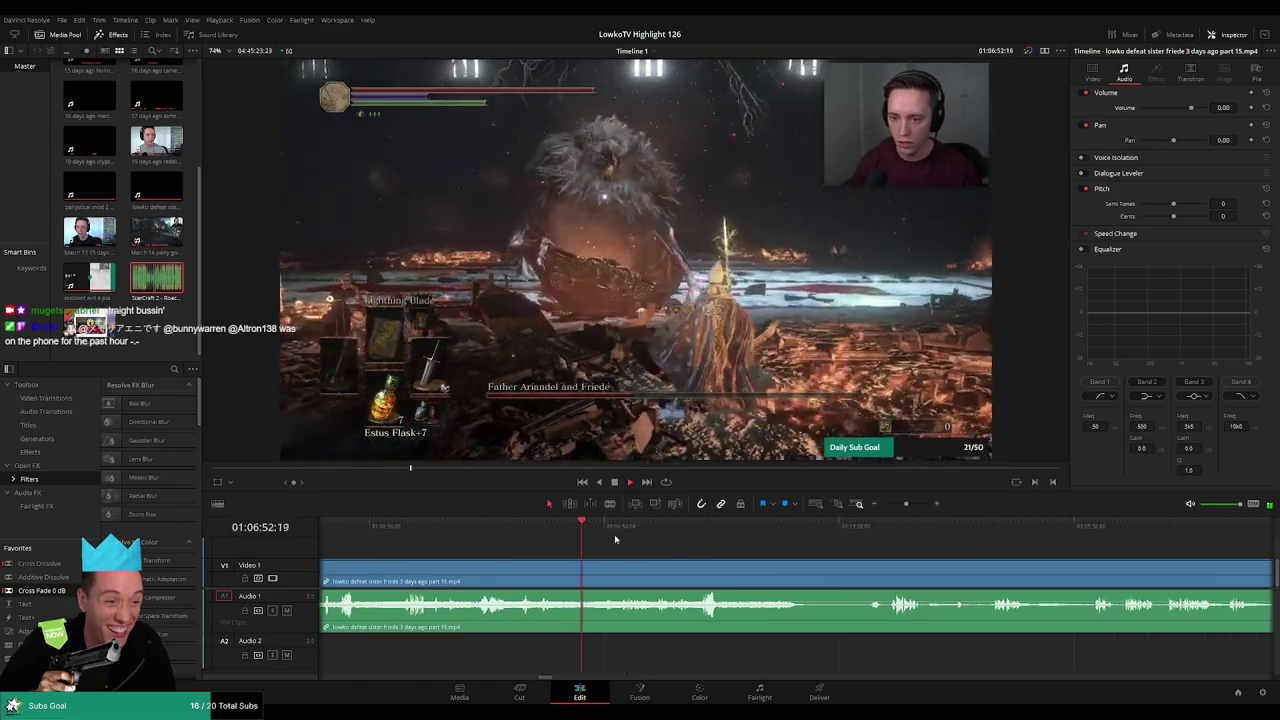
pyautogui.moveTo(615, 535); pyautogui.dragTo(583, 531)
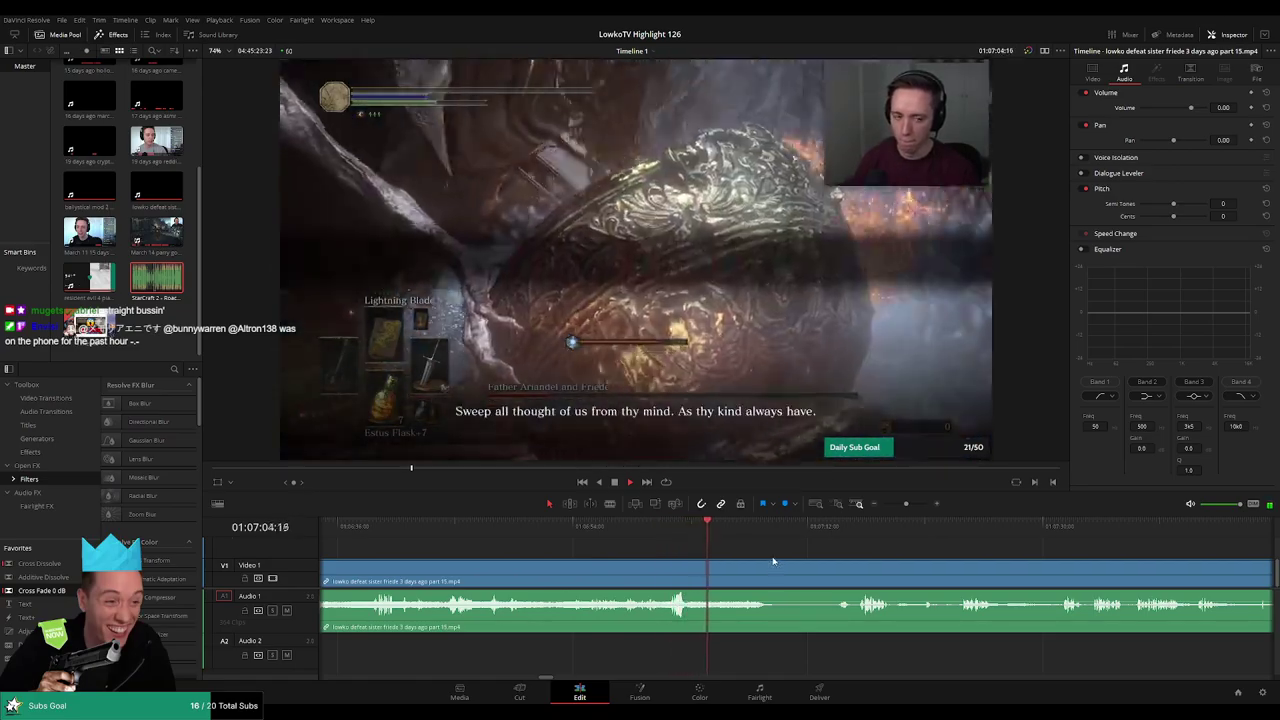
pyautogui.moveTo(752, 556); pyautogui.dragTo(645, 546)
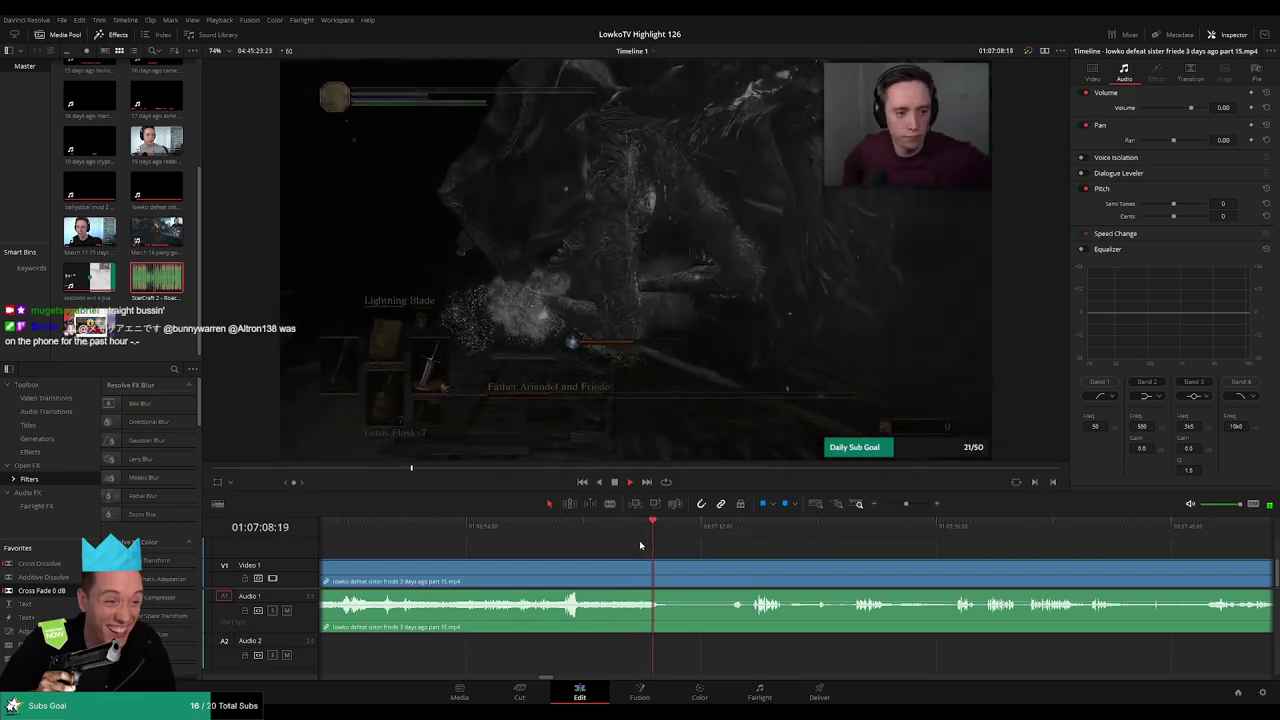
pyautogui.press('b')
pyautogui.click(671, 572)
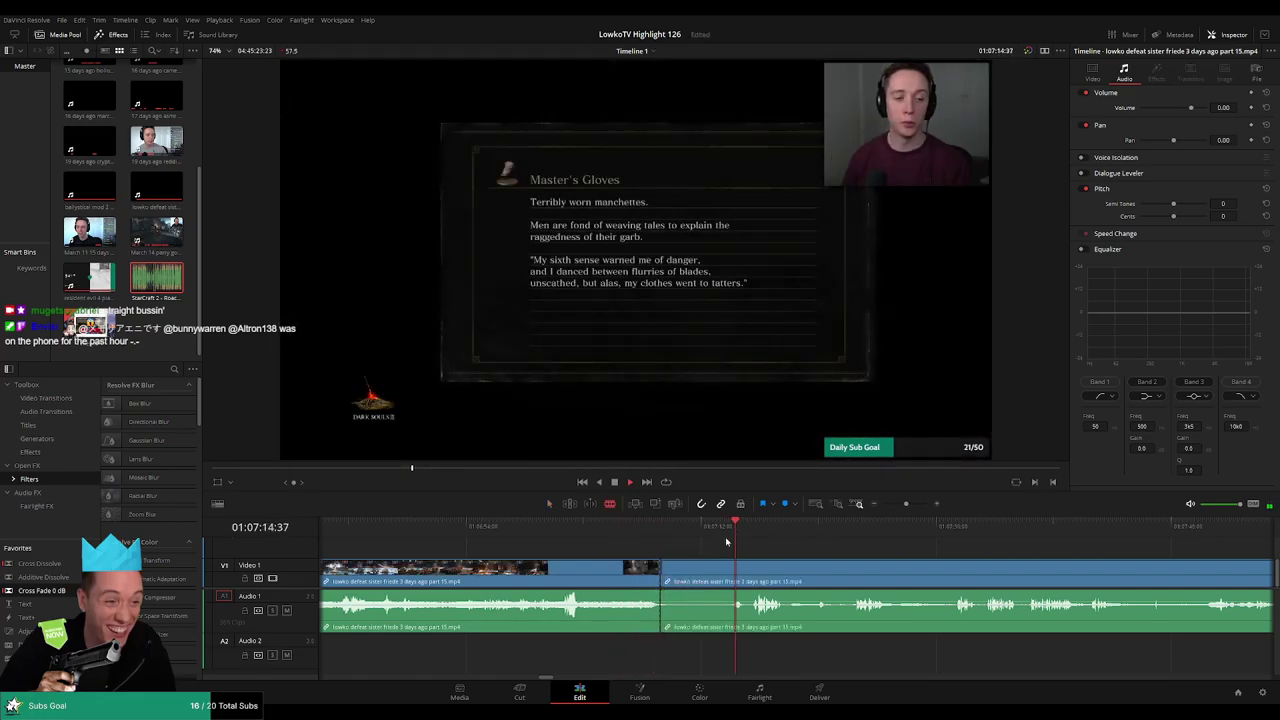
pyautogui.click(736, 566)
pyautogui.press('a')
pyautogui.click(719, 572)
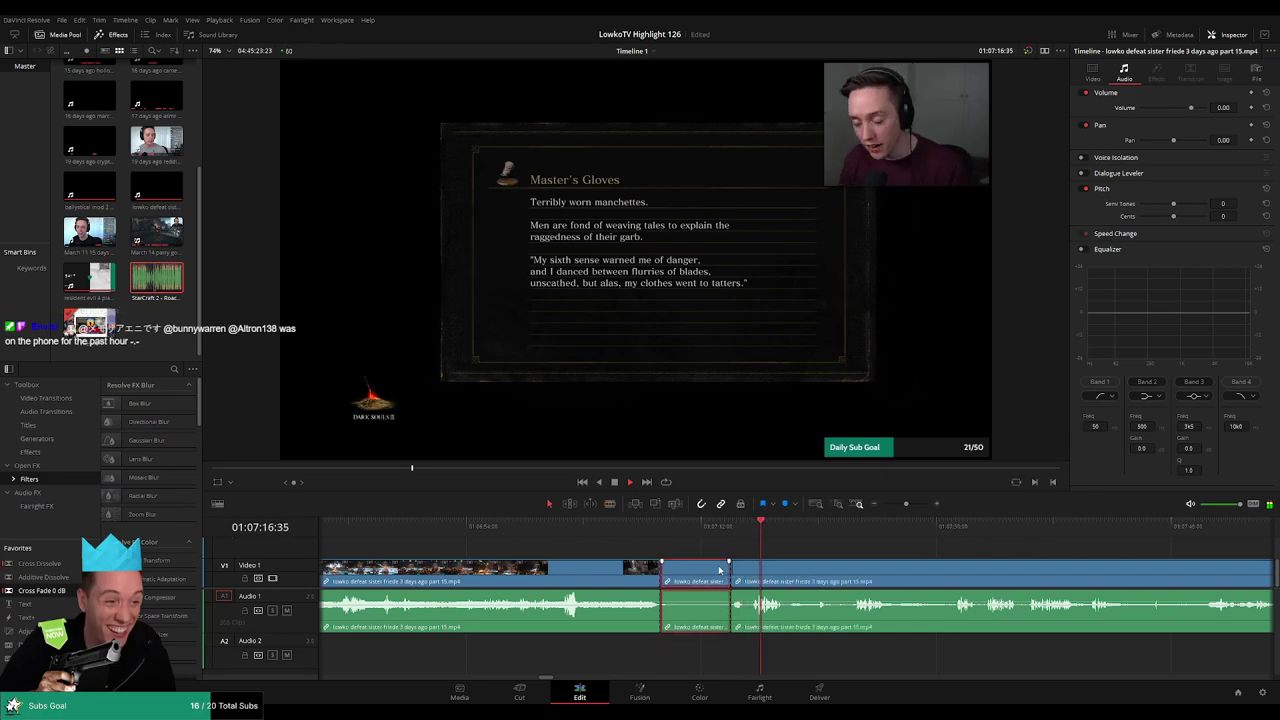
pyautogui.press('Delete')
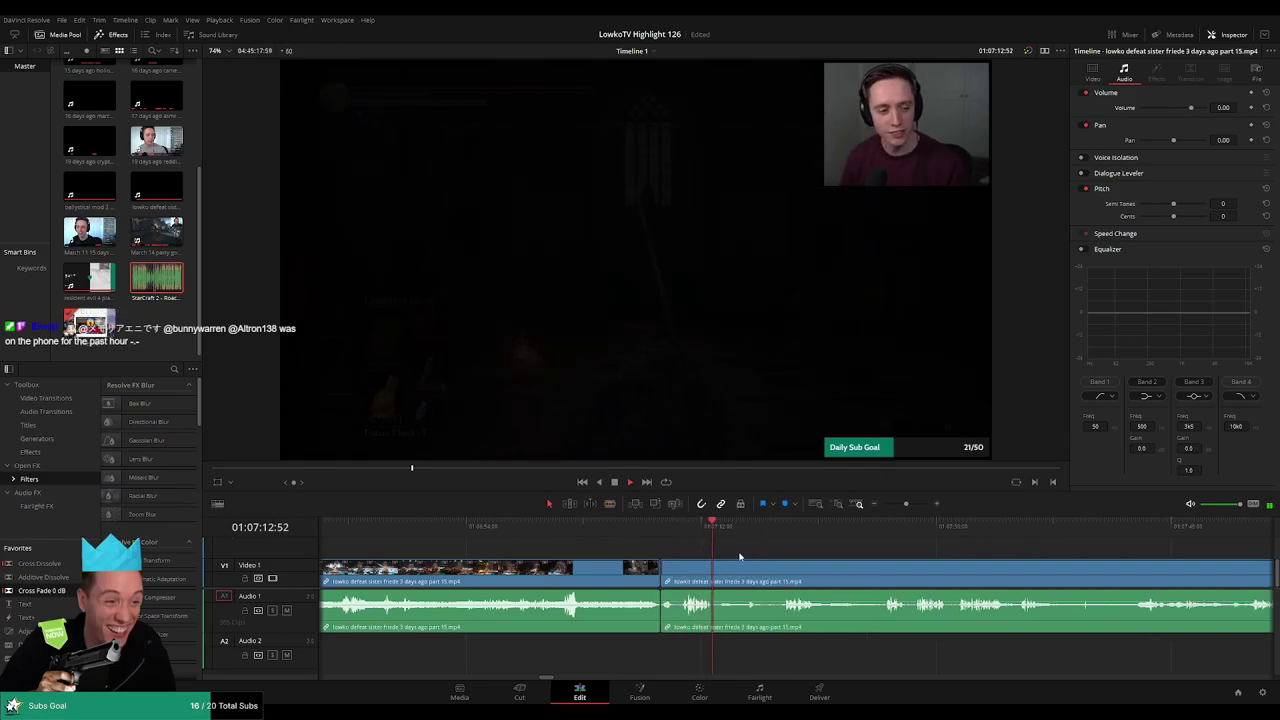
# - Cut out the respawn in the Painted World of Ariandel between about 01:07:13 and 01:07:15 with a ripple delete
pyautogui.press('b')
pyautogui.click(717, 579)
pyautogui.click(779, 530)
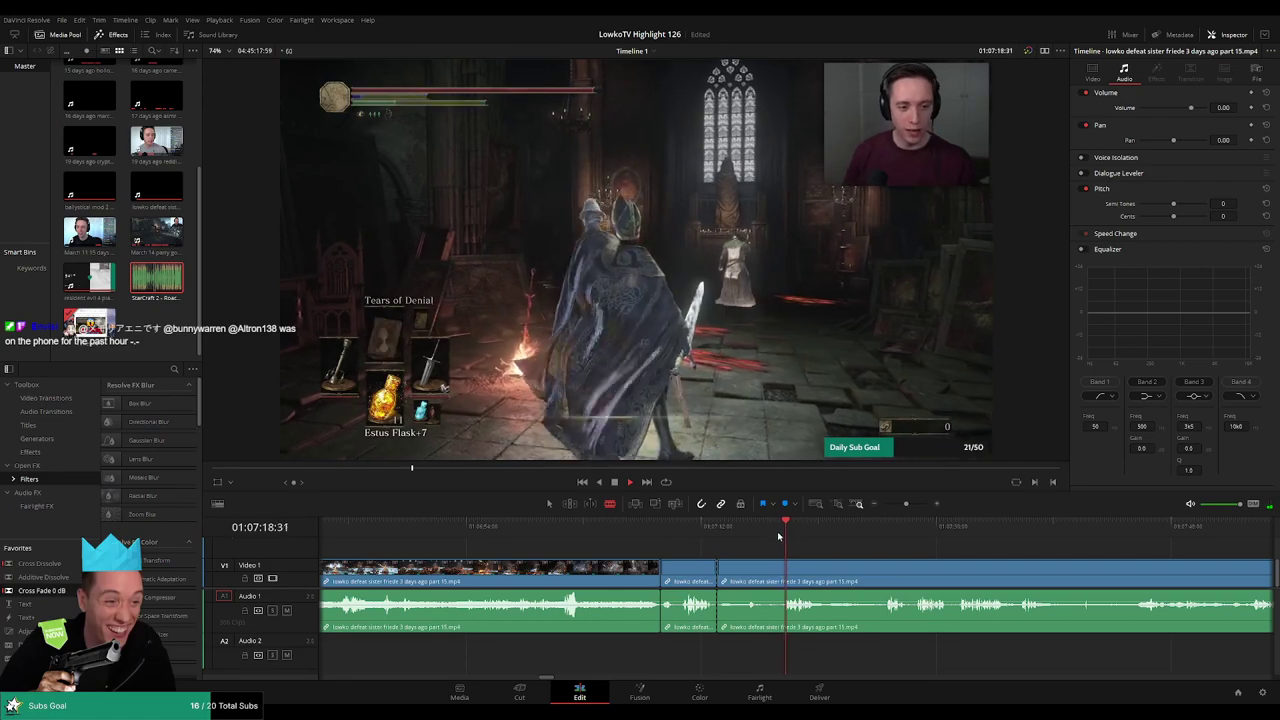
pyautogui.moveTo(742, 528); pyautogui.dragTo(749, 528)
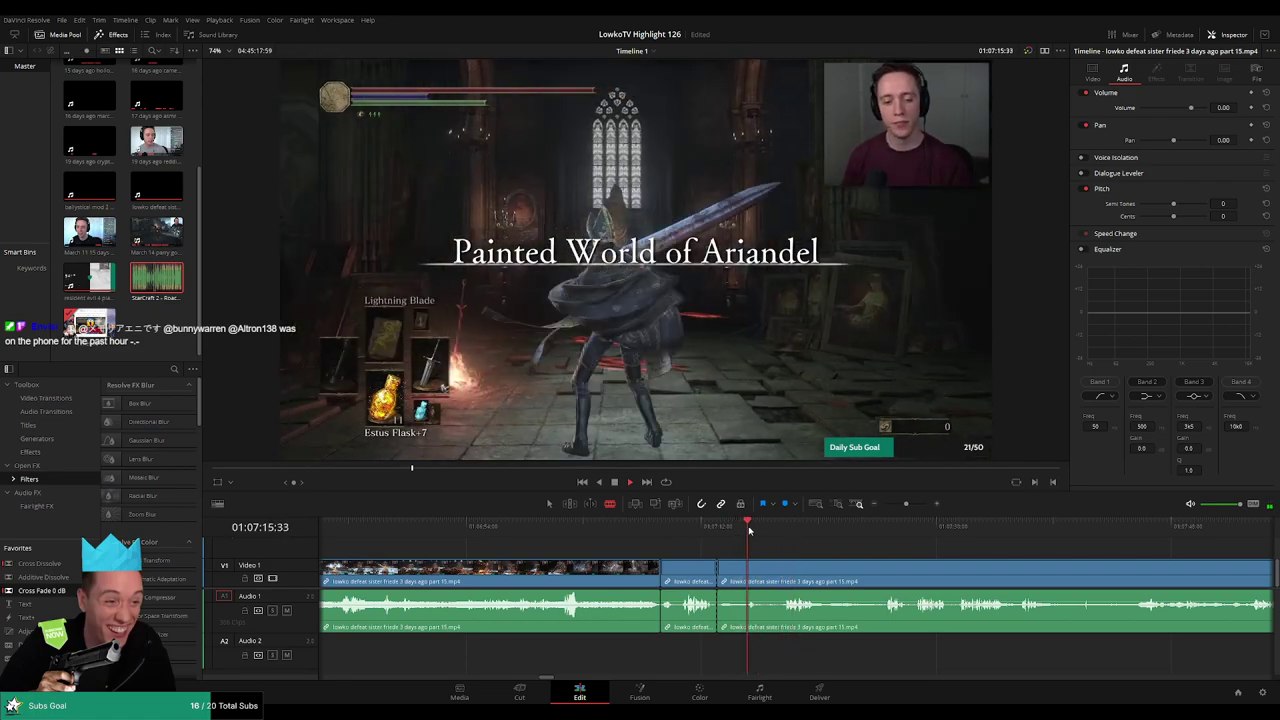
pyautogui.click(744, 565)
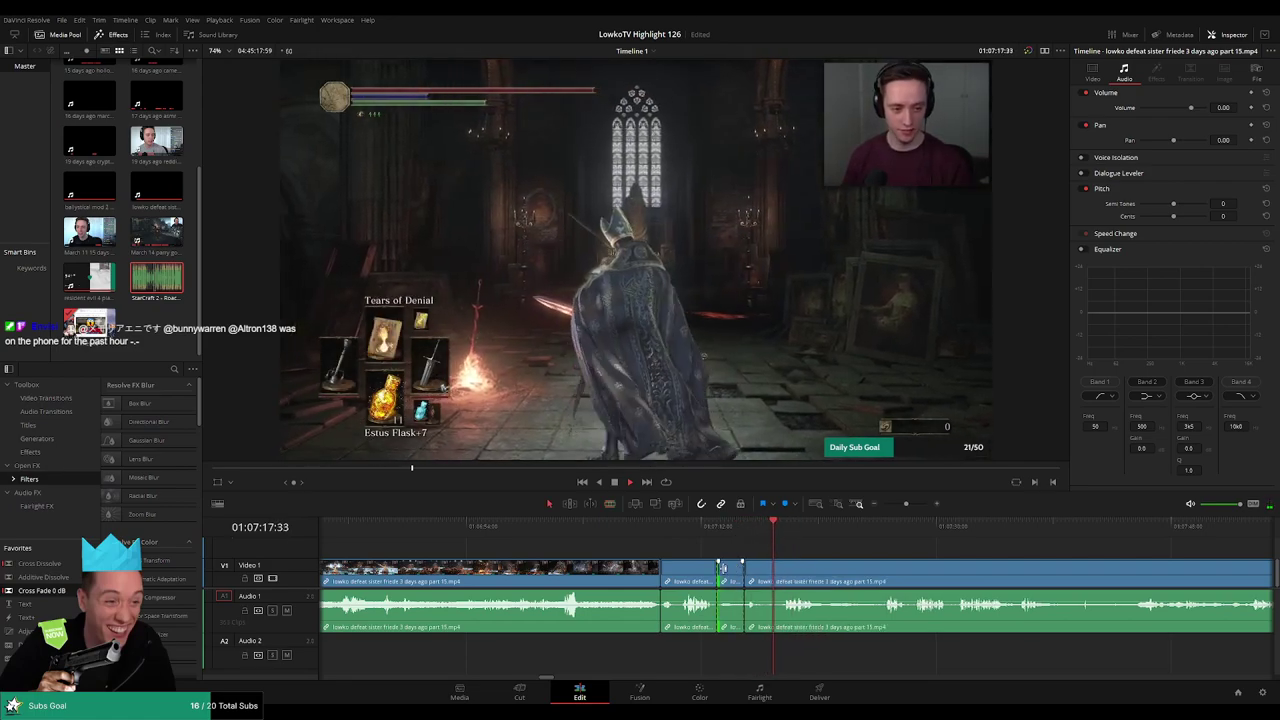
pyautogui.press('a')
pyautogui.click(733, 575)
pyautogui.press('Delete')
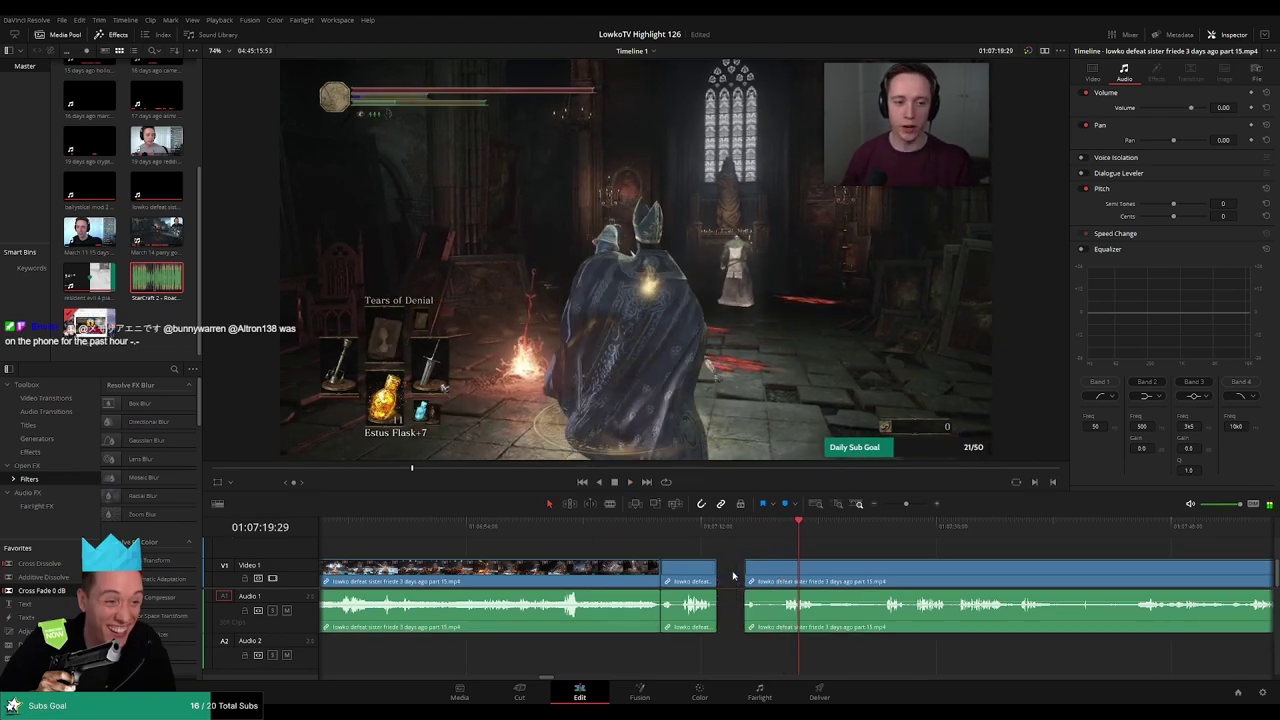
# - Ripple-delete the bonfire footage from about 01:07:15 to 01:07:16 and add Cross Fade 0 dB to the audio cuts around the short preceding piece
pyautogui.press('b')
pyautogui.click(738, 570)
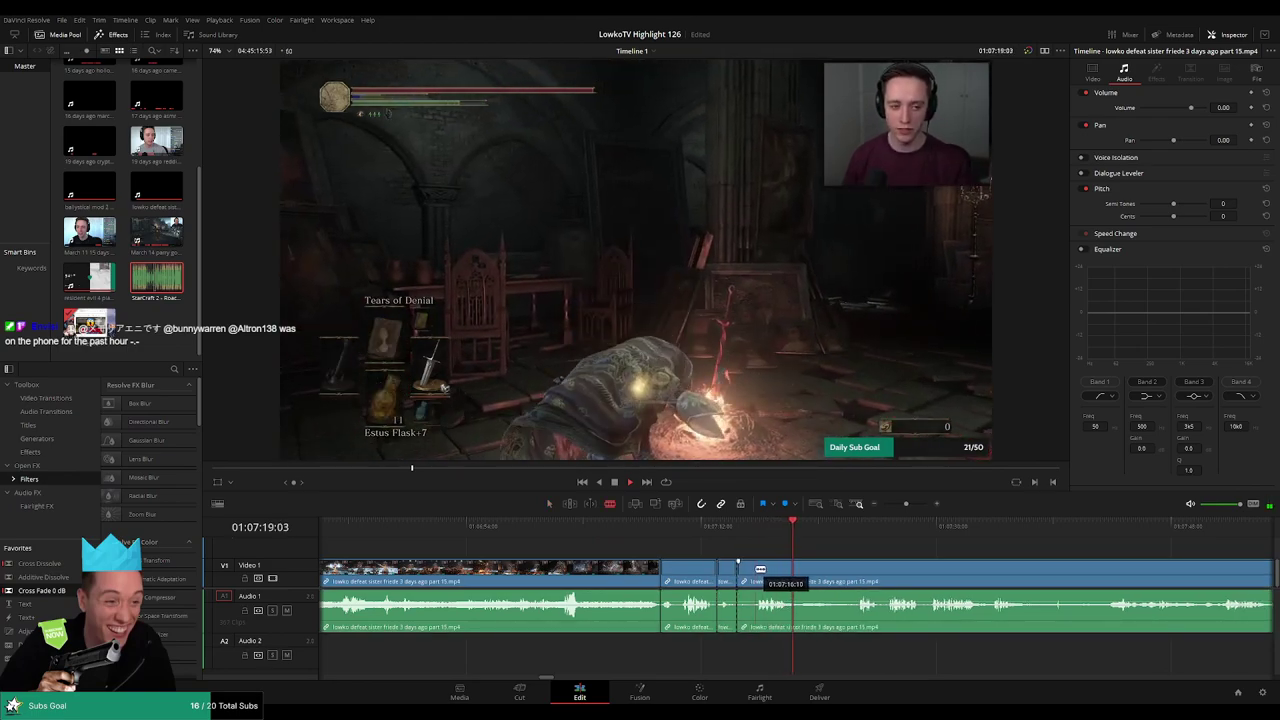
pyautogui.click(756, 569)
pyautogui.press('a')
pyautogui.click(746, 572)
pyautogui.press('Delete')
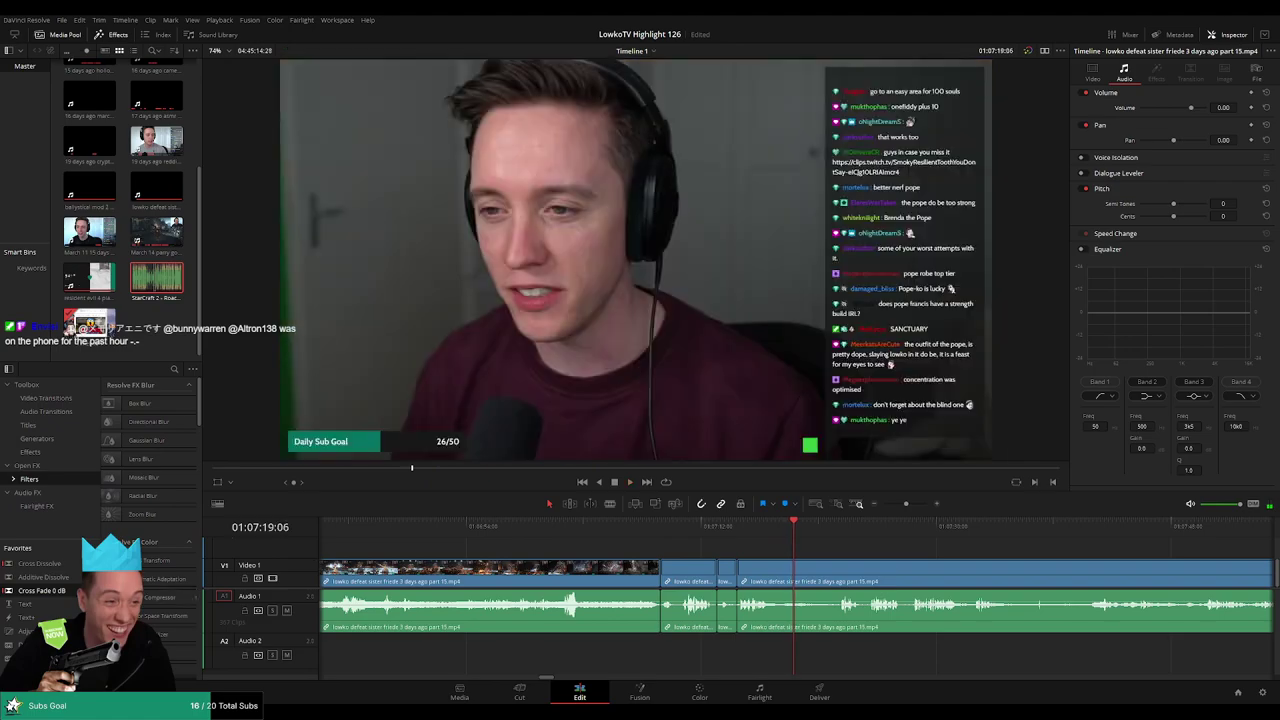
pyautogui.hscroll(-2, 775, 613)
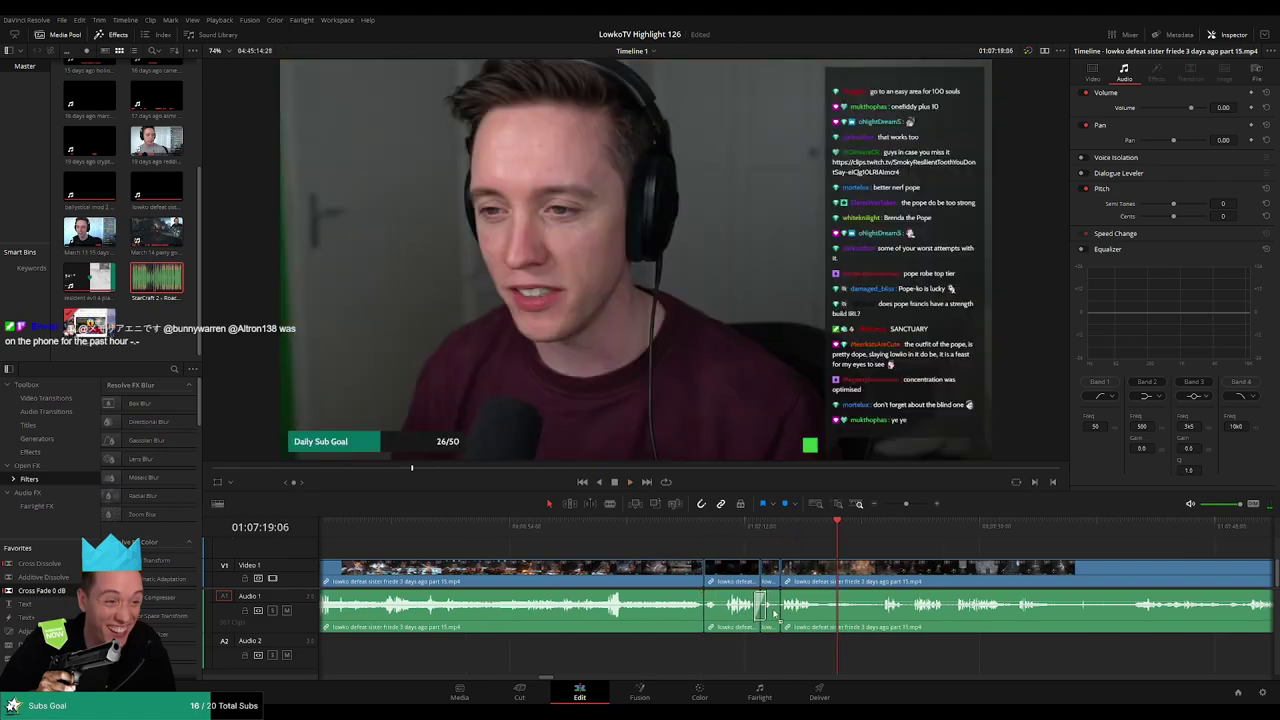
# - Ripple-delete the walk back to the boss between about 01:07:17 and 01:07:22 and cross-fade the audio at the cut
pyautogui.press('space')
pyautogui.press('b')
pyautogui.click(815, 568)
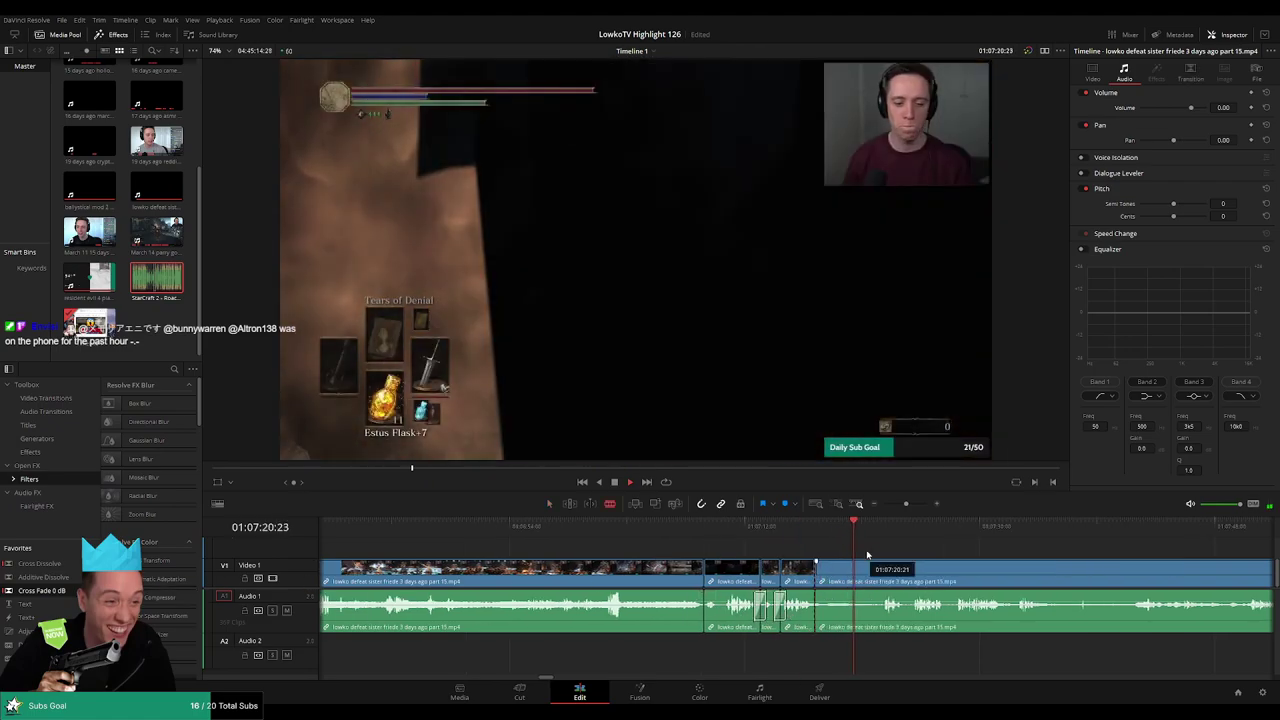
pyautogui.click(886, 532)
pyautogui.hscroll(5, 788, 546)
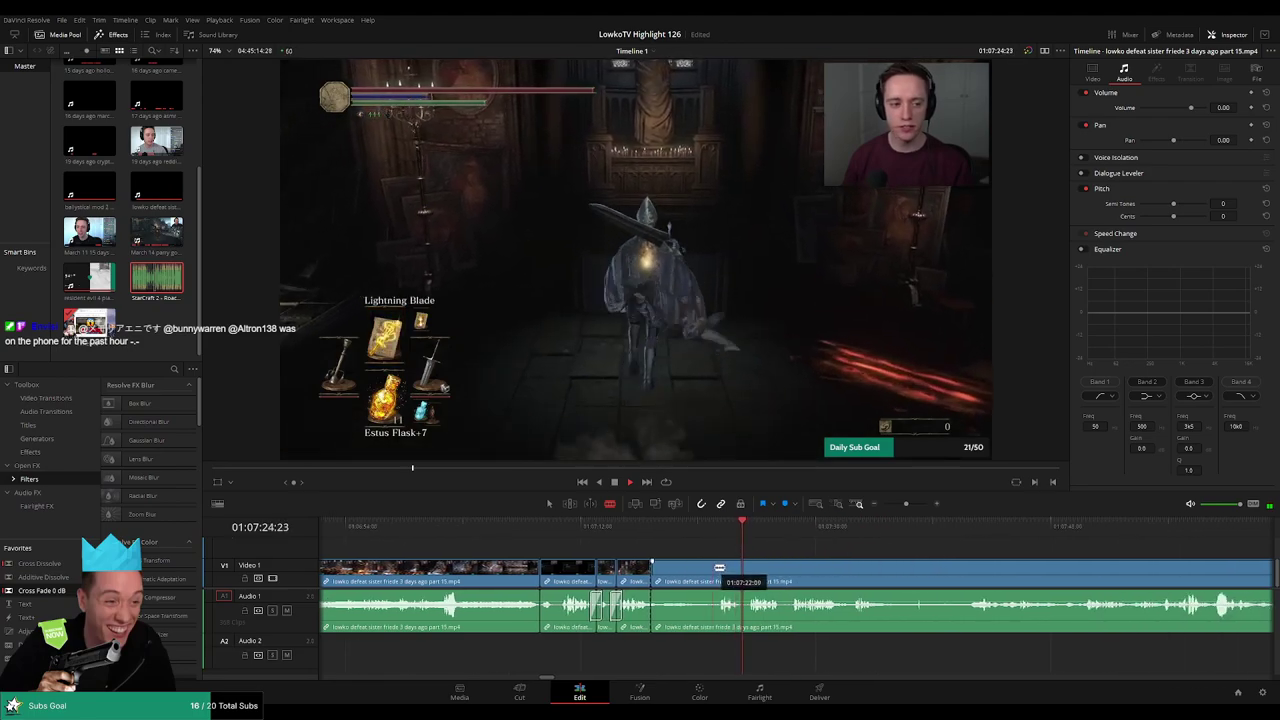
pyautogui.click(717, 567)
pyautogui.press('a')
pyautogui.click(692, 576)
pyautogui.press('BackSpace')
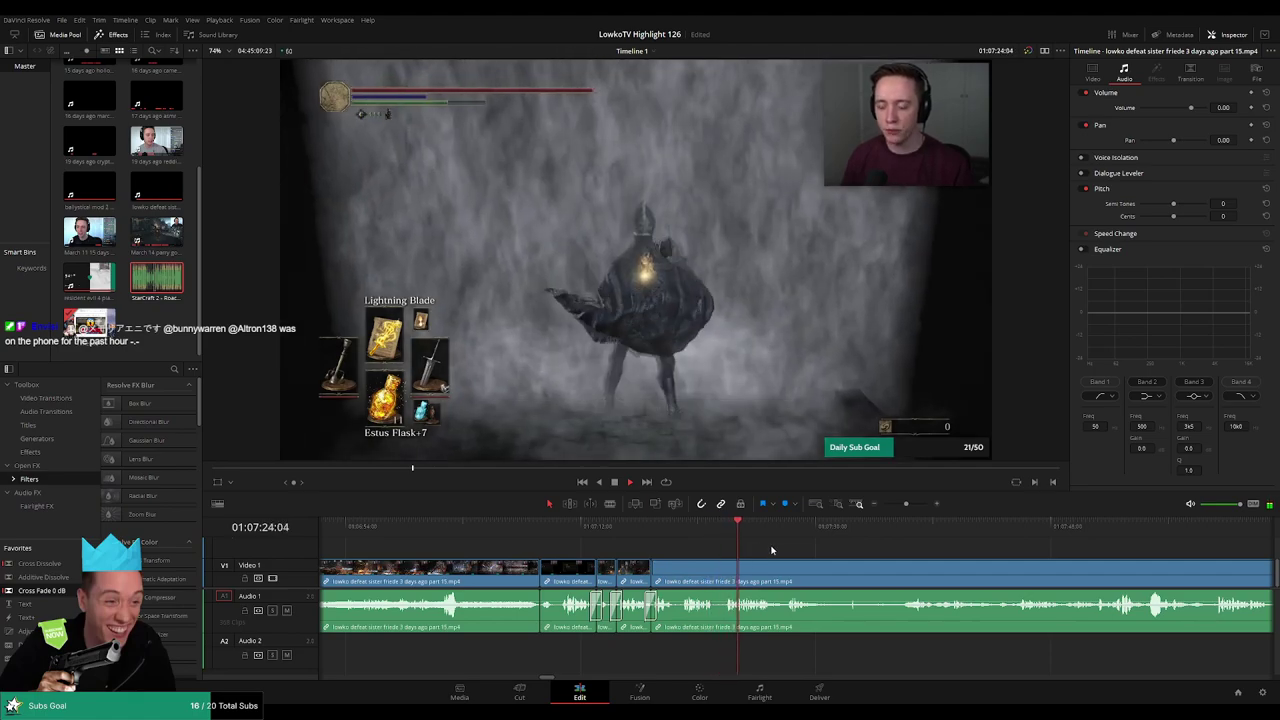
pyautogui.moveTo(828, 548); pyautogui.dragTo(739, 547)
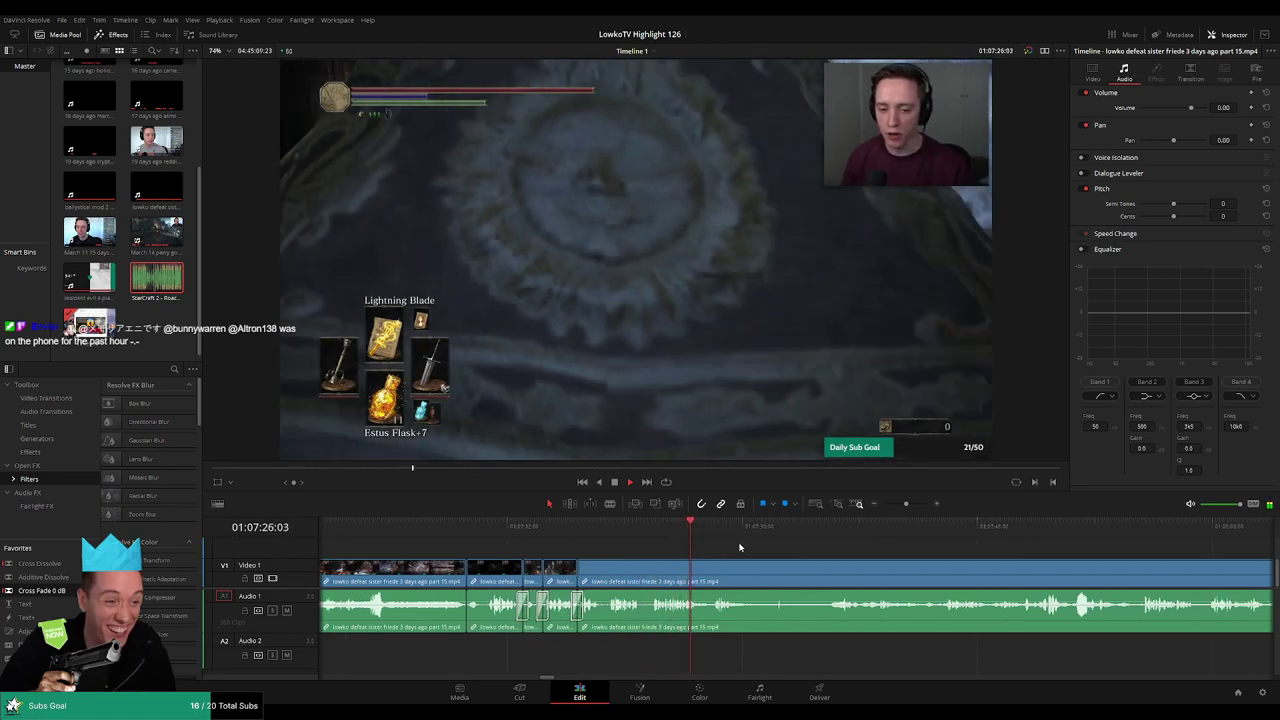
# - Split at about 01:07:30, ripple-delete the Sister Friede fight from there to about 01:08:37, and cross-fade the audio at the cut
pyautogui.hscroll(2, 721, 545)
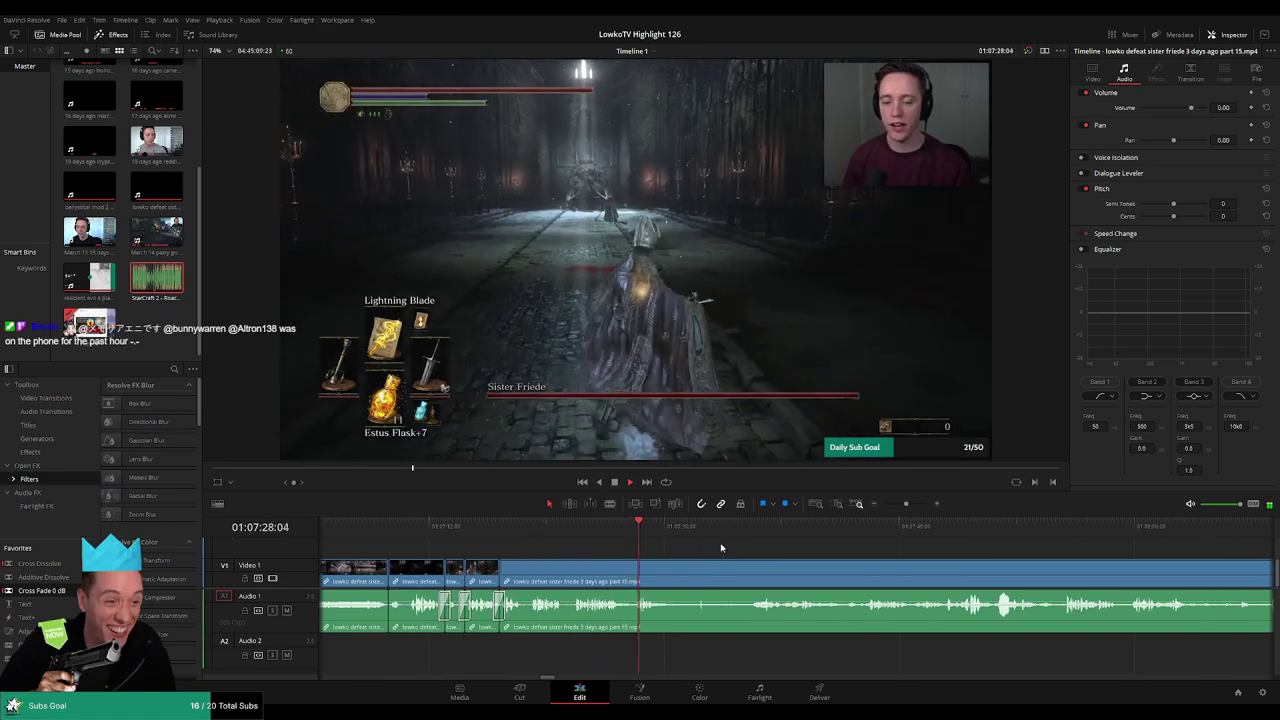
pyautogui.press('b')
pyautogui.click(667, 568)
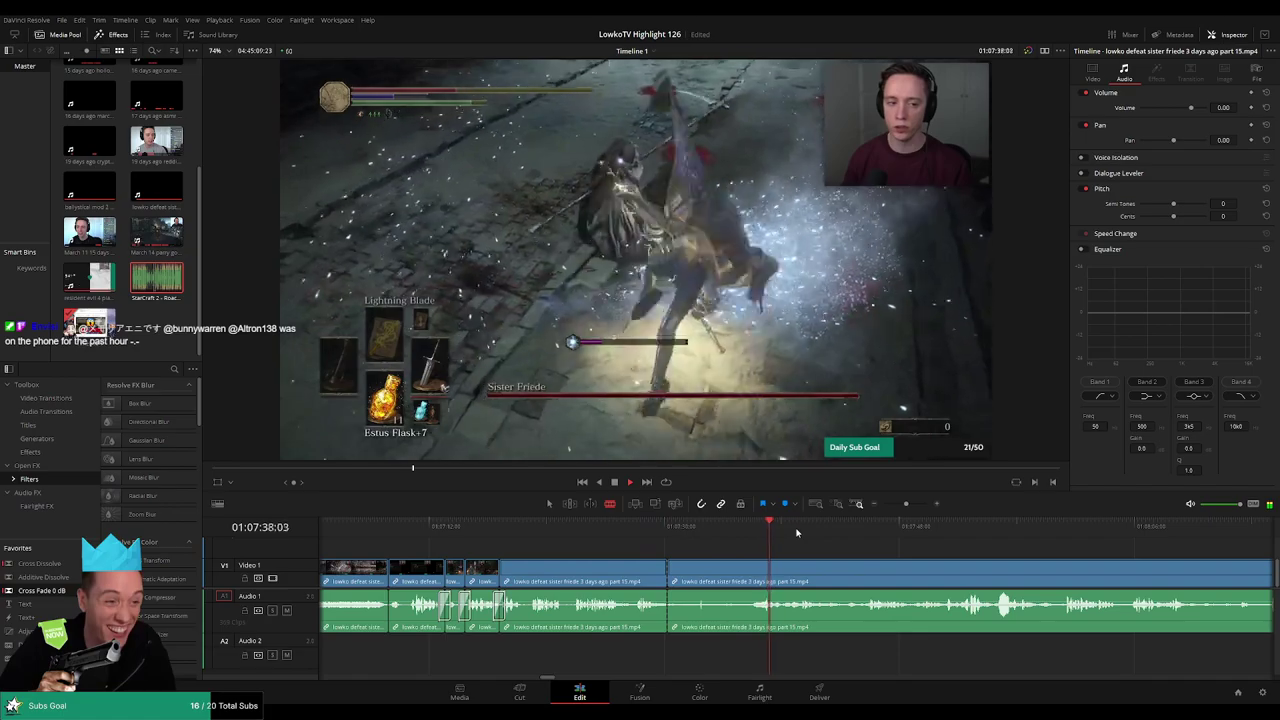
pyautogui.click(938, 530)
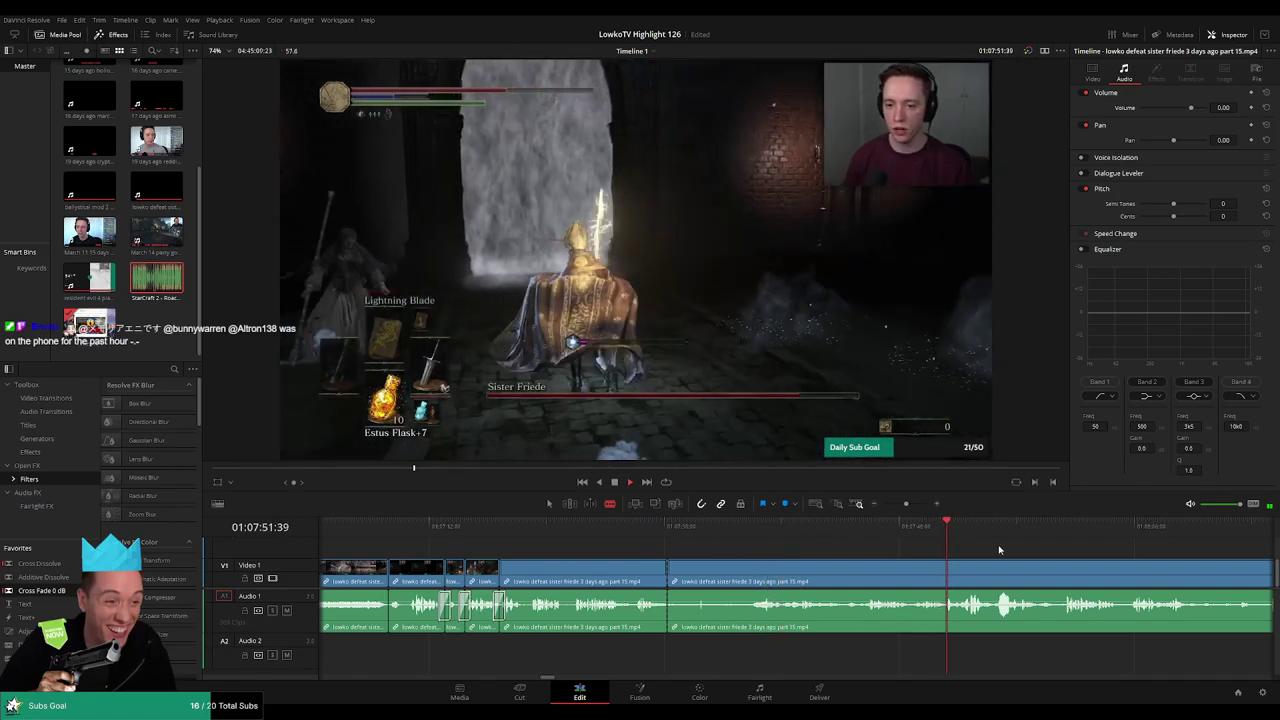
pyautogui.moveTo(1036, 551); pyautogui.dragTo(865, 543)
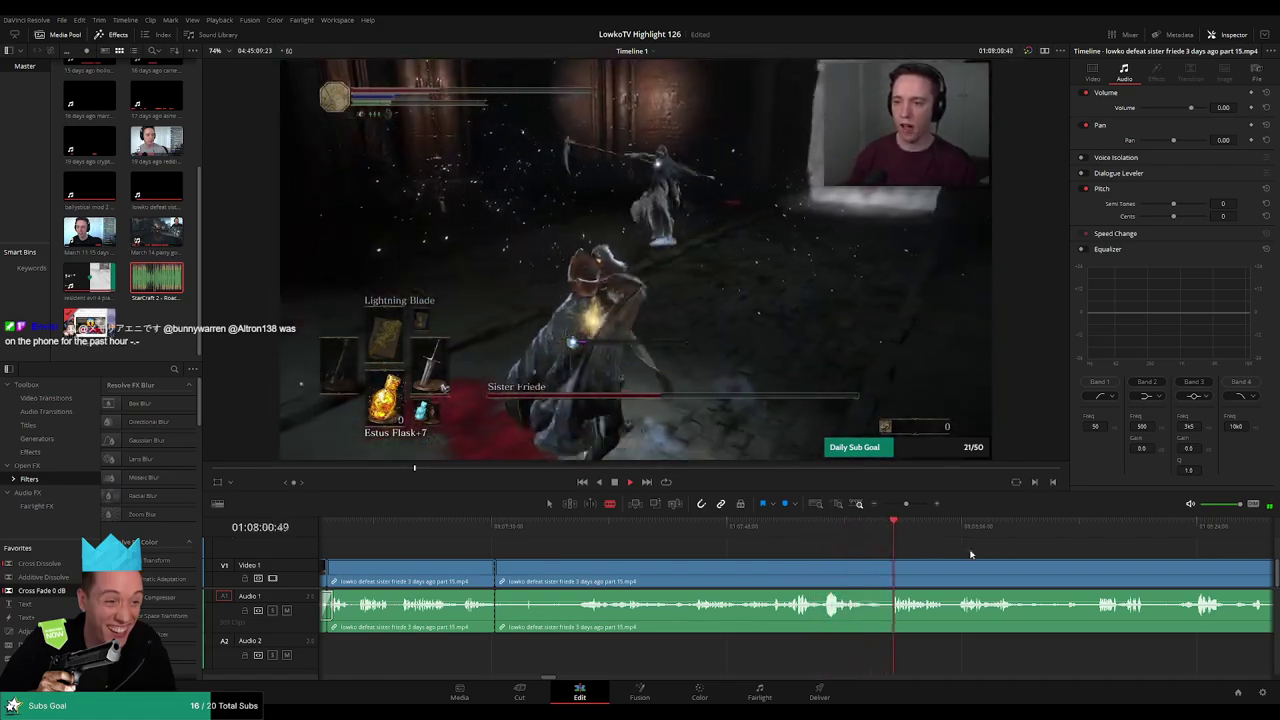
pyautogui.moveTo(971, 554); pyautogui.dragTo(821, 538)
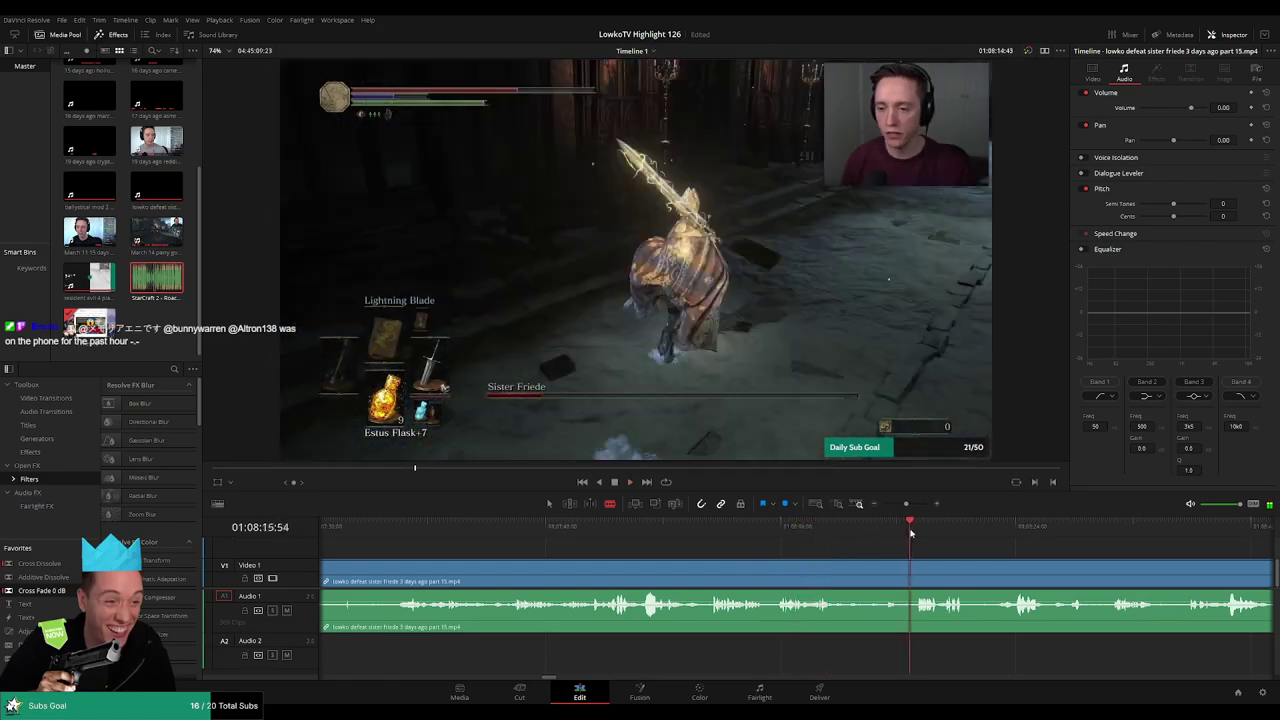
pyautogui.moveTo(1017, 561); pyautogui.dragTo(861, 549)
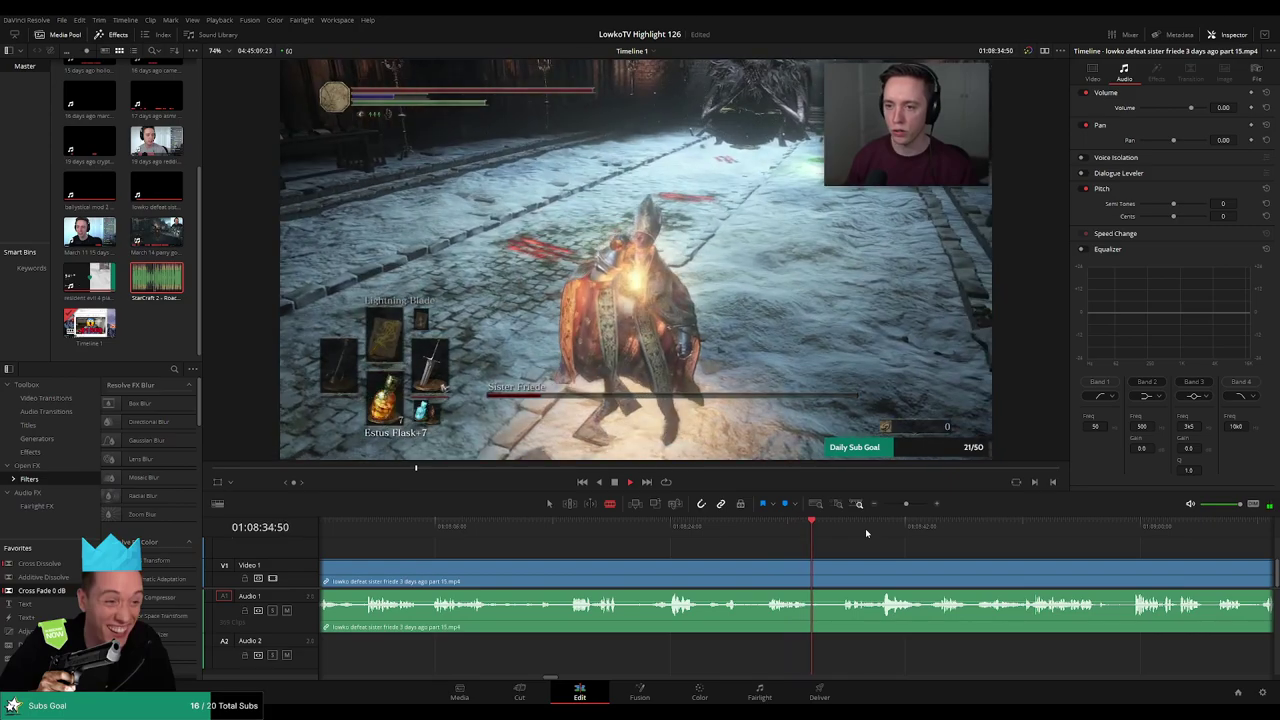
pyautogui.click(848, 524)
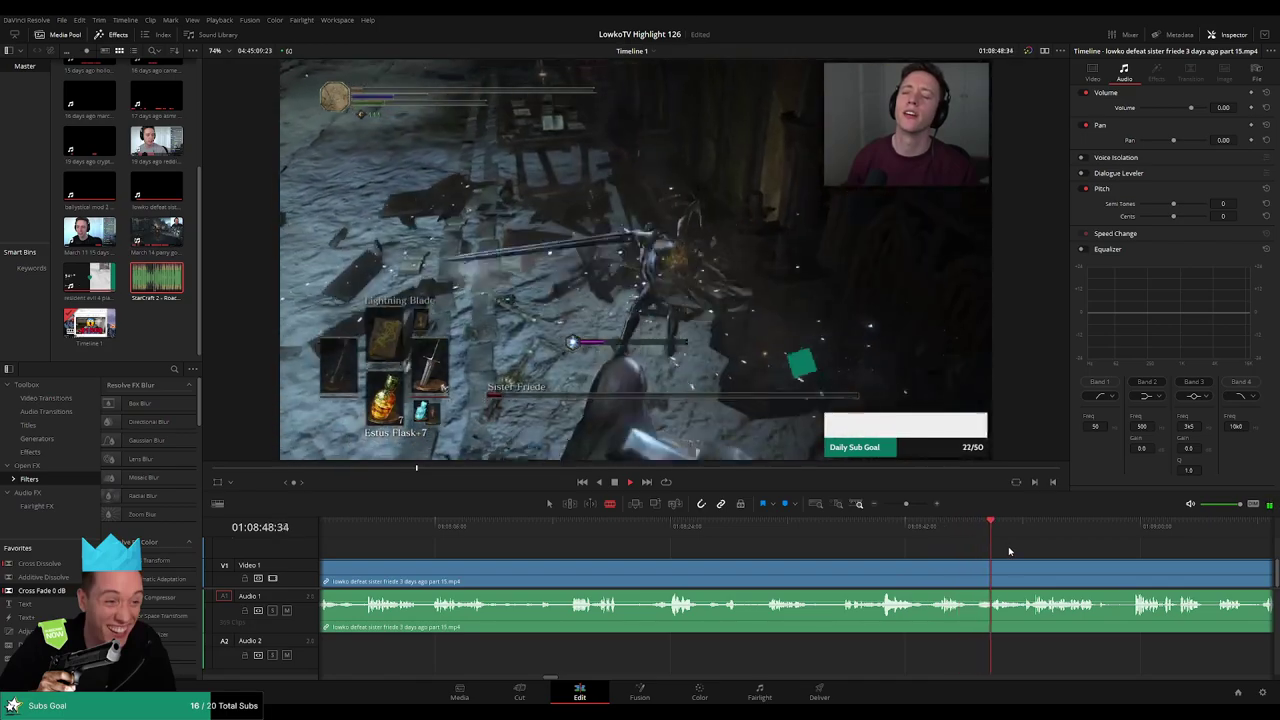
pyautogui.moveTo(1060, 558); pyautogui.dragTo(740, 538)
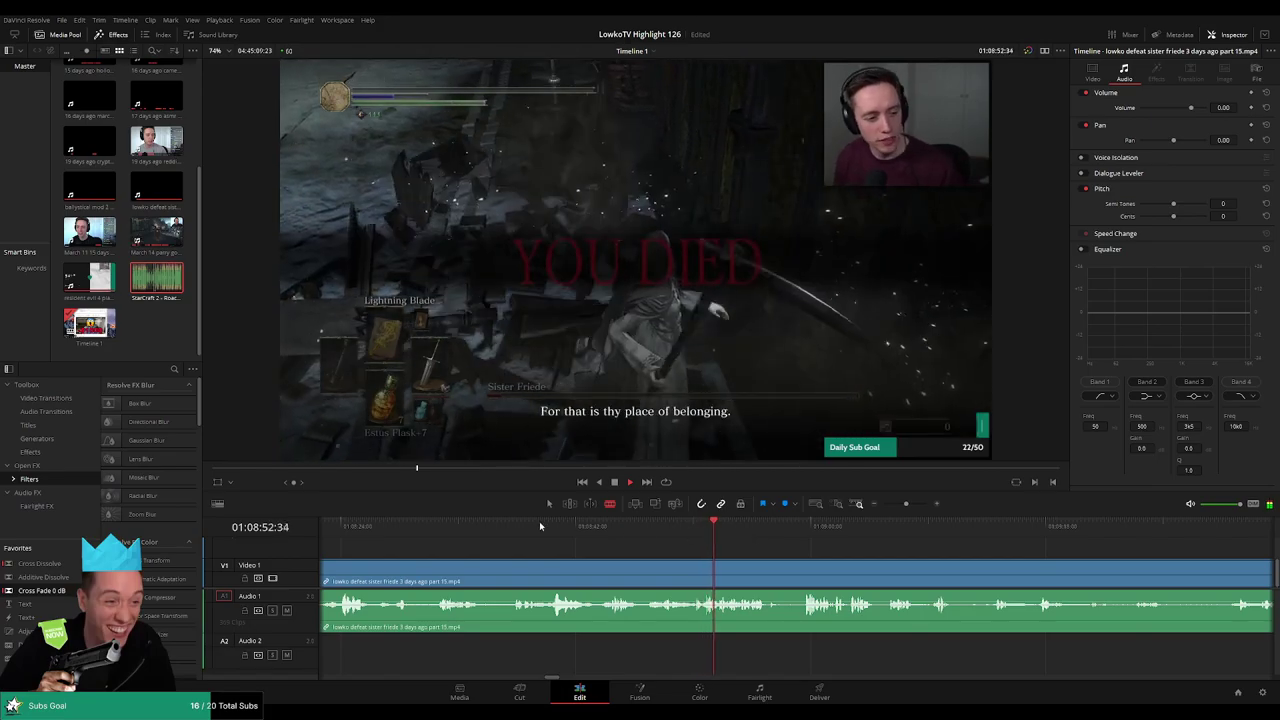
pyautogui.click(527, 526)
pyautogui.hscroll(-3, 620, 555)
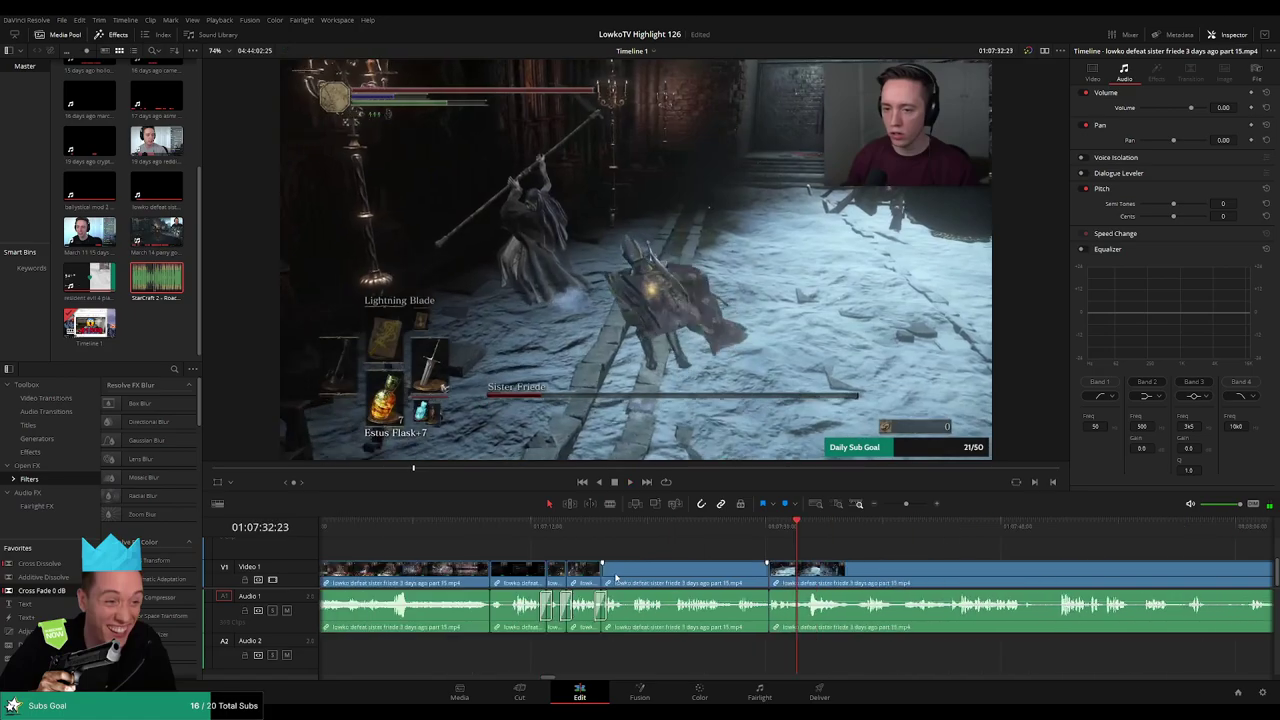
pyautogui.press('space')
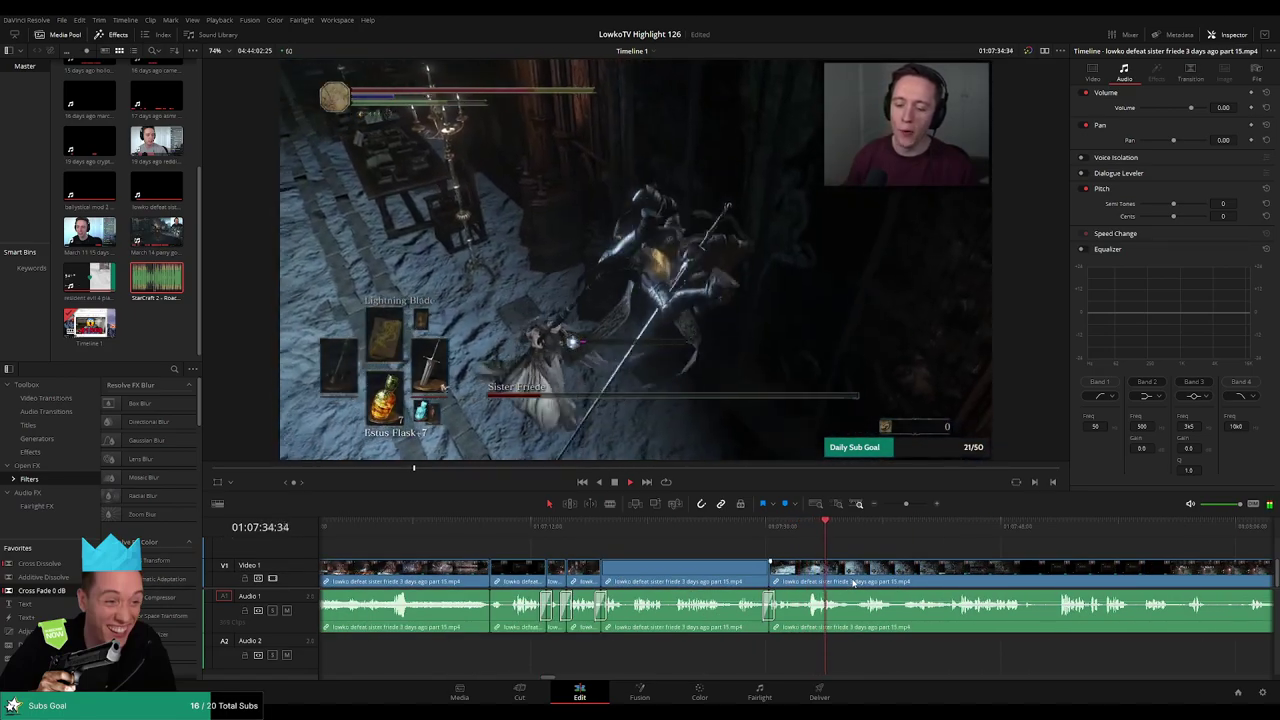
# - Ripple-delete the Spider Shield loading screen between about 01:07:49 and 01:07:52 and add Cross Fade 0 dB at the audio cut
pyautogui.moveTo(857, 582); pyautogui.dragTo(709, 551)
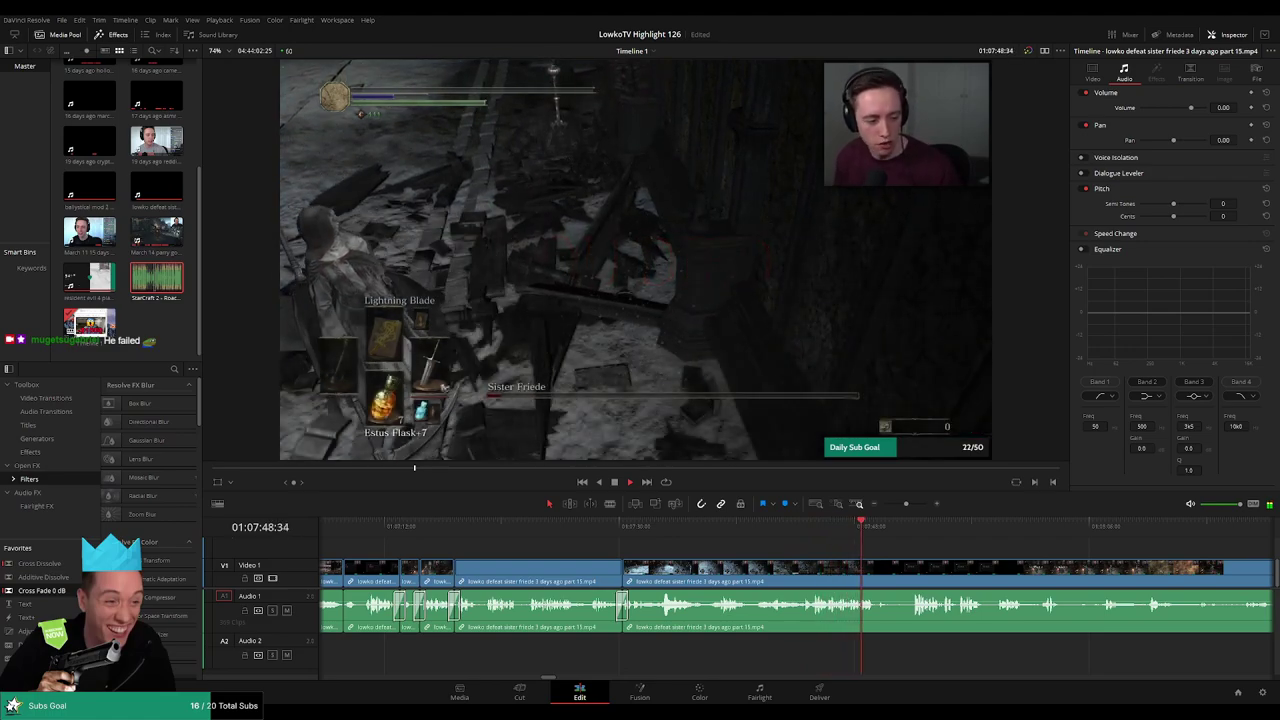
pyautogui.hscroll(2, 773, 535)
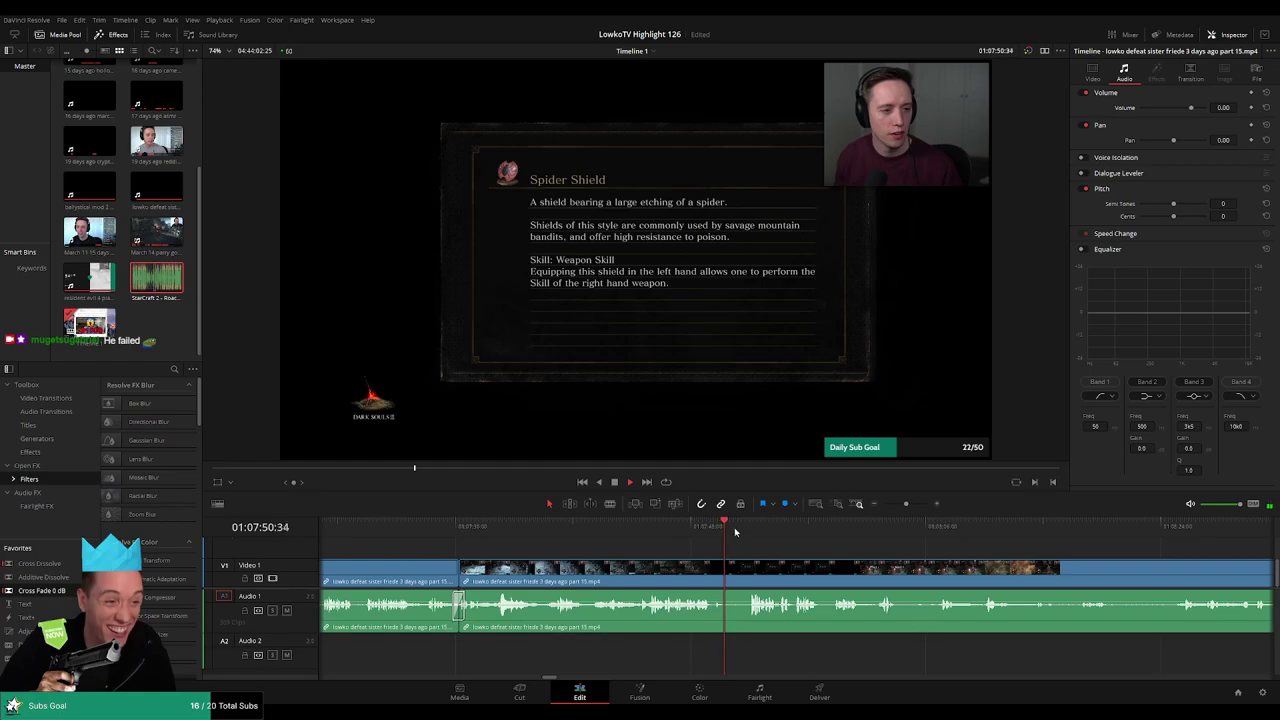
pyautogui.press('b')
pyautogui.click(711, 584)
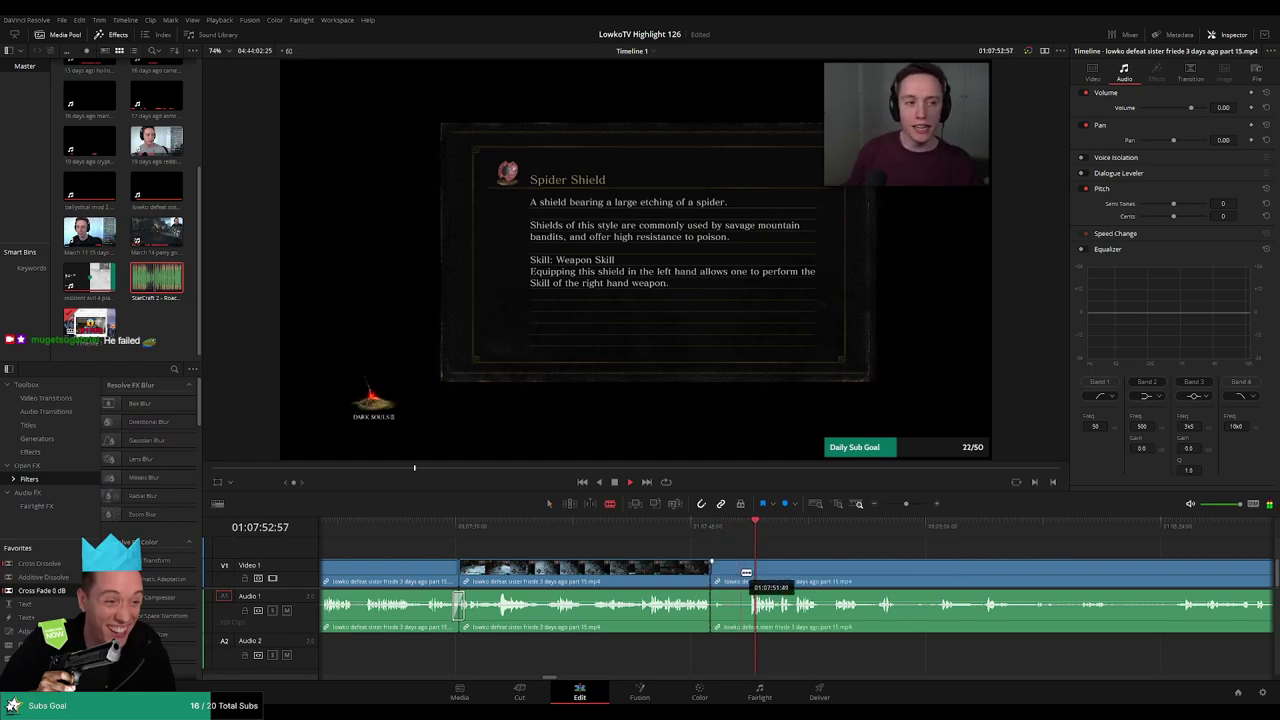
pyautogui.click(745, 572)
pyautogui.press('a')
pyautogui.click(741, 578)
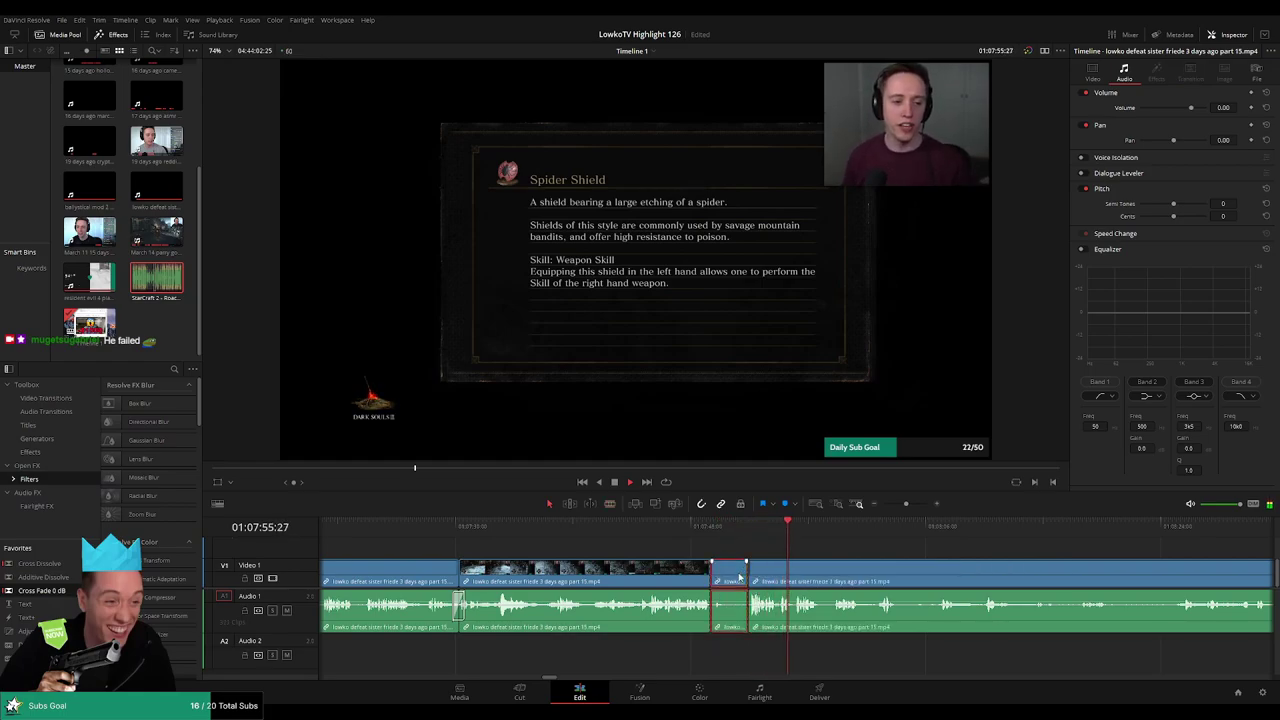
pyautogui.press('Delete')
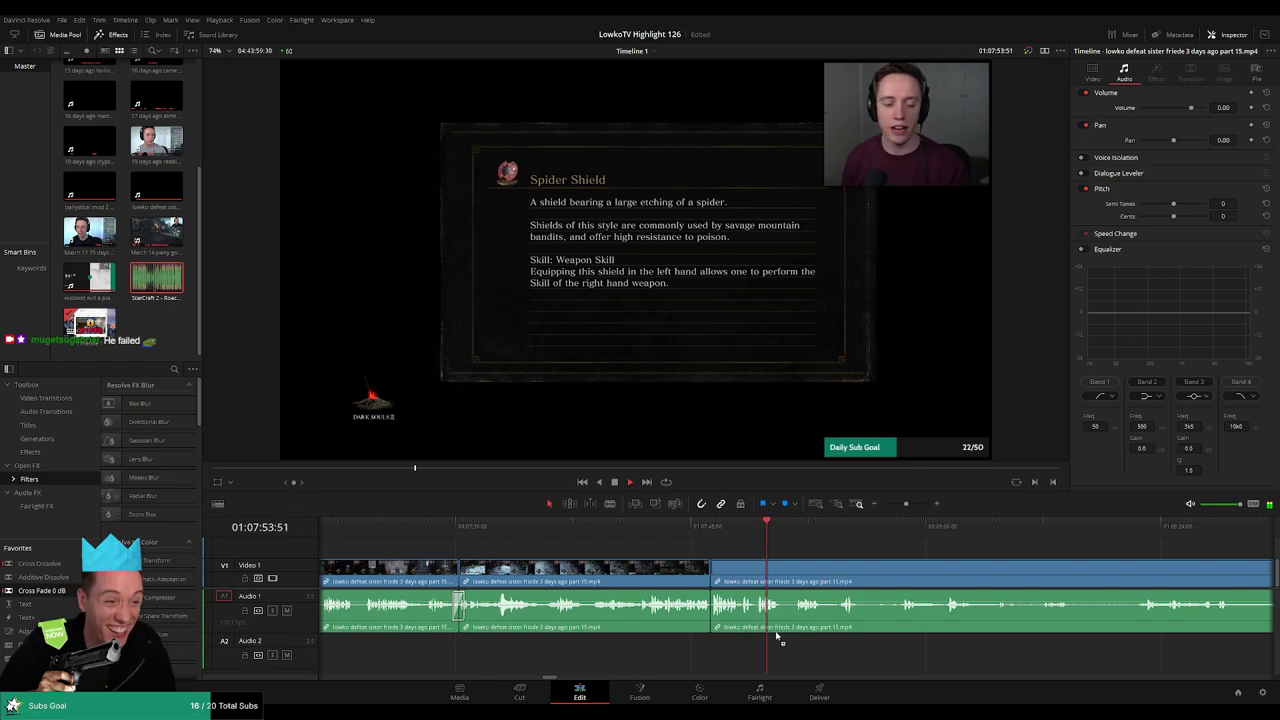
pyautogui.moveTo(776, 633); pyautogui.dragTo(713, 625)
# - Split at about 01:07:55, ripple-delete about one second following it, and cross-fade the audio at the cut
pyautogui.click(767, 530)
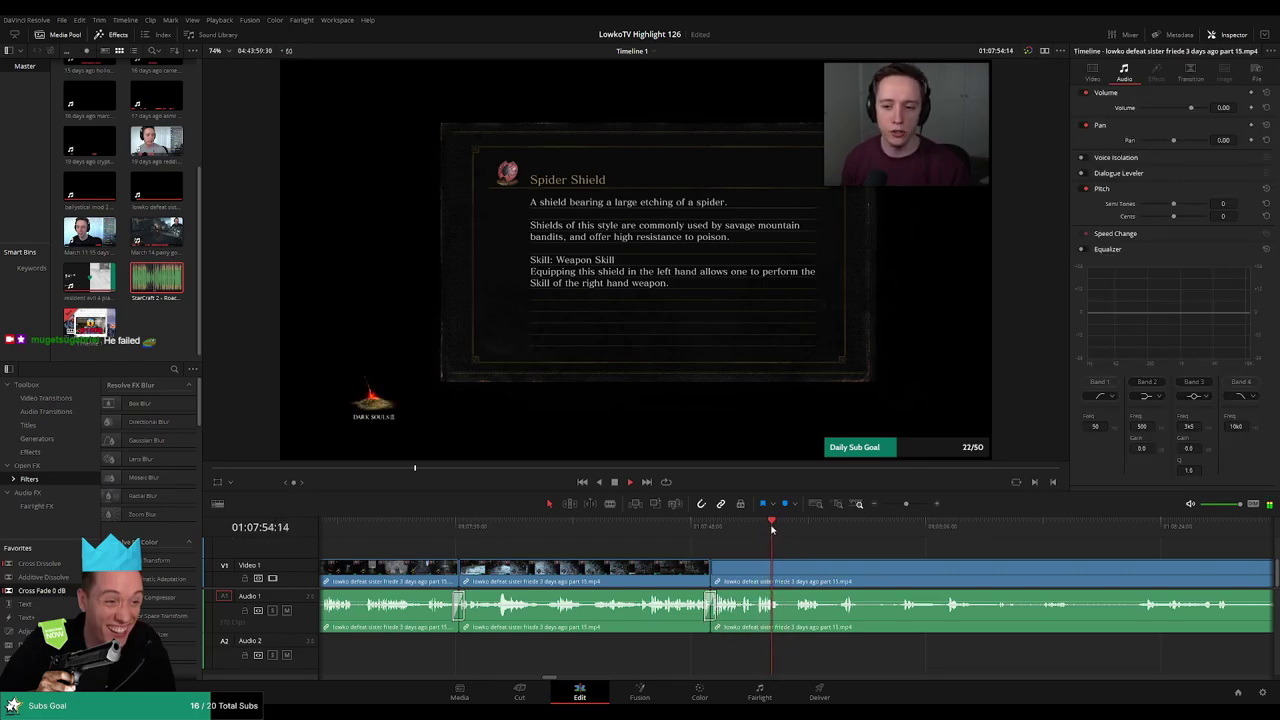
pyautogui.press('b')
pyautogui.click(784, 570)
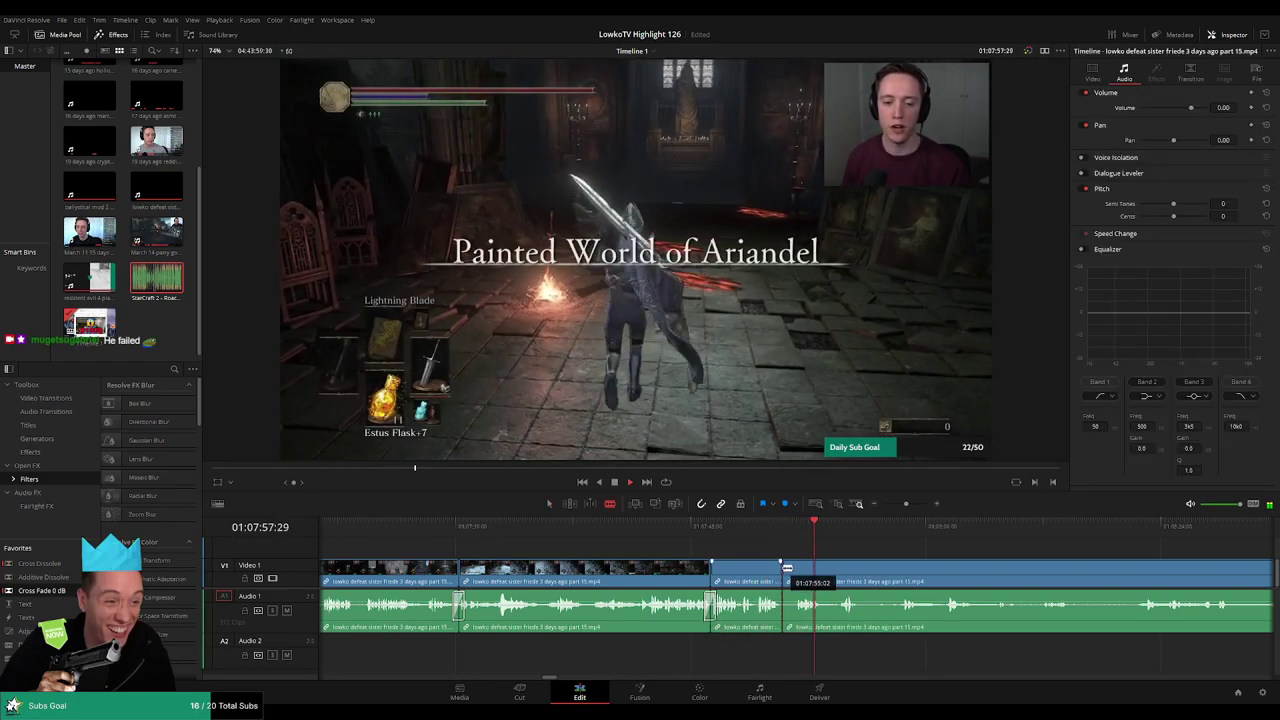
pyautogui.press('a')
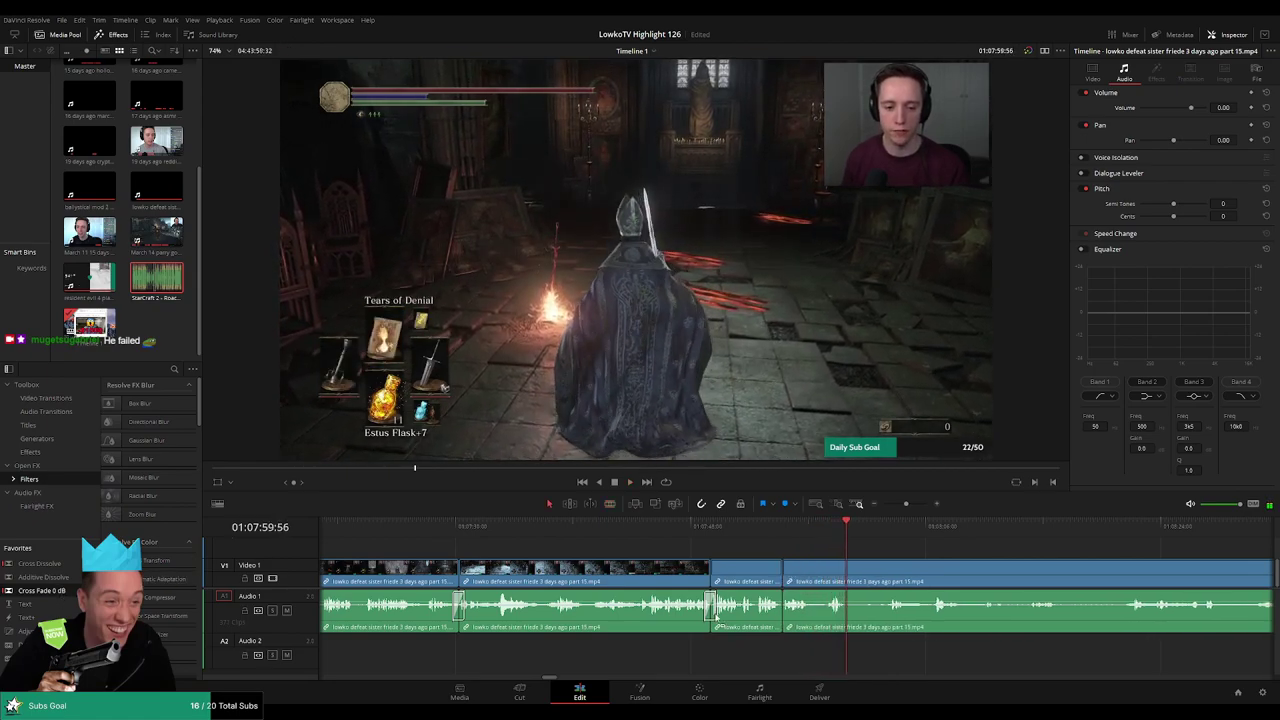
# - Ripple-delete the run from the bonfire toward the fog gate between about 01:08:00 and 01:08:10 and cross-fade the audio at the cut
pyautogui.press('b')
pyautogui.click(848, 575)
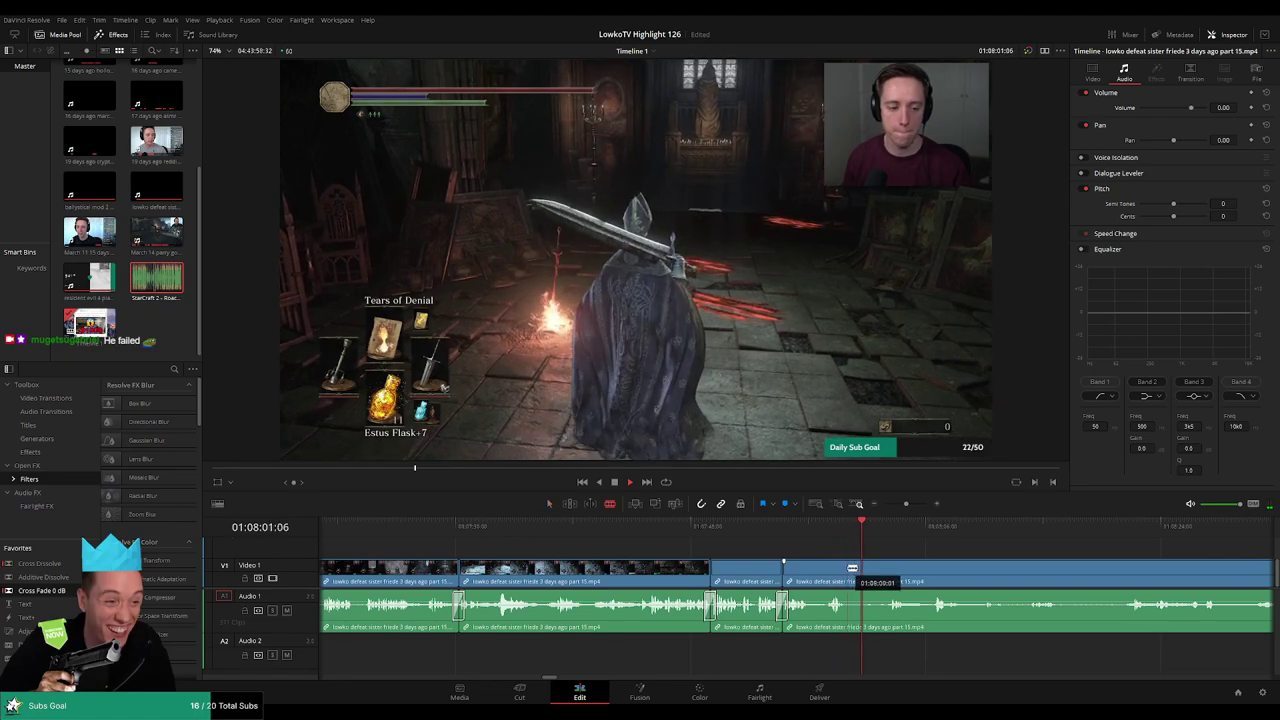
pyautogui.click(1195, 535)
pyautogui.moveTo(1200, 545); pyautogui.dragTo(783, 540)
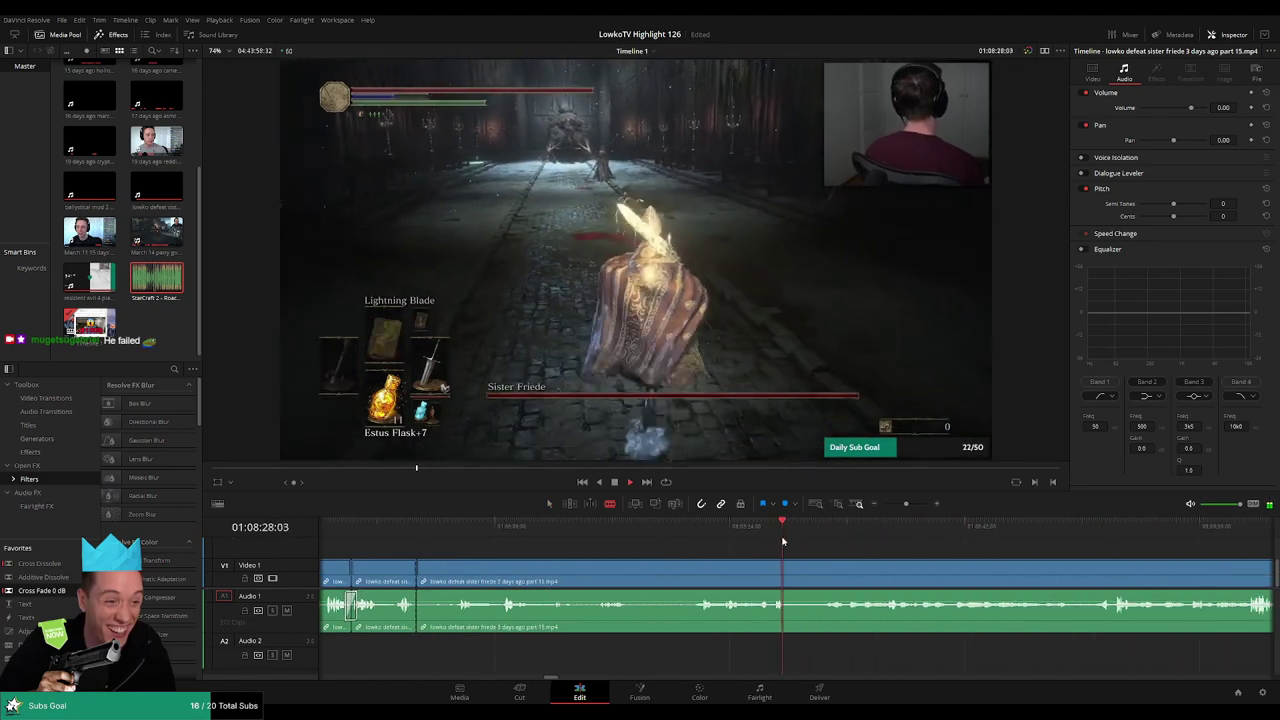
pyautogui.click(675, 530)
pyautogui.click(638, 527)
pyautogui.click(577, 528)
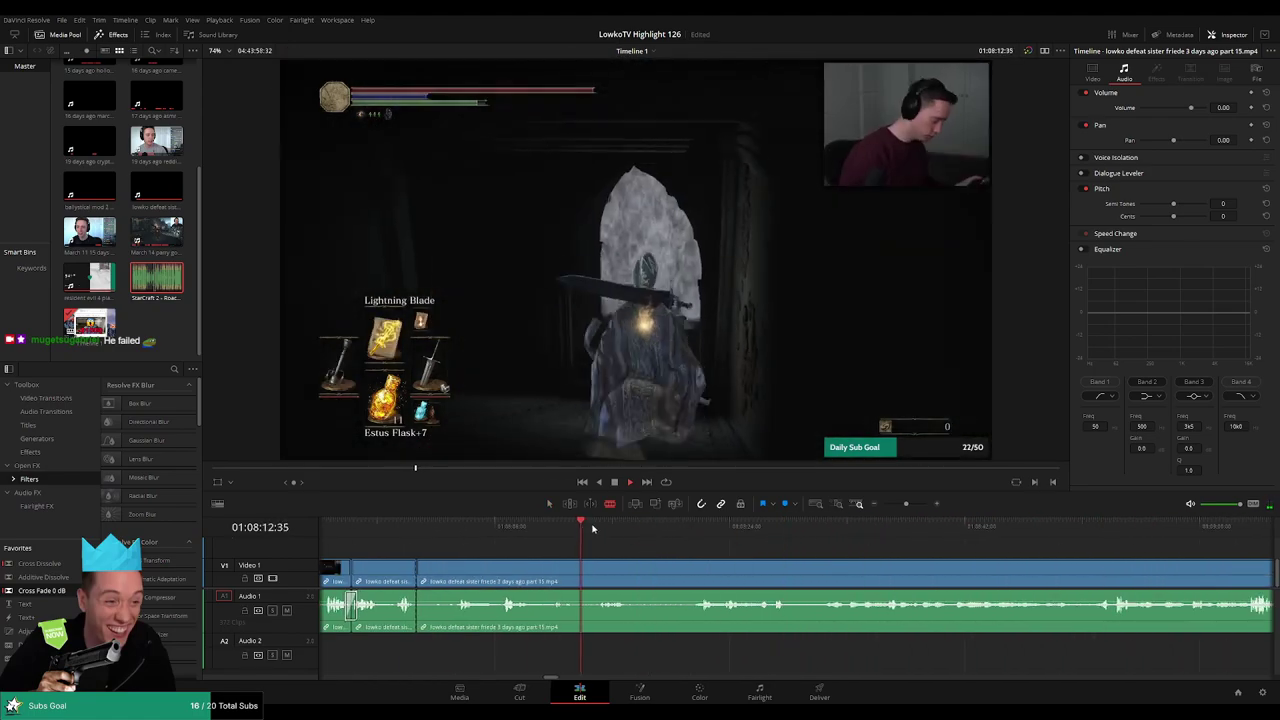
pyautogui.click(598, 528)
pyautogui.click(572, 528)
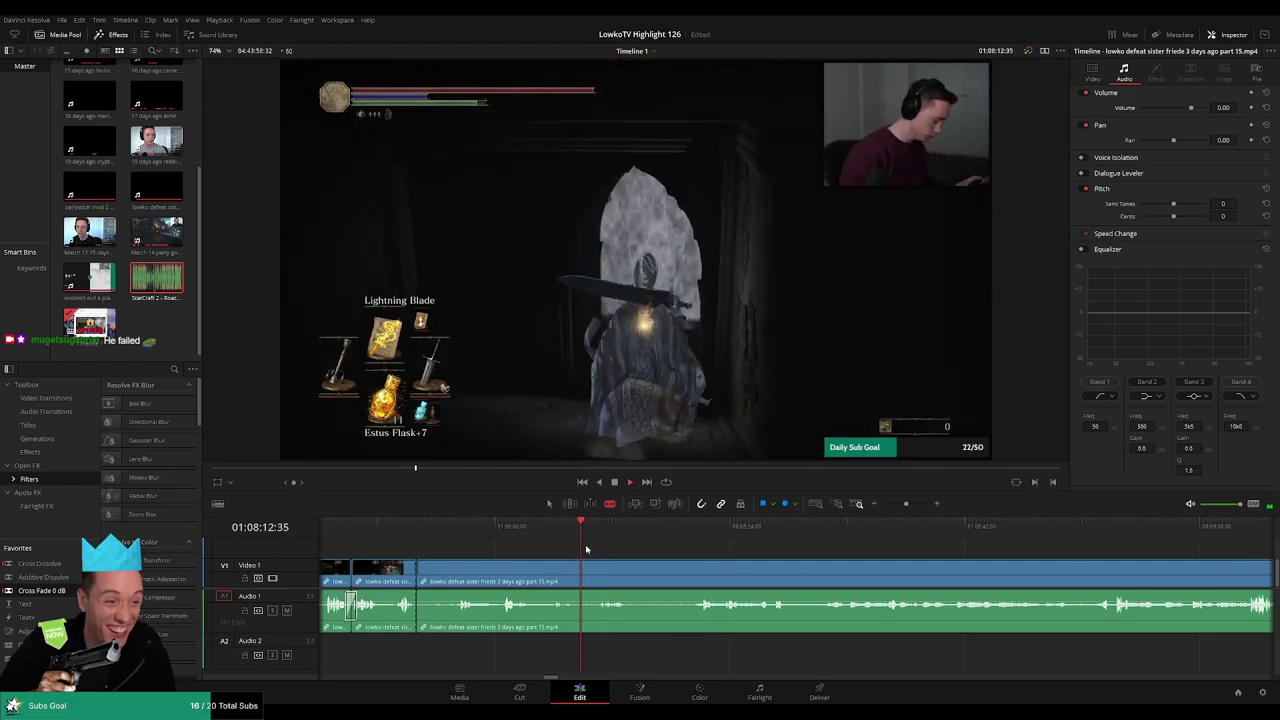
pyautogui.click(541, 532)
pyautogui.click(550, 532)
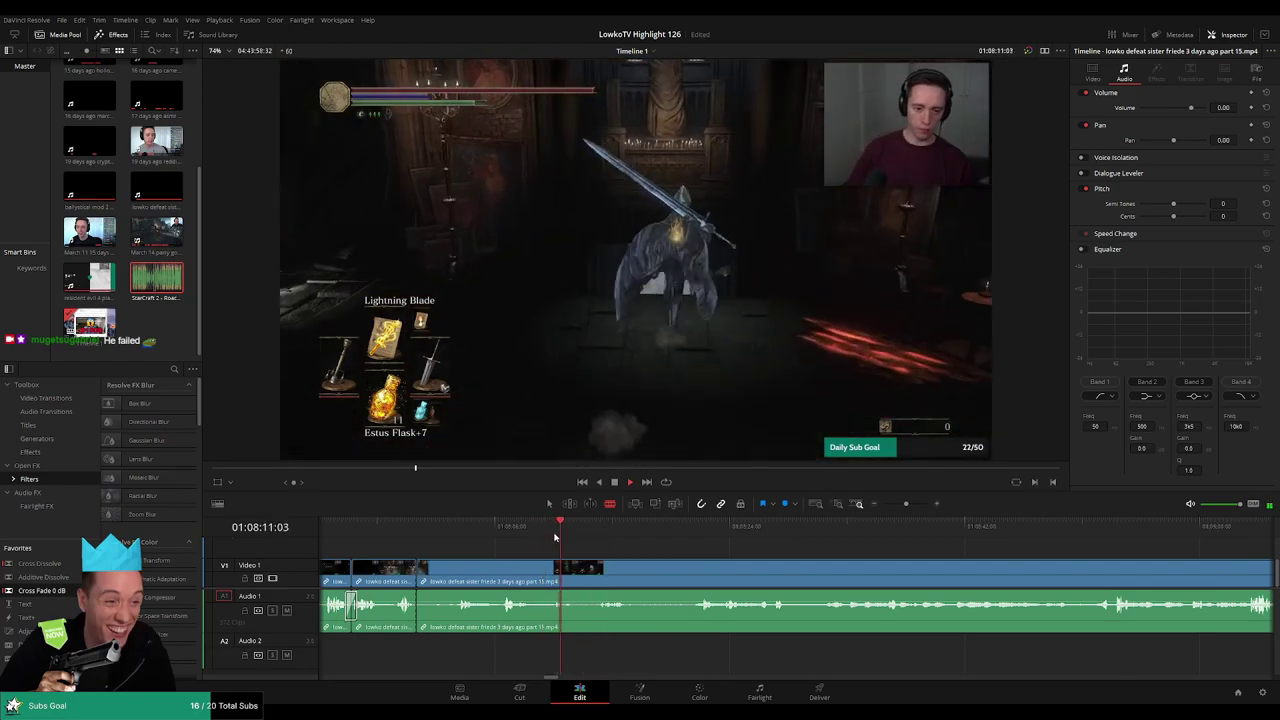
pyautogui.click(552, 569)
pyautogui.press('a')
pyautogui.click(532, 574)
pyautogui.press('Delete')
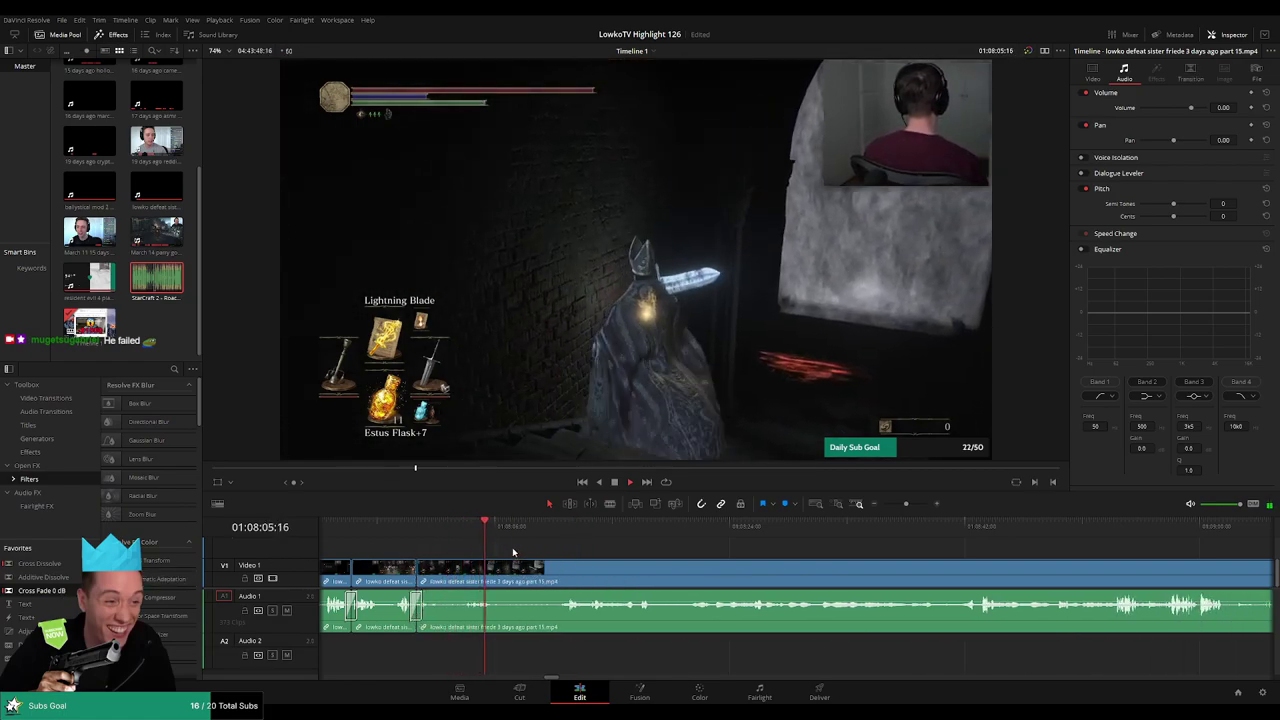
# - Review the next Sister Friede attempt from about 01:08:05 through the death to the loading screen near 01:08:59
pyautogui.moveTo(506, 530); pyautogui.dragTo(536, 533)
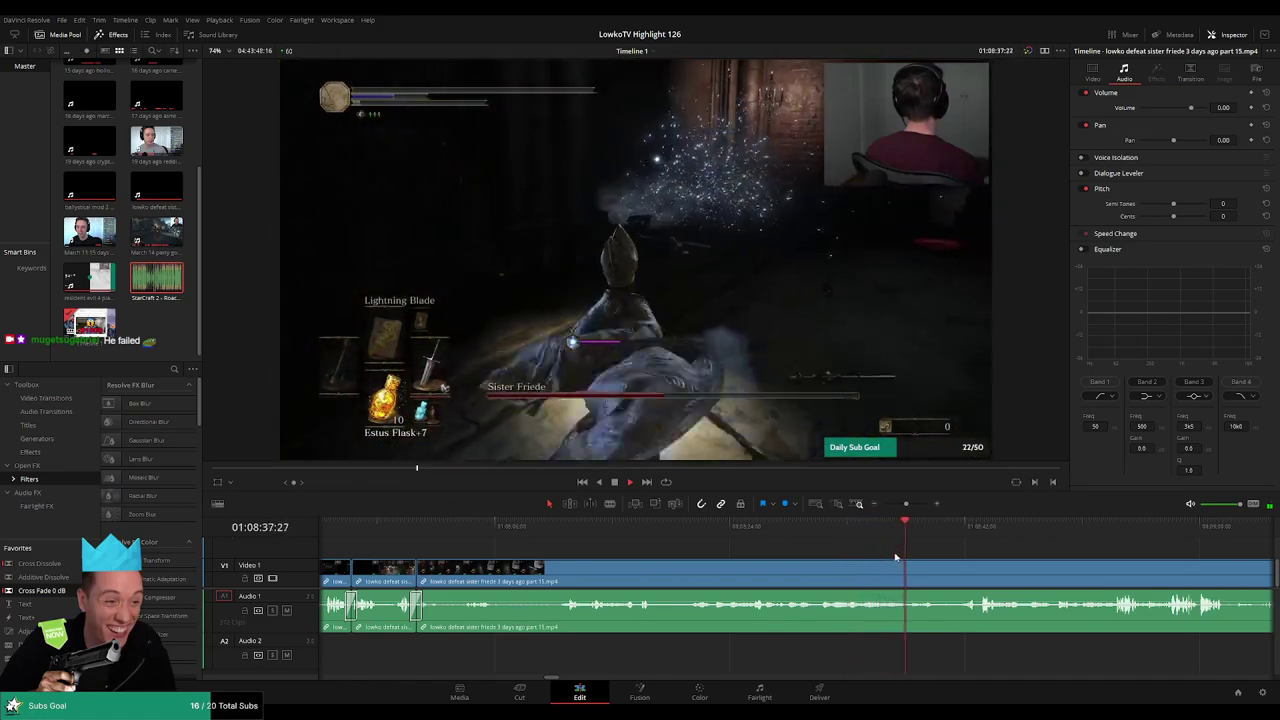
pyautogui.moveTo(994, 560); pyautogui.dragTo(841, 546)
pyautogui.click(800, 529)
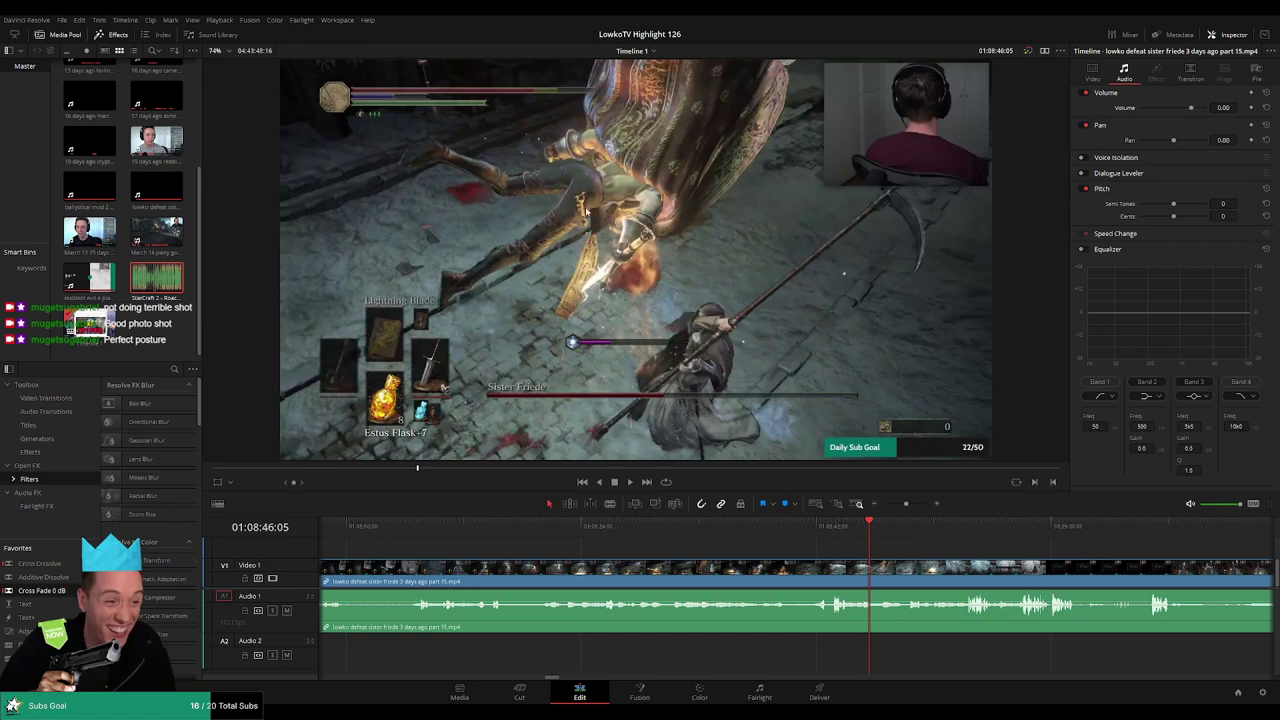
pyautogui.press('space')
pyautogui.moveTo(913, 554); pyautogui.dragTo(828, 552)
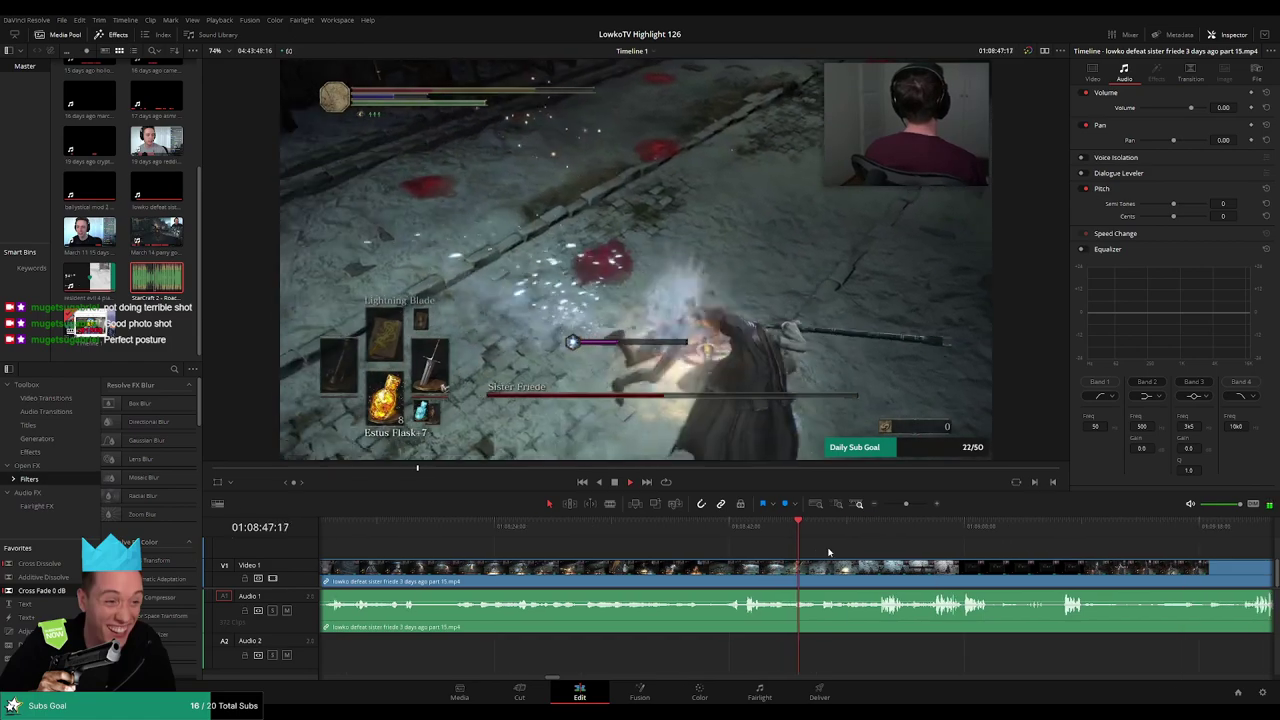
pyautogui.hscroll(1, 845, 546)
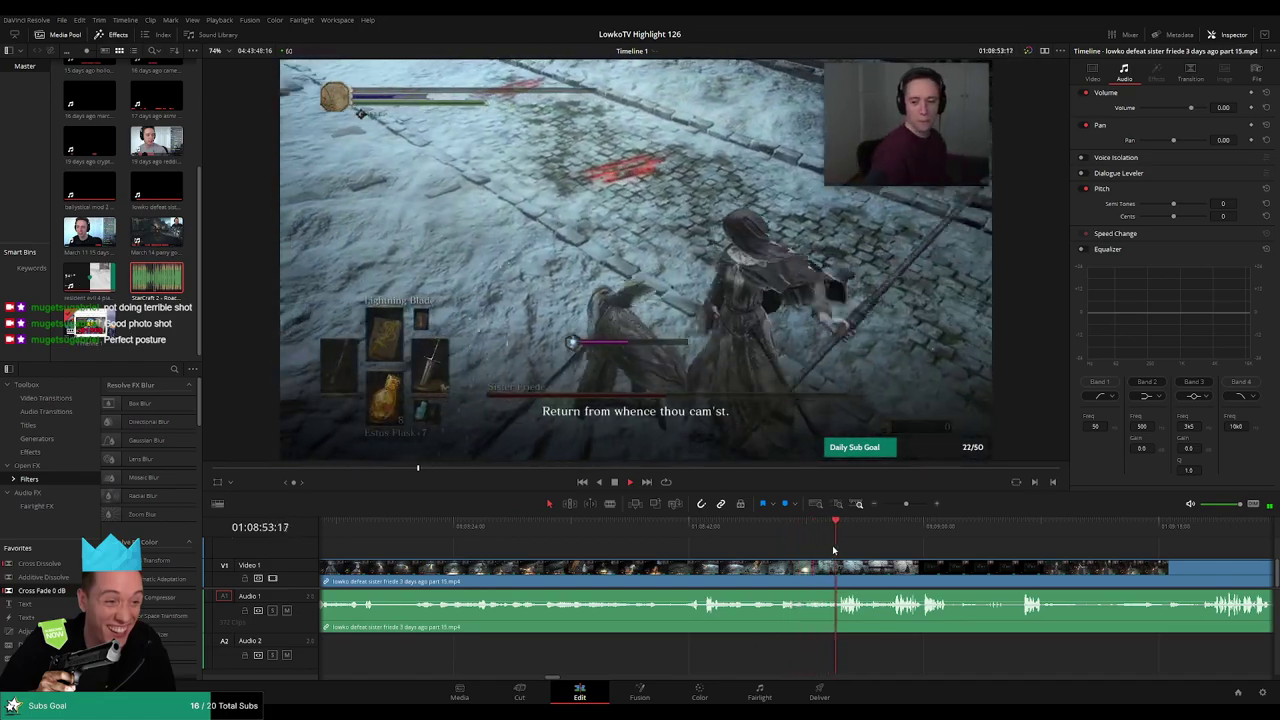
pyautogui.hscroll(3, 898, 550)
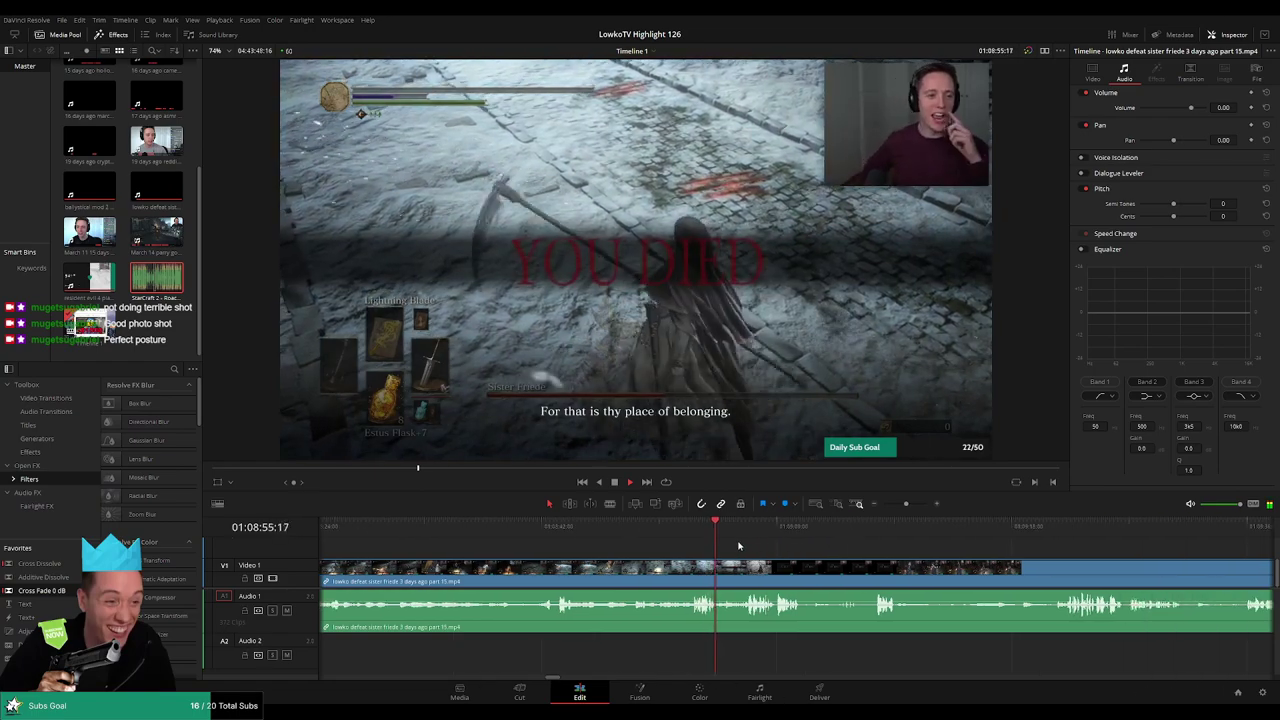
pyautogui.hscroll(2, 738, 546)
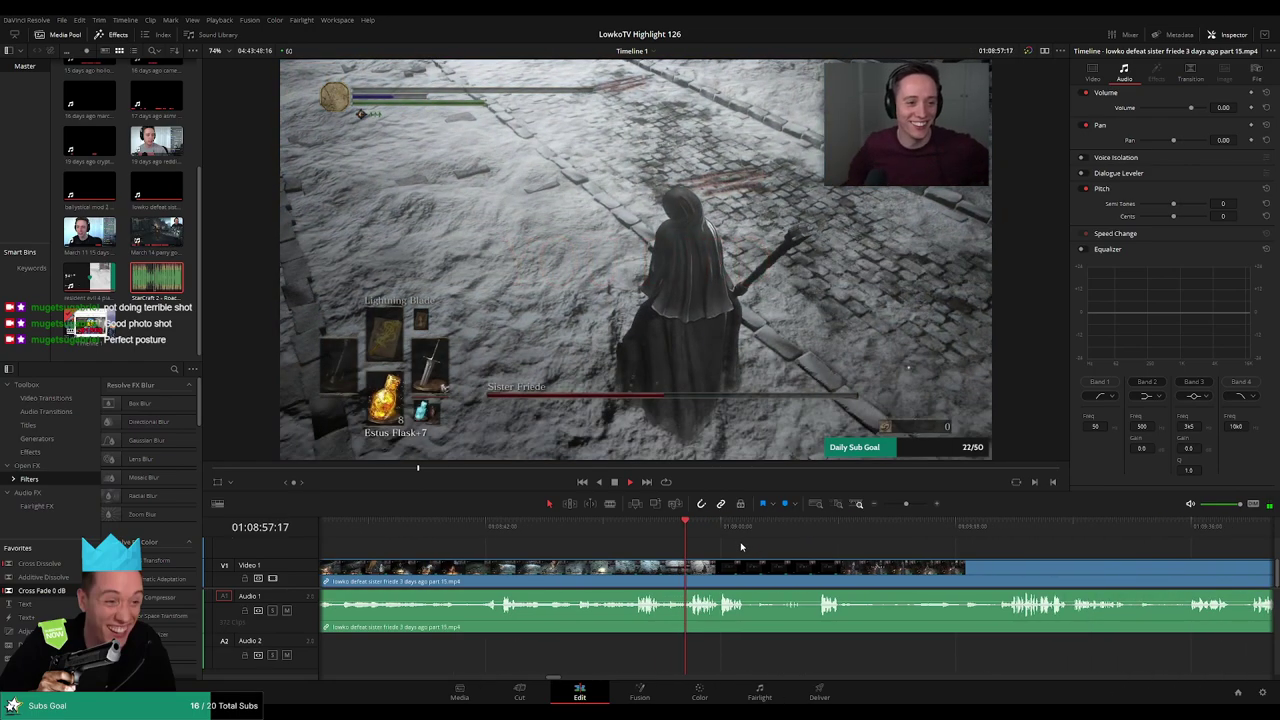
pyautogui.hscroll(2, 737, 547)
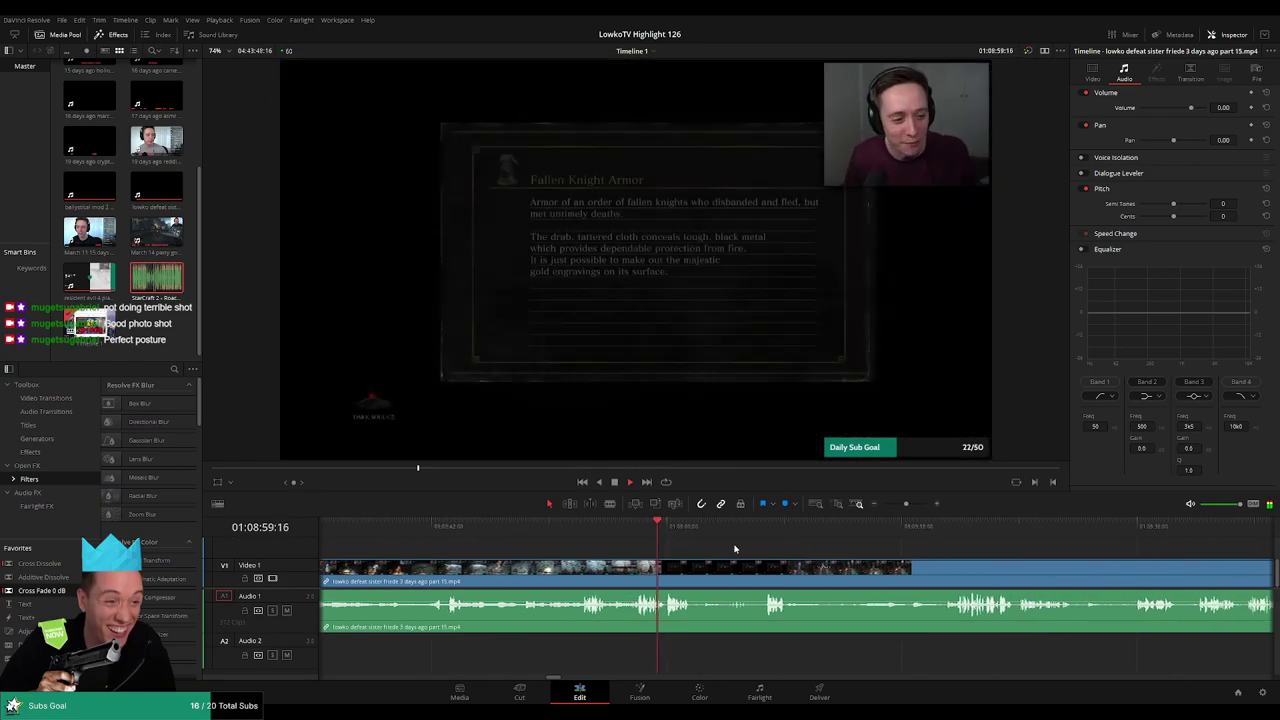
# - Ripple-delete the Fallen Knight Armor loading screen between about 01:09:02 and 01:09:07 and cross-fade the audio at the cut
pyautogui.press('b')
pyautogui.click(687, 577)
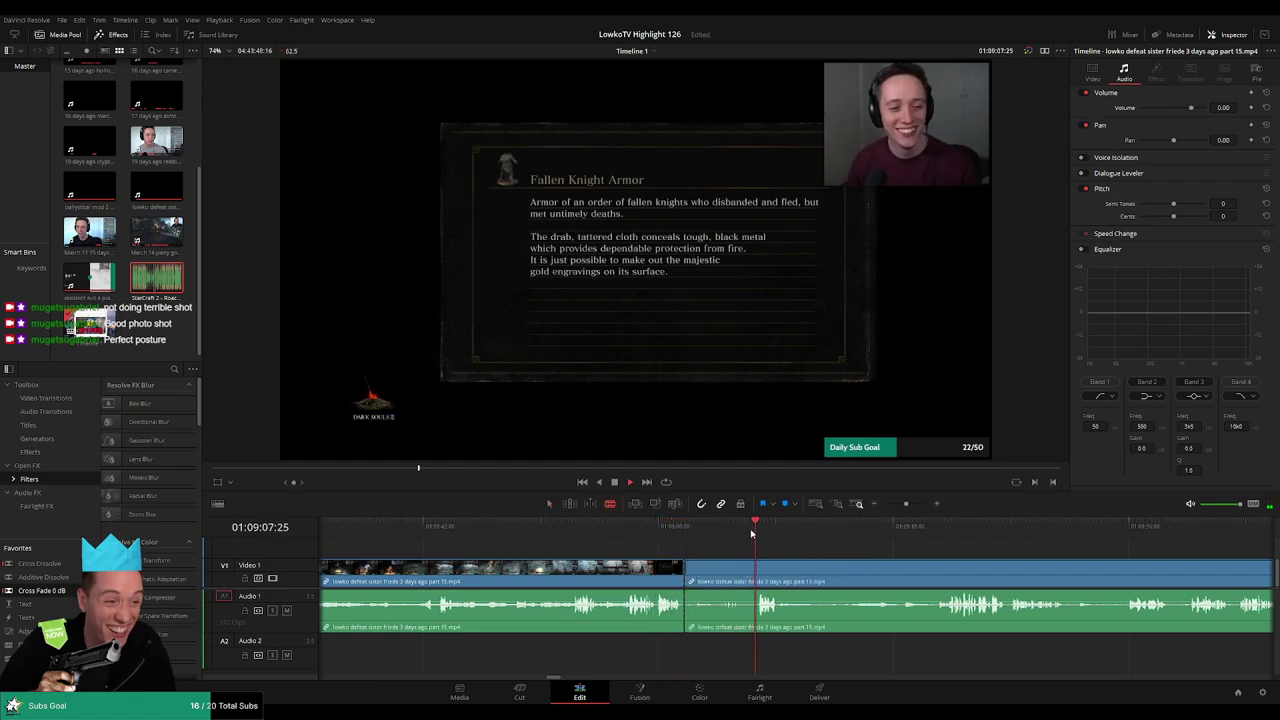
pyautogui.hscroll(3, 831, 549)
pyautogui.click(660, 567)
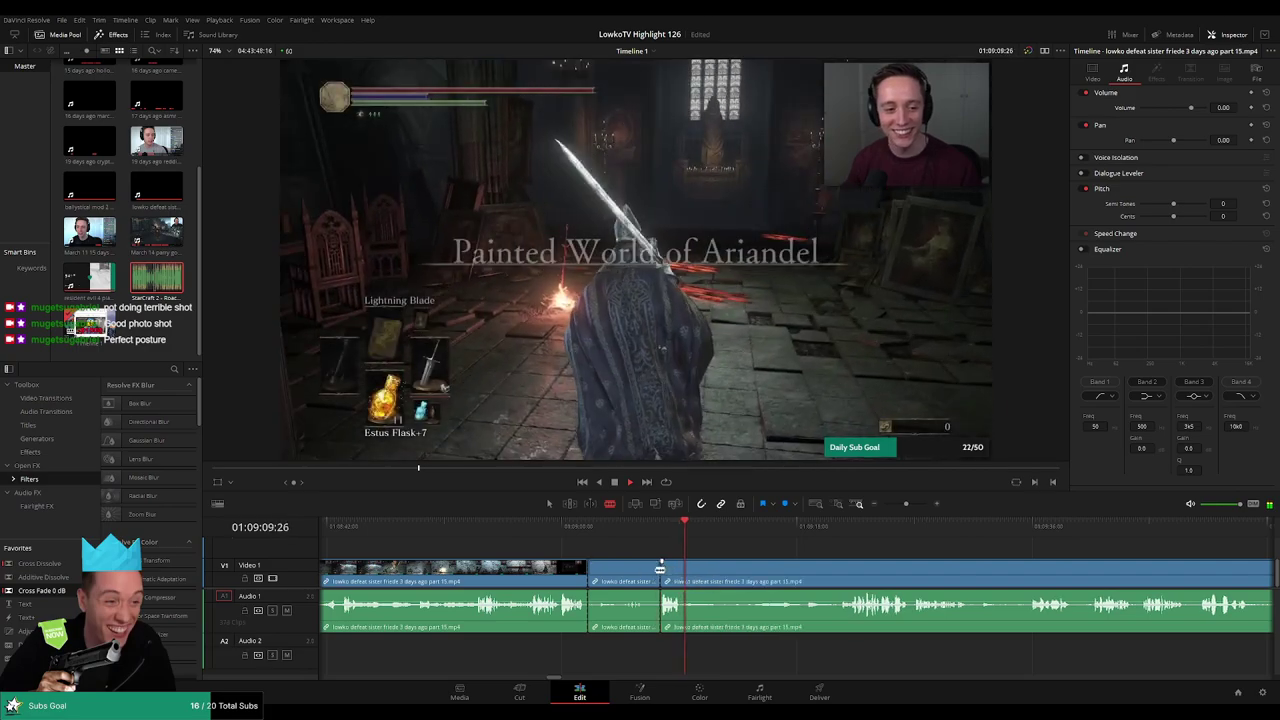
pyautogui.press('a')
pyautogui.click(640, 575)
pyautogui.press('Delete')
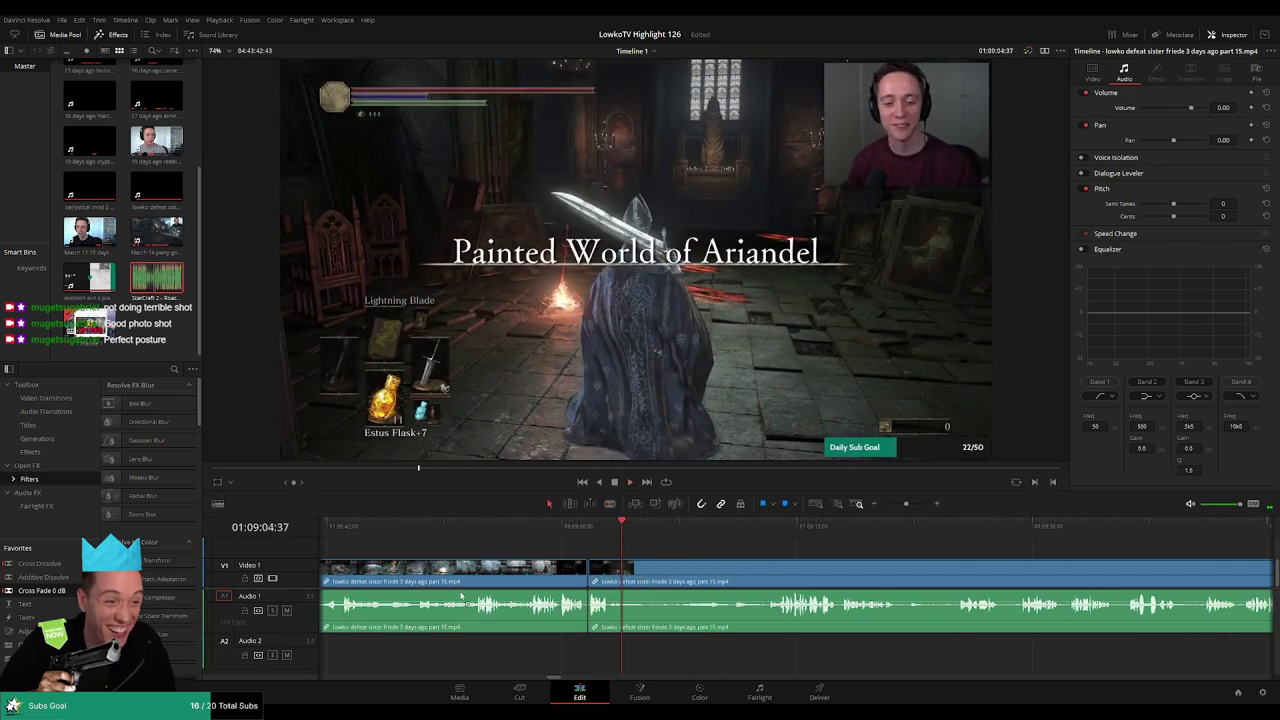
# - Ripple-delete the waiting section at the bonfire between about 01:09:04 and 01:09:15 and cross-fade the audio at the cut
pyautogui.press('b')
pyautogui.click(626, 577)
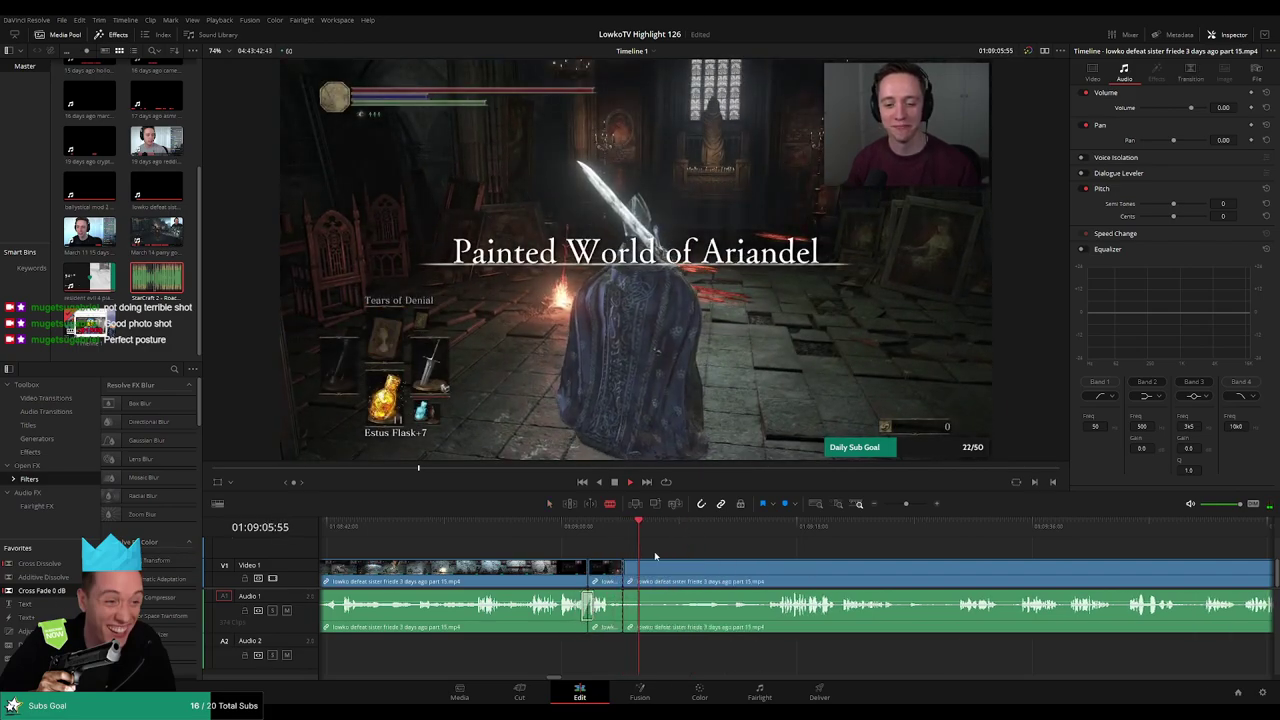
pyautogui.click(789, 533)
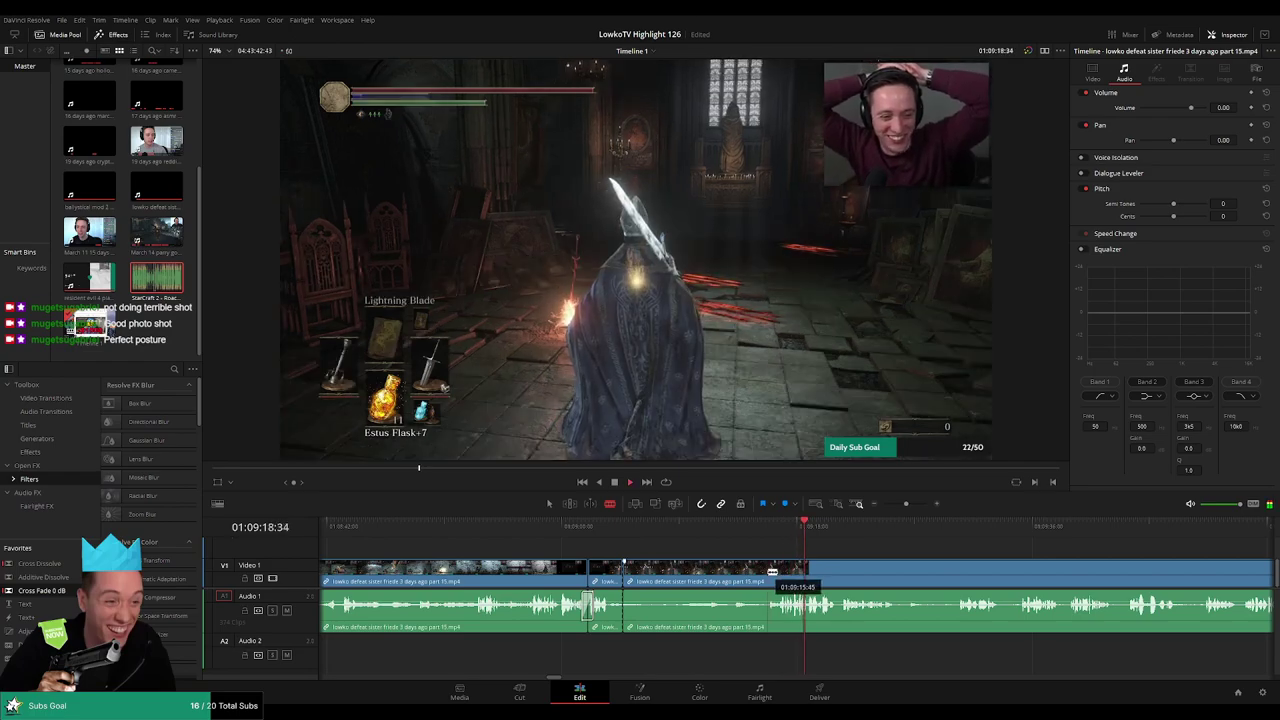
pyautogui.click(768, 572)
pyautogui.press('a')
pyautogui.click(739, 577)
pyautogui.press('Delete')
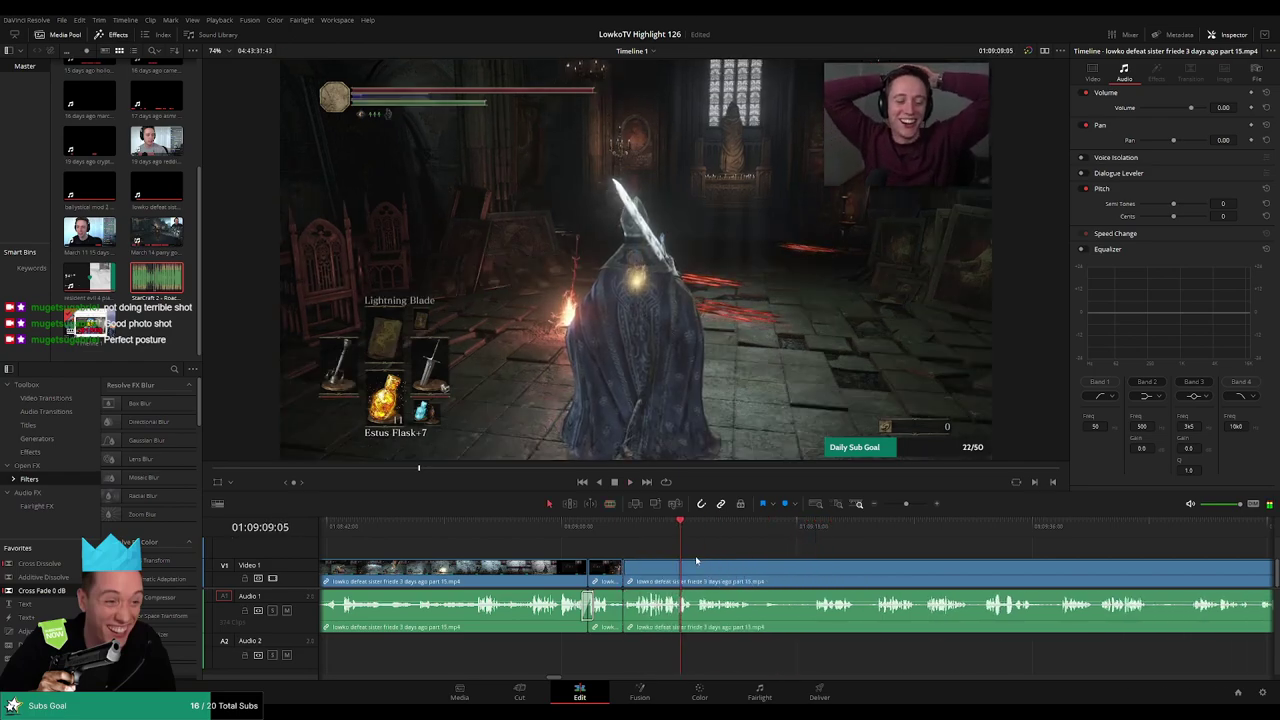
pyautogui.click(622, 540)
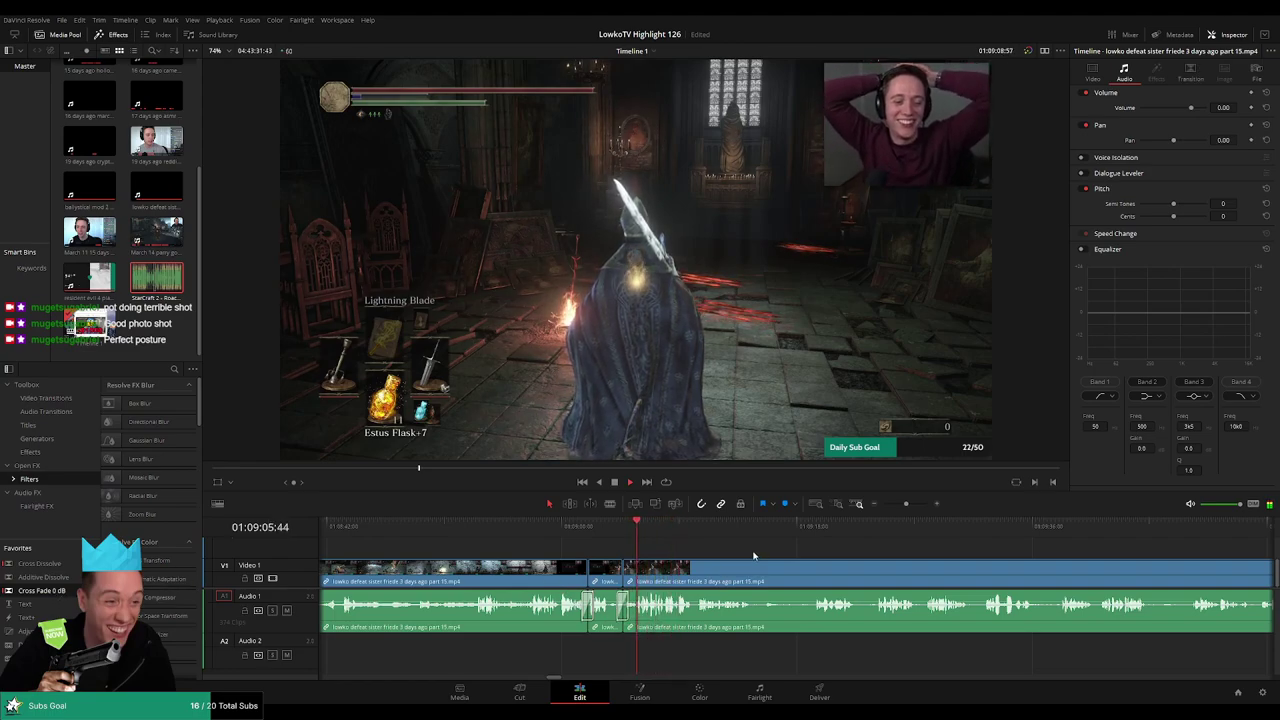
# - Ripple-delete the standing-still section between about 01:09:14 and 01:09:19 and cross-fade the audio at the cut
pyautogui.hscroll(1, 775, 556)
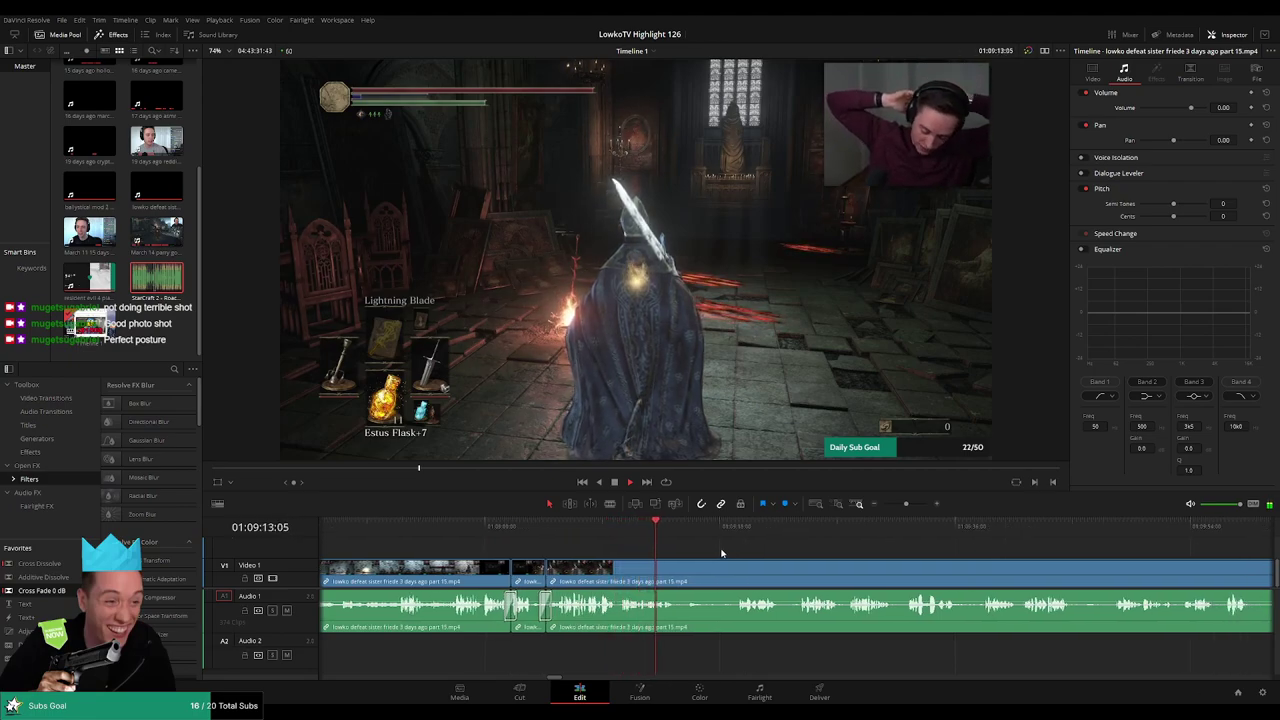
pyautogui.press('b')
pyautogui.click(677, 570)
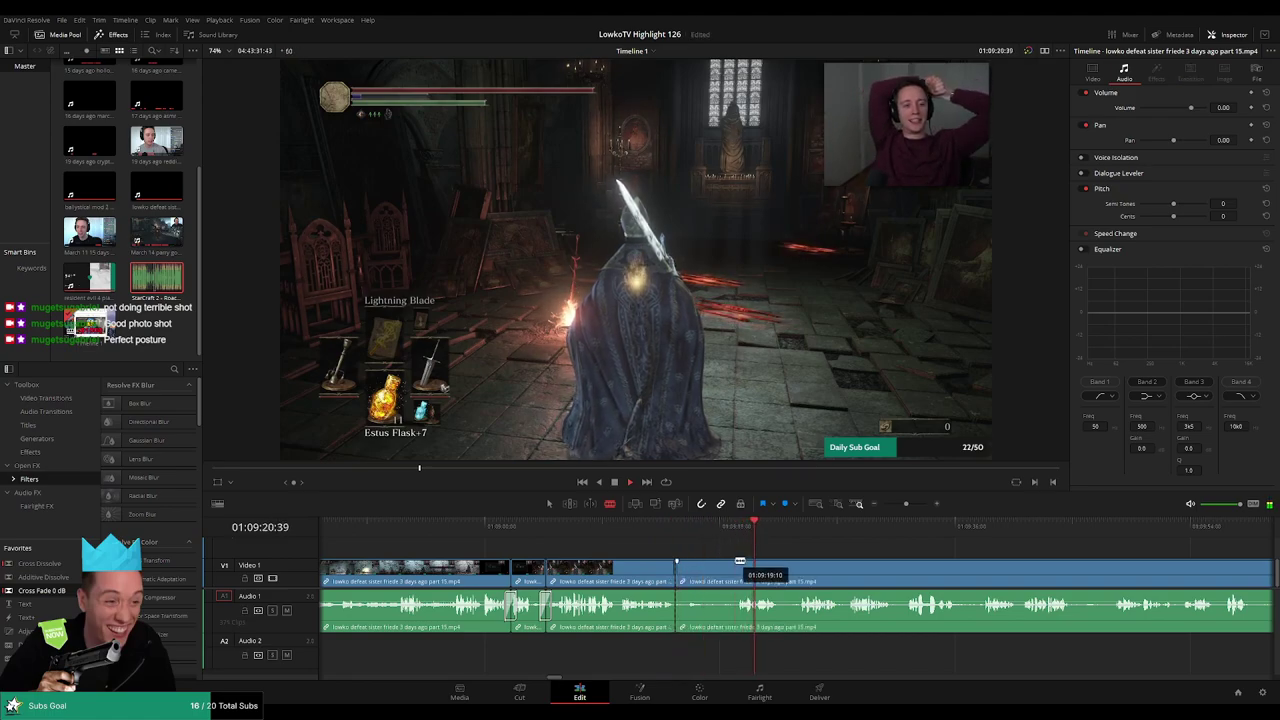
pyautogui.click(737, 567)
pyautogui.press('a')
pyautogui.click(727, 570)
pyautogui.press('BackSpace')
pyautogui.click(724, 575)
pyautogui.press('BackSpace')
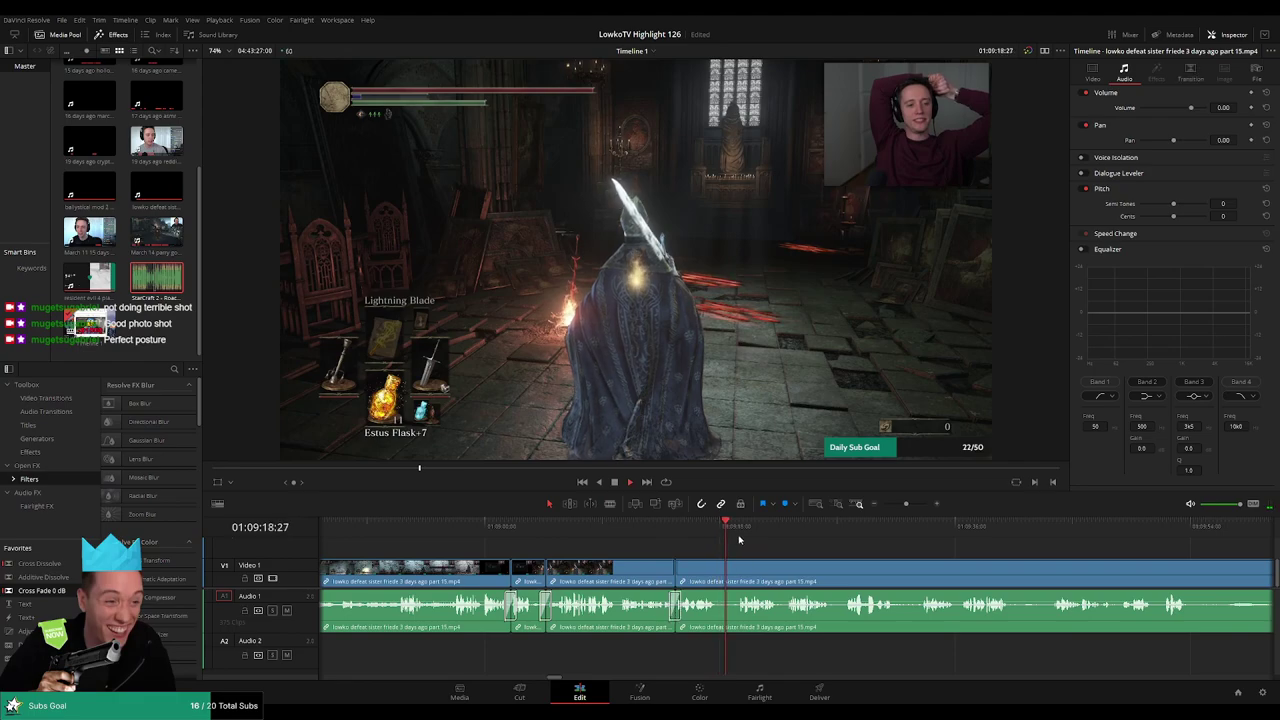
# - Ripple-delete the short pause between about 01:09:17 and 01:09:19 and cross-fade the audio at the cut
pyautogui.click(739, 540)
pyautogui.press('b')
pyautogui.click(740, 577)
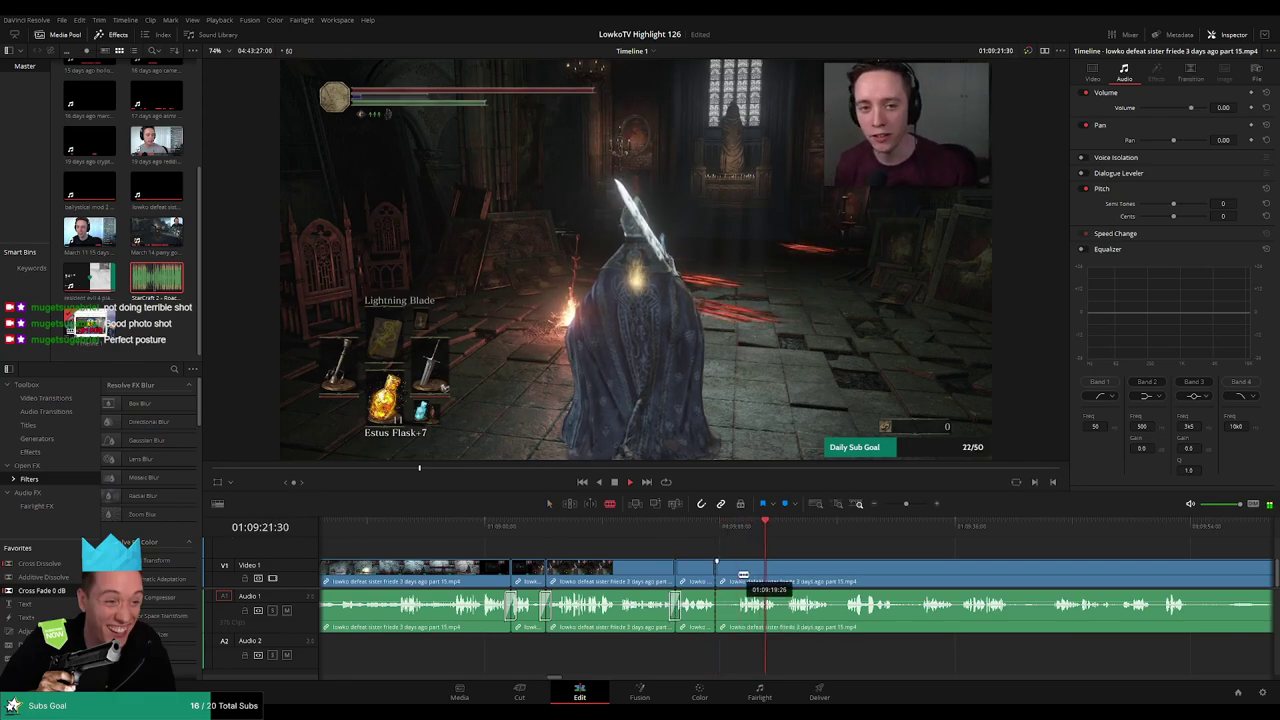
pyautogui.press('a')
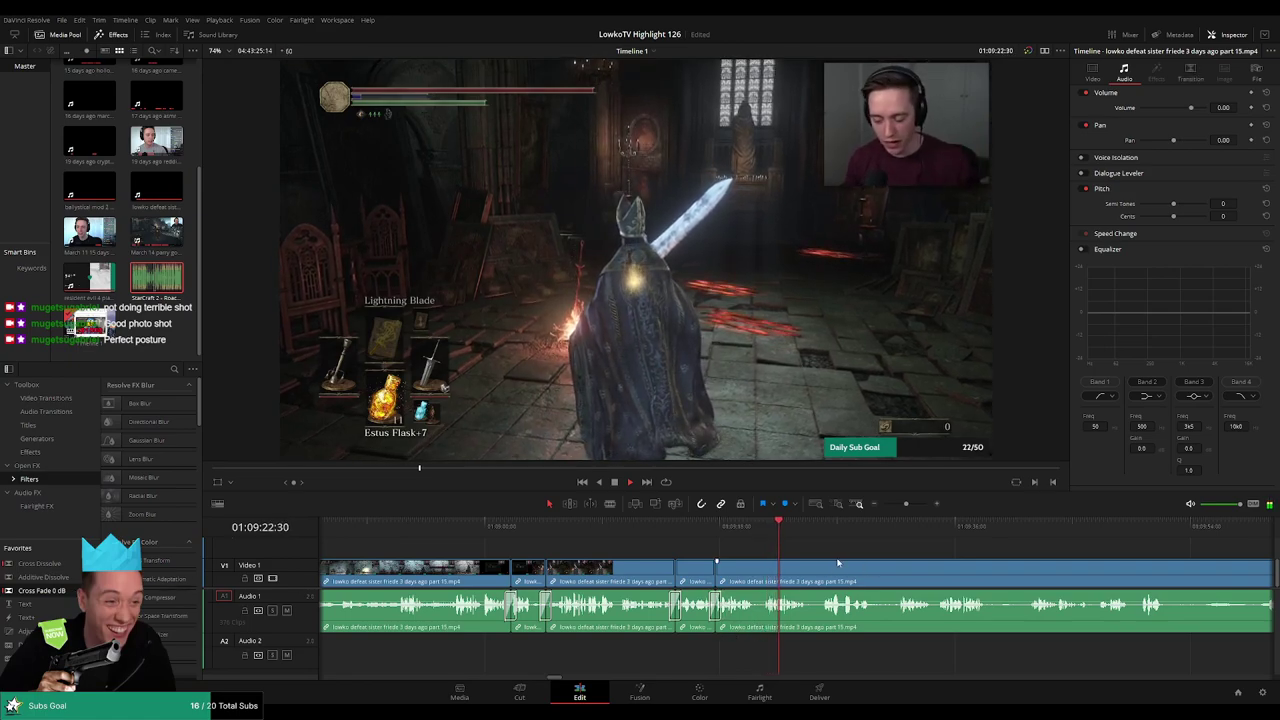
# - Ripple-delete the quiet second between about 01:09:24 and 01:09:25 and place an audio cross fade at the cut
pyautogui.moveTo(832, 560); pyautogui.dragTo(699, 552)
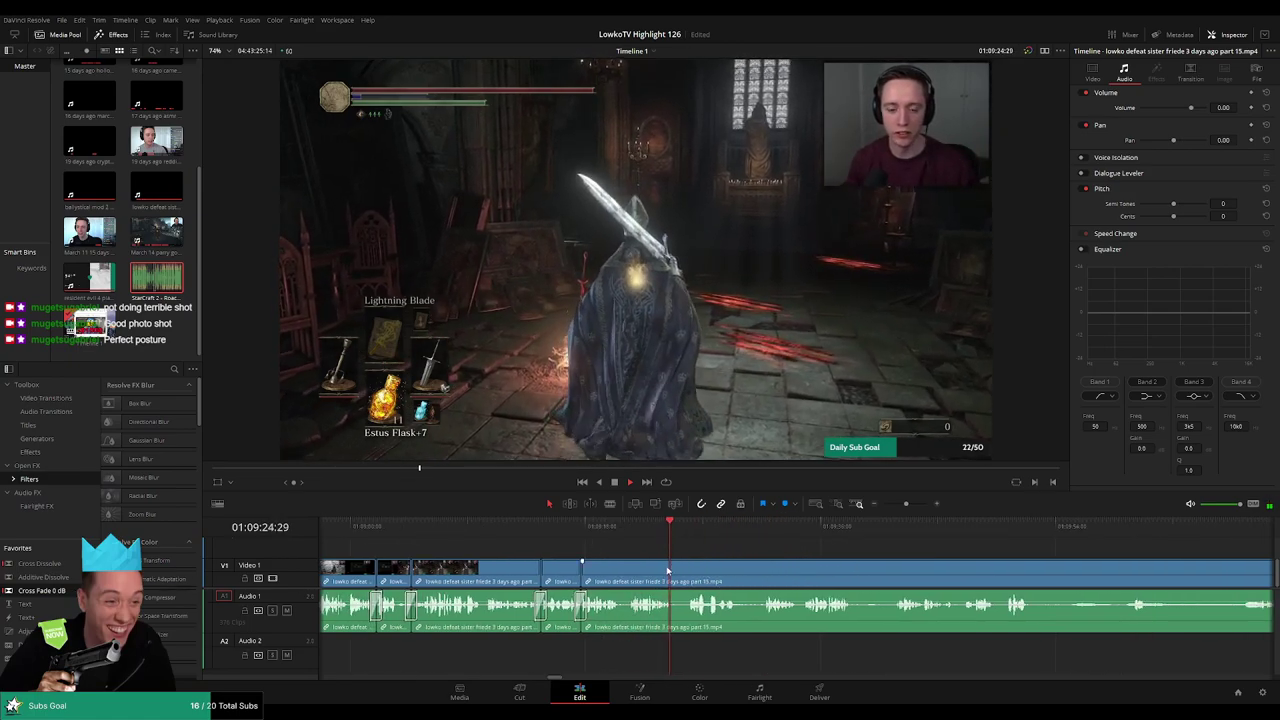
pyautogui.click(688, 535)
pyautogui.press('b')
pyautogui.click(688, 577)
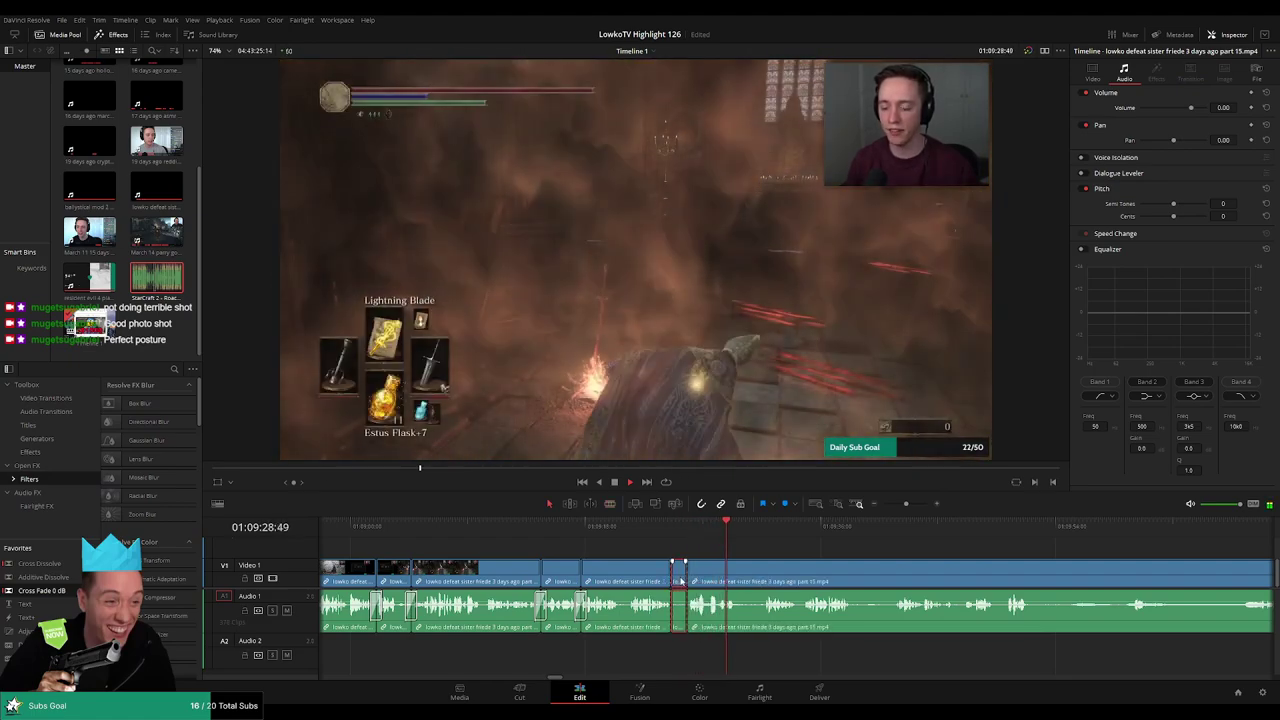
pyautogui.press('Delete')
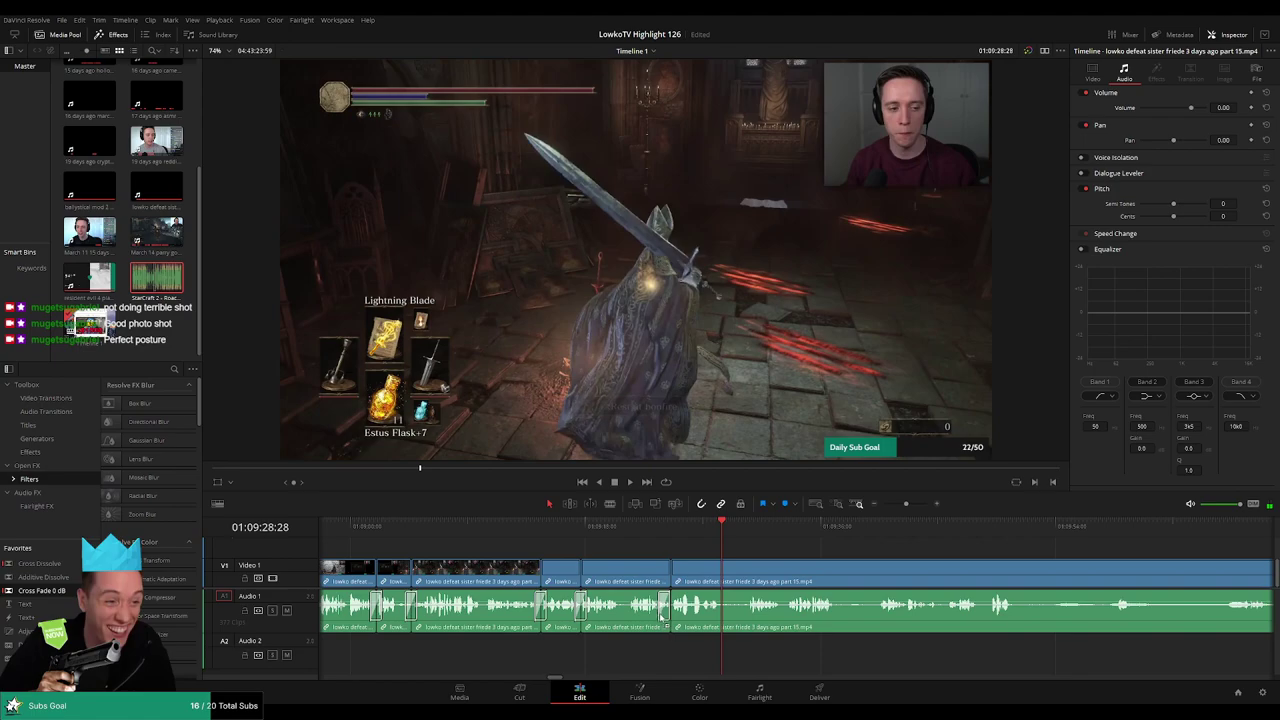
pyautogui.moveTo(660, 617); pyautogui.dragTo(669, 615)
# - Ripple-delete the silent section between about 01:09:28 and 01:09:30 and cross-fade the audio at the cut
pyautogui.press('space')
pyautogui.click(743, 535)
pyautogui.press('b')
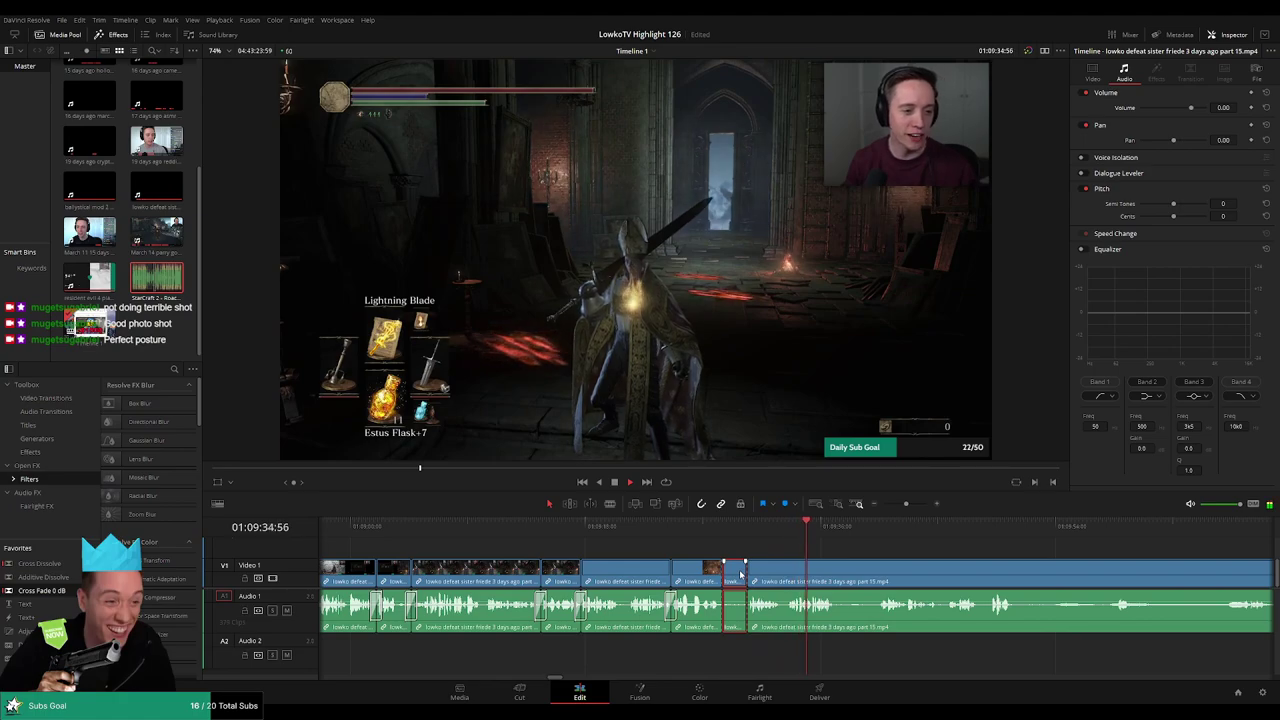
pyautogui.press('Delete')
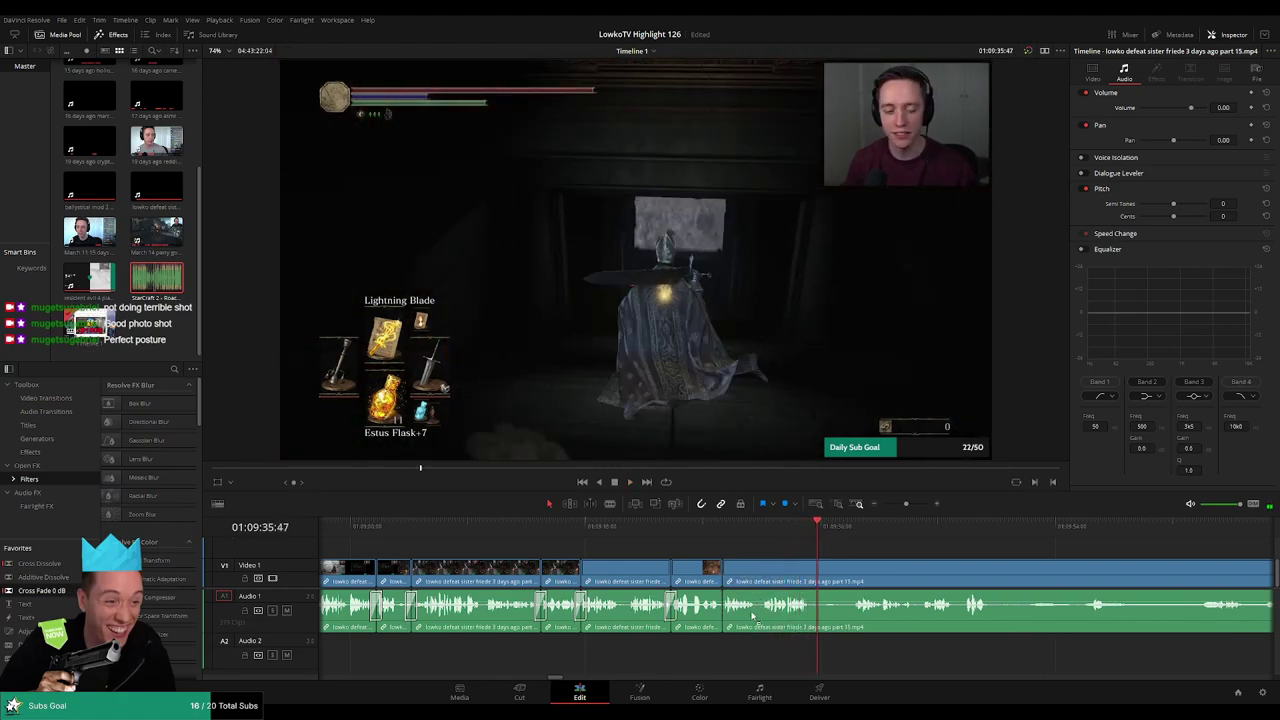
# - Ripple-delete the quiet section in front of the fog gate between about 01:09:35 and 01:09:38 and cross-fade the audio at the cut
pyautogui.press('b')
pyautogui.click(813, 580)
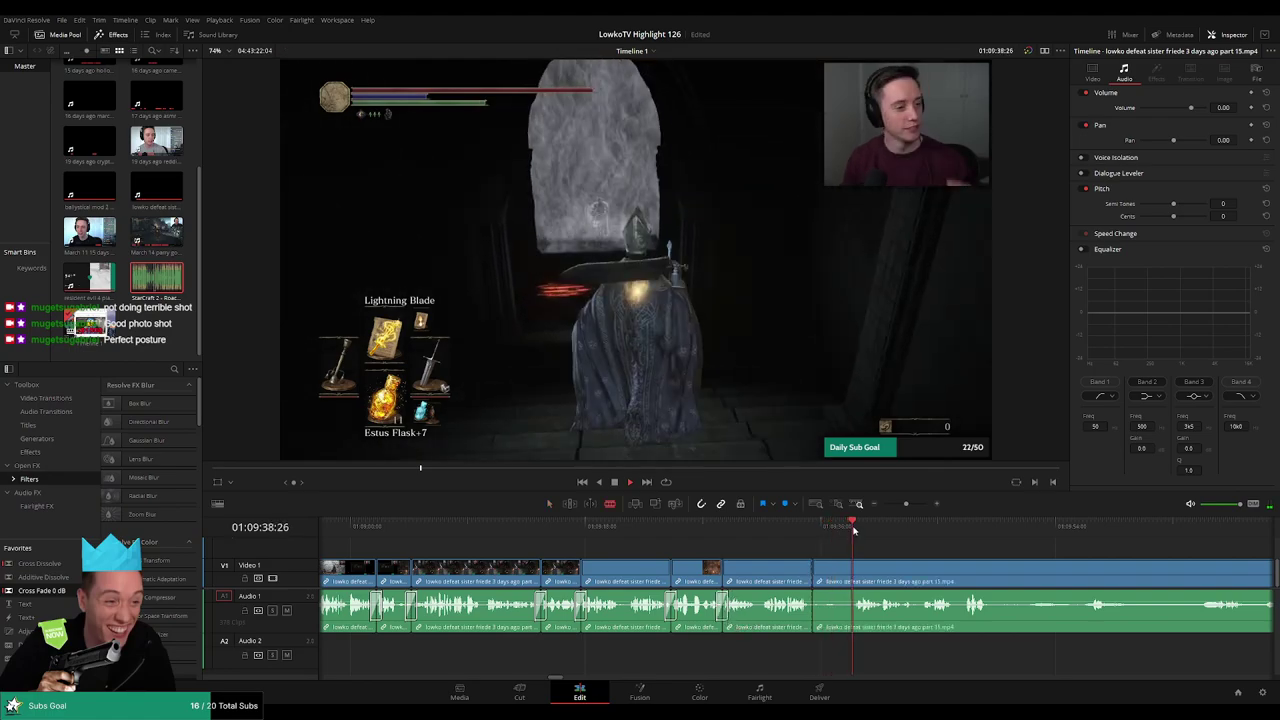
pyautogui.moveTo(934, 559); pyautogui.dragTo(711, 559)
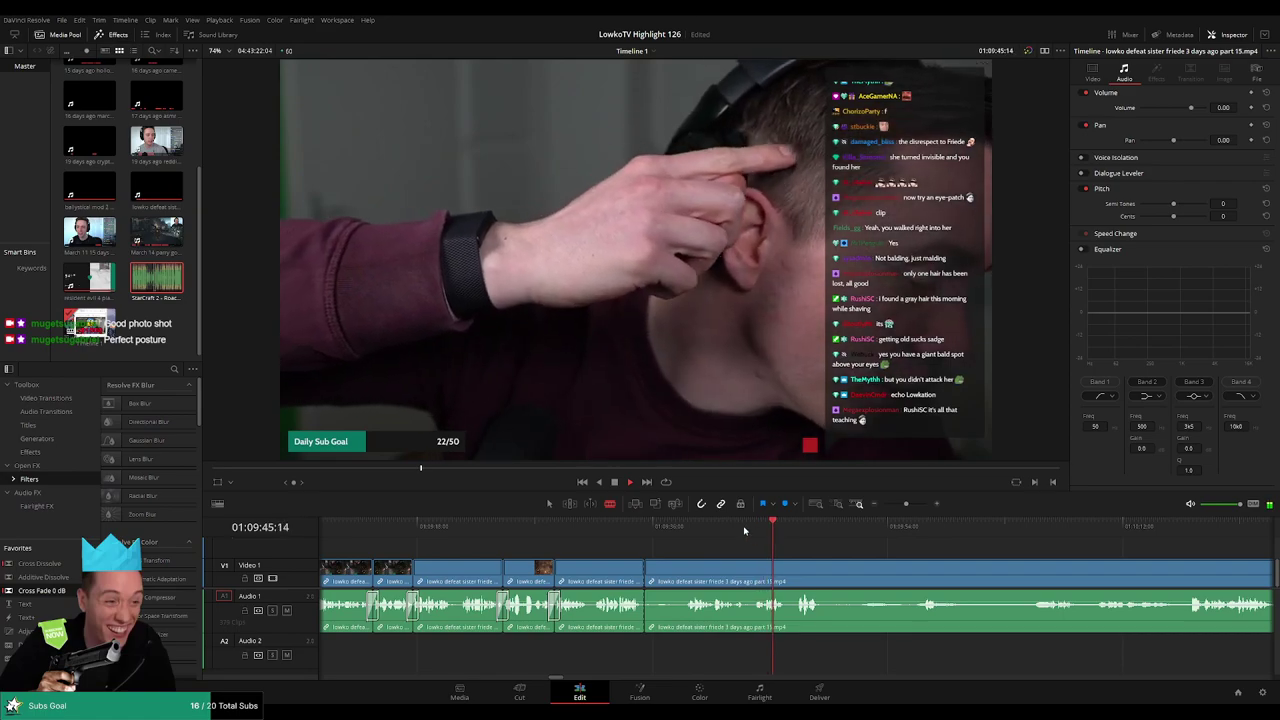
pyautogui.click(689, 533)
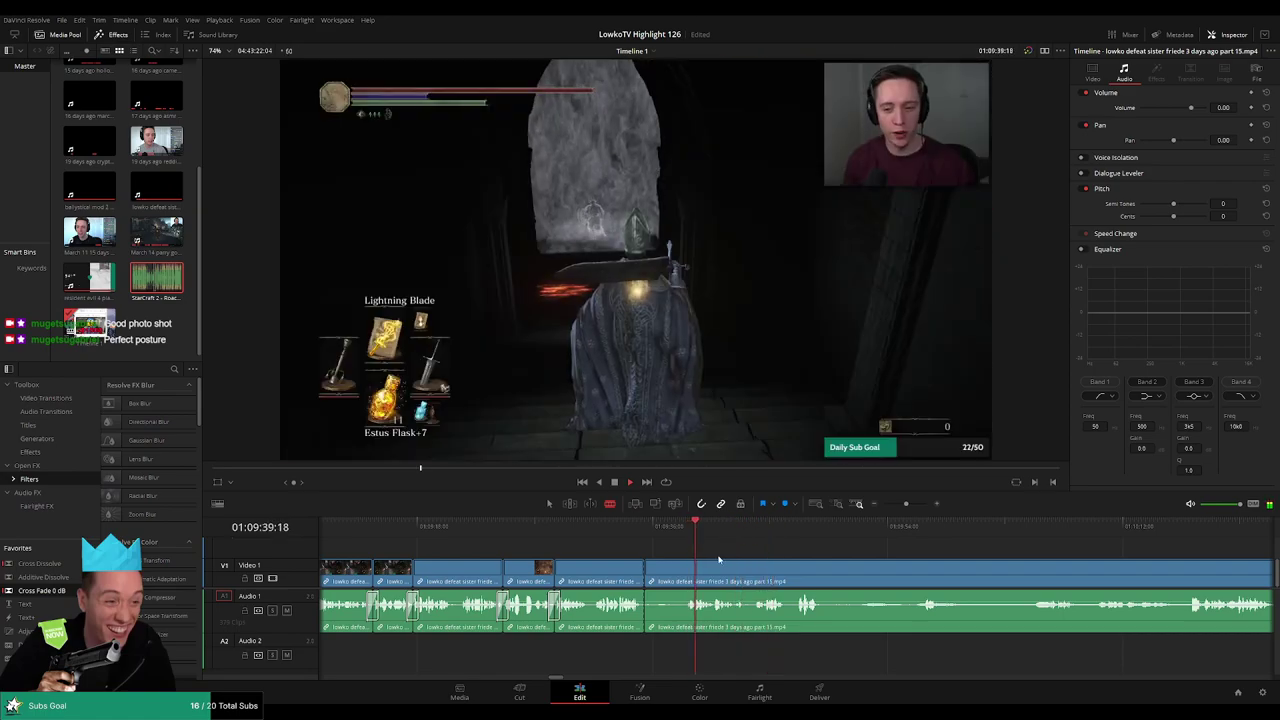
pyautogui.scroll(2, 719, 560)
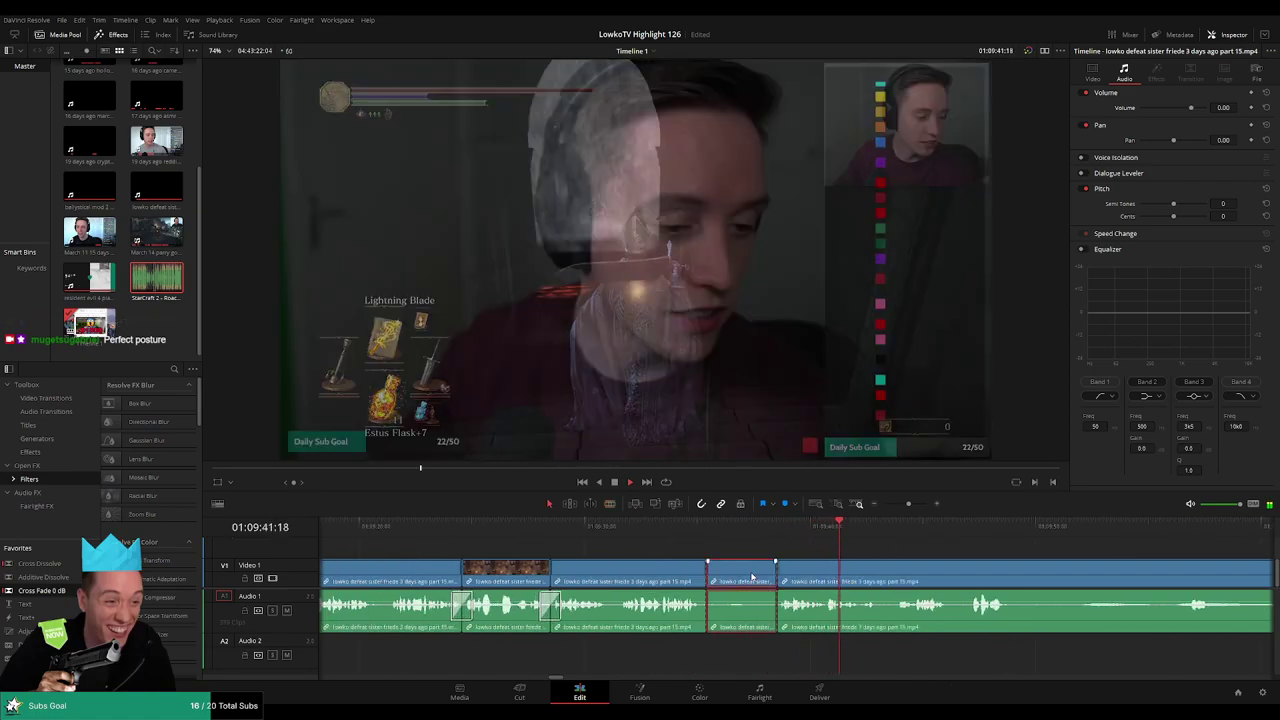
pyautogui.press('BackSpace')
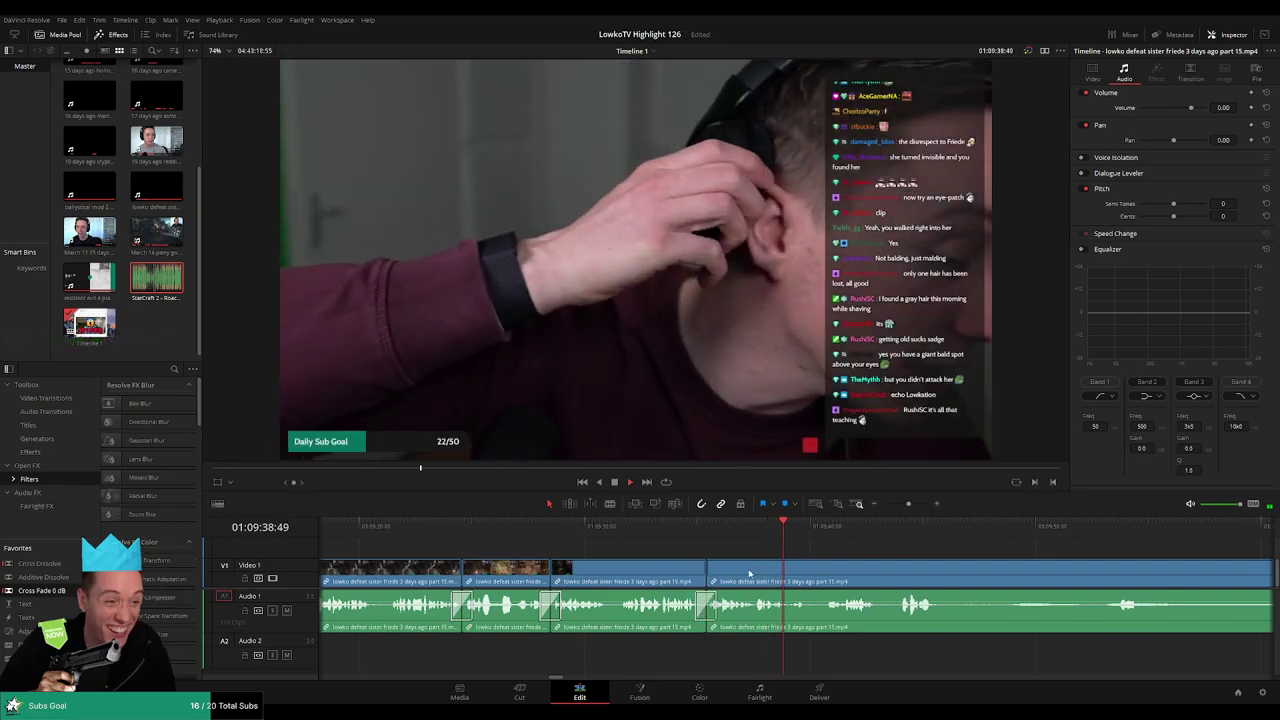
# - Split the recording at 01:09:38:41 and about 01:09:38:54 and mute the audio of the short piece between the cuts
pyautogui.click(708, 526)
pyautogui.click(832, 523)
pyautogui.click(754, 521)
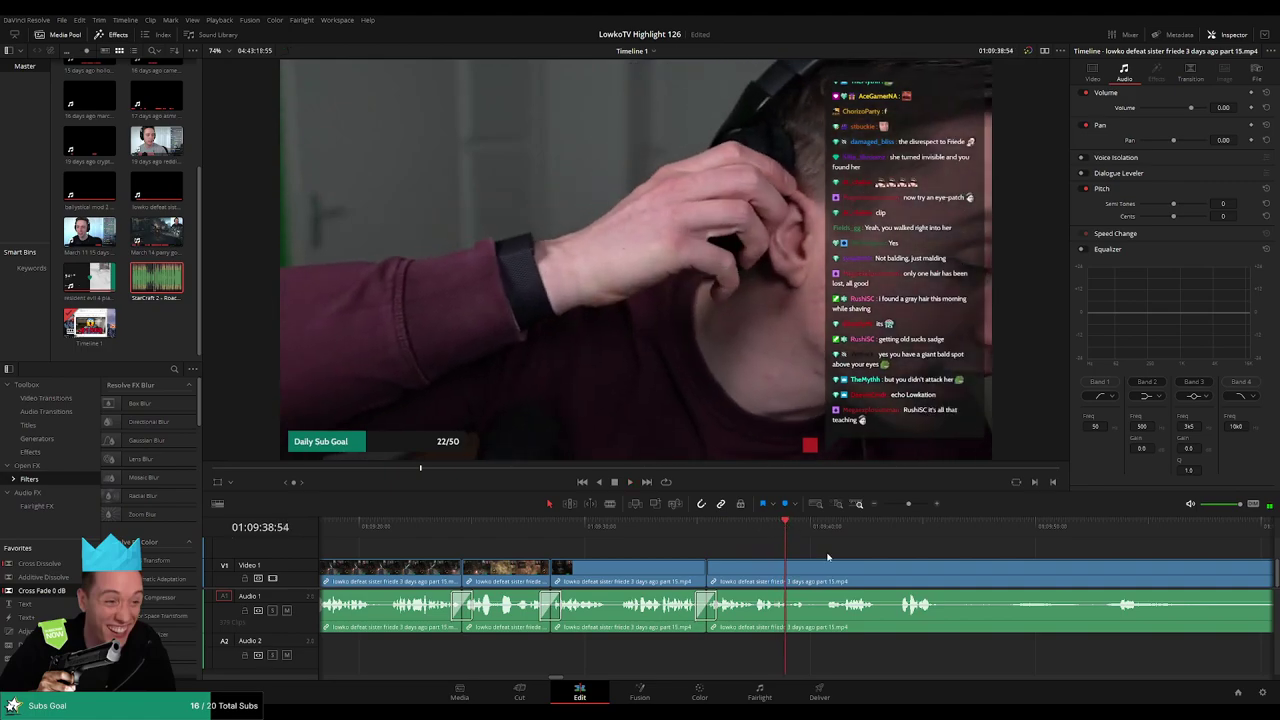
pyautogui.scroll(3, 832, 563)
pyautogui.click(805, 577)
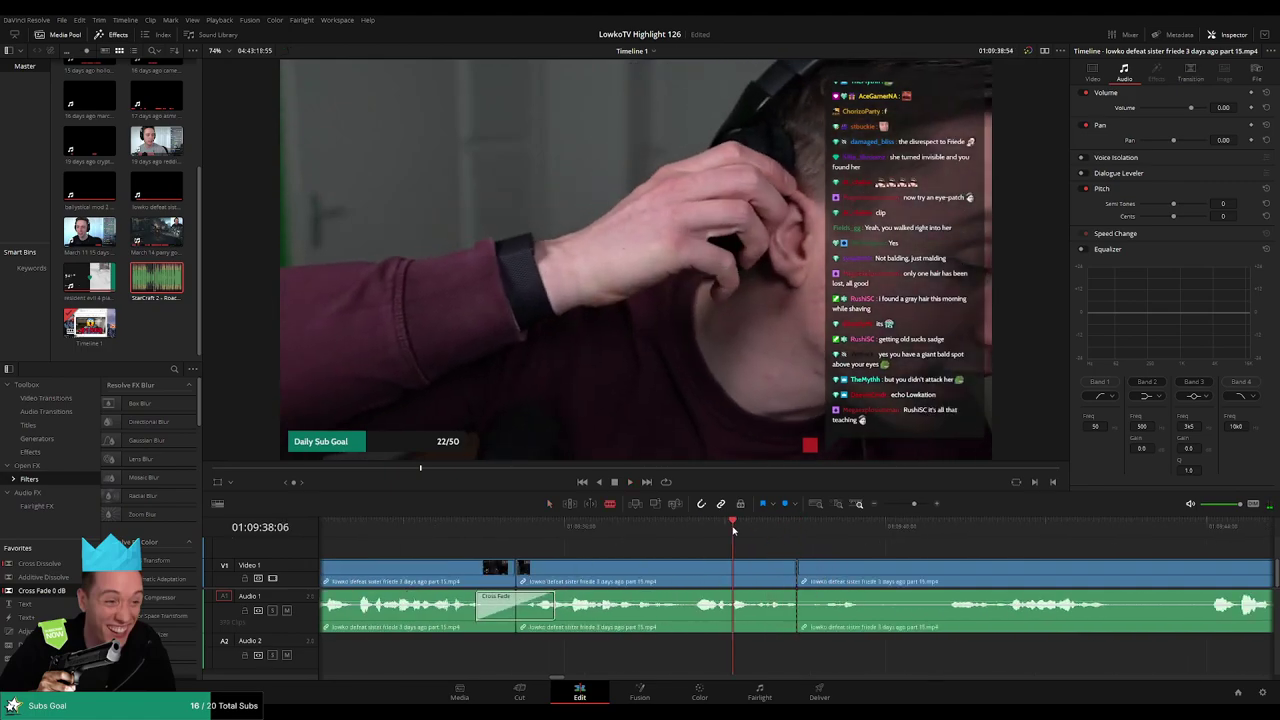
pyautogui.moveTo(733, 531); pyautogui.dragTo(780, 531)
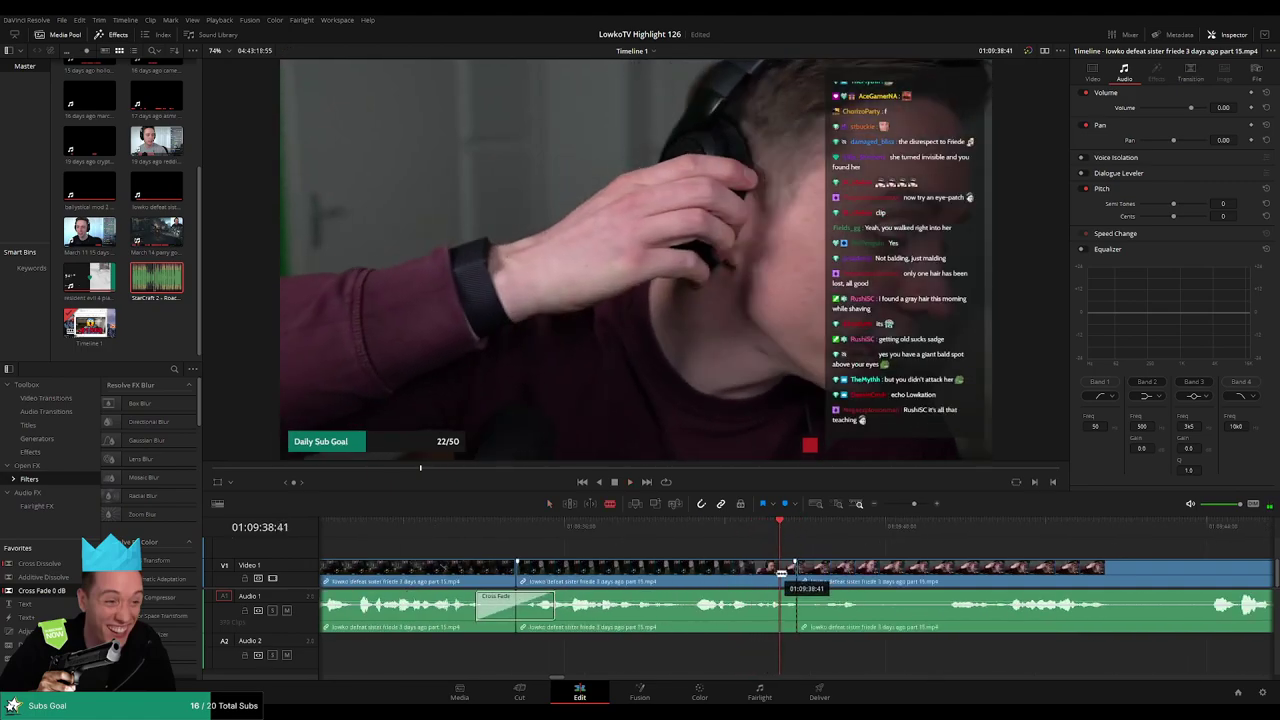
pyautogui.click(781, 573)
pyautogui.press('a')
pyautogui.moveTo(788, 602); pyautogui.dragTo(788, 644)
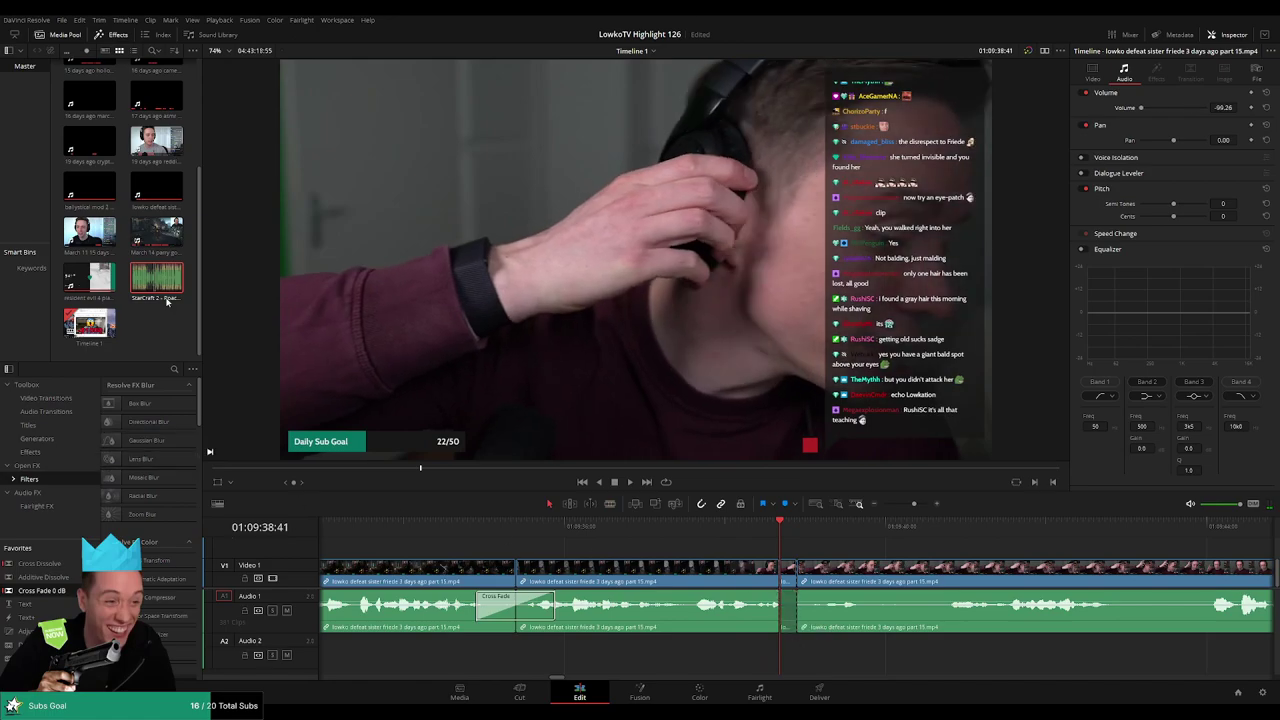
# - Place the StarCraft 2 Roach Quotes audio under the muted piece on Audio 2 and set its volume to -23
pyautogui.moveTo(167, 302); pyautogui.dragTo(786, 650)
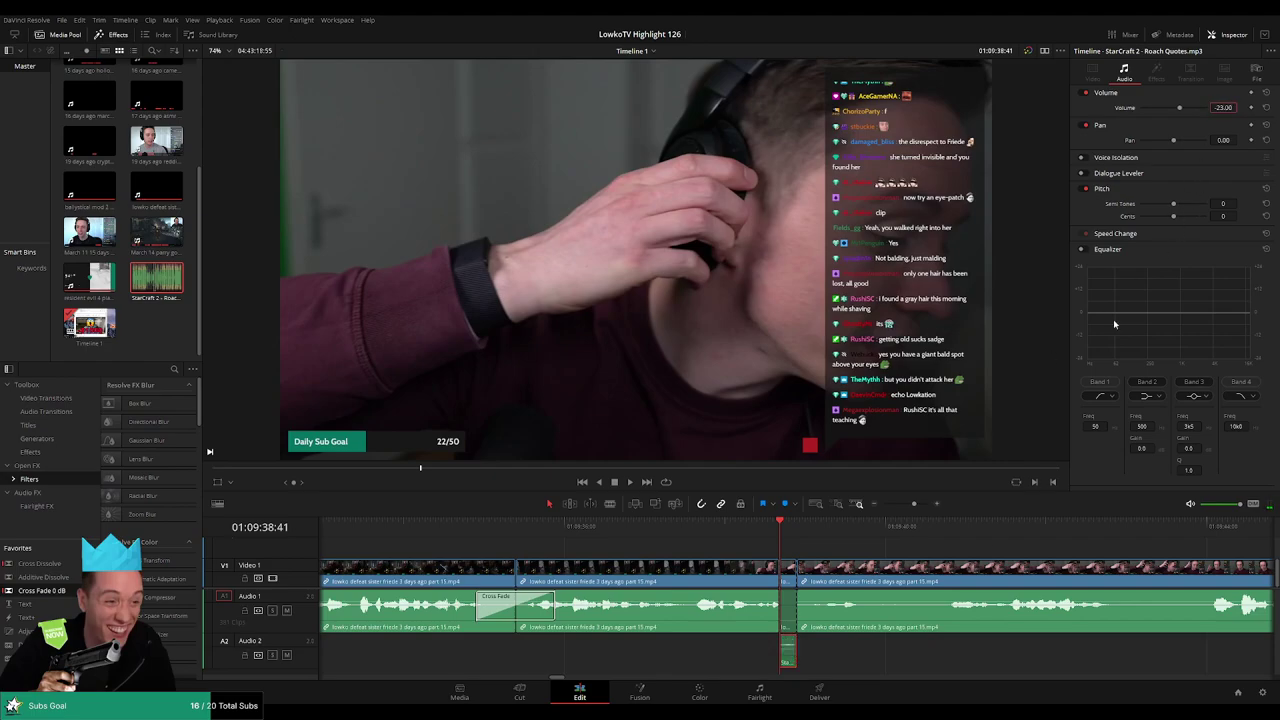
pyautogui.press('space')
pyautogui.click(927, 644)
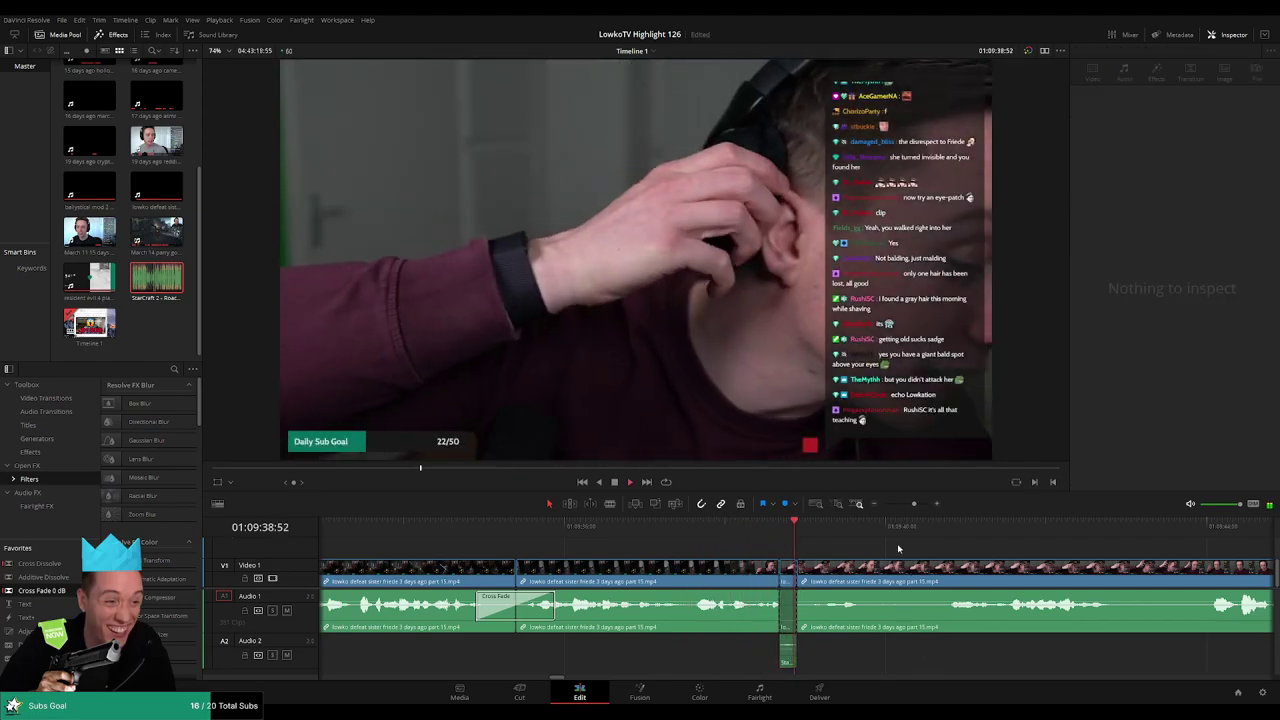
# - Play on past the muted word and split the recording at about 01:09:45, after the webcam close-up
pyautogui.click(930, 536)
pyautogui.scroll(-10, 938, 560)
pyautogui.scroll(5, 640, 565)
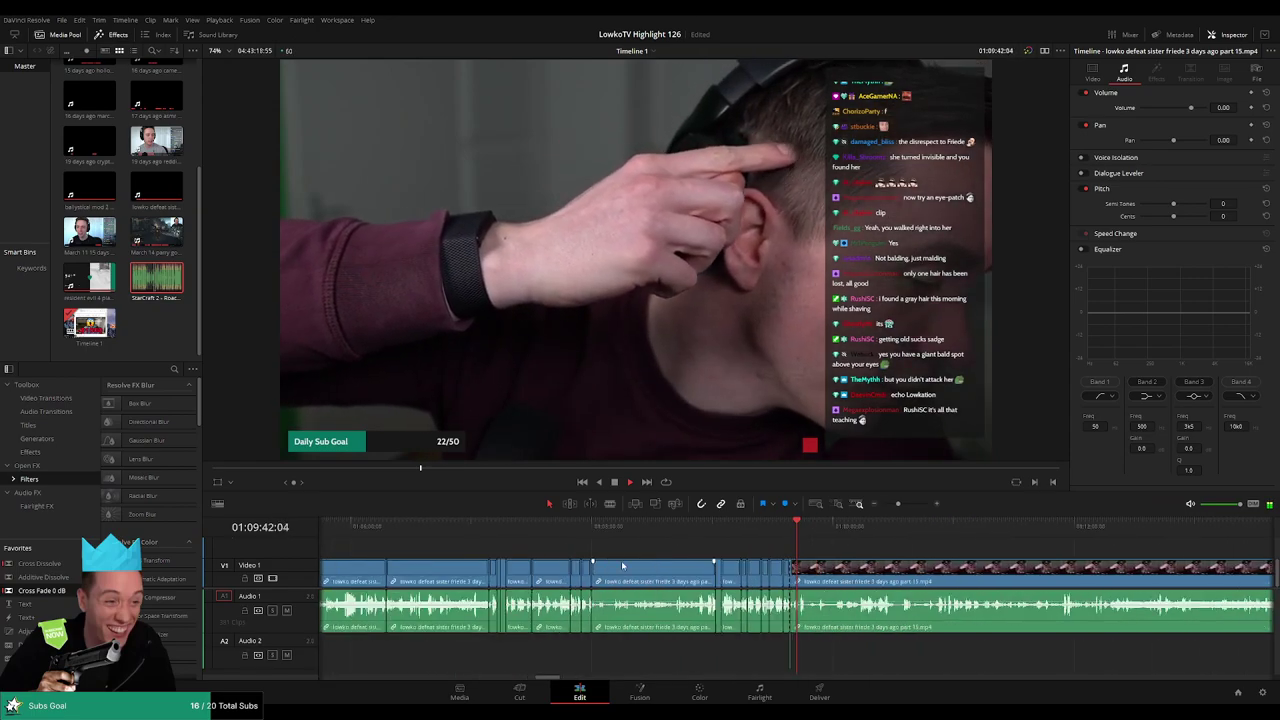
pyautogui.scroll(5, 727, 563)
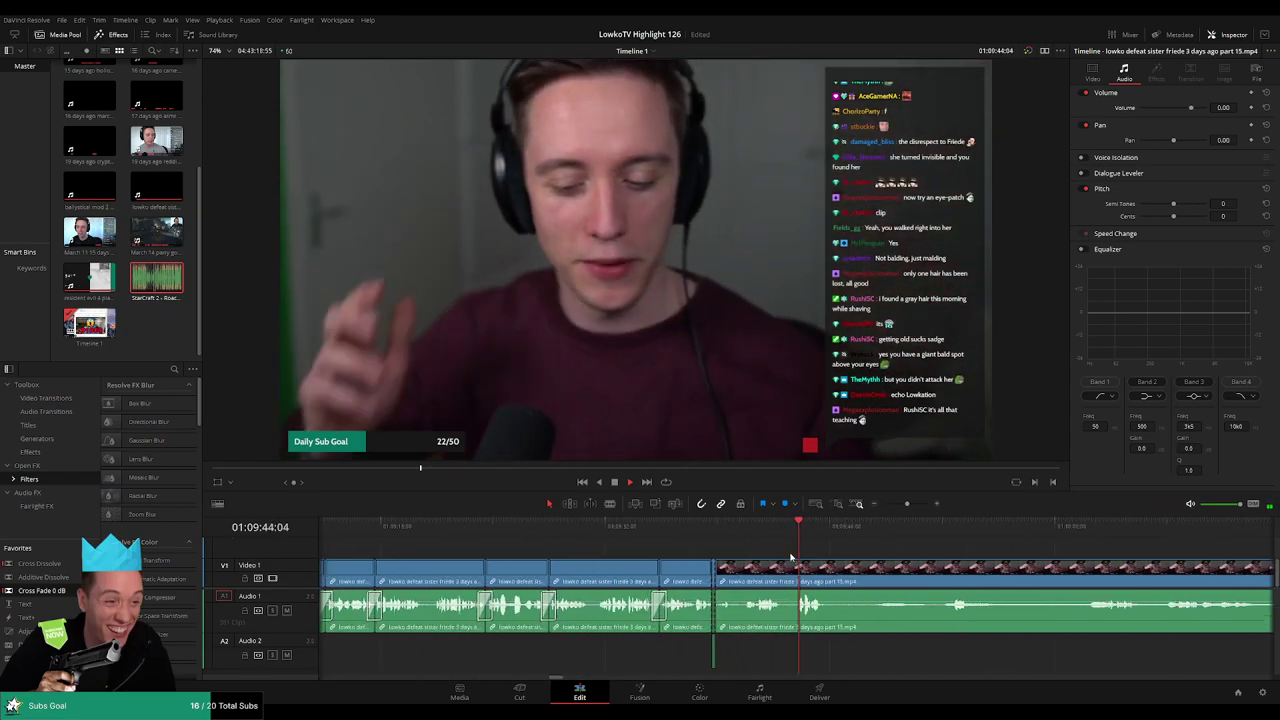
pyautogui.moveTo(868, 559); pyautogui.dragTo(768, 545)
pyautogui.press('b')
pyautogui.click(711, 576)
pyautogui.press('space')
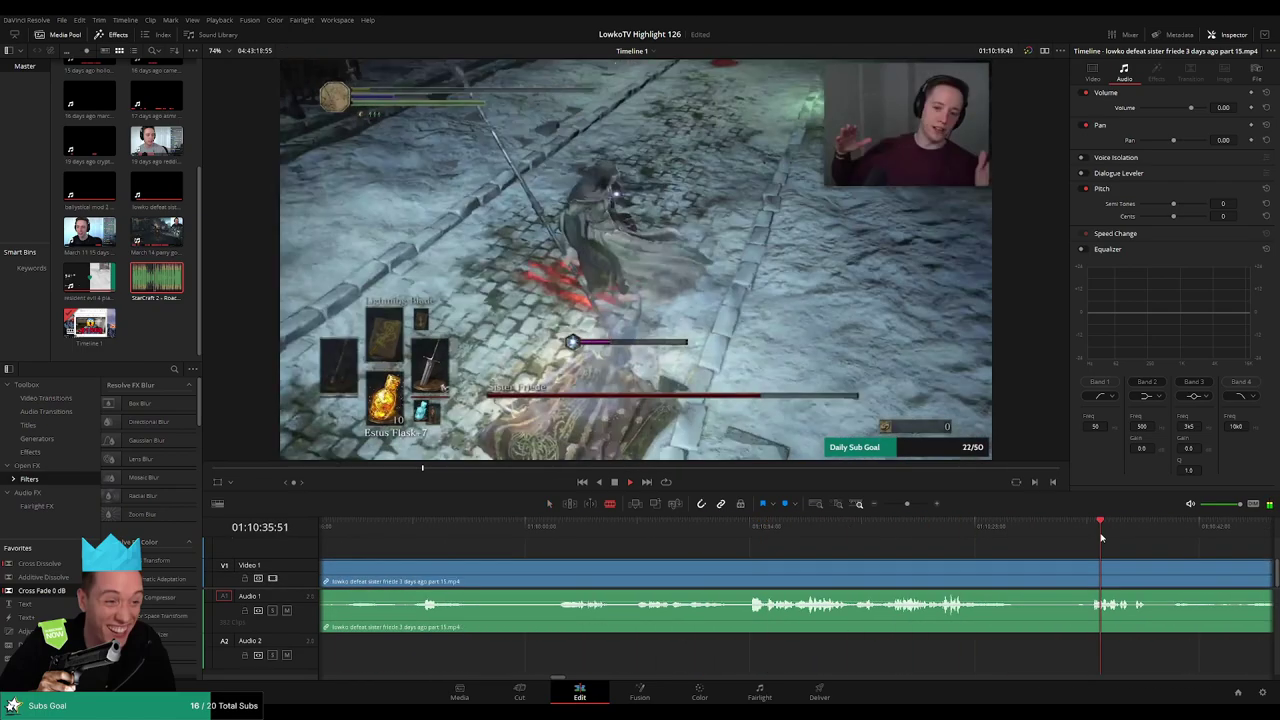
# - Scrub through the later boss attempts up to the Soul of Sister Friede reward to locate where the winning attempt begins
pyautogui.moveTo(906, 505)
pyautogui.mouseDown()
pyautogui.moveTo(890, 508)
pyautogui.moveTo(904, 508)
pyautogui.mouseUp()
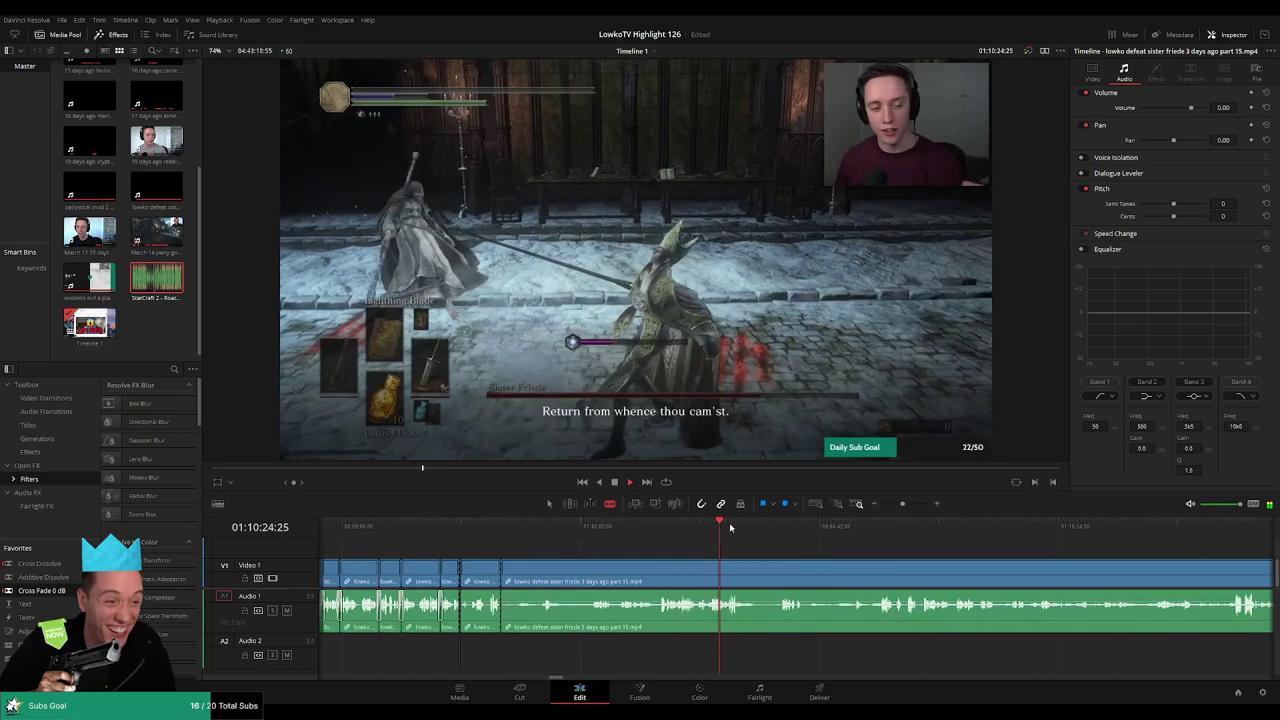
pyautogui.moveTo(1182, 567); pyautogui.dragTo(814, 545)
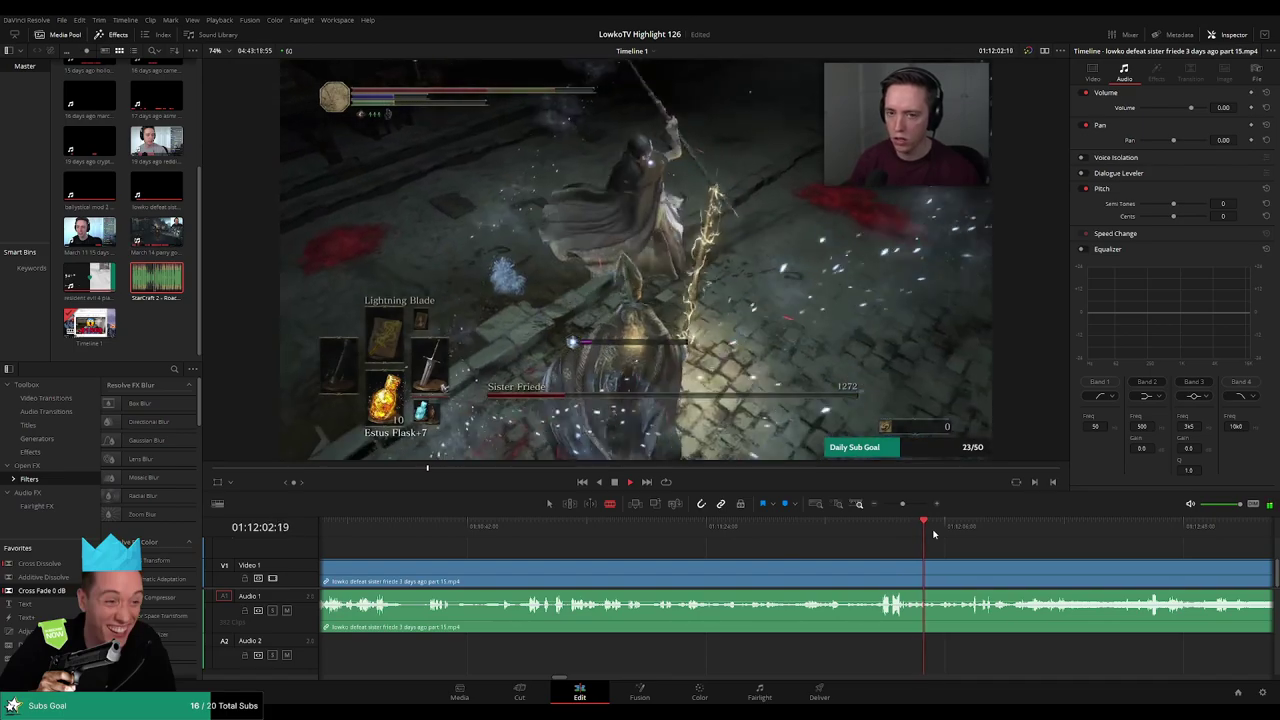
pyautogui.moveTo(1105, 550); pyautogui.dragTo(721, 545)
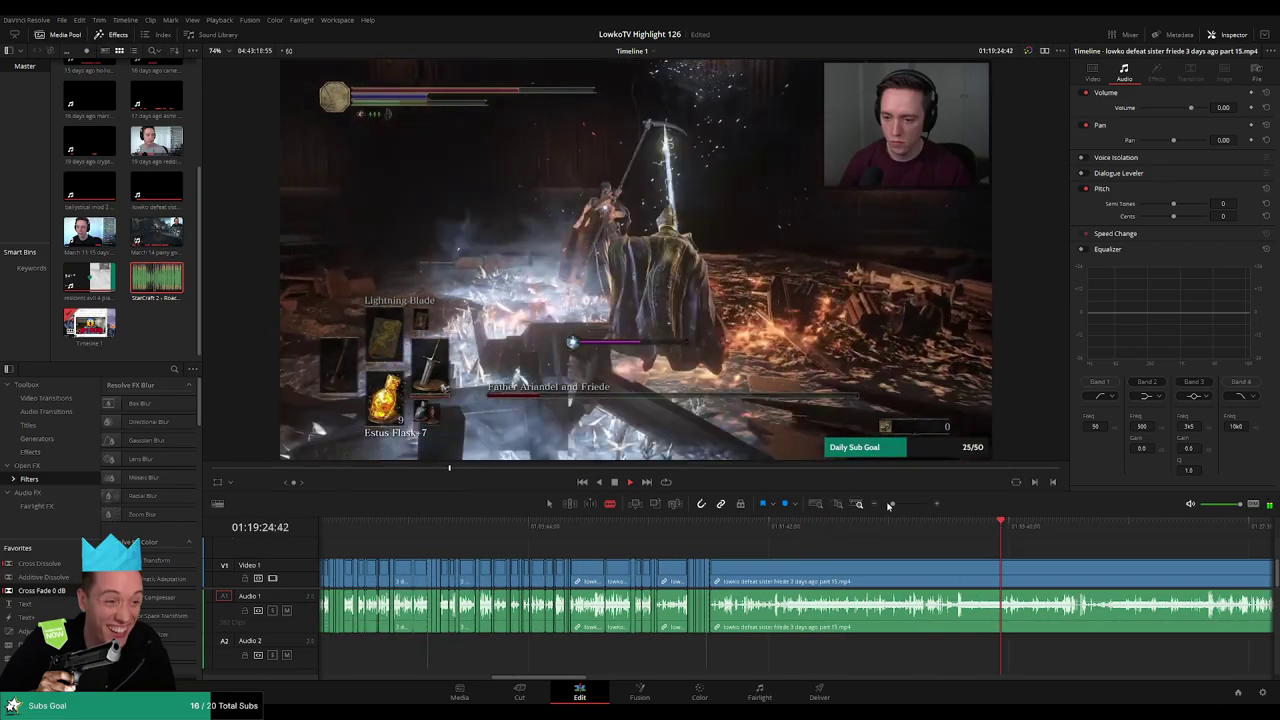
pyautogui.moveTo(890, 504); pyautogui.dragTo(897, 506)
pyautogui.moveTo(826, 528); pyautogui.dragTo(757, 535)
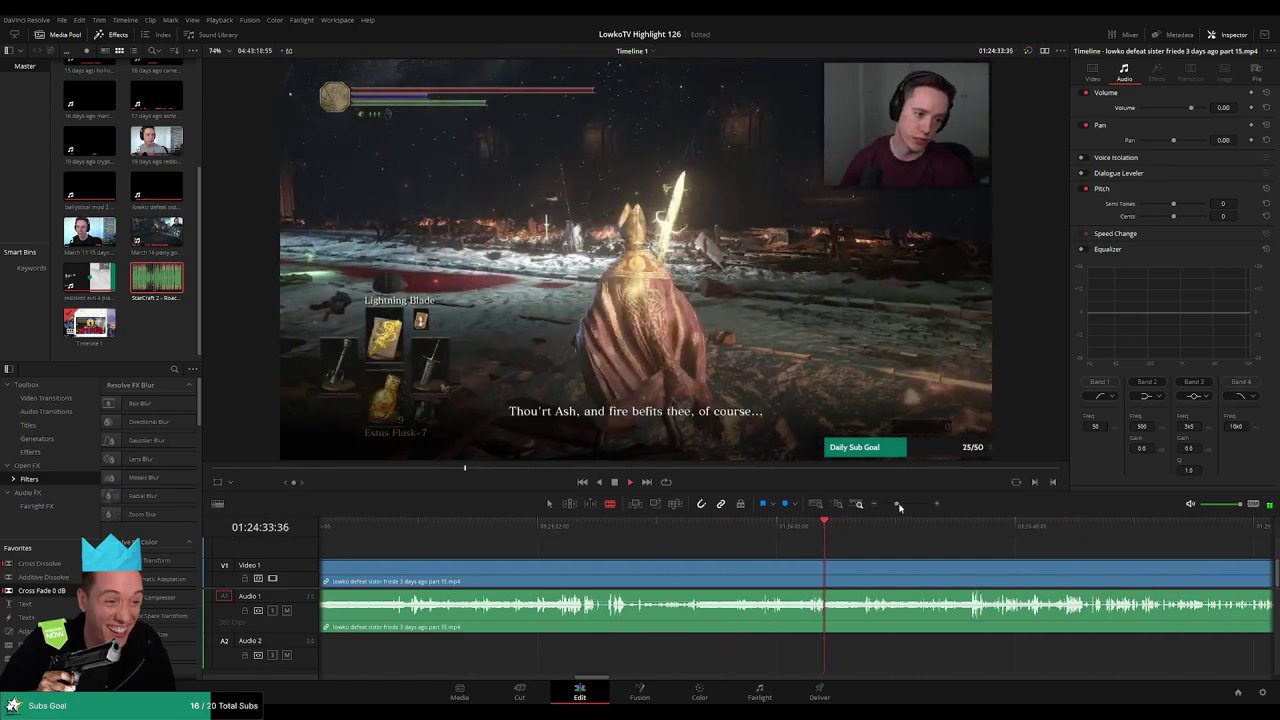
pyautogui.moveTo(899, 508); pyautogui.dragTo(893, 509)
pyautogui.click(855, 534)
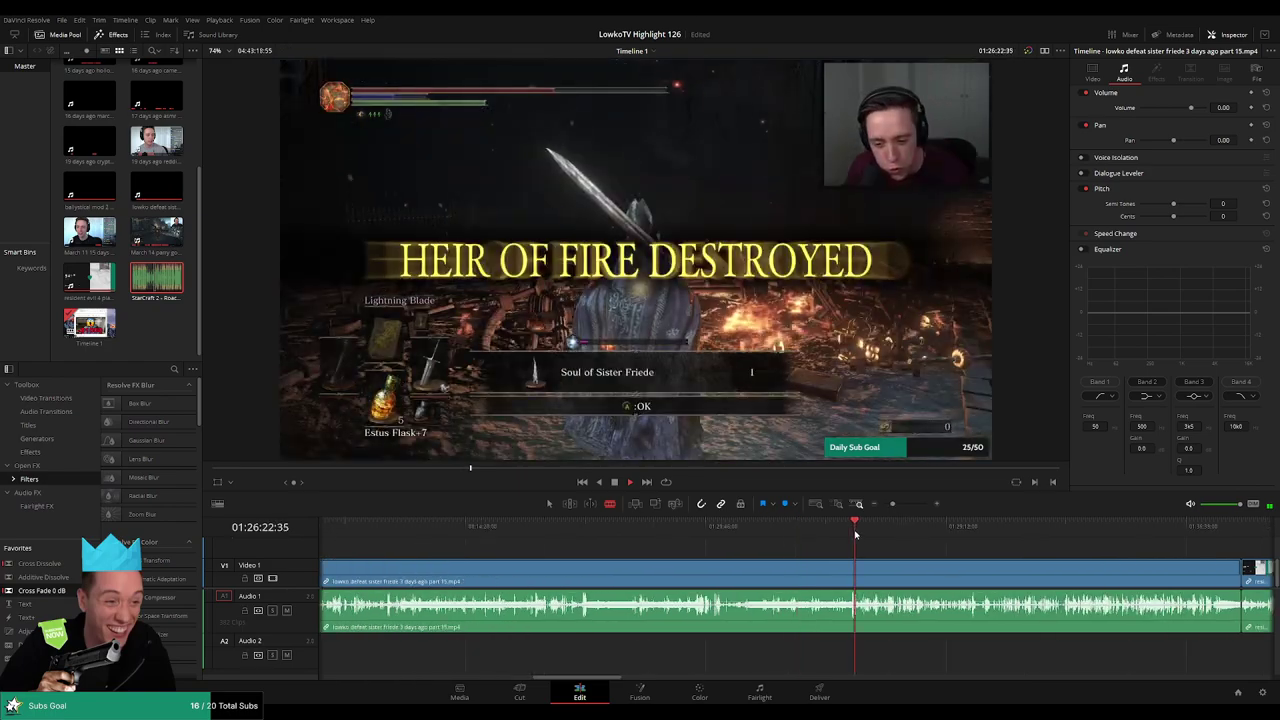
pyautogui.click(791, 531)
pyautogui.click(730, 534)
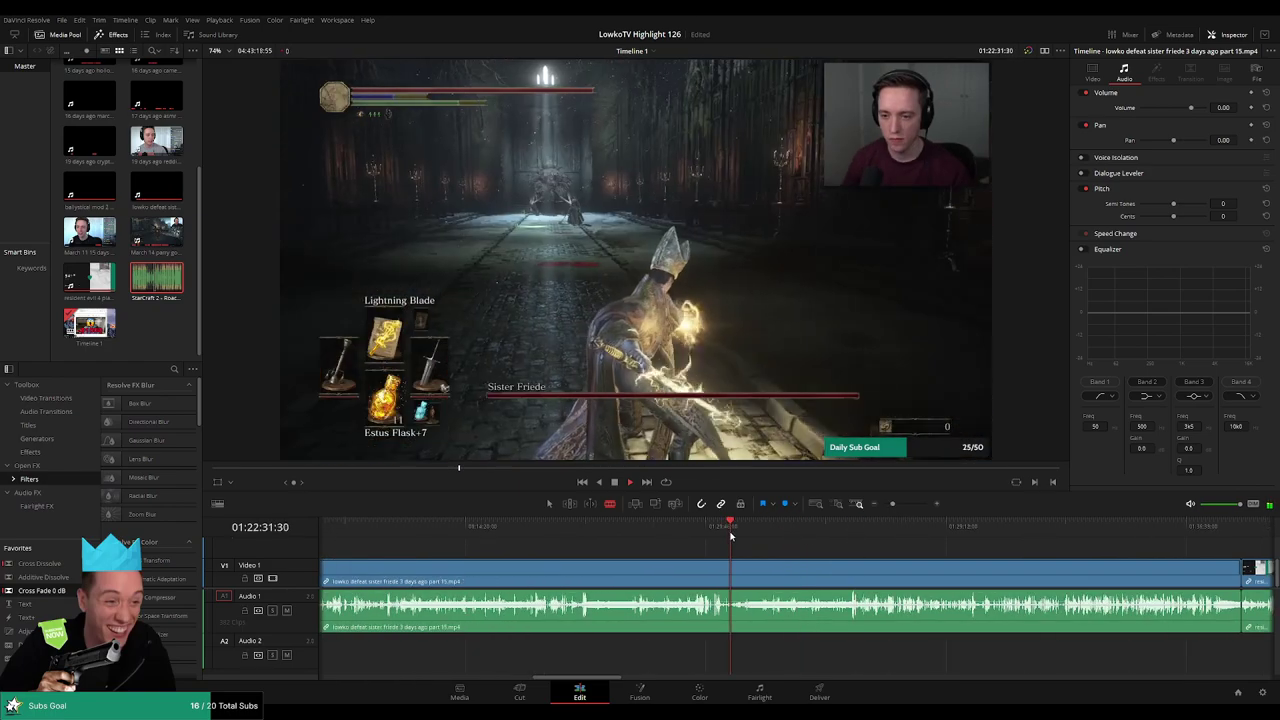
# - Ripple-delete the recording between about 01:09:45 and 01:22:35, cross-fade the audio at the cut and save the project
pyautogui.click(744, 537)
pyautogui.scroll(2, 760, 545)
pyautogui.scroll(1, 762, 545)
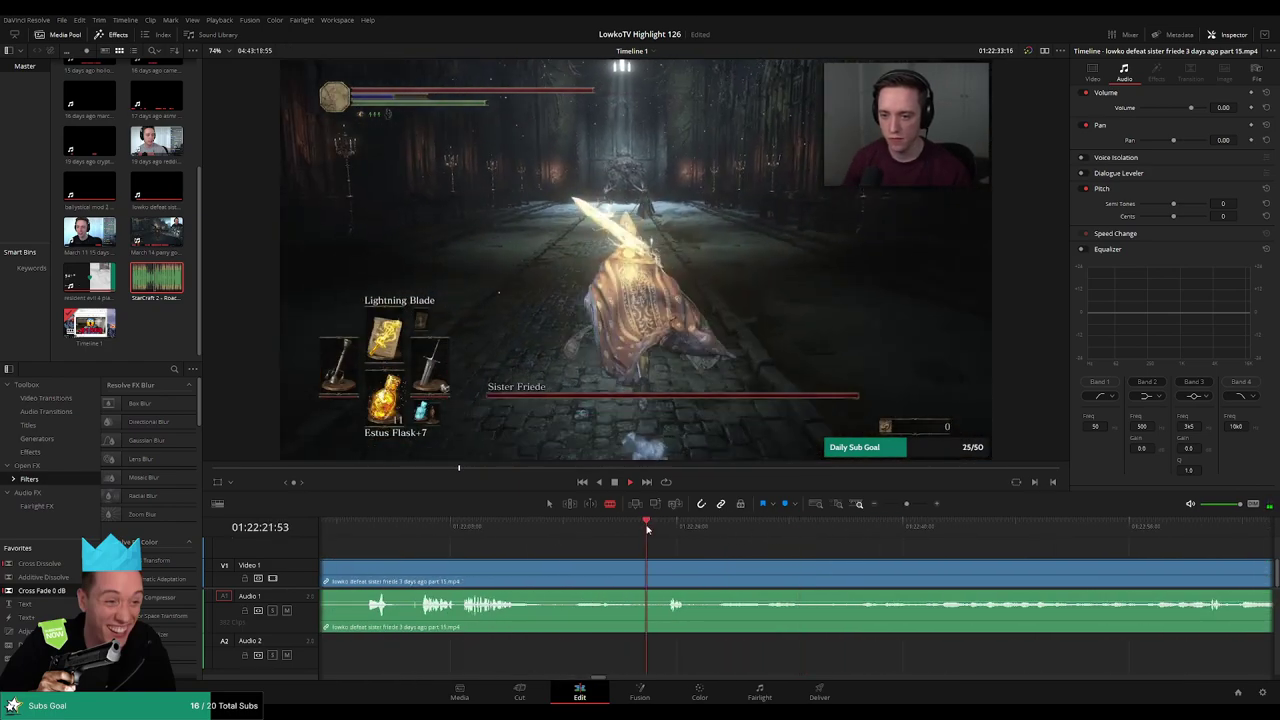
pyautogui.moveTo(647, 530); pyautogui.dragTo(853, 531)
pyautogui.click(853, 573)
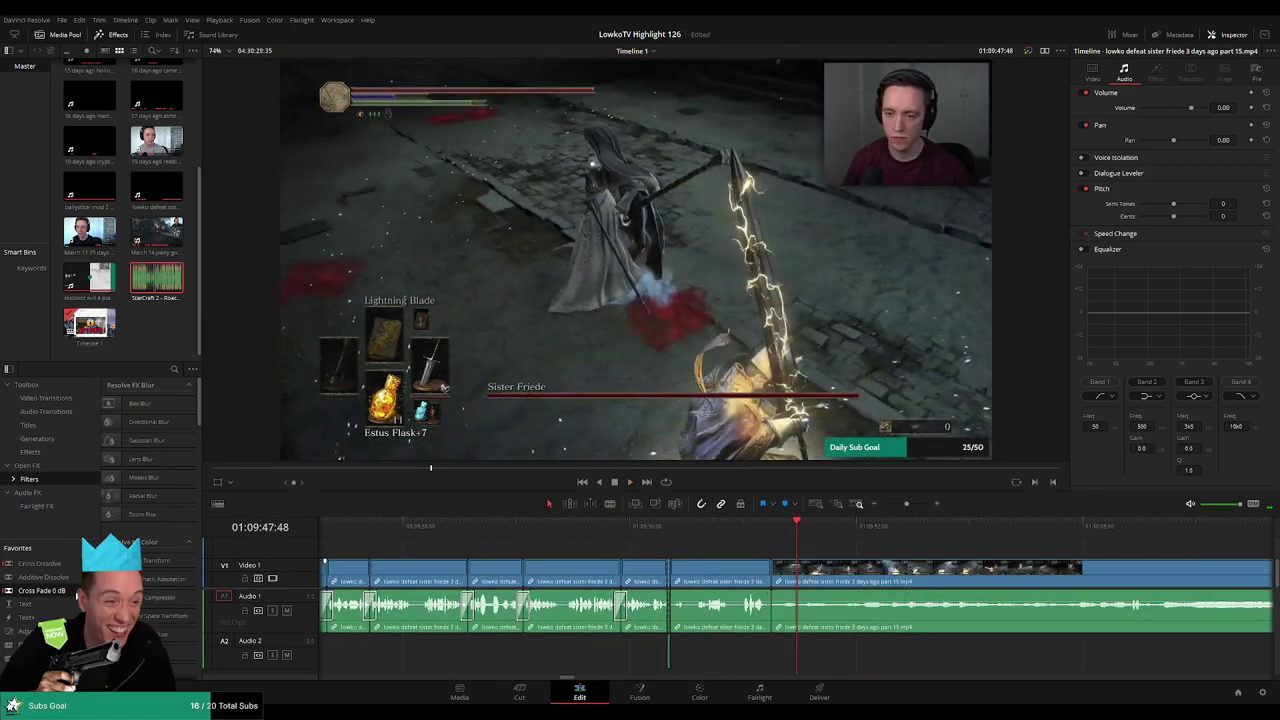
pyautogui.click(754, 535)
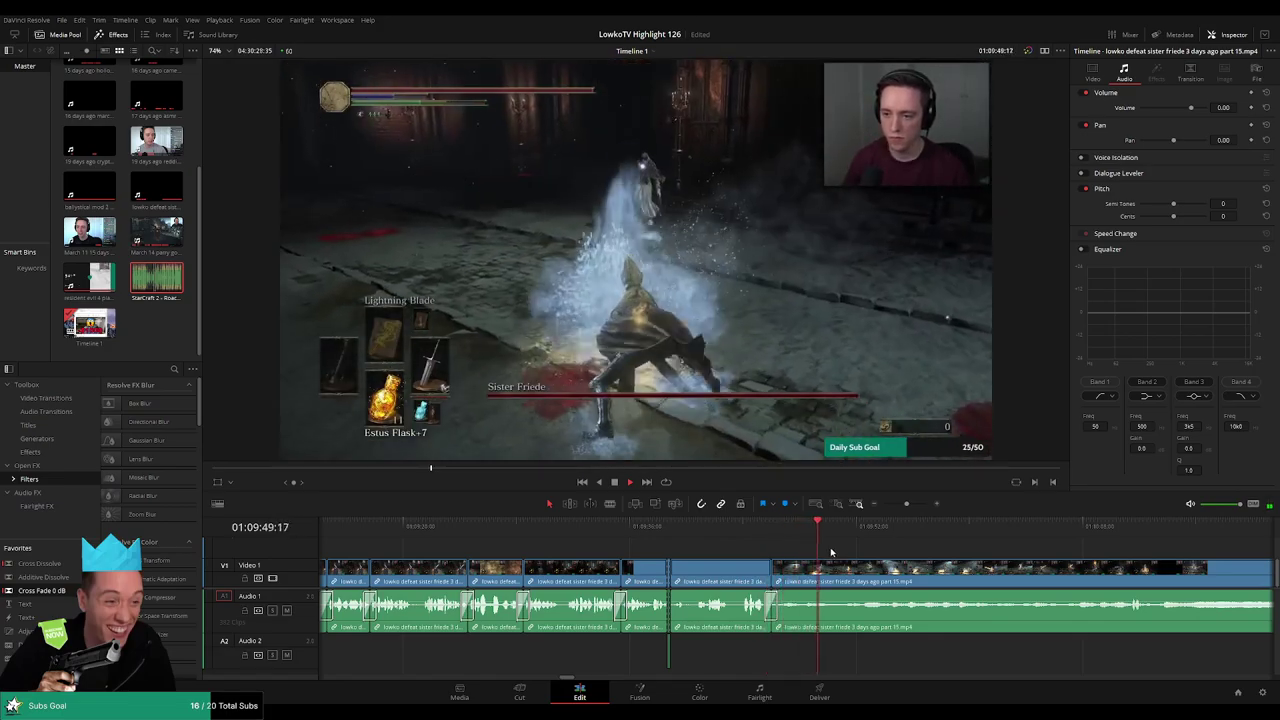
pyautogui.hotkey('ctrl', 's')
# - Play on through the first Sister Friede phase and split the recording at about 01:10:17, early in the Father Ariandel phase
pyautogui.moveTo(780, 560); pyautogui.dragTo(643, 560)
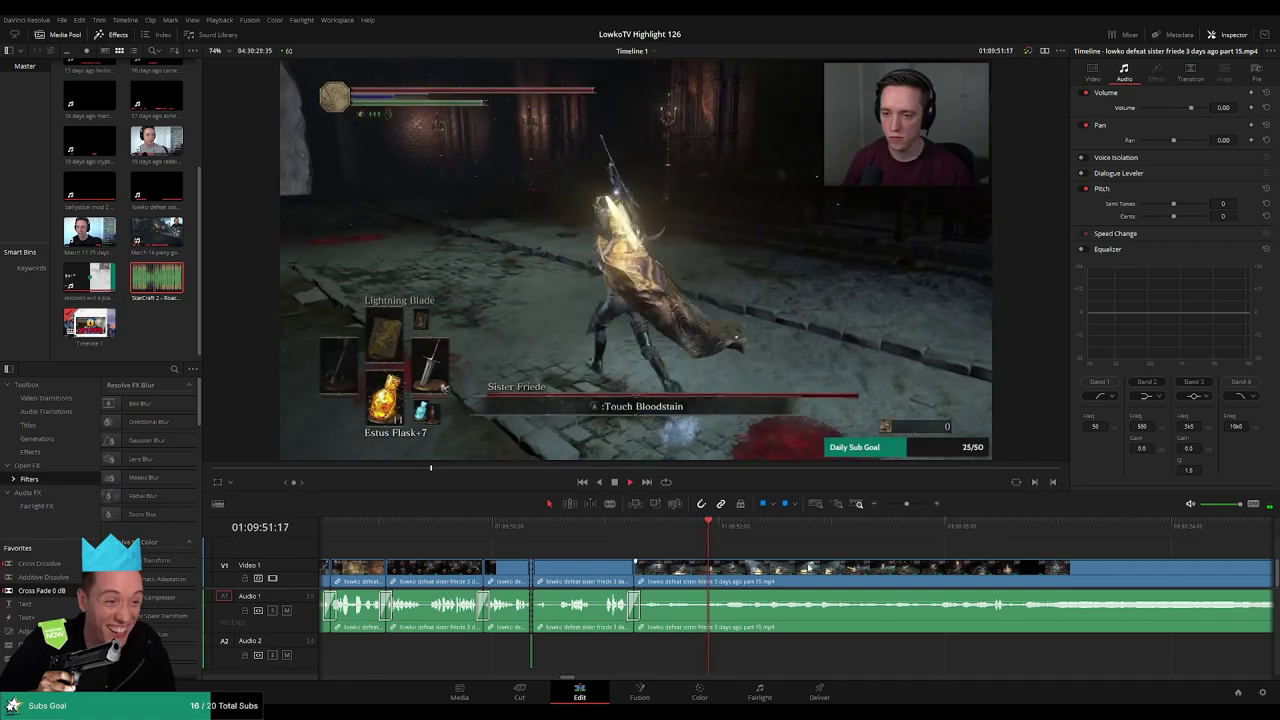
pyautogui.moveTo(830, 564); pyautogui.dragTo(771, 554)
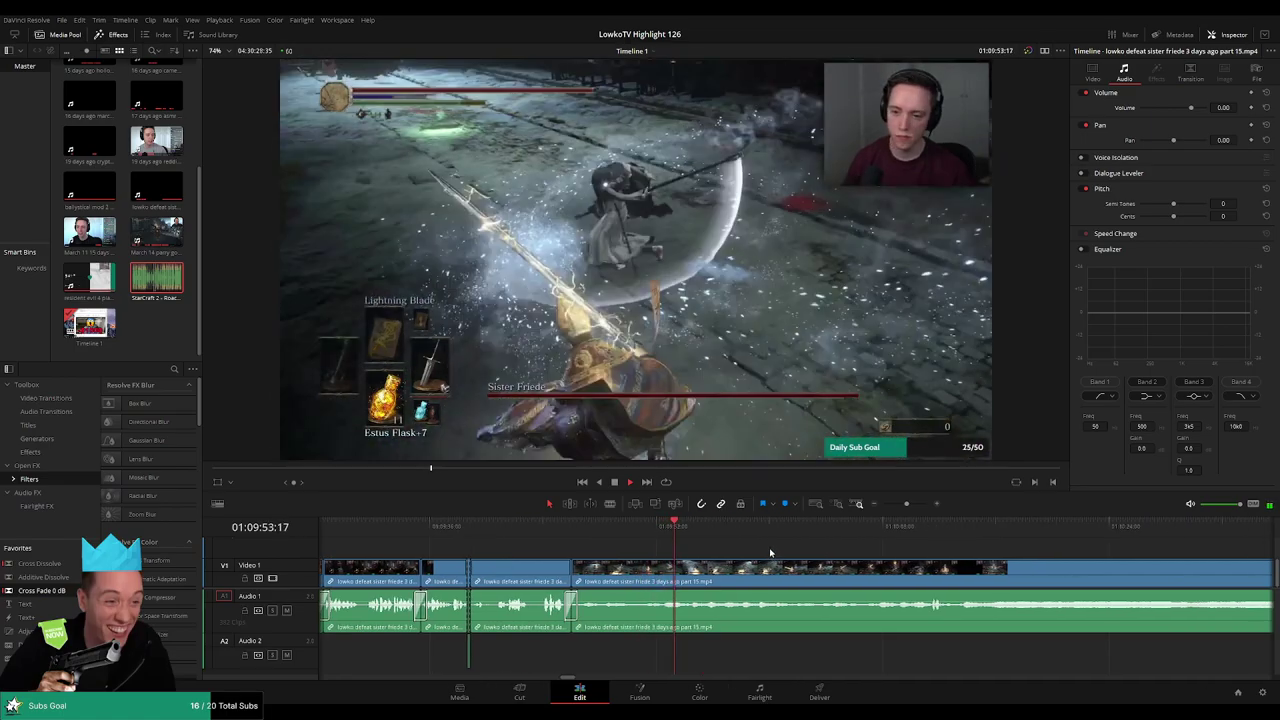
pyautogui.moveTo(905, 504)
pyautogui.mouseDown()
pyautogui.moveTo(891, 505)
pyautogui.moveTo(908, 505)
pyautogui.mouseUp()
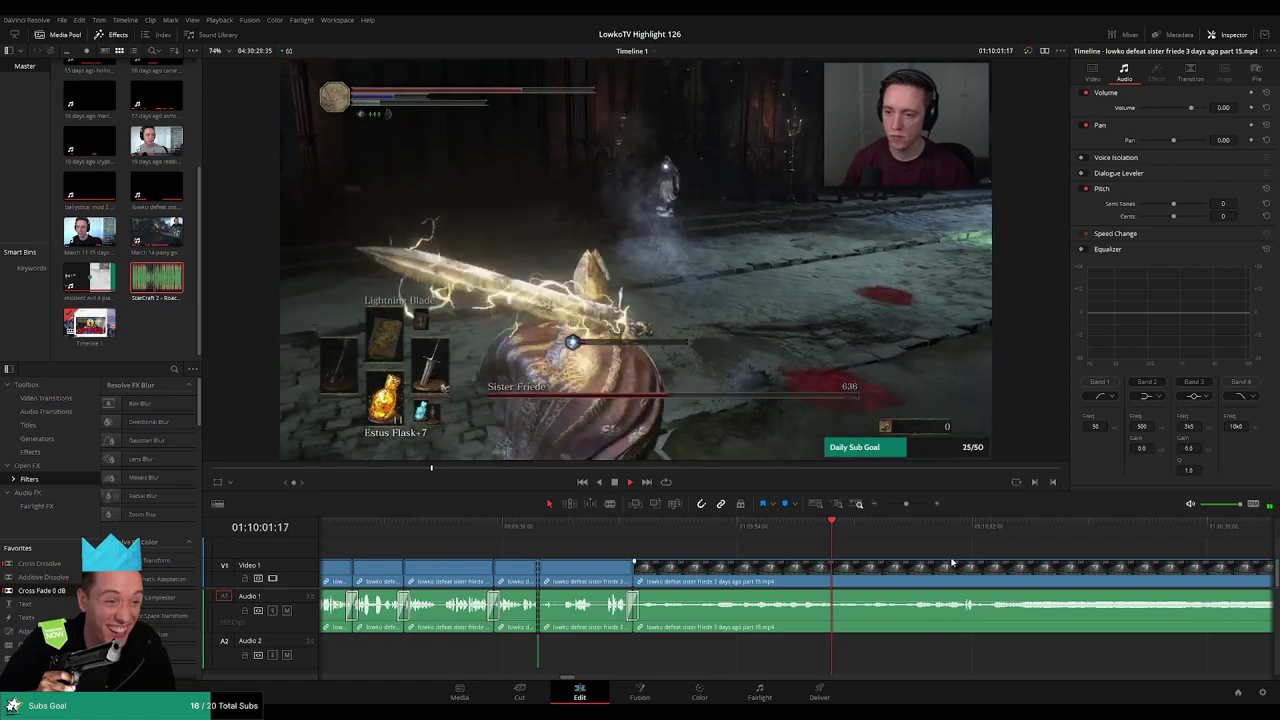
pyautogui.moveTo(952, 562); pyautogui.dragTo(803, 545)
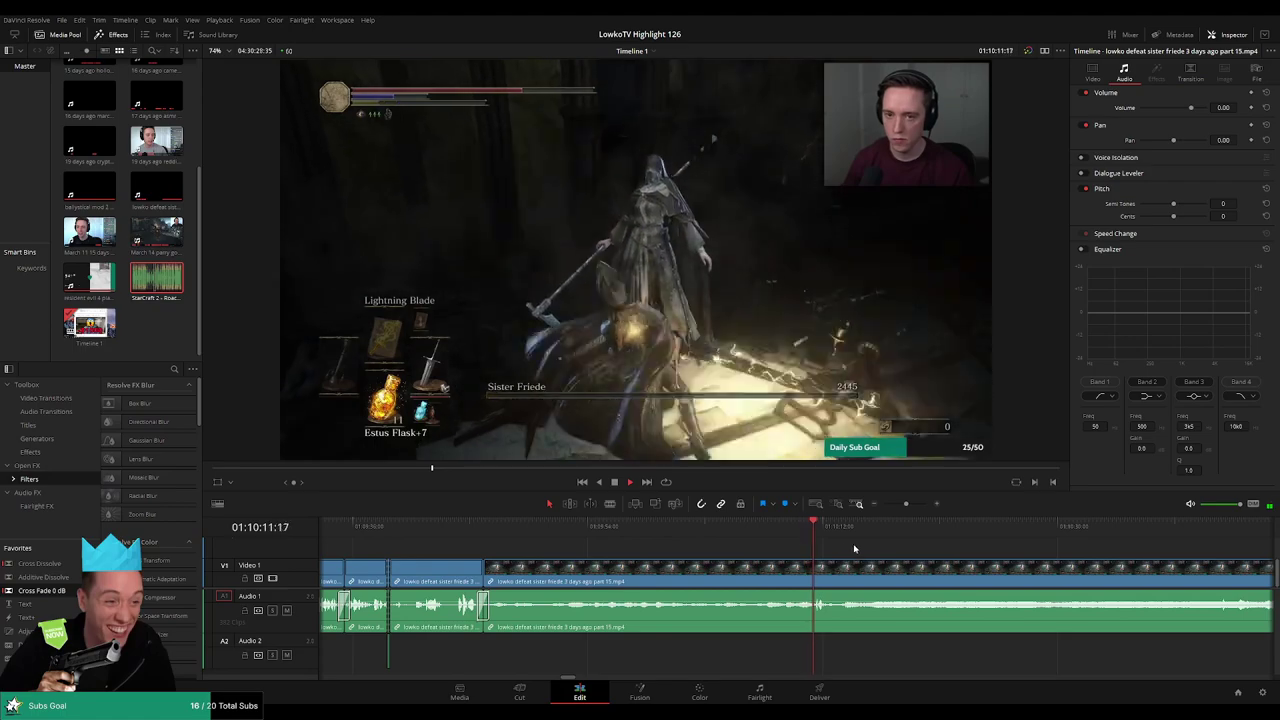
pyautogui.moveTo(866, 546); pyautogui.dragTo(717, 534)
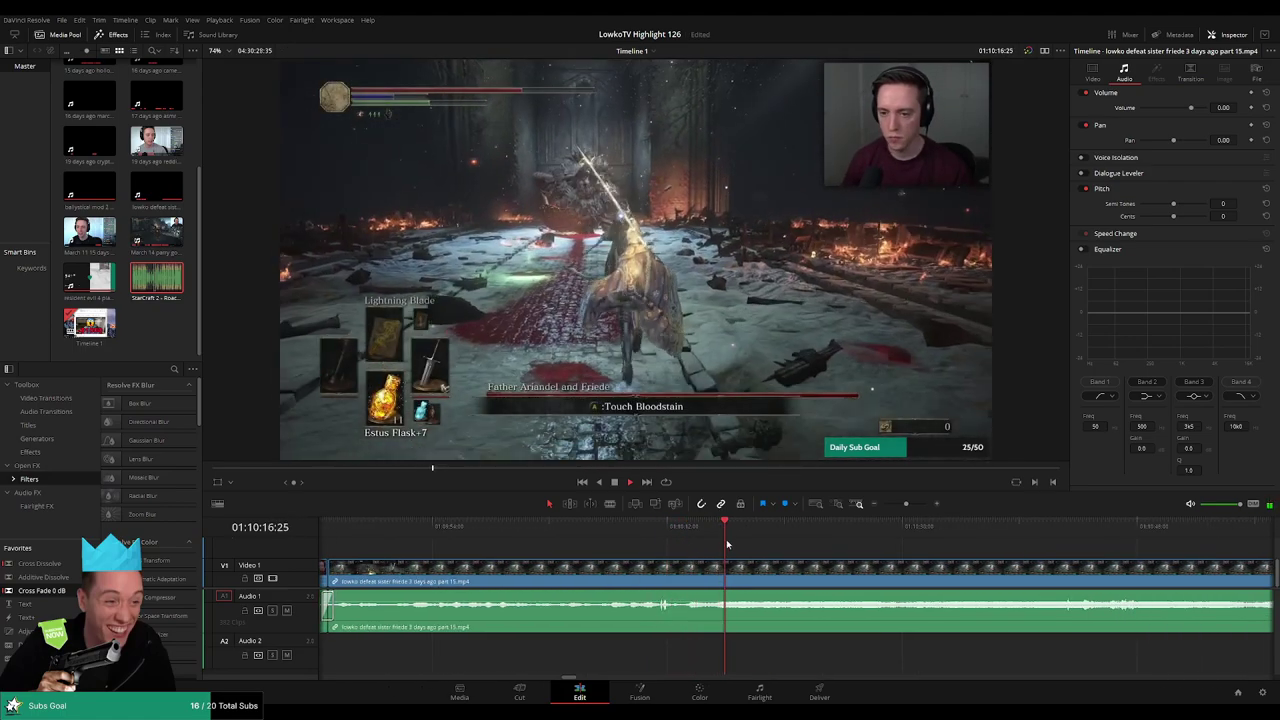
pyautogui.press('b')
pyautogui.click(733, 578)
# - Split the recording again at about 01:10:44, ripple-delete the piece between the two splits and cross-fade the audio at the cut
pyautogui.moveTo(990, 524); pyautogui.dragTo(783, 525)
pyautogui.click(871, 525)
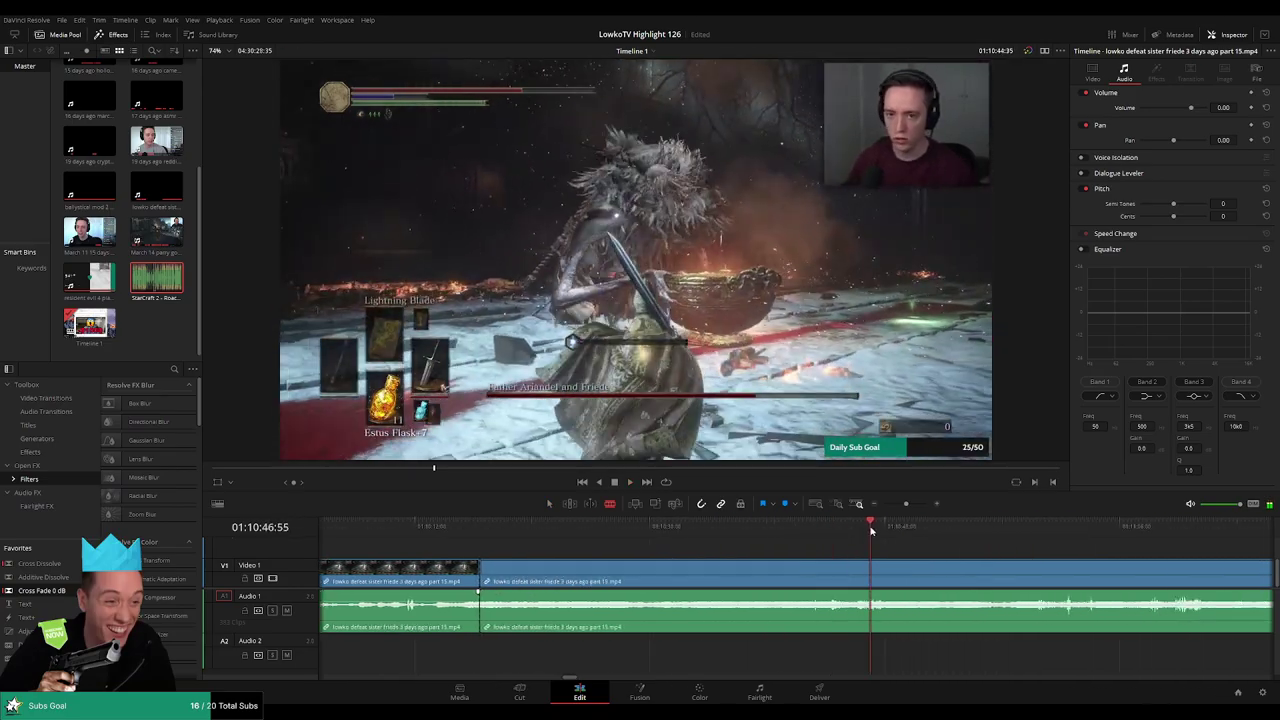
pyautogui.click(1030, 527)
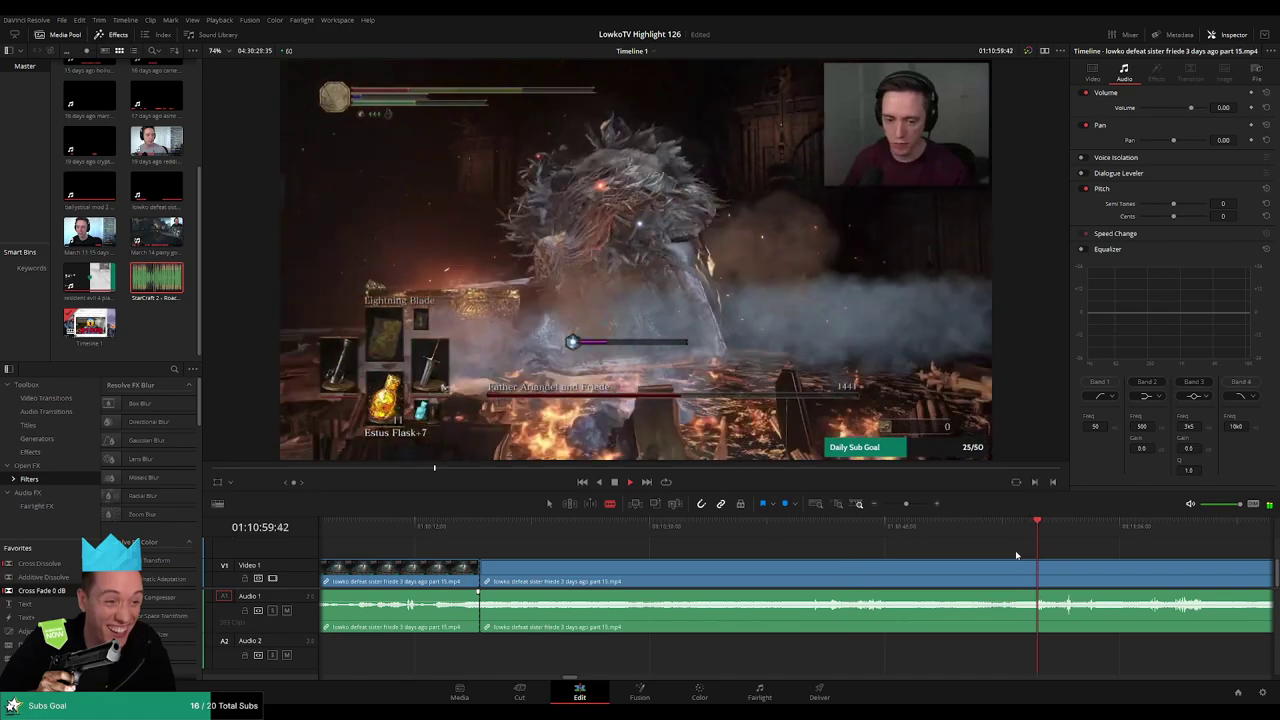
pyautogui.click(823, 572)
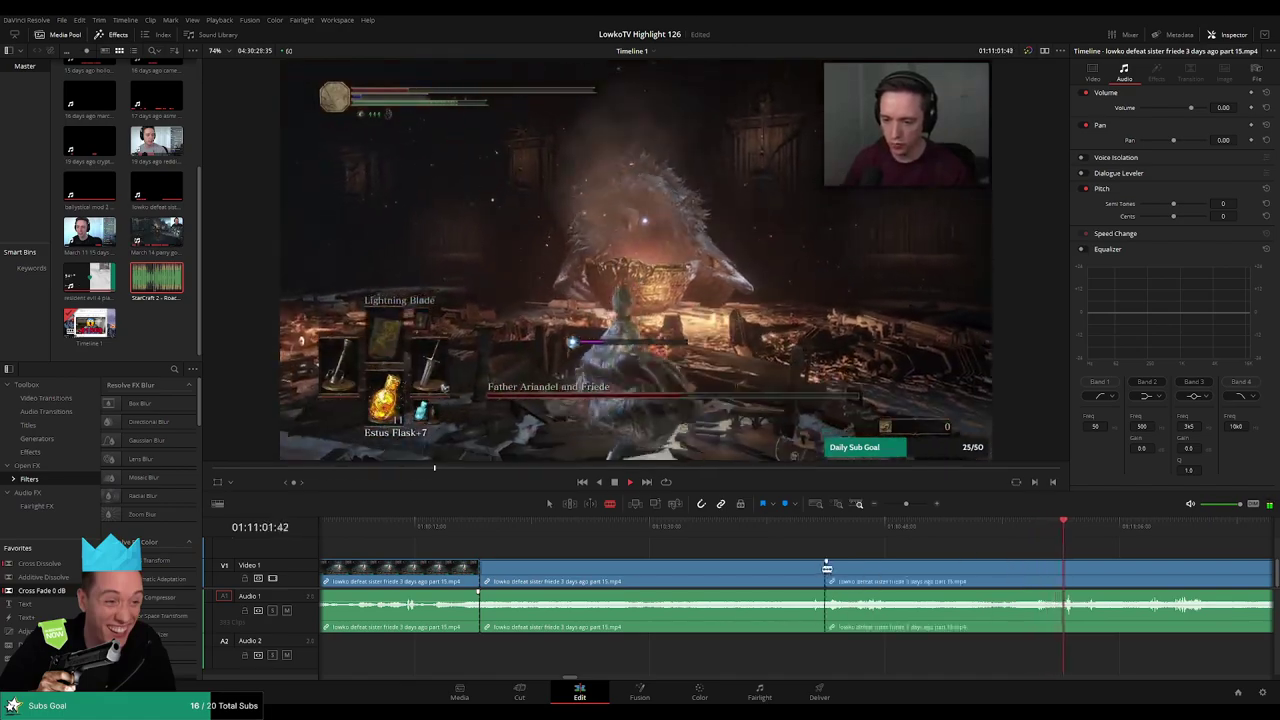
pyautogui.press('a')
pyautogui.click(781, 573)
pyautogui.press('BackSpace')
pyautogui.click(780, 572)
pyautogui.press('BackSpace')
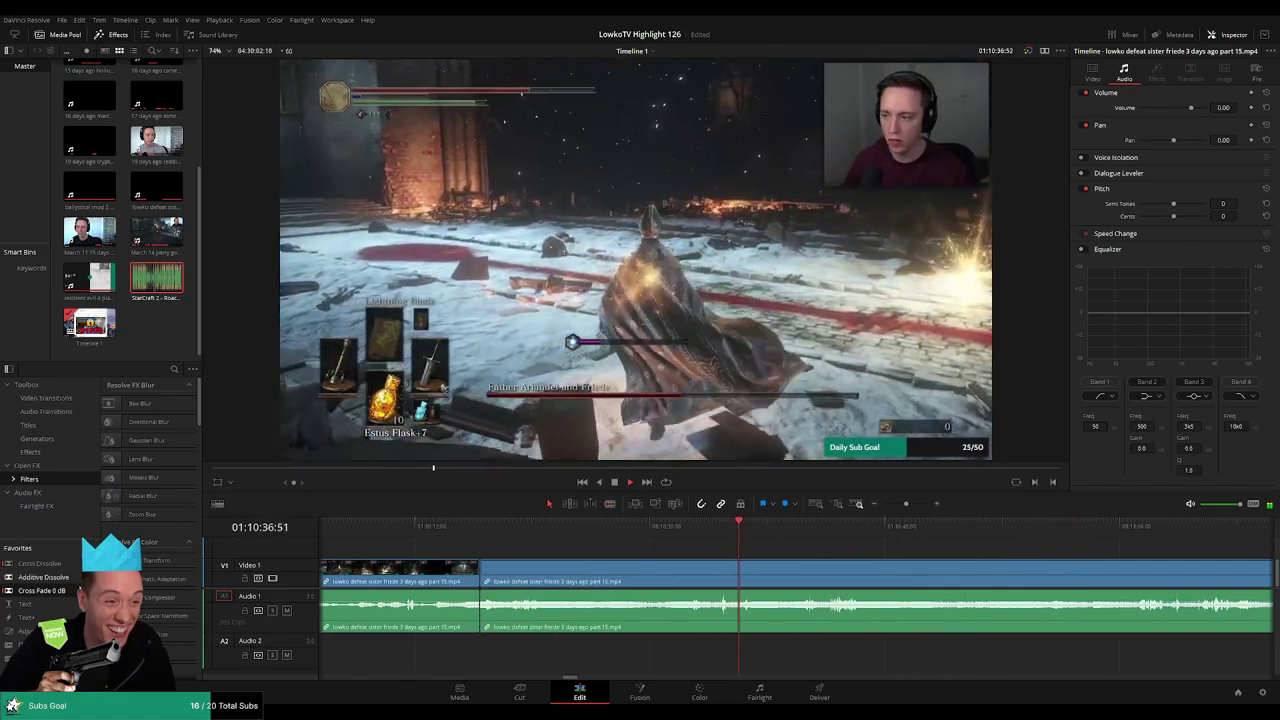
pyautogui.press('space')
pyautogui.click(480, 527)
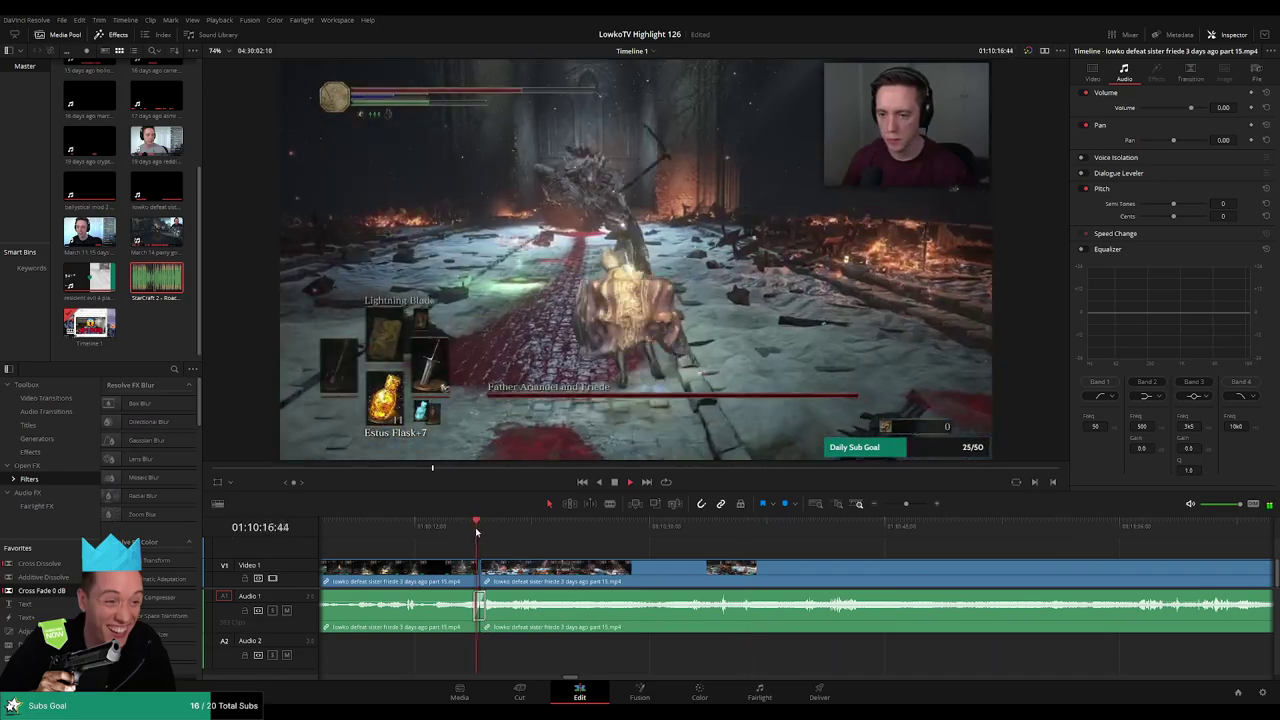
# - Try a split at about 01:10:46 in the Father Ariandel phase, check the footage after it and undo the split
pyautogui.click(727, 533)
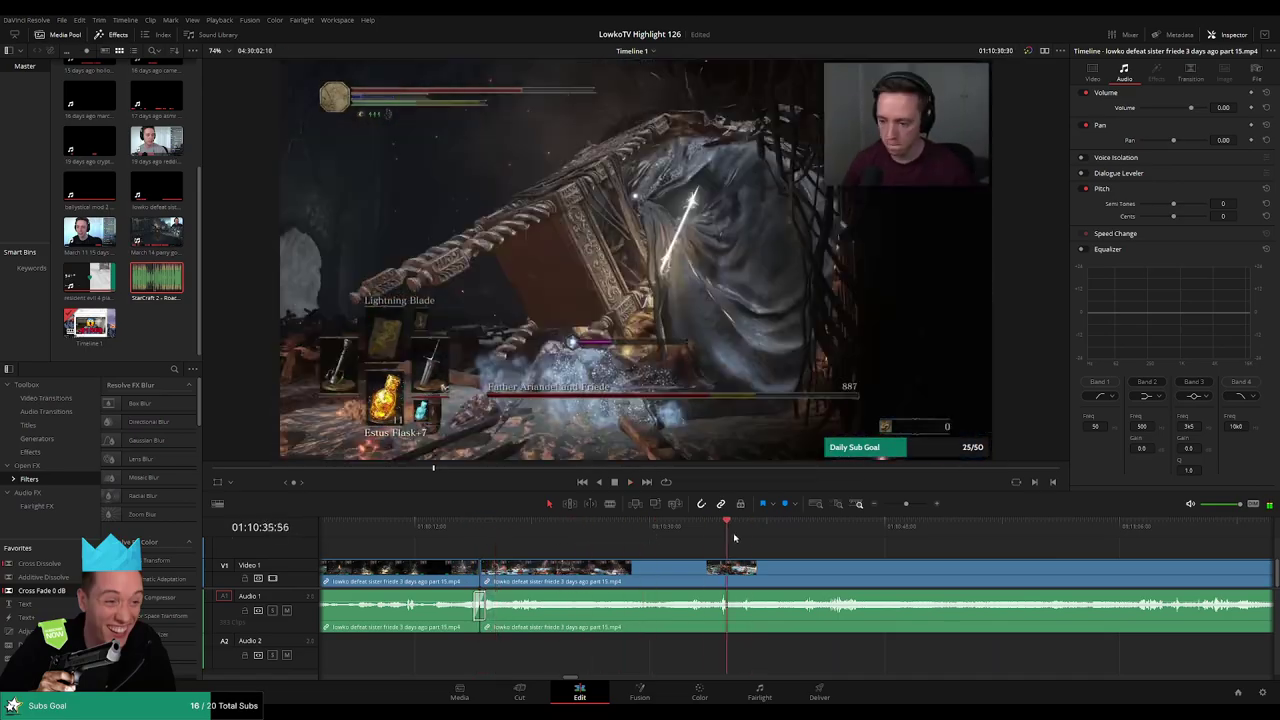
pyautogui.click(815, 536)
pyautogui.hscroll(3, 923, 571)
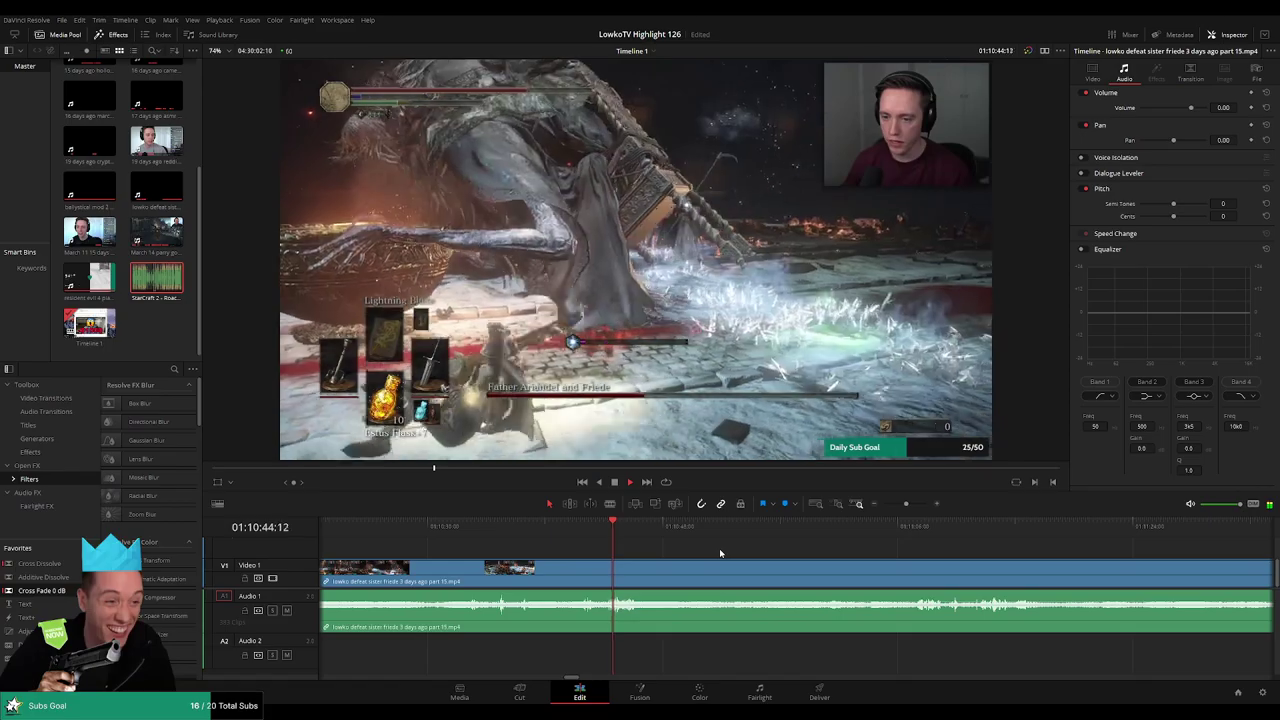
pyautogui.press('b')
pyautogui.click(646, 567)
pyautogui.click(849, 526)
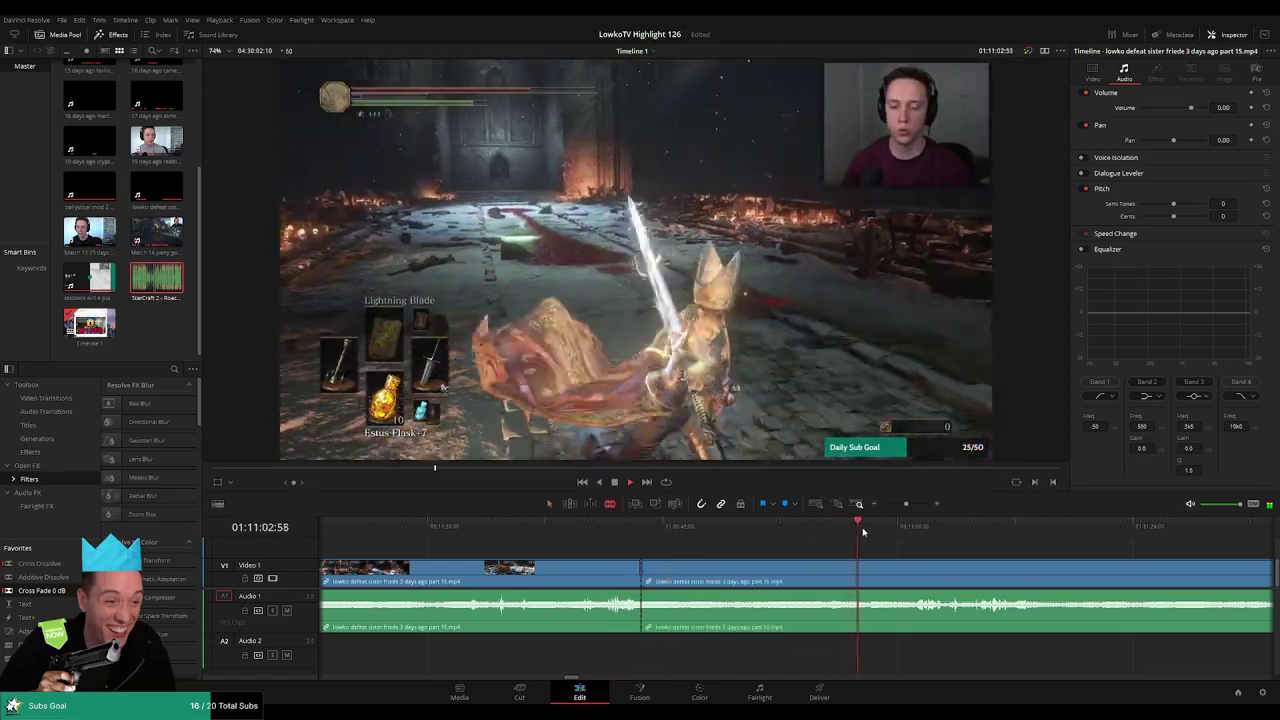
pyautogui.click(808, 527)
pyautogui.click(769, 527)
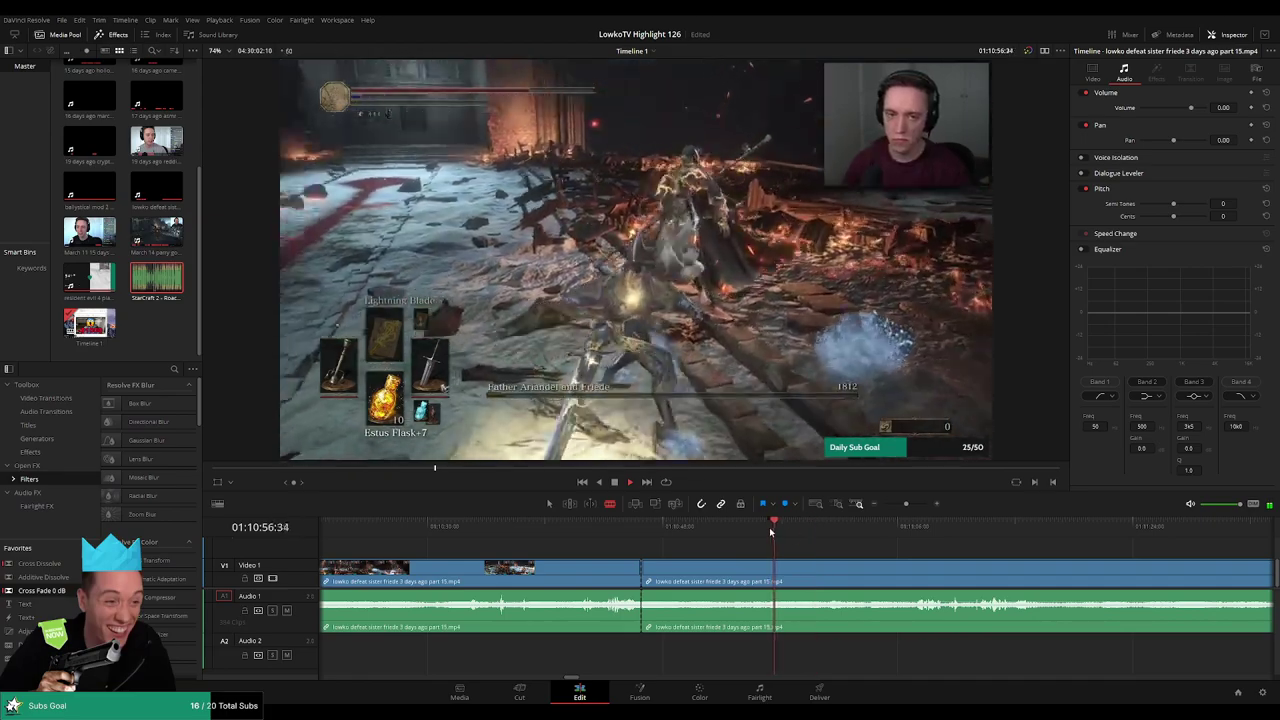
pyautogui.click(745, 532)
pyautogui.hotkey('ctrl', 'z')
# - Review the rest of the fight, from the end of the Father Ariandel phase through Blackflame Friede to the boss kill
pyautogui.click(849, 531)
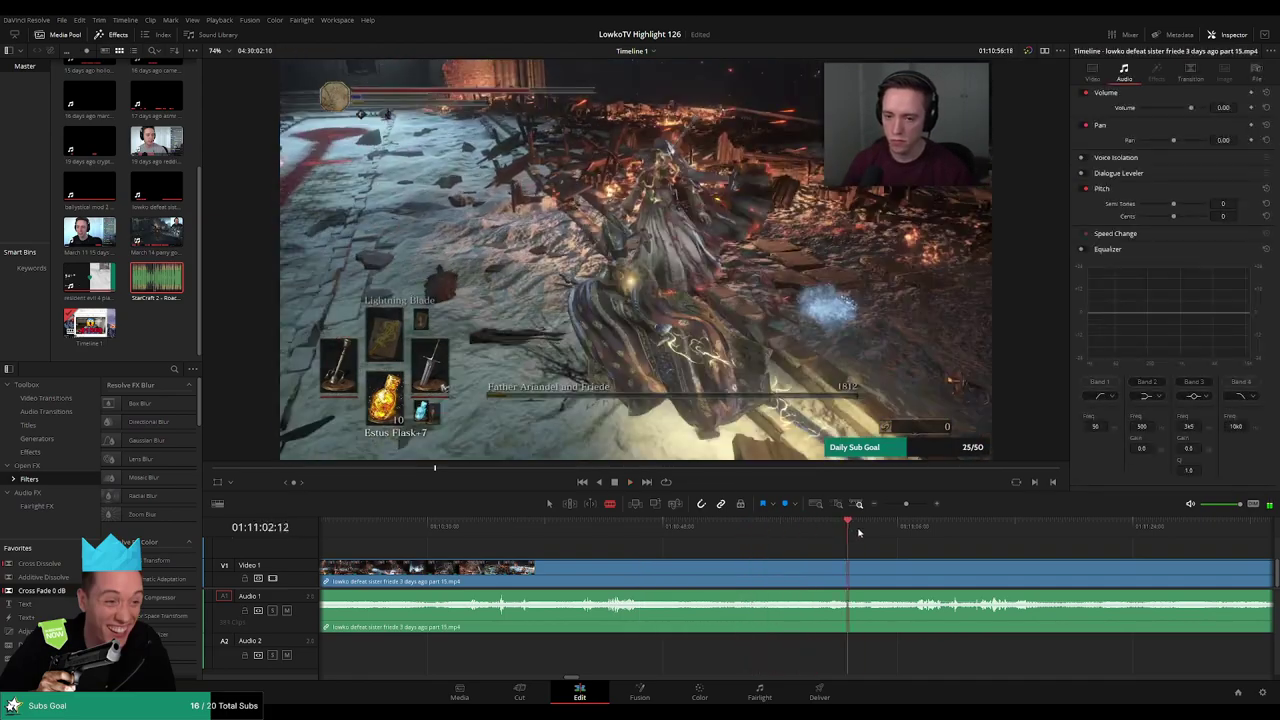
pyautogui.click(919, 532)
pyautogui.hscroll(4, 886, 553)
pyautogui.press('a')
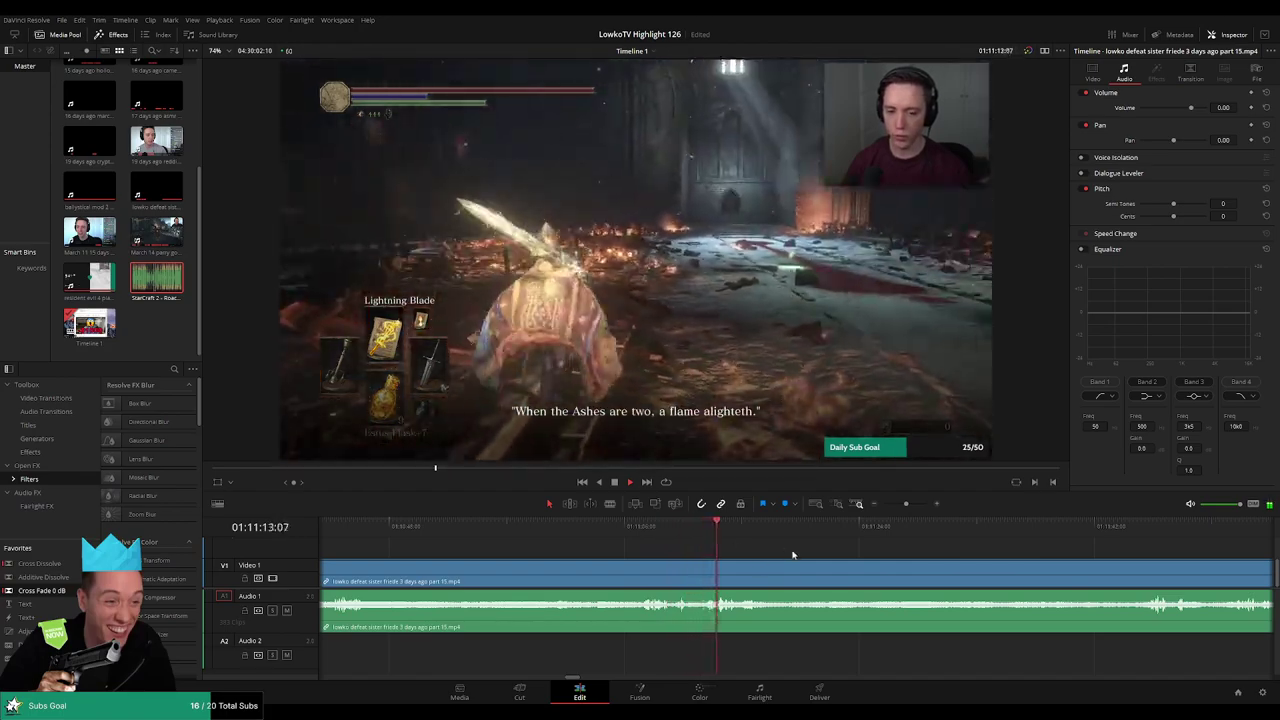
pyautogui.hscroll(3, 677, 542)
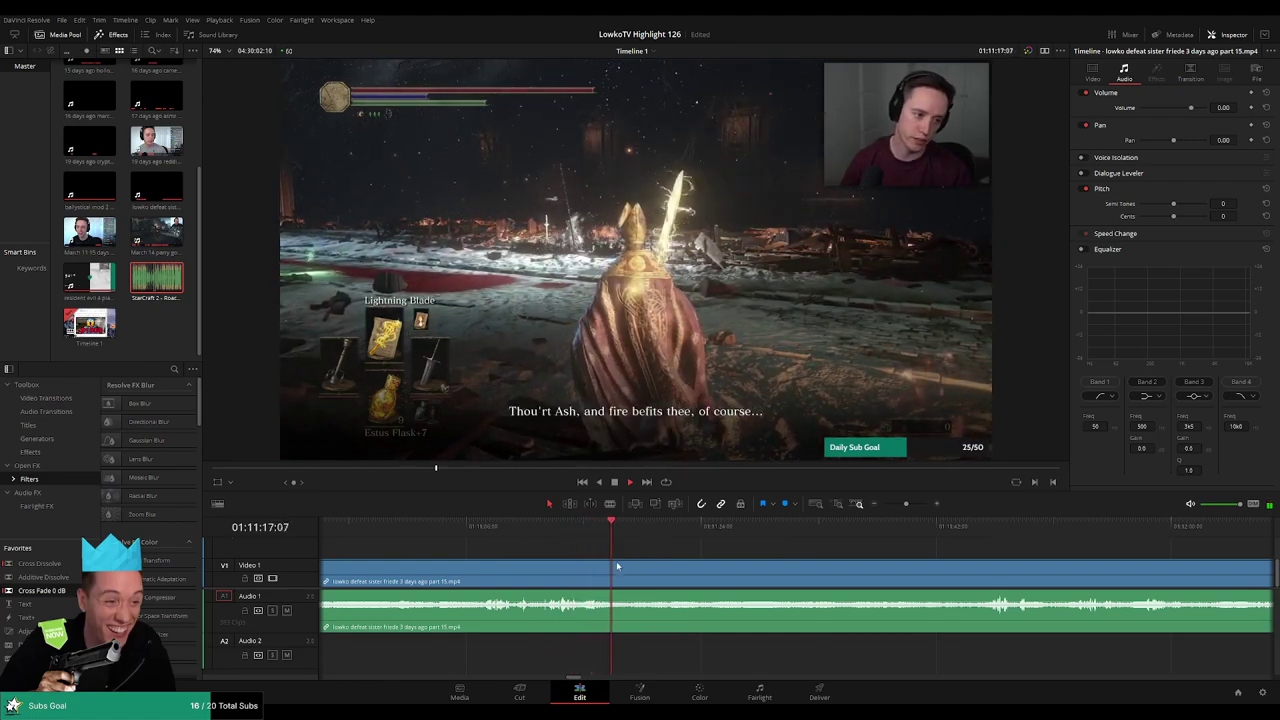
pyautogui.moveTo(627, 541); pyautogui.dragTo(998, 540)
pyautogui.hscroll(3, 890, 549)
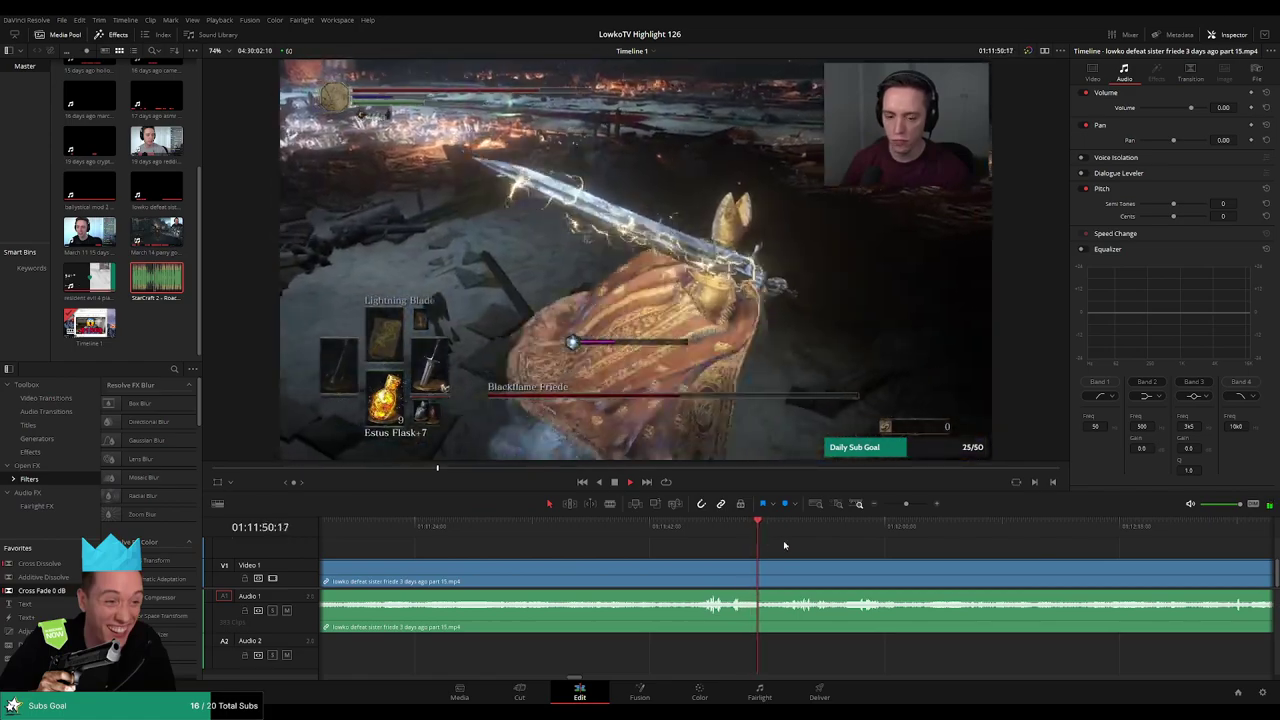
pyautogui.click(784, 538)
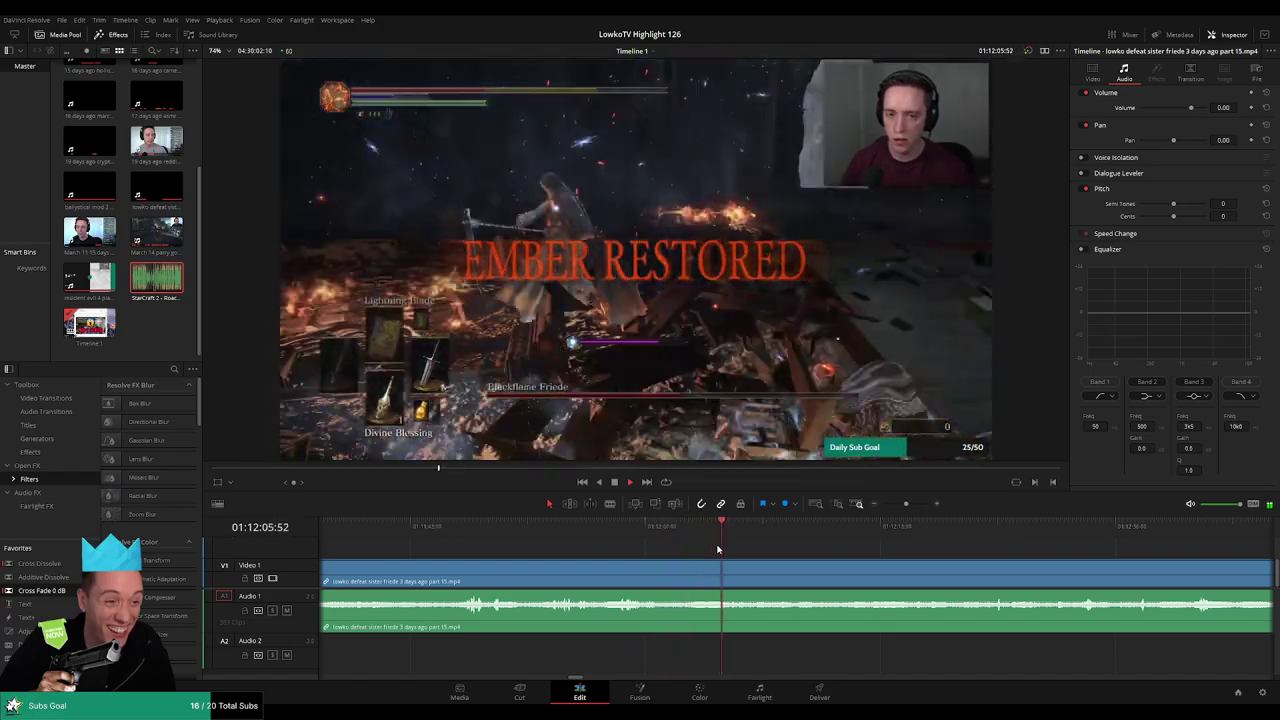
pyautogui.moveTo(768, 558); pyautogui.dragTo(653, 546)
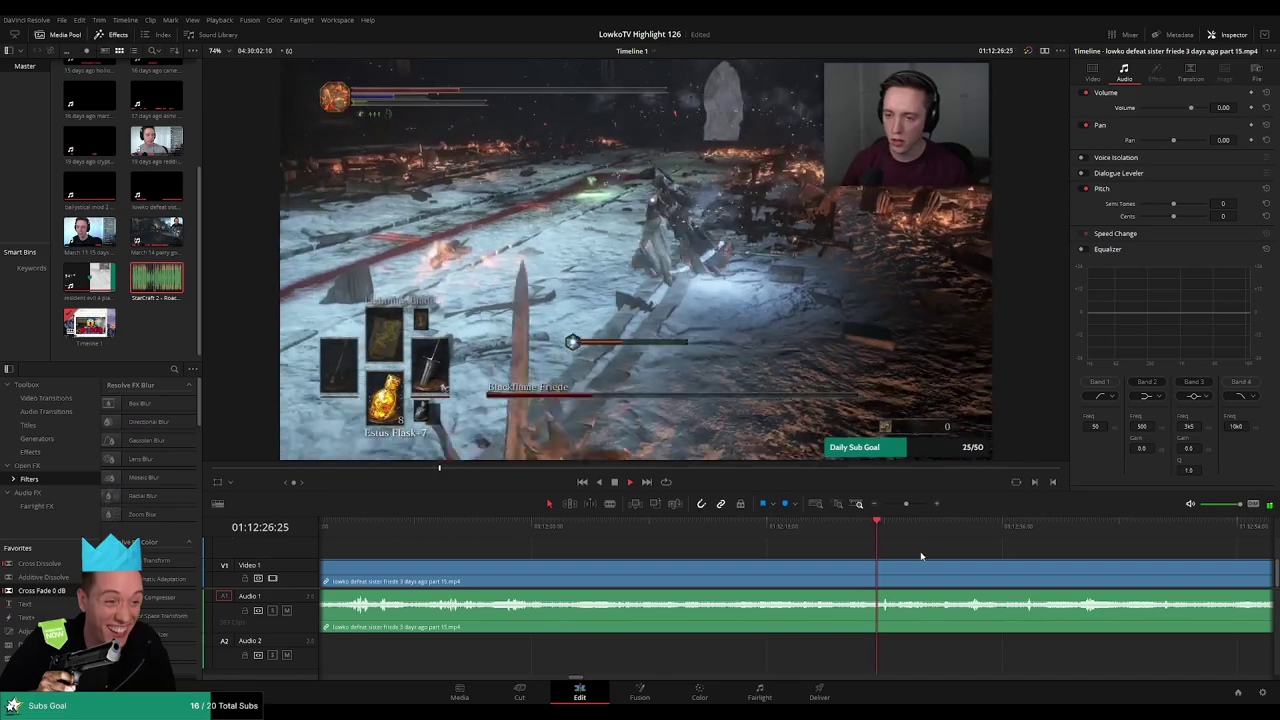
pyautogui.moveTo(922, 557); pyautogui.dragTo(773, 547)
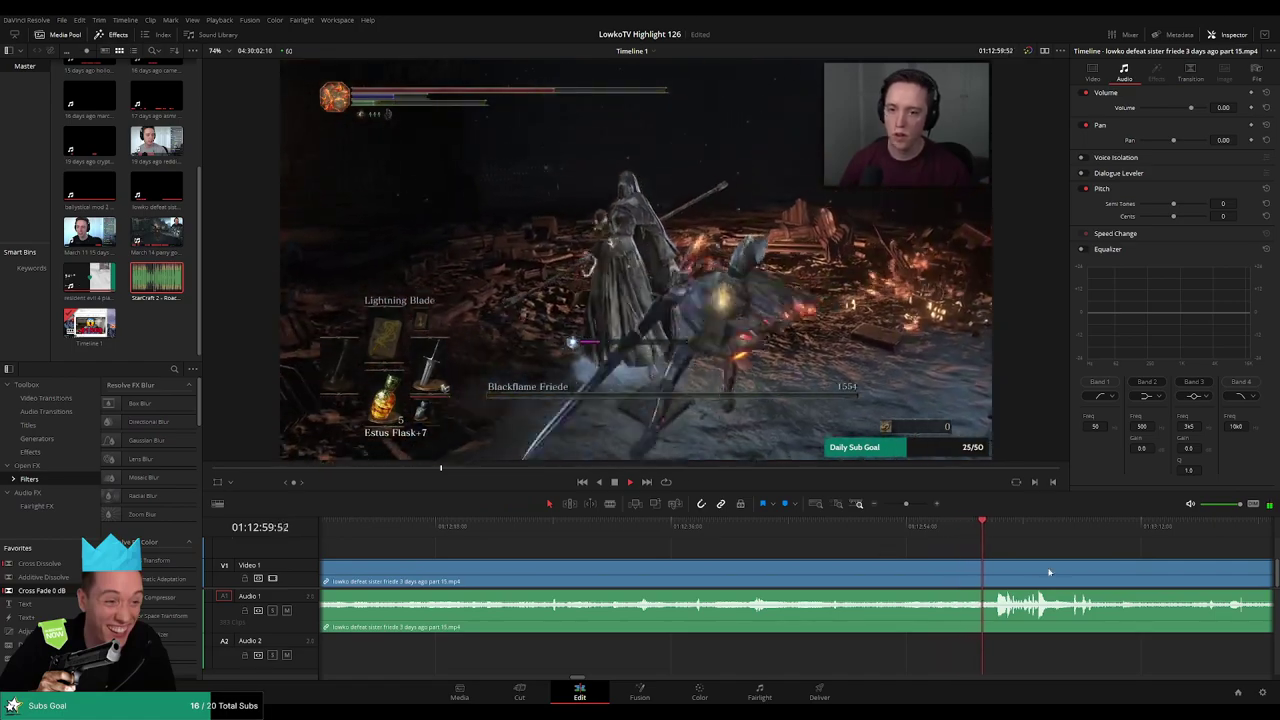
pyautogui.moveTo(1049, 572); pyautogui.dragTo(501, 595)
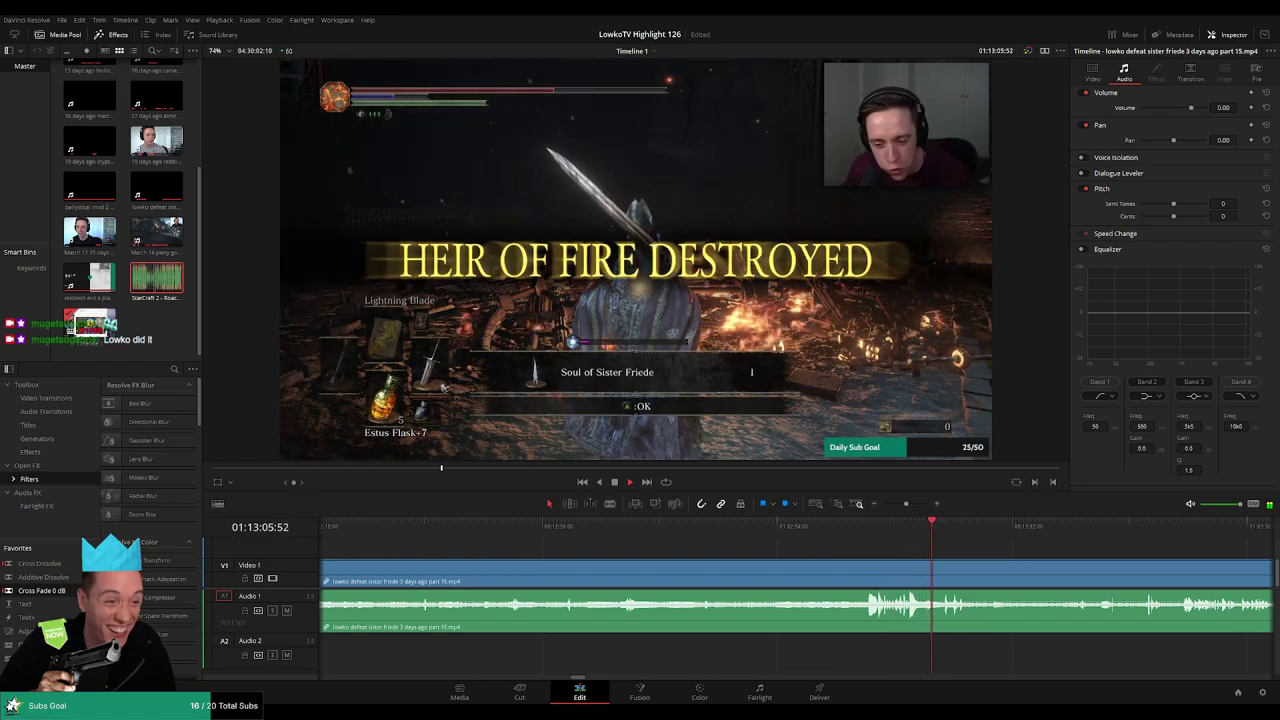
# - Split the recording at about 01:13:03:40 and 01:13:04:01, just after the boss kill, and mute the audio of the short piece between
pyautogui.click(866, 526)
pyautogui.scroll(5, 874, 540)
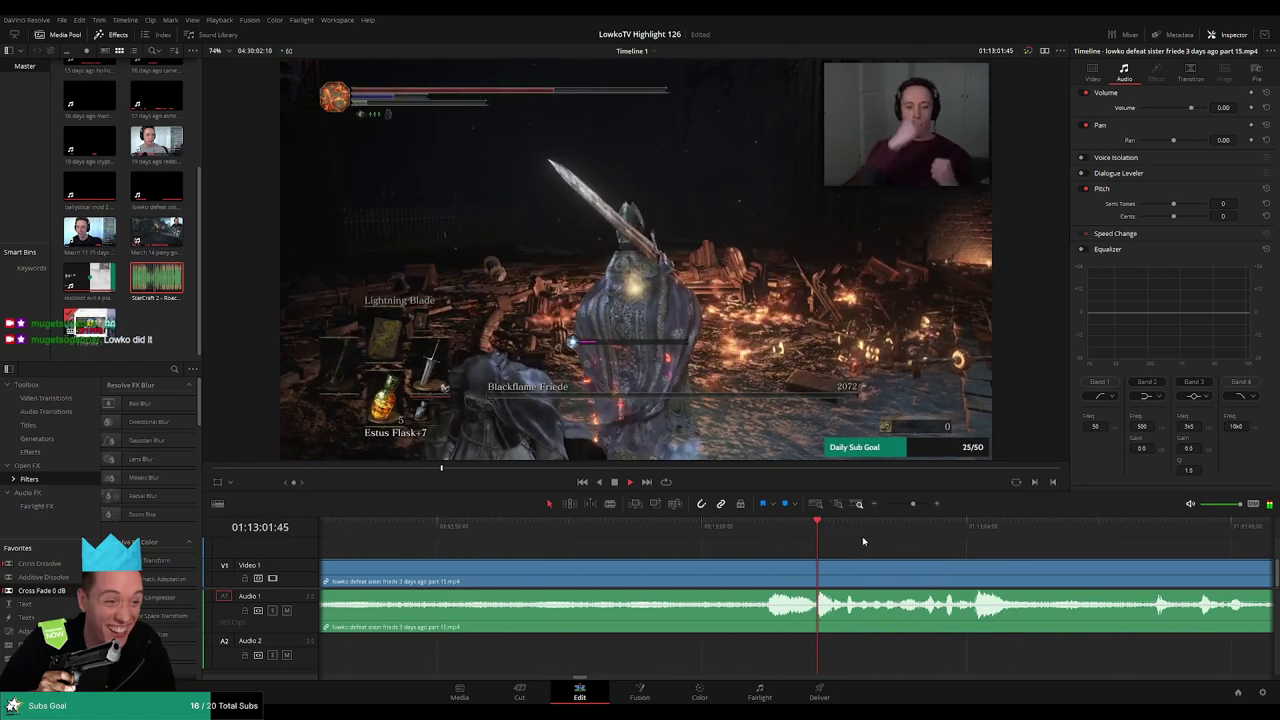
pyautogui.hscroll(3, 945, 550)
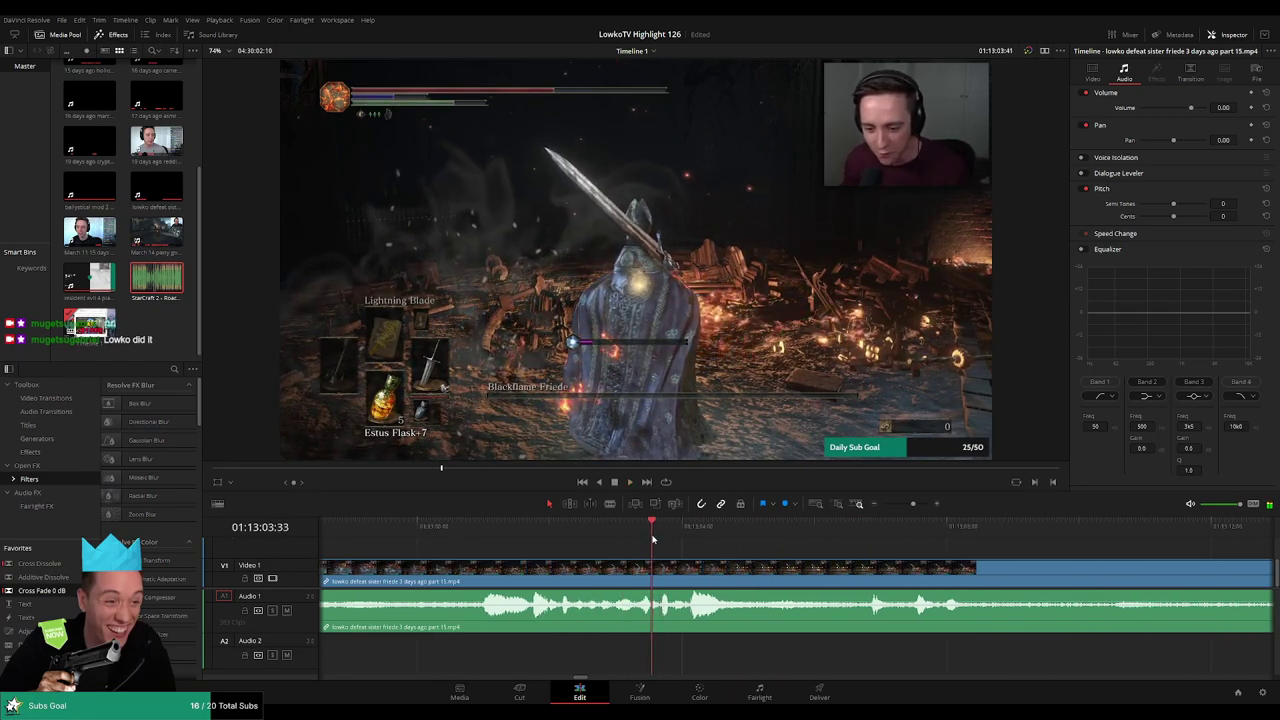
pyautogui.press('b')
pyautogui.click(661, 568)
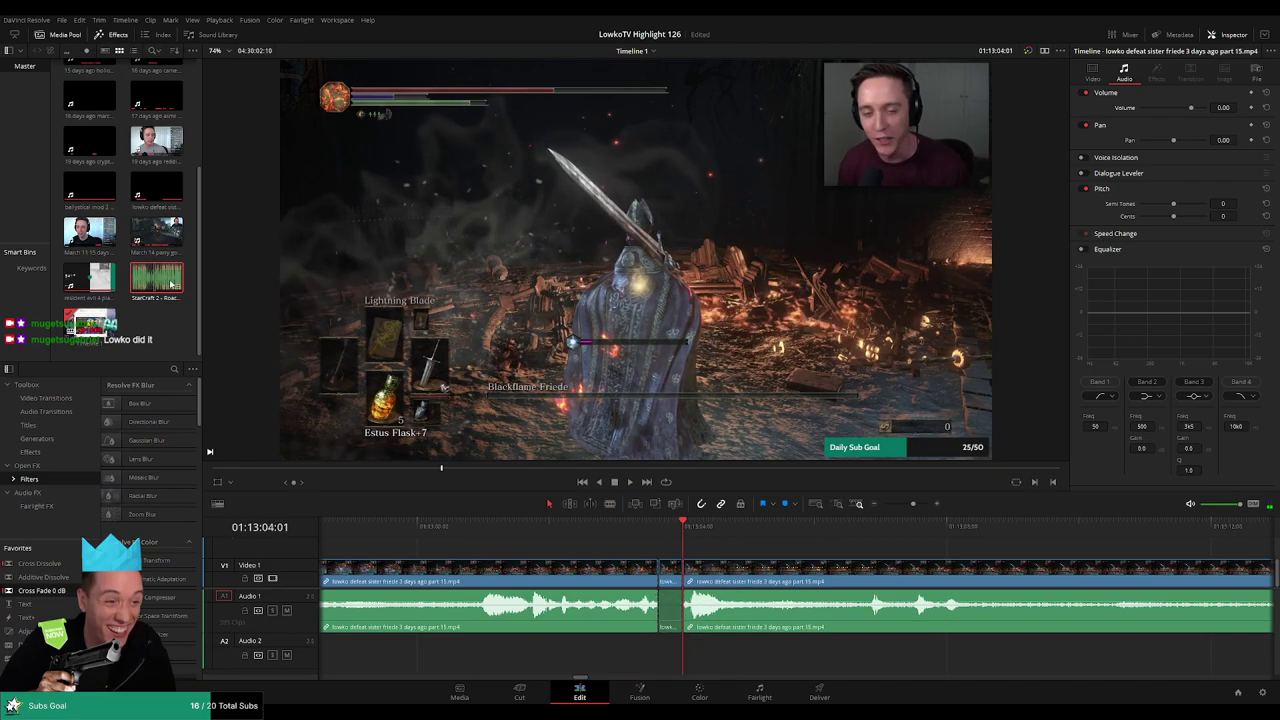
# - Place the StarCraft 2 Roach Quotes audio under the muted piece after the boss kill on Audio 2 at volume -23
pyautogui.moveTo(171, 284)
pyautogui.mouseDown()
pyautogui.moveTo(657, 662)
pyautogui.moveTo(674, 648)
pyautogui.moveTo(661, 648)
pyautogui.mouseUp()
pyautogui.click(663, 650)
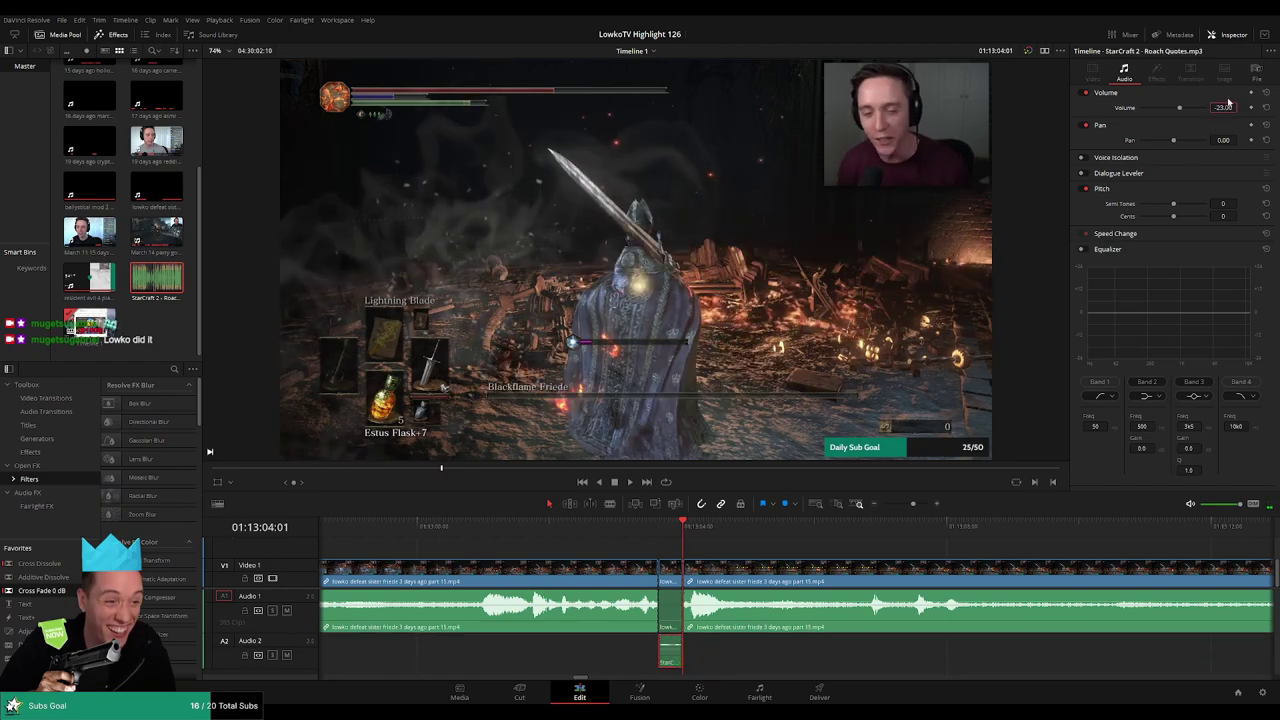
# - Cut out the footage from about 01:13:13 to 01:13:16 after the boss kill and smooth the audio cut with a 0 dB cross fade
pyautogui.click(431, 535)
pyautogui.press('space')
pyautogui.moveTo(914, 505); pyautogui.dragTo(911, 506)
pyautogui.click(908, 546)
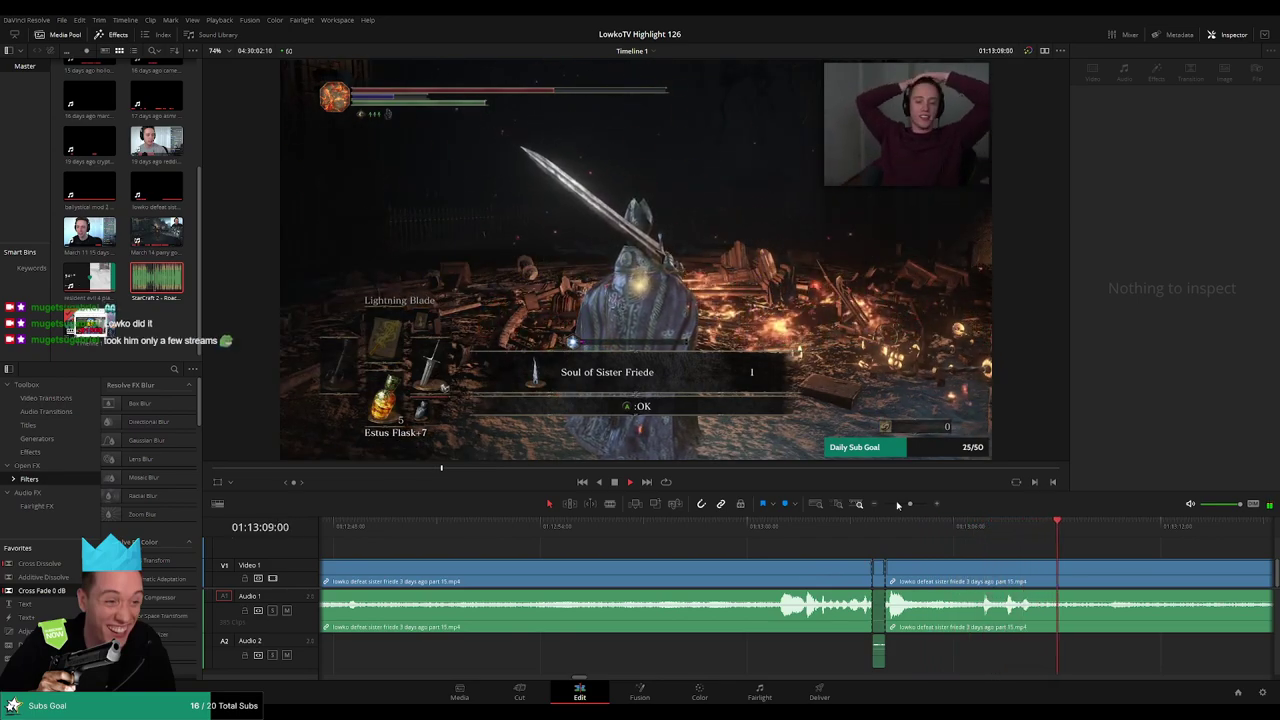
pyautogui.moveTo(898, 506); pyautogui.dragTo(906, 506)
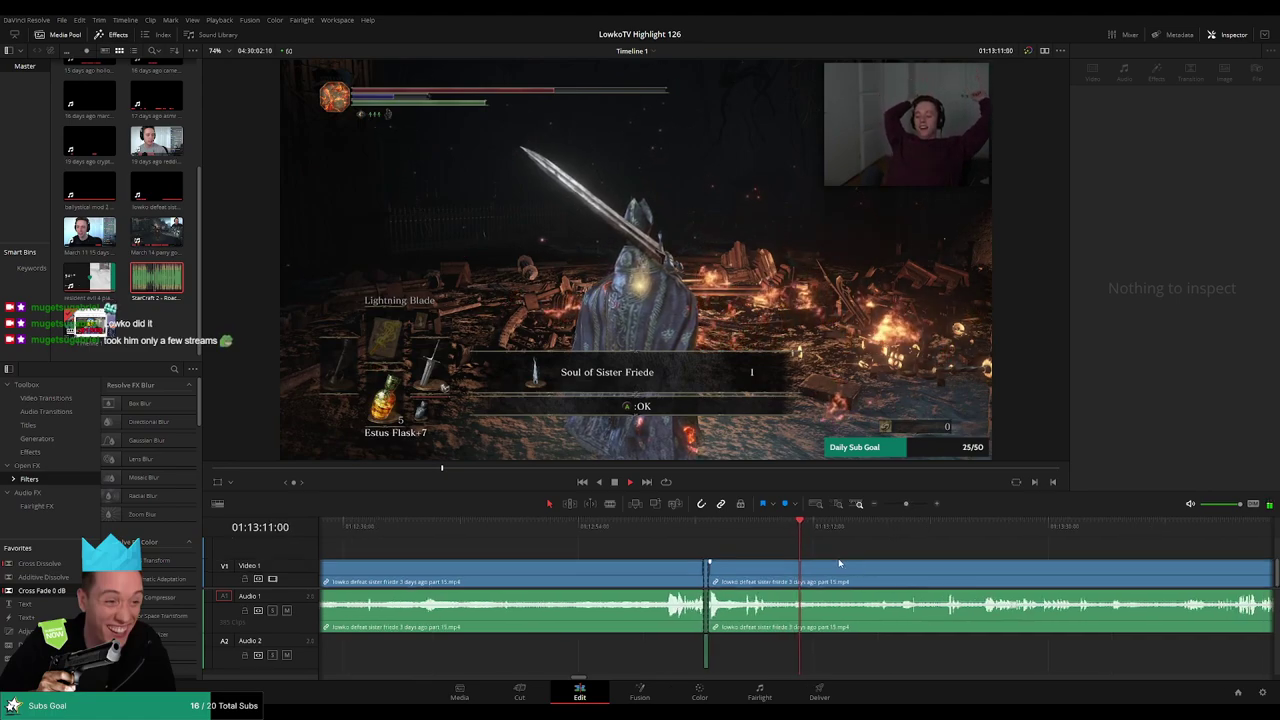
pyautogui.moveTo(840, 563); pyautogui.dragTo(688, 554)
pyautogui.press('b')
pyautogui.click(663, 578)
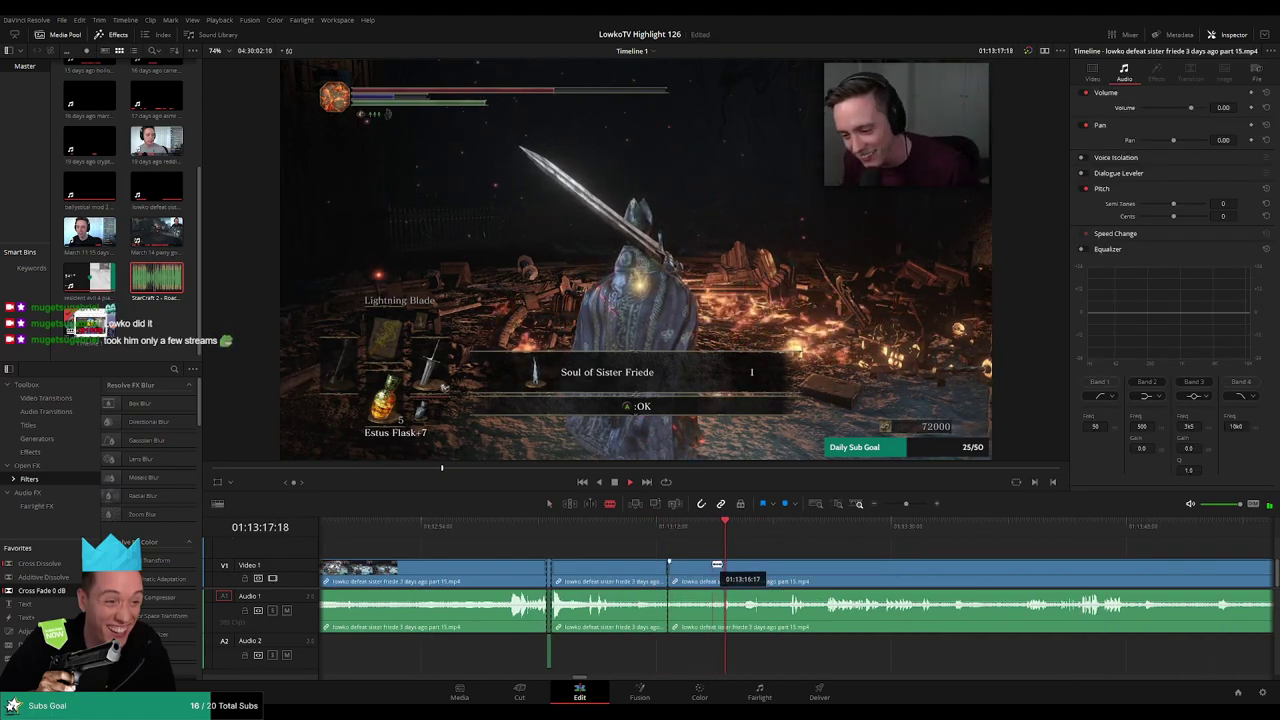
pyautogui.press('Delete')
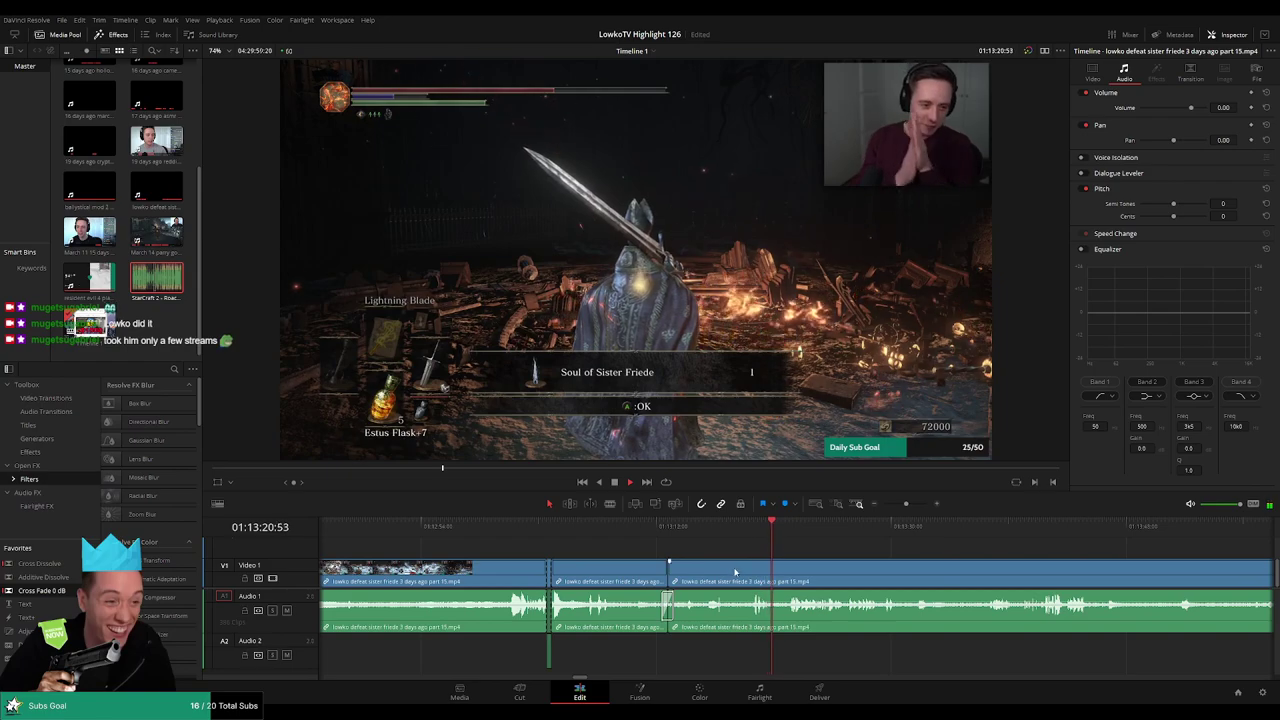
# - Remove the footage from about 01:13:18 to 01:13:22 before the souls are retrieved and add a 0 dB cross fade at the cut
pyautogui.click(784, 581)
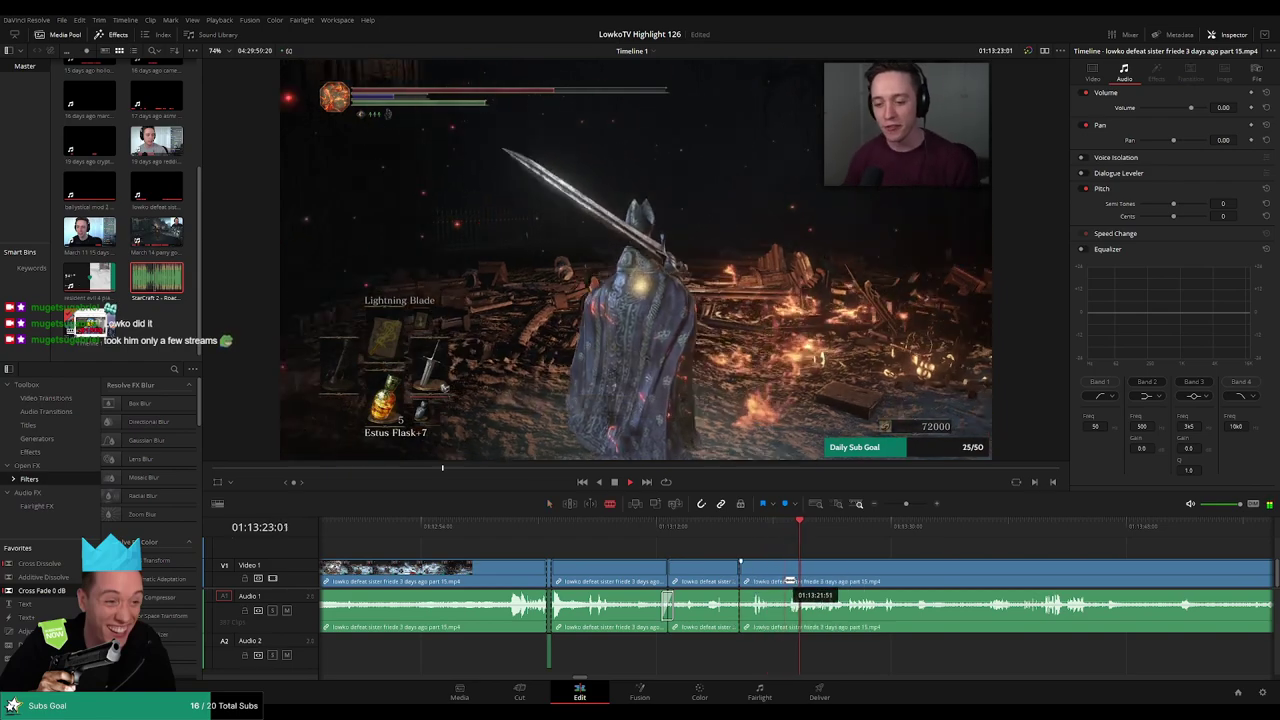
pyautogui.press('a')
pyautogui.click(768, 579)
pyautogui.press('Delete')
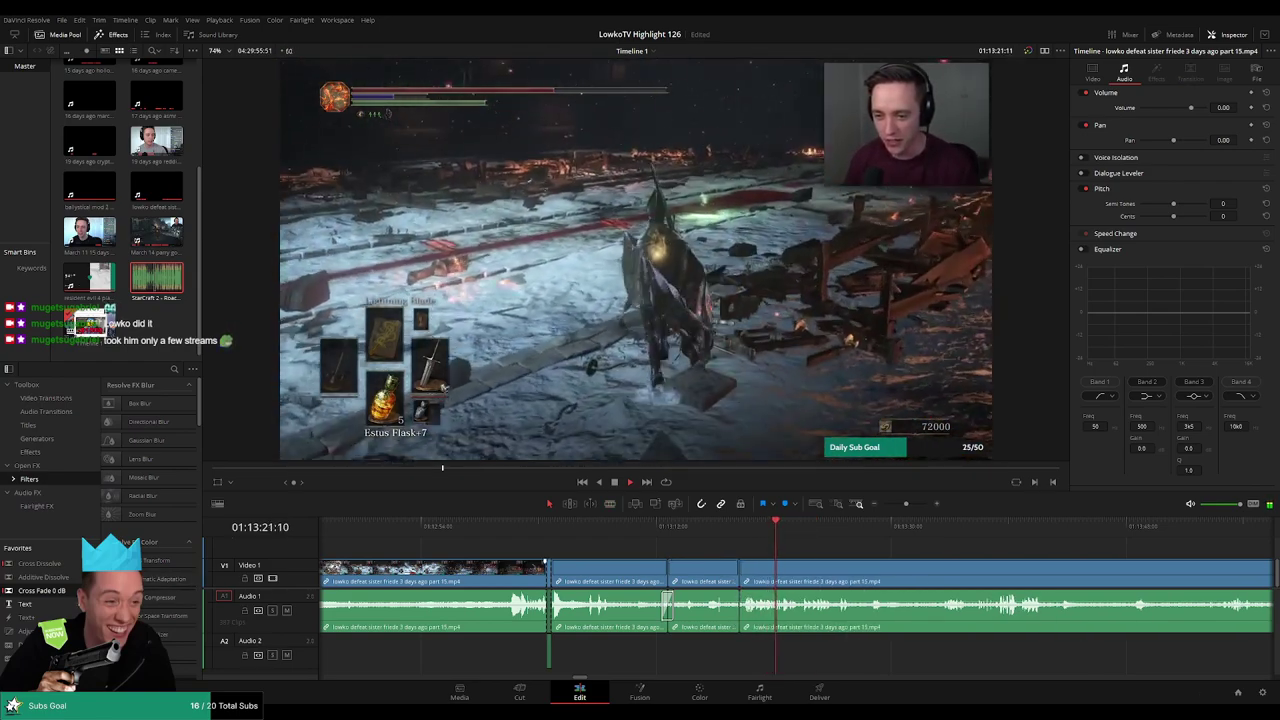
pyautogui.press('space')
pyautogui.moveTo(864, 556); pyautogui.dragTo(743, 546)
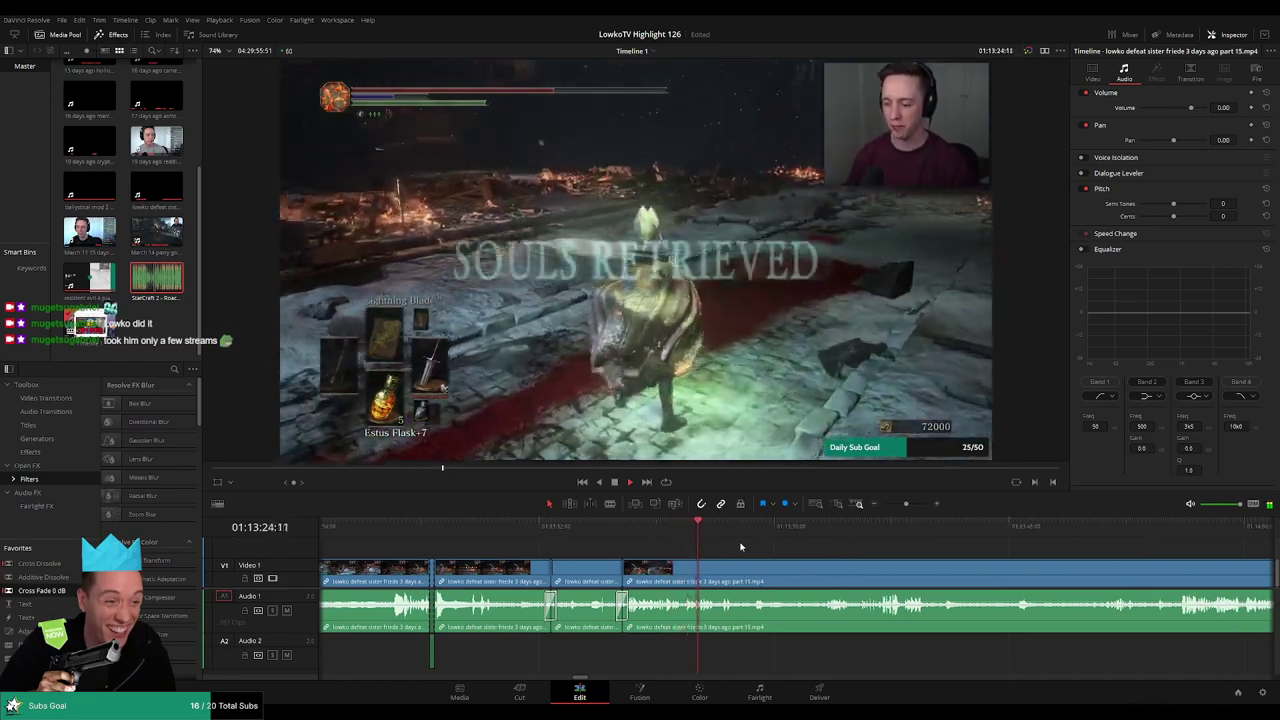
# - Try a split at about 01:13:27 on the walk to the bonfire, check the footage after it and undo the split
pyautogui.scroll(1, 748, 548)
pyautogui.hscroll(2, 720, 545)
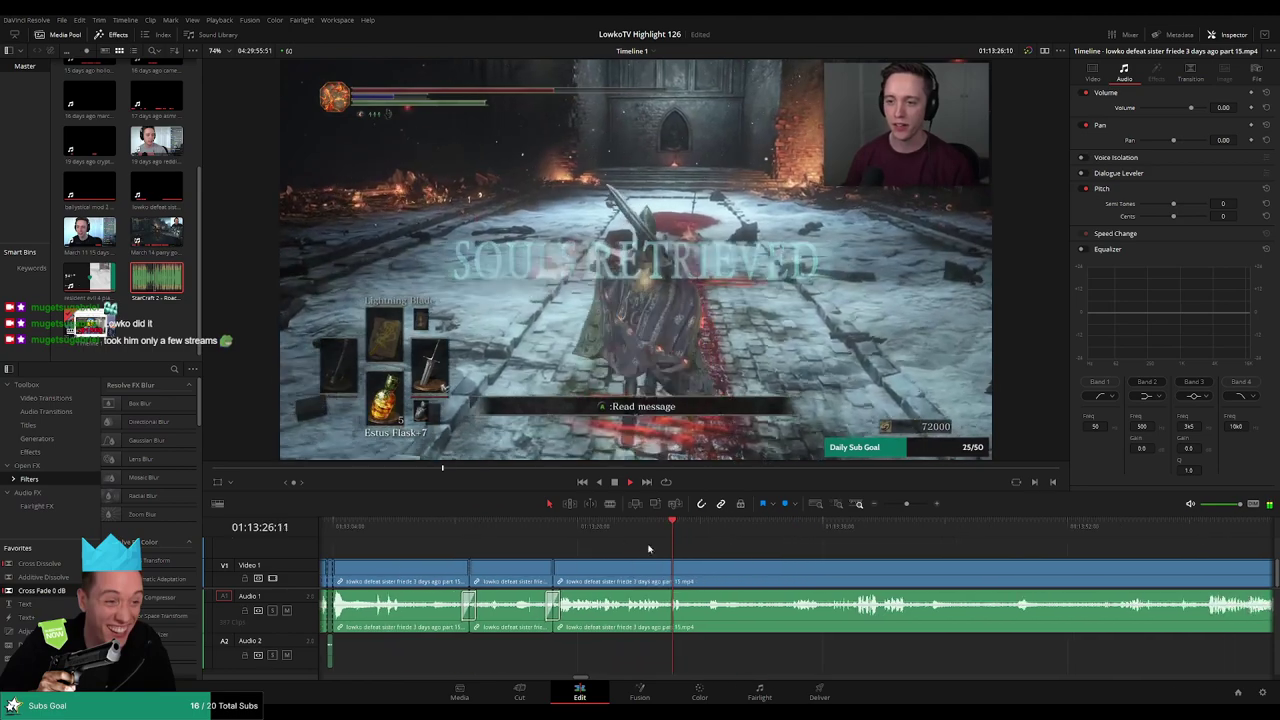
pyautogui.hscroll(2, 680, 545)
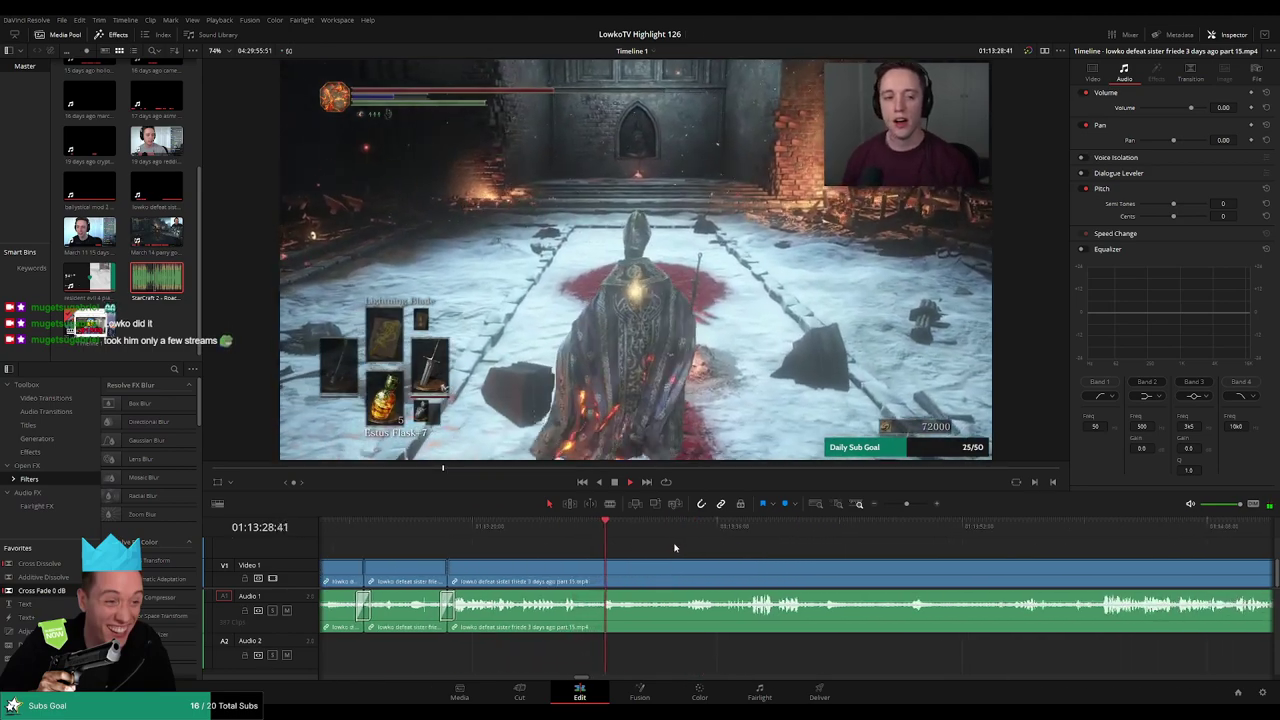
pyautogui.click(589, 577)
pyautogui.click(683, 527)
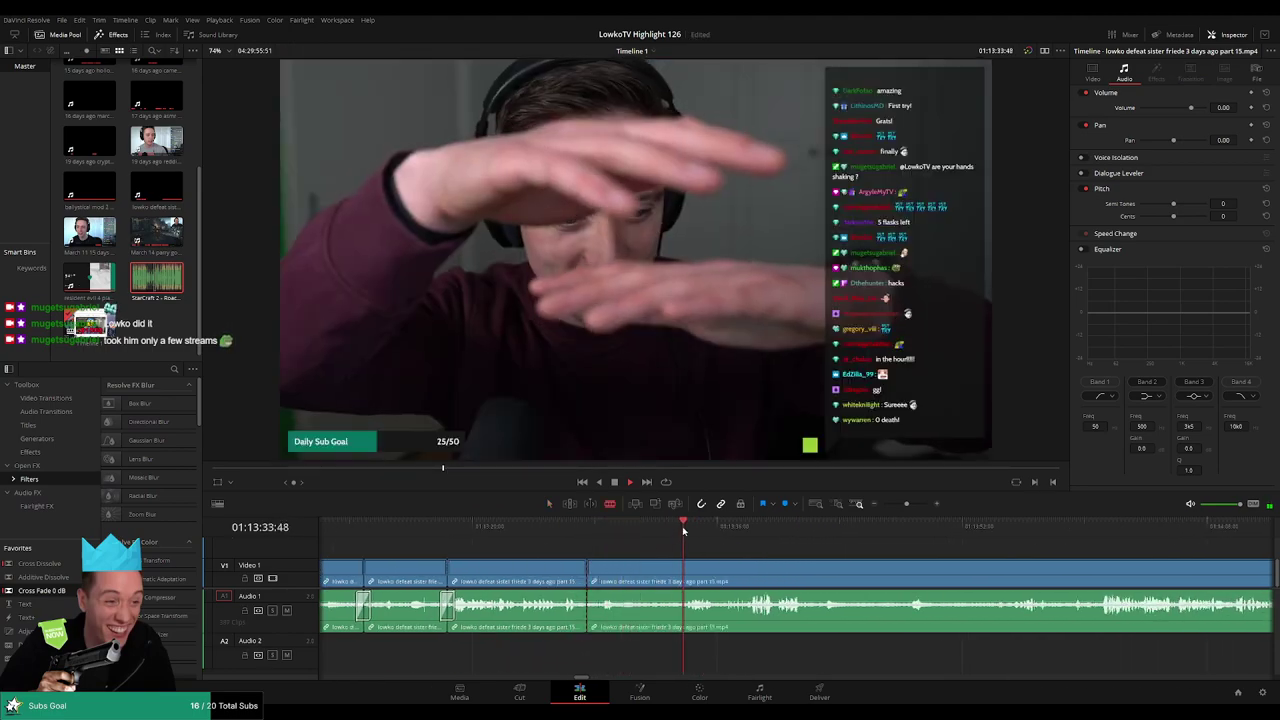
pyautogui.moveTo(669, 532)
pyautogui.mouseDown()
pyautogui.moveTo(606, 527)
pyautogui.moveTo(691, 528)
pyautogui.mouseUp()
pyautogui.press('a')
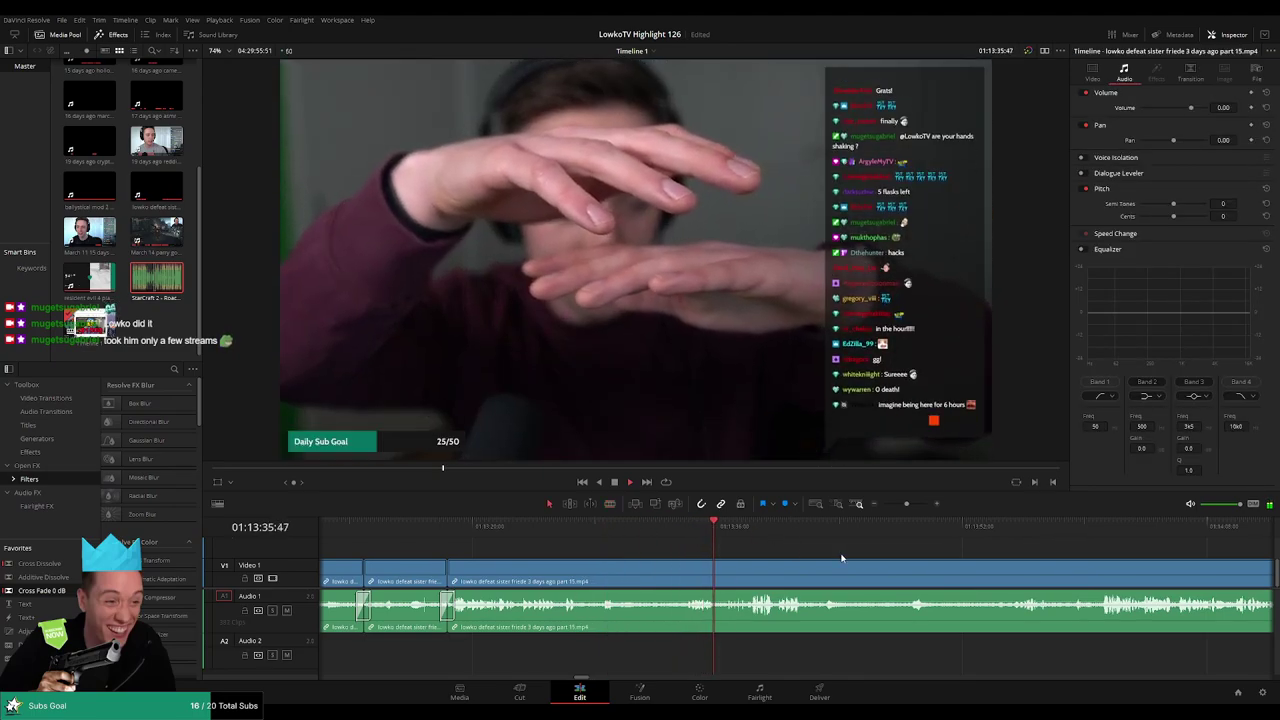
# - Split the recording at about 01:13:42:30, while the character stands at the bonfire
pyautogui.hscroll(2, 708, 548)
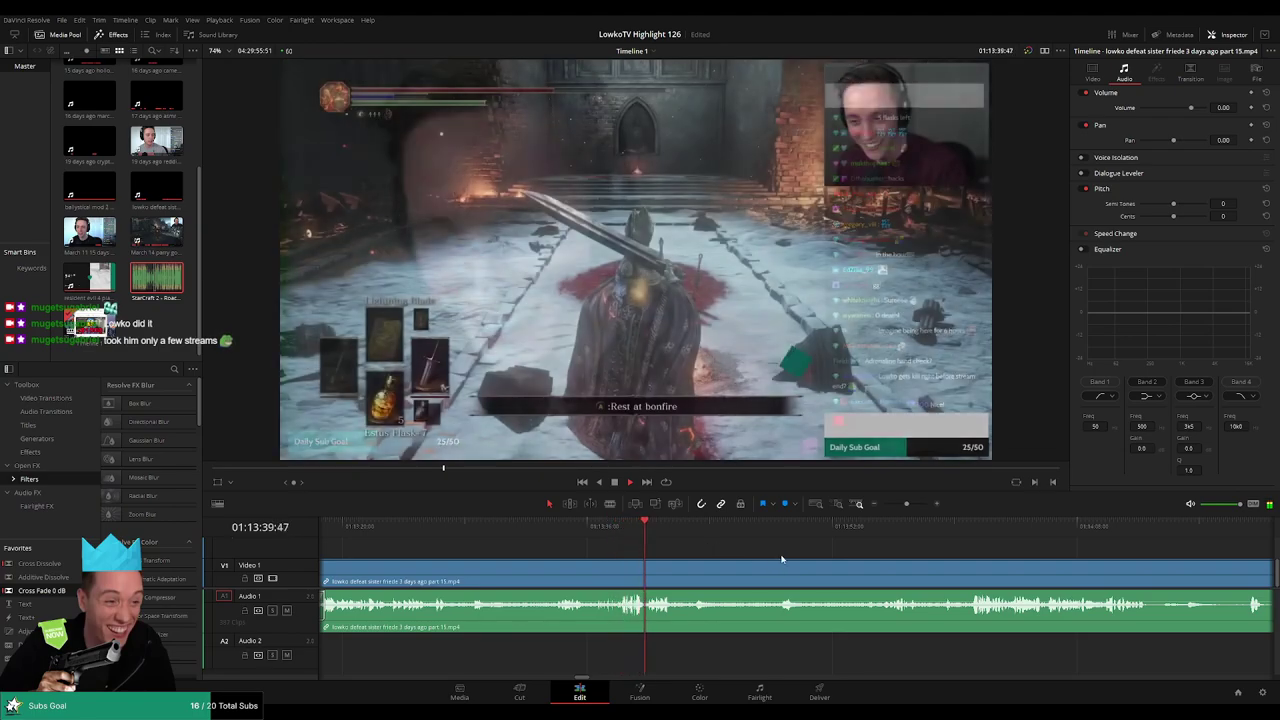
pyautogui.hscroll(1, 702, 550)
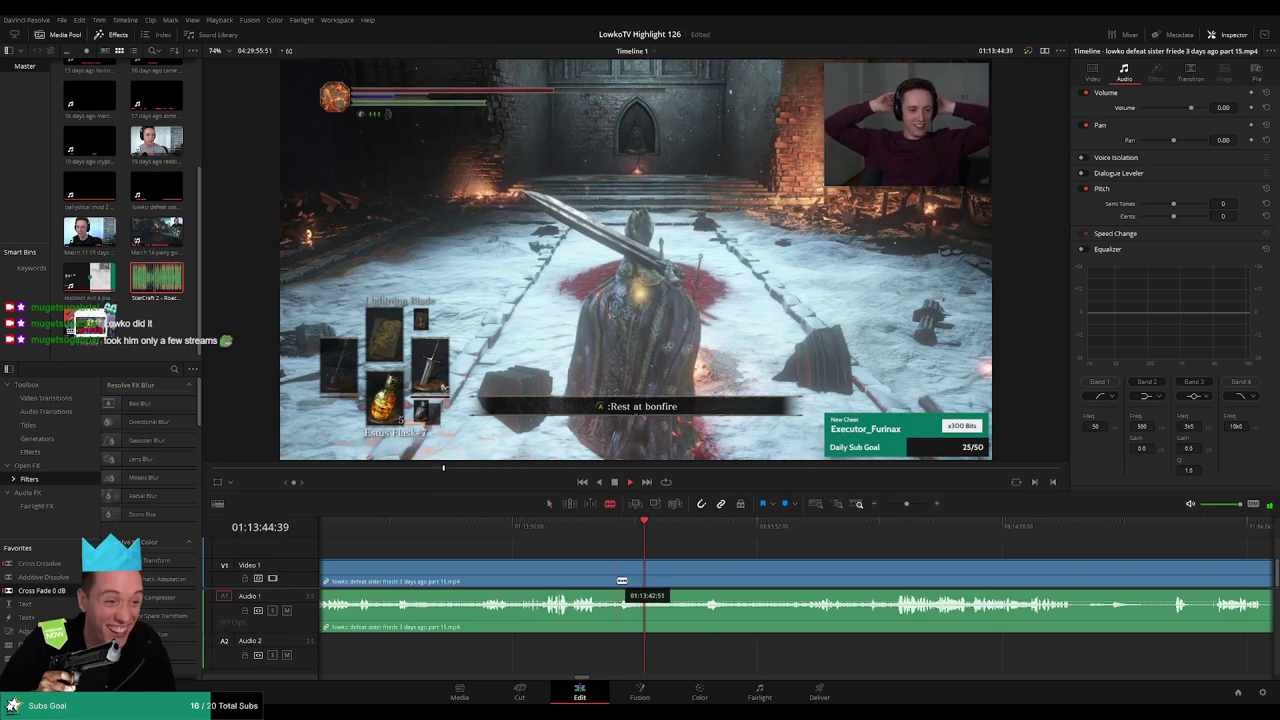
pyautogui.click(617, 580)
# - Remove the bonfire footage from the new split up to about 01:13:53:40 and smooth the audio cut with a 0 dB cross fade
pyautogui.click(696, 527)
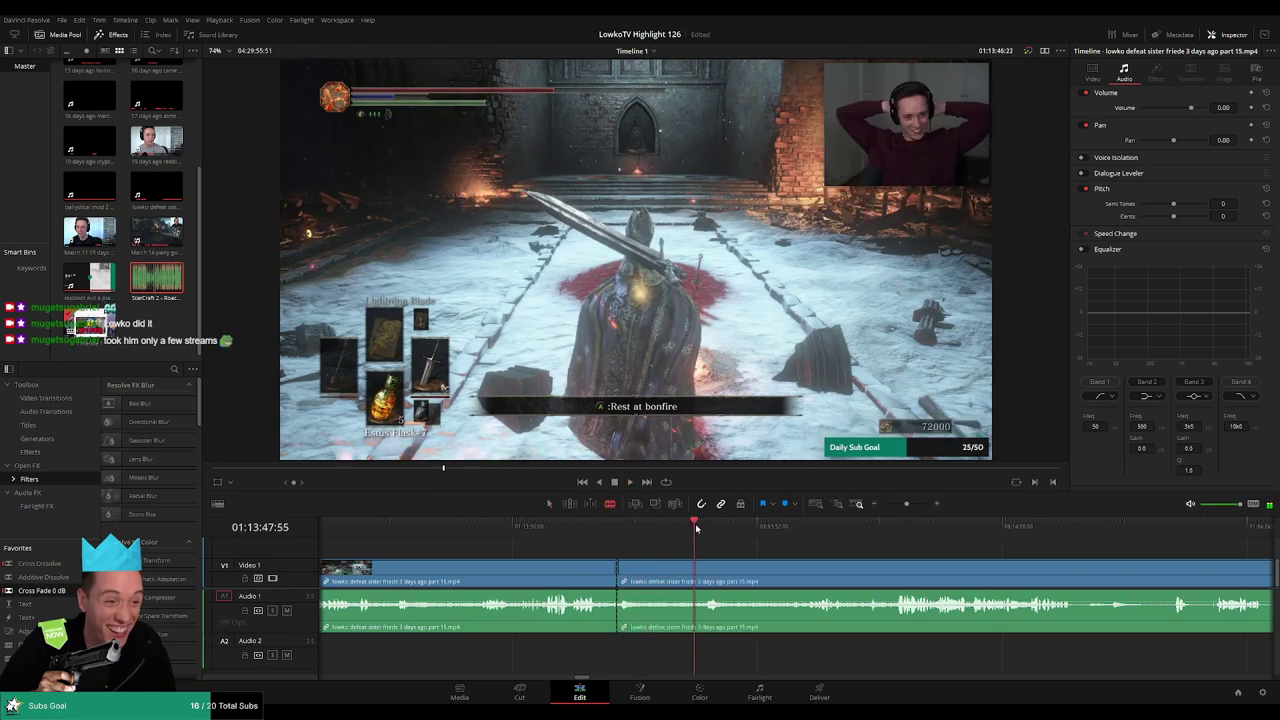
pyautogui.click(804, 530)
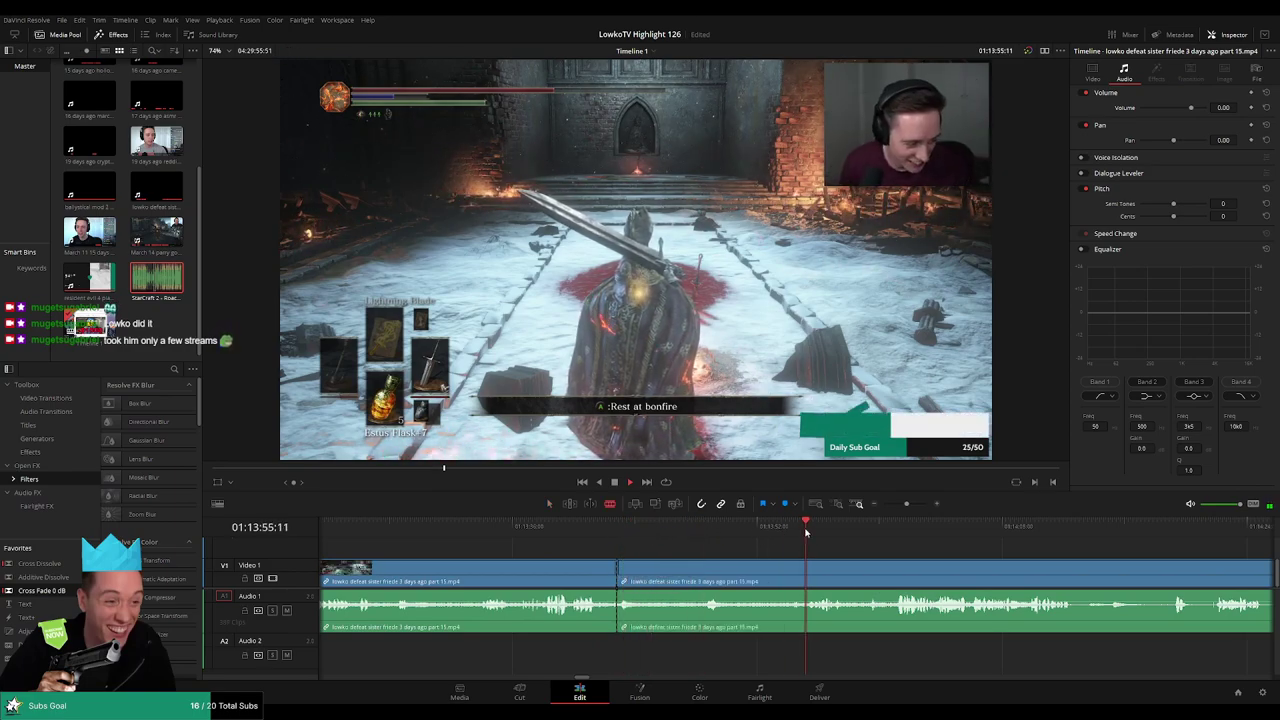
pyautogui.click(901, 528)
pyautogui.click(867, 530)
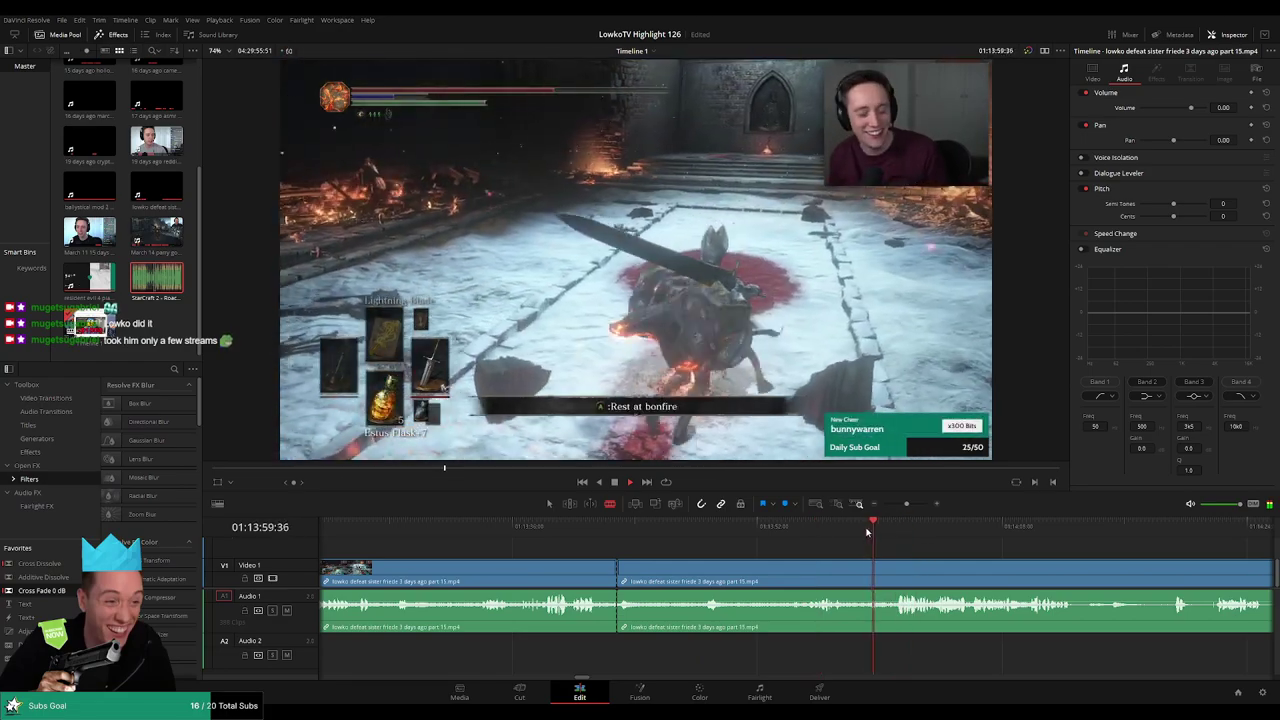
pyautogui.click(833, 527)
pyautogui.click(801, 528)
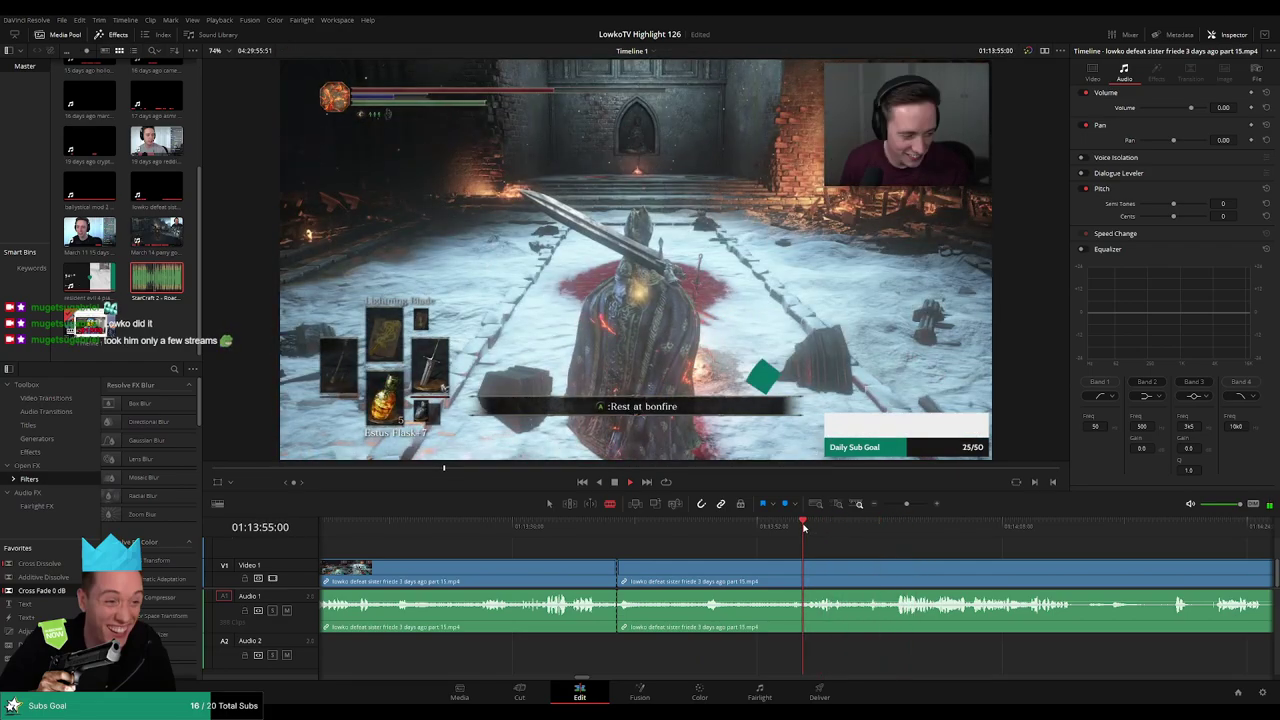
pyautogui.click(788, 527)
pyautogui.click(787, 570)
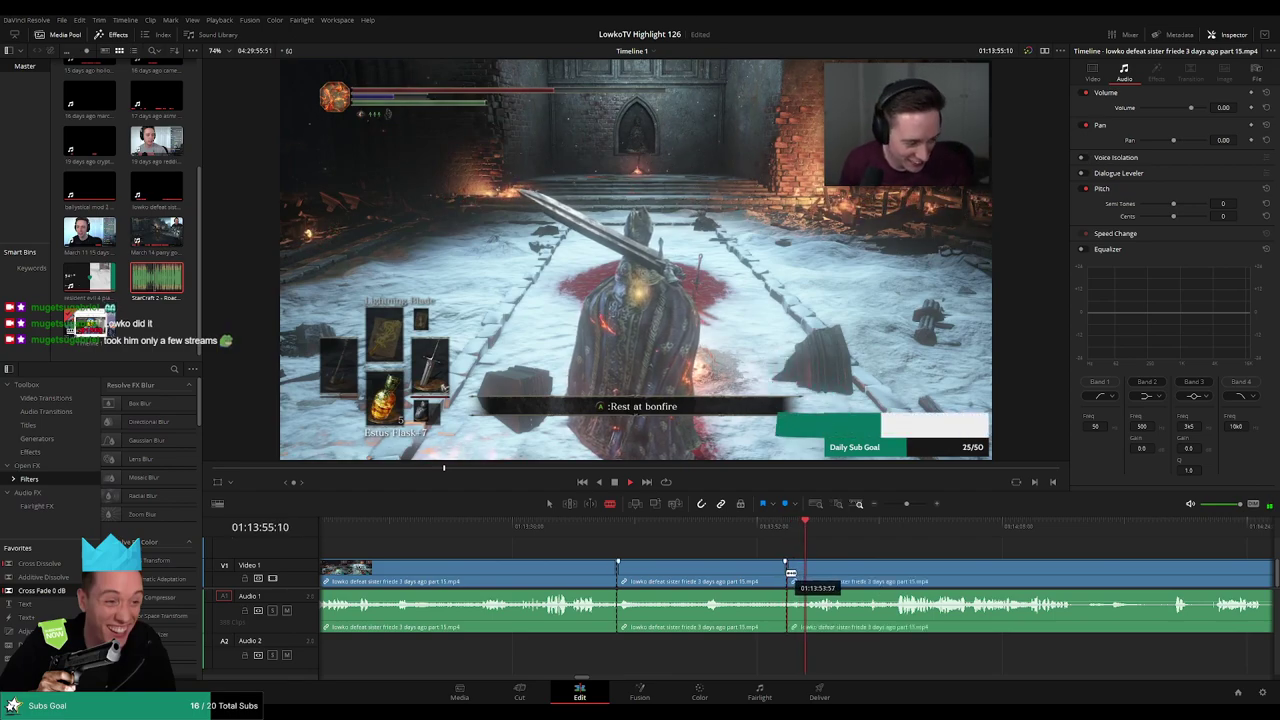
pyautogui.press('a')
pyautogui.click(763, 576)
pyautogui.press('Delete')
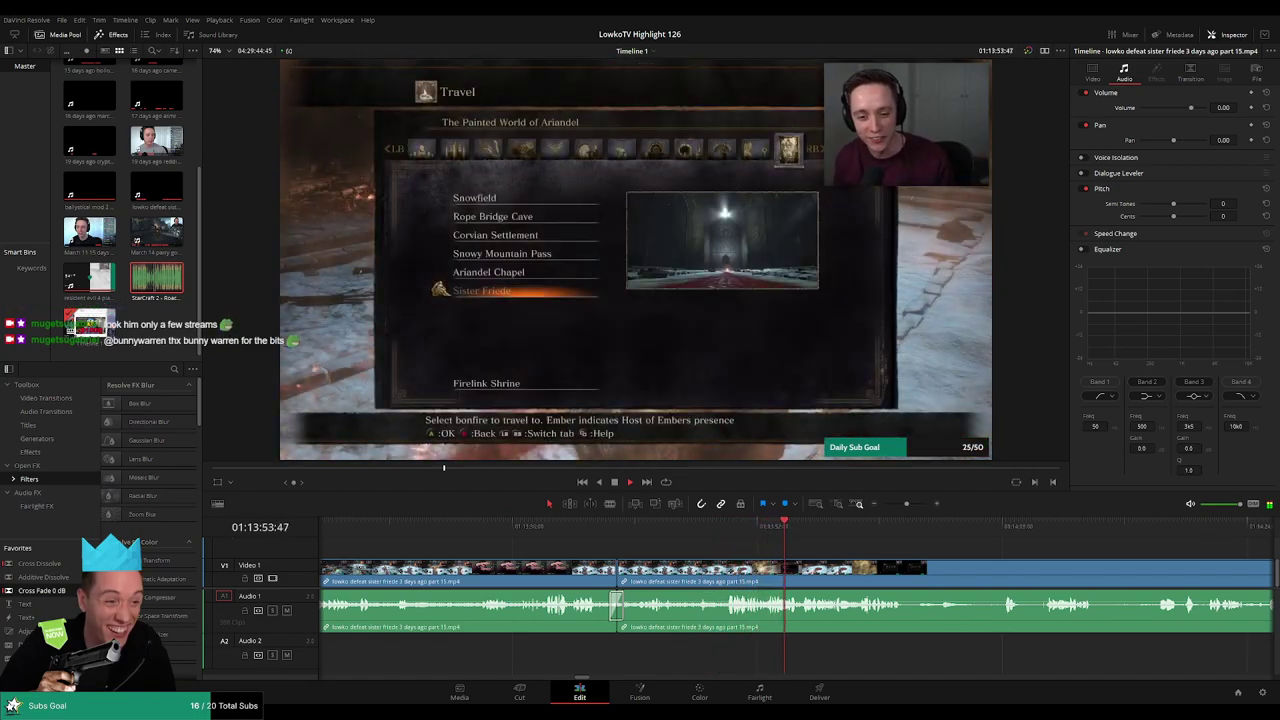
# - Cut out the footage from about 01:14:01:40 to 01:14:08 around the Firelink Shrine arrival and add a 0 dB cross fade at the cut
pyautogui.moveTo(845, 557); pyautogui.dragTo(738, 550)
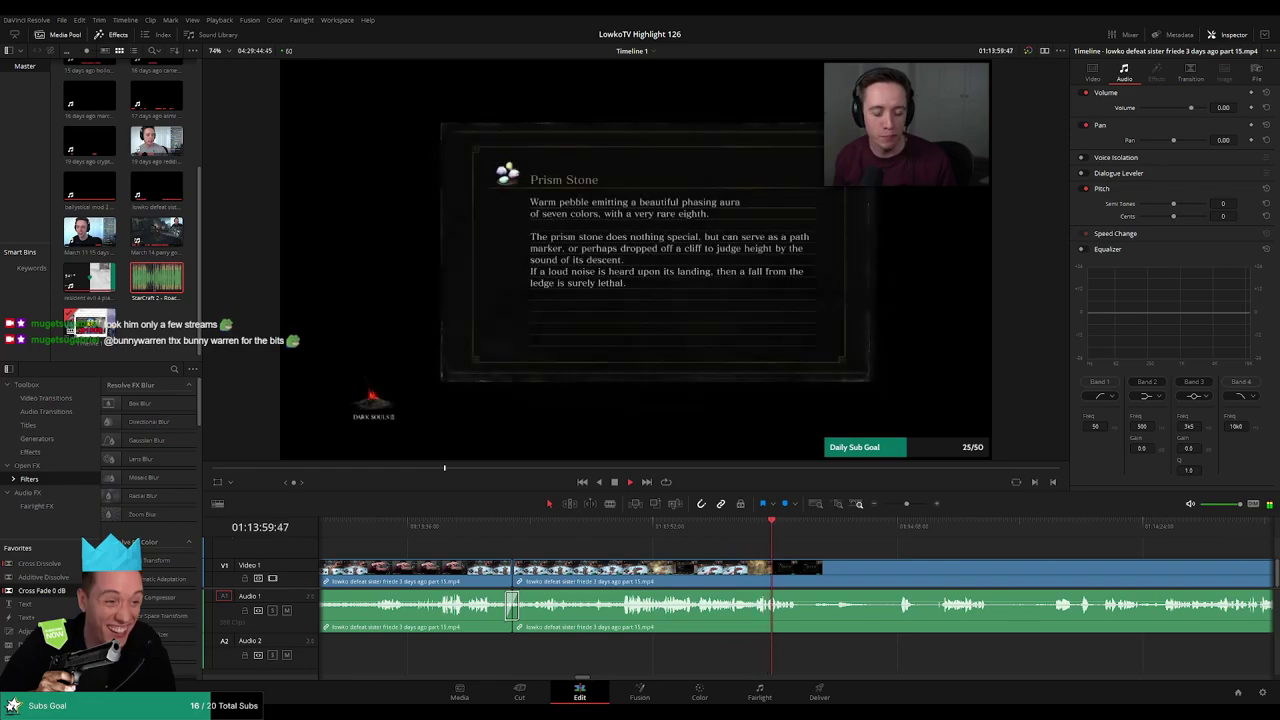
pyautogui.hscroll(5, 658, 538)
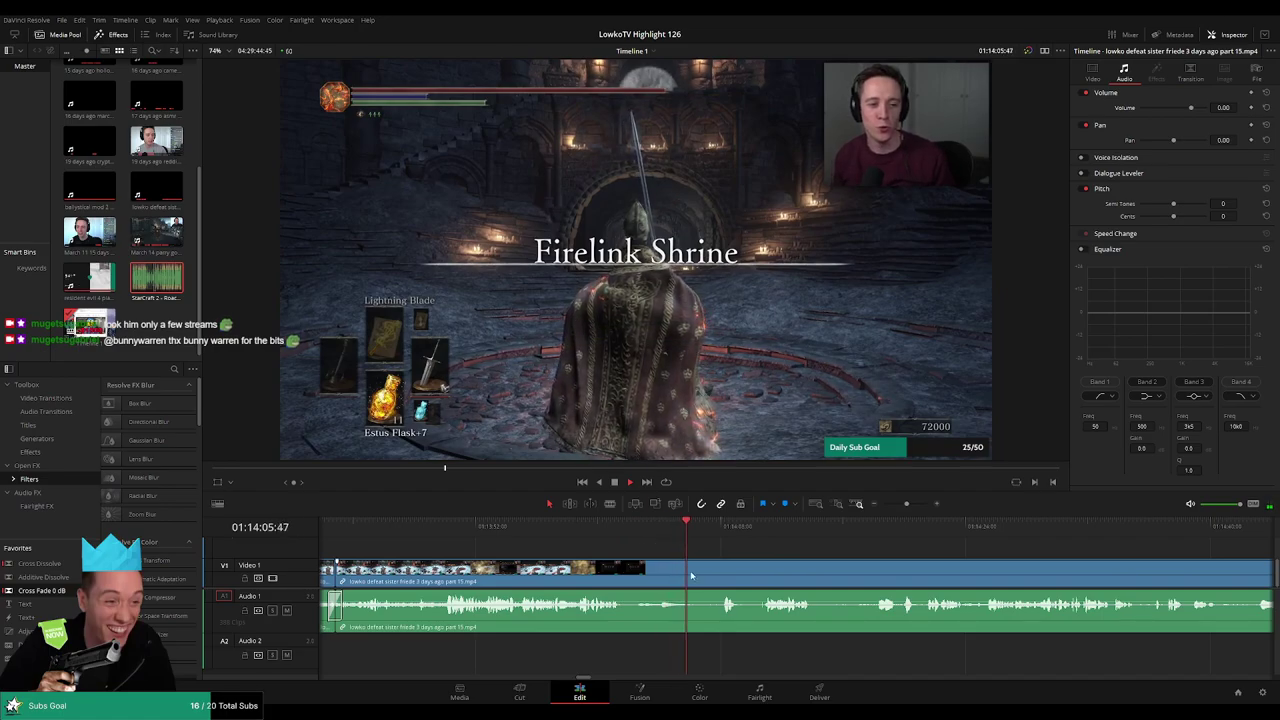
pyautogui.moveTo(690, 567); pyautogui.dragTo(623, 568)
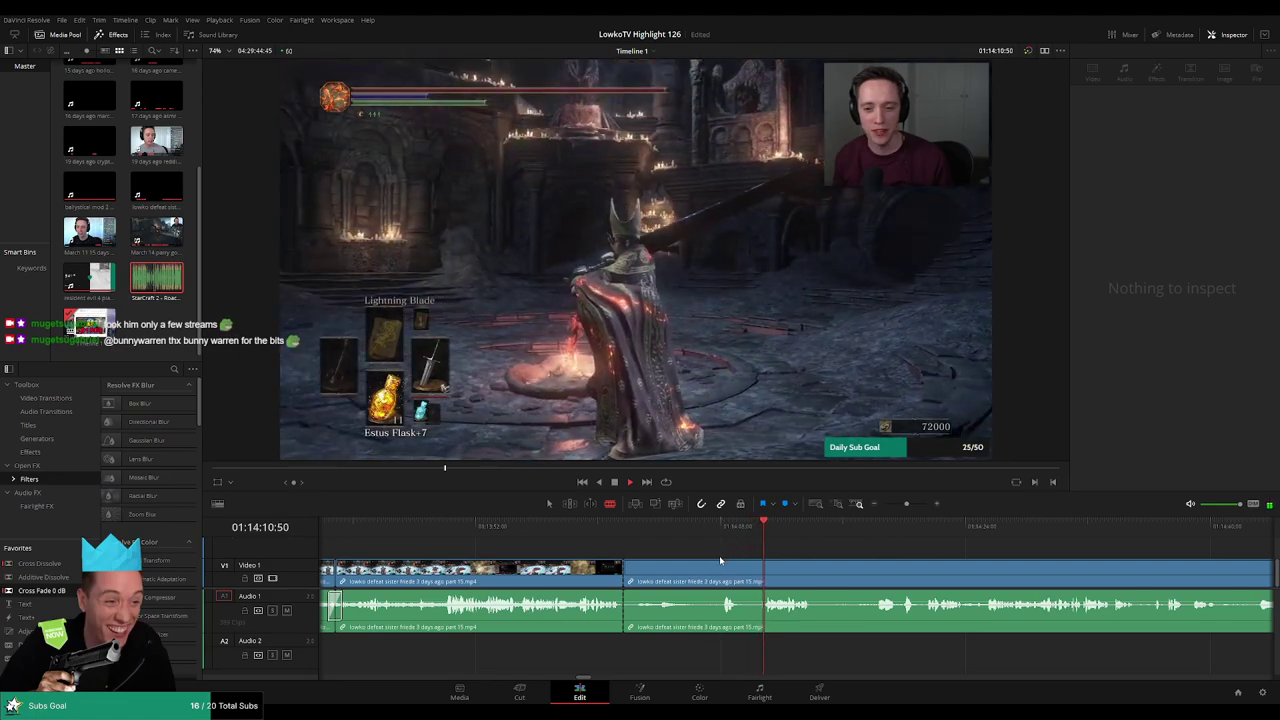
pyautogui.click(725, 567)
pyautogui.press('a')
pyautogui.click(703, 574)
pyautogui.press('Delete')
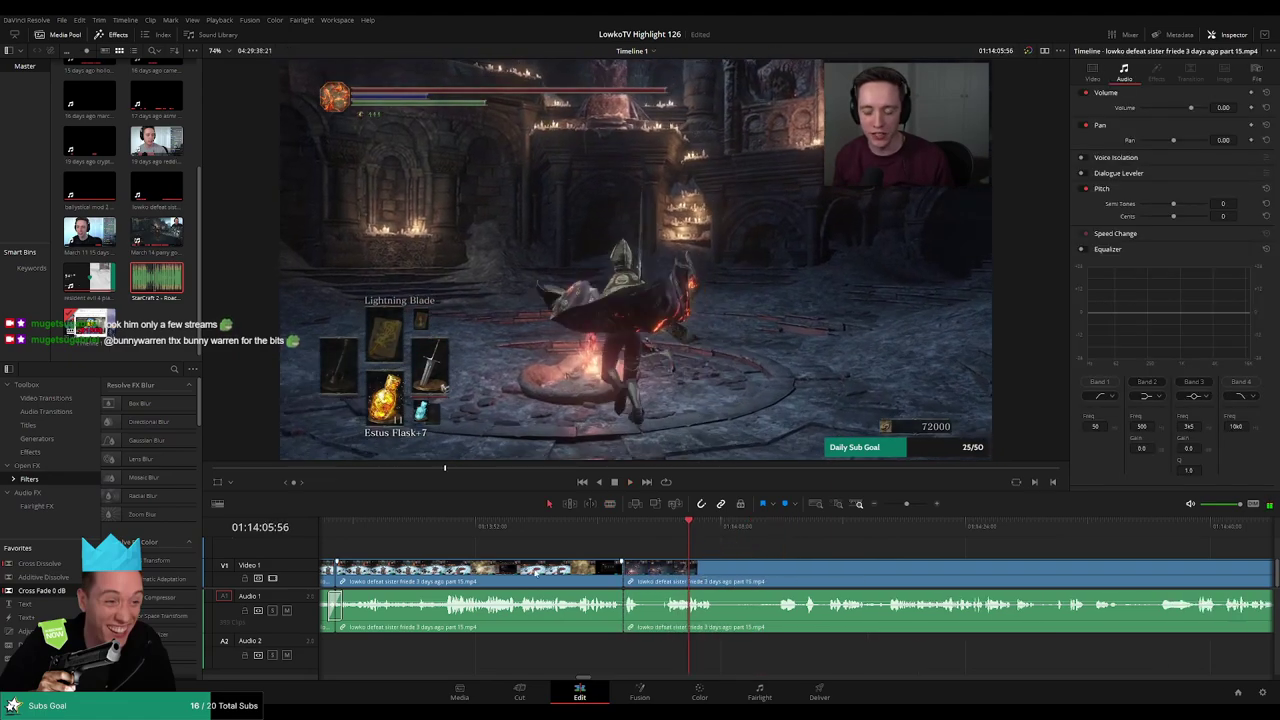
pyautogui.click(624, 525)
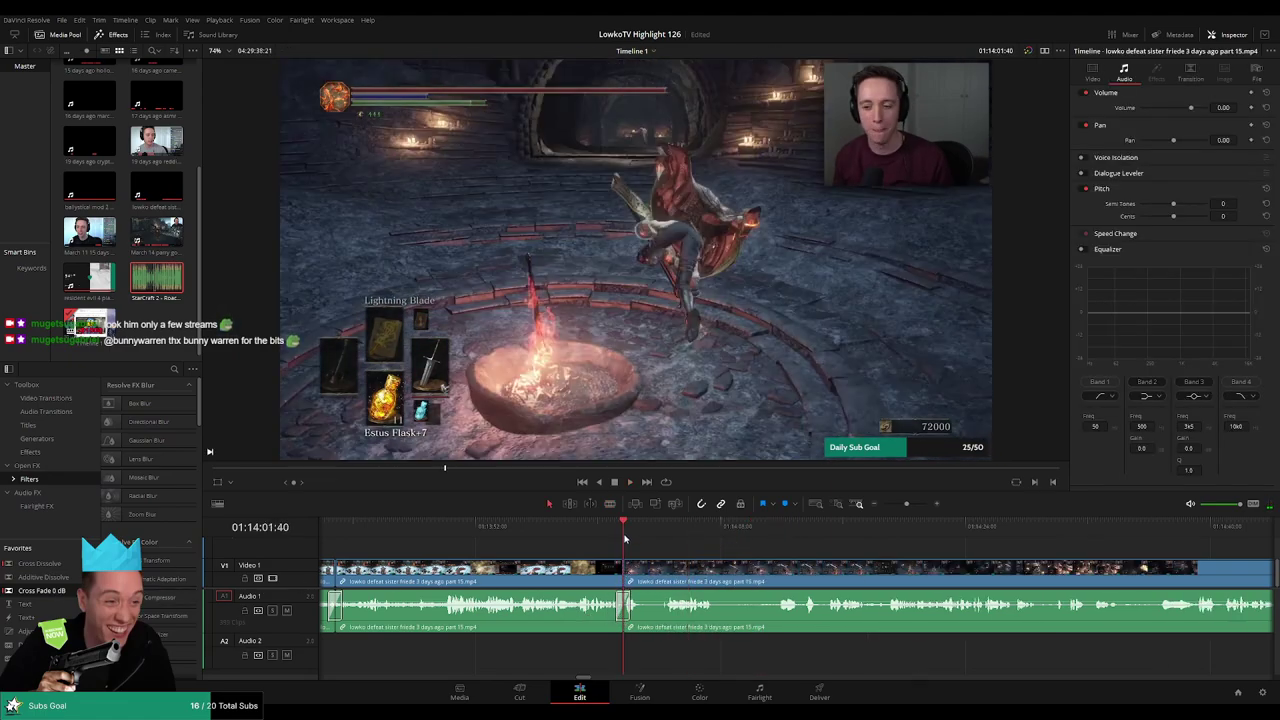
# - Remove the short pause from about 01:14:03 to 01:14:04:20 in the Firelink Shrine footage
pyautogui.press('space')
pyautogui.hotkey('ctrl', '-')
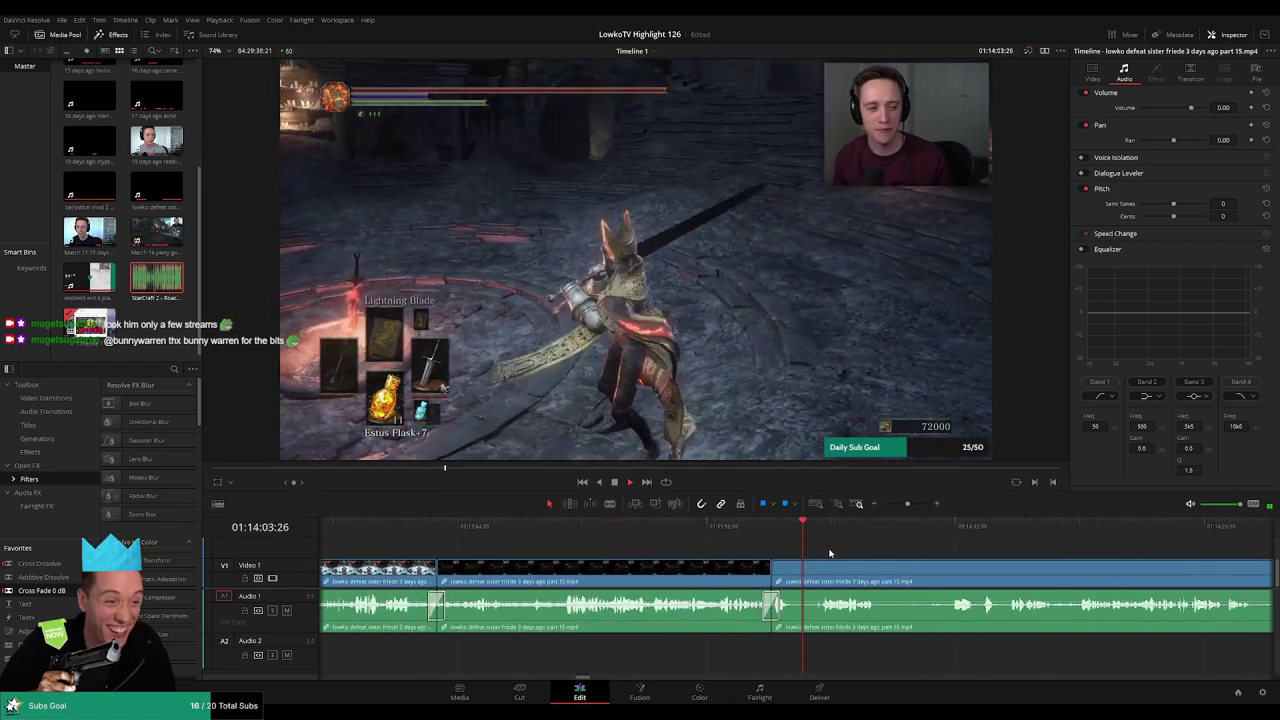
pyautogui.click(757, 570)
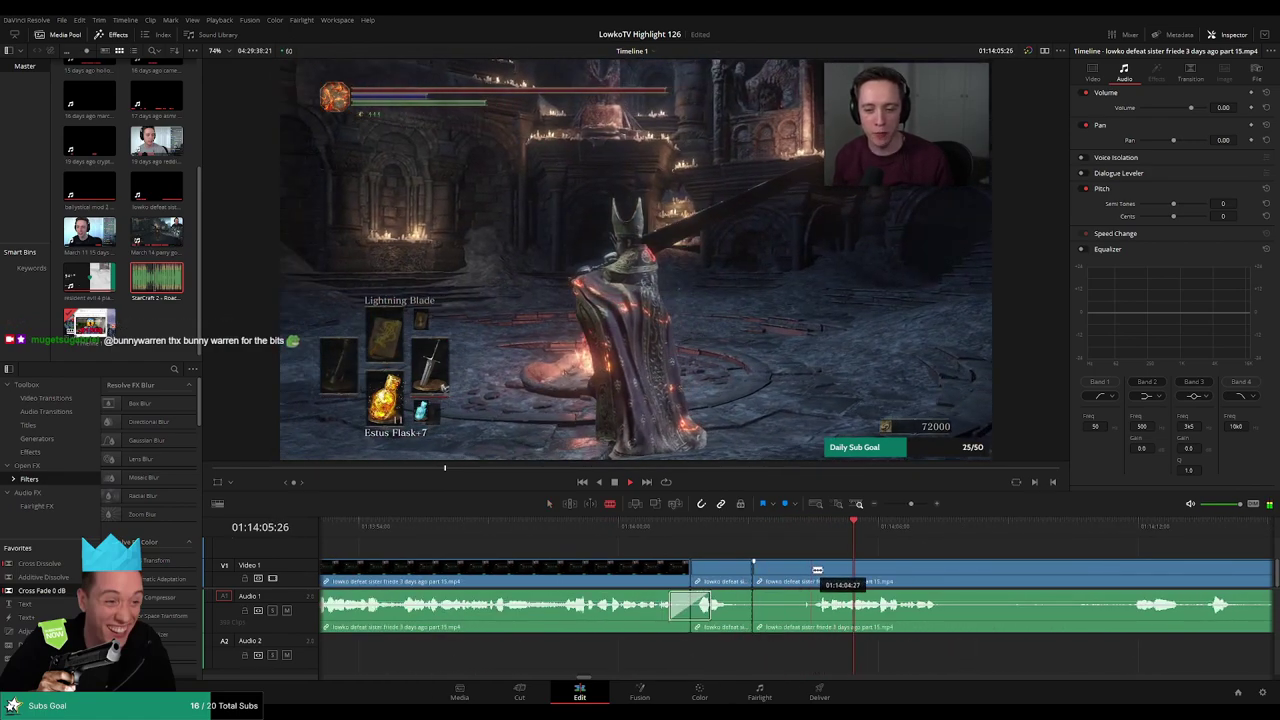
pyautogui.click(817, 570)
pyautogui.press('a')
pyautogui.click(797, 575)
pyautogui.press('Delete')
# - Cut out the quiet part from about 01:14:06:20 to 01:14:10:30 at Firelink Shrine and add a 0 dB cross fade at the cut
pyautogui.press('b')
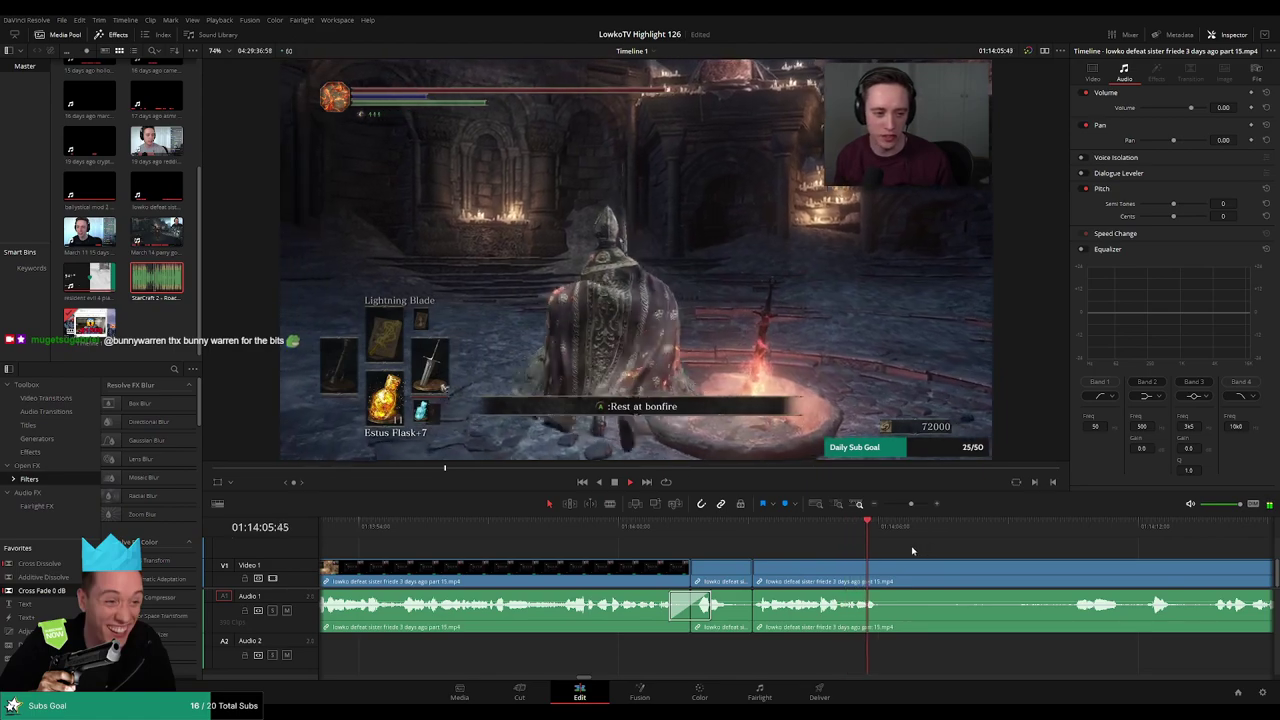
pyautogui.click(895, 571)
pyautogui.click(1067, 529)
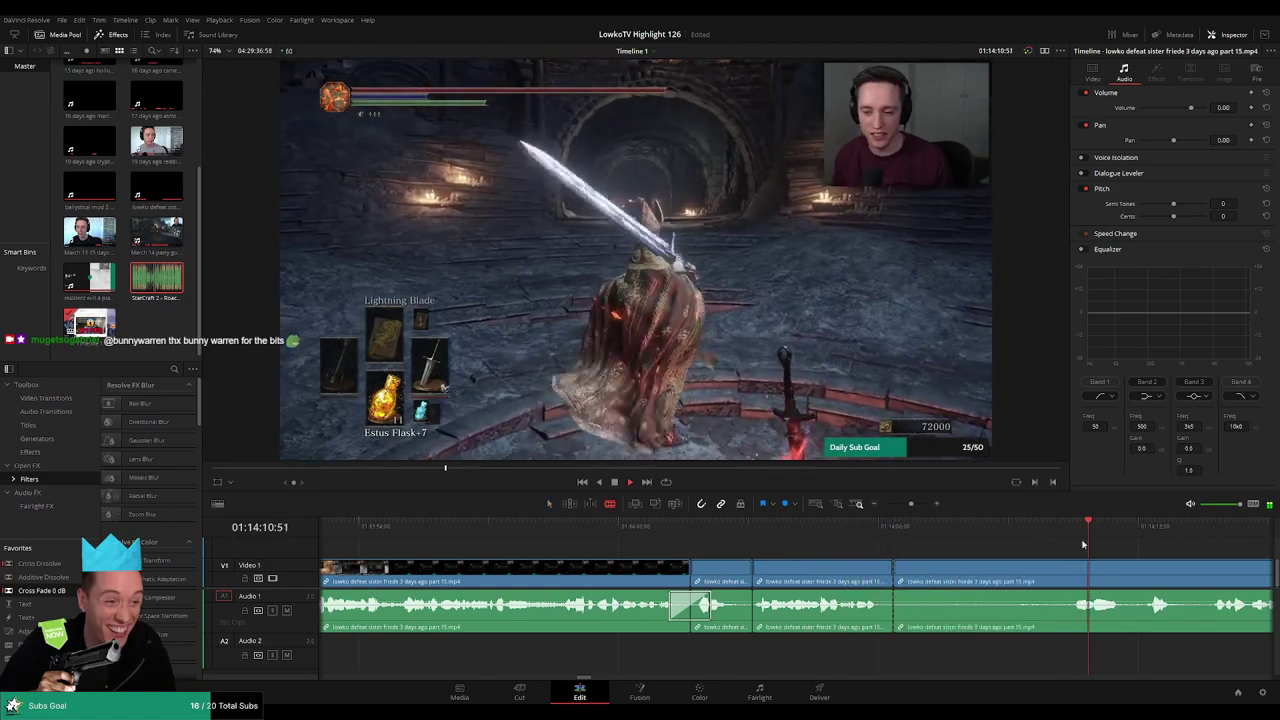
pyautogui.click(816, 575)
pyautogui.press('a')
pyautogui.click(778, 579)
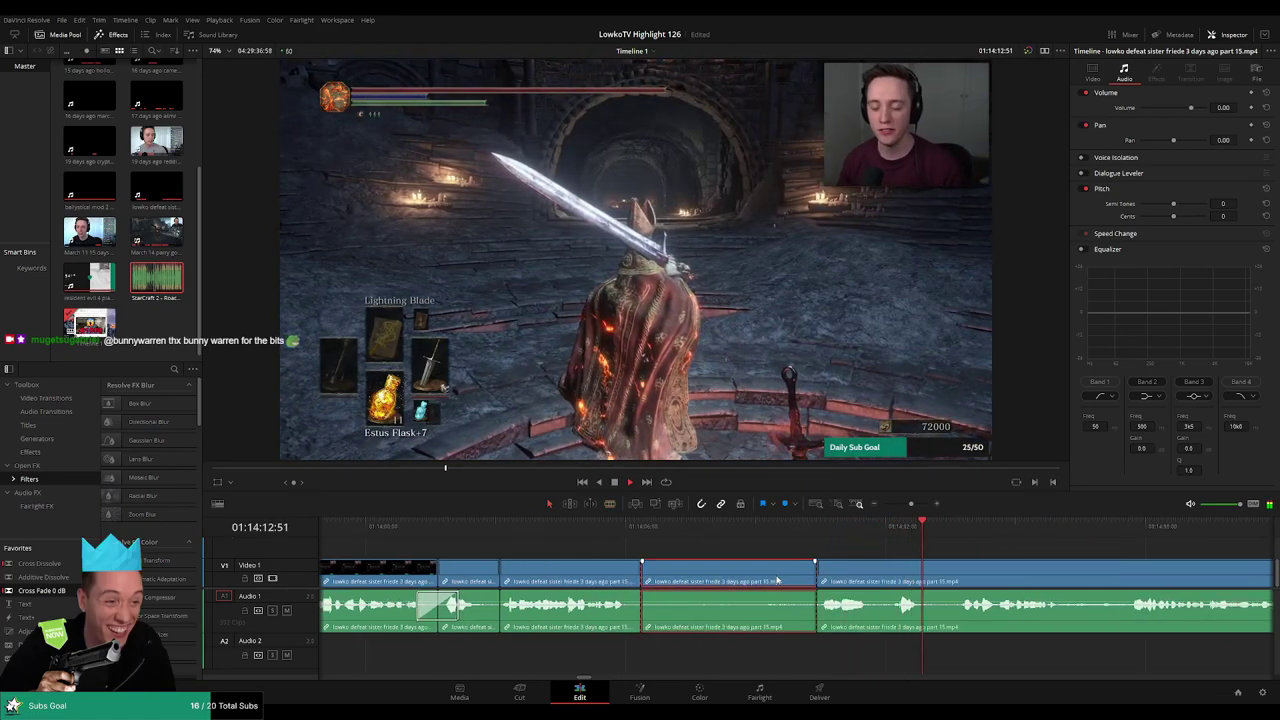
pyautogui.press('Delete')
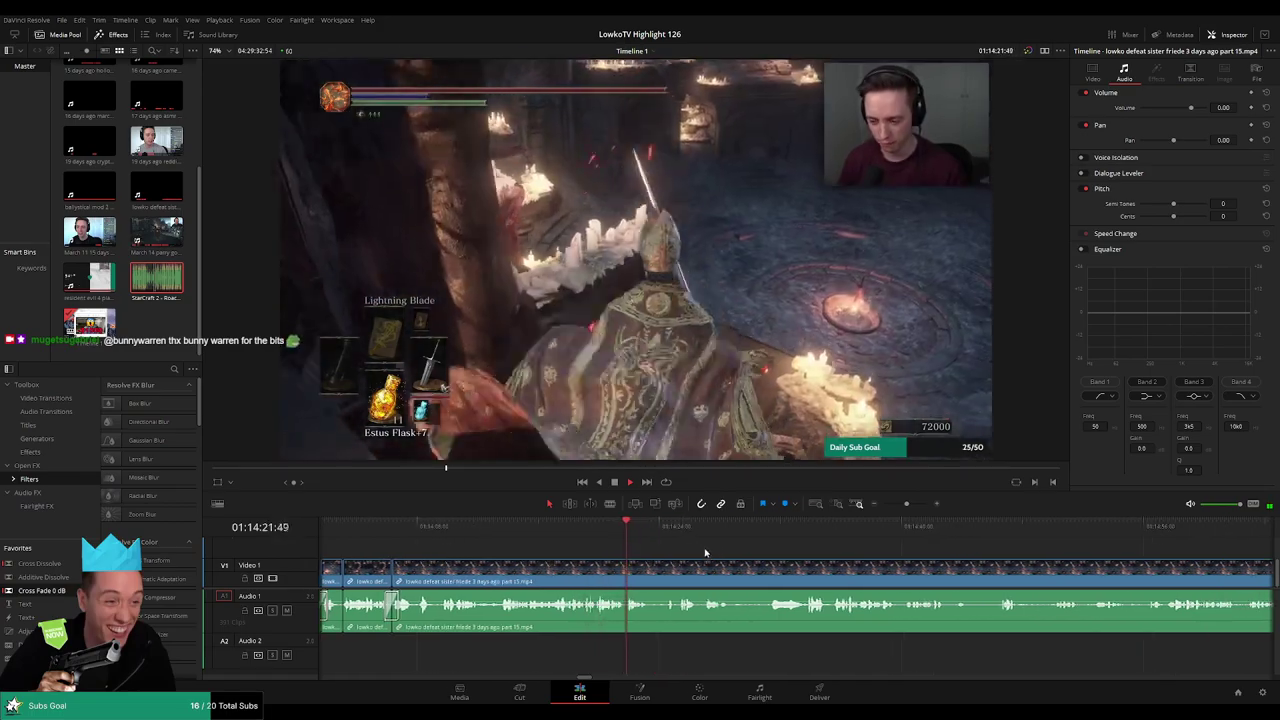
# - Remove the walk to Ludleth from about 01:14:23:20 to 01:14:33:34, add a 0 dB cross fade and play across the cut
pyautogui.press('b')
pyautogui.click(649, 568)
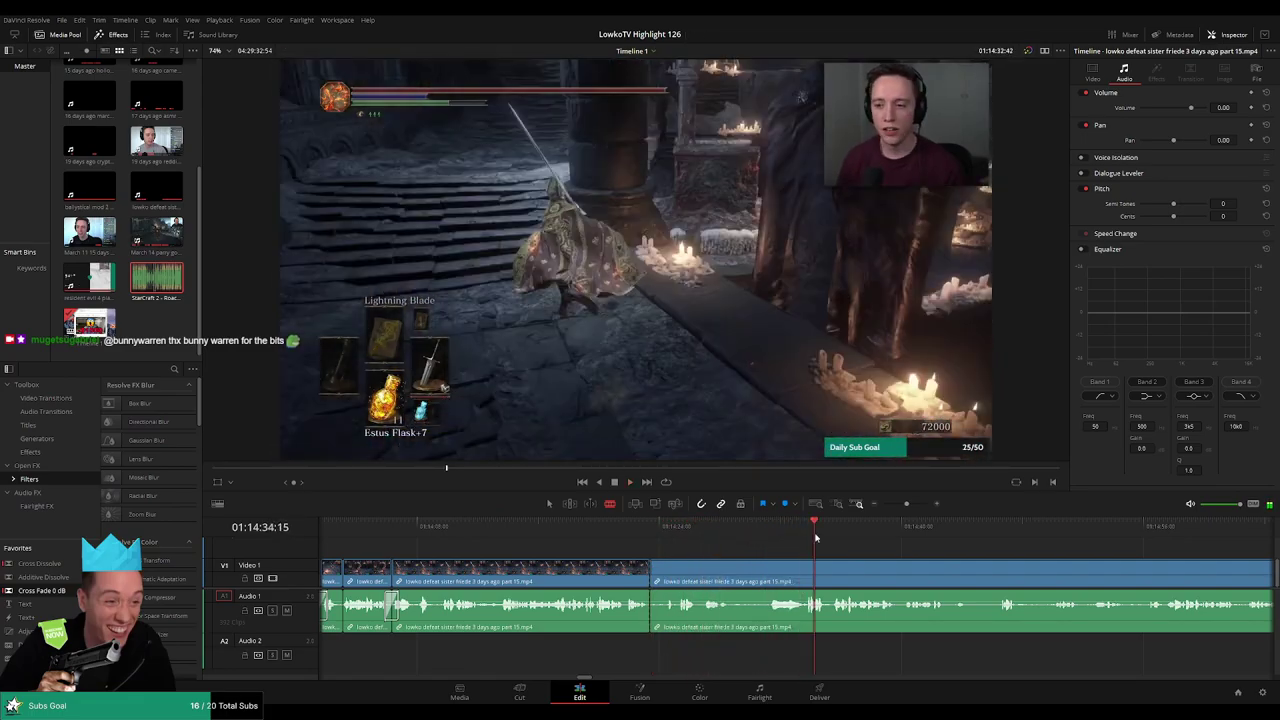
pyautogui.hscroll(3, 817, 539)
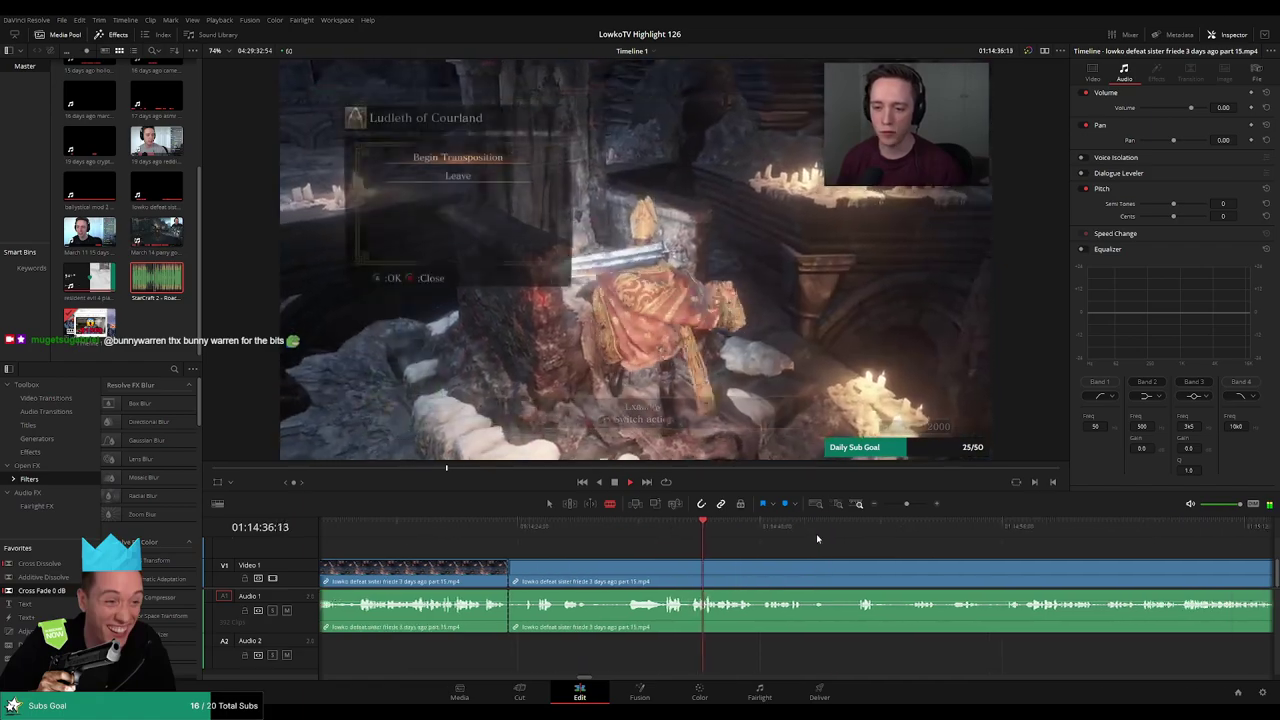
pyautogui.click(662, 567)
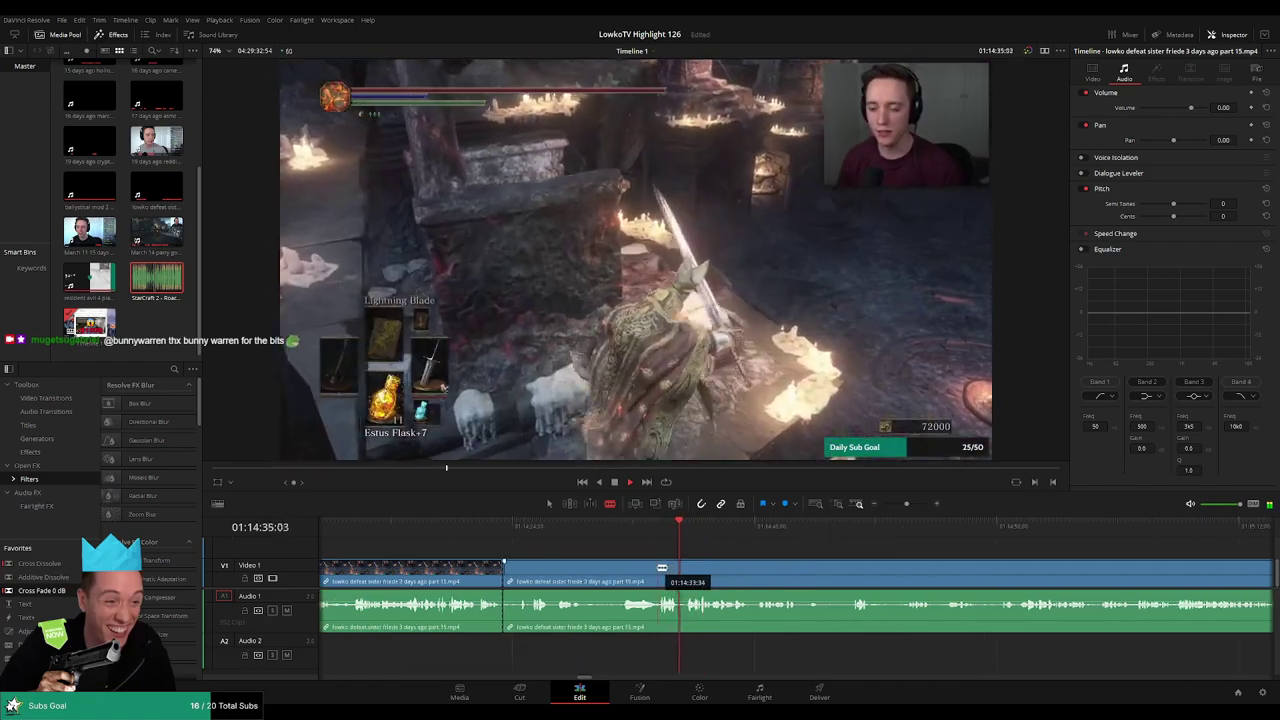
pyautogui.click(662, 567)
pyautogui.press('a')
pyautogui.click(626, 572)
pyautogui.press('BackSpace')
pyautogui.click(626, 573)
pyautogui.press('BackSpace')
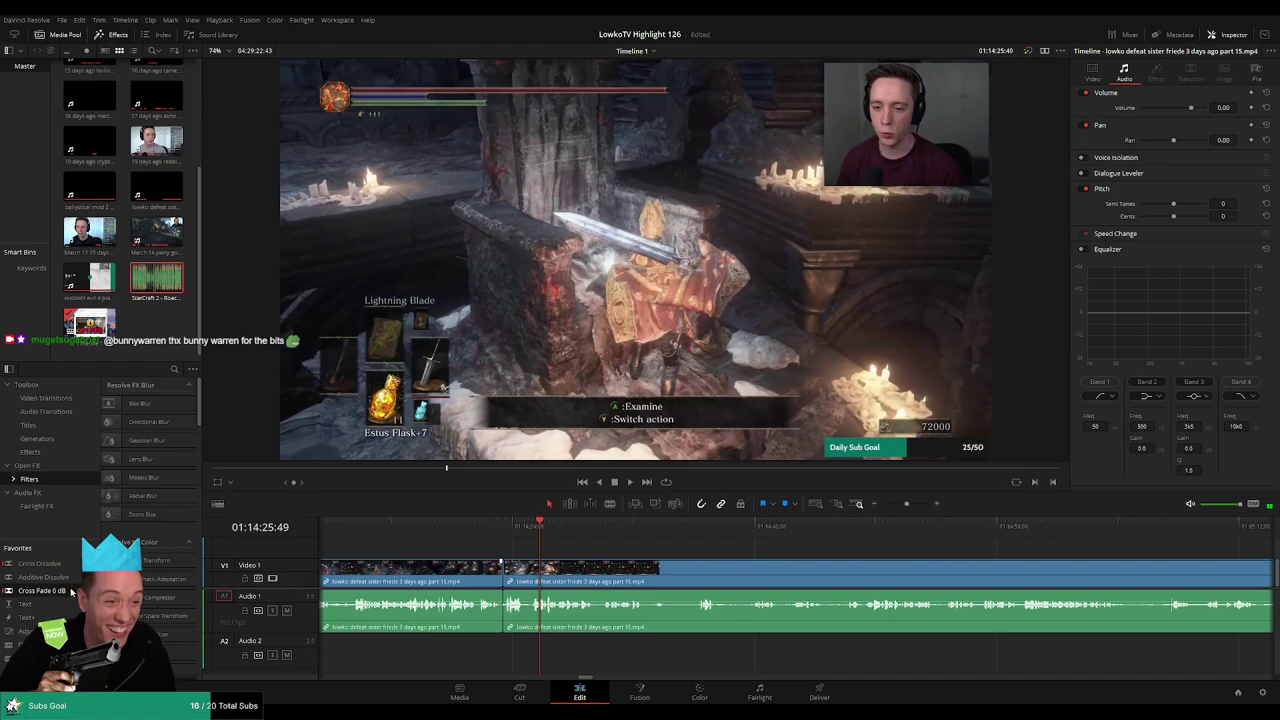
pyautogui.click(487, 538)
pyautogui.click(484, 539)
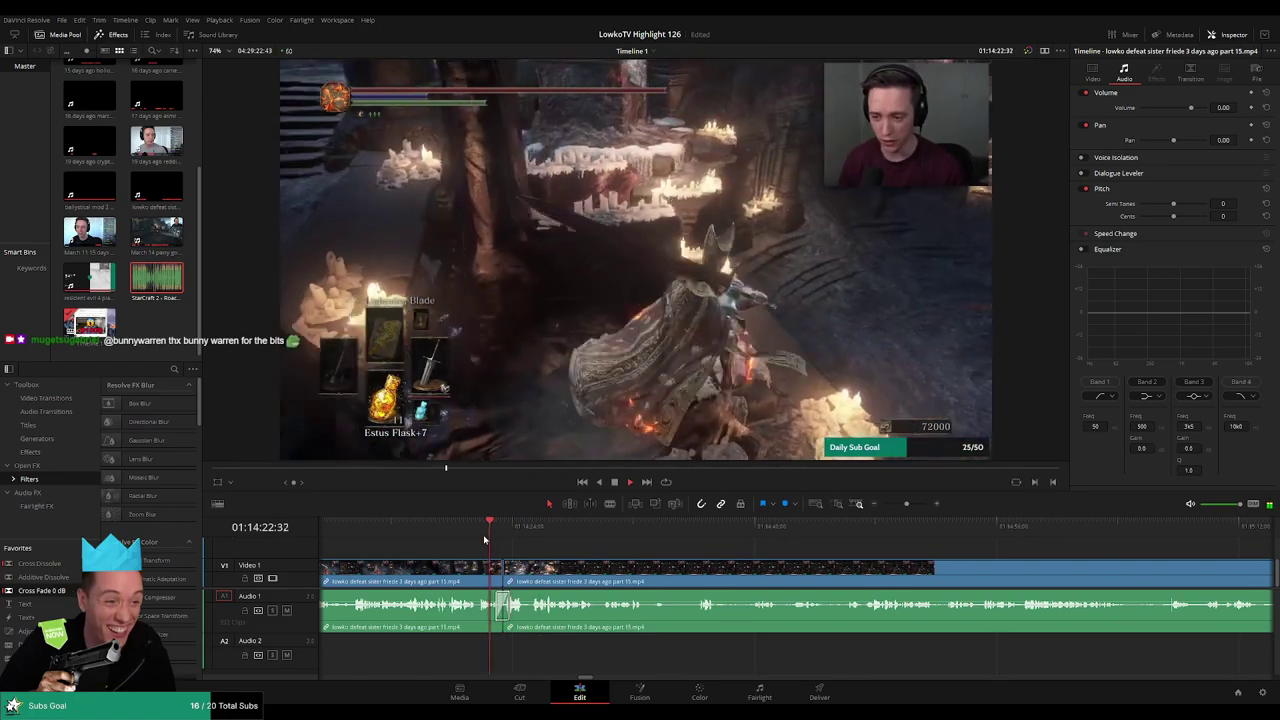
# - Play across the Ludleth cut and trim about 15 frames off the start of the footage after it, at 01:14:23:23
pyautogui.click(486, 538)
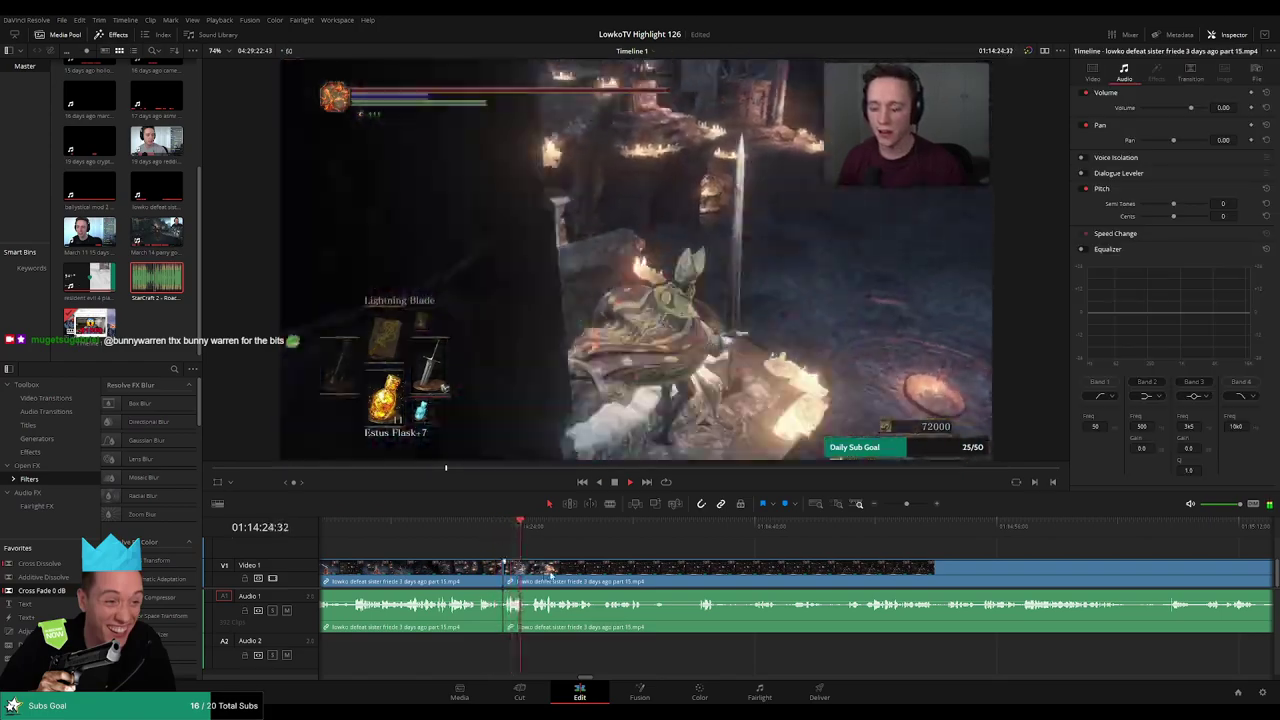
pyautogui.scroll(-1, 695, 570)
pyautogui.scroll(5, 695, 570)
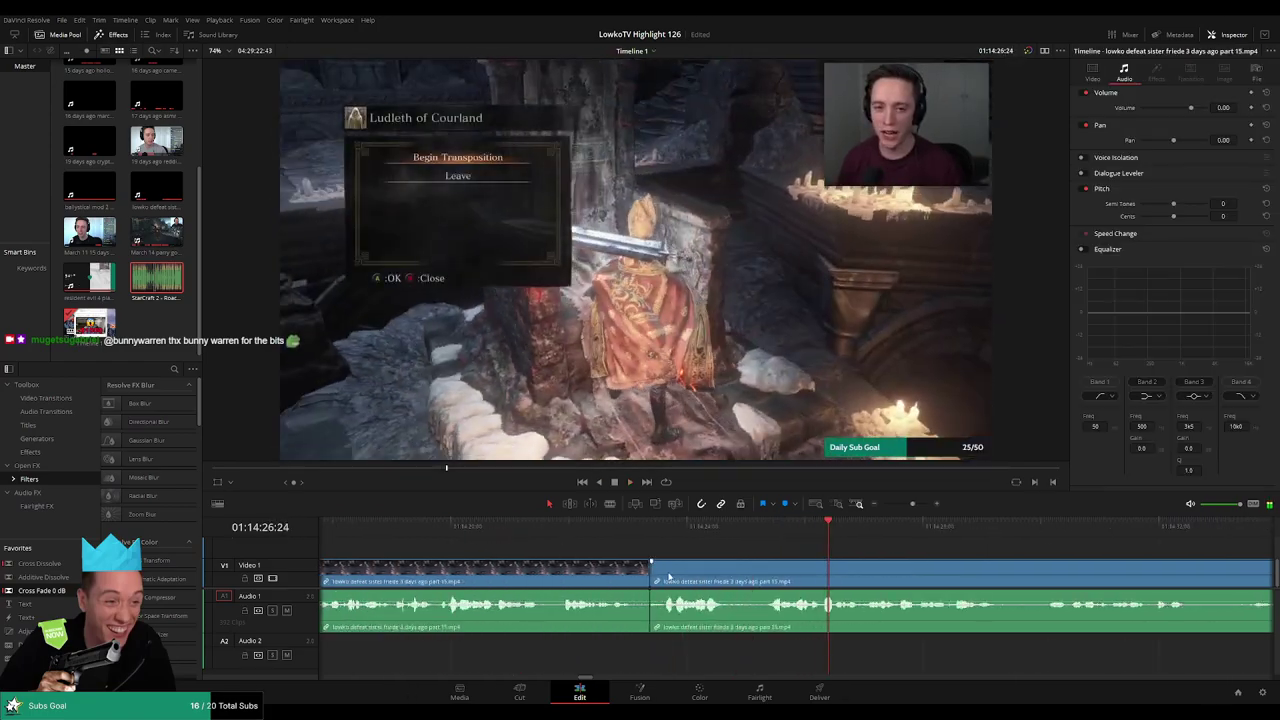
pyautogui.press('Delete')
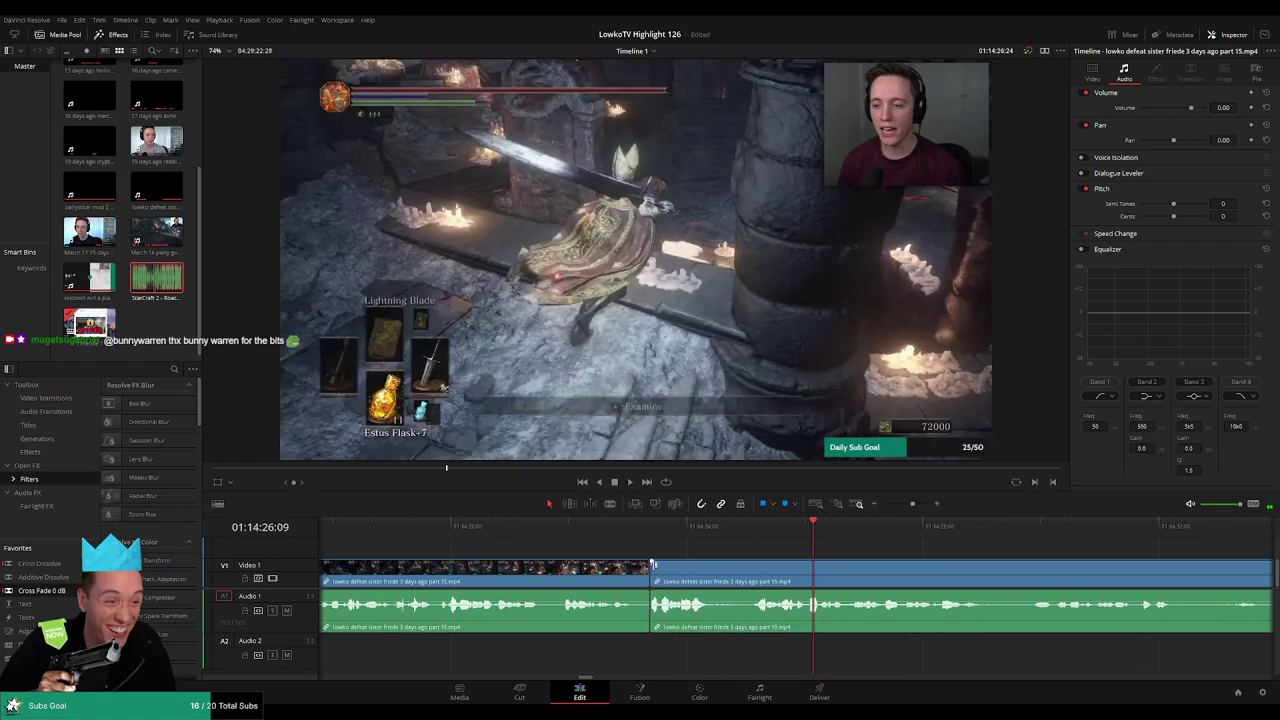
# - Replay the end of the preceding clip and remove its last frames, from 01:14:23:01 to about 01:14:23:23
pyautogui.click(592, 525)
pyautogui.press('space')
pyautogui.press('space')
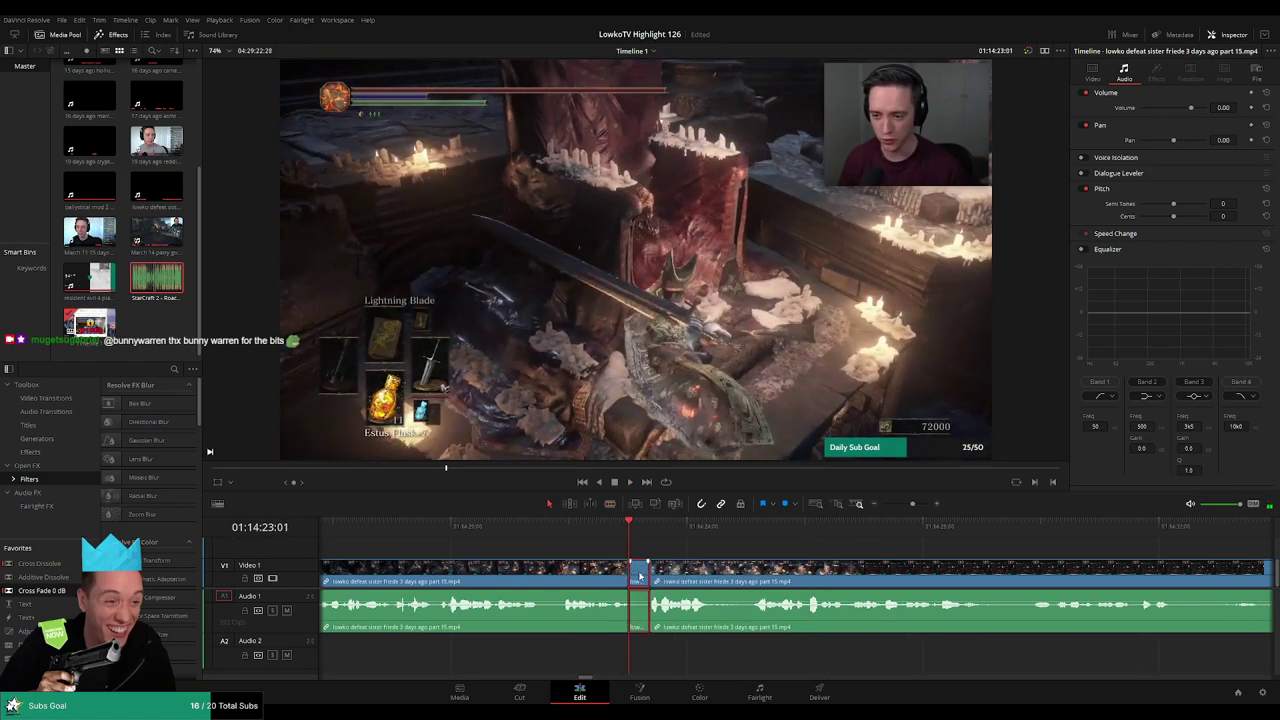
pyautogui.press('BackSpace')
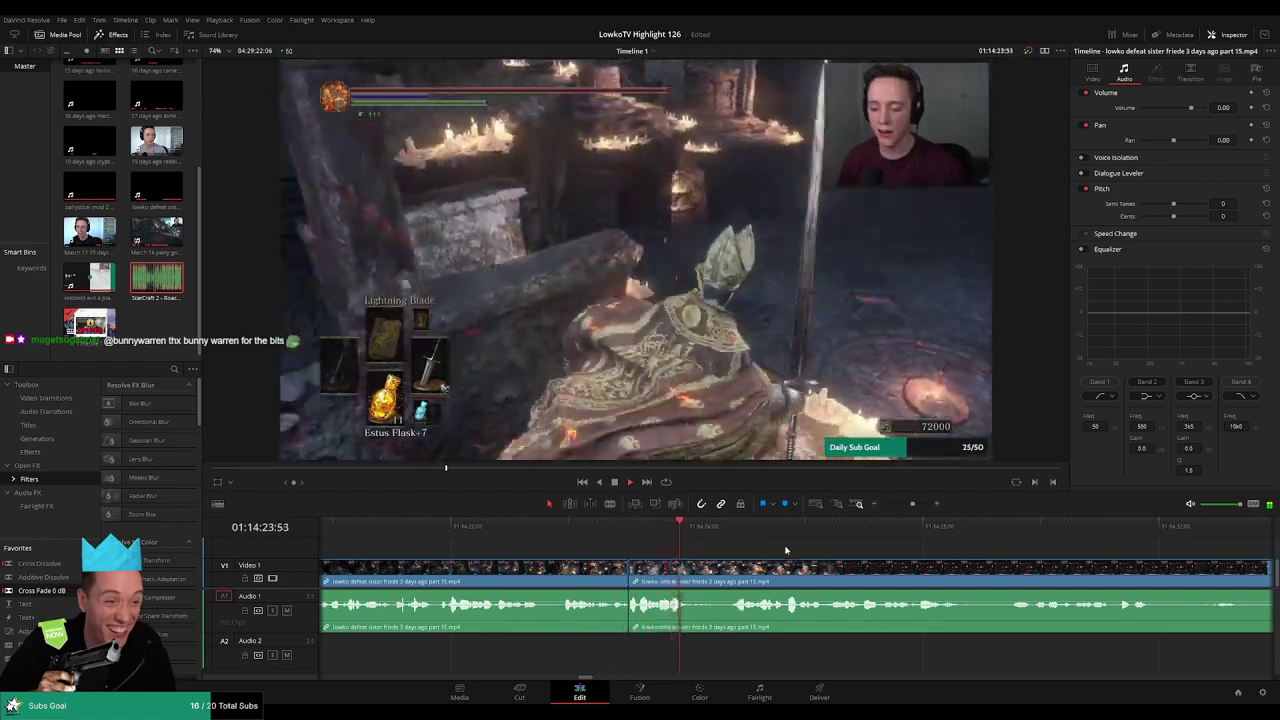
# - Play through the Soul Transposition menu and split the Sister Friede clip at 01:14:33:53, on Friede's Great Scythe
pyautogui.moveTo(912, 504); pyautogui.dragTo(906, 504)
pyautogui.hscroll(4, 775, 543)
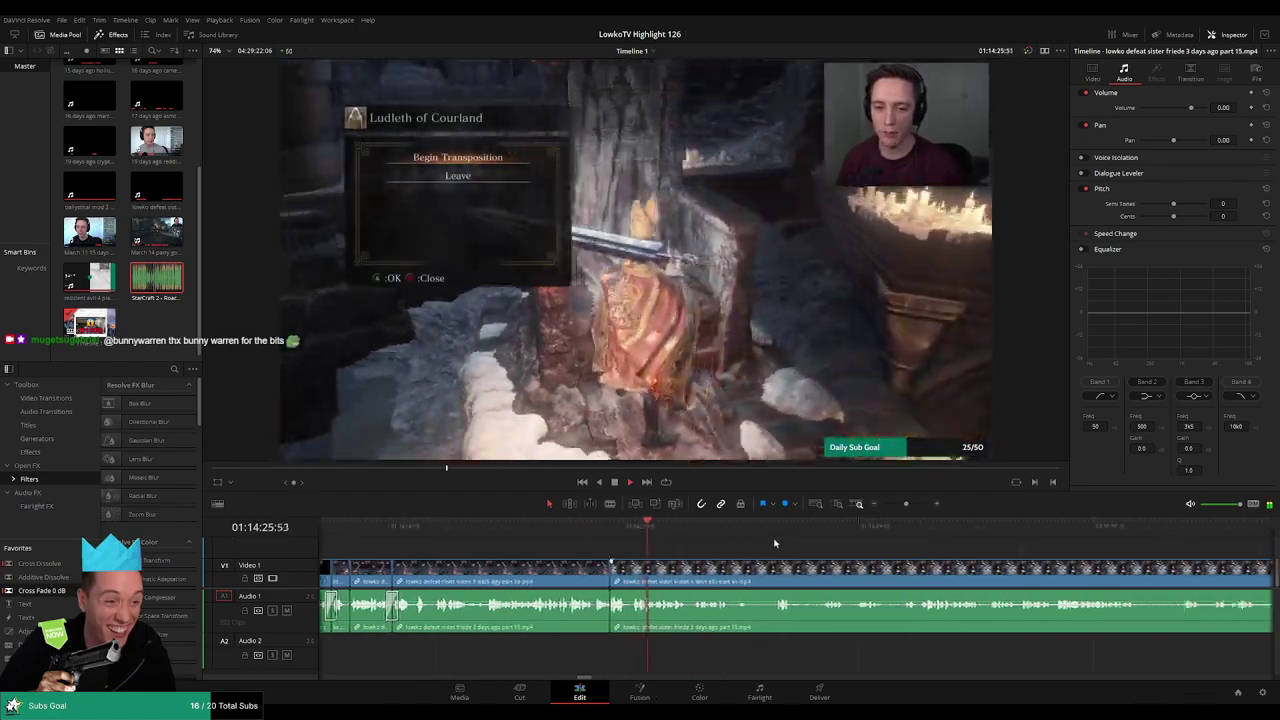
pyautogui.scroll(2, 720, 551)
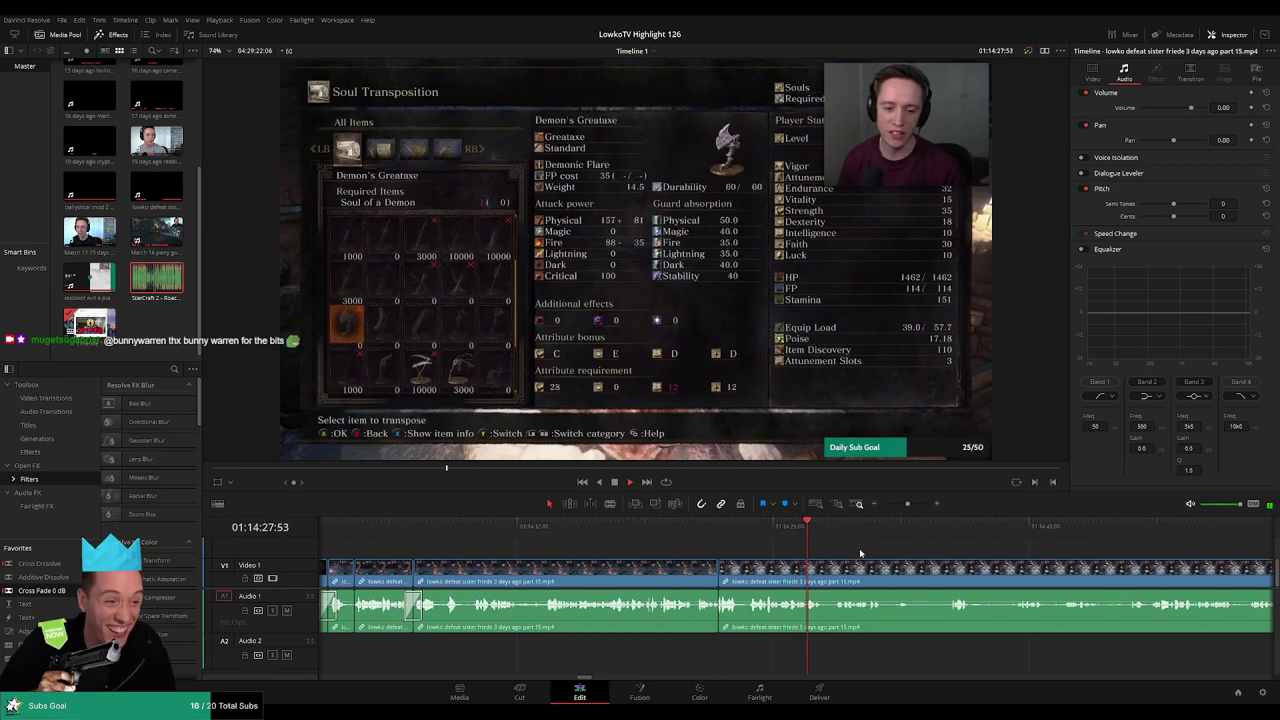
pyautogui.hscroll(3, 746, 538)
pyautogui.scroll(-2, 642, 542)
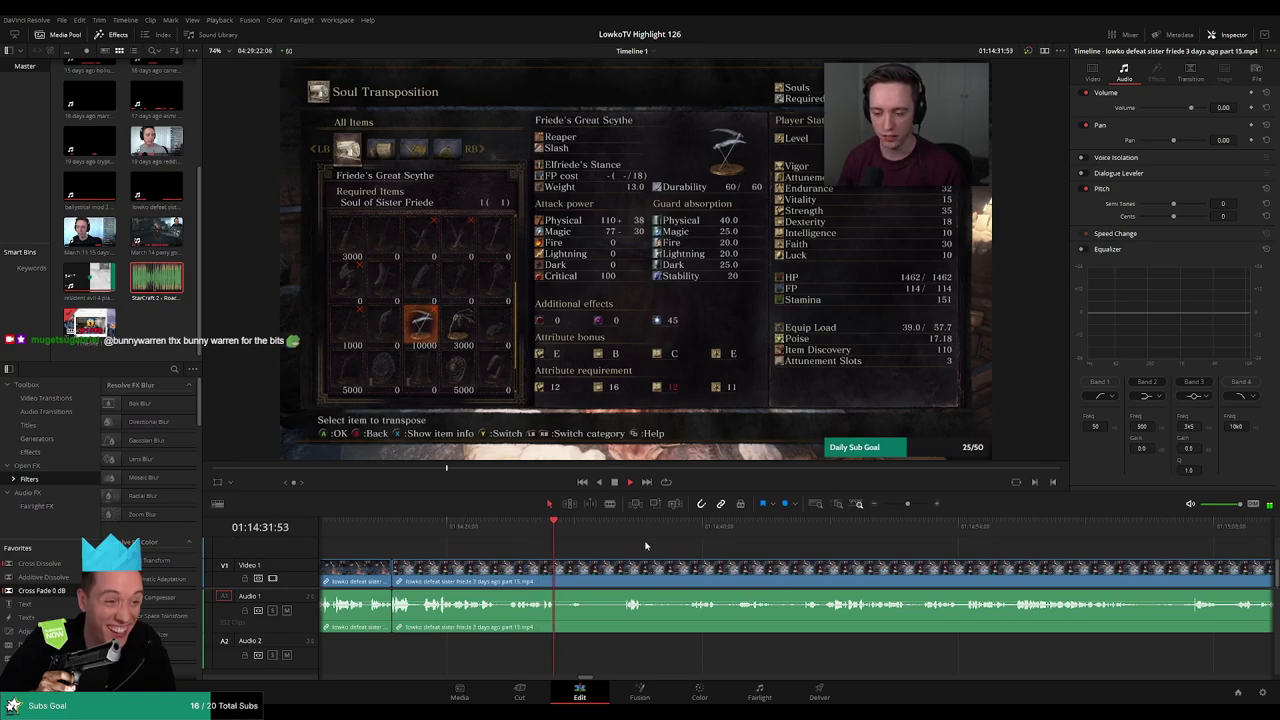
pyautogui.click(593, 572)
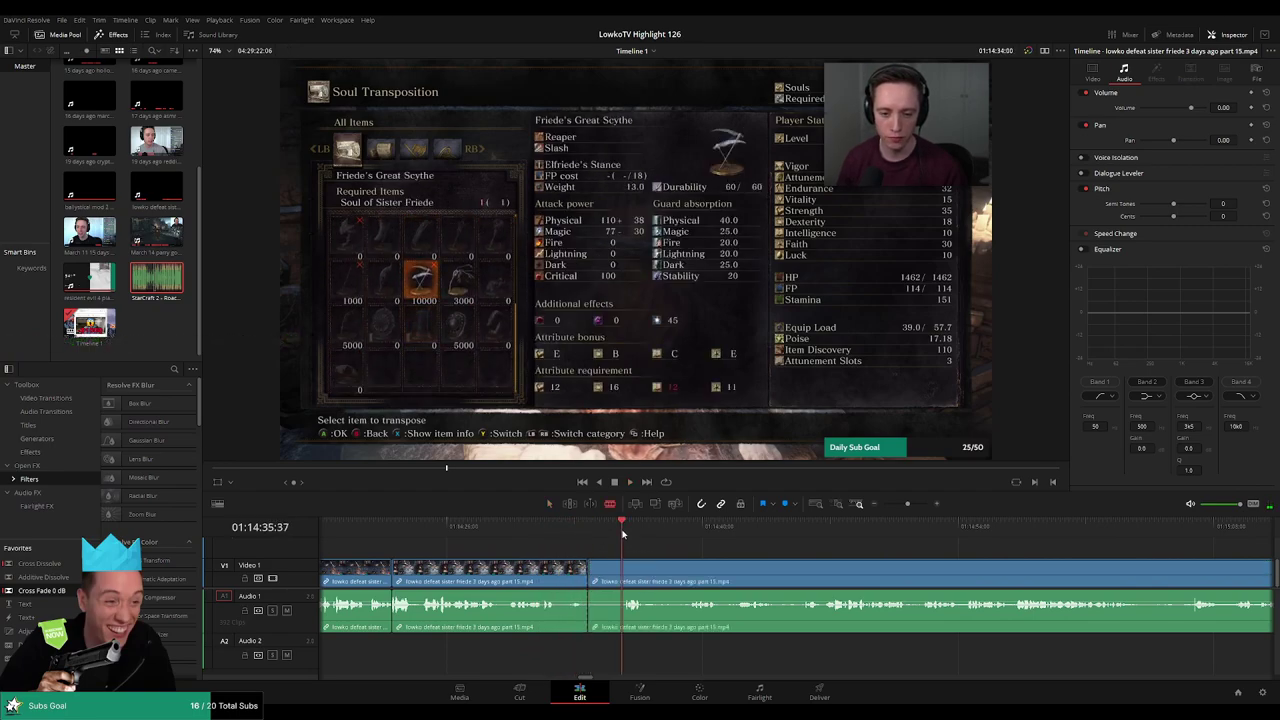
# - Skim the Sister Friede footage after the split, from Soul Transposition to item selling at about 01:16:38, for parts worth keeping
pyautogui.click(697, 534)
pyautogui.hscroll(2, 640, 545)
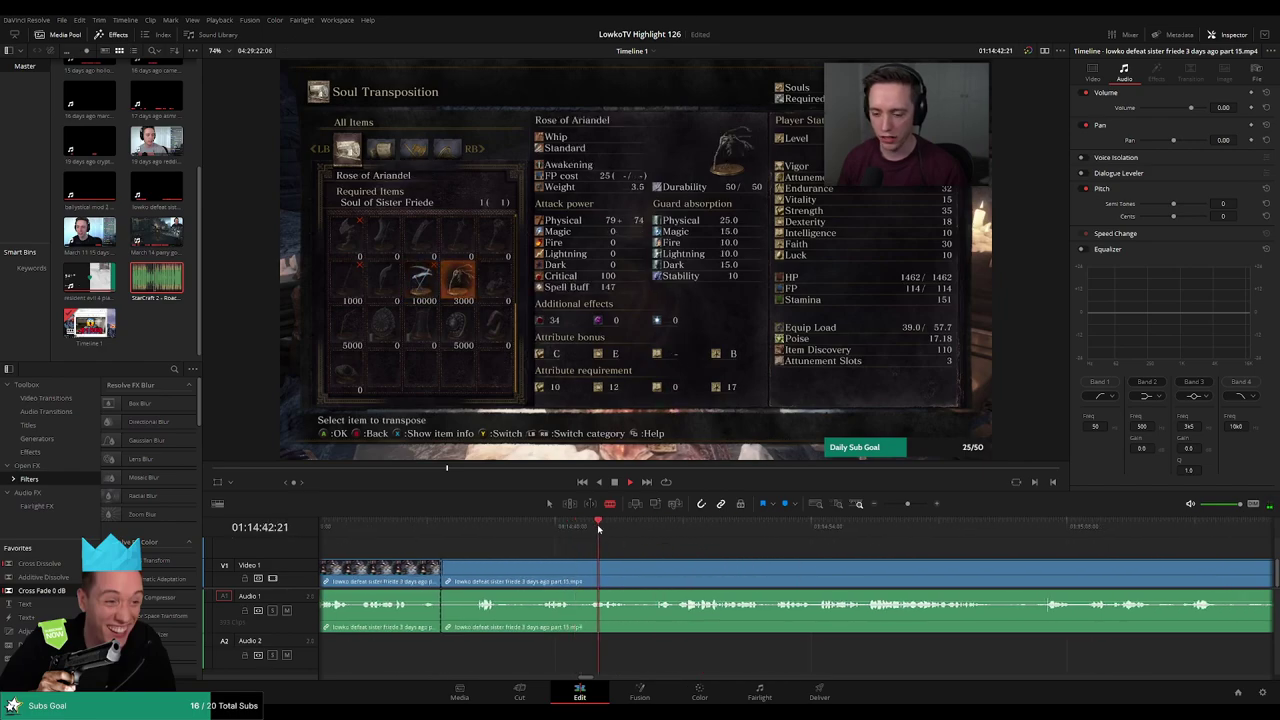
pyautogui.click(652, 528)
pyautogui.click(781, 531)
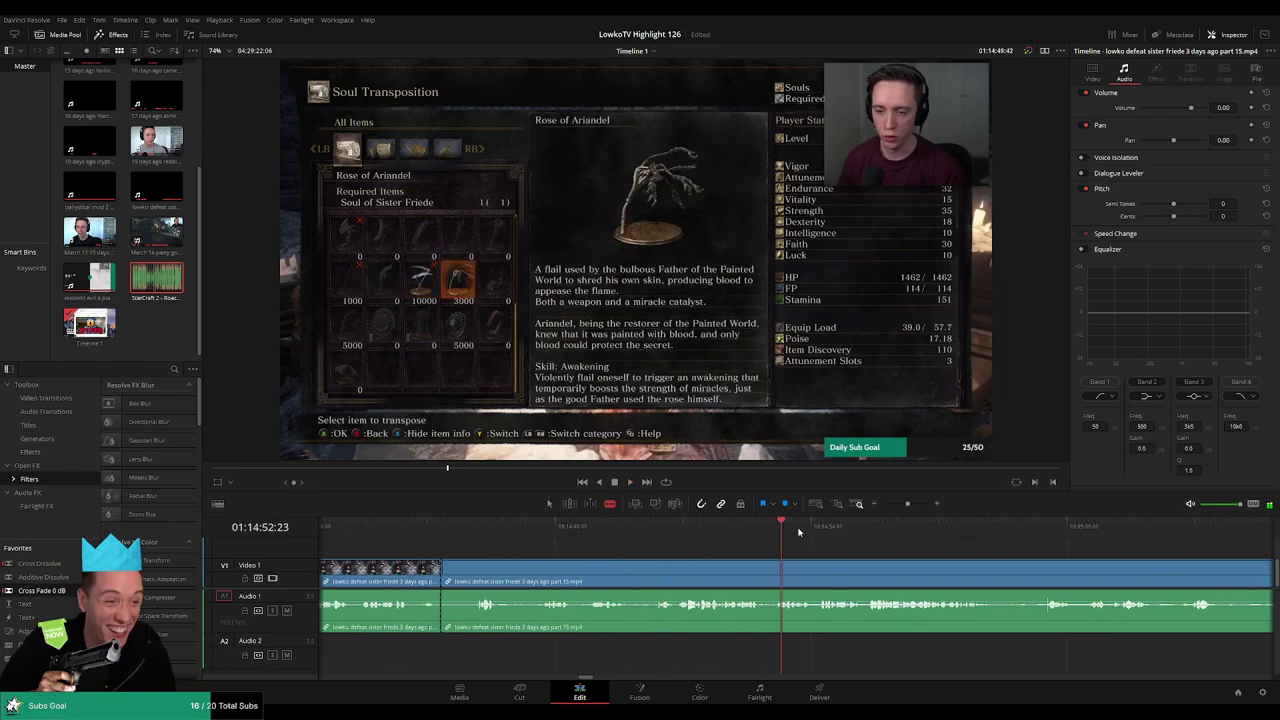
pyautogui.click(1043, 533)
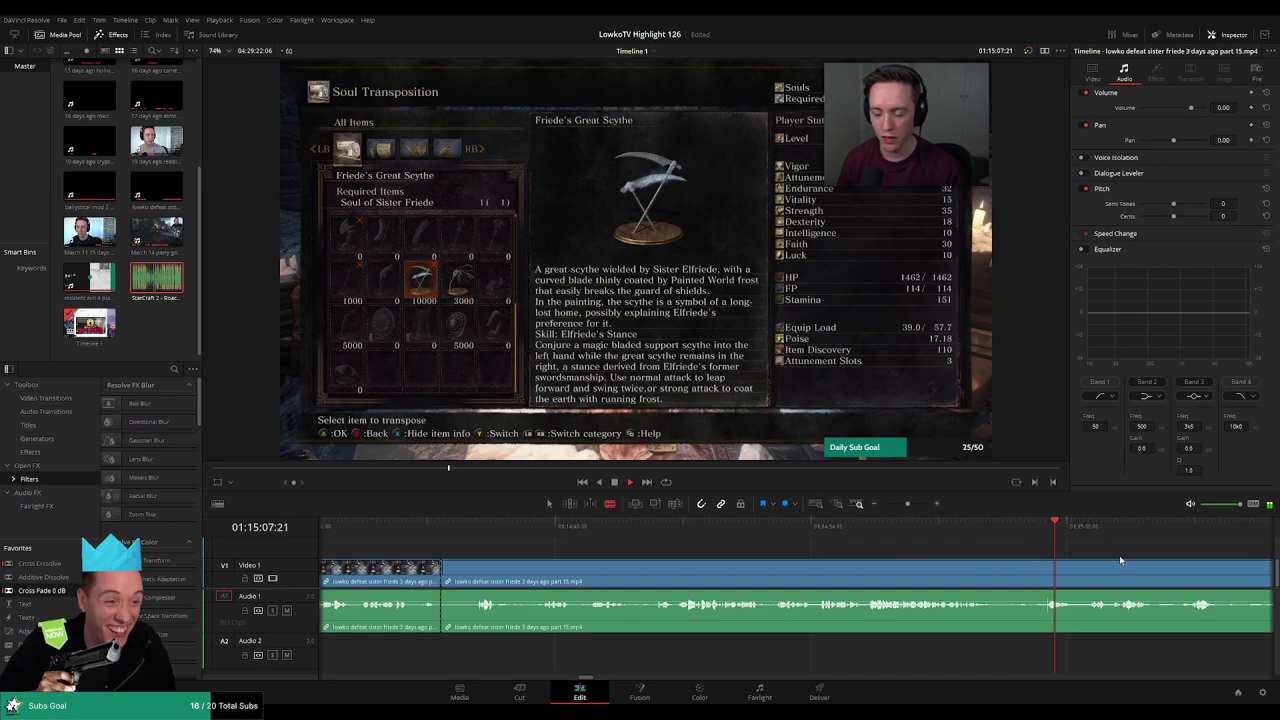
pyautogui.scroll(-4, 794, 531)
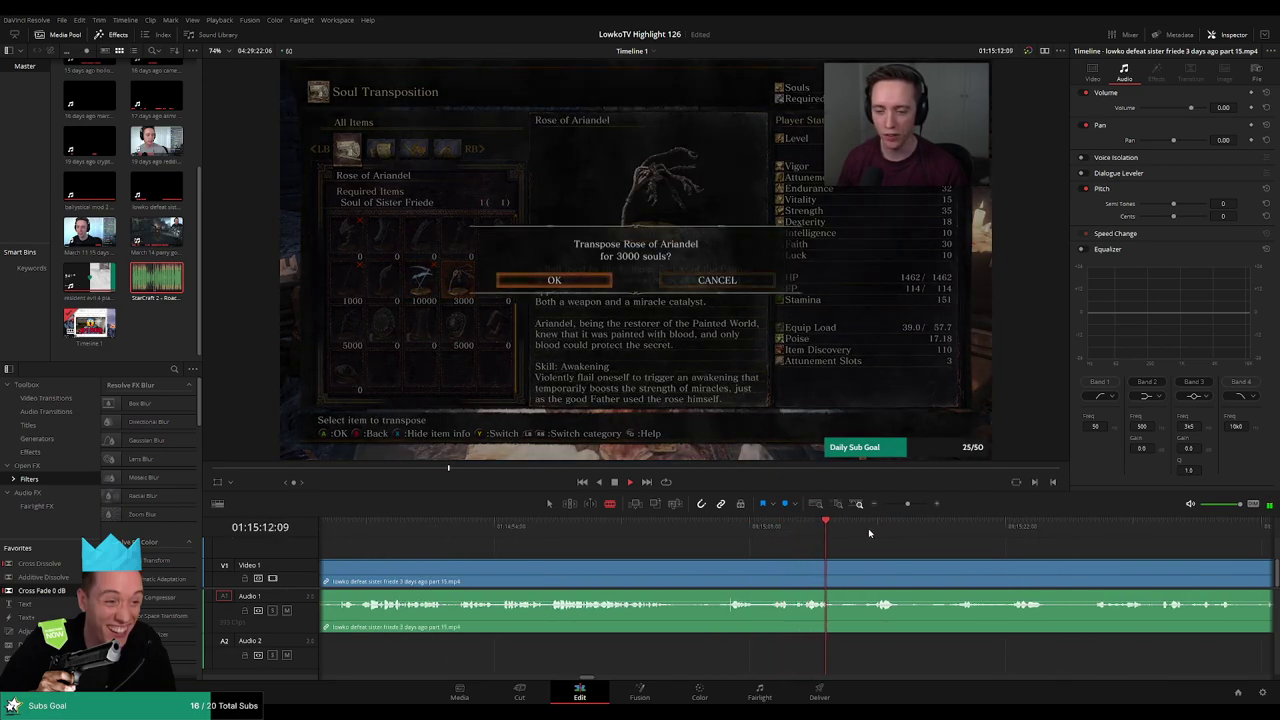
pyautogui.moveTo(876, 530); pyautogui.dragTo(905, 505)
pyautogui.click(1015, 528)
pyautogui.click(820, 530)
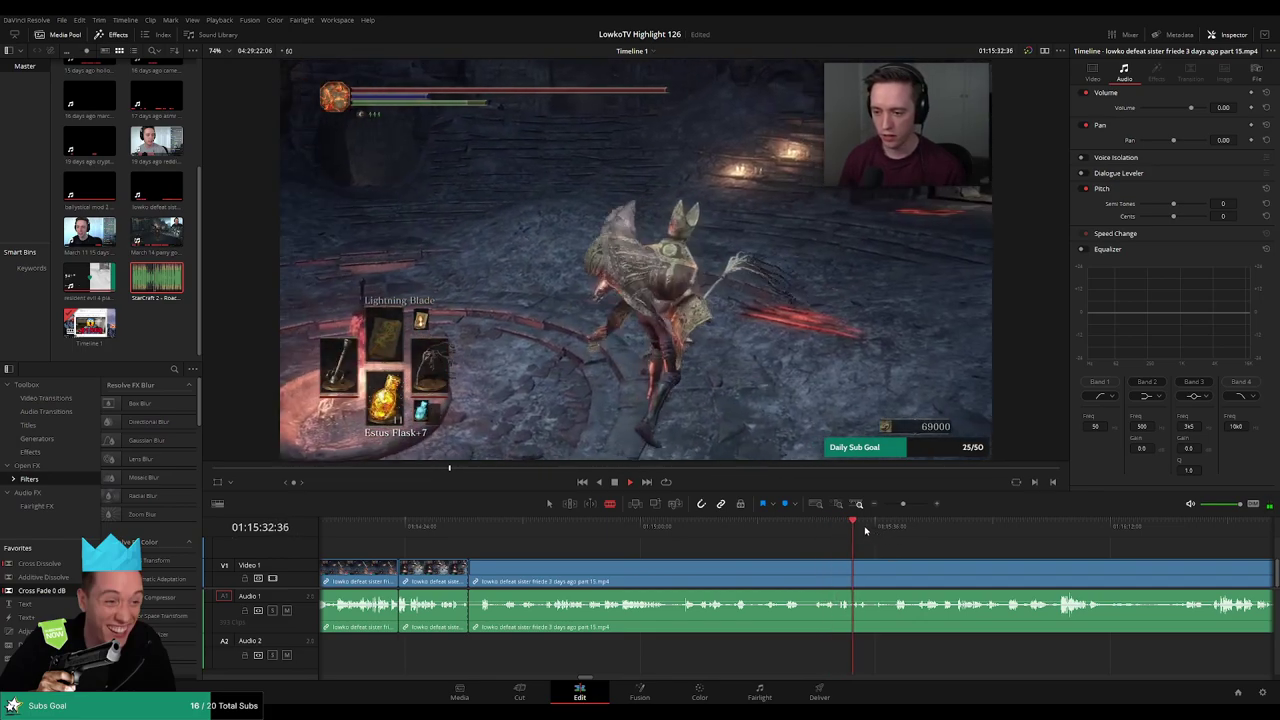
pyautogui.click(895, 524)
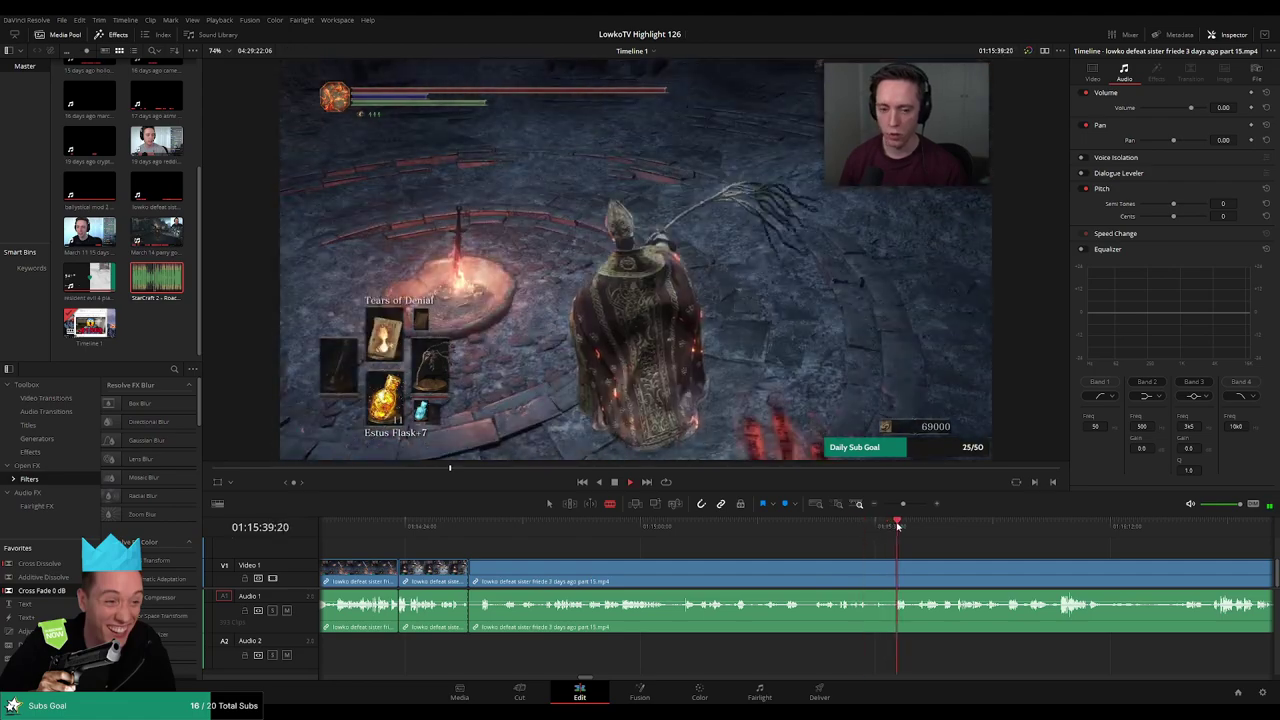
pyautogui.moveTo(992, 556); pyautogui.dragTo(803, 539)
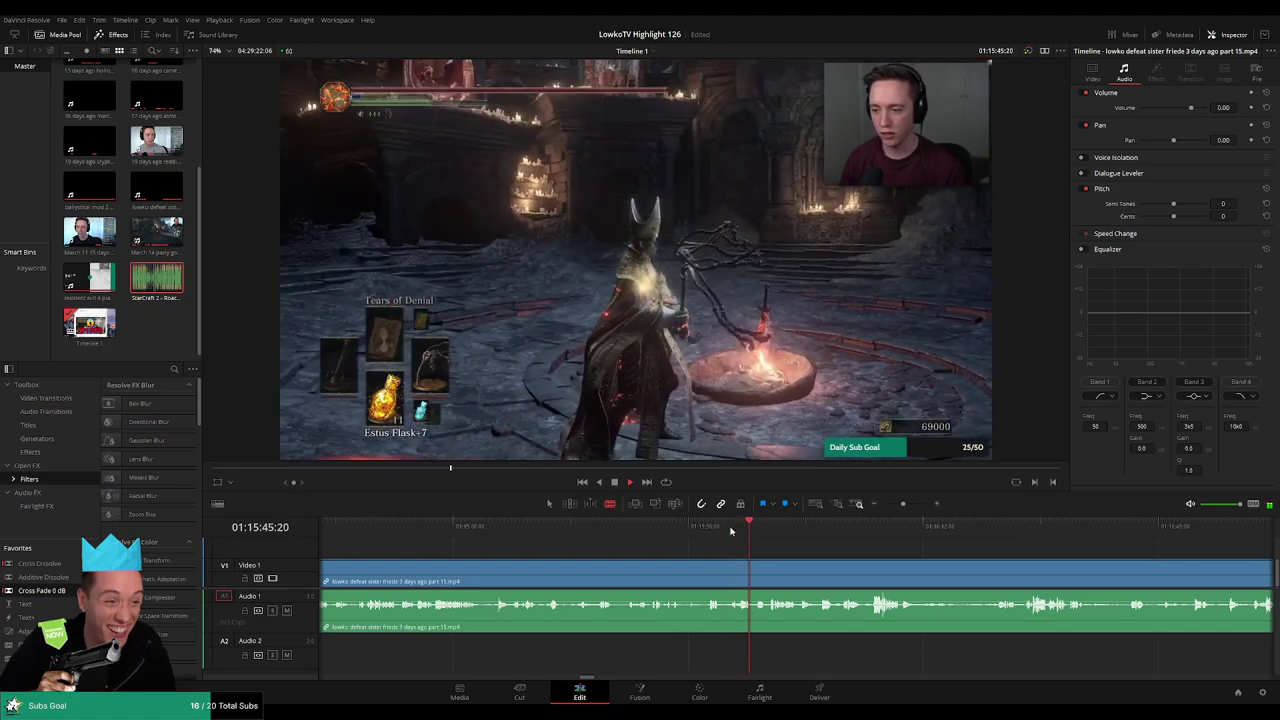
pyautogui.click(805, 527)
pyautogui.click(820, 529)
pyautogui.click(1096, 530)
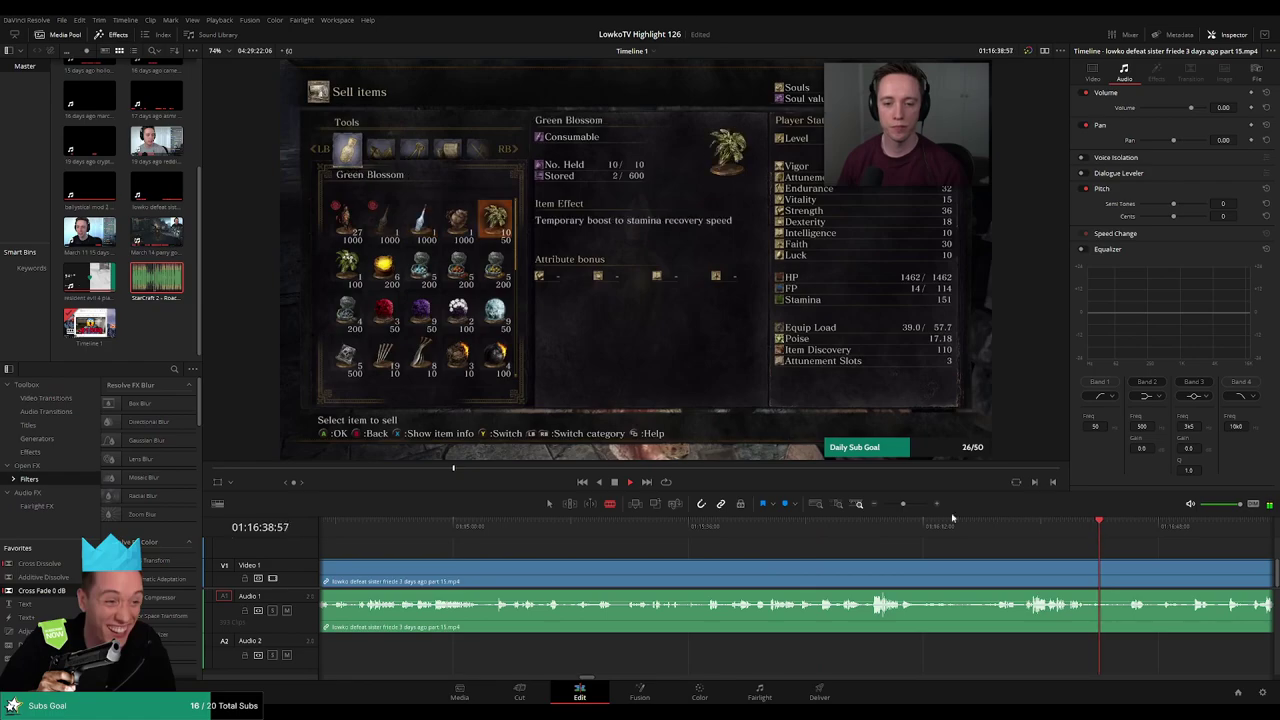
# - Review the end-of-stream footage from about 01:17:23 to 01:20:14, including the Resident Evil 4 store page talk
pyautogui.moveTo(903, 504); pyautogui.dragTo(891, 509)
pyautogui.click(823, 531)
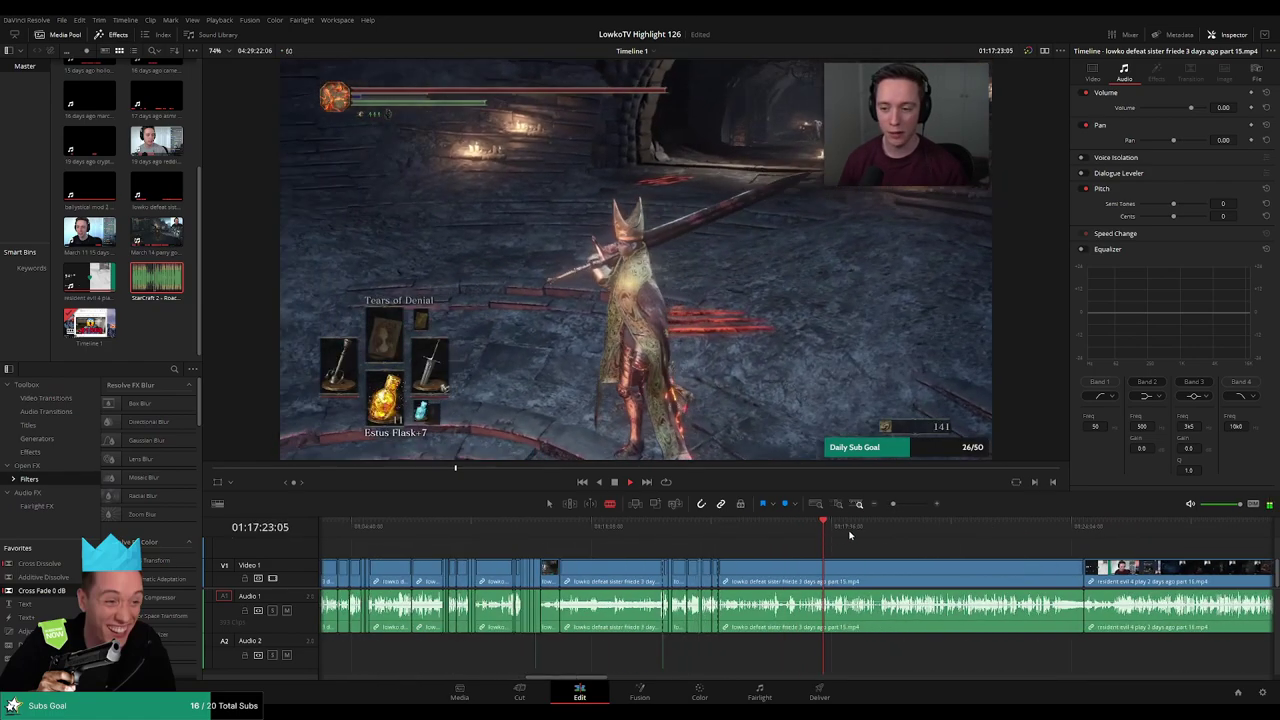
pyautogui.click(856, 531)
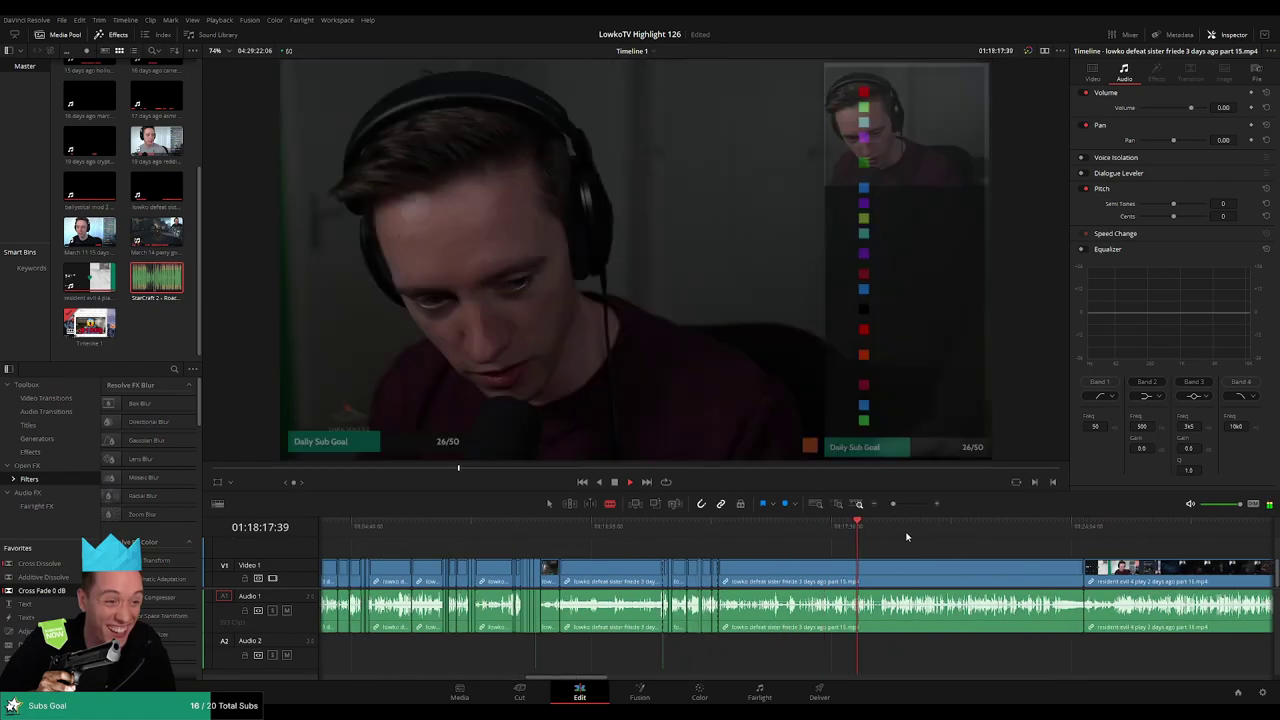
pyautogui.click(870, 531)
pyautogui.click(922, 533)
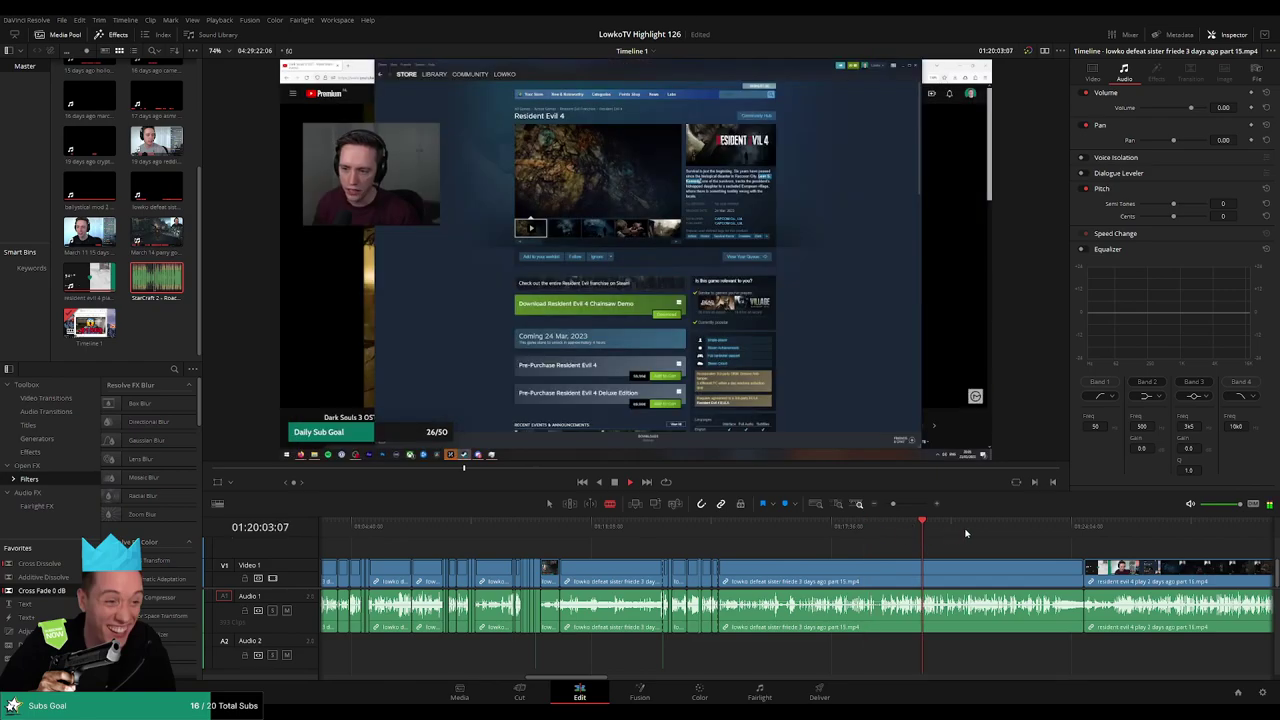
pyautogui.click(966, 533)
pyautogui.click(877, 580)
pyautogui.click(902, 537)
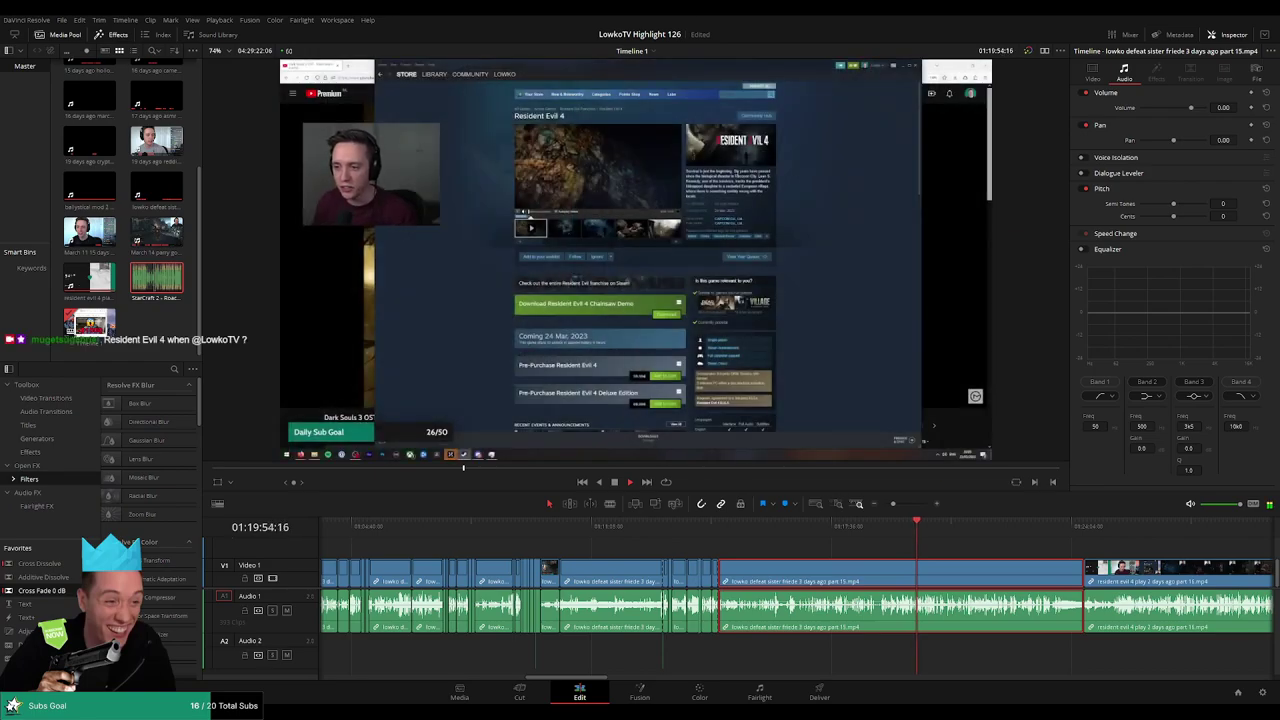
pyautogui.click(945, 546)
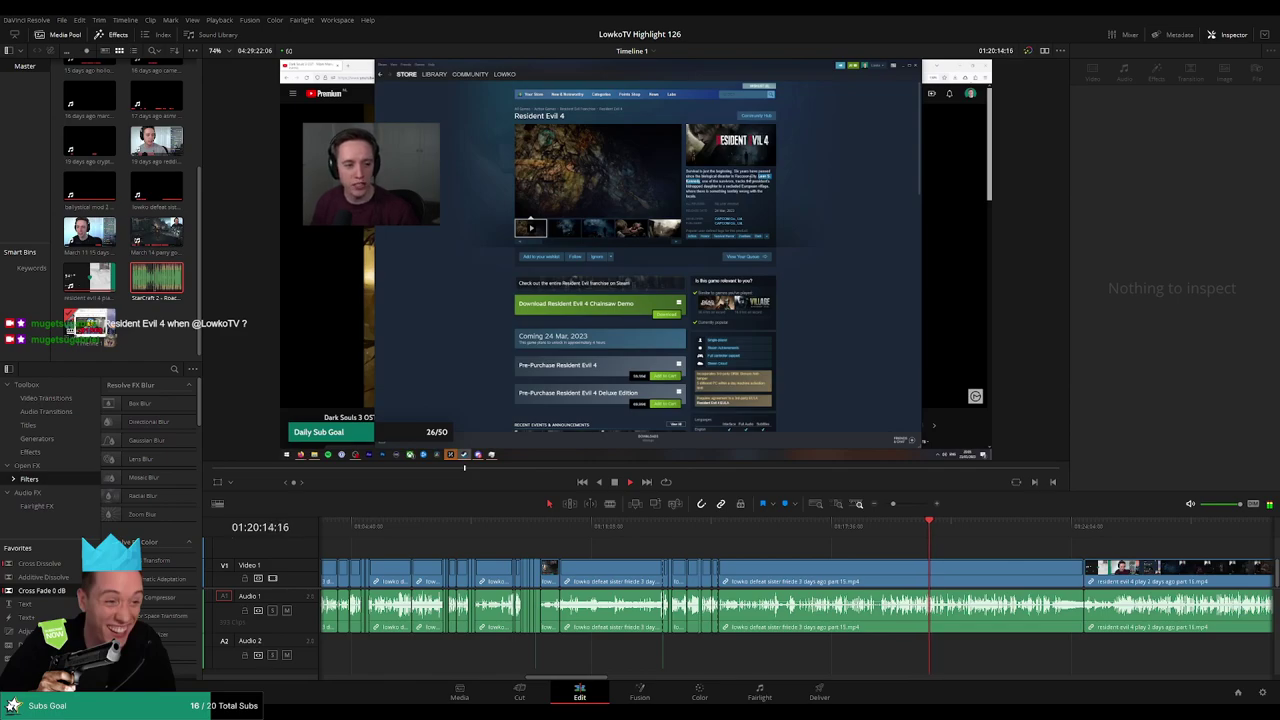
# - Check the closing chat and YouTube playlist browsing from about 01:20:20 to 01:22:31 for usable material
pyautogui.moveTo(995, 562); pyautogui.dragTo(712, 543)
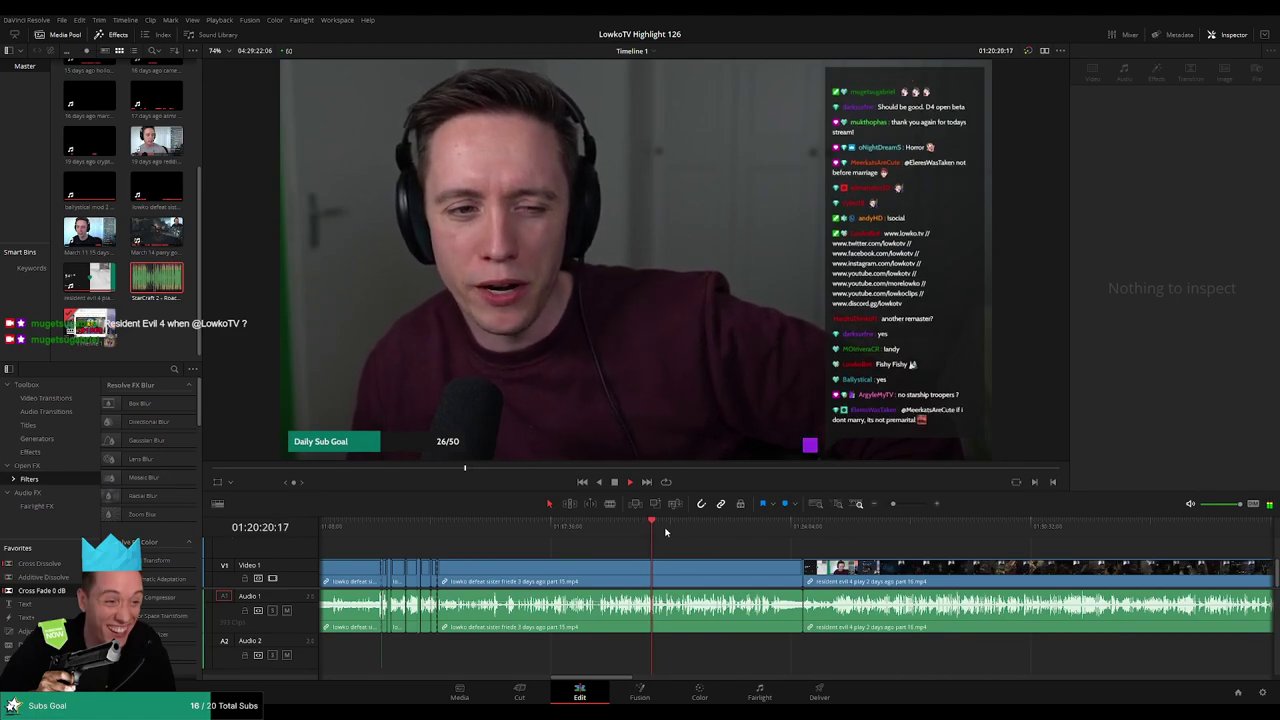
pyautogui.moveTo(893, 503); pyautogui.dragTo(884, 505)
pyautogui.moveTo(642, 567)
pyautogui.mouseDown()
pyautogui.moveTo(432, 567)
pyautogui.moveTo(641, 566)
pyautogui.mouseUp()
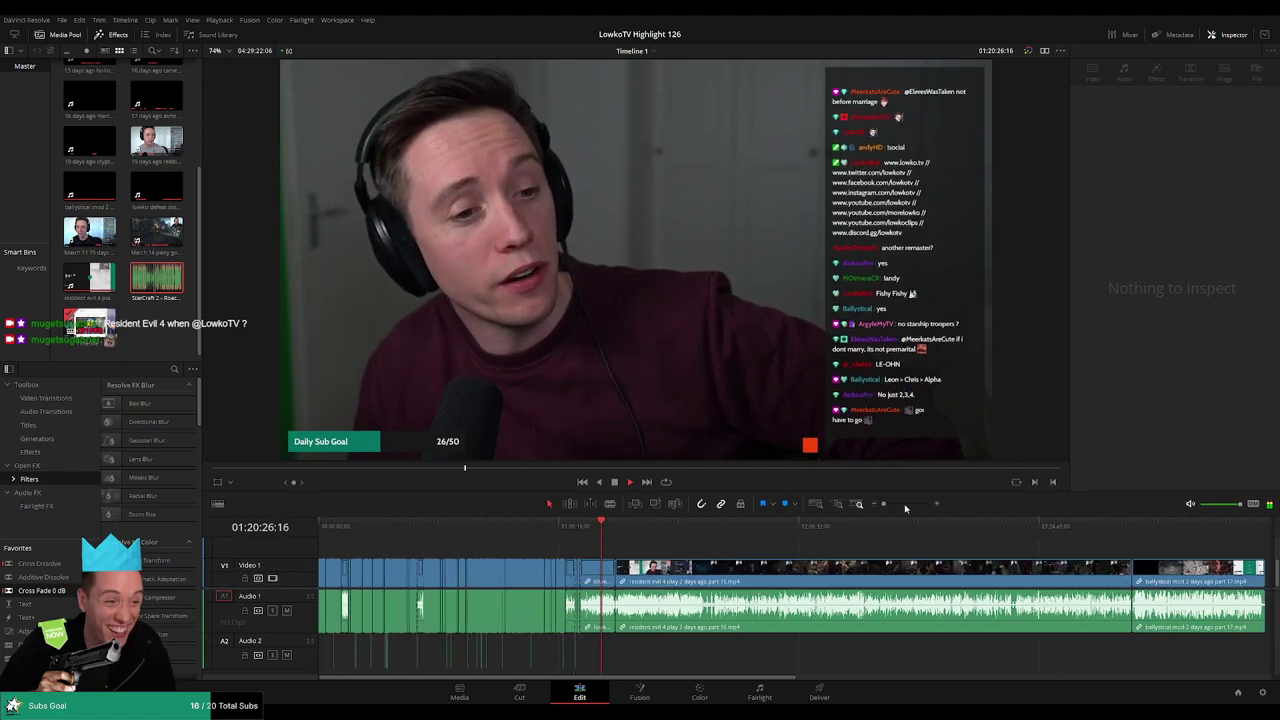
pyautogui.moveTo(884, 504); pyautogui.dragTo(1067, 532)
pyautogui.moveTo(978, 548); pyautogui.dragTo(870, 549)
pyautogui.hscroll(3, 848, 545)
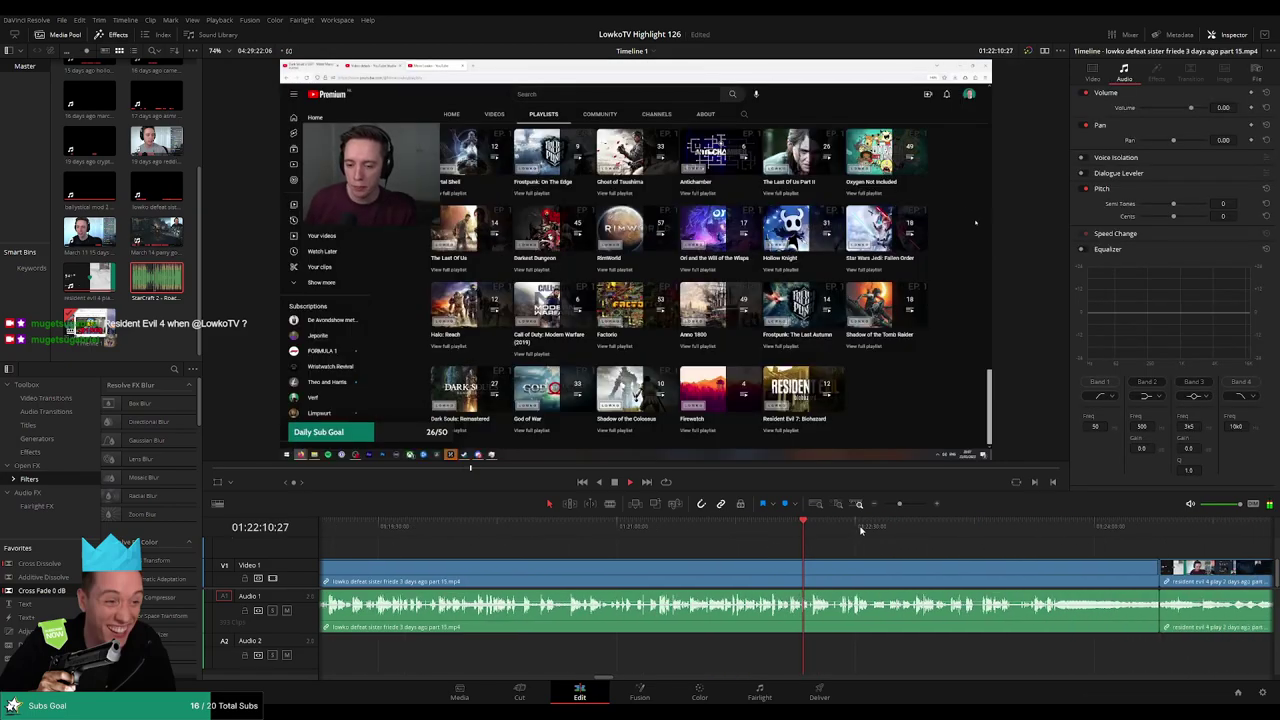
pyautogui.click(782, 528)
pyautogui.scroll(3, 800, 547)
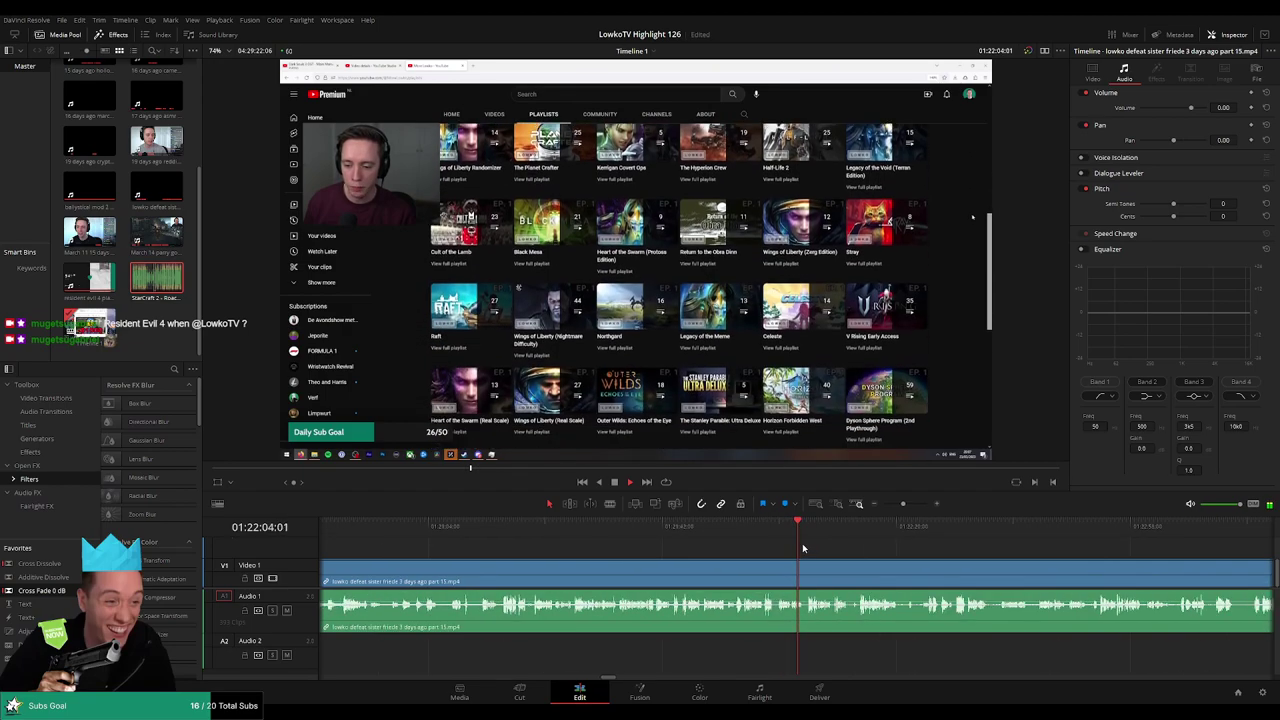
pyautogui.click(818, 535)
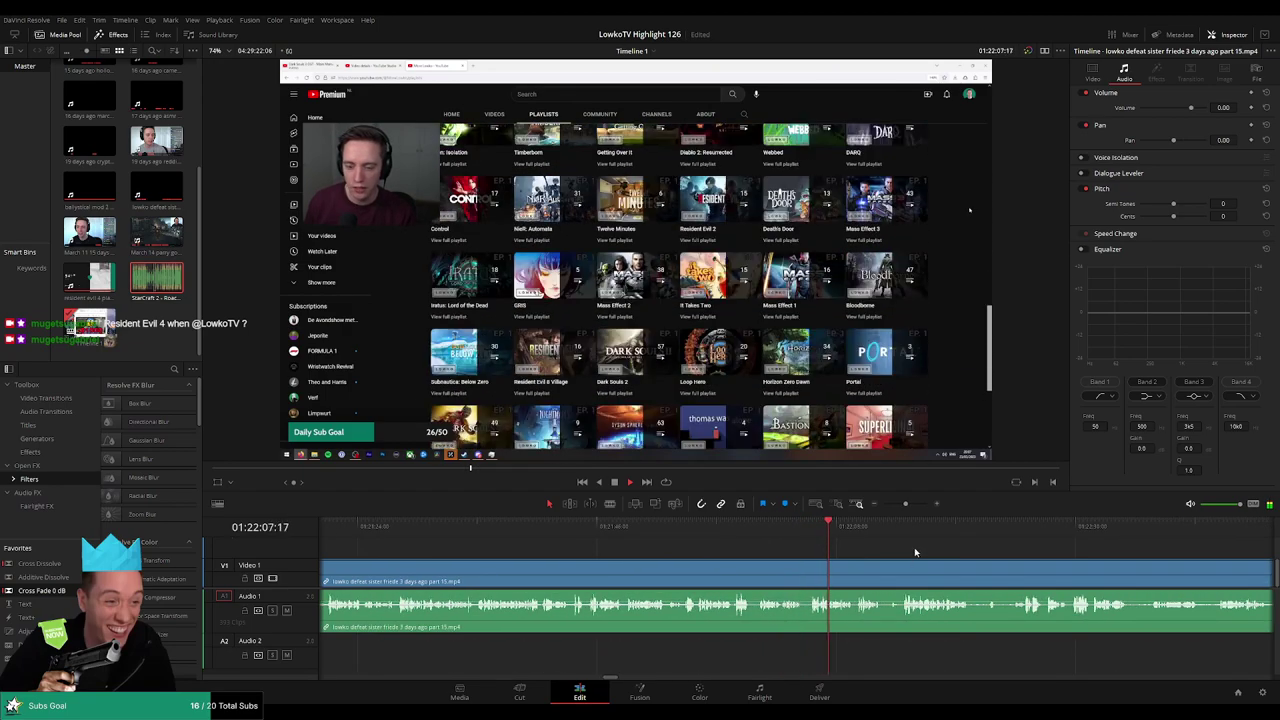
pyautogui.click(1089, 537)
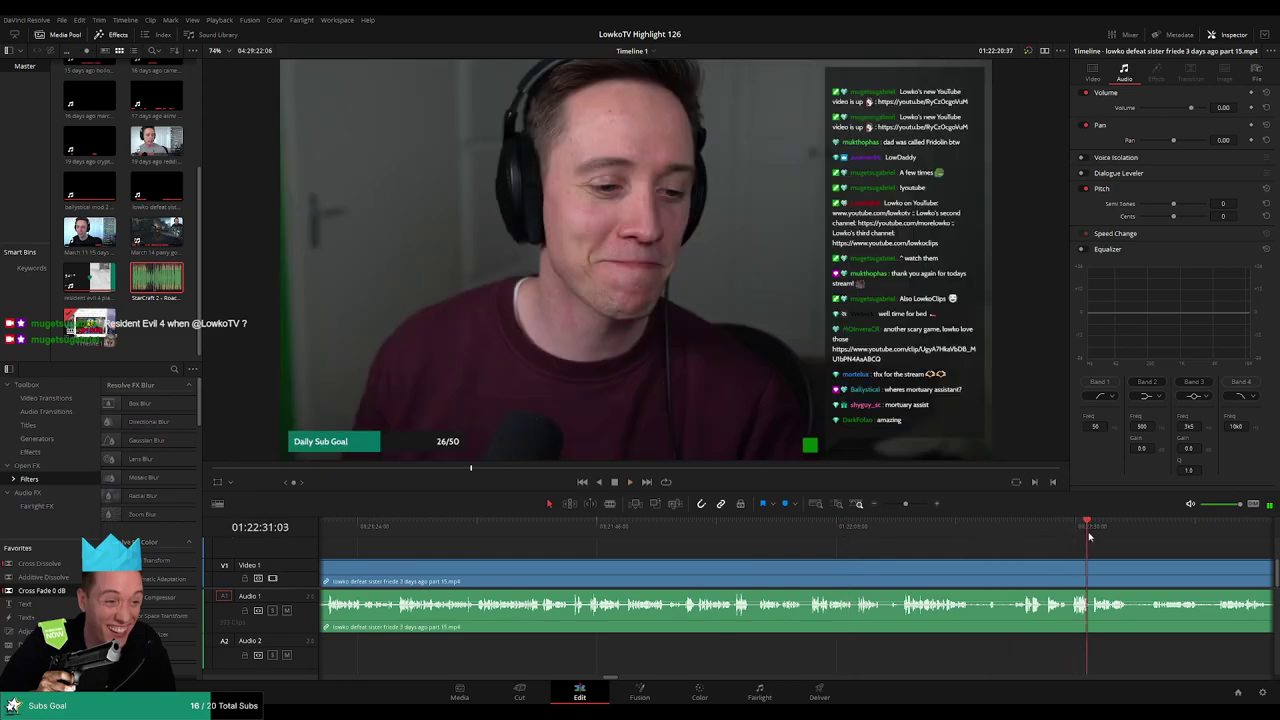
# - Delete the rest of the Sister Friede part 15 clip after the 01:14:33:53 split, closing the gap
pyautogui.scroll(-3, 751, 576)
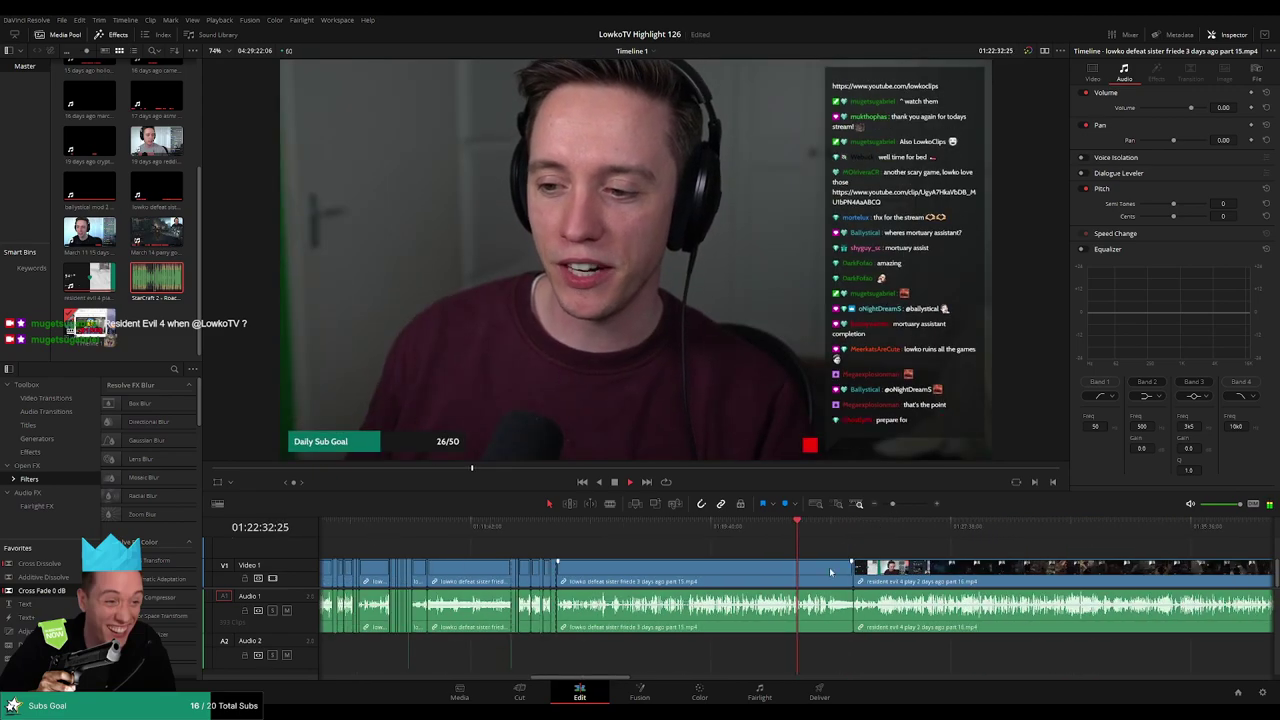
pyautogui.click(751, 576)
pyautogui.press('Delete')
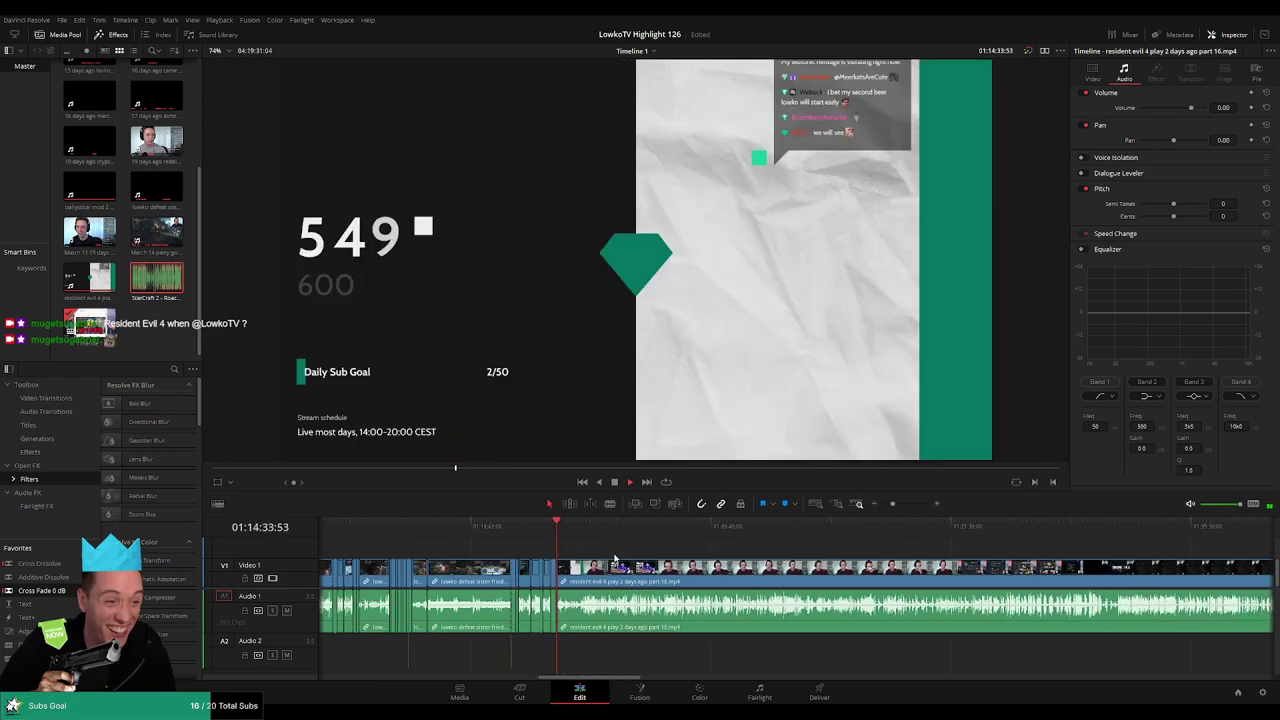
# - Skim the opening of Resident Evil 4 part 16 from about 01:14:33 to 01:18:17, through the greetings and the video thumbnail talk
pyautogui.moveTo(893, 503); pyautogui.dragTo(882, 505)
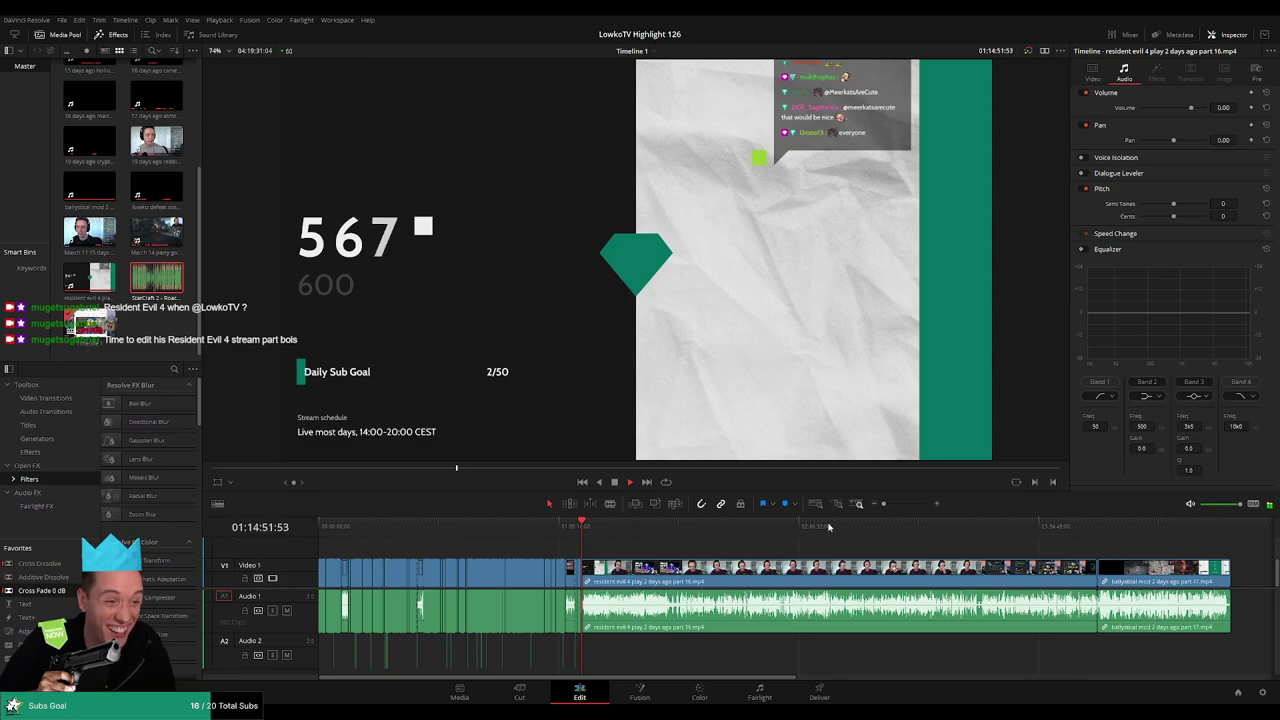
pyautogui.moveTo(894, 505); pyautogui.dragTo(902, 504)
pyautogui.click(953, 532)
pyautogui.moveTo(1015, 542); pyautogui.dragTo(628, 537)
pyautogui.click(652, 530)
pyautogui.press('space')
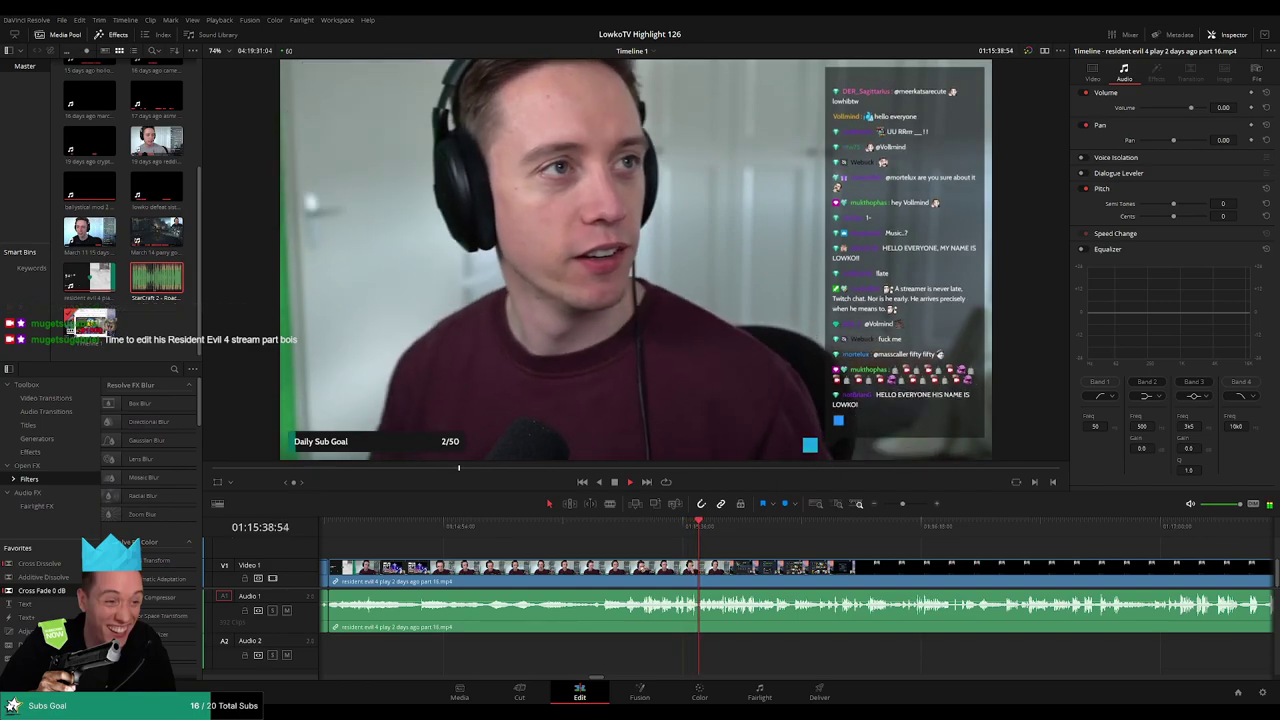
pyautogui.click(734, 552)
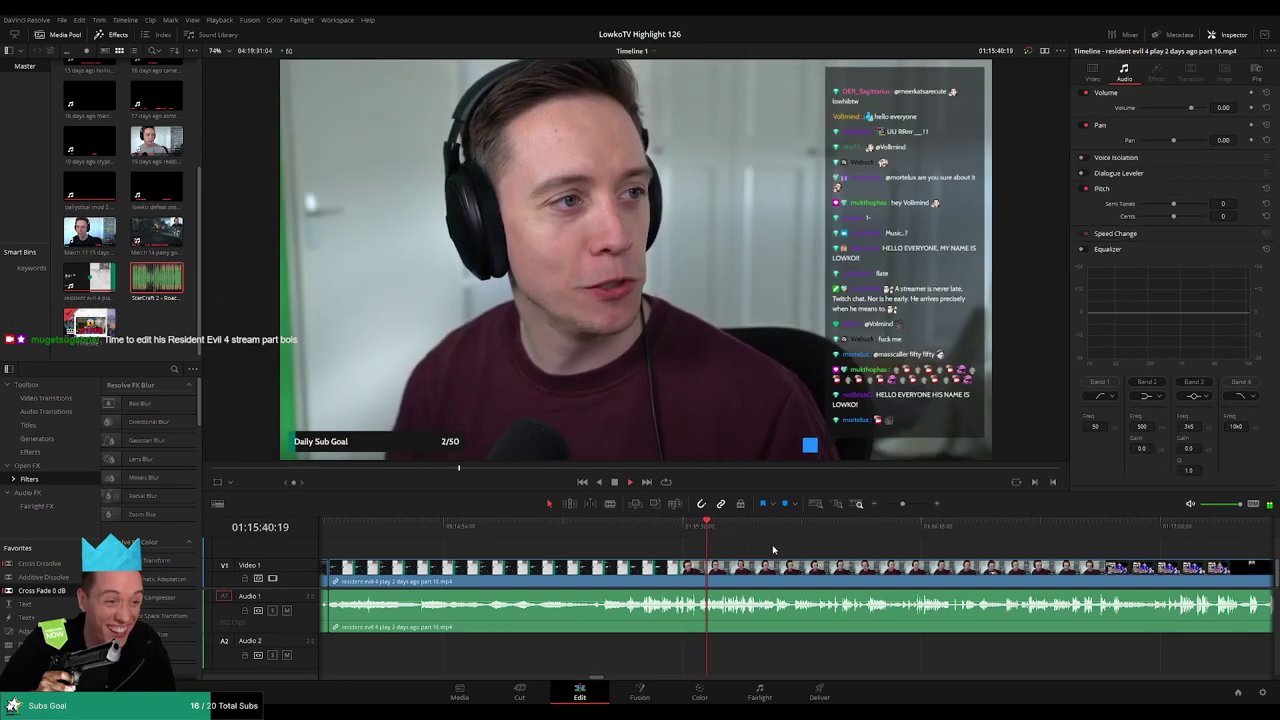
pyautogui.moveTo(774, 549); pyautogui.dragTo(635, 543)
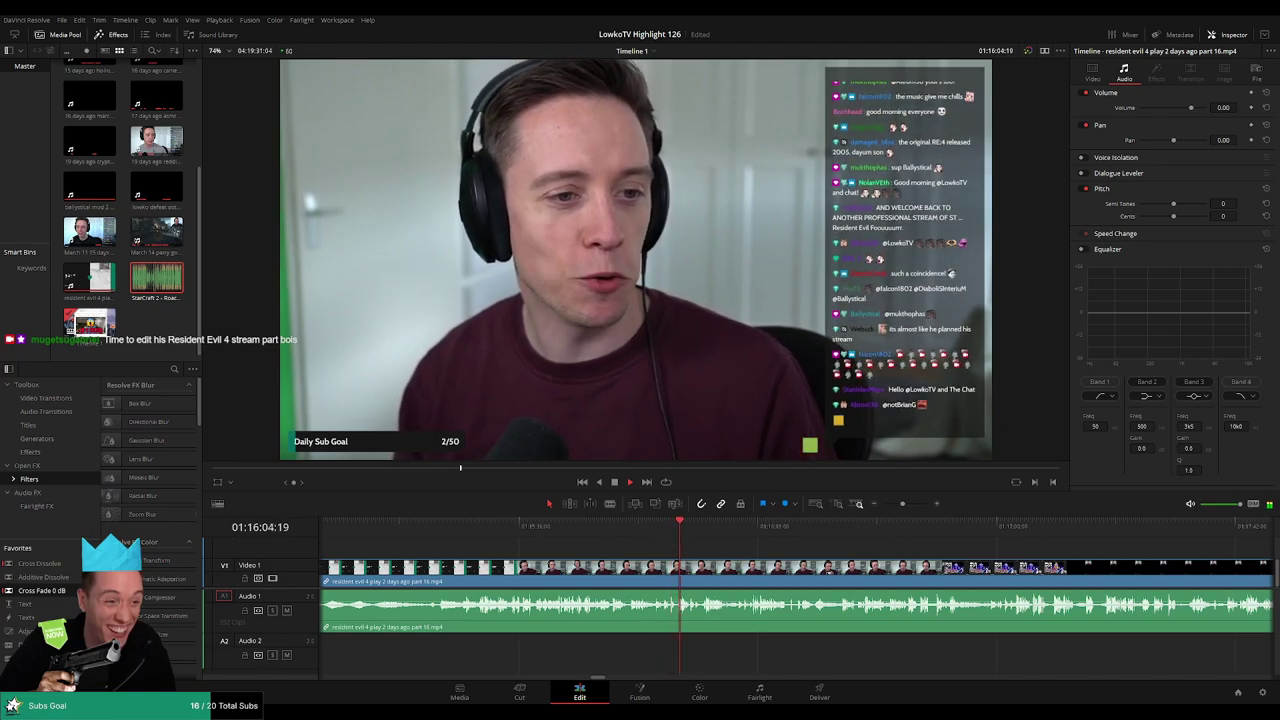
pyautogui.moveTo(741, 549); pyautogui.dragTo(629, 550)
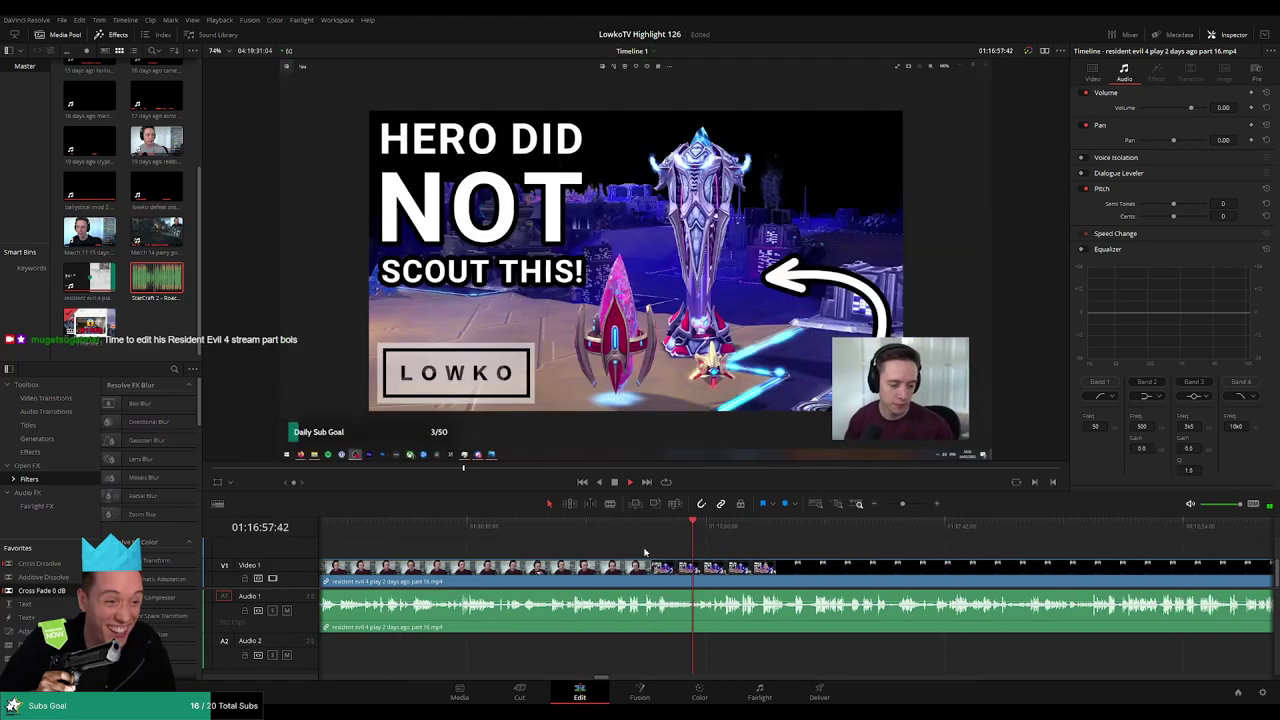
pyautogui.moveTo(731, 525); pyautogui.dragTo(522, 558)
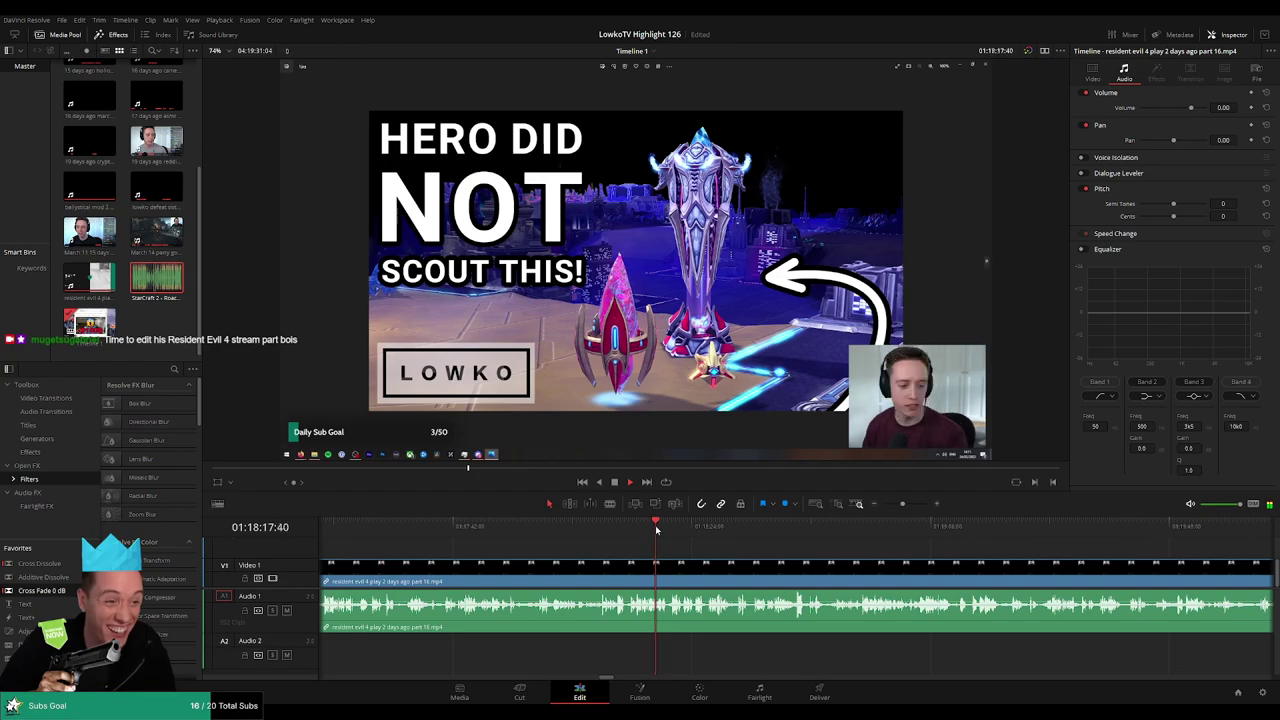
# - Review the StarCraft 2 viewer tournament video segment and following chat, from about 01:18:17 to 01:19:49, for usable moments
pyautogui.moveTo(657, 530); pyautogui.dragTo(923, 534)
pyautogui.hscroll(1, 915, 555)
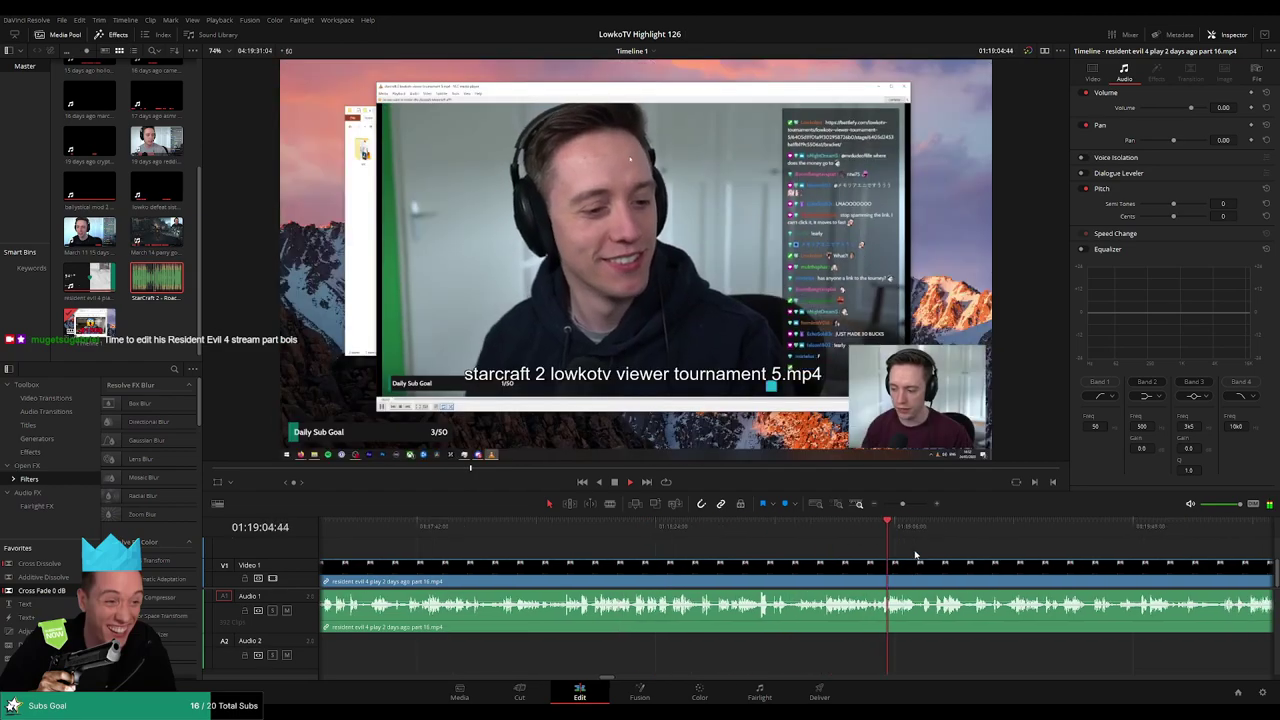
pyautogui.click(654, 528)
pyautogui.click(591, 528)
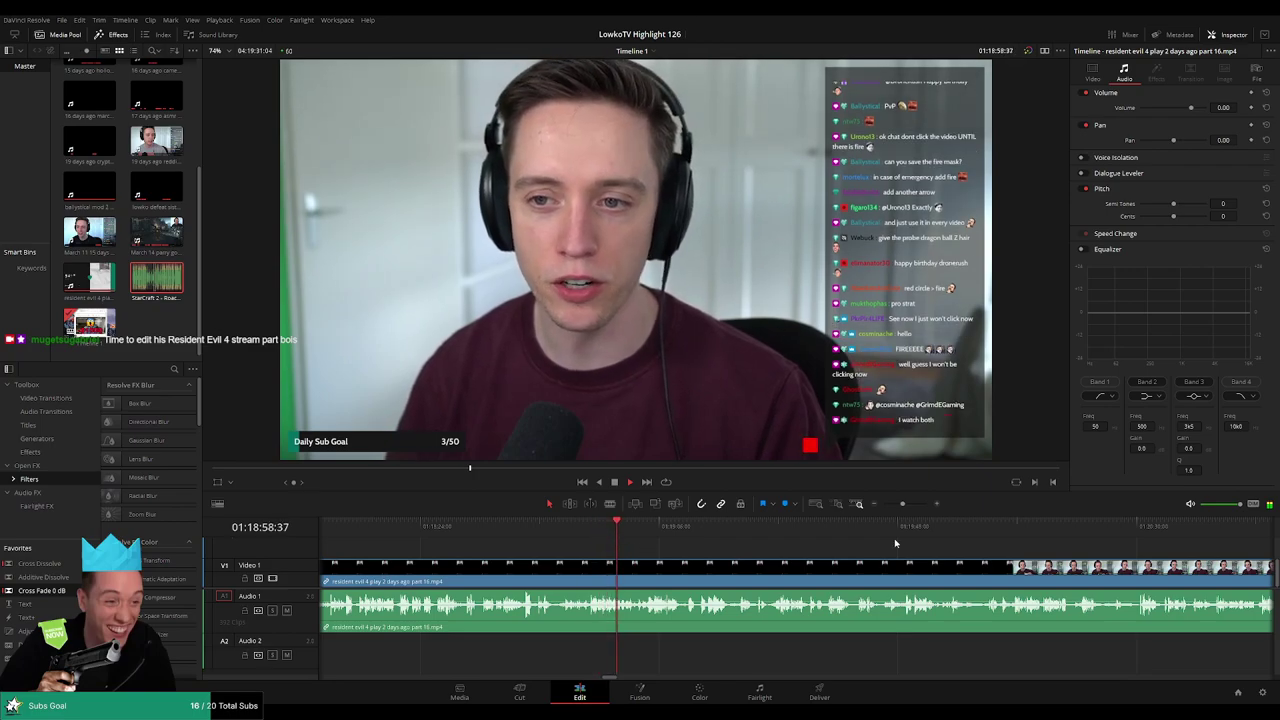
pyautogui.moveTo(902, 504)
pyautogui.mouseDown()
pyautogui.moveTo(885, 507)
pyautogui.moveTo(904, 507)
pyautogui.mouseUp()
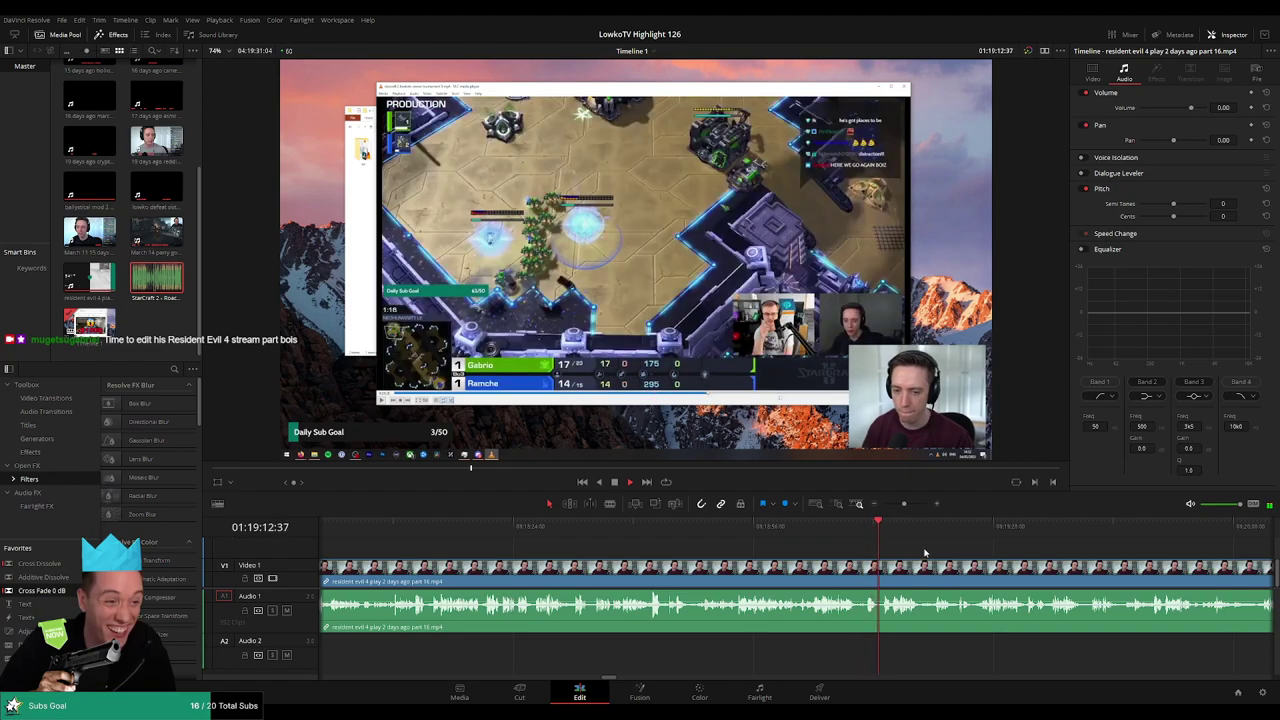
pyautogui.moveTo(925, 553); pyautogui.dragTo(810, 547)
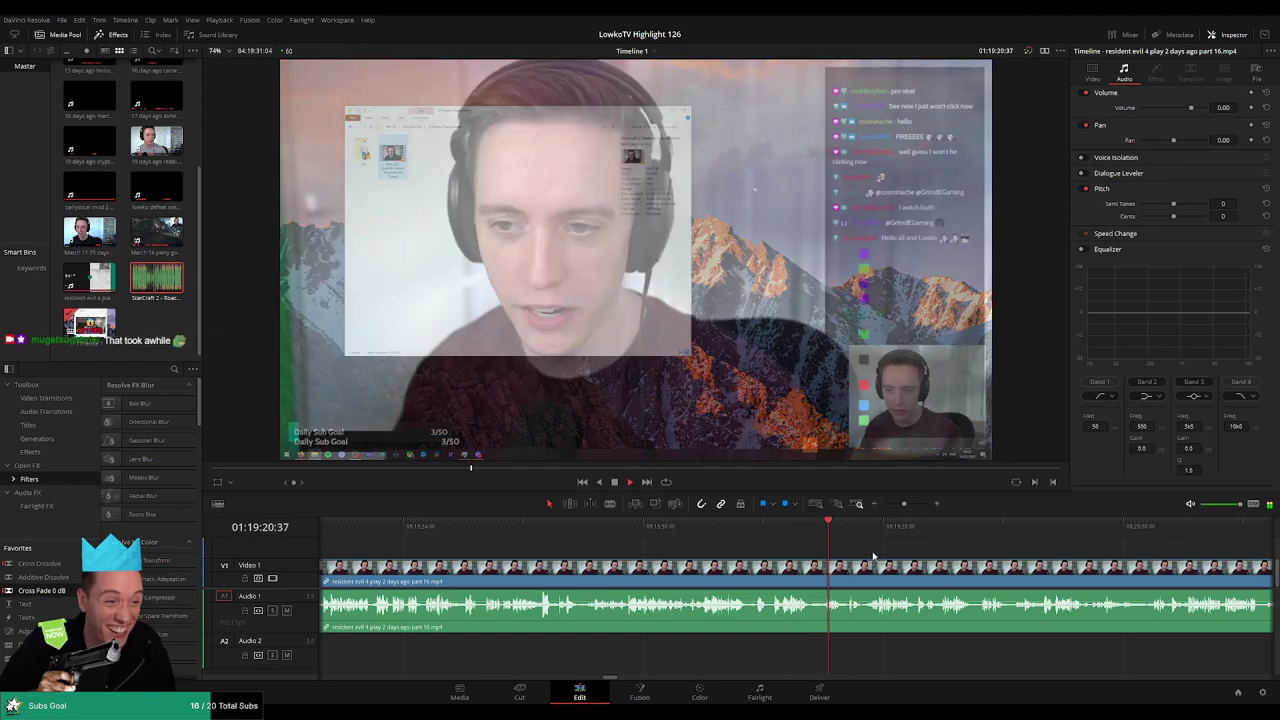
pyautogui.moveTo(905, 553); pyautogui.dragTo(733, 546)
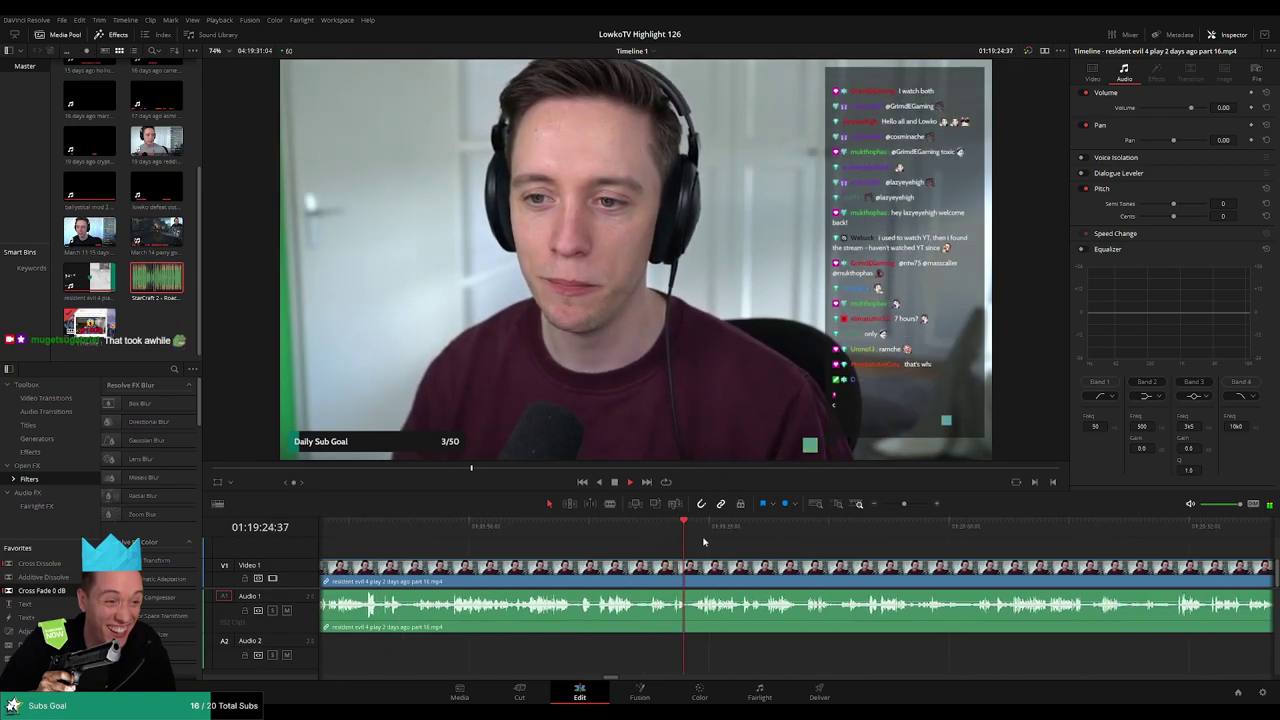
pyautogui.click(707, 529)
pyautogui.hscroll(2, 740, 550)
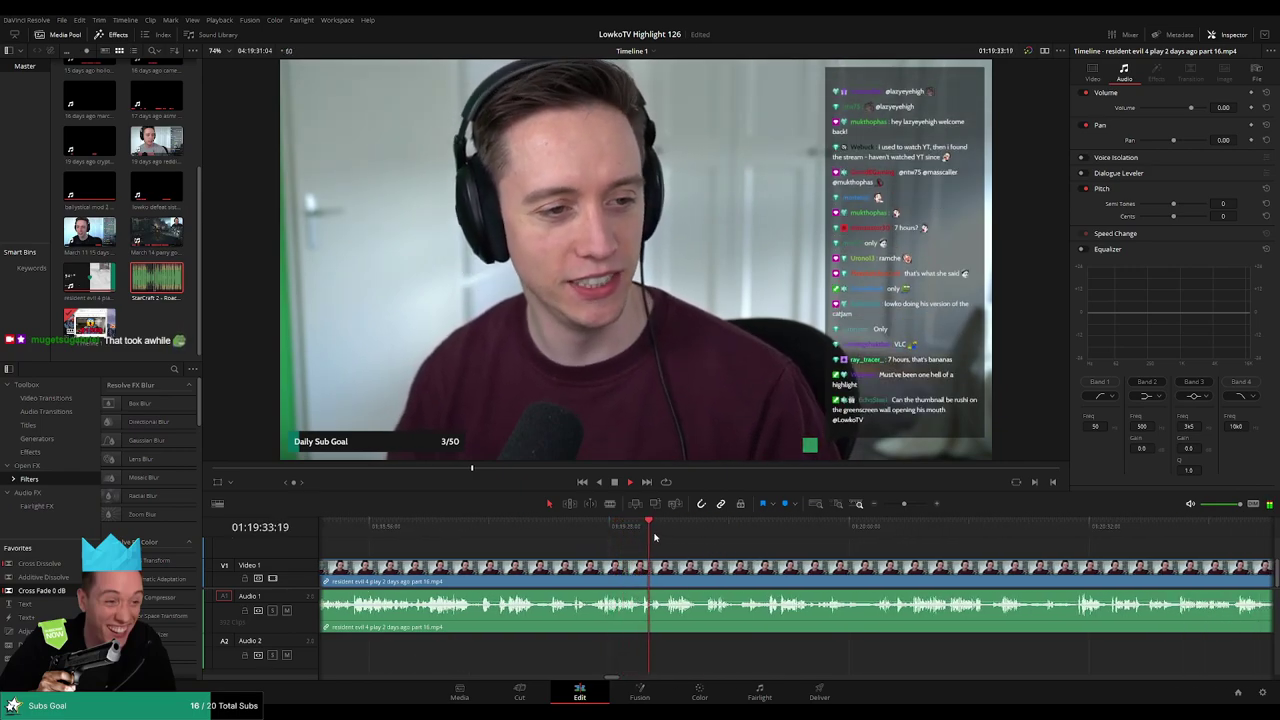
pyautogui.click(672, 537)
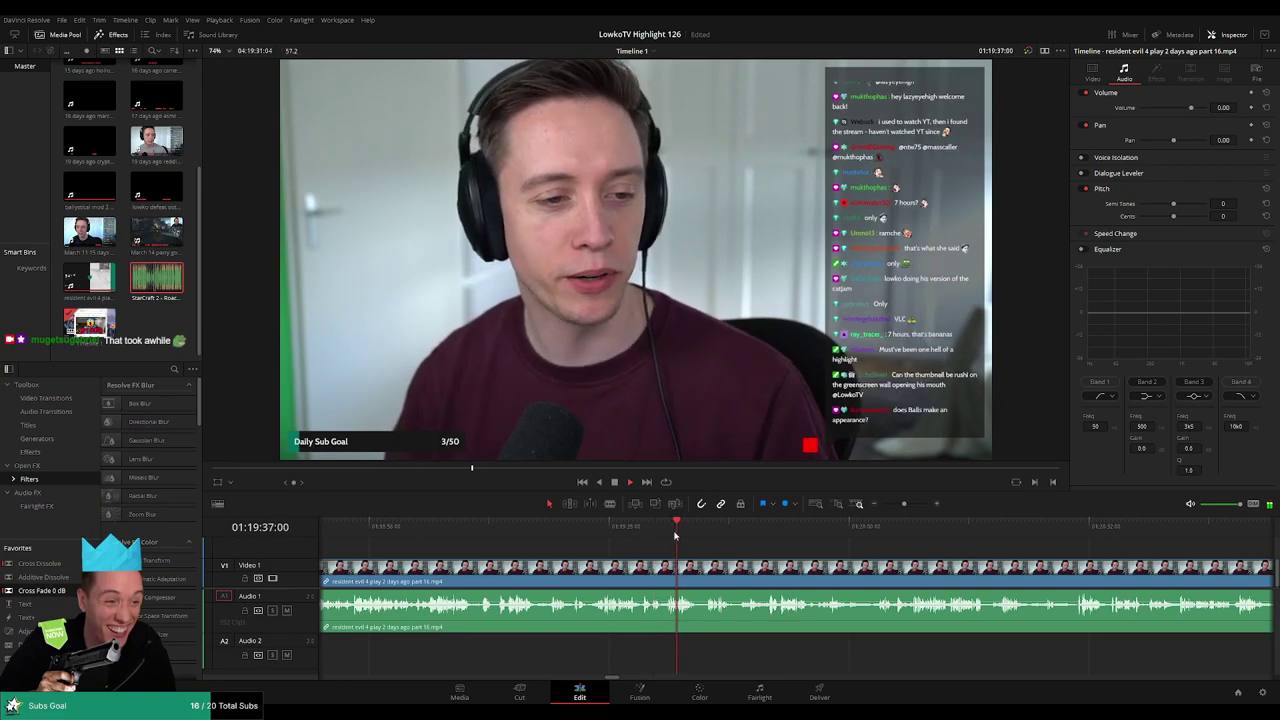
pyautogui.click(720, 529)
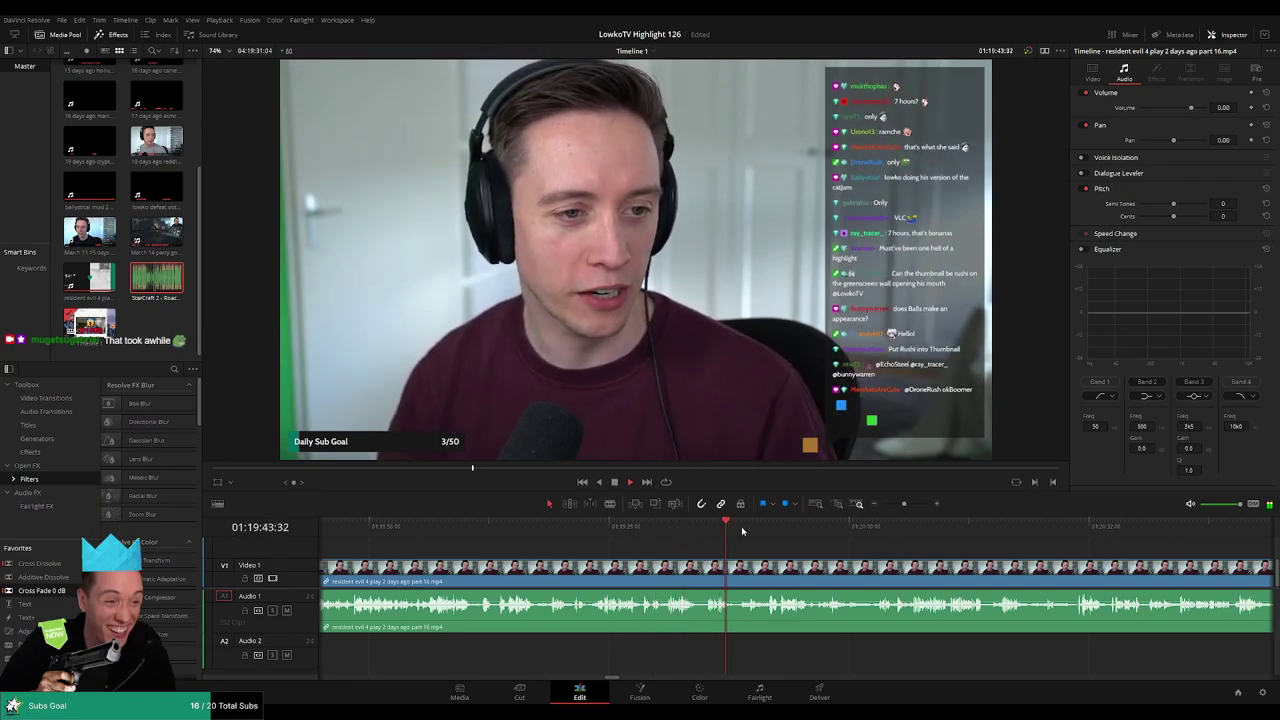
pyautogui.click(752, 530)
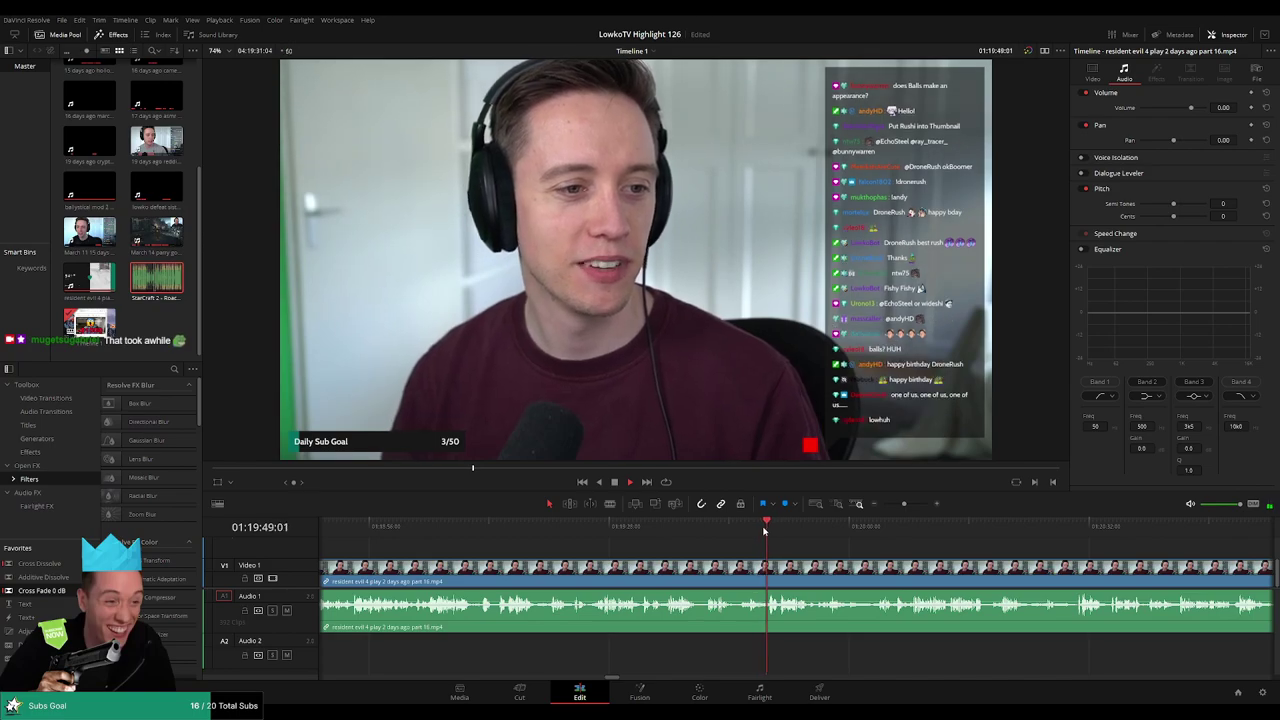
# - Check the back pain and workout chat from about 01:20:07 to 01:25:26 for parts worth keeping
pyautogui.moveTo(874, 557); pyautogui.dragTo(703, 550)
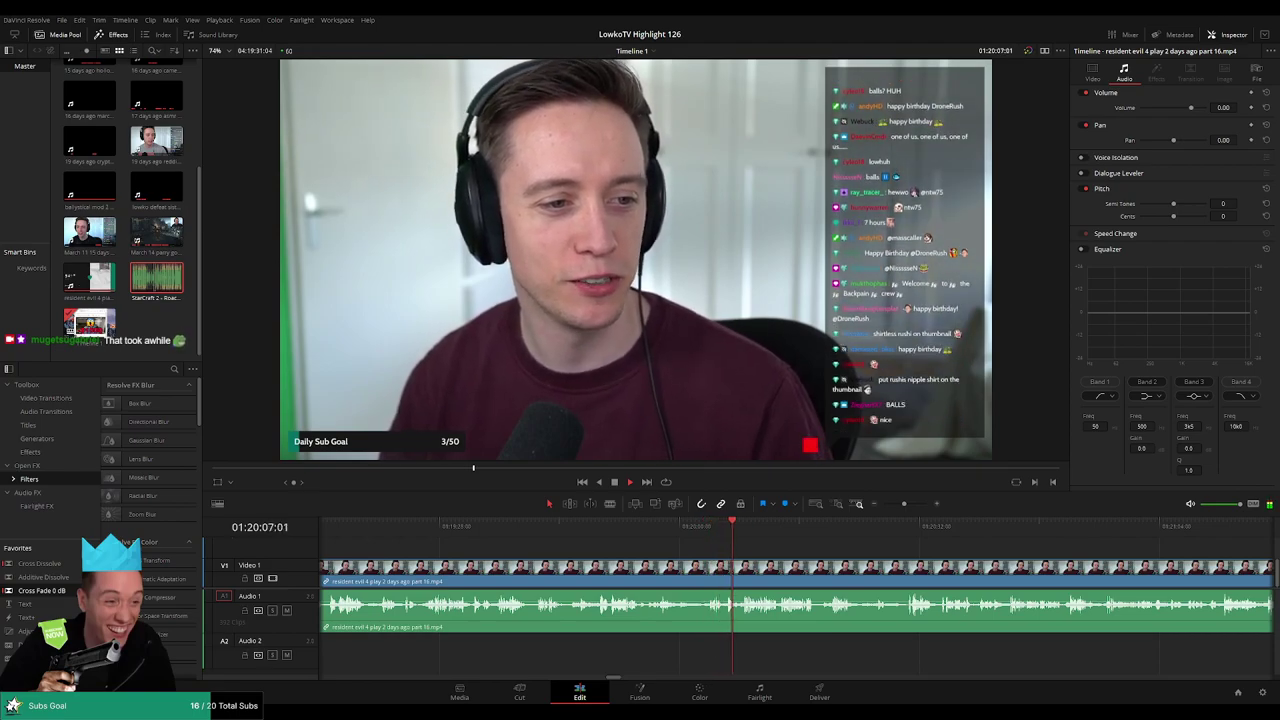
pyautogui.click(942, 527)
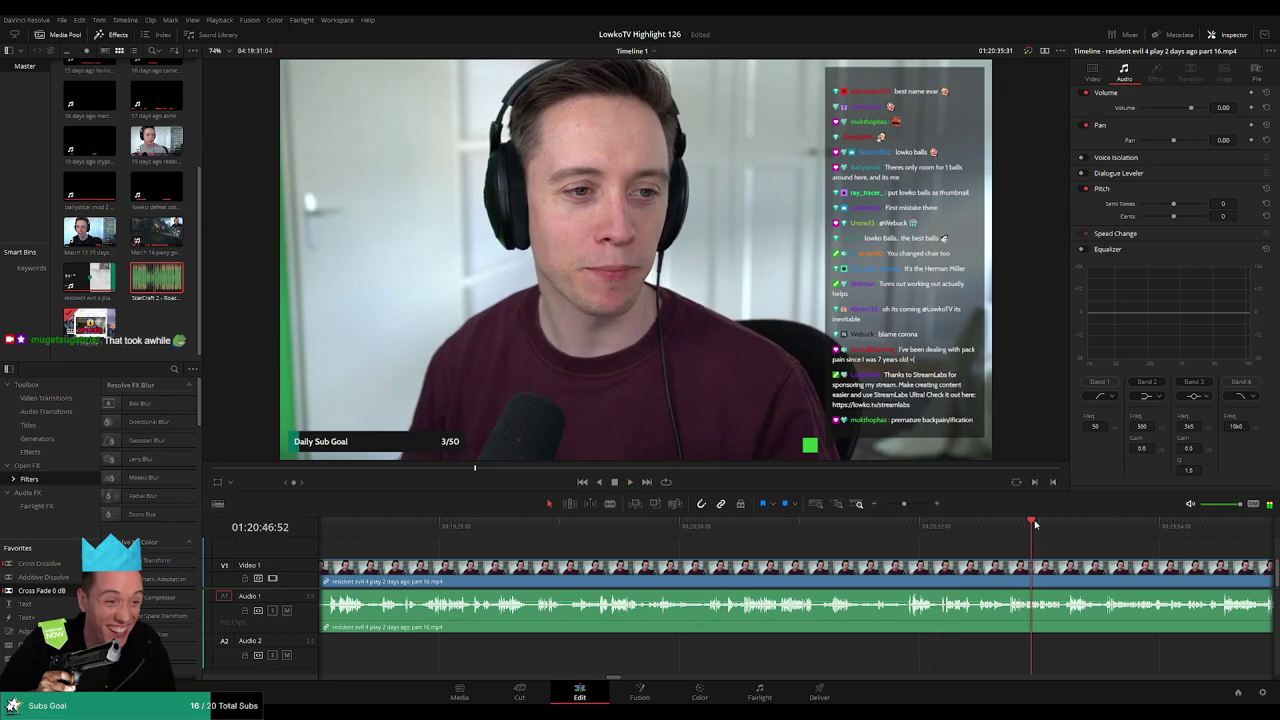
pyautogui.moveTo(1036, 524); pyautogui.dragTo(1125, 526)
pyautogui.hscroll(5, 731, 540)
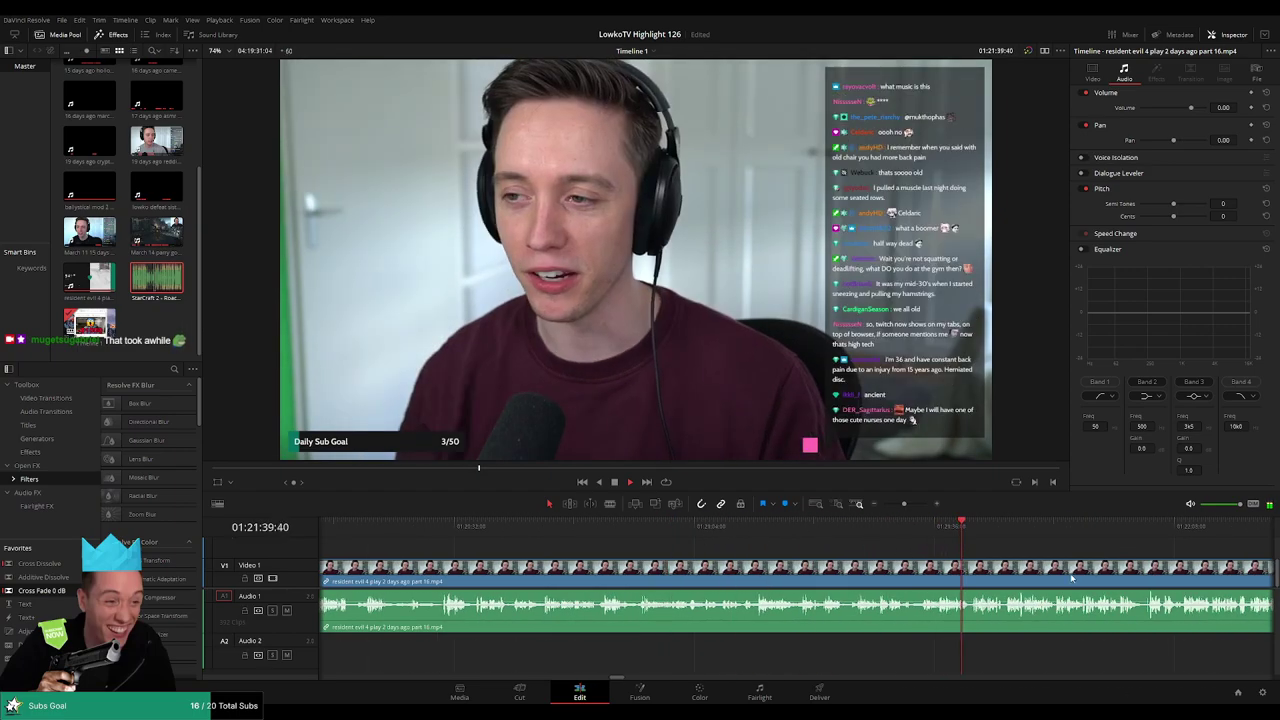
pyautogui.click(1128, 527)
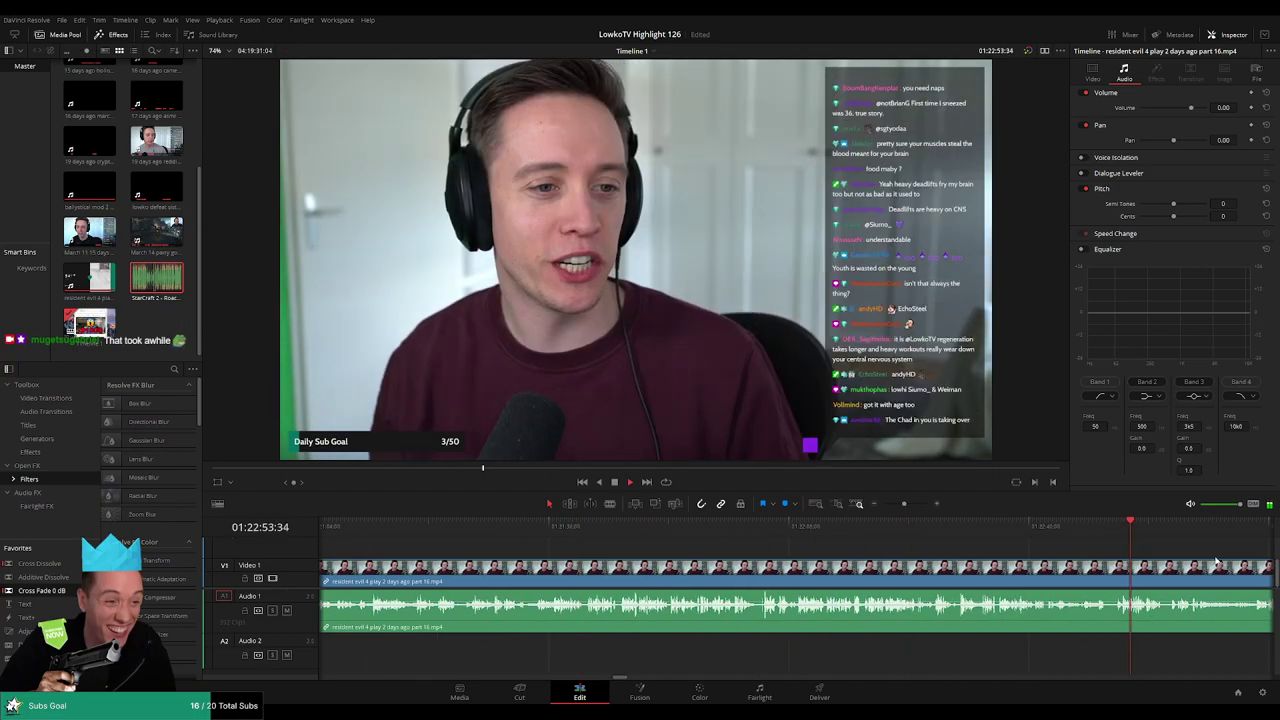
pyautogui.click(796, 533)
pyautogui.click(1114, 534)
pyautogui.hscroll(5, 765, 551)
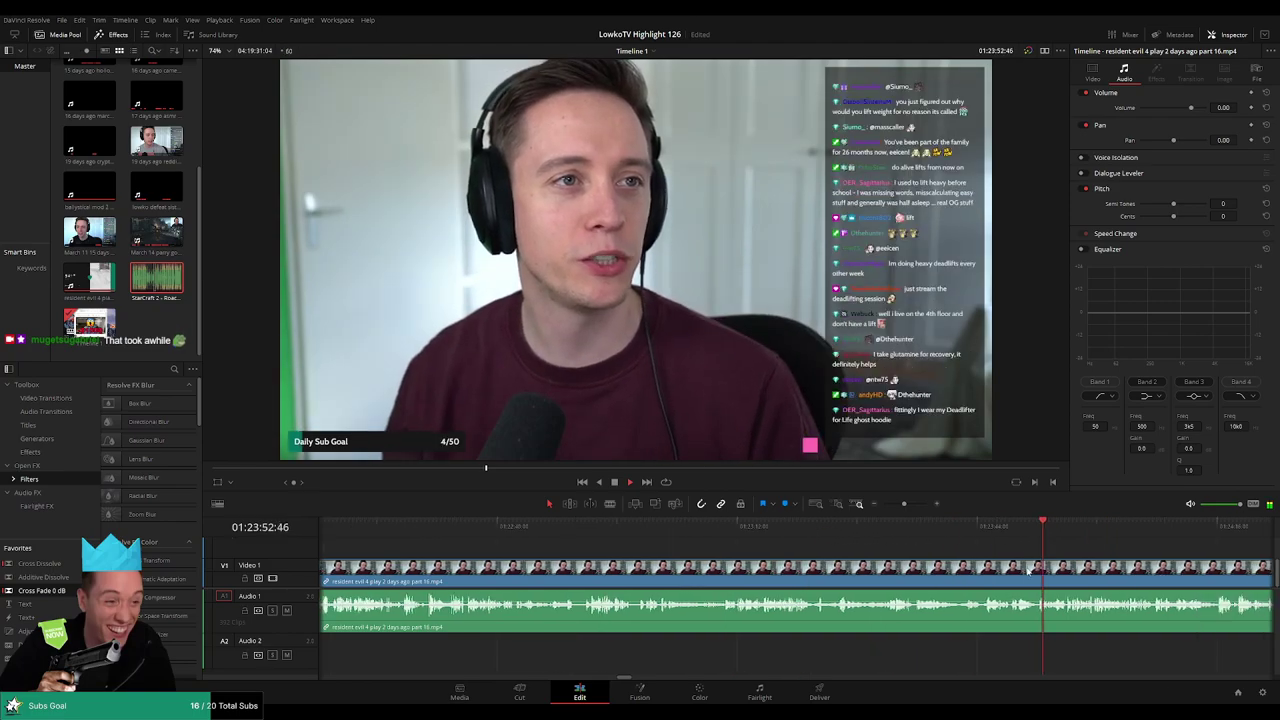
pyautogui.click(900, 540)
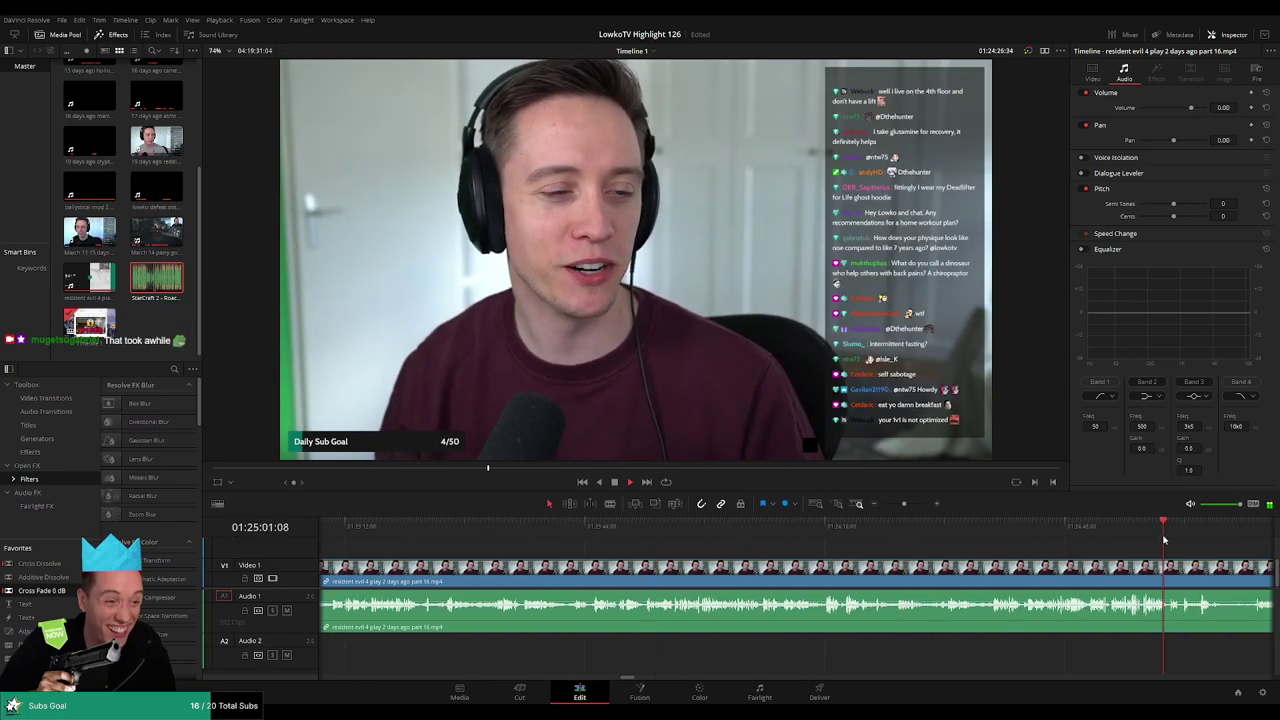
pyautogui.click(928, 518)
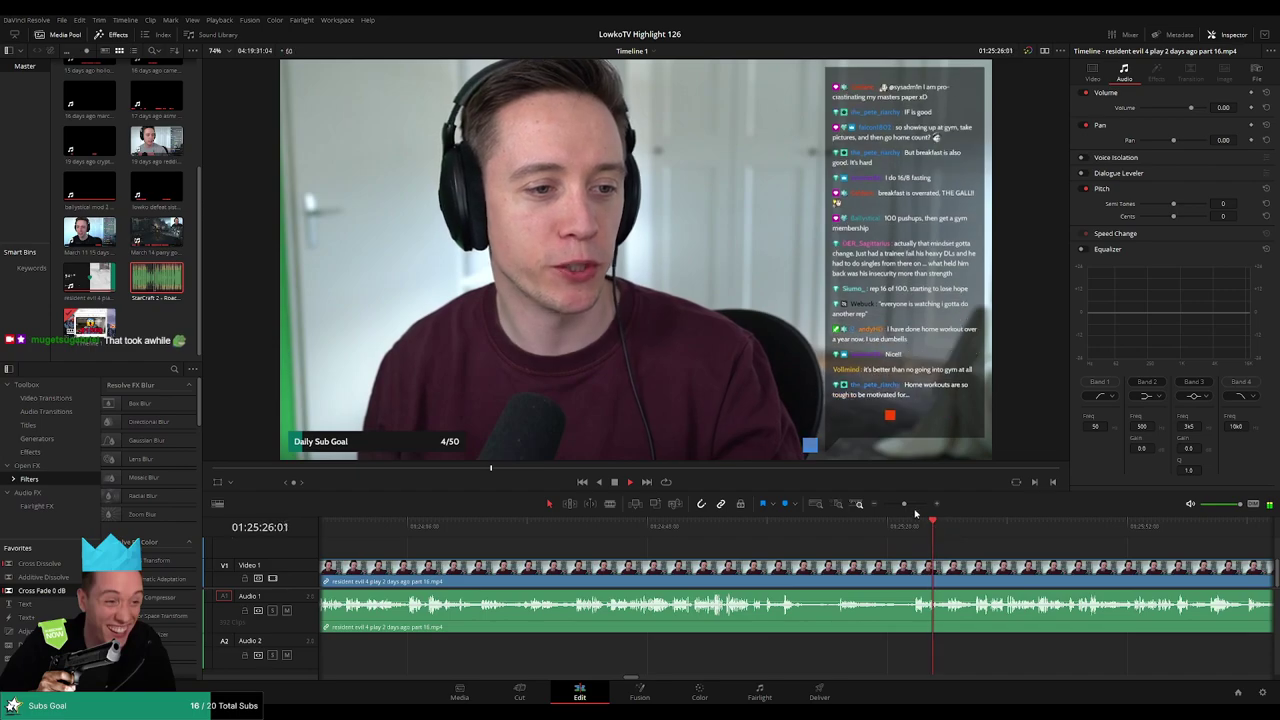
# - Skim from about 01:25:28 past the Steam shop browsing to the Resident Evil 4 game mode selection and opening cutscene near 01:39:10
pyautogui.moveTo(903, 506); pyautogui.dragTo(891, 506)
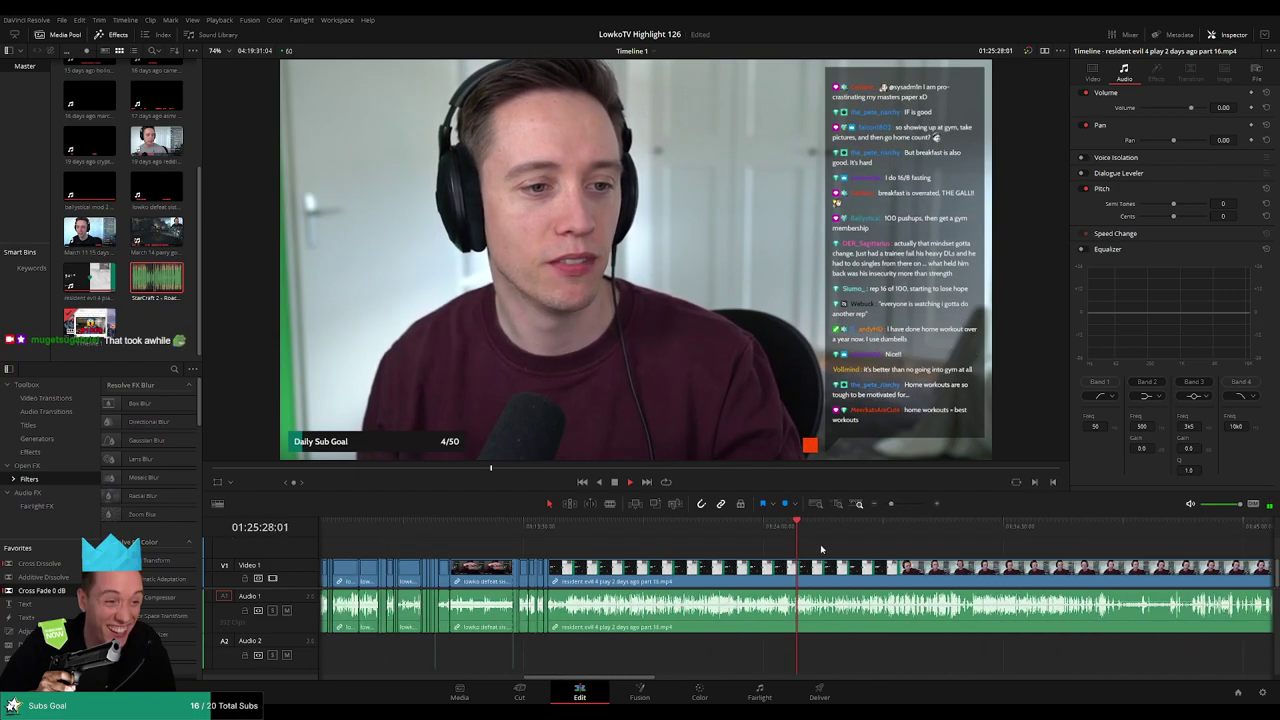
pyautogui.click(955, 538)
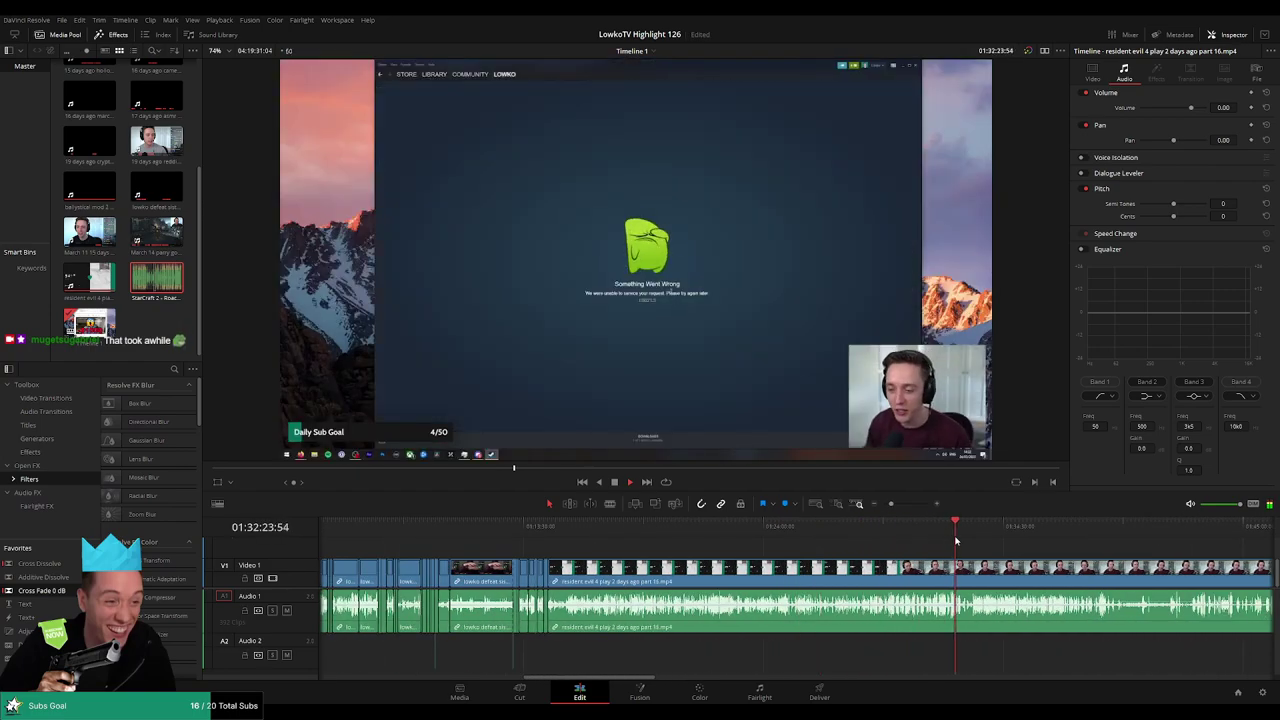
pyautogui.click(942, 538)
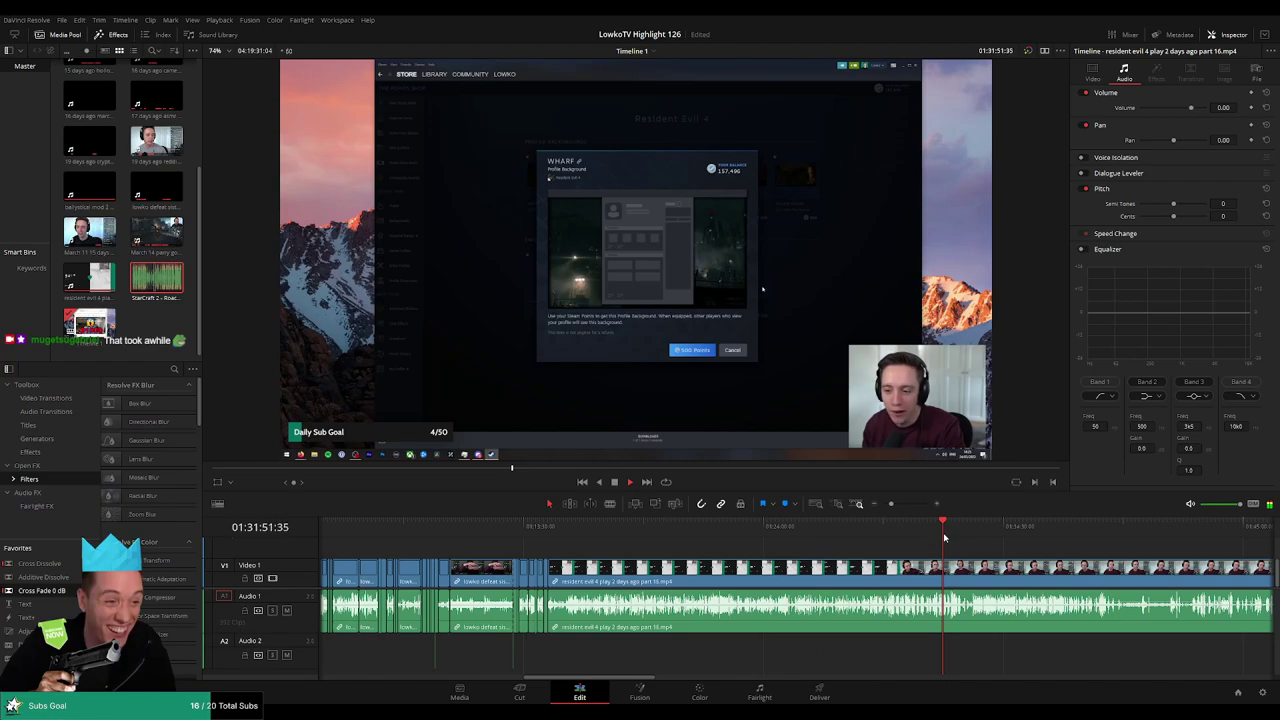
pyautogui.moveTo(944, 538); pyautogui.dragTo(777, 538)
pyautogui.scroll(6, 829, 556)
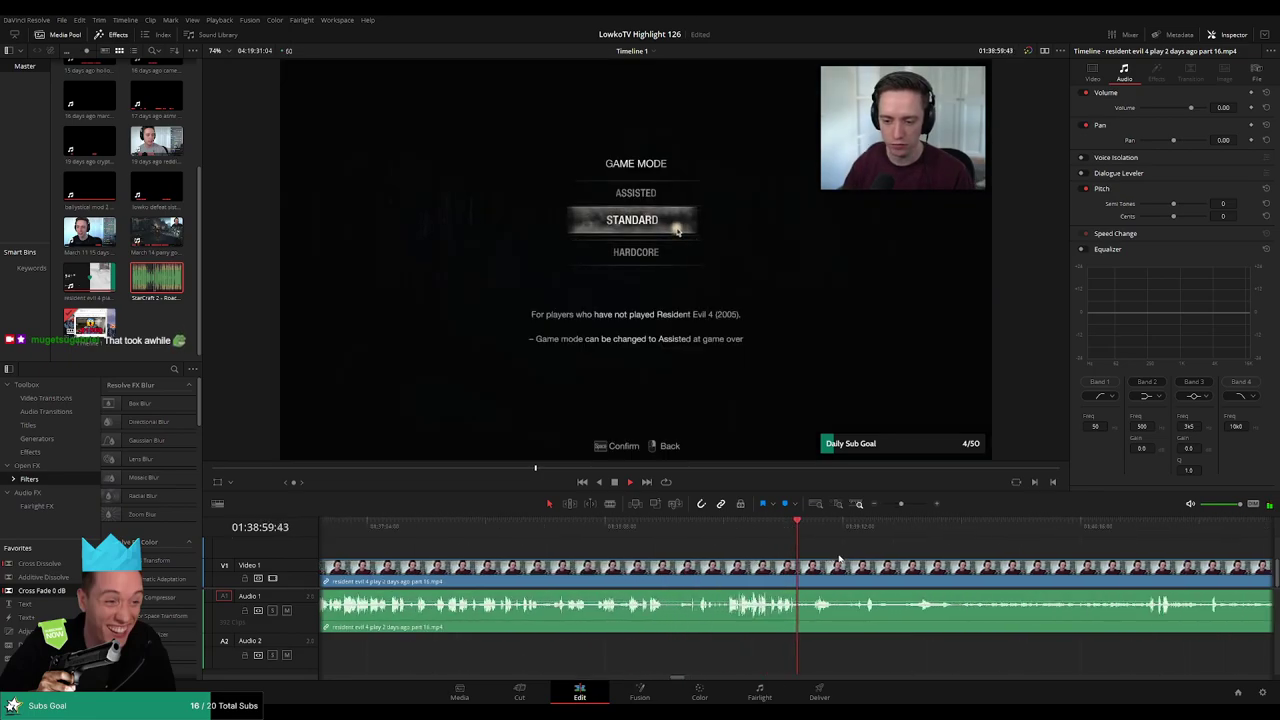
pyautogui.click(816, 533)
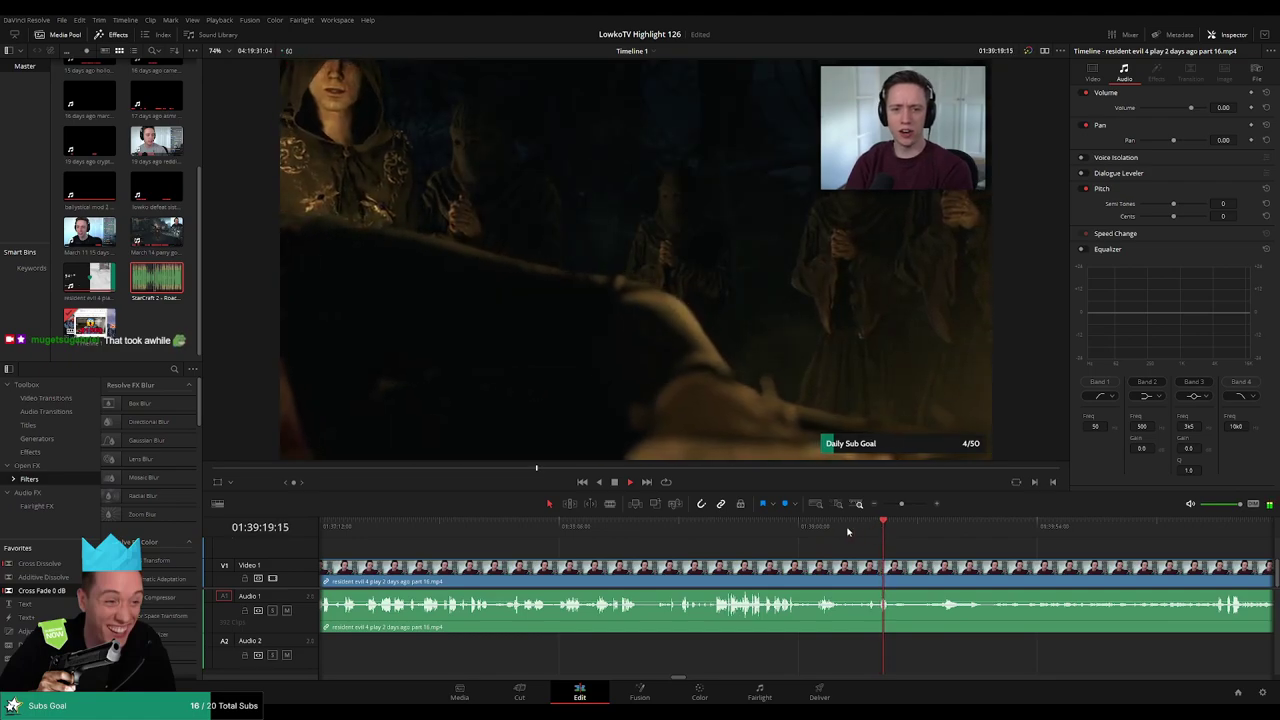
pyautogui.click(816, 527)
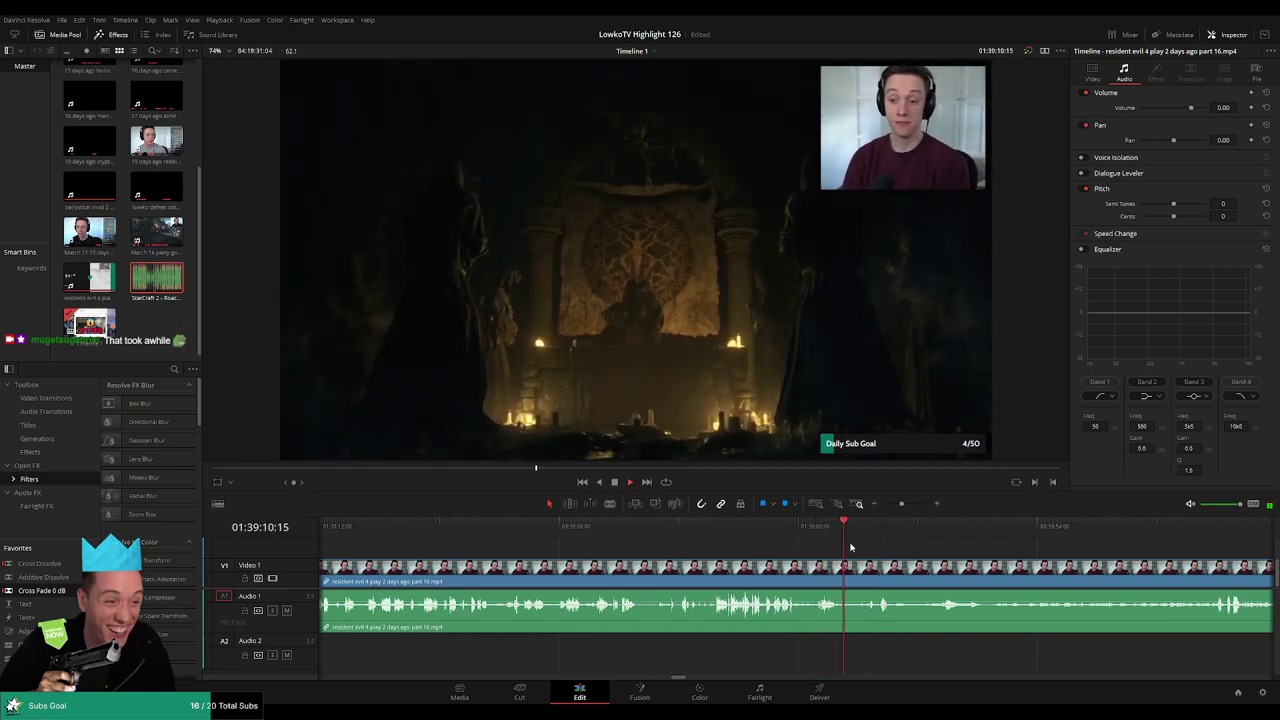
# - Locate the start of the game's opening cutscene after the title and game mode menus, and split the part 16 clip at 01:39:09:05
pyautogui.scroll(-3, 826, 559)
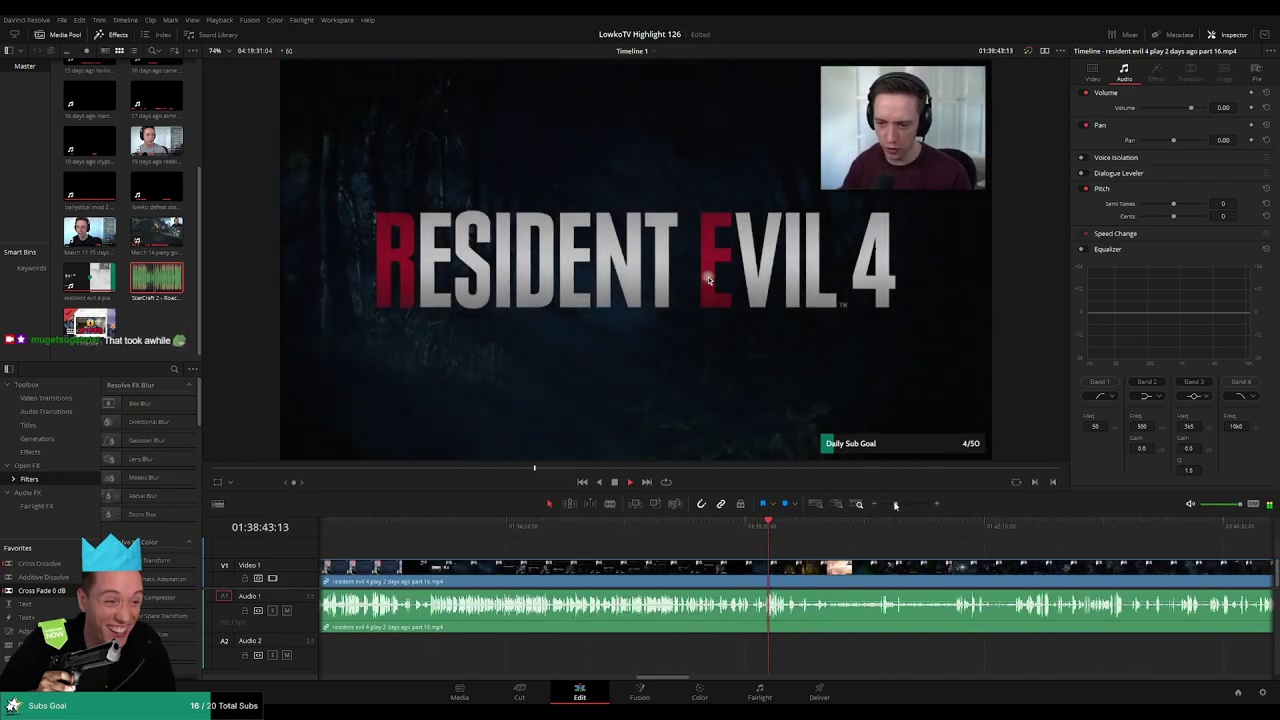
pyautogui.moveTo(895, 503); pyautogui.dragTo(906, 505)
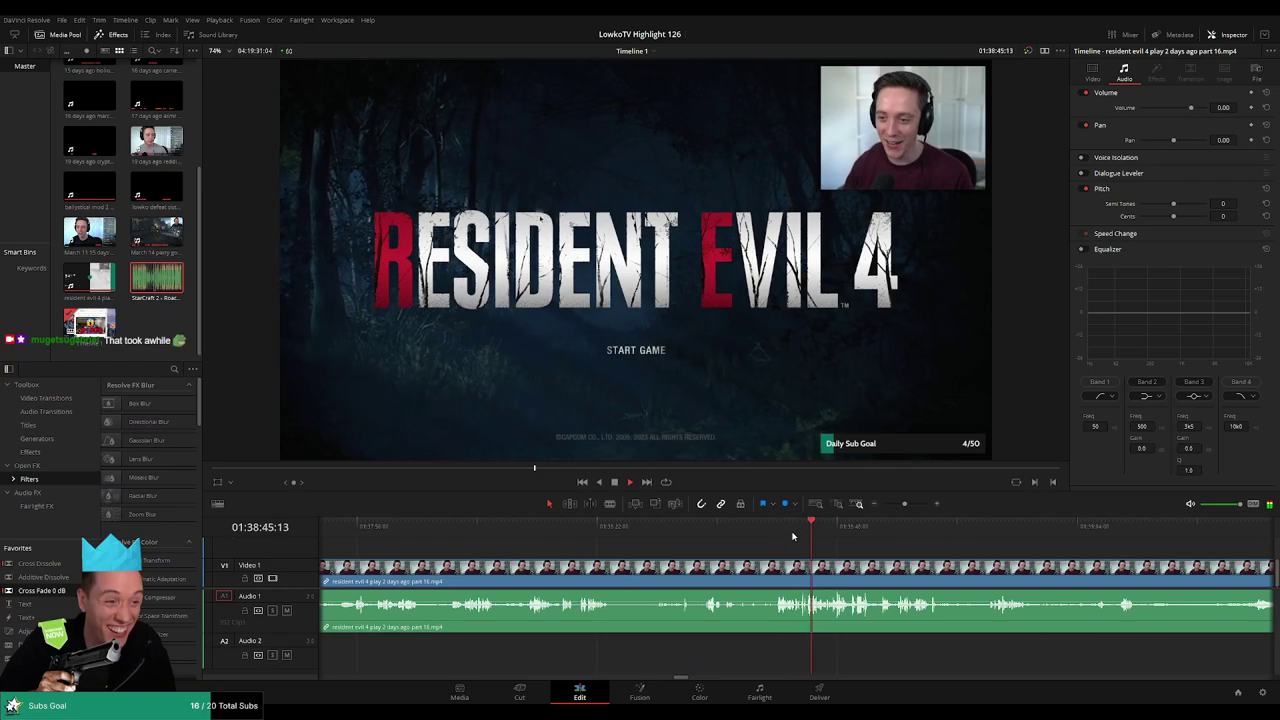
pyautogui.click(743, 526)
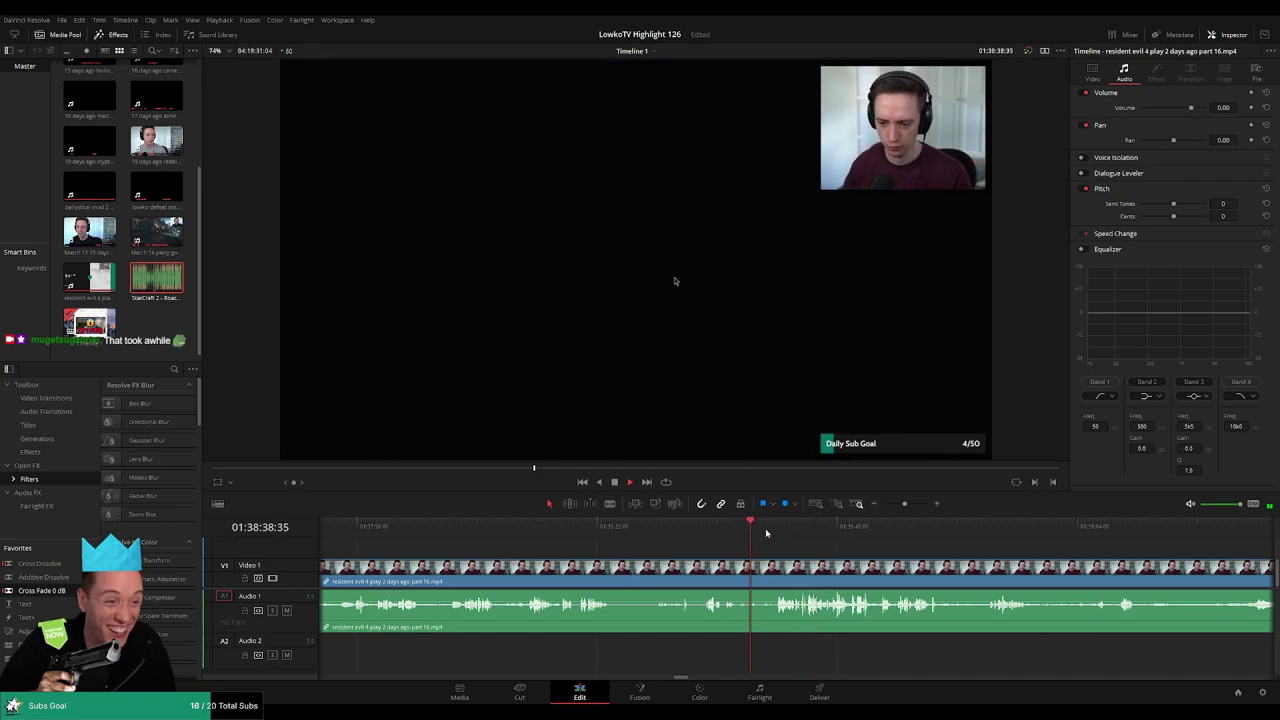
pyautogui.moveTo(766, 533); pyautogui.dragTo(852, 533)
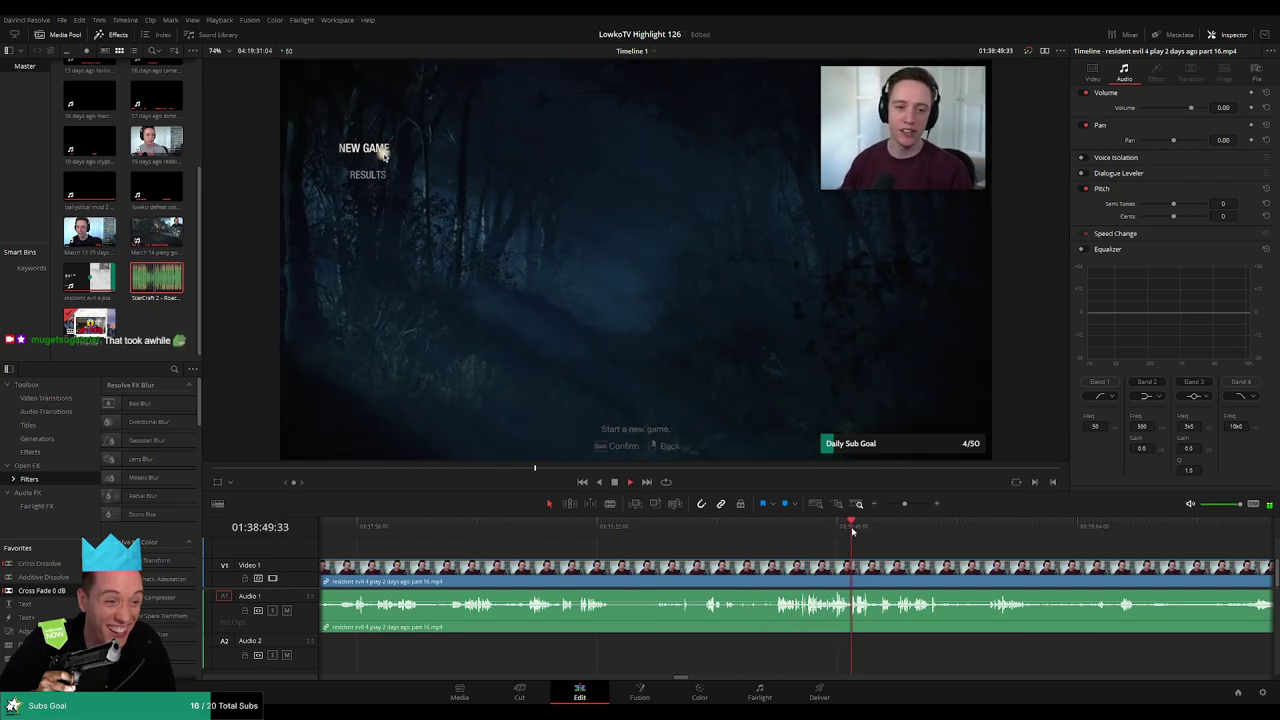
pyautogui.moveTo(924, 557); pyautogui.dragTo(703, 542)
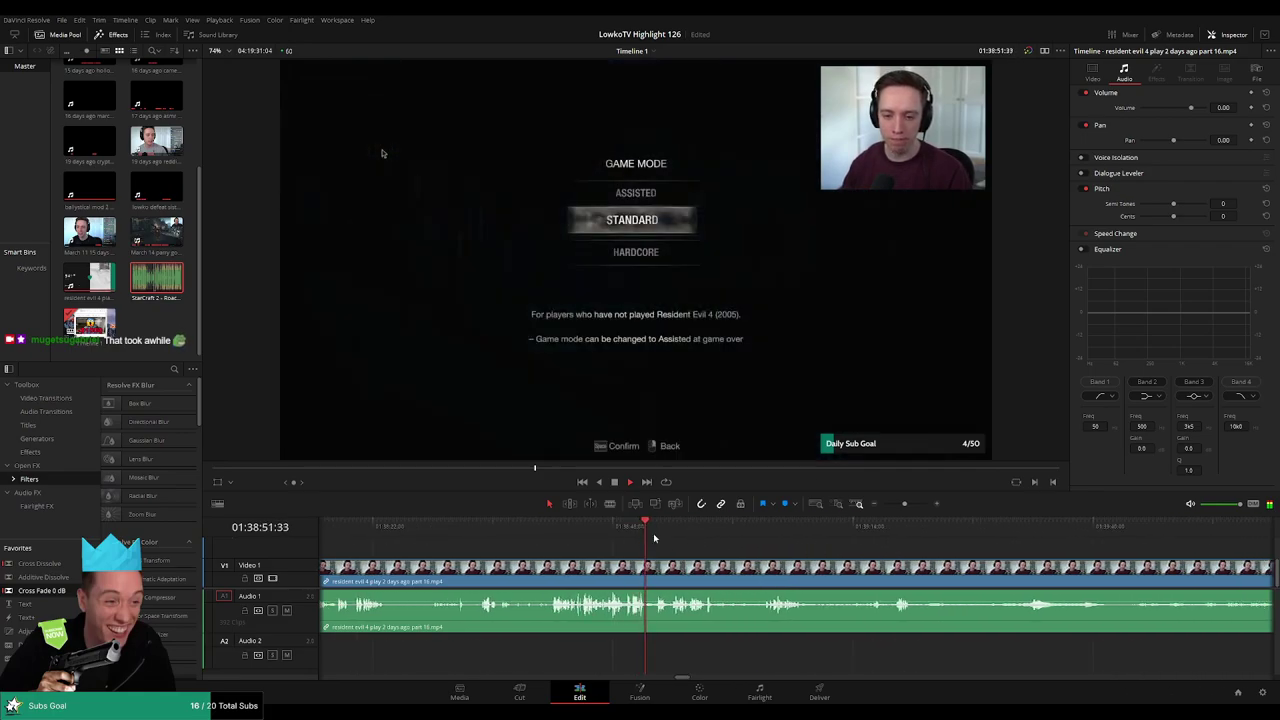
pyautogui.click(657, 531)
pyautogui.click(675, 532)
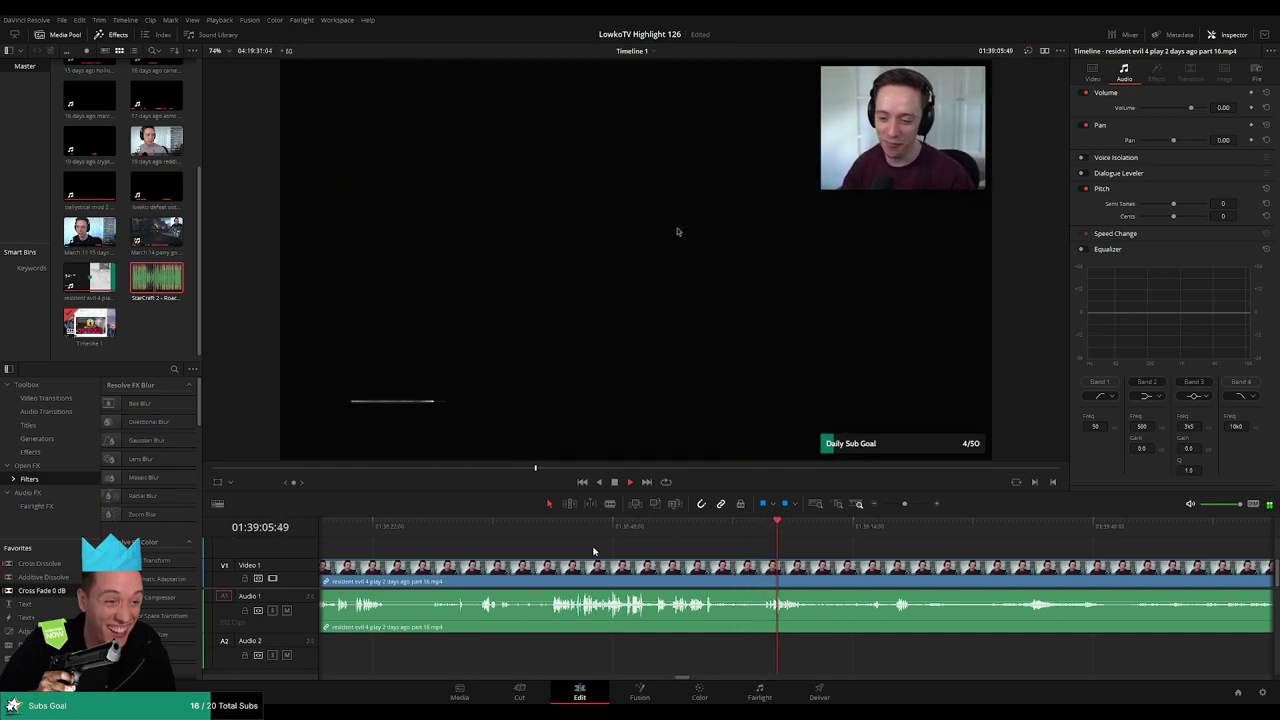
pyautogui.moveTo(549, 532); pyautogui.dragTo(591, 531)
pyautogui.hotkey('ctrl', 'b')
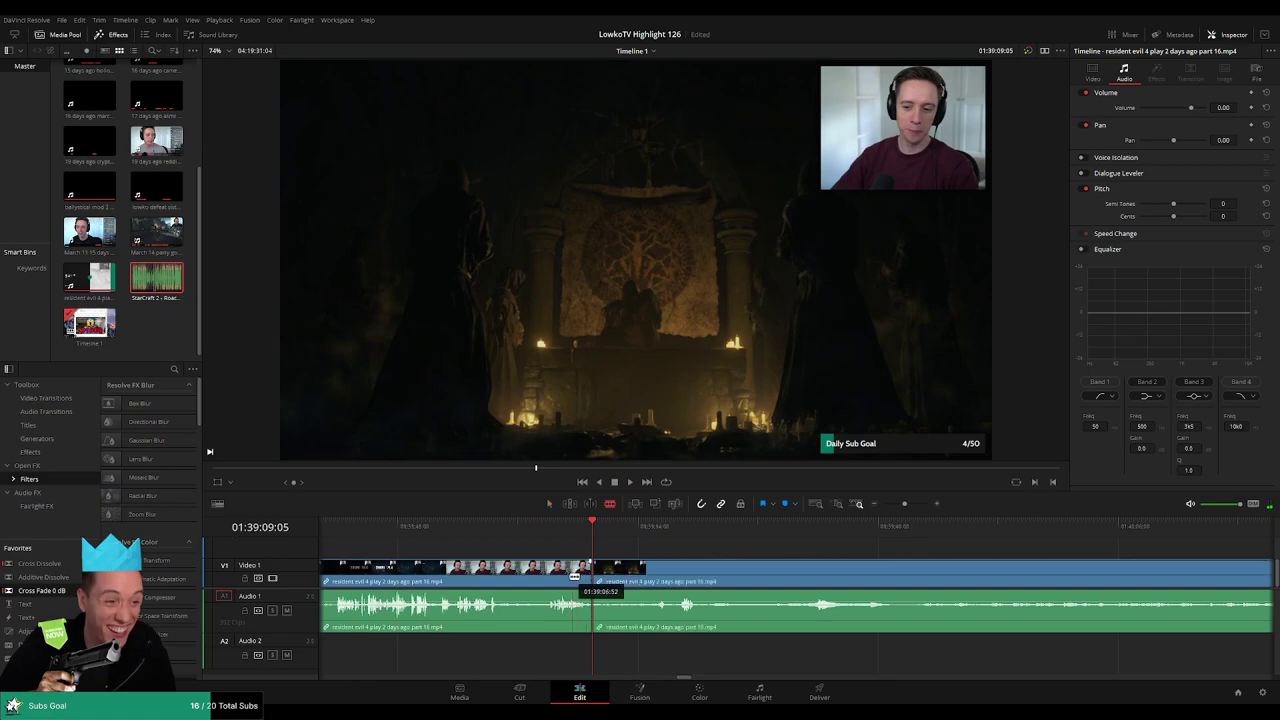
# - Ripple-delete the pre-game section before the Resident Evil 4 opening cutscene, and play from the new cut at 01:14:33:45
pyautogui.press('Delete')
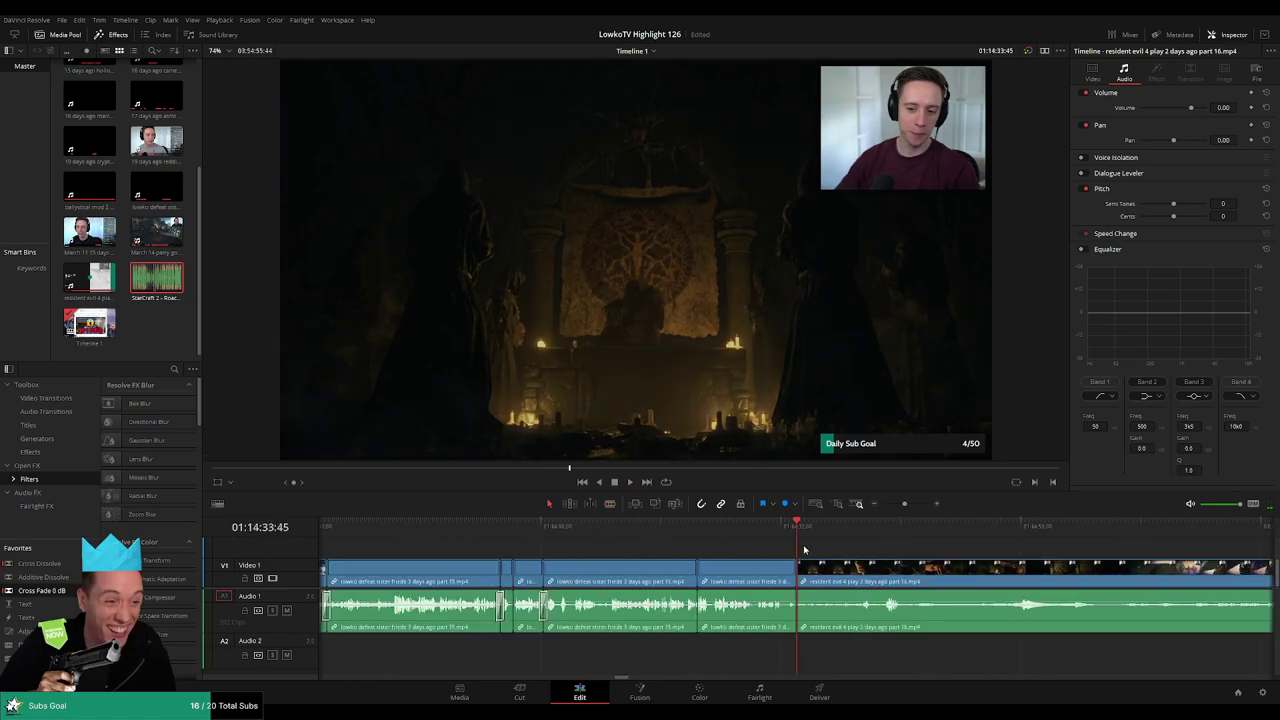
pyautogui.press('space')
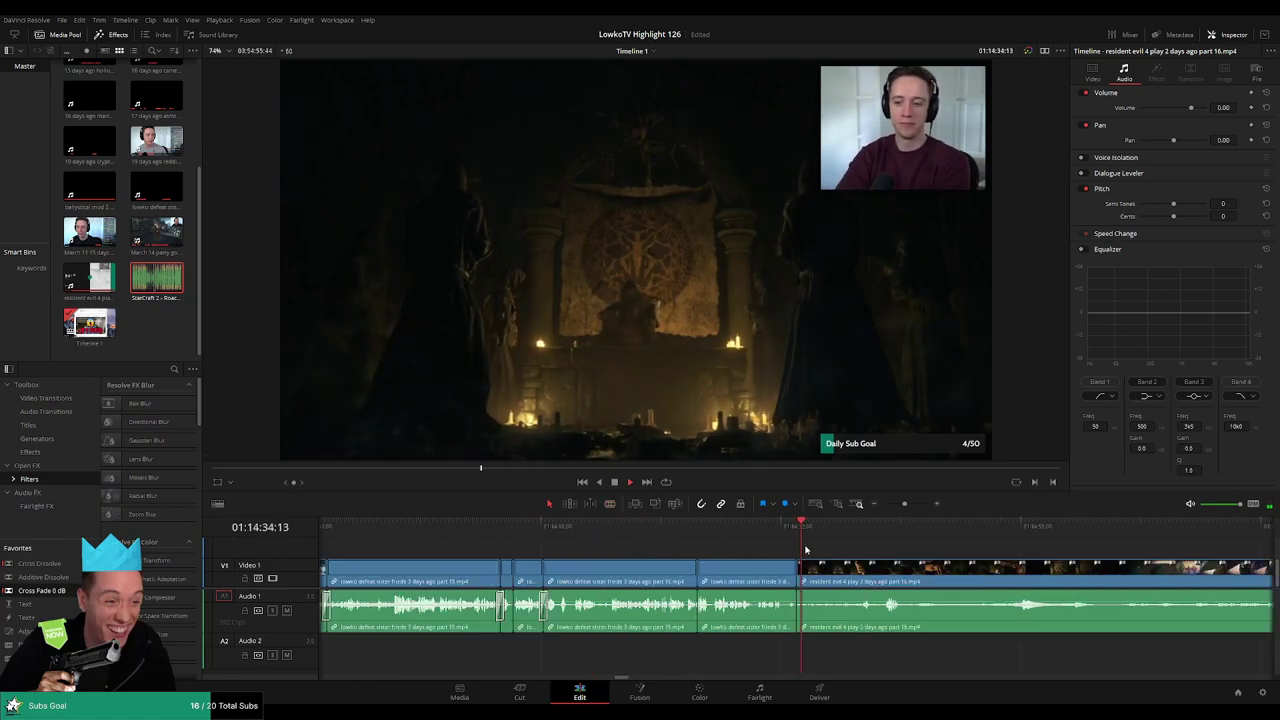
pyautogui.moveTo(865, 550); pyautogui.dragTo(634, 543)
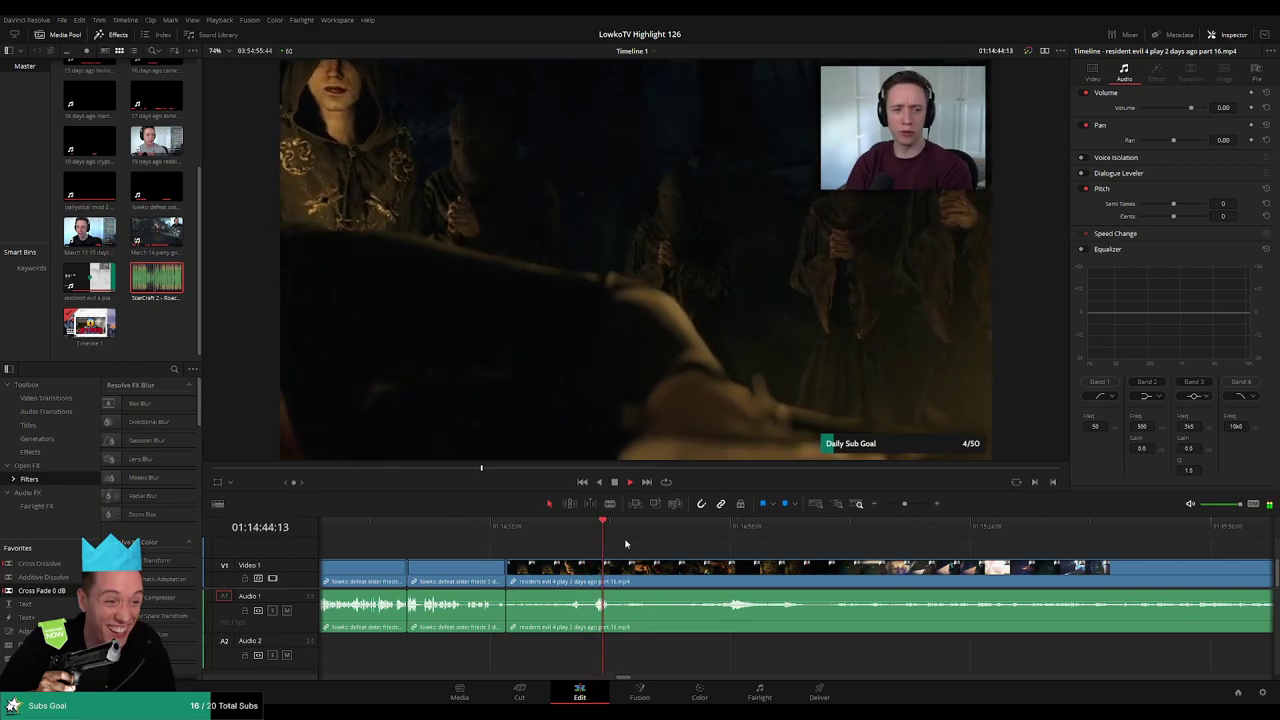
# - Review the opening cutscene's ritual and narrated intro from about 01:14:44 to 01:15:38 for parts worth keeping
pyautogui.moveTo(722, 557); pyautogui.dragTo(636, 546)
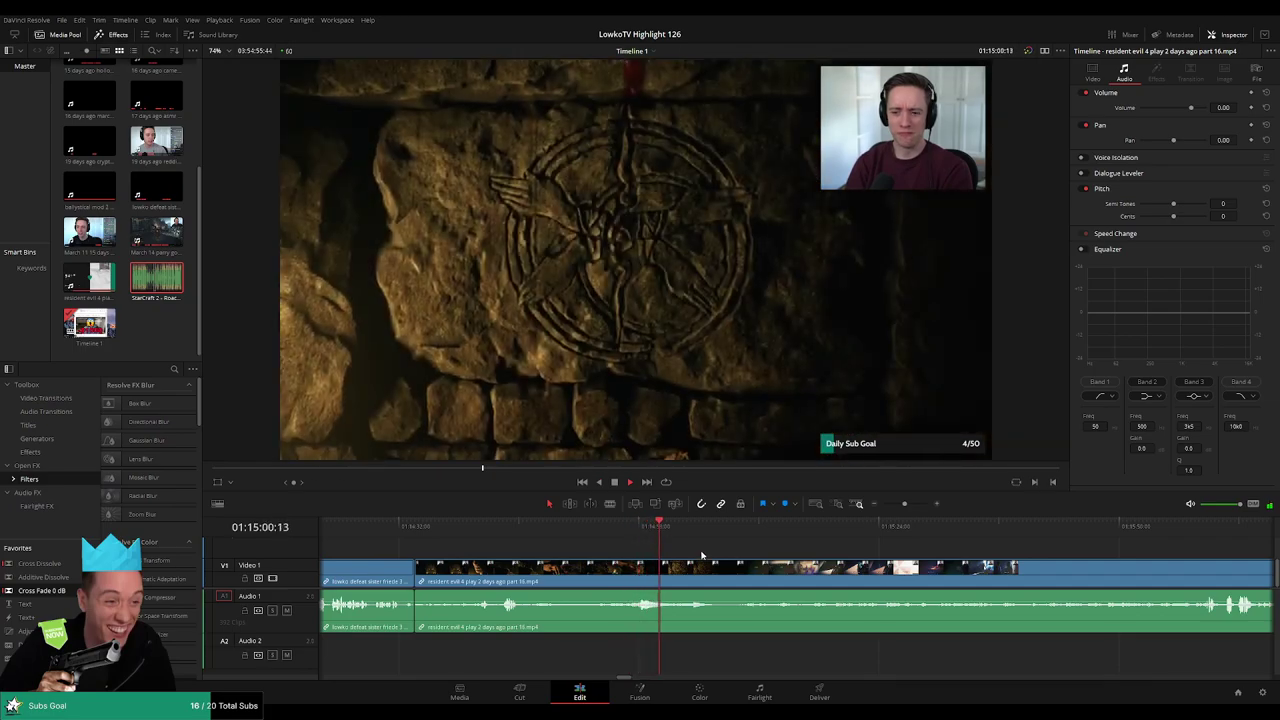
pyautogui.hscroll(3, 682, 551)
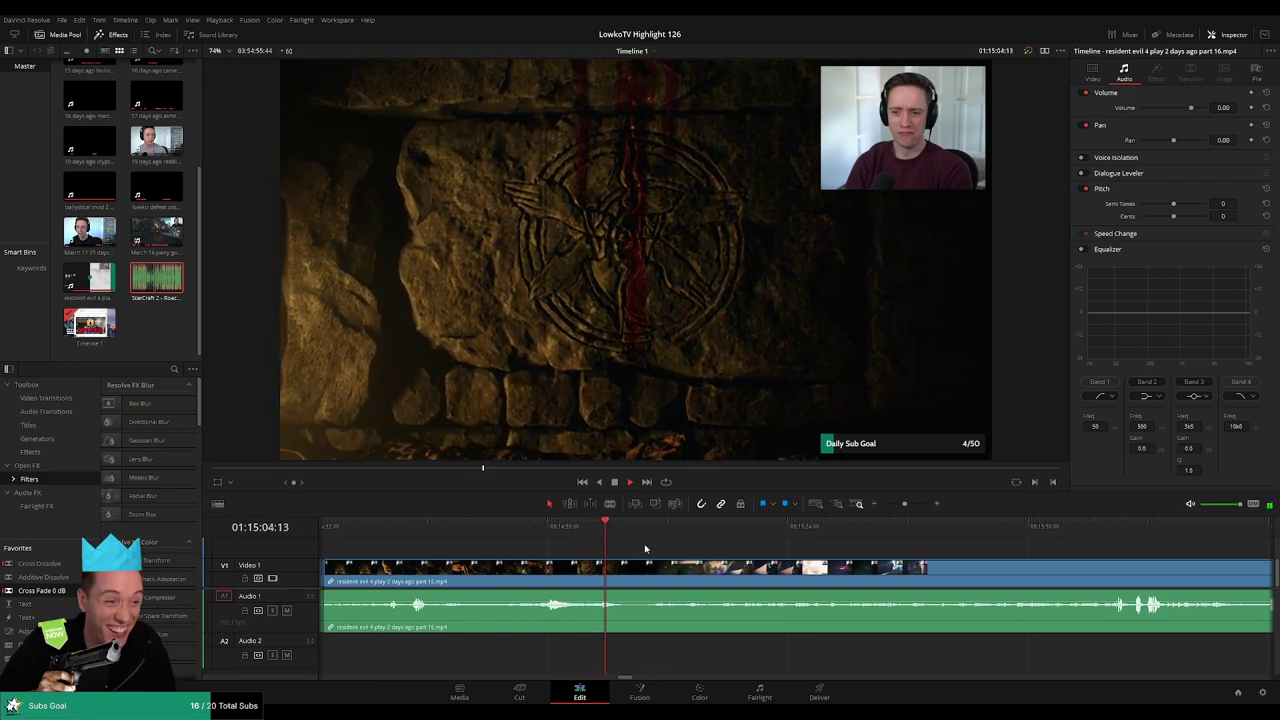
pyautogui.hscroll(1, 675, 553)
pyautogui.hscroll(3, 675, 553)
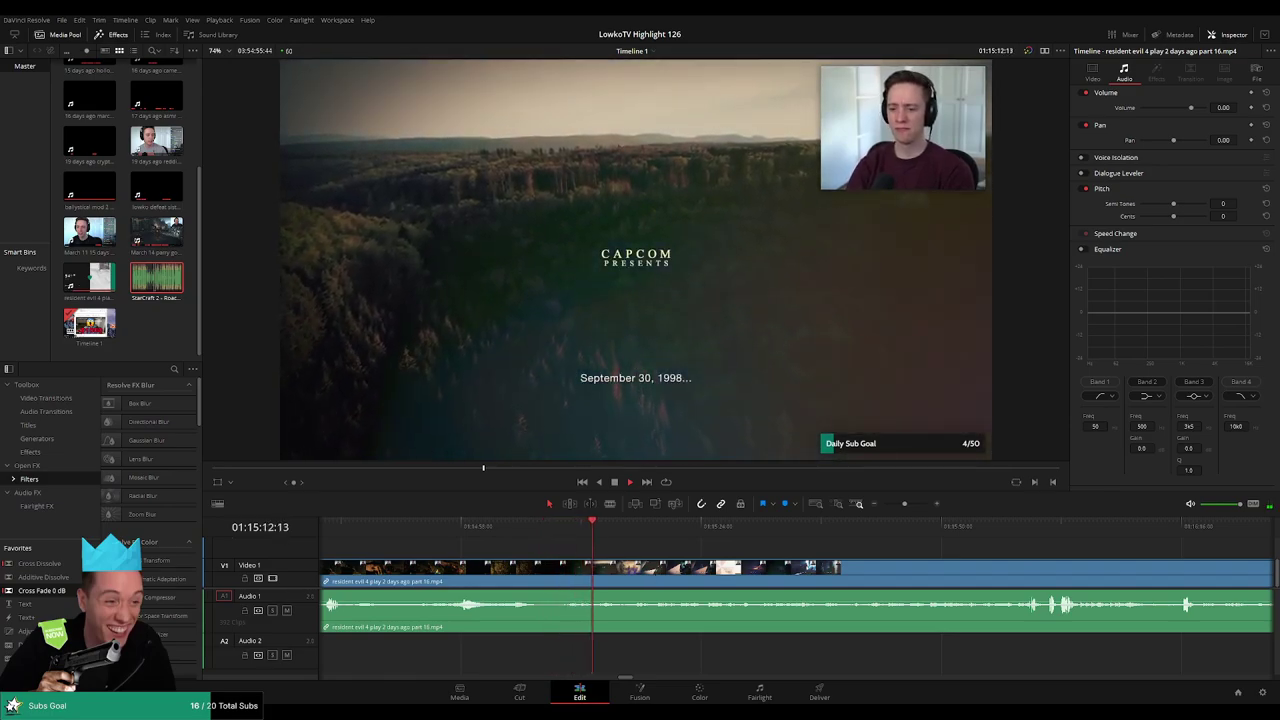
pyautogui.hscroll(3, 607, 555)
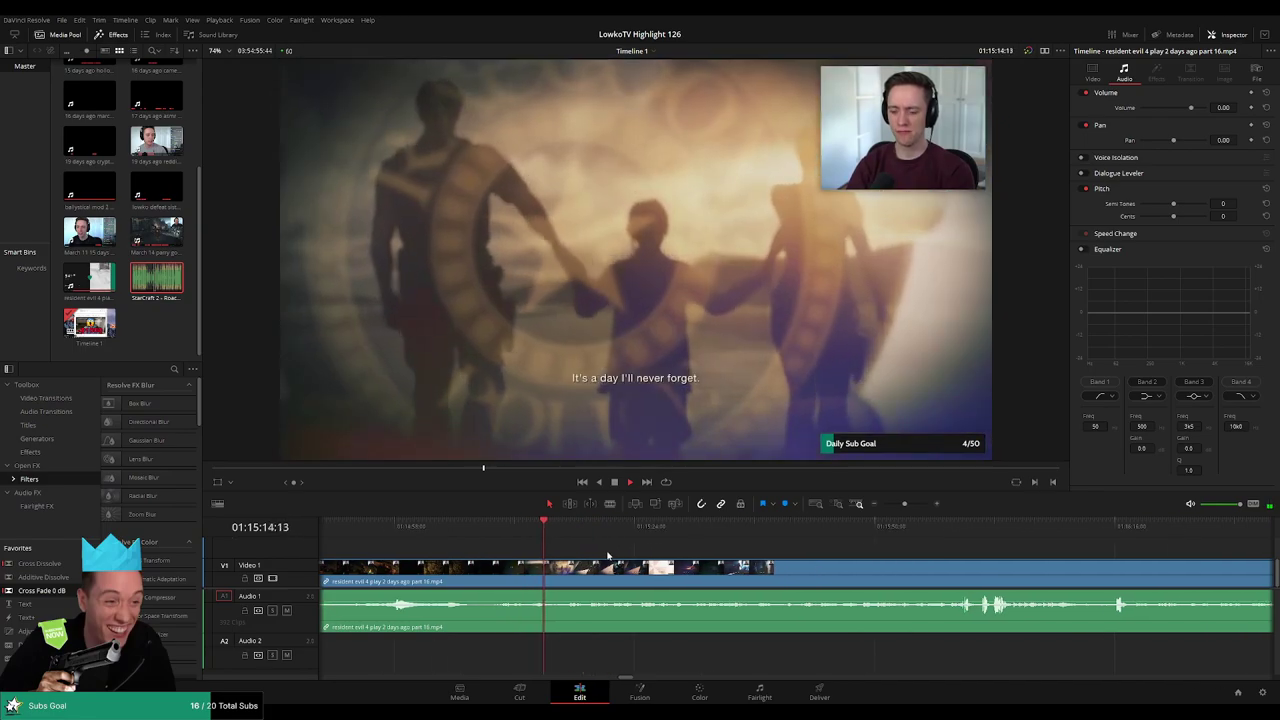
pyautogui.hscroll(1, 607, 555)
pyautogui.hscroll(3, 585, 548)
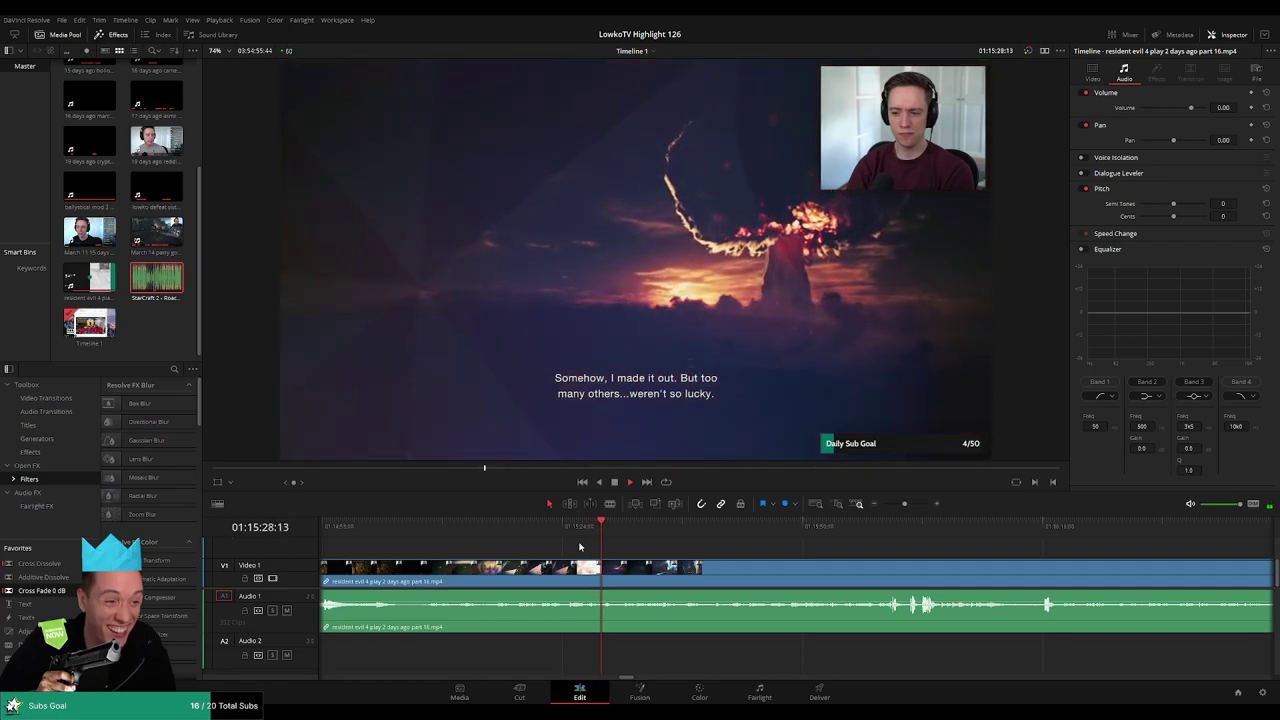
pyautogui.moveTo(710, 555); pyautogui.dragTo(645, 548)
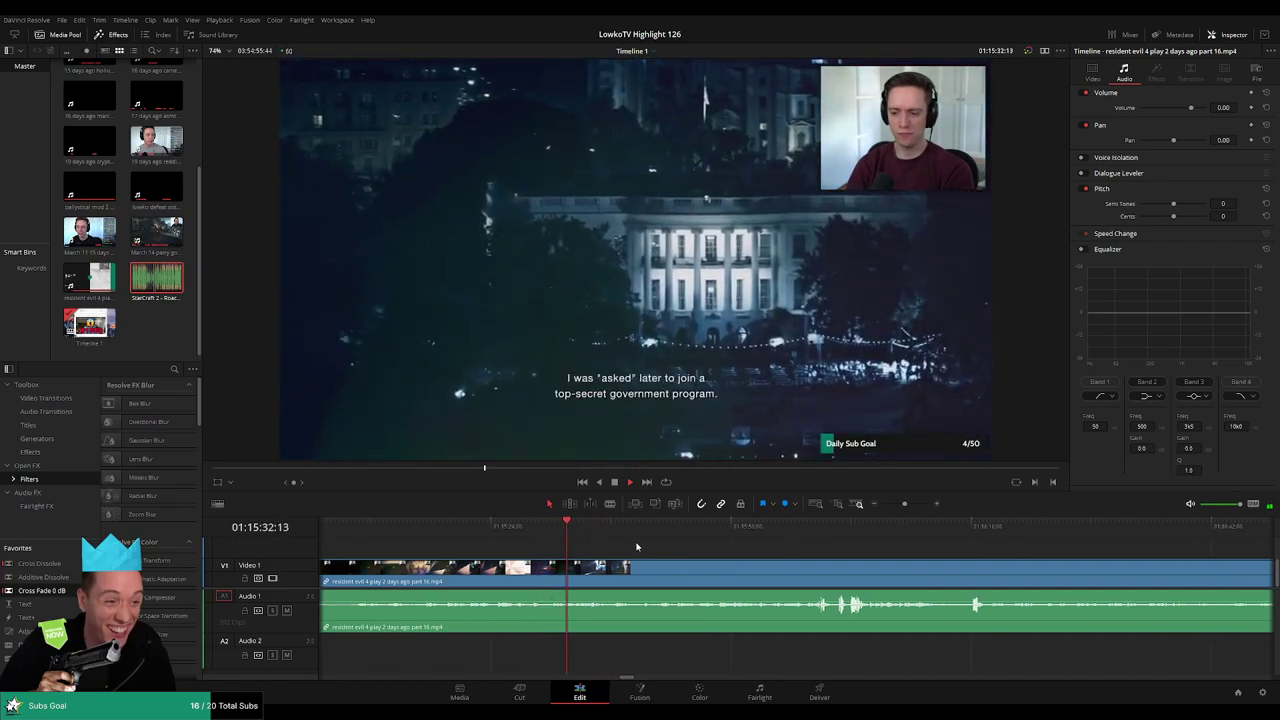
pyautogui.moveTo(681, 547); pyautogui.dragTo(605, 546)
# - Check the cutscene from about 01:15:38 through the police car conversation to 01:17:31 for streamer commentary
pyautogui.moveTo(896, 505)
pyautogui.mouseDown()
pyautogui.moveTo(872, 506)
pyautogui.moveTo(901, 506)
pyautogui.mouseUp()
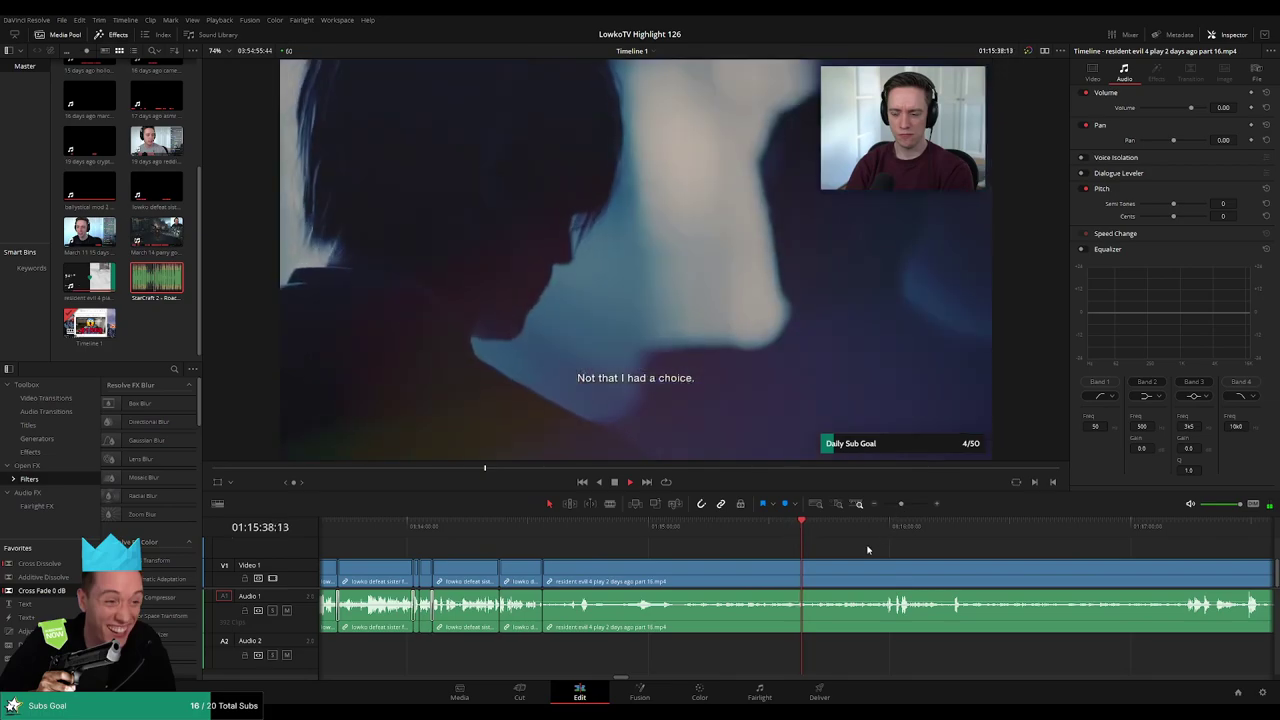
pyautogui.moveTo(868, 550); pyautogui.dragTo(743, 549)
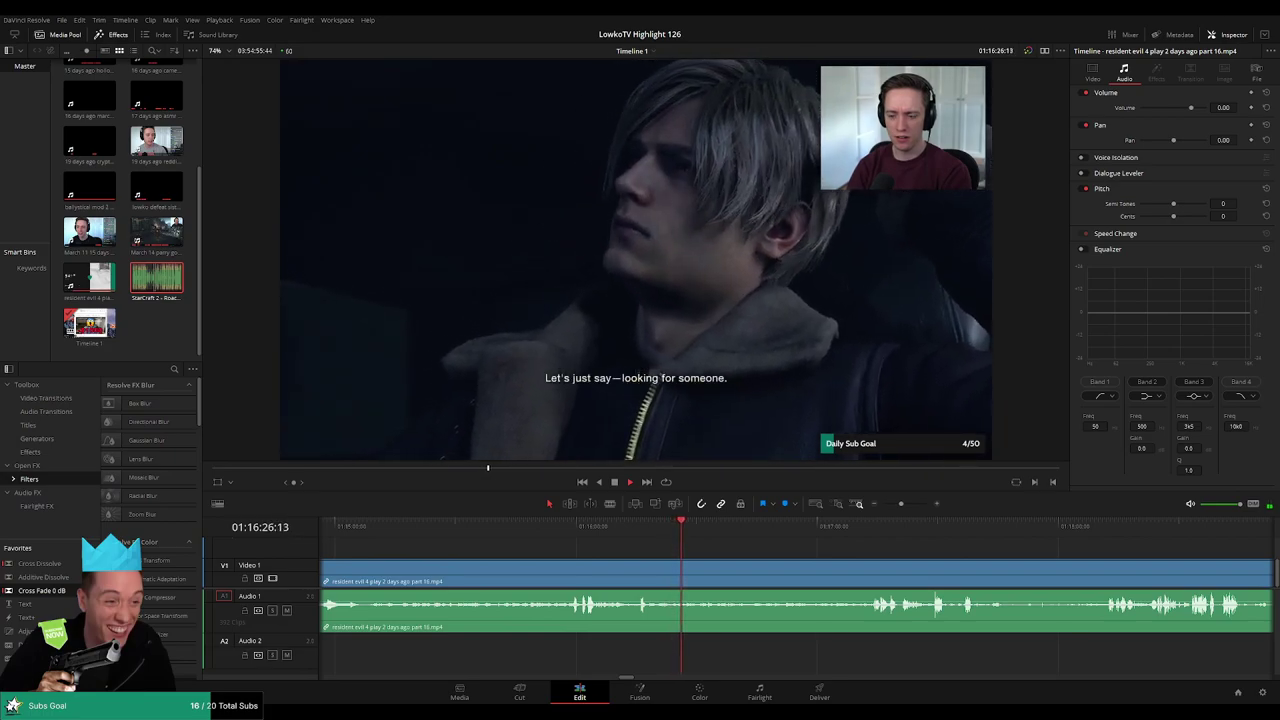
pyautogui.moveTo(740, 547); pyautogui.dragTo(578, 535)
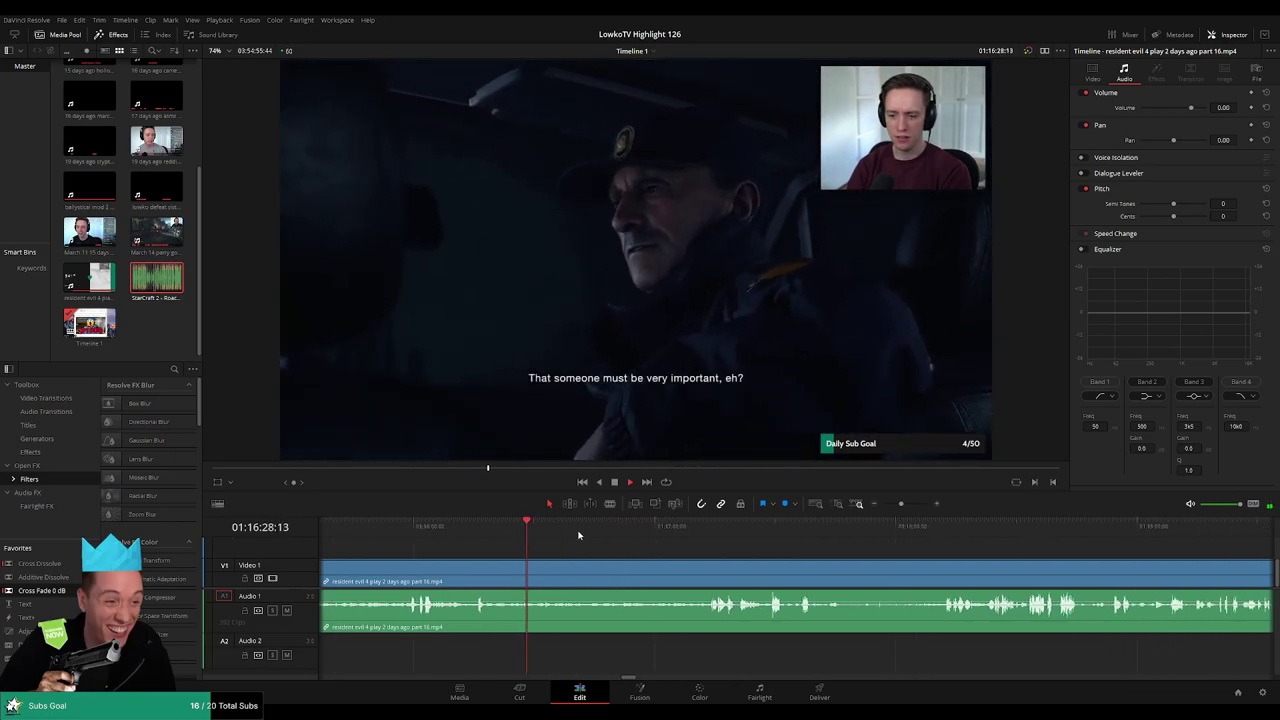
pyautogui.click(527, 530)
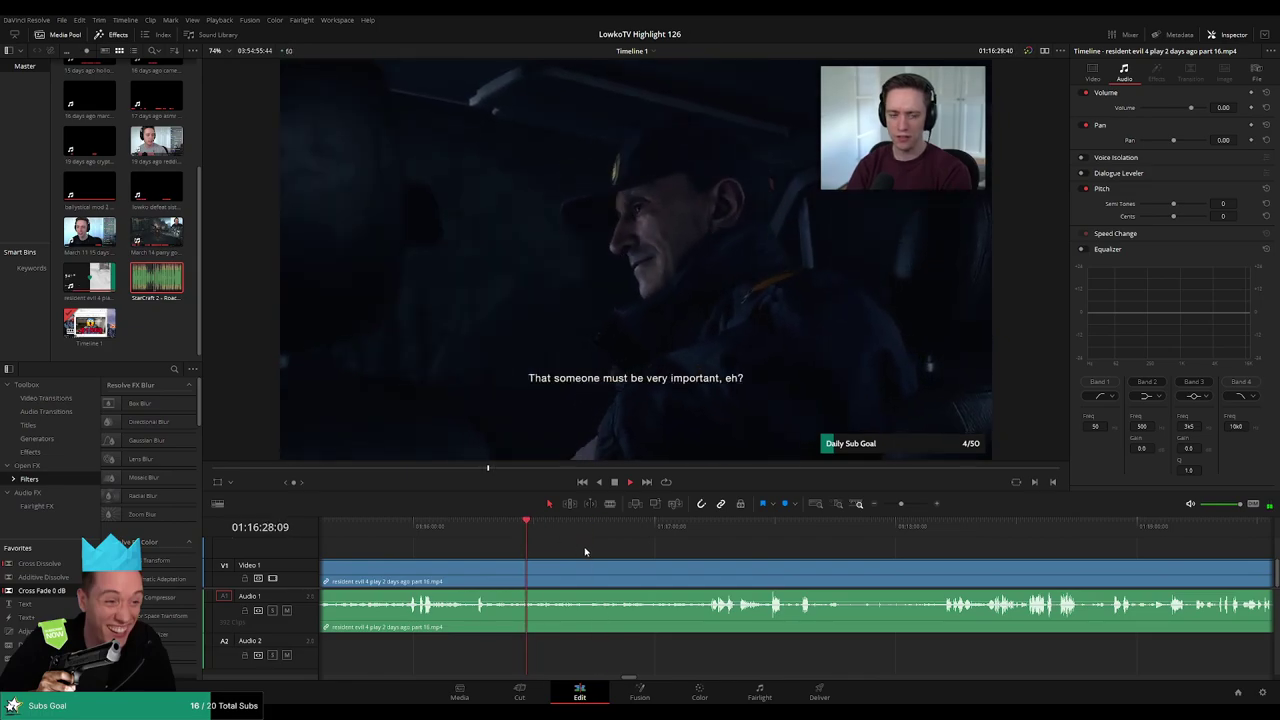
pyautogui.moveTo(649, 558); pyautogui.dragTo(581, 552)
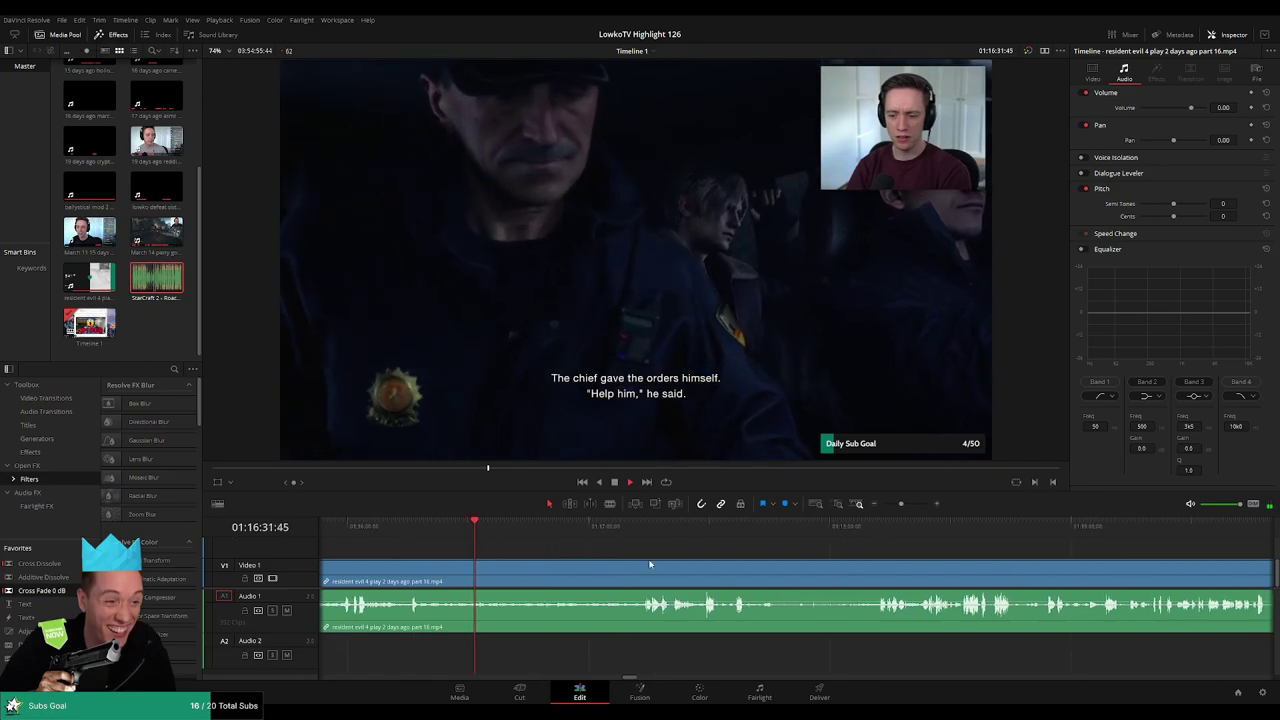
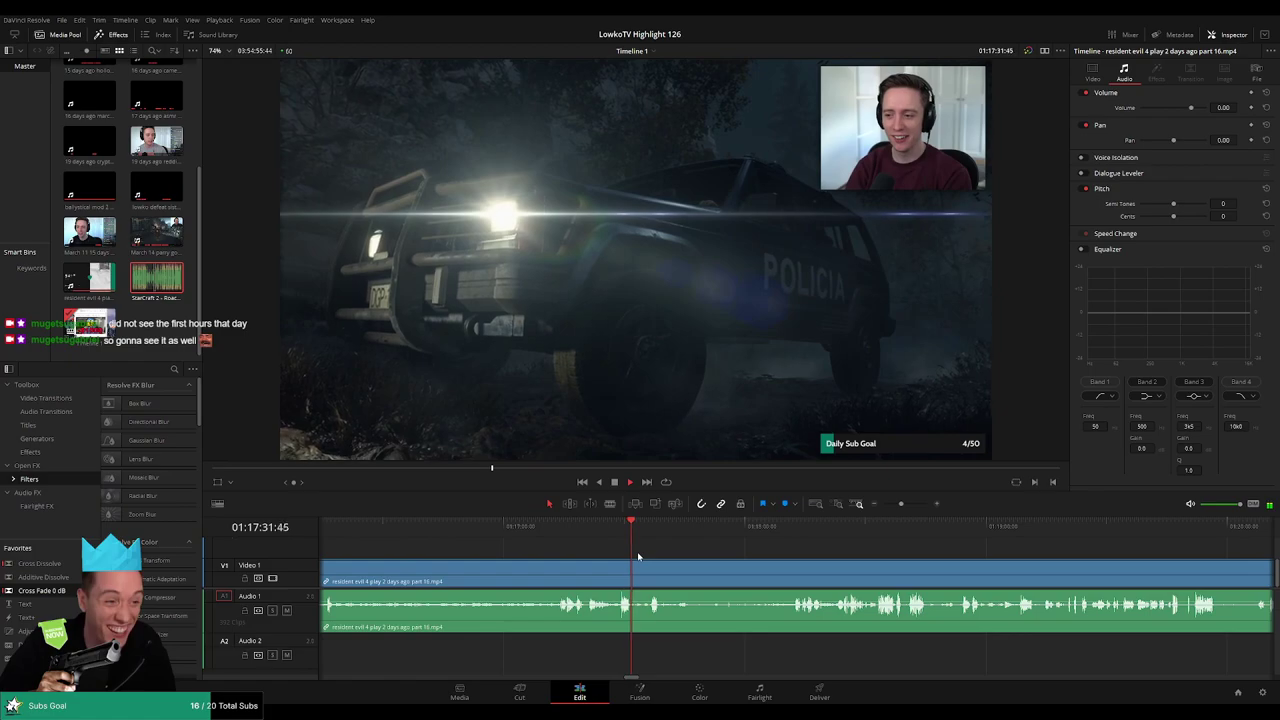
# - Review the officer's roadside stop in the dark woods from about 01:17:31 to 01:18:53 for usable reactions
pyautogui.scroll(1, 652, 567)
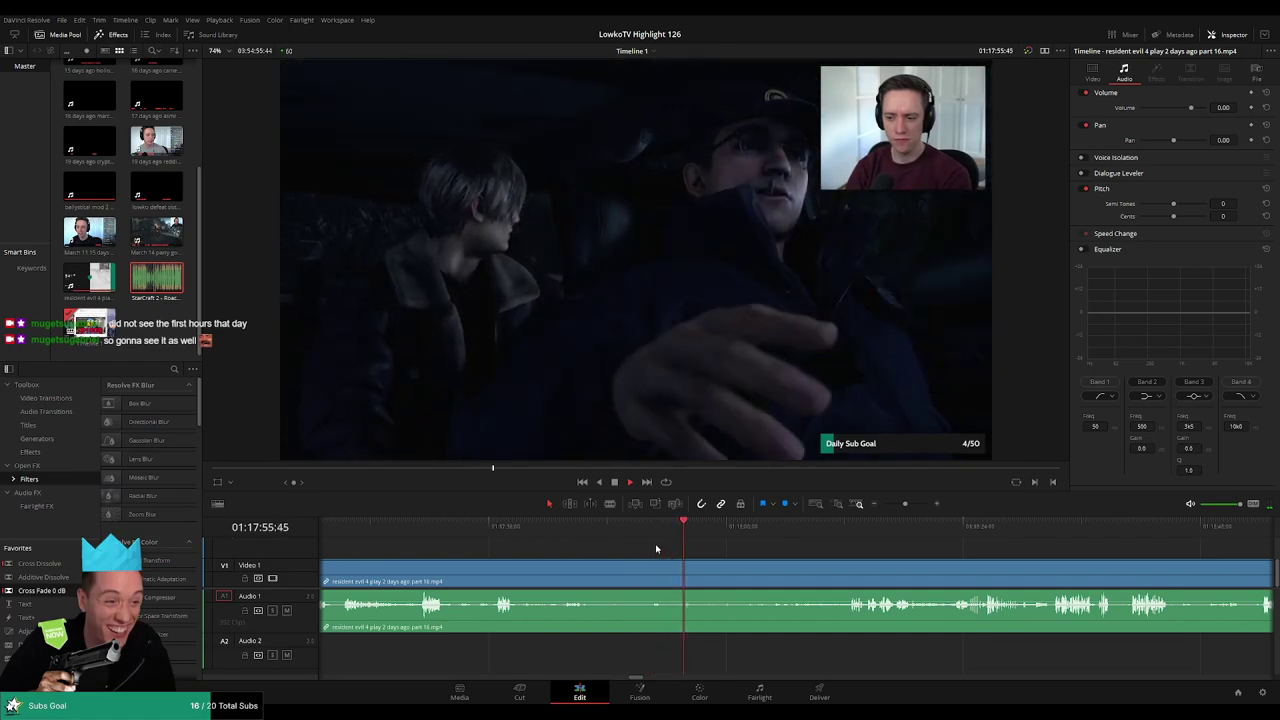
pyautogui.moveTo(797, 565); pyautogui.dragTo(671, 551)
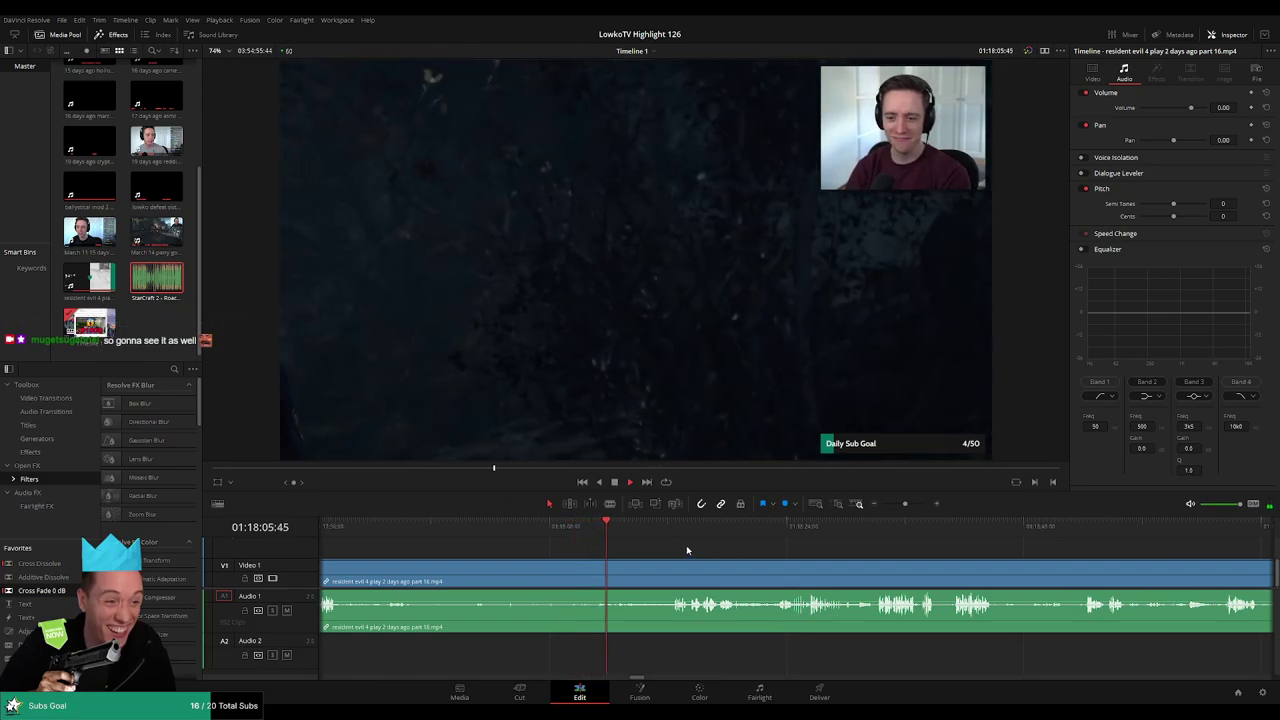
pyautogui.hscroll(1, 650, 545)
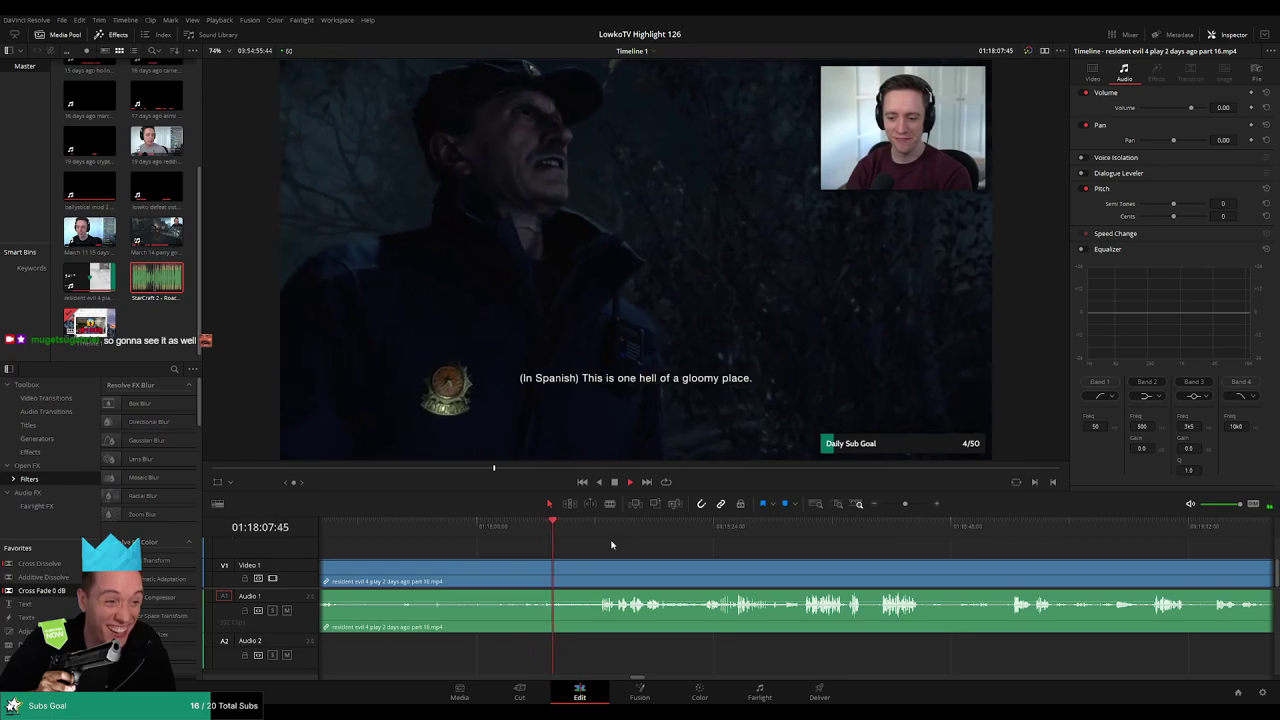
pyautogui.hscroll(1, 623, 553)
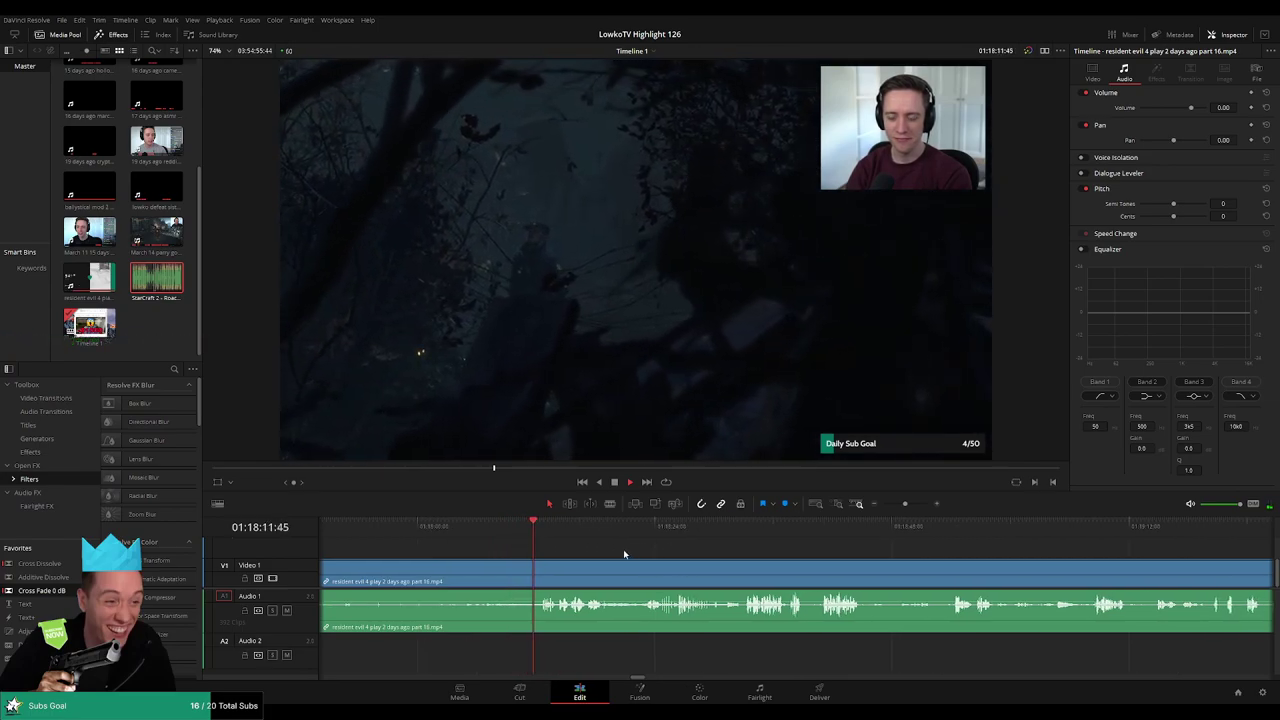
pyautogui.hscroll(2, 615, 546)
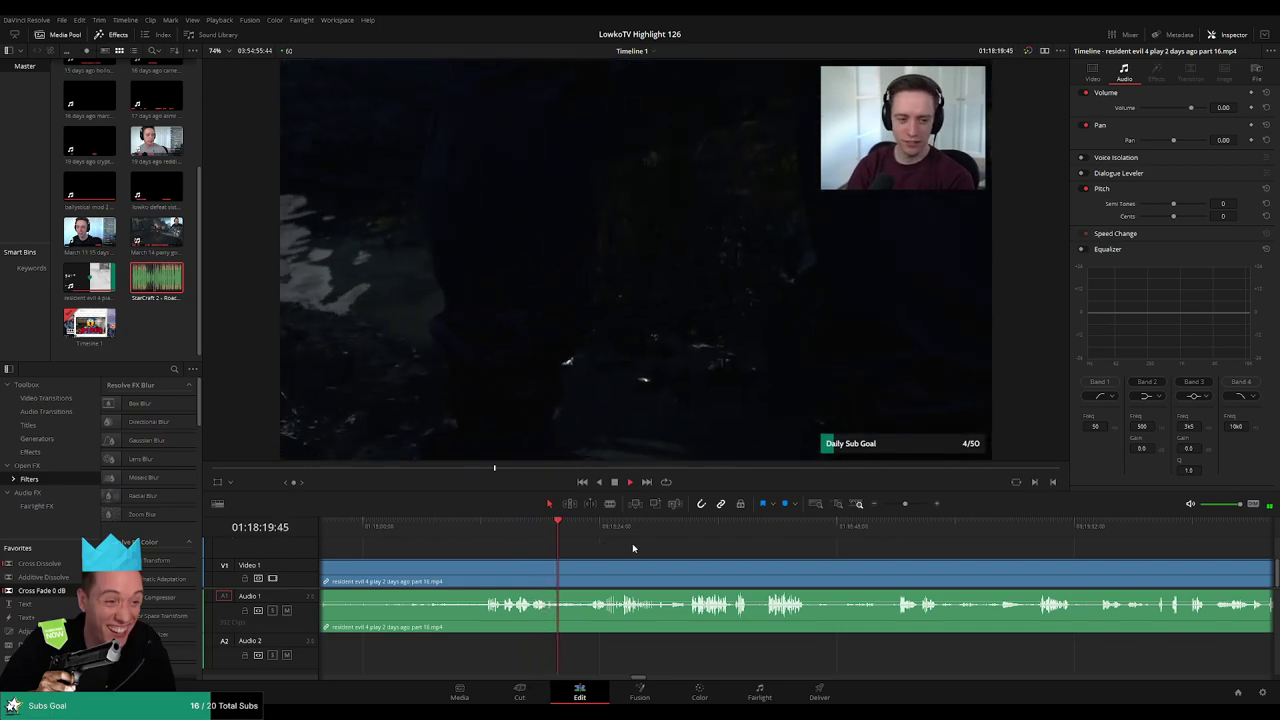
pyautogui.hscroll(1, 657, 550)
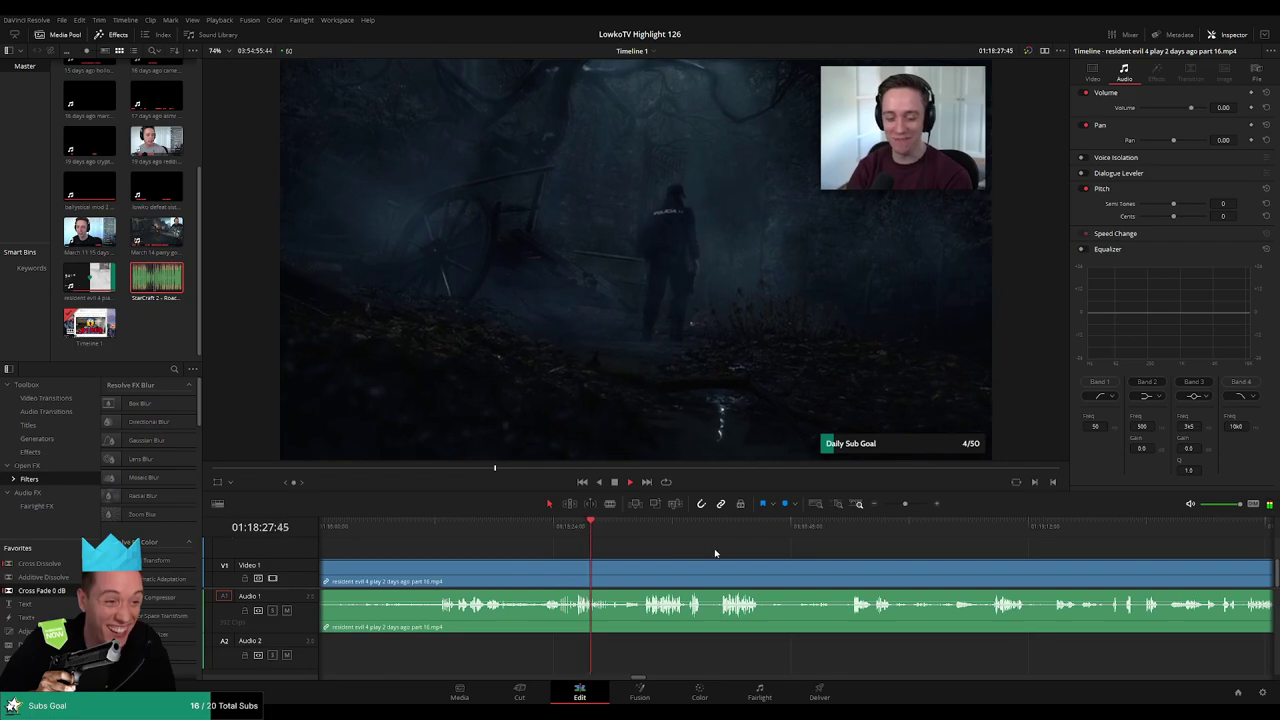
pyautogui.hscroll(1, 658, 548)
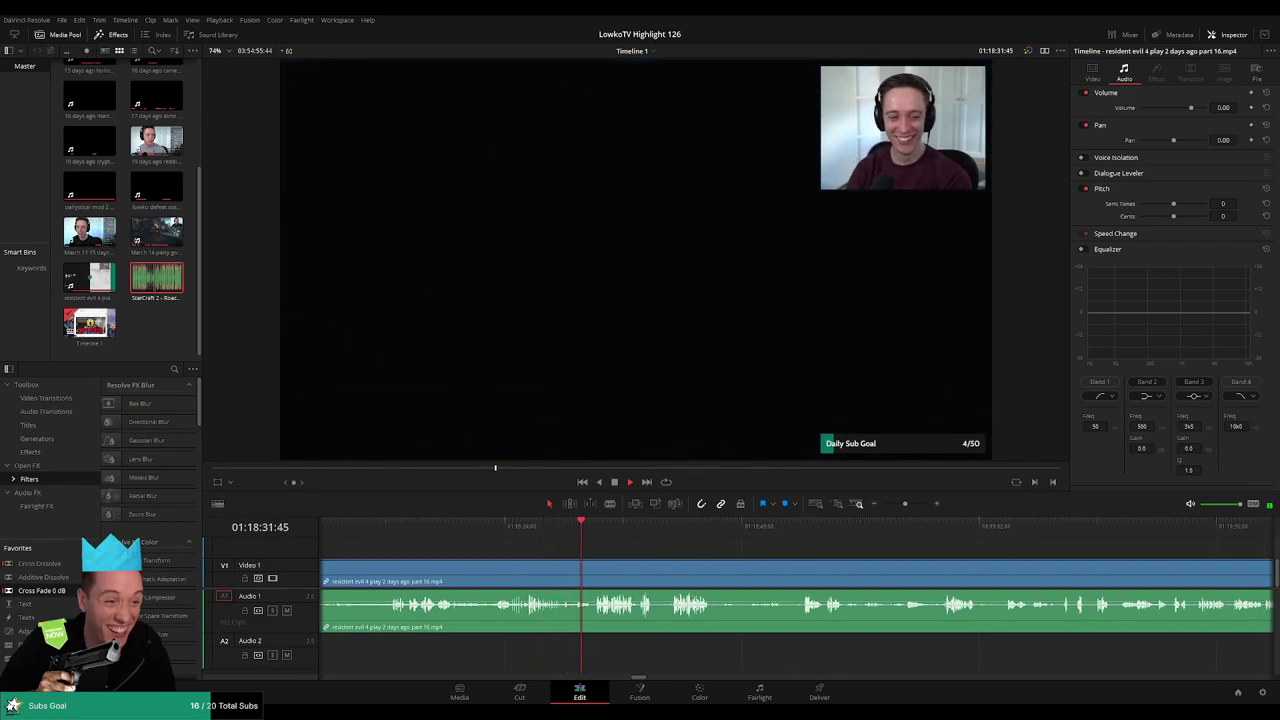
pyautogui.hscroll(1, 592, 551)
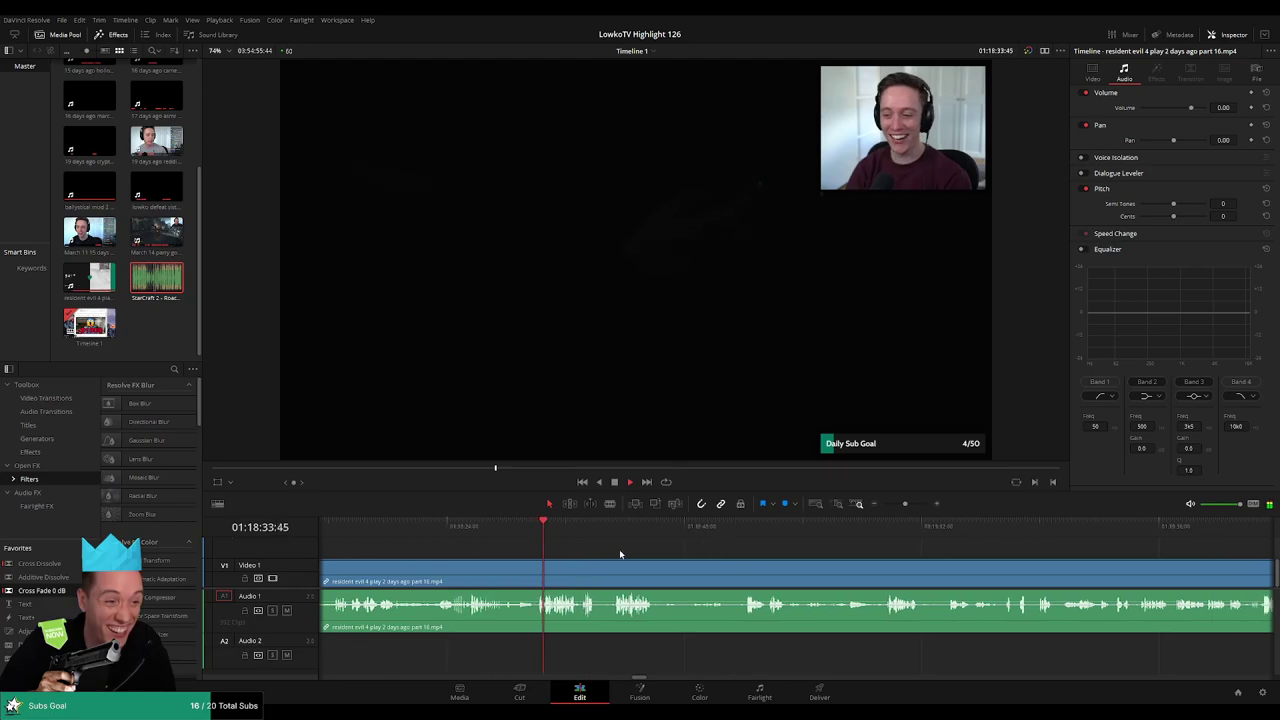
pyautogui.hscroll(1, 618, 554)
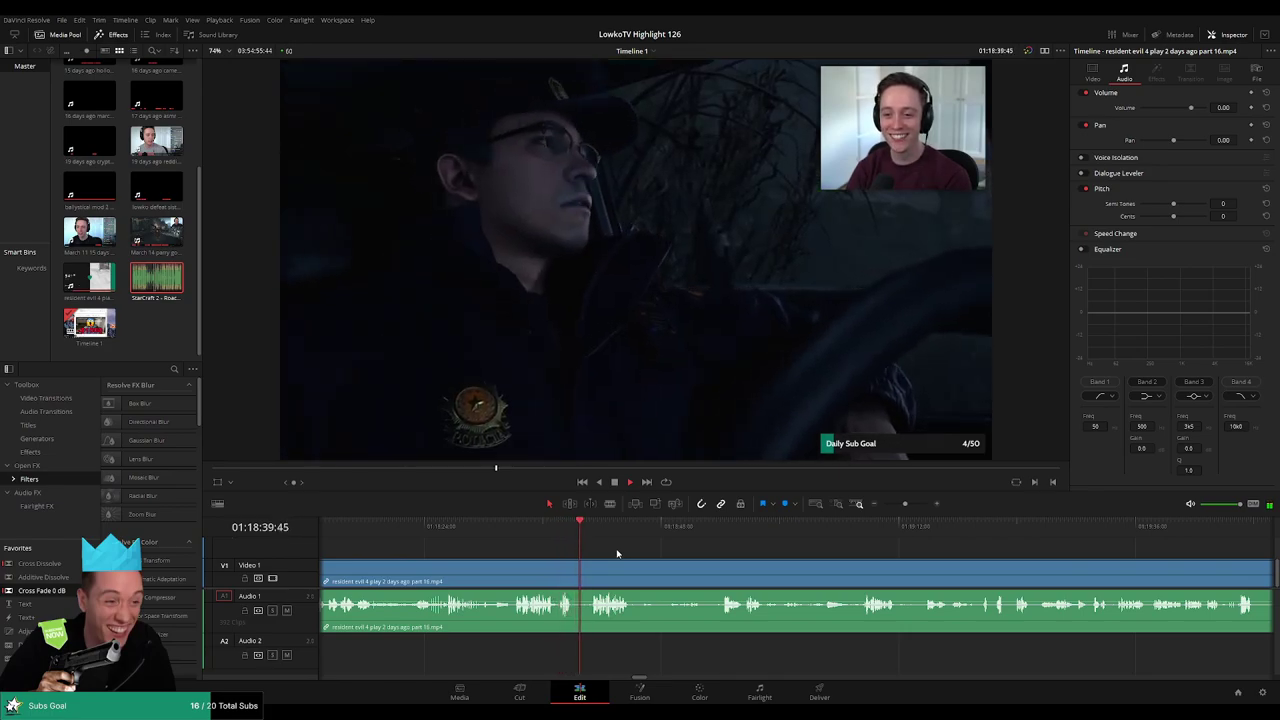
pyautogui.hscroll(2, 619, 552)
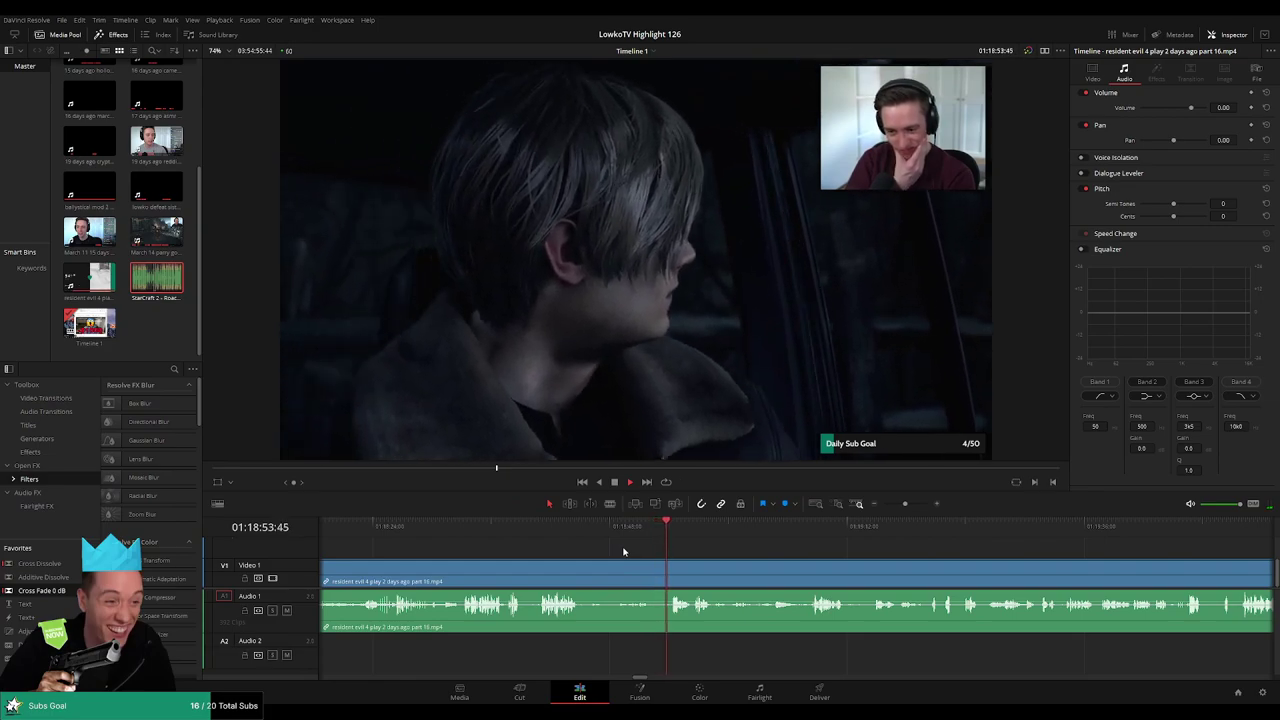
# - Check the end of the cutscene where Leon leaves the car, from about 01:18:53, and skip ahead to 01:19:14:32
pyautogui.moveTo(754, 552); pyautogui.dragTo(662, 552)
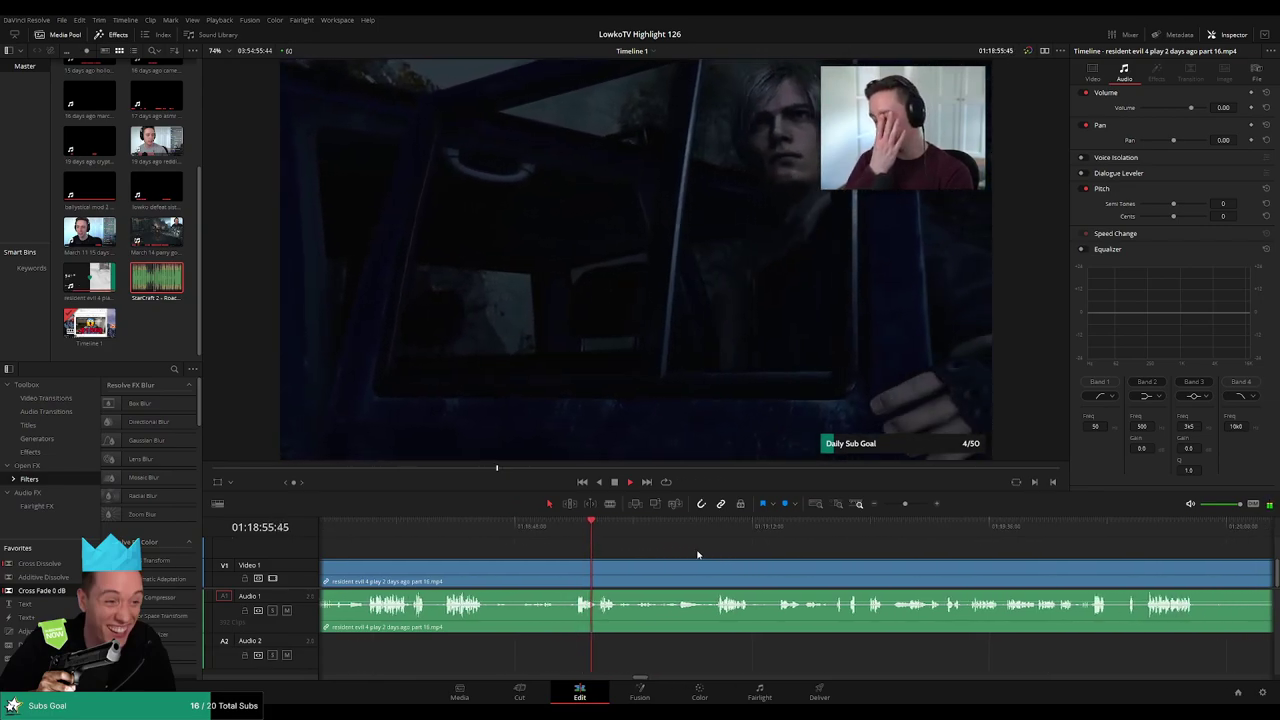
pyautogui.hscroll(2, 686, 554)
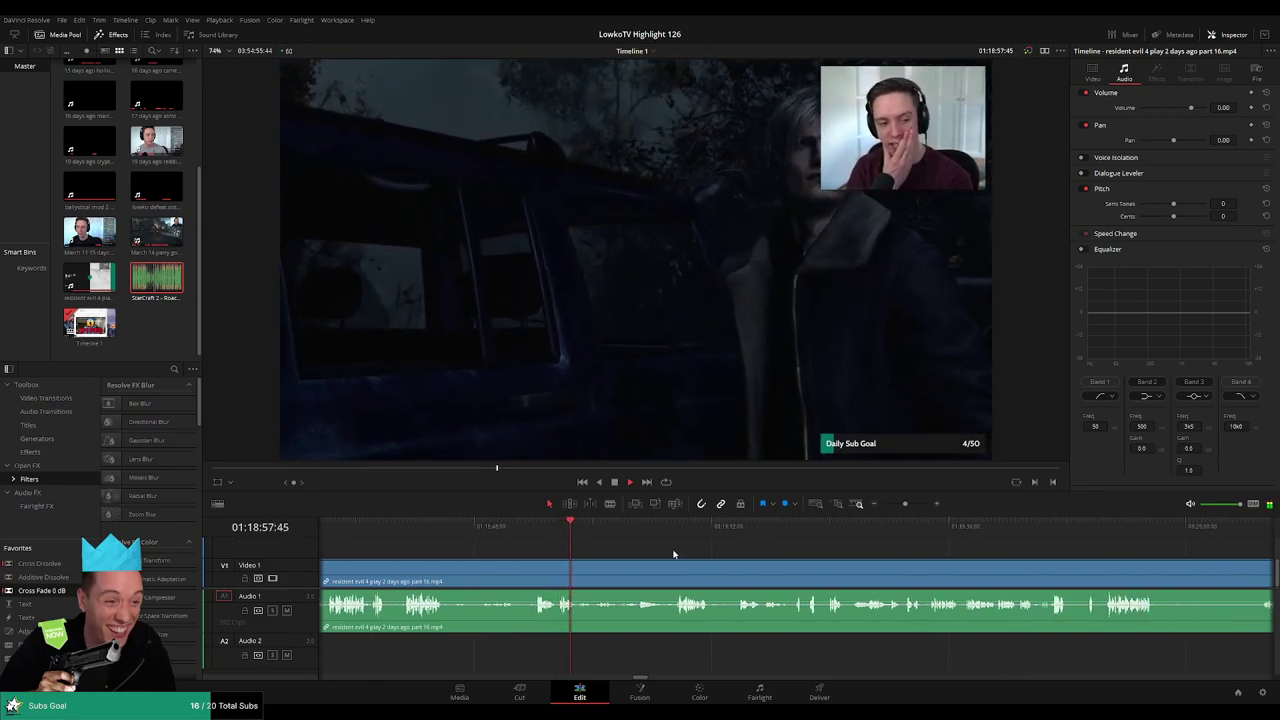
pyautogui.moveTo(708, 557); pyautogui.dragTo(639, 552)
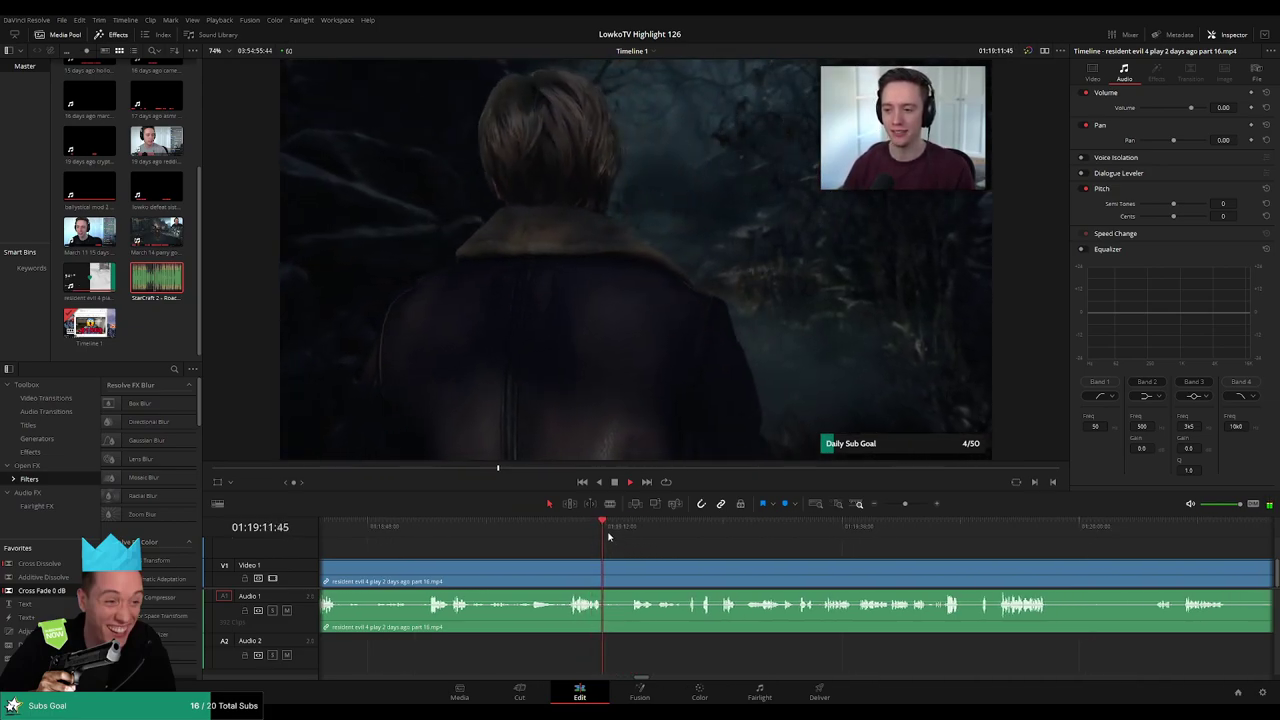
pyautogui.click(629, 532)
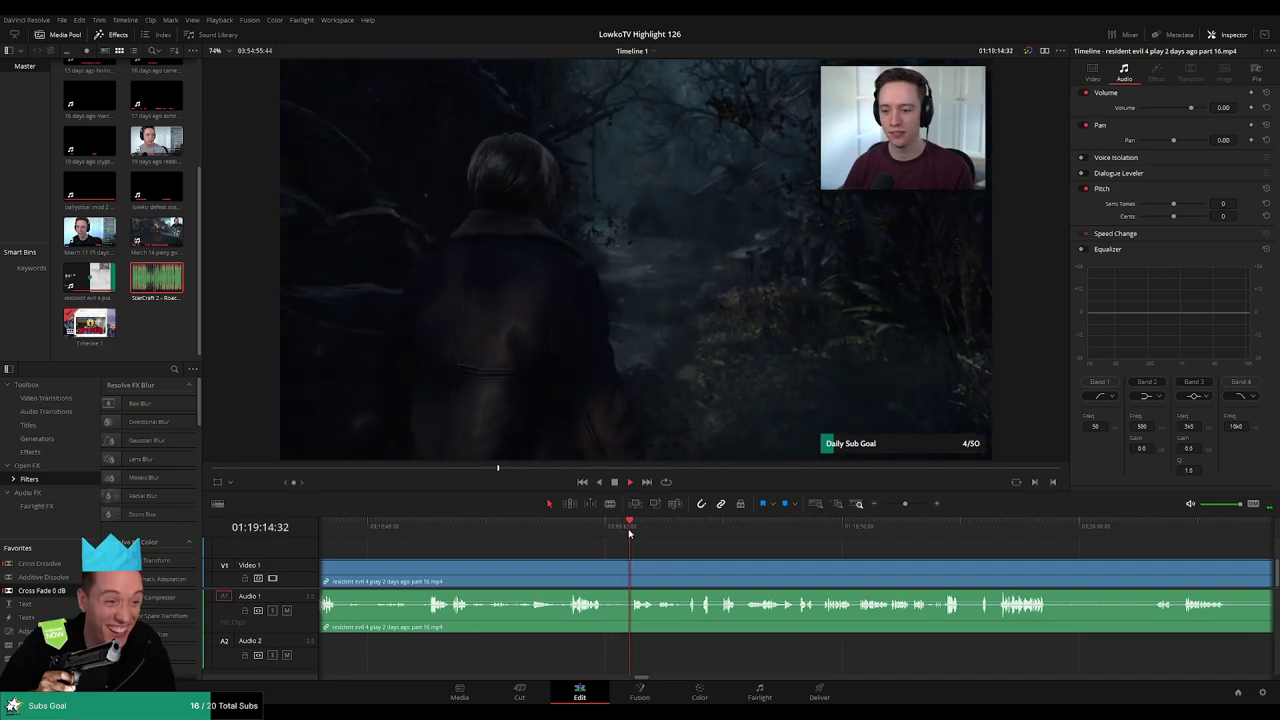
# - Review the first gameplay walking through the forest from about 01:19:14 to 01:19:46 for moments worth keeping
pyautogui.moveTo(726, 561); pyautogui.dragTo(622, 547)
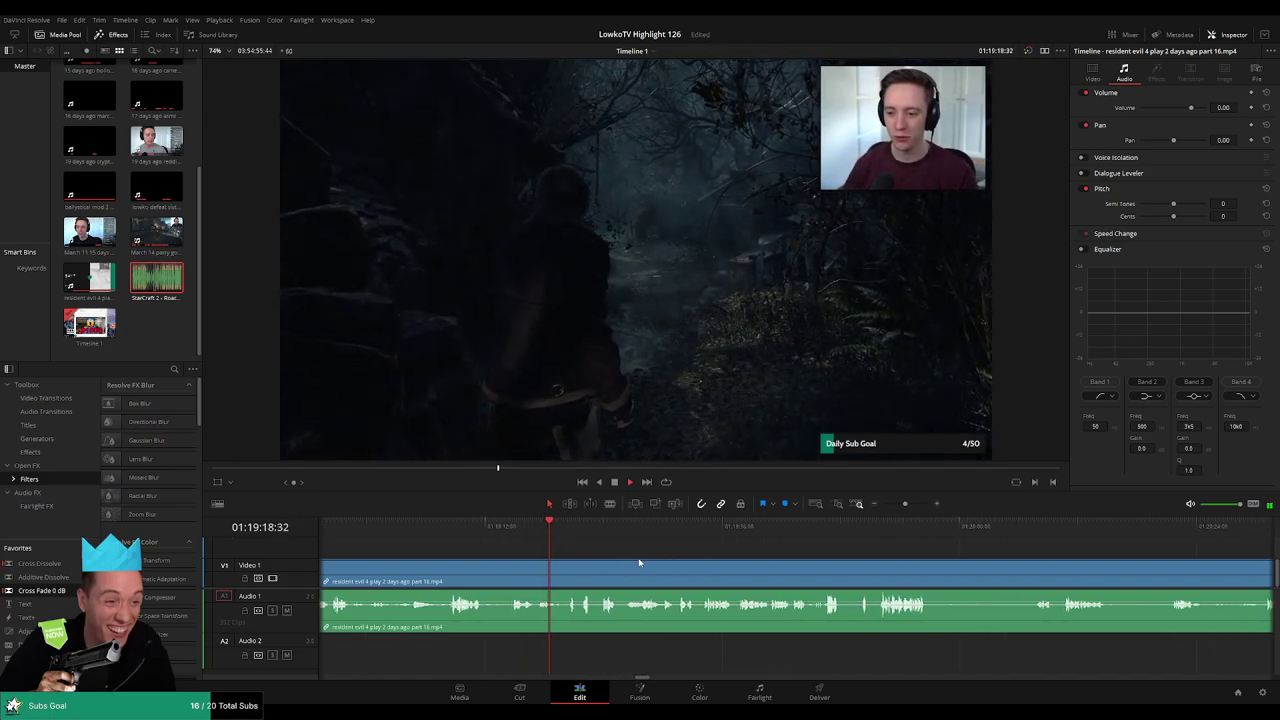
pyautogui.scroll(1, 642, 559)
pyautogui.moveTo(850, 556); pyautogui.dragTo(661, 548)
pyautogui.hscroll(1, 660, 547)
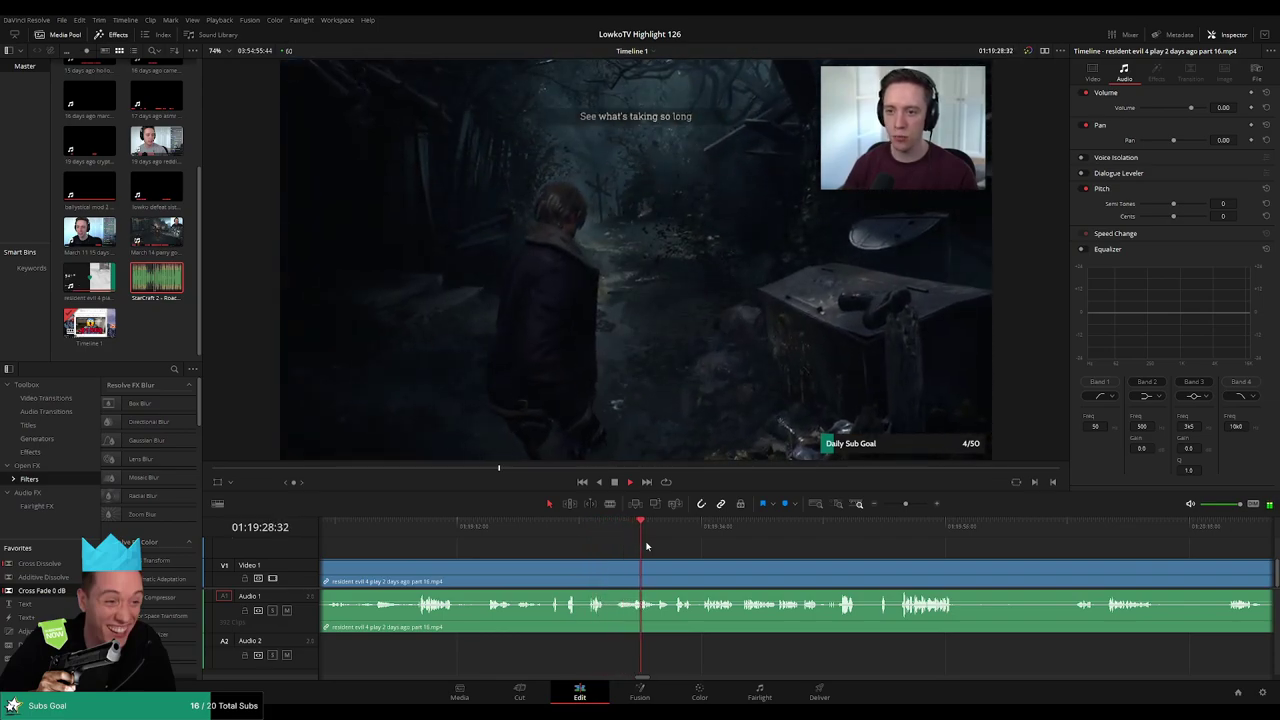
pyautogui.hscroll(2, 648, 545)
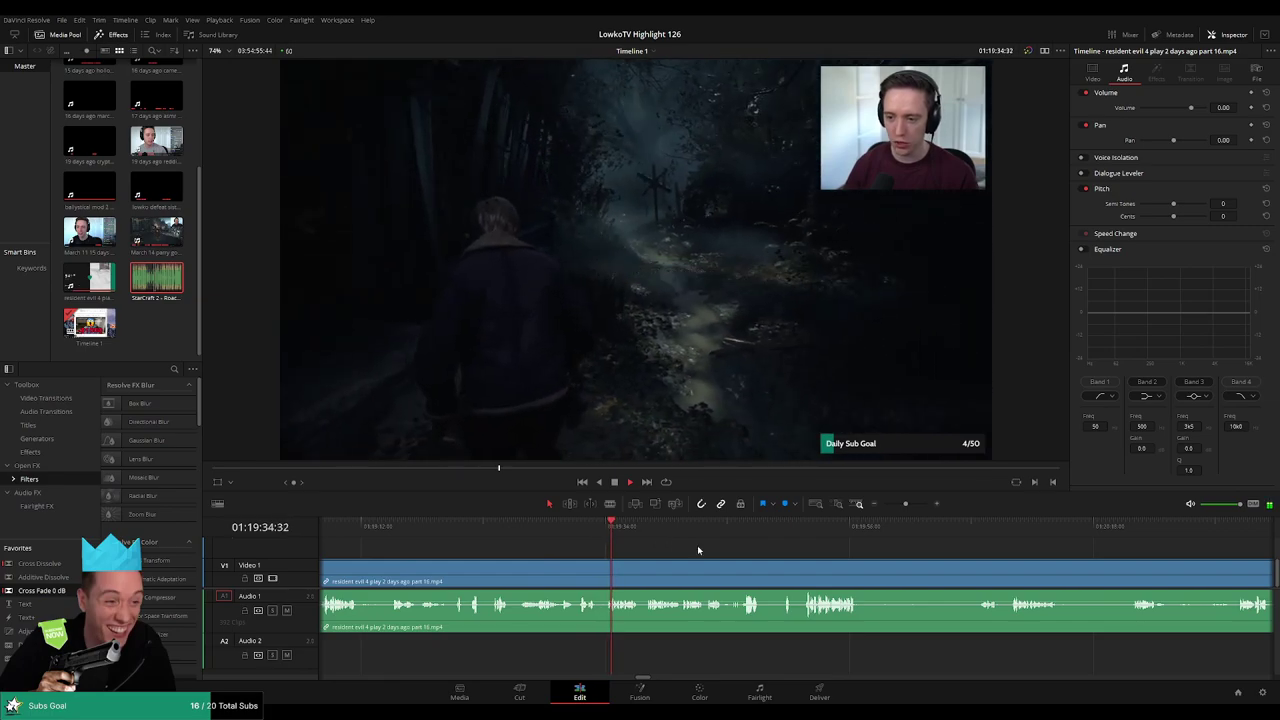
pyautogui.hscroll(2, 697, 545)
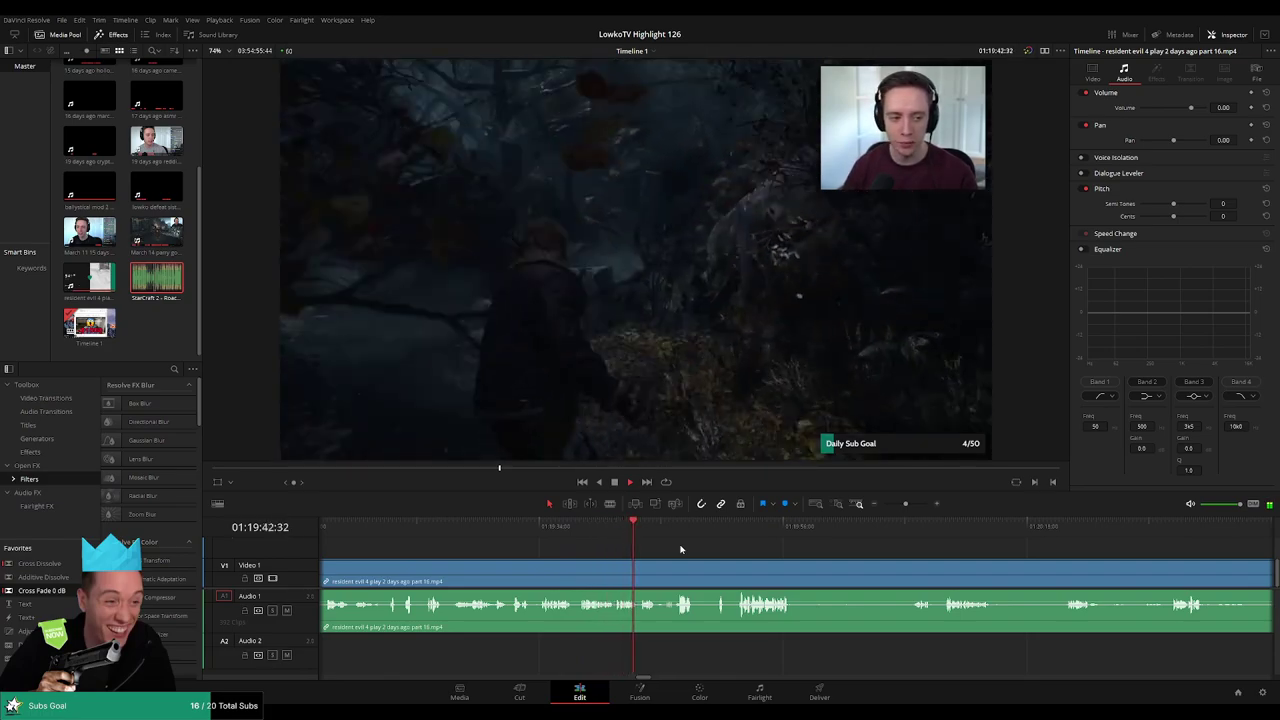
pyautogui.scroll(-1, 700, 553)
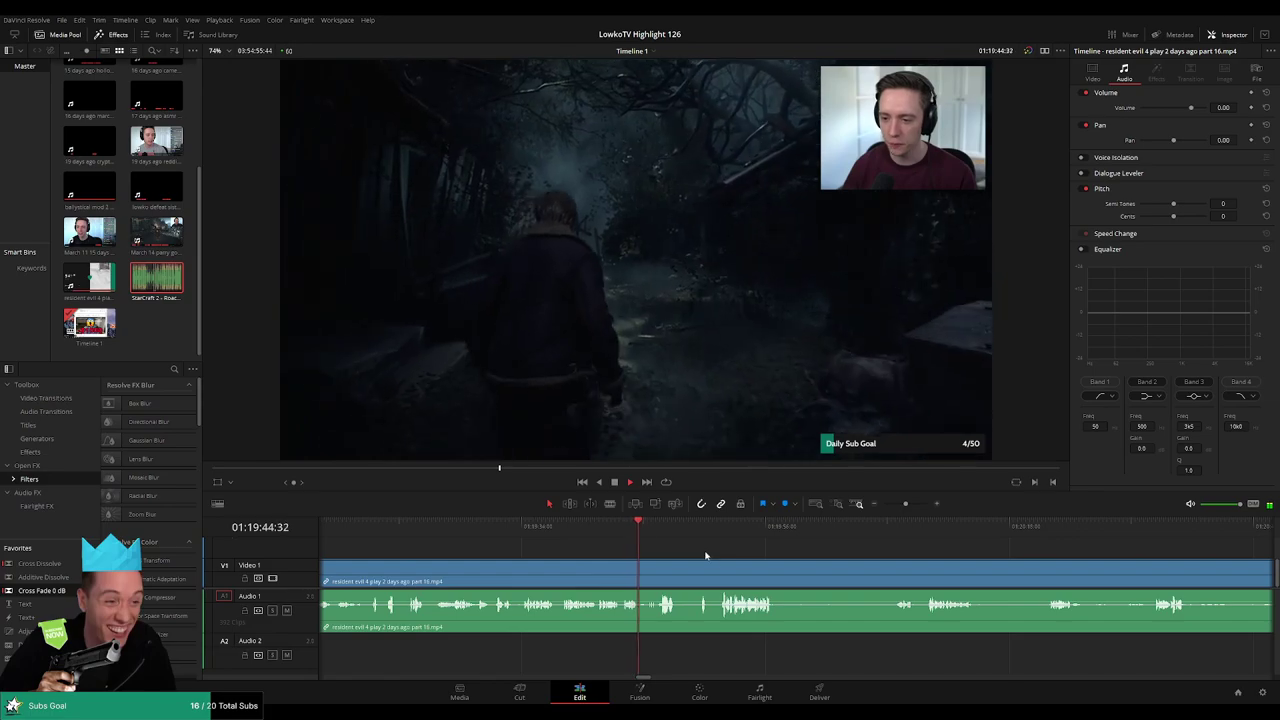
pyautogui.scroll(1, 714, 560)
pyautogui.hscroll(3, 705, 550)
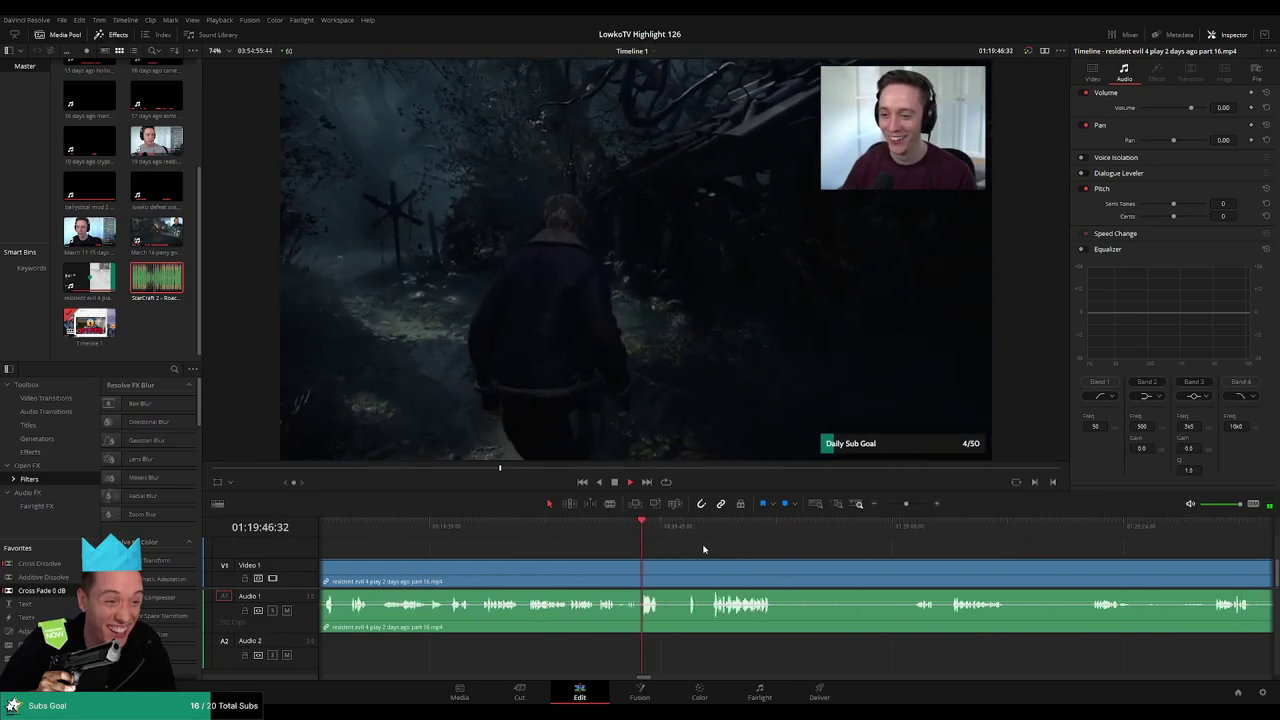
# - Cut out the silent forest walking from about 01:19:48 to 01:19:50, close the gap and crossfade the audio at the join
pyautogui.press('b')
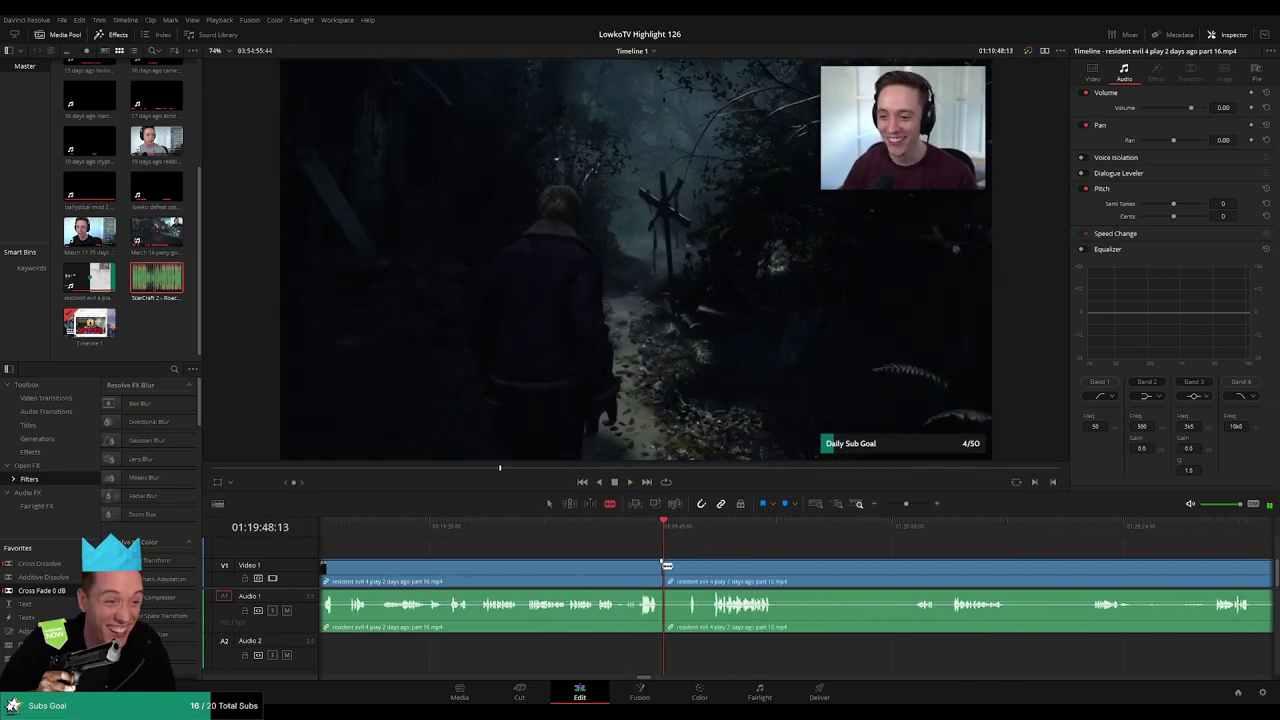
pyautogui.click(665, 570)
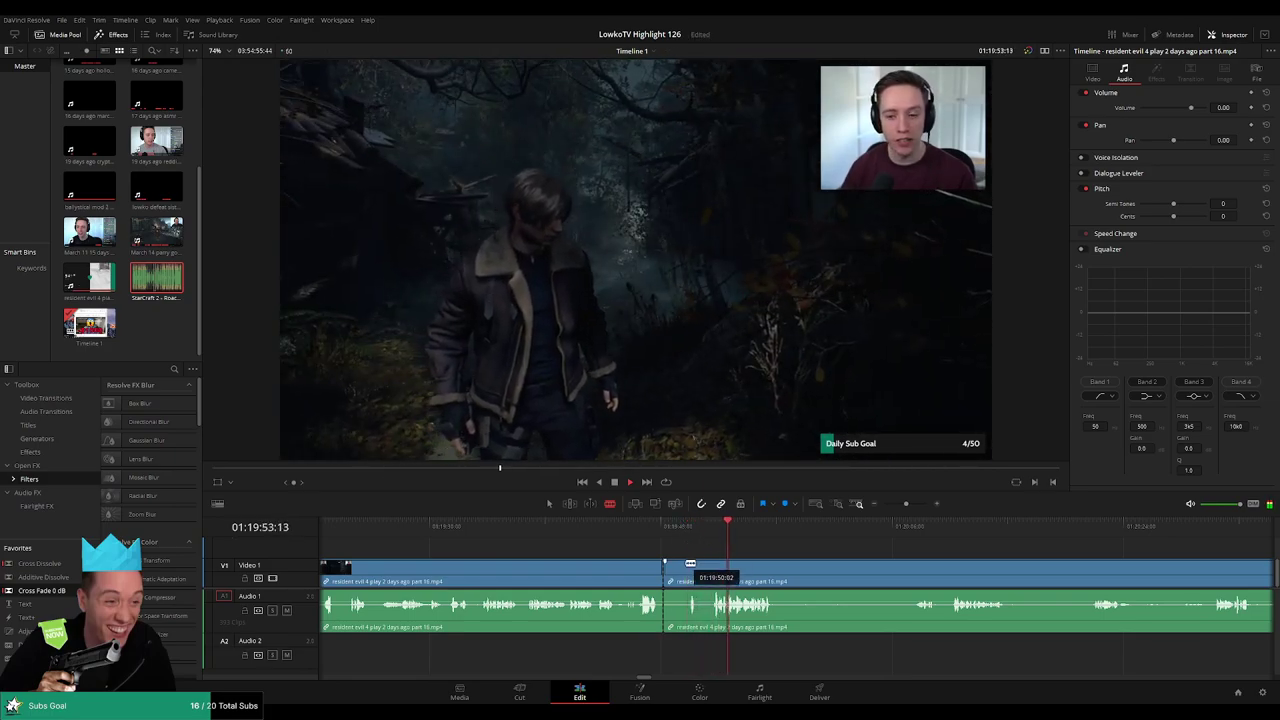
pyautogui.click(686, 568)
pyautogui.press('a')
pyautogui.click(676, 574)
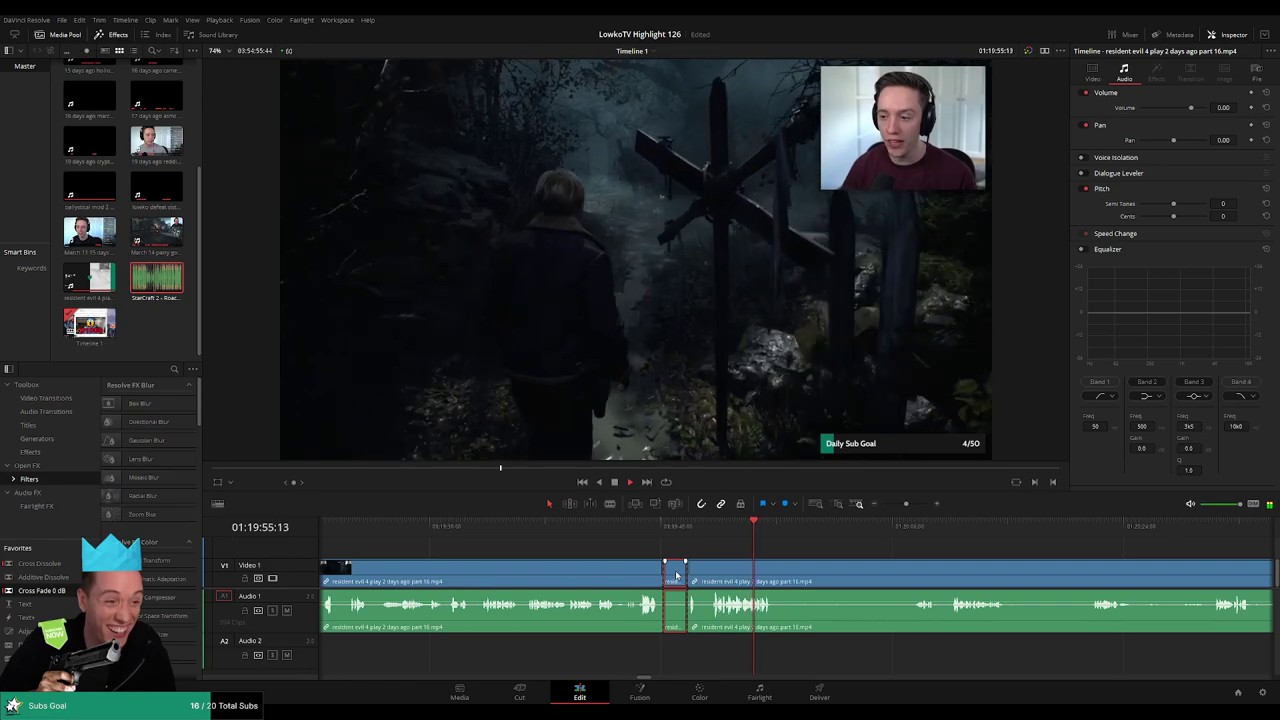
pyautogui.press('Delete')
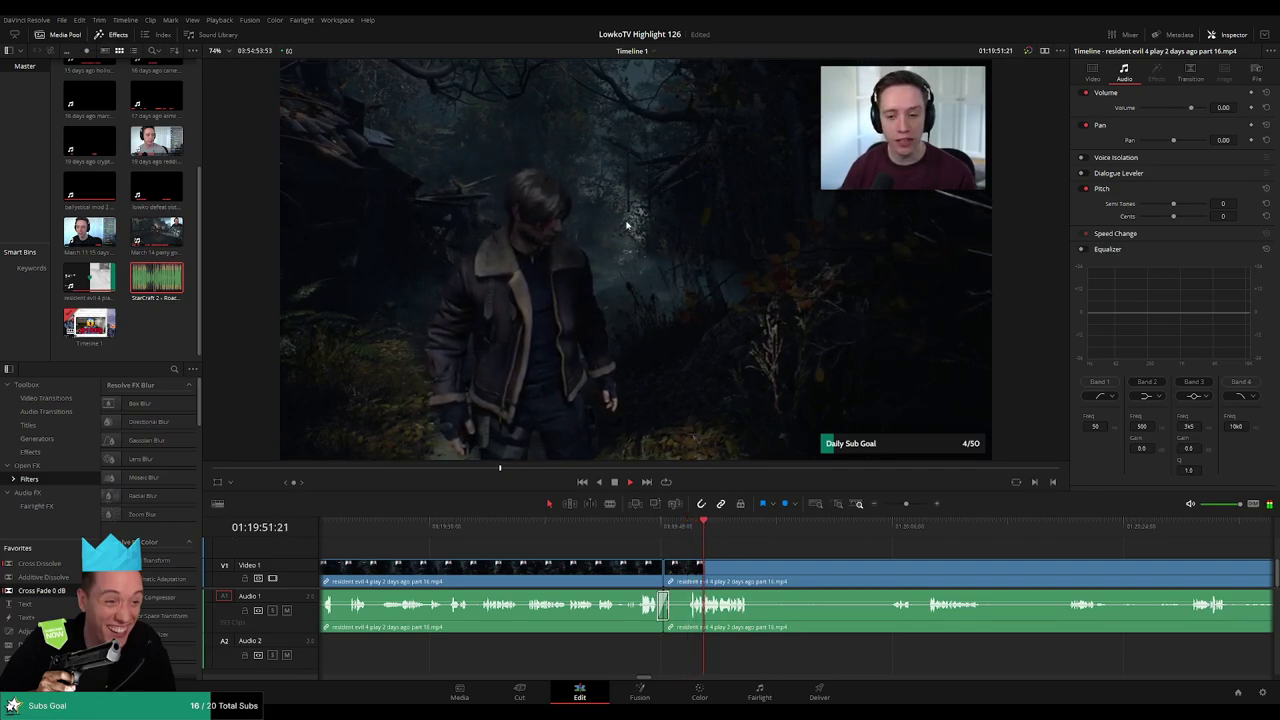
# - Remove the silent stretch from about 01:19:55 to 01:20:02 and crossfade the audio across the new cut
pyautogui.hscroll(3, 731, 547)
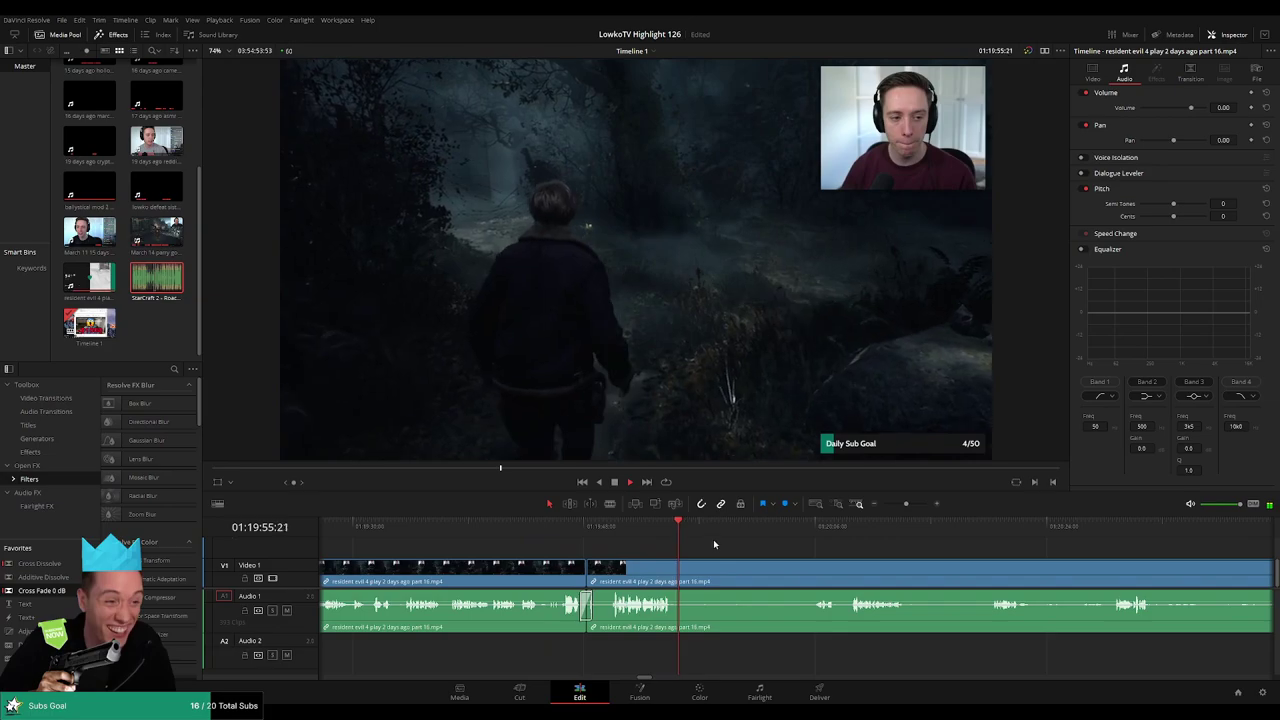
pyautogui.press('b')
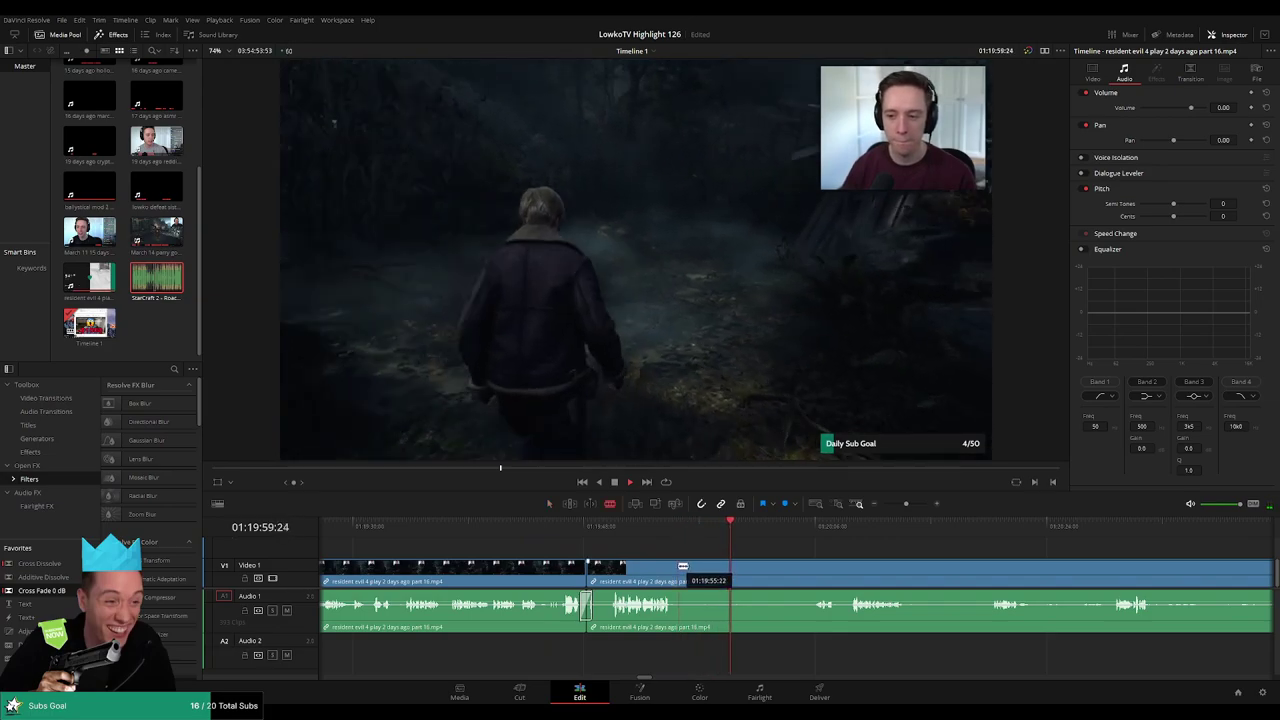
pyautogui.click(683, 566)
pyautogui.click(791, 528)
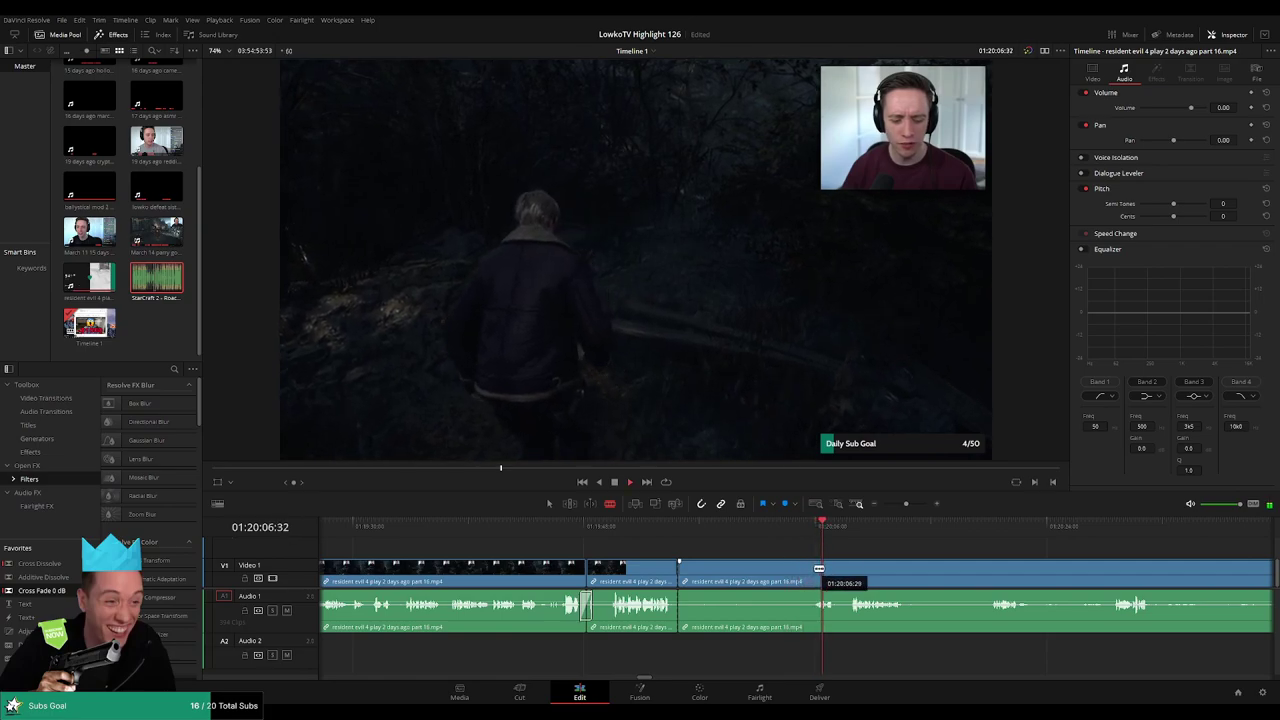
pyautogui.moveTo(785, 527); pyautogui.dragTo(771, 527)
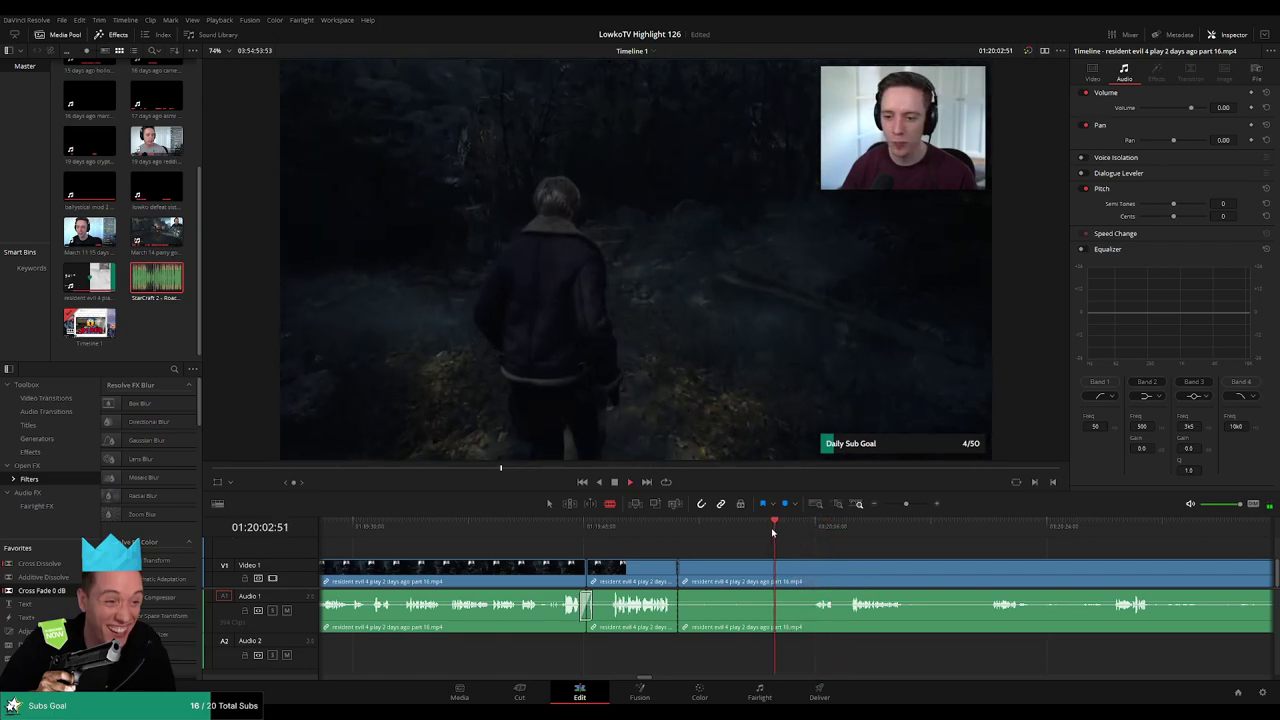
pyautogui.click(766, 569)
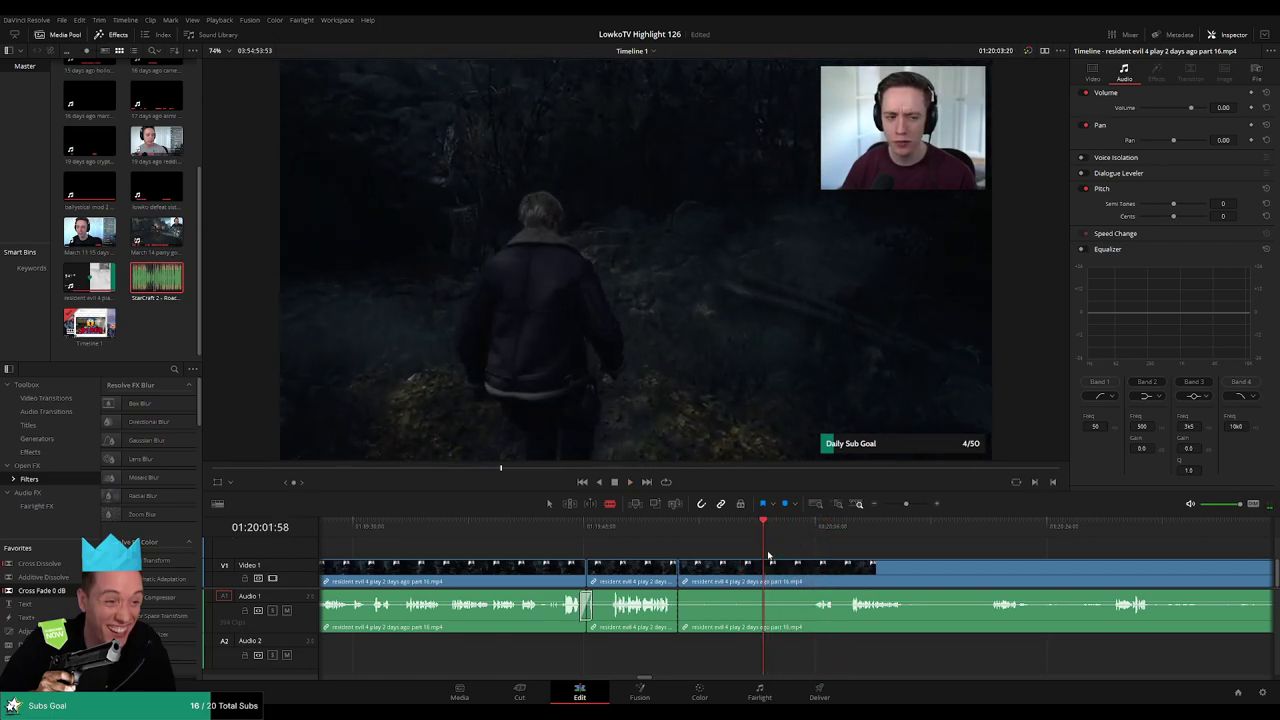
pyautogui.press('Delete')
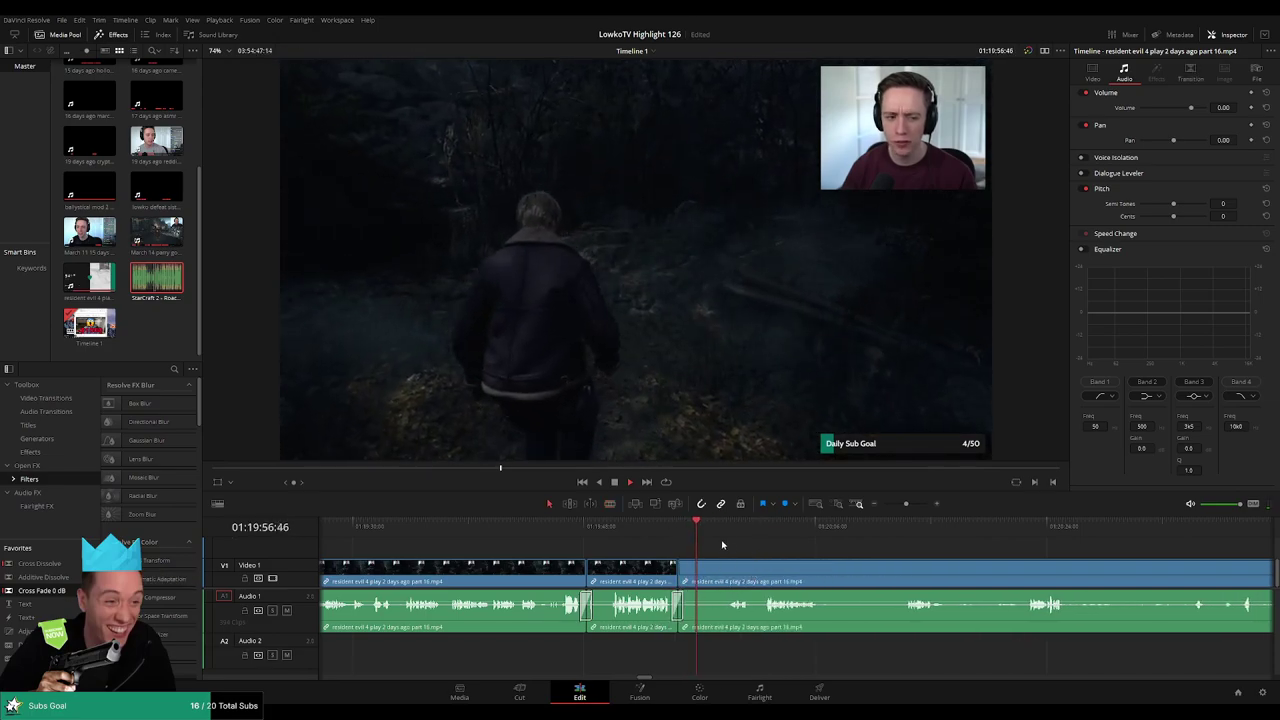
# - Review the forest walk and the bloody animal carcass from about 01:19:57 to 01:20:40 for commentary worth keeping
pyautogui.click(727, 533)
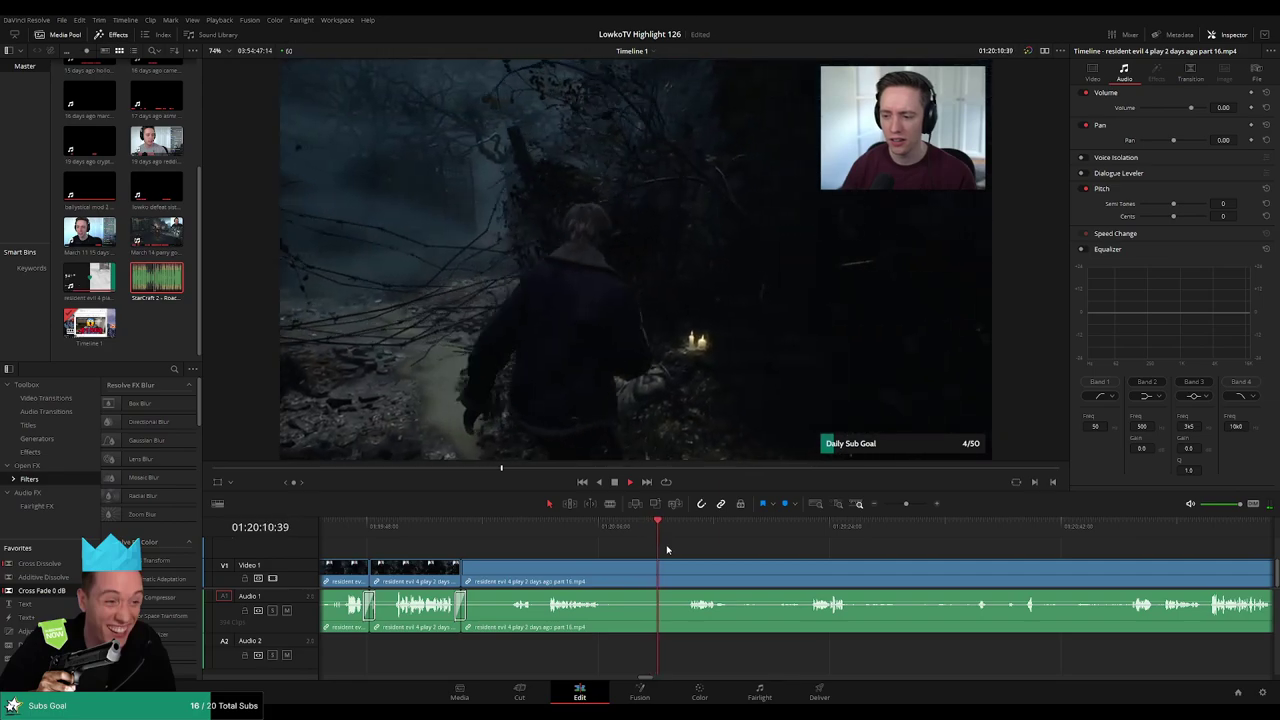
pyautogui.moveTo(750, 551); pyautogui.dragTo(666, 544)
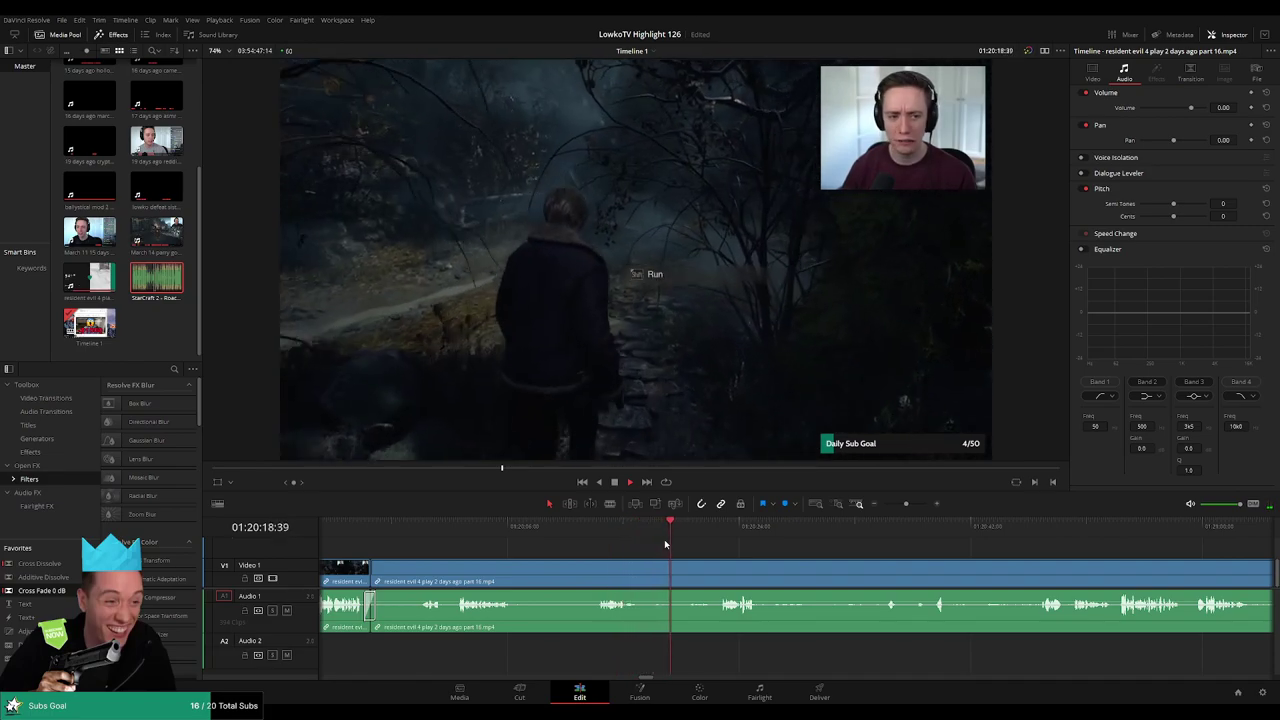
pyautogui.hscroll(2, 690, 548)
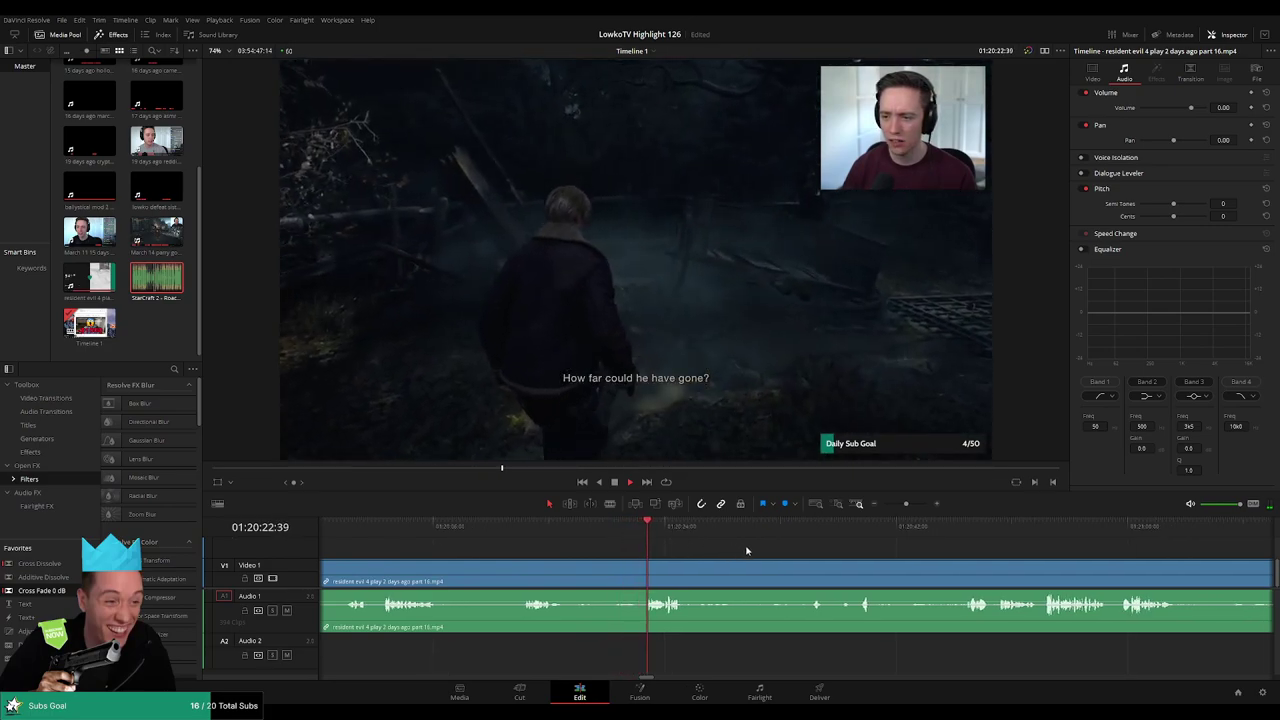
pyautogui.hscroll(3, 651, 540)
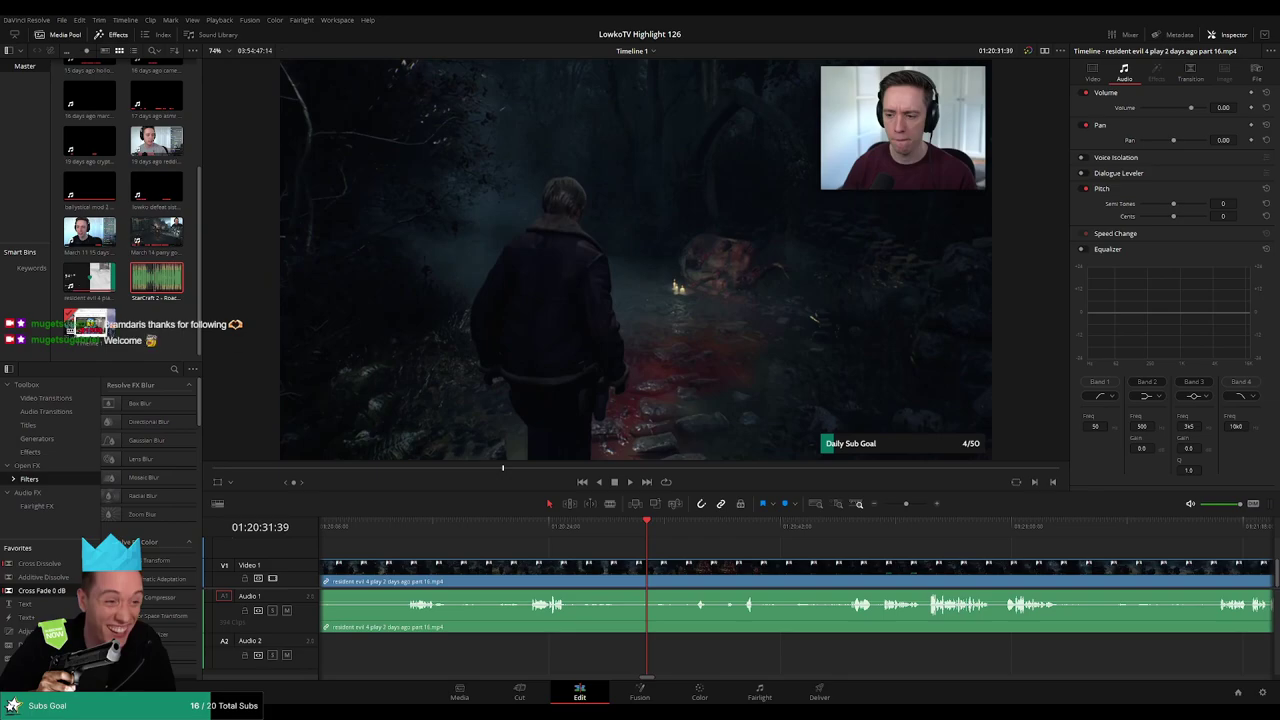
pyautogui.hscroll(2, 680, 555)
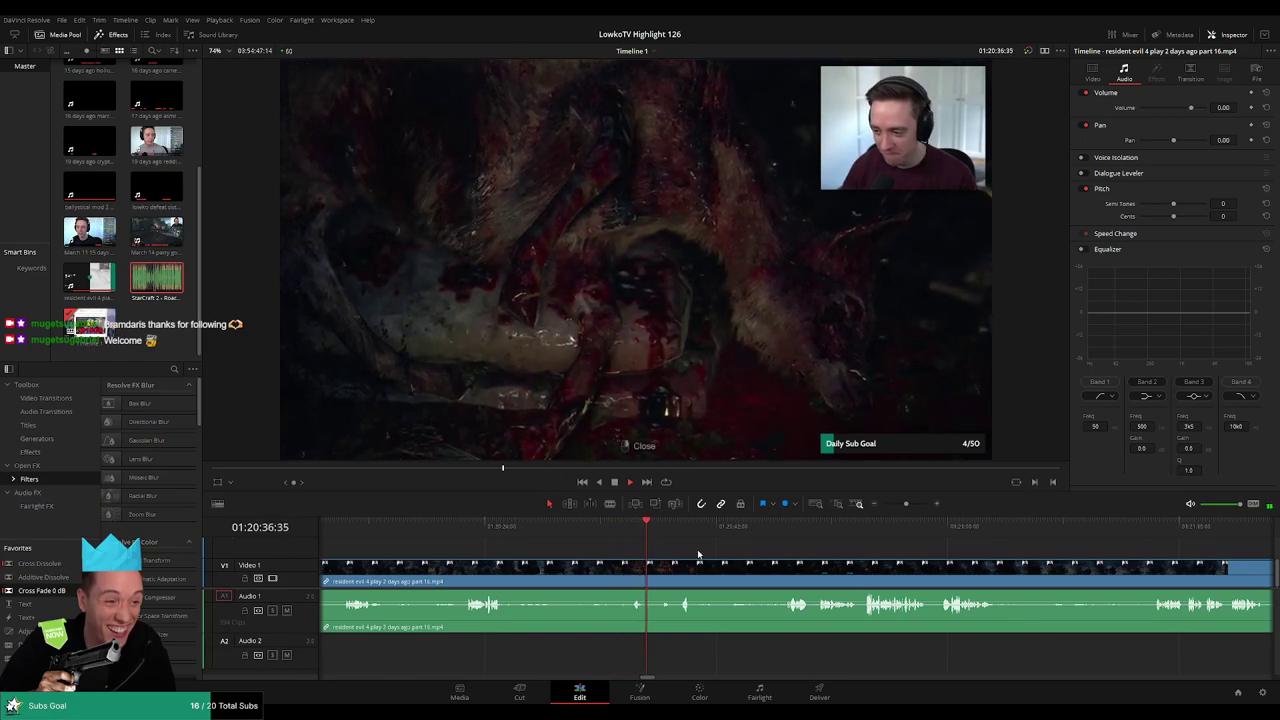
pyautogui.hscroll(3, 617, 543)
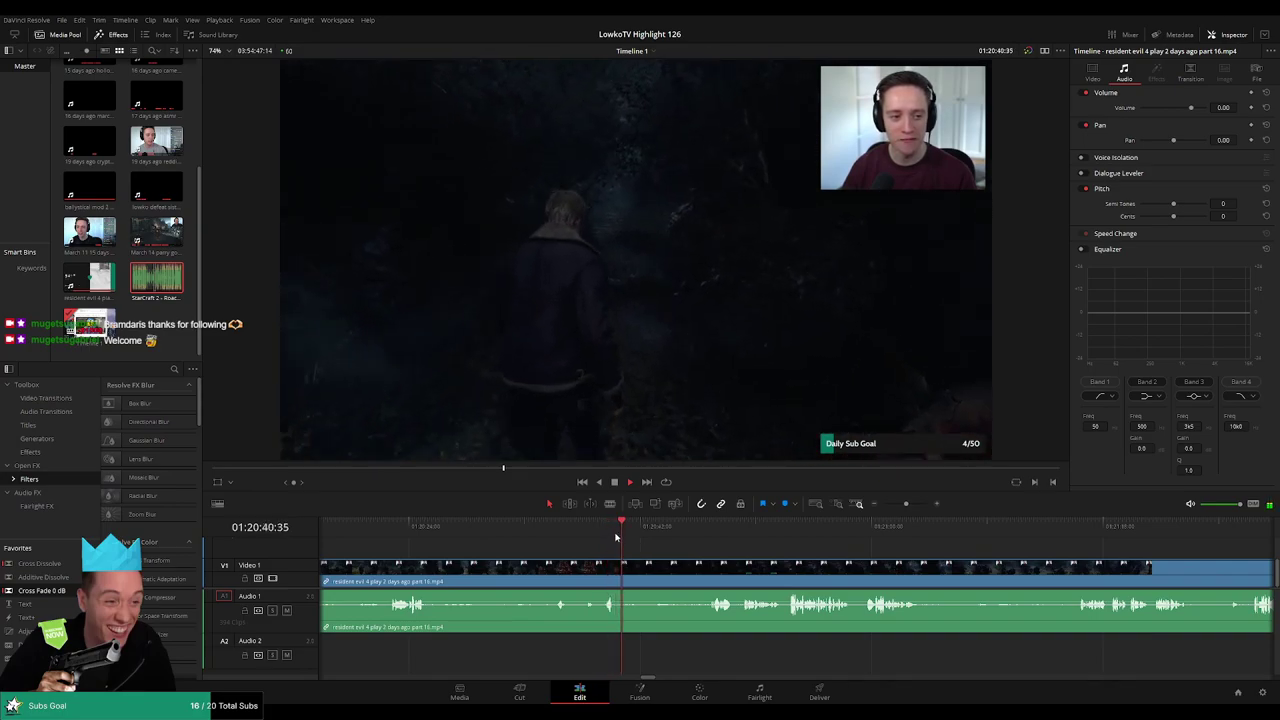
# - Delete the quiet dark passage after the carcass, from about 01:20:40 to 01:20:47, close the gap and crossfade the audio
pyautogui.click(646, 531)
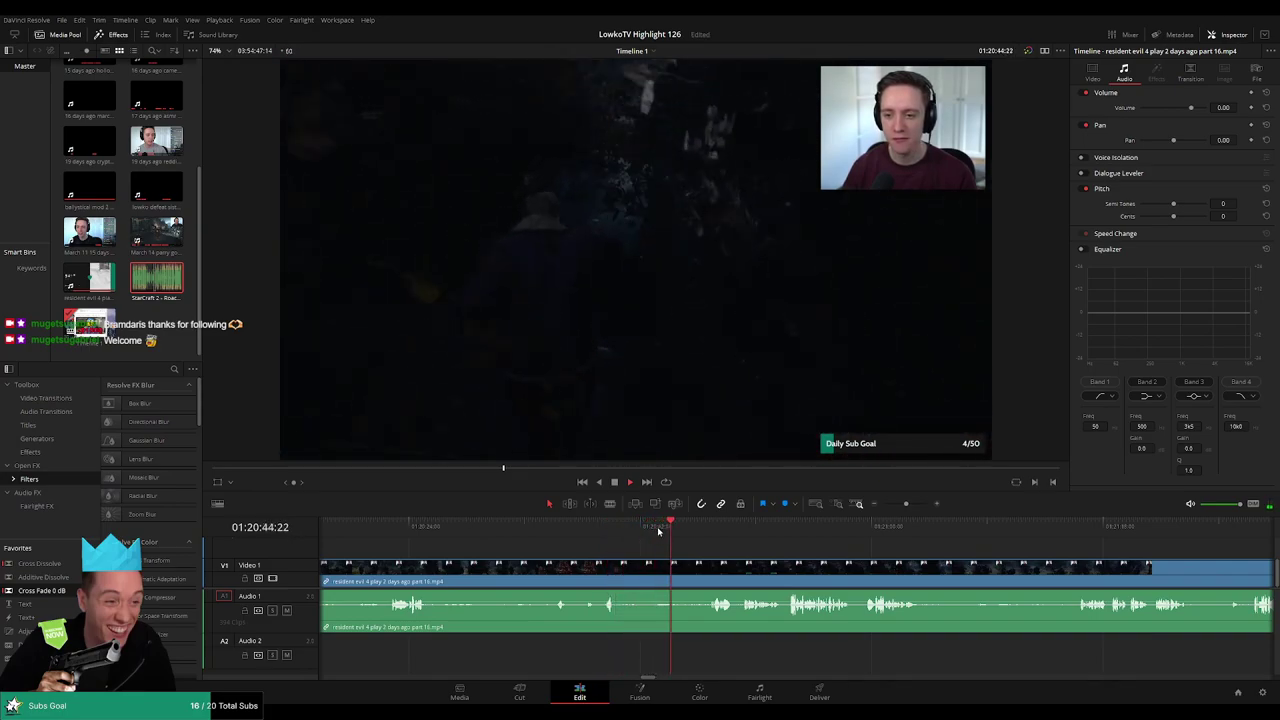
pyautogui.press('b')
pyautogui.click(619, 566)
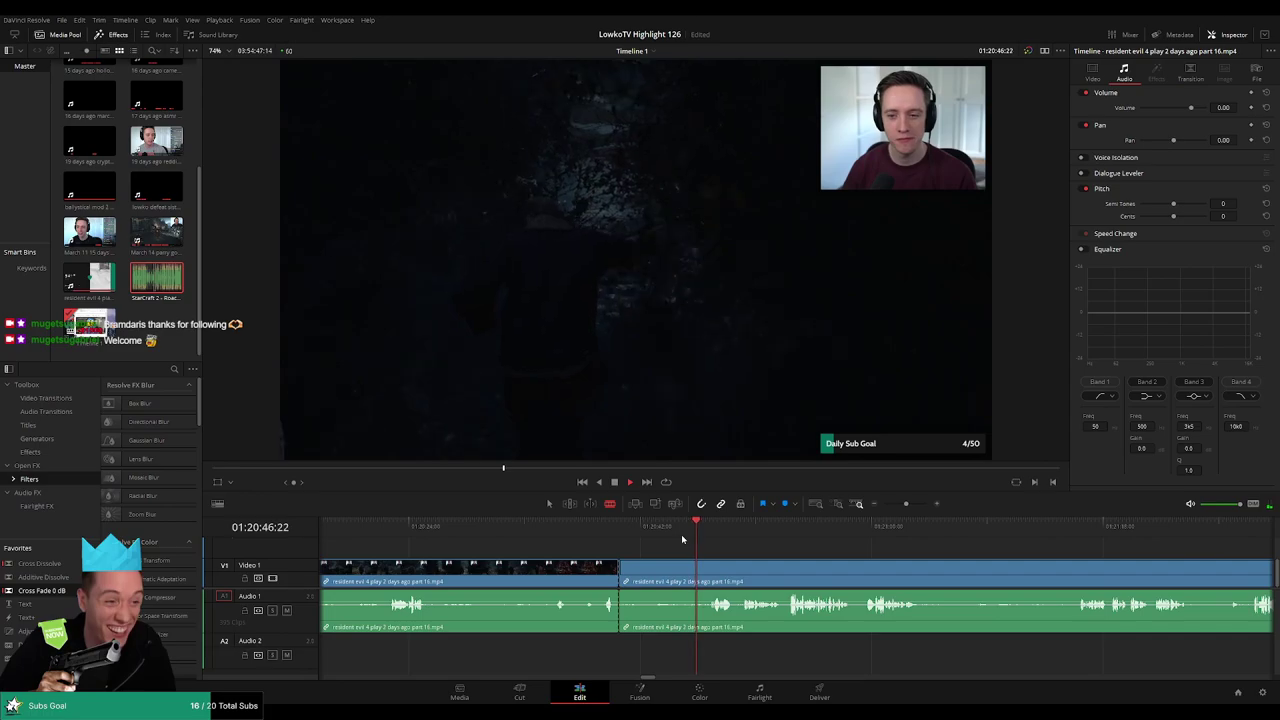
pyautogui.press('space')
pyautogui.click(705, 567)
pyautogui.press('a')
pyautogui.click(691, 575)
pyautogui.press('Delete')
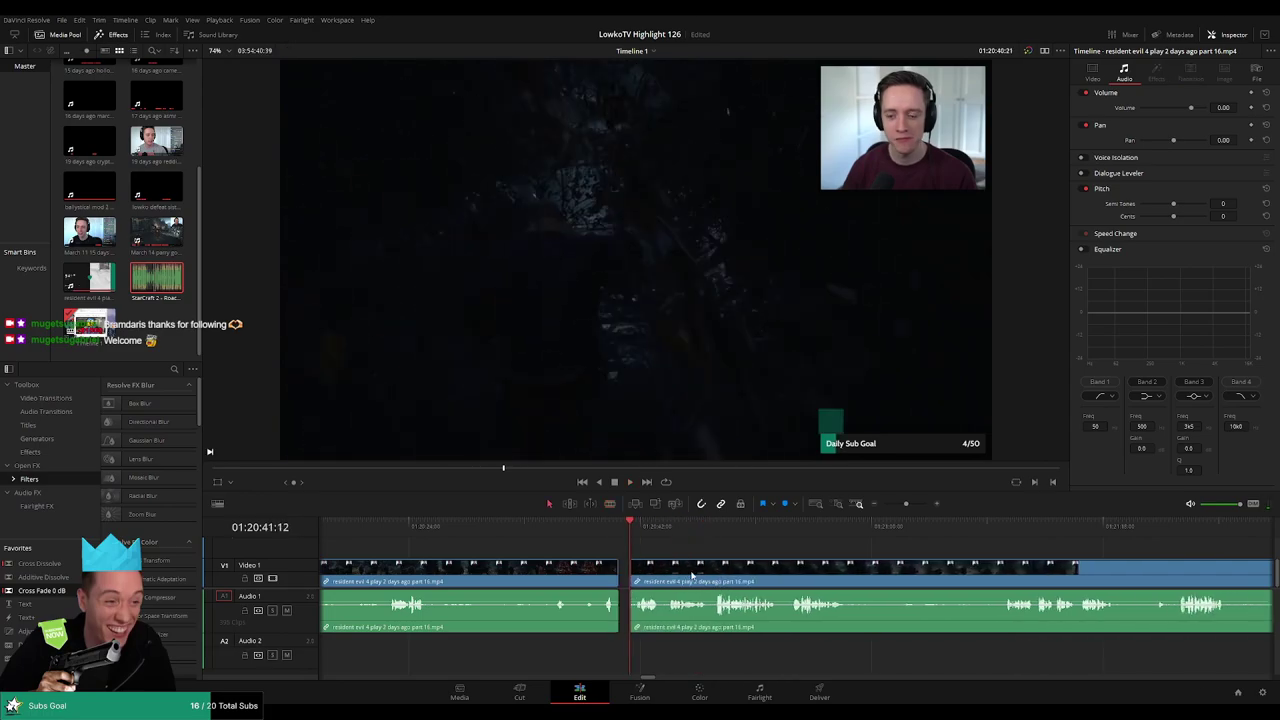
pyautogui.press('space')
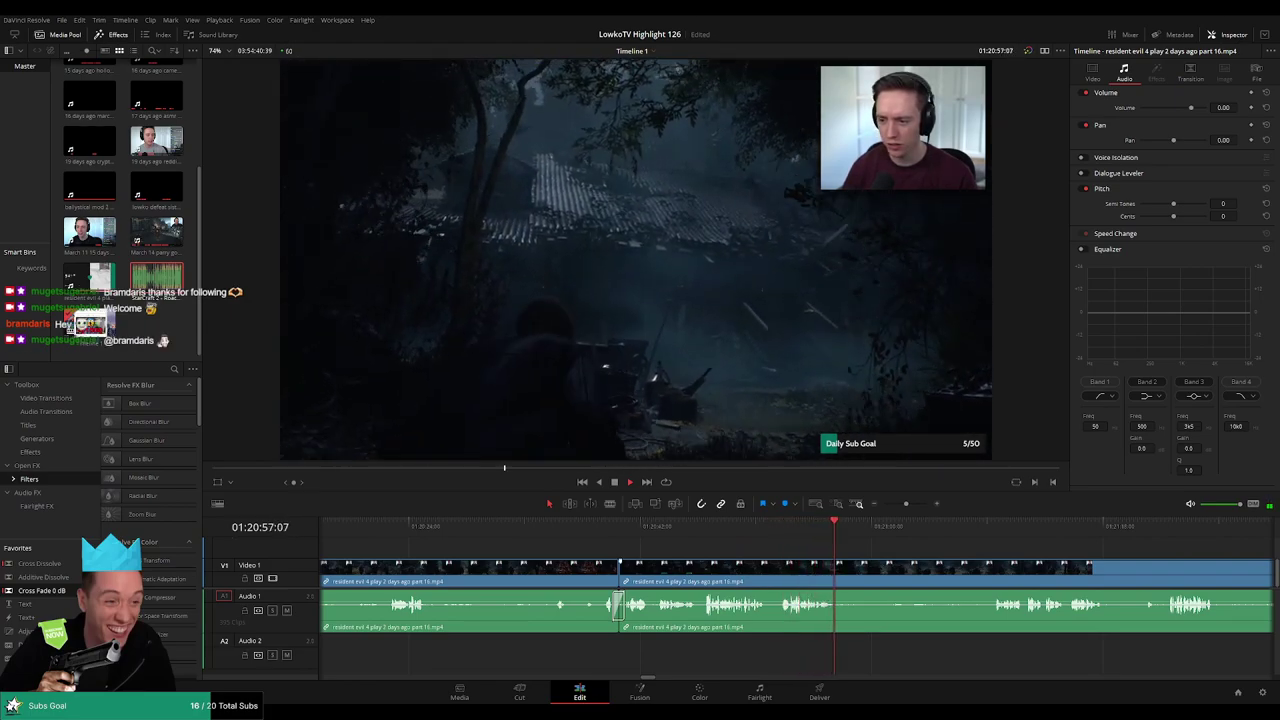
# - Cut out the silent walking from about 01:20:58 to 01:21:09 and apply an audio crossfade at the join
pyautogui.hscroll(5, 800, 551)
pyautogui.click(770, 527)
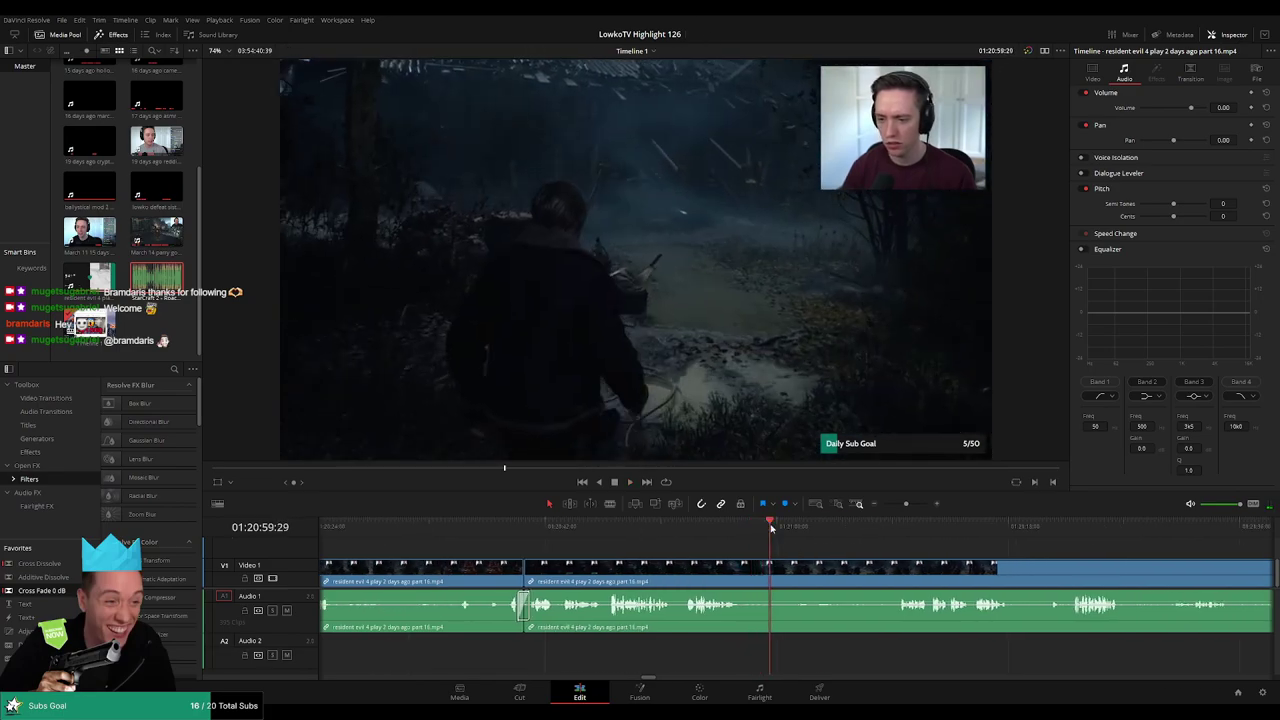
pyautogui.hscroll(3, 725, 535)
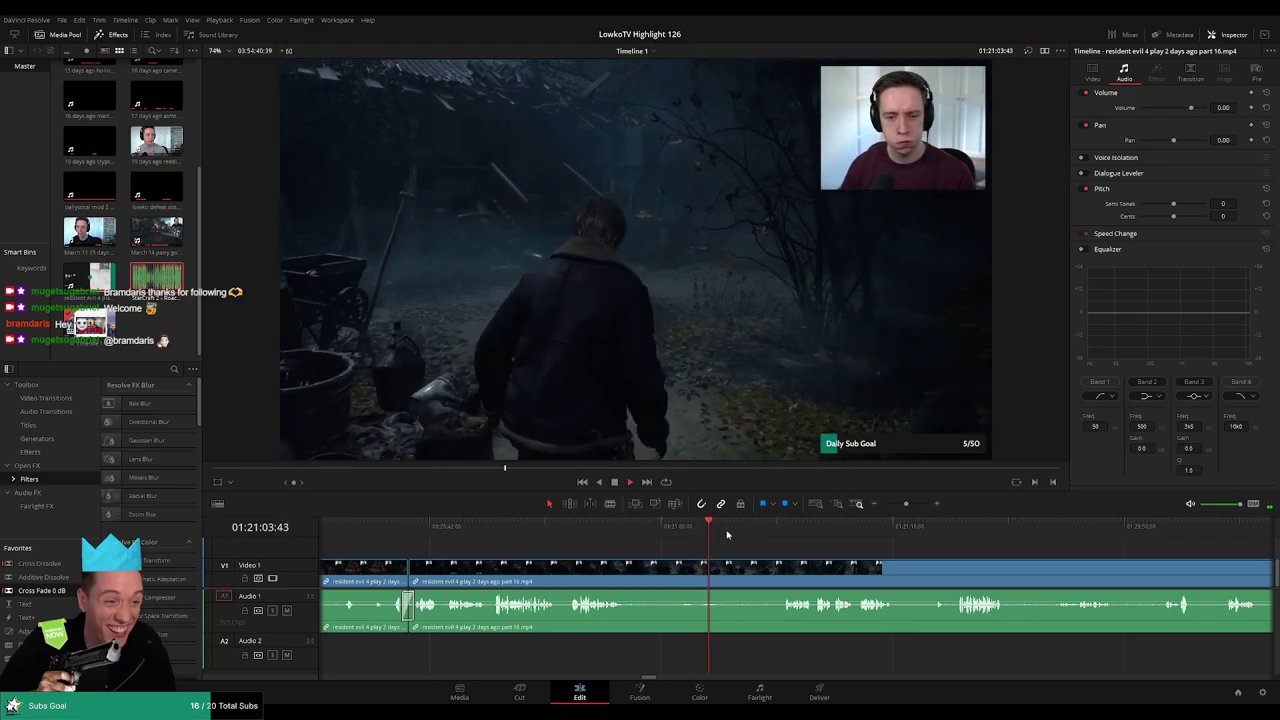
pyautogui.press('b')
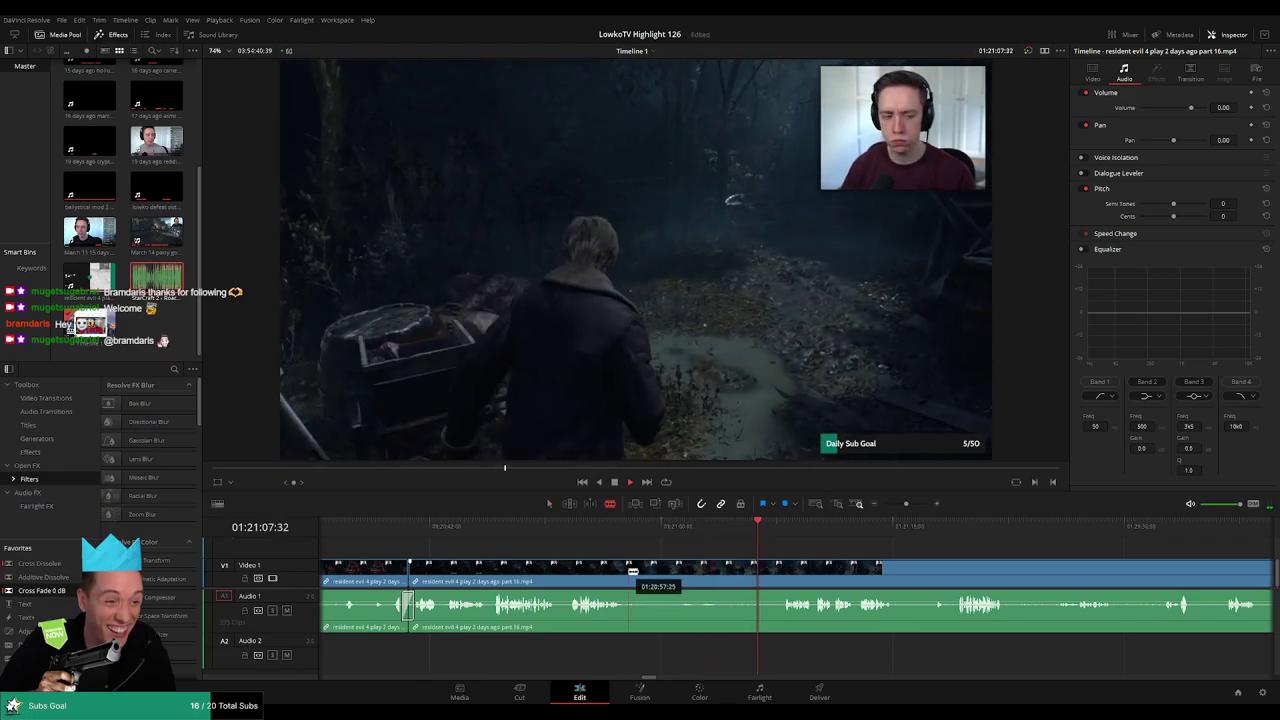
pyautogui.click(637, 572)
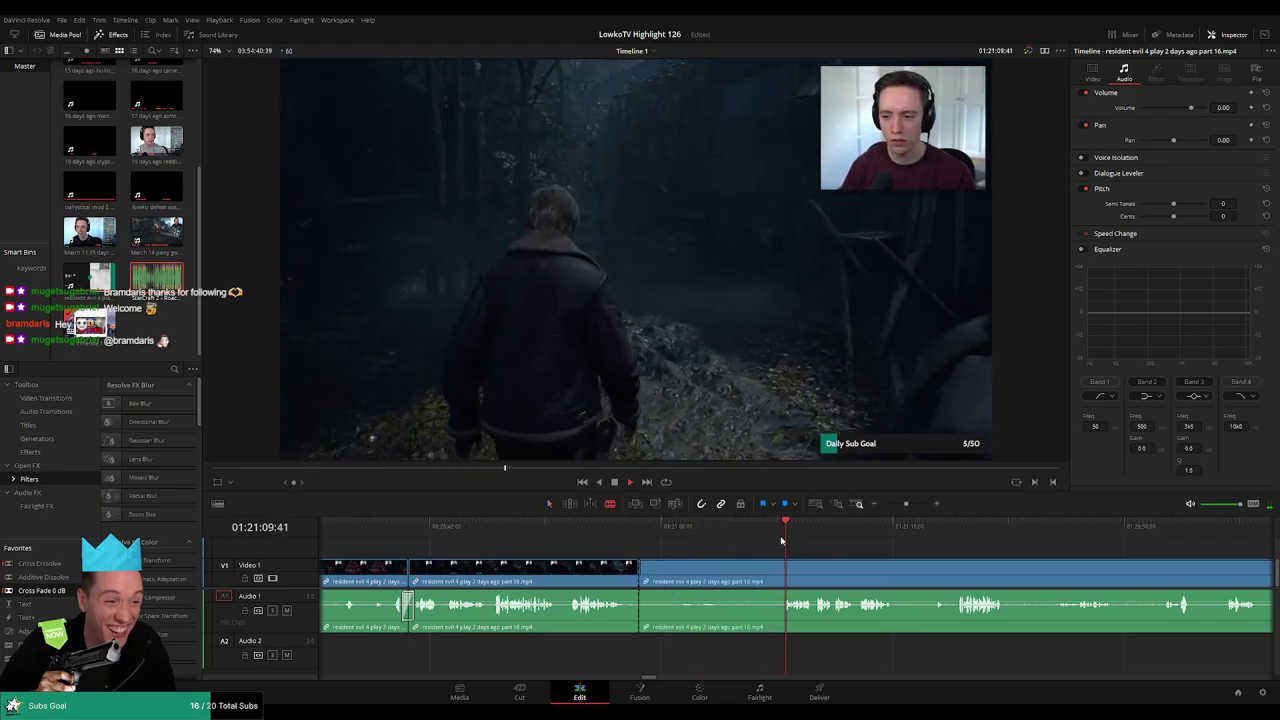
pyautogui.click(786, 569)
pyautogui.press('a')
pyautogui.click(746, 577)
pyautogui.press('Delete')
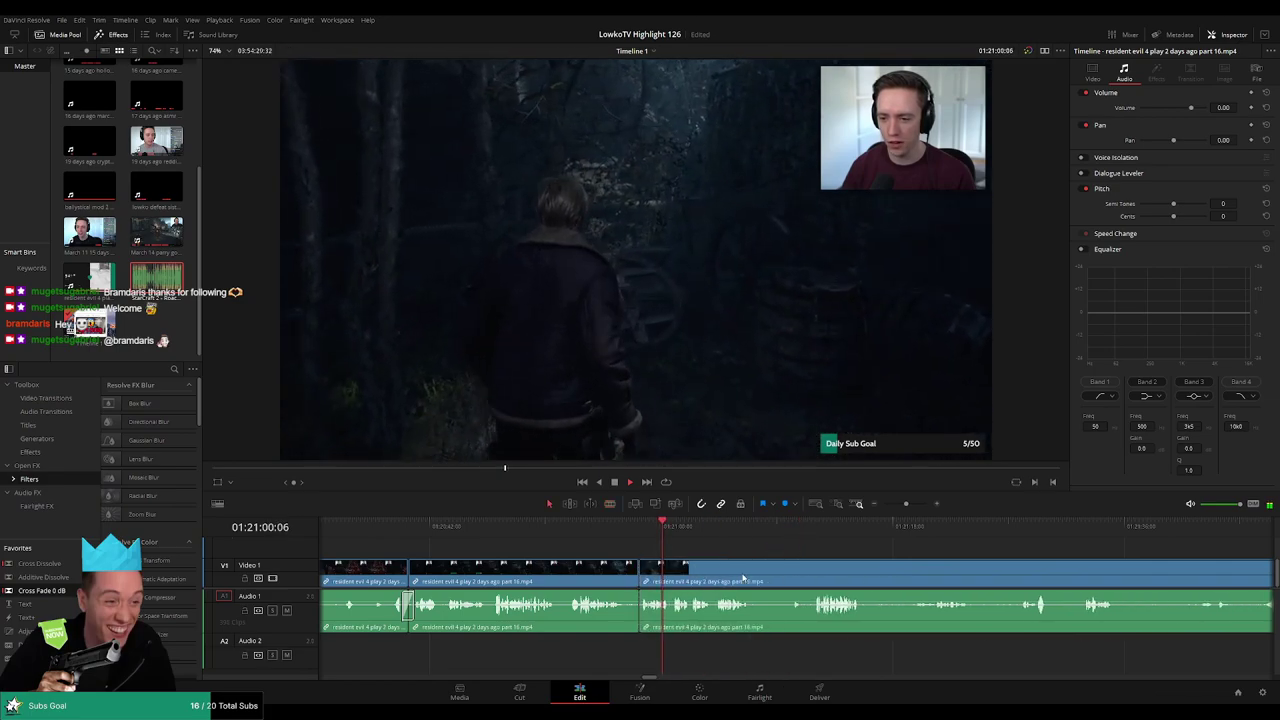
pyautogui.moveTo(630, 622); pyautogui.dragTo(638, 620)
pyautogui.press('space')
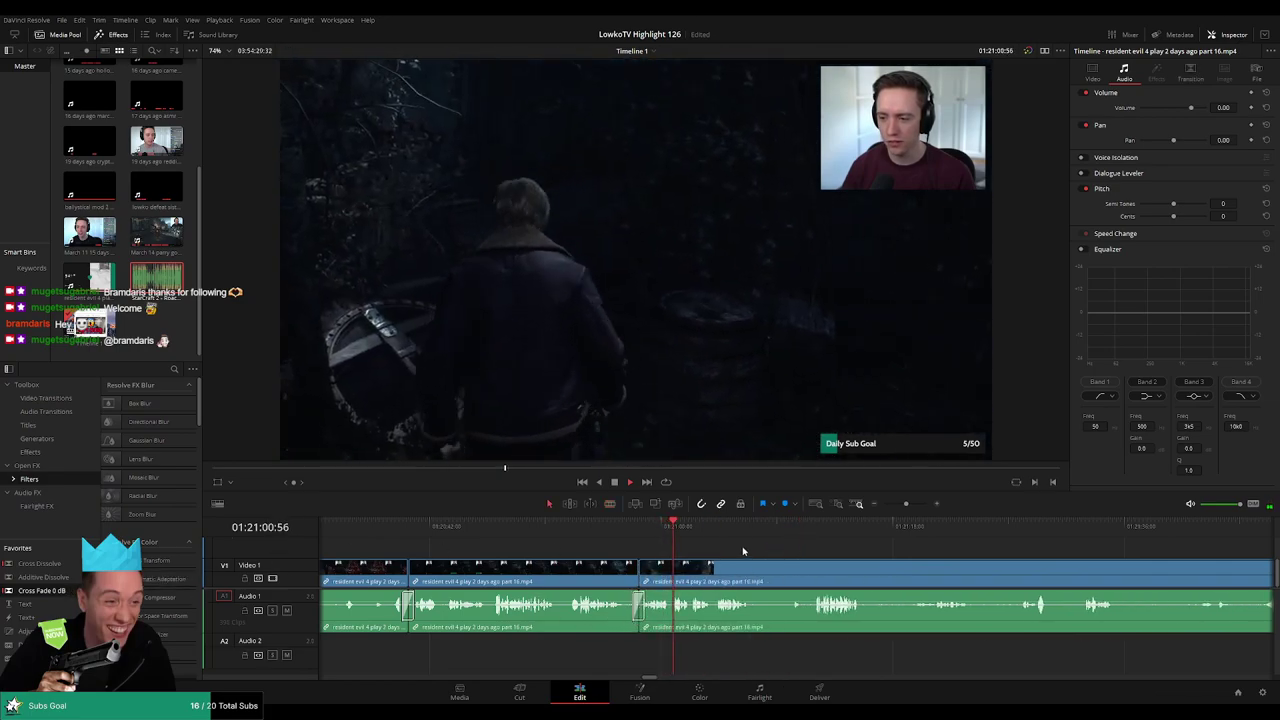
# - Remove the silence before the reaction at the house stairs, from about 01:21:07 to 01:21:10, and crossfade the audio
pyautogui.moveTo(781, 563); pyautogui.dragTo(665, 557)
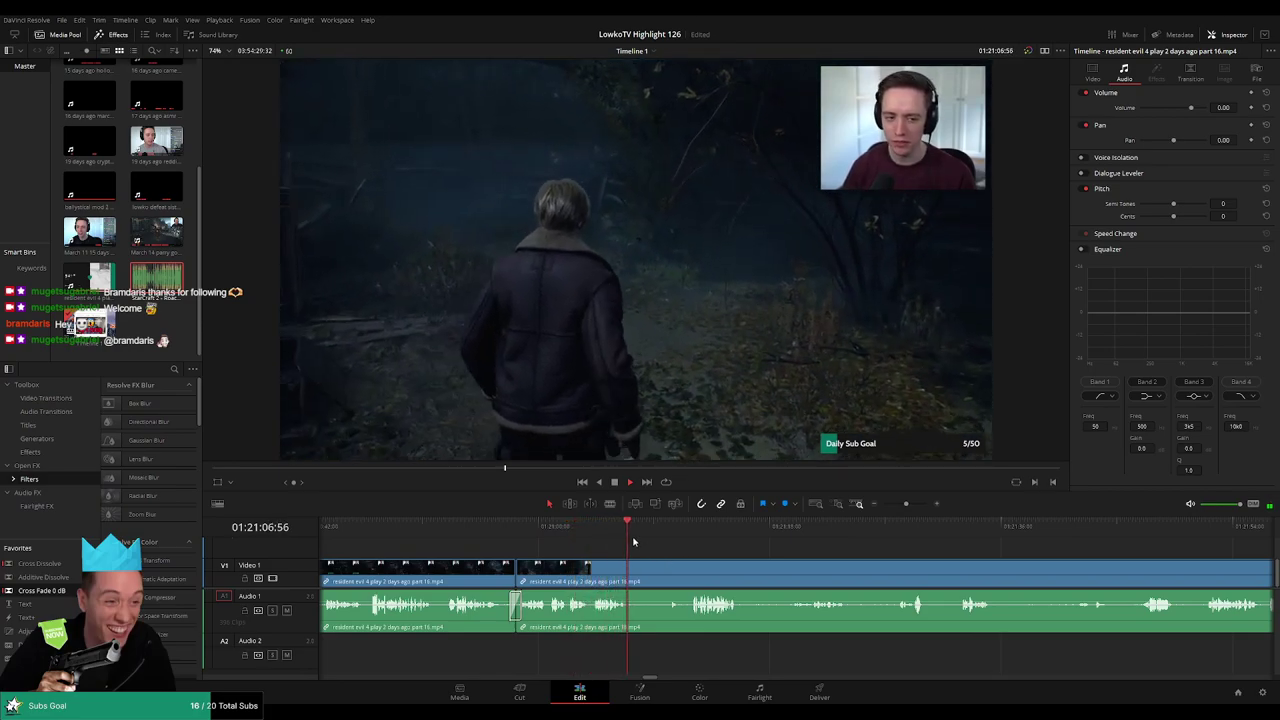
pyautogui.press('b')
pyautogui.click(634, 588)
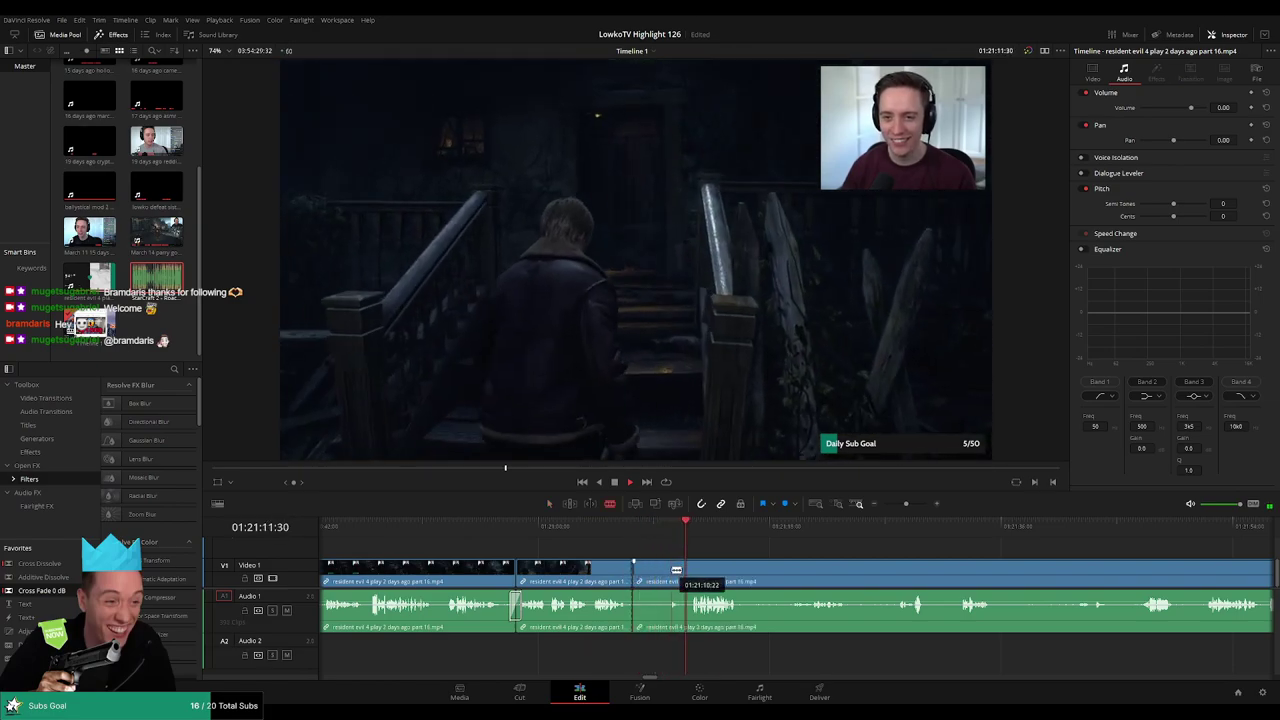
pyautogui.click(668, 578)
pyautogui.press('a')
pyautogui.press('Delete')
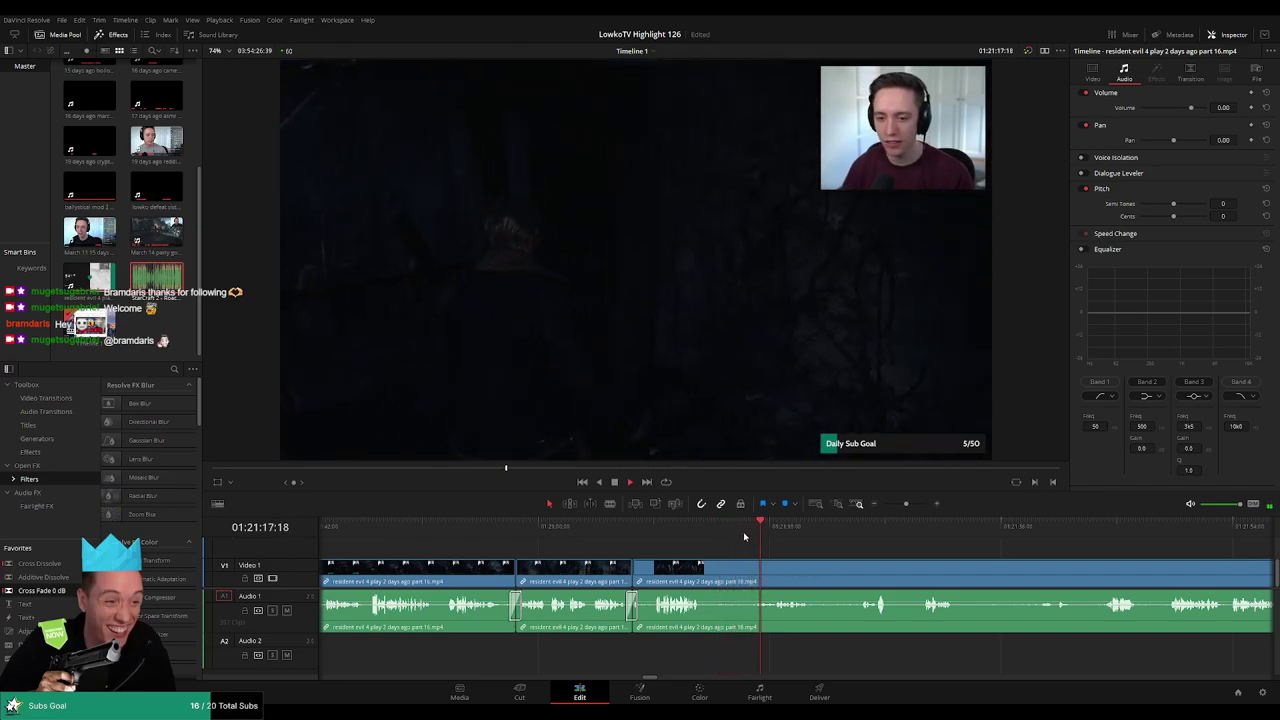
# - Delete the silent approach to the wooden door from about 01:21:21 to 01:21:25 and crossfade the audio at the cut
pyautogui.moveTo(841, 563); pyautogui.dragTo(720, 551)
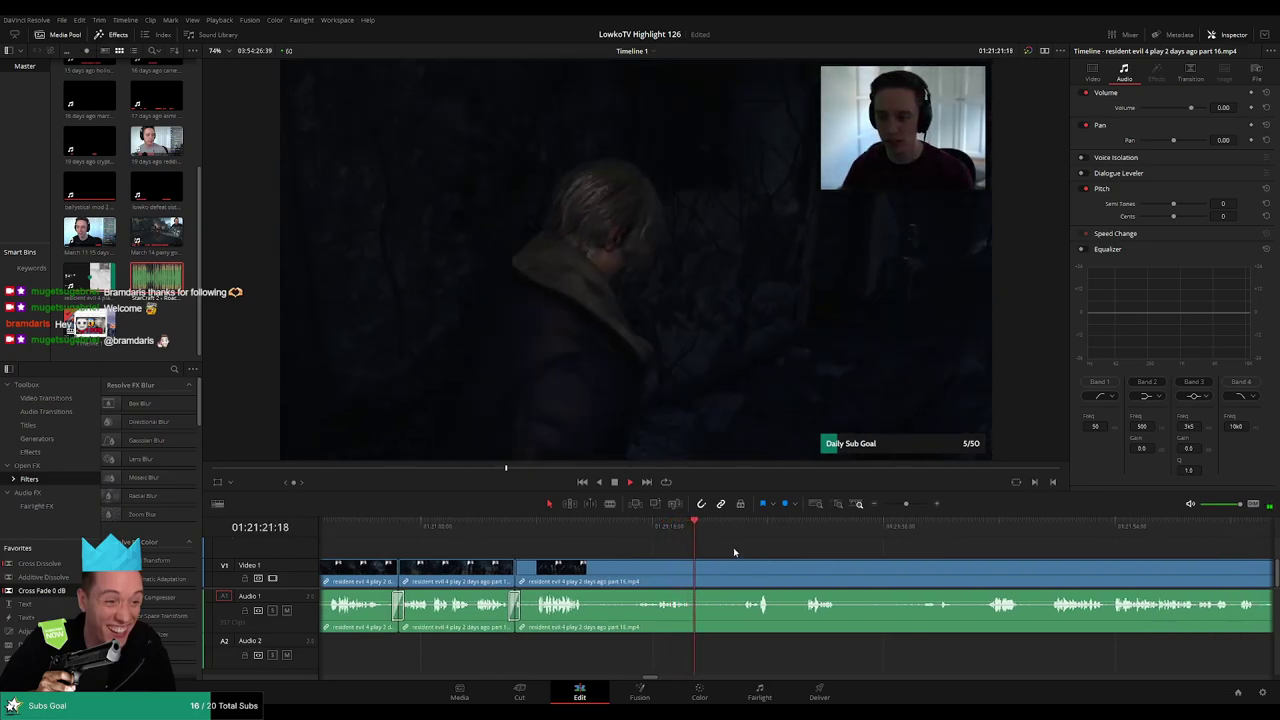
pyautogui.press('b')
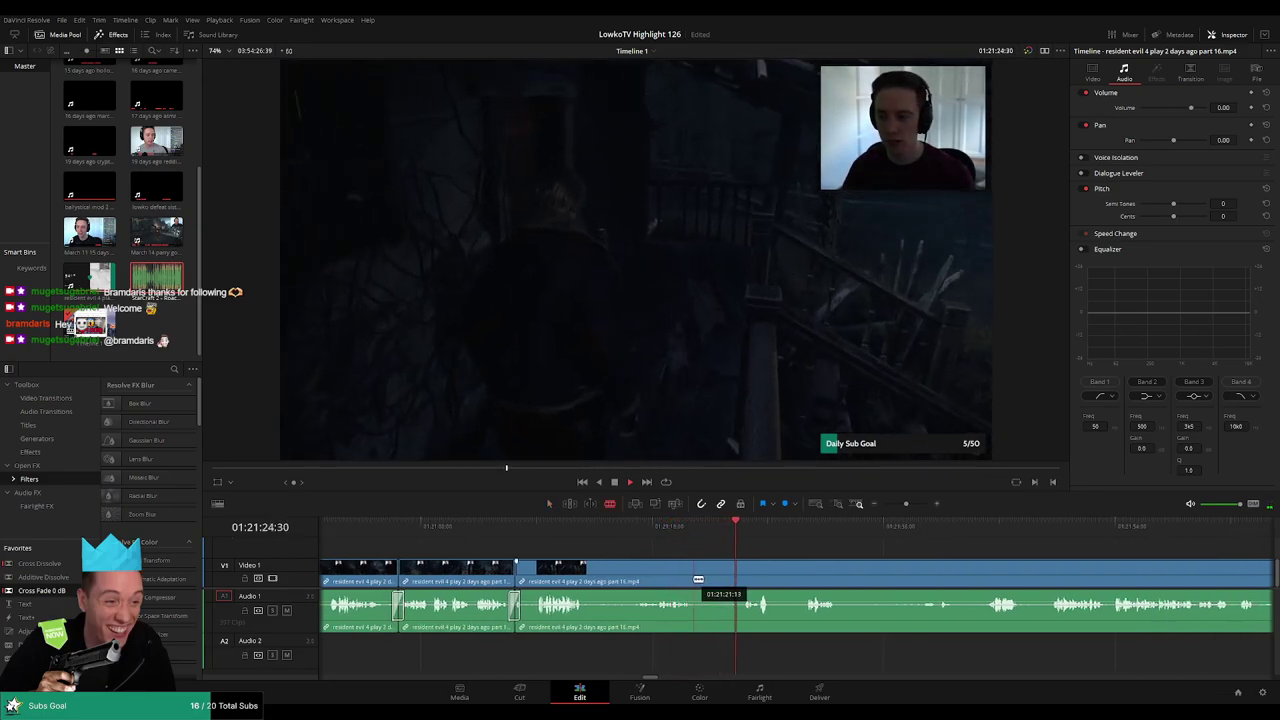
pyautogui.click(694, 578)
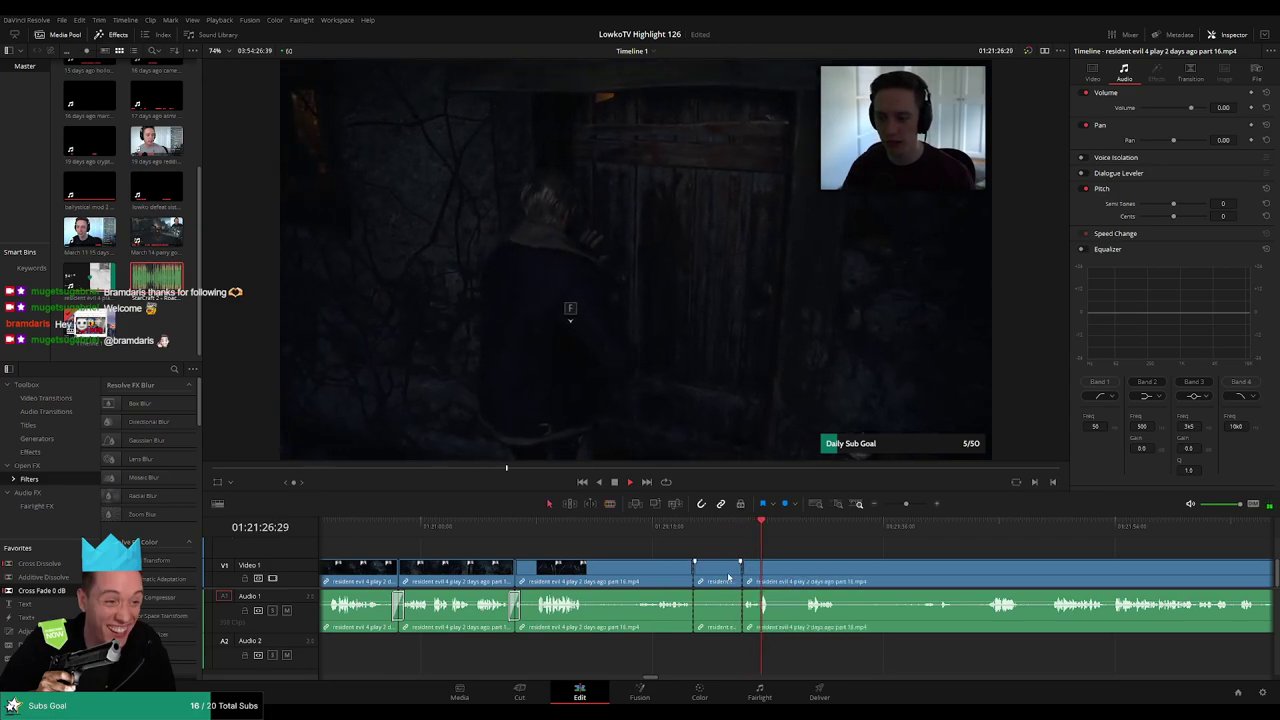
pyautogui.press('Delete')
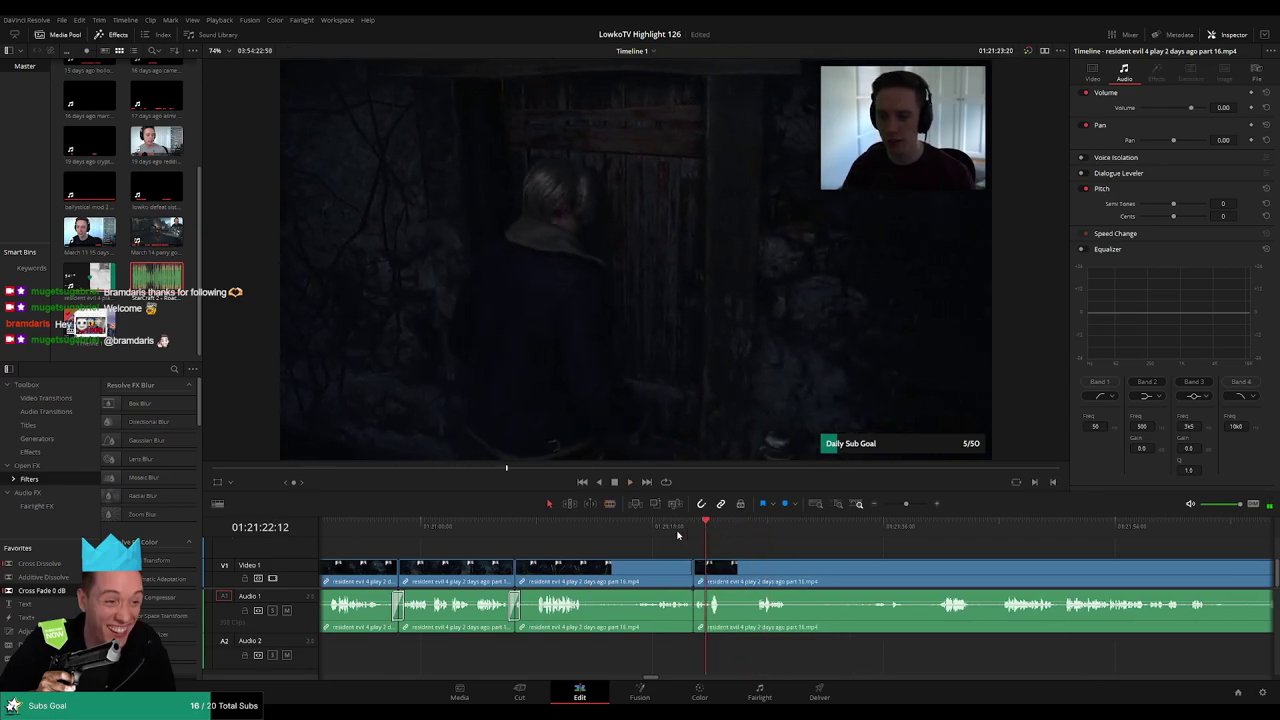
# - Play back the dark house exploration from about 01:21:22 to 01:22:04 to find silent stretches worth cutting
pyautogui.press('space')
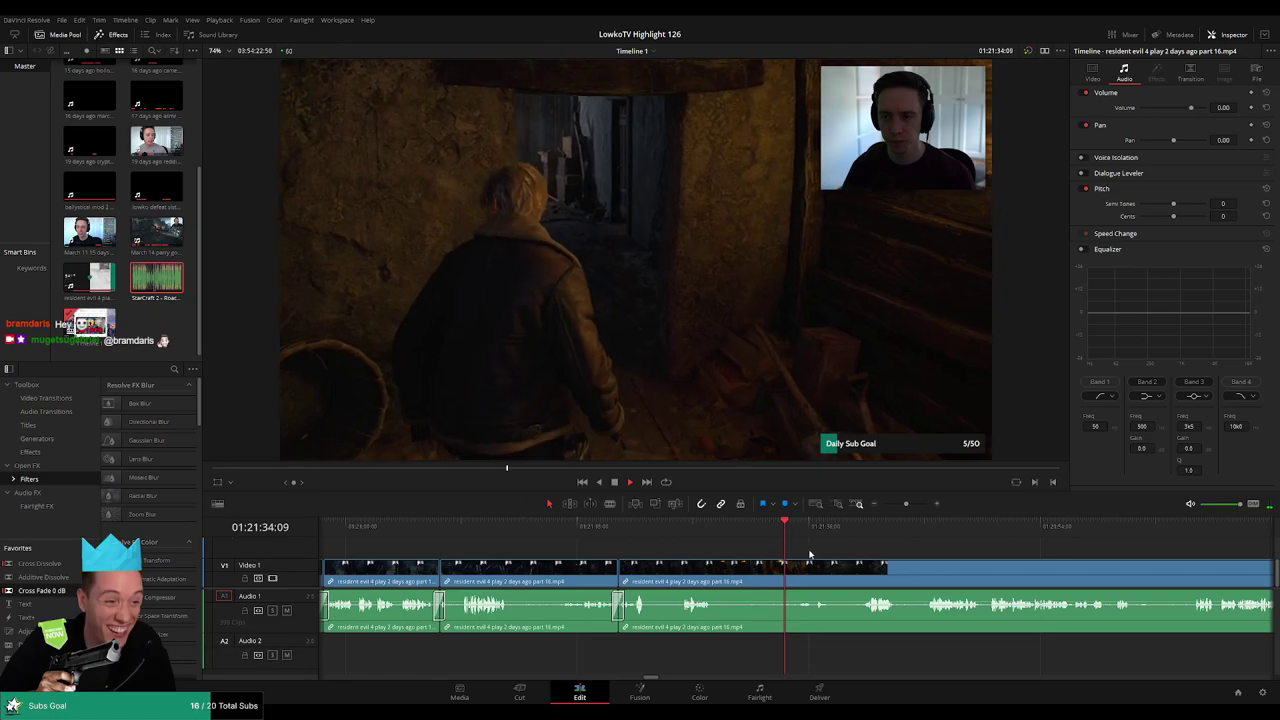
pyautogui.moveTo(753, 548); pyautogui.dragTo(699, 543)
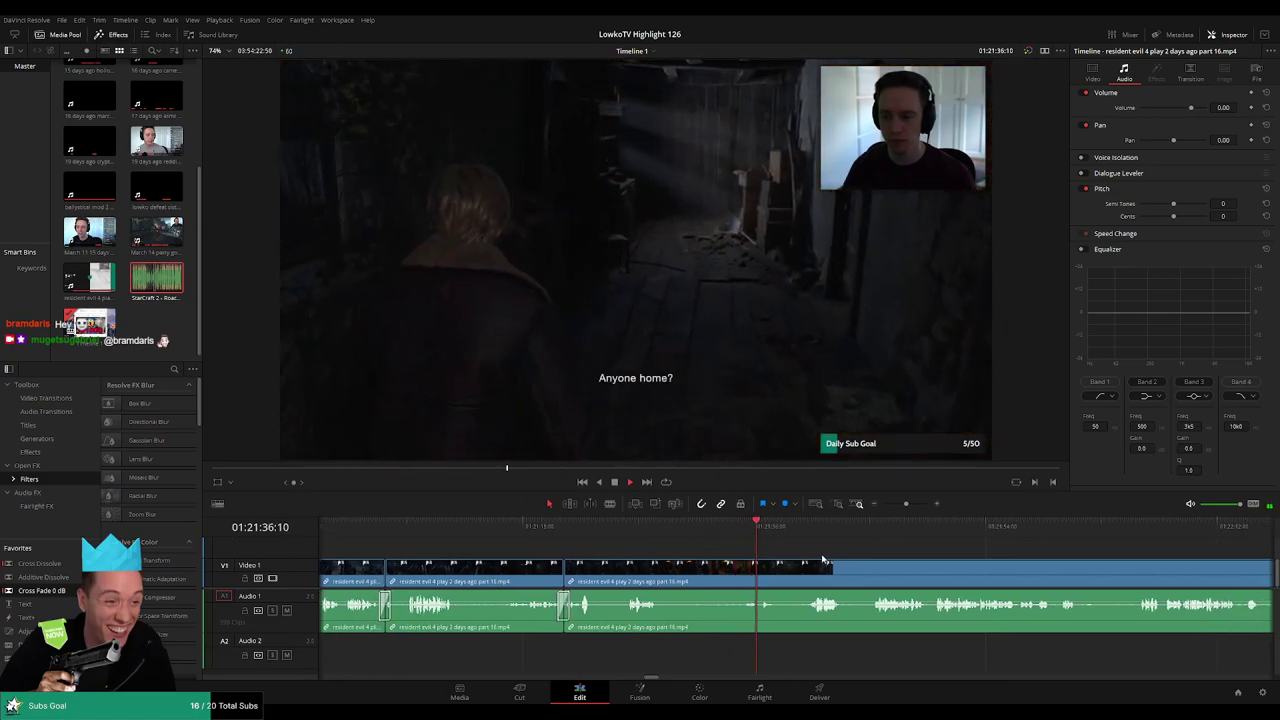
pyautogui.moveTo(777, 548); pyautogui.dragTo(707, 547)
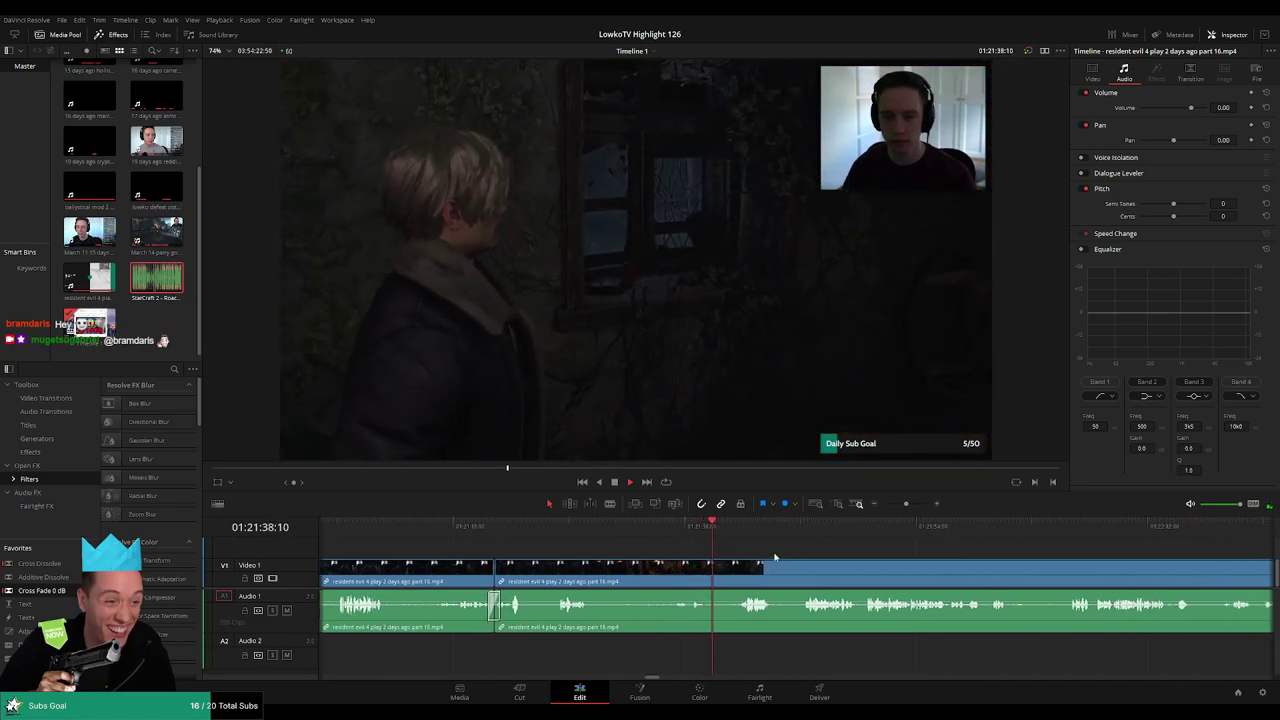
pyautogui.hscroll(2, 790, 556)
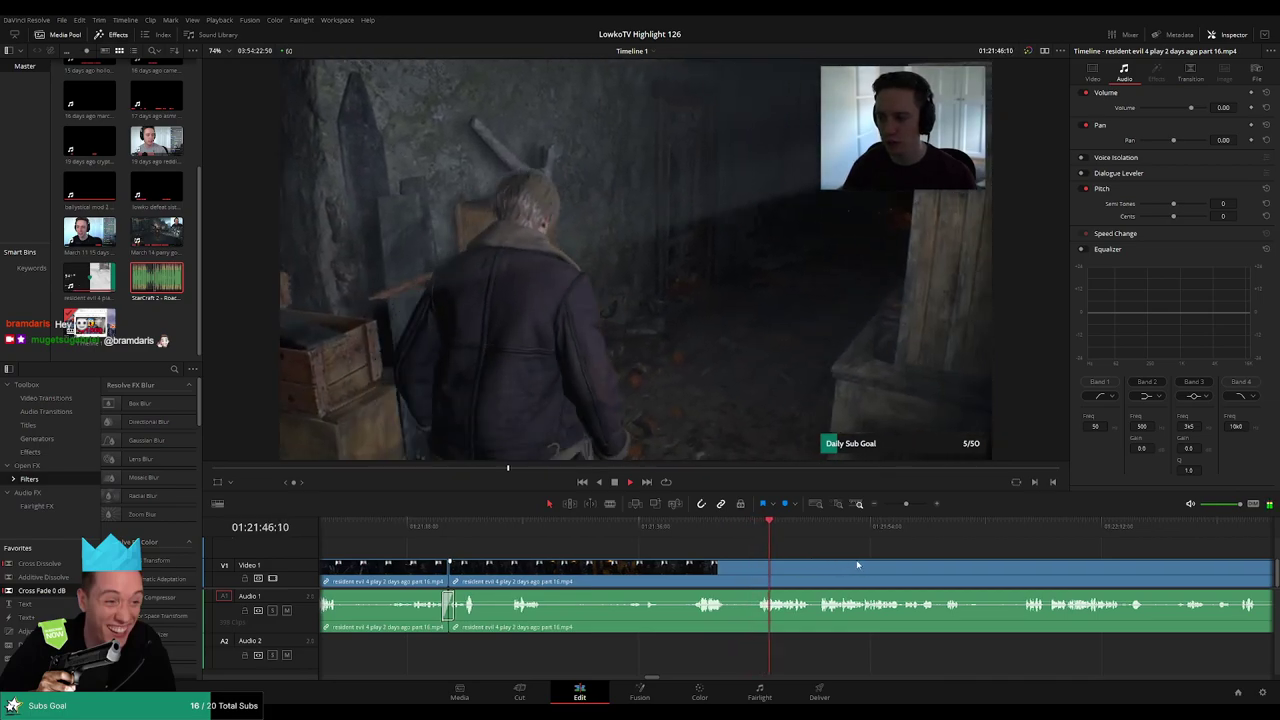
pyautogui.hscroll(2, 812, 562)
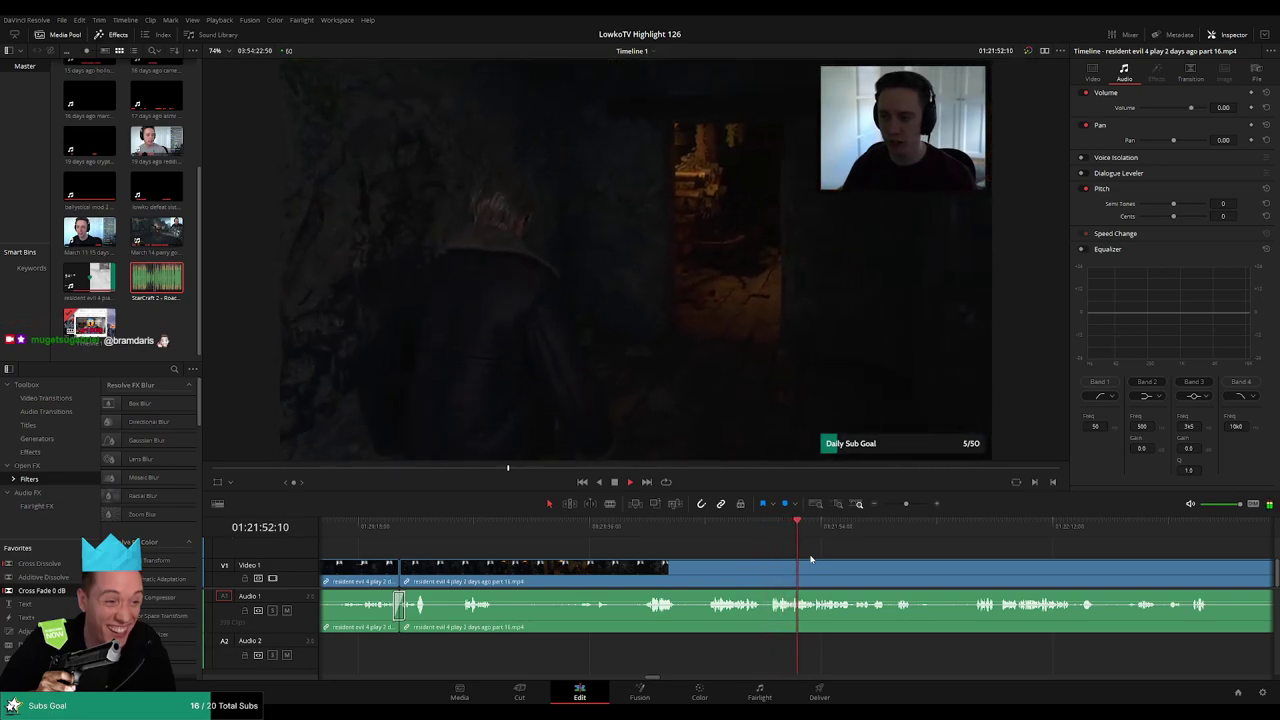
pyautogui.hscroll(3, 881, 563)
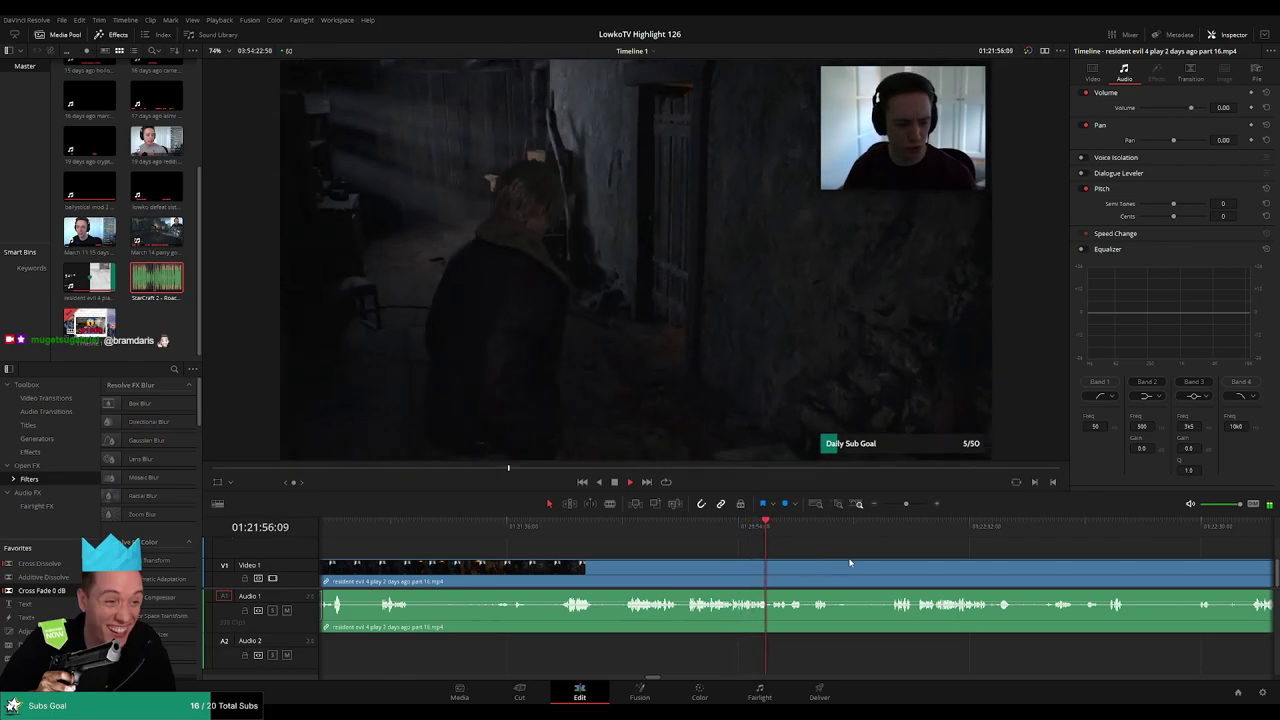
pyautogui.hscroll(2, 838, 561)
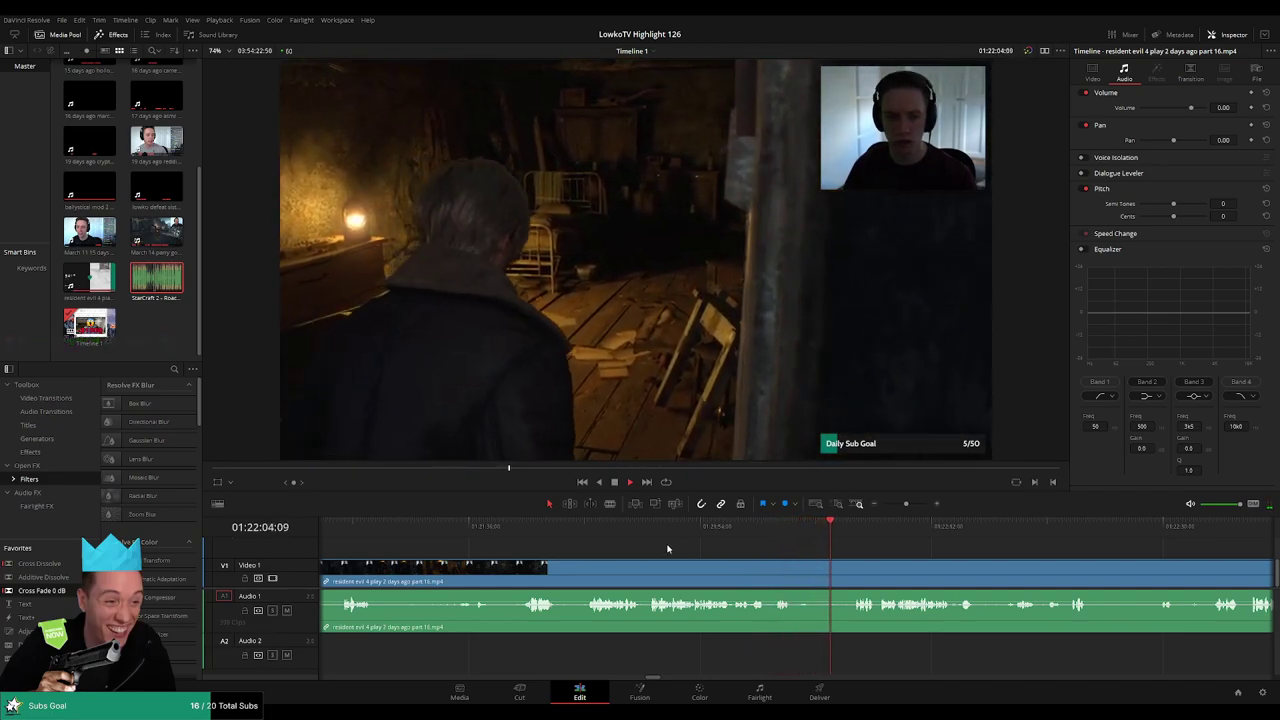
# - Cut out the walk through the dark house from about 01:21:50 to 01:22:01 and close the gap
pyautogui.moveTo(588, 532); pyautogui.dragTo(644, 532)
pyautogui.press('b')
pyautogui.click(645, 568)
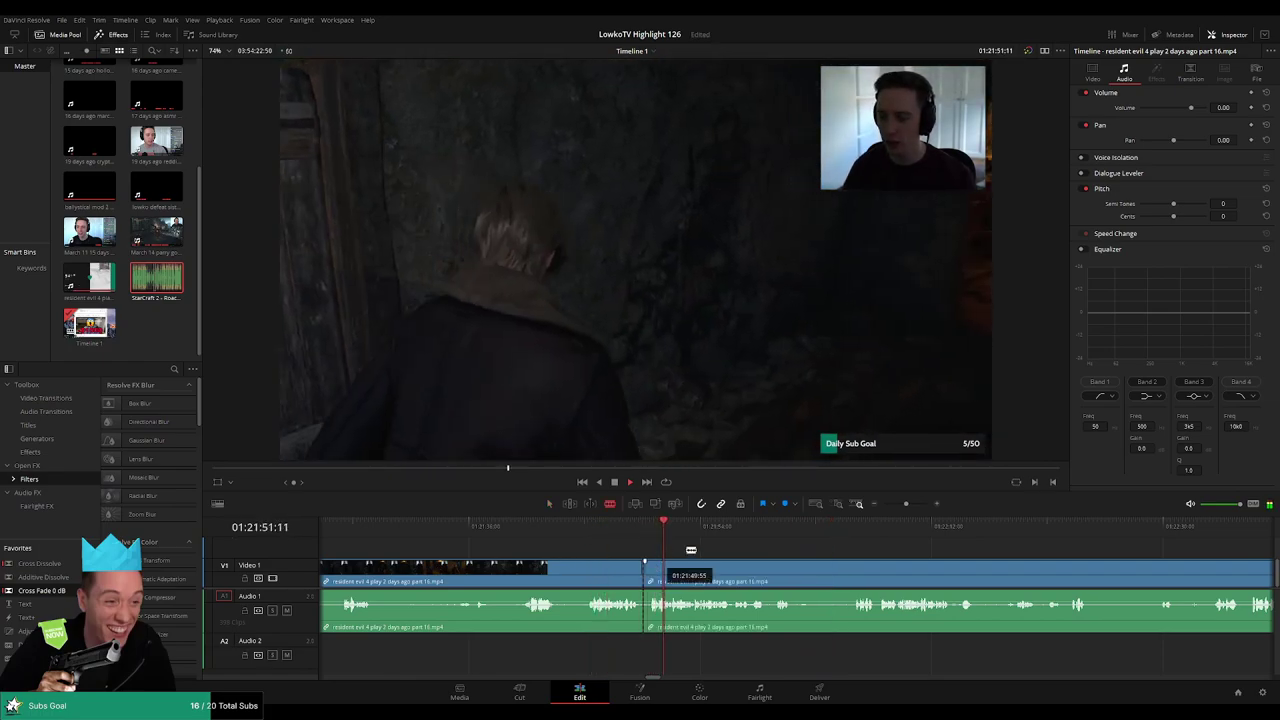
pyautogui.click(820, 532)
pyautogui.press('space')
pyautogui.click(780, 530)
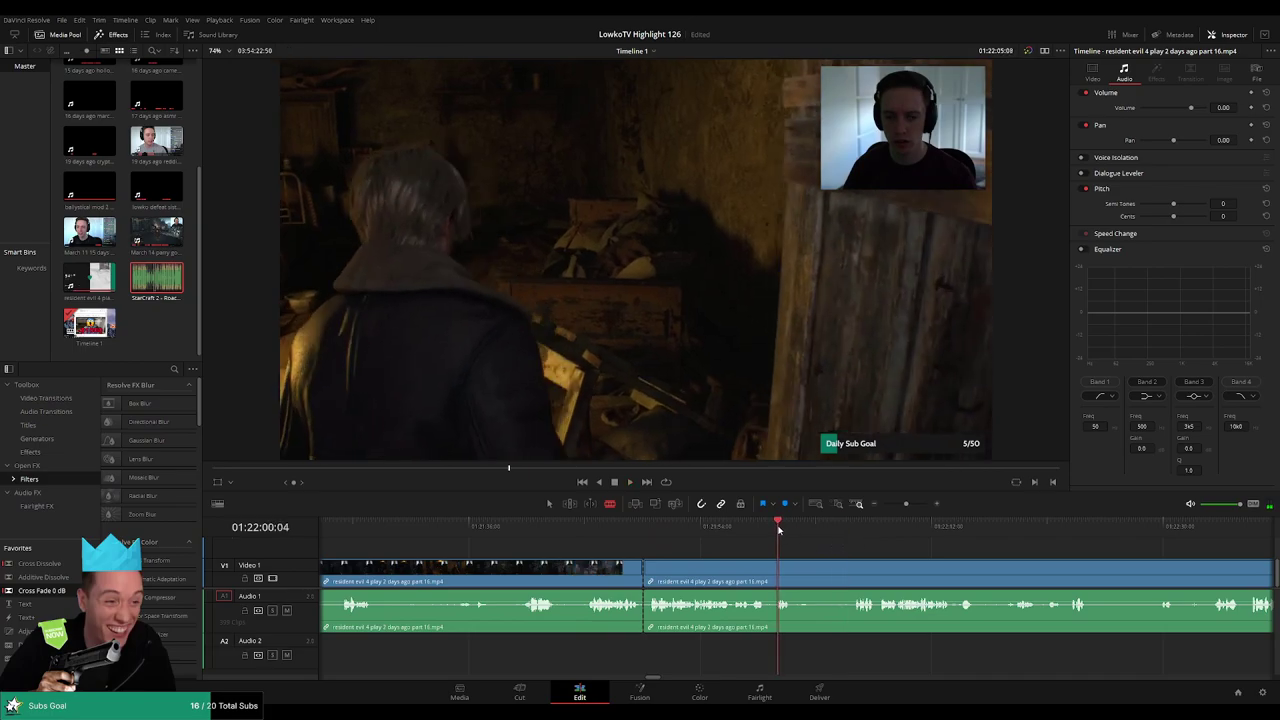
pyautogui.press('space')
pyautogui.click(796, 570)
pyautogui.press('a')
pyautogui.click(777, 584)
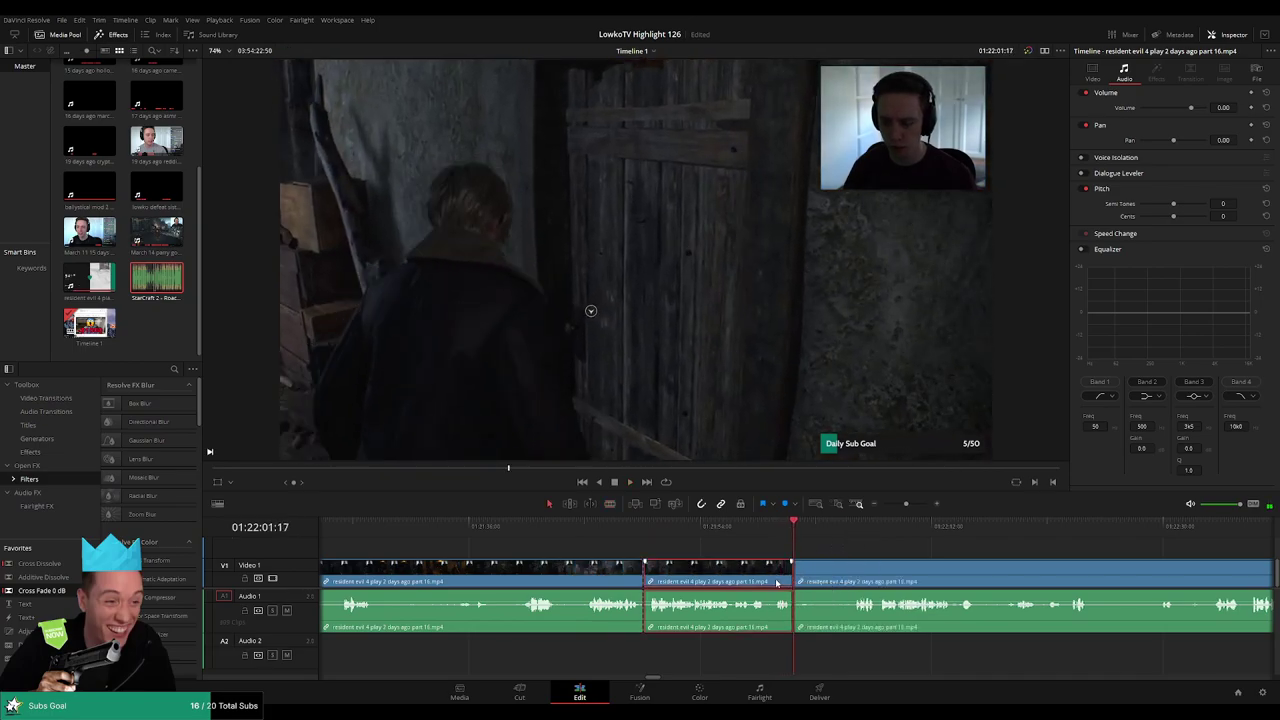
pyautogui.press('Delete')
pyautogui.click(625, 532)
pyautogui.press('space')
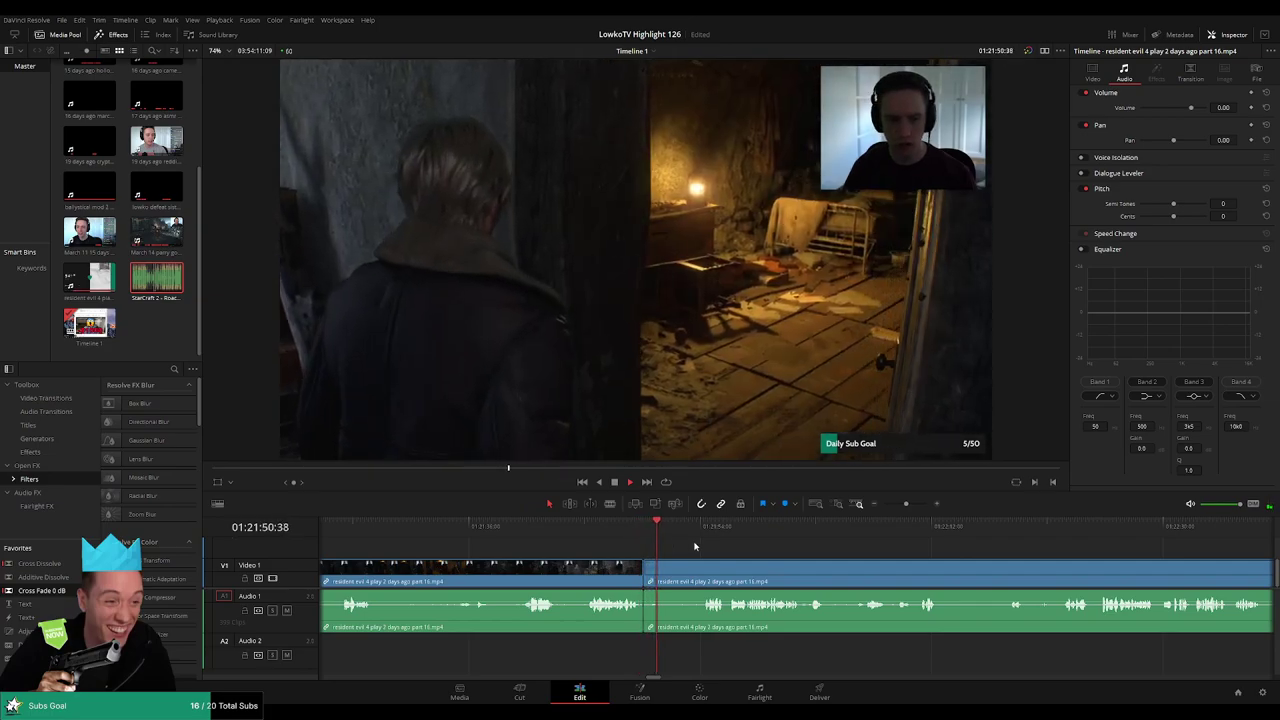
# - Remove the short sliver right after the new join, up to about 01:21:50:00, and close the gap
pyautogui.scroll(2, 675, 557)
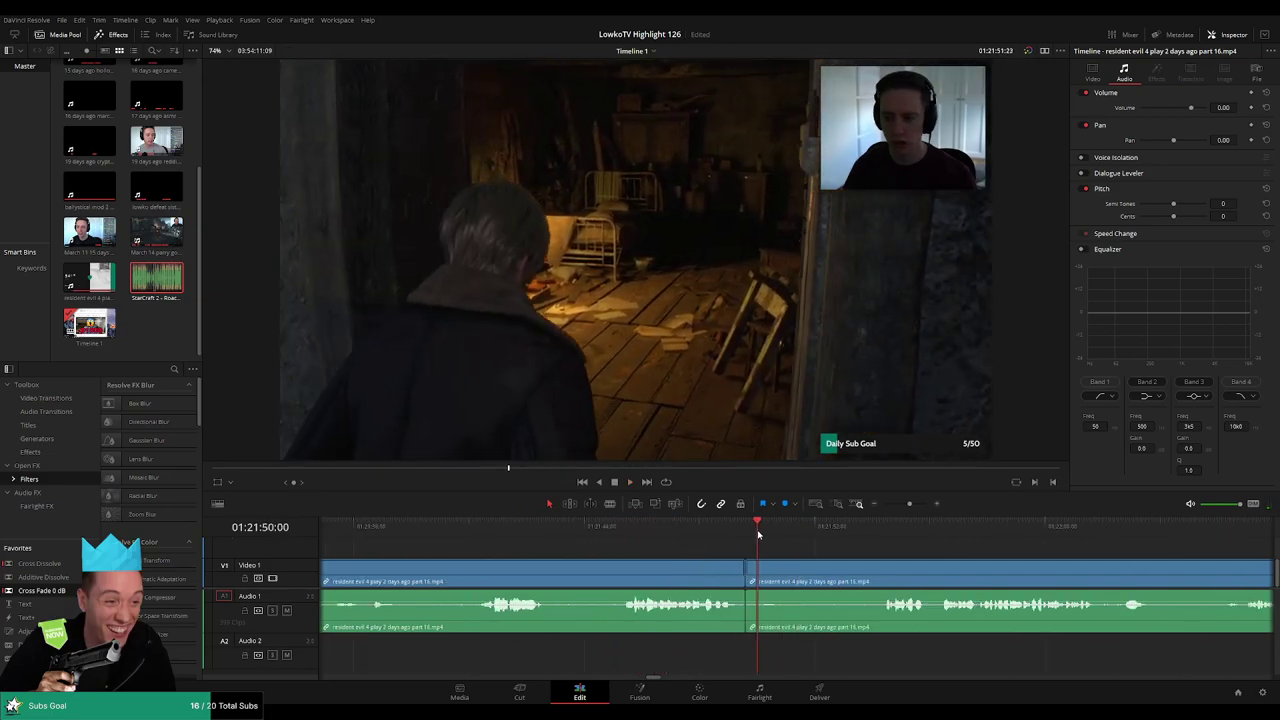
pyautogui.press('Delete')
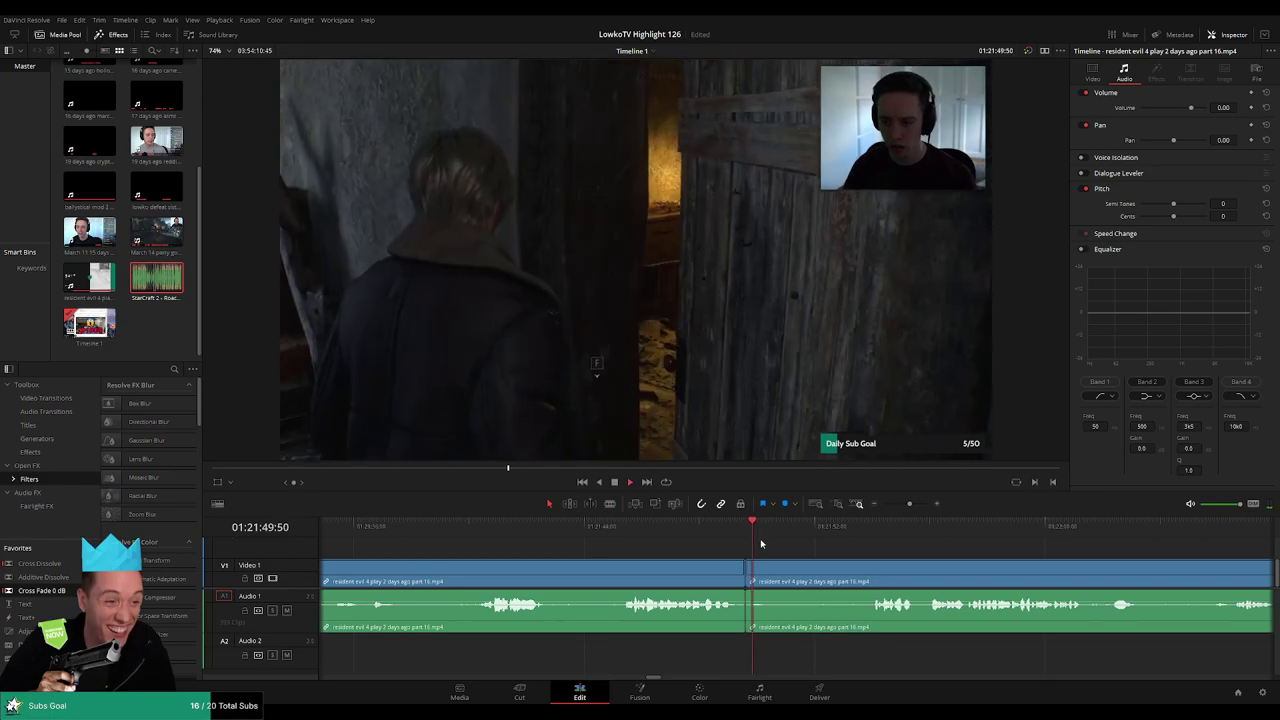
pyautogui.click(735, 533)
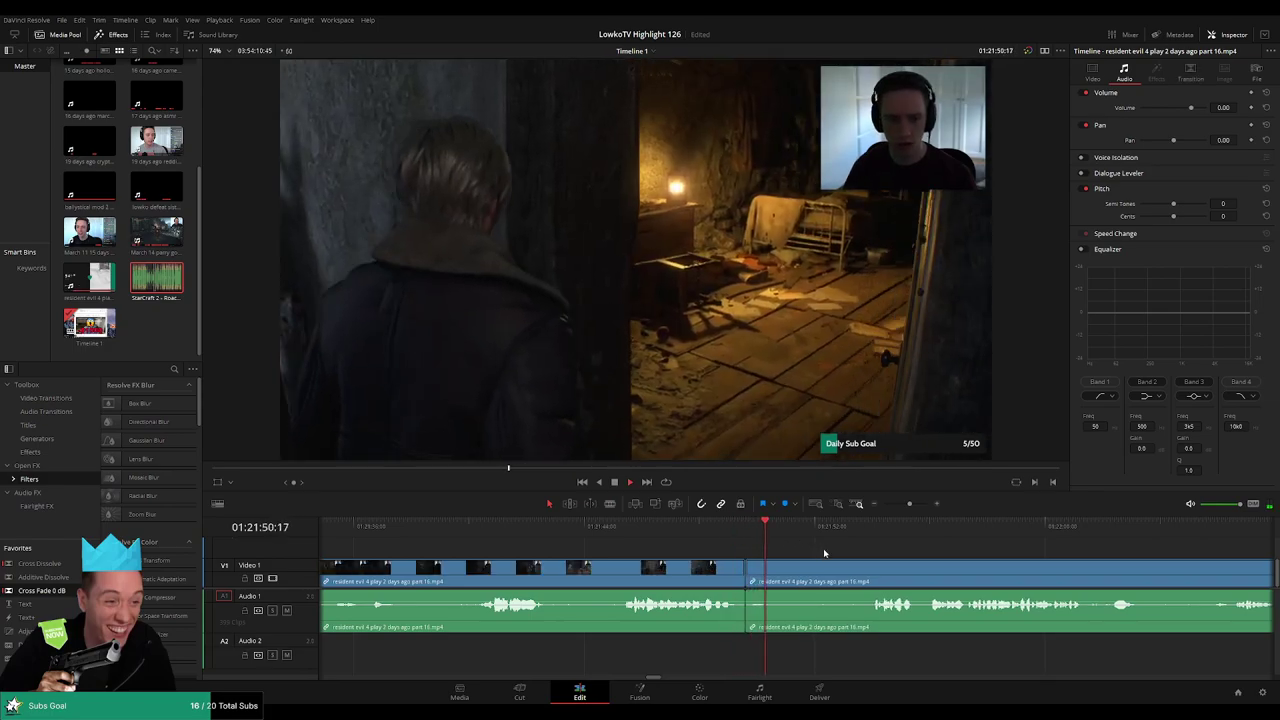
# - Split the lamplit room clip at about 01:21:53:55, just before the streamer's speech resumes
pyautogui.moveTo(820, 552); pyautogui.dragTo(699, 540)
pyautogui.click(710, 530)
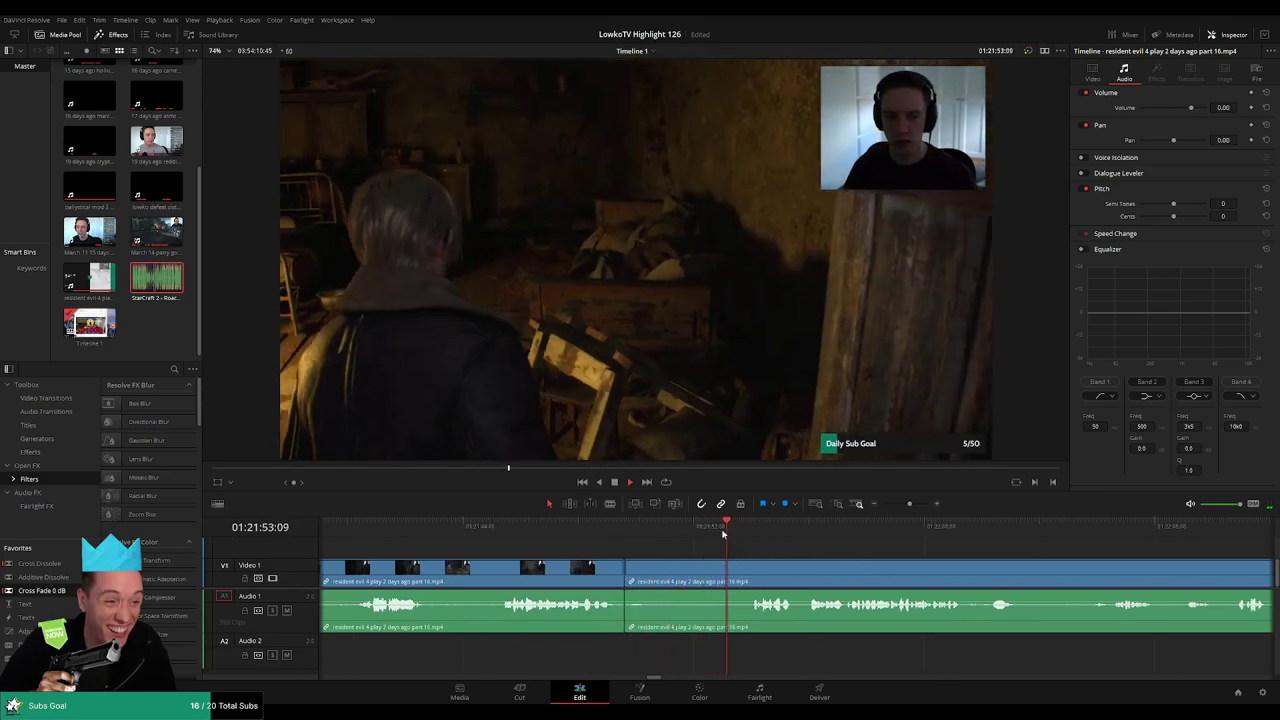
pyautogui.hscroll(2, 790, 548)
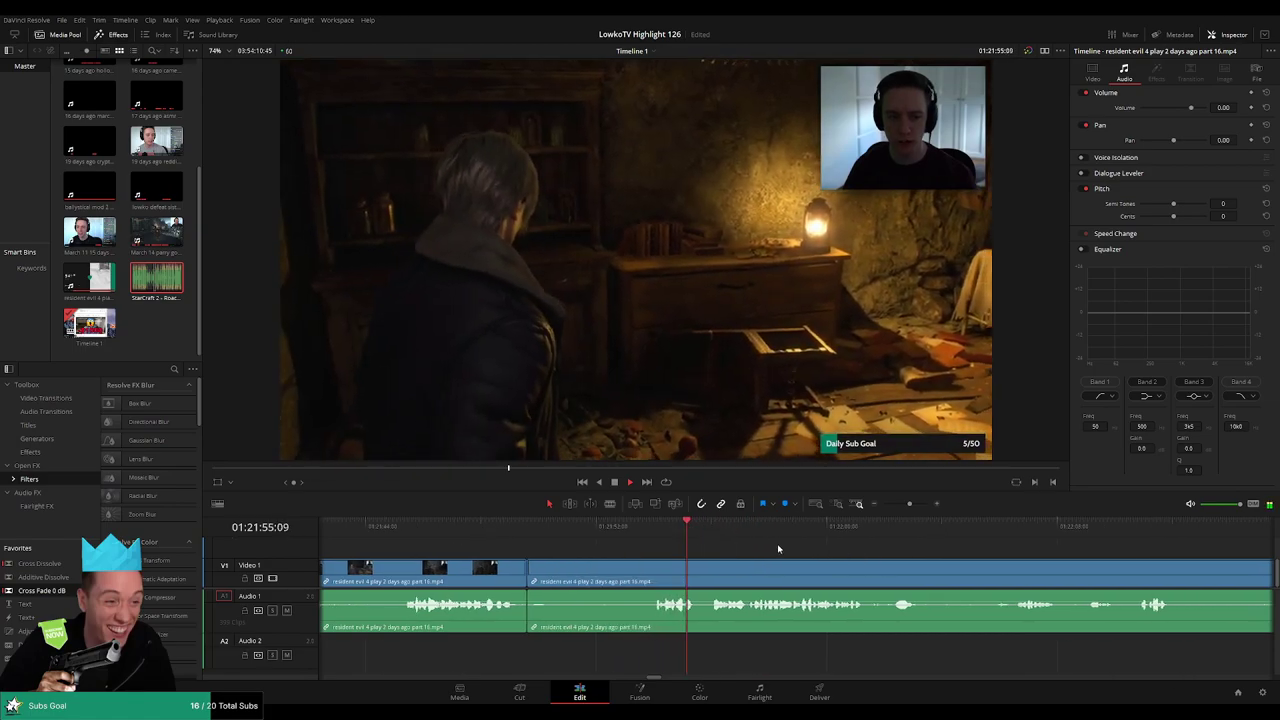
pyautogui.press('b')
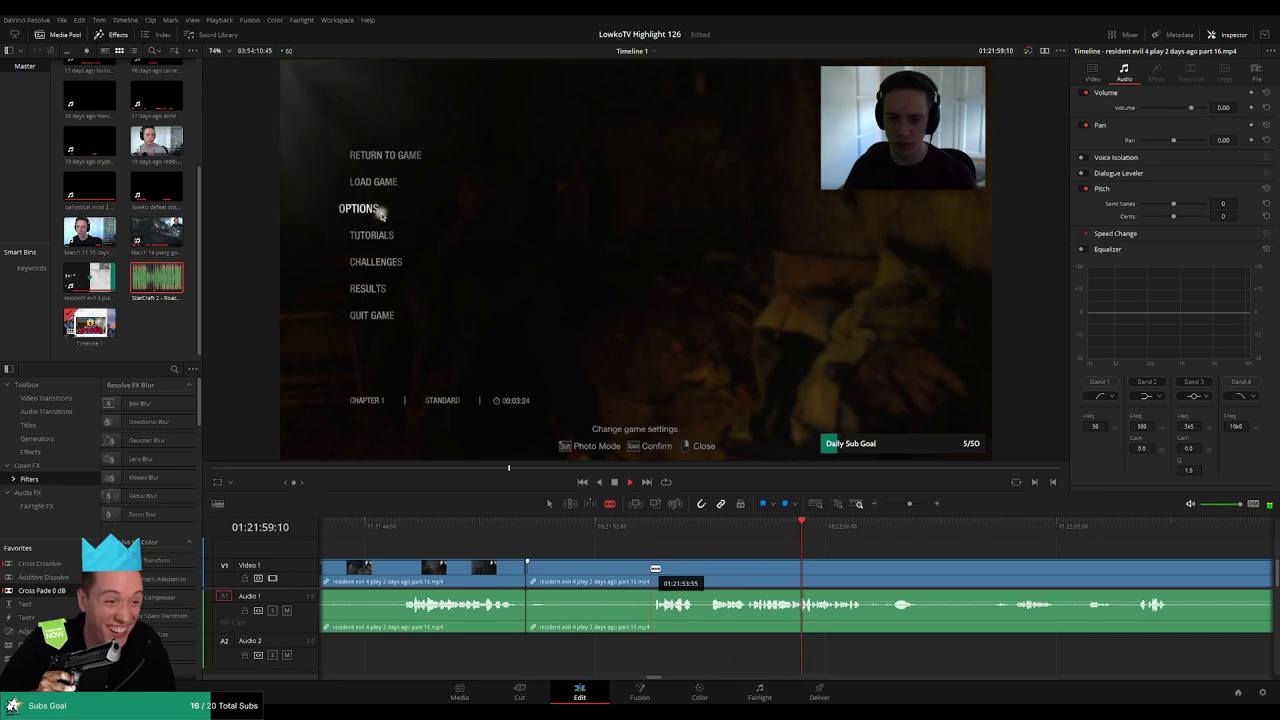
pyautogui.click(655, 568)
# - Review the footage from about 01:22:06 to 01:22:22, through the charm inspection, for an end point for the cut
pyautogui.click(978, 523)
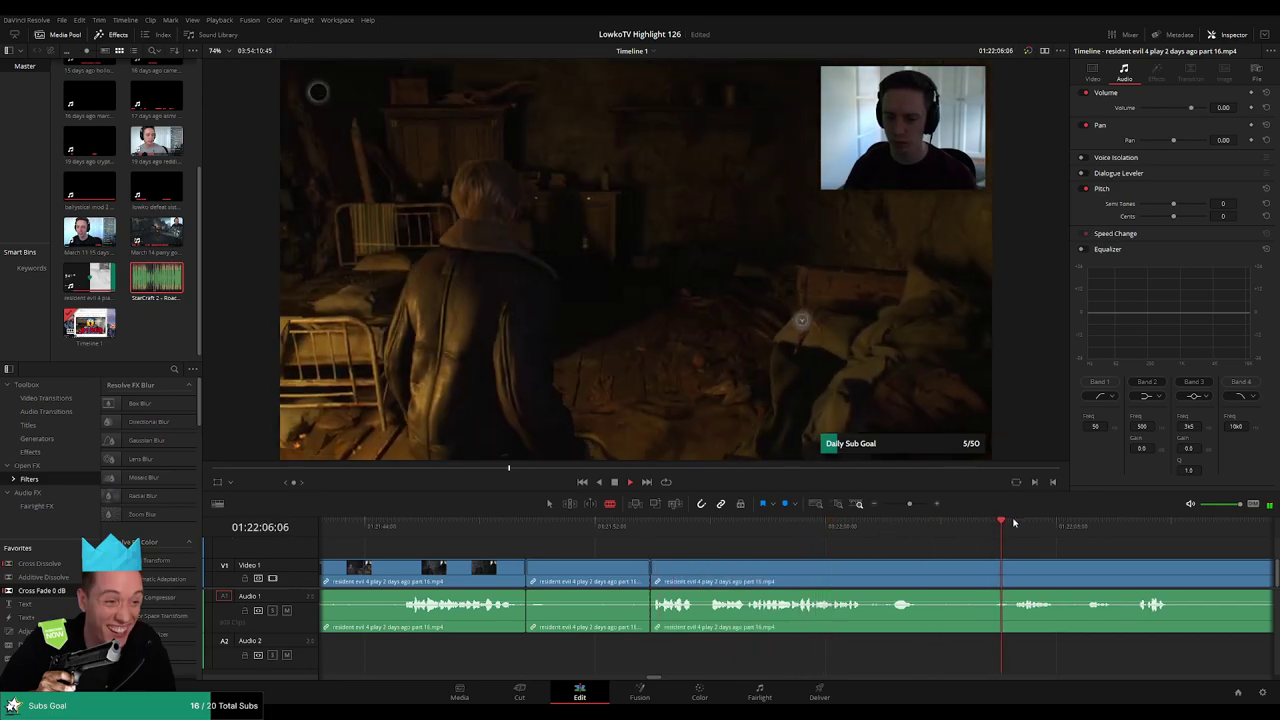
pyautogui.hscroll(3, 980, 537)
pyautogui.click(973, 525)
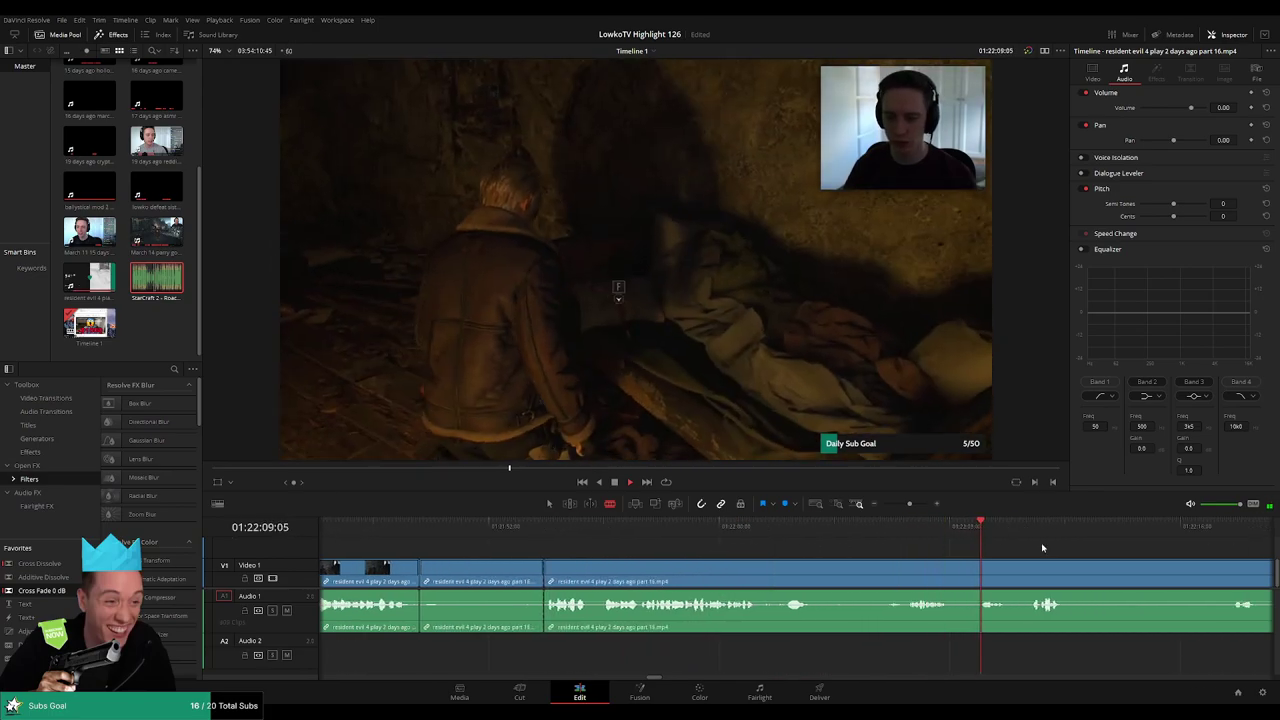
pyautogui.hscroll(2, 877, 534)
pyautogui.moveTo(808, 530); pyautogui.dragTo(854, 524)
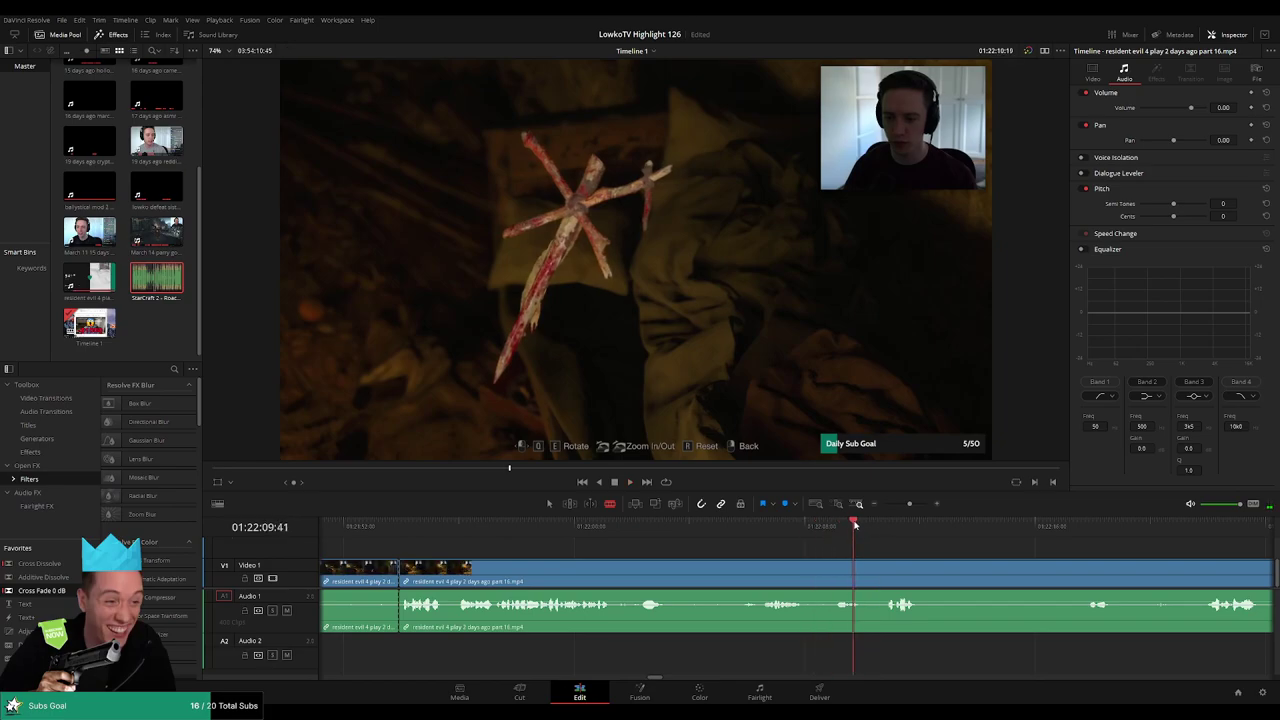
pyautogui.hscroll(3, 979, 560)
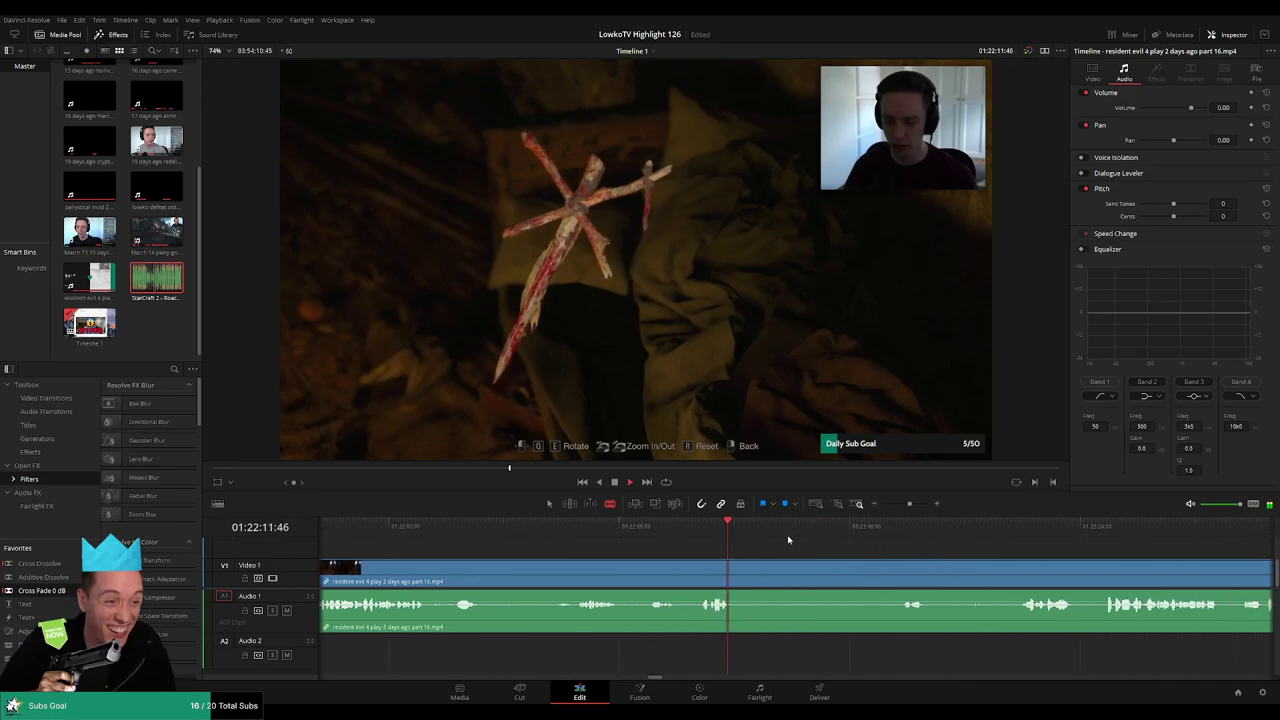
pyautogui.click(904, 527)
pyautogui.hscroll(1, 997, 560)
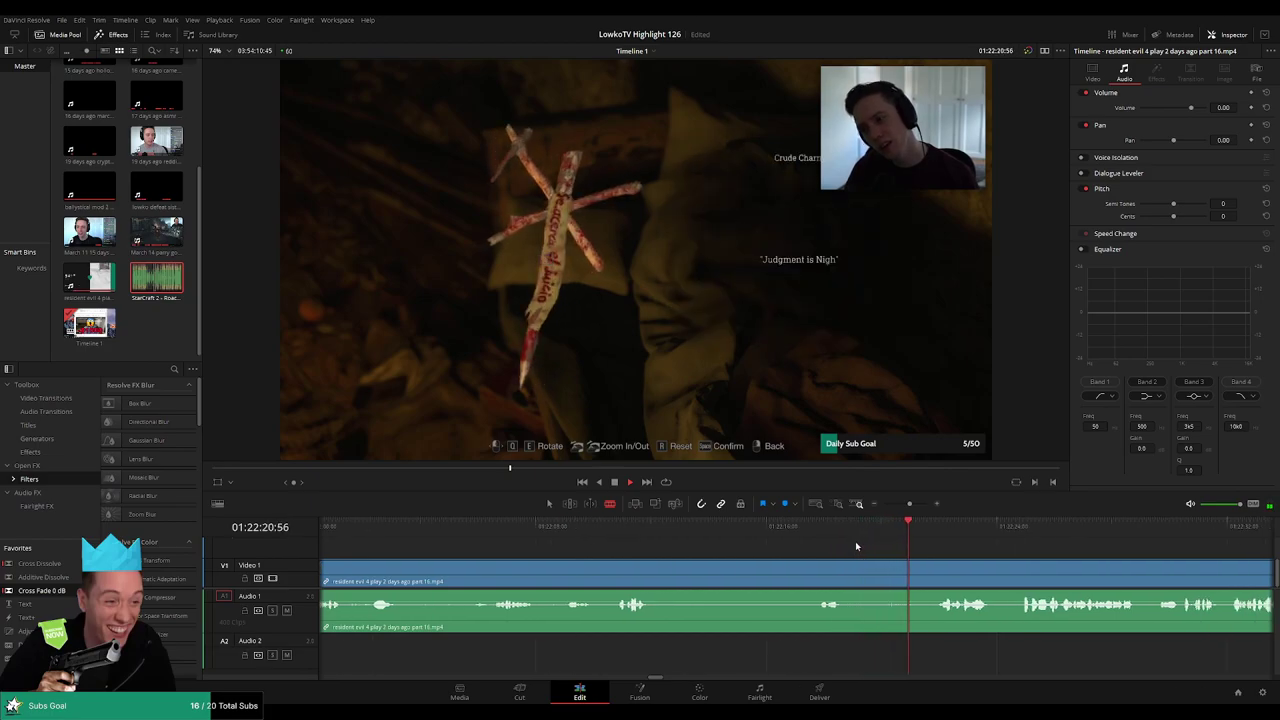
pyautogui.hscroll(1, 848, 545)
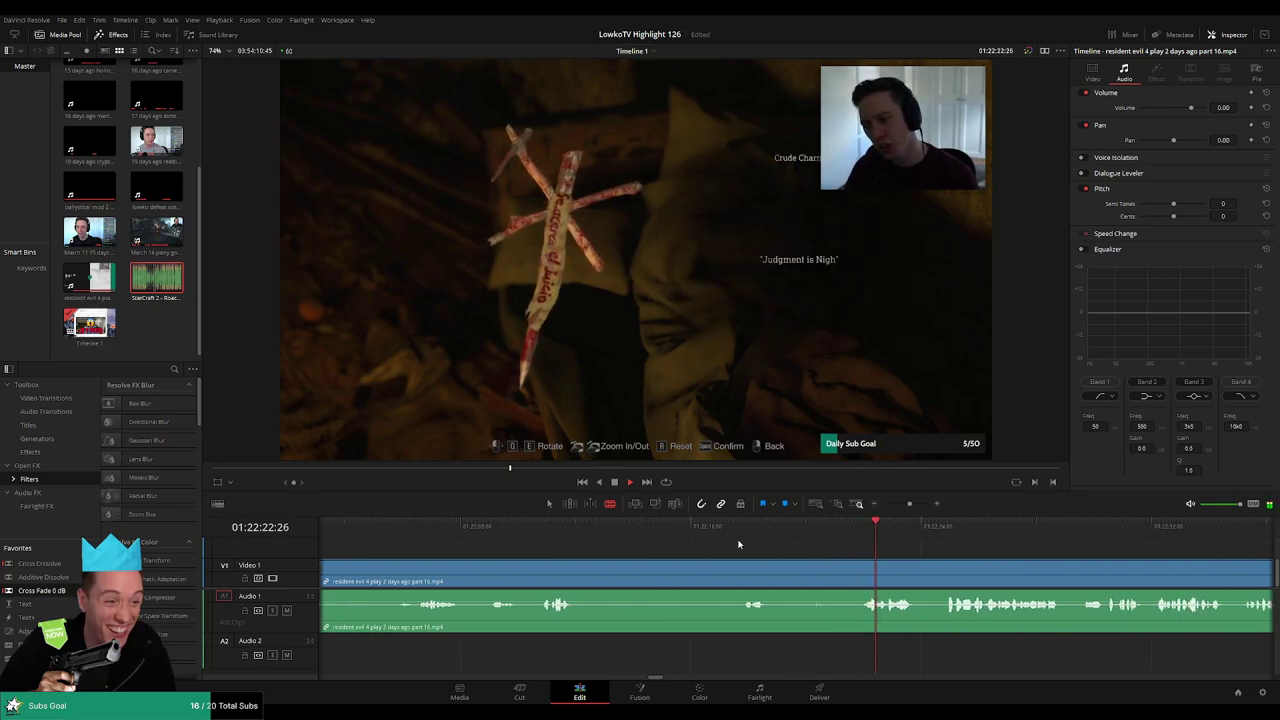
# - Split the clip at about 01:22:10:20, where the charm close-up is on screen
pyautogui.click(547, 531)
pyautogui.hscroll(-1, 675, 557)
pyautogui.click(586, 531)
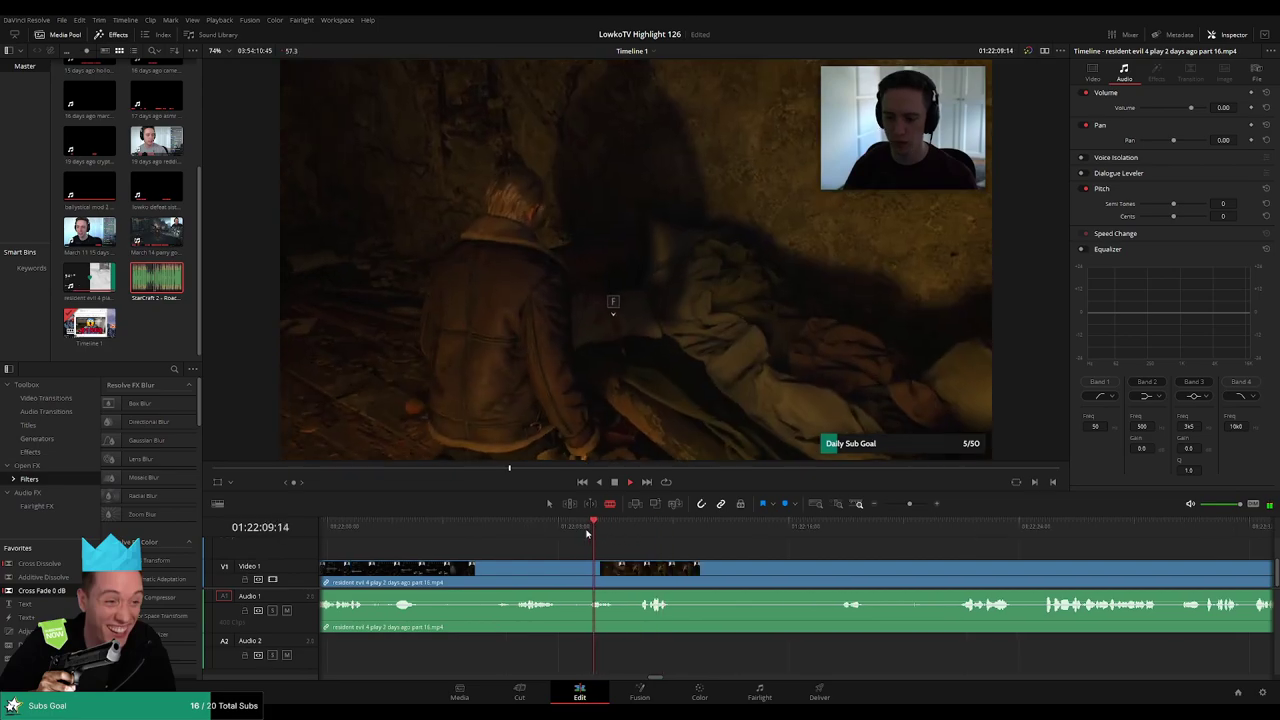
pyautogui.click(631, 568)
# - Try deleting the section from about 01:21:53:55 to 01:22:10:20, check the join and undo the deletion
pyautogui.press('a')
pyautogui.click(600, 580)
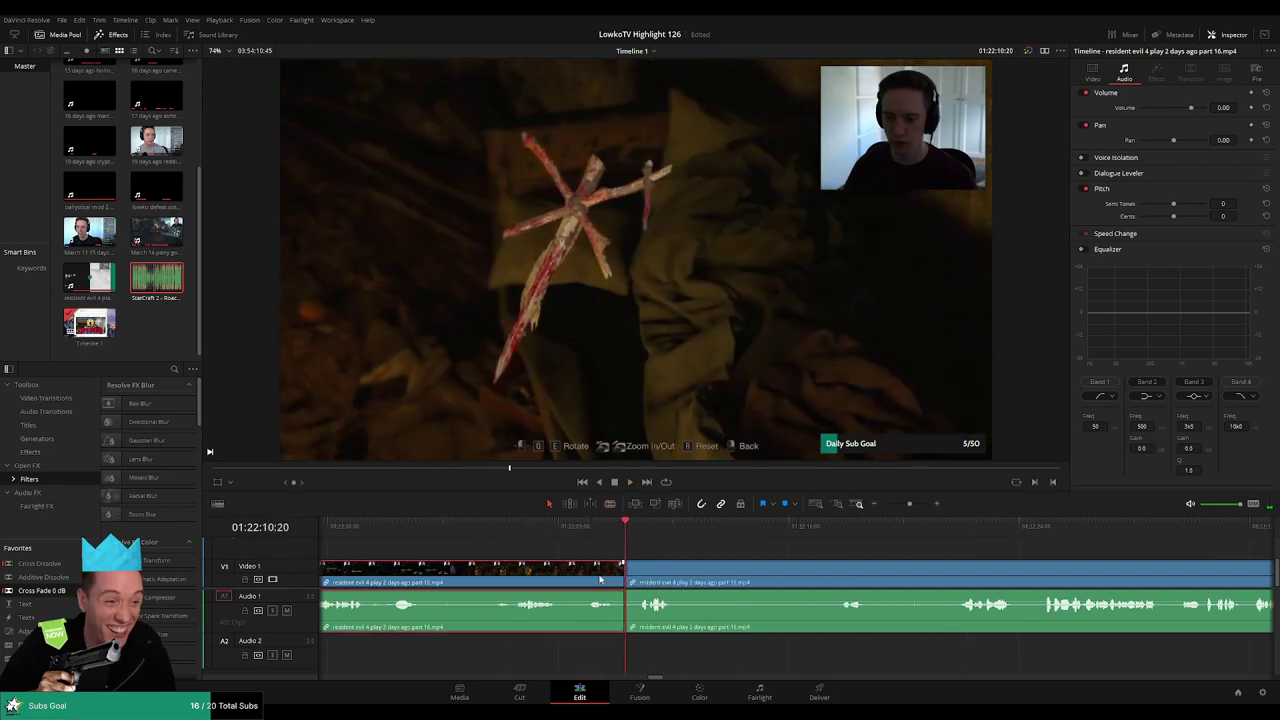
pyautogui.press('Delete')
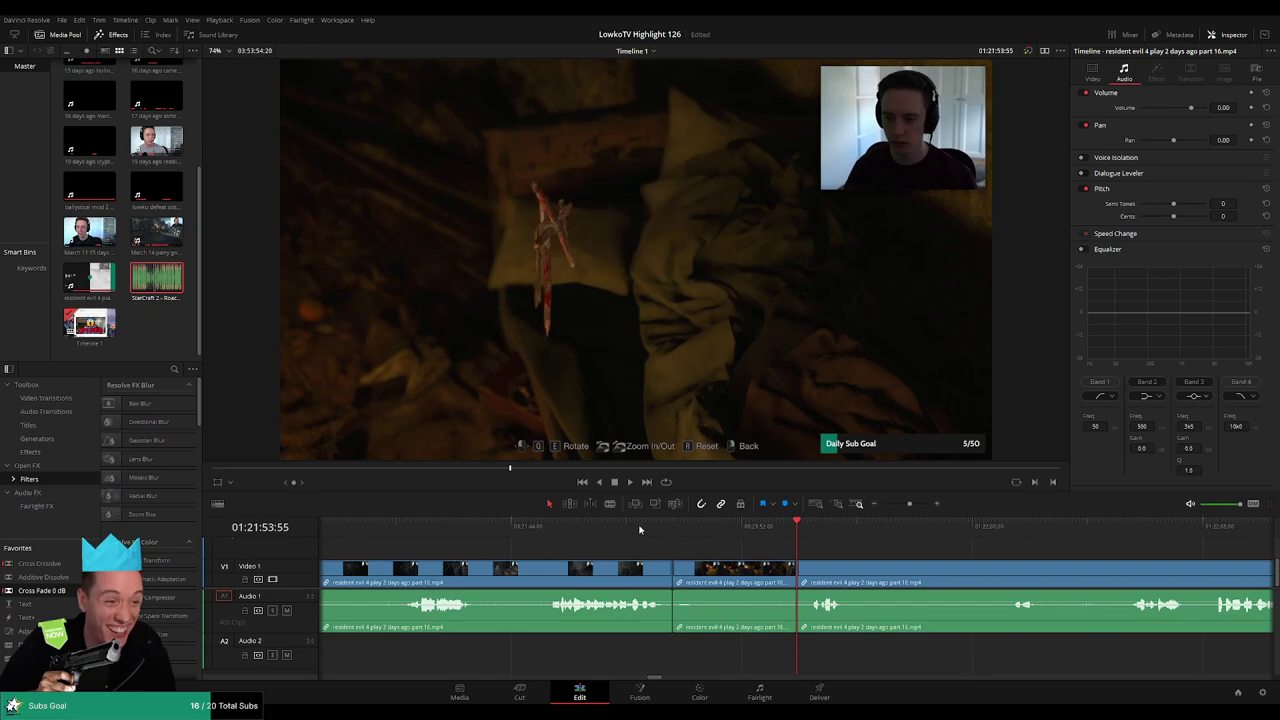
pyautogui.click(645, 527)
pyautogui.press('space')
pyautogui.click(766, 527)
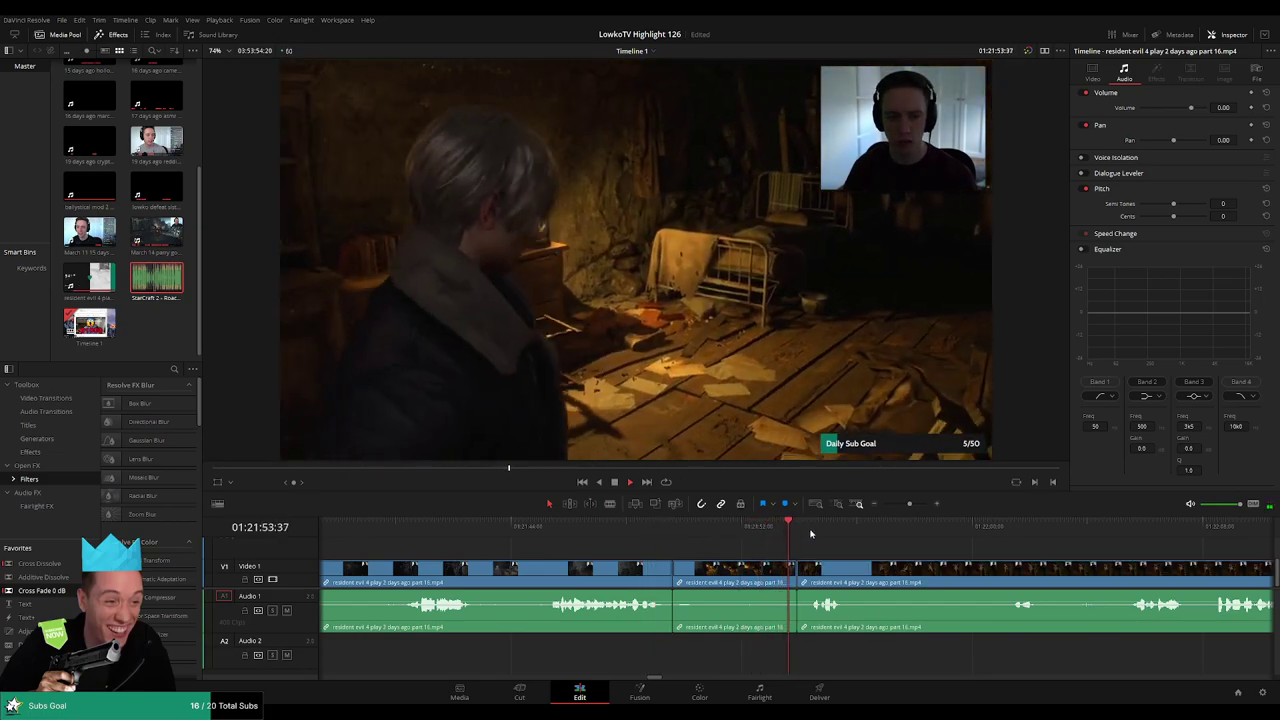
pyautogui.hotkey('ctrl', 'z')
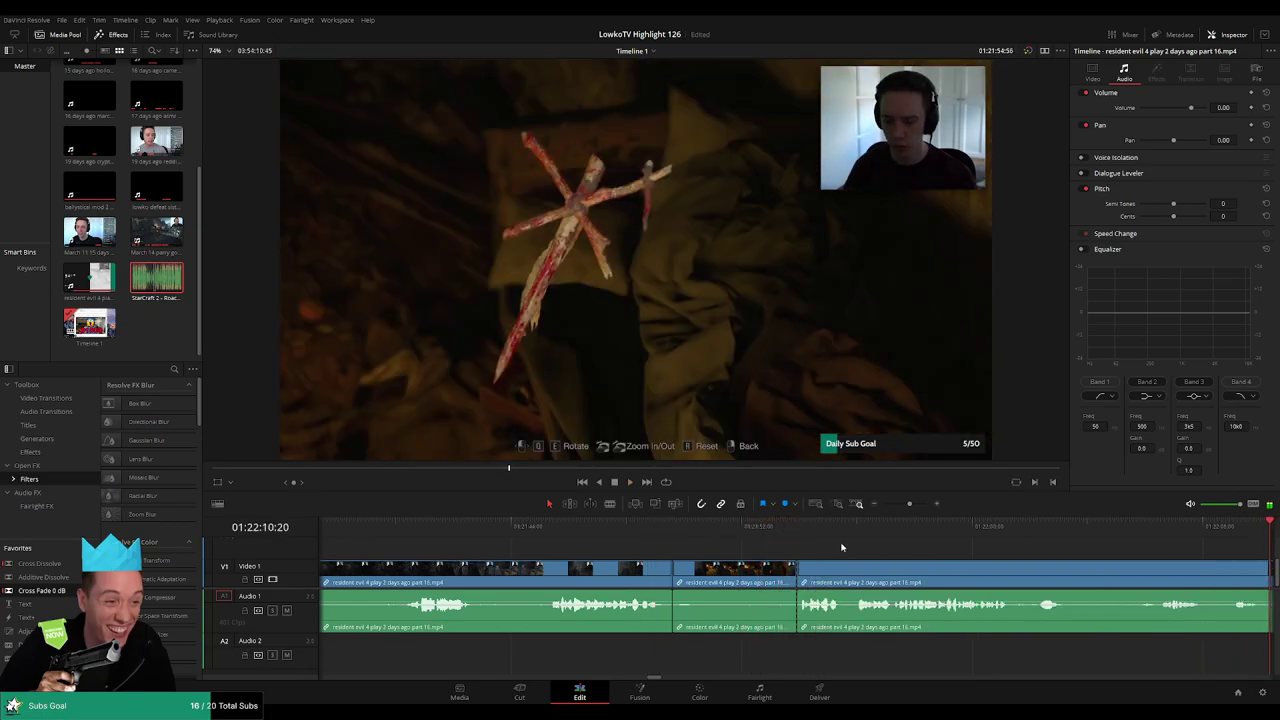
# - Split the clip at about 01:22:08:56, before the charm is examined, and ripple delete the section from 01:21:53:55 to there
pyautogui.hscroll(5, 895, 549)
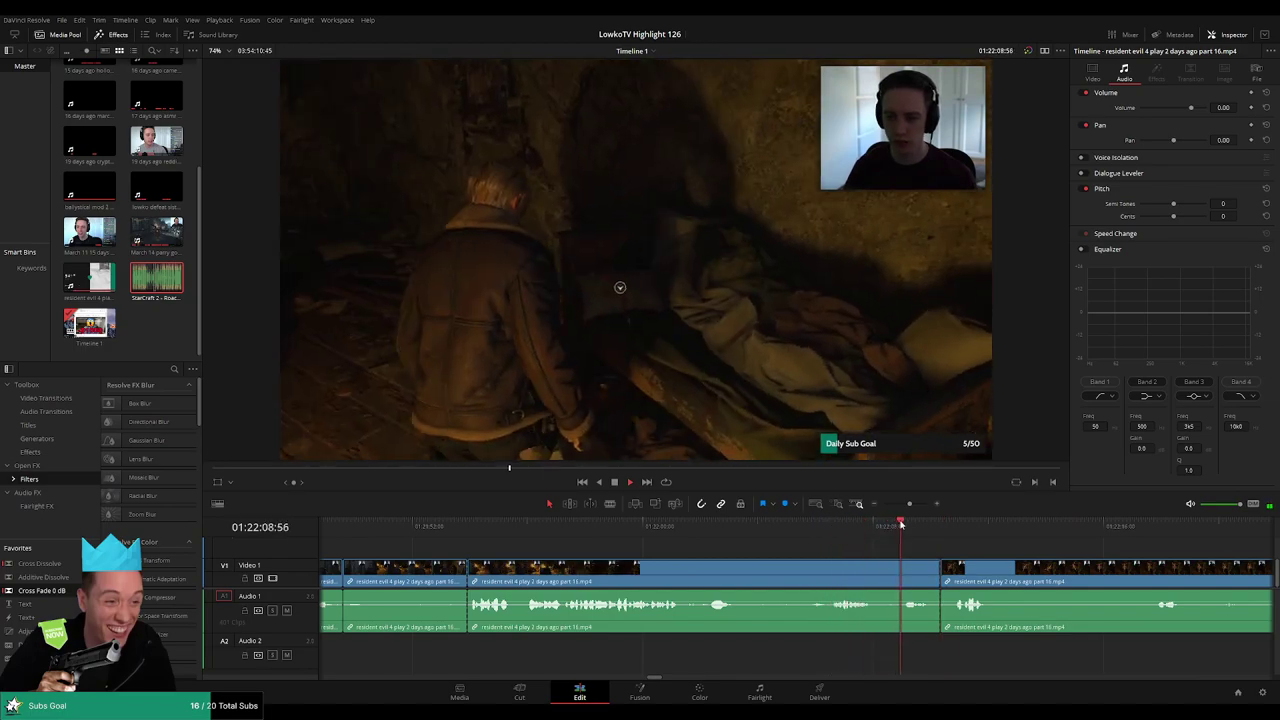
pyautogui.press('b')
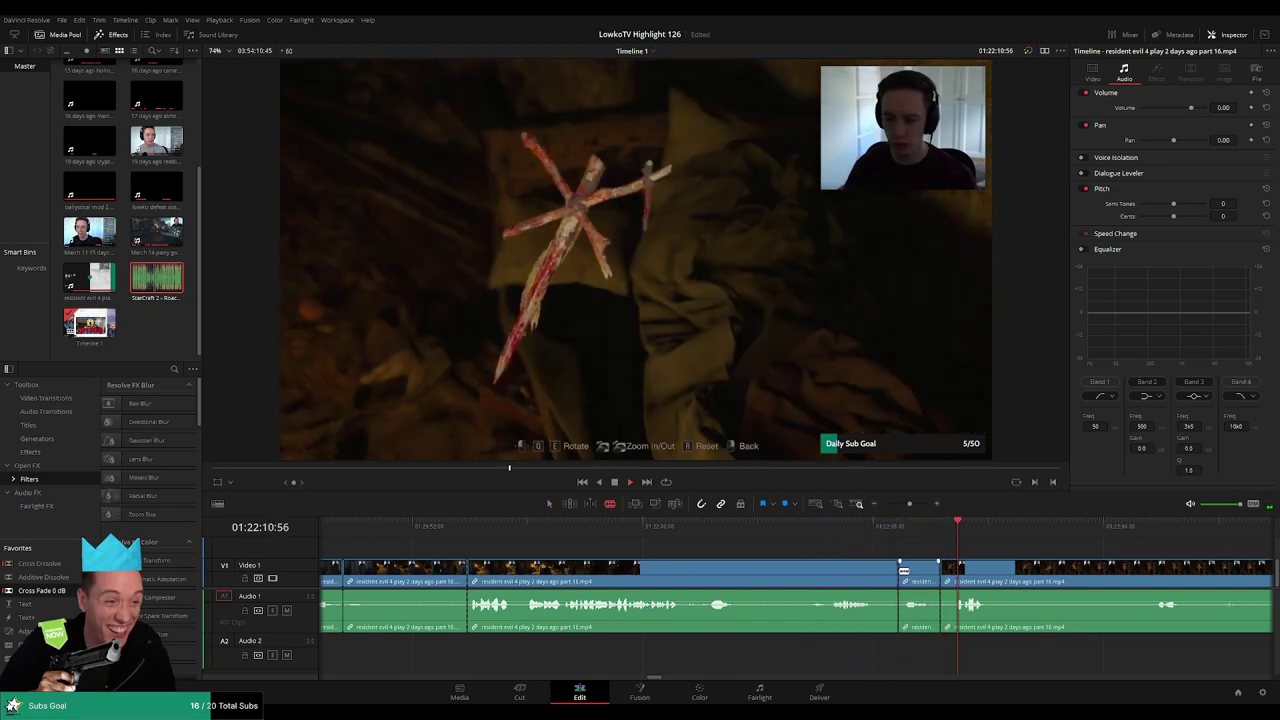
pyautogui.press('a')
pyautogui.click(751, 564)
pyautogui.press('Delete')
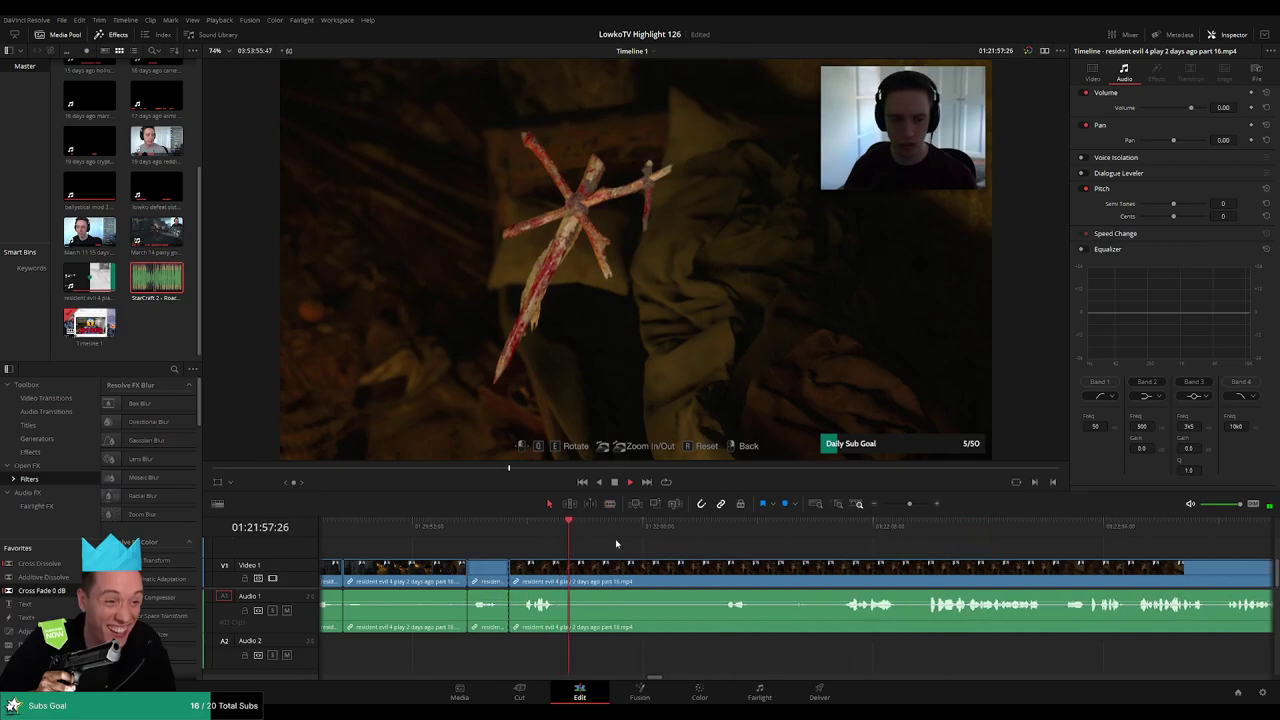
# - Review the charm inspection and split the clip at about 01:22:22, where the streamer goes quiet at the cabinet
pyautogui.moveTo(650, 531); pyautogui.dragTo(801, 531)
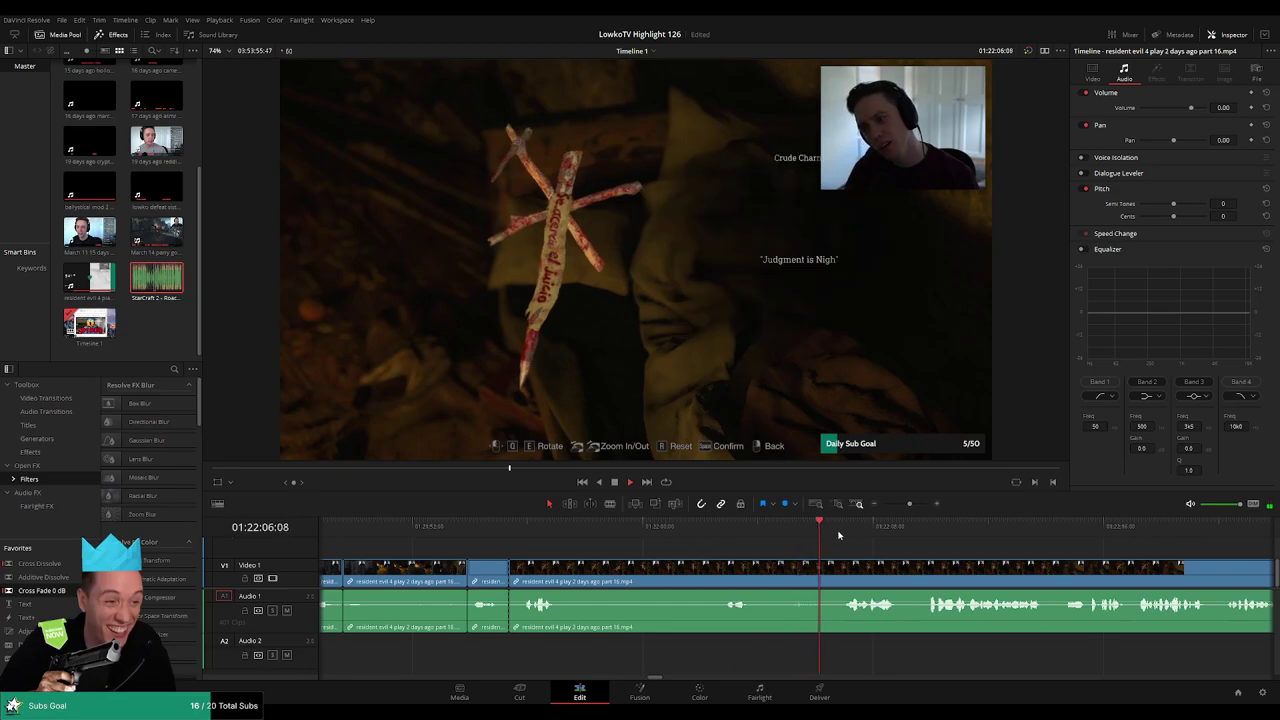
pyautogui.moveTo(917, 548); pyautogui.dragTo(710, 546)
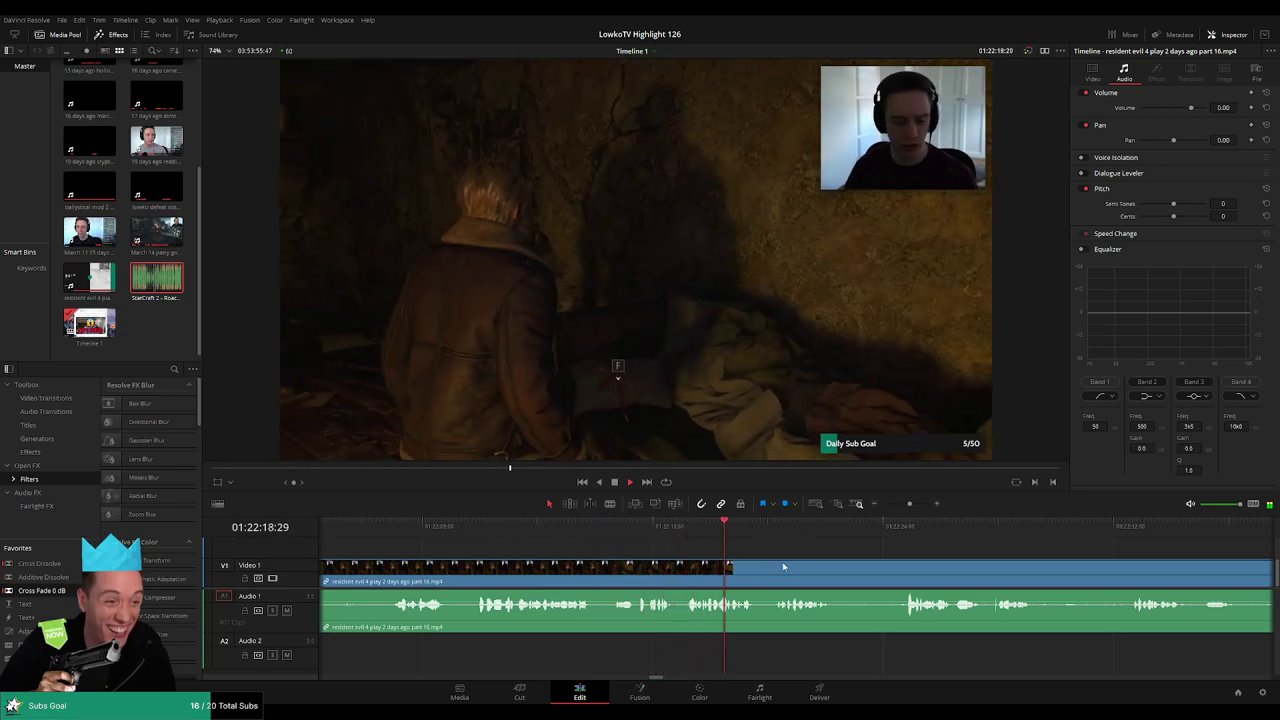
pyautogui.hscroll(3, 737, 560)
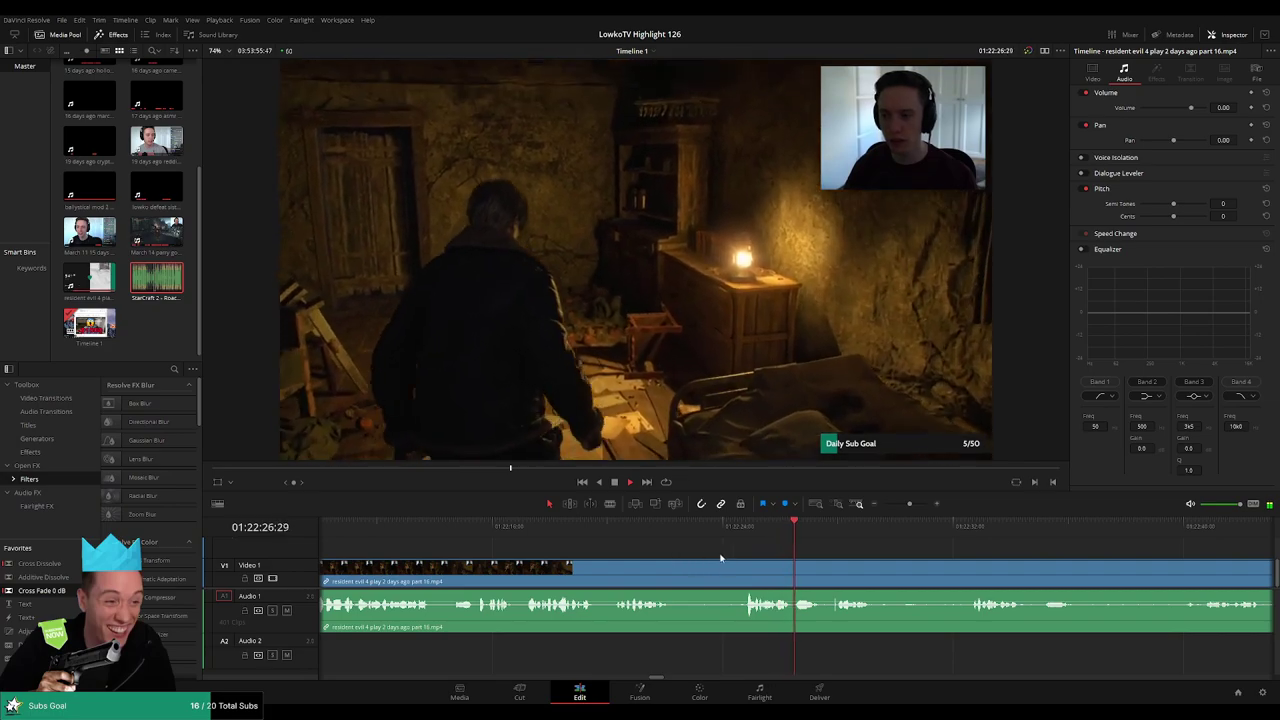
pyautogui.click(666, 526)
pyautogui.press('b')
pyautogui.click(684, 576)
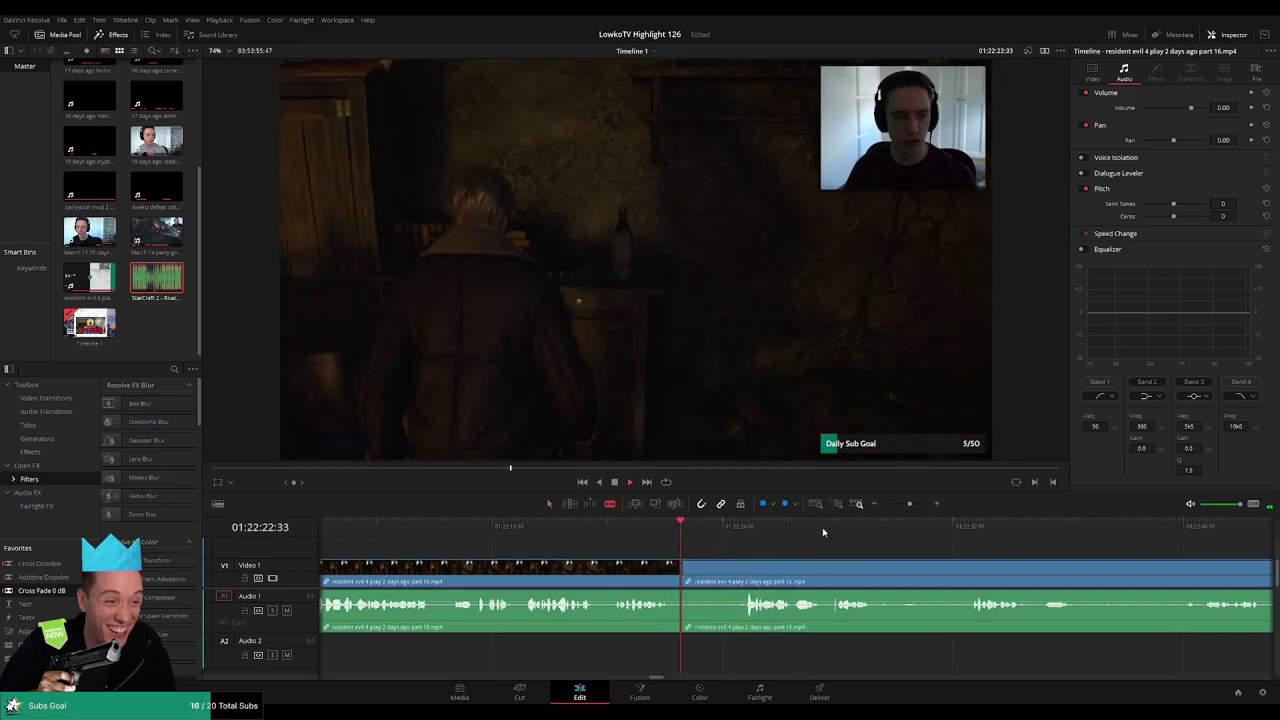
# - Scrub ahead from the split to about 01:22:40 to look for the end of the passage to cut
pyautogui.click(842, 527)
pyautogui.click(938, 528)
pyautogui.click(957, 529)
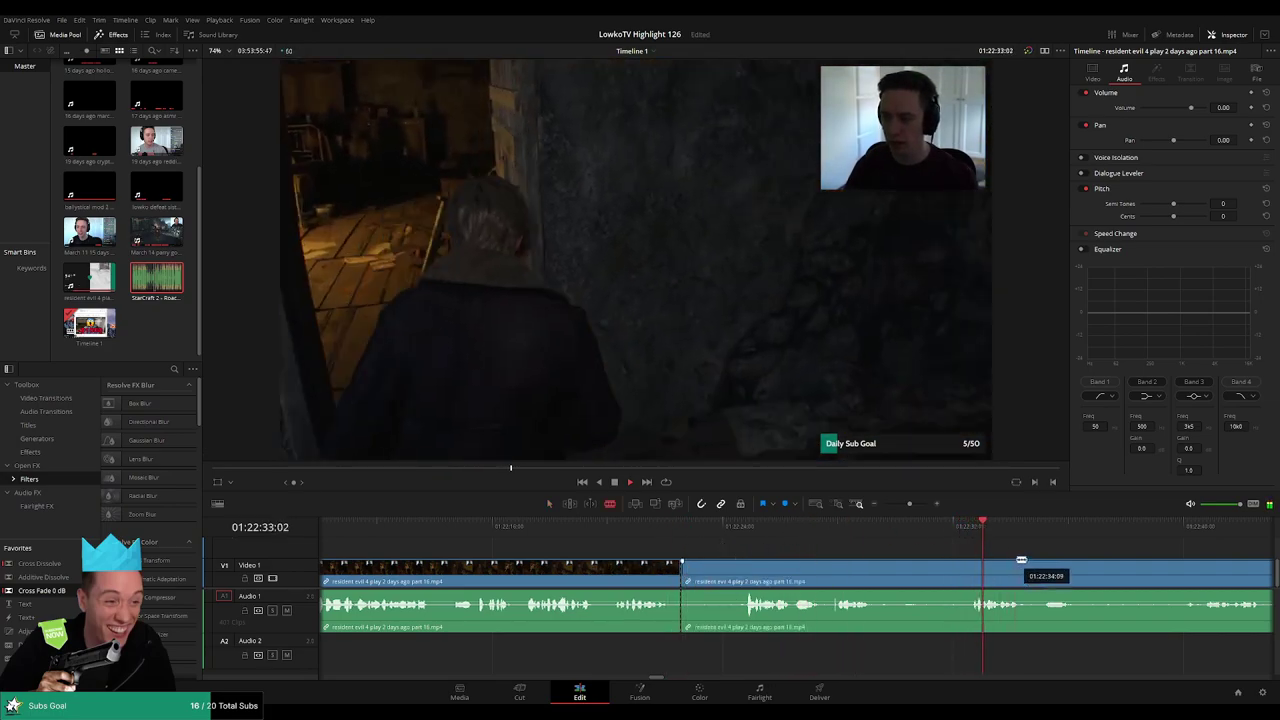
pyautogui.moveTo(1020, 560); pyautogui.dragTo(802, 545)
pyautogui.click(969, 527)
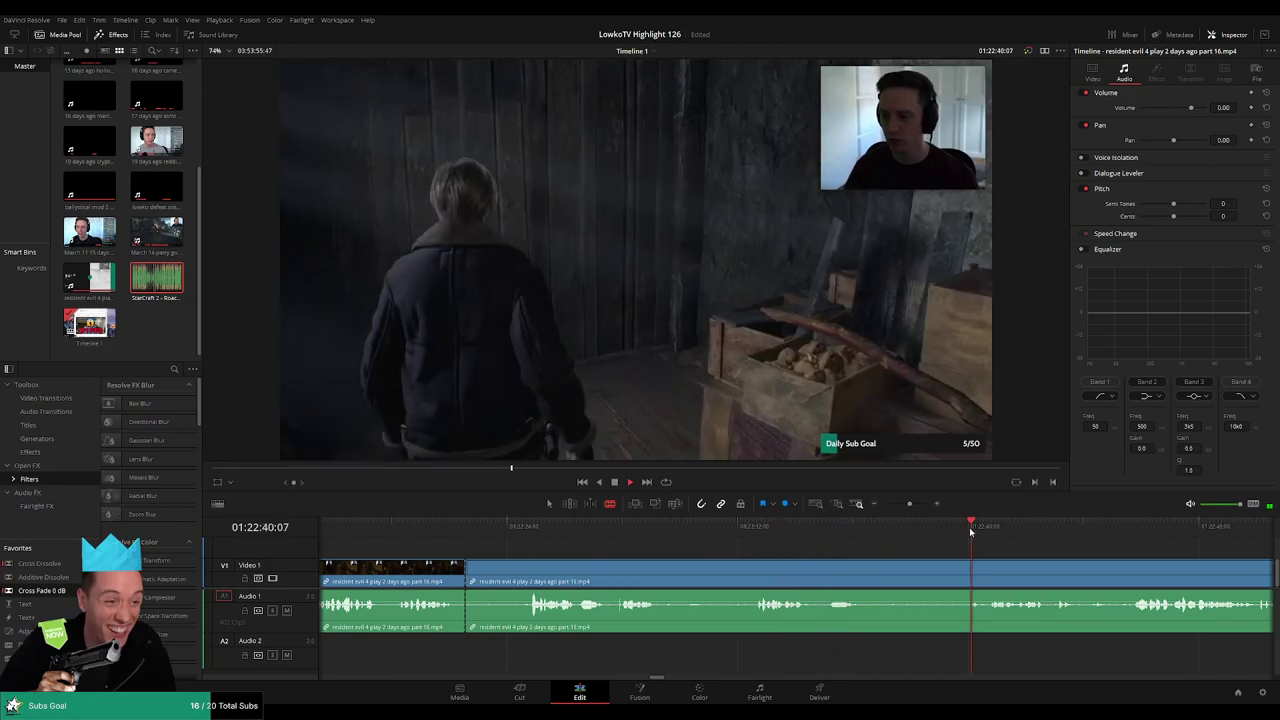
# - Split the Resident Evil 4 clip at 01:22:55:46 and ripple-delete the section between the previous cut and that point
pyautogui.hscroll(3, 900, 530)
pyautogui.click(945, 530)
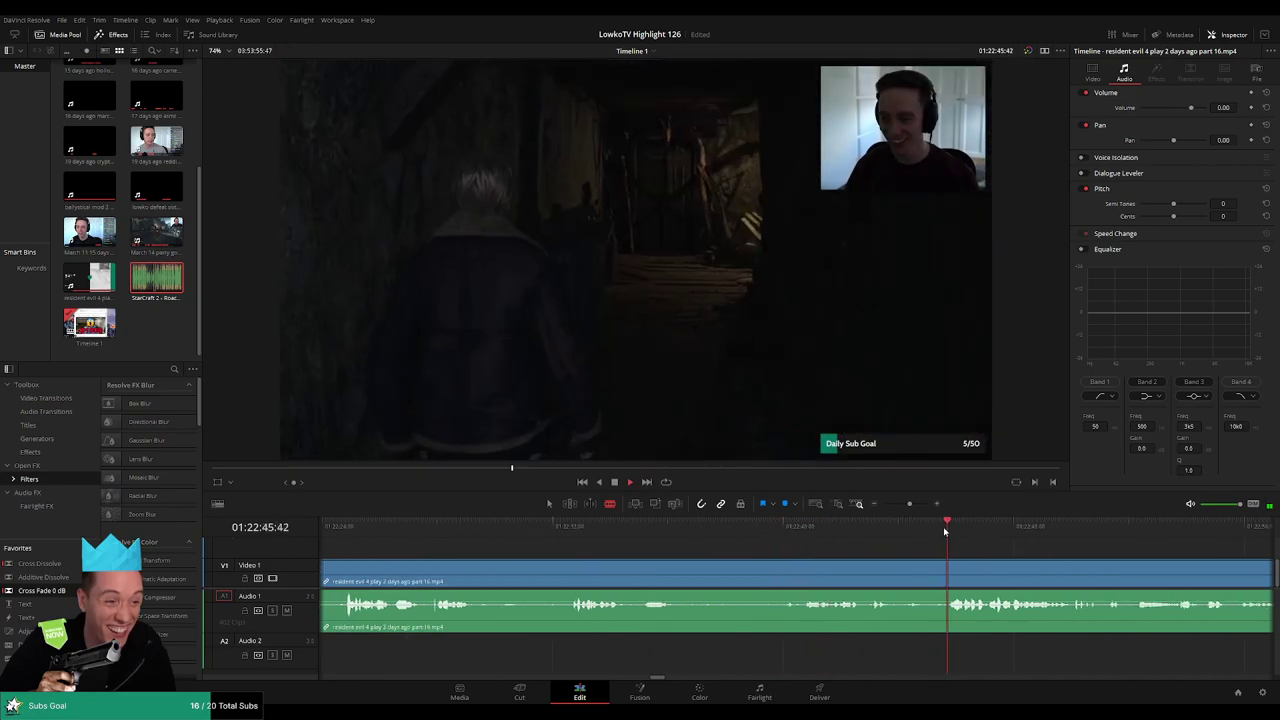
pyautogui.hscroll(2, 920, 545)
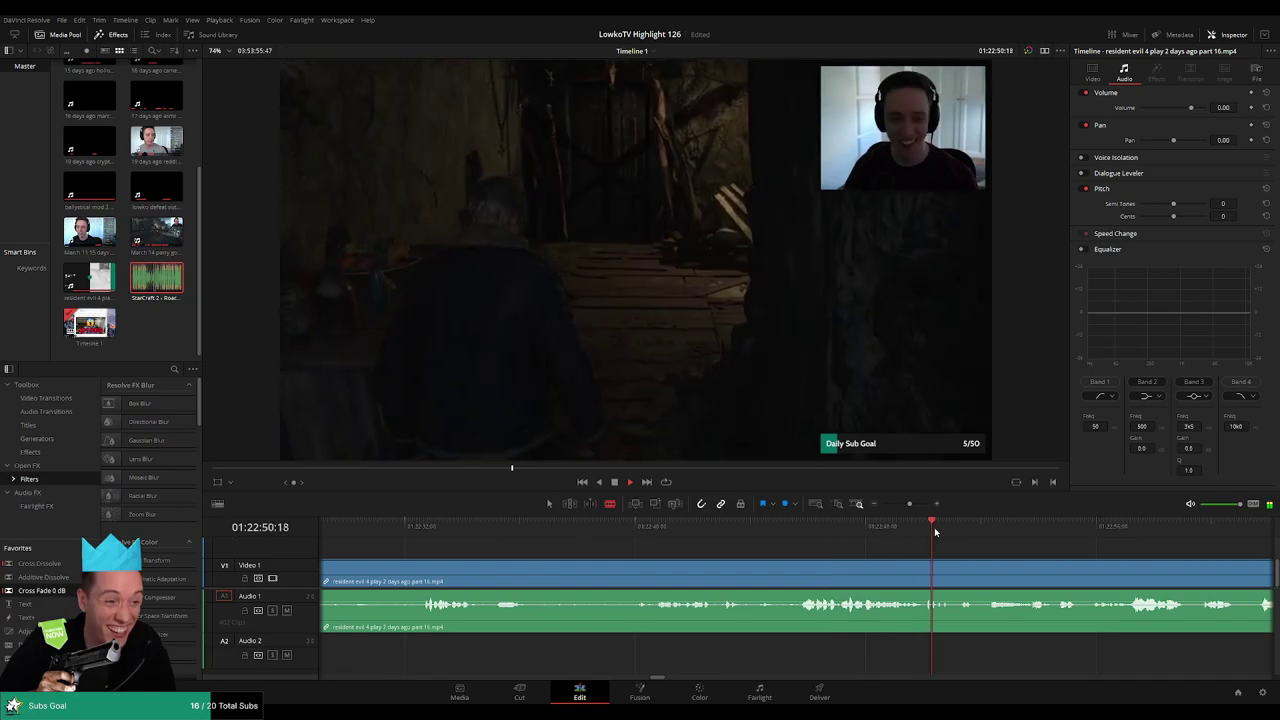
pyautogui.hscroll(3, 850, 531)
pyautogui.click(764, 530)
pyautogui.click(851, 533)
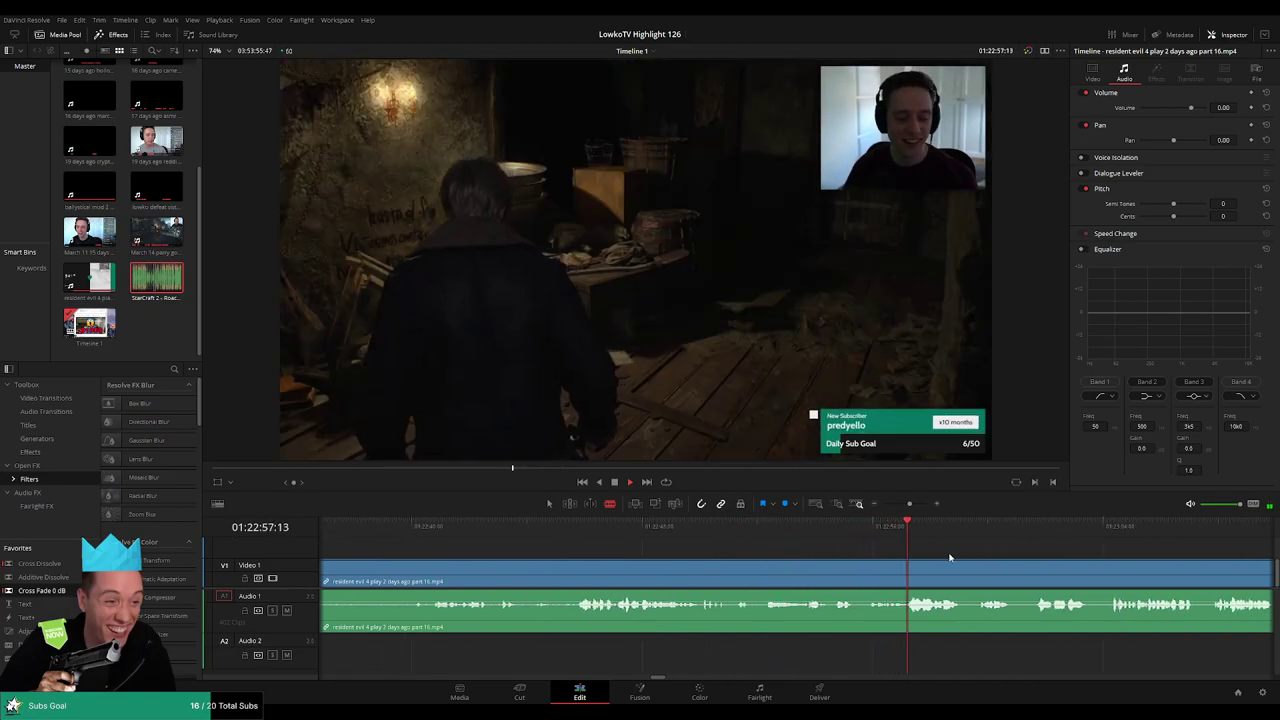
pyautogui.hscroll(3, 960, 560)
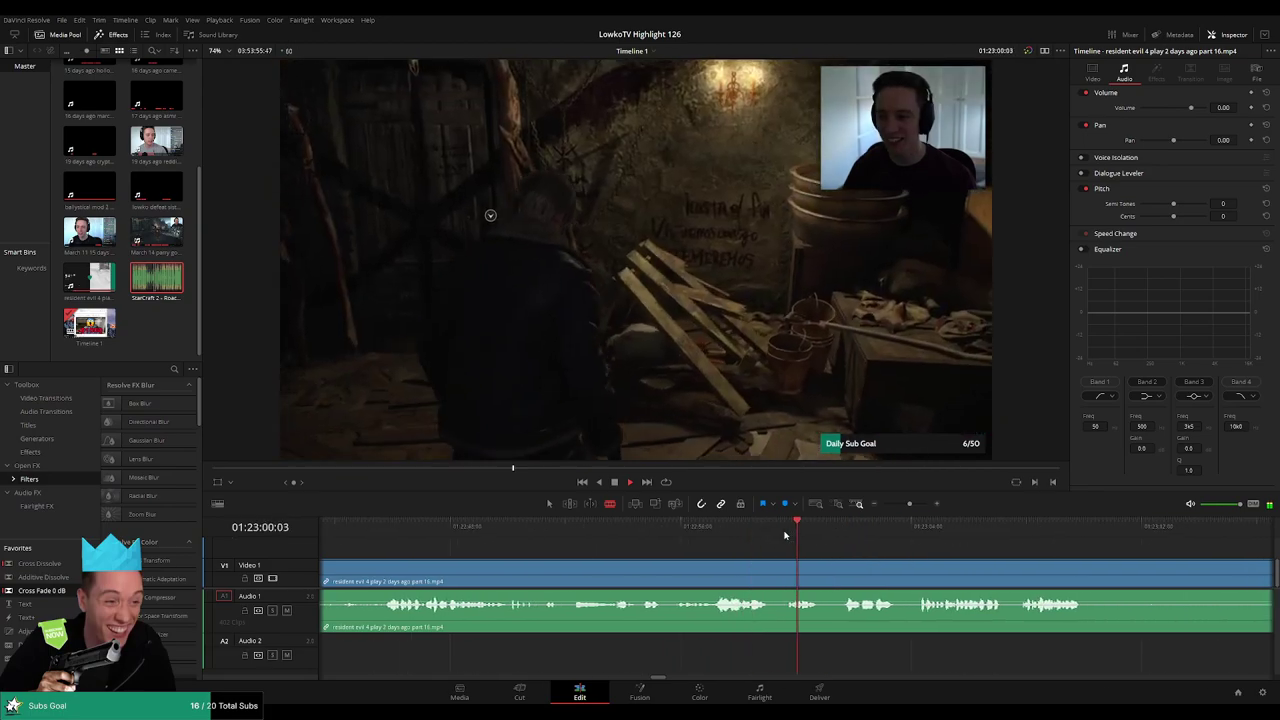
pyautogui.click(640, 533)
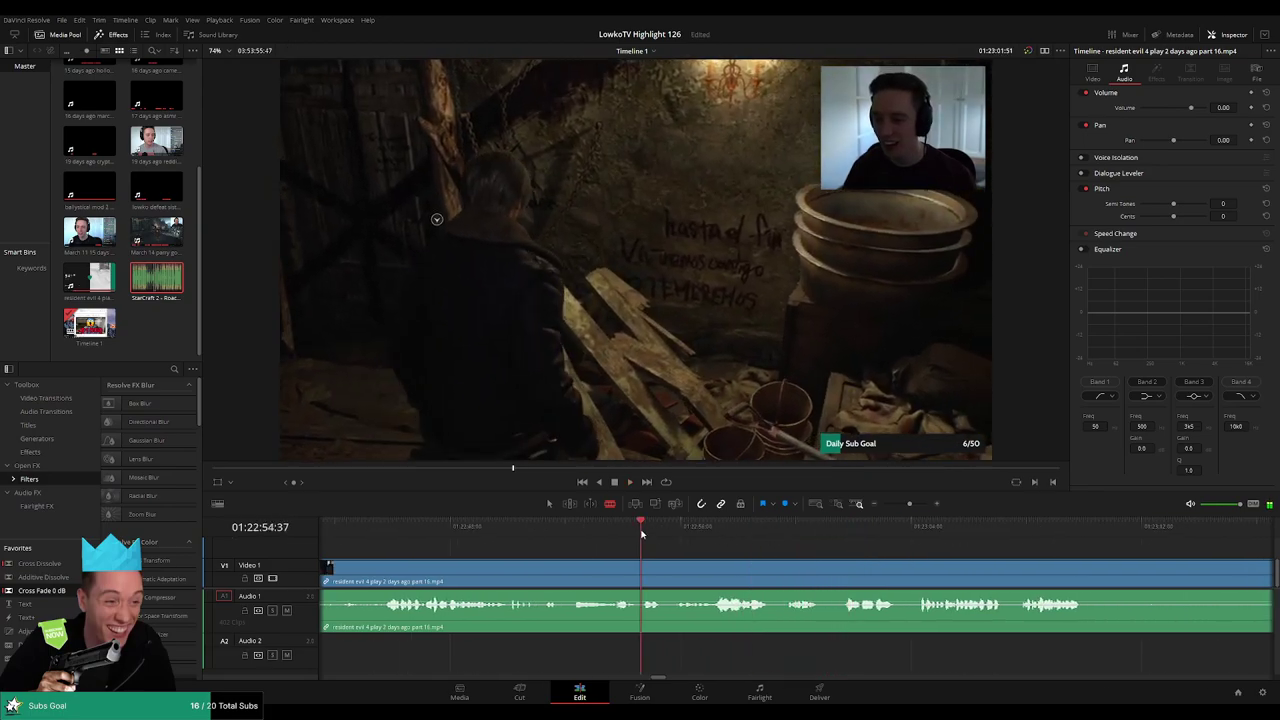
pyautogui.press('space')
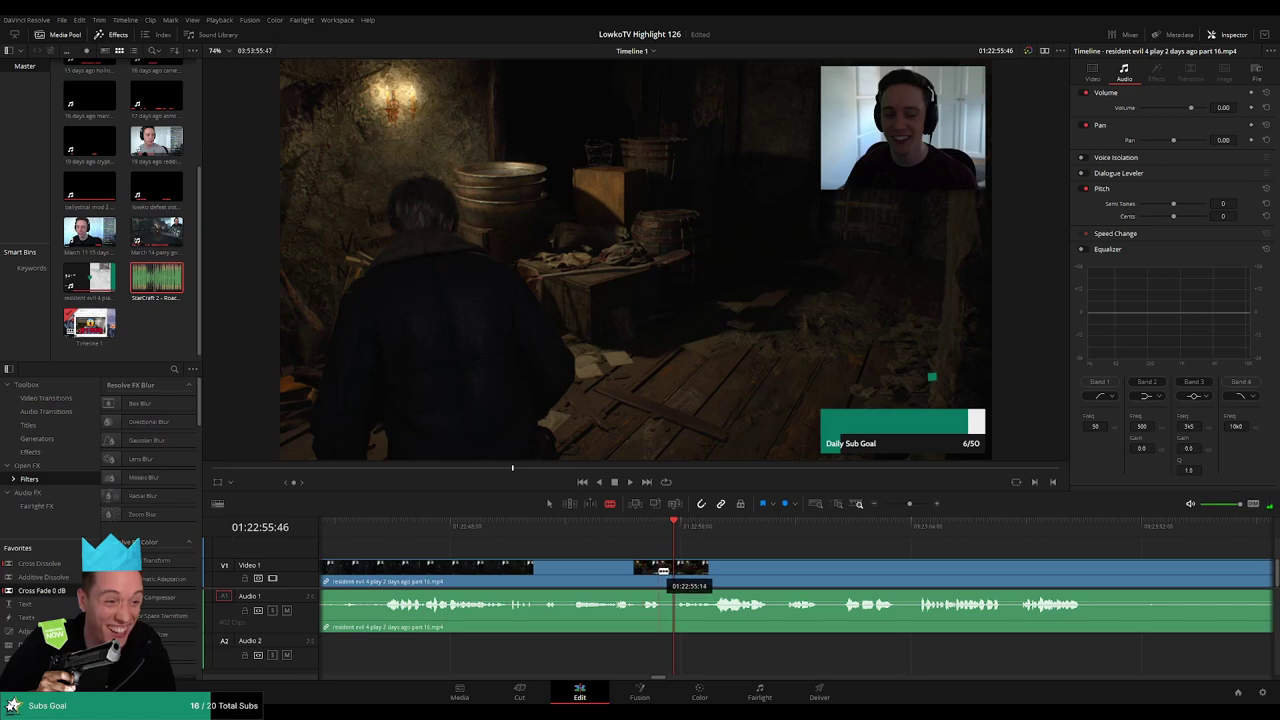
pyautogui.click(681, 573)
pyautogui.press('a')
pyautogui.click(648, 581)
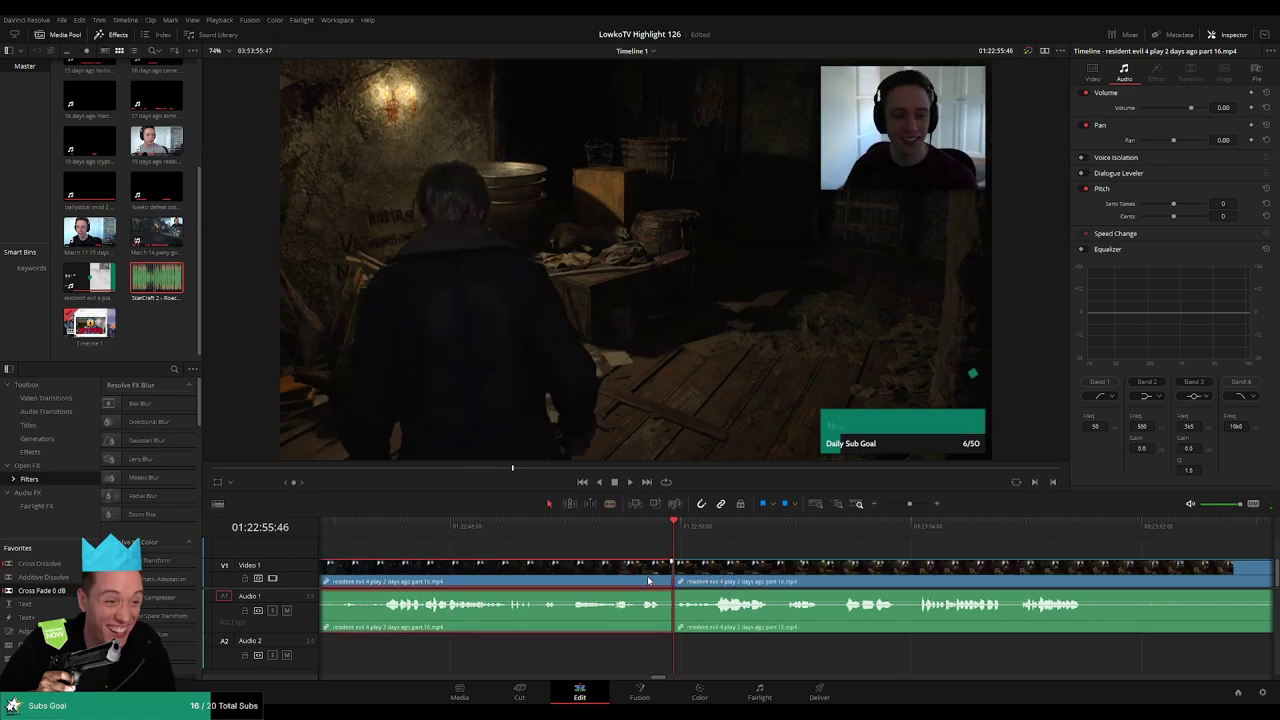
pyautogui.press('Delete')
# - Play past the new join, then split the clip at 01:22:37:12 and about 01:22:44 and ripple-delete the quiet section between
pyautogui.click(757, 527)
pyautogui.press('space')
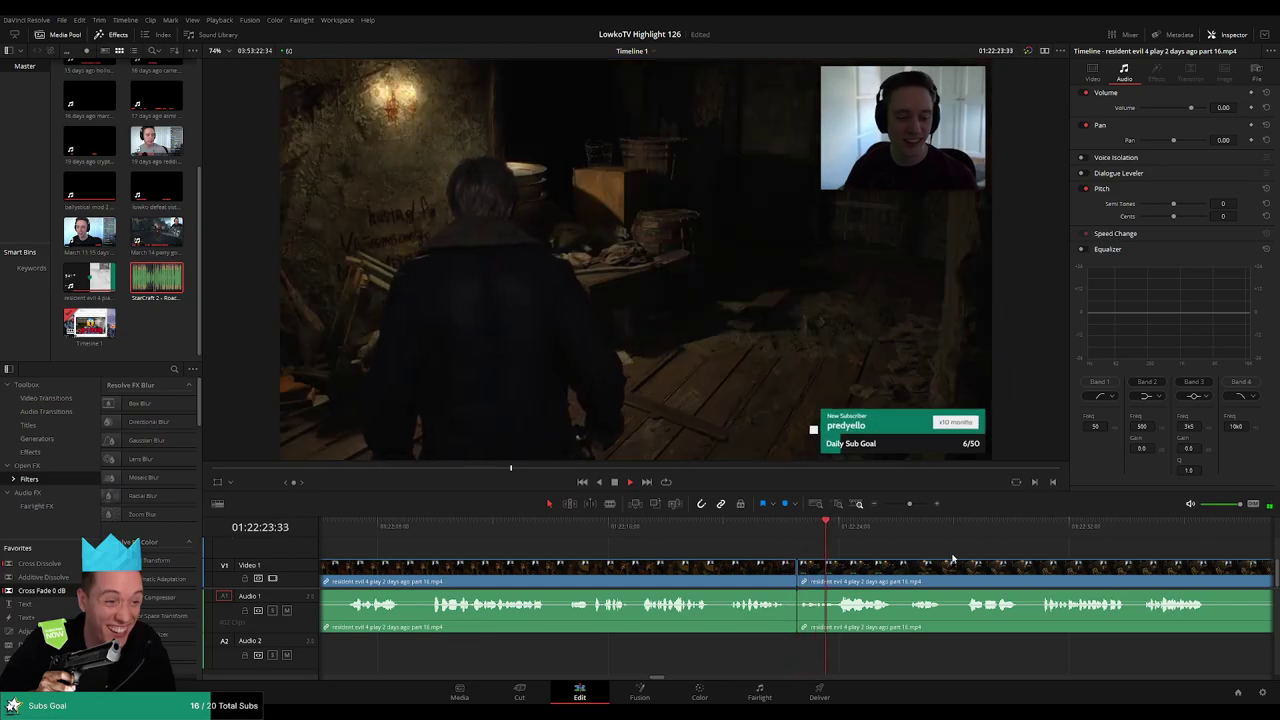
pyautogui.moveTo(953, 559); pyautogui.dragTo(735, 546)
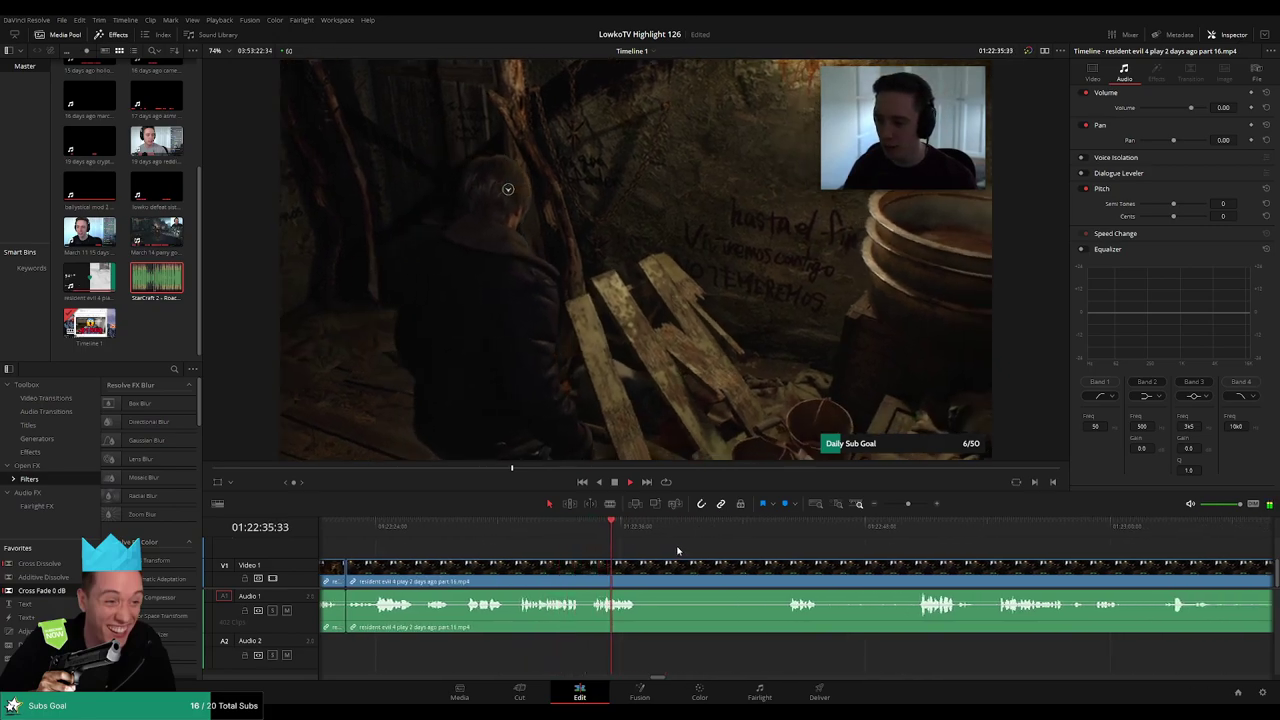
pyautogui.press('b')
pyautogui.click(648, 568)
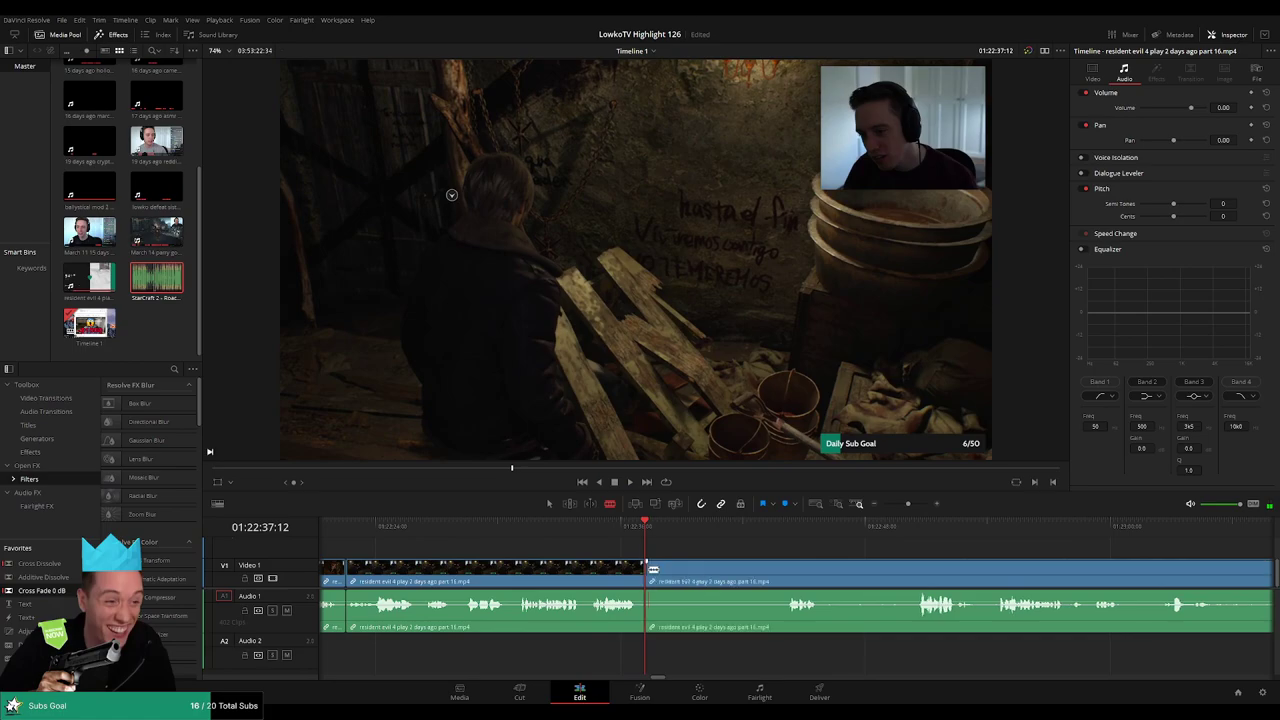
pyautogui.moveTo(701, 535); pyautogui.dragTo(775, 533)
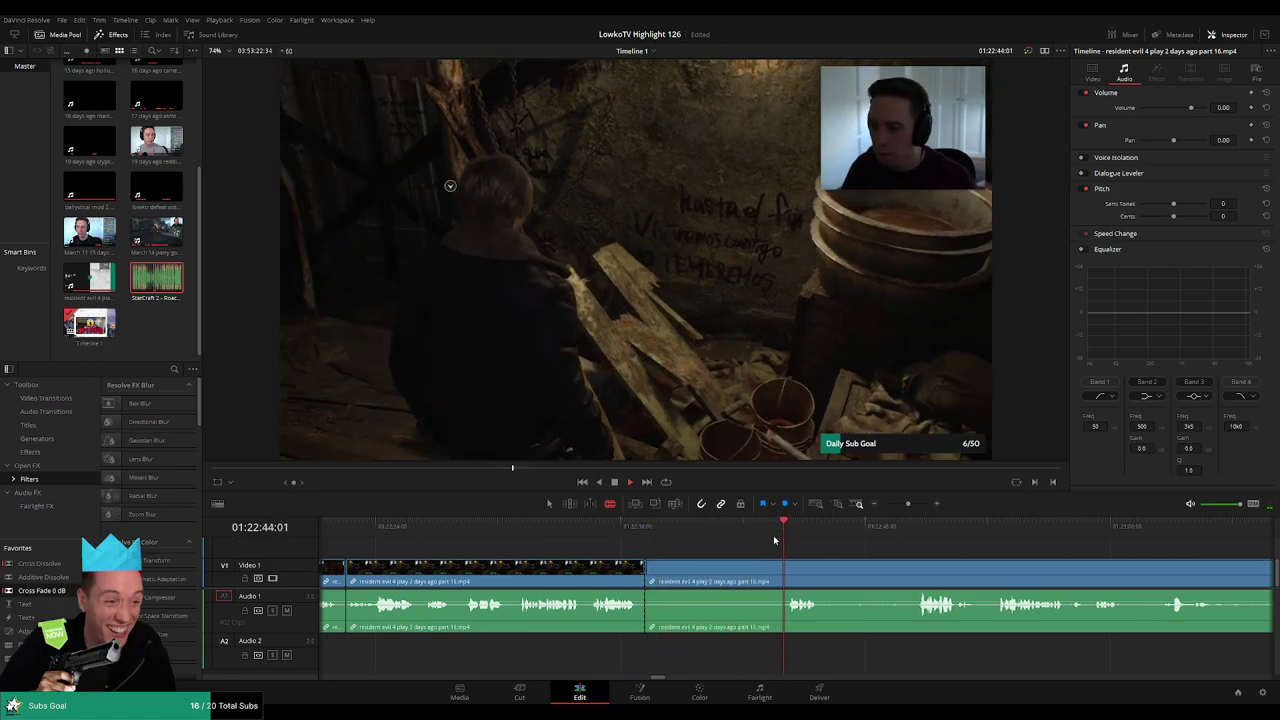
pyautogui.click(785, 565)
pyautogui.press('a')
pyautogui.click(768, 573)
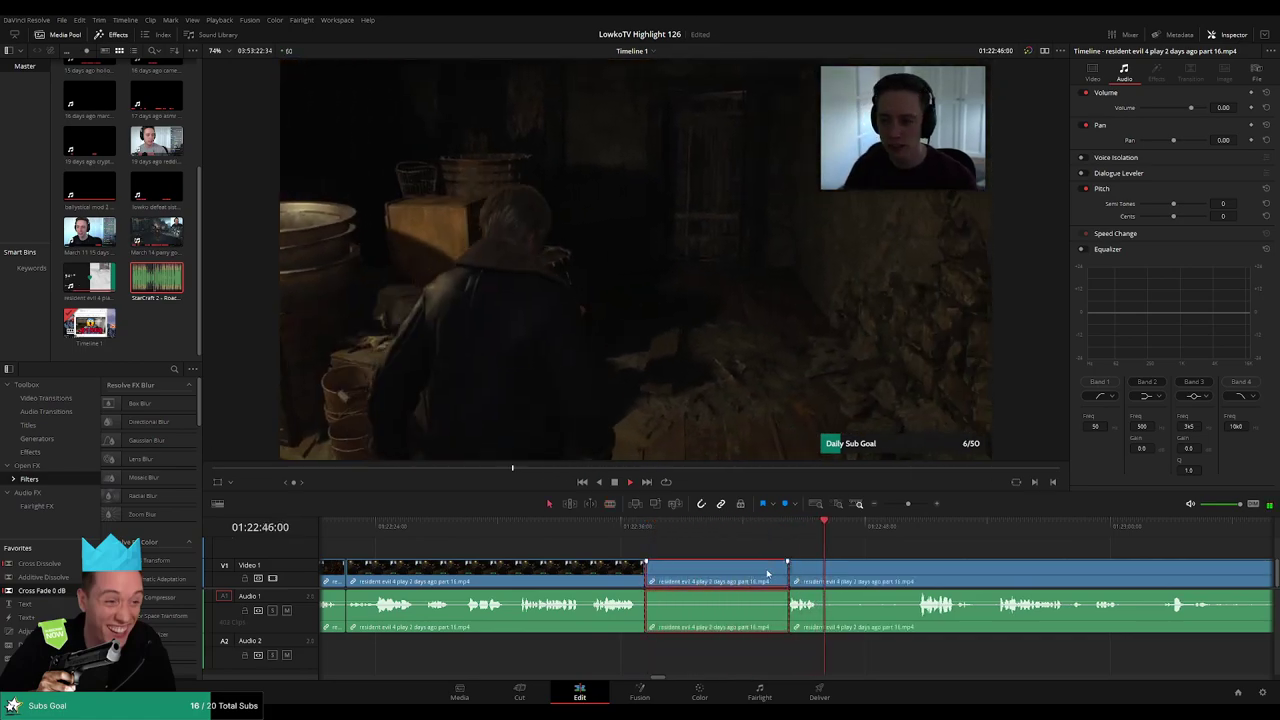
pyautogui.press('Delete')
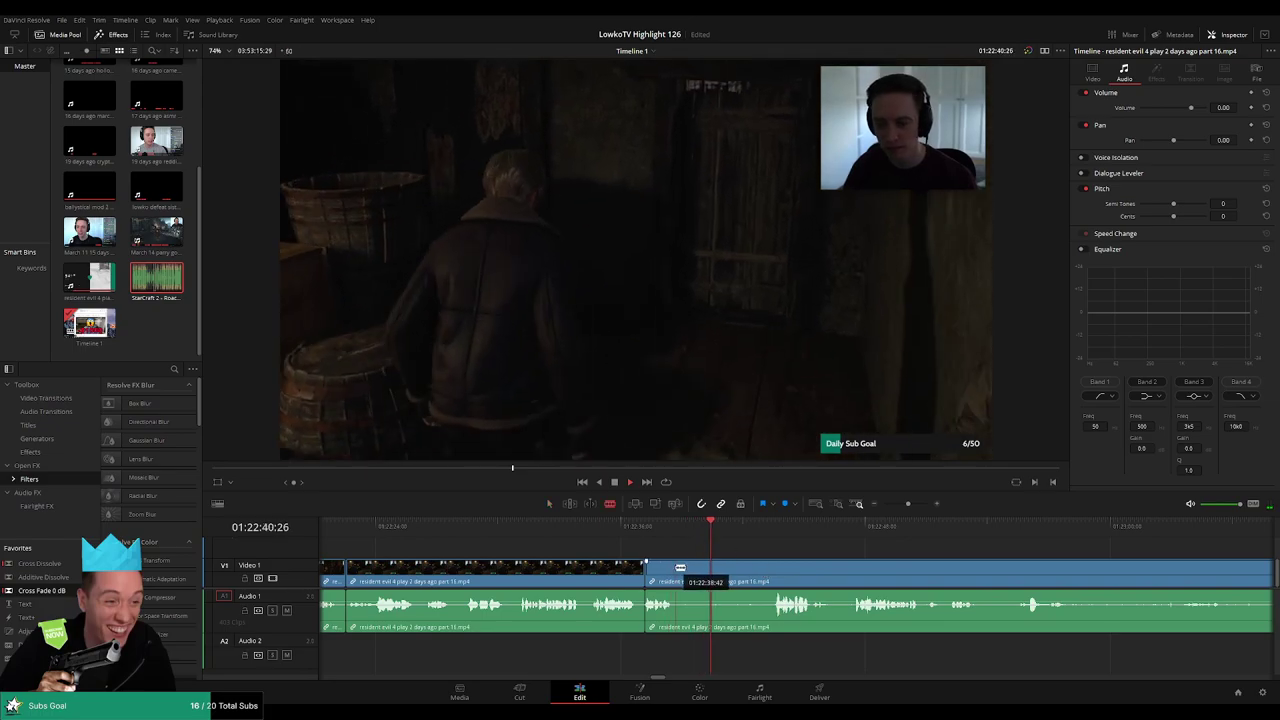
# - Ripple-delete the footage between 01:22:38:42 and 01:22:42:40 and place an audio cross fade on the join
pyautogui.click(757, 578)
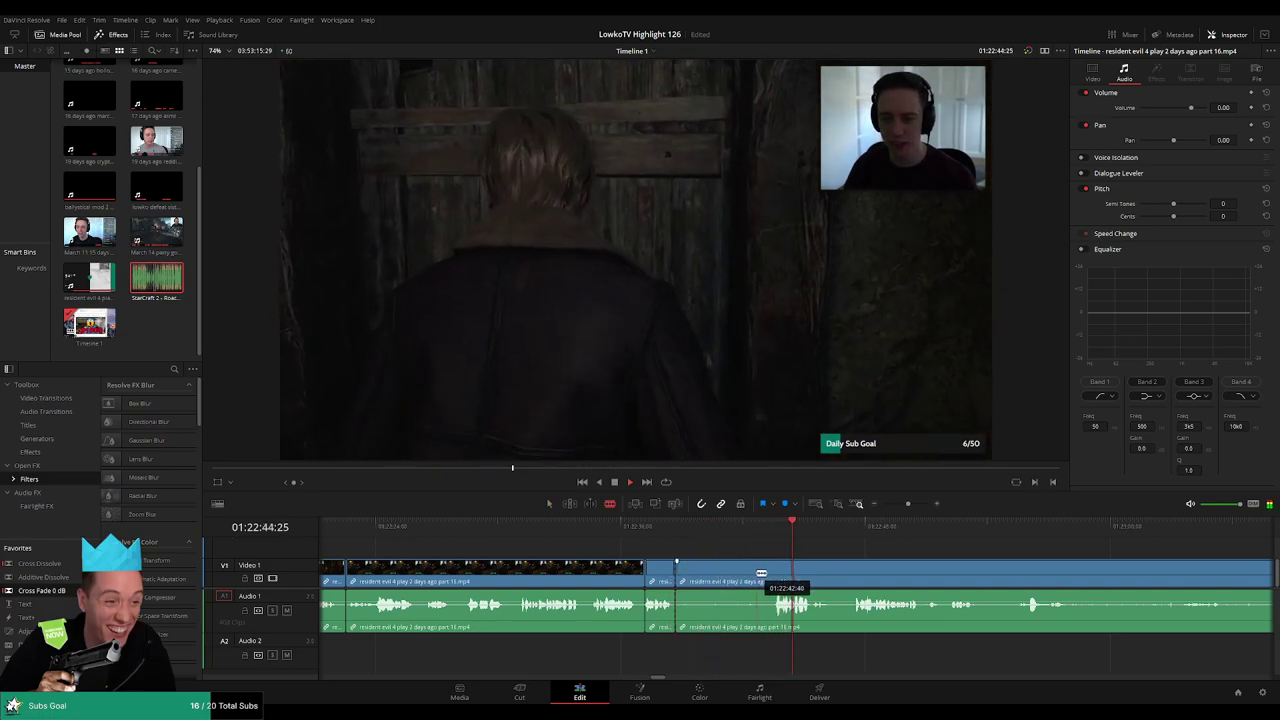
pyautogui.press('a')
pyautogui.click(740, 580)
pyautogui.press('Delete')
pyautogui.click(678, 526)
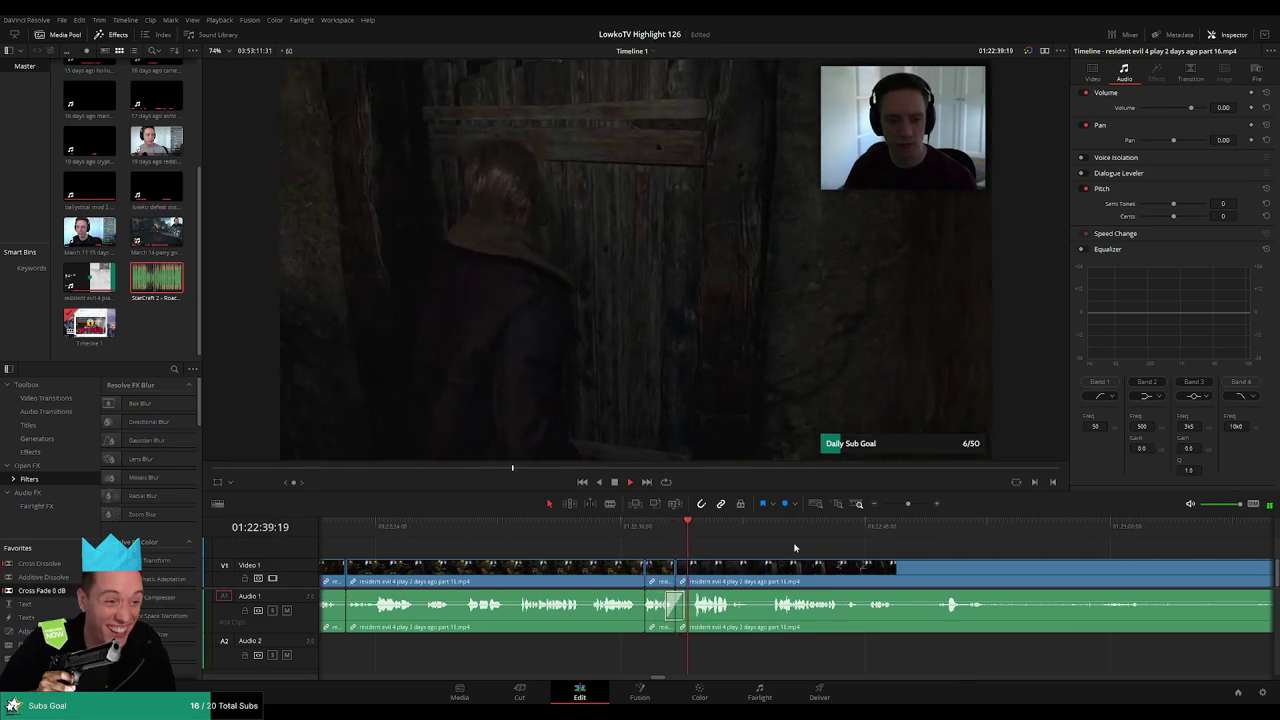
# - Review the cutscene after the cross fade, from about 01:22:39 to 01:23:49, for passages worth trimming
pyautogui.hscroll(3, 782, 551)
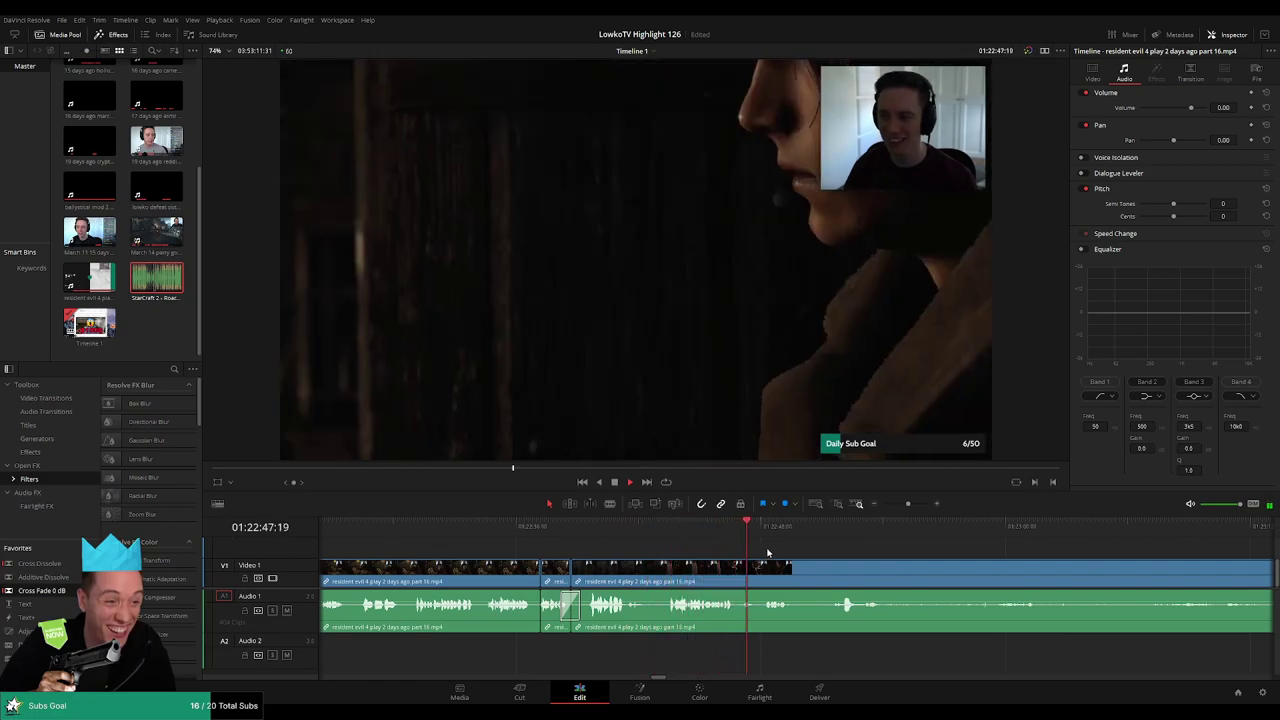
pyautogui.hscroll(1, 775, 560)
pyautogui.hscroll(2, 766, 561)
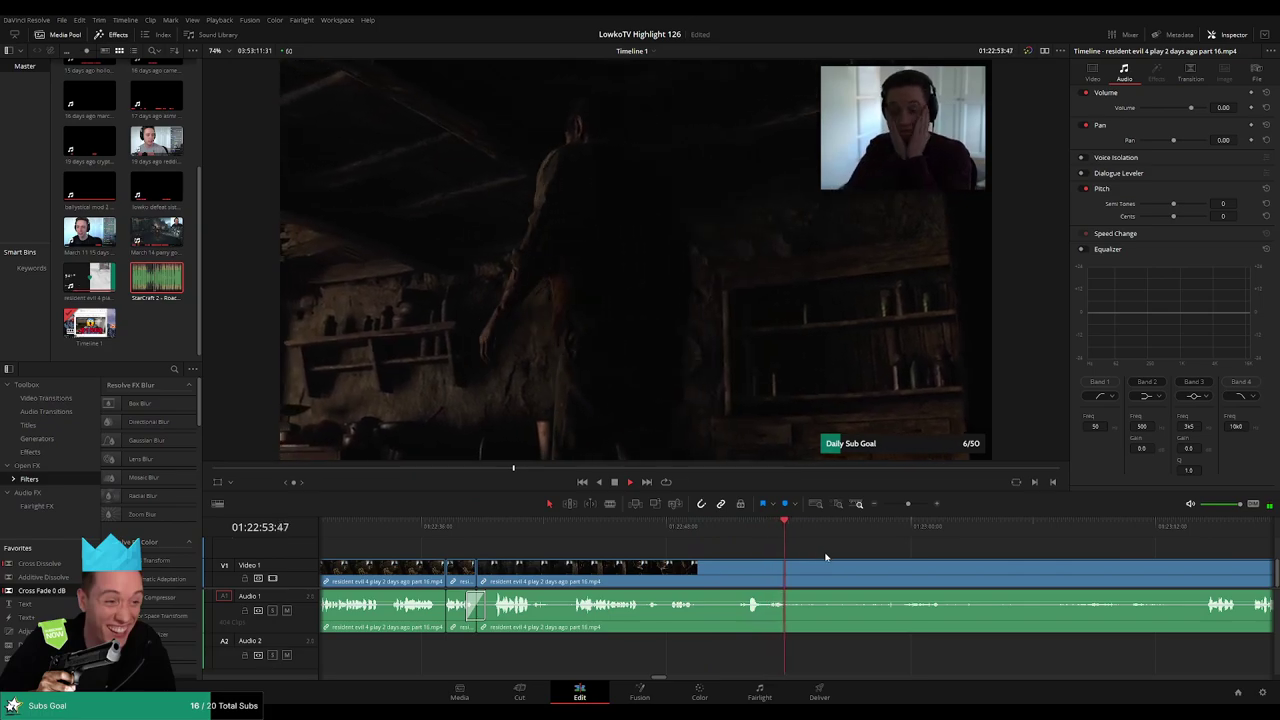
pyautogui.hscroll(3, 790, 551)
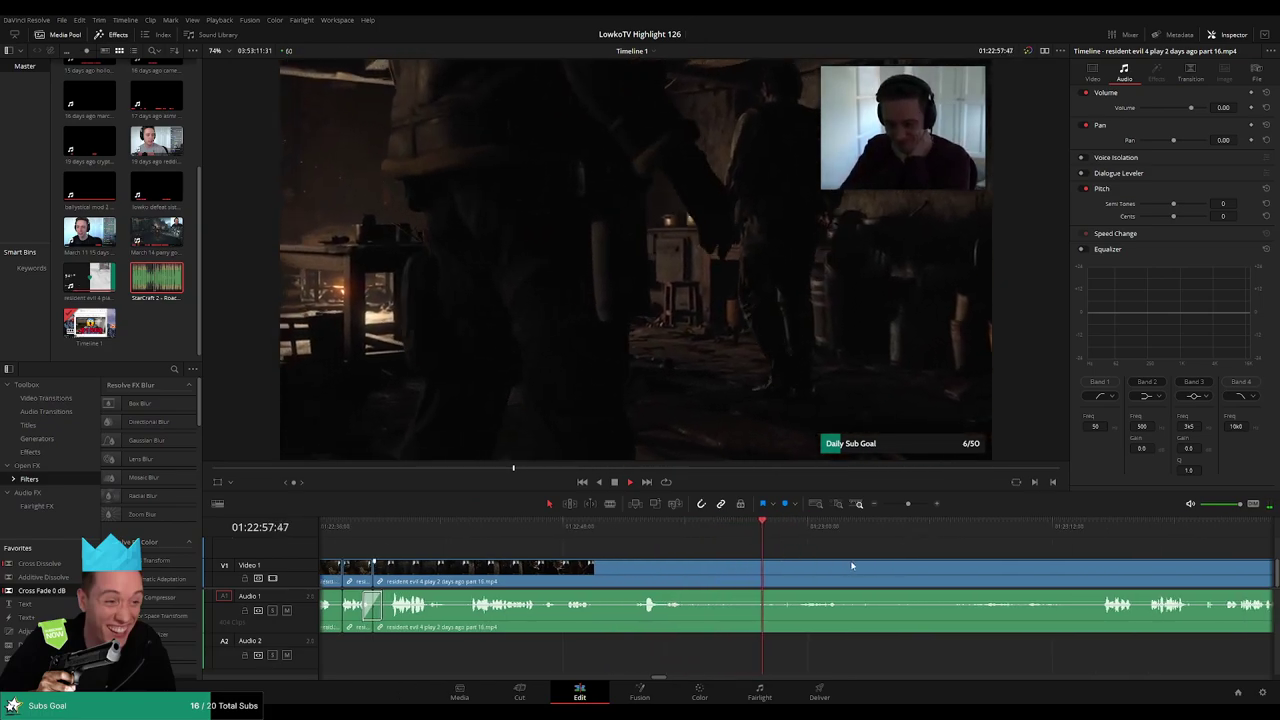
pyautogui.moveTo(838, 564); pyautogui.dragTo(740, 554)
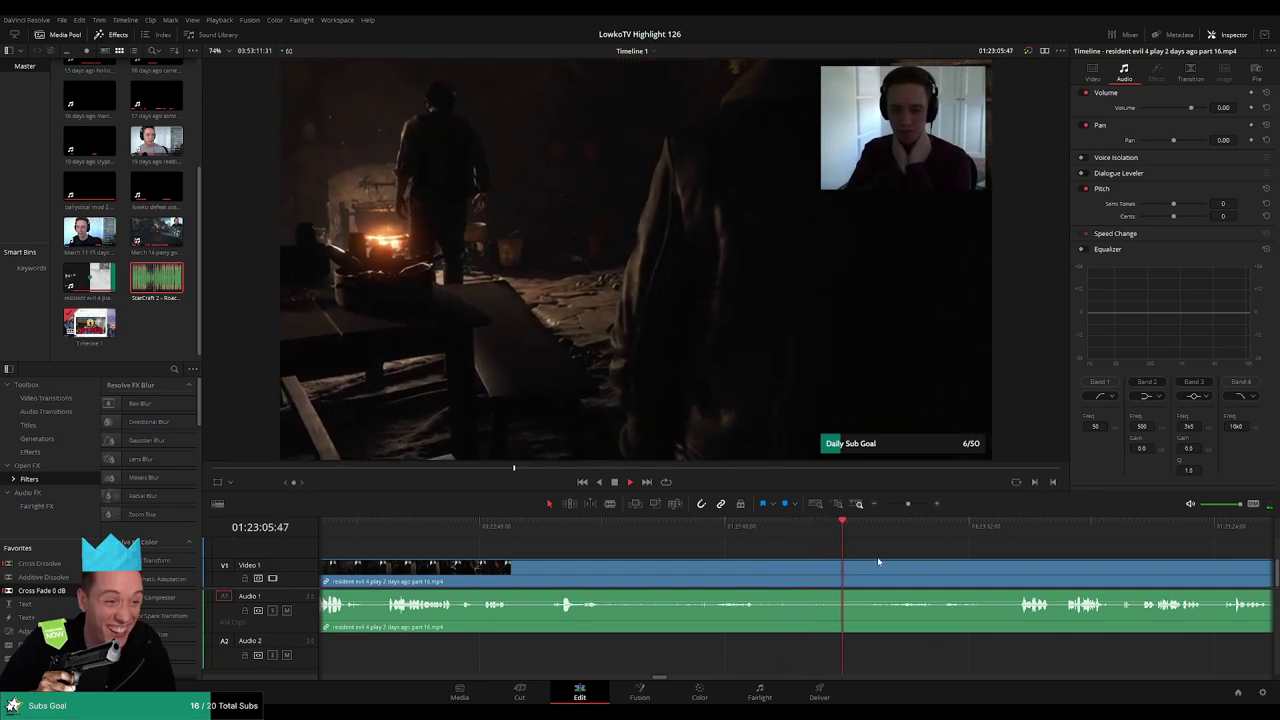
pyautogui.moveTo(916, 560); pyautogui.dragTo(746, 544)
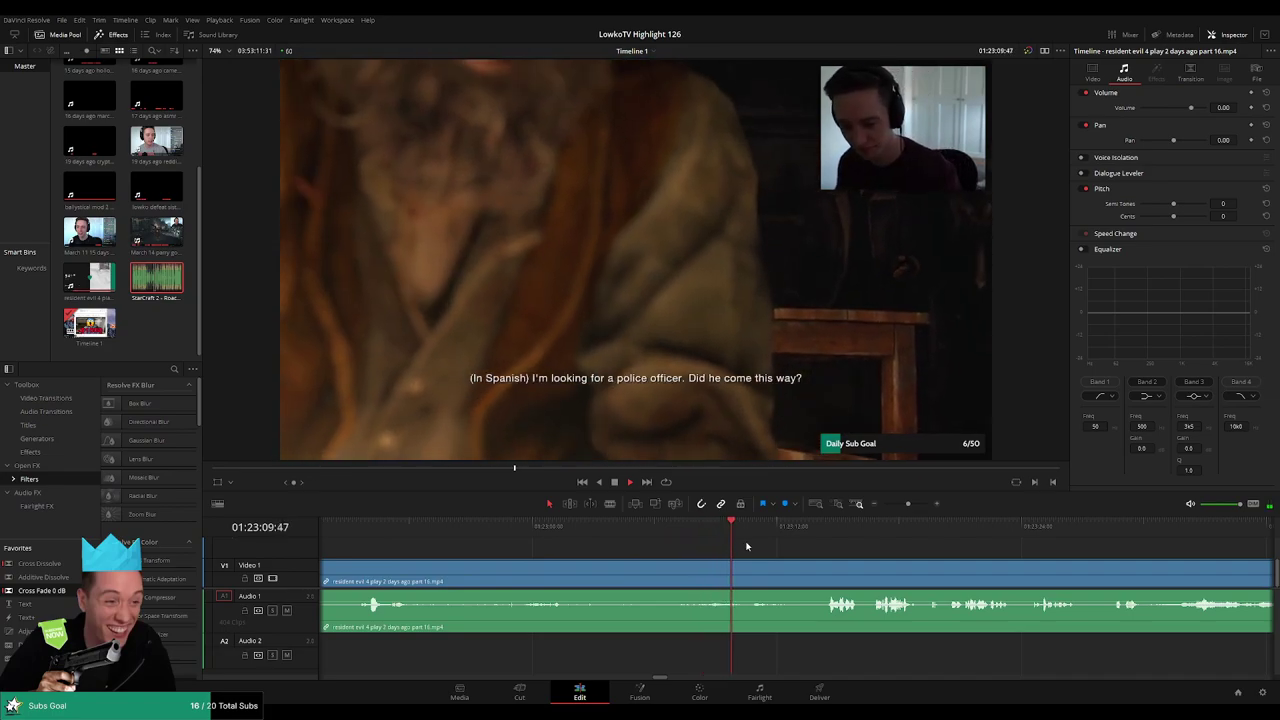
pyautogui.hscroll(1, 771, 537)
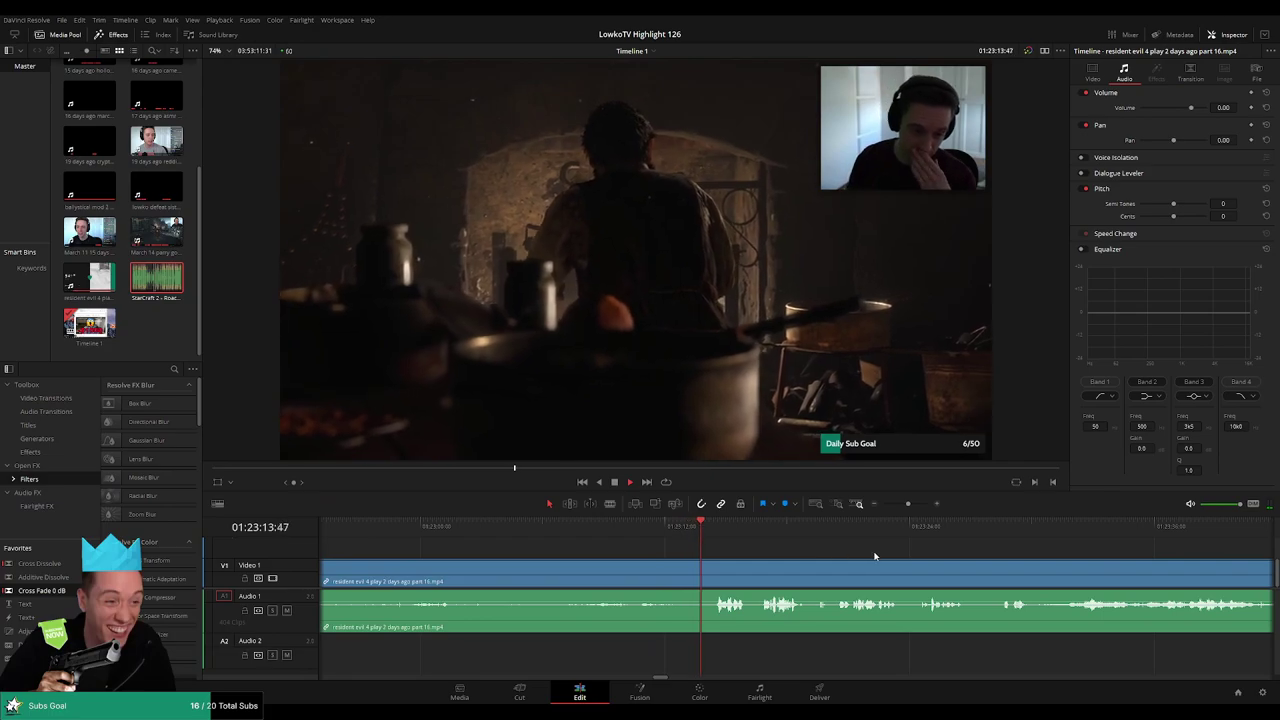
pyautogui.hscroll(1, 744, 544)
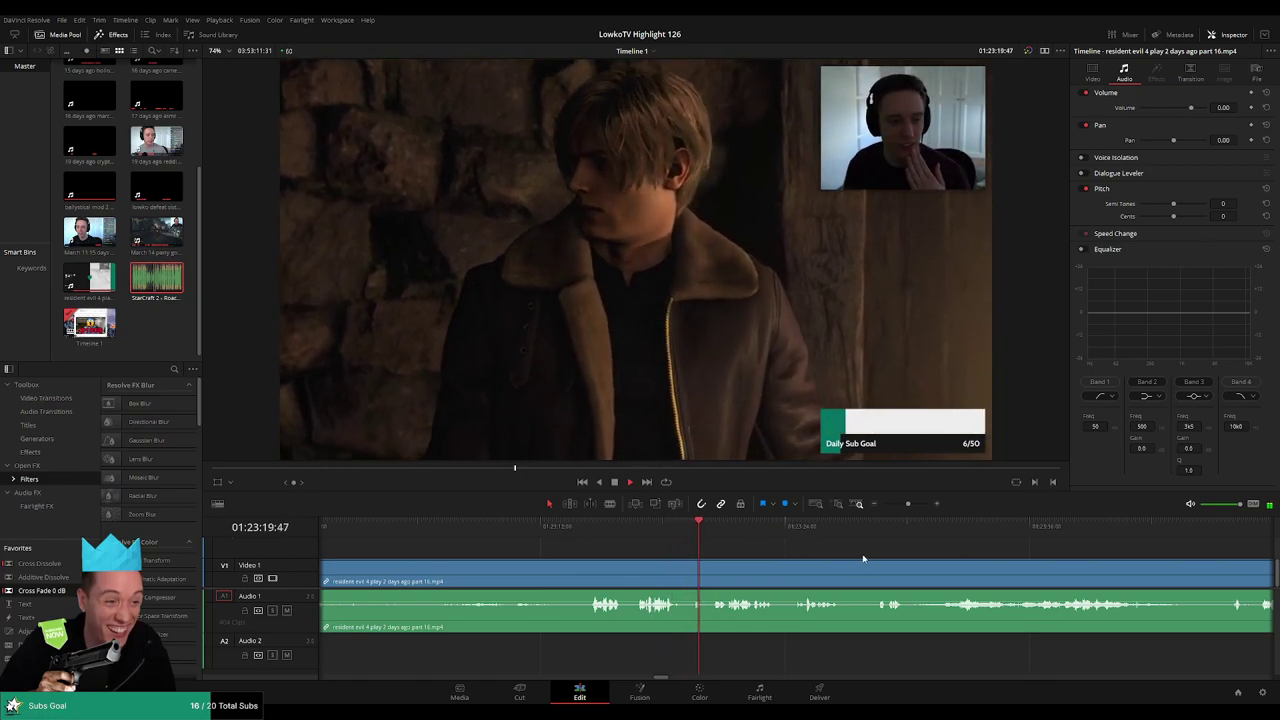
pyautogui.moveTo(864, 558); pyautogui.dragTo(716, 541)
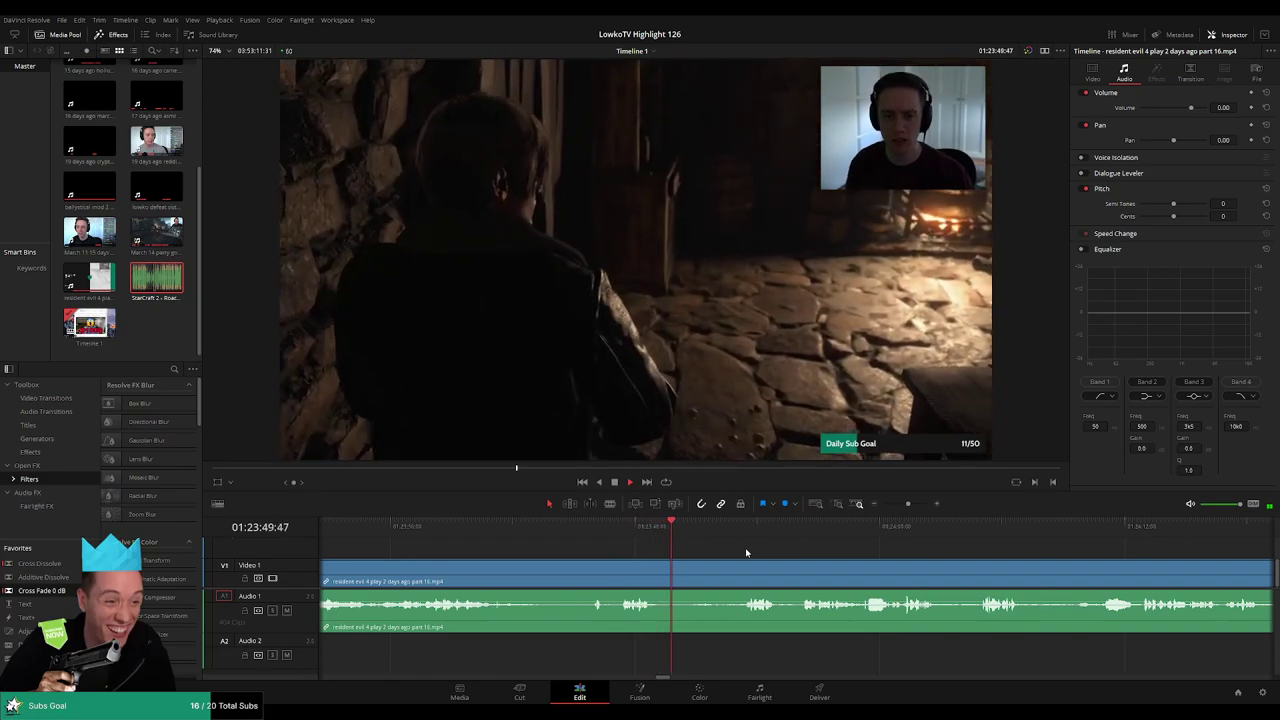
# - Examine the Hunter's Lodge Key and cooking pot footage between about 01:23:53 and 01:24:11 for possible cut points
pyautogui.click(731, 527)
pyautogui.press('space')
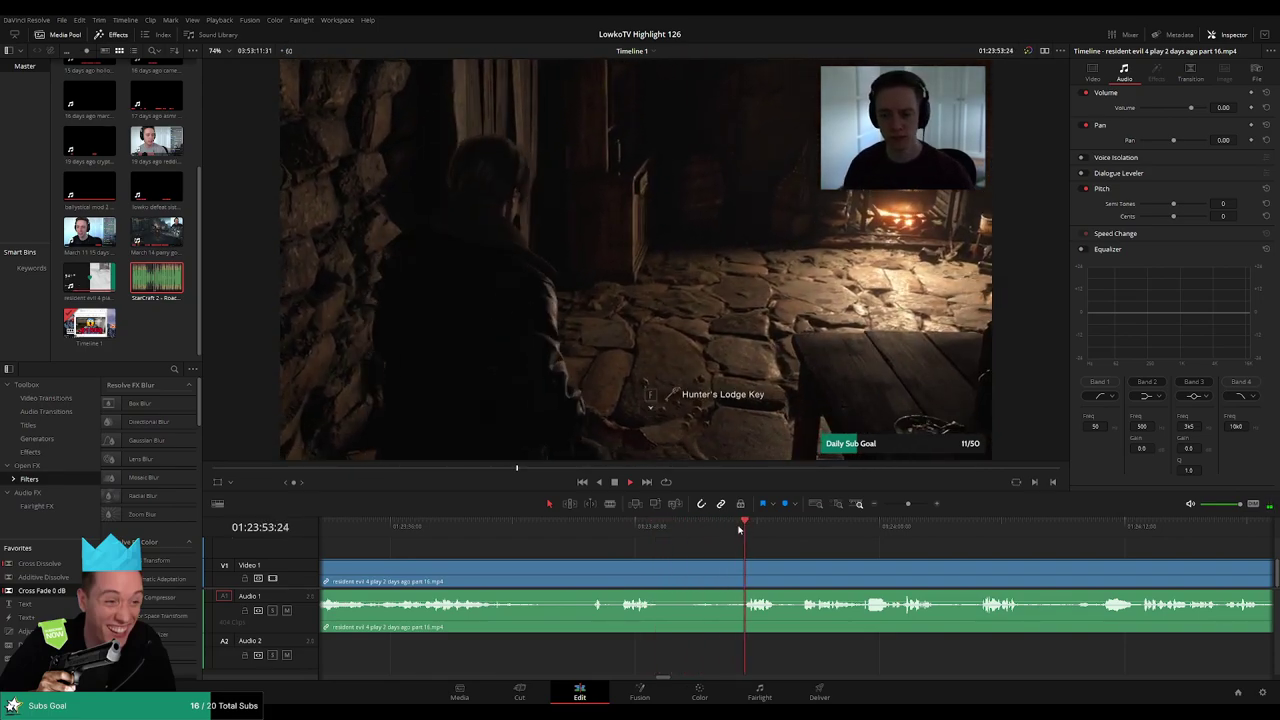
pyautogui.moveTo(858, 561); pyautogui.dragTo(677, 544)
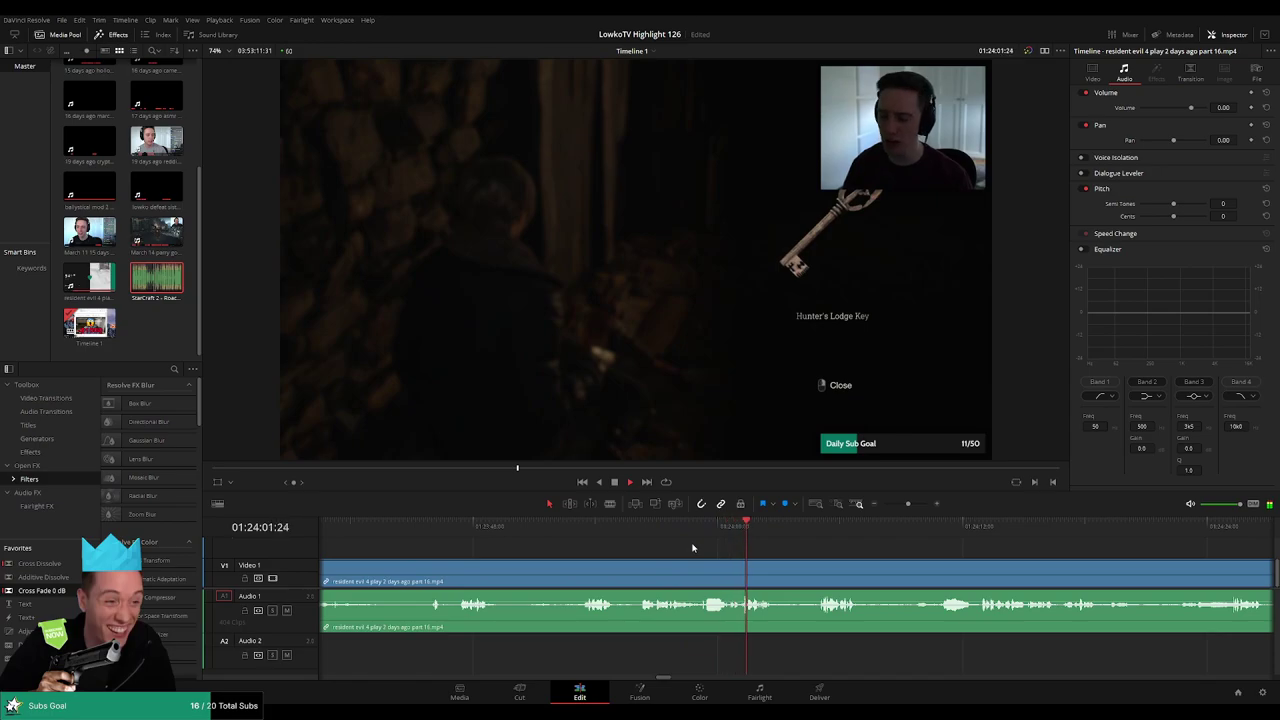
pyautogui.hscroll(2, 690, 545)
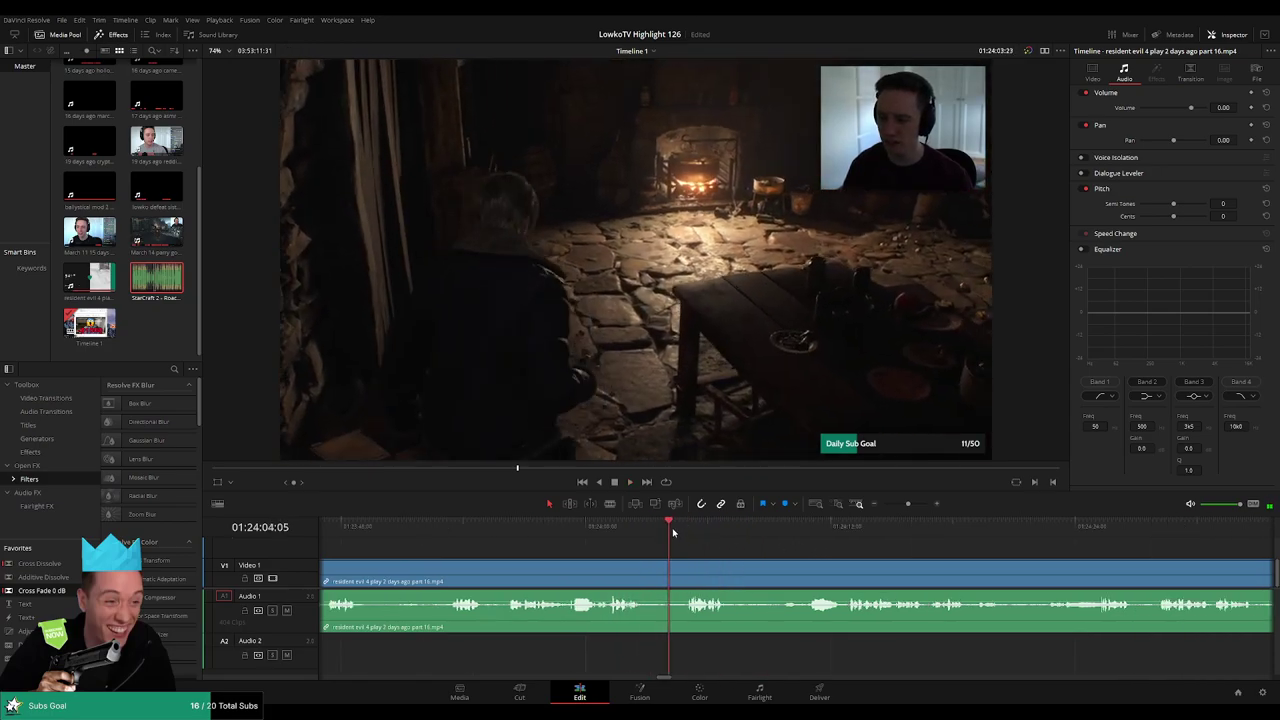
pyautogui.hscroll(2, 669, 534)
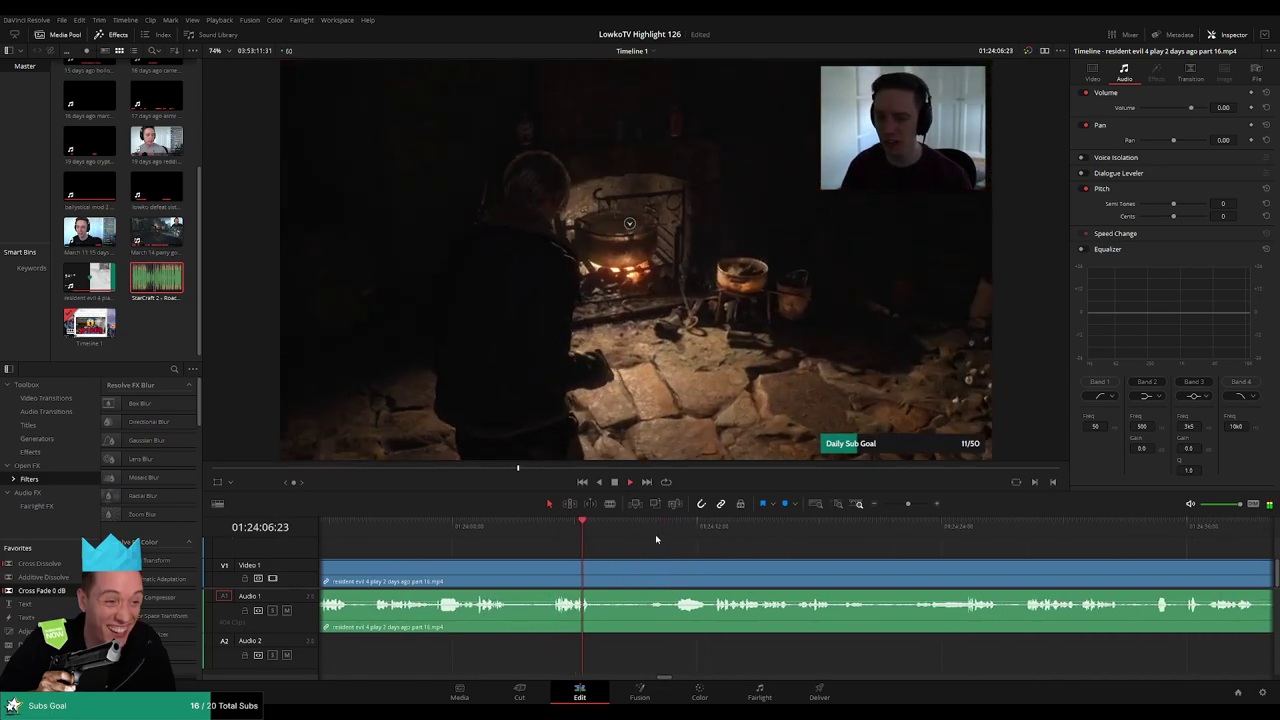
pyautogui.click(647, 527)
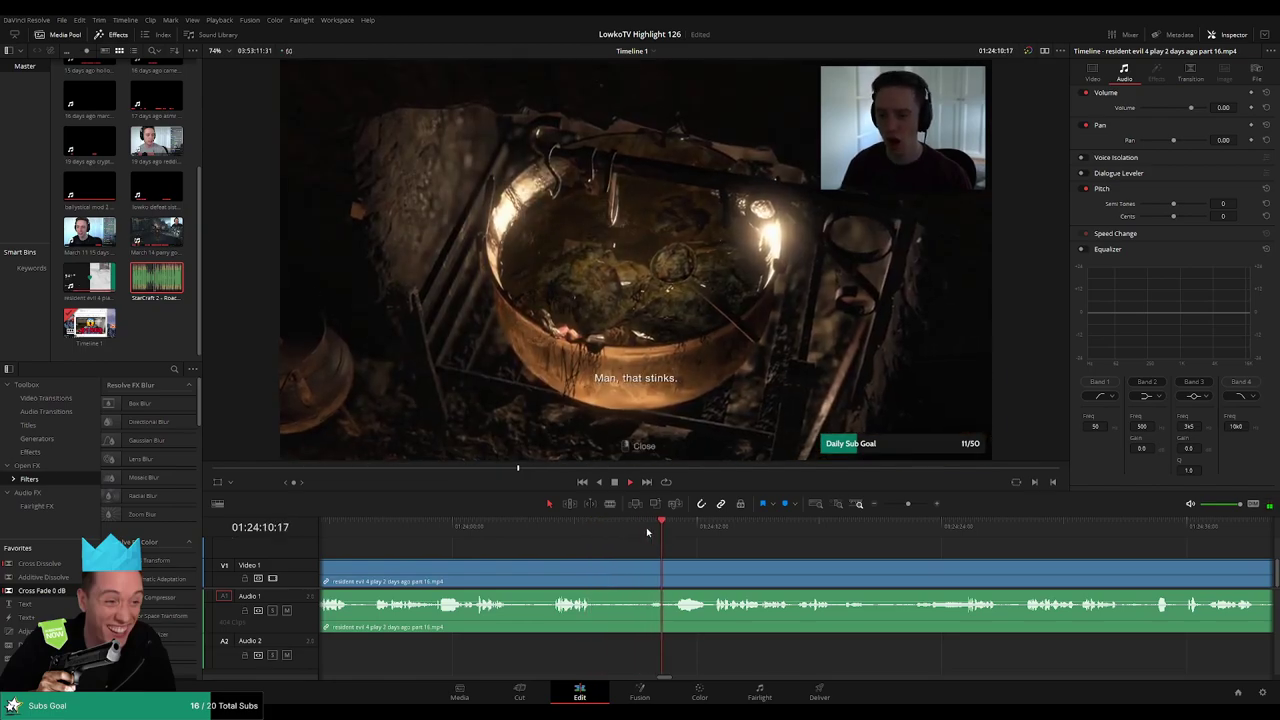
pyautogui.click(597, 528)
pyautogui.press('space')
pyautogui.click(606, 571)
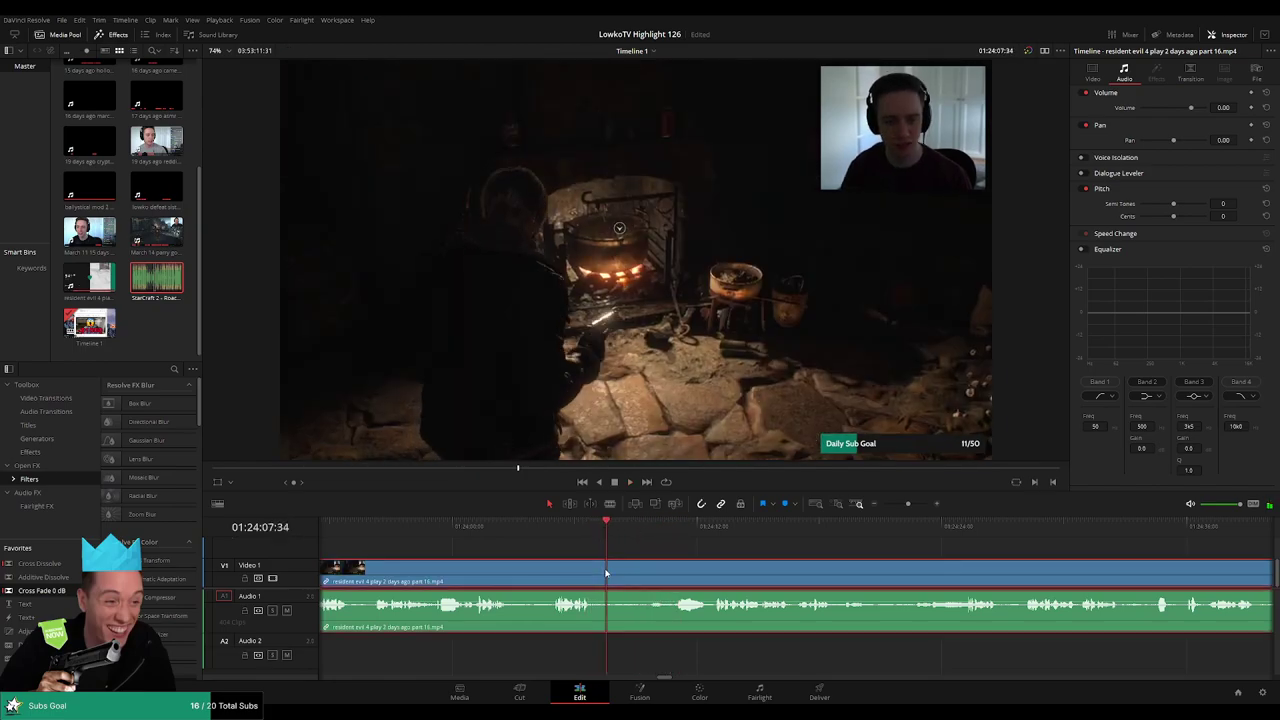
pyautogui.press('space')
pyautogui.click(662, 551)
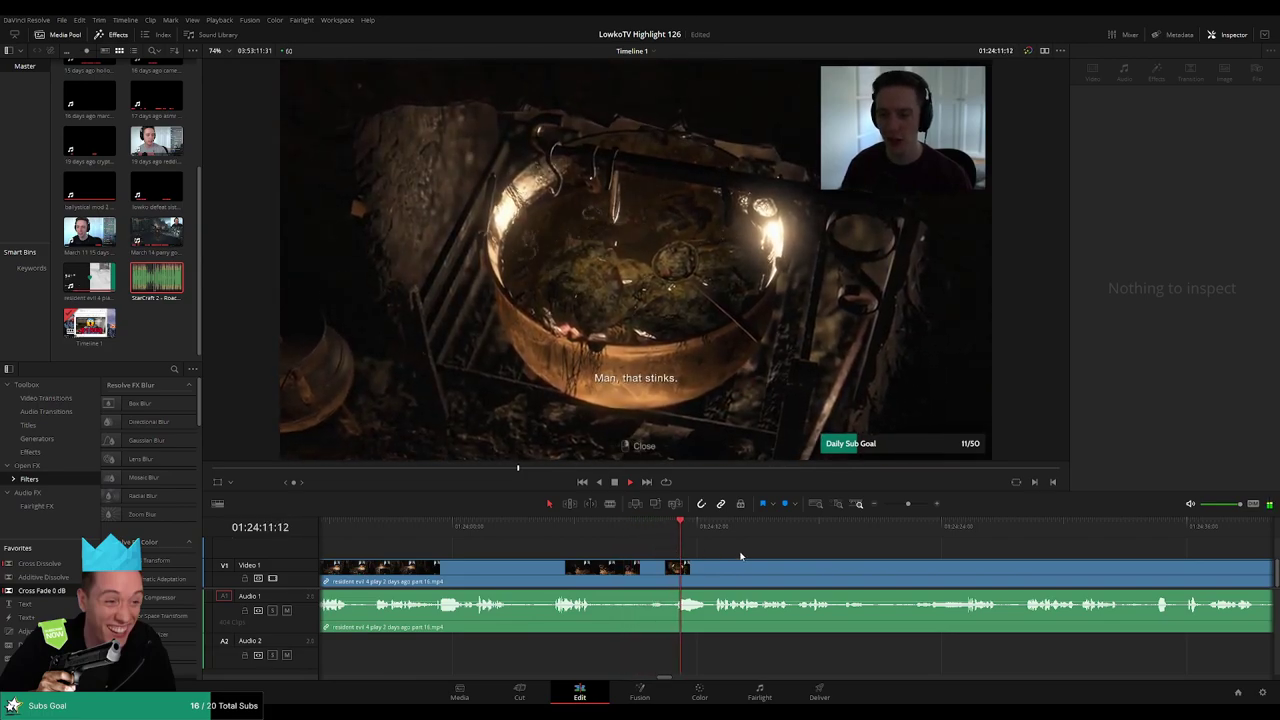
# - Review the footage after the cooking pot shot and place the playhead at 01:24:24:54, on the animal carcass close-up
pyautogui.moveTo(727, 554); pyautogui.dragTo(635, 548)
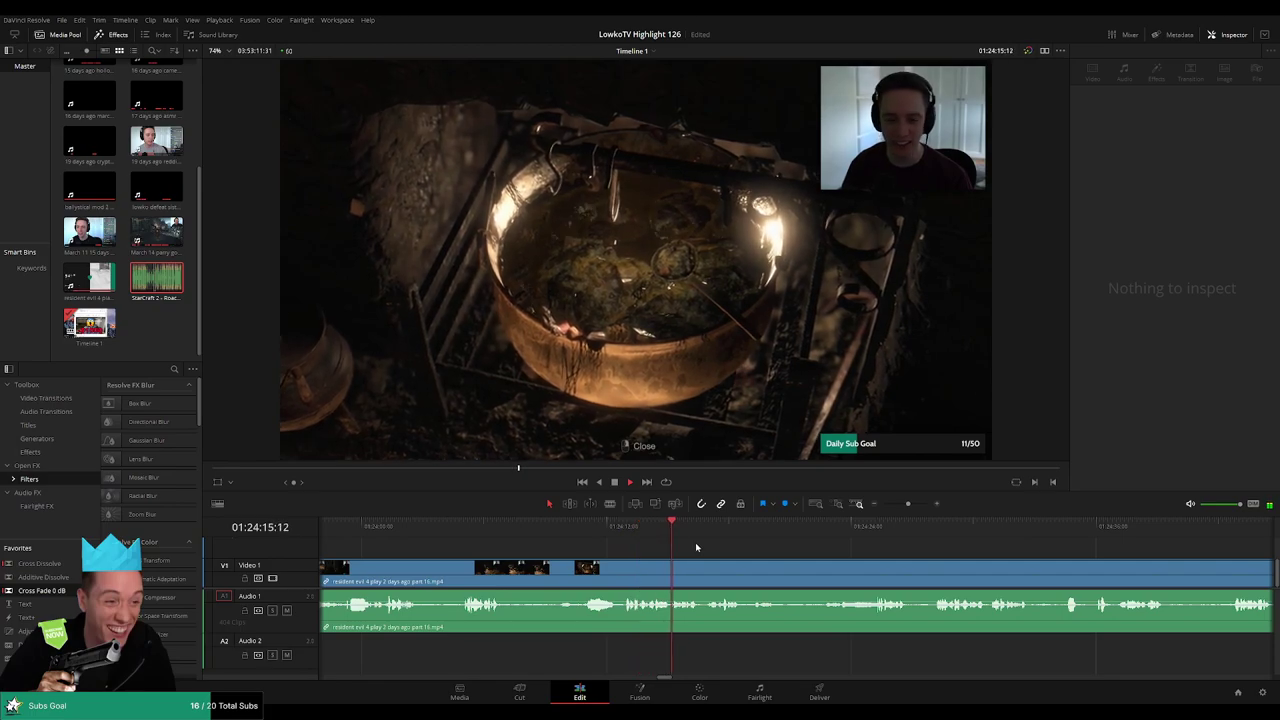
pyautogui.hscroll(4, 760, 556)
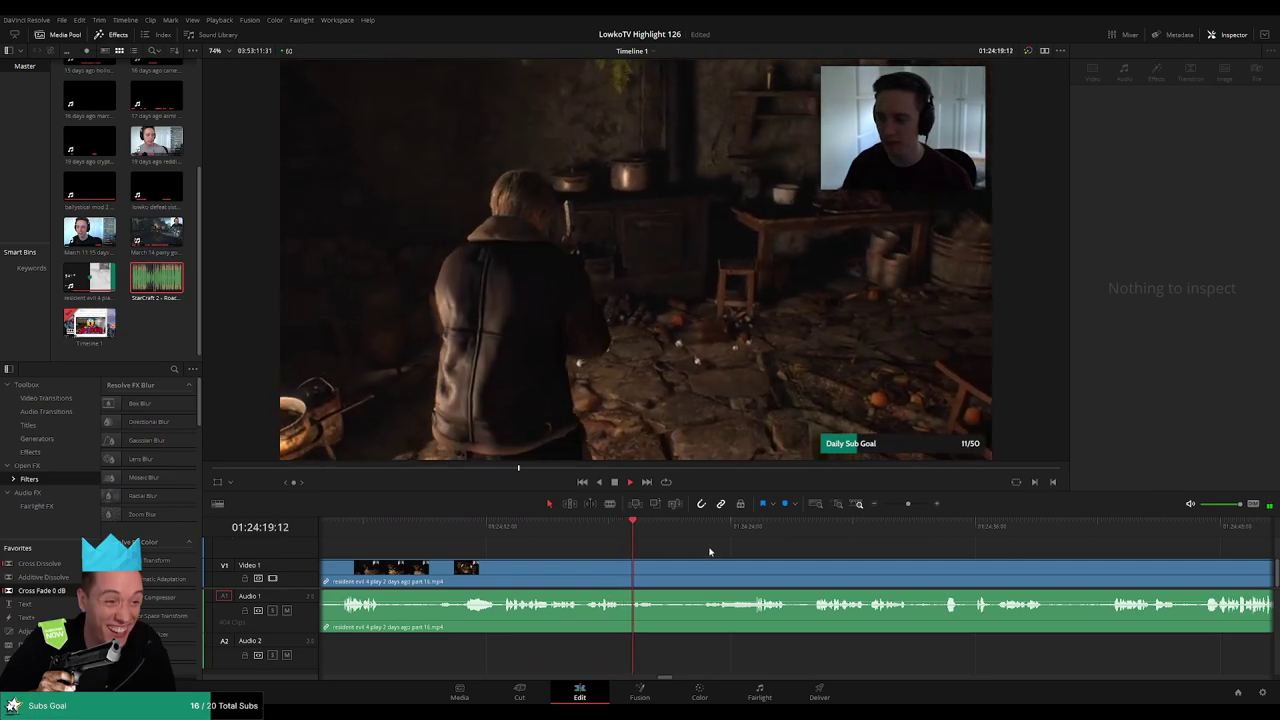
pyautogui.hscroll(3, 697, 551)
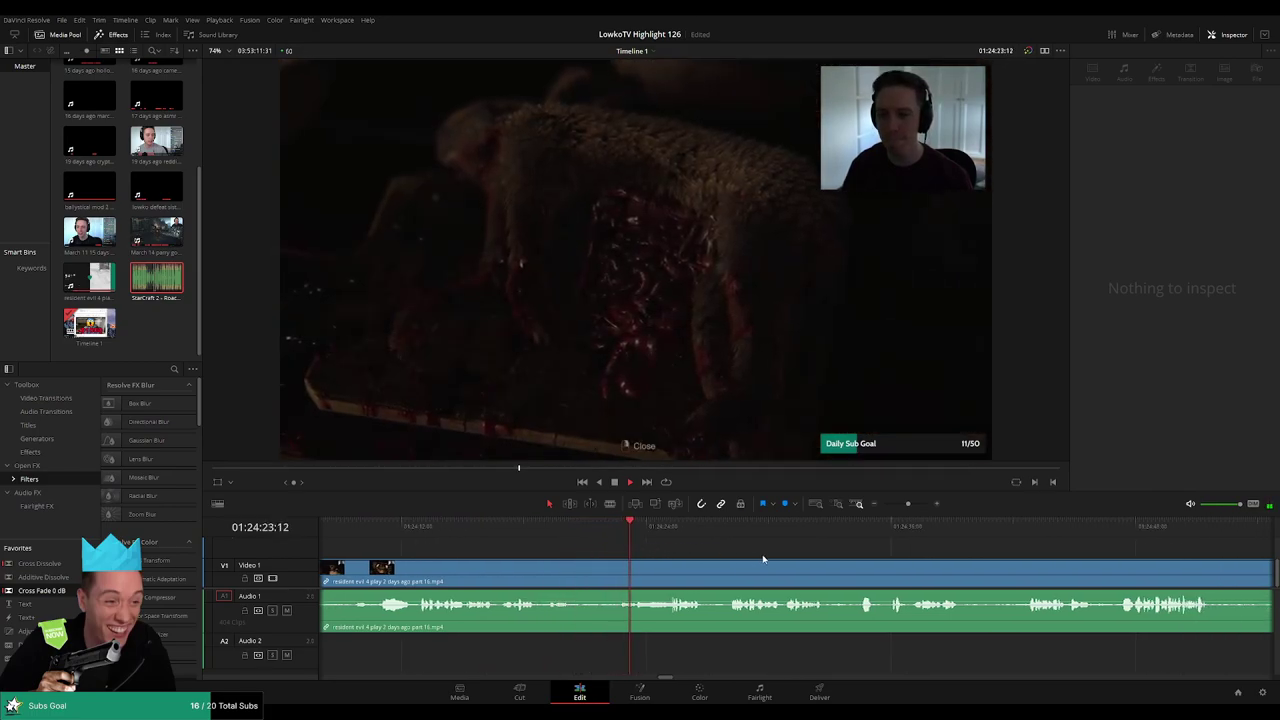
pyautogui.hscroll(3, 712, 555)
pyautogui.hscroll(3, 661, 550)
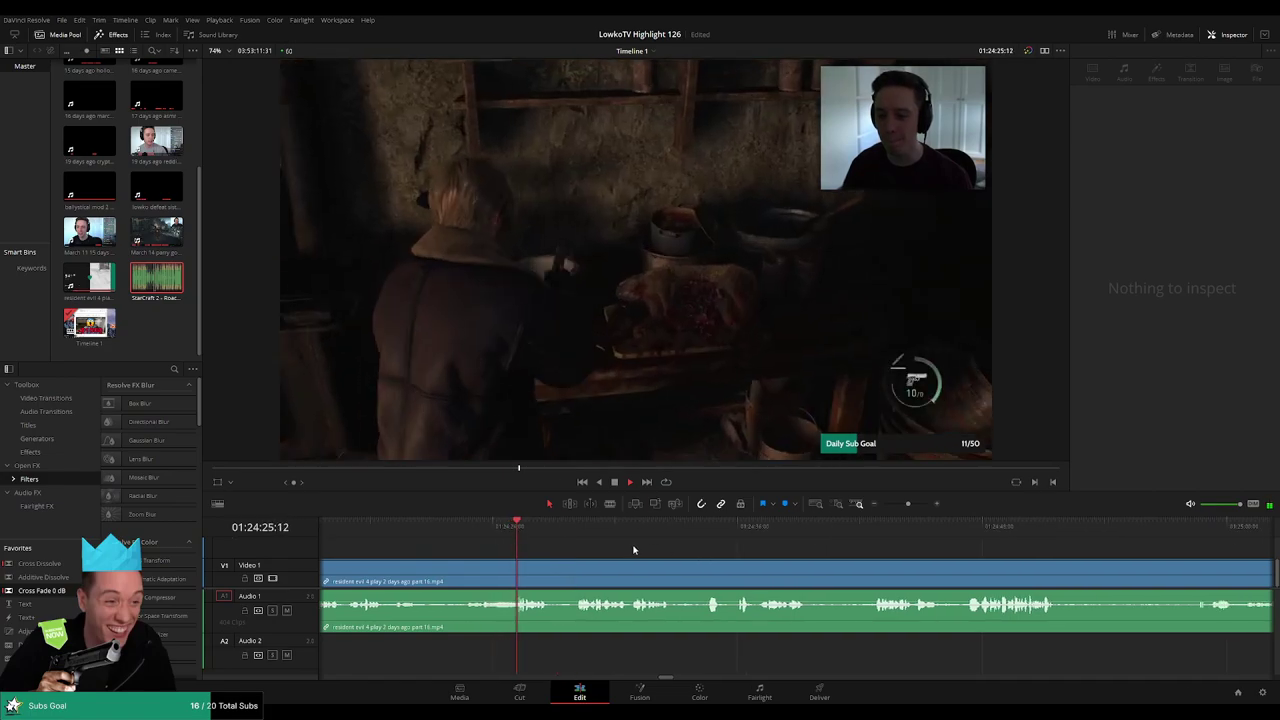
pyautogui.click(511, 536)
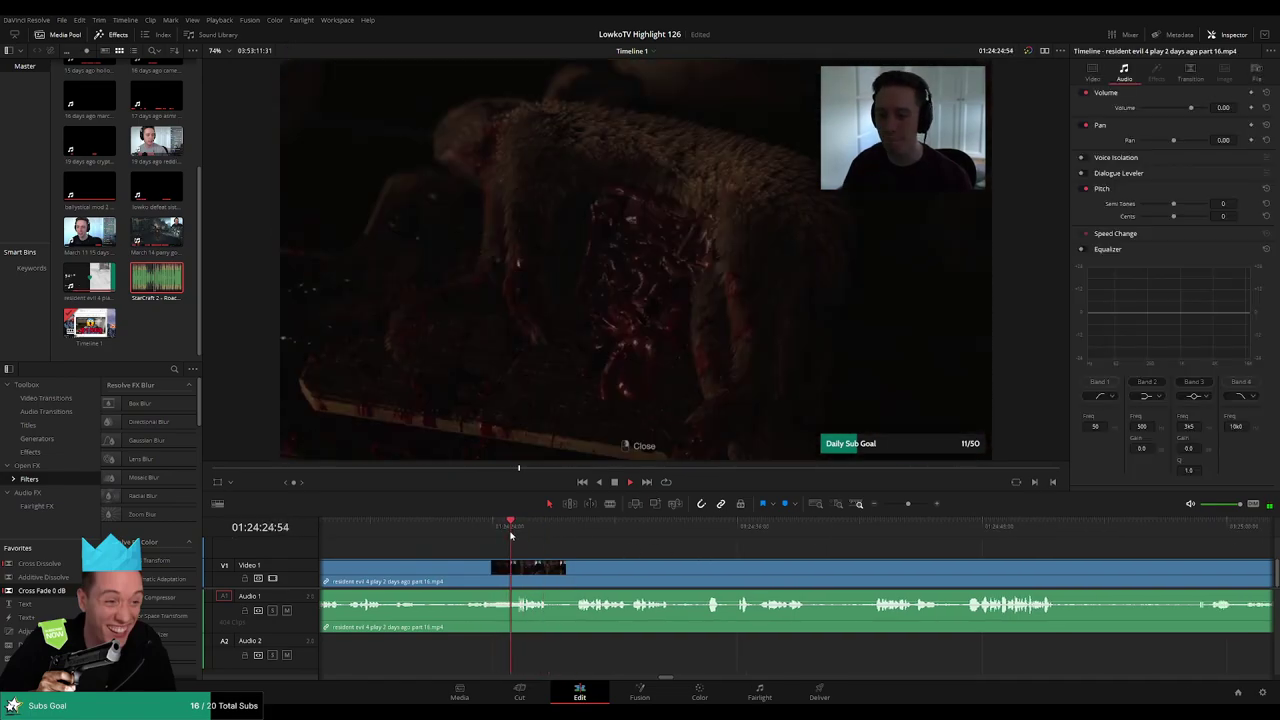
# - Split the clip at 01:24:24:56 and 01:24:25:22, after the carcass close-up, and ripple-delete the short piece between the cuts
pyautogui.click(504, 535)
pyautogui.press('space')
pyautogui.press('b')
pyautogui.click(513, 564)
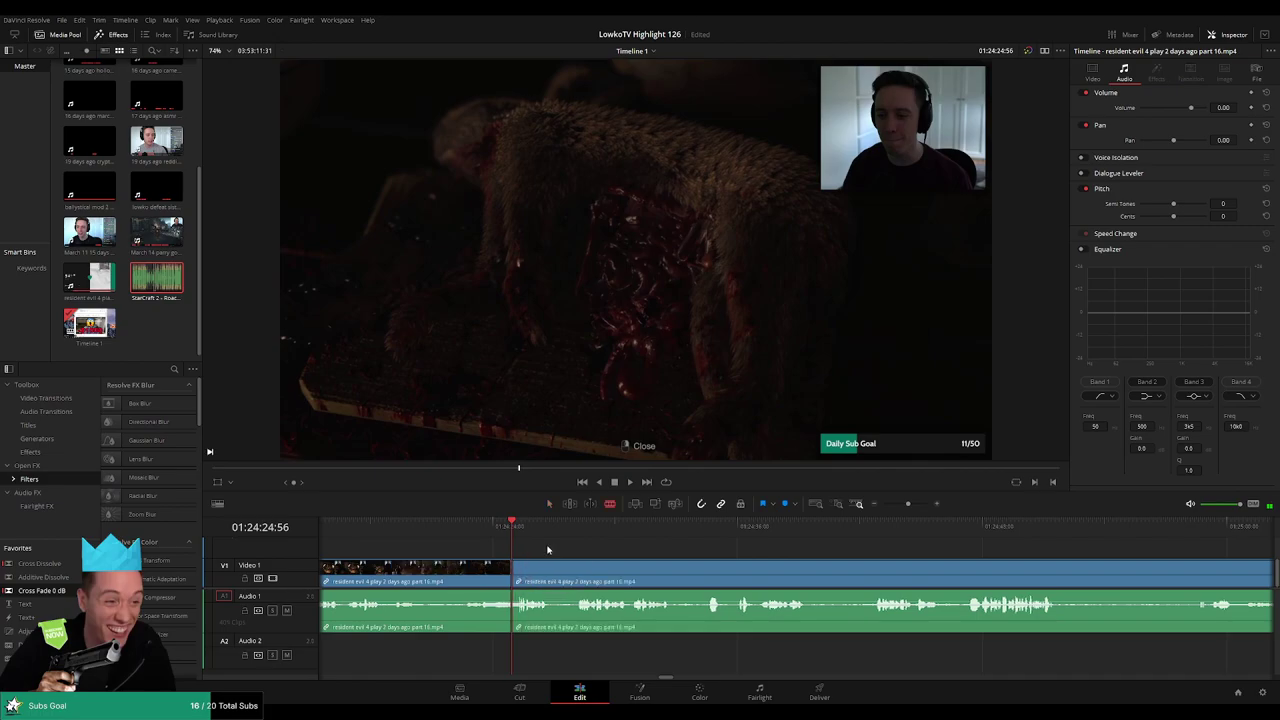
pyautogui.press('space')
pyautogui.press('space')
pyautogui.scroll(5, 583, 560)
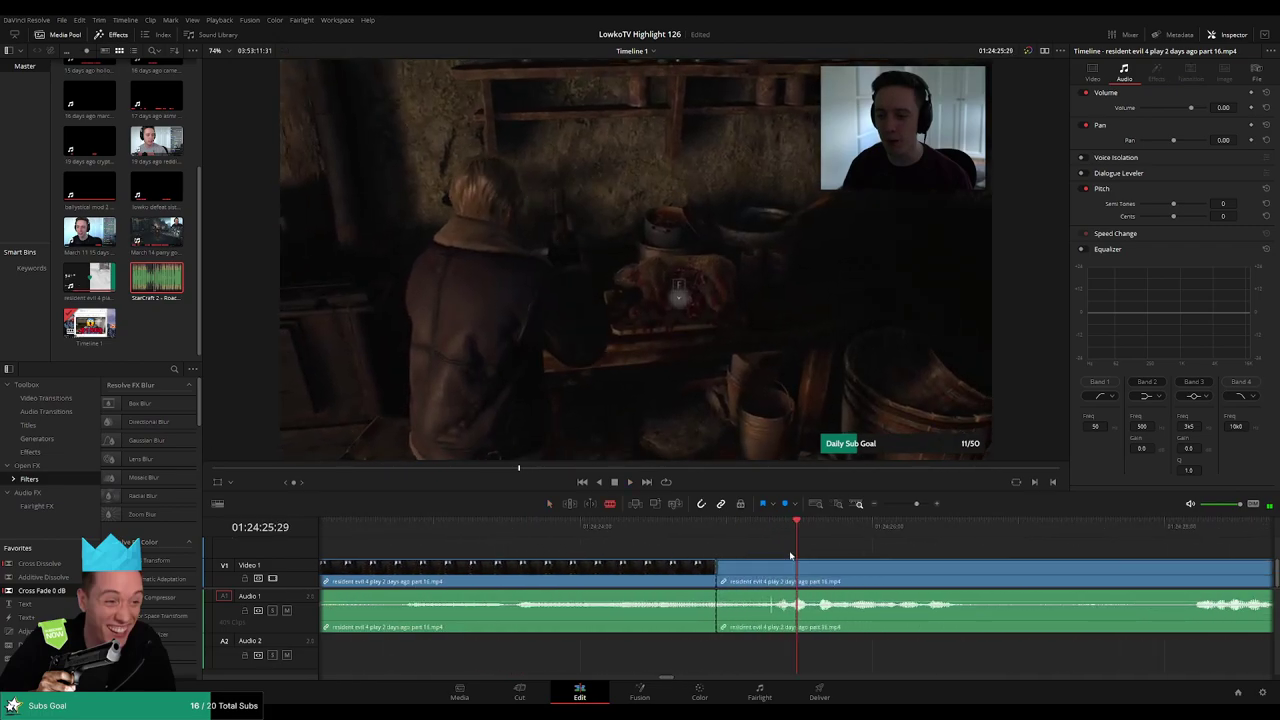
pyautogui.moveTo(784, 532); pyautogui.dragTo(780, 532)
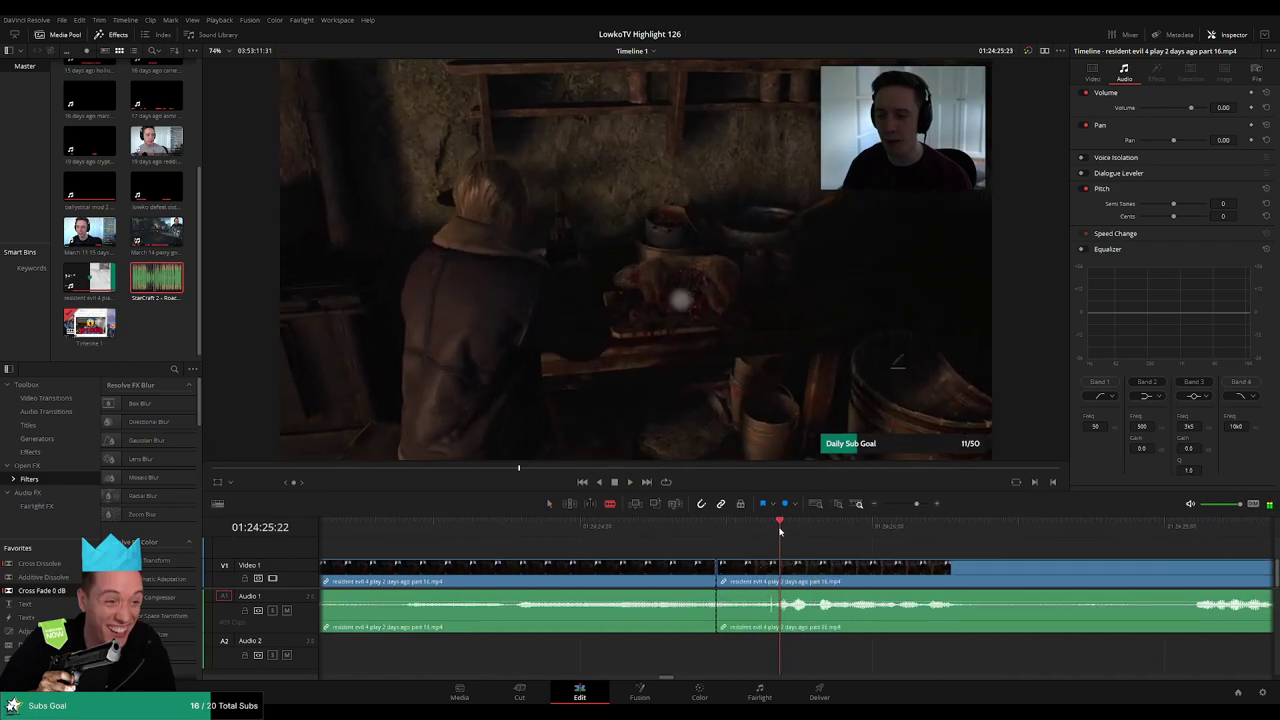
pyautogui.click(780, 578)
pyautogui.press('a')
pyautogui.click(748, 583)
pyautogui.press('Delete')
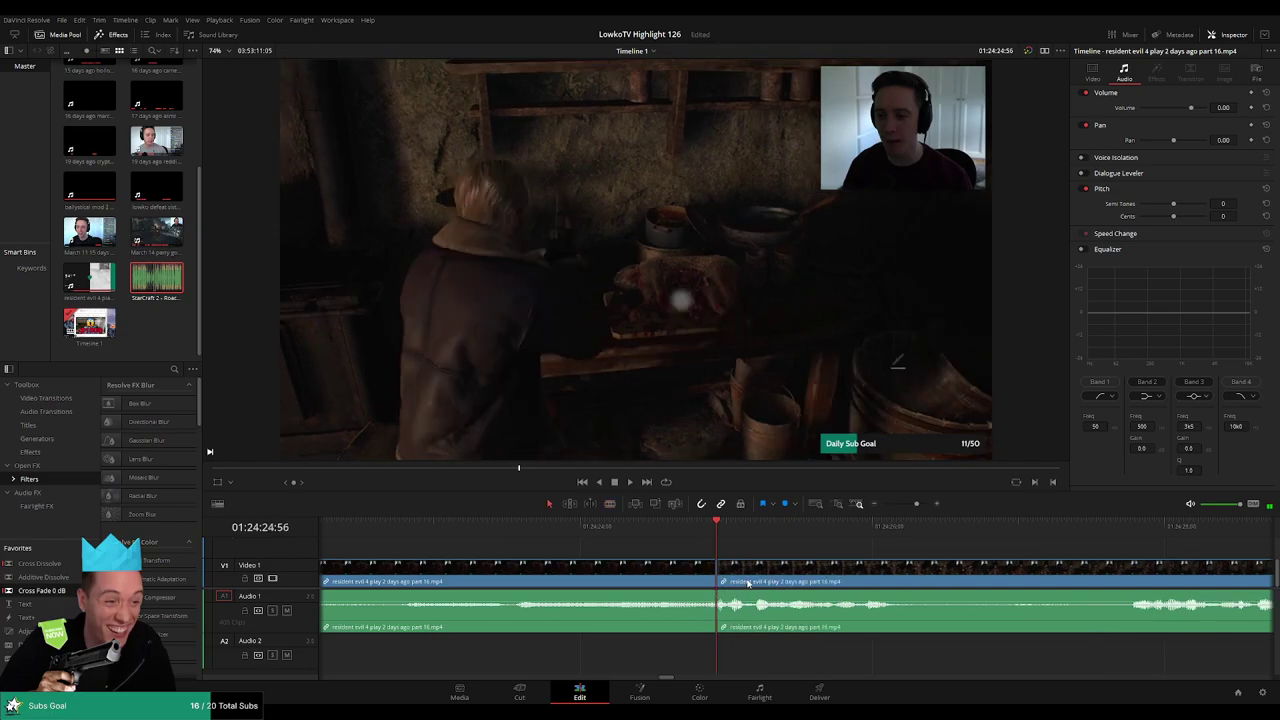
# - Ripple-delete the quiet footage between about 01:24:39 and 01:24:42 and place an audio cross fade on the join
pyautogui.click(660, 528)
pyautogui.press('space')
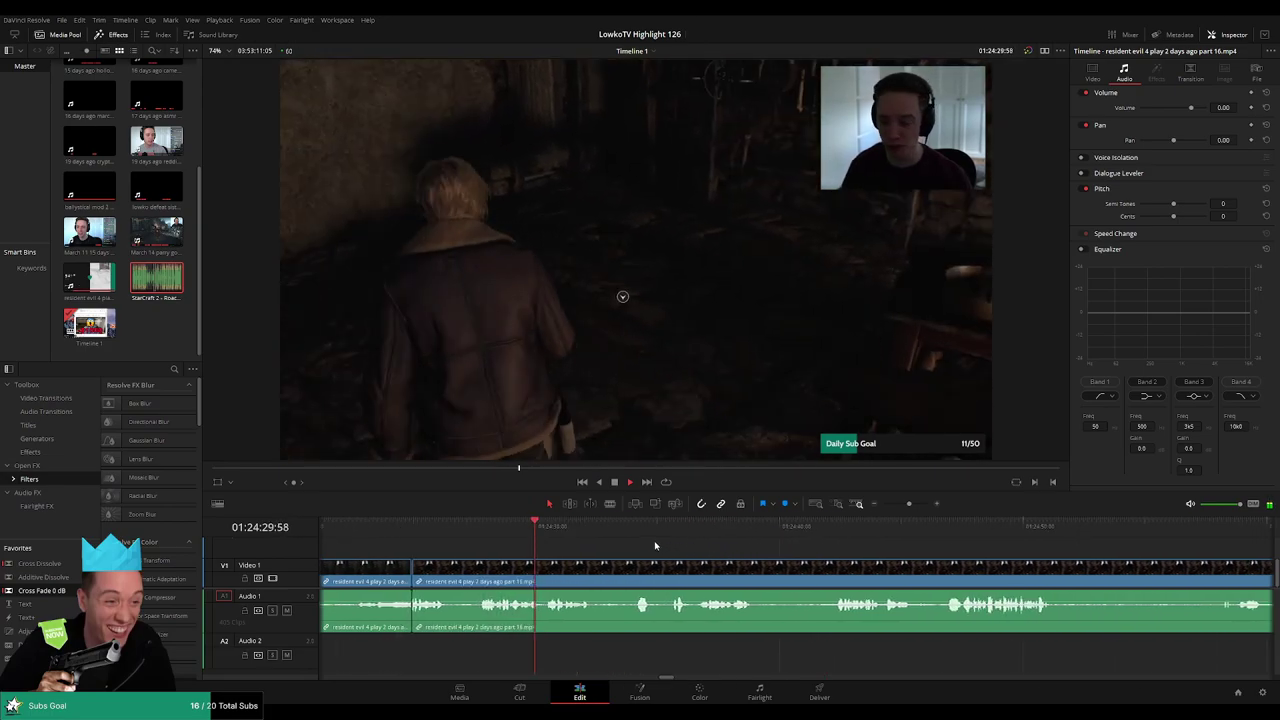
pyautogui.click(366, 528)
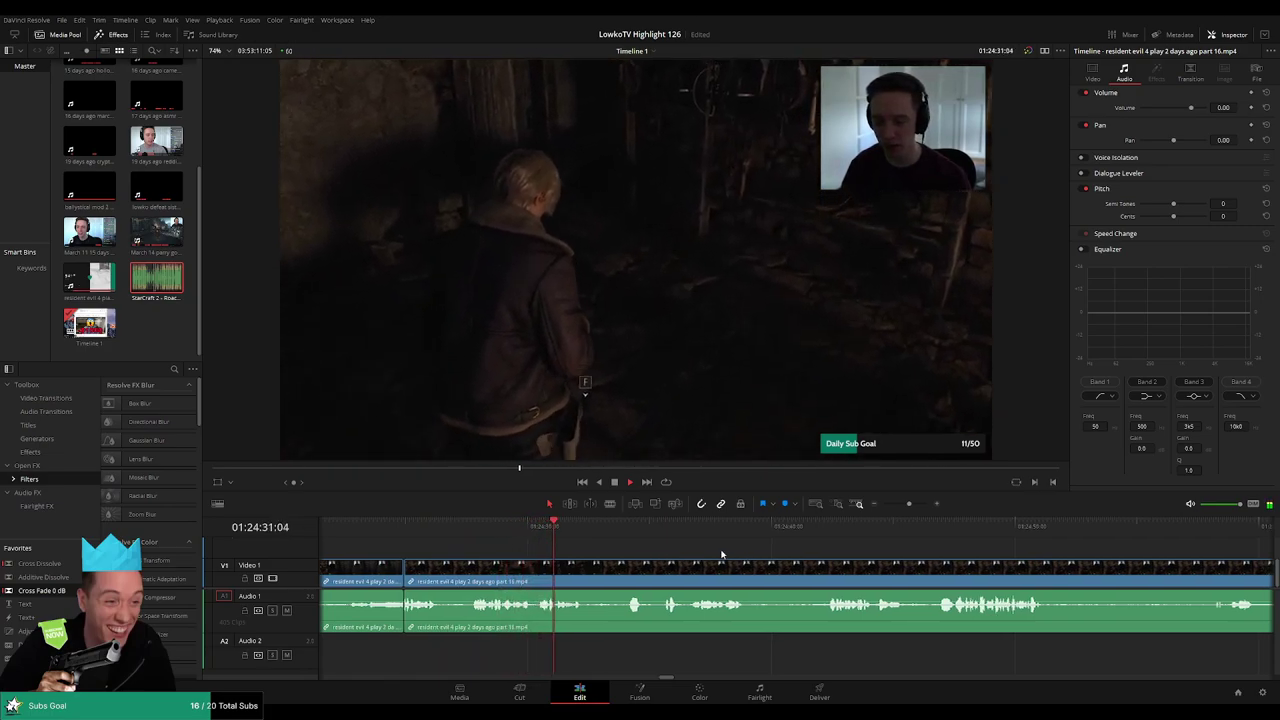
pyautogui.moveTo(723, 555); pyautogui.dragTo(645, 546)
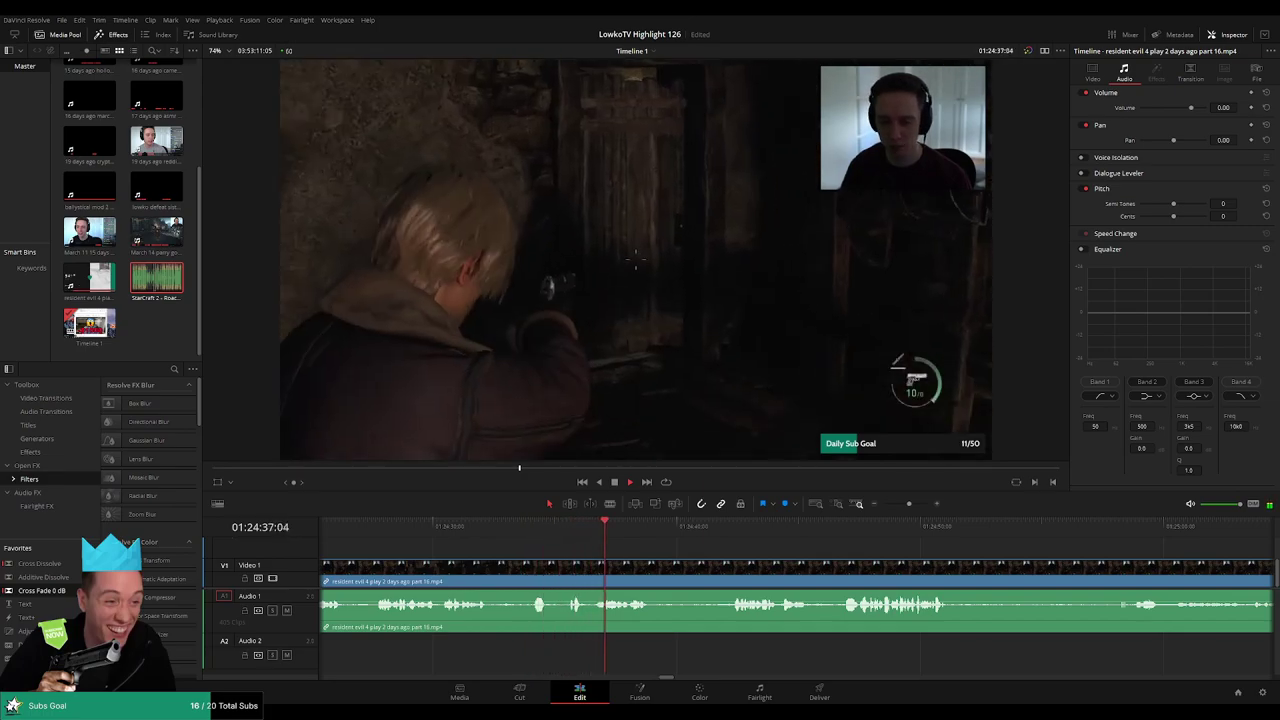
pyautogui.hscroll(4, 693, 562)
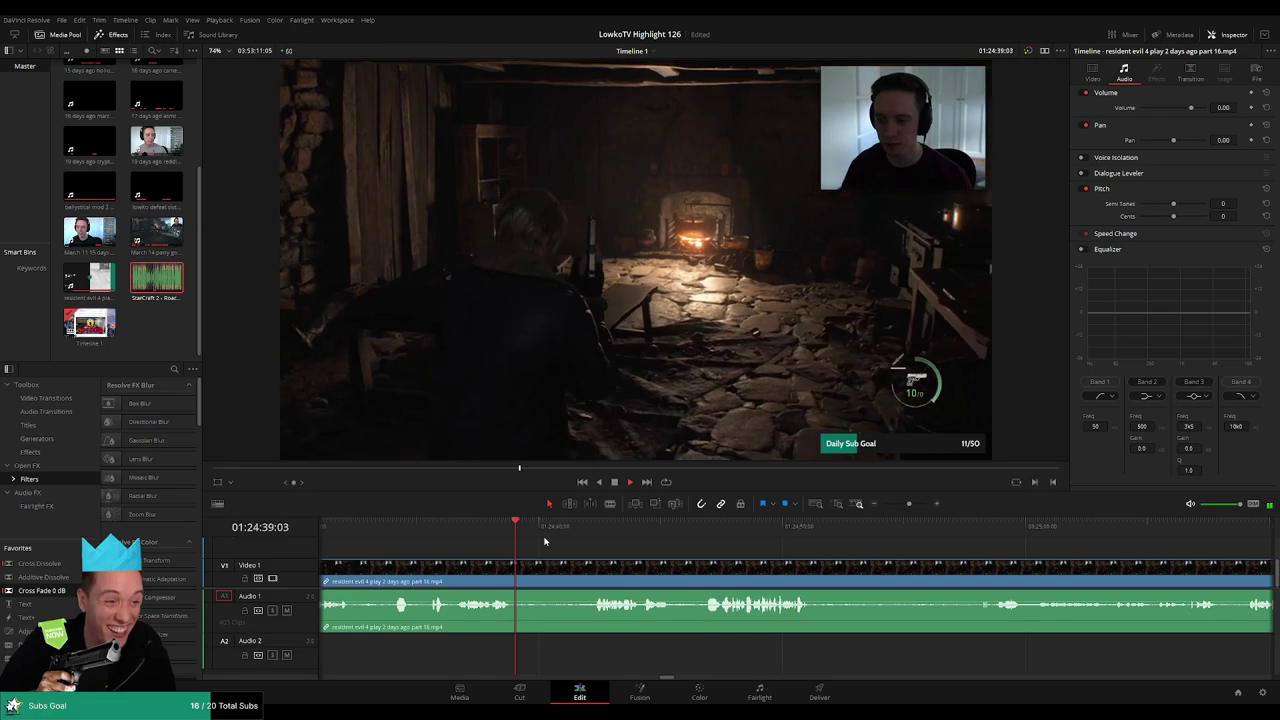
pyautogui.press('b')
pyautogui.click(515, 572)
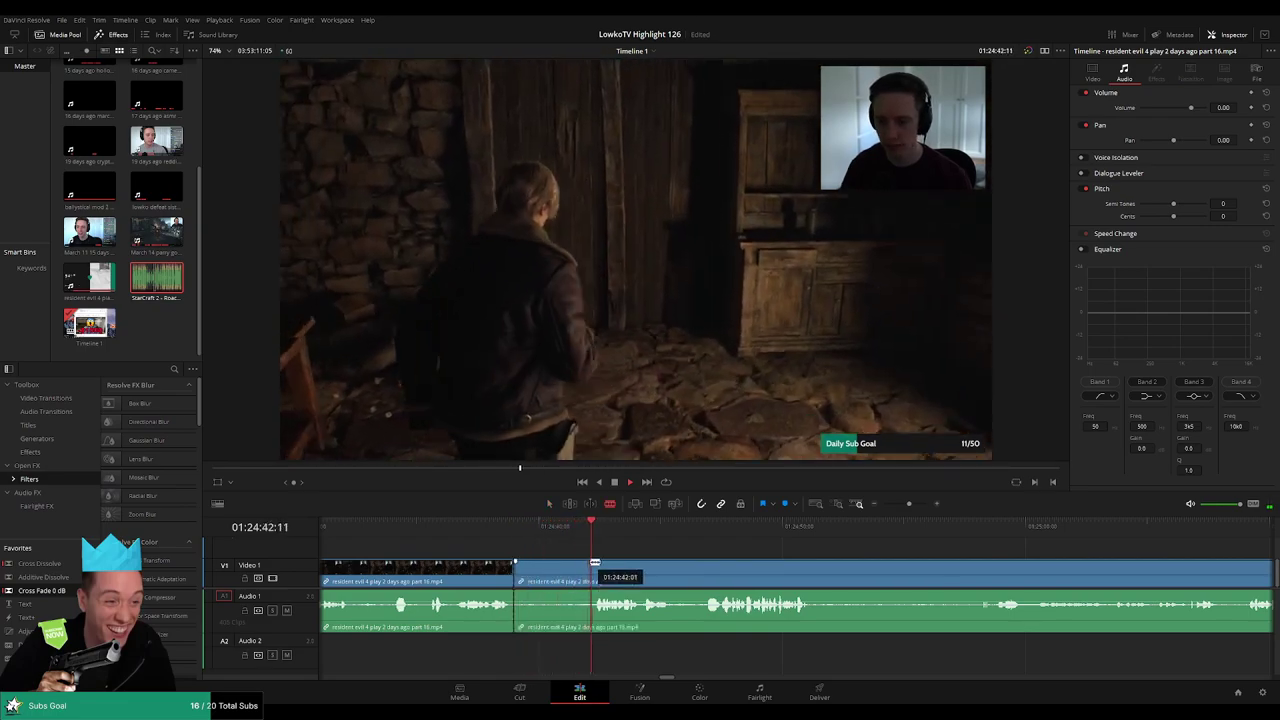
pyautogui.click(597, 571)
pyautogui.press('a')
pyautogui.click(583, 572)
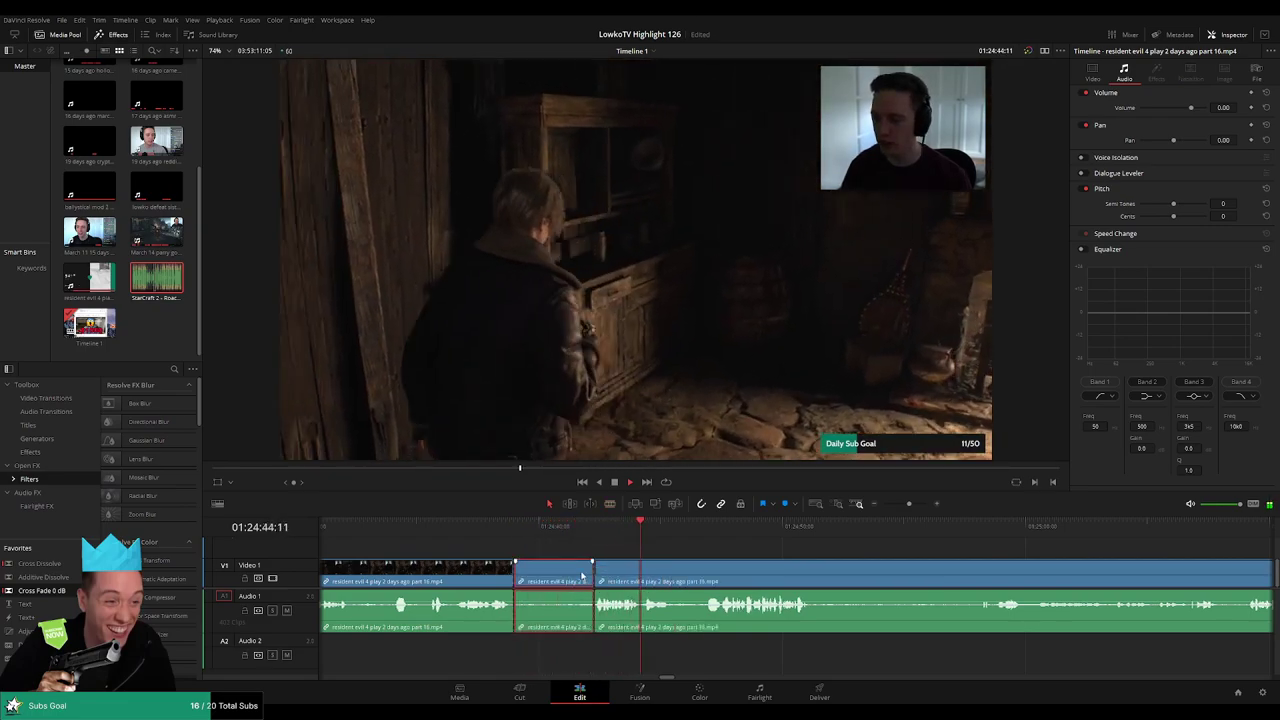
pyautogui.press('Delete')
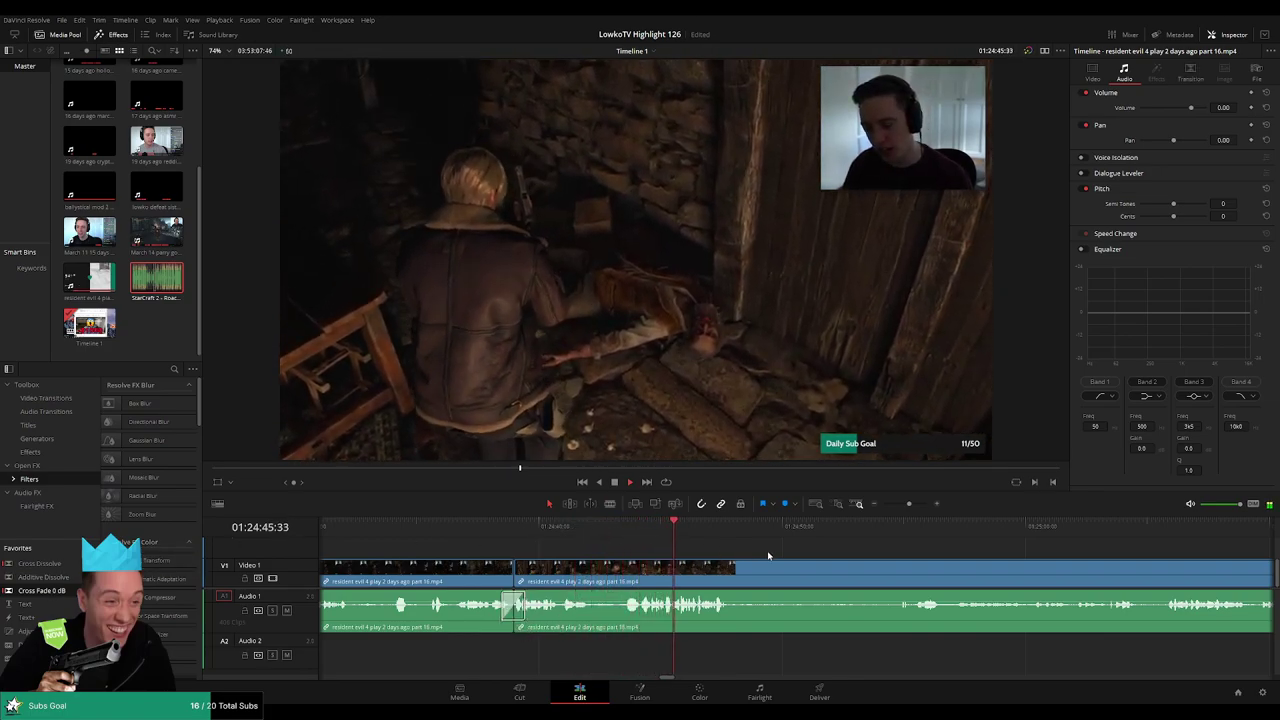
# - Split the clip at about 01:24:48, where the commentary beside the body goes quiet
pyautogui.moveTo(820, 555); pyautogui.dragTo(675, 550)
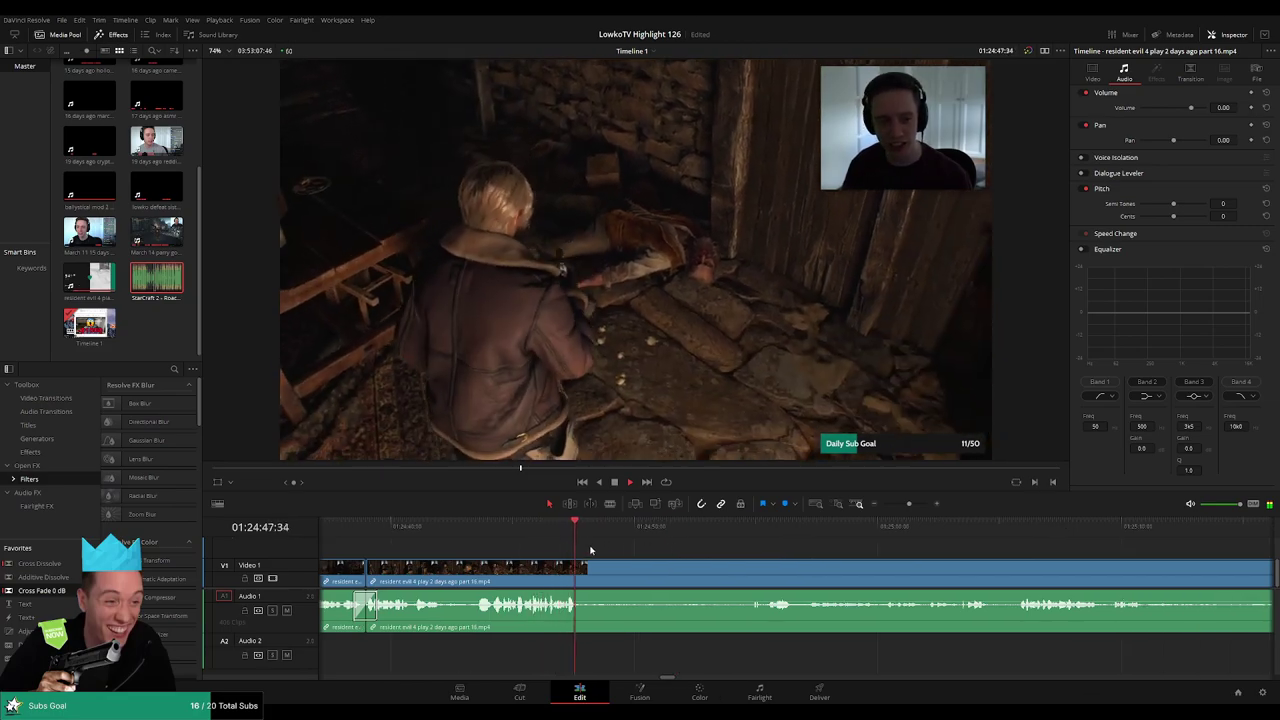
pyautogui.press('b')
pyautogui.click(588, 572)
# - Examine the footage from about 01:24:54 to 01:25:27, up to the Hunter's Lodge Key door, for the end of the slow section
pyautogui.click(739, 527)
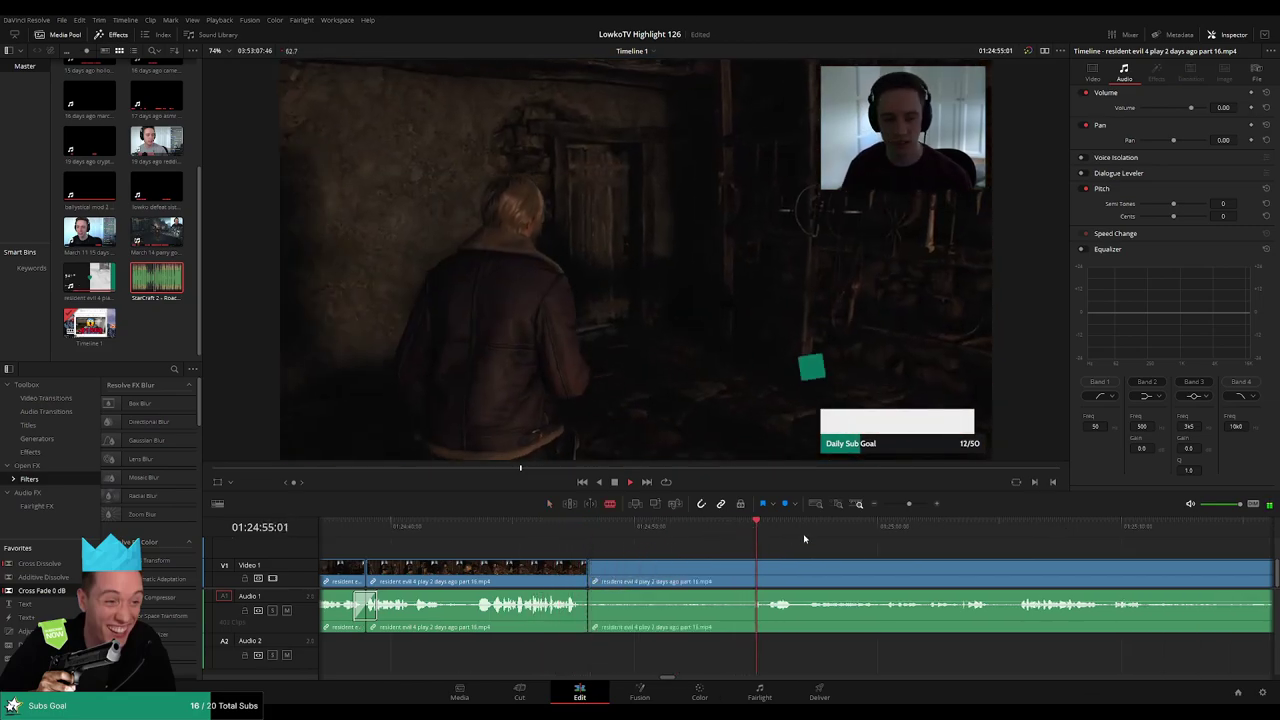
pyautogui.moveTo(820, 536); pyautogui.dragTo(695, 535)
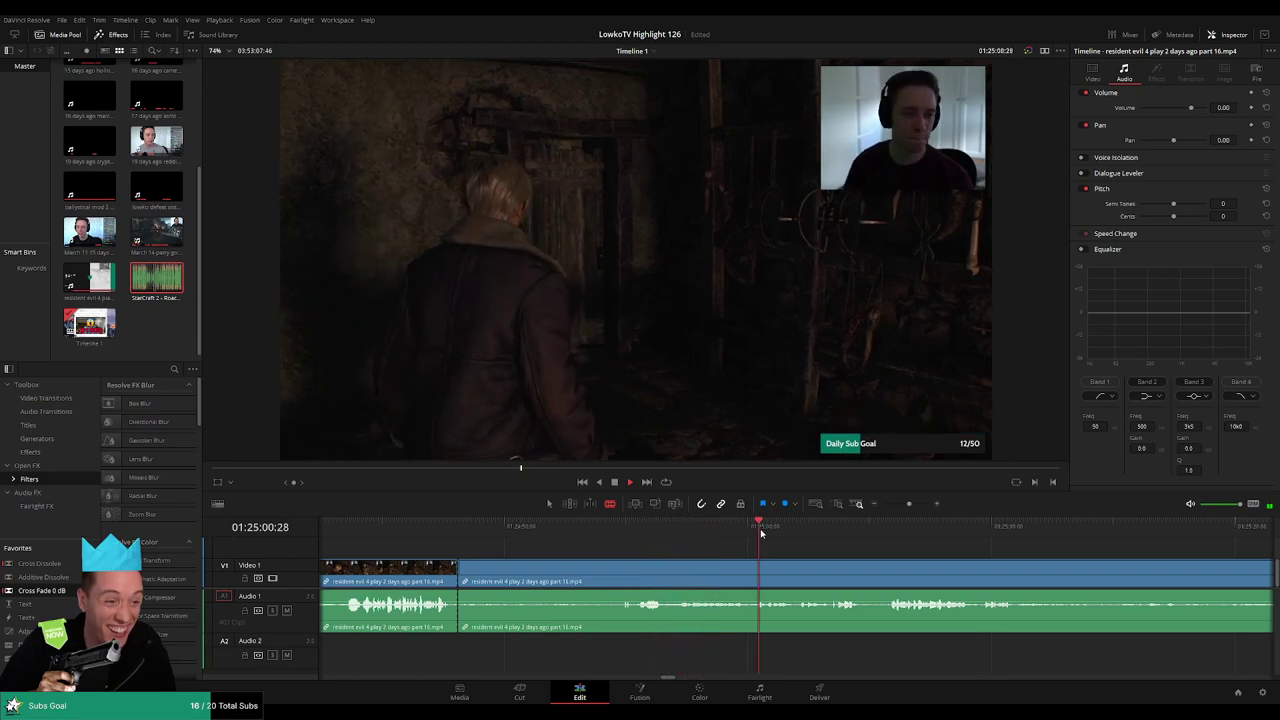
pyautogui.click(892, 525)
pyautogui.hscroll(3, 800, 540)
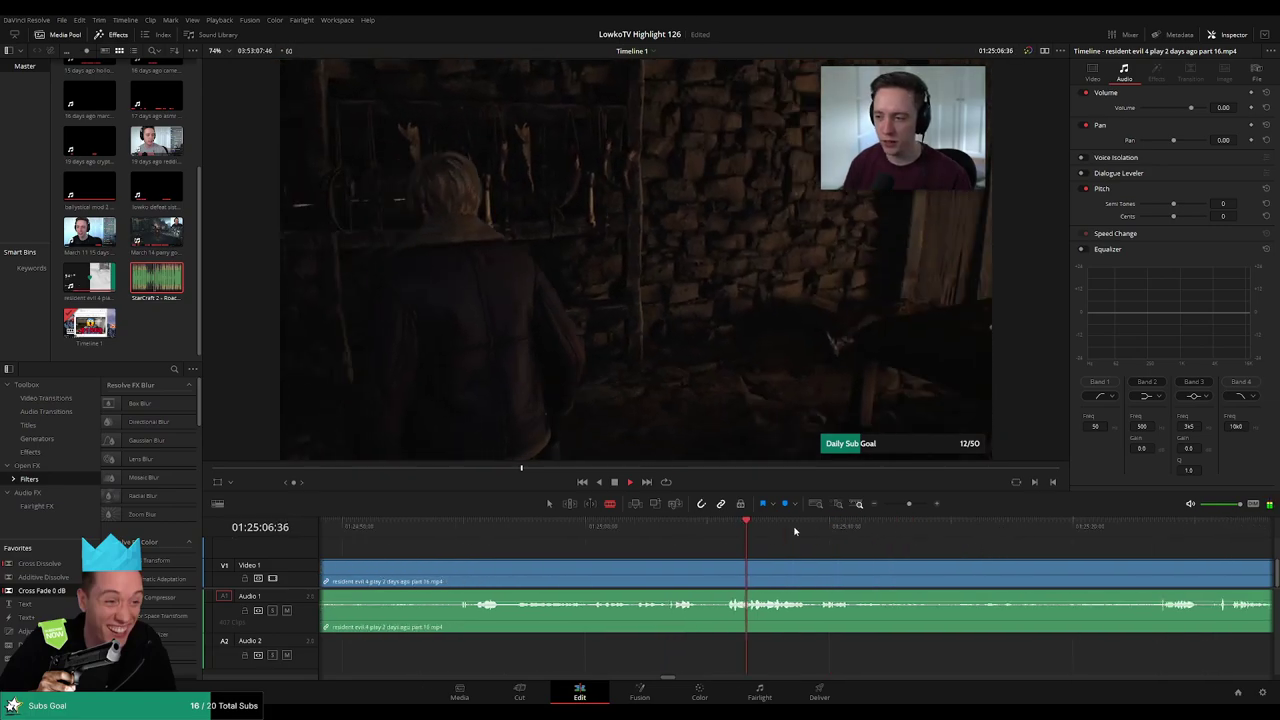
pyautogui.click(714, 527)
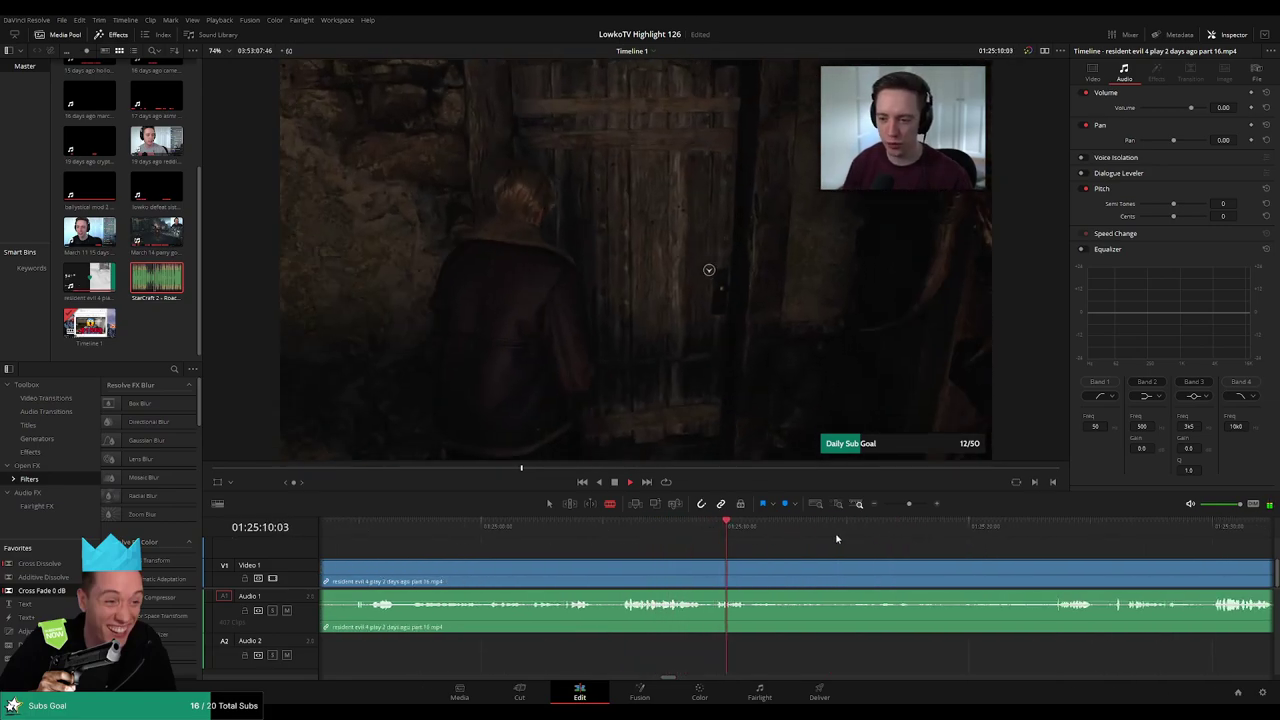
pyautogui.click(898, 527)
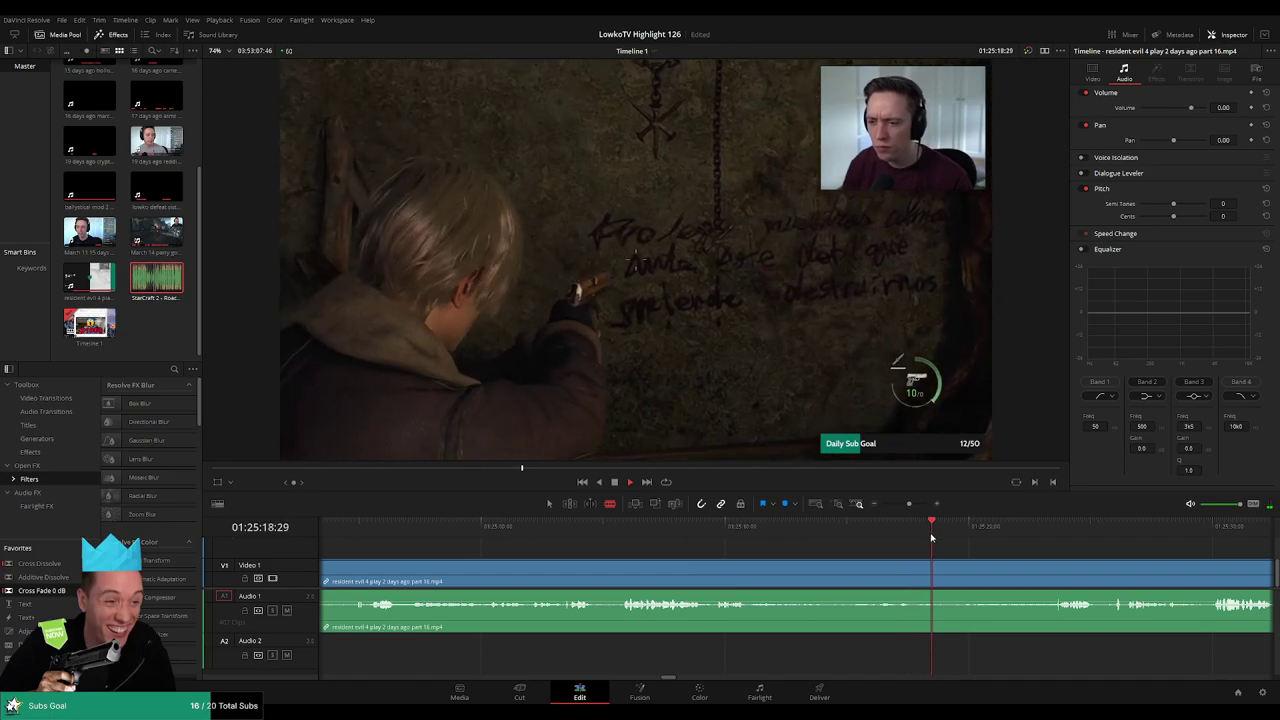
pyautogui.click(1036, 526)
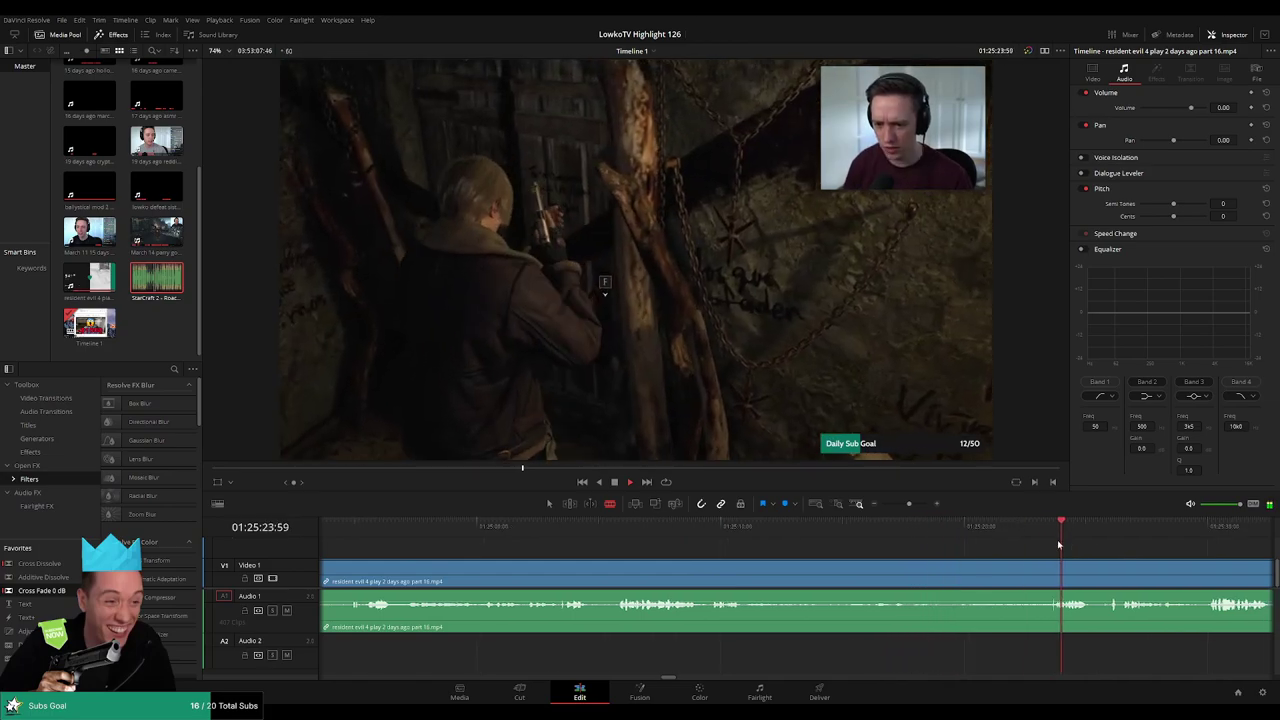
pyautogui.hscroll(2, 1050, 540)
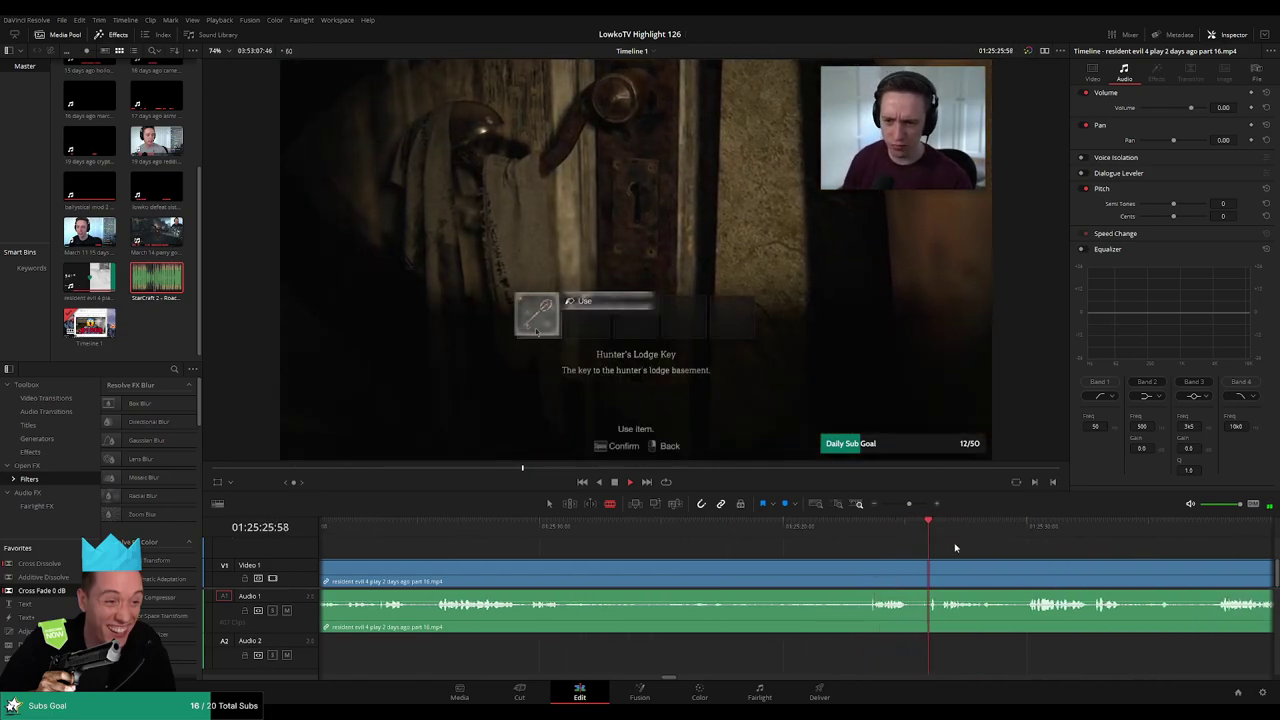
pyautogui.hscroll(3, 869, 546)
# - Split the clip at about 01:25:23 and ripple-delete the slow section between the 01:24:48 cut and this point
pyautogui.click(728, 572)
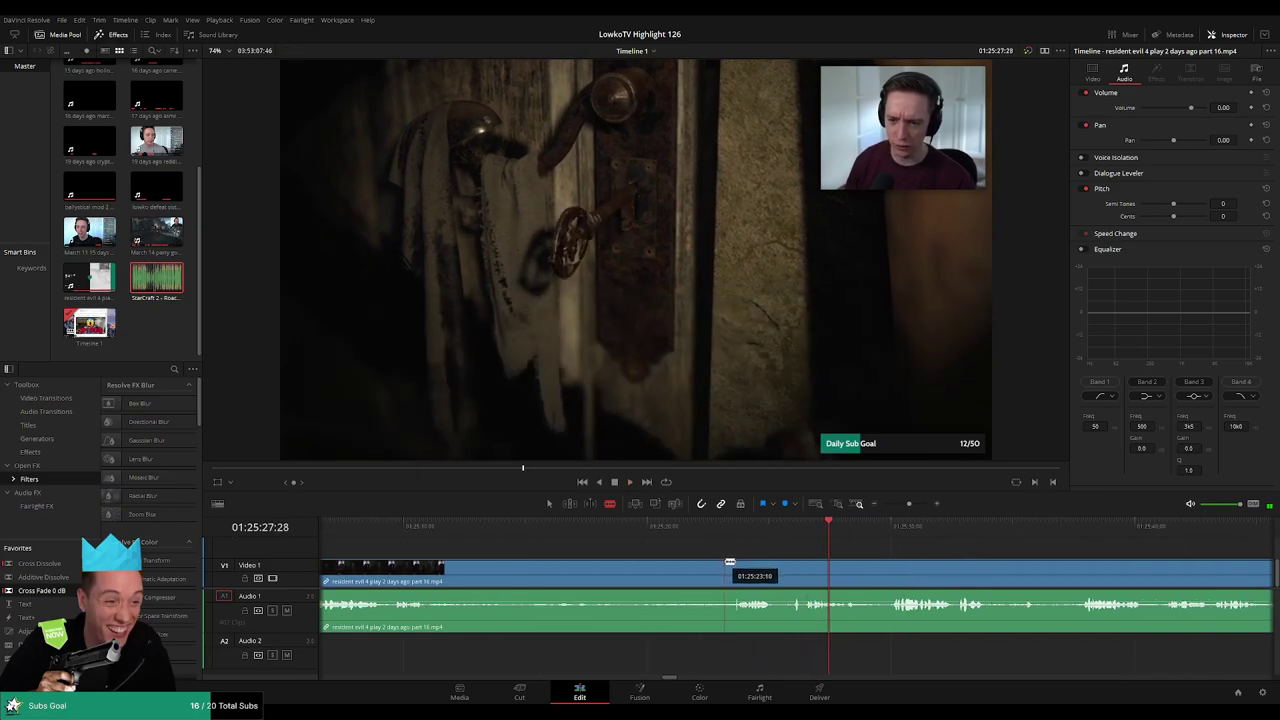
pyautogui.press('a')
pyautogui.click(663, 575)
pyautogui.press('Delete')
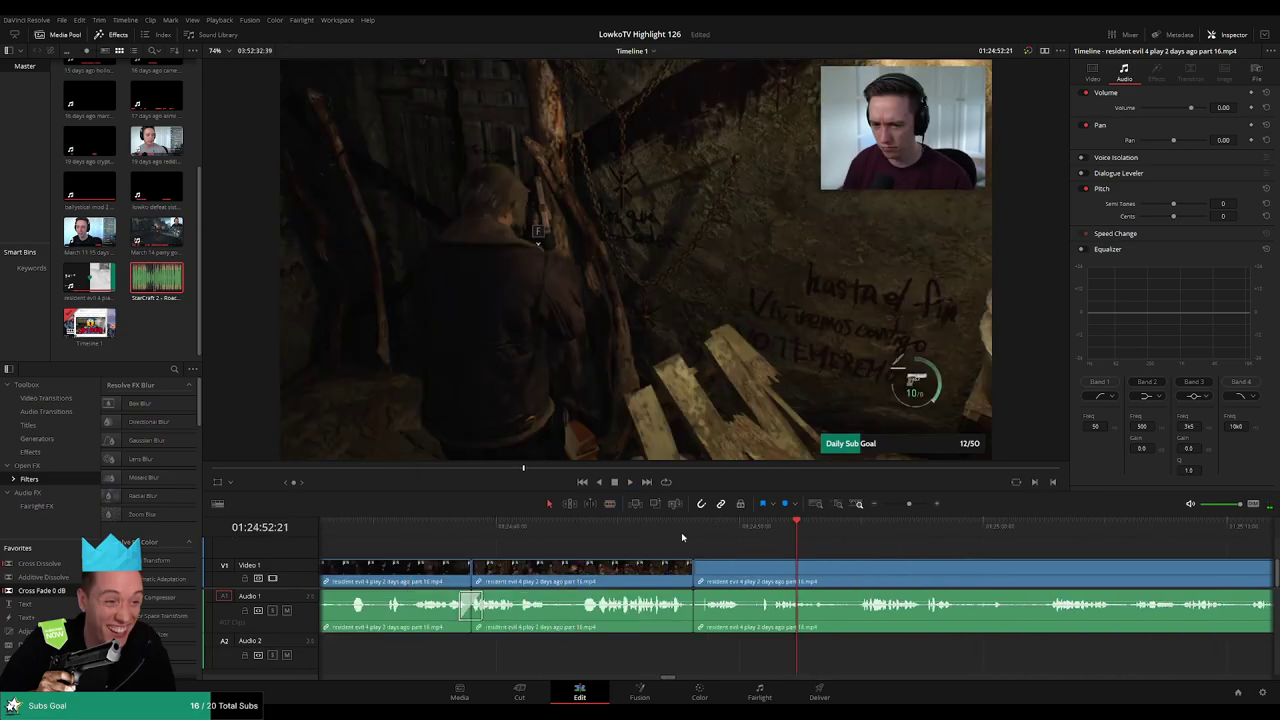
# - Place a 44-frame audio cross fade on the join near 01:24:48 and ripple-delete a four-frame sliver just after it
pyautogui.press('space')
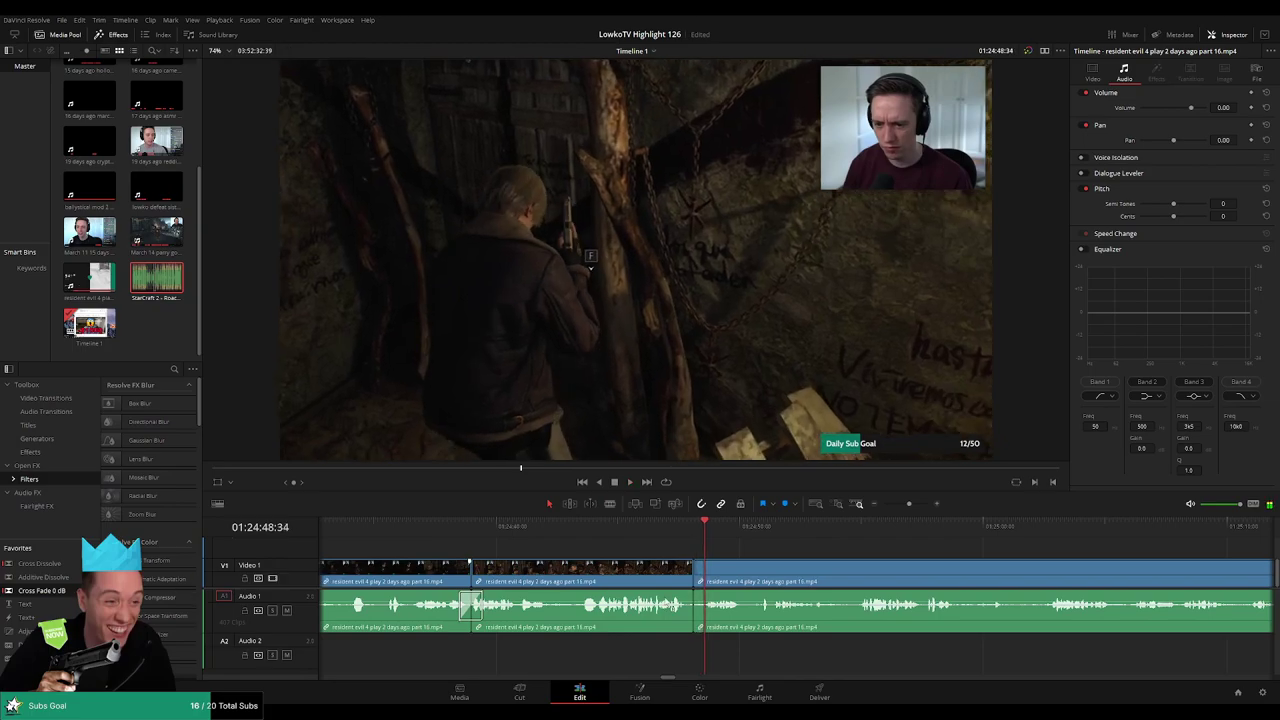
pyautogui.moveTo(699, 620); pyautogui.dragTo(791, 613)
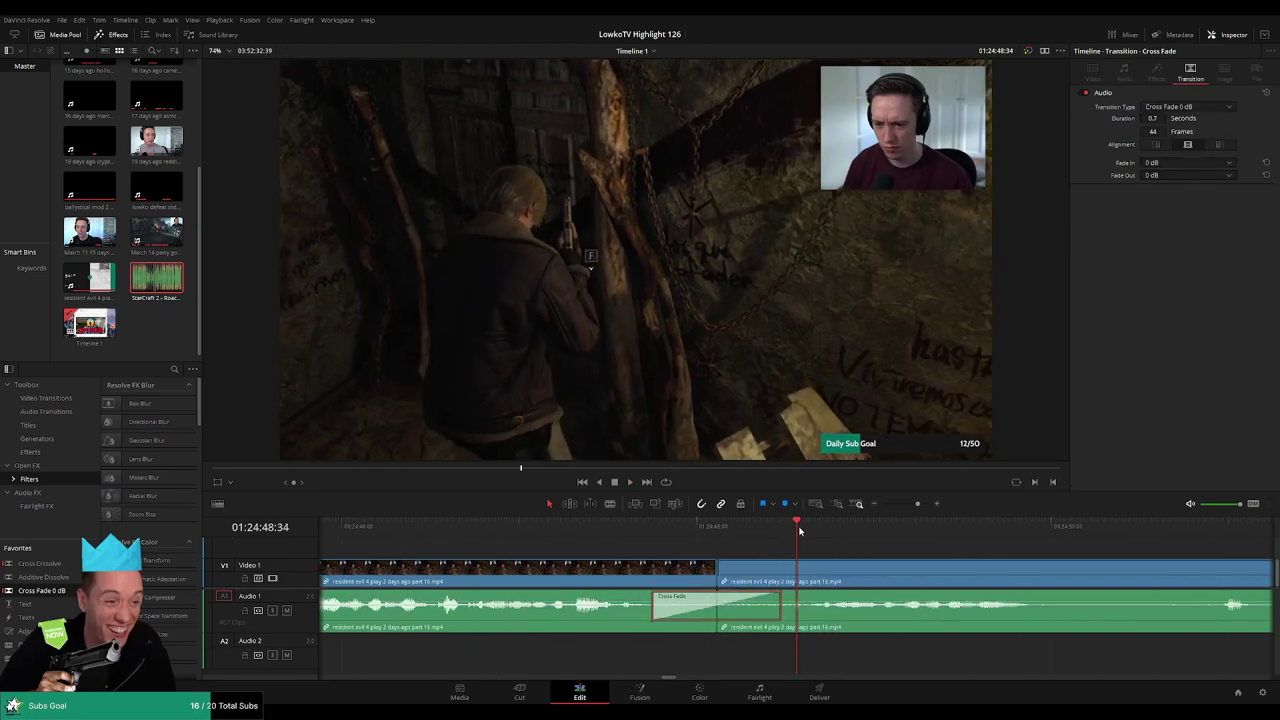
pyautogui.press('b')
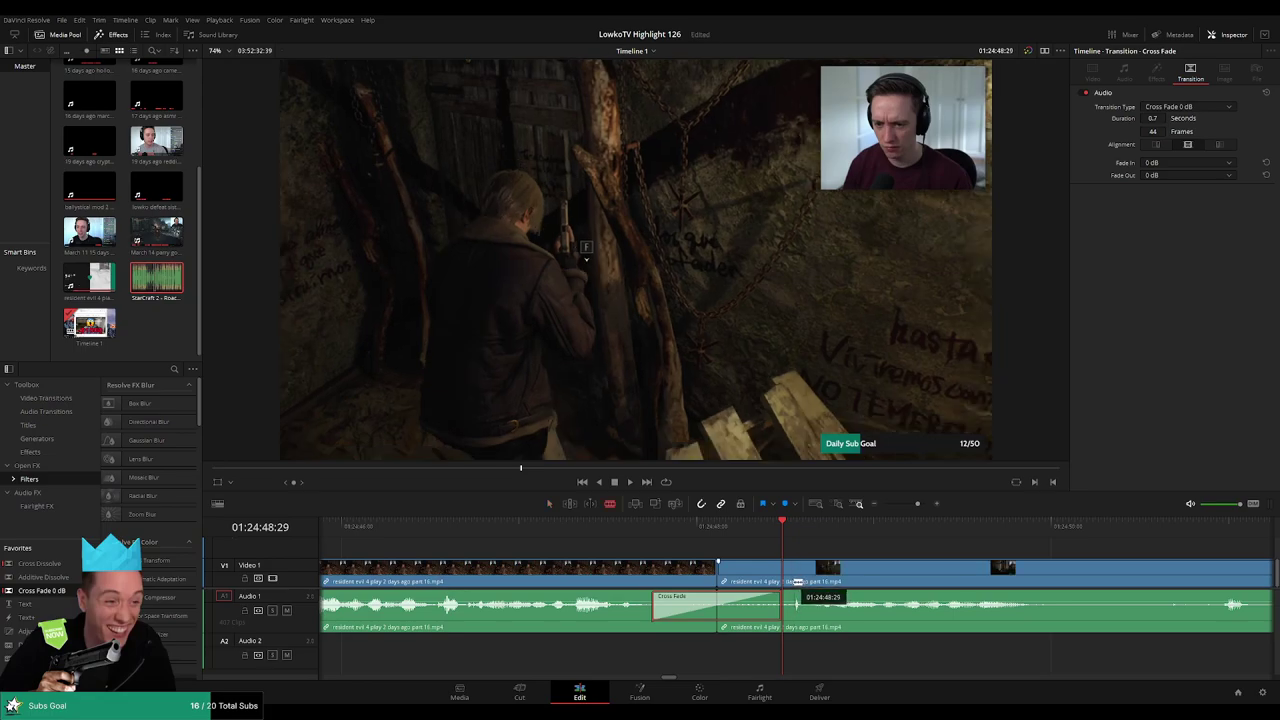
pyautogui.scroll(1, 798, 582)
pyautogui.click(810, 580)
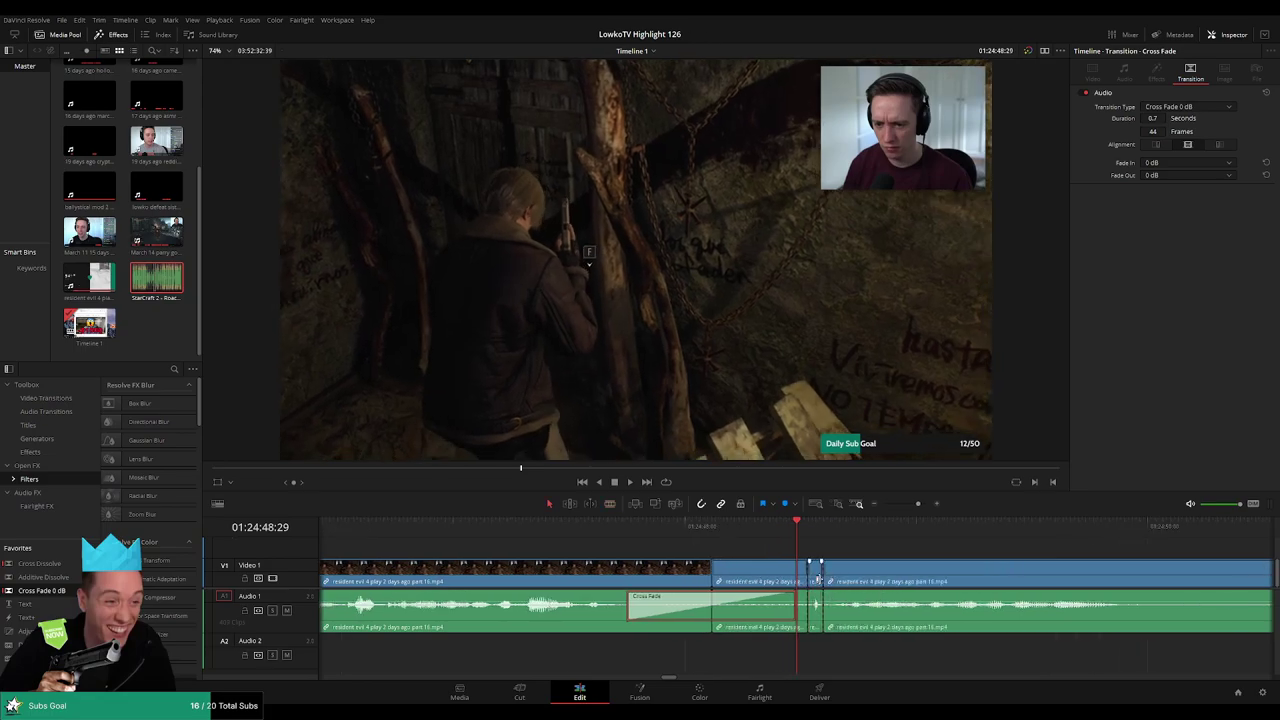
pyautogui.press('a')
# - Review the footage from about 01:24:48 to 01:25:24, through the locked door and dark basement passage, for quiet parts to cut
pyautogui.press('space')
pyautogui.click(681, 528)
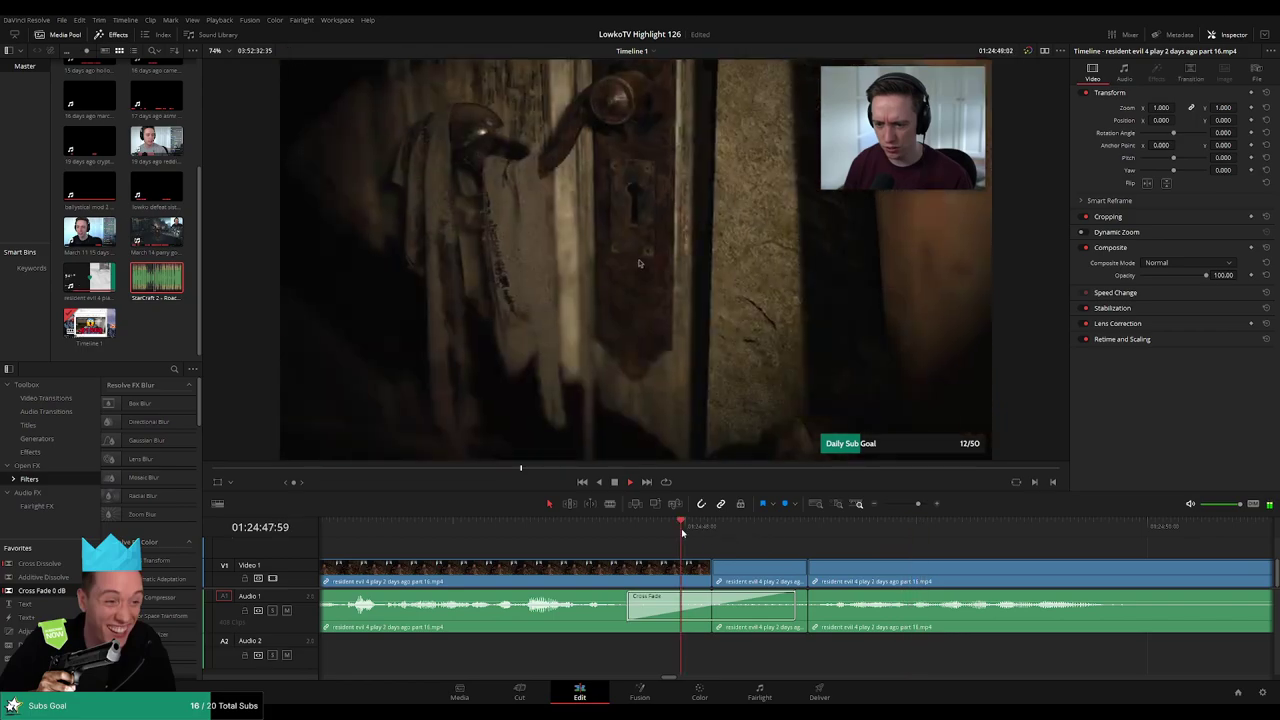
pyautogui.scroll(1, 873, 537)
pyautogui.moveTo(918, 504); pyautogui.dragTo(908, 507)
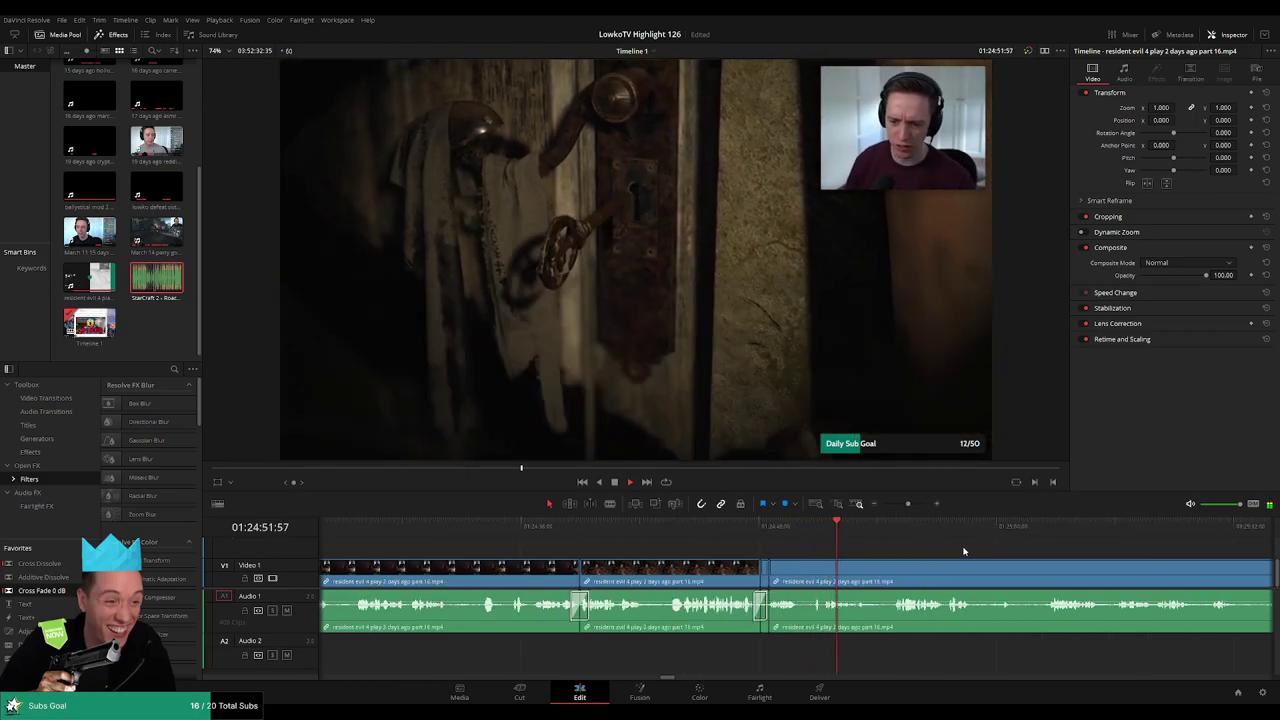
pyautogui.moveTo(964, 551); pyautogui.dragTo(797, 539)
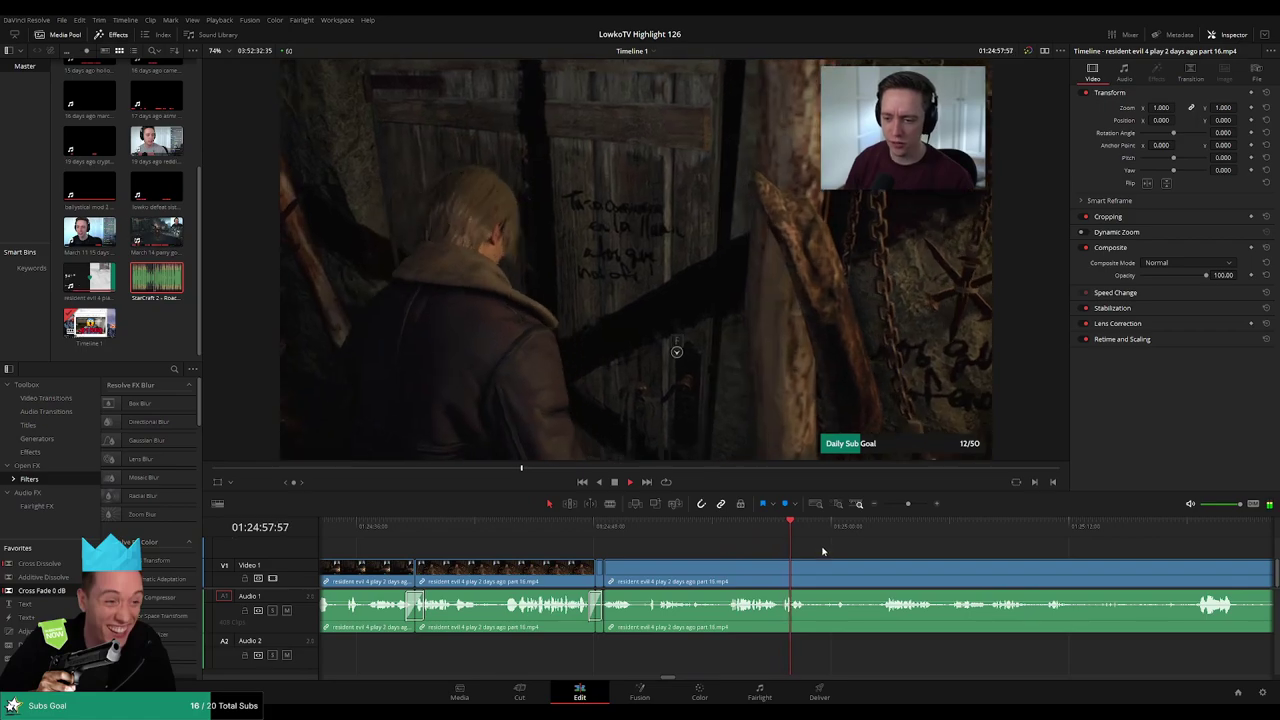
pyautogui.hscroll(1, 790, 551)
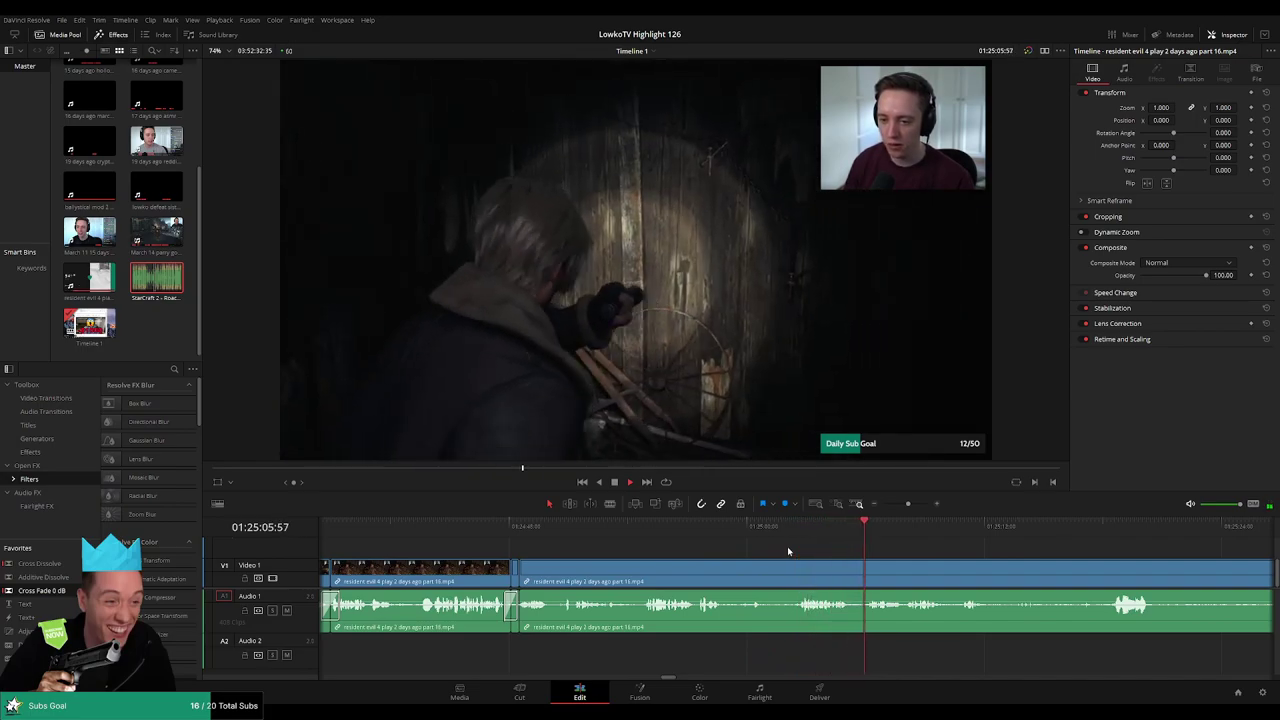
pyautogui.hscroll(3, 797, 541)
pyautogui.hscroll(2, 795, 541)
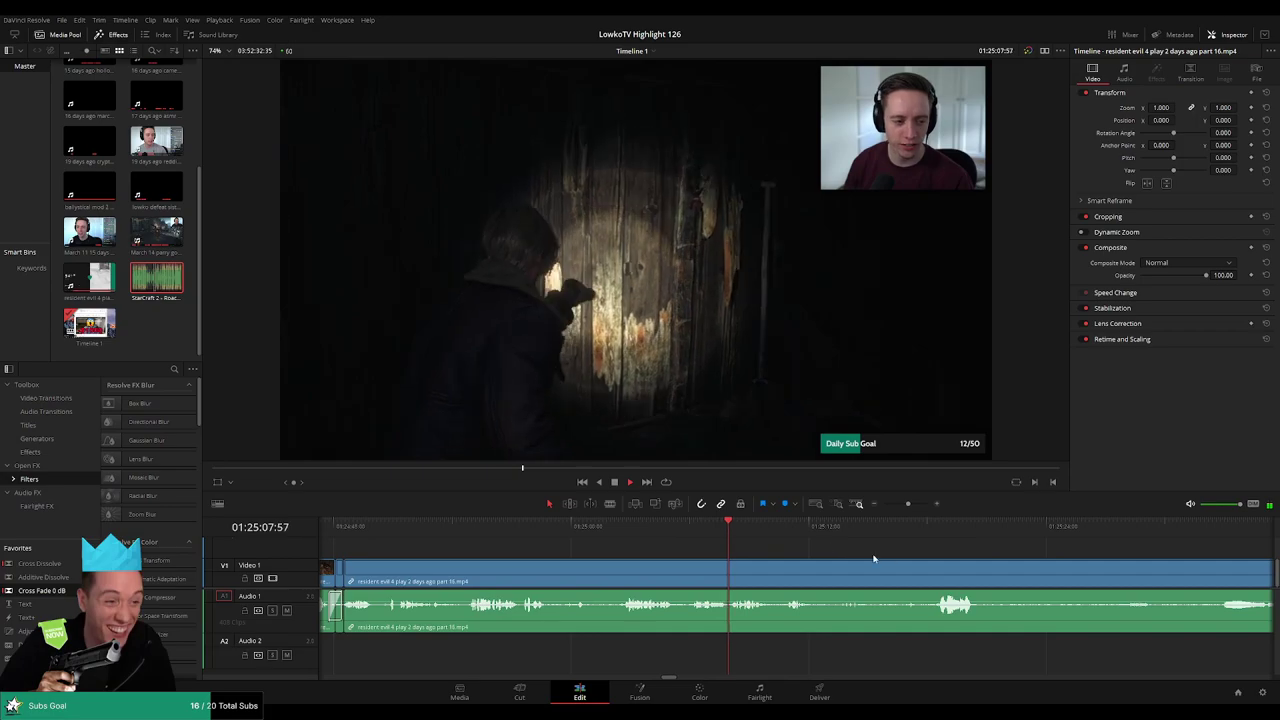
pyautogui.moveTo(908, 505)
pyautogui.mouseDown()
pyautogui.moveTo(879, 506)
pyautogui.moveTo(906, 508)
pyautogui.mouseUp()
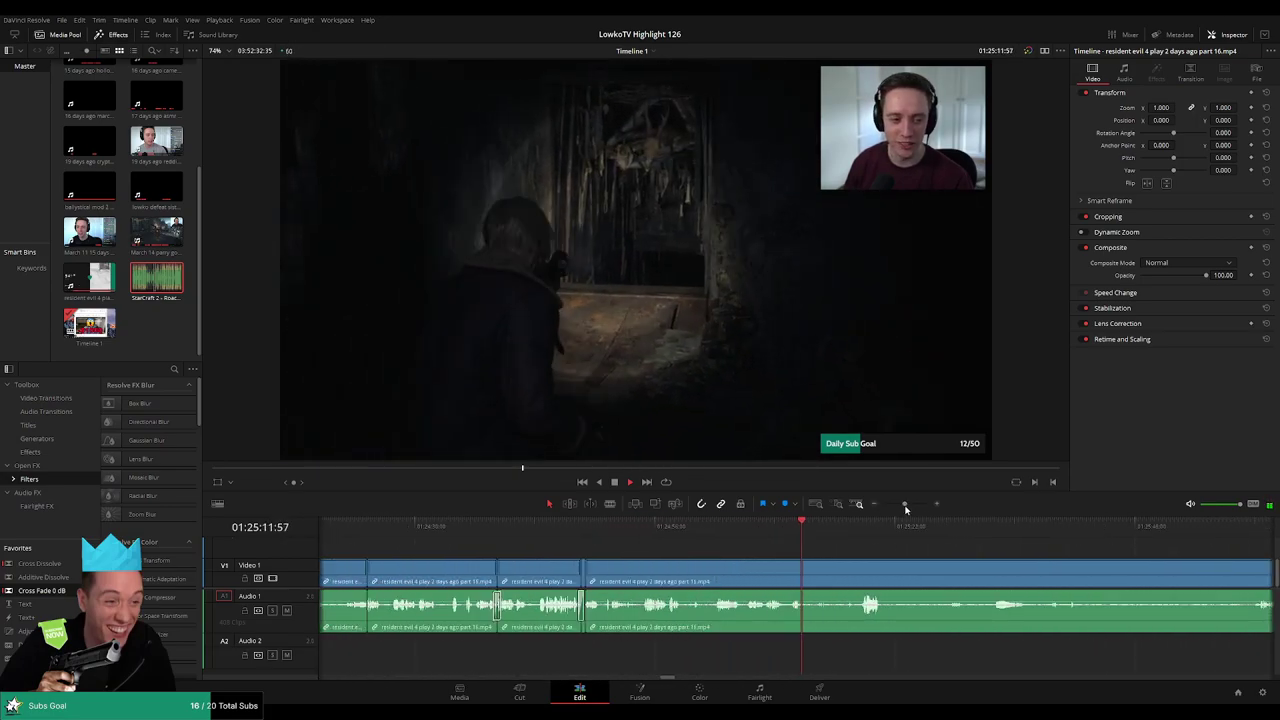
pyautogui.hscroll(3, 817, 557)
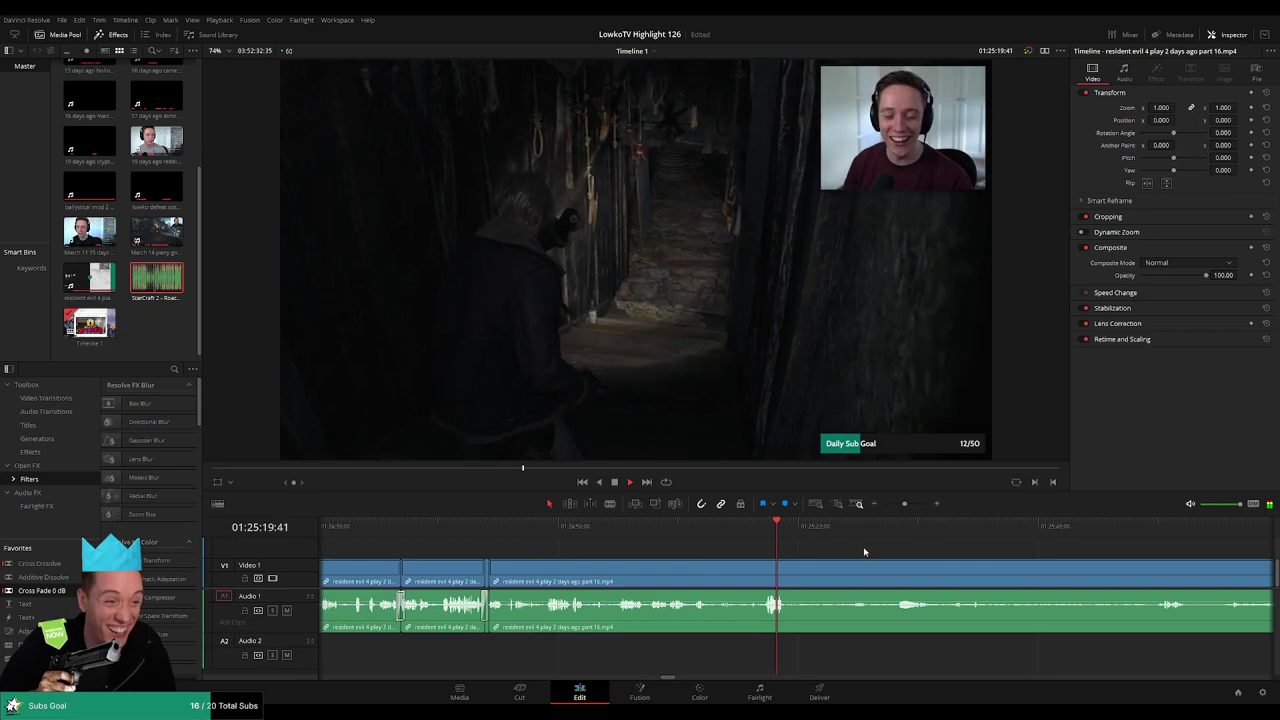
pyautogui.hscroll(2, 800, 547)
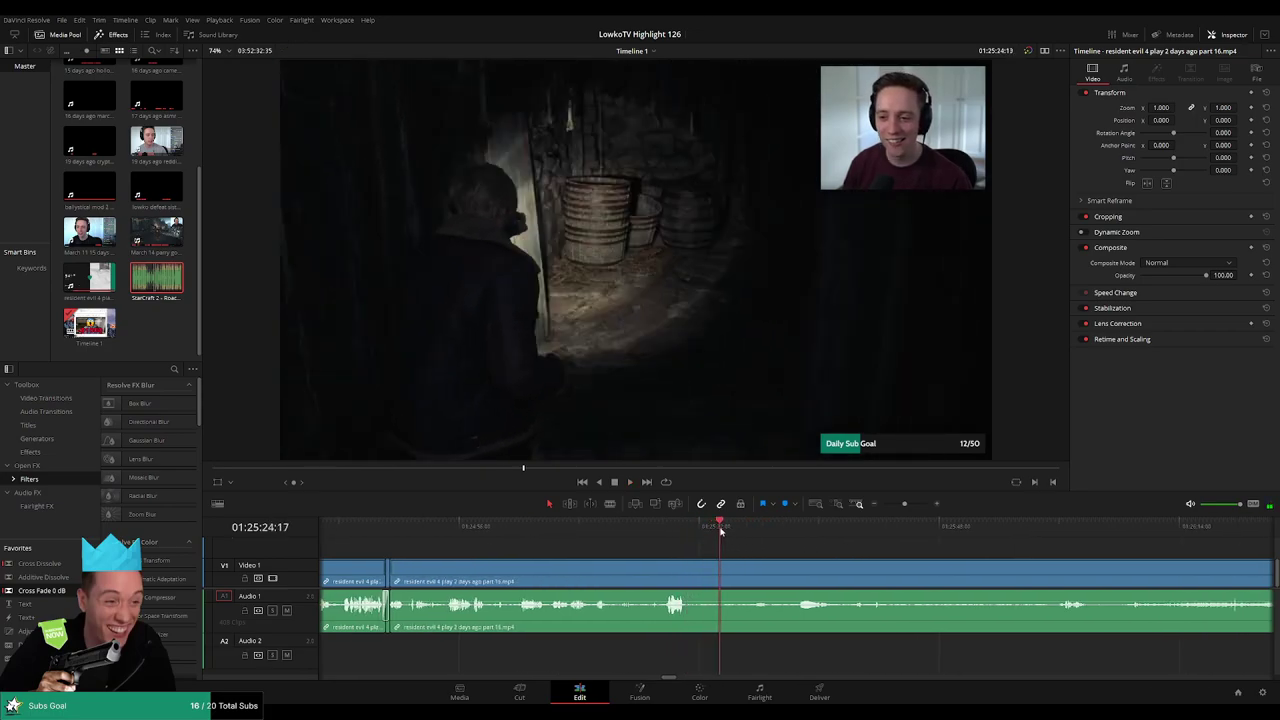
# - Split the clip at about 01:25:21 and 01:25:28, ripple-delete the quiet piece between, and place an audio cross fade on the join
pyautogui.press('b')
pyautogui.click(695, 572)
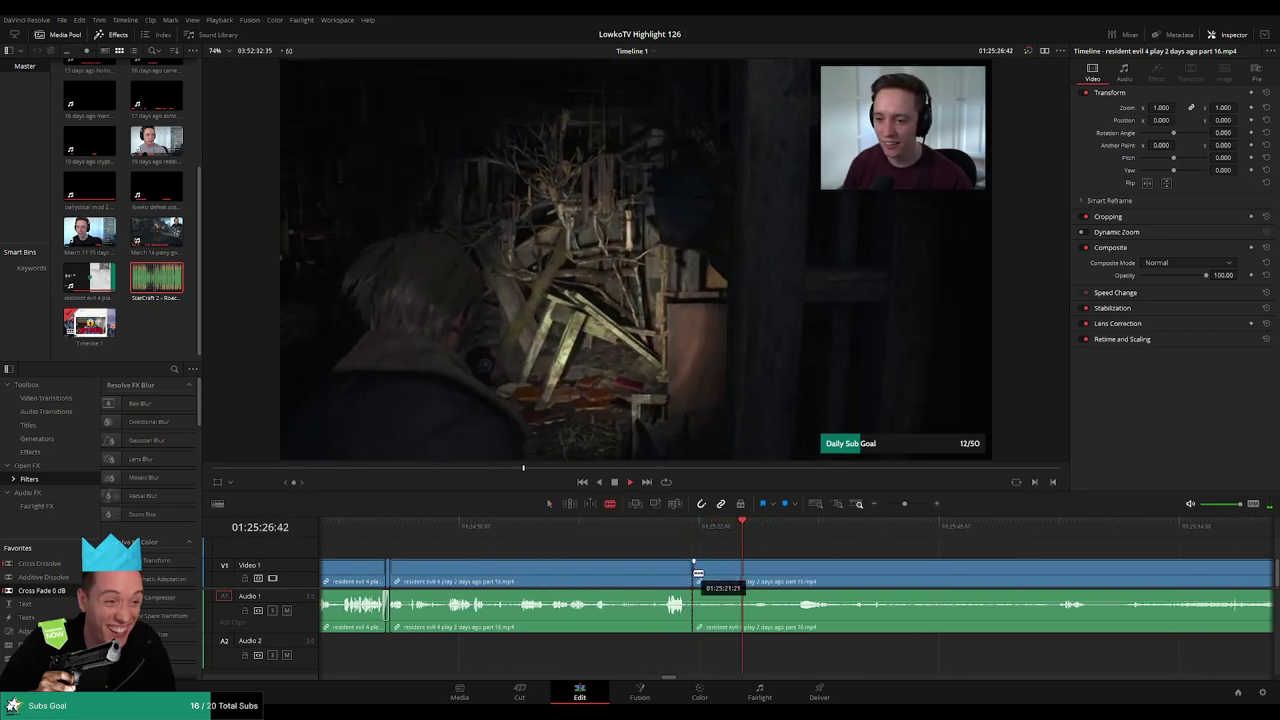
pyautogui.click(791, 533)
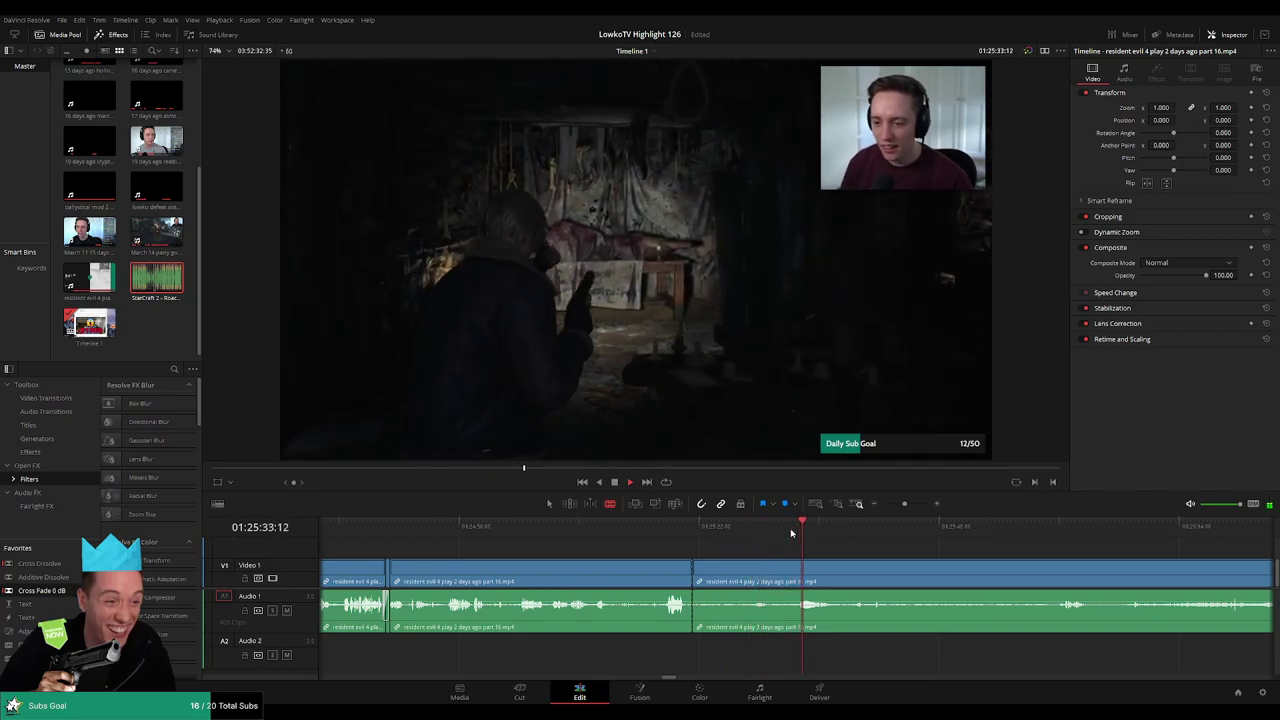
pyautogui.click(756, 575)
pyautogui.press('a')
pyautogui.click(742, 578)
pyautogui.press('Delete')
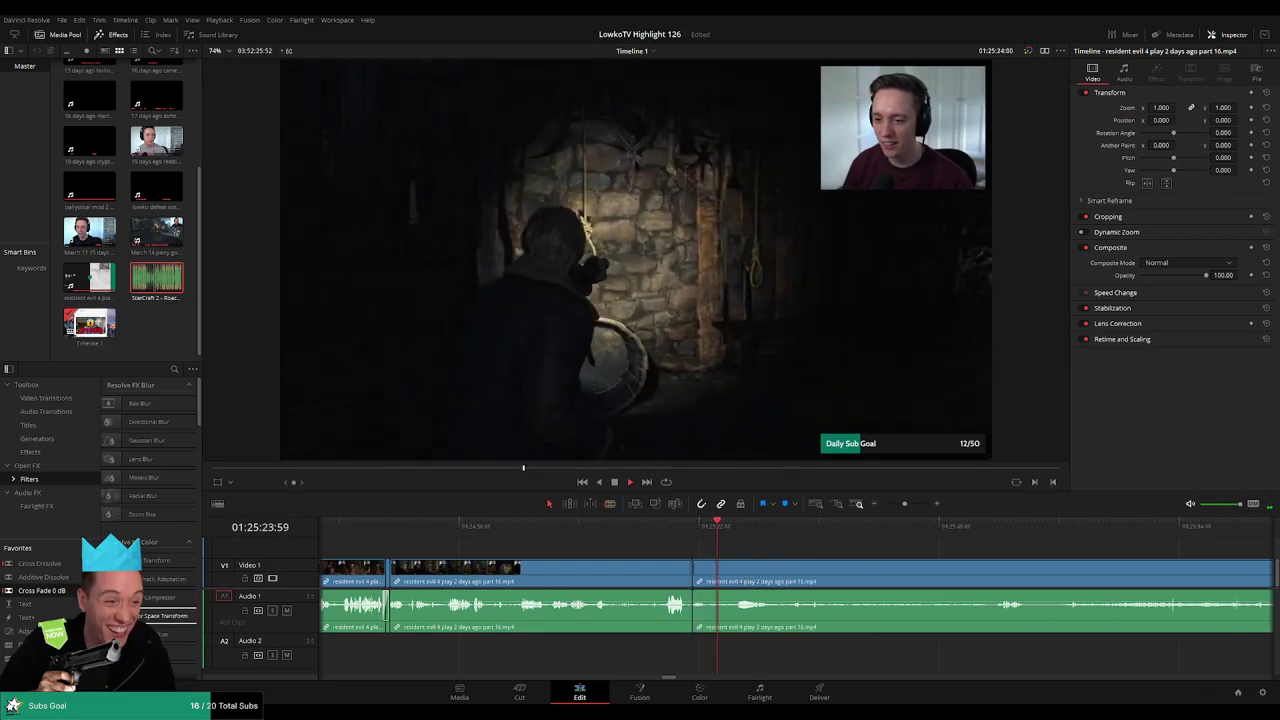
pyautogui.moveTo(691, 620); pyautogui.dragTo(692, 618)
# - Check the footage after the 01:25:21 join and split the clip at about 01:25:37, where the next quiet stretch starts
pyautogui.moveTo(725, 546); pyautogui.dragTo(577, 544)
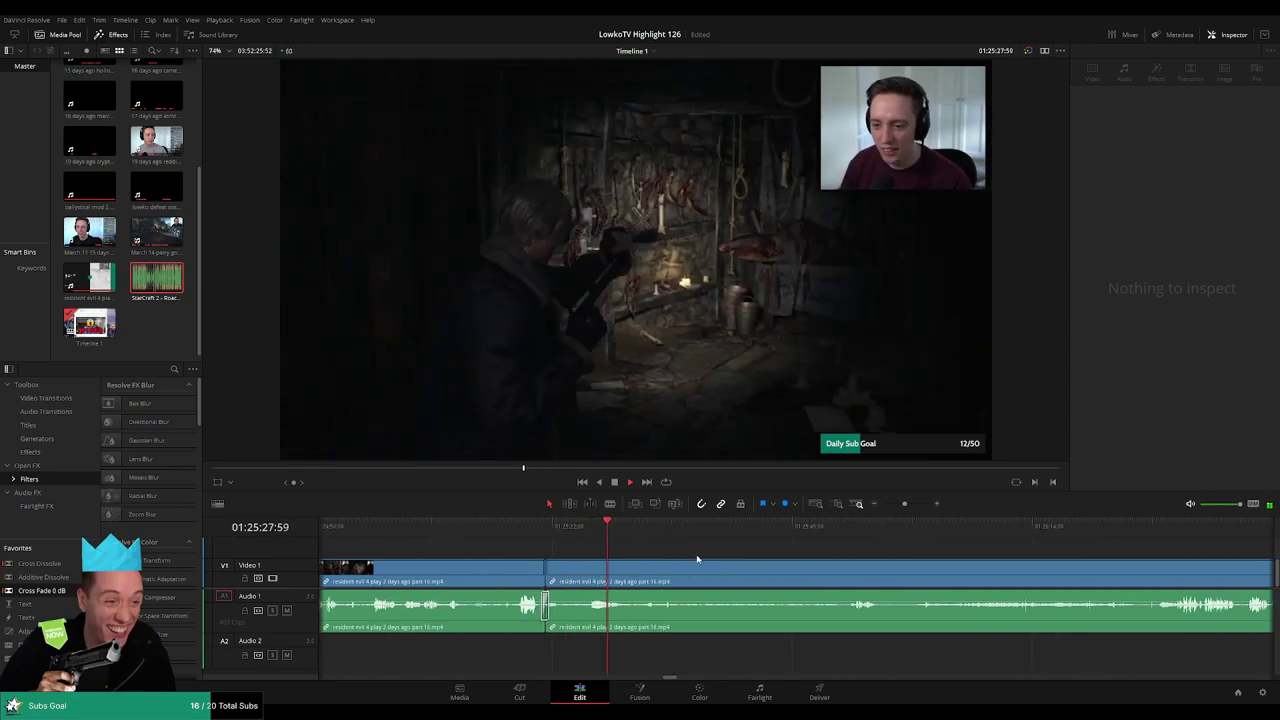
pyautogui.hscroll(1, 646, 550)
pyautogui.click(578, 530)
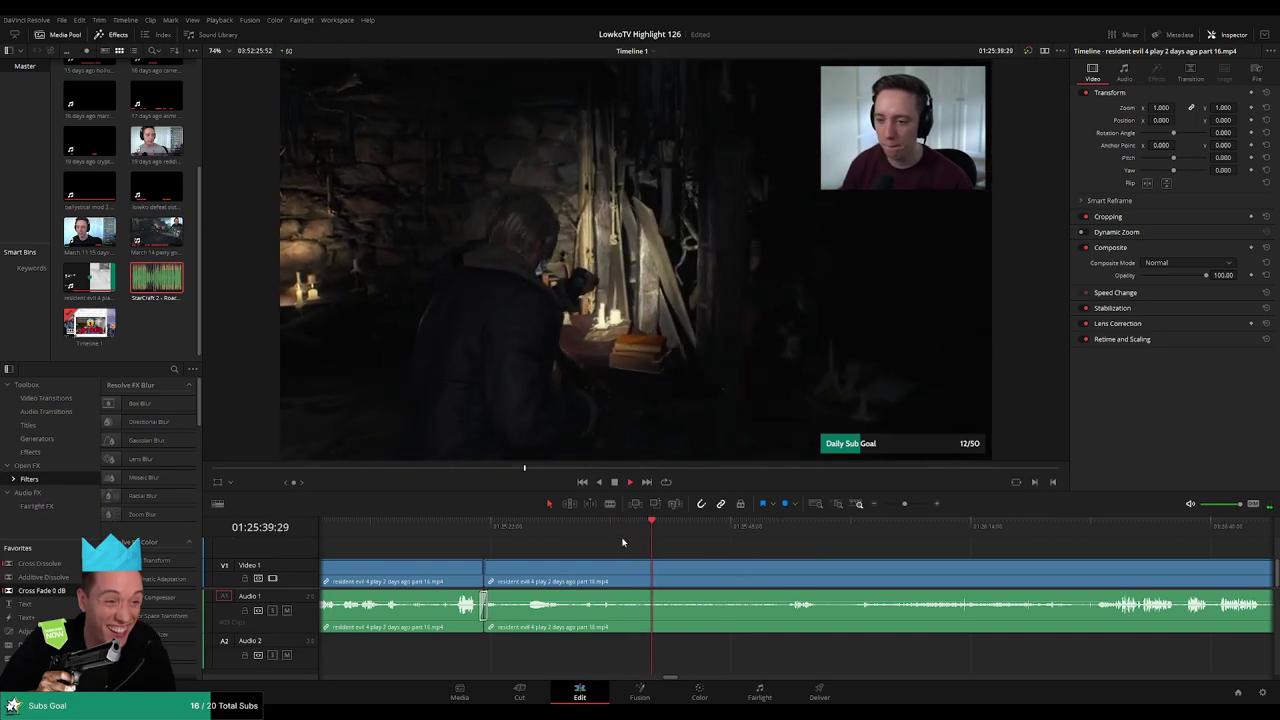
pyautogui.click(600, 524)
pyautogui.click(625, 527)
pyautogui.press('b')
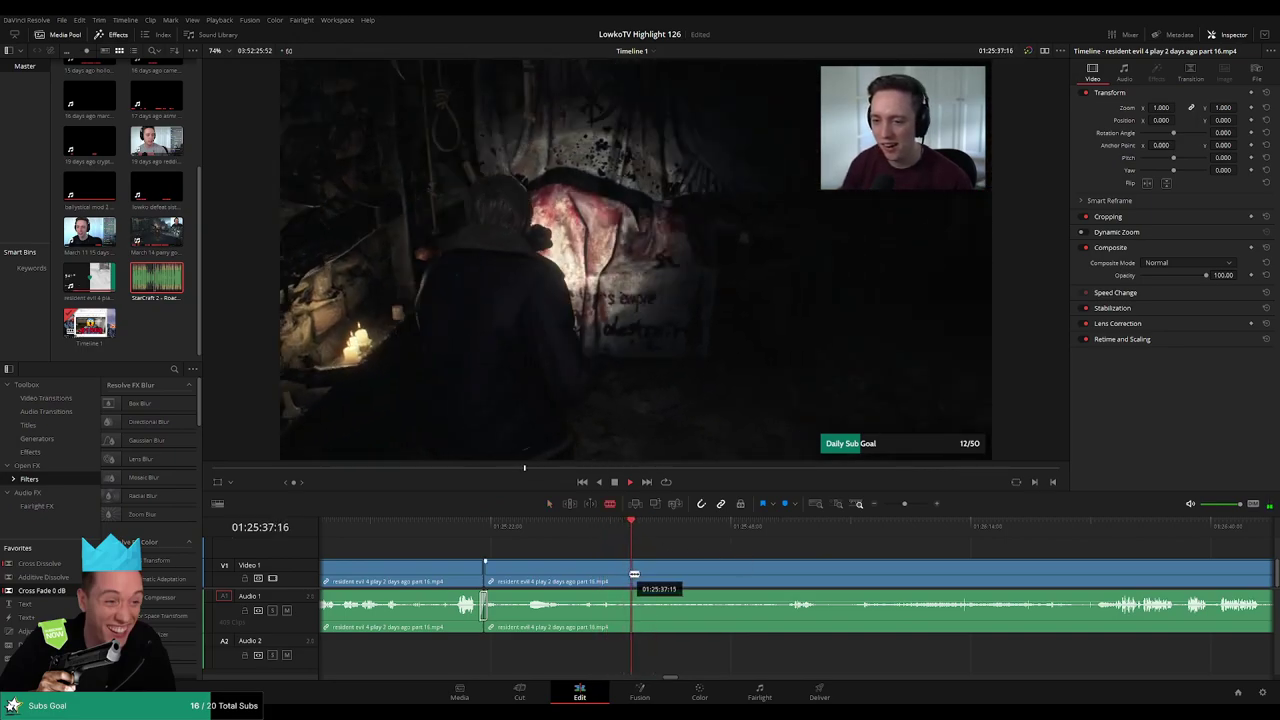
pyautogui.click(633, 574)
# - Split the clip at about 01:25:47 and ripple-delete the quiet section between the 01:25:37 cut and this point
pyautogui.click(710, 530)
pyautogui.press('space')
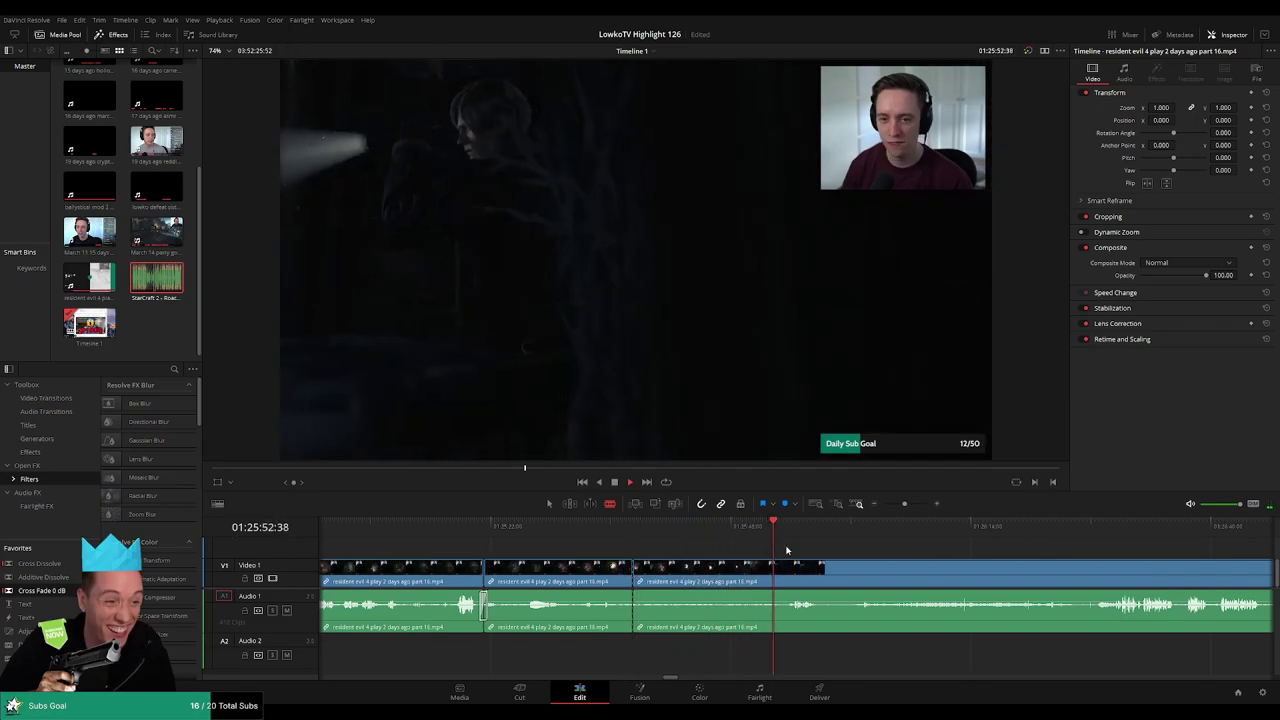
pyautogui.click(744, 527)
pyautogui.click(709, 527)
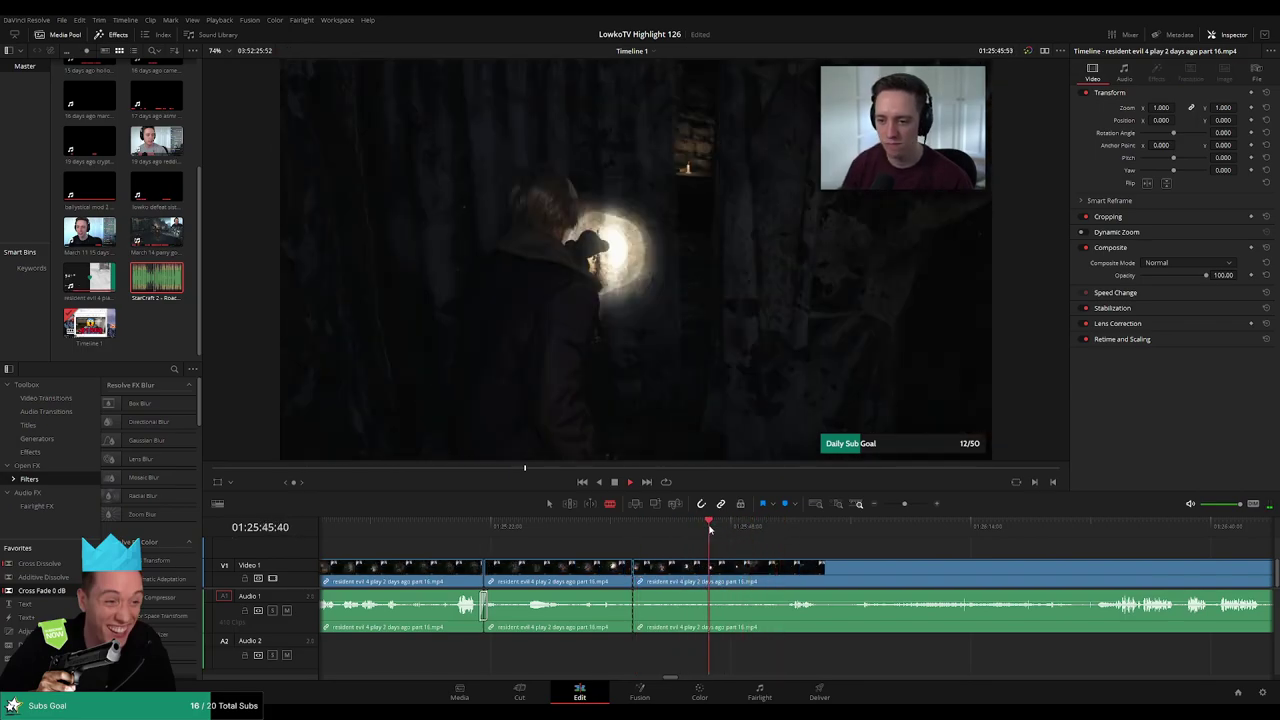
pyautogui.click(720, 568)
pyautogui.press('a')
pyautogui.click(703, 574)
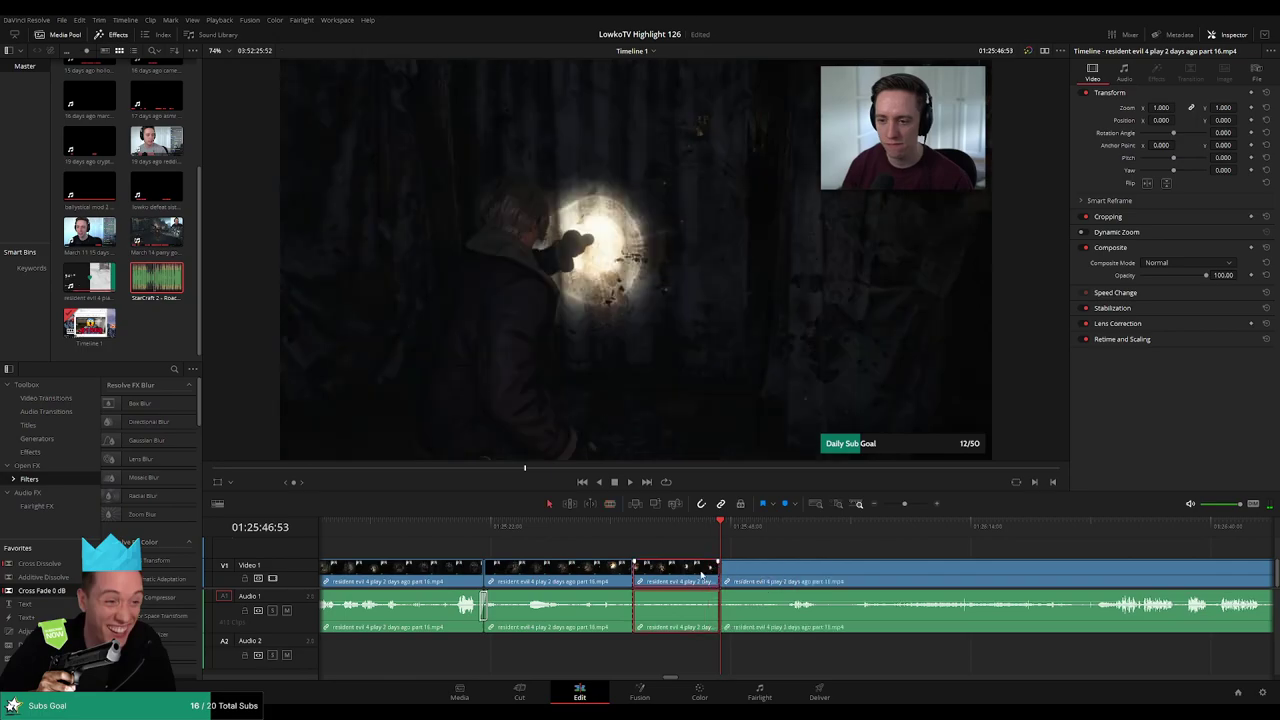
pyautogui.press('Delete')
pyautogui.press('space')
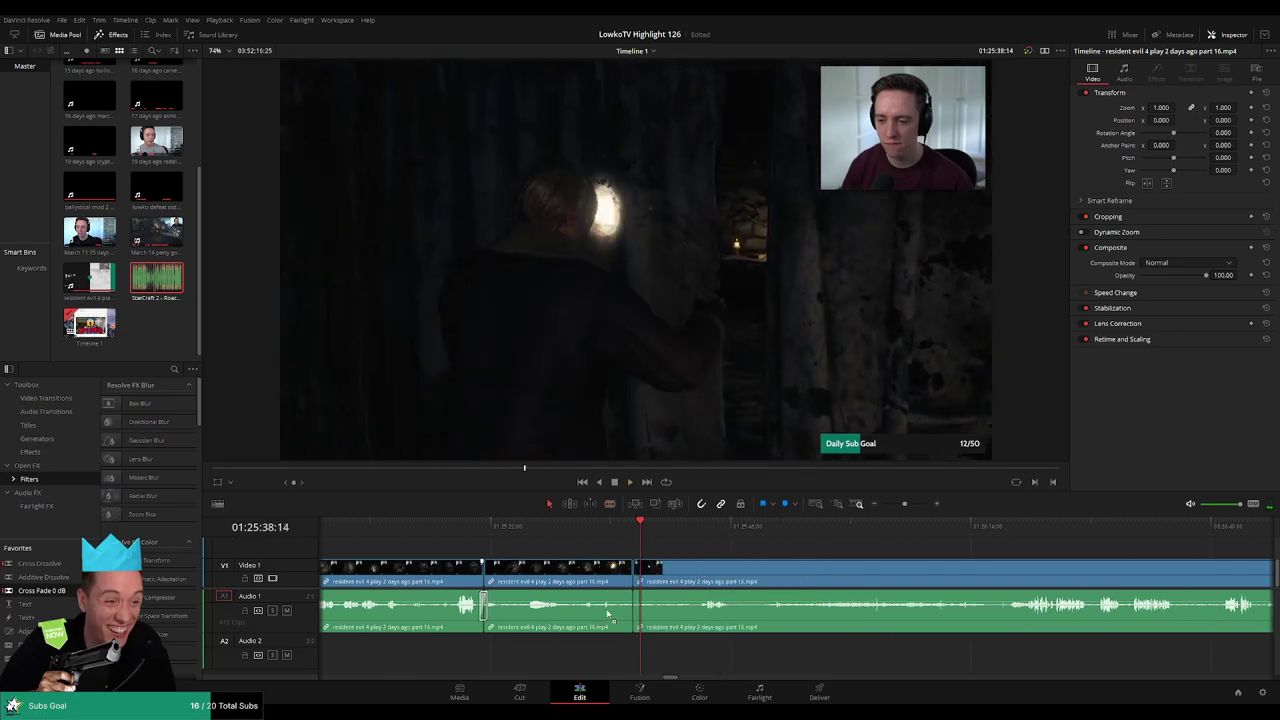
# - Place an audio cross fade on the join near 01:25:37 and play the footage across it
pyautogui.moveTo(607, 614); pyautogui.dragTo(632, 607)
pyautogui.click(627, 527)
pyautogui.press('space')
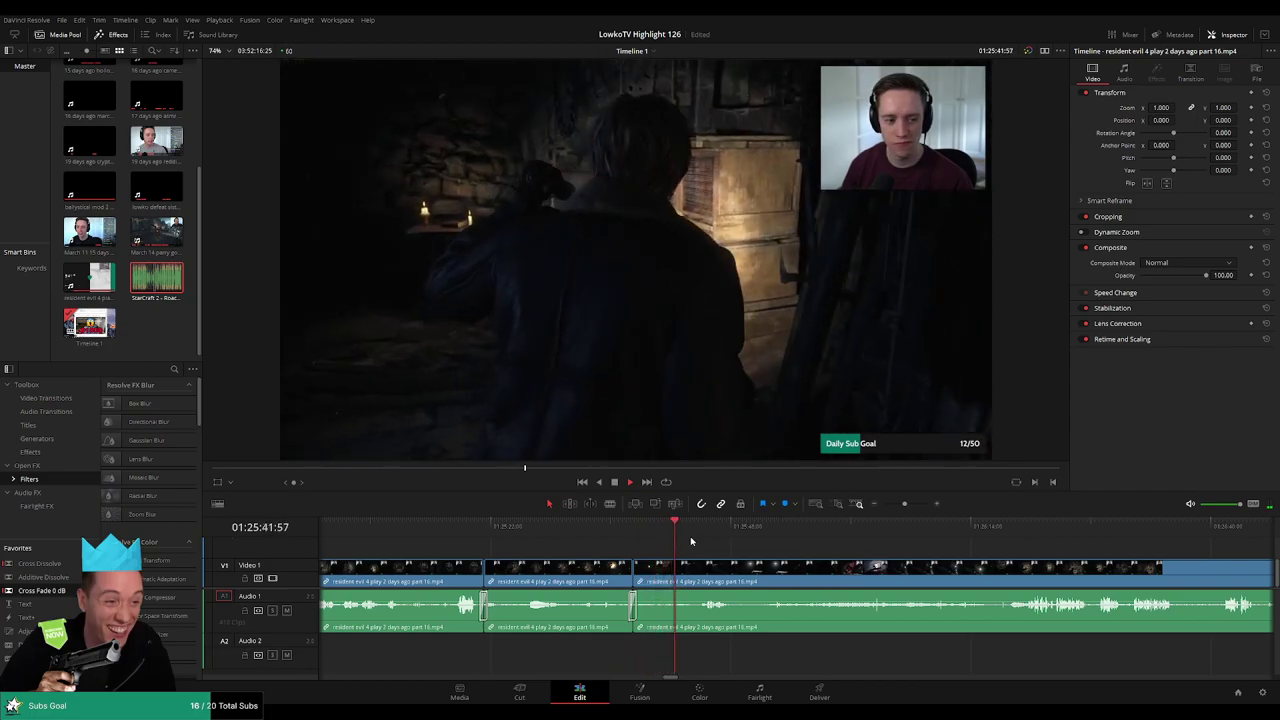
# - Review the cutscene up to the hunter's lodge objective and ripple-delete a 12-frame sliver at about 01:26:17
pyautogui.moveTo(760, 541); pyautogui.dragTo(686, 542)
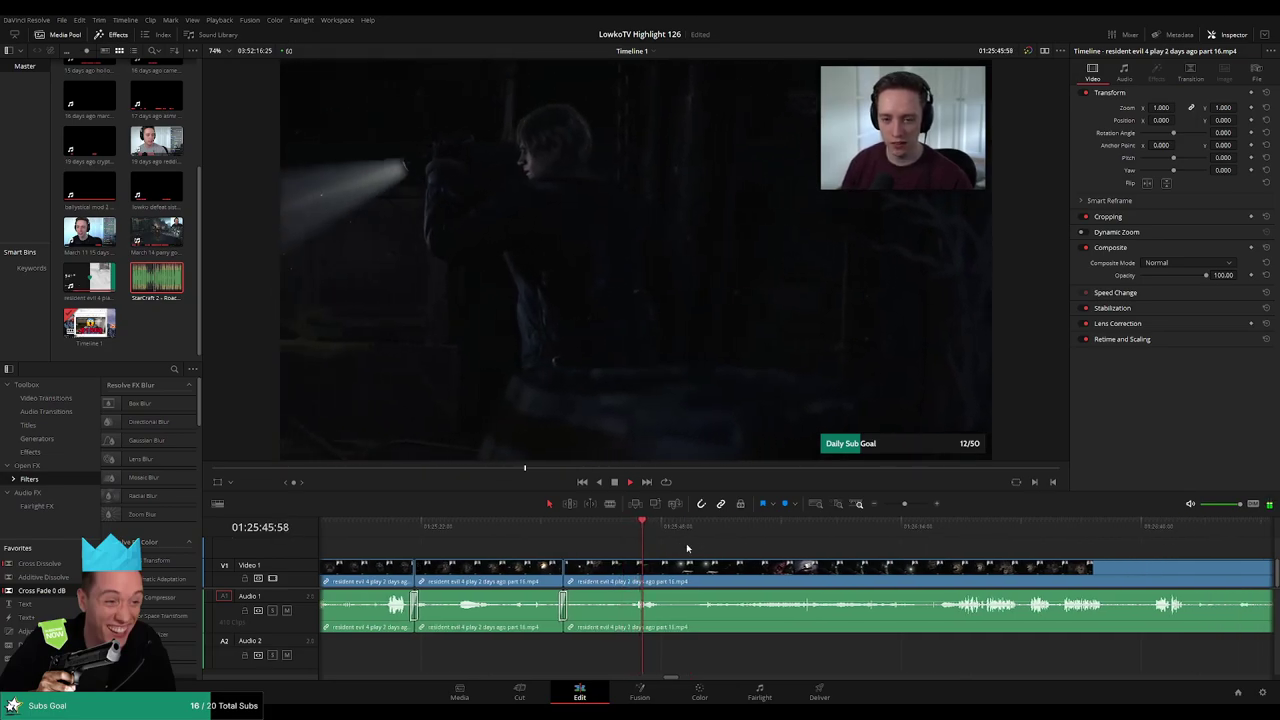
pyautogui.scroll(-1, 686, 543)
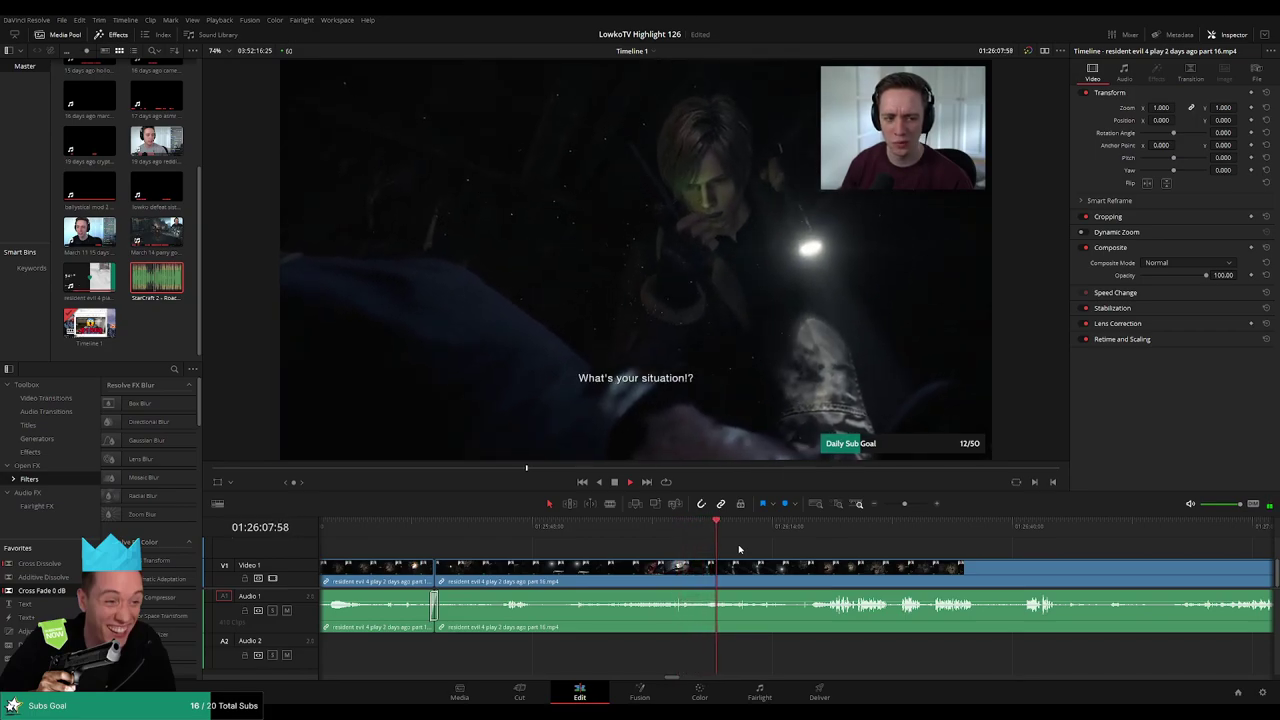
pyautogui.moveTo(793, 558); pyautogui.dragTo(694, 545)
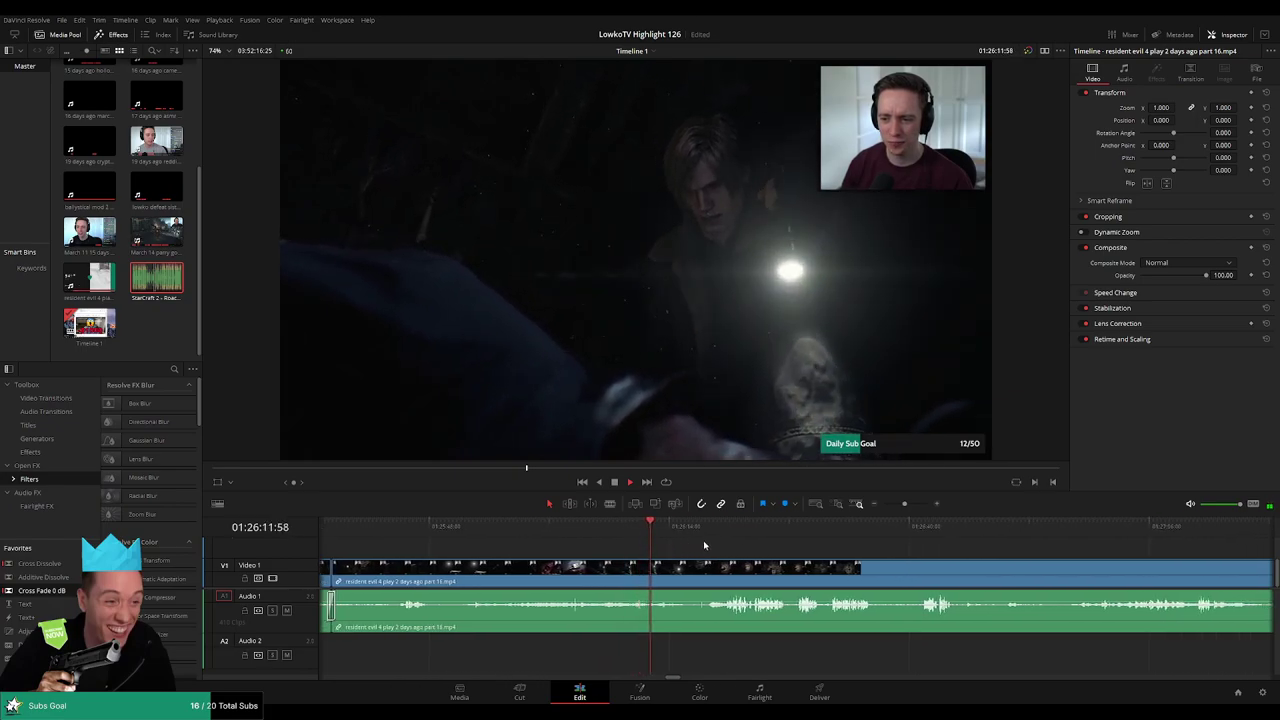
pyautogui.hscroll(1, 690, 545)
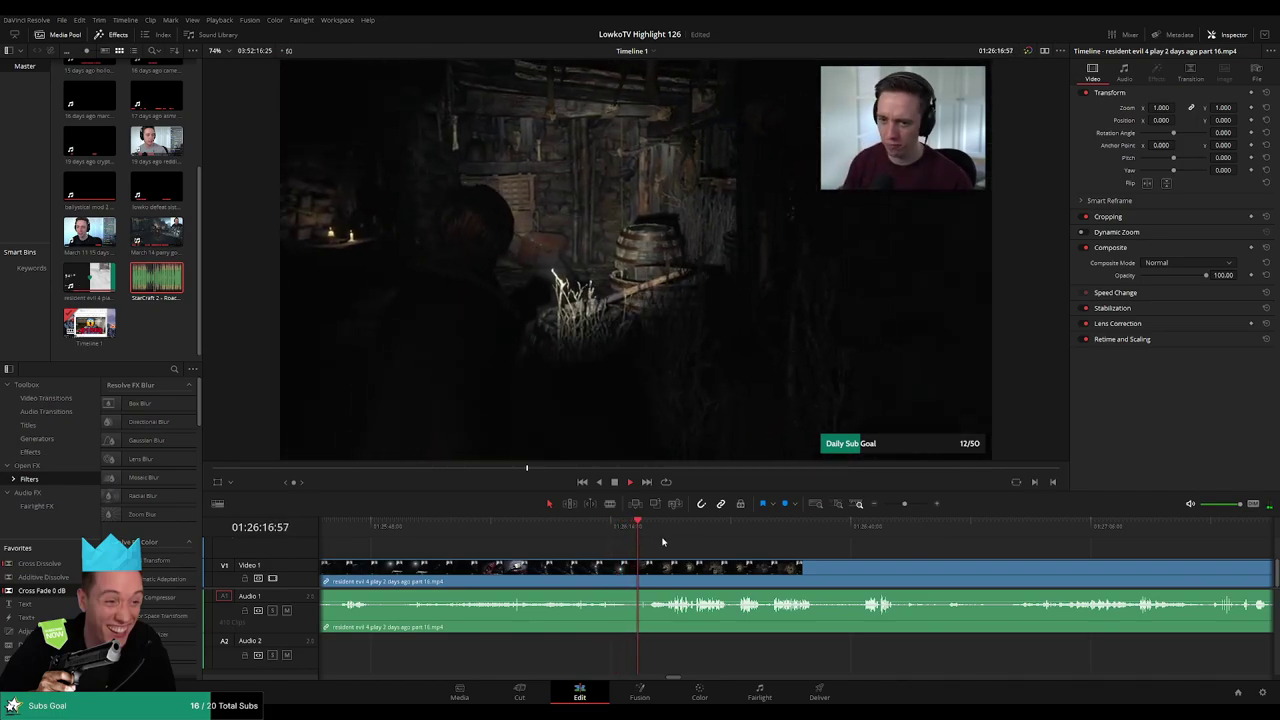
pyautogui.scroll(6, 689, 549)
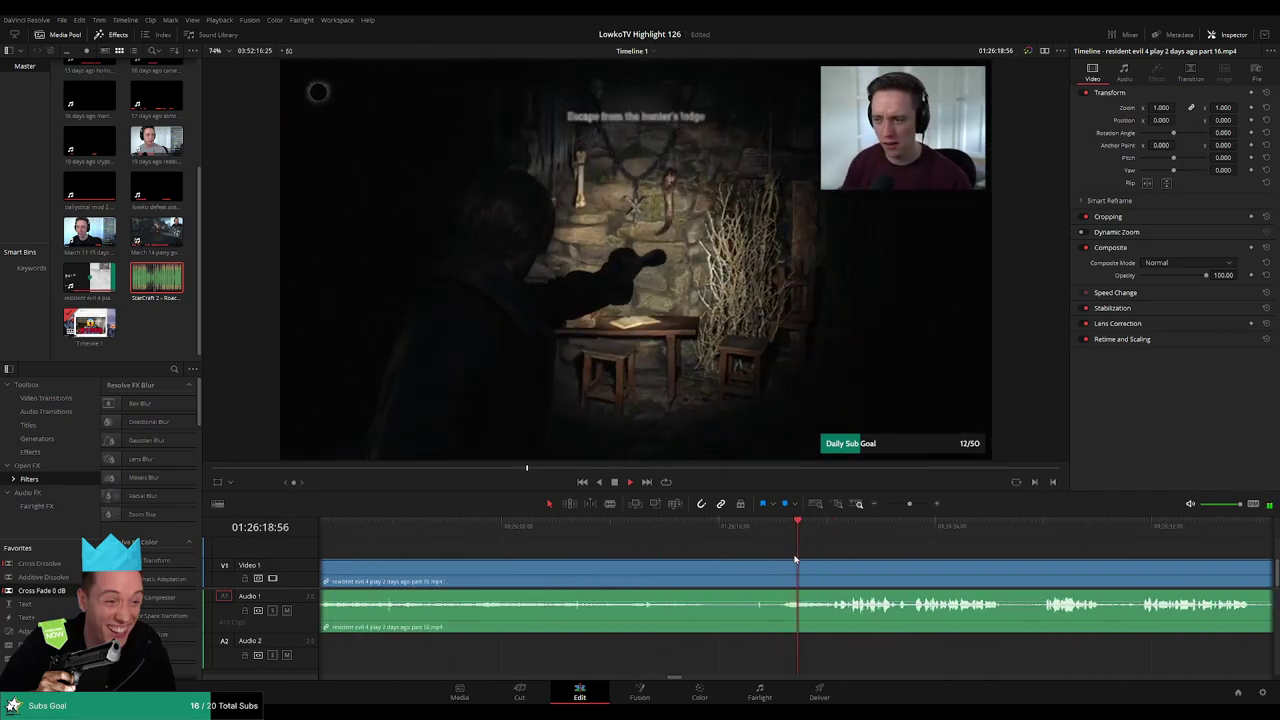
pyautogui.press('b')
pyautogui.click(695, 576)
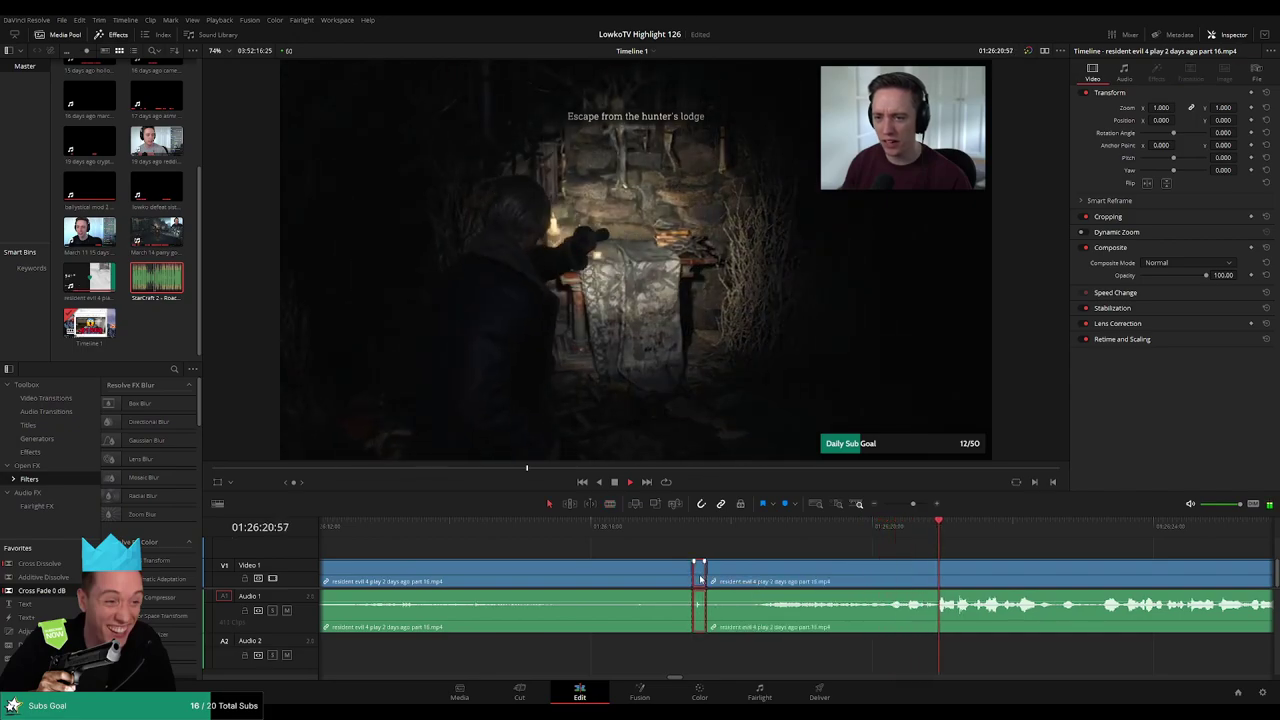
pyautogui.press('Delete')
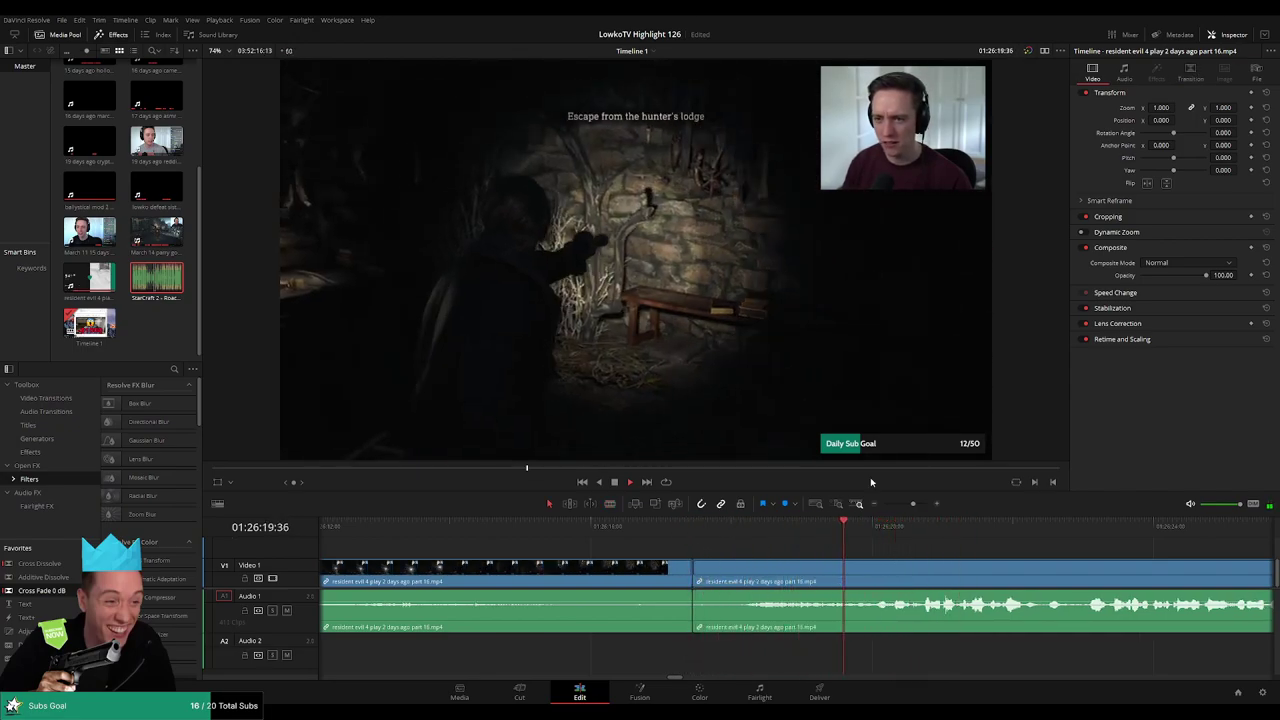
# - Split the clip at about 01:26:36 and 01:26:41, ripple-delete the quiet section between, and smooth the join with an audio cross fade
pyautogui.moveTo(912, 504); pyautogui.dragTo(908, 506)
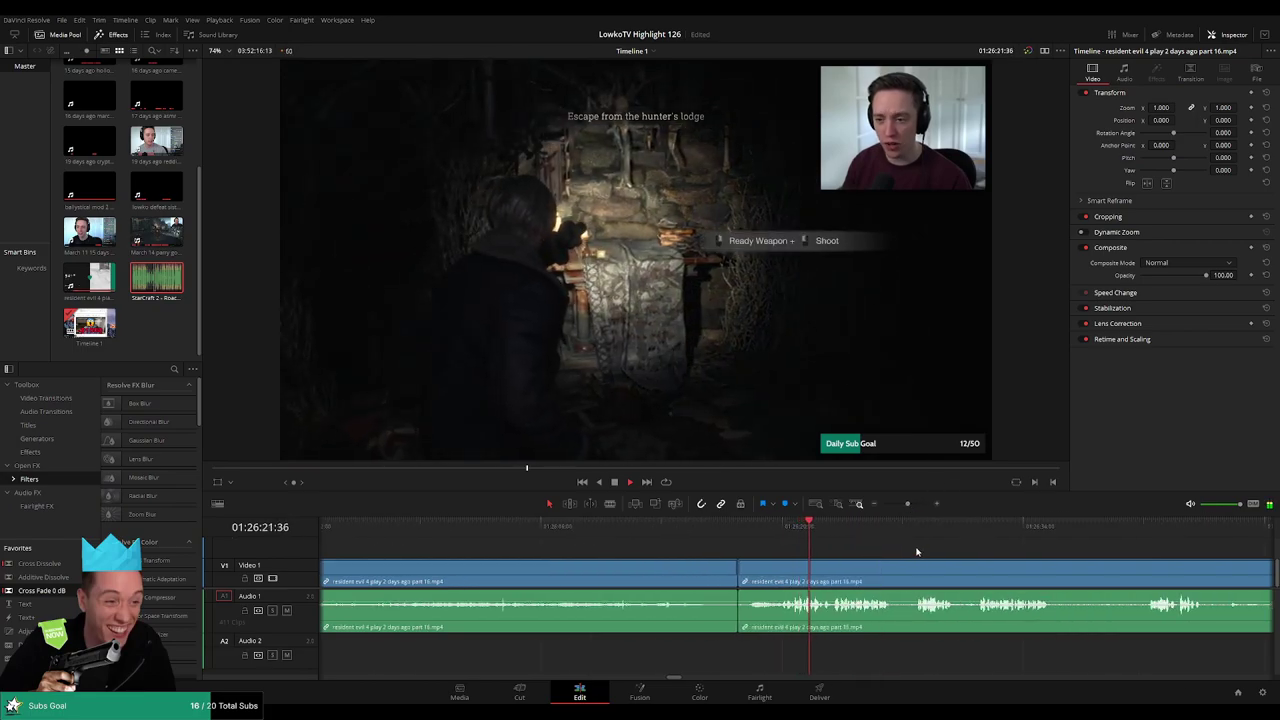
pyautogui.moveTo(926, 550); pyautogui.dragTo(767, 541)
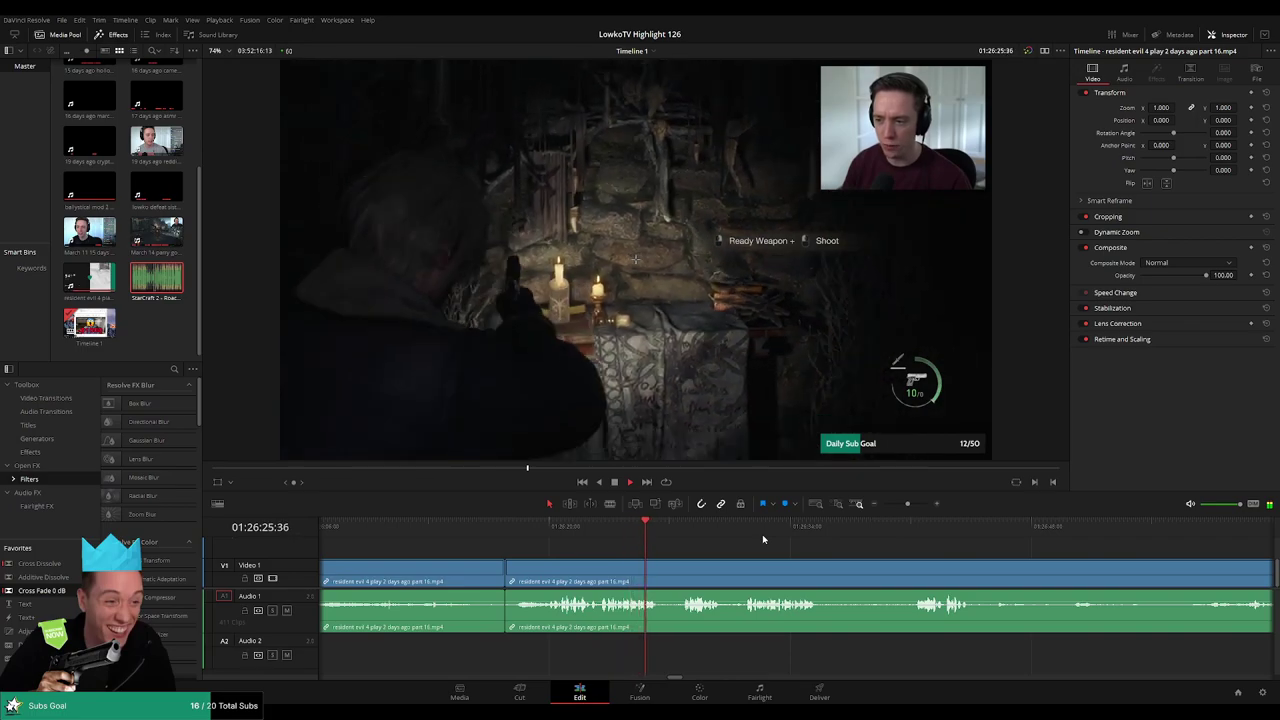
pyautogui.hscroll(2, 829, 548)
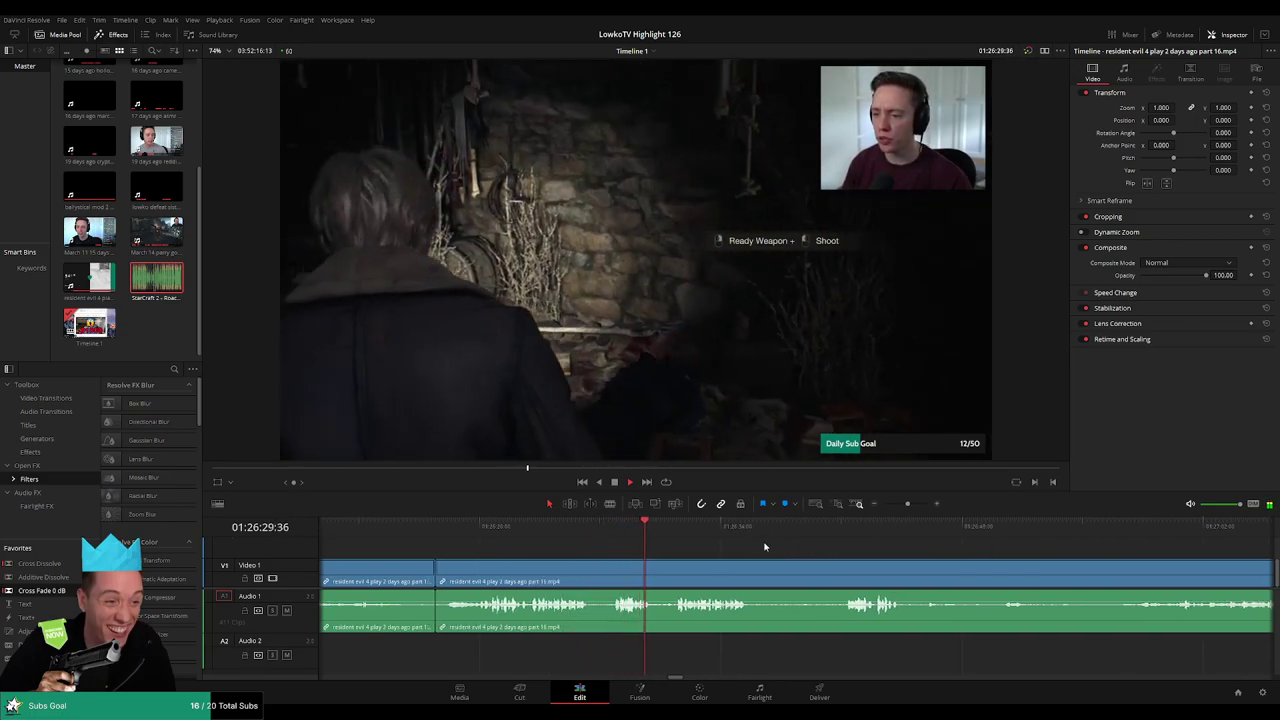
pyautogui.moveTo(805, 549); pyautogui.dragTo(779, 551)
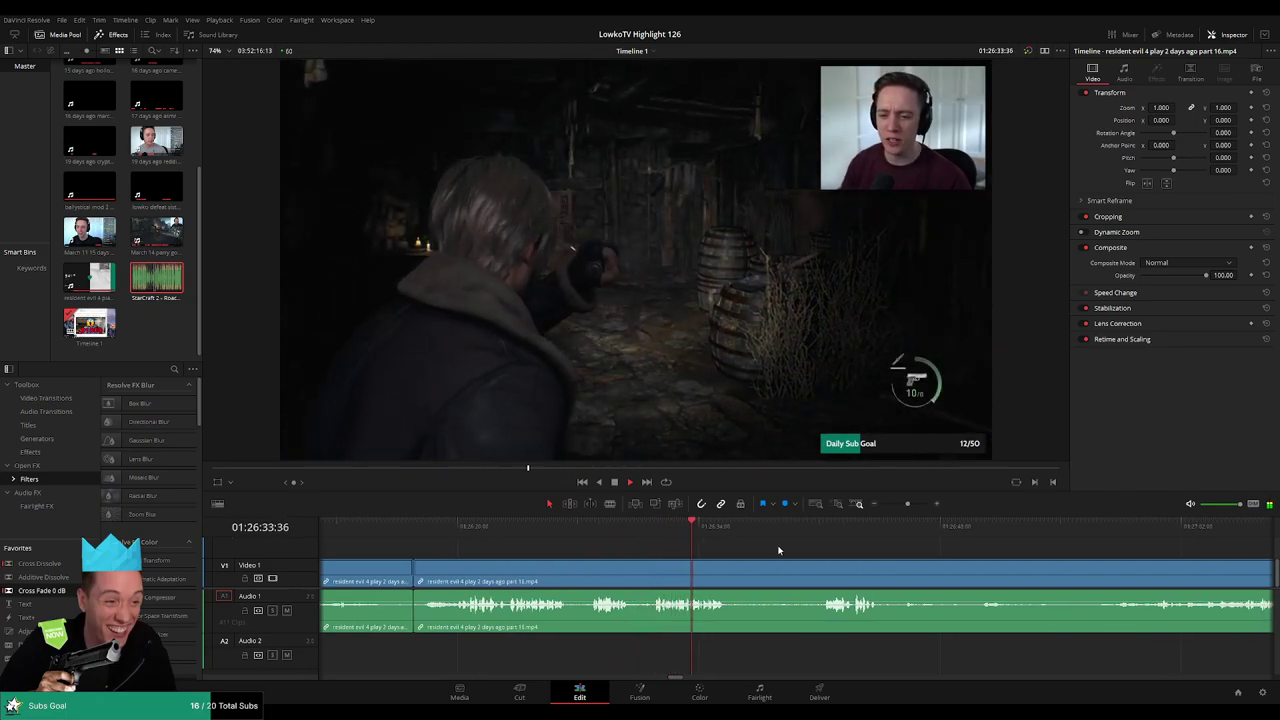
pyautogui.hscroll(5, 778, 549)
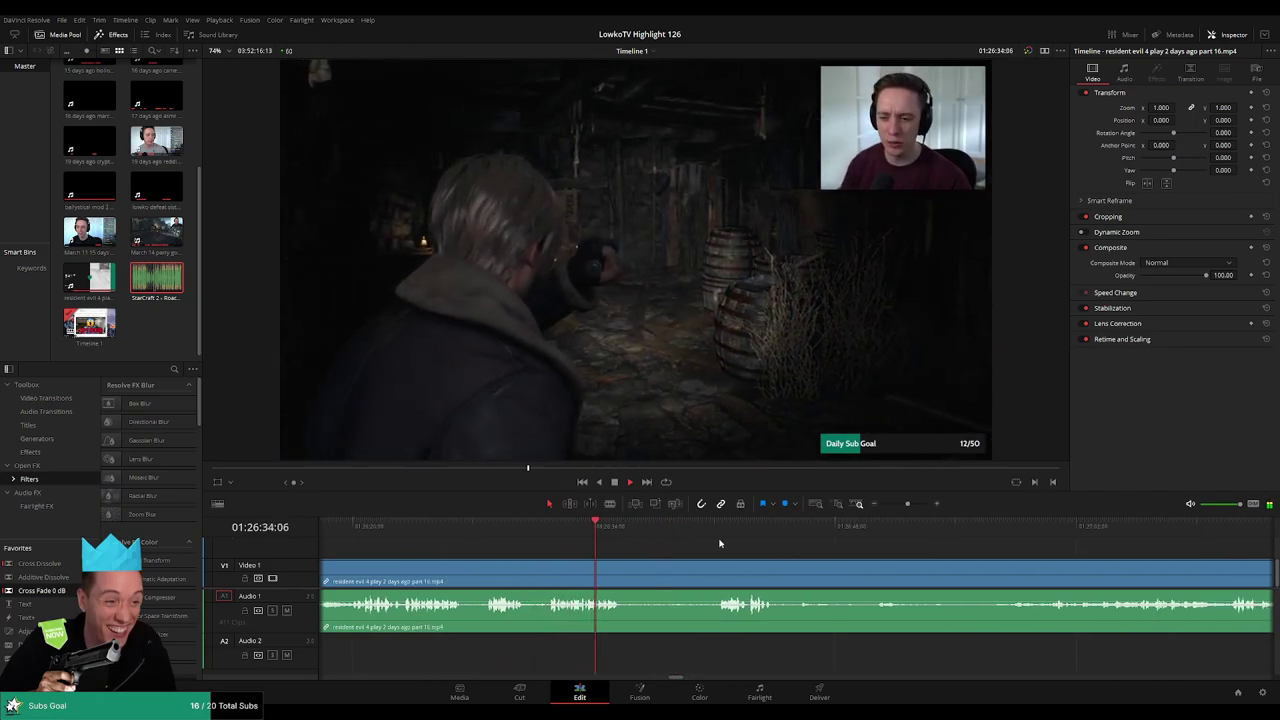
pyautogui.press('b')
pyautogui.click(628, 567)
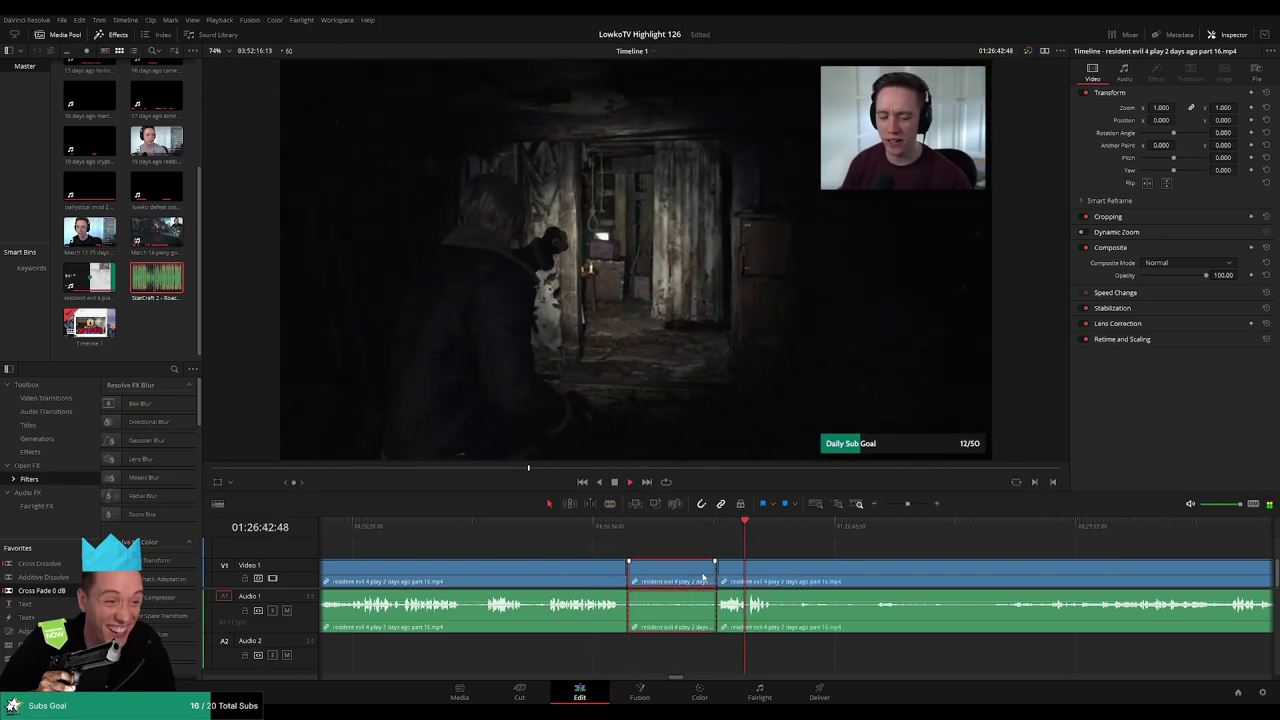
pyautogui.press('Delete')
pyautogui.click(631, 527)
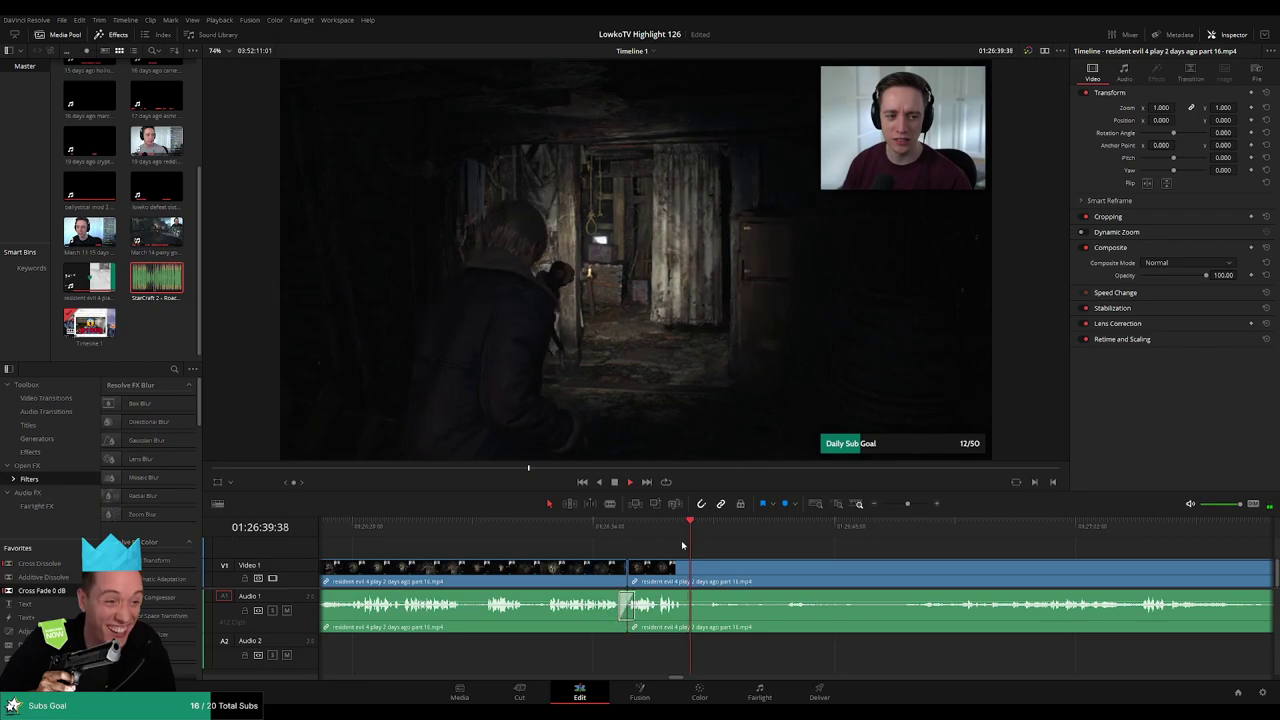
# - Split the clip at about 01:26:39 and 01:26:52, ripple-delete the slow section between, and place an audio cross fade on the join
pyautogui.click(690, 581)
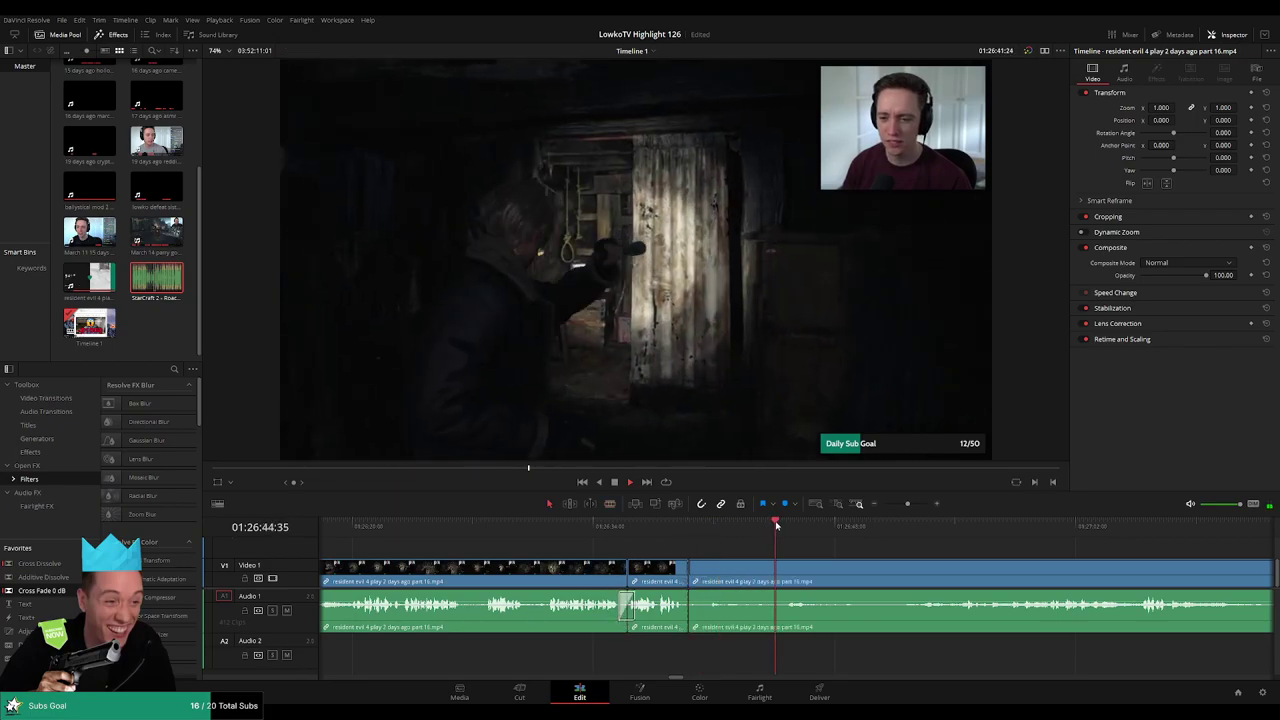
pyautogui.moveTo(831, 544); pyautogui.dragTo(709, 541)
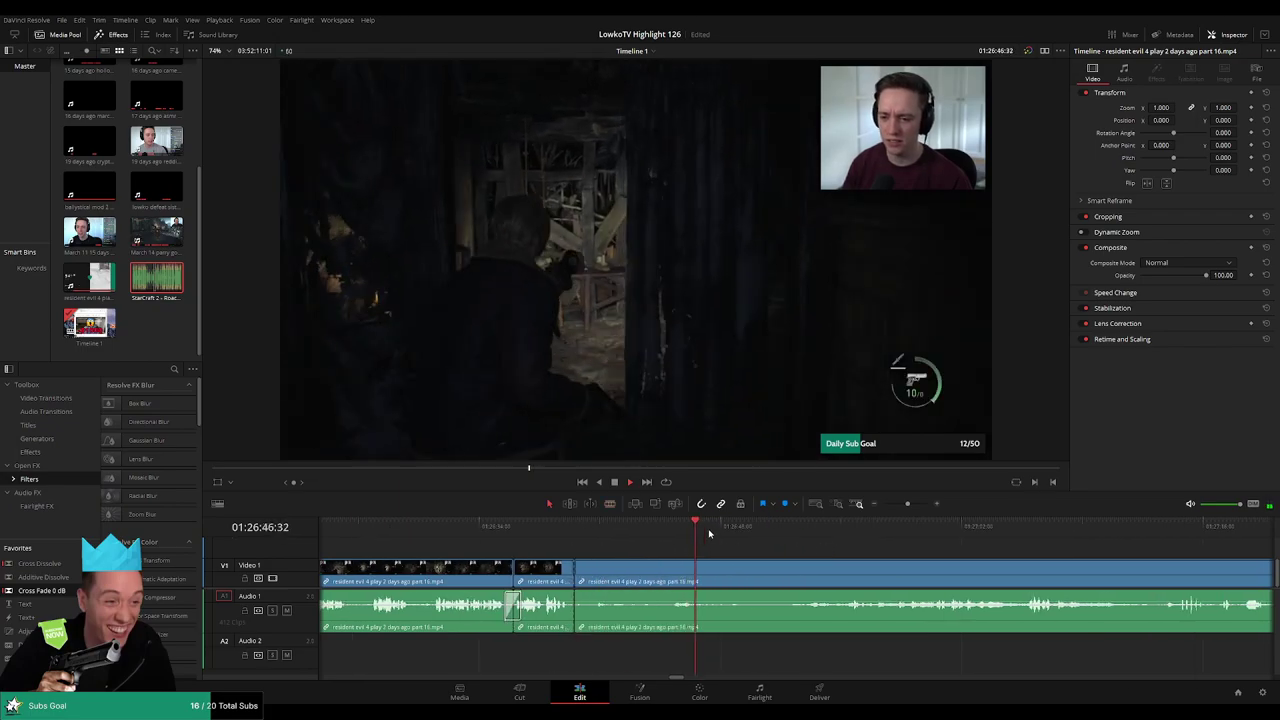
pyautogui.click(769, 531)
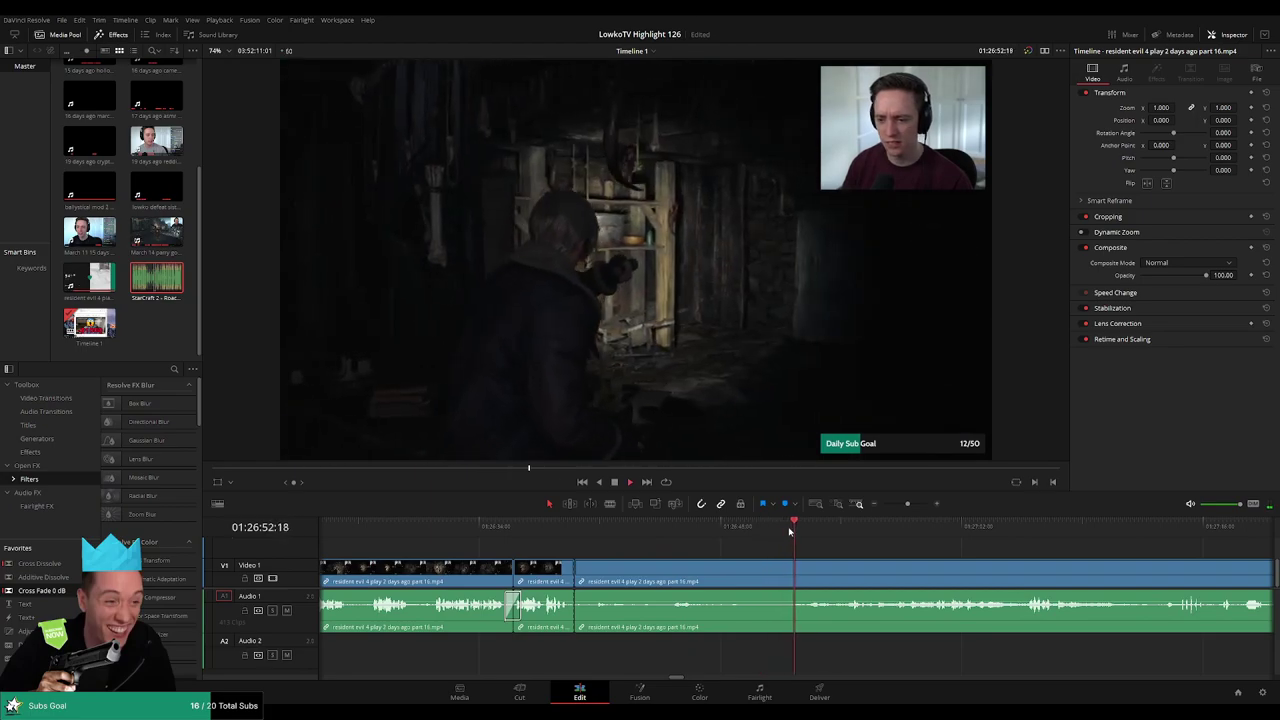
pyautogui.press('b')
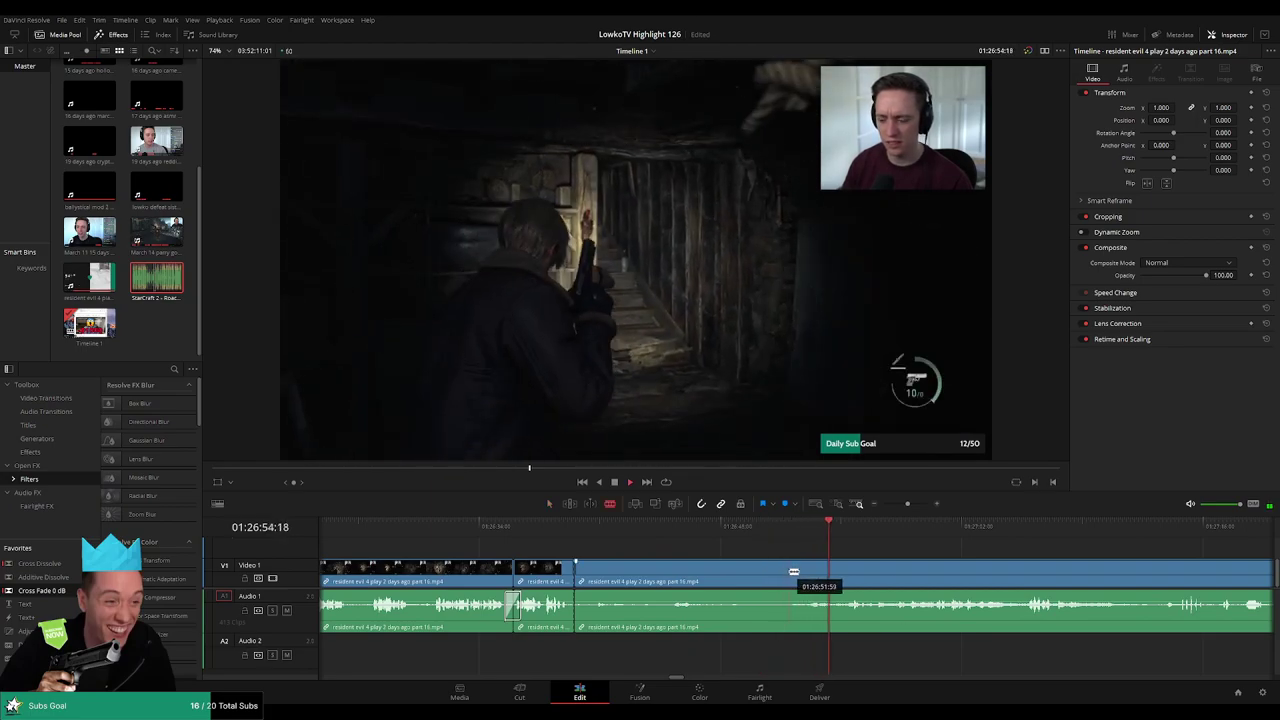
pyautogui.click(793, 571)
pyautogui.press('a')
pyautogui.click(768, 575)
pyautogui.press('Delete')
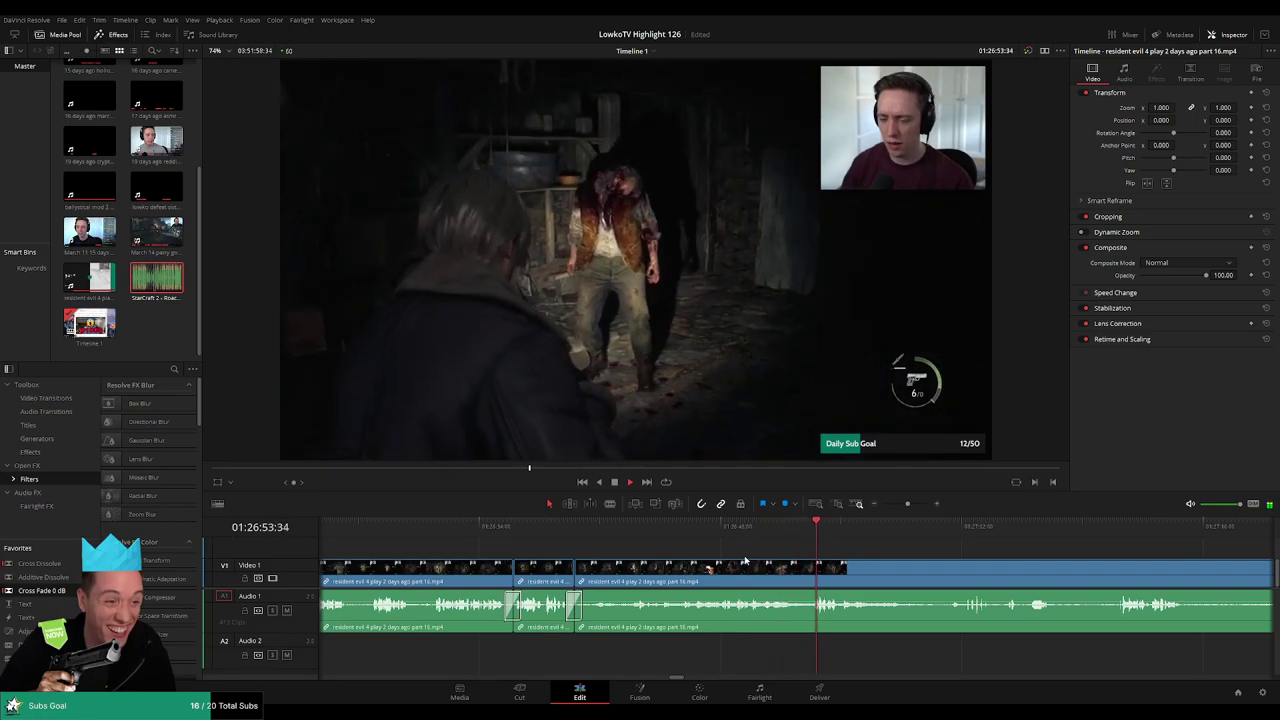
# - Split the clip at about 01:27:05 and 01:27:11, and ripple-delete the slow section between
pyautogui.moveTo(903, 565); pyautogui.dragTo(797, 552)
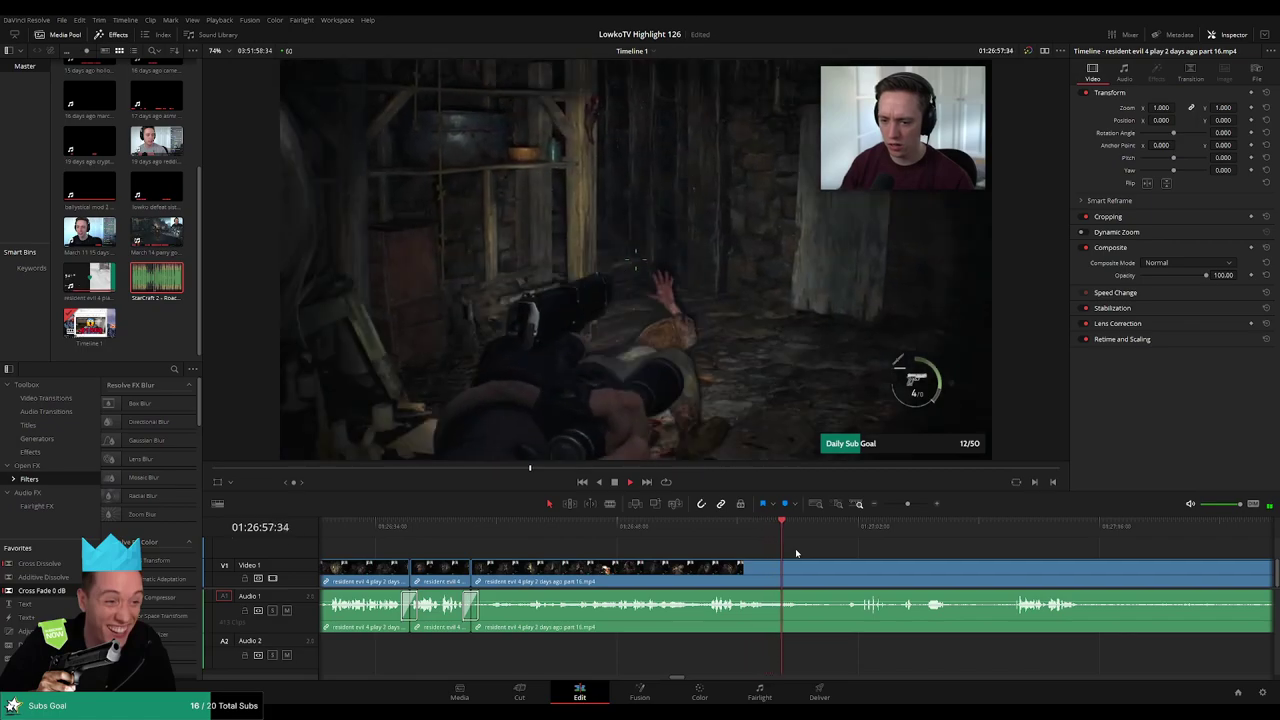
pyautogui.hscroll(5, 706, 553)
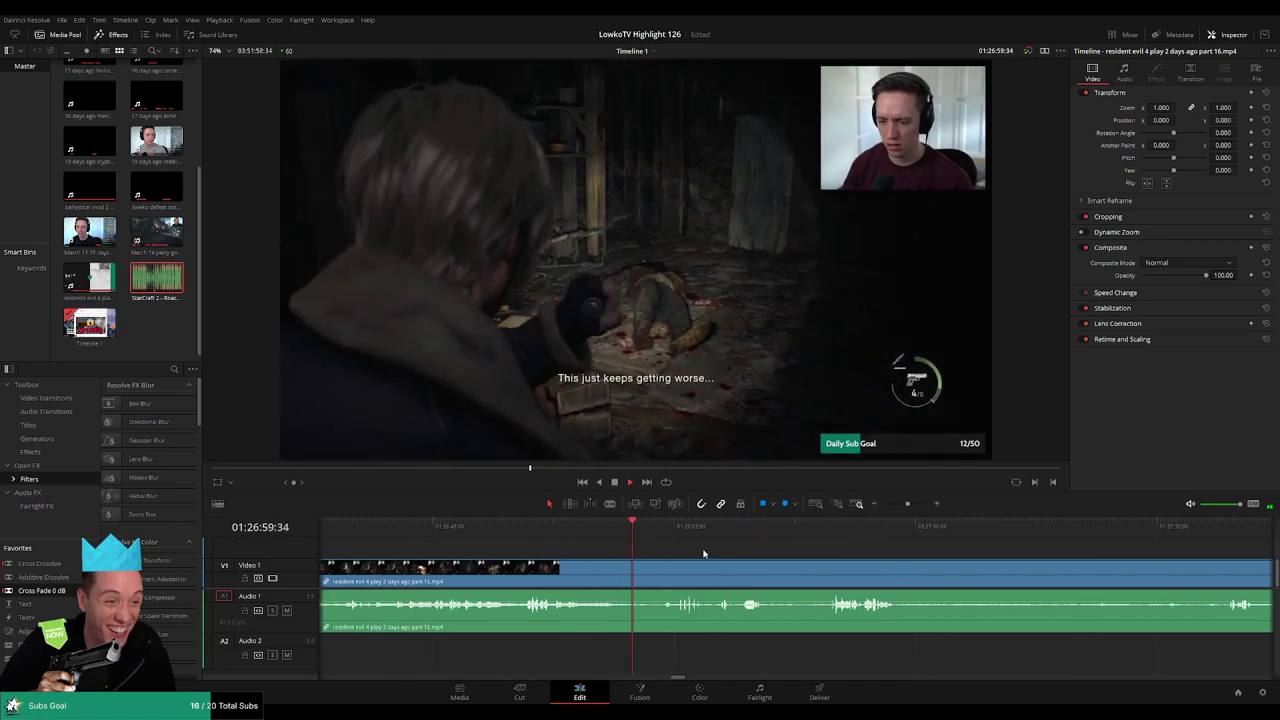
pyautogui.hscroll(2, 689, 547)
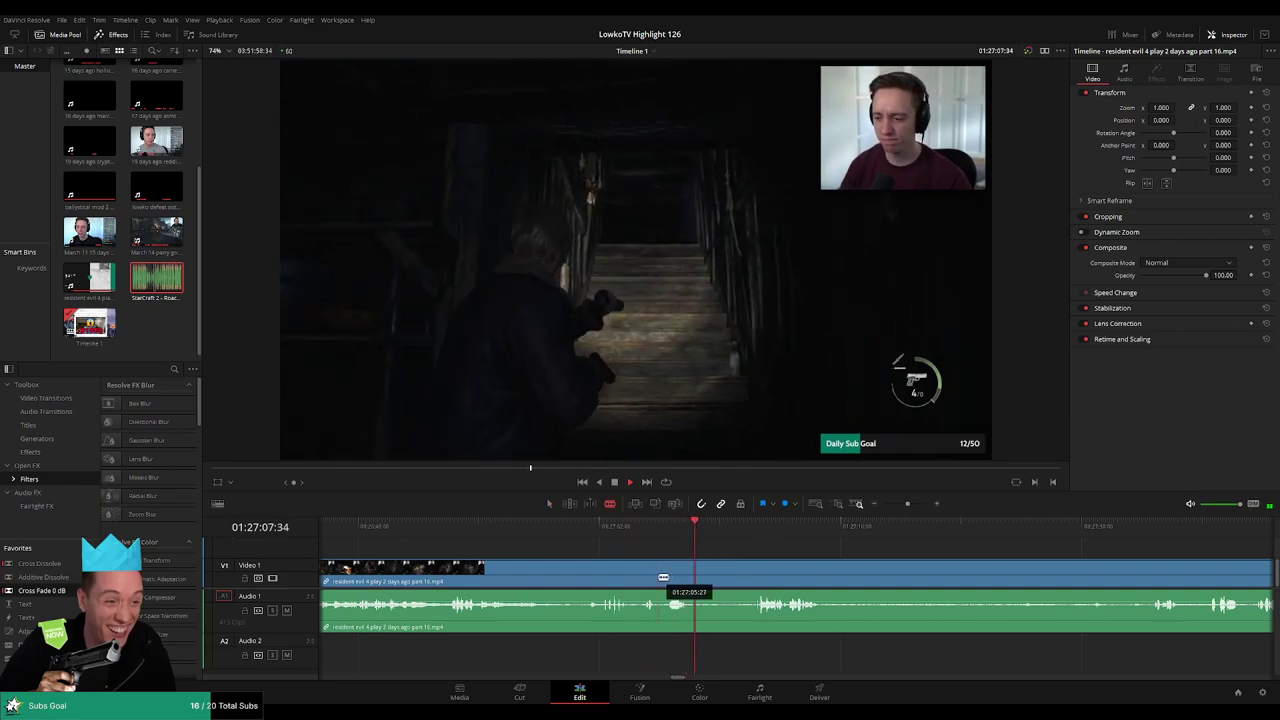
pyautogui.click(660, 577)
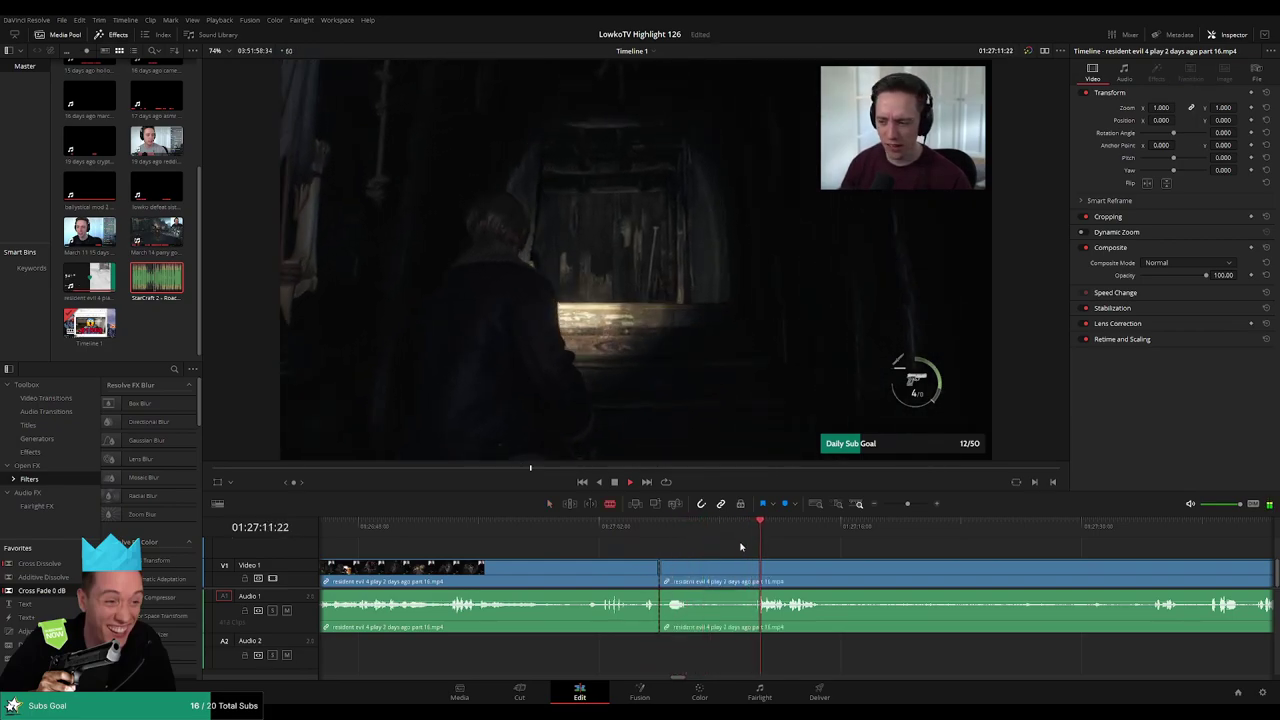
pyautogui.hscroll(3, 740, 547)
pyautogui.click(778, 577)
pyautogui.press('a')
pyautogui.click(745, 578)
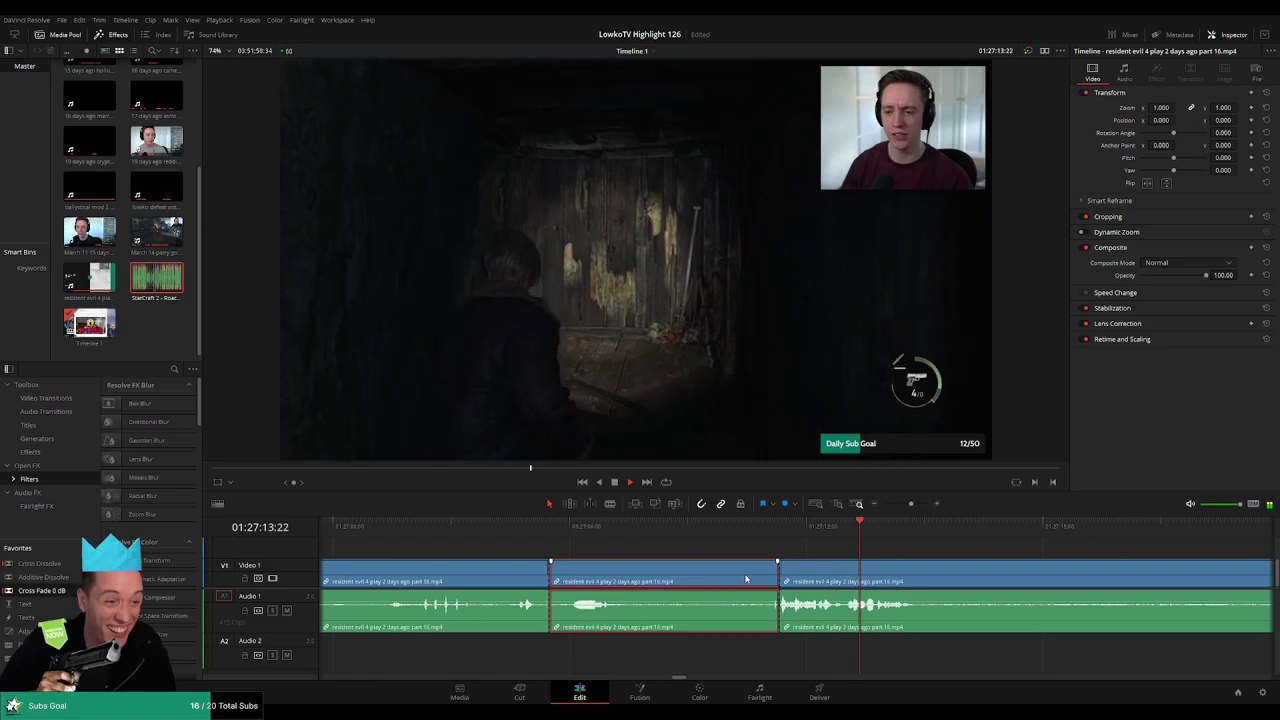
pyautogui.press('Delete')
pyautogui.click(517, 528)
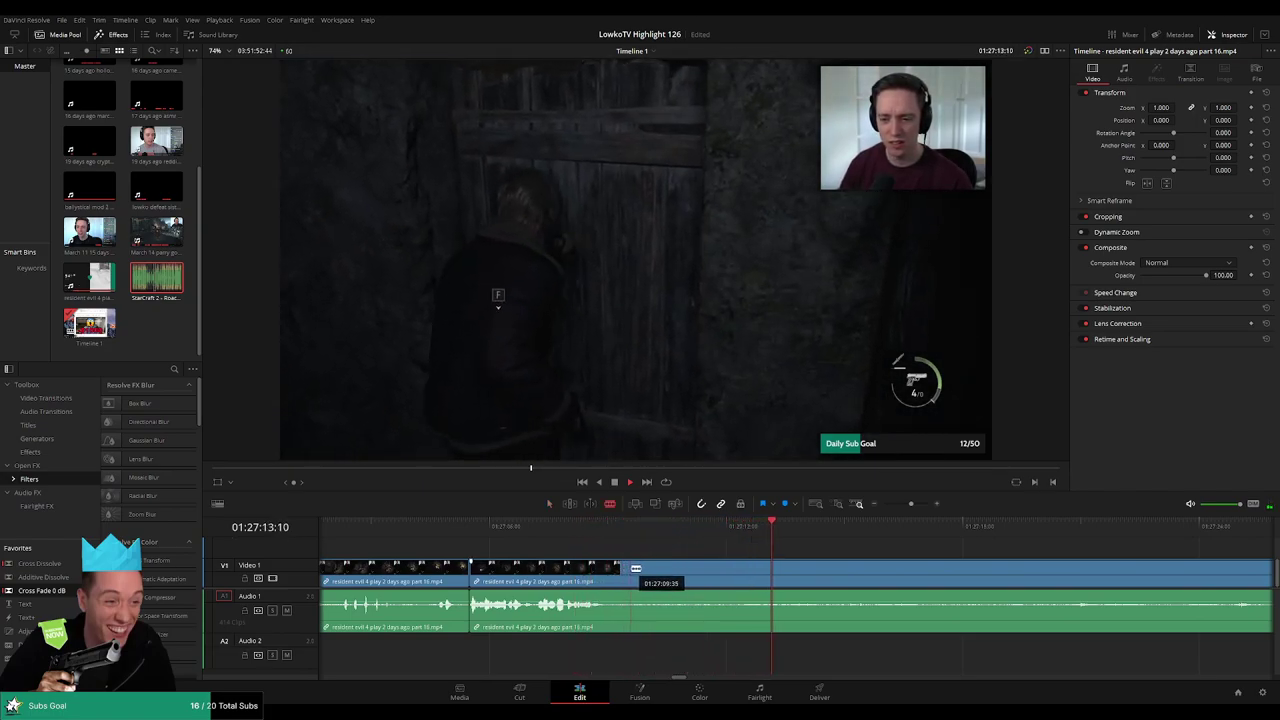
# - Split the clip at about 01:27:09 and skim the quiet exploration footage up to about 01:27:50
pyautogui.click(634, 567)
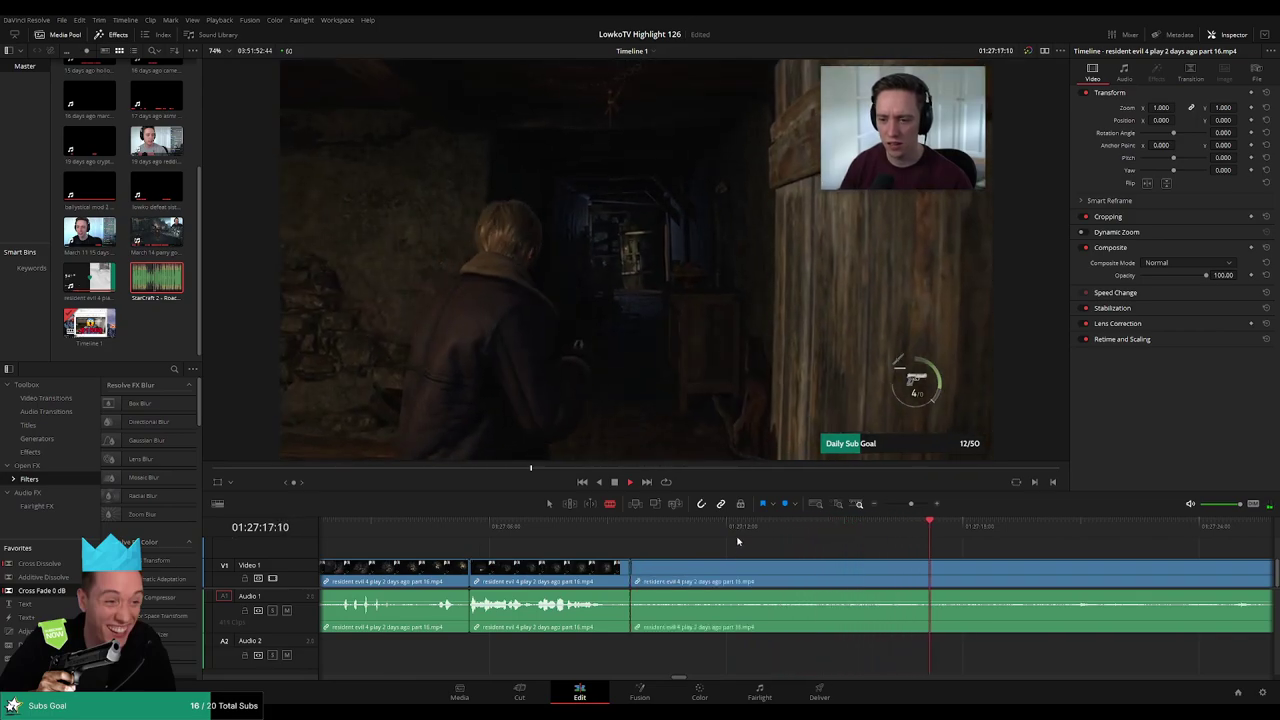
pyautogui.moveTo(996, 547); pyautogui.dragTo(802, 535)
pyautogui.click(1008, 528)
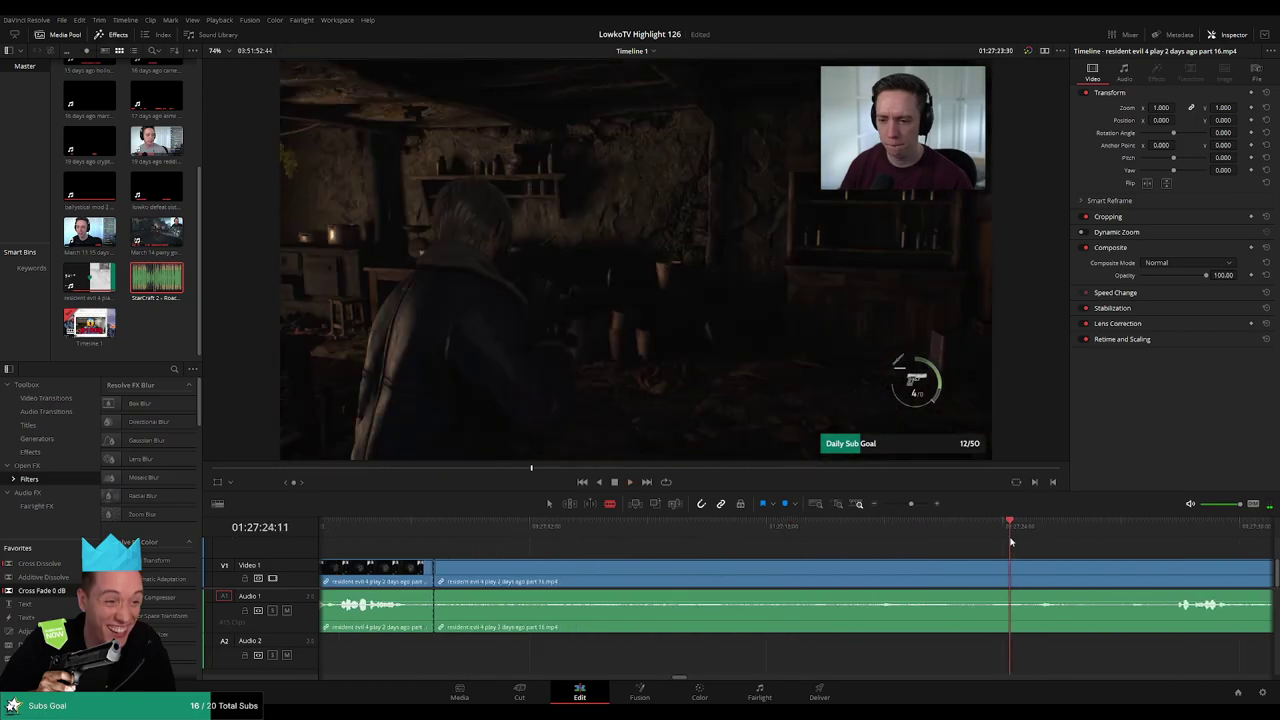
pyautogui.moveTo(1112, 555); pyautogui.dragTo(856, 540)
pyautogui.click(884, 530)
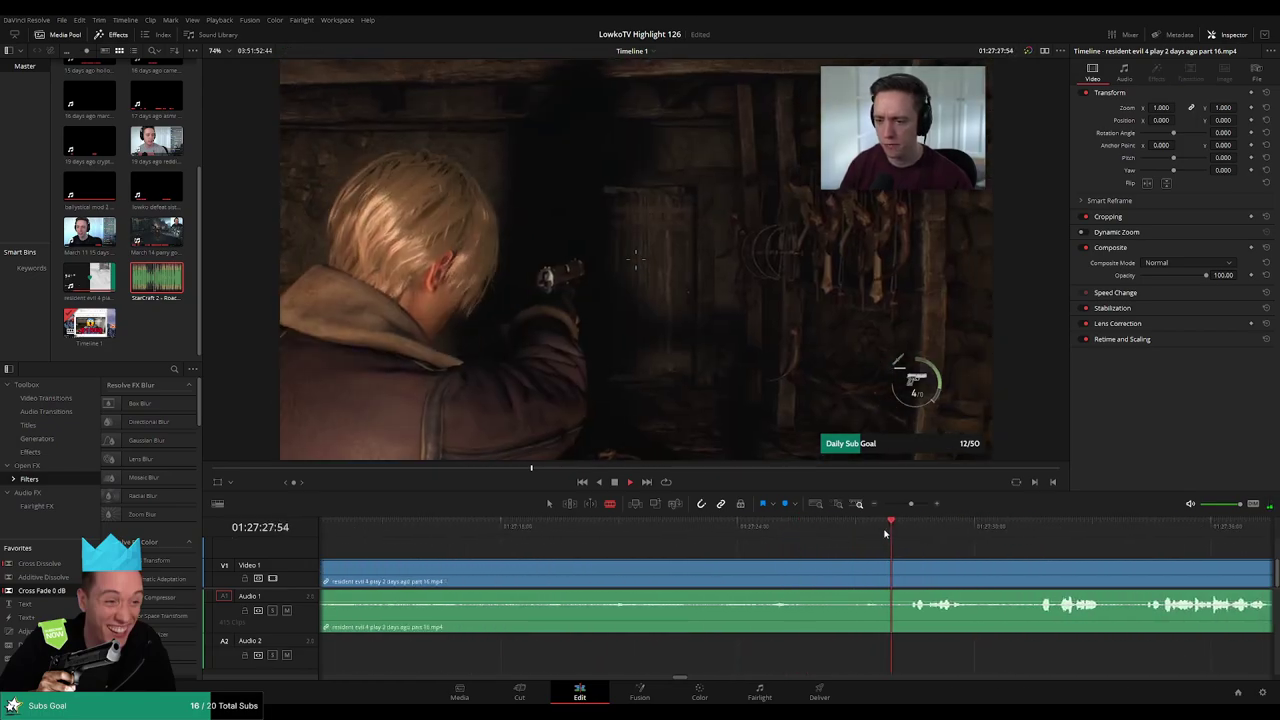
pyautogui.hscroll(3, 880, 532)
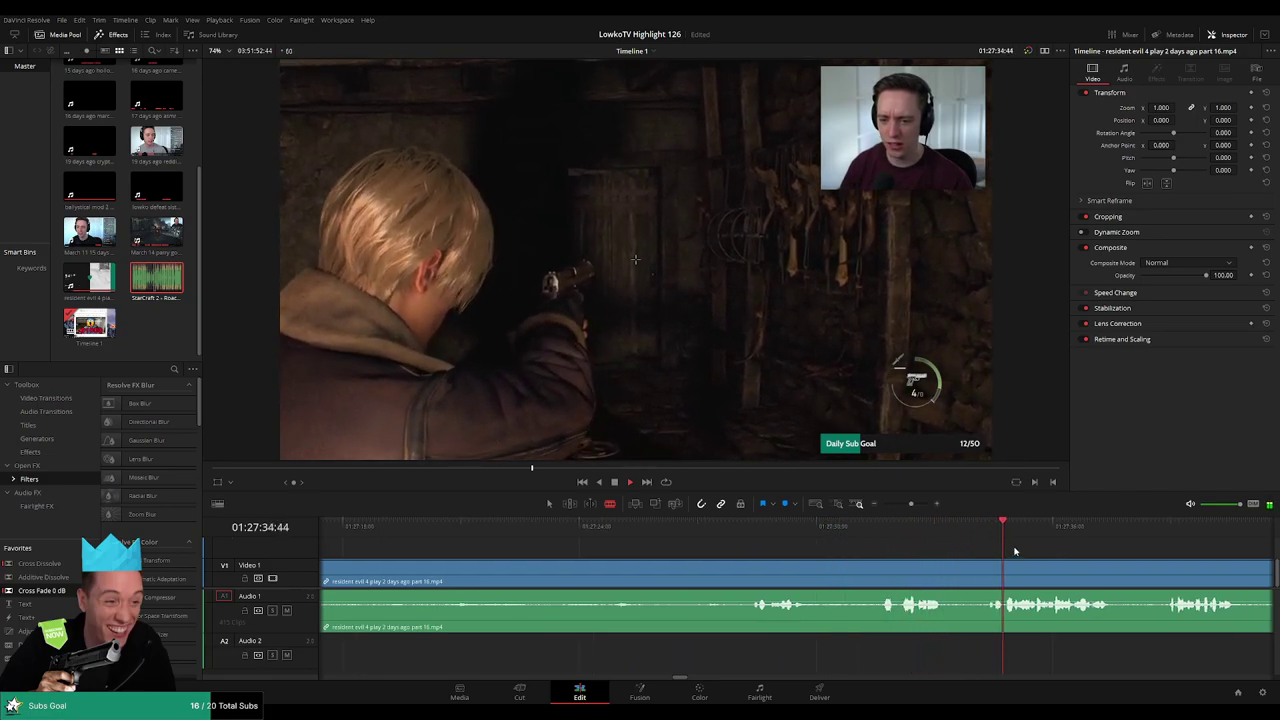
pyautogui.hscroll(4, 784, 536)
pyautogui.hscroll(2, 899, 560)
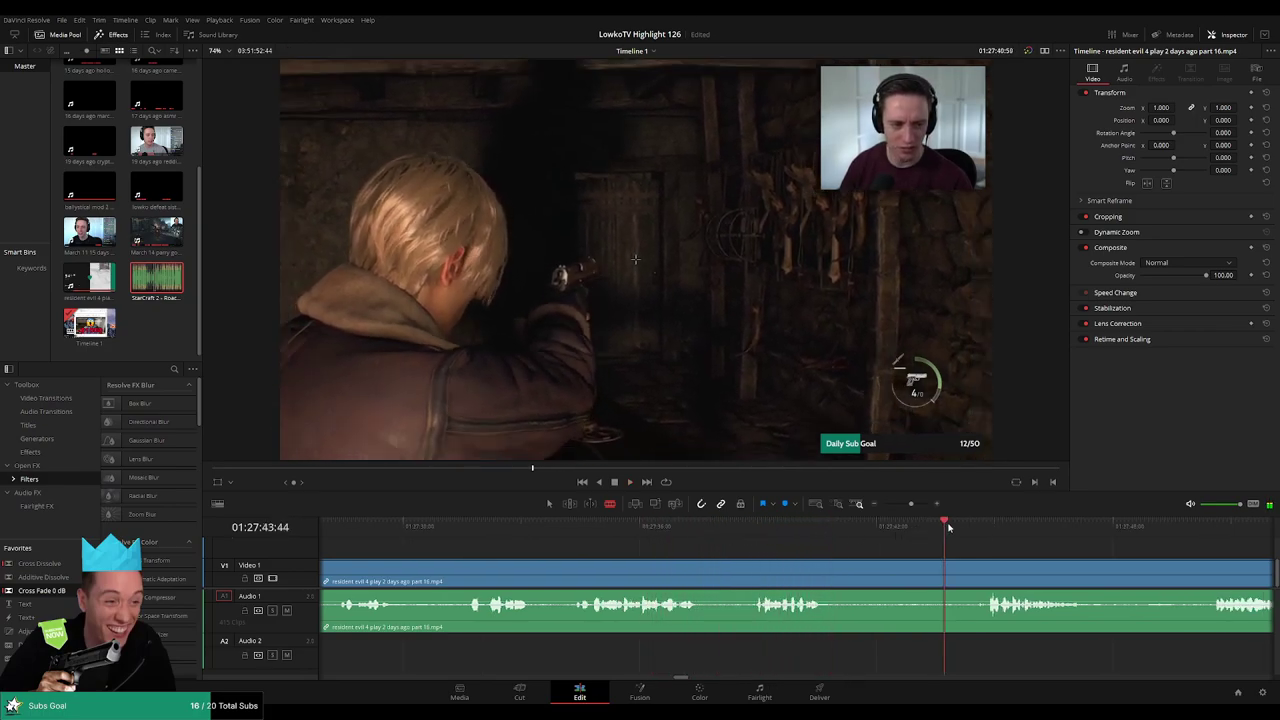
pyautogui.hscroll(4, 850, 530)
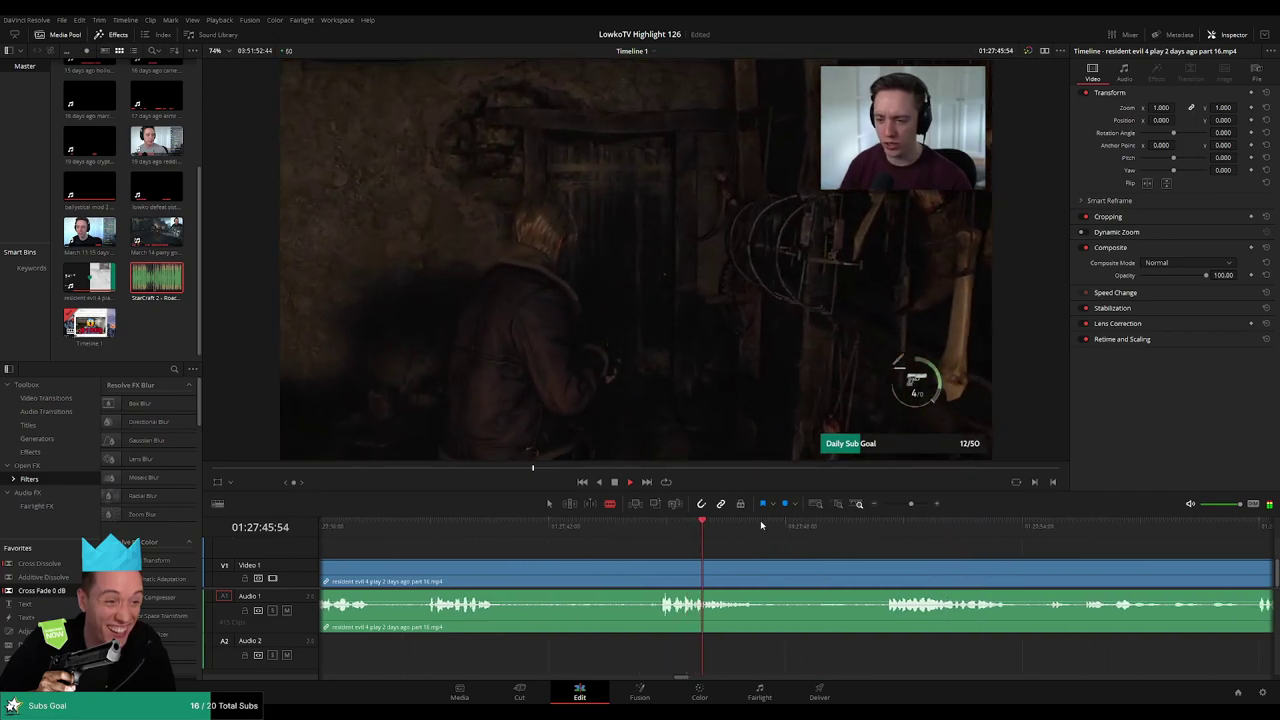
pyautogui.click(879, 530)
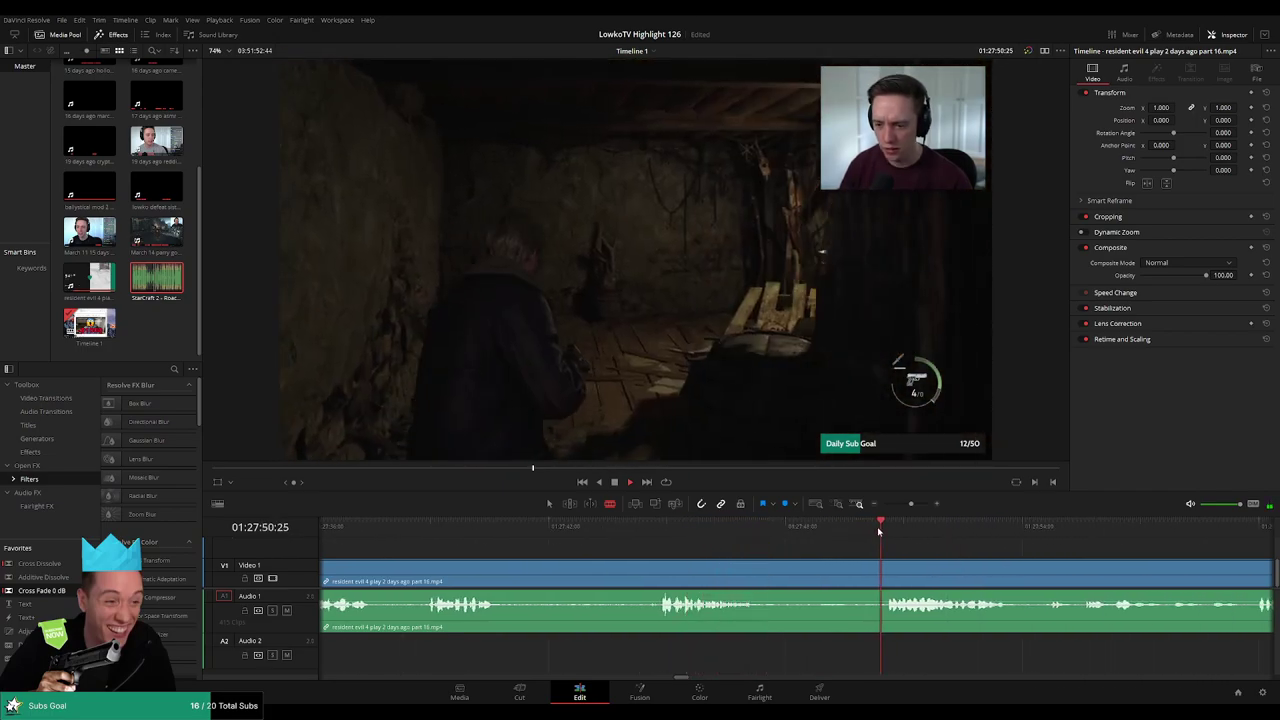
# - Review the footage from about 01:27:50 to 01:28:27 to find where the action picks up again
pyautogui.hscroll(3, 999, 550)
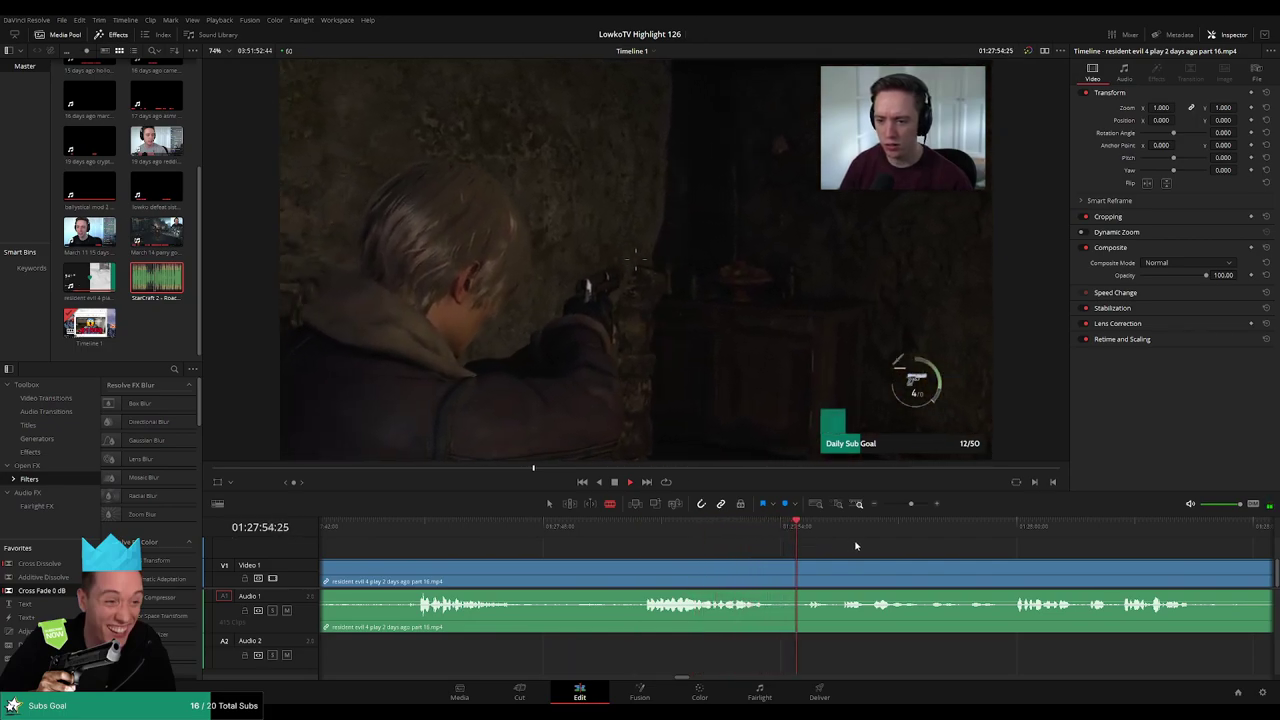
pyautogui.hscroll(3, 717, 538)
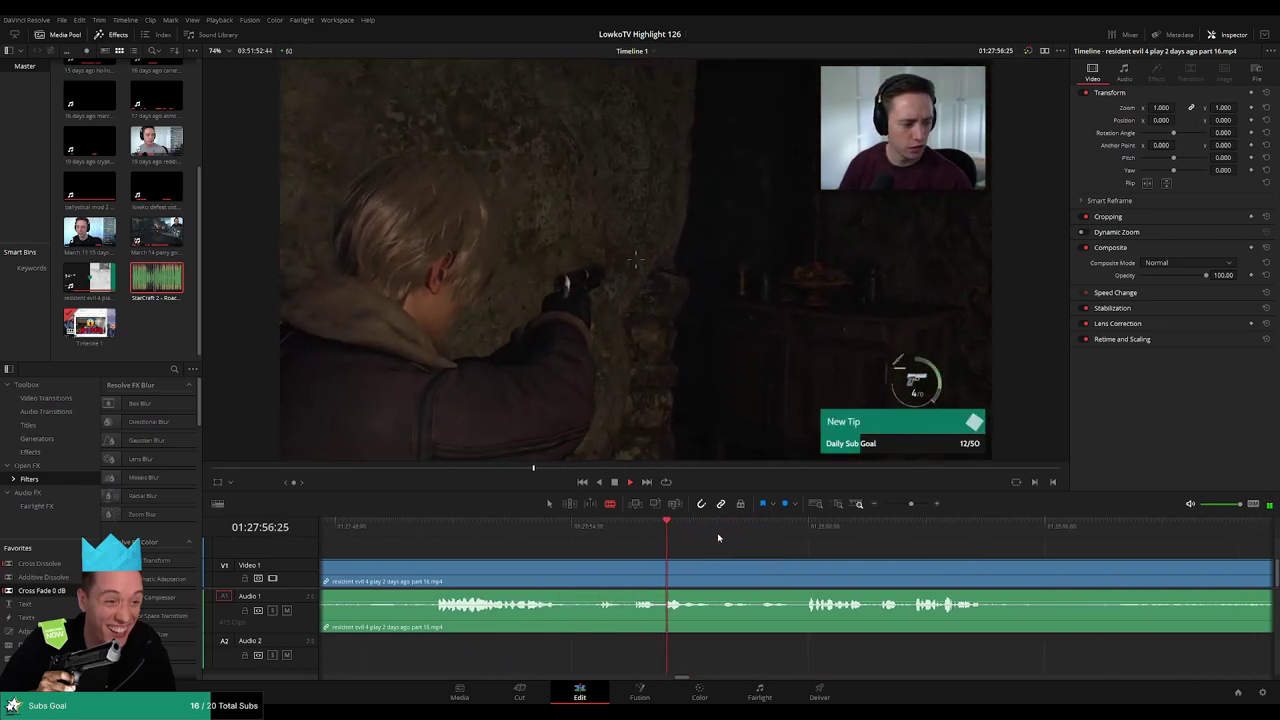
pyautogui.hscroll(2, 704, 540)
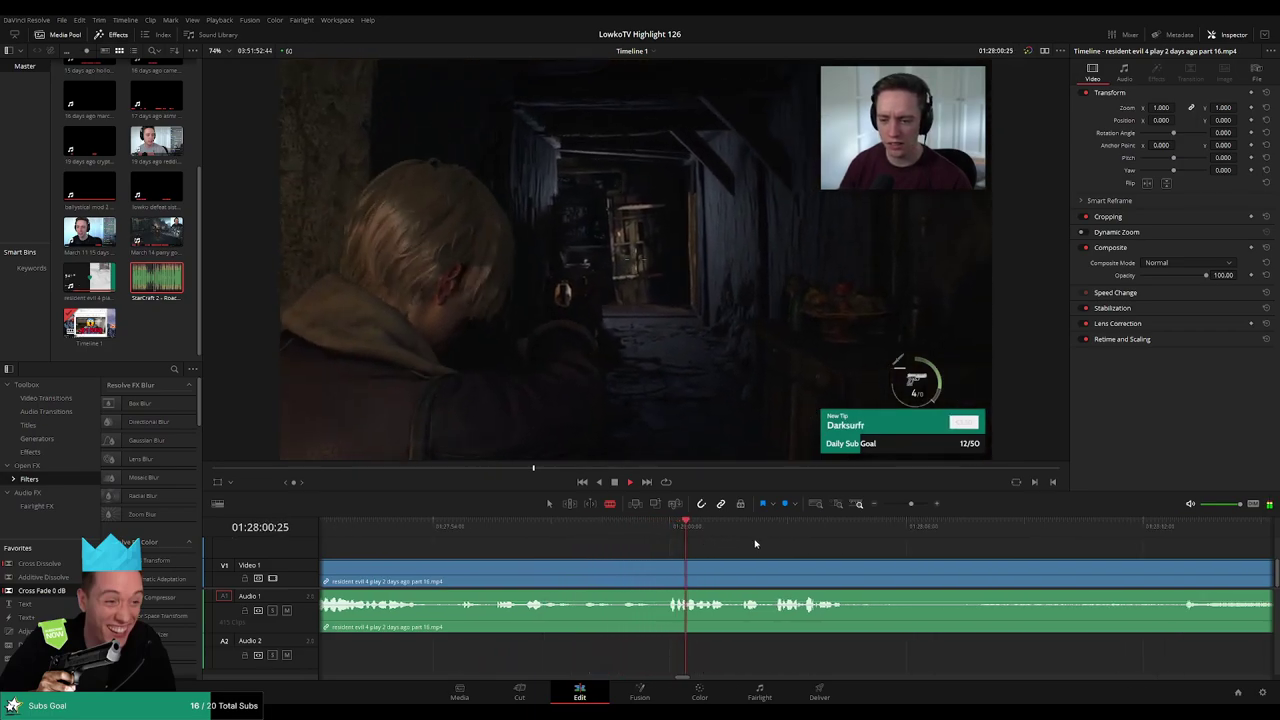
pyautogui.hscroll(2, 740, 545)
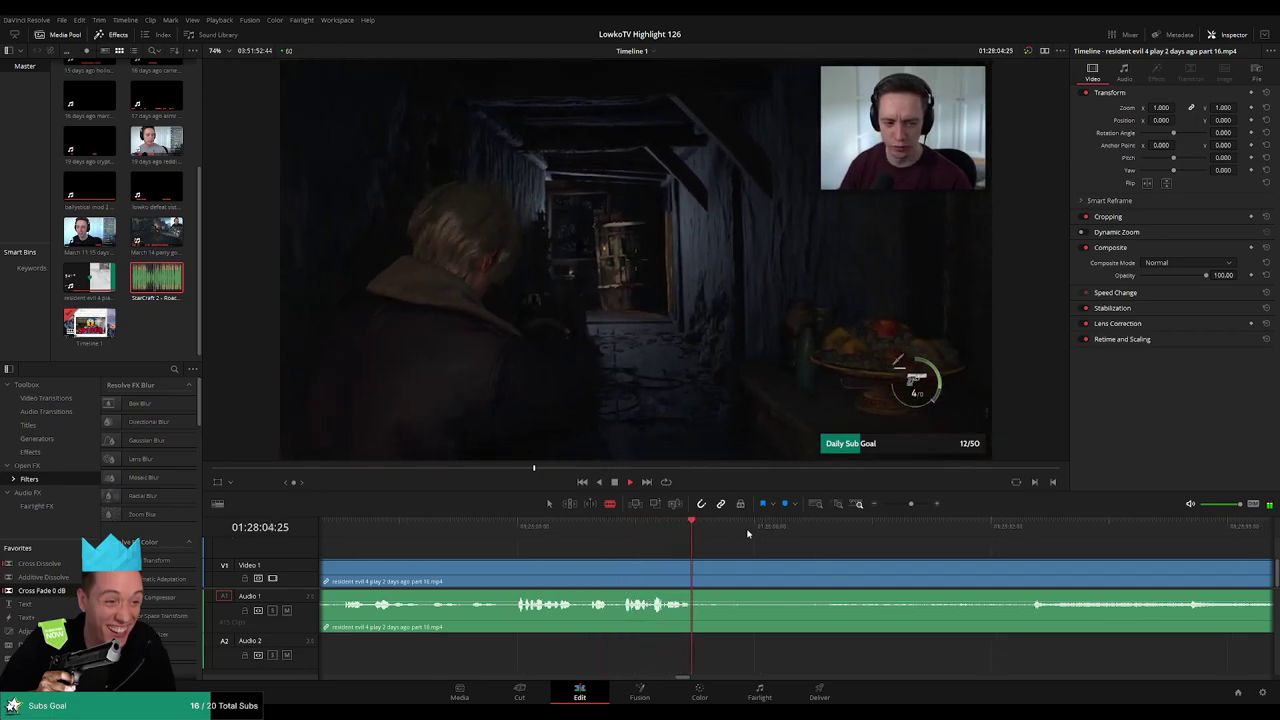
pyautogui.click(937, 530)
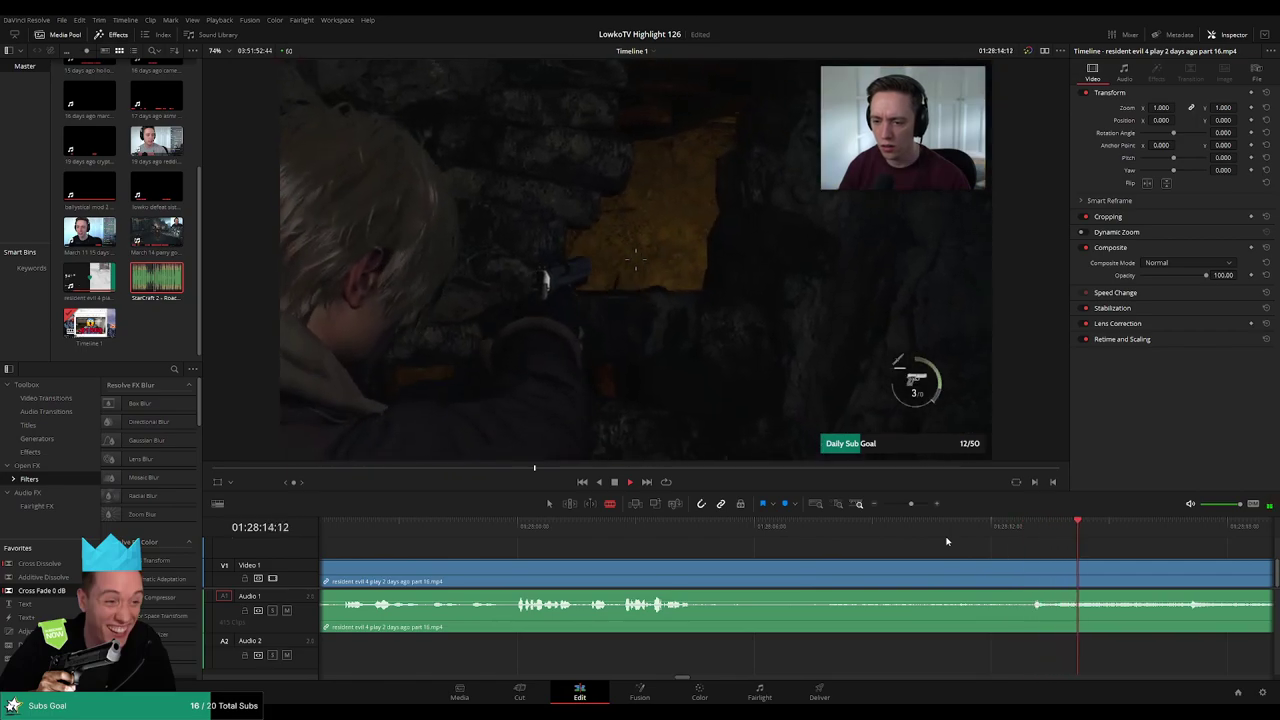
pyautogui.moveTo(951, 541); pyautogui.dragTo(711, 535)
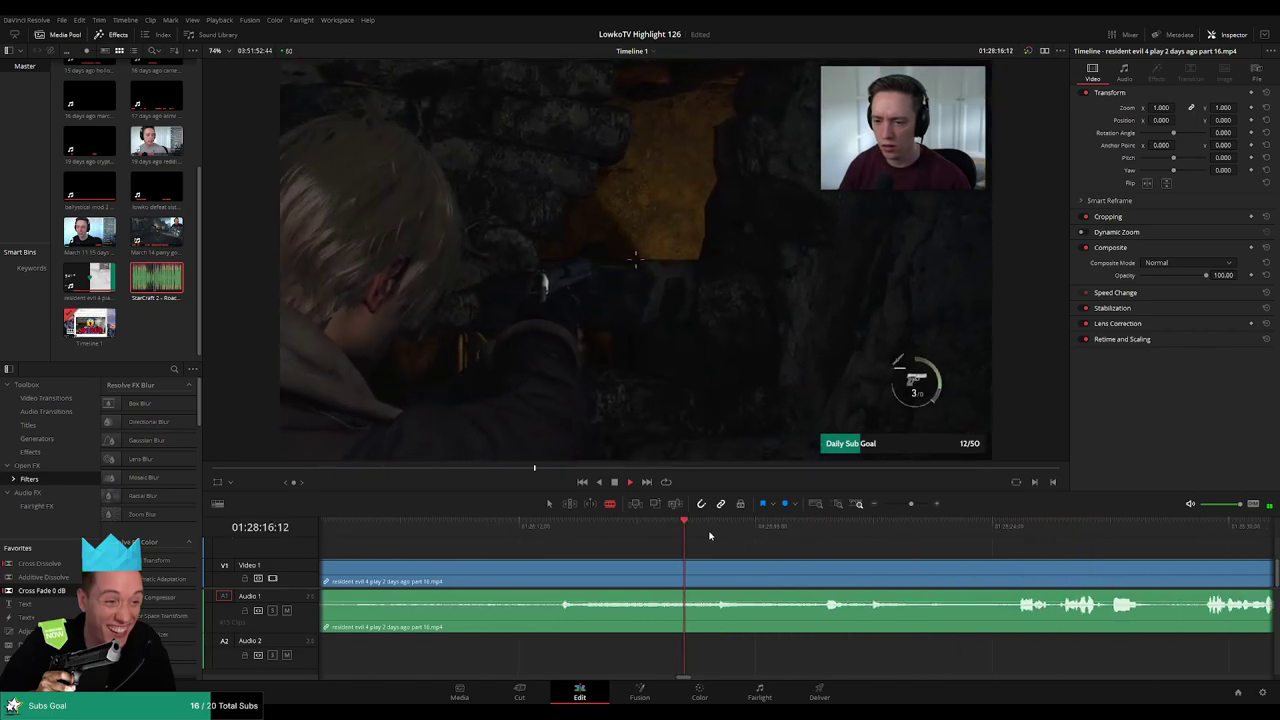
pyautogui.click(820, 535)
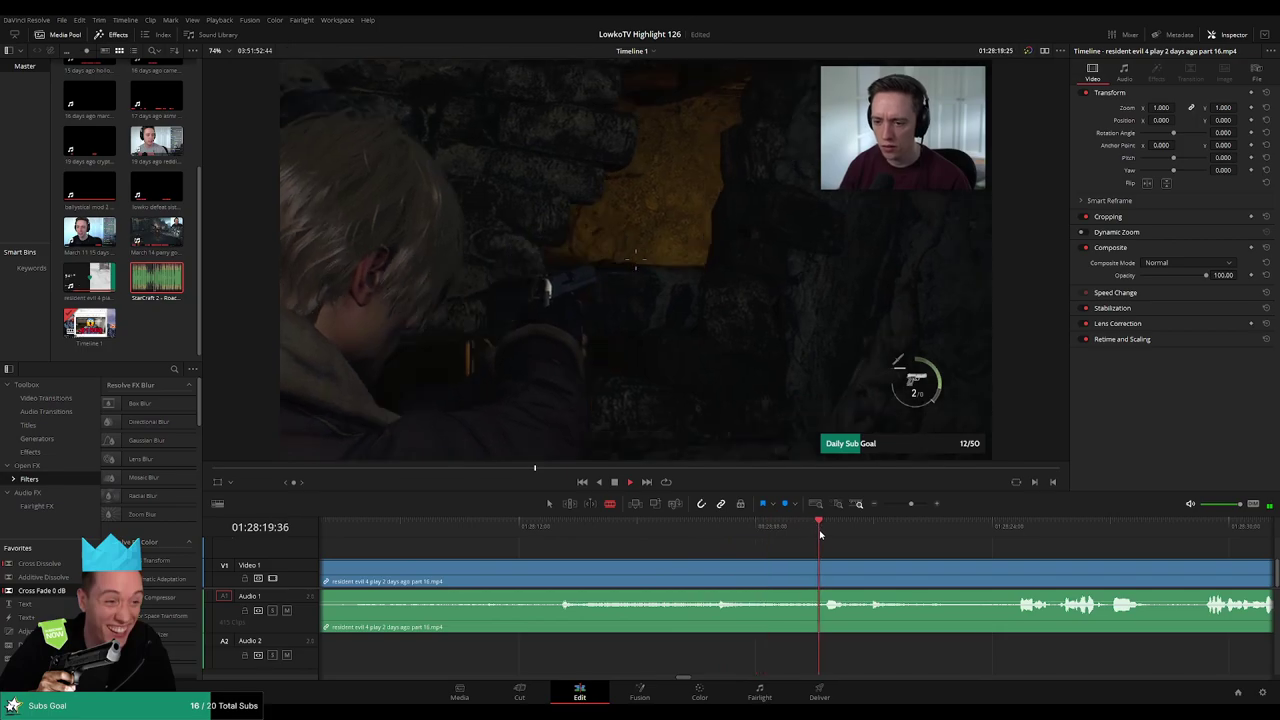
pyautogui.hscroll(4, 949, 559)
pyautogui.click(722, 534)
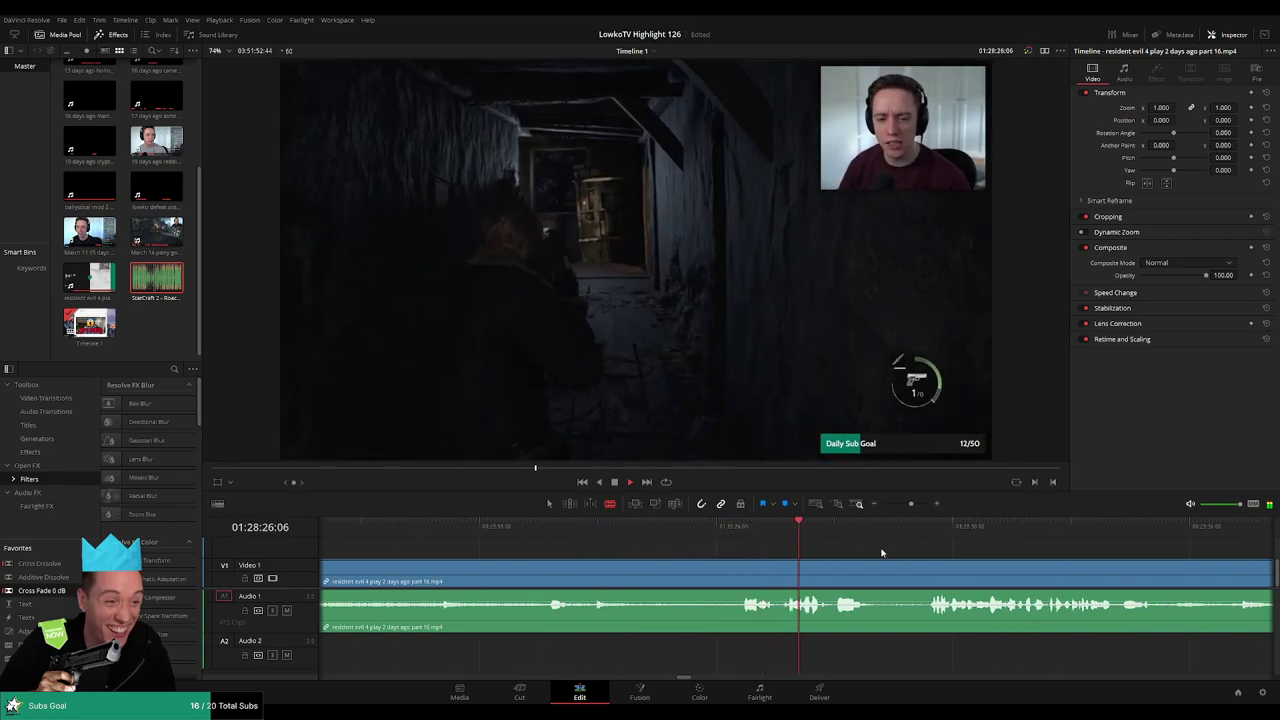
pyautogui.hscroll(2, 715, 538)
pyautogui.hscroll(-2, 620, 548)
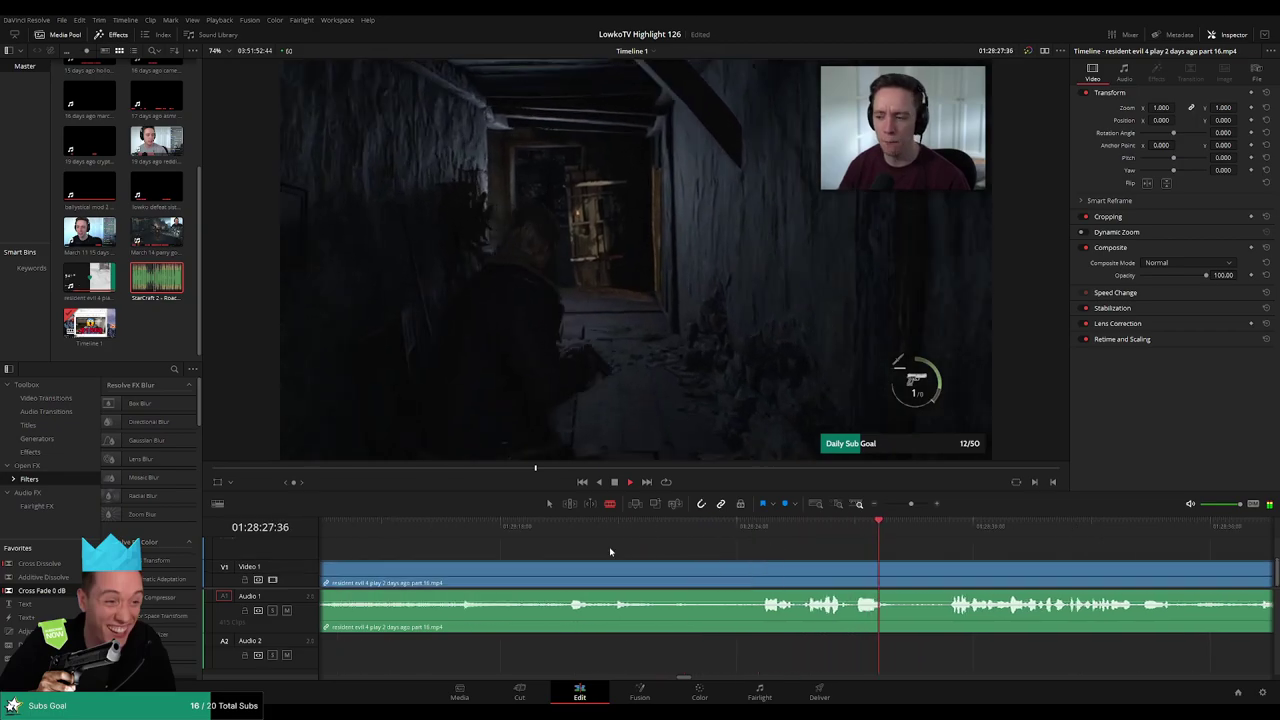
# - Split the clip at about 01:28:10, ripple-delete the section back to the 01:27:09 cut, and place an audio cross fade on the join
pyautogui.click(465, 532)
pyautogui.hscroll(-4, 614, 543)
pyautogui.click(547, 532)
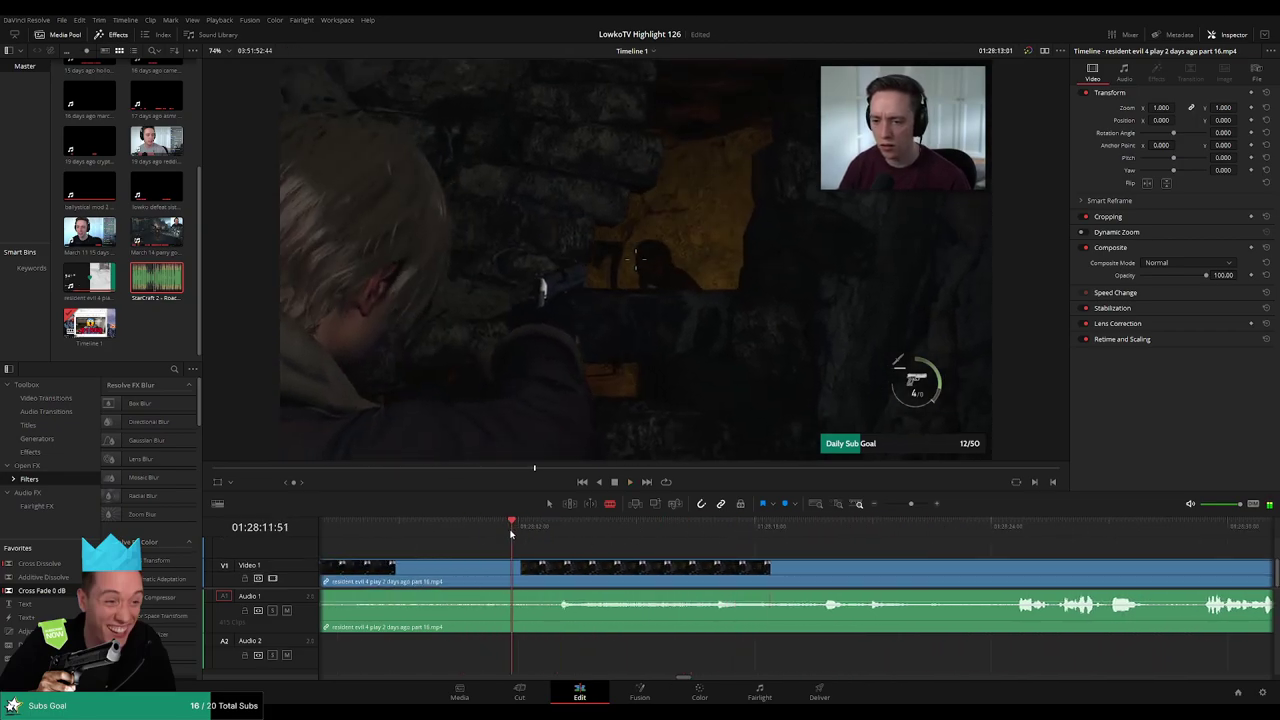
pyautogui.click(468, 533)
pyautogui.click(419, 533)
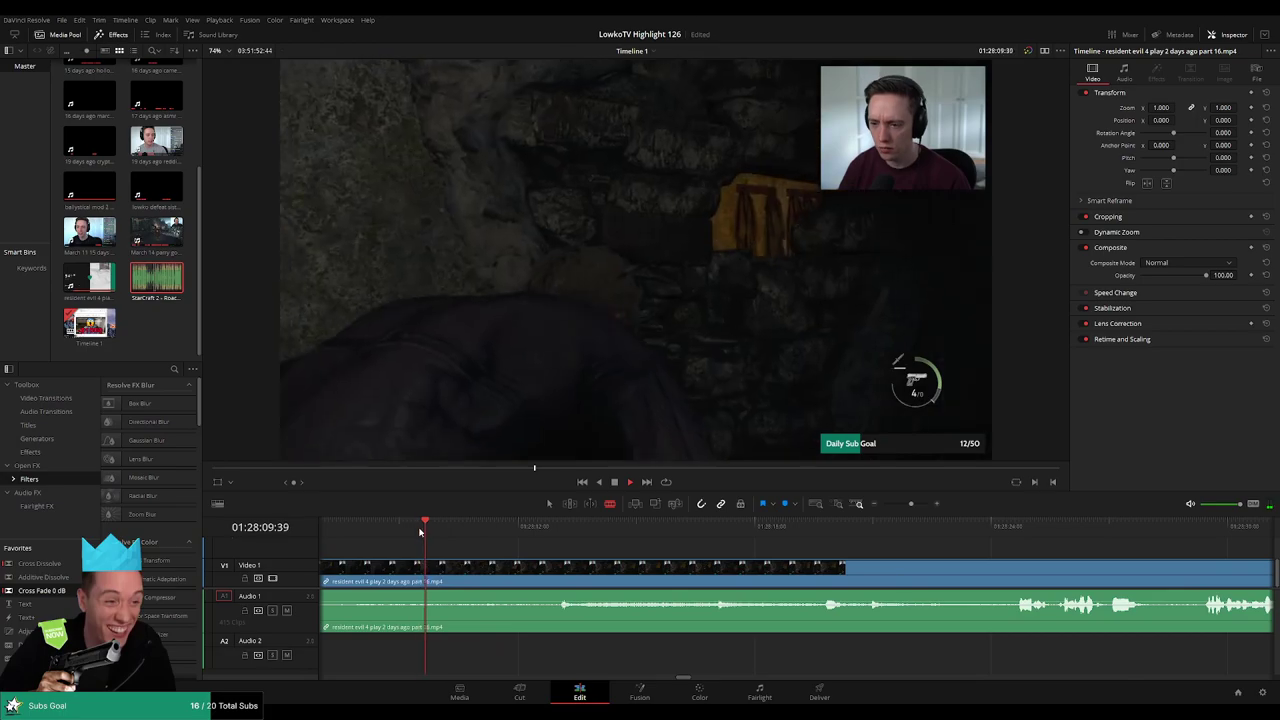
pyautogui.click(438, 575)
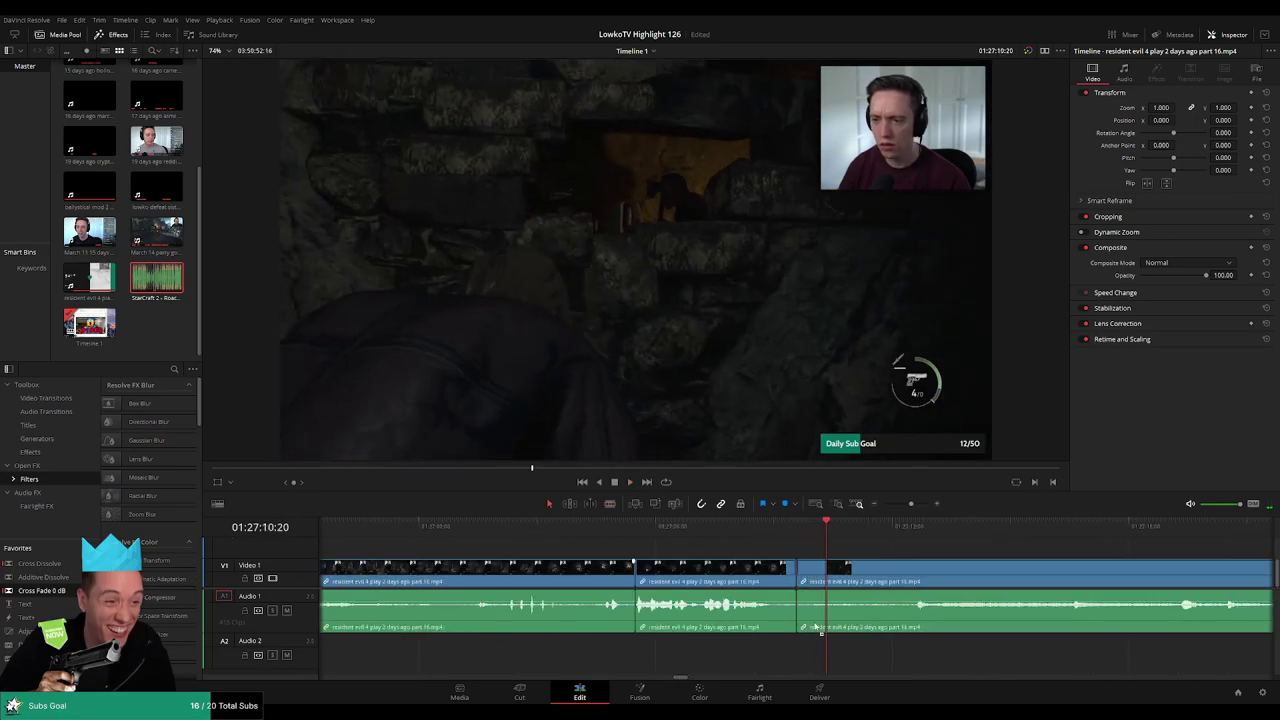
pyautogui.click(899, 532)
pyautogui.moveTo(1041, 557); pyautogui.dragTo(729, 547)
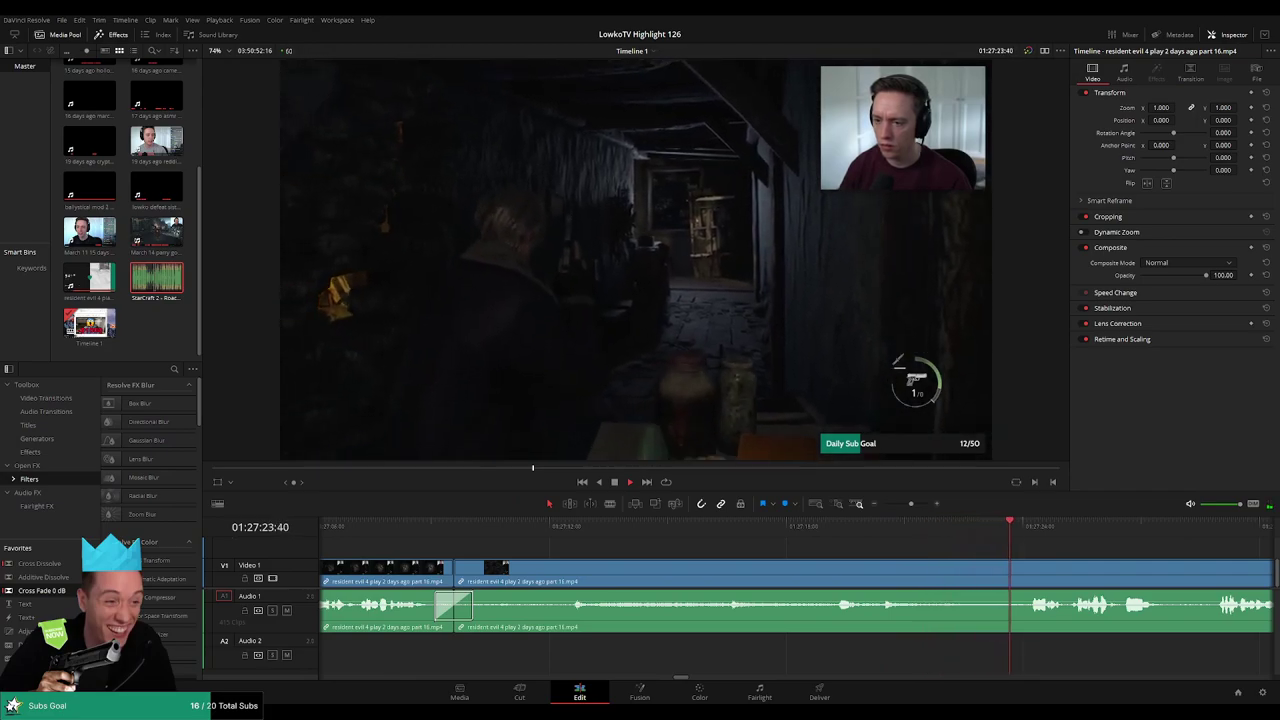
# - Split the clip at about 01:27:26 and 01:27:28, and ripple-delete the short section between
pyautogui.hscroll(8, 831, 534)
pyautogui.hscroll(2, 780, 540)
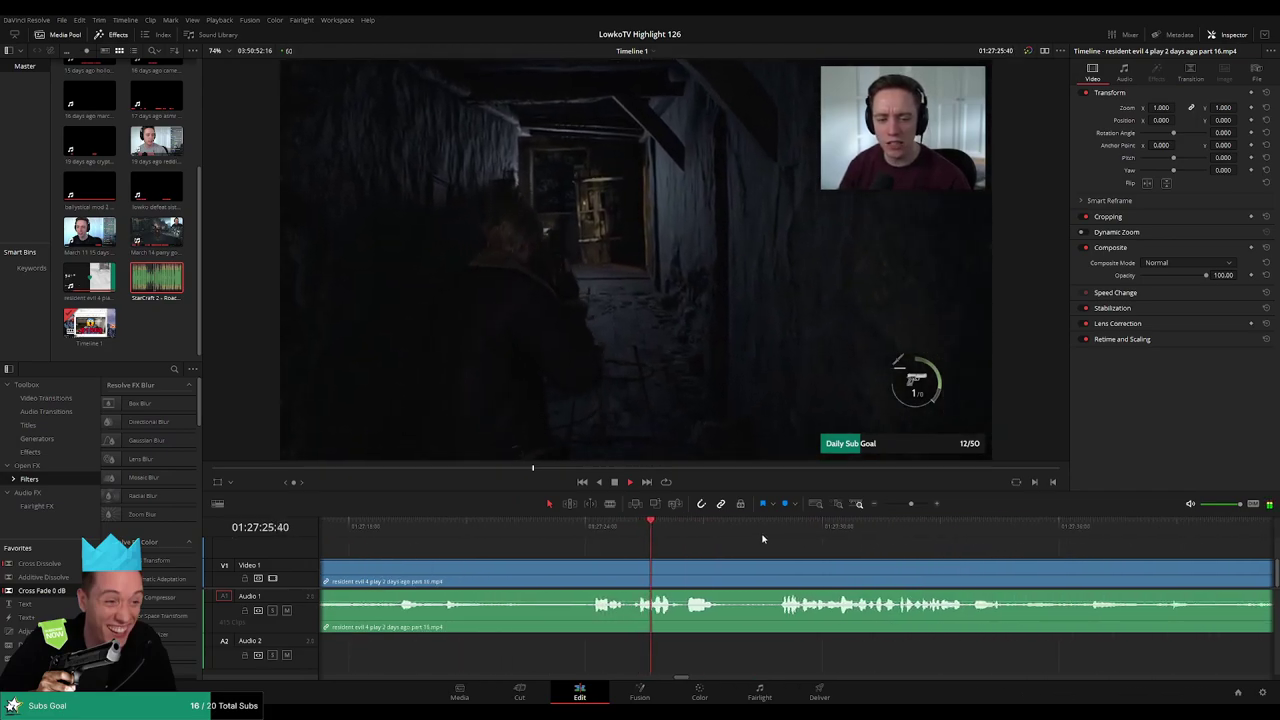
pyautogui.hscroll(3, 765, 536)
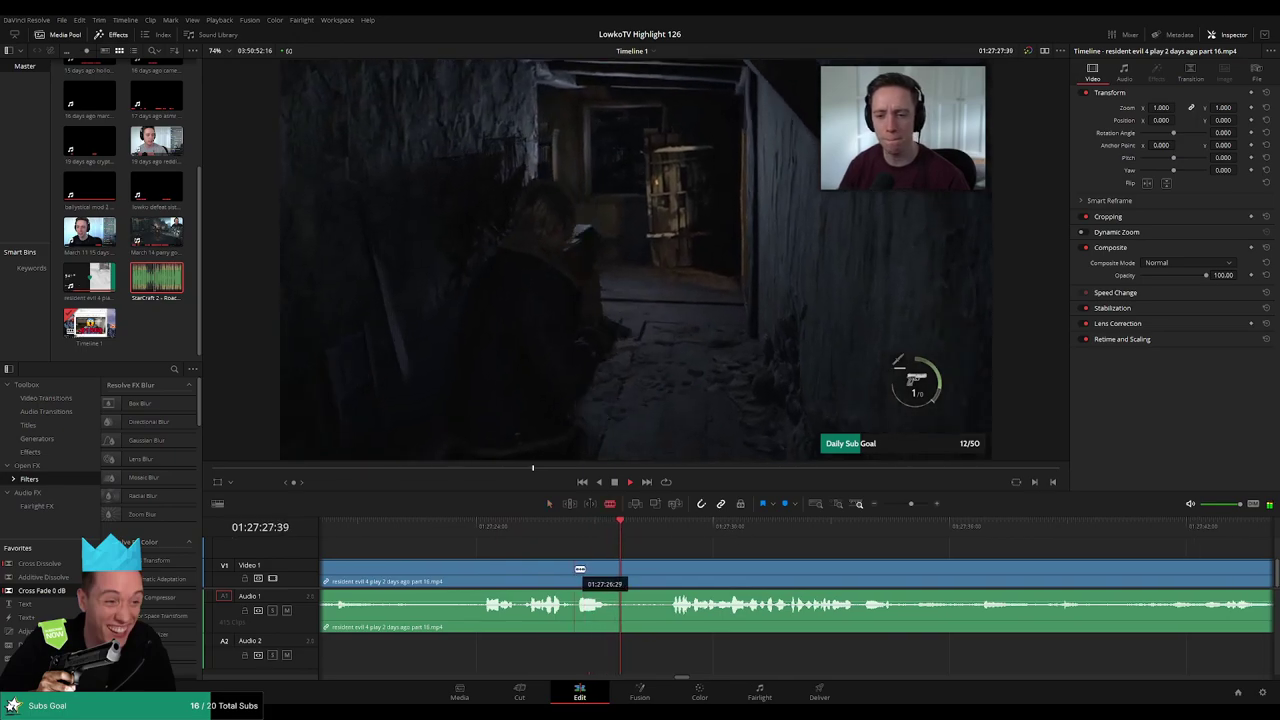
pyautogui.click(577, 569)
pyautogui.click(666, 569)
pyautogui.press('a')
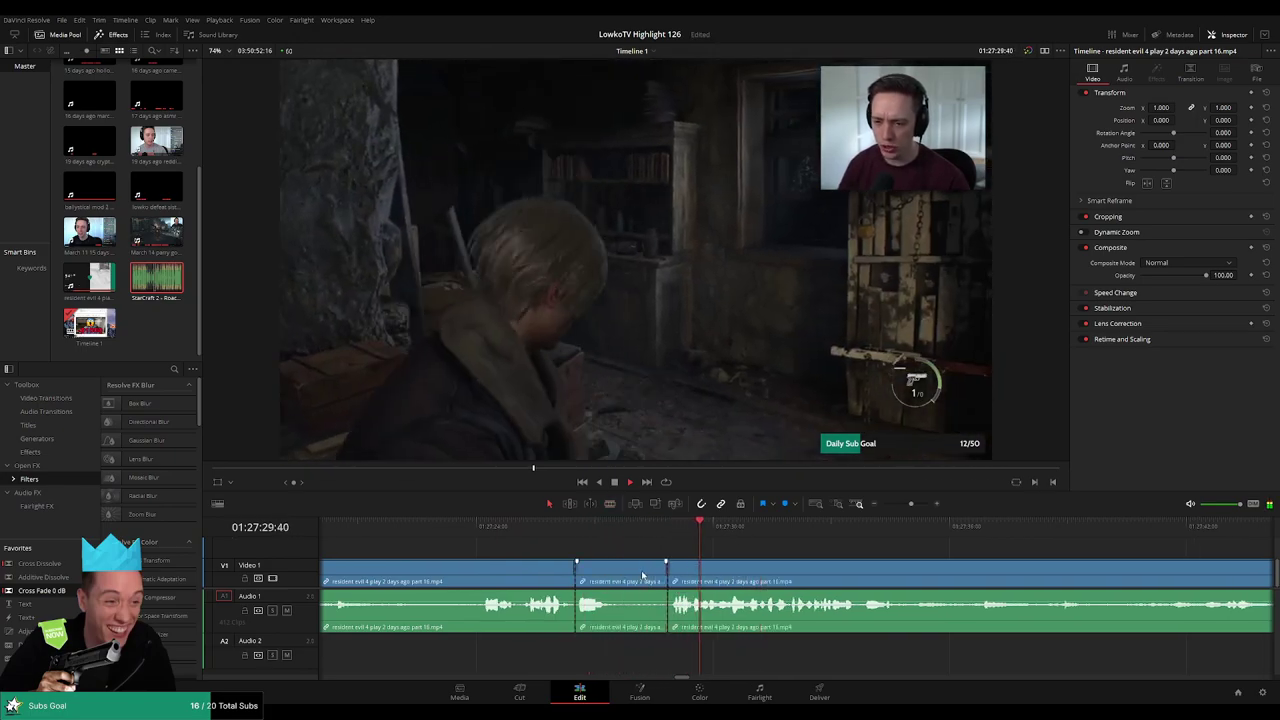
pyautogui.click(643, 576)
pyautogui.press('Delete')
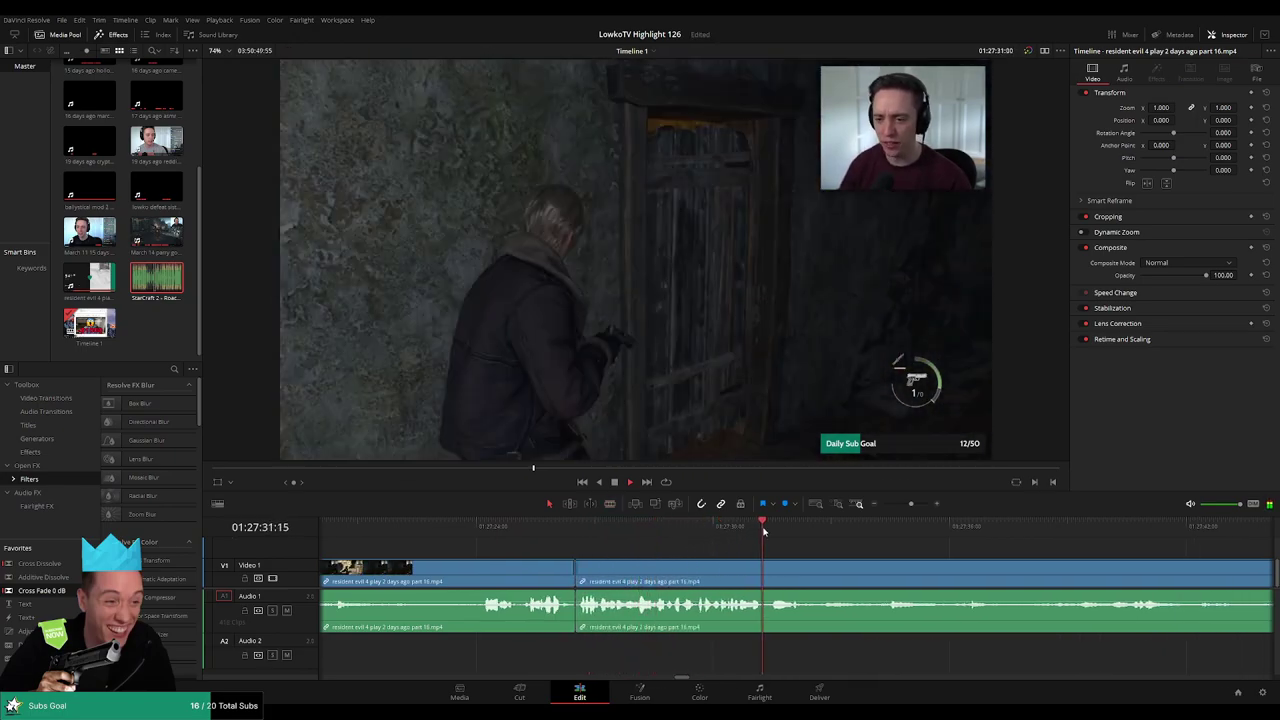
# - Split the clip at about 01:27:34, ripple-delete the section back to the 01:27:26 cut, and play across the join
pyautogui.hscroll(5, 716, 531)
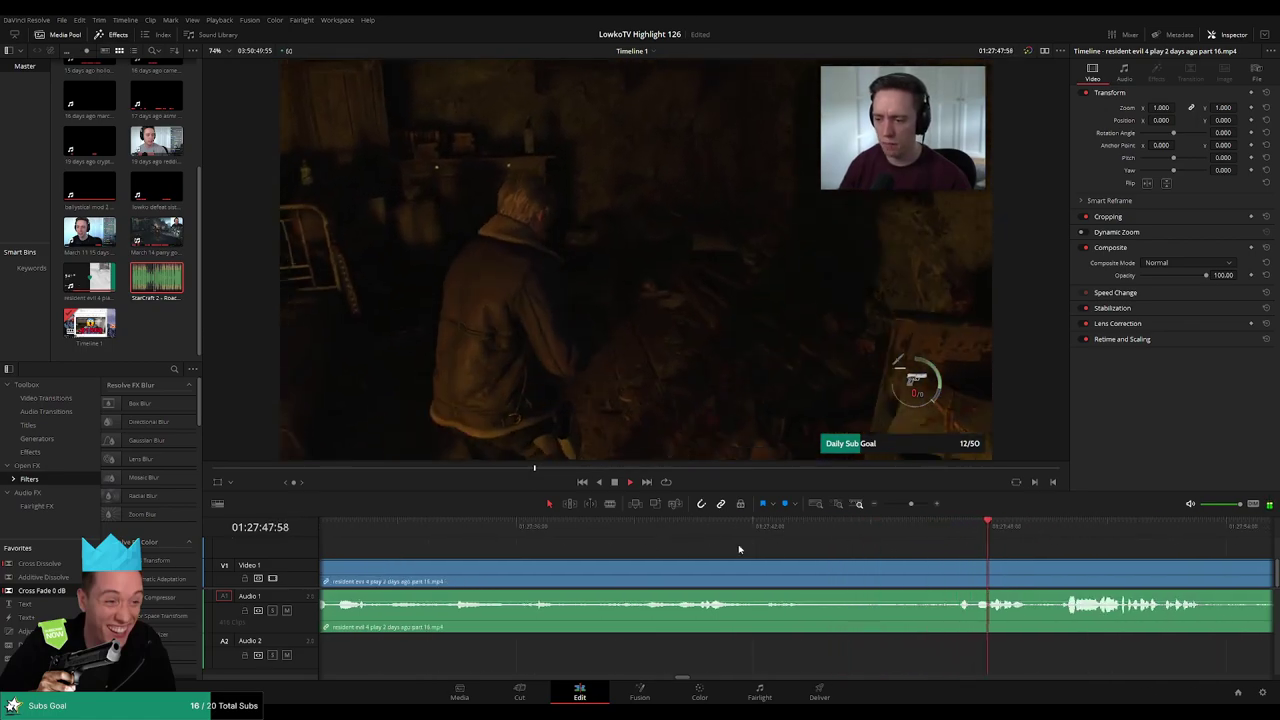
pyautogui.click(533, 525)
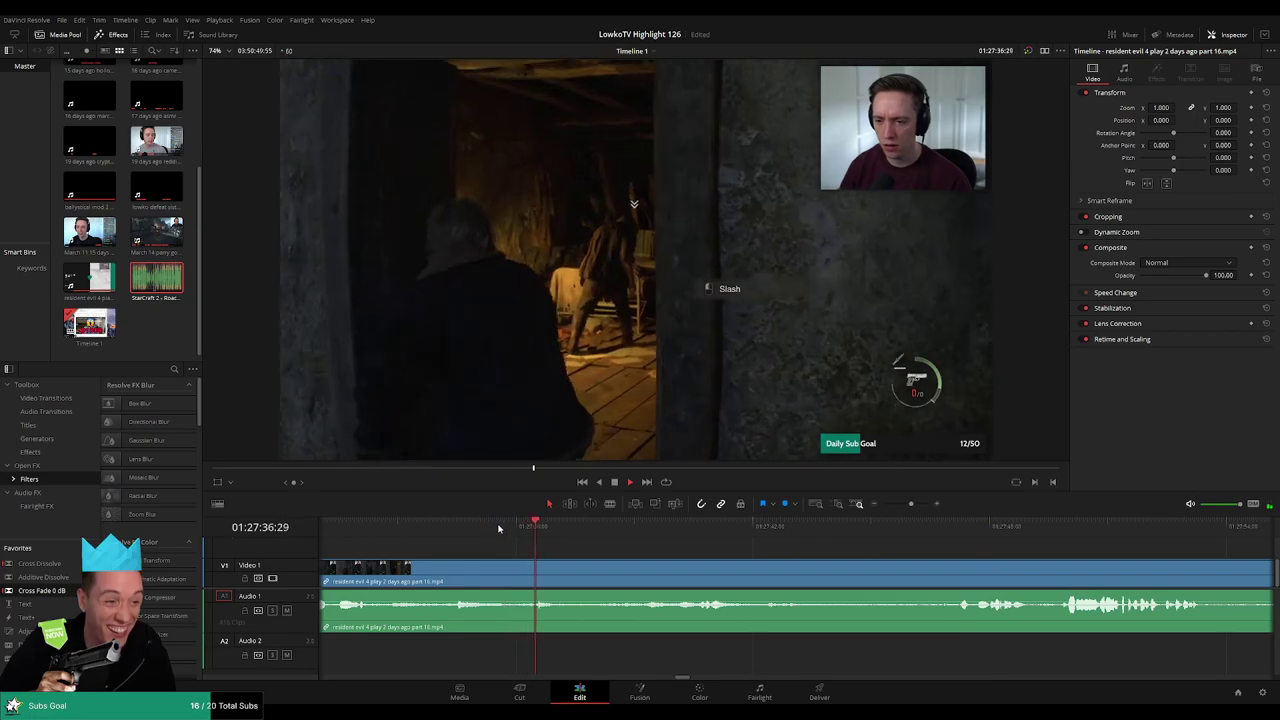
pyautogui.press('space')
pyautogui.hscroll(-1, 580, 548)
pyautogui.moveTo(527, 531); pyautogui.dragTo(537, 531)
pyautogui.hotkey('ctrl', 'b')
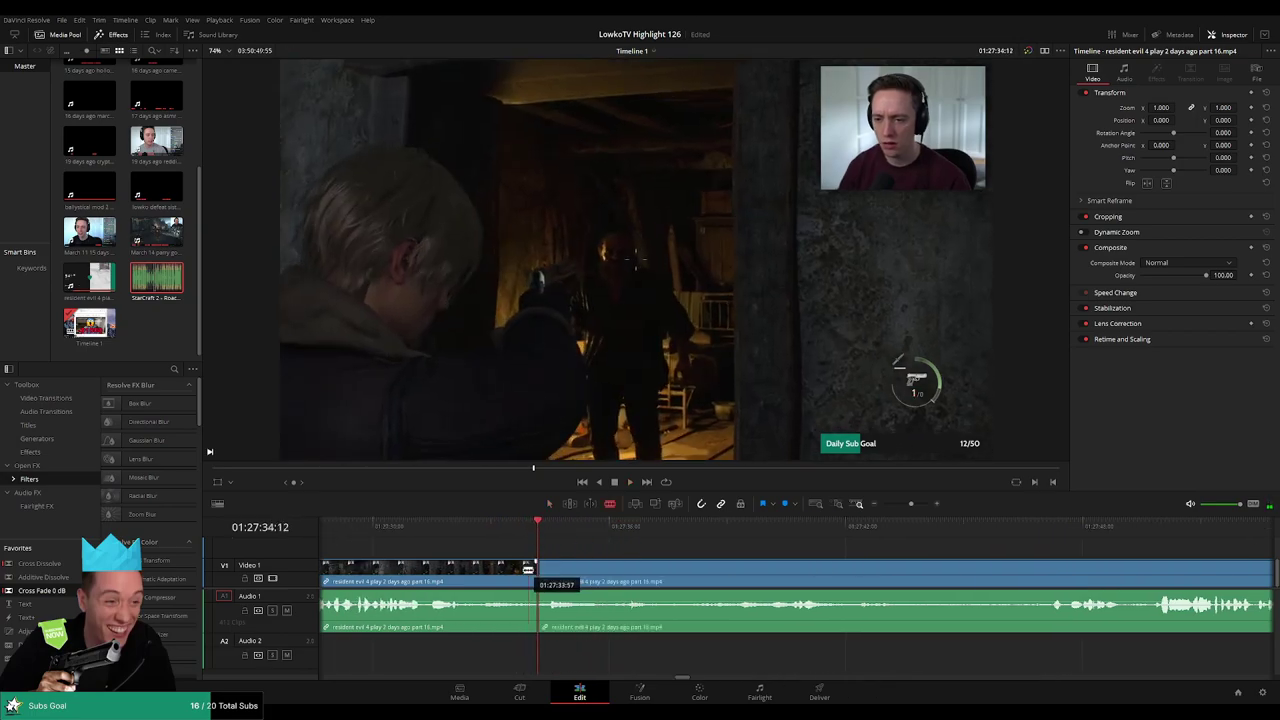
pyautogui.click(517, 574)
pyautogui.press('Delete')
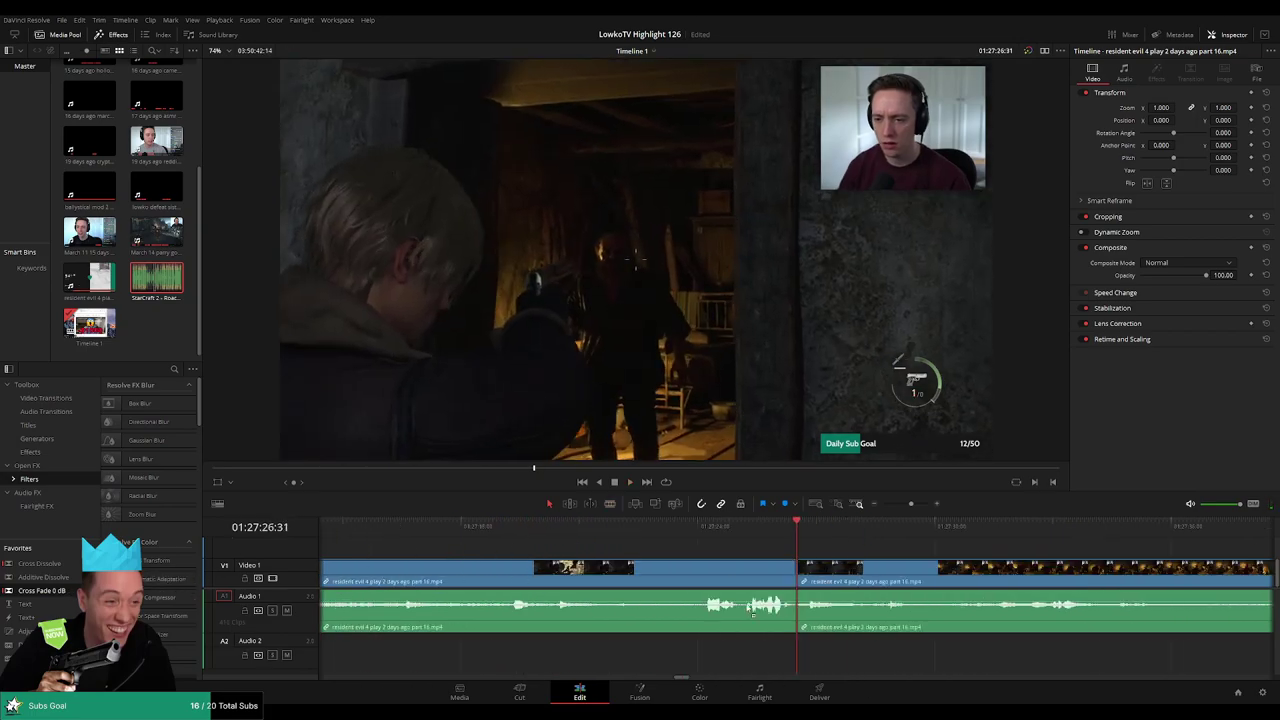
pyautogui.press('space')
pyautogui.click(774, 528)
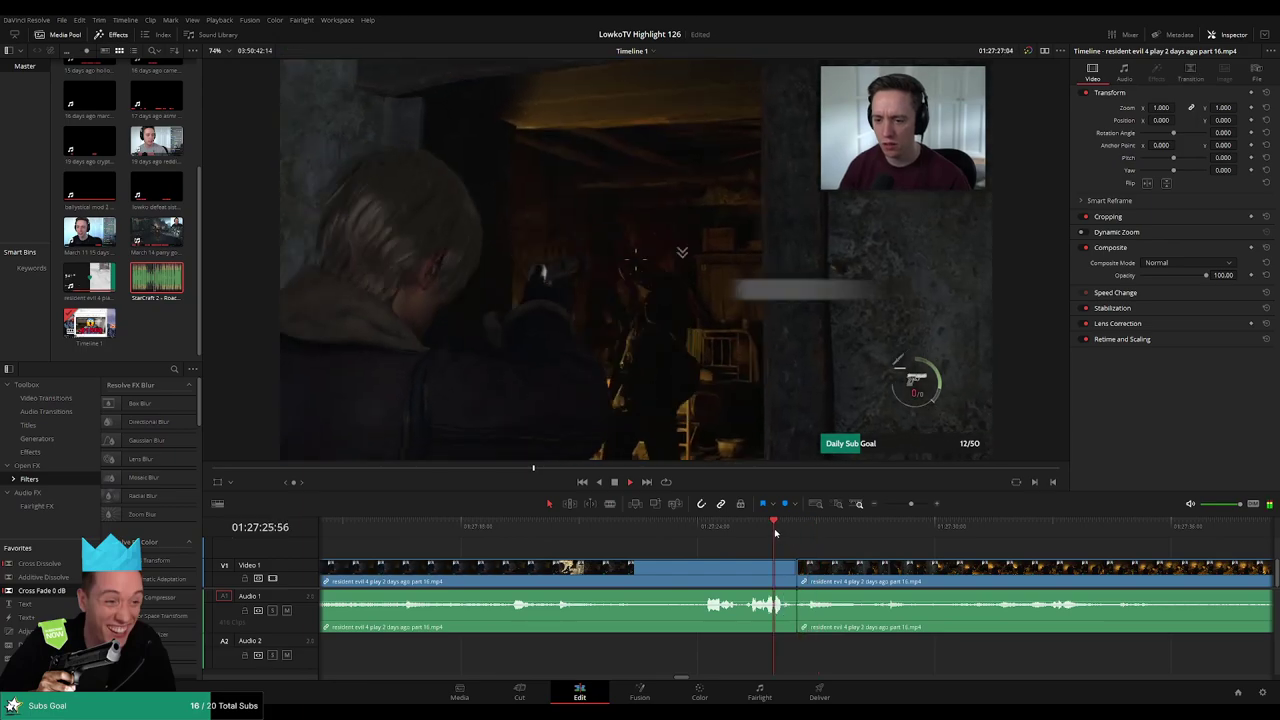
# - Play the footage after the 01:27:26 cut and split the clip at about 01:27:46, where the room search goes quiet
pyautogui.moveTo(957, 551); pyautogui.dragTo(671, 548)
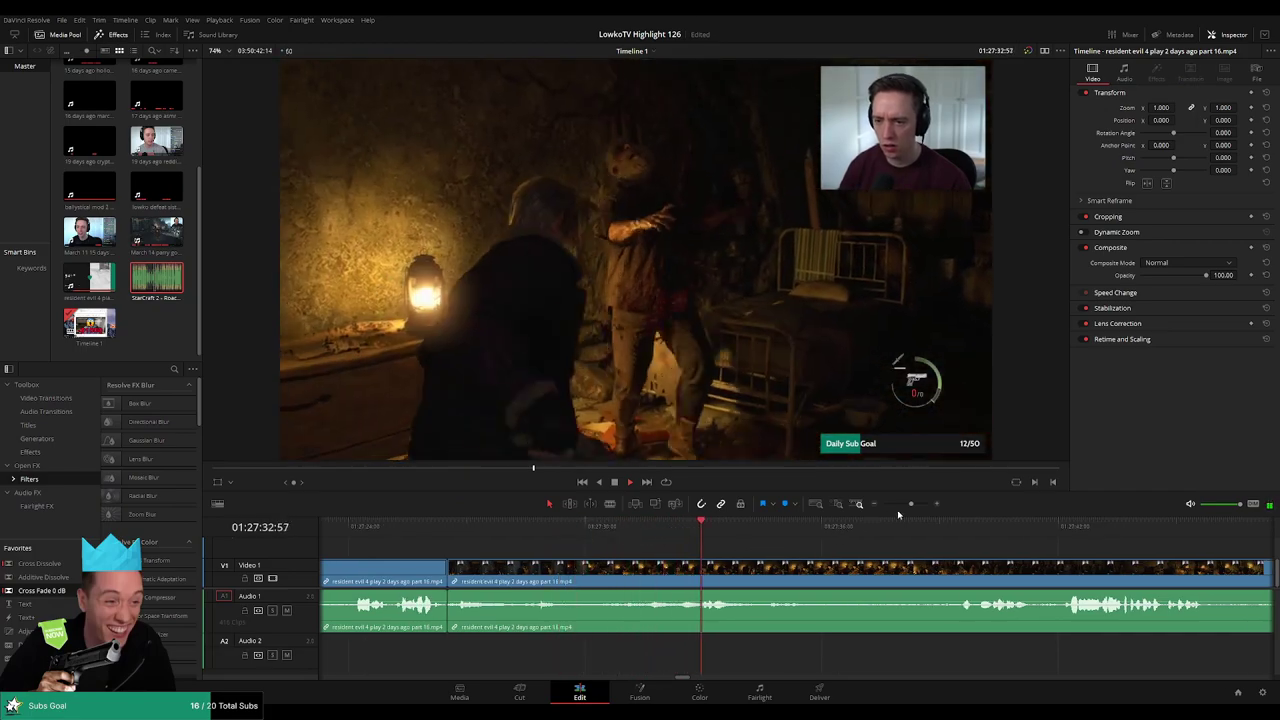
pyautogui.moveTo(911, 504); pyautogui.dragTo(906, 507)
pyautogui.moveTo(818, 566); pyautogui.dragTo(784, 568)
pyautogui.hscroll(3, 784, 568)
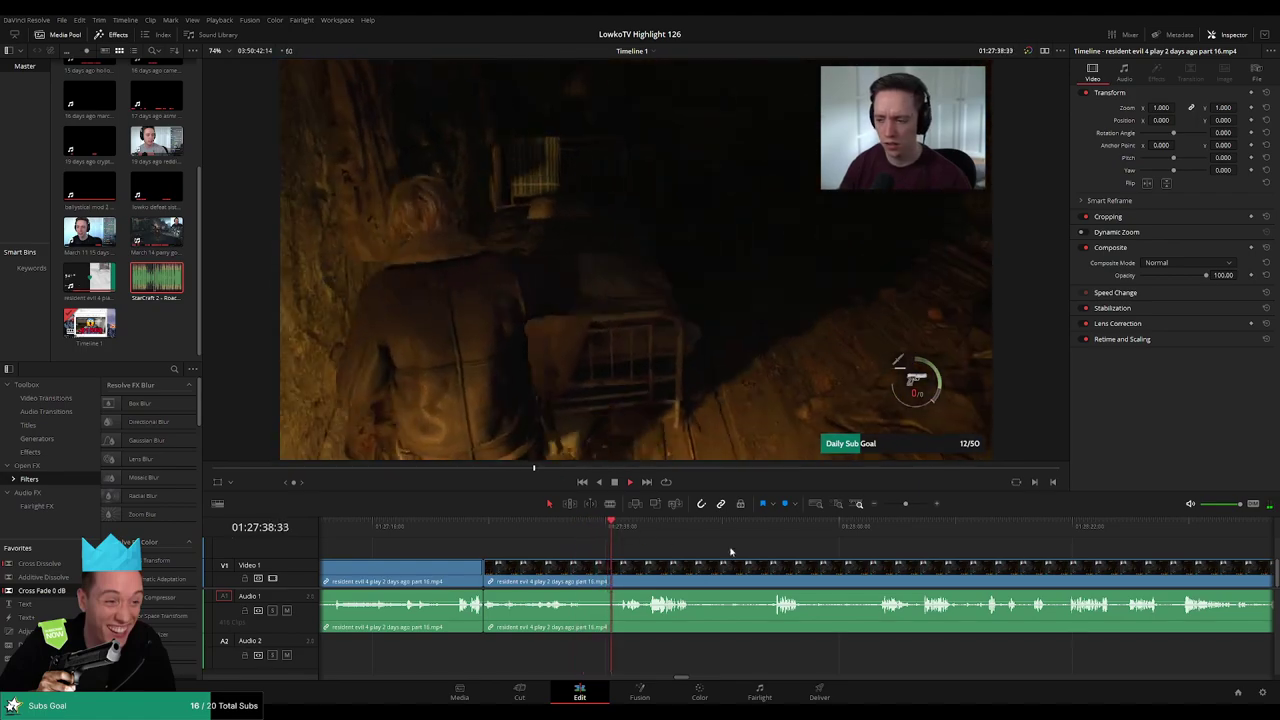
pyautogui.hscroll(1, 705, 548)
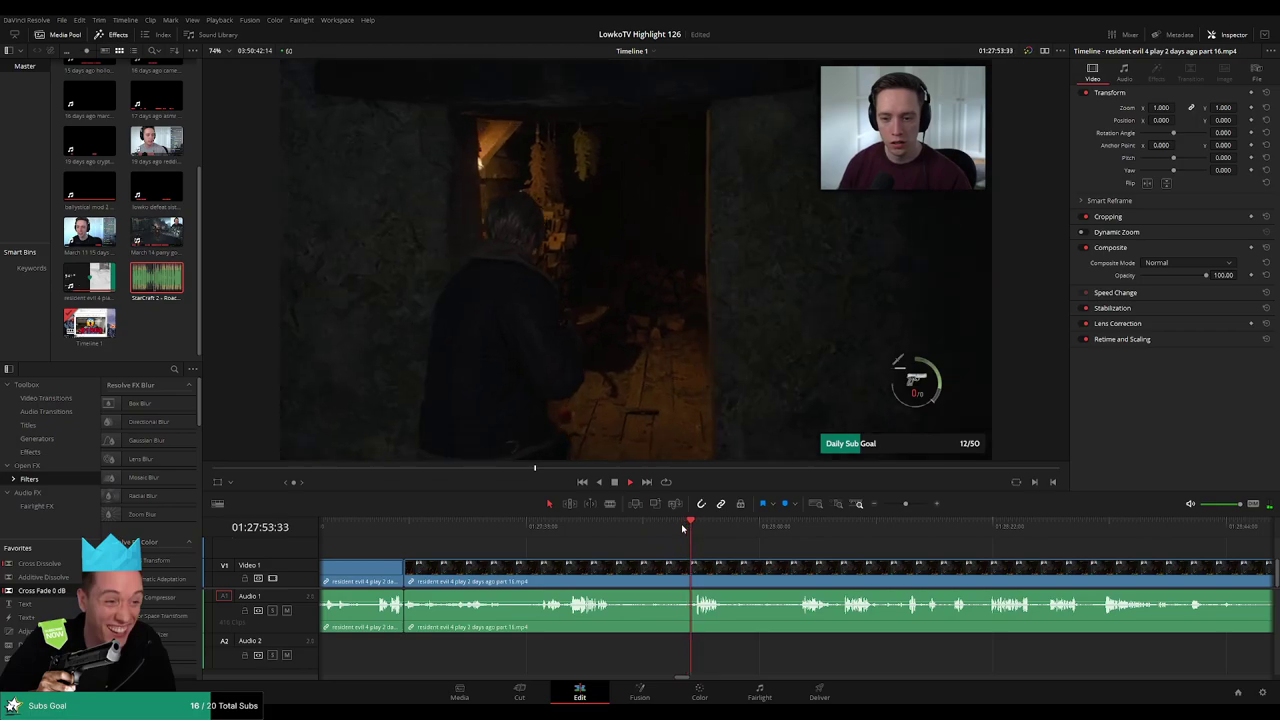
pyautogui.scroll(1, 740, 546)
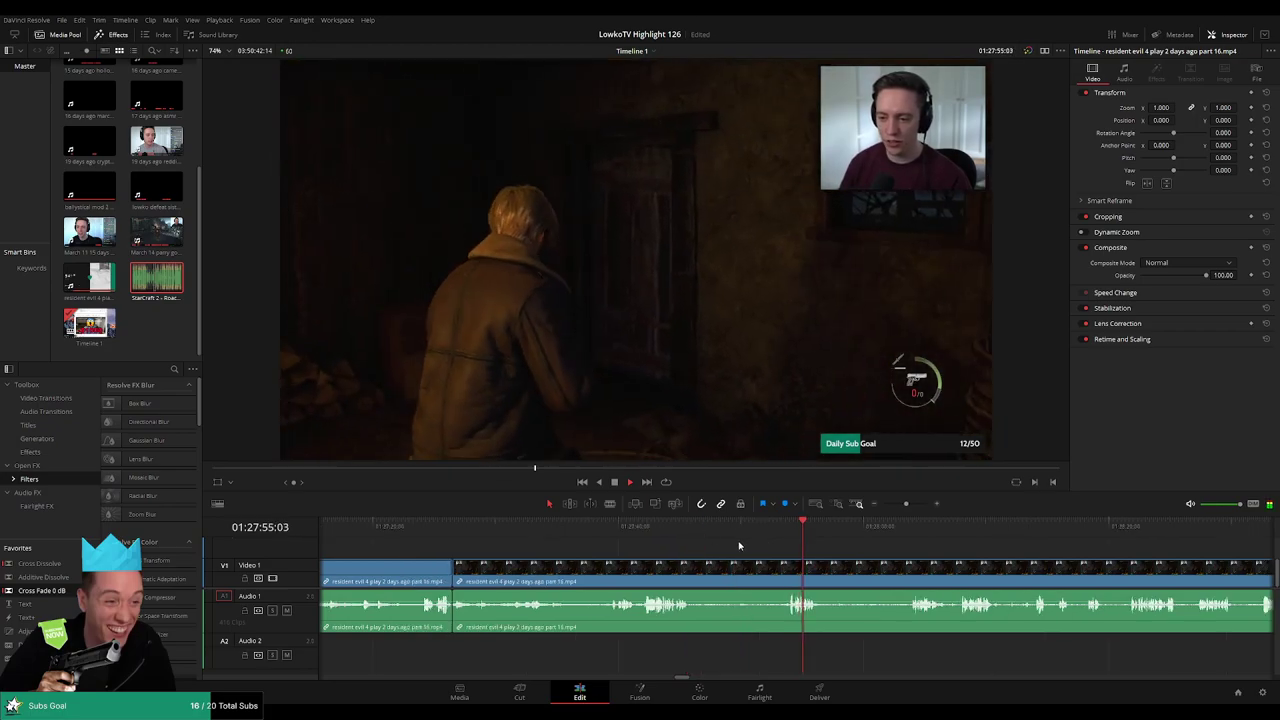
pyautogui.click(680, 531)
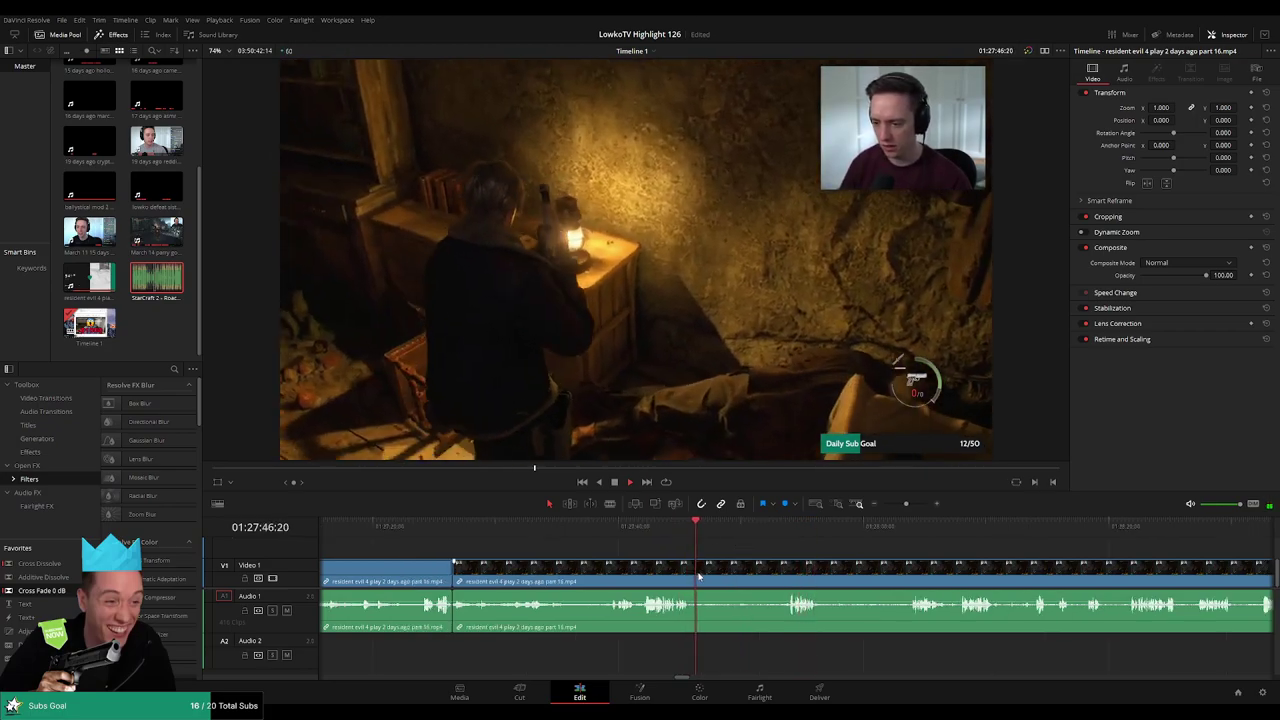
pyautogui.press('space')
pyautogui.press('b')
pyautogui.click(698, 576)
# - Skim the footage from about 01:28:01 to 01:29:00, through the locked door and dark rooms, for moments worth keeping
pyautogui.click(875, 533)
pyautogui.click(901, 536)
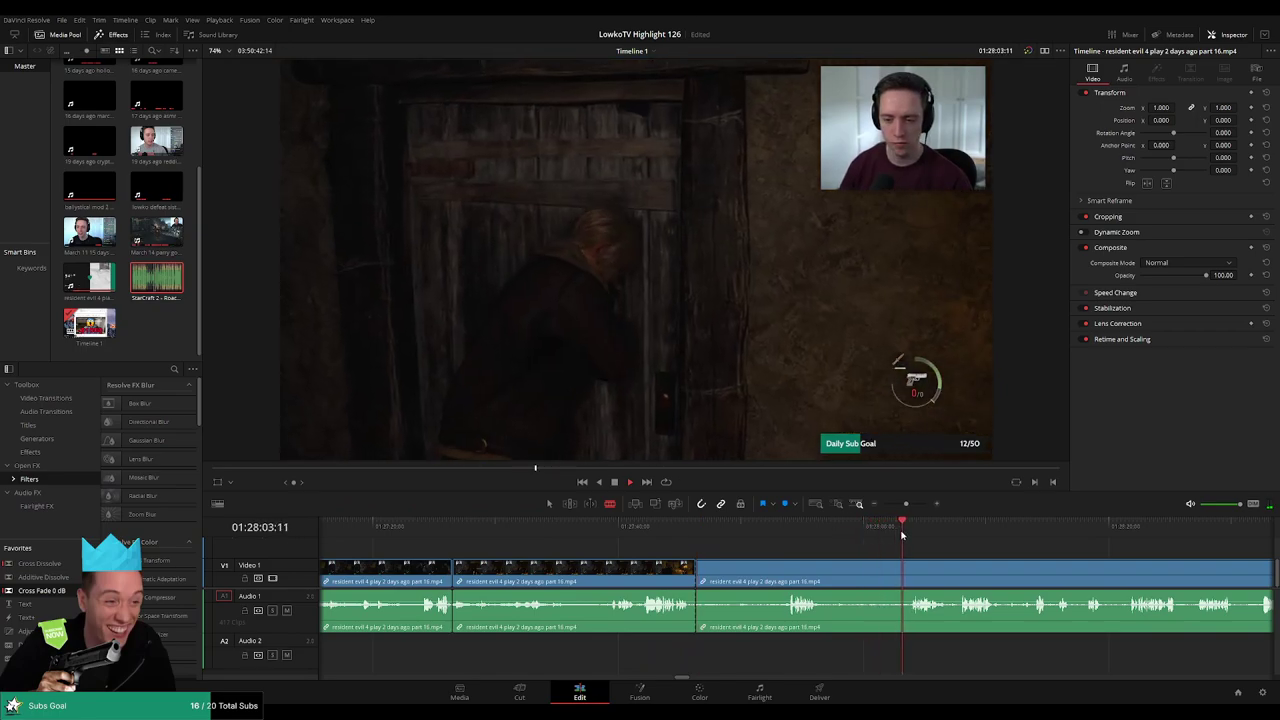
pyautogui.hscroll(2, 783, 536)
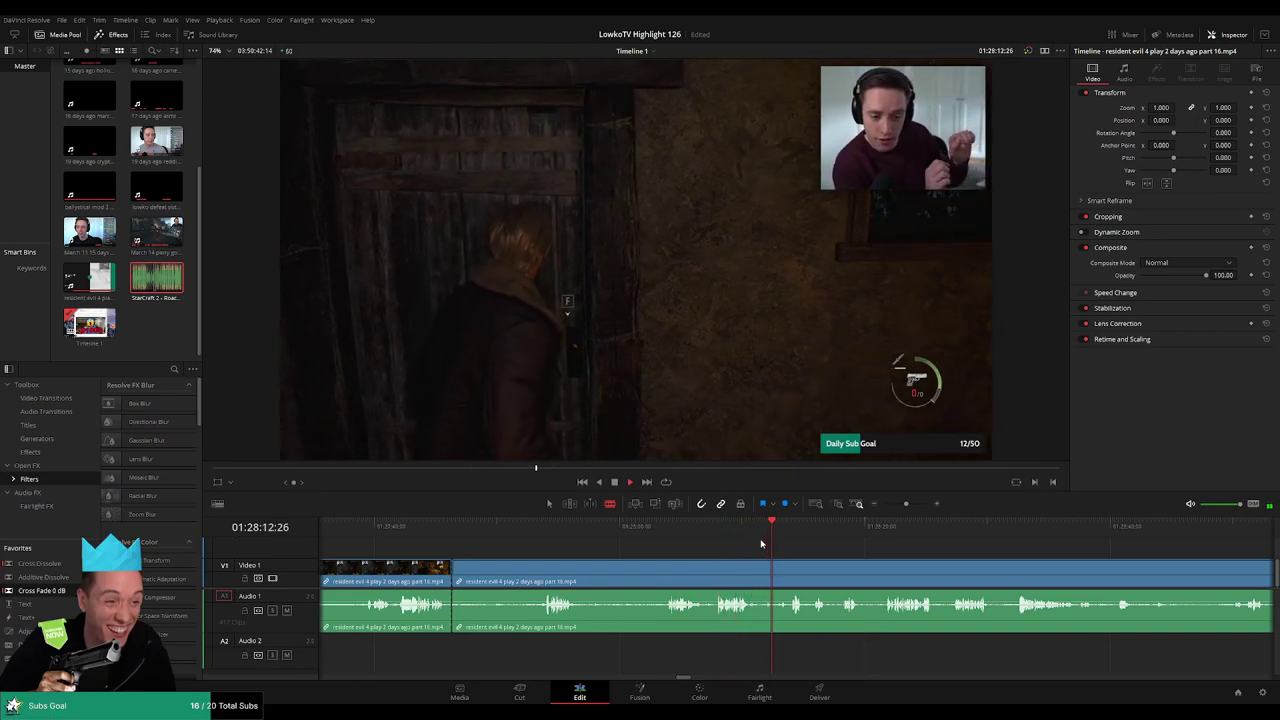
pyautogui.moveTo(815, 554); pyautogui.dragTo(730, 543)
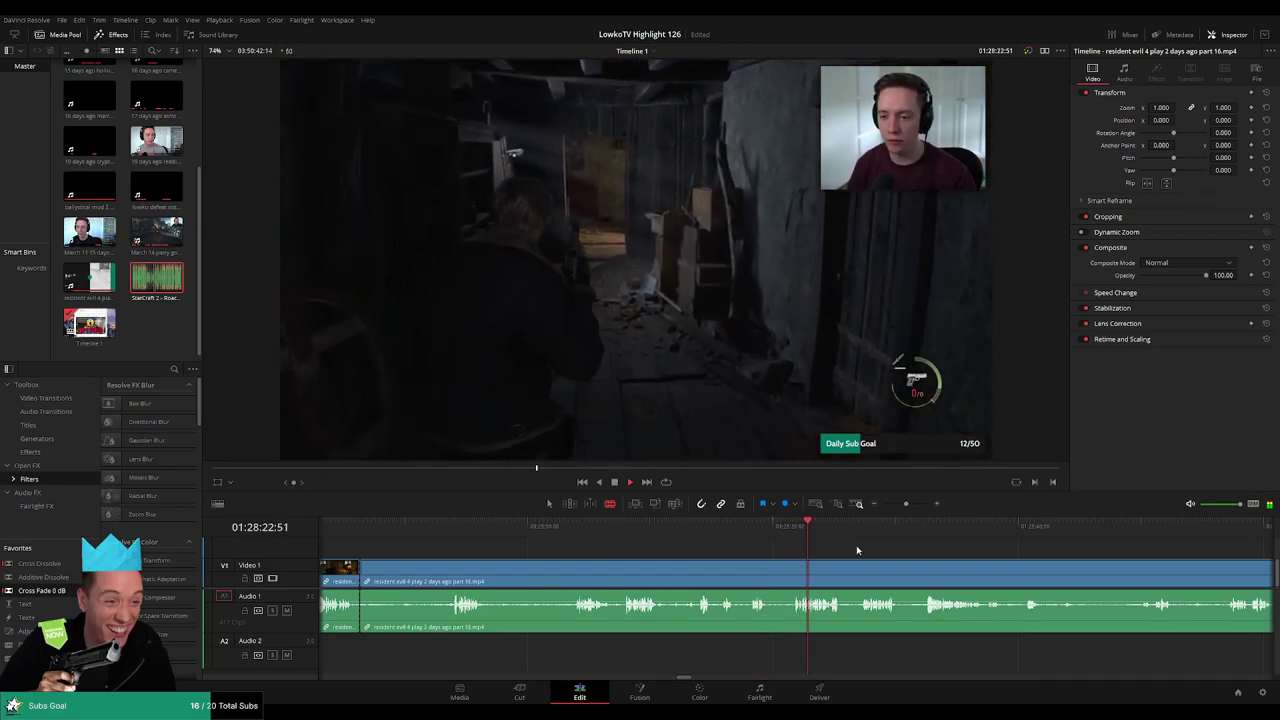
pyautogui.moveTo(876, 552); pyautogui.dragTo(727, 541)
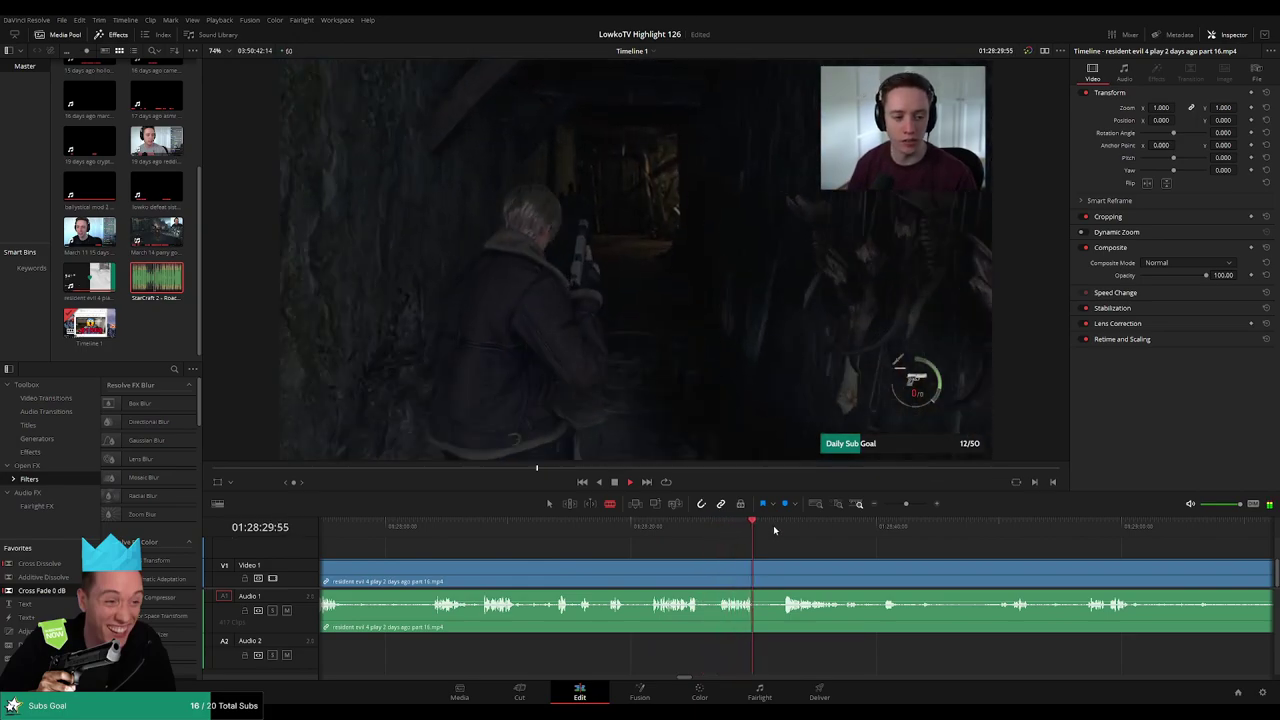
pyautogui.hscroll(3, 749, 537)
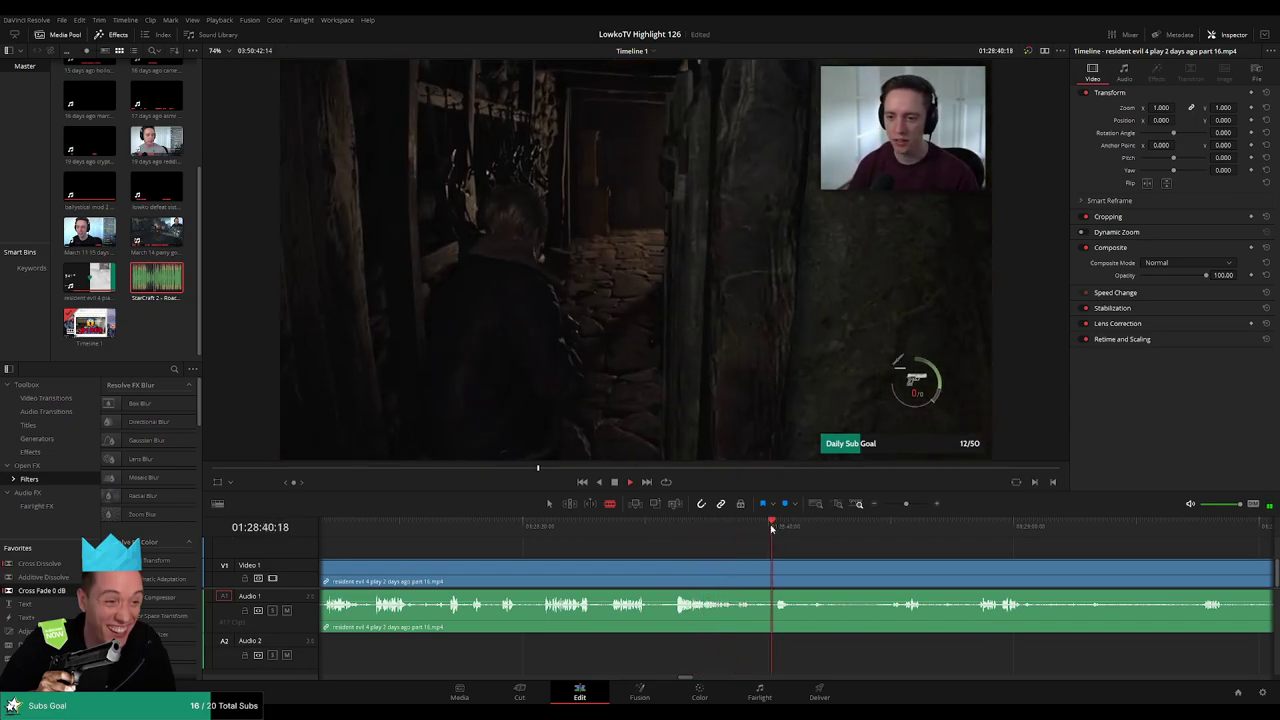
pyautogui.click(859, 532)
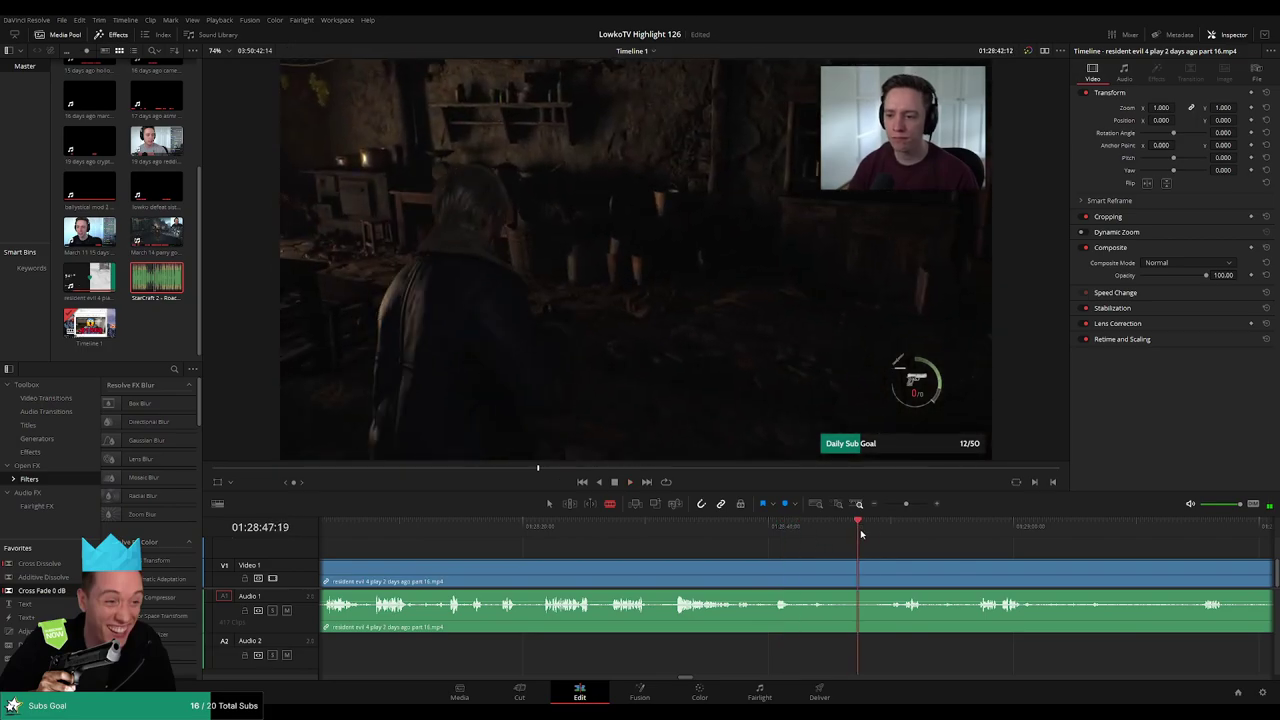
pyautogui.hscroll(5, 764, 530)
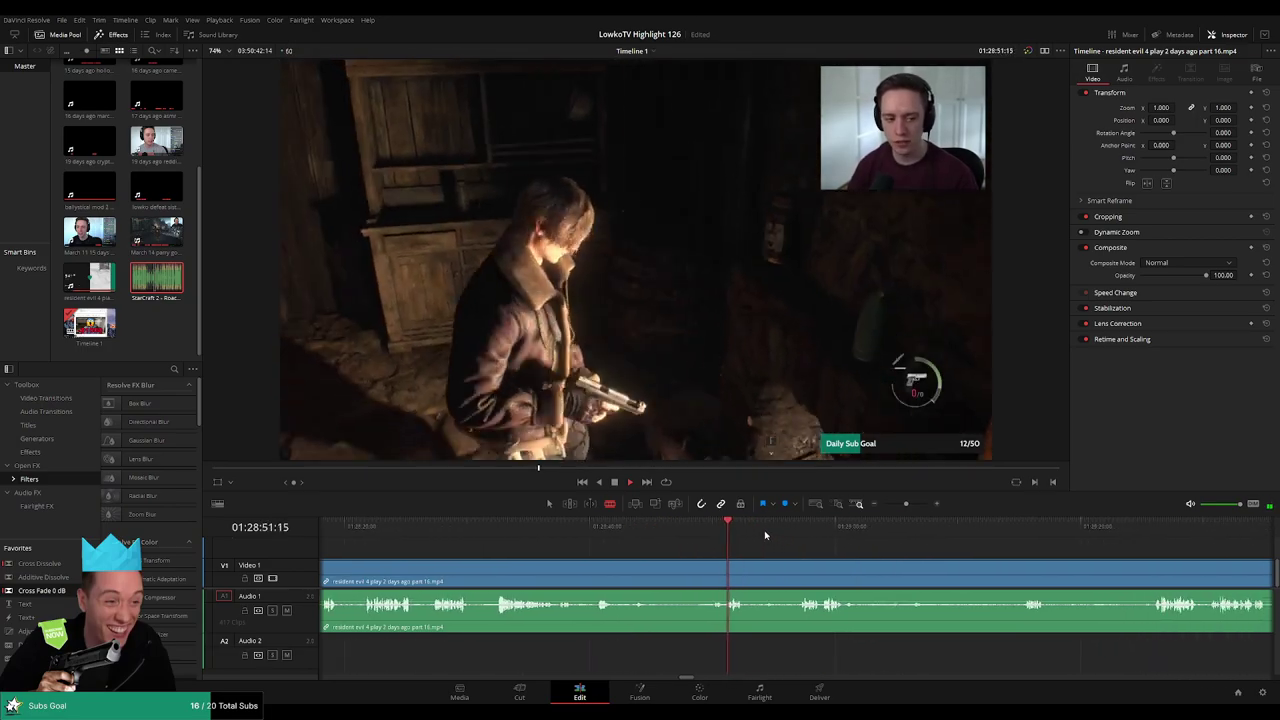
pyautogui.click(789, 530)
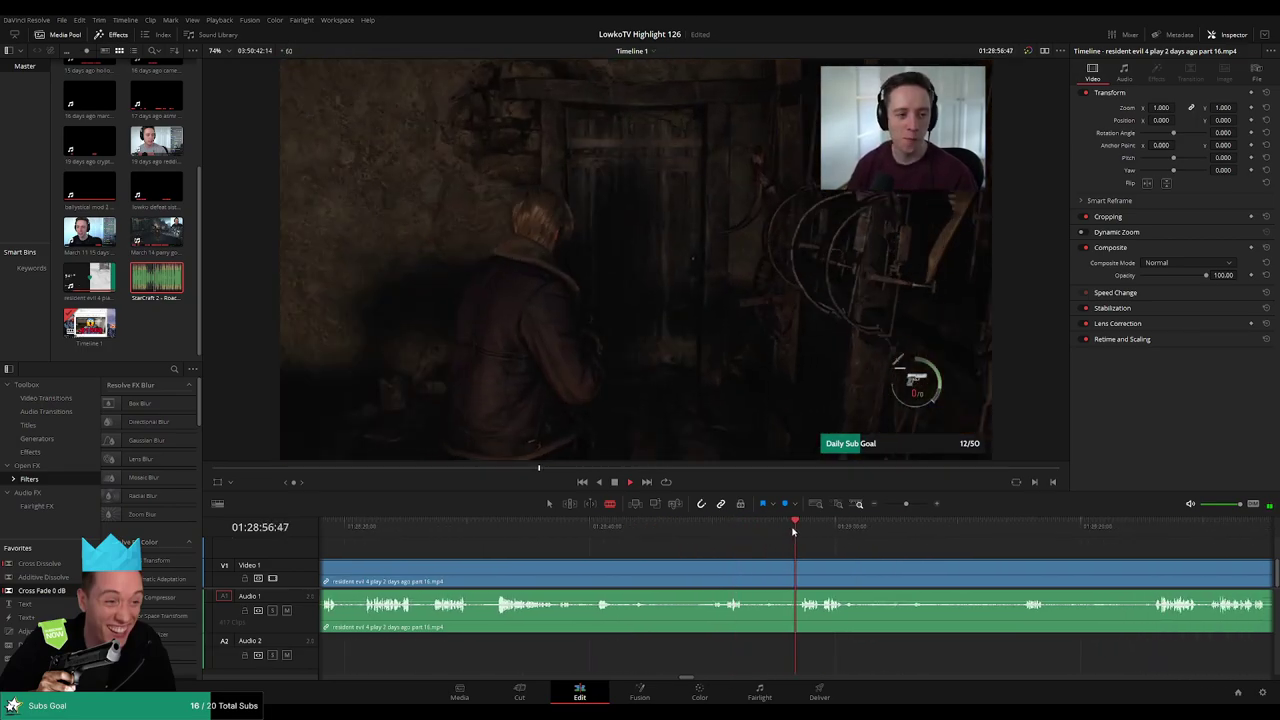
pyautogui.hscroll(4, 746, 541)
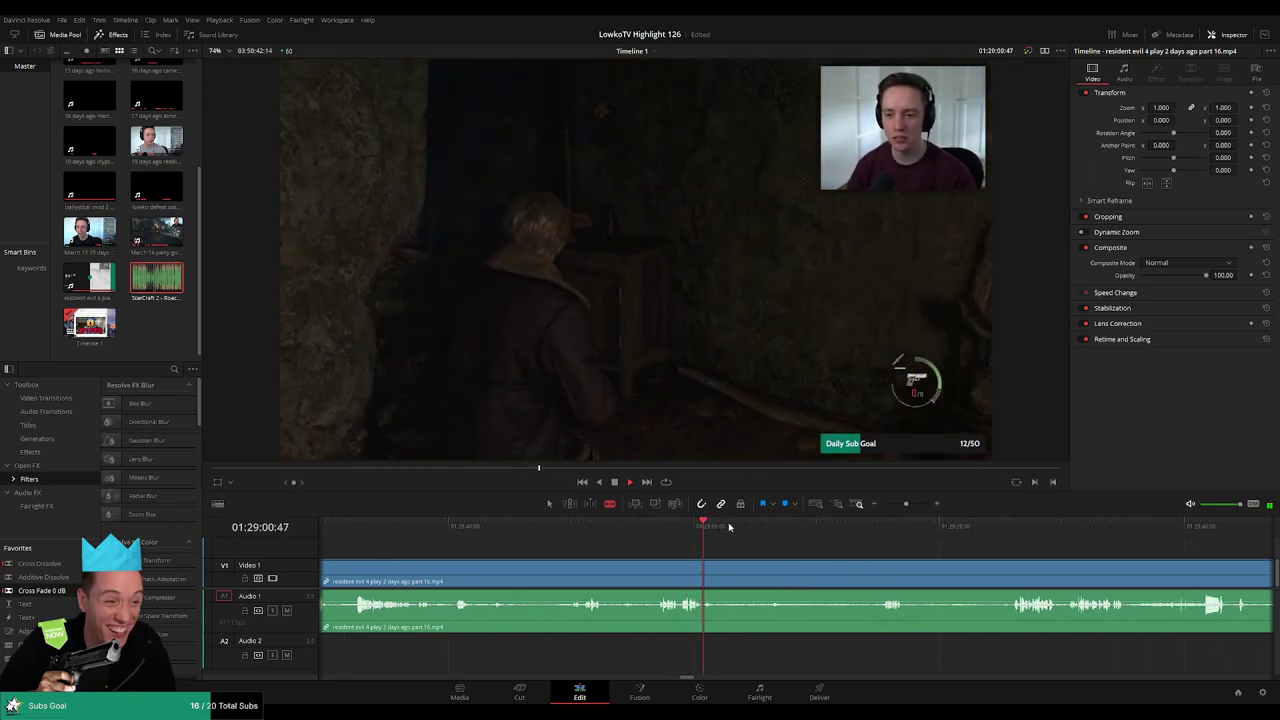
# - Skim the cellar footage from about 01:29:05 to 01:29:49, checking the body discovery and the loud audio peak near 01:29:41
pyautogui.click(767, 524)
pyautogui.click(869, 530)
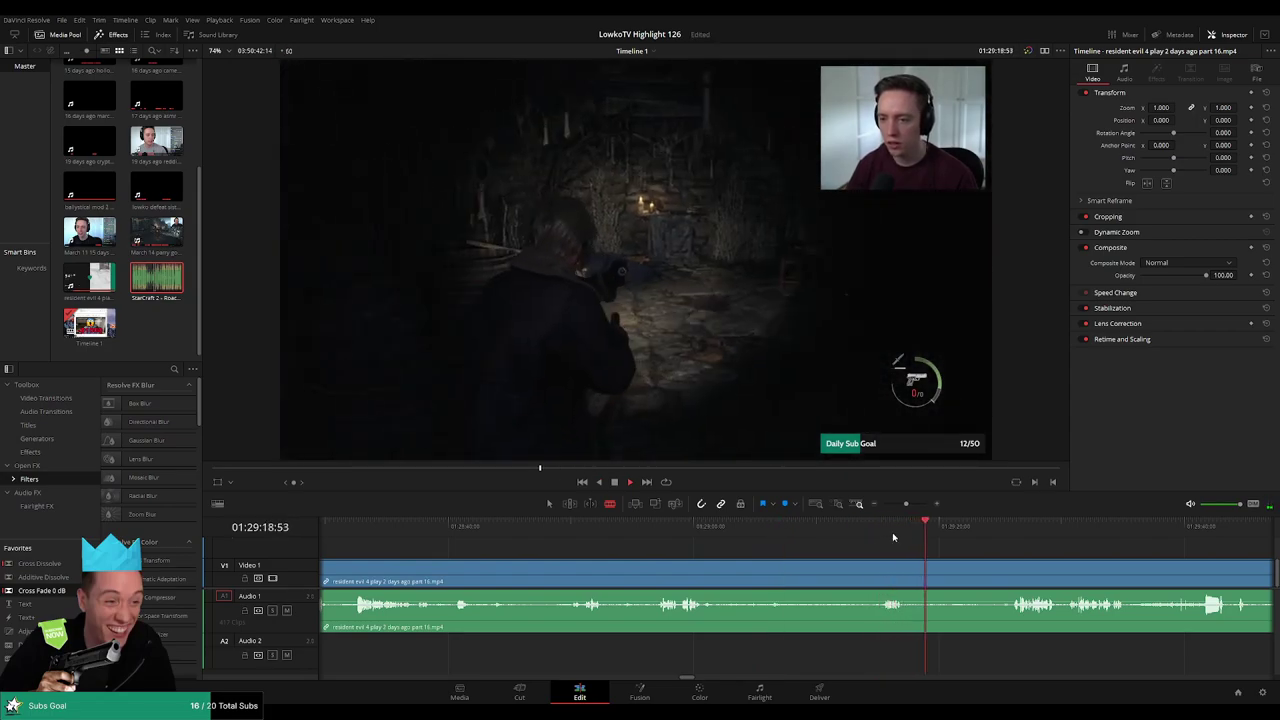
pyautogui.hscroll(3, 868, 536)
pyautogui.click(832, 530)
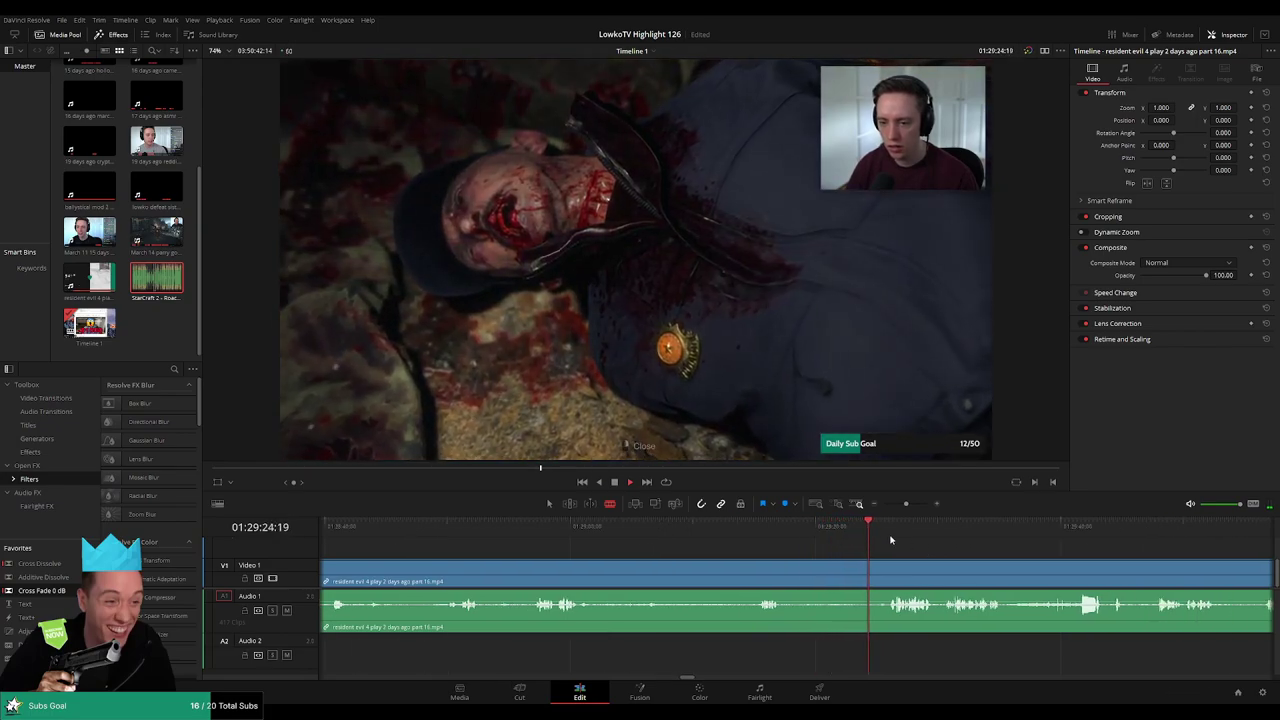
pyautogui.hscroll(4, 806, 538)
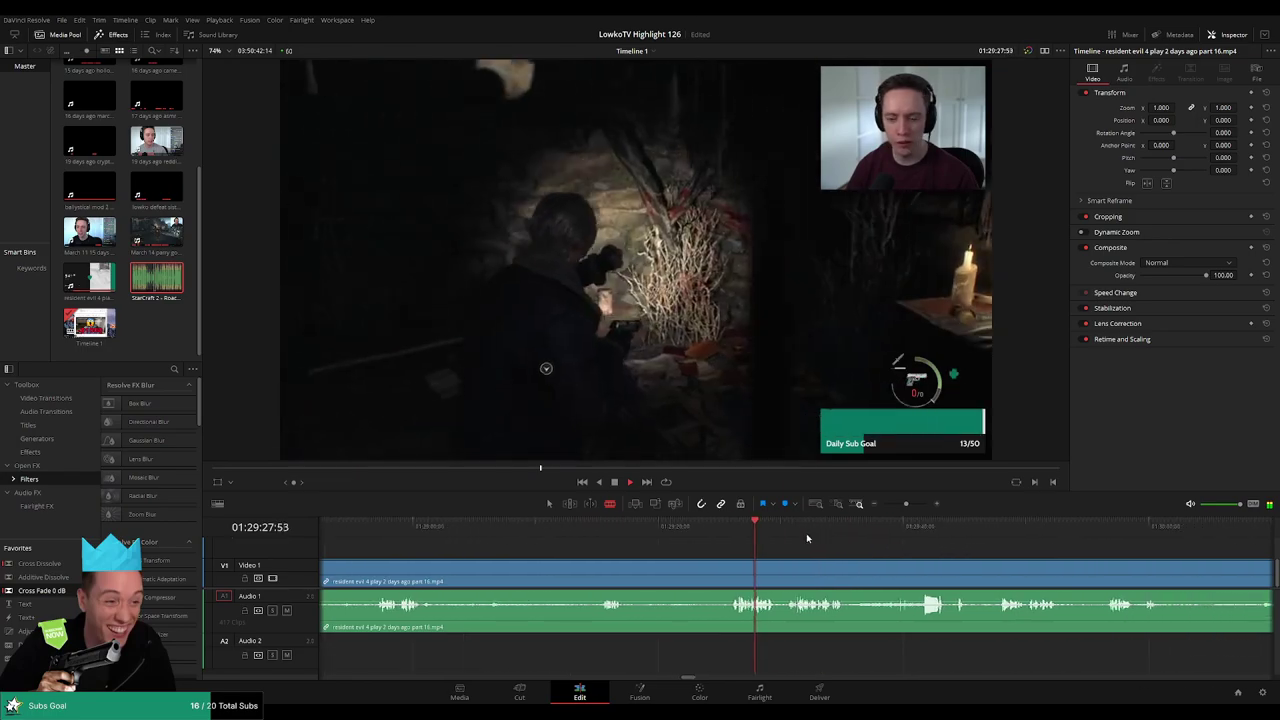
pyautogui.click(788, 535)
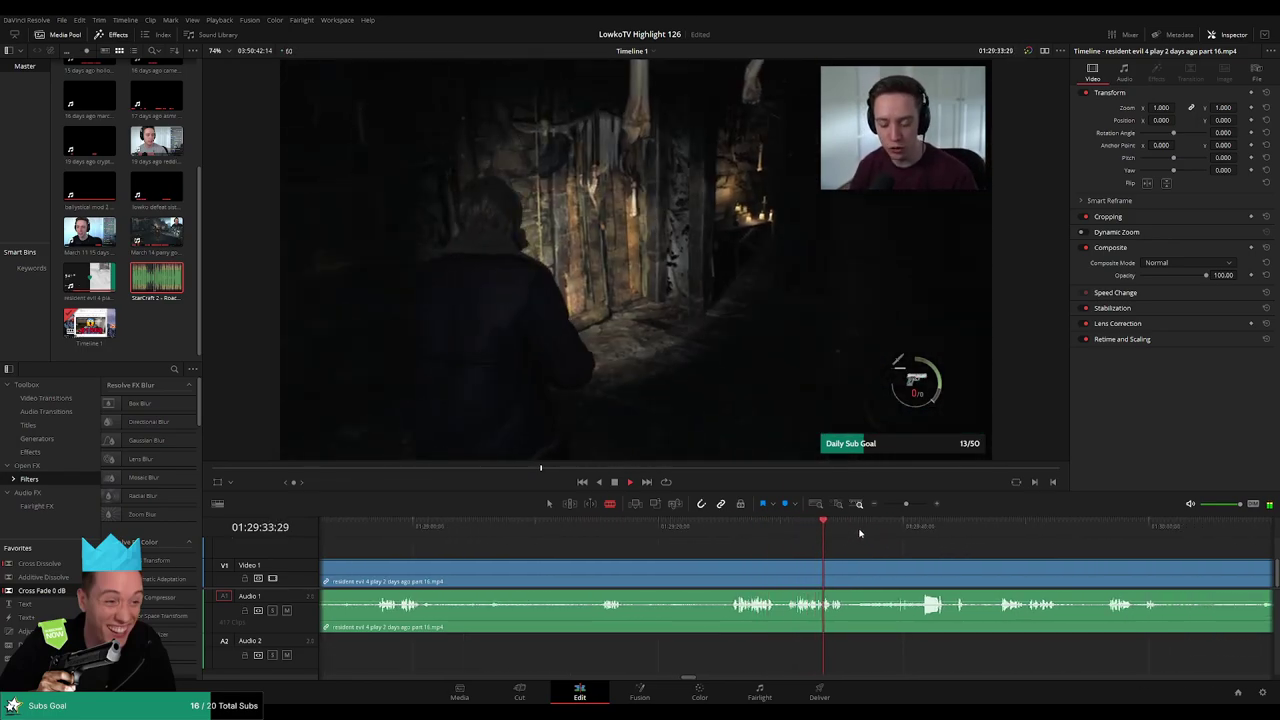
pyautogui.moveTo(861, 530); pyautogui.dragTo(892, 531)
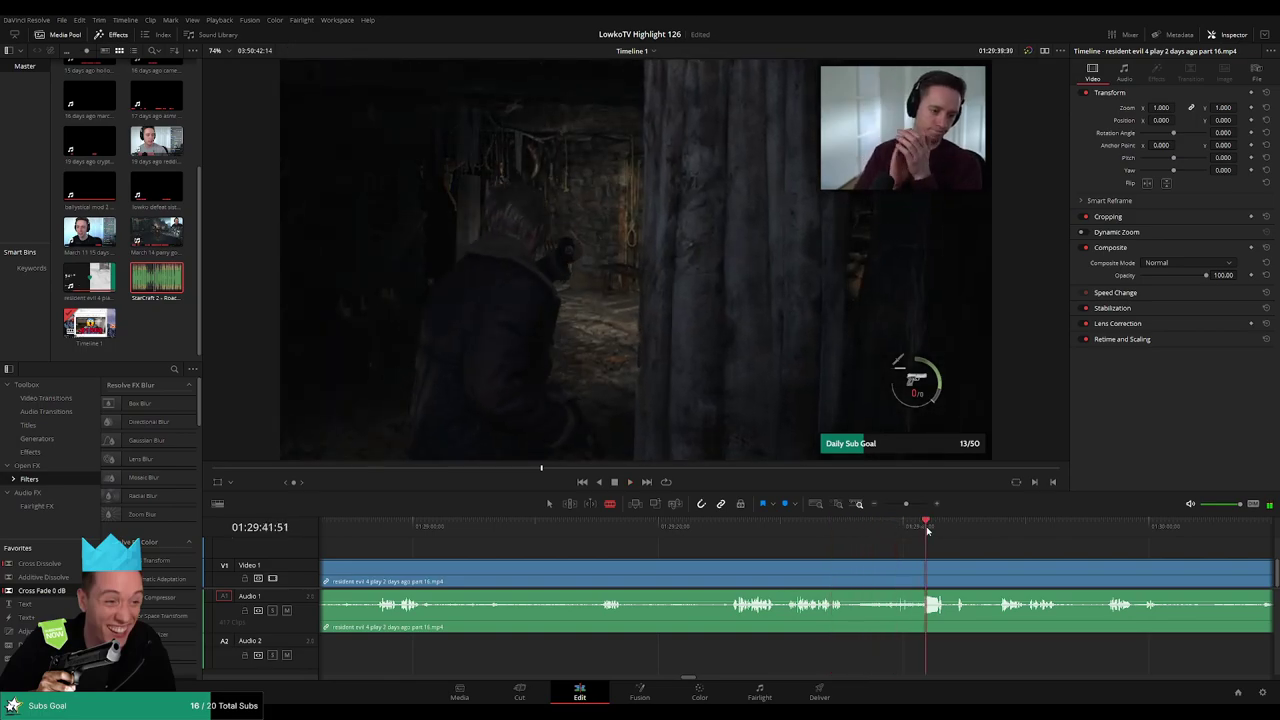
pyautogui.click(985, 531)
pyautogui.moveTo(1010, 551); pyautogui.dragTo(705, 528)
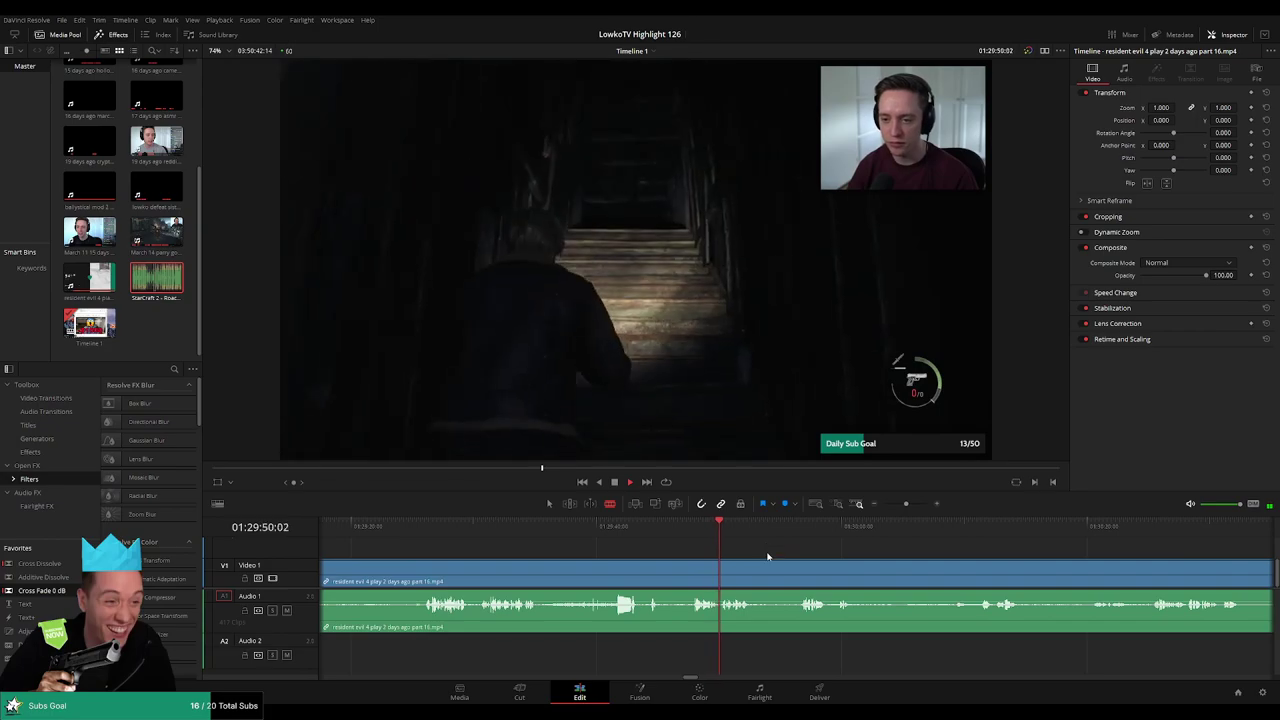
# - Skim the corridor and staircase footage from about 01:29:50 to 01:30:30 to find where the action resumes
pyautogui.hscroll(1, 760, 545)
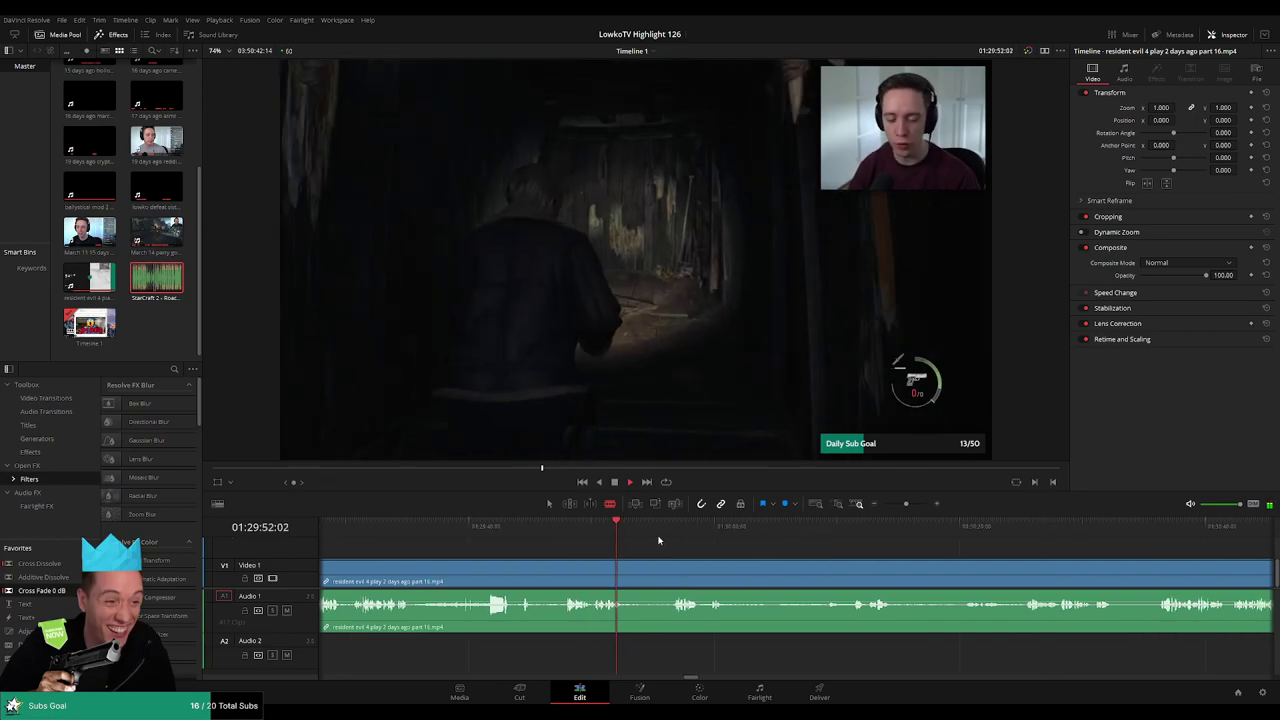
pyautogui.click(670, 528)
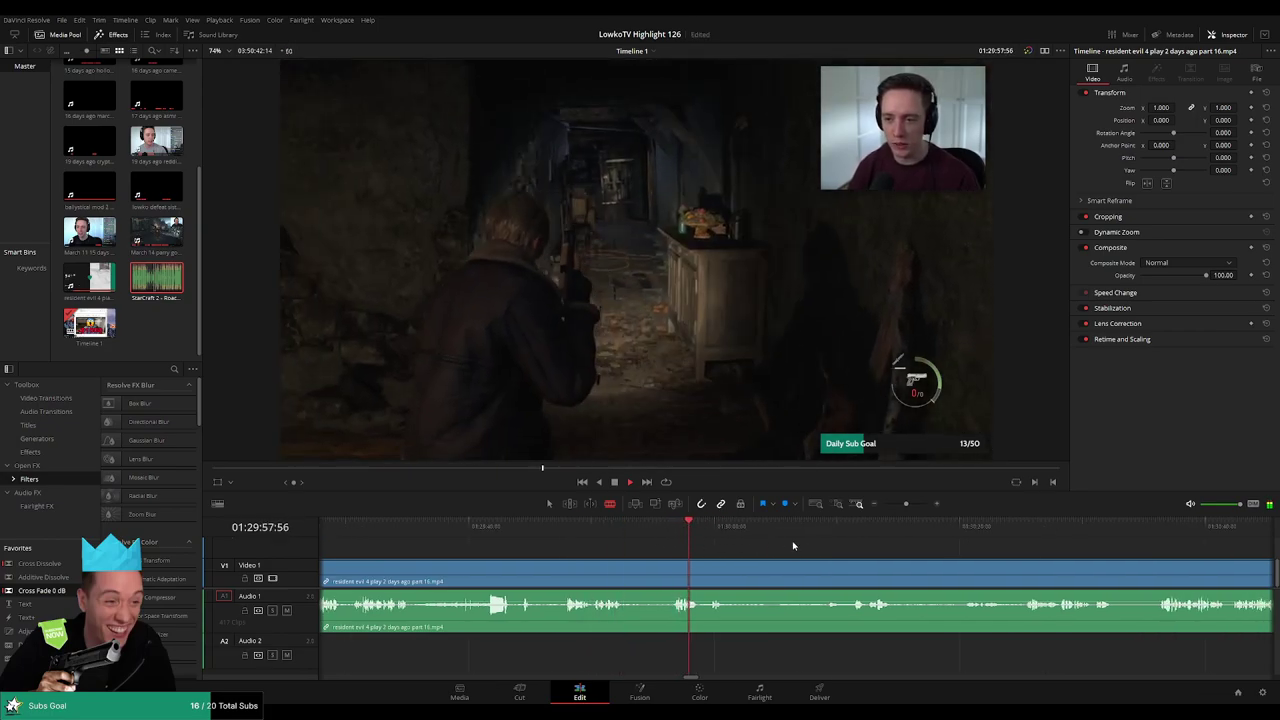
pyautogui.moveTo(800, 544); pyautogui.dragTo(709, 540)
pyautogui.hscroll(1, 709, 540)
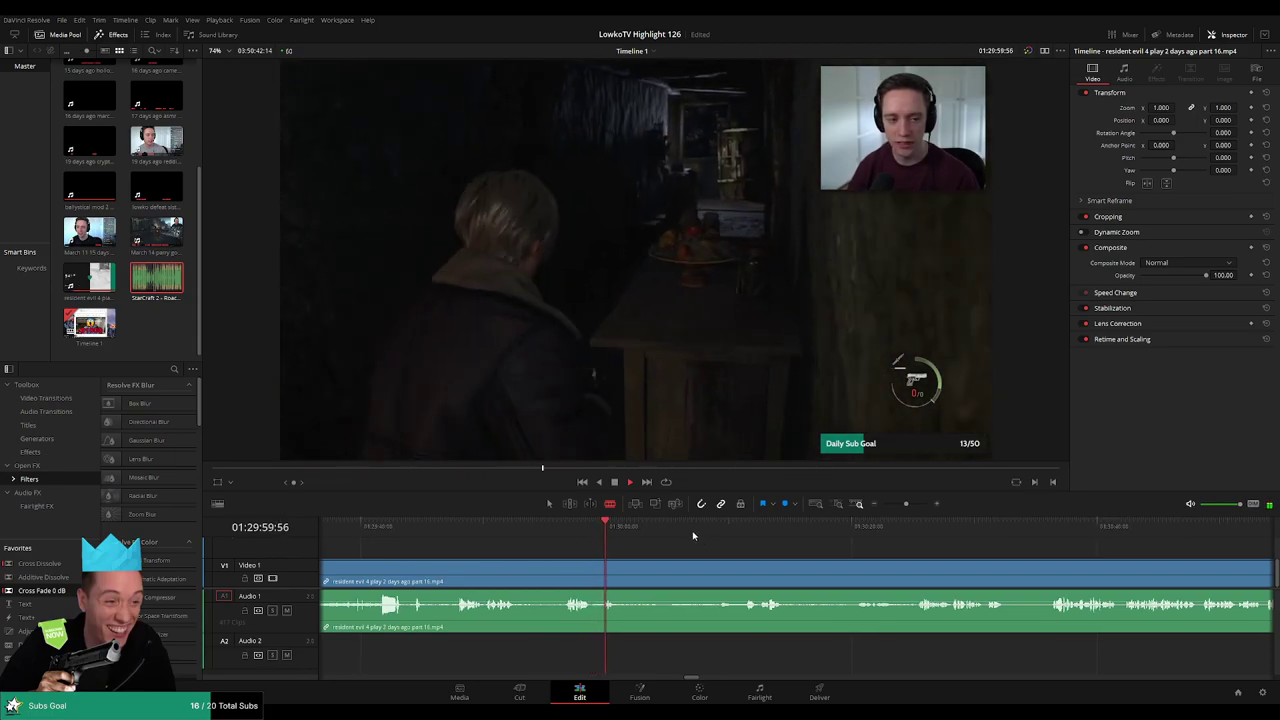
pyautogui.click(736, 527)
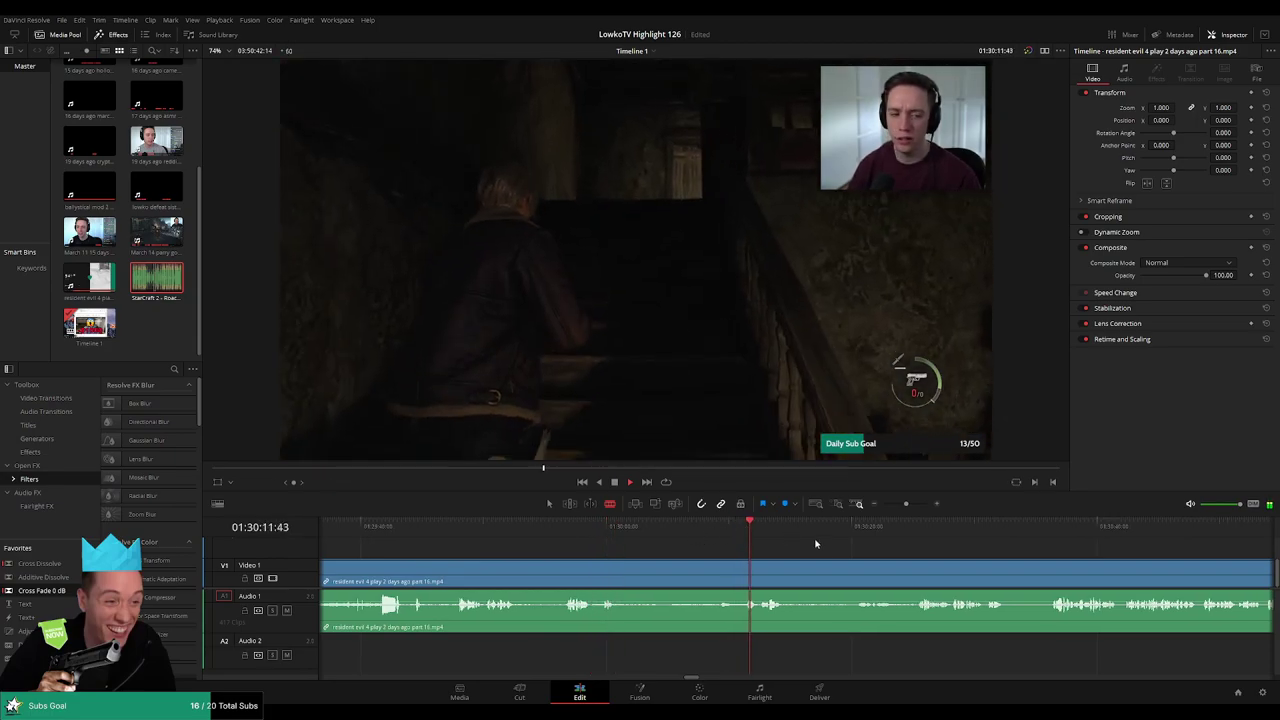
pyautogui.moveTo(821, 543); pyautogui.dragTo(740, 522)
pyautogui.hscroll(1, 711, 530)
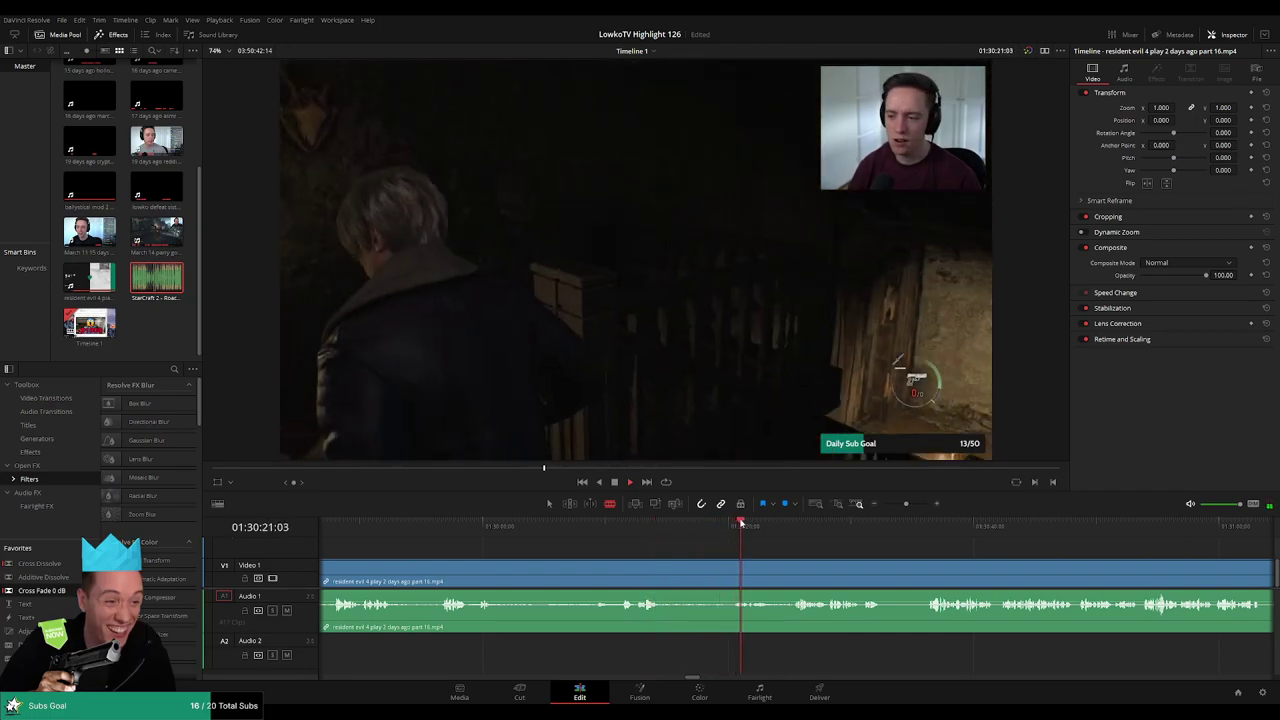
pyautogui.click(789, 523)
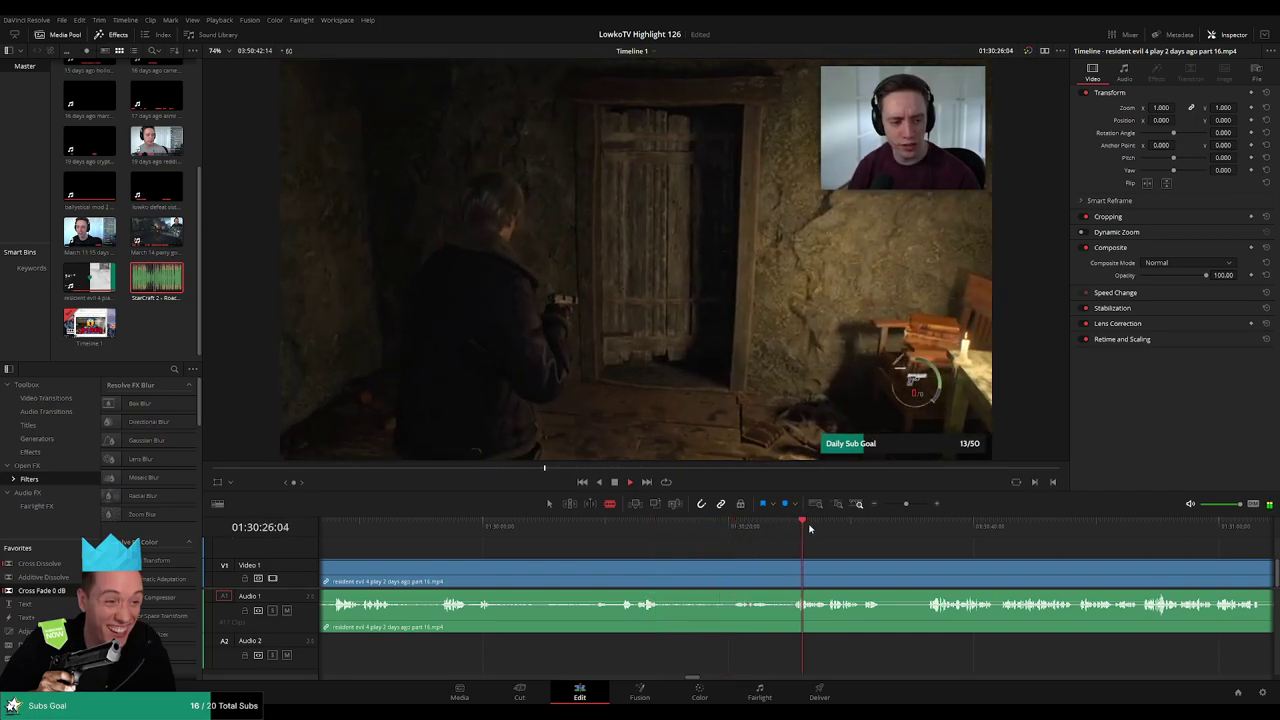
pyautogui.hscroll(10, 723, 543)
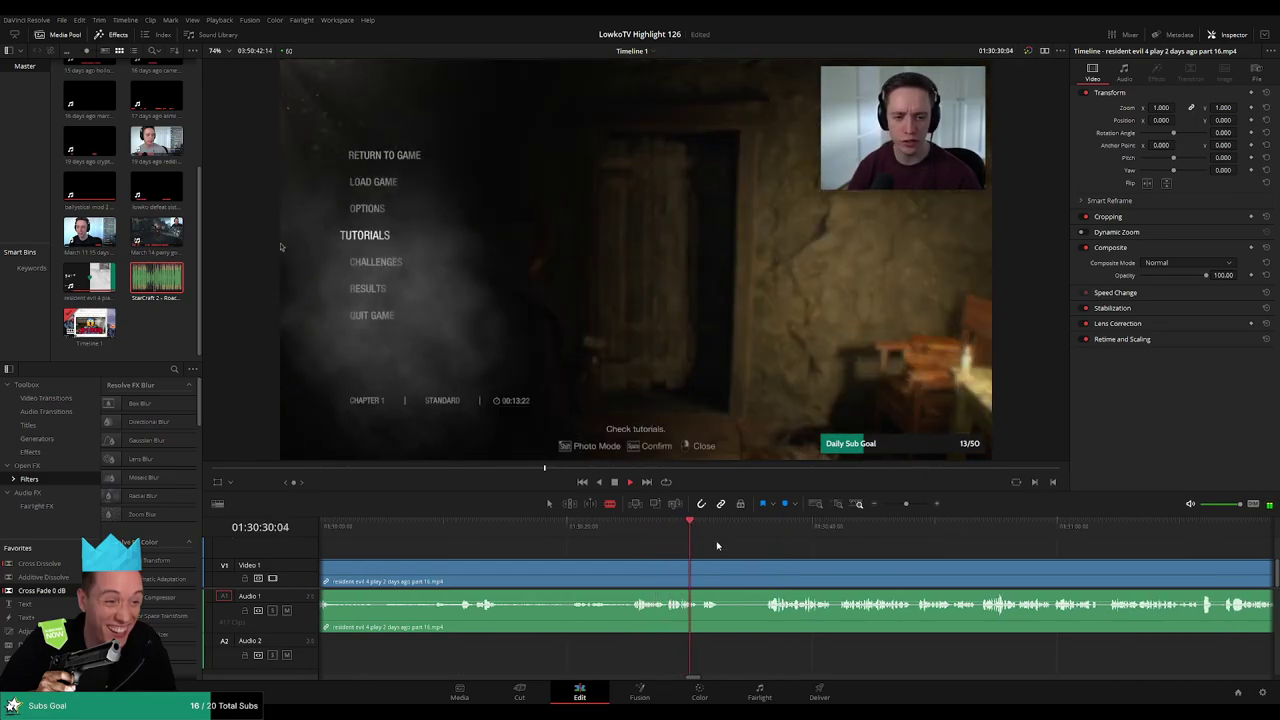
# - Review the paused tutorials menu footage from about 01:30:37 to 01:31:19 to find where the talking ends and gameplay resumes
pyautogui.click(758, 528)
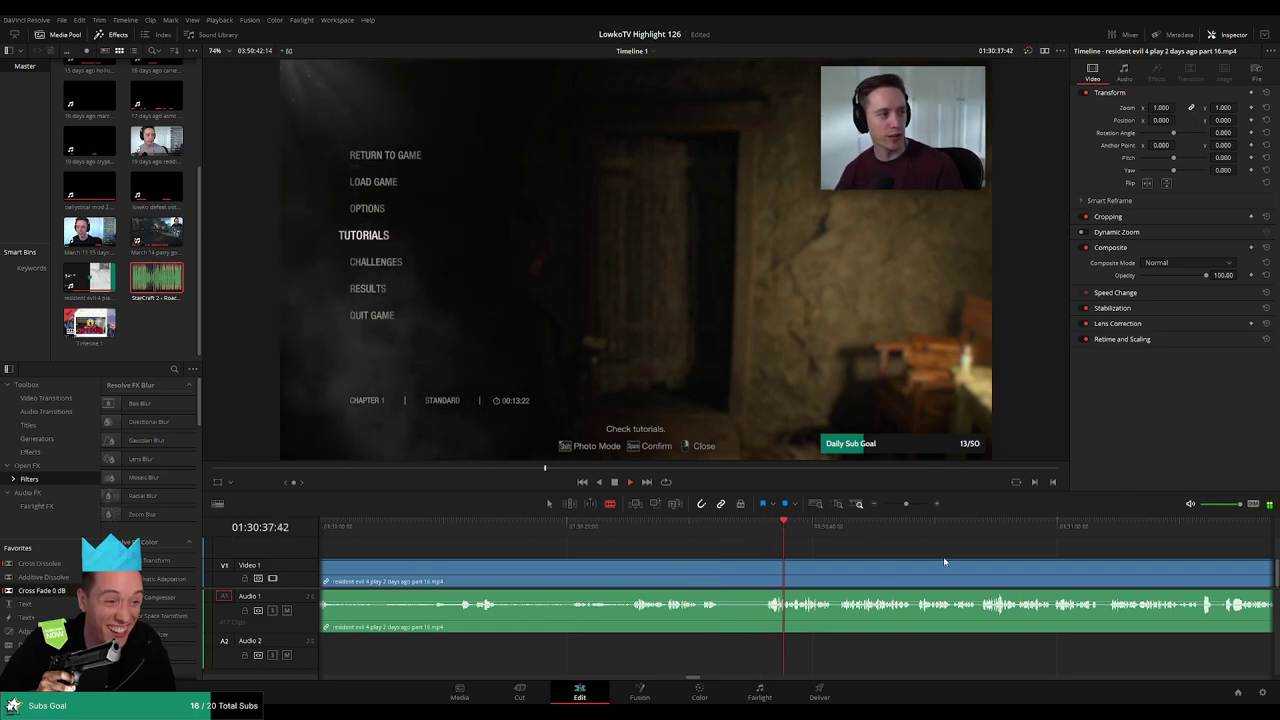
pyautogui.hscroll(15, 701, 543)
pyautogui.hscroll(2, 705, 551)
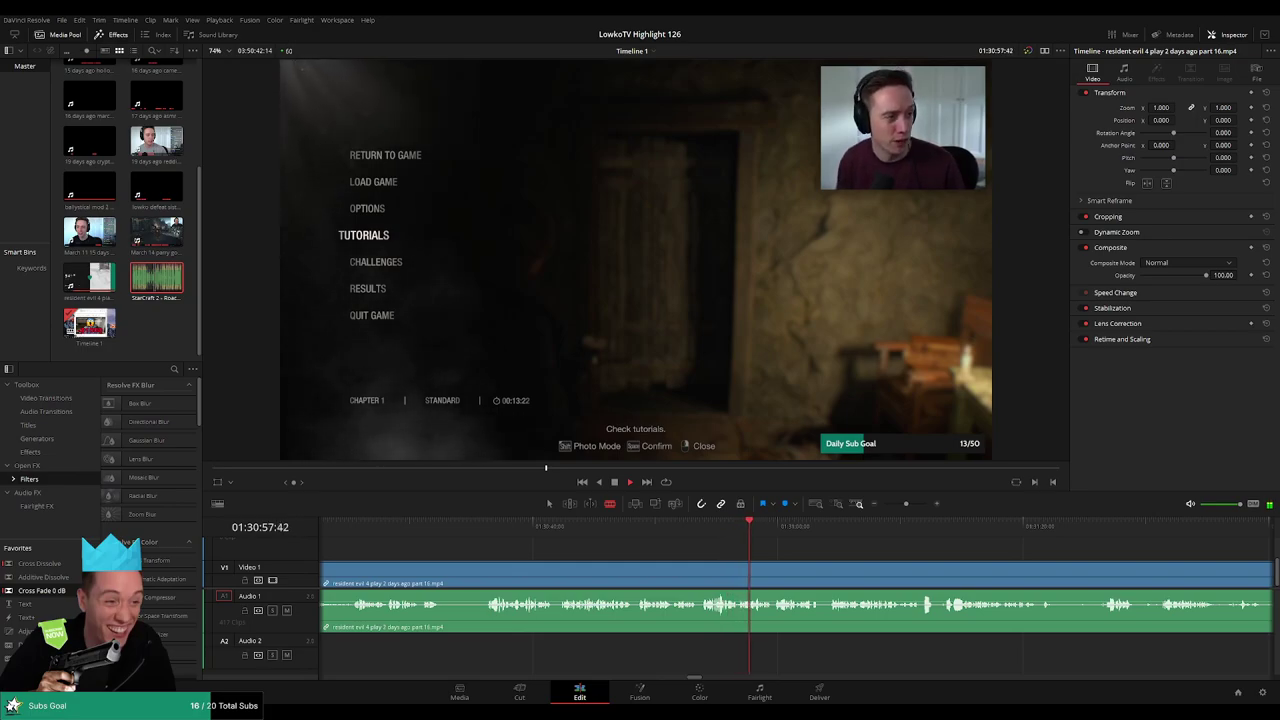
pyautogui.hscroll(2, 743, 548)
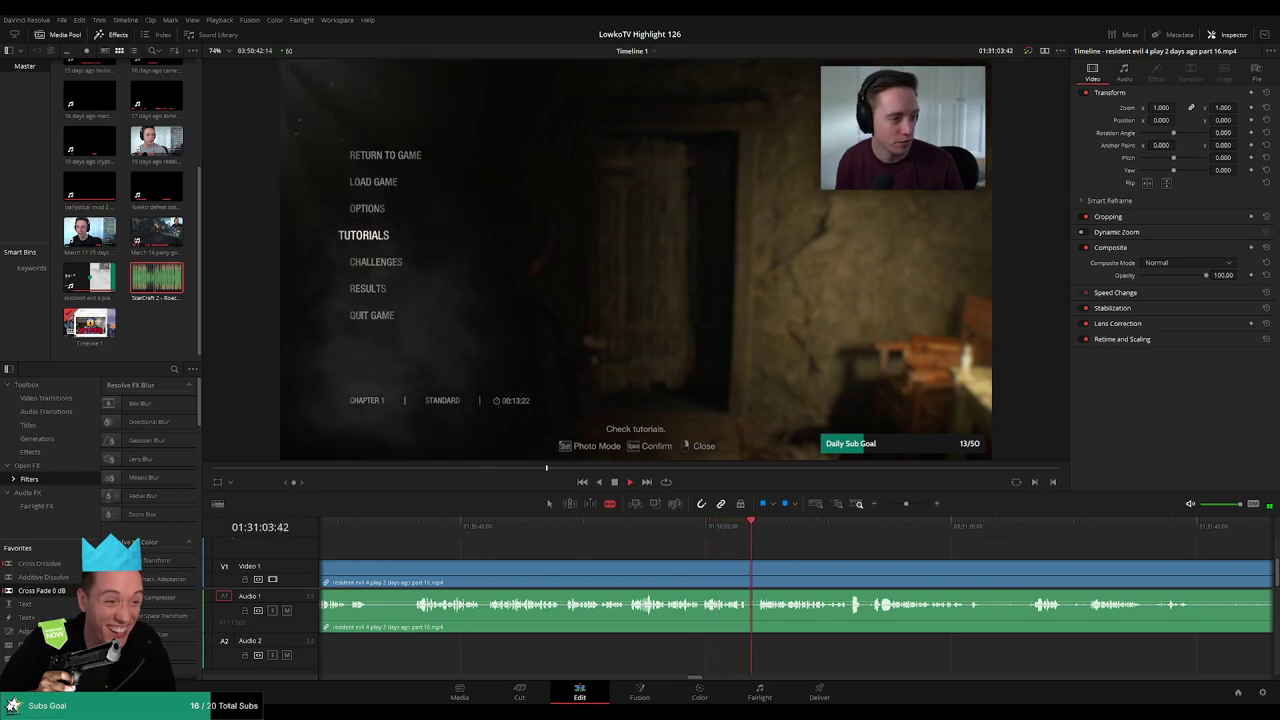
pyautogui.hscroll(2, 745, 543)
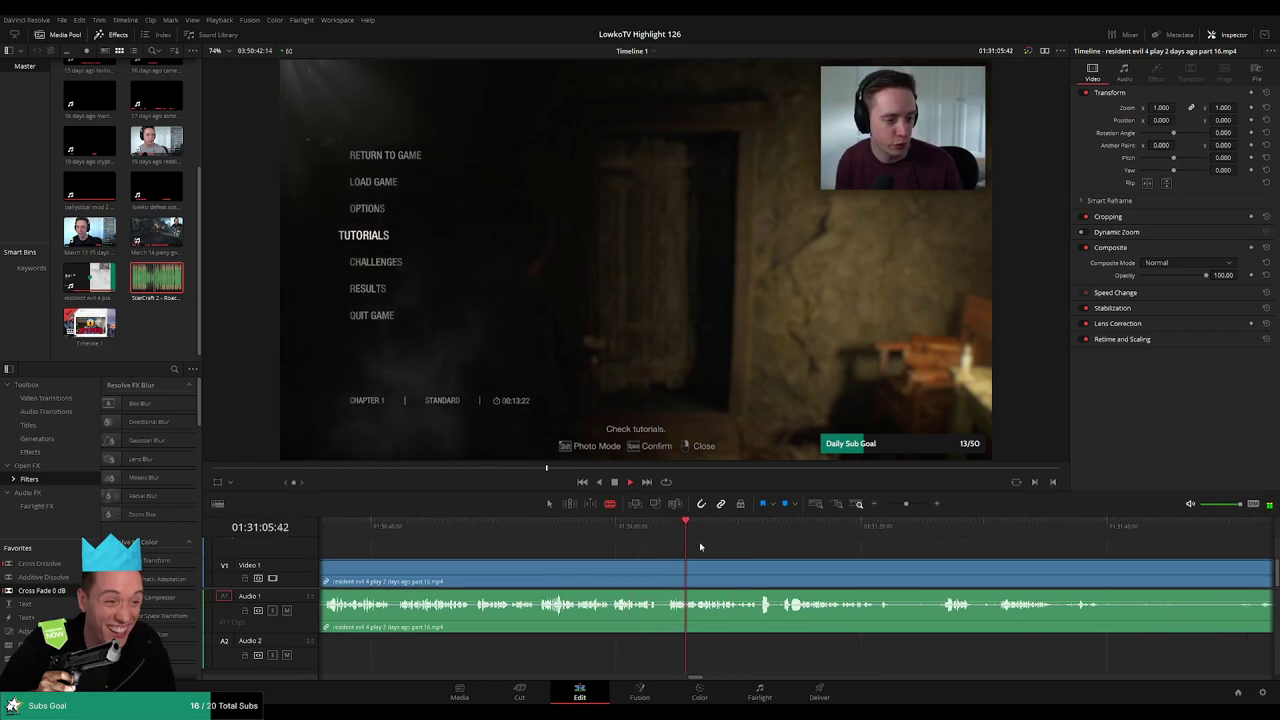
pyautogui.moveTo(779, 545); pyautogui.dragTo(755, 544)
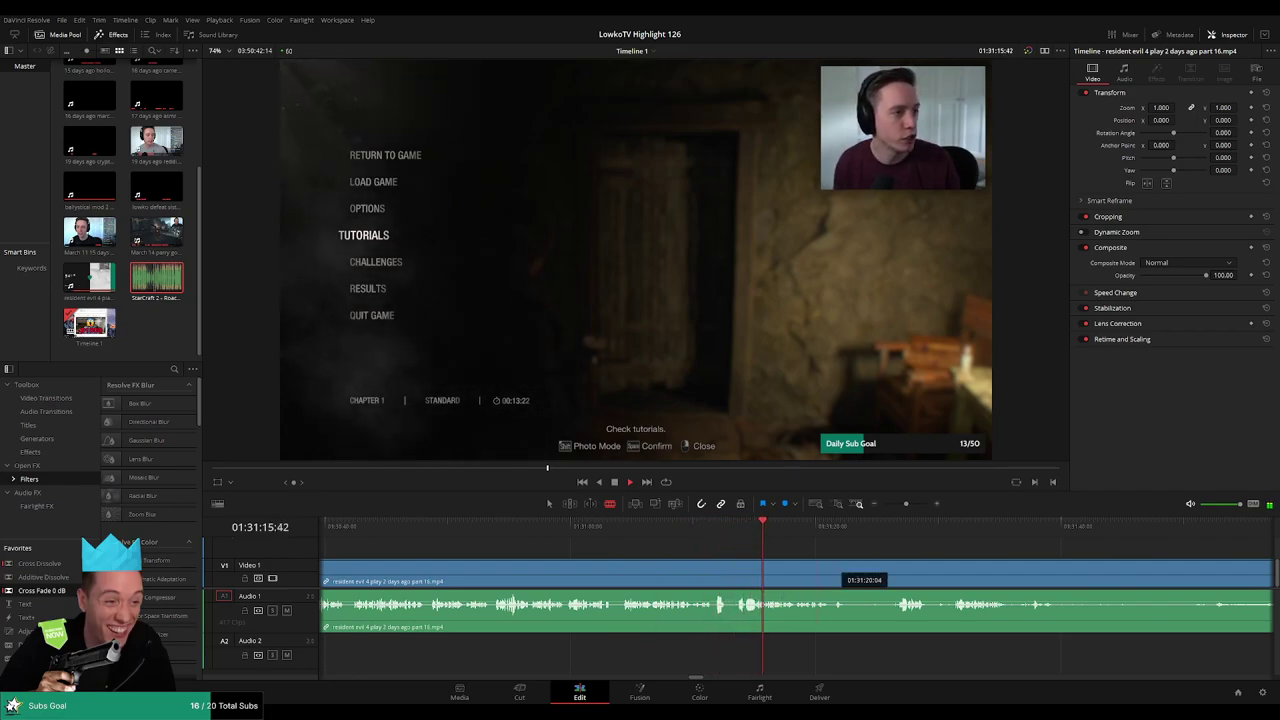
pyautogui.hscroll(5, 695, 537)
pyautogui.moveTo(722, 552); pyautogui.dragTo(689, 554)
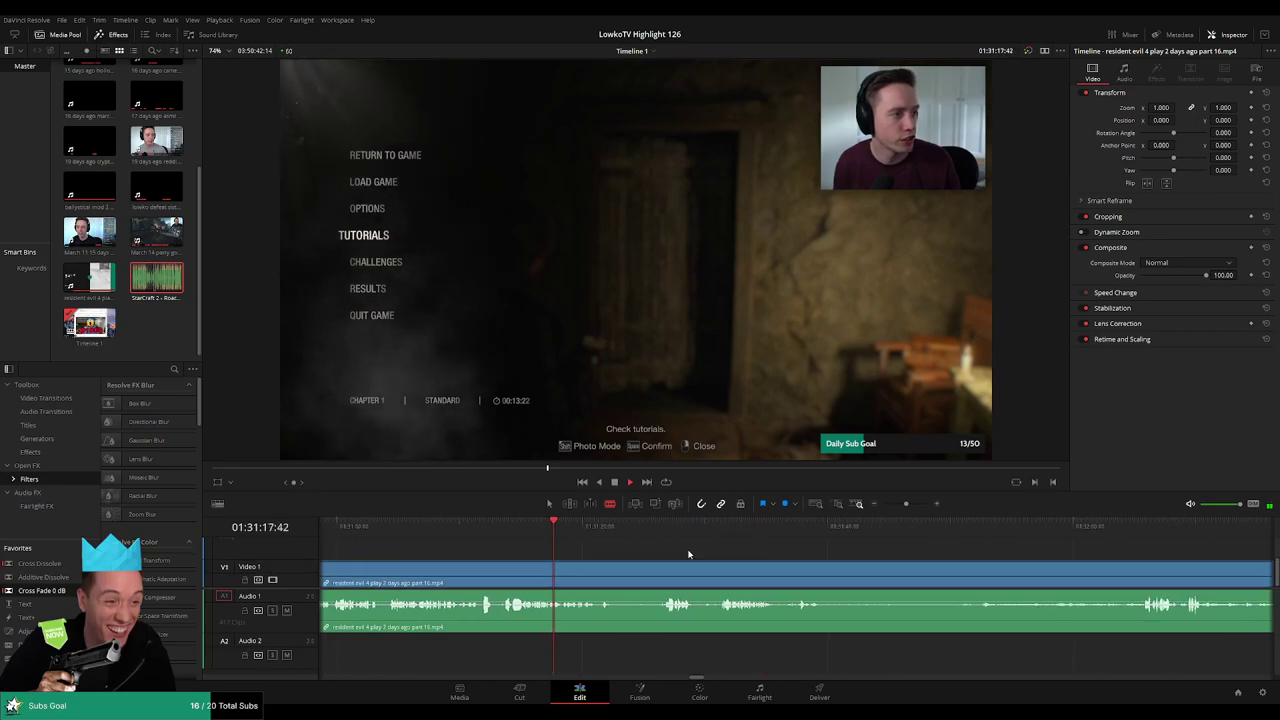
pyautogui.hscroll(1, 689, 553)
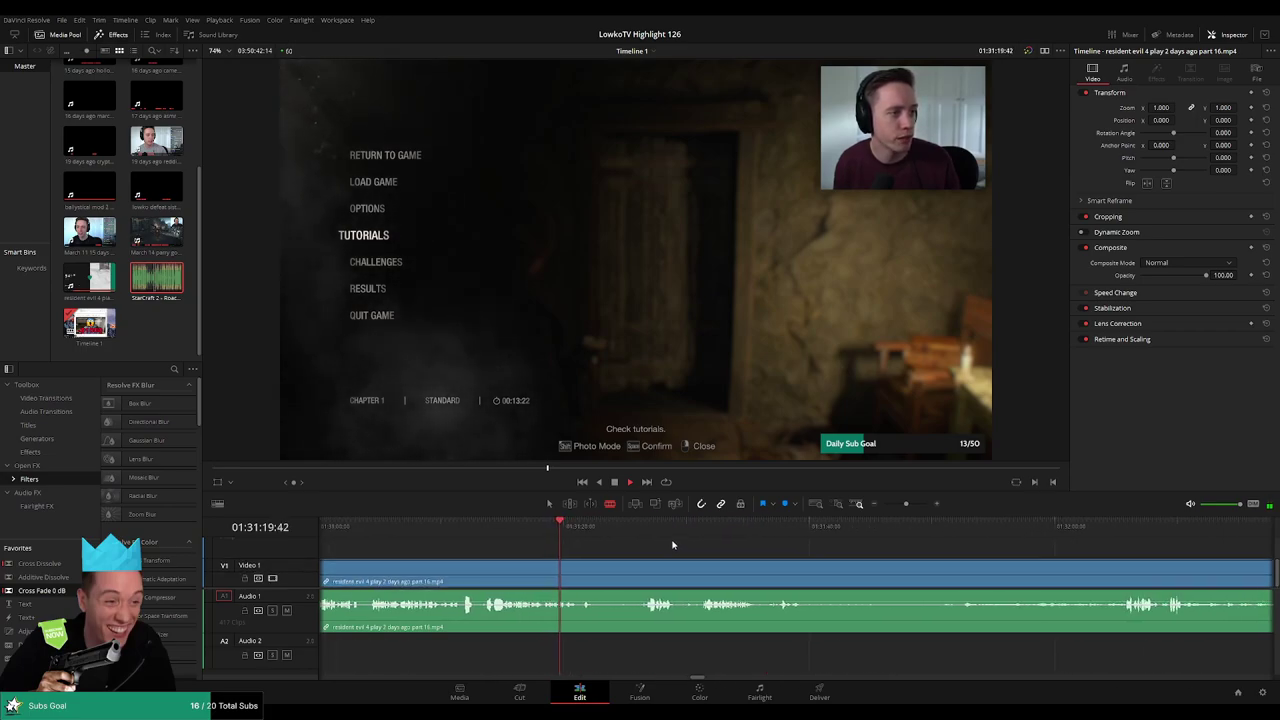
# - Skim the return to gameplay from about 01:31:25 to 01:31:46, through the wooden door and into the candlelit map room
pyautogui.click(632, 526)
pyautogui.click(652, 526)
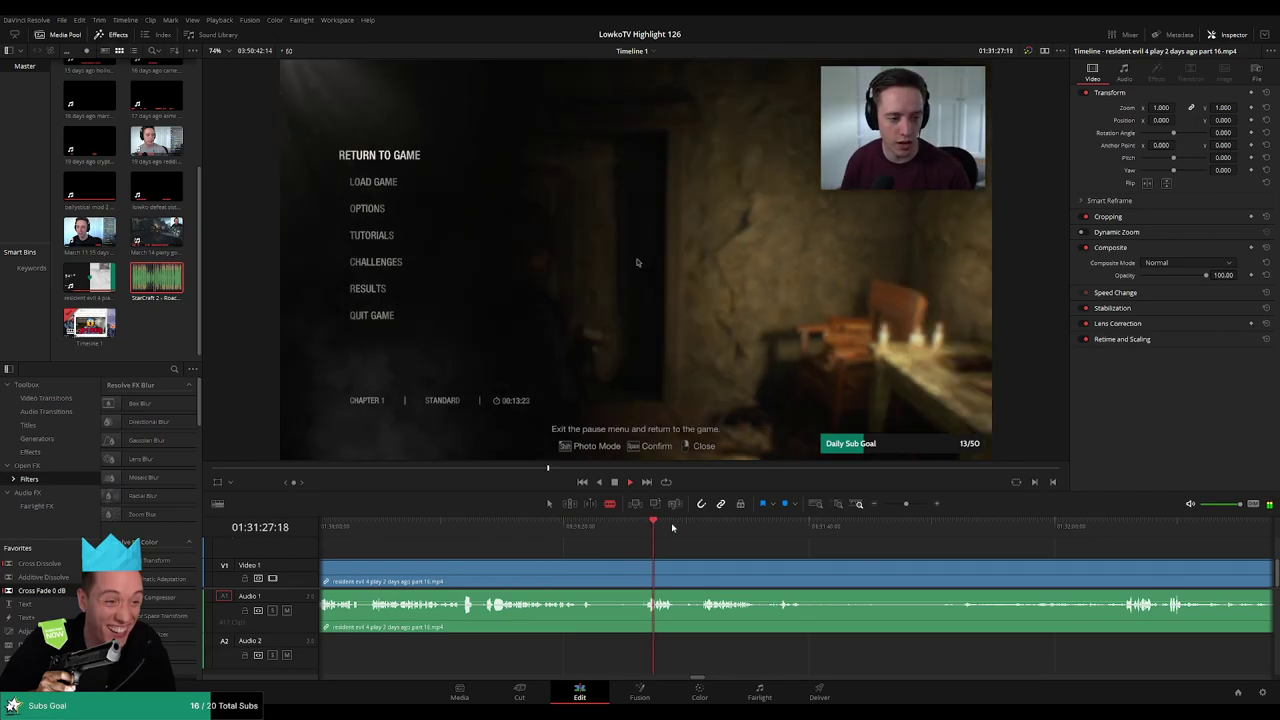
pyautogui.click(704, 527)
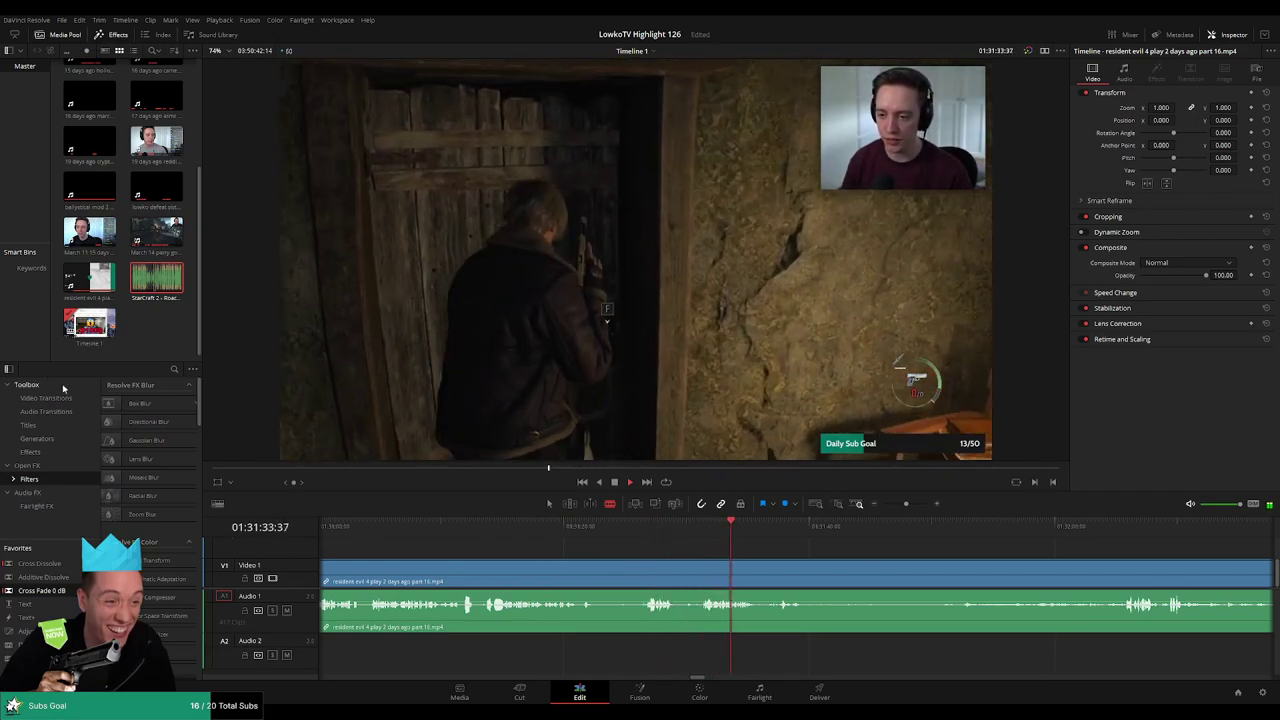
pyautogui.click(90, 326)
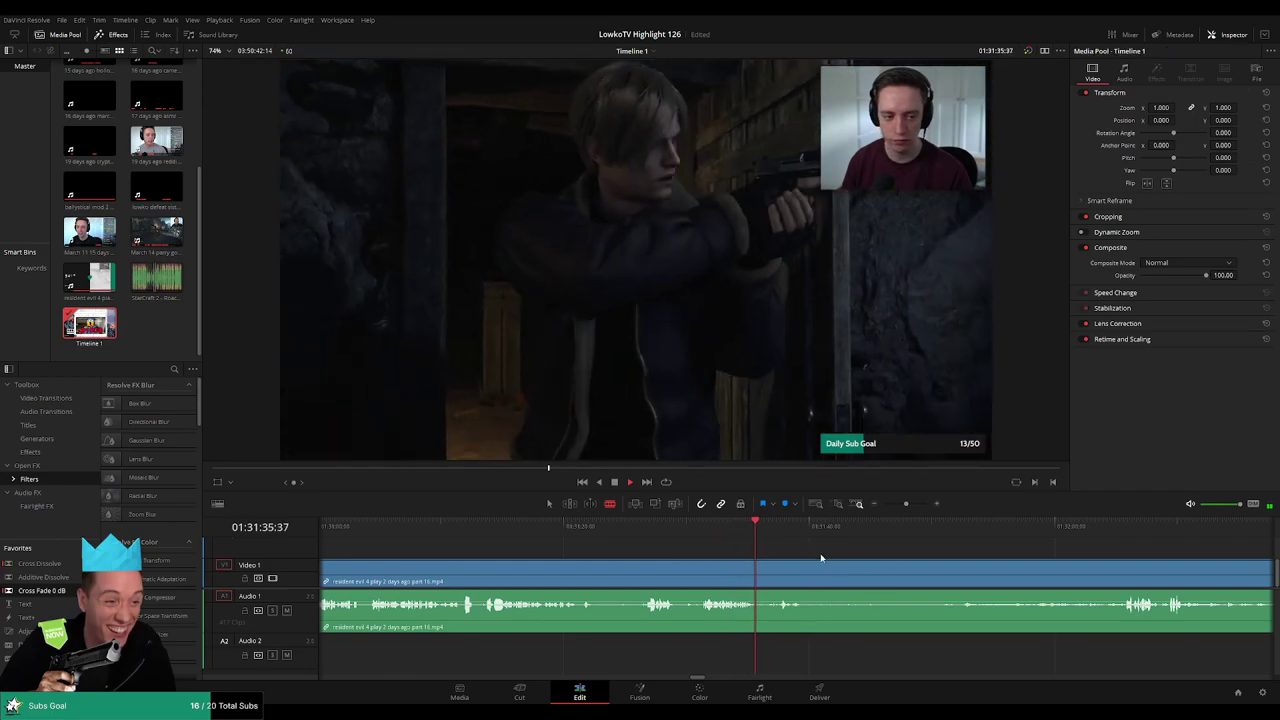
pyautogui.click(627, 527)
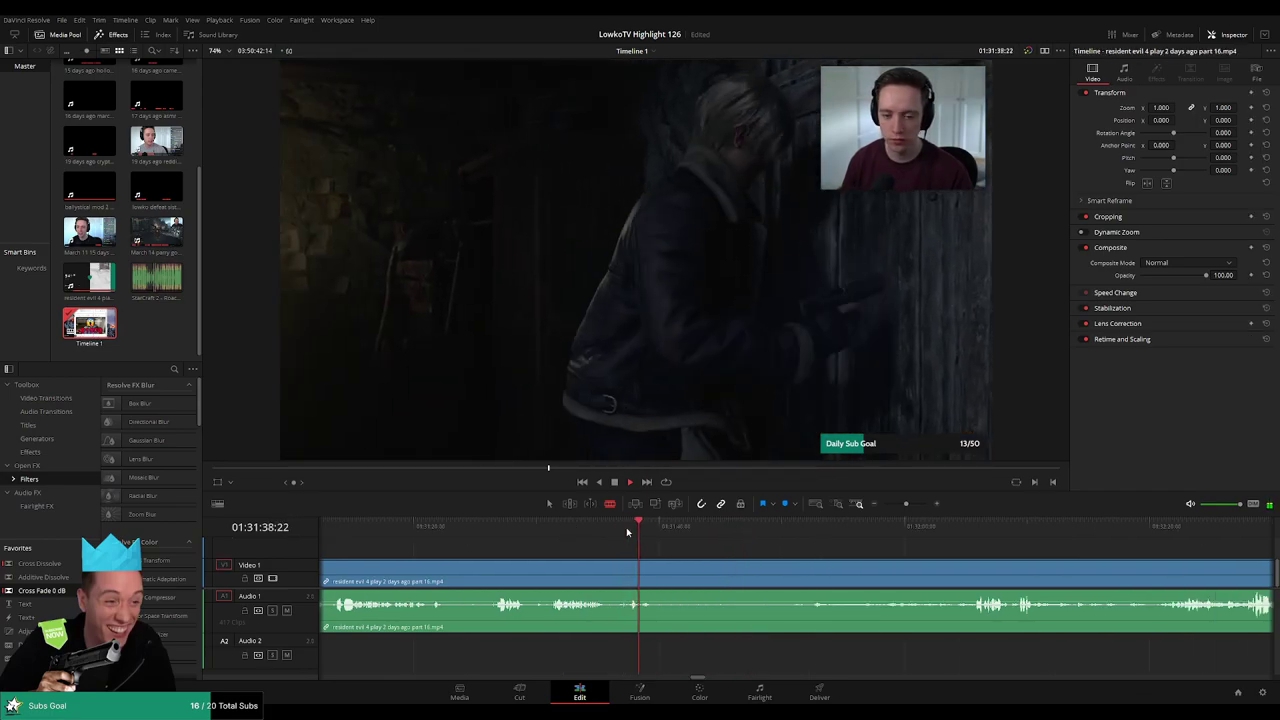
pyautogui.click(687, 527)
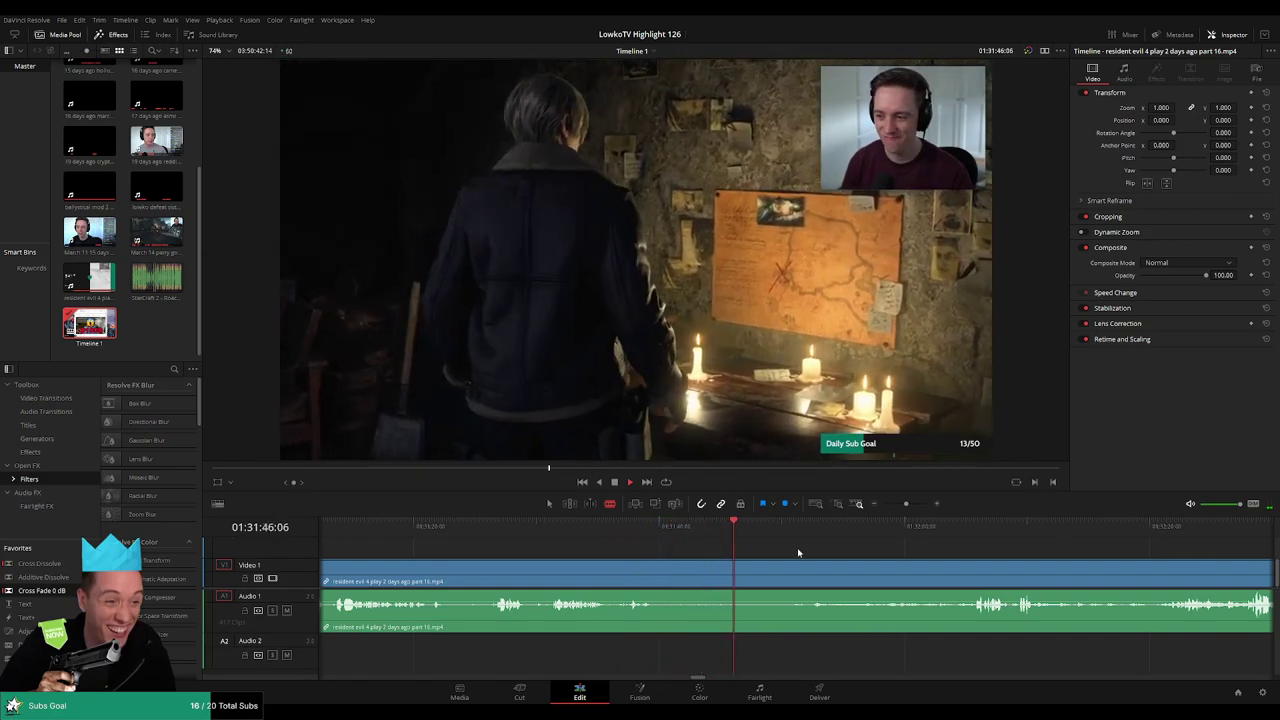
# - Review the map and mission briefing cutscene from about 01:31:46 to 01:32:48 for its quiet and loud audio sections
pyautogui.moveTo(798, 553); pyautogui.dragTo(752, 549)
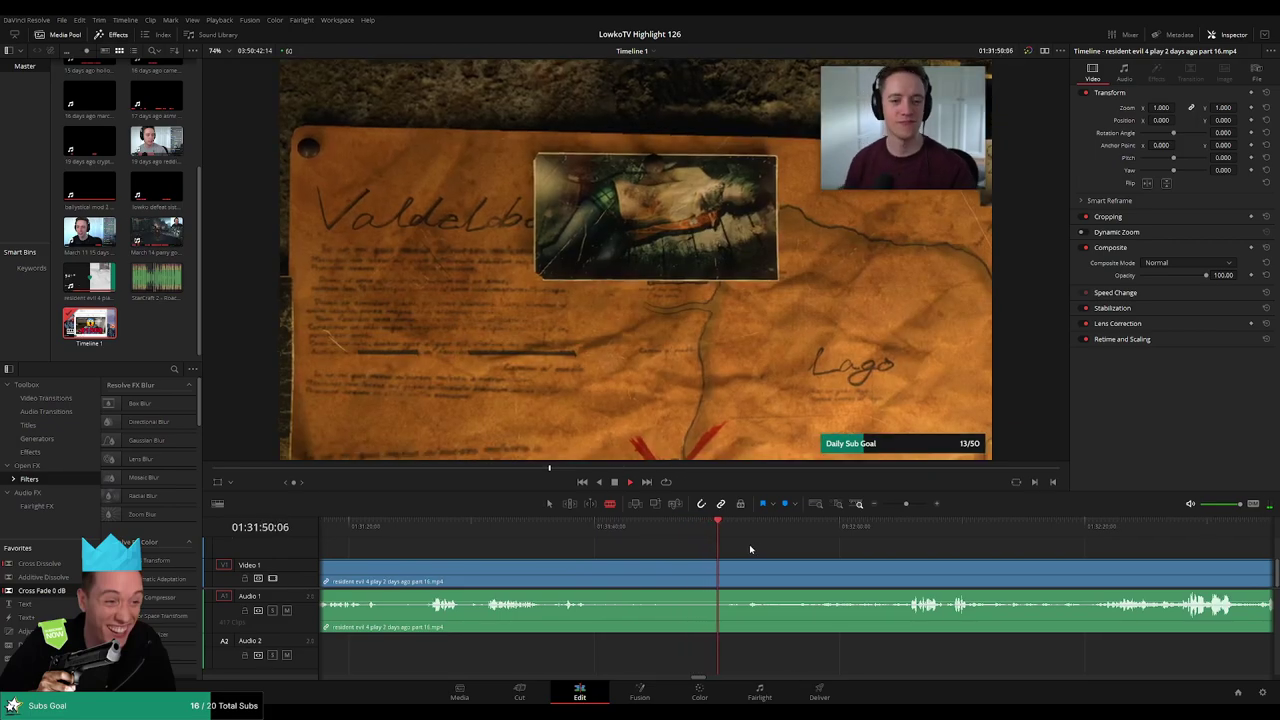
pyautogui.hscroll(1, 803, 549)
pyautogui.hscroll(2, 803, 549)
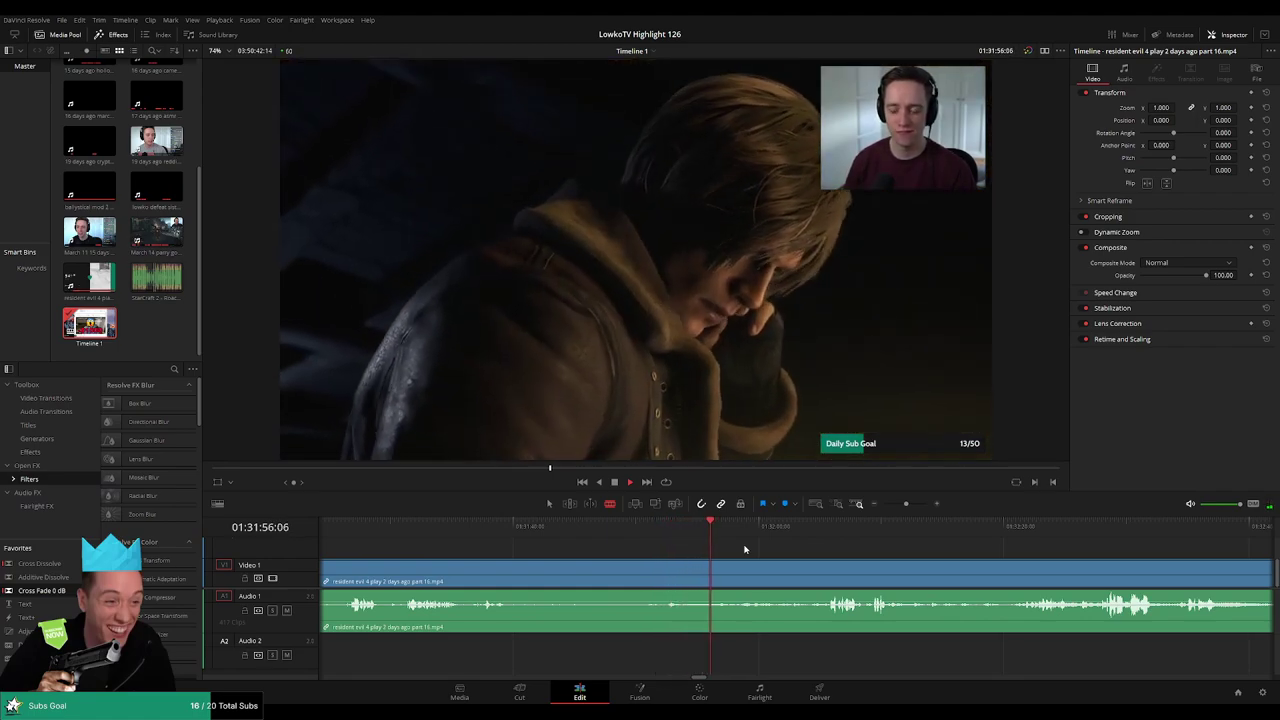
pyautogui.hscroll(3, 717, 544)
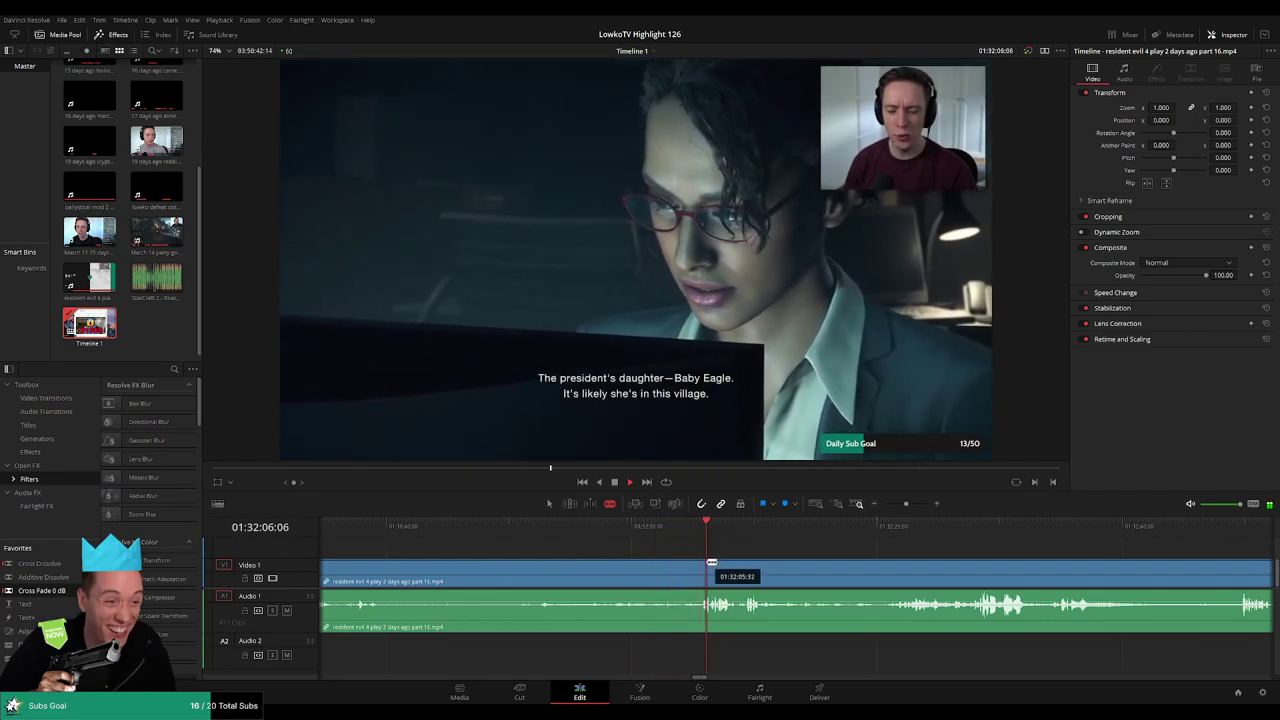
pyautogui.moveTo(816, 550); pyautogui.dragTo(717, 547)
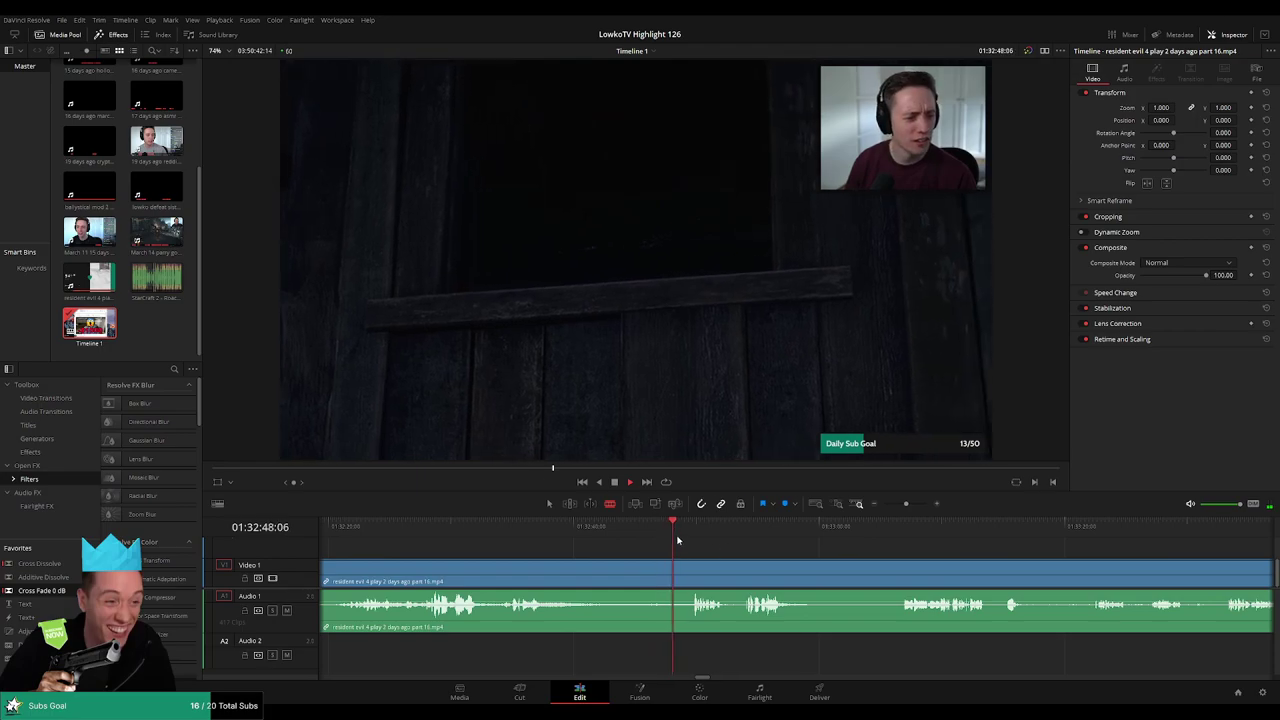
# - Skim the outdoor footage from about 01:32:48 to 01:34:41, across the rope bridge and through the ruined house to the typewriter
pyautogui.press('space')
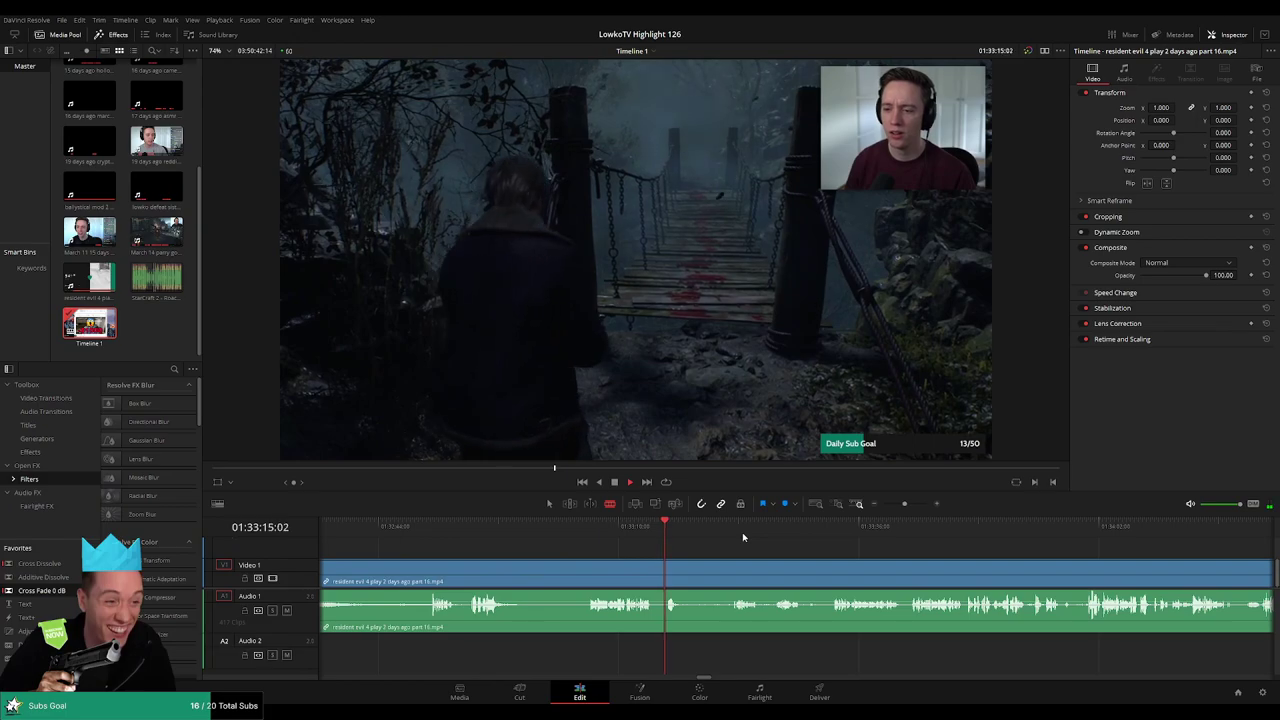
pyautogui.click(836, 527)
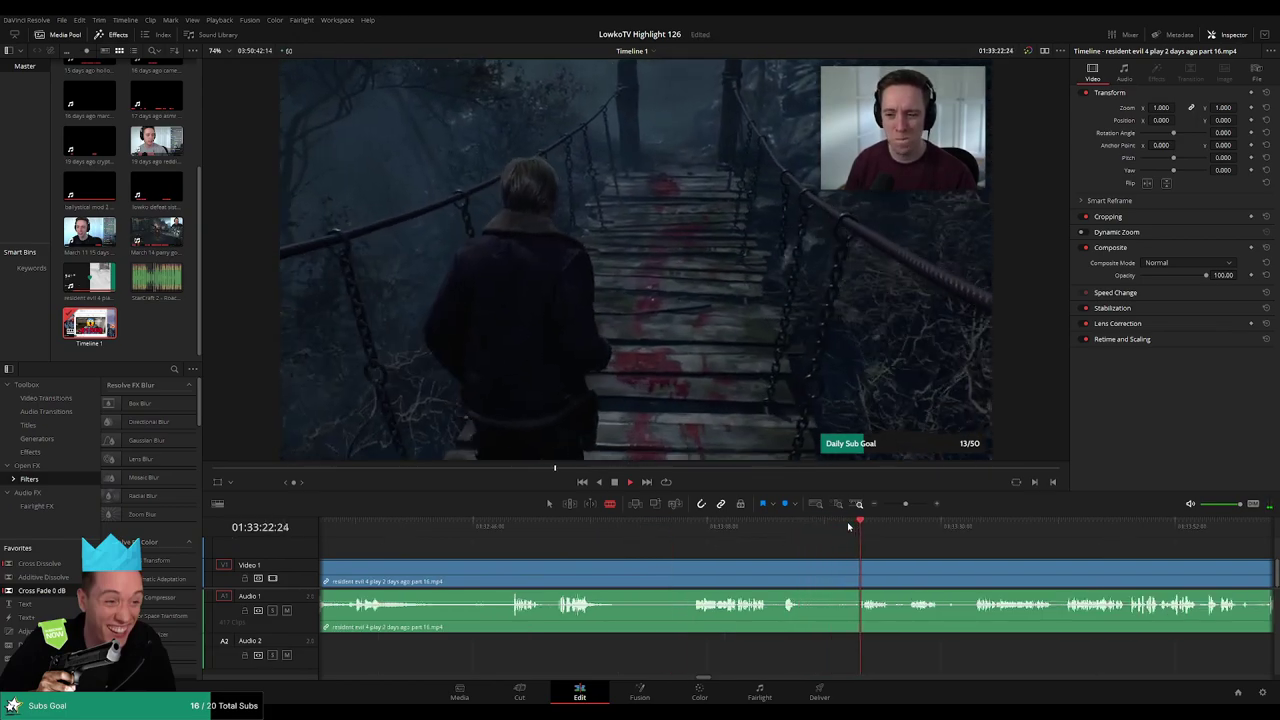
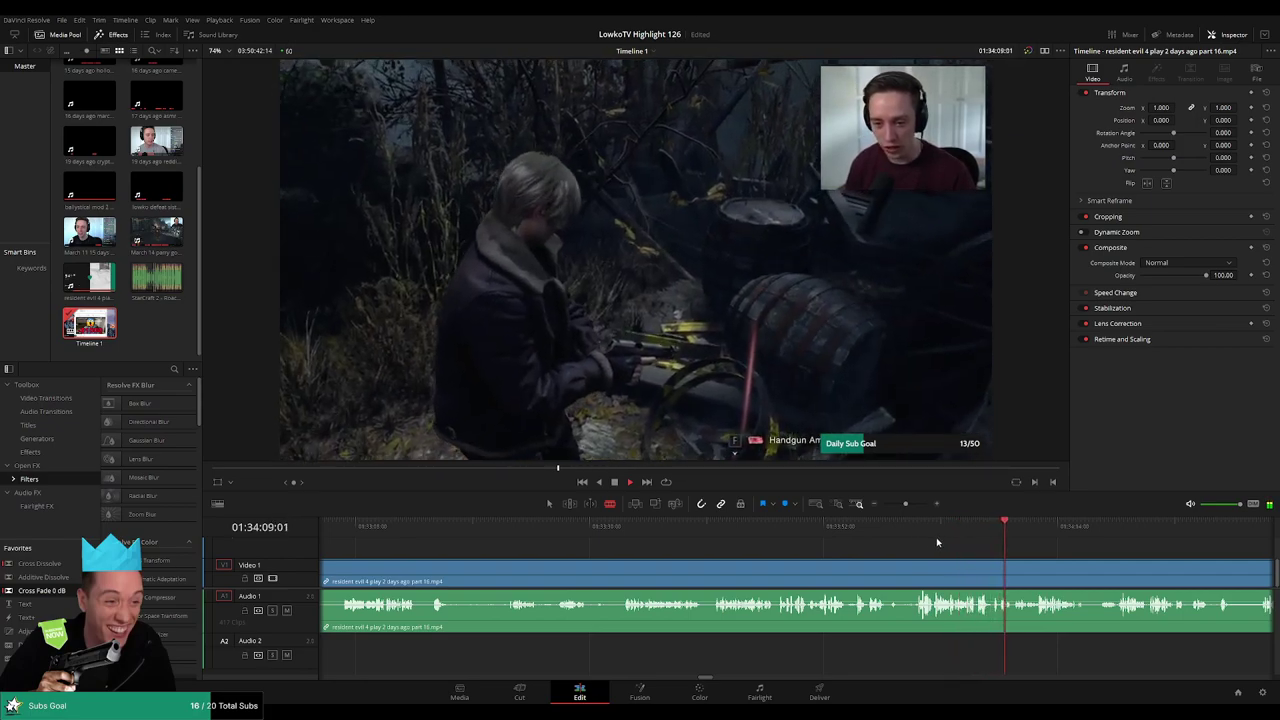
pyautogui.moveTo(1091, 566); pyautogui.dragTo(789, 554)
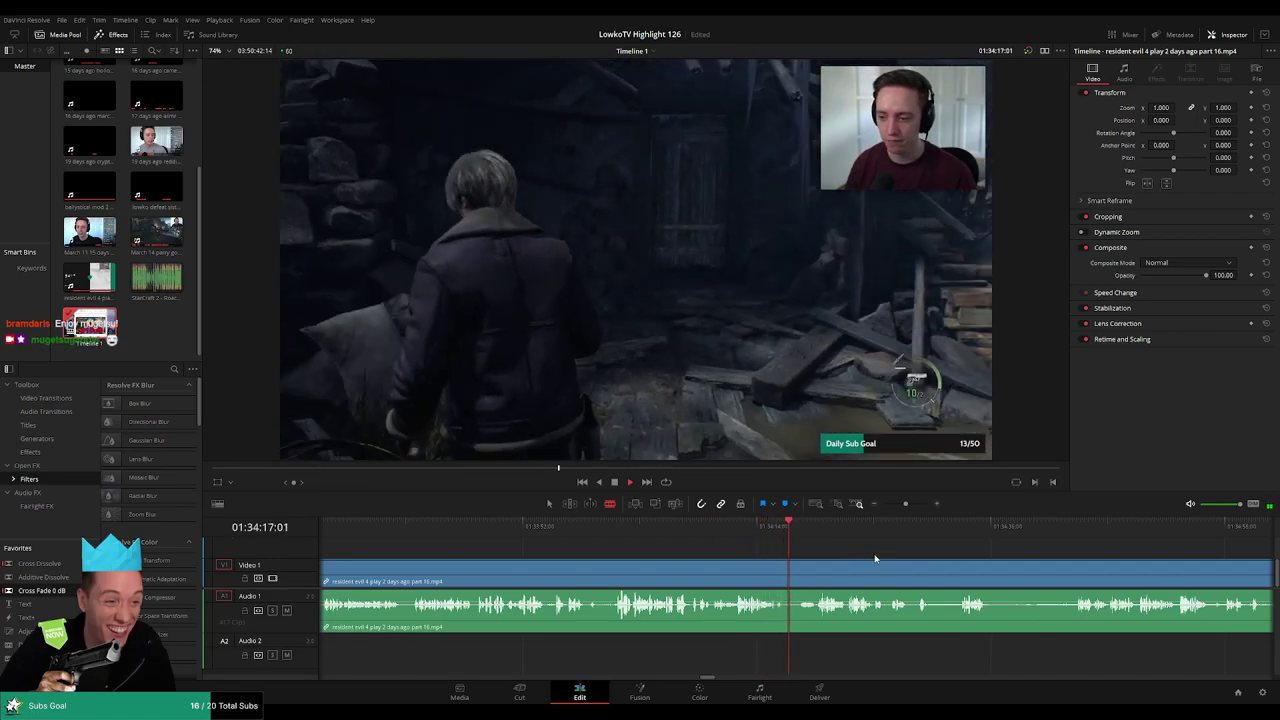
pyautogui.hscroll(2, 763, 550)
pyautogui.hscroll(3, 740, 548)
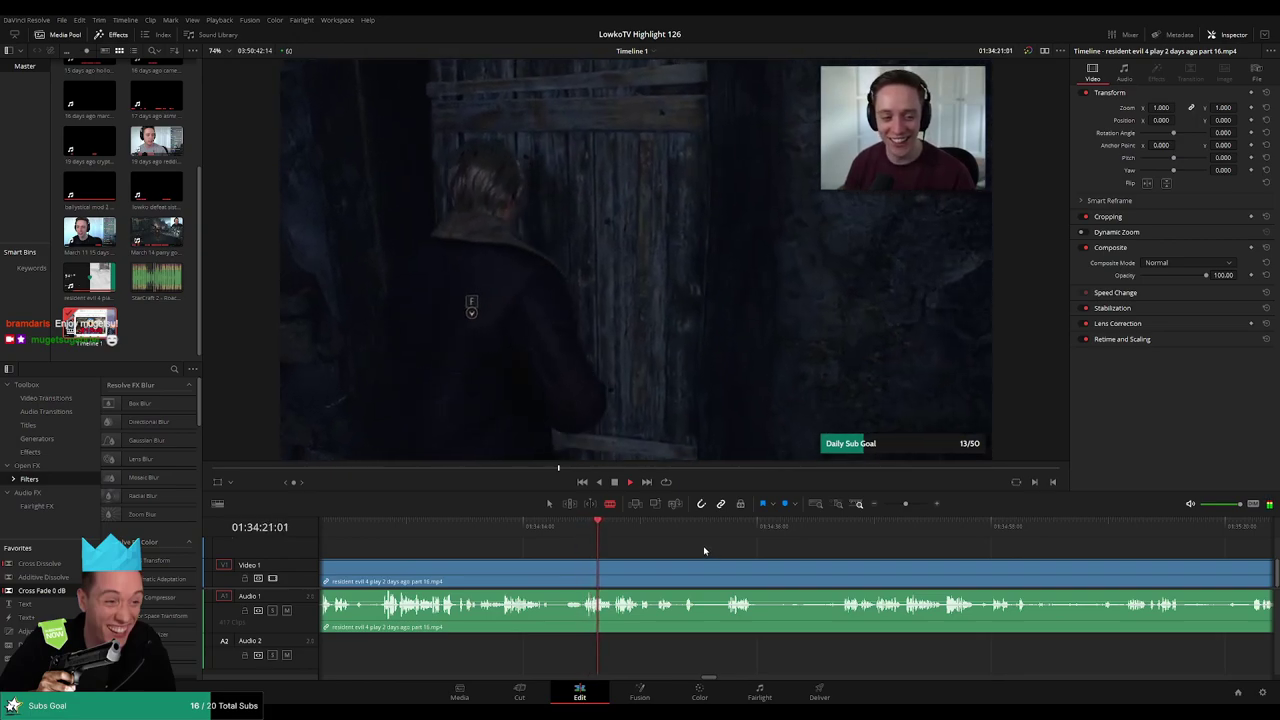
pyautogui.hscroll(1, 697, 546)
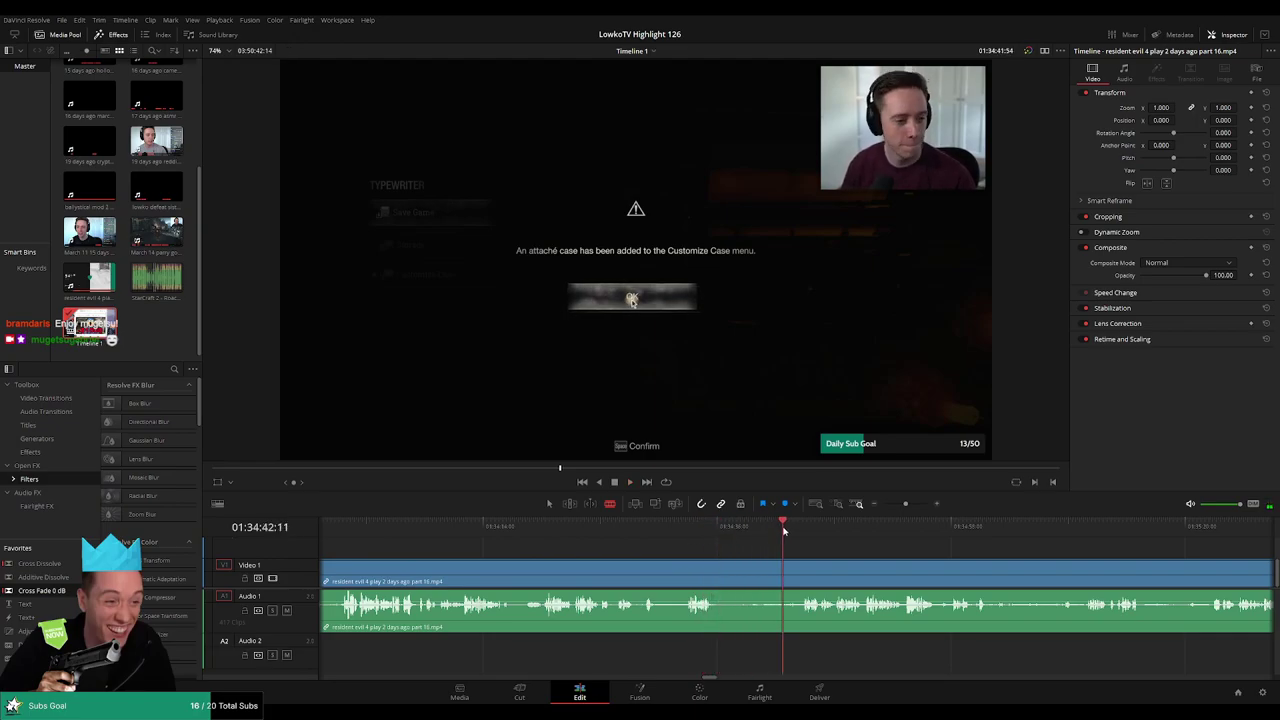
# - Examine the typewriter footage from about 01:34:42 to 01:35:27, covering the save tutorial and the attaché case comparison
pyautogui.moveTo(784, 530); pyautogui.dragTo(793, 533)
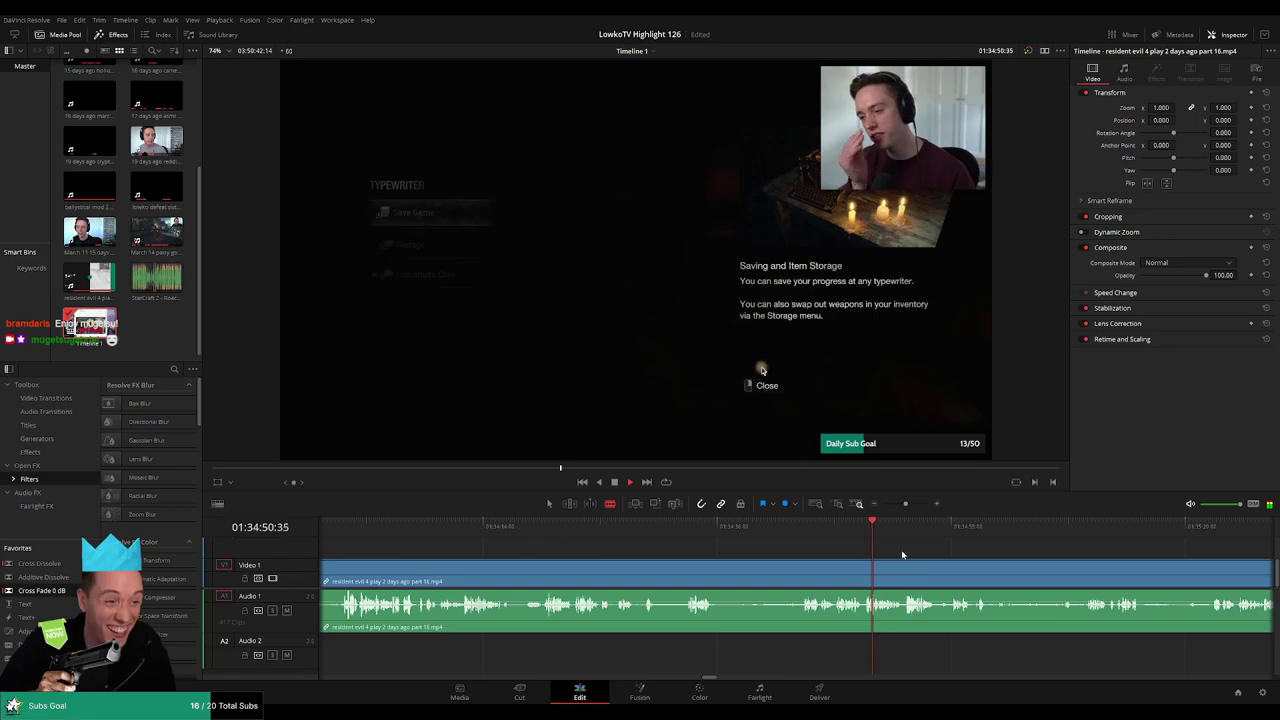
pyautogui.moveTo(909, 553); pyautogui.dragTo(796, 543)
pyautogui.hscroll(2, 770, 538)
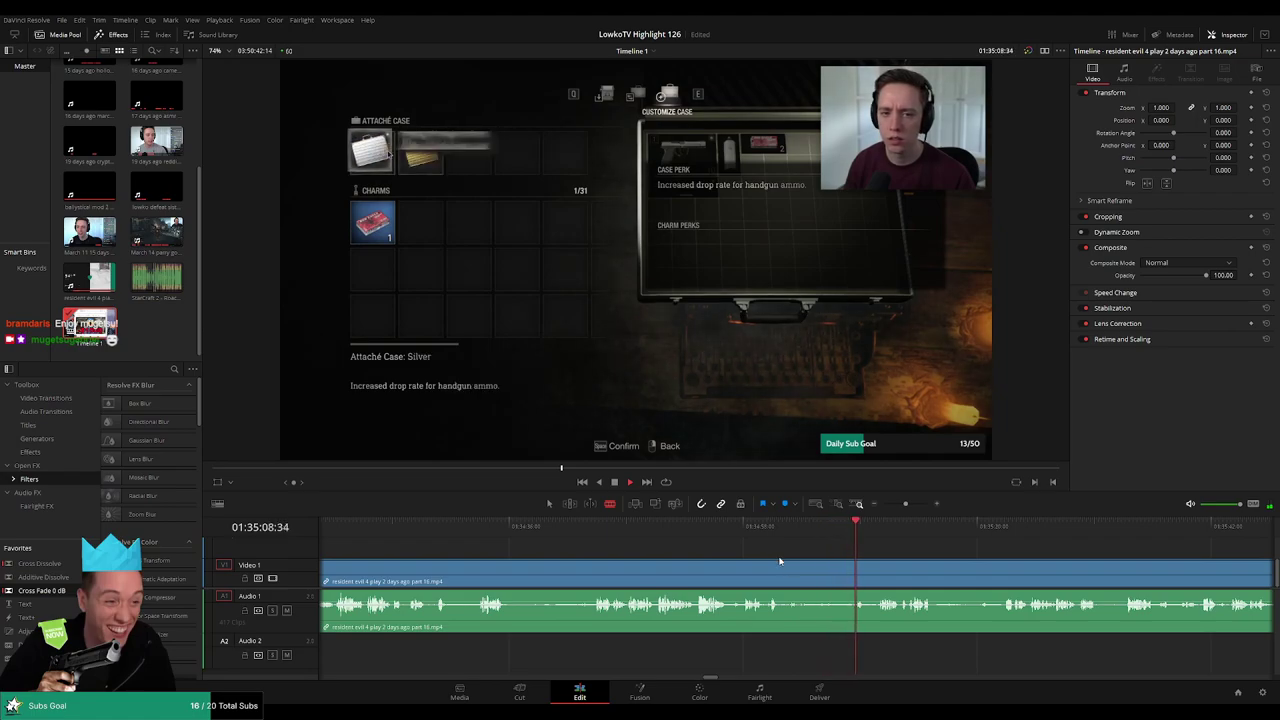
pyautogui.moveTo(929, 559); pyautogui.dragTo(720, 526)
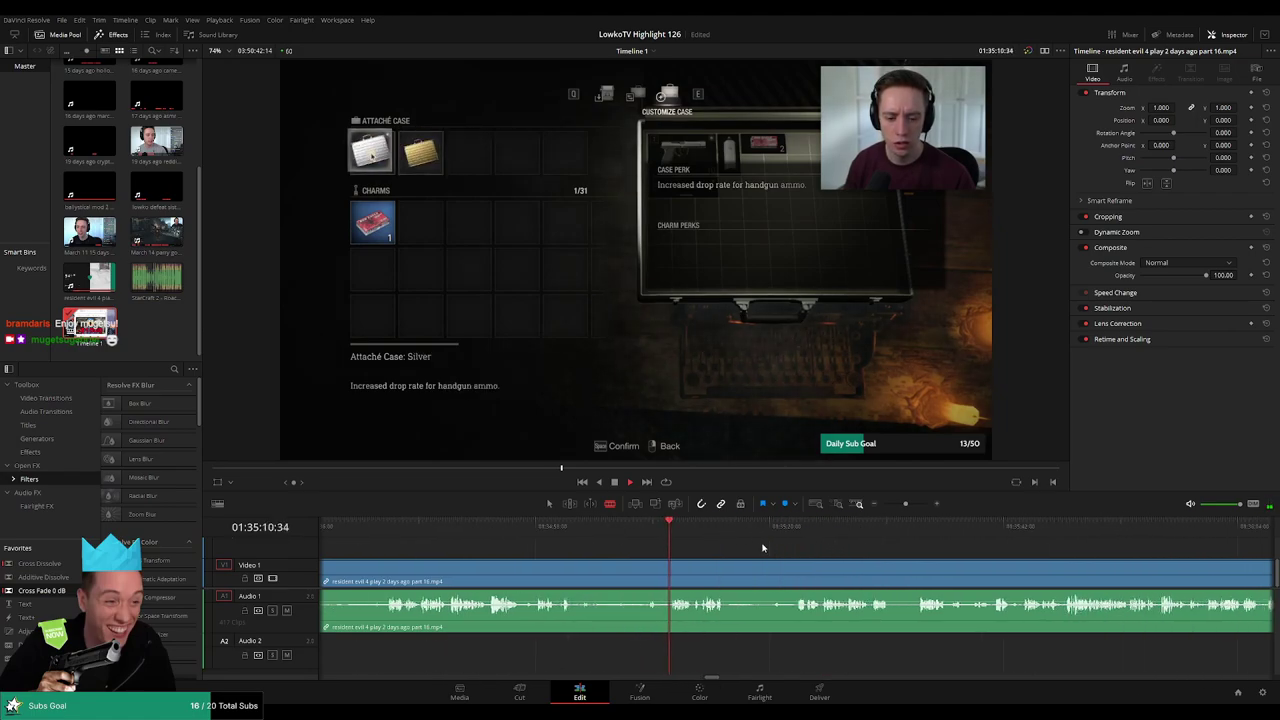
pyautogui.hscroll(2, 684, 549)
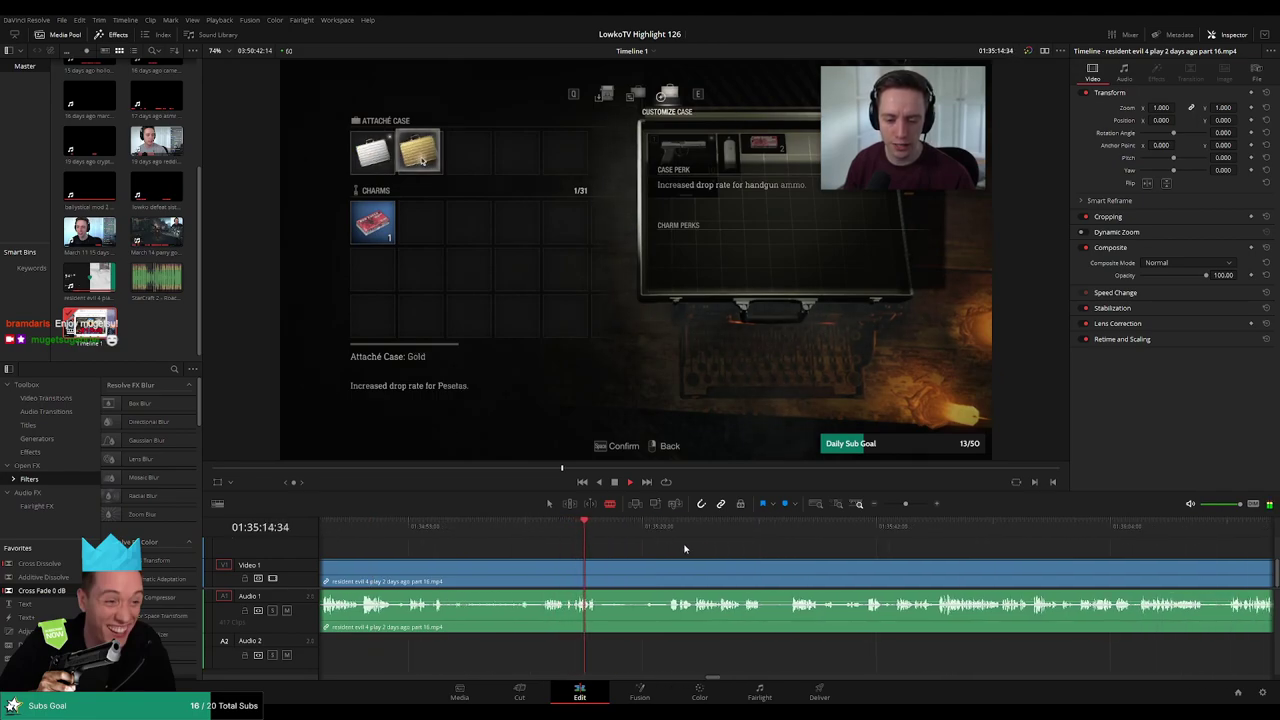
pyautogui.moveTo(607, 535); pyautogui.dragTo(648, 524)
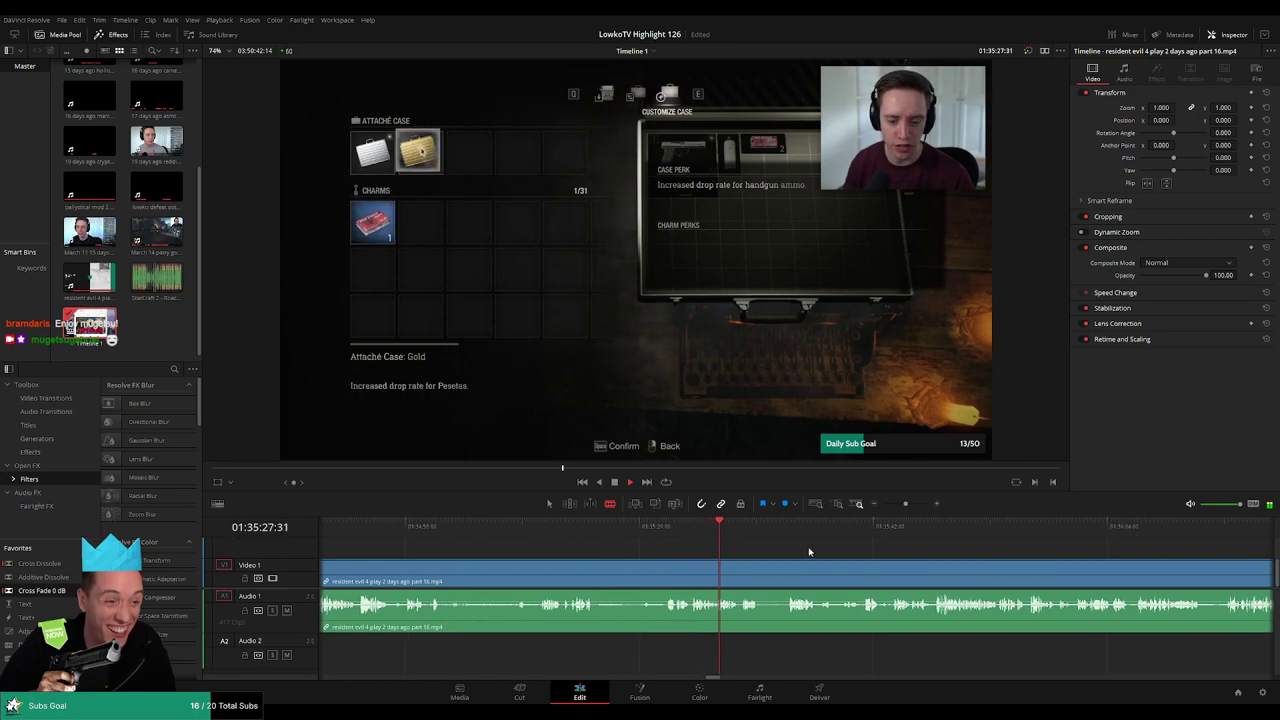
# - Examine the case customization footage from about 01:35:27 to 01:36:17, from the gold case and charm perks to the storage screen
pyautogui.moveTo(811, 551); pyautogui.dragTo(785, 551)
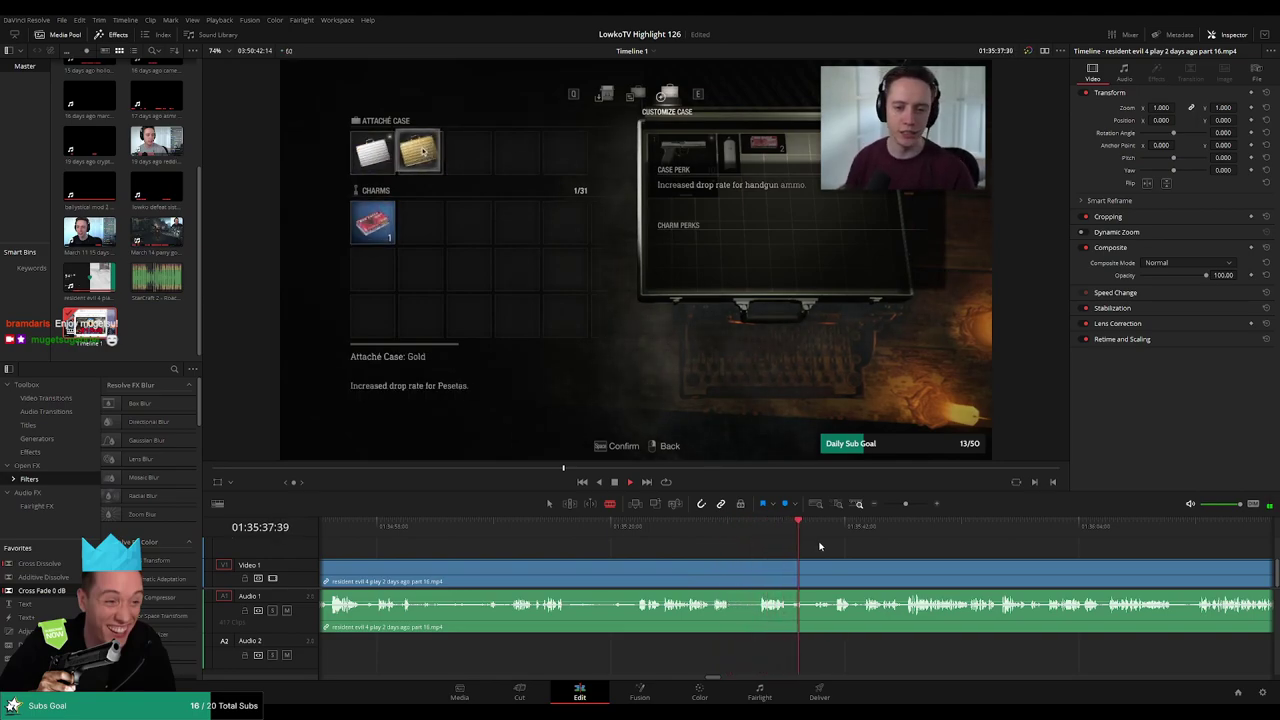
pyautogui.hscroll(2, 831, 560)
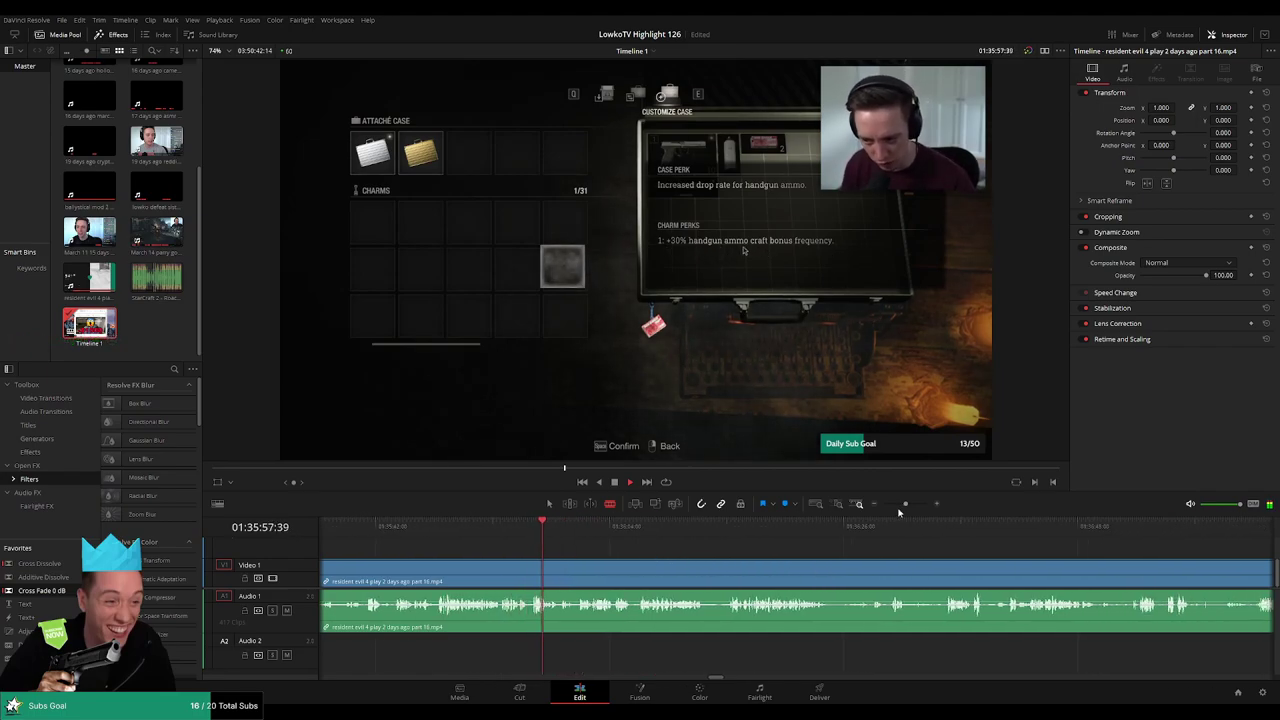
pyautogui.moveTo(898, 510)
pyautogui.mouseDown()
pyautogui.moveTo(884, 506)
pyautogui.moveTo(905, 503)
pyautogui.mouseUp()
pyautogui.moveTo(972, 560); pyautogui.dragTo(764, 541)
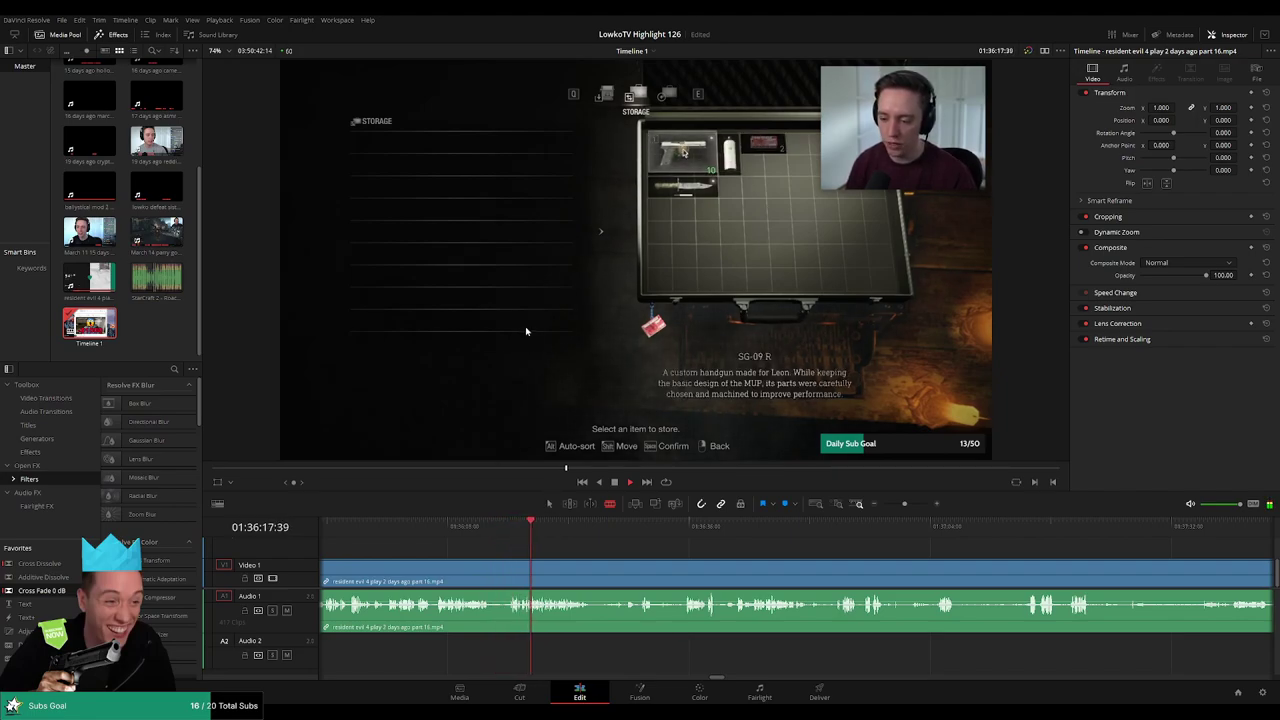
# - Skim the footage from about 01:36:17 to 01:36:46, from the storage screen until the character leaves the typewriter
pyautogui.hscroll(2, 563, 546)
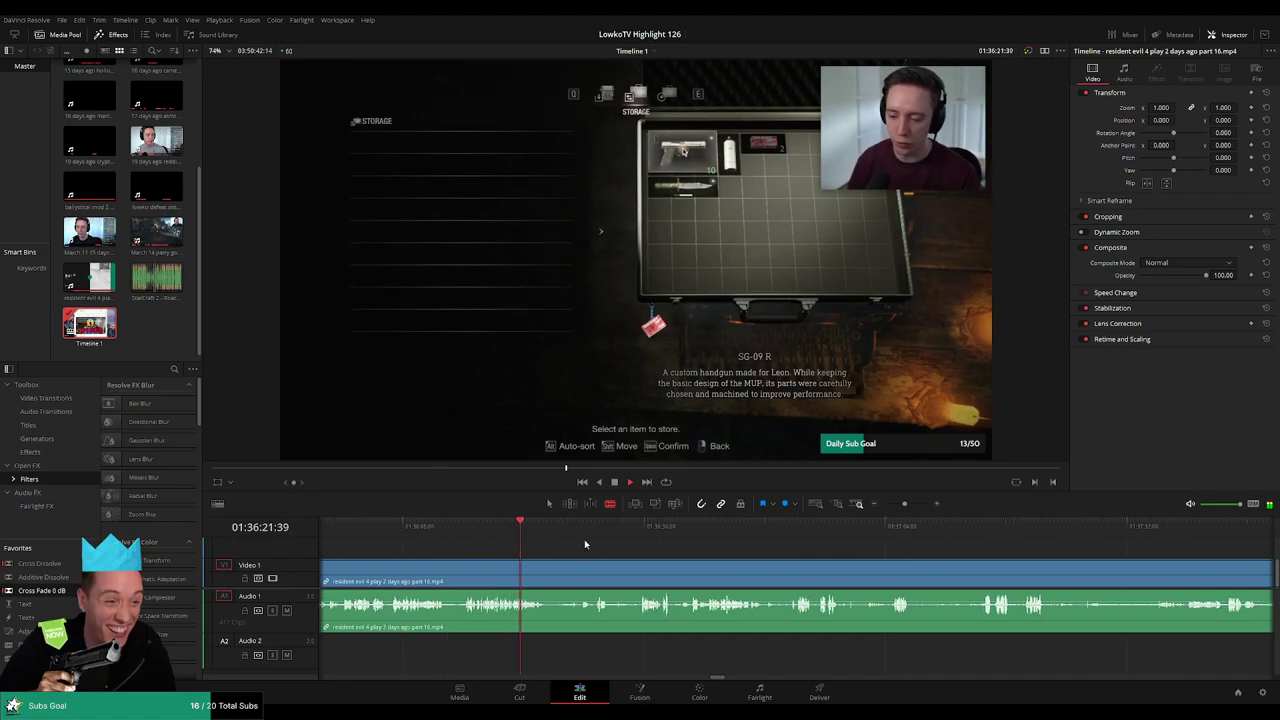
pyautogui.scroll(1, 586, 544)
pyautogui.moveTo(884, 560); pyautogui.dragTo(589, 537)
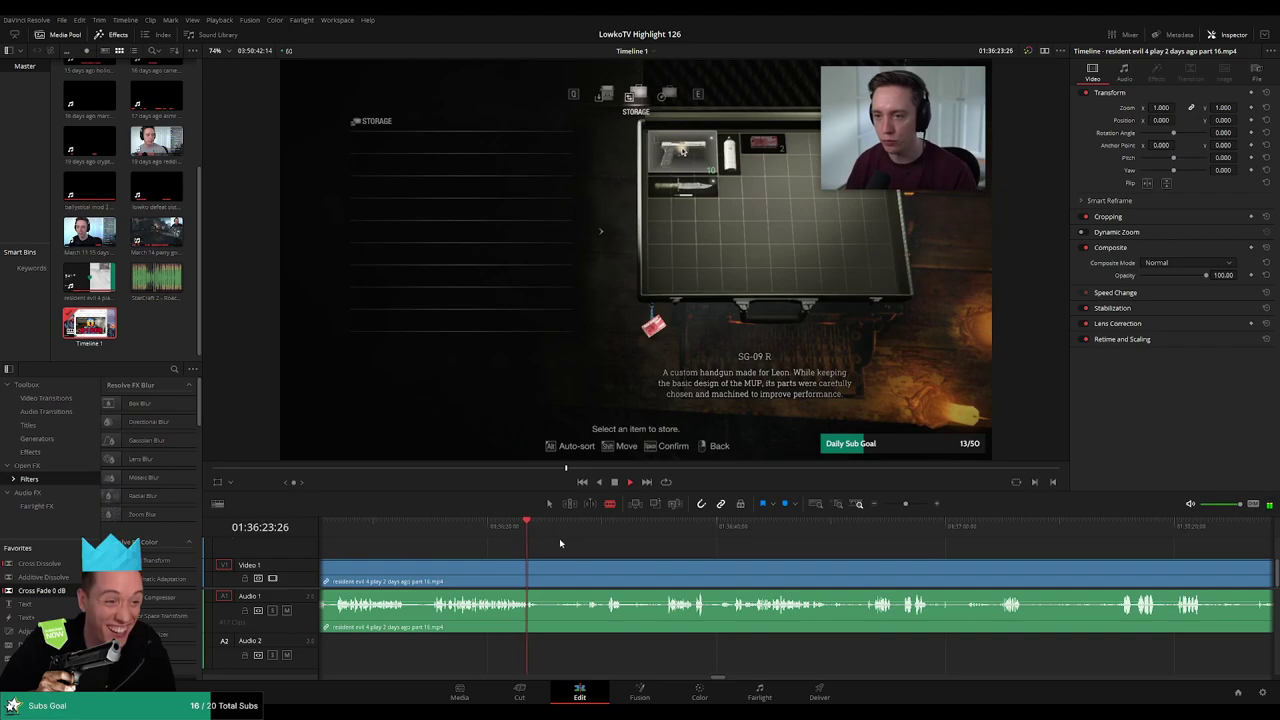
pyautogui.click(574, 527)
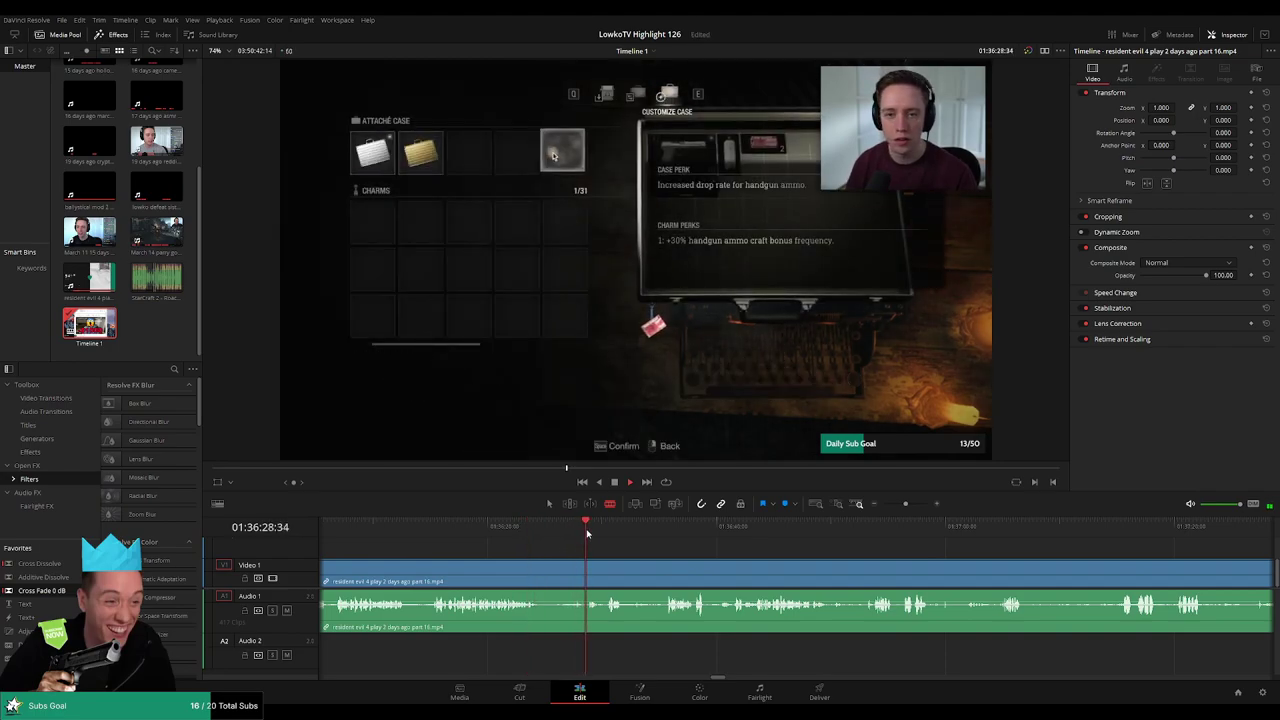
pyautogui.click(648, 528)
pyautogui.click(666, 528)
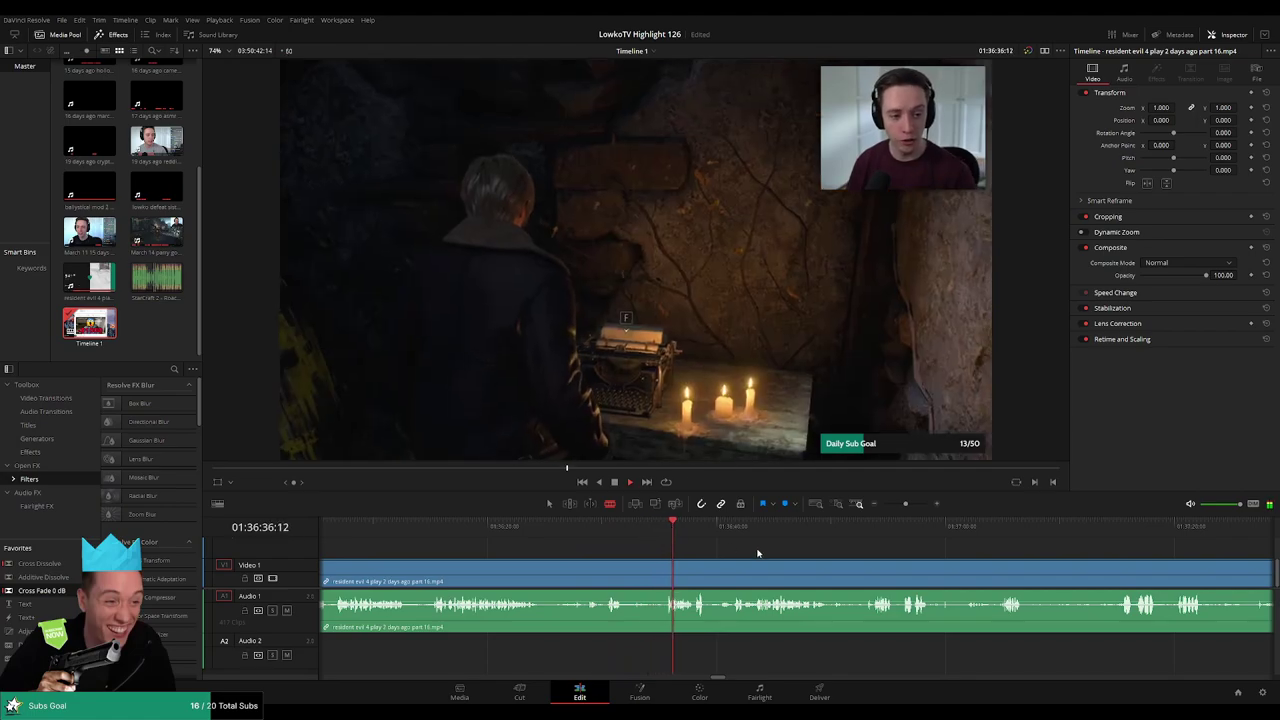
pyautogui.moveTo(757, 550); pyautogui.dragTo(651, 543)
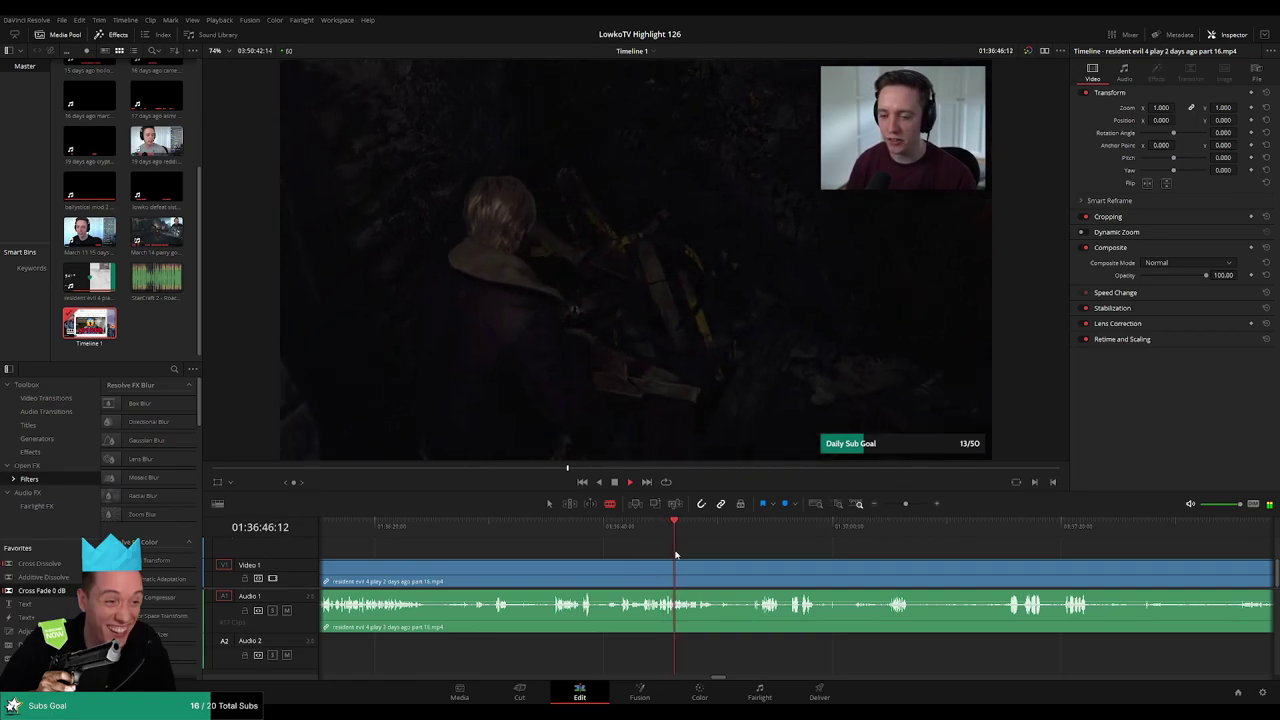
# - Skim the footage from about 01:36:46 to 01:37:39, from the dark ruined house through the woods to the shed with the desk
pyautogui.moveTo(762, 568); pyautogui.dragTo(589, 543)
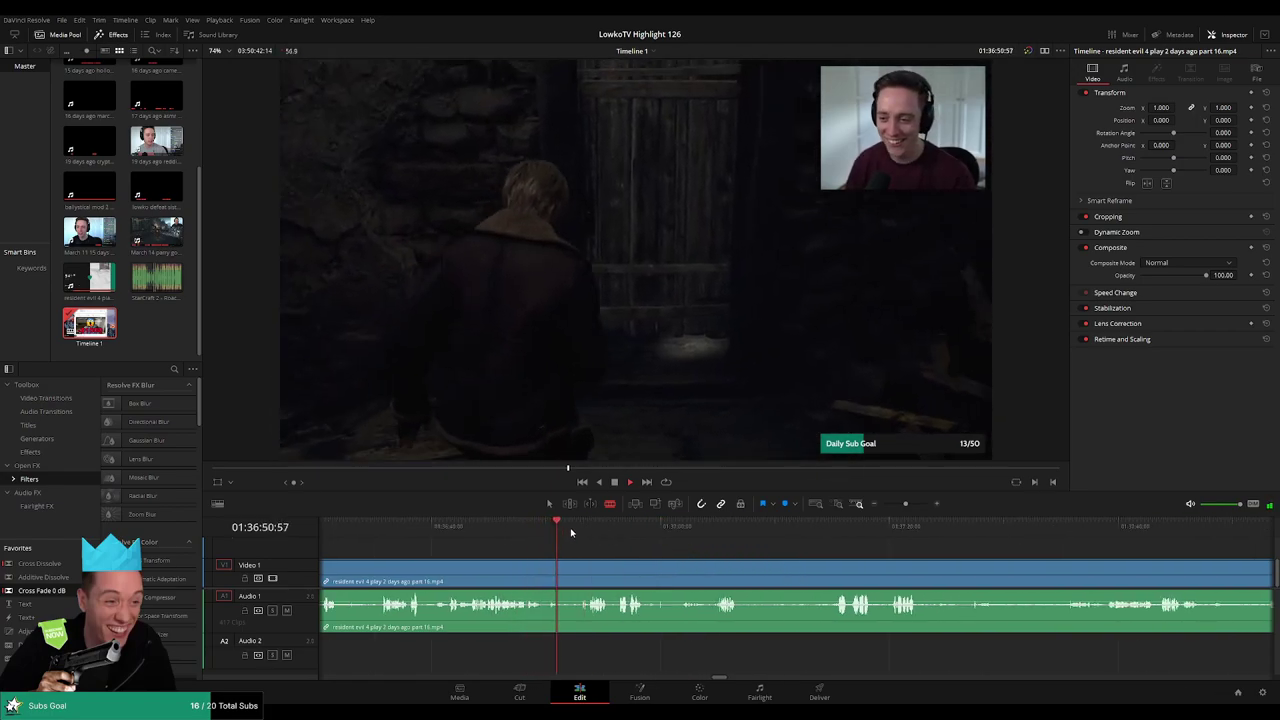
pyautogui.click(585, 531)
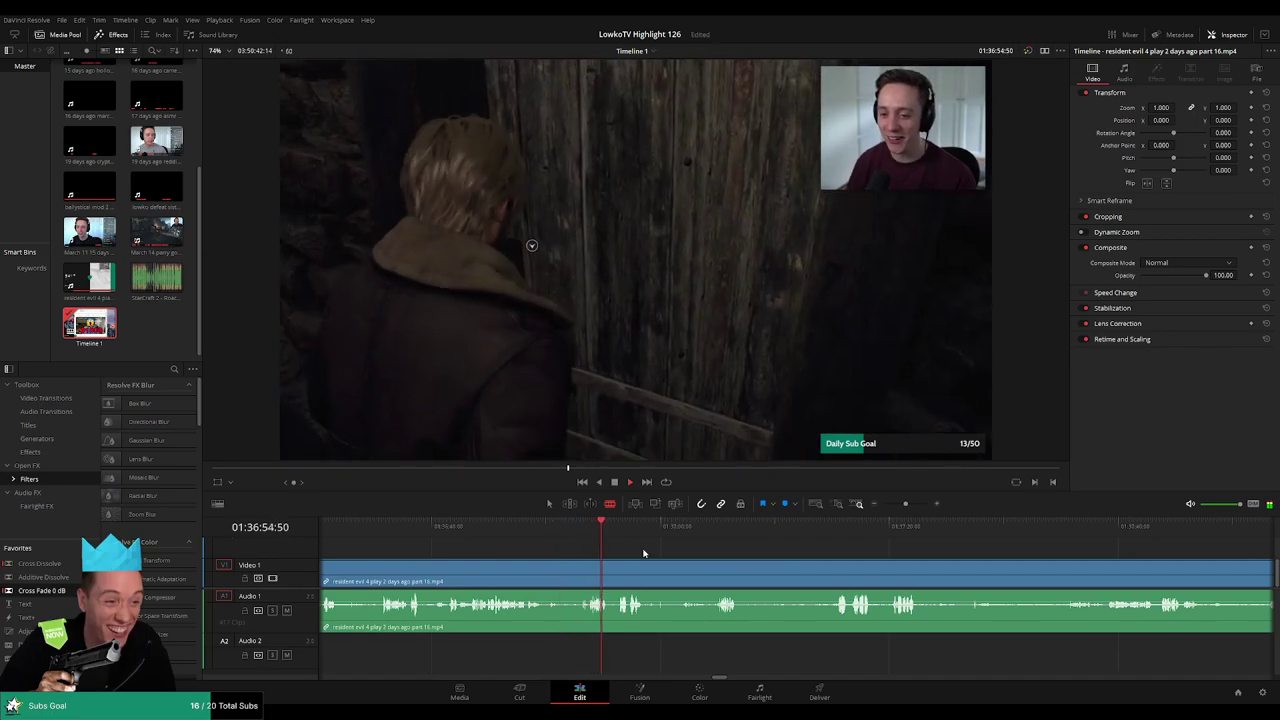
pyautogui.moveTo(658, 552); pyautogui.dragTo(620, 547)
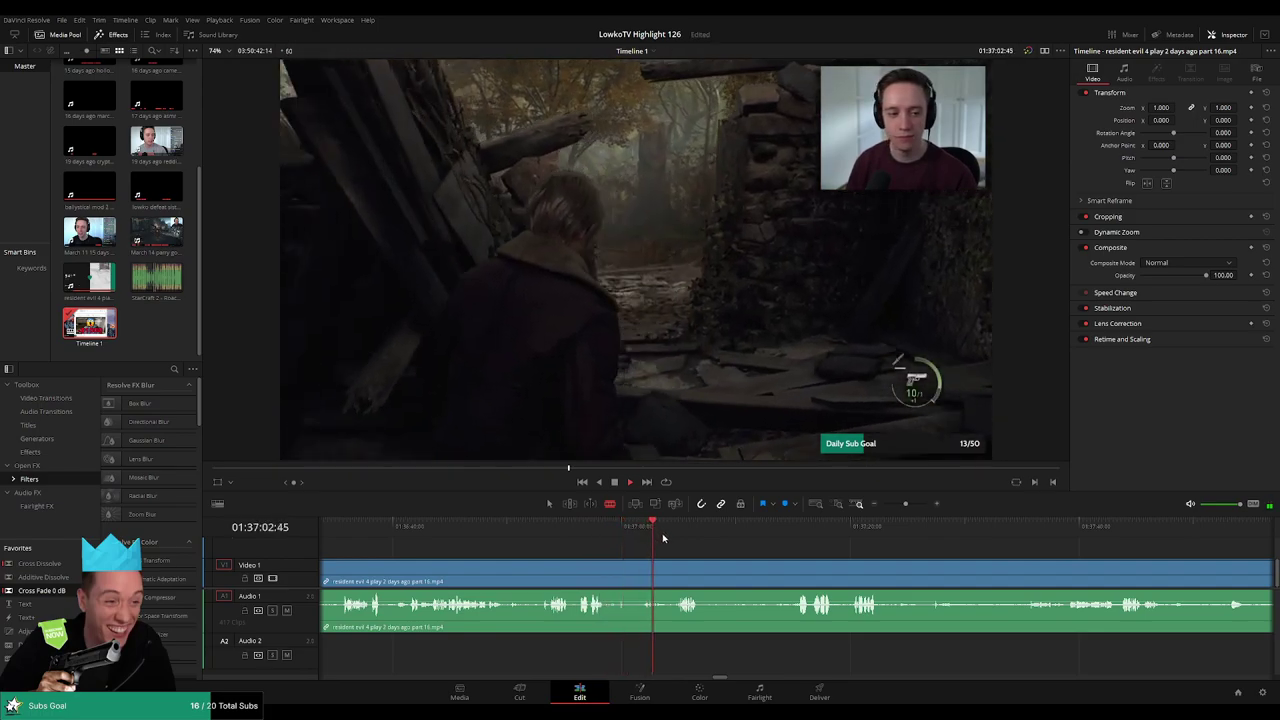
pyautogui.hscroll(2, 669, 543)
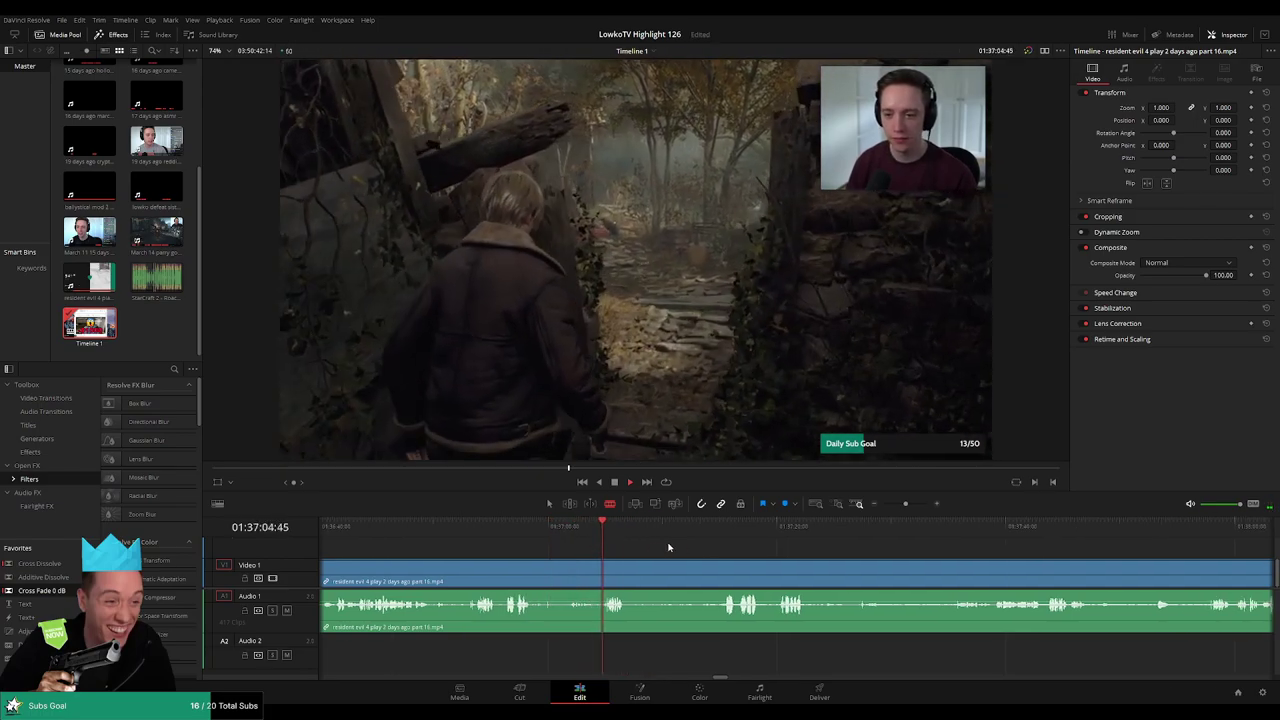
pyautogui.moveTo(656, 545); pyautogui.dragTo(710, 530)
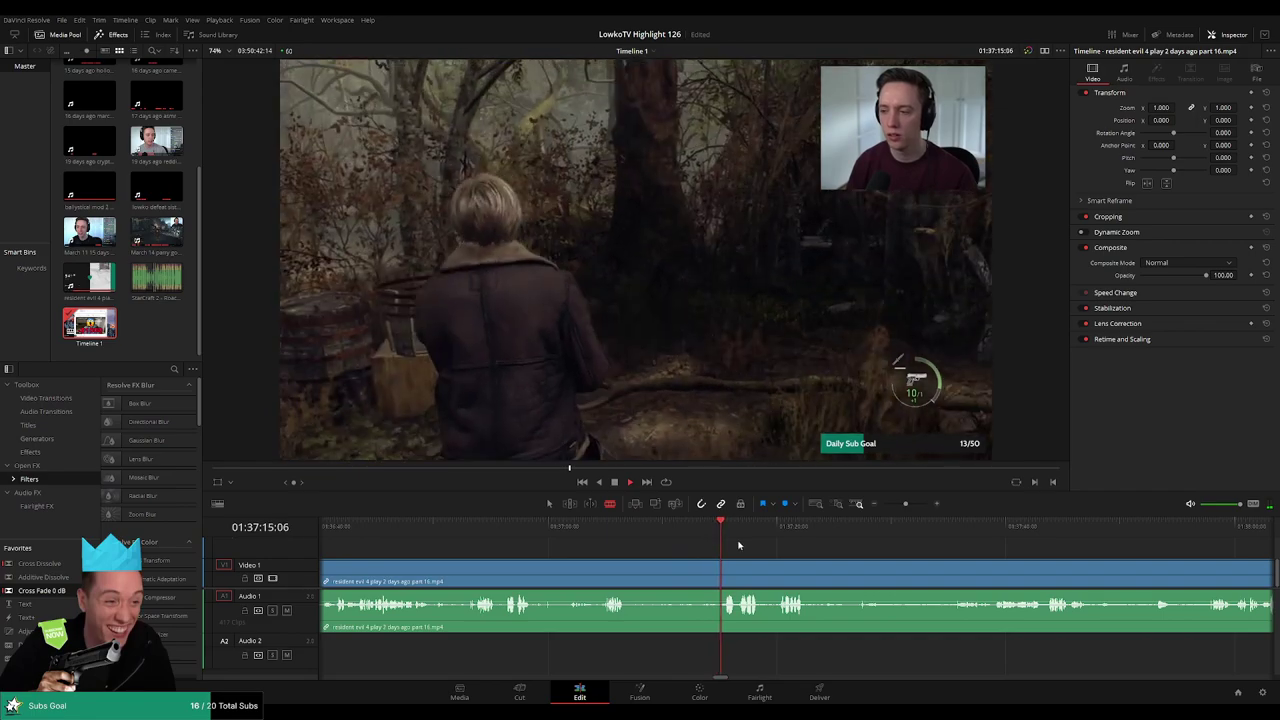
pyautogui.moveTo(760, 550); pyautogui.dragTo(680, 546)
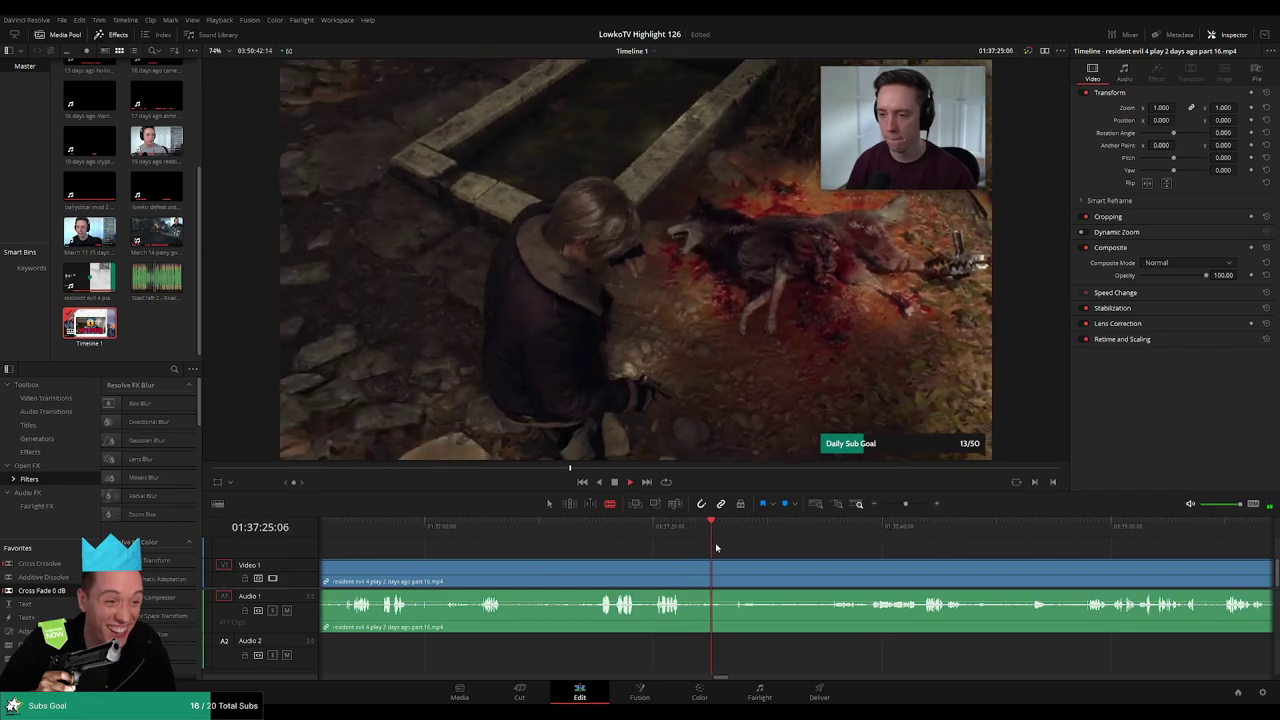
pyautogui.click(776, 528)
pyautogui.moveTo(777, 528); pyautogui.dragTo(790, 526)
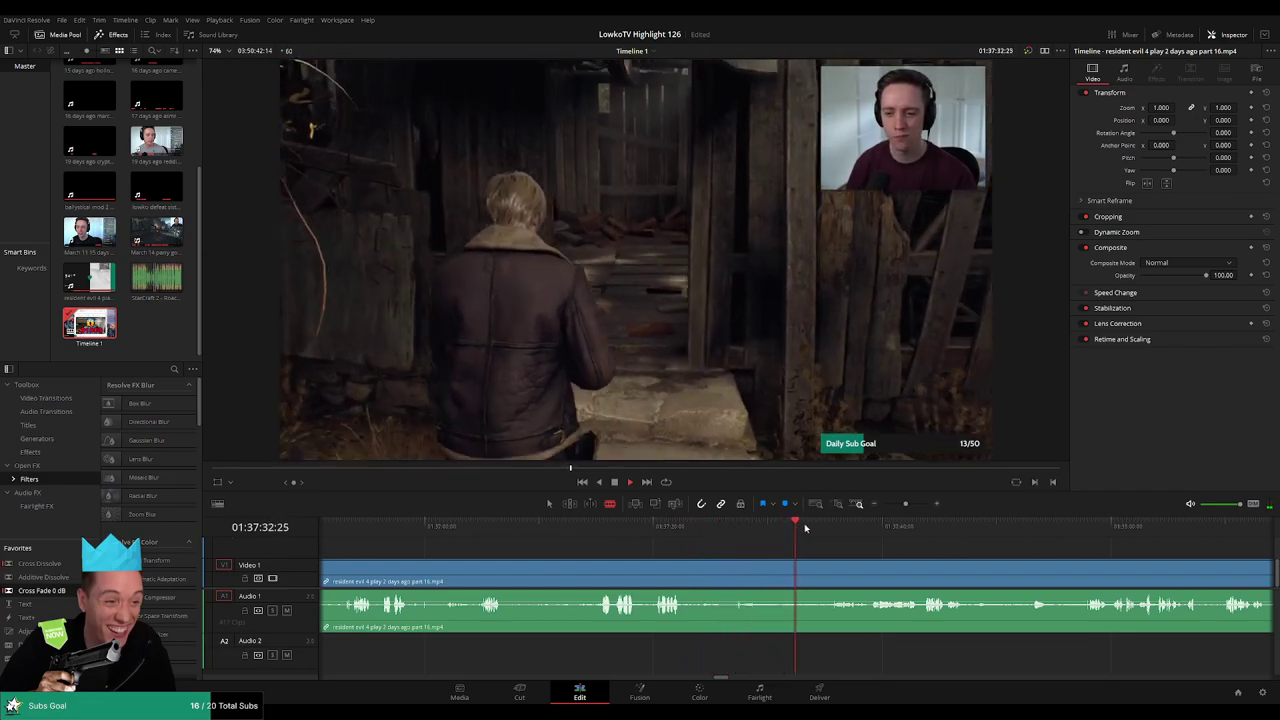
pyautogui.click(816, 526)
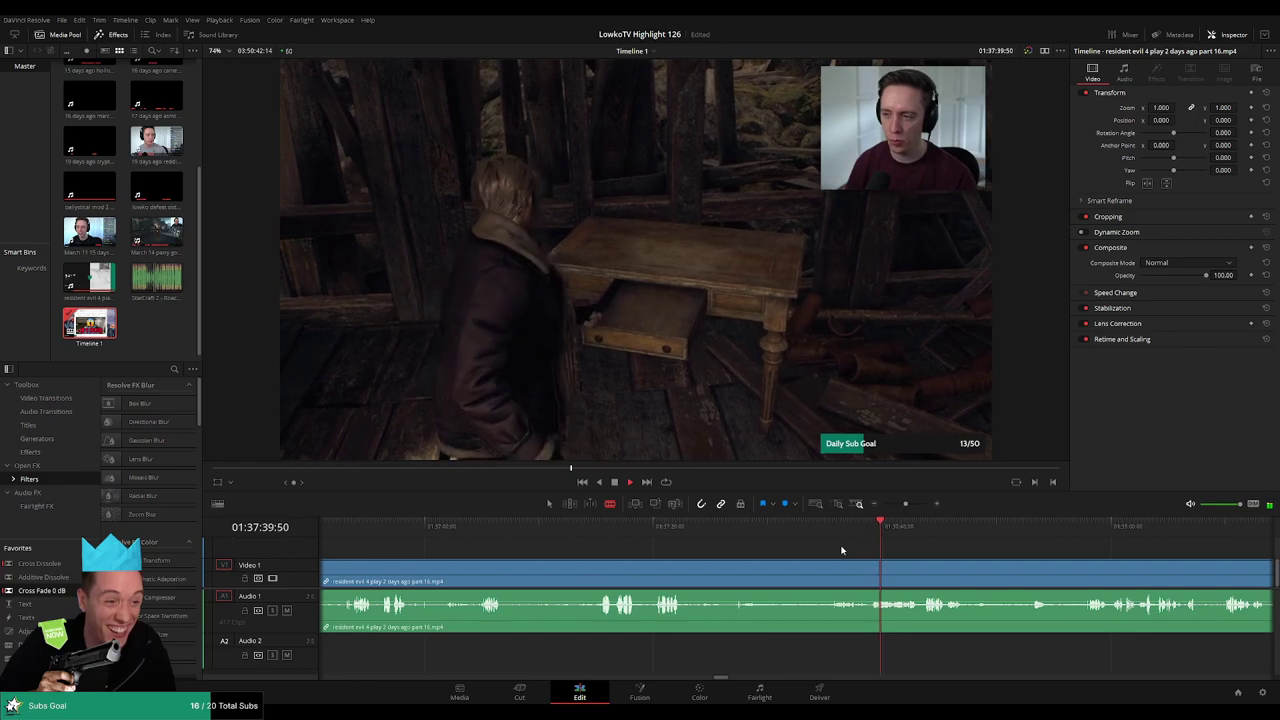
# - Skim the footage from about 01:37:39 to 01:38:06, from the desk past the abandoned truck to the pesetas pickup
pyautogui.hscroll(3, 884, 548)
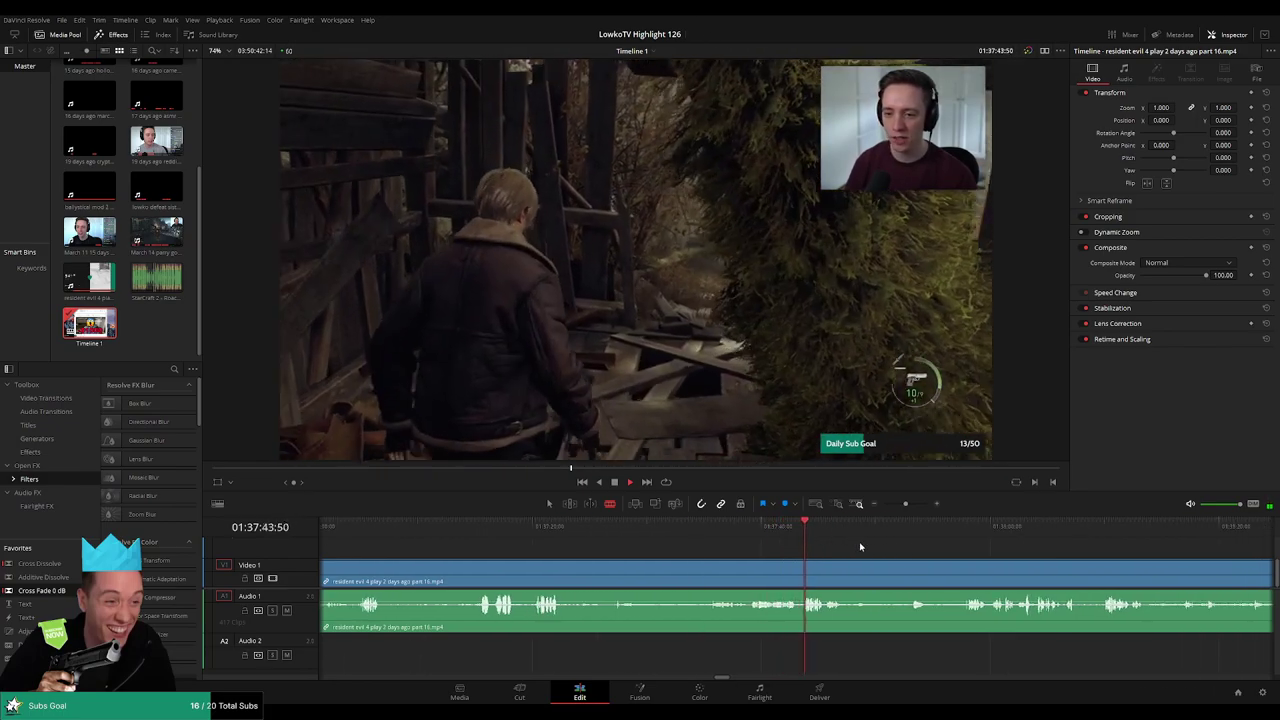
pyautogui.hscroll(1, 821, 537)
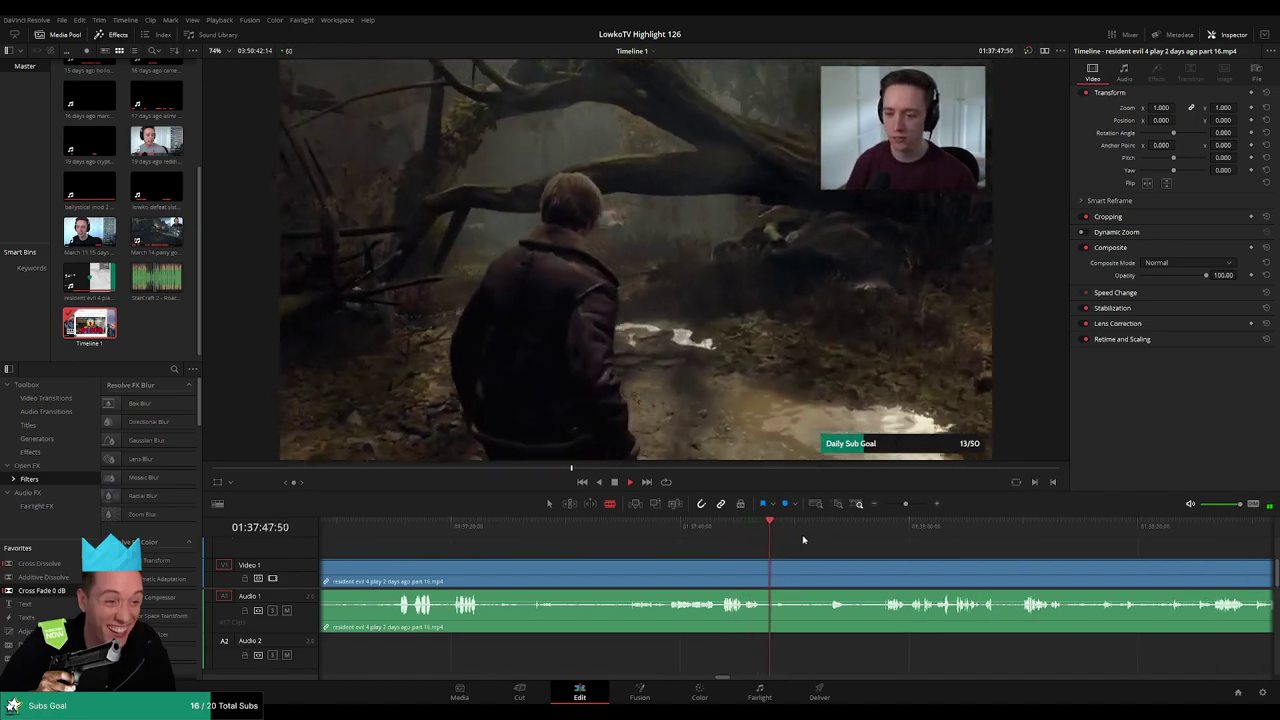
pyautogui.click(819, 528)
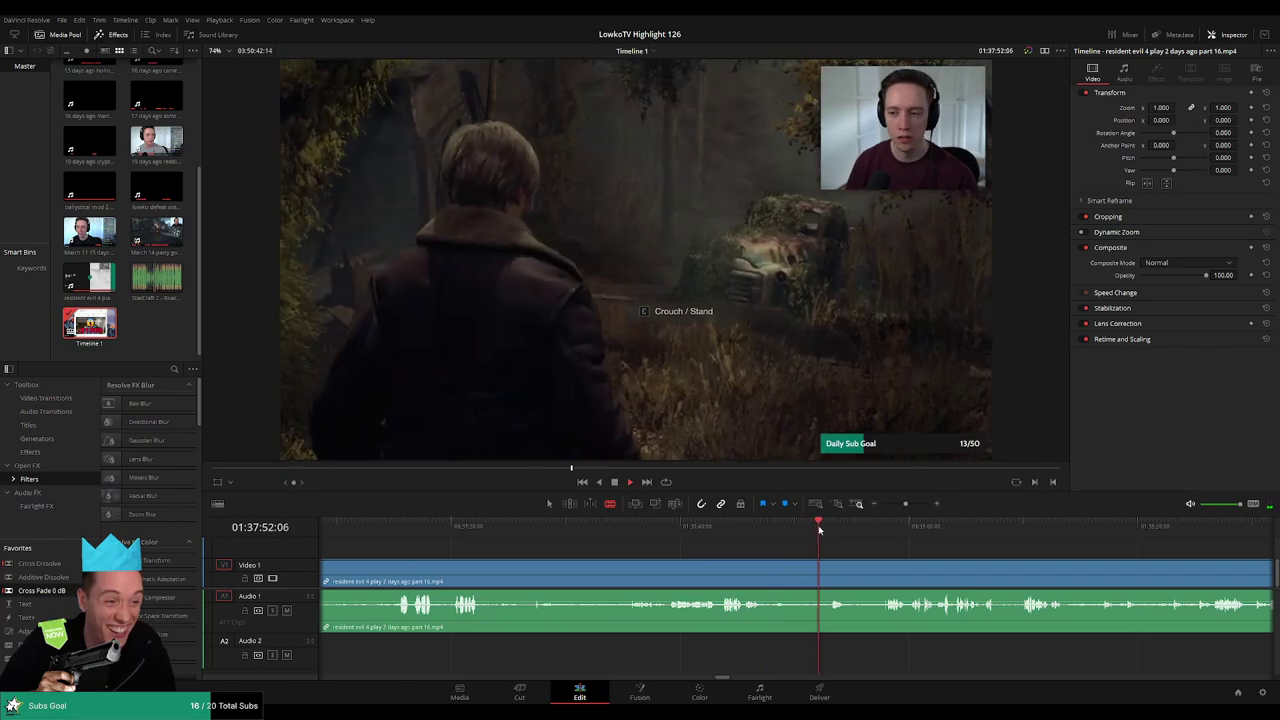
pyautogui.hscroll(1, 805, 535)
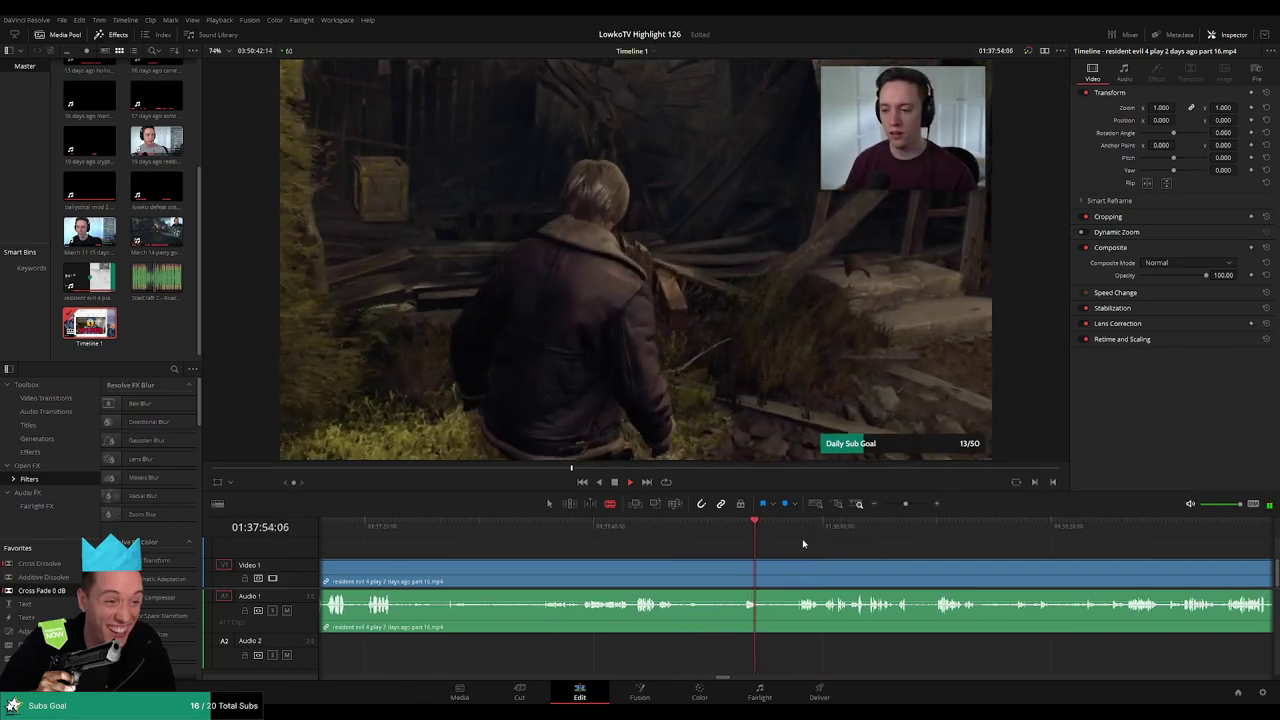
pyautogui.click(784, 528)
pyautogui.click(794, 530)
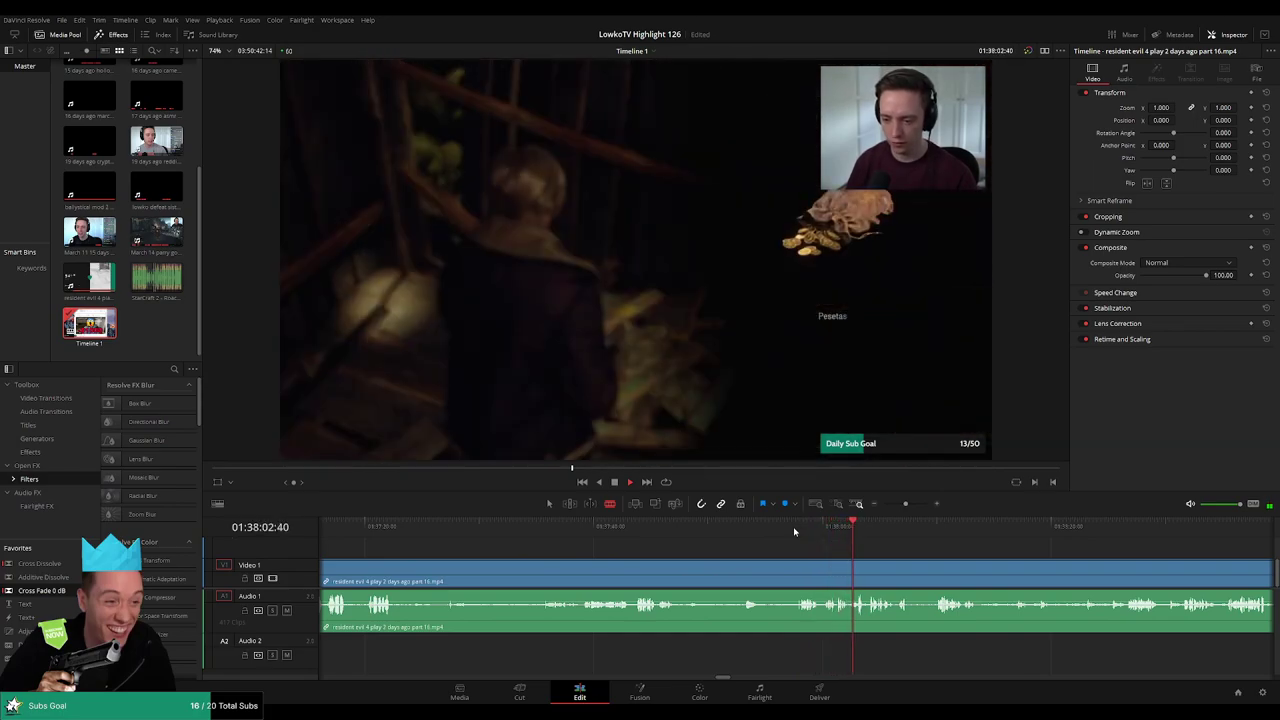
pyautogui.hscroll(3, 872, 541)
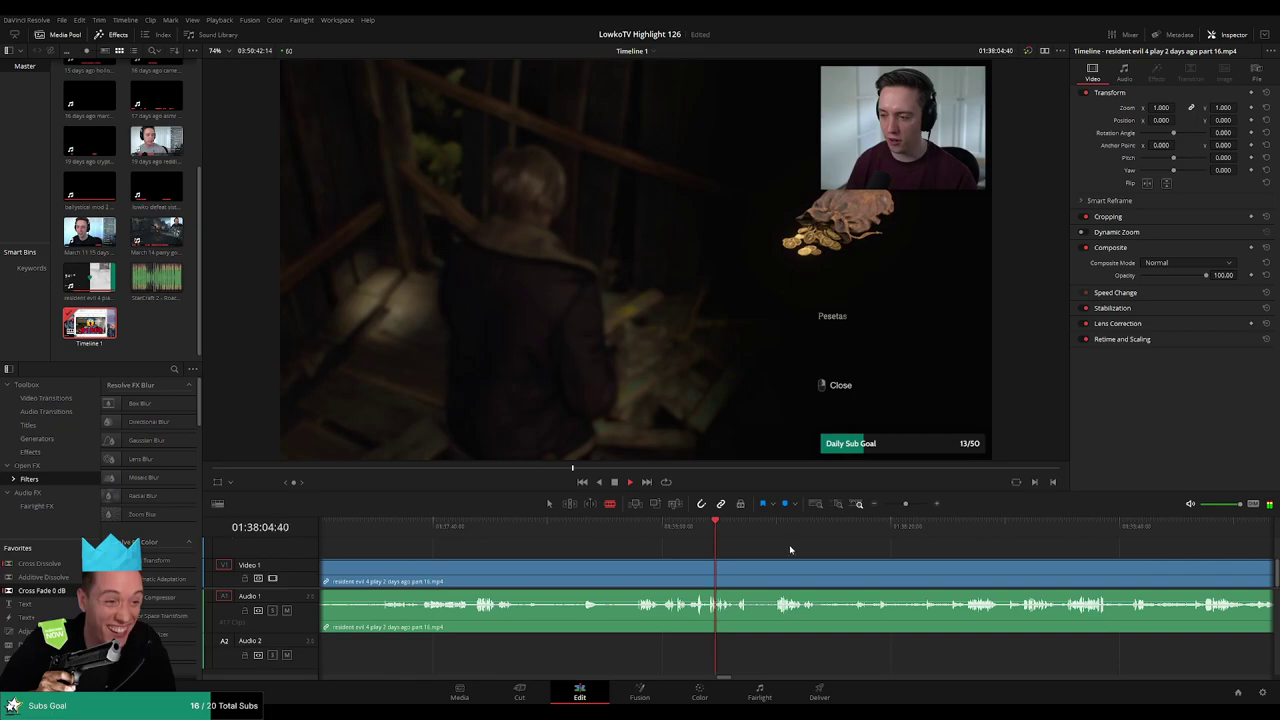
pyautogui.scroll(1, 830, 550)
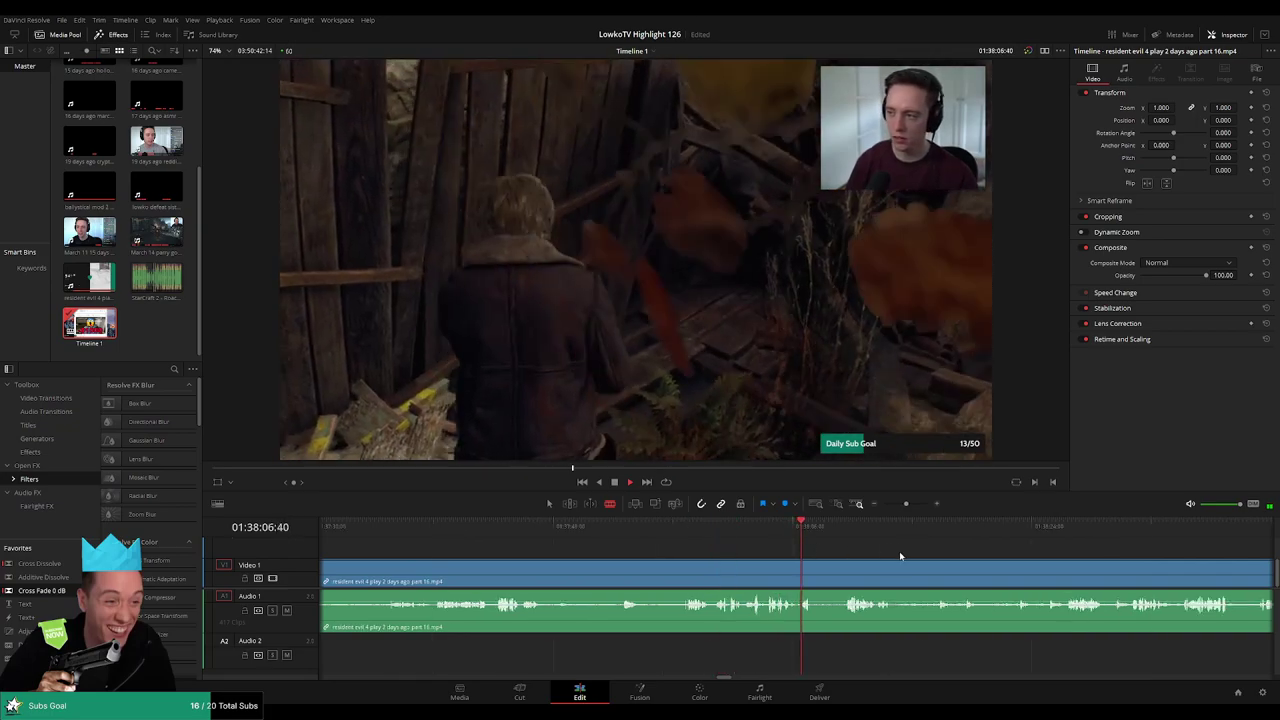
# - Examine the menu footage from about 01:39:23 to 01:40:01, covering the attaché case, map tutorial and crafting list
pyautogui.hscroll(3, 898, 553)
pyautogui.click(643, 530)
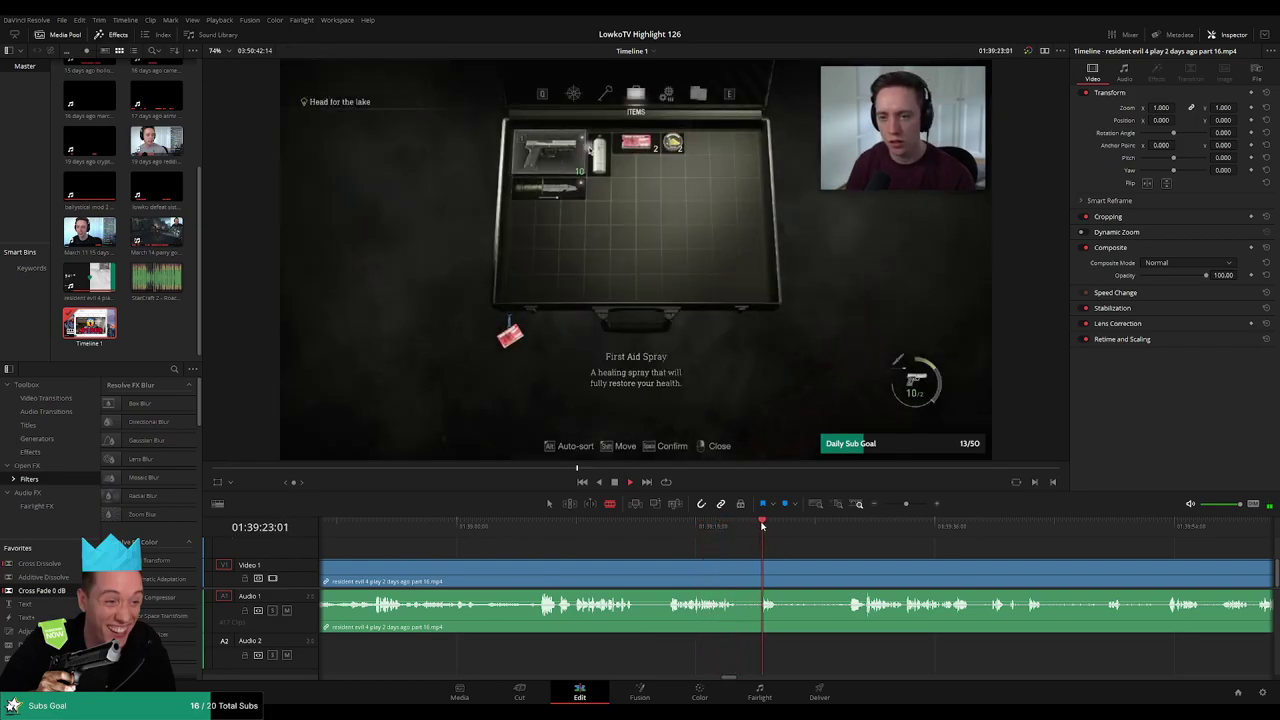
pyautogui.click(850, 525)
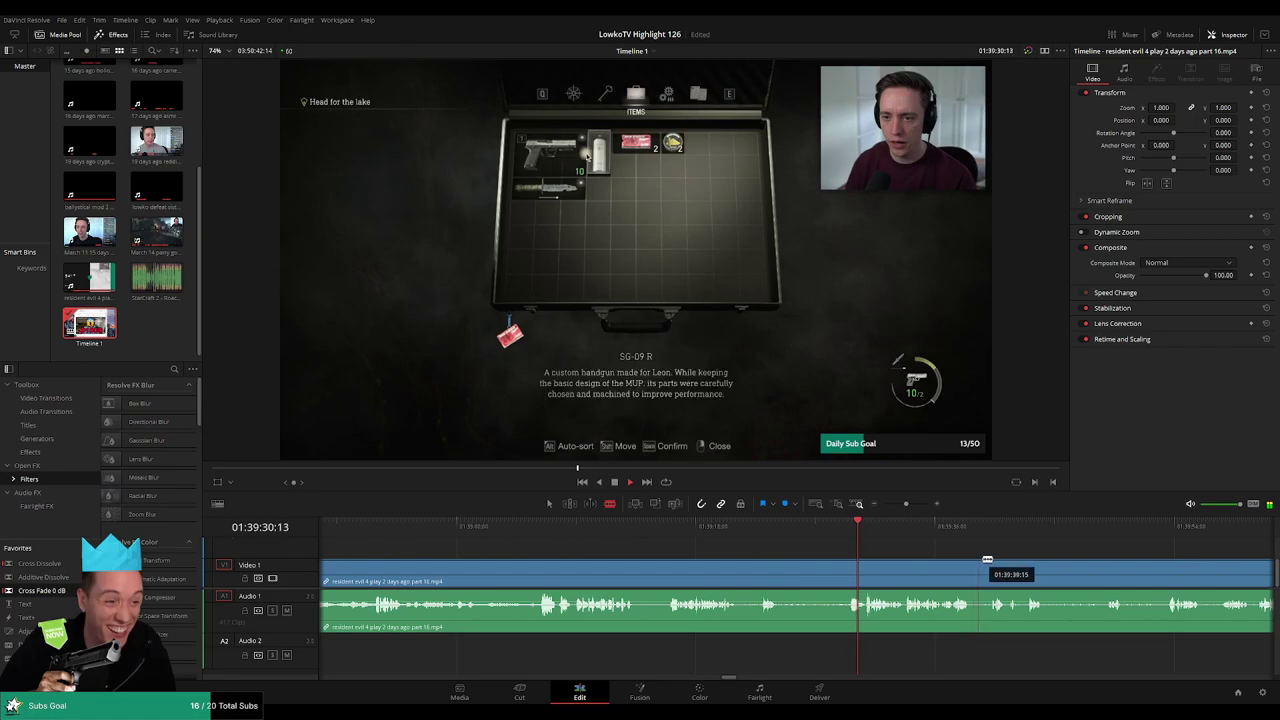
pyautogui.moveTo(980, 557); pyautogui.dragTo(760, 549)
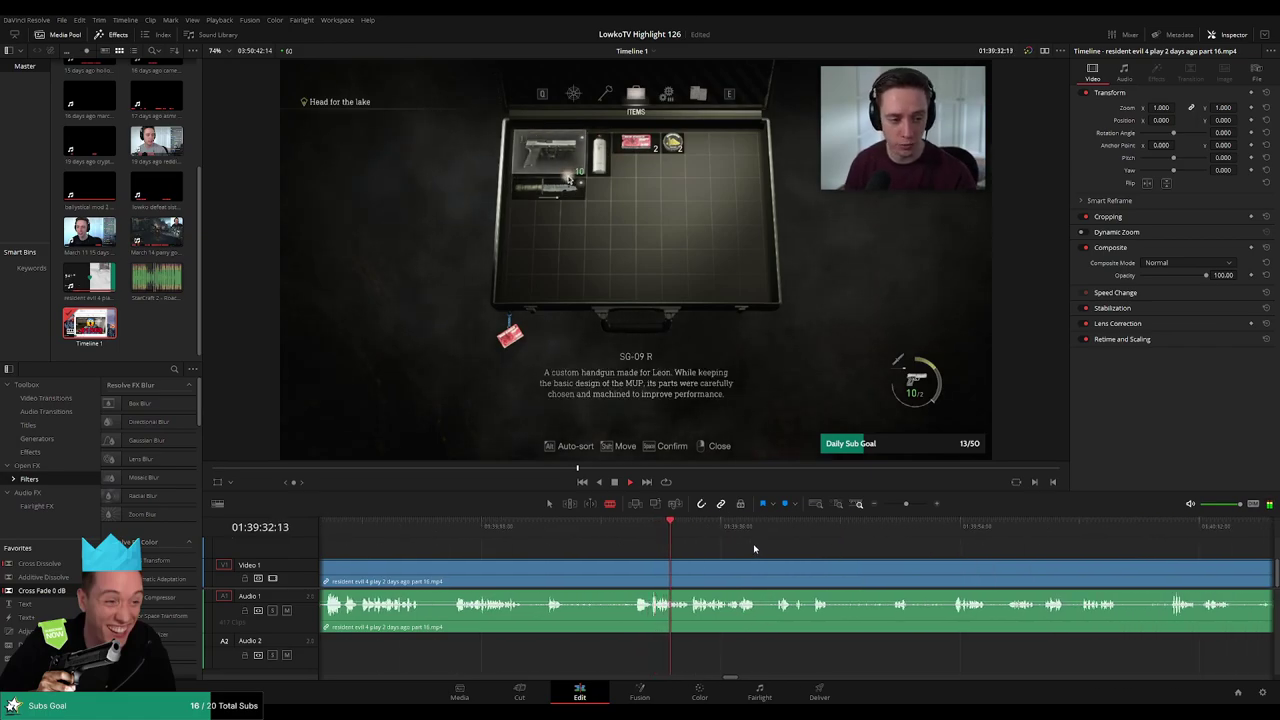
pyautogui.moveTo(813, 548); pyautogui.dragTo(719, 546)
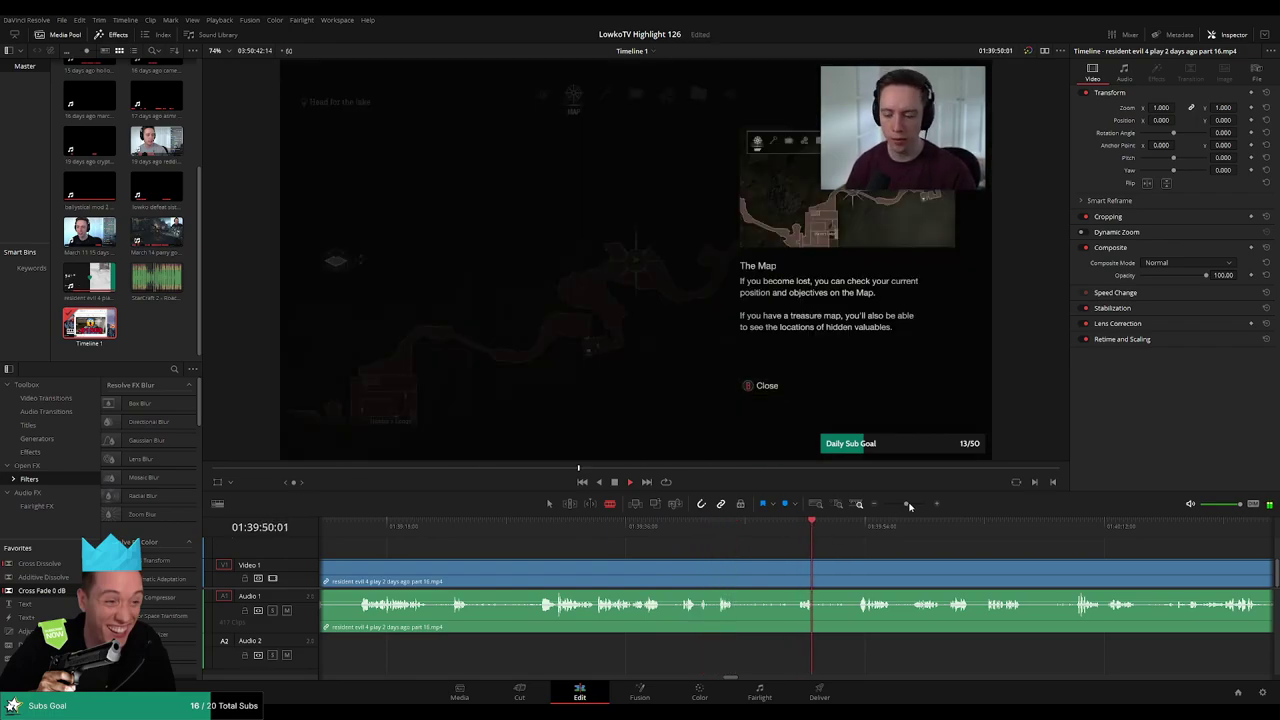
pyautogui.moveTo(909, 505)
pyautogui.mouseDown()
pyautogui.moveTo(883, 507)
pyautogui.moveTo(895, 508)
pyautogui.mouseUp()
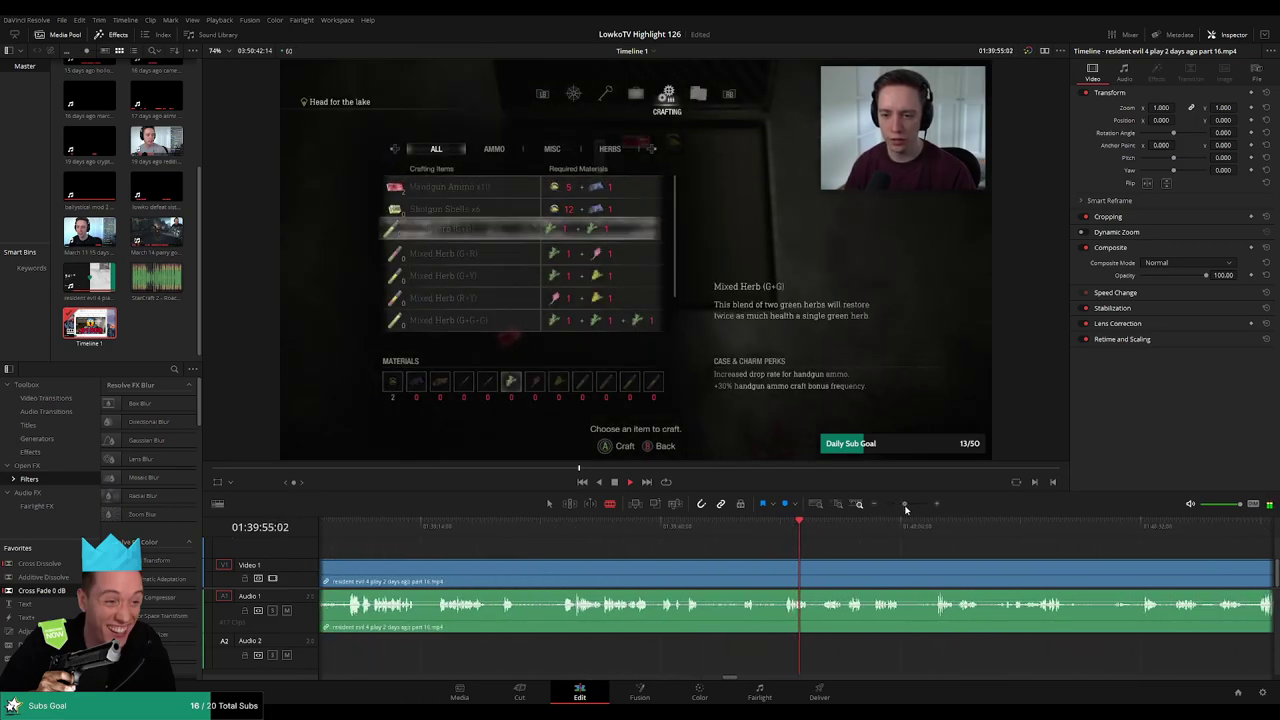
pyautogui.moveTo(898, 509); pyautogui.dragTo(903, 508)
pyautogui.click(818, 528)
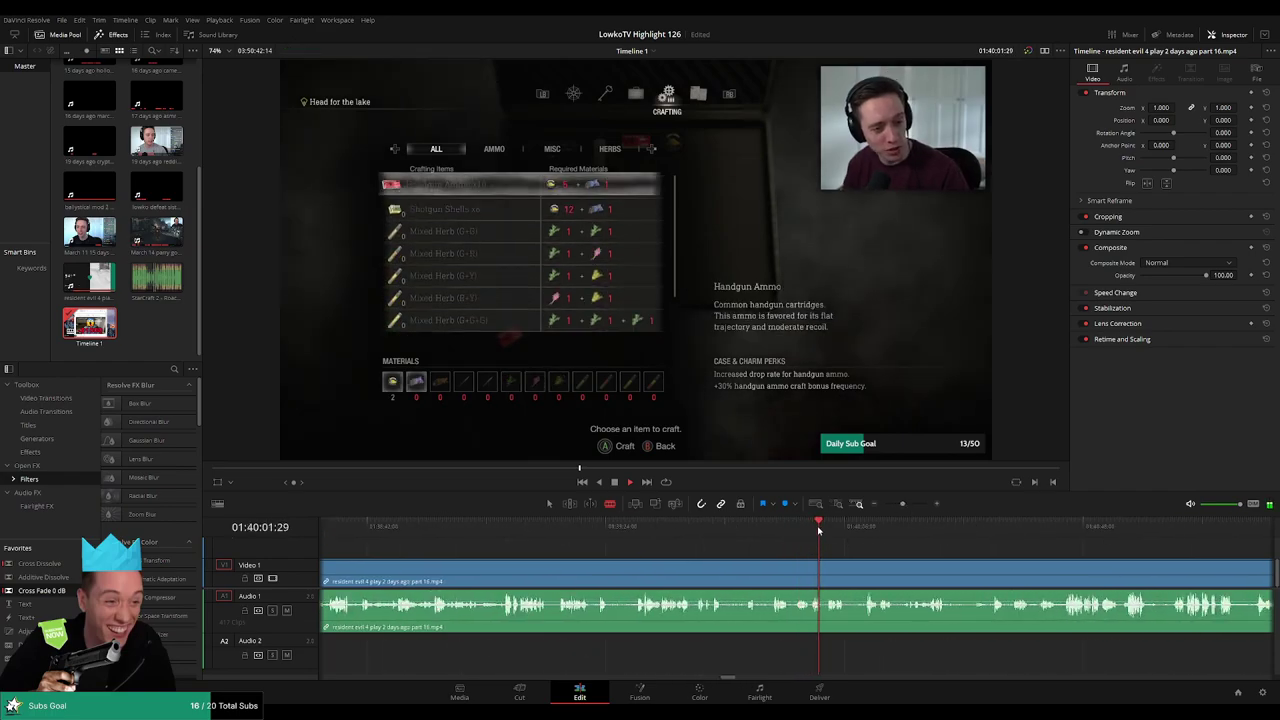
# - Skim the footage from about 01:40:01 to 01:40:42, from the inventory and treasures screens until the First Aid Spray is used
pyautogui.moveTo(891, 555); pyautogui.dragTo(770, 555)
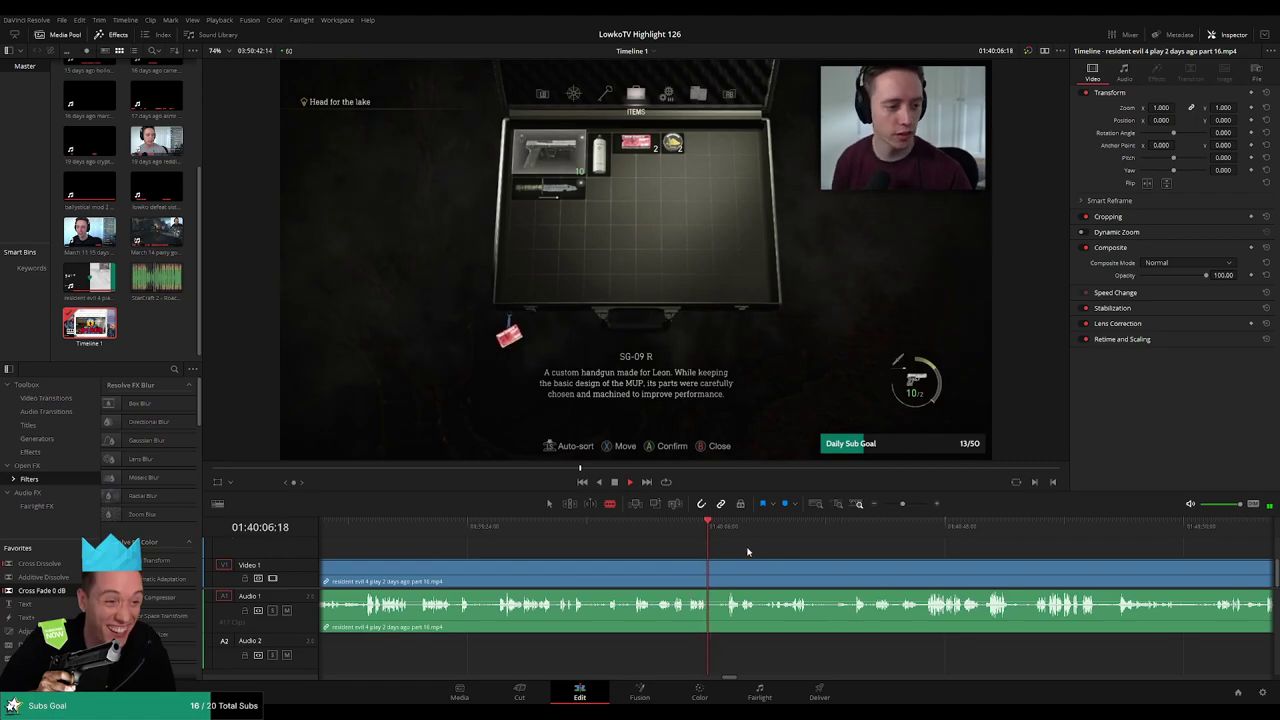
pyautogui.click(728, 530)
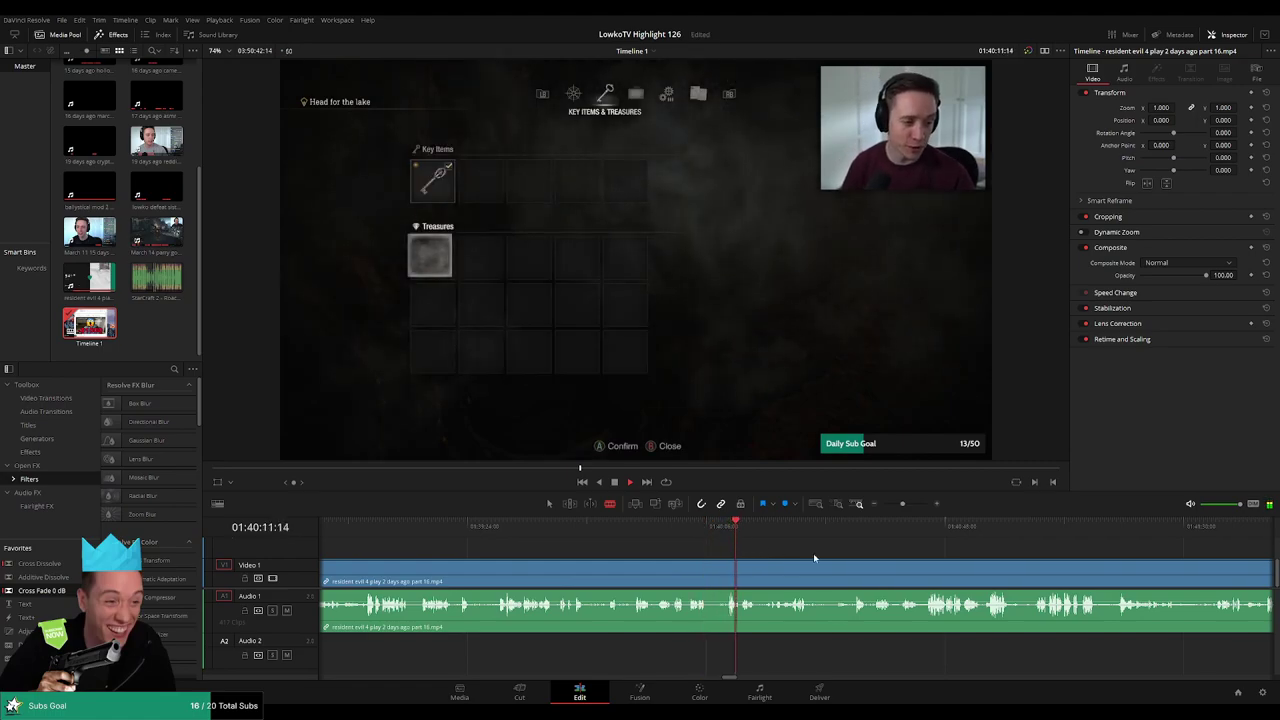
pyautogui.hscroll(2, 676, 549)
pyautogui.moveTo(644, 530); pyautogui.dragTo(809, 527)
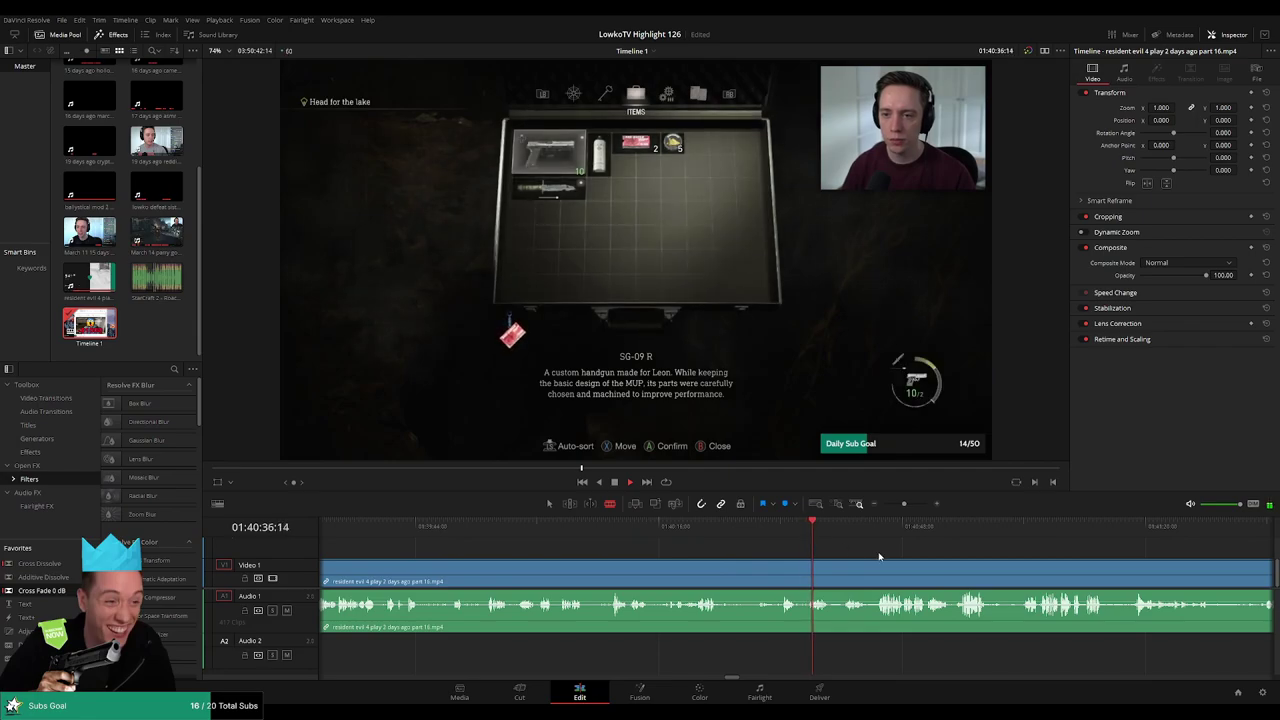
pyautogui.hscroll(3, 858, 554)
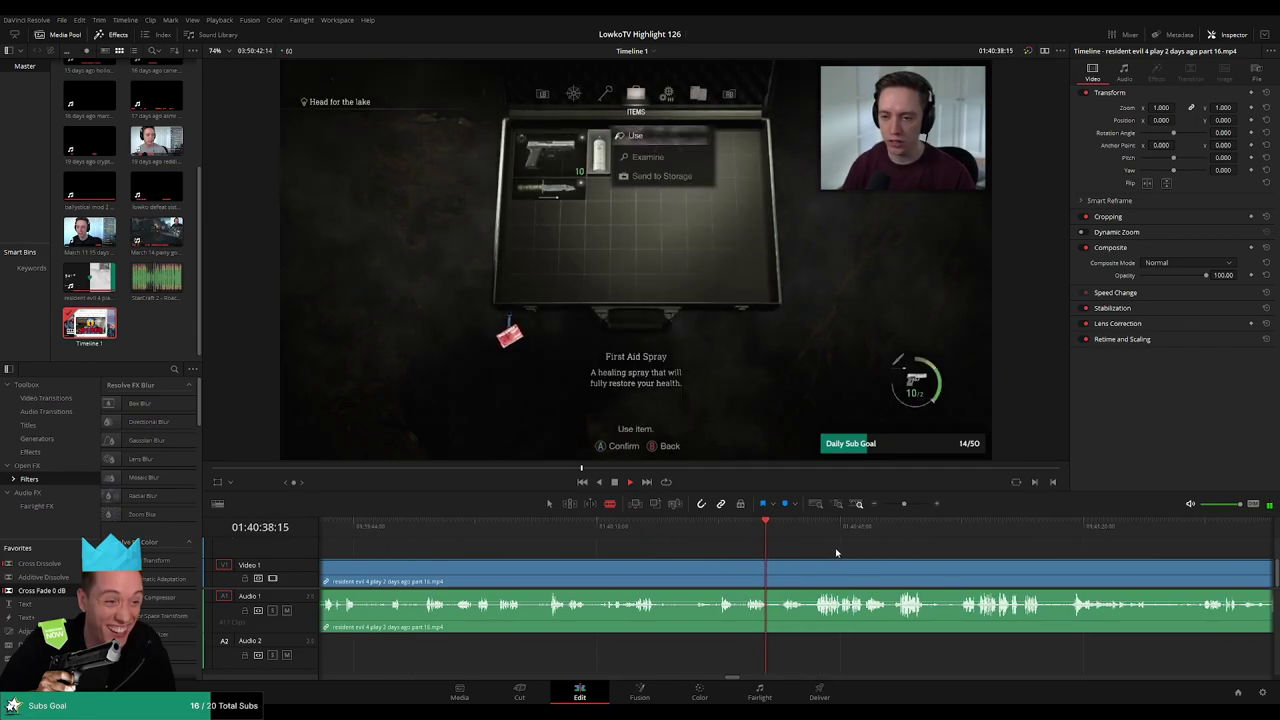
pyautogui.scroll(1, 837, 553)
pyautogui.hscroll(4, 781, 540)
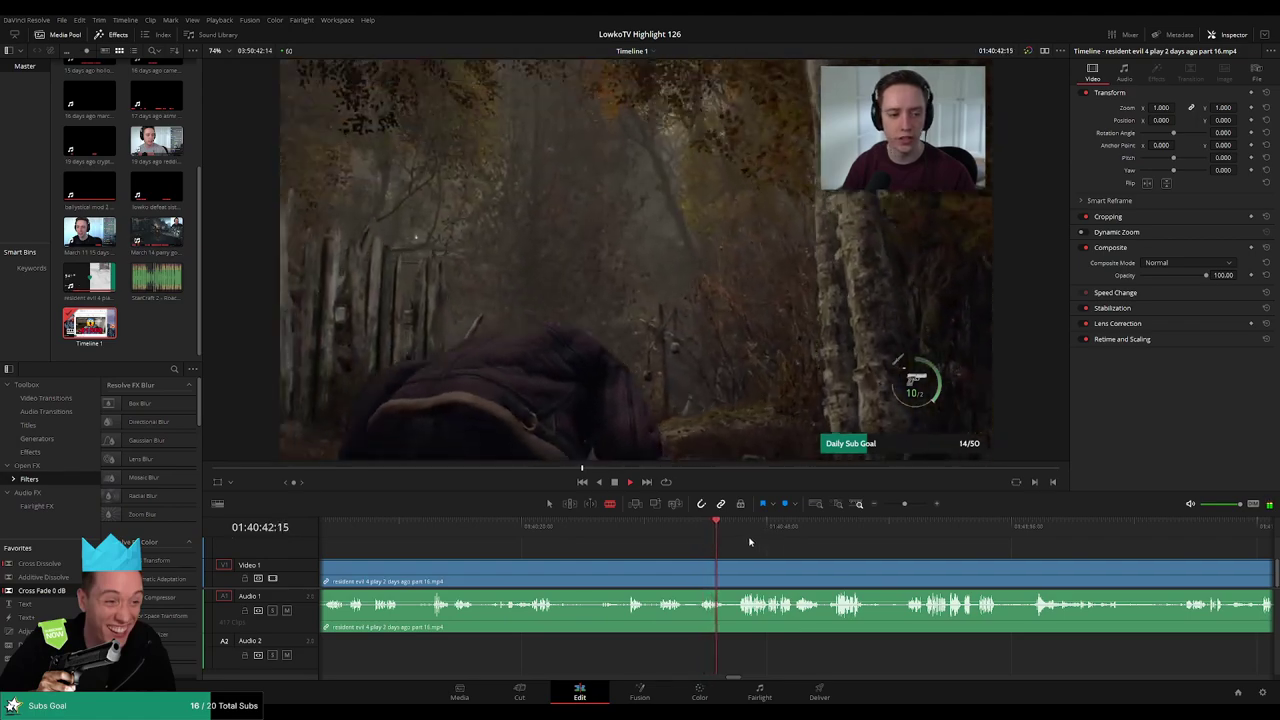
# - Split the footage at about 01:40:54, just before the bear trap moment, and ripple delete the section back to about 01:27:46
pyautogui.click(736, 531)
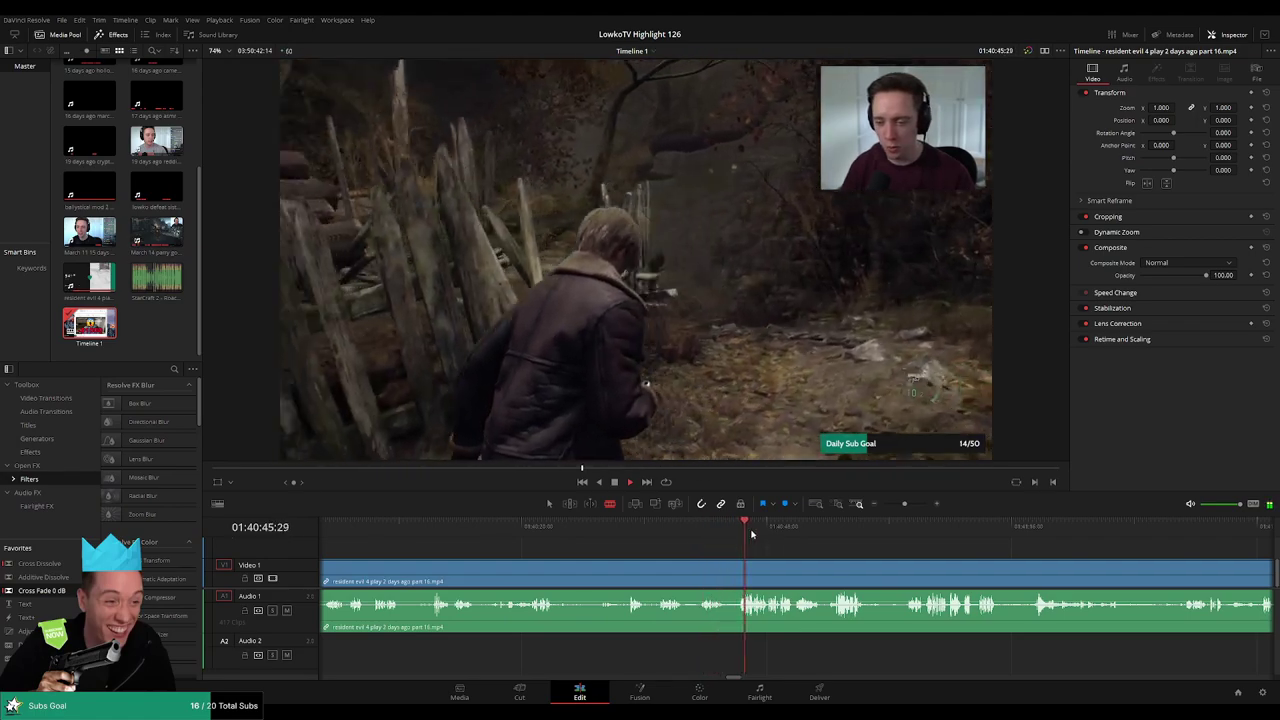
pyautogui.hscroll(4, 748, 541)
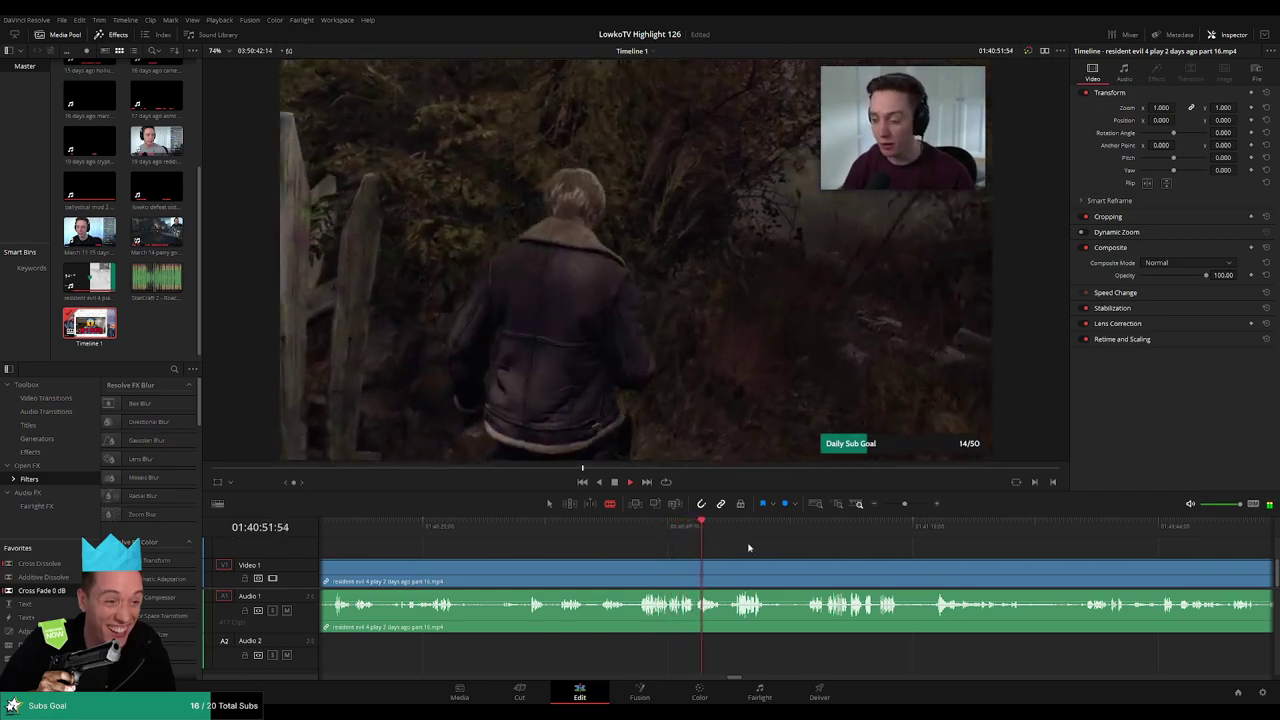
pyautogui.moveTo(766, 546); pyautogui.dragTo(626, 532)
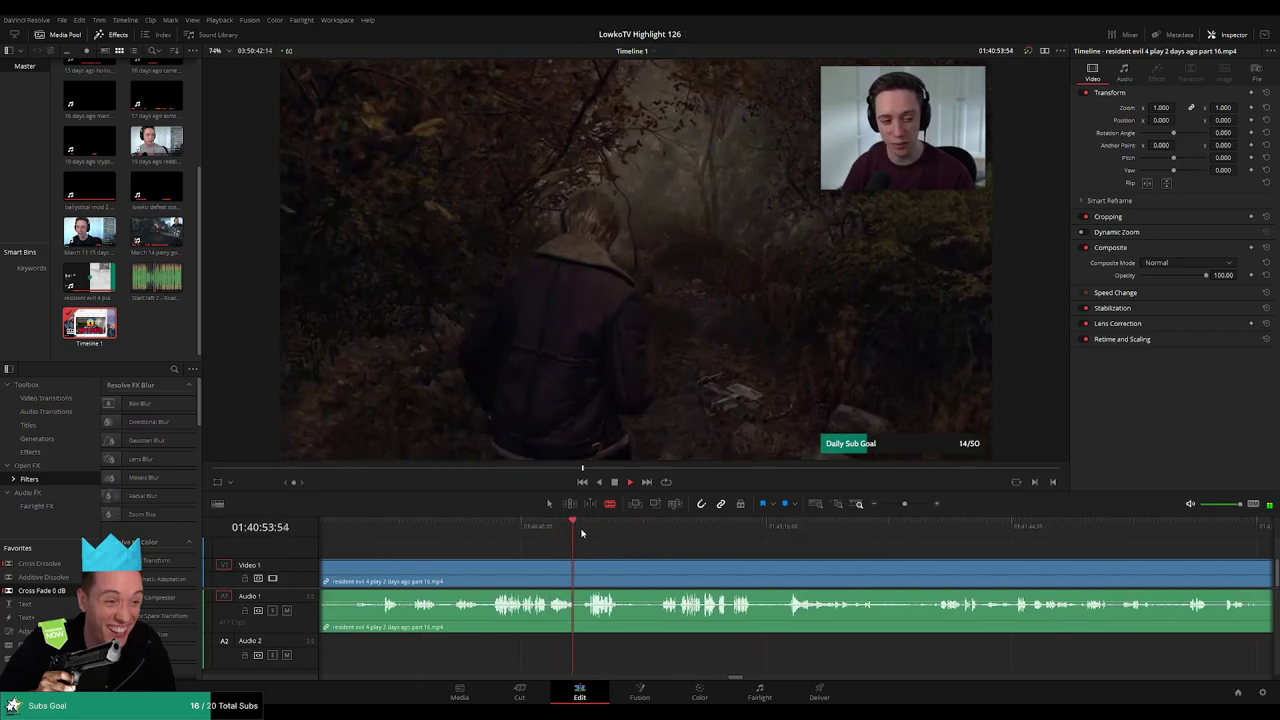
pyautogui.click(585, 528)
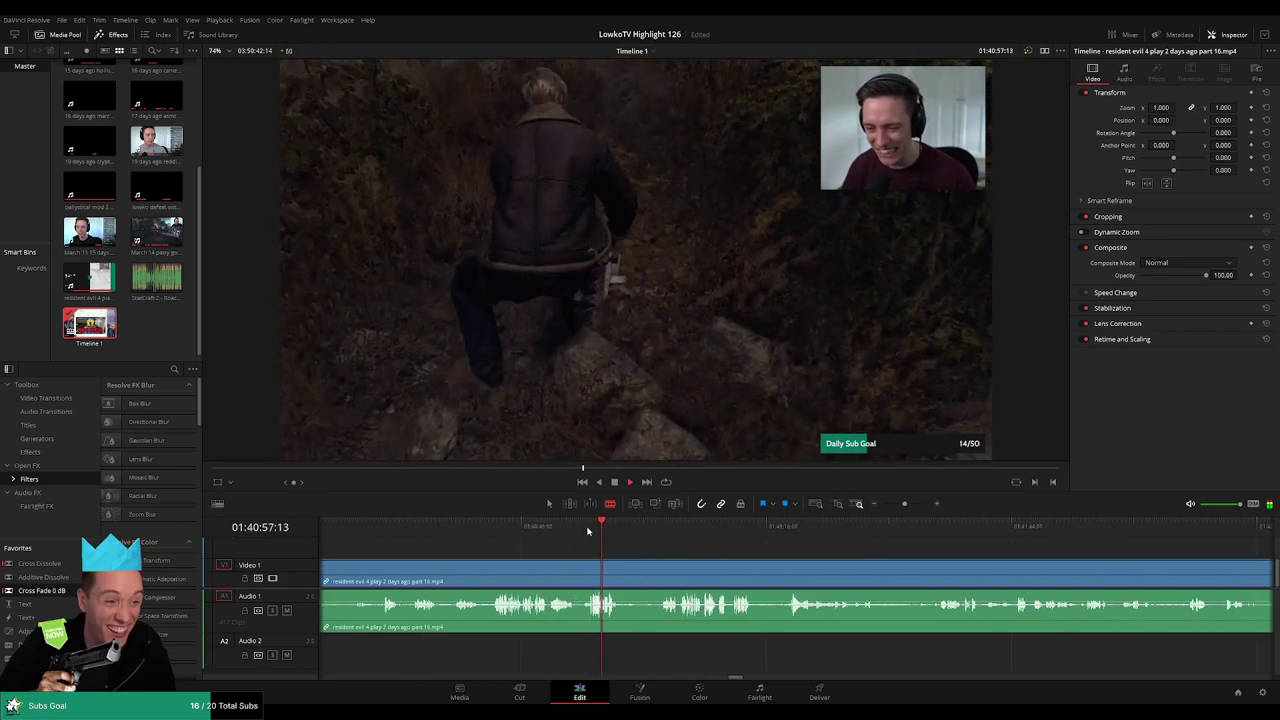
pyautogui.click(582, 531)
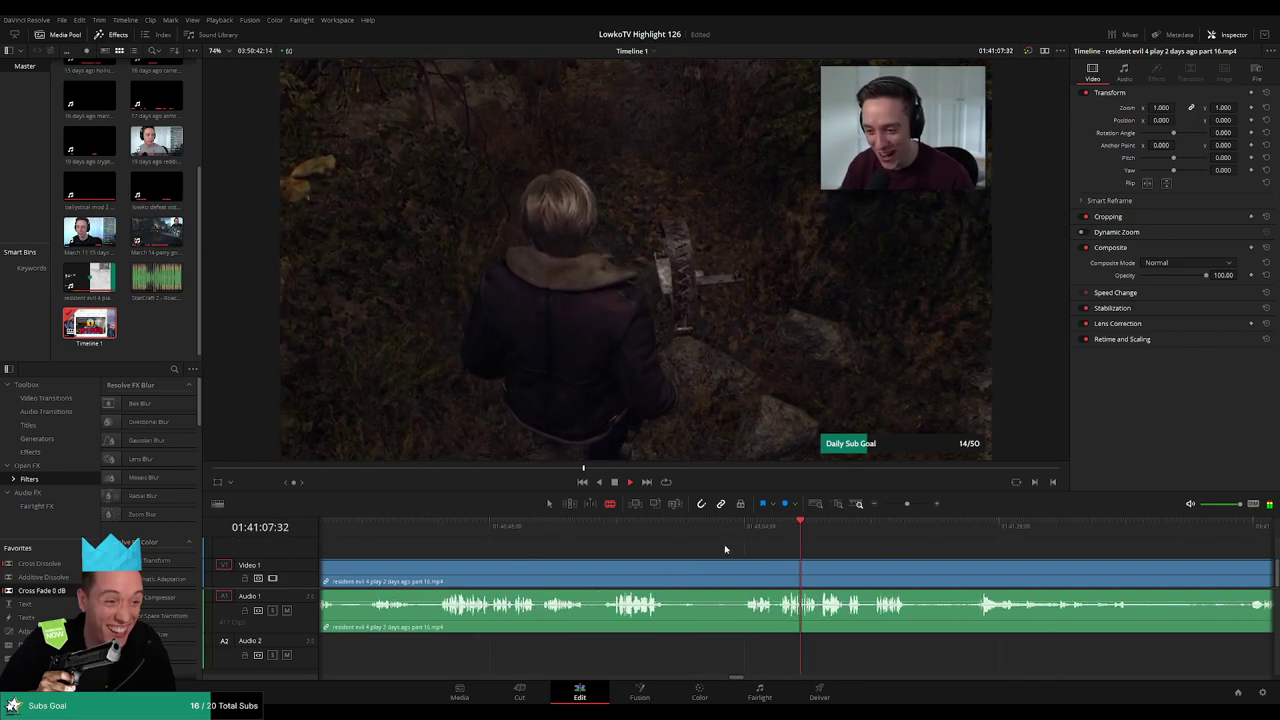
pyautogui.click(570, 525)
pyautogui.click(600, 527)
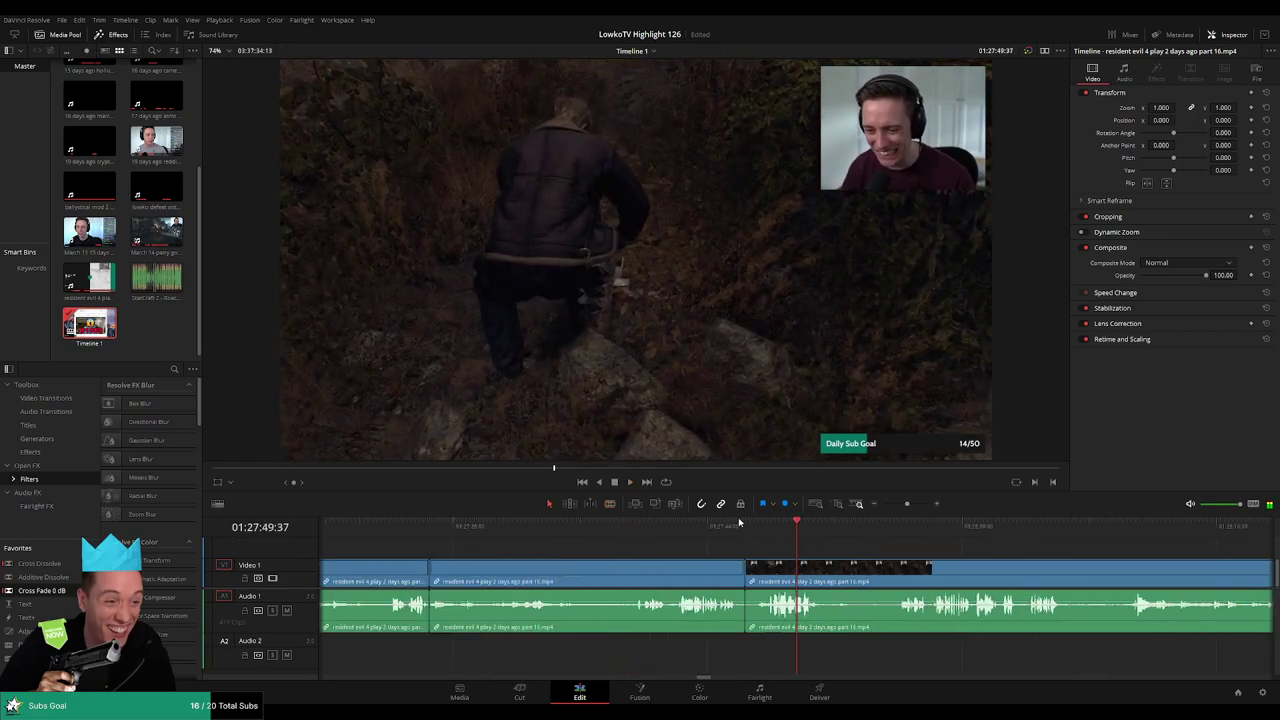
# - Play back the new join near 01:27:46 and the bear trap footage after it, up to about 01:28:02
pyautogui.click(719, 524)
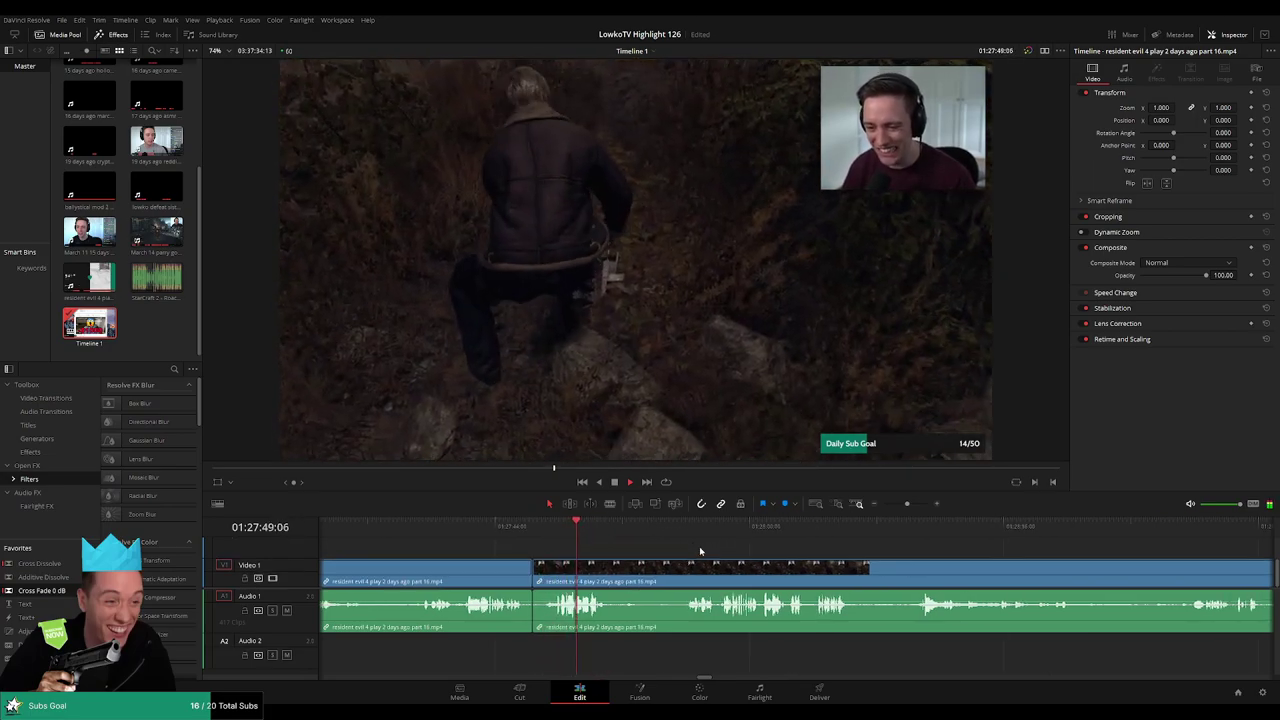
pyautogui.click(666, 537)
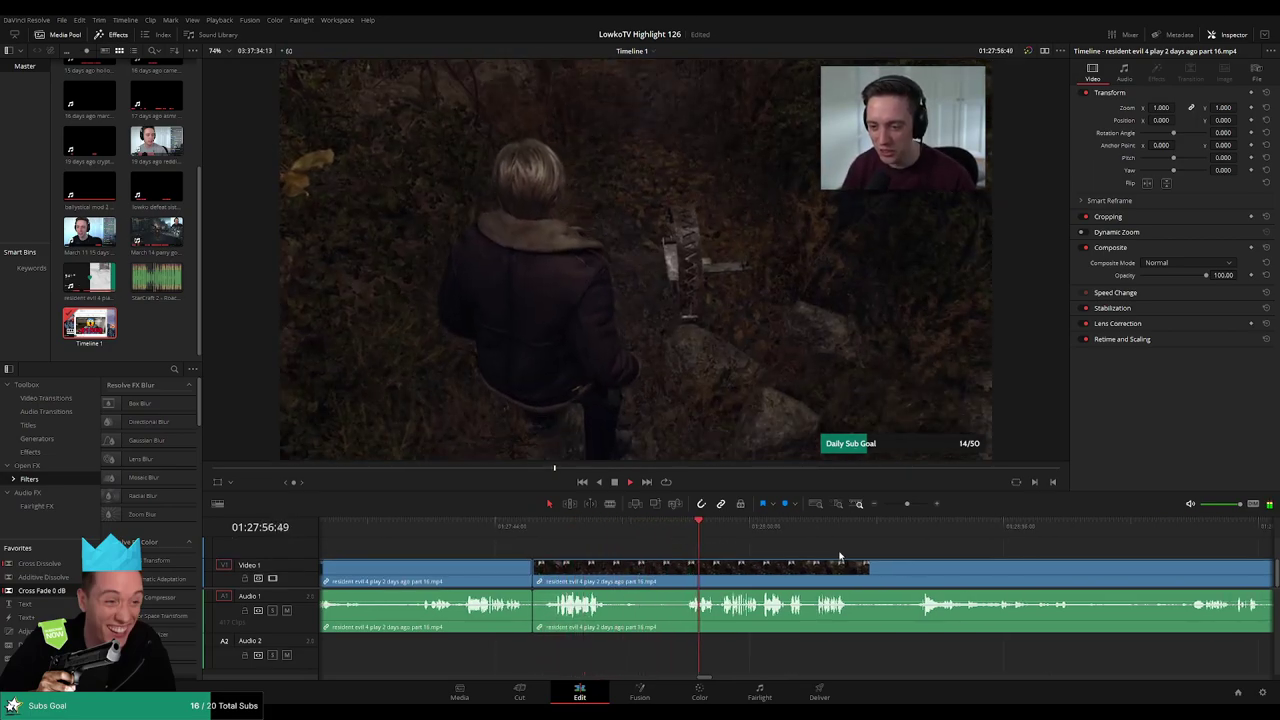
pyautogui.moveTo(840, 556); pyautogui.dragTo(707, 542)
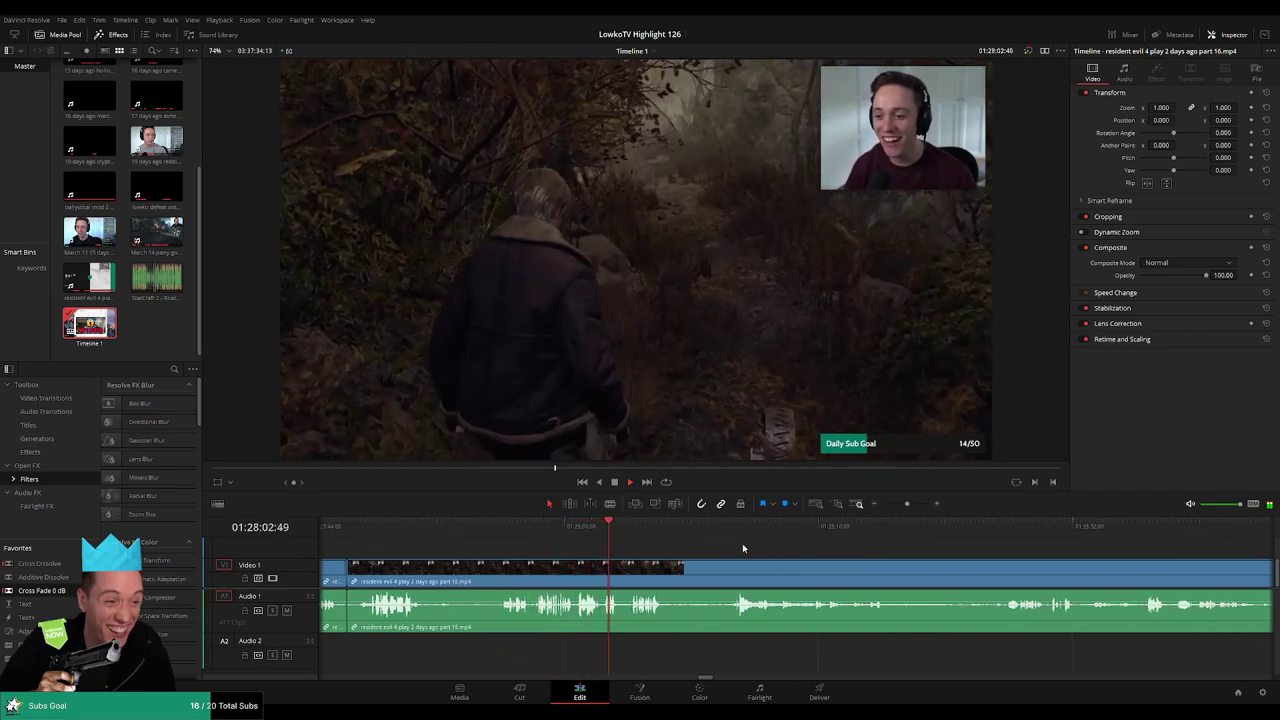
# - Split the footage at about 01:28:06 and 01:28:10, just before the bear trap snaps, and ripple delete the quiet section between the cuts
pyautogui.hscroll(3, 742, 543)
pyautogui.hscroll(2, 679, 547)
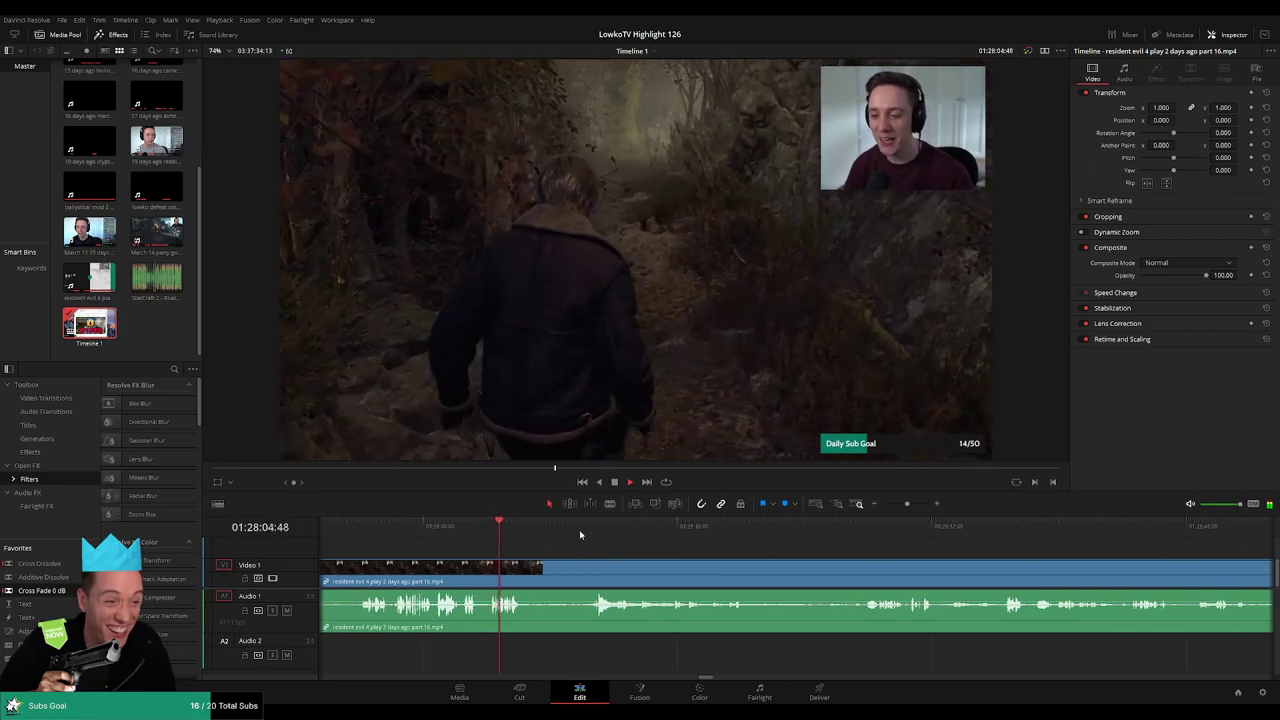
pyautogui.press('b')
pyautogui.click(527, 568)
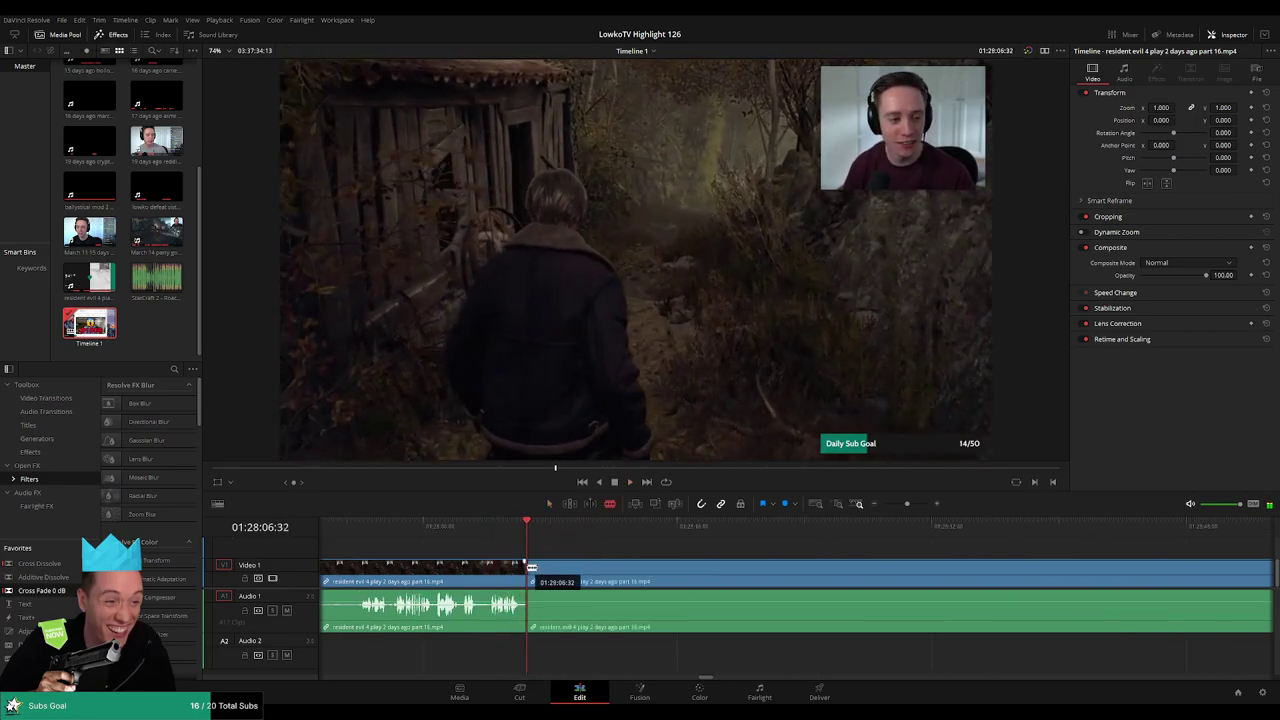
pyautogui.click(588, 528)
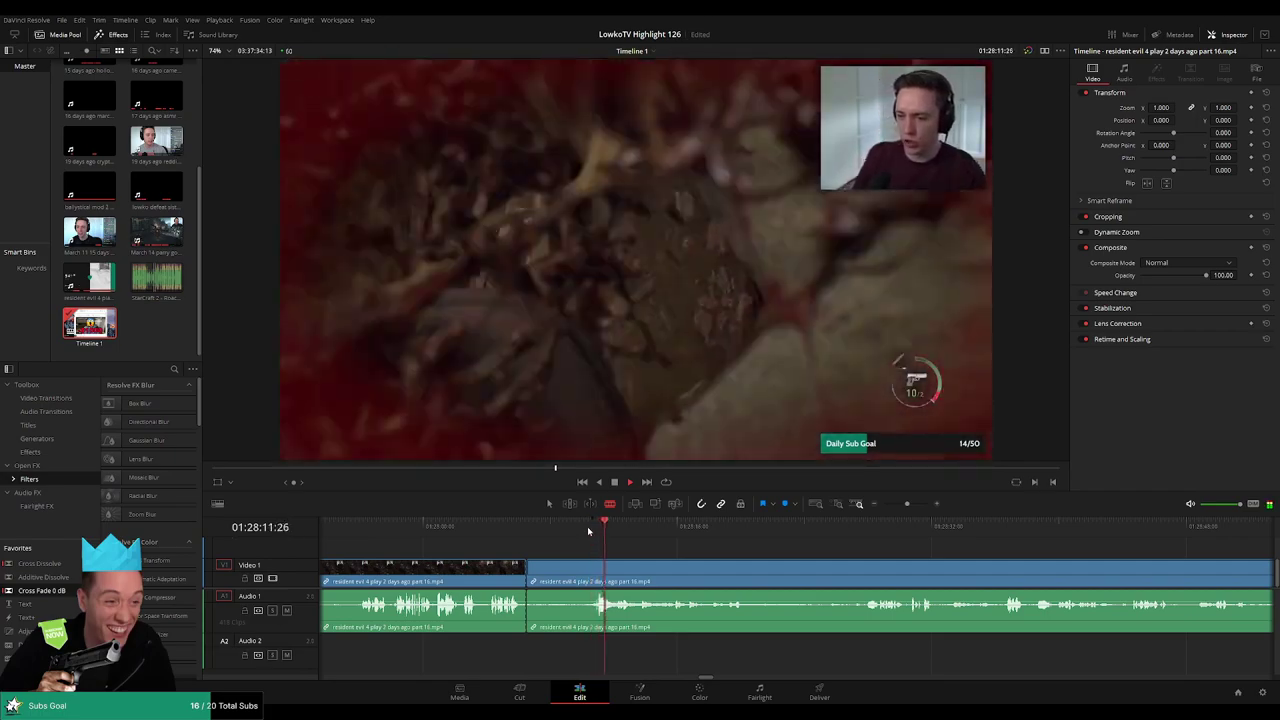
pyautogui.click(587, 570)
pyautogui.press('a')
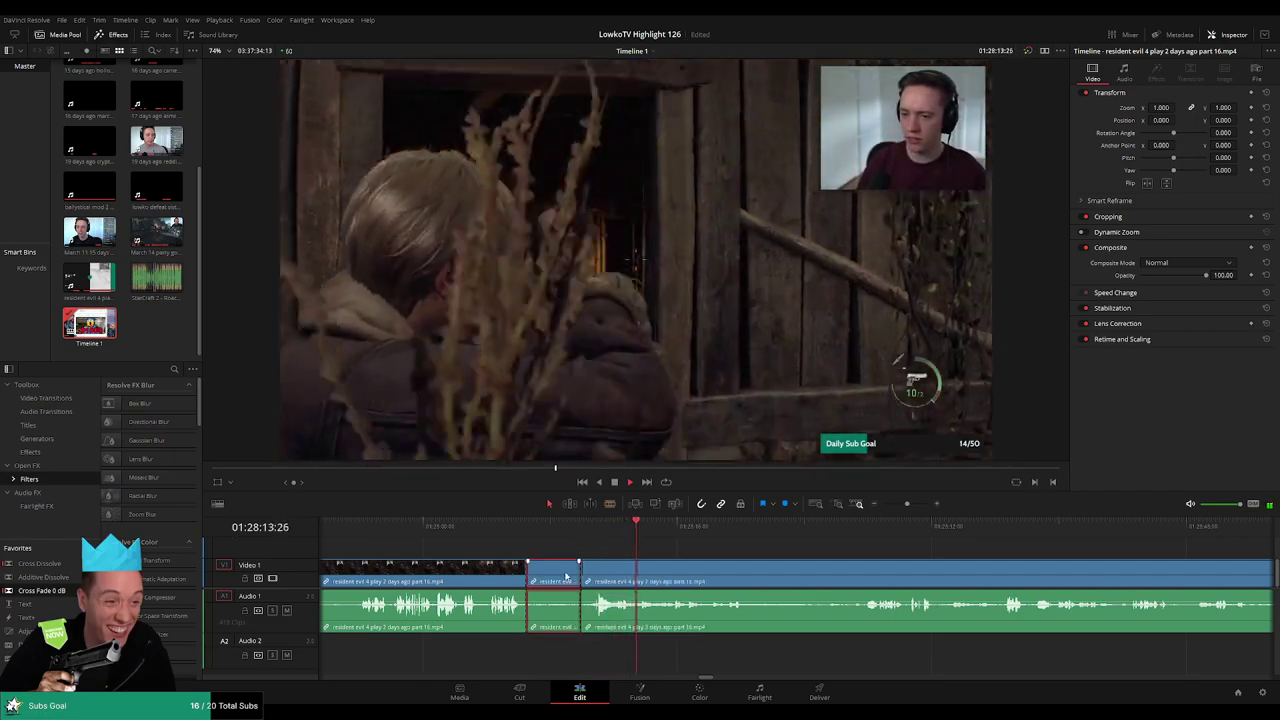
pyautogui.click(566, 577)
pyautogui.press('Delete')
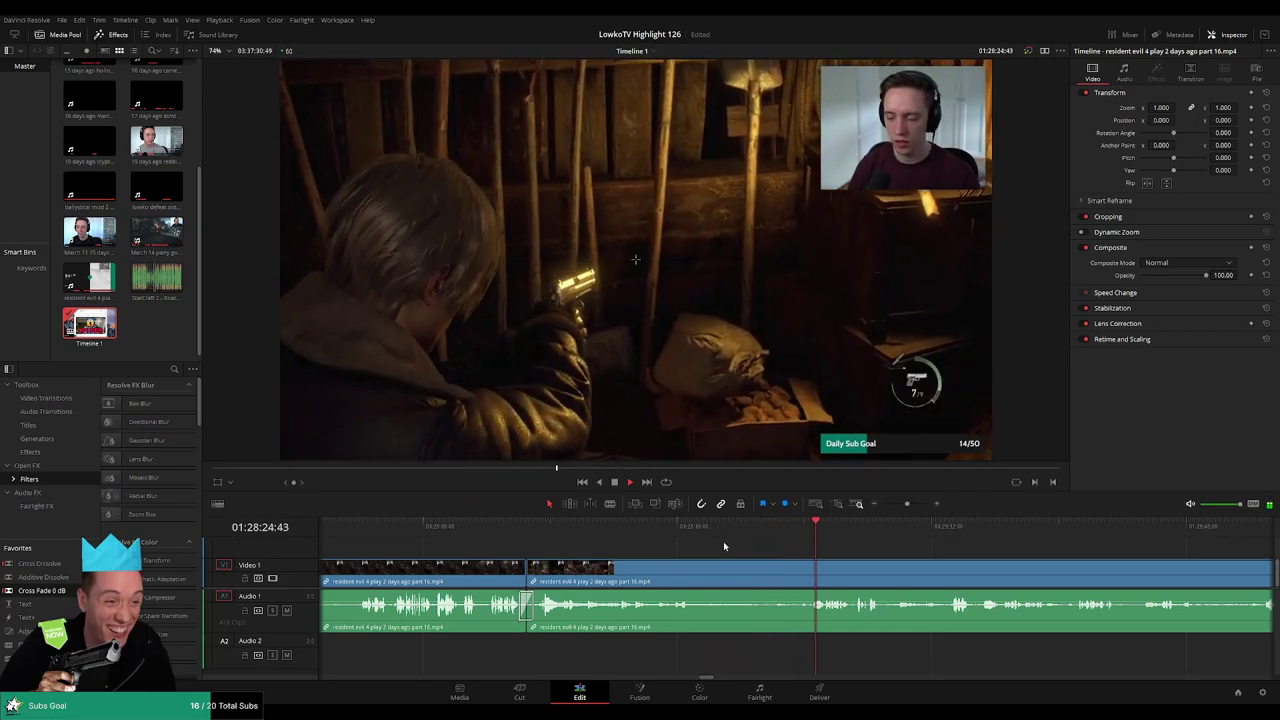
# - Split the footage at about 01:28:19, outside the shed just after the Gunpowder pickup
pyautogui.click(698, 527)
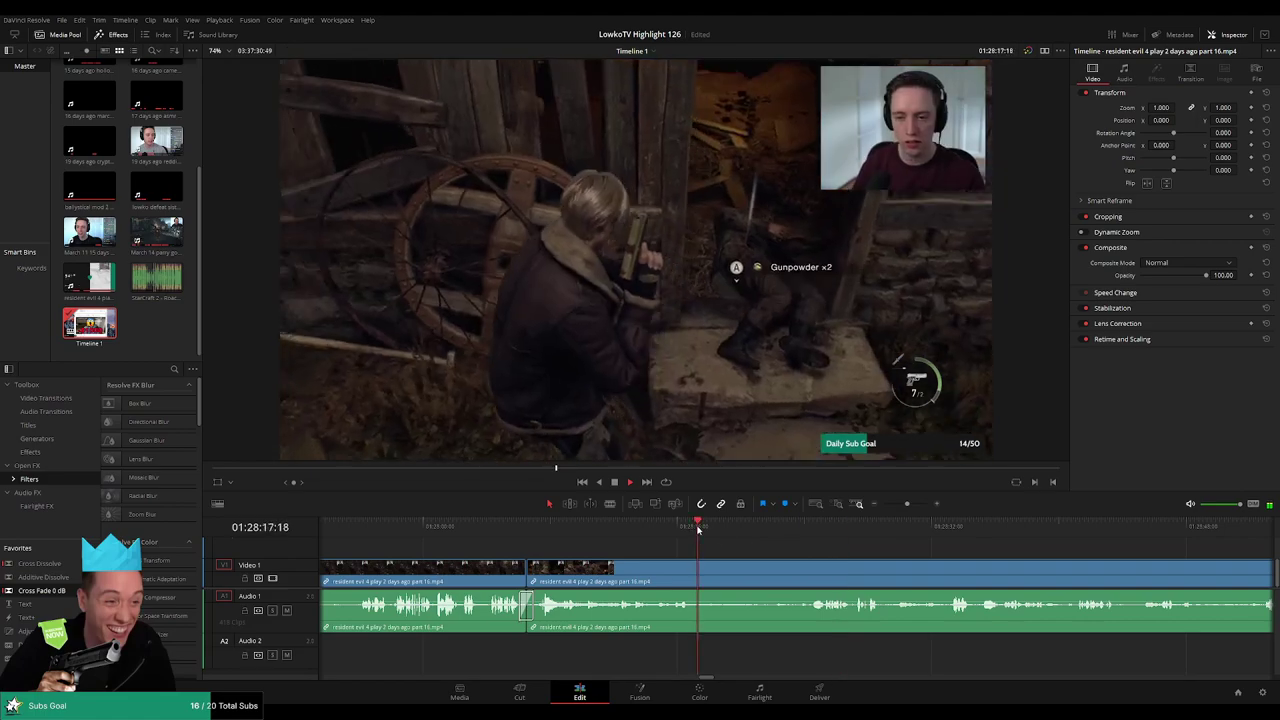
pyautogui.press('b')
pyautogui.click(729, 573)
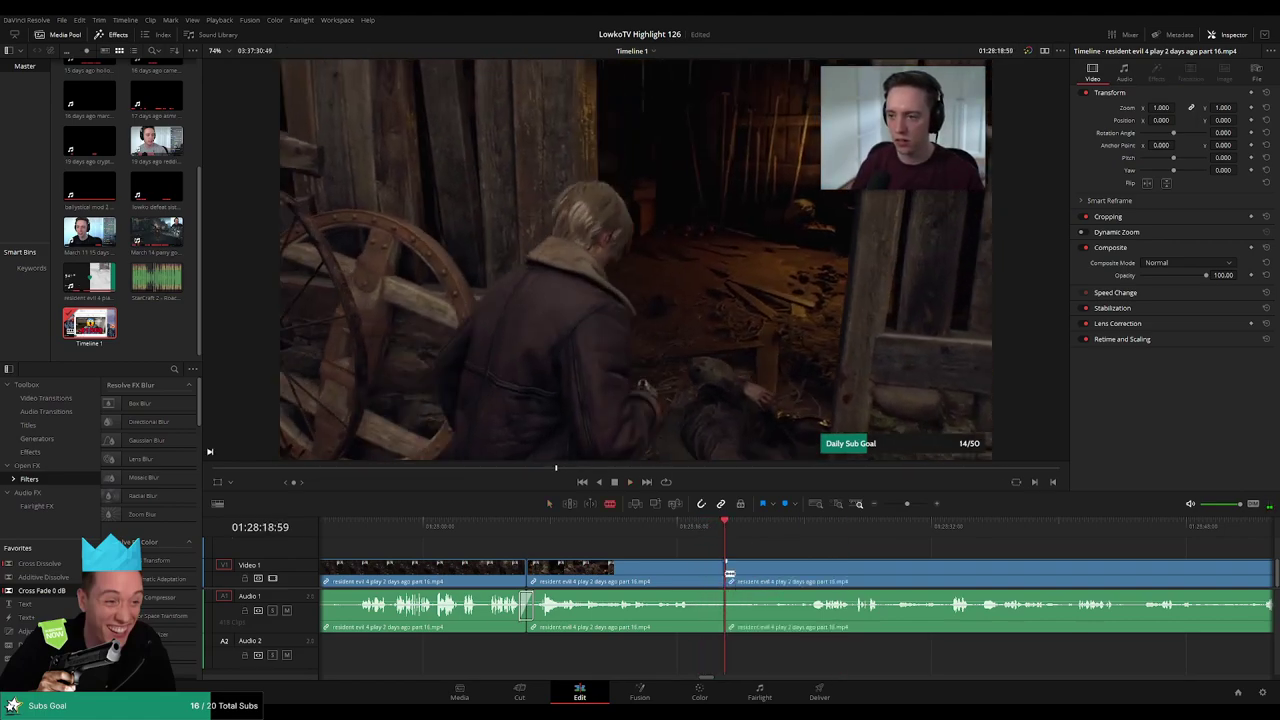
# - Skim the footage after the cut at 01:28:19, from the shed and inventory scenes to the gate approach and beyond 01:29:41
pyautogui.moveTo(796, 531); pyautogui.dragTo(820, 538)
pyautogui.moveTo(922, 562); pyautogui.dragTo(771, 552)
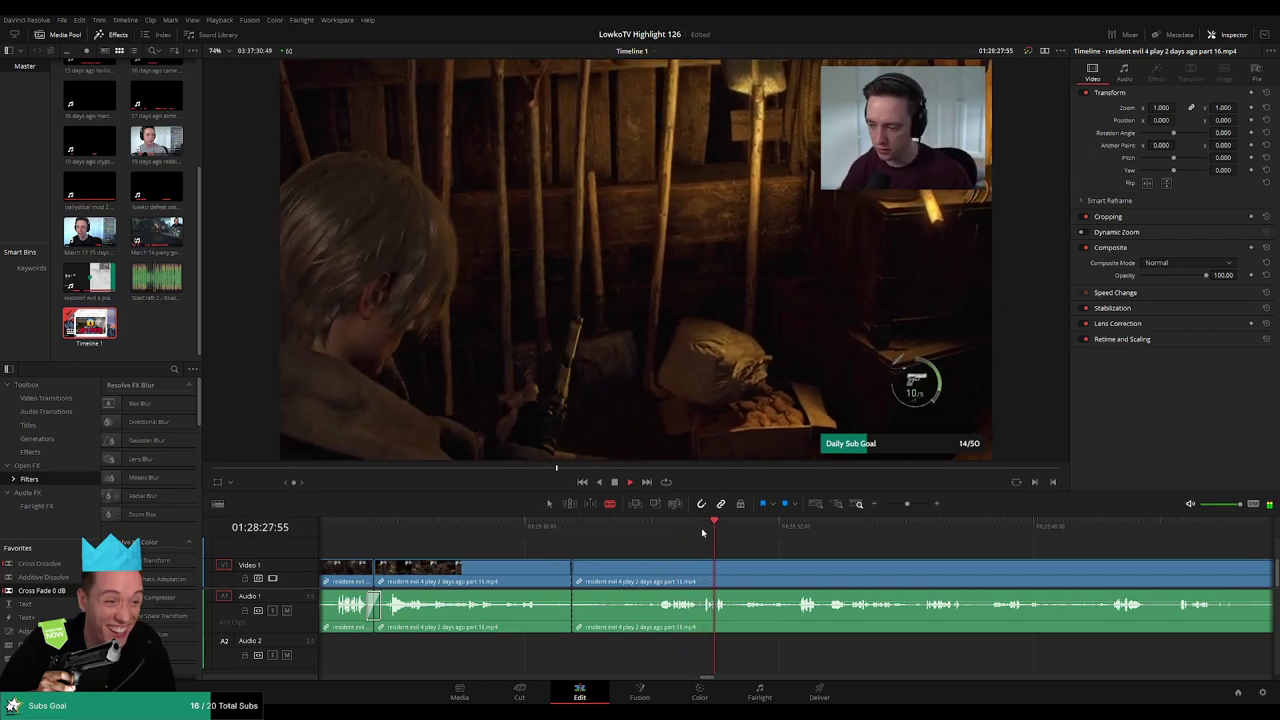
pyautogui.click(760, 534)
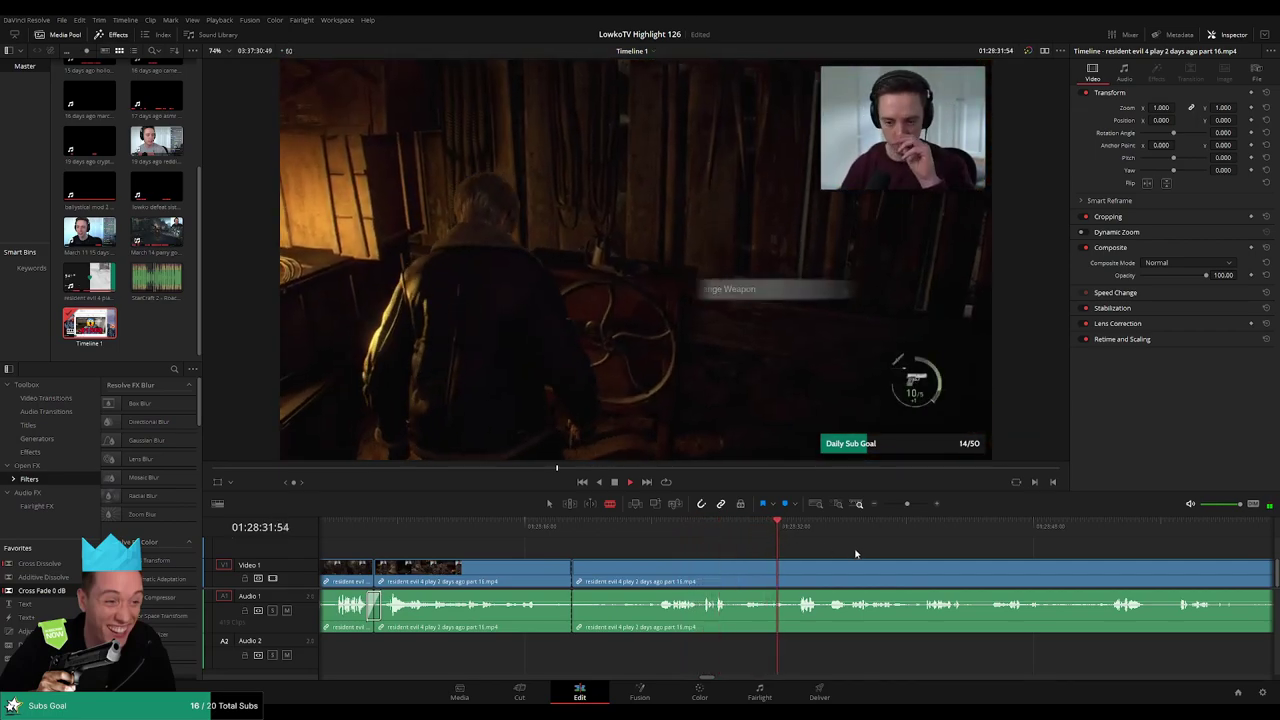
pyautogui.hscroll(2, 801, 546)
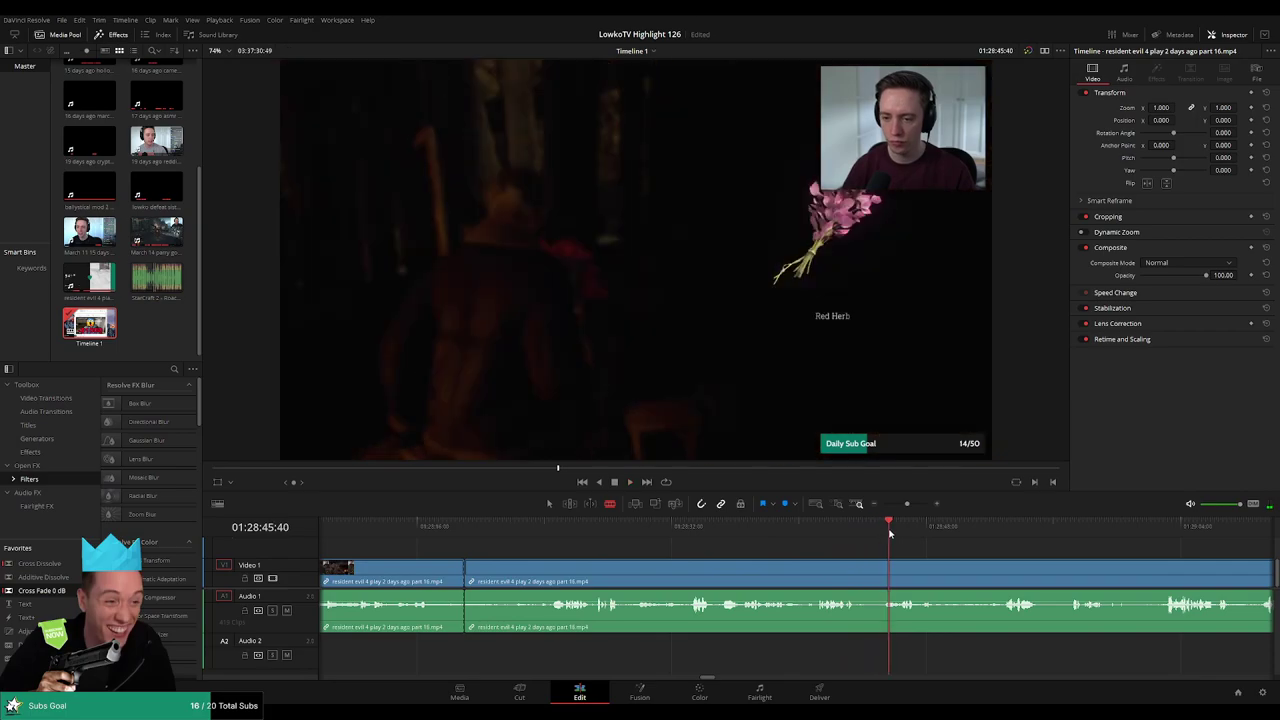
pyautogui.moveTo(975, 552); pyautogui.dragTo(776, 543)
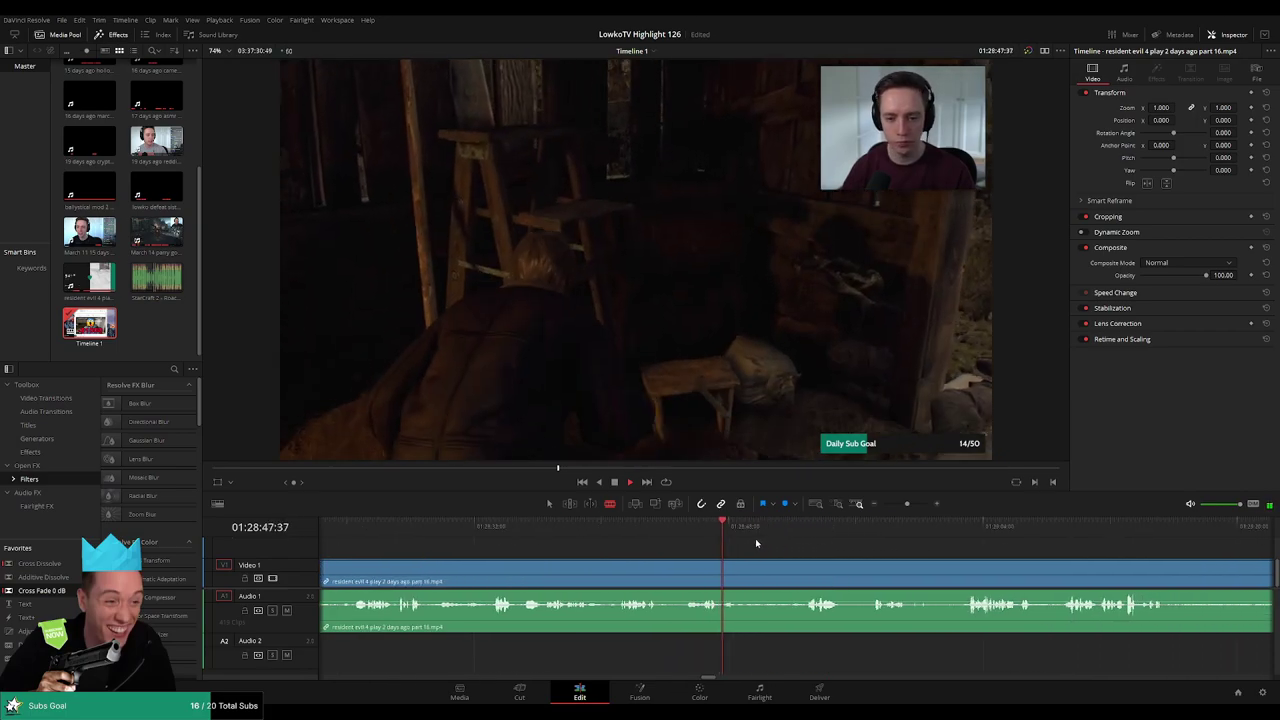
pyautogui.click(804, 529)
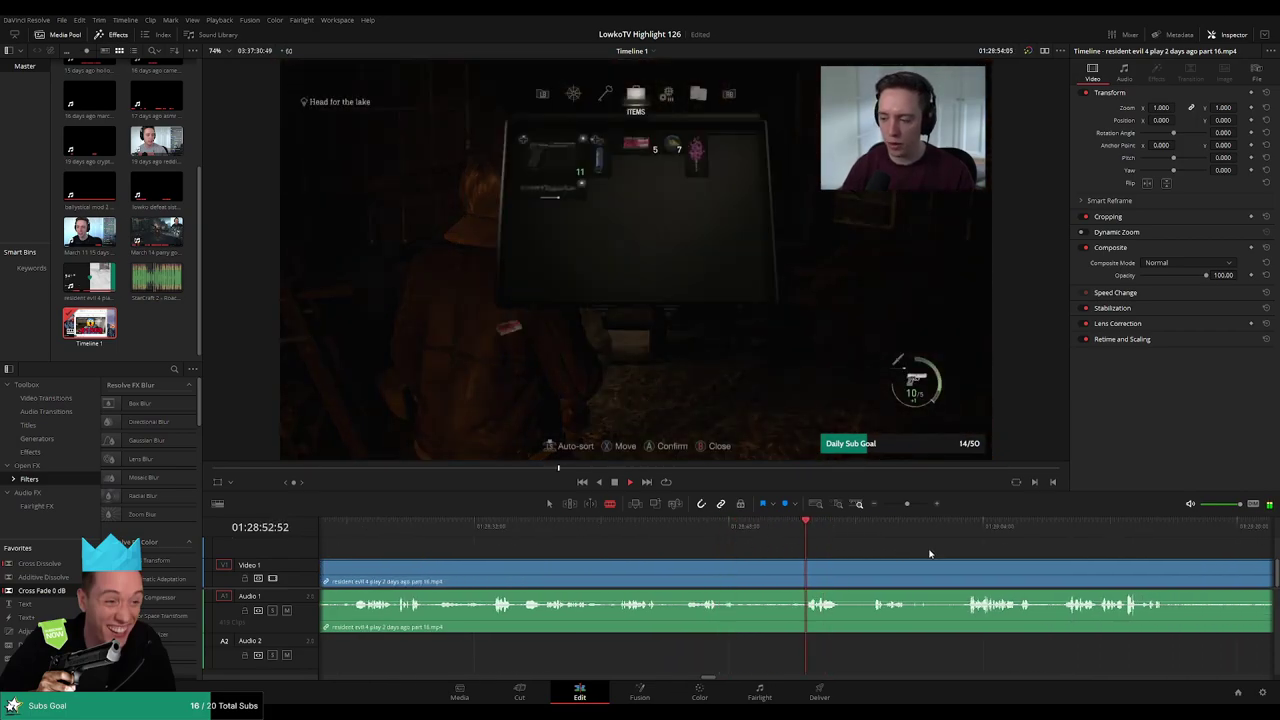
pyautogui.click(873, 527)
pyautogui.moveTo(930, 547); pyautogui.dragTo(917, 546)
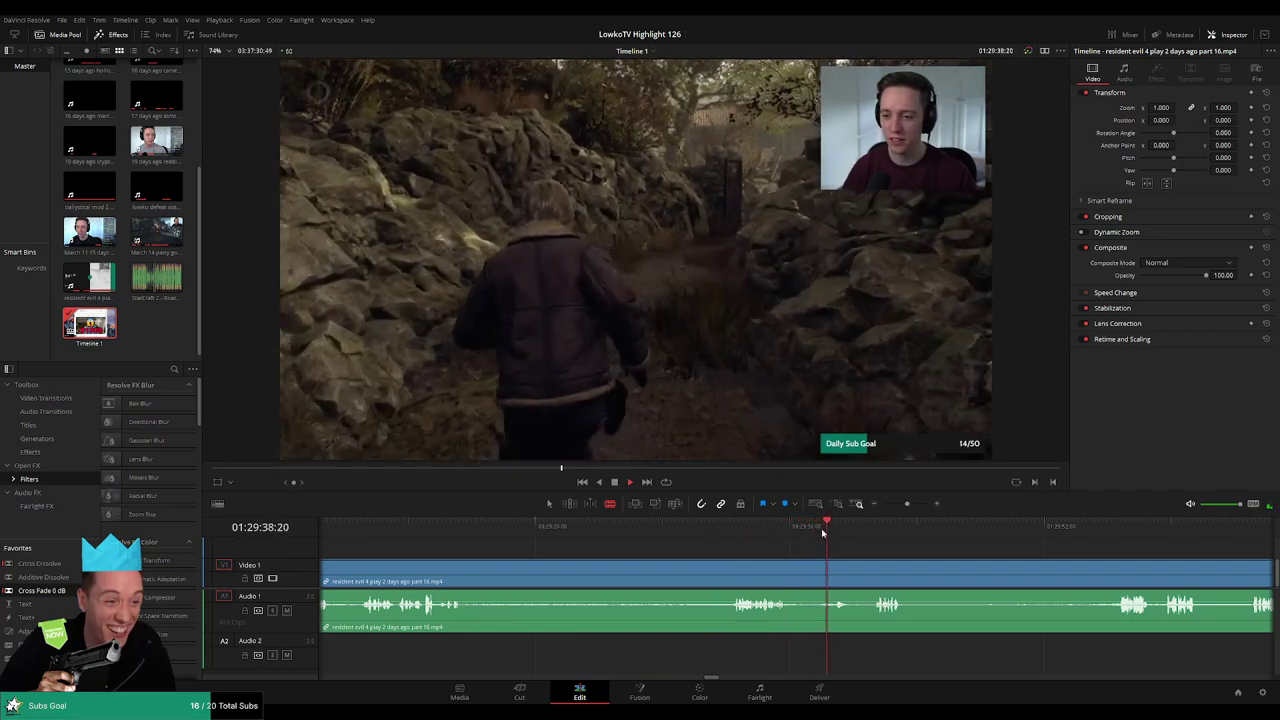
pyautogui.click(865, 536)
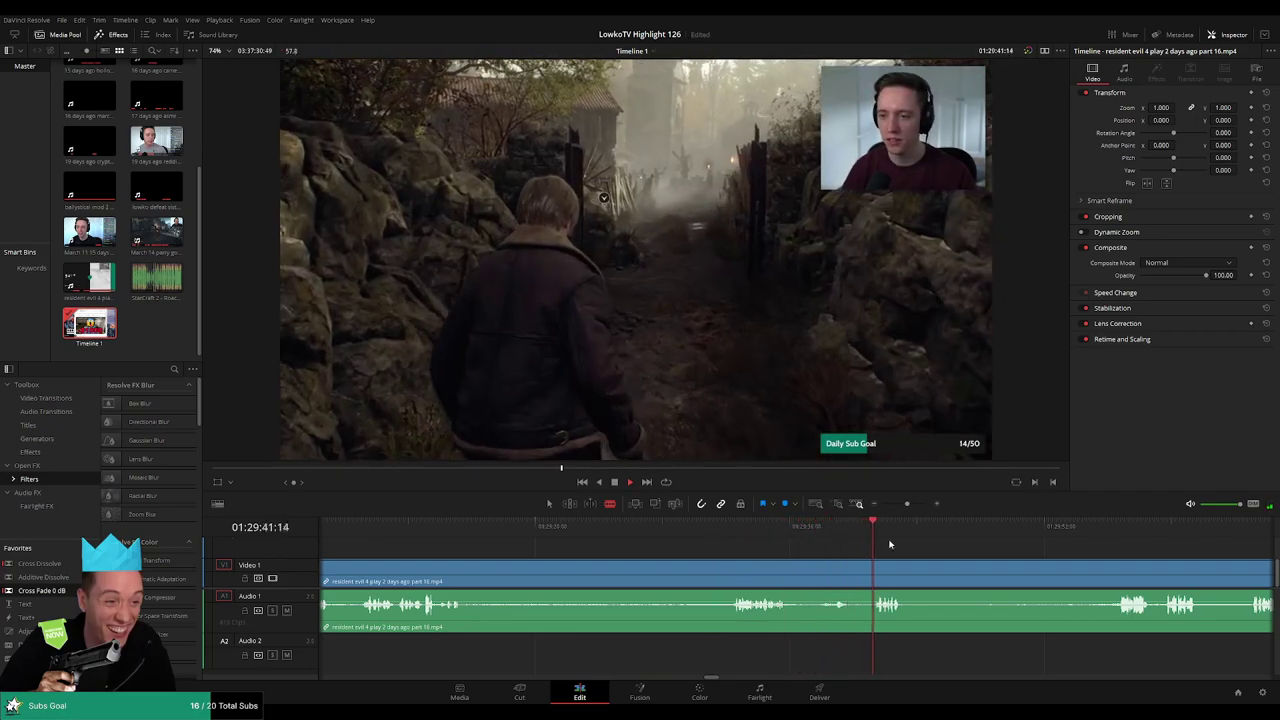
pyautogui.hscroll(3, 903, 551)
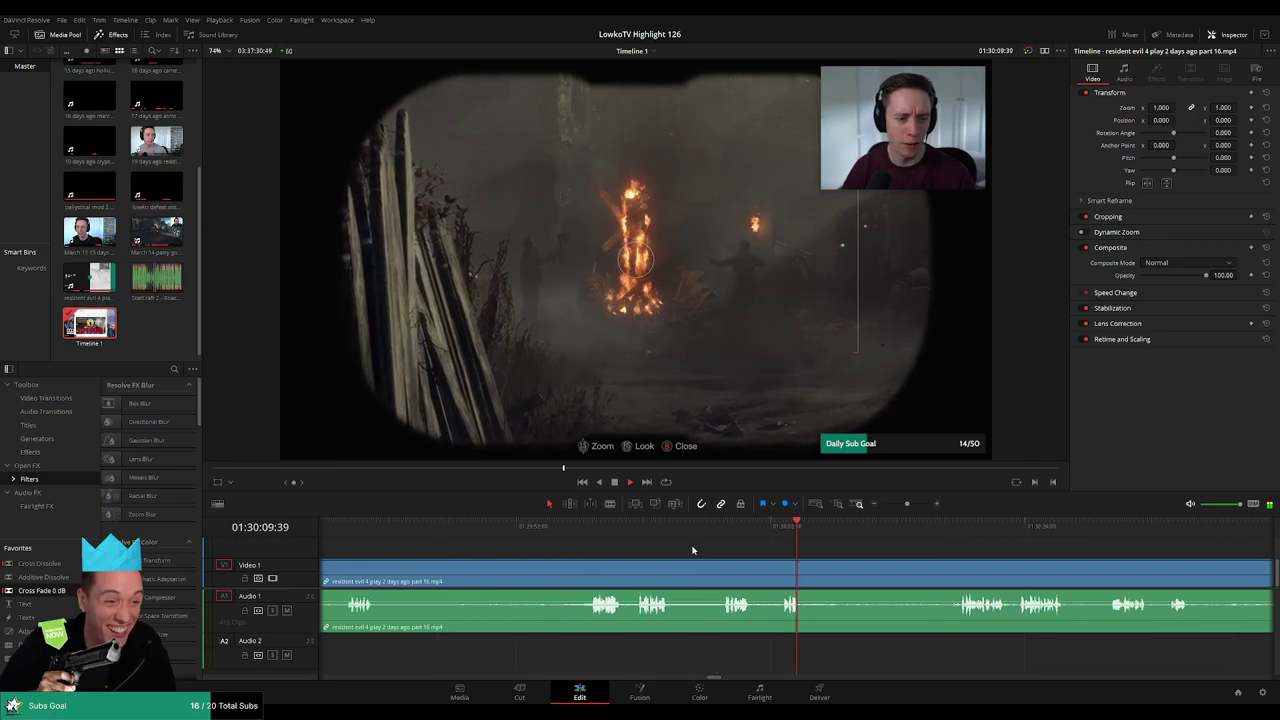
# - Split the footage at about 01:29:40 on the approach to the gate, and ripple delete the section back to about 01:28:19
pyautogui.click(519, 531)
pyautogui.click(385, 533)
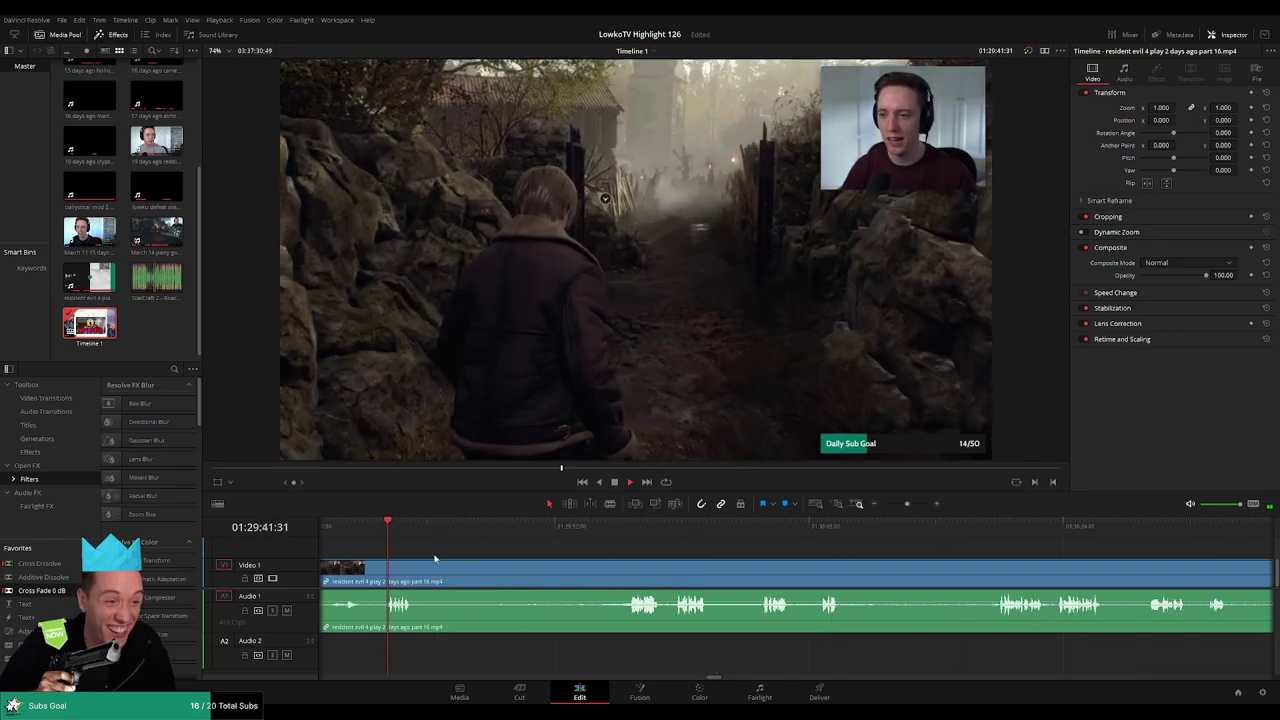
pyautogui.moveTo(434, 557); pyautogui.dragTo(683, 563)
pyautogui.click(594, 532)
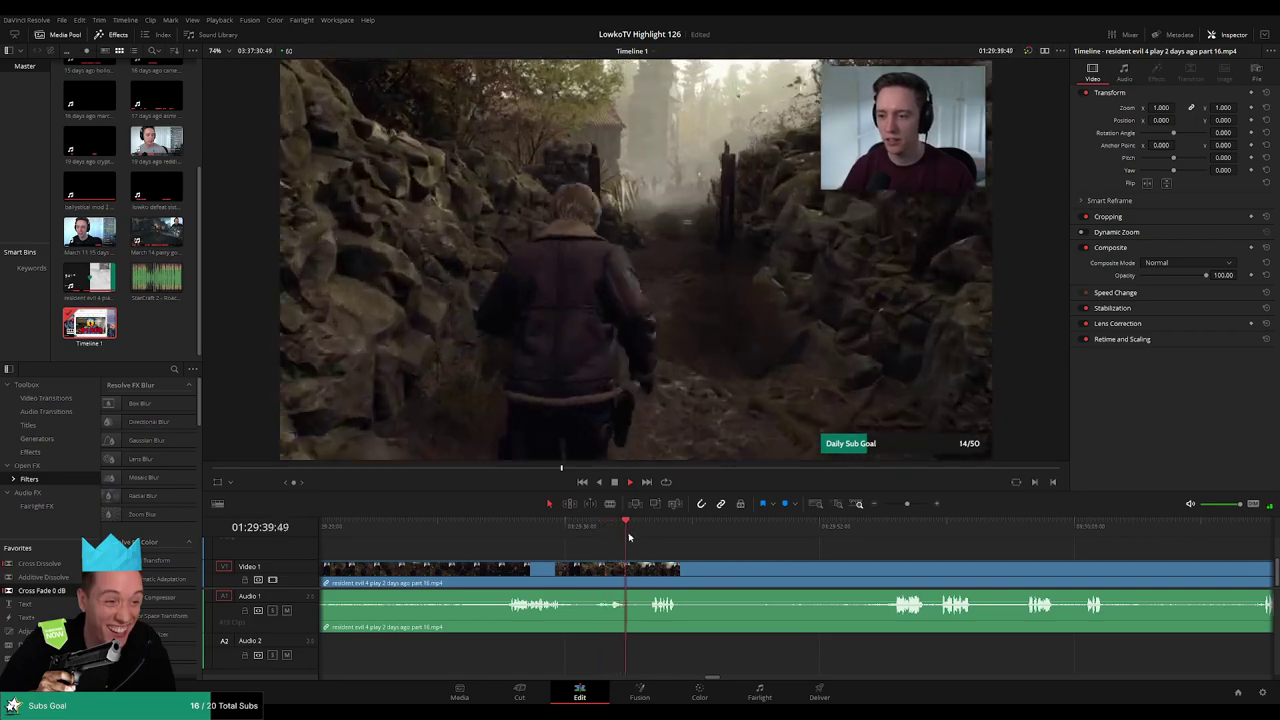
pyautogui.press('space')
pyautogui.press('b')
pyautogui.click(632, 574)
pyautogui.press('a')
pyautogui.click(614, 576)
pyautogui.press('Delete')
pyautogui.press('space')
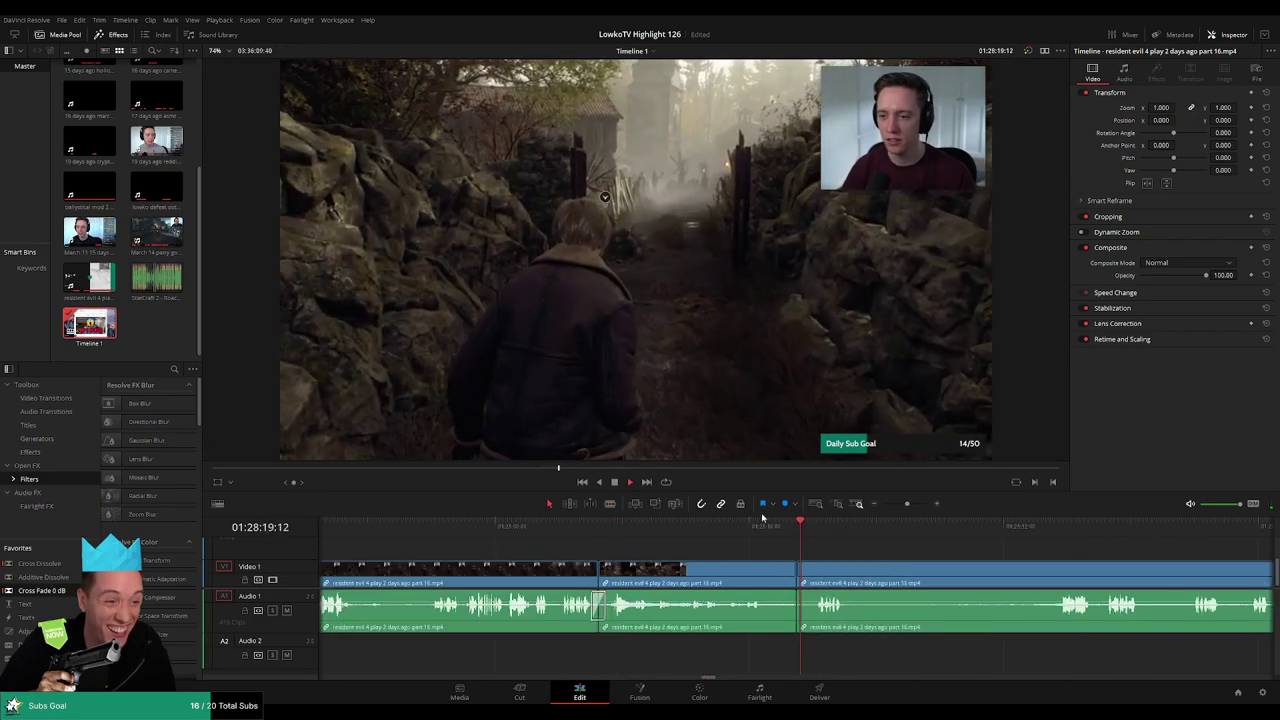
# - Split the footage at about 01:28:51 and 01:28:58, and ripple delete the quiet walking section between the cuts
pyautogui.moveTo(934, 549); pyautogui.dragTo(865, 534)
pyautogui.press('space')
pyautogui.click(740, 526)
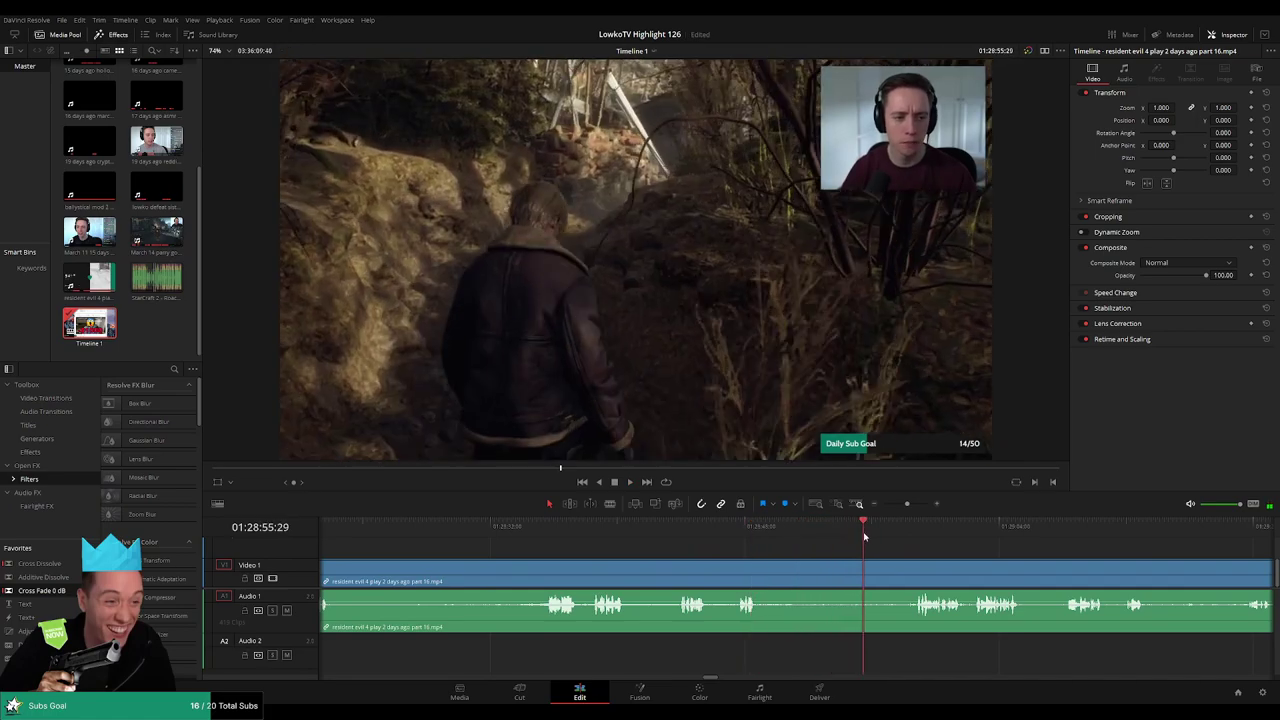
pyautogui.click(763, 530)
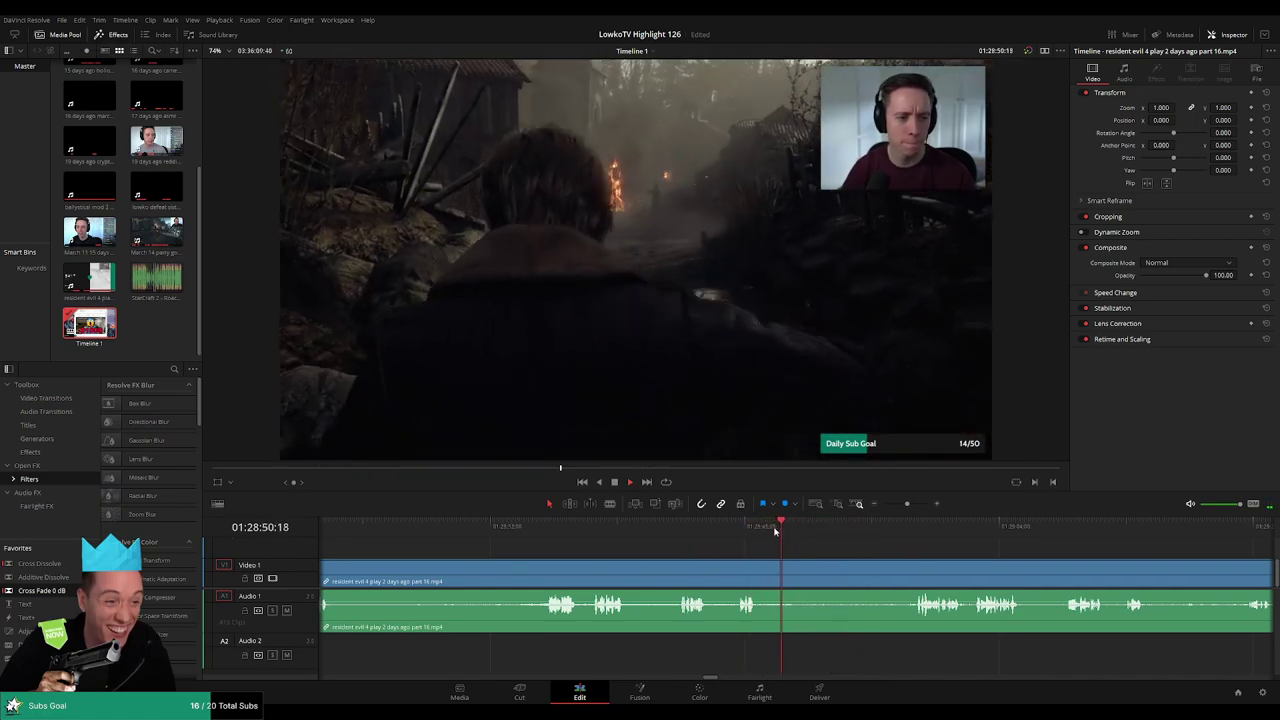
pyautogui.press('b')
pyautogui.click(802, 571)
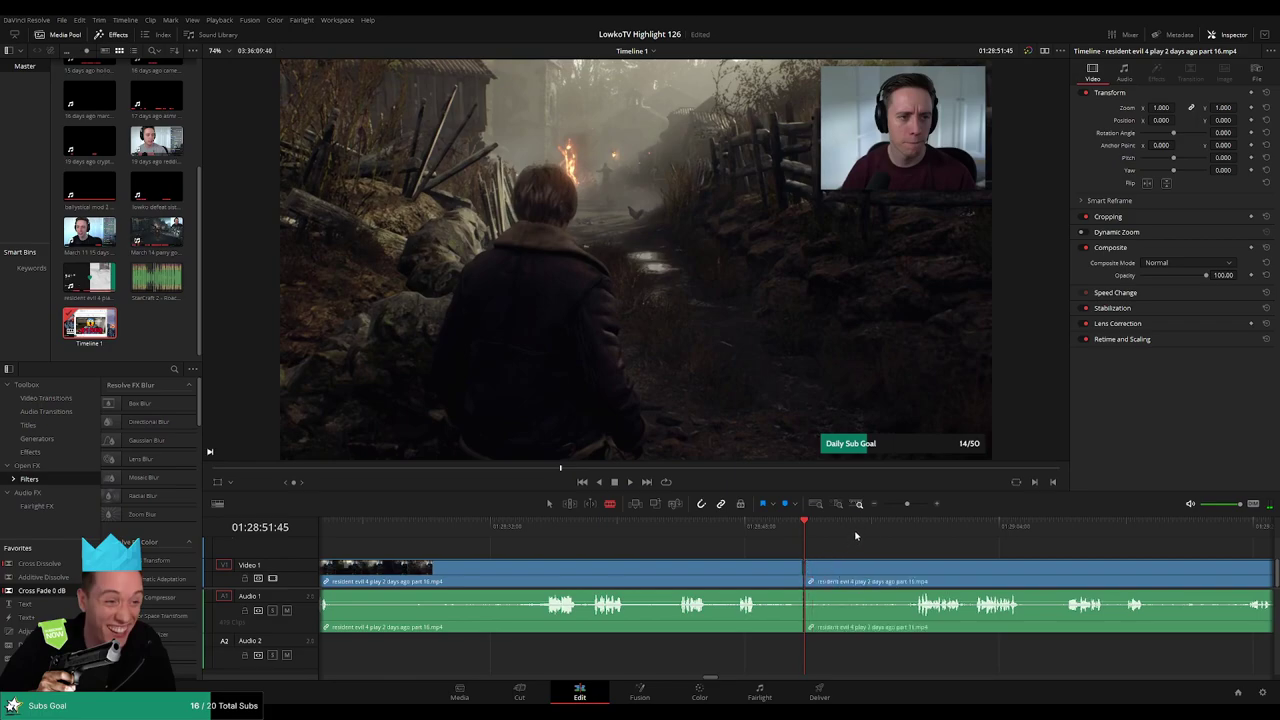
pyautogui.click(885, 530)
pyautogui.click(903, 580)
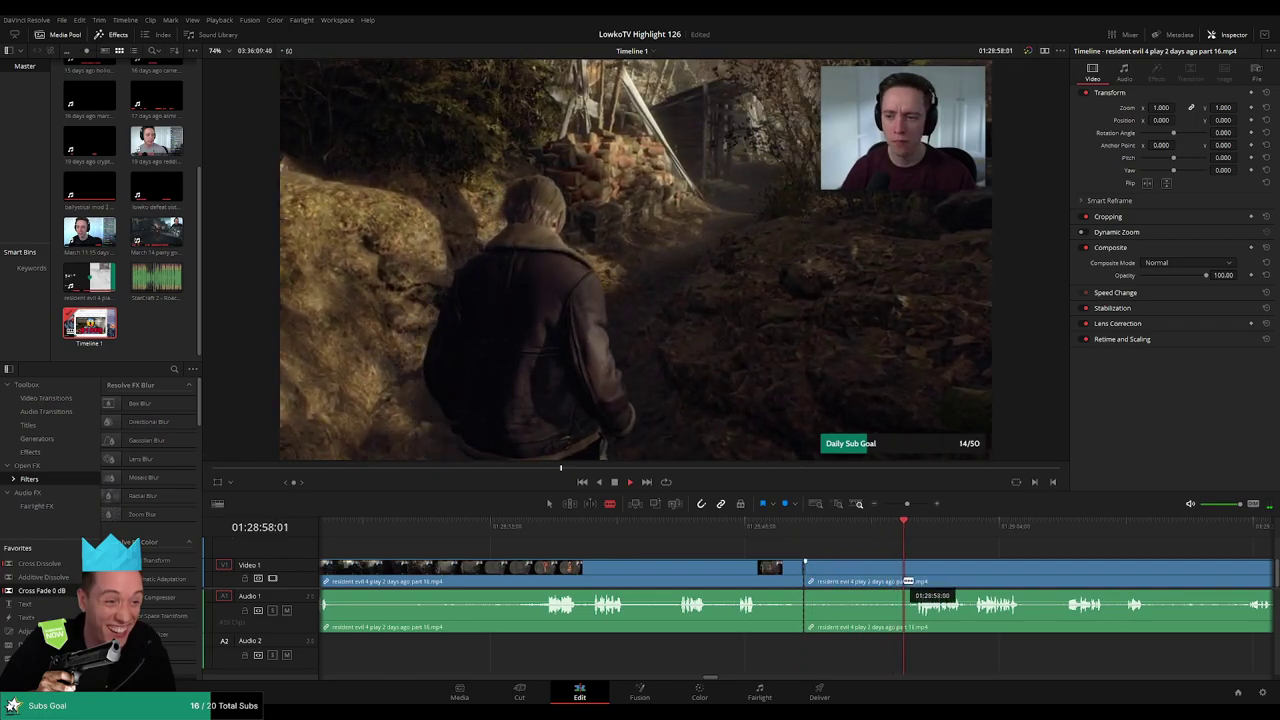
pyautogui.press('a')
pyautogui.click(869, 584)
pyautogui.press('Delete')
pyautogui.press('space')
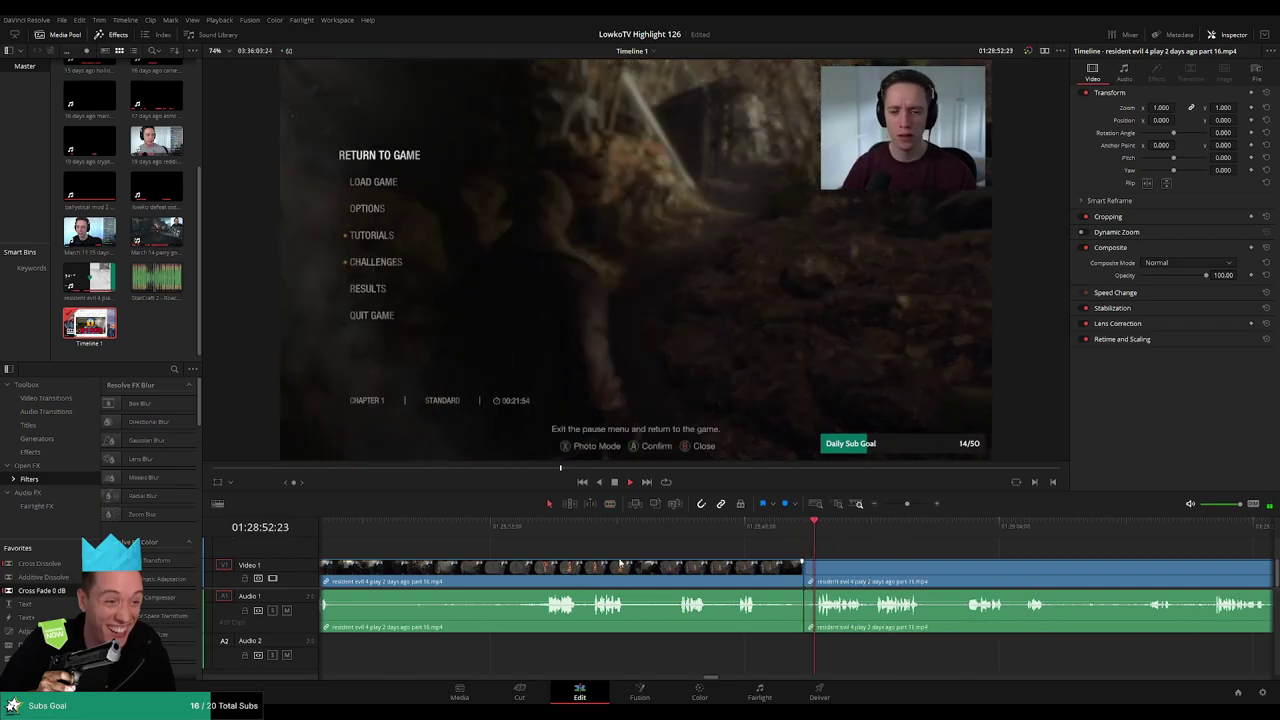
# - Skim the footage from about 01:28:52 to 01:29:43, covering the pause menu, camera options and the walk toward the burning pyre
pyautogui.moveTo(995, 562); pyautogui.dragTo(766, 548)
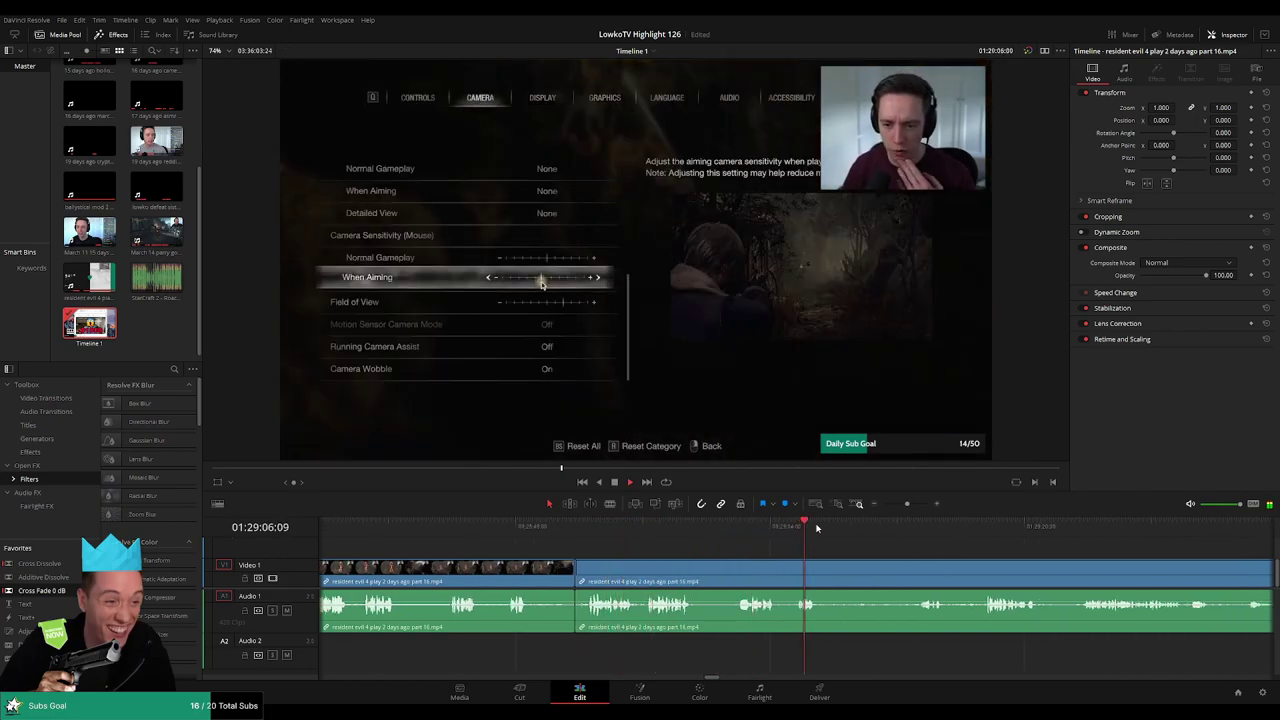
pyautogui.click(925, 529)
pyautogui.moveTo(1008, 551); pyautogui.dragTo(838, 540)
pyautogui.click(818, 532)
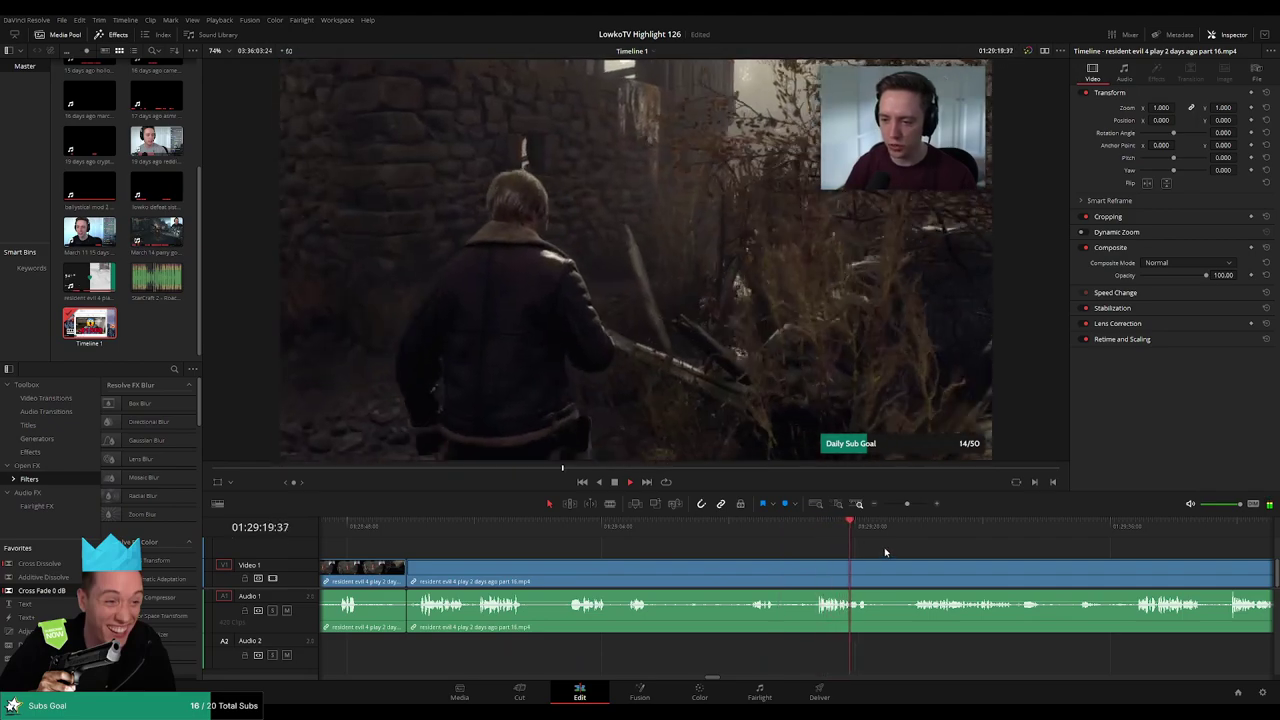
pyautogui.click(917, 529)
pyautogui.moveTo(984, 549); pyautogui.dragTo(828, 537)
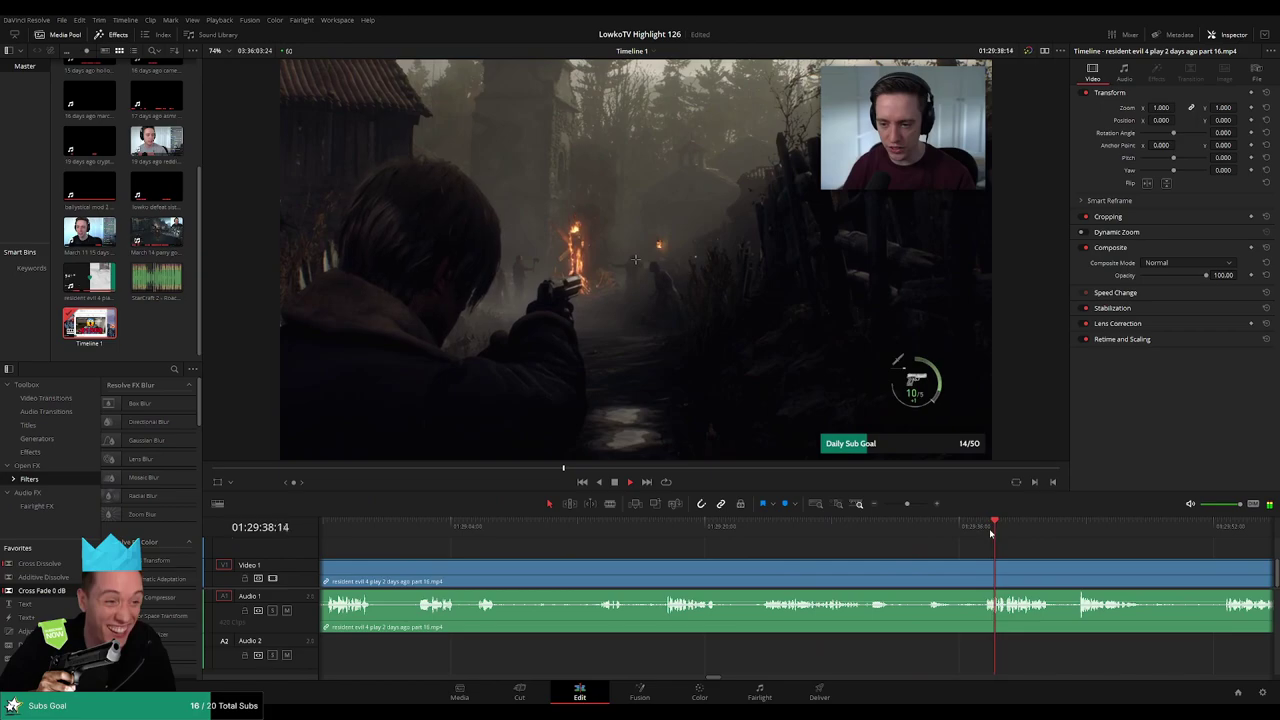
pyautogui.click(1079, 528)
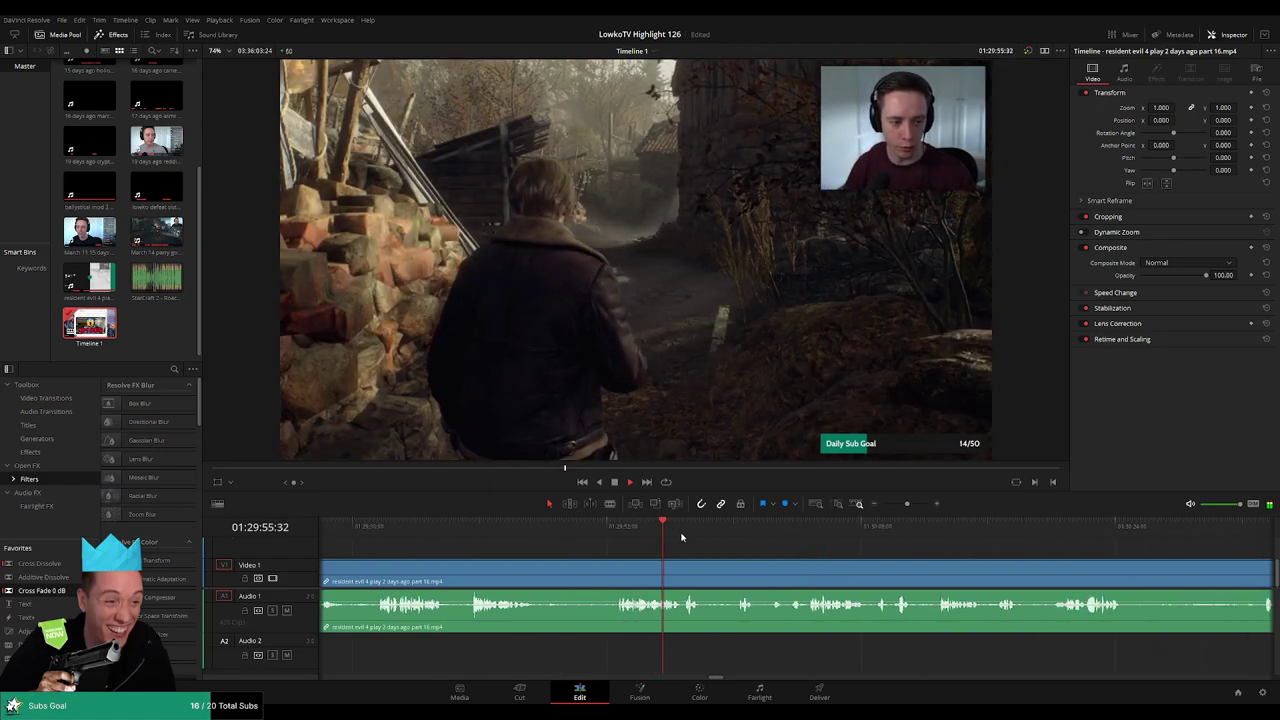
# - Skim the footage from about 01:29:55 to 01:31:08, covering the herb pickup, the wooden sheds and the resource looting
pyautogui.click(738, 535)
pyautogui.click(770, 536)
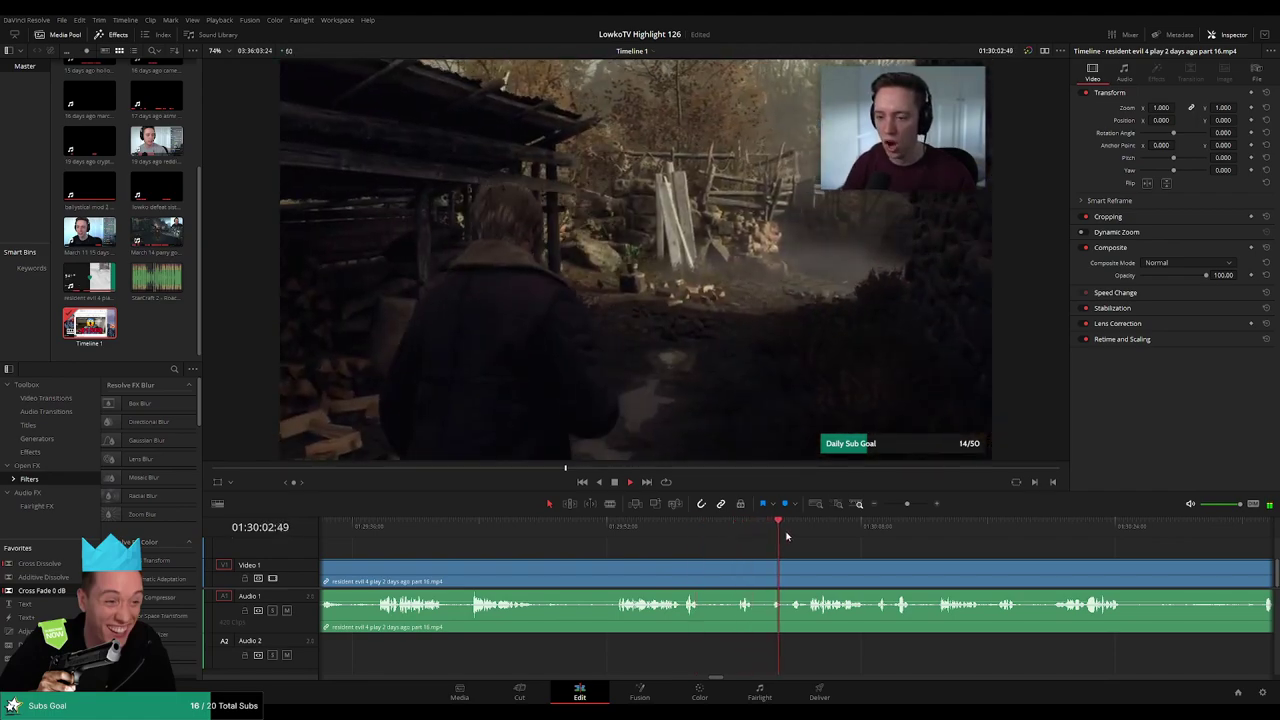
pyautogui.click(812, 537)
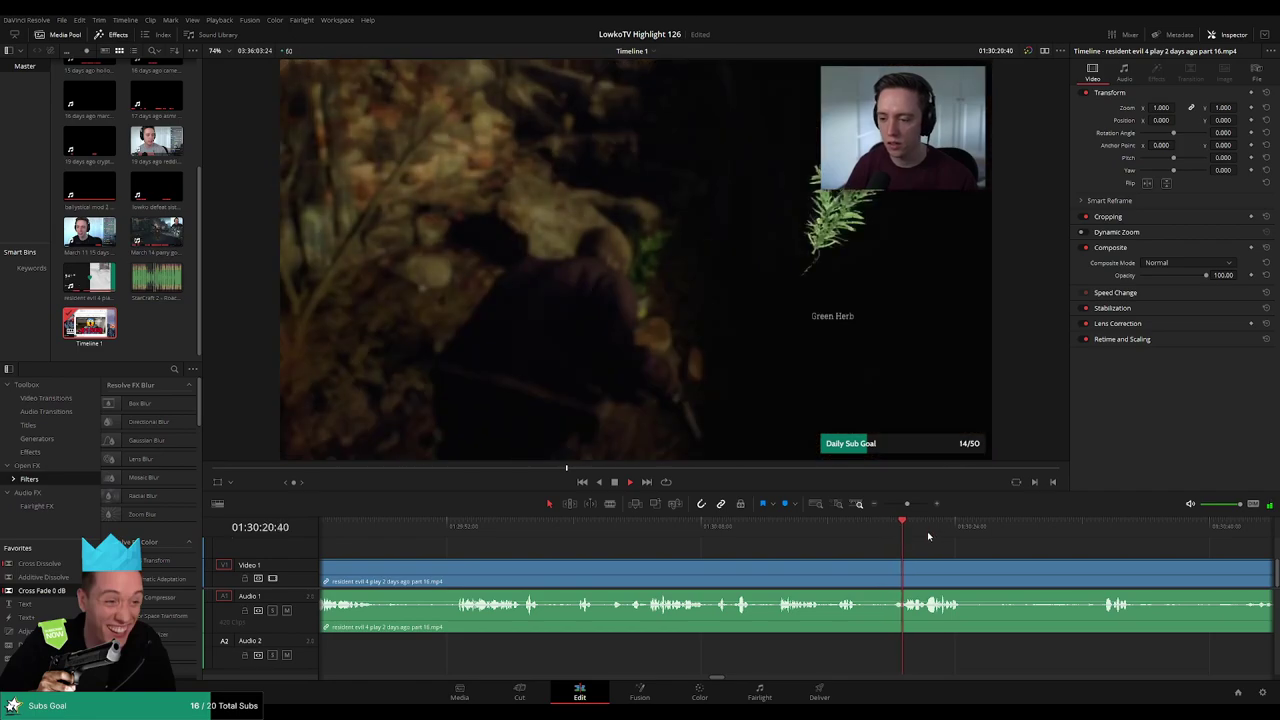
pyautogui.moveTo(1037, 547); pyautogui.dragTo(735, 543)
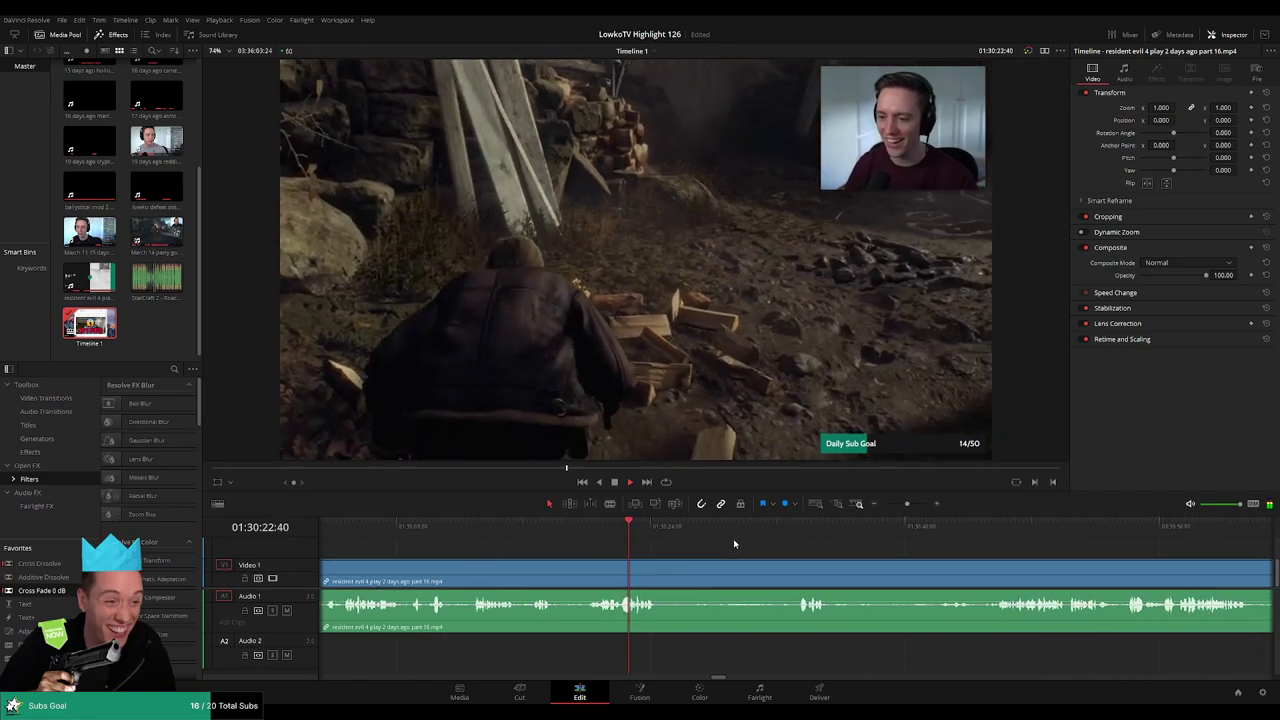
pyautogui.click(761, 530)
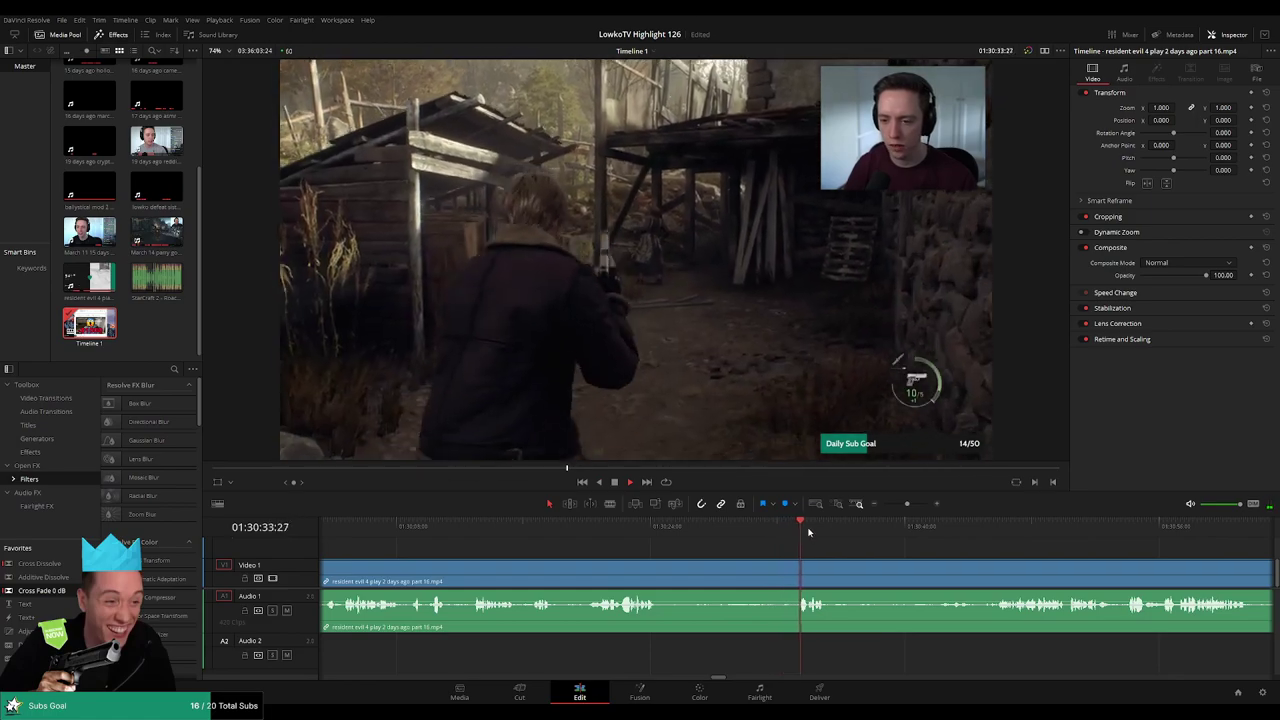
pyautogui.moveTo(808, 532); pyautogui.dragTo(915, 528)
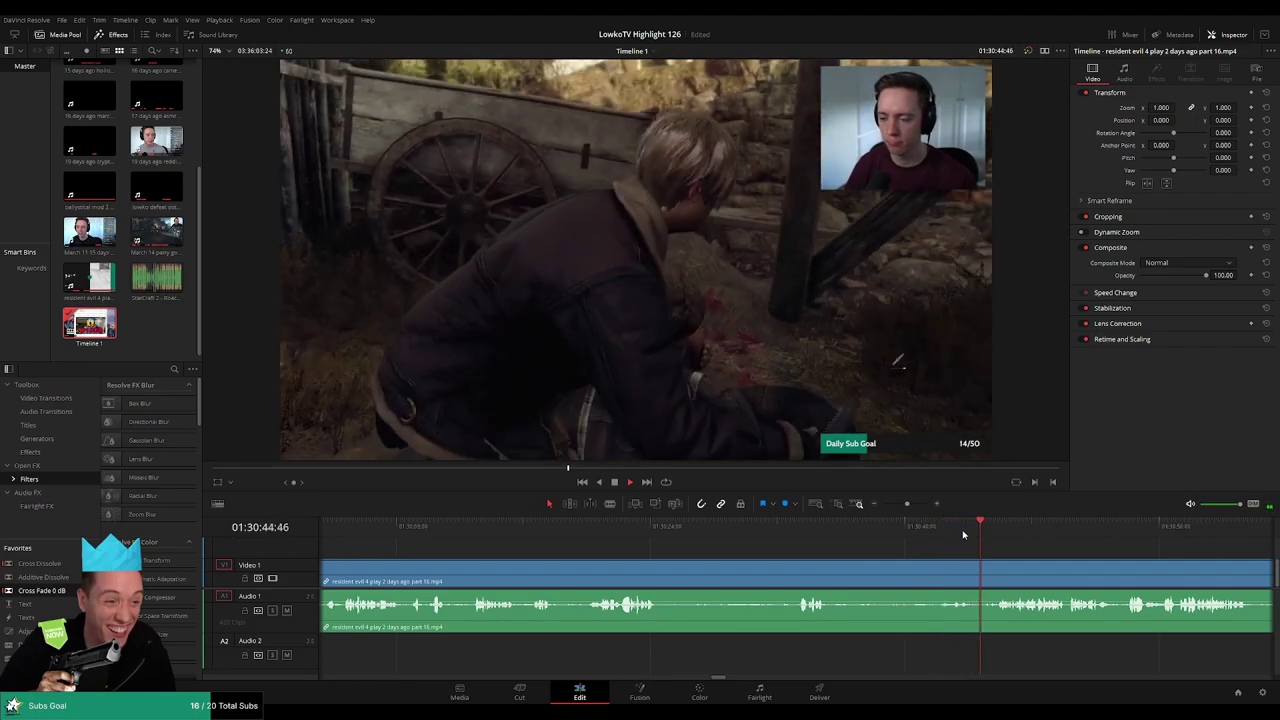
pyautogui.hscroll(1, 940, 533)
pyautogui.hscroll(3, 939, 533)
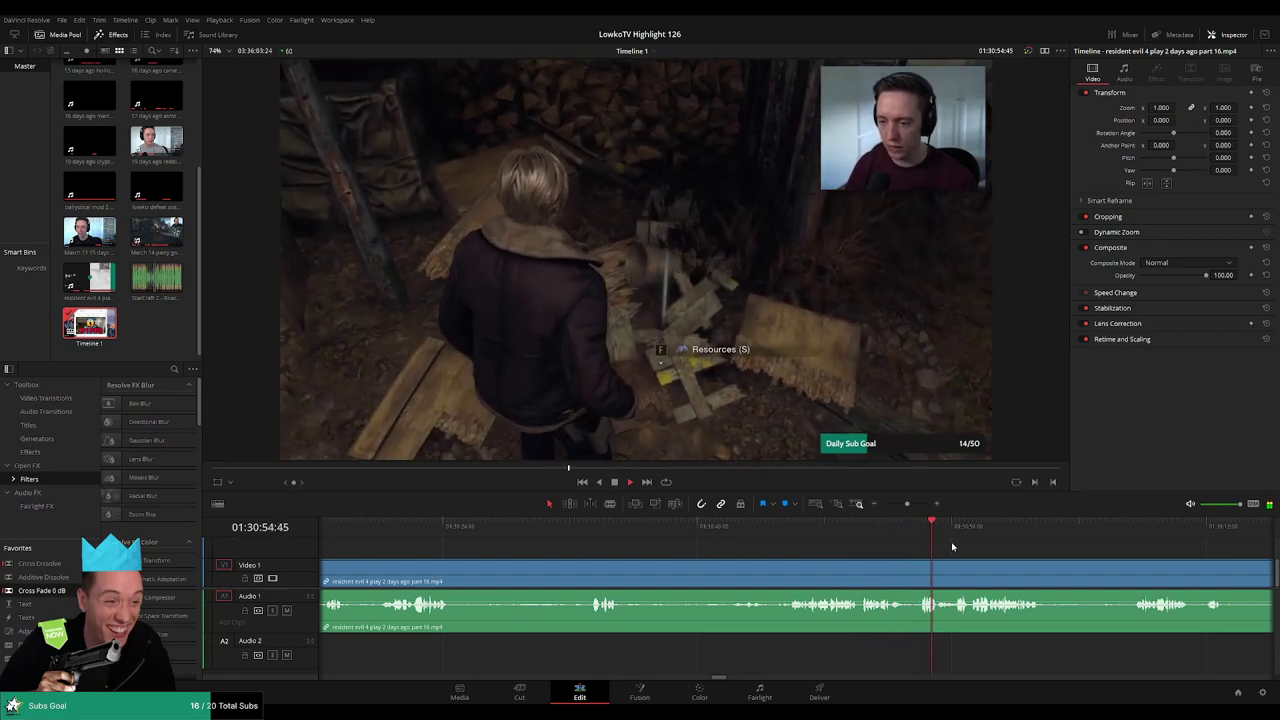
pyautogui.moveTo(1040, 553); pyautogui.dragTo(779, 537)
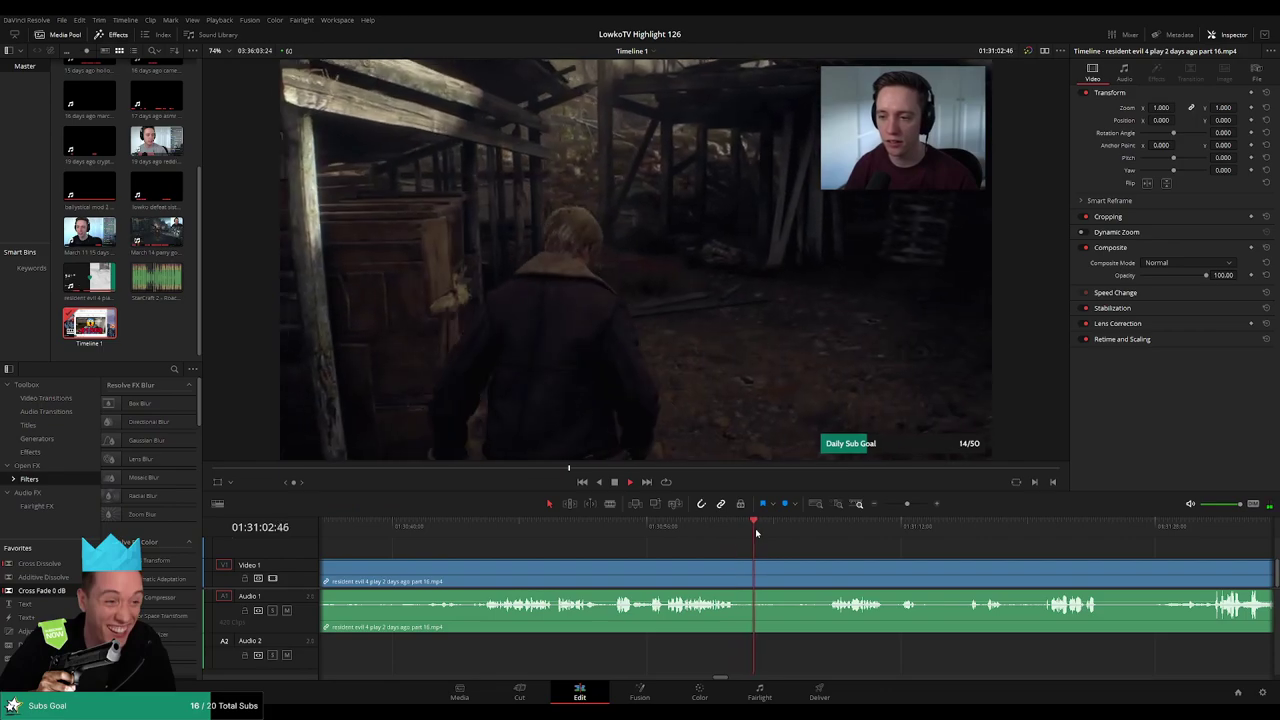
pyautogui.moveTo(772, 529); pyautogui.dragTo(830, 524)
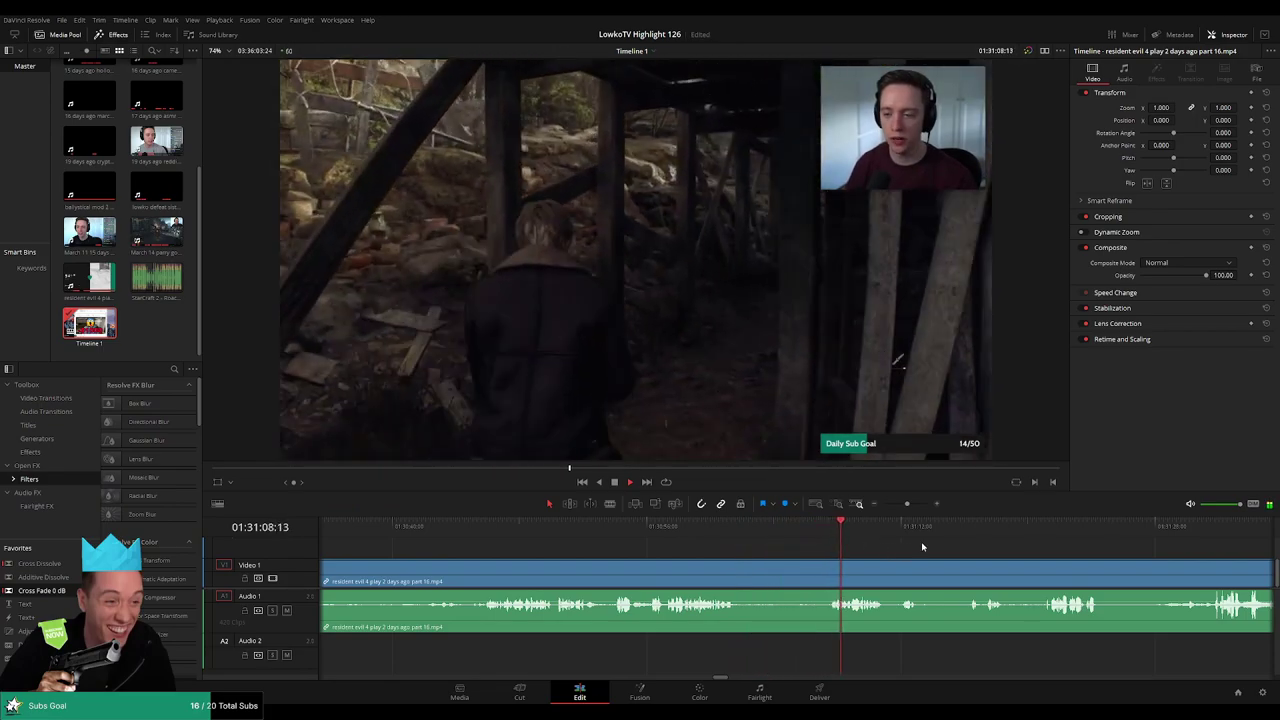
# - Split the footage at about 01:31:27, just before the crouched villager encounter, and ripple delete the long section preceding the cut
pyautogui.moveTo(920, 546); pyautogui.dragTo(801, 539)
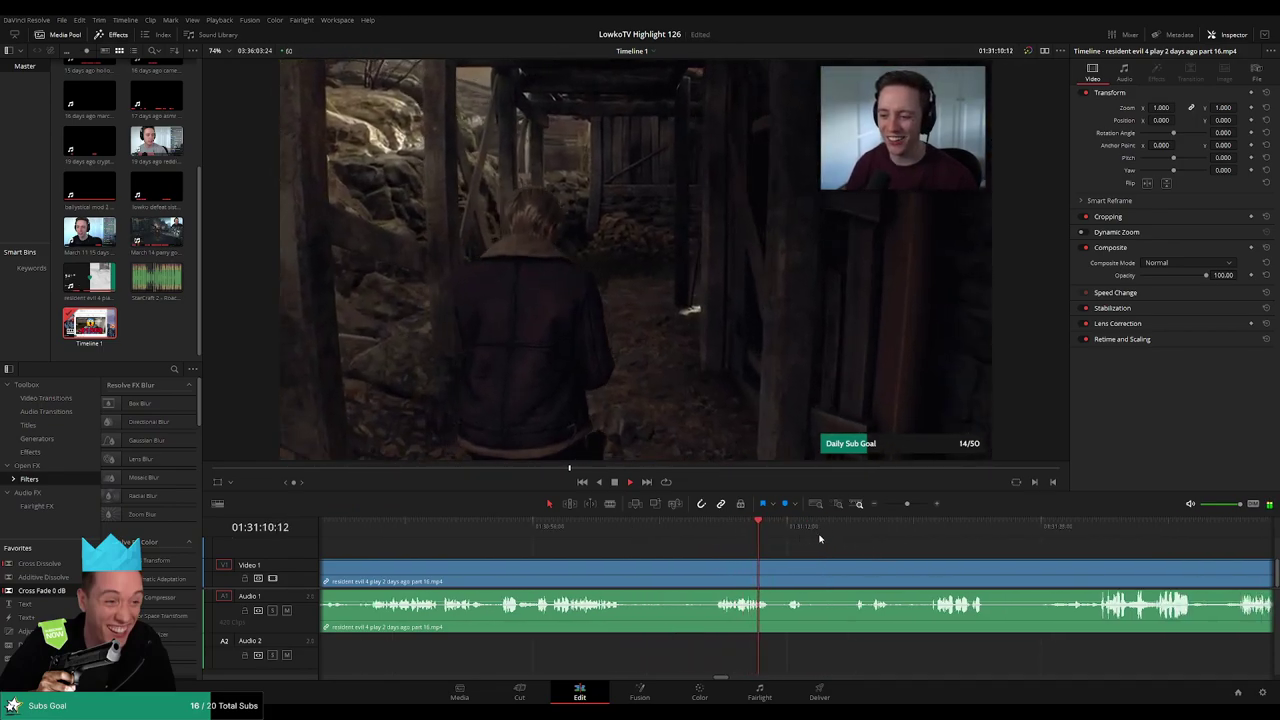
pyautogui.click(783, 530)
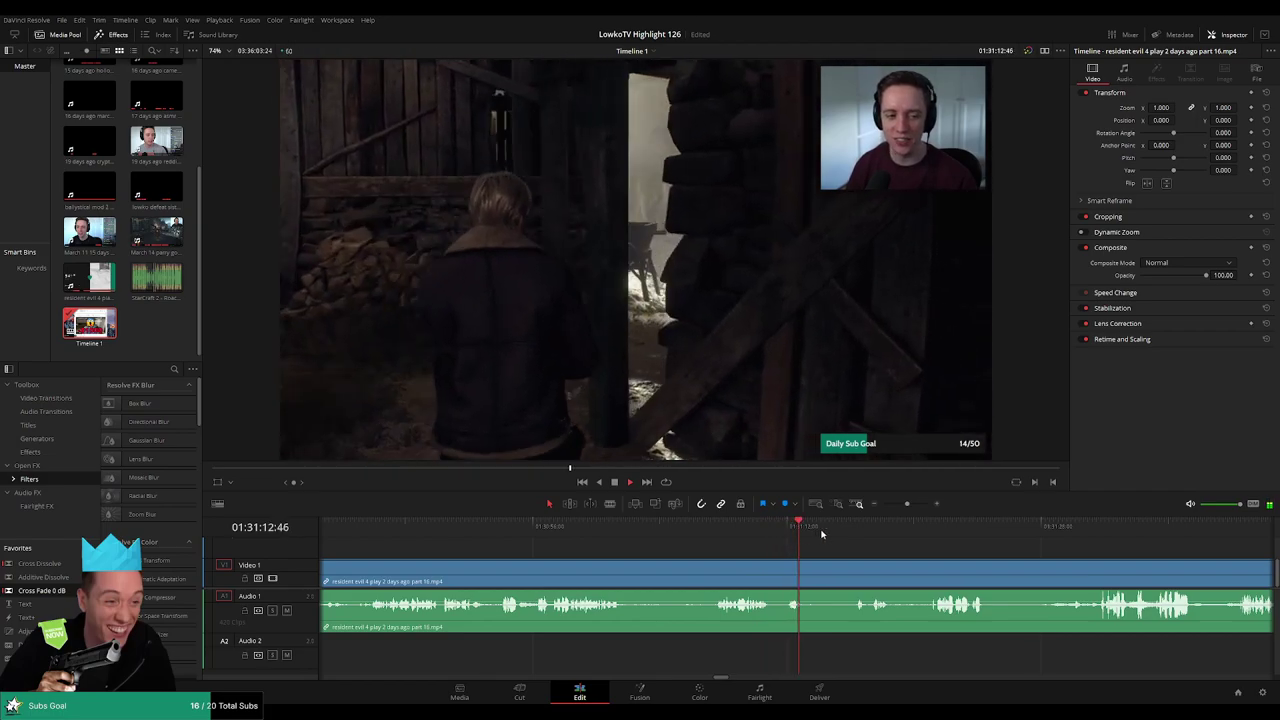
pyautogui.click(852, 530)
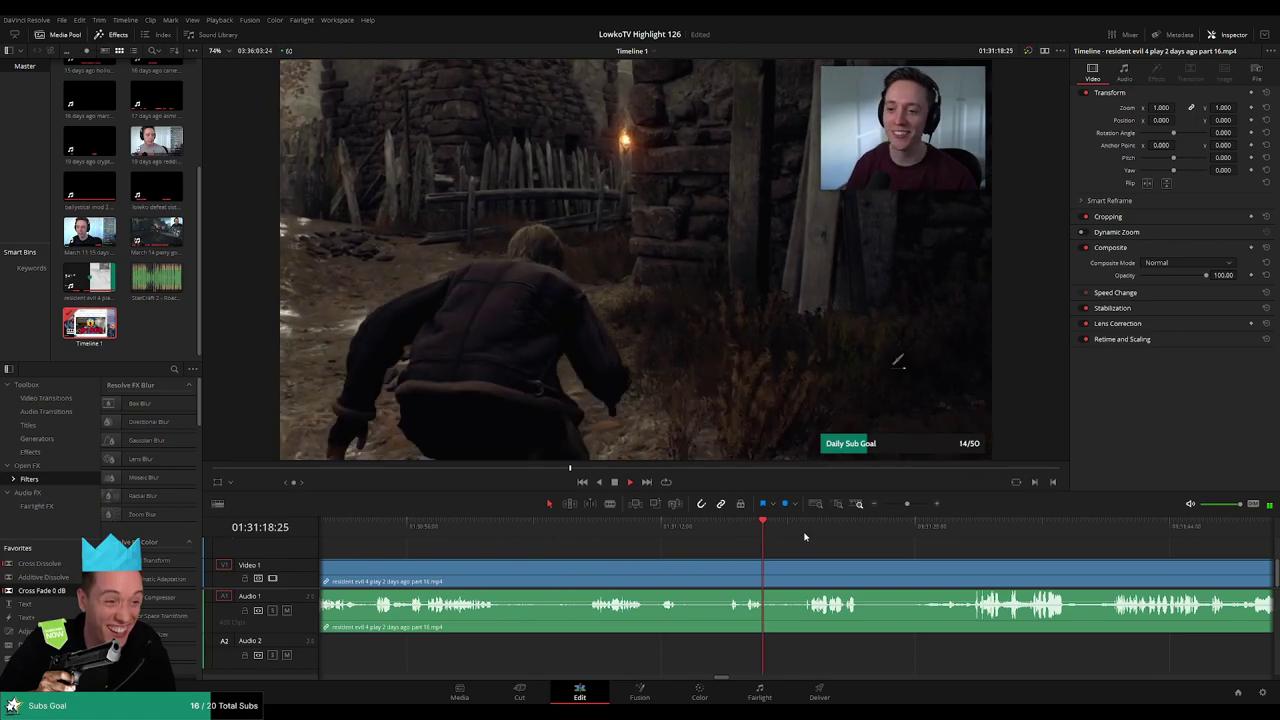
pyautogui.click(803, 532)
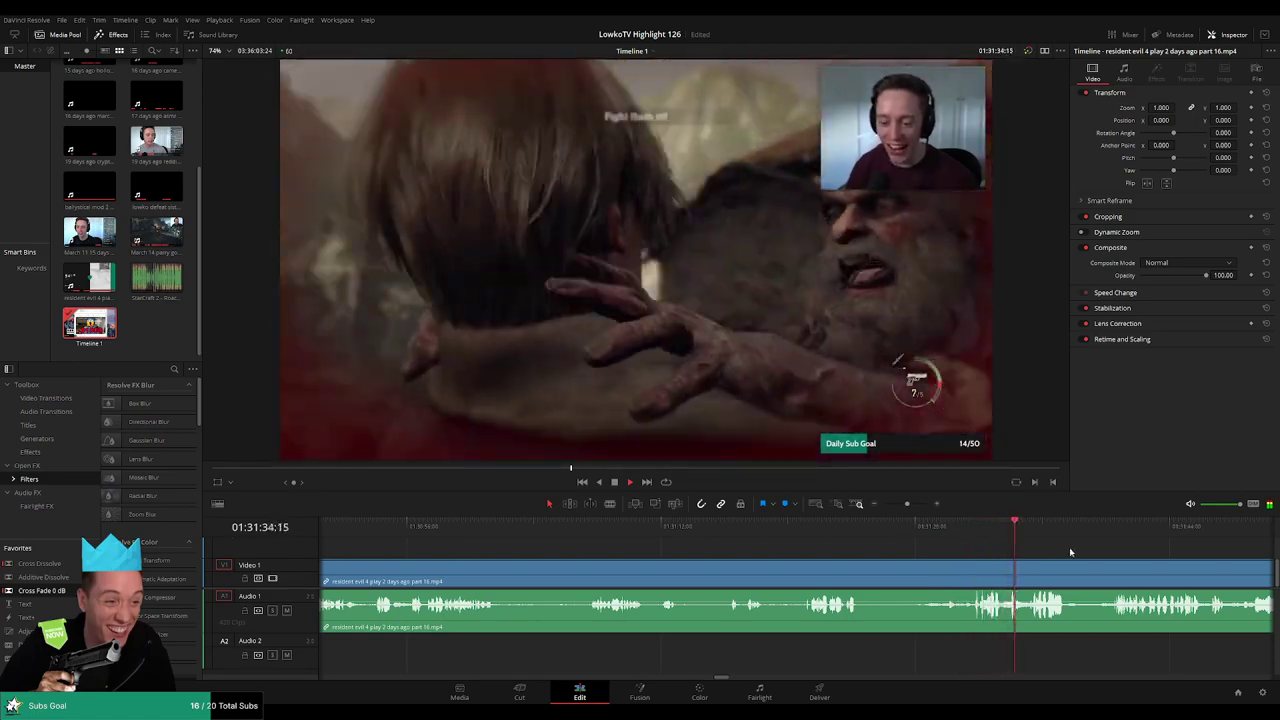
pyautogui.moveTo(1070, 552); pyautogui.dragTo(813, 546)
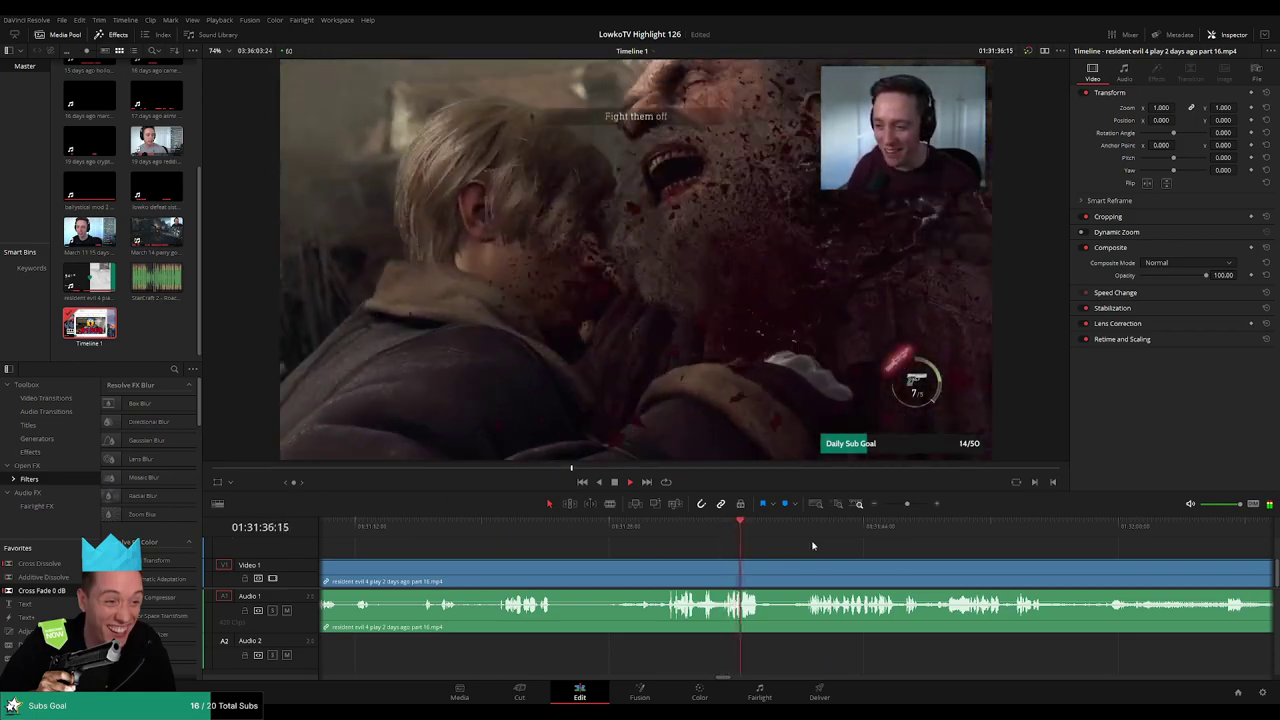
pyautogui.click(602, 528)
pyautogui.press('space')
pyautogui.press('b')
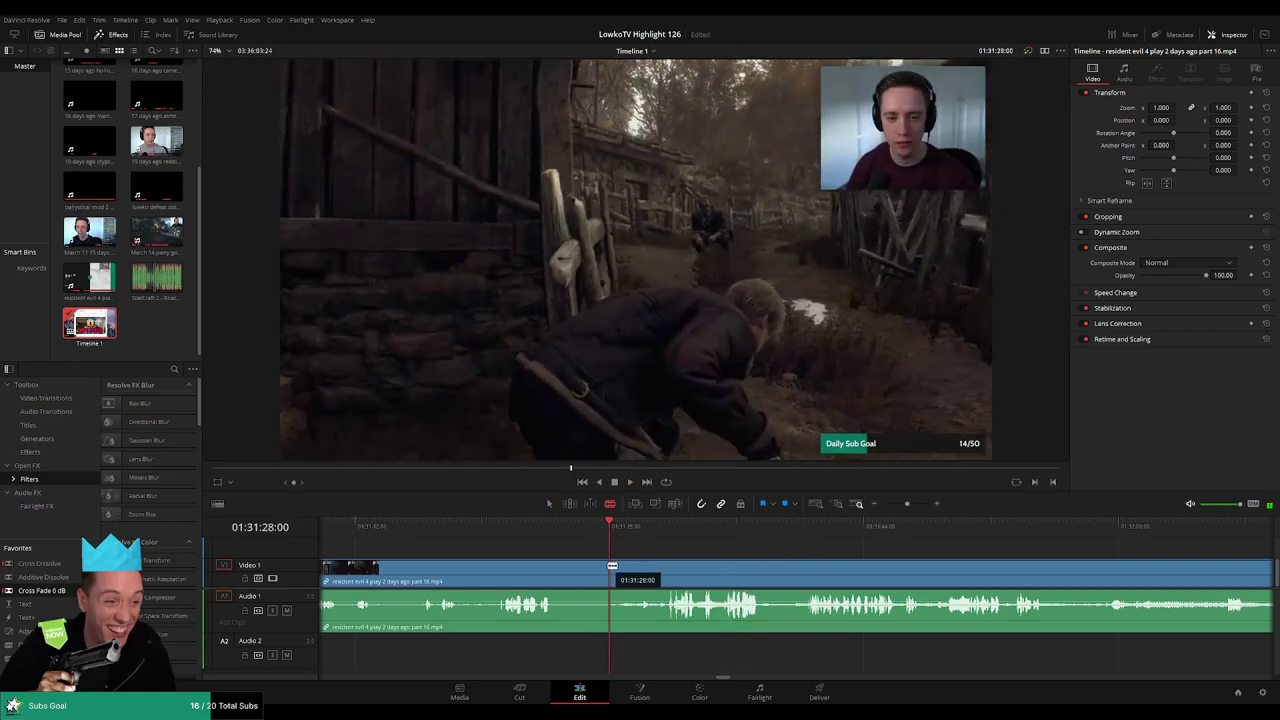
pyautogui.click(598, 567)
pyautogui.press('a')
pyautogui.click(580, 577)
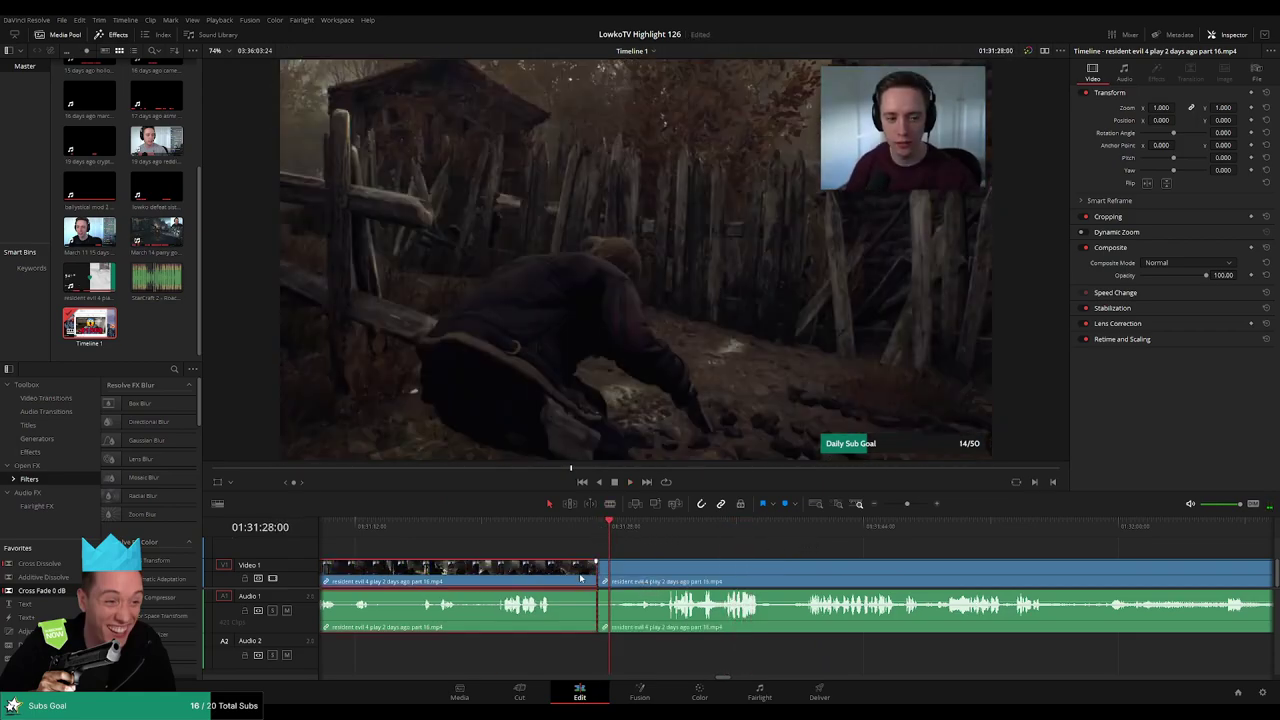
pyautogui.press('Delete')
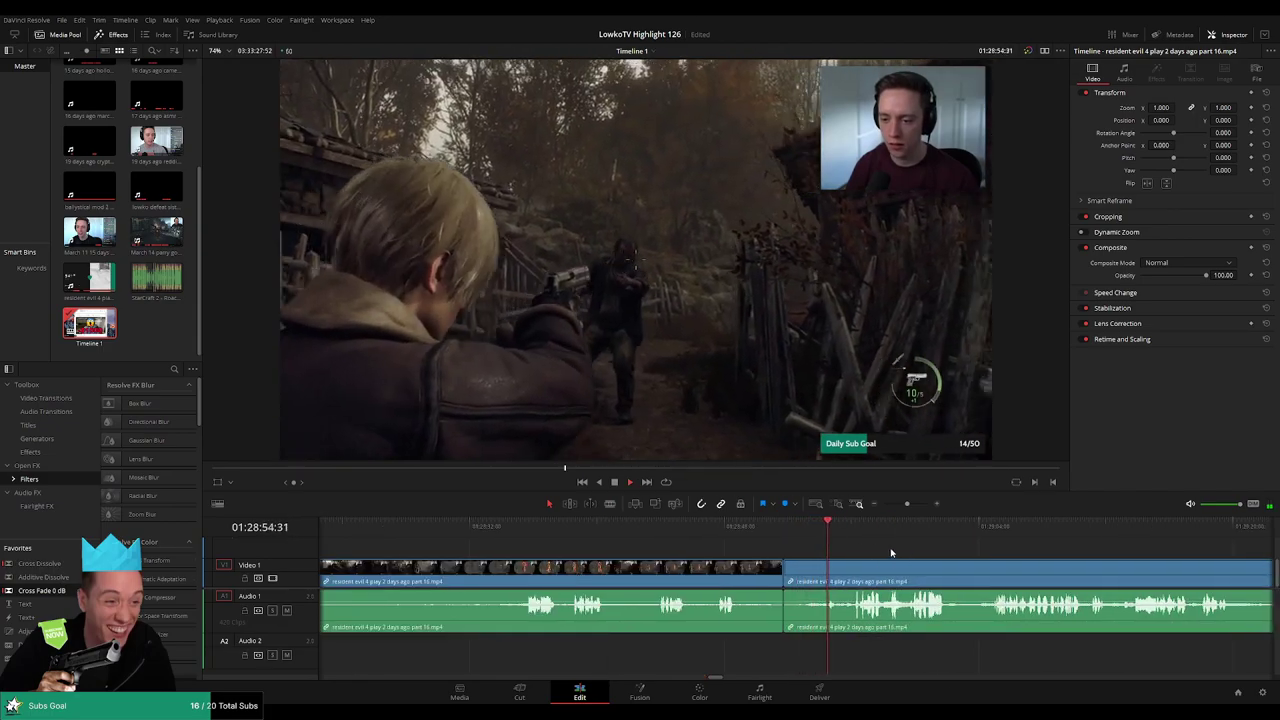
# - Split the footage twice at about 01:29:05, as the bearded villager approaches, and ripple delete the few frames between the cuts
pyautogui.hscroll(2, 880, 550)
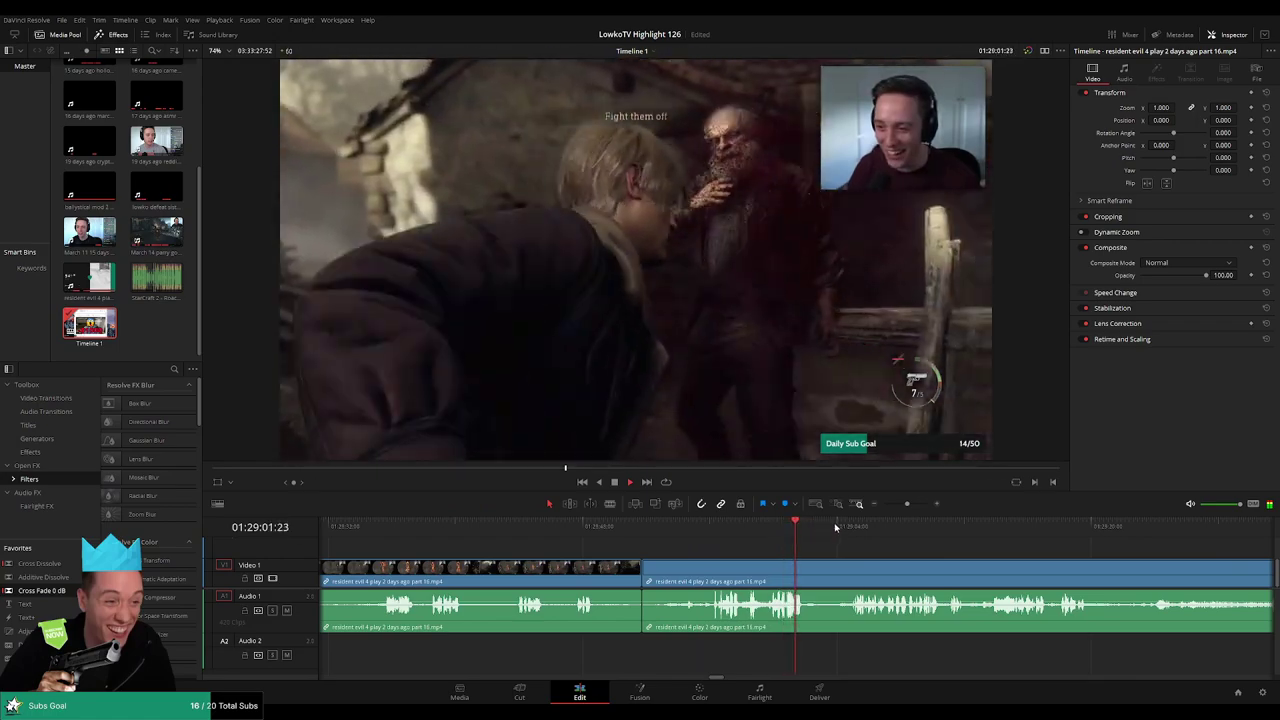
pyautogui.click(849, 527)
pyautogui.hscroll(2, 820, 539)
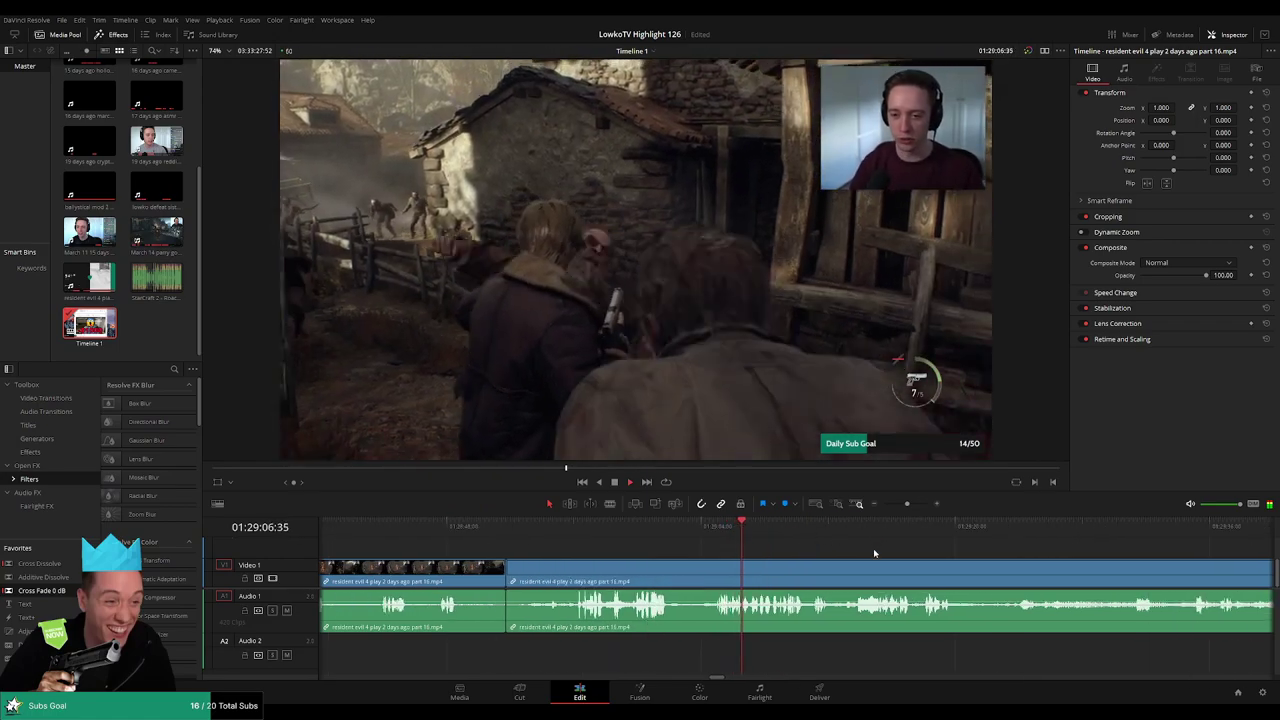
pyautogui.hscroll(1, 845, 546)
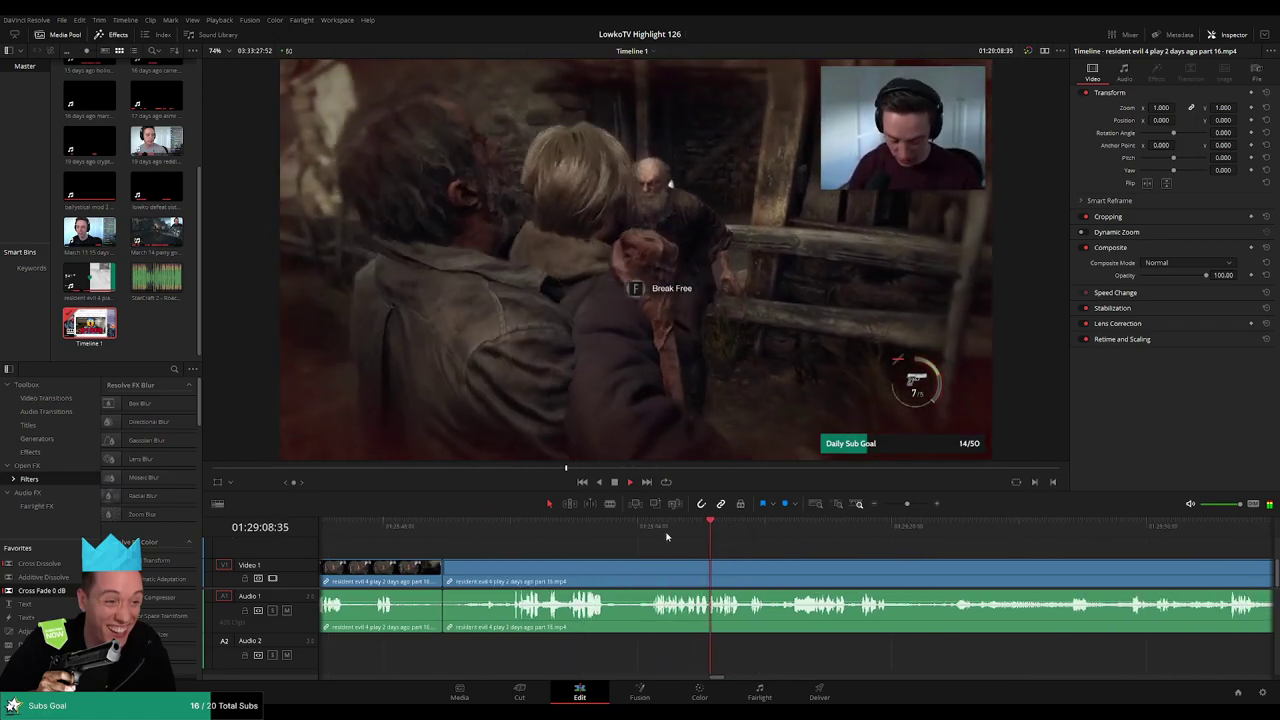
pyautogui.click(648, 526)
pyautogui.scroll(4, 868, 553)
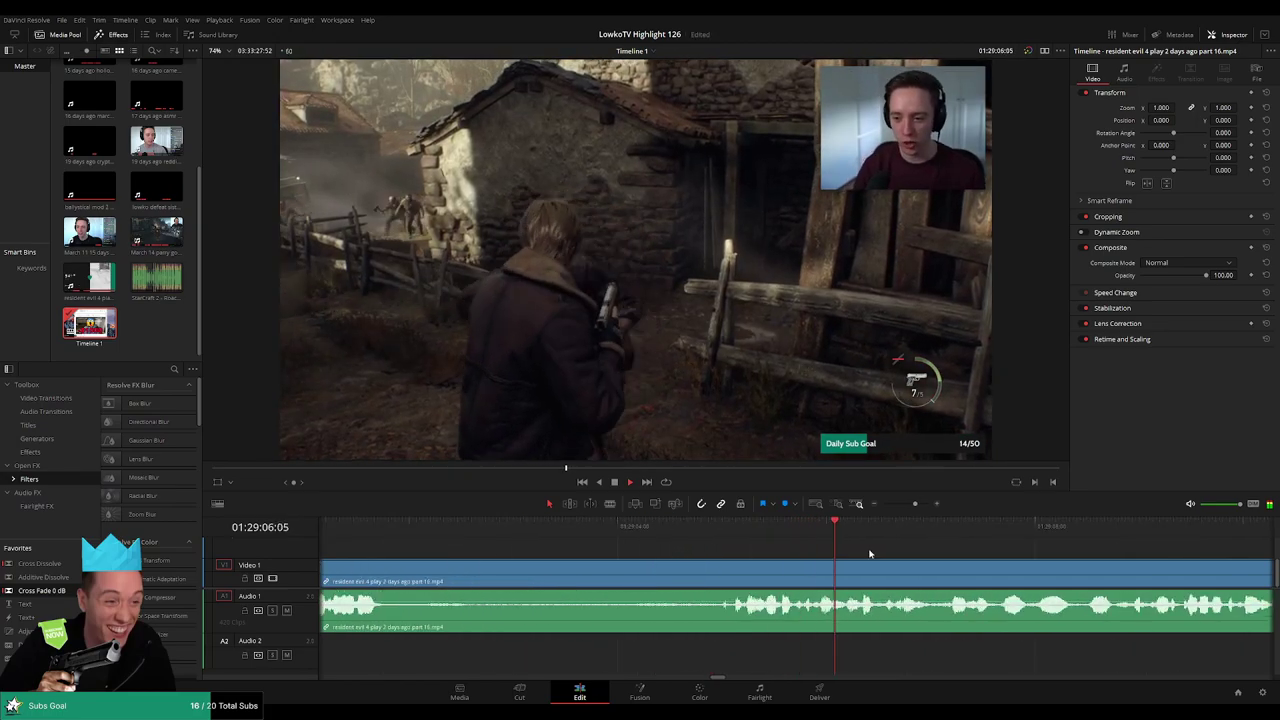
pyautogui.click(721, 528)
pyautogui.press('space')
pyautogui.click(720, 529)
pyautogui.press('b')
pyautogui.click(719, 576)
pyautogui.click(730, 578)
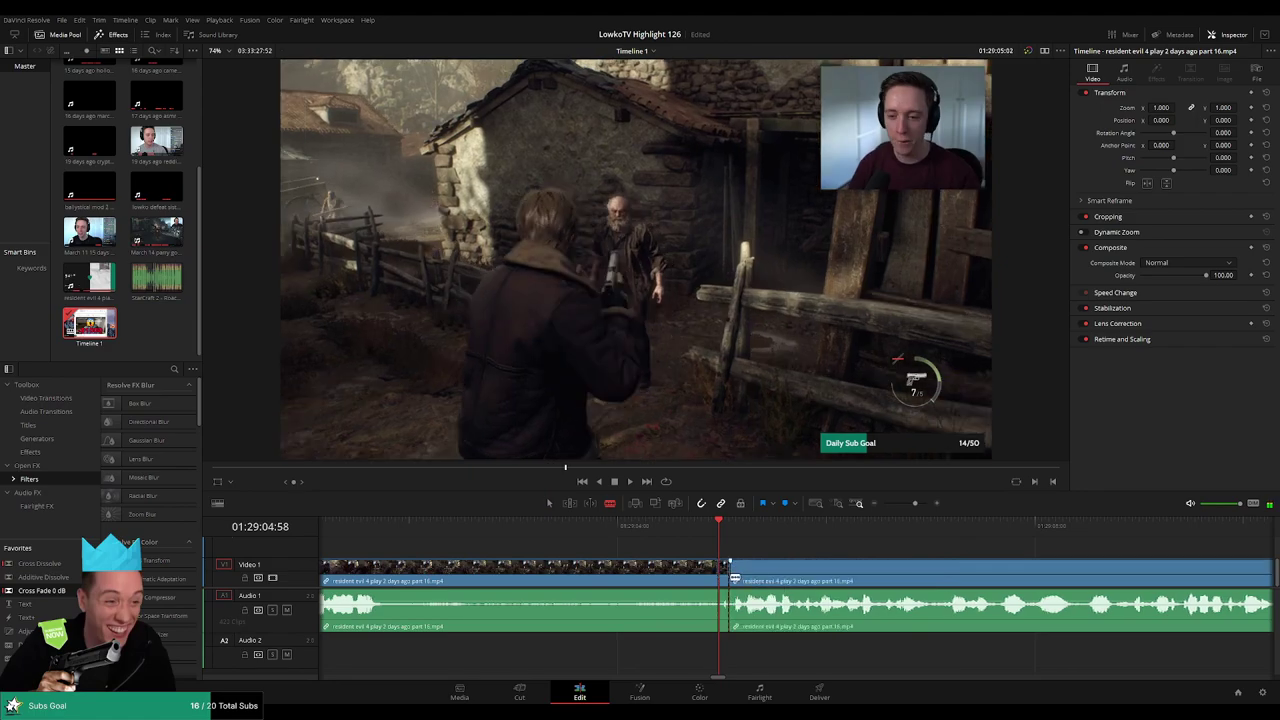
pyautogui.press('space')
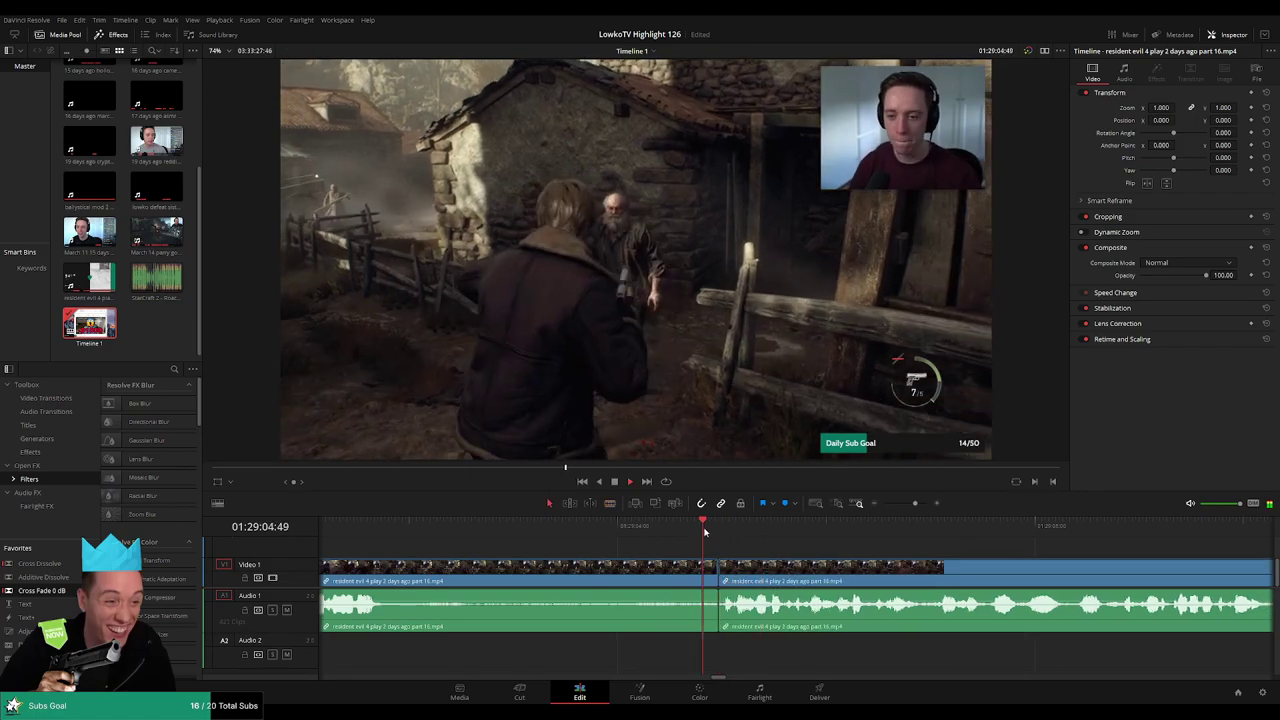
# - Isolate the footage from about 01:29:07:16 to 01:29:07:32 with two cuts and mute that piece's audio to -100 dB
pyautogui.moveTo(906, 558); pyautogui.dragTo(740, 544)
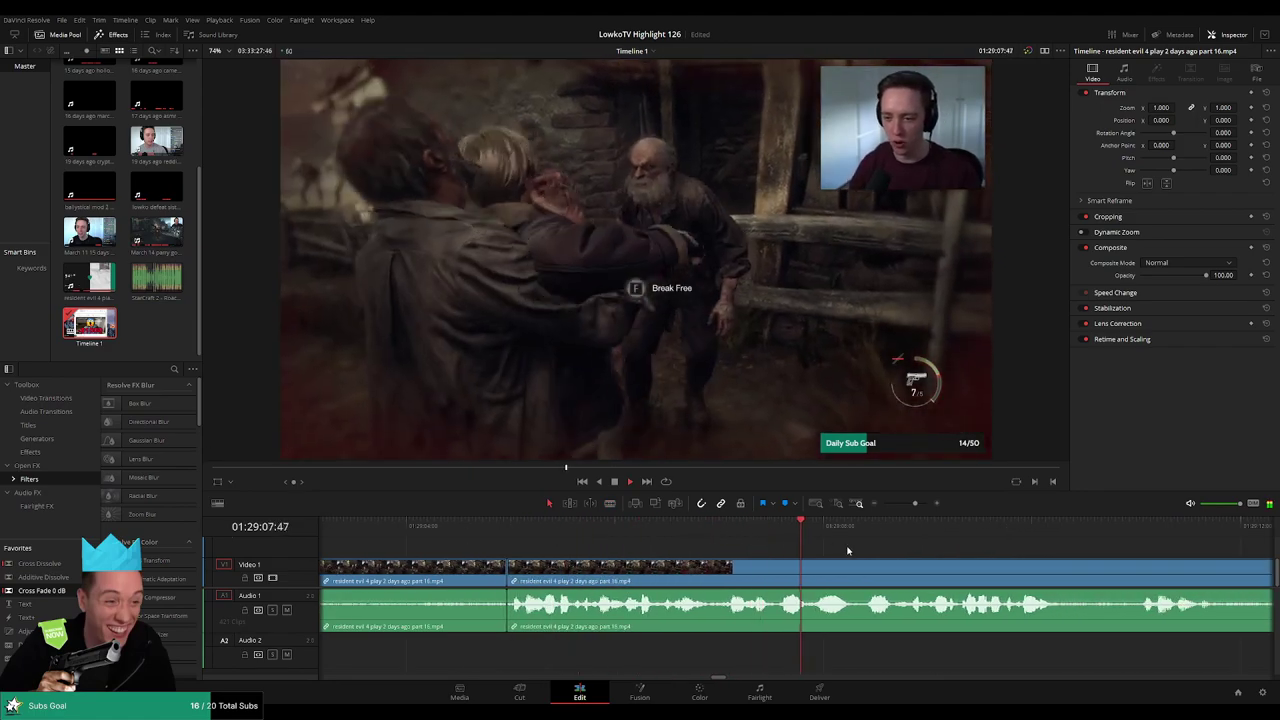
pyautogui.click(526, 530)
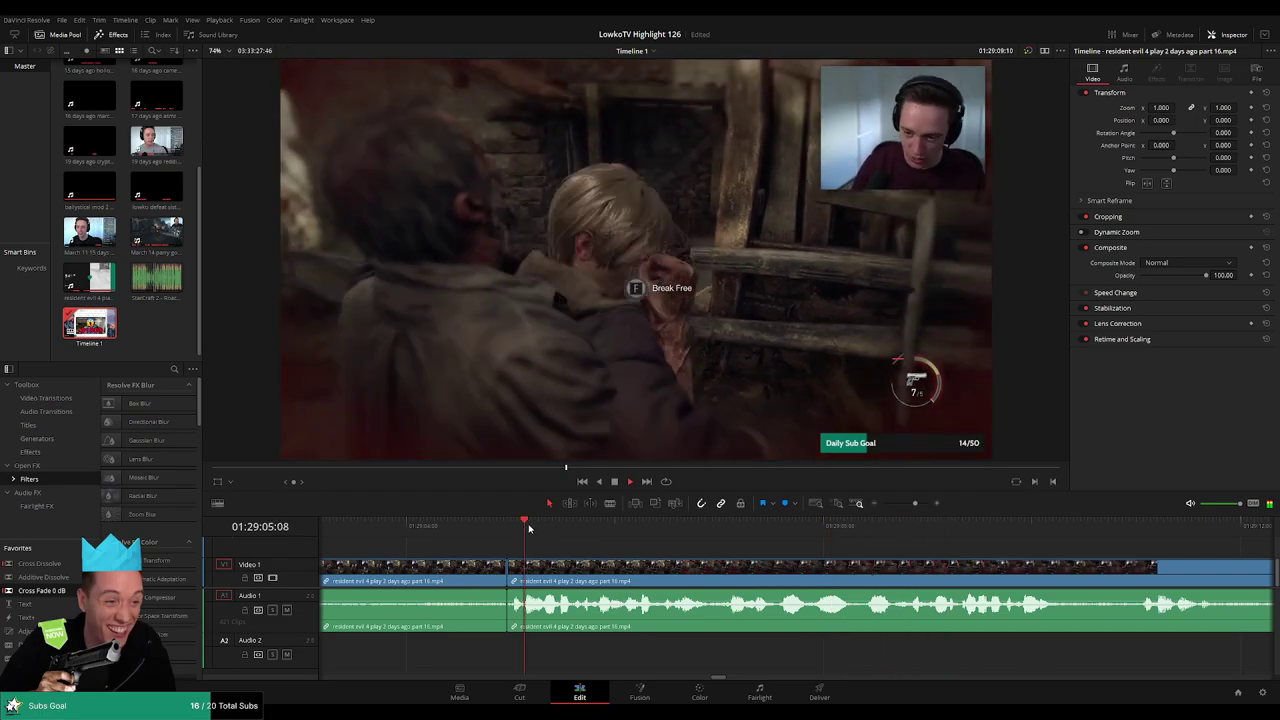
pyautogui.hscroll(2, 790, 553)
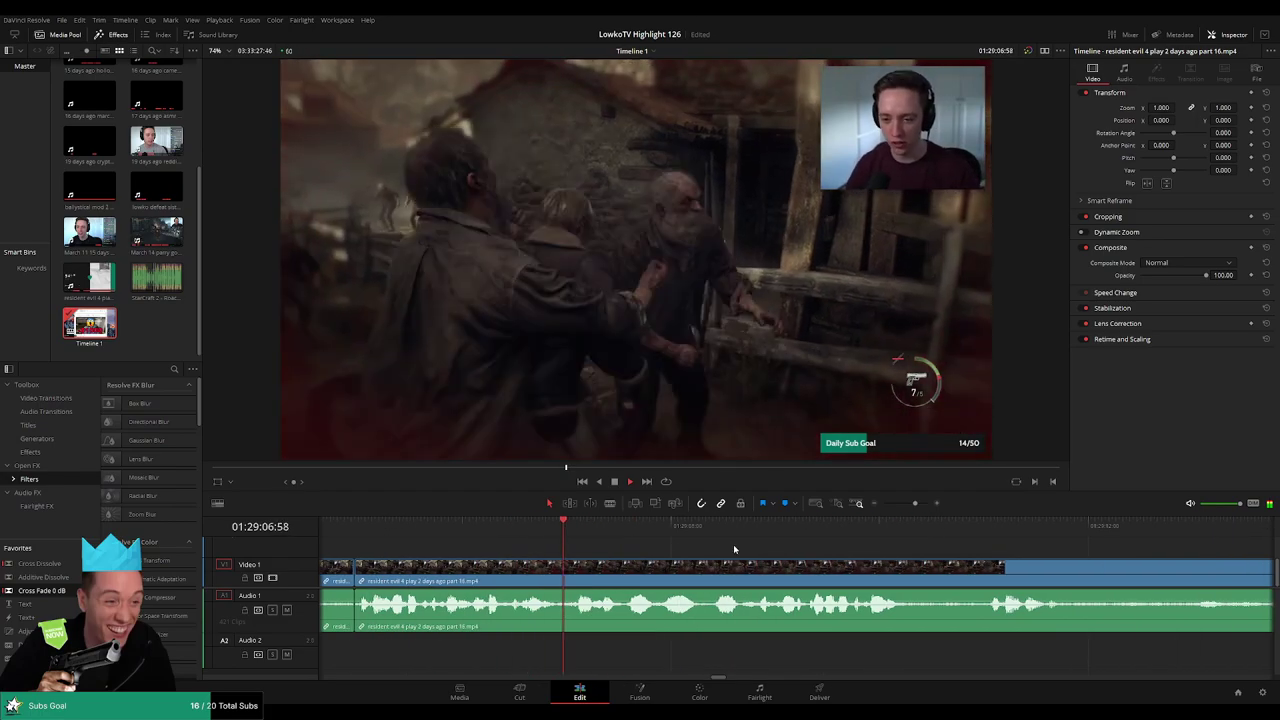
pyautogui.click(520, 530)
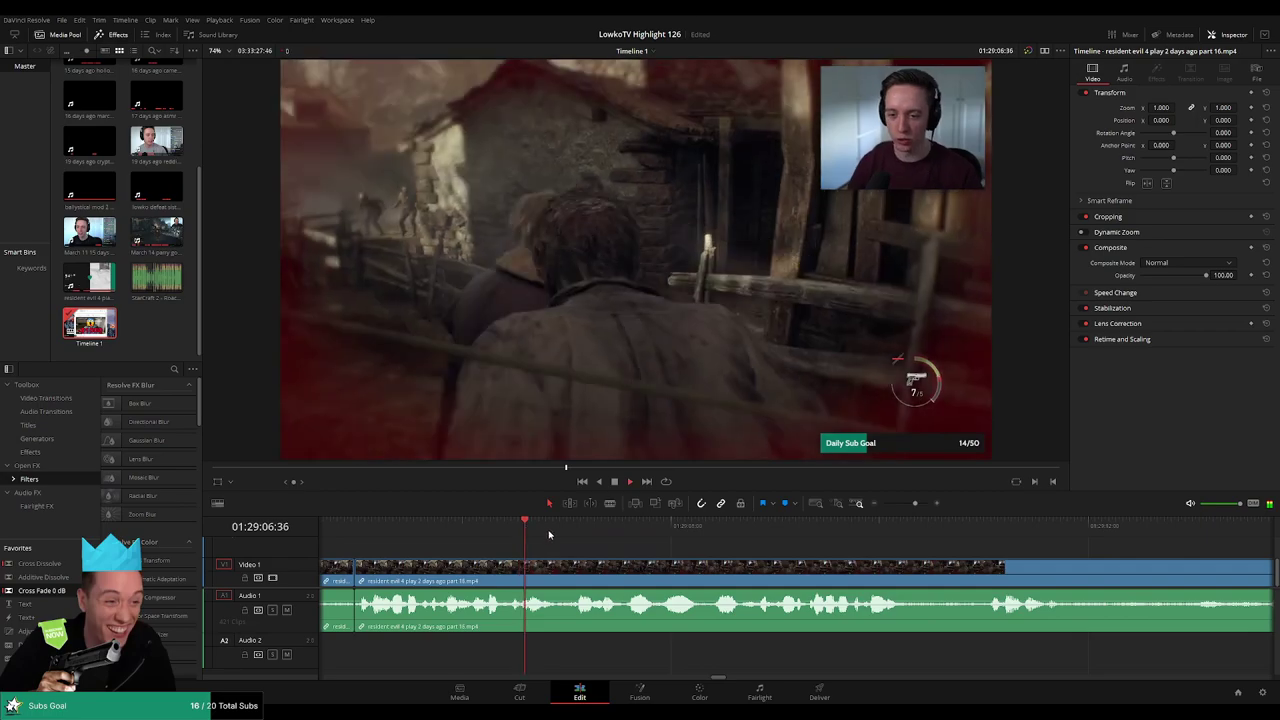
pyautogui.click(568, 528)
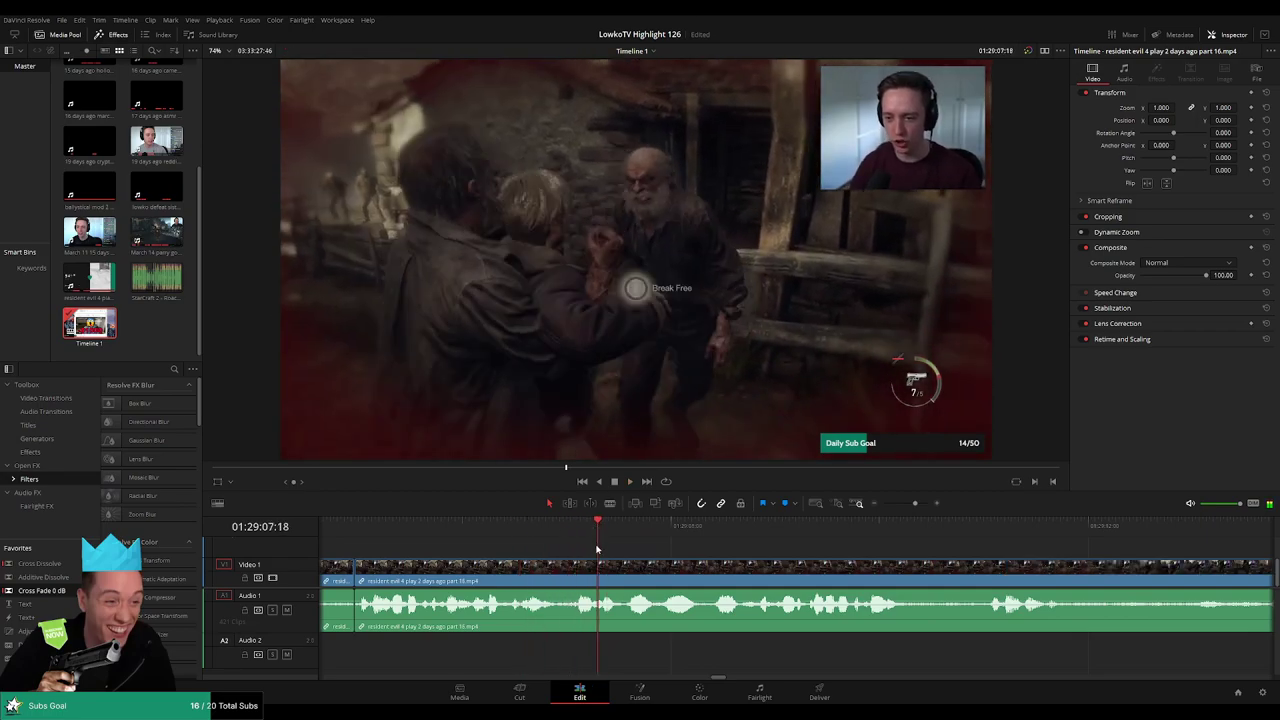
pyautogui.press('b')
pyautogui.click(600, 569)
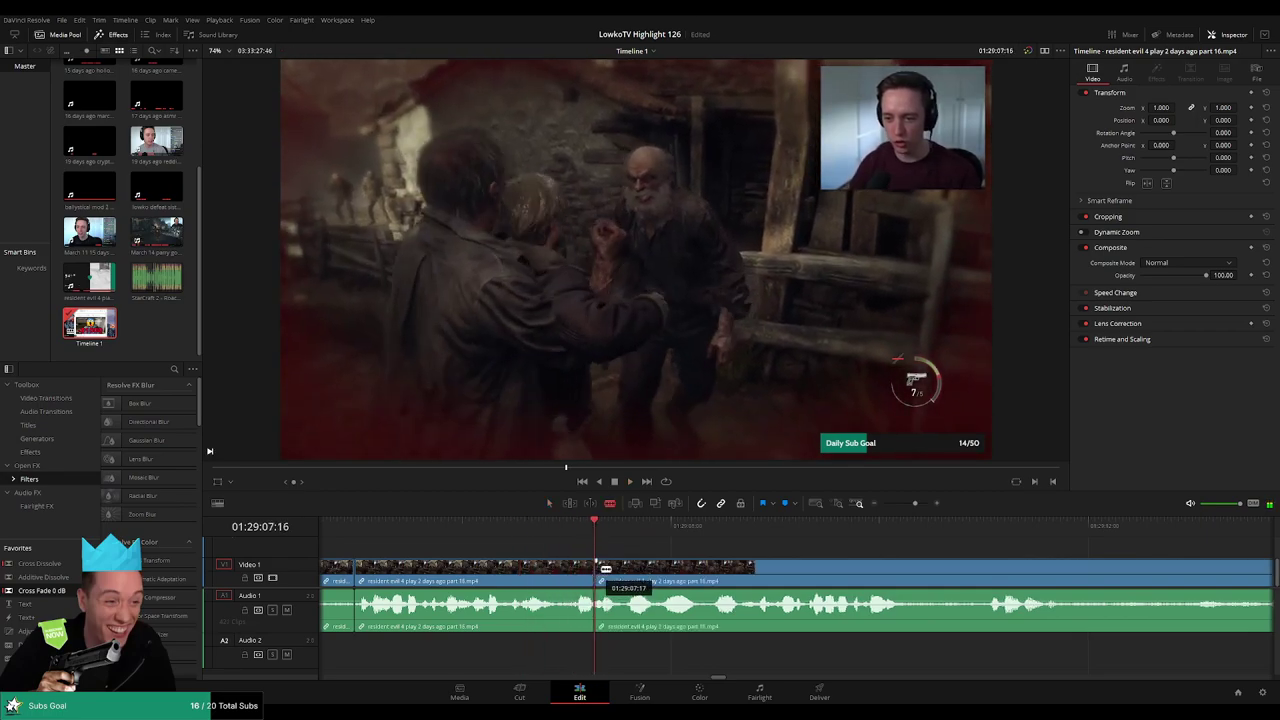
pyautogui.click(624, 580)
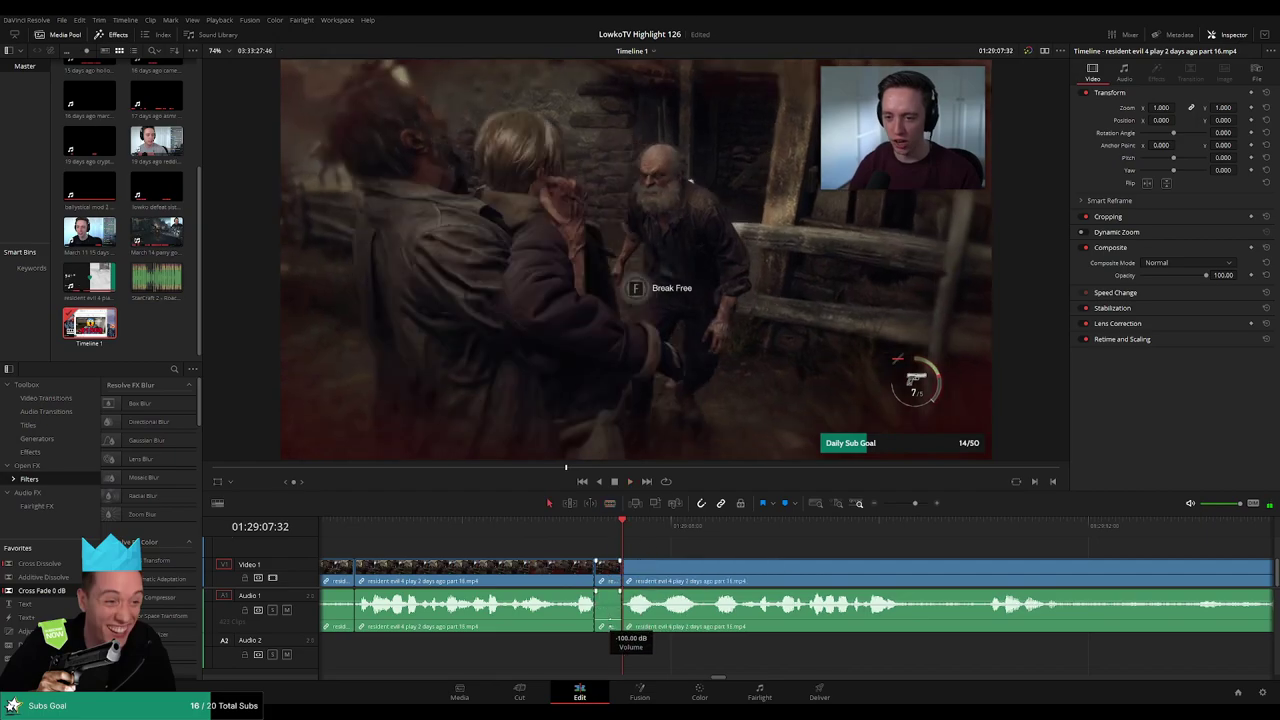
# - Place the StarCraft 2 Roach Quotes sound on Audio 2 under the muted piece, trimmed to its length, with volume -23
pyautogui.moveTo(156, 278); pyautogui.dragTo(573, 650)
pyautogui.moveTo(575, 650); pyautogui.dragTo(621, 654)
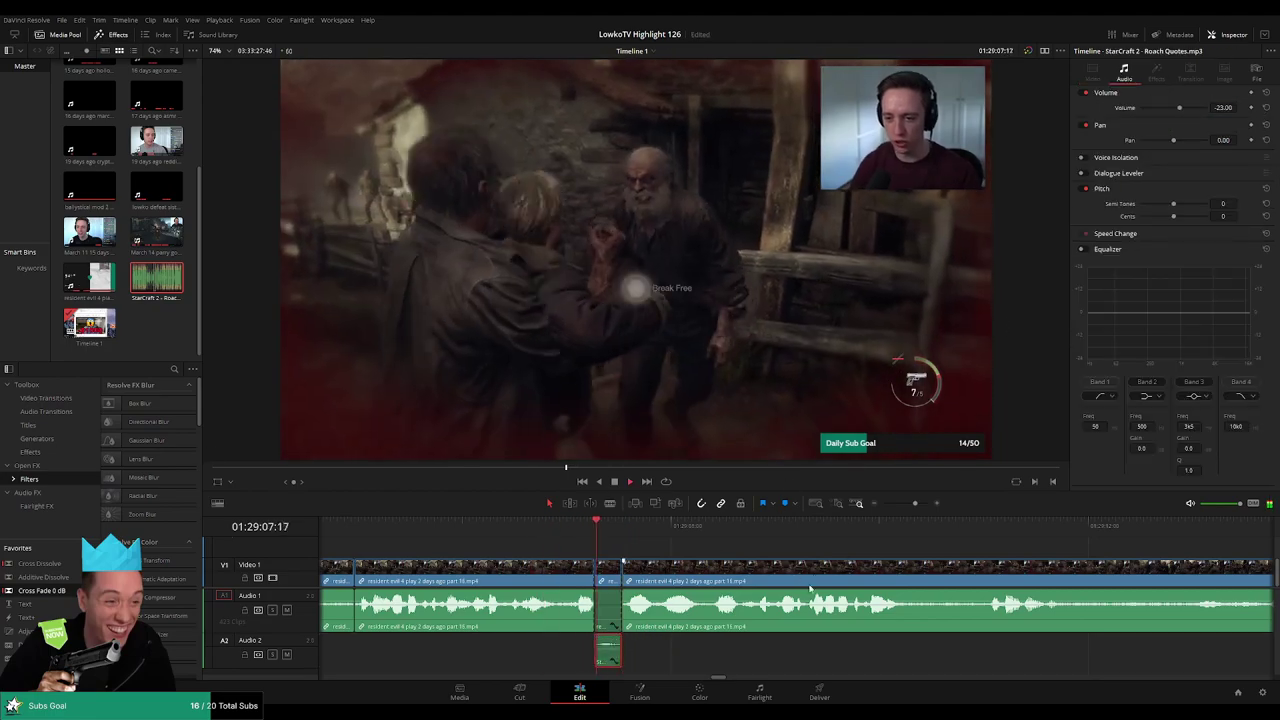
pyautogui.click(871, 643)
pyautogui.moveTo(915, 504); pyautogui.dragTo(911, 507)
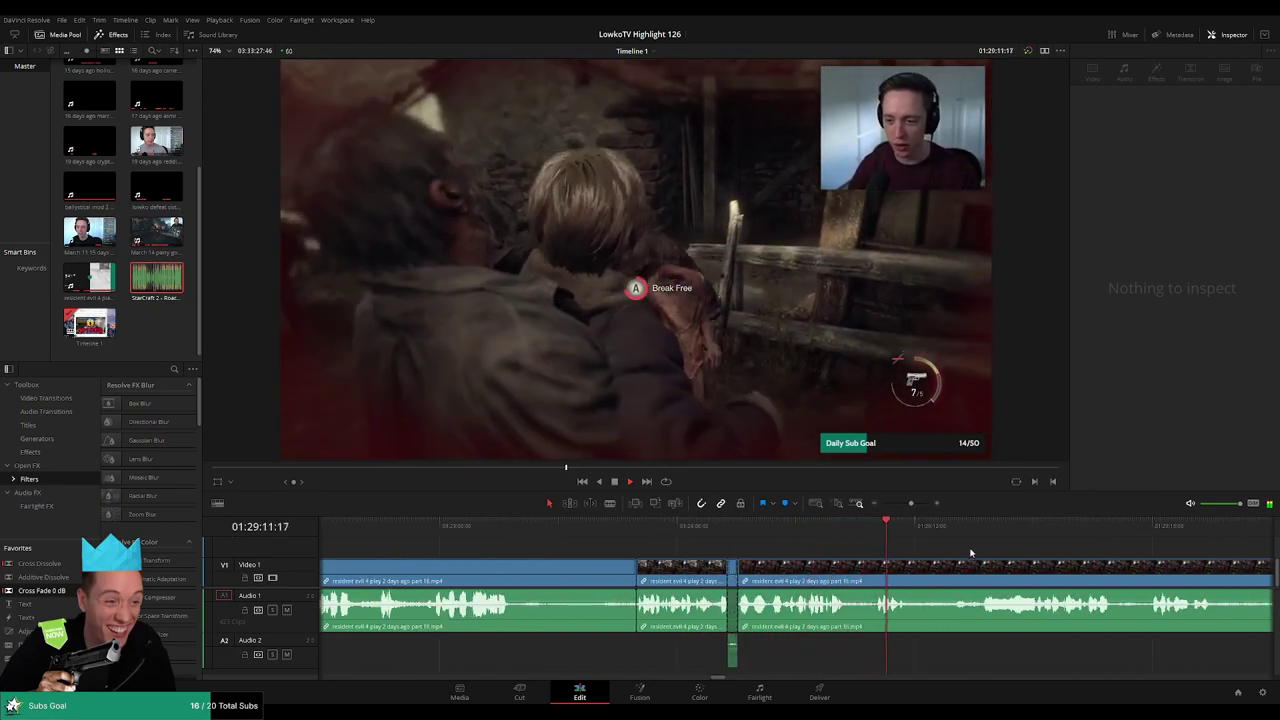
# - Review the footage from about 01:29:11 to 01:30:35, covering the break-free struggle, the sack-headed chainsaw enemy and the fight up to the death
pyautogui.moveTo(971, 552); pyautogui.dragTo(666, 532)
pyautogui.click(687, 533)
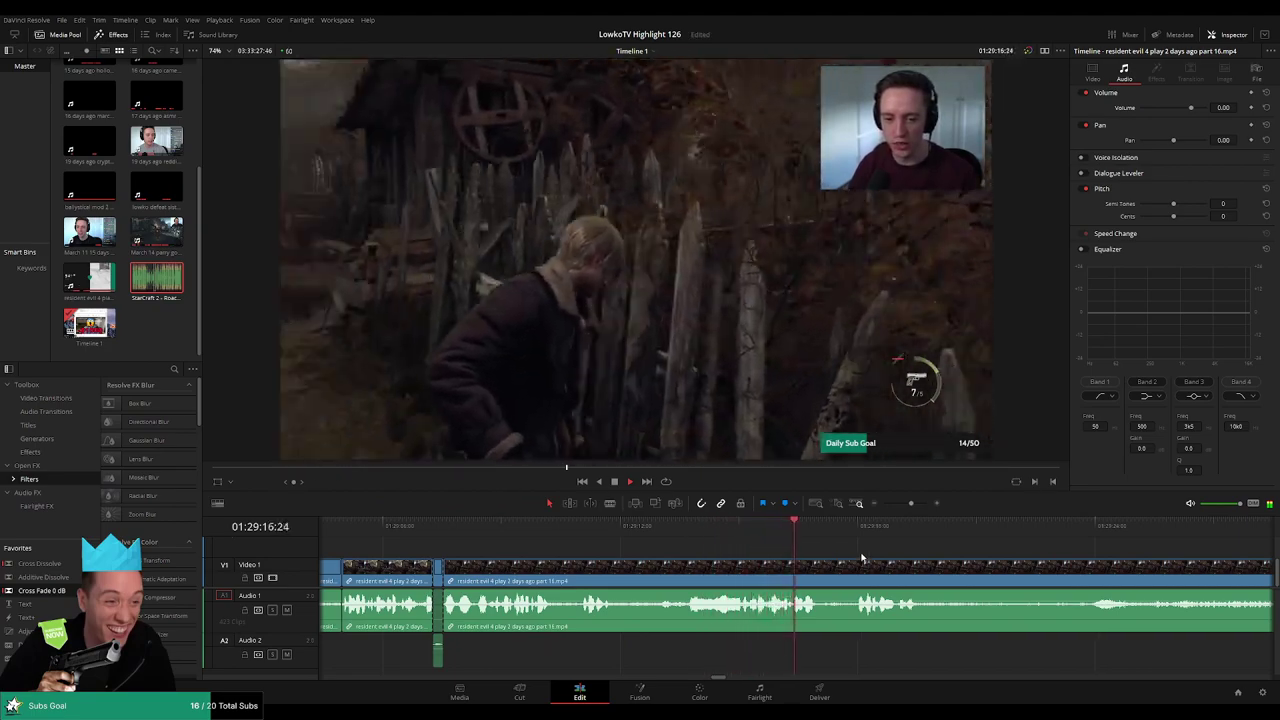
pyautogui.hscroll(2, 850, 555)
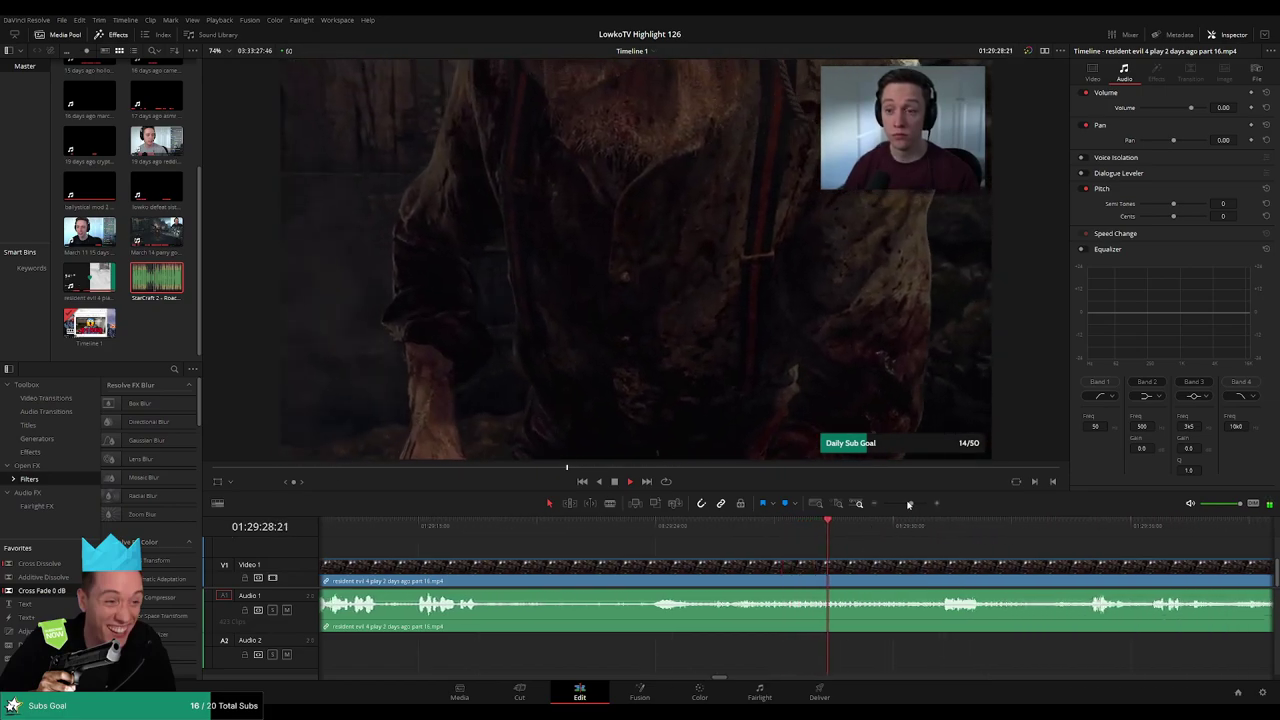
pyautogui.moveTo(908, 503); pyautogui.dragTo(905, 505)
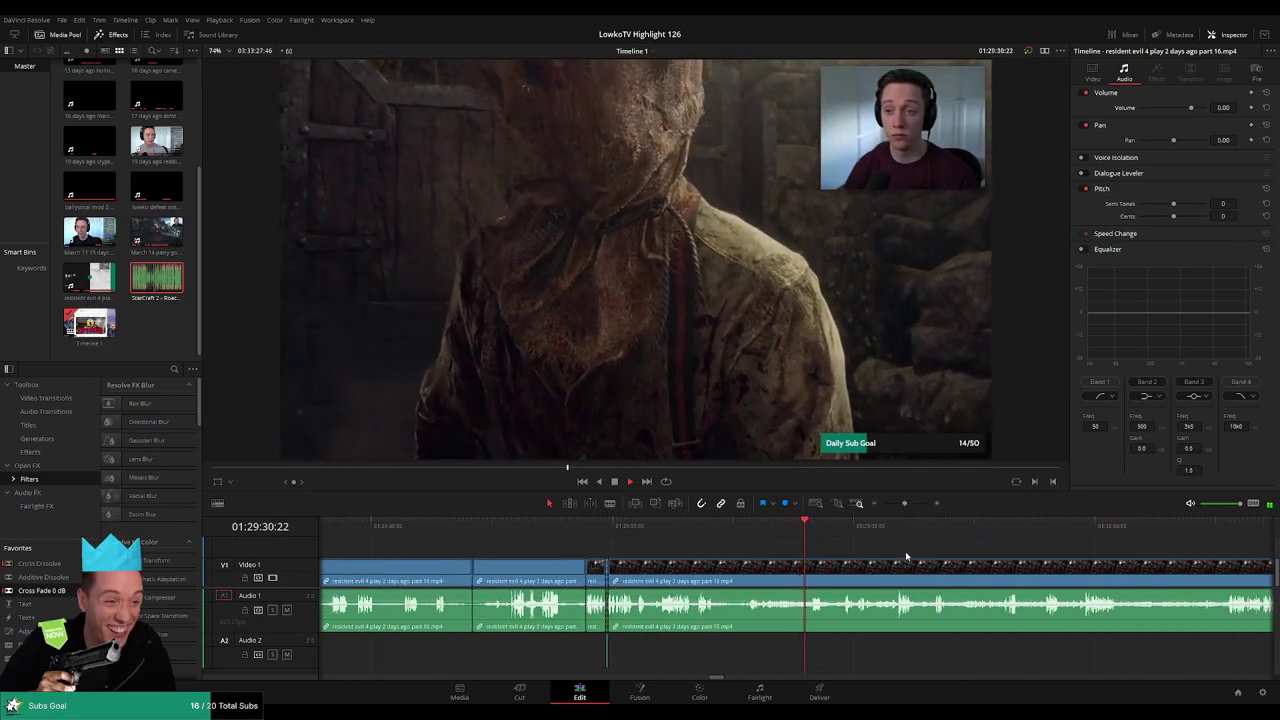
pyautogui.moveTo(903, 555); pyautogui.dragTo(757, 545)
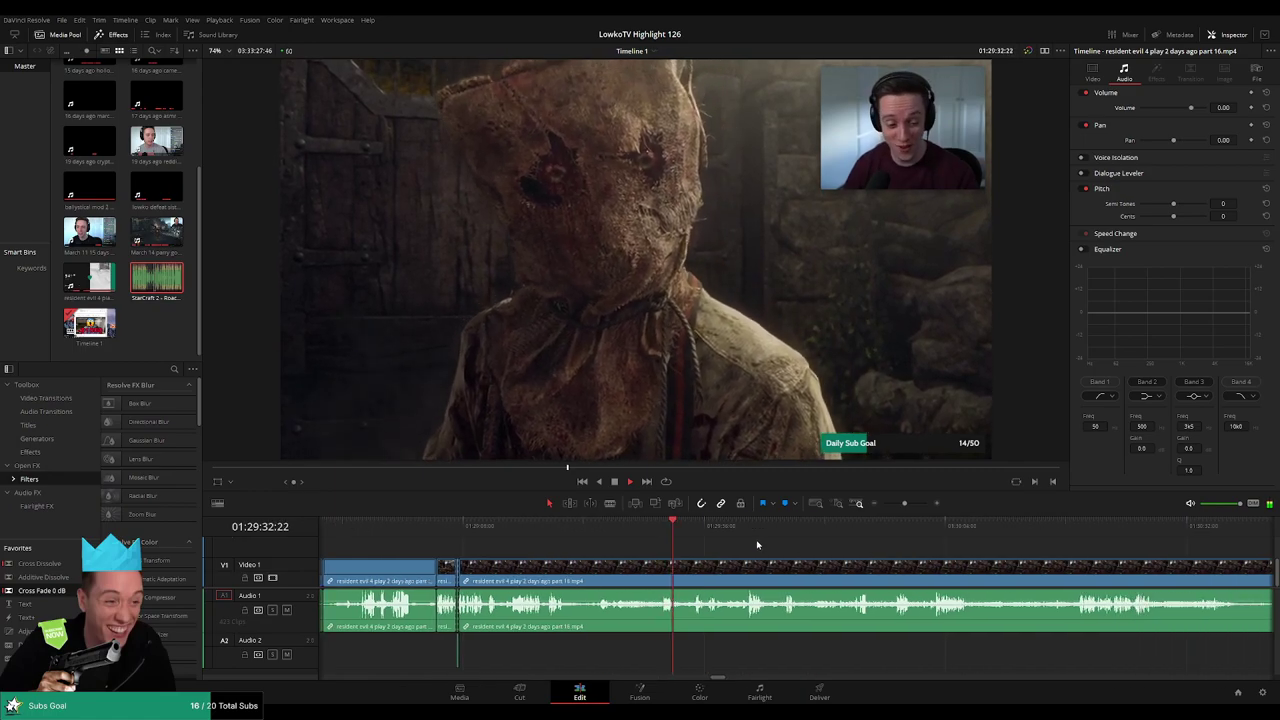
pyautogui.moveTo(677, 530); pyautogui.dragTo(685, 530)
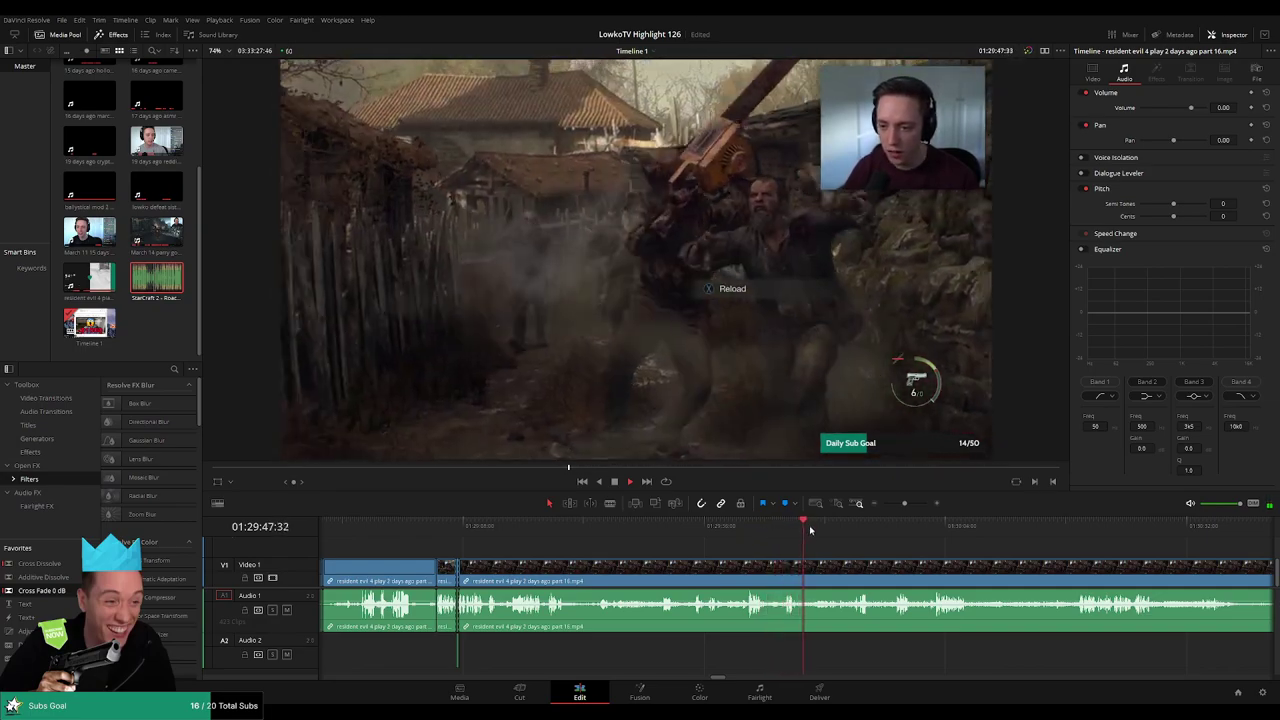
pyautogui.moveTo(810, 530); pyautogui.dragTo(850, 528)
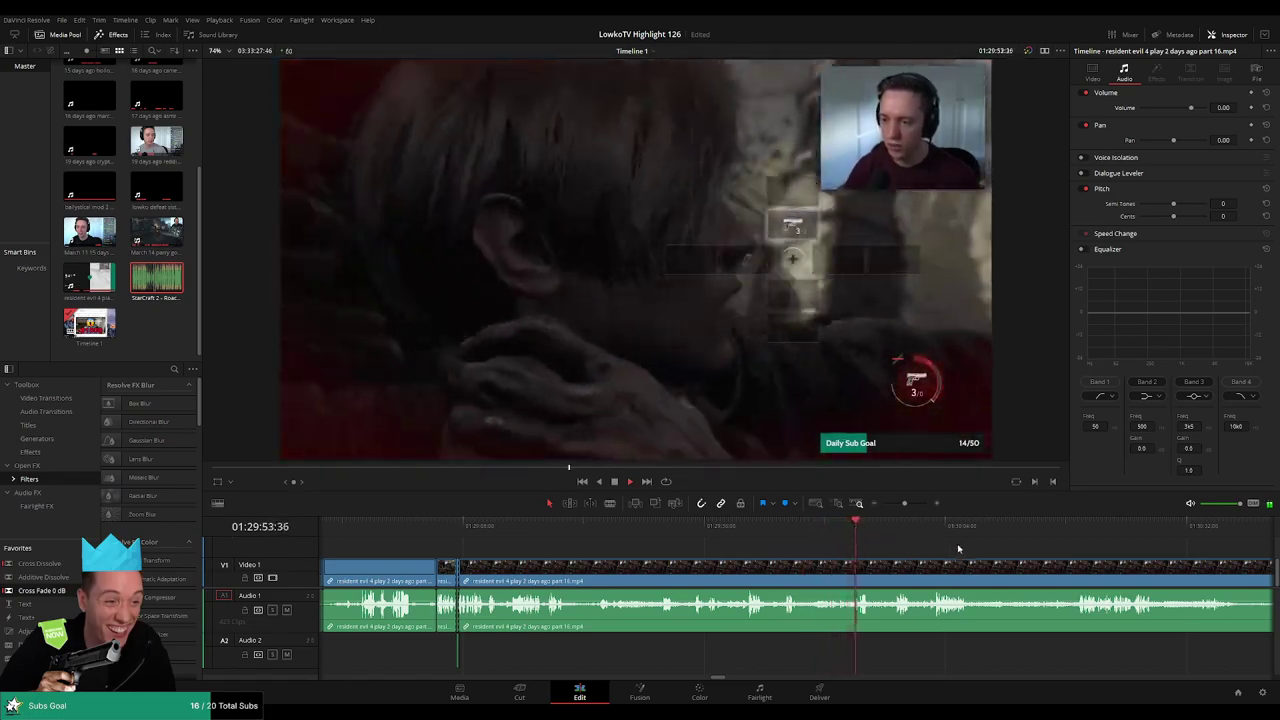
pyautogui.hscroll(3, 855, 537)
pyautogui.click(728, 528)
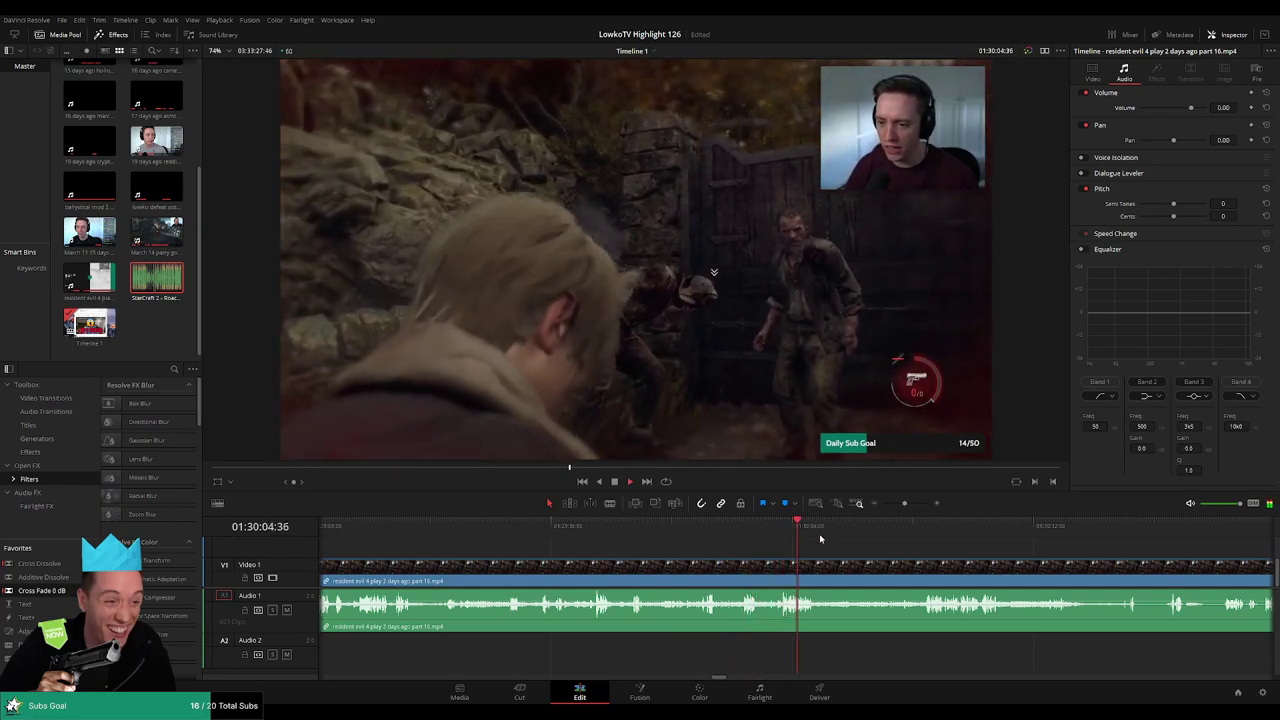
pyautogui.moveTo(874, 548); pyautogui.dragTo(815, 533)
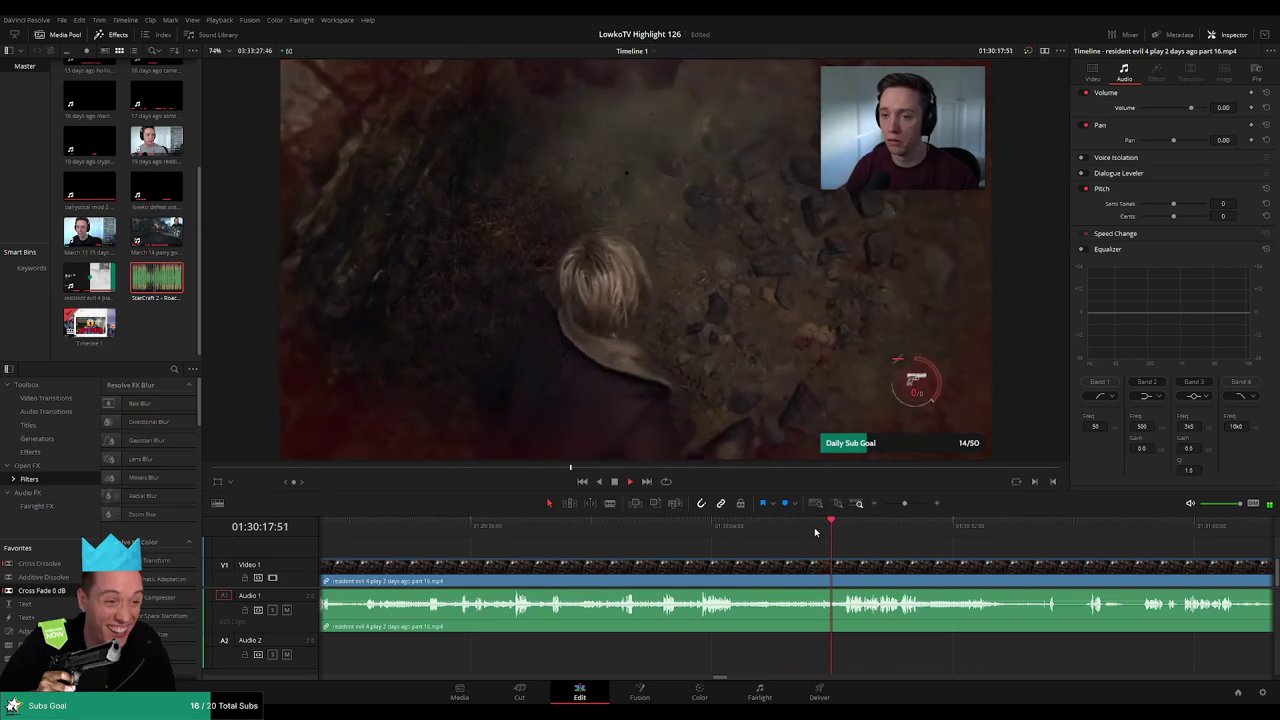
pyautogui.hscroll(3, 863, 544)
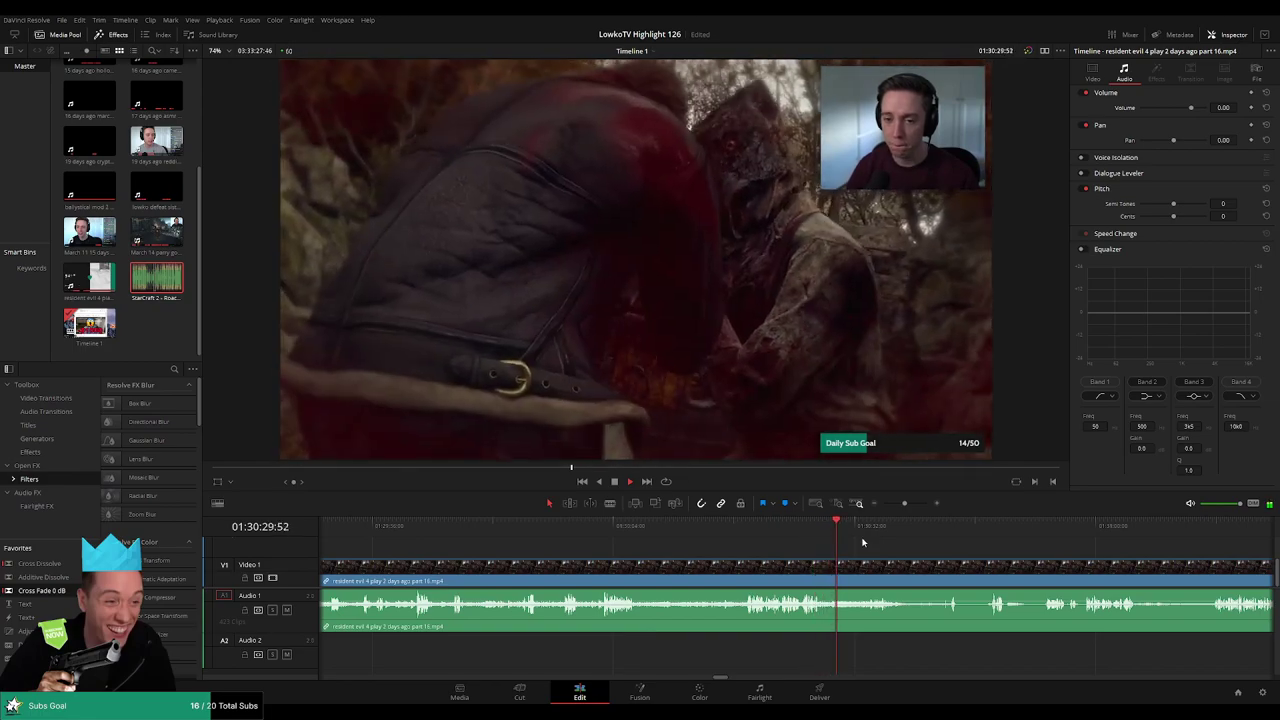
pyautogui.moveTo(915, 549); pyautogui.dragTo(815, 541)
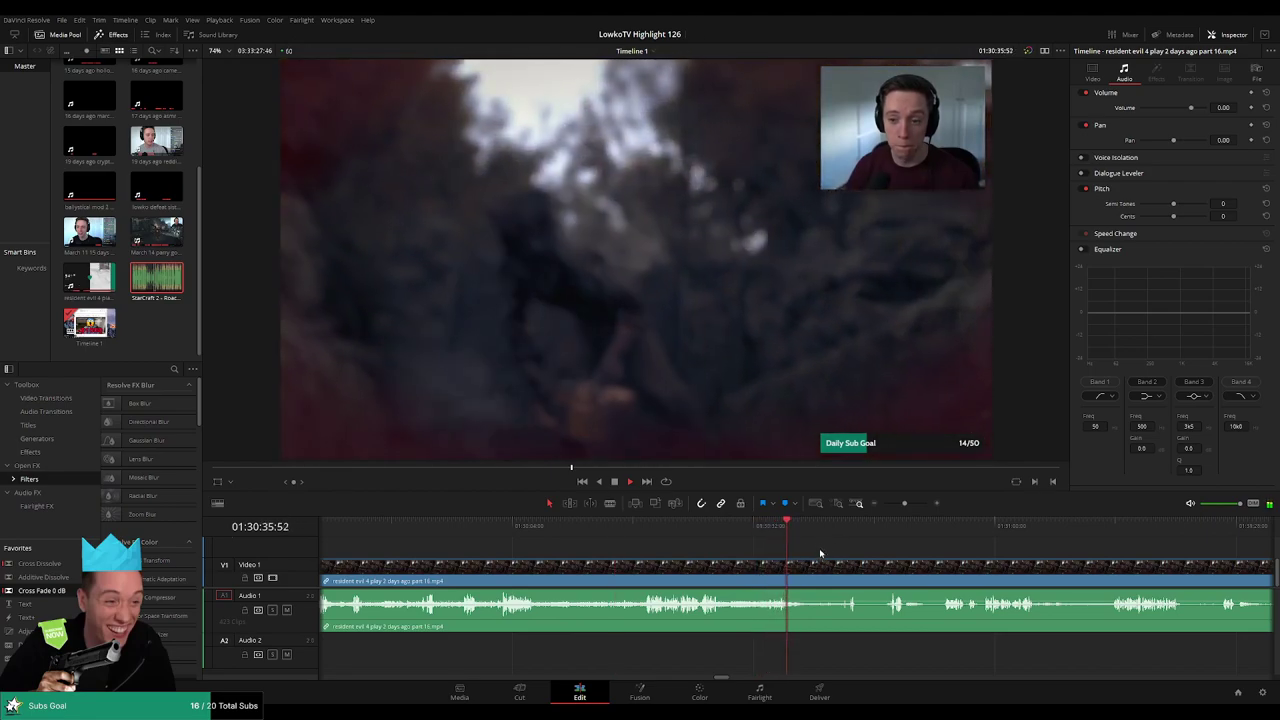
# - Split the footage at 01:30:40:00 on the death screen and at about 01:30:47:49, and ripple delete the piece between the cuts
pyautogui.scroll(1, 833, 553)
pyautogui.scroll(1, 829, 553)
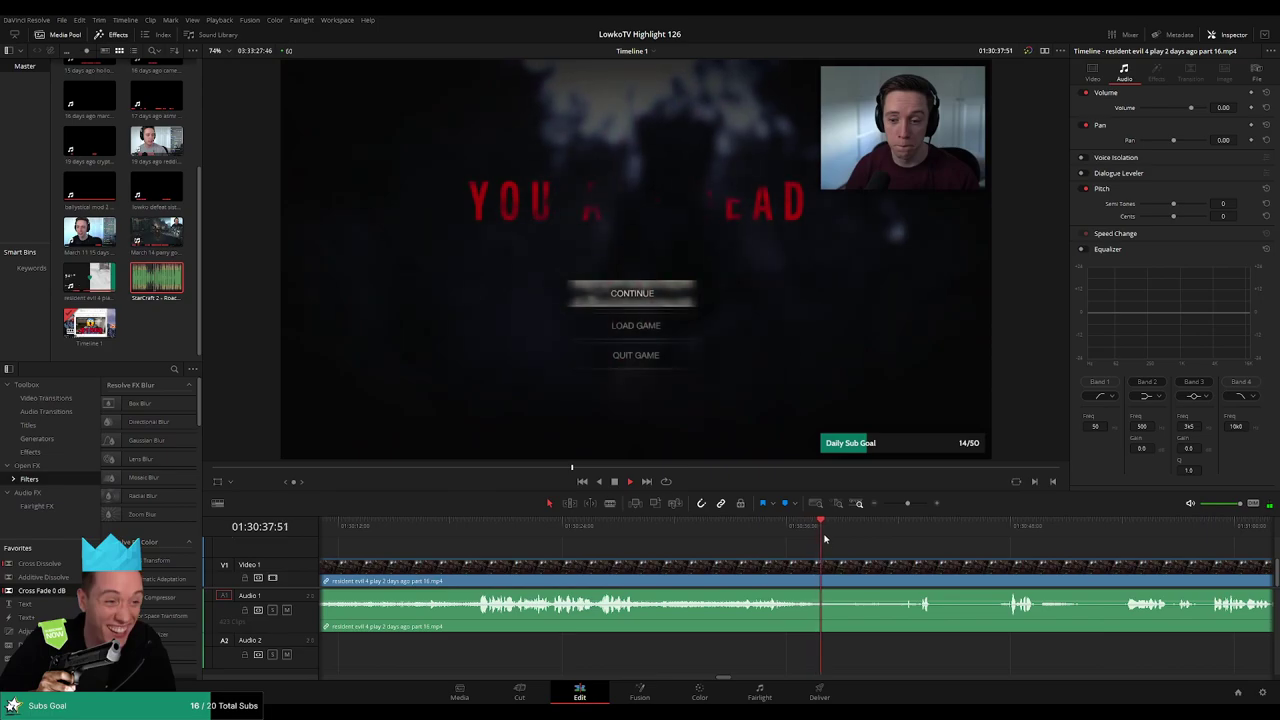
pyautogui.press('b')
pyautogui.click(860, 570)
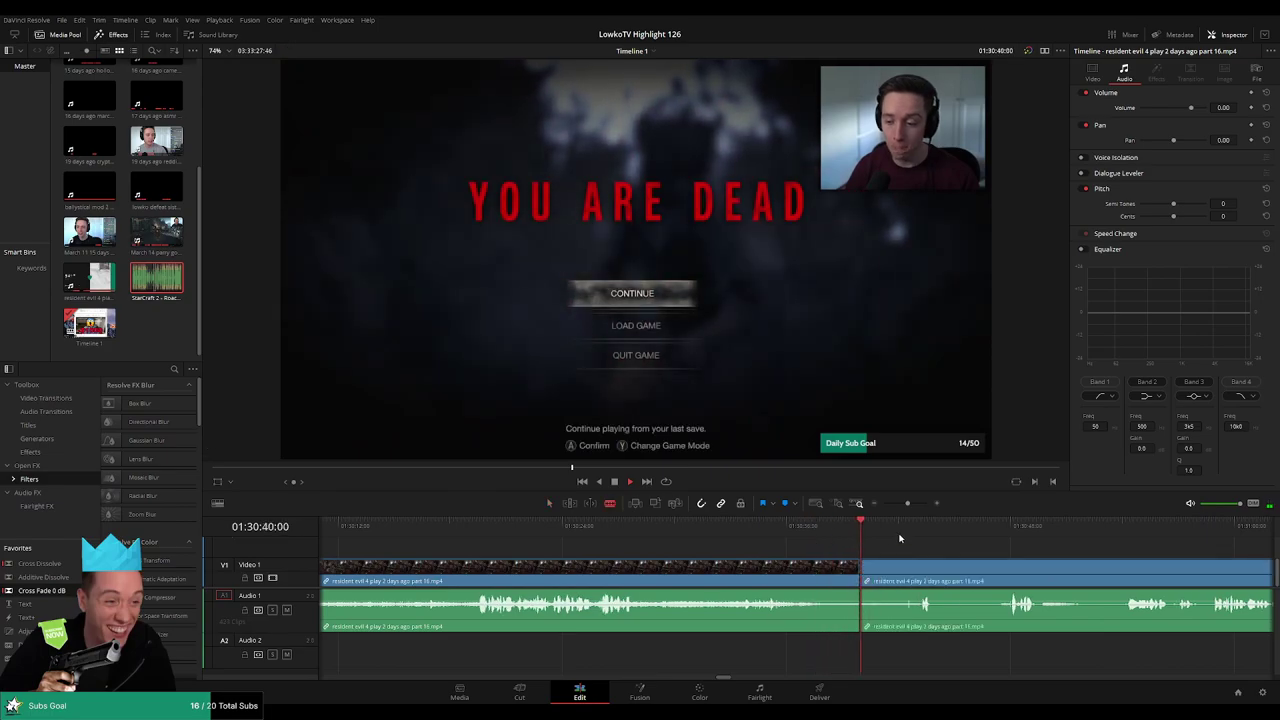
pyautogui.moveTo(967, 557); pyautogui.dragTo(787, 555)
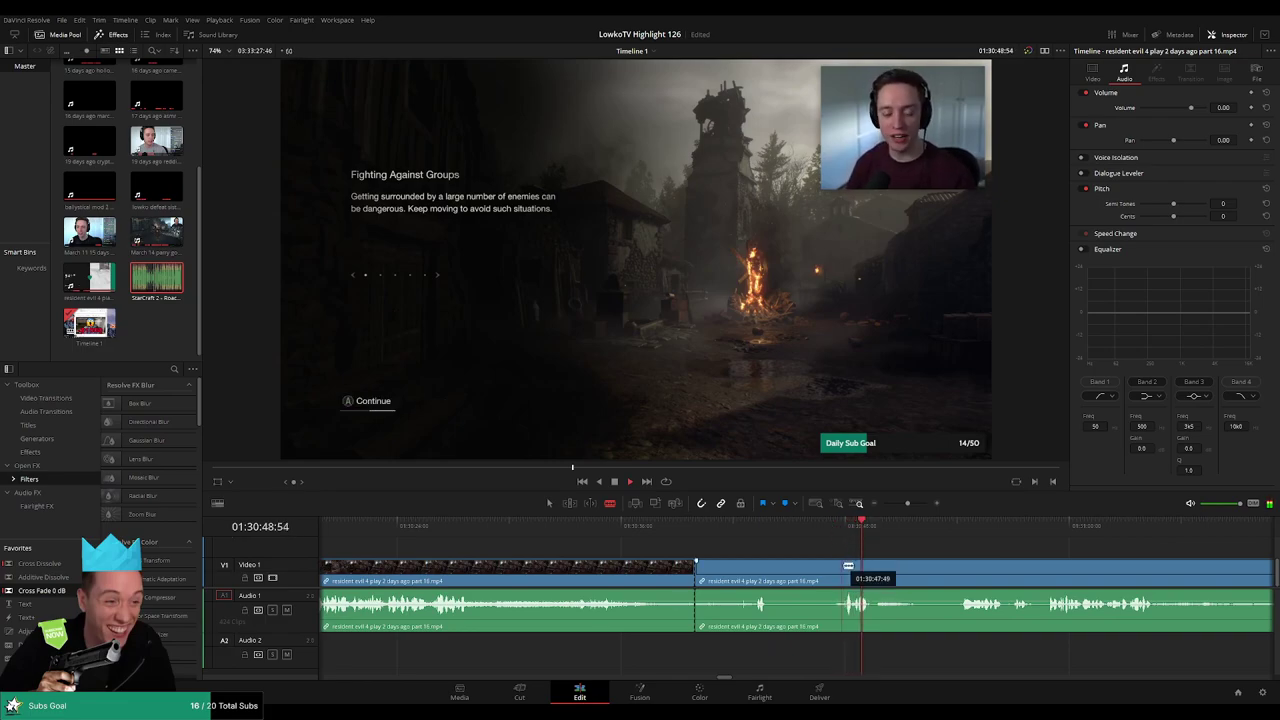
pyautogui.click(840, 570)
pyautogui.press('a')
pyautogui.click(808, 580)
pyautogui.press('BackSpace')
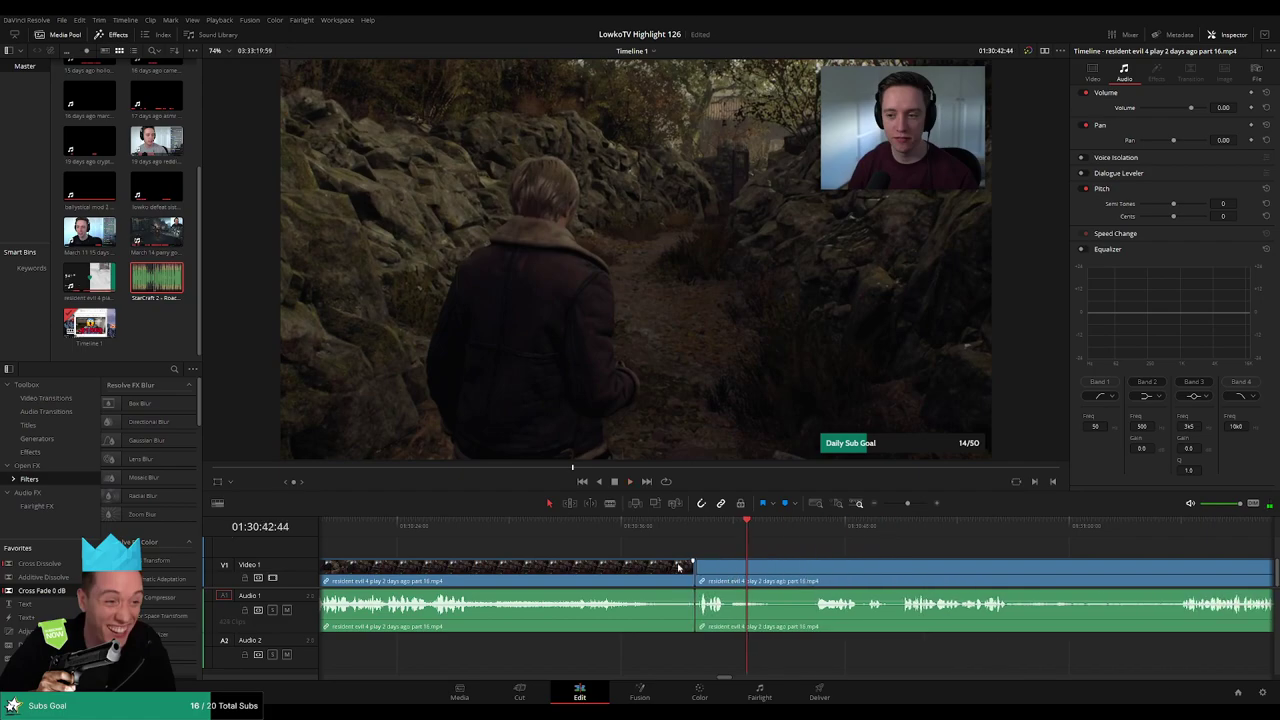
# - Add a Cross Fade 0 dB to the Audio 1 join at about 01:30:40:00 and play back across it
pyautogui.moveTo(50, 592); pyautogui.dragTo(694, 603)
pyautogui.click(674, 529)
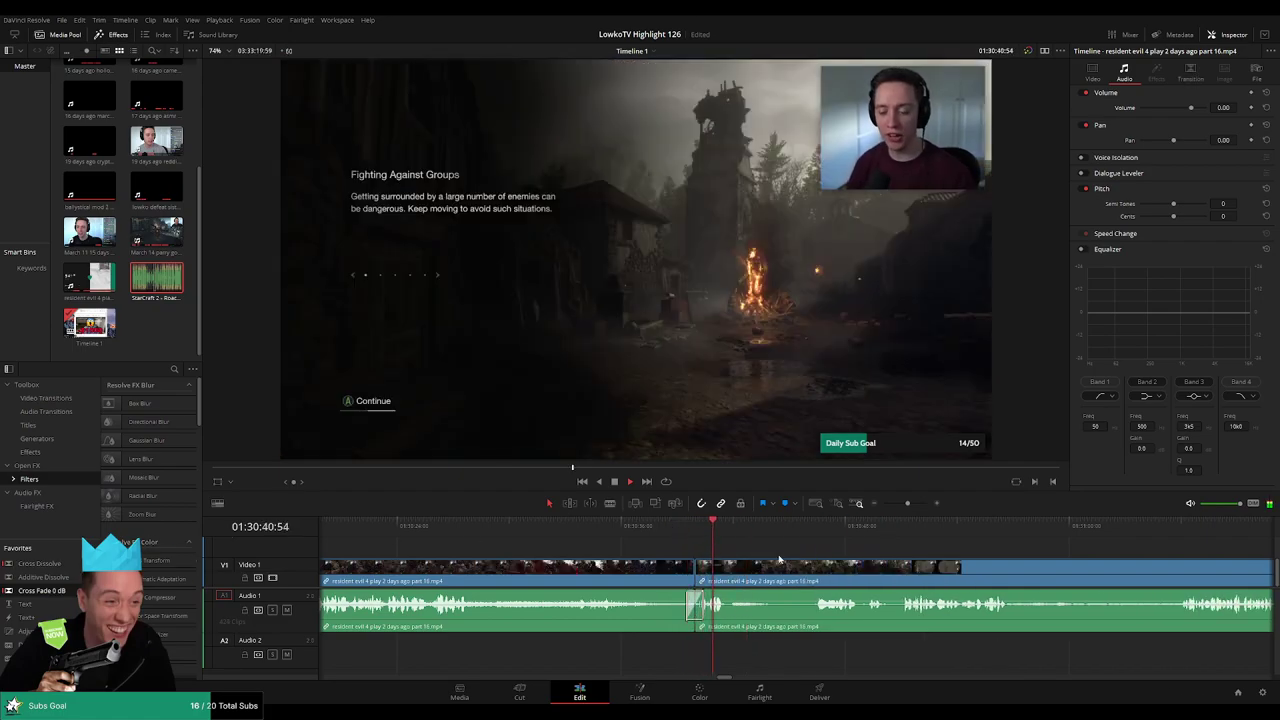
pyautogui.moveTo(832, 563); pyautogui.dragTo(677, 550)
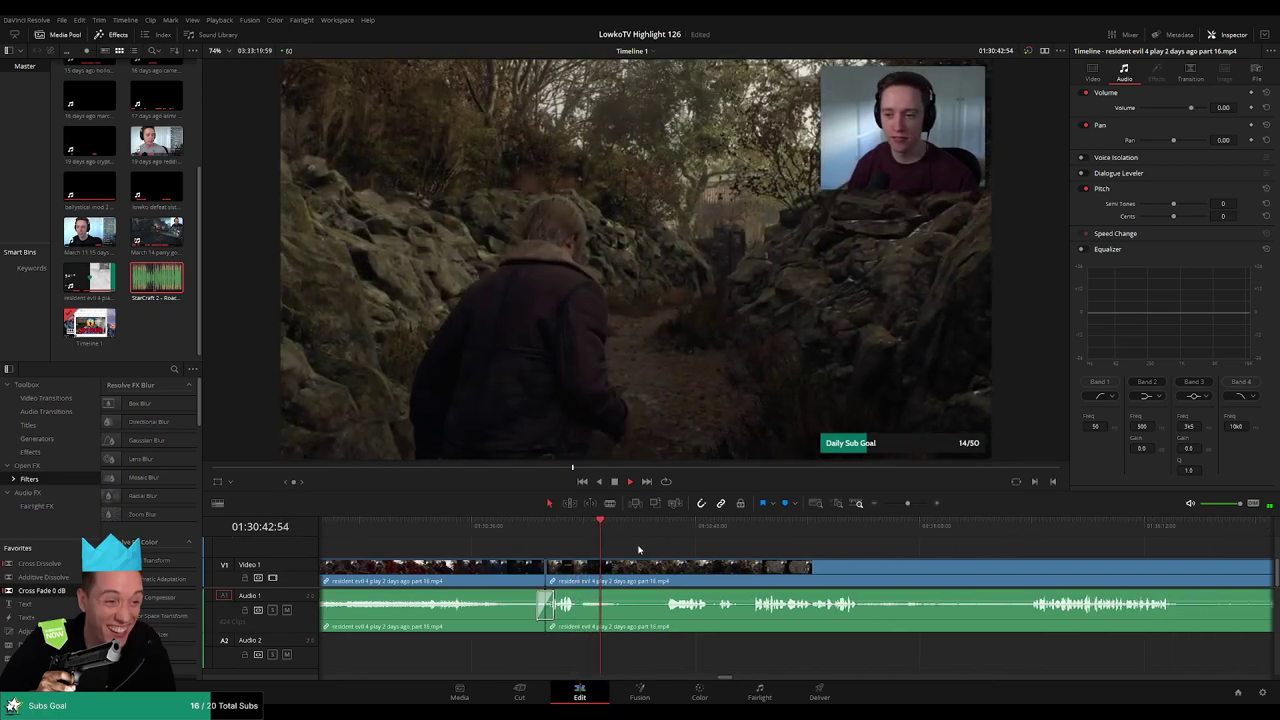
# - Cut out the footage from about 01:30:44 to 01:30:46, before the village gate, closing the gap and cross-fading the audio at the join
pyautogui.press('b')
pyautogui.click(622, 572)
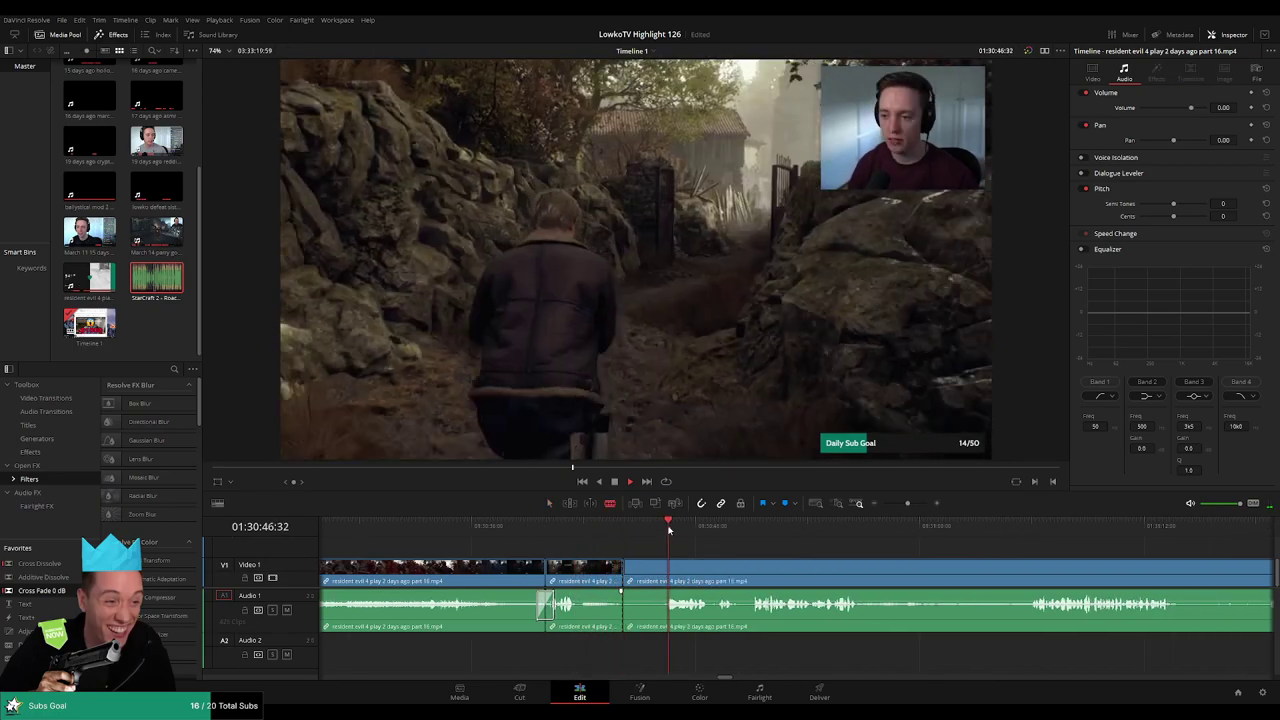
pyautogui.click(662, 572)
pyautogui.press('a')
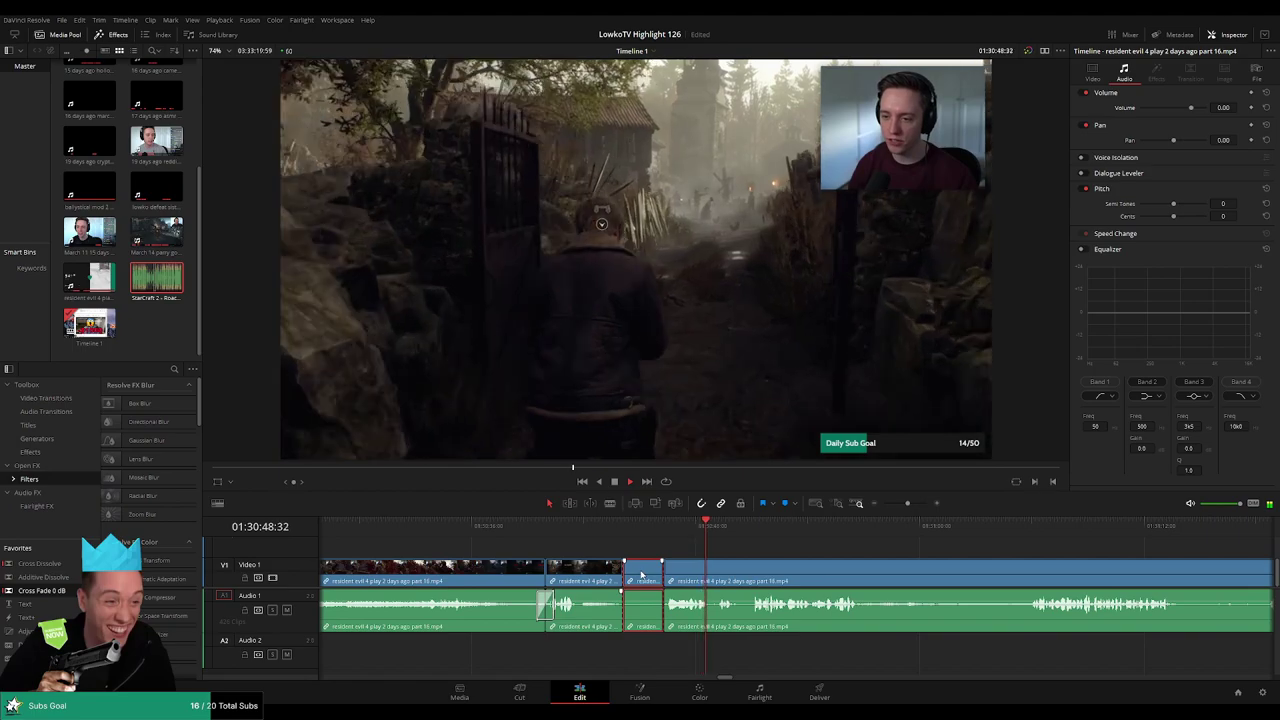
pyautogui.click(641, 575)
pyautogui.press('Delete')
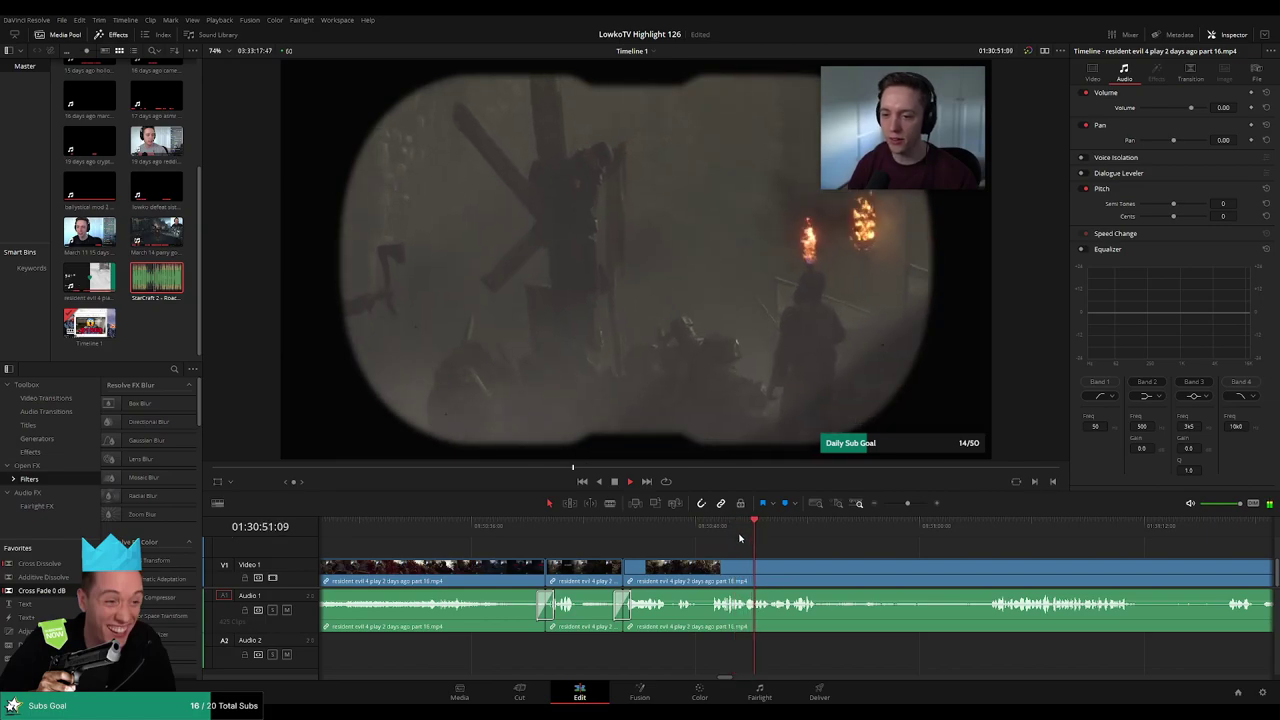
# - Replay from about 01:30:47:09 and split the footage at about 01:30:47:50, as Leon walks beside the rocks
pyautogui.click(680, 529)
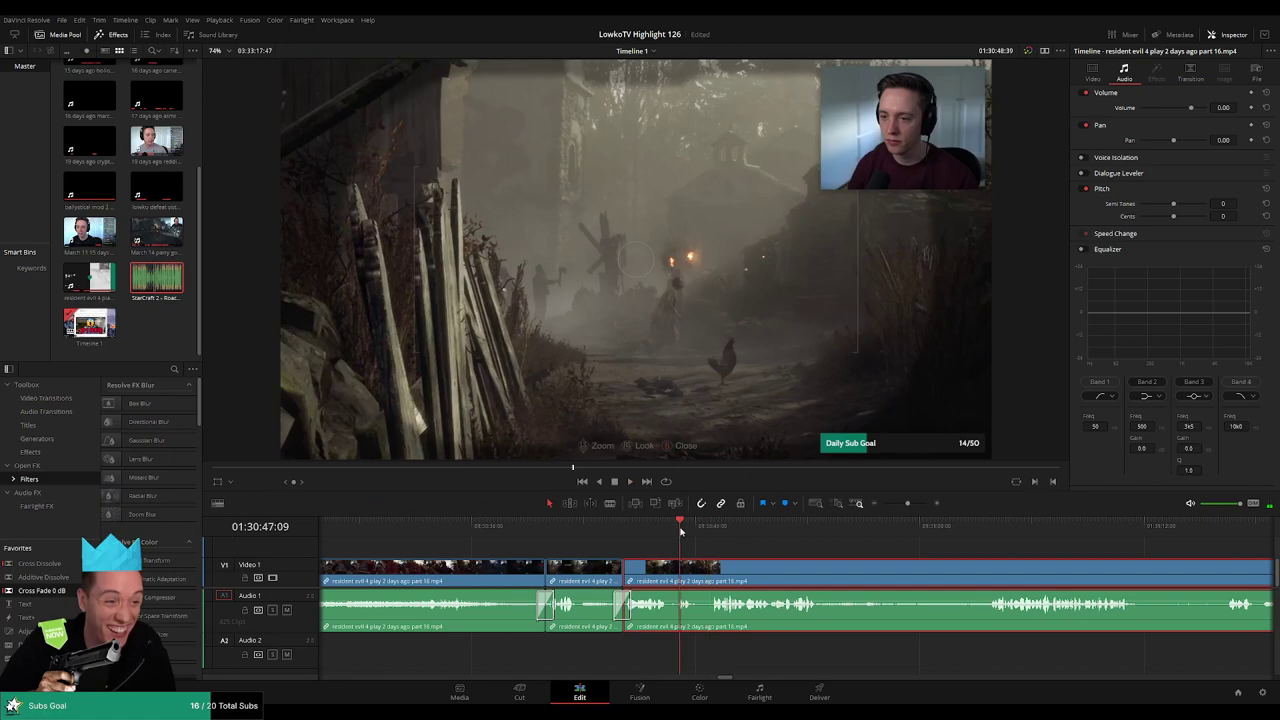
pyautogui.press('space')
pyautogui.press('b')
pyautogui.click(697, 579)
pyautogui.press('a')
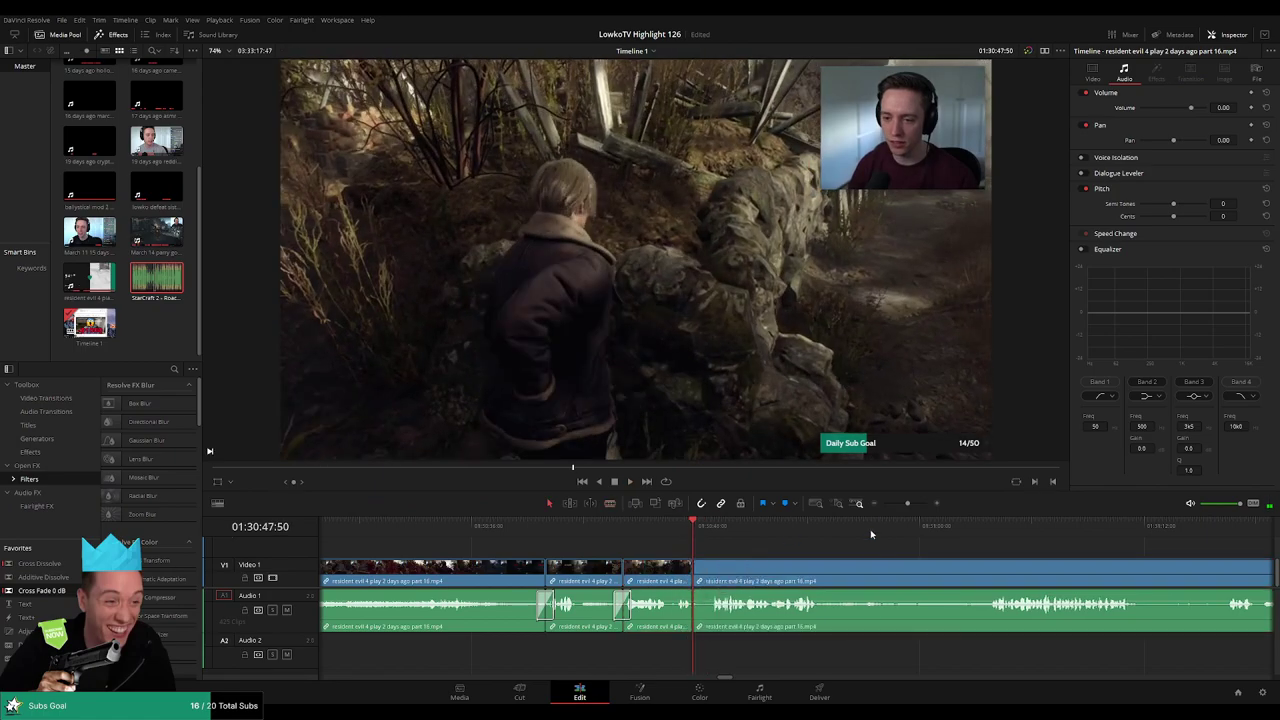
# - Review the footage from about 01:30:48 to 01:32:05, covering the binocular view, green herb pickup, first village shots and controls menu
pyautogui.moveTo(962, 537); pyautogui.dragTo(988, 540)
pyautogui.press('space')
pyautogui.moveTo(1174, 556); pyautogui.dragTo(811, 530)
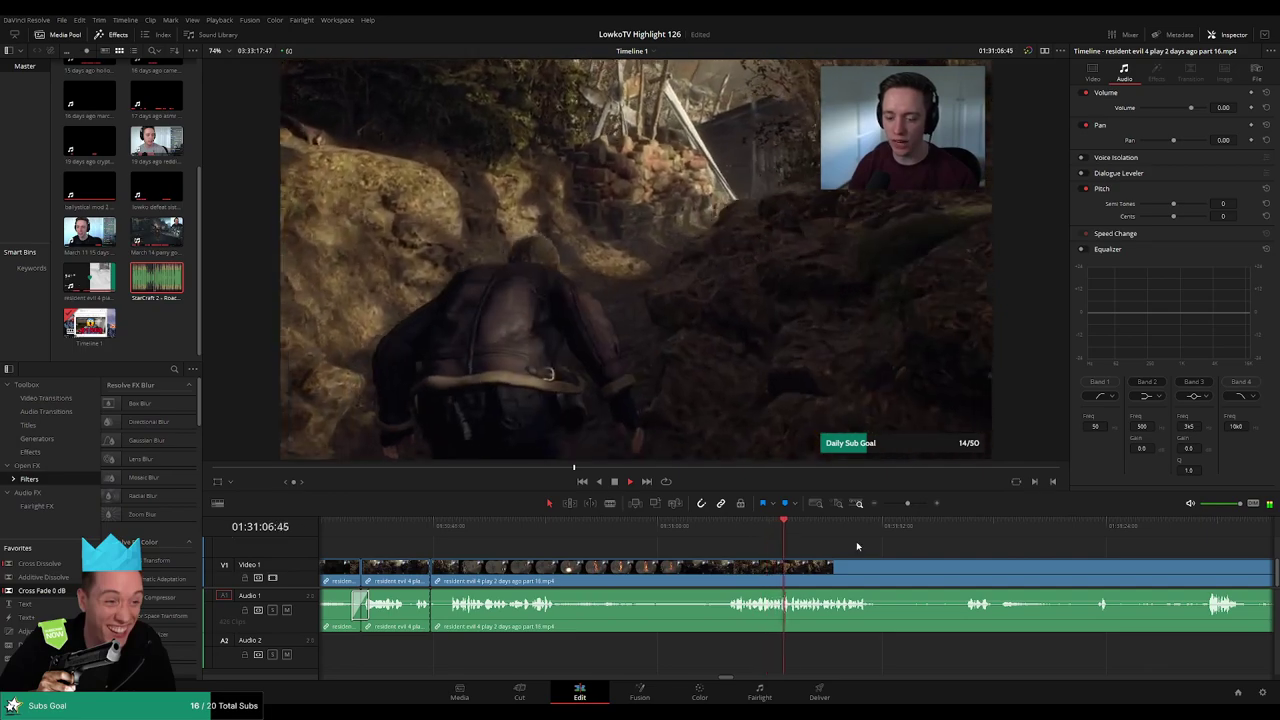
pyautogui.hscroll(2, 880, 548)
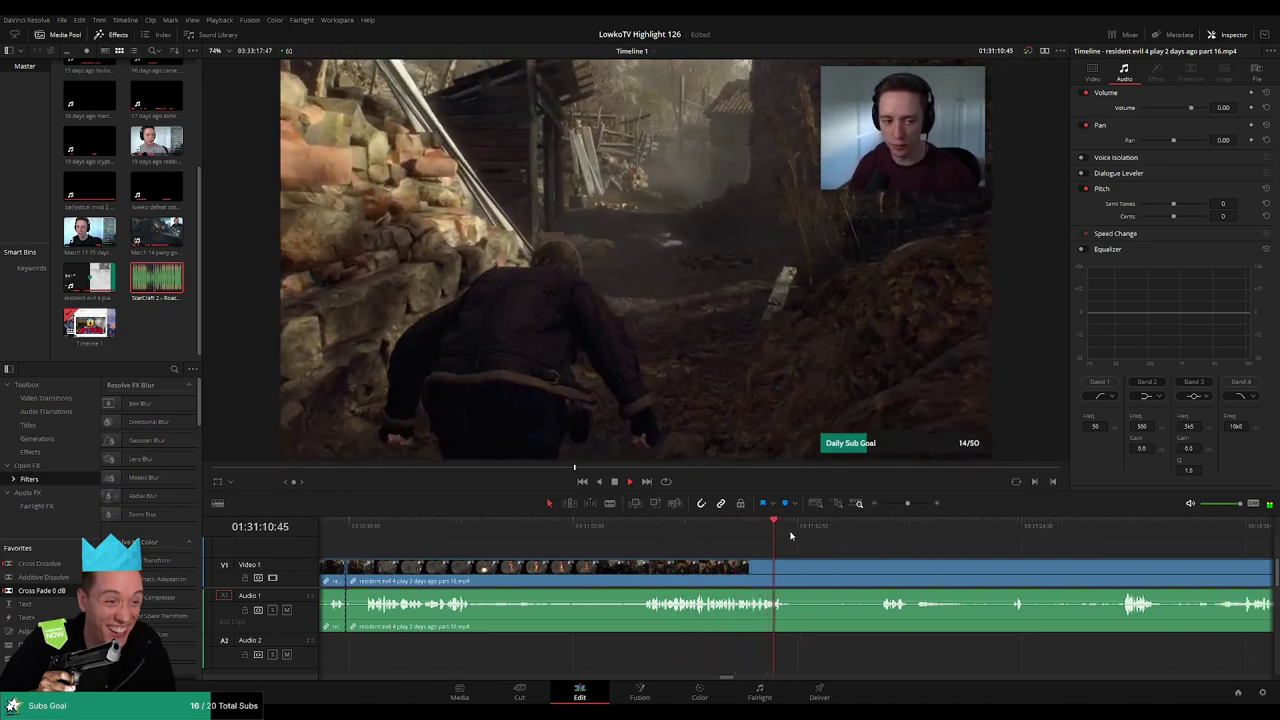
pyautogui.moveTo(836, 537); pyautogui.dragTo(876, 537)
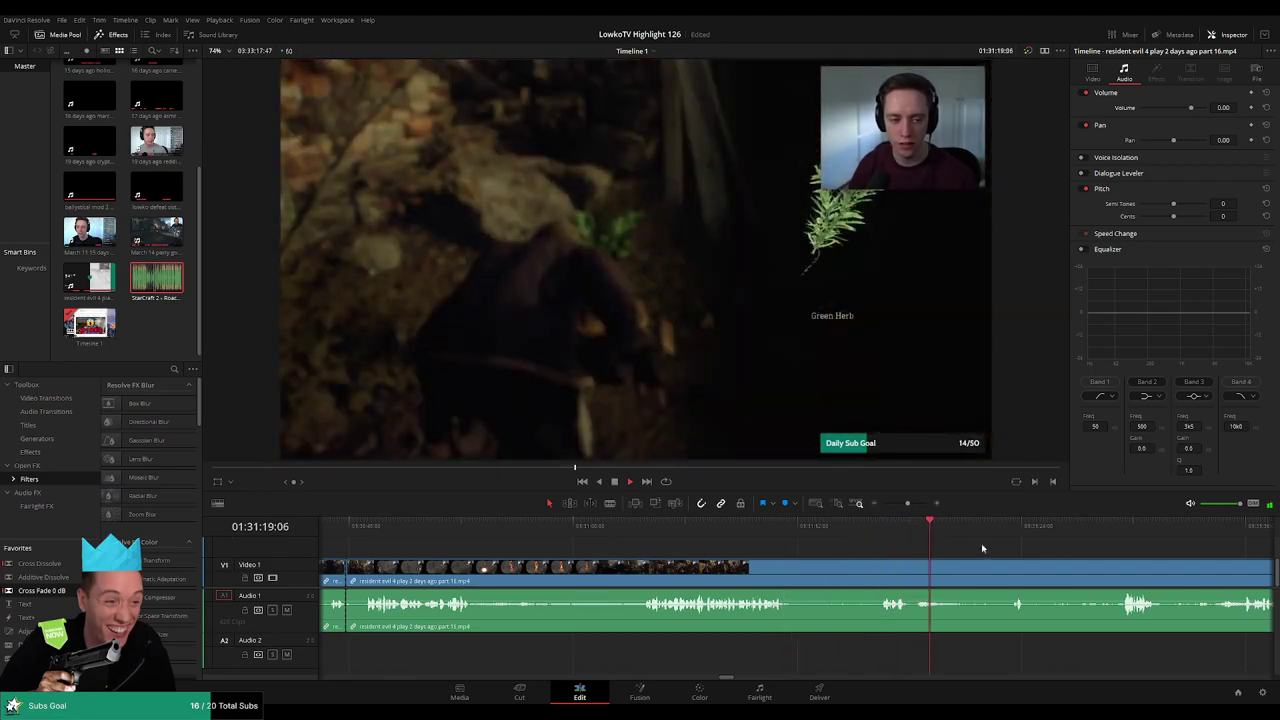
pyautogui.moveTo(1066, 550); pyautogui.dragTo(972, 529)
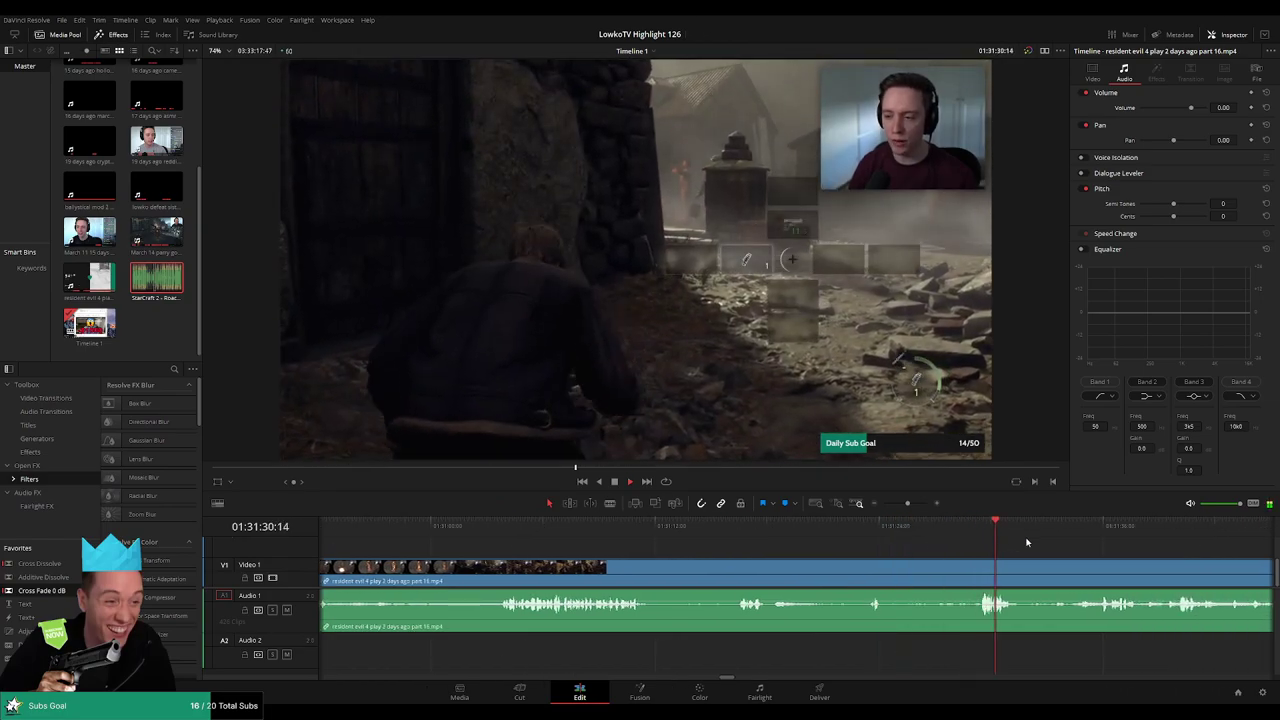
pyautogui.moveTo(1085, 529); pyautogui.dragTo(1097, 528)
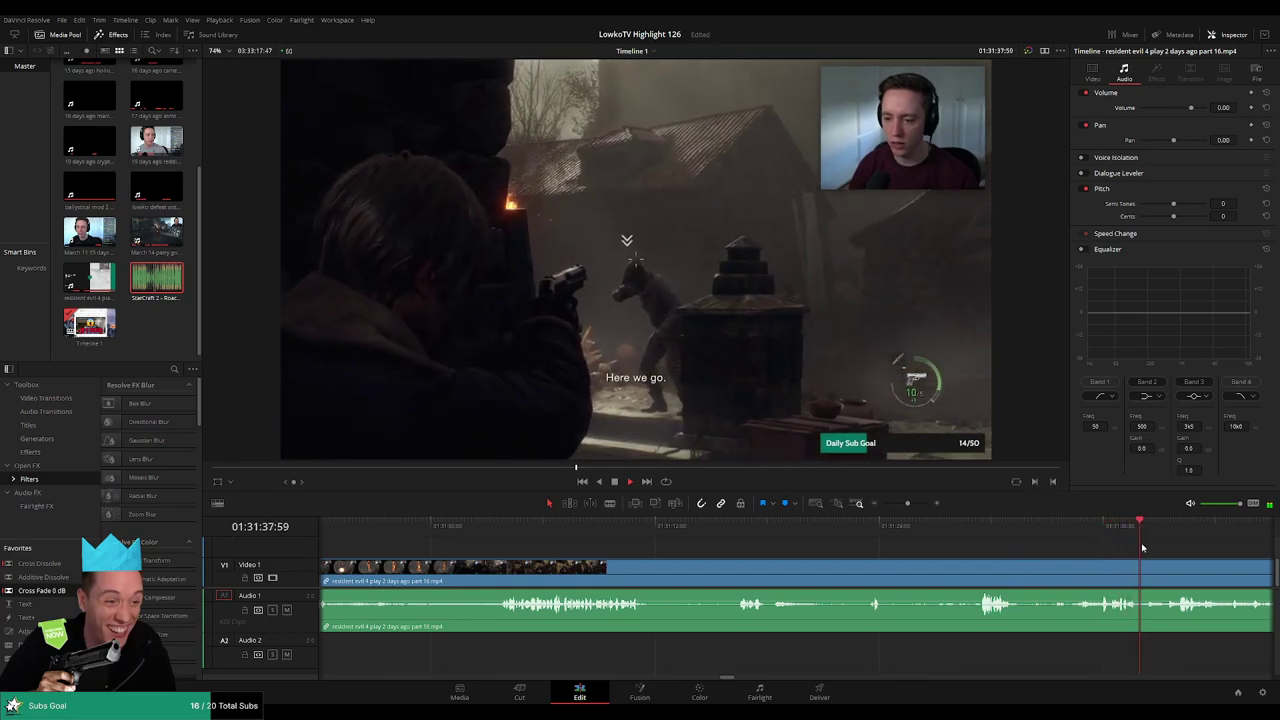
pyautogui.hscroll(3, 906, 540)
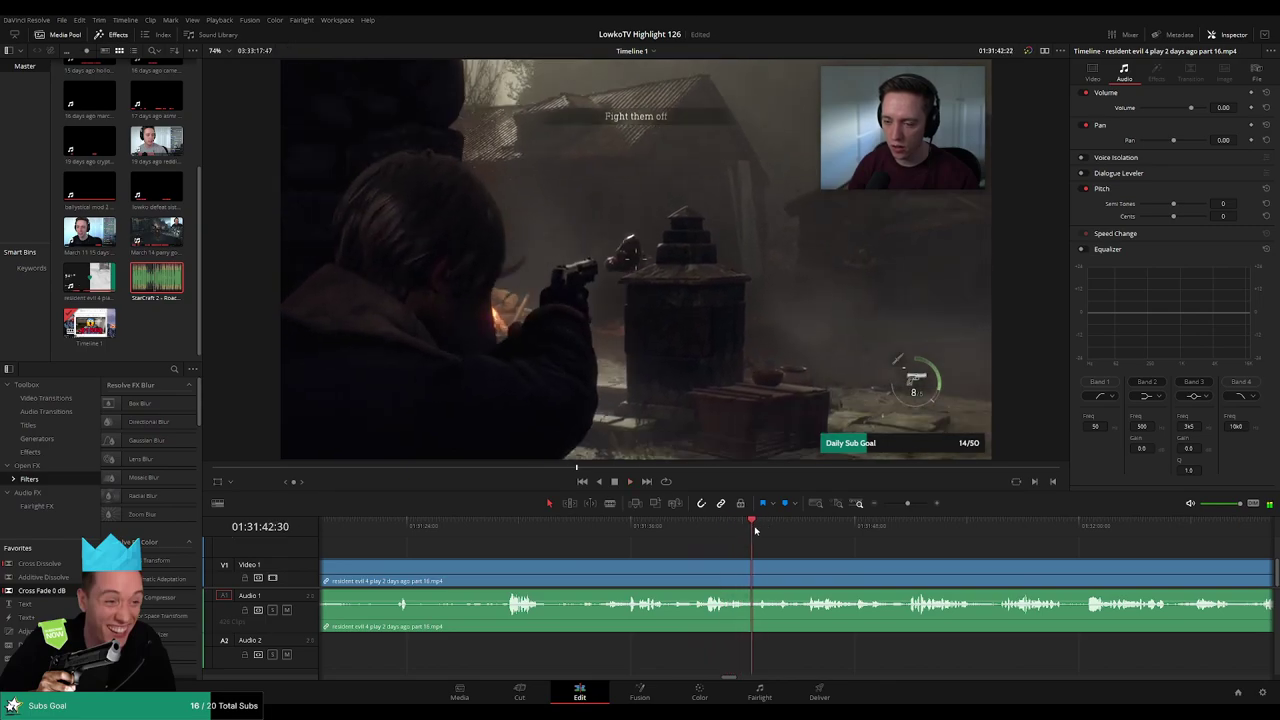
pyautogui.moveTo(756, 531); pyautogui.dragTo(806, 530)
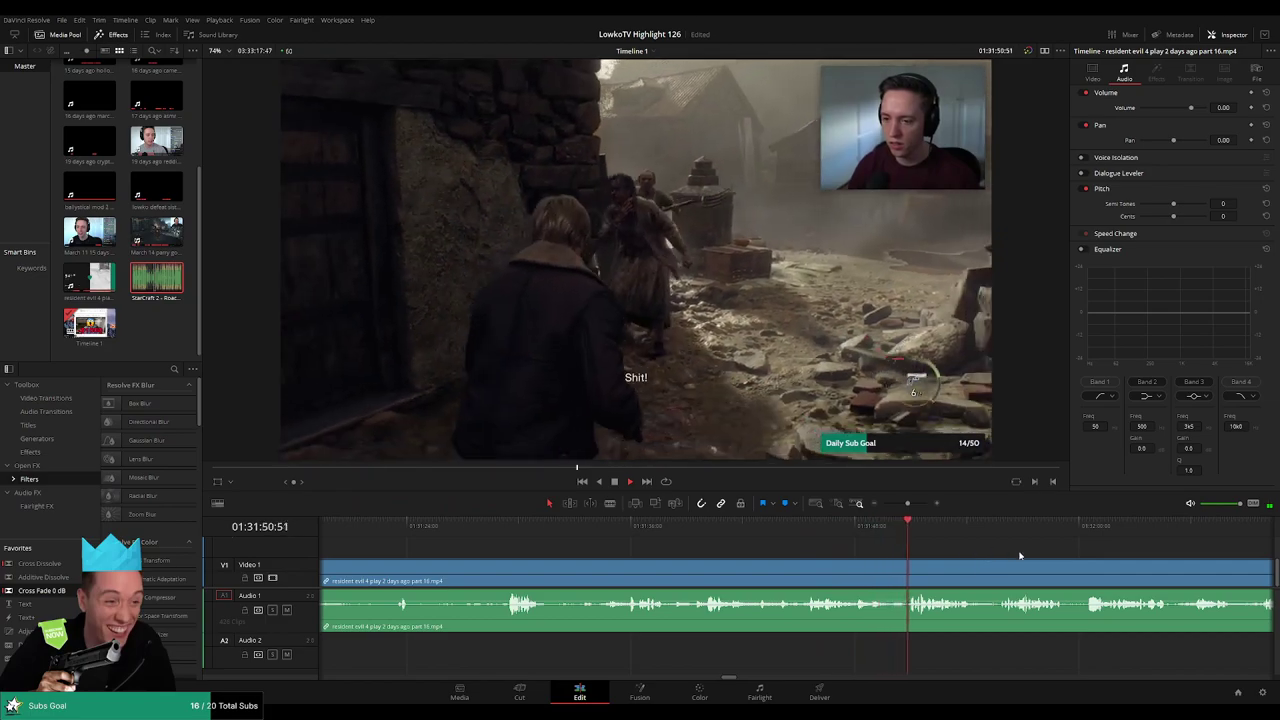
pyautogui.moveTo(1020, 555); pyautogui.dragTo(792, 546)
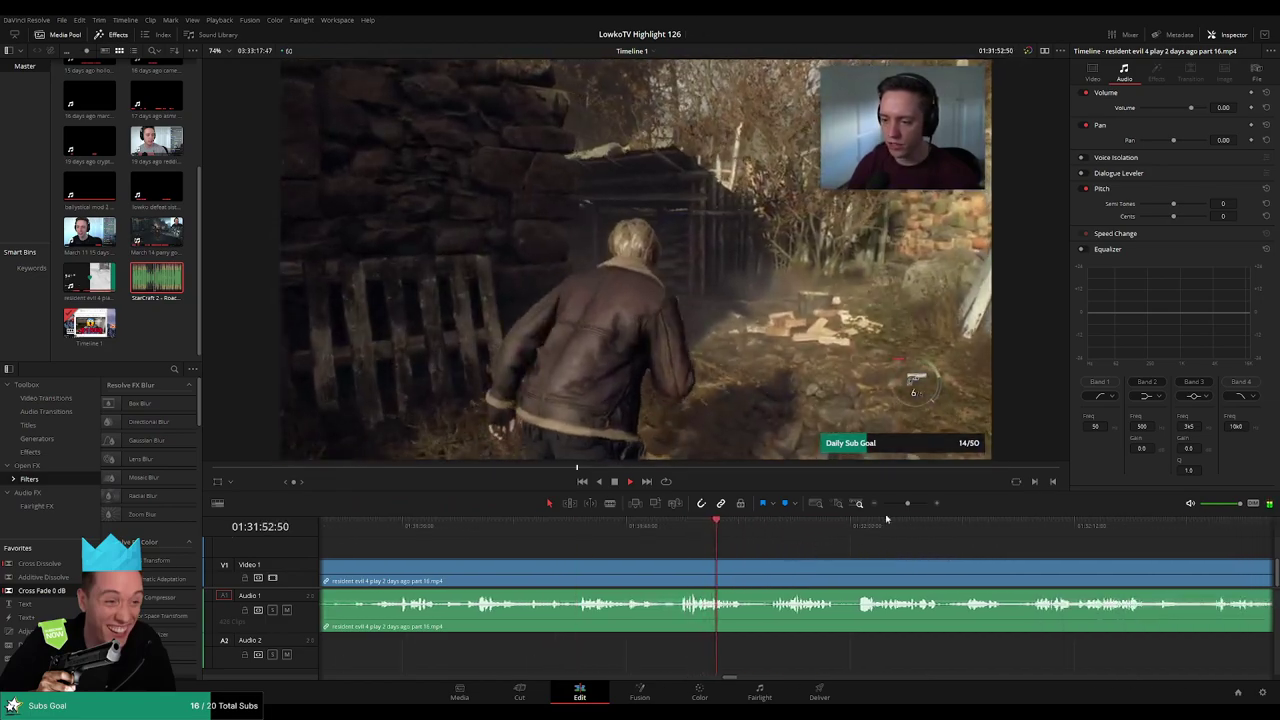
pyautogui.moveTo(907, 504)
pyautogui.mouseDown()
pyautogui.moveTo(886, 504)
pyautogui.moveTo(909, 504)
pyautogui.mouseUp()
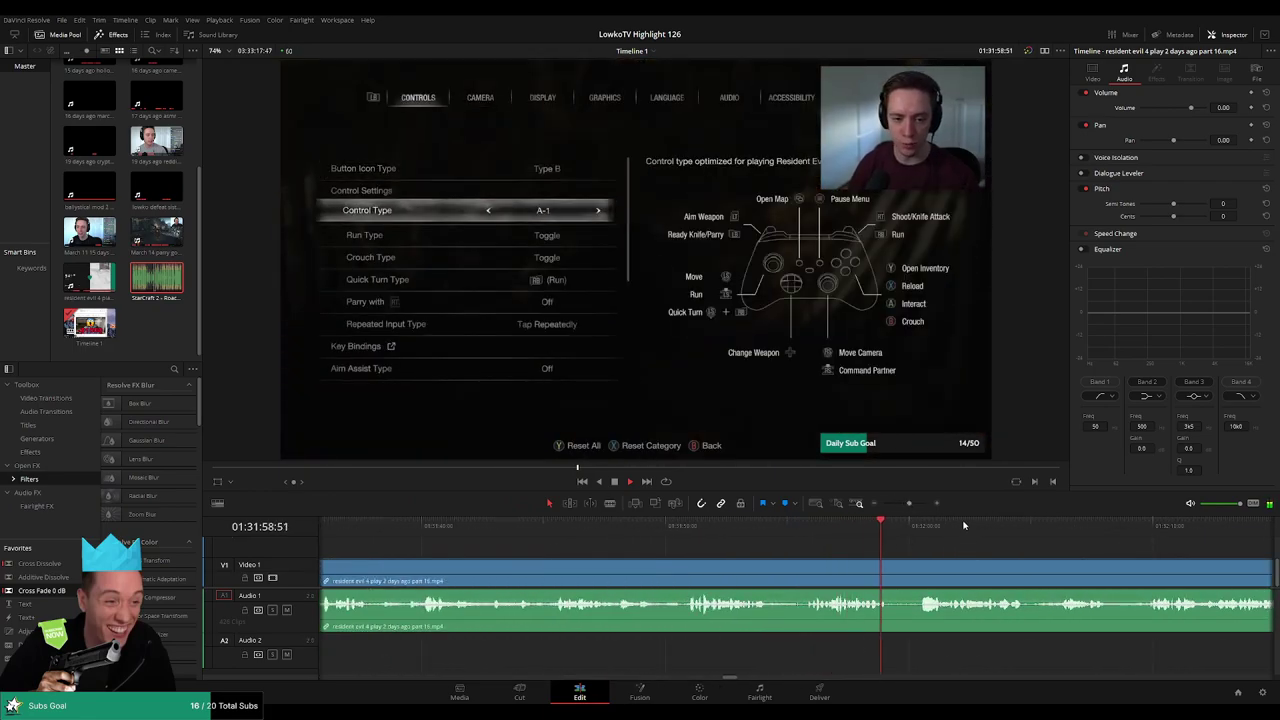
pyautogui.moveTo(1017, 538); pyautogui.dragTo(740, 530)
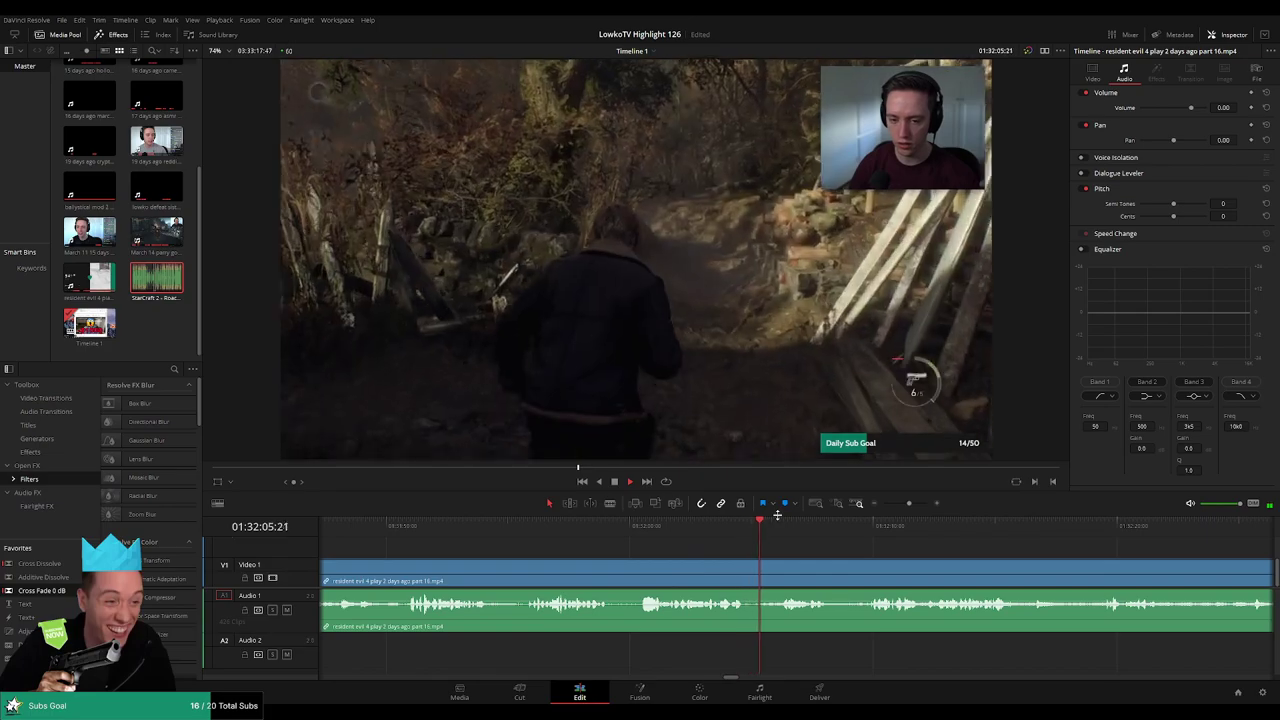
# - Review the footage from about 01:32:05 to 01:33:18, covering the fight along the rocky path, the villagers' grabs and the escape
pyautogui.click(865, 526)
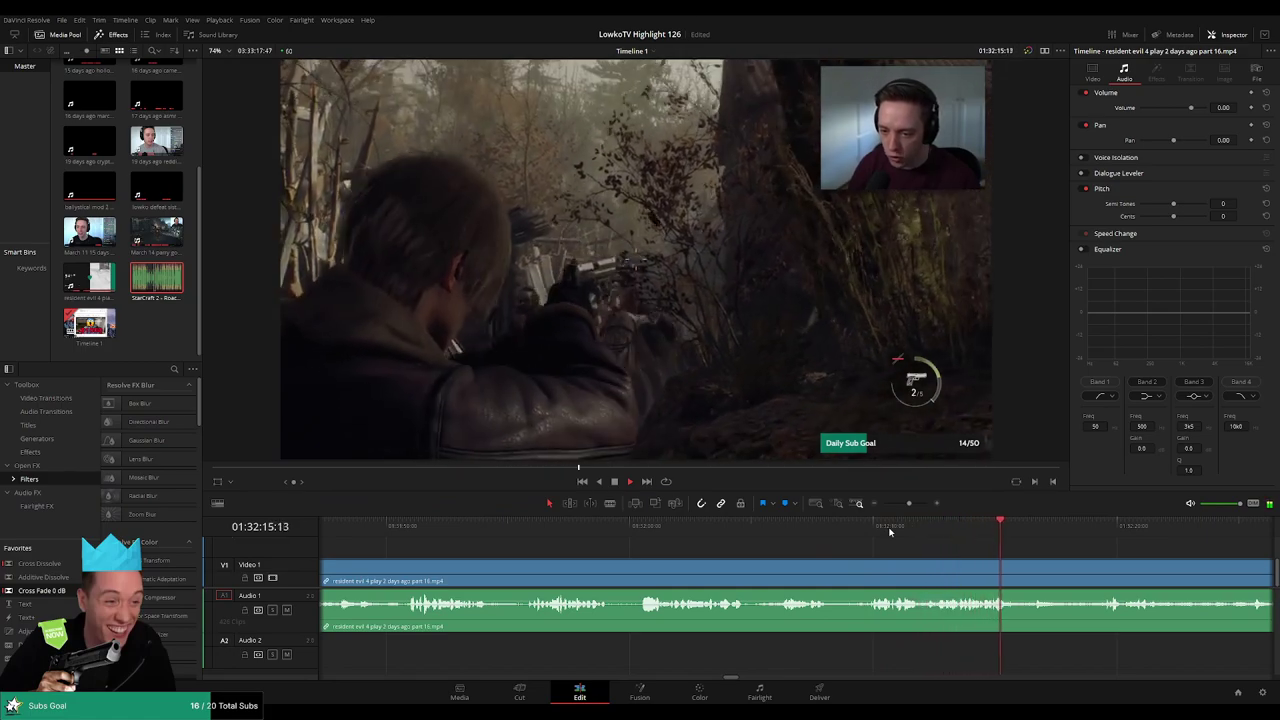
pyautogui.hscroll(3, 848, 533)
pyautogui.click(842, 531)
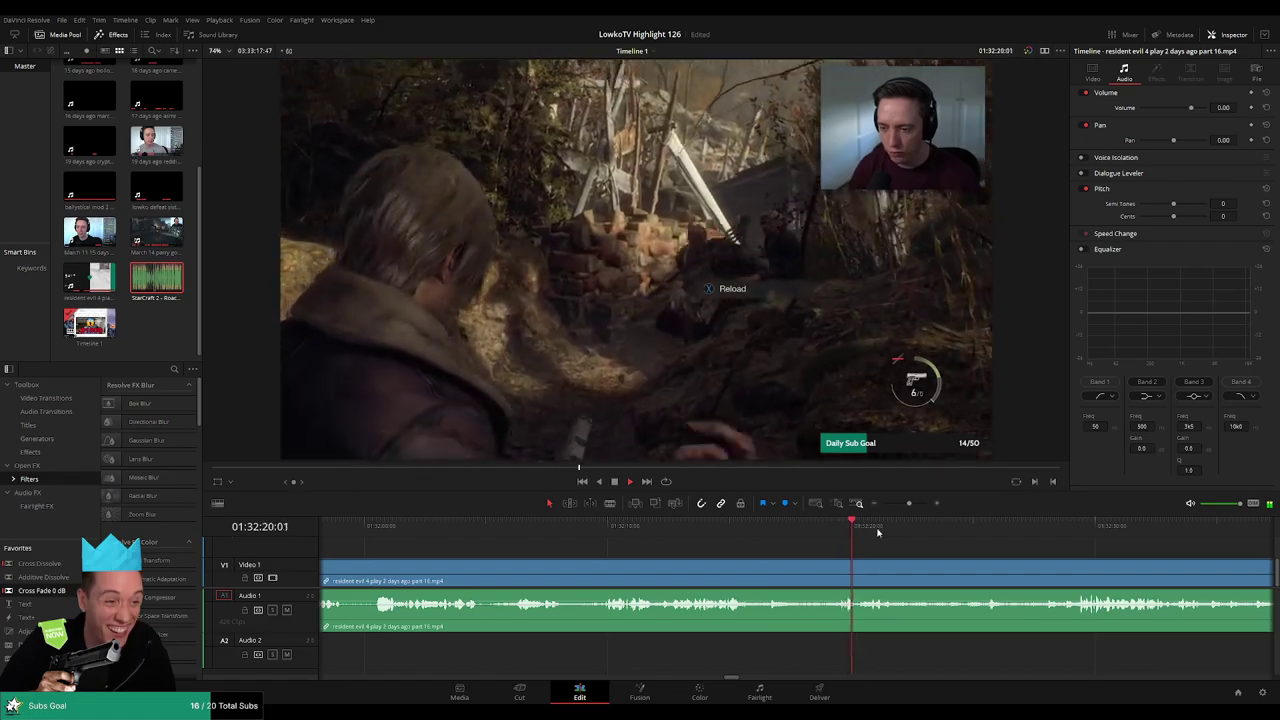
pyautogui.click(974, 527)
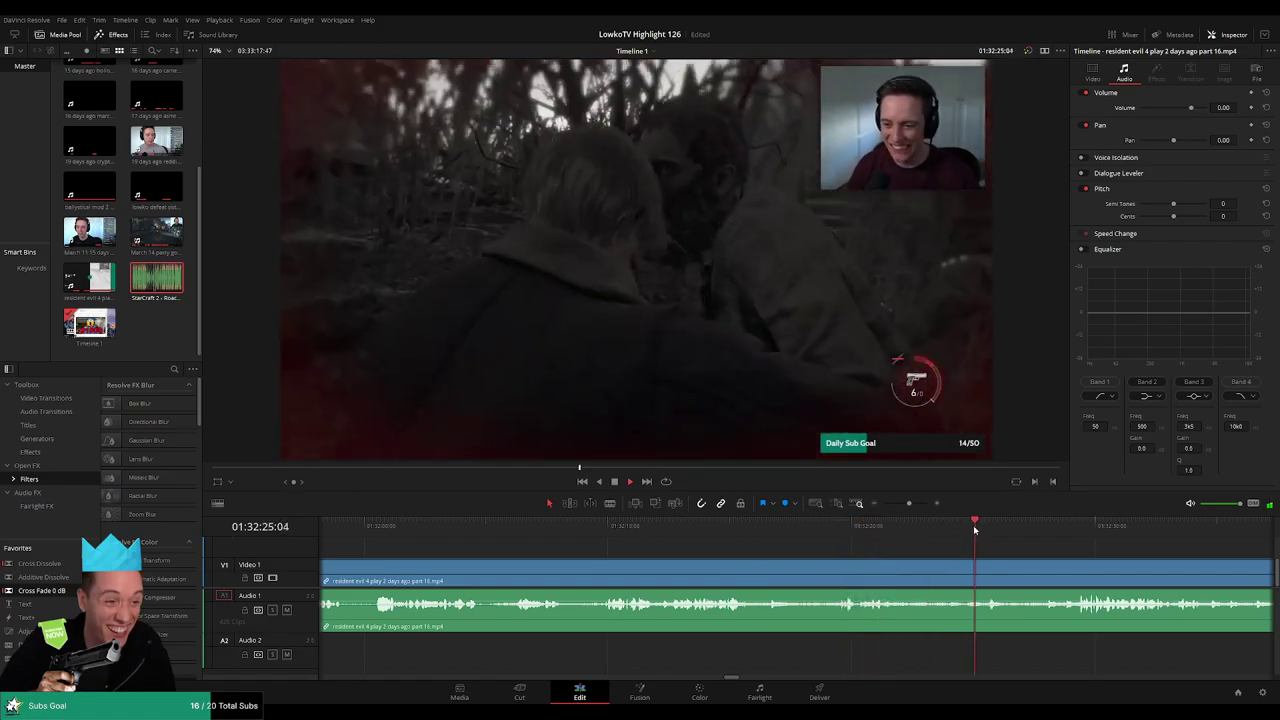
pyautogui.click(1062, 527)
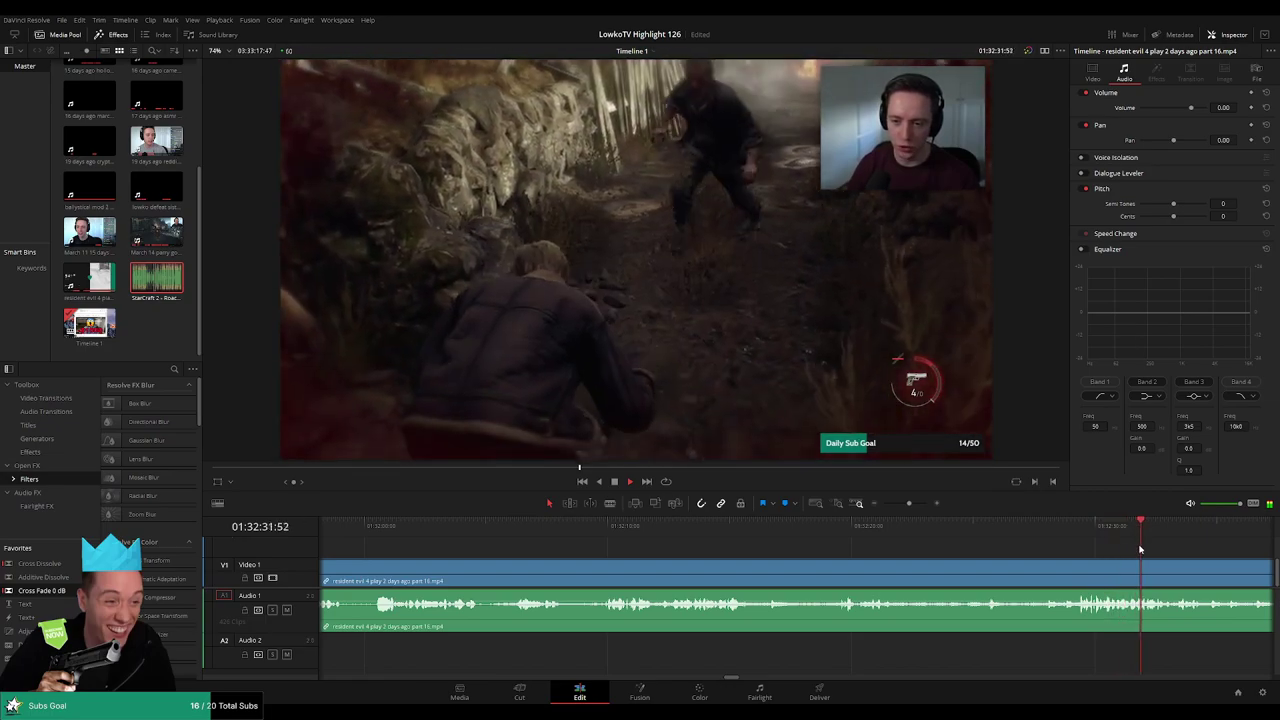
pyautogui.moveTo(1208, 547); pyautogui.dragTo(853, 537)
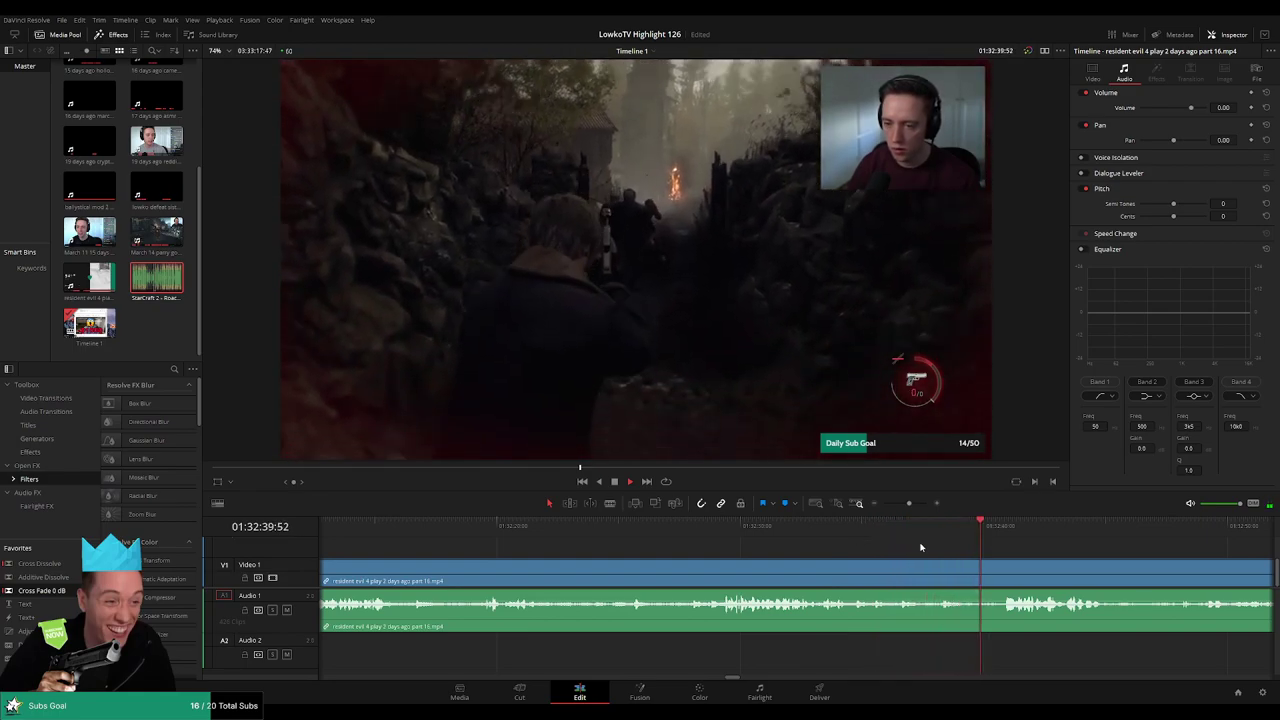
pyautogui.hscroll(3, 1095, 551)
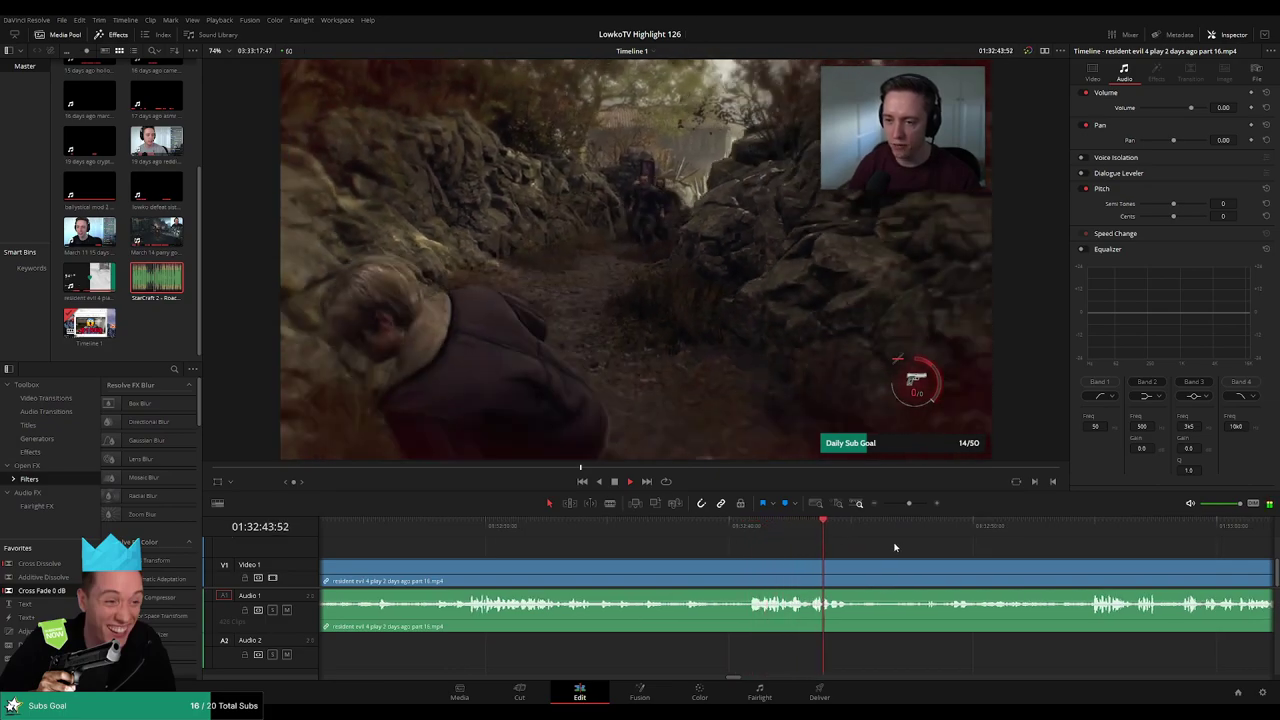
pyautogui.moveTo(1042, 532); pyautogui.dragTo(1079, 532)
pyautogui.hscroll(4, 833, 531)
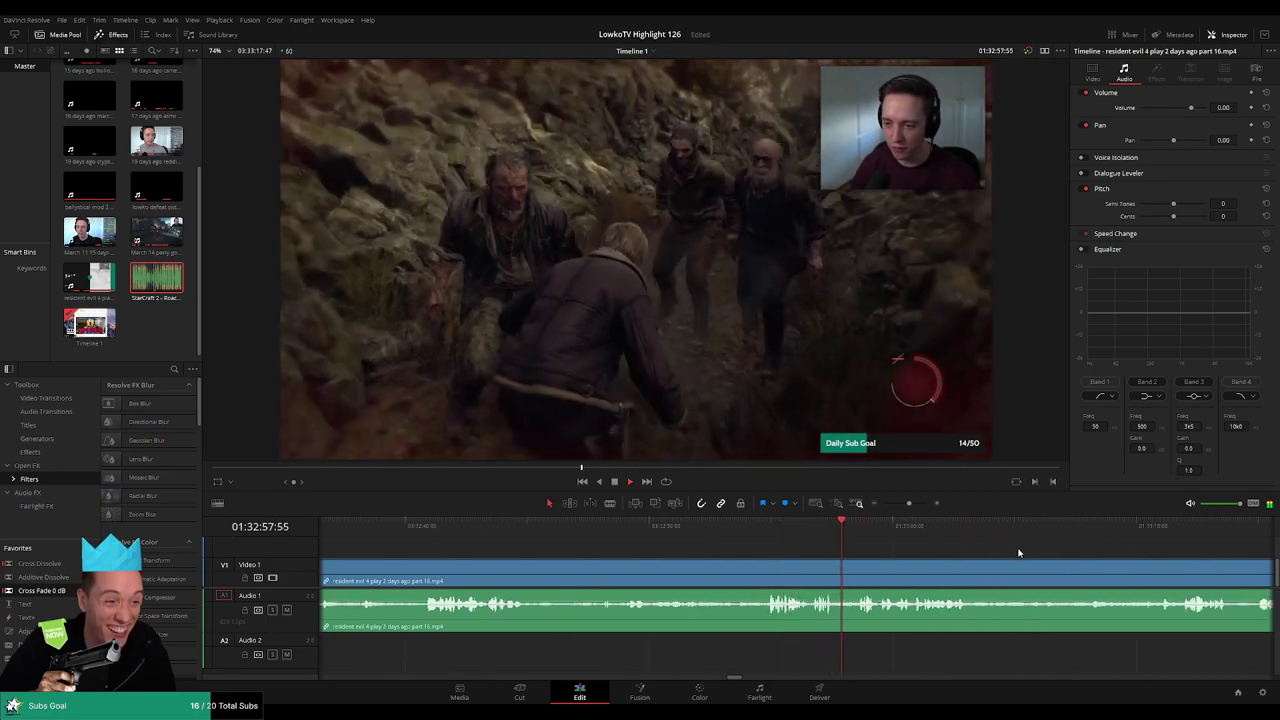
pyautogui.hscroll(3, 851, 545)
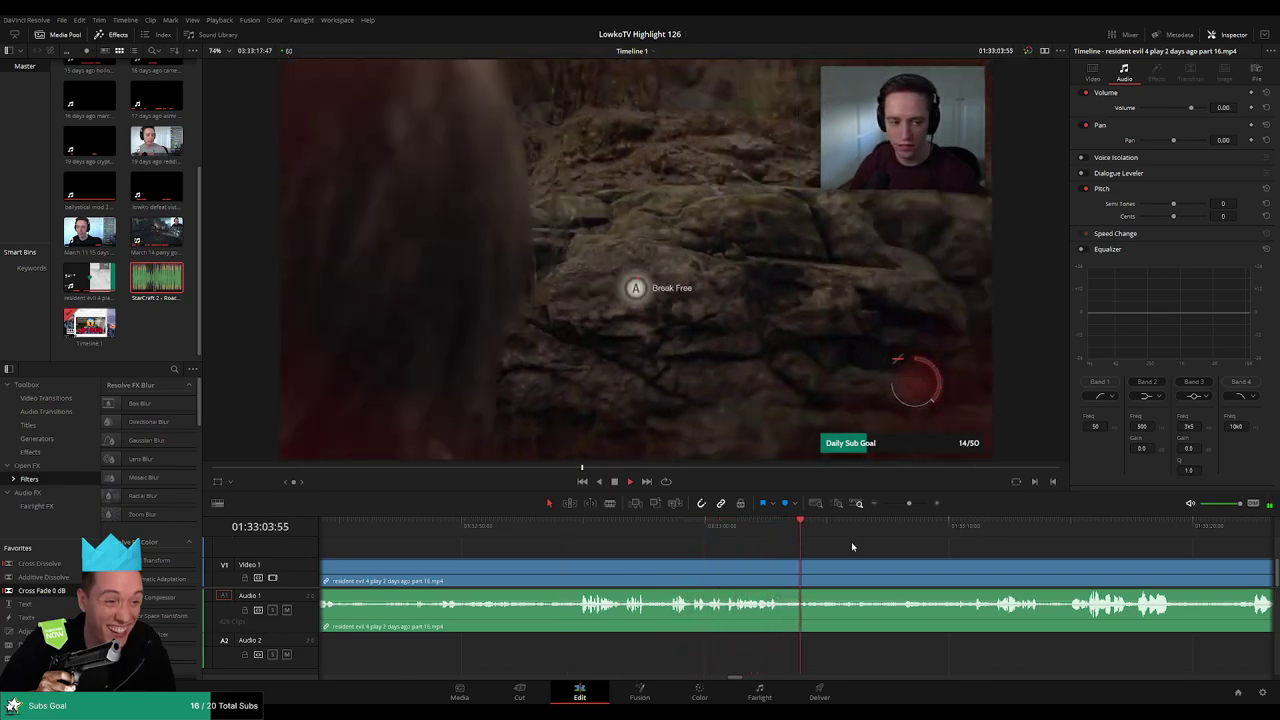
pyautogui.moveTo(954, 530); pyautogui.dragTo(970, 535)
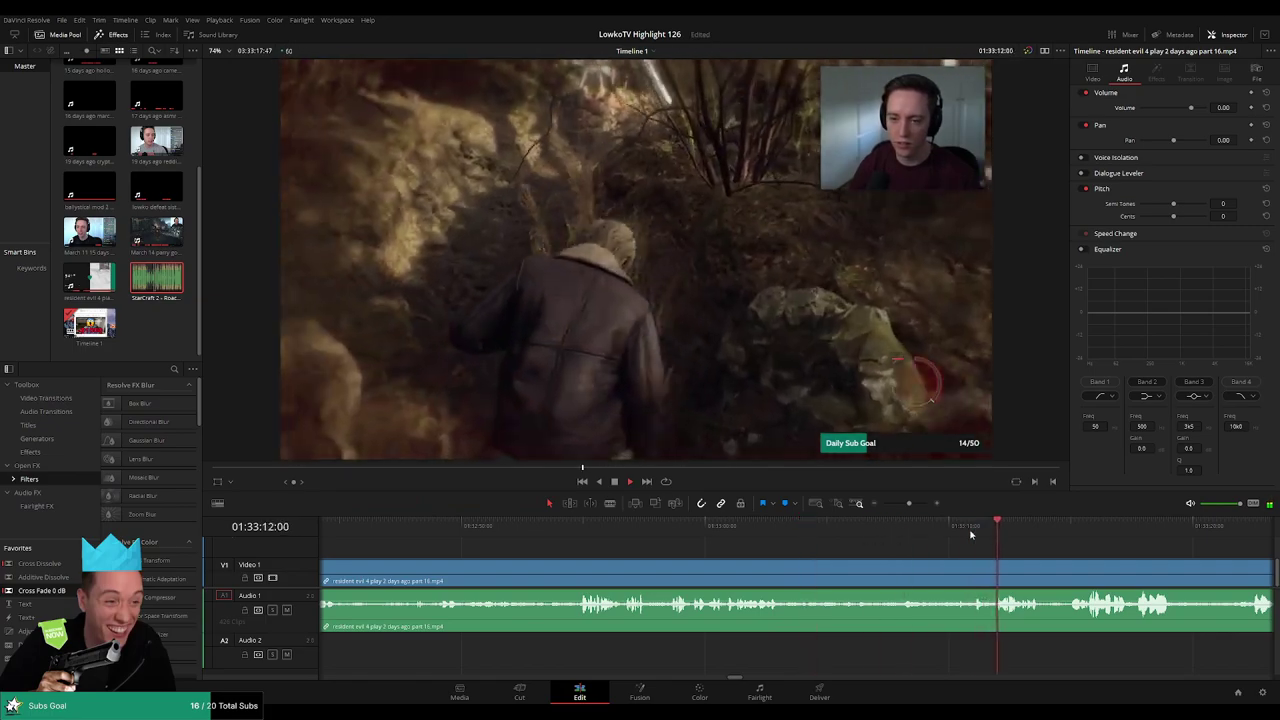
pyautogui.moveTo(1115, 544); pyautogui.dragTo(890, 529)
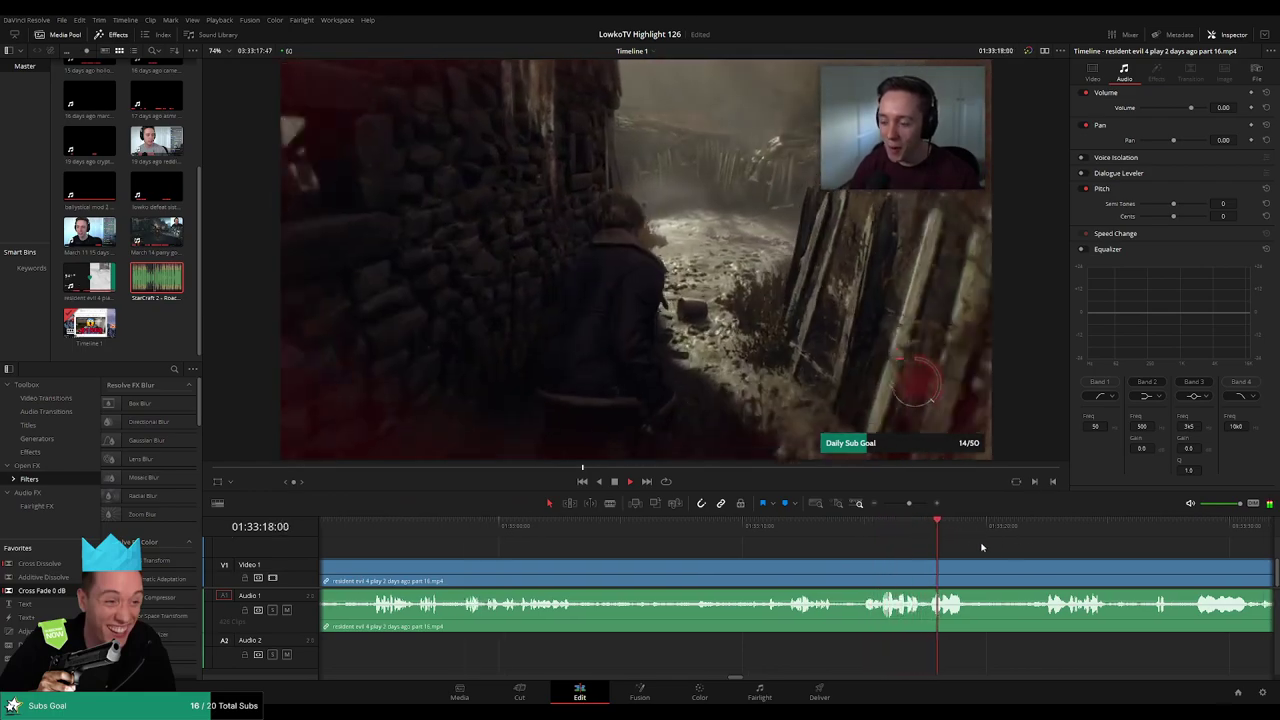
# - Review the footage from about 01:33:18 to 01:34:15, covering the failed village escape, the Being Outnumbered loading screen and the restart at the gate
pyautogui.hscroll(3, 980, 543)
pyautogui.click(800, 530)
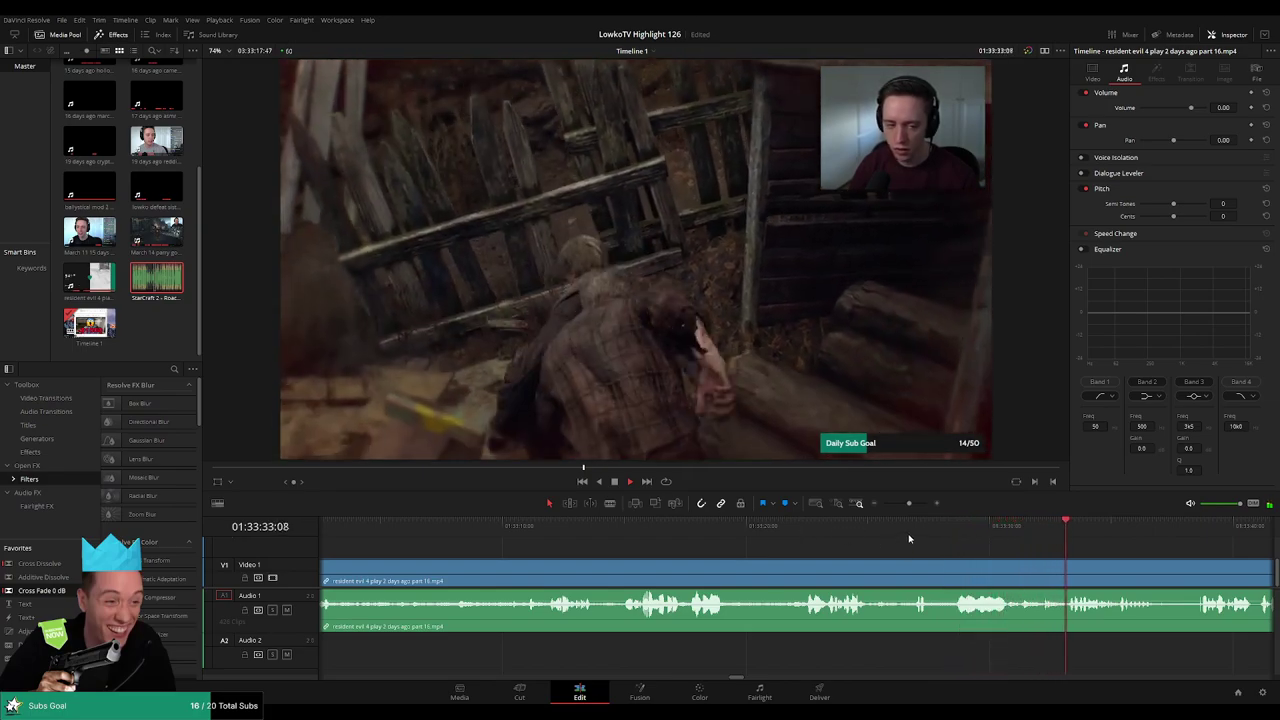
pyautogui.moveTo(1129, 545); pyautogui.dragTo(802, 543)
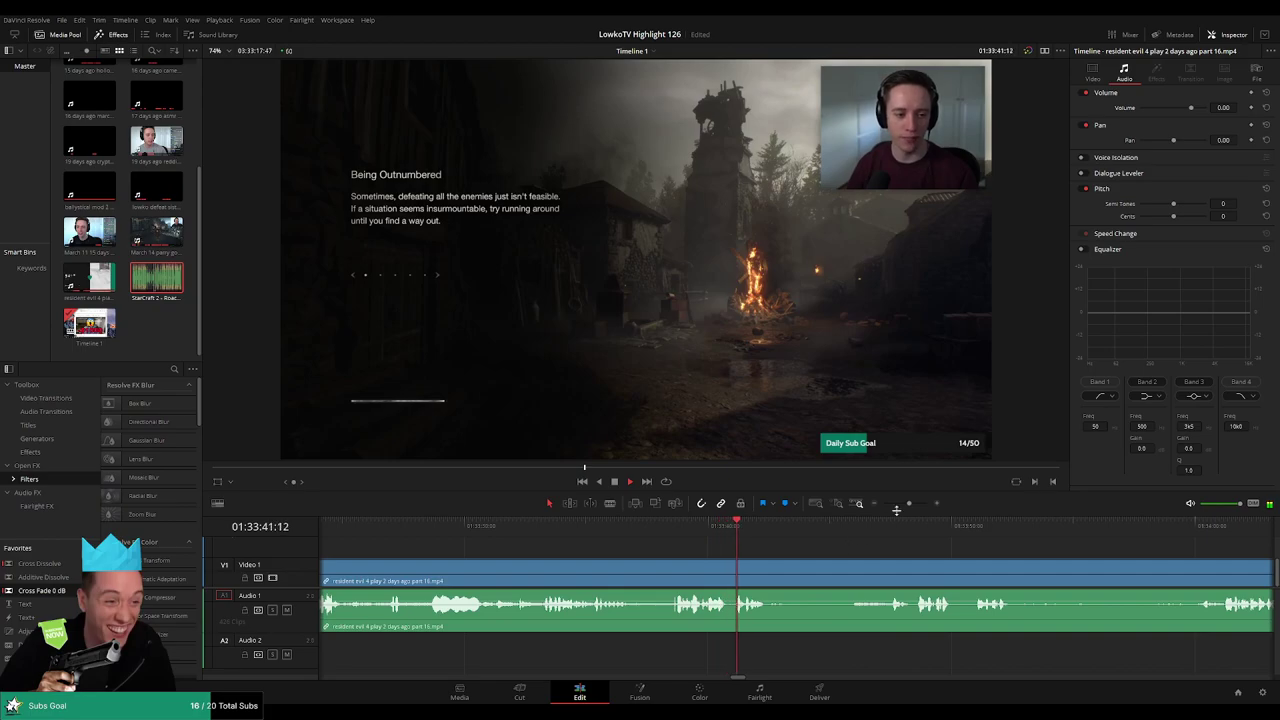
pyautogui.click(832, 528)
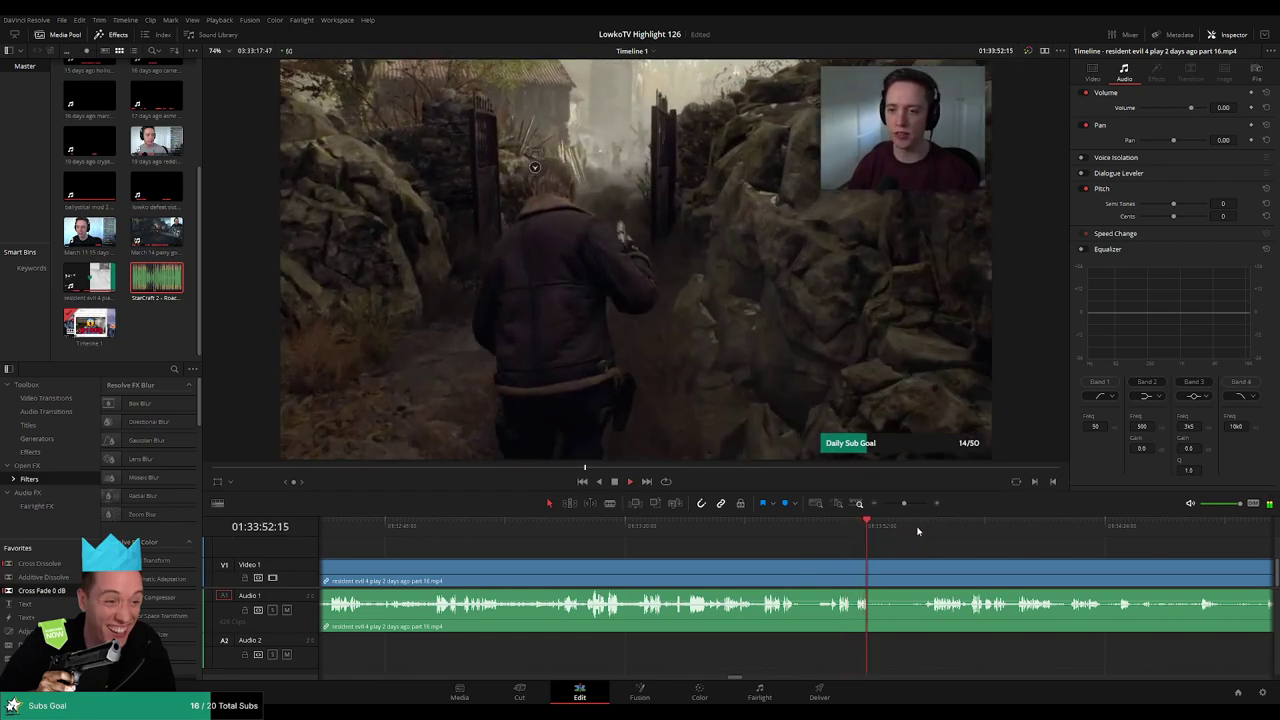
pyautogui.click(933, 527)
pyautogui.moveTo(1038, 552); pyautogui.dragTo(780, 543)
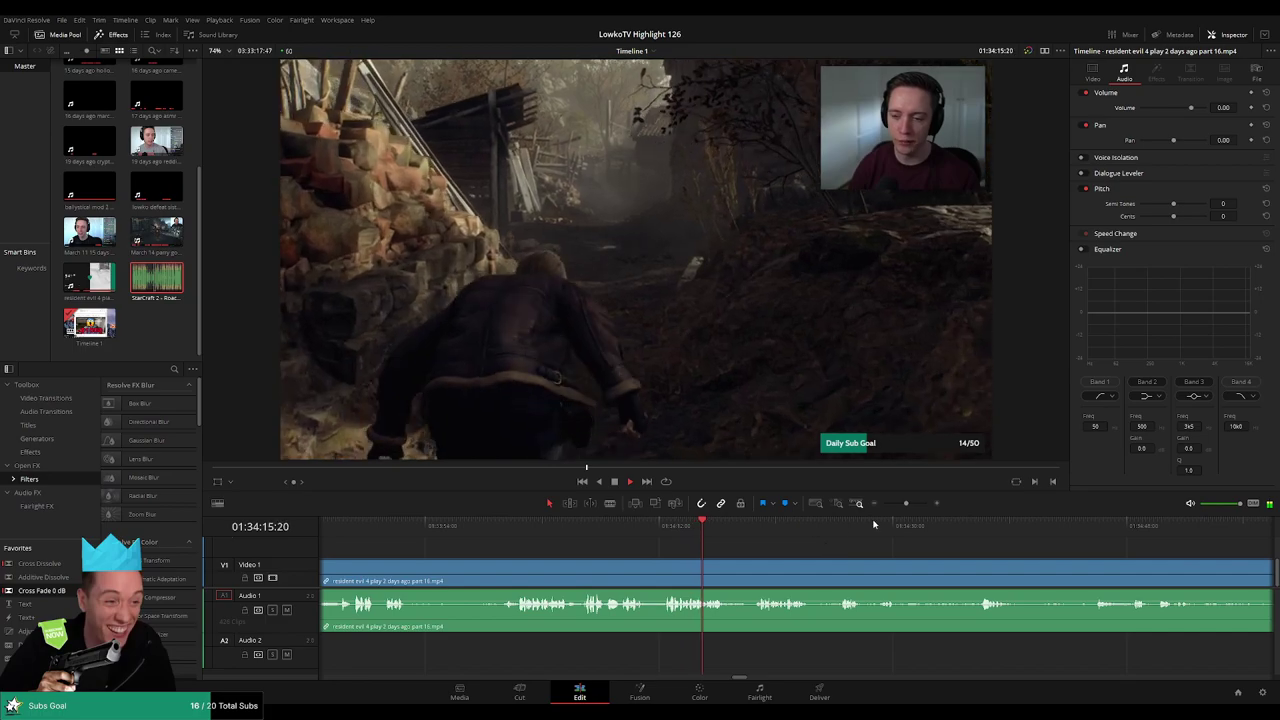
# - Review the footage from about 01:34:15 to 01:35:17, covering Leon sneaking past the stone walls and aiming at the chicken
pyautogui.moveTo(905, 503)
pyautogui.mouseDown()
pyautogui.moveTo(880, 505)
pyautogui.moveTo(905, 507)
pyautogui.mouseUp()
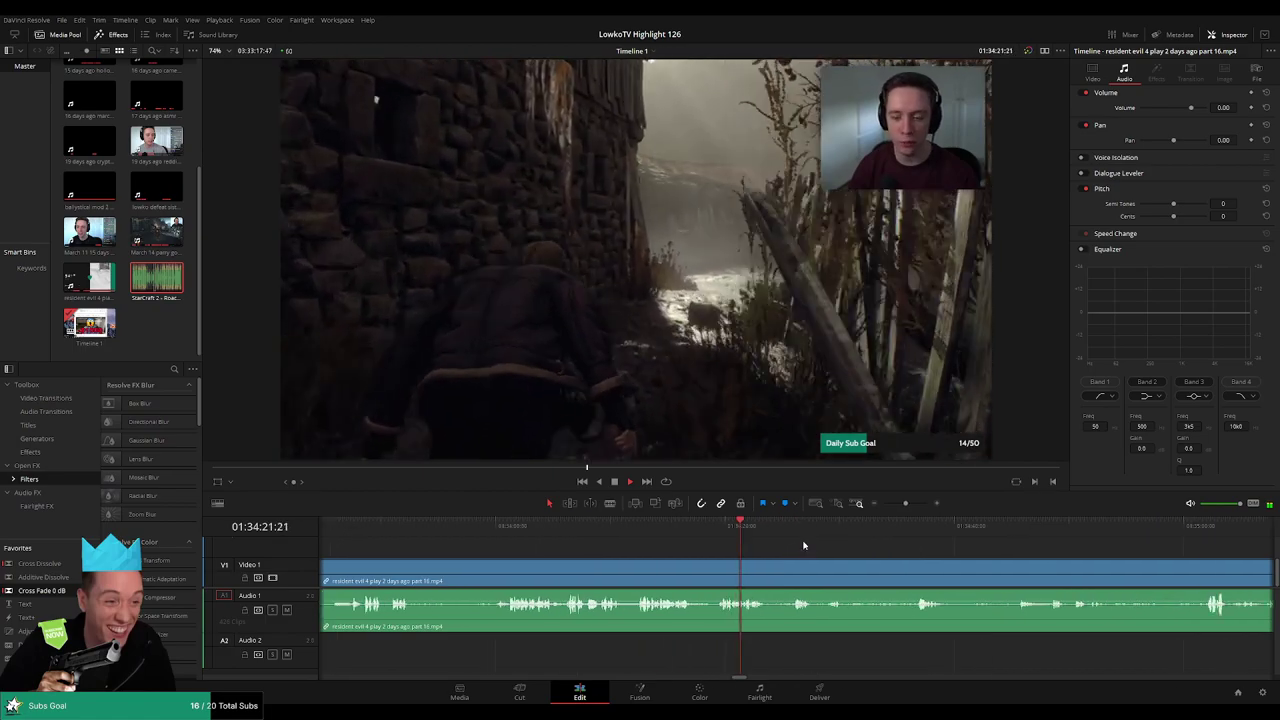
pyautogui.click(709, 535)
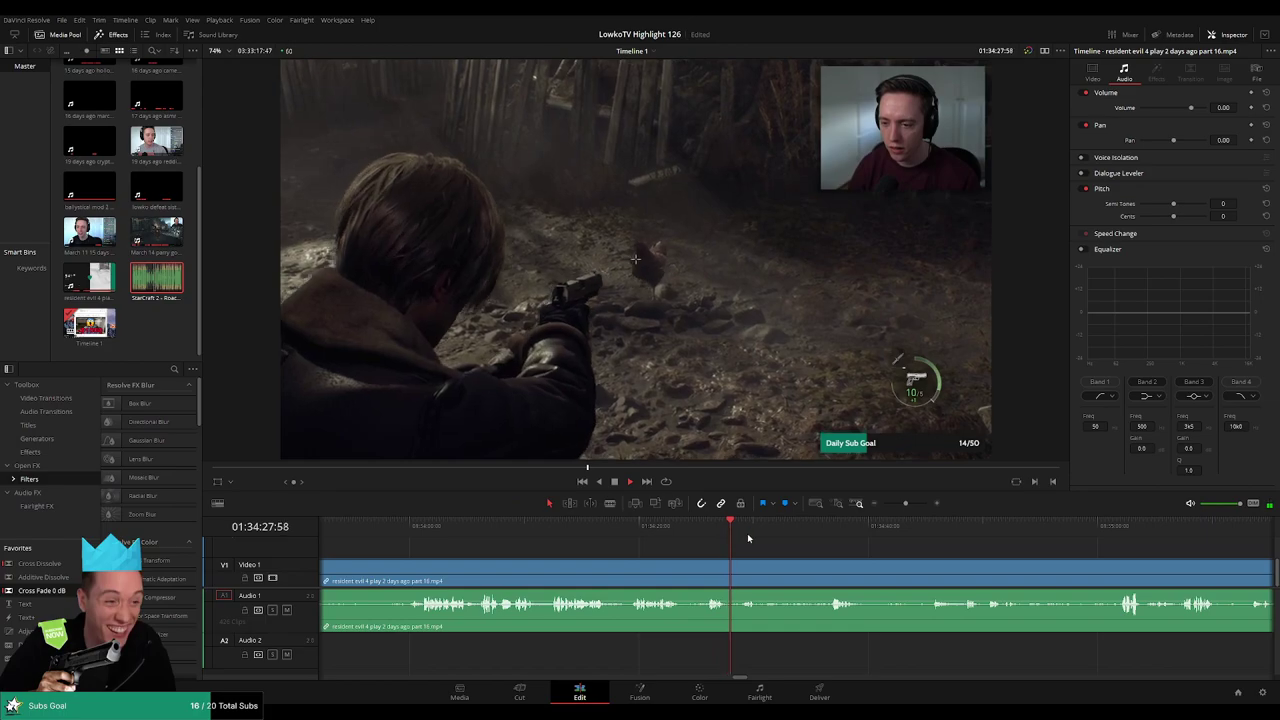
pyautogui.click(823, 531)
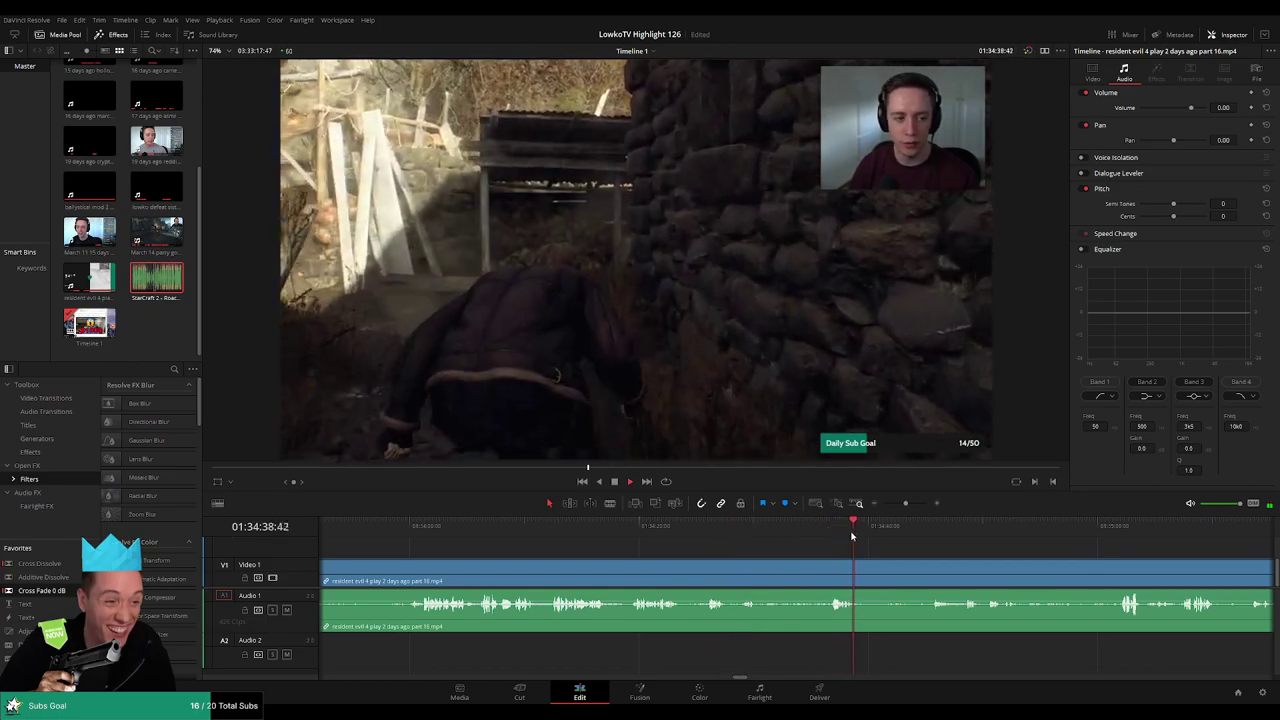
pyautogui.click(922, 531)
pyautogui.moveTo(924, 530); pyautogui.dragTo(931, 530)
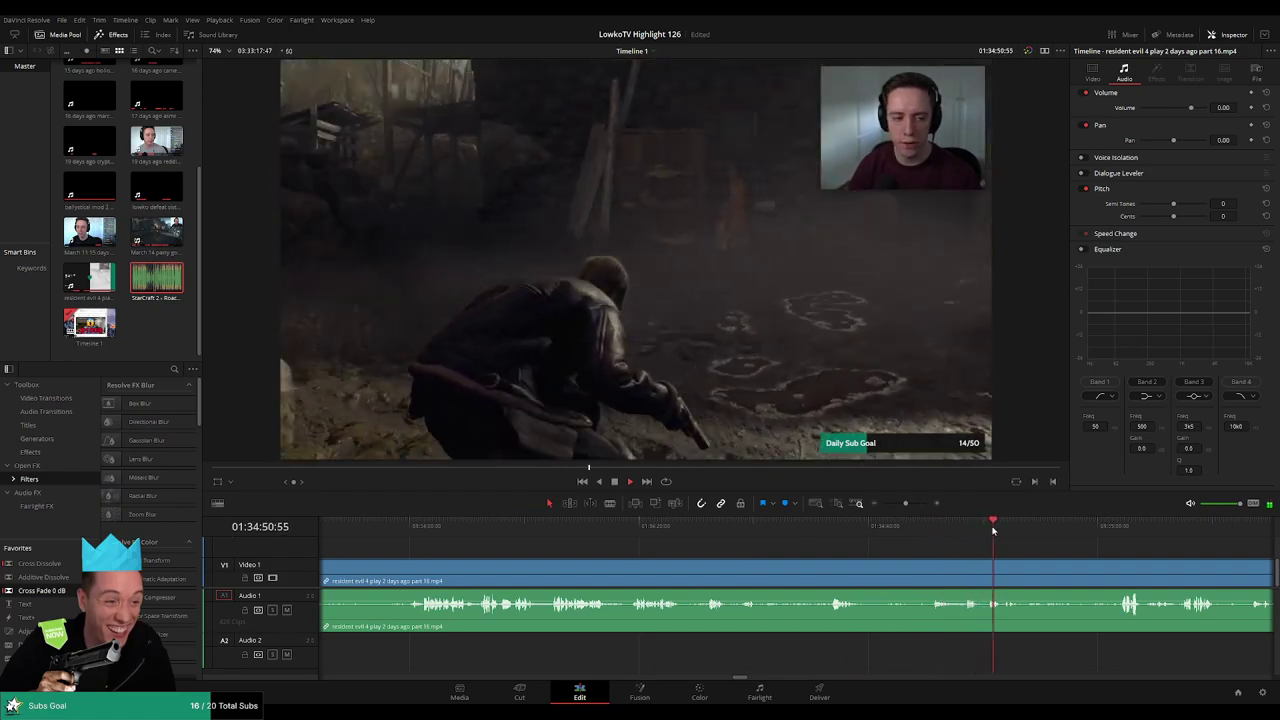
pyautogui.moveTo(1076, 532); pyautogui.dragTo(1114, 531)
pyautogui.moveTo(1184, 549); pyautogui.dragTo(973, 545)
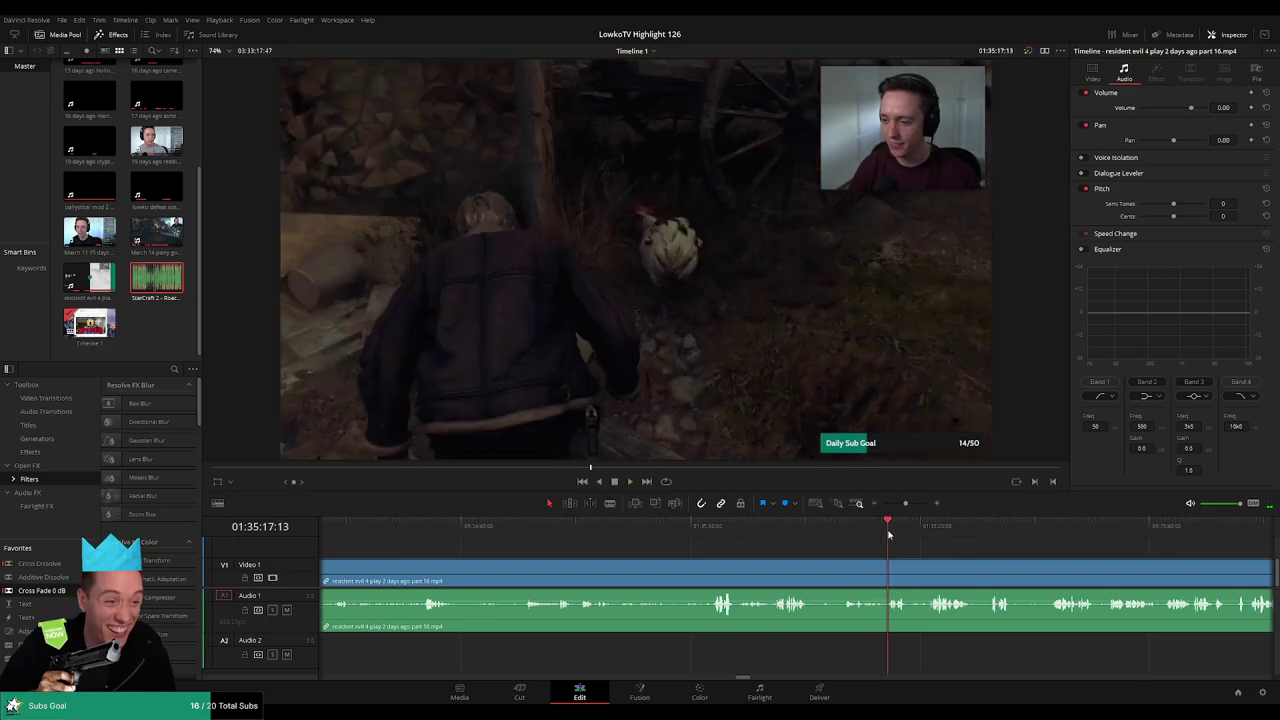
# - Review the footage from about 01:35:17 to 01:37:05, covering the crouched approach through the sheds and the start of the gunfight by the fences
pyautogui.click(937, 530)
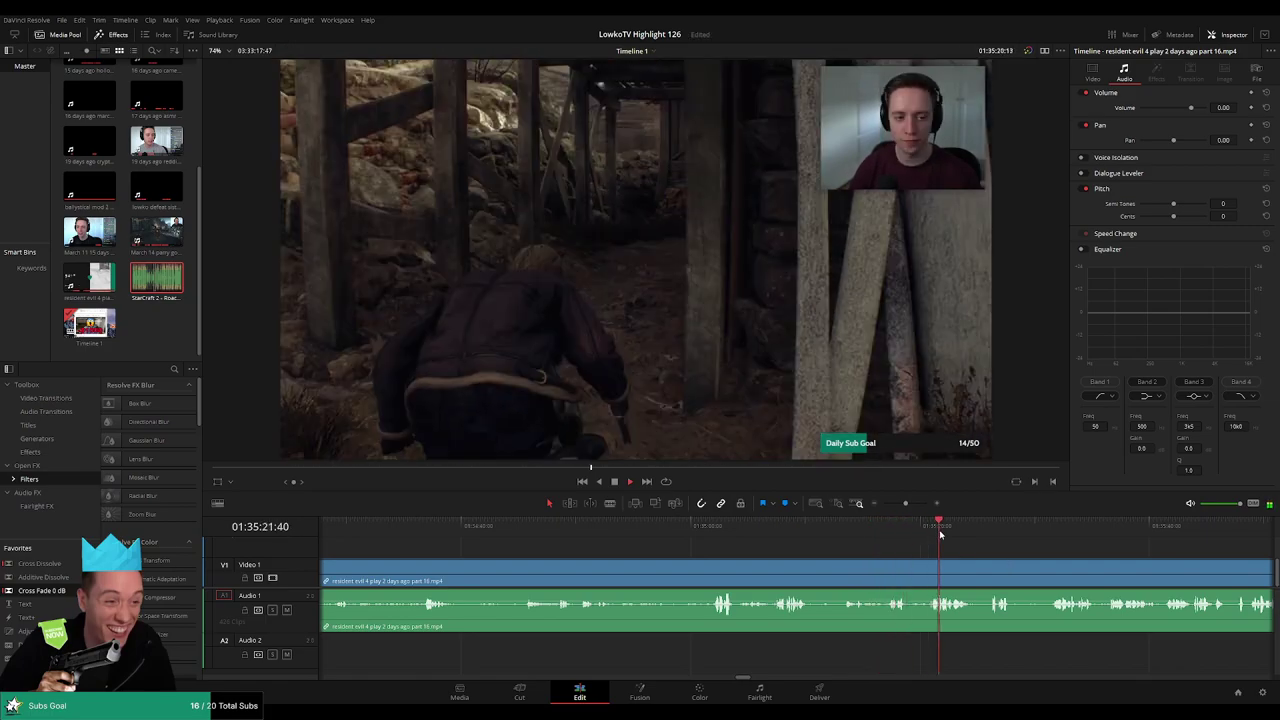
pyautogui.click(980, 530)
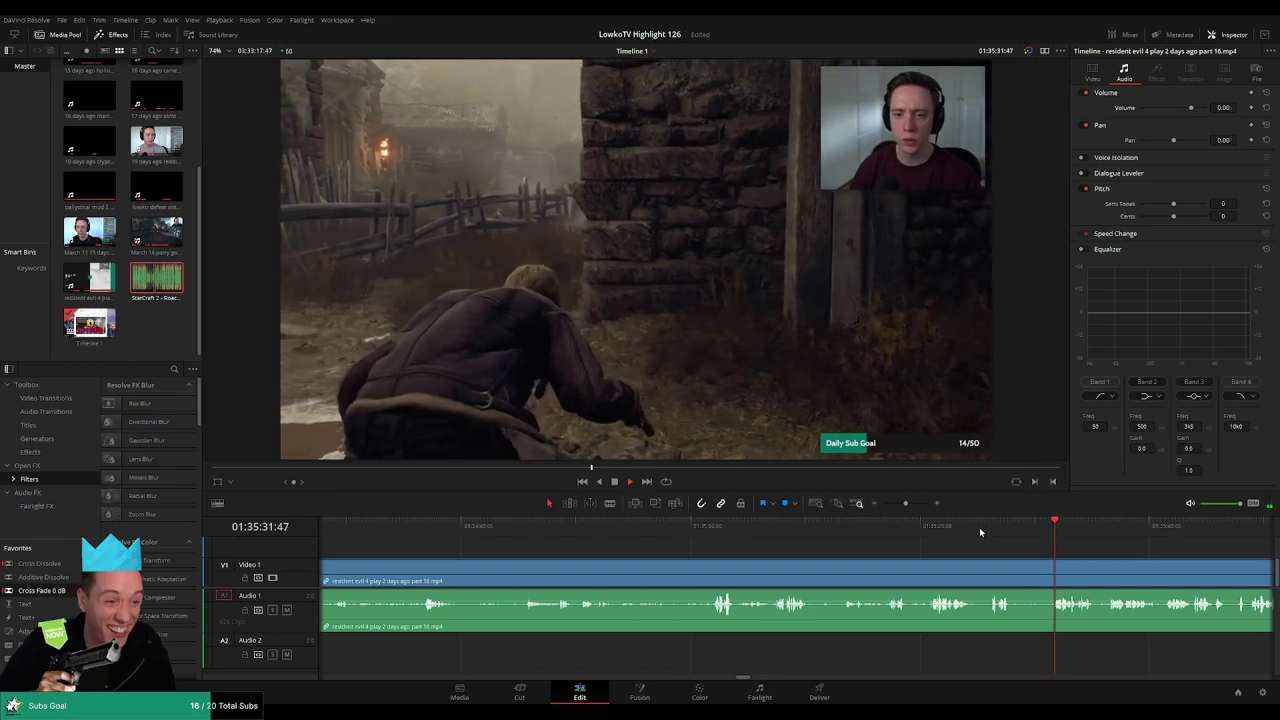
pyautogui.click(1104, 530)
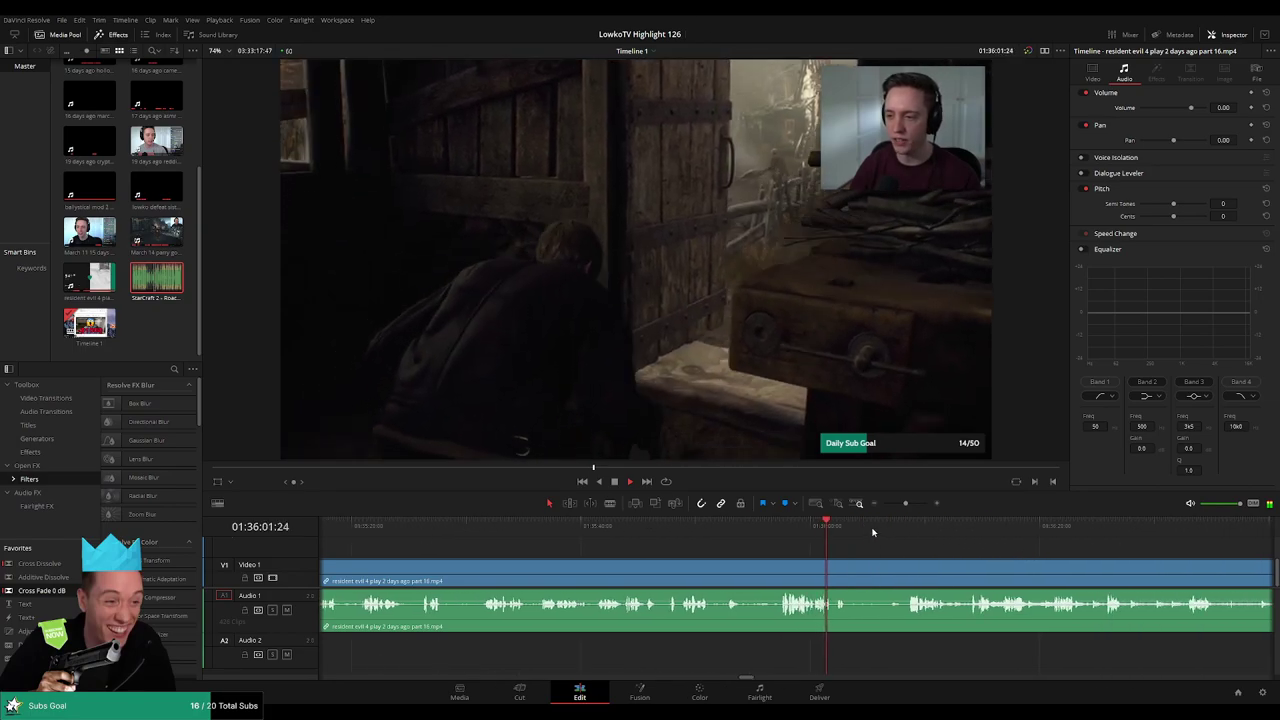
pyautogui.click(906, 531)
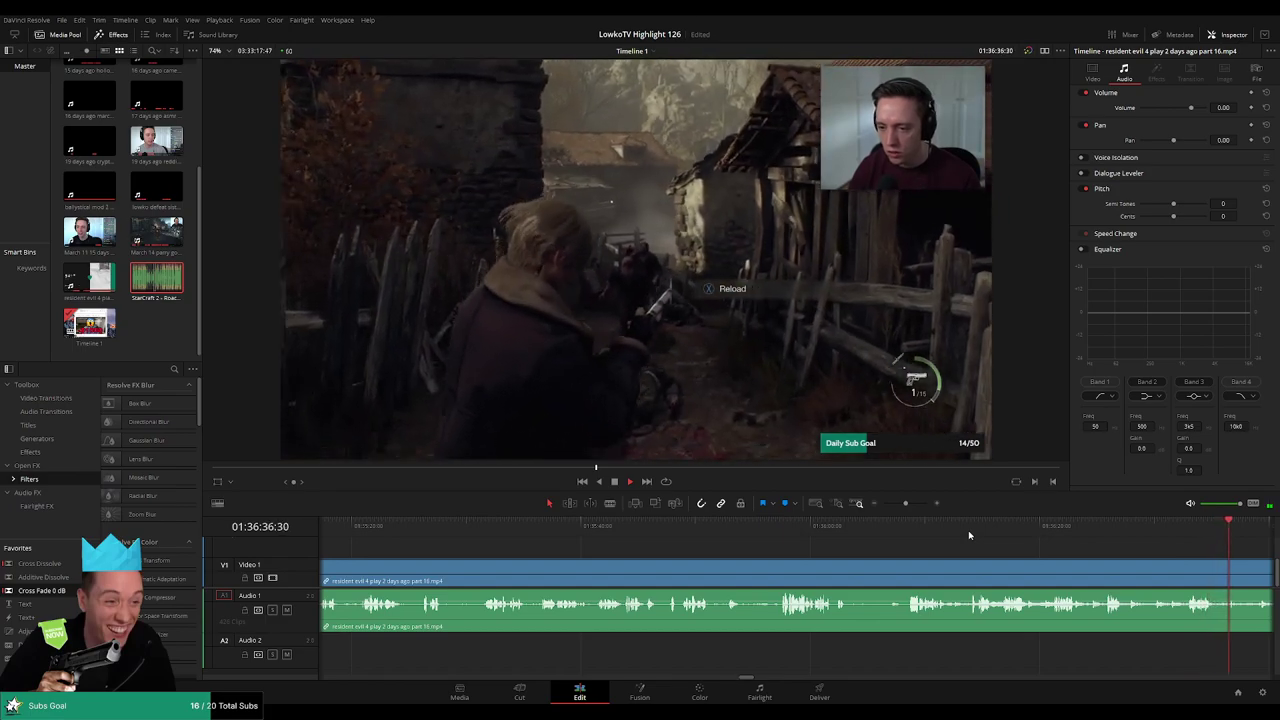
pyautogui.moveTo(1147, 555); pyautogui.dragTo(780, 543)
pyautogui.click(906, 533)
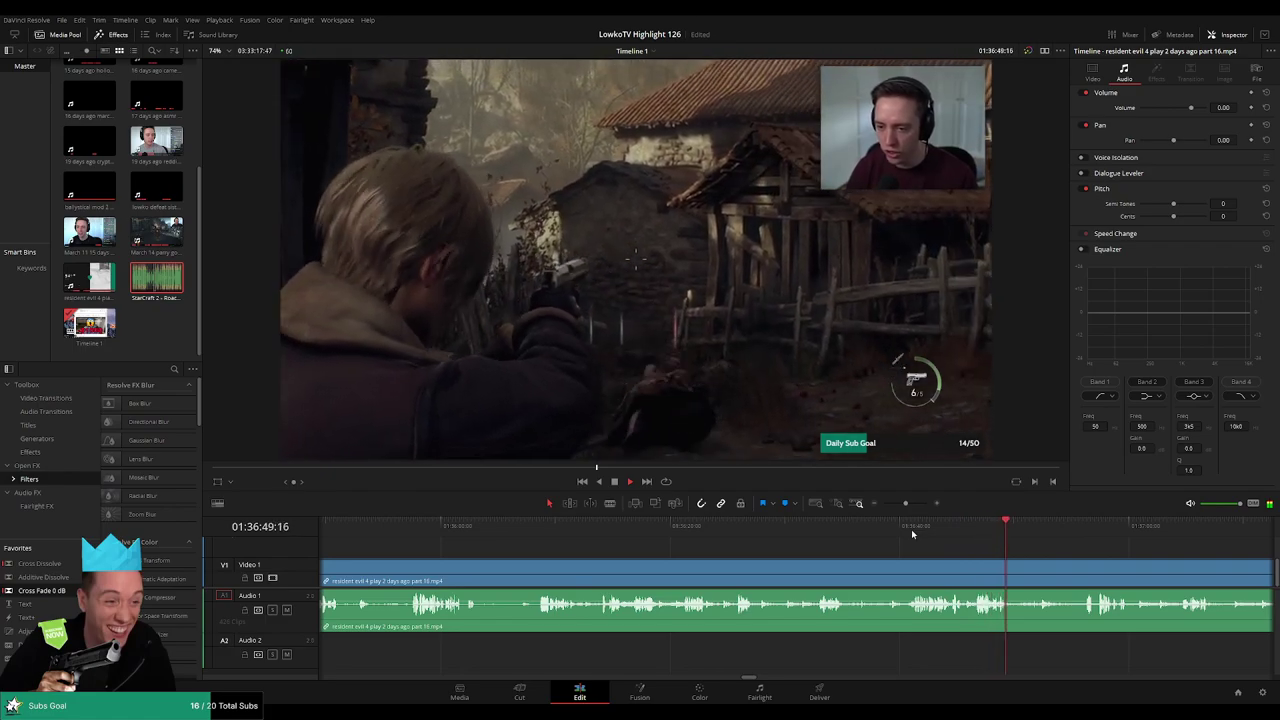
pyautogui.moveTo(1039, 559); pyautogui.dragTo(871, 541)
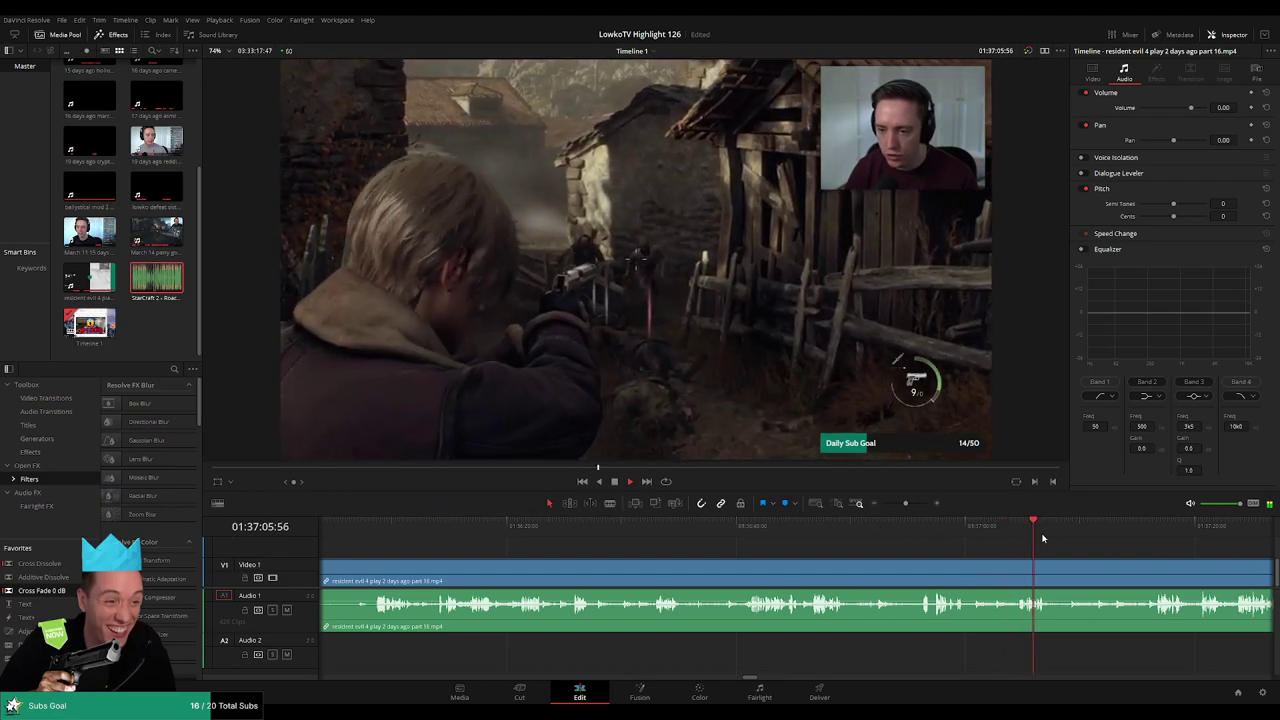
# - Review the footage from about 01:37:05 to 01:39:02, covering the pistol fight along the fence, the wooden gate and the villager's grab
pyautogui.moveTo(1081, 531); pyautogui.dragTo(1115, 530)
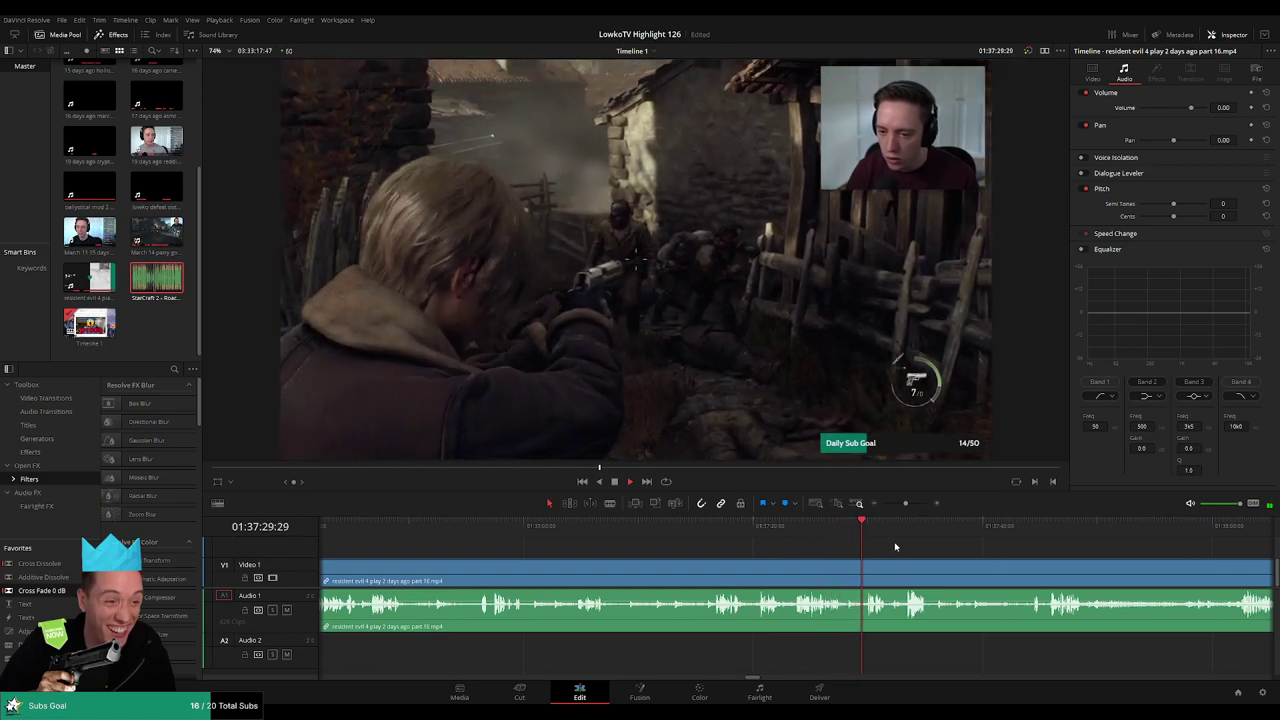
pyautogui.moveTo(927, 549); pyautogui.dragTo(800, 539)
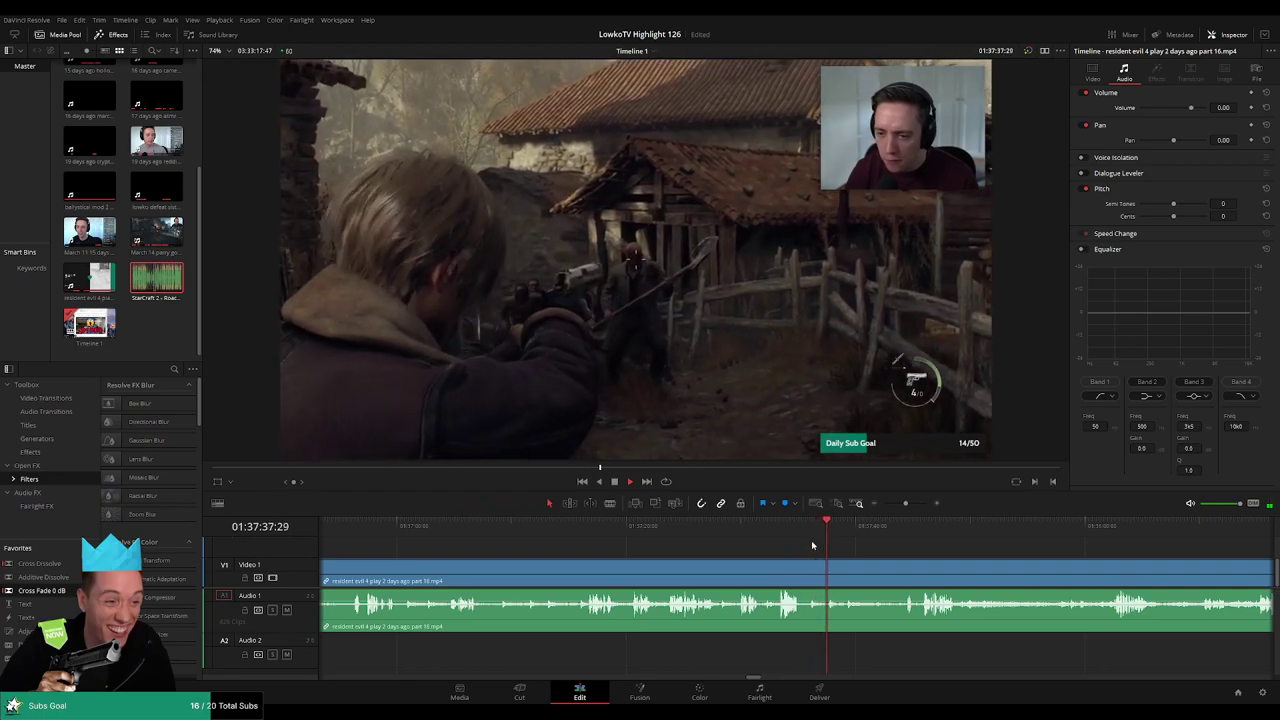
pyautogui.moveTo(859, 531); pyautogui.dragTo(905, 530)
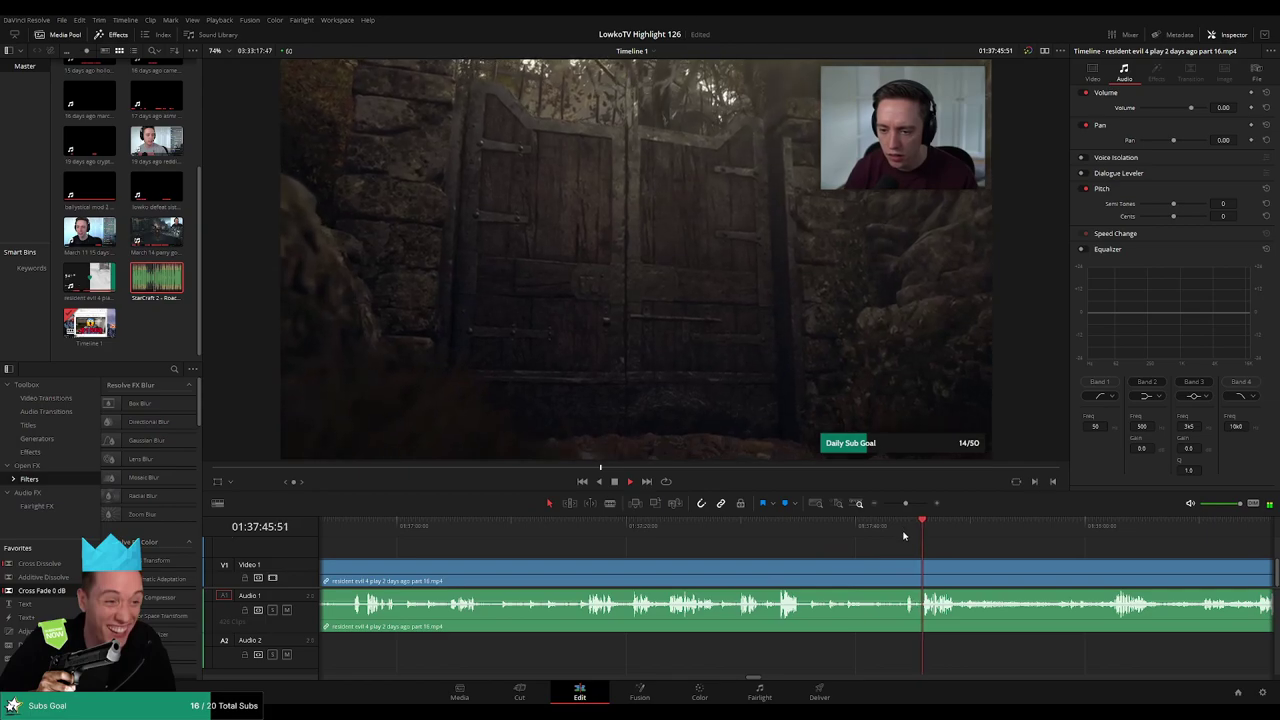
pyautogui.hscroll(5, 807, 542)
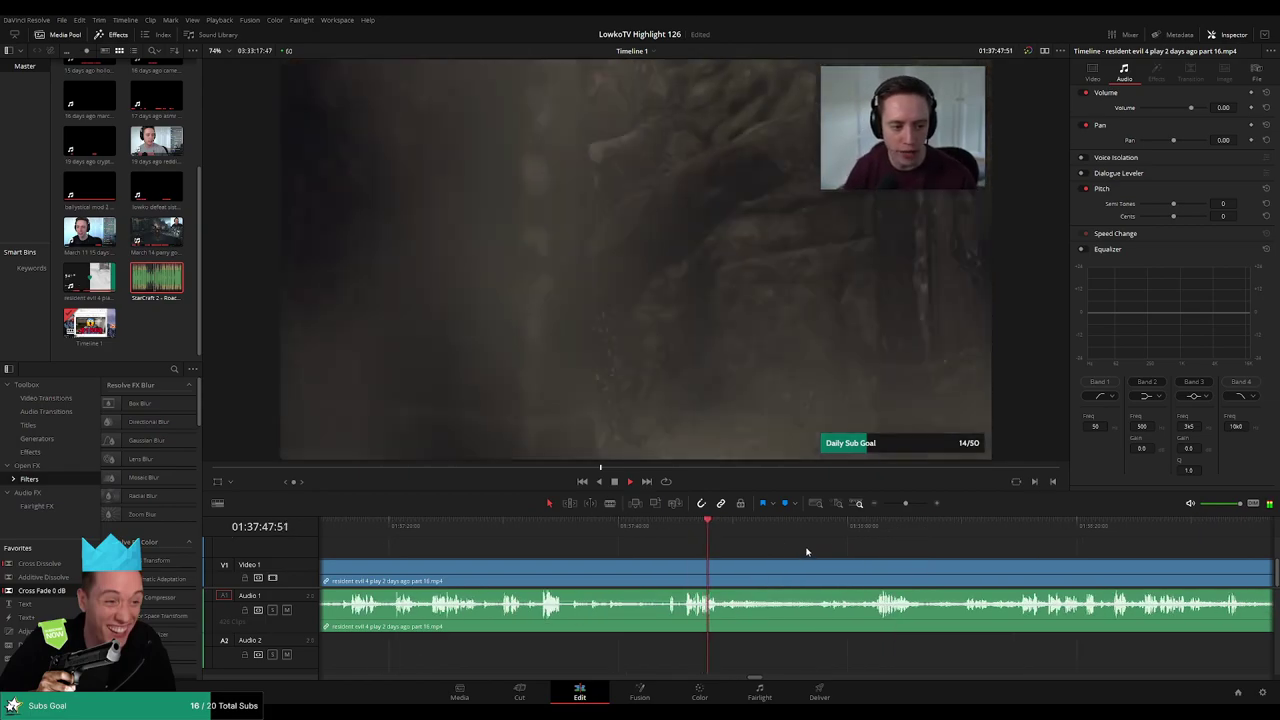
pyautogui.moveTo(844, 531); pyautogui.dragTo(874, 531)
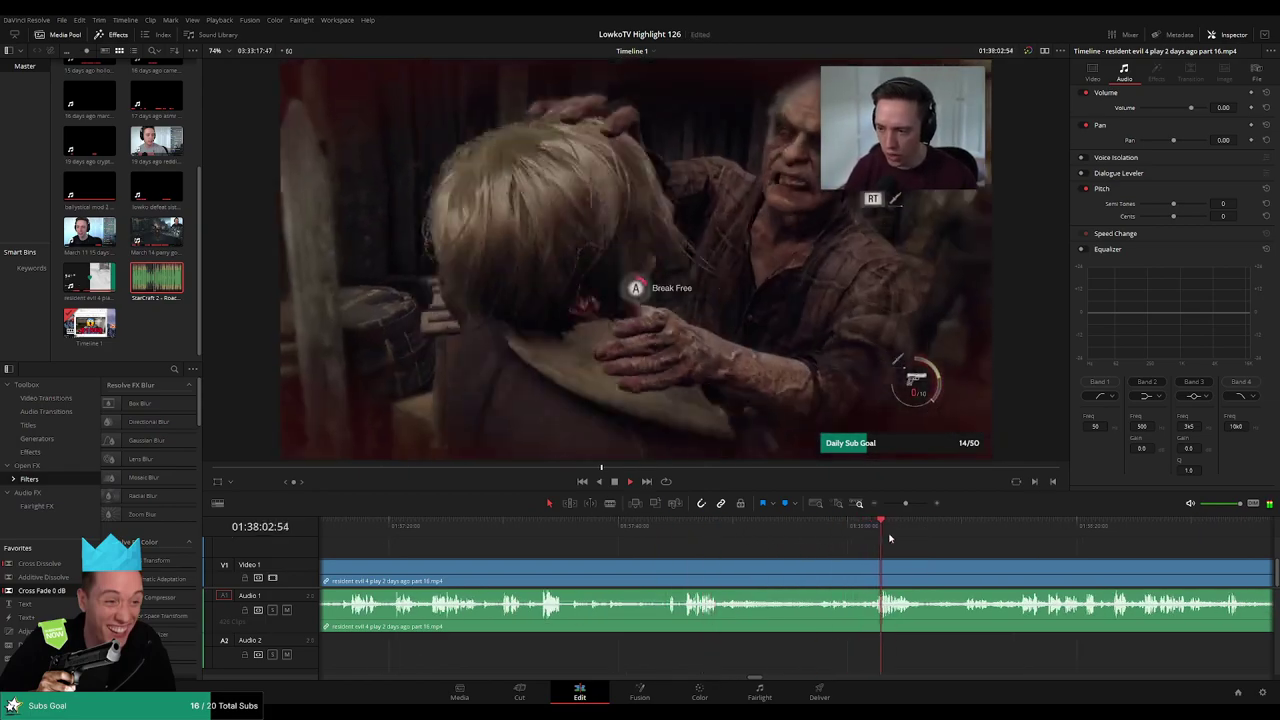
pyautogui.hscroll(4, 814, 543)
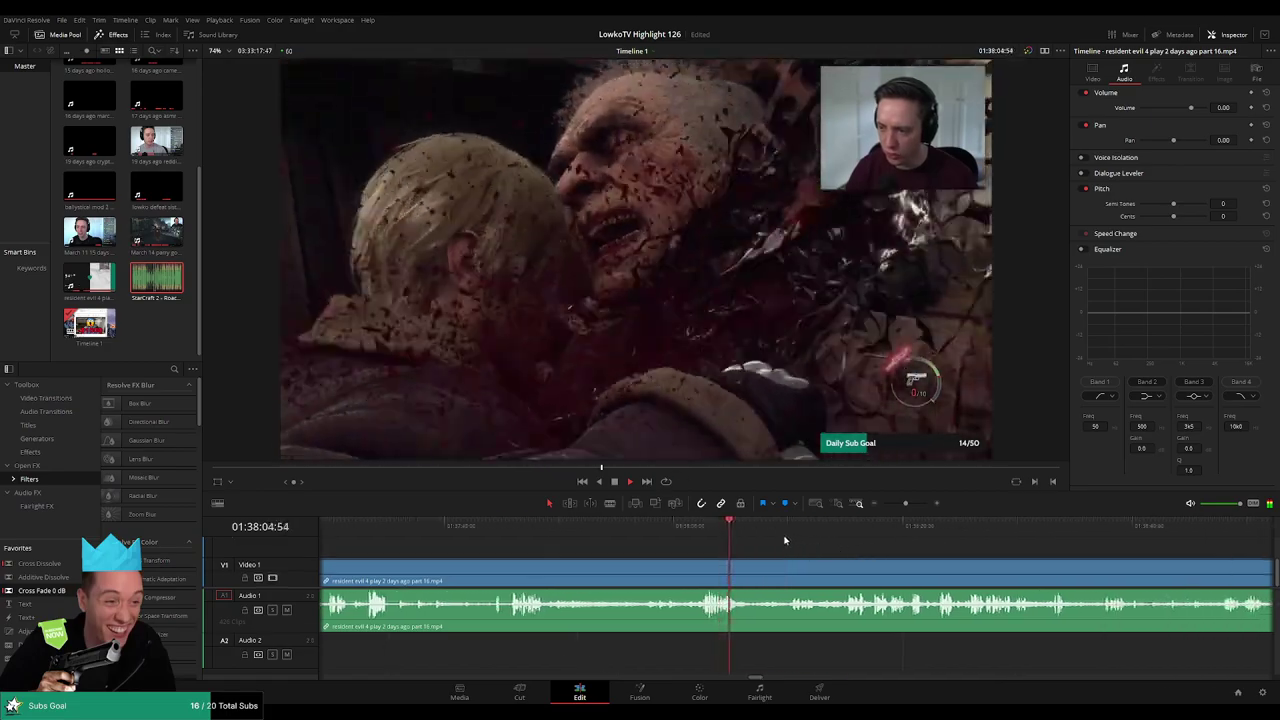
pyautogui.click(797, 534)
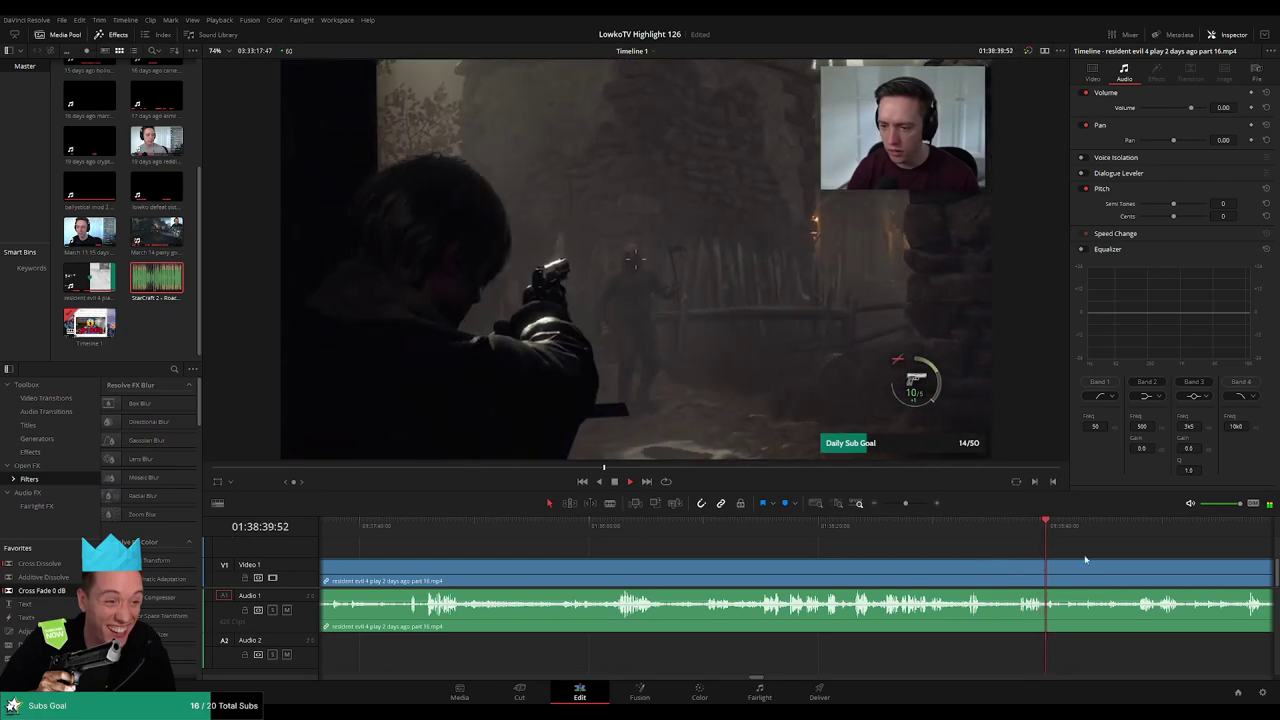
pyautogui.moveTo(1092, 538); pyautogui.dragTo(976, 535)
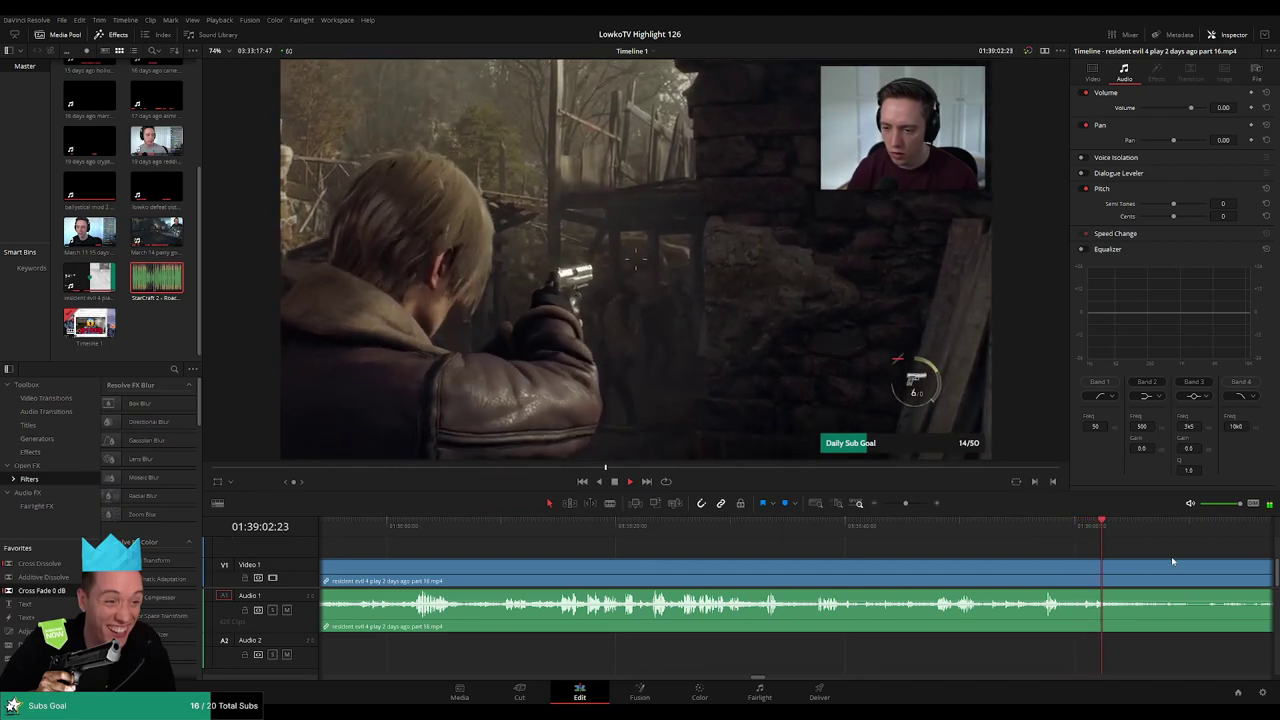
# - Review the footage from about 01:39:02 to 01:39:44, covering the end of the fight and the cutscene of villagers dropping their tools
pyautogui.hscroll(4, 1172, 561)
pyautogui.click(849, 535)
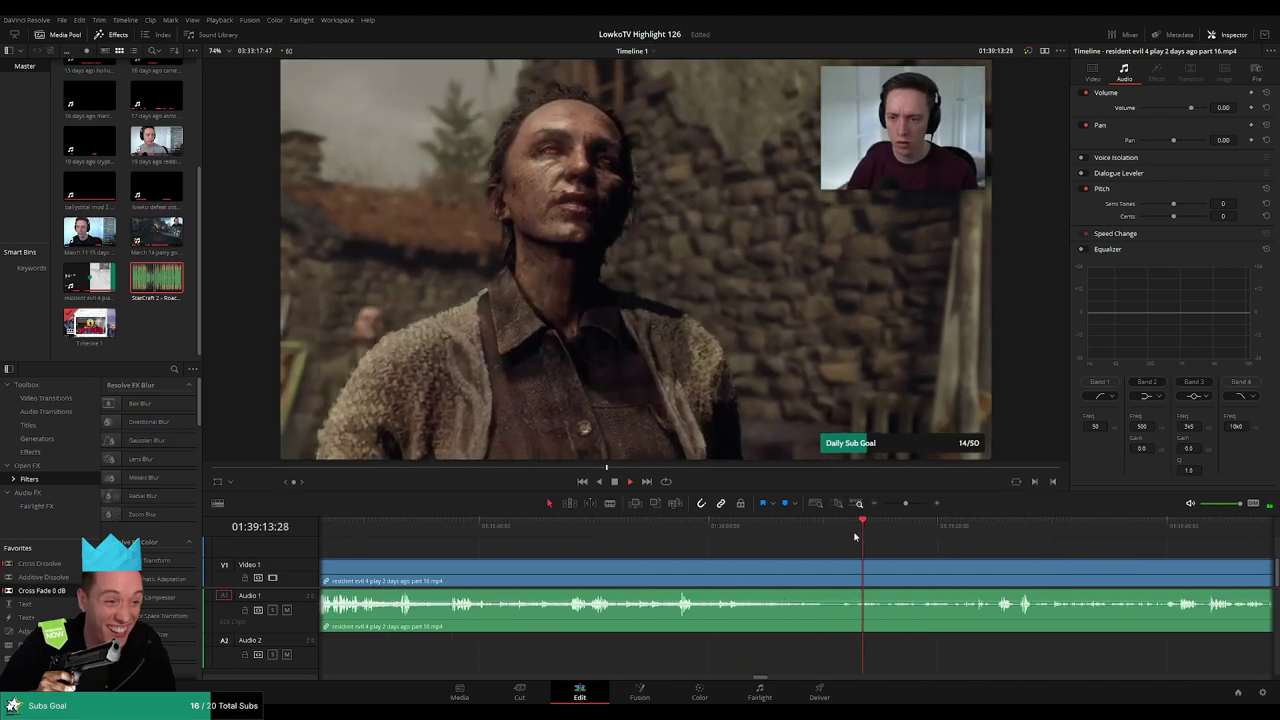
pyautogui.click(818, 537)
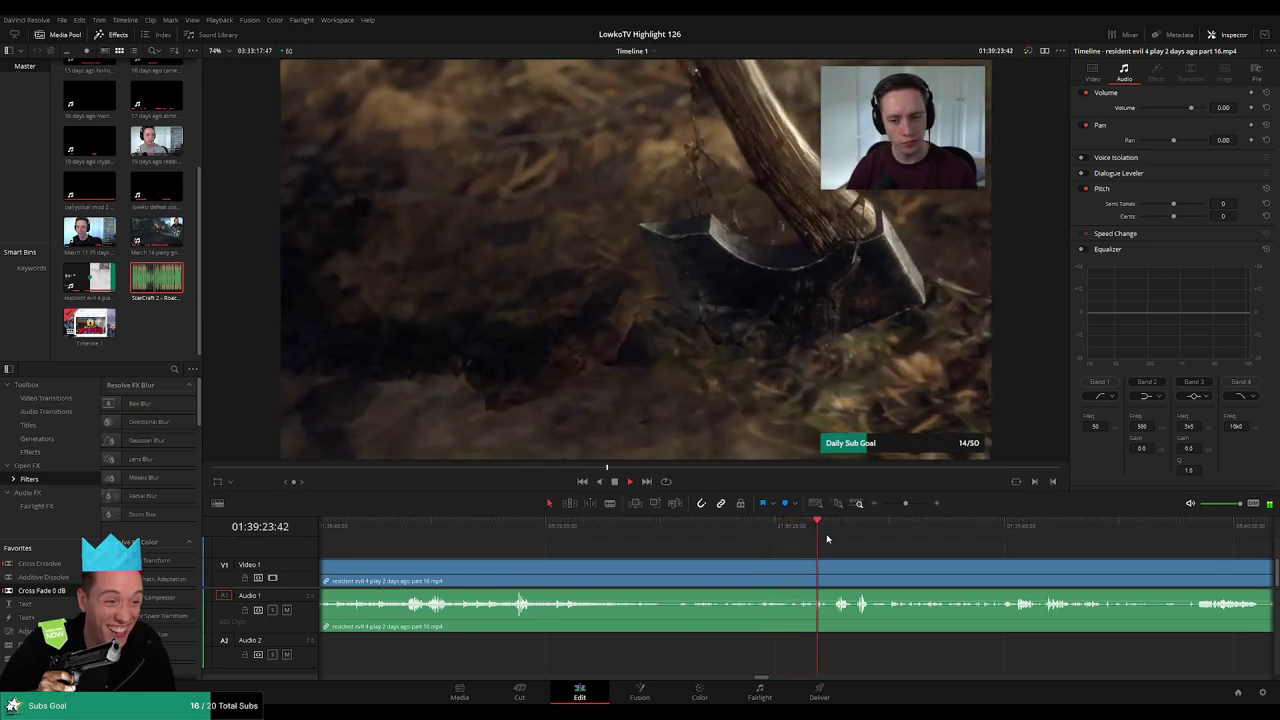
pyautogui.moveTo(898, 550); pyautogui.dragTo(753, 541)
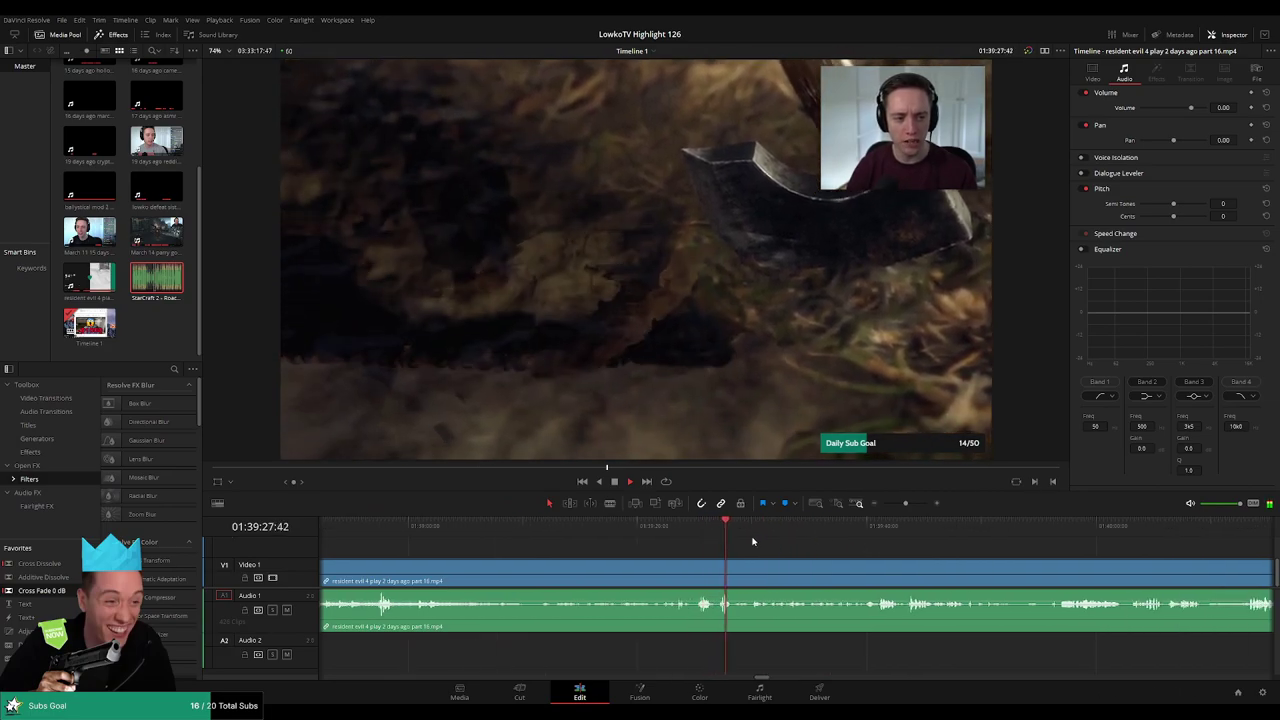
pyautogui.click(744, 529)
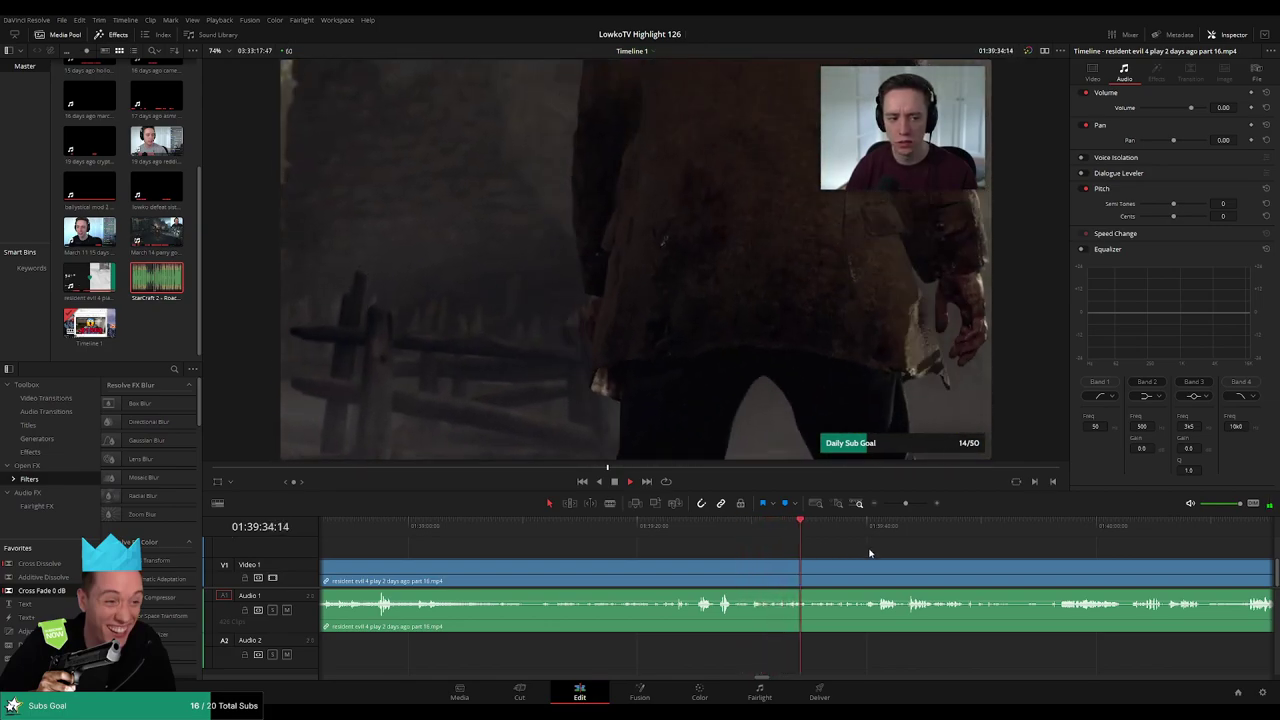
pyautogui.hscroll(2, 860, 552)
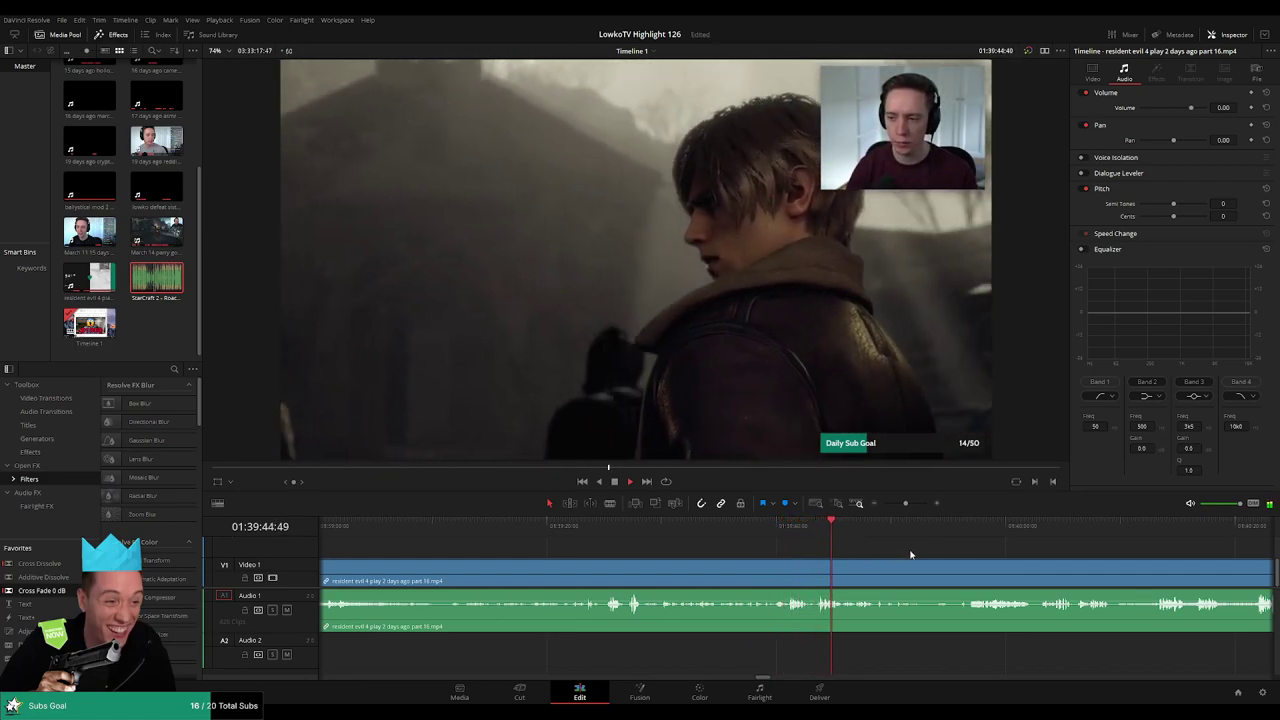
# - Review the cutscene from about 01:39:44 to 01:40:32, covering Leon by the fire, the emblem door and the Resident Evil 4 title
pyautogui.moveTo(891, 553); pyautogui.dragTo(766, 543)
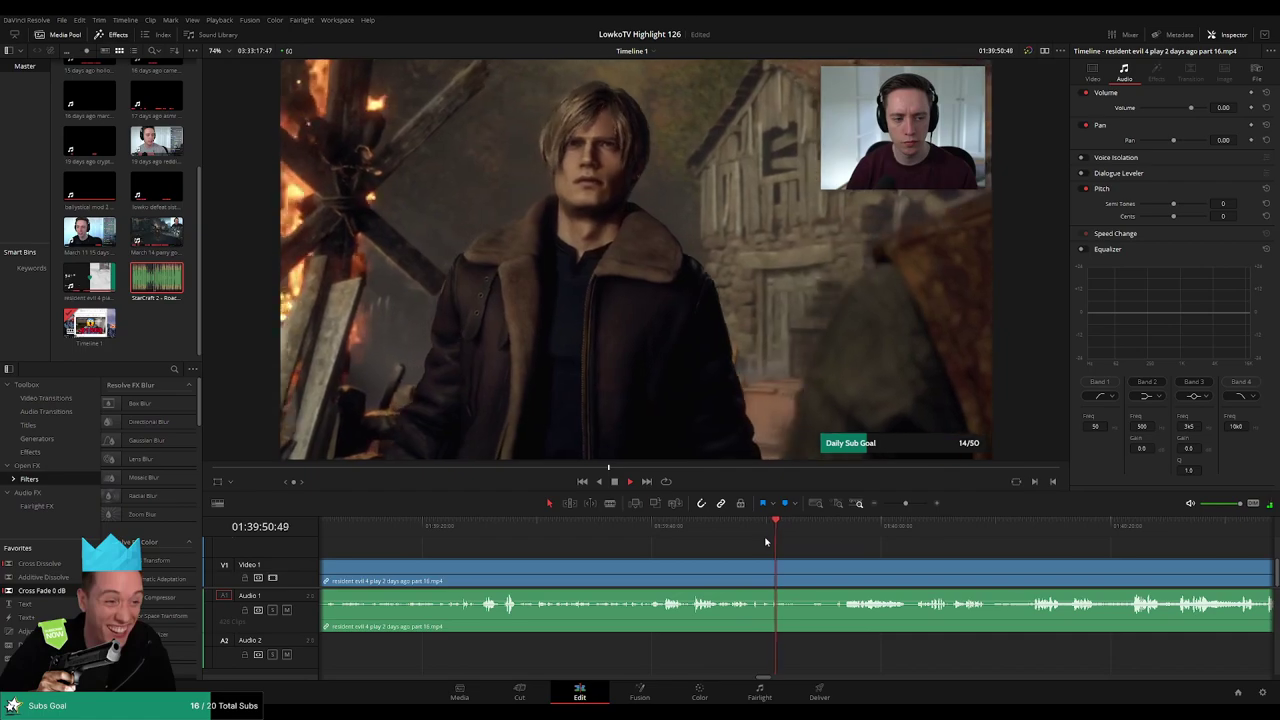
pyautogui.moveTo(787, 533)
pyautogui.mouseDown()
pyautogui.moveTo(829, 527)
pyautogui.moveTo(789, 550)
pyautogui.mouseUp()
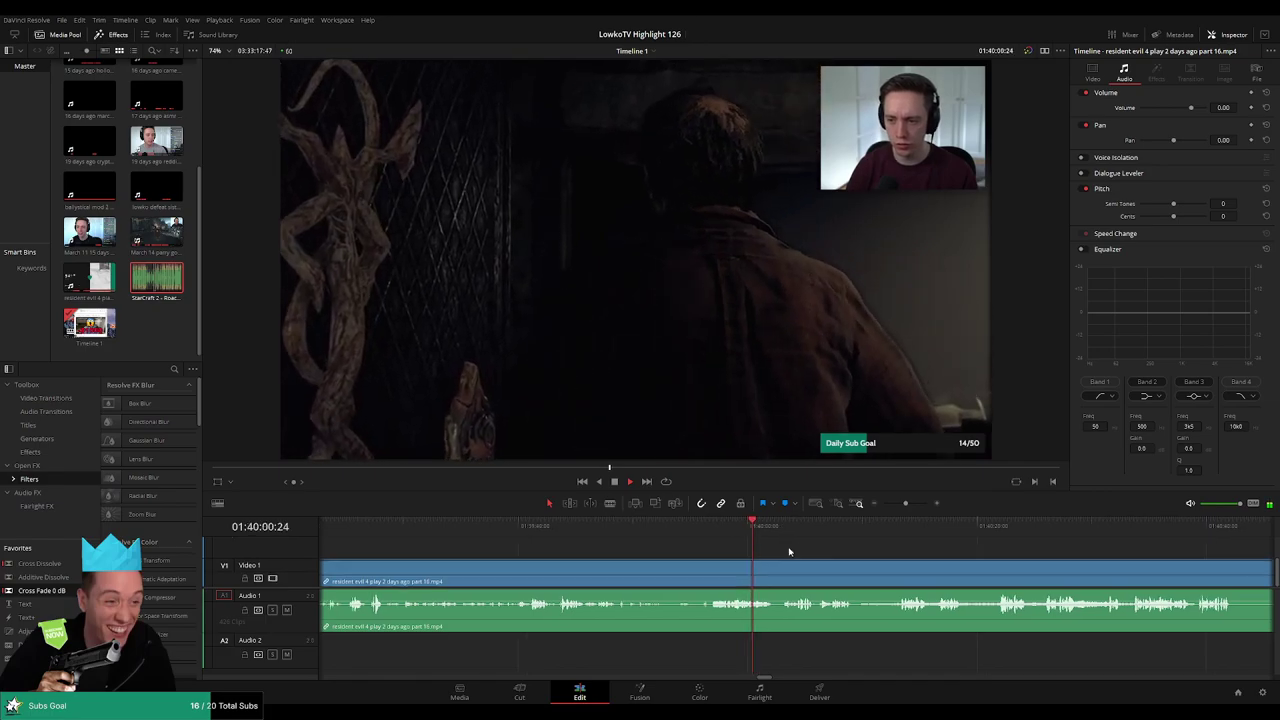
pyautogui.scroll(-1, 740, 548)
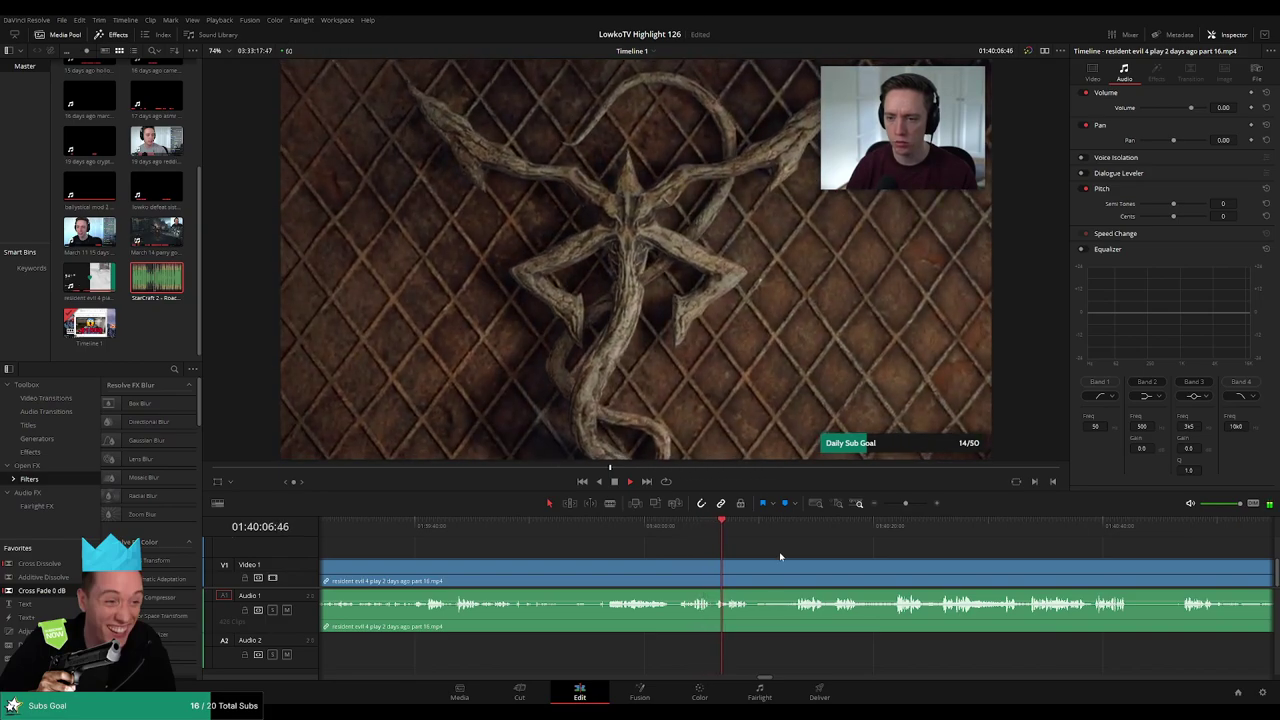
pyautogui.scroll(-1, 822, 559)
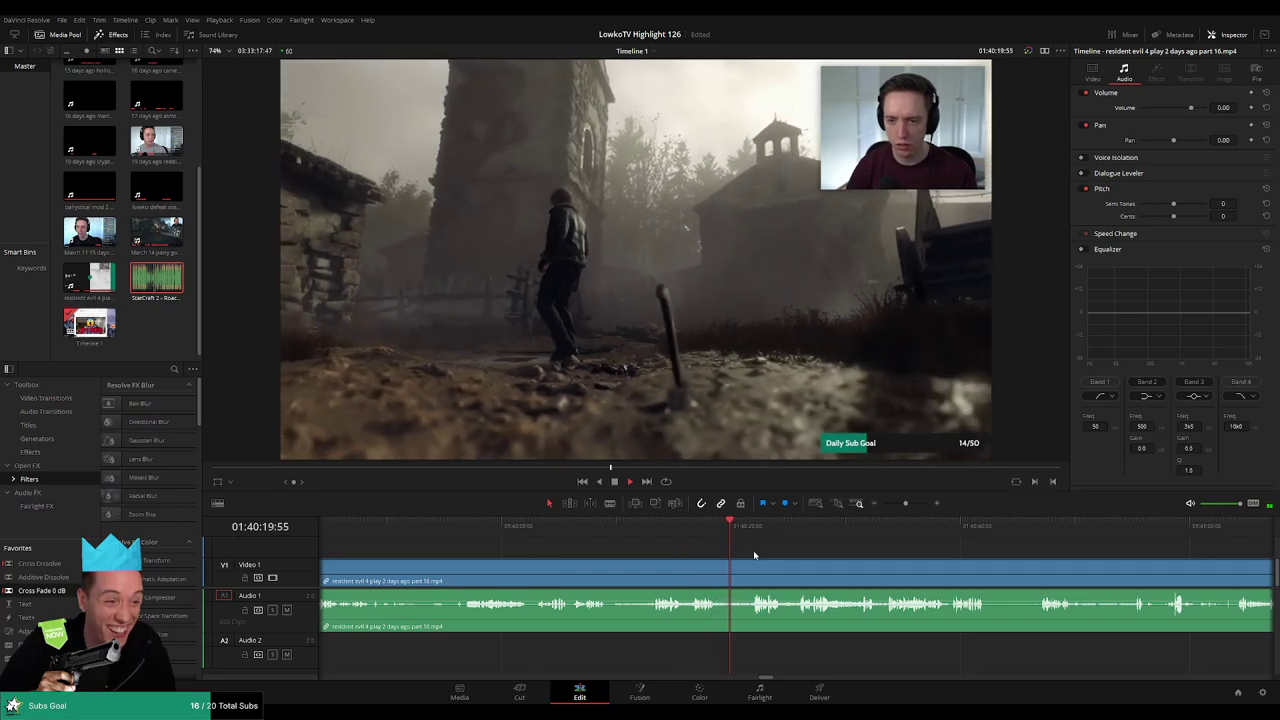
pyautogui.hscroll(2, 760, 555)
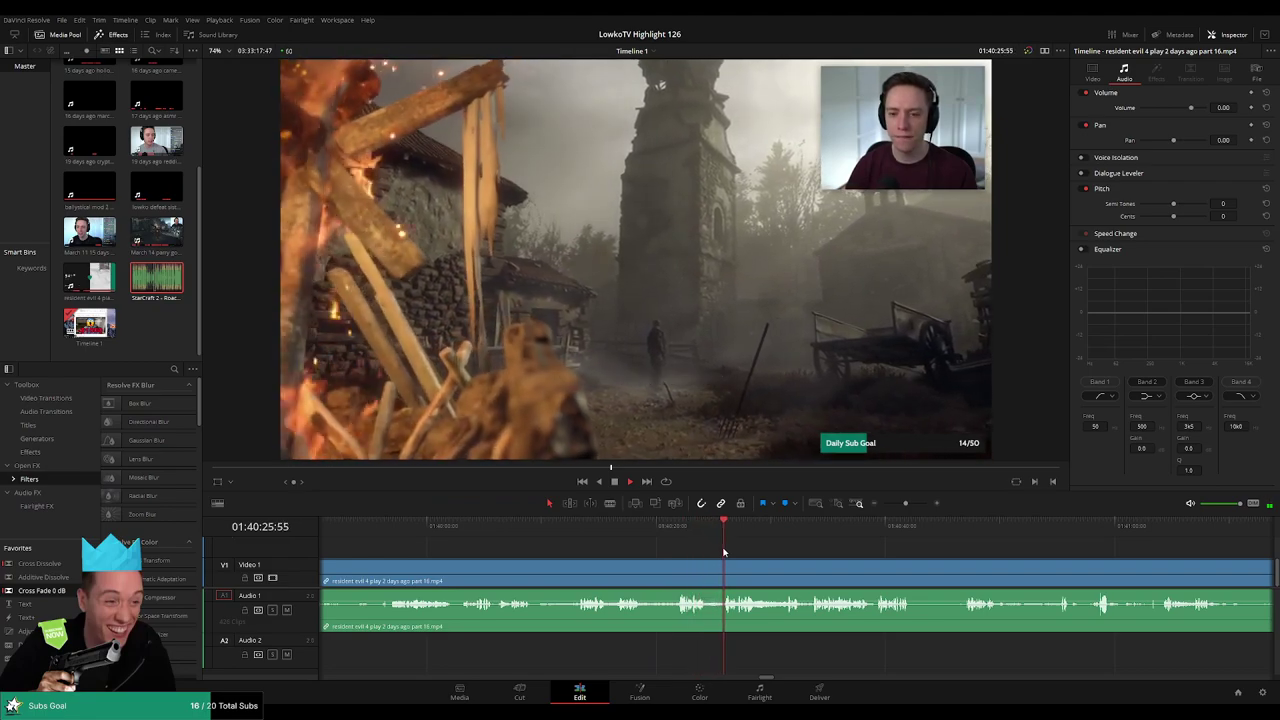
pyautogui.hscroll(2, 720, 557)
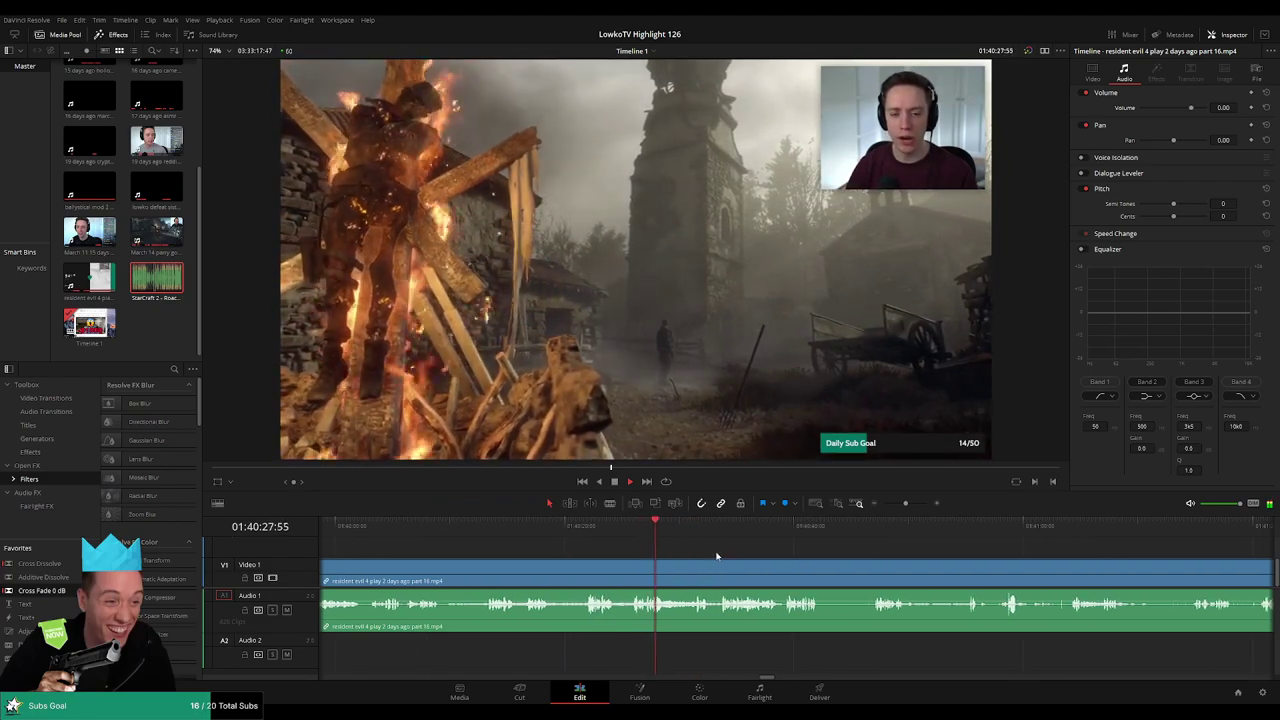
pyautogui.click(682, 532)
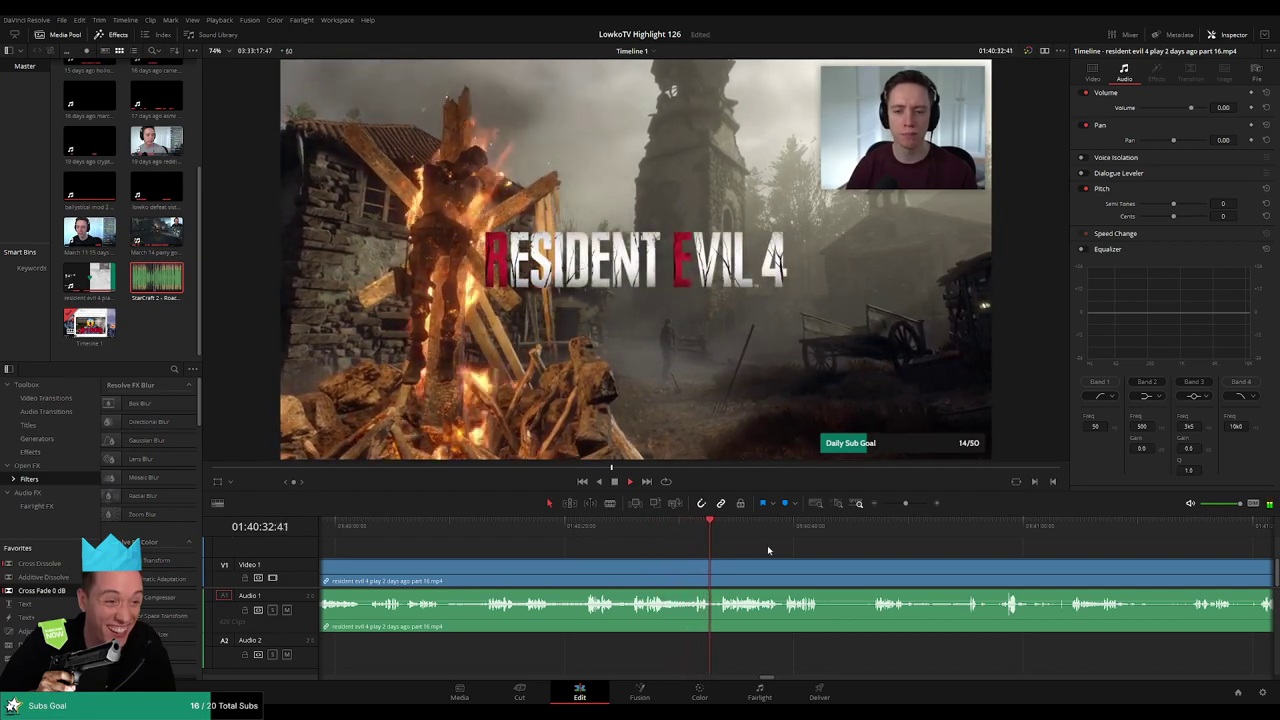
# - Review the footage from about 01:40:32 to 01:41:10, covering the radio call about the lake route and the walk through the dark shed
pyautogui.hscroll(2, 712, 543)
pyautogui.moveTo(904, 504)
pyautogui.mouseDown()
pyautogui.moveTo(883, 507)
pyautogui.moveTo(906, 504)
pyautogui.mouseUp()
pyautogui.hscroll(5, 917, 547)
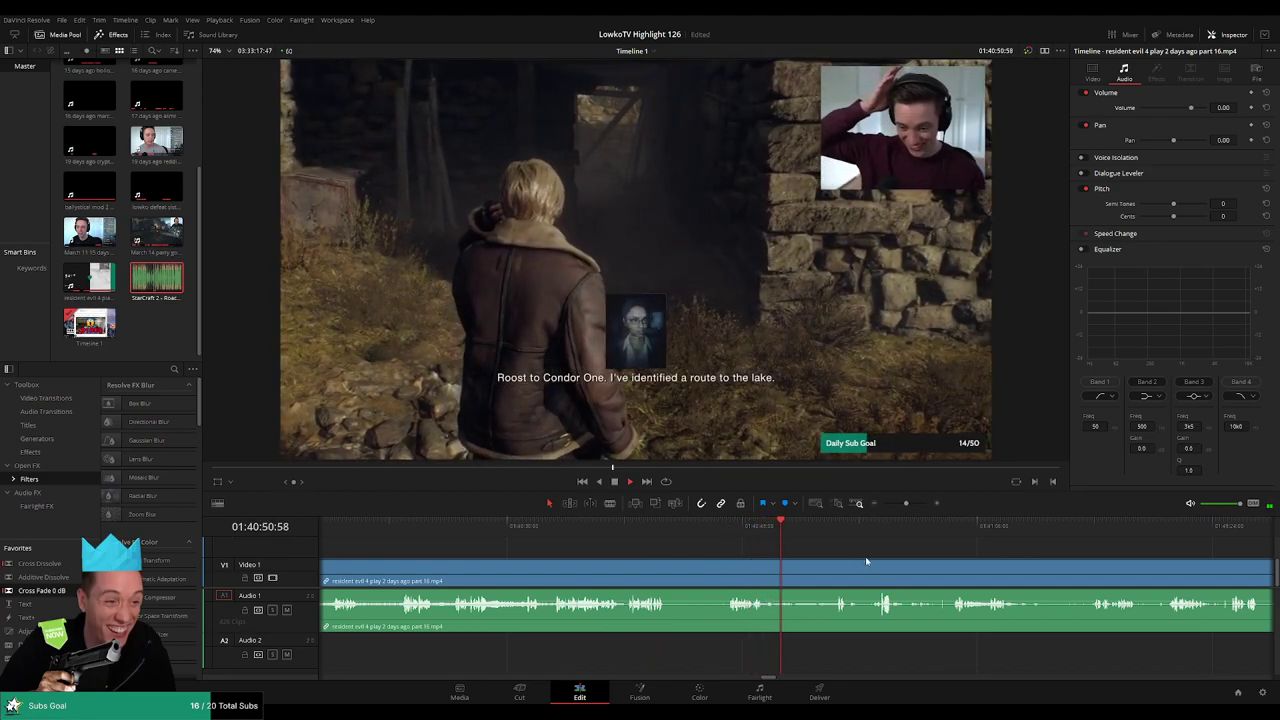
pyautogui.moveTo(867, 561); pyautogui.dragTo(759, 553)
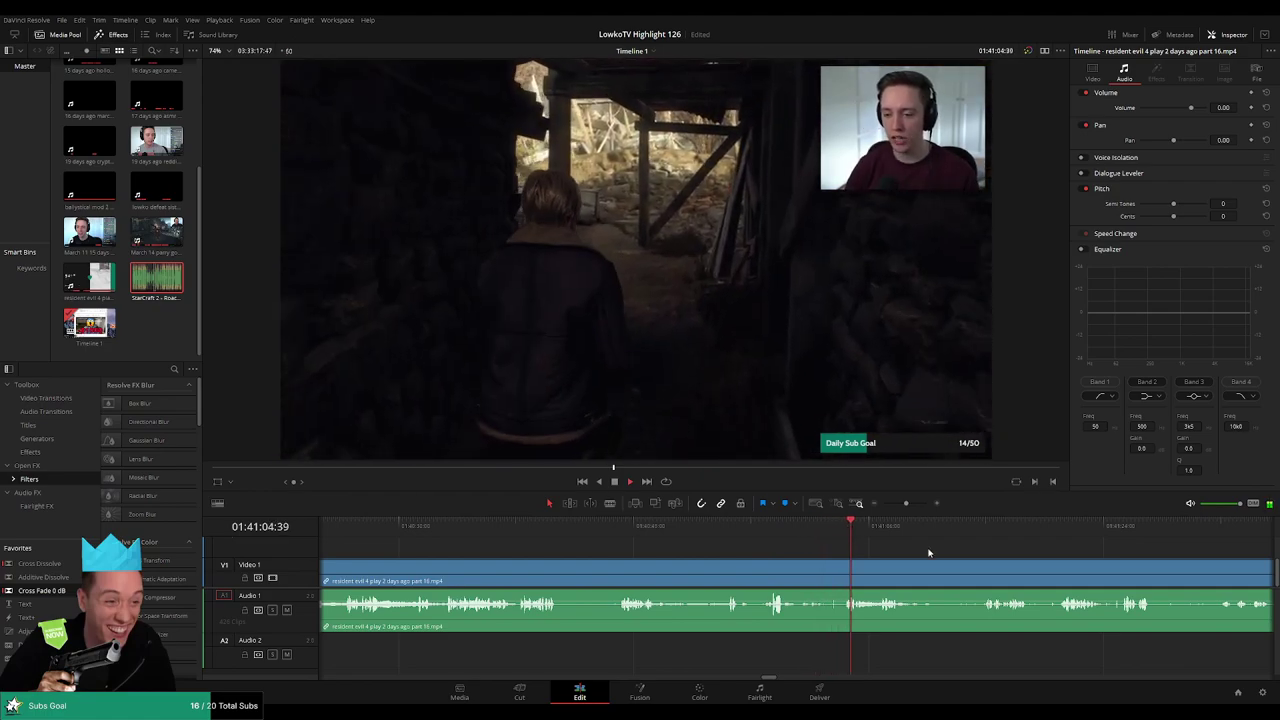
pyautogui.moveTo(929, 552); pyautogui.dragTo(780, 538)
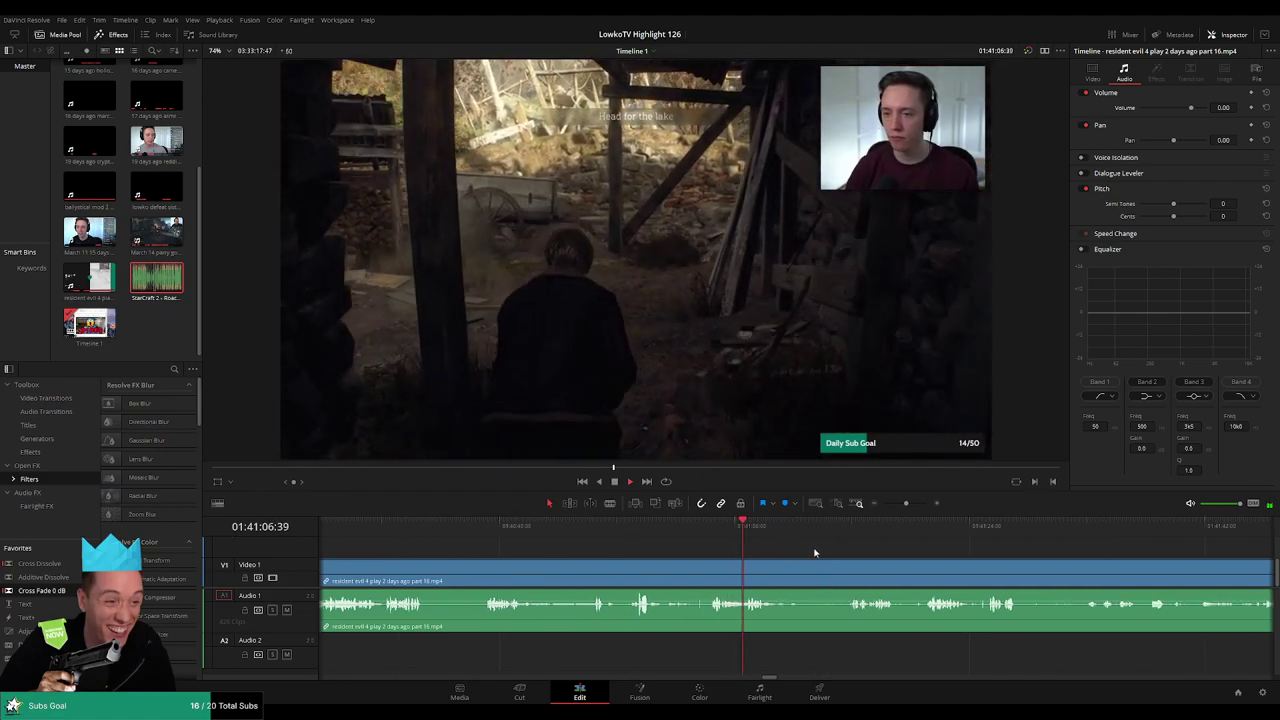
pyautogui.hscroll(2, 790, 551)
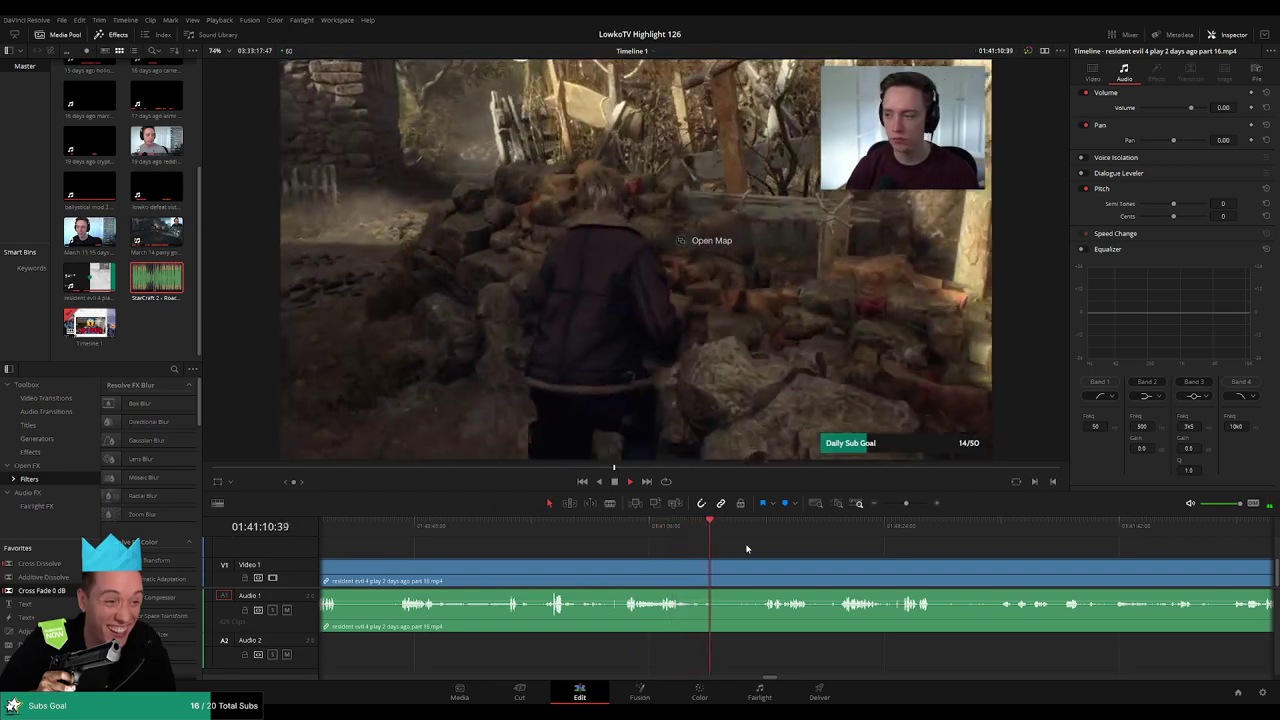
# - Review the footage from about 01:41:10 to 01:41:52, covering the fenced village path and the walk through the dim house interior
pyautogui.click(749, 530)
pyautogui.moveTo(749, 530); pyautogui.dragTo(757, 530)
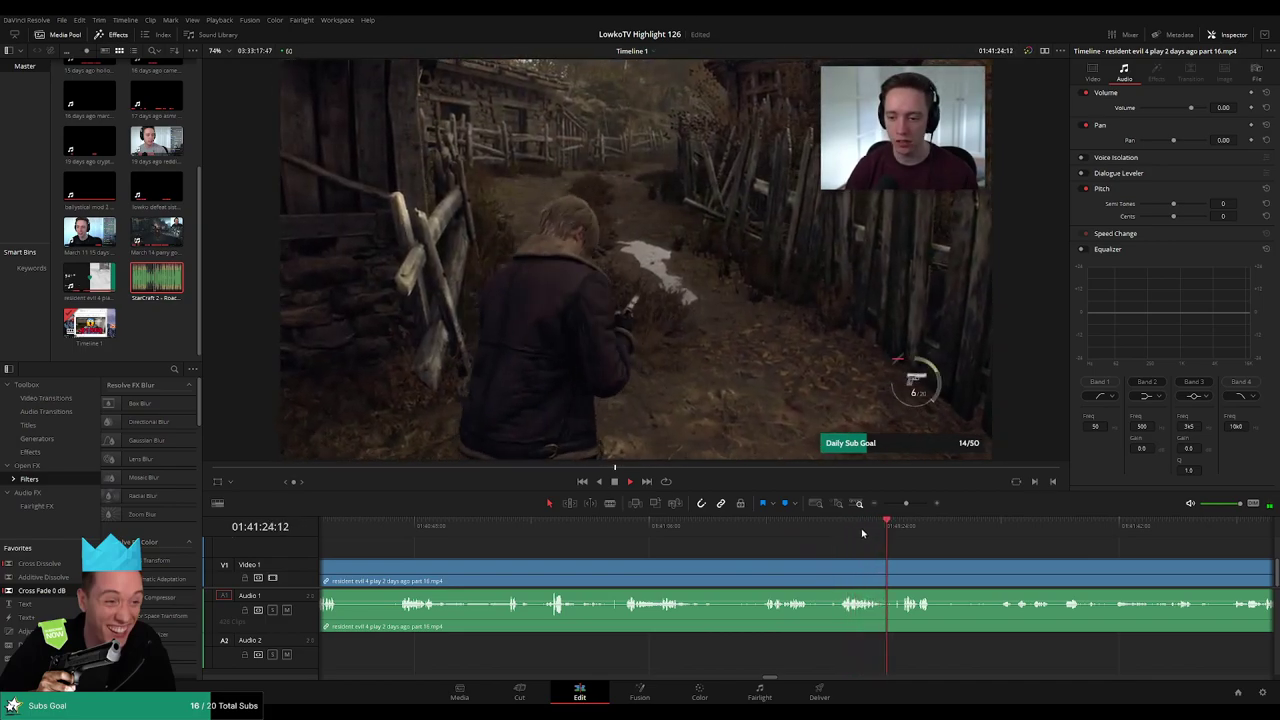
pyautogui.moveTo(984, 555); pyautogui.dragTo(880, 539)
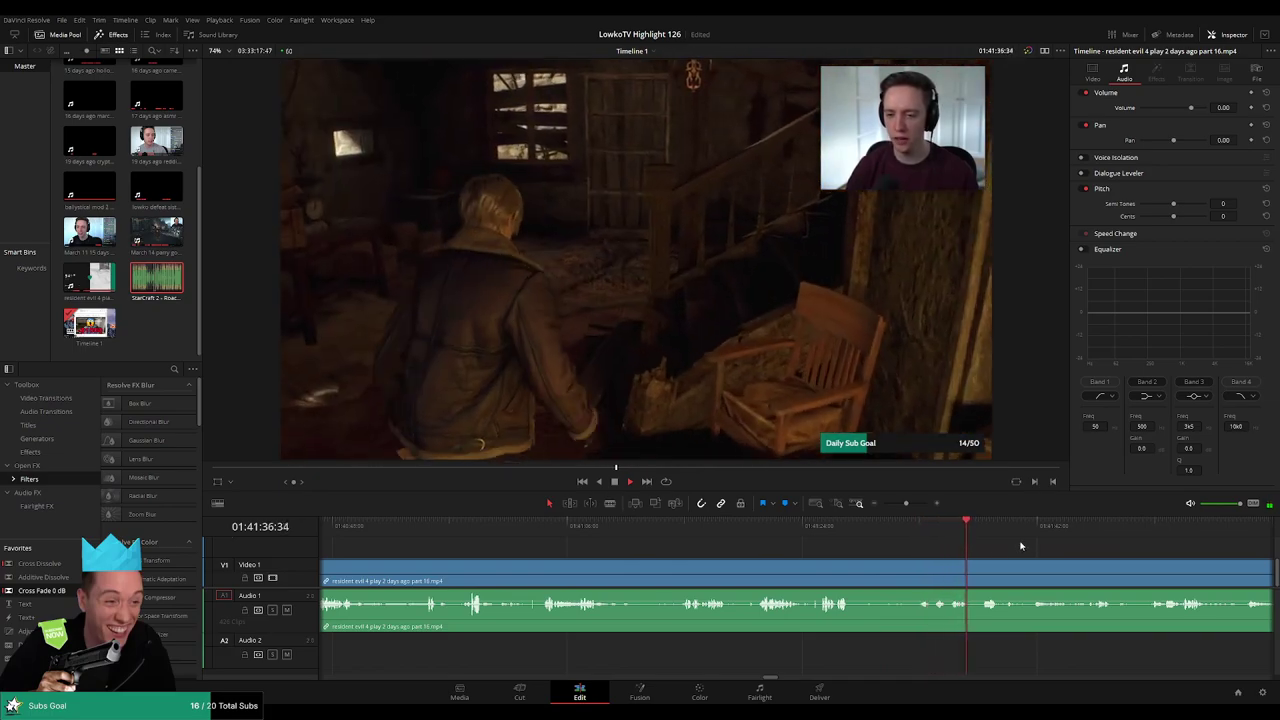
pyautogui.moveTo(1037, 538); pyautogui.dragTo(910, 538)
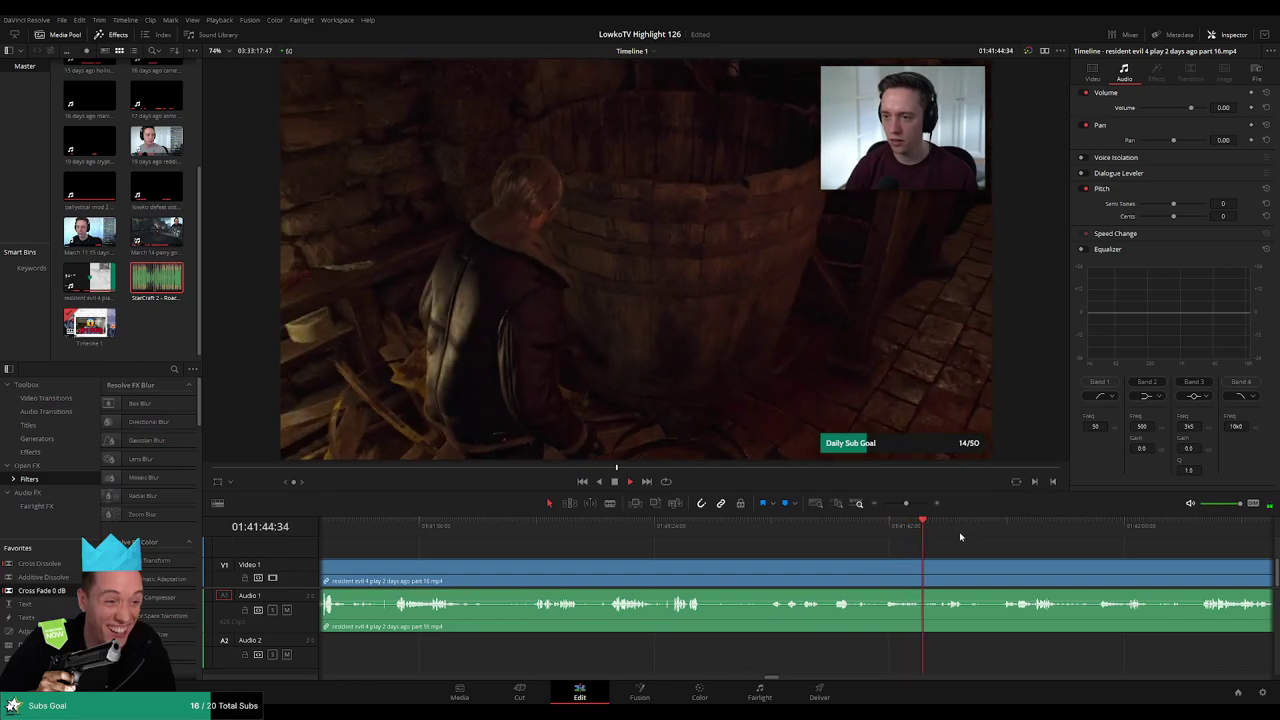
pyautogui.click(1004, 528)
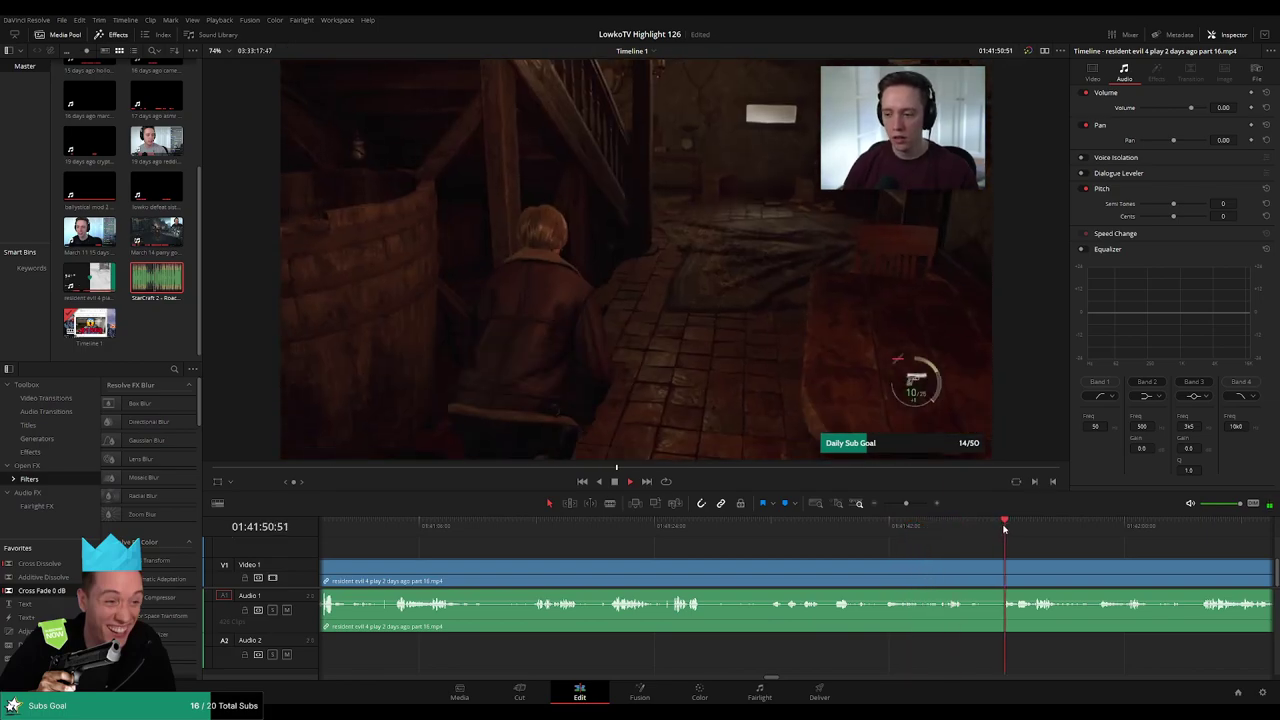
pyautogui.hscroll(3, 917, 529)
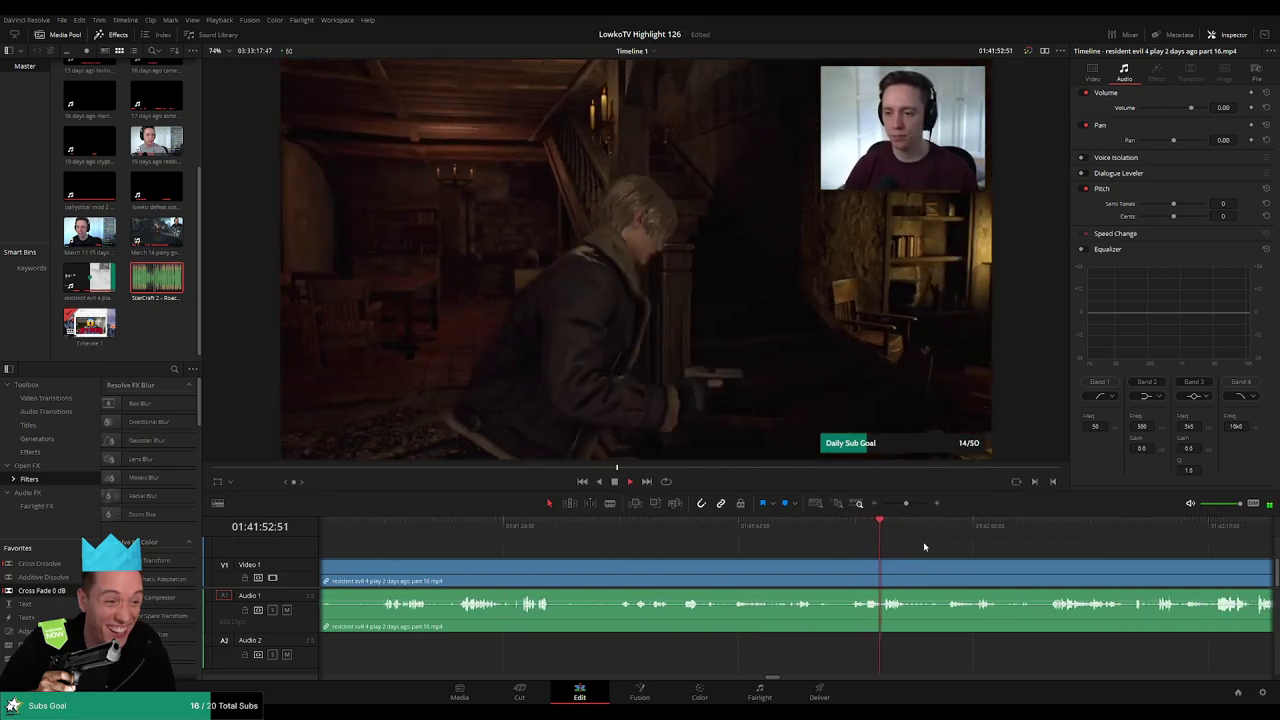
# - Skim the Resident Evil 4 gameplay clip on the timeline from about 01:41:57 to 01:42:22, skipping over quiet stretches
pyautogui.click(941, 528)
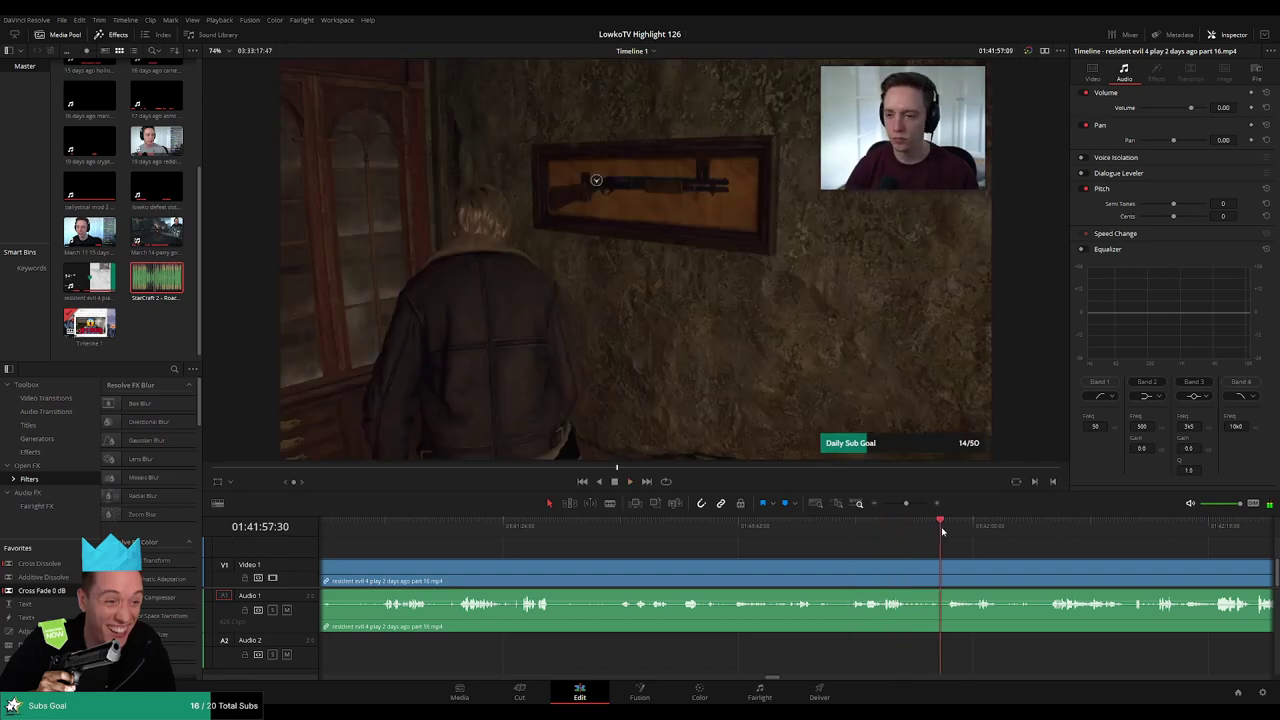
pyautogui.hscroll(3, 1019, 552)
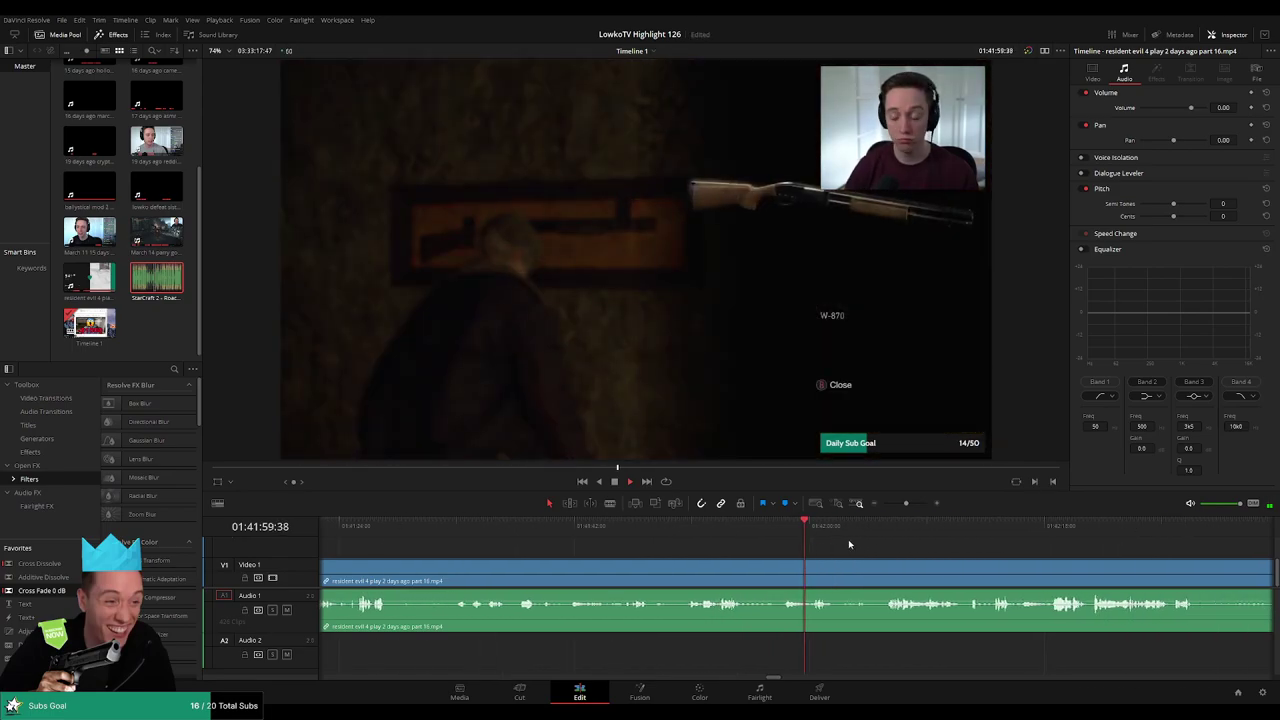
pyautogui.moveTo(817, 530); pyautogui.dragTo(885, 530)
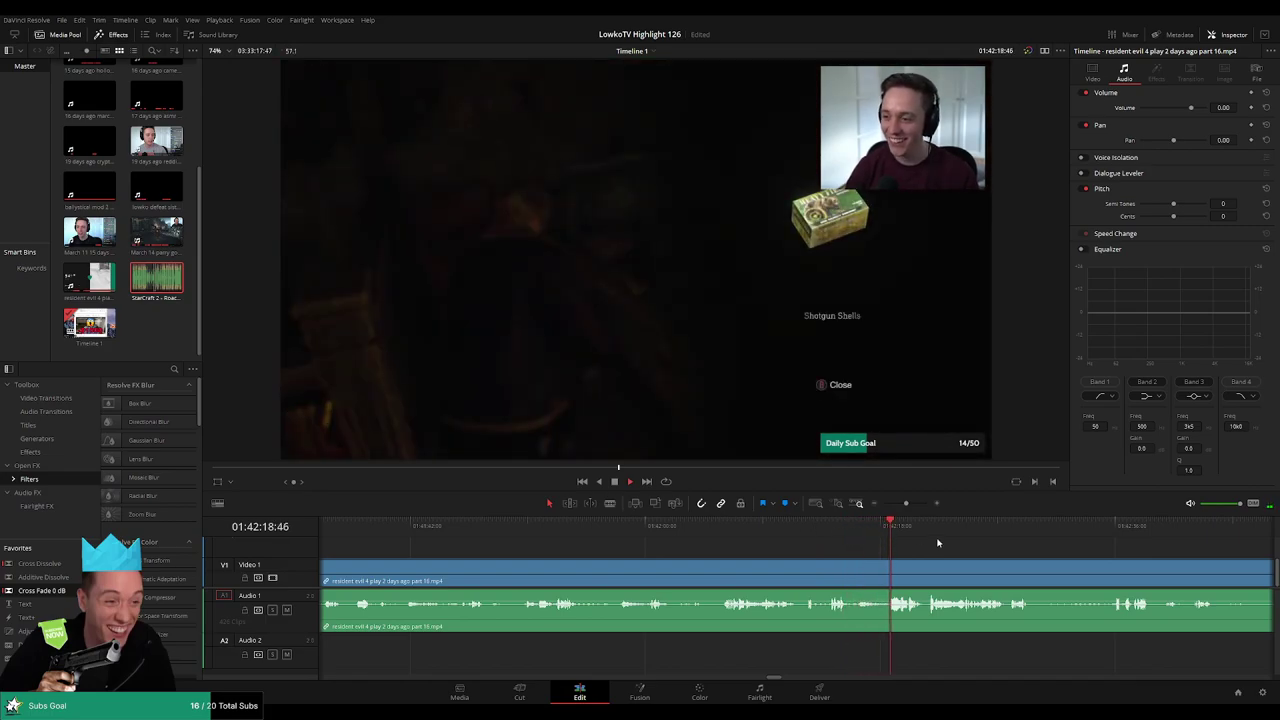
pyautogui.hscroll(6, 836, 543)
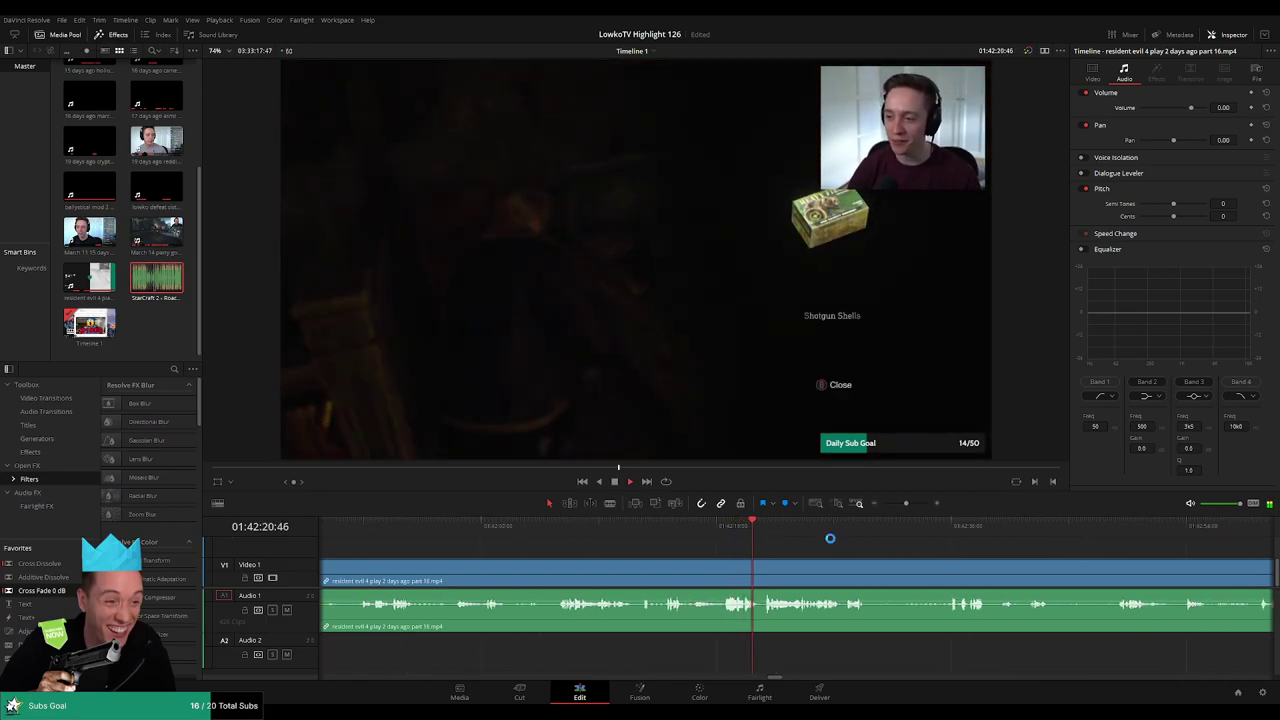
pyautogui.hscroll(2, 889, 553)
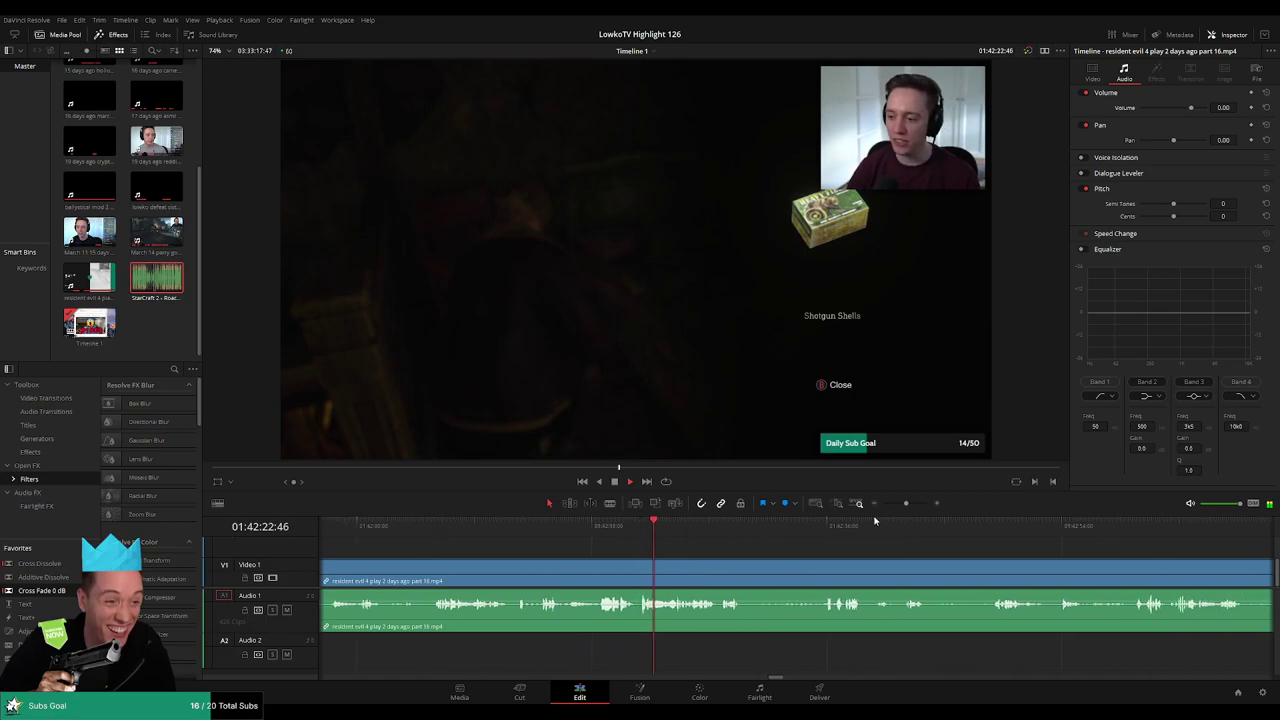
# - Survey the gameplay clip's extent in a wider timeline overview, and resume playback a little further on at close zoom
pyautogui.moveTo(906, 504); pyautogui.dragTo(888, 505)
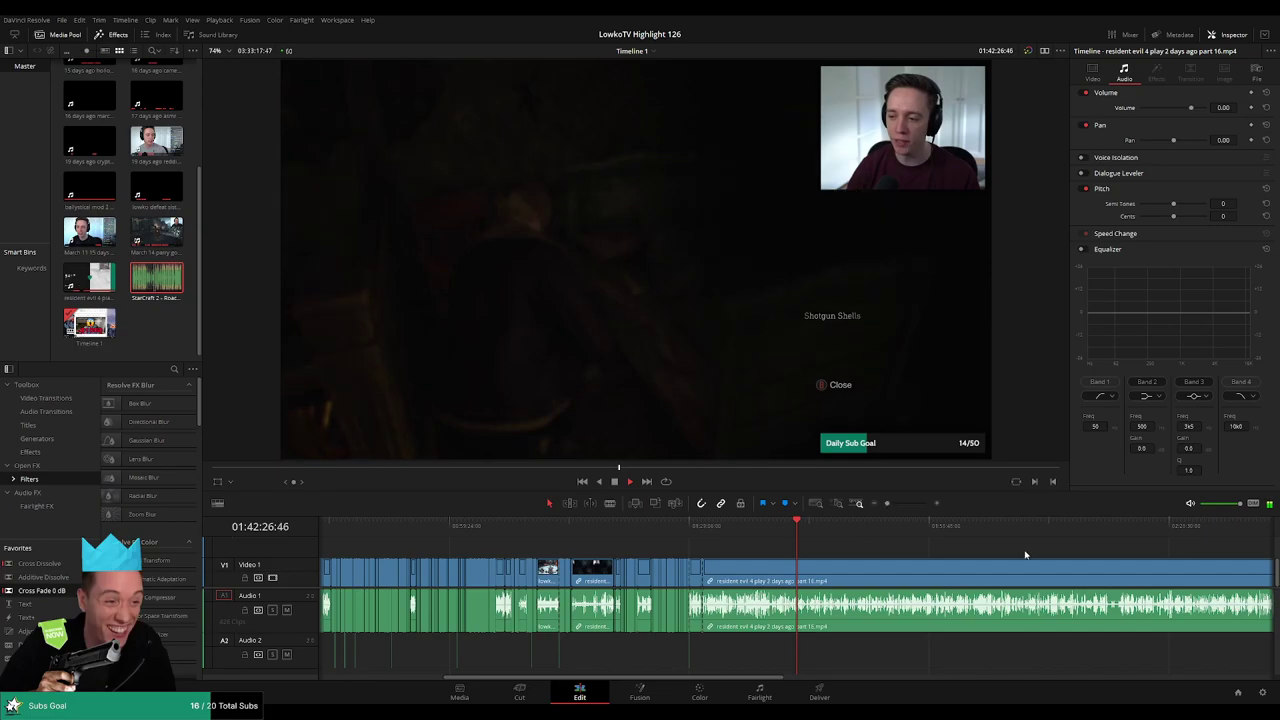
pyautogui.moveTo(1025, 555); pyautogui.dragTo(777, 529)
pyautogui.moveTo(692, 542); pyautogui.dragTo(823, 548)
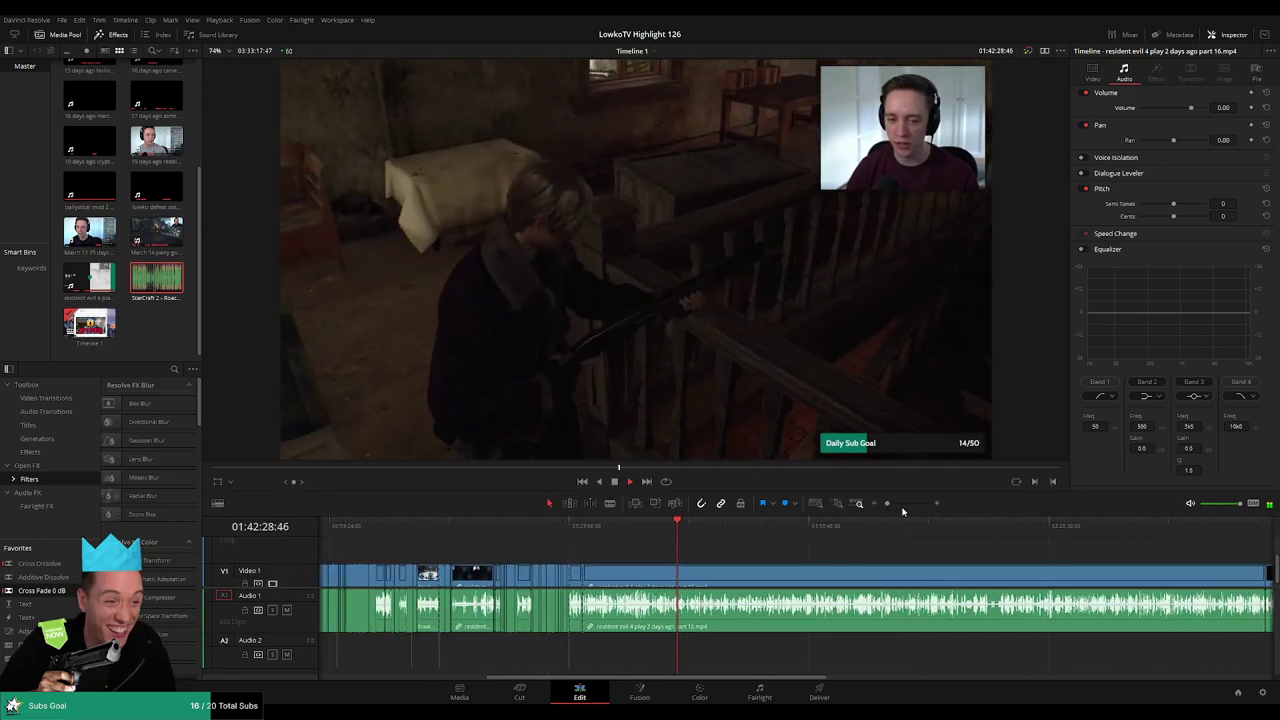
pyautogui.moveTo(888, 504); pyautogui.dragTo(806, 530)
pyautogui.click(723, 531)
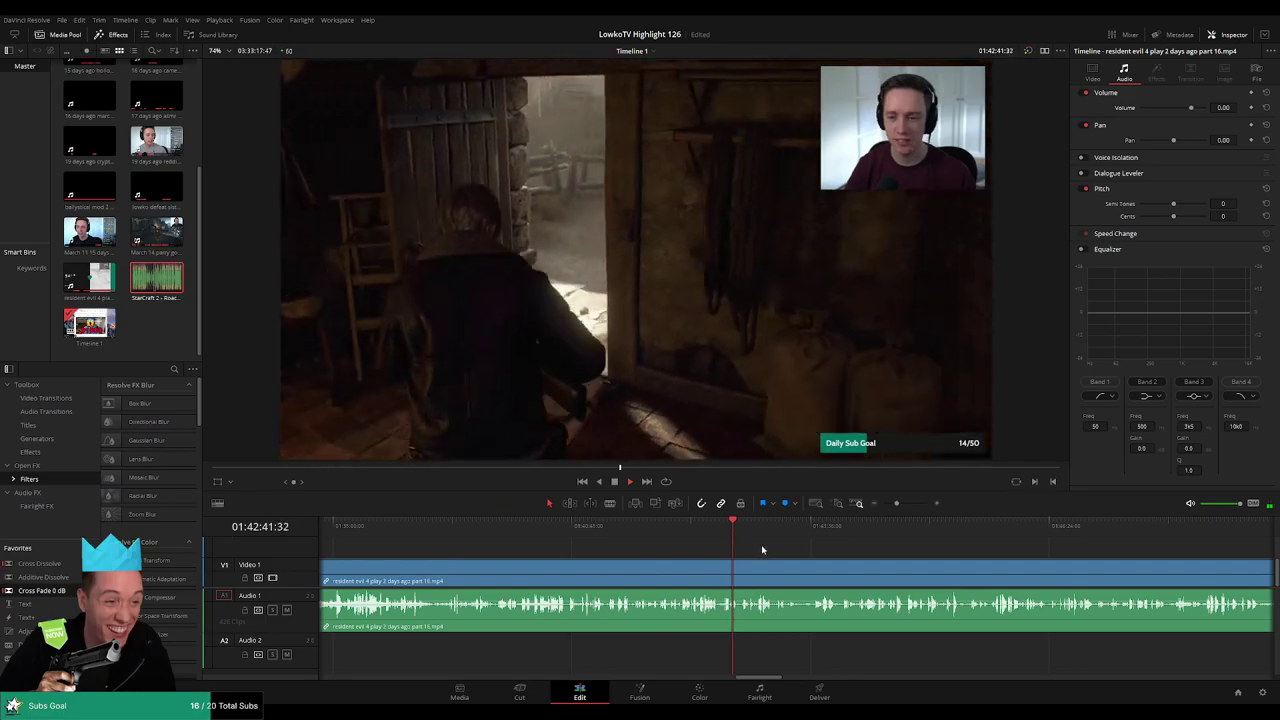
pyautogui.scroll(4, 766, 549)
pyautogui.scroll(1, 832, 548)
# - Review the gameplay clip from about 01:42:48 to 01:43:45, jumping ahead between the audible commentary sections
pyautogui.moveTo(852, 525); pyautogui.dragTo(864, 526)
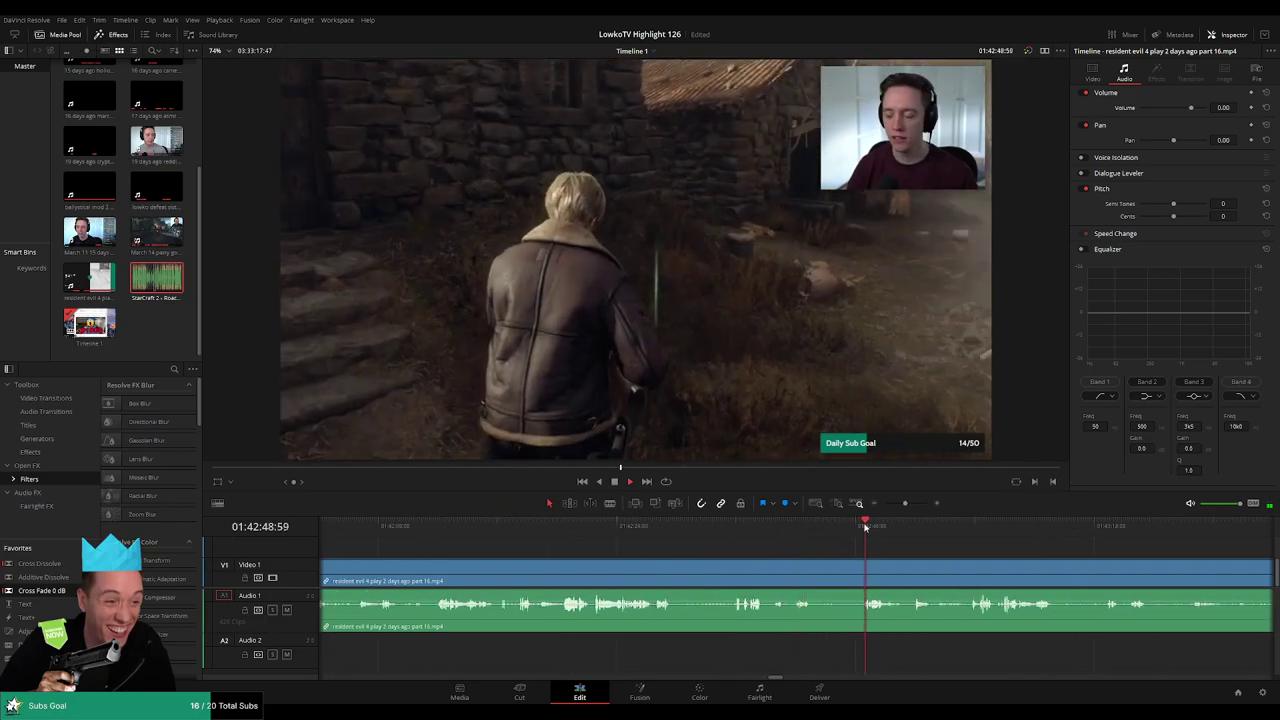
pyautogui.hscroll(3, 966, 553)
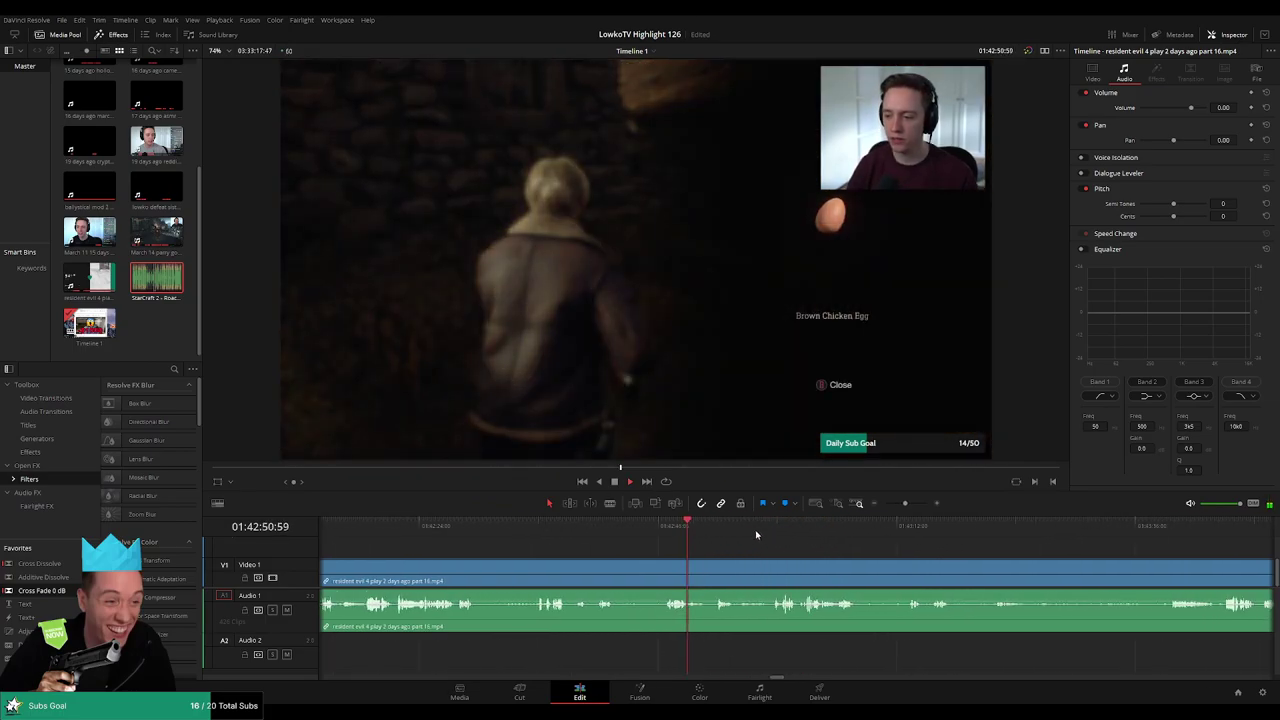
pyautogui.moveTo(709, 527); pyautogui.dragTo(769, 531)
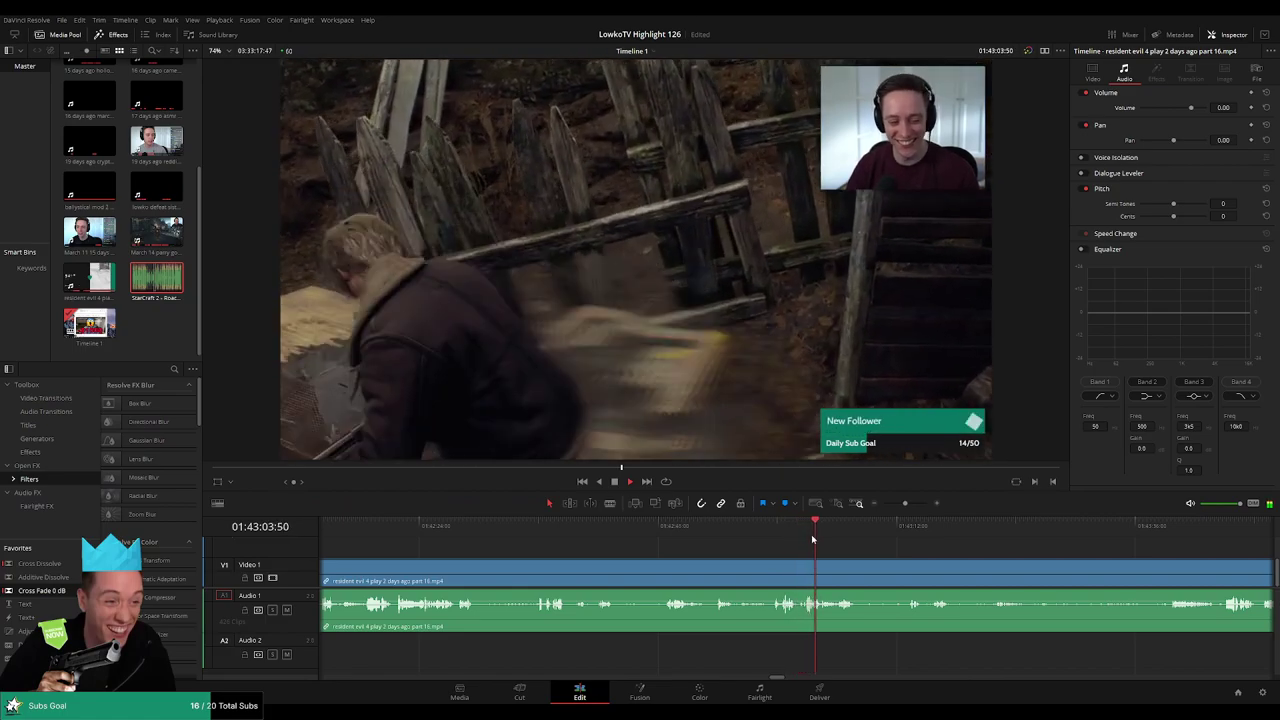
pyautogui.moveTo(897, 552); pyautogui.dragTo(1021, 541)
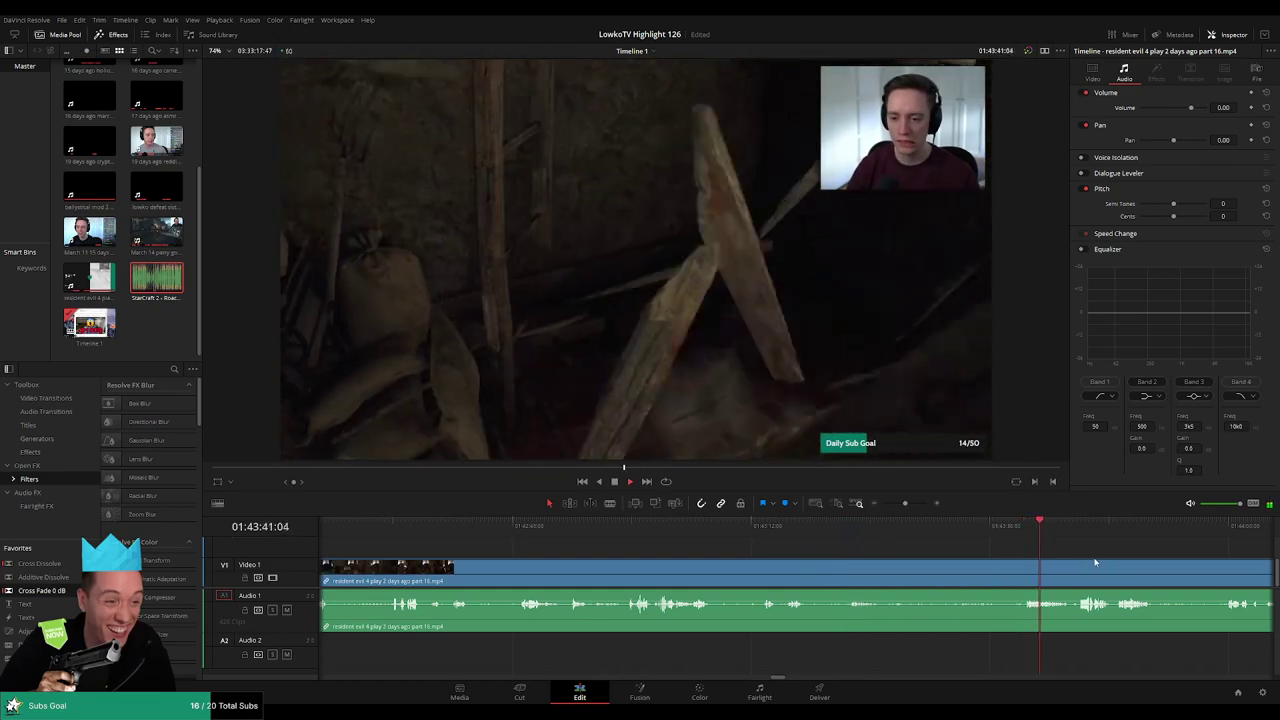
pyautogui.moveTo(1057, 557); pyautogui.dragTo(920, 547)
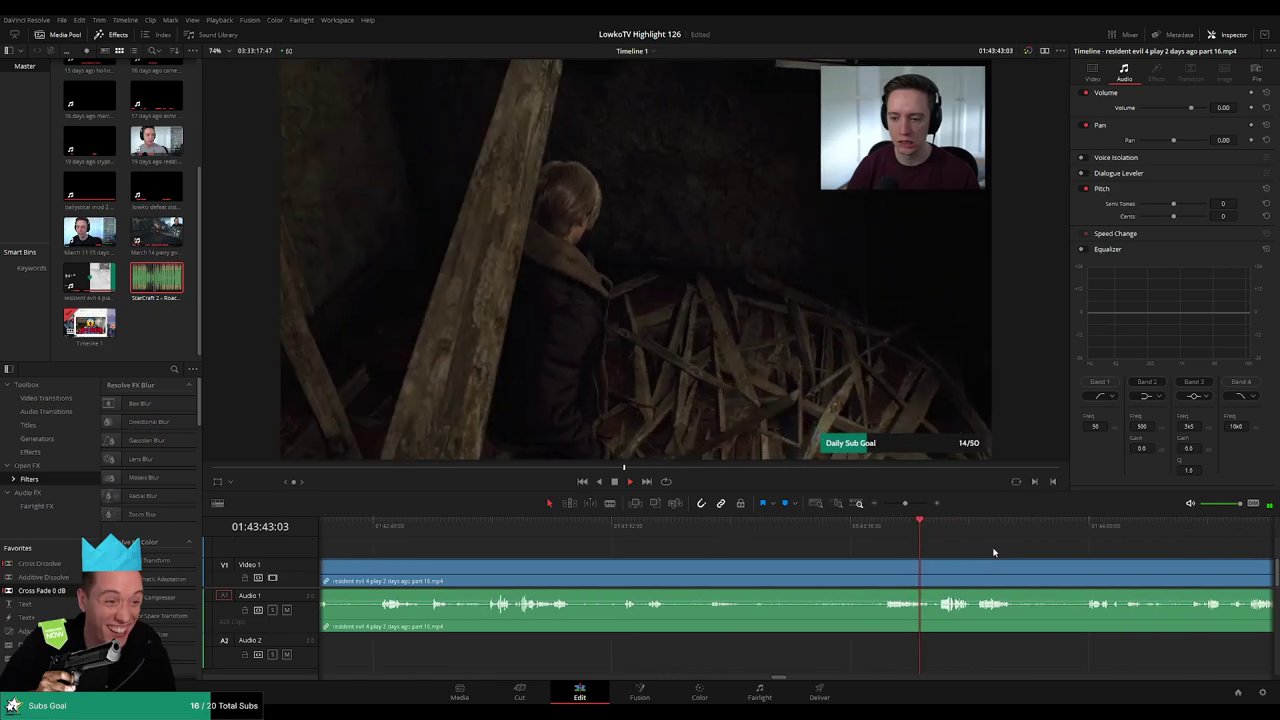
pyautogui.moveTo(1001, 551); pyautogui.dragTo(895, 544)
pyautogui.press('space')
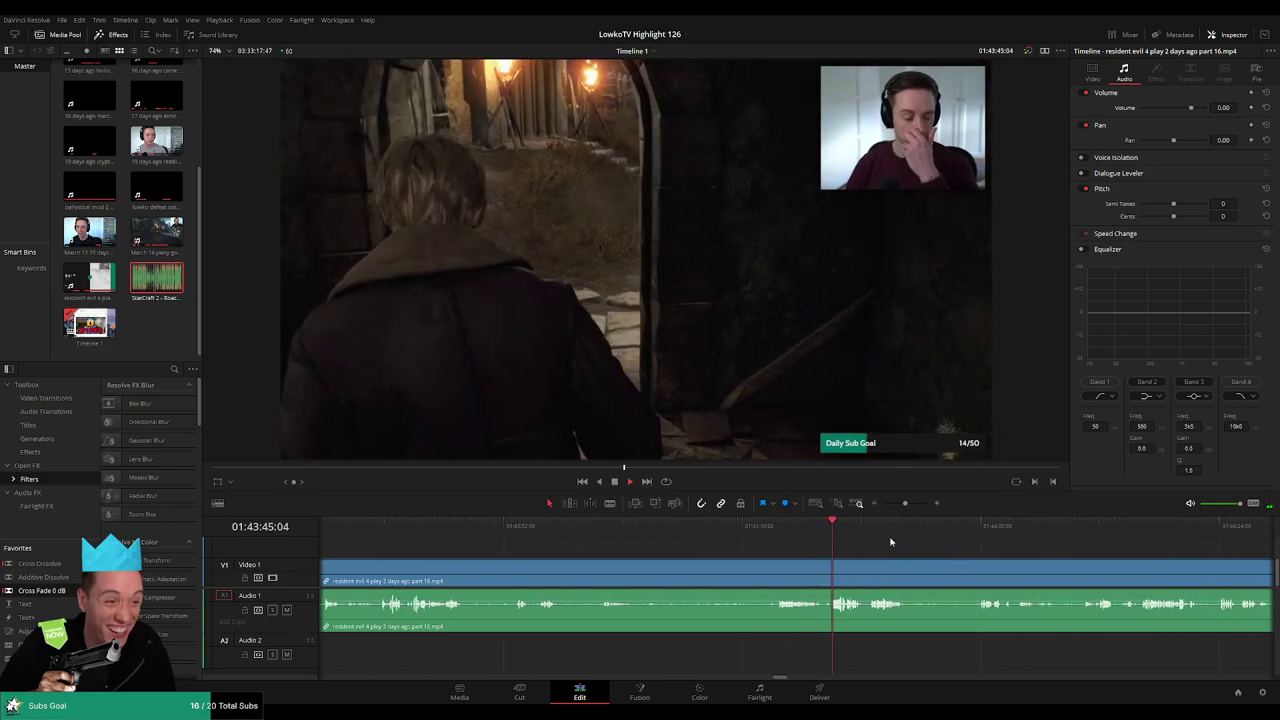
# - Examine the village exploration footage from about 01:43:49 to 01:44:33, skipping forward in short jumps
pyautogui.hscroll(1, 924, 546)
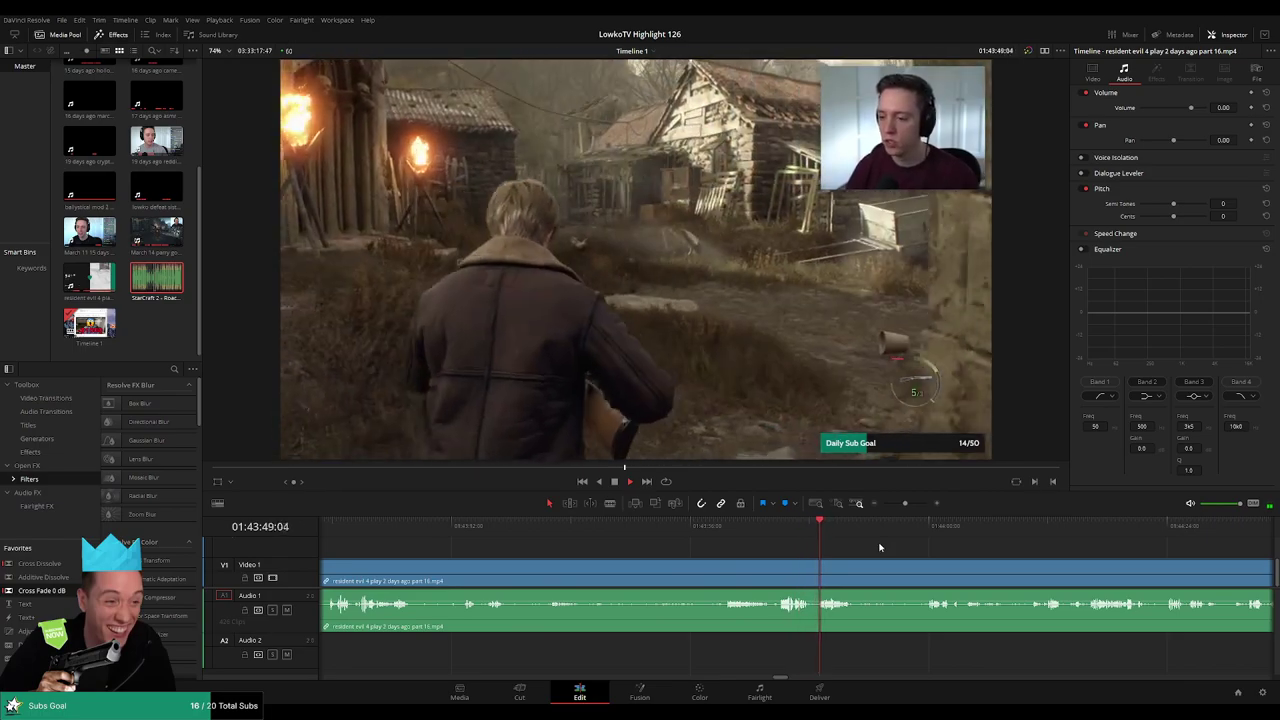
pyautogui.hscroll(1, 854, 540)
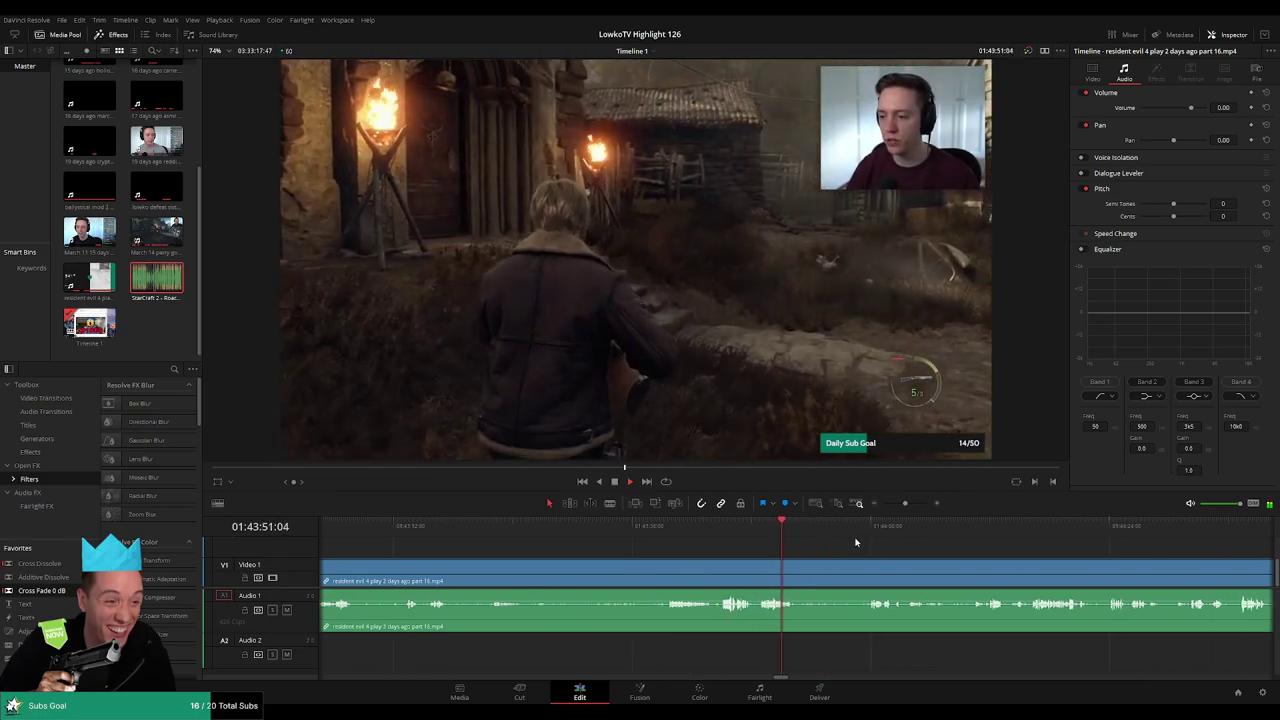
pyautogui.moveTo(819, 533); pyautogui.dragTo(870, 531)
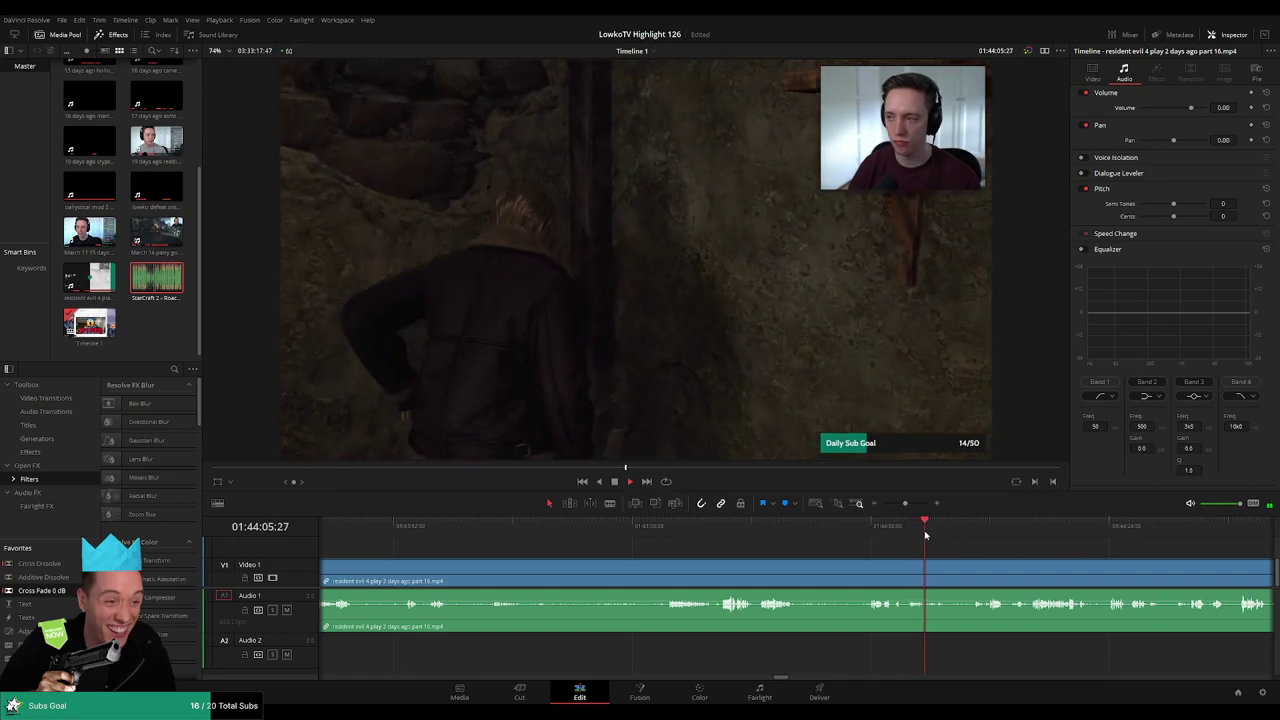
pyautogui.moveTo(954, 543); pyautogui.dragTo(798, 527)
pyautogui.click(803, 526)
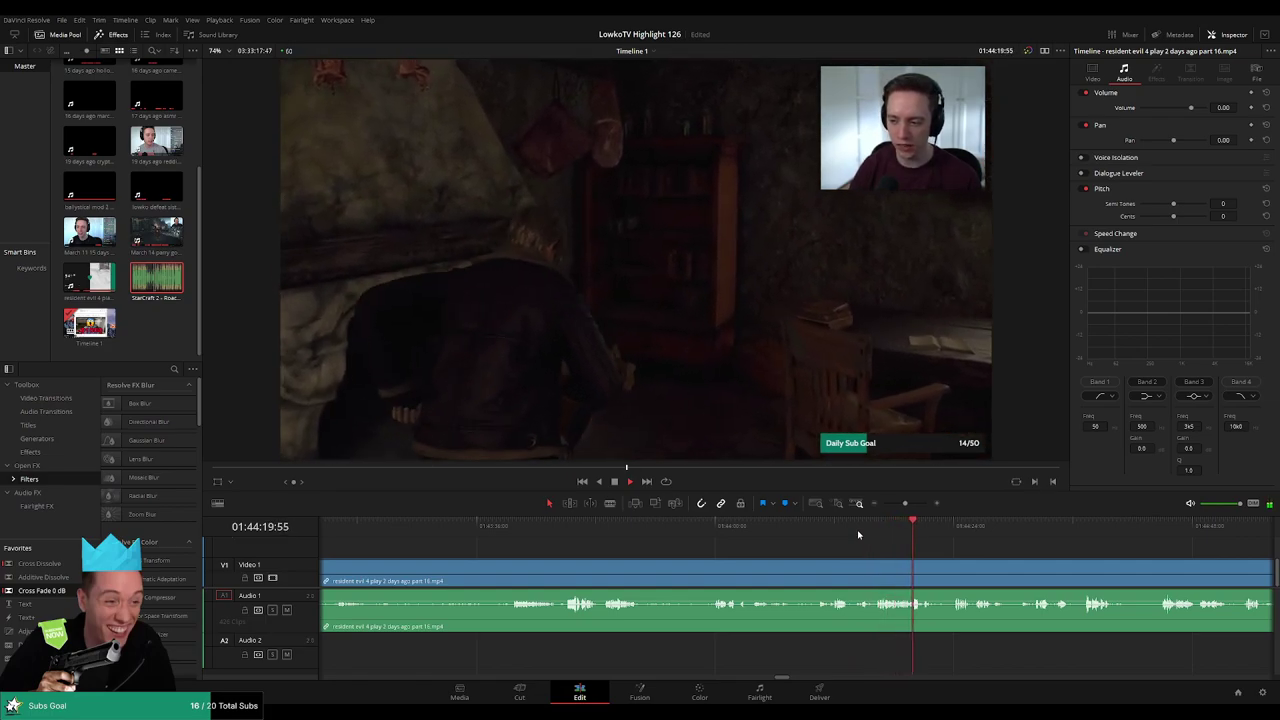
pyautogui.click(952, 528)
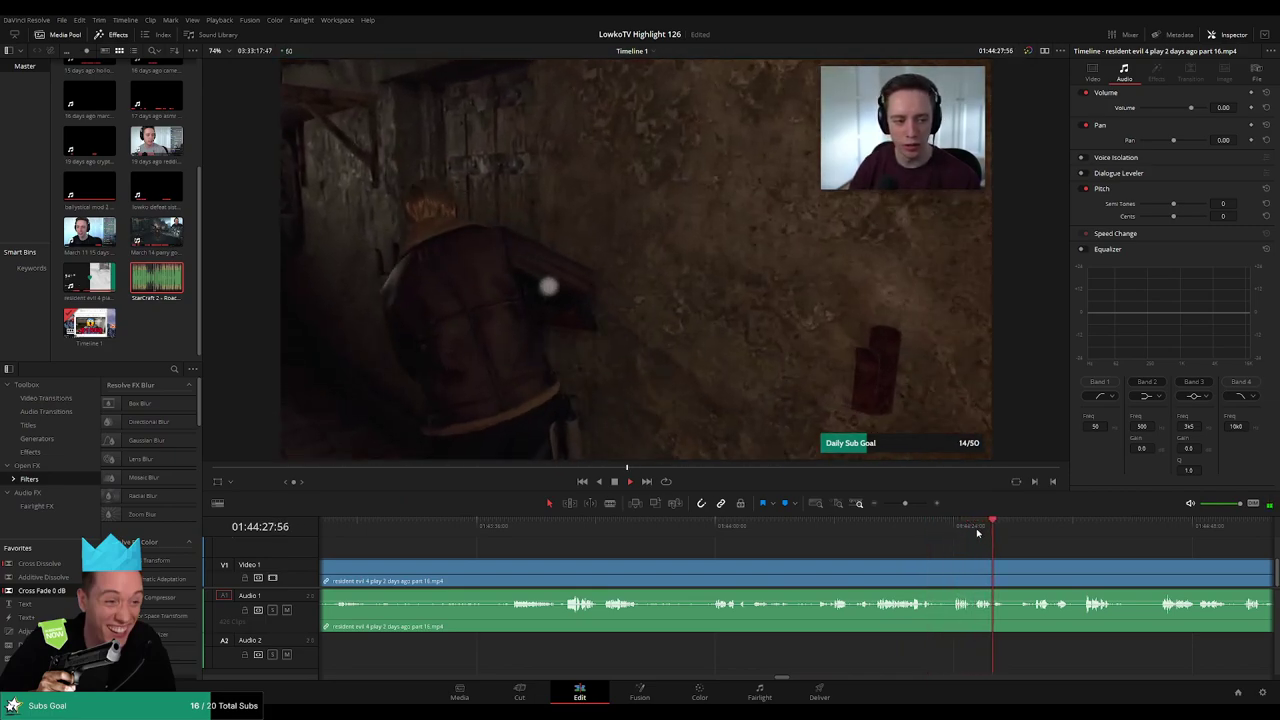
pyautogui.click(1030, 535)
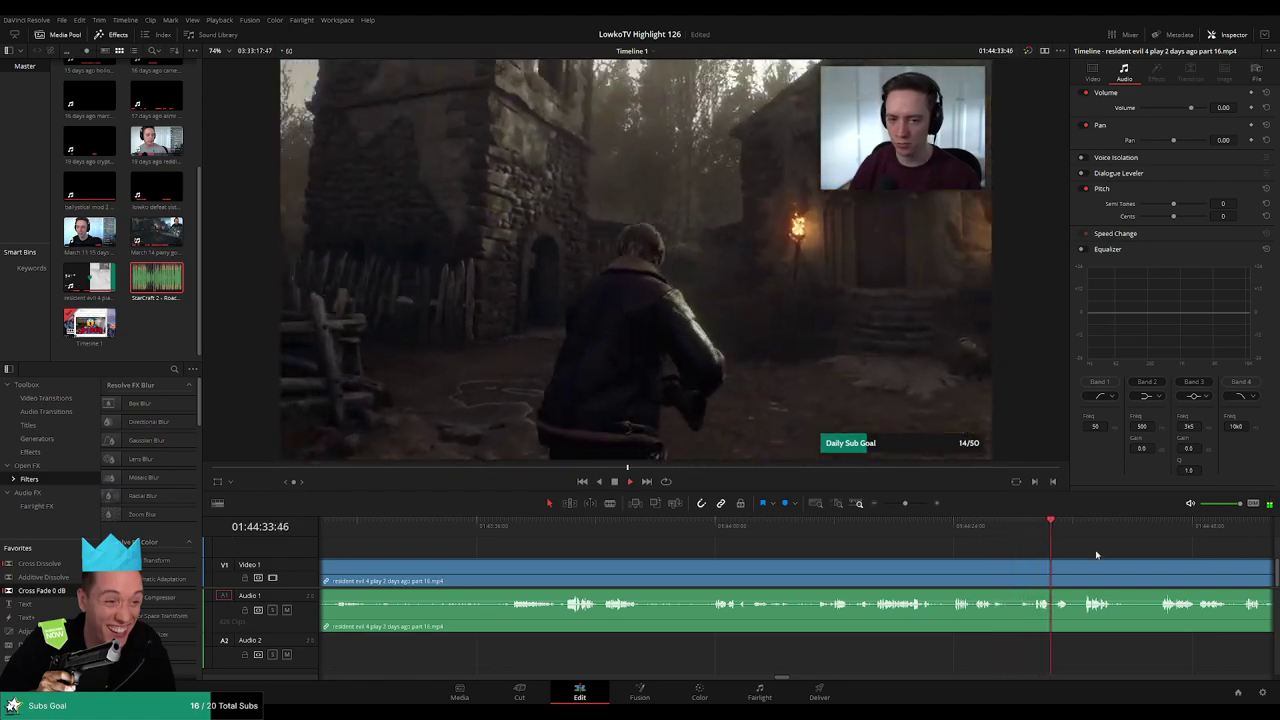
# - Skim the gameplay clip from about 01:44:34 to 01:45:45, playing the sections where the audio waveform shows speech
pyautogui.moveTo(1097, 555); pyautogui.dragTo(914, 548)
pyautogui.click(909, 531)
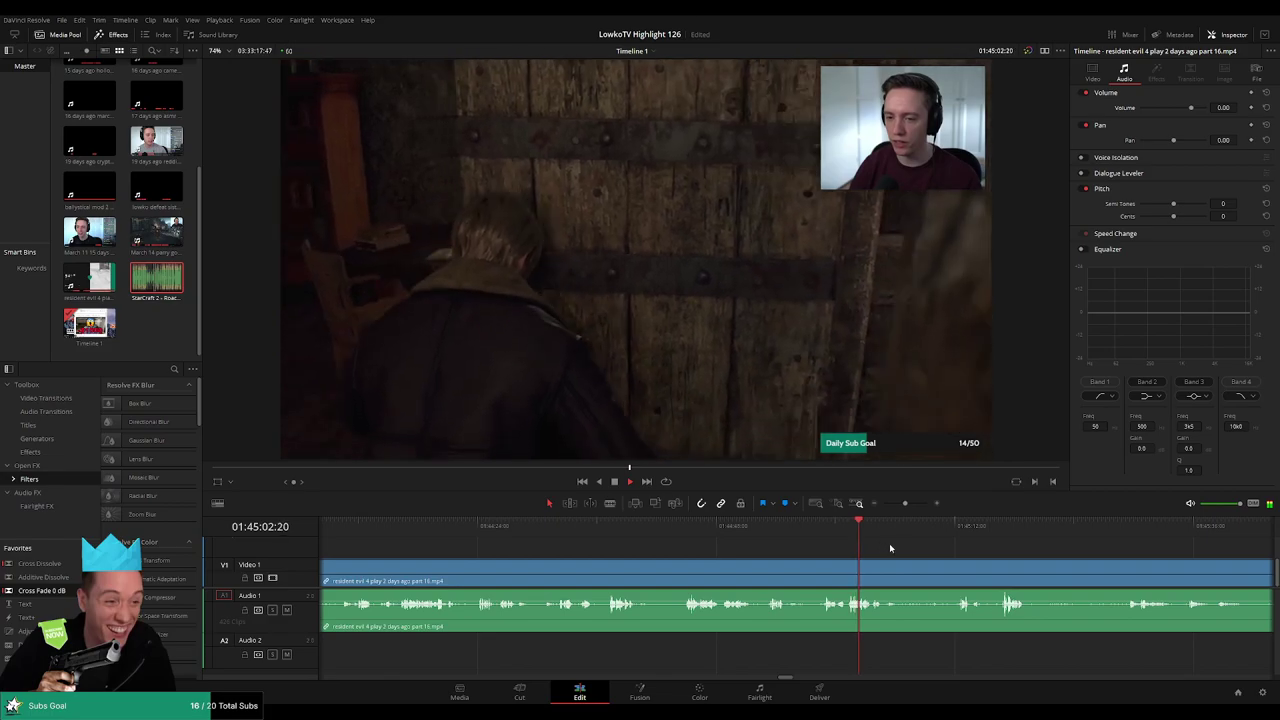
pyautogui.moveTo(941, 554); pyautogui.dragTo(864, 532)
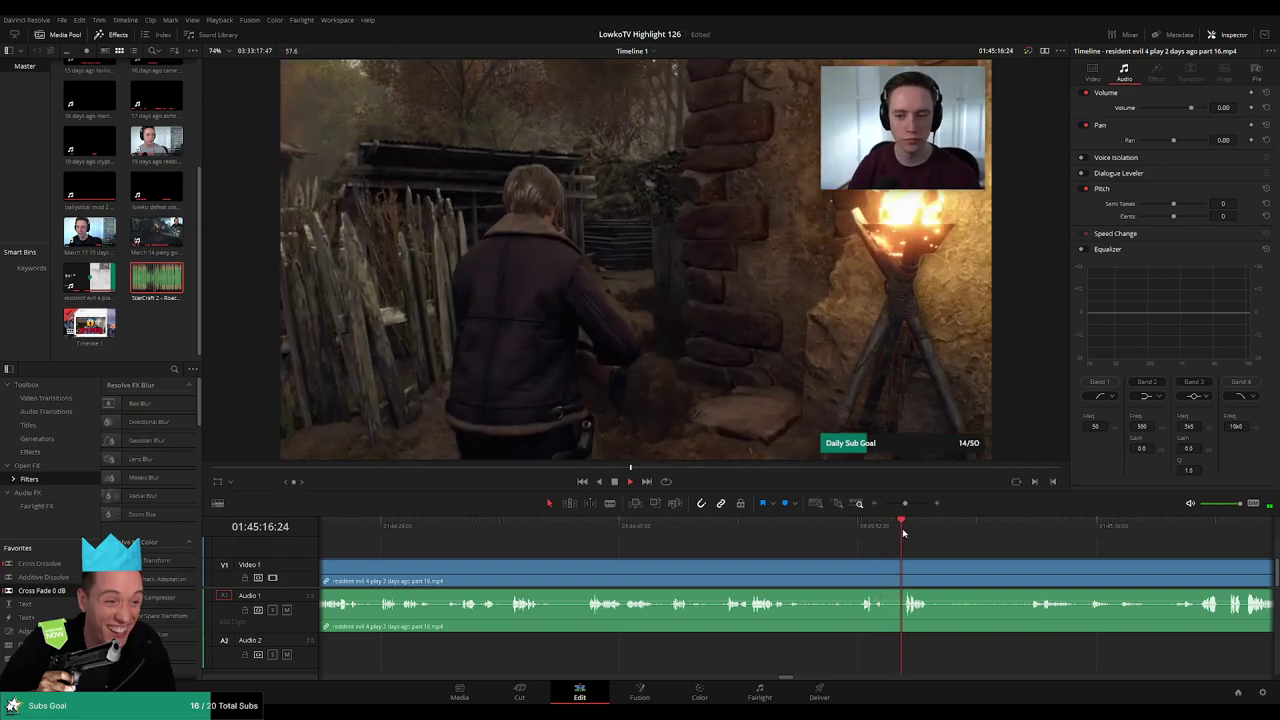
pyautogui.hscroll(2, 928, 547)
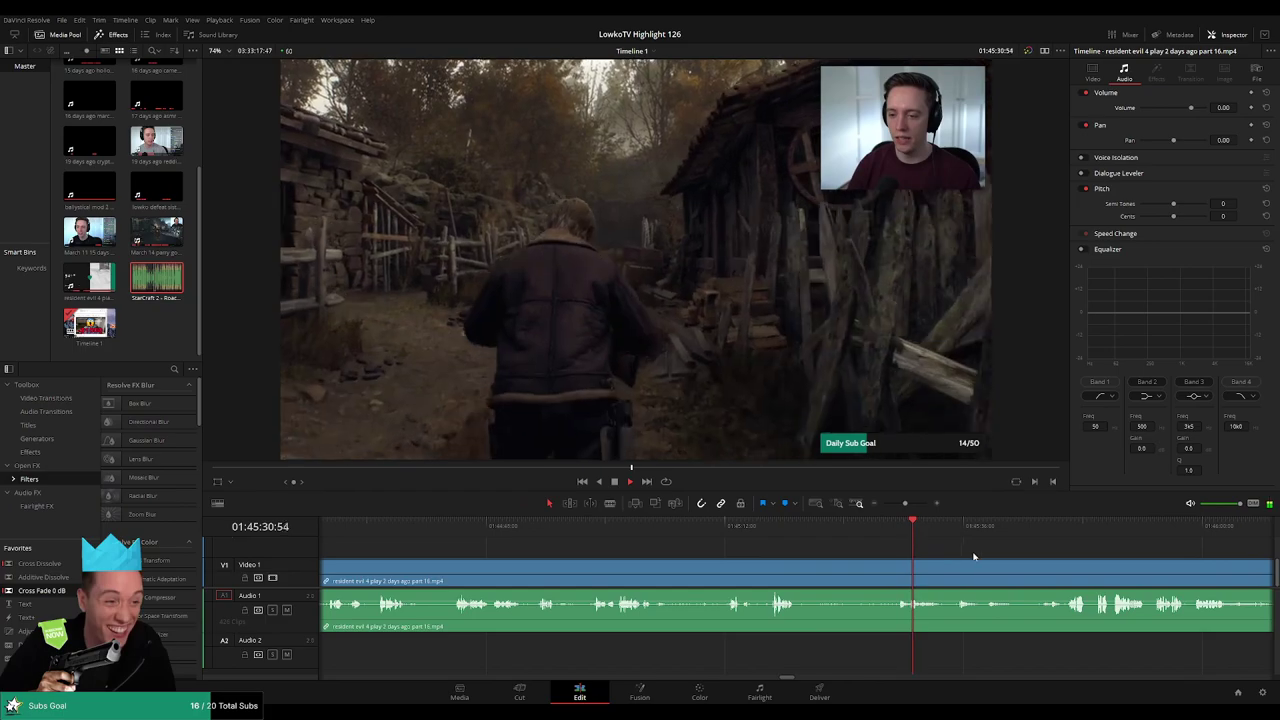
pyautogui.hscroll(4, 974, 556)
pyautogui.click(766, 534)
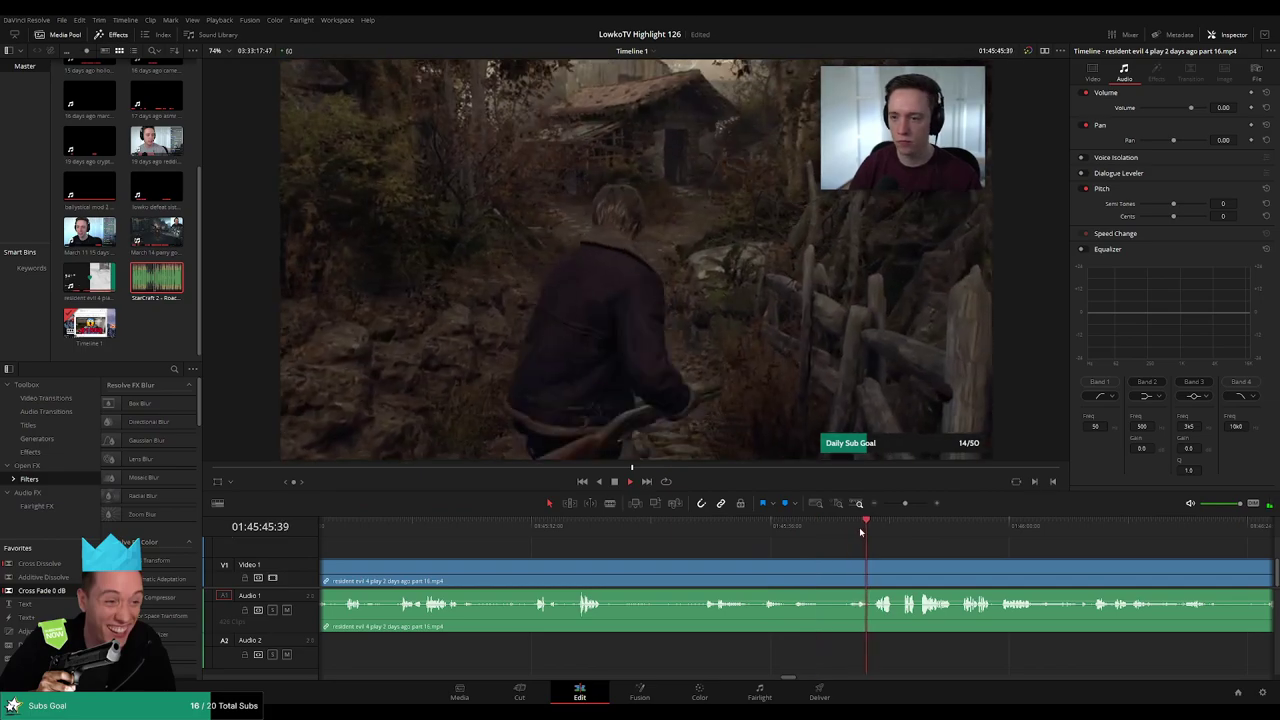
# - Review the footage from about 01:45:46 to 01:46:27, covering the save, storage and inventory screens
pyautogui.hscroll(2, 924, 551)
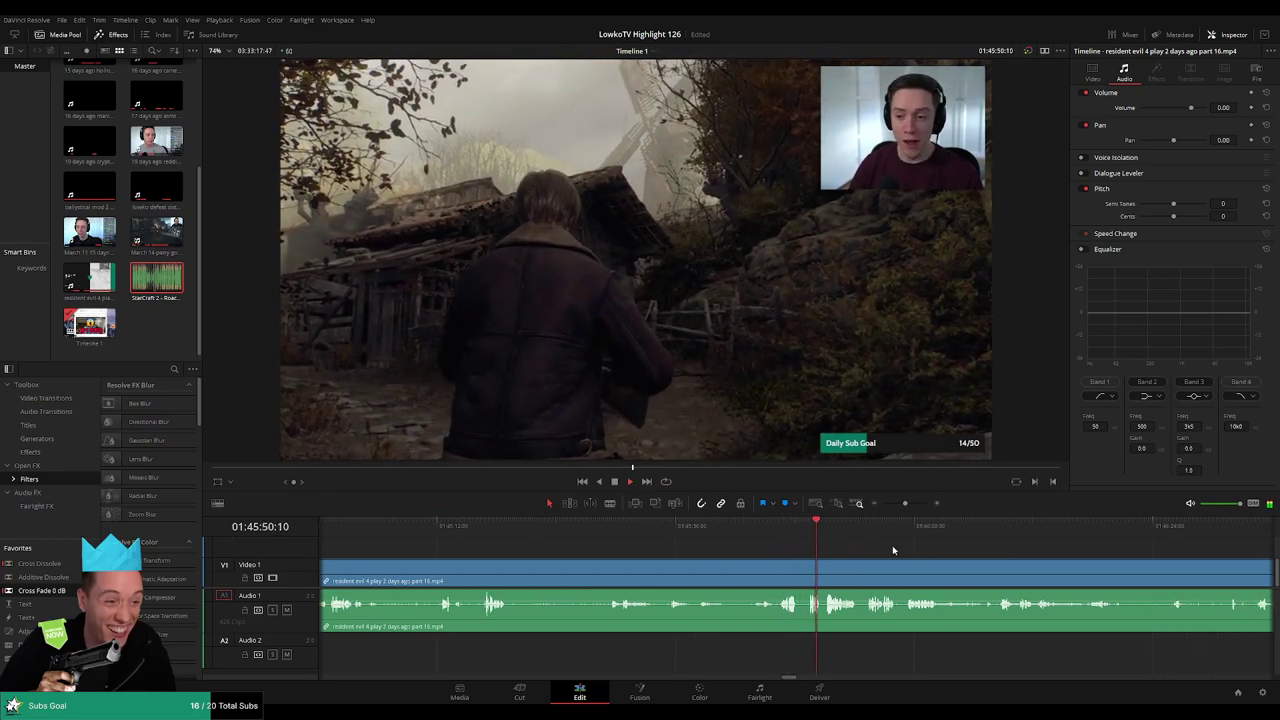
pyautogui.moveTo(905, 504)
pyautogui.mouseDown()
pyautogui.moveTo(884, 507)
pyautogui.moveTo(901, 509)
pyautogui.mouseUp()
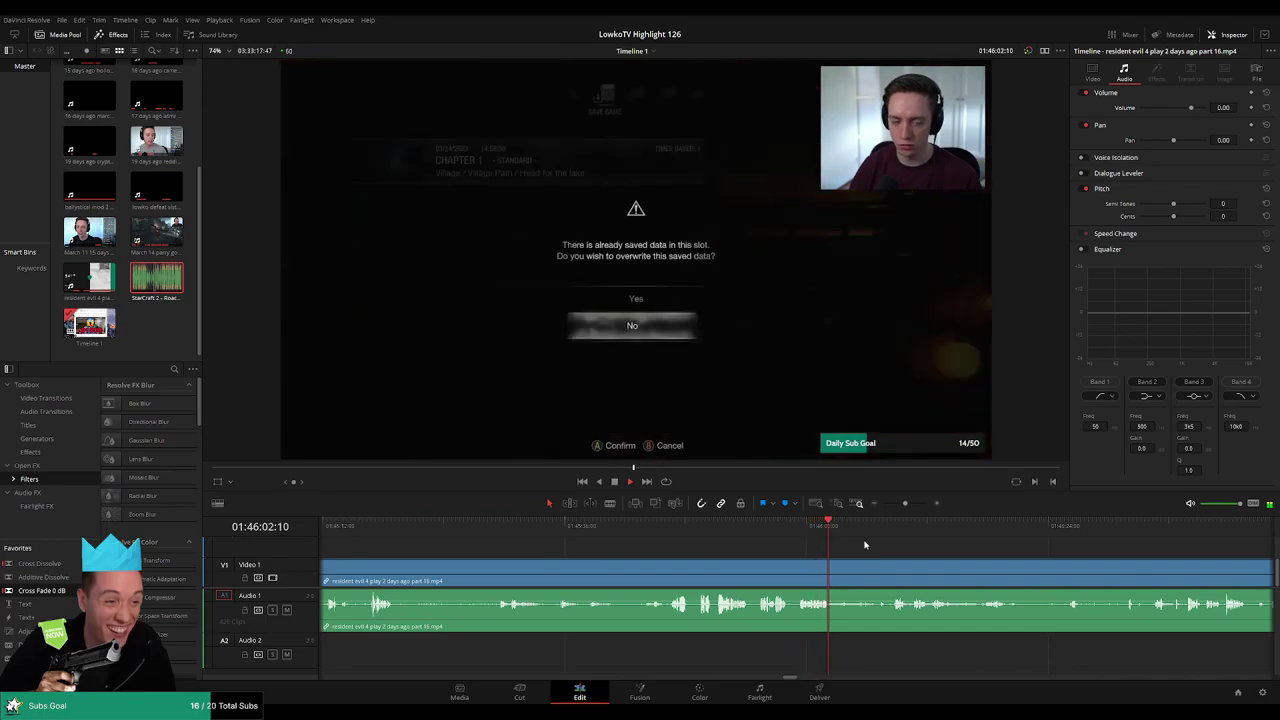
pyautogui.moveTo(840, 528); pyautogui.dragTo(872, 528)
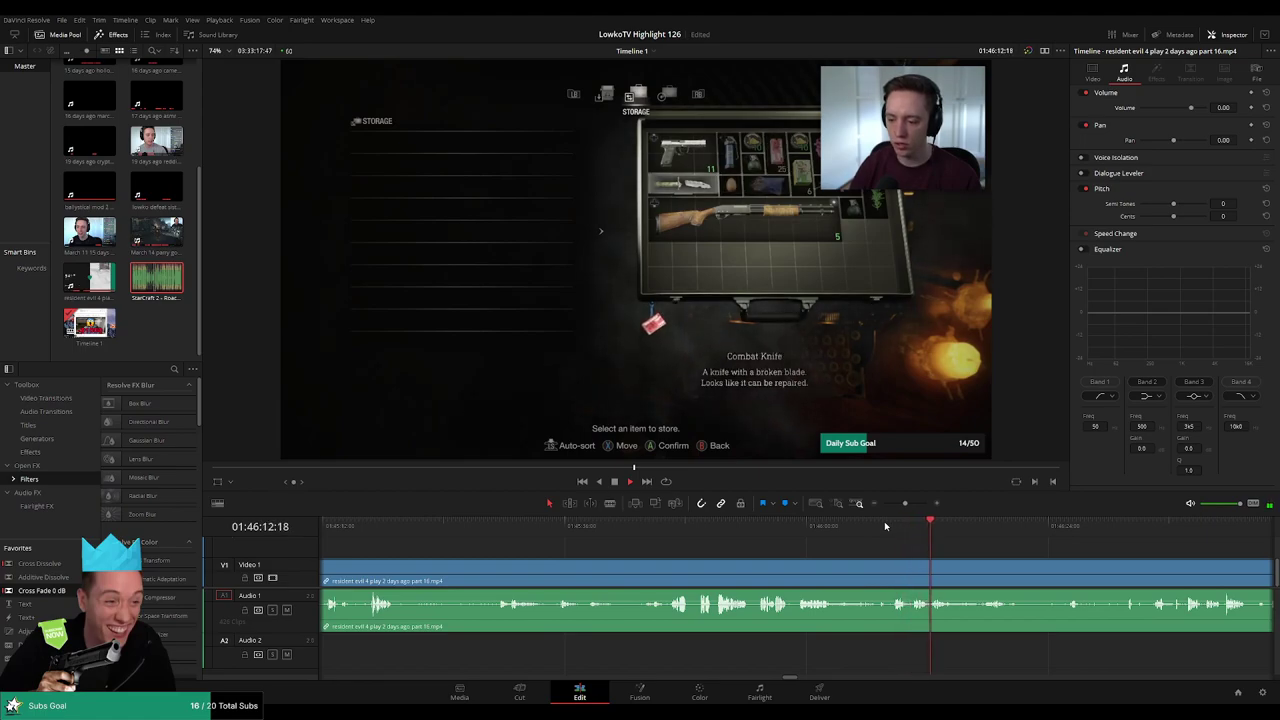
pyautogui.moveTo(1006, 557); pyautogui.dragTo(763, 546)
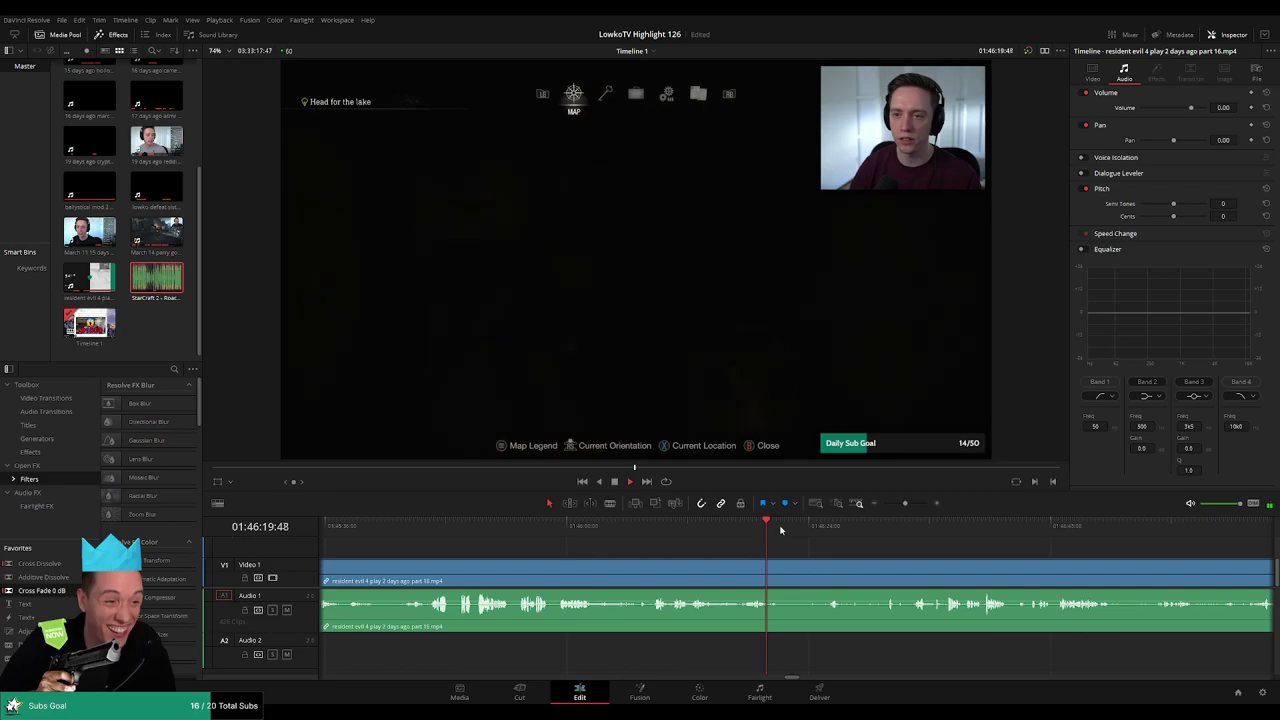
pyautogui.moveTo(777, 528); pyautogui.dragTo(828, 528)
pyautogui.scroll(1, 882, 545)
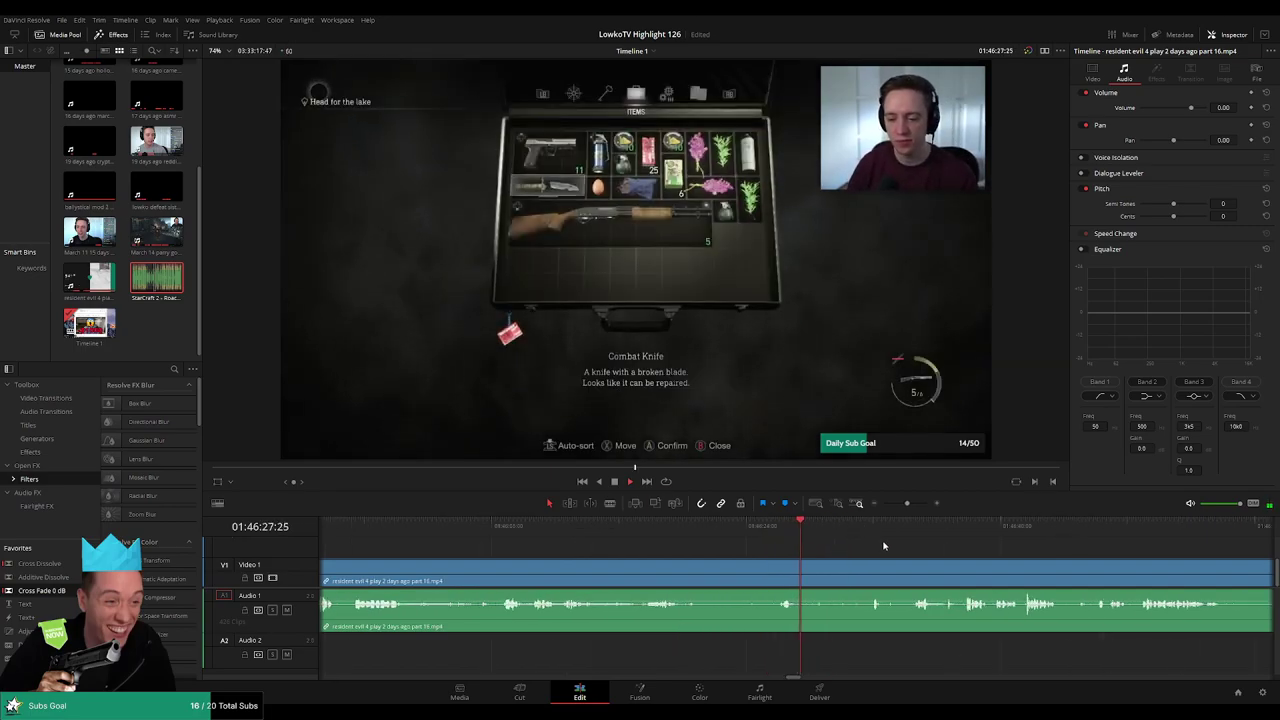
# - Check the crafting and save-game footage up to about 01:47:18, skipping ahead past the quiet parts
pyautogui.moveTo(940, 562); pyautogui.dragTo(794, 544)
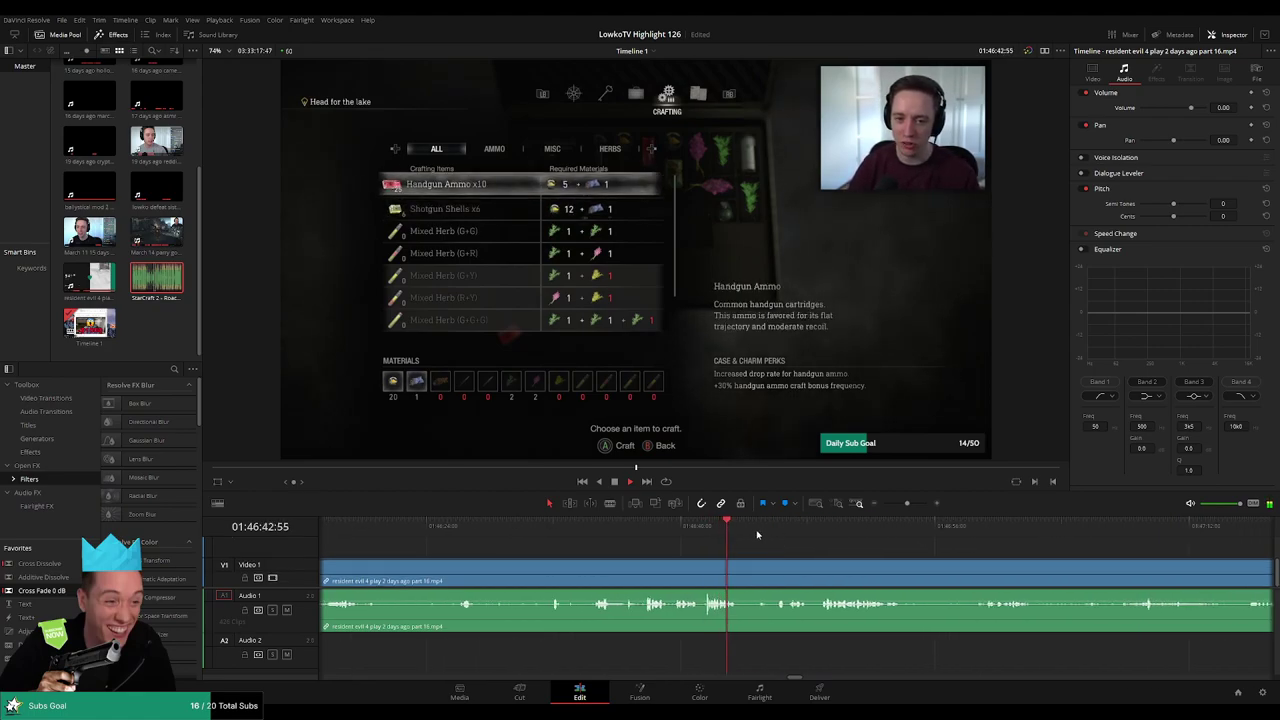
pyautogui.click(771, 532)
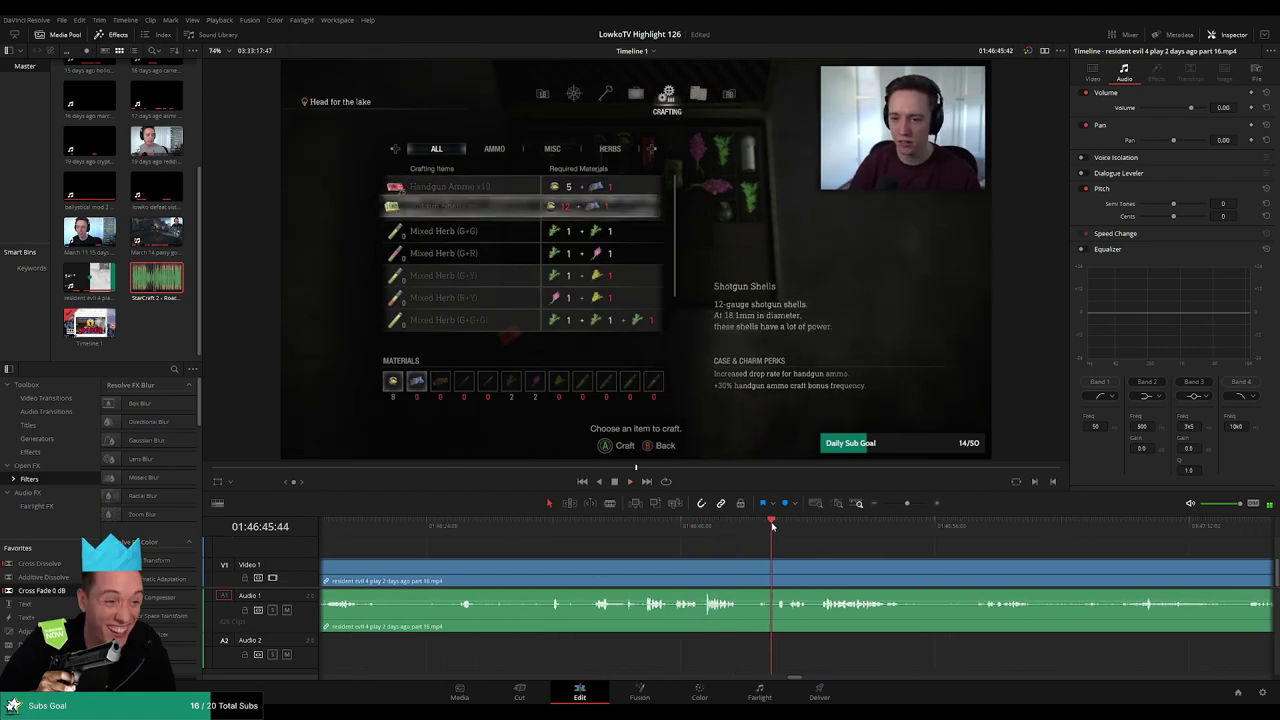
pyautogui.moveTo(776, 527); pyautogui.dragTo(842, 523)
pyautogui.hscroll(2, 897, 541)
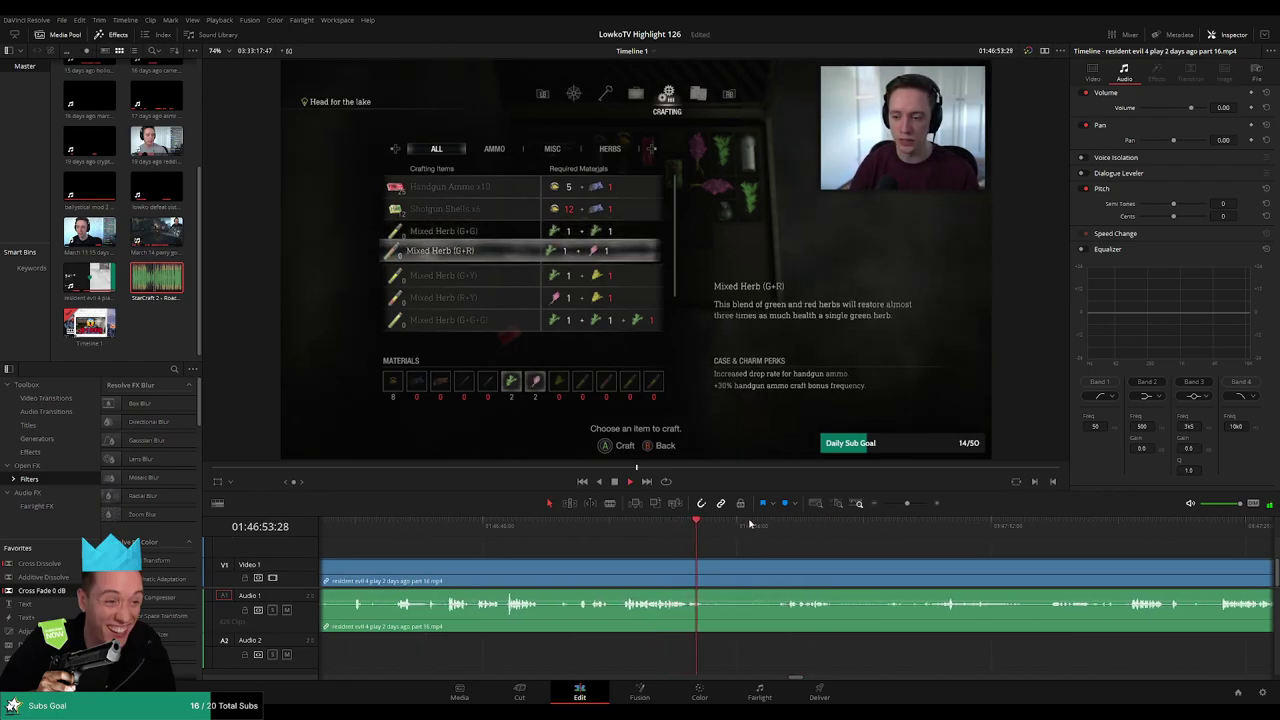
pyautogui.moveTo(767, 529); pyautogui.dragTo(783, 528)
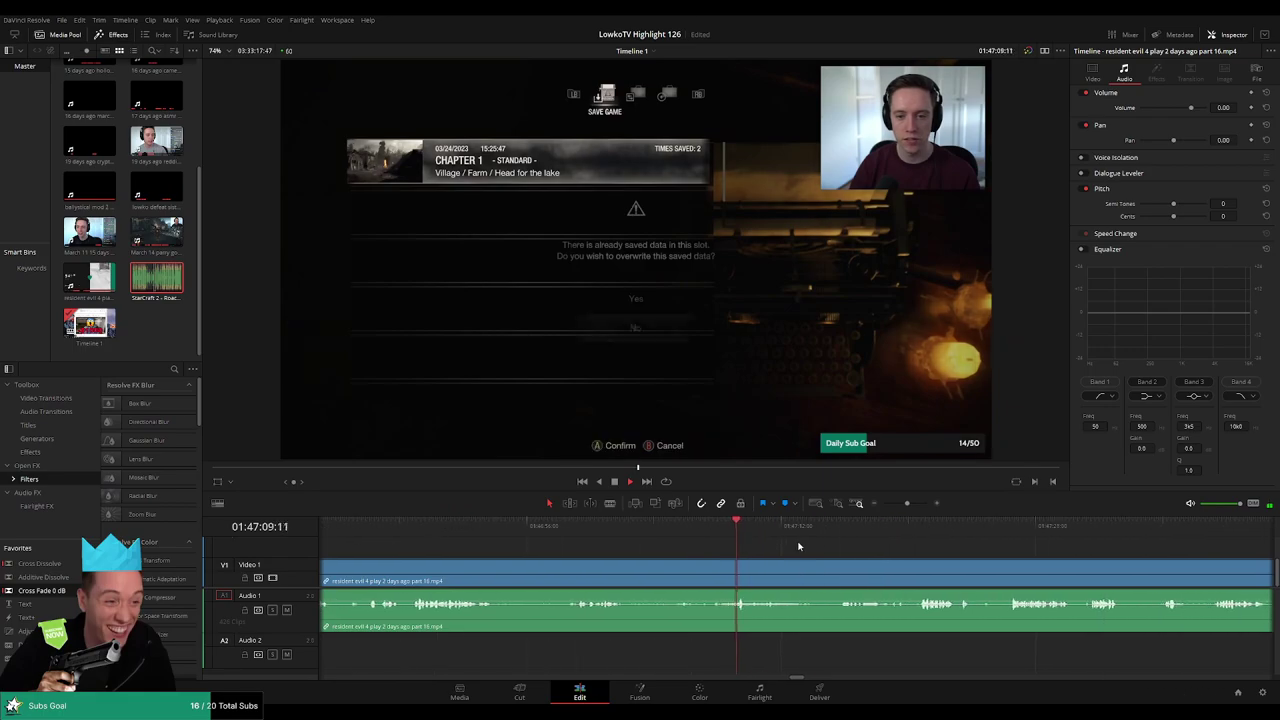
pyautogui.click(836, 529)
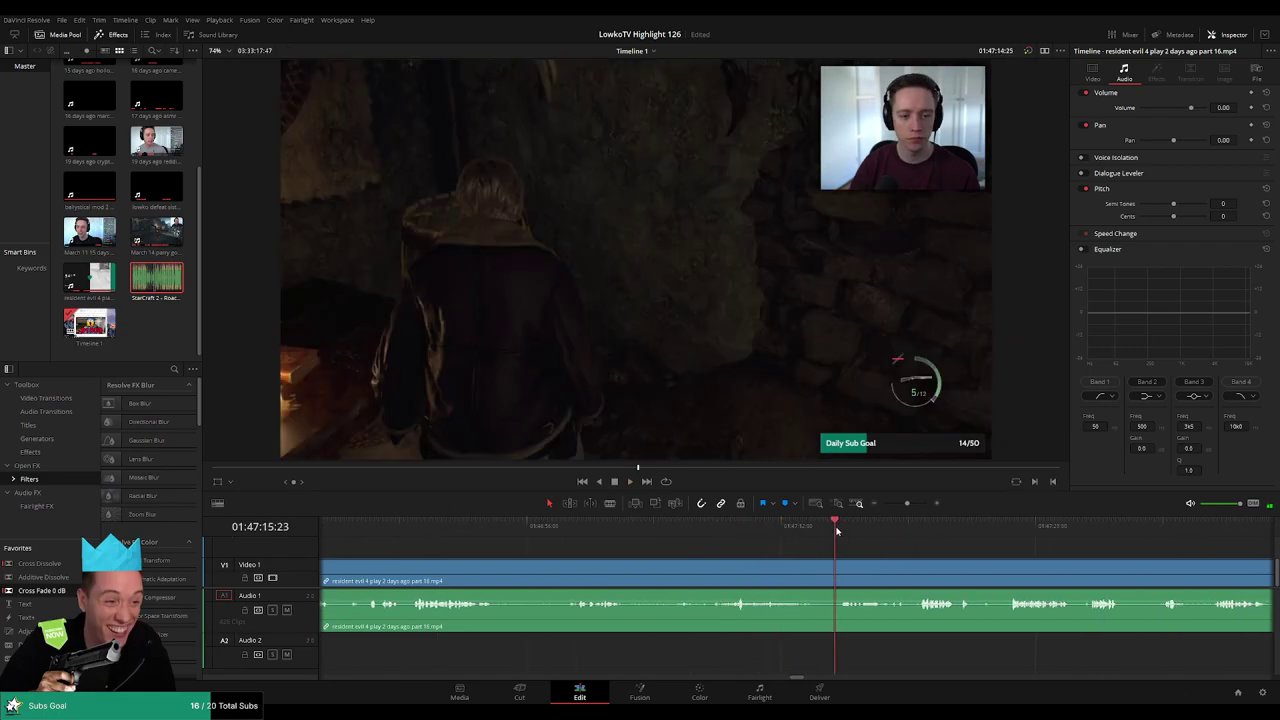
pyautogui.click(880, 535)
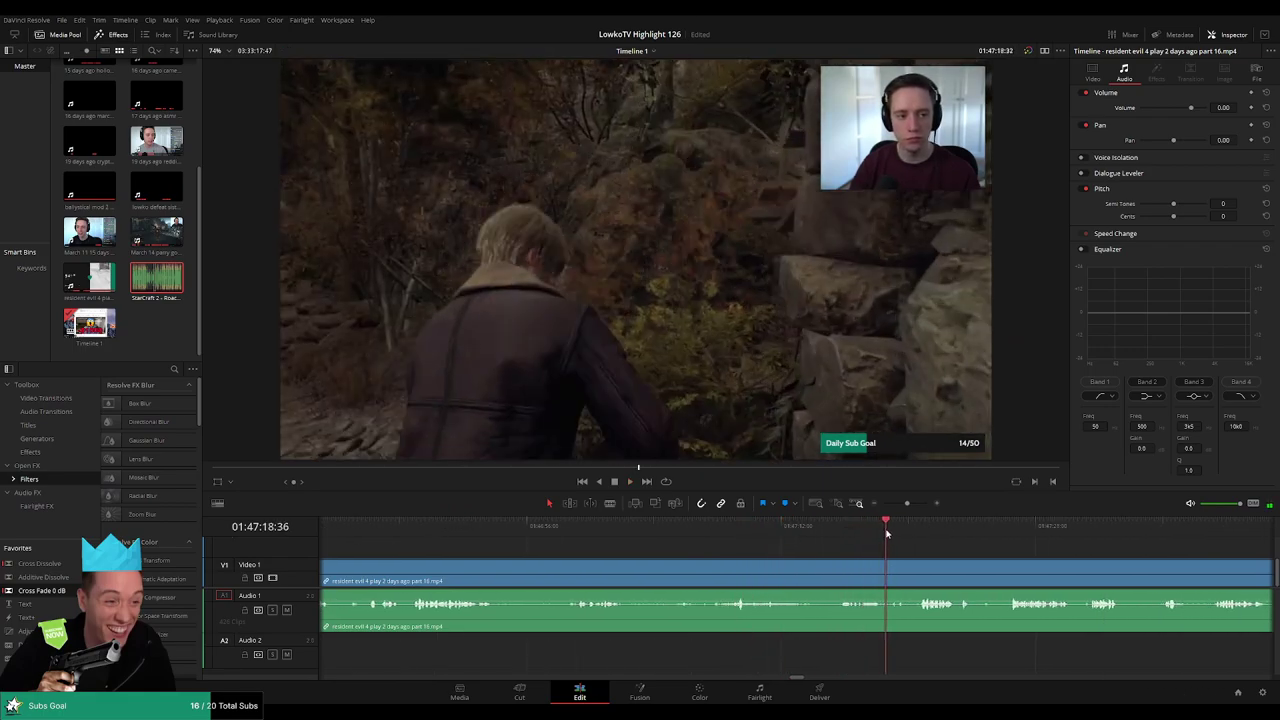
# - Review the village footage from about 01:47:18 to 01:47:58, jumping ahead to the stretches where the waveform shows speech
pyautogui.click(928, 535)
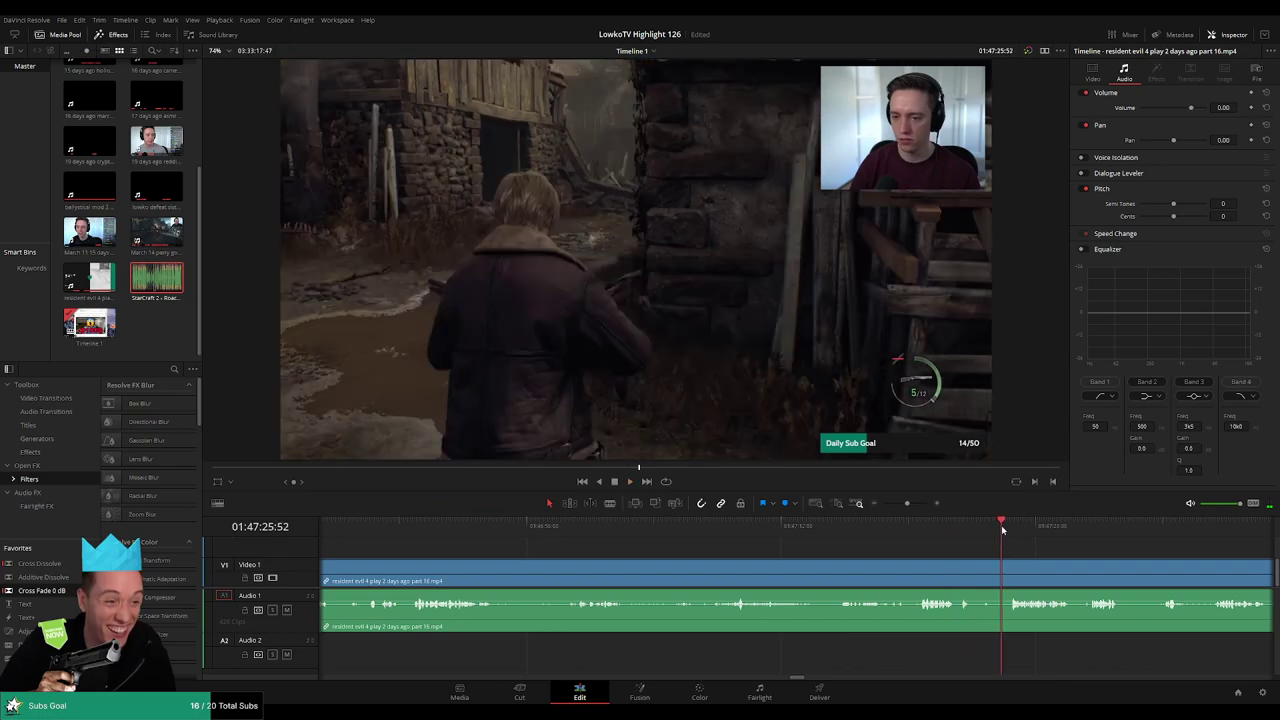
pyautogui.moveTo(1058, 538); pyautogui.dragTo(868, 536)
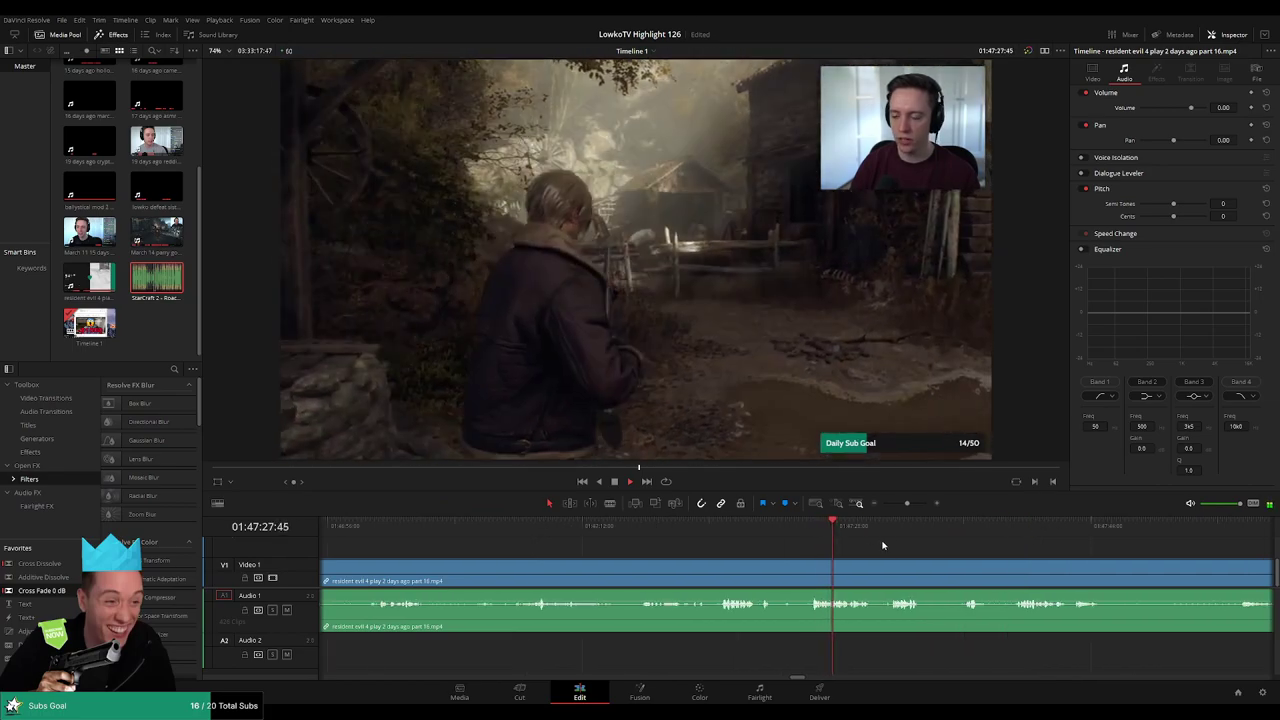
pyautogui.hscroll(2, 800, 542)
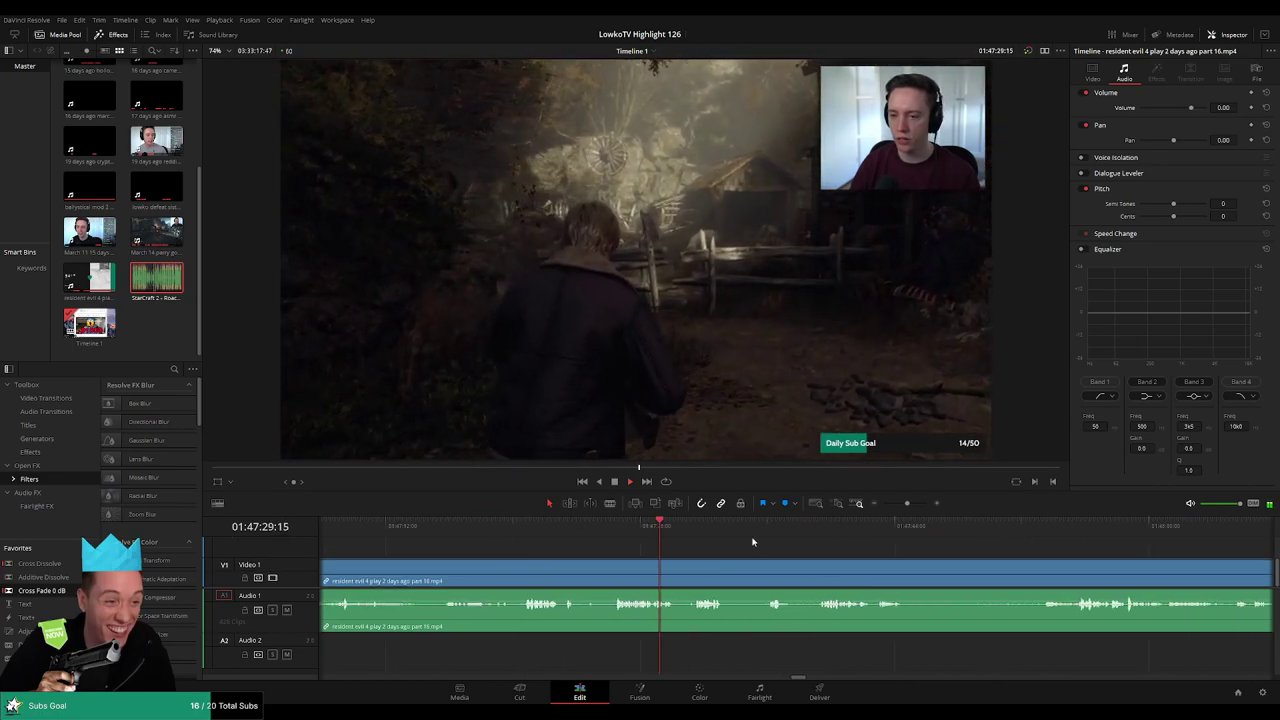
pyautogui.click(690, 528)
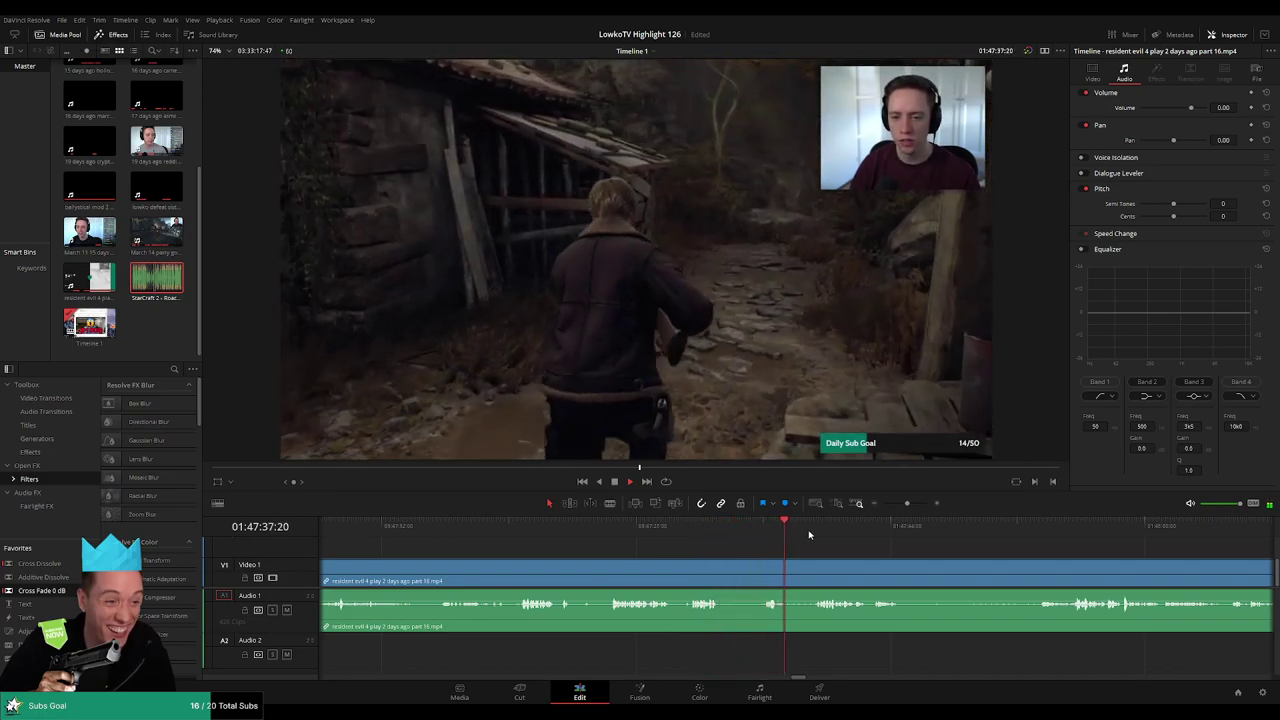
pyautogui.click(824, 528)
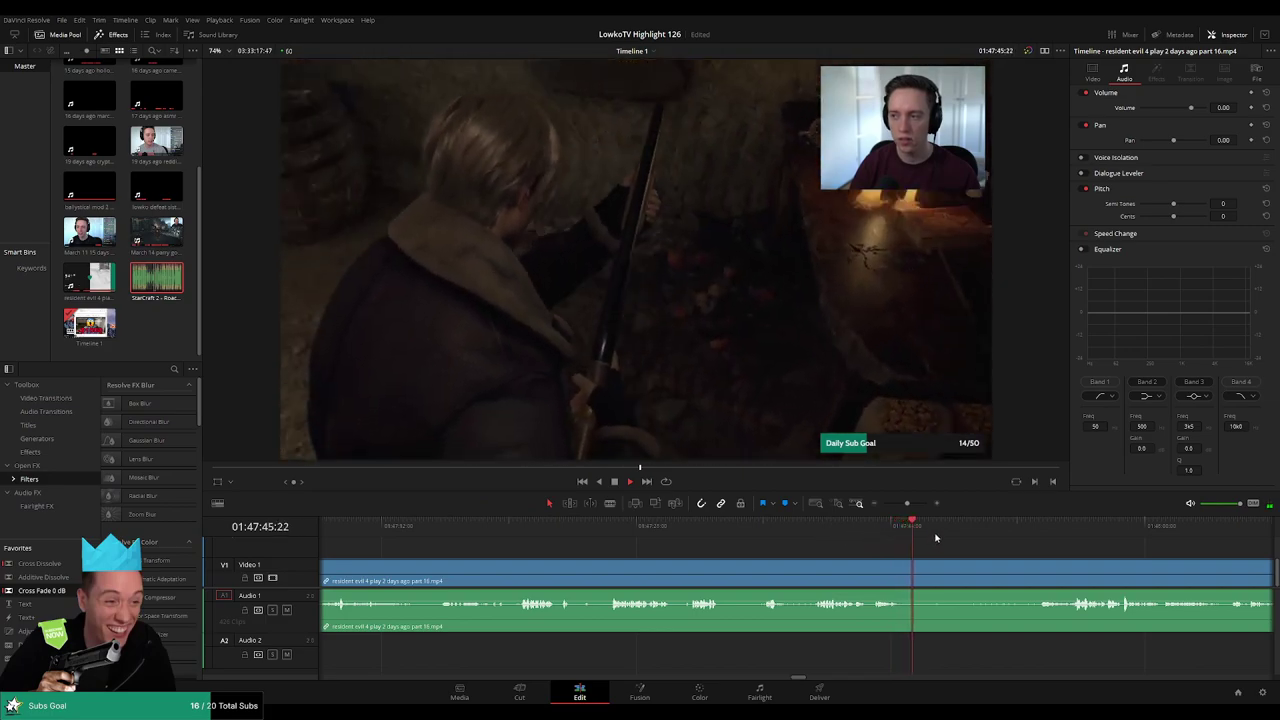
pyautogui.click(1037, 527)
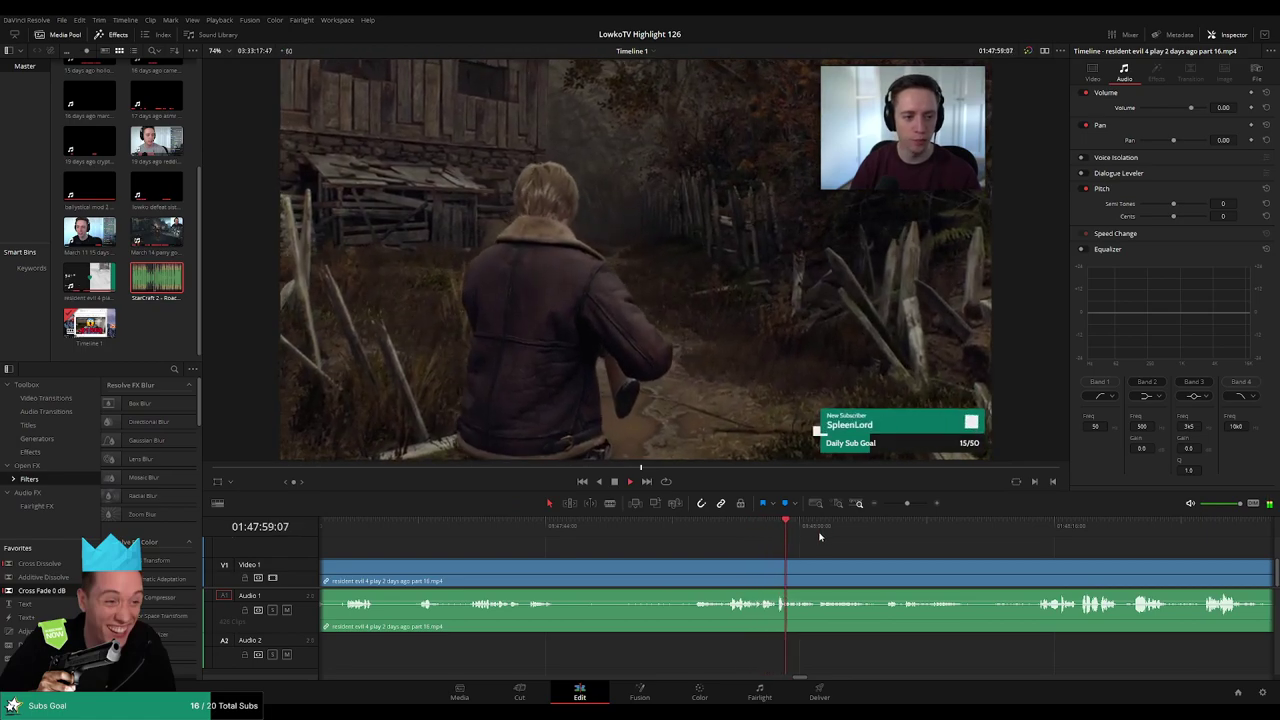
# - Skip the quiet walking section after 01:47:59 and play the rifle encounter by the stone building from about 01:48:19
pyautogui.moveTo(819, 537); pyautogui.dragTo(877, 533)
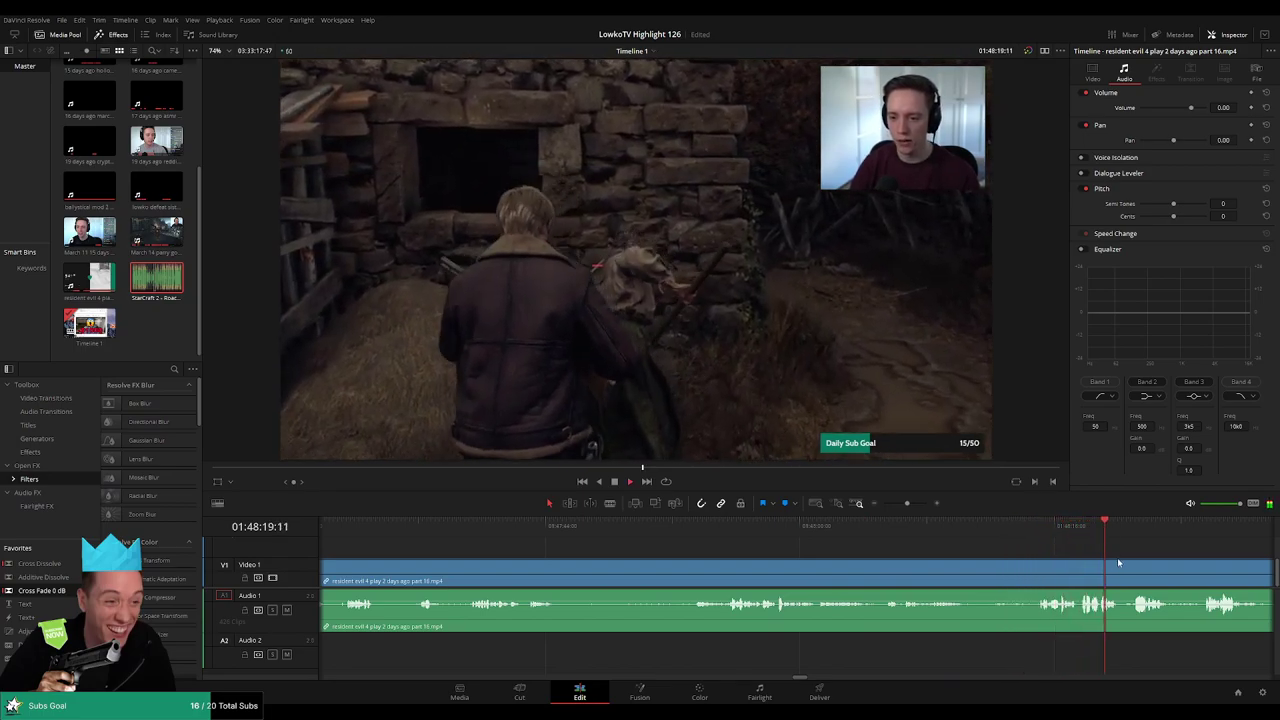
pyautogui.moveTo(1185, 563); pyautogui.dragTo(986, 549)
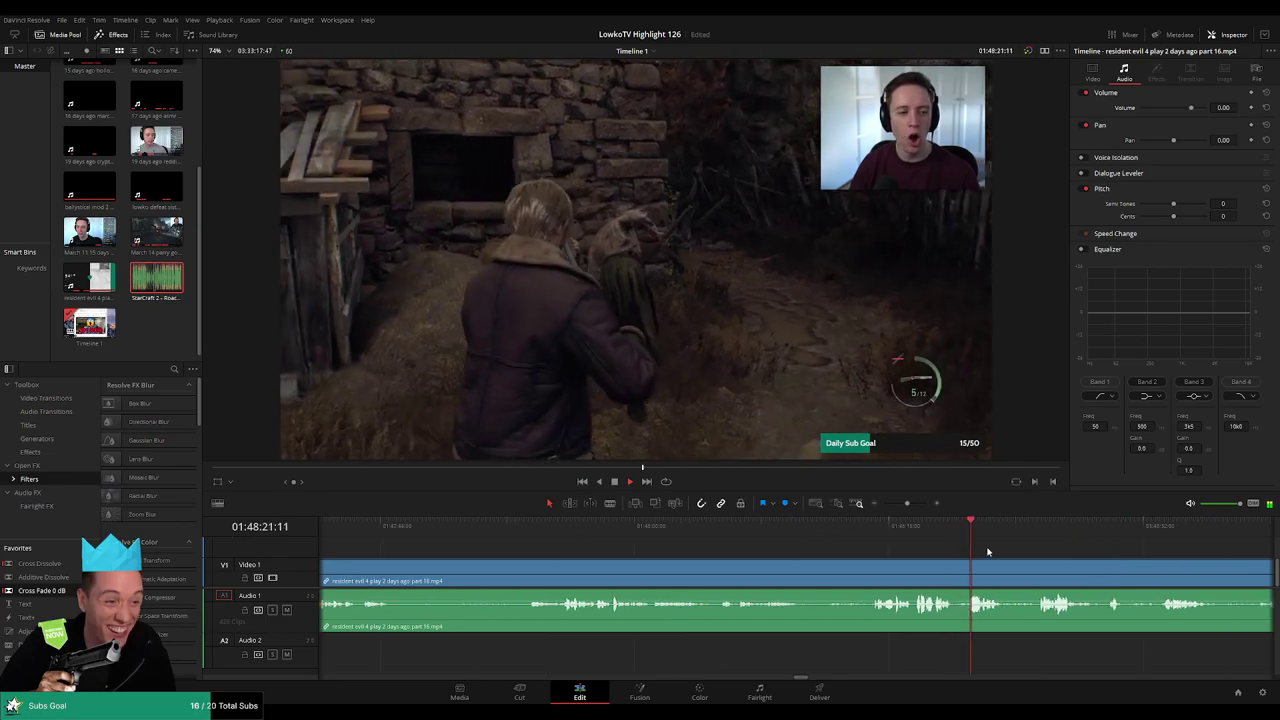
pyautogui.hscroll(4, 996, 551)
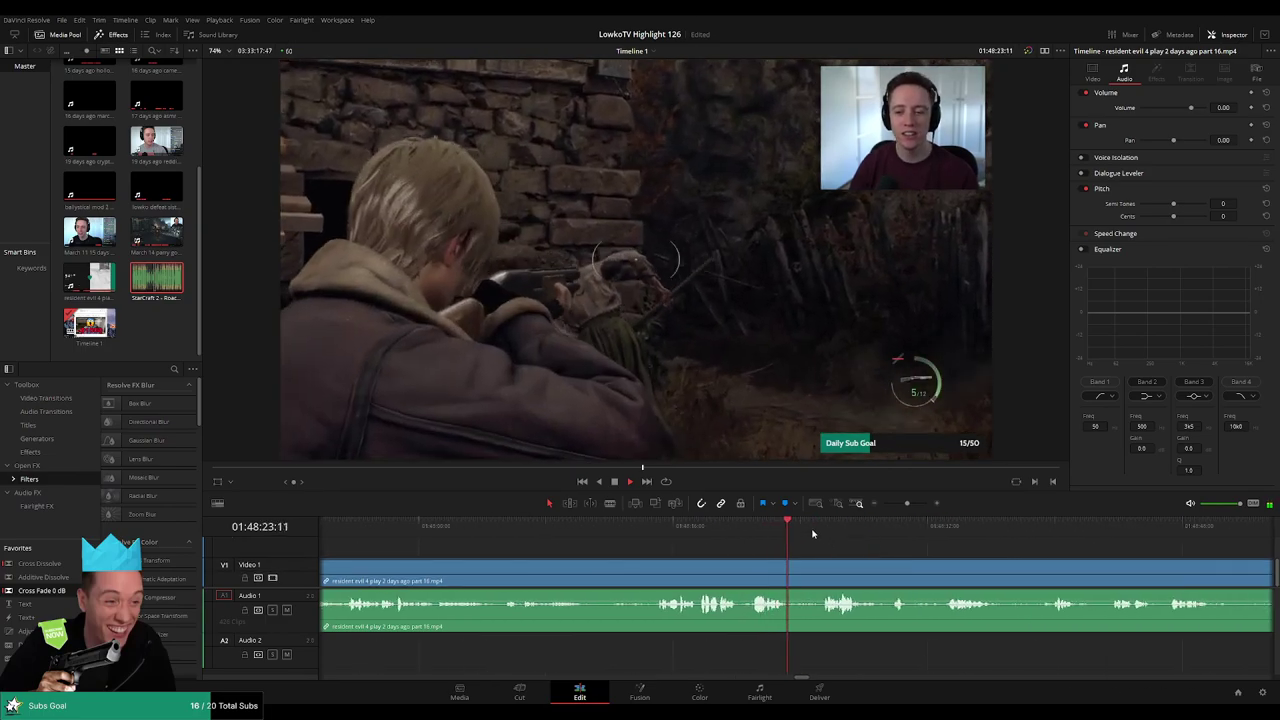
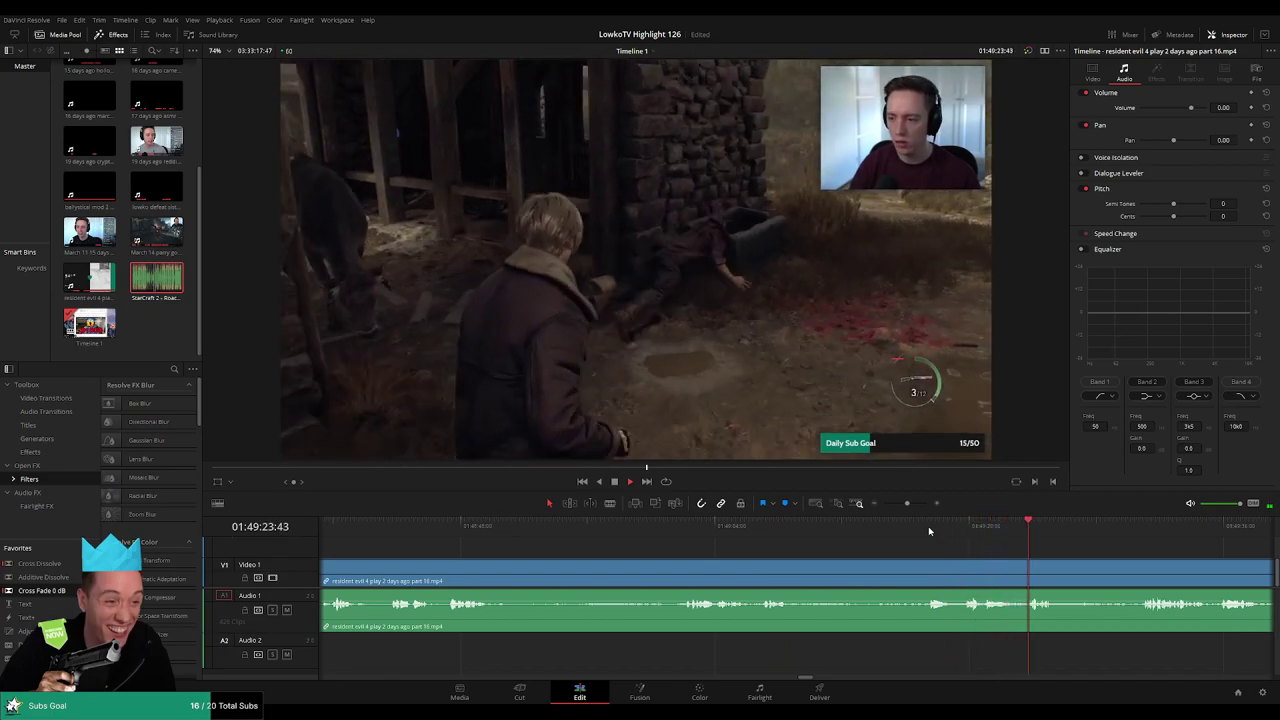
# - Check the farm footage from about 01:49:23 to 01:50:37, skipping the quiet gap before 01:49:58 and zooming the timeline out slightly
pyautogui.hscroll(2, 1038, 549)
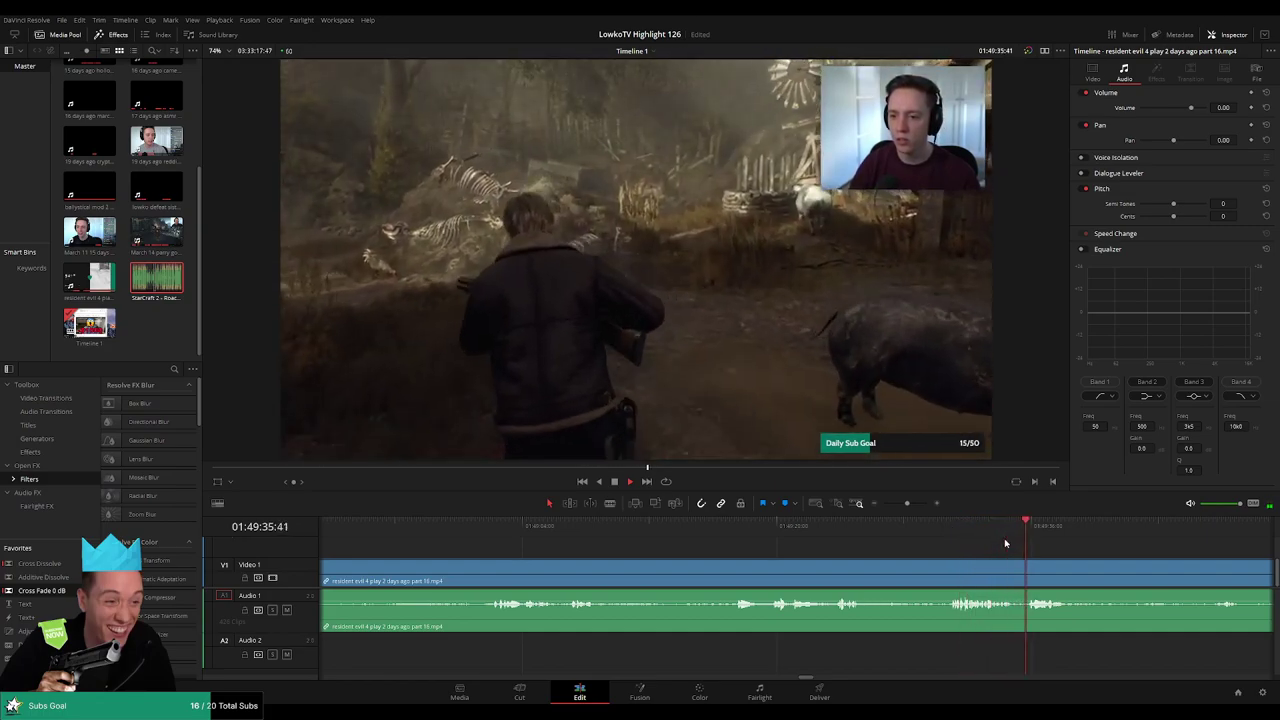
pyautogui.moveTo(1088, 548); pyautogui.dragTo(823, 543)
pyautogui.moveTo(900, 531); pyautogui.dragTo(857, 543)
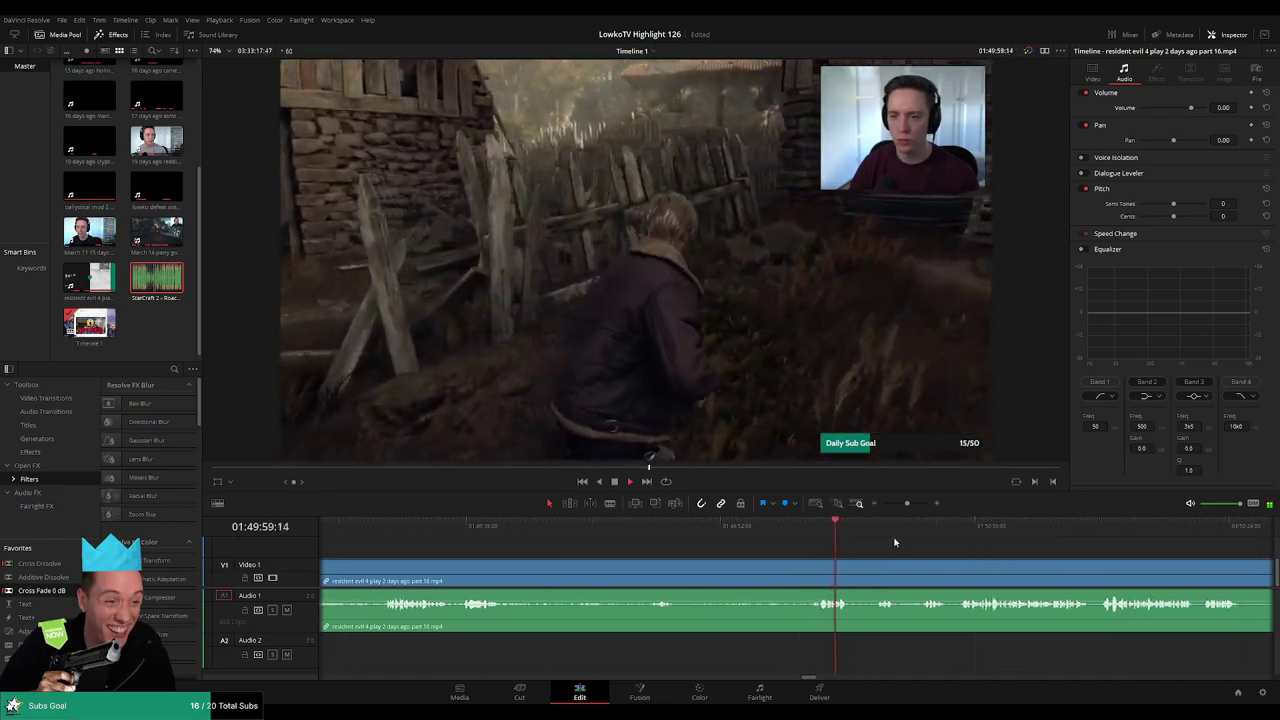
pyautogui.moveTo(953, 554); pyautogui.dragTo(825, 543)
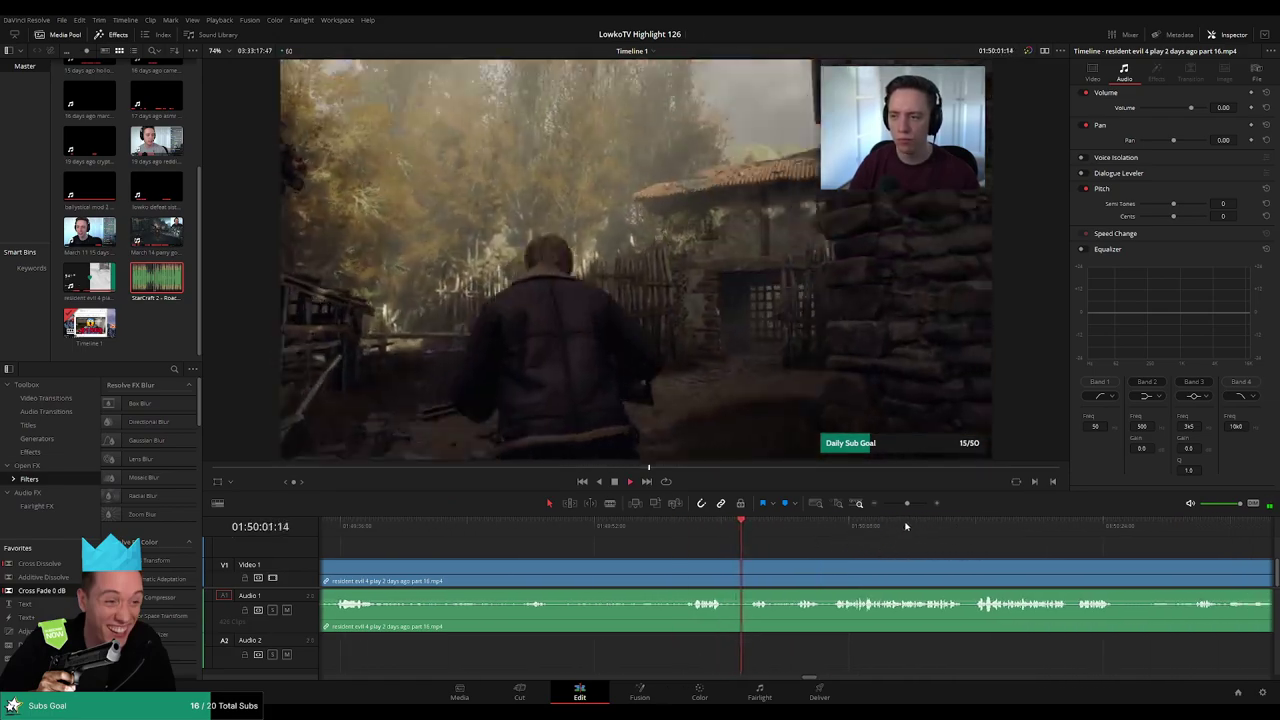
pyautogui.moveTo(908, 505)
pyautogui.mouseDown()
pyautogui.moveTo(888, 506)
pyautogui.moveTo(906, 508)
pyautogui.mouseUp()
pyautogui.hscroll(2, 829, 557)
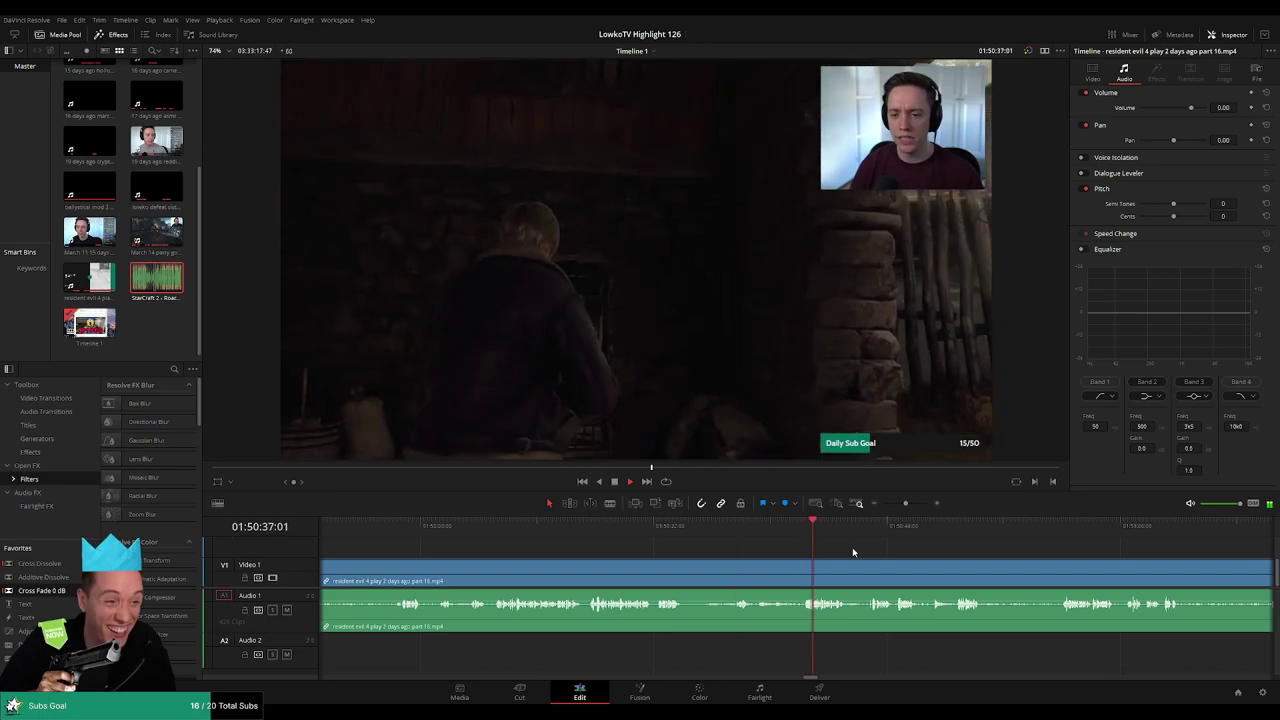
# - Skim the farmyard footage from about 01:50:37 to 01:51:30, playing the louder audio passages and the shot at the barn
pyautogui.moveTo(872, 555); pyautogui.dragTo(839, 553)
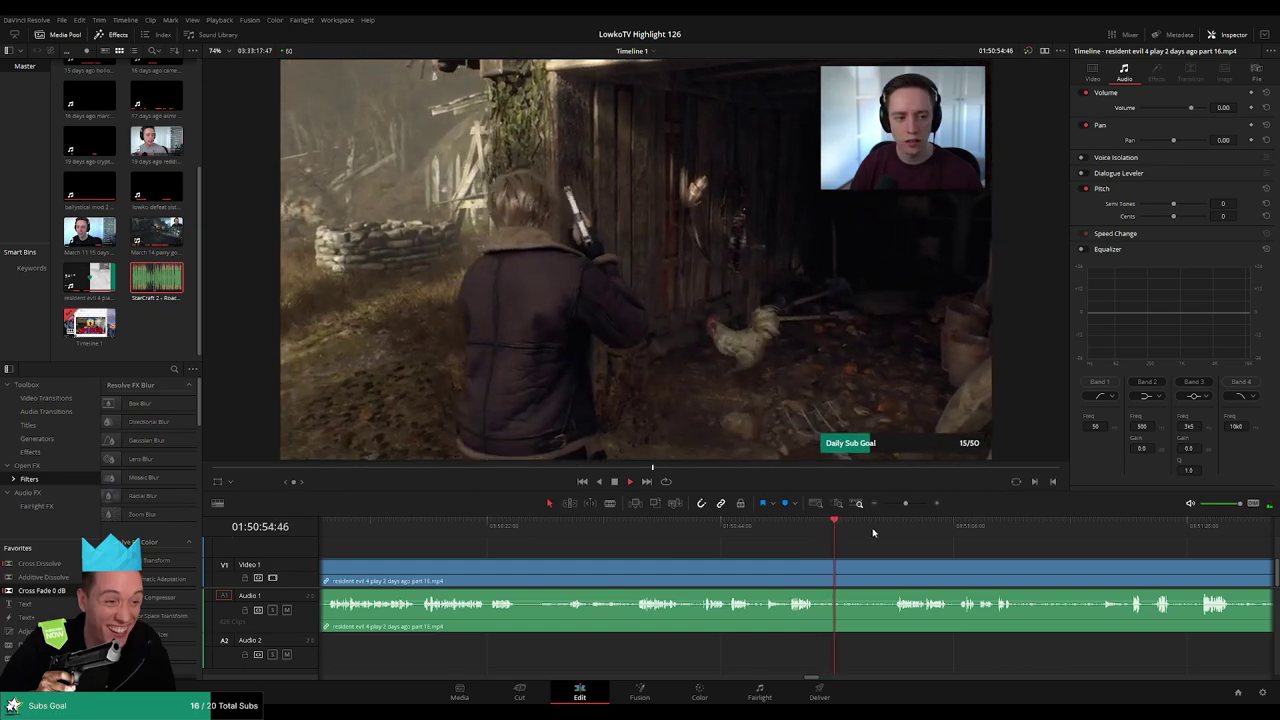
pyautogui.click(894, 527)
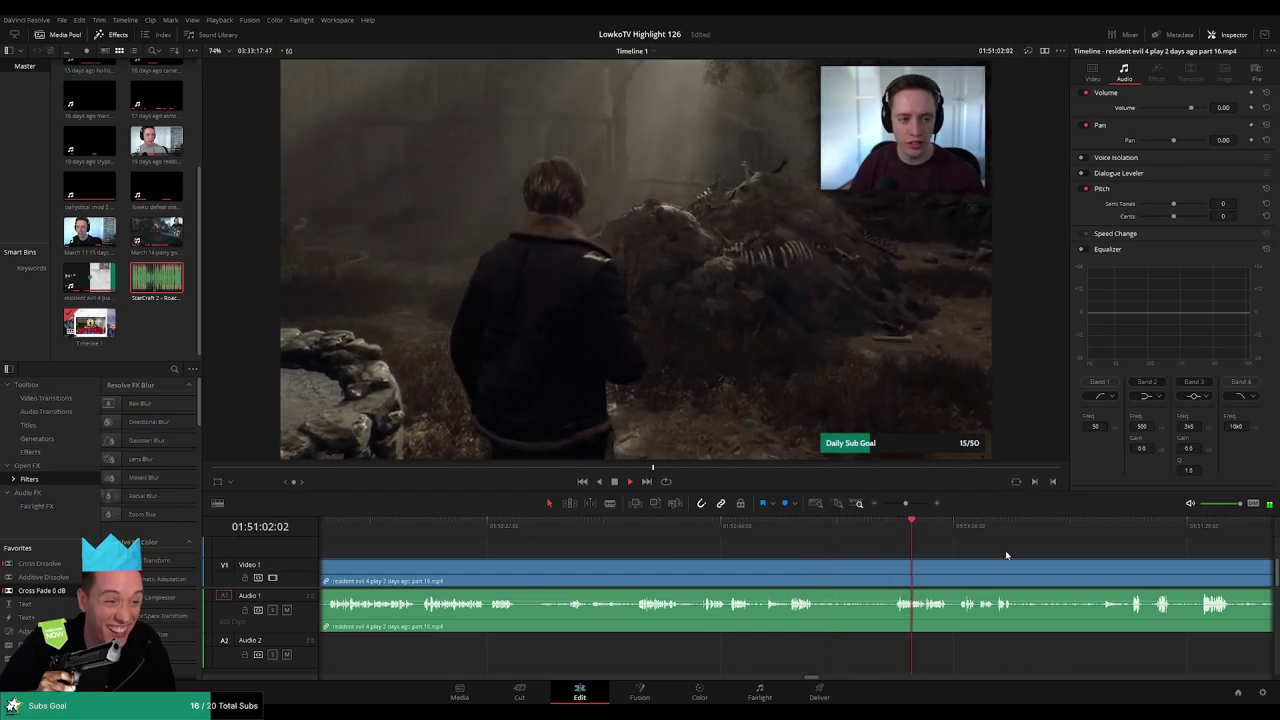
pyautogui.moveTo(1005, 552); pyautogui.dragTo(855, 542)
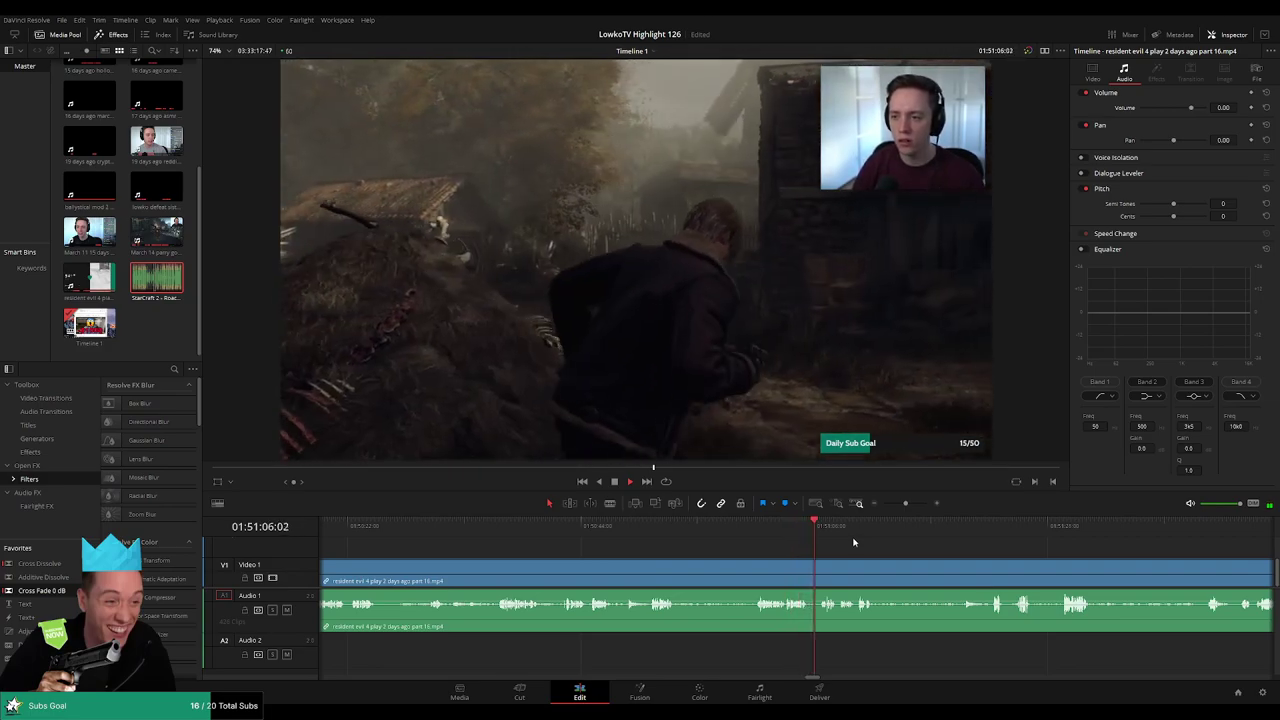
pyautogui.hscroll(3, 760, 546)
pyautogui.moveTo(760, 546); pyautogui.dragTo(729, 544)
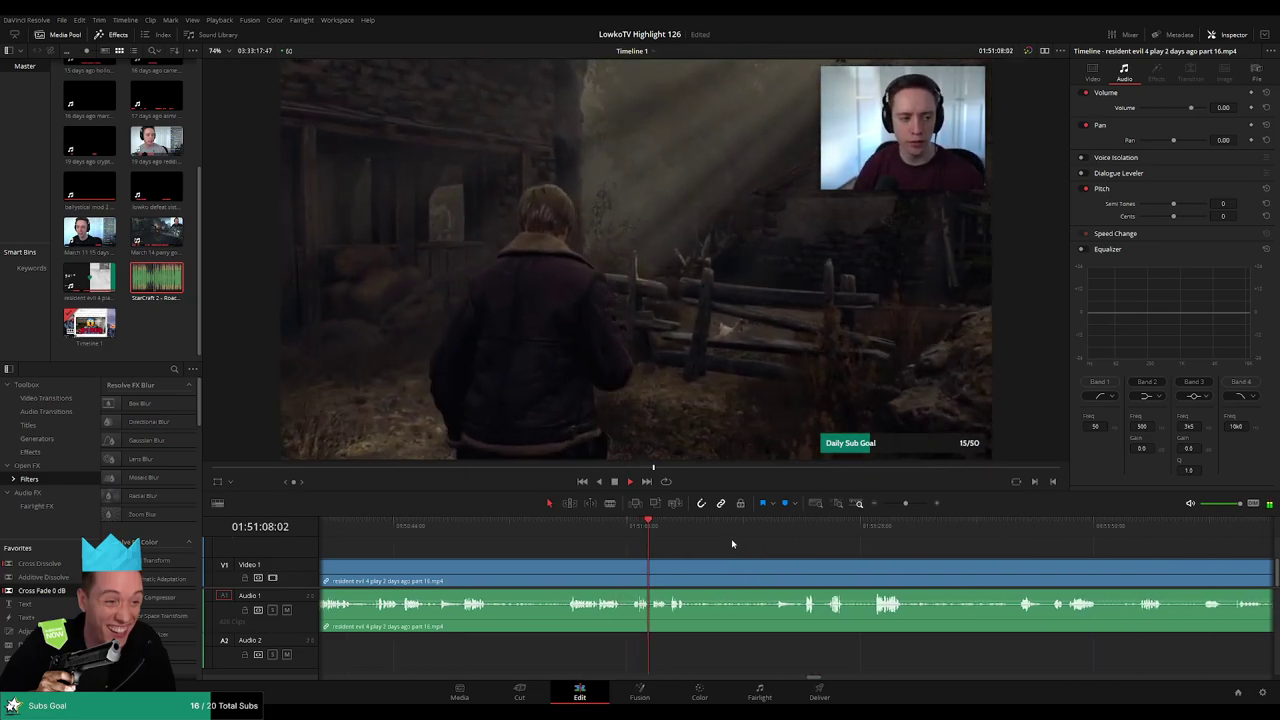
pyautogui.click(669, 531)
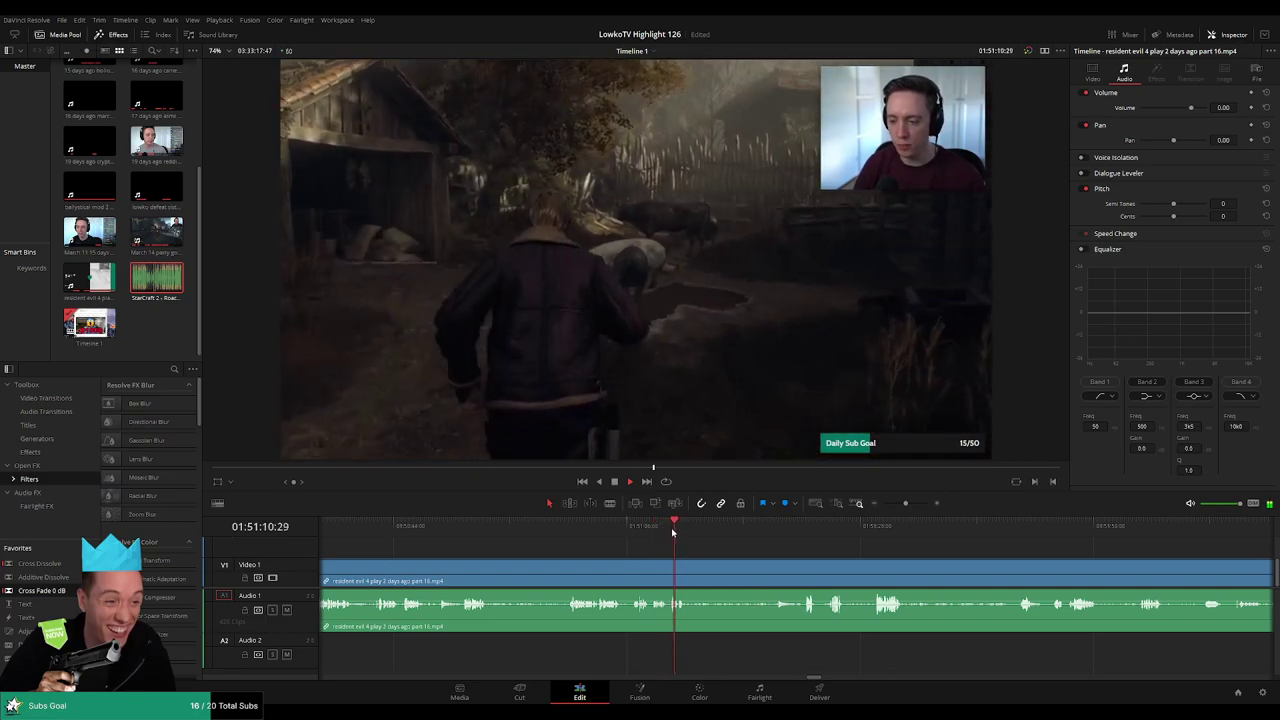
pyautogui.click(776, 533)
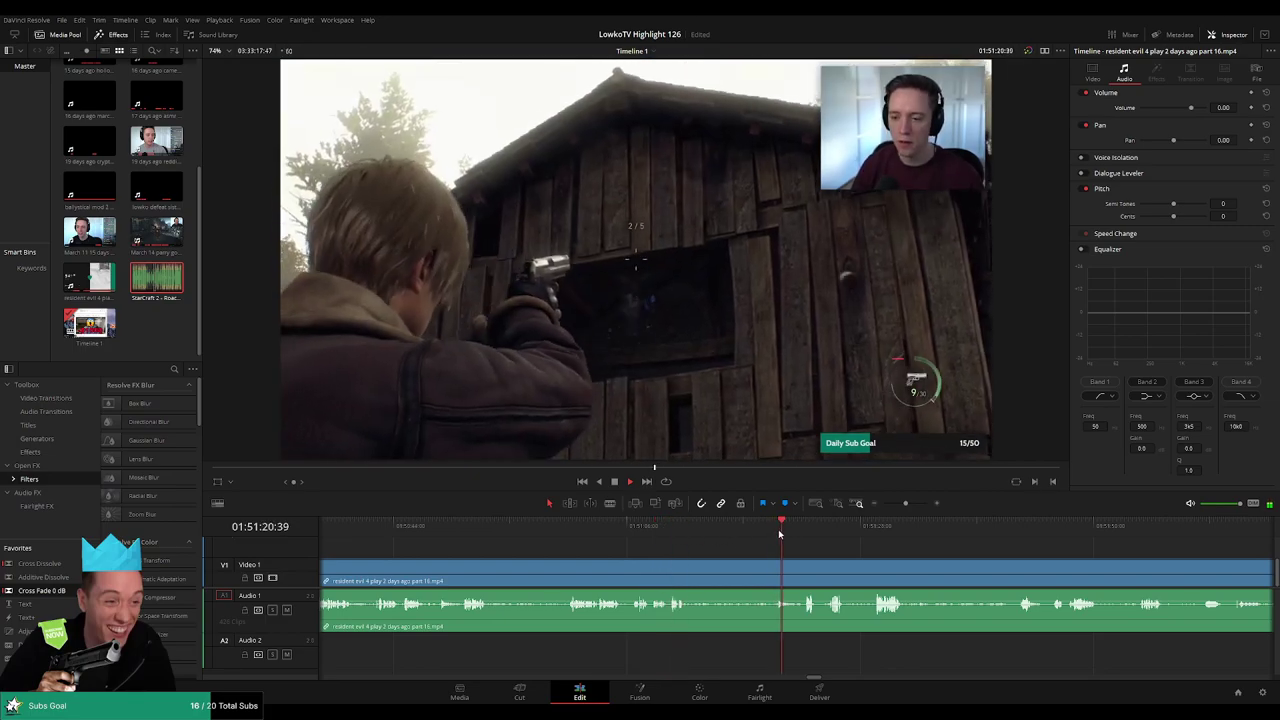
pyautogui.moveTo(780, 534); pyautogui.dragTo(871, 534)
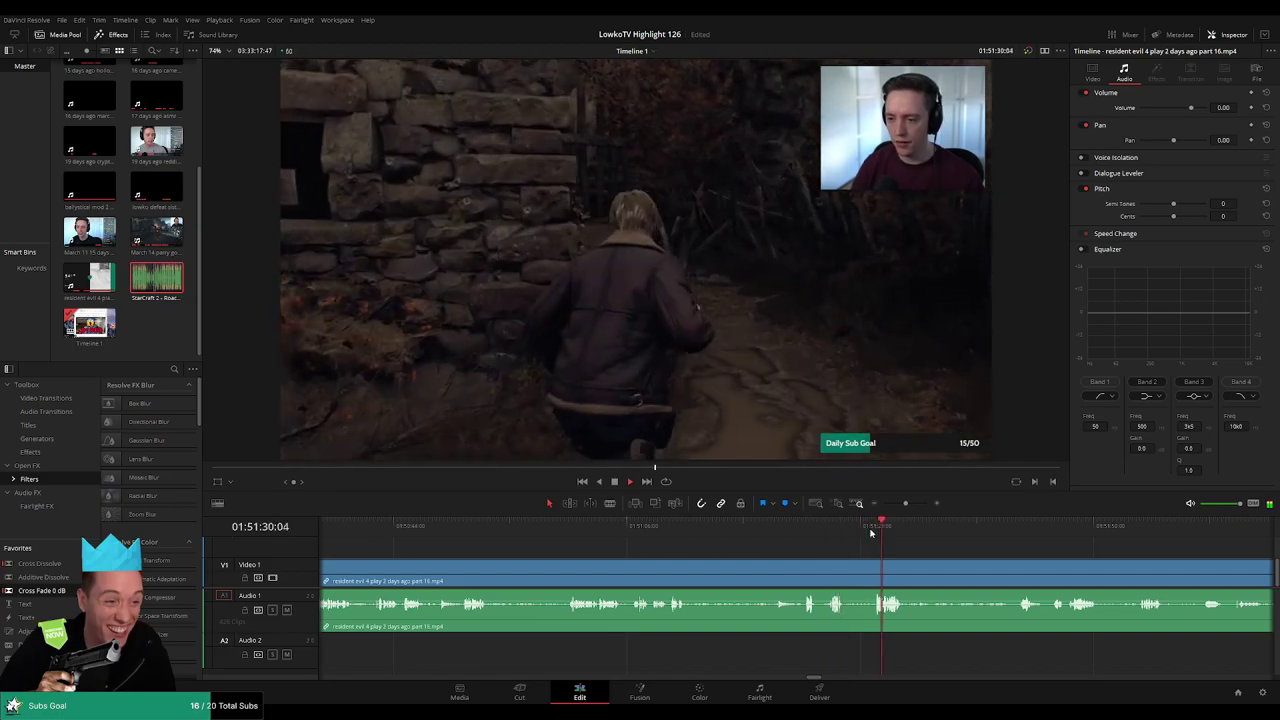
# - Sample the exploration footage from about 01:51:30 to 01:52:08 in short jumps between the audio peaks
pyautogui.hscroll(5, 817, 541)
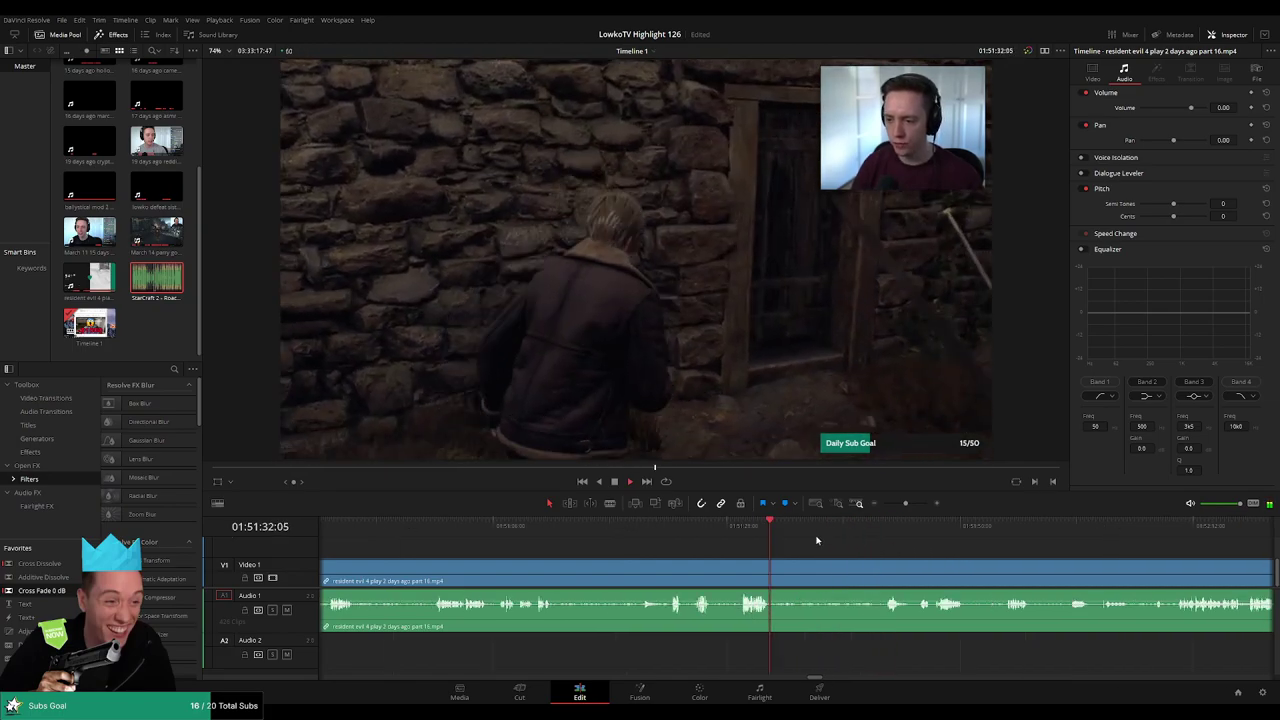
pyautogui.moveTo(849, 528); pyautogui.dragTo(862, 529)
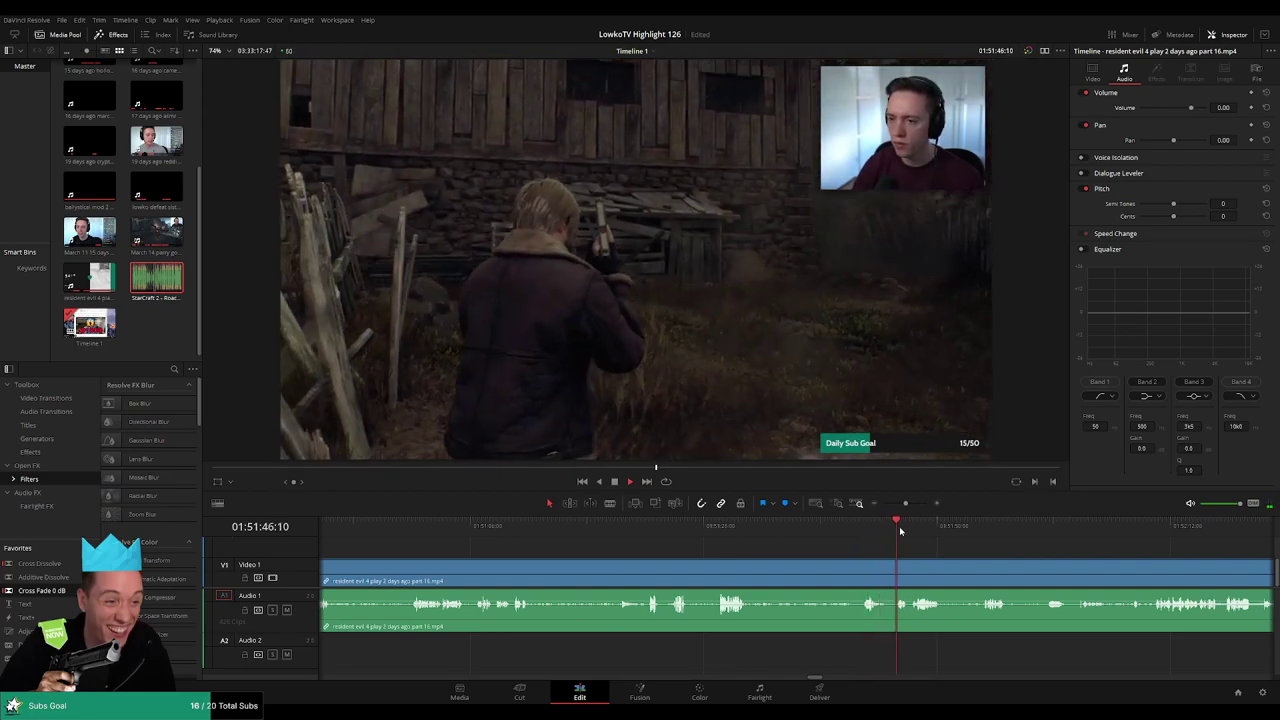
pyautogui.moveTo(990, 547); pyautogui.dragTo(794, 537)
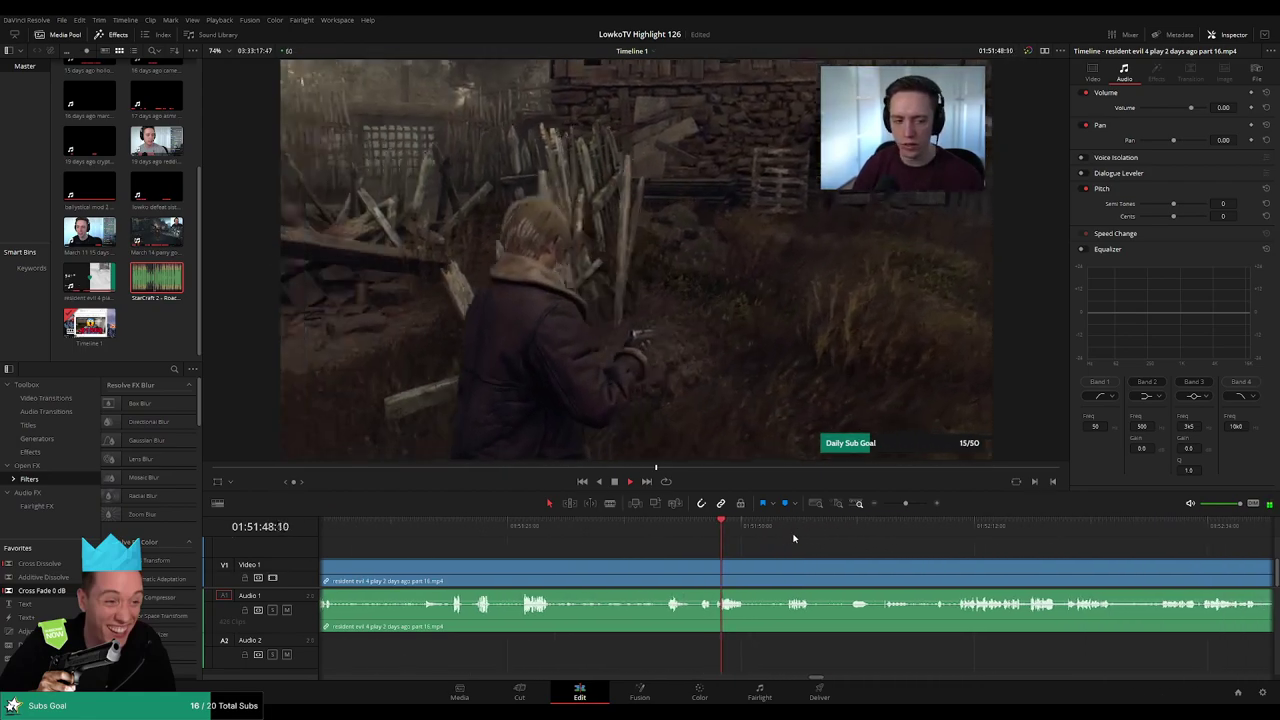
pyautogui.click(786, 533)
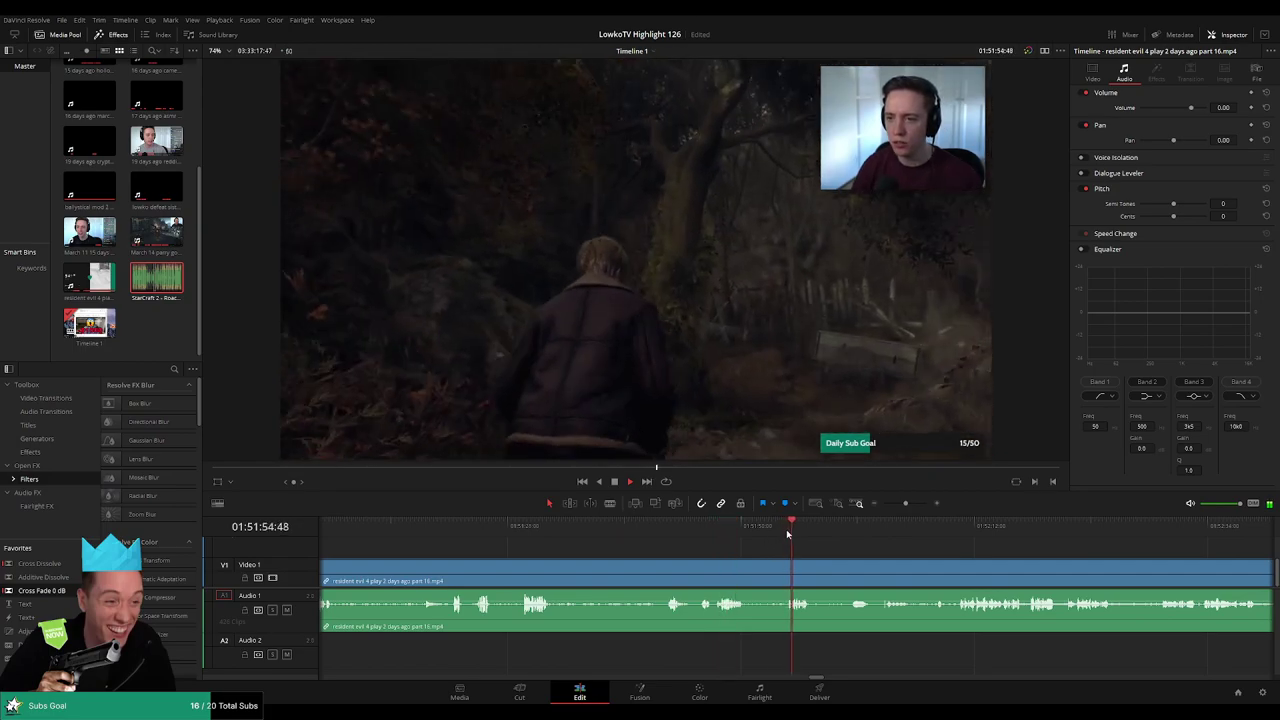
pyautogui.click(854, 532)
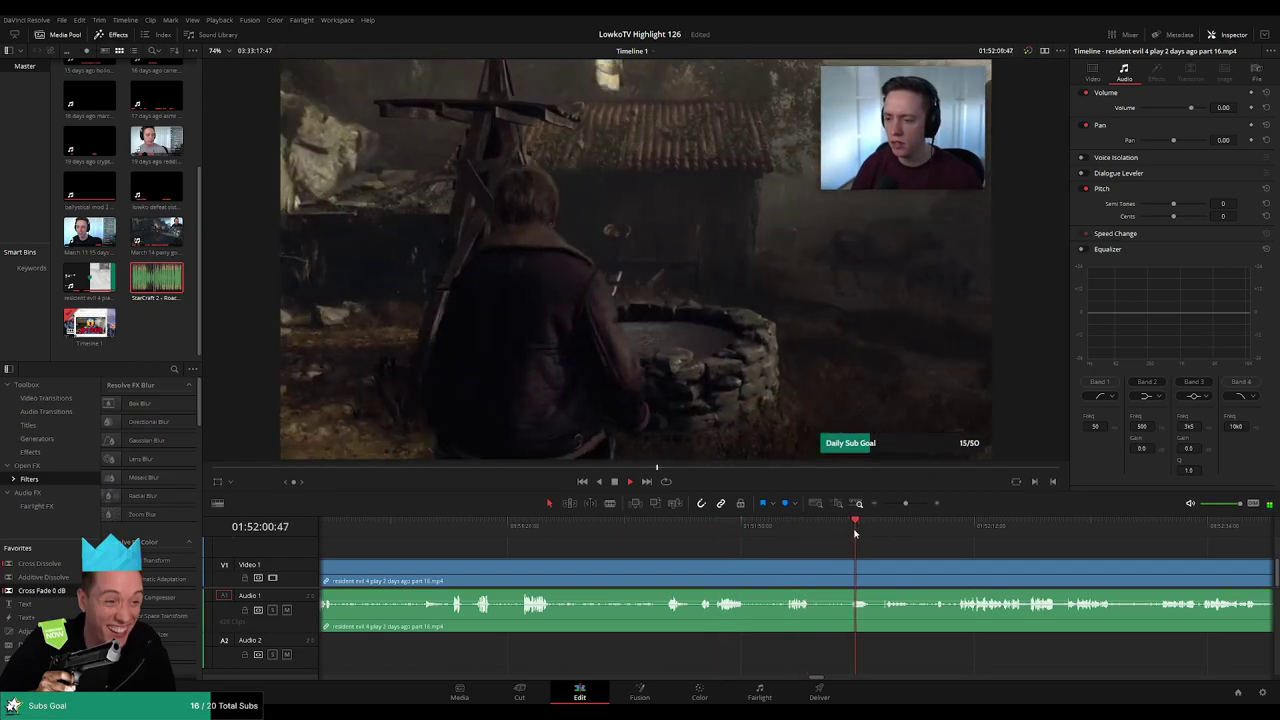
pyautogui.click(884, 532)
pyautogui.click(936, 531)
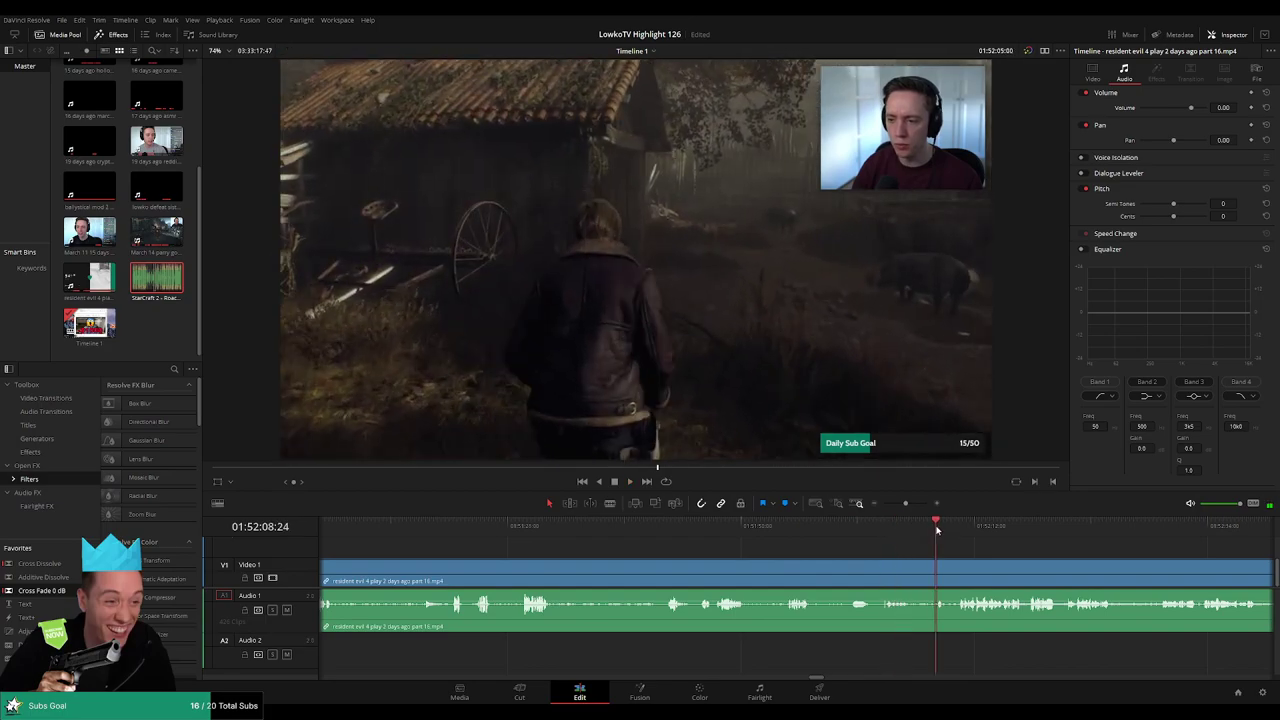
# - Play the commentary from about 01:52:08 and review the footage up to 01:52:58, skipping the silent stretches
pyautogui.moveTo(990, 546); pyautogui.dragTo(736, 544)
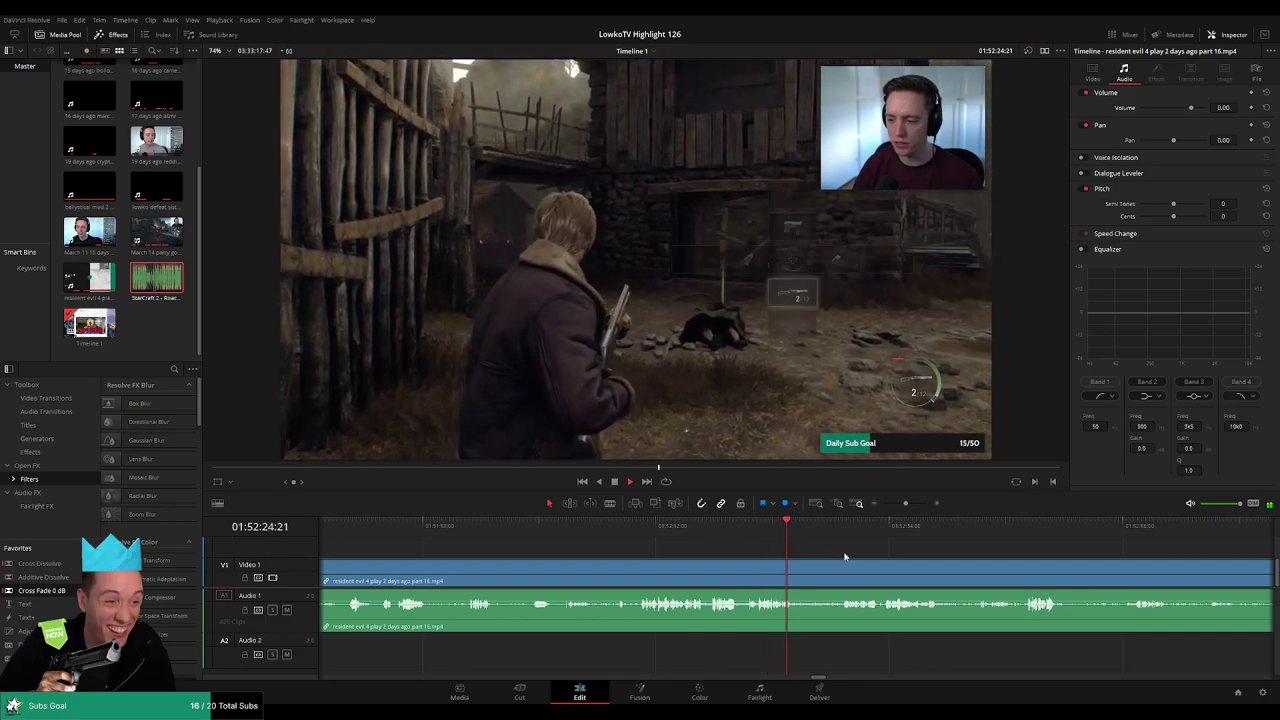
pyautogui.hscroll(2, 844, 557)
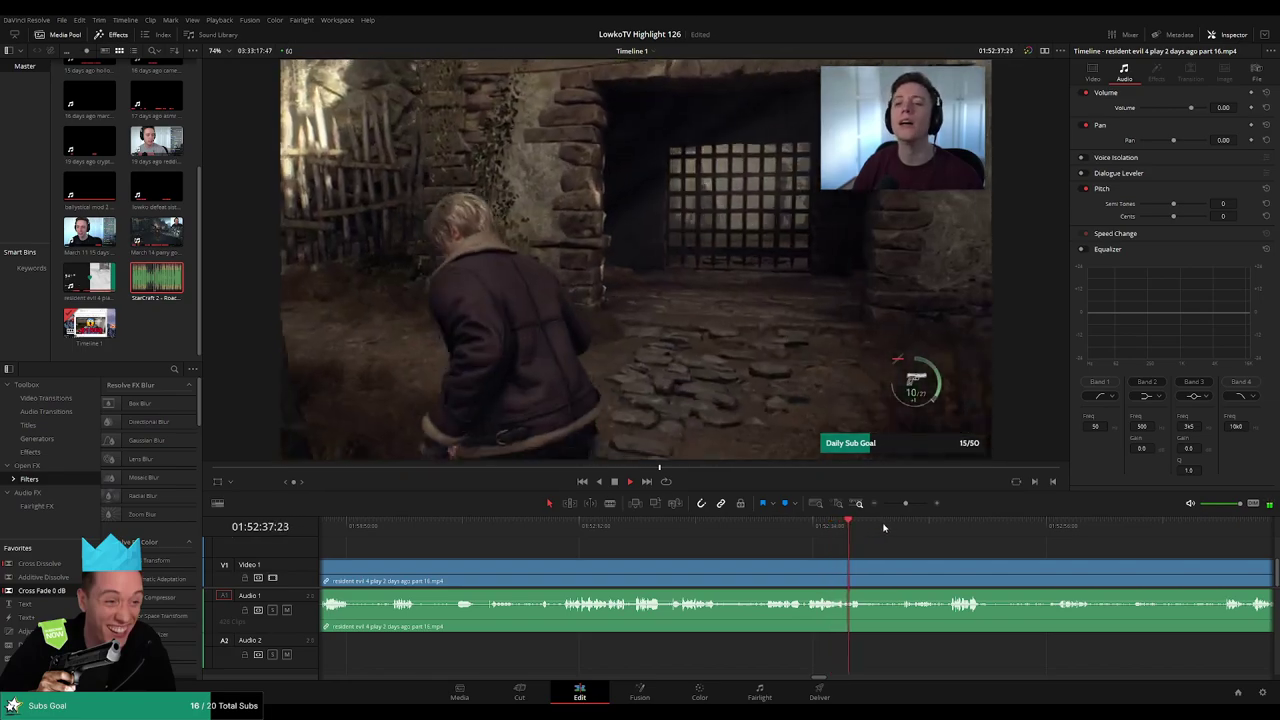
pyautogui.moveTo(887, 527); pyautogui.dragTo(905, 527)
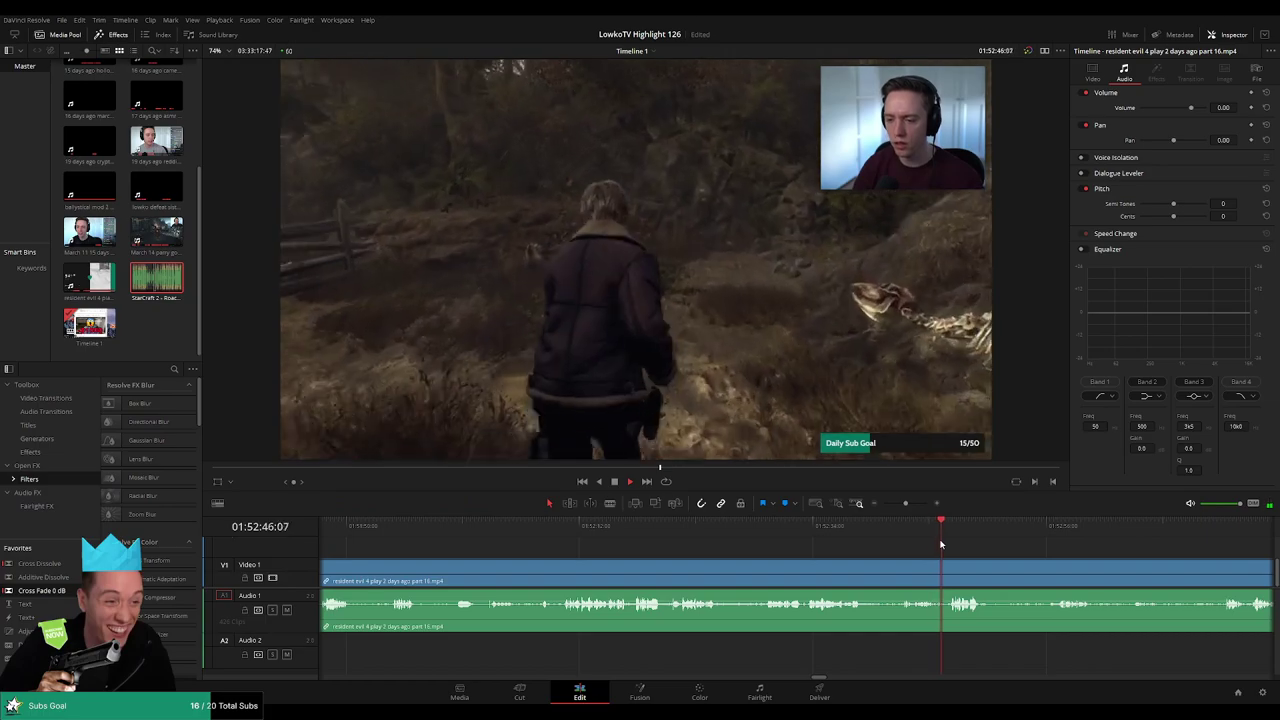
pyautogui.moveTo(1000, 547); pyautogui.dragTo(863, 542)
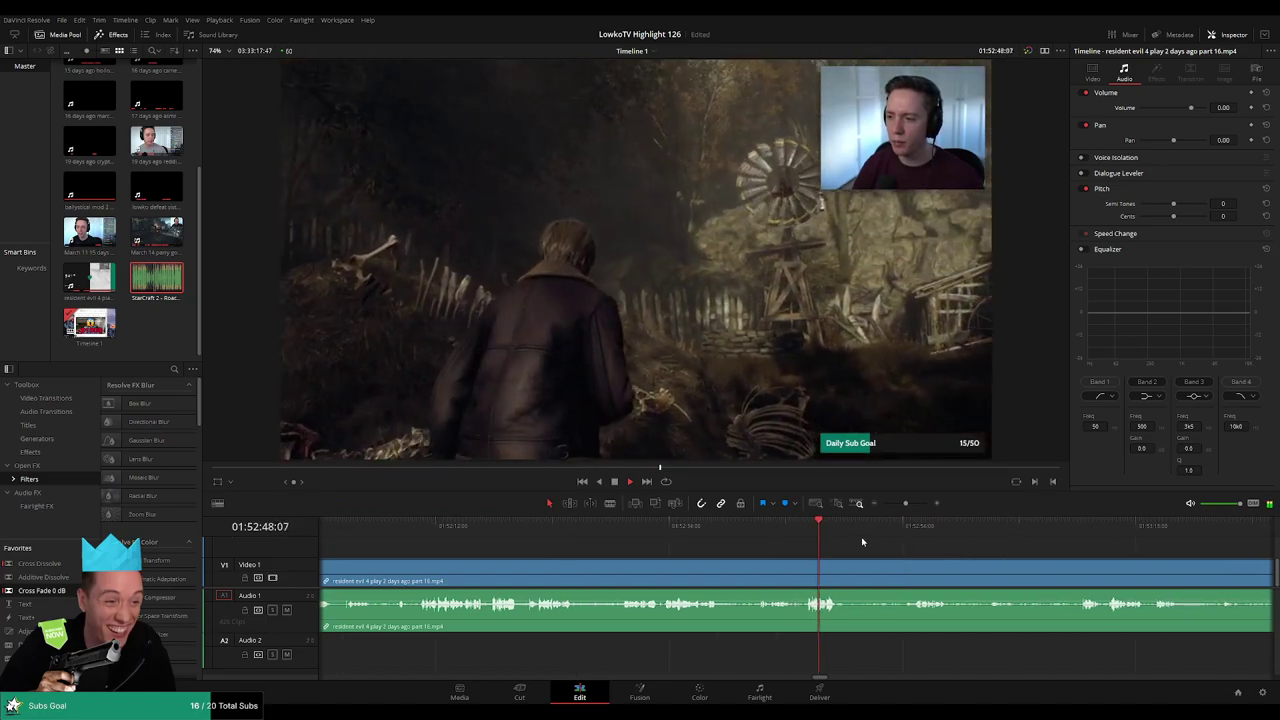
pyautogui.click(903, 537)
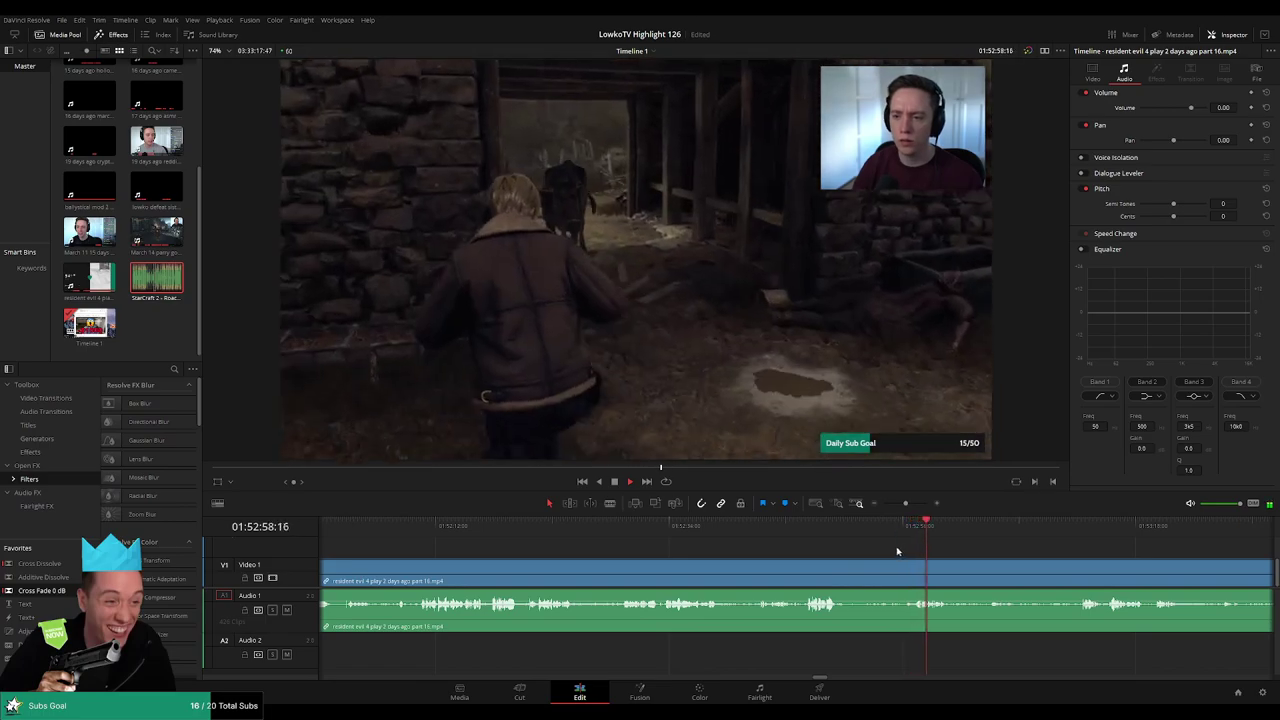
# - Continue through the footage from about 01:52:58 to 01:53:27, jumping past the quiet parts
pyautogui.hscroll(3, 850, 555)
pyautogui.click(758, 528)
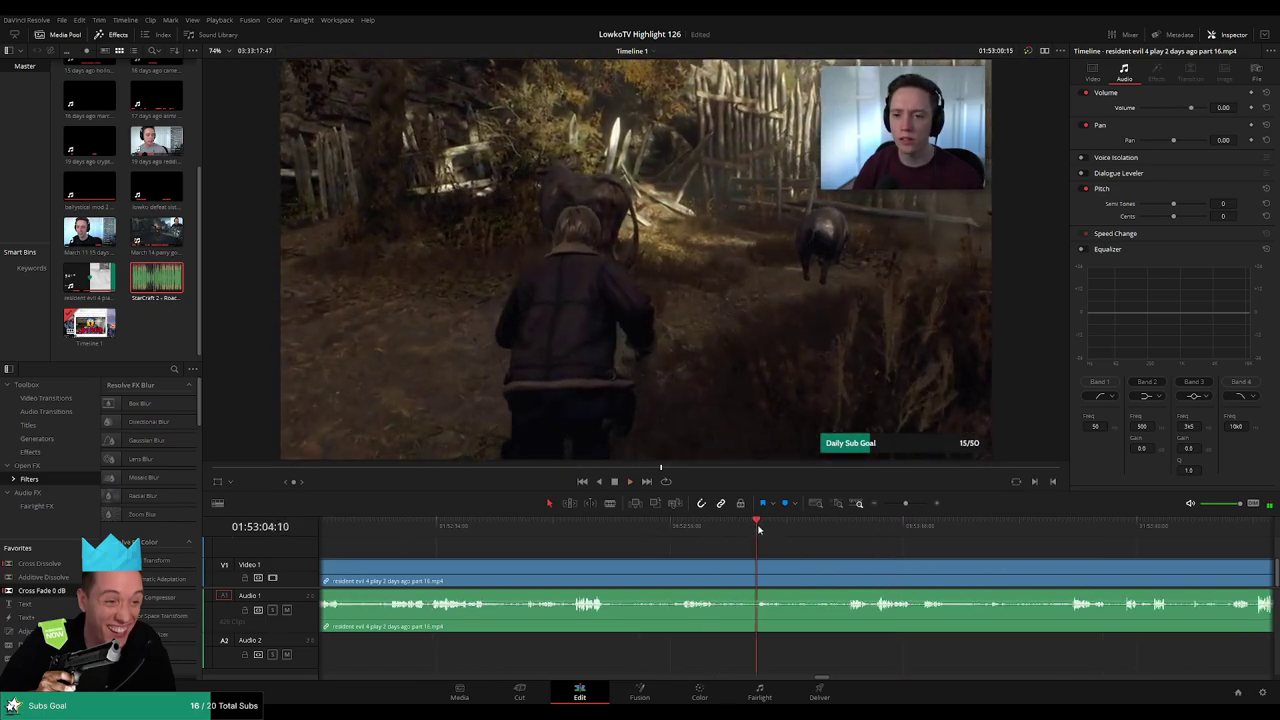
pyautogui.click(846, 530)
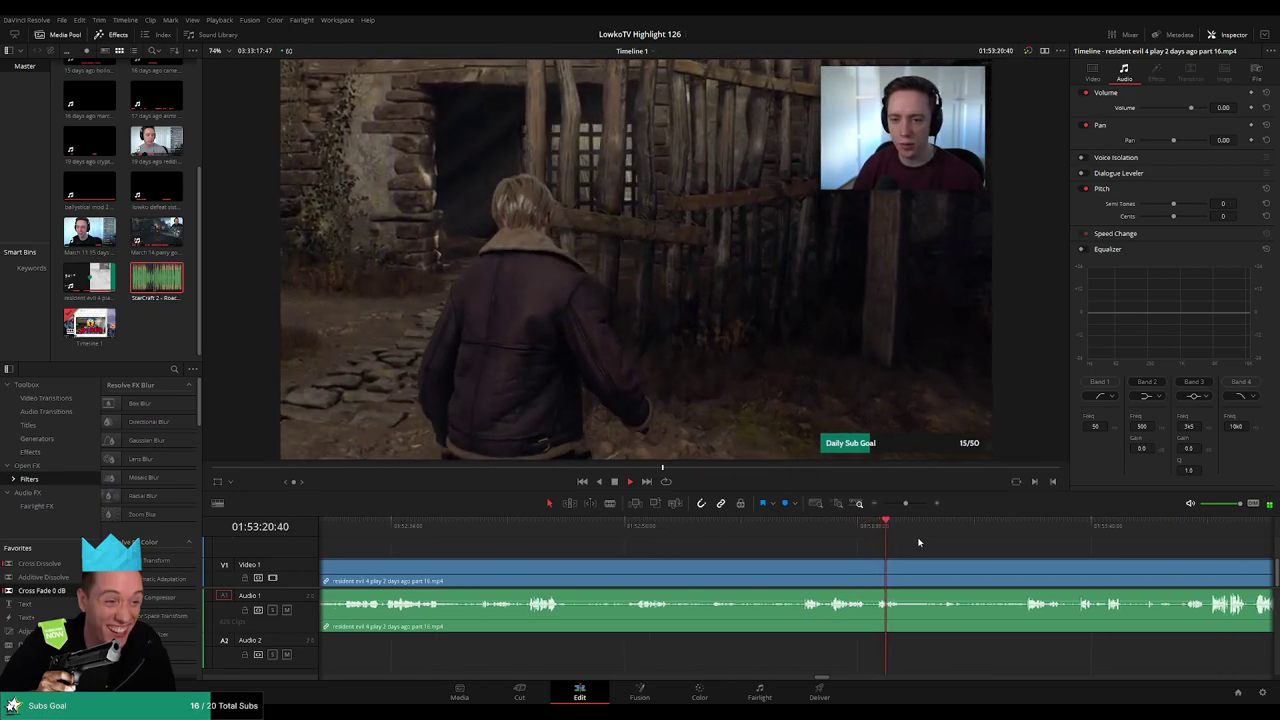
pyautogui.moveTo(931, 526); pyautogui.dragTo(944, 525)
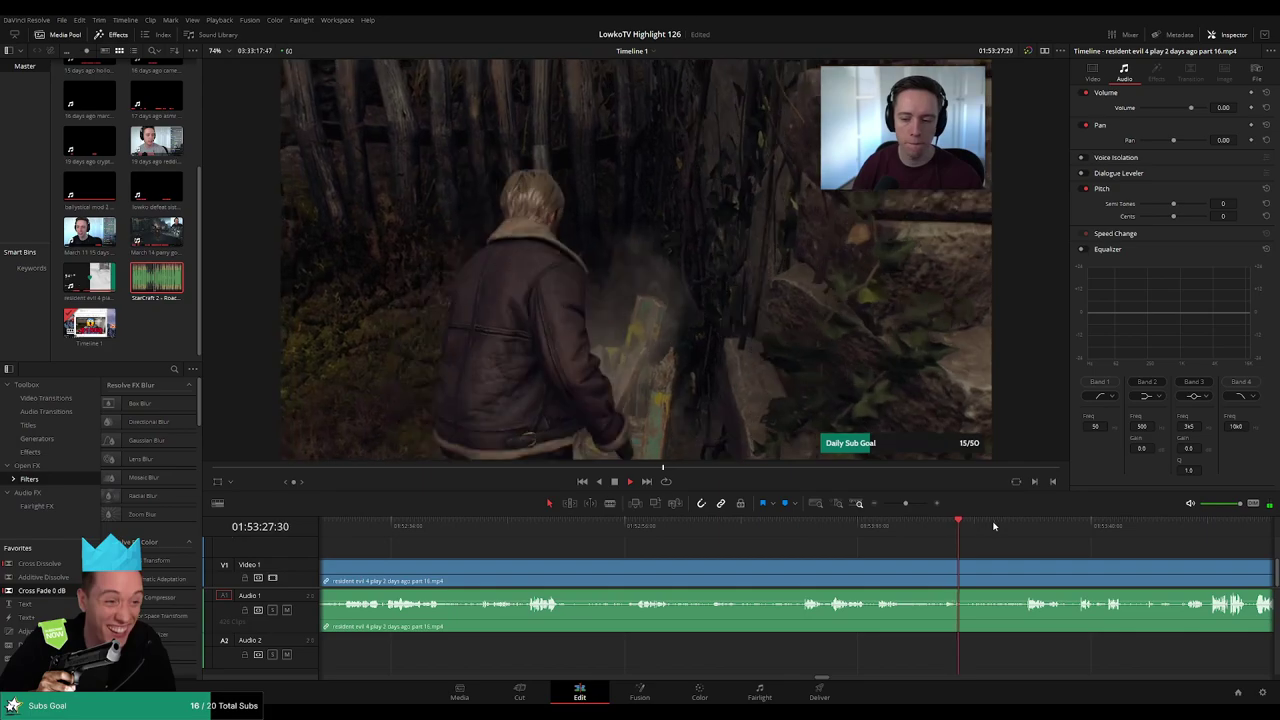
# - Skim the farm exploration footage from about 01:53:27 to 01:55:21, jumping between the audible passages
pyautogui.click(1020, 527)
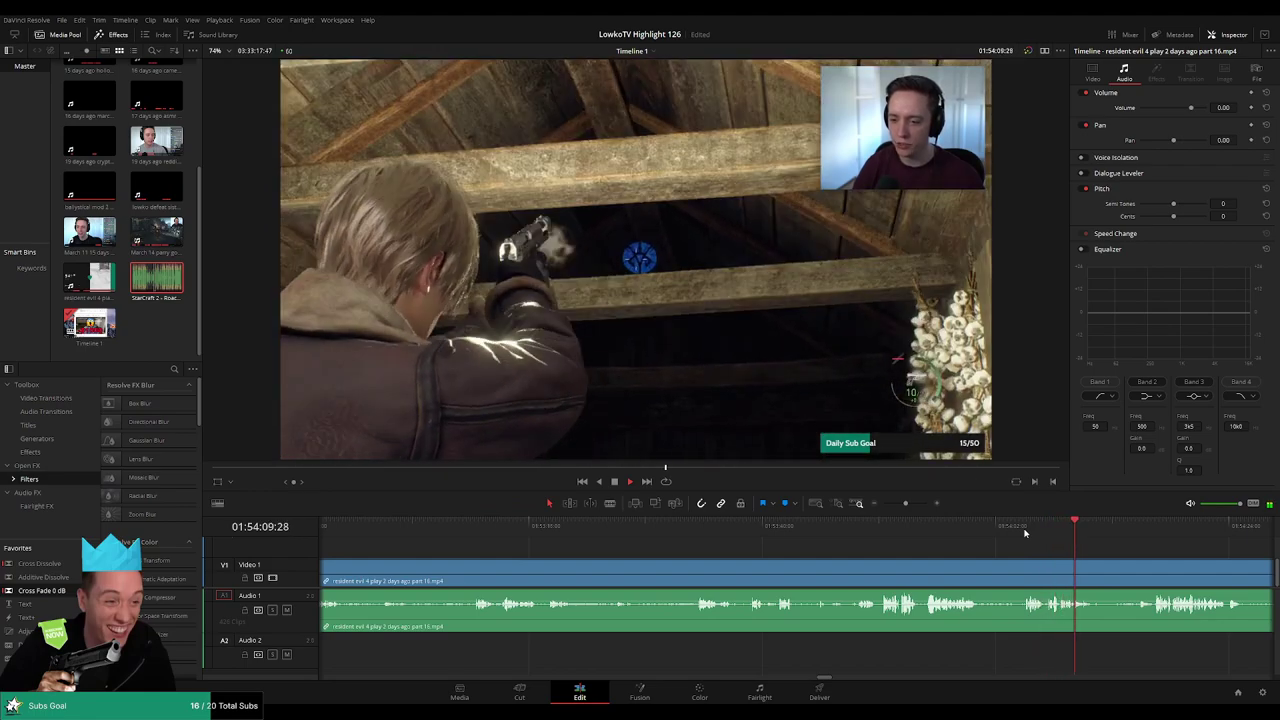
pyautogui.hscroll(3, 1097, 551)
pyautogui.click(920, 525)
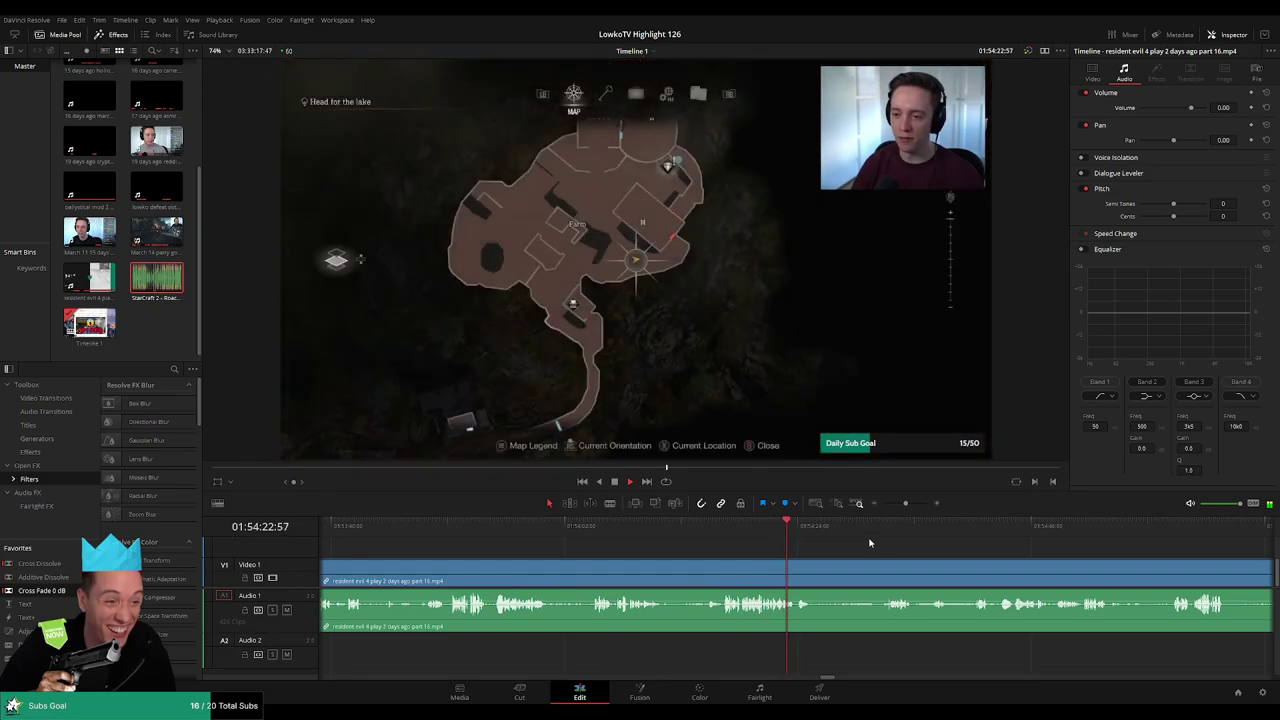
pyautogui.click(879, 530)
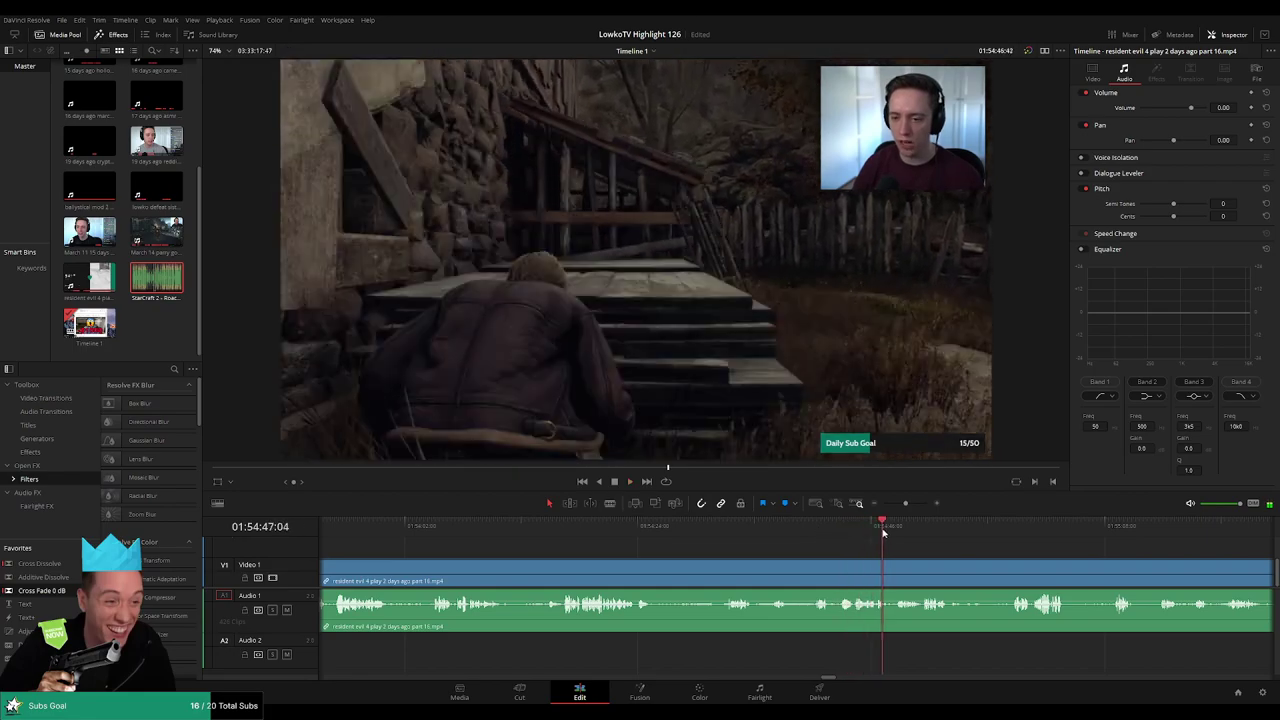
pyautogui.moveTo(883, 533); pyautogui.dragTo(1010, 532)
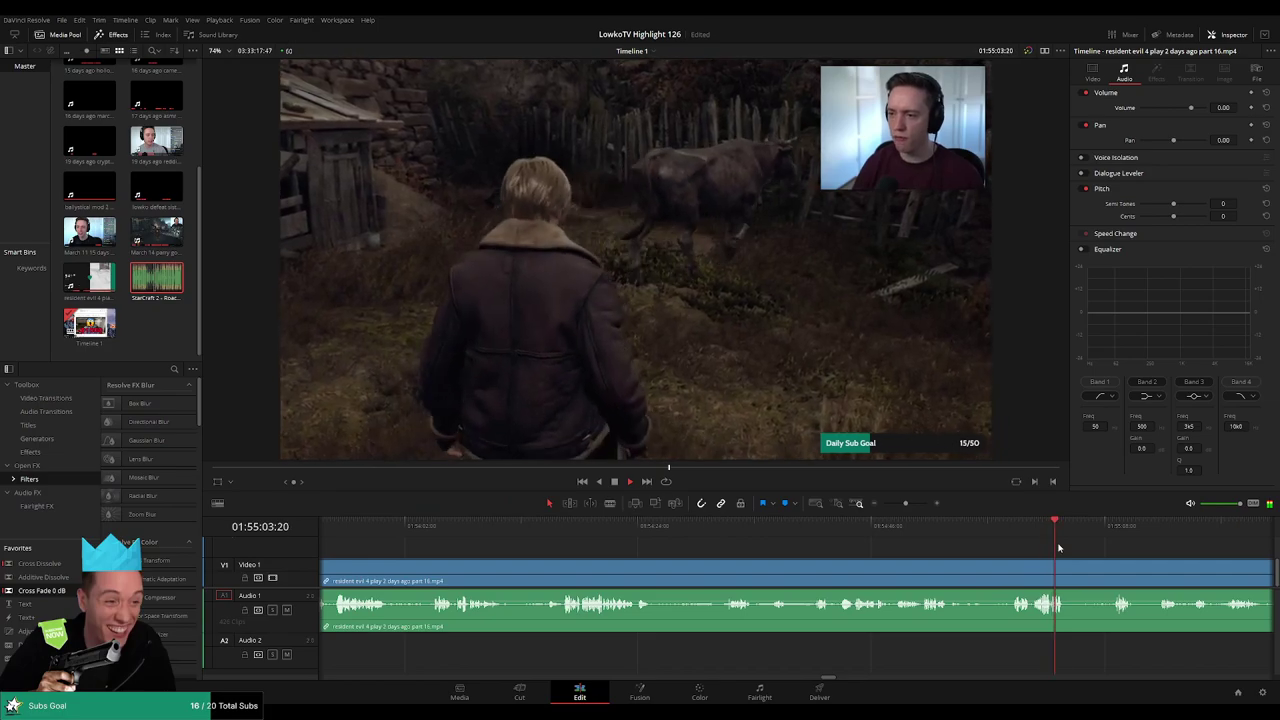
pyautogui.click(918, 527)
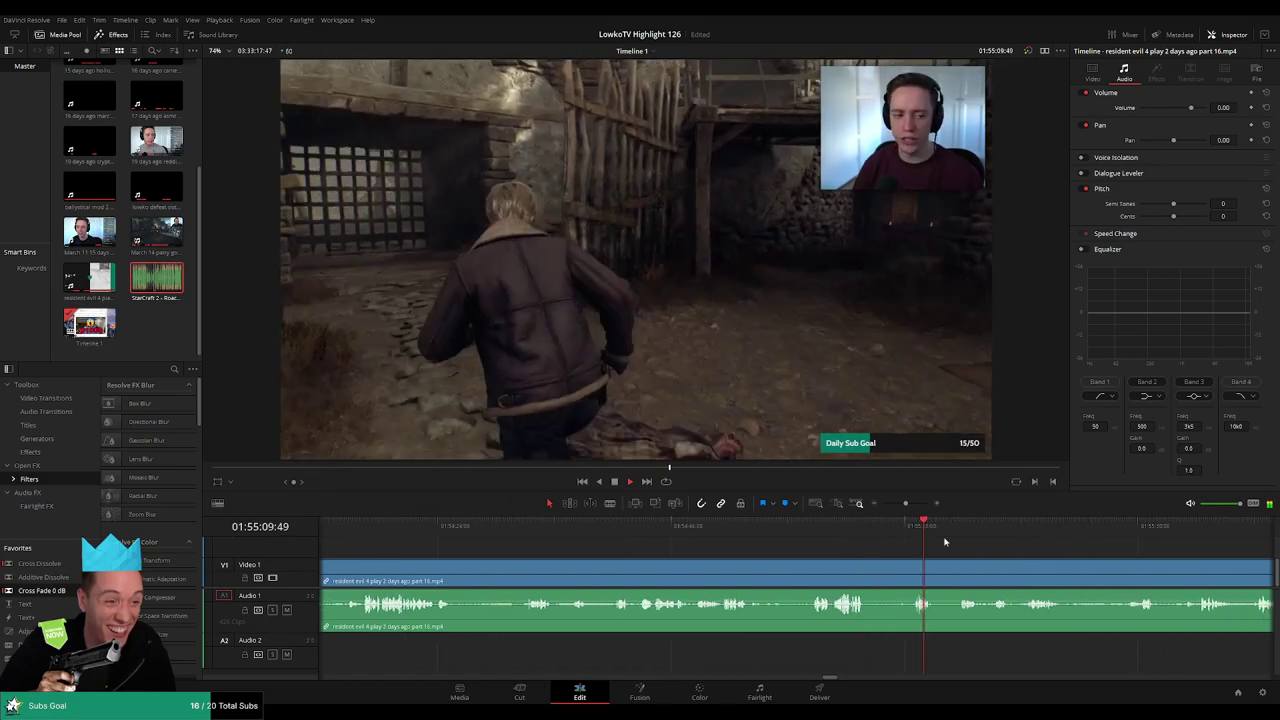
pyautogui.click(959, 530)
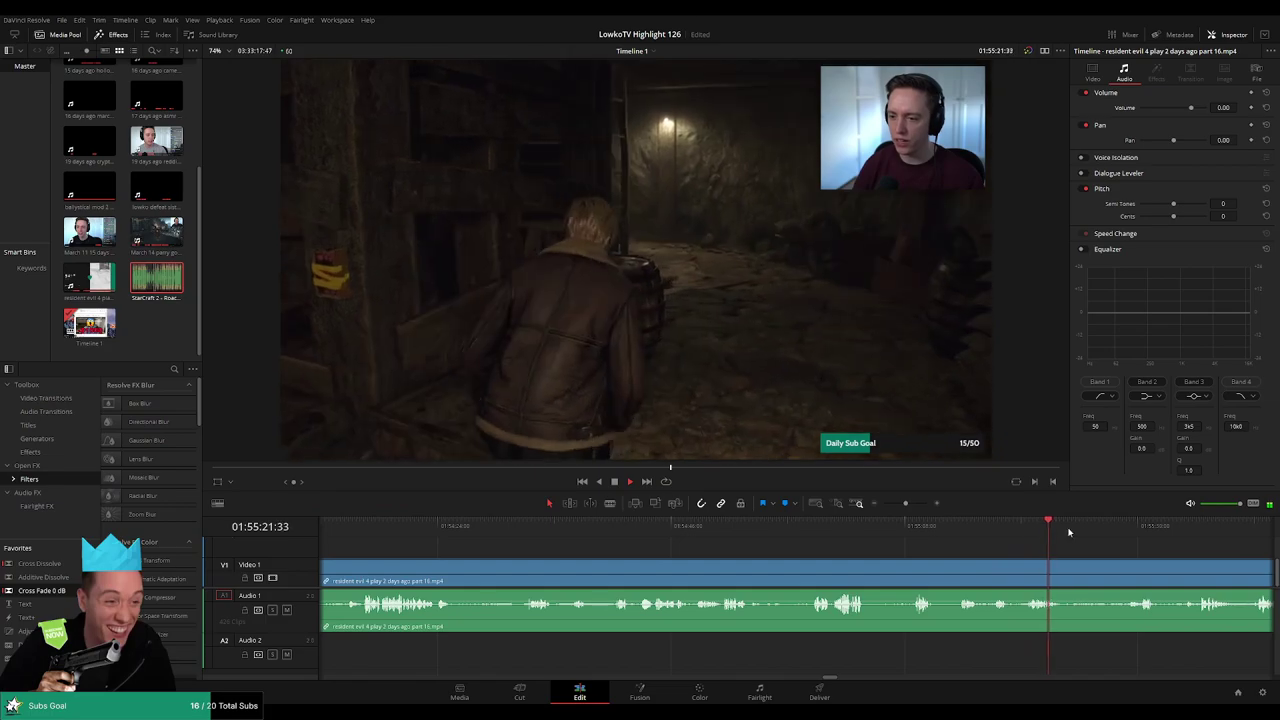
# - Sample the millstone room and wooden walkway footage from about 01:55:21 to 01:56:30, skipping the quiet stretches
pyautogui.moveTo(1111, 531); pyautogui.dragTo(1119, 531)
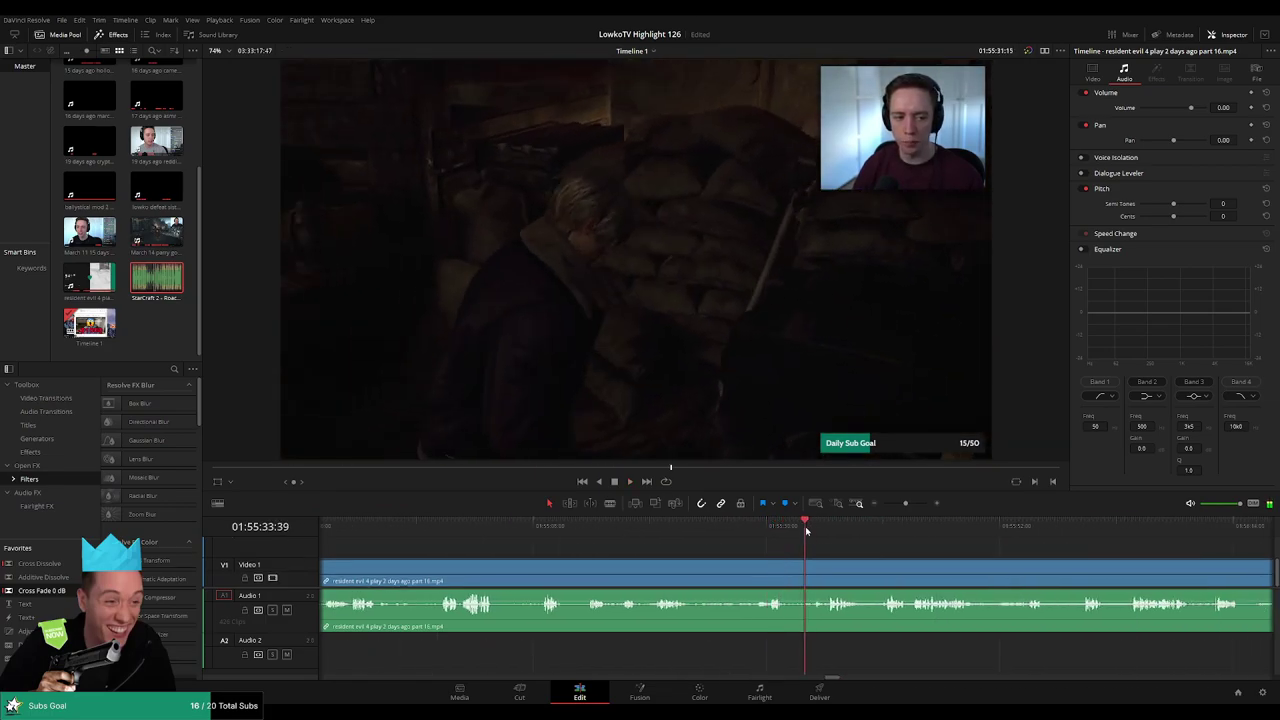
pyautogui.moveTo(806, 531); pyautogui.dragTo(816, 531)
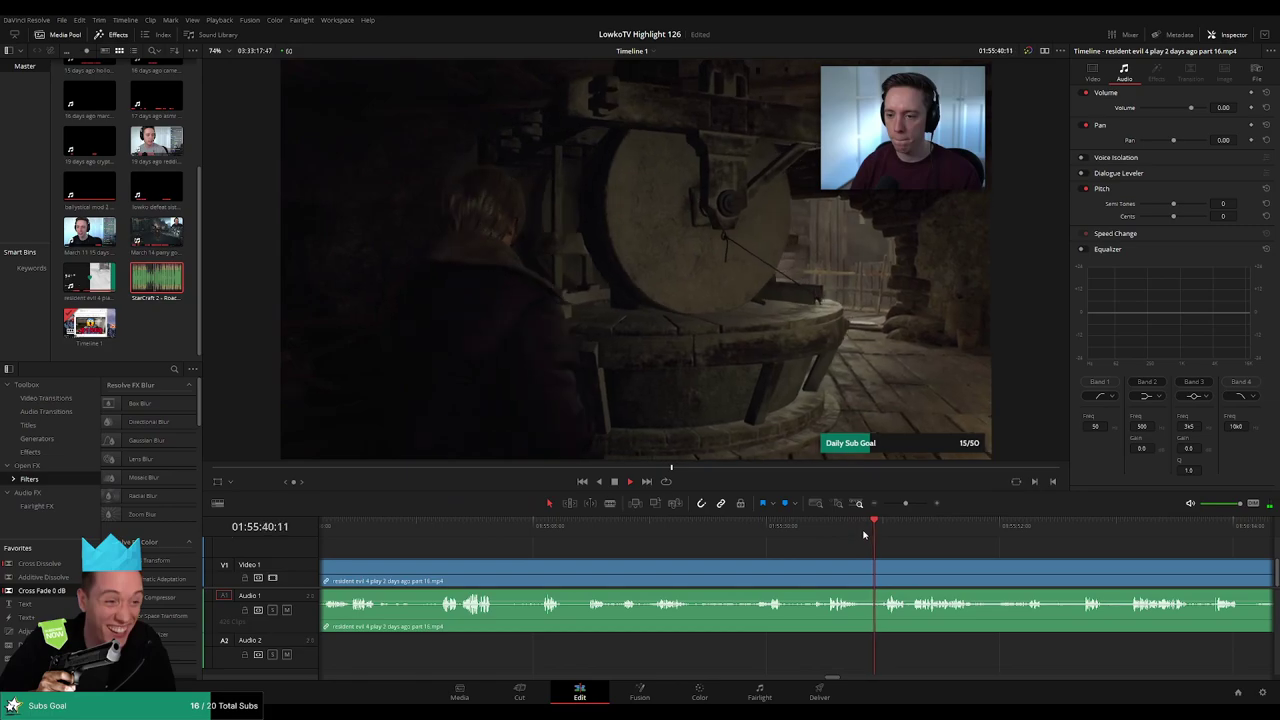
pyautogui.moveTo(879, 536); pyautogui.dragTo(891, 533)
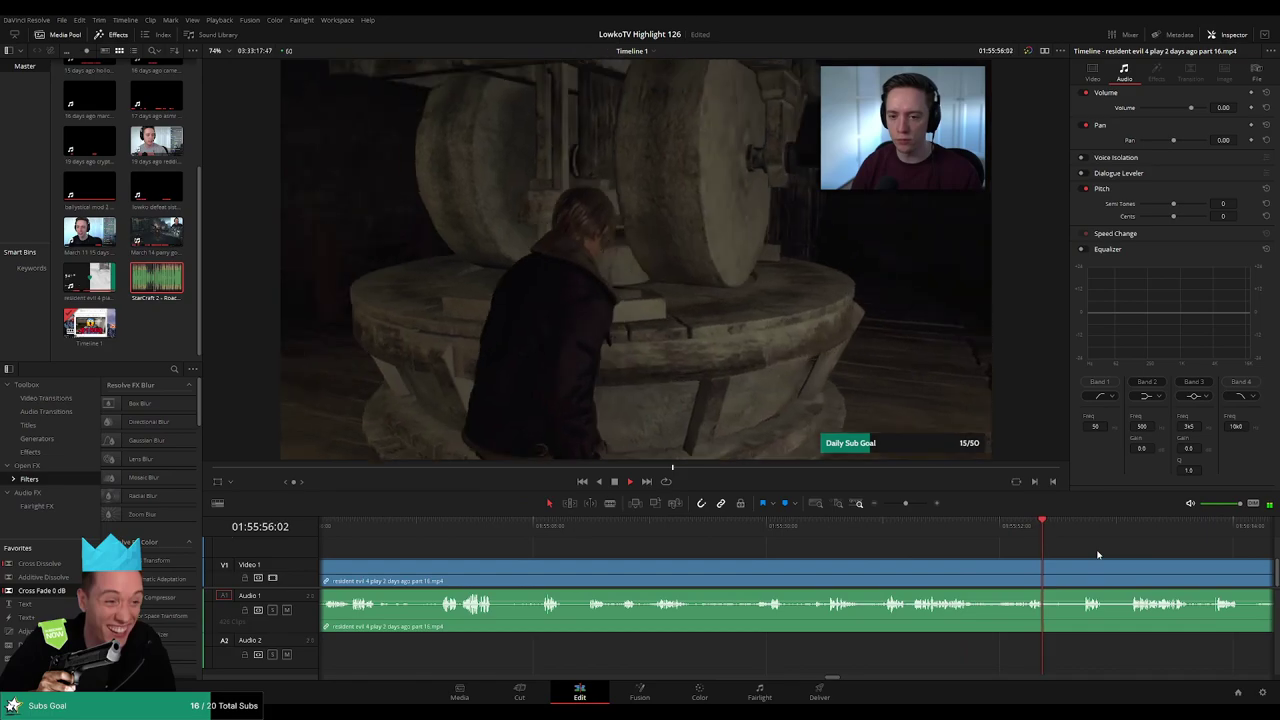
pyautogui.click(1076, 524)
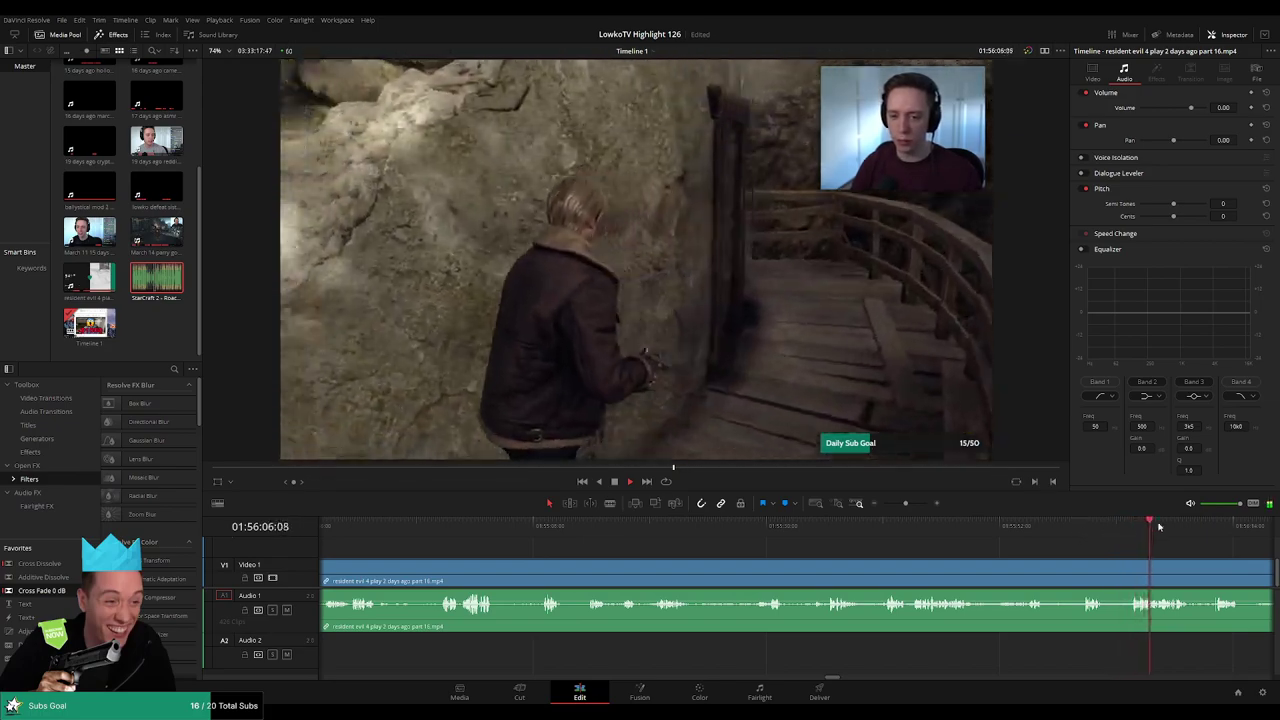
pyautogui.moveTo(1159, 527); pyautogui.dragTo(937, 528)
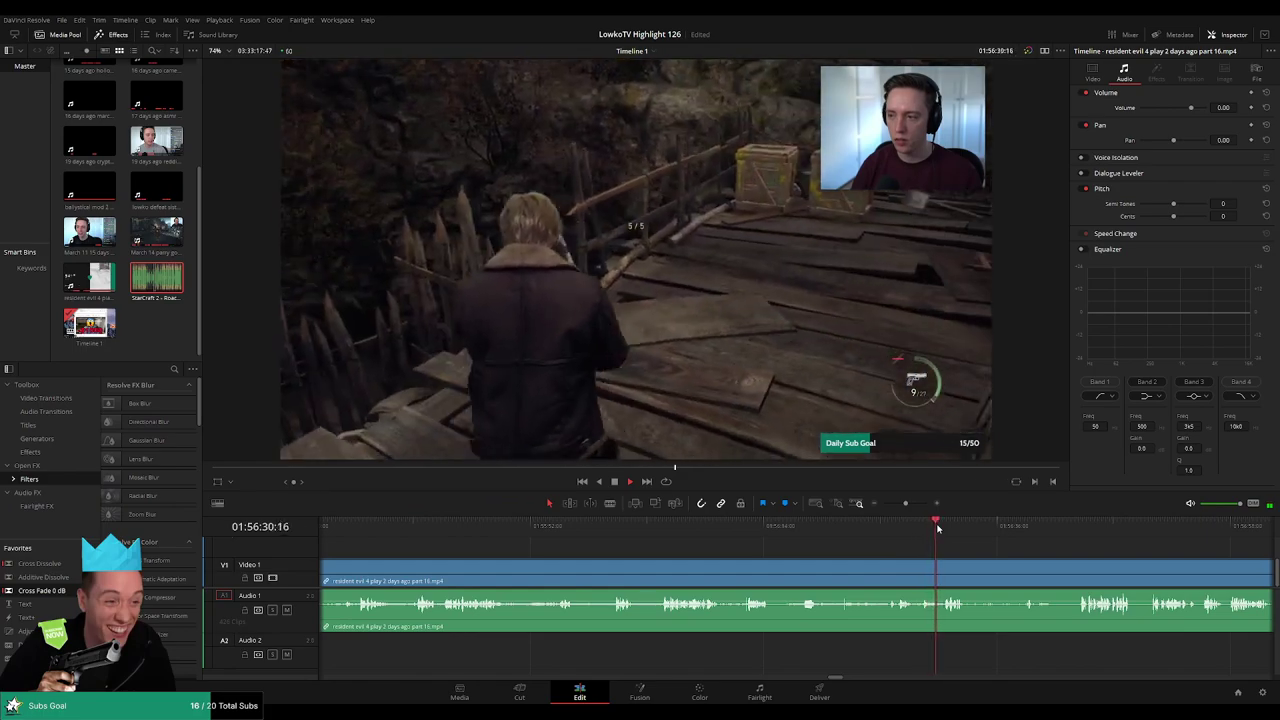
# - Review the crafting and blue medallion request screens from about 01:56:30 to 01:57:18, following the audio peaks
pyautogui.moveTo(1003, 537); pyautogui.dragTo(896, 530)
pyautogui.click(948, 530)
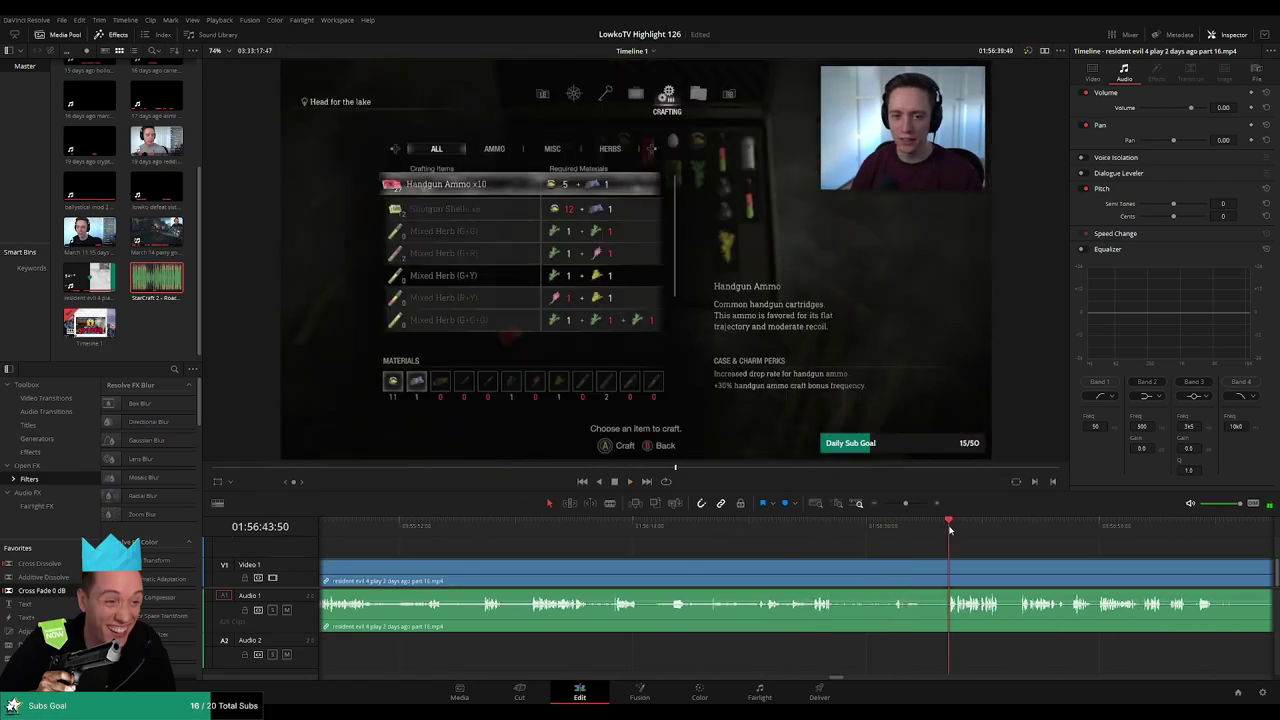
pyautogui.moveTo(981, 535); pyautogui.dragTo(765, 538)
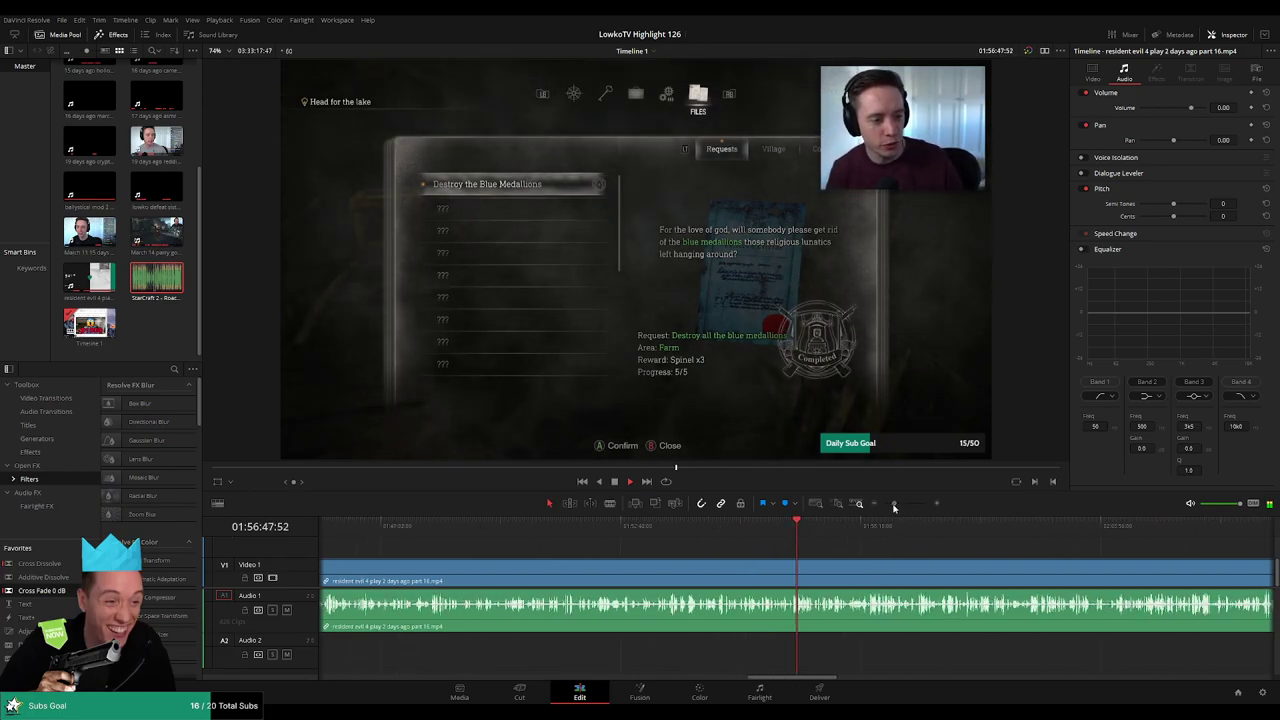
pyautogui.moveTo(905, 503)
pyautogui.mouseDown()
pyautogui.moveTo(885, 504)
pyautogui.moveTo(904, 506)
pyautogui.mouseUp()
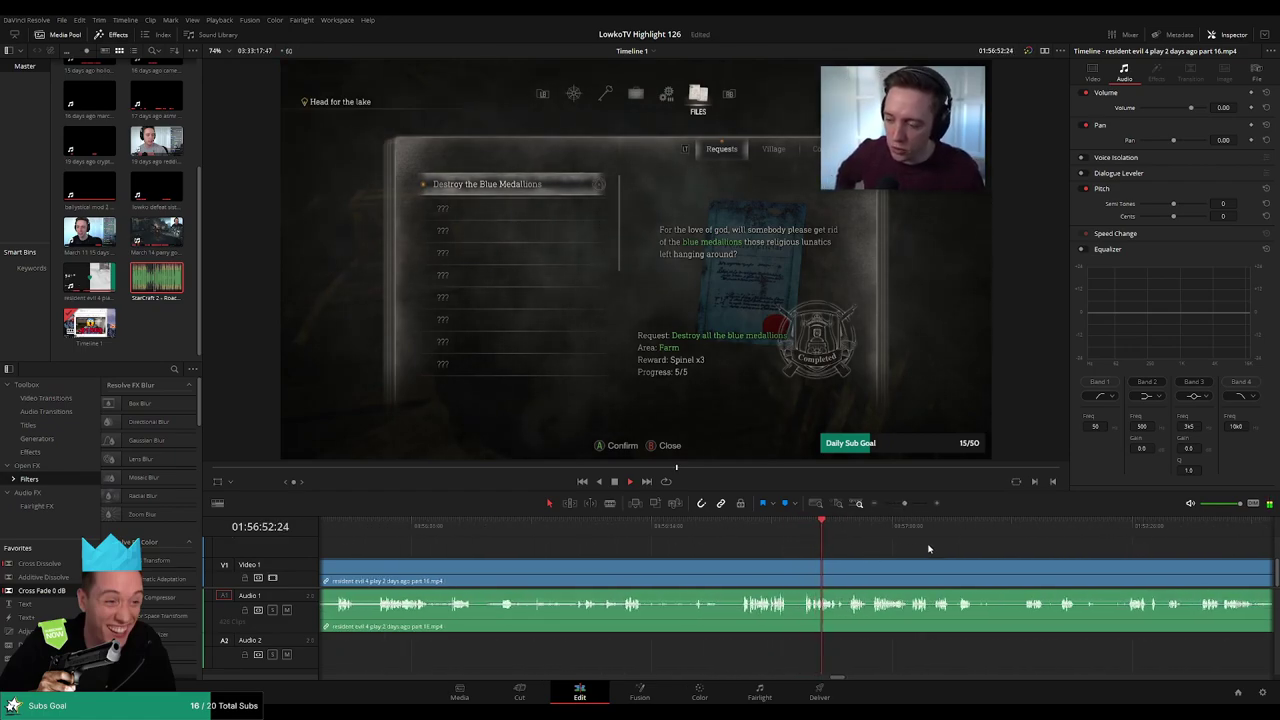
pyautogui.hscroll(4, 928, 548)
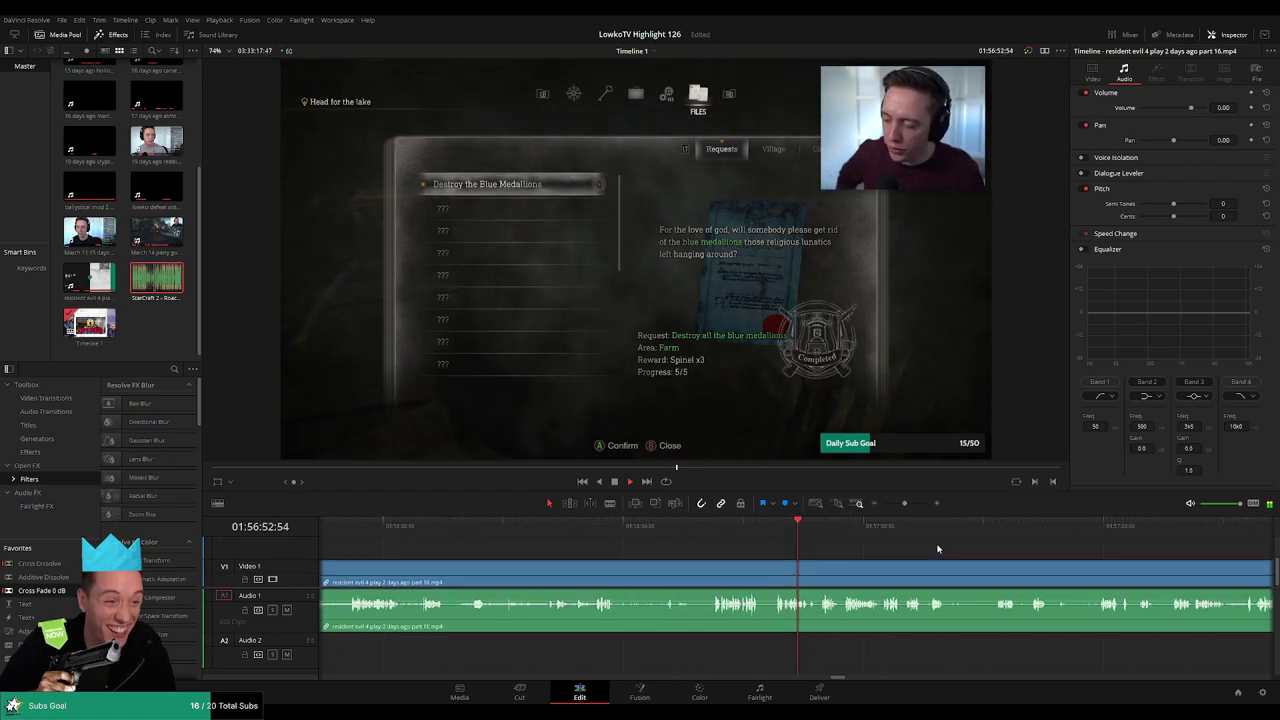
pyautogui.click(650, 528)
pyautogui.click(675, 529)
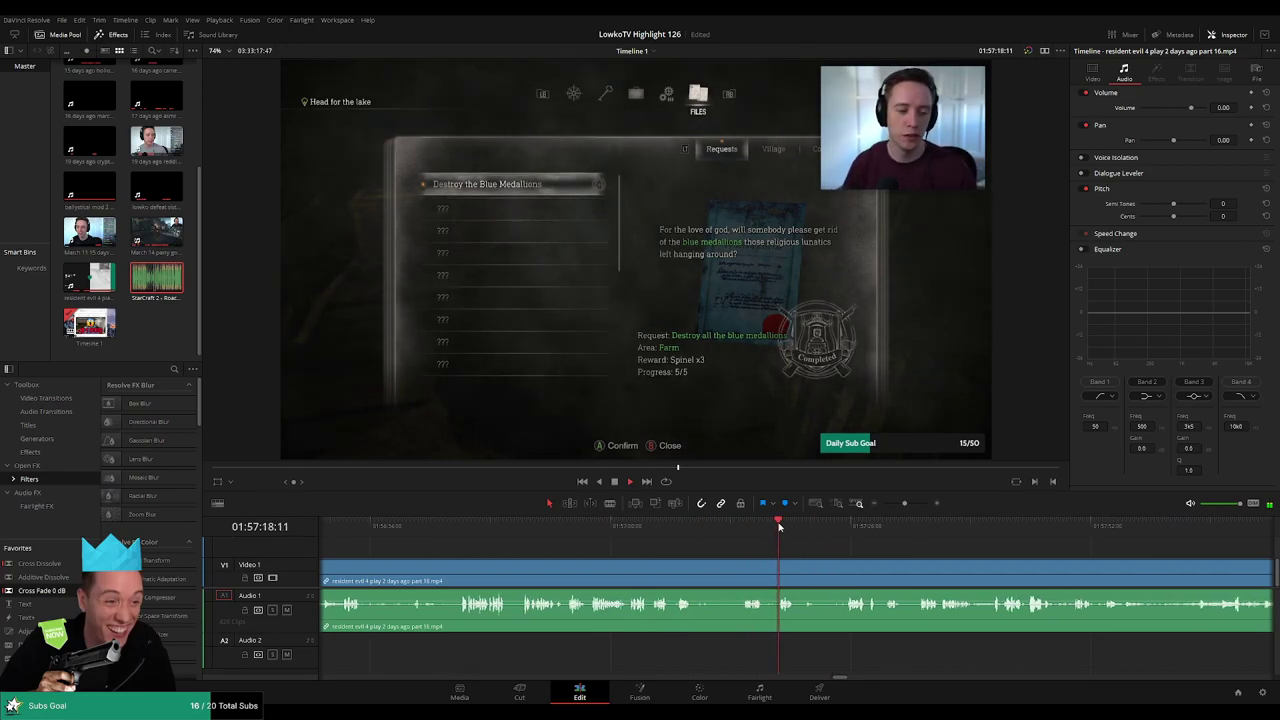
# - Skip through the rest of the request screen and play the fight with the hammer-wielding enemy, from about 01:57:18 to 01:58:26
pyautogui.click(733, 527)
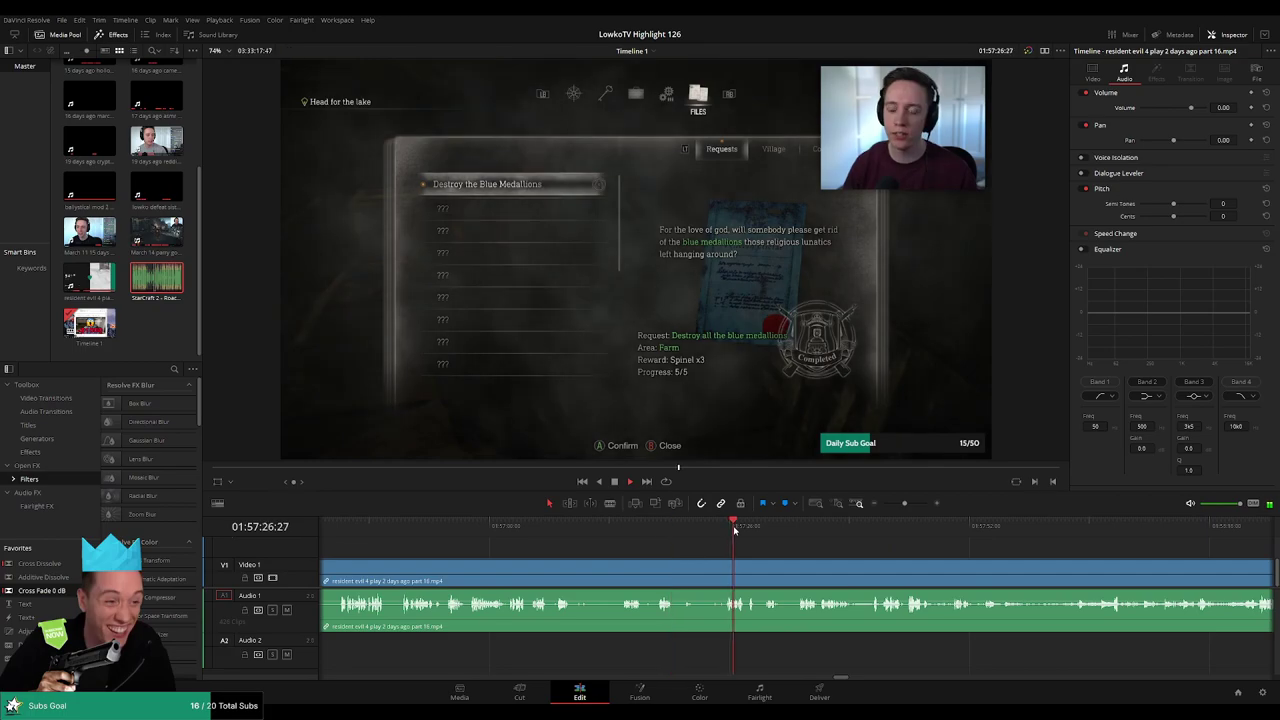
pyautogui.click(754, 528)
pyautogui.click(771, 527)
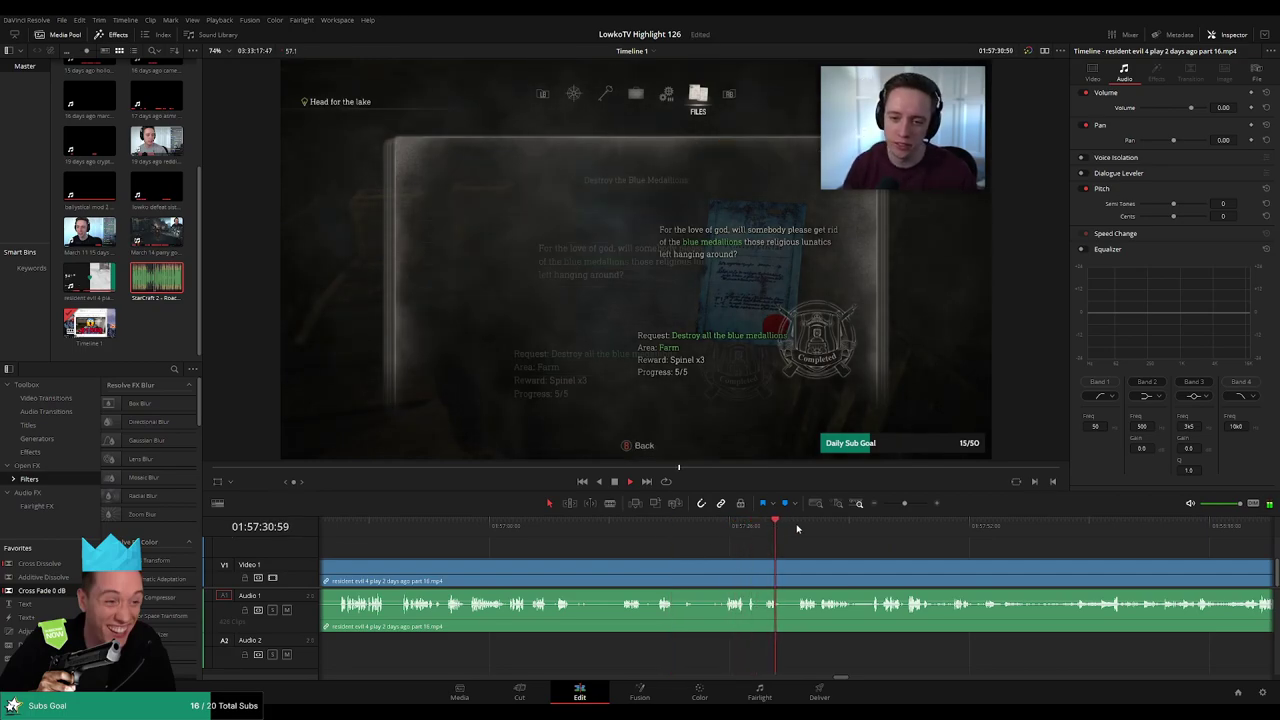
pyautogui.click(803, 528)
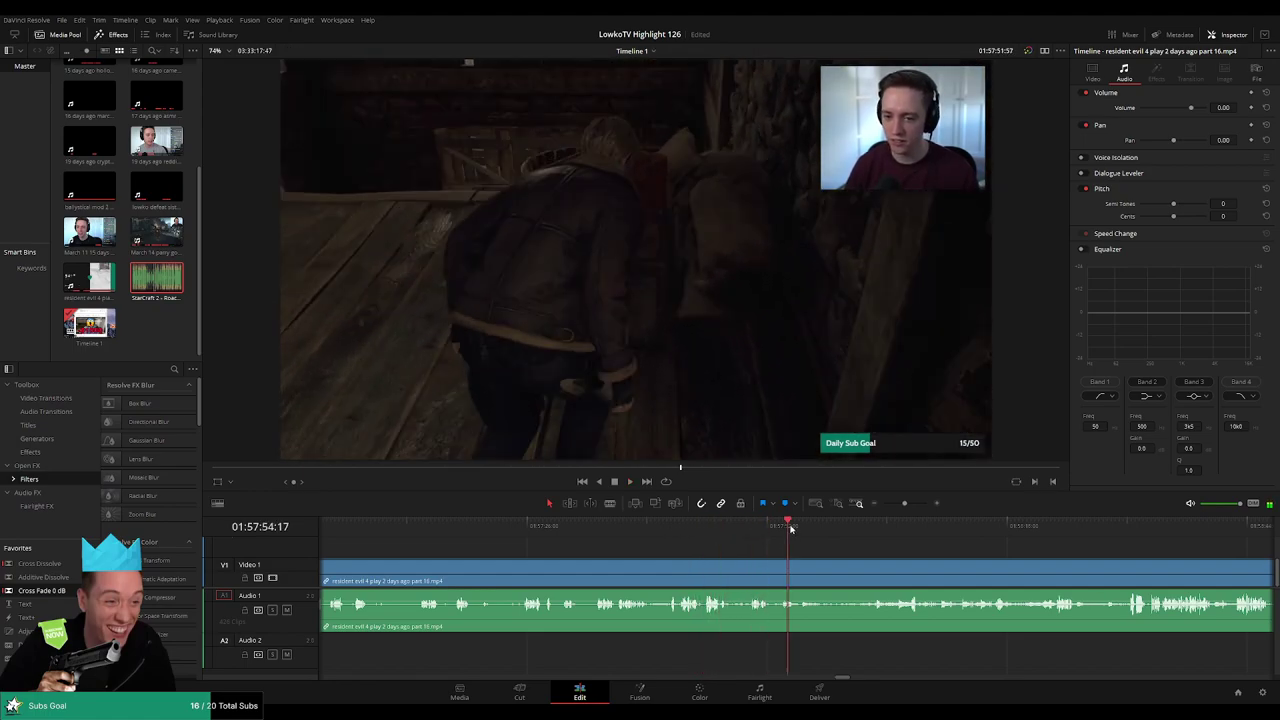
pyautogui.moveTo(804, 531); pyautogui.dragTo(889, 531)
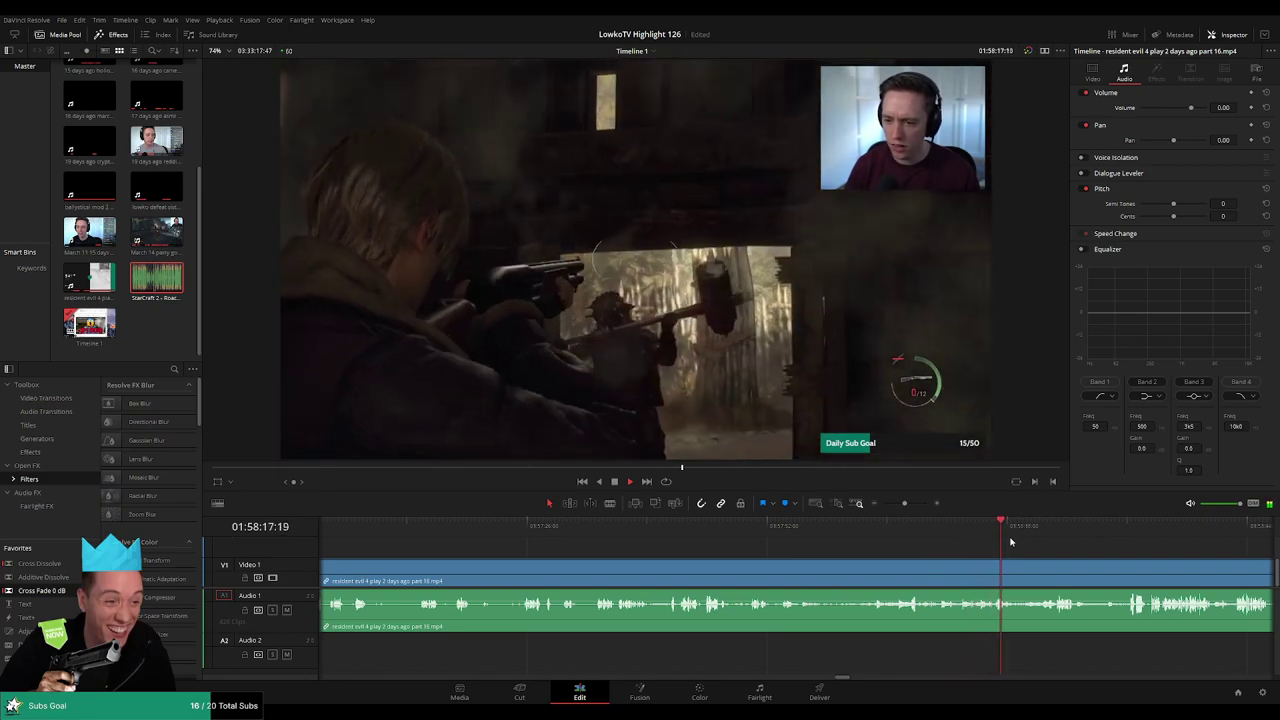
pyautogui.click(1048, 531)
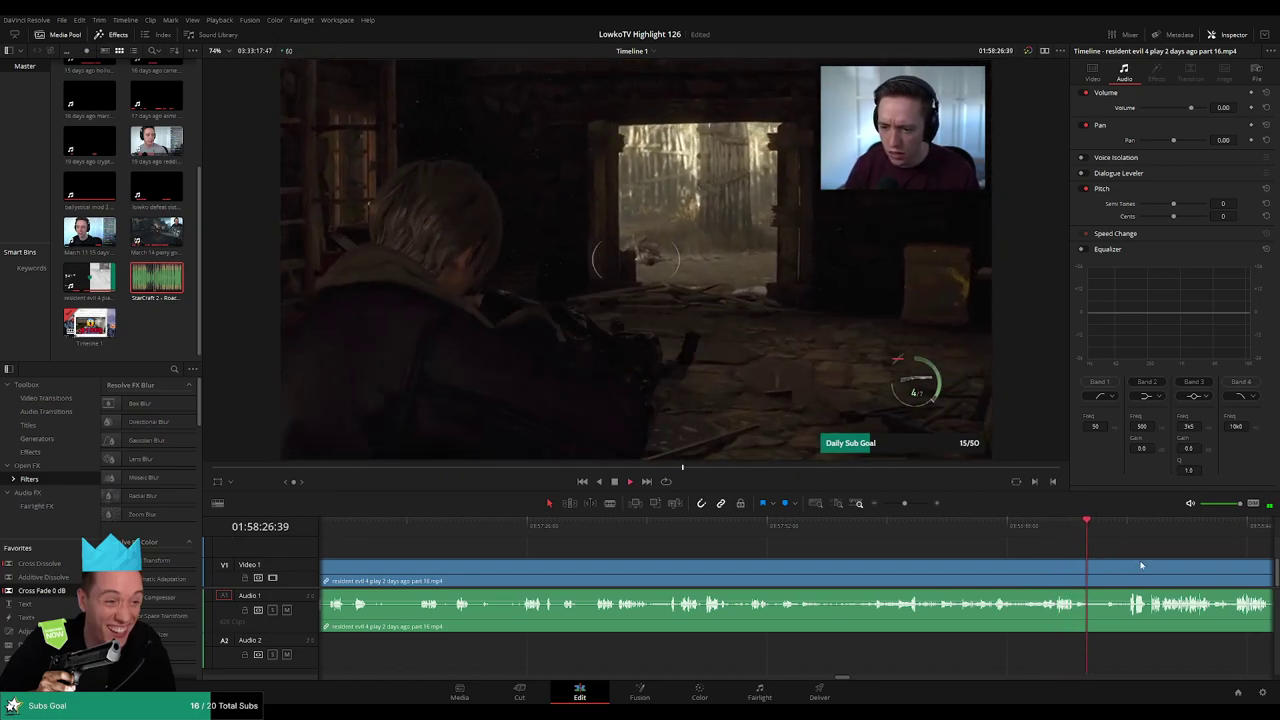
# - Check the looting footage inside the dark barn from about 01:58:26 to 01:59:22, playing the louder commentary
pyautogui.moveTo(1141, 566); pyautogui.dragTo(980, 556)
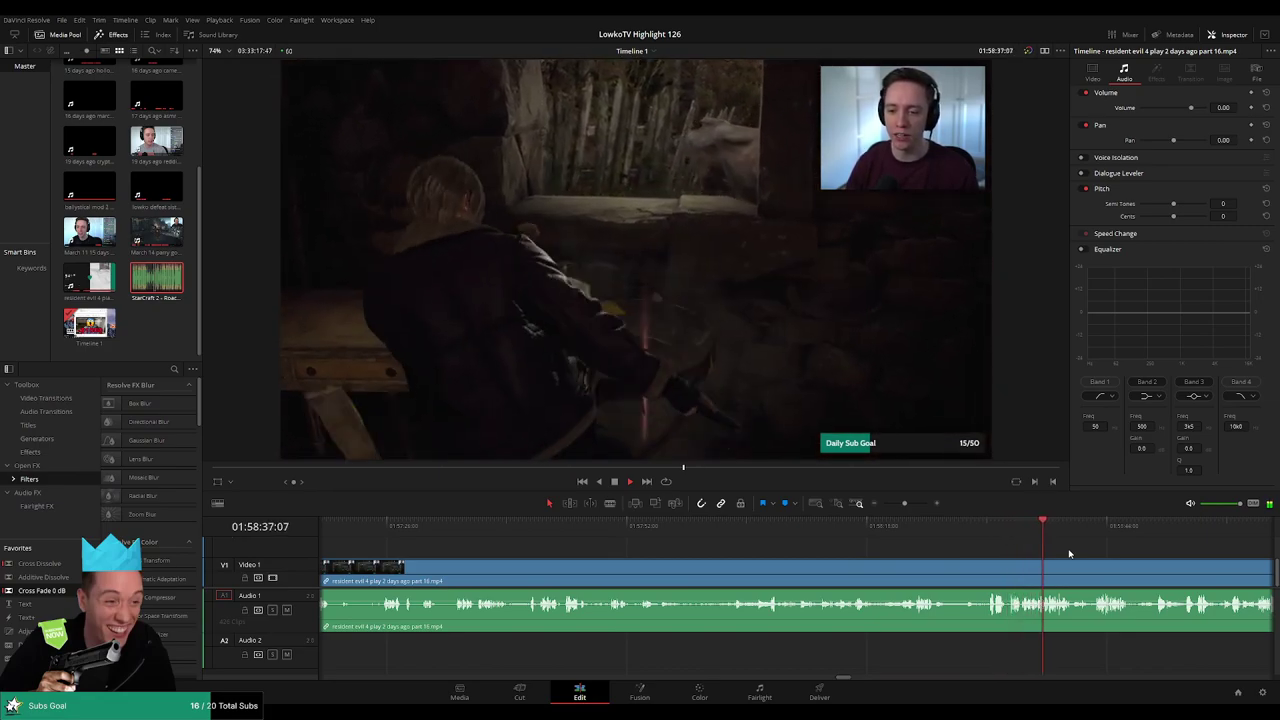
pyautogui.moveTo(1109, 555); pyautogui.dragTo(842, 540)
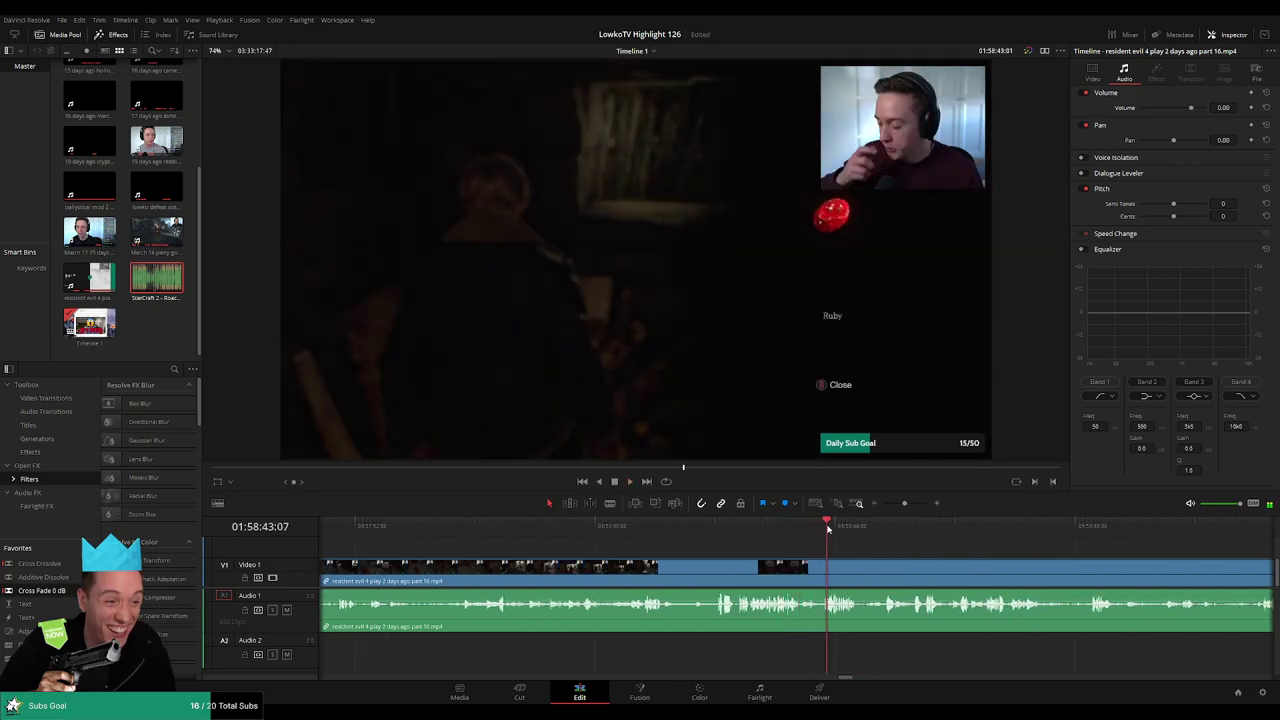
pyautogui.moveTo(938, 552); pyautogui.dragTo(745, 531)
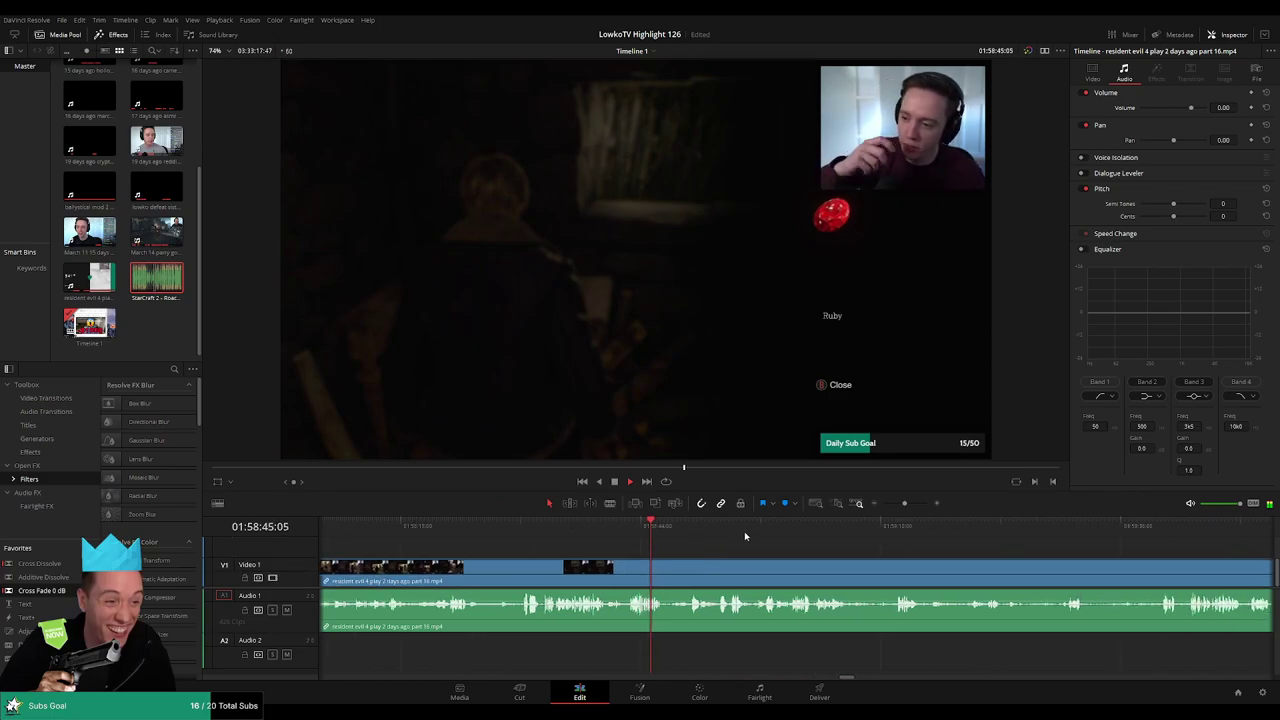
pyautogui.click(745, 530)
pyautogui.click(691, 525)
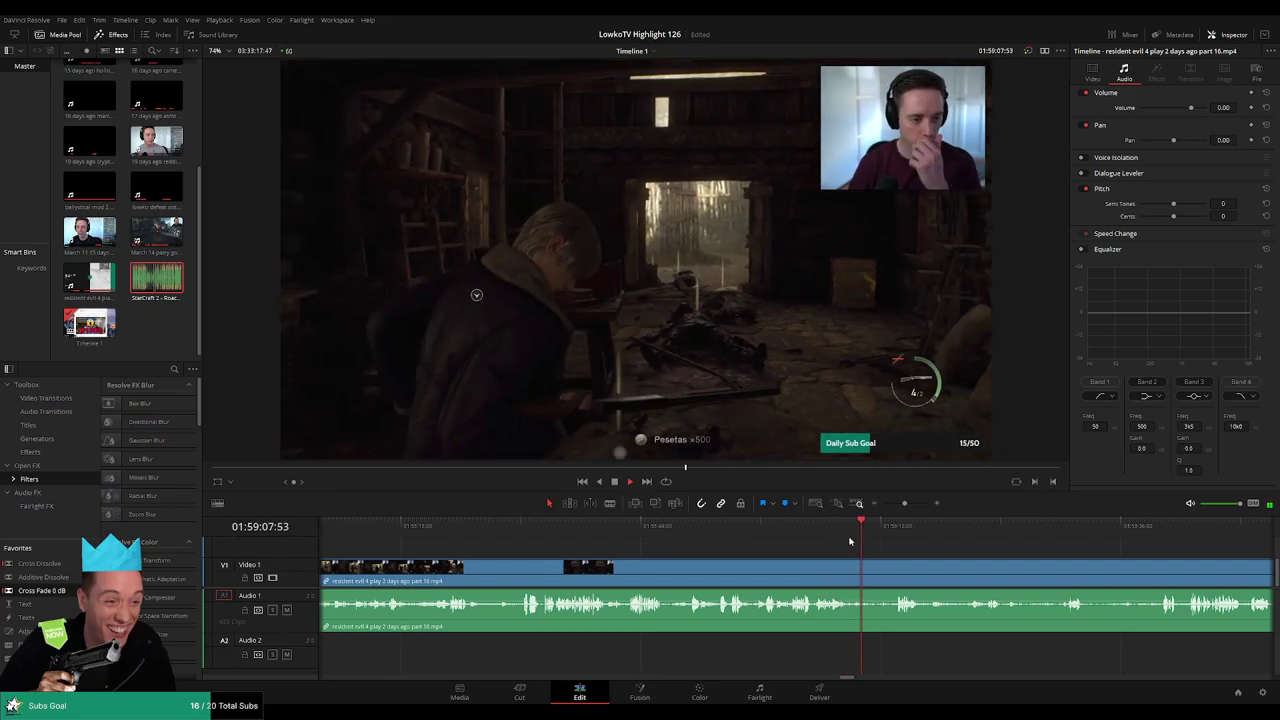
pyautogui.click(896, 529)
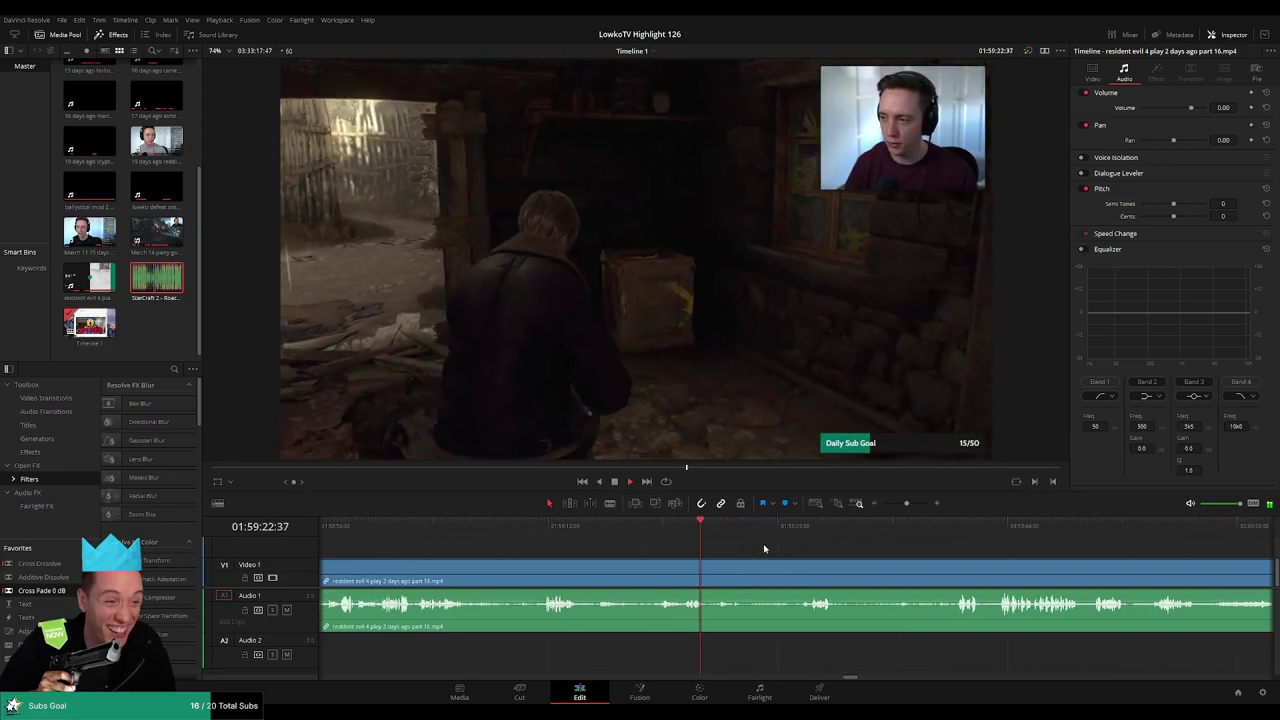
# - Jump through the footage from the barn to the wooden gear mechanism, about 01:59:22 to 01:59:46, stopping at the audio peaks
pyautogui.click(725, 536)
pyautogui.click(782, 531)
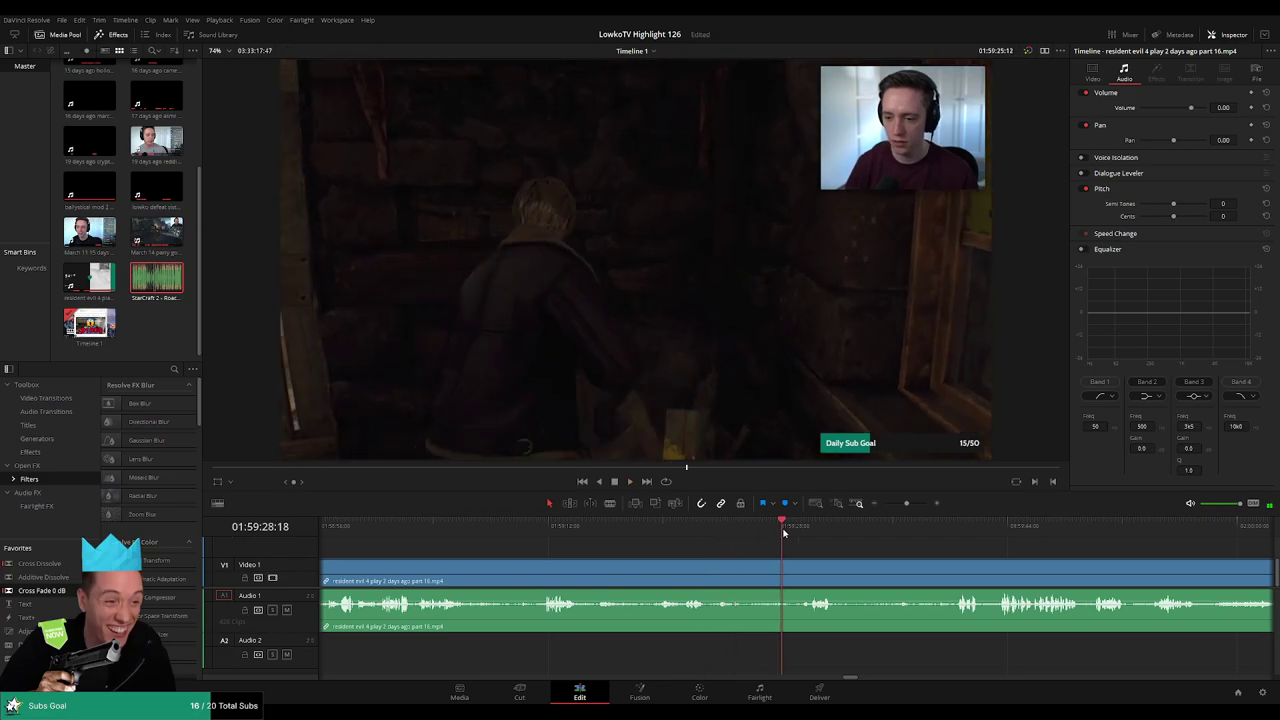
pyautogui.click(798, 533)
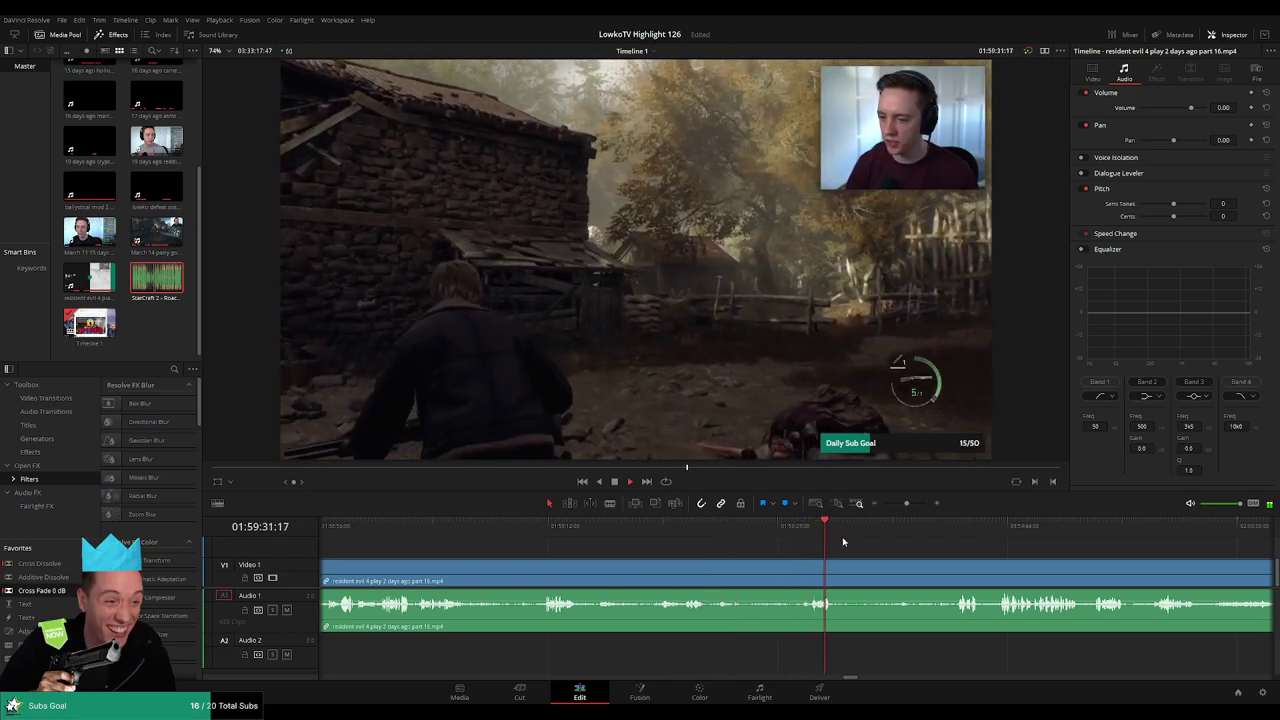
pyautogui.click(940, 537)
pyautogui.click(959, 537)
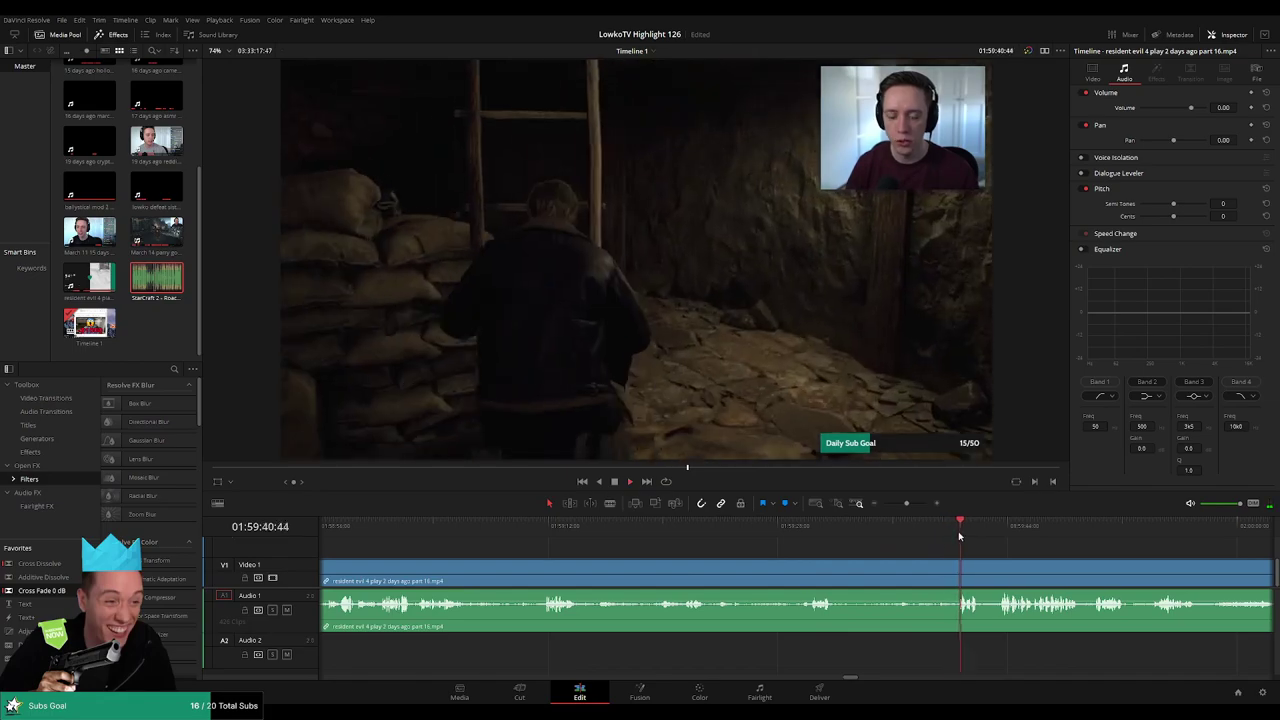
pyautogui.moveTo(1008, 540); pyautogui.dragTo(769, 538)
pyautogui.click(762, 533)
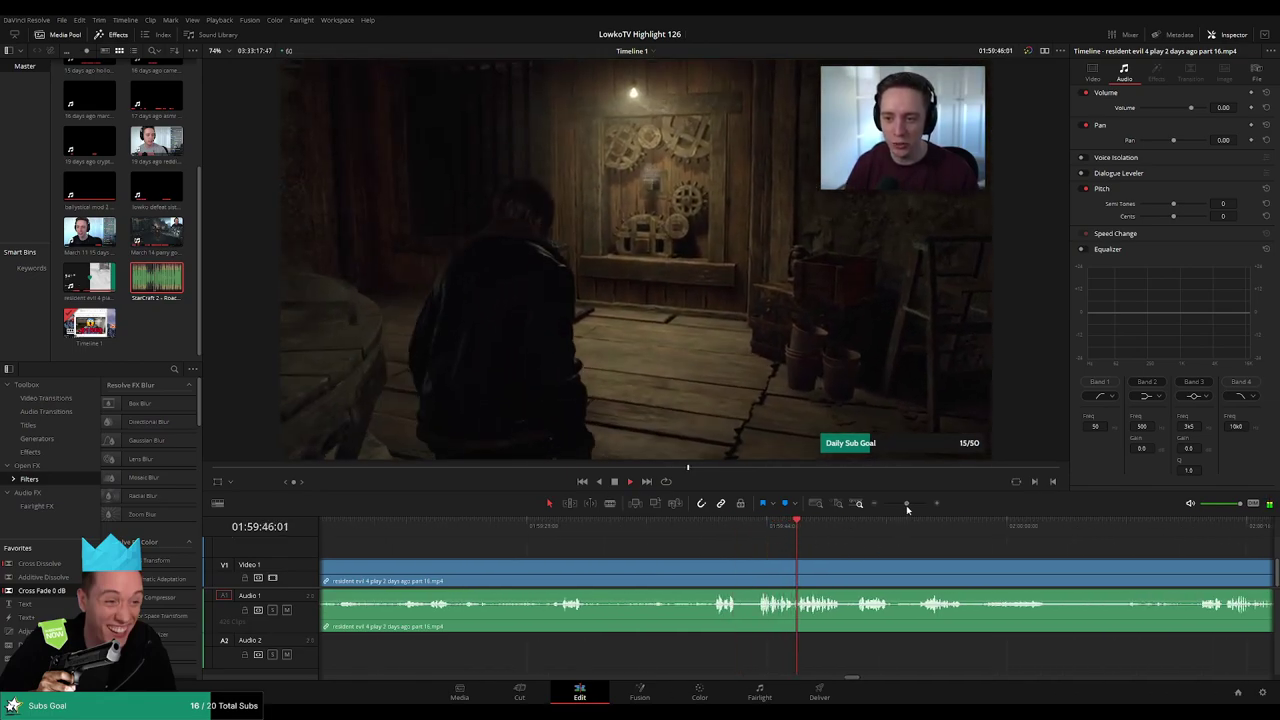
# - Review the gear mechanism and gate footage from about 01:59:46 to 02:00:35, adjusting the timeline zoom and skipping the quiet parts
pyautogui.moveTo(906, 505)
pyautogui.mouseDown()
pyautogui.moveTo(888, 506)
pyautogui.moveTo(907, 510)
pyautogui.mouseUp()
pyautogui.hscroll(3, 862, 556)
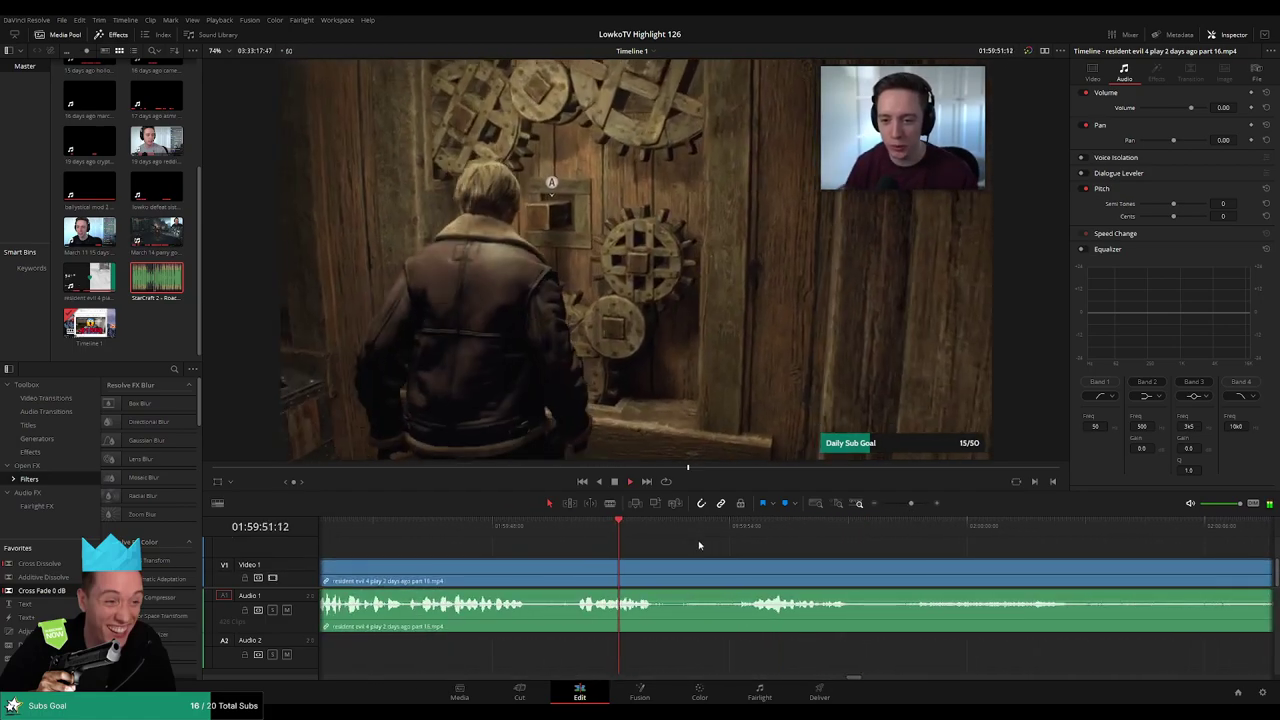
pyautogui.moveTo(912, 504); pyautogui.dragTo(905, 506)
pyautogui.moveTo(822, 528); pyautogui.dragTo(832, 531)
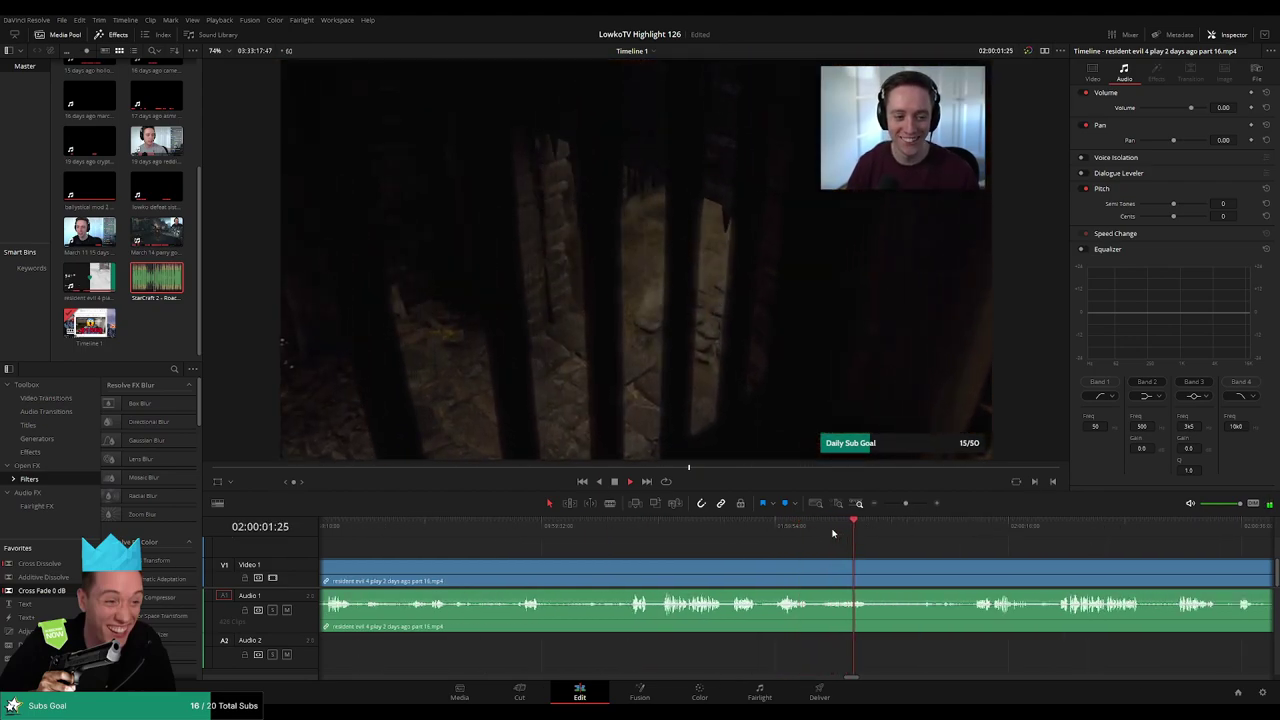
pyautogui.hscroll(2, 920, 552)
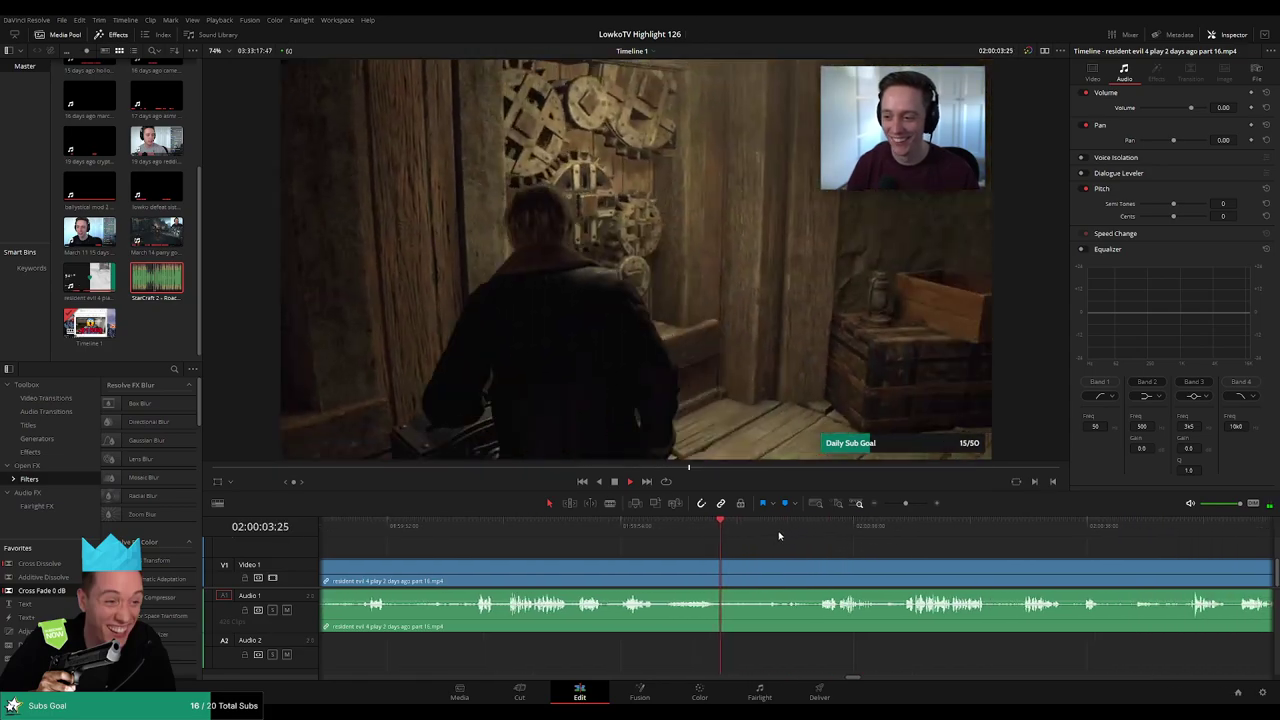
pyautogui.moveTo(749, 531); pyautogui.dragTo(828, 531)
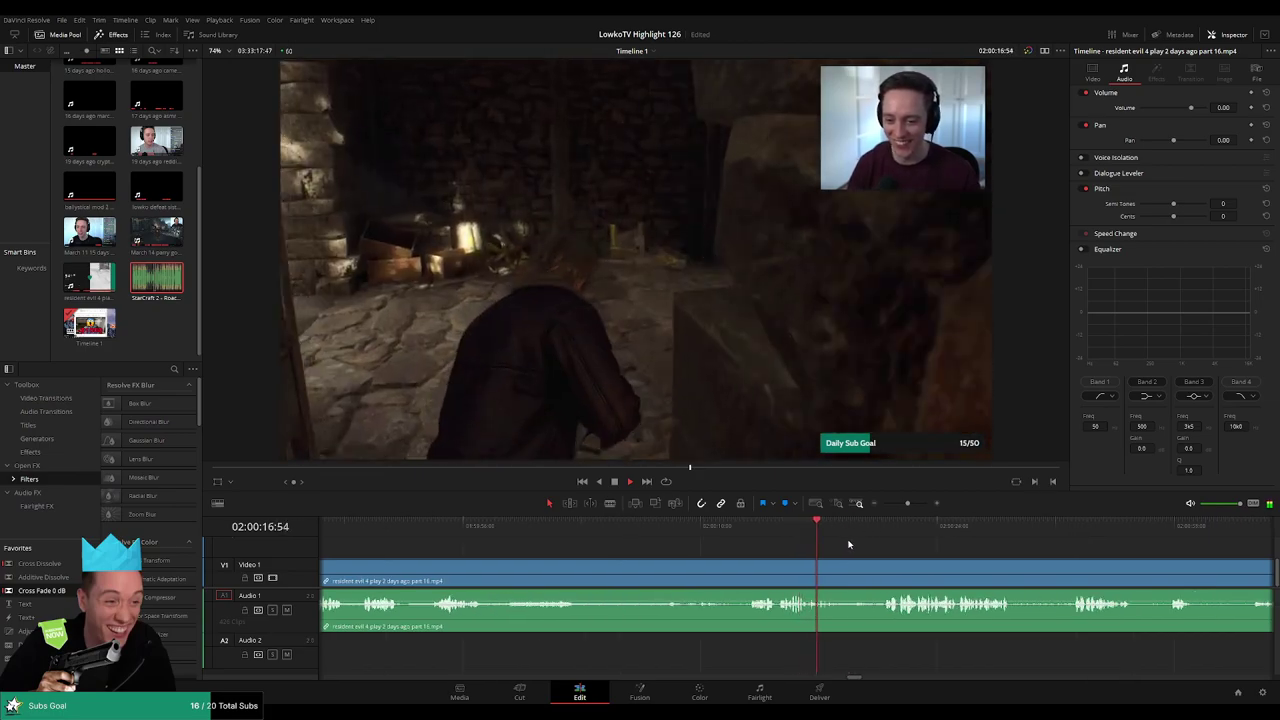
pyautogui.click(881, 529)
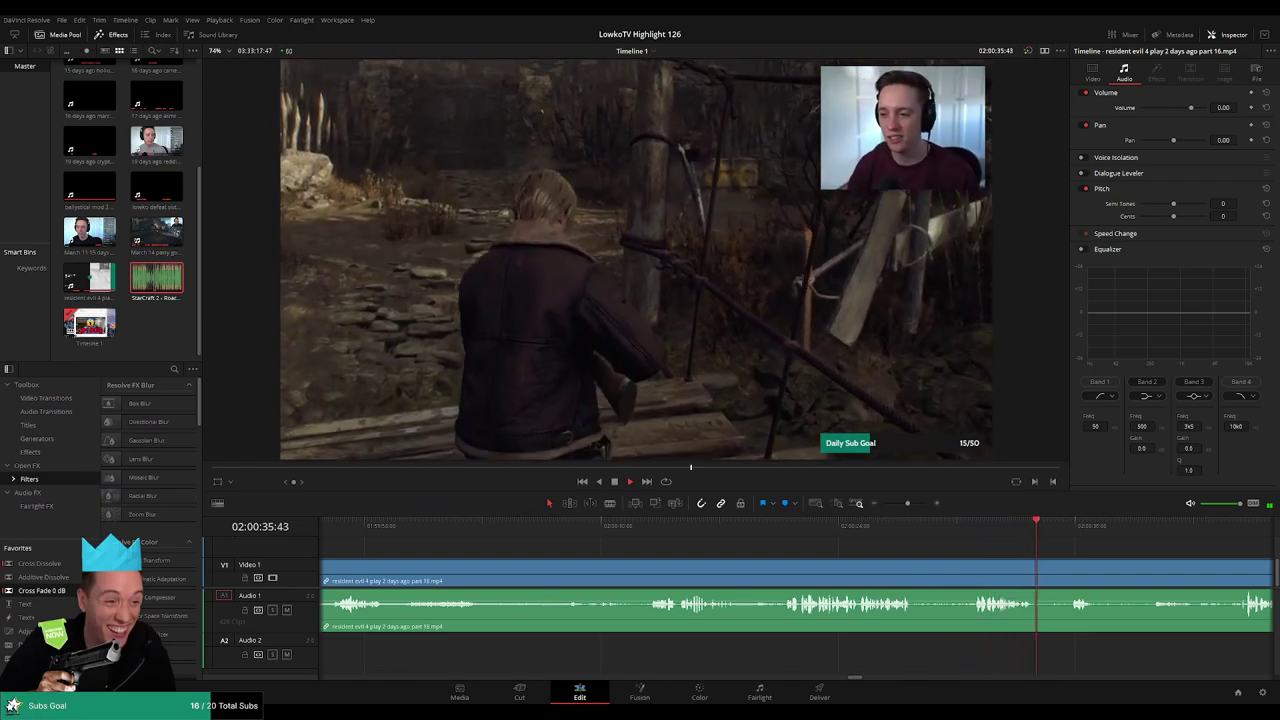
# - Skip through the quiet footage from about 02:00:35 to 02:01:10 and play the commentary at the LAGO signpost
pyautogui.click(1067, 526)
pyautogui.hscroll(5, 1134, 550)
pyautogui.click(737, 531)
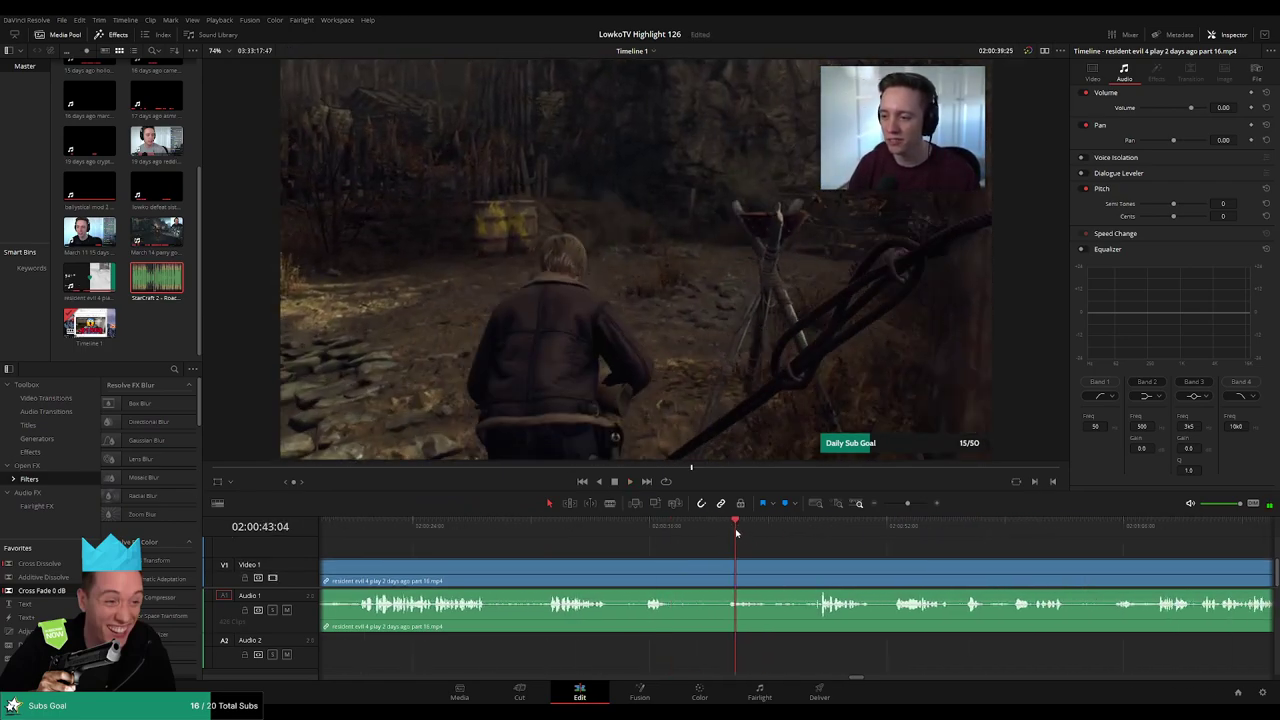
pyautogui.click(800, 532)
pyautogui.press('space')
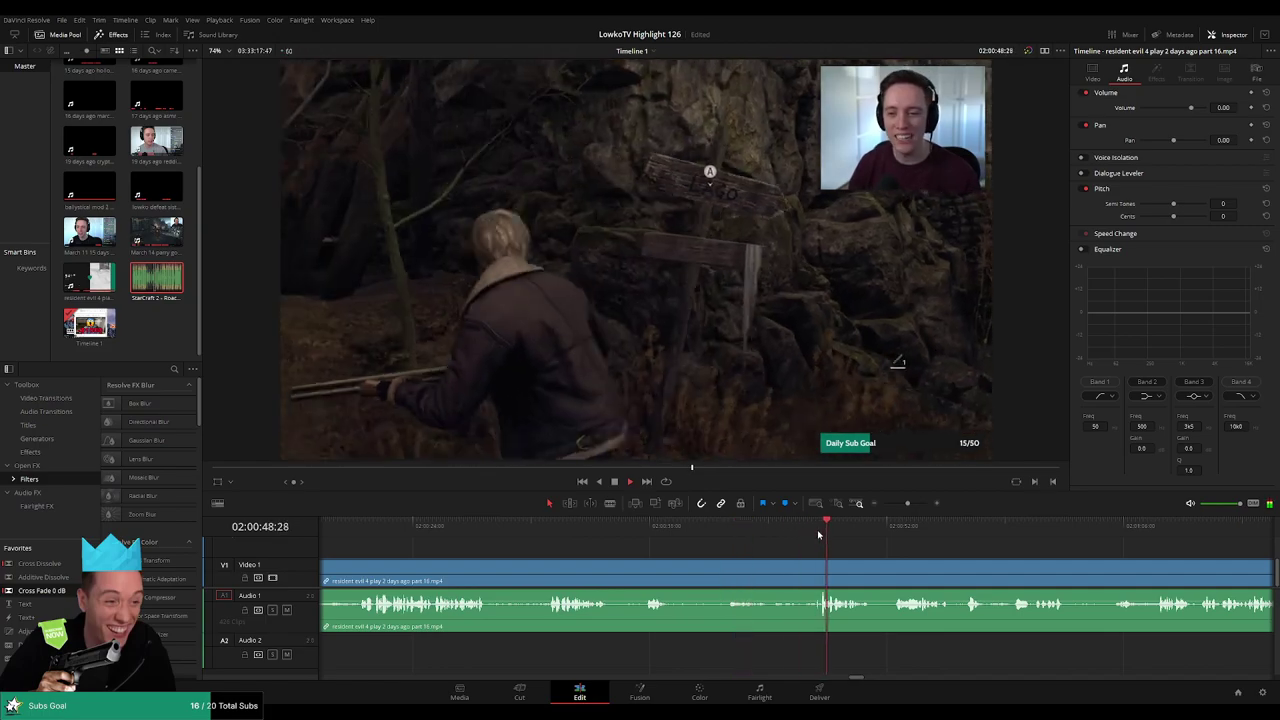
pyautogui.hscroll(2, 895, 554)
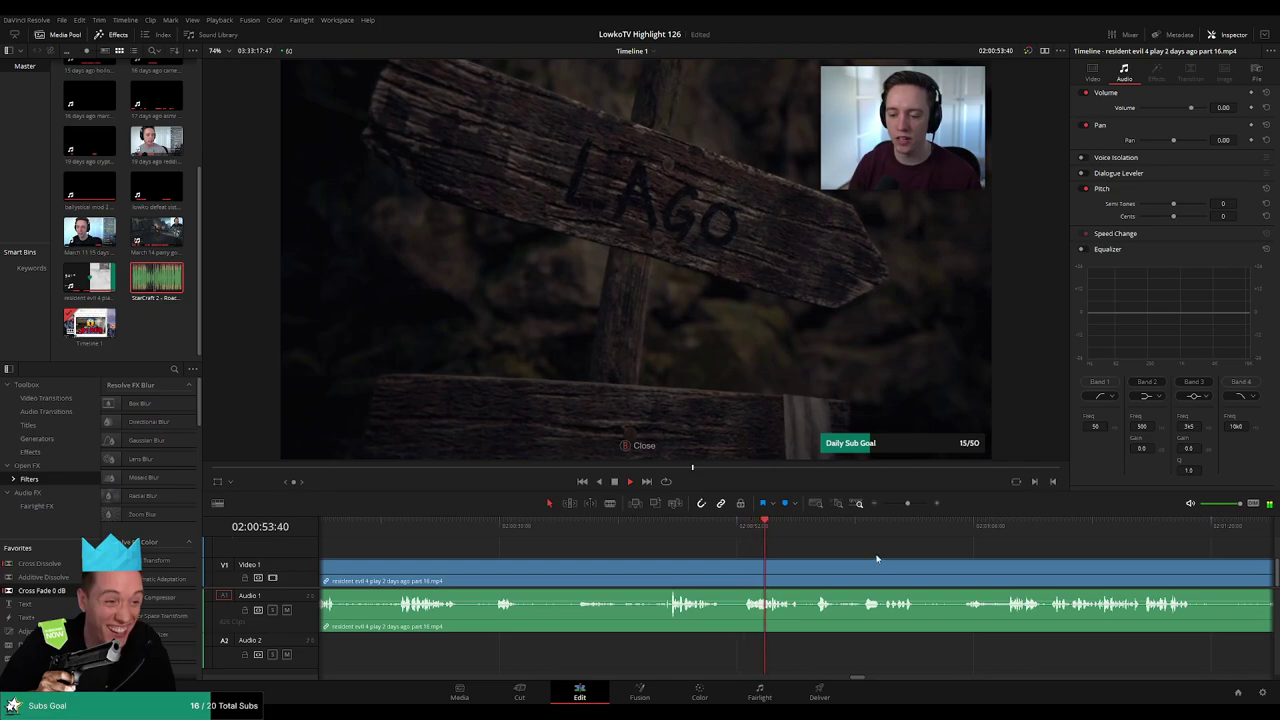
pyautogui.hscroll(3, 682, 541)
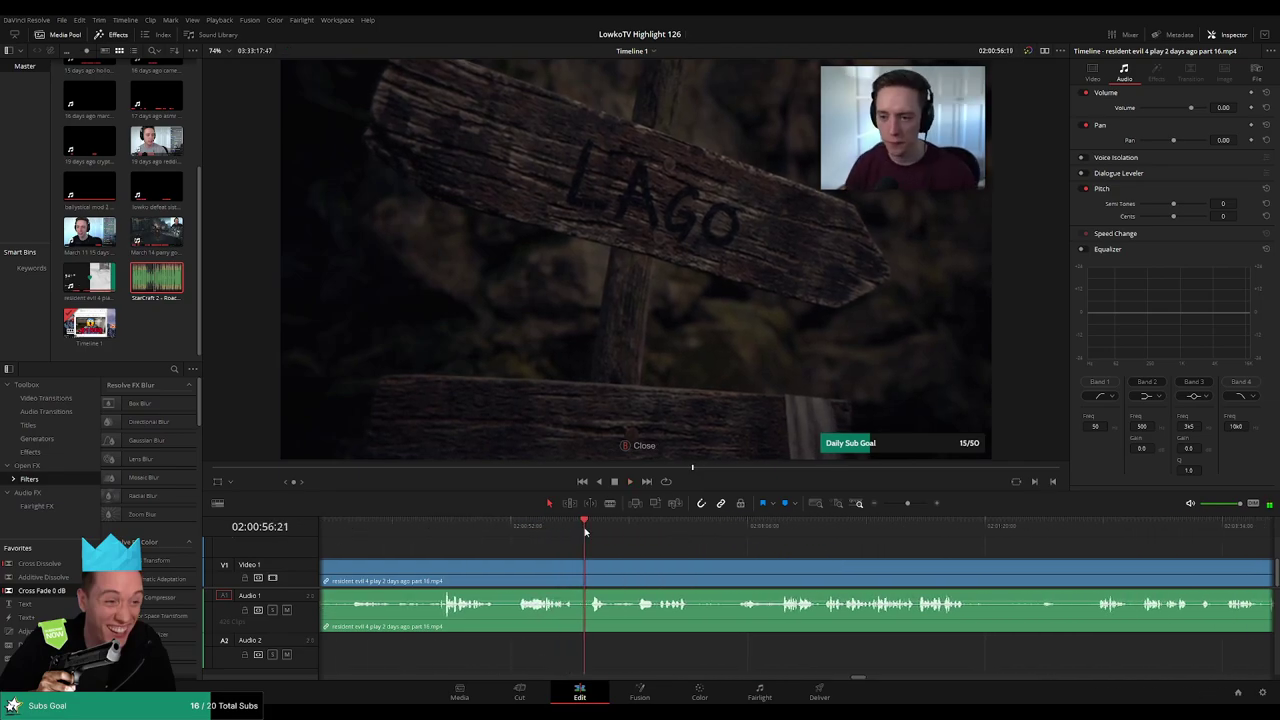
pyautogui.click(636, 528)
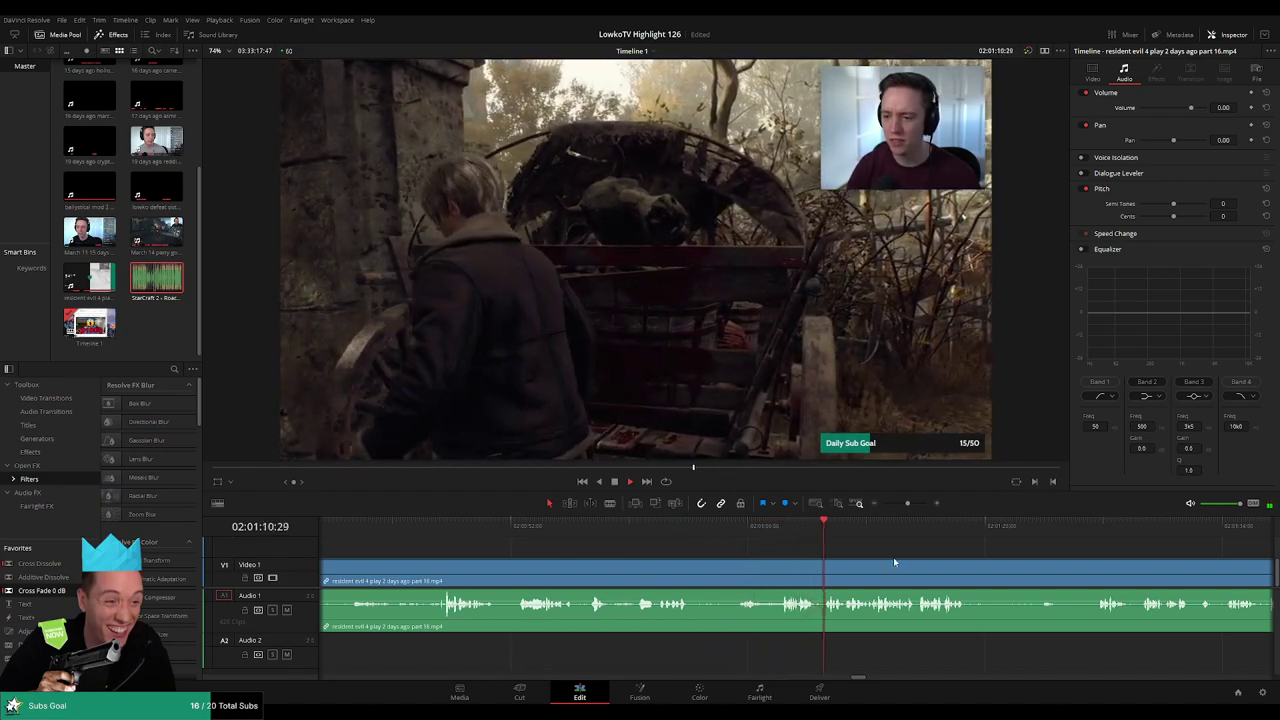
# - Review the wagon and rocky path footage from about 02:01:10 to 02:01:37, jumping over the silent gaps between the audio peaks
pyautogui.moveTo(864, 561); pyautogui.dragTo(655, 543)
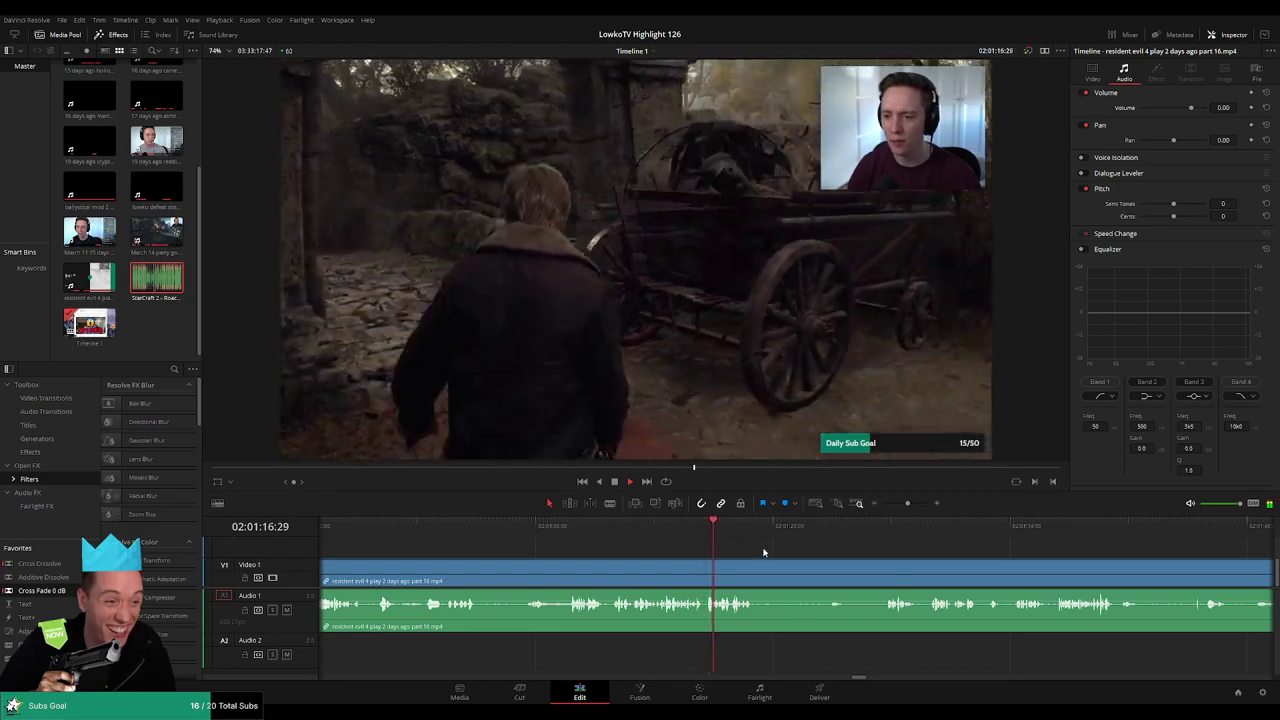
pyautogui.hscroll(2, 766, 551)
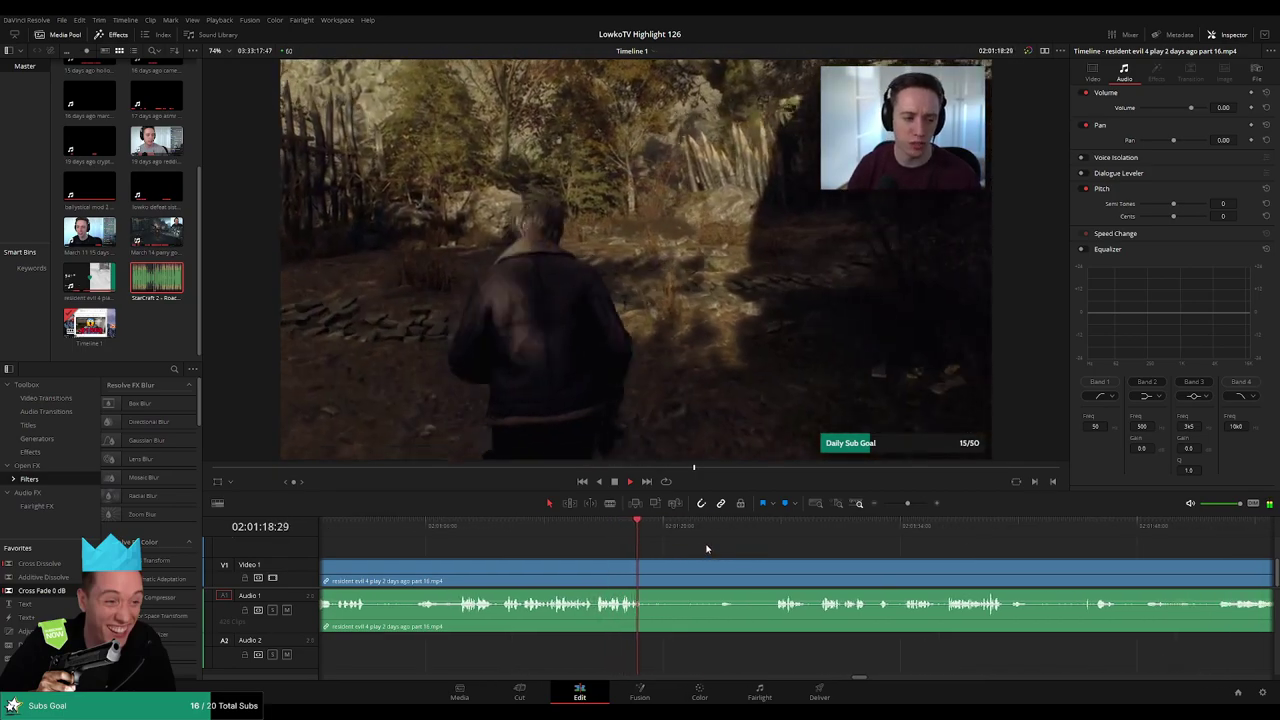
pyautogui.click(712, 527)
pyautogui.click(770, 531)
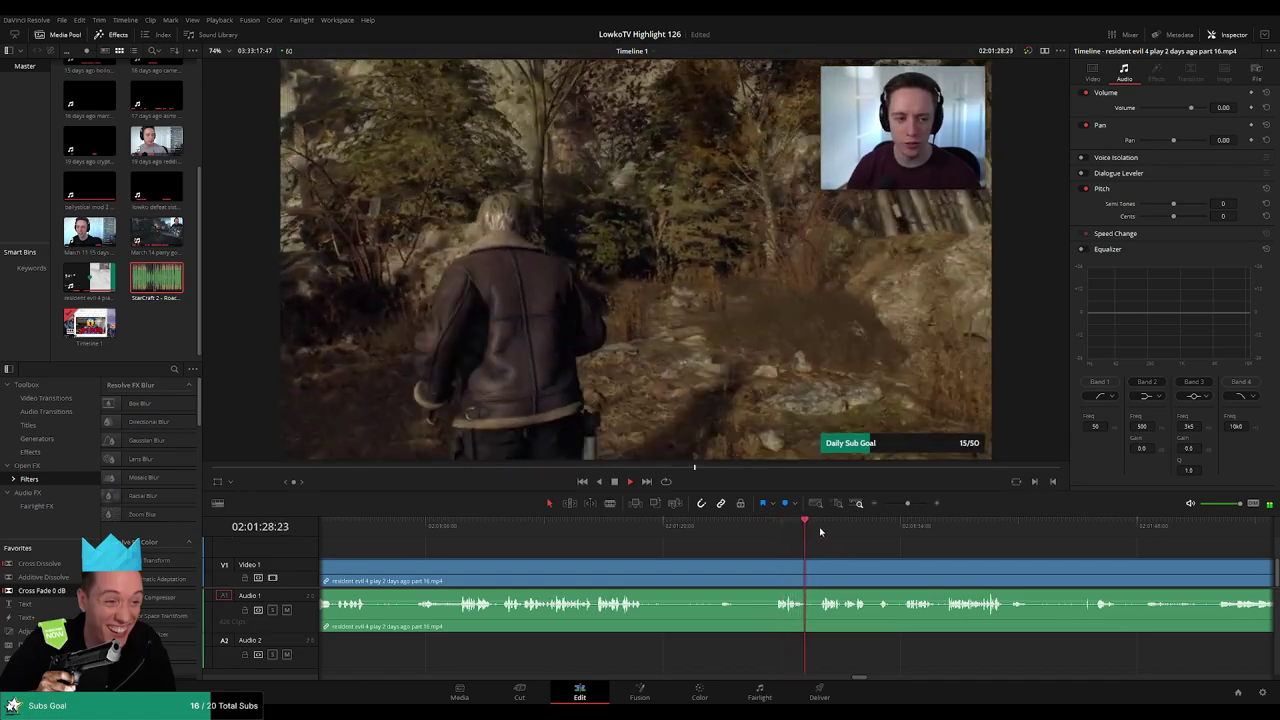
pyautogui.hscroll(2, 768, 542)
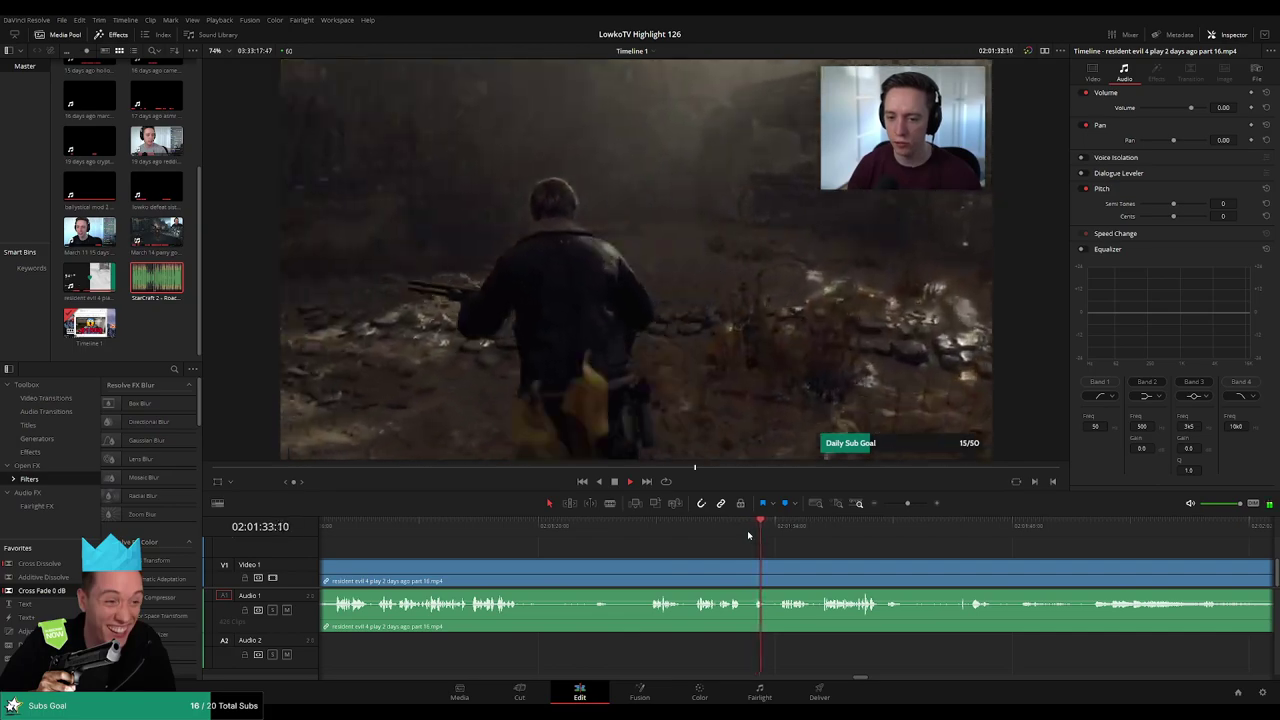
pyautogui.click(781, 531)
pyautogui.hscroll(3, 708, 541)
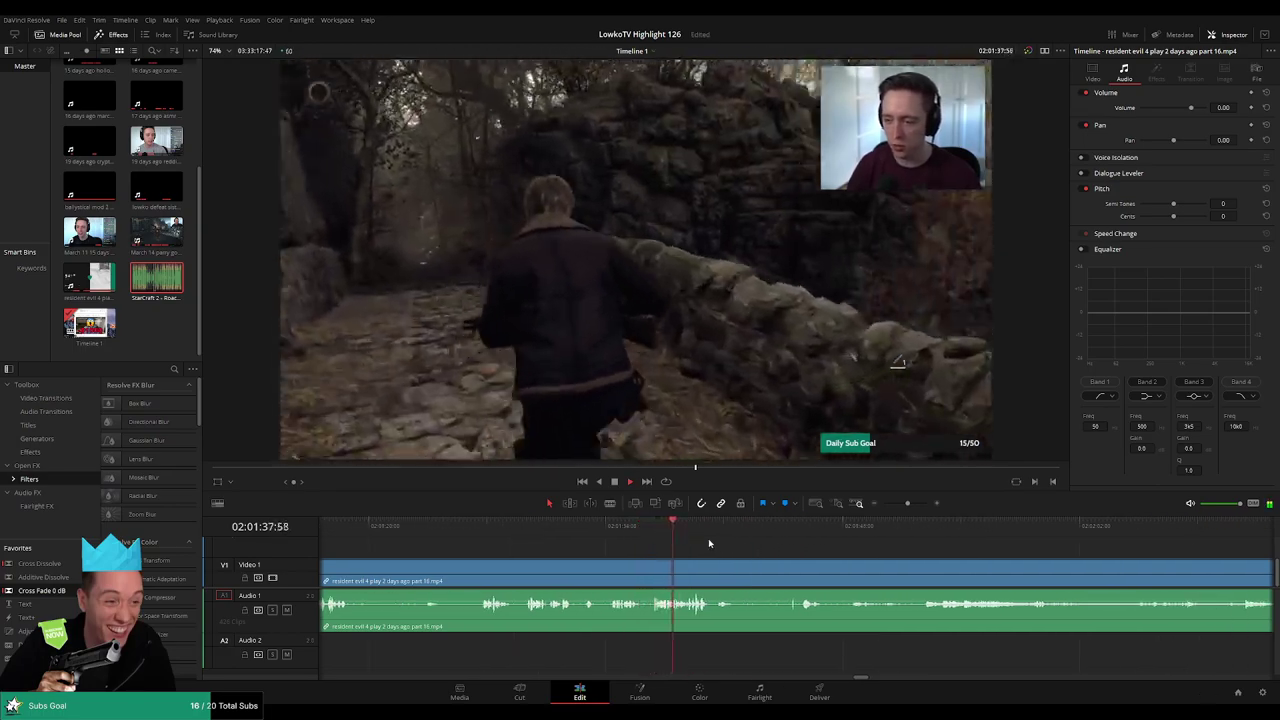
# - Zoom the timeline out slightly and check the forest walk and ammo crafting footage from about 02:01:37 to 02:02:50
pyautogui.moveTo(907, 503)
pyautogui.mouseDown()
pyautogui.moveTo(887, 503)
pyautogui.moveTo(905, 502)
pyautogui.mouseUp()
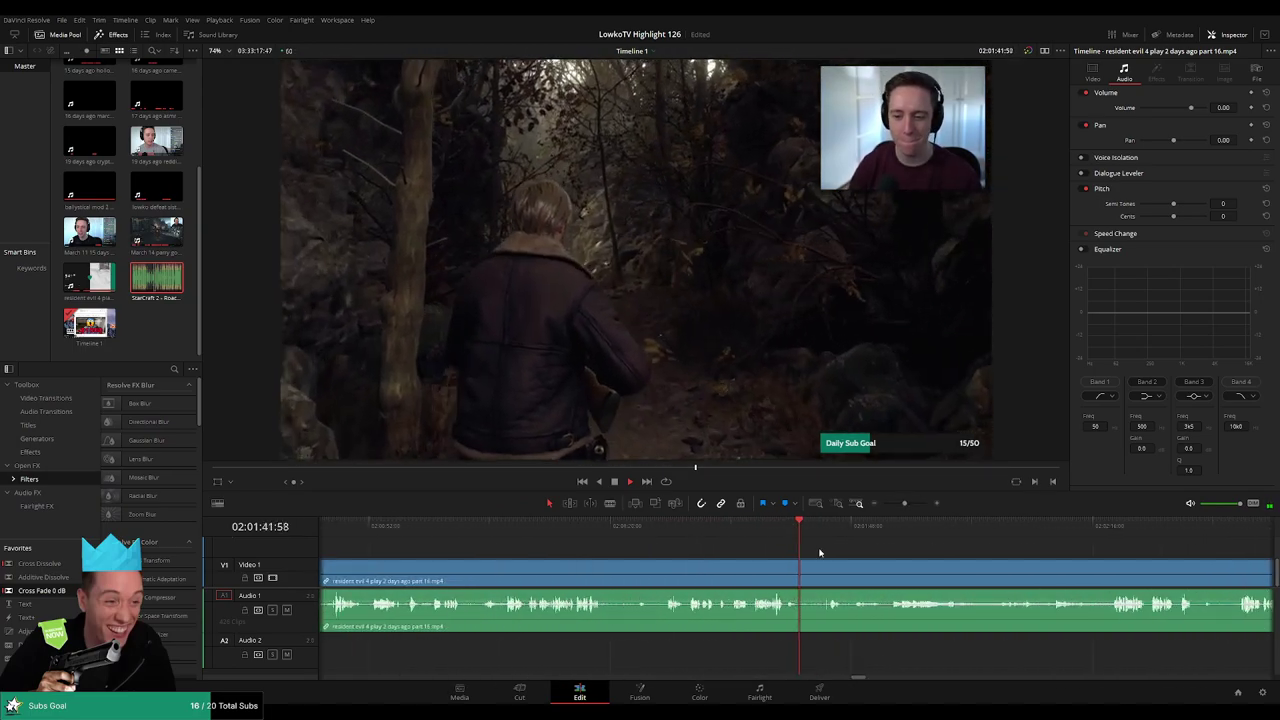
pyautogui.click(824, 533)
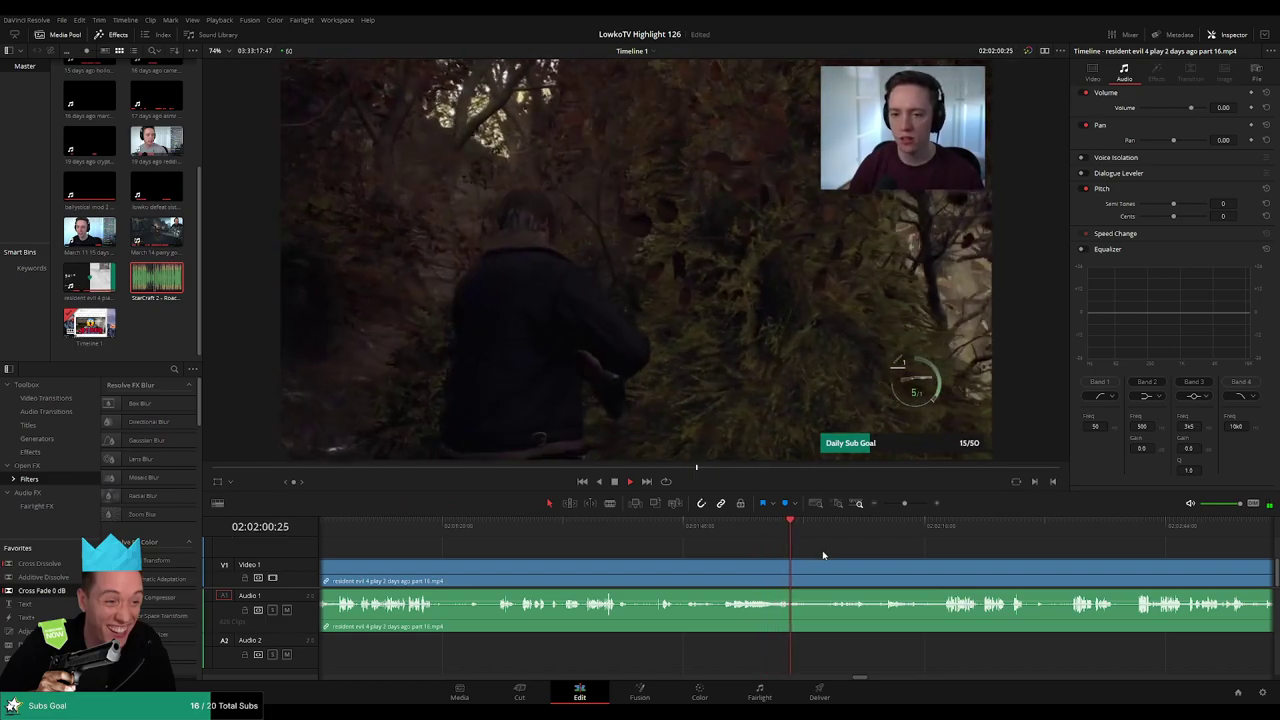
pyautogui.click(830, 536)
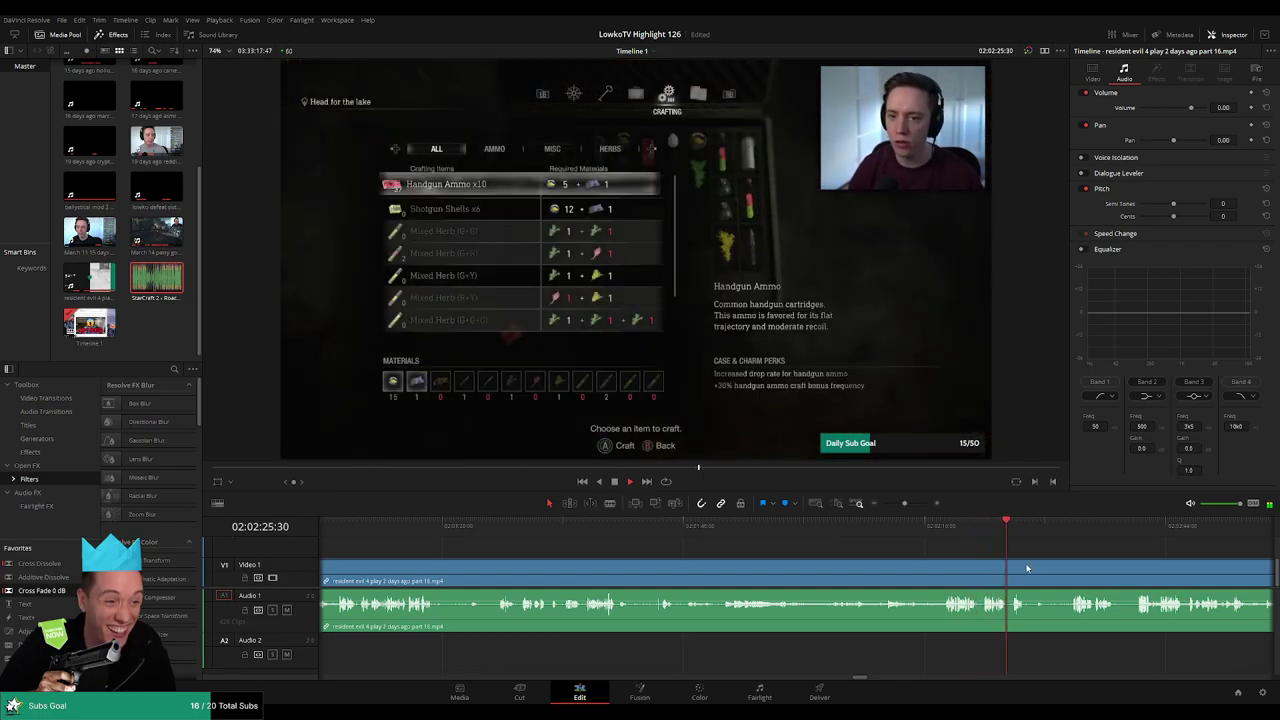
pyautogui.hscroll(2, 850, 536)
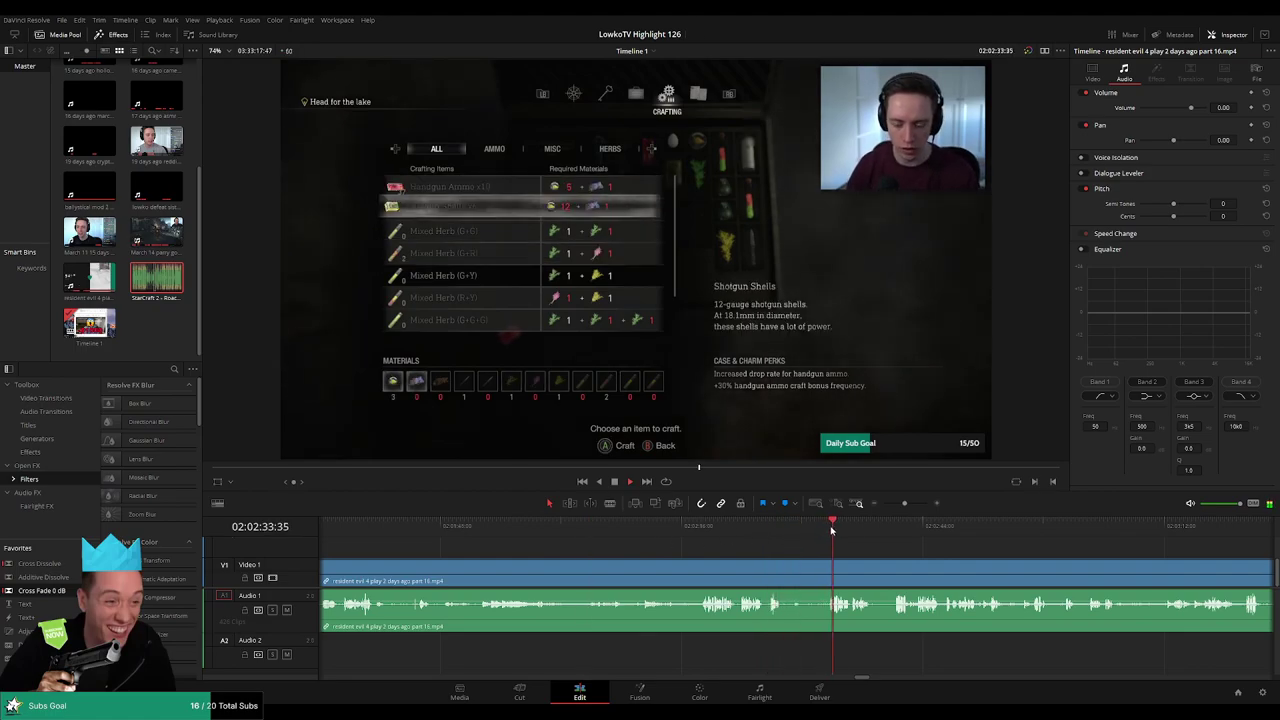
pyautogui.hscroll(3, 719, 547)
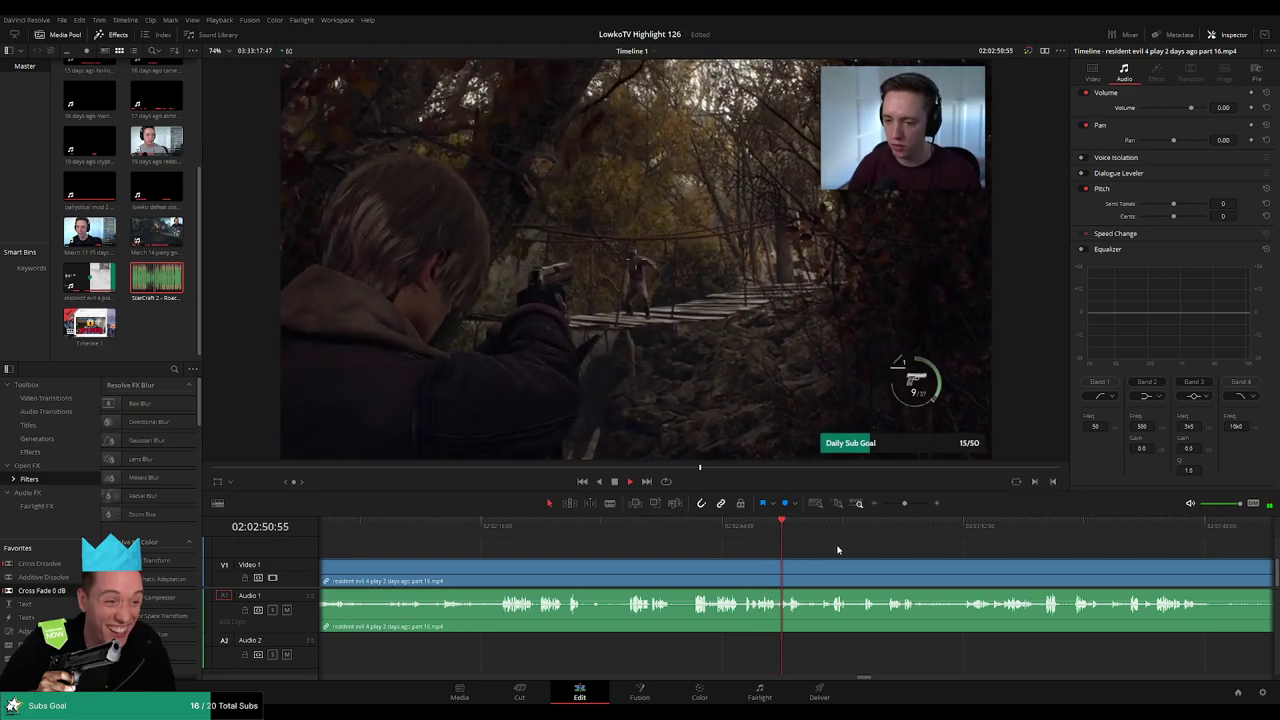
# - Jump through the rope bridge shooting and the walk beyond it, from about 02:02:50 to 02:03:19
pyautogui.click(821, 526)
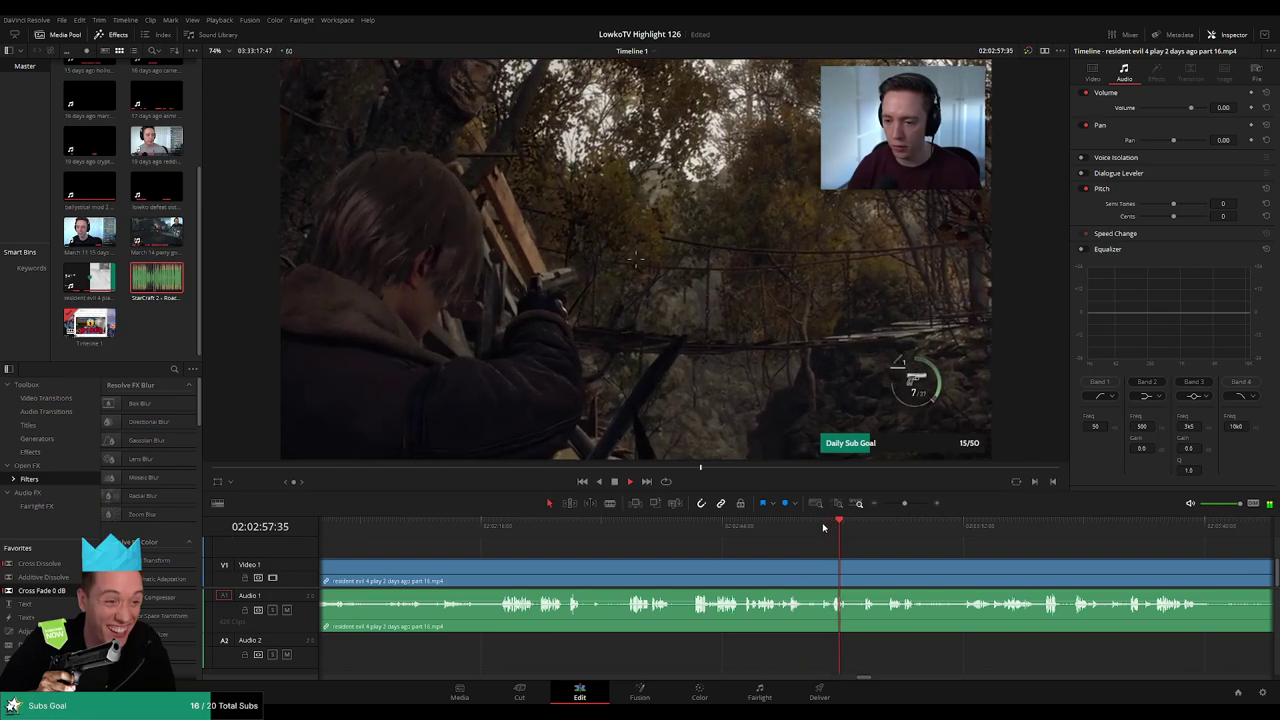
pyautogui.click(866, 527)
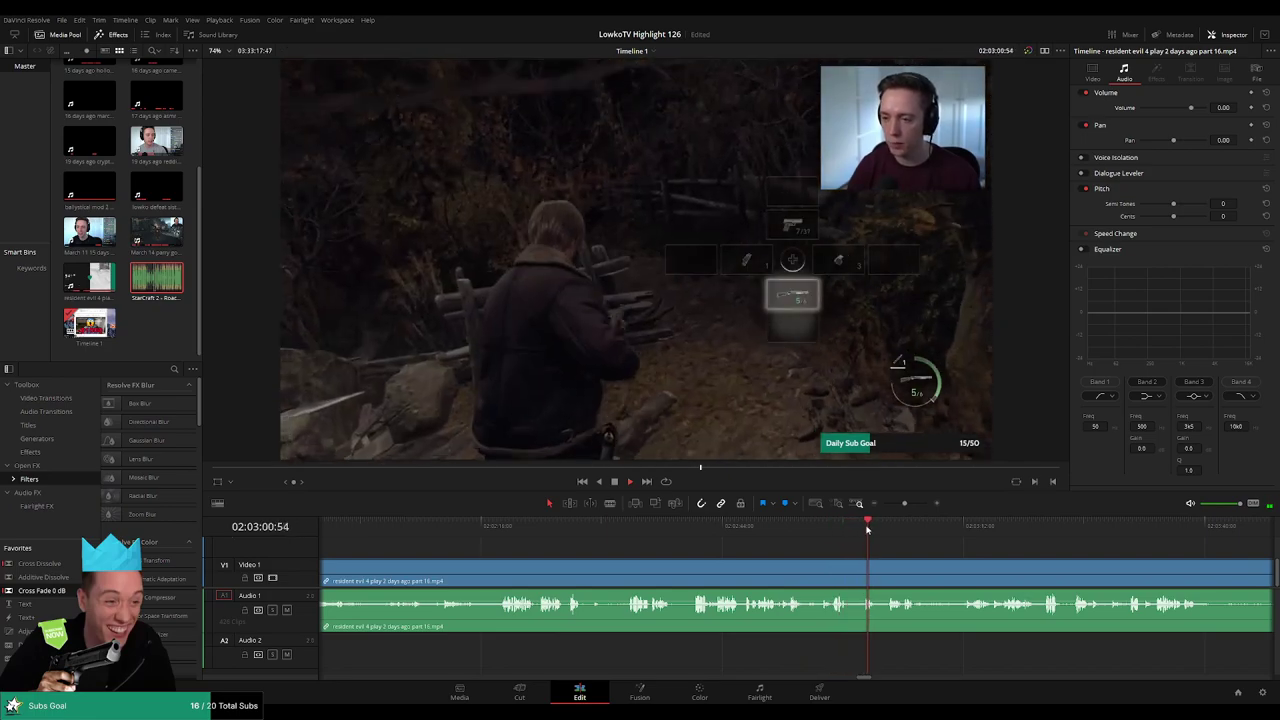
pyautogui.moveTo(940, 546); pyautogui.dragTo(812, 542)
pyautogui.click(769, 528)
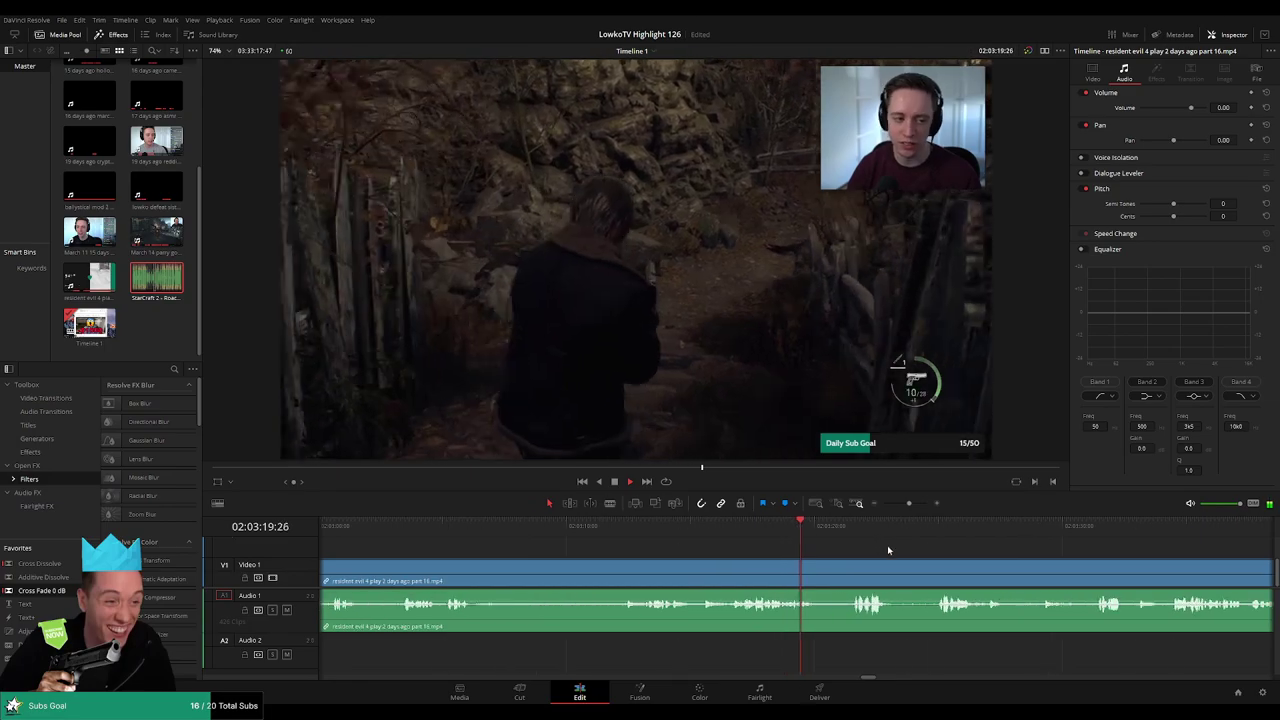
# - Check the fenced trail fight and the walk into the dark tunnel, about 02:03:19 to 02:03:52, skipping the quiet stretches
pyautogui.click(850, 528)
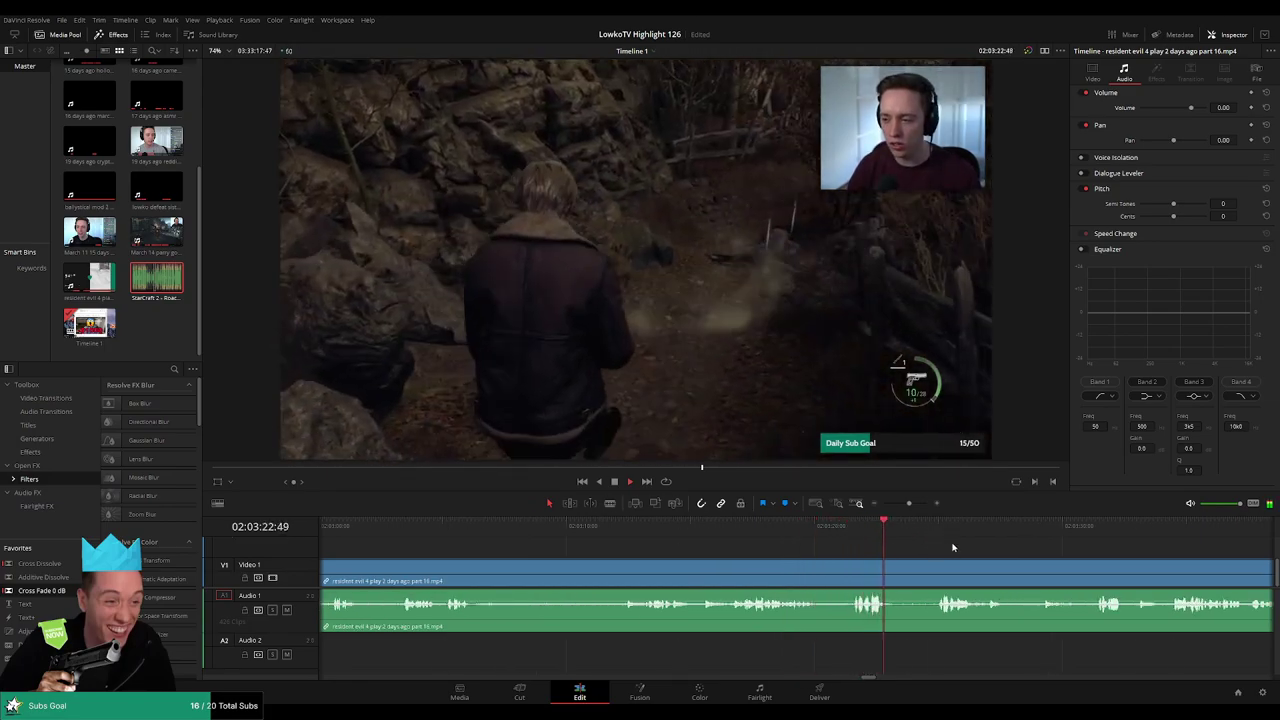
pyautogui.click(938, 537)
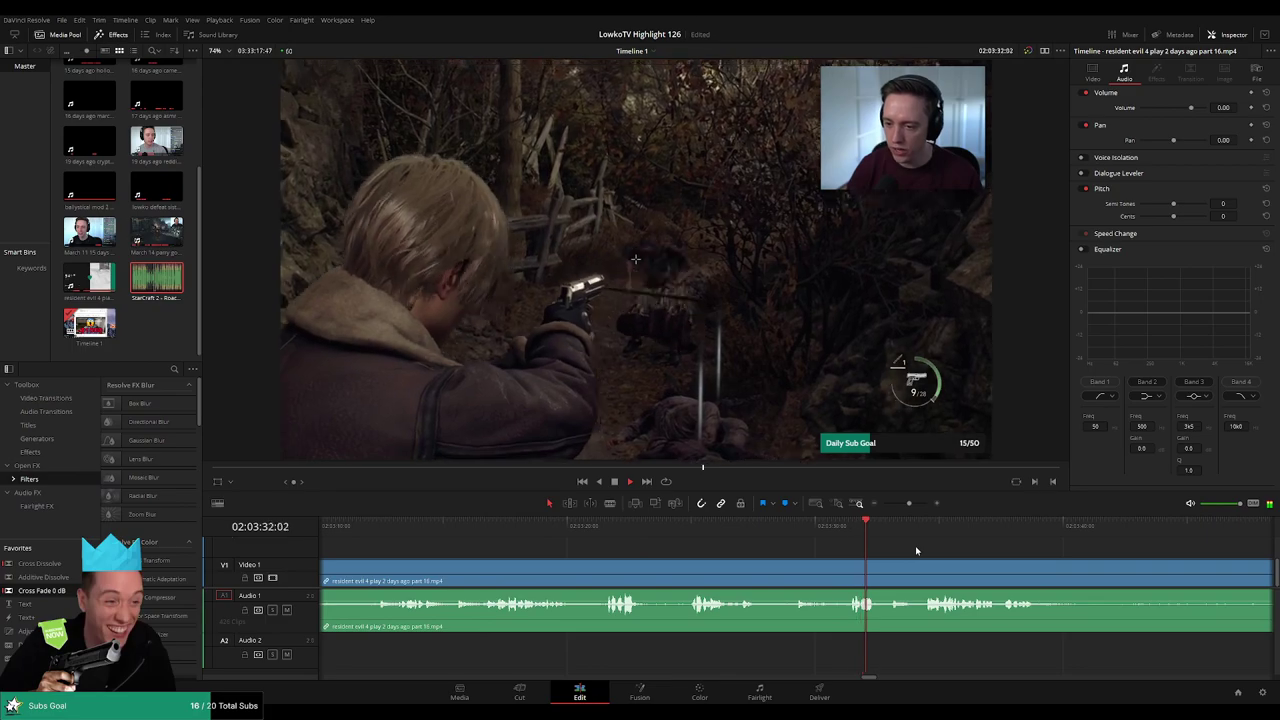
pyautogui.hscroll(3, 900, 548)
pyautogui.click(748, 534)
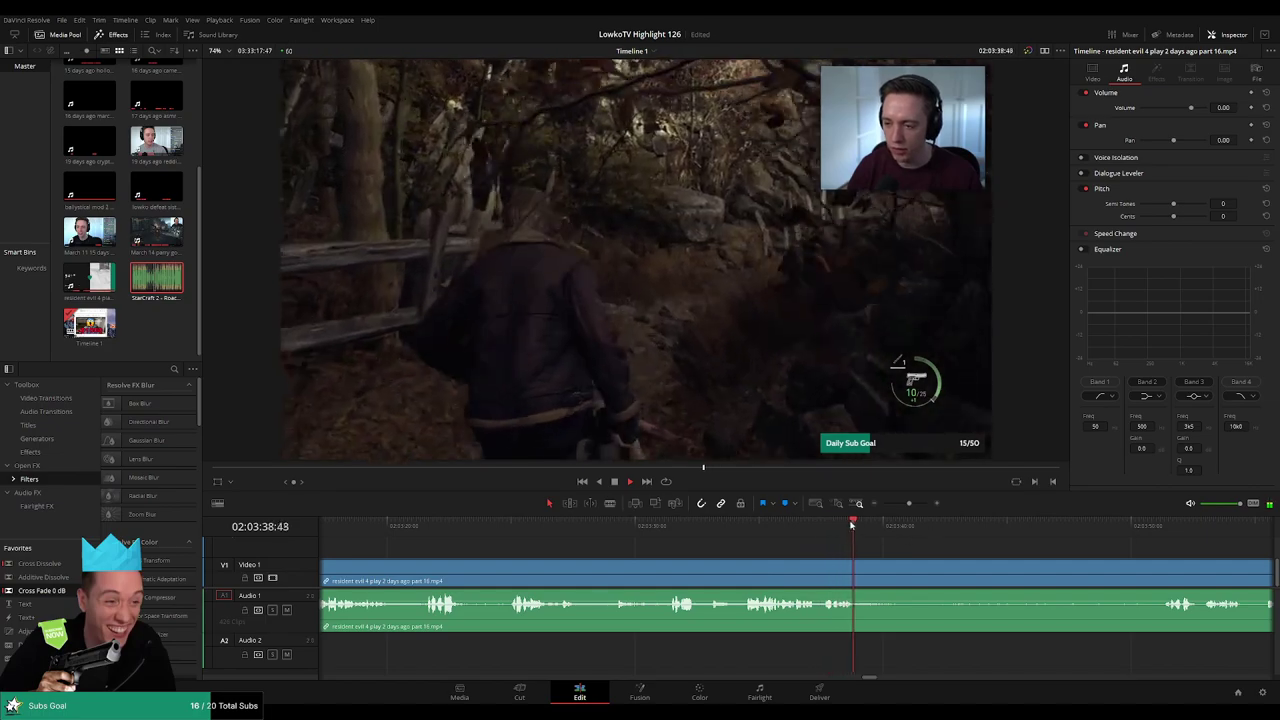
pyautogui.moveTo(867, 535); pyautogui.dragTo(840, 556)
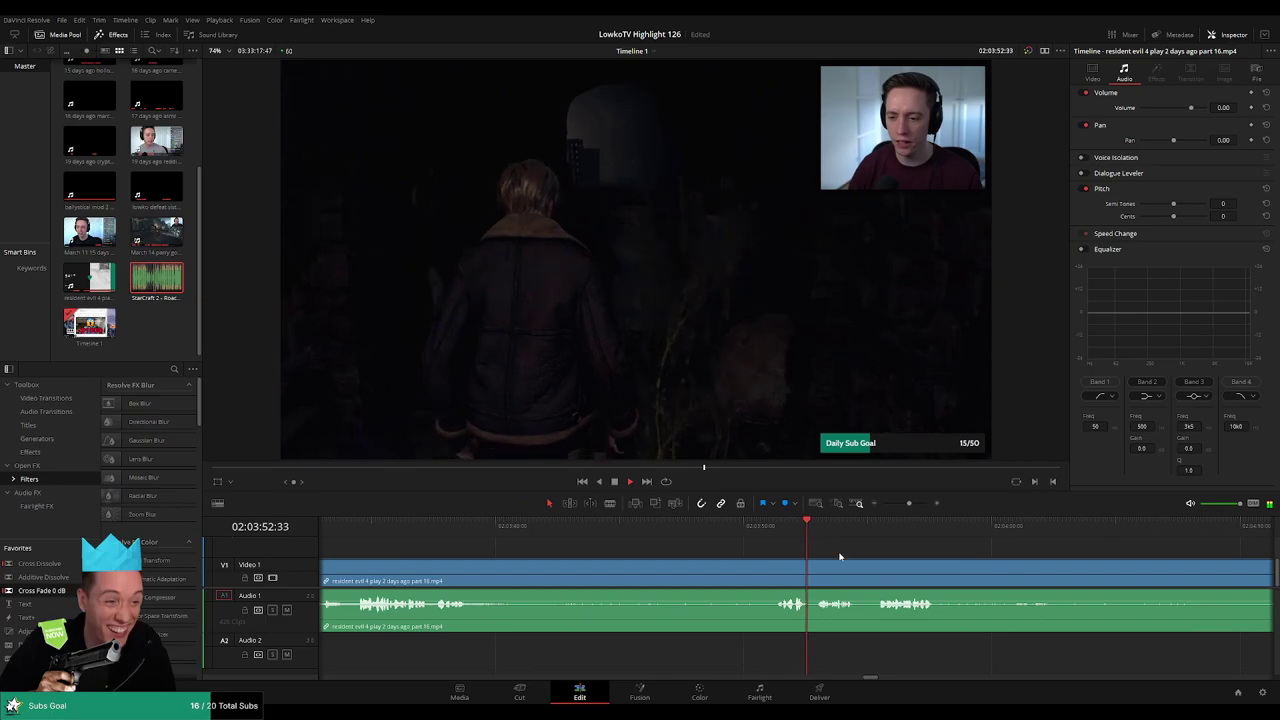
# - Review the tunnel and swinging trap footage from about 02:03:52 to 02:04:38, playing the spoken parts
pyautogui.moveTo(918, 555); pyautogui.dragTo(796, 555)
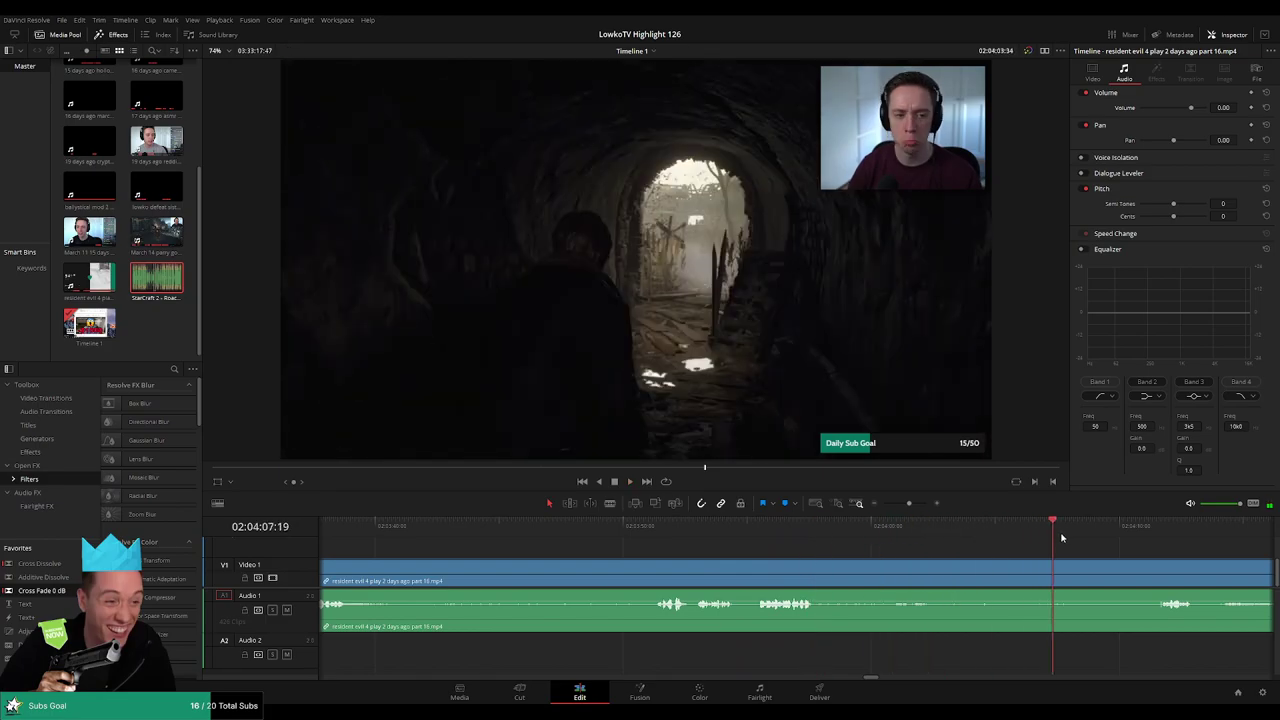
pyautogui.moveTo(1062, 538); pyautogui.dragTo(902, 545)
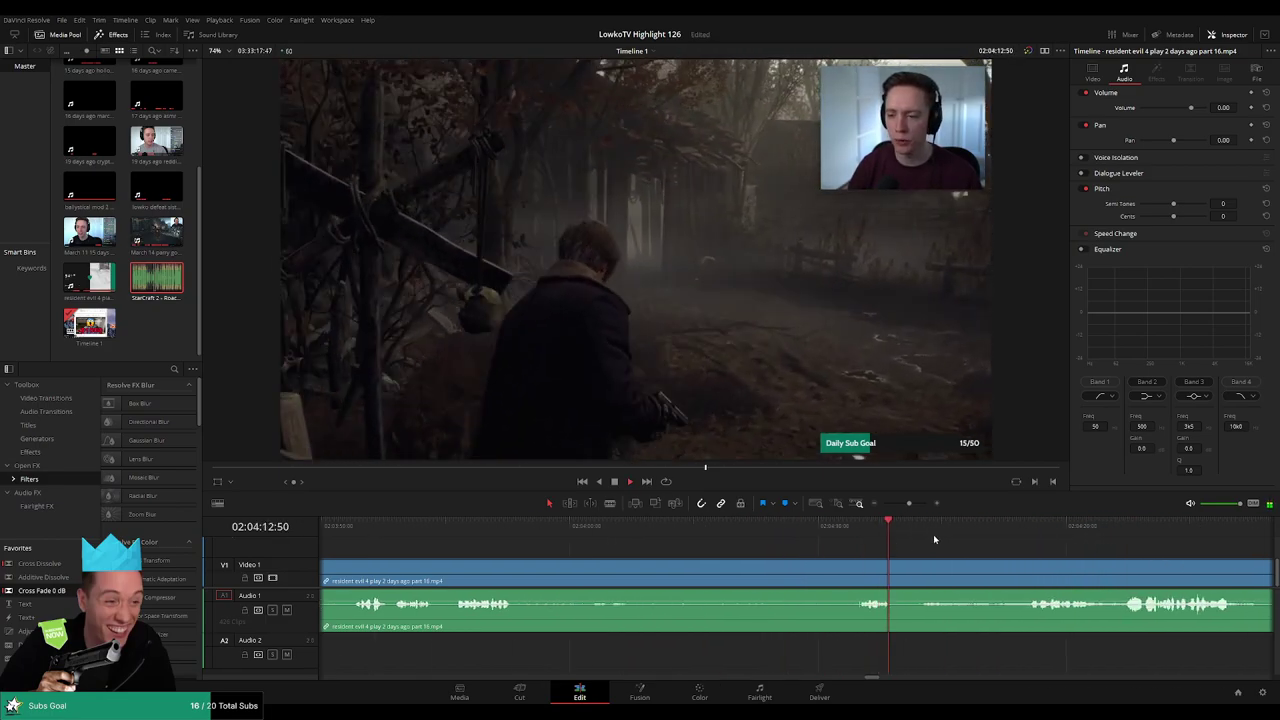
pyautogui.click(1015, 532)
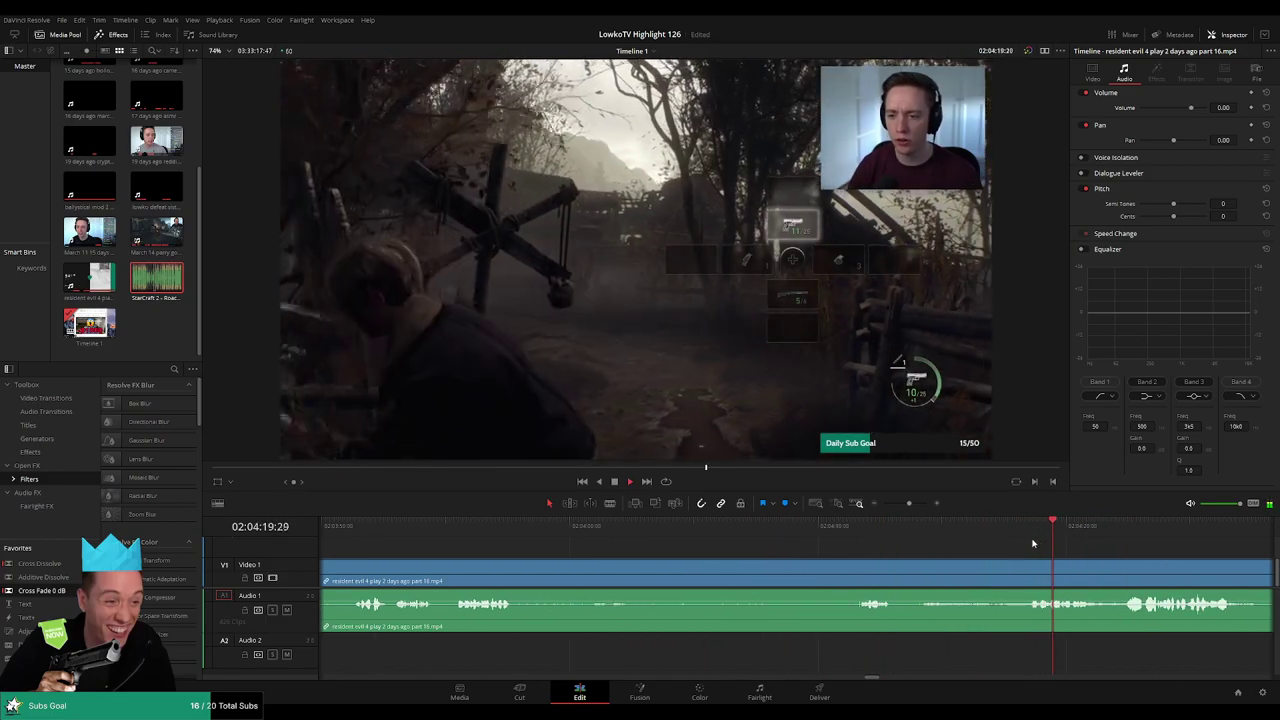
pyautogui.hscroll(2, 1010, 545)
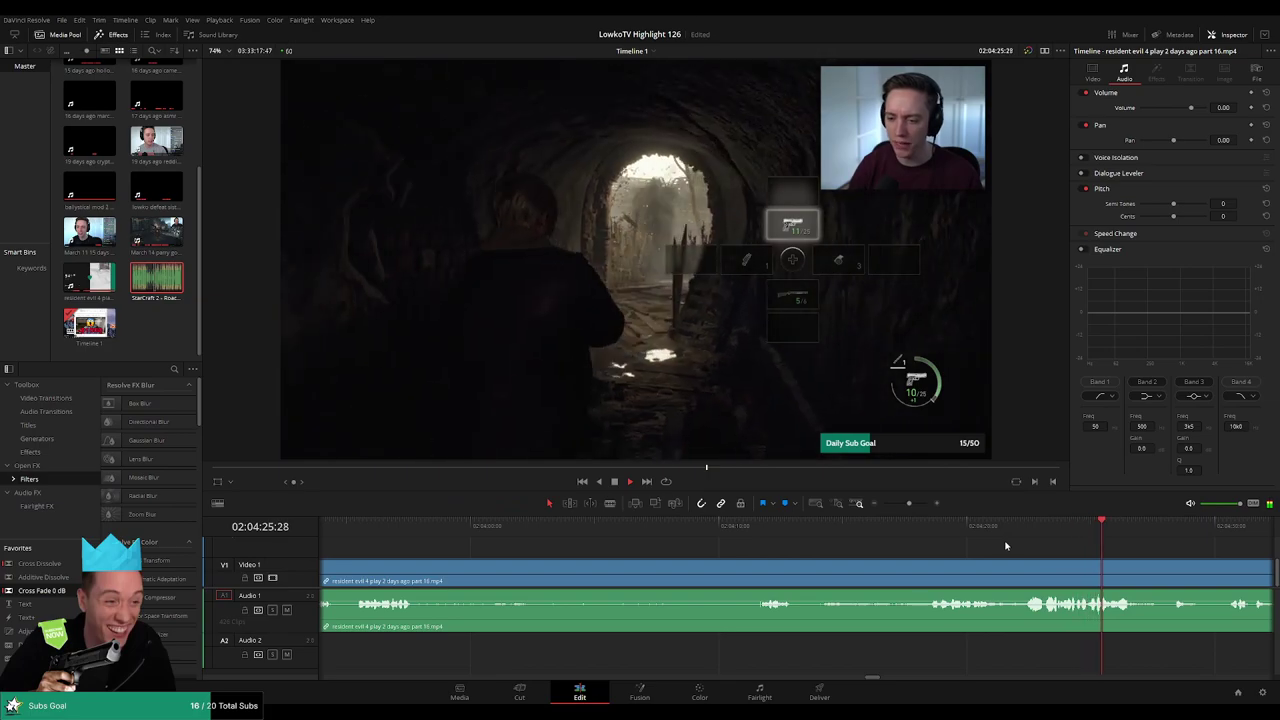
pyautogui.hscroll(6, 836, 545)
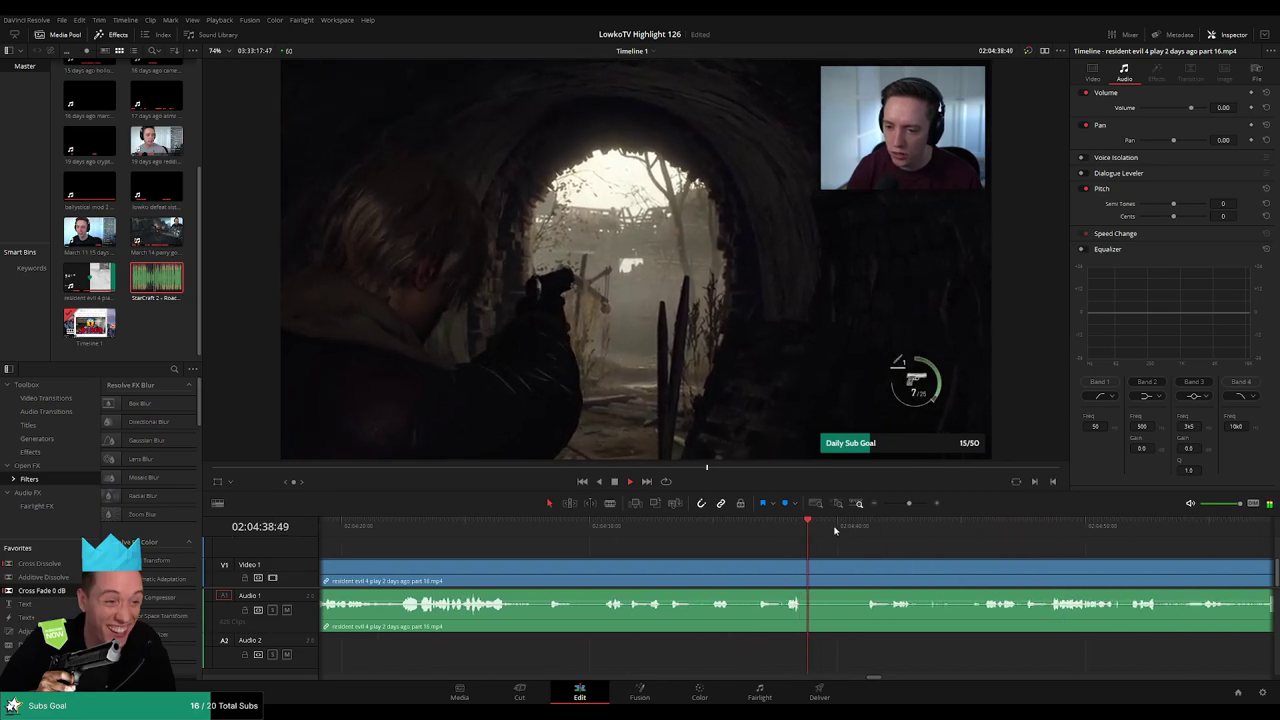
# - Skip through the tunnel exit and foggy clearing footage from about 02:04:38 to 02:05:04, stopping at the audio peaks
pyautogui.click(871, 530)
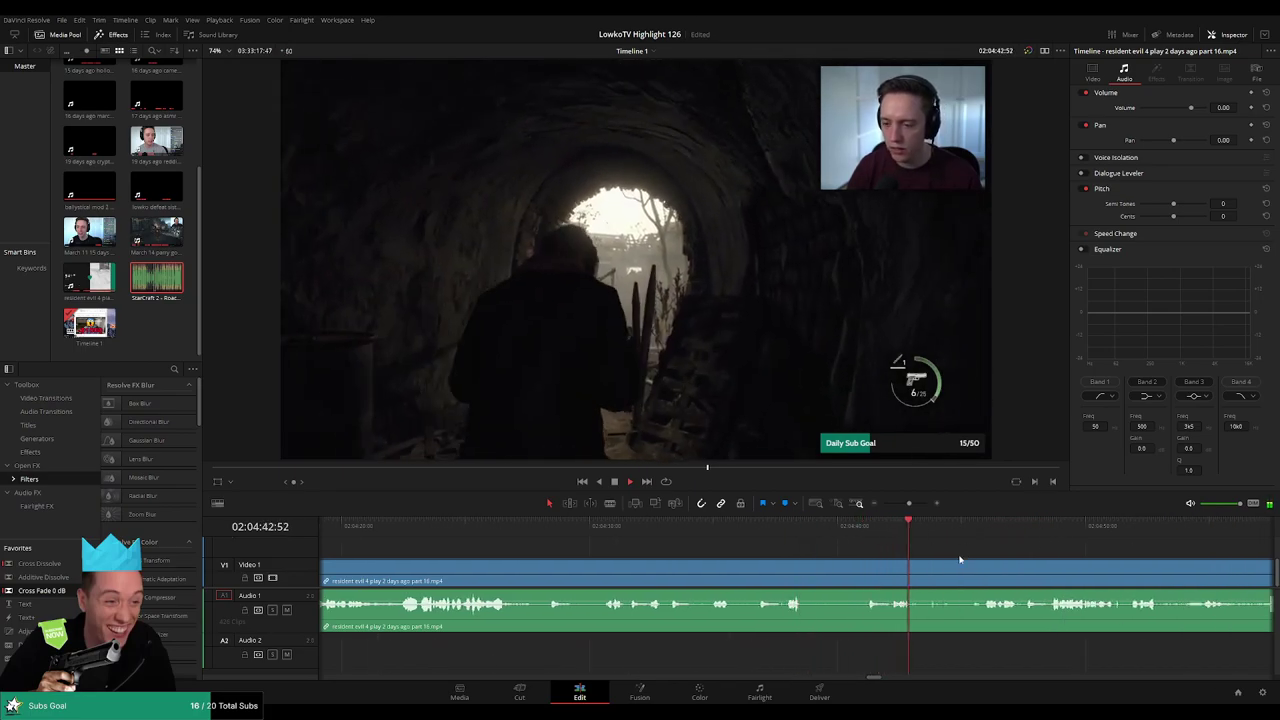
pyautogui.click(978, 527)
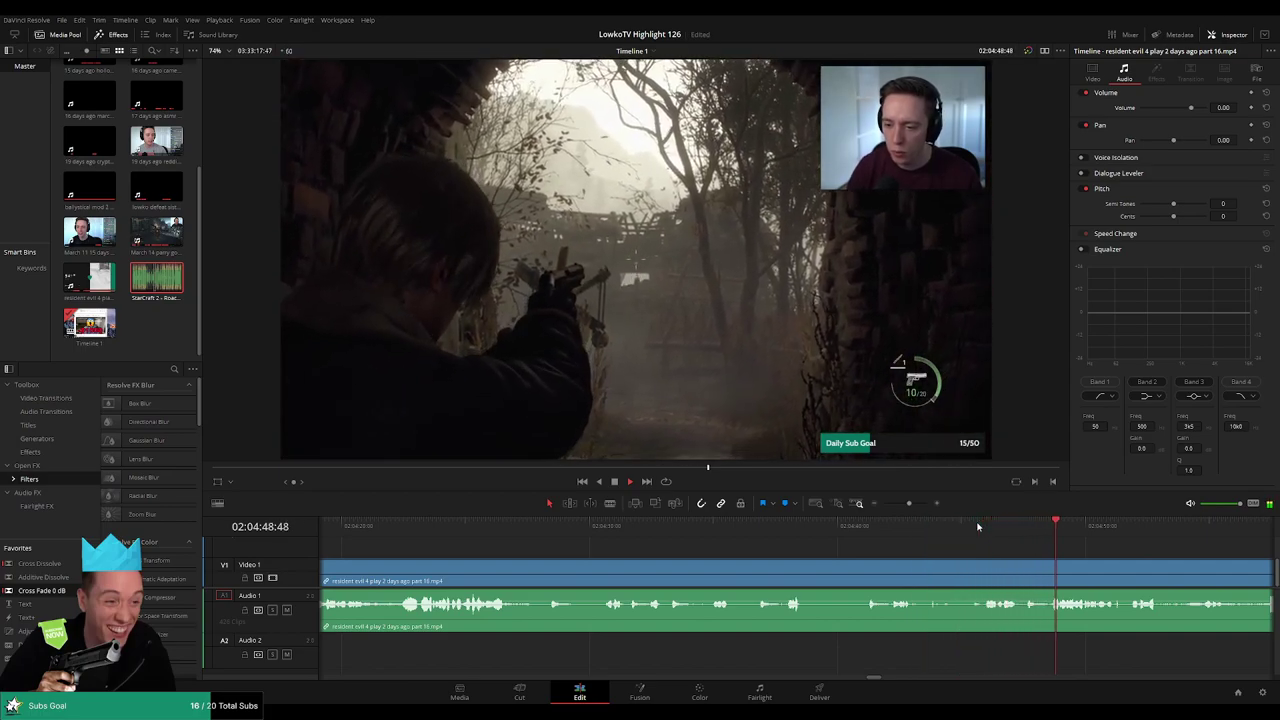
pyautogui.moveTo(1176, 550); pyautogui.dragTo(690, 550)
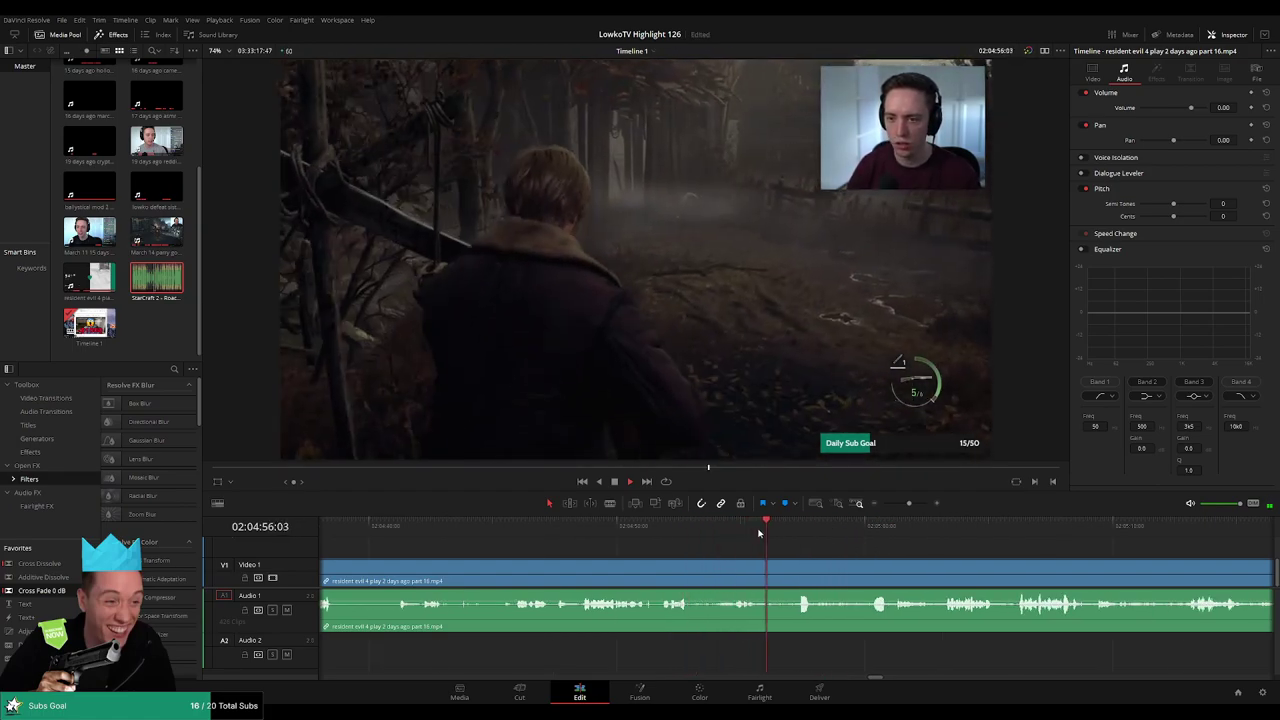
pyautogui.click(874, 535)
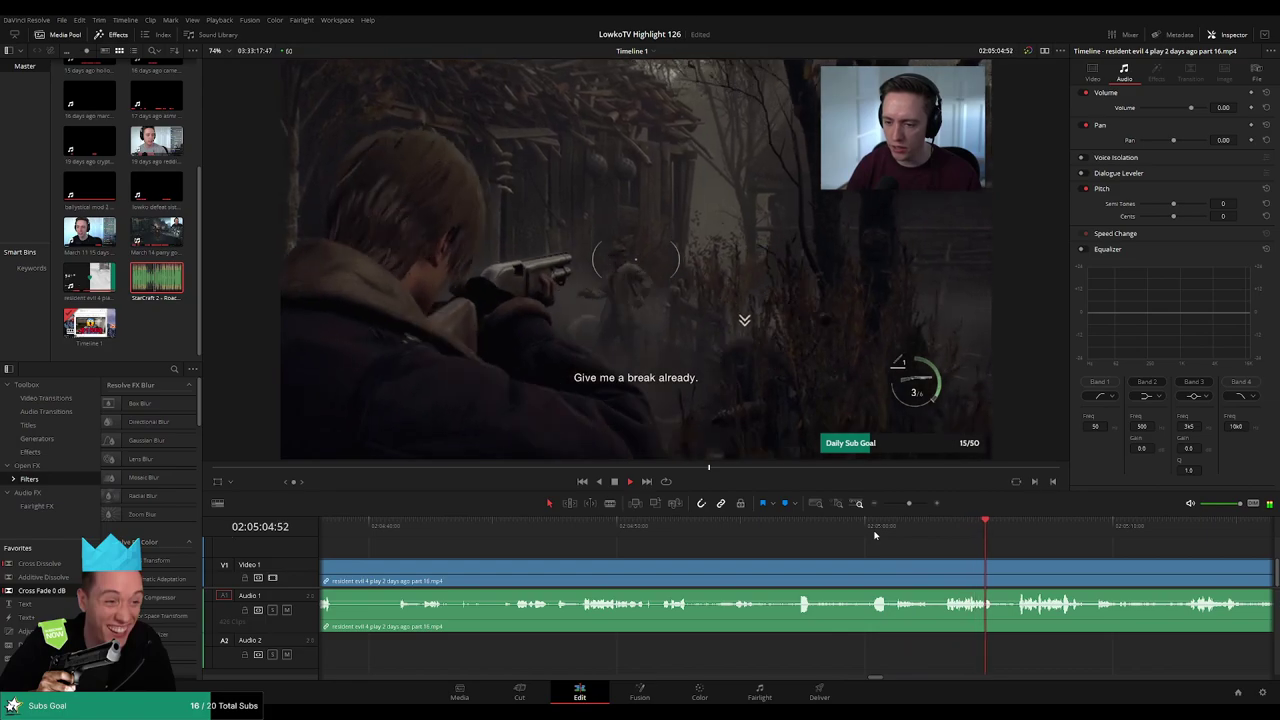
# - Play the shotgun fight in the foggy clearing from about 02:05:04 to 02:05:27, keeping the upcoming waveform in view
pyautogui.moveTo(1101, 558); pyautogui.dragTo(956, 551)
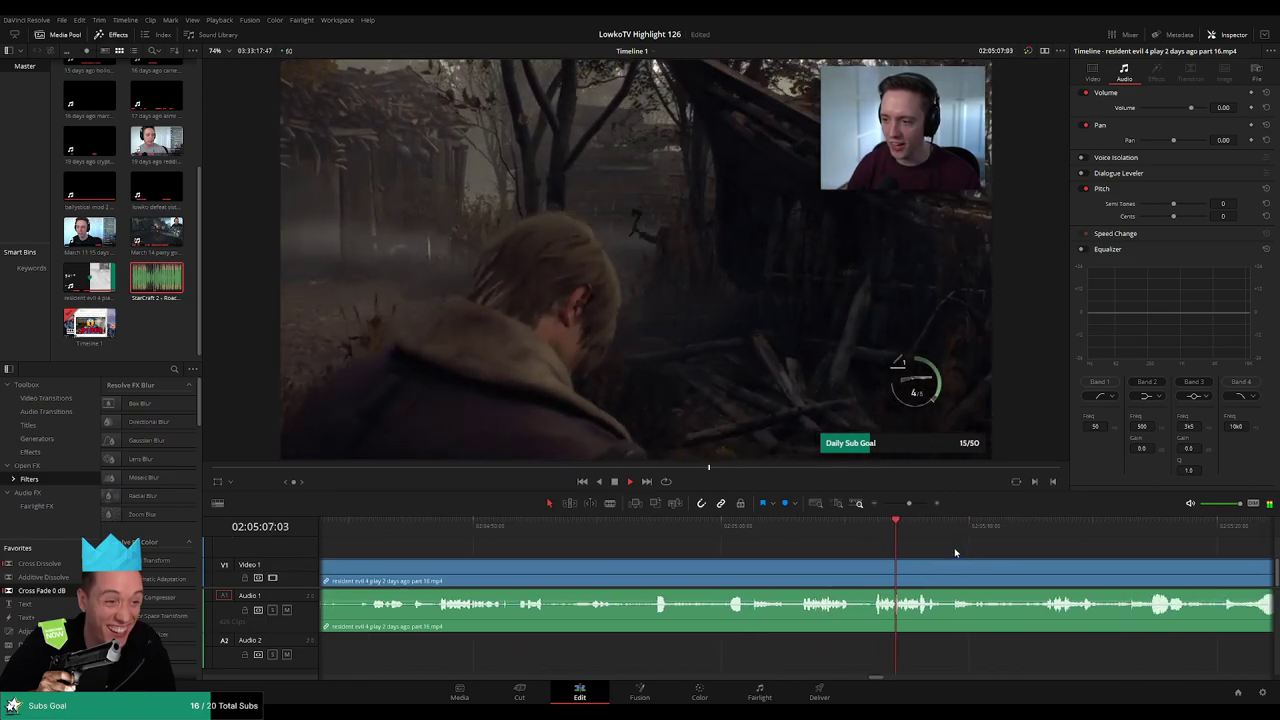
pyautogui.hscroll(3, 967, 550)
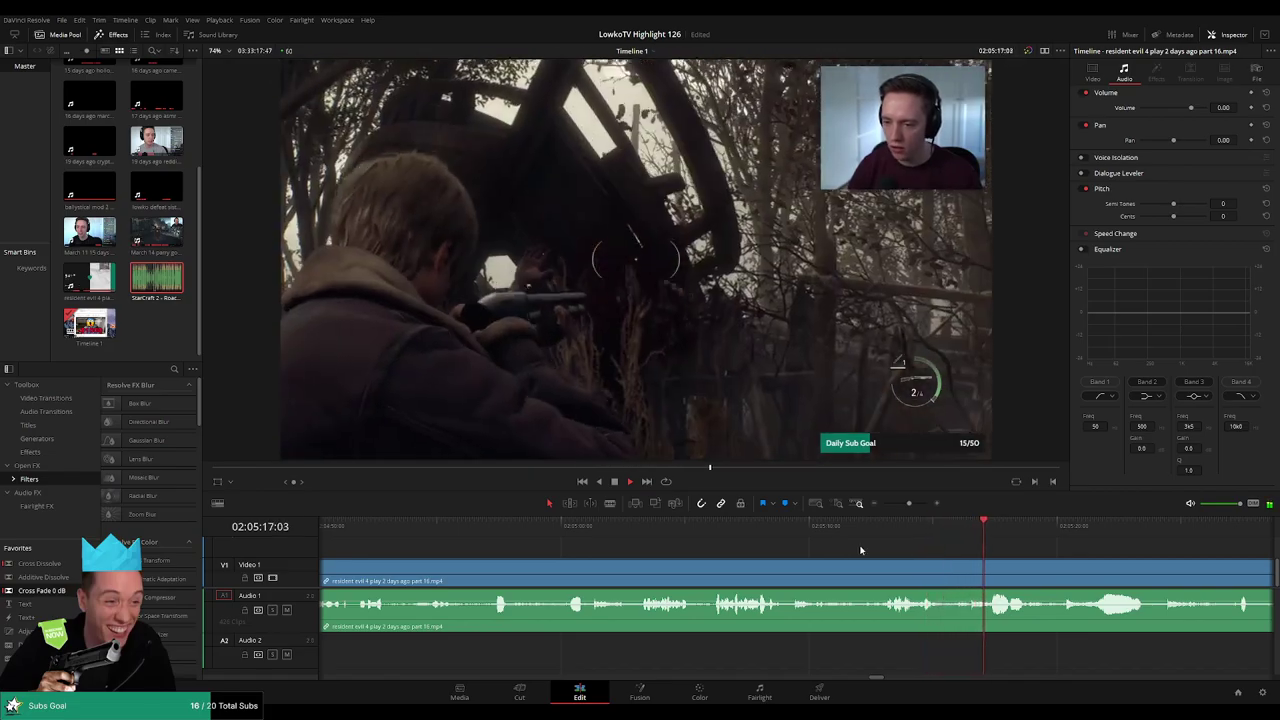
pyautogui.hscroll(3, 860, 549)
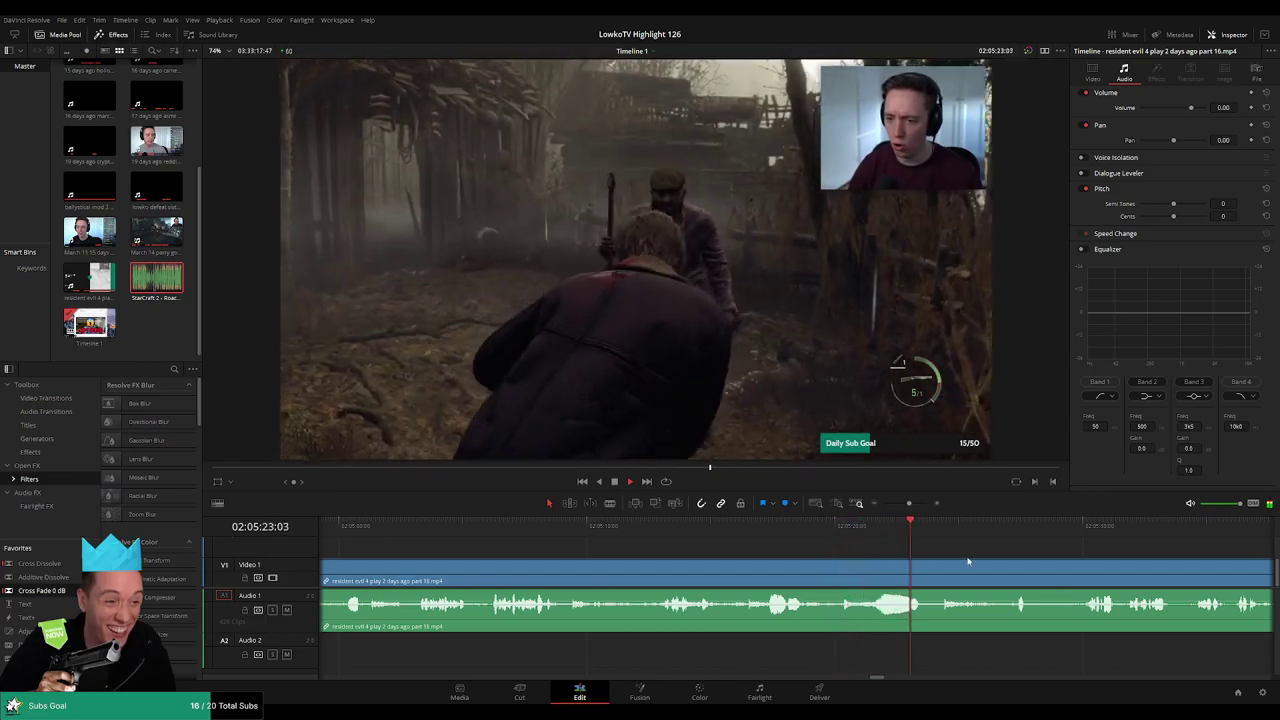
pyautogui.hscroll(3, 900, 553)
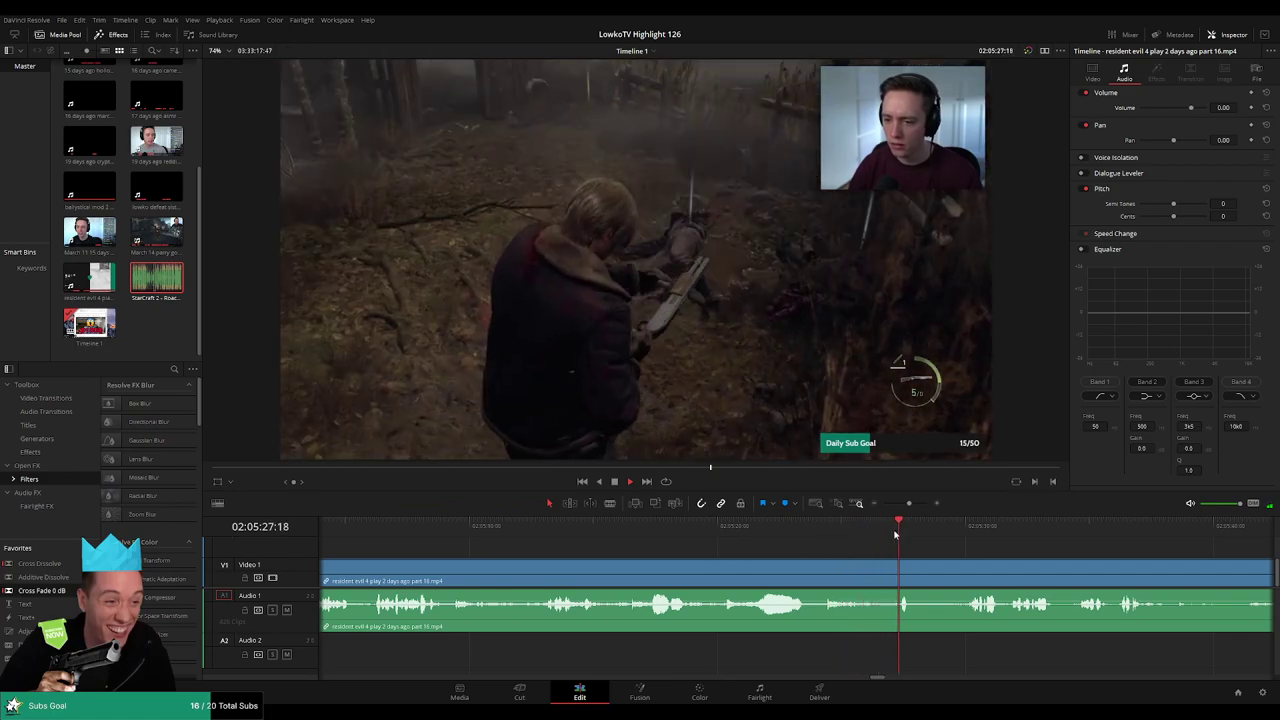
# - Play the aftermath and looting that follow the clearing fight, from about 02:05:27 to 02:05:38
pyautogui.hscroll(5, 830, 540)
pyautogui.click(781, 527)
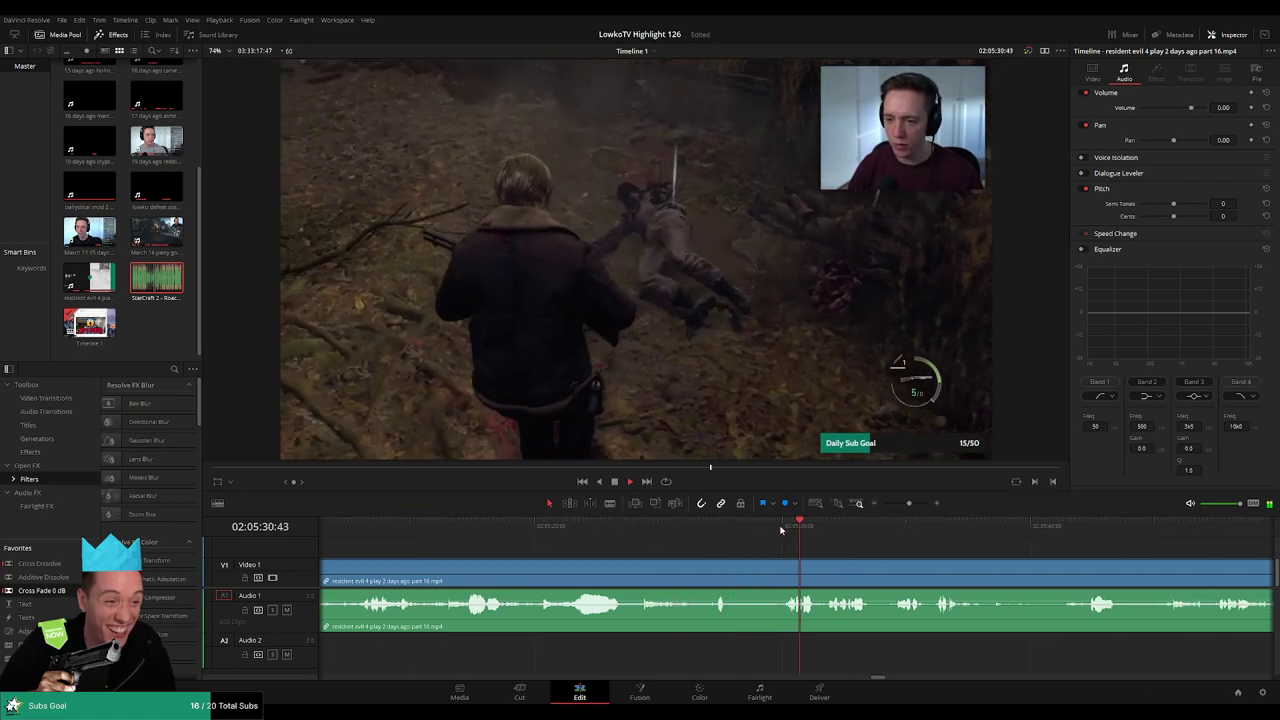
pyautogui.hscroll(2, 806, 539)
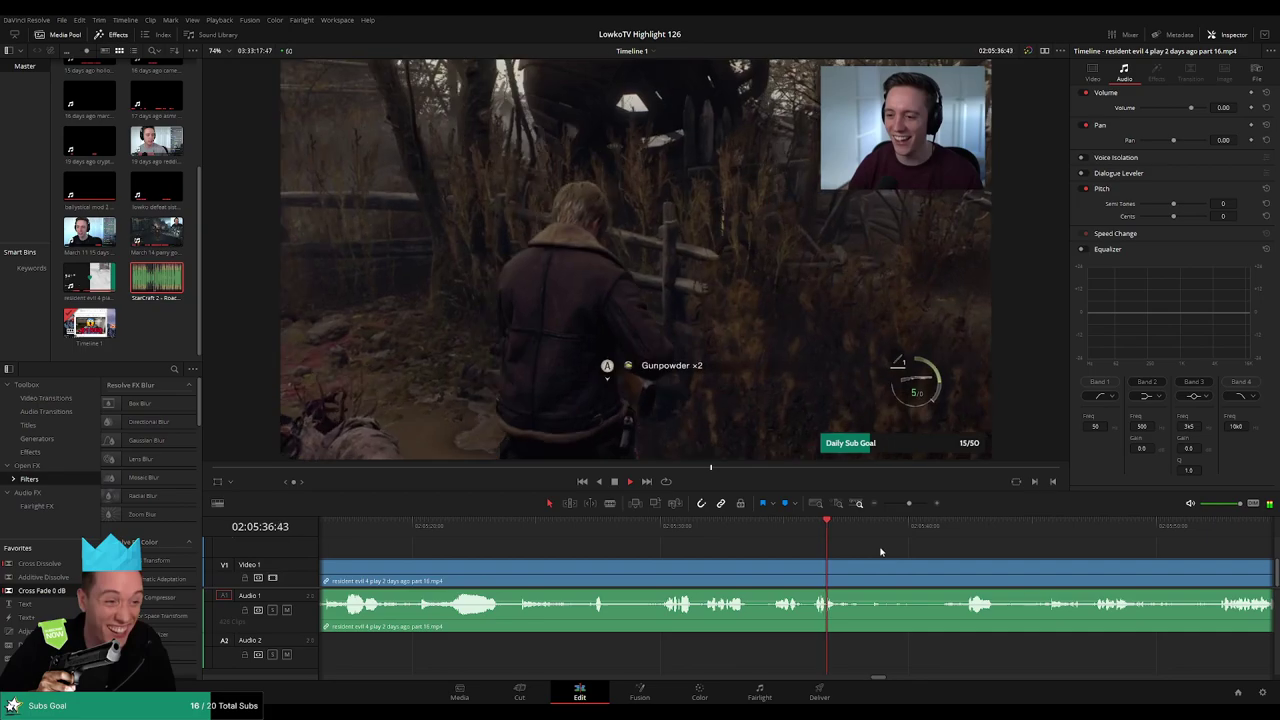
pyautogui.hscroll(2, 860, 549)
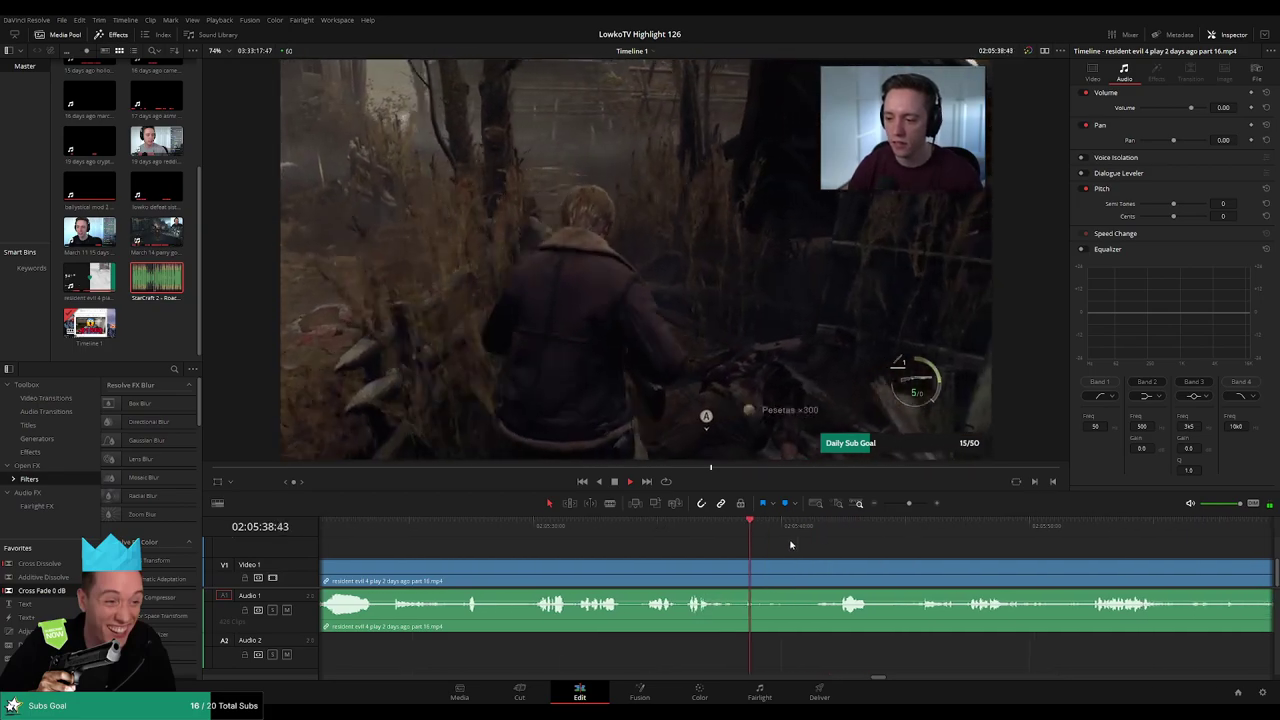
pyautogui.press('space')
# - Cut the clip just before the clearing fight at about 02:04:59, ripple delete the skipped footage before it and cross-fade the audio at the join
pyautogui.hscroll(-3, 760, 556)
pyautogui.moveTo(410, 533); pyautogui.dragTo(384, 533)
pyautogui.hscroll(-6, 780, 555)
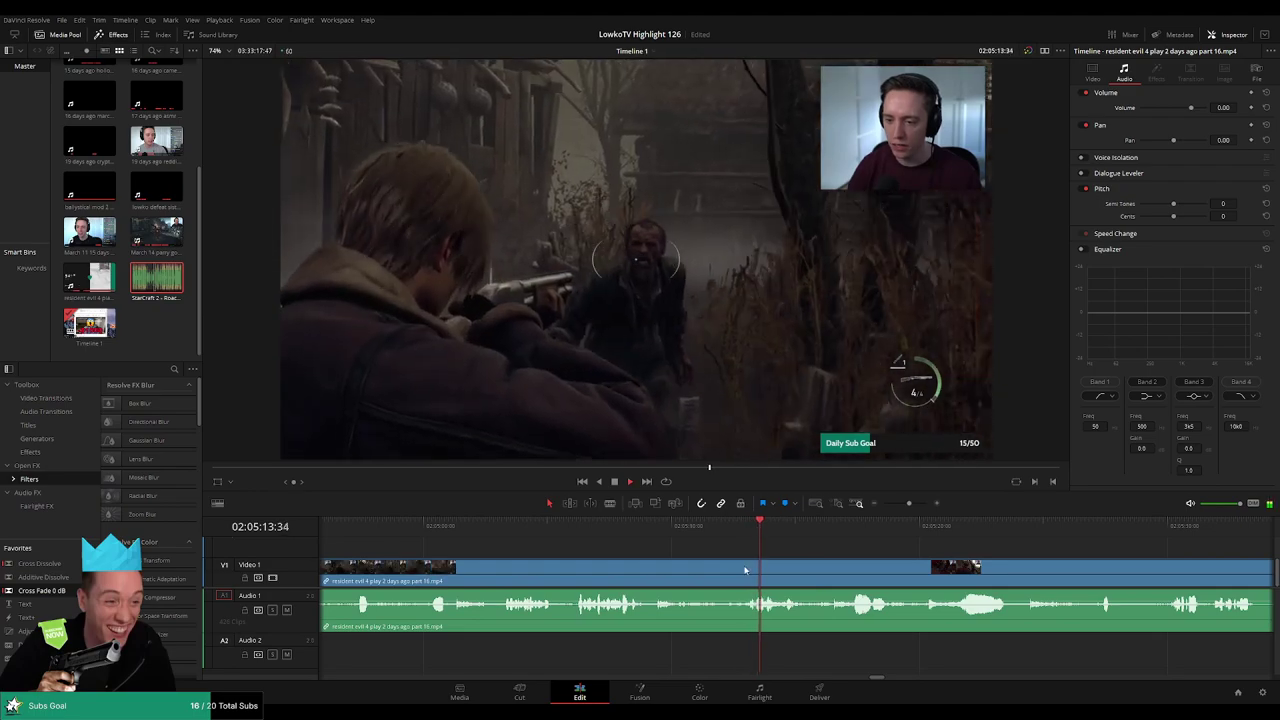
pyautogui.hscroll(-2, 660, 540)
pyautogui.click(637, 535)
pyautogui.click(557, 535)
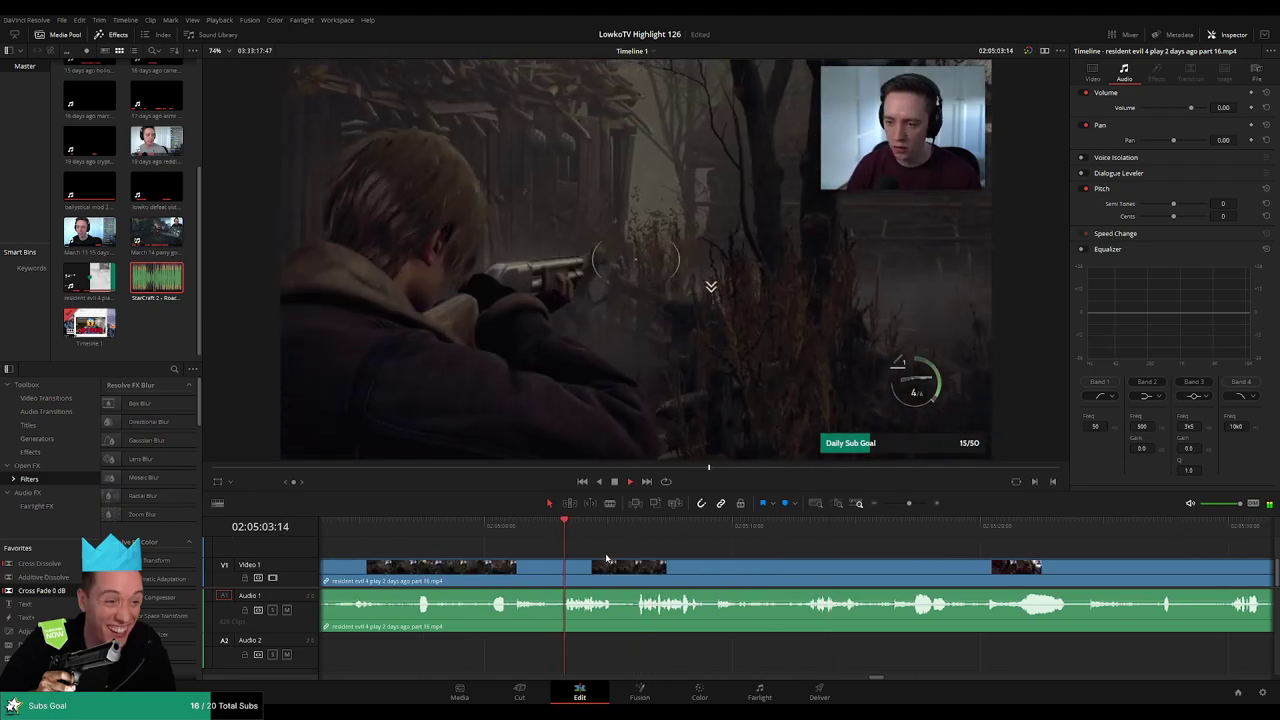
pyautogui.hscroll(-2, 605, 553)
pyautogui.click(575, 530)
pyautogui.click(518, 535)
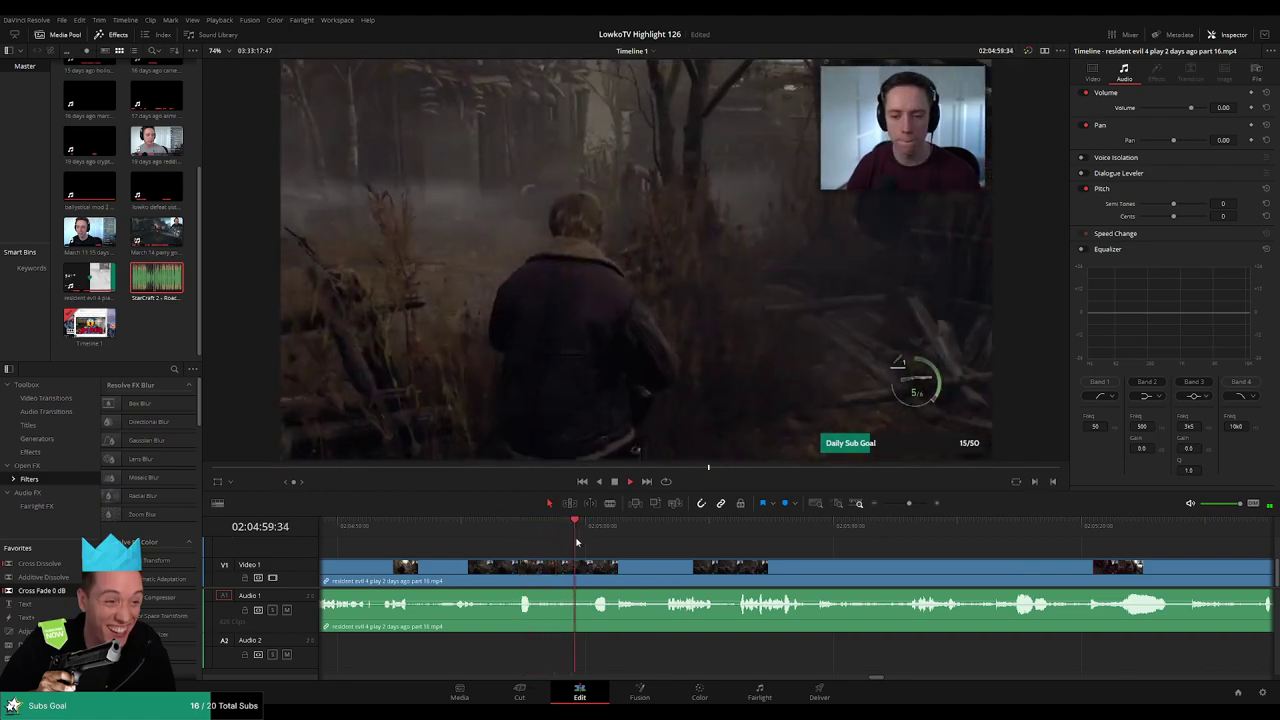
pyautogui.hotkey('ctrl', 'b')
pyautogui.click(559, 580)
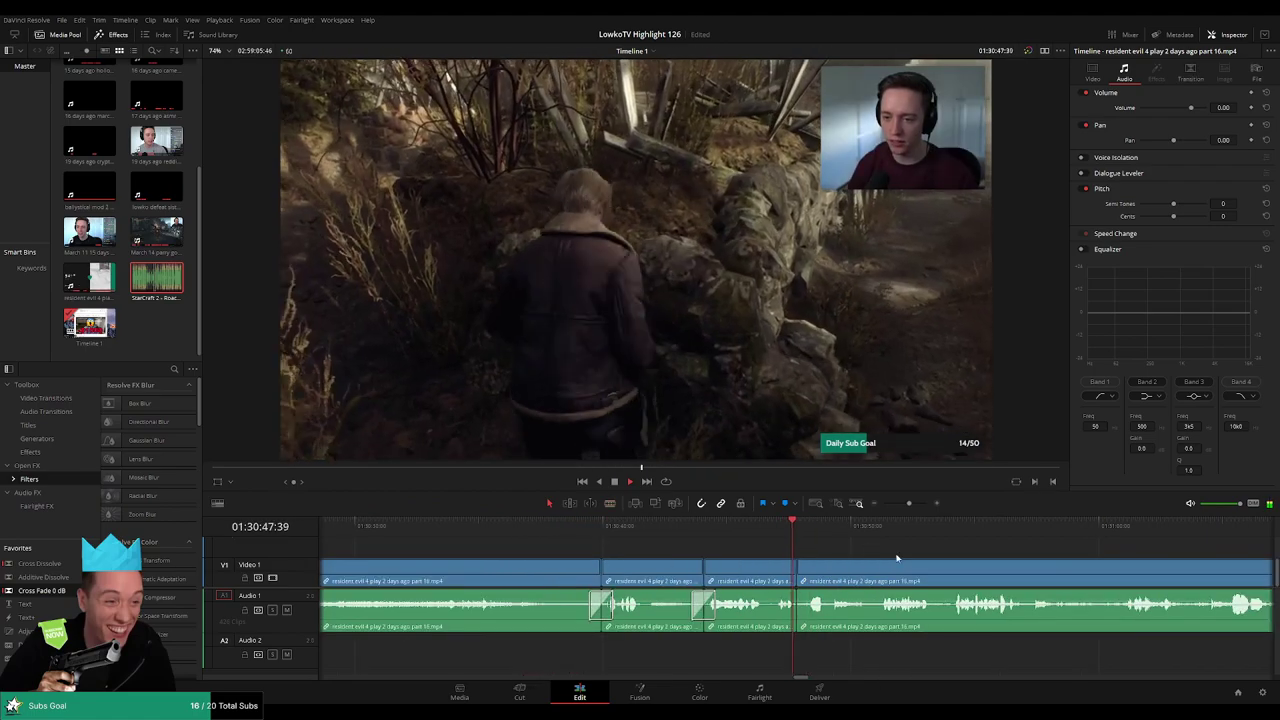
pyautogui.moveTo(897, 558); pyautogui.dragTo(725, 544)
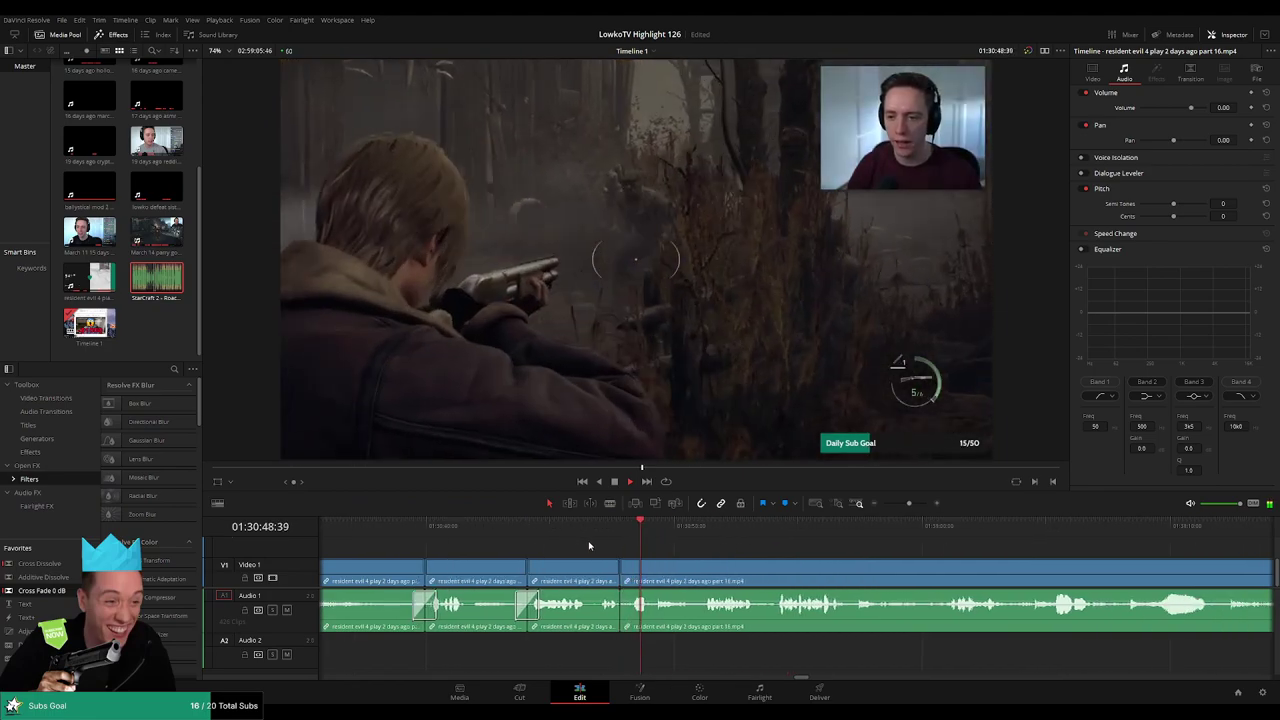
pyautogui.moveTo(632, 621); pyautogui.dragTo(628, 618)
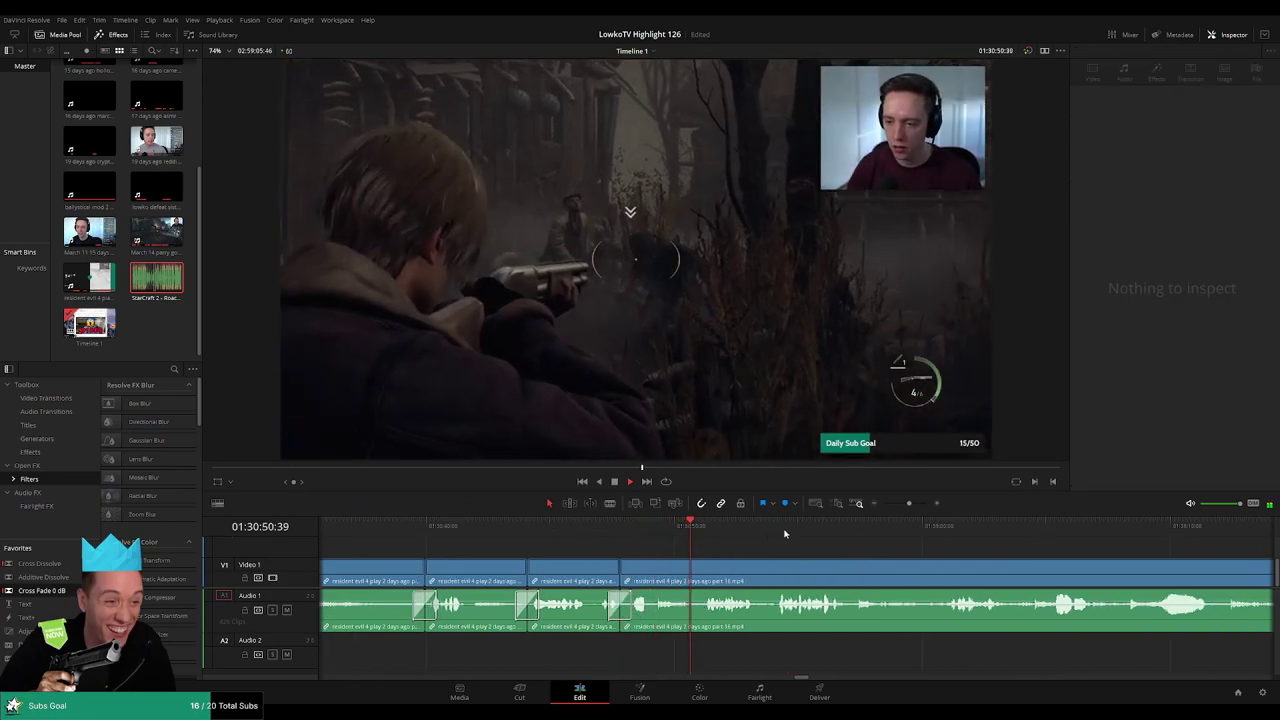
# - Skim the kept clearing fight and split the clip after its looting talk, at about 01:31:26
pyautogui.moveTo(786, 531); pyautogui.dragTo(580, 552)
pyautogui.click(915, 540)
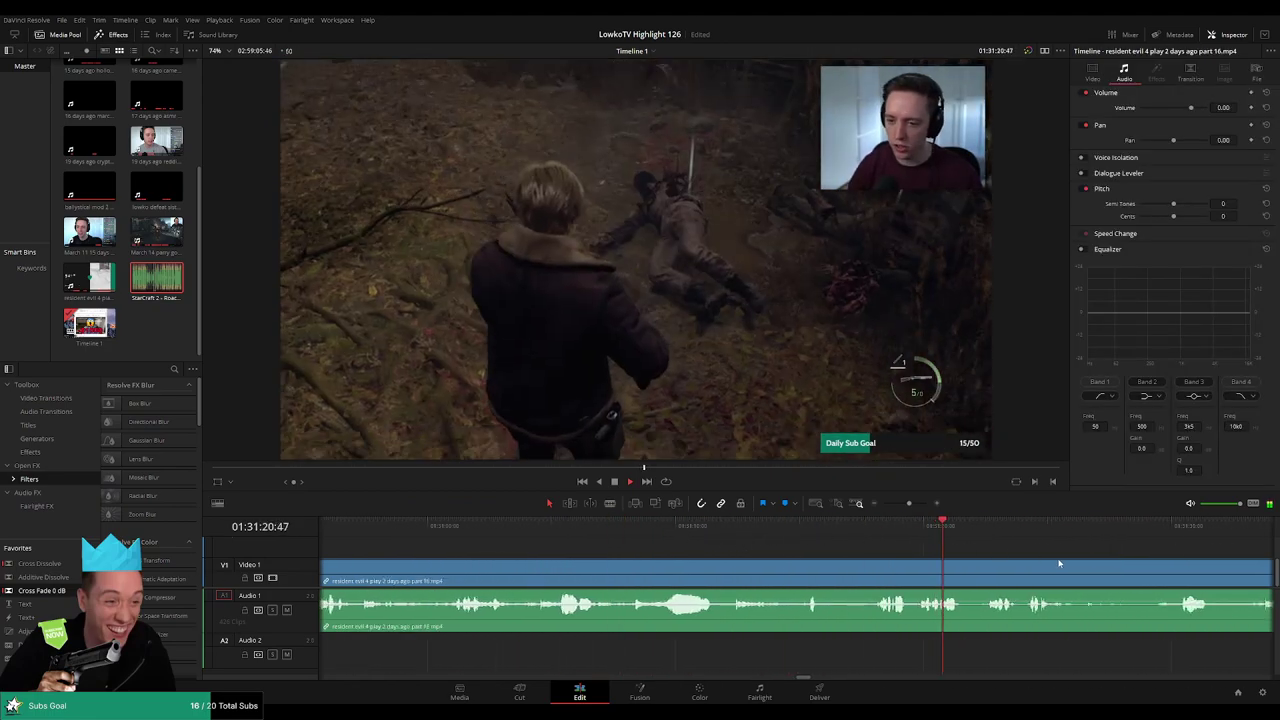
pyautogui.moveTo(1053, 561); pyautogui.dragTo(735, 540)
pyautogui.click(674, 536)
pyautogui.moveTo(908, 503)
pyautogui.mouseDown()
pyautogui.moveTo(883, 505)
pyautogui.moveTo(903, 503)
pyautogui.mouseUp()
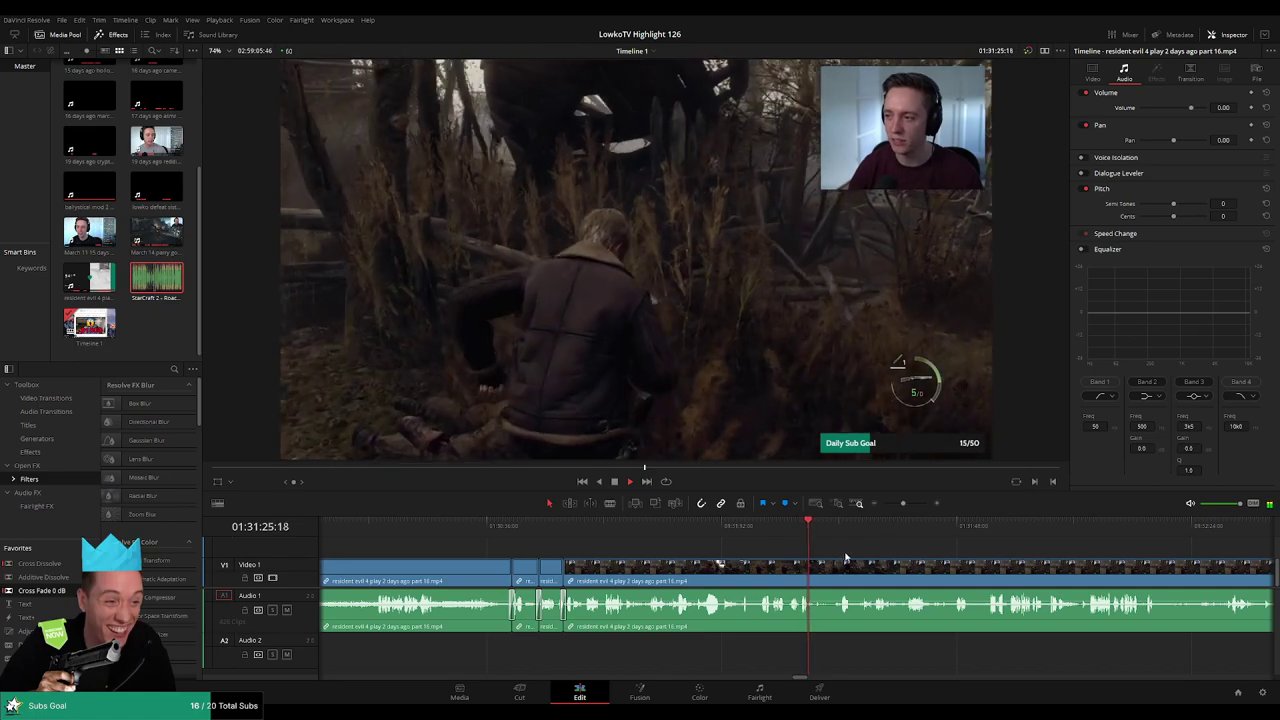
pyautogui.scroll(3, 846, 557)
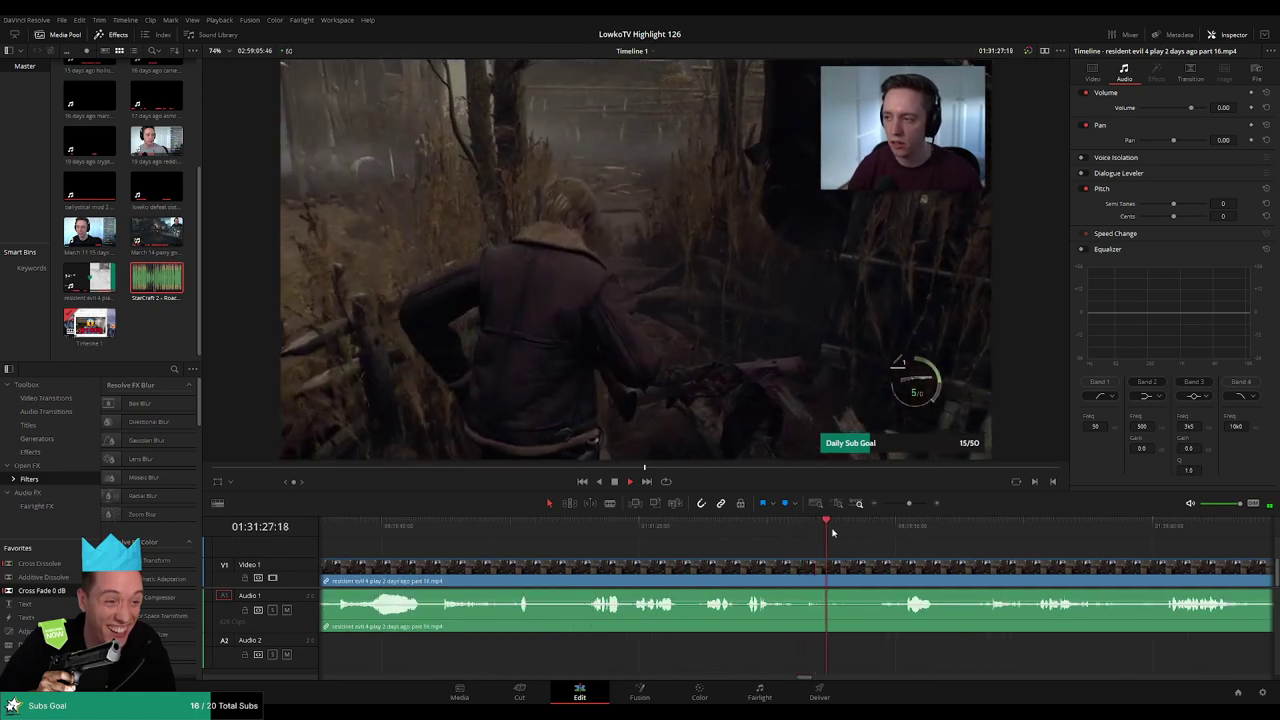
pyautogui.press('b')
pyautogui.click(802, 573)
pyautogui.press('a')
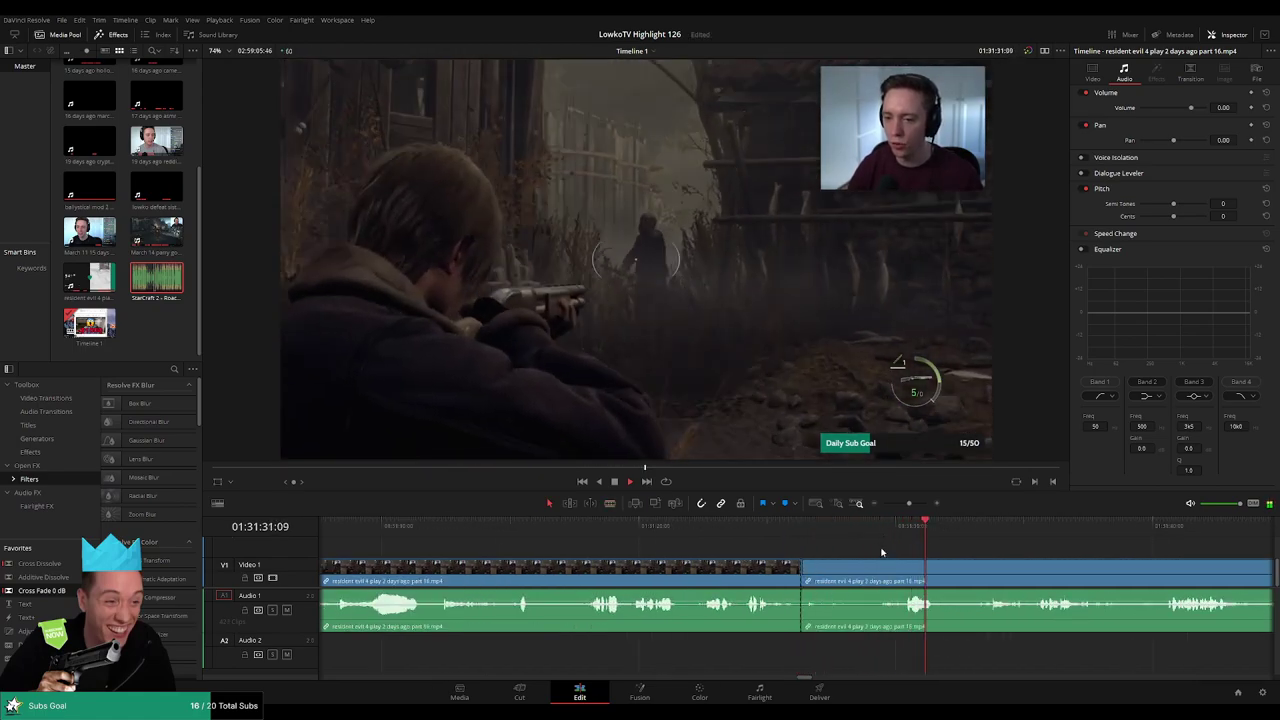
# - Review the footage after the new cut up to about 01:31:55, covering the shotgun encounter and the bear trap path
pyautogui.hscroll(2, 766, 540)
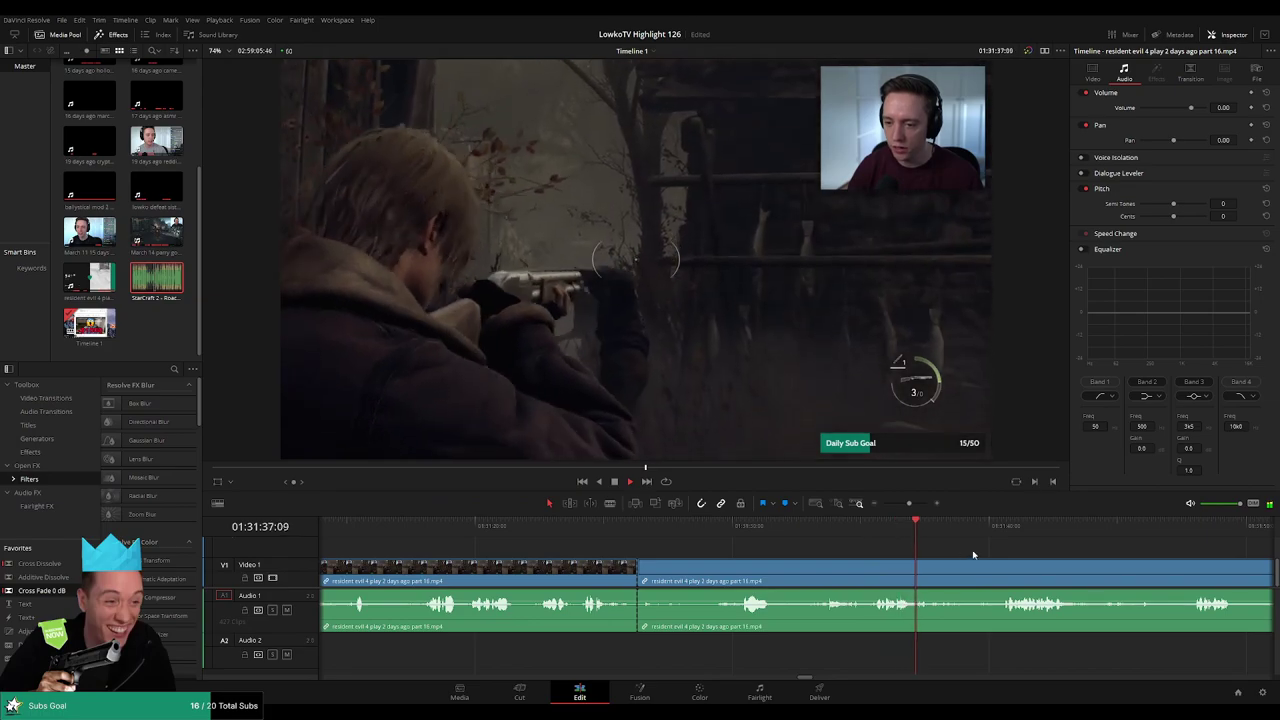
pyautogui.moveTo(974, 555); pyautogui.dragTo(818, 544)
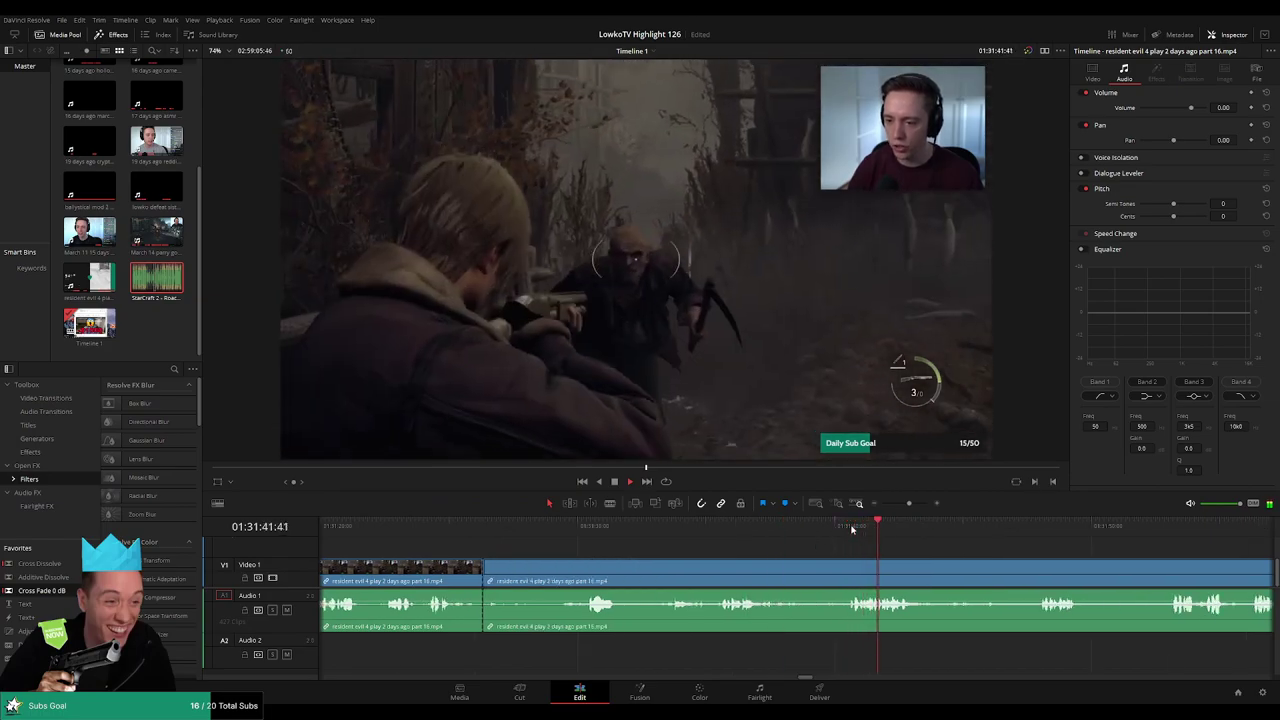
pyautogui.hscroll(1, 926, 545)
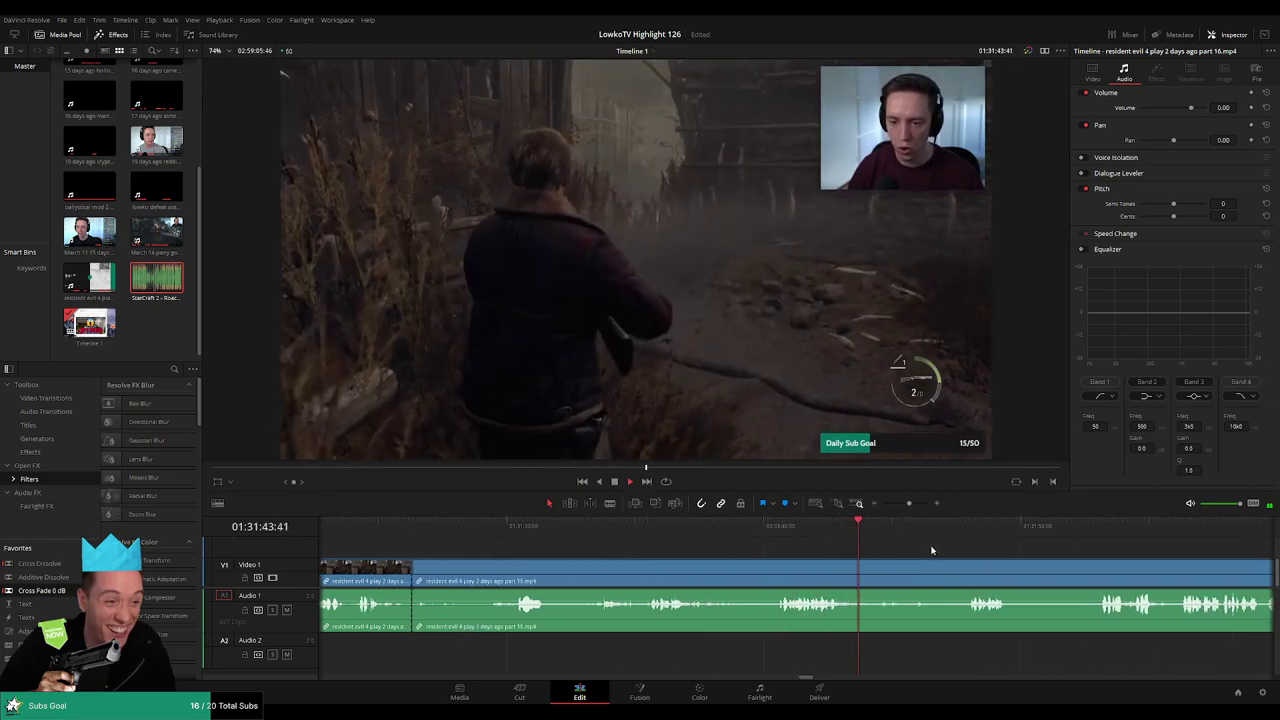
pyautogui.click(963, 528)
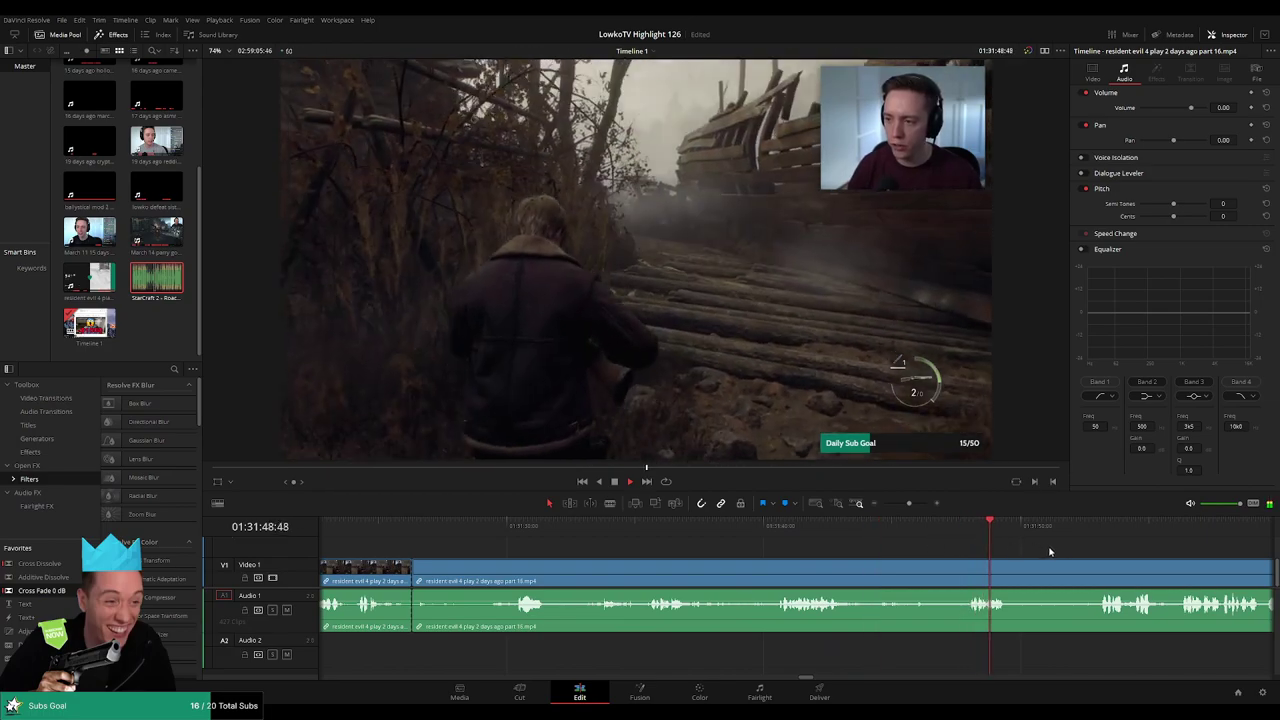
pyautogui.moveTo(1056, 550); pyautogui.dragTo(873, 547)
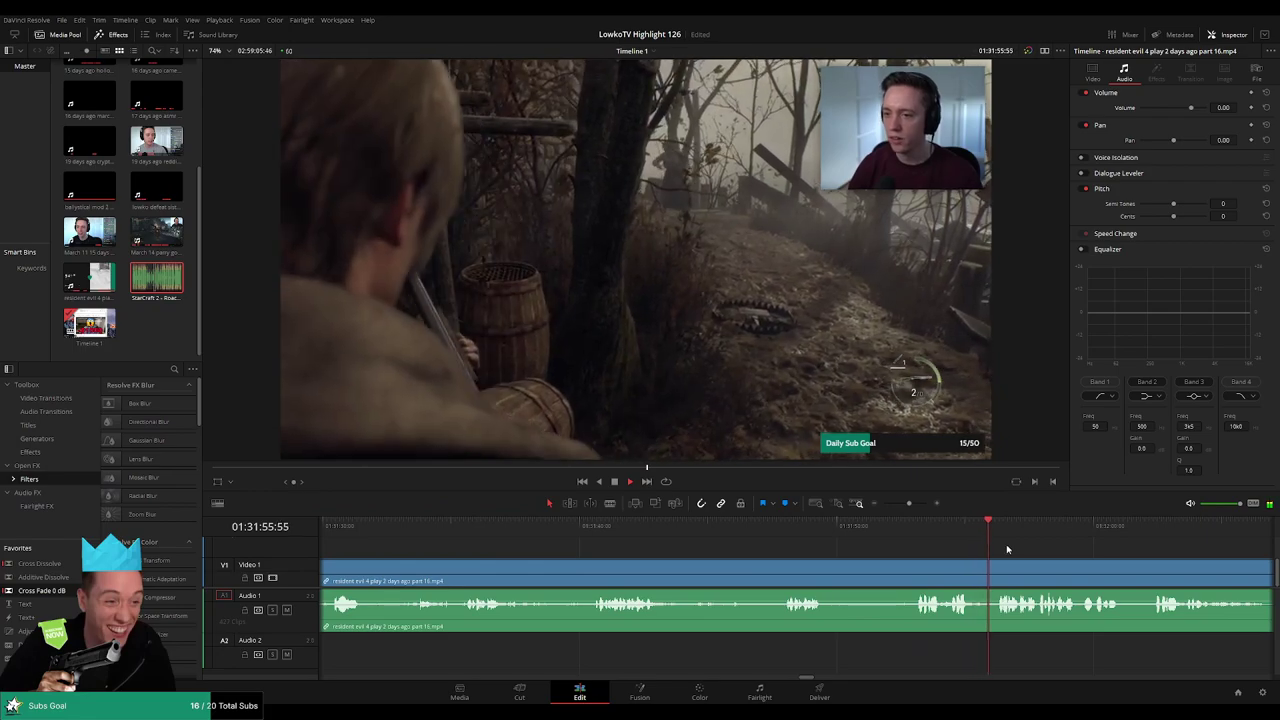
pyautogui.click(813, 526)
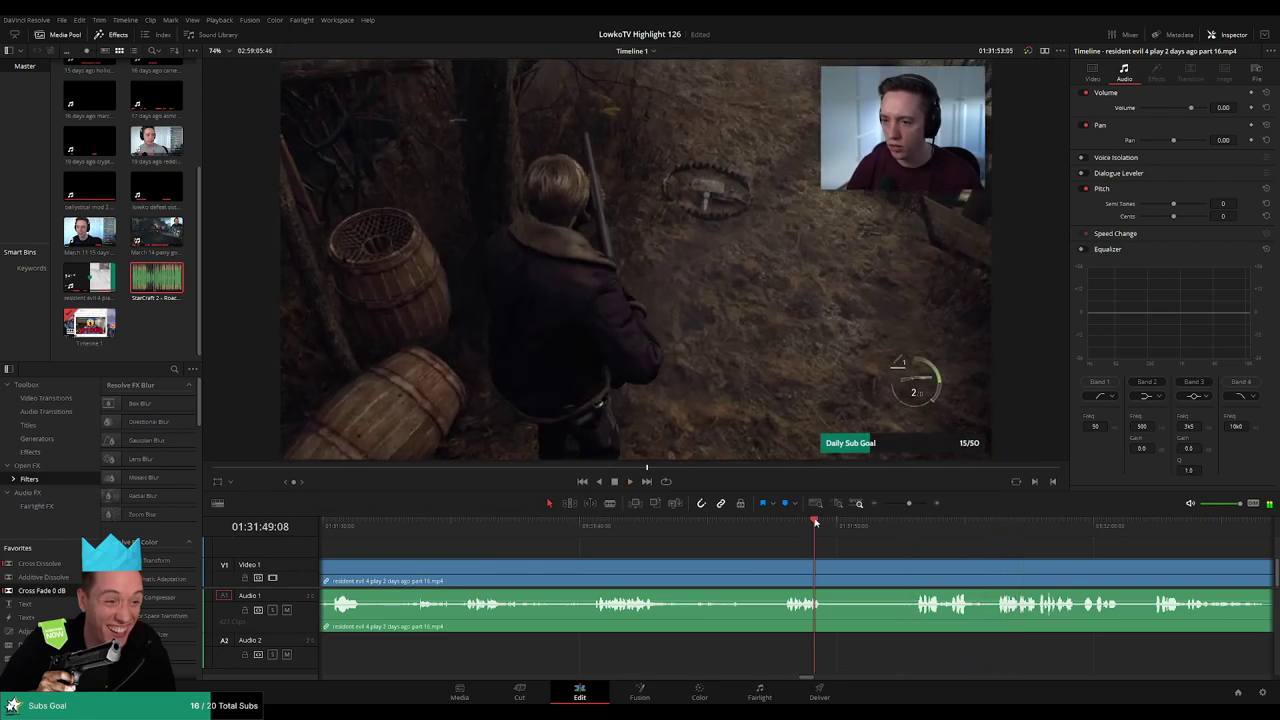
pyautogui.click(794, 525)
pyautogui.click(862, 526)
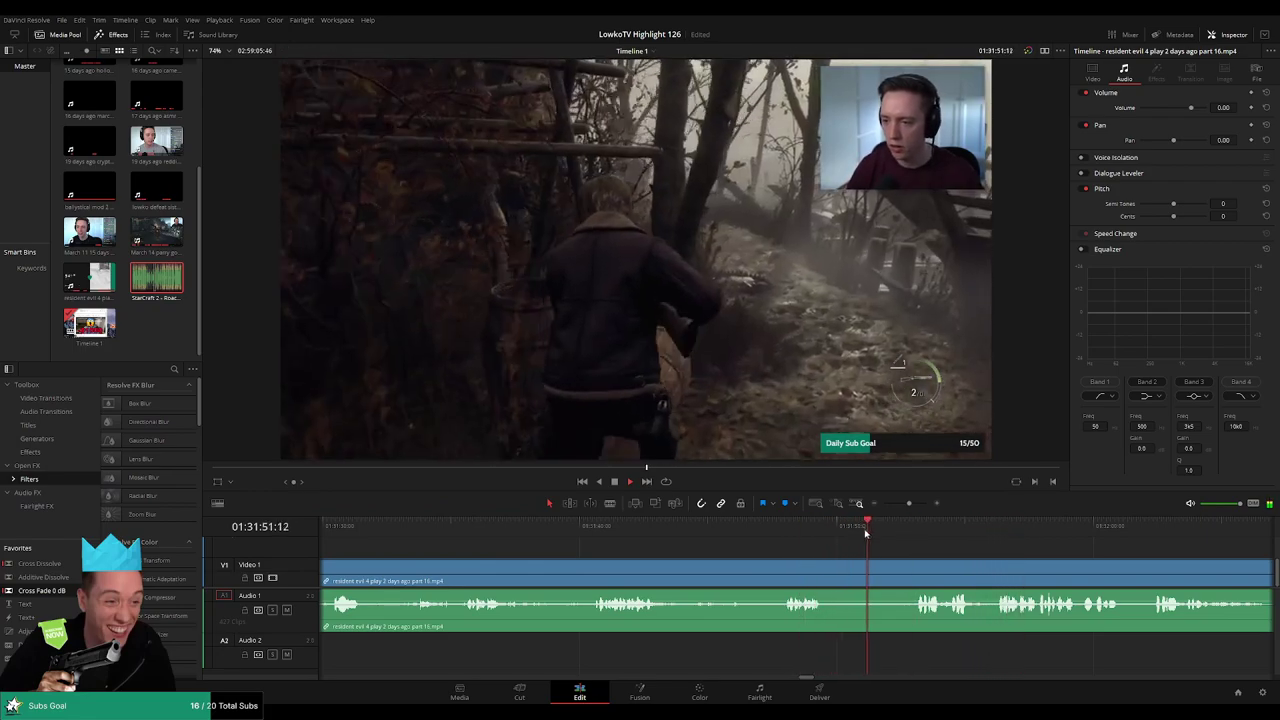
# - Split the clip at about 01:31:51 before the bear trap talk, ripple delete the section preceding it and cross-fade the audio at the join
pyautogui.press('space')
pyautogui.press('b')
pyautogui.click(875, 568)
pyautogui.press('a')
pyautogui.click(836, 569)
pyautogui.press('Delete')
pyautogui.press('space')
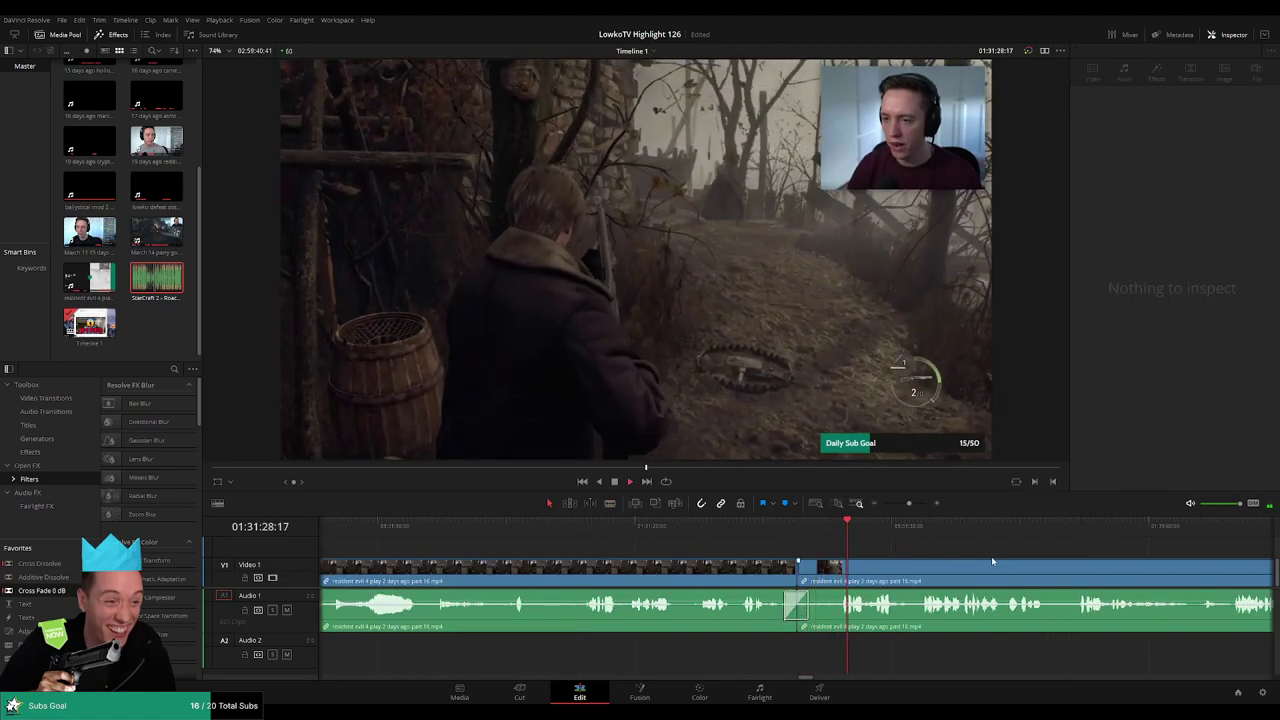
# - Play through the bear trap and handgun section and split the clip after its last spoken part, at about 01:31:53
pyautogui.moveTo(991, 556); pyautogui.dragTo(785, 542)
pyautogui.click(723, 530)
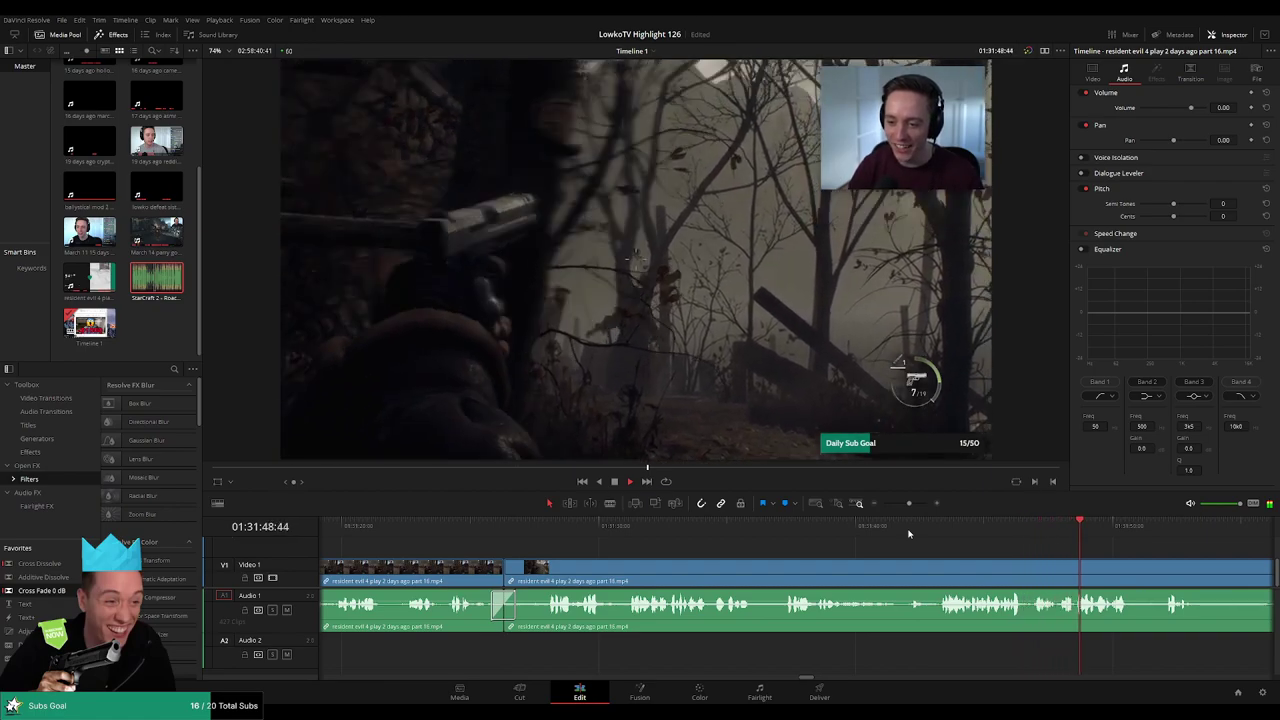
pyautogui.moveTo(1135, 567); pyautogui.dragTo(684, 552)
pyautogui.click(801, 529)
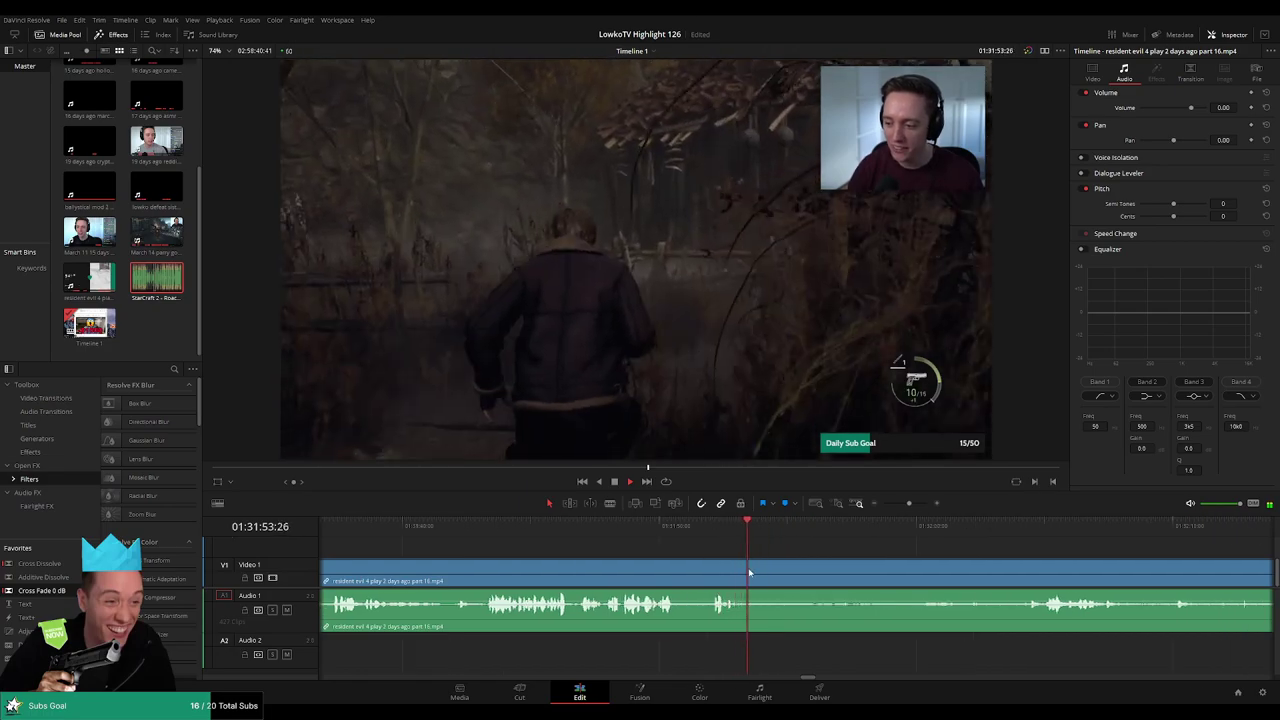
pyautogui.press('b')
pyautogui.click(749, 572)
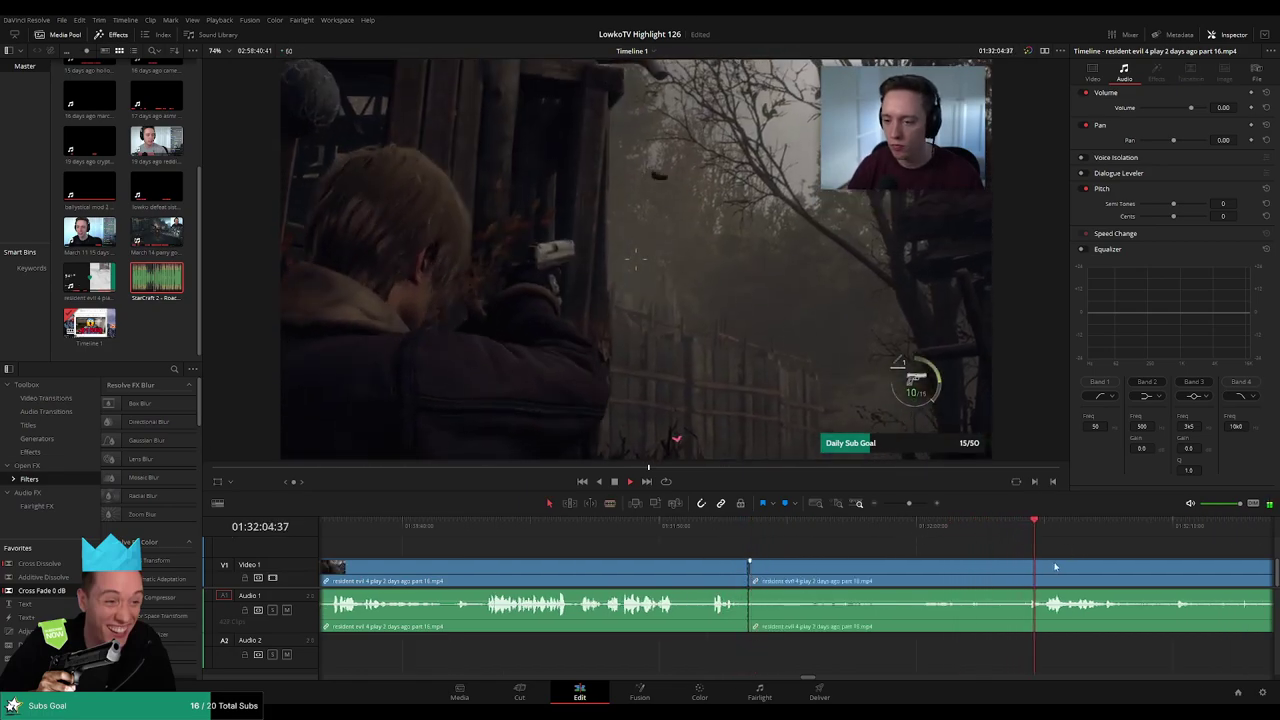
# - Review the handgun, forest and tripwire shack footage from about 01:32:04 to 01:32:41, skipping ahead between audio peaks
pyautogui.hscroll(6, 837, 543)
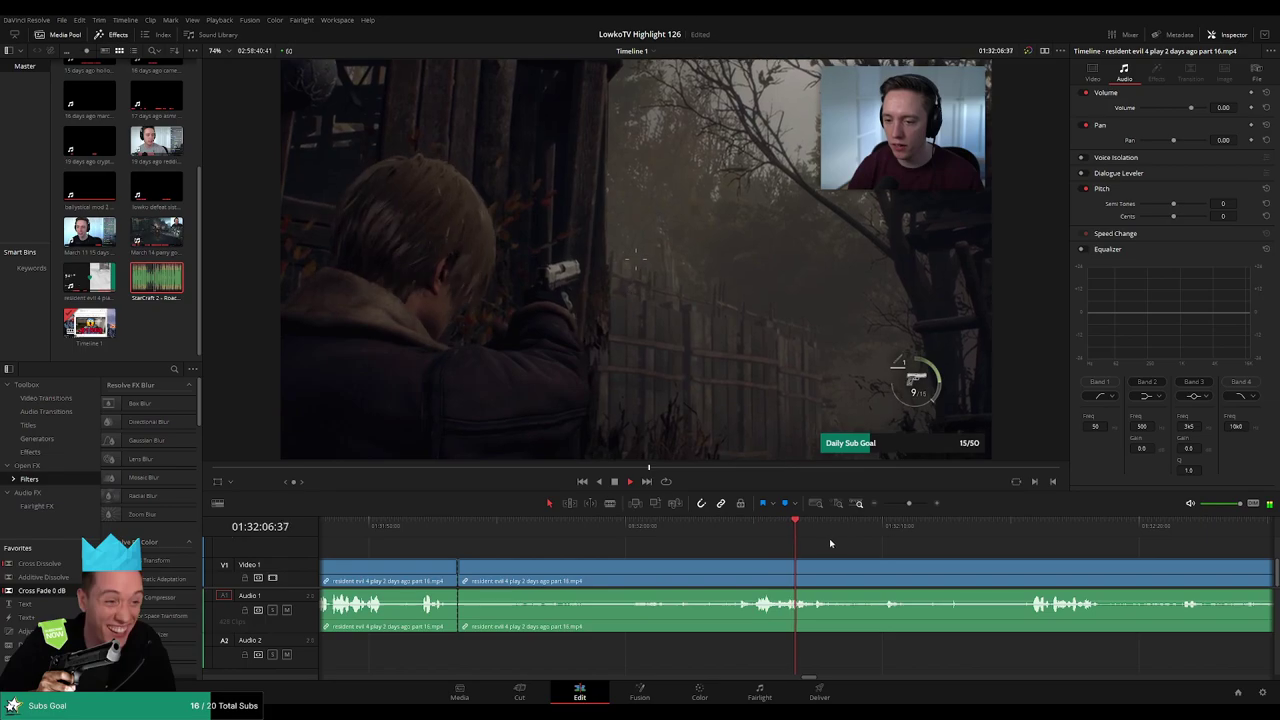
pyautogui.click(879, 530)
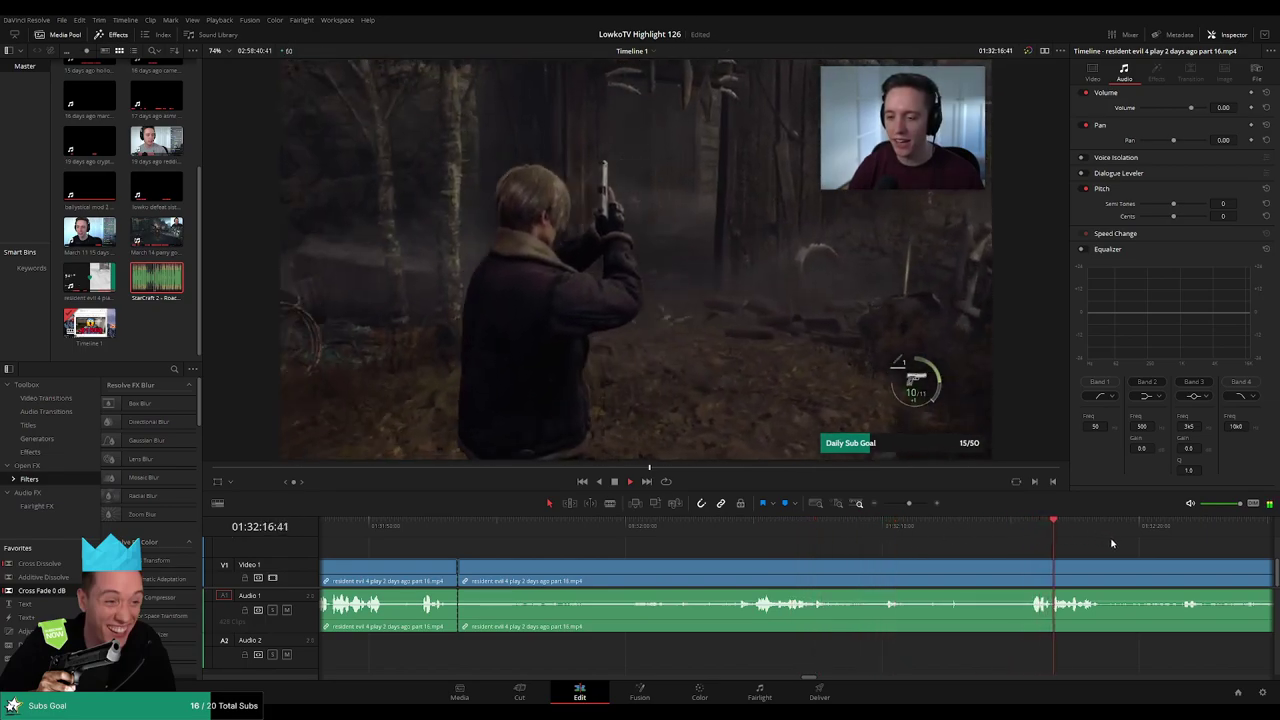
pyautogui.hscroll(6, 867, 533)
pyautogui.click(913, 530)
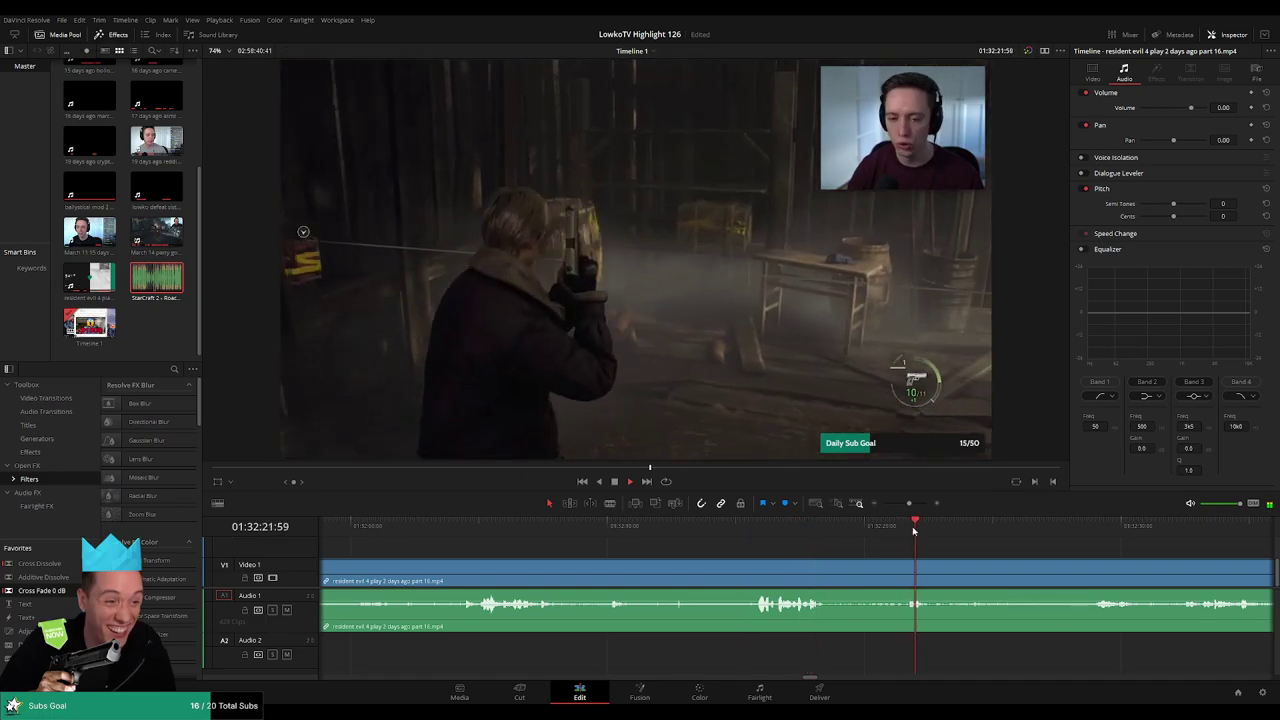
pyautogui.hscroll(4, 894, 534)
pyautogui.click(852, 528)
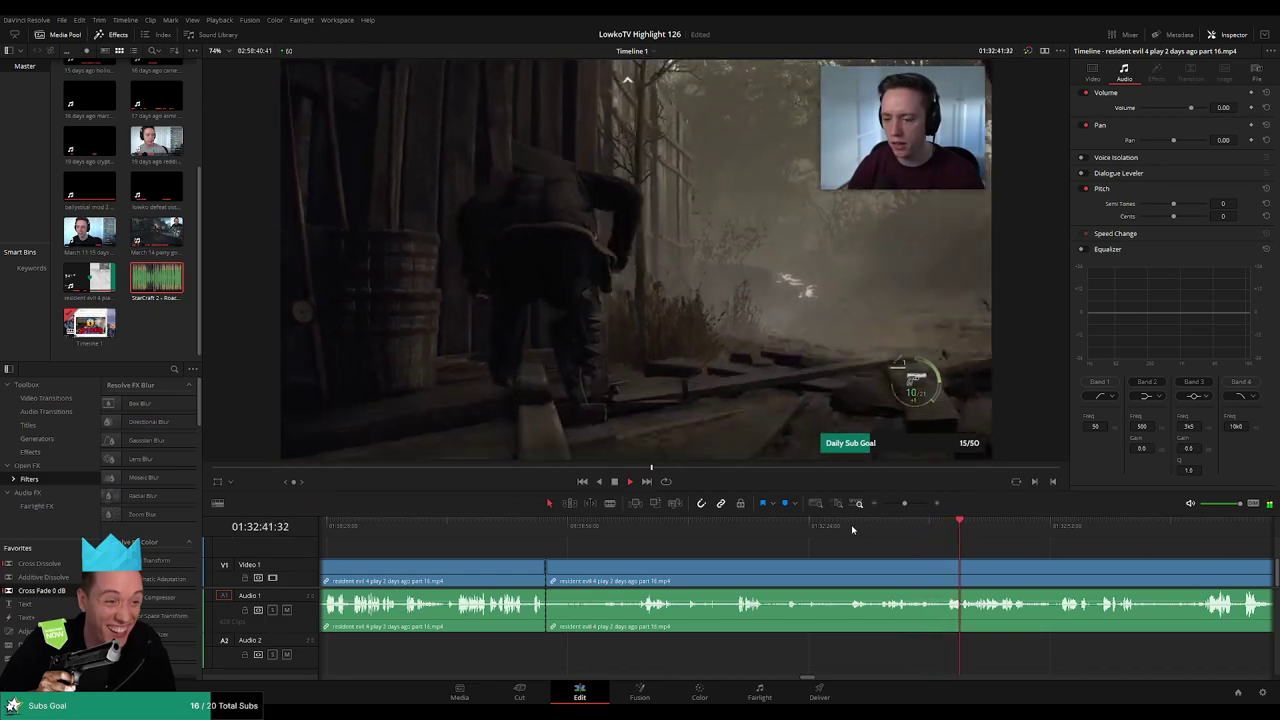
# - Check the injured walk, inventory and bear trap footage from about 01:32:41 to 01:33:10, skipping the quiet parts
pyautogui.moveTo(1041, 558); pyautogui.dragTo(757, 545)
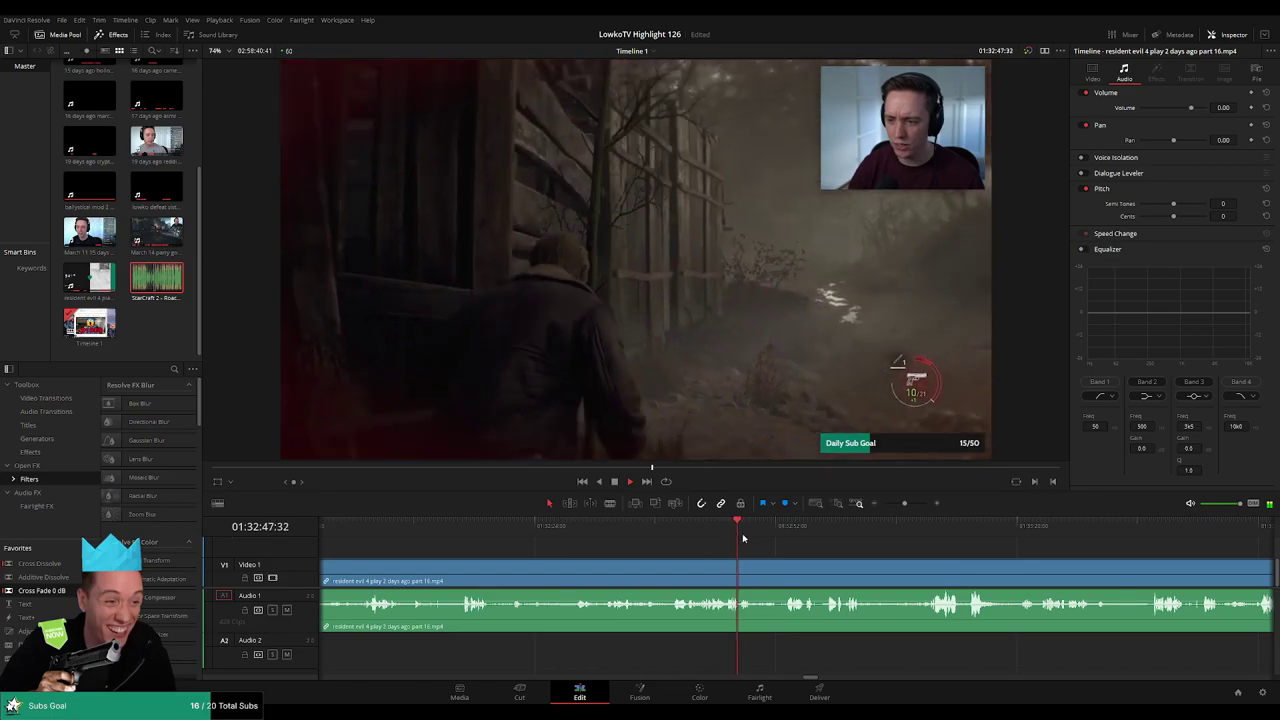
pyautogui.click(773, 536)
pyautogui.click(788, 536)
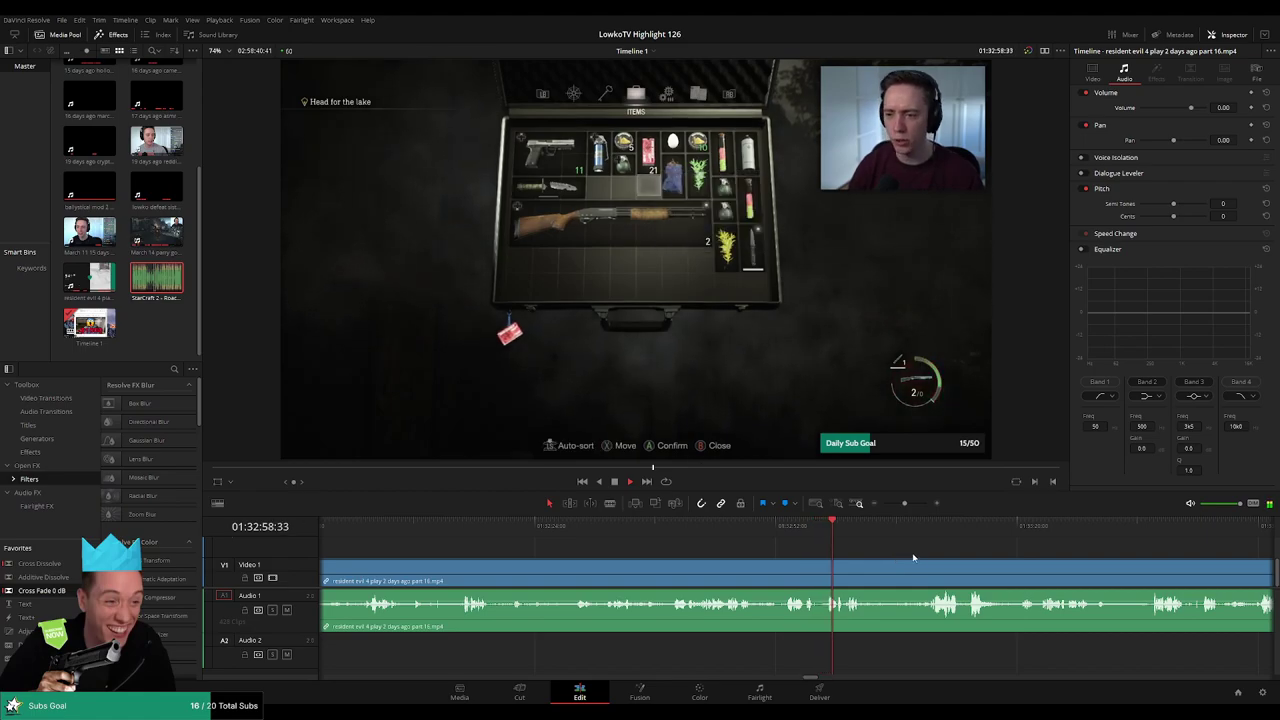
pyautogui.moveTo(913, 558); pyautogui.dragTo(759, 548)
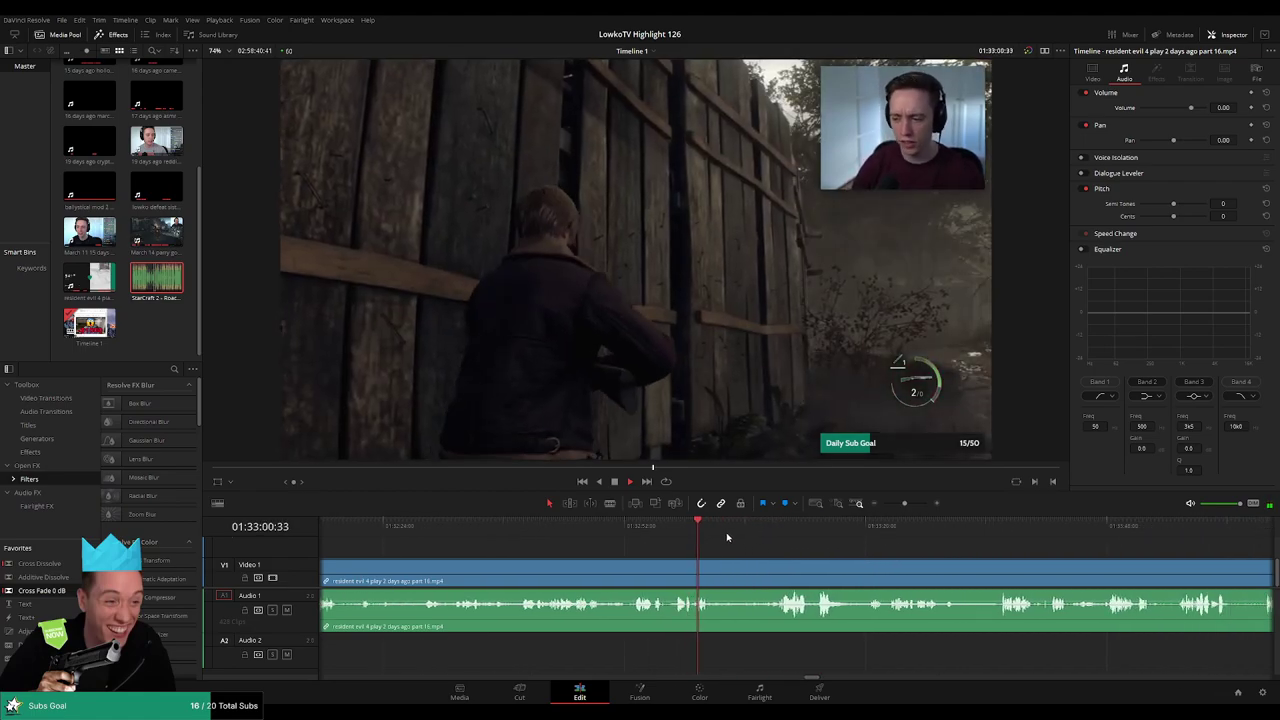
pyautogui.click(768, 531)
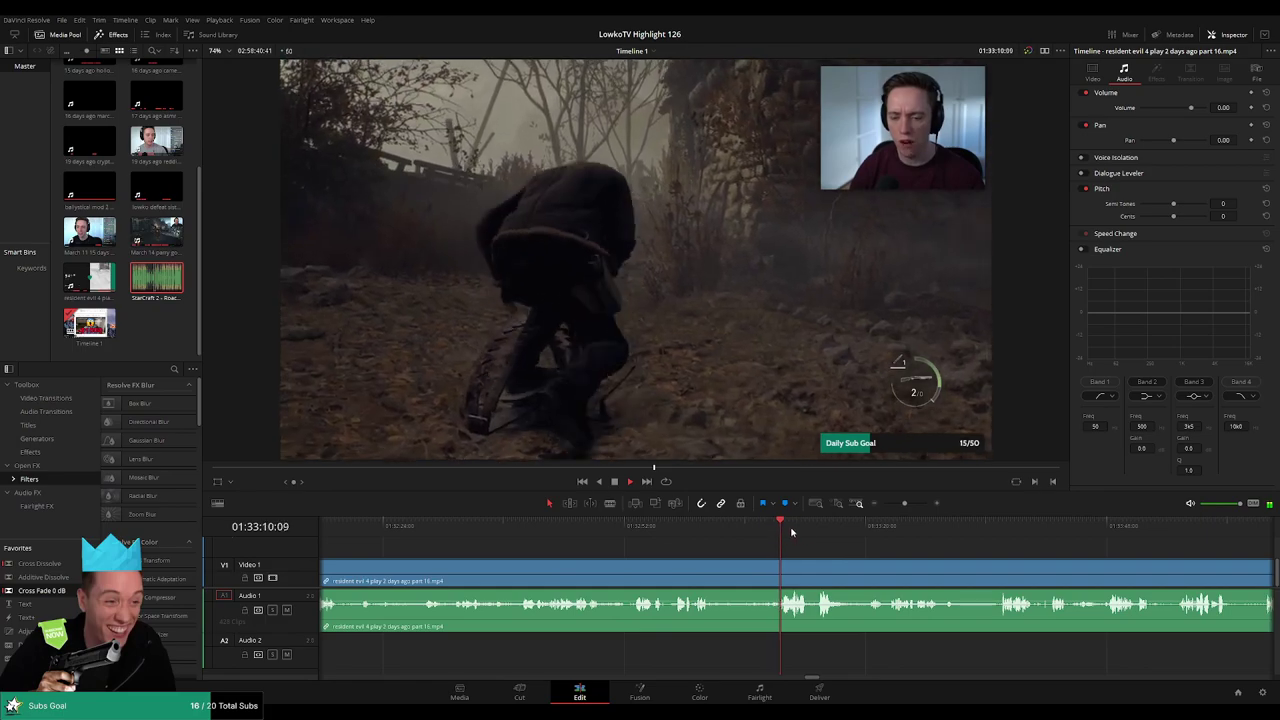
# - Split the clip inside the wooden shack at about 01:32:28 and ripple delete the section between the previous cut and this one
pyautogui.moveTo(510, 531); pyautogui.dragTo(766, 553)
pyautogui.click(675, 530)
pyautogui.moveTo(675, 531); pyautogui.dragTo(651, 531)
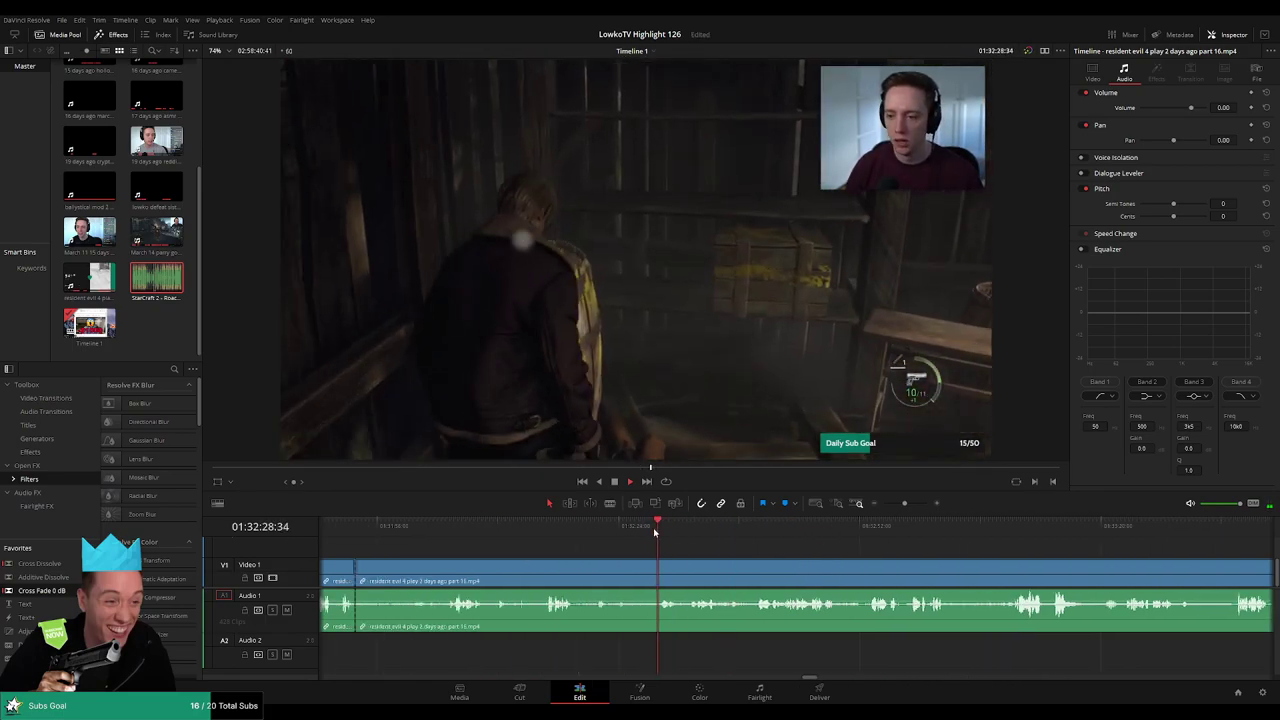
pyautogui.press('b')
pyautogui.click(657, 577)
pyautogui.press('a')
pyautogui.click(637, 579)
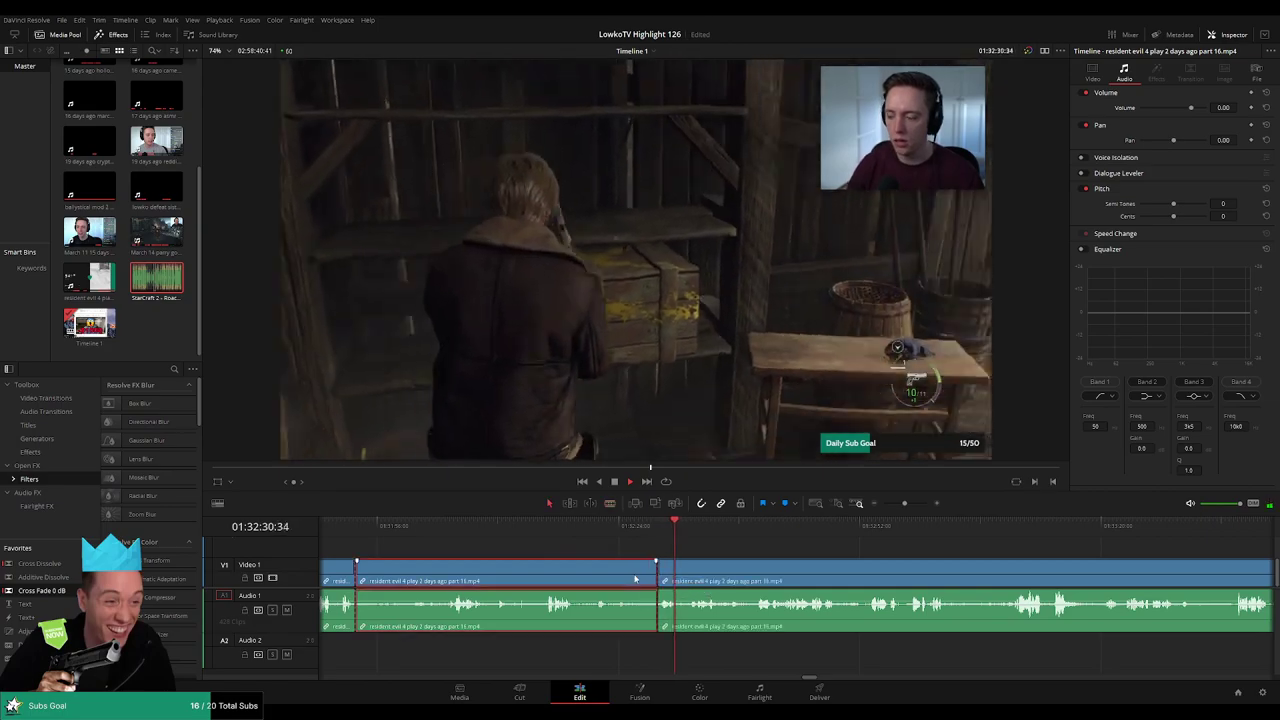
pyautogui.press('Delete')
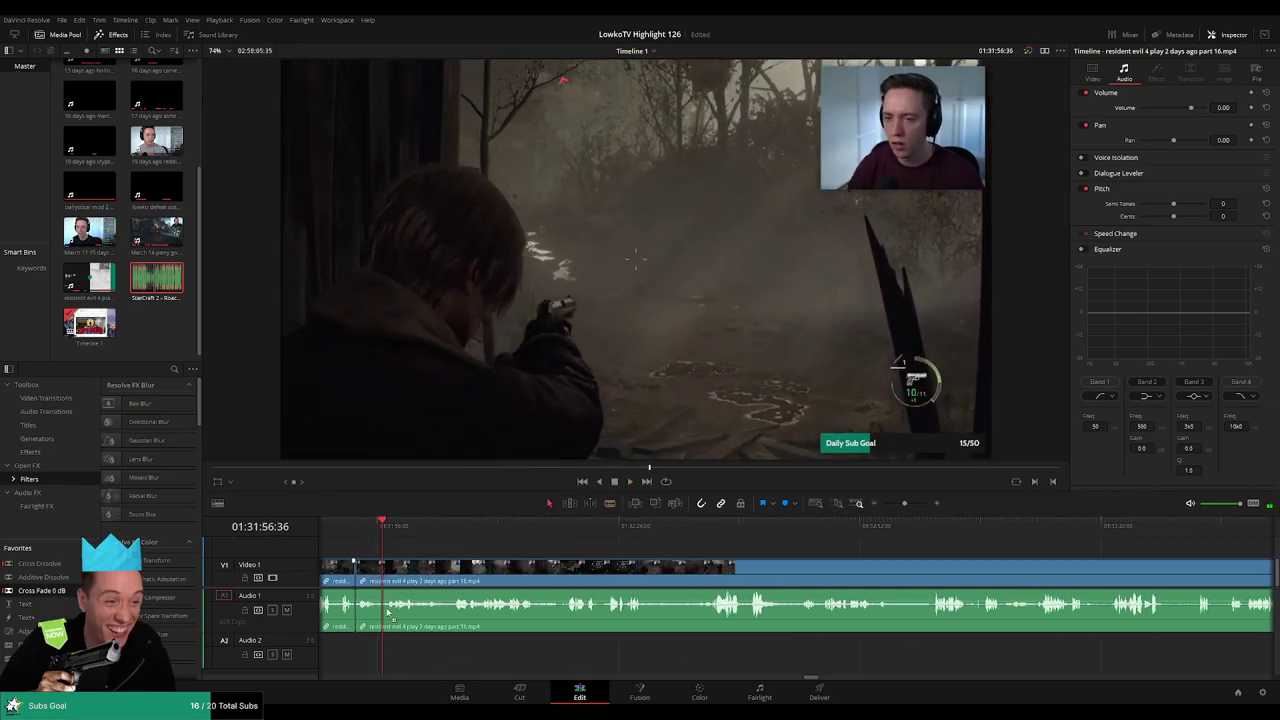
# - Find the map screen moment, split the clip at about 01:32:17 and 01:32:19, and ripple delete the short piece between the cuts
pyautogui.moveTo(398, 527); pyautogui.dragTo(523, 527)
pyautogui.scroll(2, 592, 544)
pyautogui.click(928, 529)
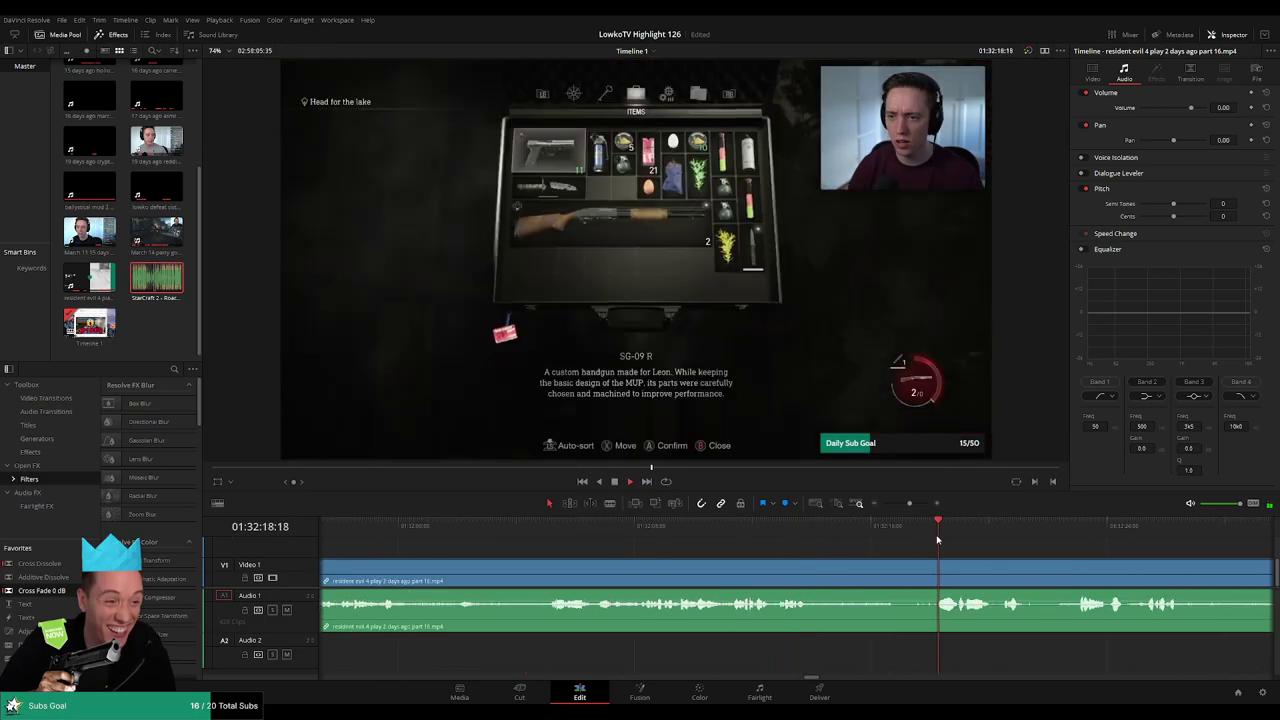
pyautogui.hscroll(3, 690, 546)
pyautogui.moveTo(684, 545); pyautogui.dragTo(637, 553)
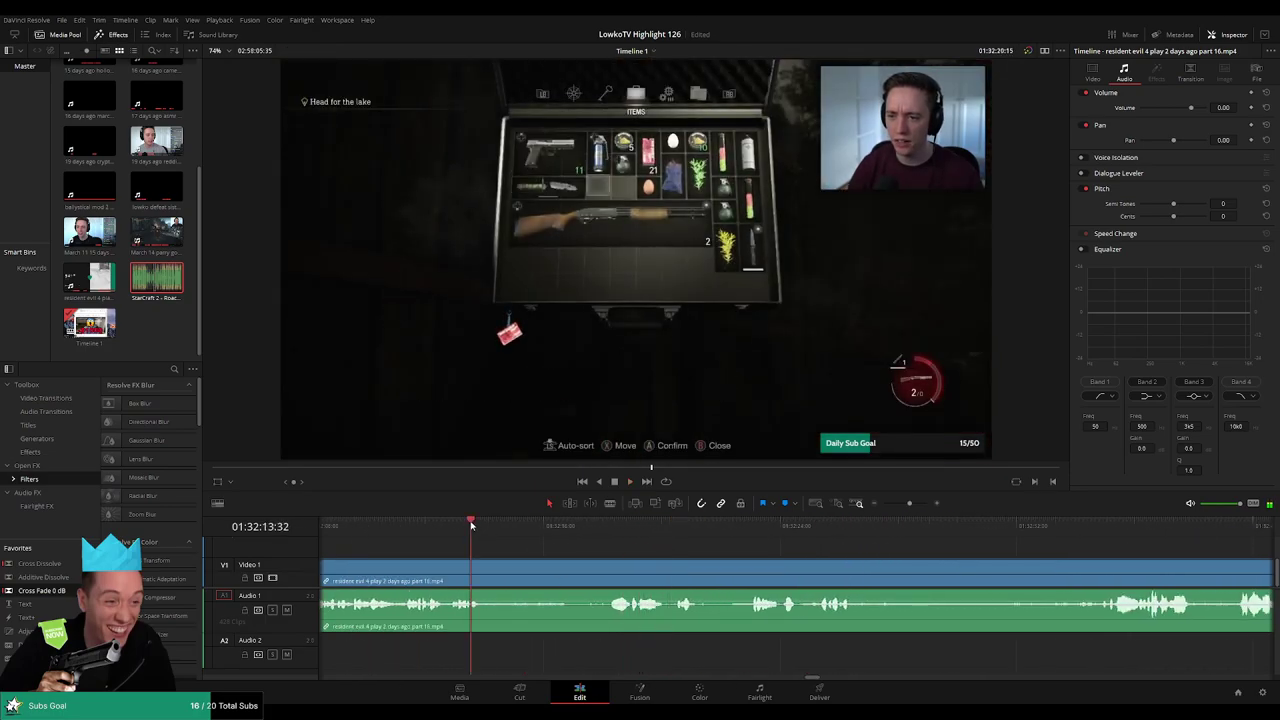
pyautogui.press('space')
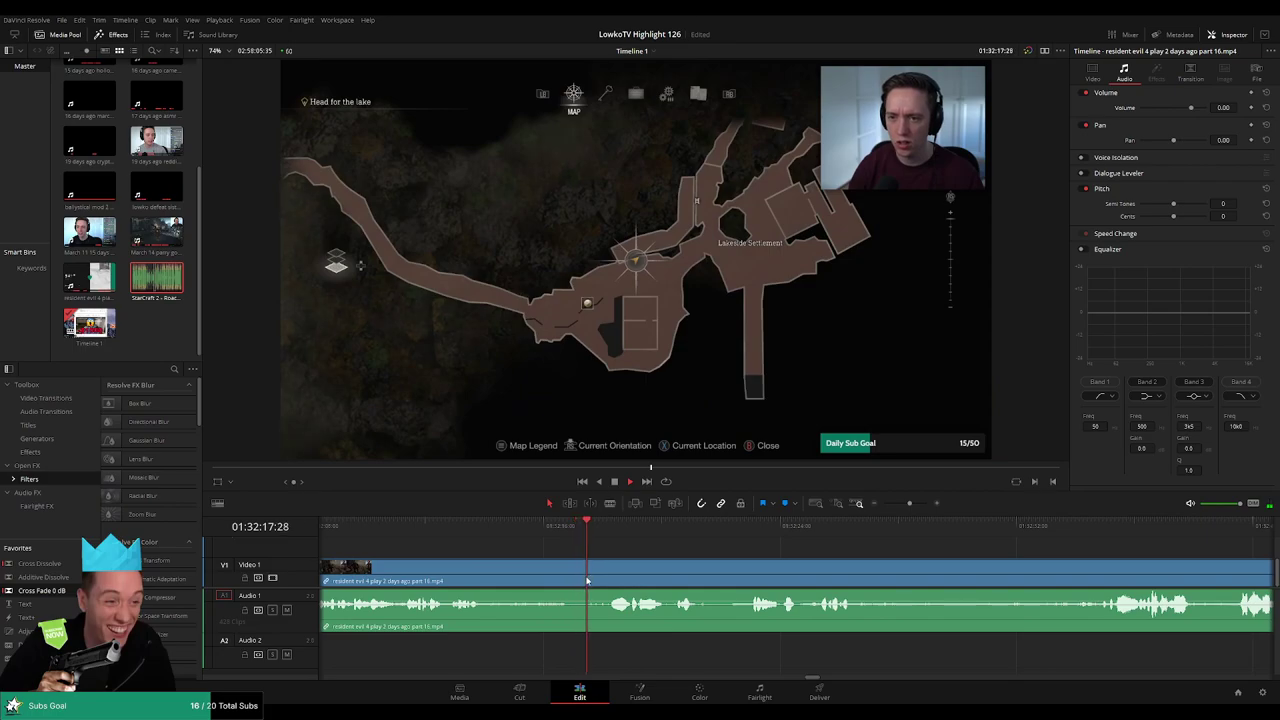
pyautogui.press('b')
pyautogui.click(587, 580)
pyautogui.click(628, 580)
pyautogui.press('a')
pyautogui.click(622, 580)
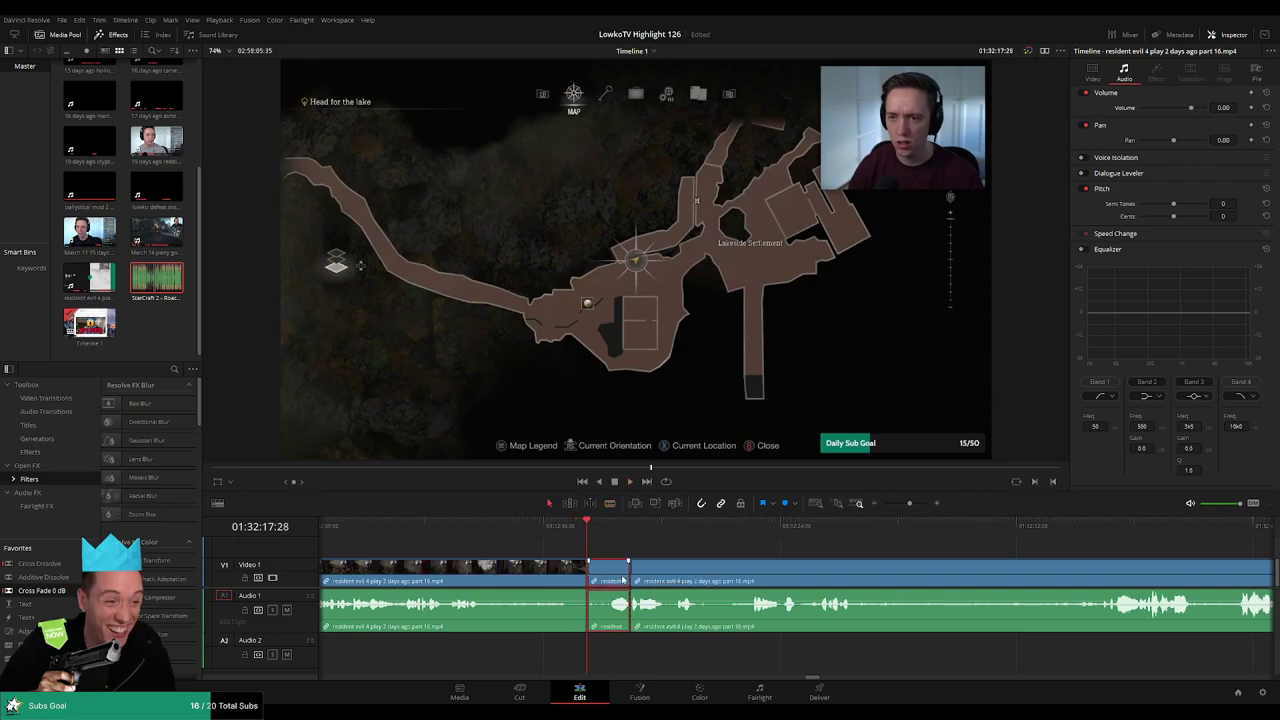
pyautogui.press('BackSpace')
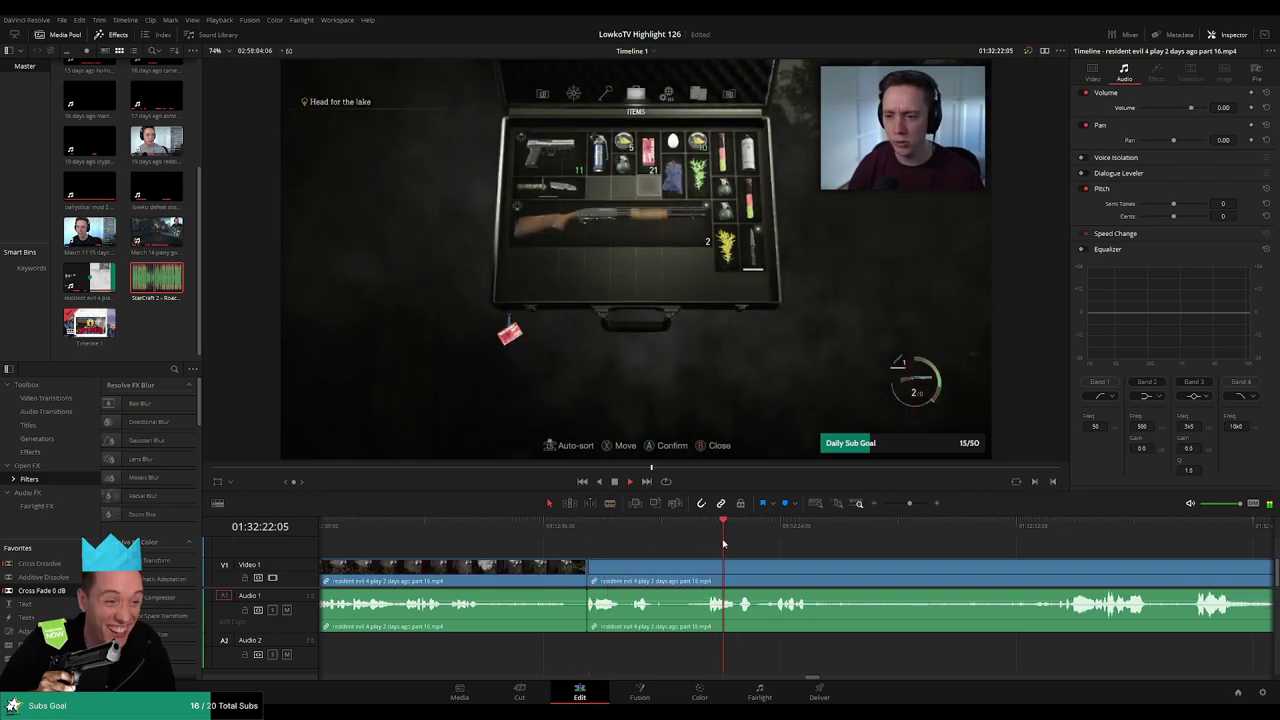
# - Isolate the short spoken bit ending at 01:32:33:54 in the bear trap scene with two splits and disable its audio
pyautogui.moveTo(741, 531); pyautogui.dragTo(834, 532)
pyautogui.hscroll(4, 963, 571)
pyautogui.hscroll(4, 912, 560)
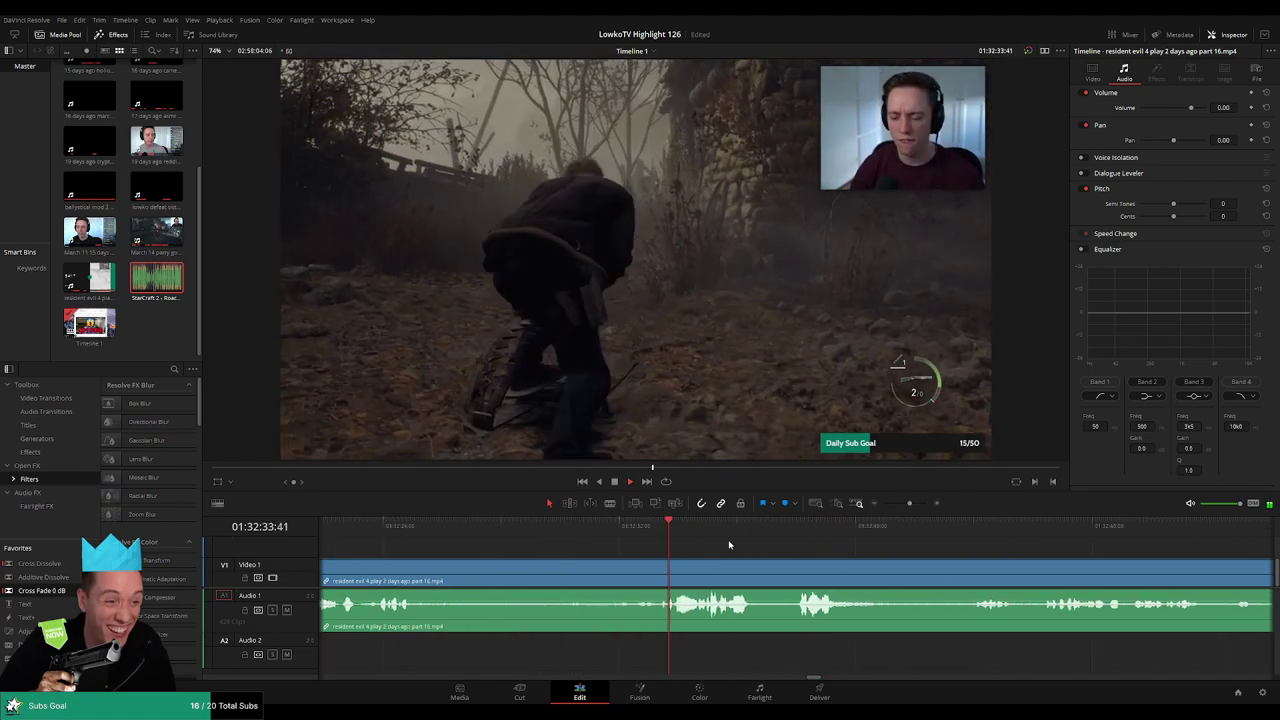
pyautogui.click(623, 531)
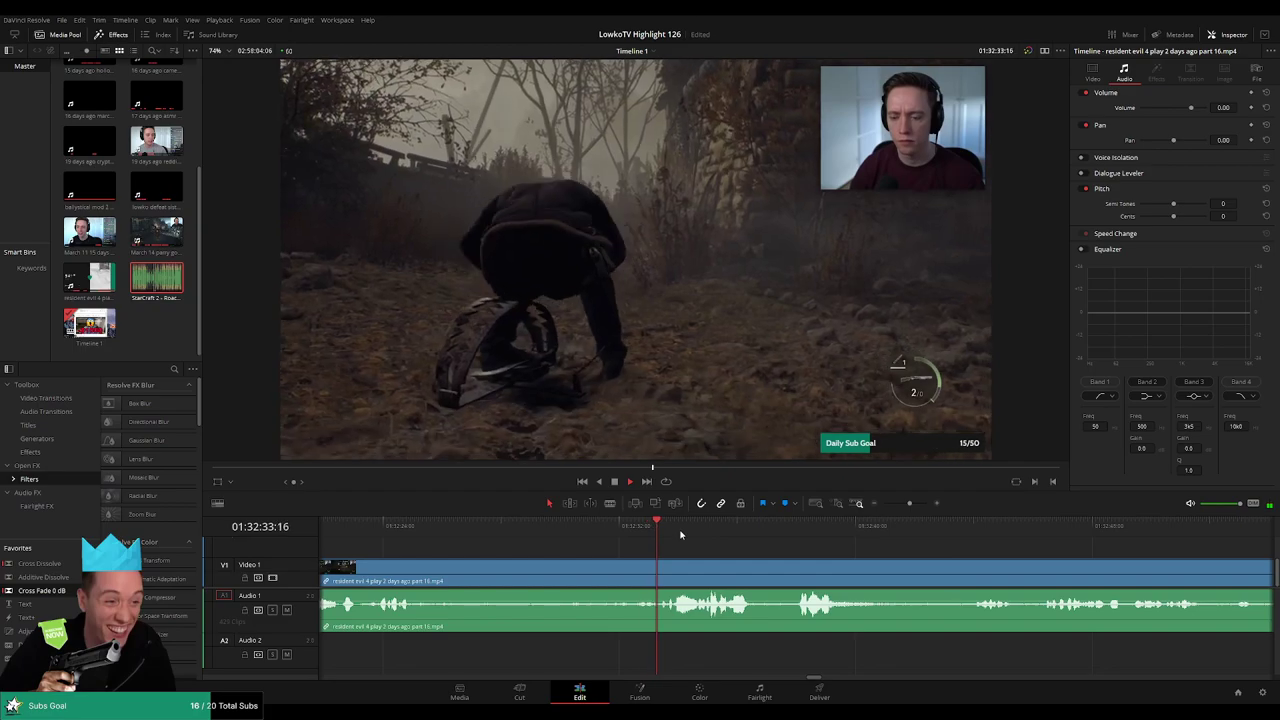
pyautogui.press('space')
pyautogui.press('space')
pyautogui.press('space')
pyautogui.click(653, 526)
pyautogui.press('space')
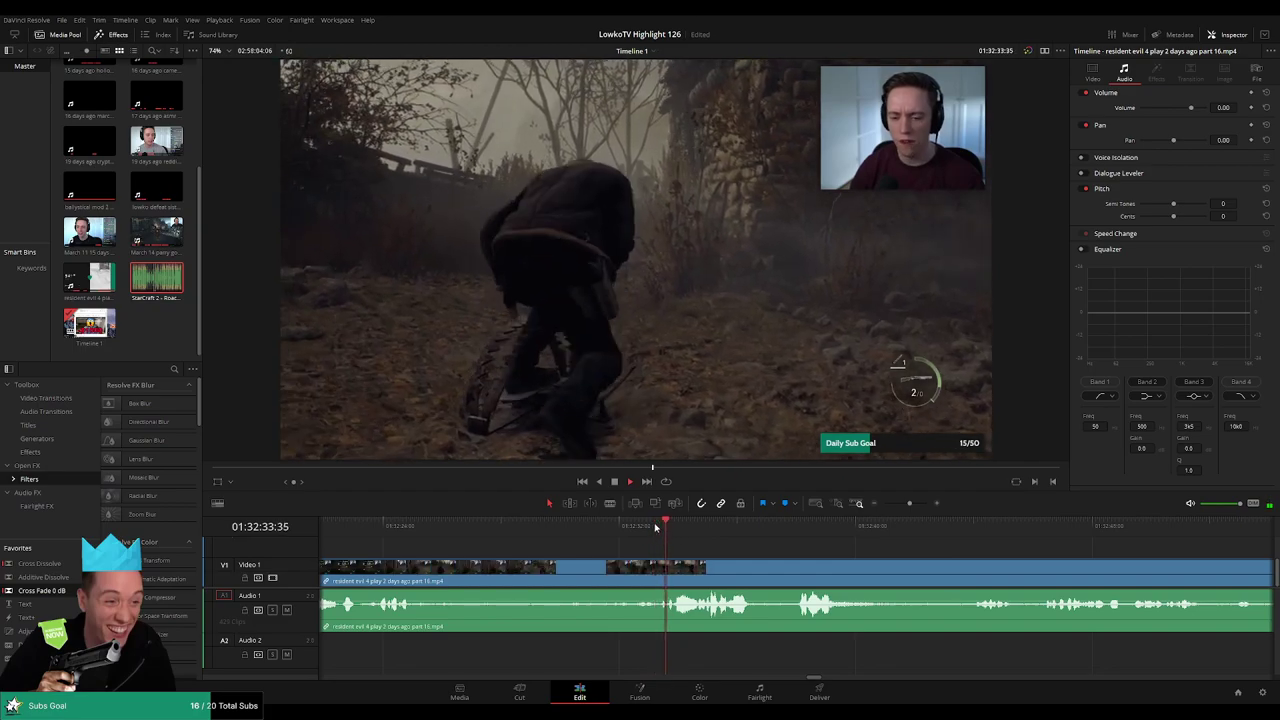
pyautogui.press('space')
pyautogui.press('b')
pyautogui.click(670, 573)
pyautogui.press('space')
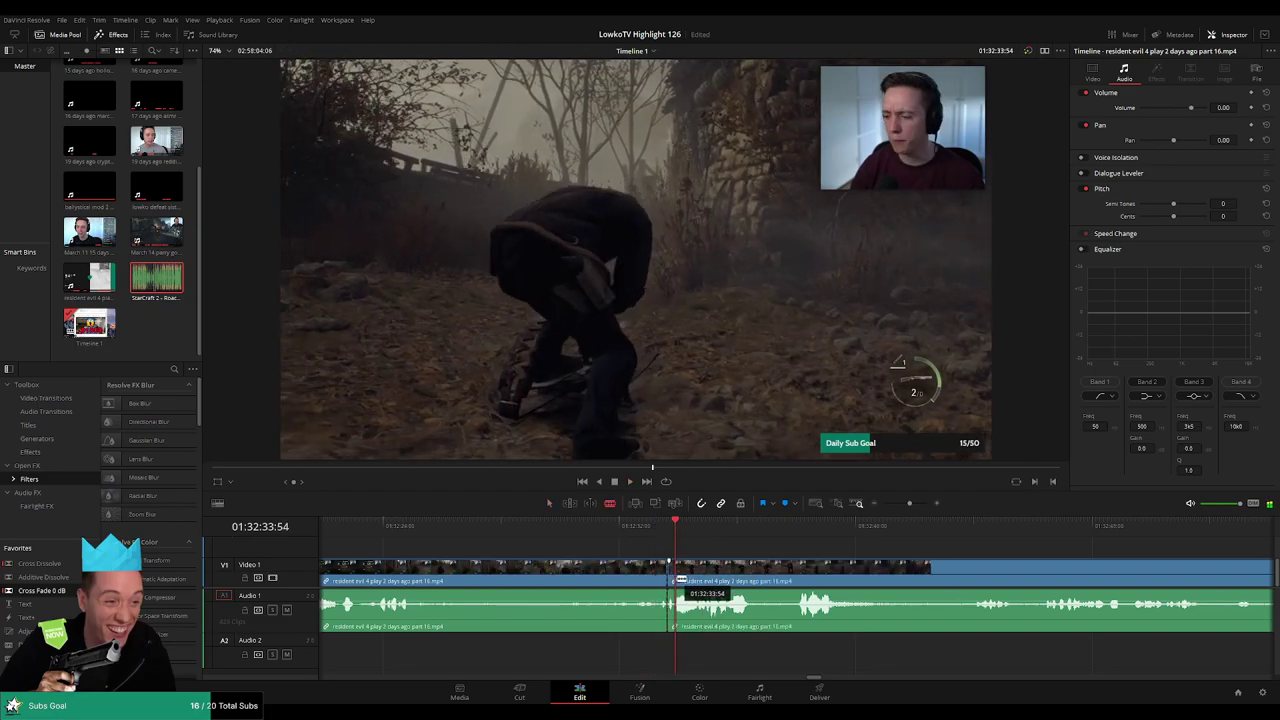
pyautogui.press('a')
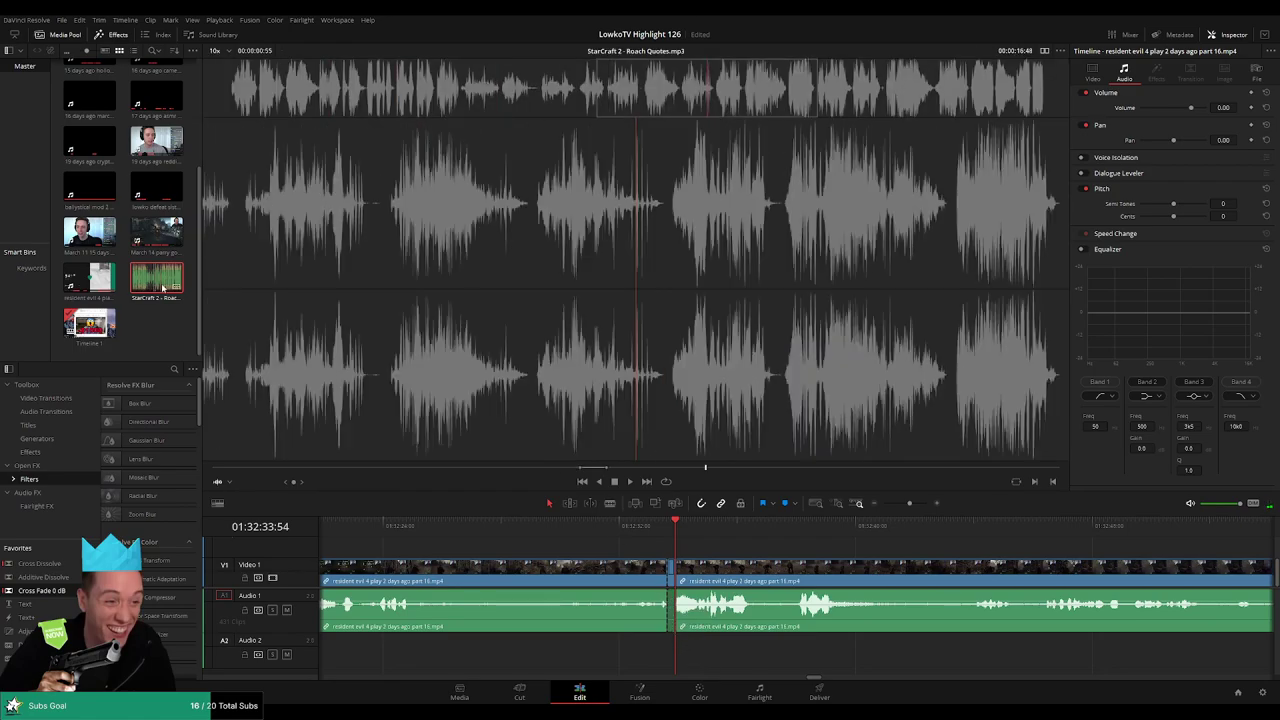
# - Place a StarCraft 2 - Roach Quotes.mp3 sound on Audio 2 beneath the muted piece and trim it to the same length
pyautogui.moveTo(159, 284); pyautogui.dragTo(661, 650)
pyautogui.scroll(-4, 731, 654)
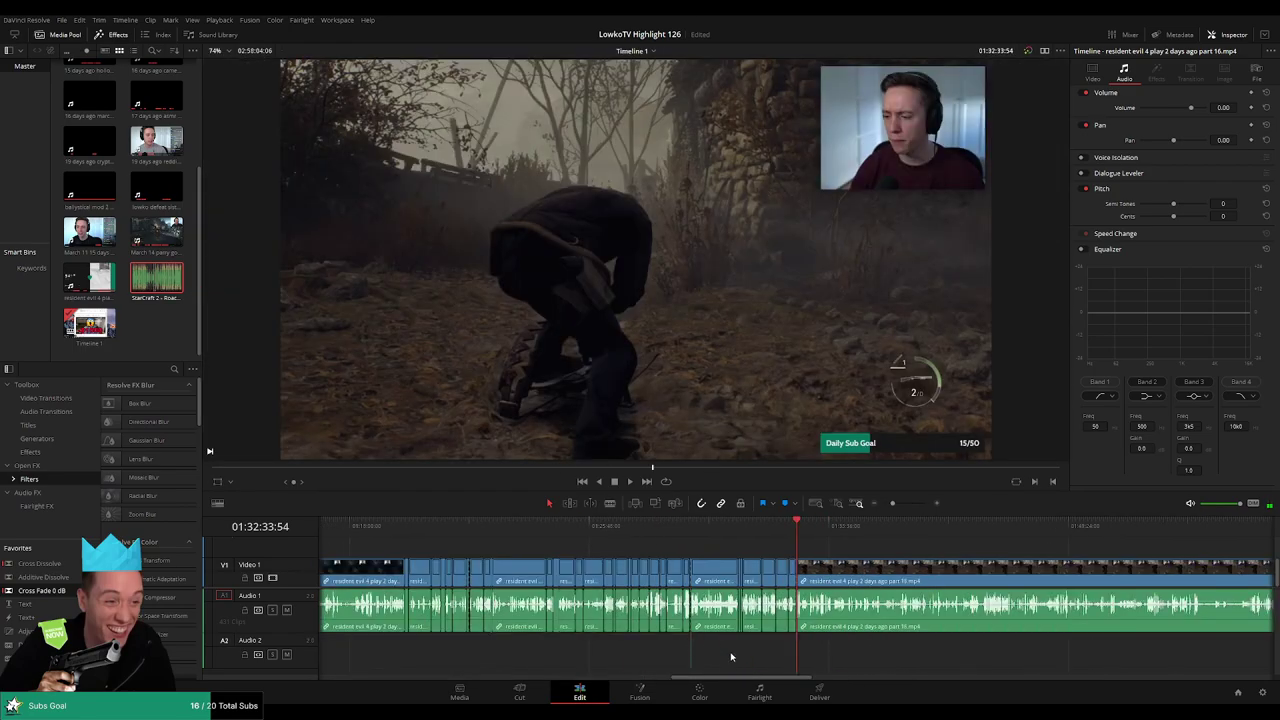
pyautogui.moveTo(895, 504); pyautogui.dragTo(917, 512)
pyautogui.moveTo(800, 652); pyautogui.dragTo(738, 651)
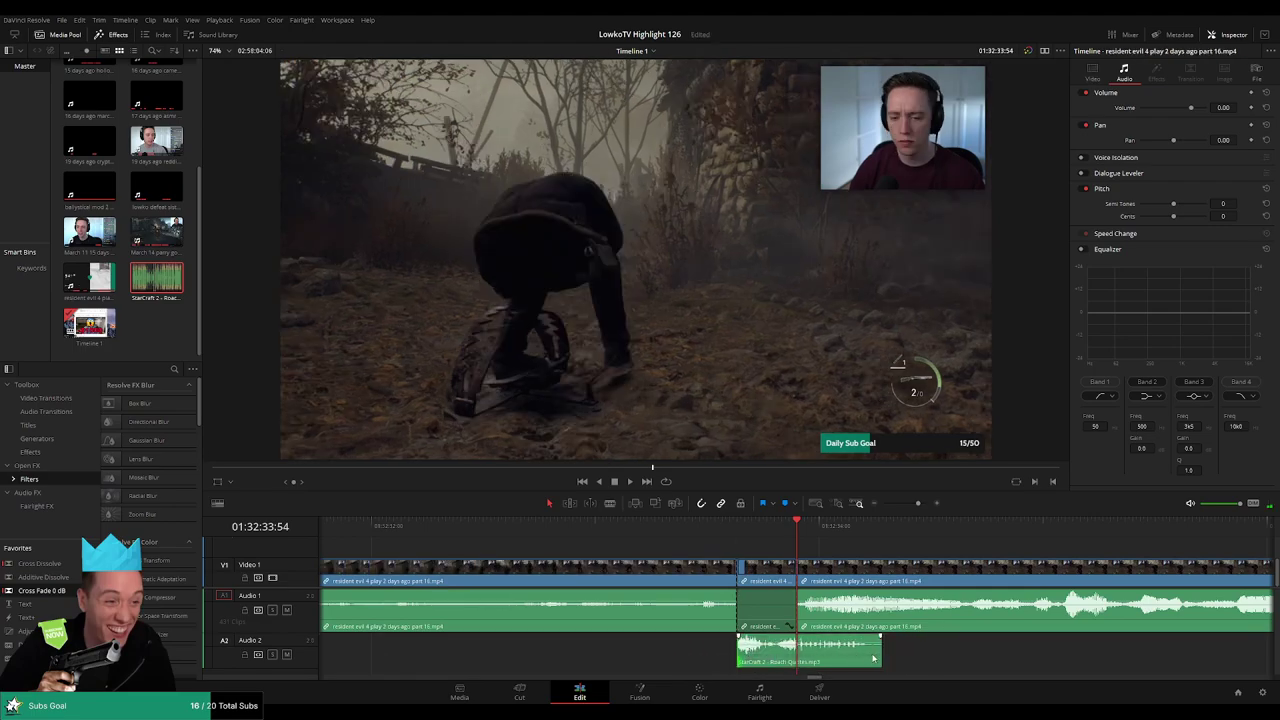
pyautogui.moveTo(881, 648); pyautogui.dragTo(796, 648)
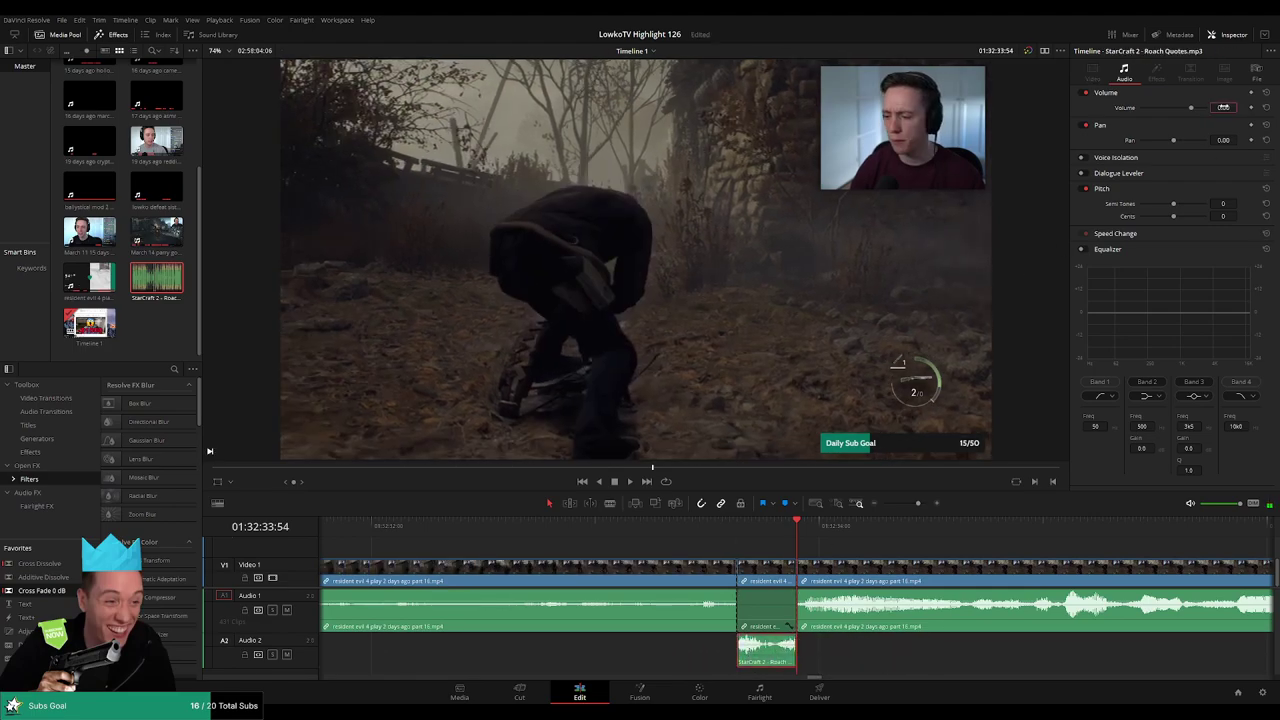
# - Set the volume of the roach sound to -23 and play on from the muted piece
pyautogui.write('-25')
pyautogui.press('Return')
pyautogui.press('space')
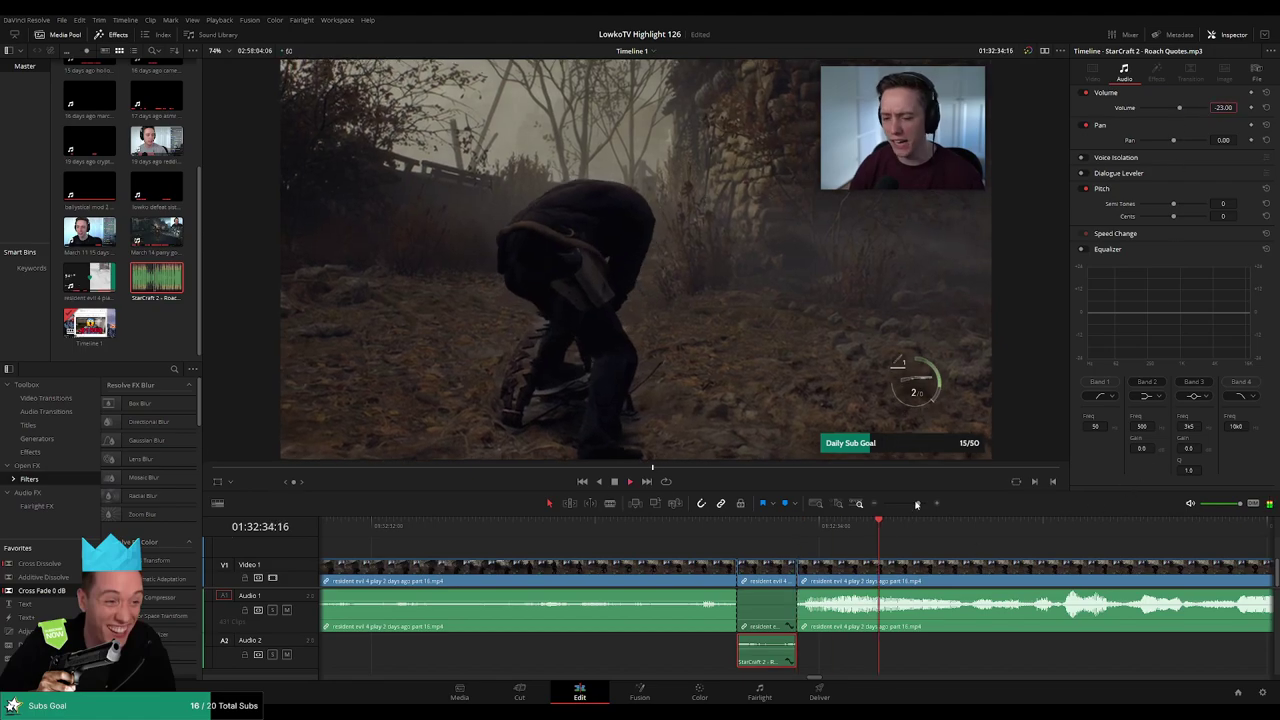
# - Review the footage after the bear trap up to about 01:32:52, skipping ahead between audio peaks
pyautogui.moveTo(918, 504); pyautogui.dragTo(910, 507)
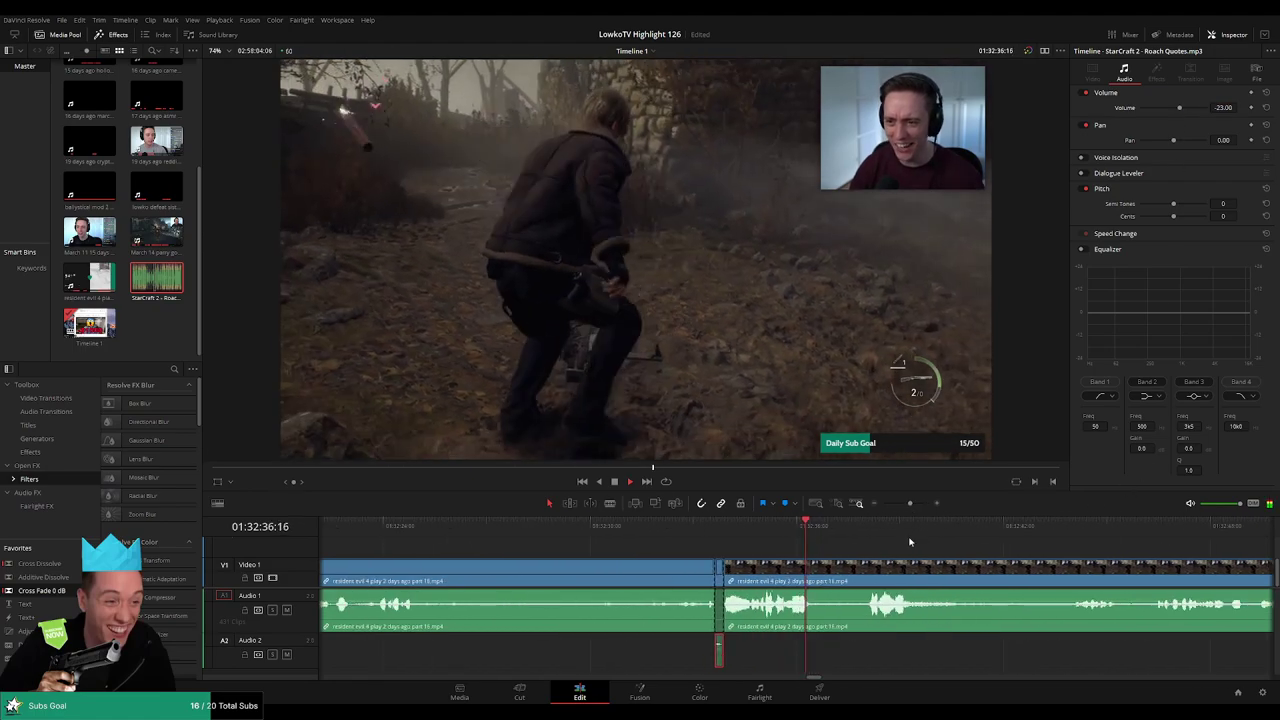
pyautogui.click(866, 540)
pyautogui.moveTo(1014, 556); pyautogui.dragTo(785, 551)
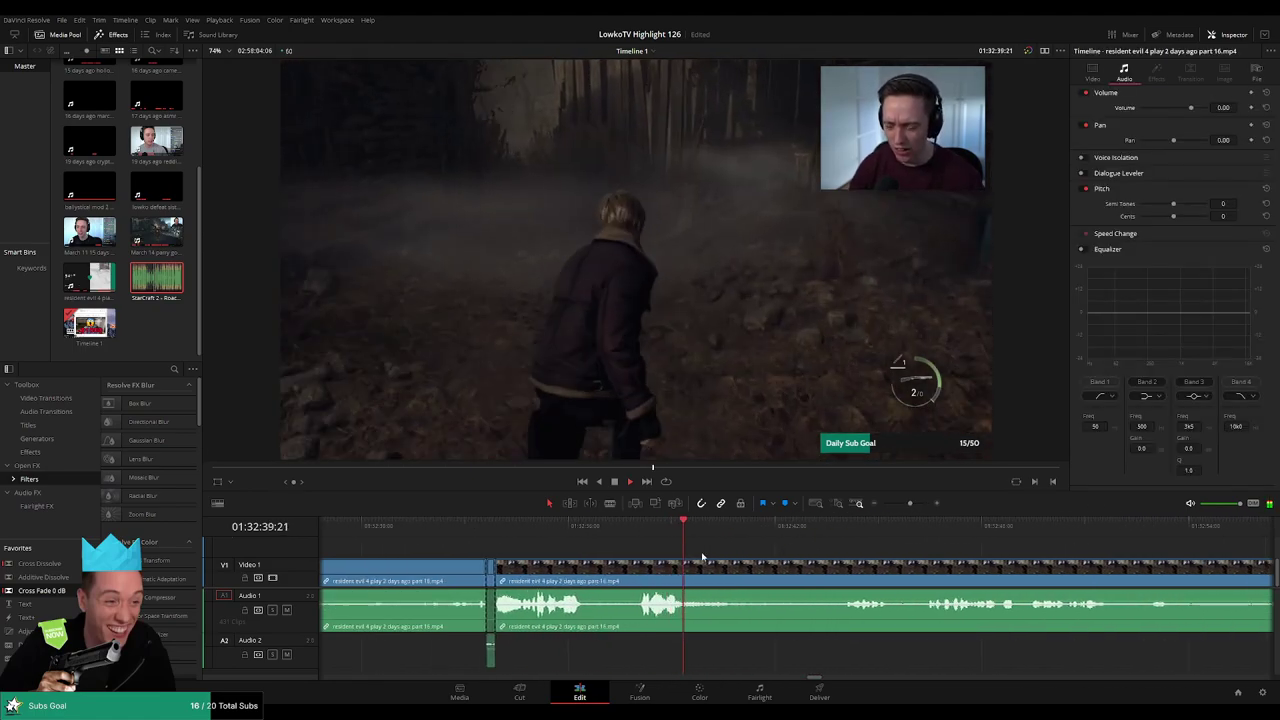
pyautogui.click(810, 527)
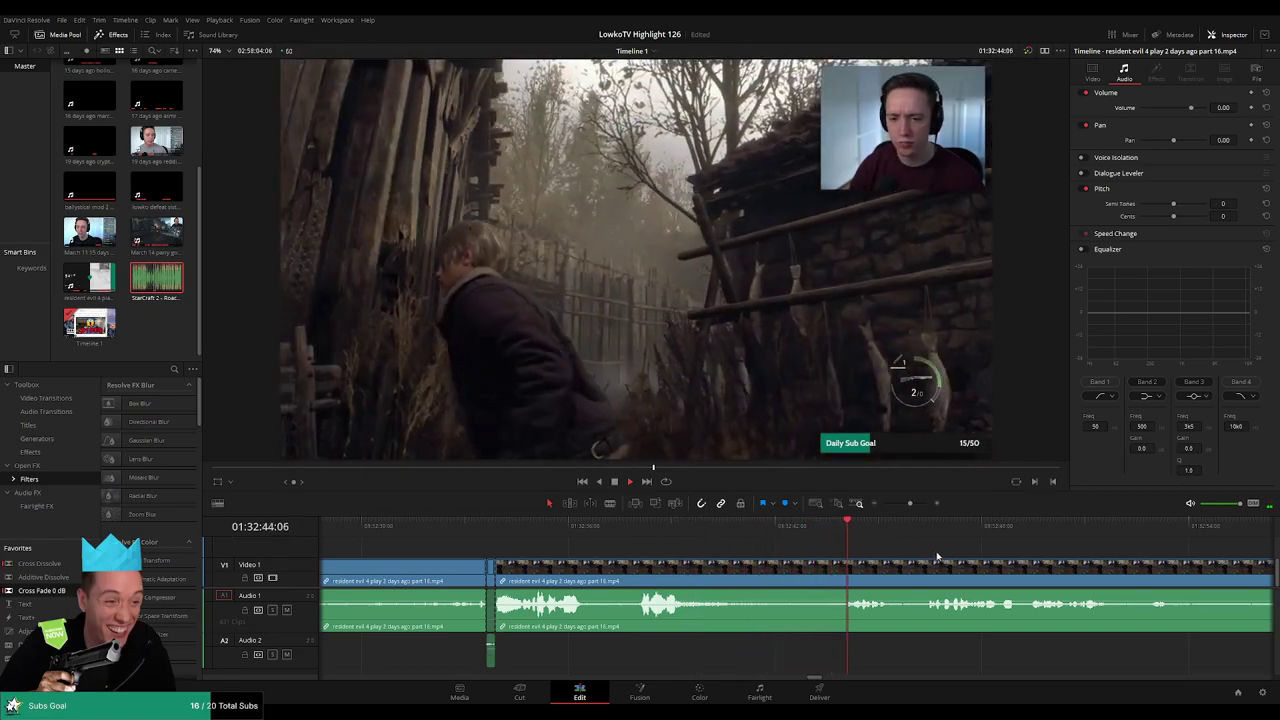
pyautogui.moveTo(986, 553); pyautogui.dragTo(775, 541)
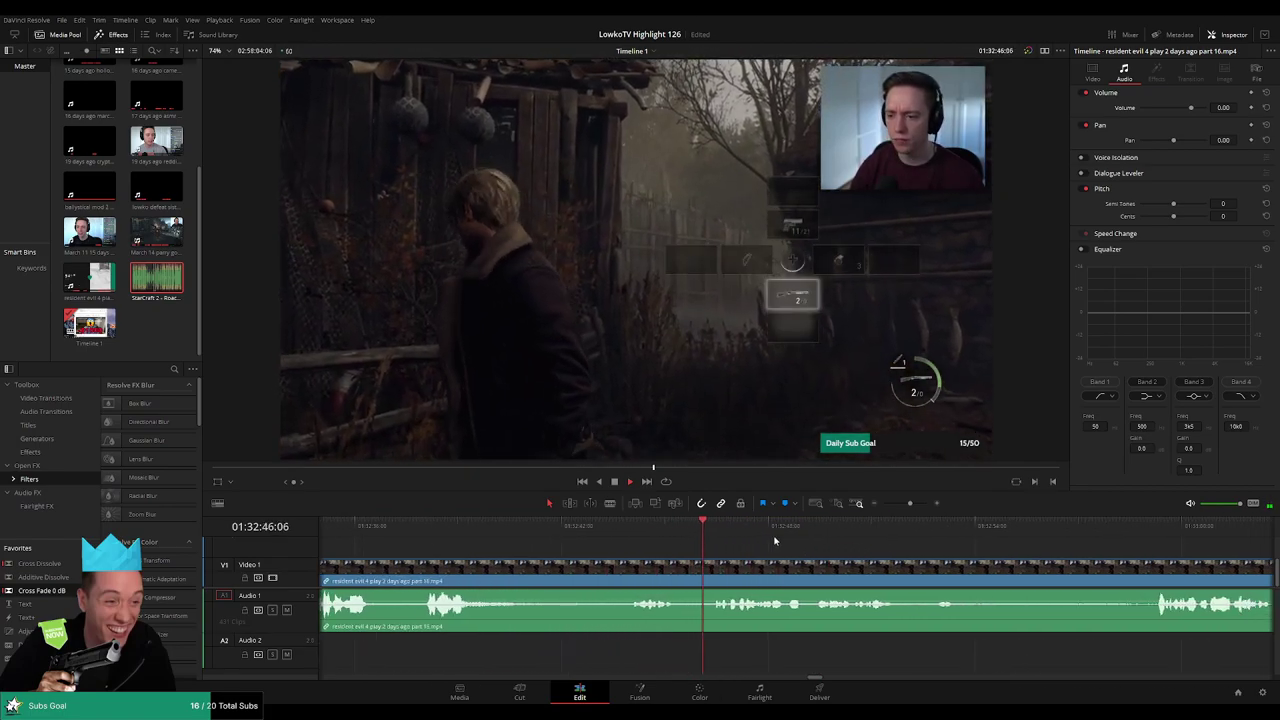
pyautogui.hscroll(1, 768, 535)
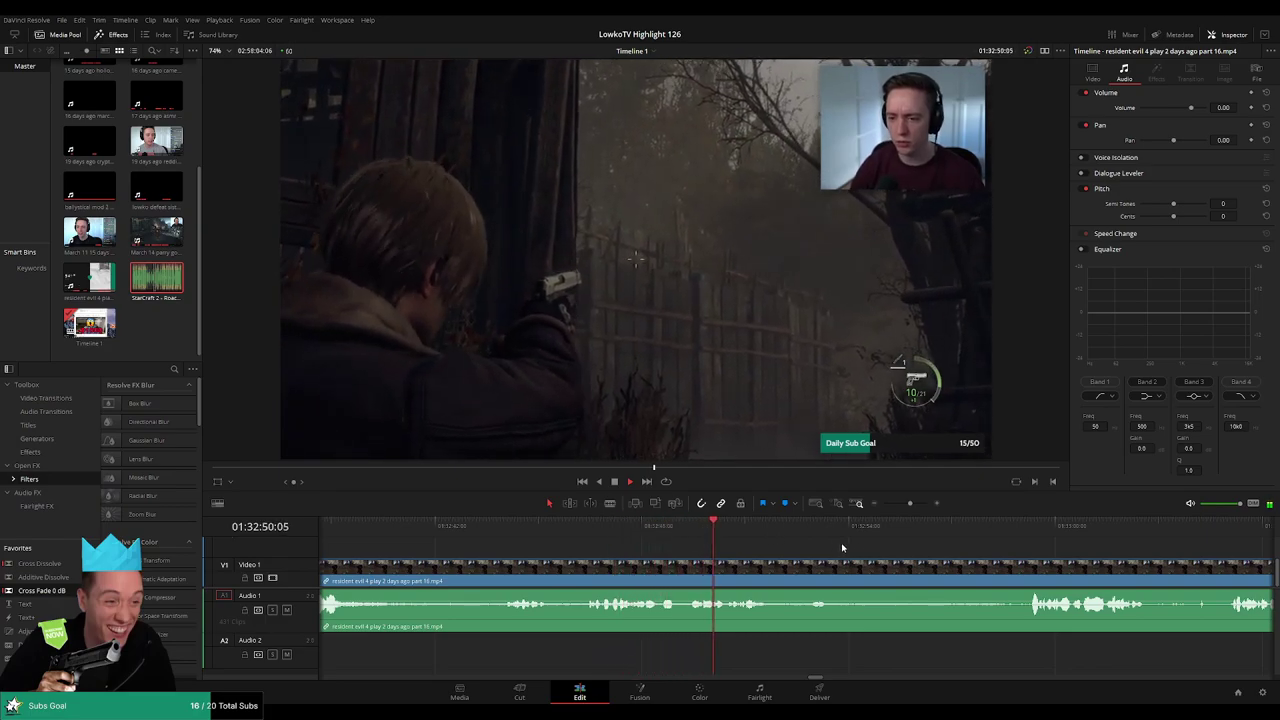
pyautogui.hscroll(1, 765, 533)
pyautogui.moveTo(624, 534); pyautogui.dragTo(652, 534)
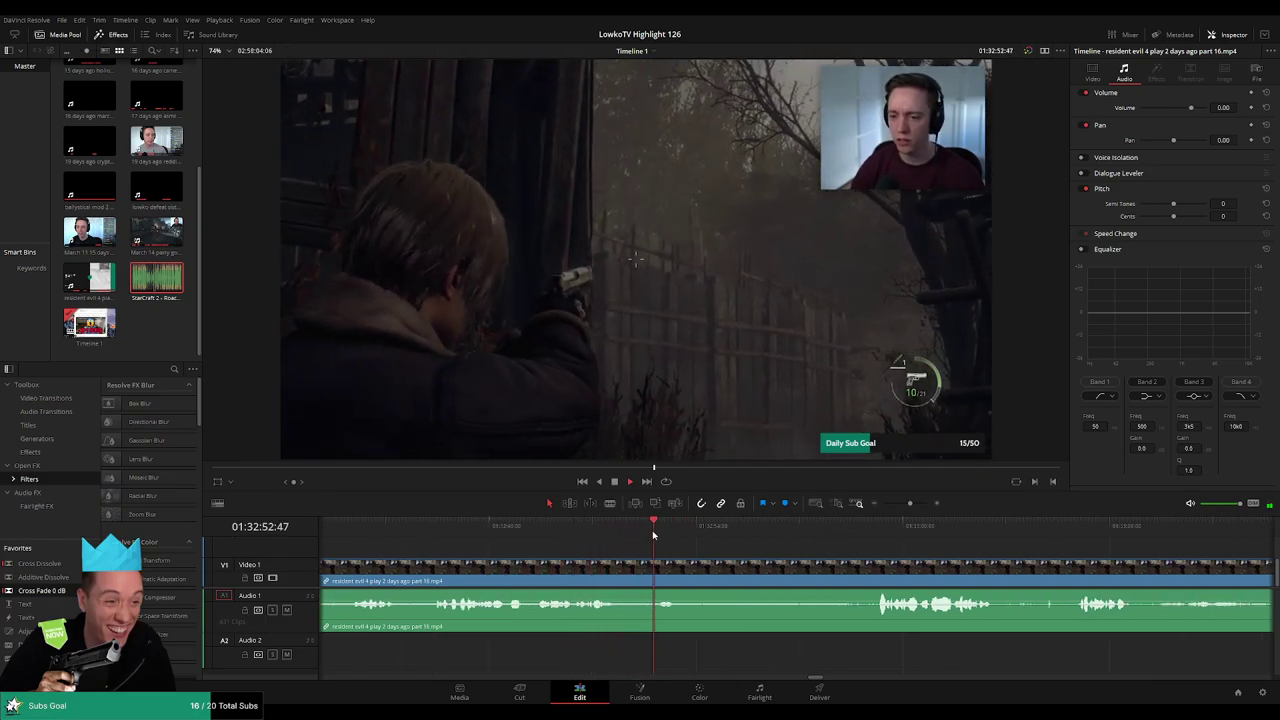
# - Cut out the quiet handgun section from about 01:32:54 to 01:32:59 with a ripple delete and cross-fade the audio join
pyautogui.press('space')
pyautogui.press('b')
pyautogui.click(695, 570)
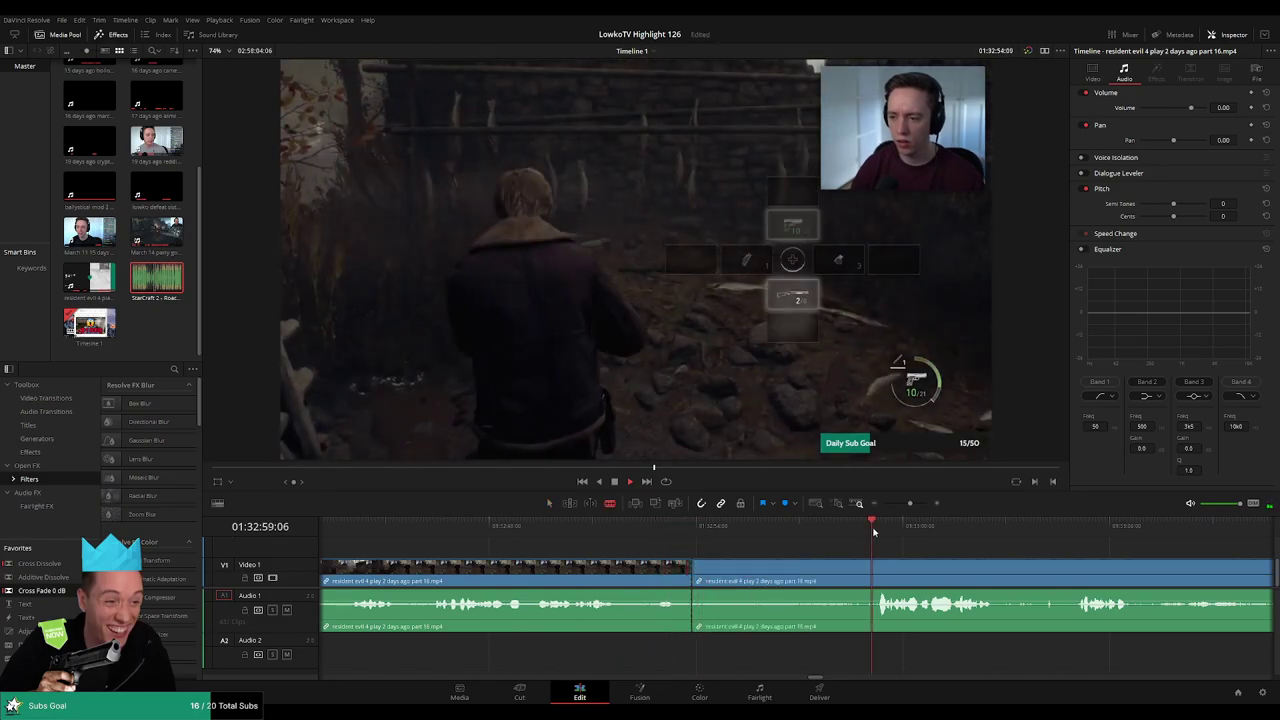
pyautogui.hscroll(1, 890, 550)
pyautogui.press('a')
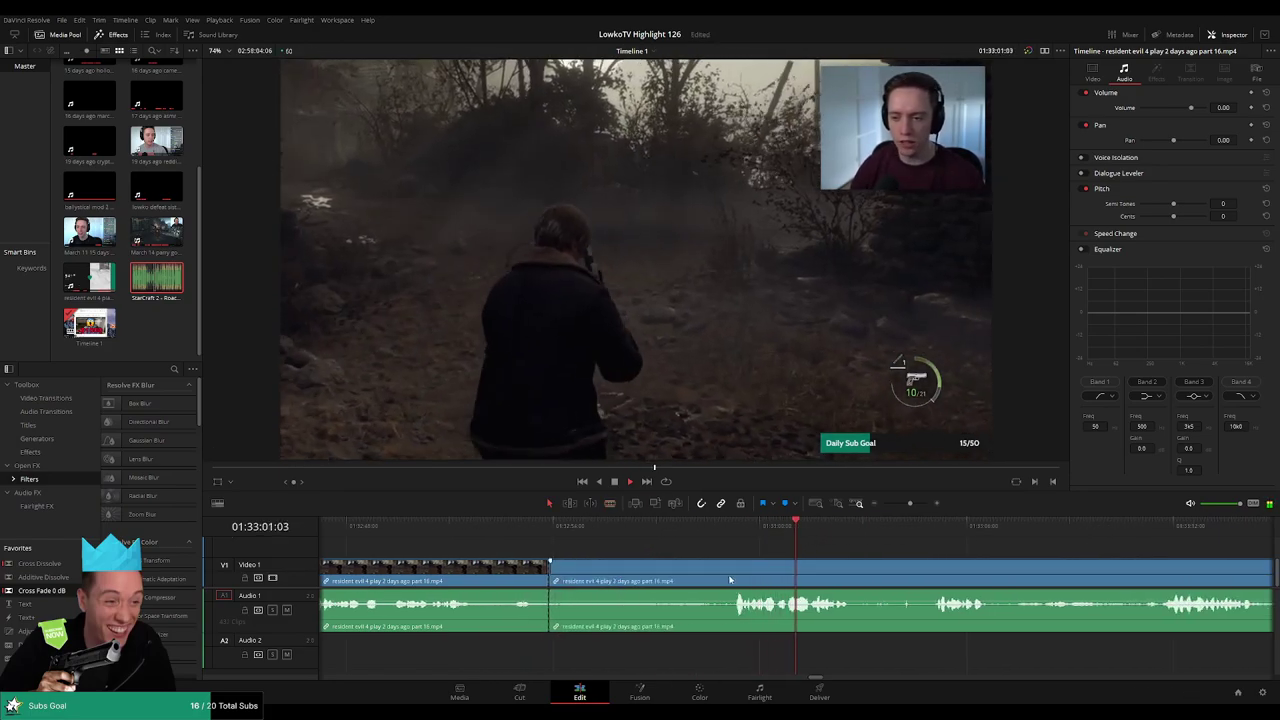
pyautogui.press('b')
pyautogui.click(730, 575)
pyautogui.press('a')
pyautogui.click(692, 577)
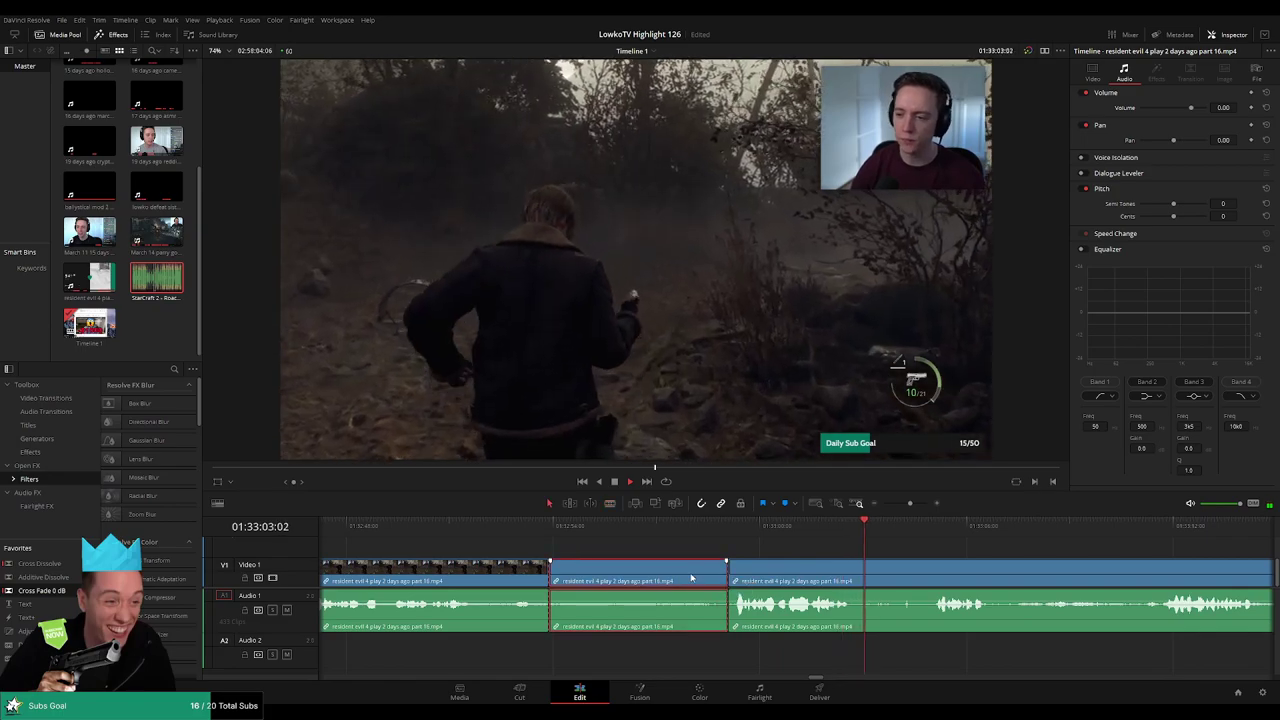
pyautogui.press('Delete')
pyautogui.hotkey('shift', 't')
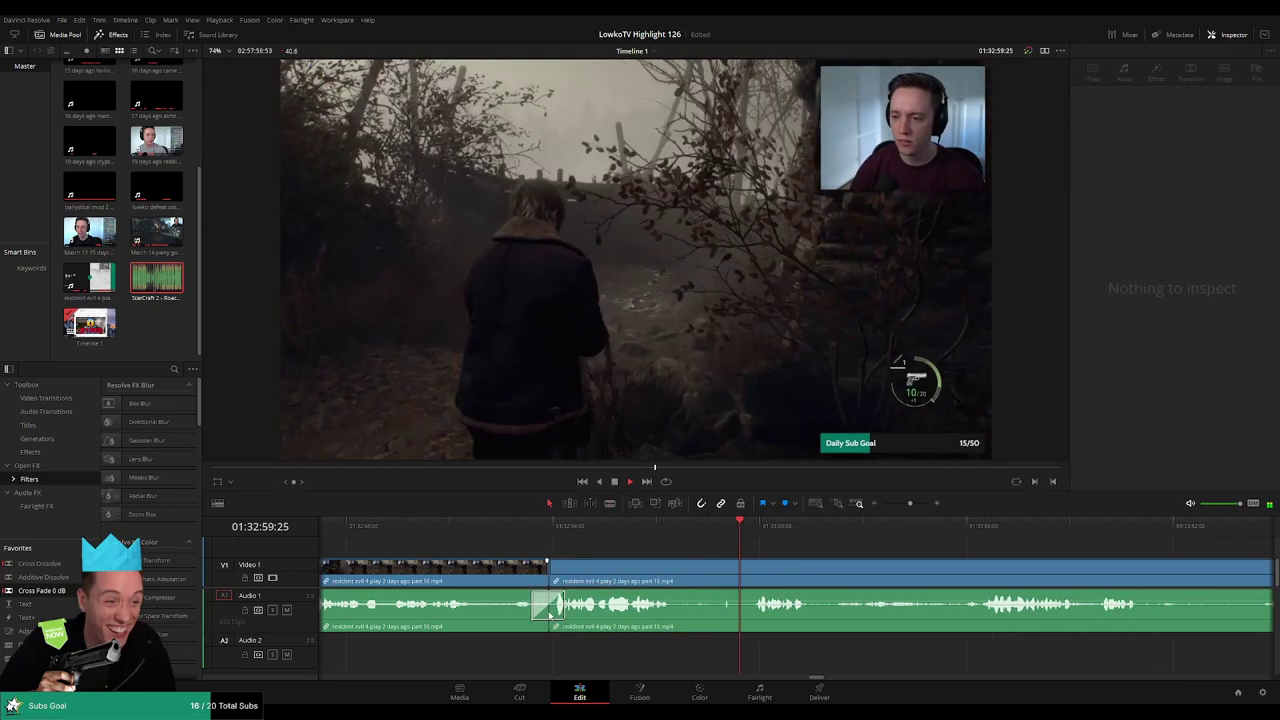
pyautogui.hscroll(1, 677, 567)
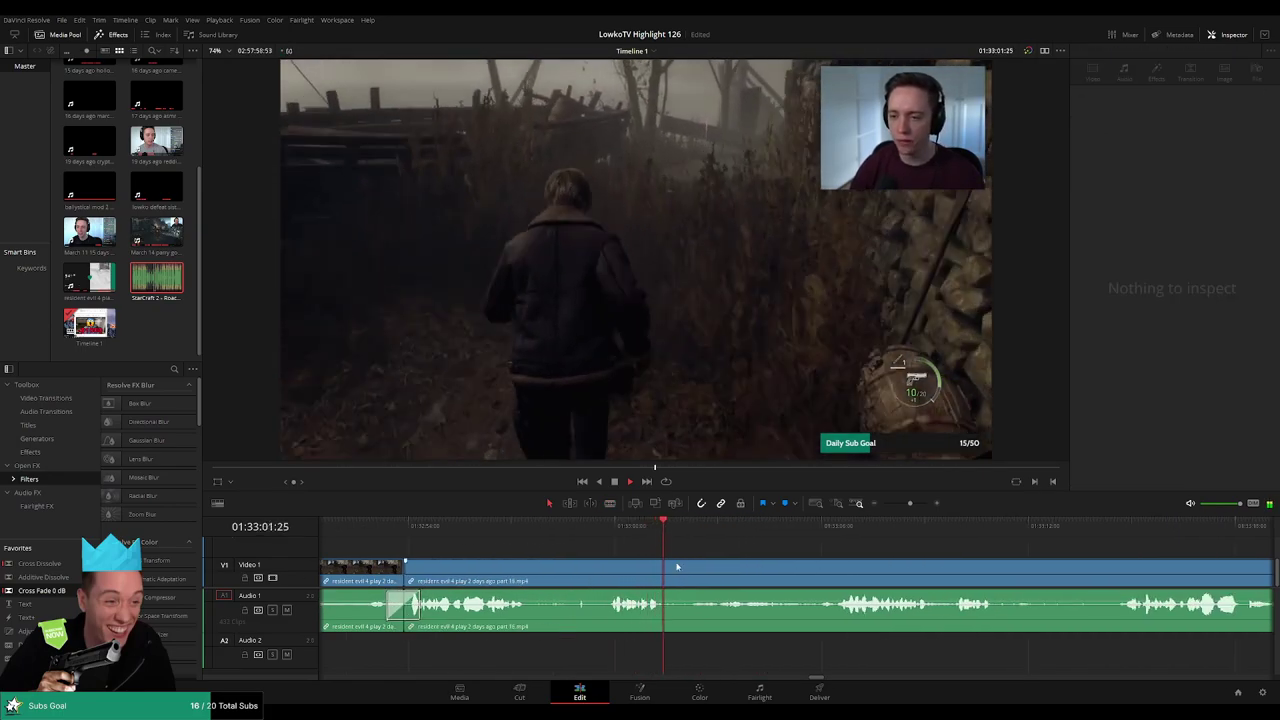
pyautogui.press('b')
pyautogui.click(678, 567)
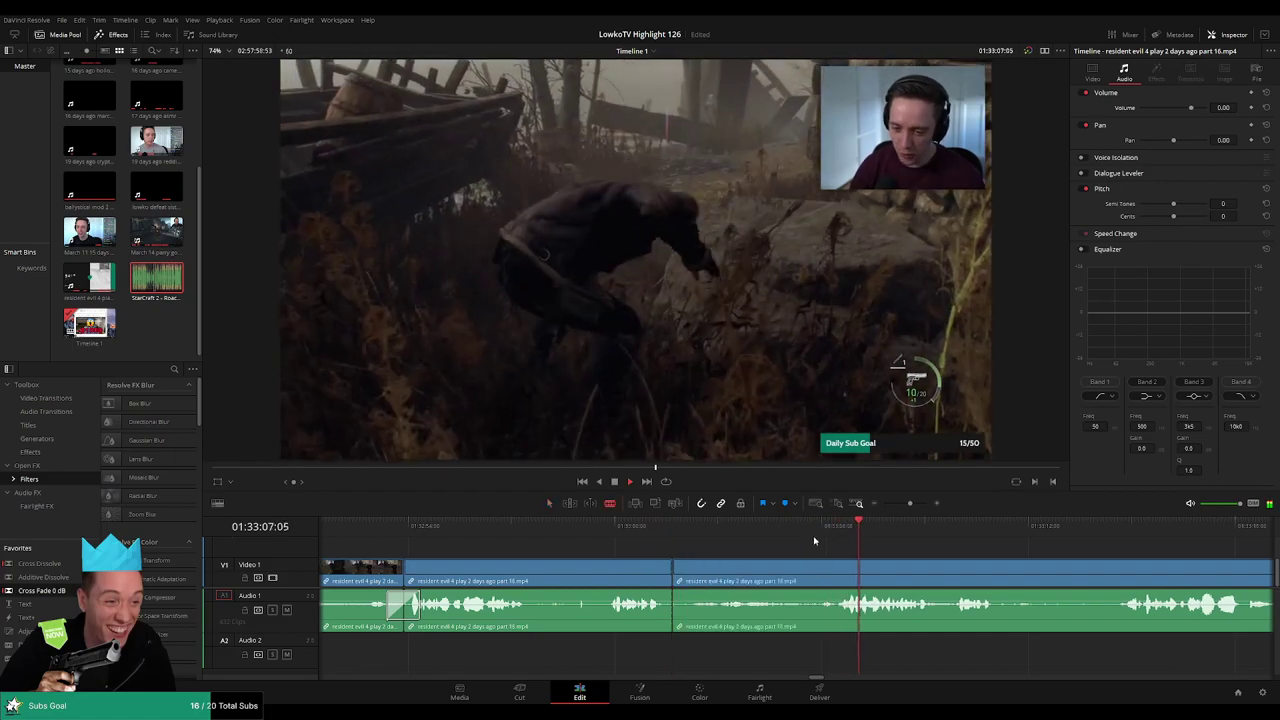
pyautogui.click(737, 527)
pyautogui.click(717, 527)
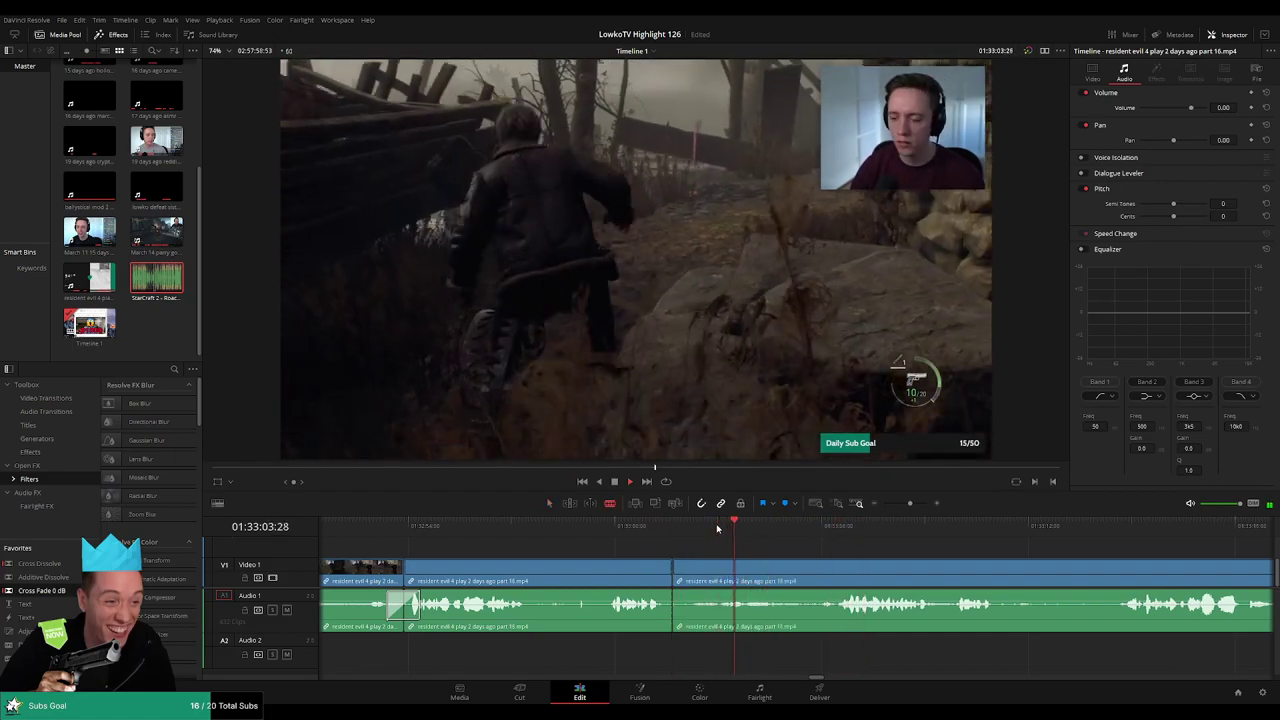
pyautogui.hotkey('ctrl', 'z')
# - Cut out the section from about 01:33:11 to 01:33:14 near the boat wreck with a ripple delete and cross-fade the audio join
pyautogui.click(815, 527)
pyautogui.hscroll(5, 760, 545)
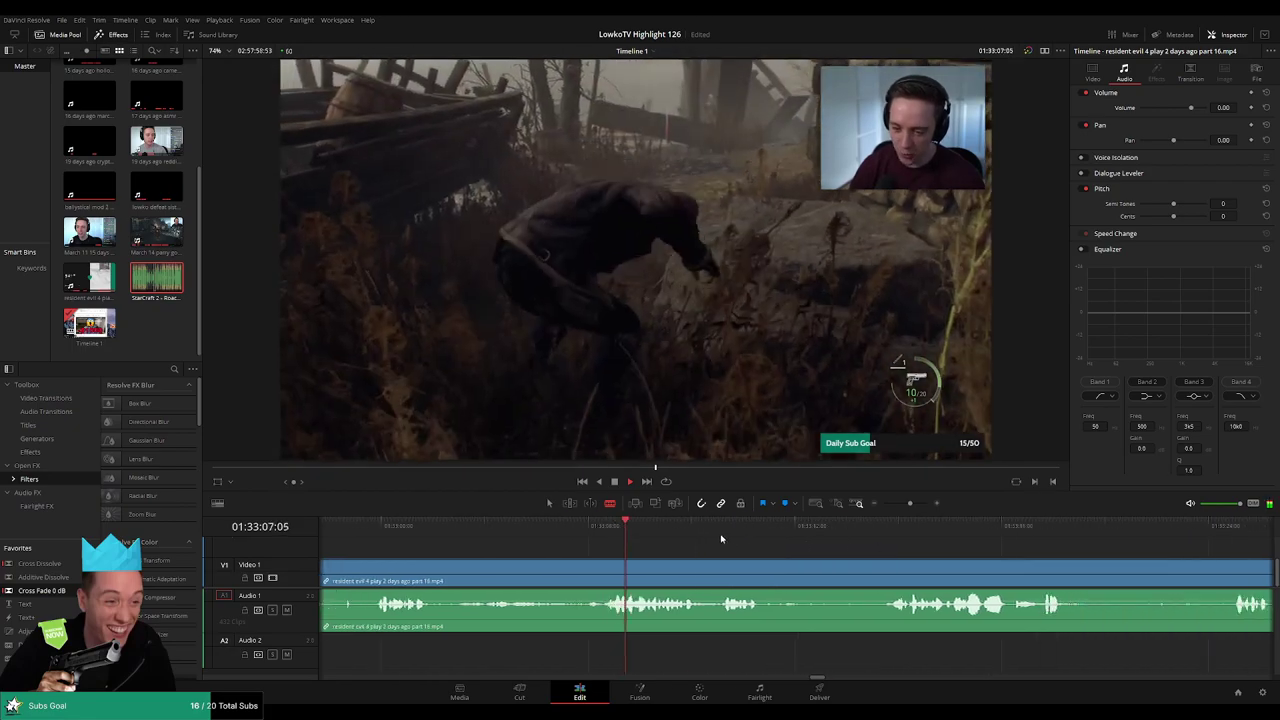
pyautogui.hscroll(1, 700, 545)
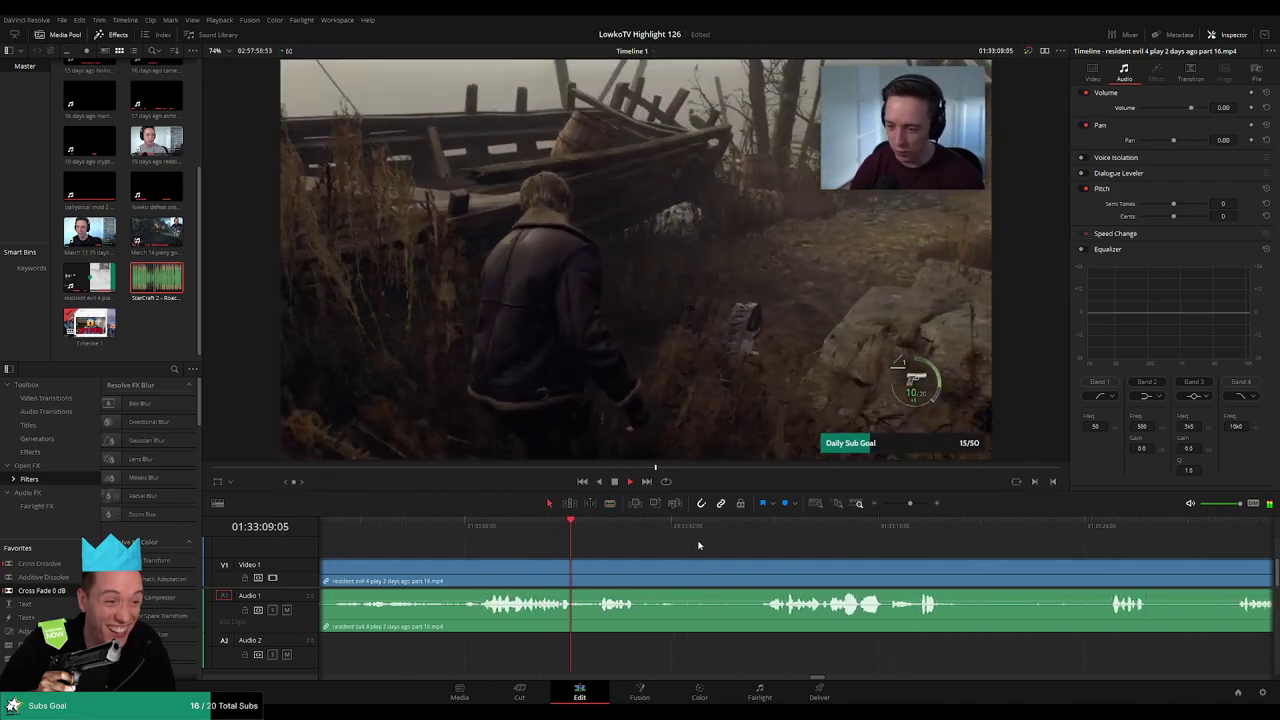
pyautogui.press('b')
pyautogui.click(653, 568)
pyautogui.click(767, 533)
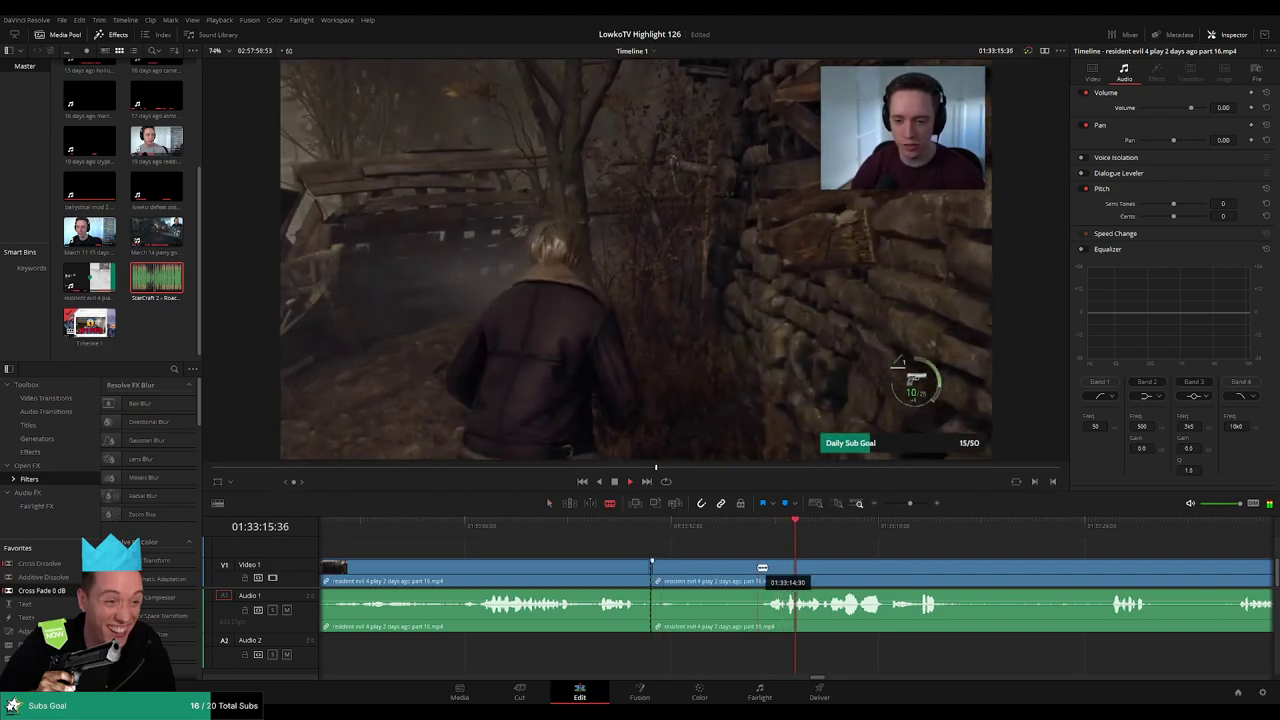
pyautogui.click(756, 569)
pyautogui.press('a')
pyautogui.click(728, 573)
pyautogui.press('Delete')
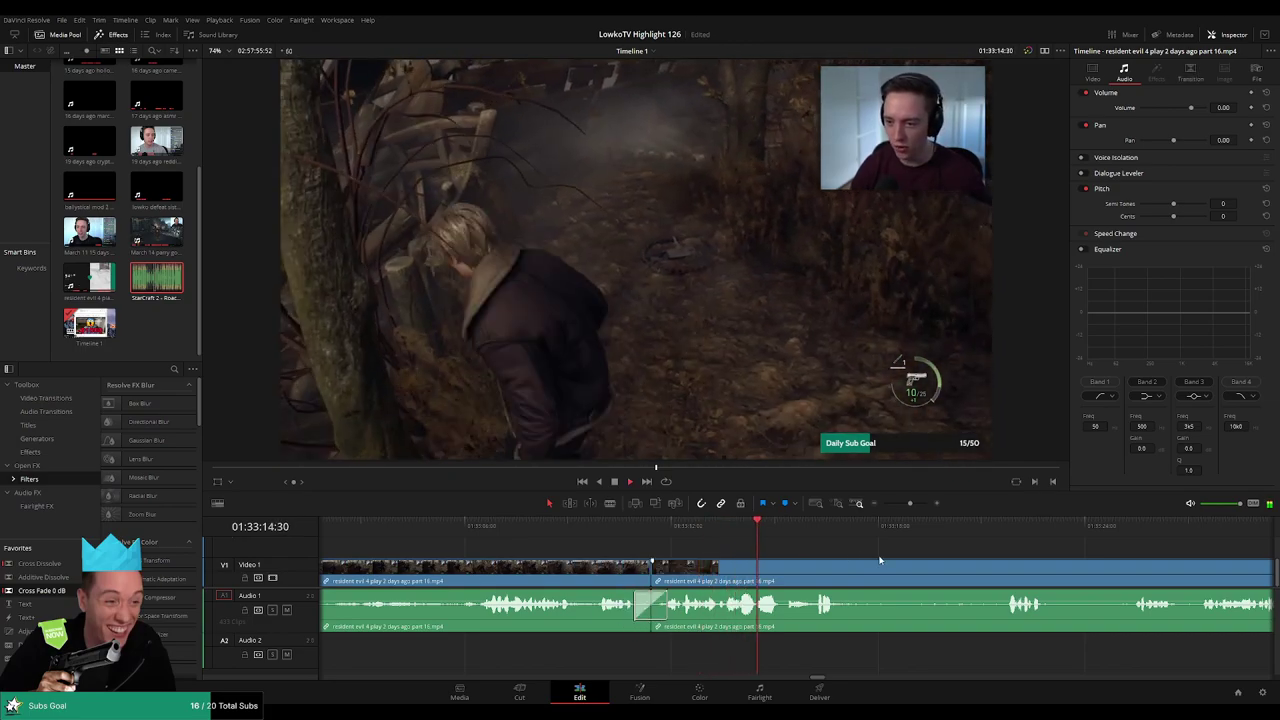
# - Split the clip around the short bursts of speech, at about 01:33:18, 01:33:21, 01:33:23 and 01:33:25
pyautogui.moveTo(906, 557); pyautogui.dragTo(768, 549)
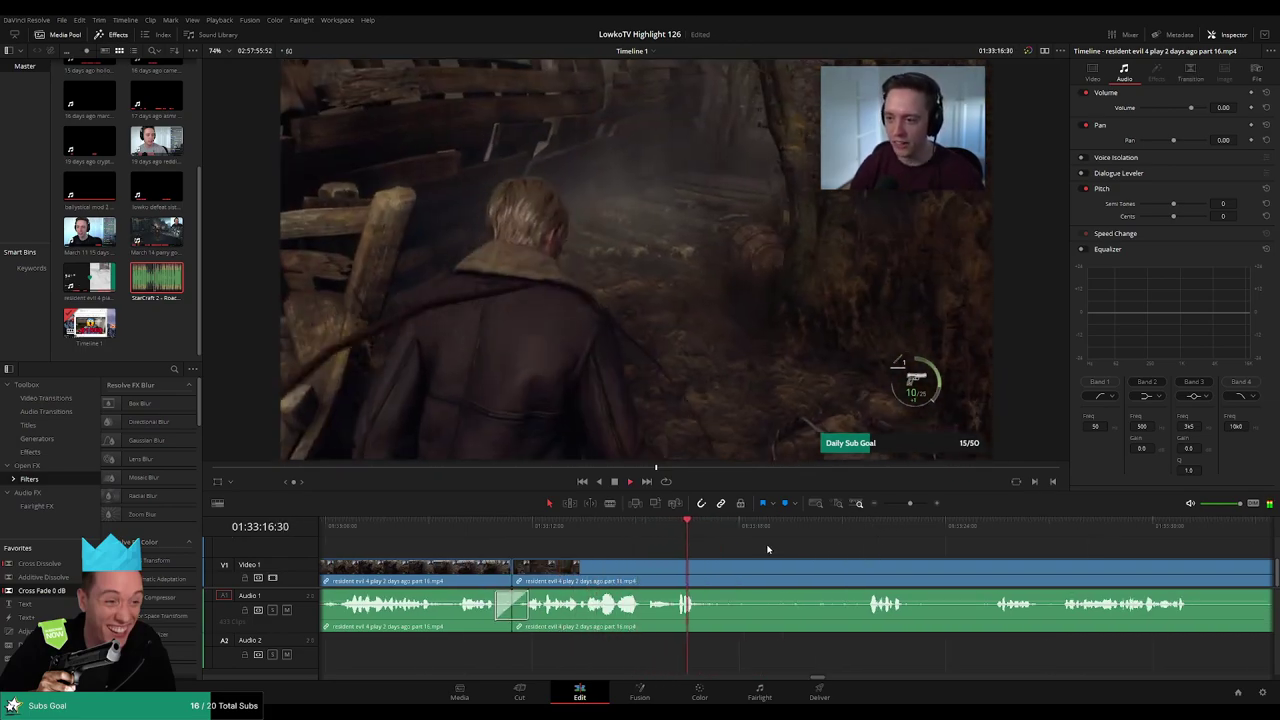
pyautogui.press('b')
pyautogui.click(745, 571)
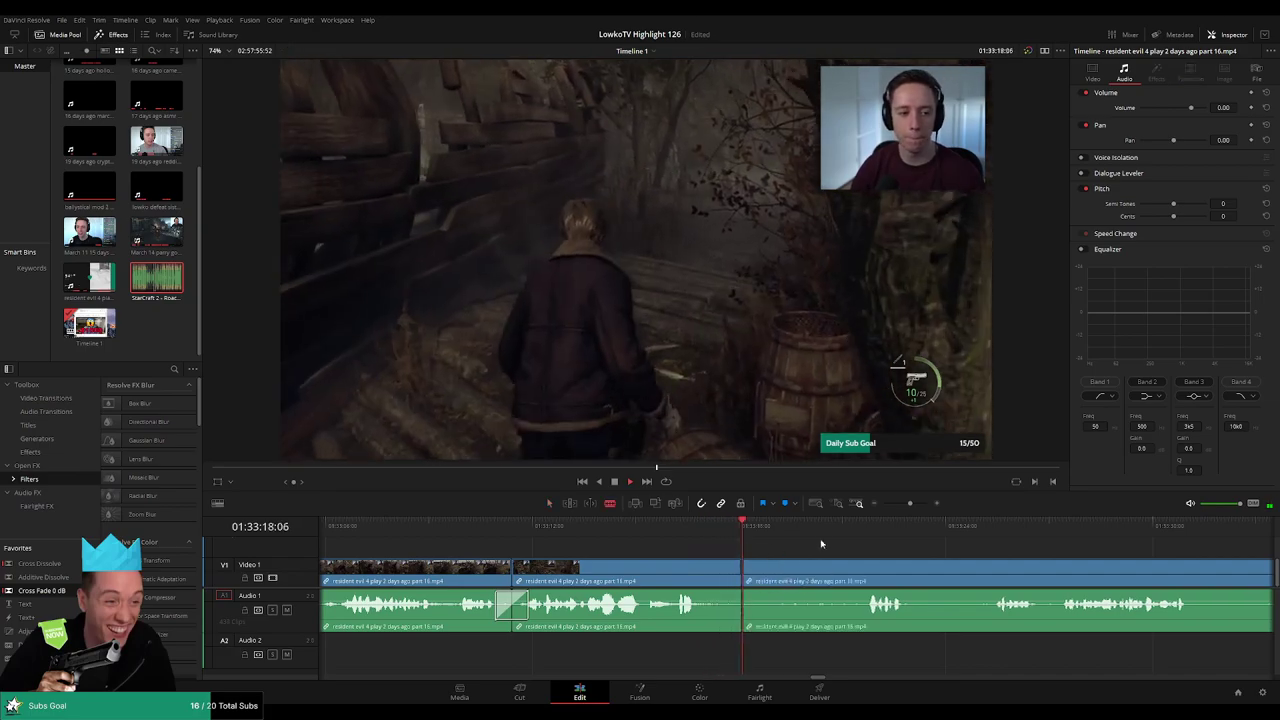
pyautogui.moveTo(836, 531); pyautogui.dragTo(855, 533)
pyautogui.hscroll(2, 925, 552)
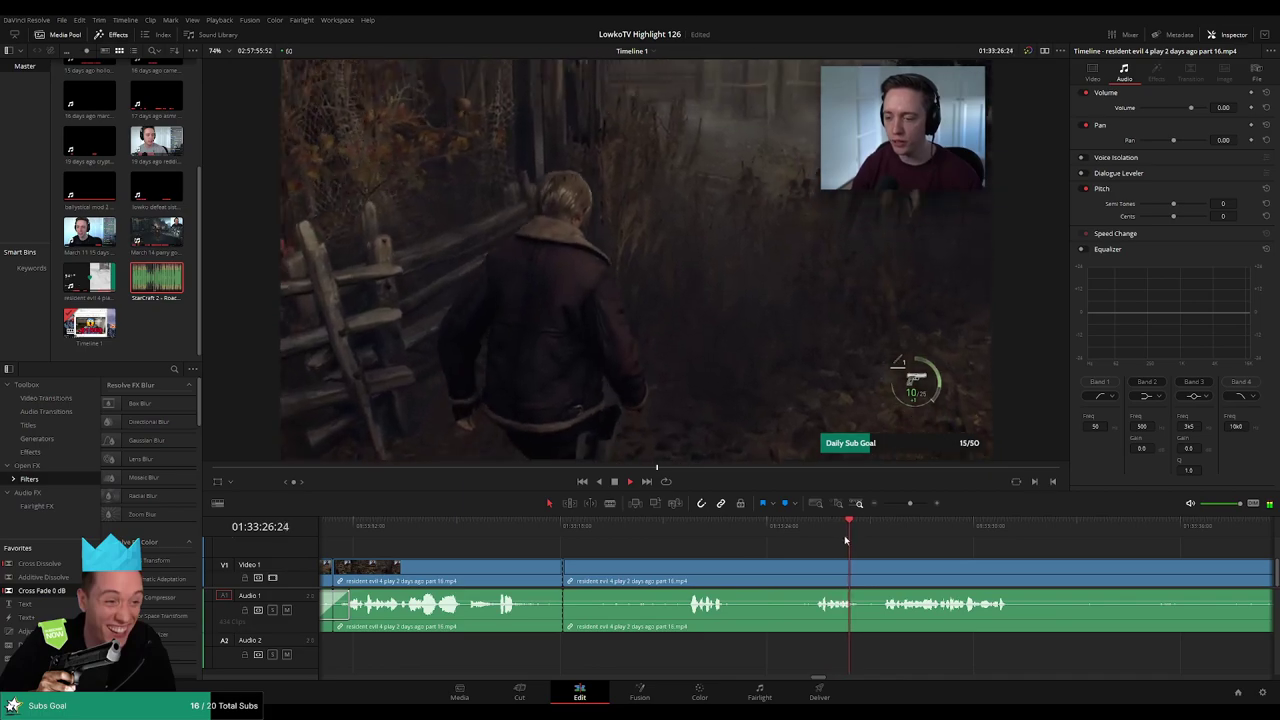
pyautogui.press('b')
pyautogui.click(680, 575)
pyautogui.click(737, 575)
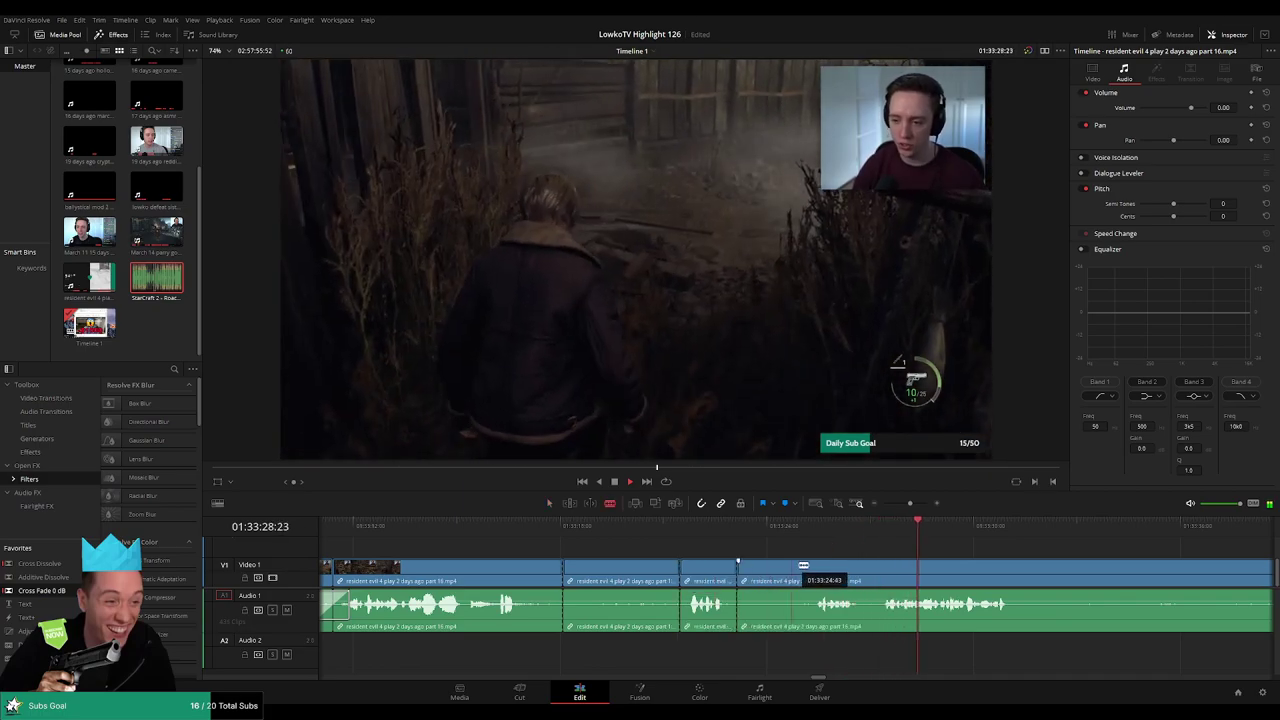
pyautogui.click(813, 575)
# - Ripple delete the two quiet pieces at about 01:33:23 to 01:33:25 and 01:33:18 to 01:33:21
pyautogui.press('a')
pyautogui.click(780, 575)
pyautogui.press('Delete')
pyautogui.click(636, 583)
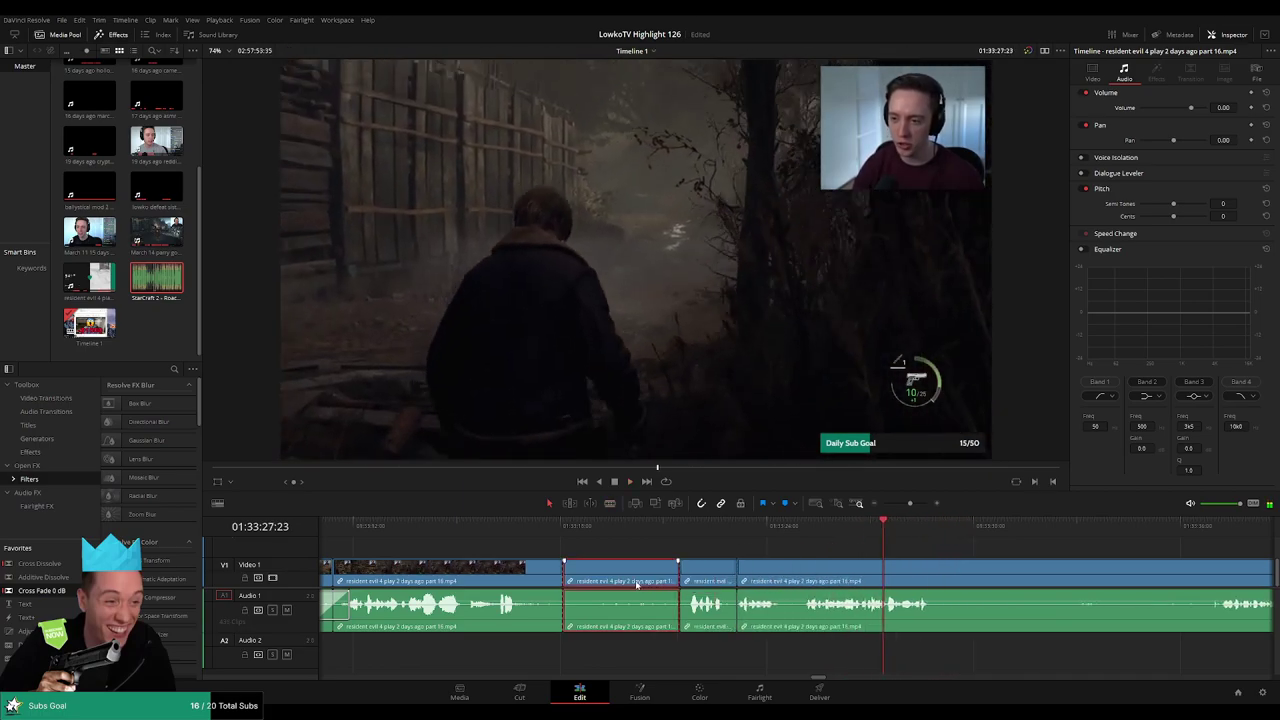
pyautogui.press('Delete')
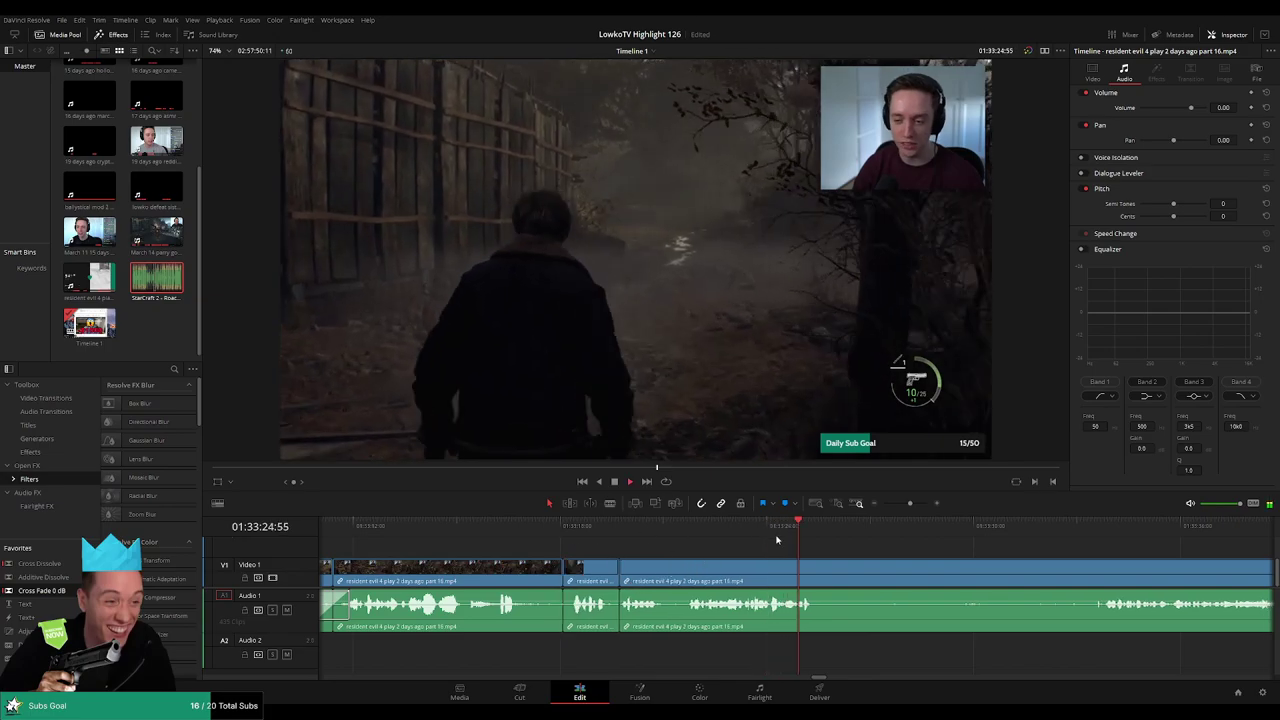
# - Split the clip where the speech ends at 01:33:25:43 and cut out the short pause near 01:33:21 with a ripple delete
pyautogui.press('b')
pyautogui.click(828, 568)
pyautogui.press('b')
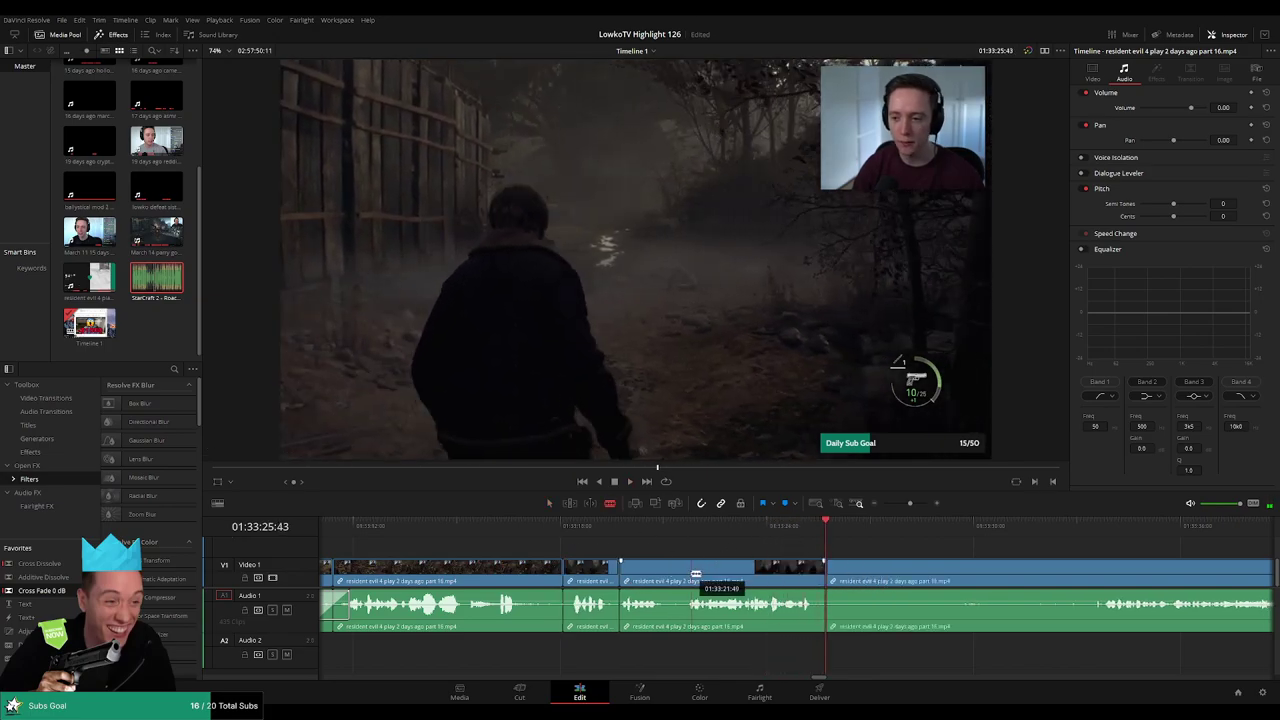
pyautogui.click(689, 570)
pyautogui.press('Delete')
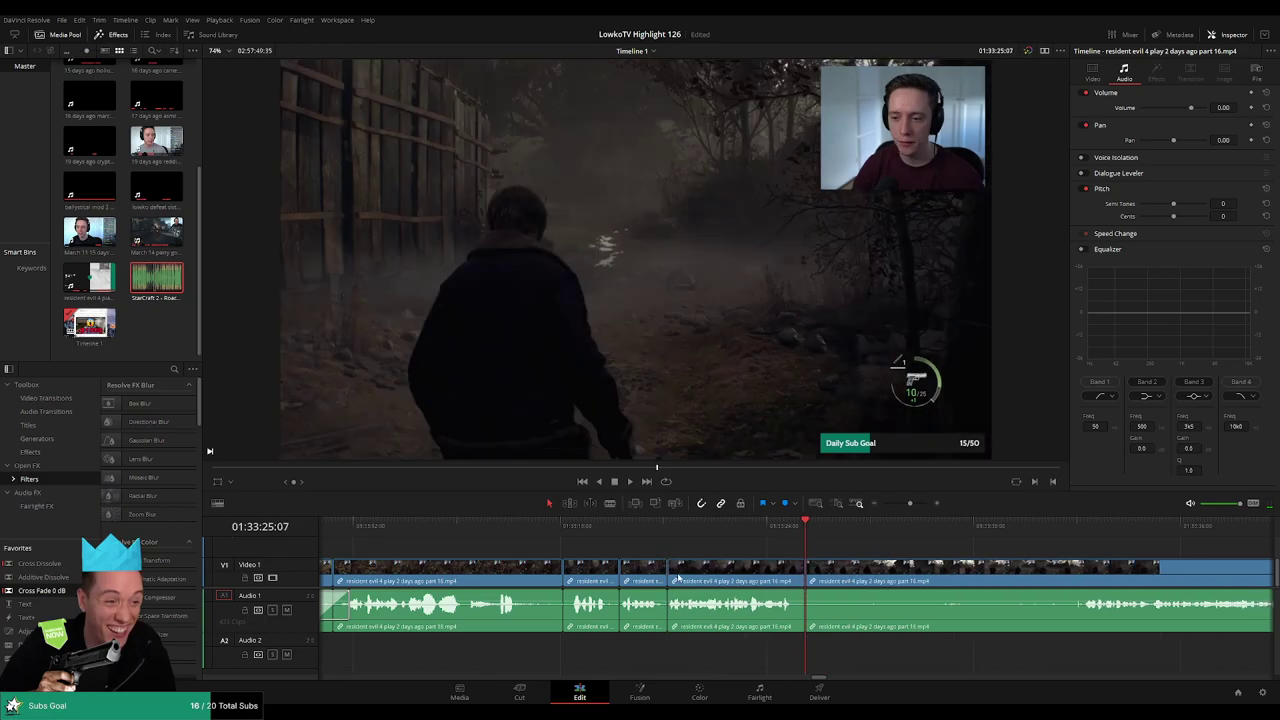
# - Apply Cross Fade 0 dB to the three new audio joins between about 01:33:18 and 01:33:21
pyautogui.moveTo(163, 612); pyautogui.dragTo(627, 609)
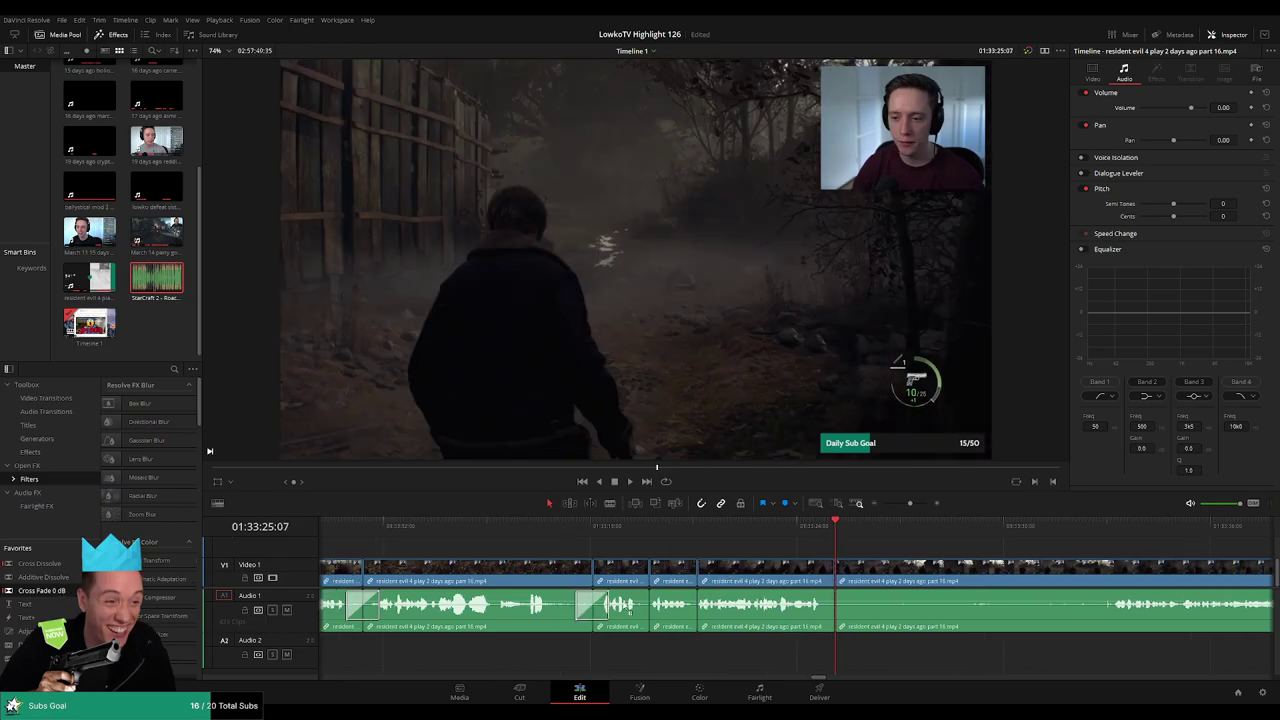
pyautogui.moveTo(47, 592); pyautogui.dragTo(686, 610)
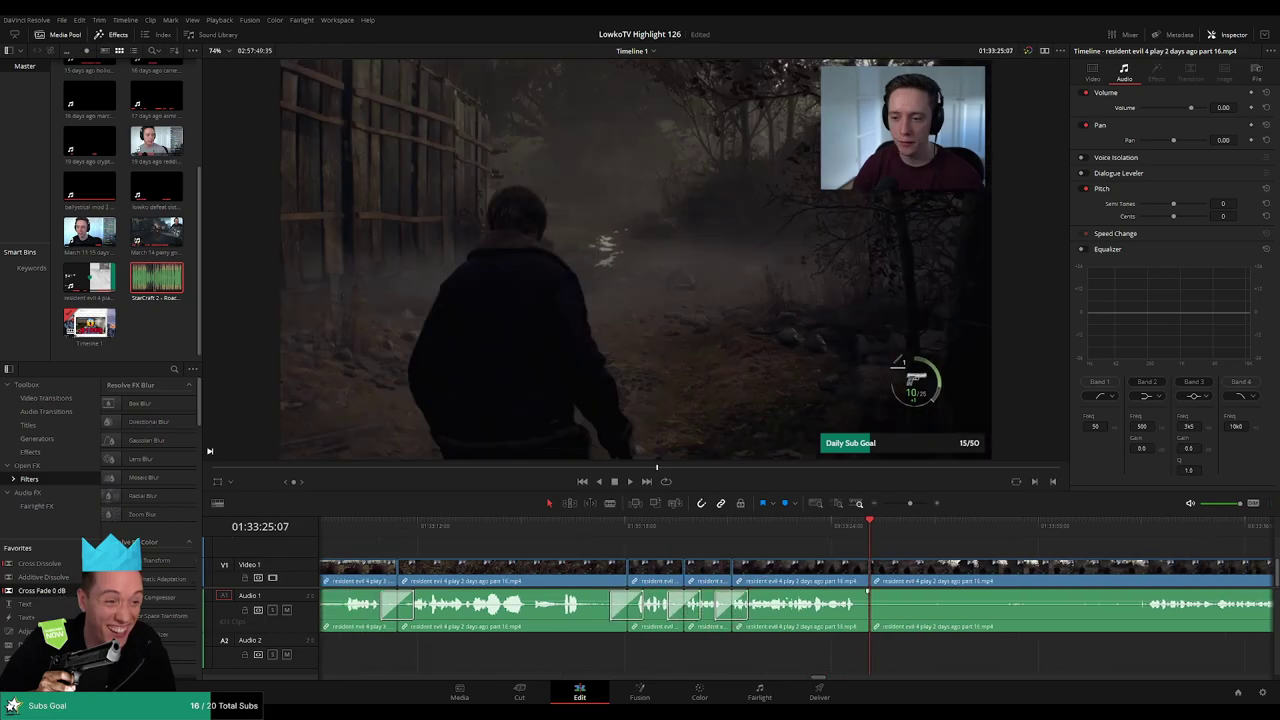
# - Review the walk past the fence to the lake dock, from about 01:33:33 to 01:34:40, skipping ahead between audio peaks
pyautogui.moveTo(979, 557); pyautogui.dragTo(743, 540)
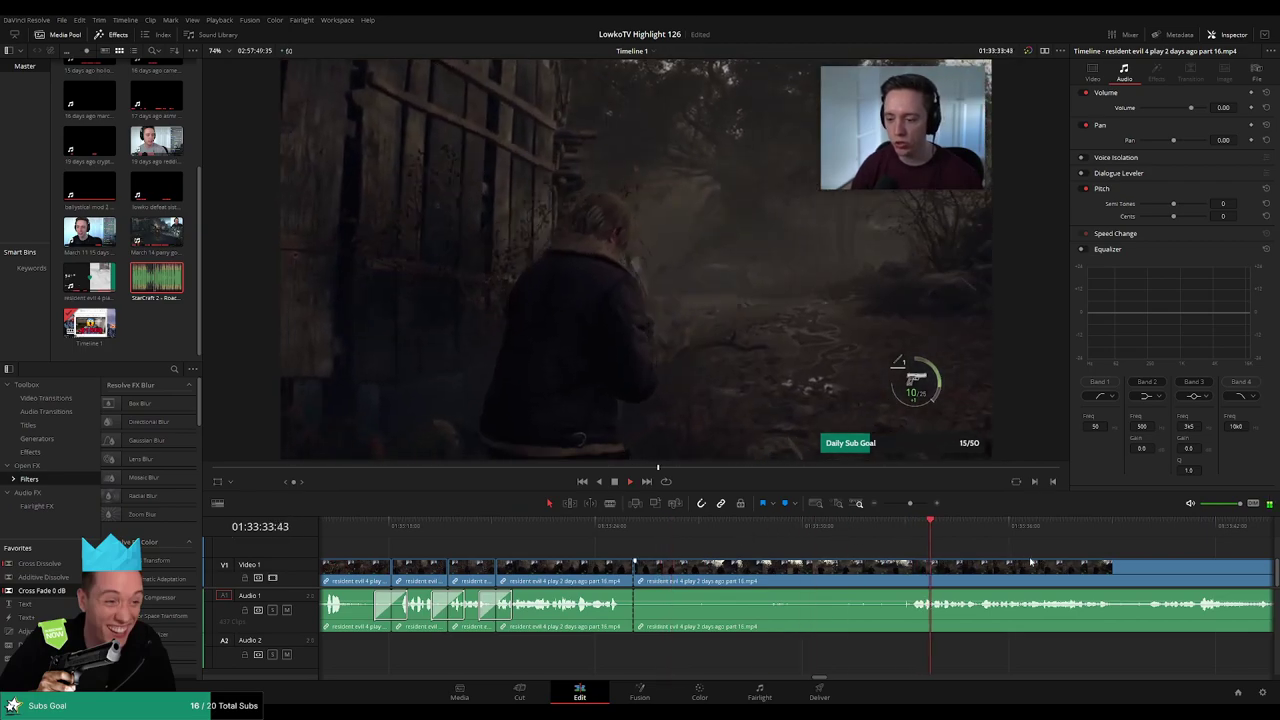
pyautogui.moveTo(1031, 562); pyautogui.dragTo(787, 545)
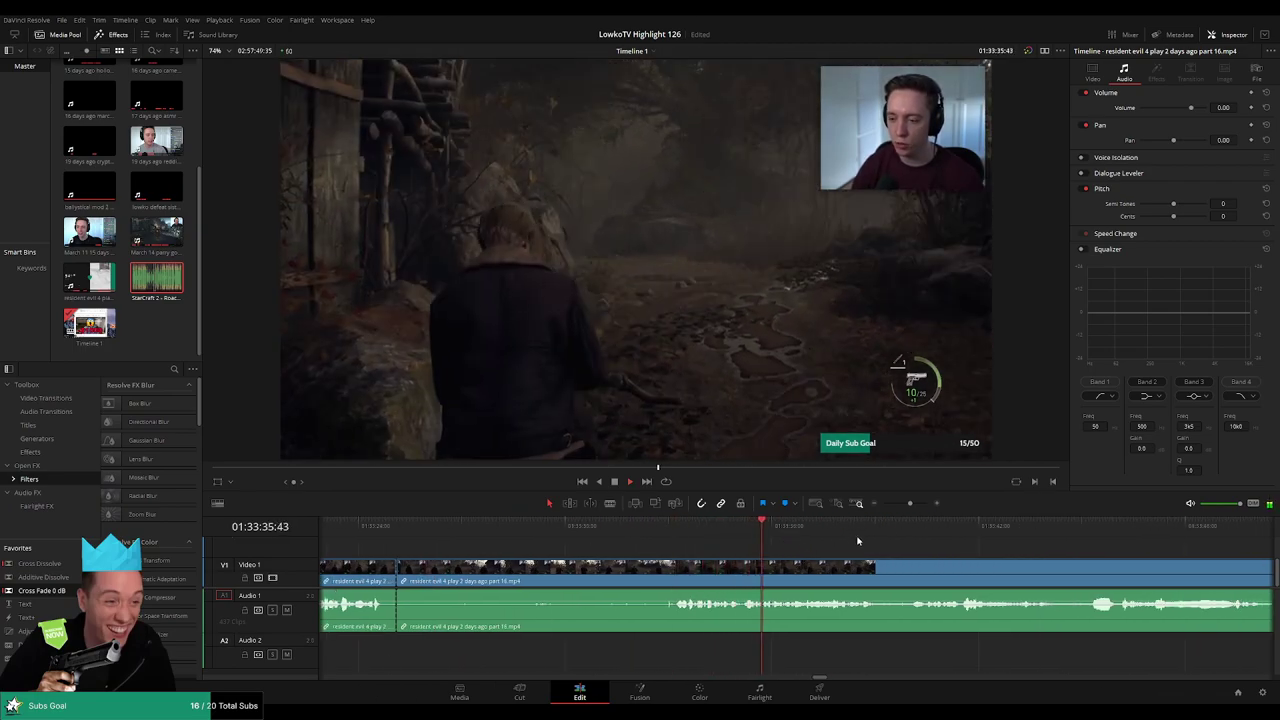
pyautogui.moveTo(910, 504)
pyautogui.mouseDown()
pyautogui.moveTo(883, 503)
pyautogui.moveTo(909, 507)
pyautogui.mouseUp()
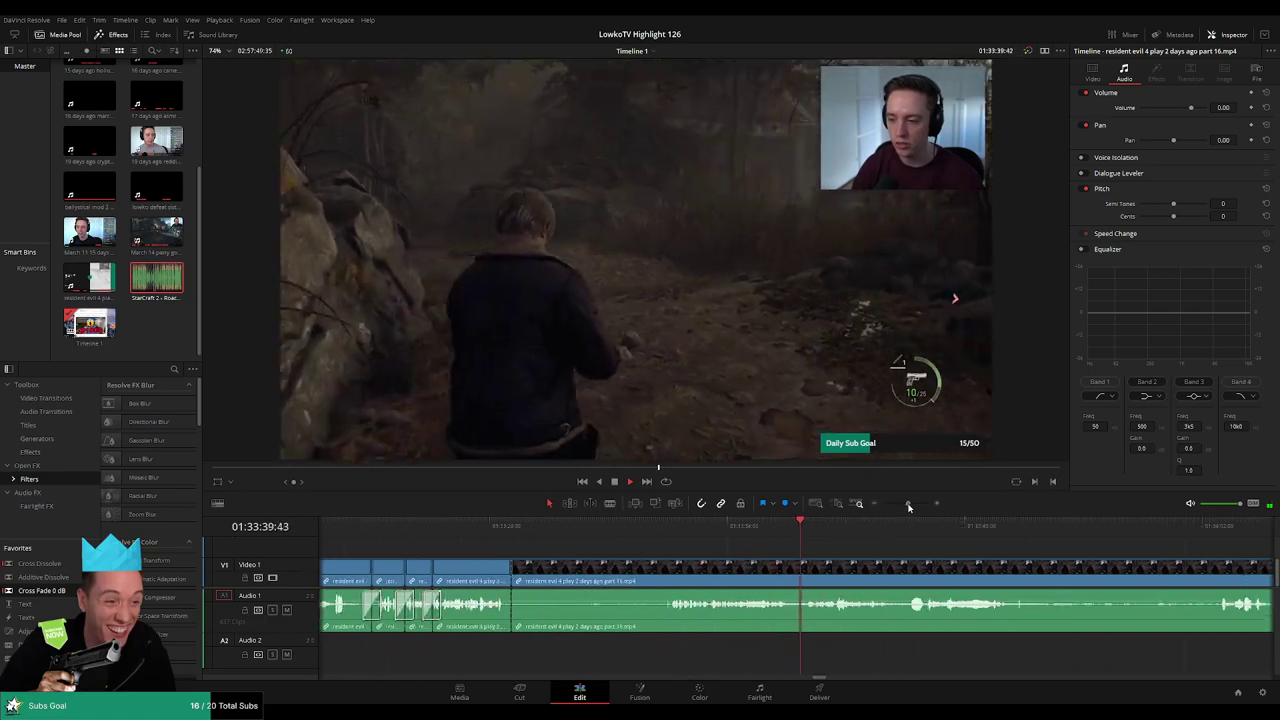
pyautogui.hscroll(5, 687, 580)
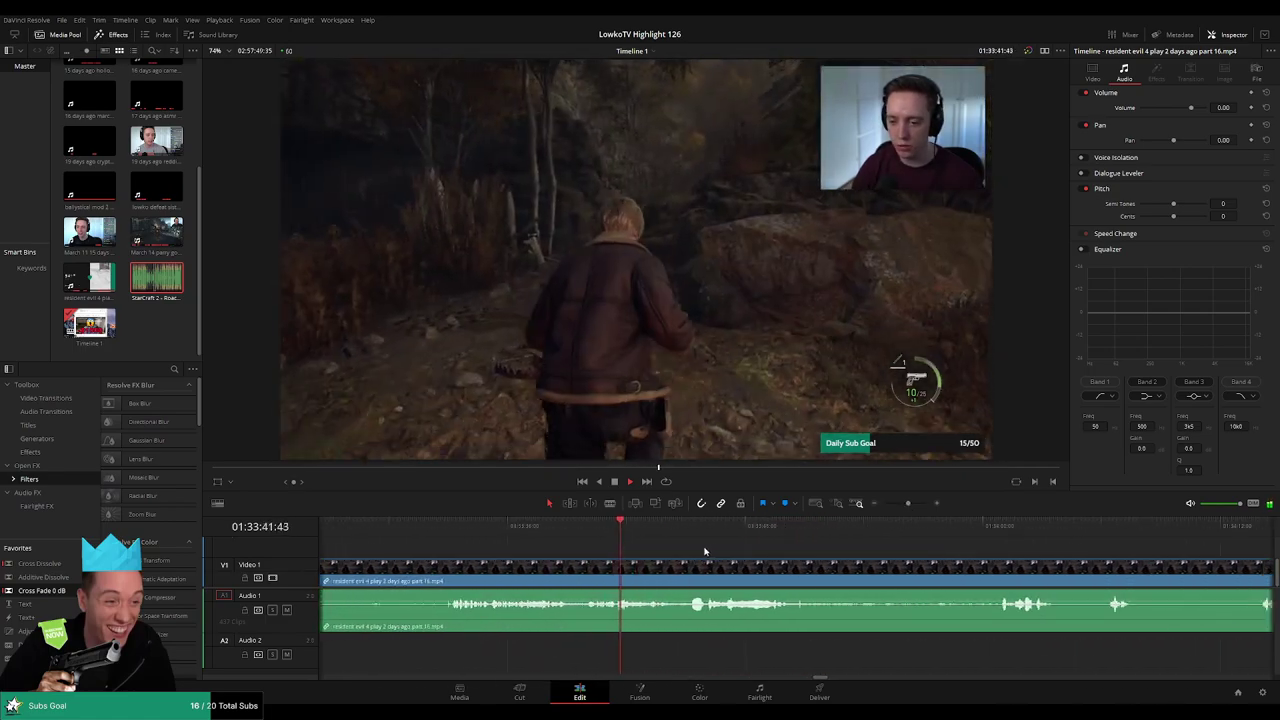
pyautogui.click(678, 537)
pyautogui.moveTo(679, 535); pyautogui.dragTo(688, 535)
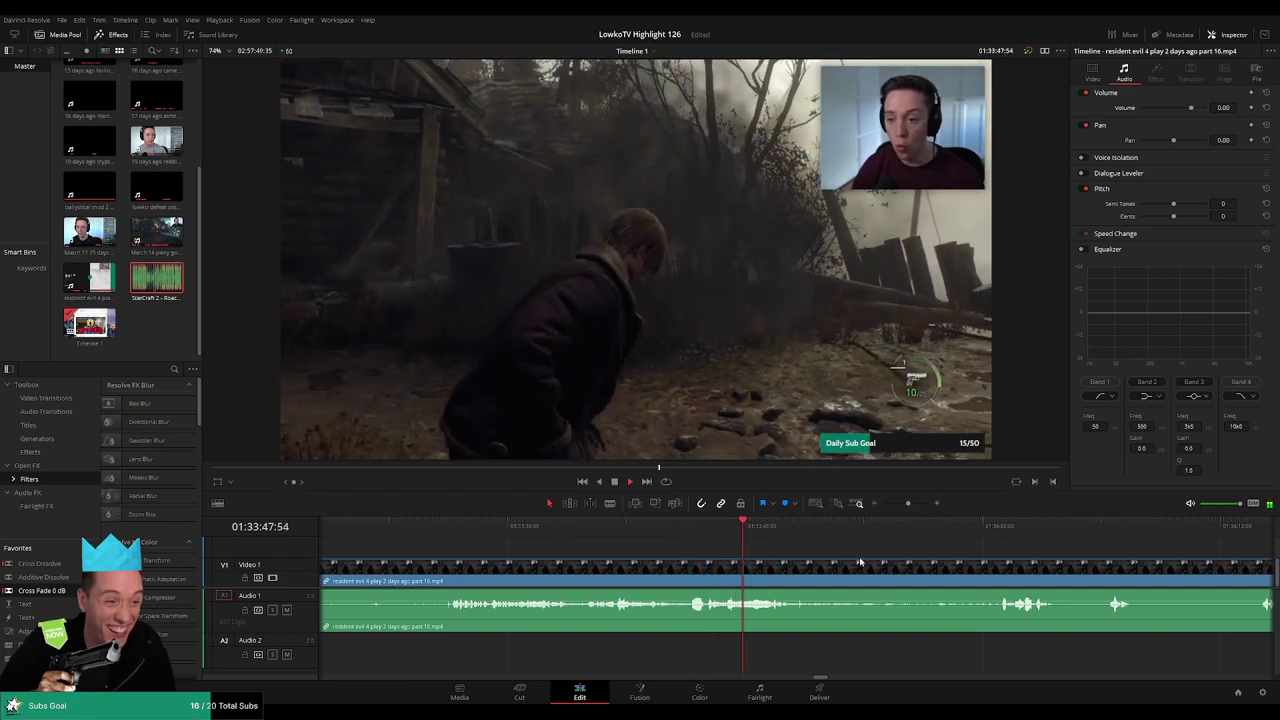
pyautogui.hscroll(3, 730, 547)
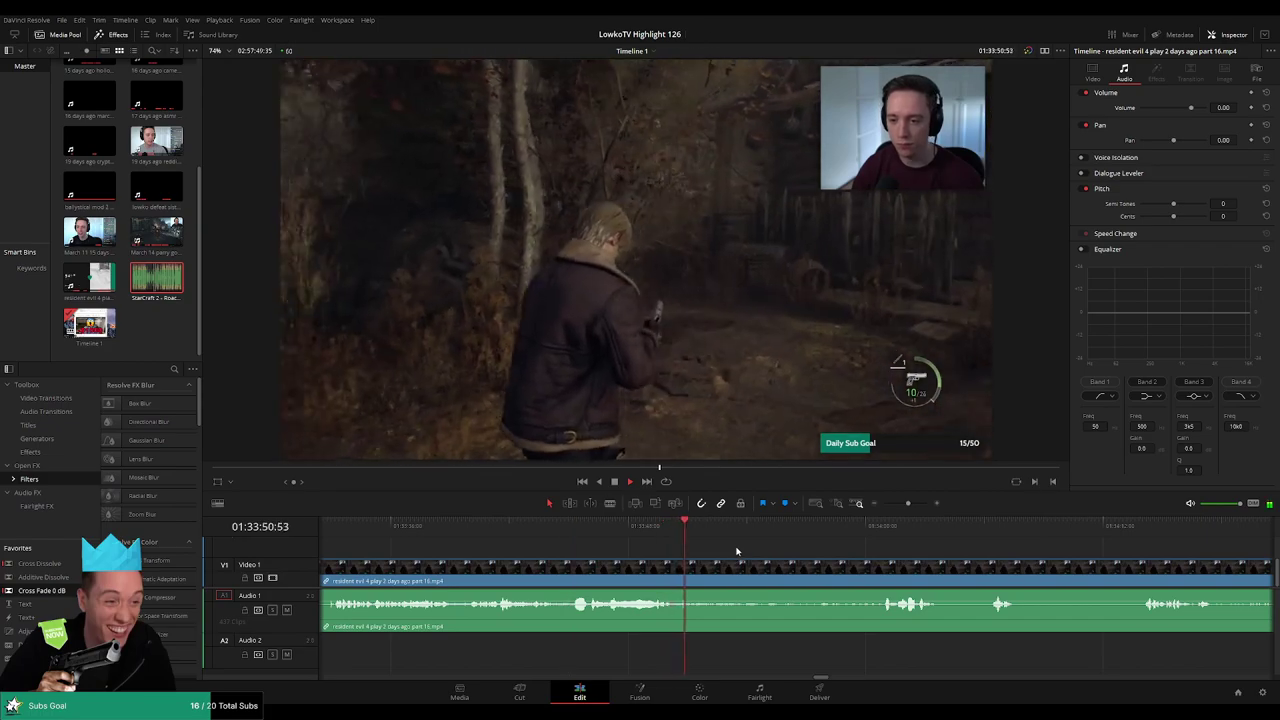
pyautogui.moveTo(737, 549); pyautogui.dragTo(872, 537)
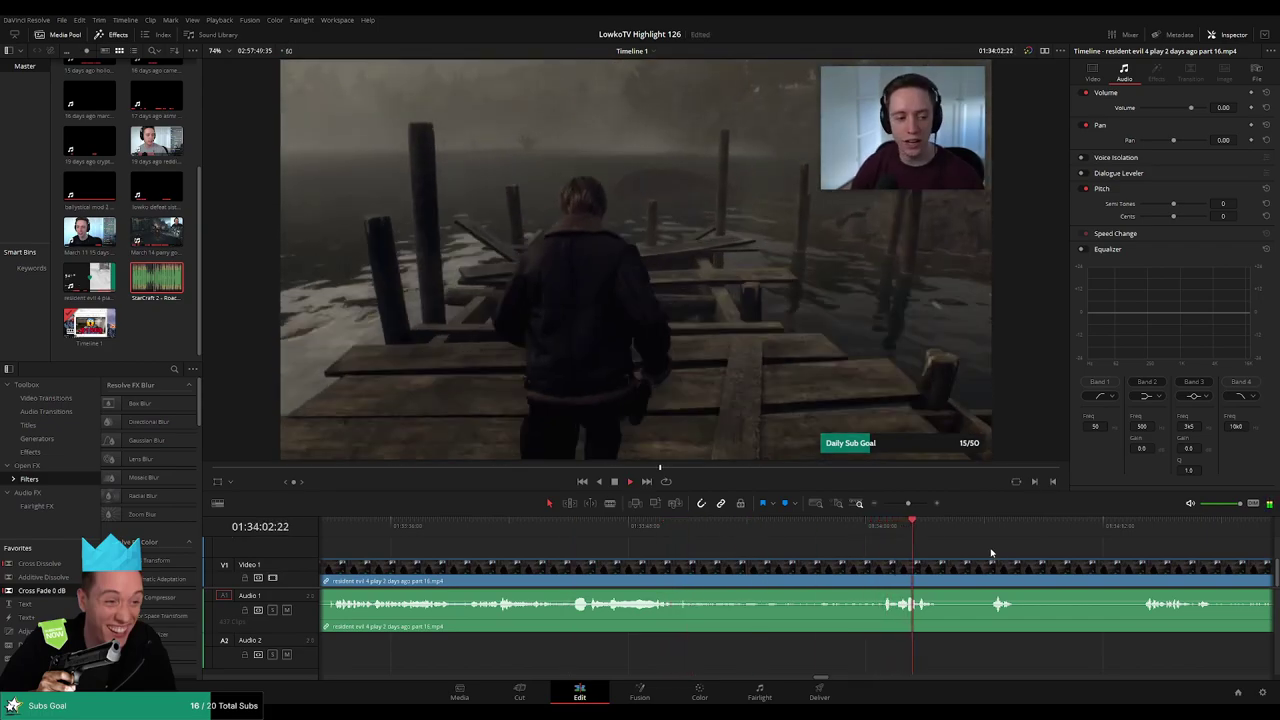
pyautogui.hscroll(3, 850, 536)
pyautogui.click(845, 530)
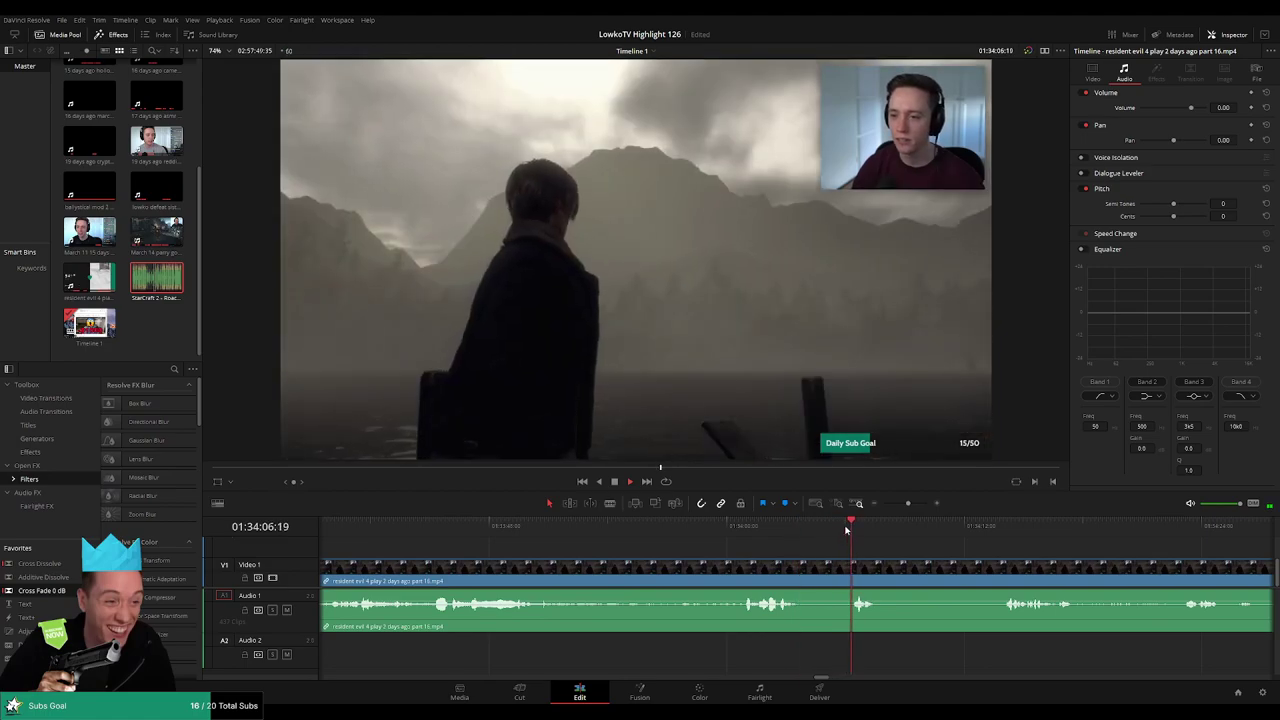
pyautogui.click(1000, 527)
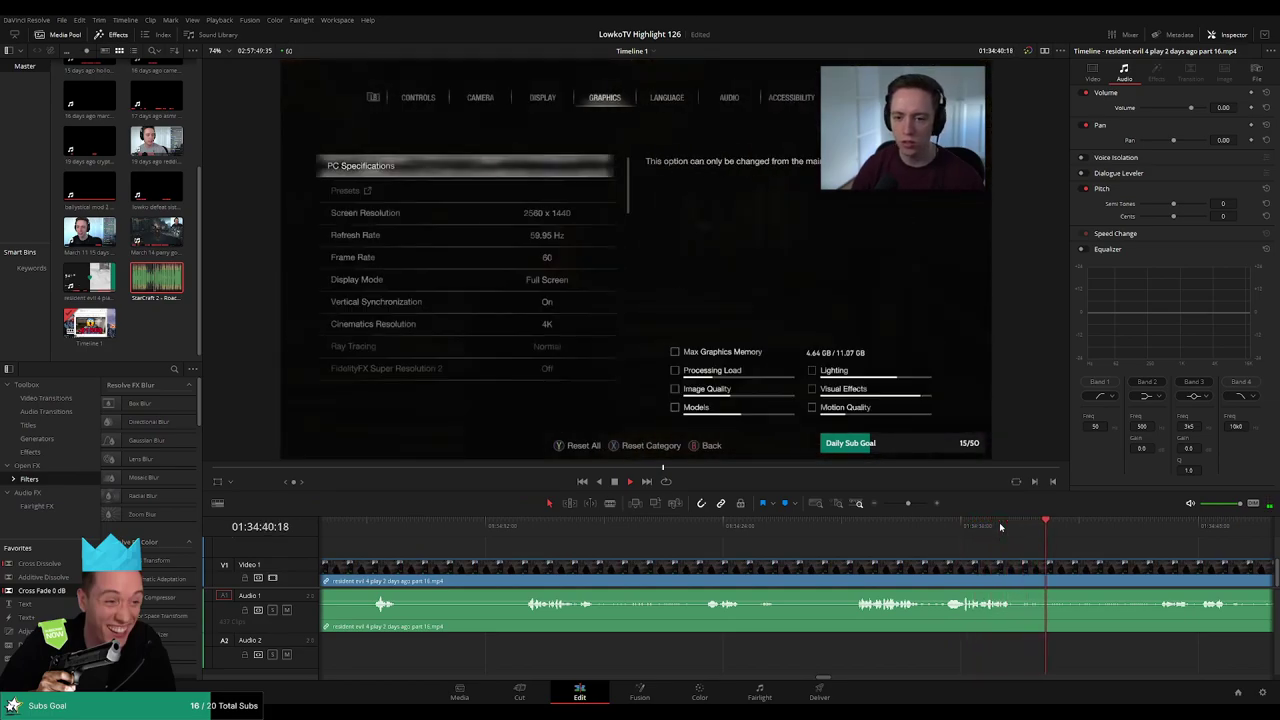
# - Review the shrine and cabin footage from about 01:34:52 to 01:36:06, skipping ahead between audio peaks
pyautogui.moveTo(1147, 553); pyautogui.dragTo(711, 545)
pyautogui.moveTo(911, 505); pyautogui.dragTo(904, 506)
pyautogui.click(818, 529)
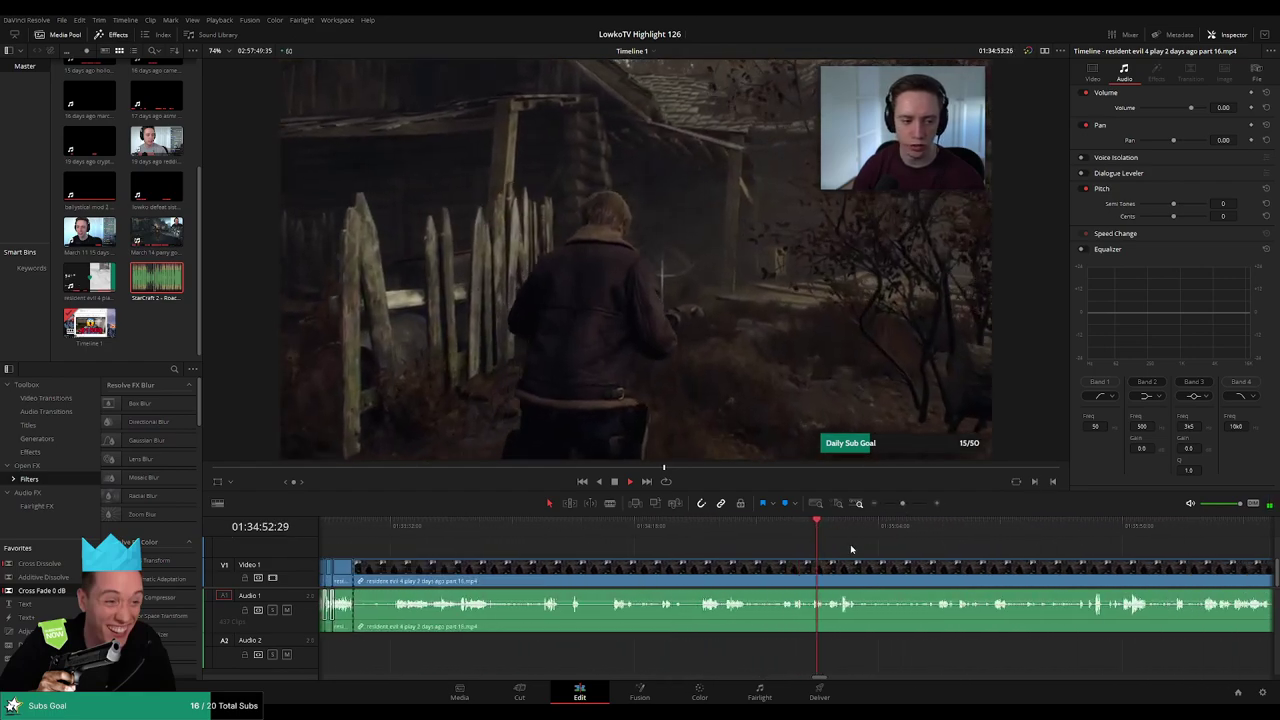
pyautogui.moveTo(908, 551); pyautogui.dragTo(789, 548)
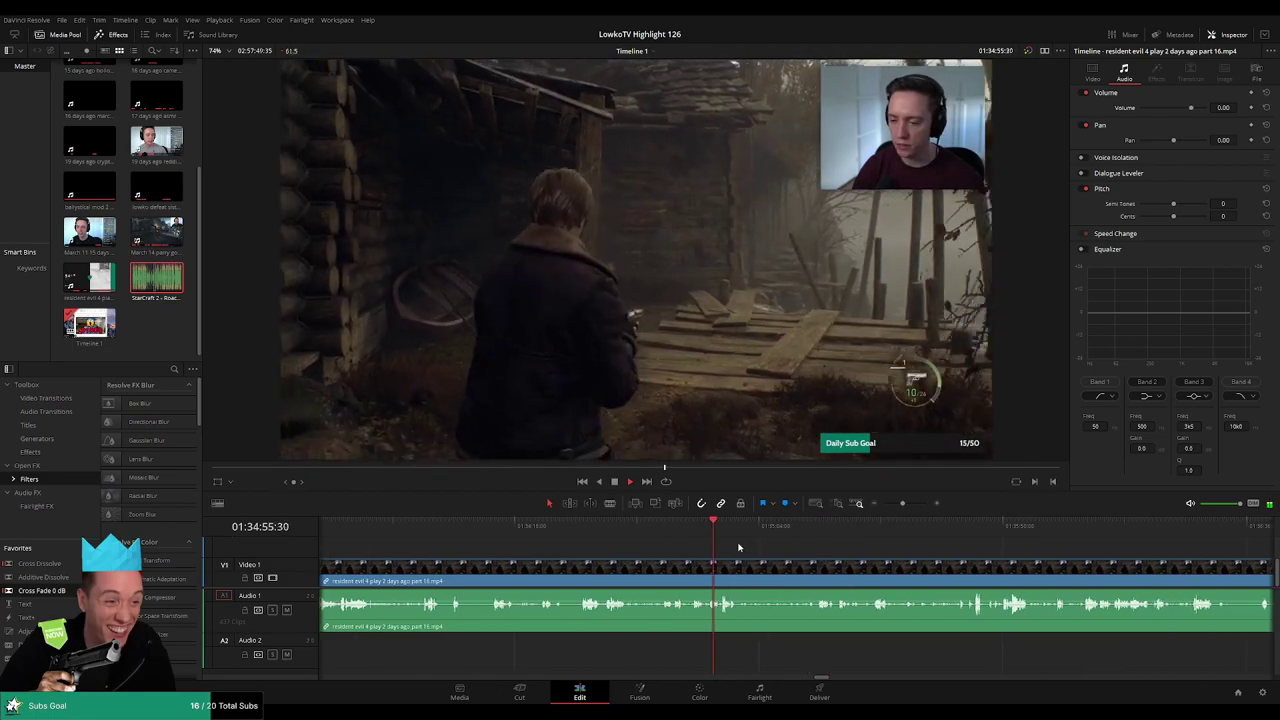
pyautogui.click(722, 526)
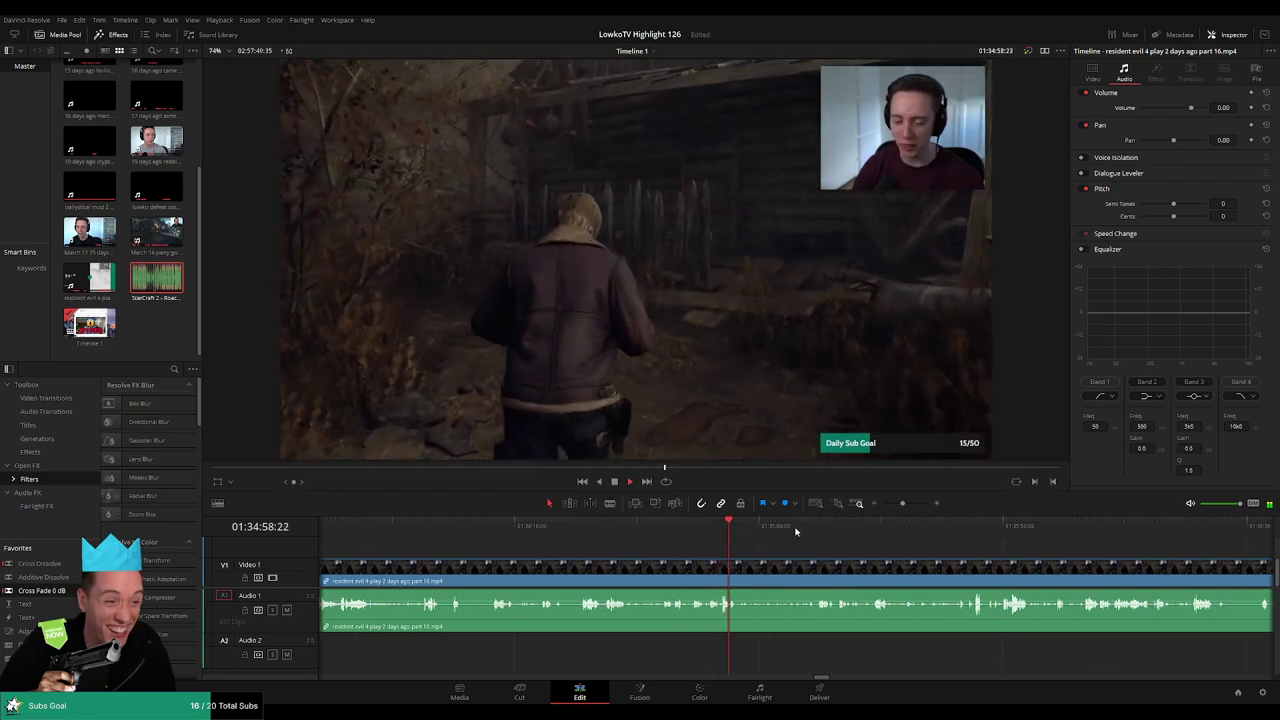
pyautogui.click(817, 525)
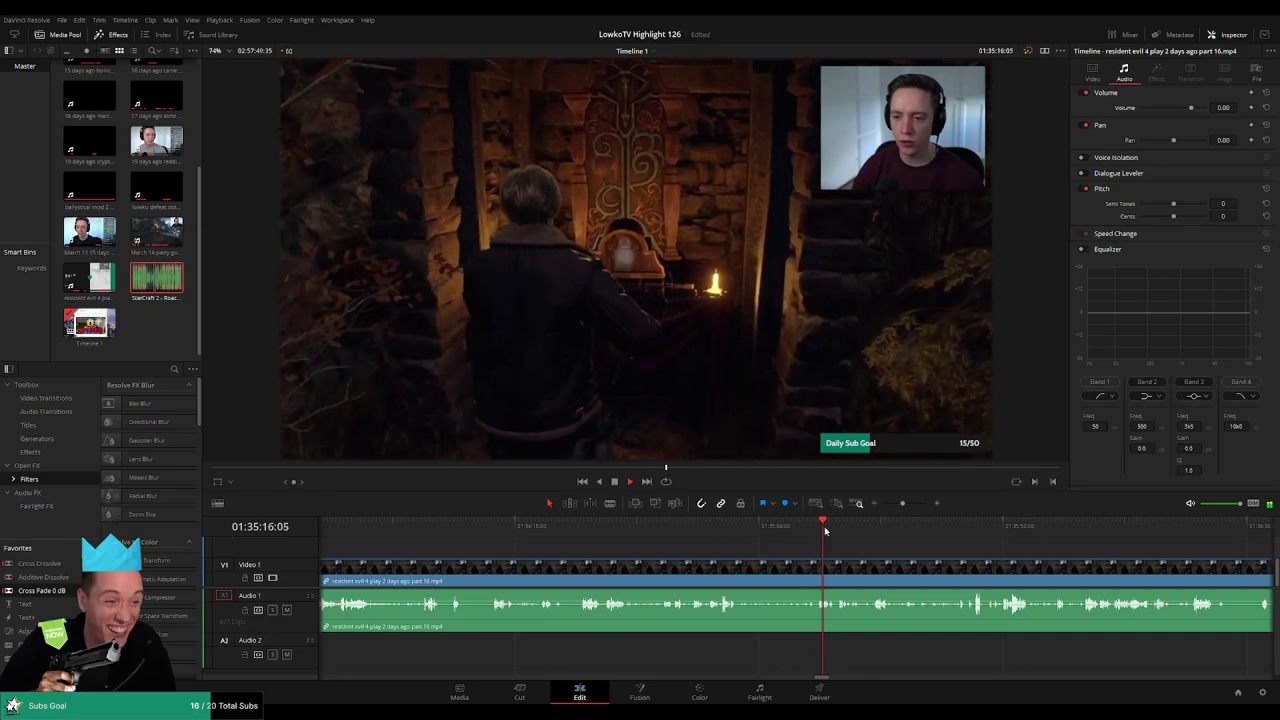
pyautogui.hscroll(1, 867, 545)
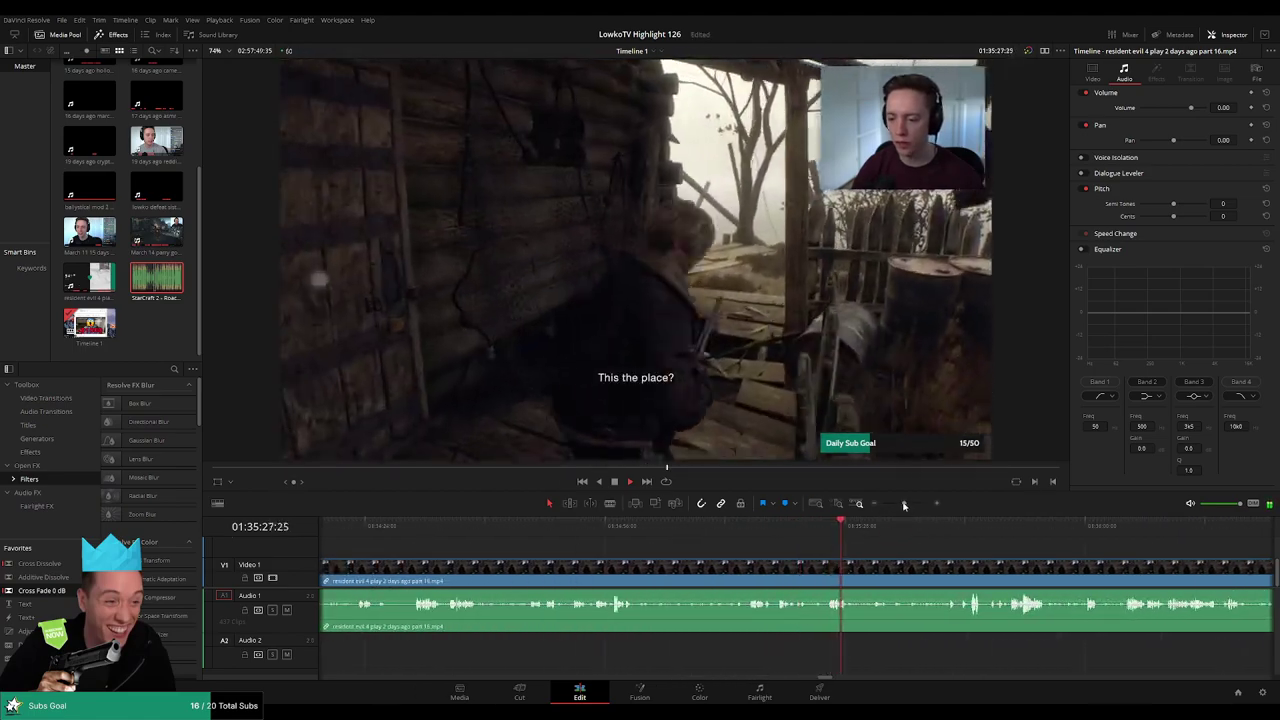
pyautogui.click(917, 530)
pyautogui.moveTo(917, 533); pyautogui.dragTo(949, 533)
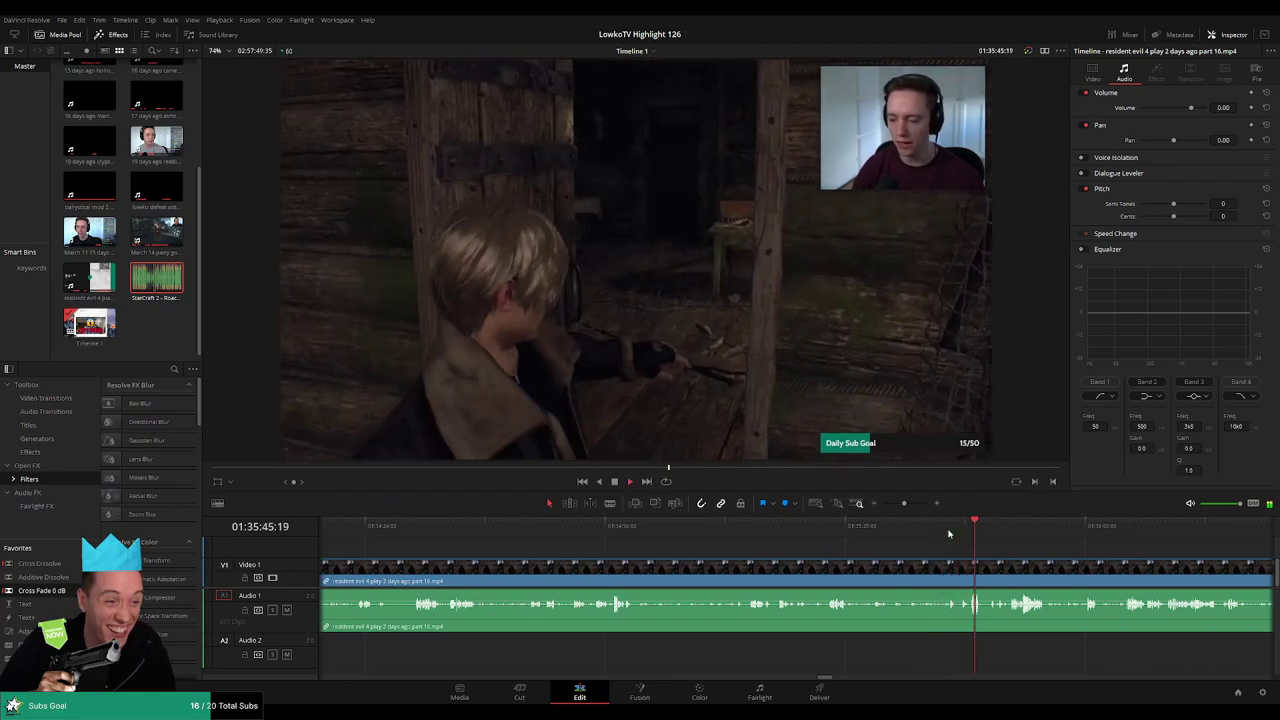
pyautogui.moveTo(1049, 551); pyautogui.dragTo(937, 545)
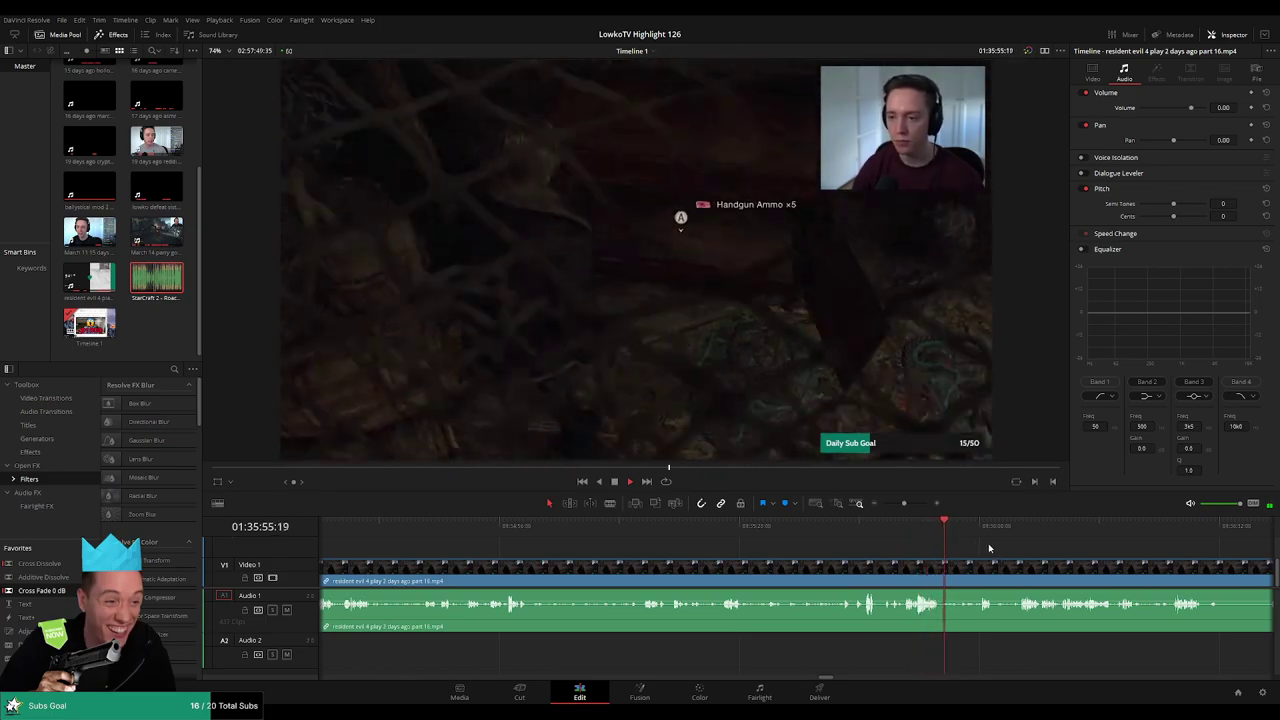
pyautogui.click(974, 527)
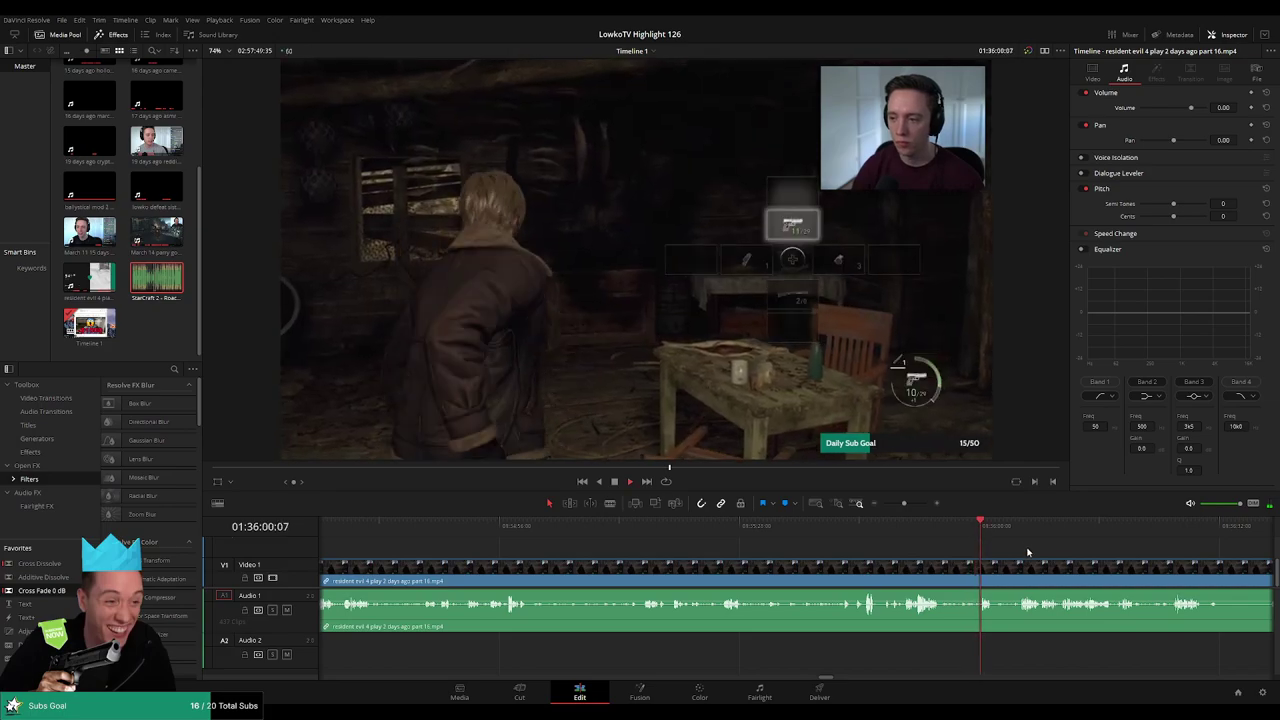
pyautogui.click(1015, 527)
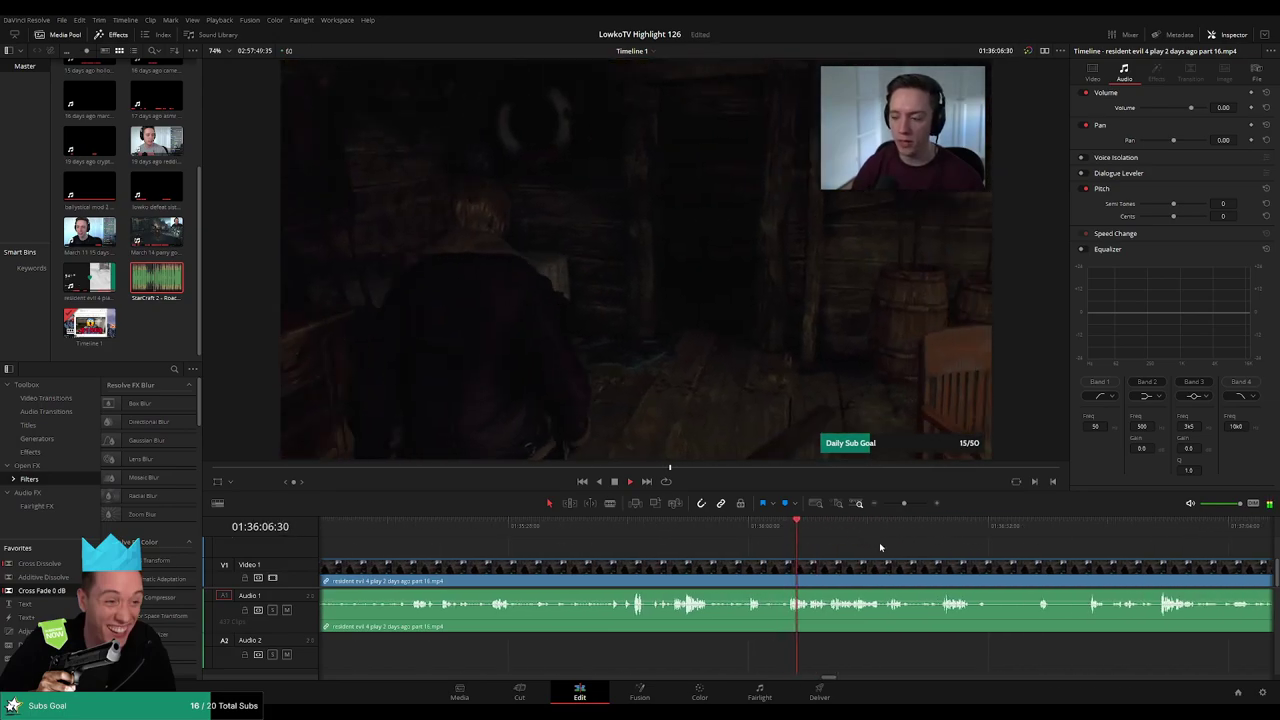
# - Review the dark house interior and graphics settings footage from about 01:36:20 to 01:37:28
pyautogui.moveTo(904, 504)
pyautogui.mouseDown()
pyautogui.moveTo(886, 506)
pyautogui.moveTo(901, 504)
pyautogui.mouseUp()
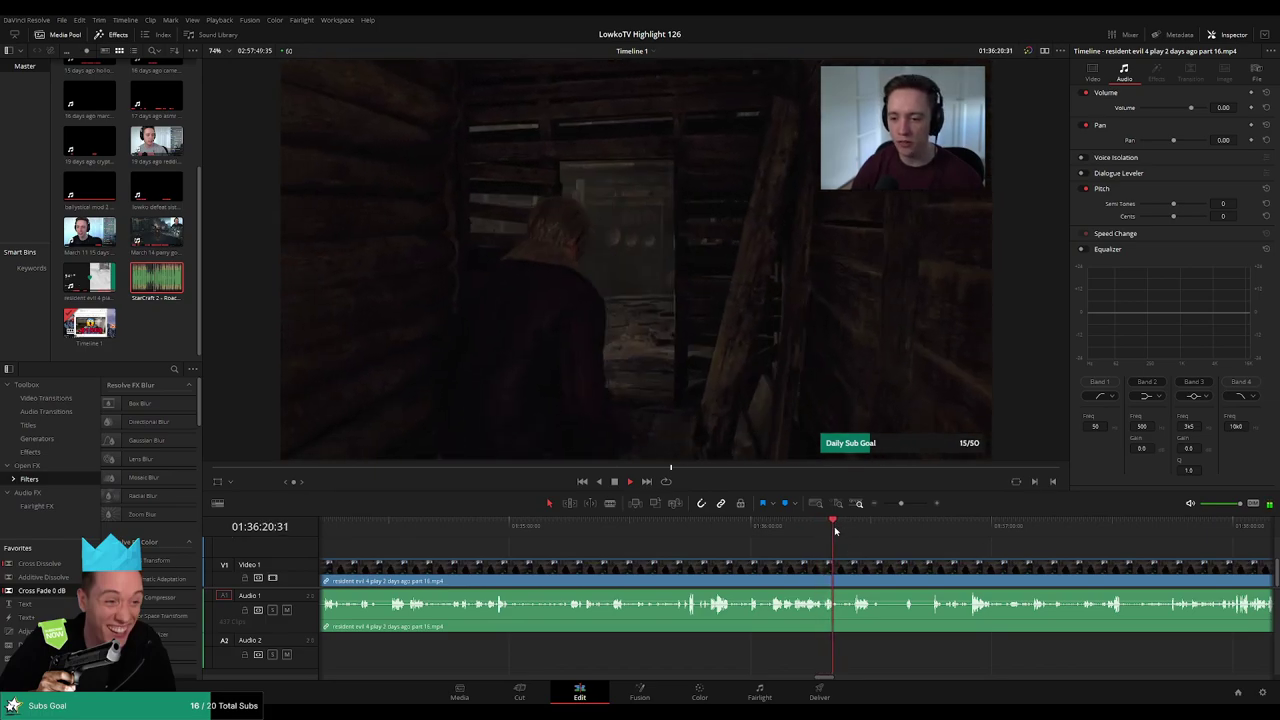
pyautogui.moveTo(835, 528); pyautogui.dragTo(849, 531)
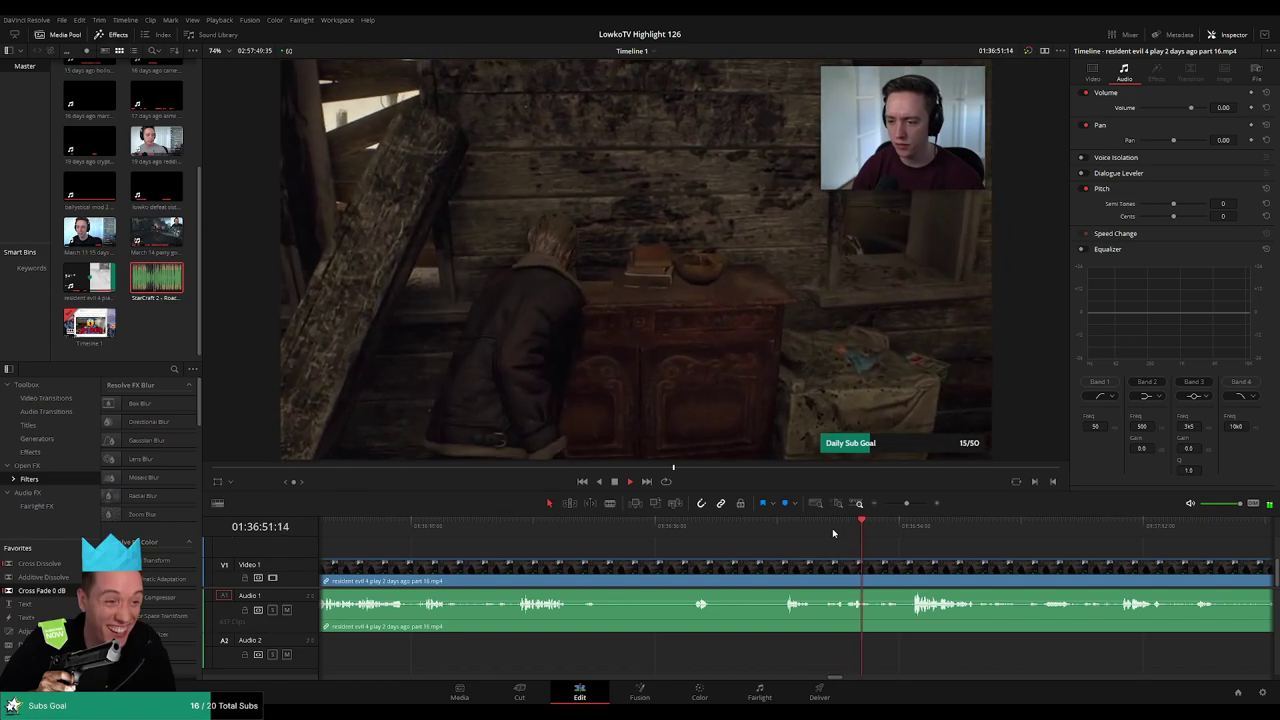
pyautogui.click(917, 533)
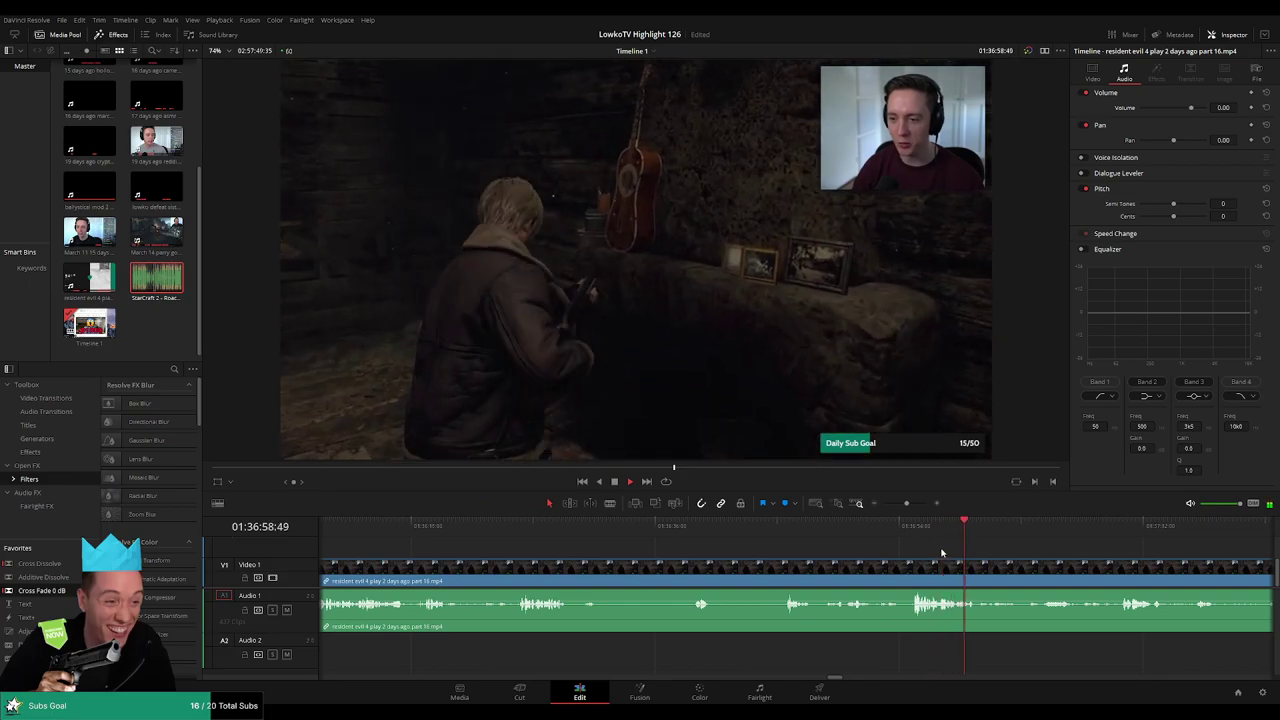
pyautogui.click(1038, 531)
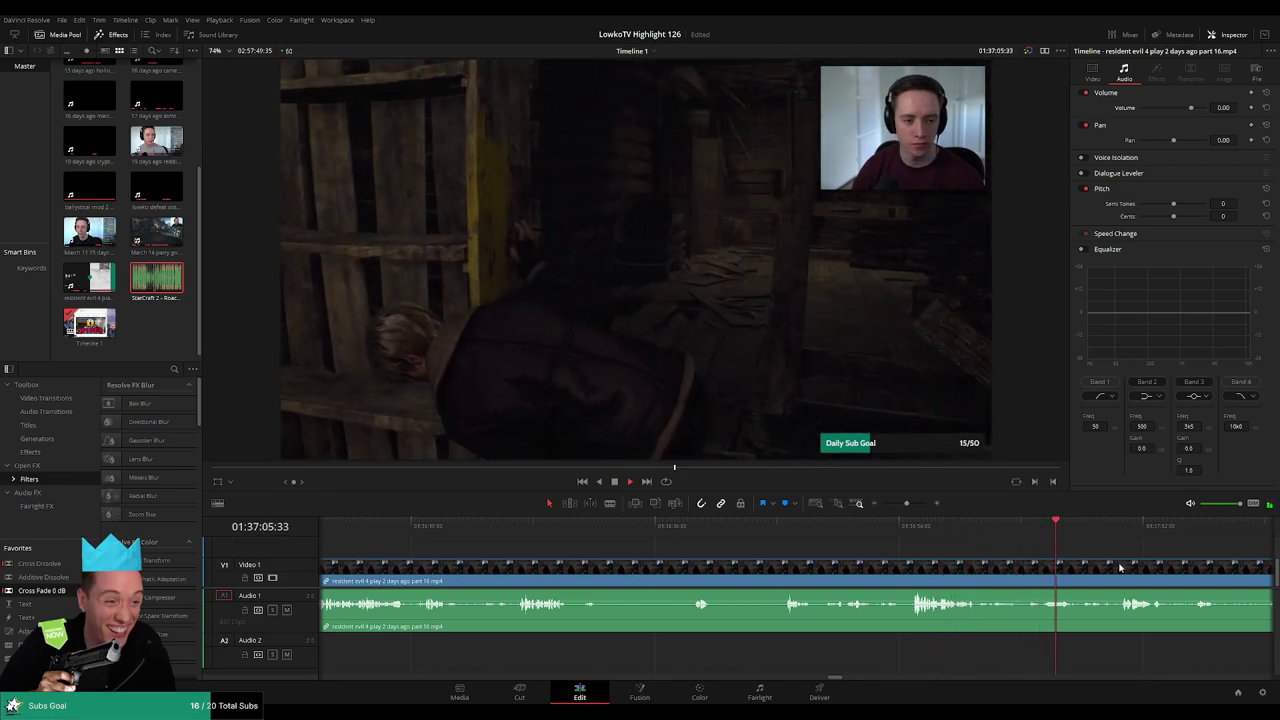
pyautogui.hscroll(1, 1004, 563)
pyautogui.hscroll(4, 1004, 563)
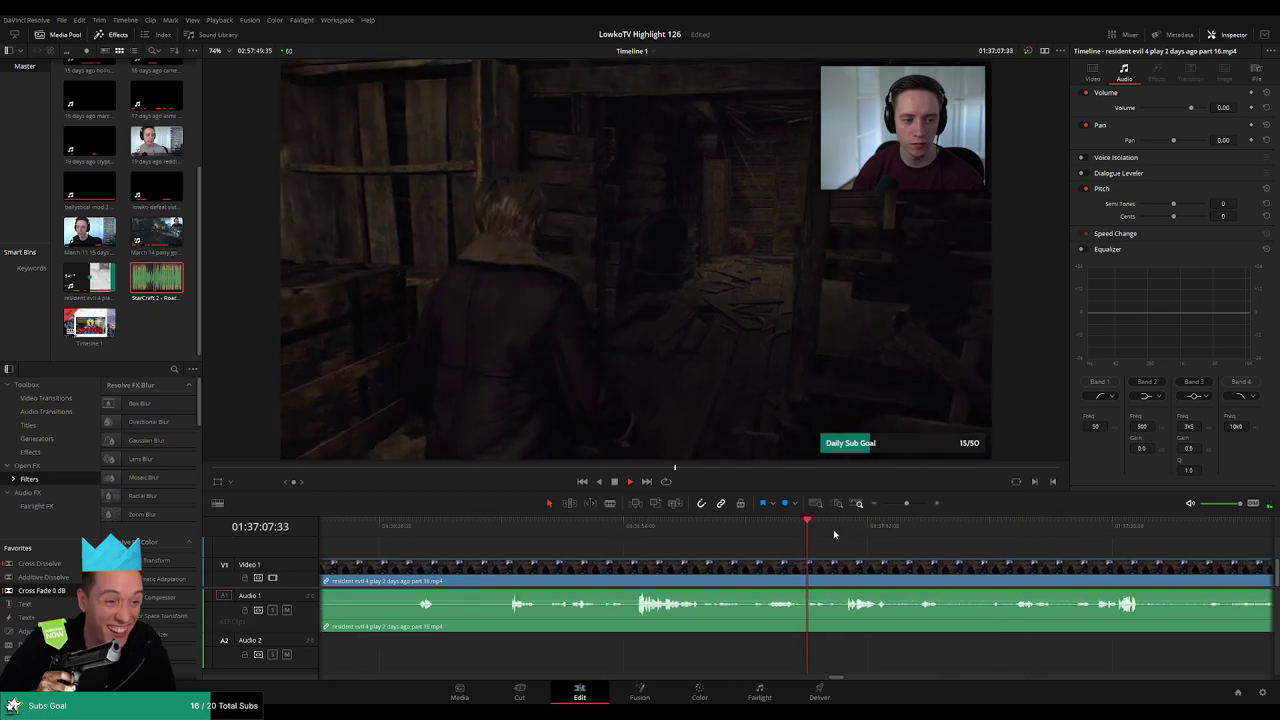
pyautogui.click(848, 526)
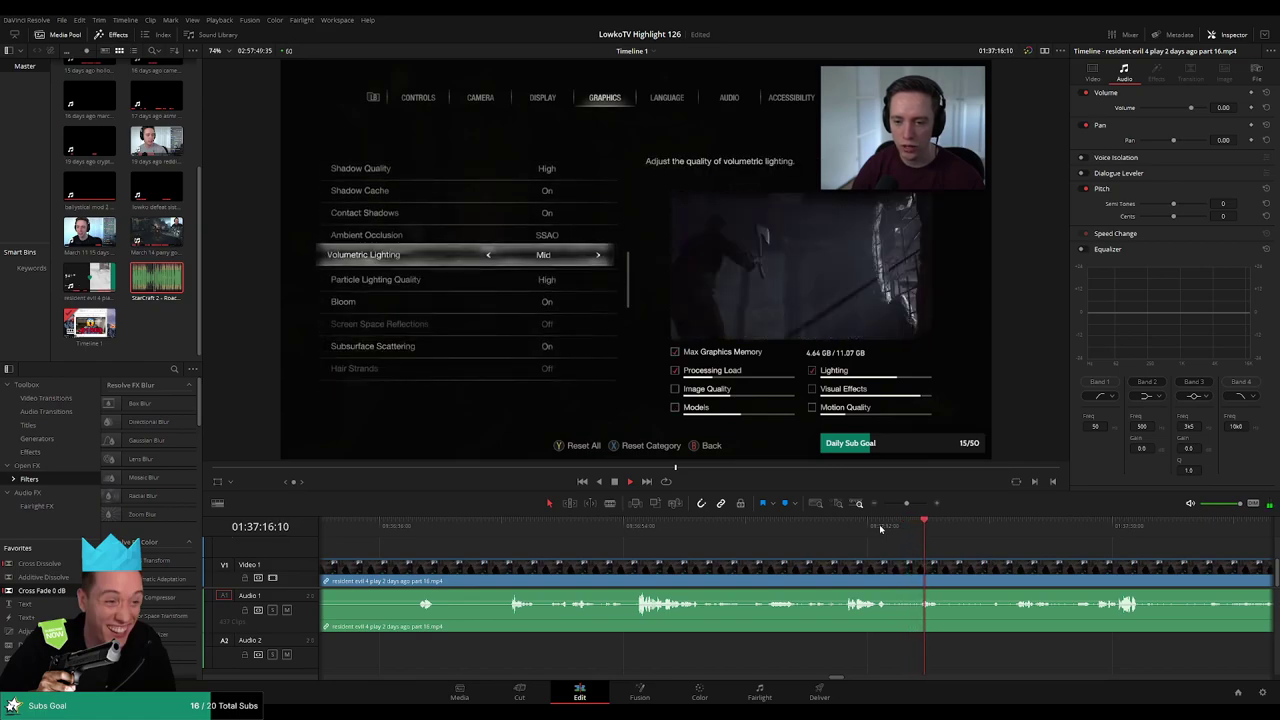
pyautogui.hscroll(4, 784, 530)
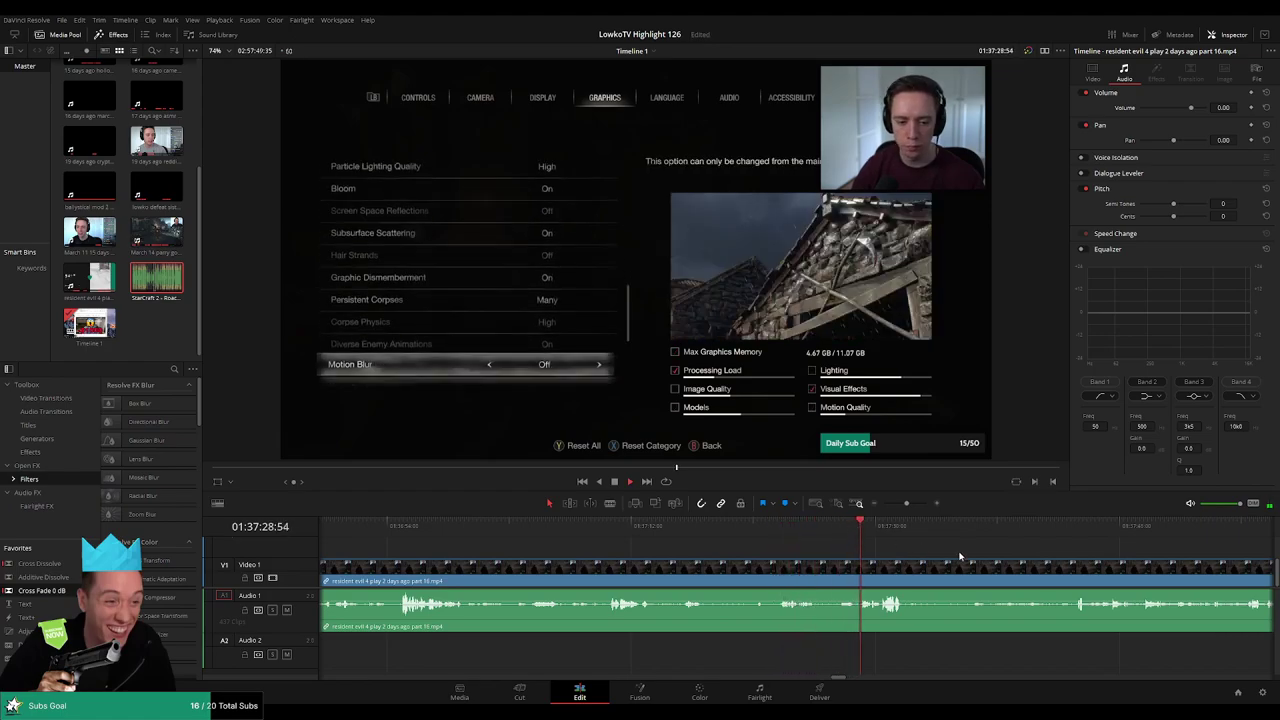
# - Review the graphics settings and dark barrel cellar footage from about 01:37:28 to 01:38:27, skipping ahead between audio peaks
pyautogui.hscroll(3, 794, 538)
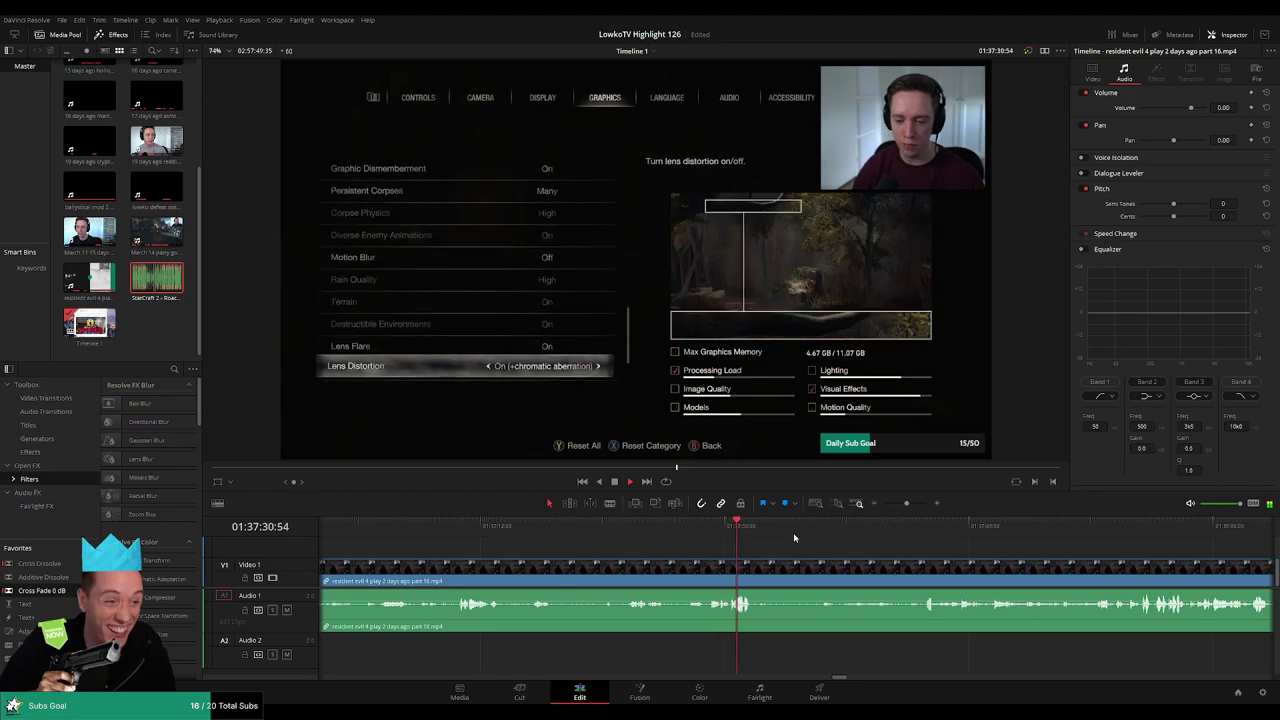
pyautogui.moveTo(785, 529); pyautogui.dragTo(923, 525)
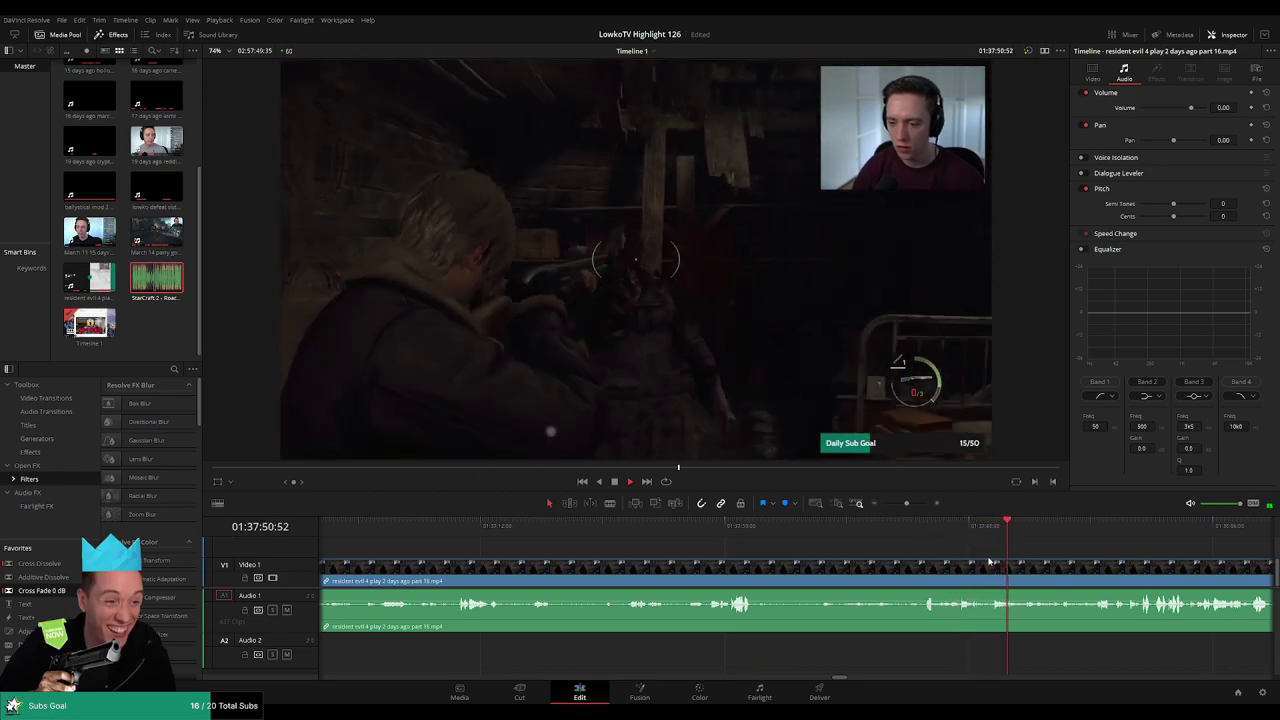
pyautogui.moveTo(1065, 553); pyautogui.dragTo(877, 544)
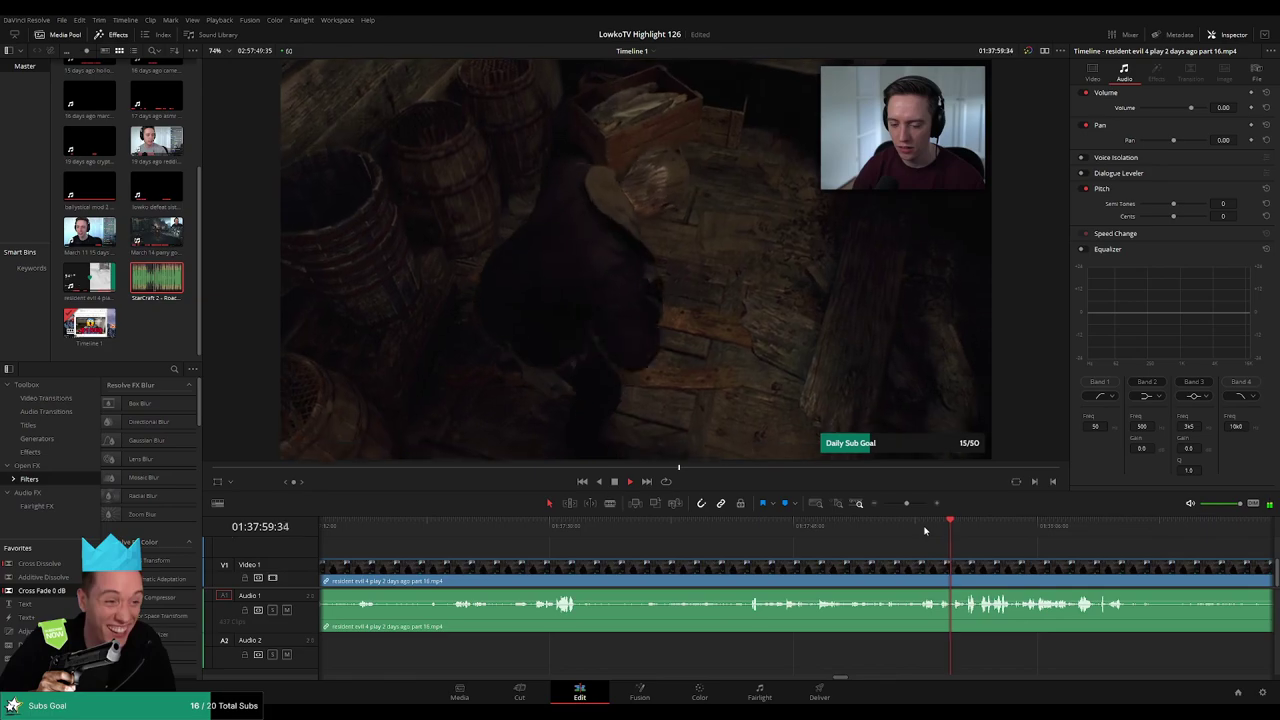
pyautogui.moveTo(1018, 550); pyautogui.dragTo(770, 534)
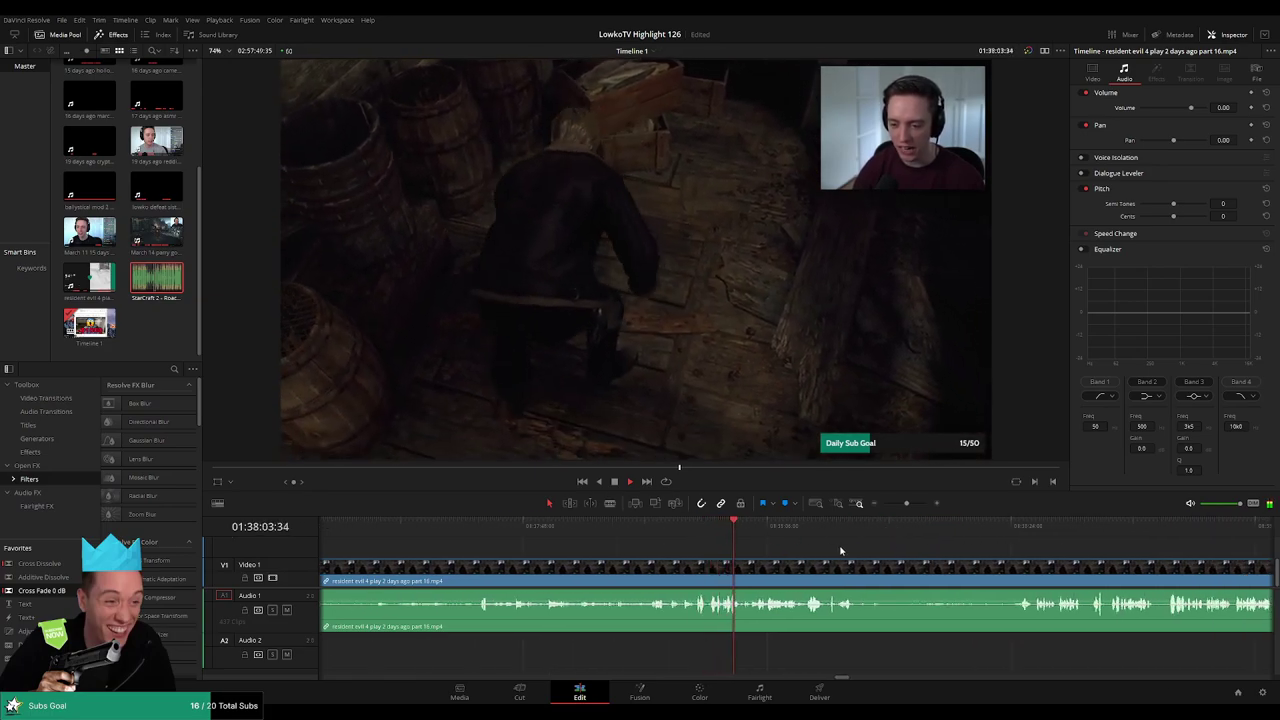
pyautogui.hscroll(2, 728, 551)
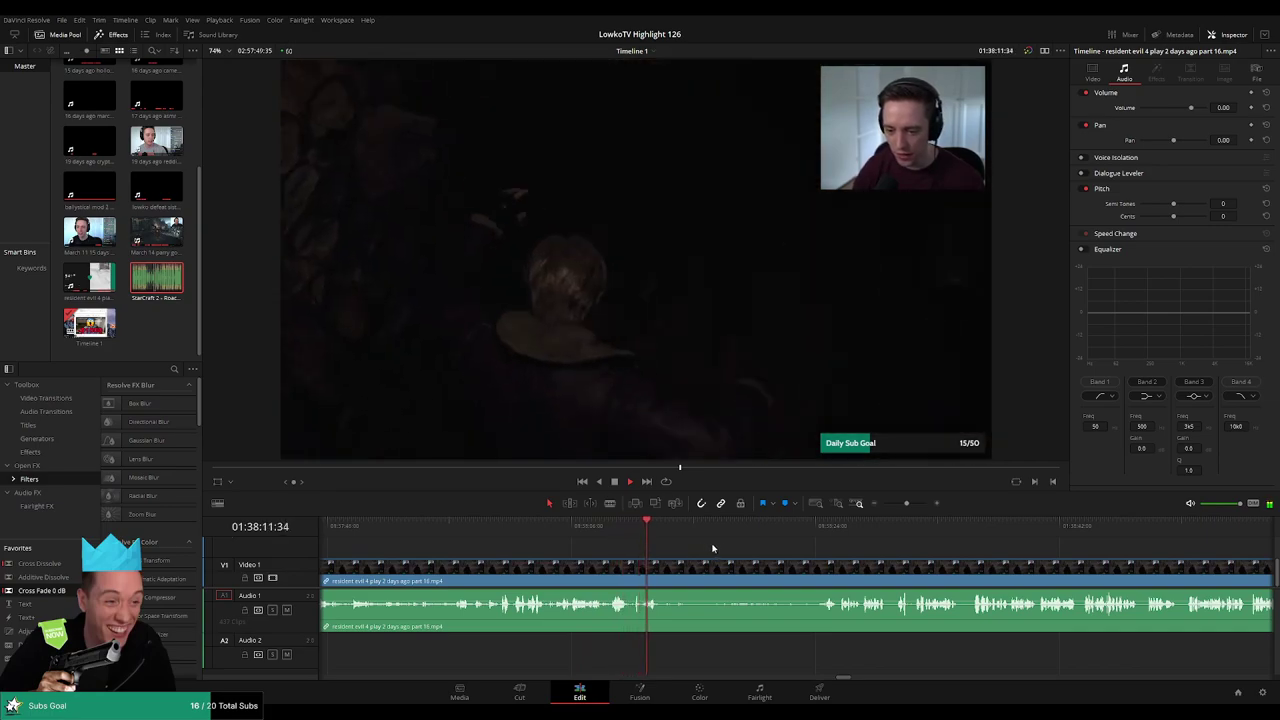
pyautogui.moveTo(723, 528); pyautogui.dragTo(753, 530)
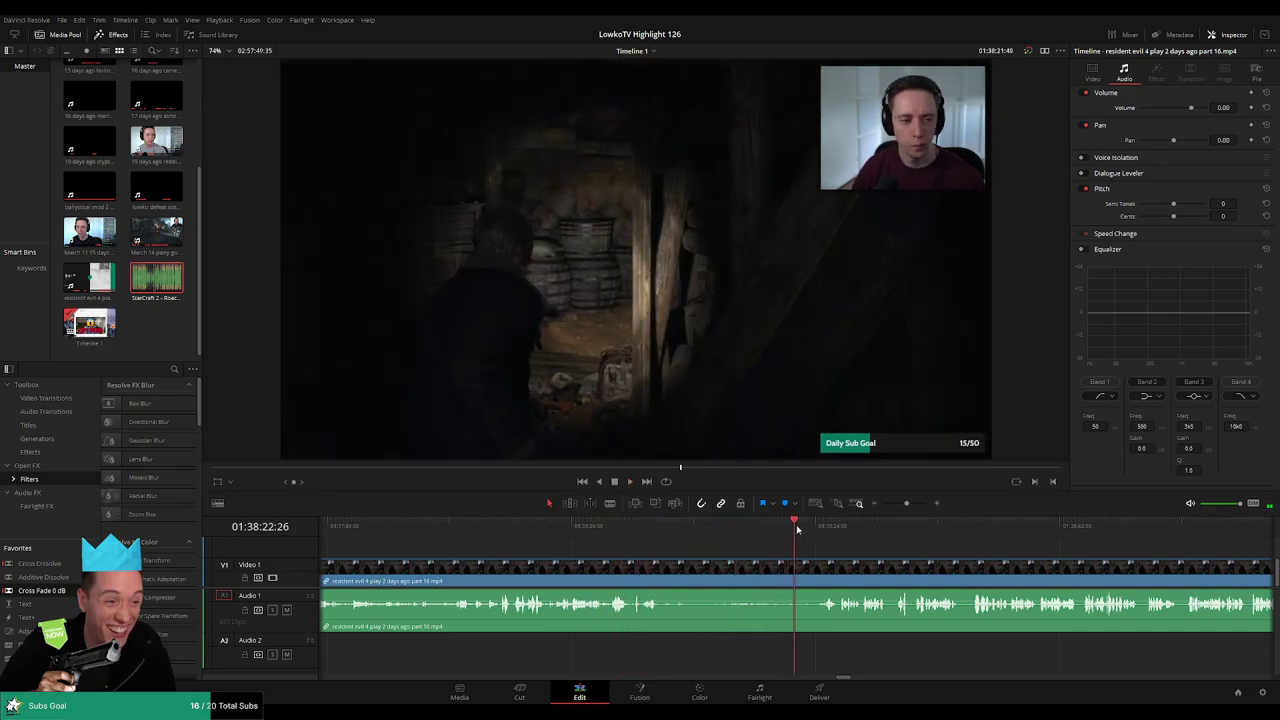
pyautogui.press('space')
pyautogui.hscroll(5, 806, 545)
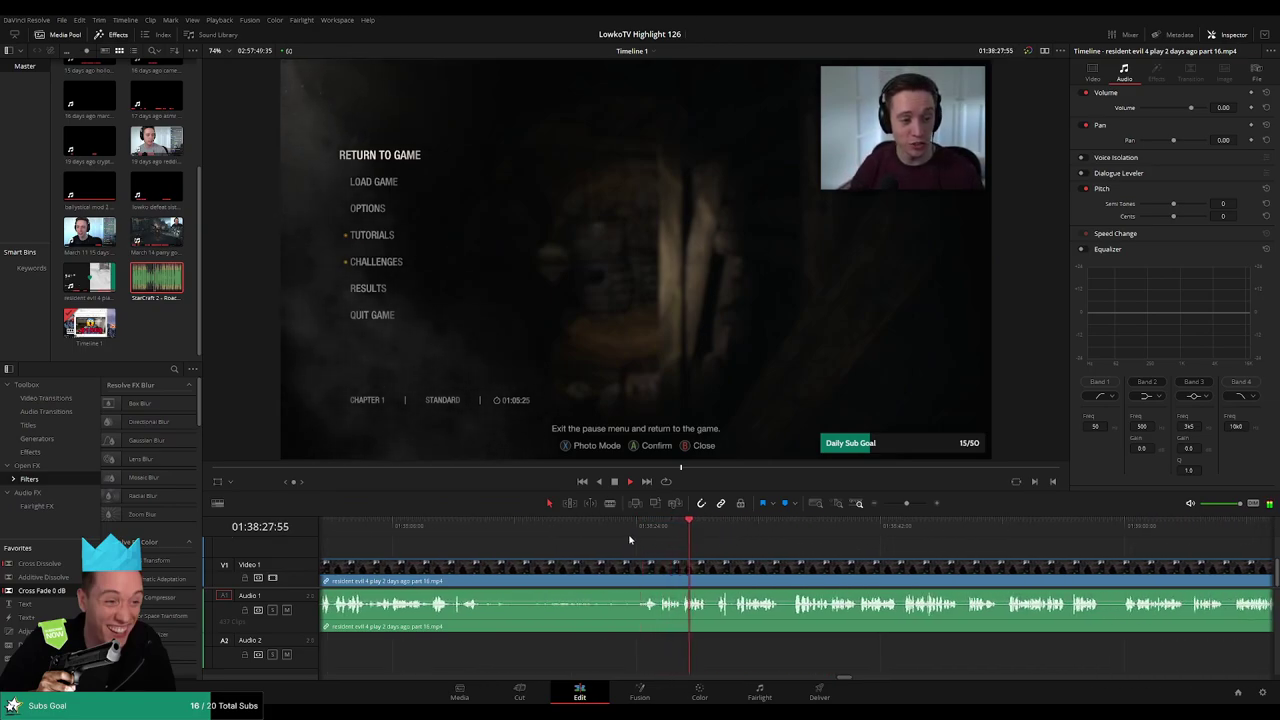
# - Review the pause menu footage from about 01:38:22 to 01:39:45, skipping through the talking over the Load Game screen
pyautogui.moveTo(520, 530); pyautogui.dragTo(571, 529)
pyautogui.press('space')
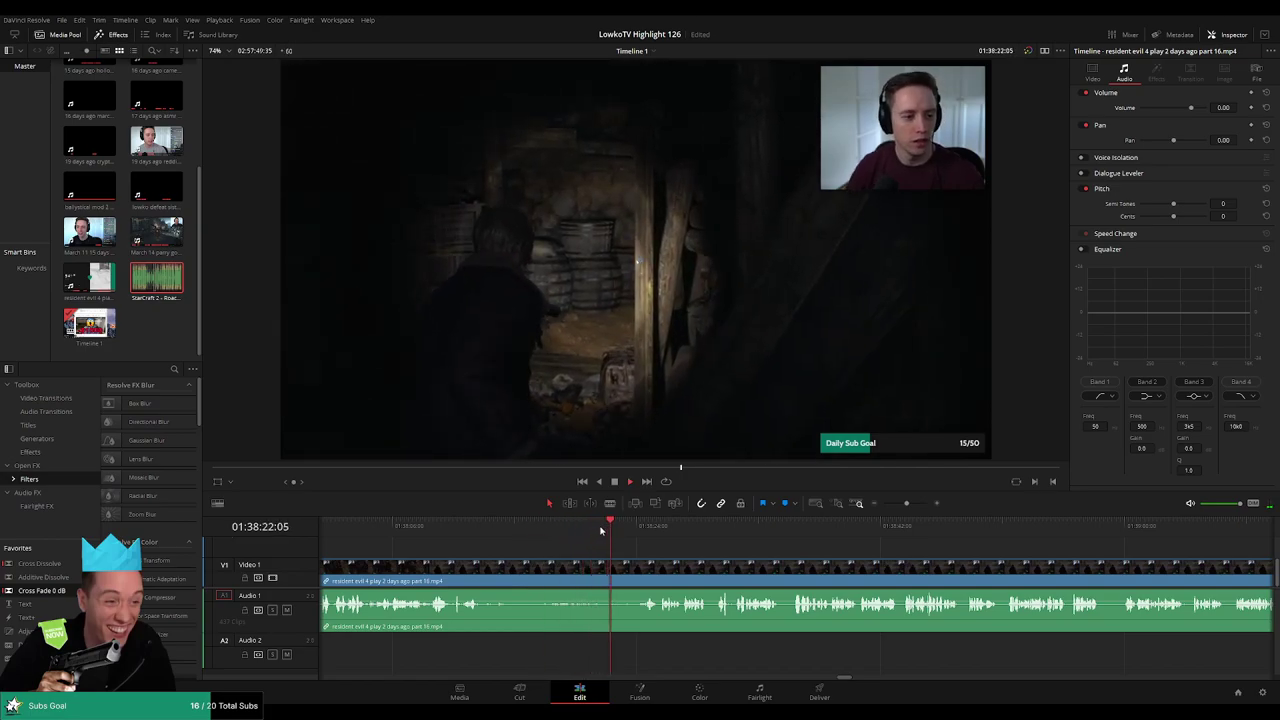
pyautogui.moveTo(657, 531); pyautogui.dragTo(731, 530)
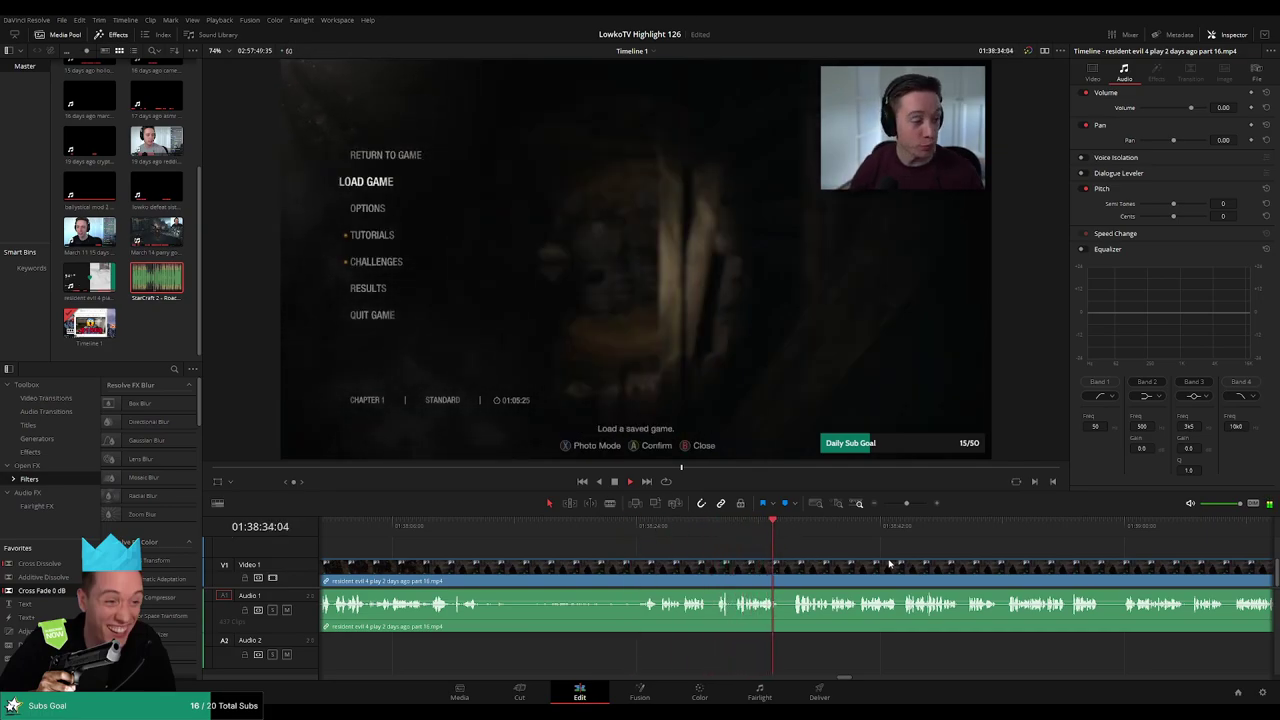
pyautogui.moveTo(883, 562)
pyautogui.mouseDown()
pyautogui.moveTo(662, 544)
pyautogui.moveTo(877, 545)
pyautogui.moveTo(902, 558)
pyautogui.mouseUp()
pyautogui.click(1087, 531)
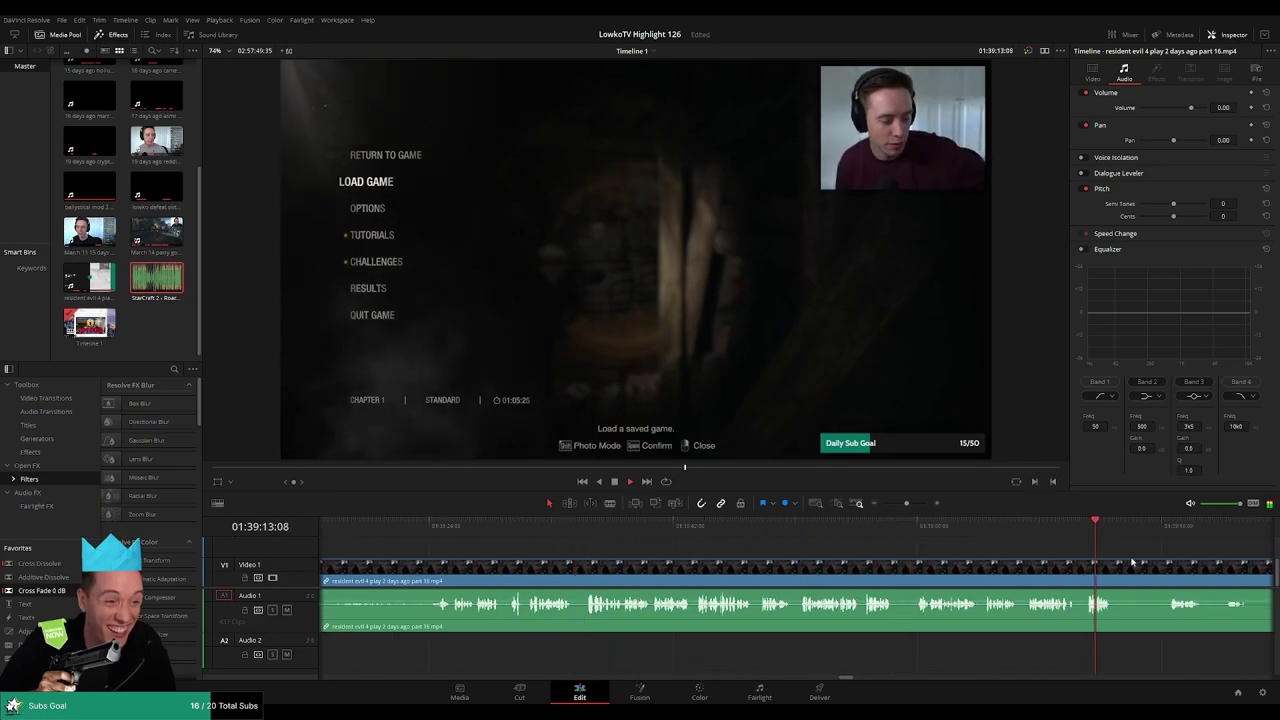
pyautogui.moveTo(1164, 560); pyautogui.dragTo(801, 536)
pyautogui.click(1004, 536)
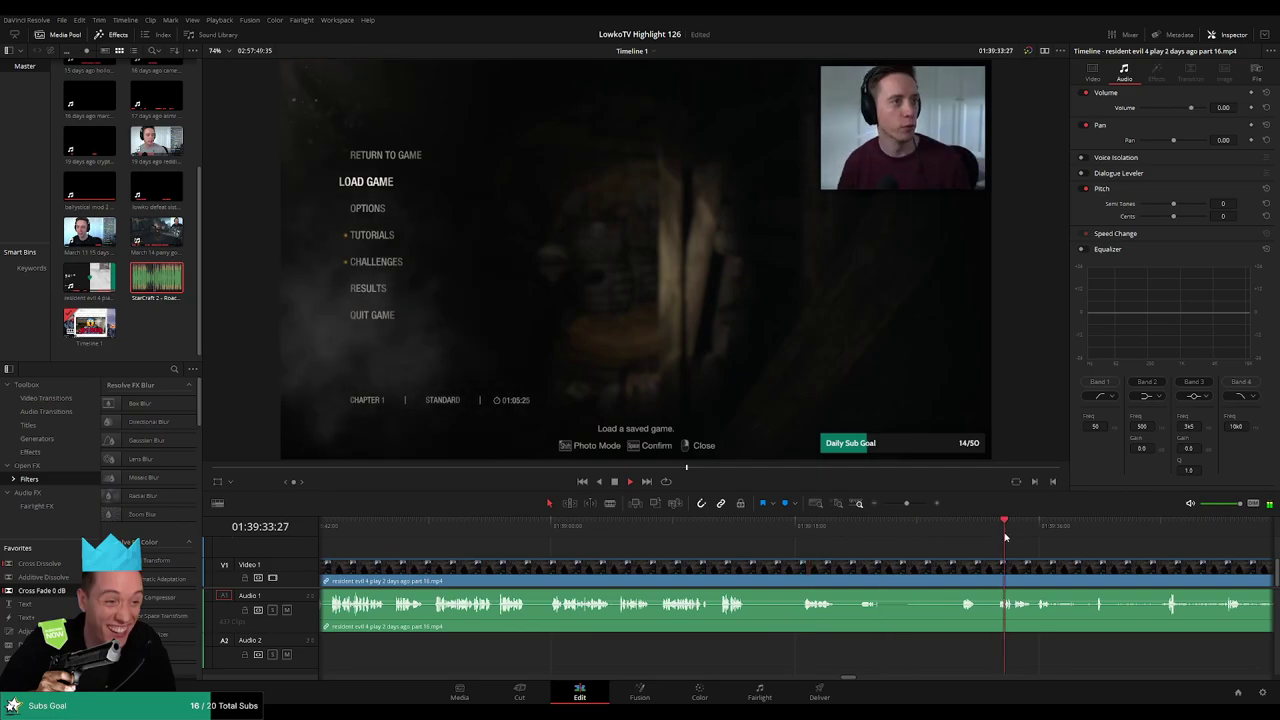
pyautogui.moveTo(1114, 555); pyautogui.dragTo(763, 531)
pyautogui.moveTo(1004, 537); pyautogui.dragTo(809, 538)
pyautogui.click(508, 528)
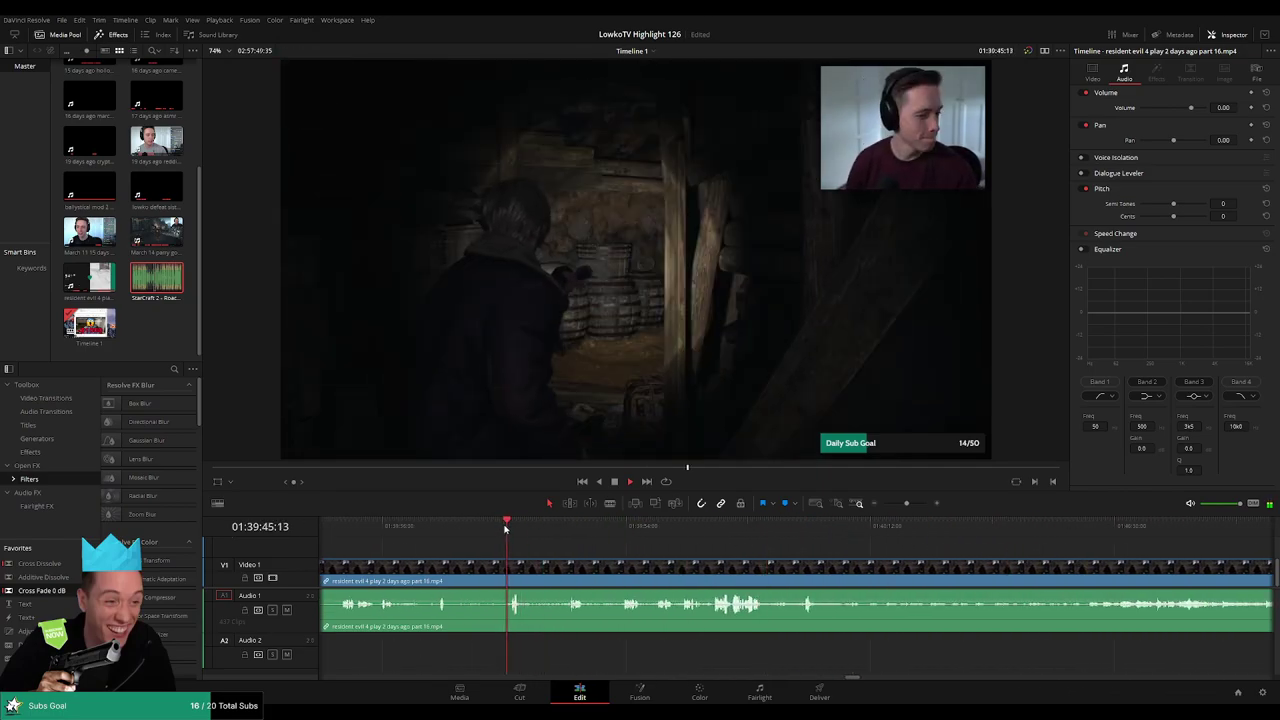
pyautogui.moveTo(505, 529); pyautogui.dragTo(434, 530)
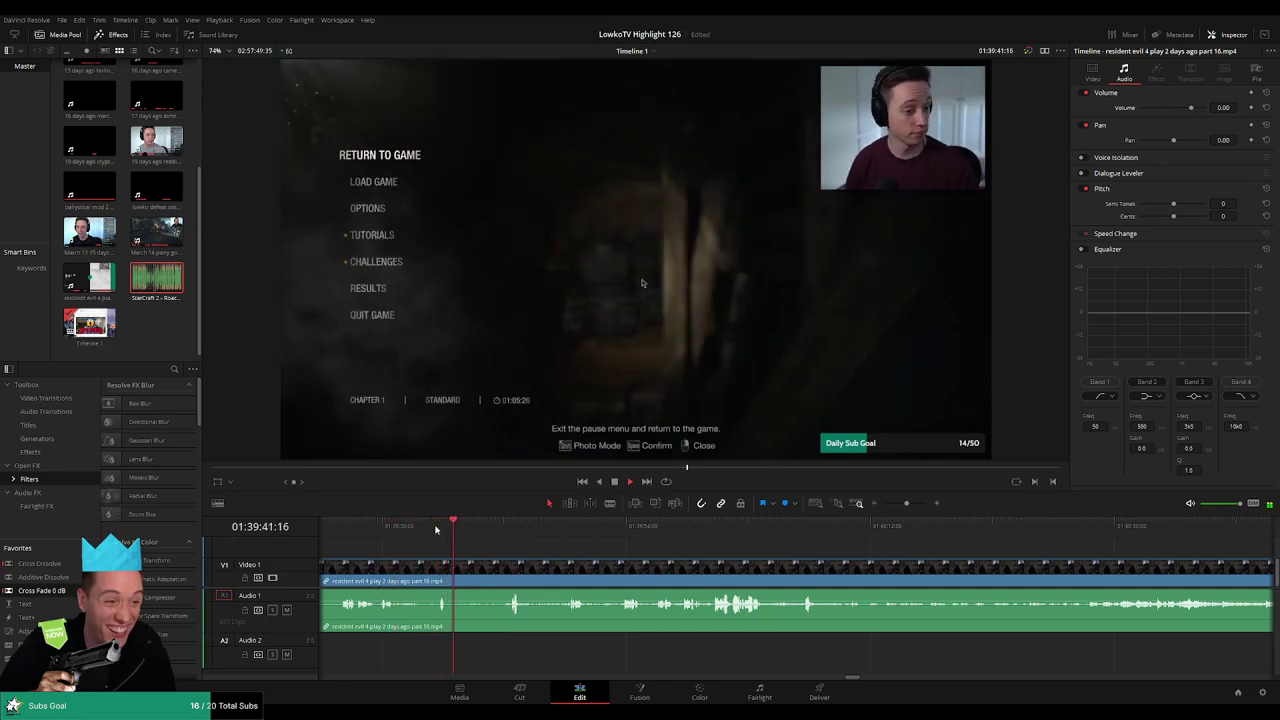
# - Recheck the paused game stretch with the camera-off screen from about 01:39:18, skipping forward to the cutscene at about 01:40:11
pyautogui.moveTo(614, 556); pyautogui.dragTo(940, 560)
pyautogui.click(530, 528)
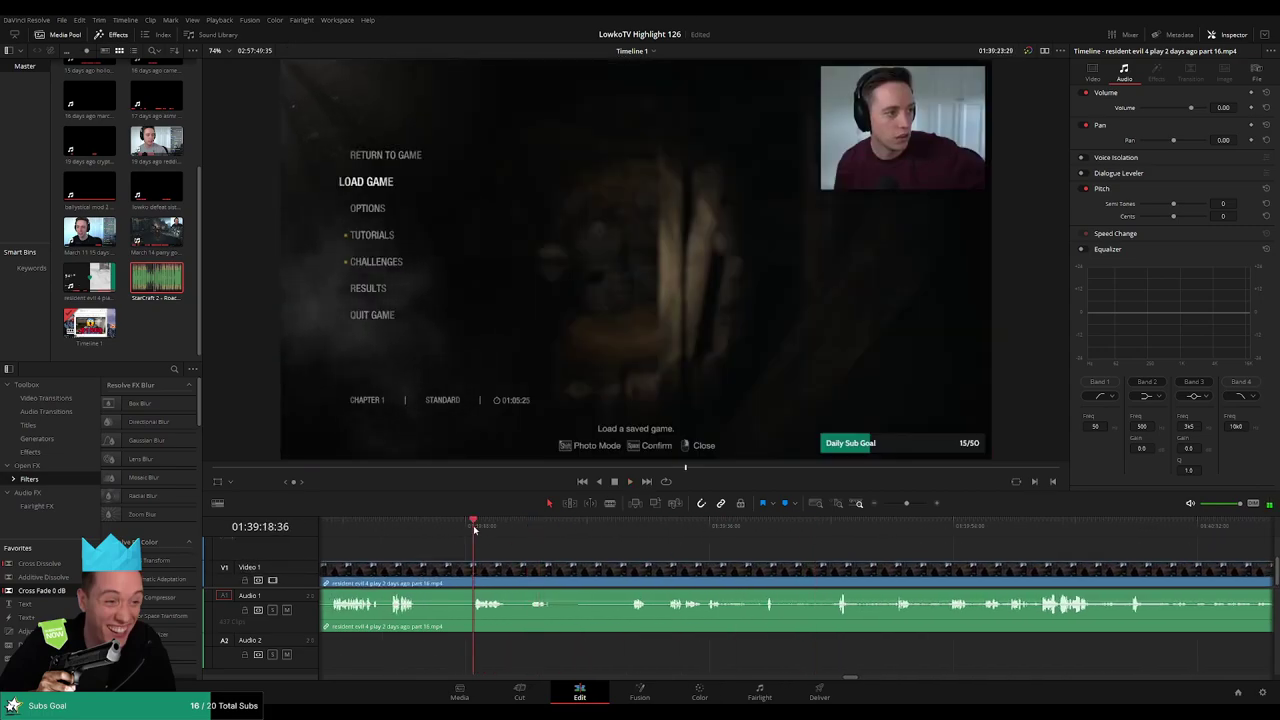
pyautogui.click(534, 527)
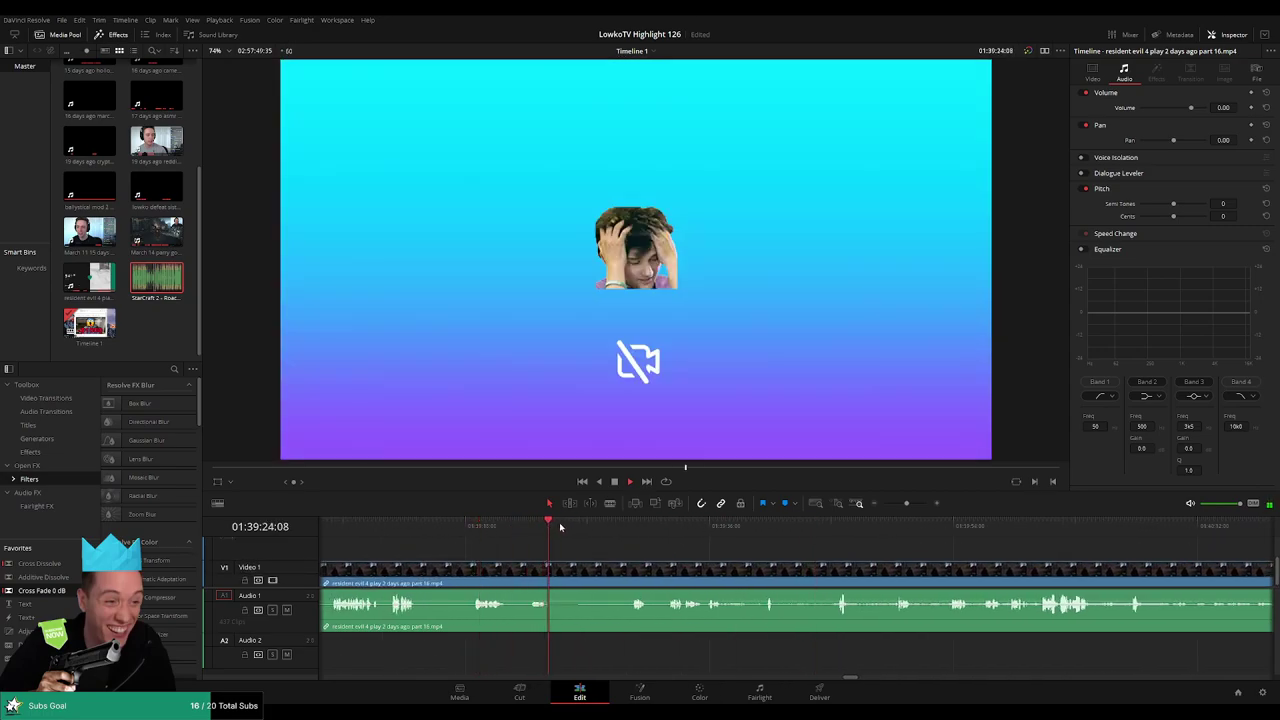
pyautogui.moveTo(560, 527); pyautogui.dragTo(585, 527)
pyautogui.click(646, 529)
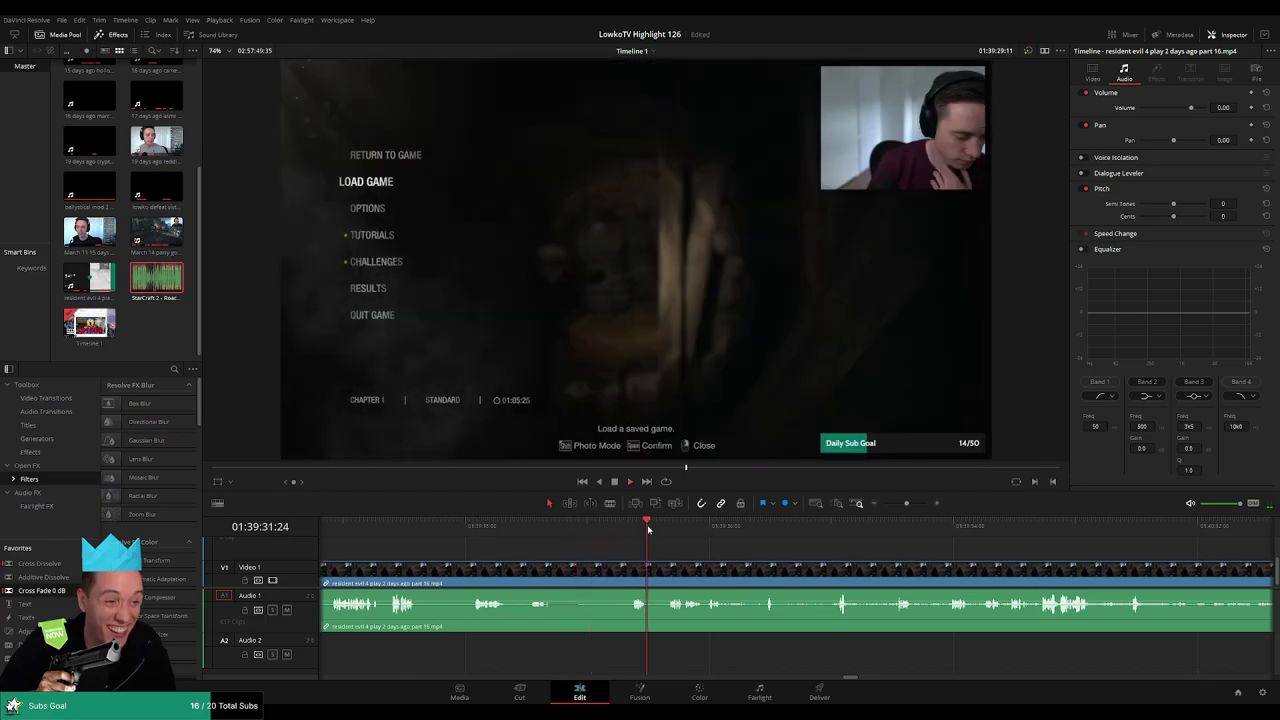
pyautogui.click(815, 530)
pyautogui.click(1178, 530)
pyautogui.moveTo(1182, 550); pyautogui.dragTo(873, 529)
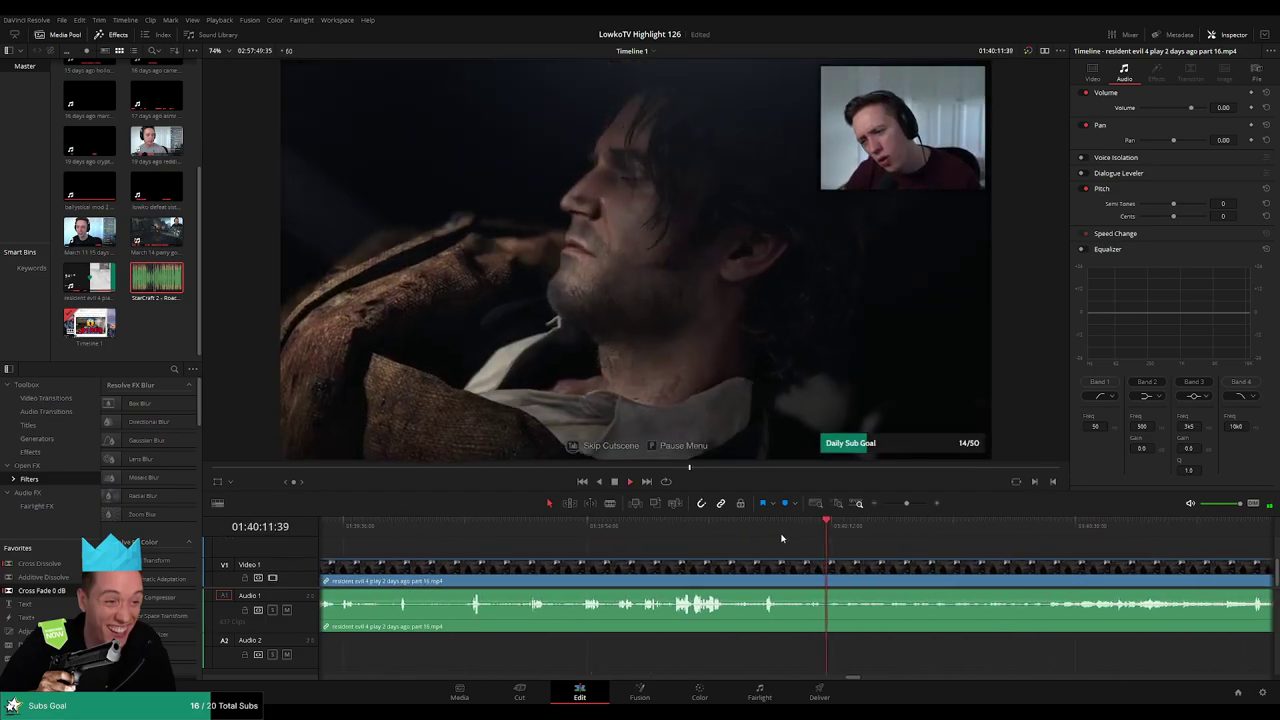
# - Review the discovery of the tied sack and the following cutscene from about 01:39:50 to 01:40:49
pyautogui.click(585, 527)
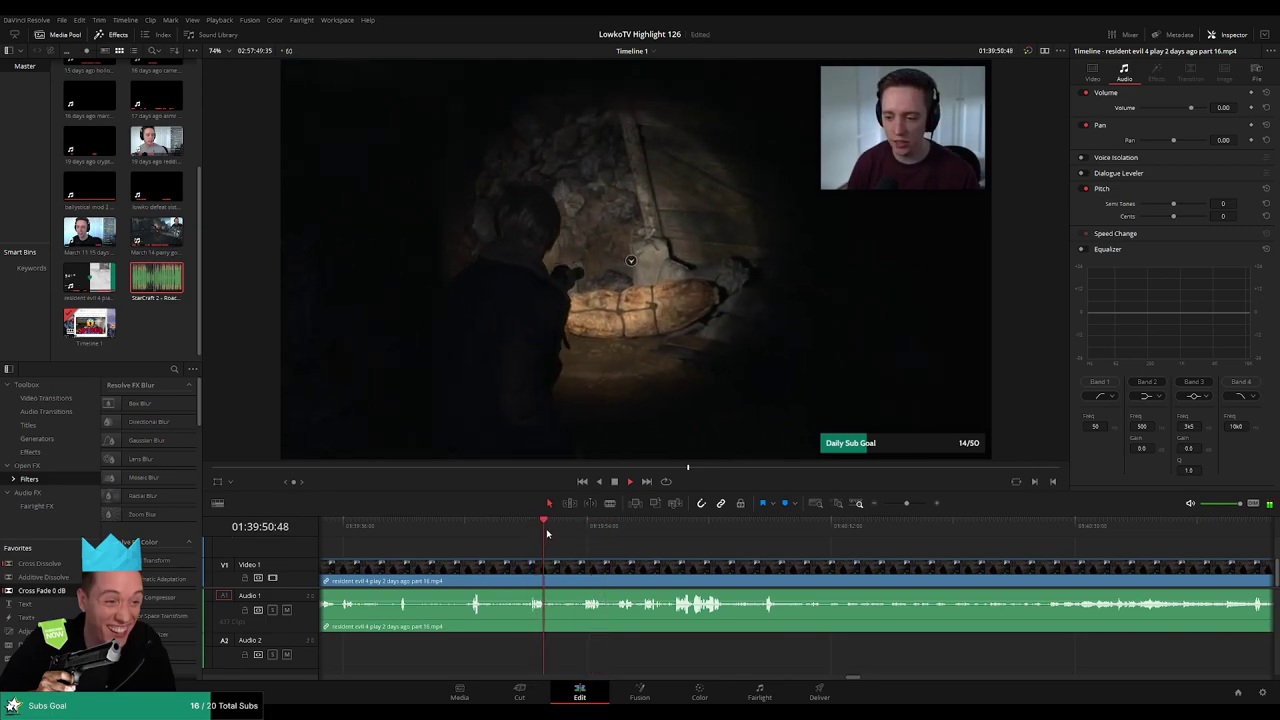
pyautogui.click(617, 531)
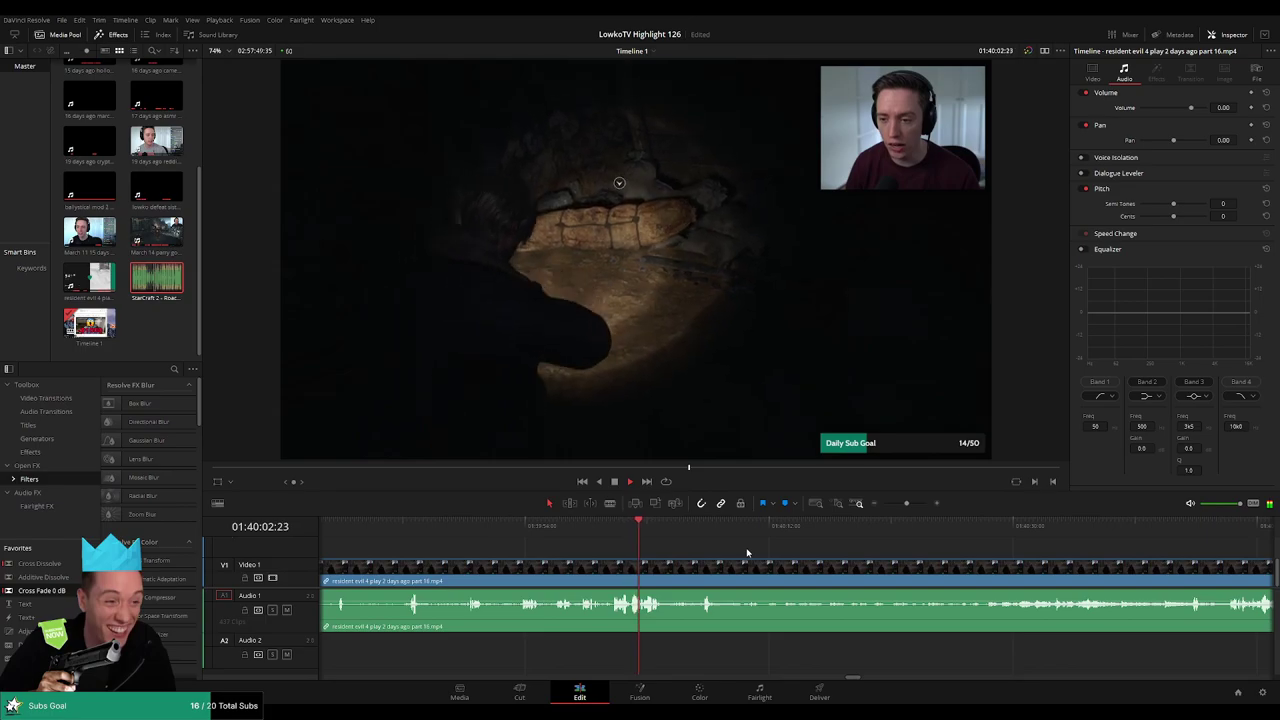
pyautogui.click(704, 526)
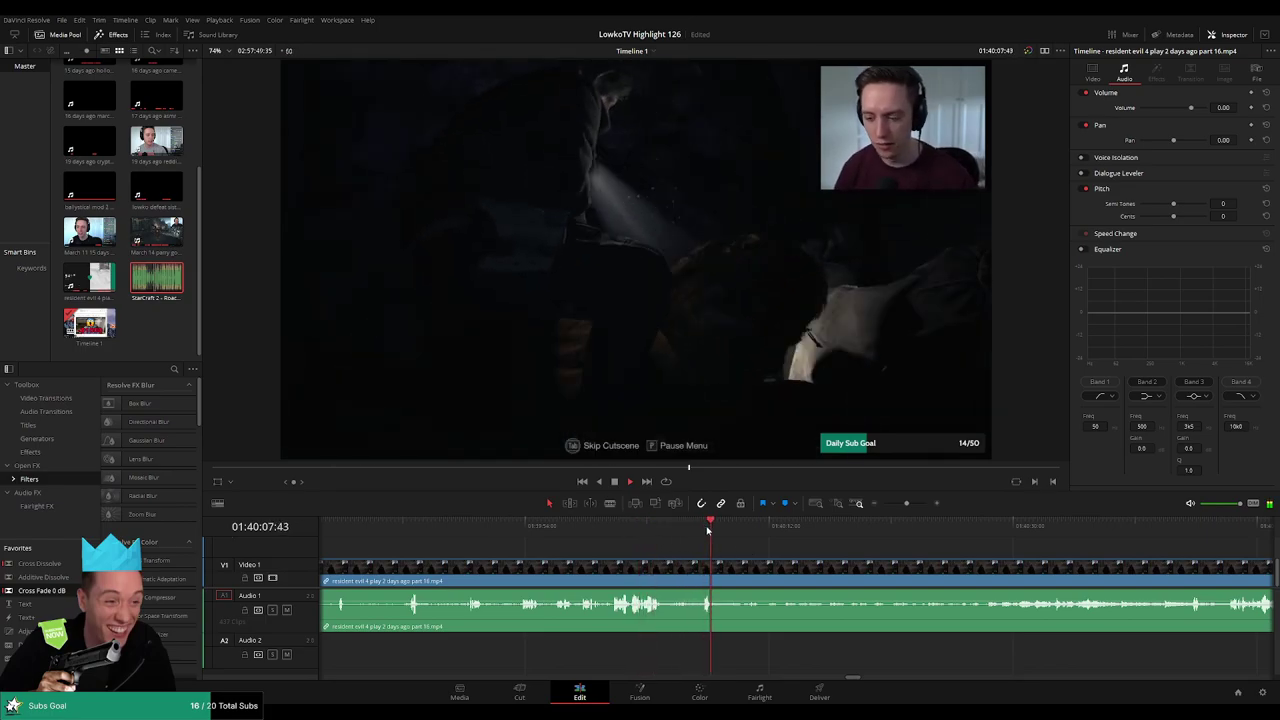
pyautogui.moveTo(828, 554); pyautogui.dragTo(691, 545)
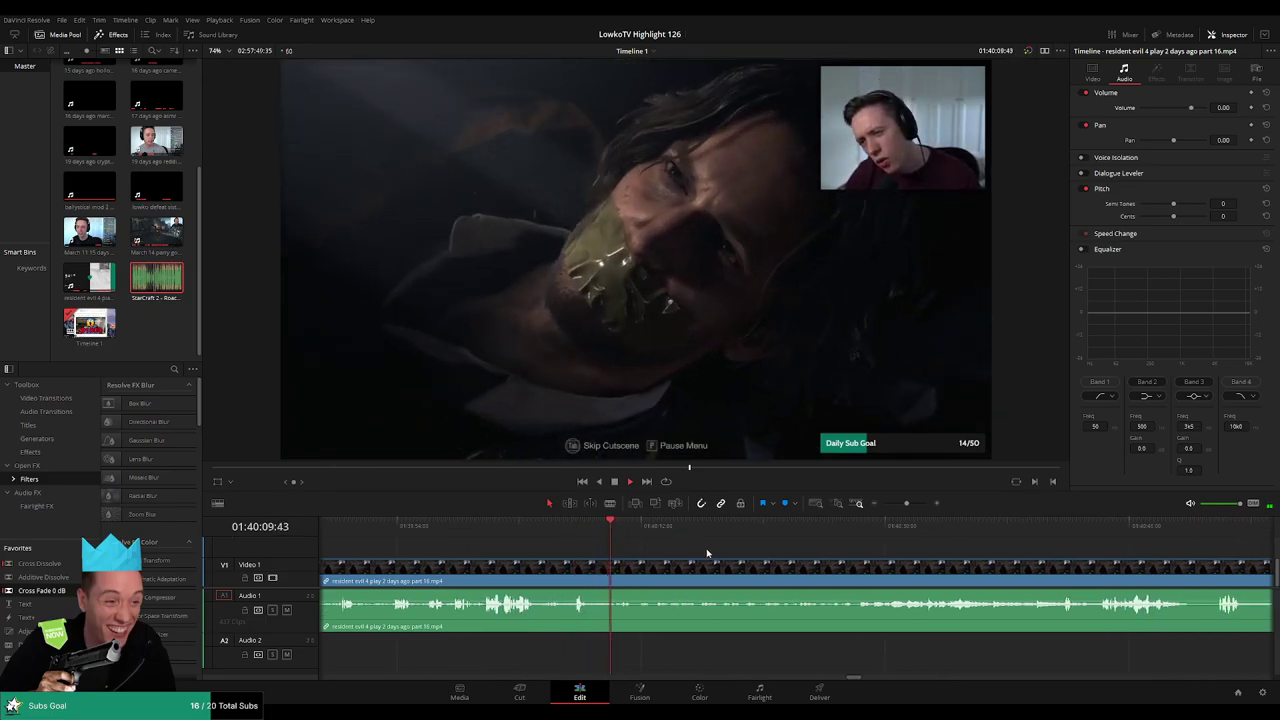
pyautogui.moveTo(906, 504); pyautogui.dragTo(882, 509)
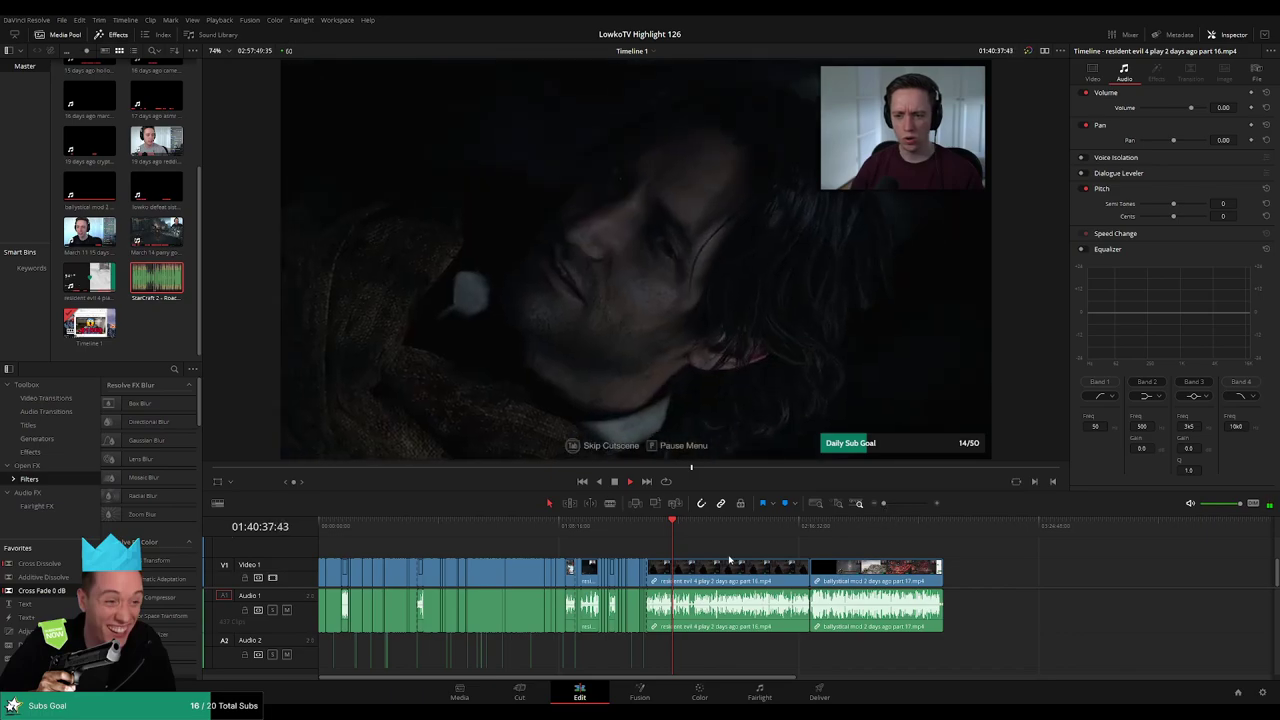
pyautogui.scroll(5, 729, 559)
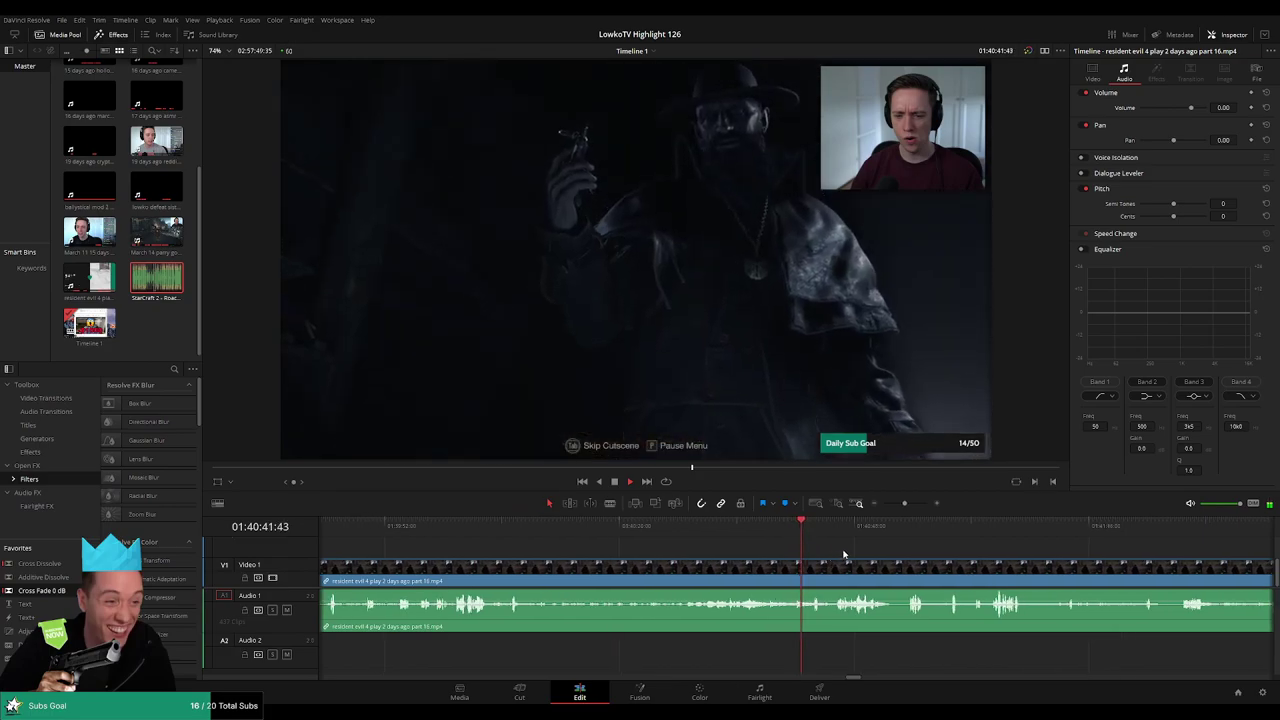
pyautogui.scroll(-3, 748, 551)
pyautogui.scroll(3, 750, 550)
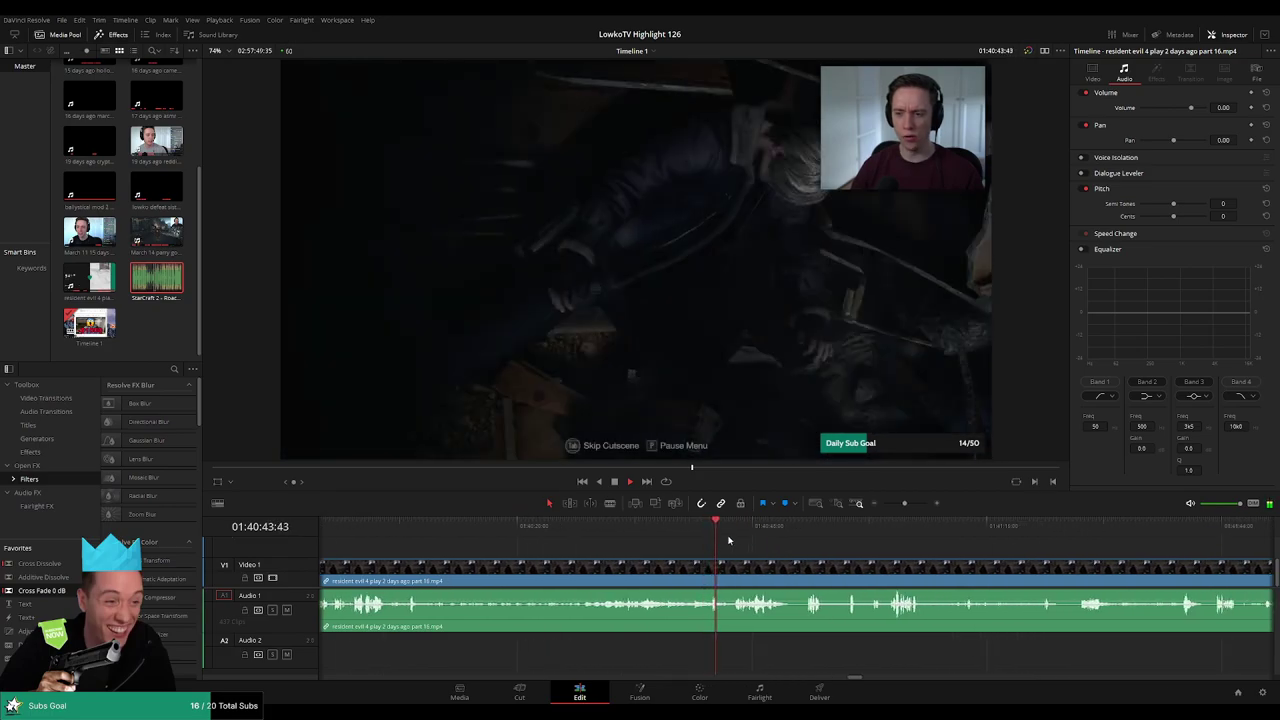
pyautogui.click(735, 533)
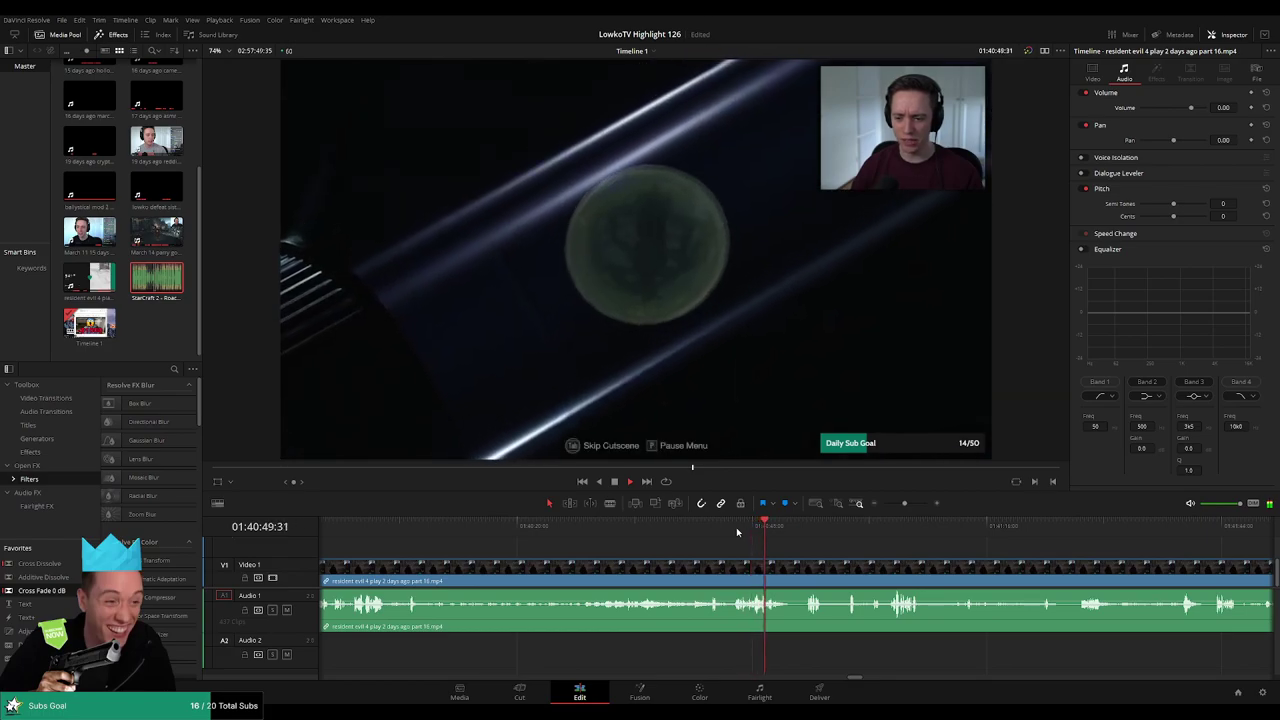
# - Review the Chapter End and save data screens from about 01:40:55 to 01:41:22, skipping ahead between audio peaks
pyautogui.click(808, 533)
pyautogui.moveTo(905, 560); pyautogui.dragTo(655, 554)
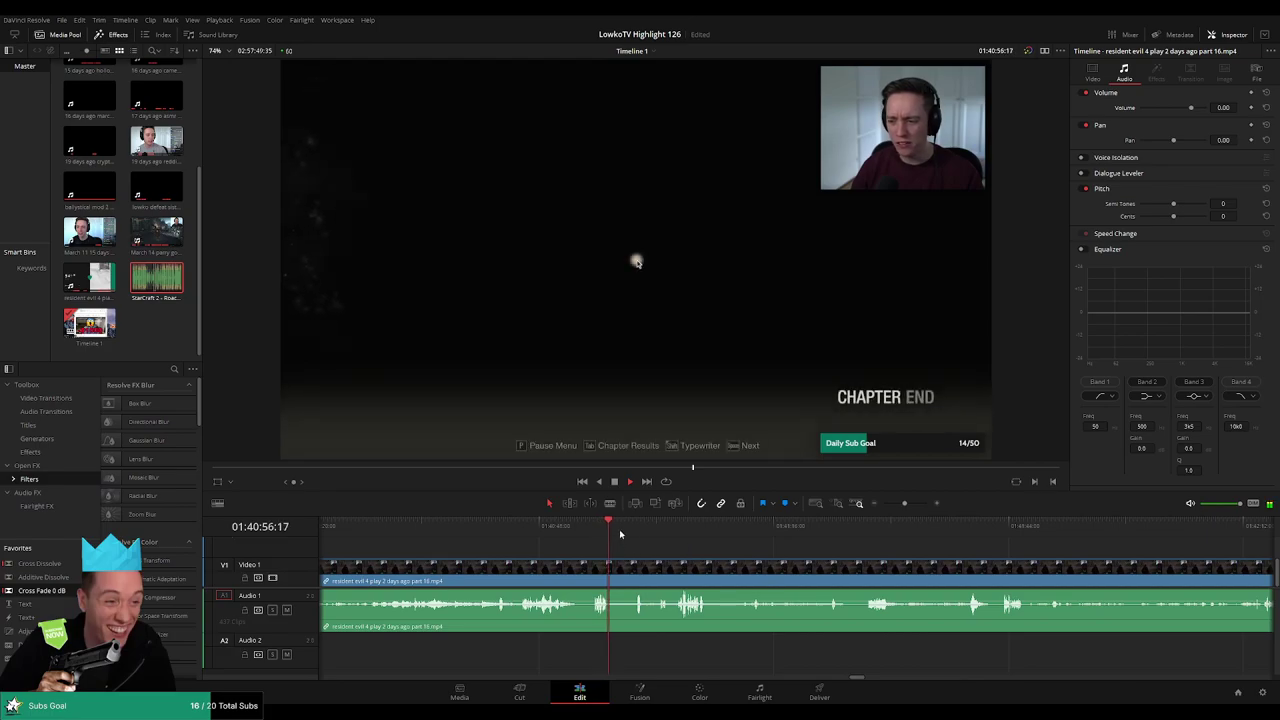
pyautogui.click(633, 530)
pyautogui.click(660, 532)
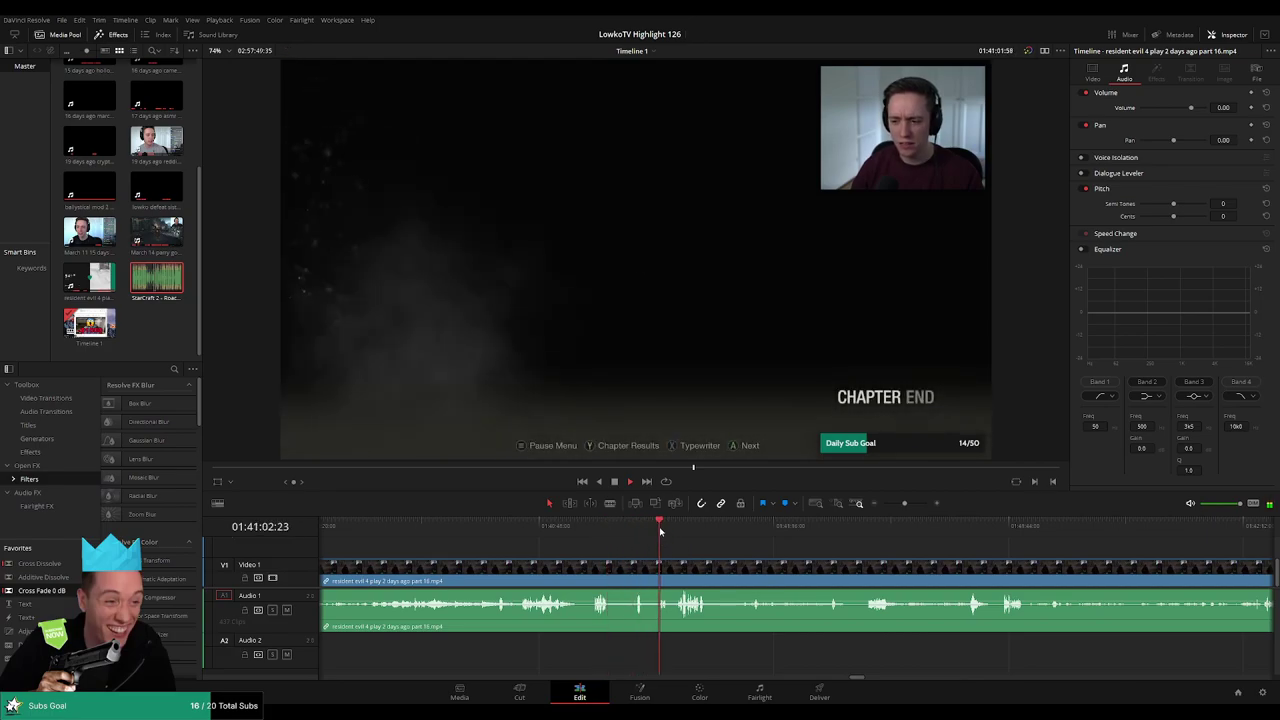
pyautogui.click(680, 531)
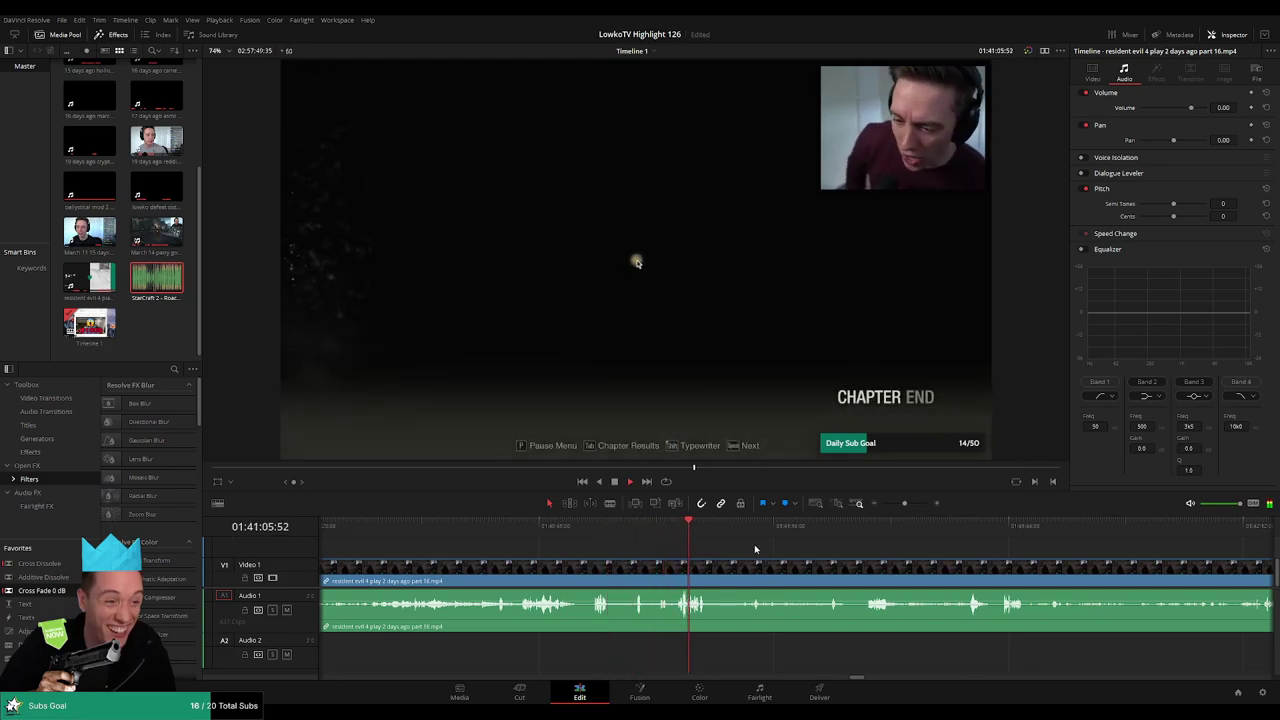
pyautogui.moveTo(760, 549); pyautogui.dragTo(655, 554)
pyautogui.click(633, 533)
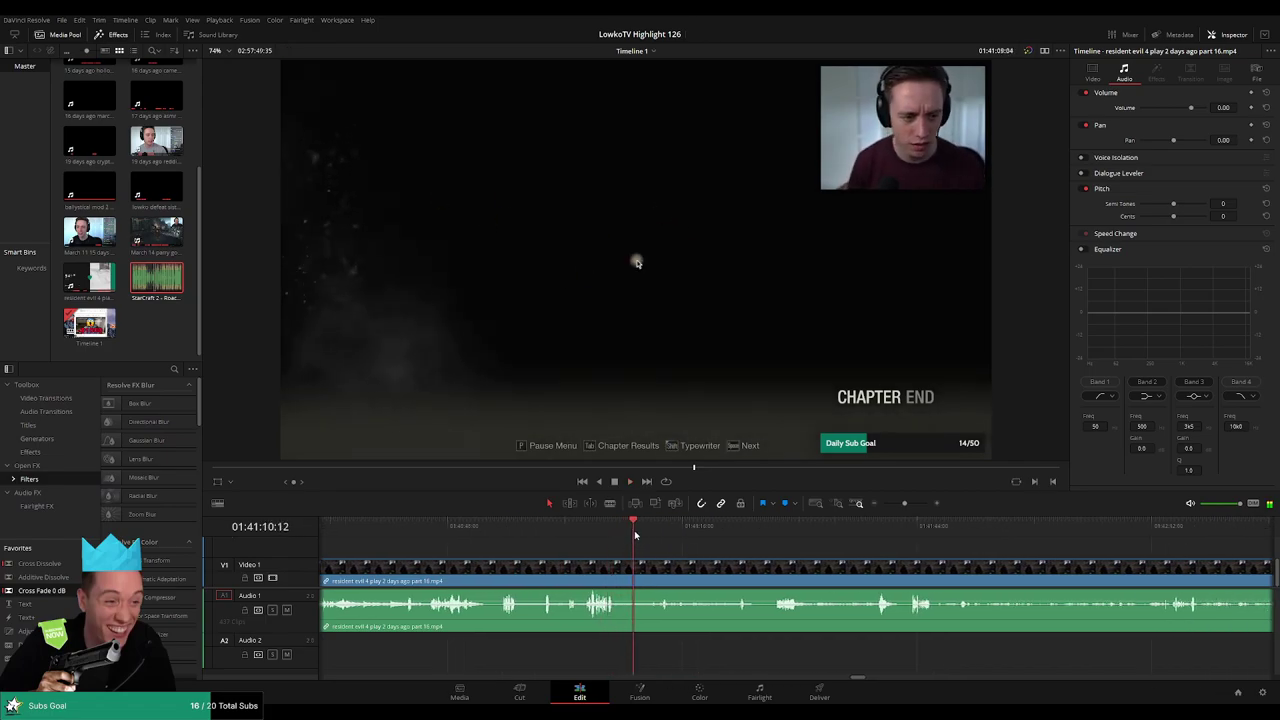
pyautogui.click(655, 531)
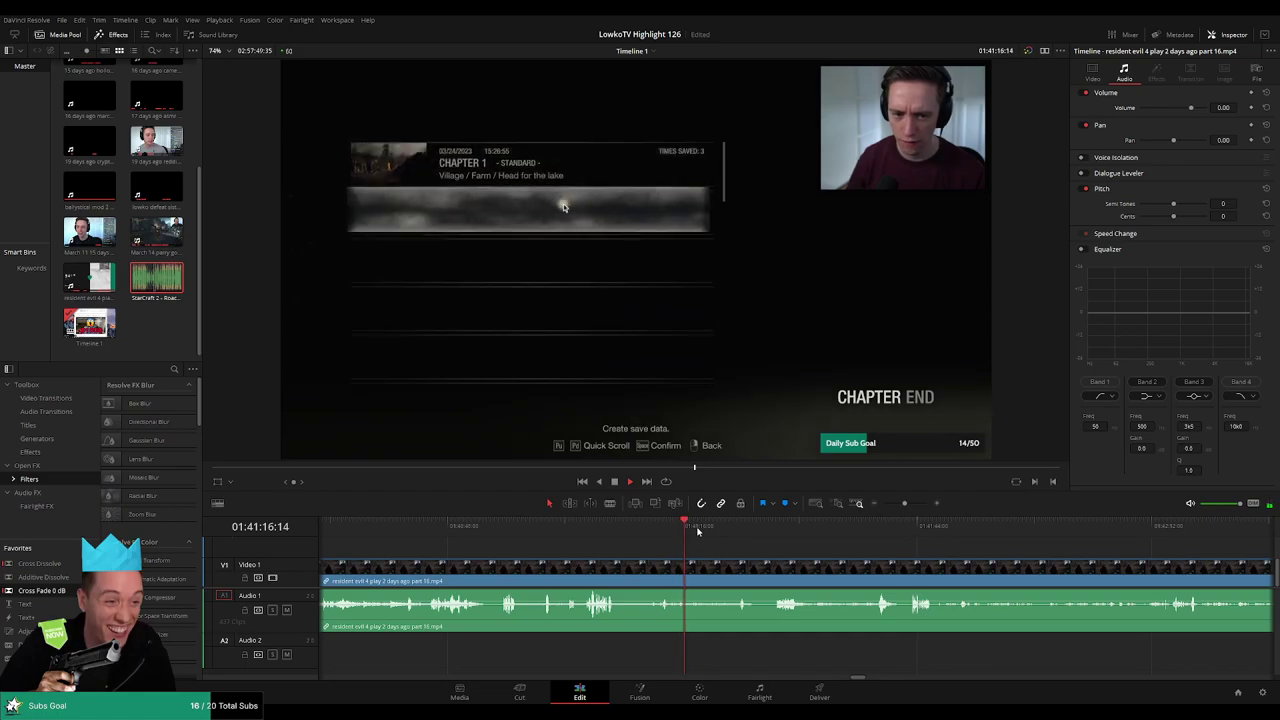
pyautogui.moveTo(722, 529); pyautogui.dragTo(739, 528)
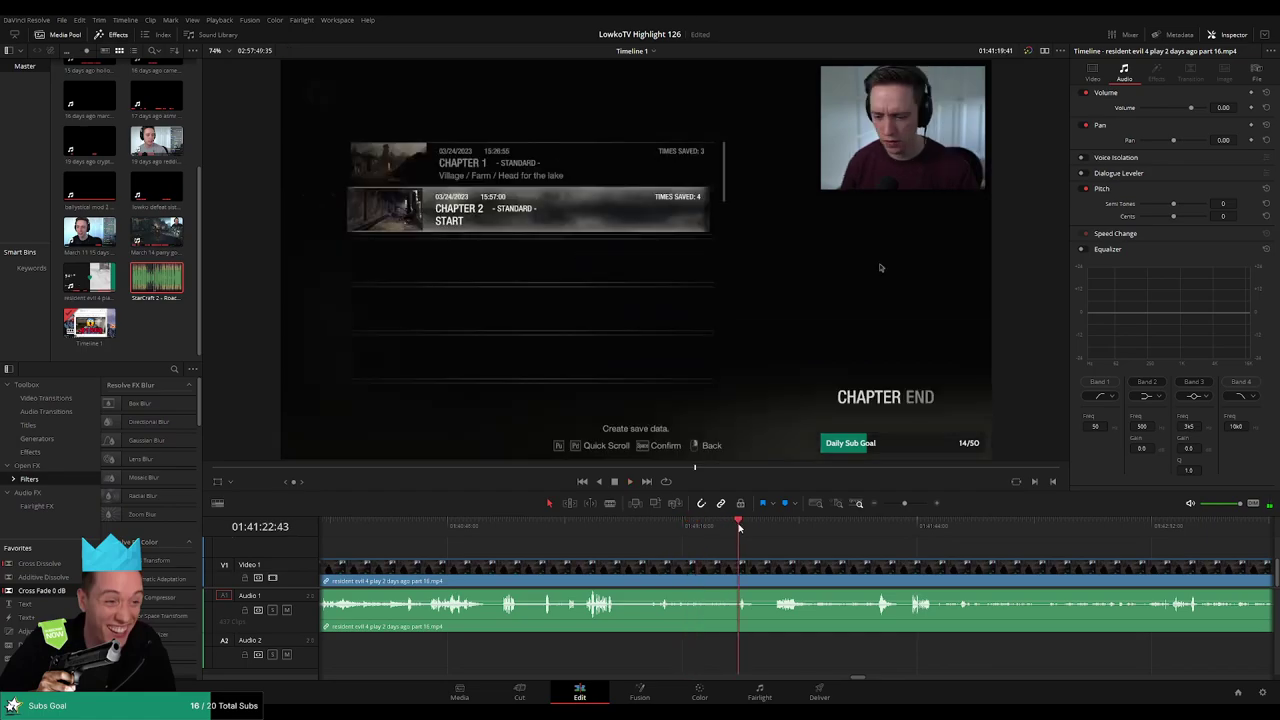
# - Review the cutscene with the chained captives from about 01:41:22 to 01:43:47, skipping ahead between audio peaks
pyautogui.moveTo(890, 551); pyautogui.dragTo(711, 540)
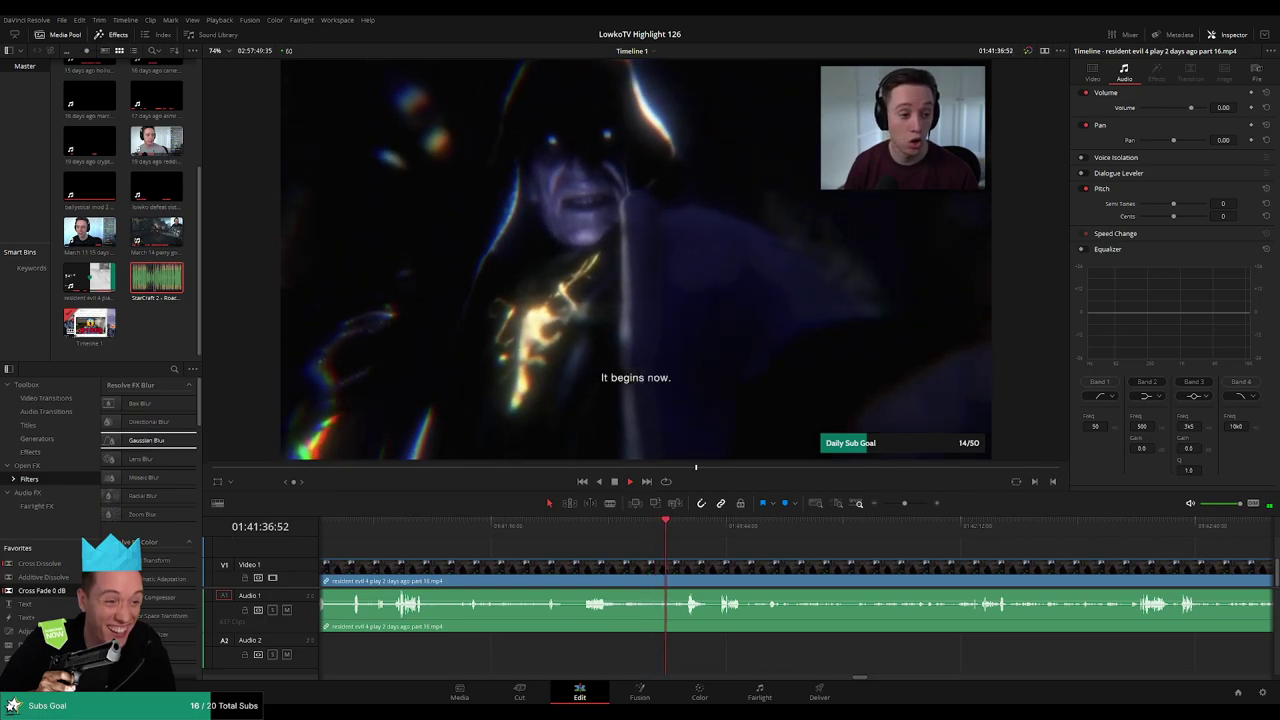
pyautogui.moveTo(744, 550); pyautogui.dragTo(624, 533)
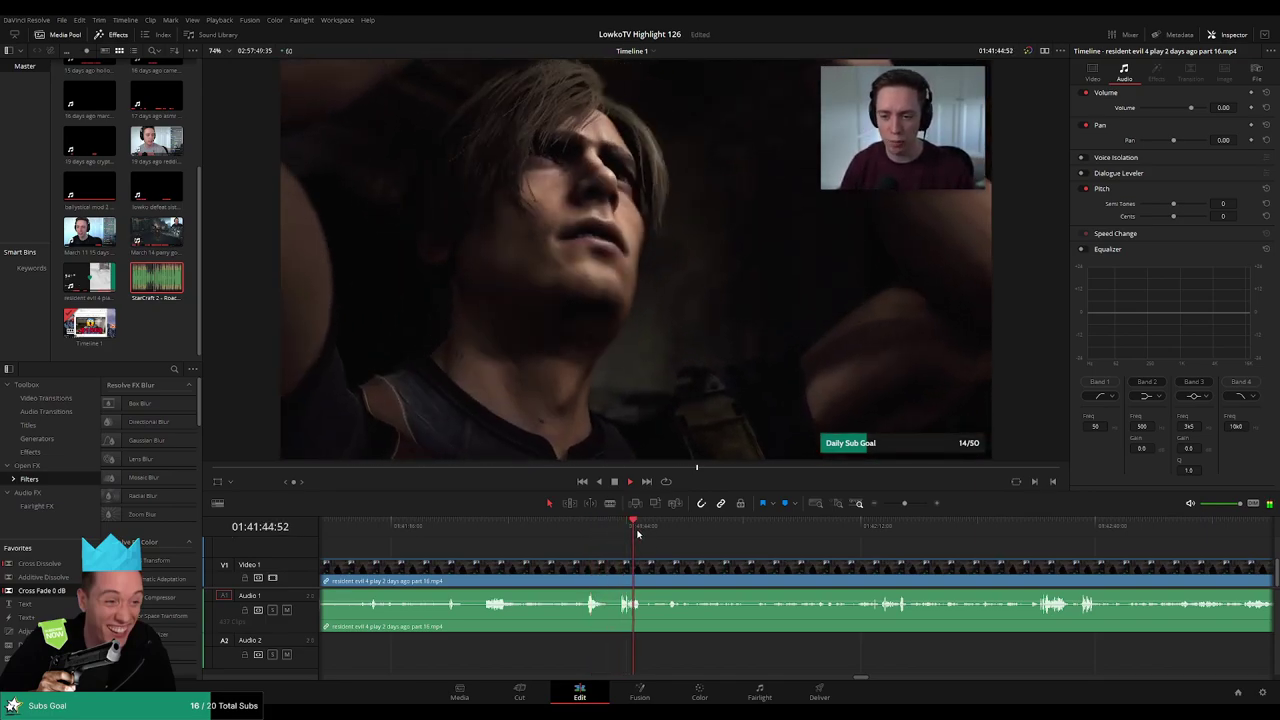
pyautogui.click(663, 530)
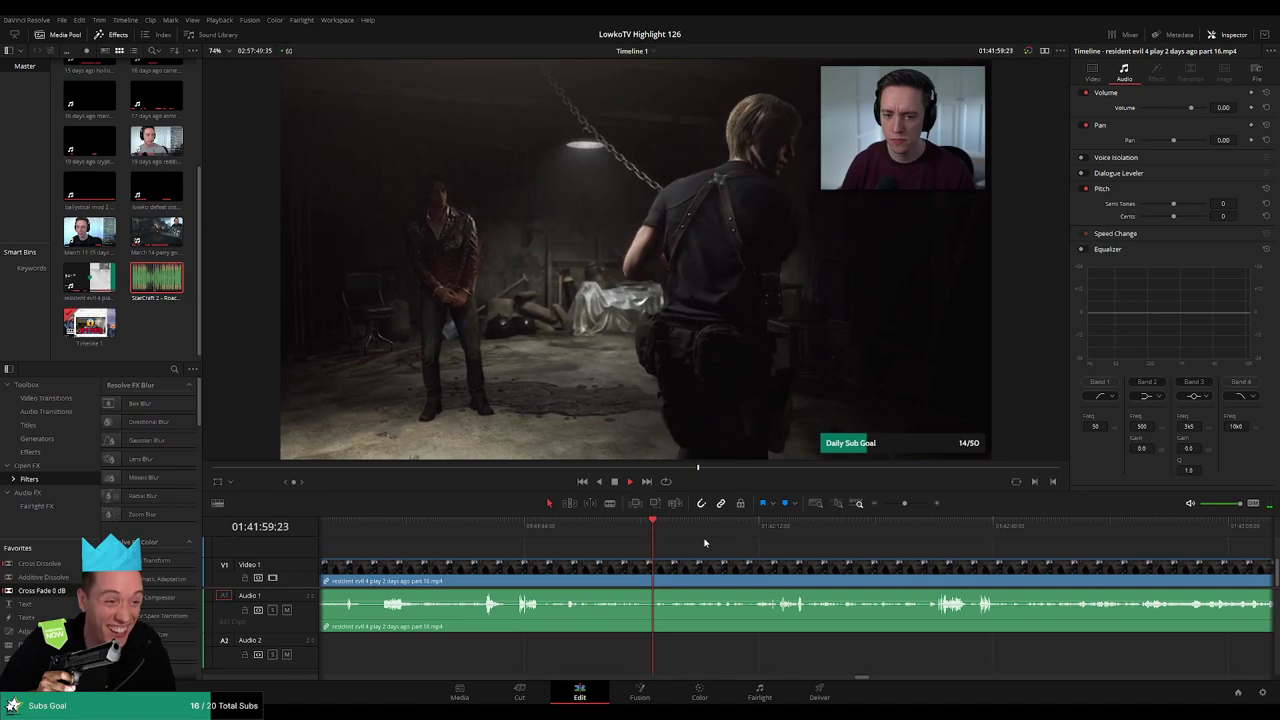
pyautogui.moveTo(904, 503)
pyautogui.mouseDown()
pyautogui.moveTo(885, 503)
pyautogui.moveTo(902, 503)
pyautogui.mouseUp()
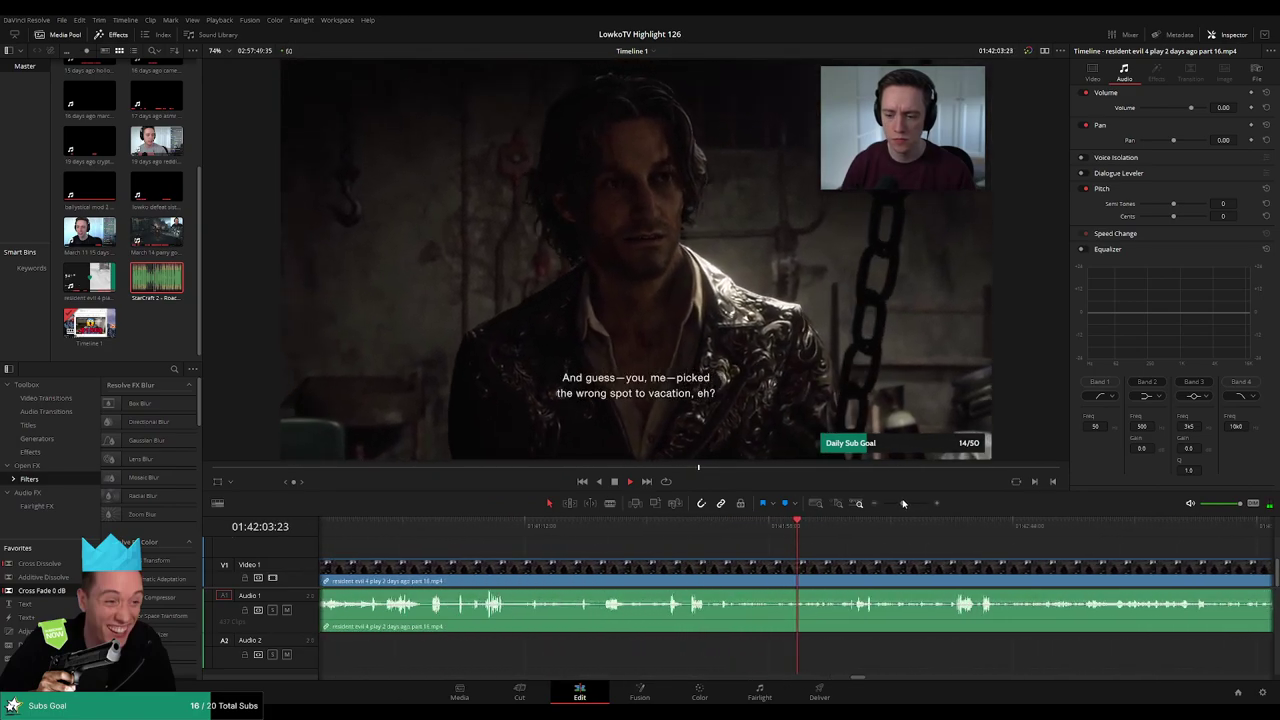
pyautogui.moveTo(936, 558); pyautogui.dragTo(655, 540)
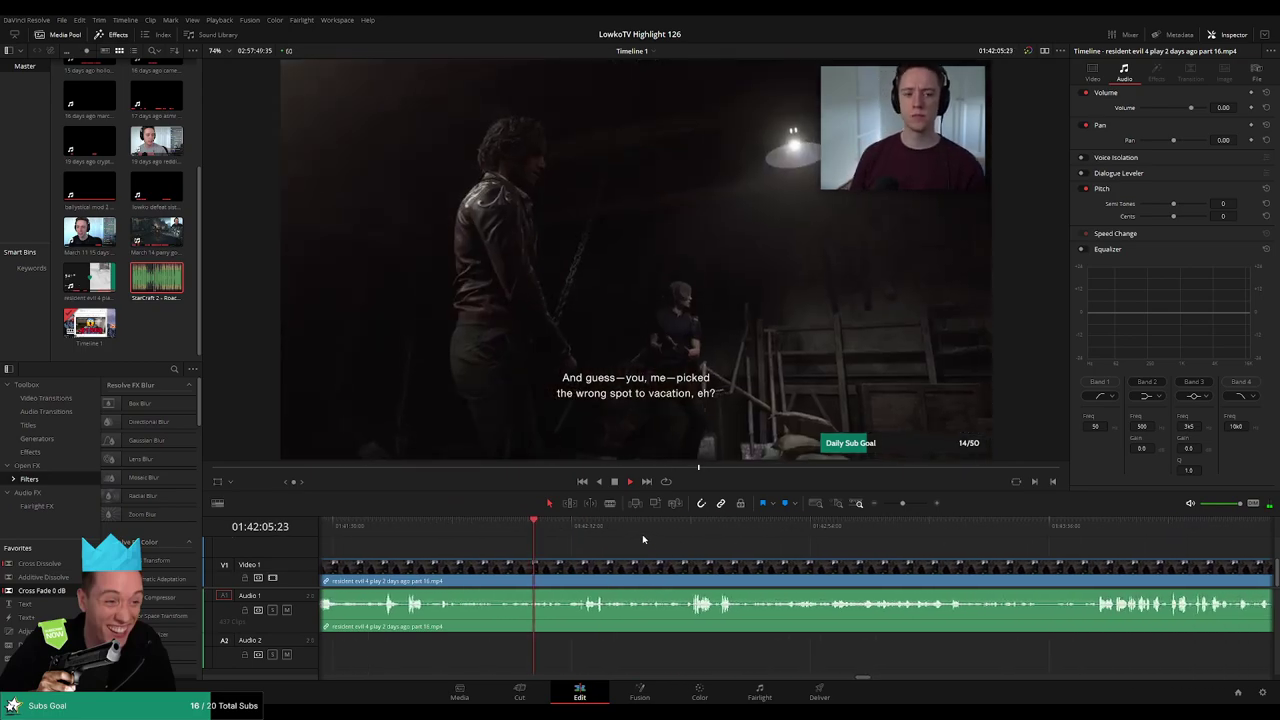
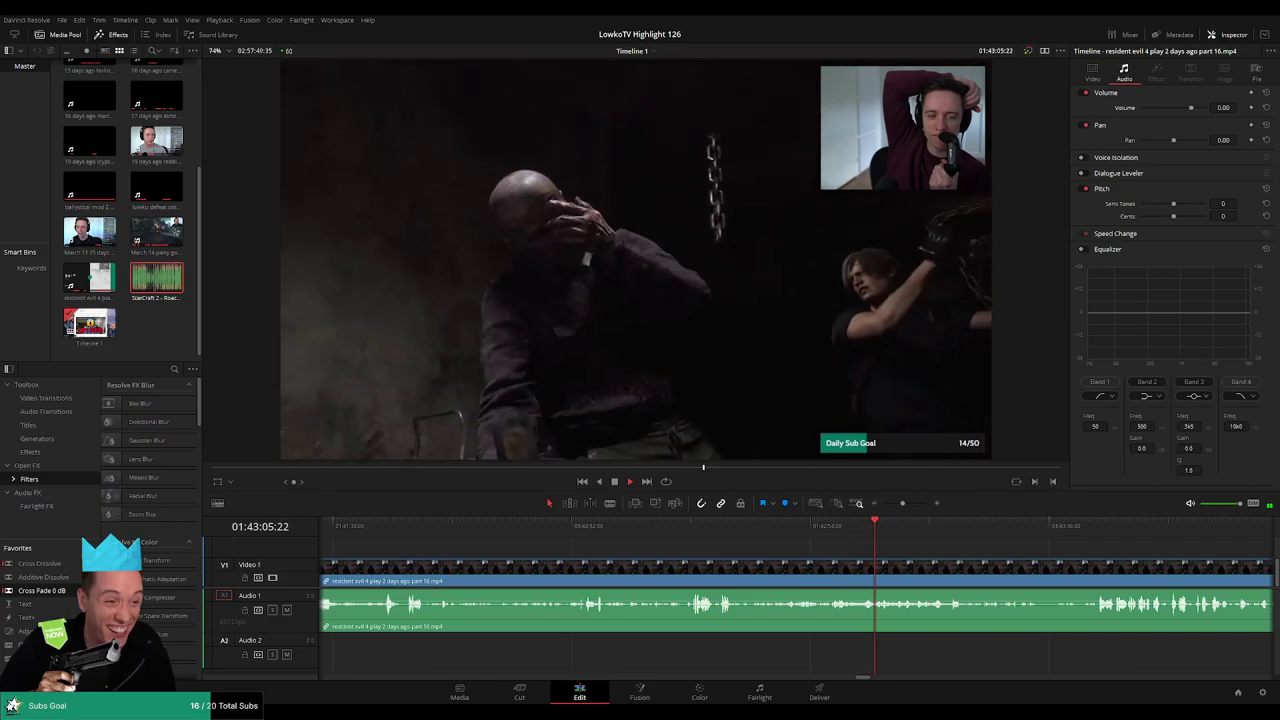
pyautogui.moveTo(916, 546); pyautogui.dragTo(700, 534)
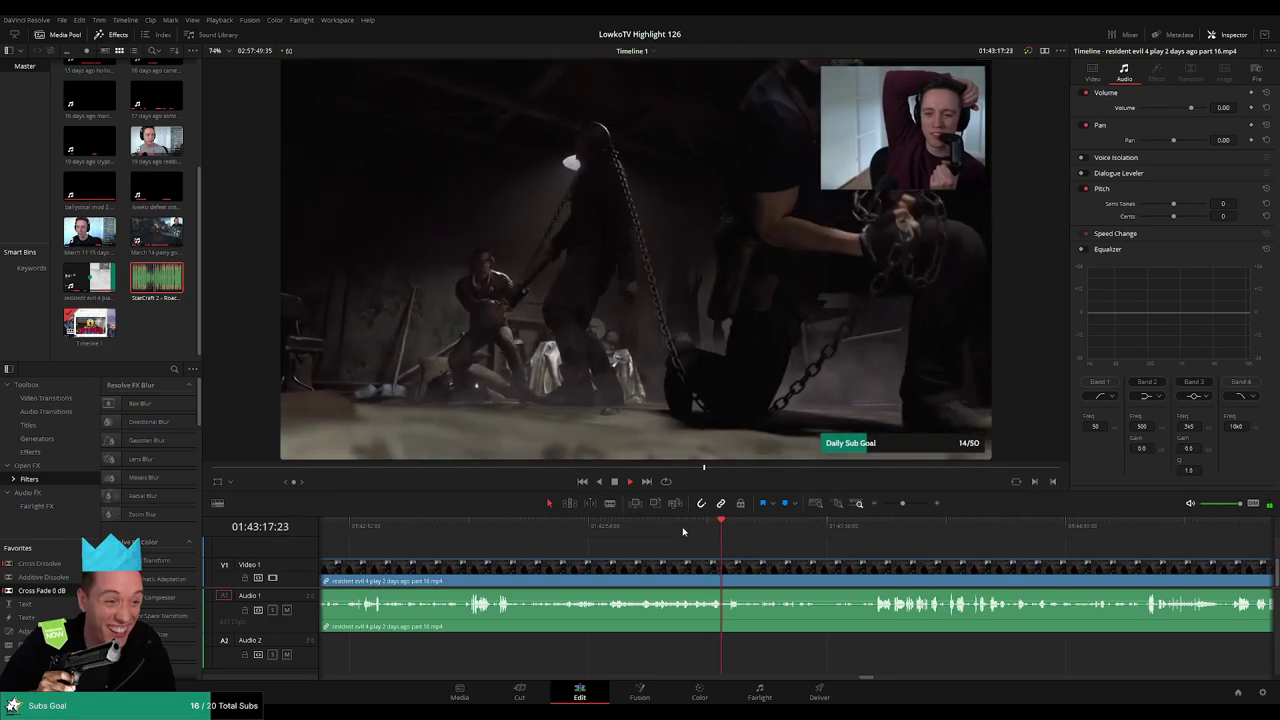
pyautogui.moveTo(794, 543); pyautogui.dragTo(696, 530)
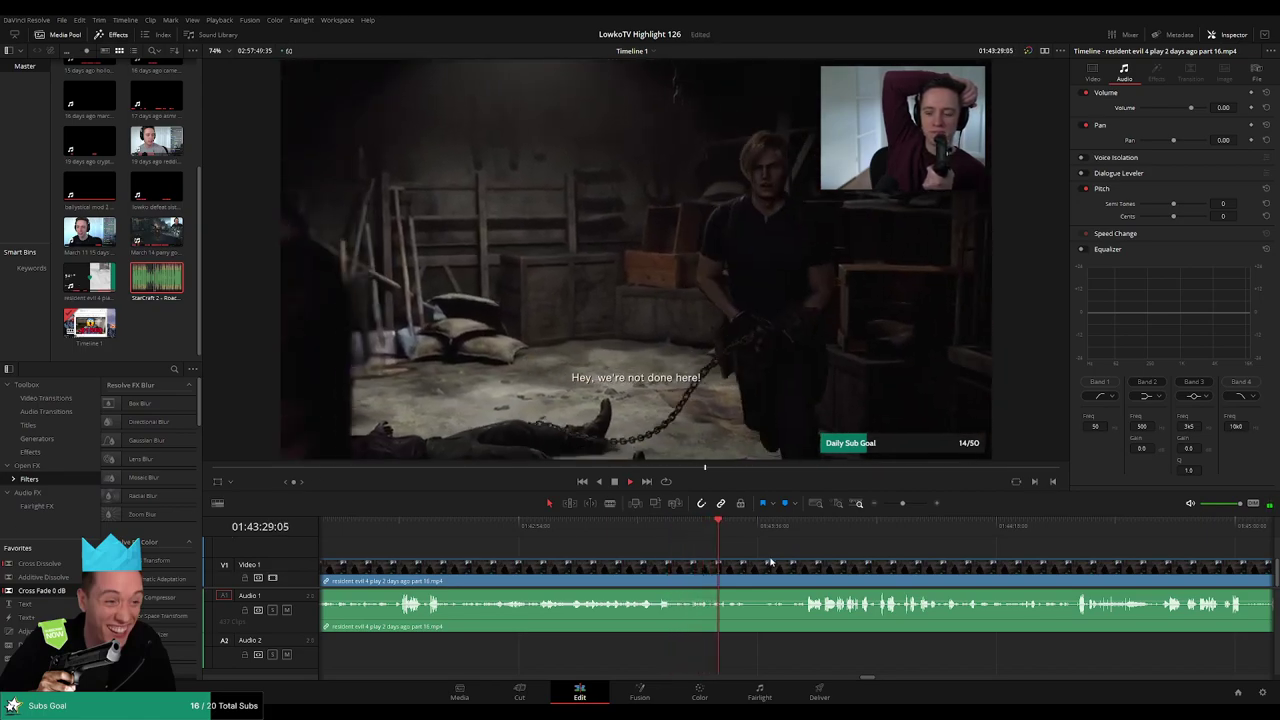
pyautogui.moveTo(902, 503)
pyautogui.mouseDown()
pyautogui.moveTo(889, 506)
pyautogui.moveTo(904, 507)
pyautogui.mouseUp()
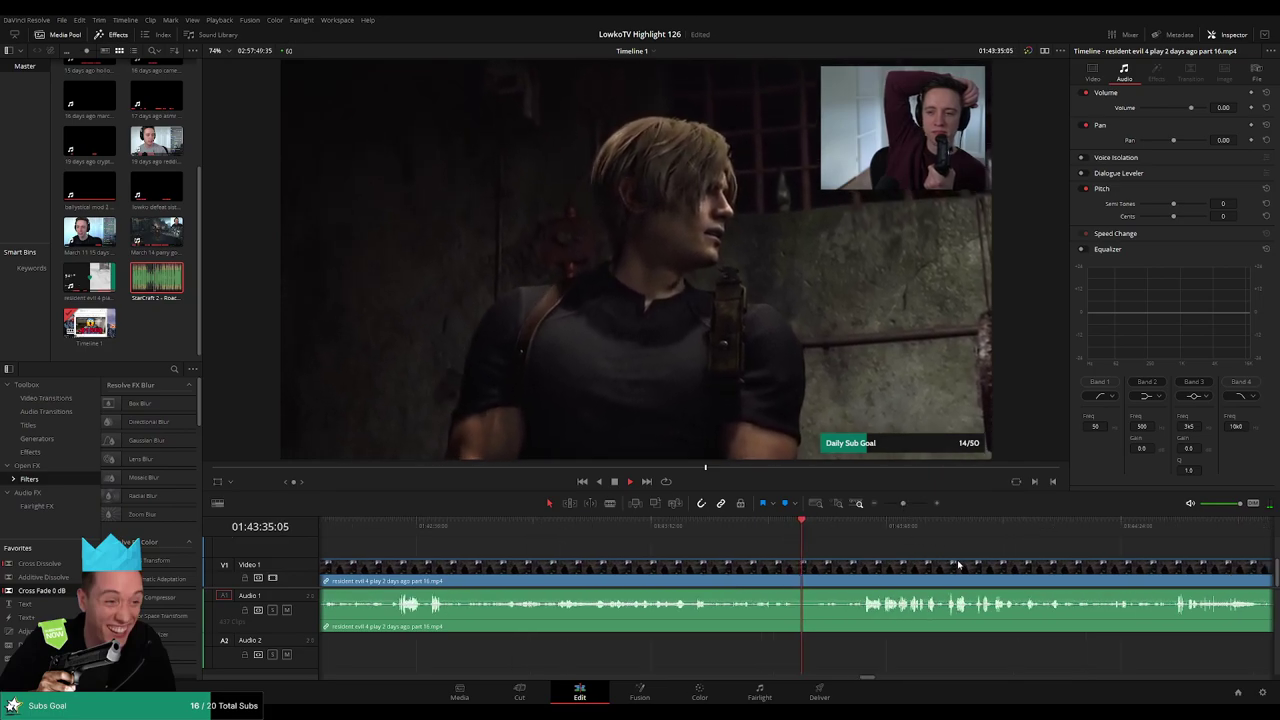
pyautogui.moveTo(958, 565); pyautogui.dragTo(763, 554)
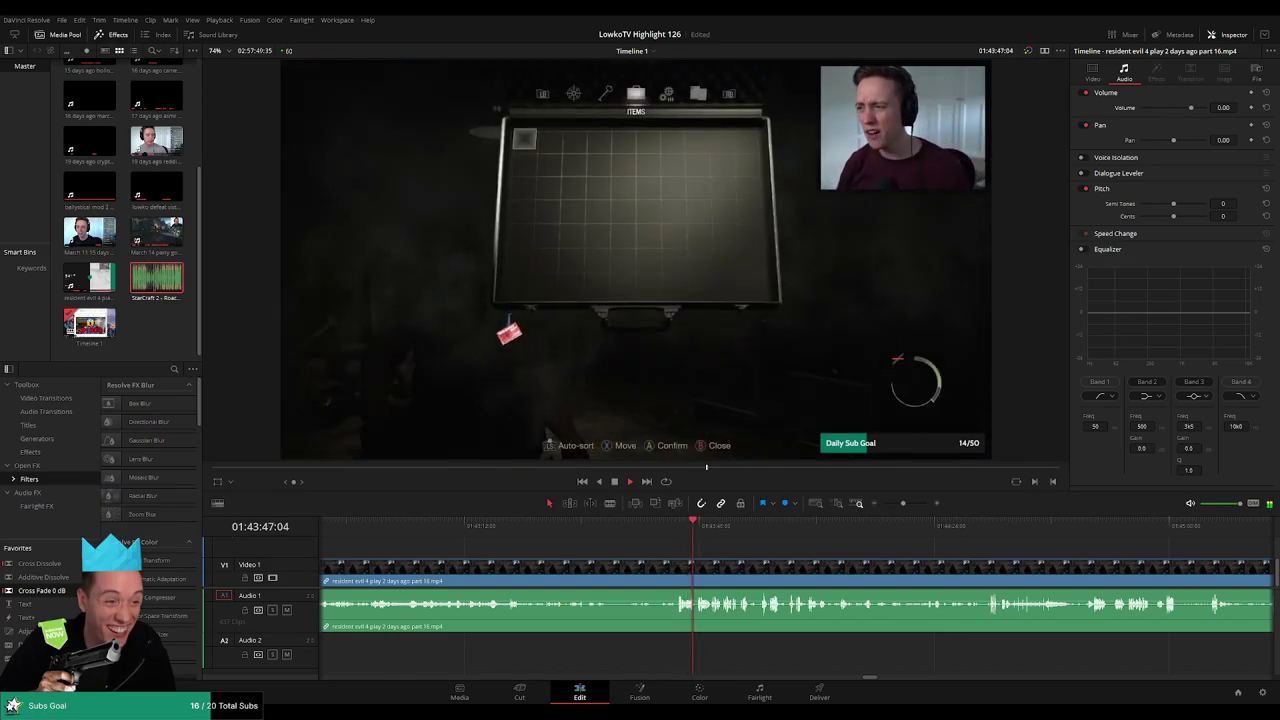
# - Review the empty item case and the radio call about the church from about 01:43:47 to 01:45:18
pyautogui.moveTo(764, 548); pyautogui.dragTo(634, 546)
pyautogui.click(896, 505)
pyautogui.moveTo(896, 506); pyautogui.dragTo(640, 546)
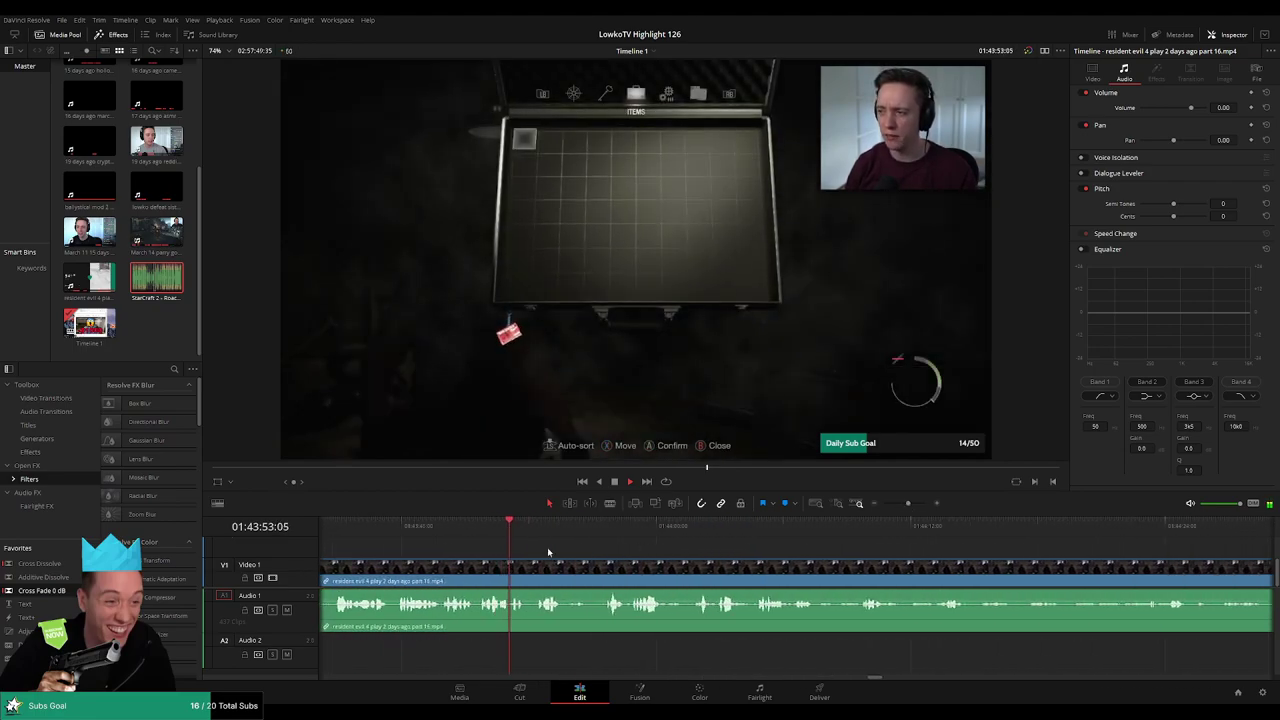
pyautogui.click(606, 526)
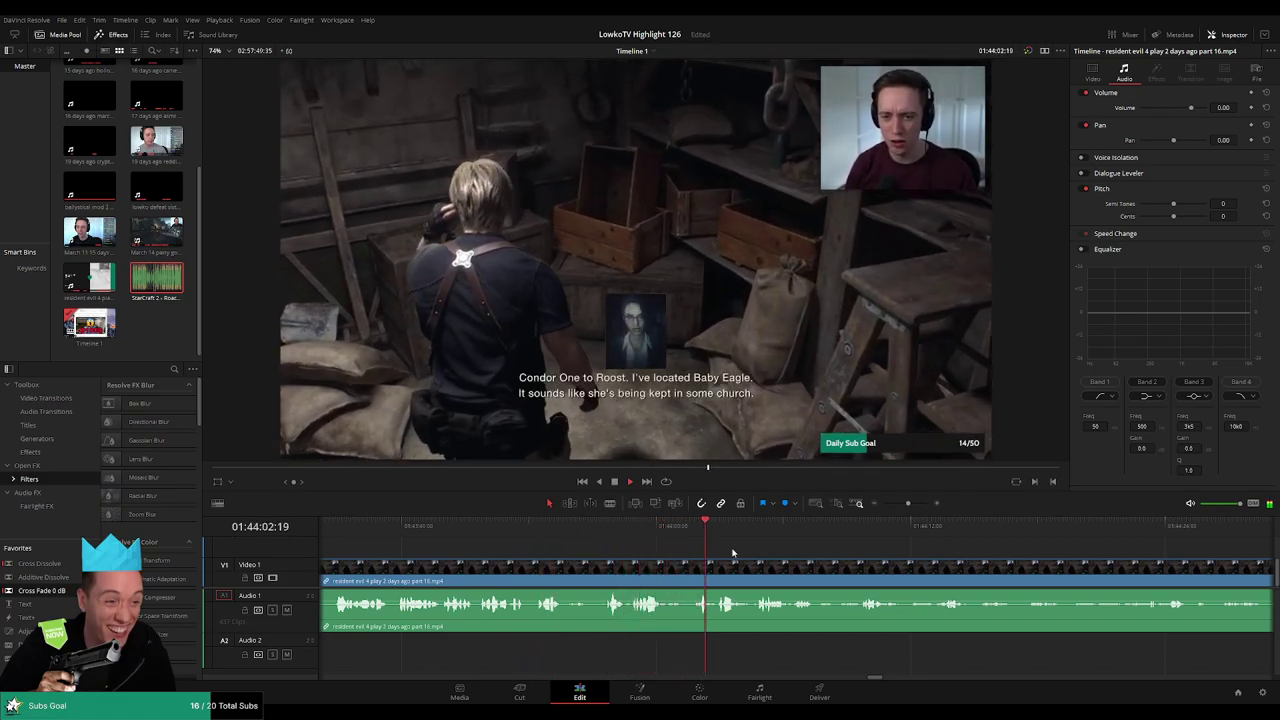
pyautogui.hscroll(2, 856, 553)
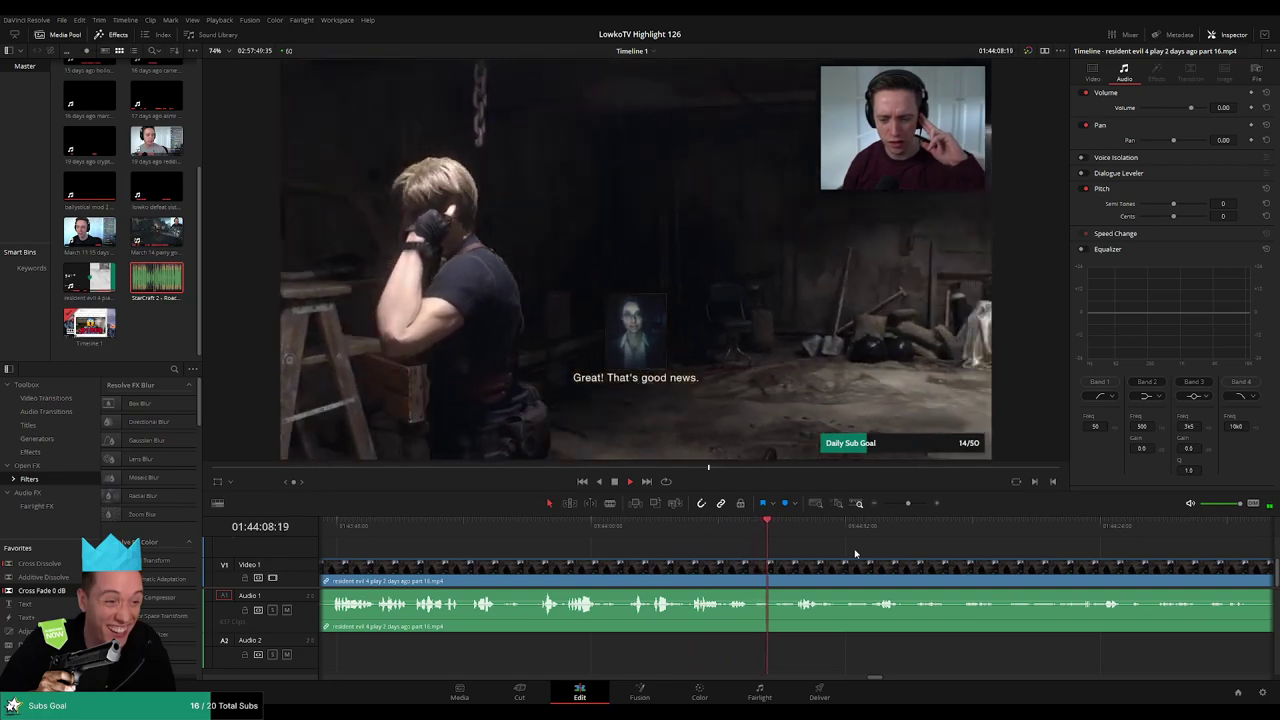
pyautogui.hscroll(8, 701, 545)
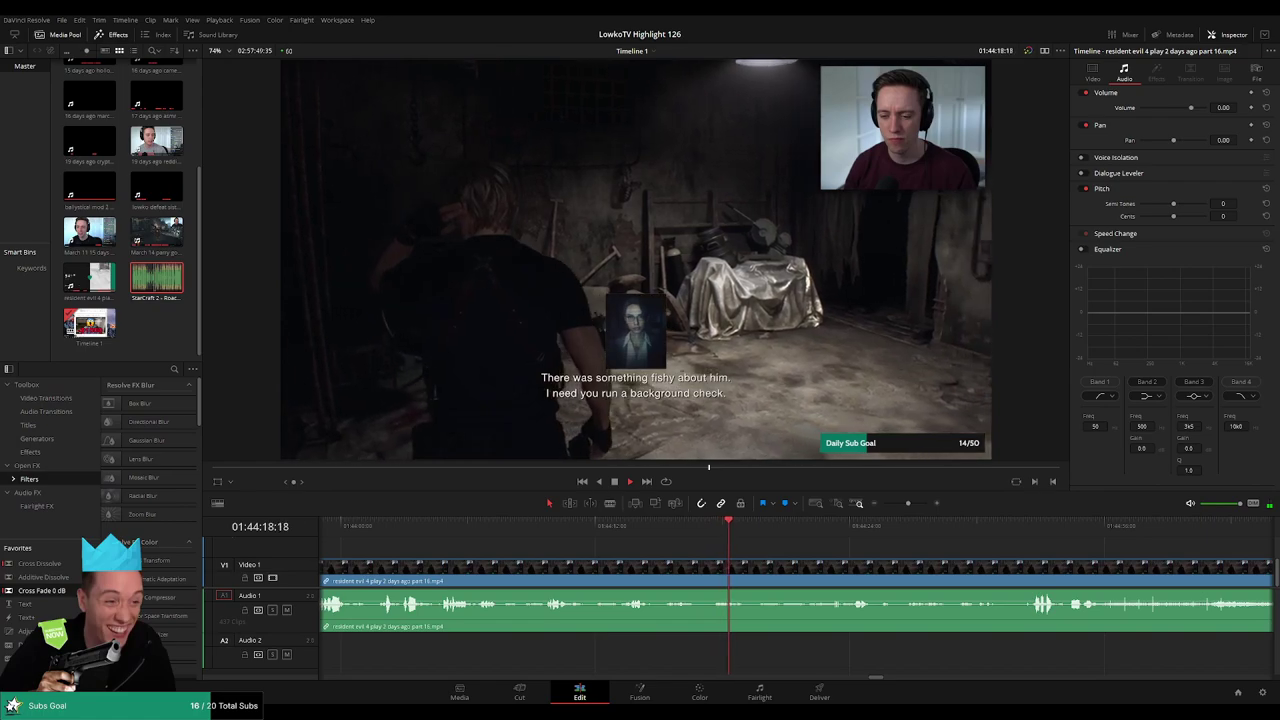
pyautogui.moveTo(812, 556); pyautogui.dragTo(561, 541)
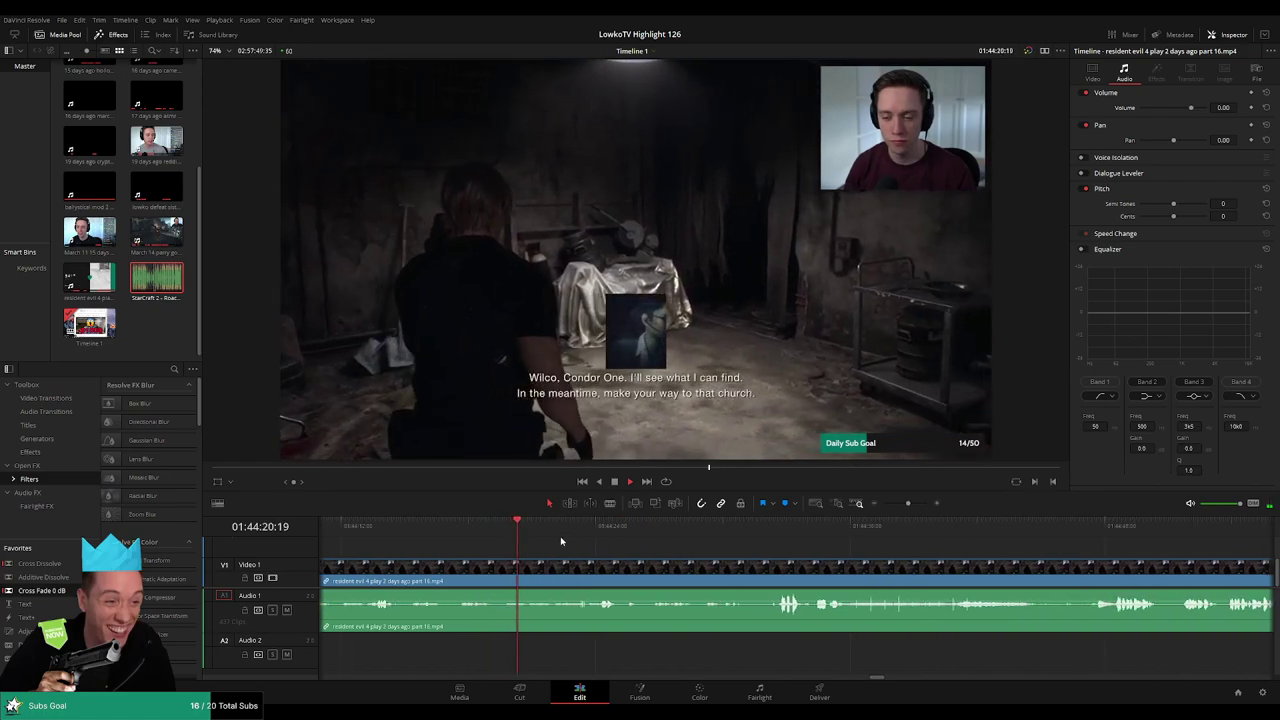
pyautogui.moveTo(643, 554); pyautogui.dragTo(618, 550)
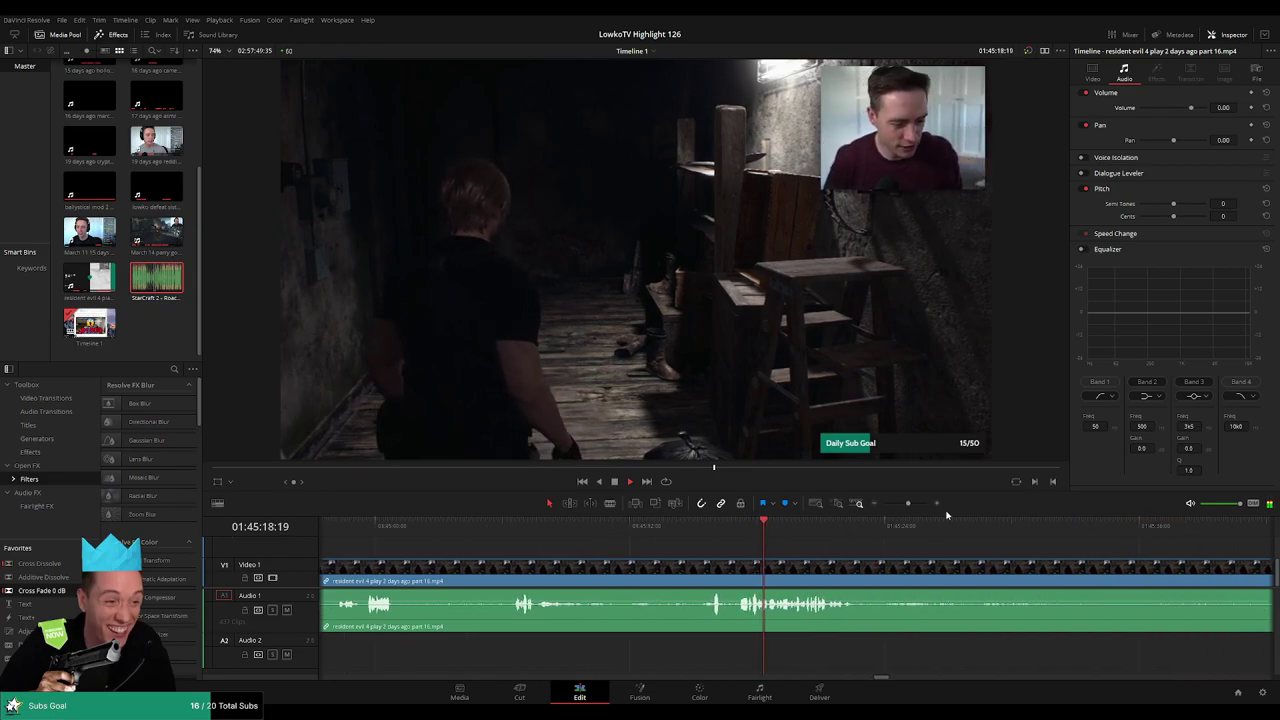
# - Skim the stretch where the character stands idle in the hallway from about 01:45:18, skipping forward to the wooden door at about 01:47:53
pyautogui.moveTo(908, 503); pyautogui.dragTo(897, 503)
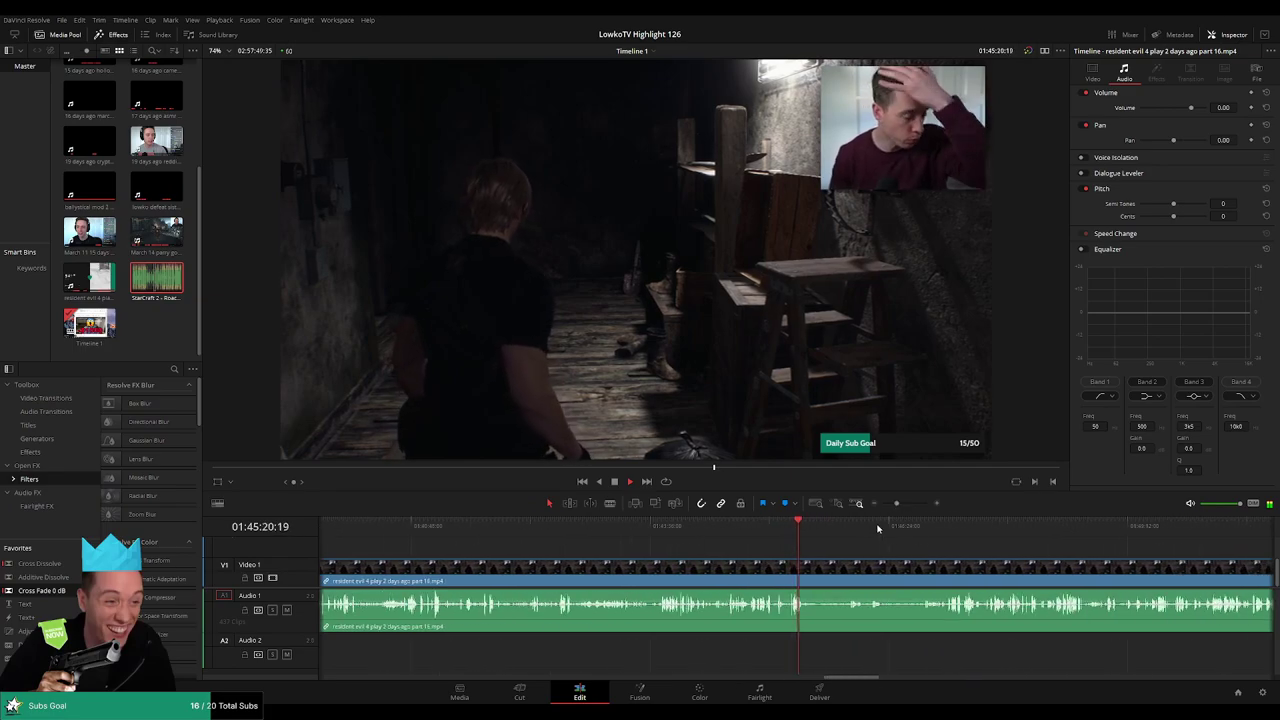
pyautogui.click(878, 526)
pyautogui.moveTo(922, 526); pyautogui.dragTo(960, 522)
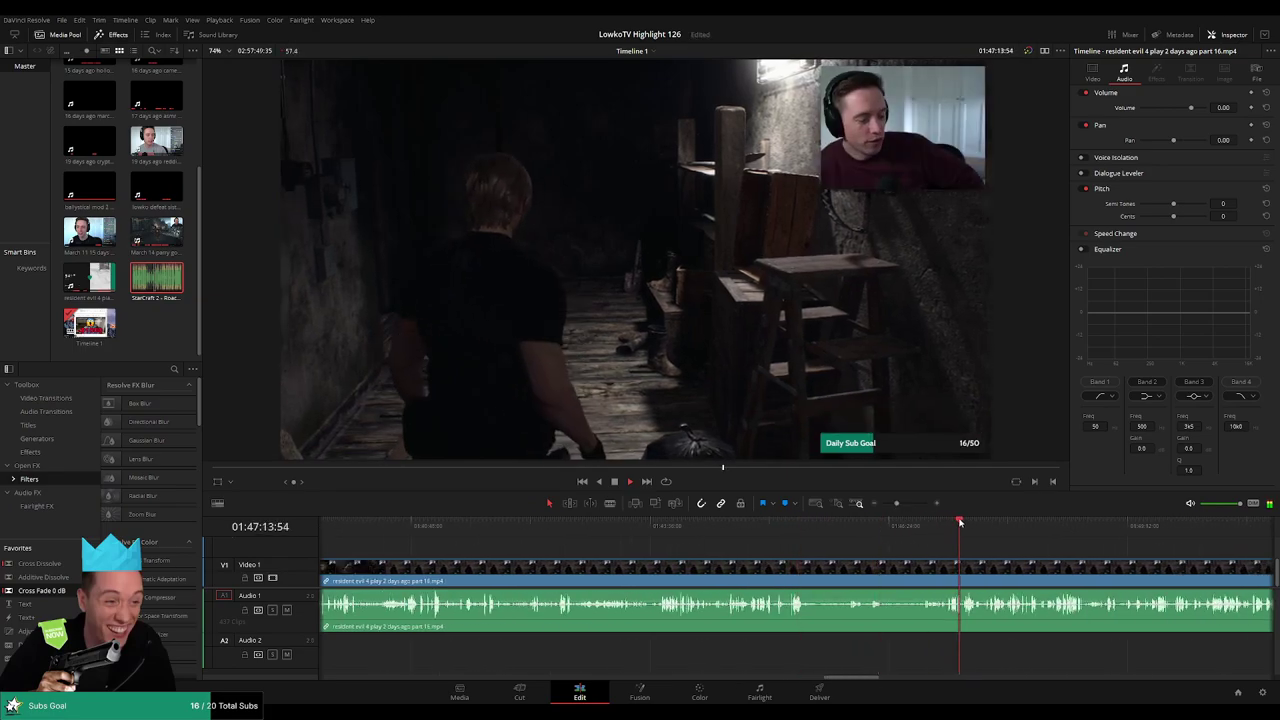
pyautogui.click(997, 531)
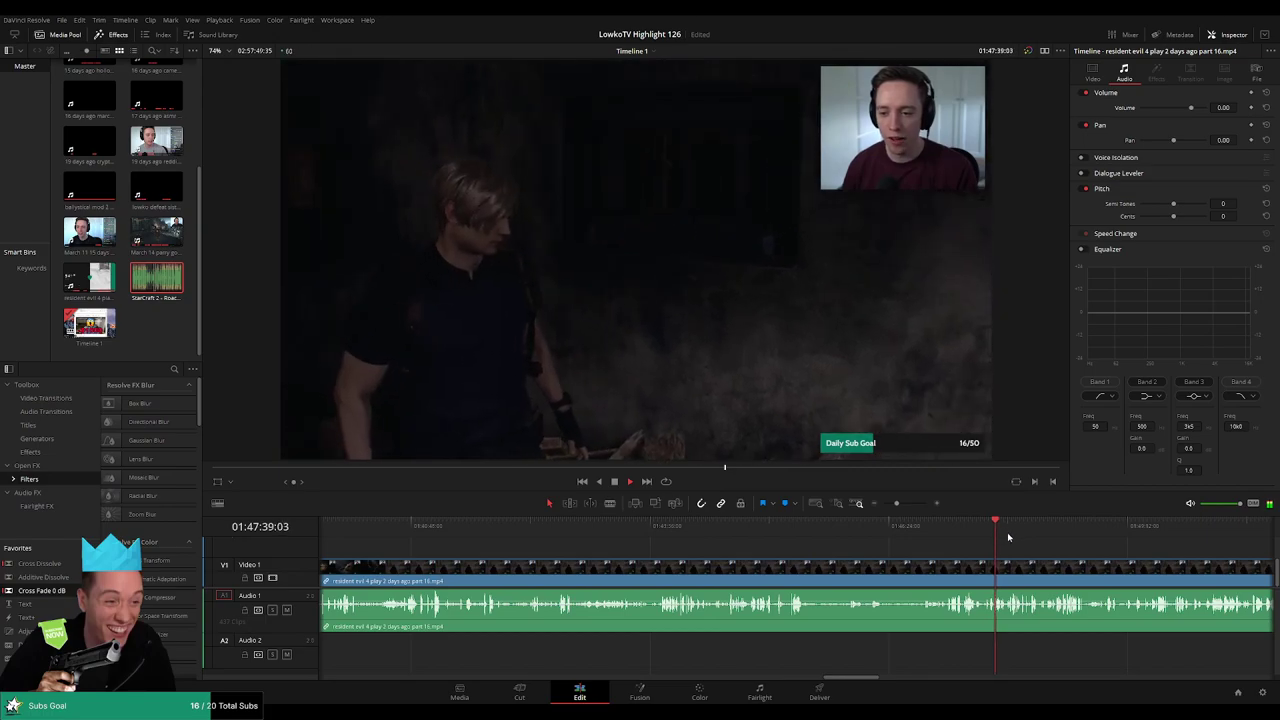
pyautogui.click(1014, 533)
pyautogui.moveTo(1071, 566); pyautogui.dragTo(816, 543)
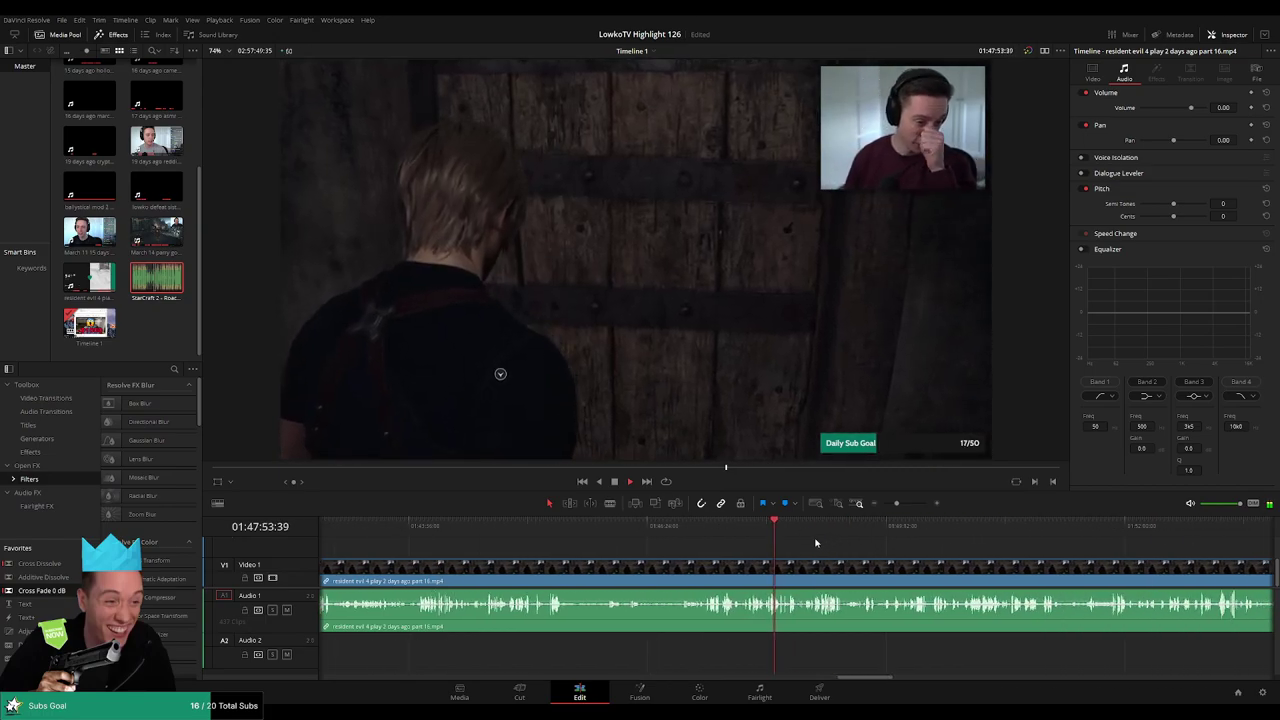
pyautogui.click(811, 524)
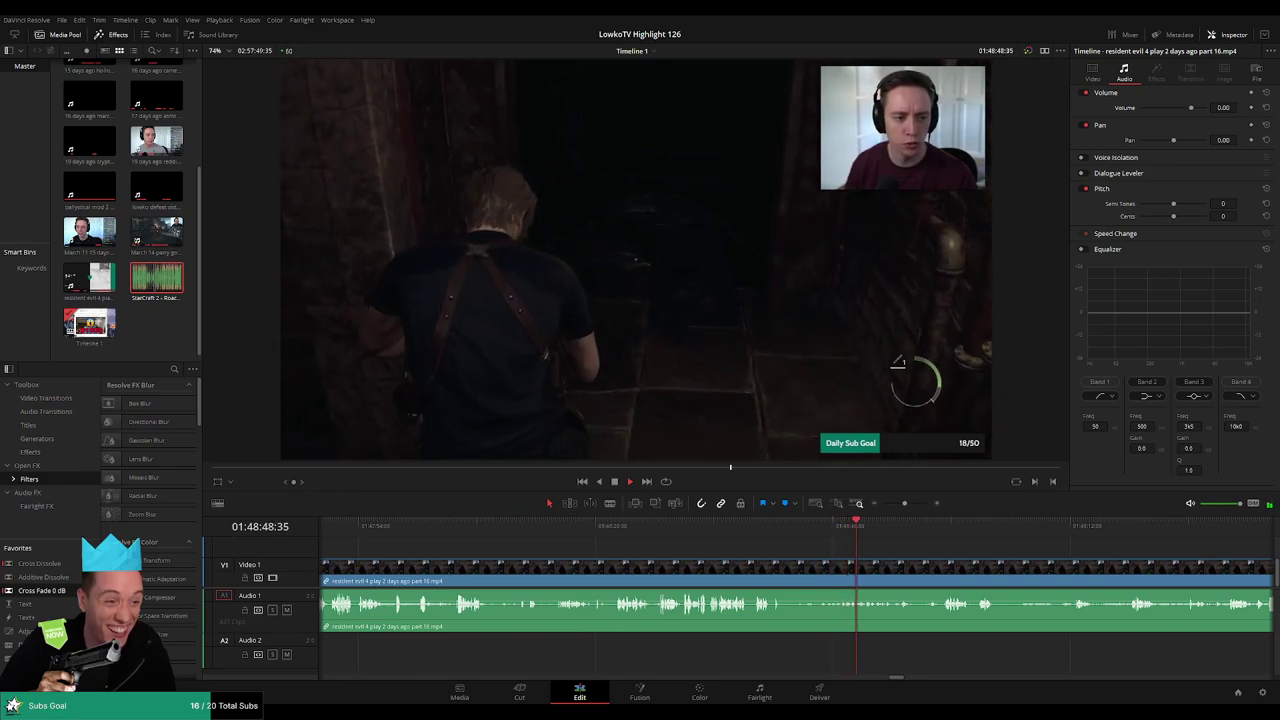
# - Review the walk through the dark corridors and barred rooms from about 01:48:48 to 01:49:53, skipping the quiet parts
pyautogui.click(938, 520)
pyautogui.moveTo(940, 520); pyautogui.dragTo(944, 520)
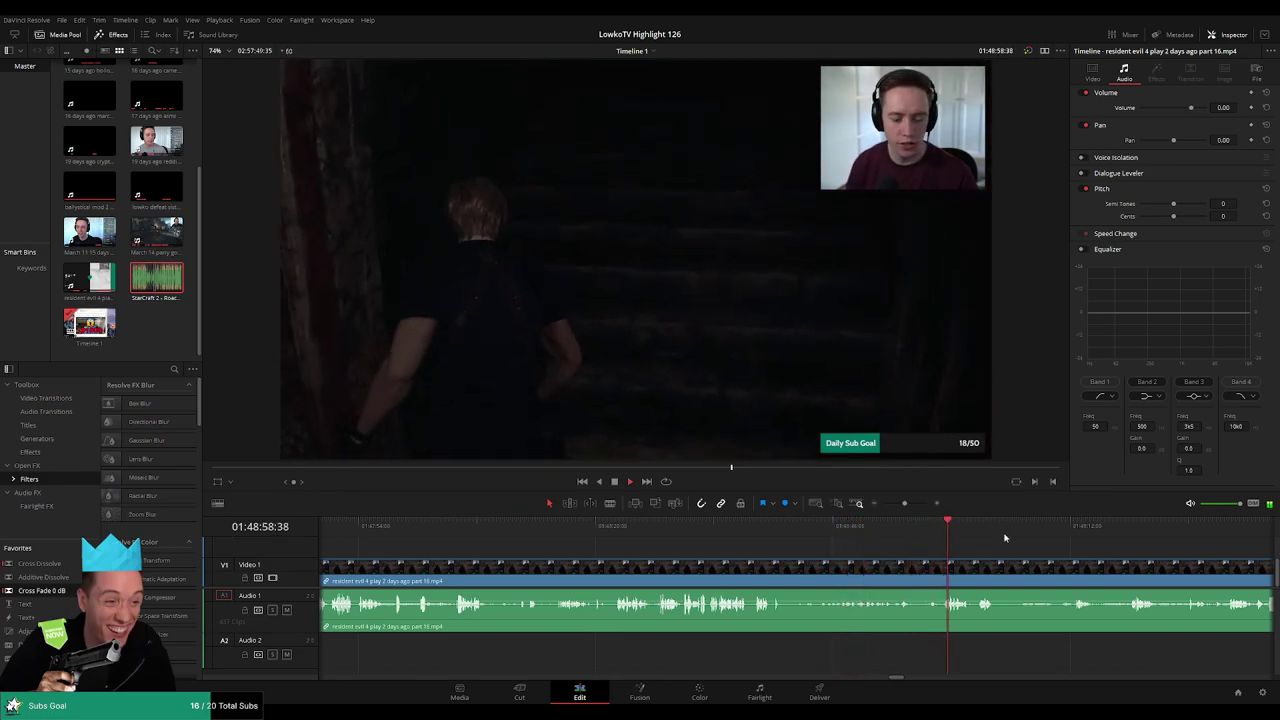
pyautogui.moveTo(1034, 552); pyautogui.dragTo(724, 522)
pyautogui.click(778, 524)
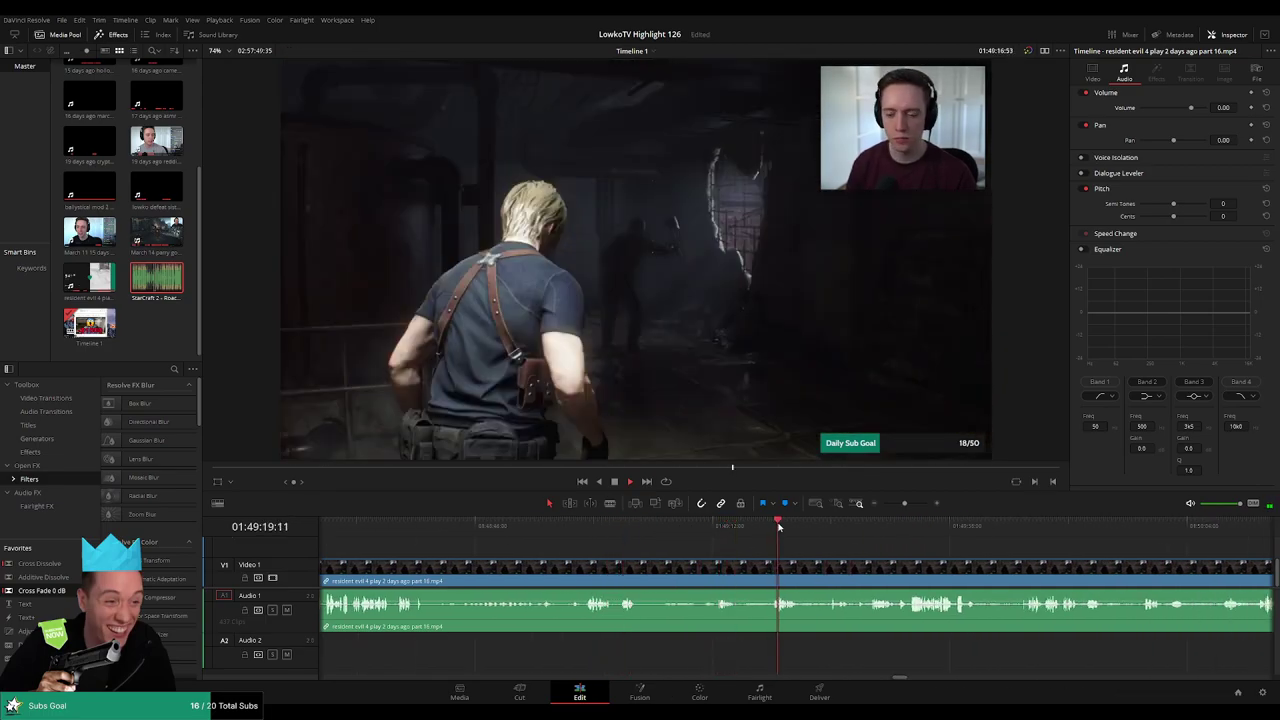
pyautogui.click(818, 528)
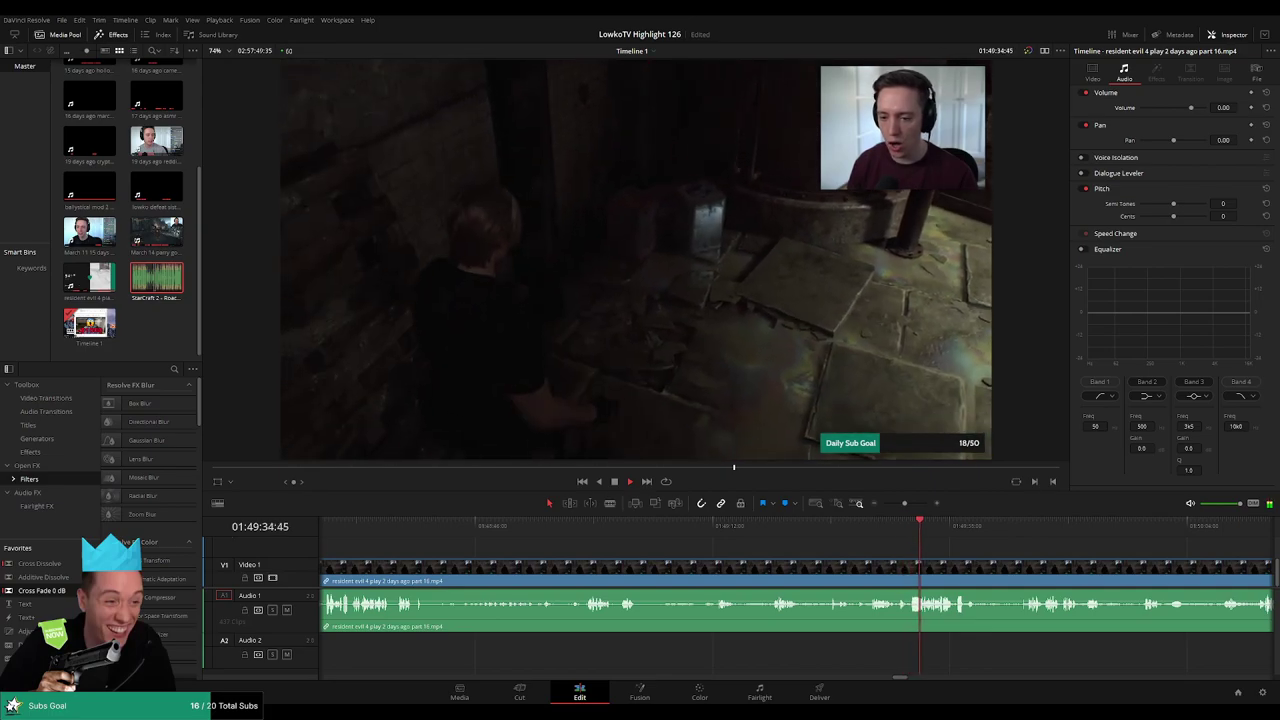
pyautogui.moveTo(967, 549); pyautogui.dragTo(757, 546)
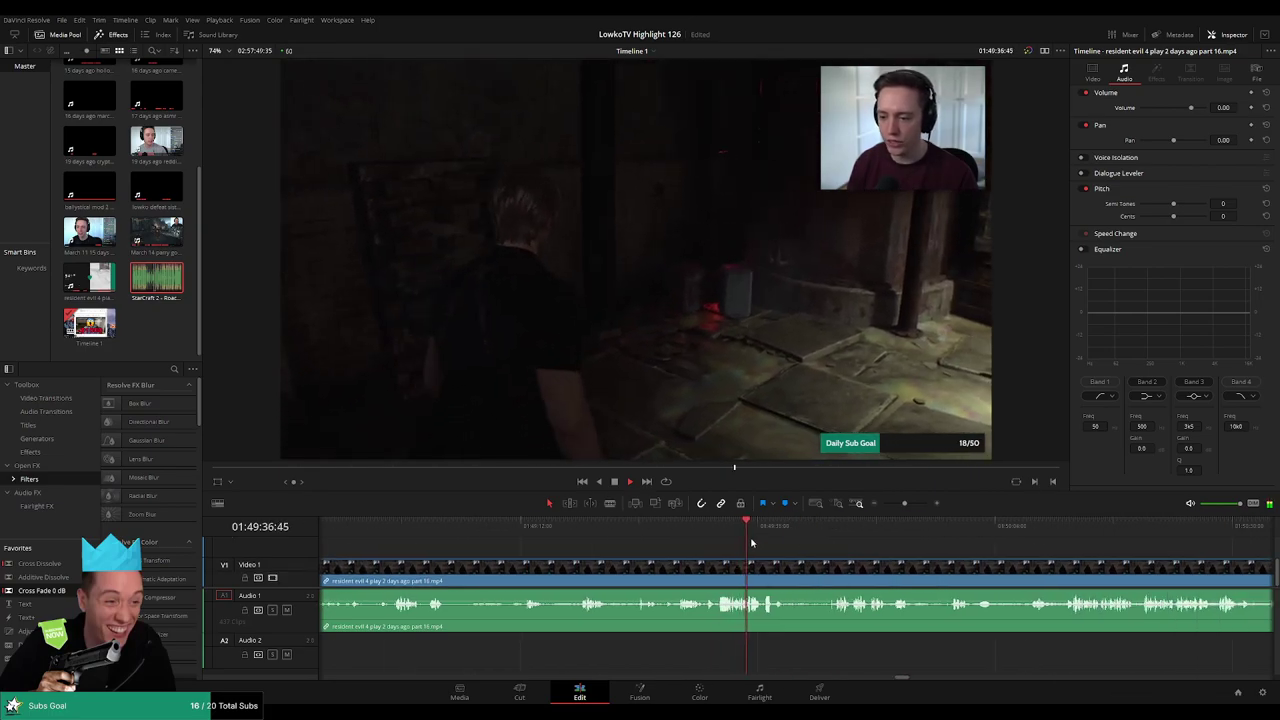
pyautogui.moveTo(904, 504)
pyautogui.mouseDown()
pyautogui.moveTo(890, 507)
pyautogui.moveTo(905, 506)
pyautogui.mouseUp()
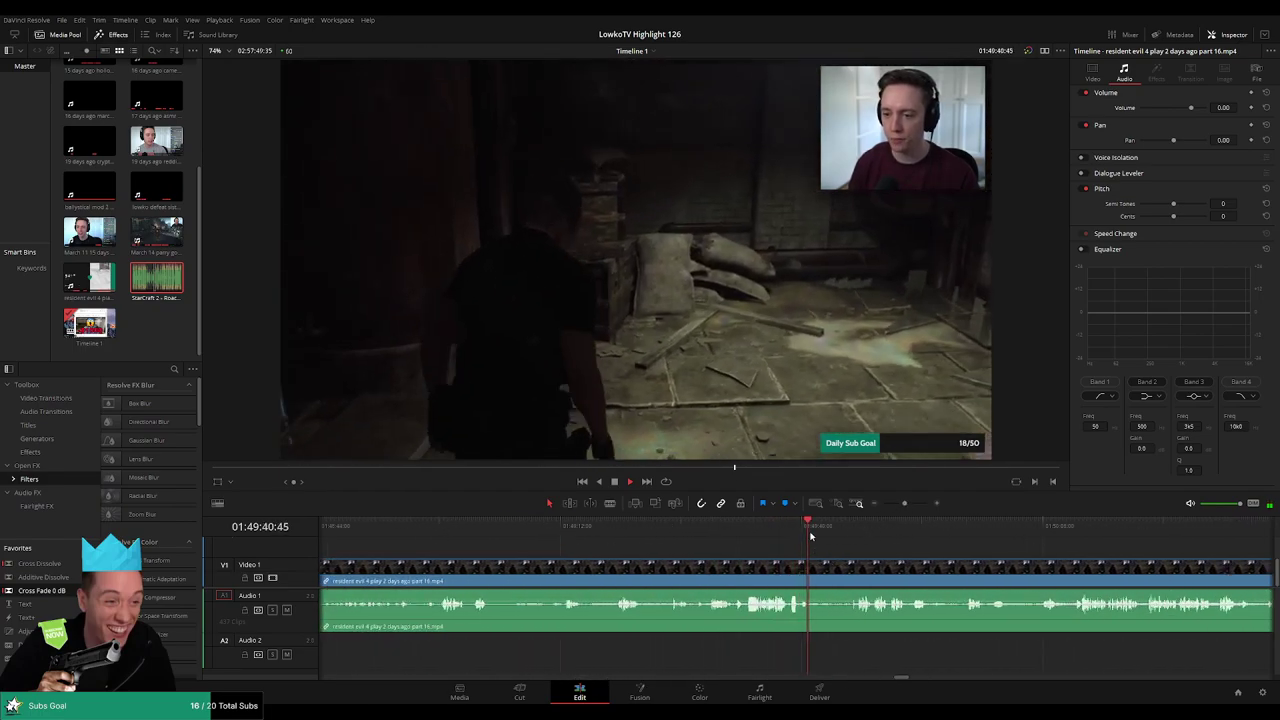
pyautogui.moveTo(828, 530); pyautogui.dragTo(847, 530)
pyautogui.scroll(2, 855, 556)
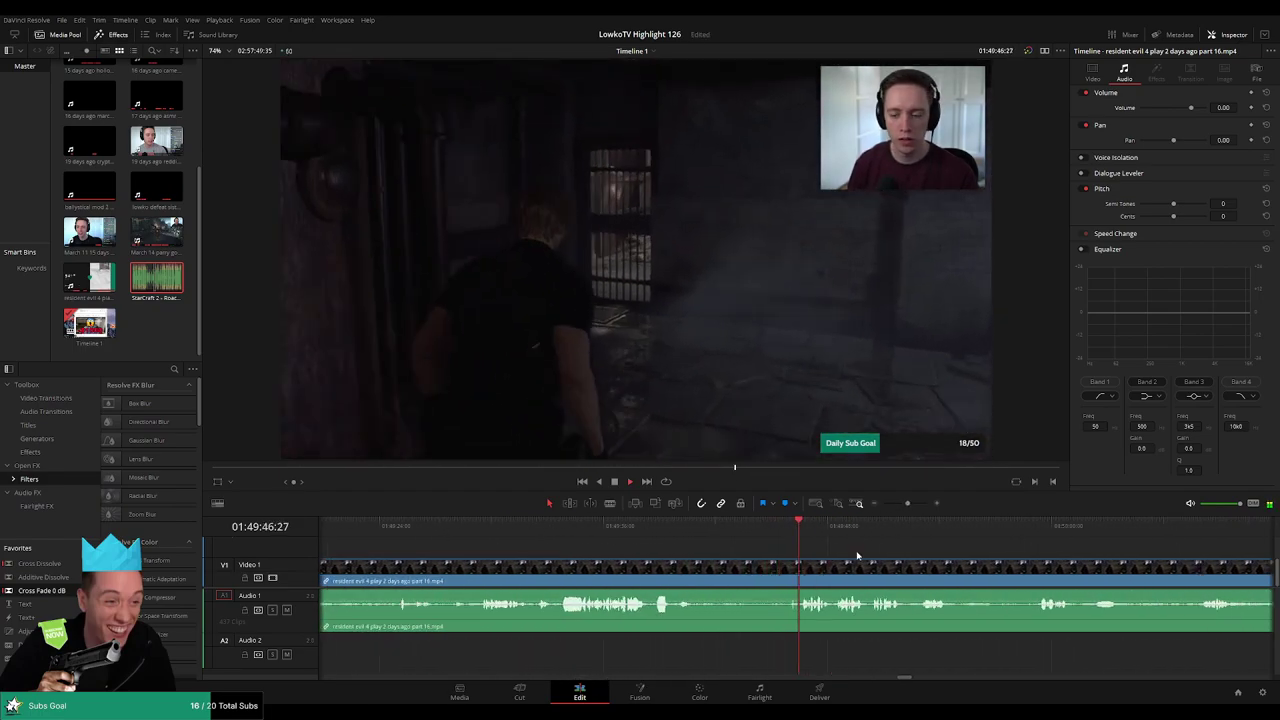
pyautogui.hscroll(2, 765, 546)
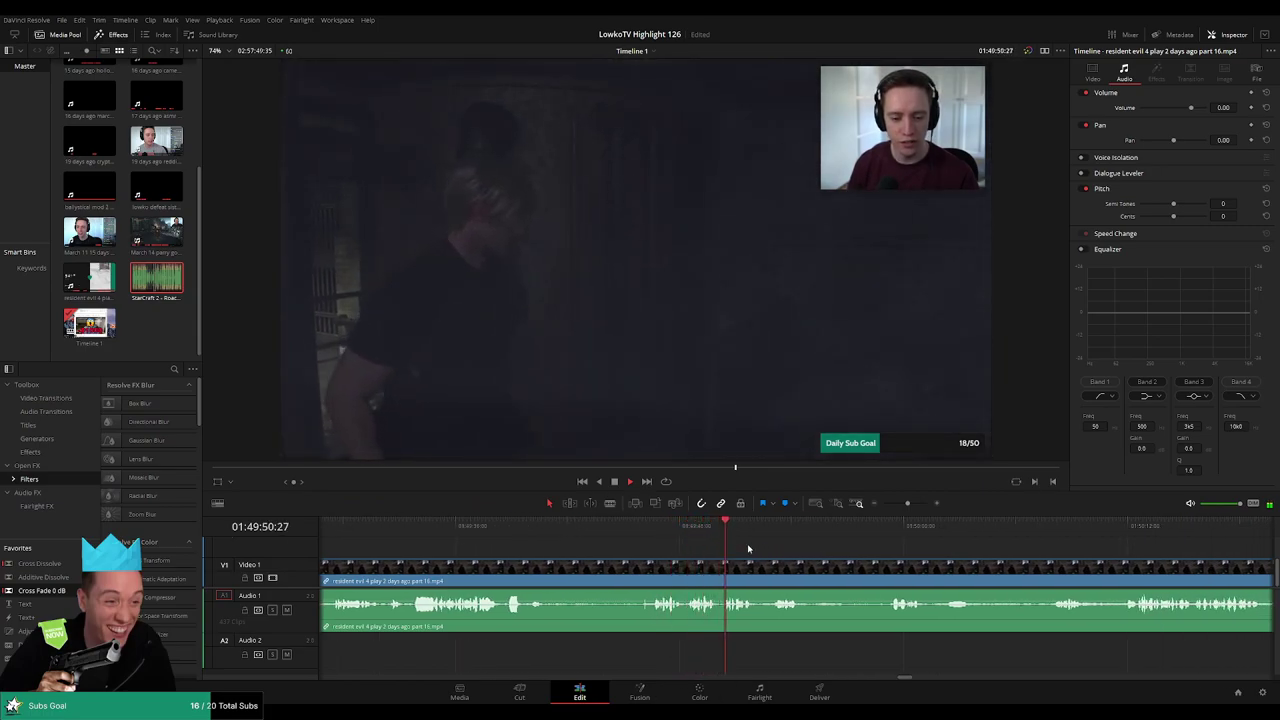
pyautogui.hscroll(4, 765, 550)
pyautogui.click(634, 527)
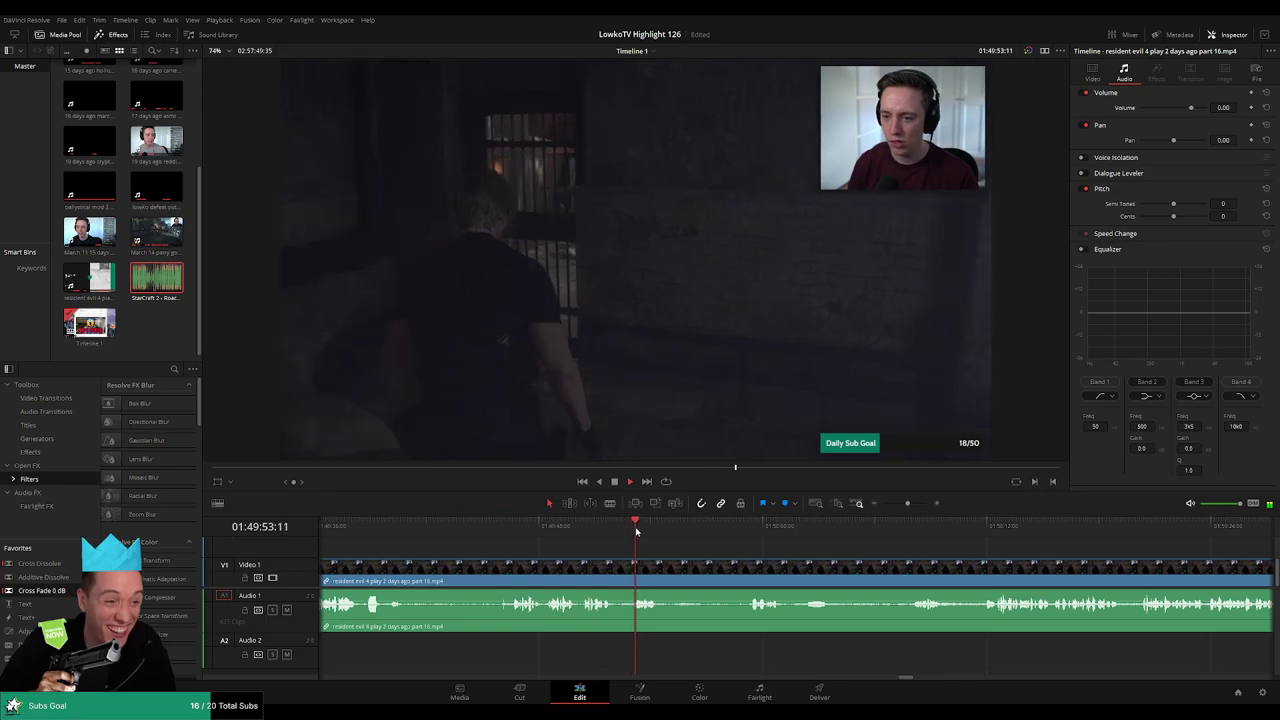
# - Review the crouching approach, Parrying tutorial and sandbag fight from about 01:50:00 to 01:50:50, skipping between audio peaks
pyautogui.click(723, 537)
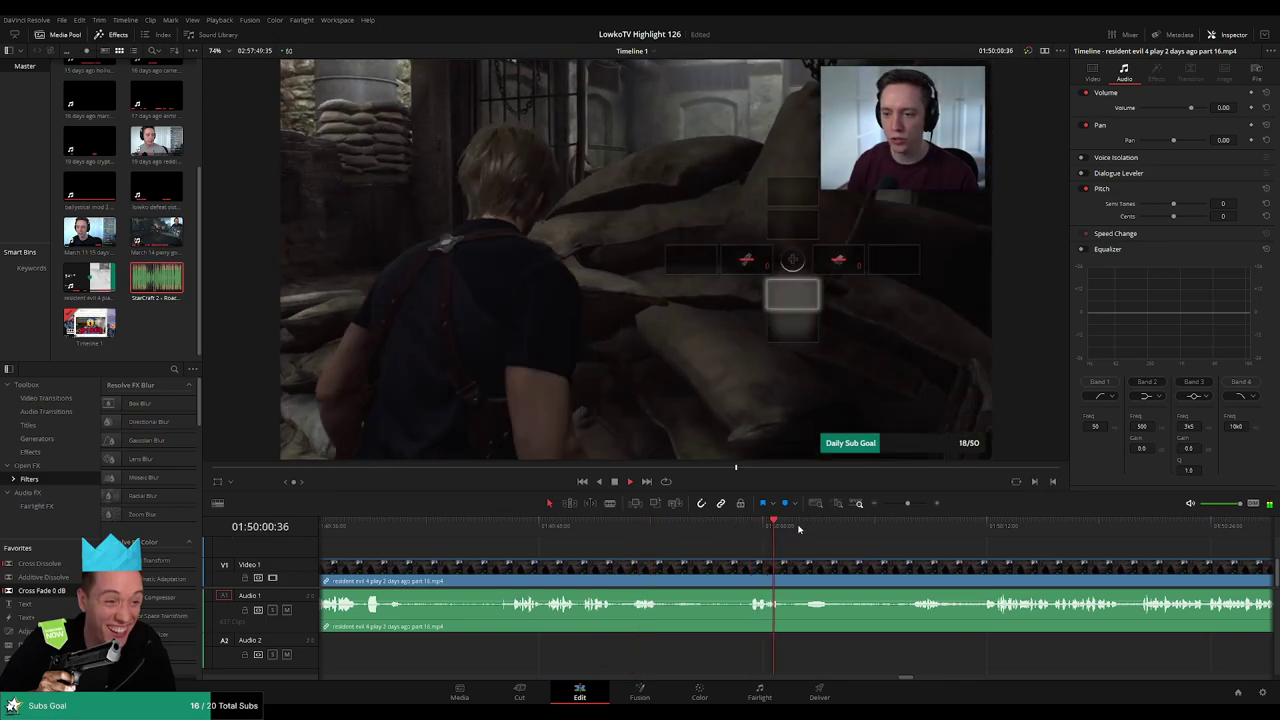
pyautogui.click(800, 528)
pyautogui.click(884, 526)
pyautogui.click(908, 526)
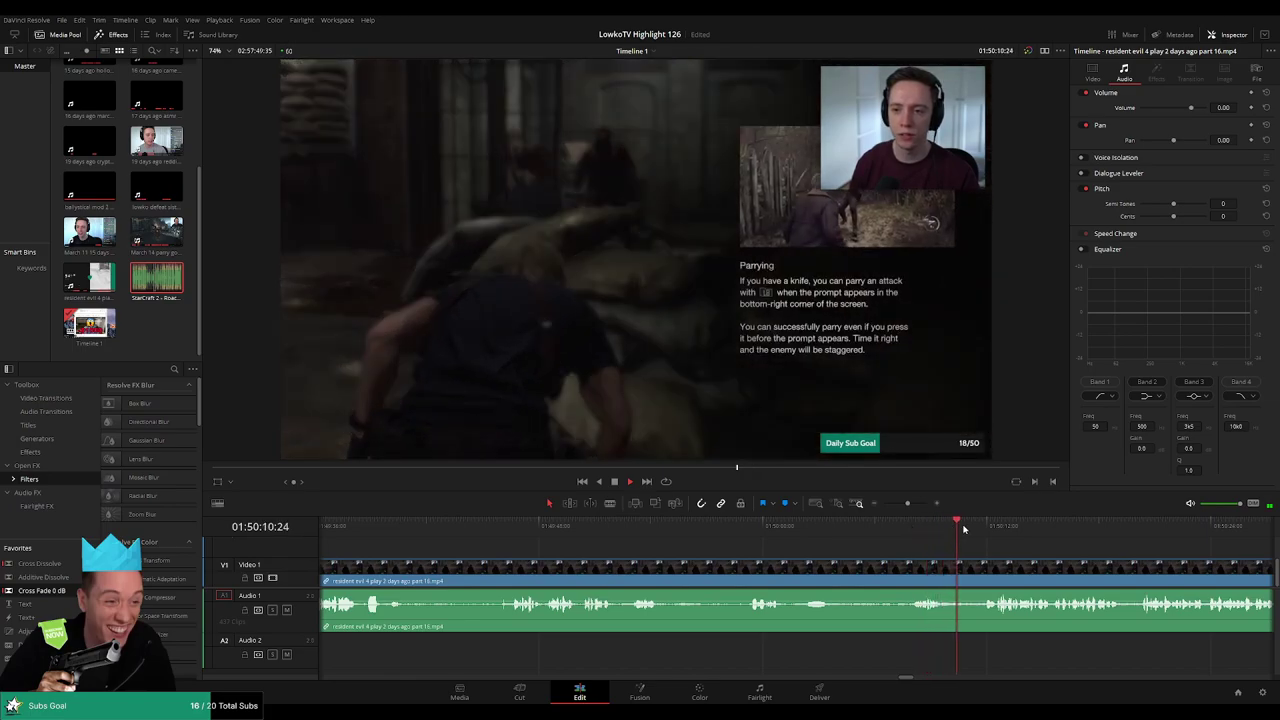
pyautogui.moveTo(1070, 551); pyautogui.dragTo(813, 537)
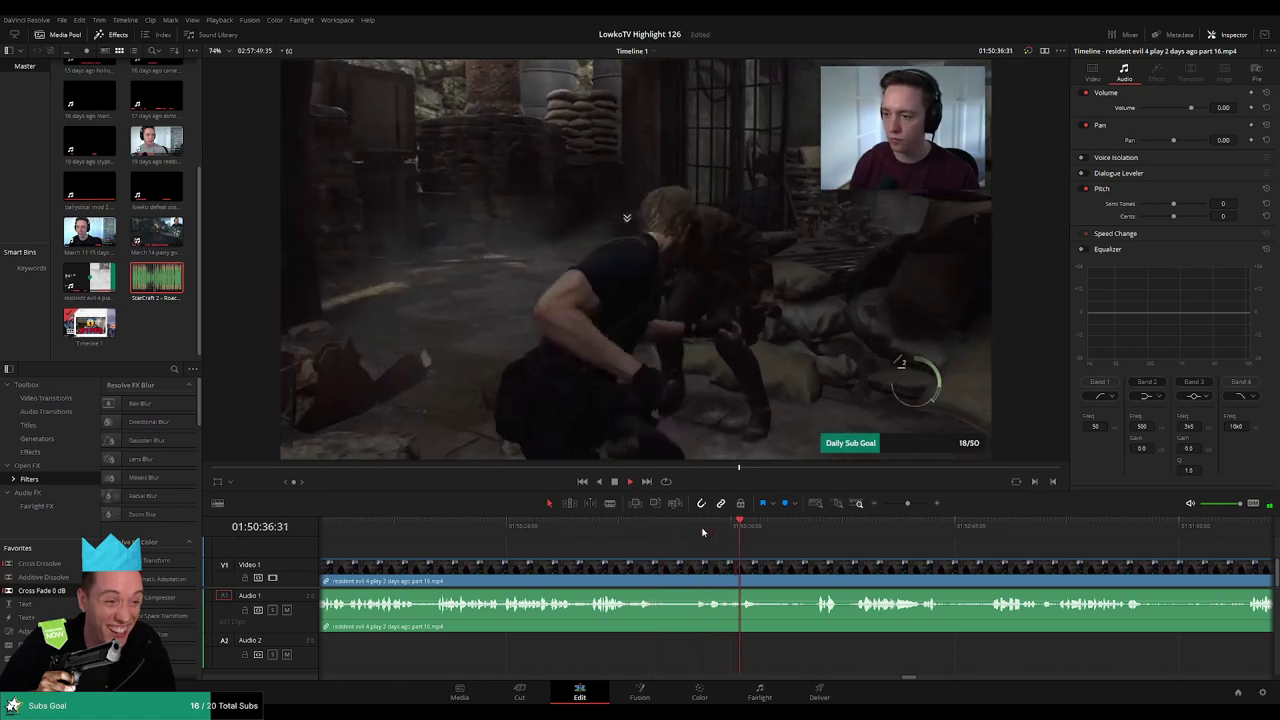
pyautogui.click(810, 534)
pyautogui.moveTo(886, 554); pyautogui.dragTo(702, 536)
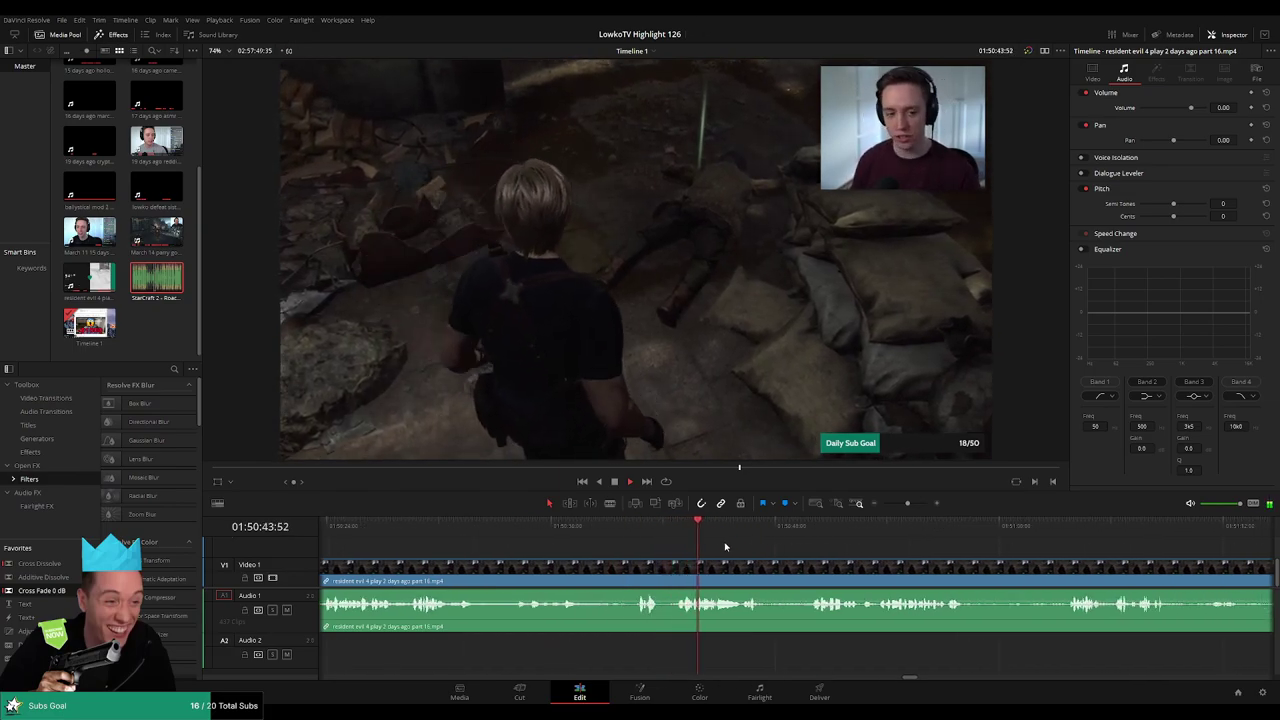
pyautogui.hscroll(1, 785, 552)
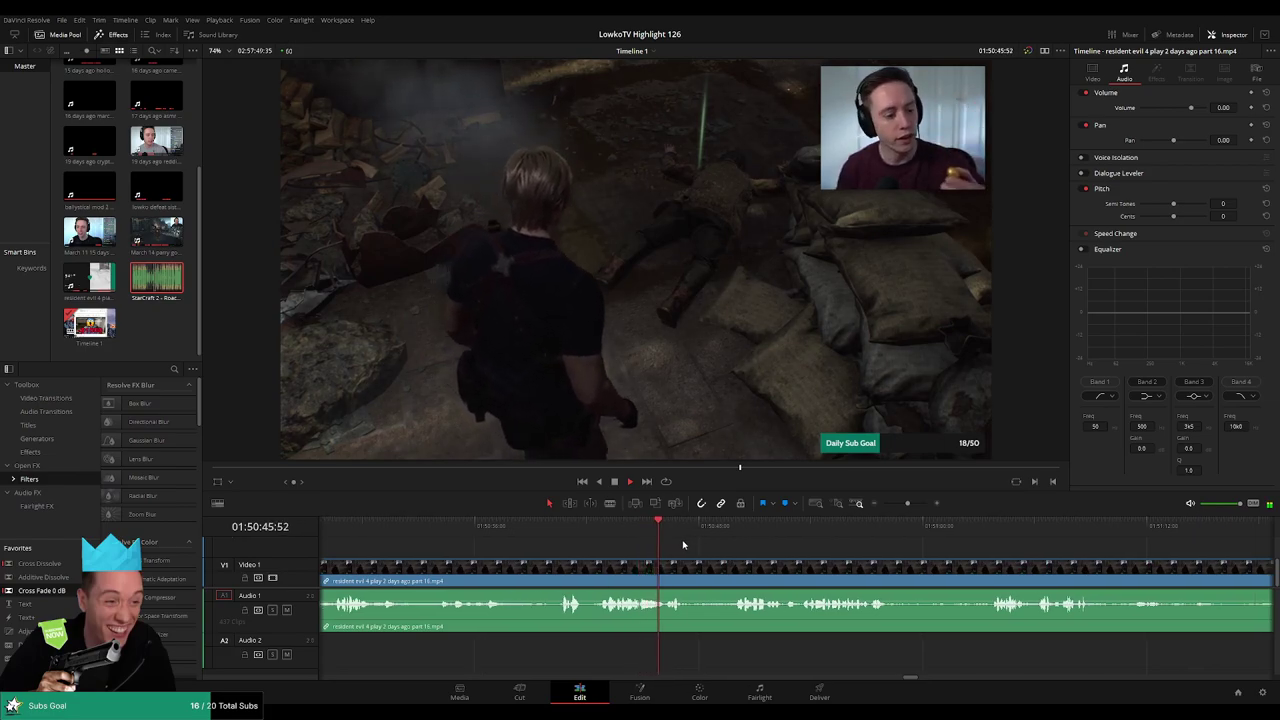
pyautogui.click(743, 535)
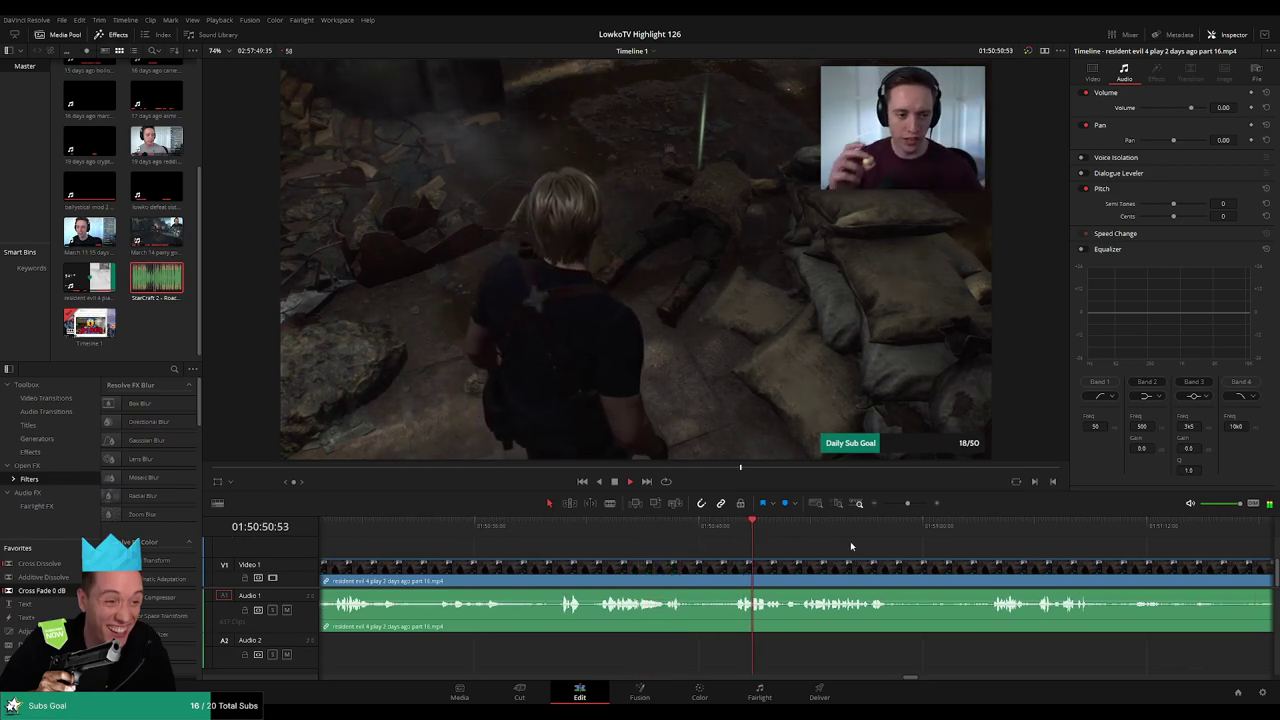
# - Skim the bear-trap area and ruined rooms from about 01:50:50 to 01:51:52, skipping the quiet stretches
pyautogui.hscroll(3, 885, 555)
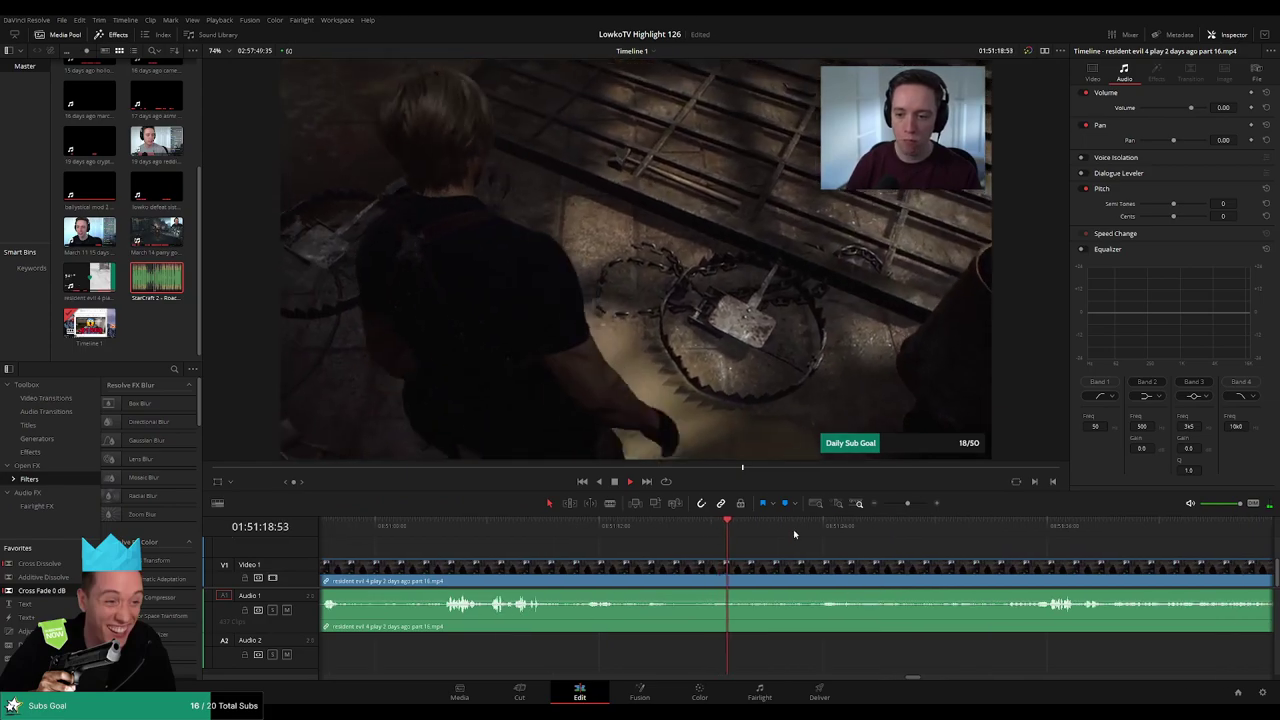
pyautogui.moveTo(976, 536); pyautogui.dragTo(998, 542)
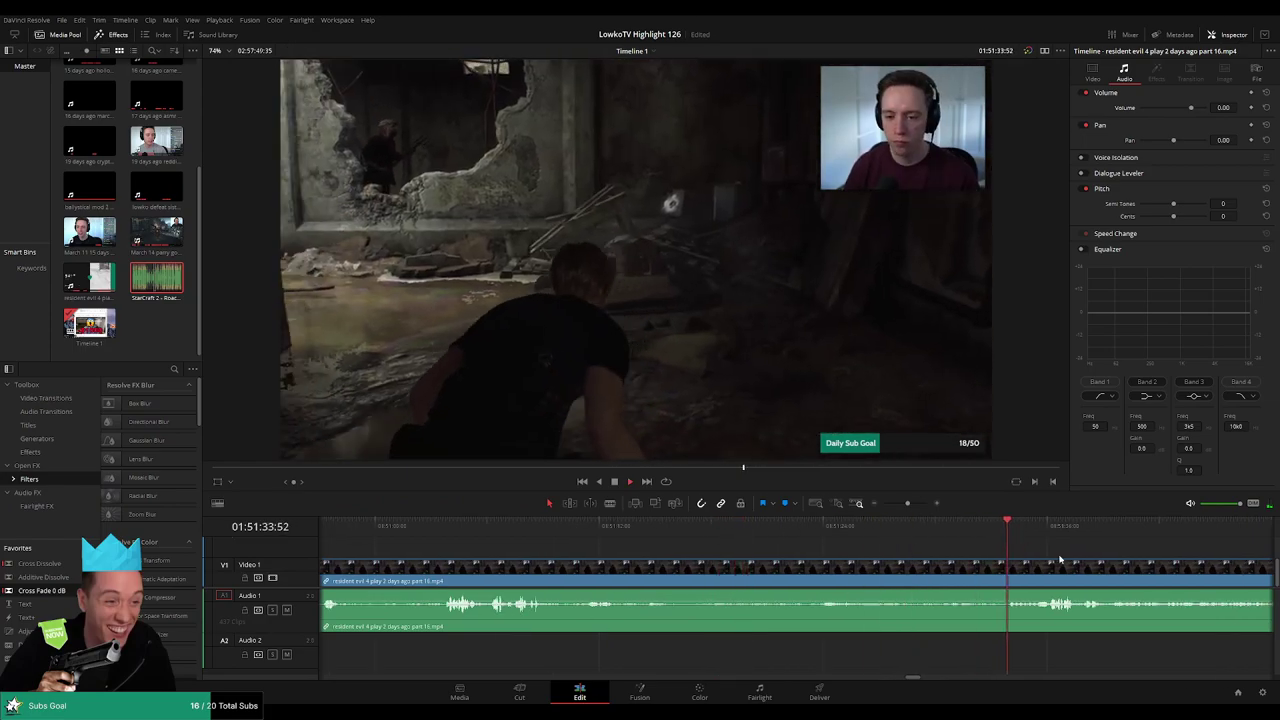
pyautogui.hscroll(5, 770, 538)
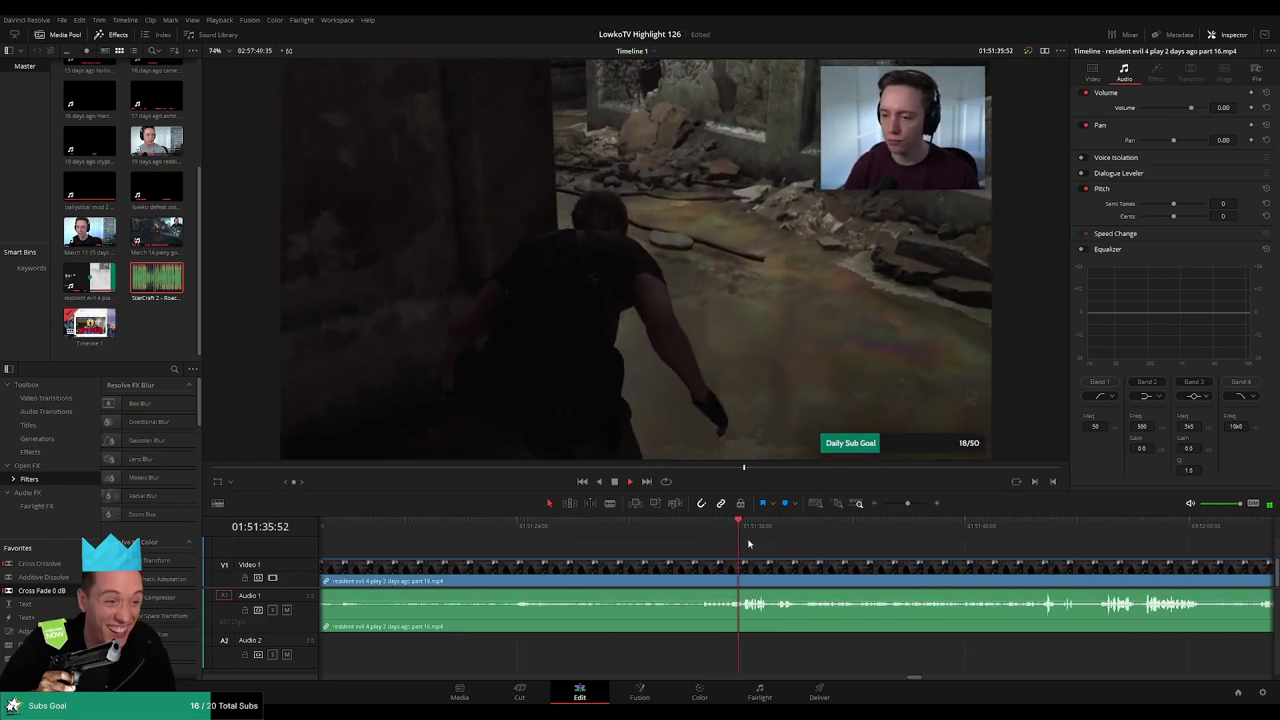
pyautogui.click(785, 534)
pyautogui.moveTo(970, 532); pyautogui.dragTo(1038, 538)
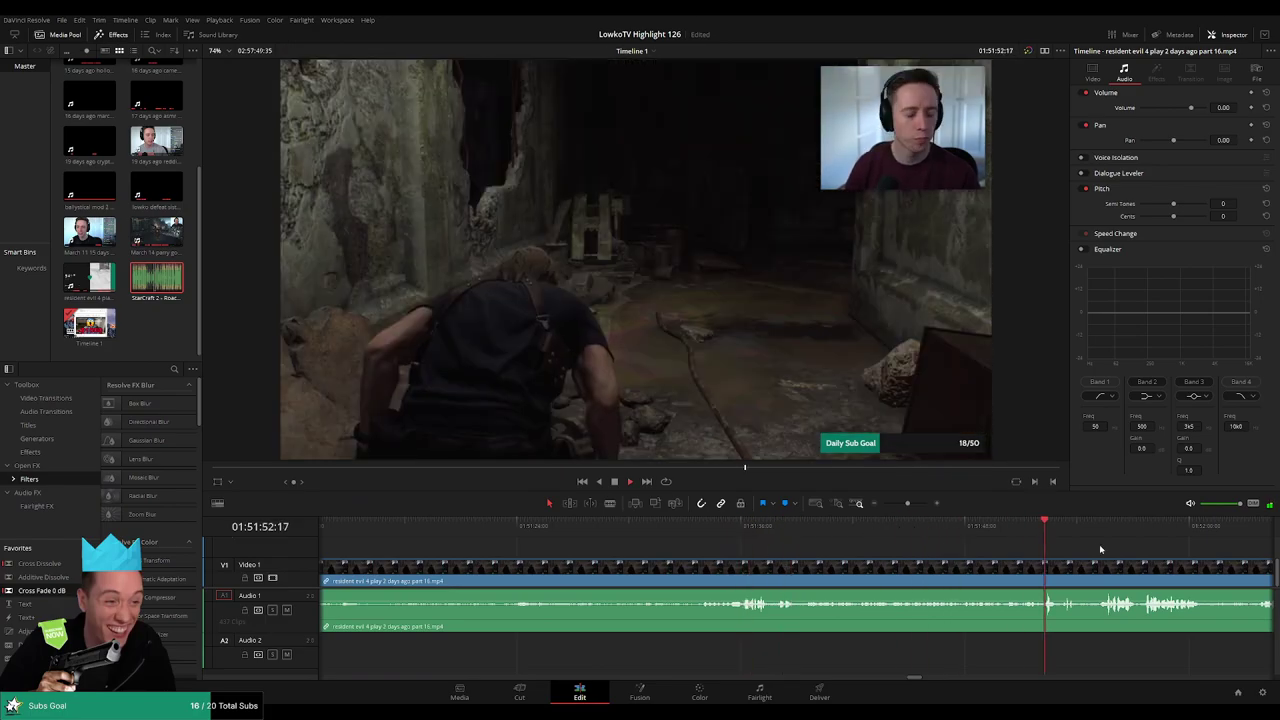
pyautogui.hscroll(5, 1099, 544)
# - Review the crouching approach and the close-up attack from about 01:51:48 to 01:52:34, skipping between audio peaks
pyautogui.click(510, 533)
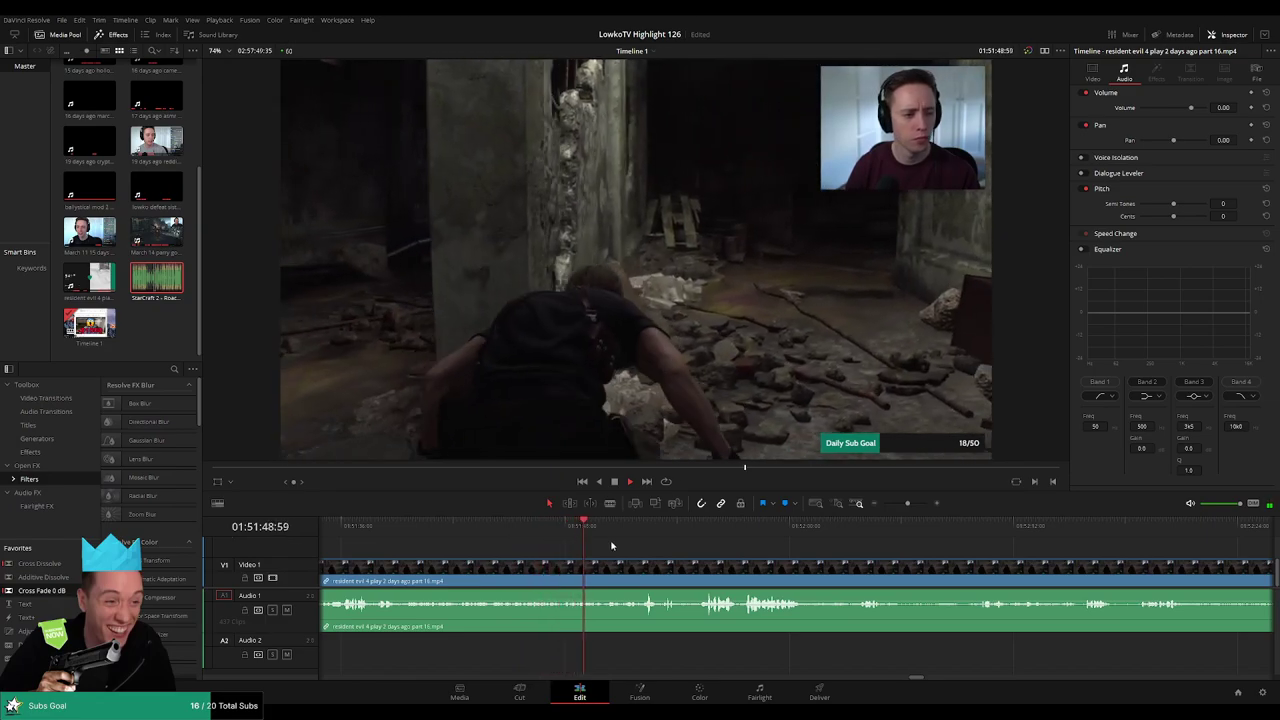
pyautogui.click(713, 529)
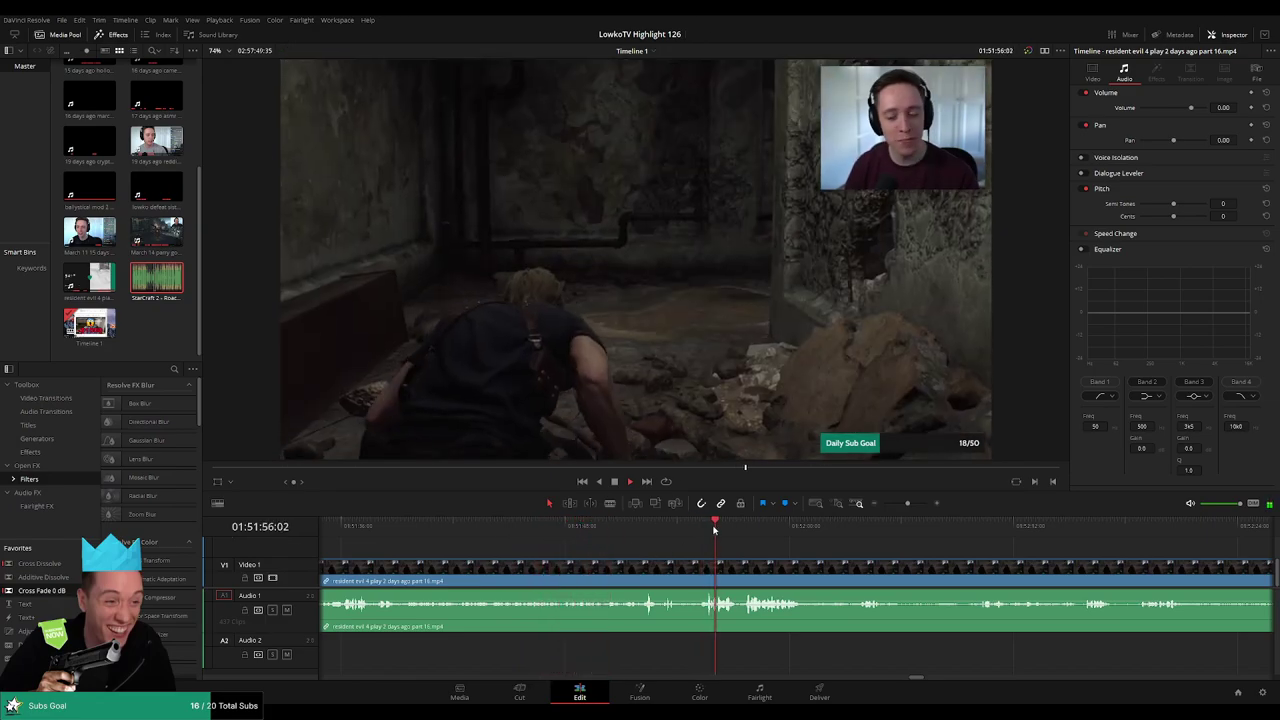
pyautogui.click(863, 530)
pyautogui.moveTo(975, 556); pyautogui.dragTo(758, 547)
pyautogui.click(797, 533)
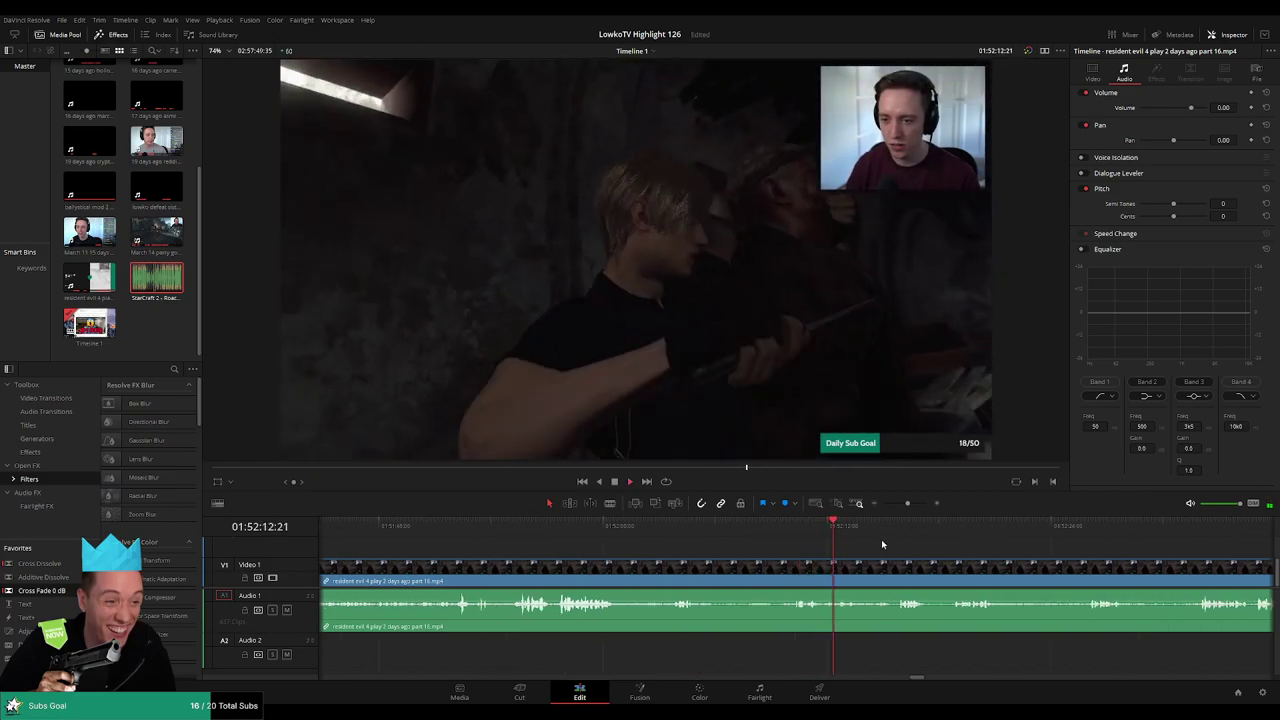
pyautogui.hscroll(1, 850, 547)
pyautogui.hscroll(1, 850, 547)
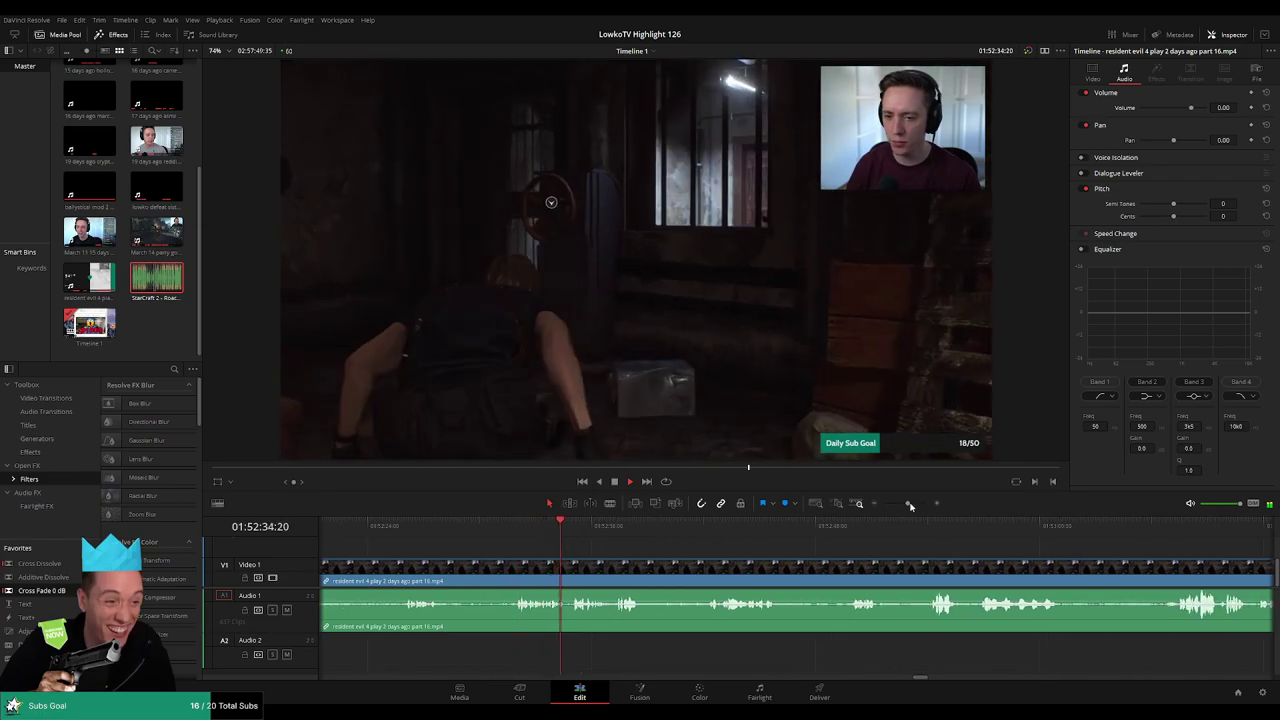
# - Review the wheel-operated gate and the leg-trap scene from about 01:52:34 to 01:53:08 at a closer timeline scale
pyautogui.moveTo(908, 505)
pyautogui.mouseDown()
pyautogui.moveTo(894, 506)
pyautogui.moveTo(912, 506)
pyautogui.mouseUp()
pyautogui.moveTo(1030, 550); pyautogui.dragTo(701, 548)
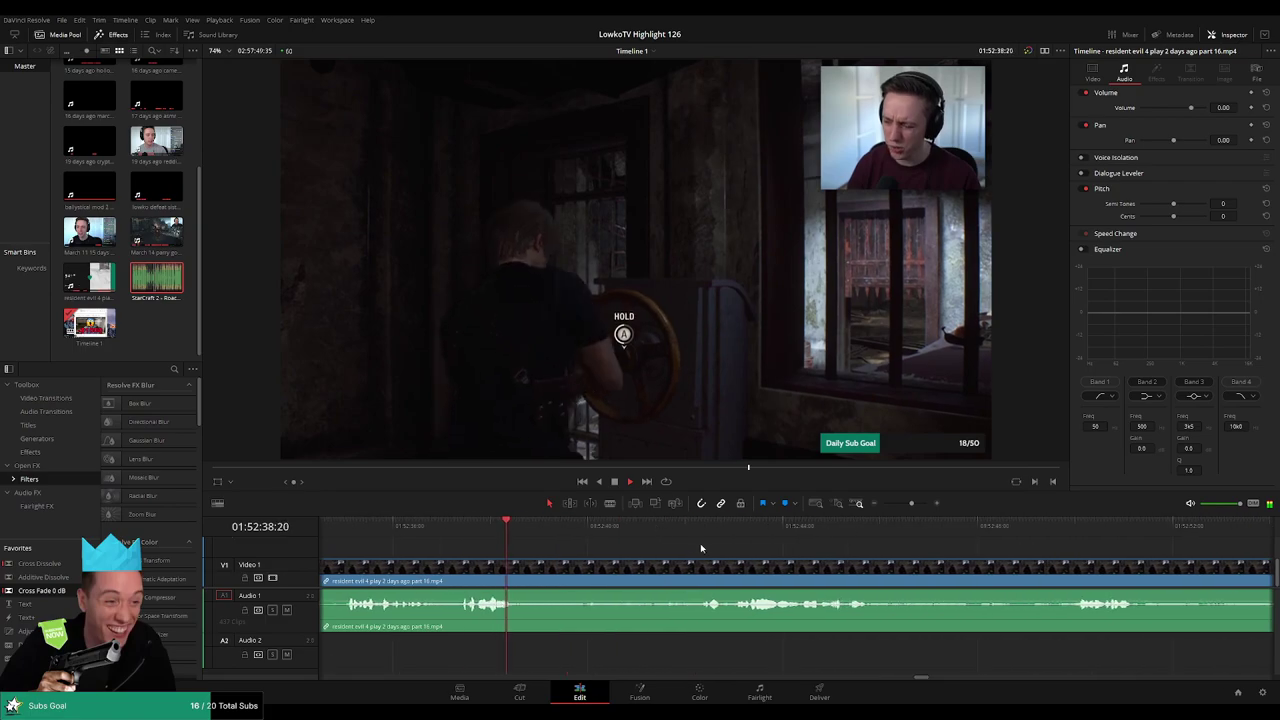
pyautogui.moveTo(925, 560); pyautogui.dragTo(749, 533)
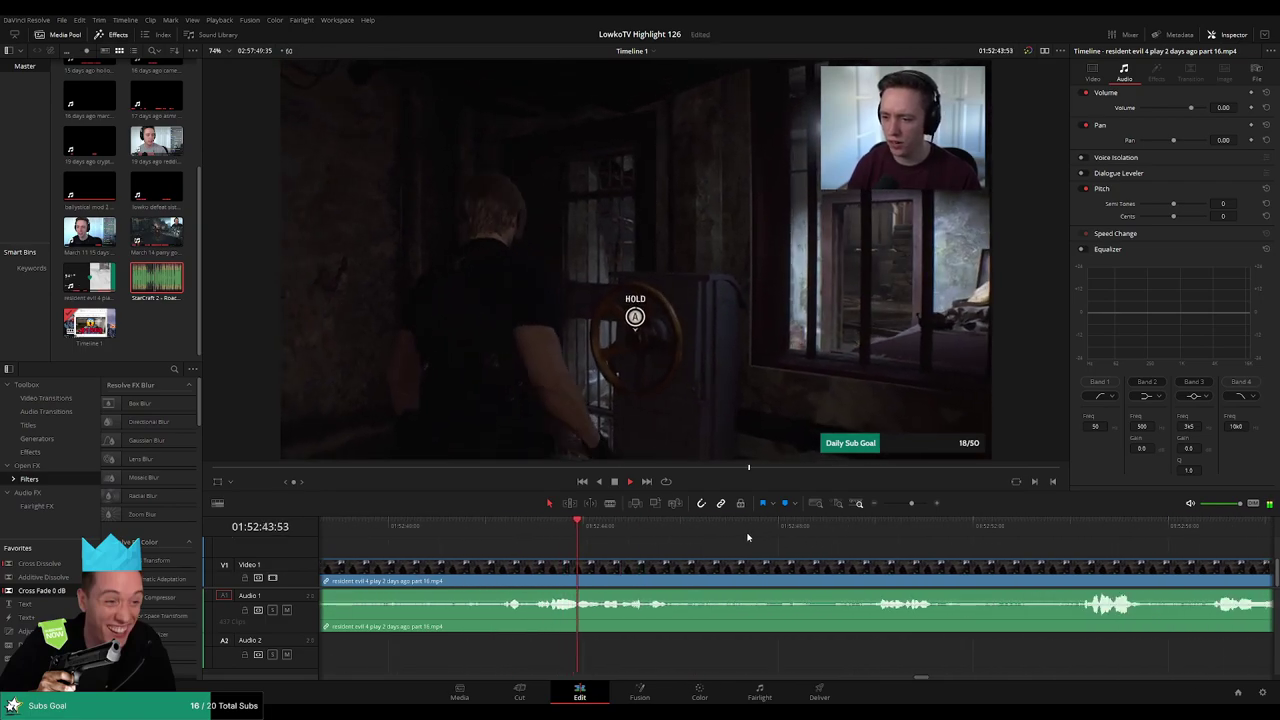
pyautogui.moveTo(1037, 564); pyautogui.dragTo(785, 543)
pyautogui.click(857, 533)
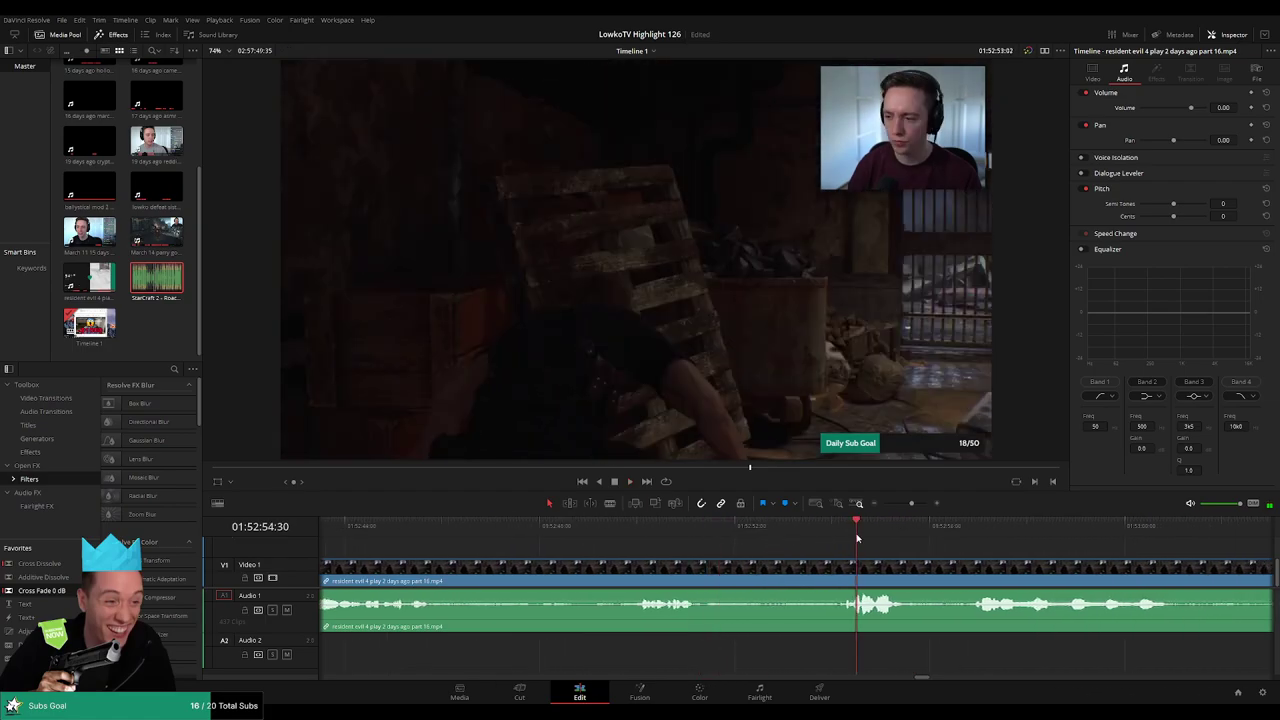
pyautogui.hscroll(2, 959, 552)
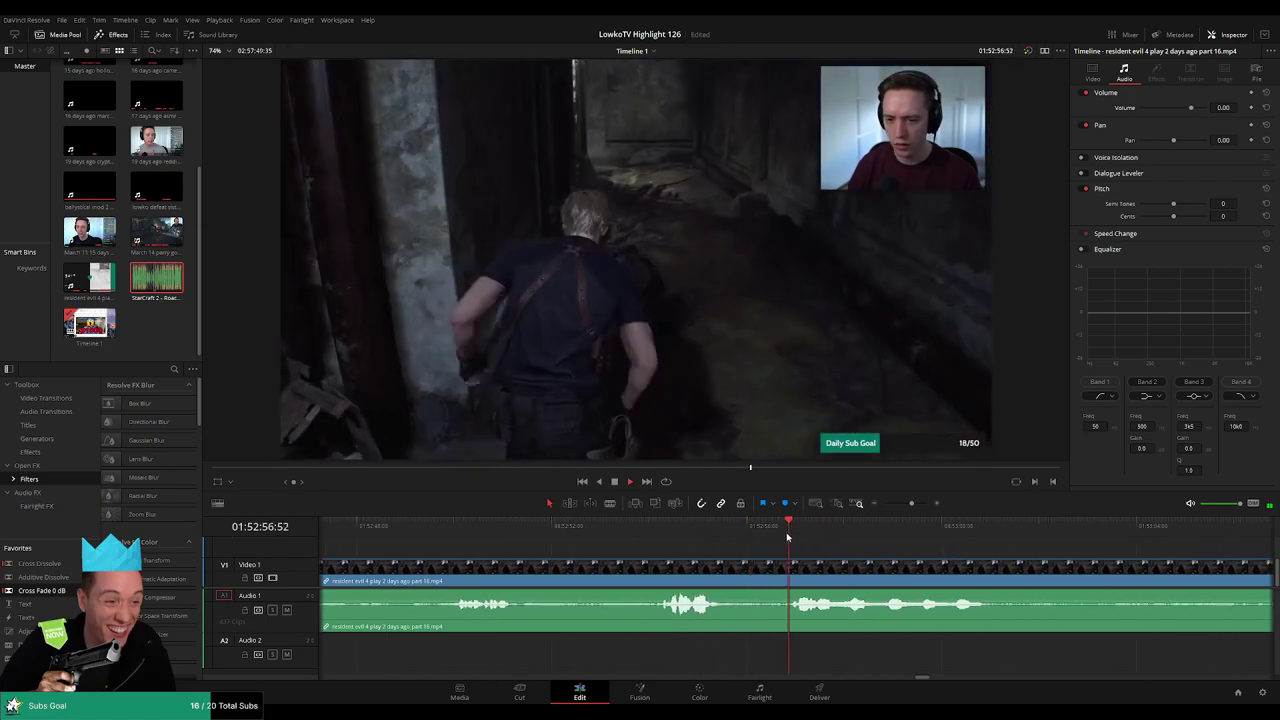
pyautogui.moveTo(1008, 552); pyautogui.dragTo(1088, 540)
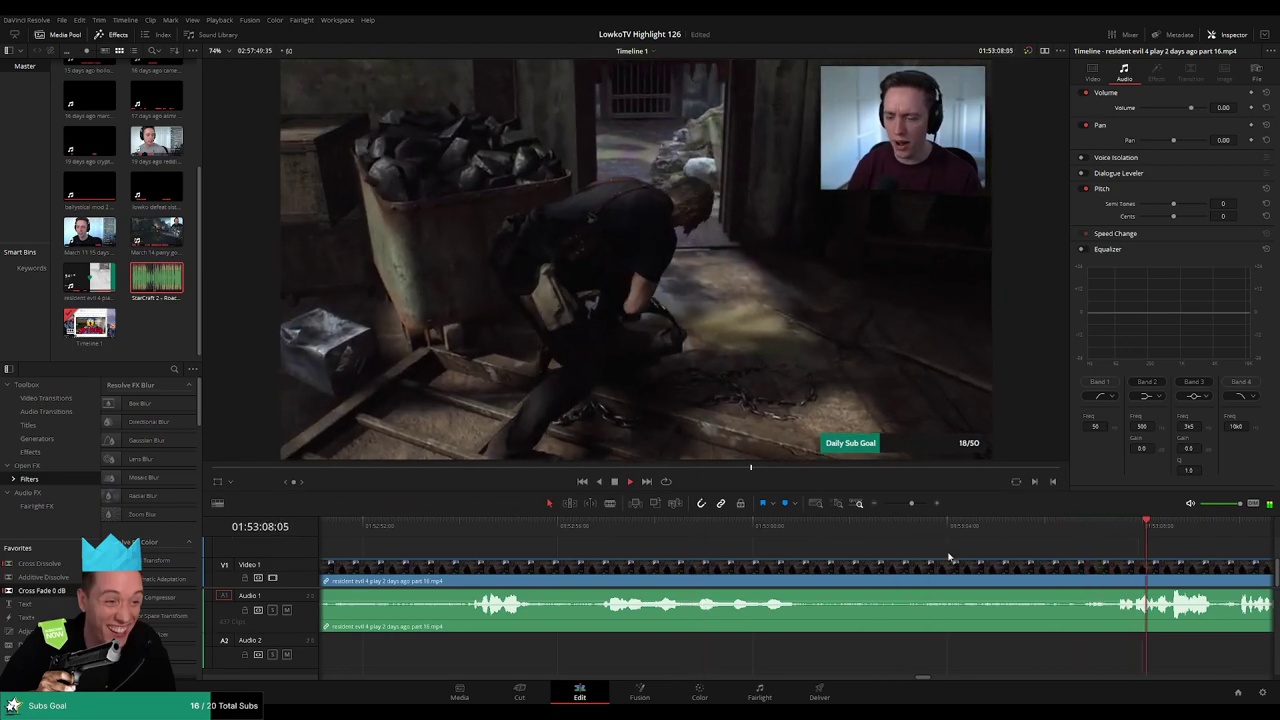
# - Cut the recording at about 01:52:49, while the character stands by the wheel, and ripple-delete the long stretch before it
pyautogui.moveTo(911, 503); pyautogui.dragTo(901, 505)
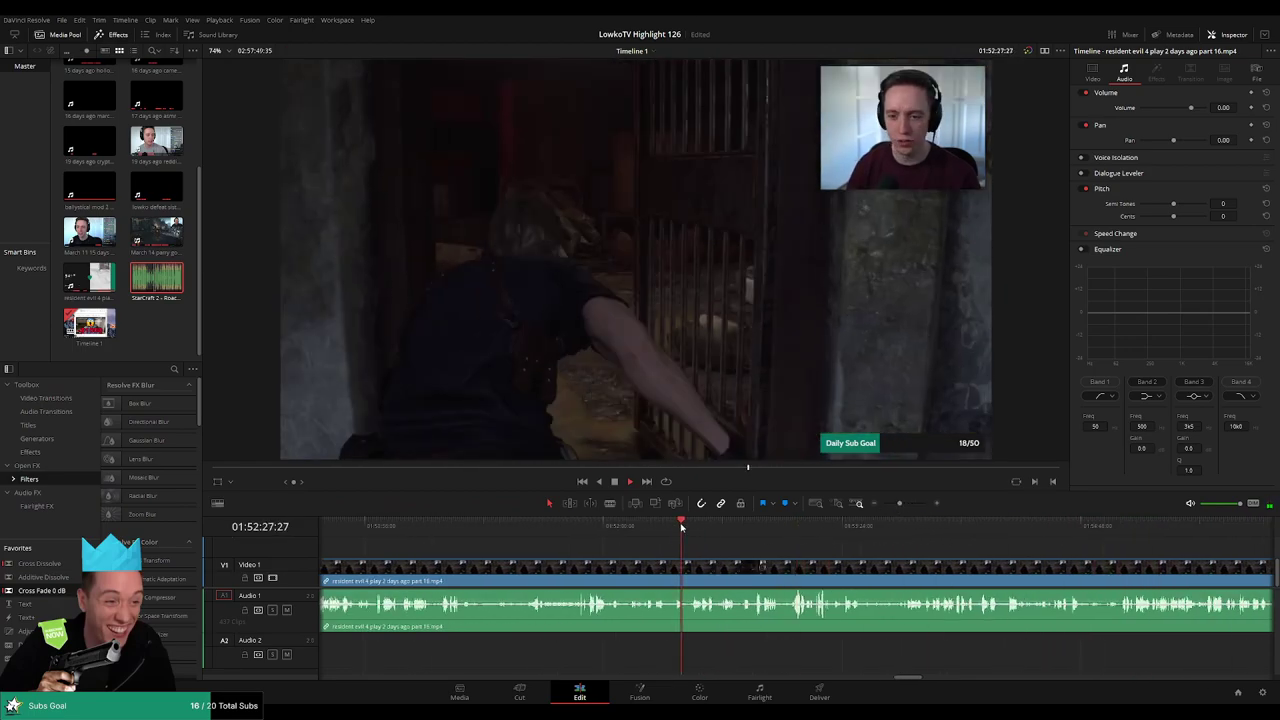
pyautogui.scroll(3, 700, 557)
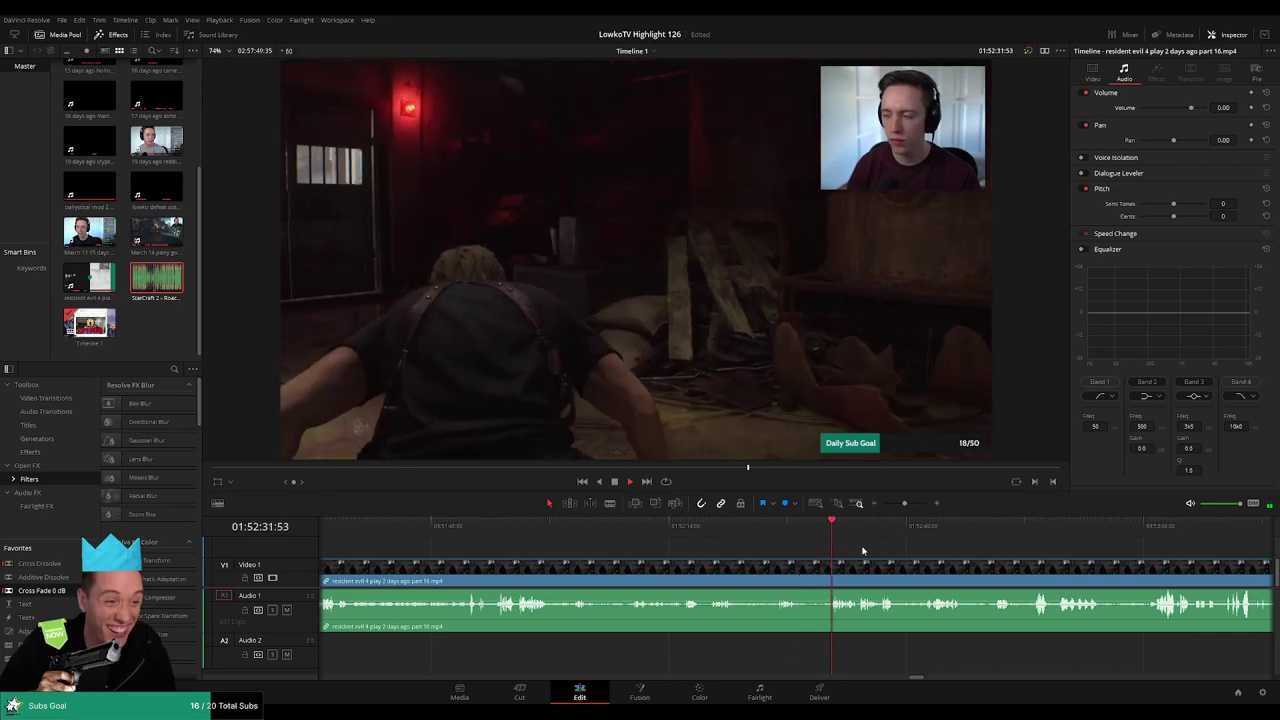
pyautogui.hscroll(2, 840, 537)
pyautogui.click(867, 527)
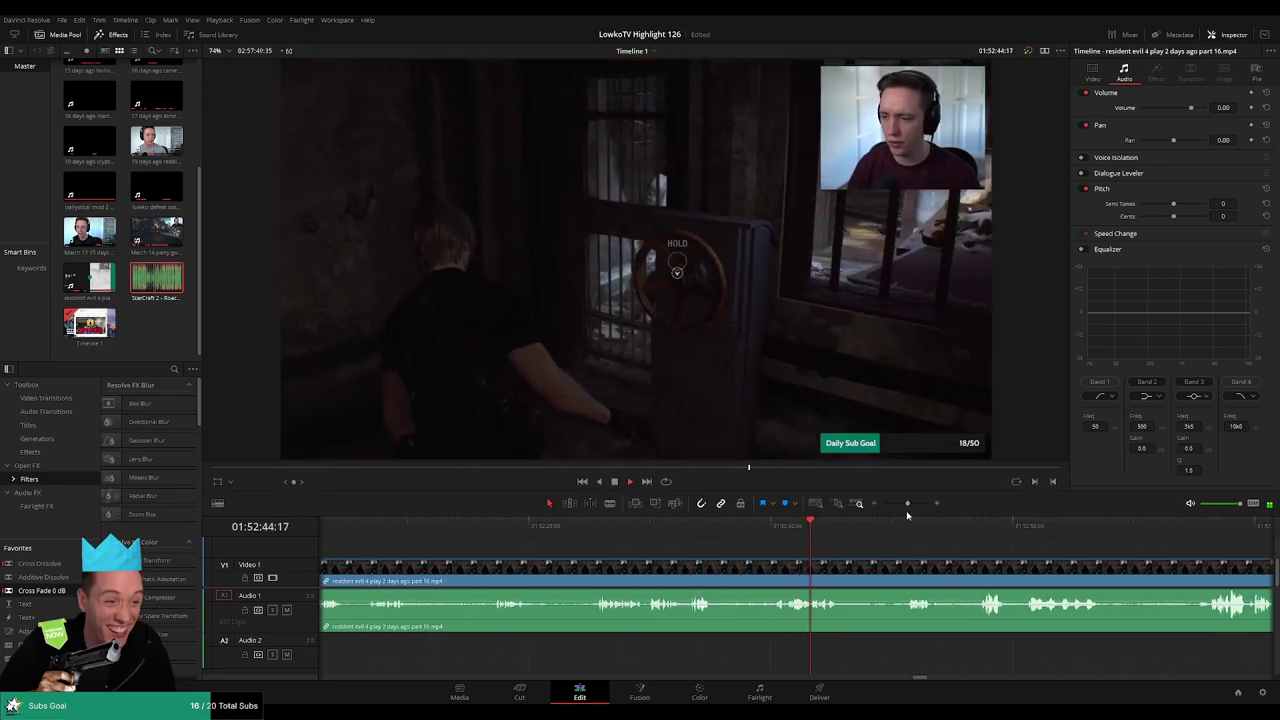
pyautogui.moveTo(908, 504); pyautogui.dragTo(911, 506)
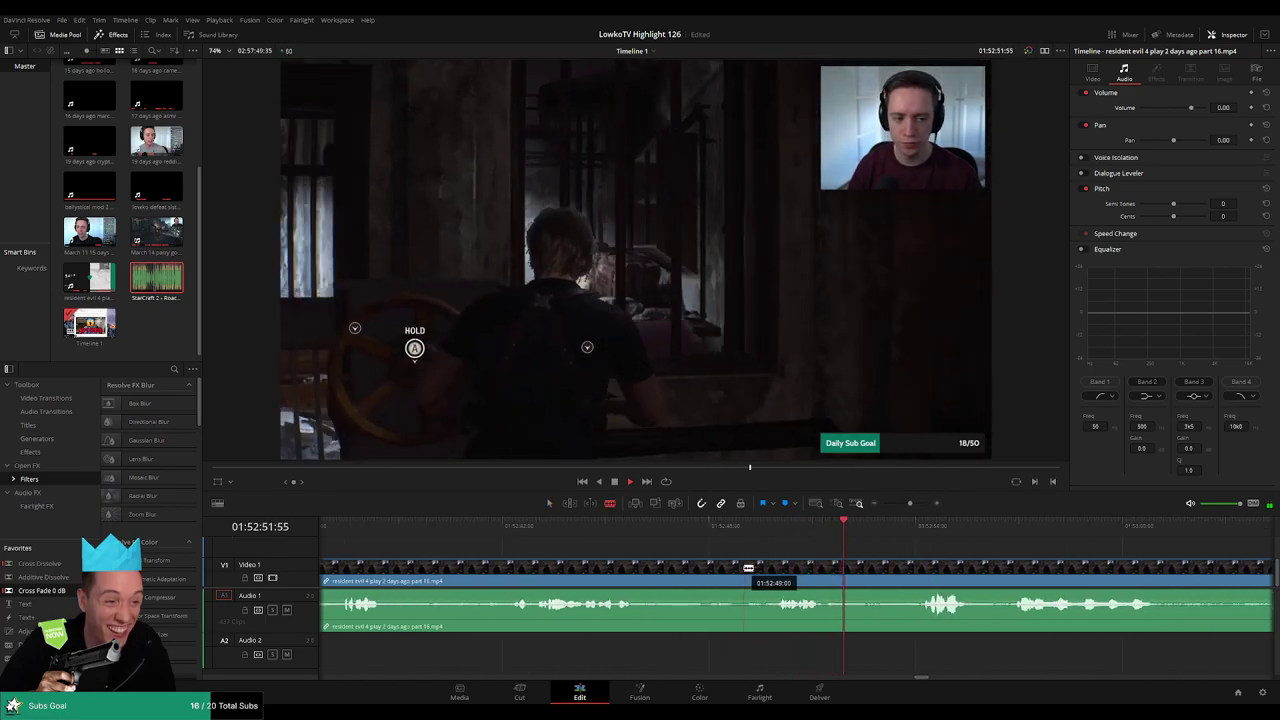
pyautogui.click(740, 570)
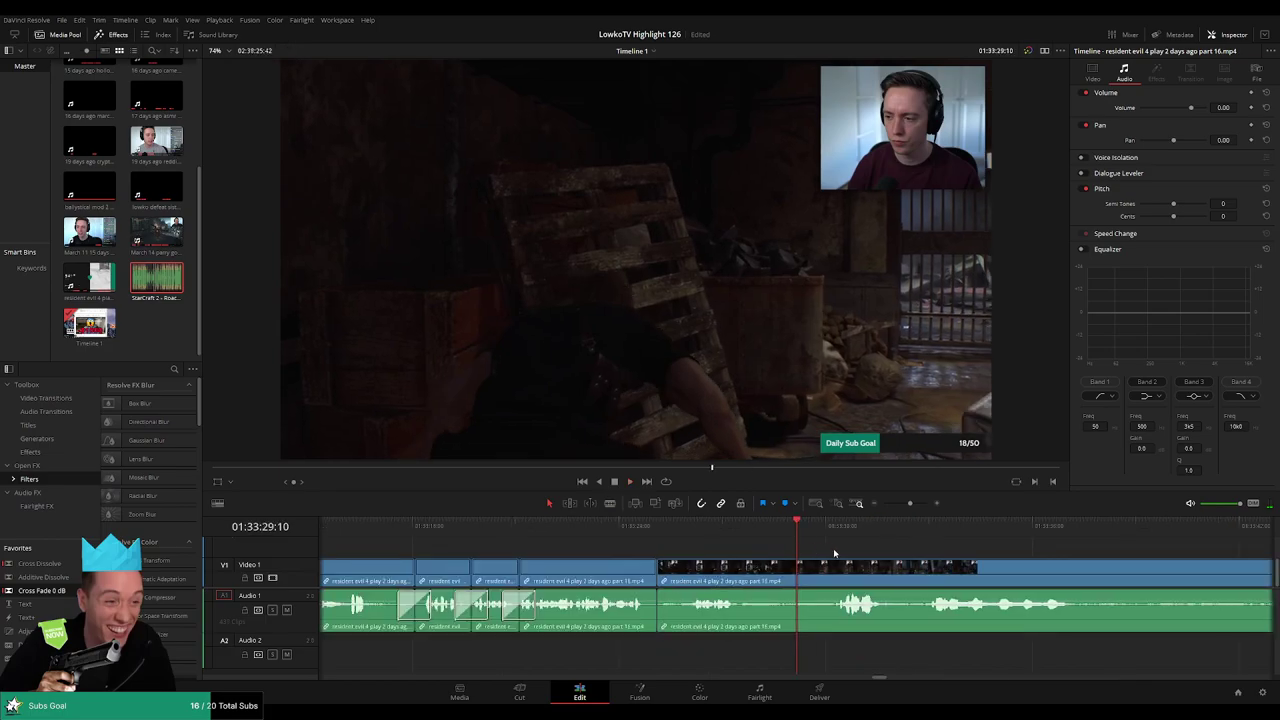
# - Review the newly joined footage from about 01:33:29 to 01:33:47, replaying the character's crouch over the chained trap to locate the spoken word
pyautogui.hscroll(3, 800, 547)
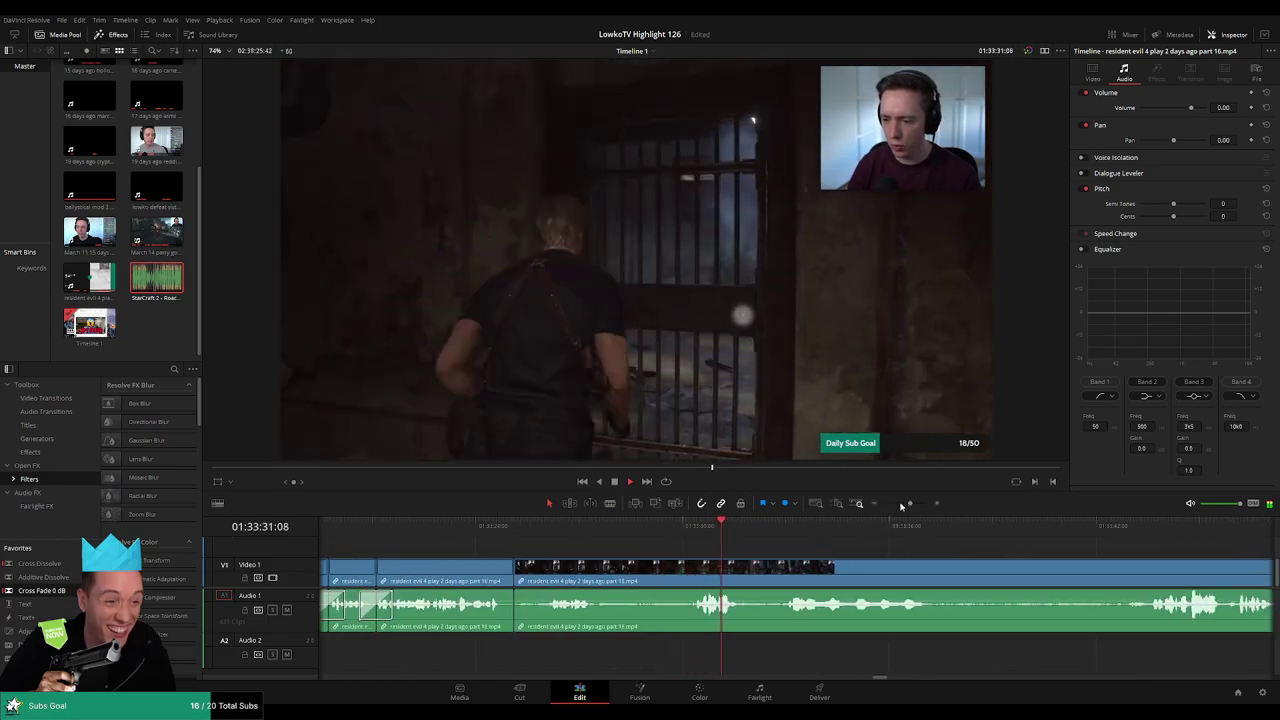
pyautogui.moveTo(901, 504); pyautogui.dragTo(905, 504)
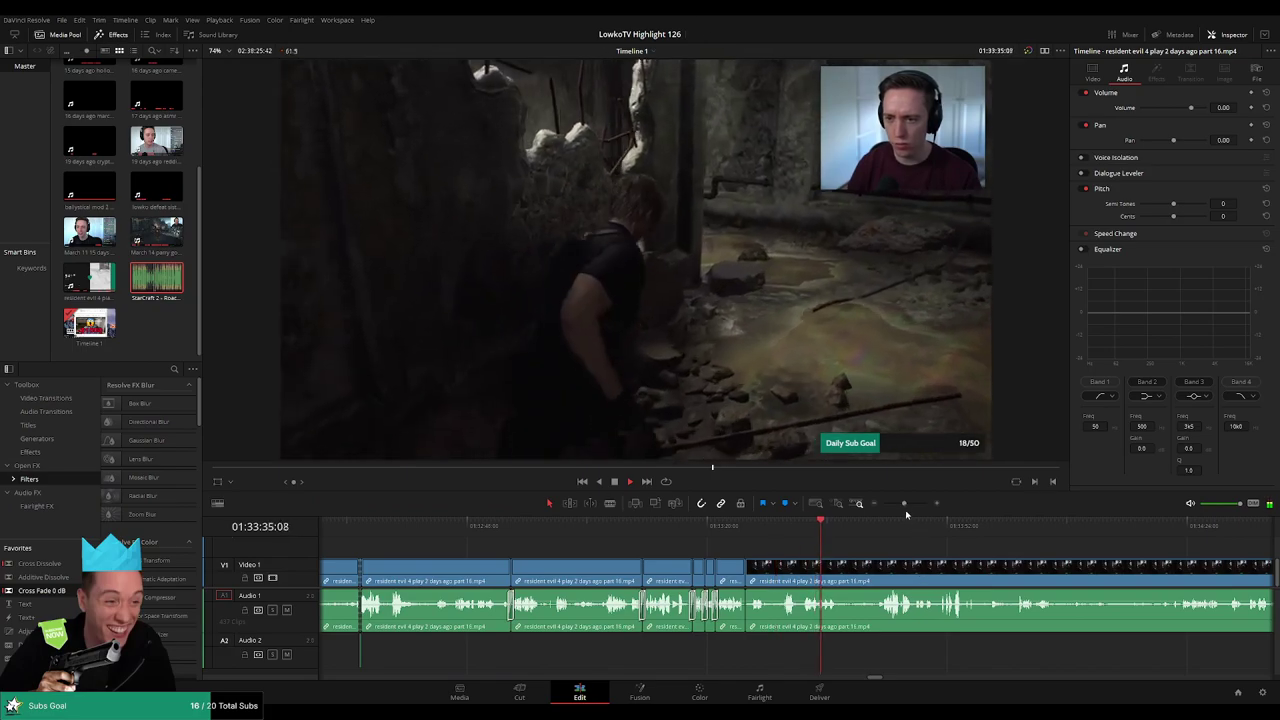
pyautogui.scroll(3, 905, 555)
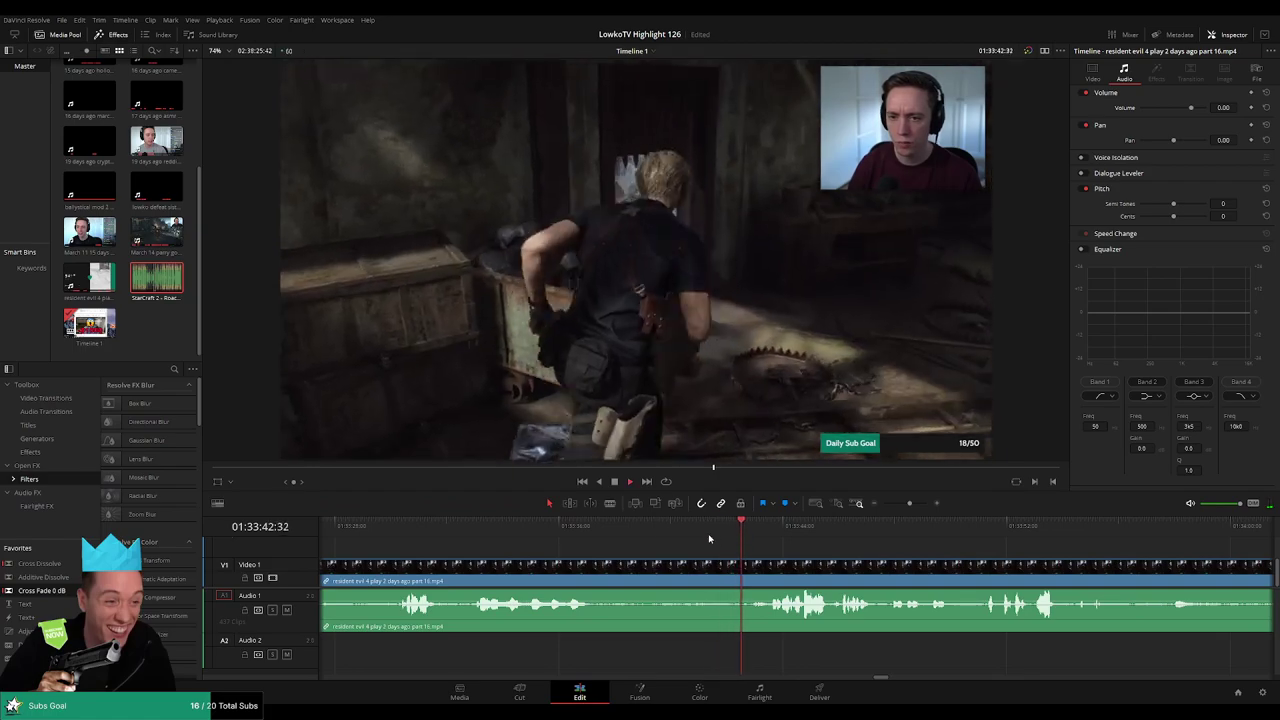
pyautogui.click(593, 530)
pyautogui.moveTo(593, 530); pyautogui.dragTo(645, 531)
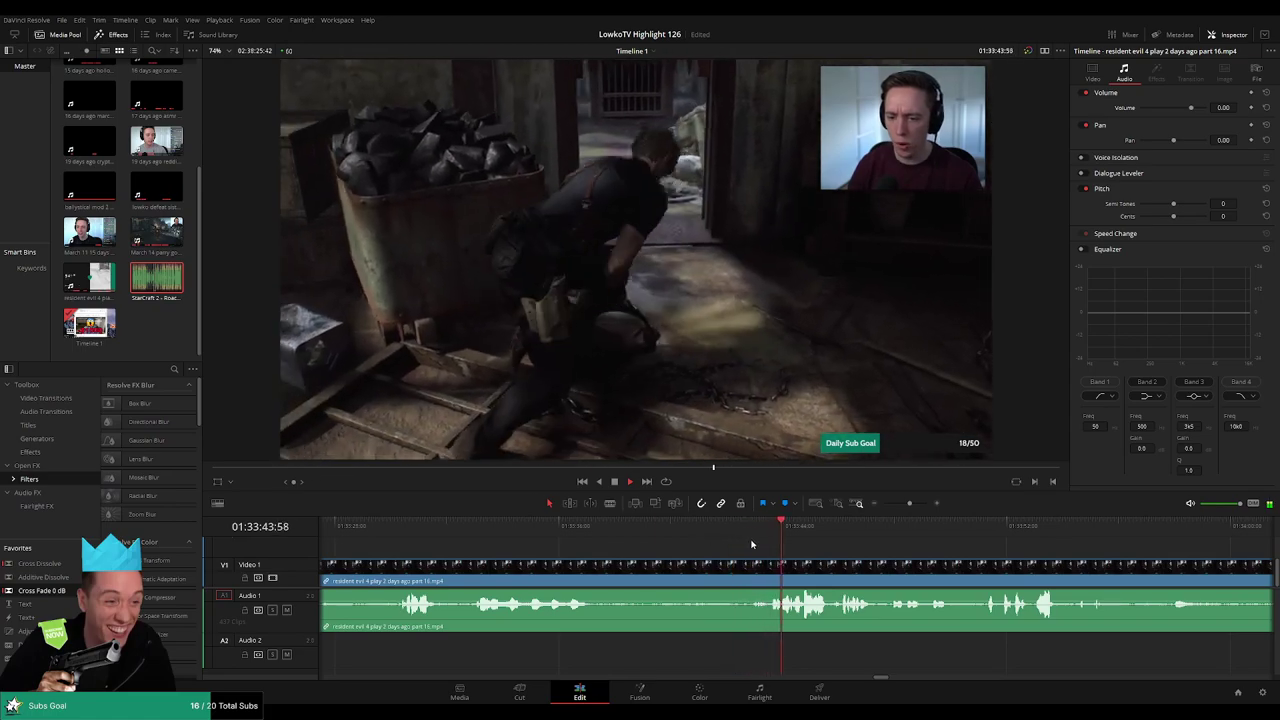
pyautogui.press('space')
pyautogui.click(830, 525)
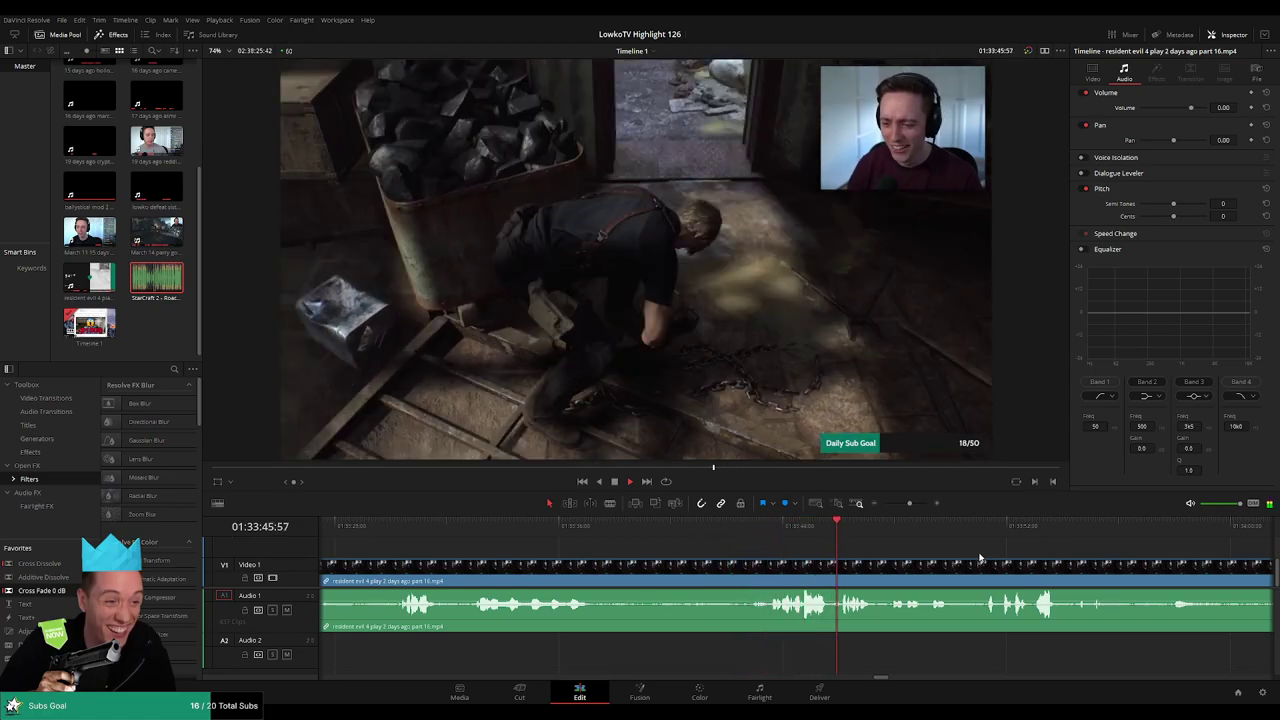
pyautogui.click(808, 526)
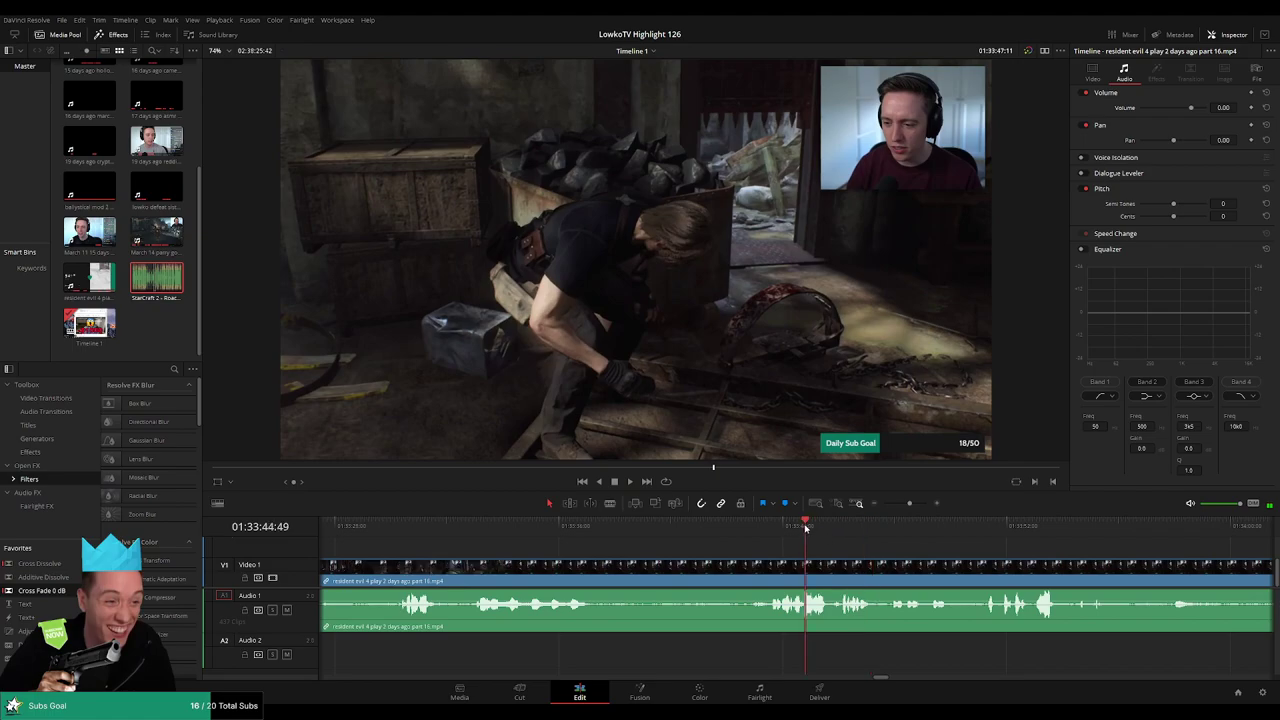
pyautogui.press('space')
pyautogui.scroll(-4, 847, 542)
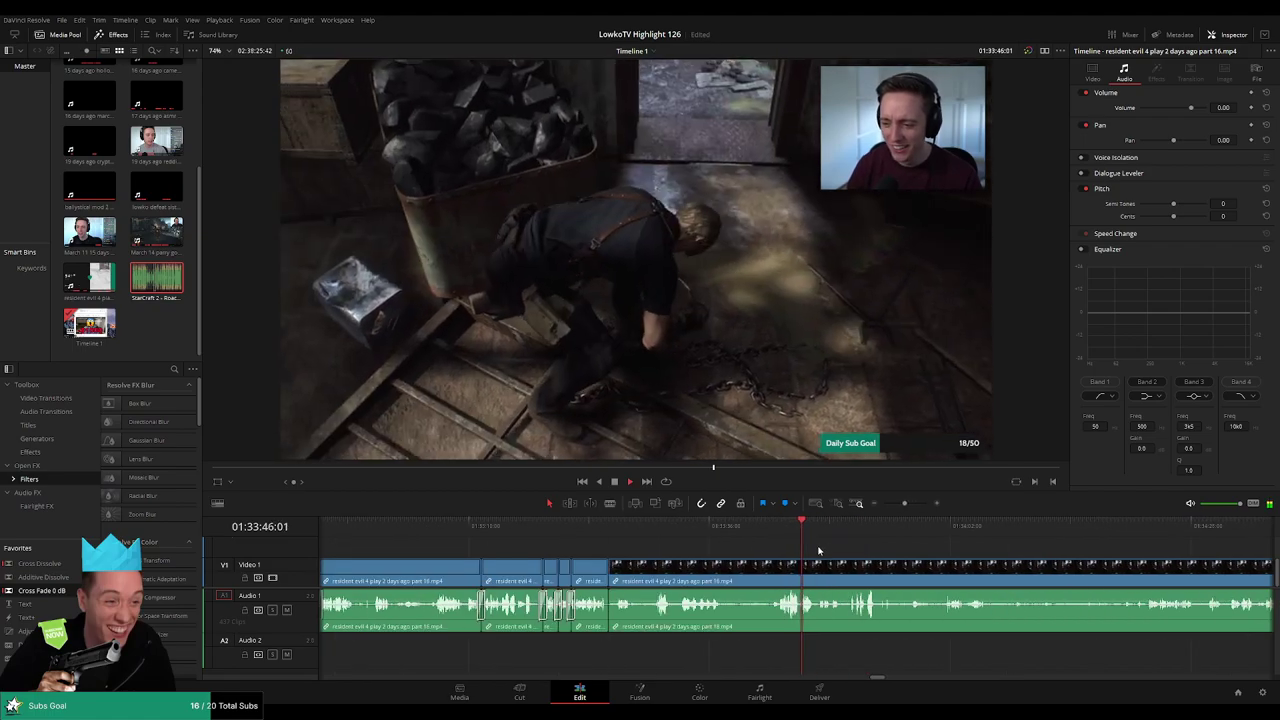
# - Split the clip at 01:33:46:04, just before the word spoken over the chained trap
pyautogui.moveTo(915, 508); pyautogui.dragTo(920, 507)
pyautogui.press('space')
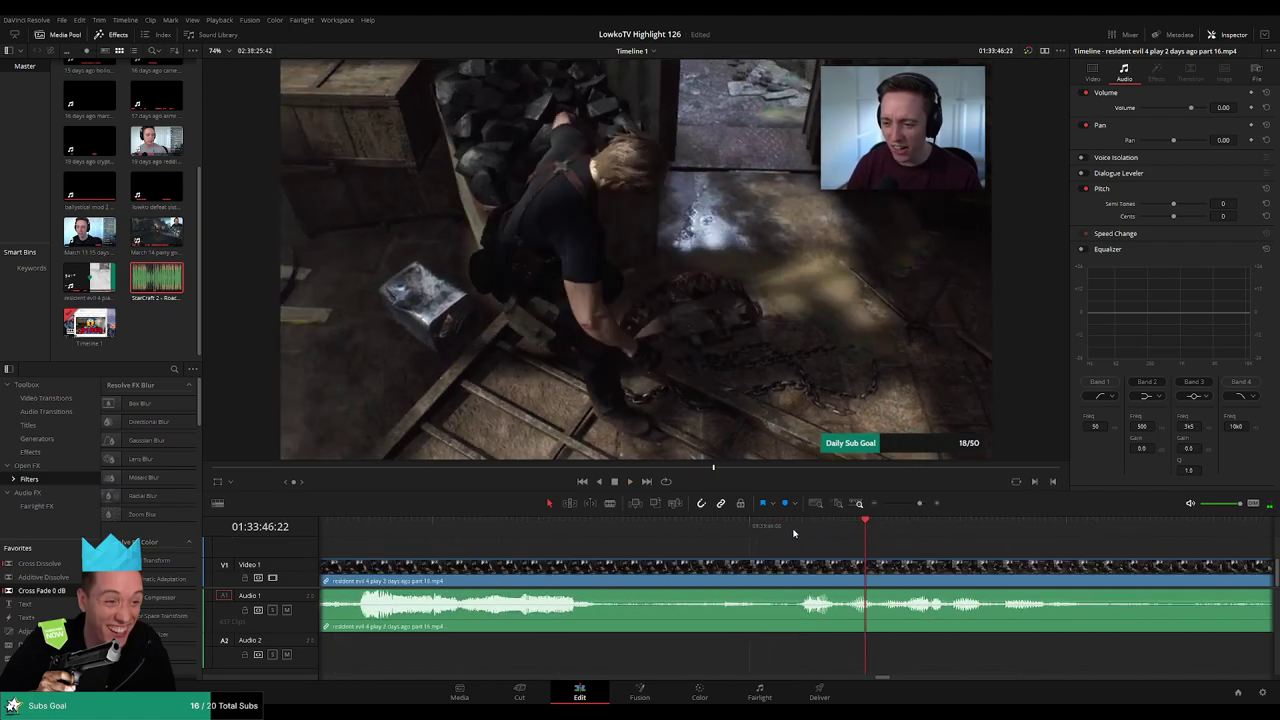
pyautogui.click(757, 528)
pyautogui.press('b')
pyautogui.click(771, 568)
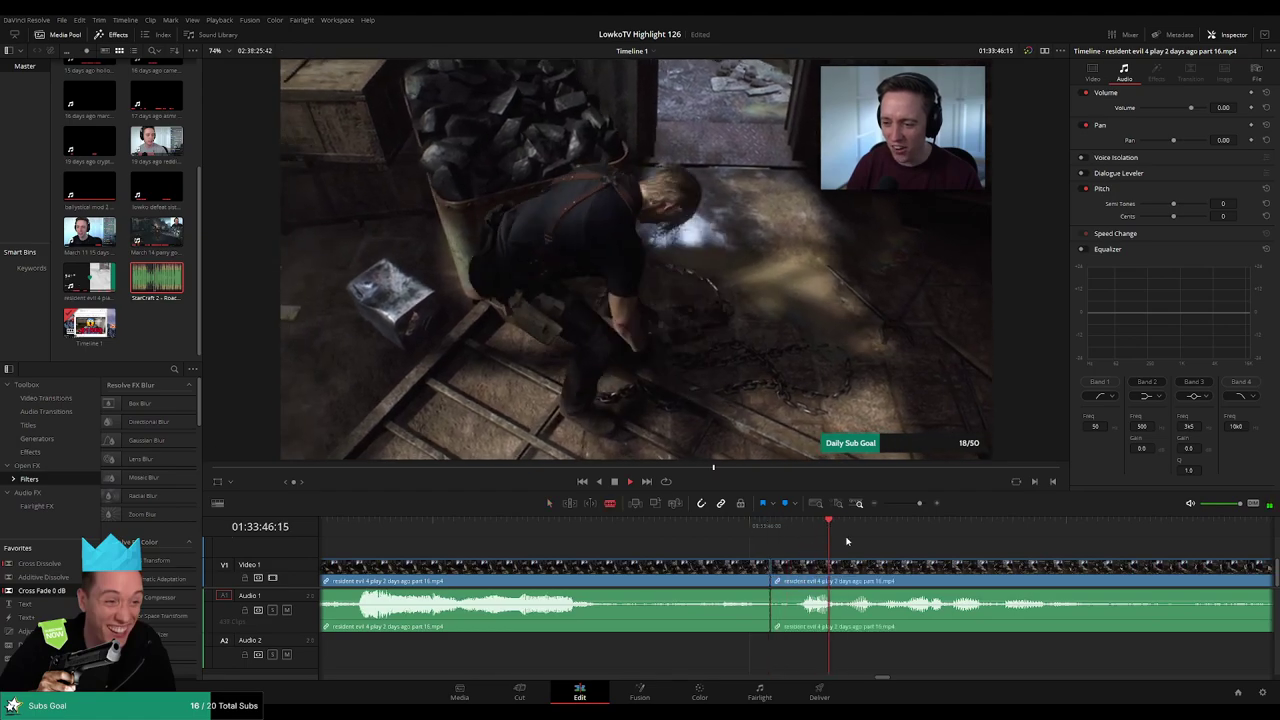
# - Check the start of the word by ear and split the clip at 01:33:46:18, at the word's end
pyautogui.click(690, 533)
pyautogui.press('space')
pyautogui.press('space')
pyautogui.click(769, 529)
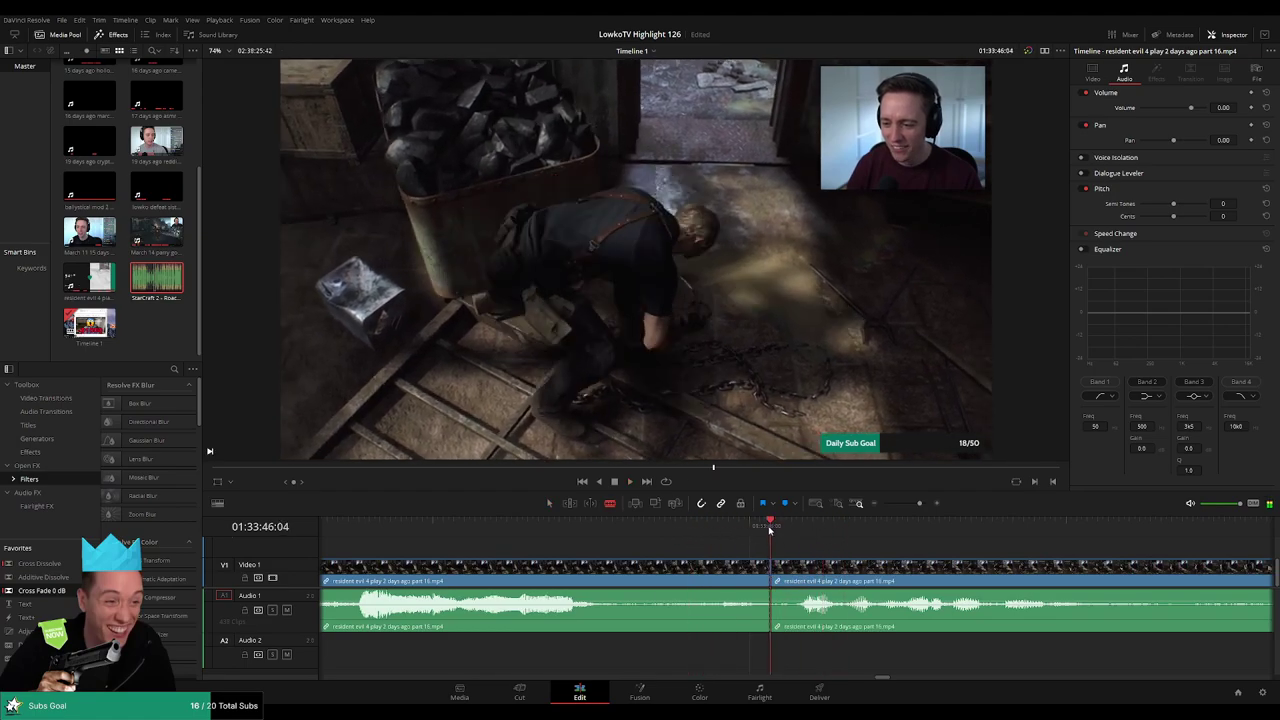
pyautogui.press('space')
pyautogui.press('space')
pyautogui.click(845, 529)
pyautogui.click(844, 571)
pyautogui.press('a')
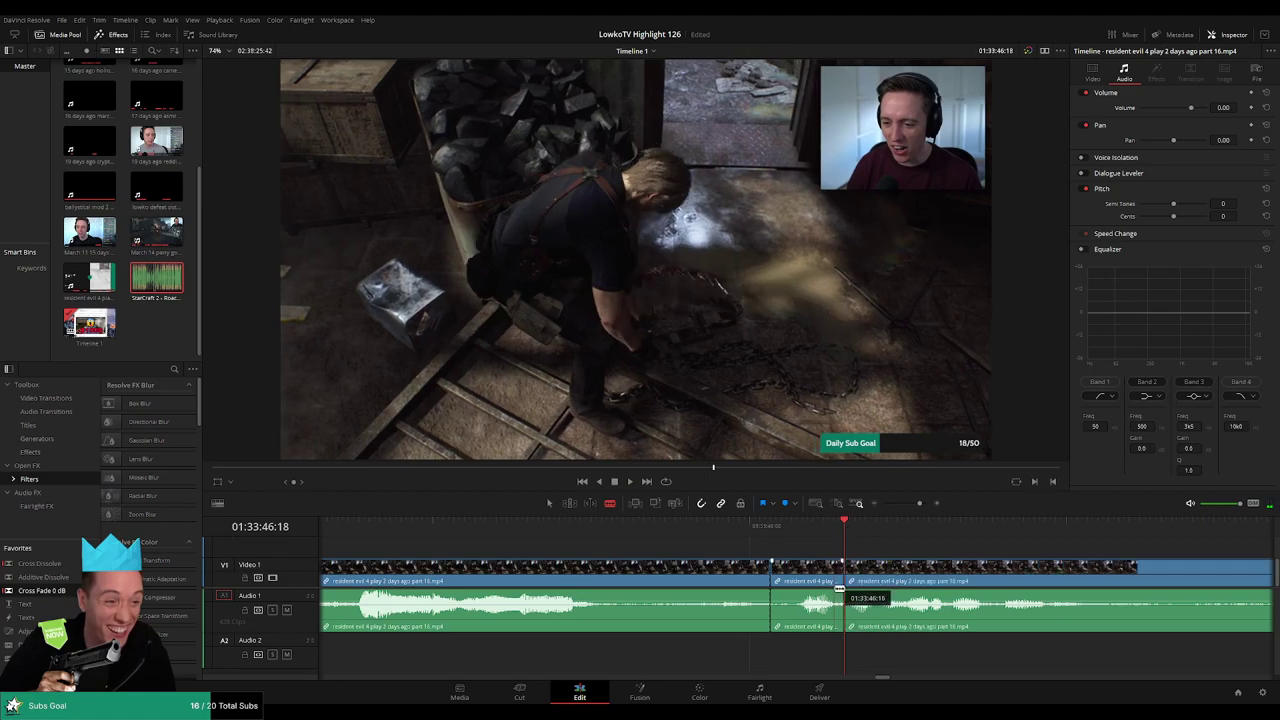
# - Replace the isolated word's audio with StarCraft 2 - Roach Quotes.mp3 on Audio 2, trimmed to the same length at volume -23.00
pyautogui.keyDown('alt'); pyautogui.click(818, 606); pyautogui.keyUp('alt')
pyautogui.press('d')
pyautogui.moveTo(160, 279); pyautogui.dragTo(771, 657)
pyautogui.moveTo(1004, 657); pyautogui.dragTo(832, 659)
pyautogui.click(831, 658)
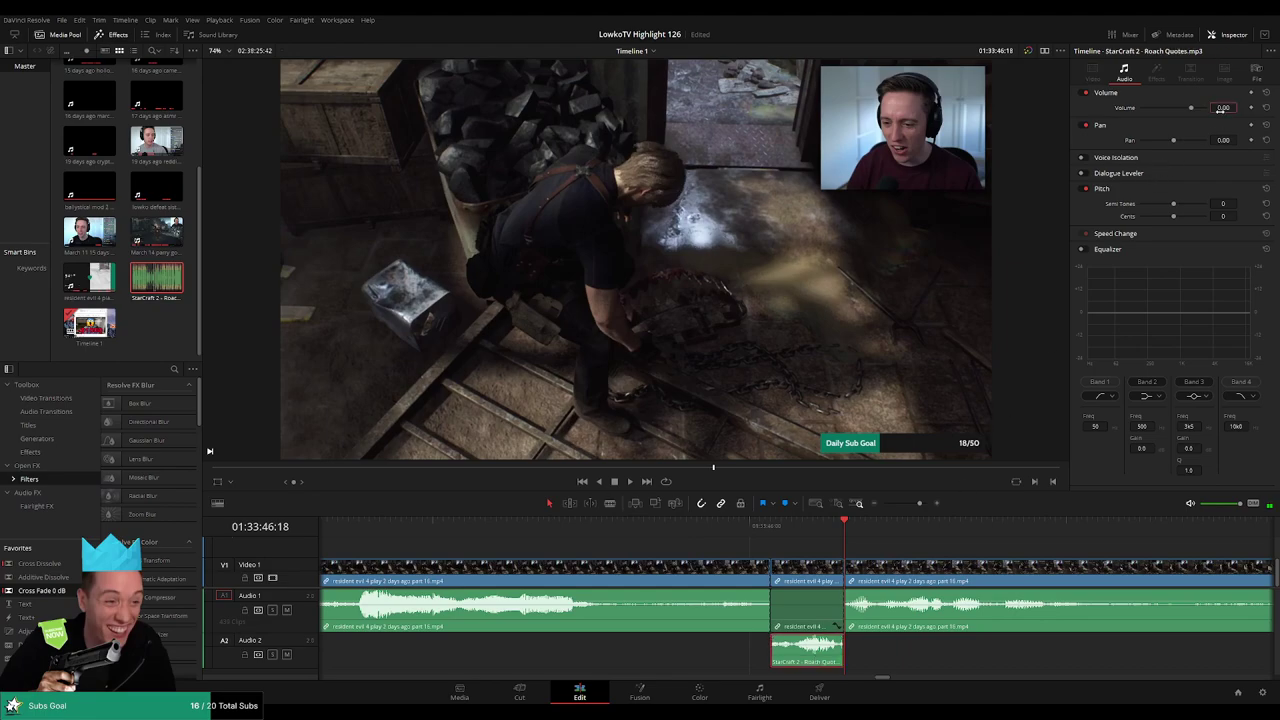
# - Play back the masked word and continue reviewing the footage through the spiked gate to about 01:33:55
pyautogui.click(685, 532)
pyautogui.press('space')
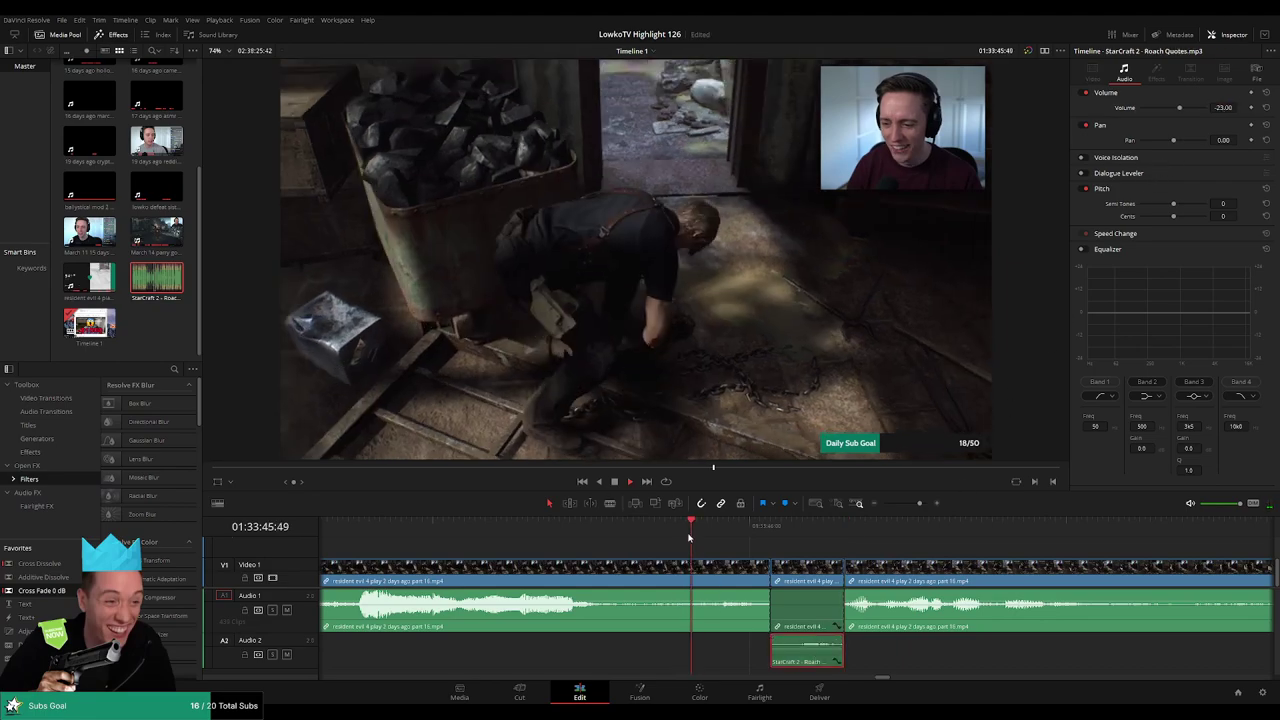
pyautogui.moveTo(919, 504); pyautogui.dragTo(907, 507)
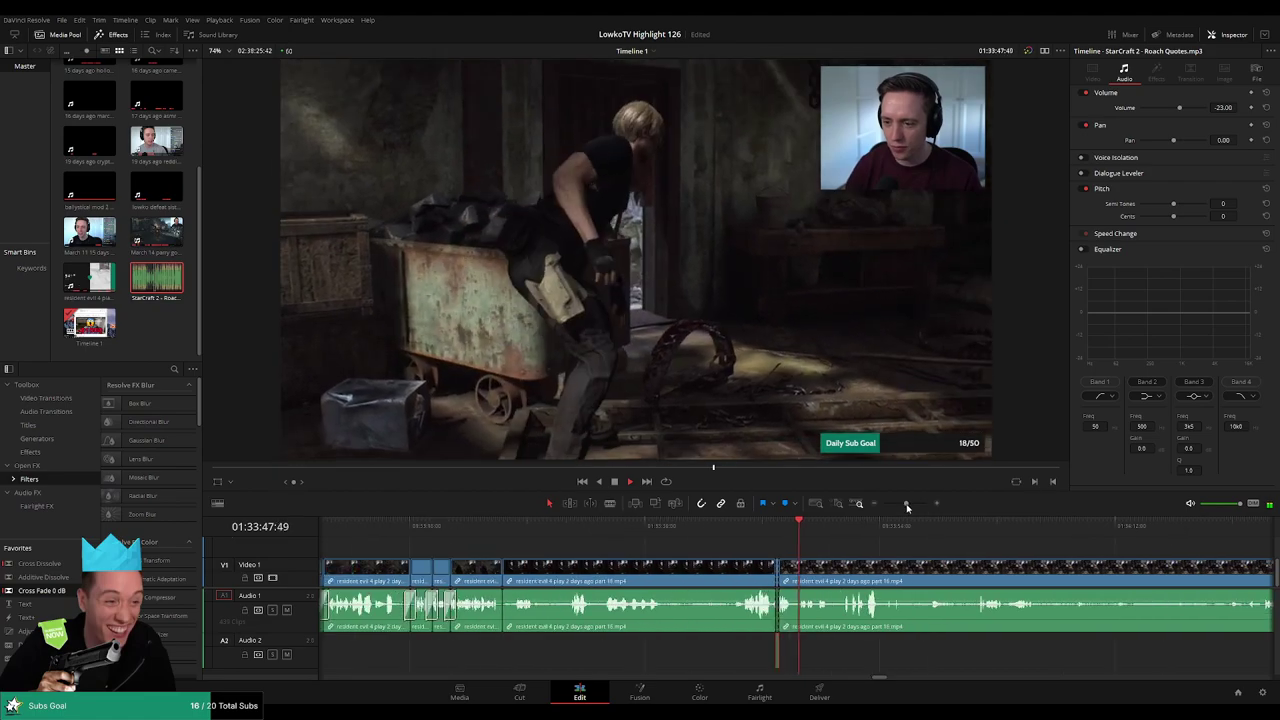
pyautogui.click(843, 553)
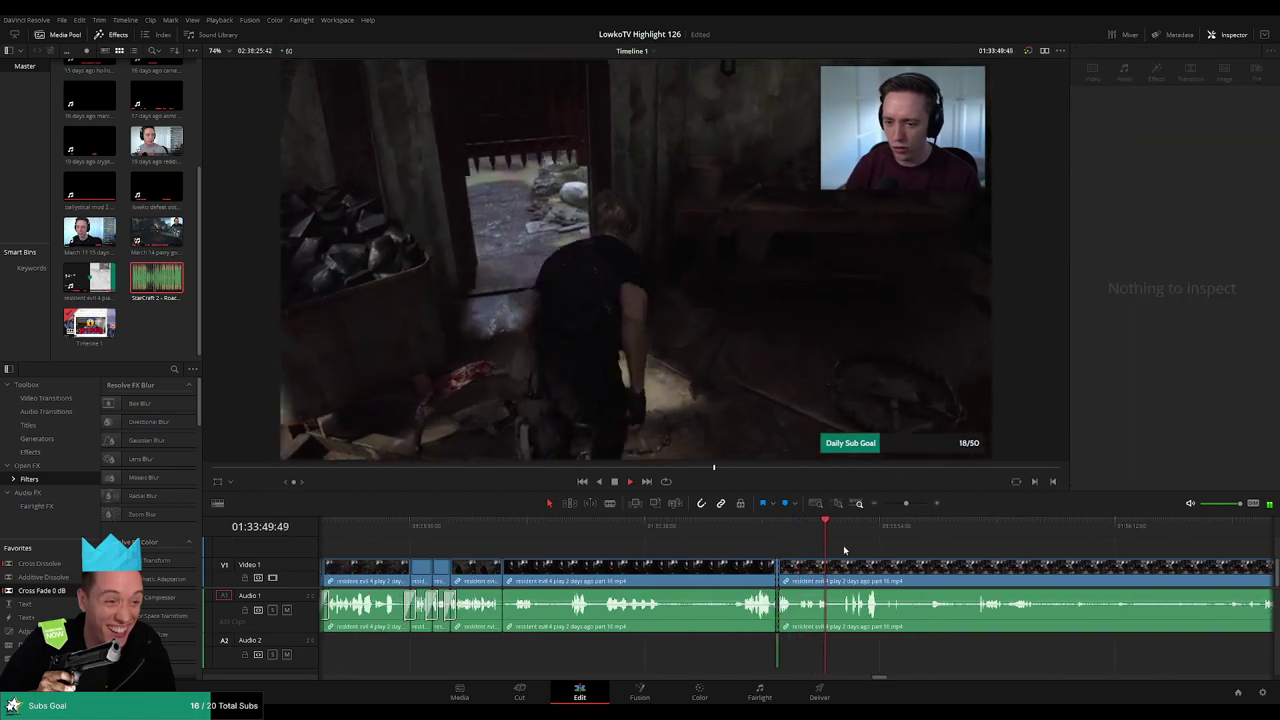
pyautogui.scroll(1, 897, 546)
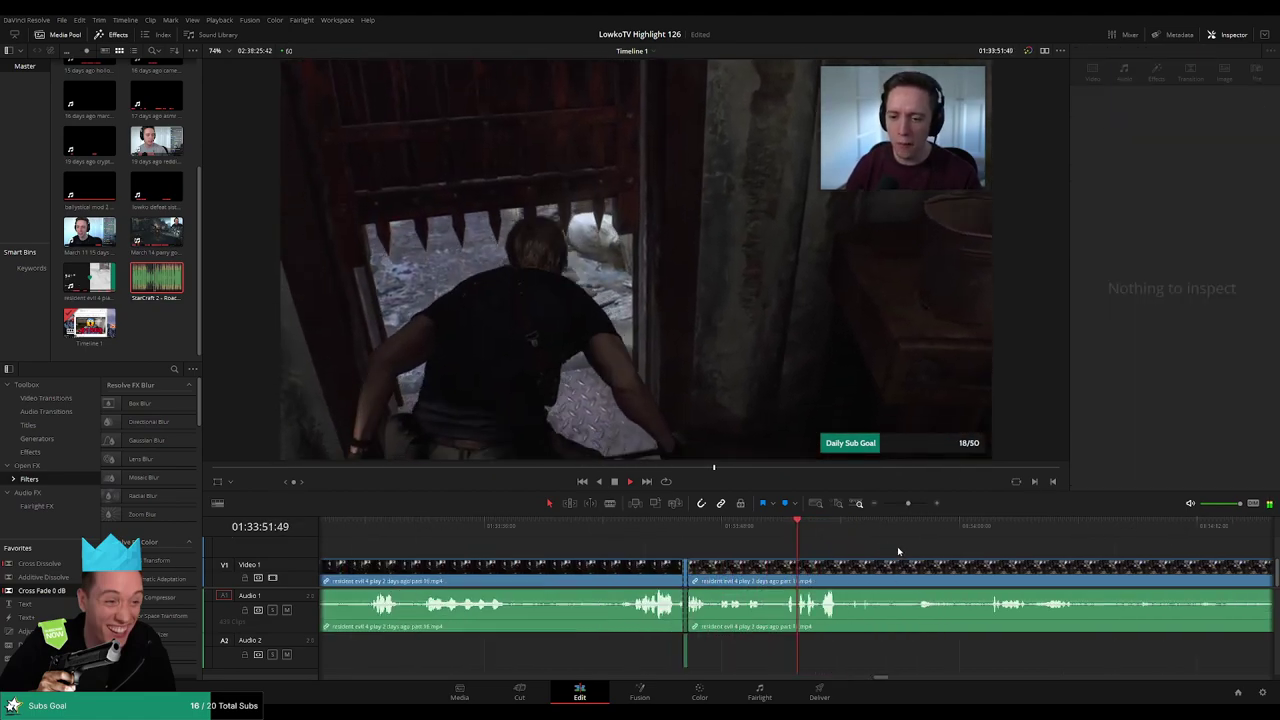
pyautogui.scroll(1, 940, 544)
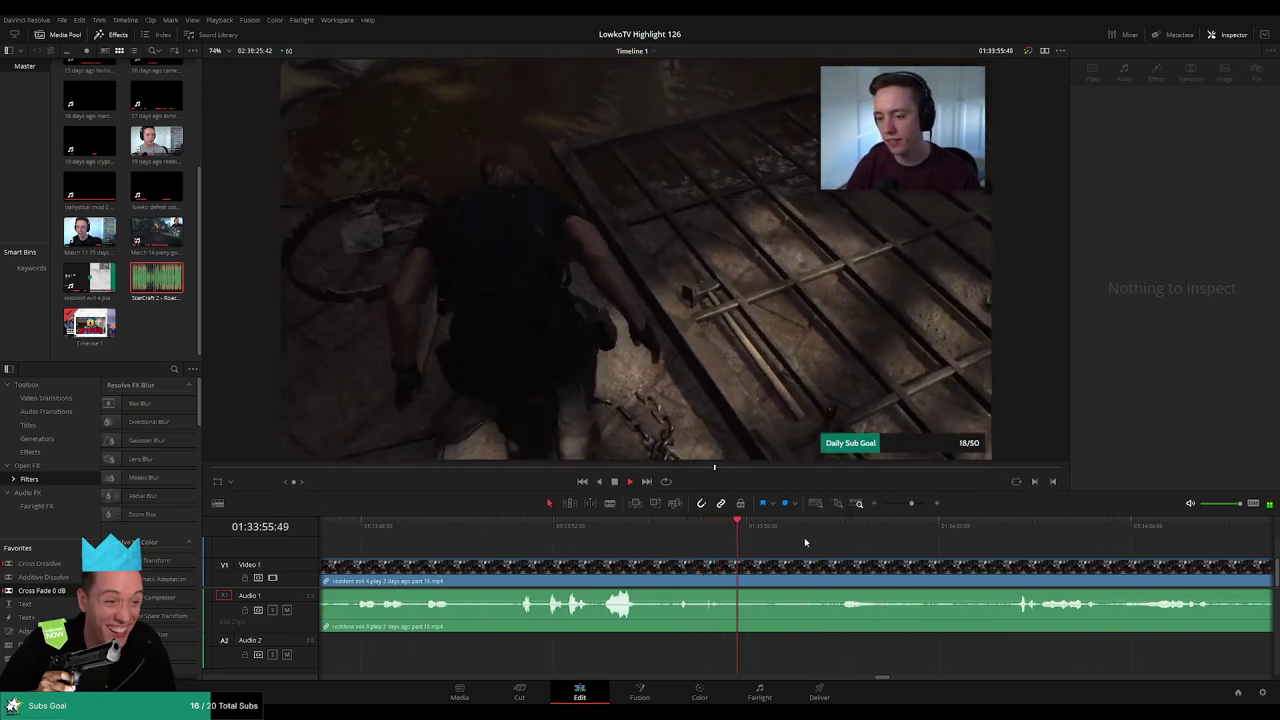
# - Split the clip at 01:33:55:09 and a few frames on, and delete the short sliver between the cuts, closing the gap
pyautogui.press('b')
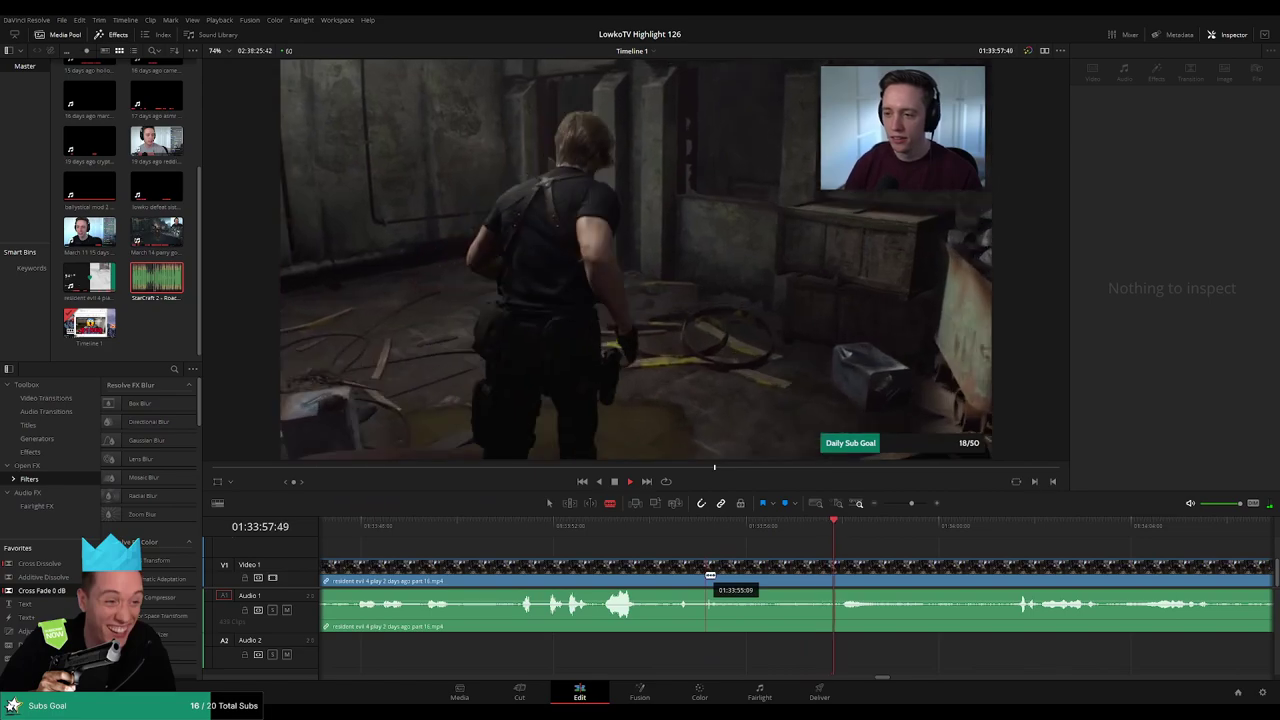
pyautogui.click(708, 577)
pyautogui.press('a')
pyautogui.click(708, 563)
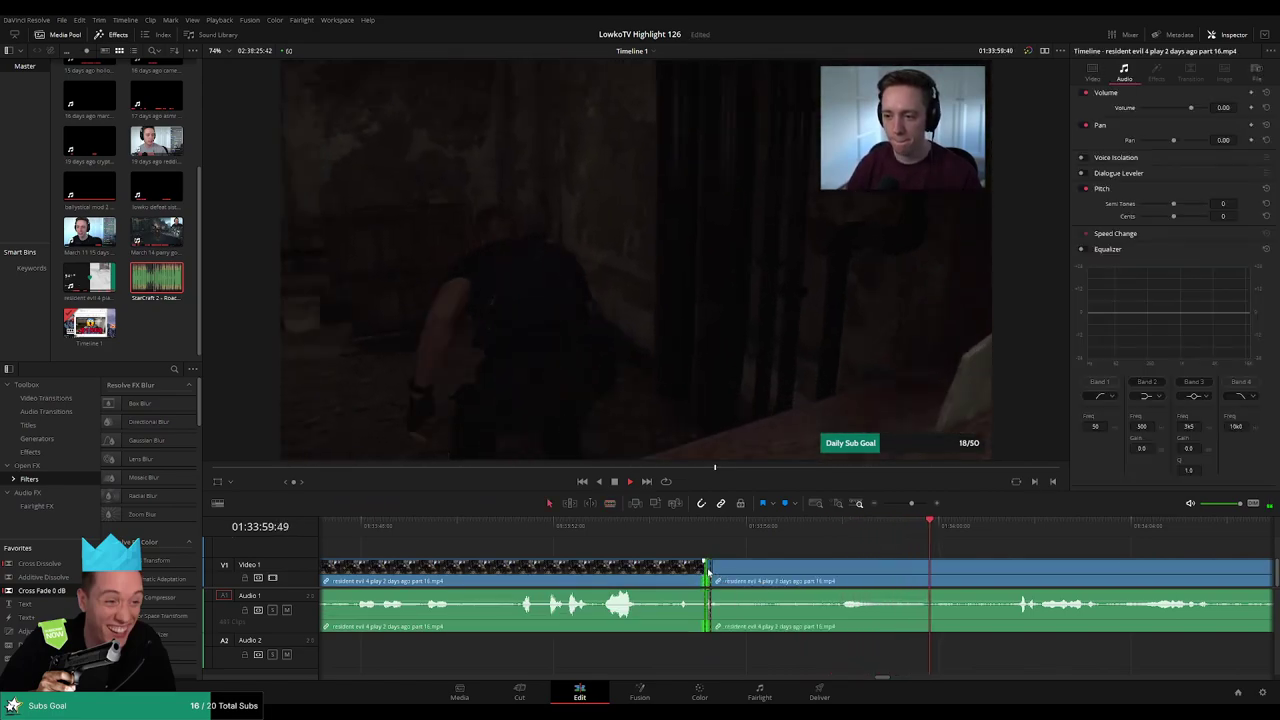
pyautogui.click(711, 555)
pyautogui.hotkey('ctrl', '=')
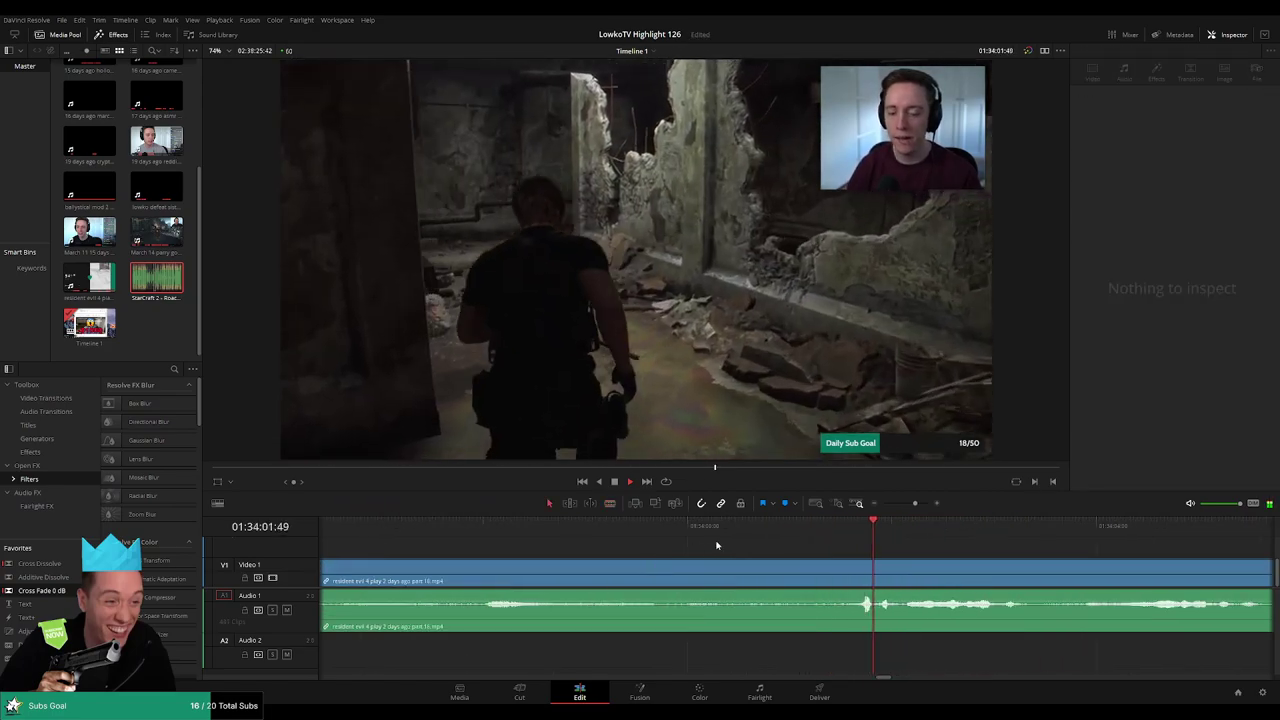
pyautogui.press('space')
pyautogui.moveTo(914, 504)
pyautogui.mouseDown()
pyautogui.moveTo(900, 506)
pyautogui.moveTo(913, 504)
pyautogui.mouseUp()
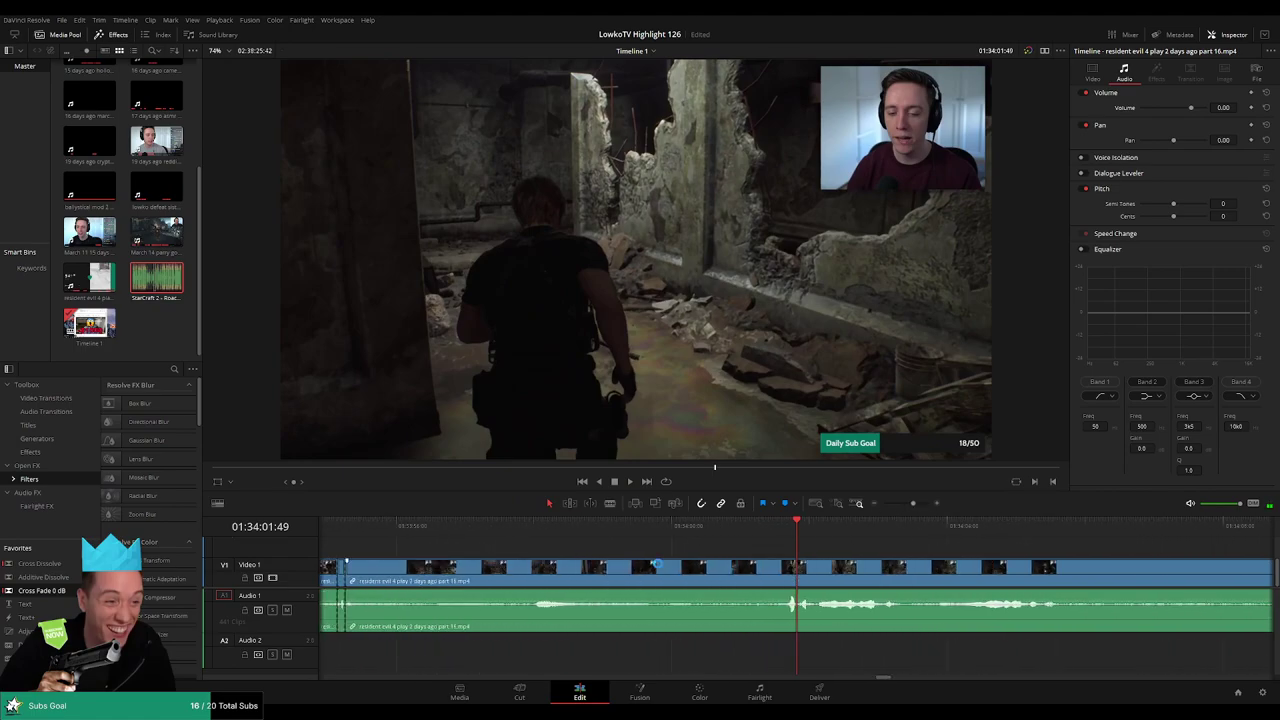
pyautogui.press('Delete')
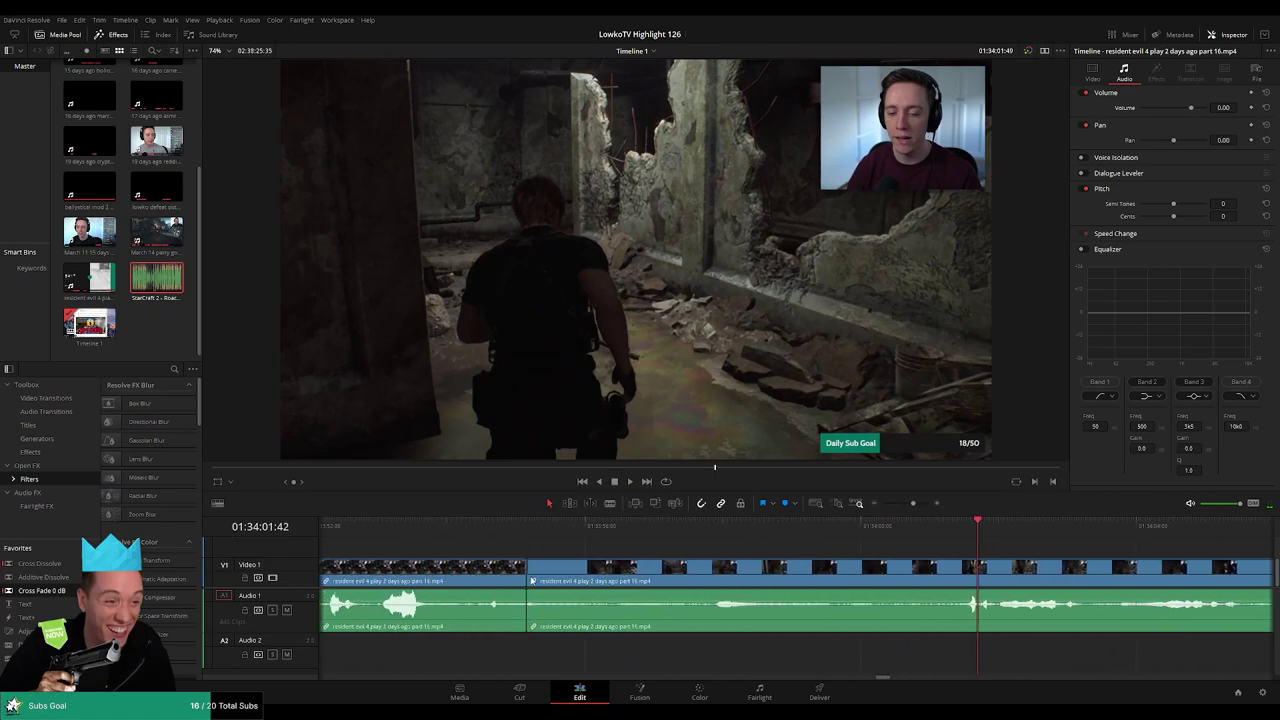
# - Cut out the stretch between about 01:34:06 and 01:34:12, before the wheel is turned, and cross-fade the audio join
pyautogui.press('space')
pyautogui.moveTo(912, 505); pyautogui.dragTo(908, 507)
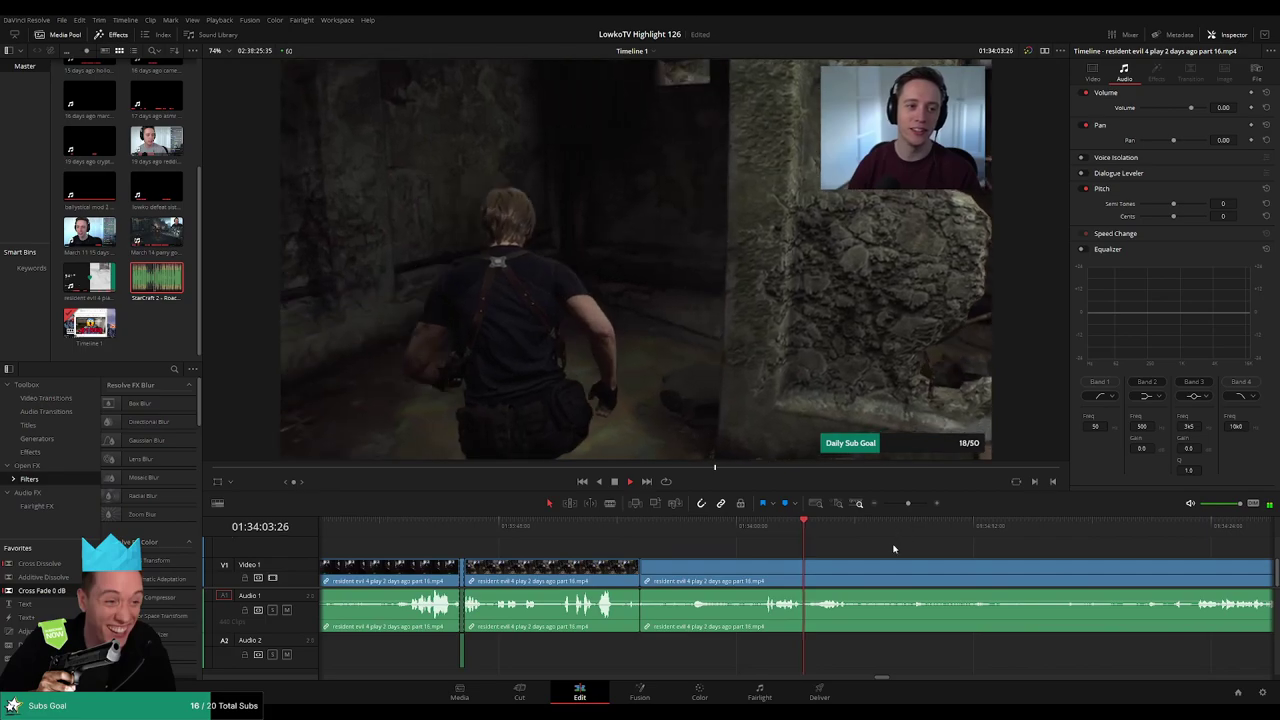
pyautogui.moveTo(931, 554); pyautogui.dragTo(744, 542)
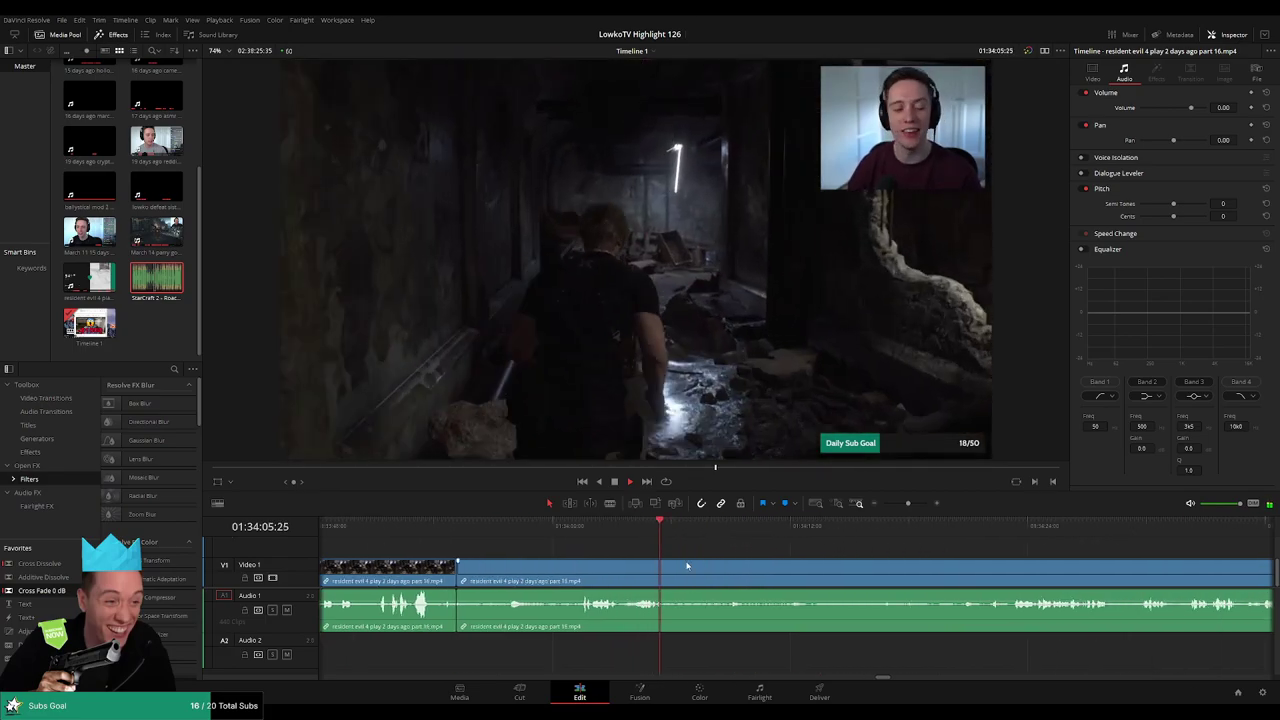
pyautogui.click(728, 528)
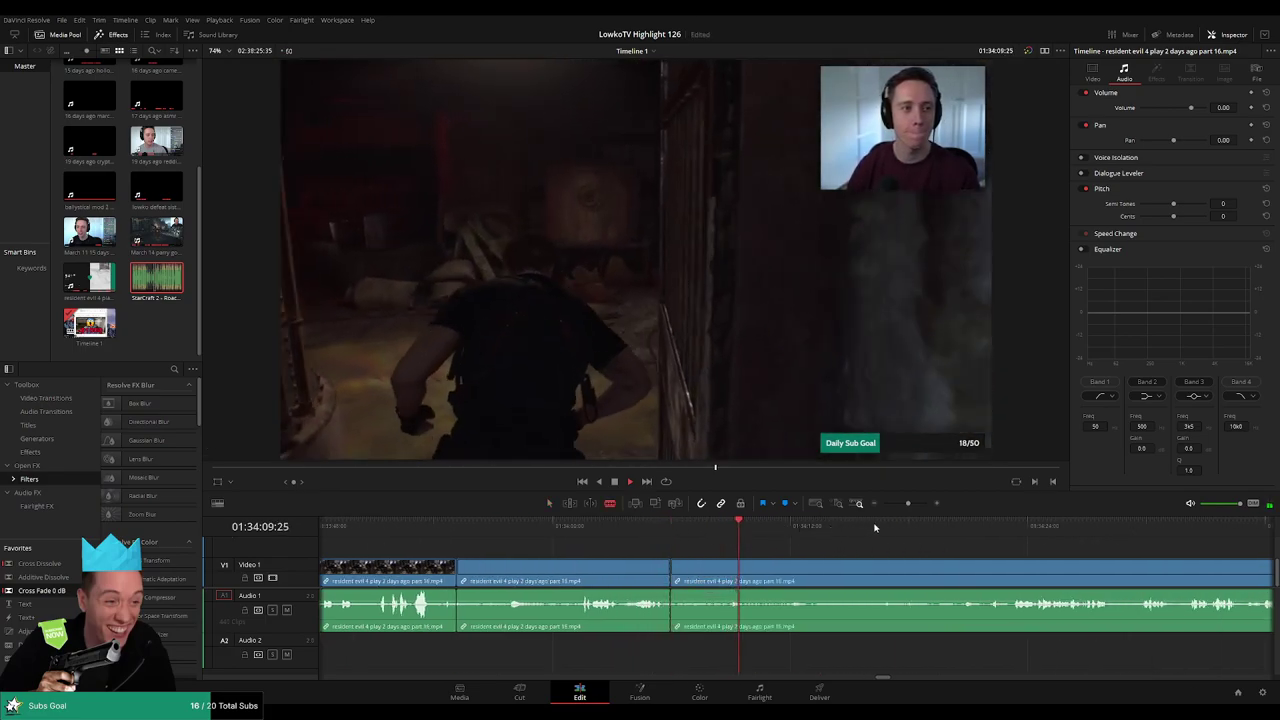
pyautogui.click(967, 528)
pyautogui.moveTo(1032, 559); pyautogui.dragTo(634, 527)
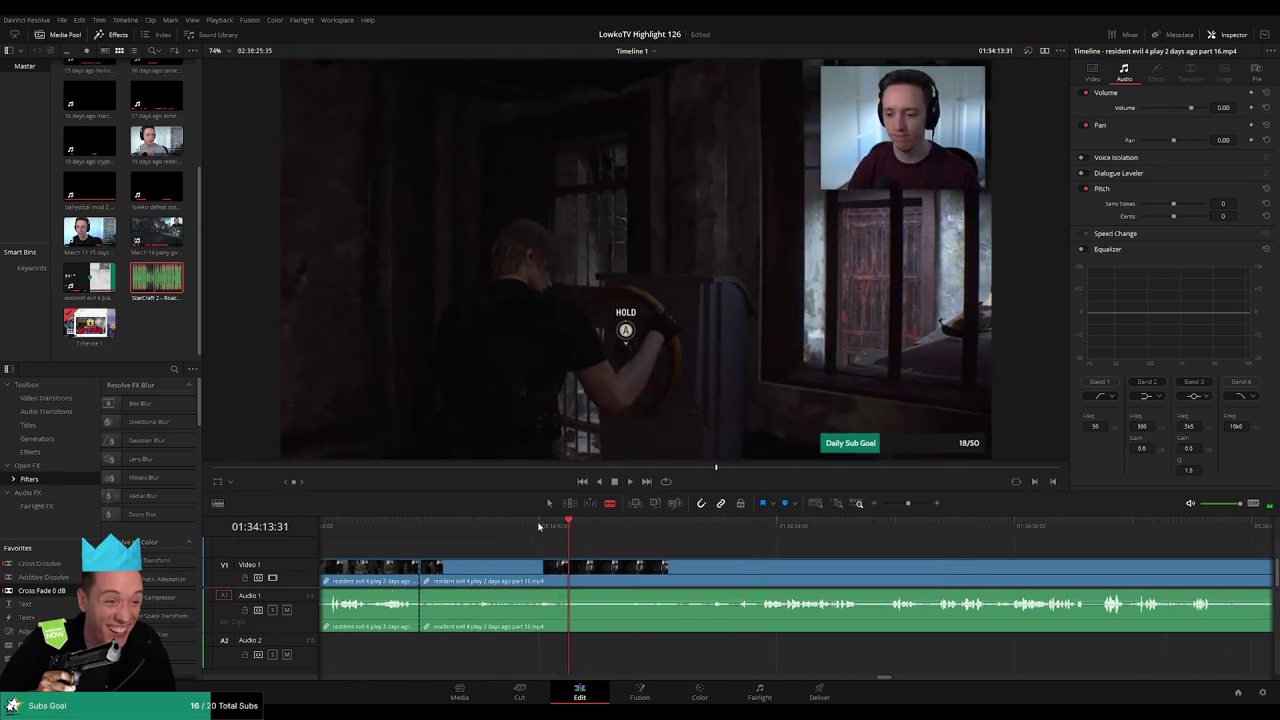
pyautogui.hotkey('ctrl', 'b')
pyautogui.click(529, 574)
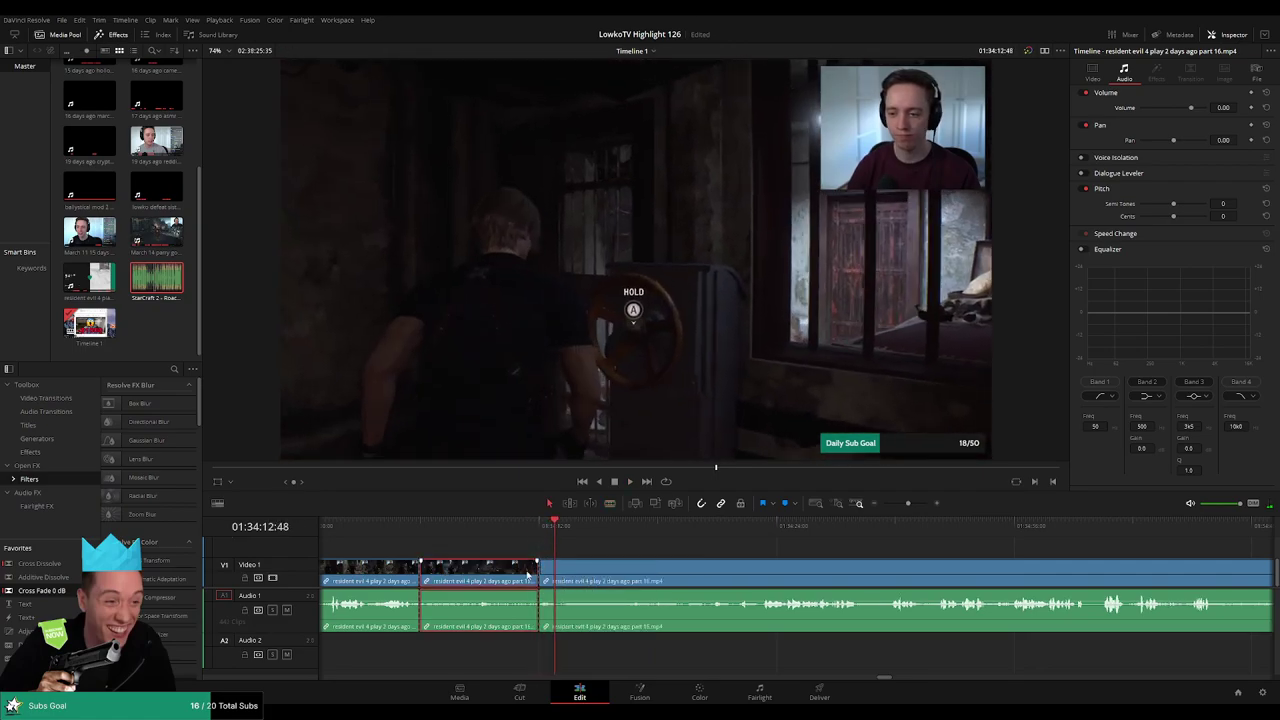
pyautogui.press('Delete')
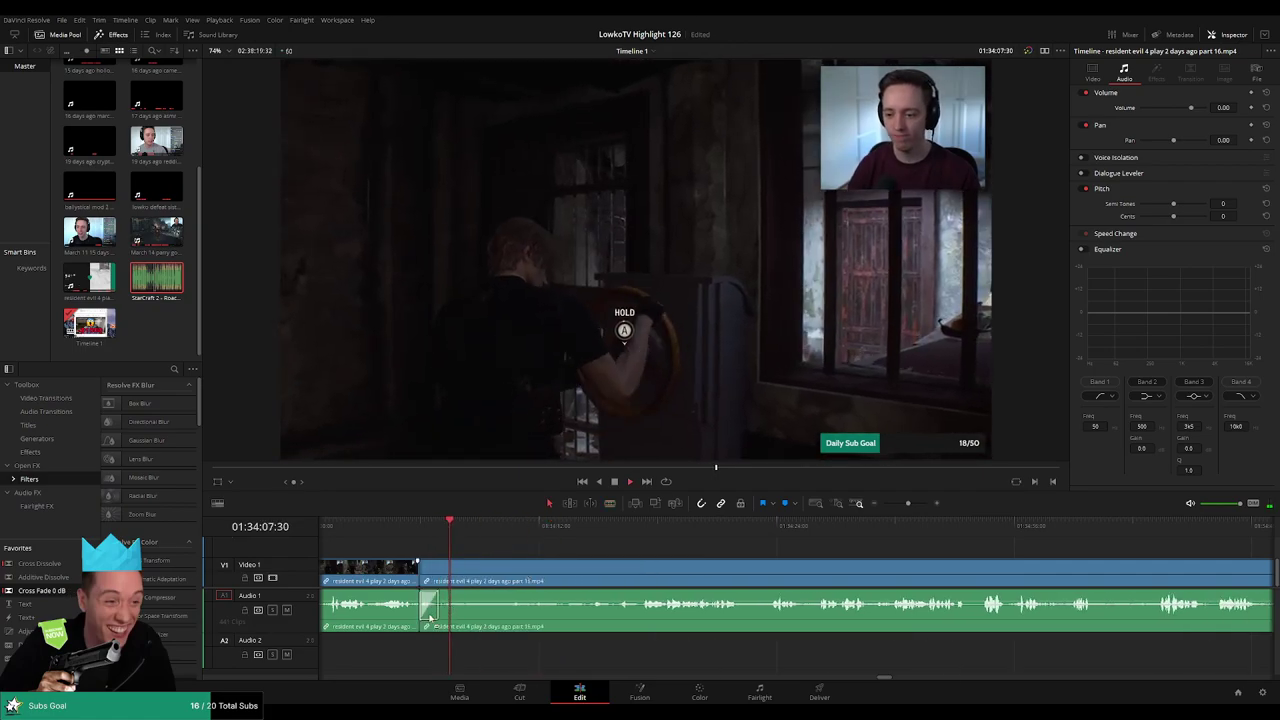
# - Cut out the short stretch from about 01:34:22 to 01:34:23:40, cross-fade the audio join and resume playback past it
pyautogui.click(589, 527)
pyautogui.click(629, 527)
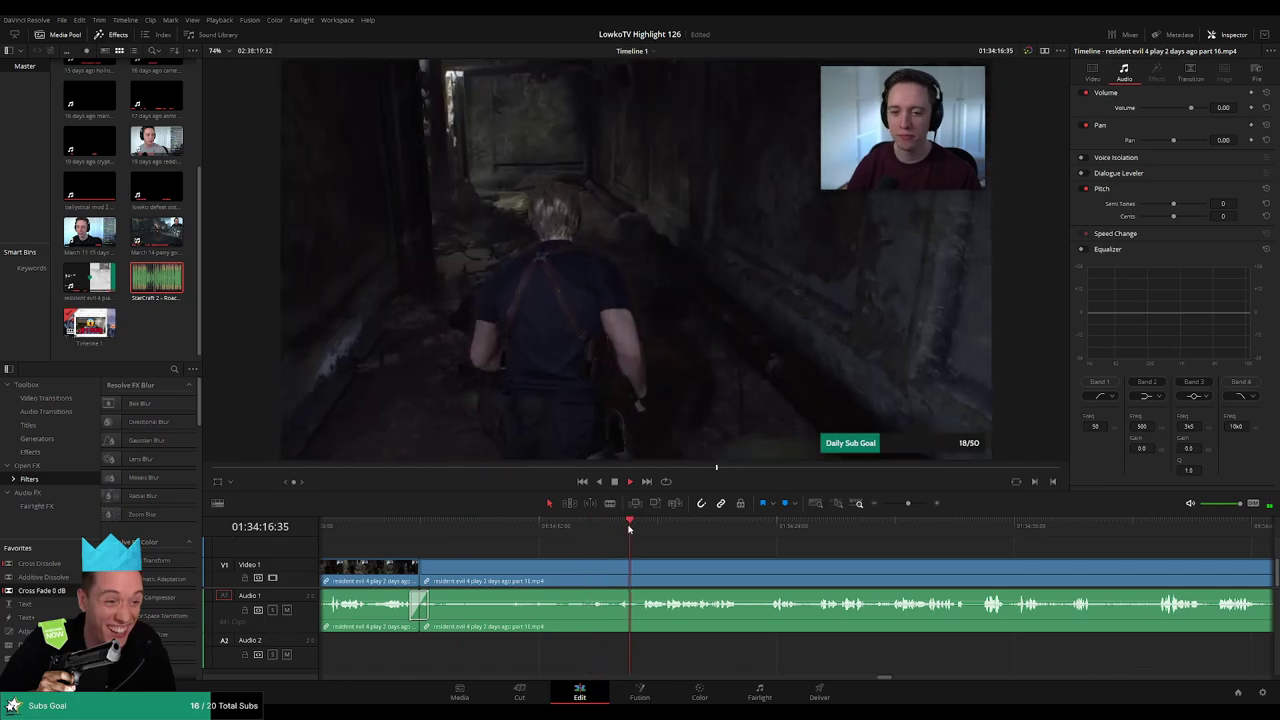
pyautogui.hscroll(2, 744, 550)
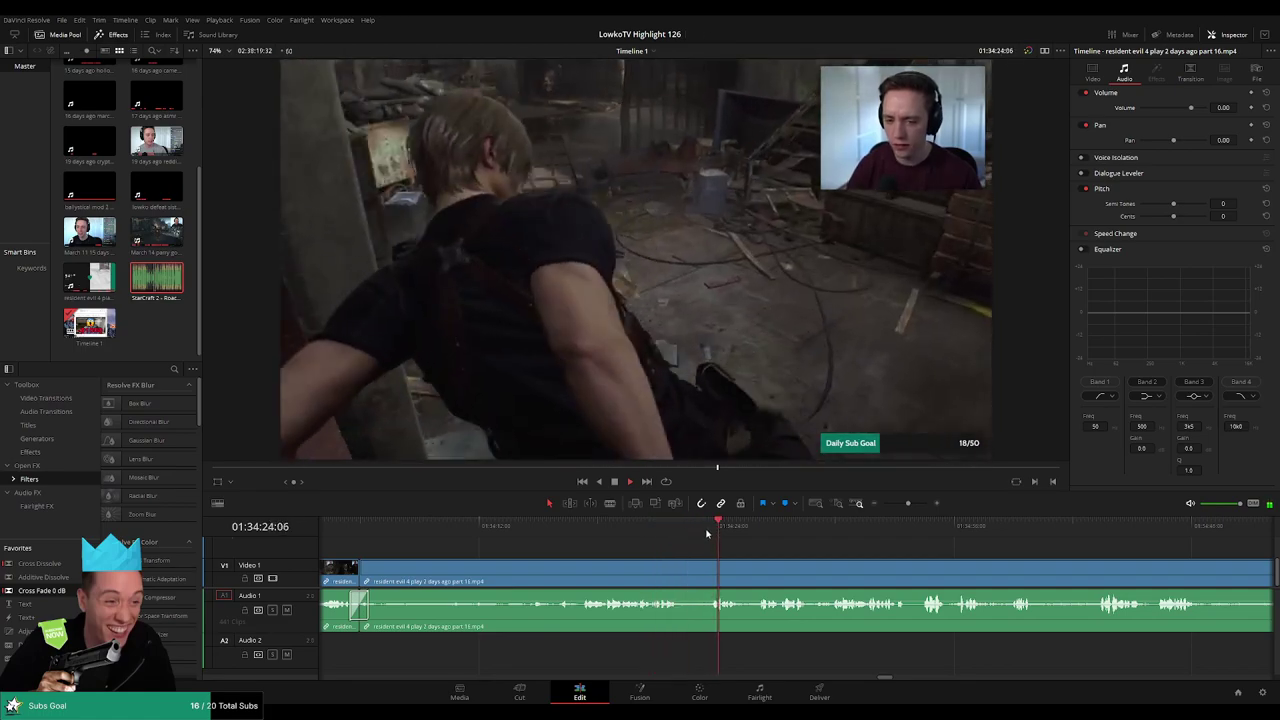
pyautogui.press('b')
pyautogui.click(685, 570)
pyautogui.click(707, 572)
pyautogui.press('a')
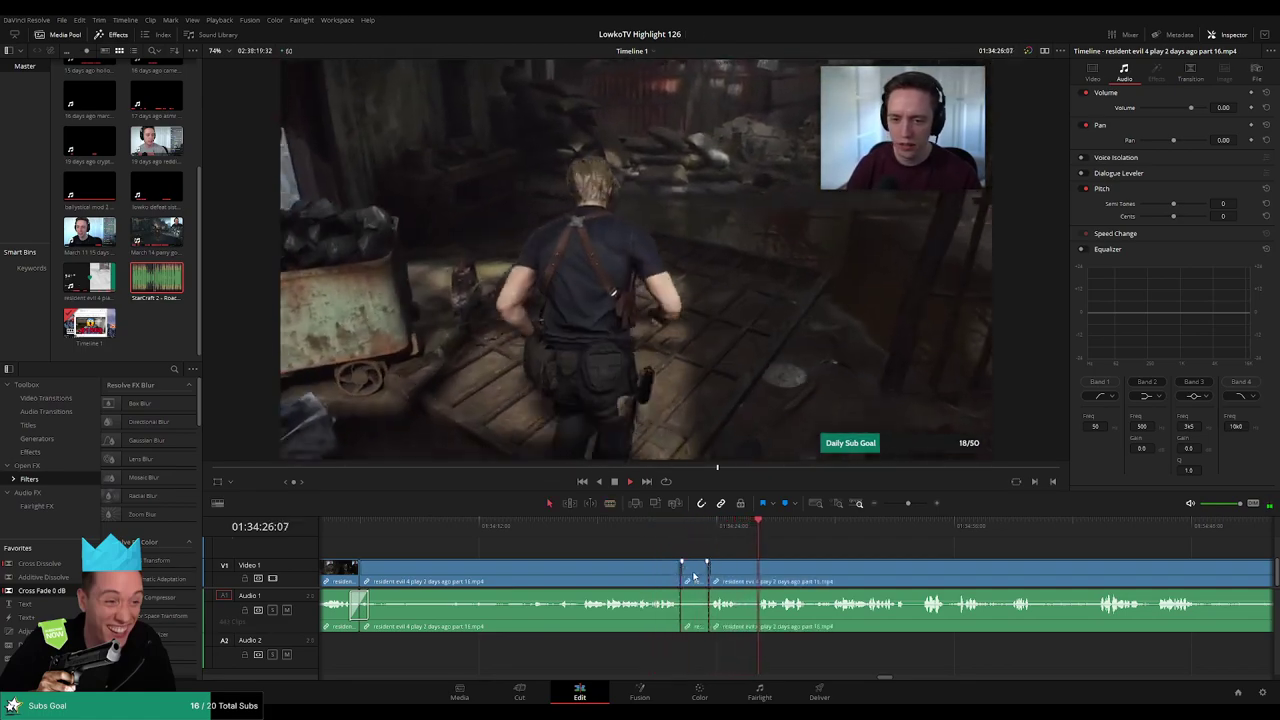
pyautogui.press('BackSpace')
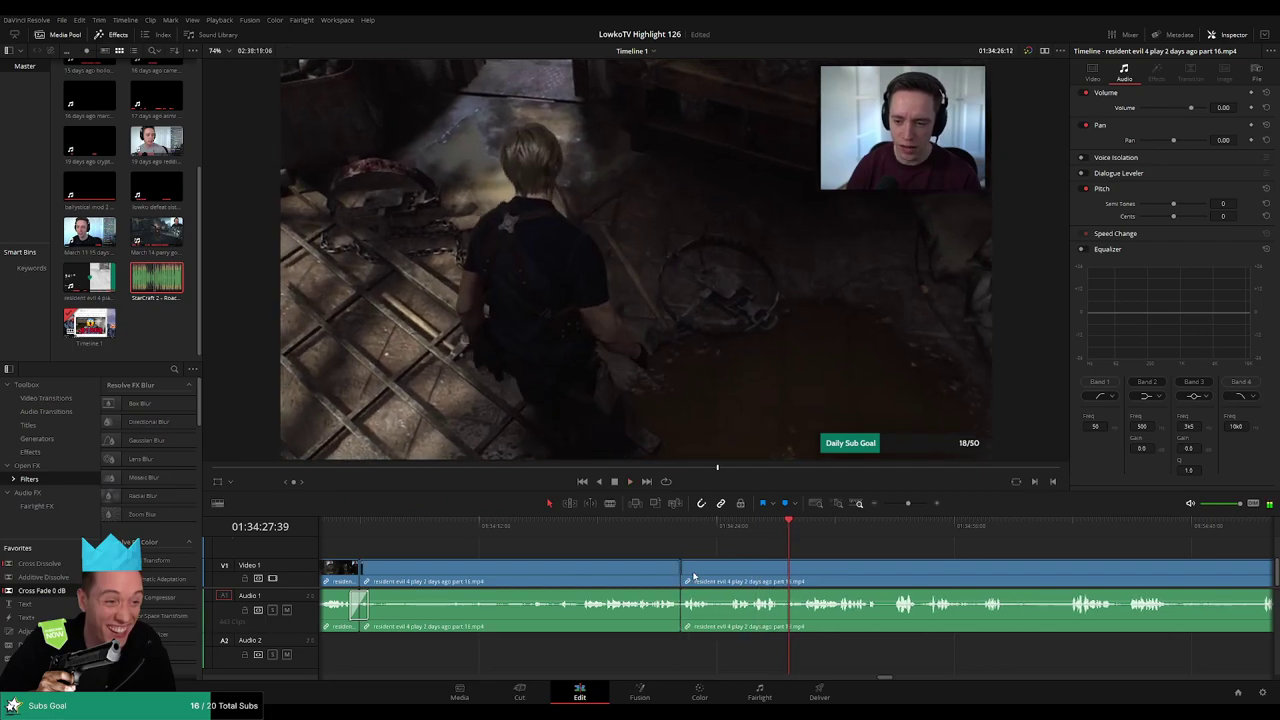
pyautogui.click(736, 533)
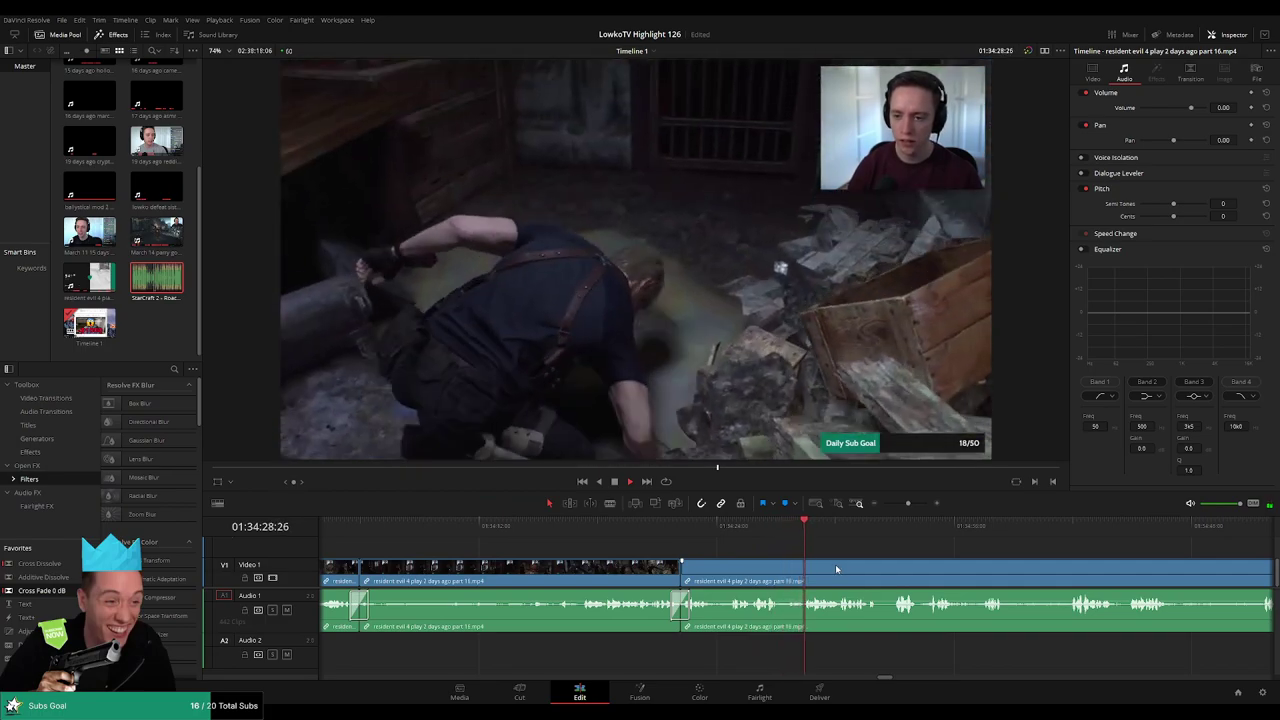
# - Review the attaché case scene, delete the stretch from about 01:34:39 to 01:34:41:30, and cross-fade the audio join
pyautogui.hscroll(2, 920, 563)
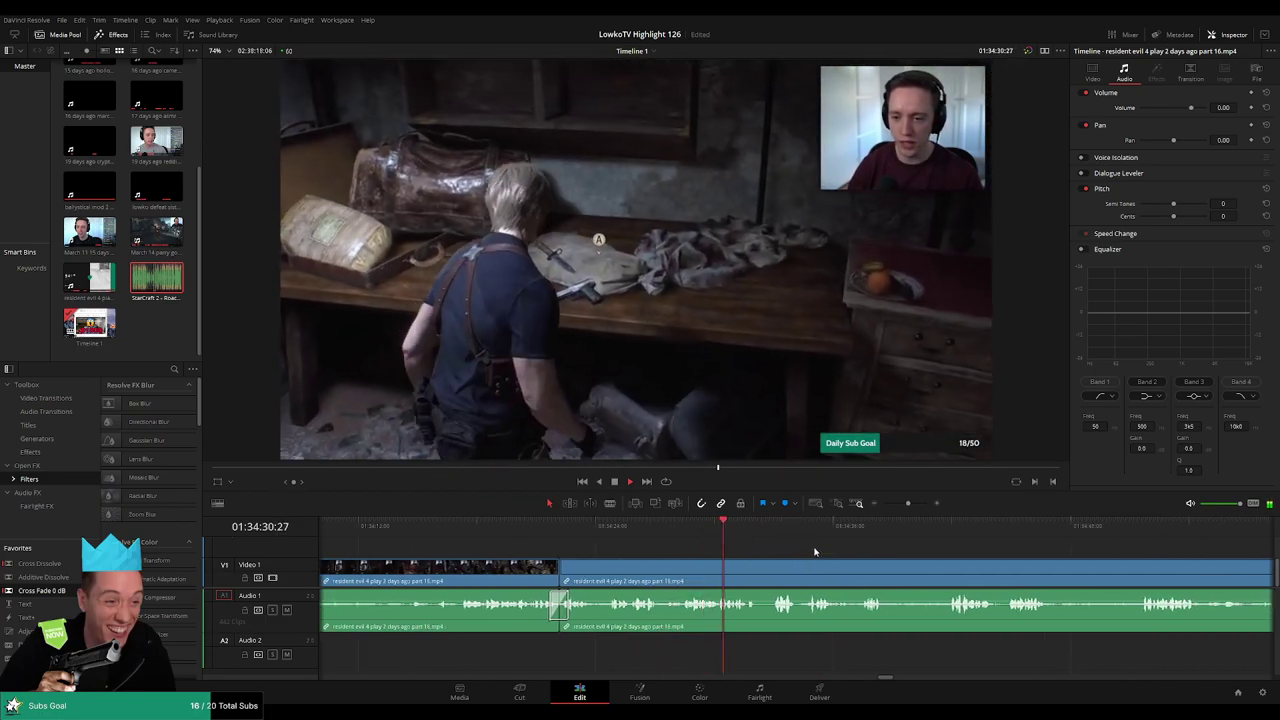
pyautogui.hscroll(3, 740, 552)
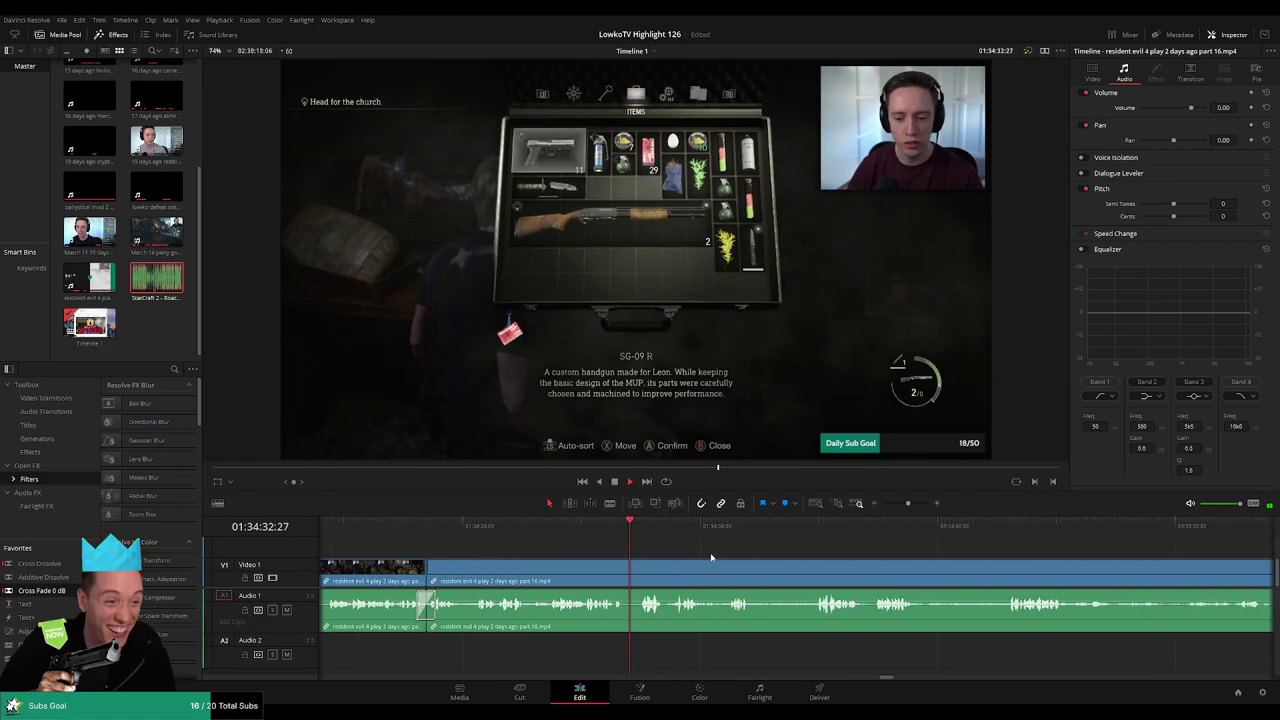
pyautogui.hscroll(2, 700, 545)
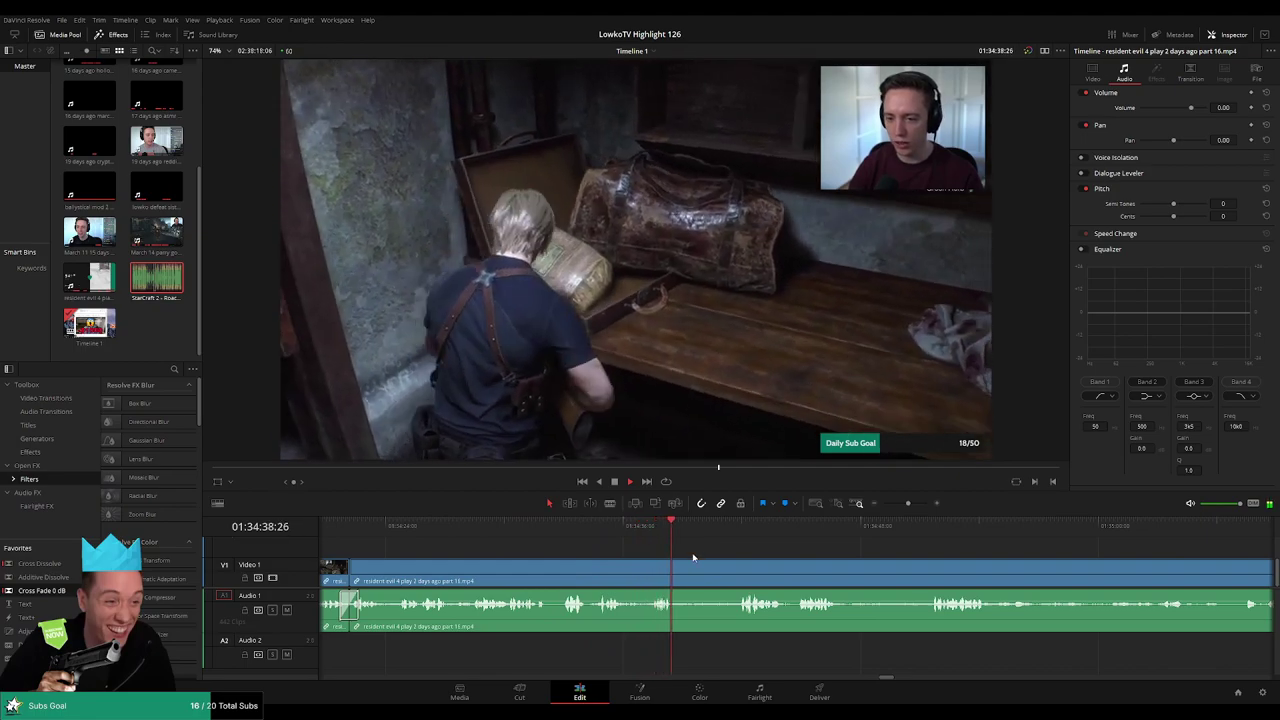
pyautogui.press('b')
pyautogui.click(690, 566)
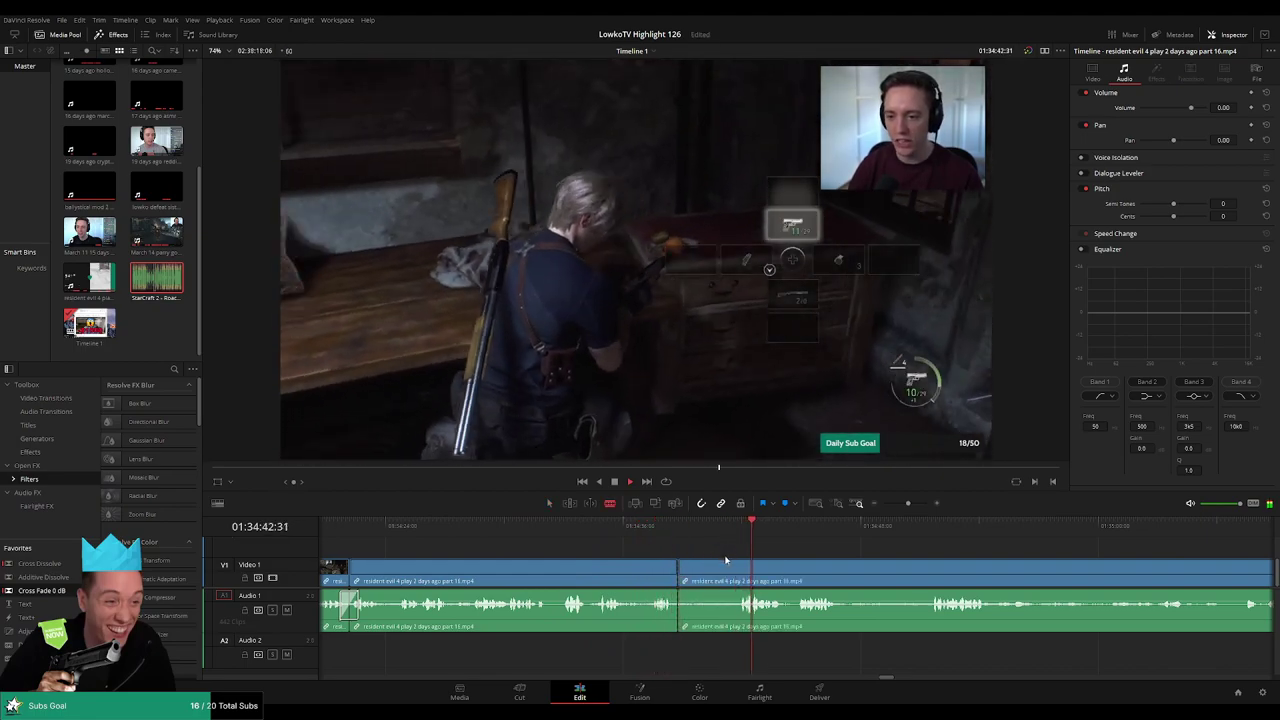
pyautogui.click(734, 569)
pyautogui.press('a')
pyautogui.click(714, 578)
pyautogui.press('Delete')
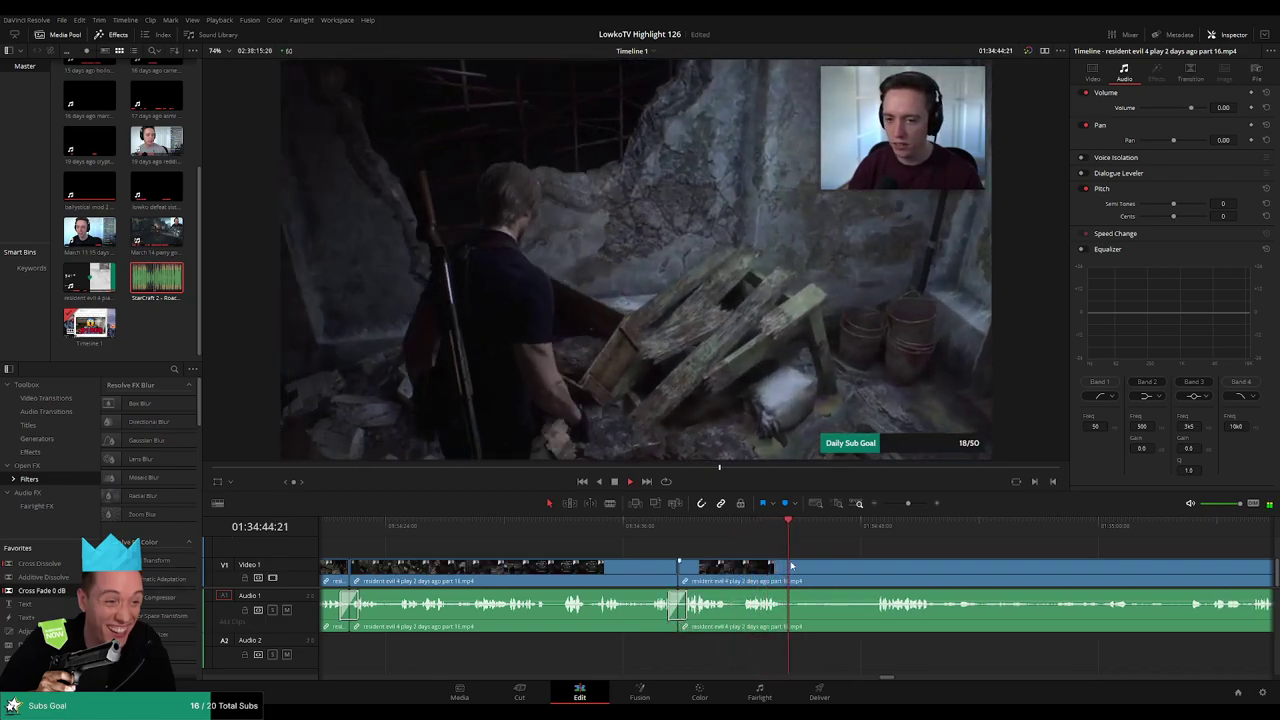
# - Delete the walk past the barred door, from about 01:34:44:40 to 01:34:48:42, and cross-fade the audio join
pyautogui.press('b')
pyautogui.click(796, 580)
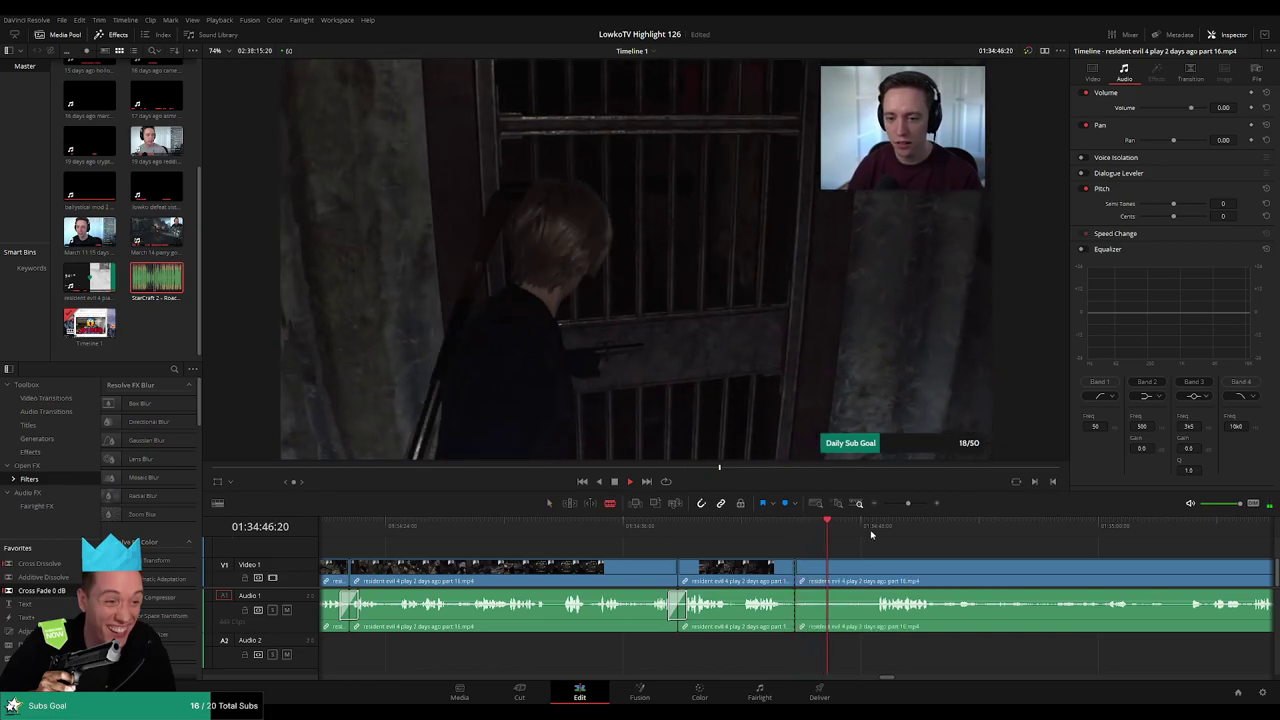
pyautogui.click(872, 532)
pyautogui.hscroll(2, 950, 562)
pyautogui.press('a')
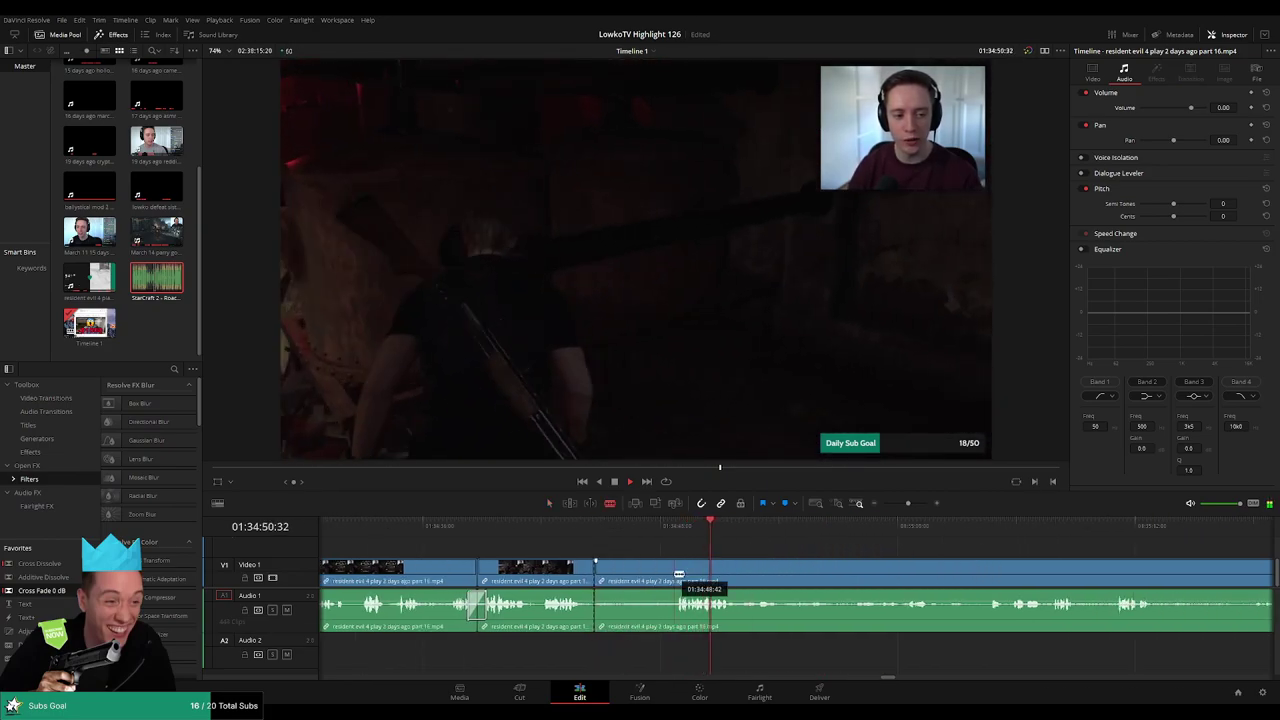
pyautogui.press('Delete')
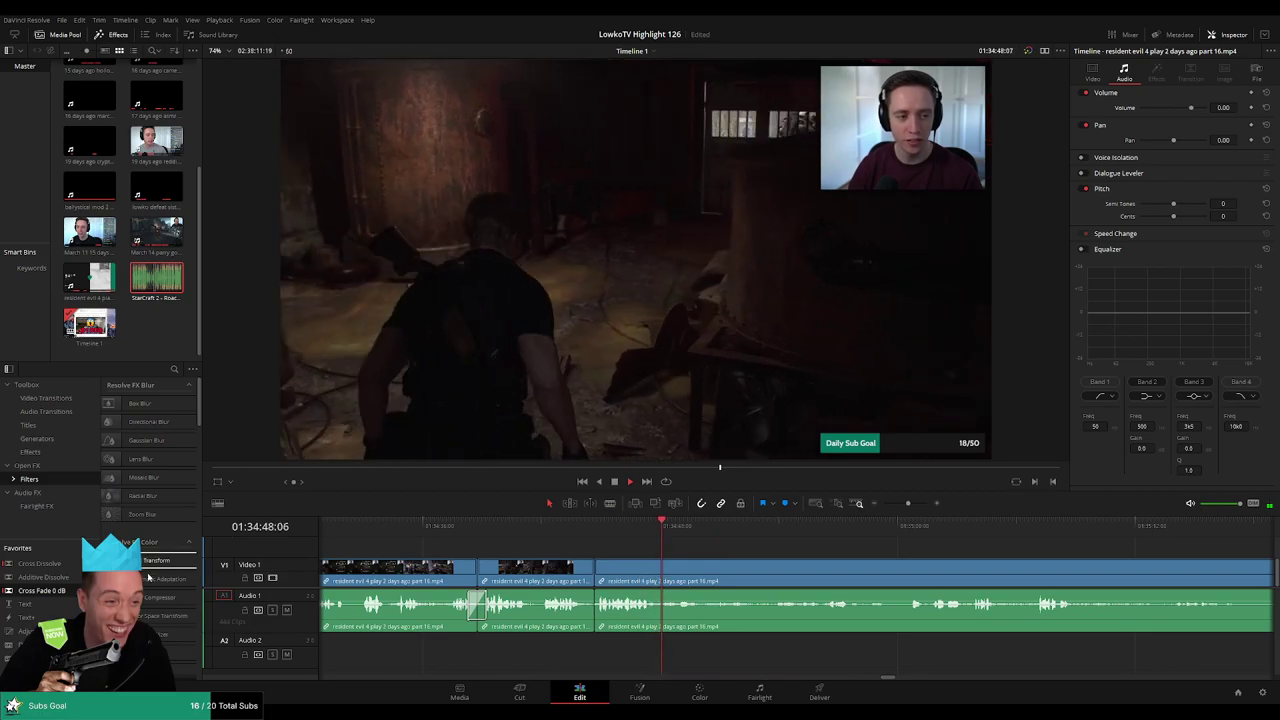
# - Split the clip at about 01:34:50, just before the merchant's introduction behind the red doors
pyautogui.hscroll(2, 738, 551)
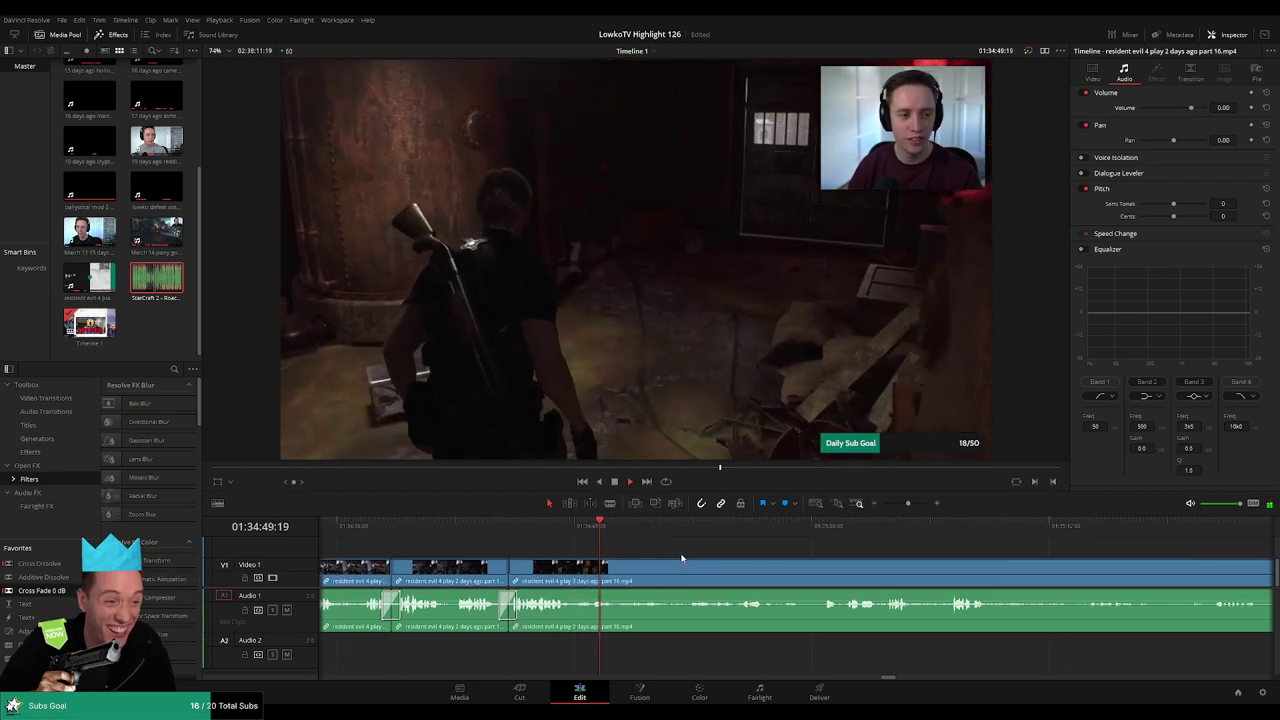
pyautogui.press('b')
pyautogui.click(619, 575)
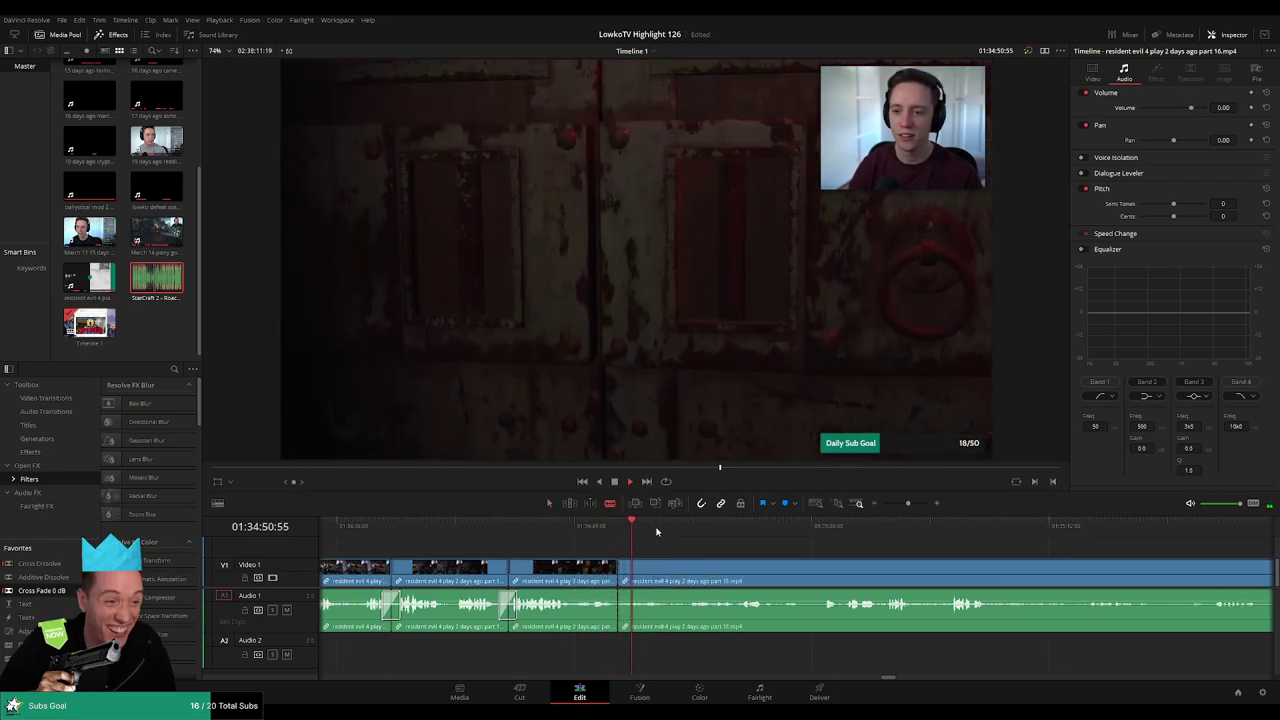
pyautogui.press('a')
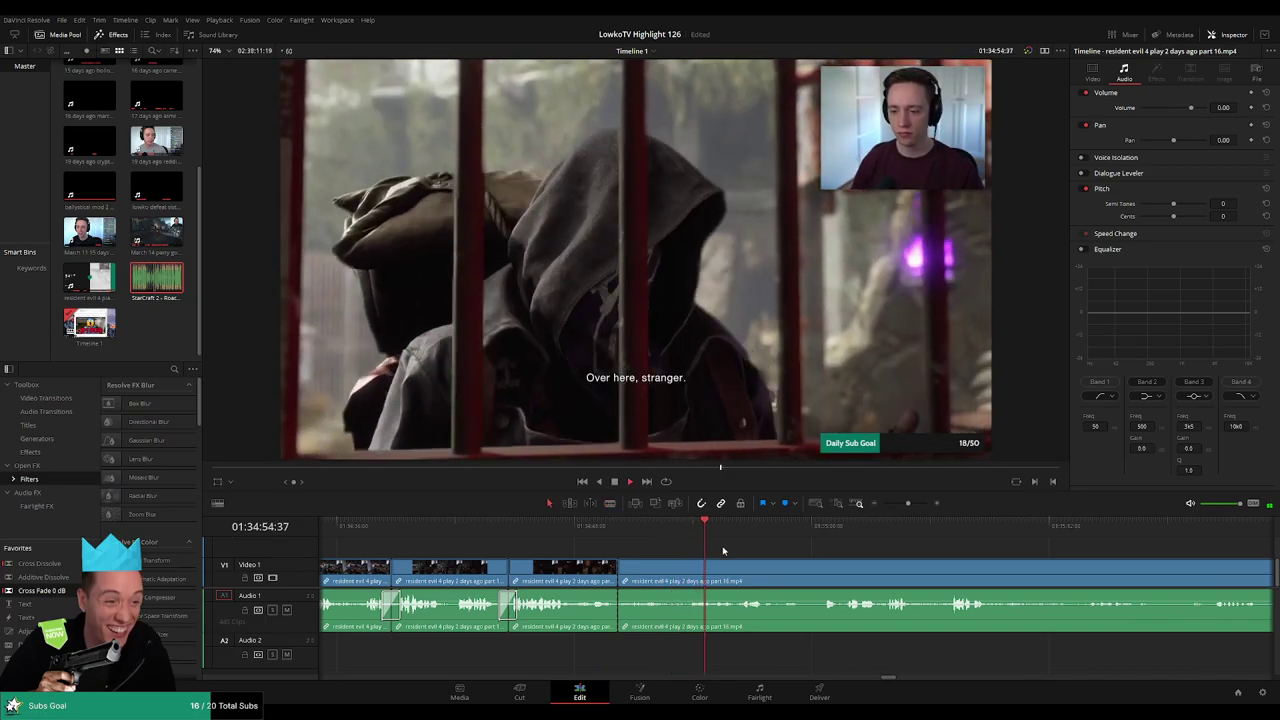
# - Skim ahead from the merchant's introduction to the Buy menu at about 01:36:21, looking for the next cut point
pyautogui.click(826, 524)
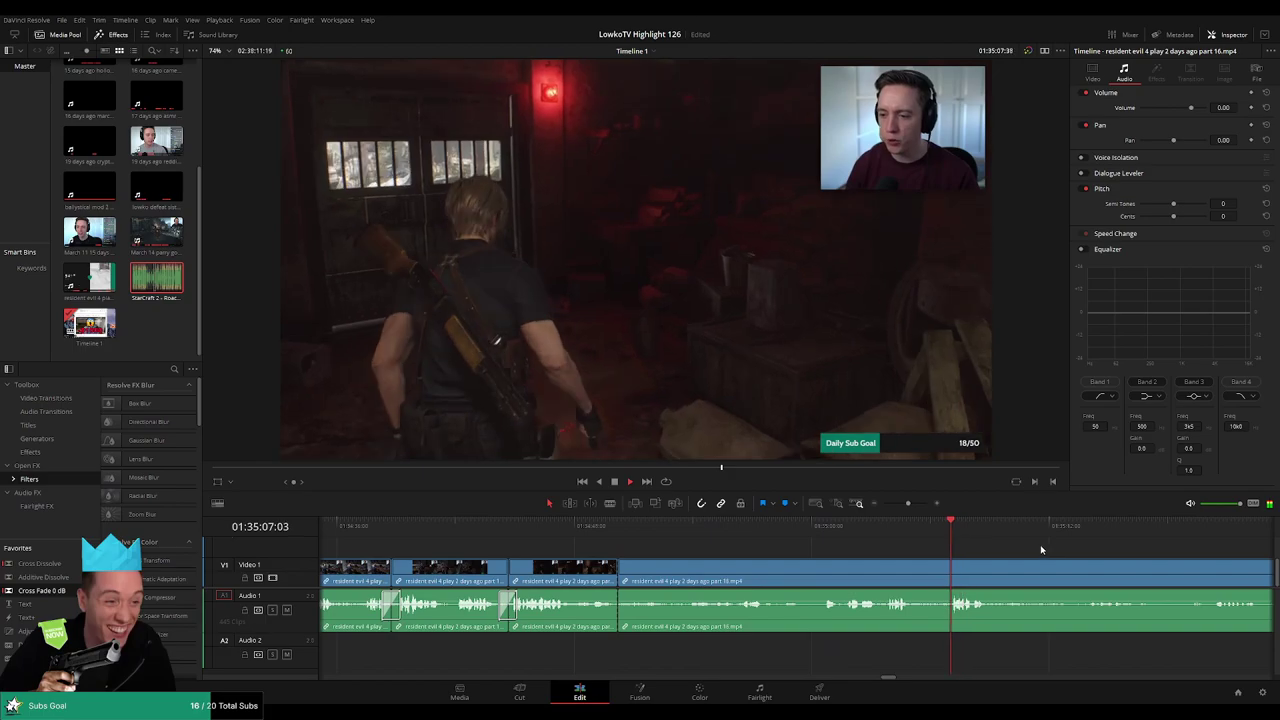
pyautogui.moveTo(905, 504); pyautogui.dragTo(899, 508)
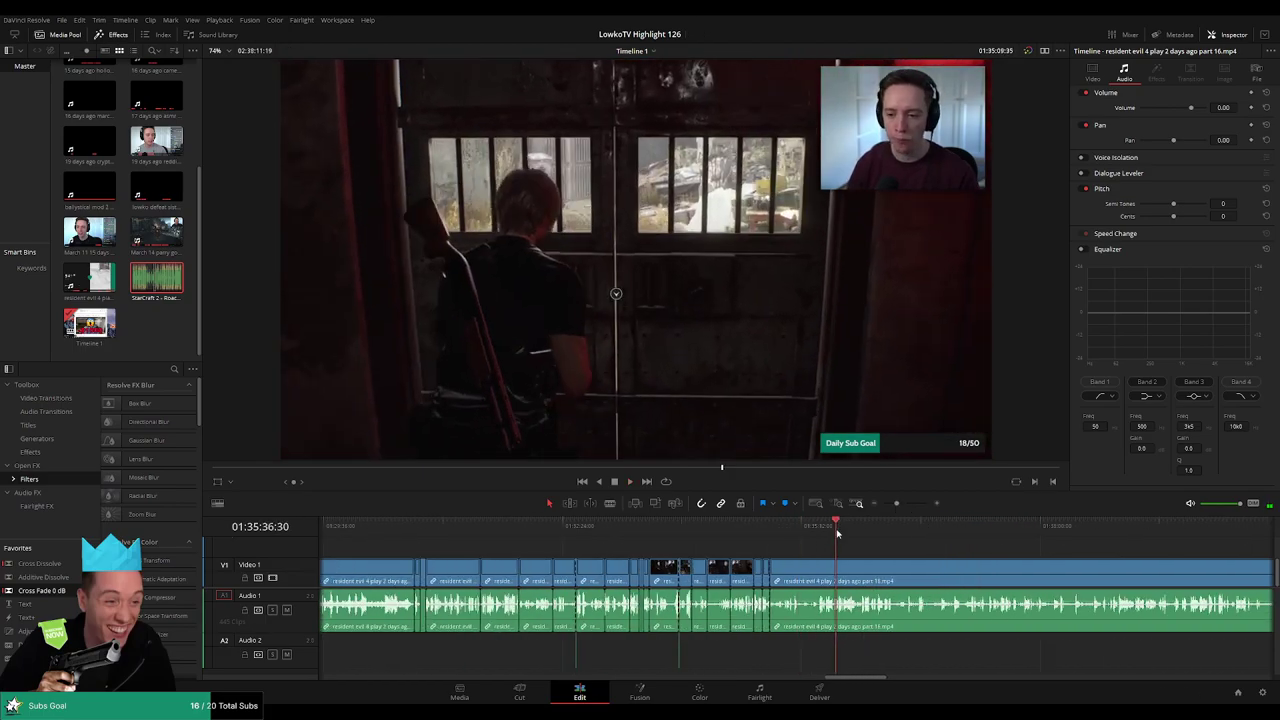
pyautogui.click(897, 524)
pyautogui.scroll(3, 911, 544)
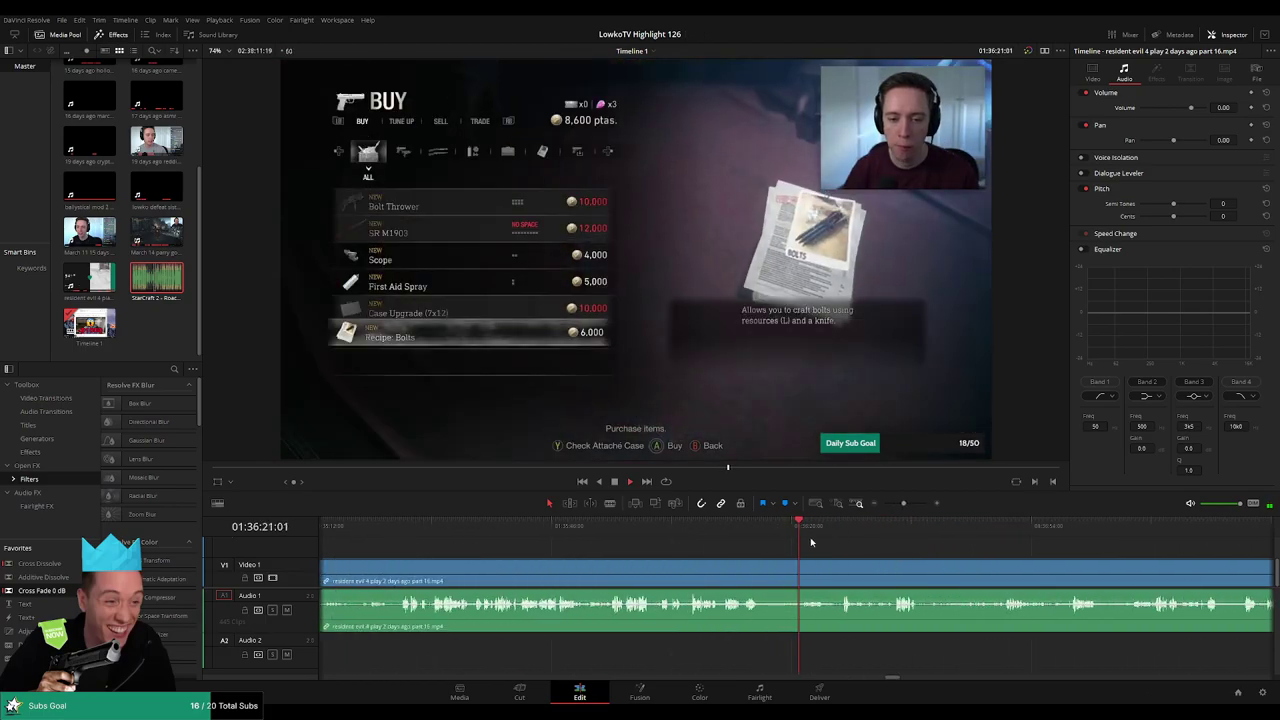
# - Skim the merchant shop and merchant tip footage on the timeline from about 01:36:21 onward for a section worth keeping
pyautogui.click(994, 526)
pyautogui.click(1019, 526)
pyautogui.moveTo(1064, 545); pyautogui.dragTo(751, 535)
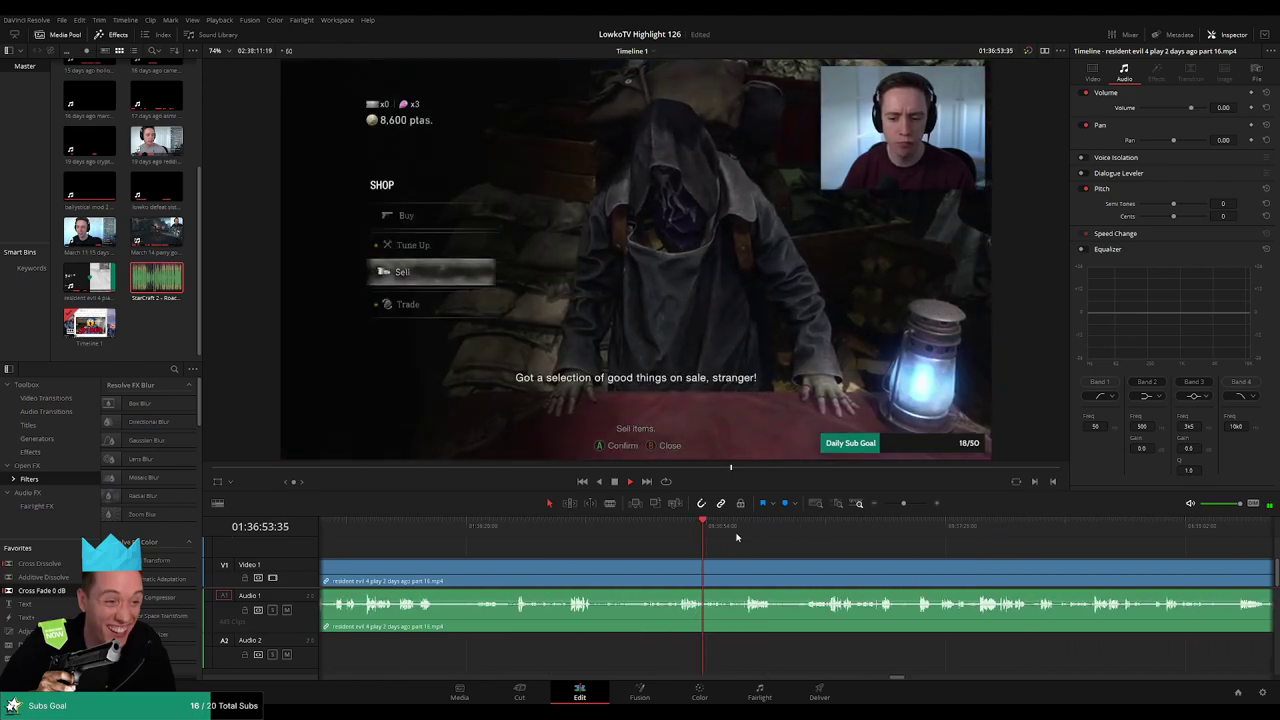
pyautogui.click(745, 528)
pyautogui.click(956, 524)
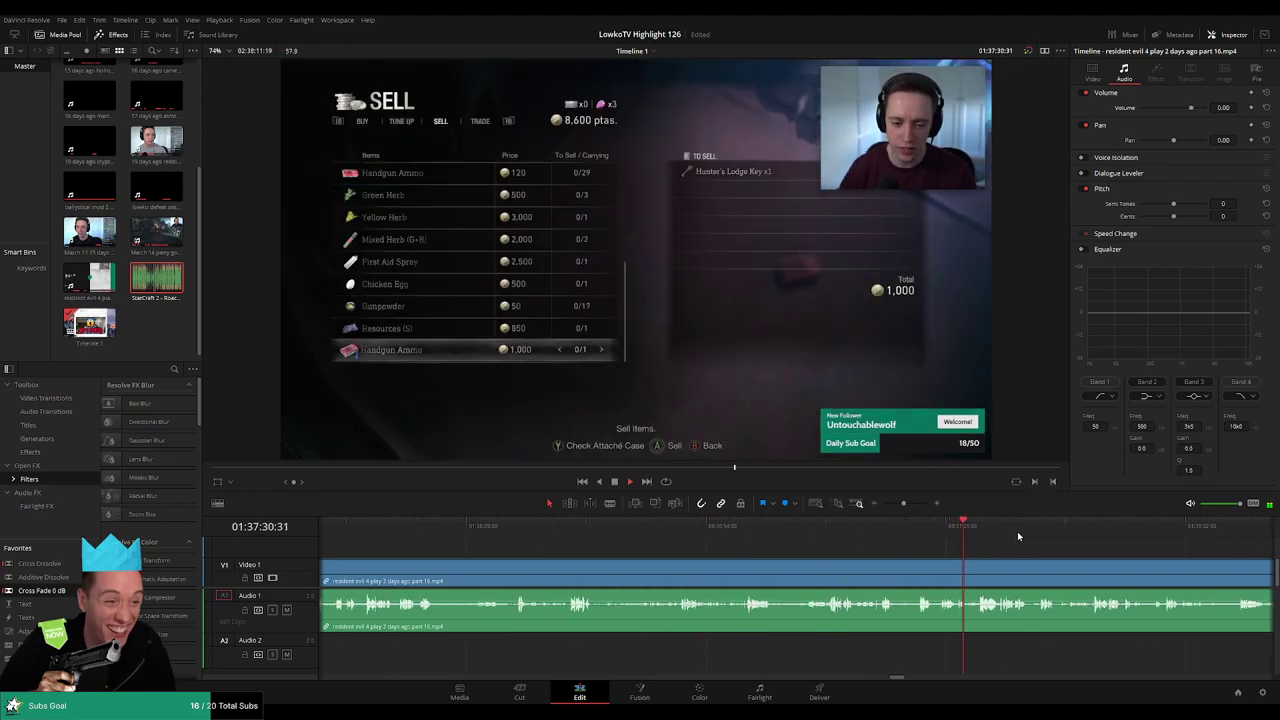
pyautogui.hscroll(3, 1017, 531)
pyautogui.click(857, 524)
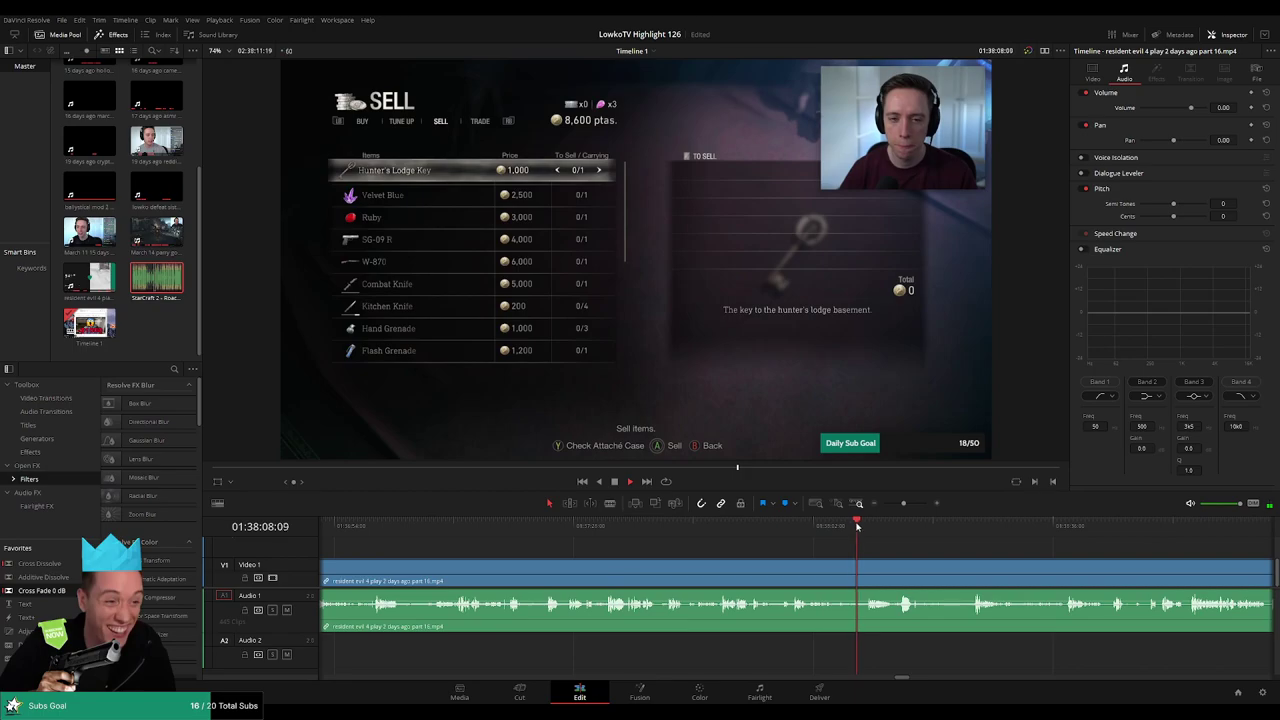
pyautogui.click(1026, 524)
pyautogui.click(1129, 524)
pyautogui.hscroll(1, 938, 543)
pyautogui.hscroll(2, 938, 543)
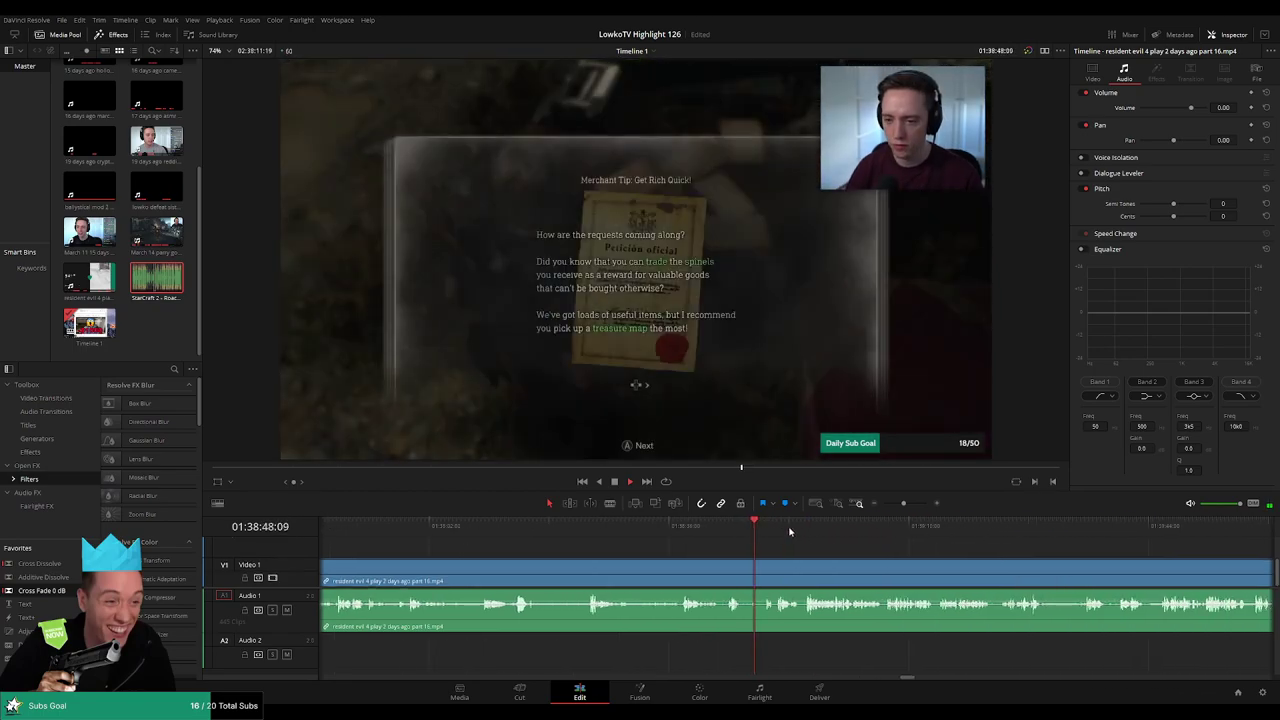
pyautogui.click(928, 537)
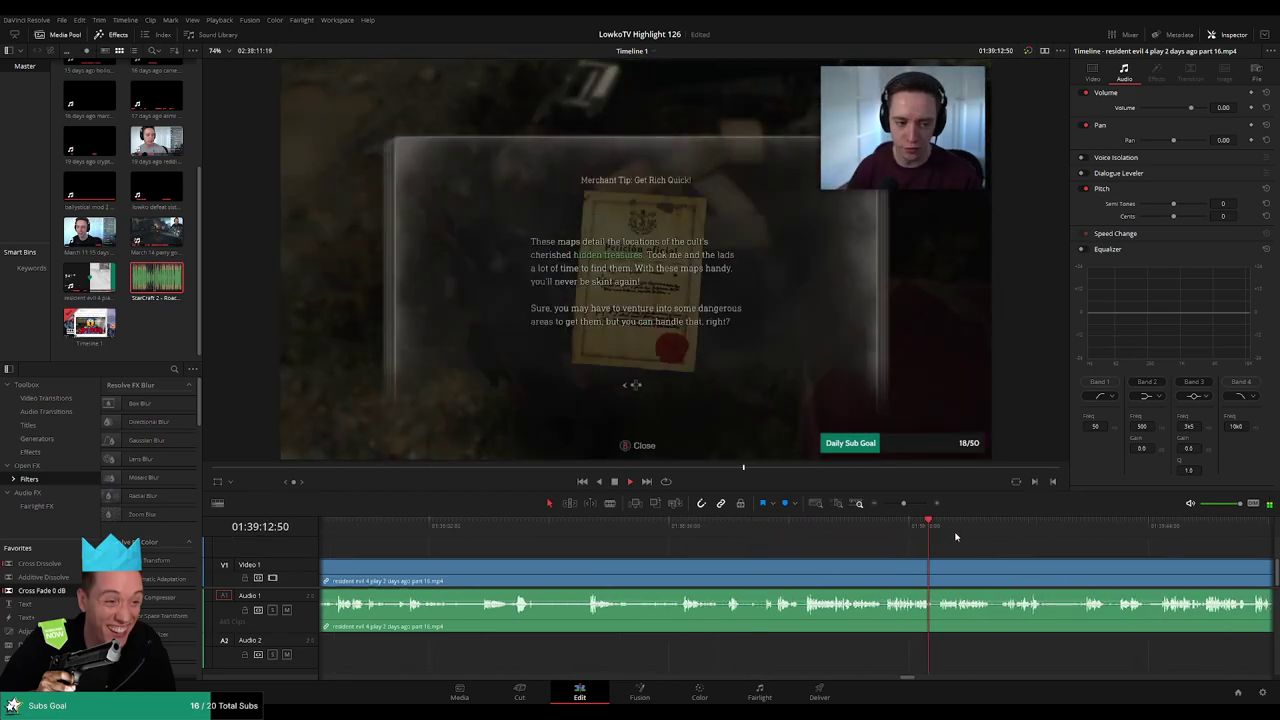
pyautogui.click(1070, 537)
pyautogui.click(1190, 537)
pyautogui.hscroll(5, 995, 538)
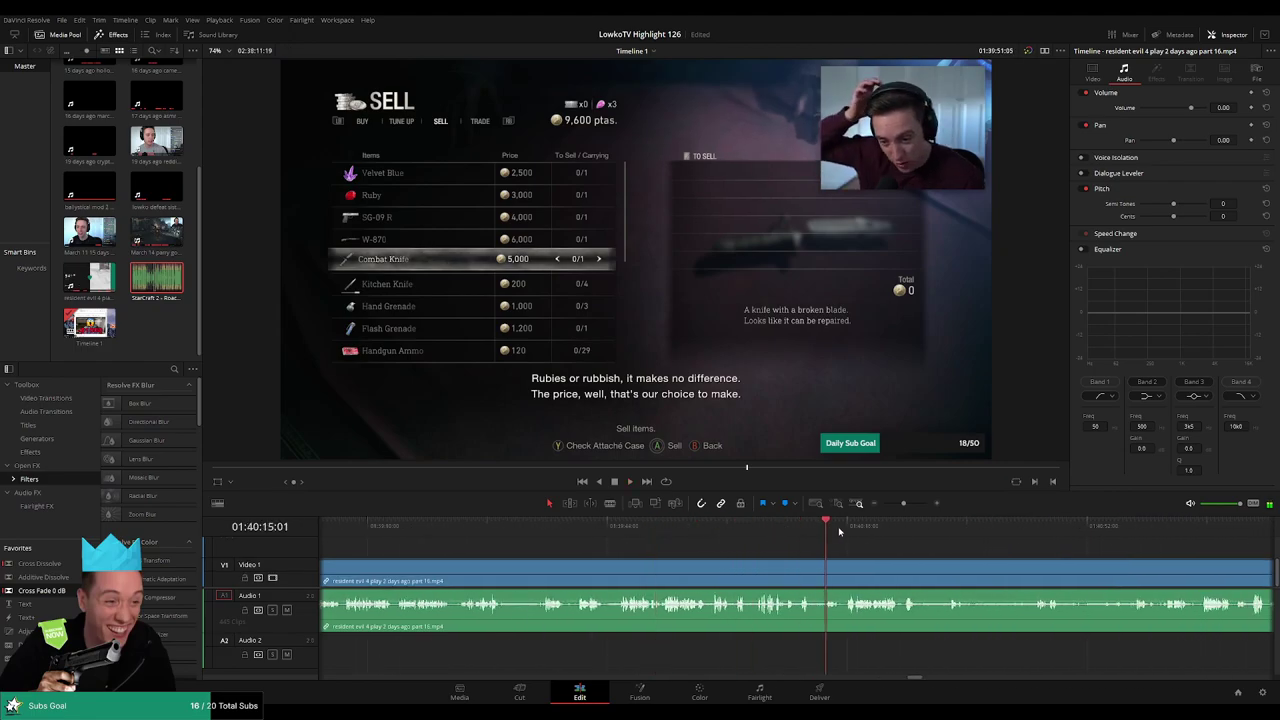
# - Skim the item selling, storage and save game footage from about 01:40:15 onward, listening for useful commentary
pyautogui.click(851, 523)
pyautogui.click(914, 523)
pyautogui.click(1030, 530)
pyautogui.click(1086, 537)
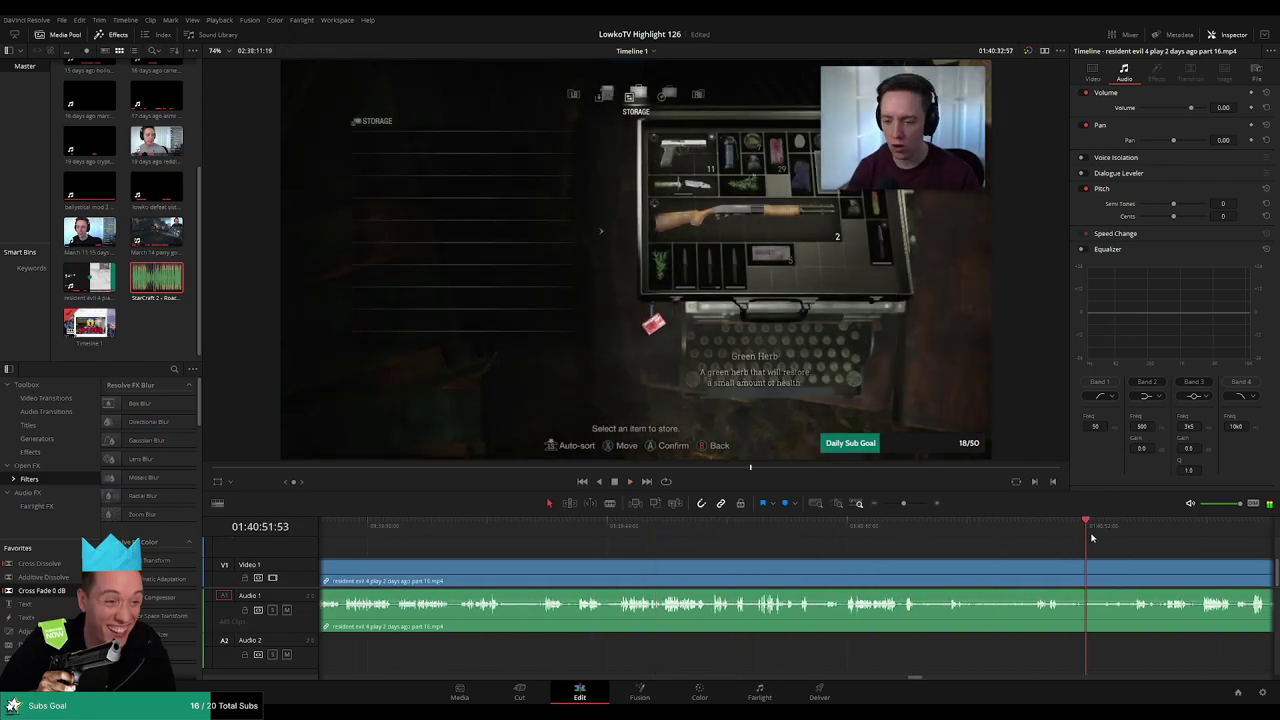
pyautogui.click(1135, 530)
pyautogui.hscroll(4, 689, 537)
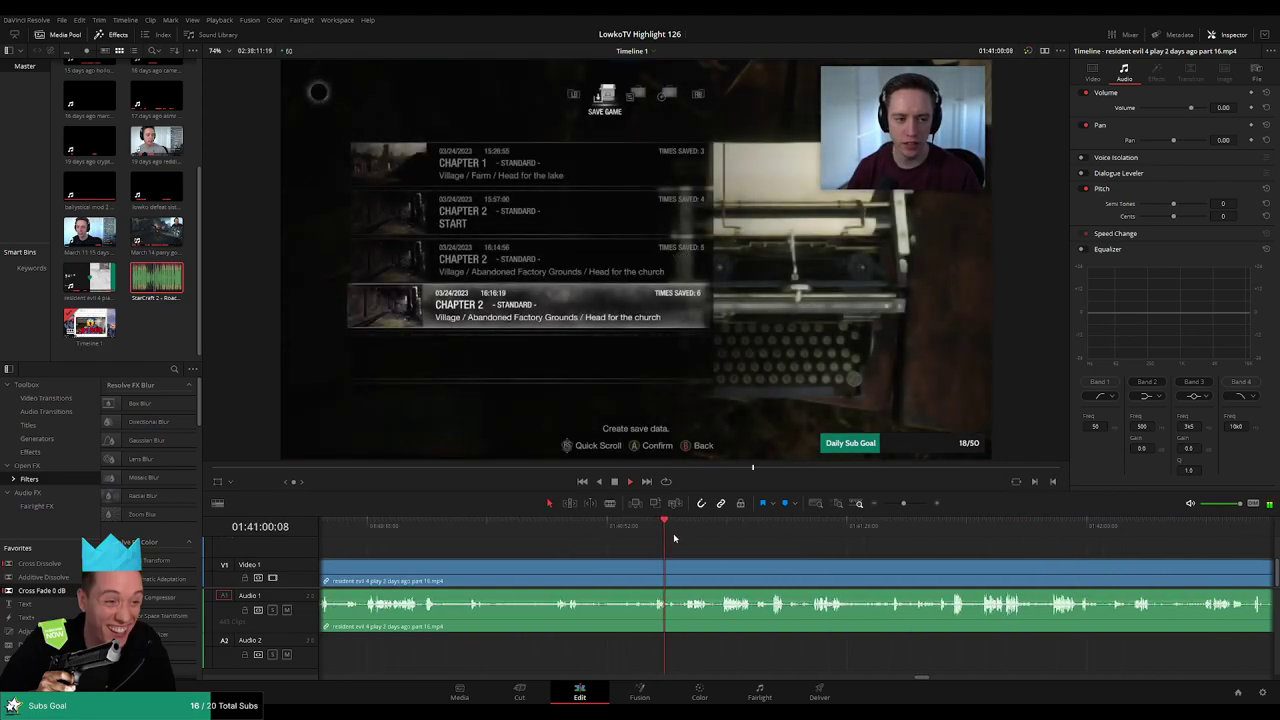
pyautogui.click(694, 530)
pyautogui.click(729, 530)
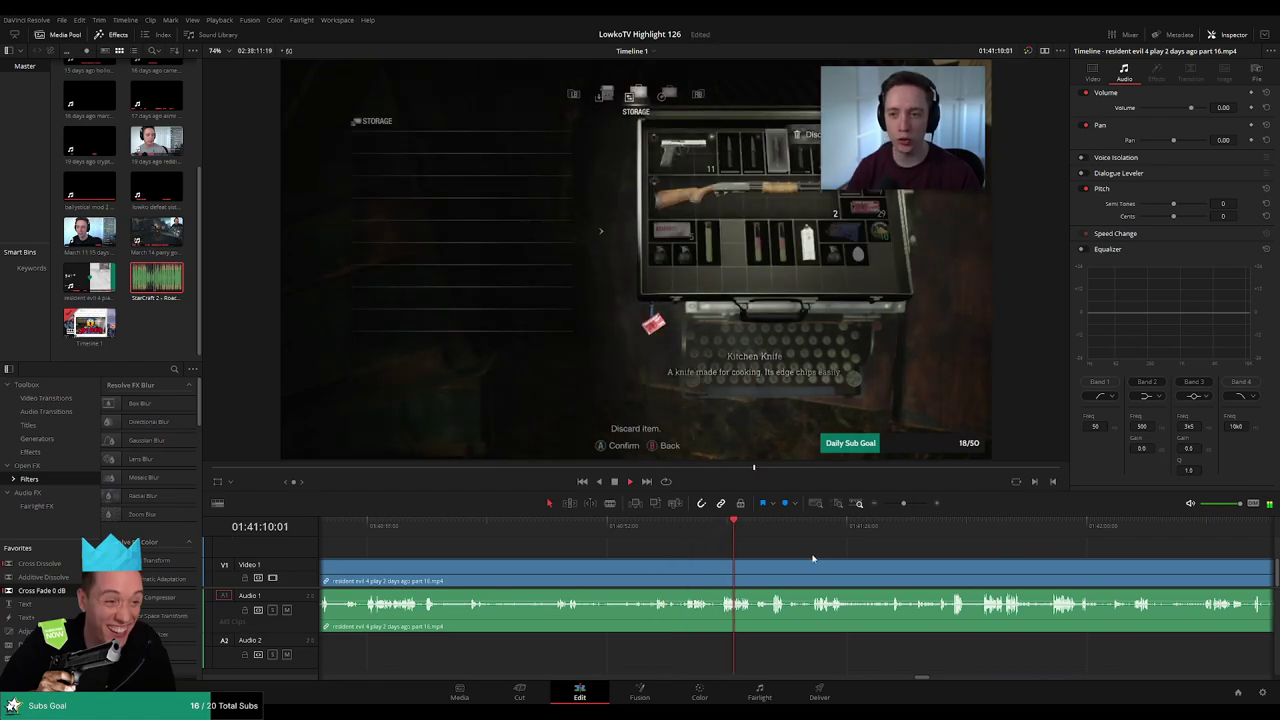
pyautogui.moveTo(901, 506)
pyautogui.mouseDown()
pyautogui.moveTo(890, 508)
pyautogui.moveTo(903, 505)
pyautogui.mouseUp()
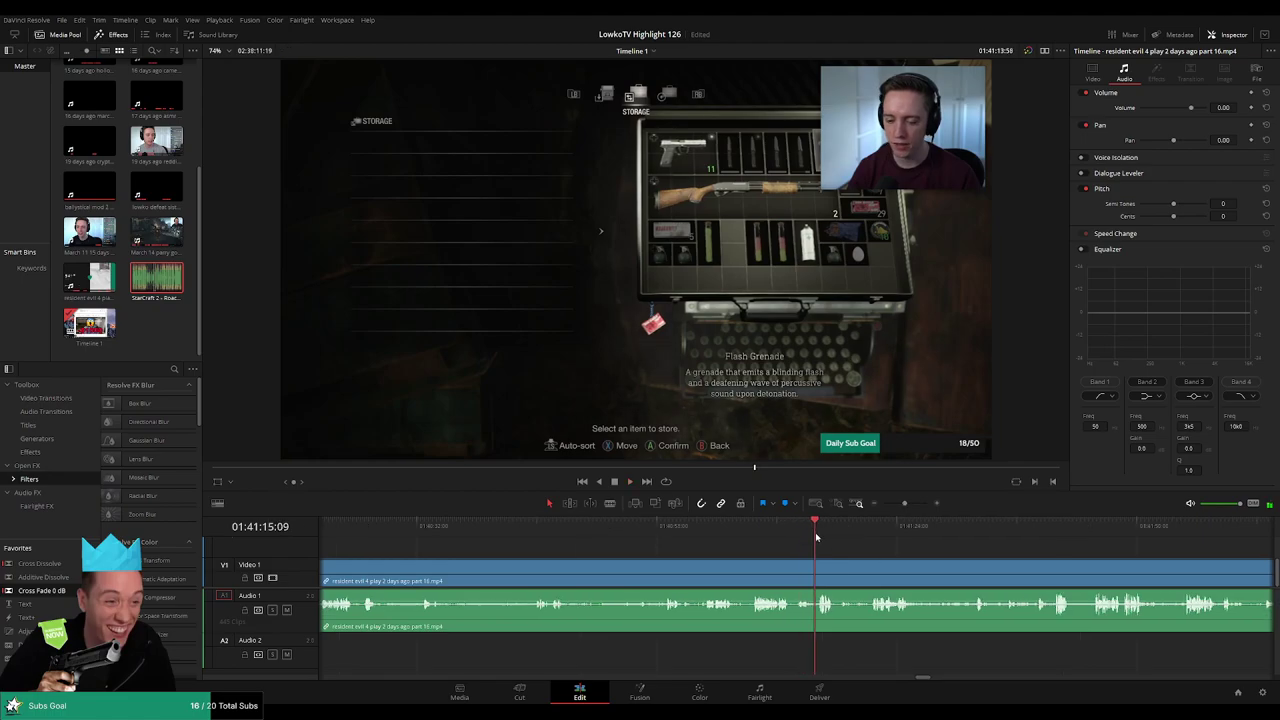
pyautogui.click(877, 538)
pyautogui.moveTo(963, 539); pyautogui.dragTo(988, 537)
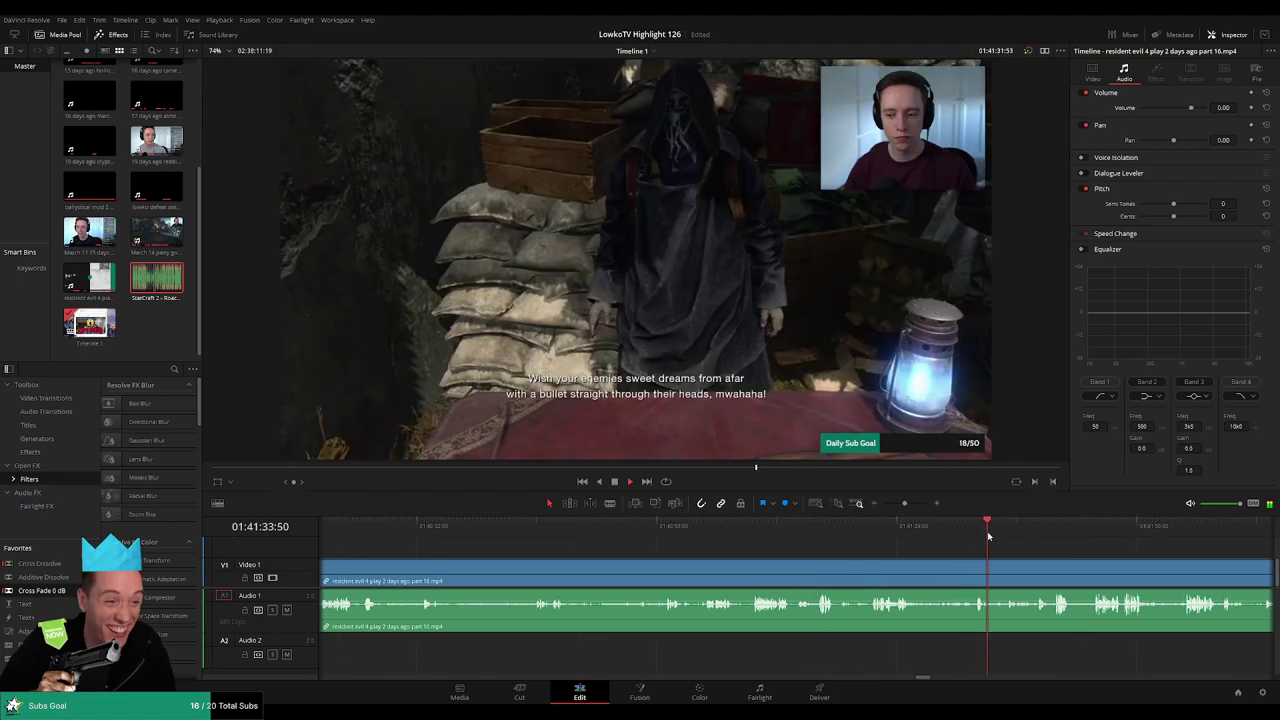
# - Review the footage from the final merchant purchase through the inventory check to the walk along the fenced path
pyautogui.hscroll(4, 1026, 562)
pyautogui.moveTo(695, 538); pyautogui.dragTo(734, 531)
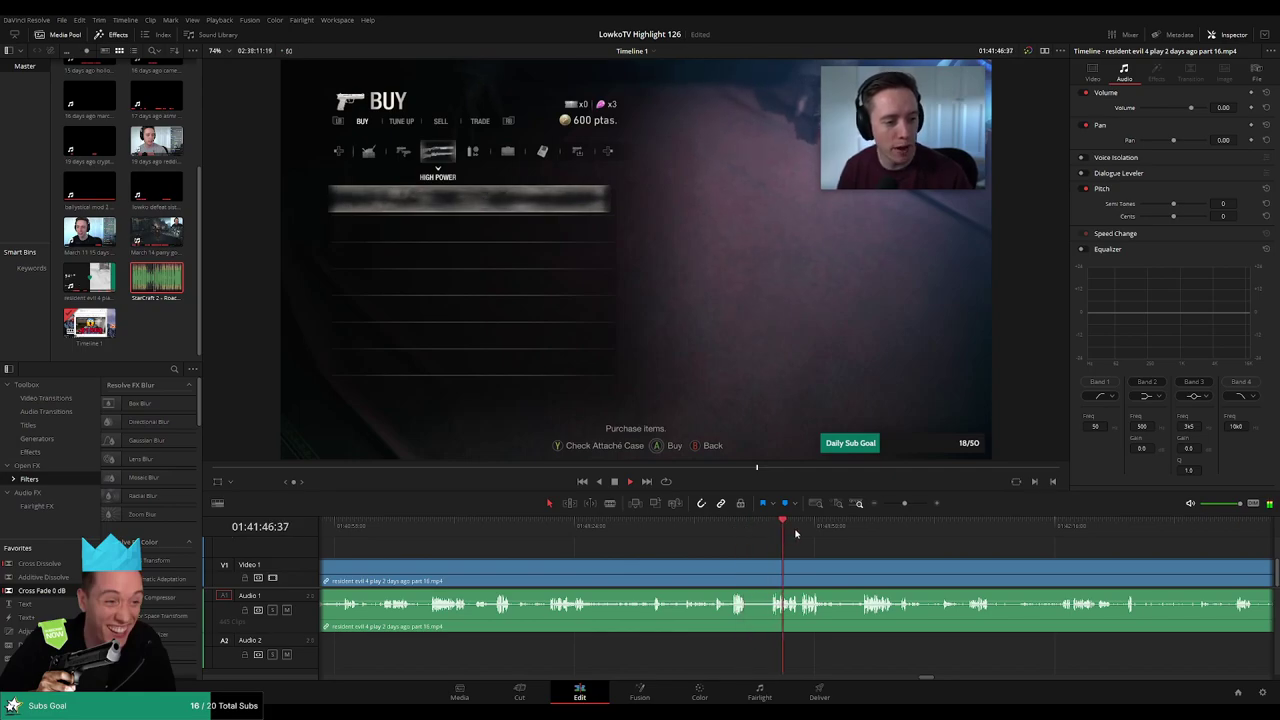
pyautogui.hscroll(3, 749, 543)
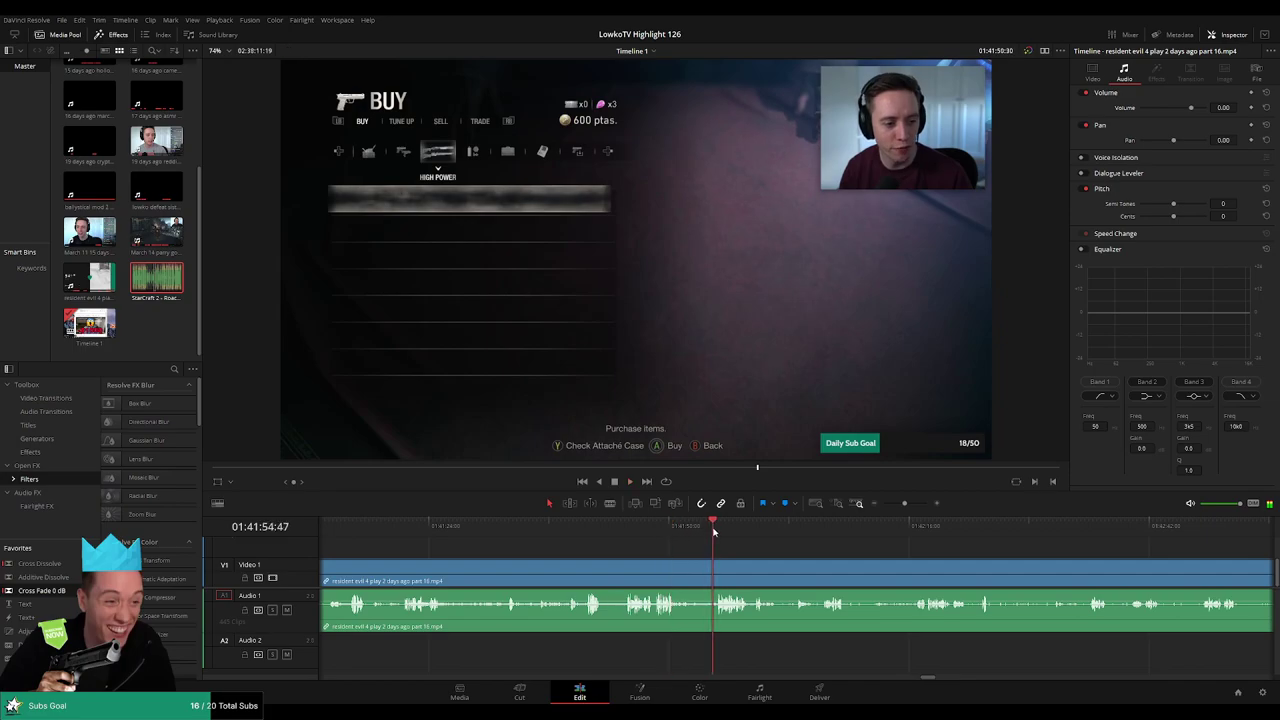
pyautogui.hscroll(2, 772, 549)
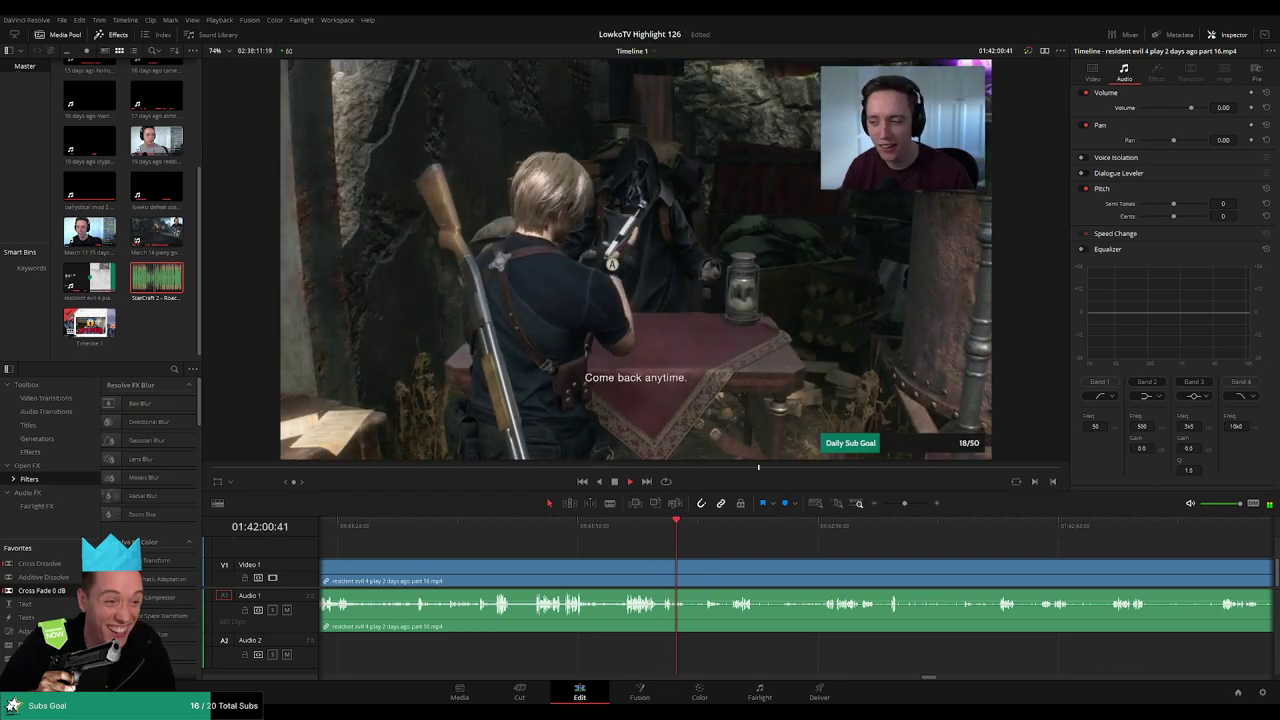
pyautogui.click(763, 525)
pyautogui.click(836, 531)
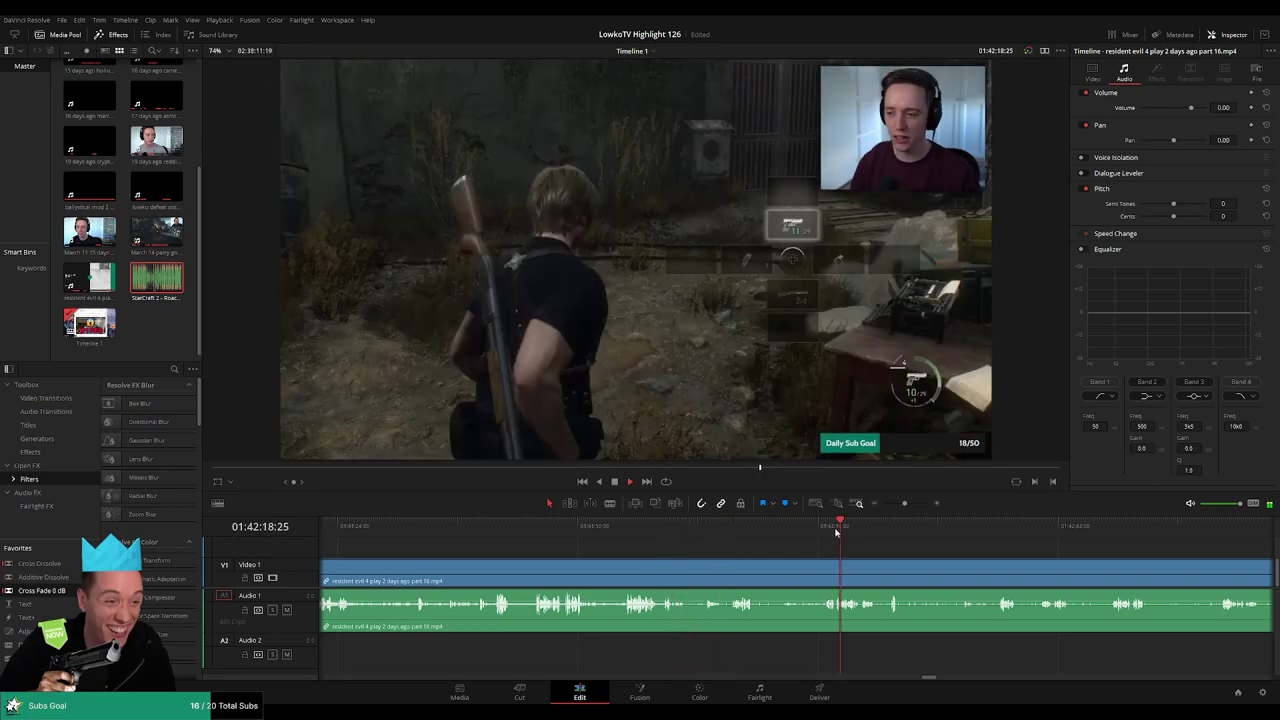
pyautogui.moveTo(950, 562); pyautogui.dragTo(829, 541)
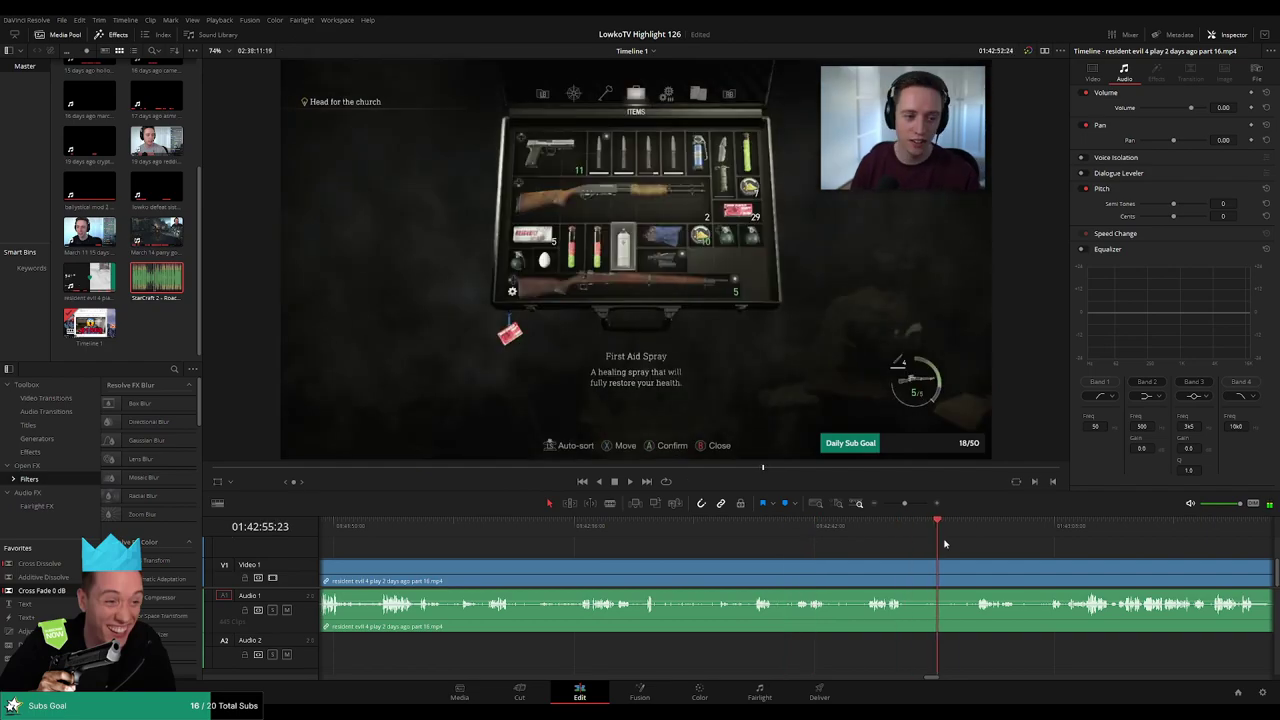
pyautogui.moveTo(1117, 556); pyautogui.dragTo(745, 543)
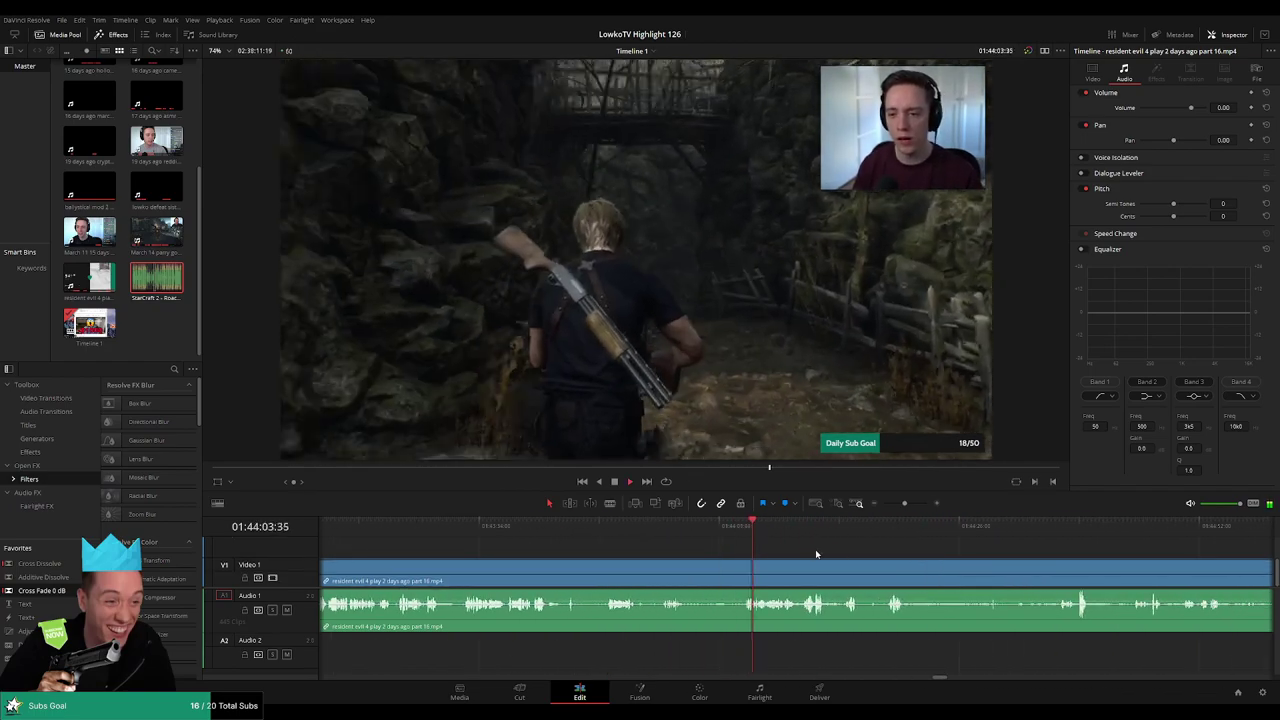
pyautogui.hscroll(2, 760, 548)
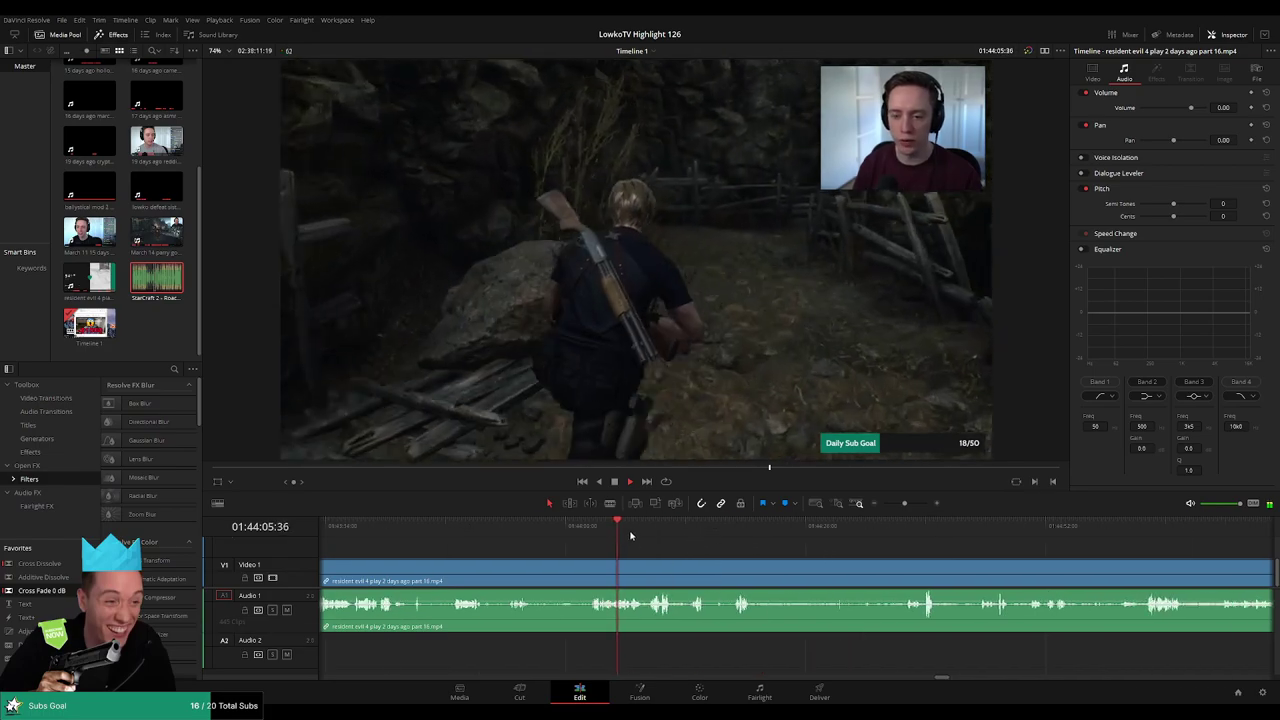
pyautogui.moveTo(630, 536); pyautogui.dragTo(734, 530)
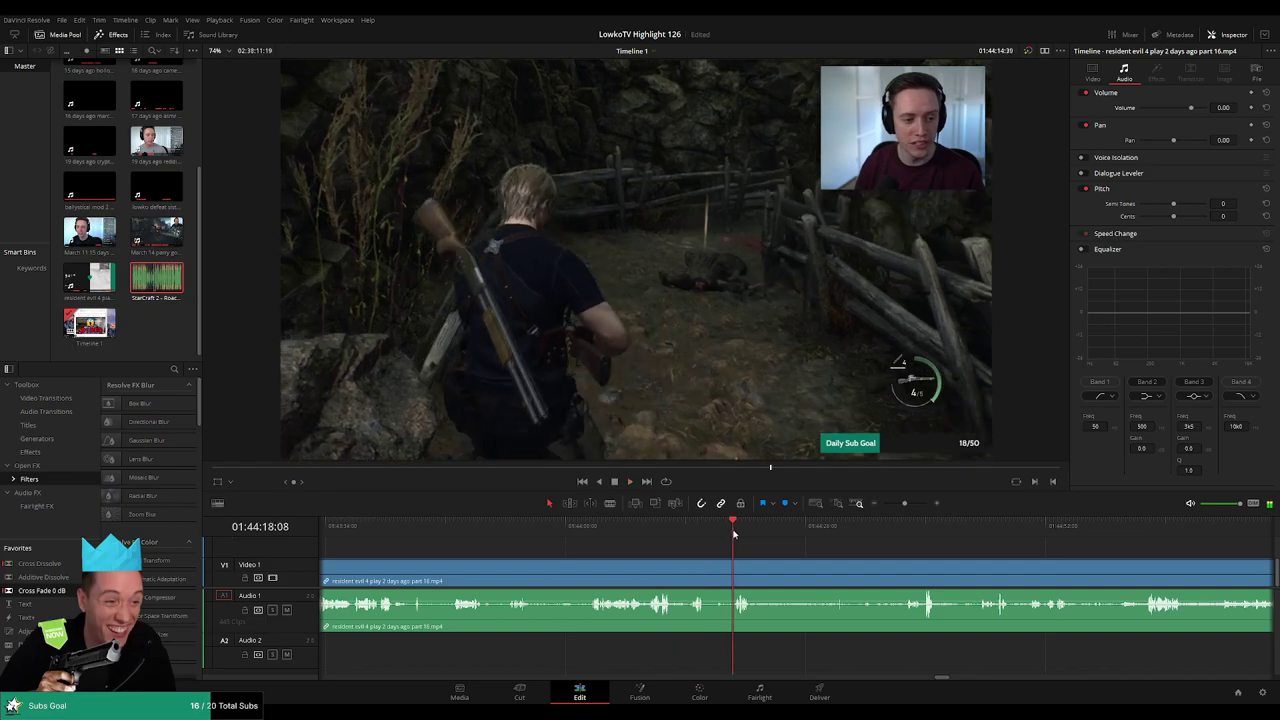
# - Examine the footage between about 01:43:48 and 01:44:06 to find the point where the commentary on the fenced path starts
pyautogui.click(588, 529)
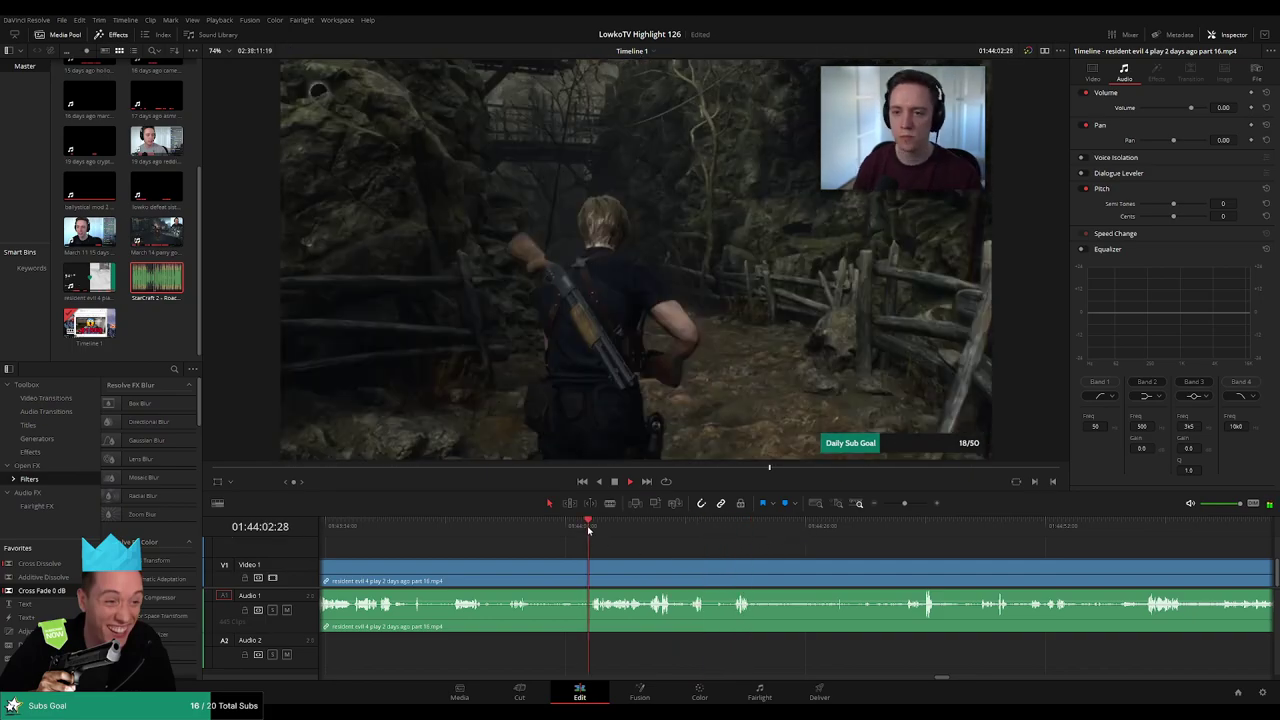
pyautogui.scroll(4, 811, 551)
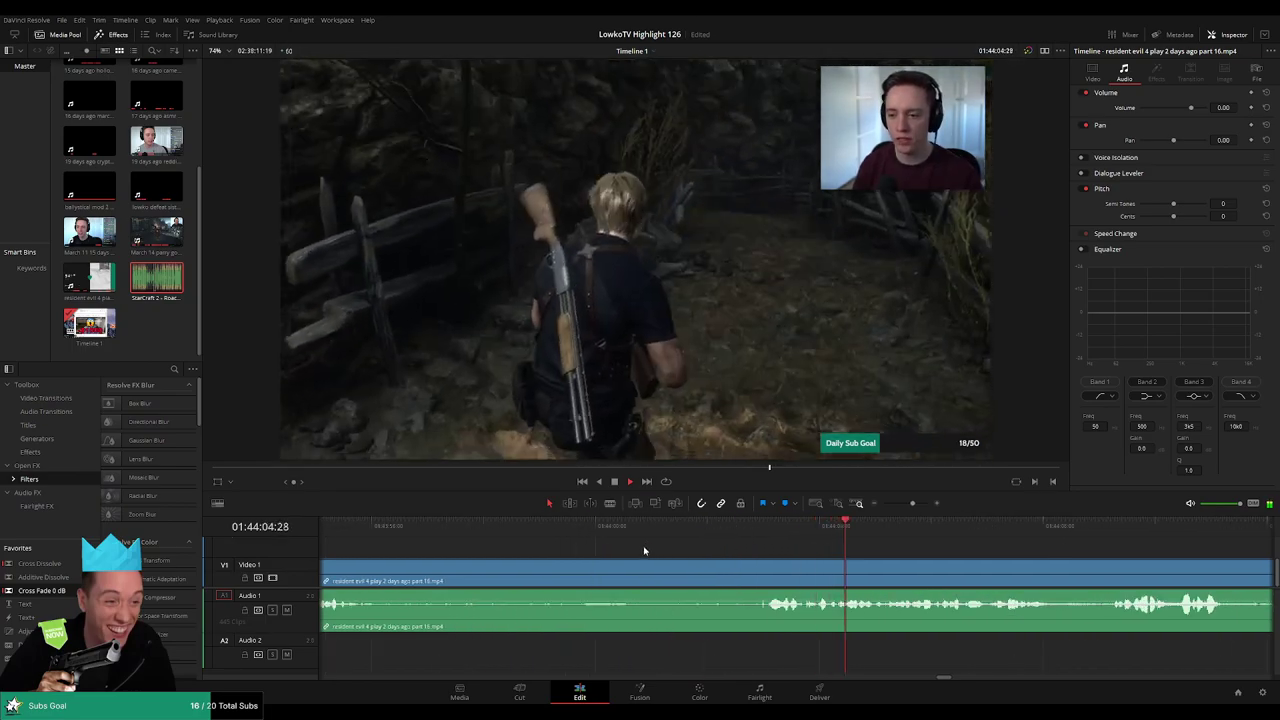
pyautogui.press('space')
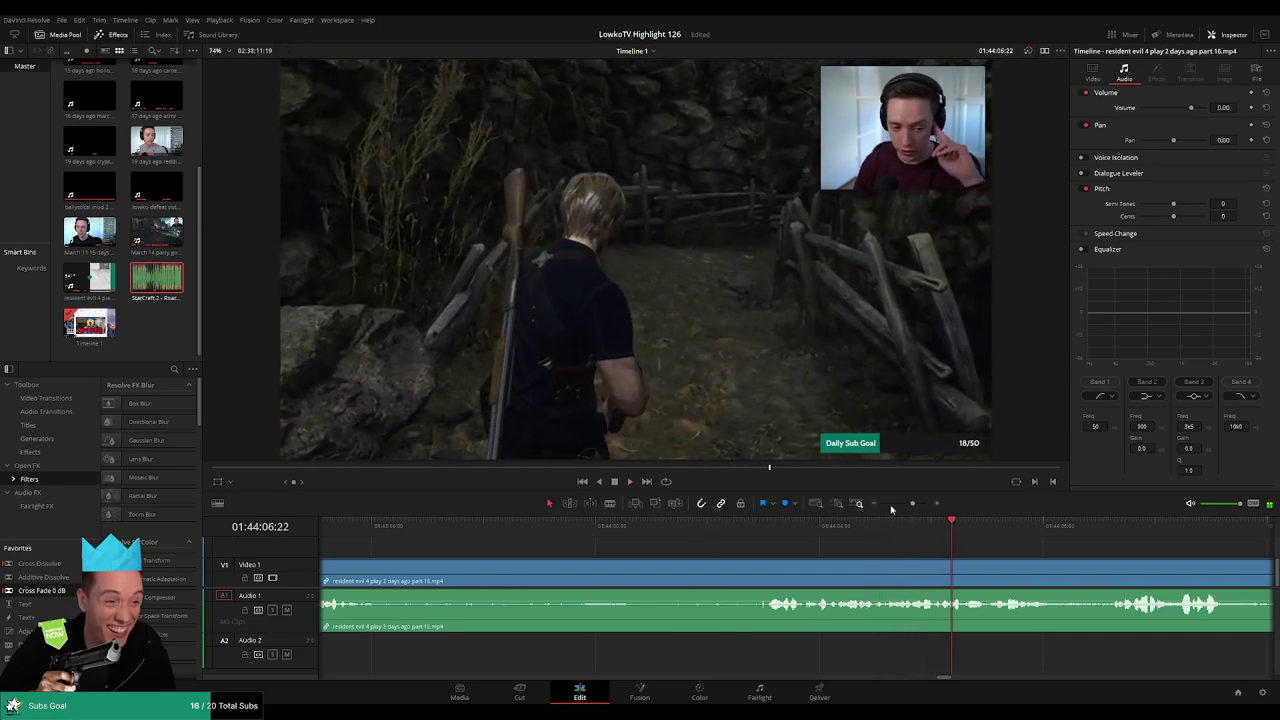
pyautogui.moveTo(912, 504); pyautogui.dragTo(908, 507)
pyautogui.click(531, 523)
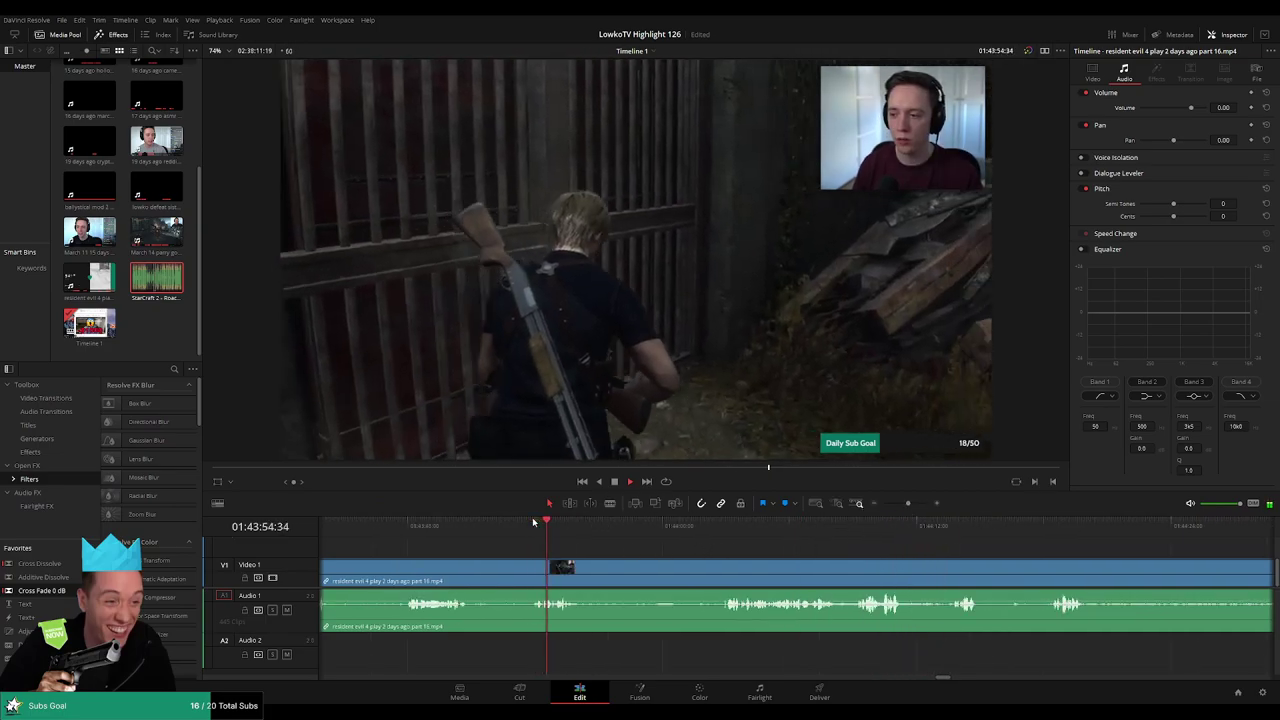
pyautogui.click(405, 524)
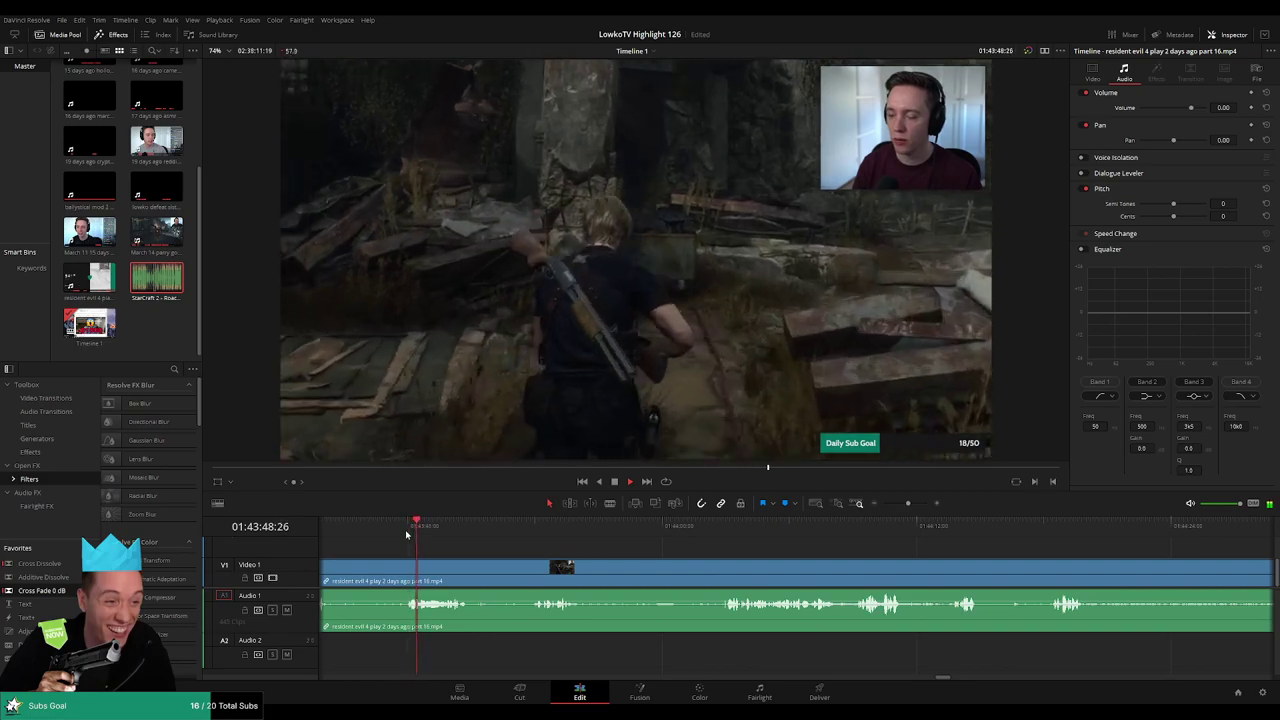
pyautogui.click(508, 530)
pyautogui.click(537, 531)
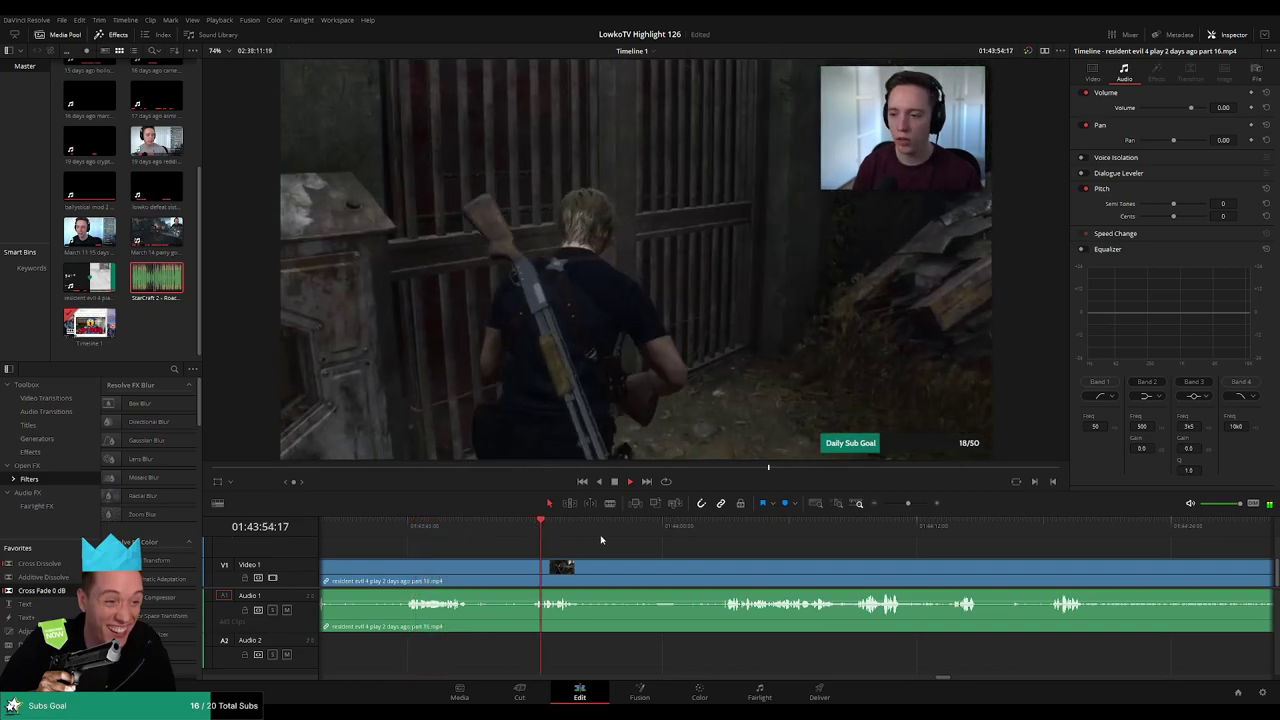
pyautogui.click(693, 533)
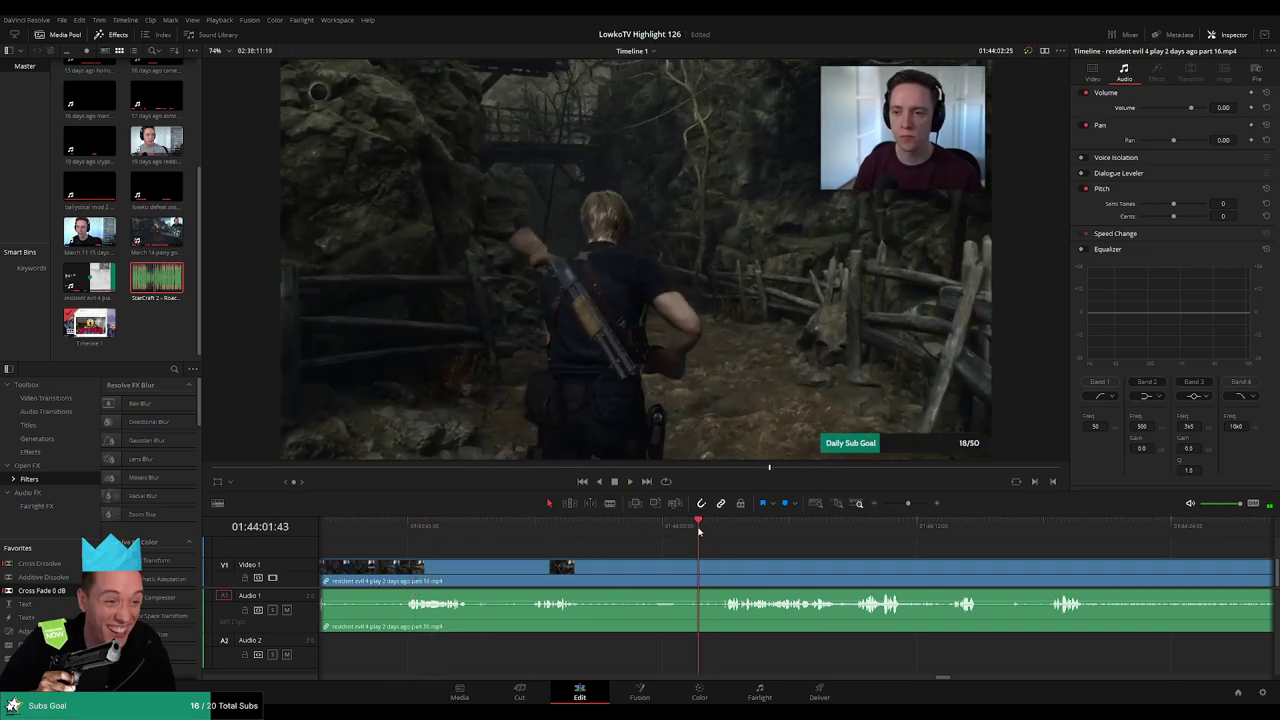
pyautogui.click(652, 524)
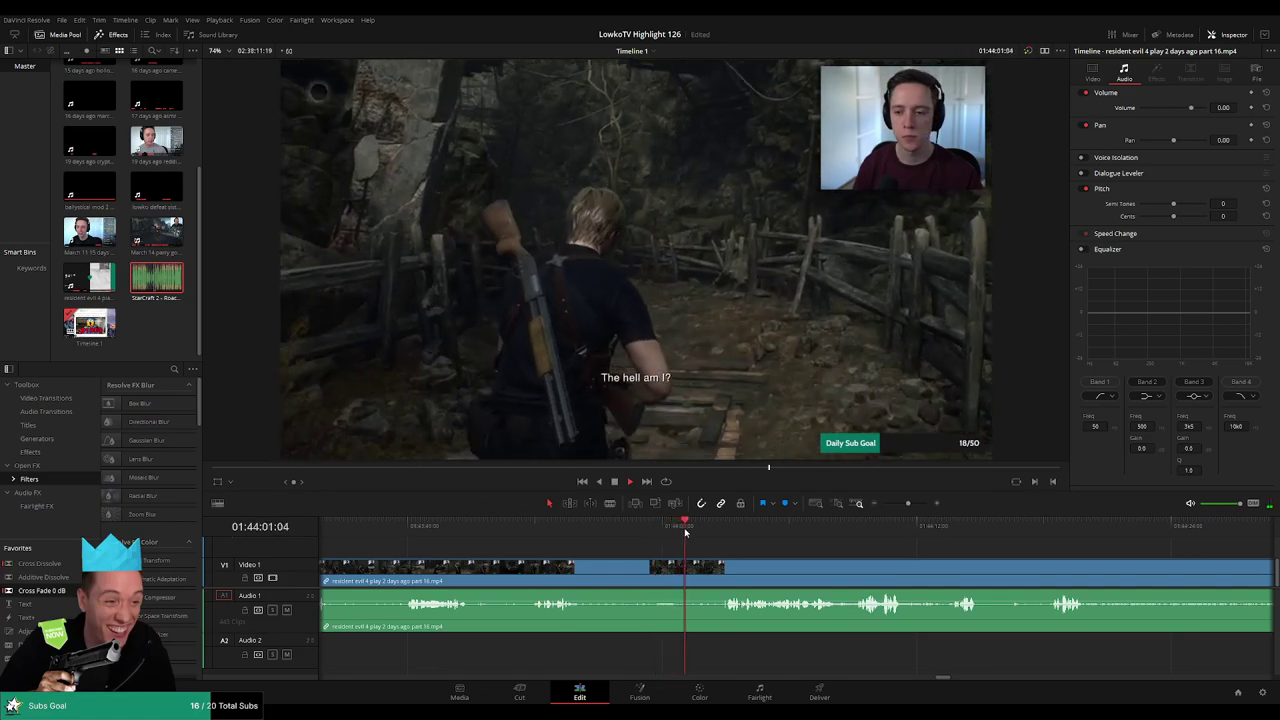
pyautogui.scroll(2, 718, 556)
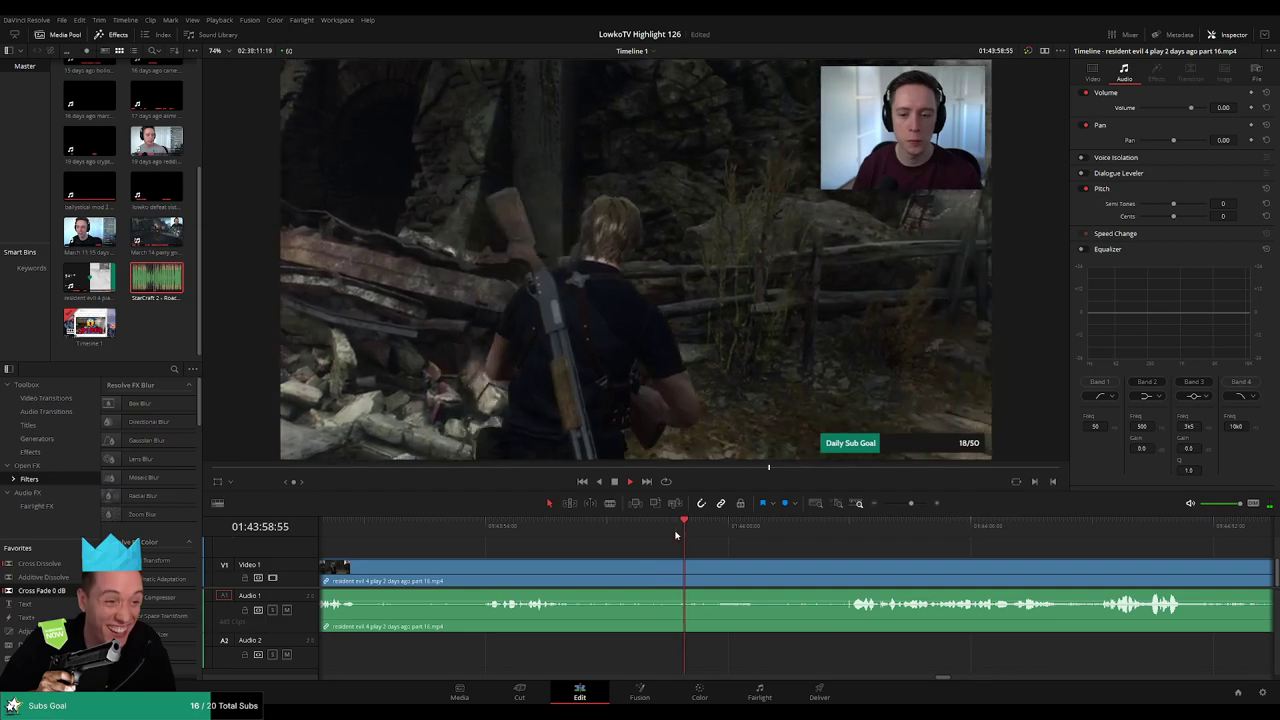
pyautogui.moveTo(845, 560); pyautogui.dragTo(679, 551)
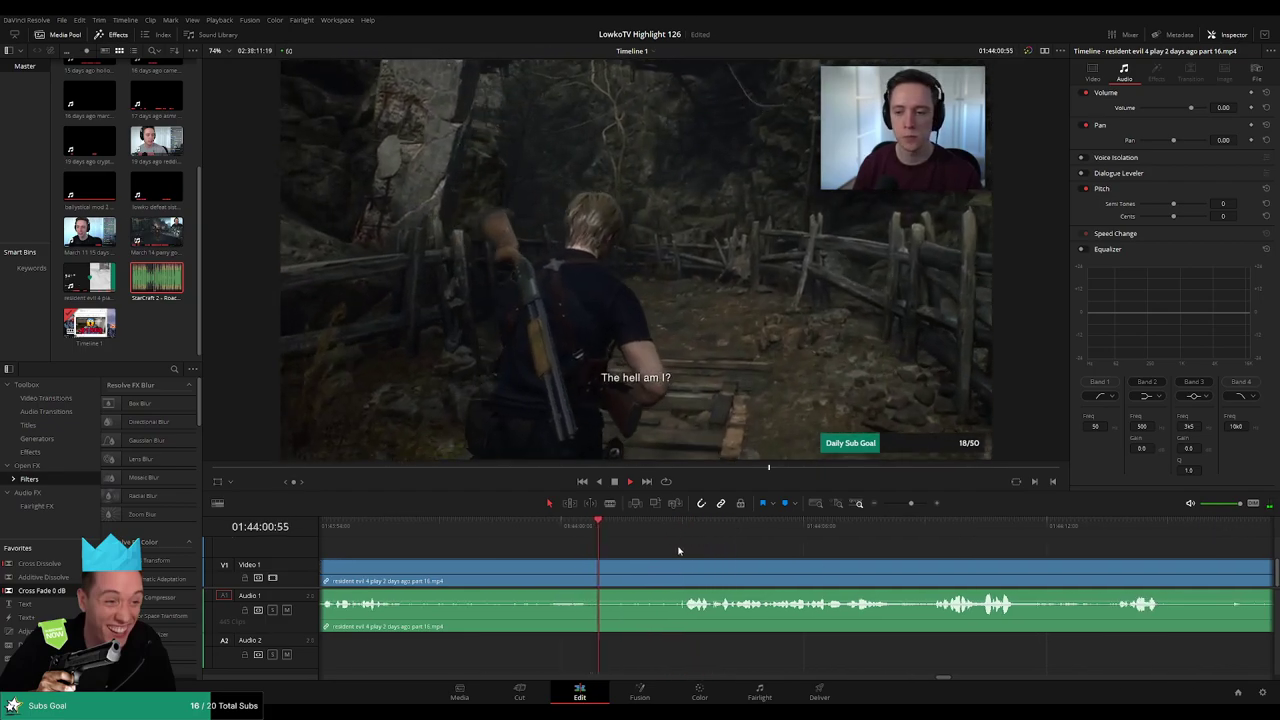
# - Split the gameplay clip at about 01:44:02:24 and twice close together near 01:44:03:00, just before the speech starts
pyautogui.press('b')
pyautogui.click(659, 570)
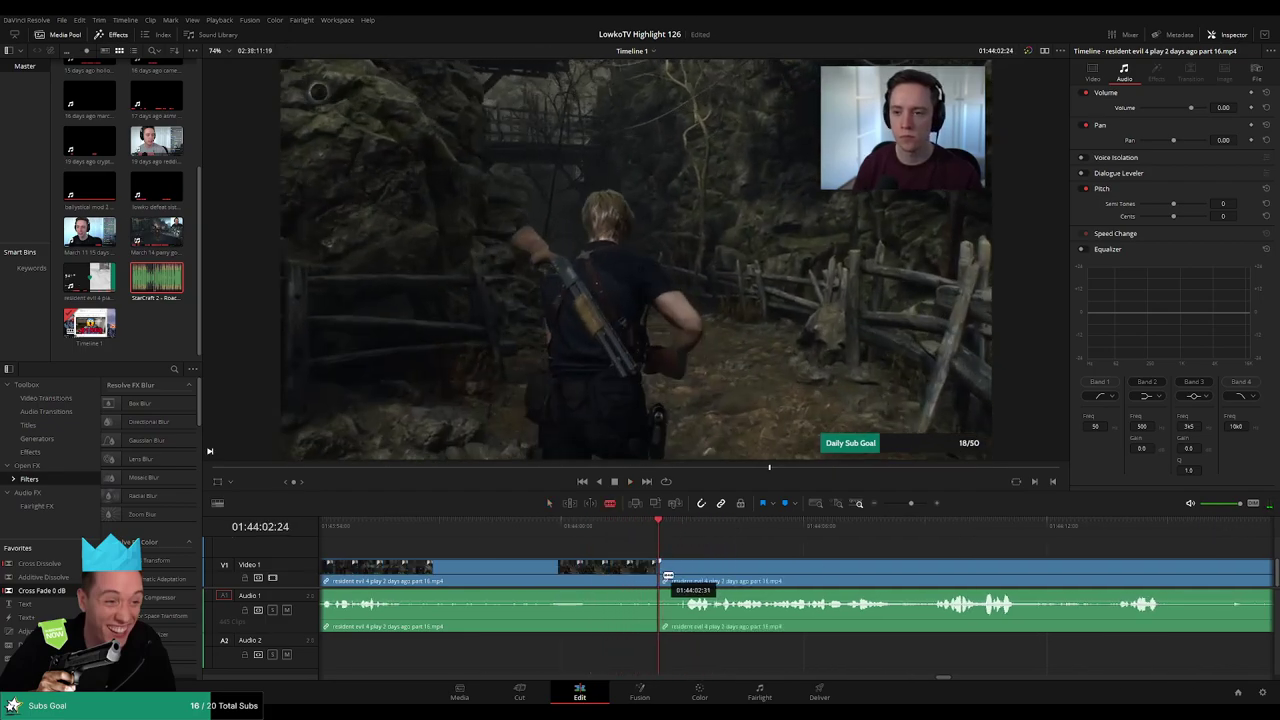
pyautogui.scroll(4, 712, 560)
pyautogui.press('space')
pyautogui.click(790, 580)
pyautogui.click(780, 577)
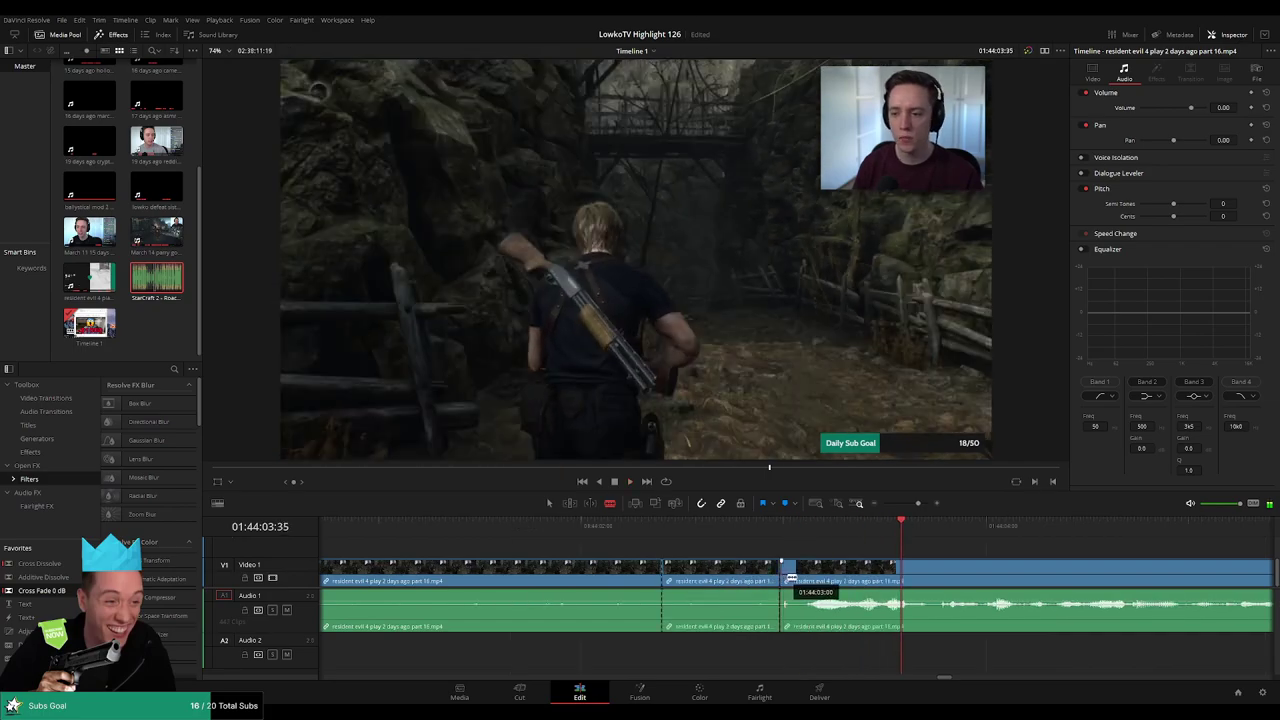
# - Ripple delete the few-frame sliver near 01:44:03:00 and the long merchant segment before the 01:44:02:24 cut
pyautogui.press('a')
pyautogui.press('Delete')
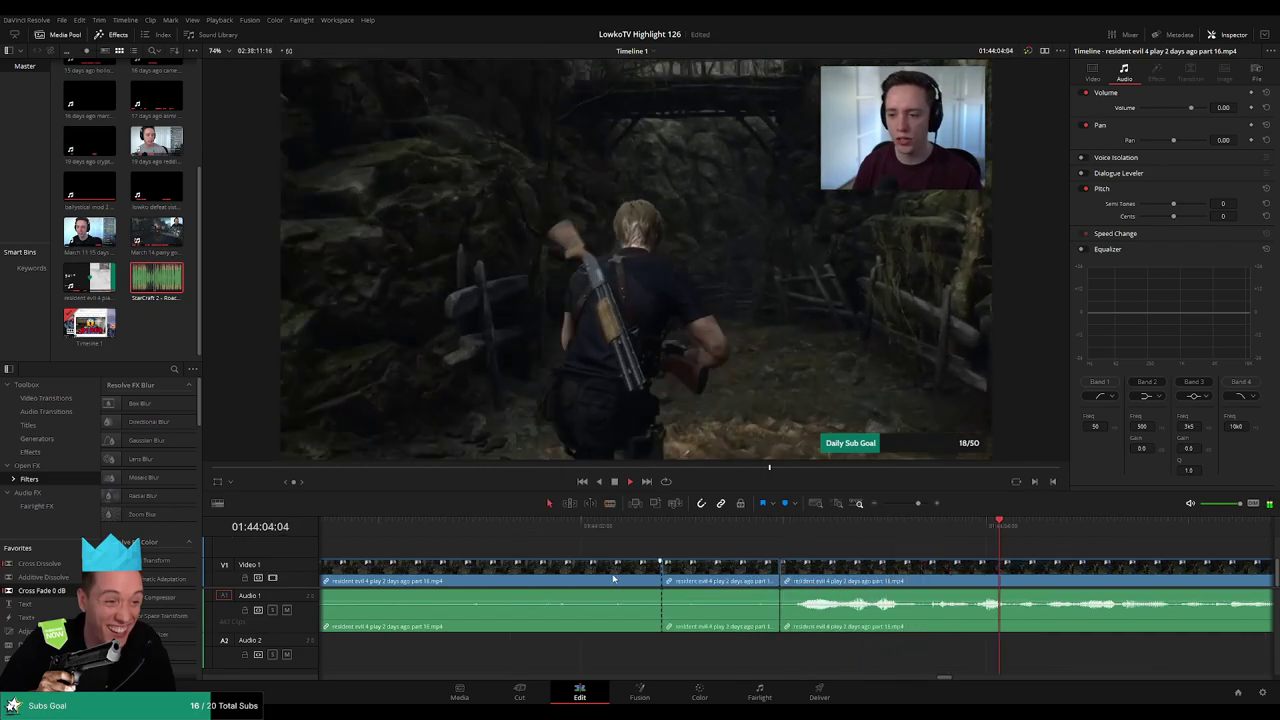
pyautogui.click(613, 578)
pyautogui.scroll(-3, 613, 575)
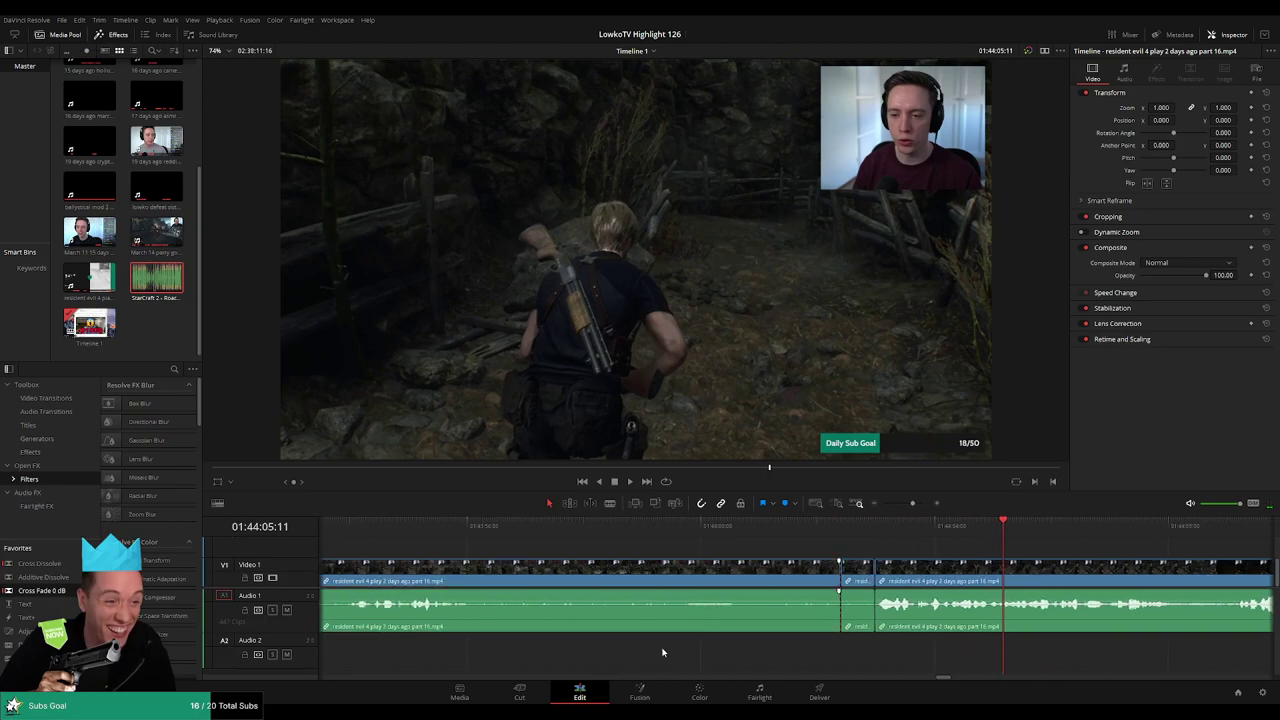
pyautogui.press('Delete')
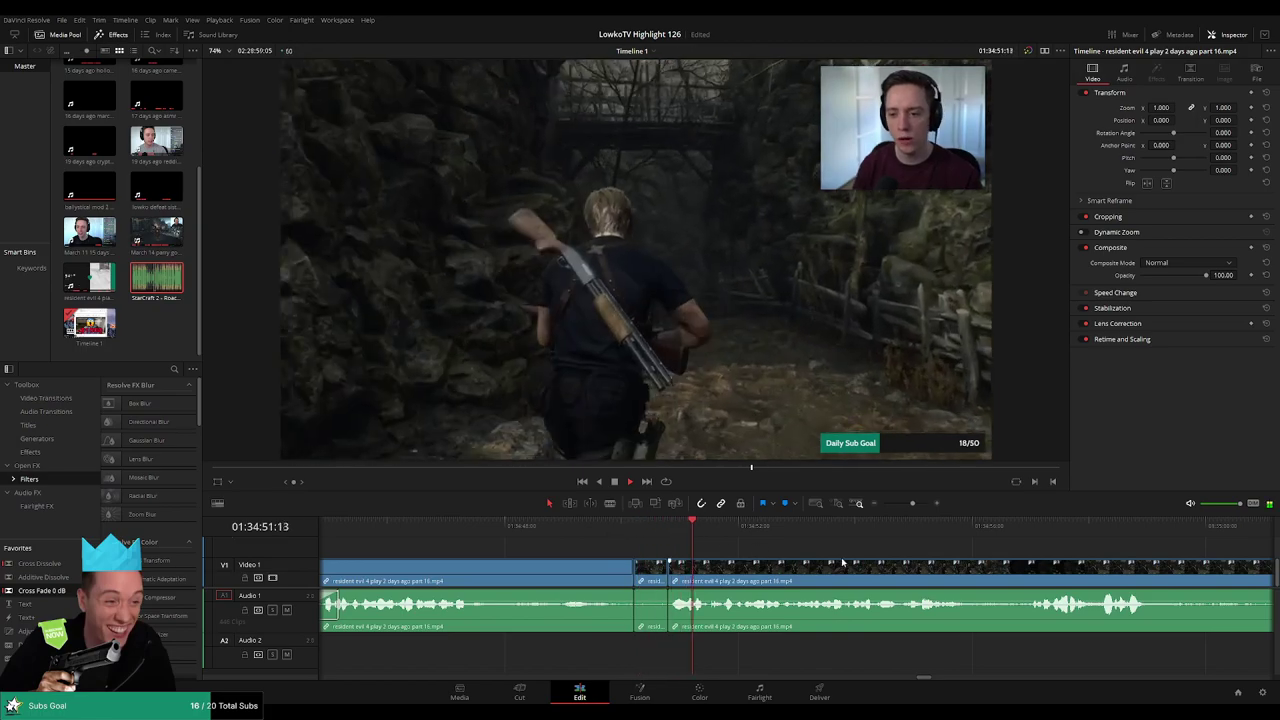
# - Add the default video and audio transitions at the cut near 01:34:50, between the red-lit room and the fenced path
pyautogui.click(580, 528)
pyautogui.click(634, 566)
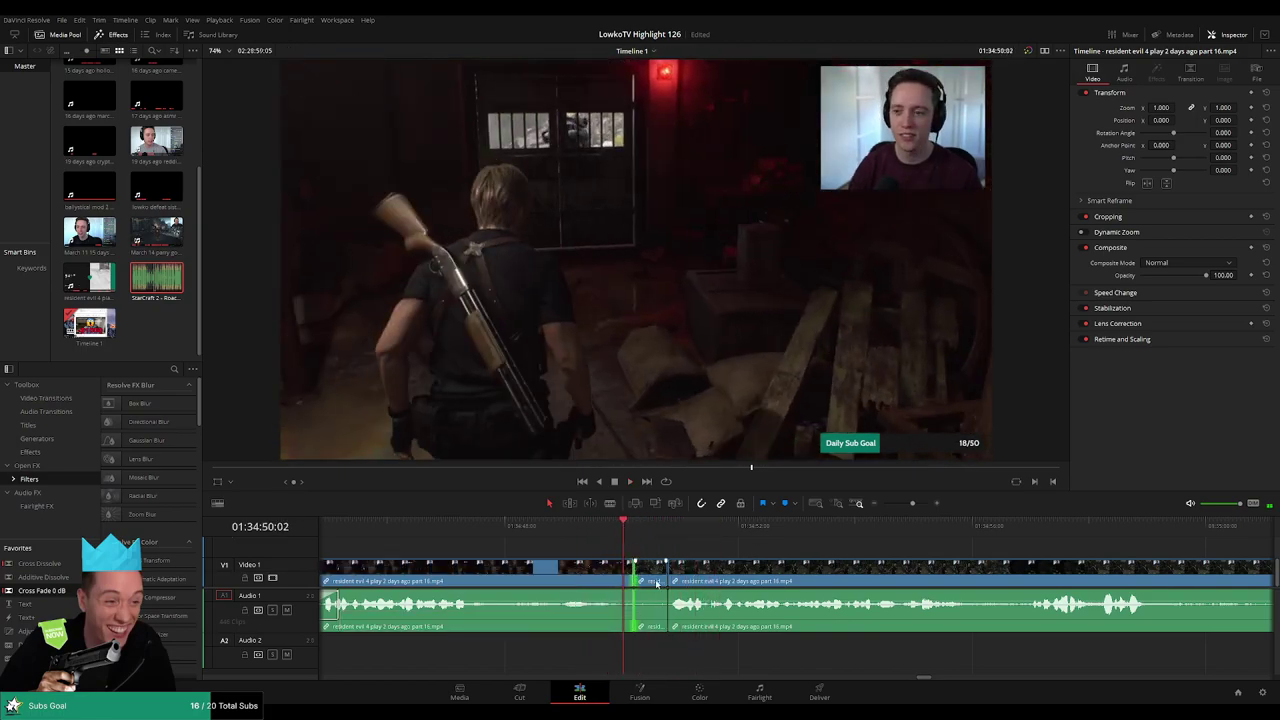
pyautogui.hotkey('ctrl', 't')
pyautogui.click(806, 555)
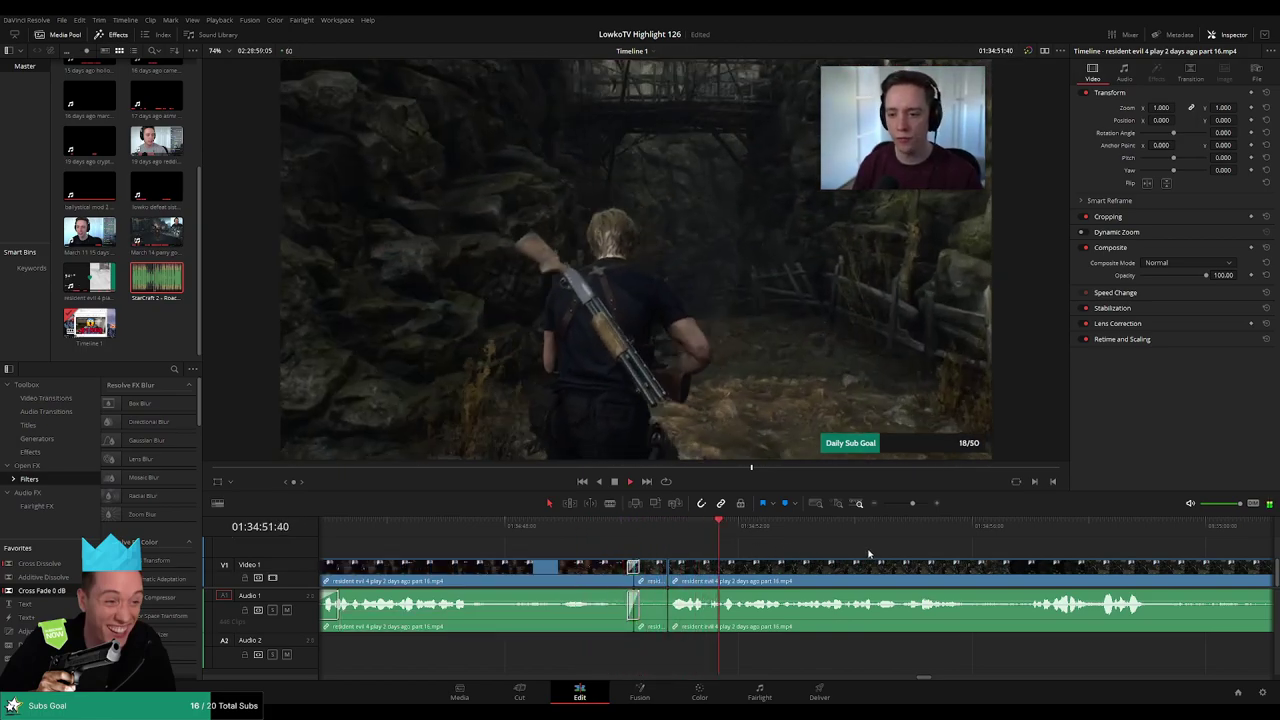
# - Review the fenced path footage from about 01:34:51 to 01:35:02, including the scoped rifle shot
pyautogui.moveTo(814, 551); pyautogui.dragTo(767, 550)
pyautogui.scroll(-5, 765, 548)
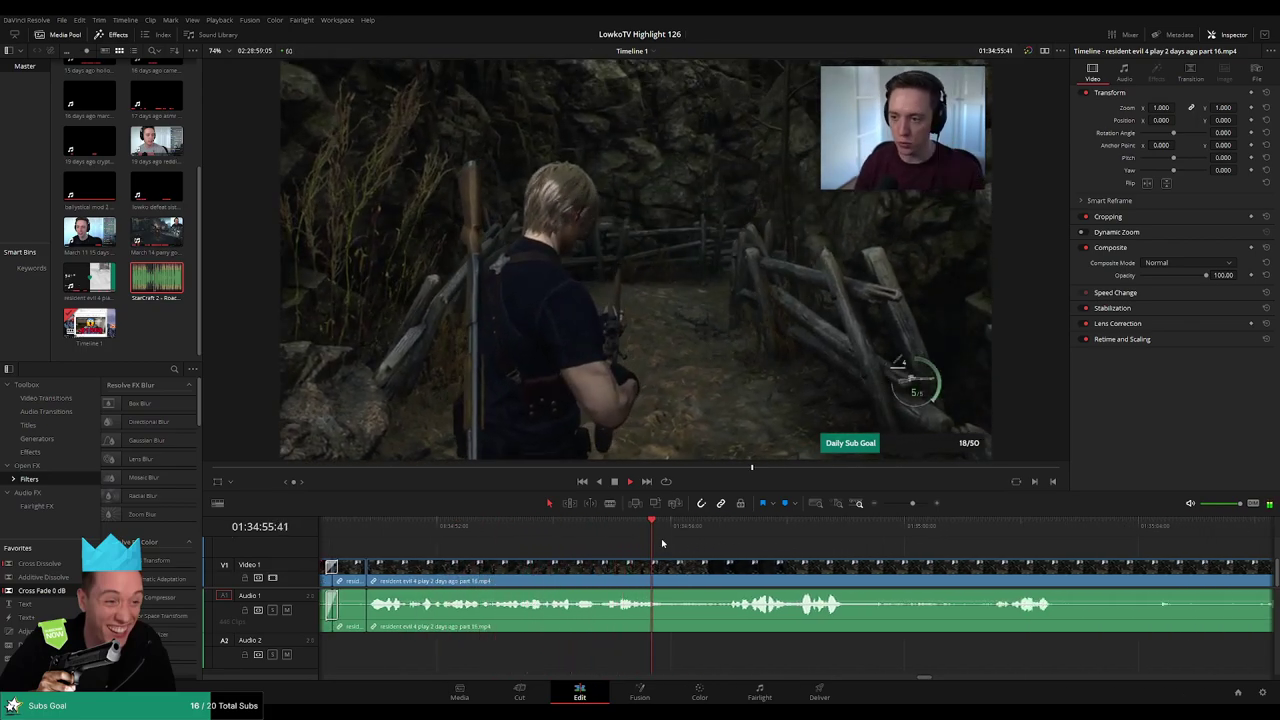
pyautogui.click(826, 556)
pyautogui.moveTo(868, 552); pyautogui.dragTo(740, 549)
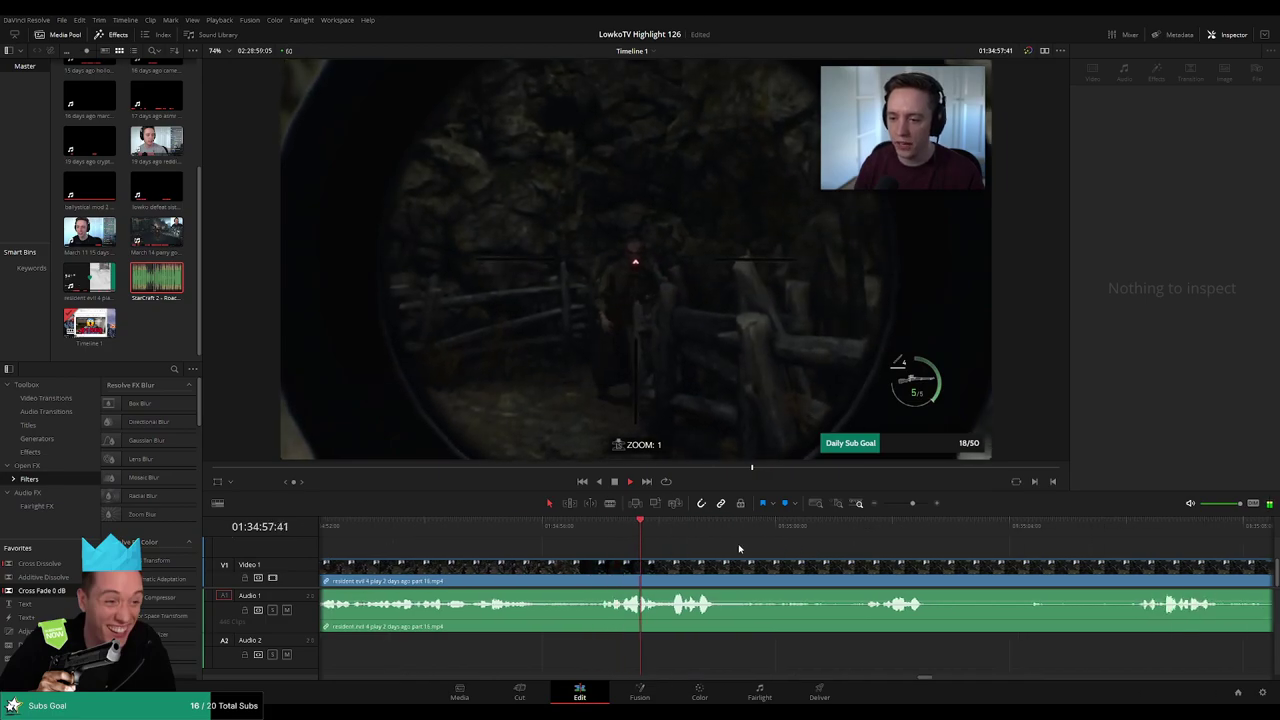
pyautogui.scroll(-3, 745, 549)
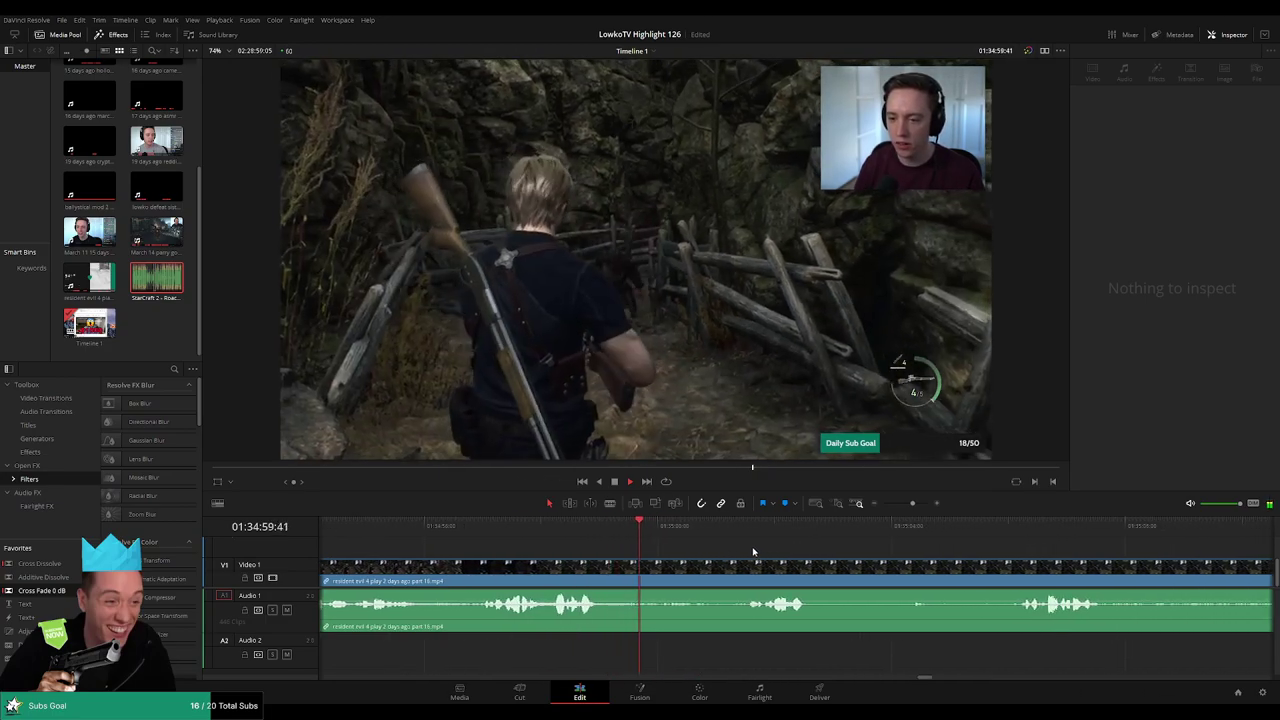
pyautogui.scroll(-3, 742, 540)
# - Try to isolate the walk between about 01:35:03 and 01:35:06 by splitting the clip at both points
pyautogui.press('b')
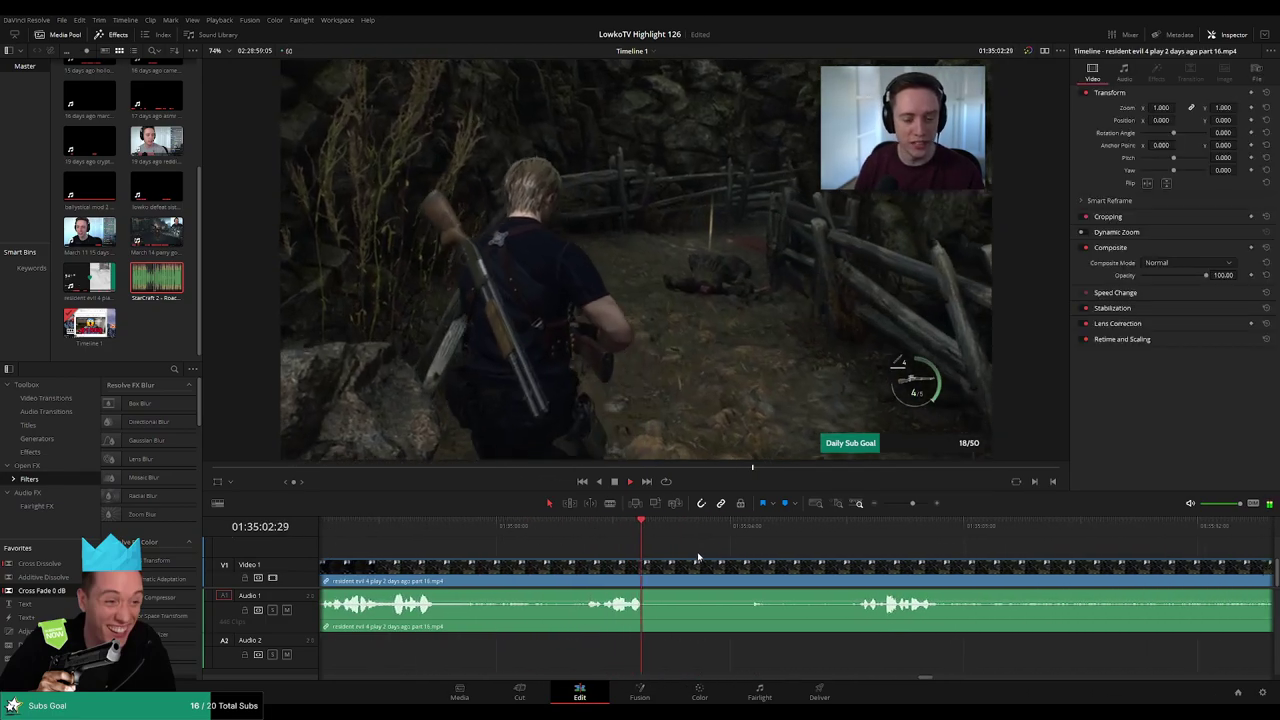
pyautogui.click(661, 570)
pyautogui.scroll(-3, 846, 540)
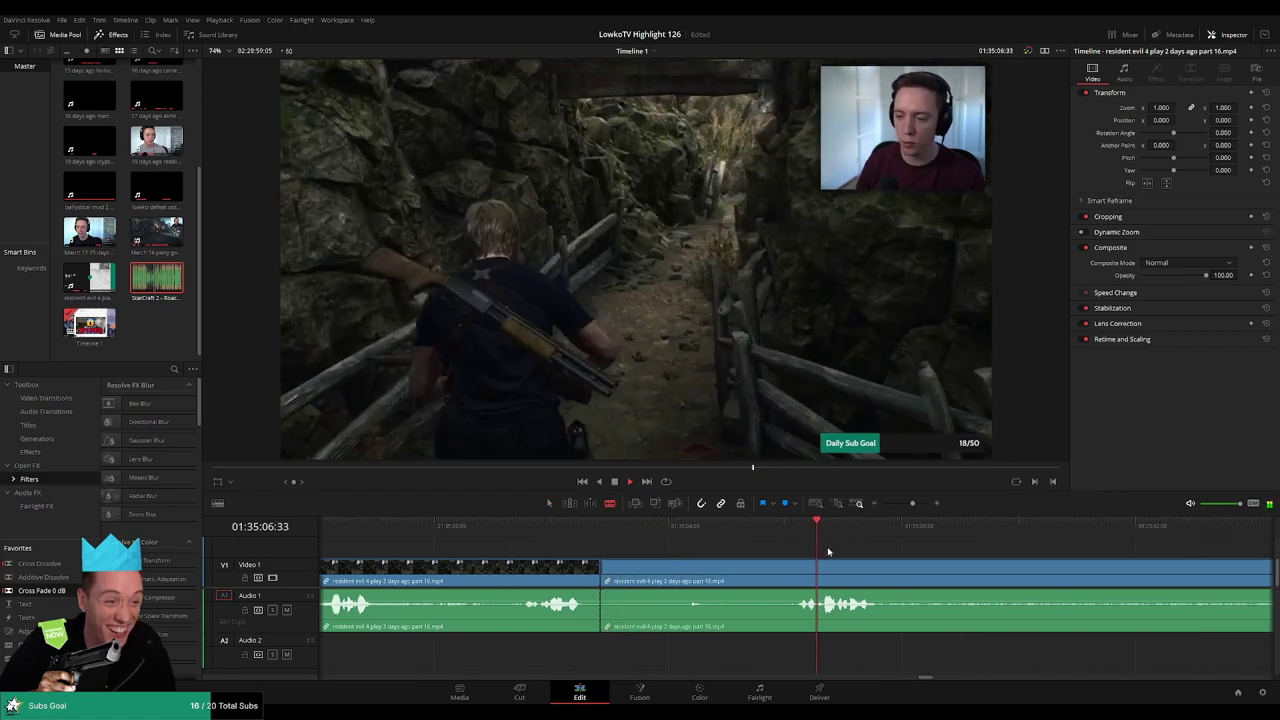
pyautogui.click(739, 573)
pyautogui.press('a')
pyautogui.click(706, 577)
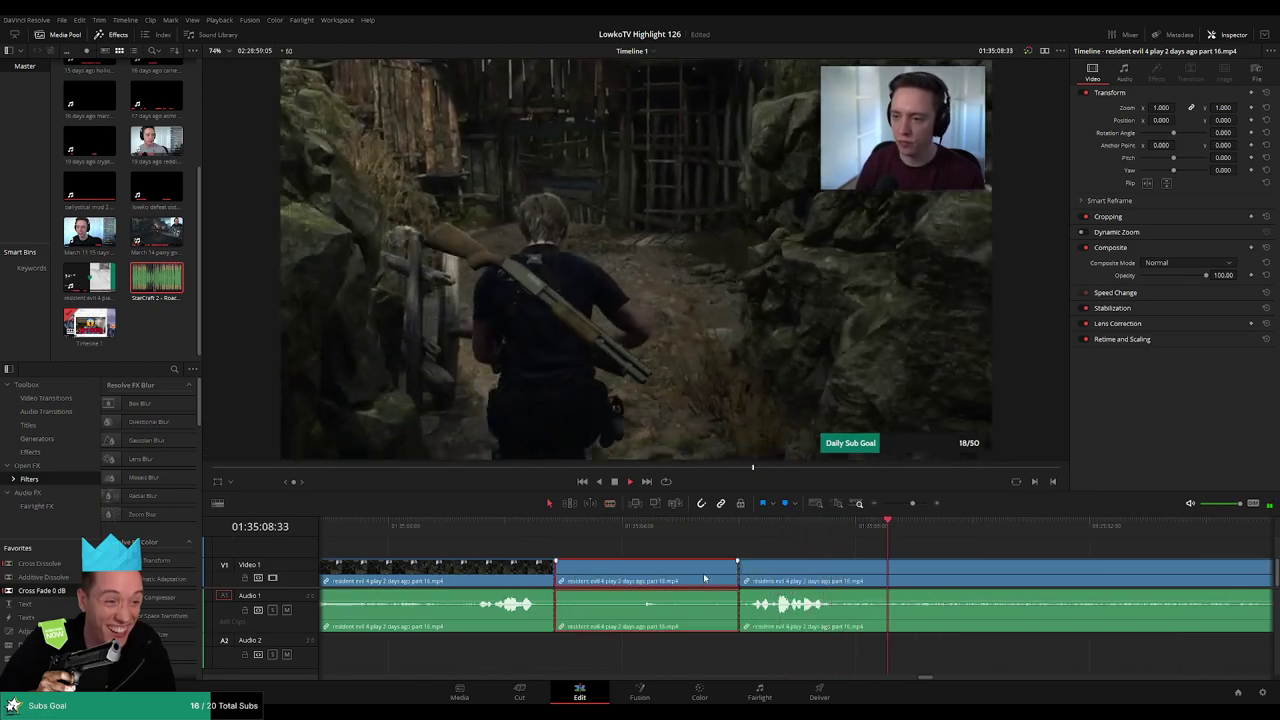
pyautogui.click(628, 531)
pyautogui.hotkey('ctrl', 'z')
pyautogui.hotkey('ctrl', 'z')
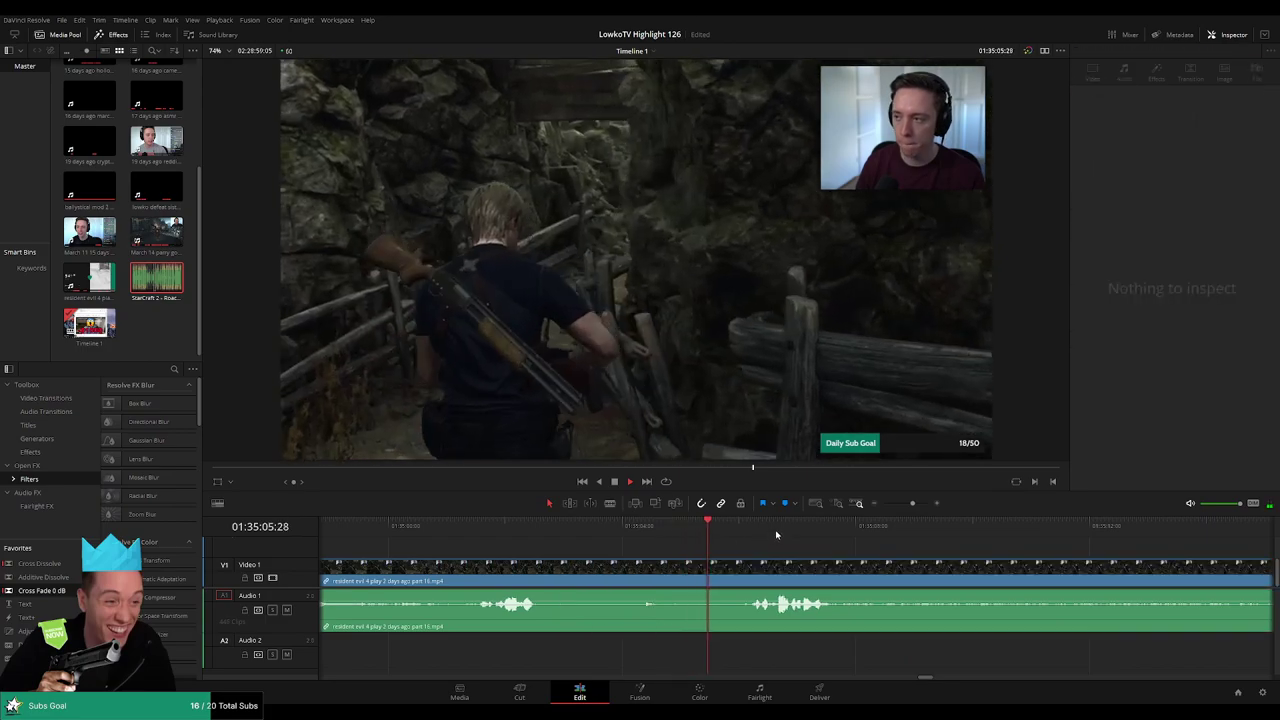
# - Split the gameplay clip at about 01:35:08, after the commentary on the fenced path ends
pyautogui.scroll(-1, 882, 559)
pyautogui.scroll(-4, 882, 559)
pyautogui.press('b')
pyautogui.click(687, 574)
# - Split the clip at 01:35:19:27 and ripple delete the segment between it and the 01:35:08 cut
pyautogui.moveTo(913, 504); pyautogui.dragTo(904, 507)
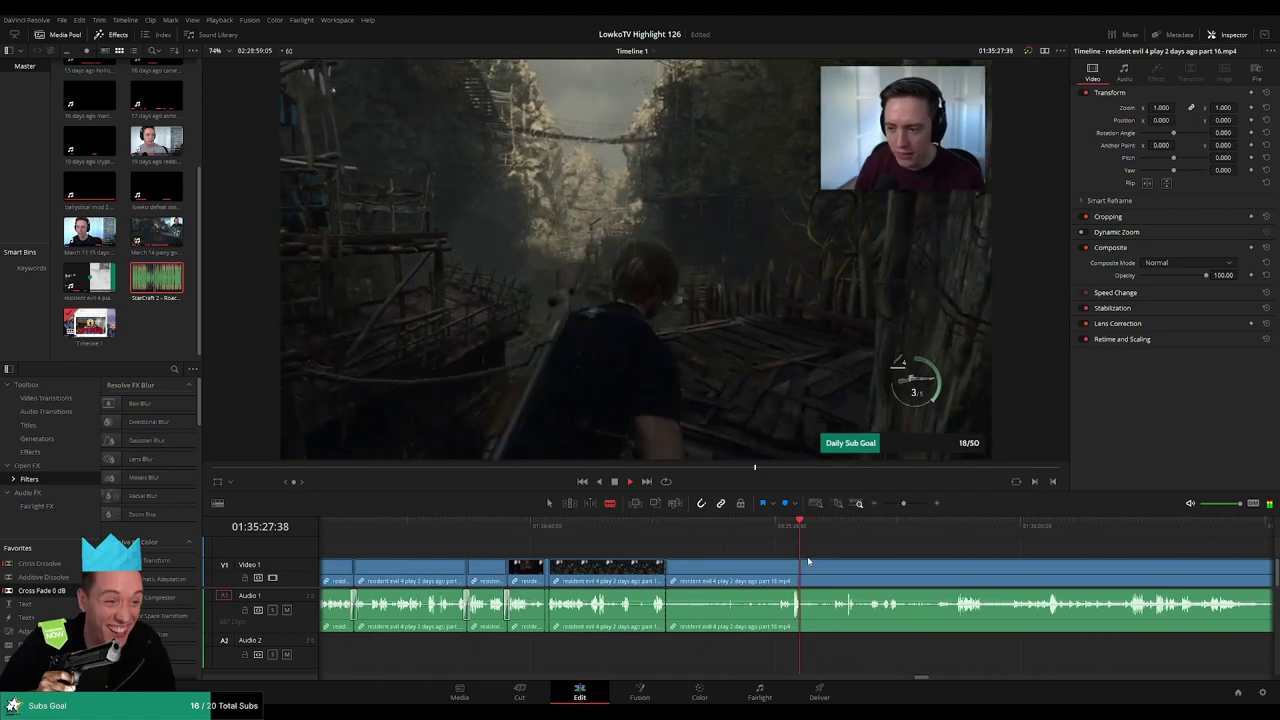
pyautogui.click(691, 530)
pyautogui.press('space')
pyautogui.press('space')
pyautogui.click(697, 570)
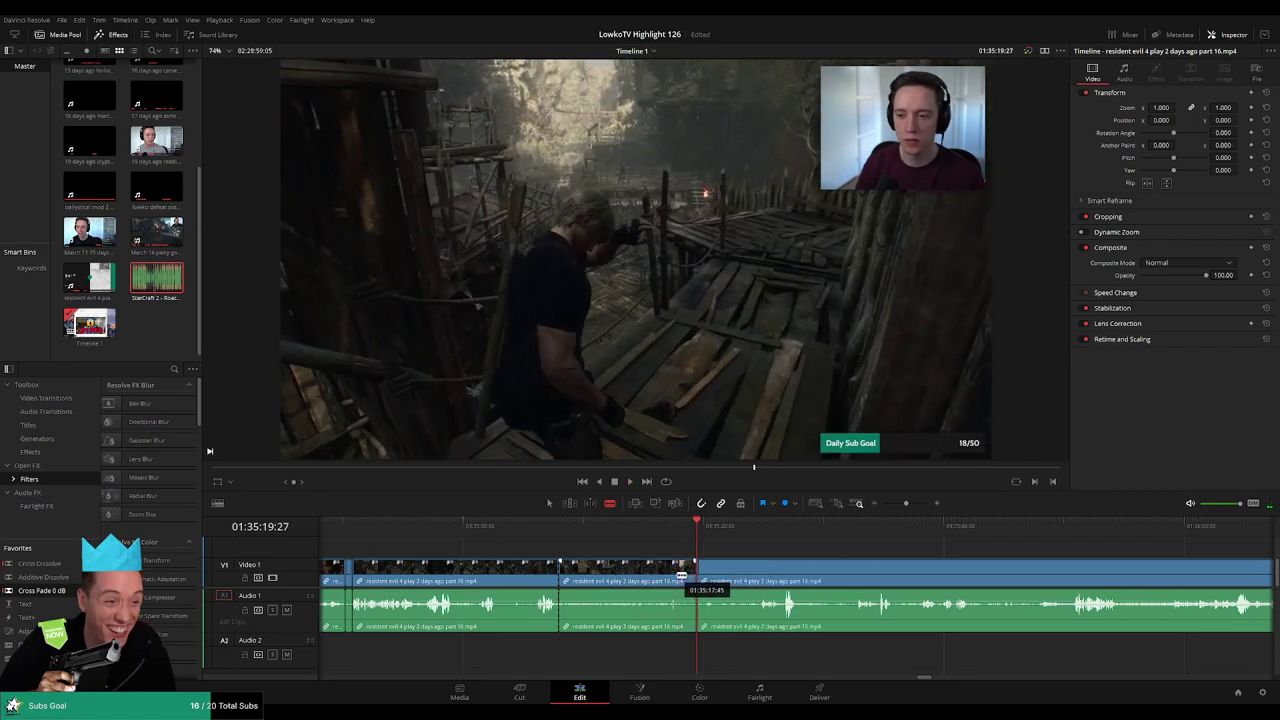
pyautogui.press('a')
pyautogui.click(677, 578)
pyautogui.press('Delete')
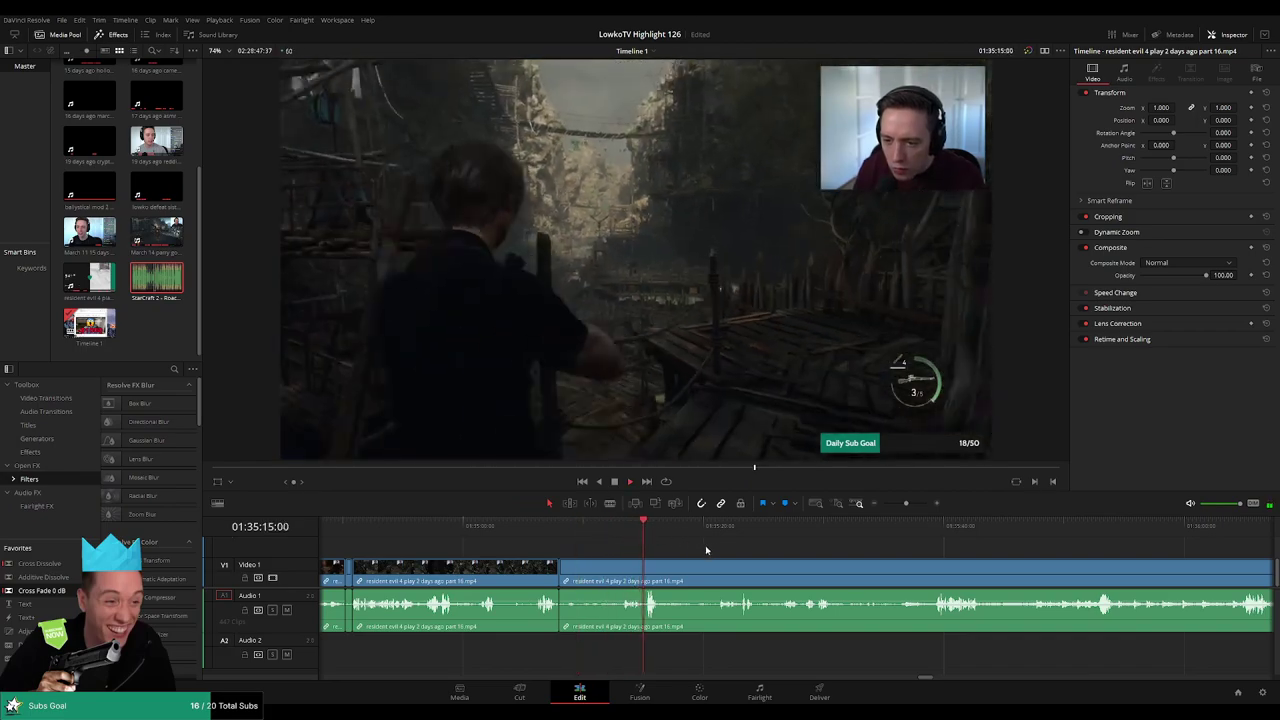
# - Split the clip at 01:35:38:45 on the wooden walkways, just before the louder commentary starts
pyautogui.moveTo(906, 504)
pyautogui.mouseDown()
pyautogui.moveTo(892, 507)
pyautogui.moveTo(909, 504)
pyautogui.mouseUp()
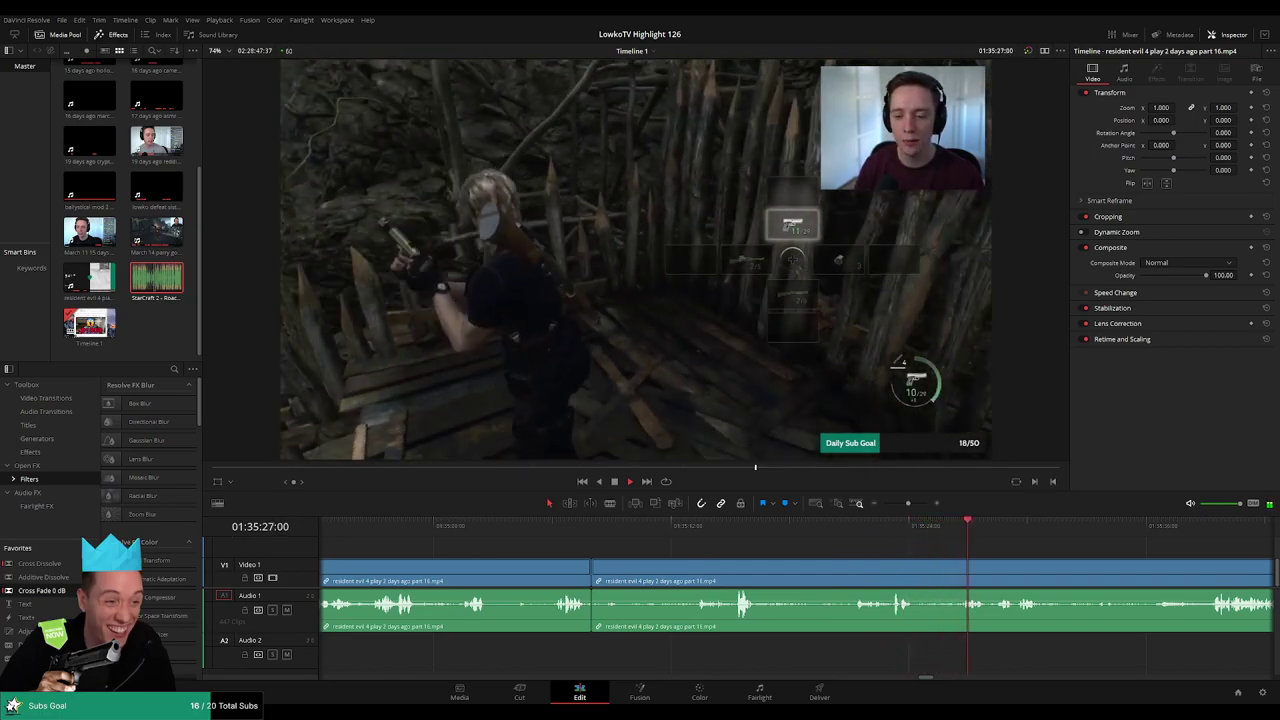
pyautogui.hscroll(4, 686, 553)
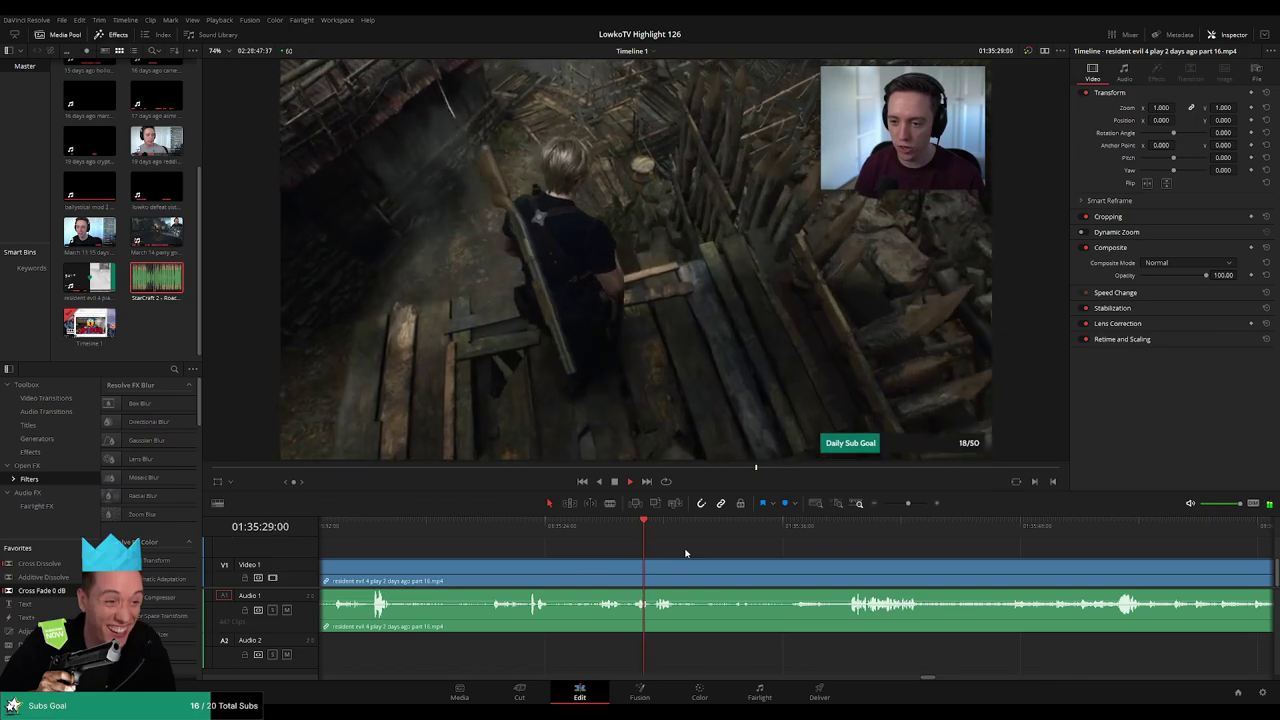
pyautogui.hscroll(2, 686, 552)
pyautogui.press('space')
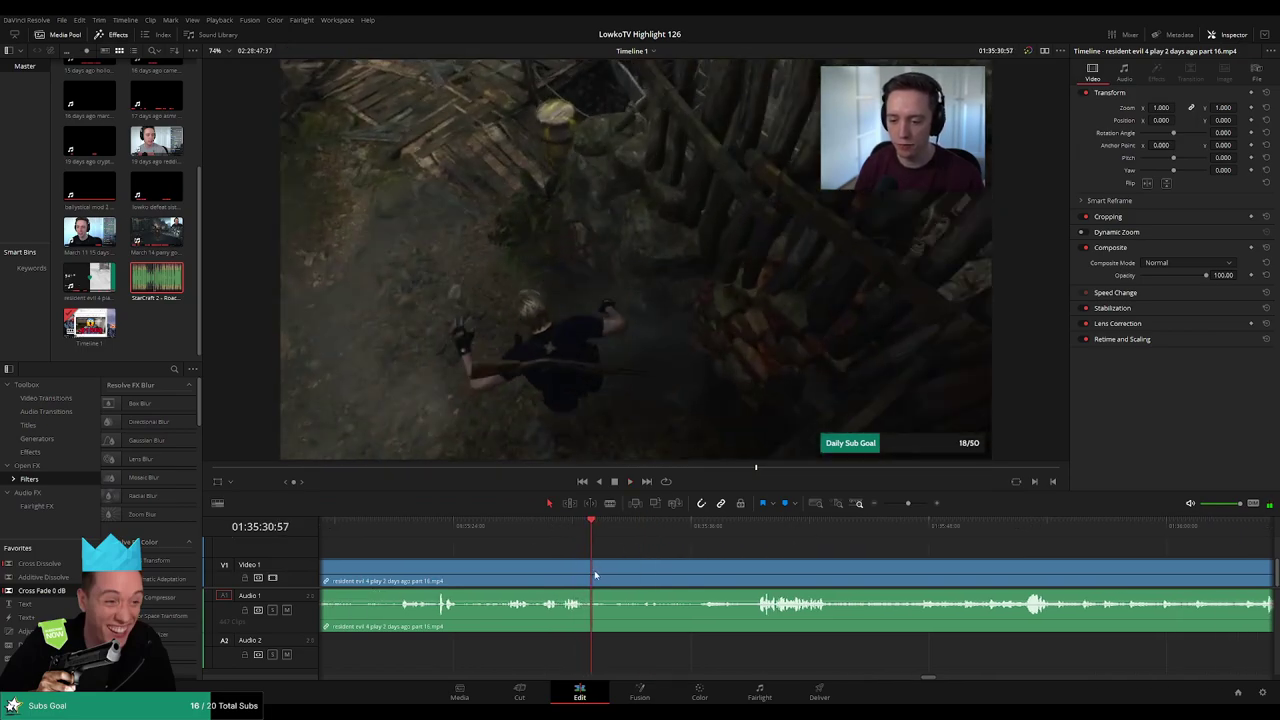
pyautogui.click(633, 524)
pyautogui.click(709, 526)
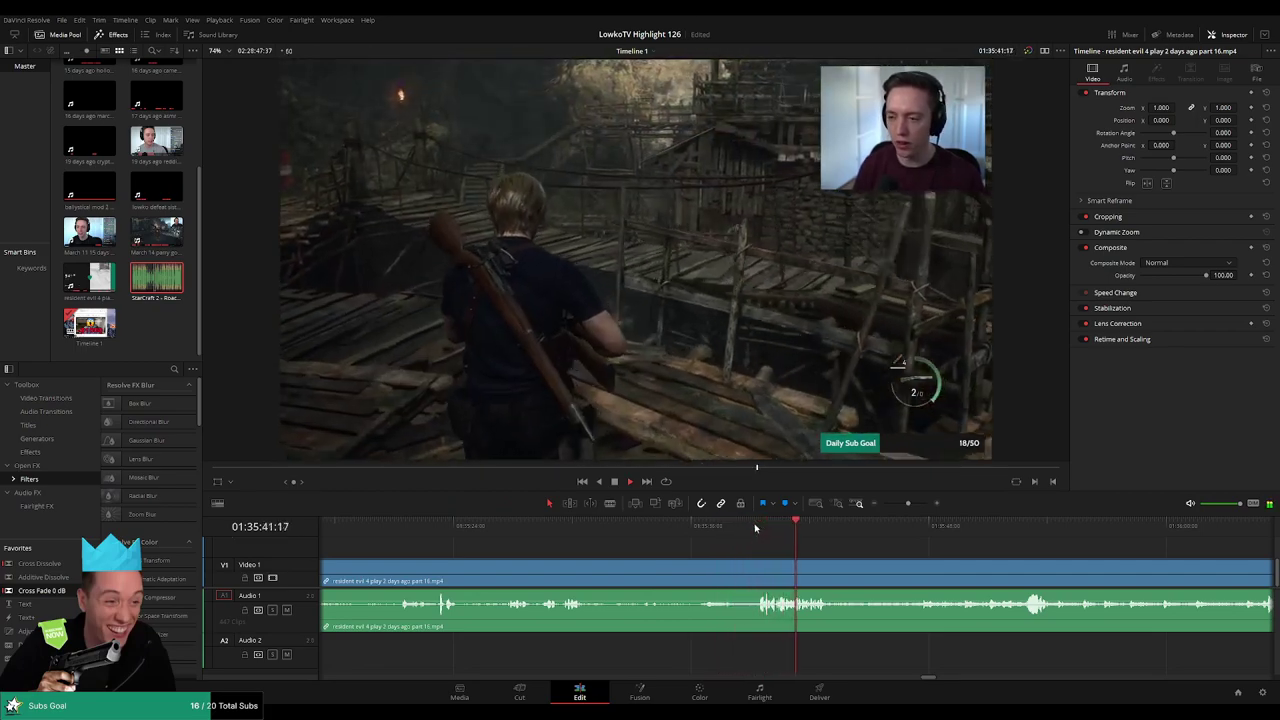
pyautogui.click(716, 524)
pyautogui.click(736, 526)
pyautogui.press('b')
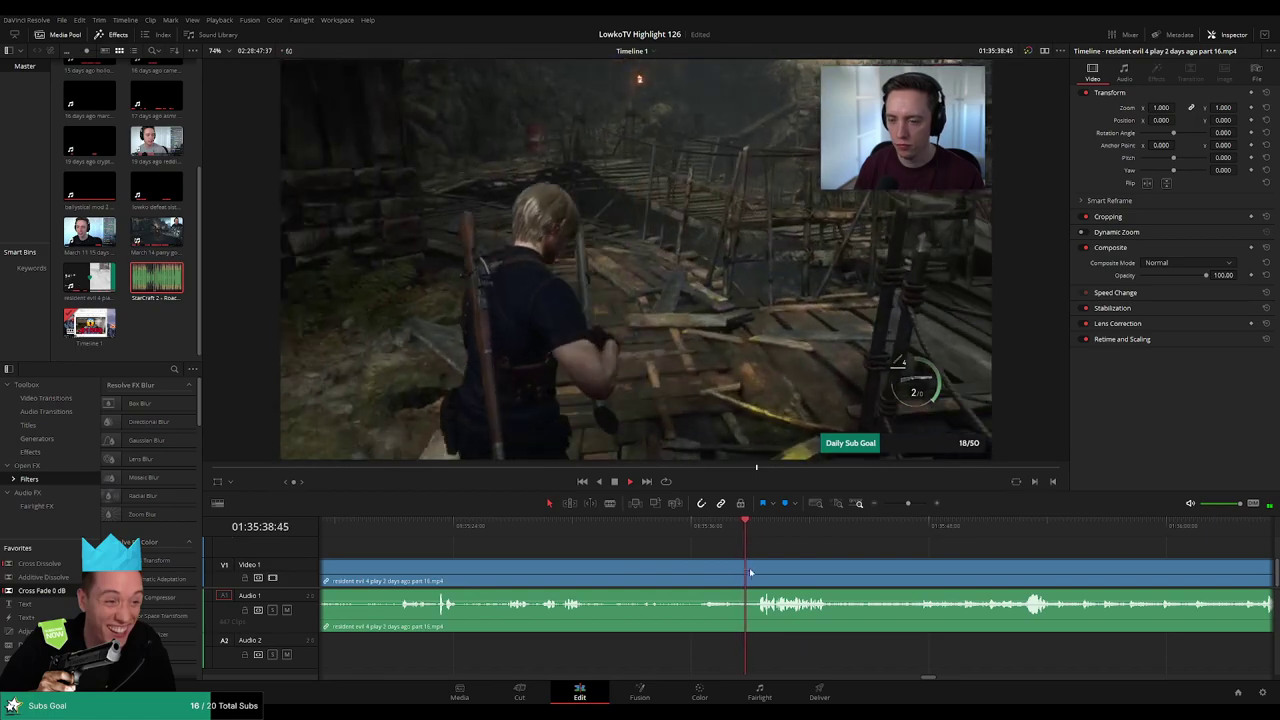
pyautogui.click(749, 572)
# - Split the clip at 01:35:46:06 and ripple delete the segment between it and the 01:35:38:45 cut
pyautogui.click(898, 526)
pyautogui.click(921, 527)
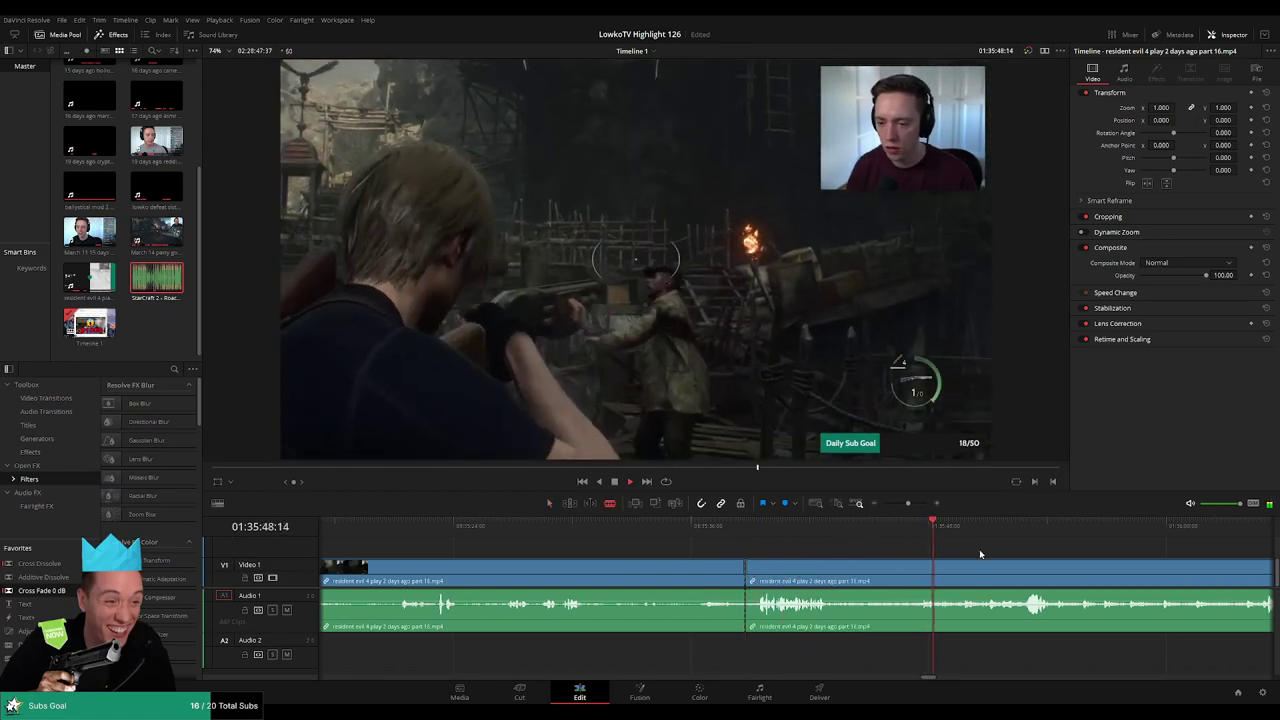
pyautogui.hscroll(2, 890, 552)
pyautogui.click(805, 526)
pyautogui.press('space')
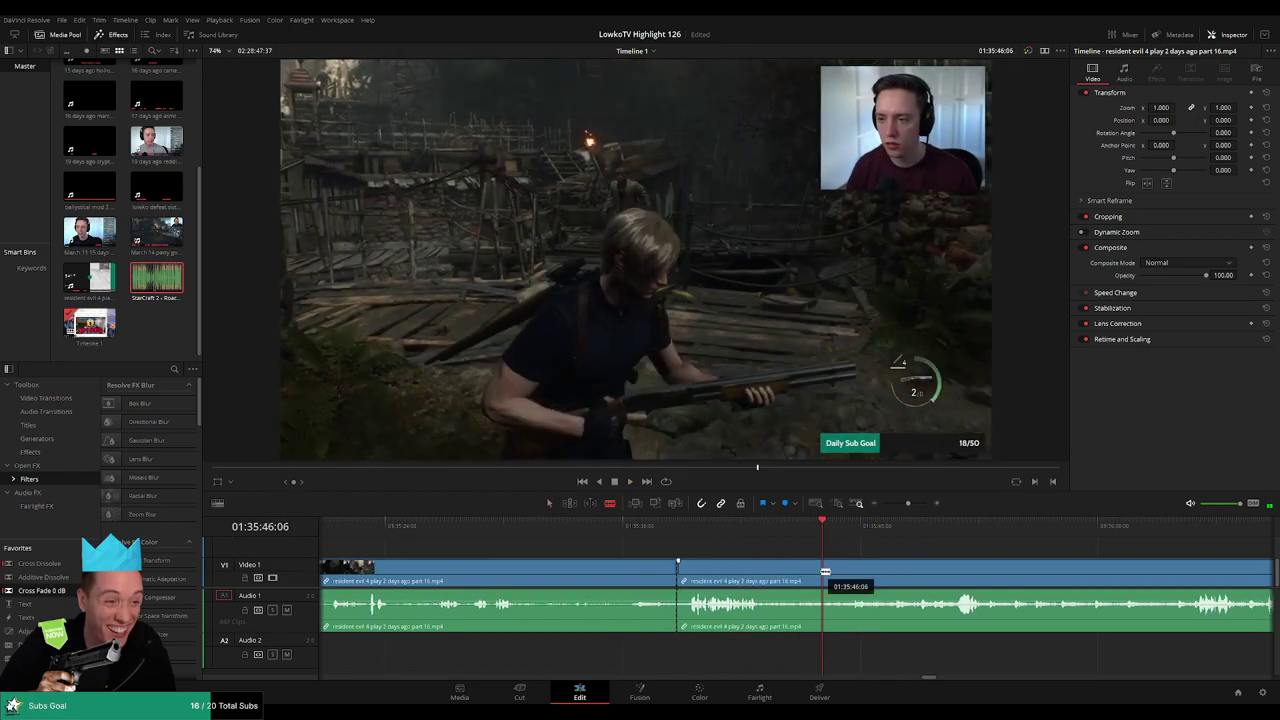
pyautogui.click(822, 573)
pyautogui.press('a')
pyautogui.click(806, 576)
pyautogui.press('Delete')
# - Add an audio cross fade at the 01:35:38:45 cut and check the playback around the join
pyautogui.press('Up')
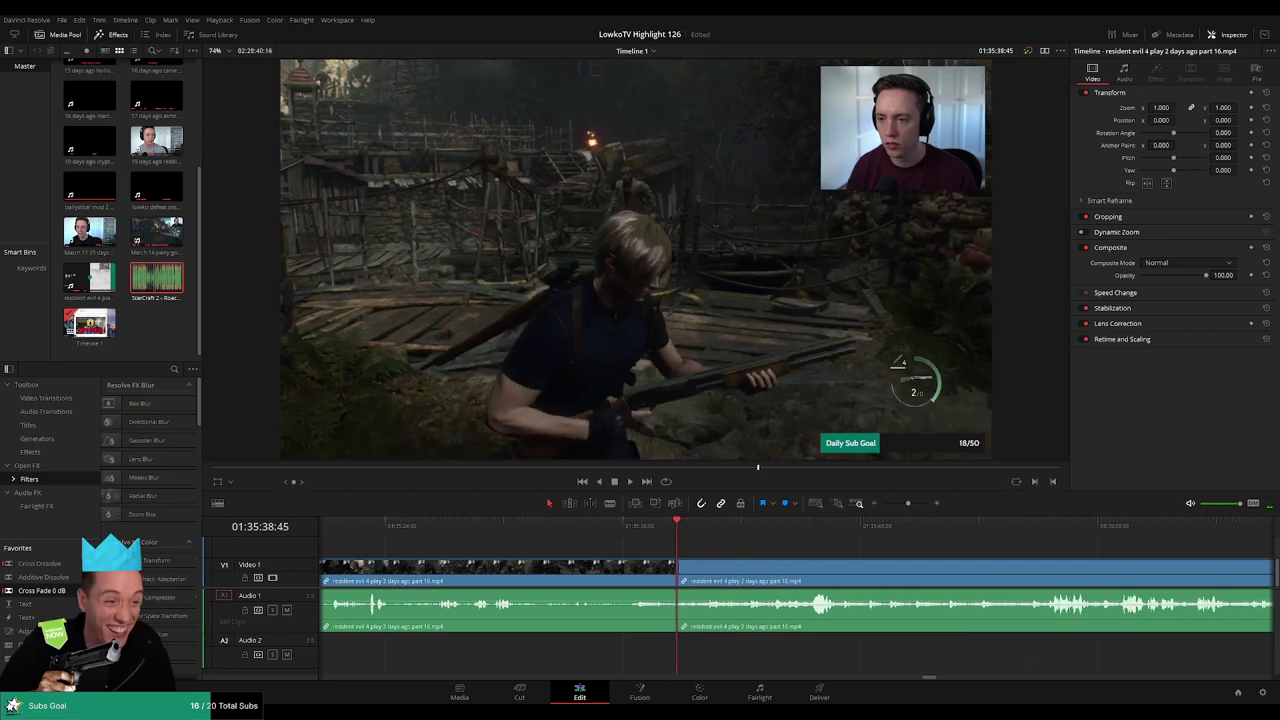
pyautogui.click(663, 527)
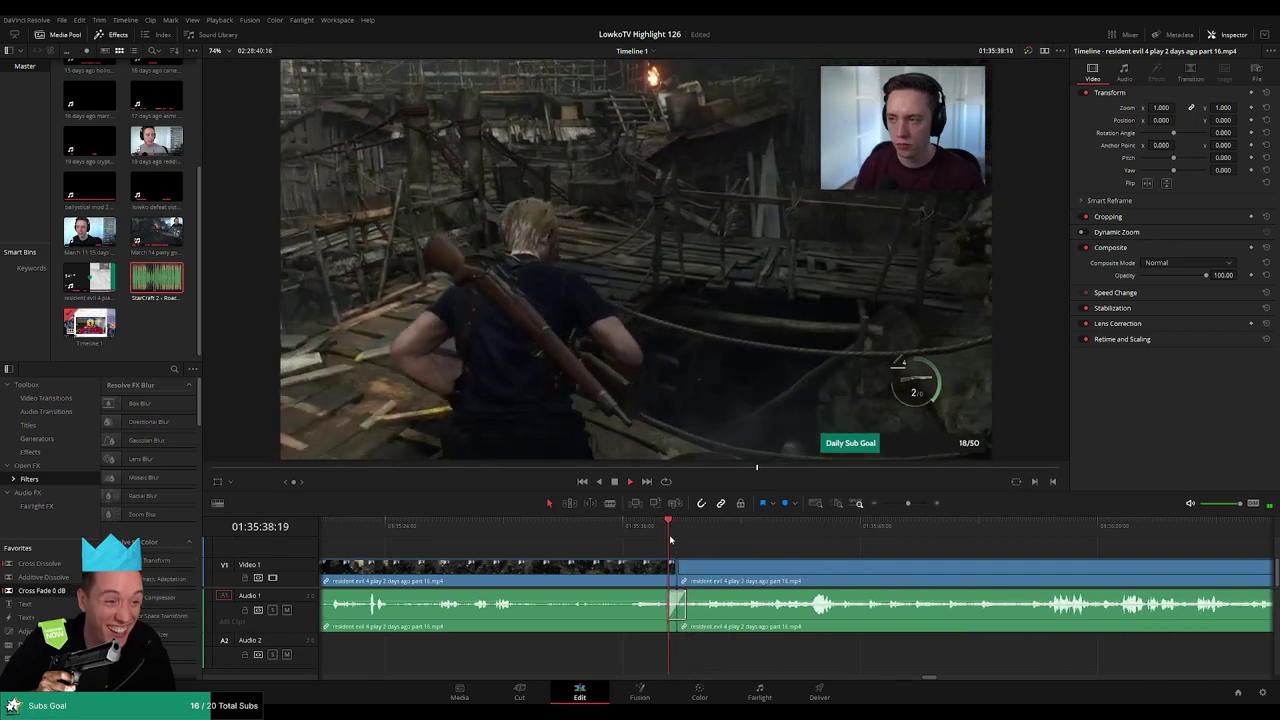
pyautogui.moveTo(782, 528); pyautogui.dragTo(800, 535)
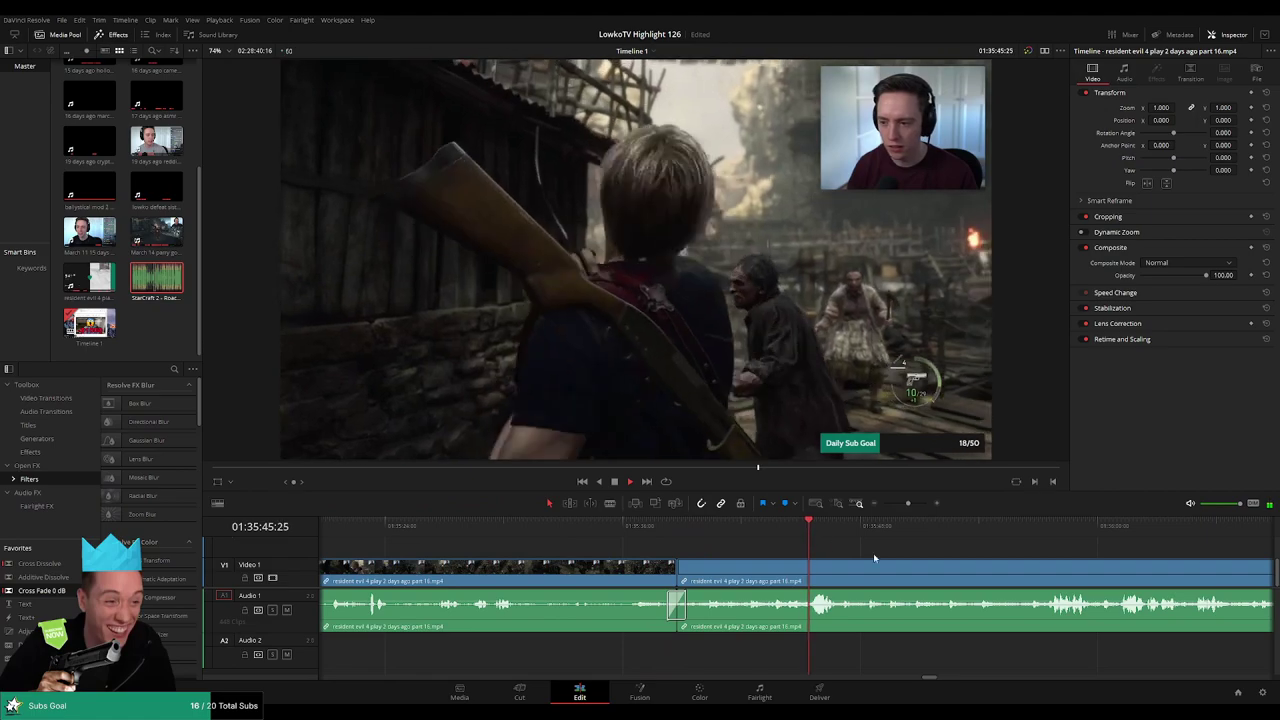
pyautogui.moveTo(921, 555); pyautogui.dragTo(717, 556)
pyautogui.click(430, 526)
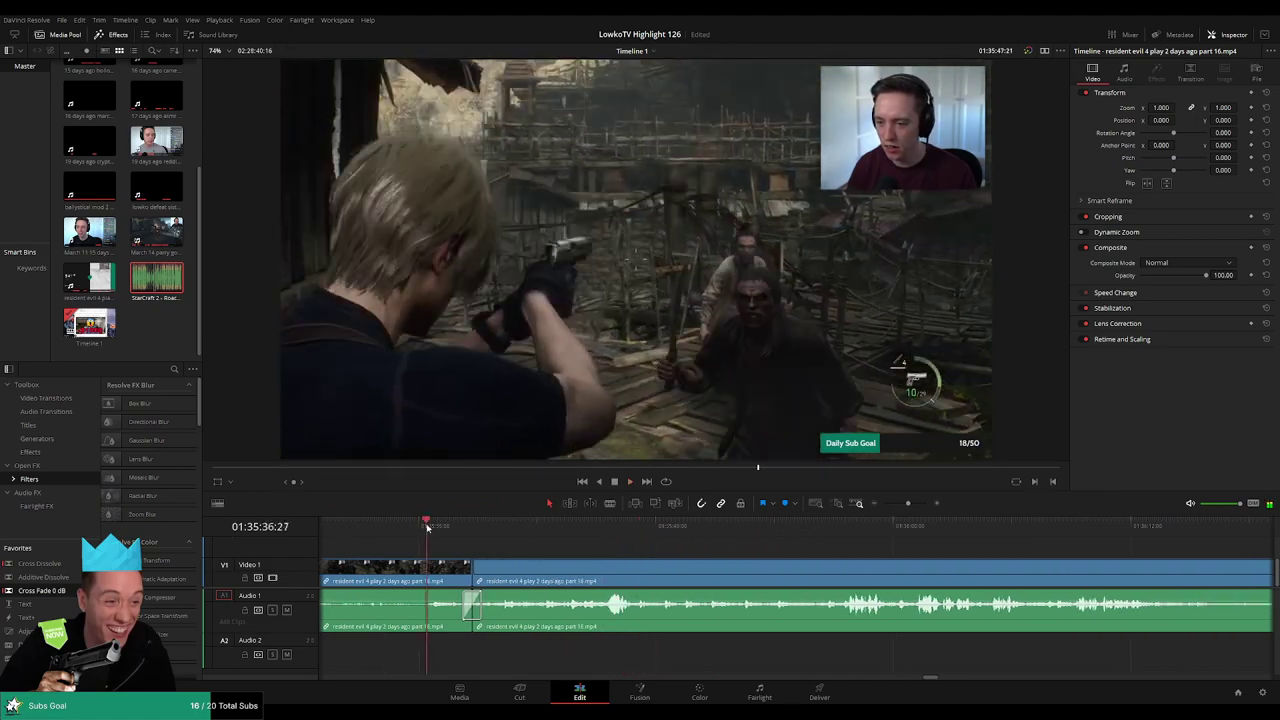
# - Split the clip at about 01:36:04:40, during the close-range fight with the villagers
pyautogui.click(643, 525)
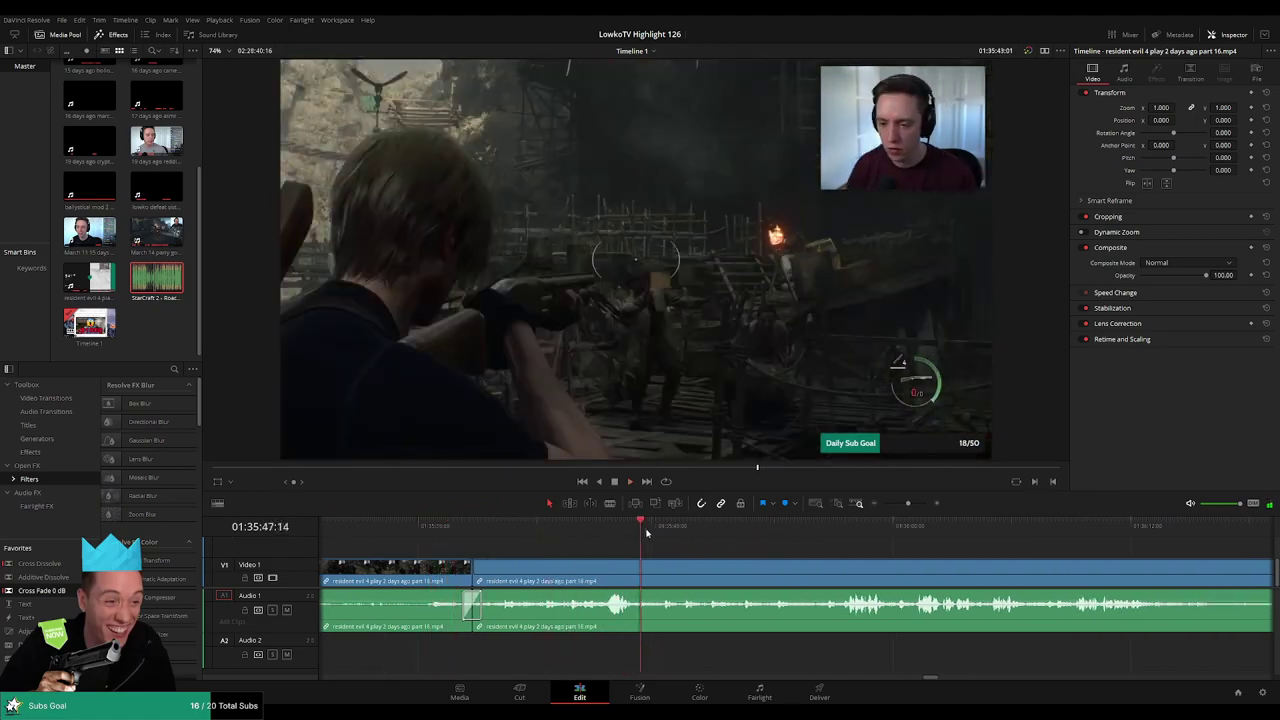
pyautogui.click(808, 525)
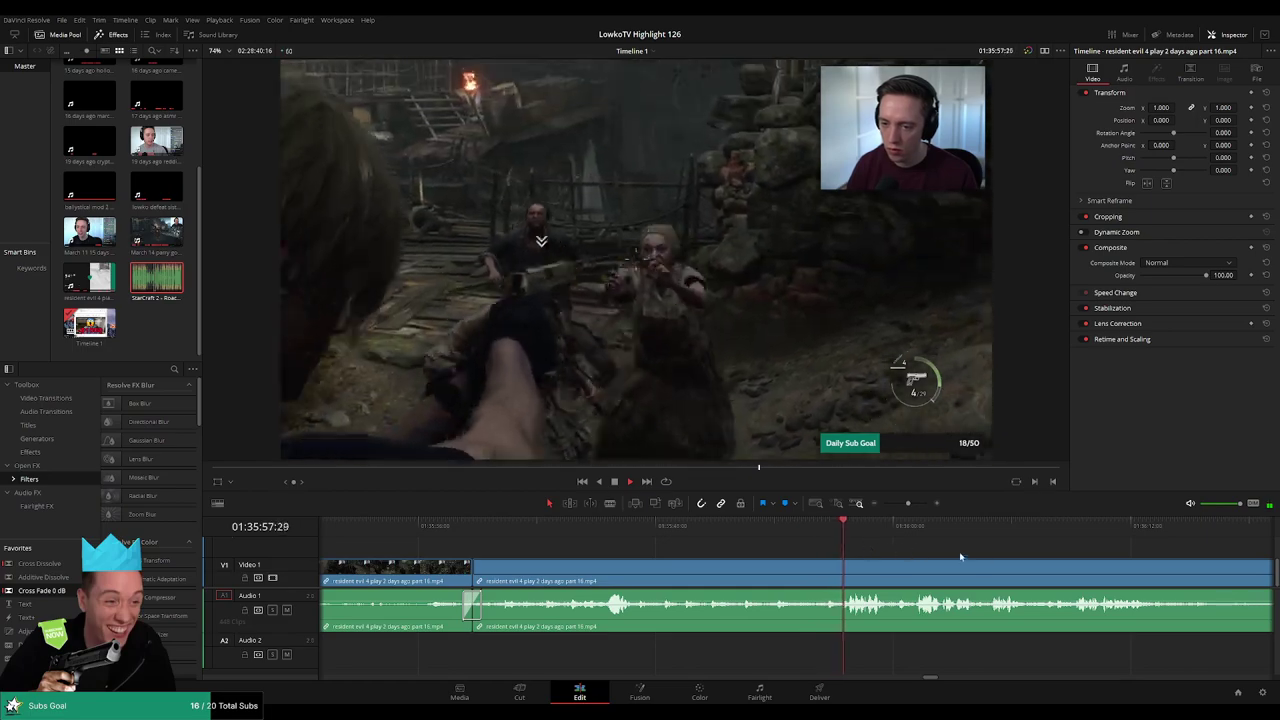
pyautogui.hscroll(3, 791, 551)
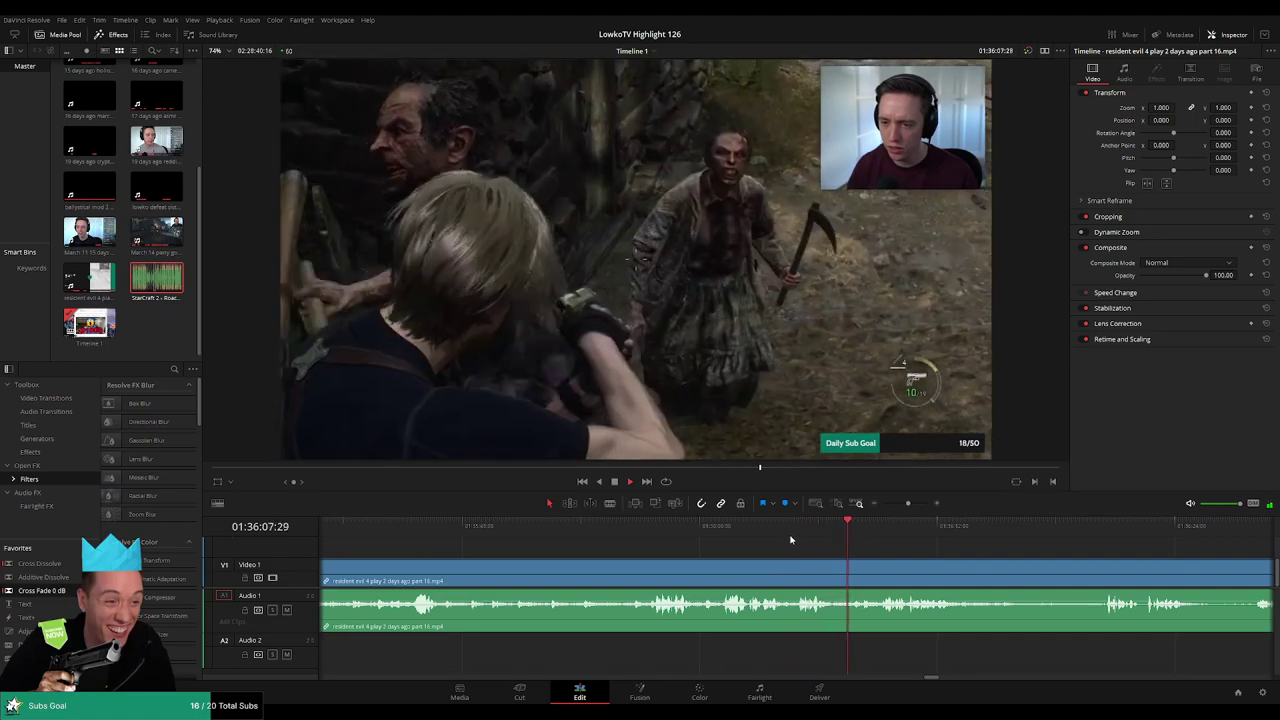
pyautogui.click(881, 530)
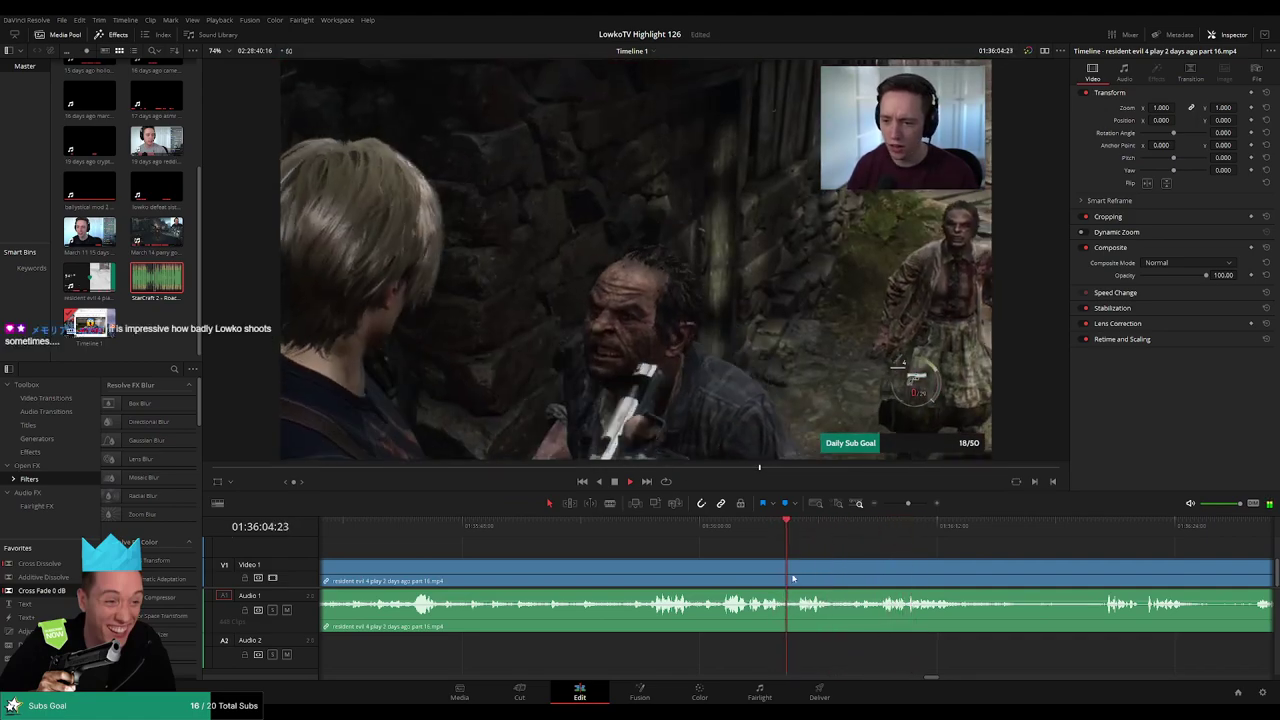
pyautogui.press('space')
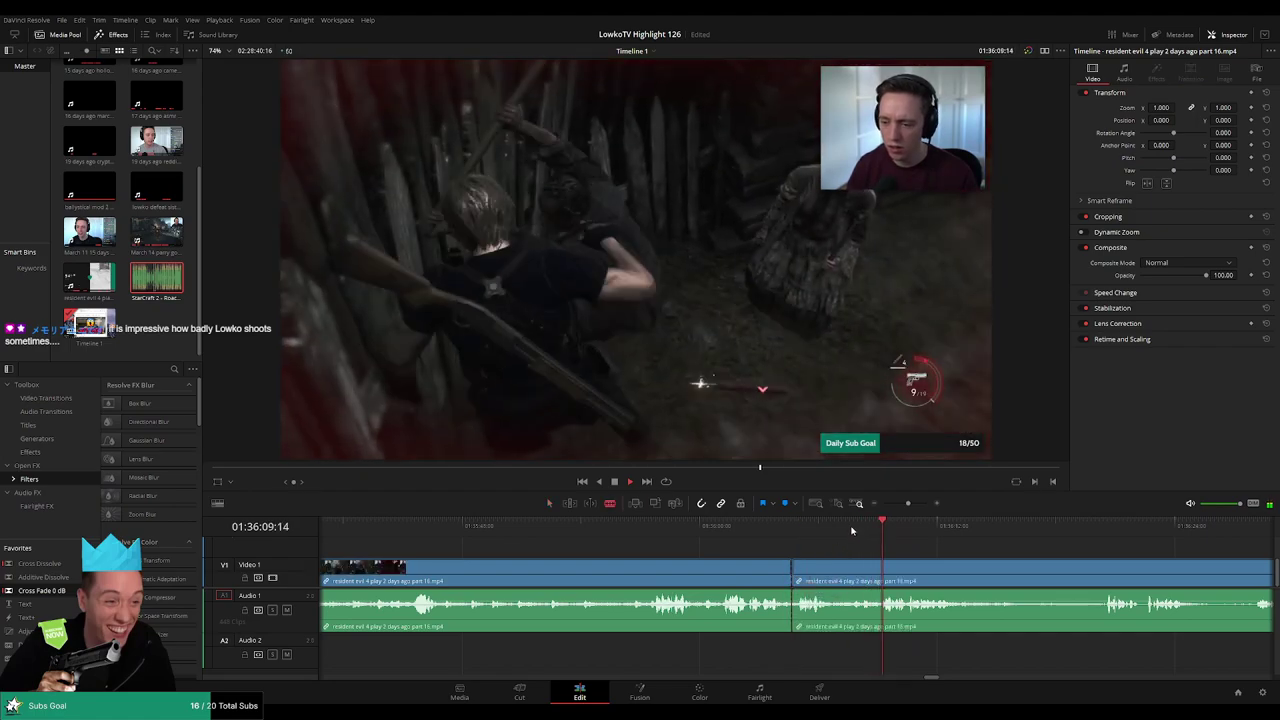
# - Split the clip again about three seconds after the 01:36:04:40 cut and ripple delete the short segment between the cuts
pyautogui.click(855, 572)
pyautogui.press('a')
pyautogui.click(843, 577)
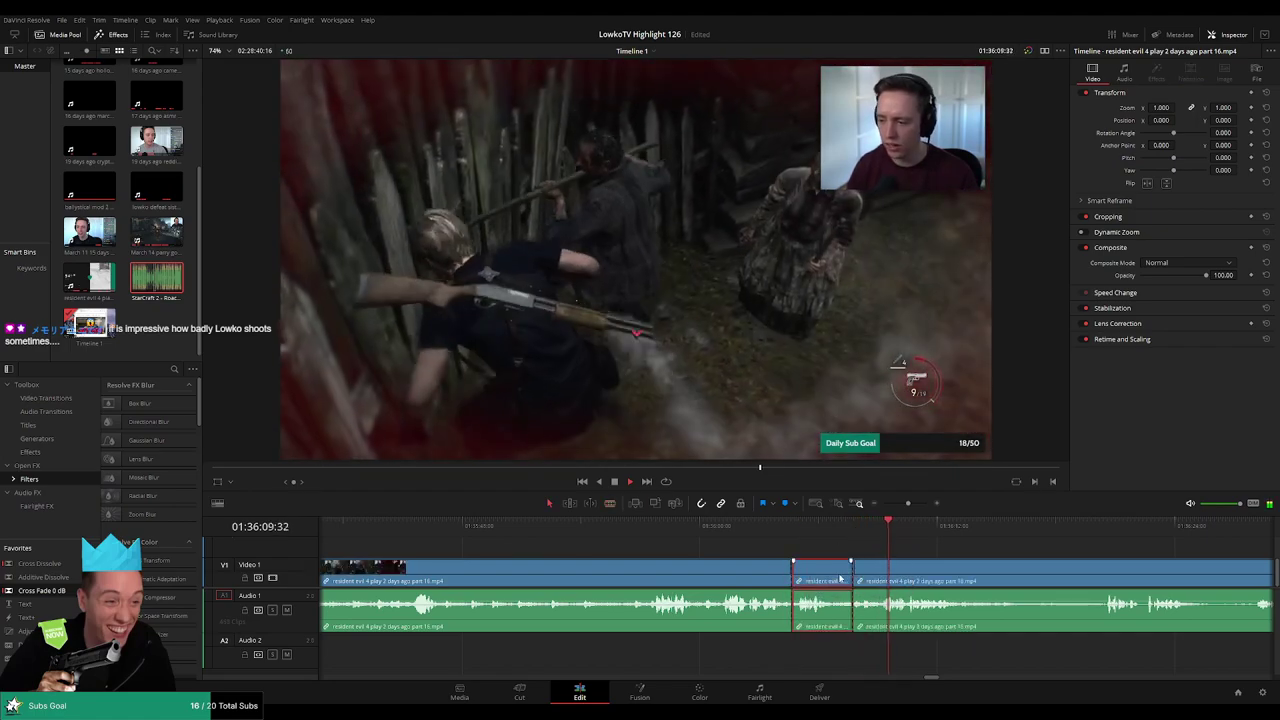
pyautogui.press('Delete')
# - Add an audio cross fade at the cut near 01:36:04:40 and play through the join to the death scene
pyautogui.moveTo(840, 579); pyautogui.dragTo(833, 579)
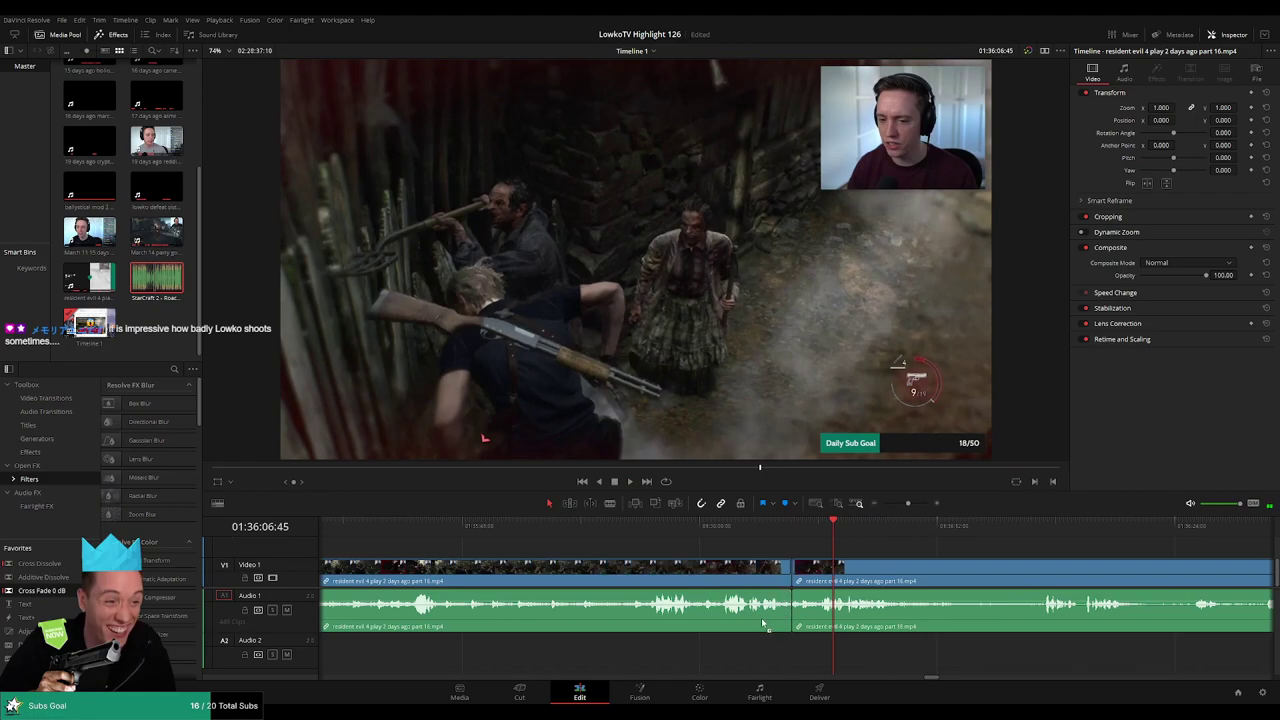
pyautogui.click(773, 535)
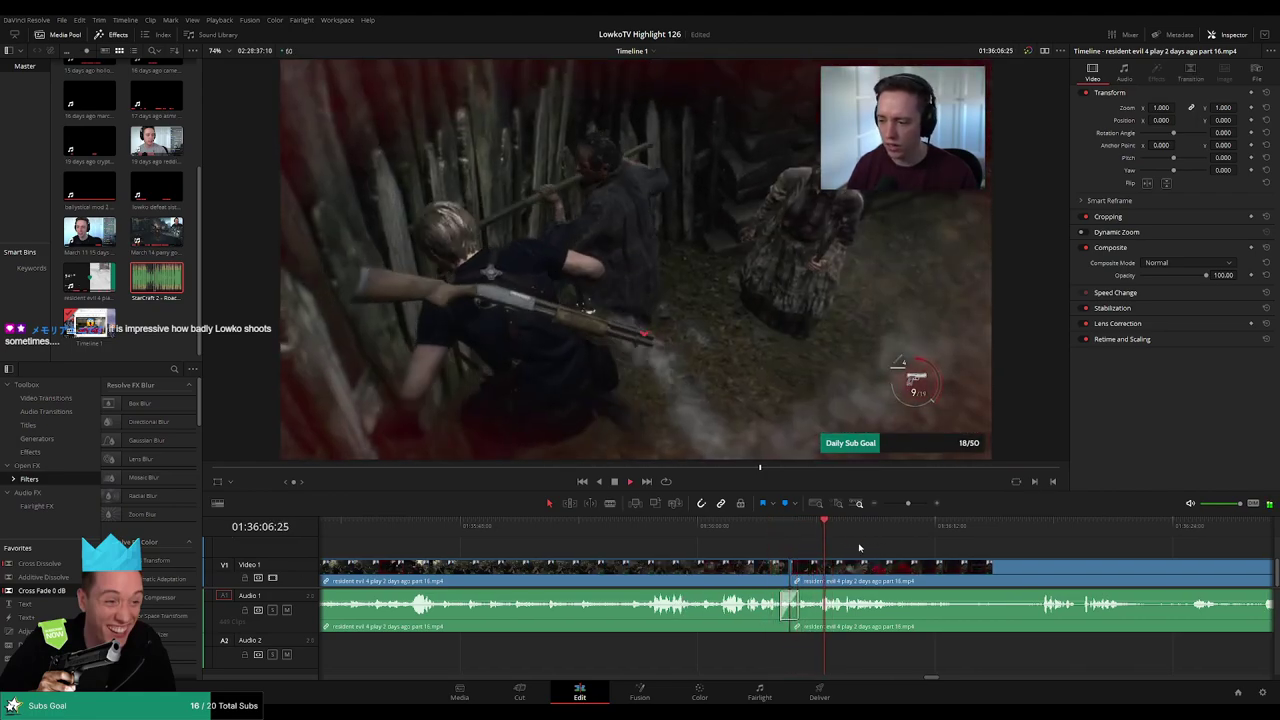
pyautogui.hscroll(3, 857, 547)
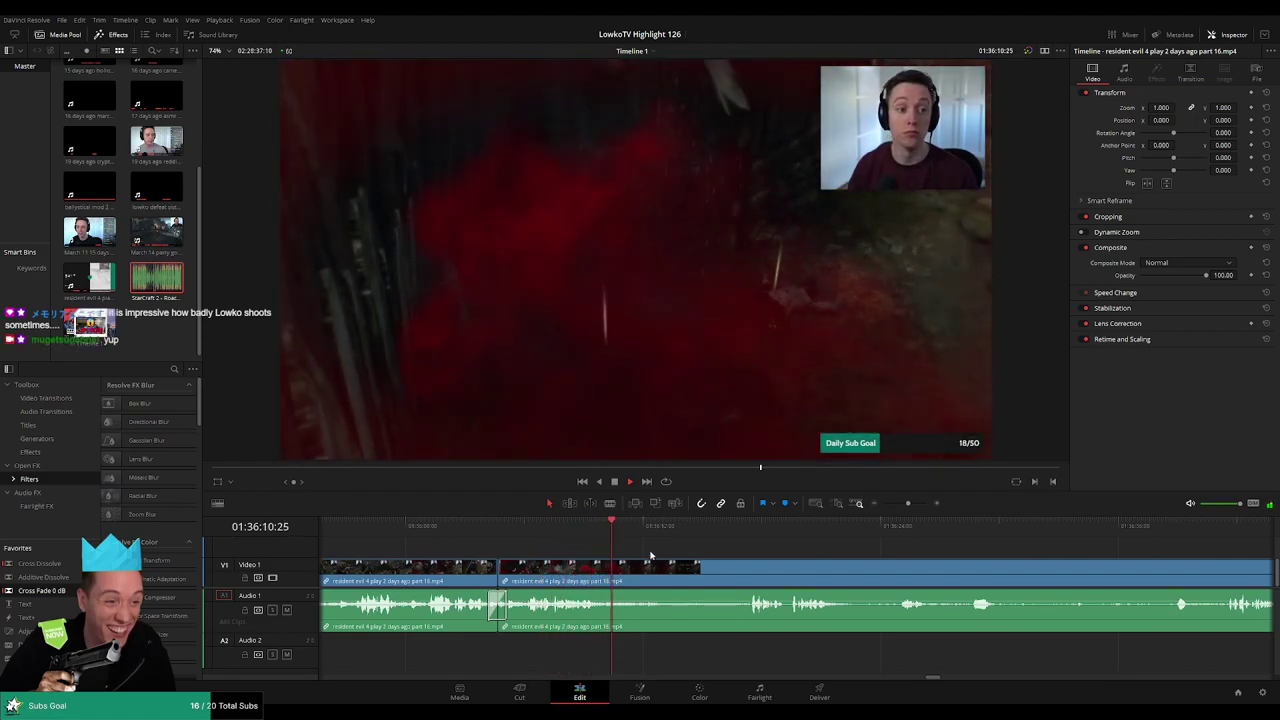
# - Split the clip at about 01:36:11, during the death scene, and skim ahead through the loading screen to the scope footage
pyautogui.press('b')
pyautogui.click(636, 572)
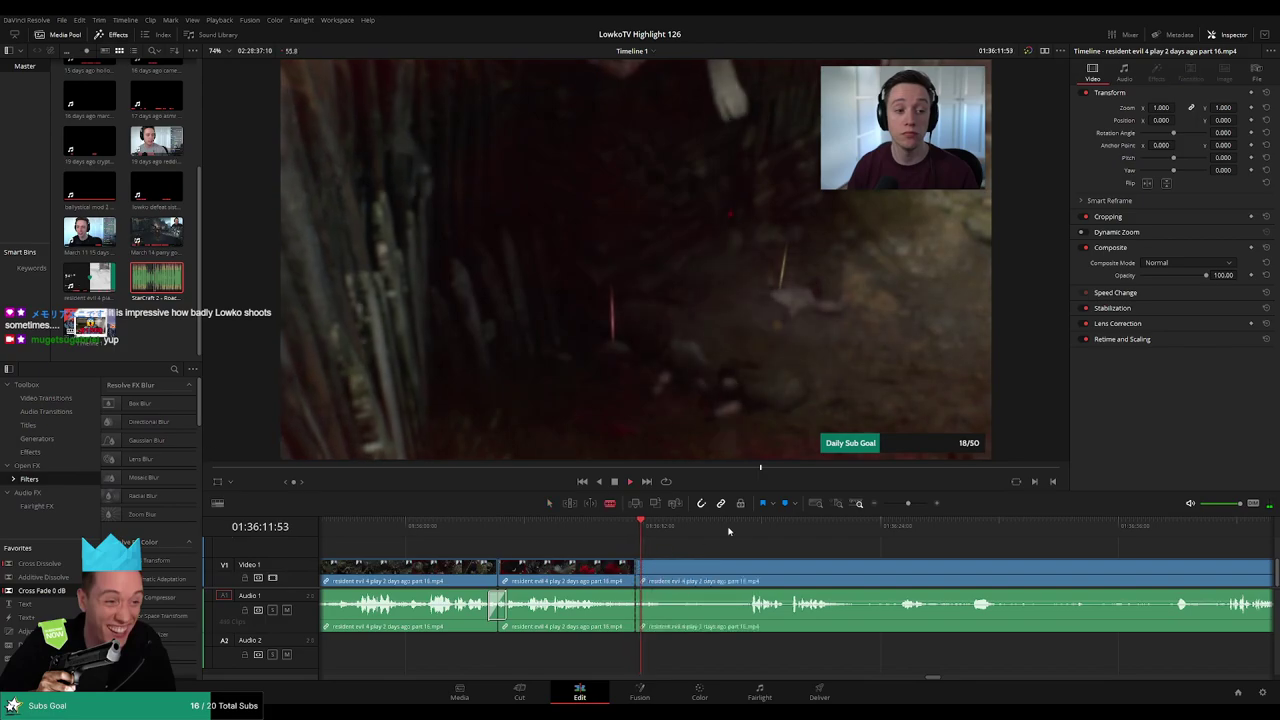
pyautogui.click(754, 529)
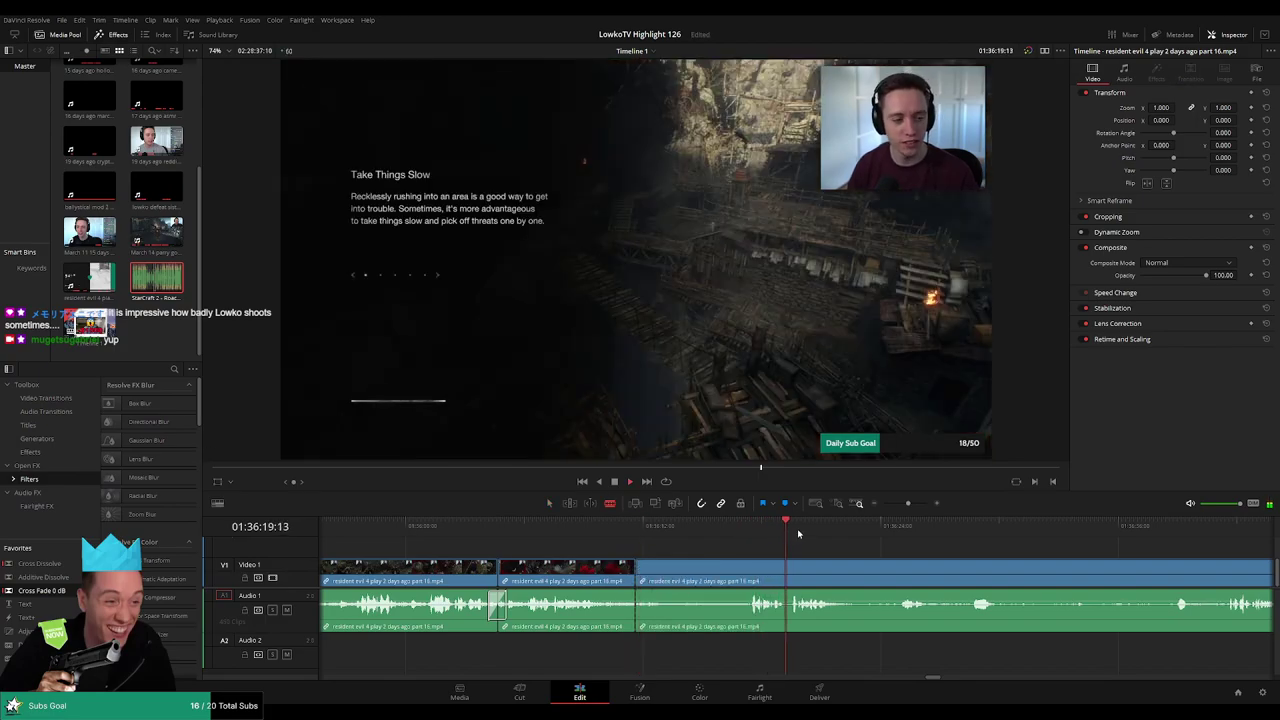
pyautogui.press('a')
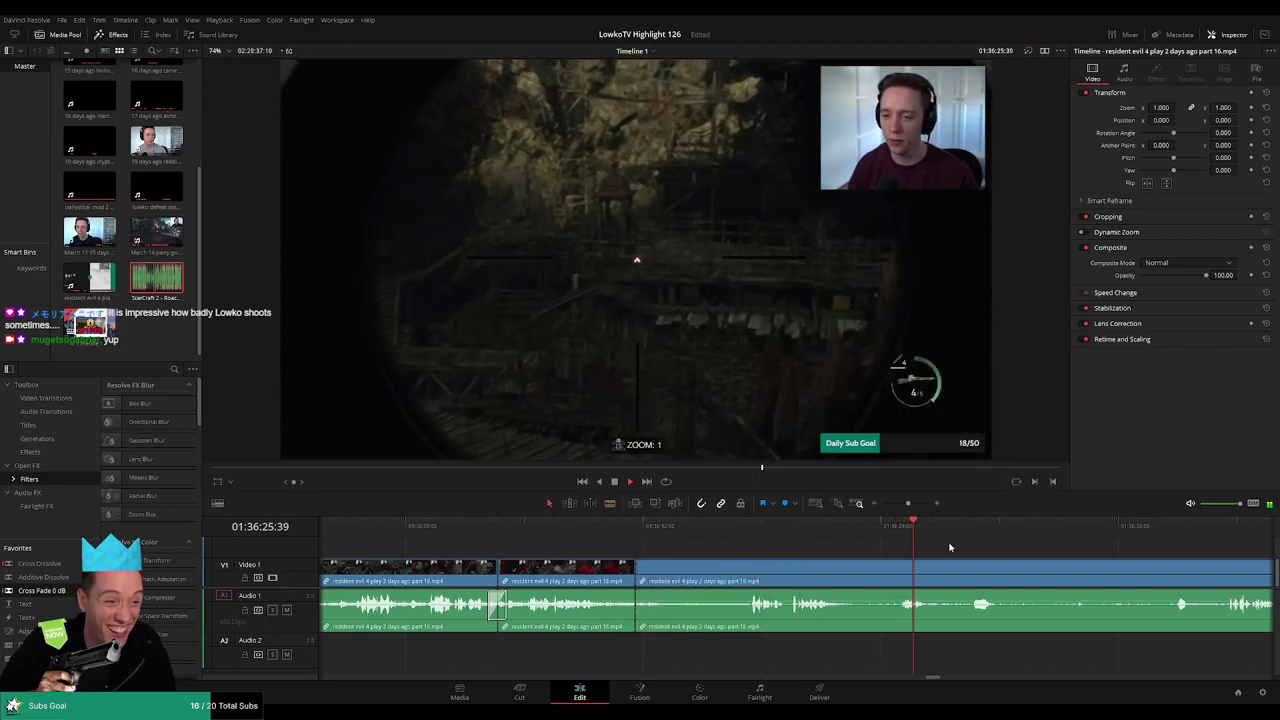
pyautogui.moveTo(948, 546); pyautogui.dragTo(796, 538)
pyautogui.click(829, 527)
pyautogui.click(1020, 529)
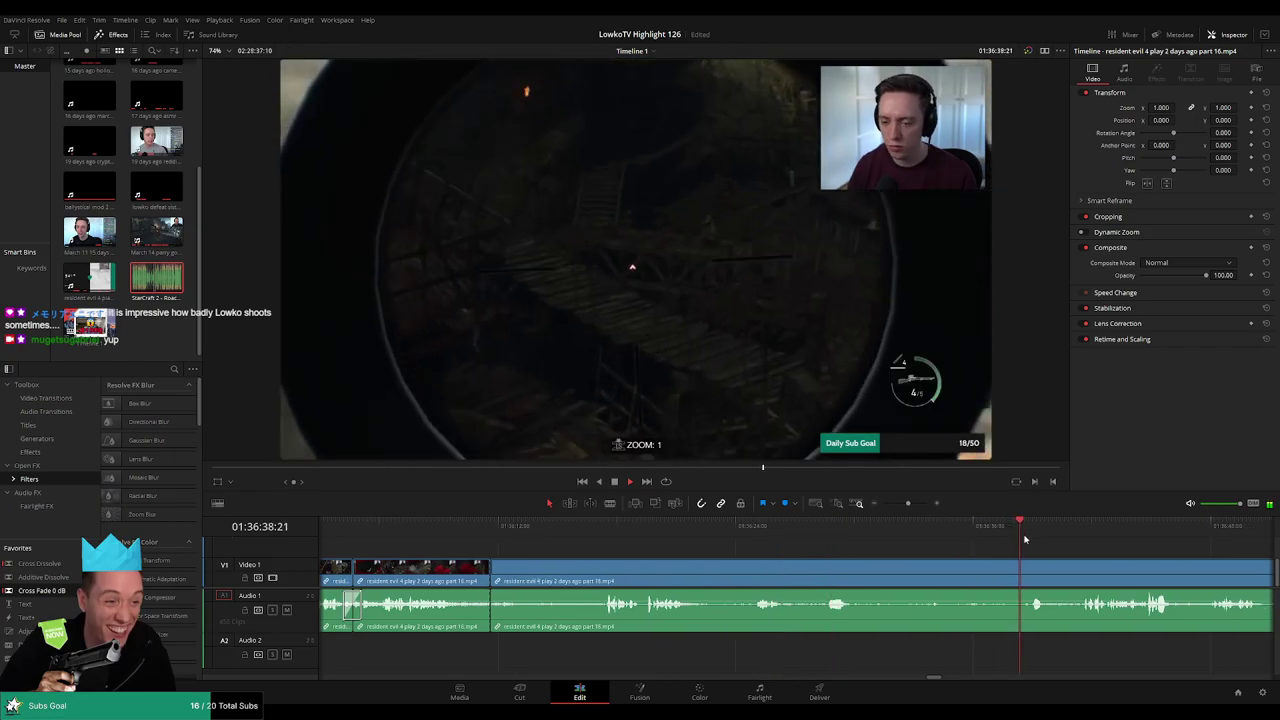
# - Split the clip at about 01:36:40, in the scope view, and ripple delete the section back to the 01:36:11 cut
pyautogui.hscroll(5, 791, 551)
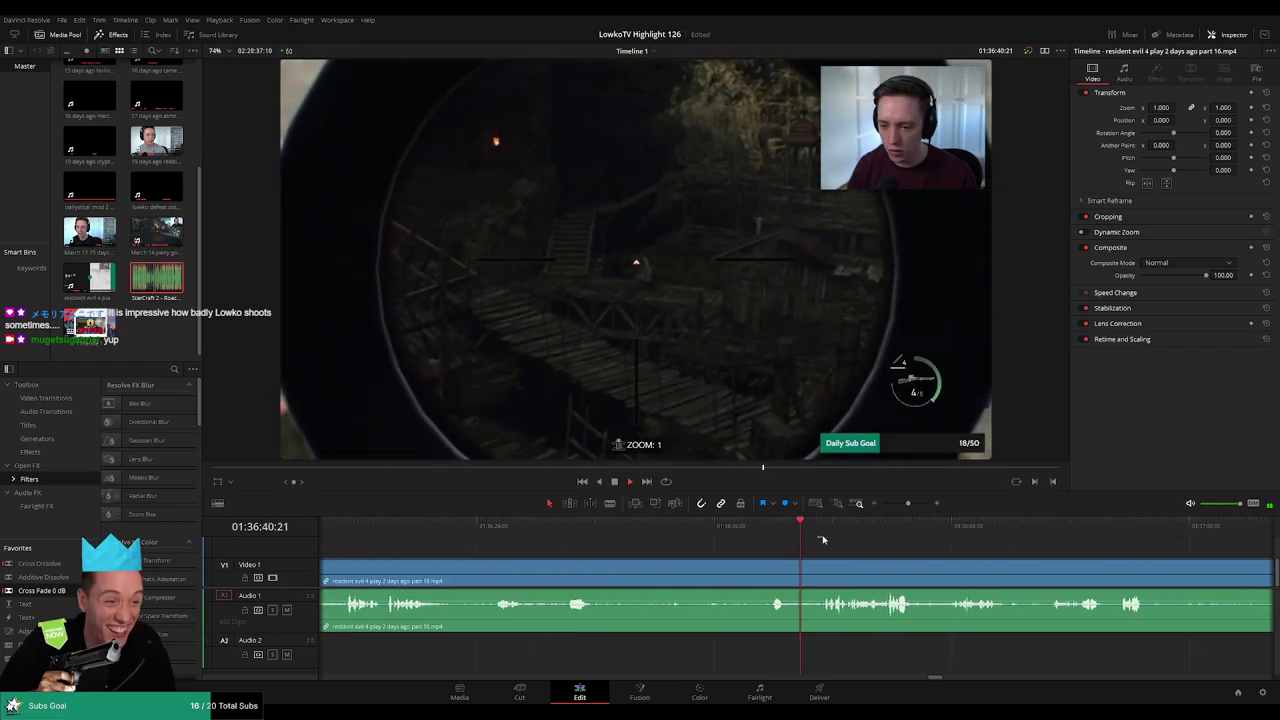
pyautogui.press('b')
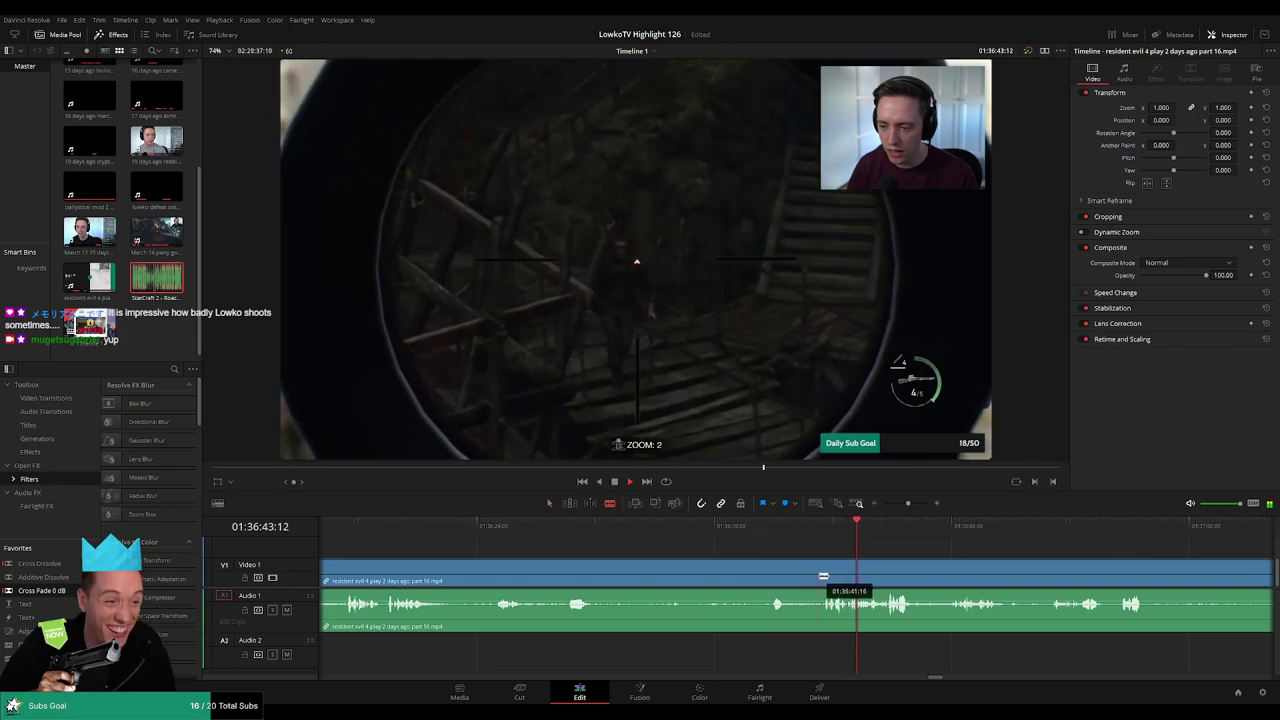
pyautogui.click(806, 576)
pyautogui.press('a')
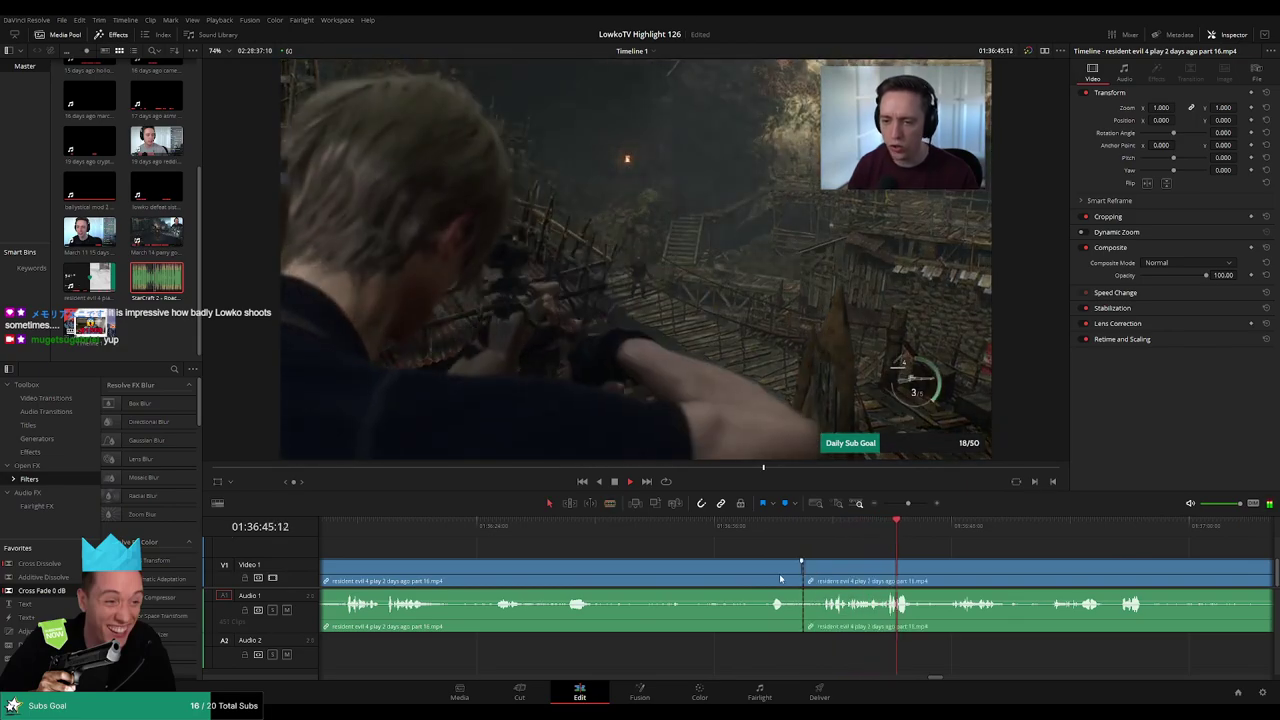
pyautogui.click(781, 577)
pyautogui.press('Delete')
# - Add an audio cross fade at the cut near 01:36:11 and play through the join into the sniping footage
pyautogui.hscroll(-7, 867, 546)
pyautogui.hscroll(-3, 867, 546)
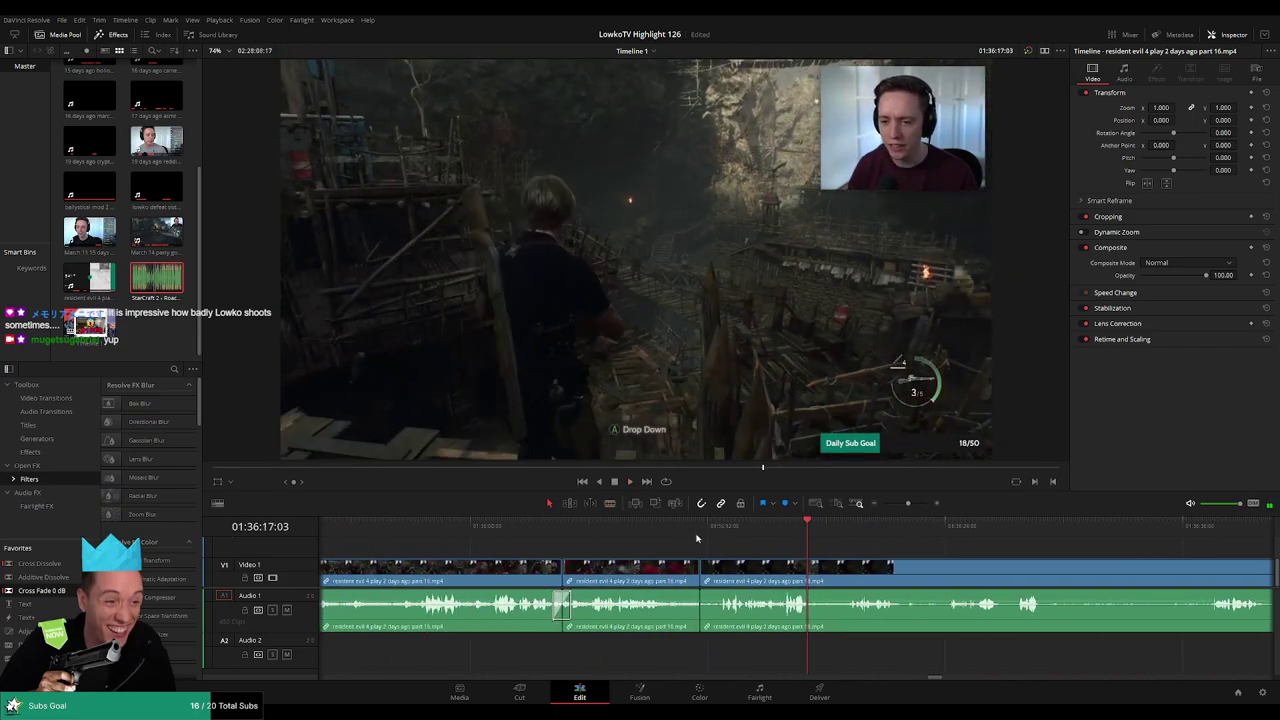
pyautogui.click(667, 530)
pyautogui.press('space')
pyautogui.moveTo(42, 591); pyautogui.dragTo(735, 607)
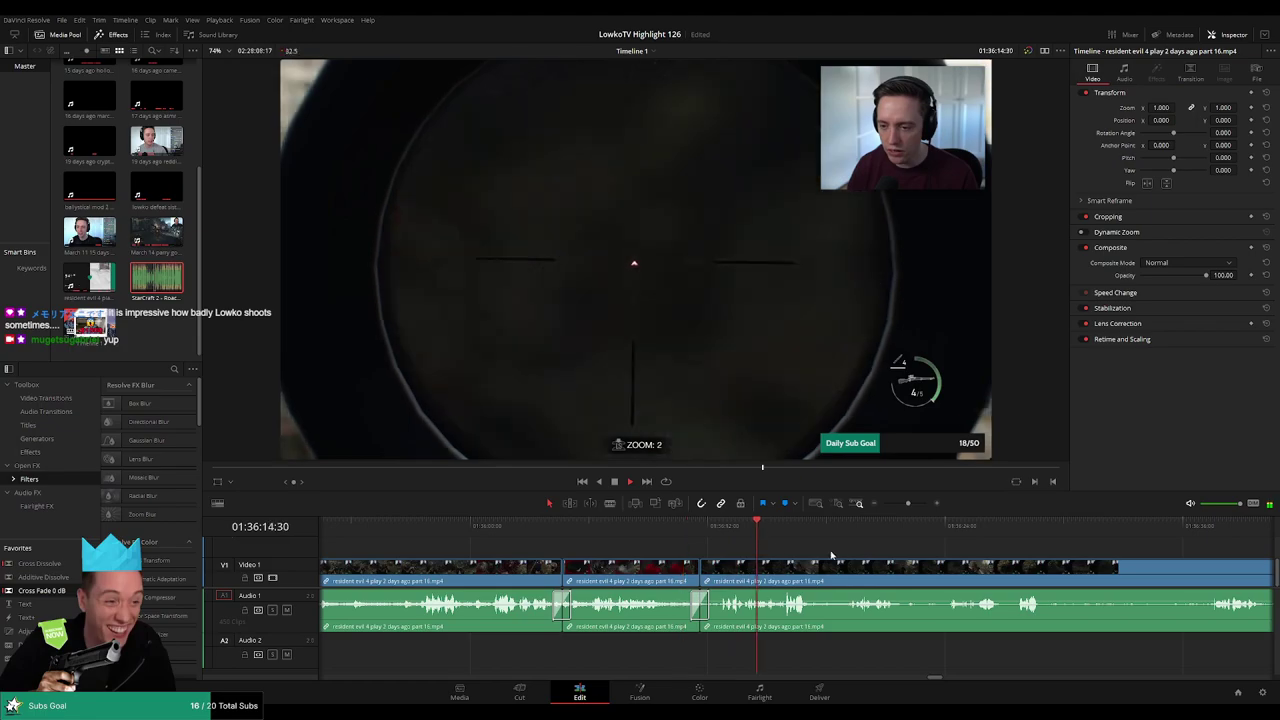
pyautogui.click(723, 528)
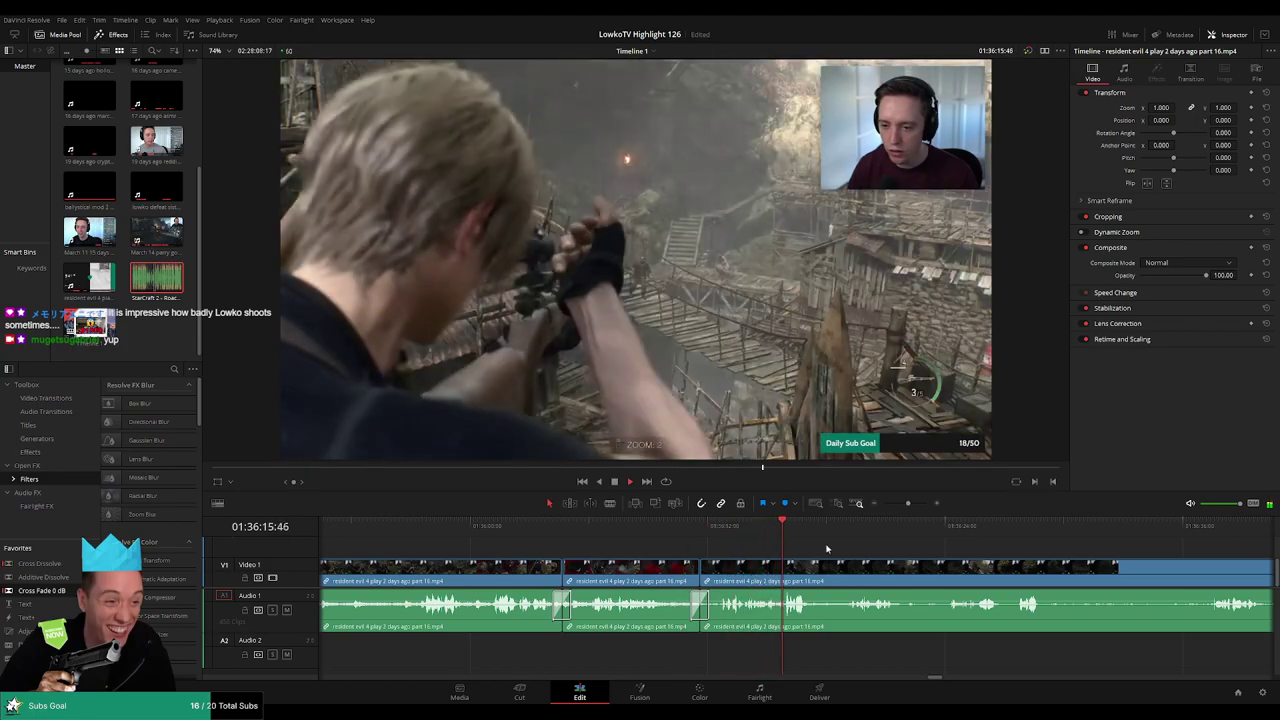
pyautogui.moveTo(904, 556); pyautogui.dragTo(772, 545)
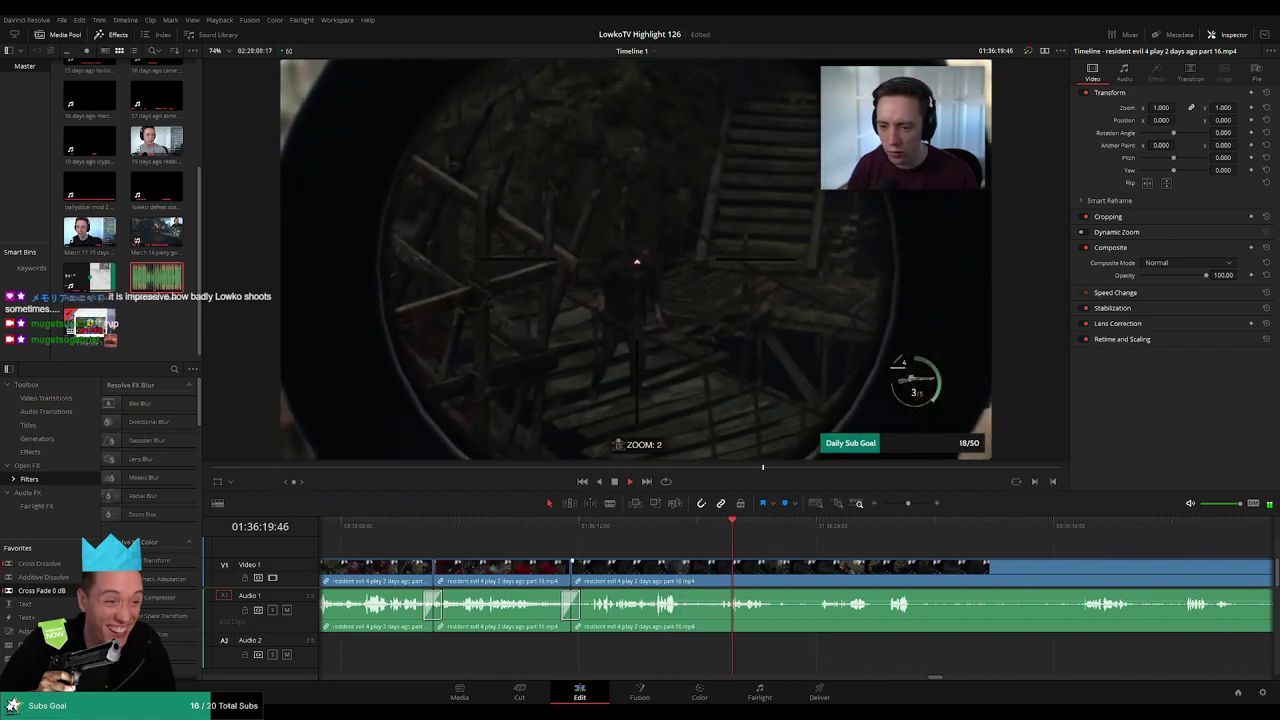
pyautogui.hscroll(2, 789, 543)
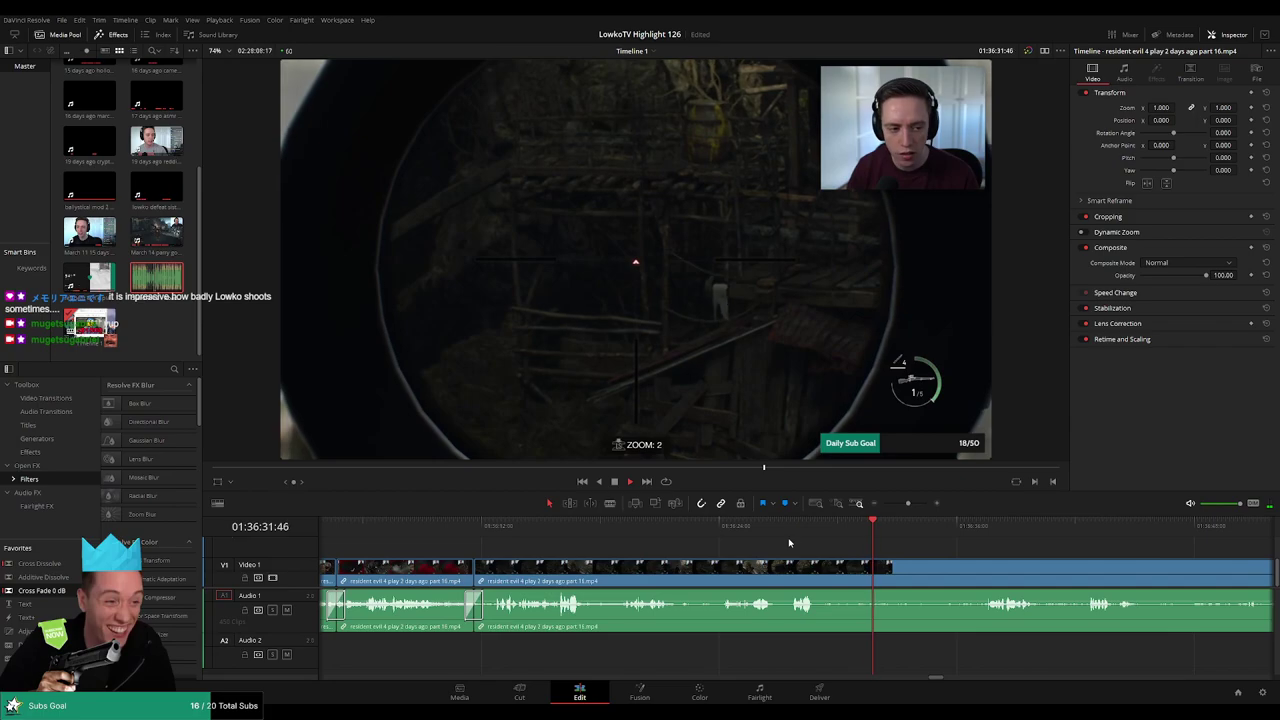
# - Split the clip at about 01:36:30, in the scope view, and skim ahead to about 01:36:43
pyautogui.moveTo(930, 550); pyautogui.dragTo(792, 546)
pyautogui.press('b')
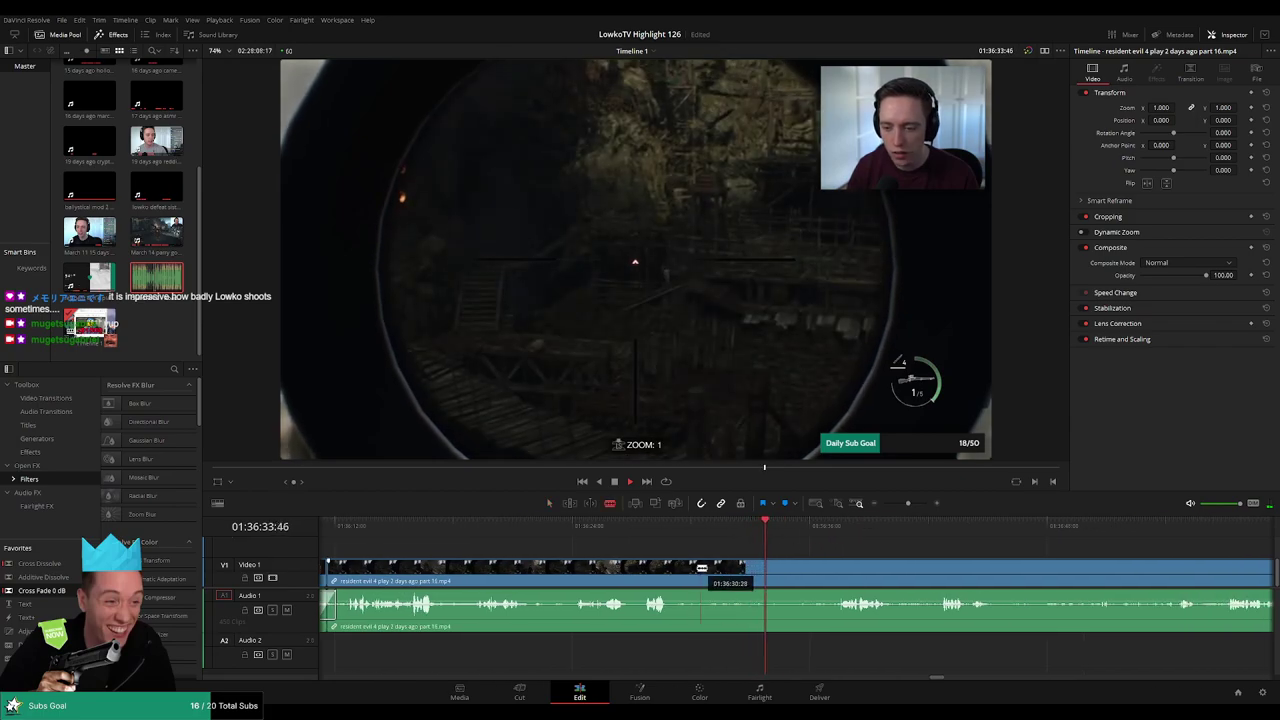
pyautogui.click(696, 566)
pyautogui.click(837, 538)
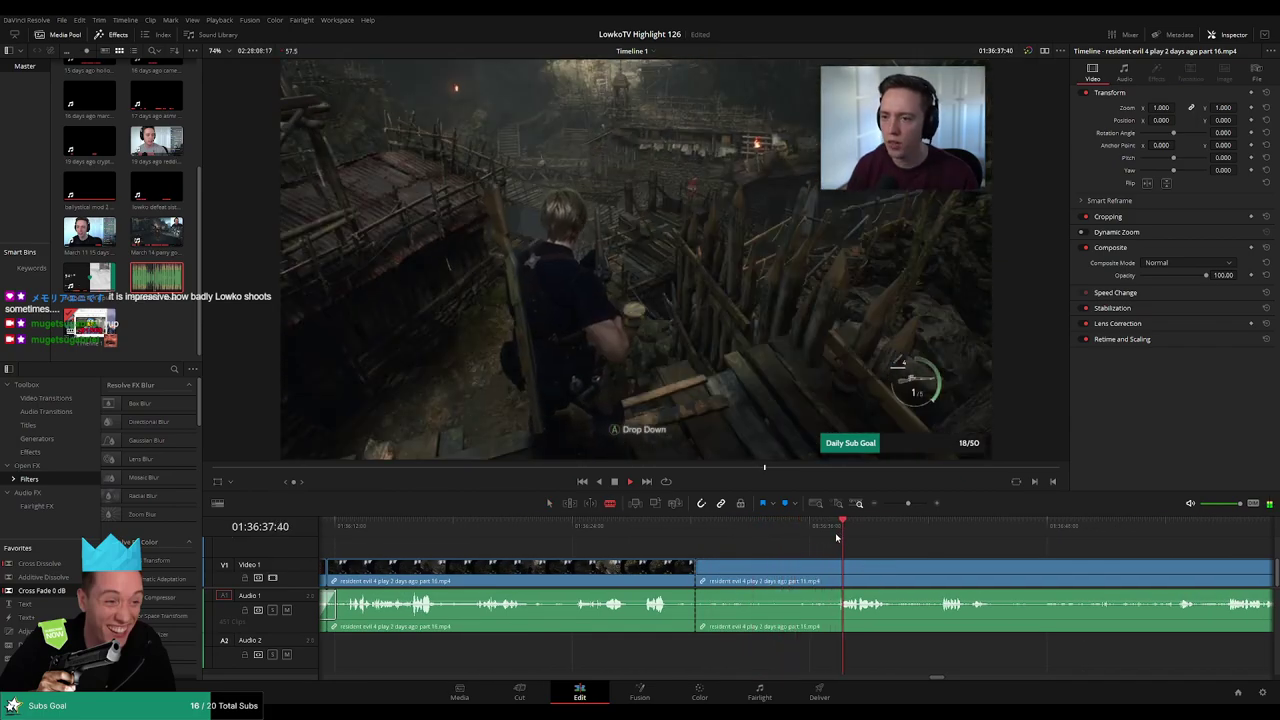
pyautogui.click(938, 537)
pyautogui.moveTo(985, 557); pyautogui.dragTo(839, 545)
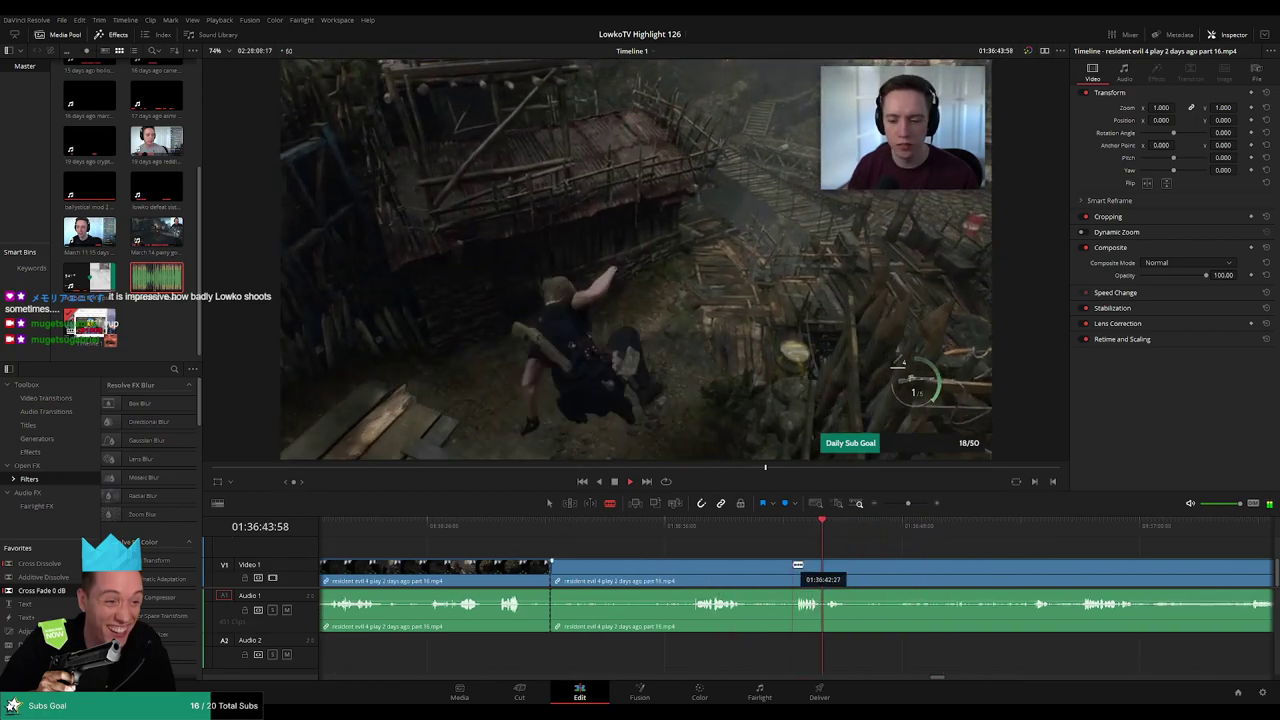
# - Split the clip at about 01:36:42:27 and ripple delete the section back to the 01:36:30 cut
pyautogui.click(793, 567)
pyautogui.press('a')
pyautogui.click(757, 573)
pyautogui.press('Delete')
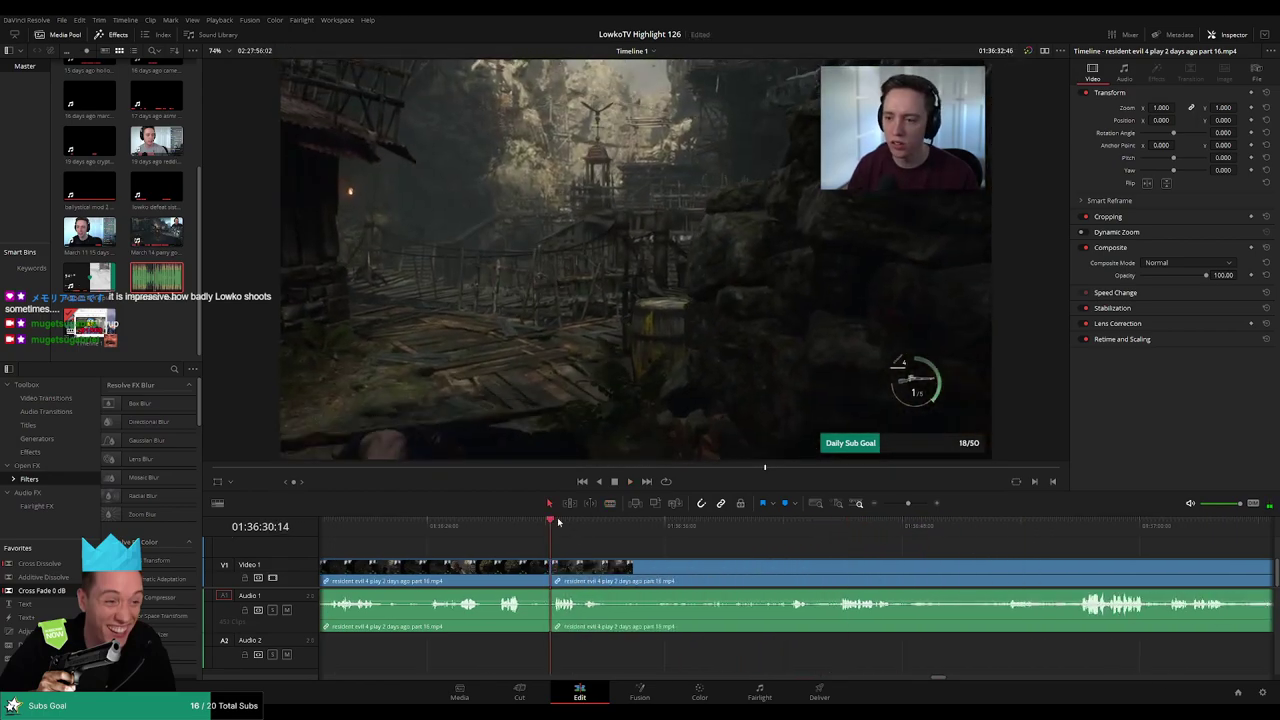
# - Add an audio cross fade at the 01:36:30:14 cut and split the clip again about three seconds after it
pyautogui.moveTo(51, 592); pyautogui.dragTo(550, 606)
pyautogui.press('space')
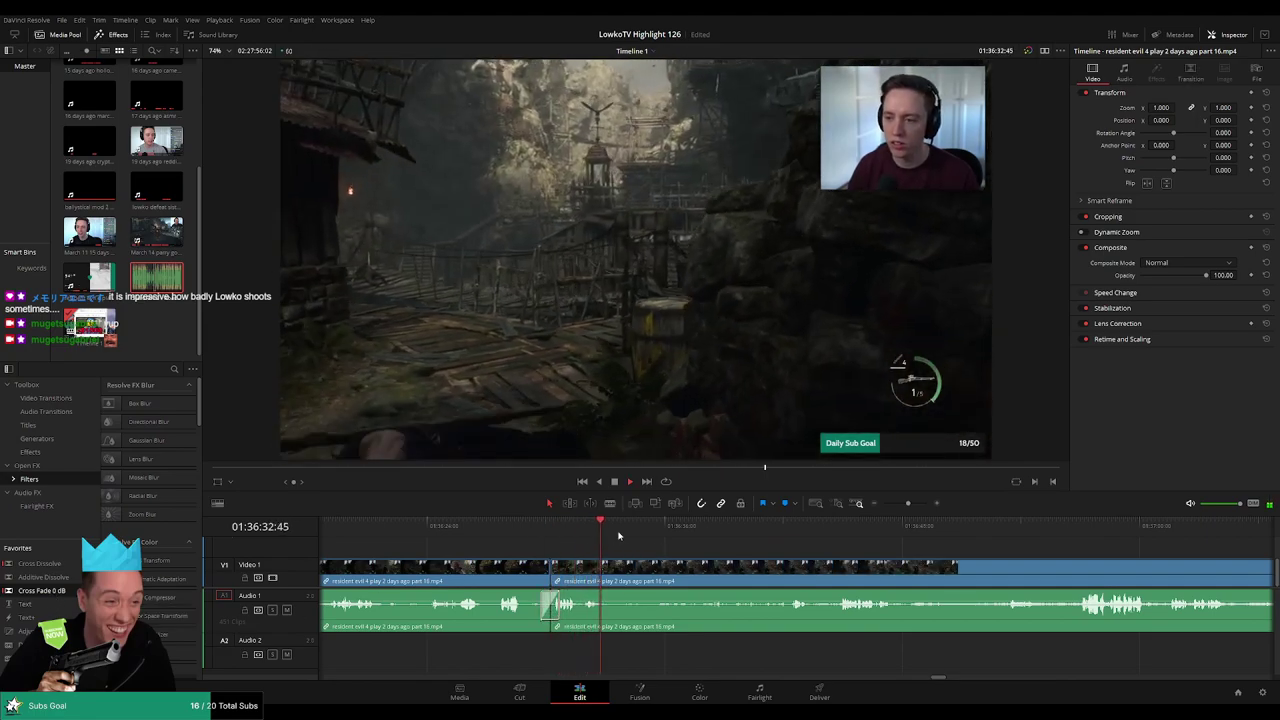
pyautogui.click(613, 574)
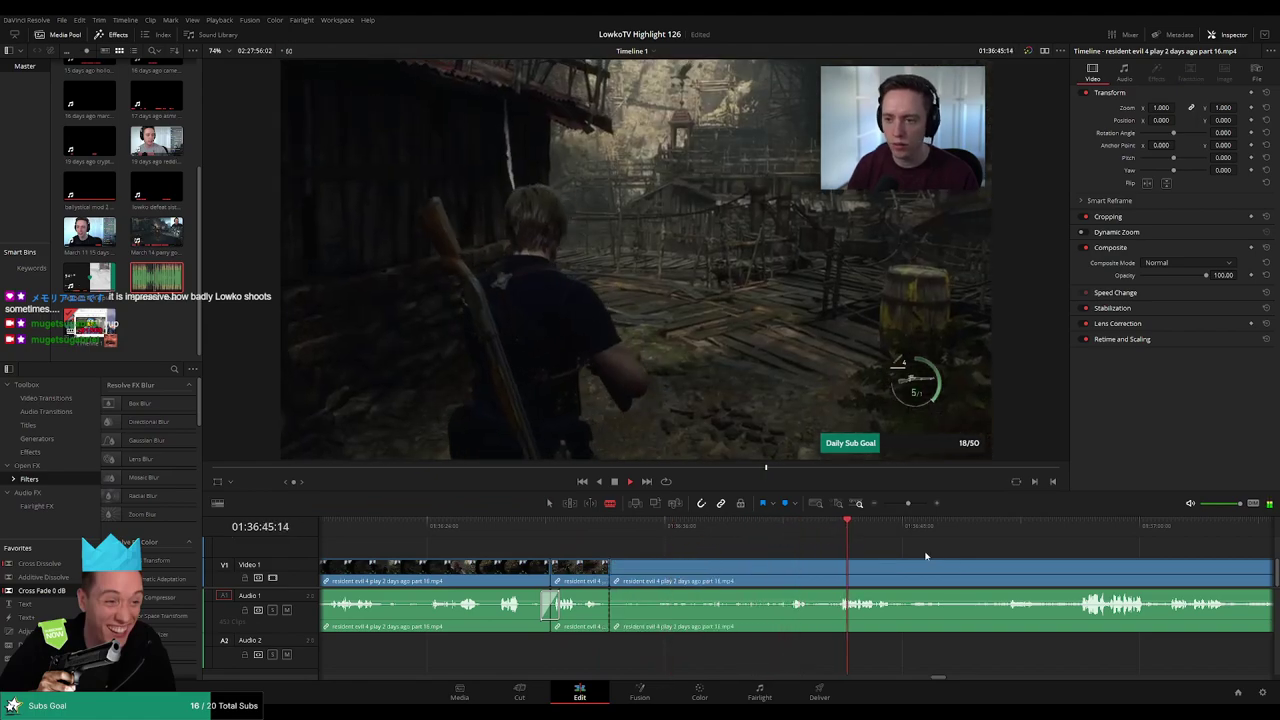
# - Split the clip at 01:36:51:22, in the scope view, and ripple delete the section back to the cut near 01:36:33
pyautogui.moveTo(926, 556); pyautogui.dragTo(761, 551)
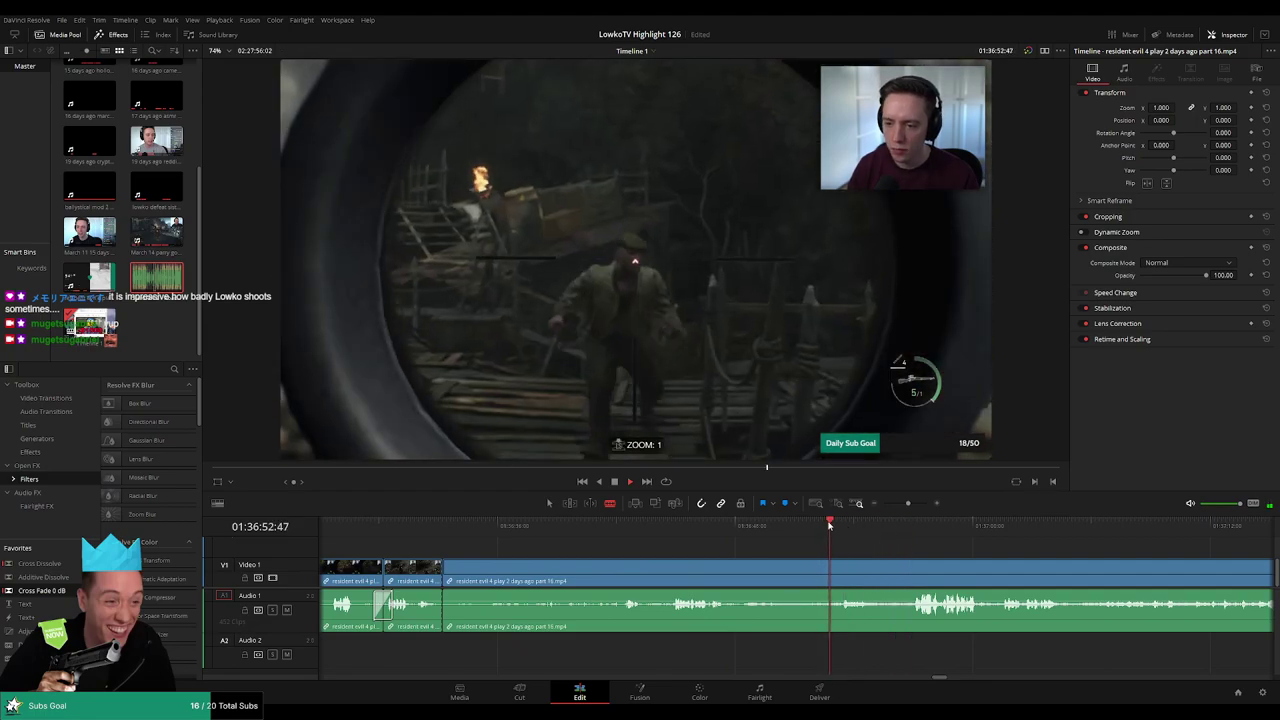
pyautogui.press('space')
pyautogui.click(801, 573)
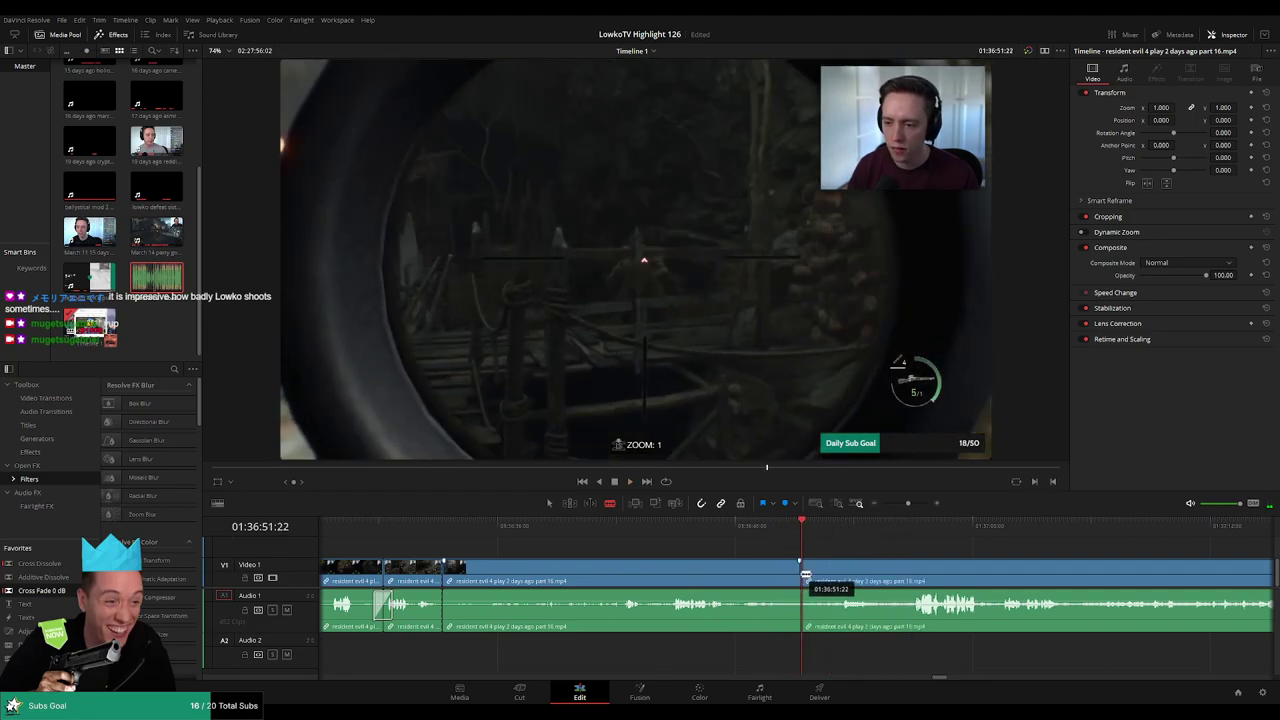
pyautogui.press('a')
pyautogui.click(766, 575)
pyautogui.press('Delete')
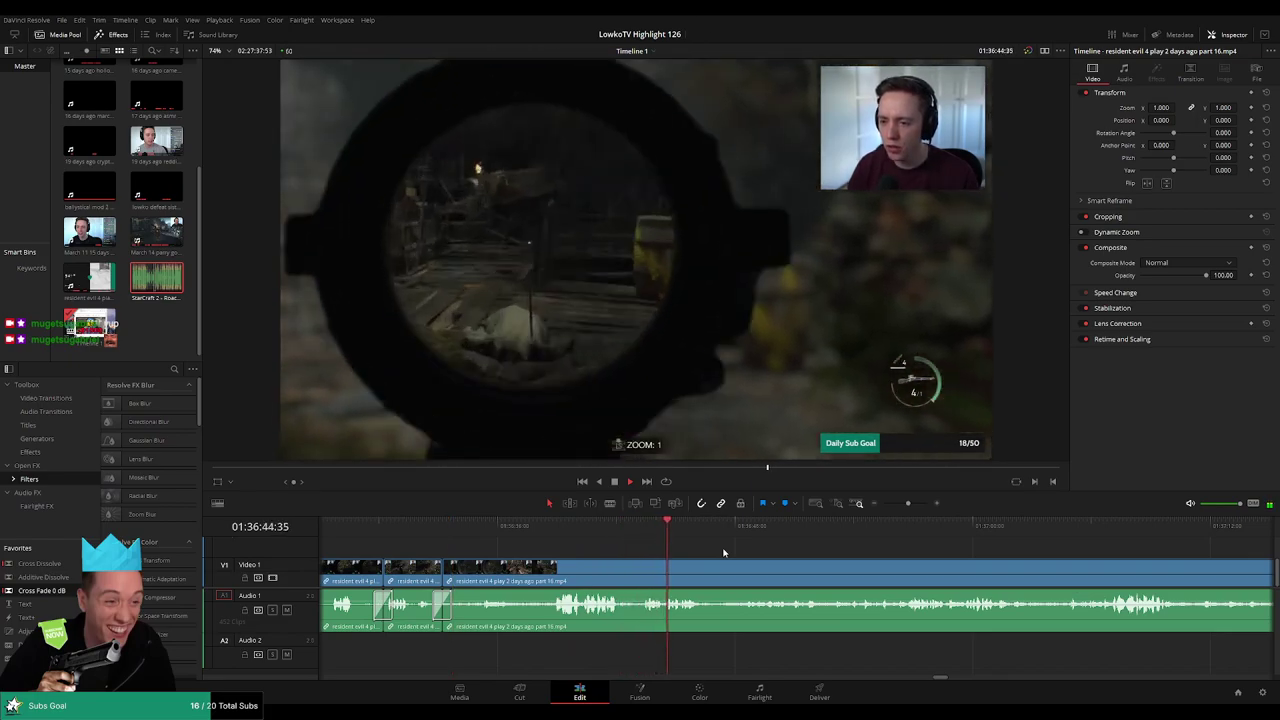
pyautogui.click(600, 525)
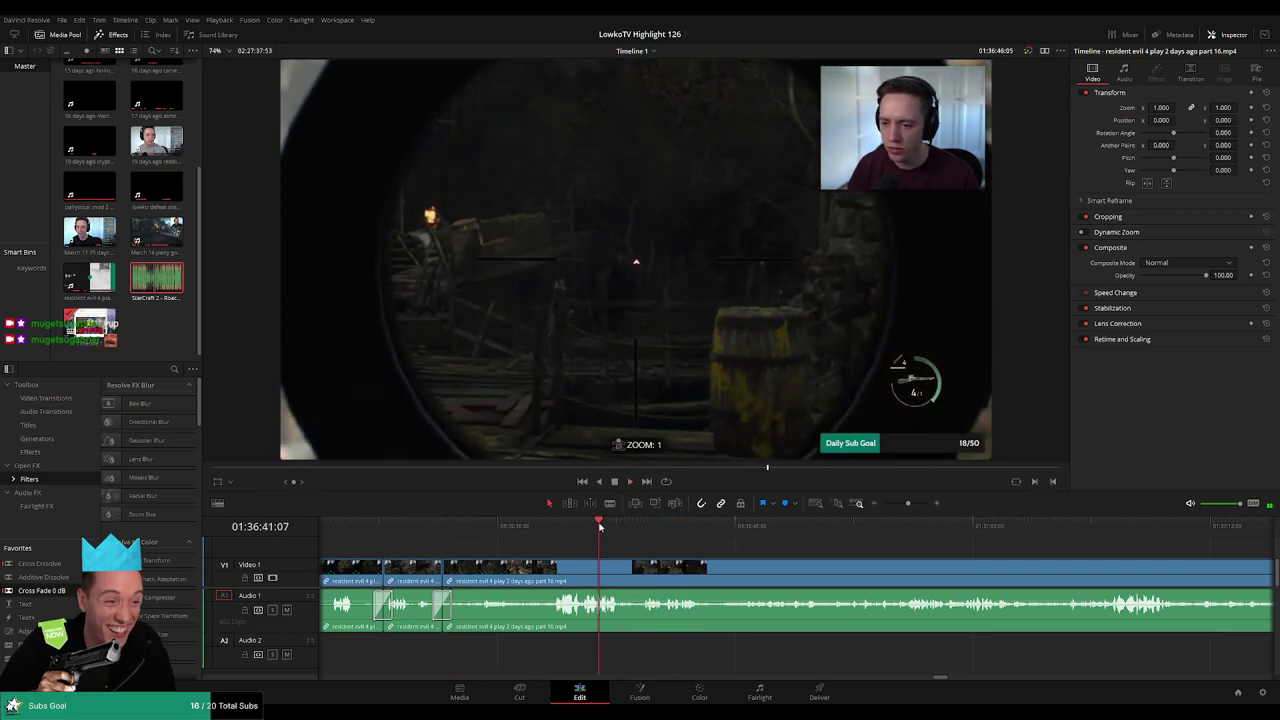
pyautogui.click(643, 525)
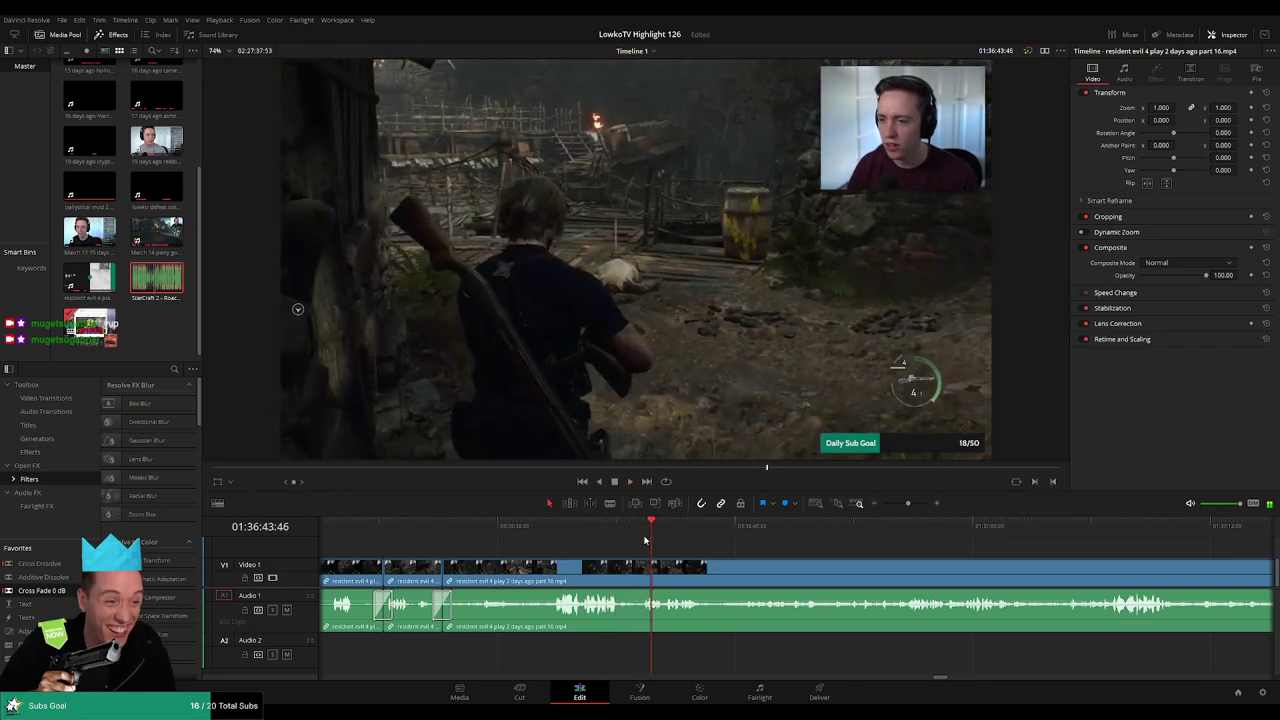
pyautogui.scroll(4, 726, 547)
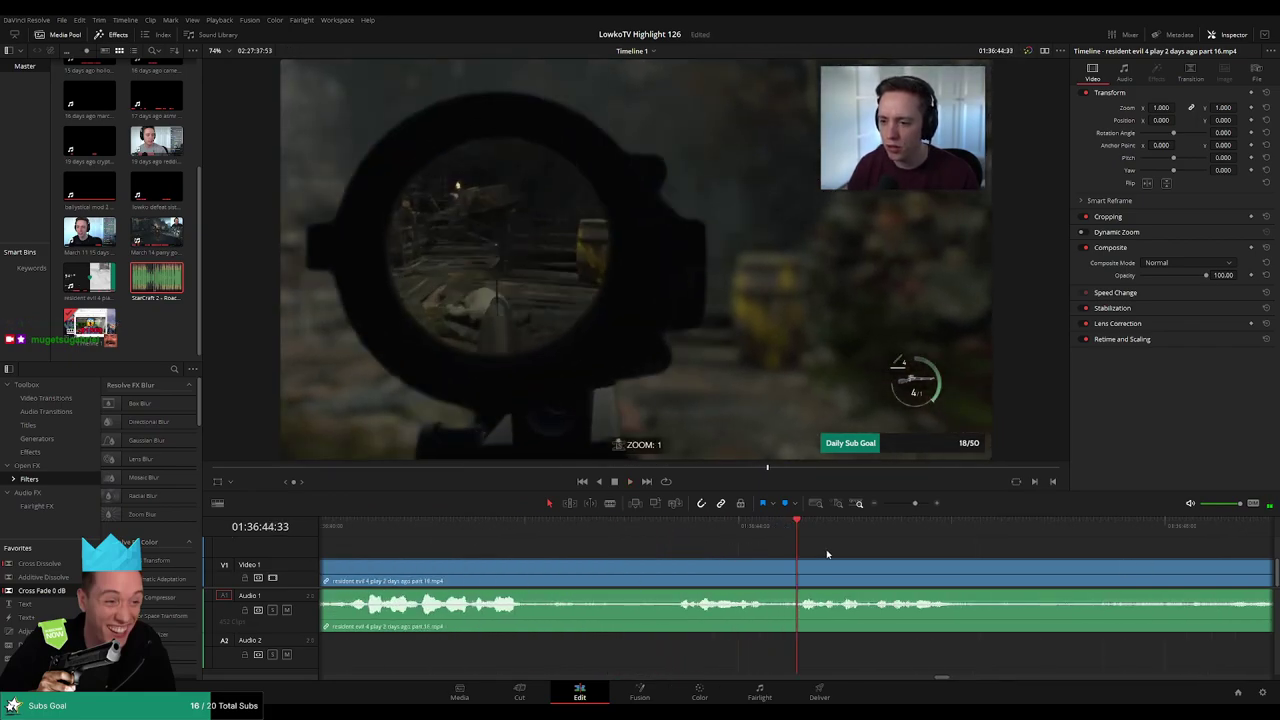
pyautogui.press('space')
pyautogui.moveTo(800, 527)
pyautogui.mouseDown()
pyautogui.moveTo(780, 526)
pyautogui.moveTo(815, 528)
pyautogui.moveTo(801, 525)
pyautogui.mouseUp()
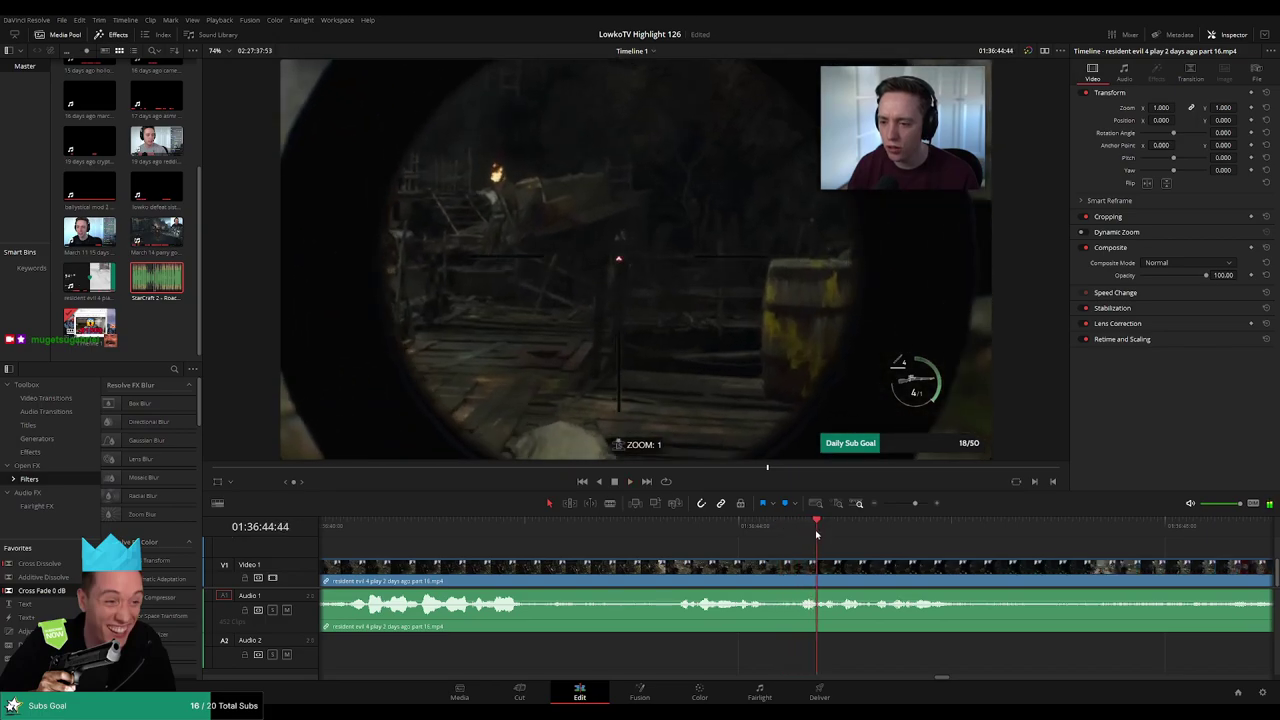
pyautogui.hotkey('ctrl', 'b')
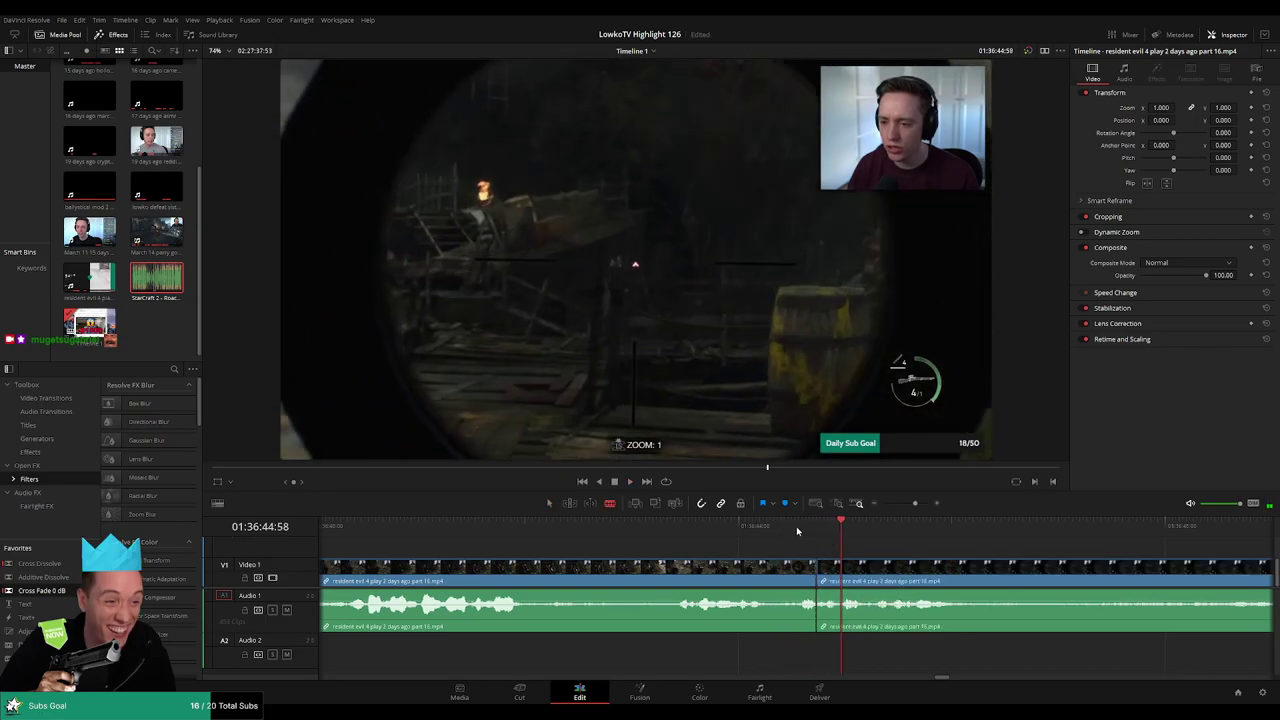
pyautogui.click(786, 528)
pyautogui.hotkey('ctrl', 'z')
pyautogui.hotkey('ctrl', 'z')
# - Split off the quarter-second segment ending at 01:36:44:56, as the scope is raised, and turn its audio volume down to silence
pyautogui.click(780, 529)
pyautogui.moveTo(781, 530); pyautogui.dragTo(838, 529)
pyautogui.hotkey('ctrl', 'b')
pyautogui.click(840, 562)
pyautogui.press('a')
pyautogui.moveTo(821, 603); pyautogui.dragTo(820, 619)
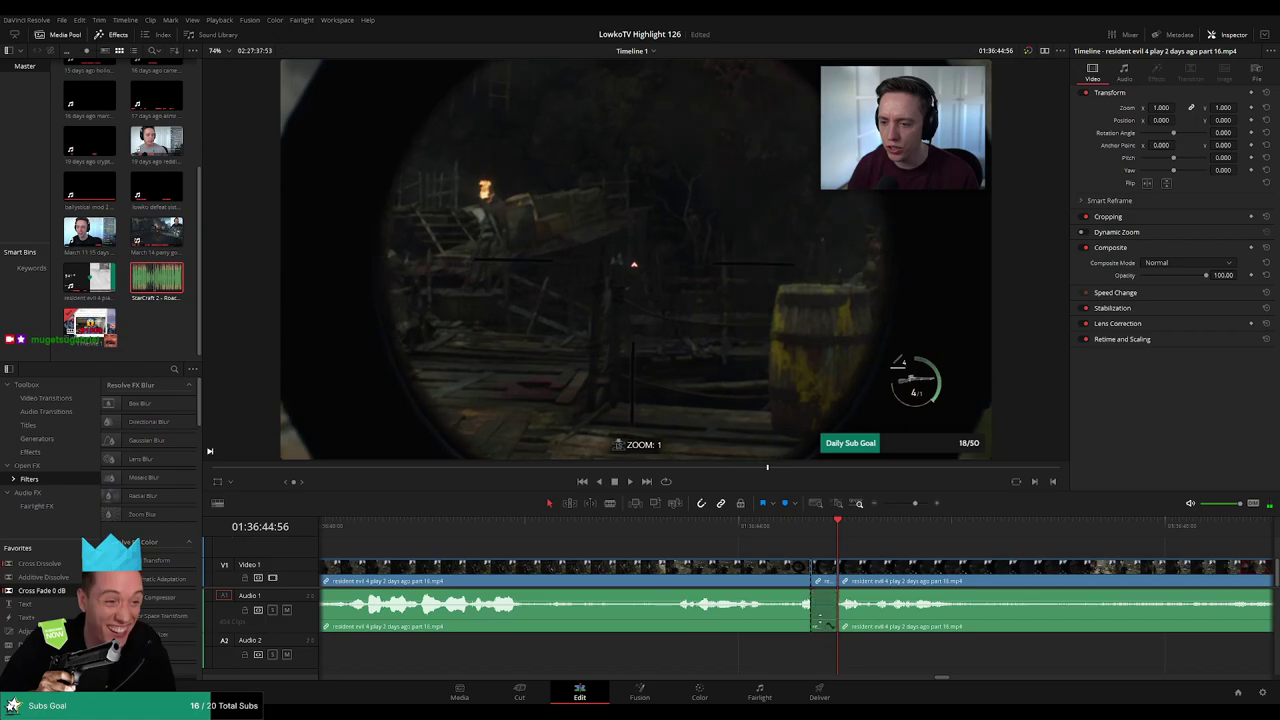
# - Place the StarCraft 2 - Roach Quotes audio on Audio 2 under the silenced segment, set its volume to -23, and play it back
pyautogui.moveTo(171, 284); pyautogui.dragTo(836, 657)
pyautogui.click(830, 658)
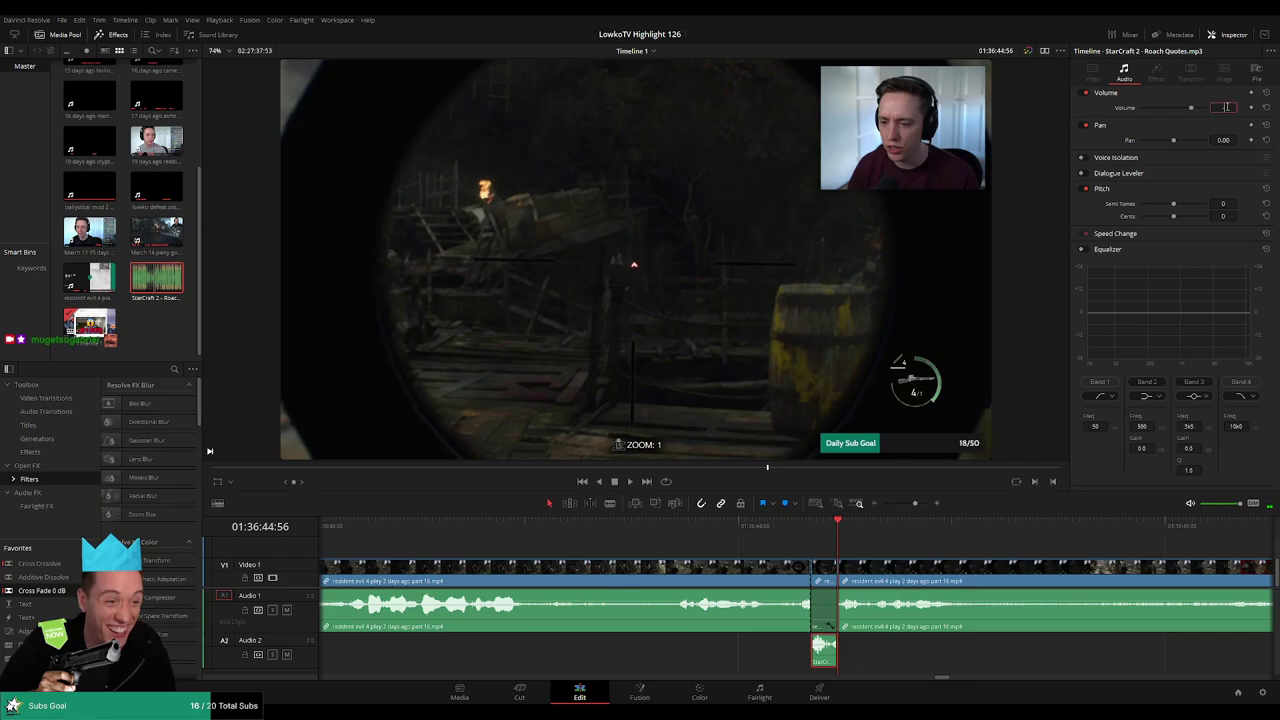
pyautogui.click(667, 536)
pyautogui.press('space')
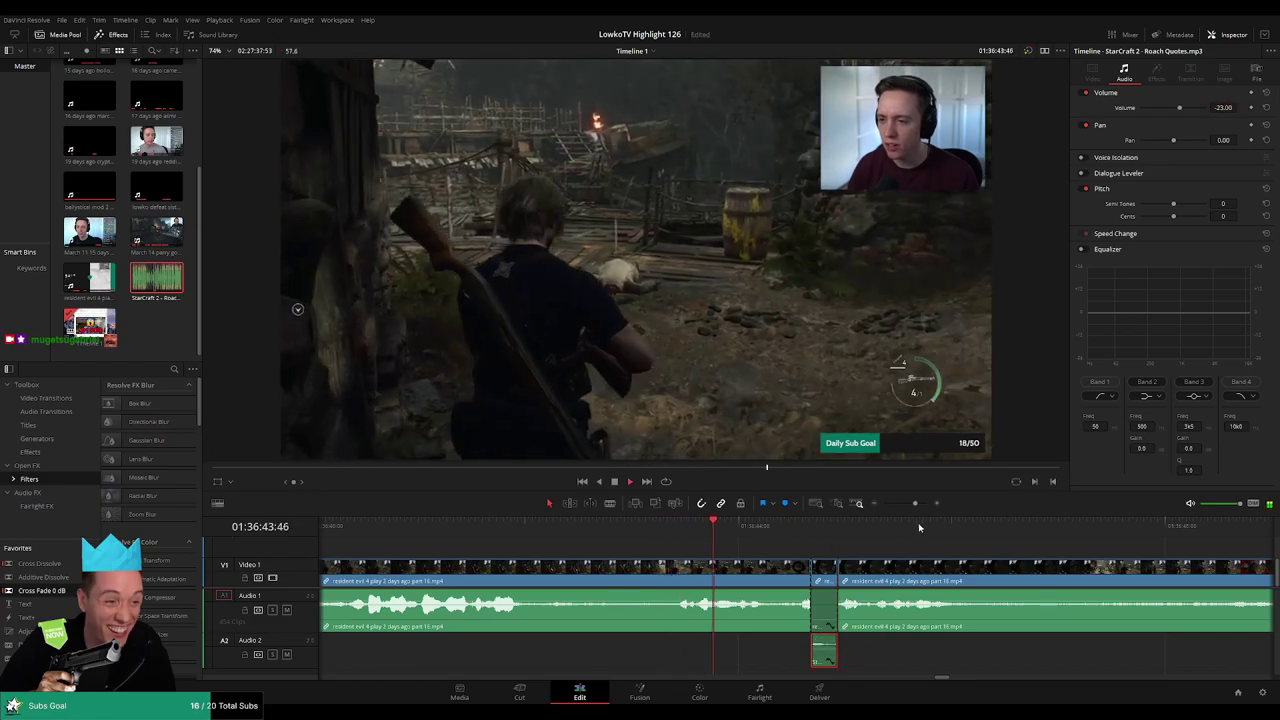
pyautogui.moveTo(915, 503); pyautogui.dragTo(905, 504)
pyautogui.click(885, 554)
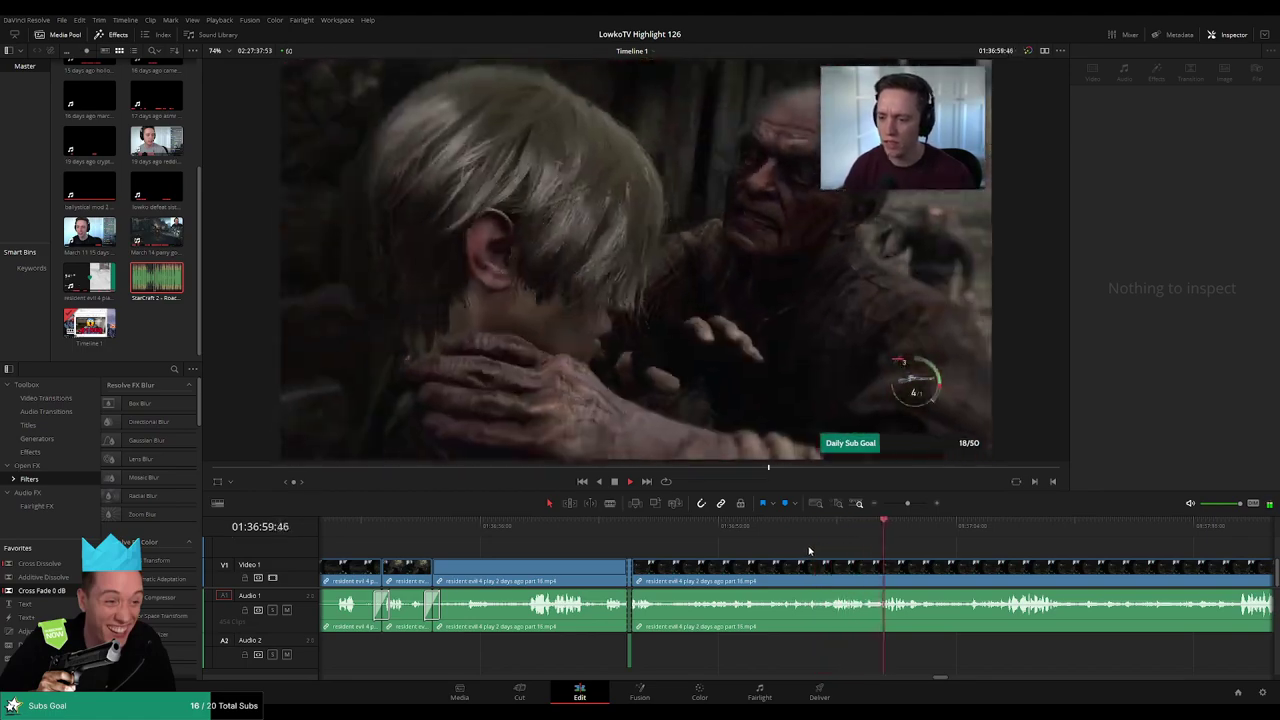
# - Split the clip at about 01:37:30:27 and again a second after it, on the death screen, and ripple delete the segment between
pyautogui.hscroll(3, 815, 548)
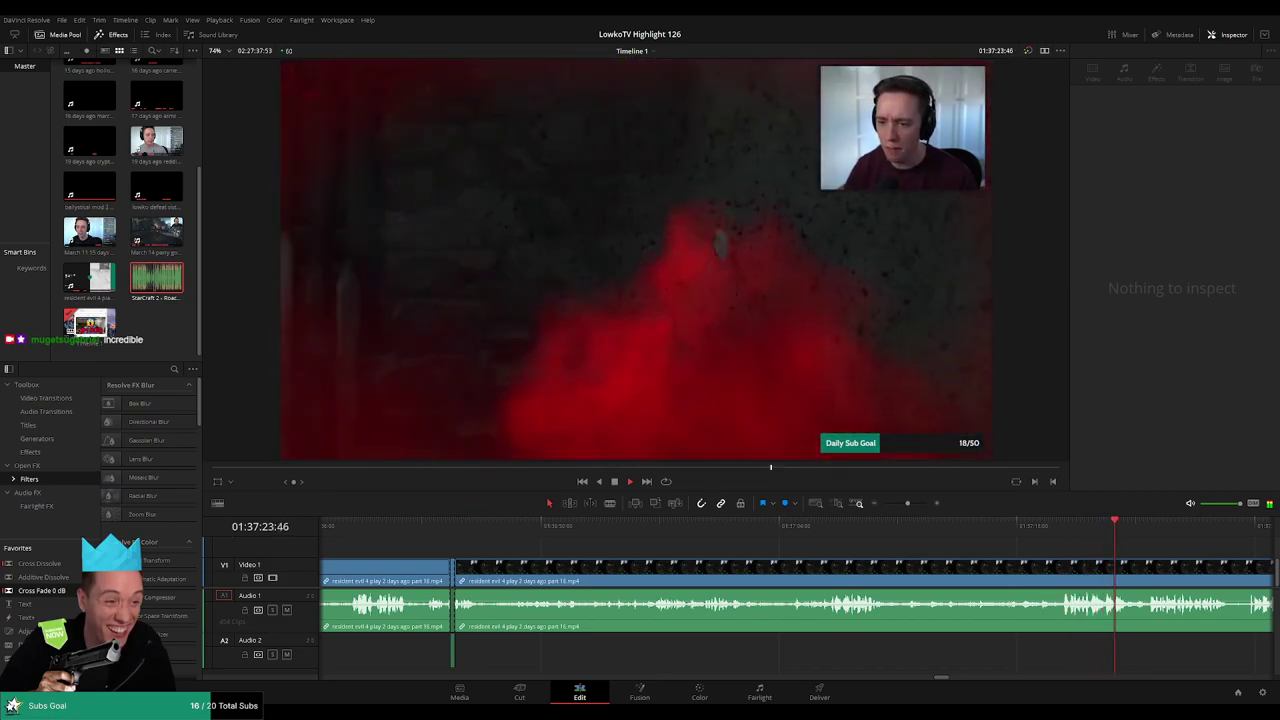
pyautogui.hscroll(8, 769, 535)
pyautogui.click(806, 536)
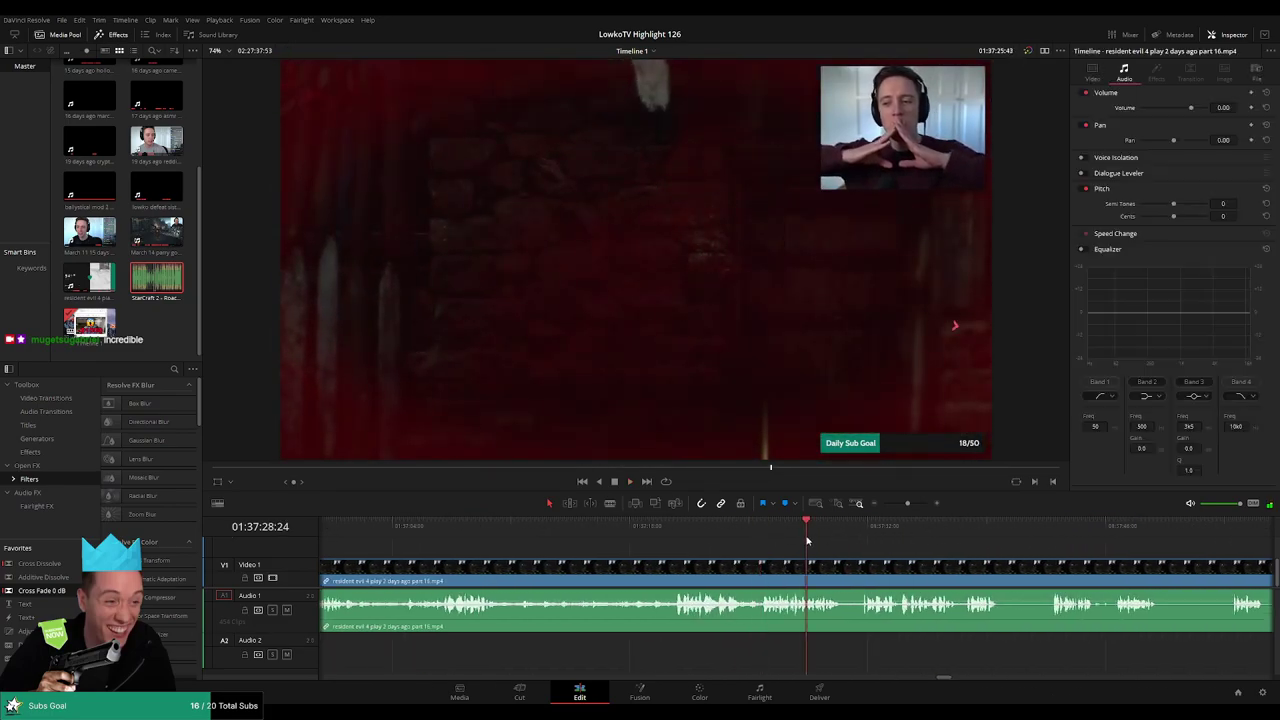
pyautogui.click(743, 527)
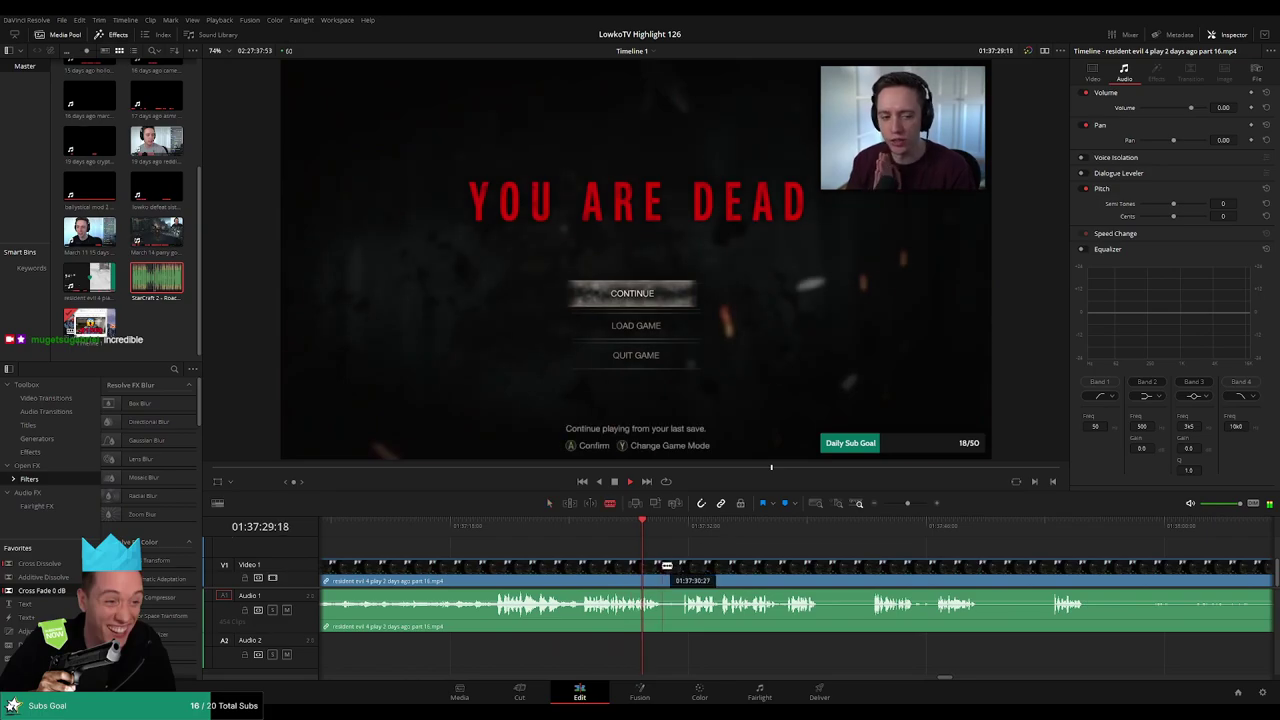
pyautogui.click(667, 566)
pyautogui.press('a')
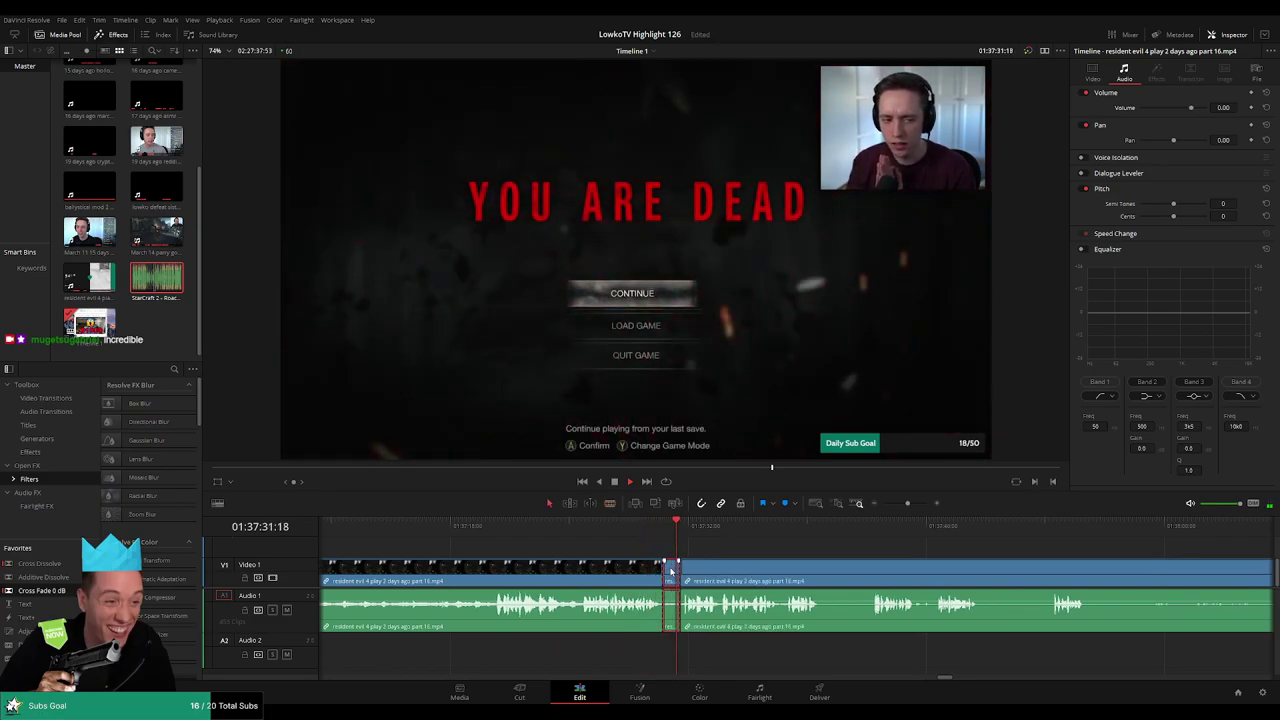
pyautogui.press('Delete')
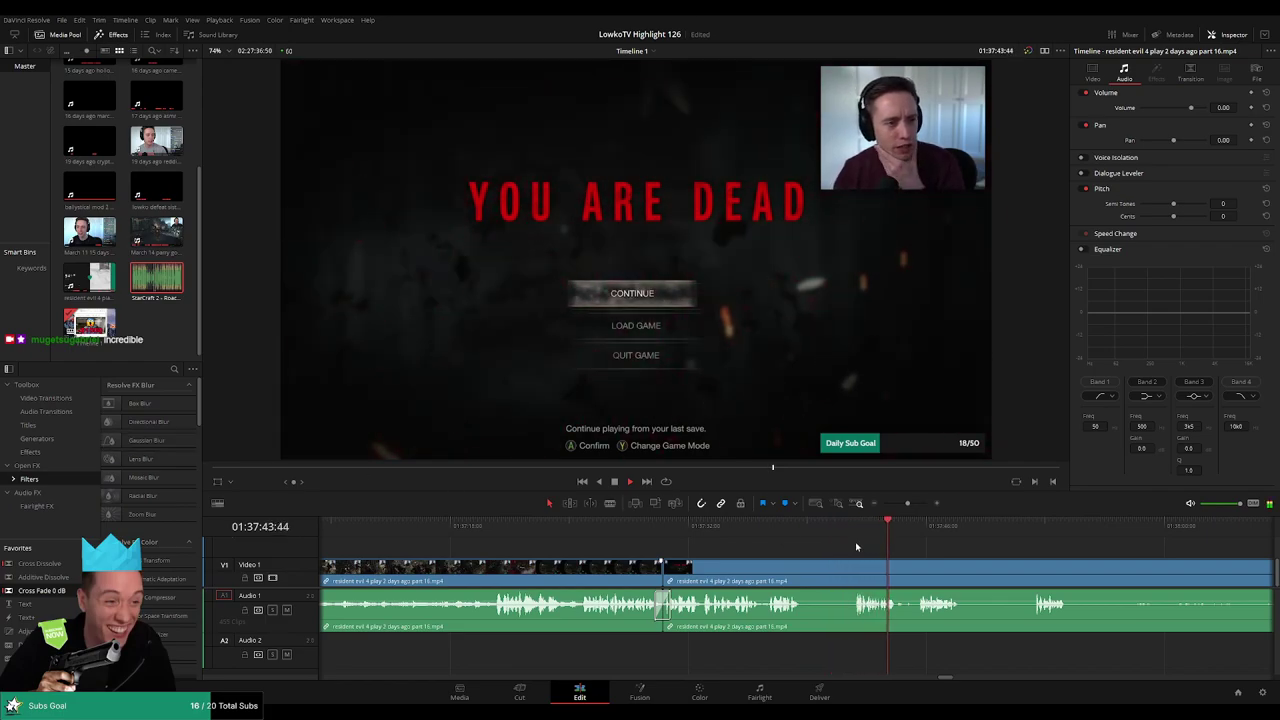
# - Split the clip at about 01:37:38:40 and 01:37:41:40, on the death screen, ripple delete the segment between, and remove another one-second segment around 01:37:41
pyautogui.press('b')
pyautogui.click(803, 567)
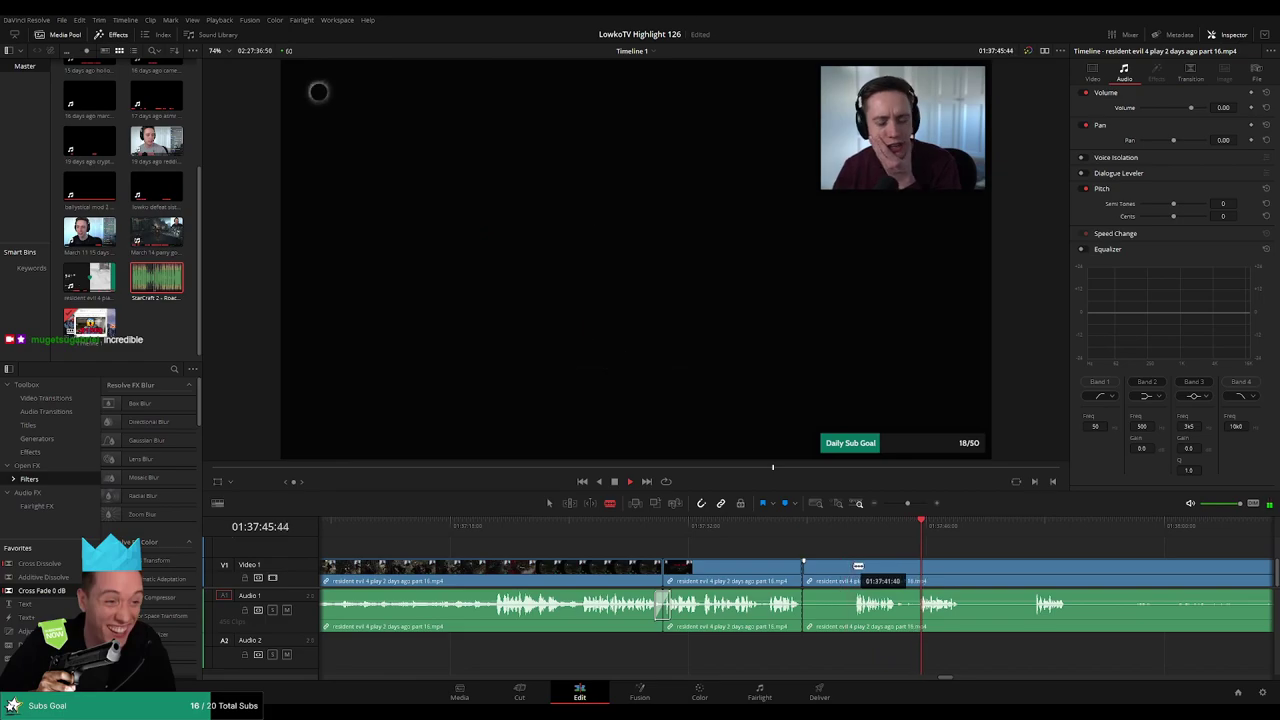
pyautogui.click(853, 568)
pyautogui.press('a')
pyautogui.click(836, 571)
pyautogui.press('Delete')
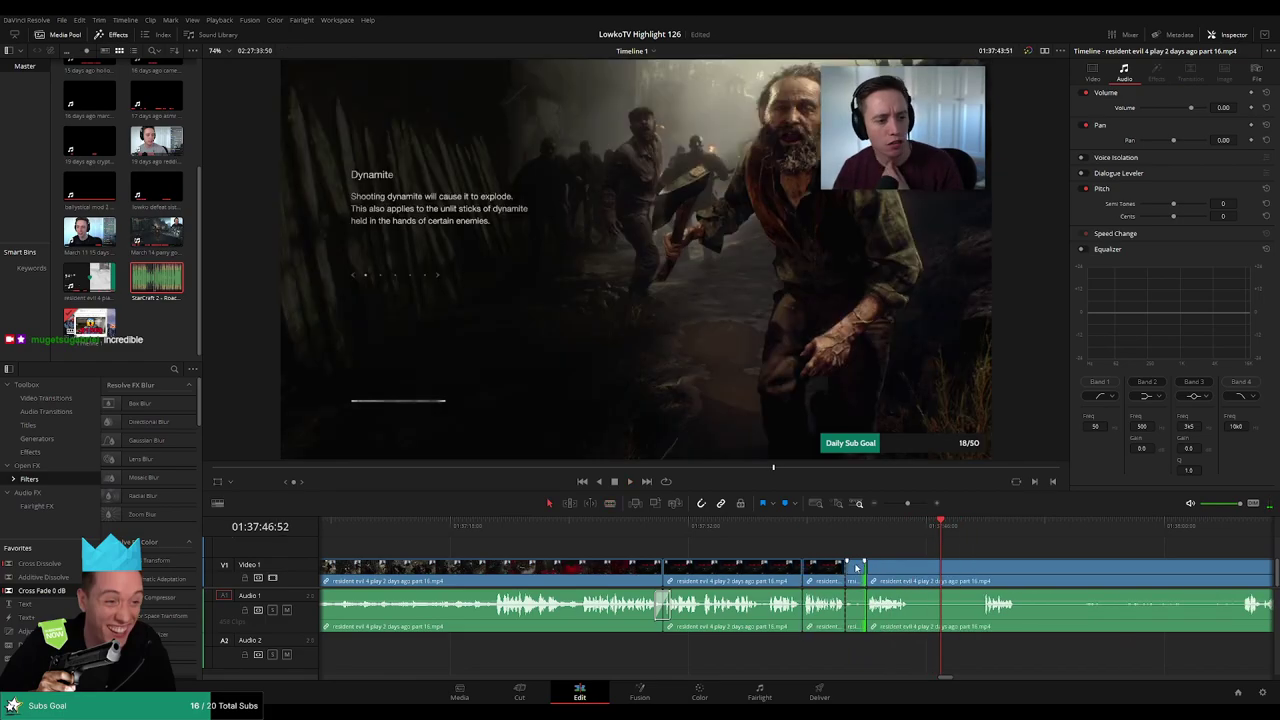
pyautogui.press('Delete')
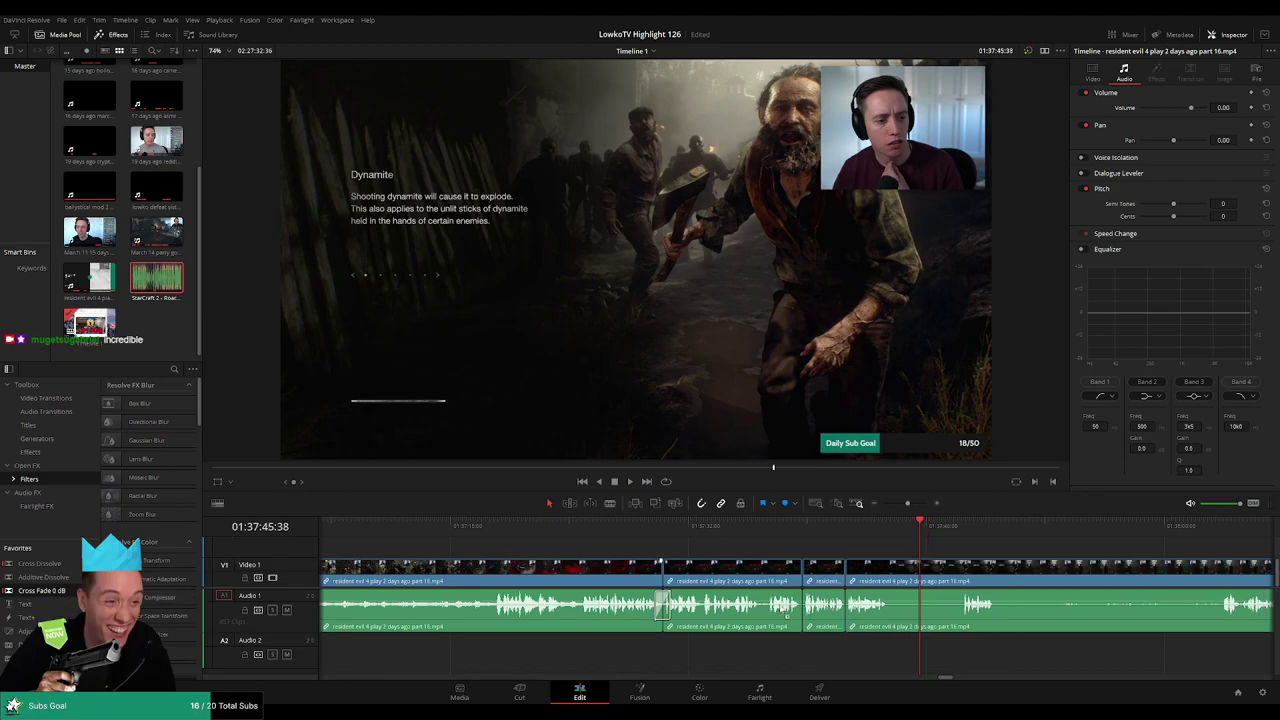
# - Apply Cross Fade 0 dB to the audio at the two new death-screen cuts and play them back
pyautogui.hscroll(-1, 547, 575)
pyautogui.click(852, 527)
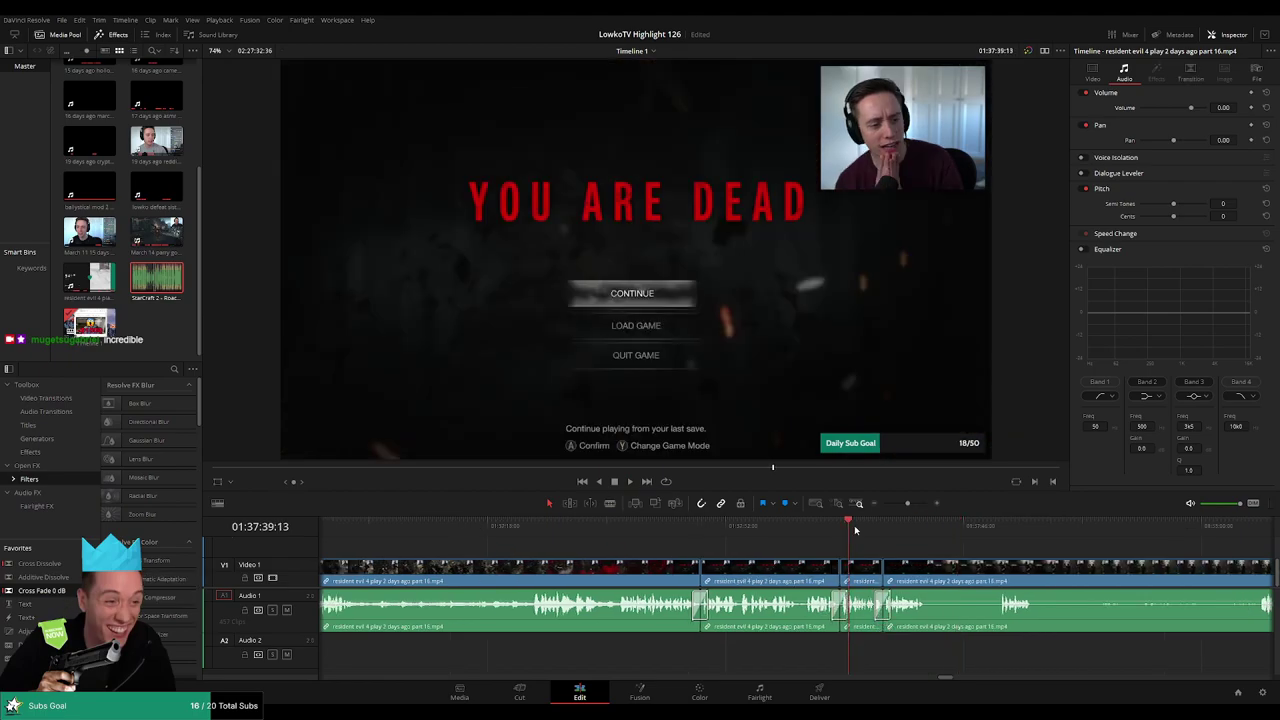
pyautogui.hscroll(5, 751, 539)
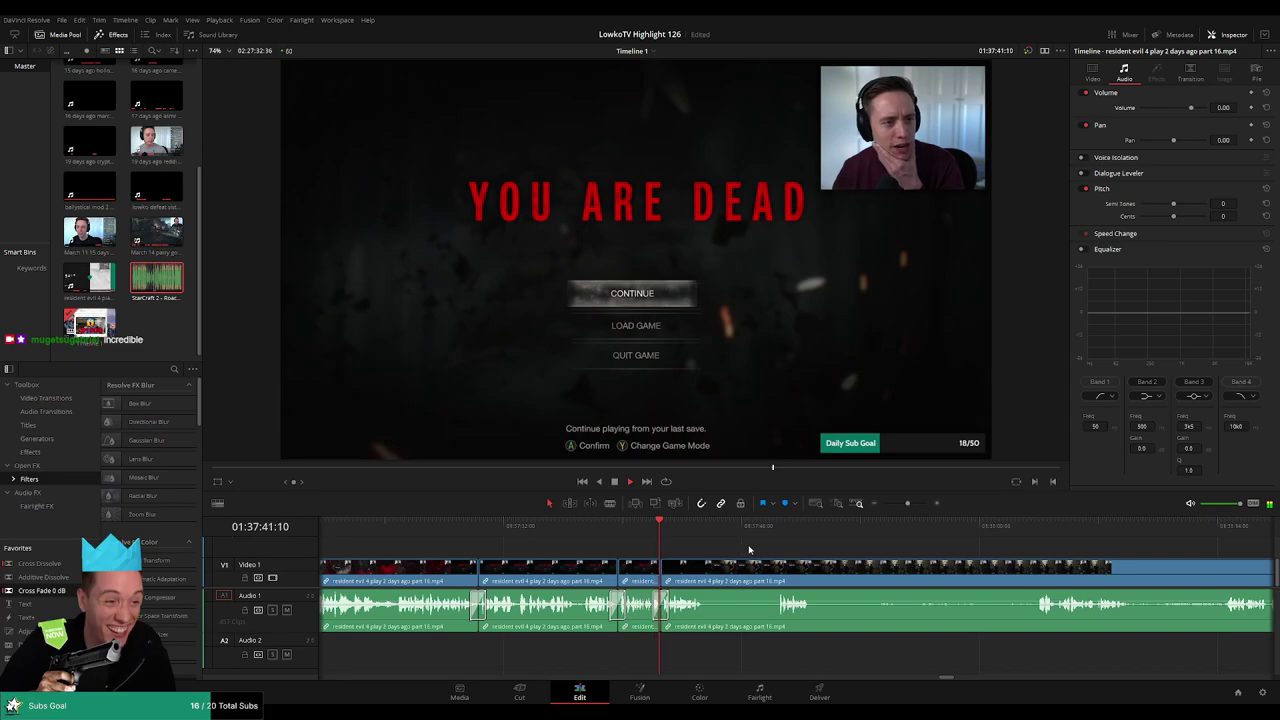
# - Split the clip at about 01:37:44 and 01:37:48, ripple delete the segment between, and apply Cross Fade 0 dB at the cut
pyautogui.press('b')
pyautogui.click(708, 571)
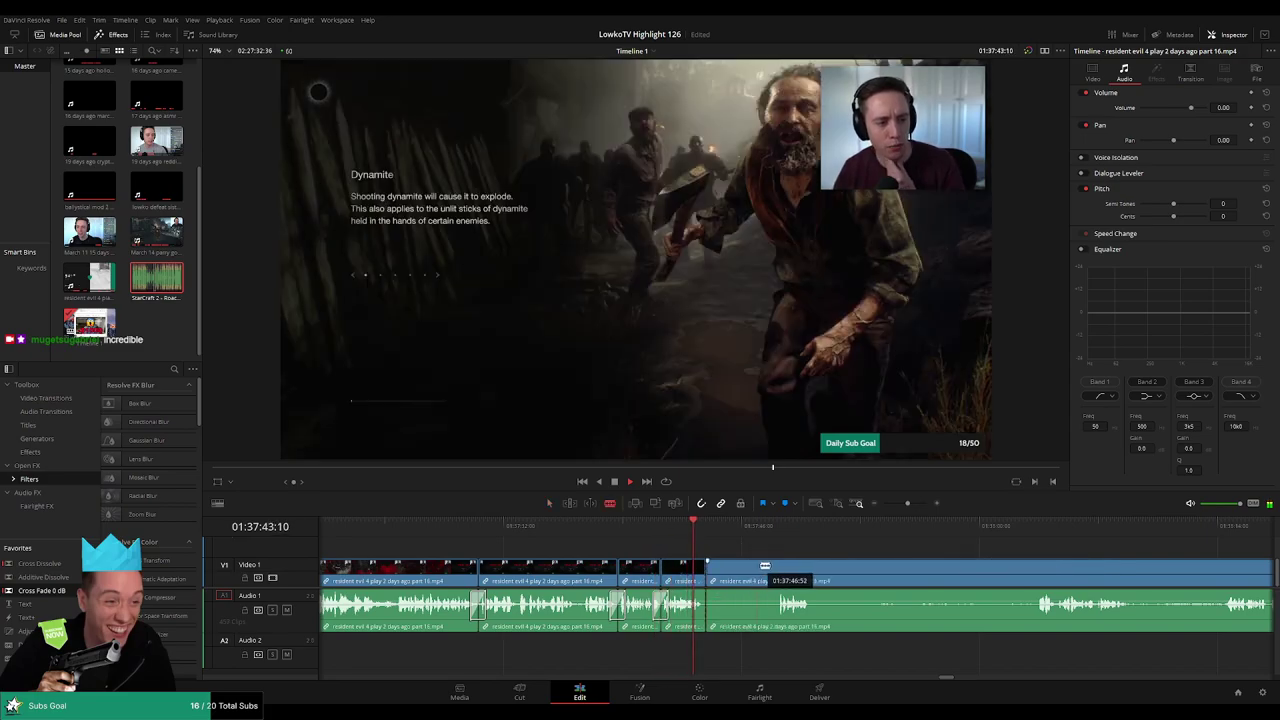
pyautogui.click(775, 569)
pyautogui.press('a')
pyautogui.press('Delete')
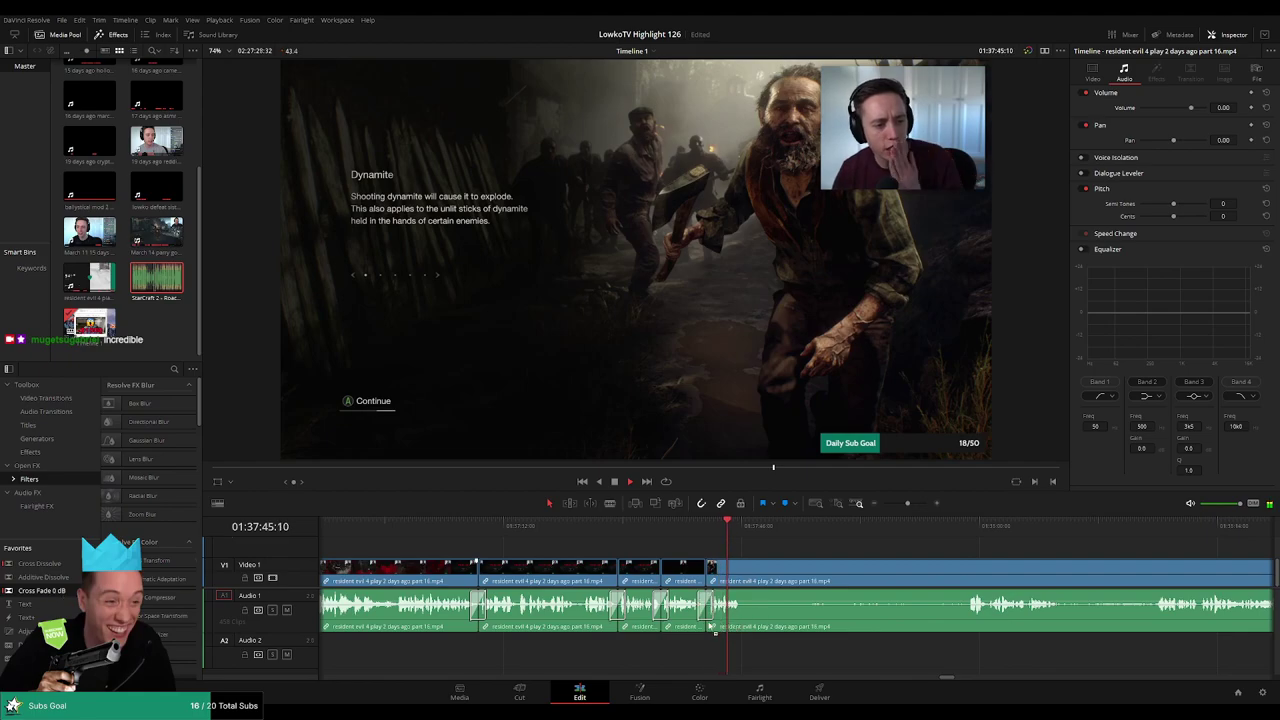
# - Split the clip at about 01:37:46, 01:37:59, 01:38:05 and 01:38:10, and ripple delete the quiet first and third segments
pyautogui.click(782, 551)
pyautogui.click(747, 577)
pyautogui.moveTo(934, 526); pyautogui.dragTo(966, 526)
pyautogui.moveTo(1046, 540); pyautogui.dragTo(774, 534)
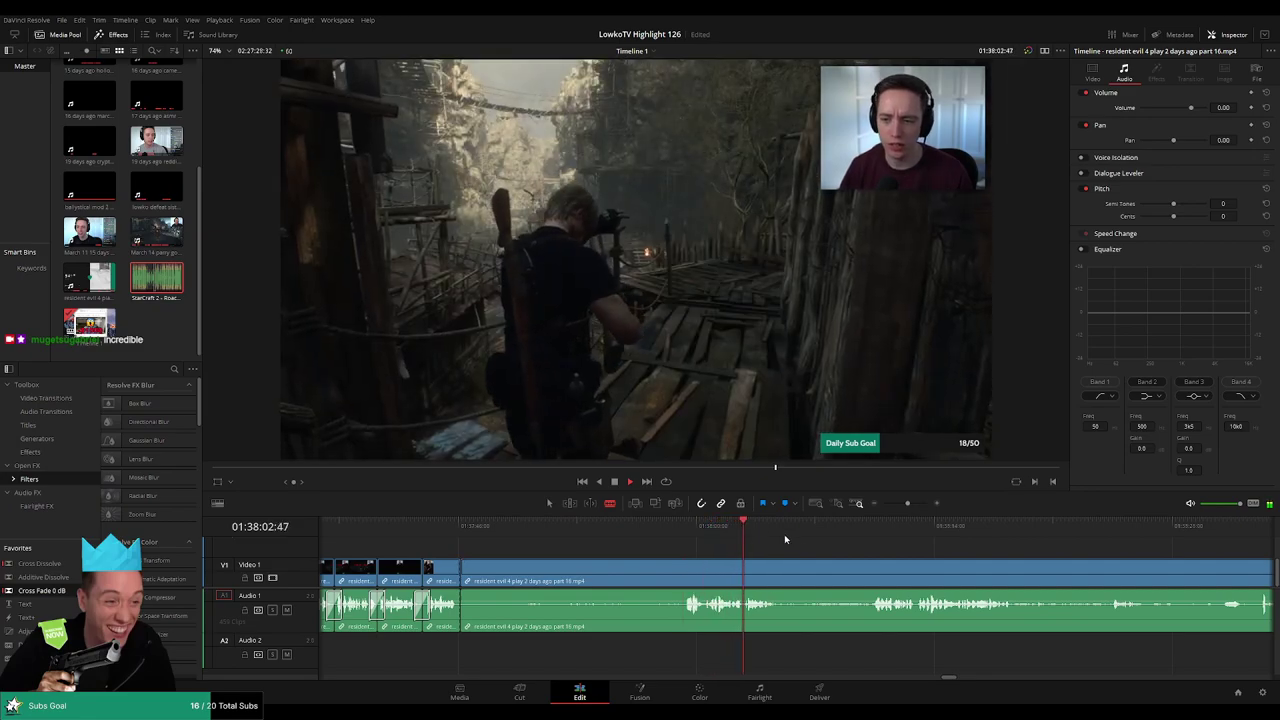
pyautogui.click(862, 527)
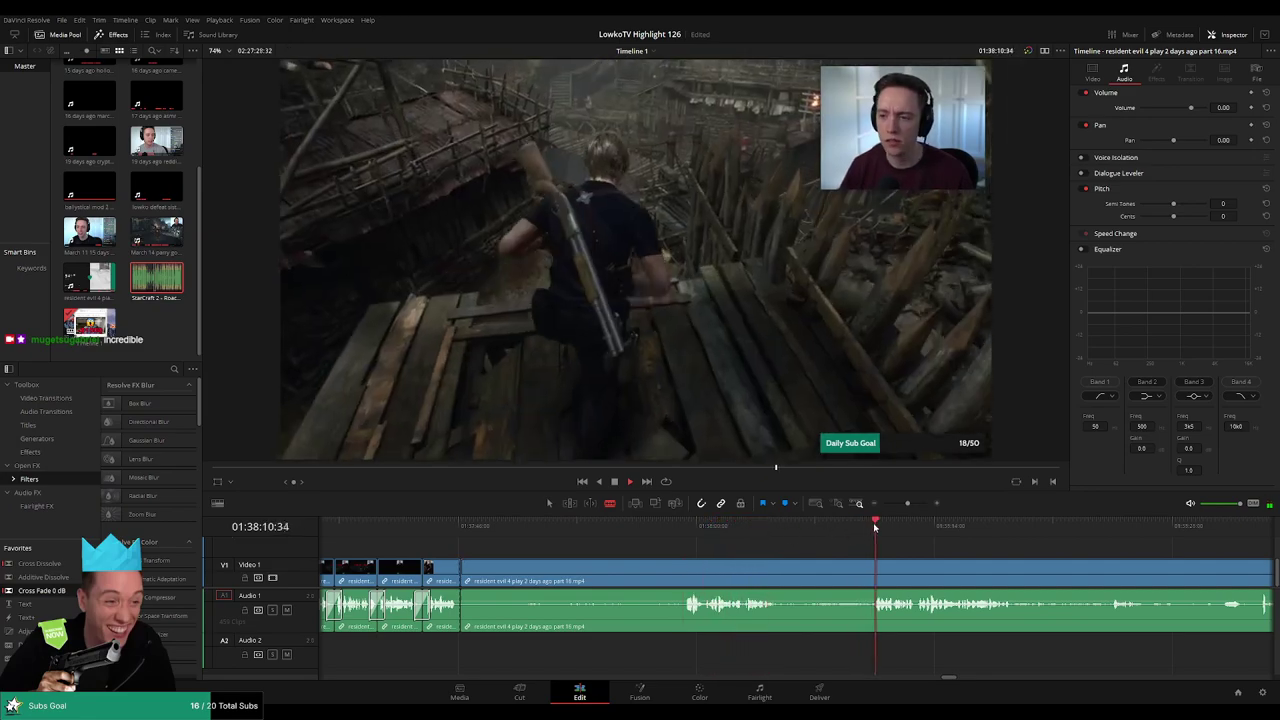
pyautogui.click(686, 574)
pyautogui.click(781, 574)
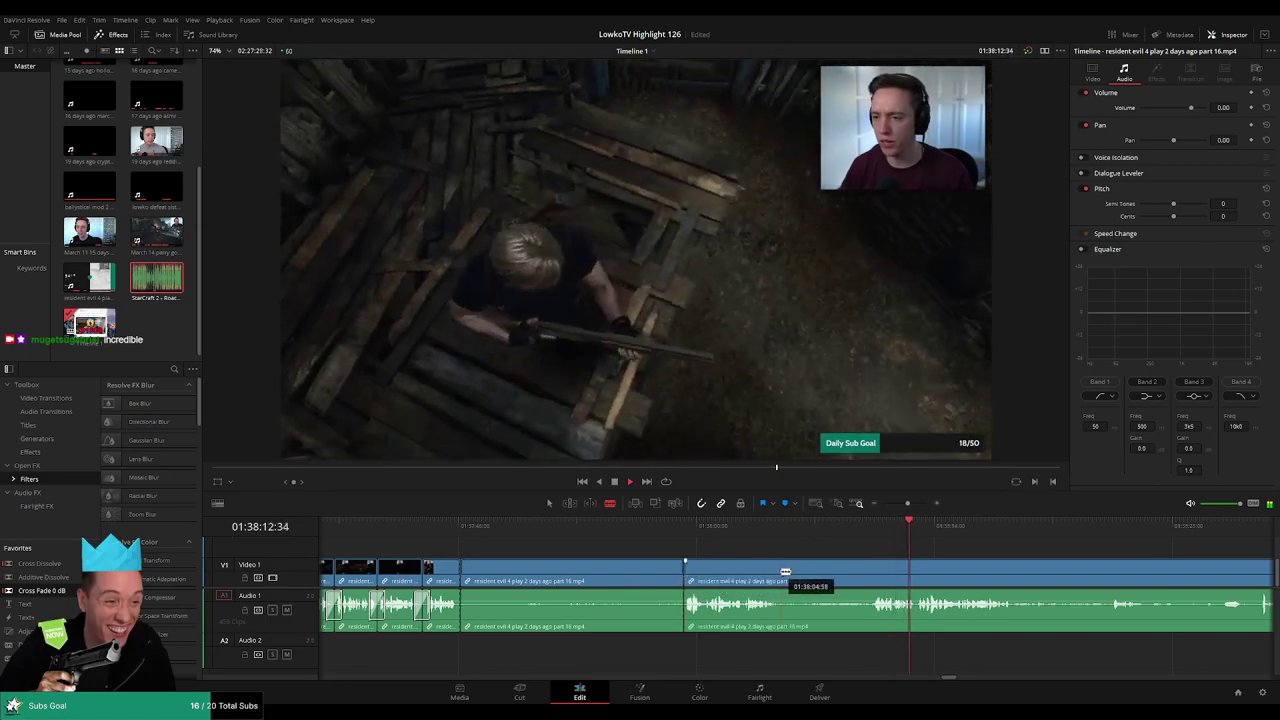
pyautogui.click(869, 574)
pyautogui.press('a')
pyautogui.click(840, 574)
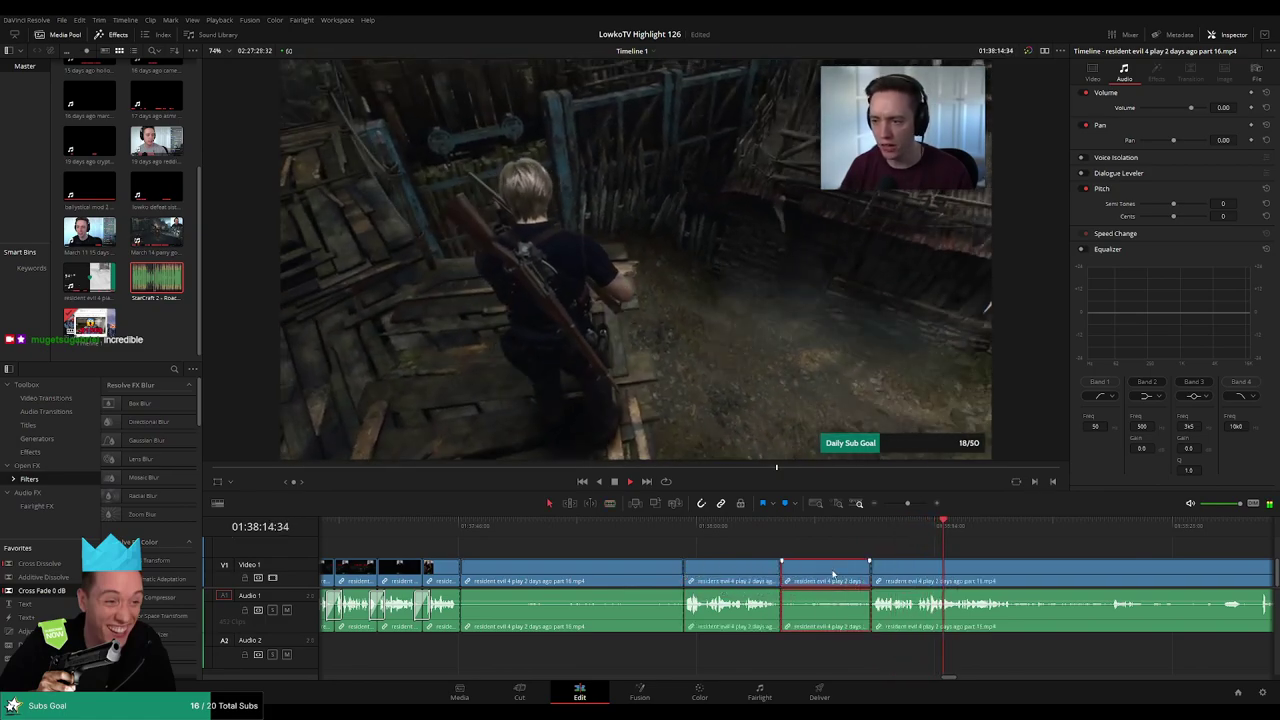
pyautogui.press('Delete')
pyautogui.press('Delete')
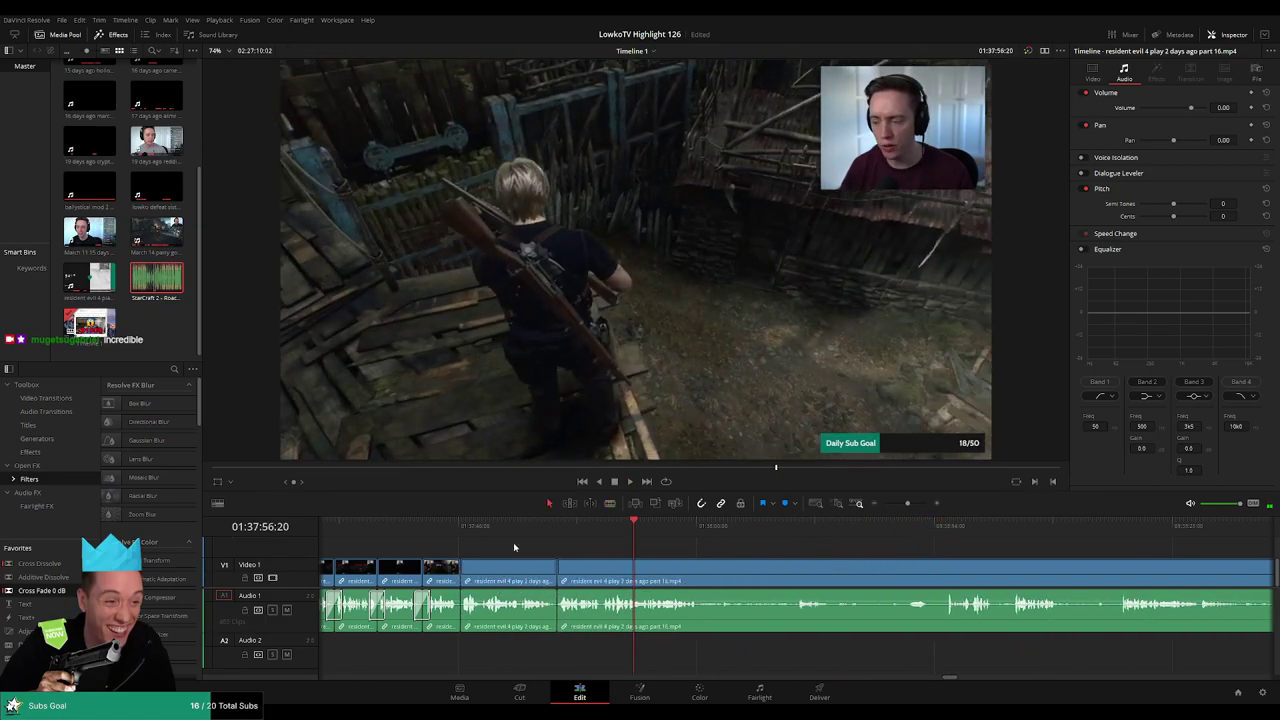
# - Apply Cross Fade 0 dB to the audio at the cuts near 01:37:46 and 01:37:52
pyautogui.moveTo(463, 629); pyautogui.dragTo(463, 626)
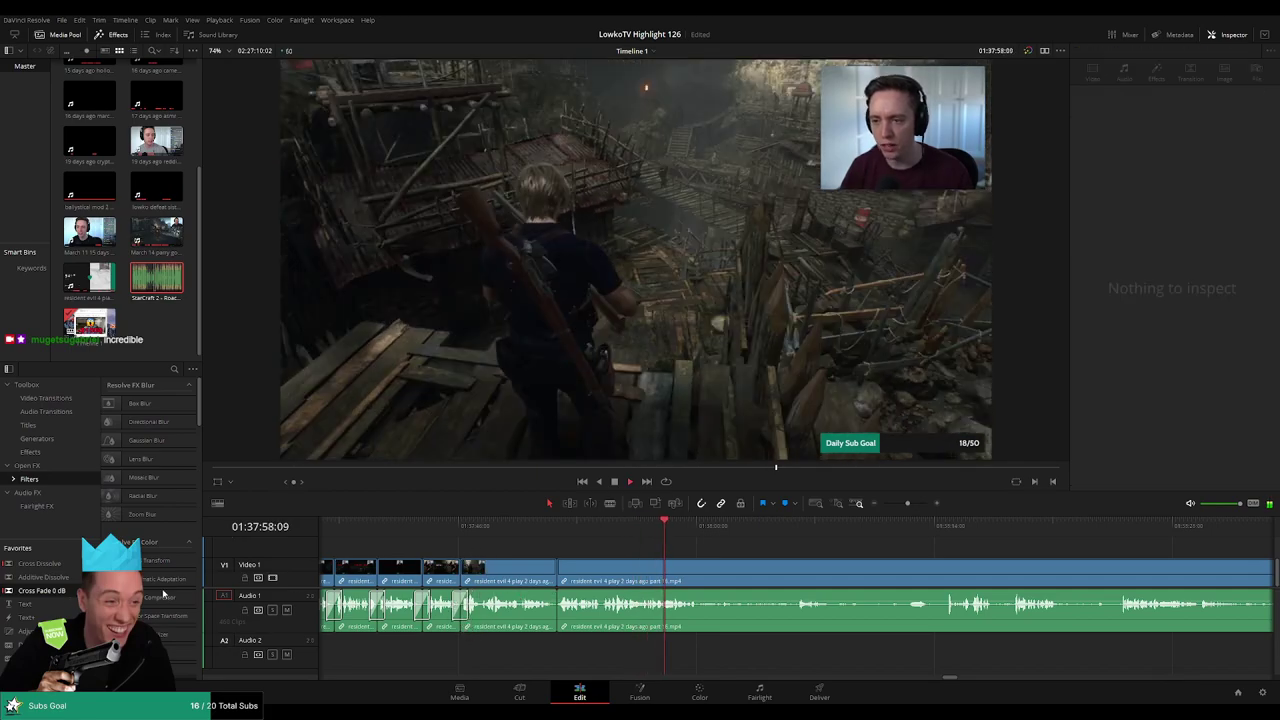
pyautogui.moveTo(56, 591); pyautogui.dragTo(596, 584)
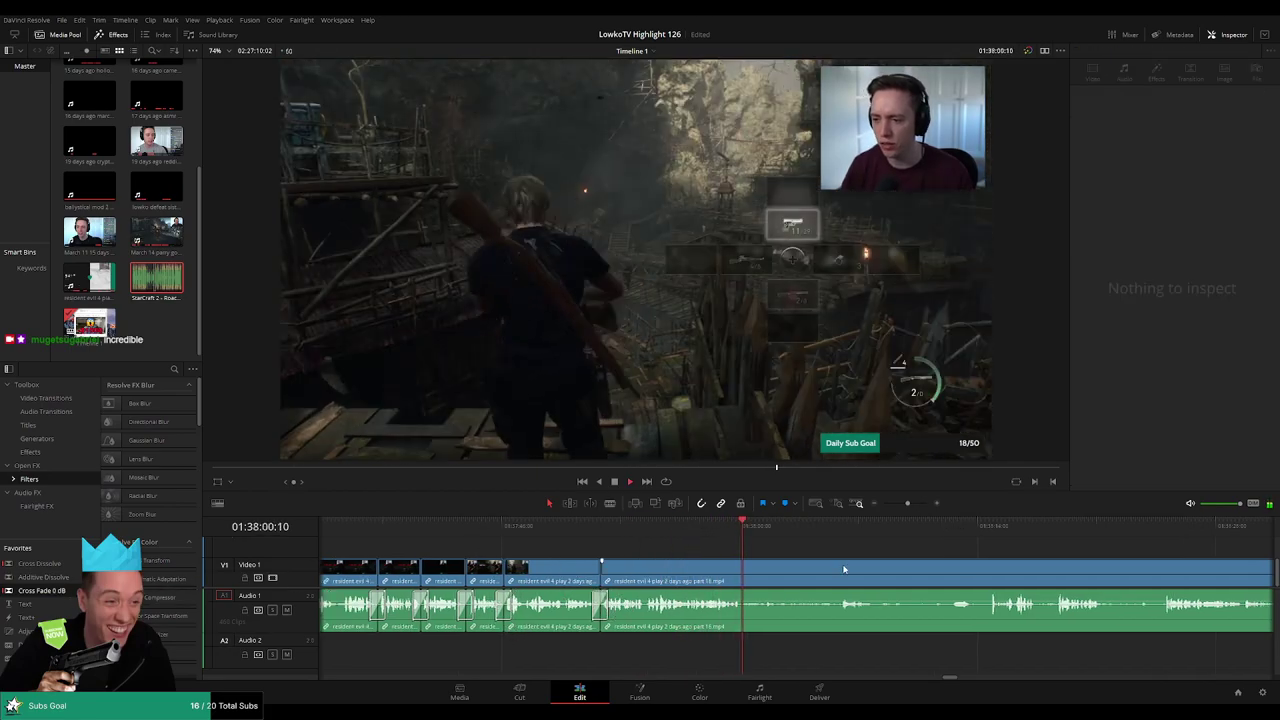
# - Review the sniping footage, split the clip at about 01:38:08 and 01:38:14:30, and ripple delete the segment between
pyautogui.moveTo(843, 566); pyautogui.dragTo(643, 557)
pyautogui.click(629, 531)
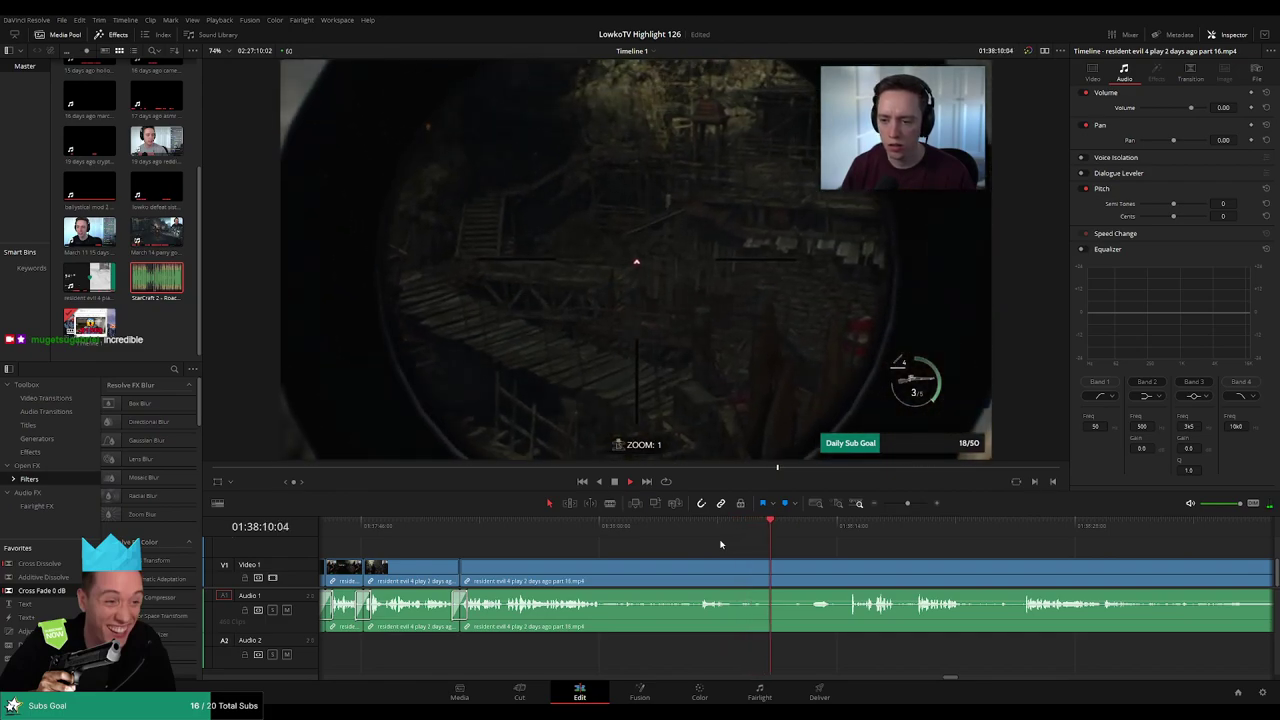
pyautogui.hscroll(2, 717, 547)
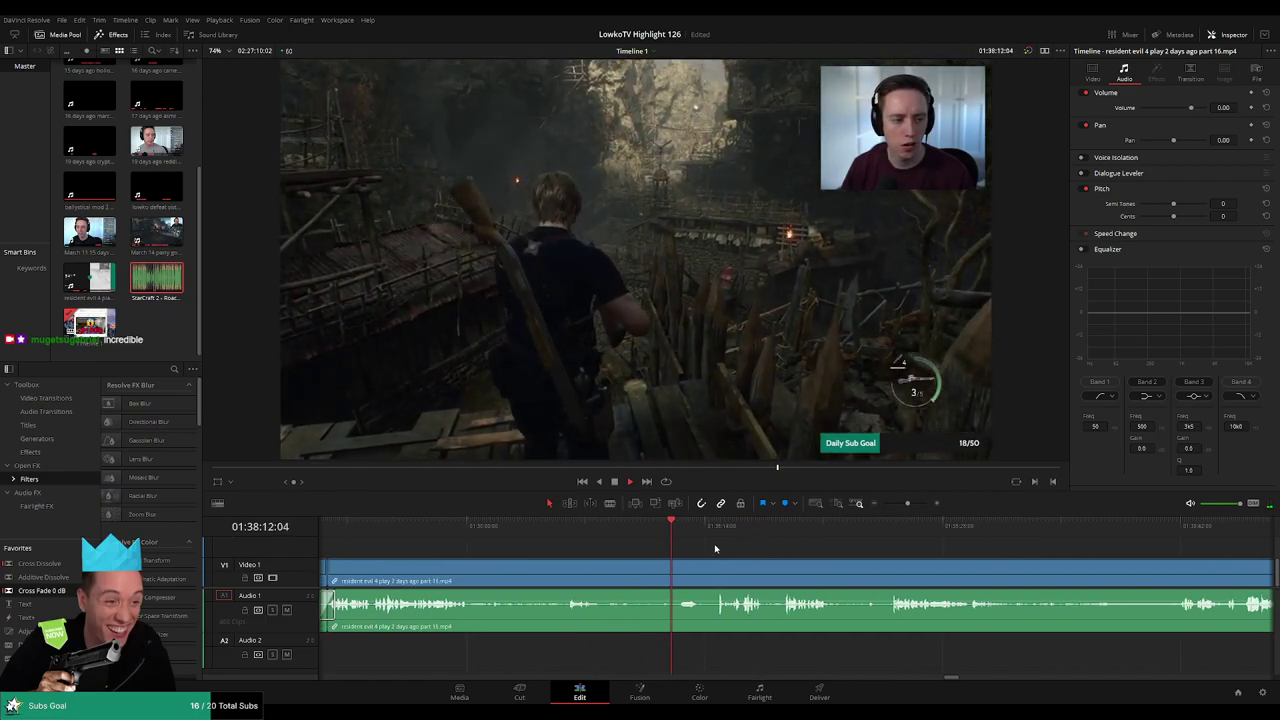
pyautogui.click(600, 524)
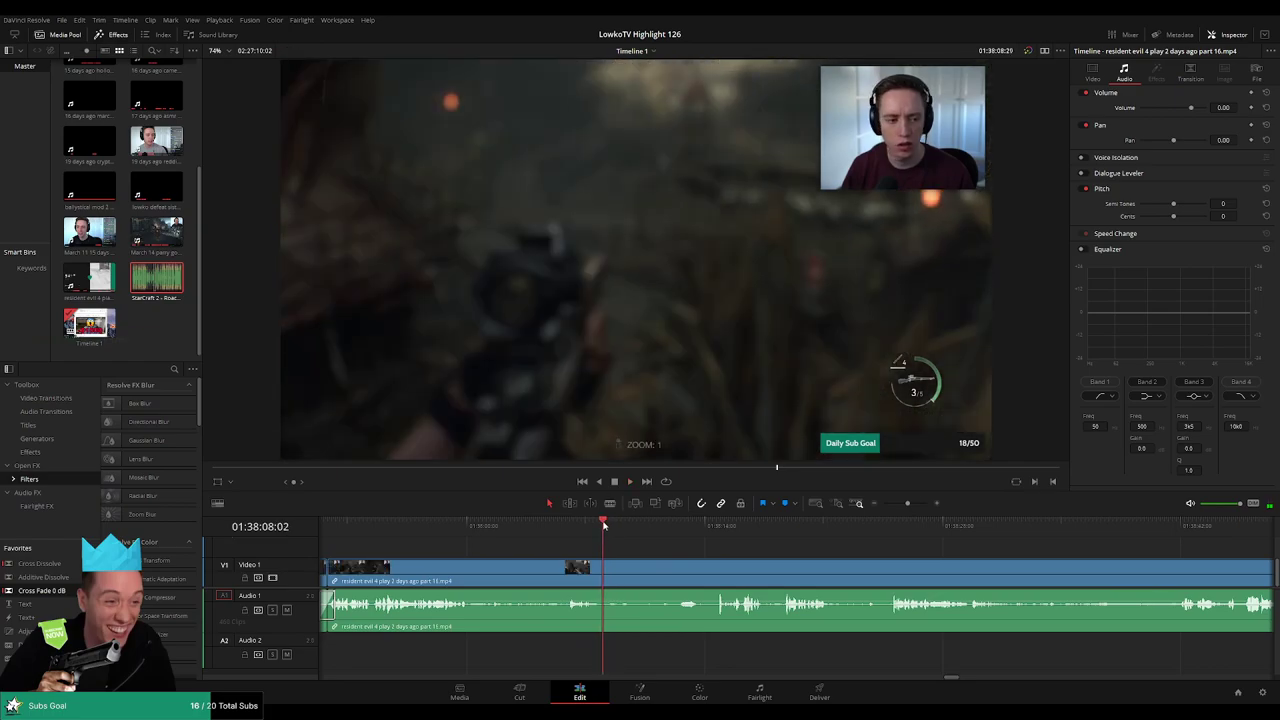
pyautogui.moveTo(602, 524); pyautogui.dragTo(574, 523)
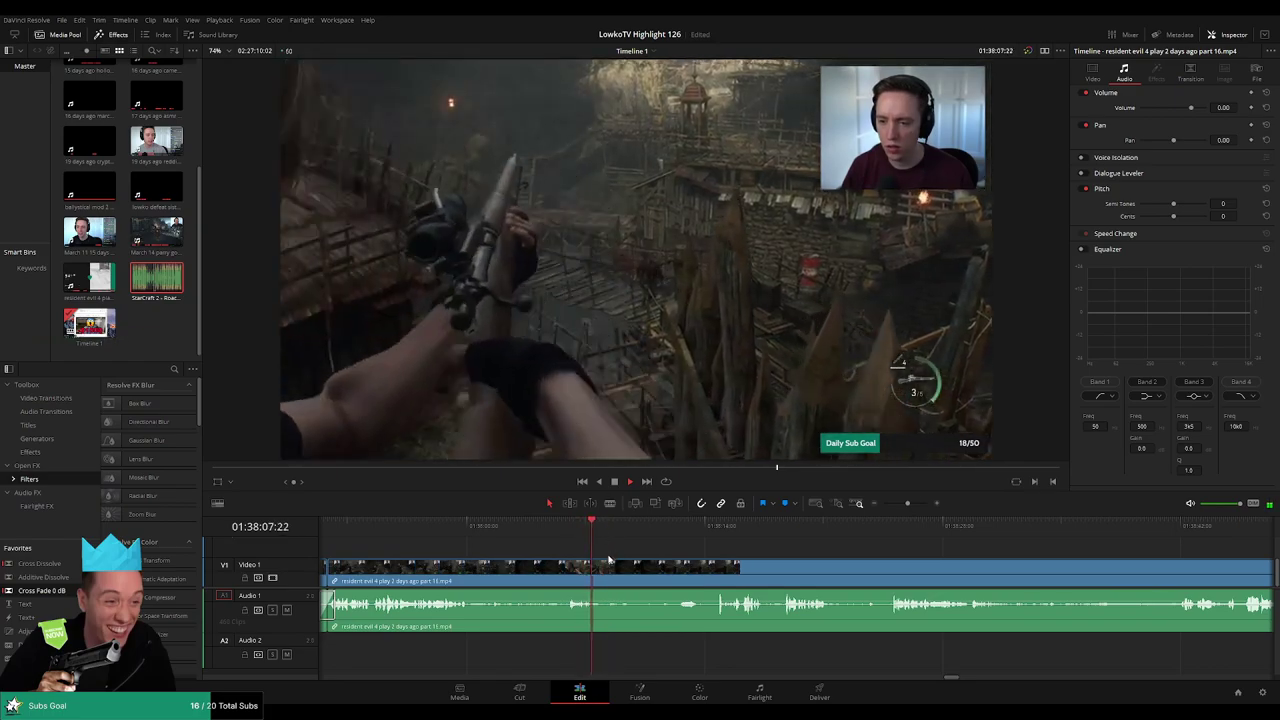
pyautogui.press('b')
pyautogui.click(602, 574)
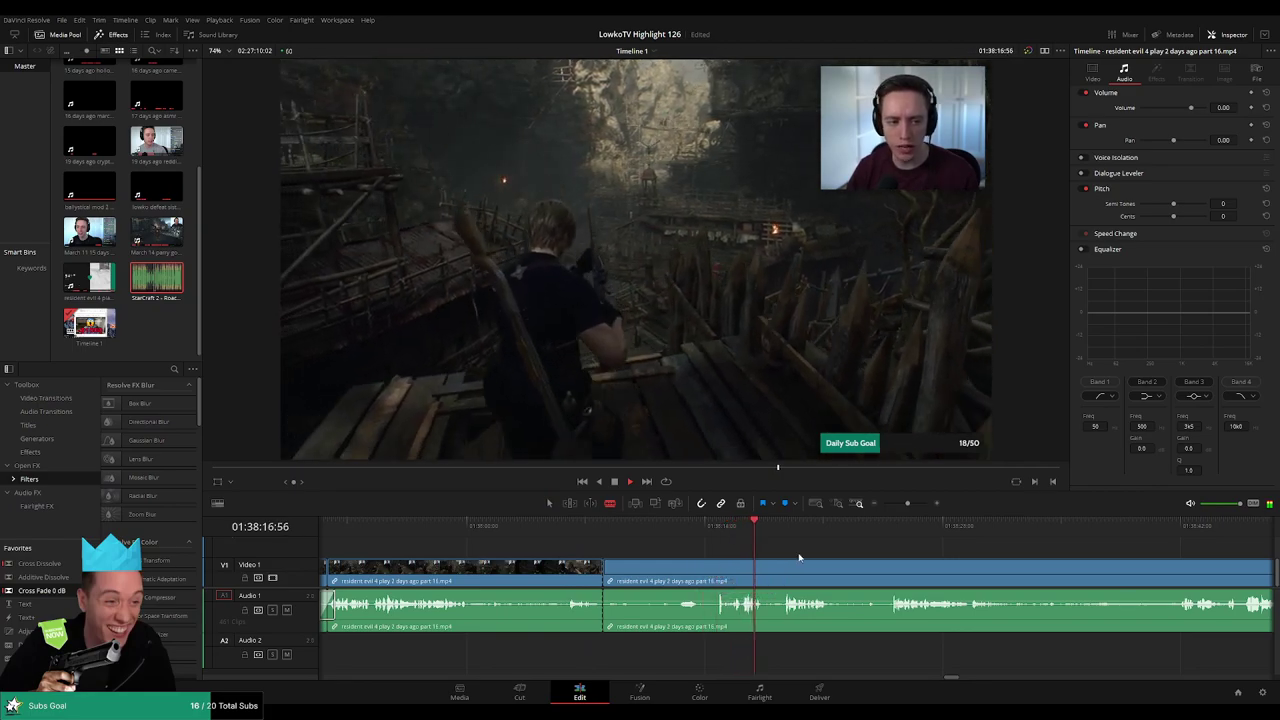
pyautogui.moveTo(780, 557); pyautogui.dragTo(721, 555)
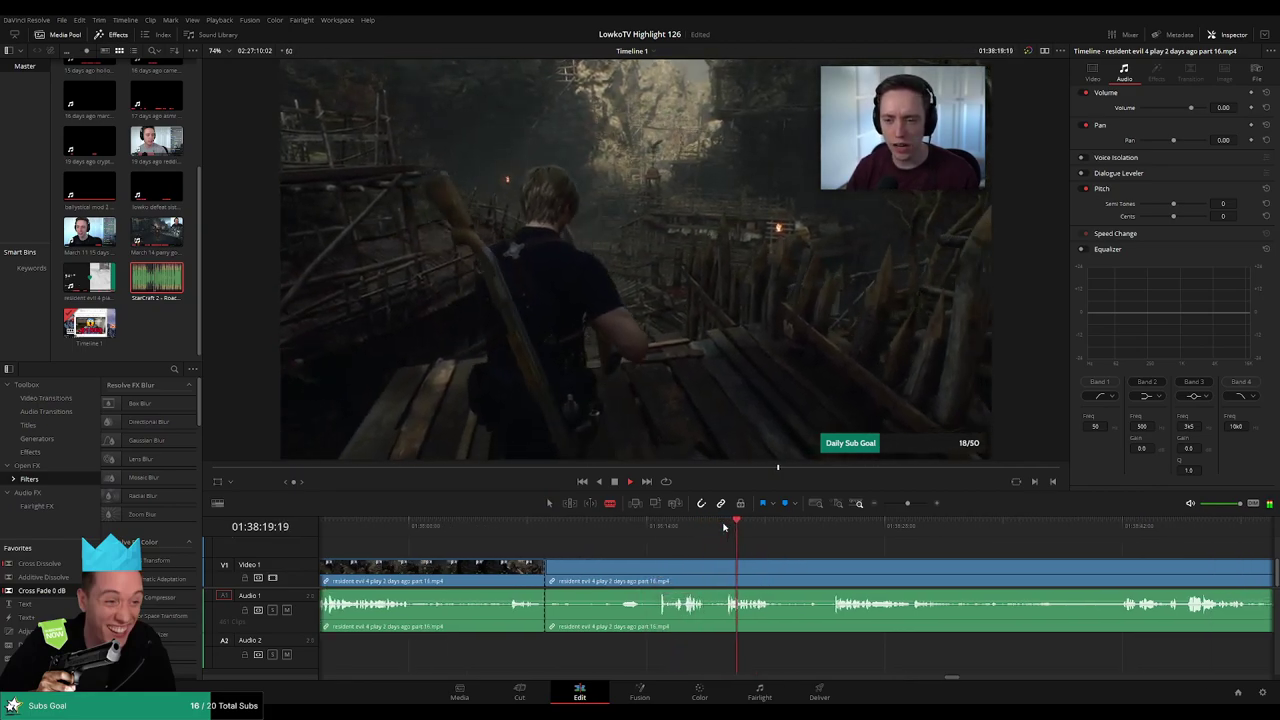
pyautogui.click(657, 580)
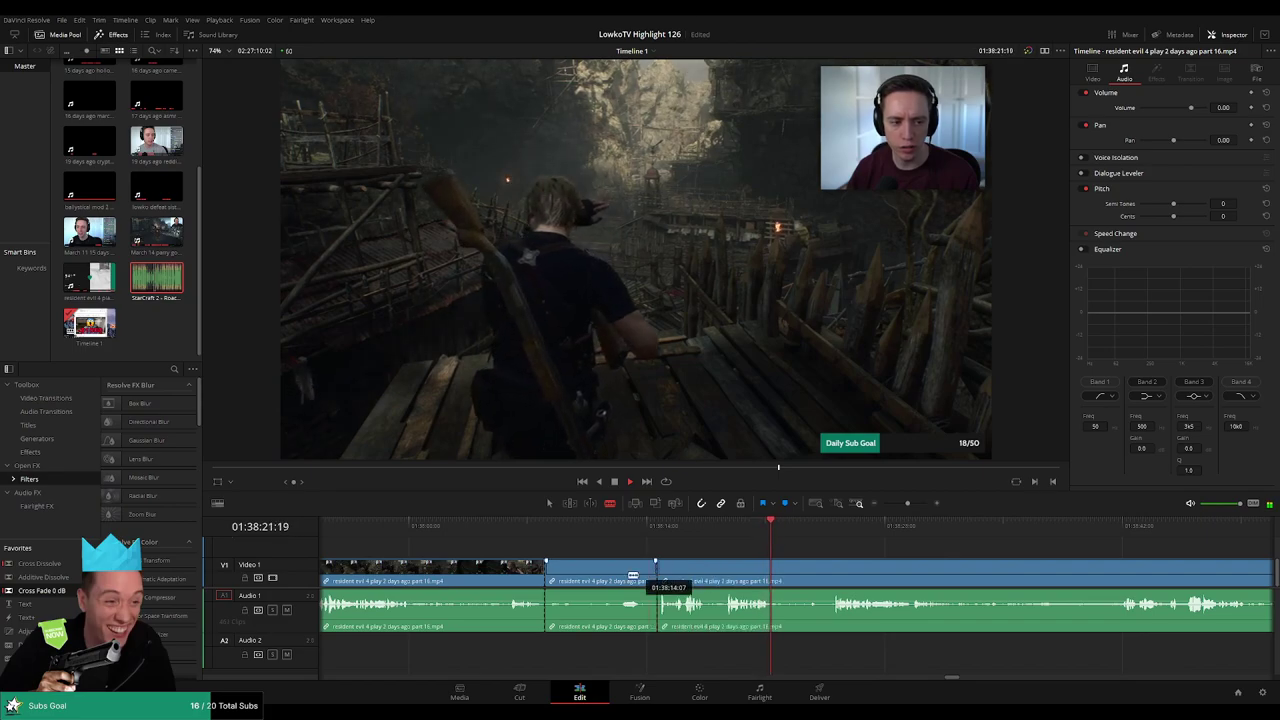
pyautogui.press('a')
pyautogui.click(630, 580)
pyautogui.press('Delete')
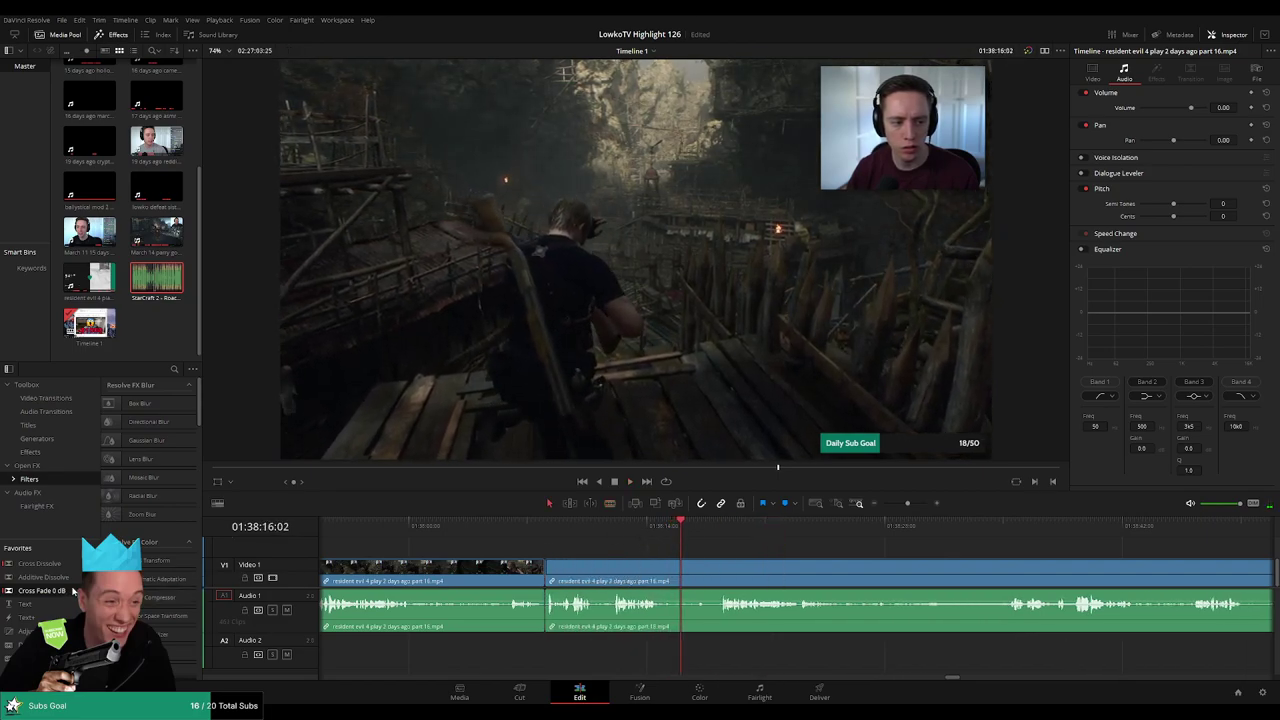
# - Ripple delete the segment from about 01:38:14:50 to 01:38:18:15, and apply Cross Fade 0 dB there and at the preceding cut
pyautogui.press('b')
pyautogui.click(660, 592)
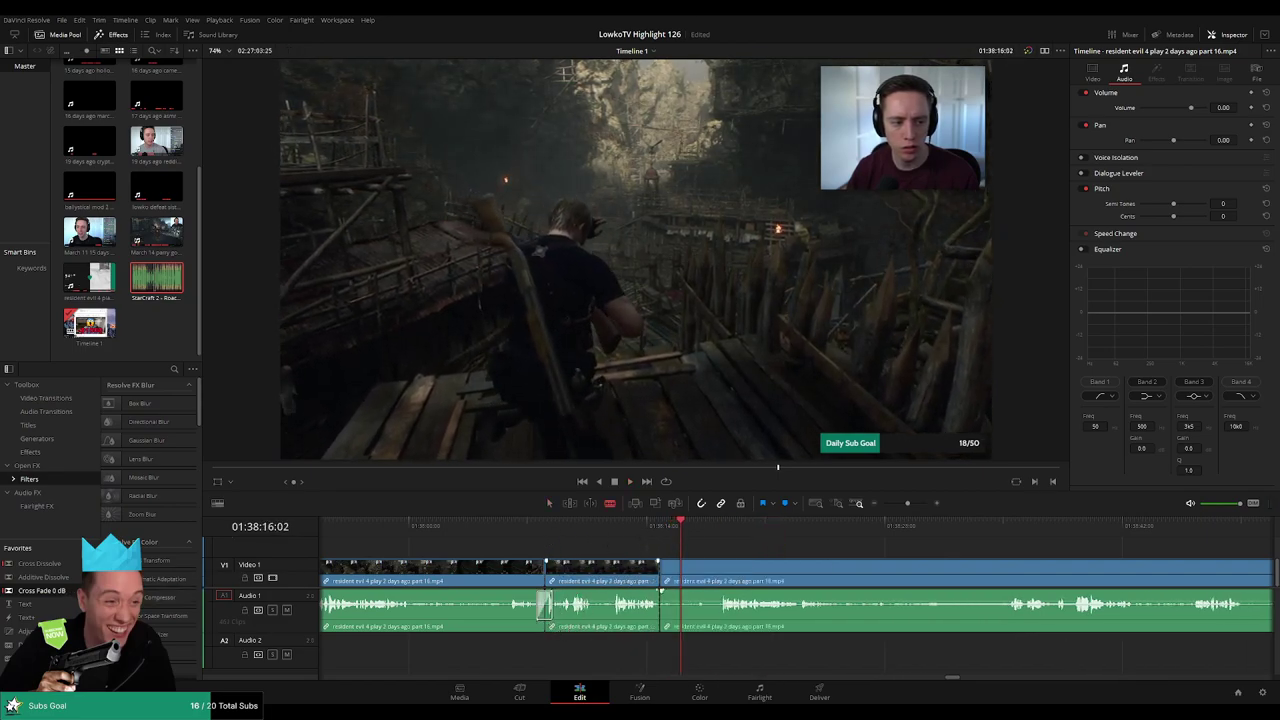
pyautogui.click(719, 580)
pyautogui.press('a')
pyautogui.click(690, 580)
pyautogui.press('Delete')
pyautogui.press('space')
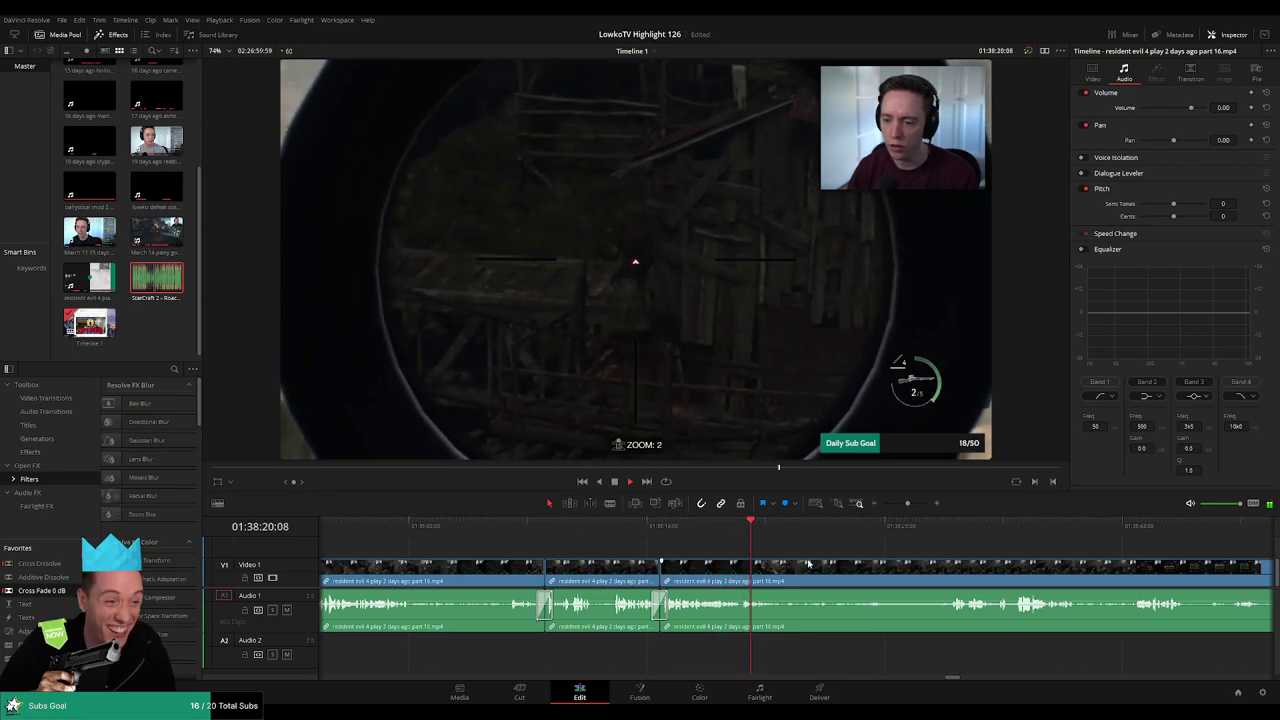
# - Split the clip at about 01:38:22 and 01:38:31, ripple delete the segment between, and apply Cross Fade 0 dB at the cut
pyautogui.press('b')
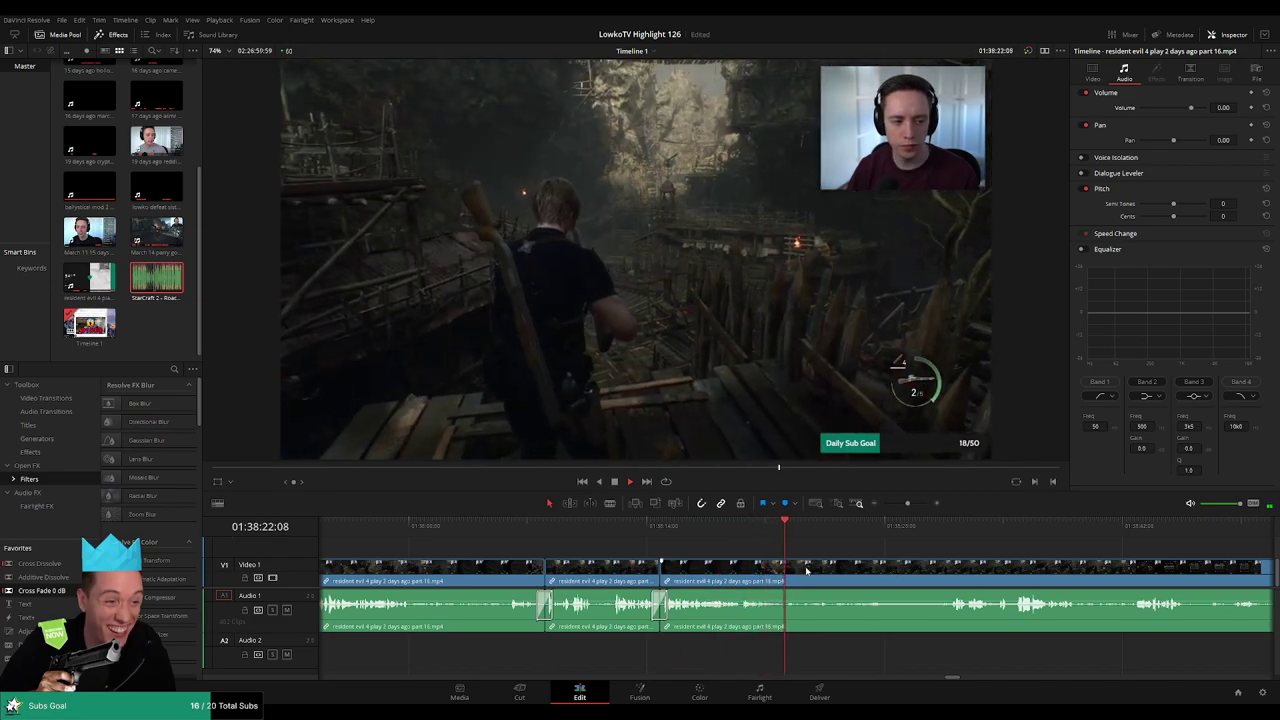
pyautogui.click(803, 565)
pyautogui.moveTo(808, 531)
pyautogui.mouseDown()
pyautogui.moveTo(936, 528)
pyautogui.moveTo(799, 539)
pyautogui.mouseUp()
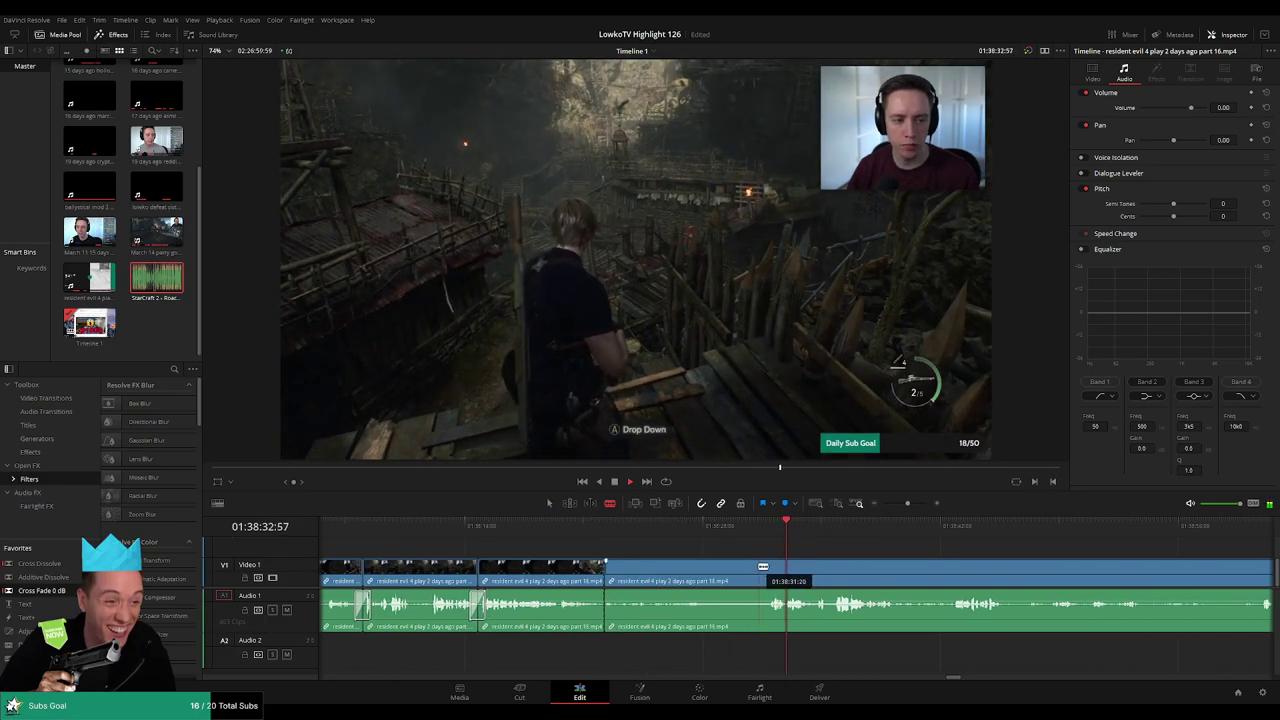
pyautogui.press('a')
pyautogui.click(735, 570)
pyautogui.press('Delete')
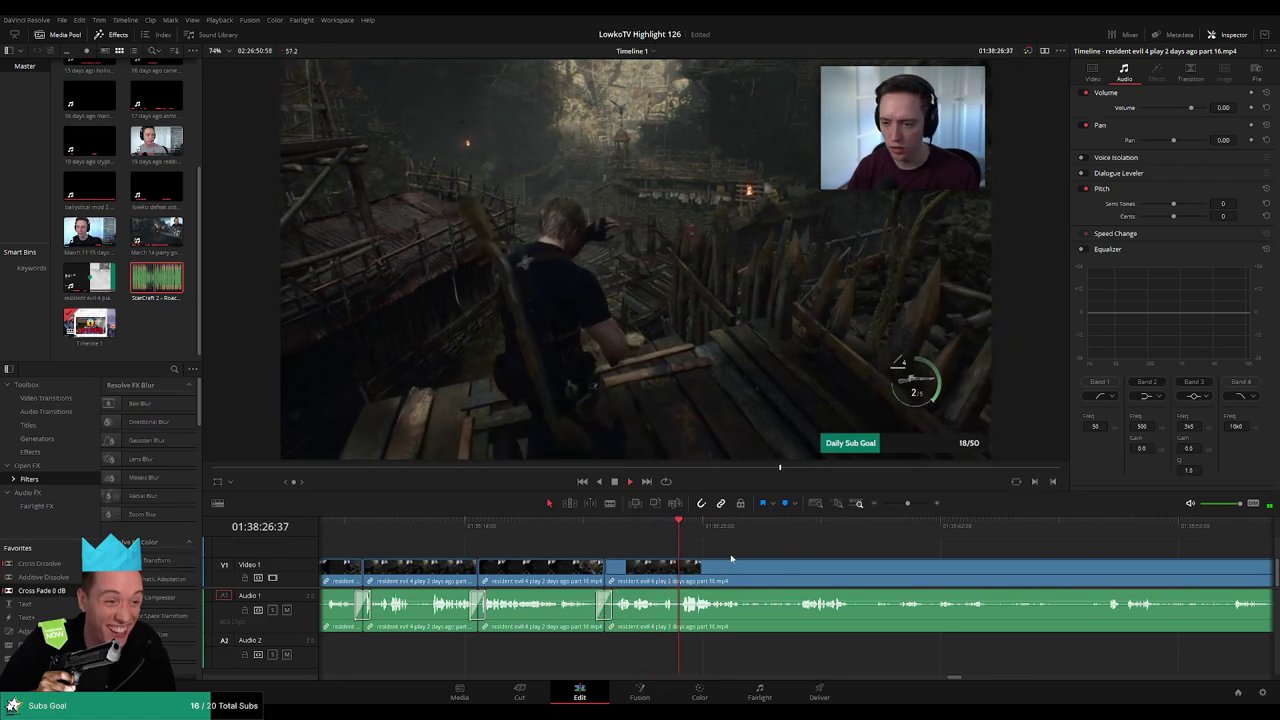
# - Split the clip at about 01:38:30 and 01:38:50:30, and ripple delete the section between, including the crafting menu
pyautogui.scroll(-2, 686, 549)
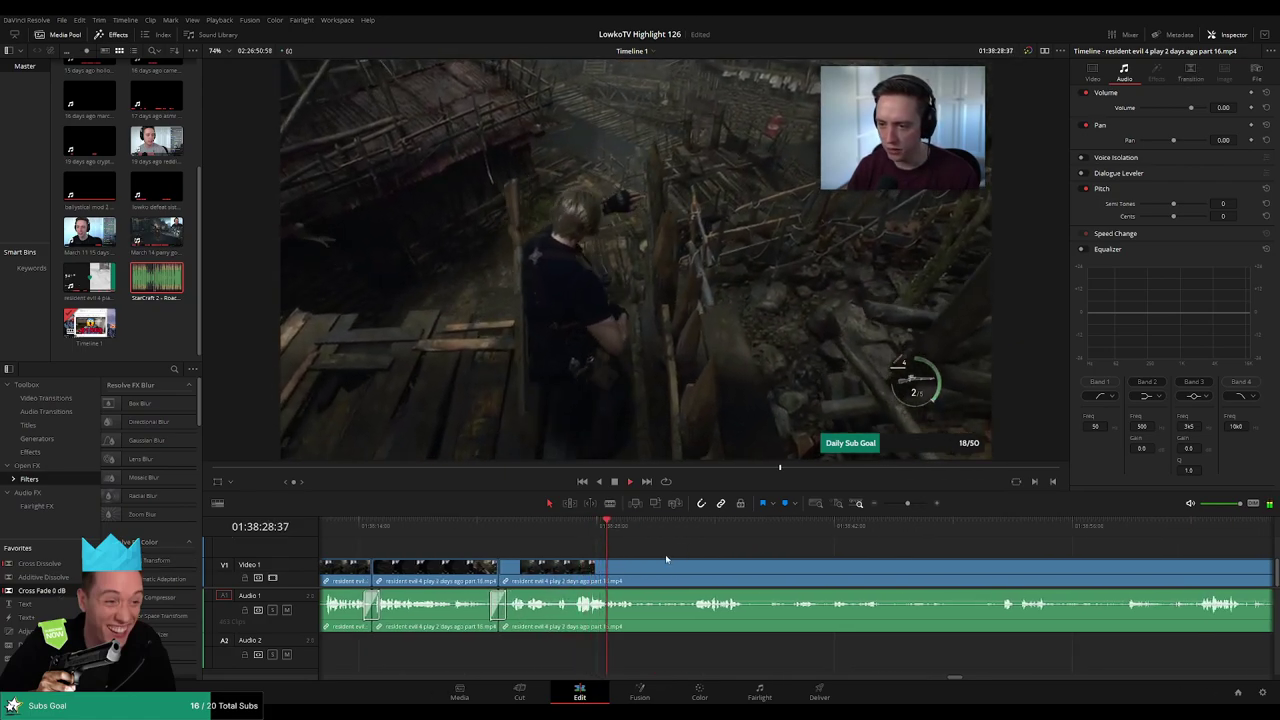
pyautogui.press('b')
pyautogui.click(636, 566)
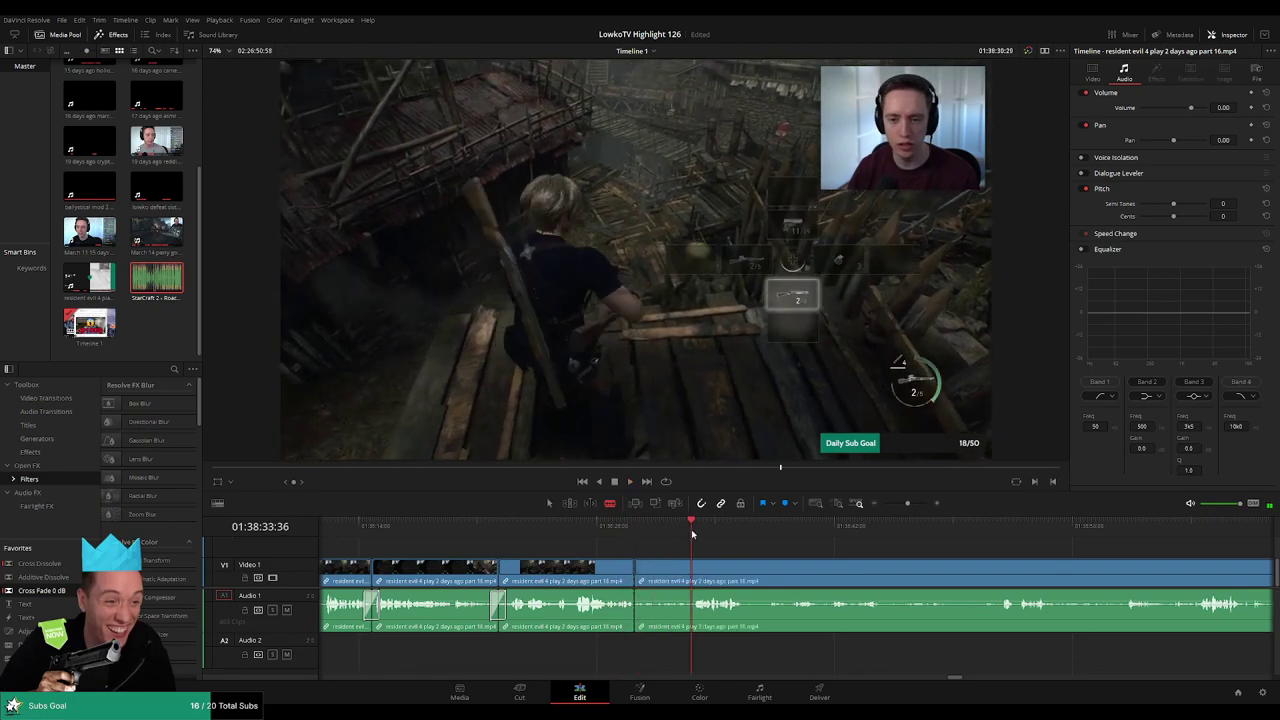
pyautogui.click(814, 527)
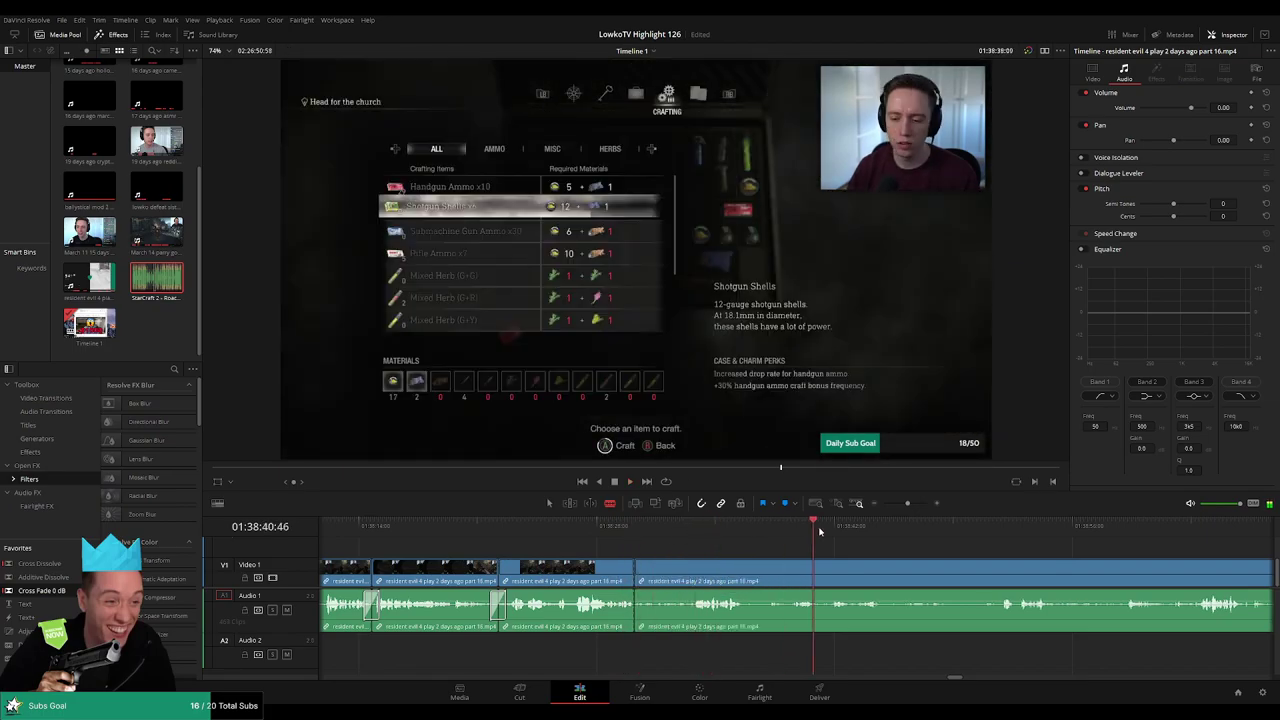
pyautogui.click(991, 526)
pyautogui.scroll(-5, 1070, 549)
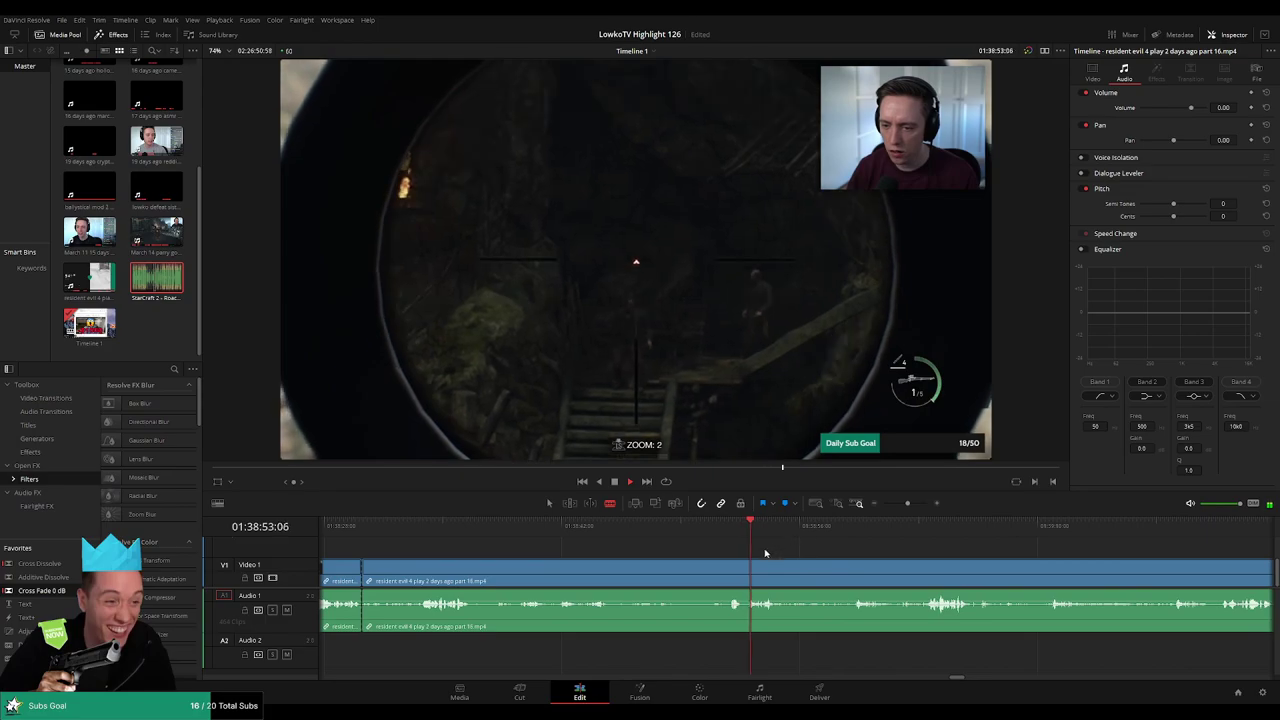
pyautogui.click(709, 568)
pyautogui.press('a')
pyautogui.click(676, 572)
pyautogui.press('Delete')
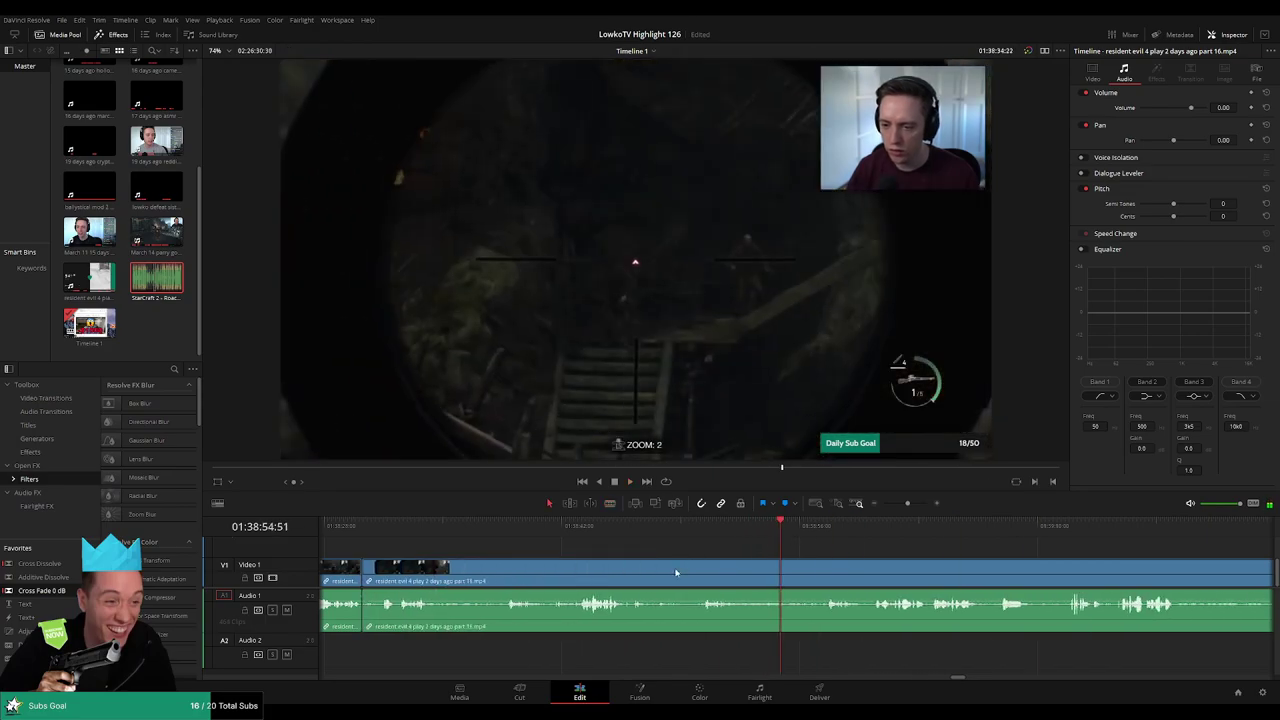
# - Apply Cross Fade 0 dB at the cut near 01:38:30 and play the footage on to about 01:39:08
pyautogui.click(357, 526)
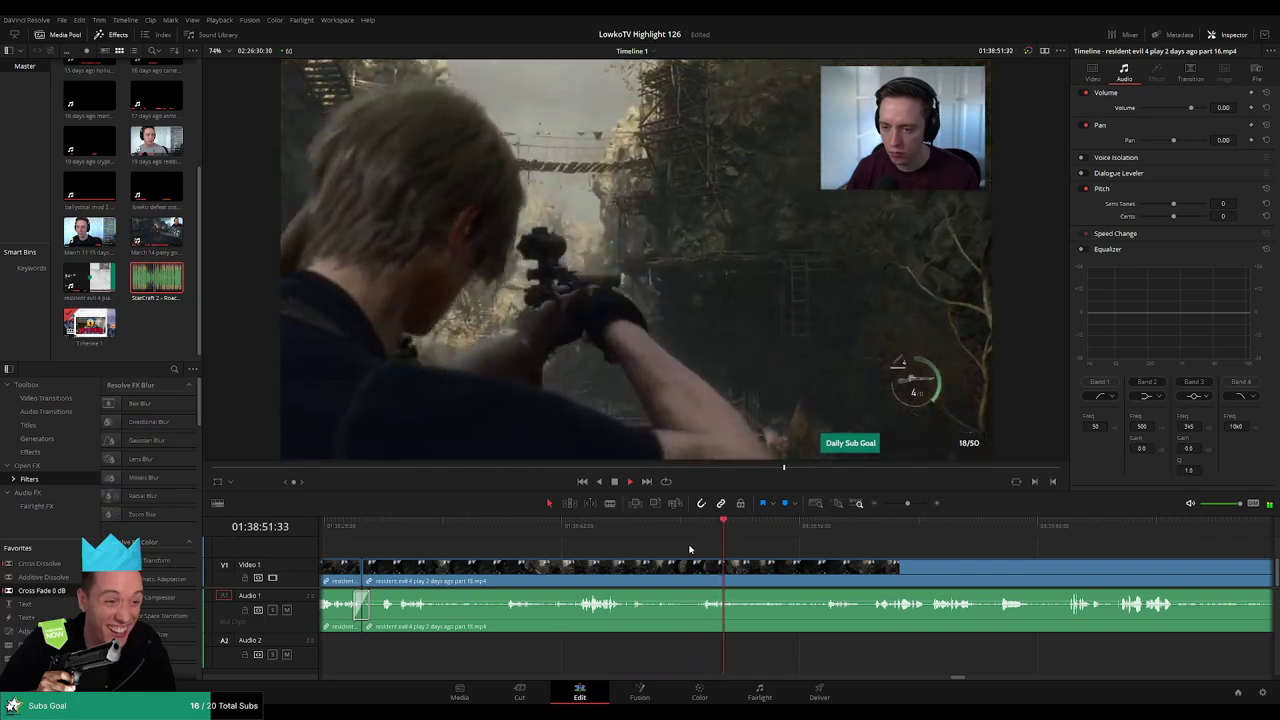
pyautogui.moveTo(813, 557); pyautogui.dragTo(636, 531)
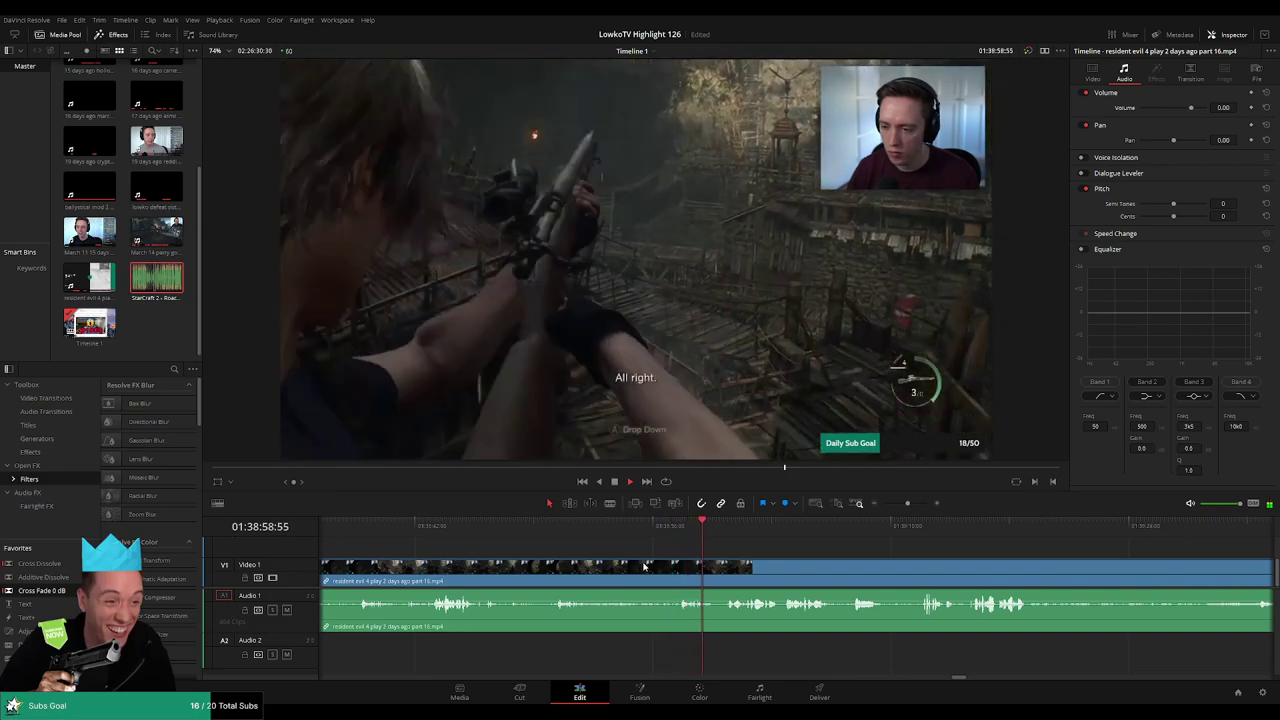
pyautogui.moveTo(764, 563); pyautogui.dragTo(656, 554)
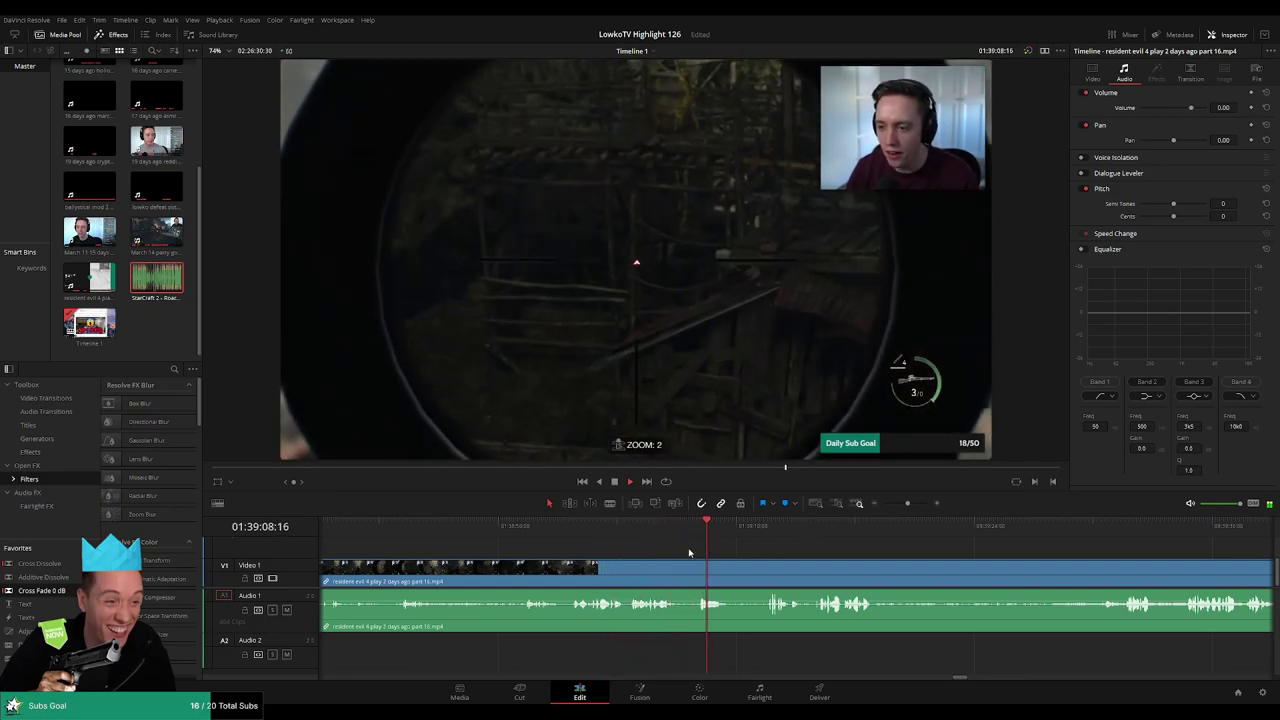
# - Split the clip at about 01:39:10 and 01:39:12, ripple delete the segment between, and apply Cross Fade 0 dB at the cut
pyautogui.press('b')
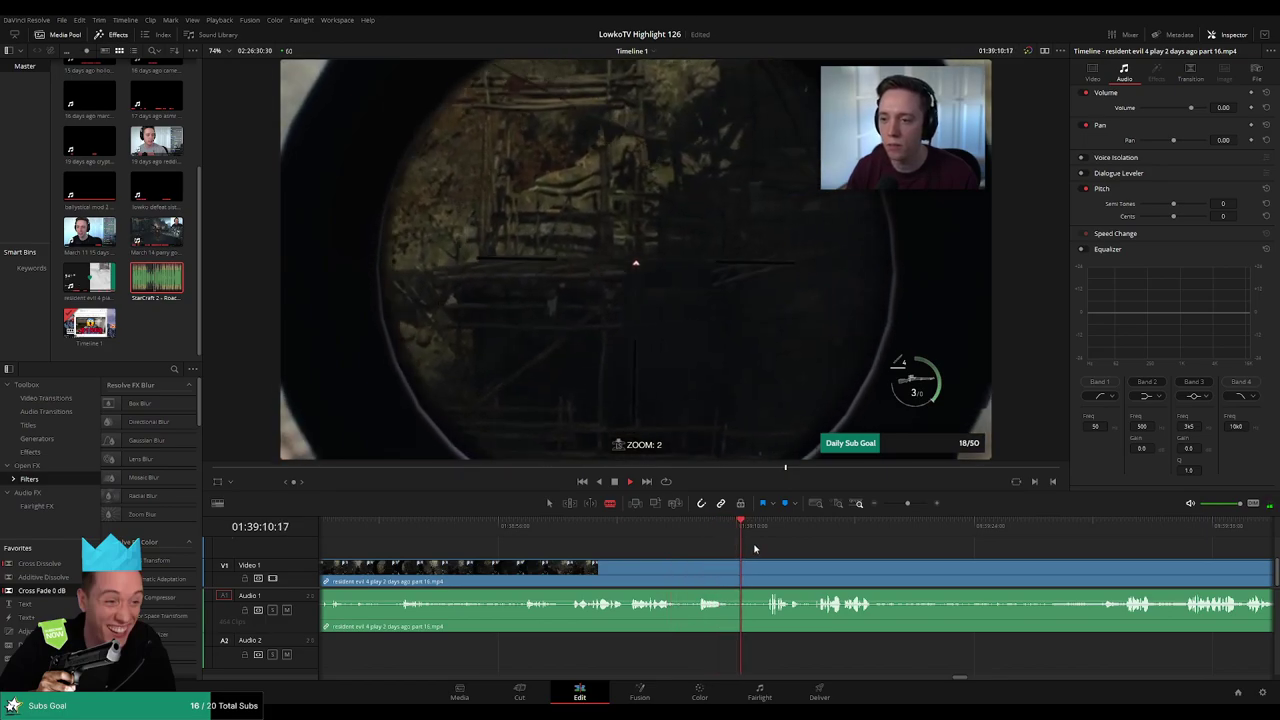
pyautogui.click(763, 533)
pyautogui.click(732, 567)
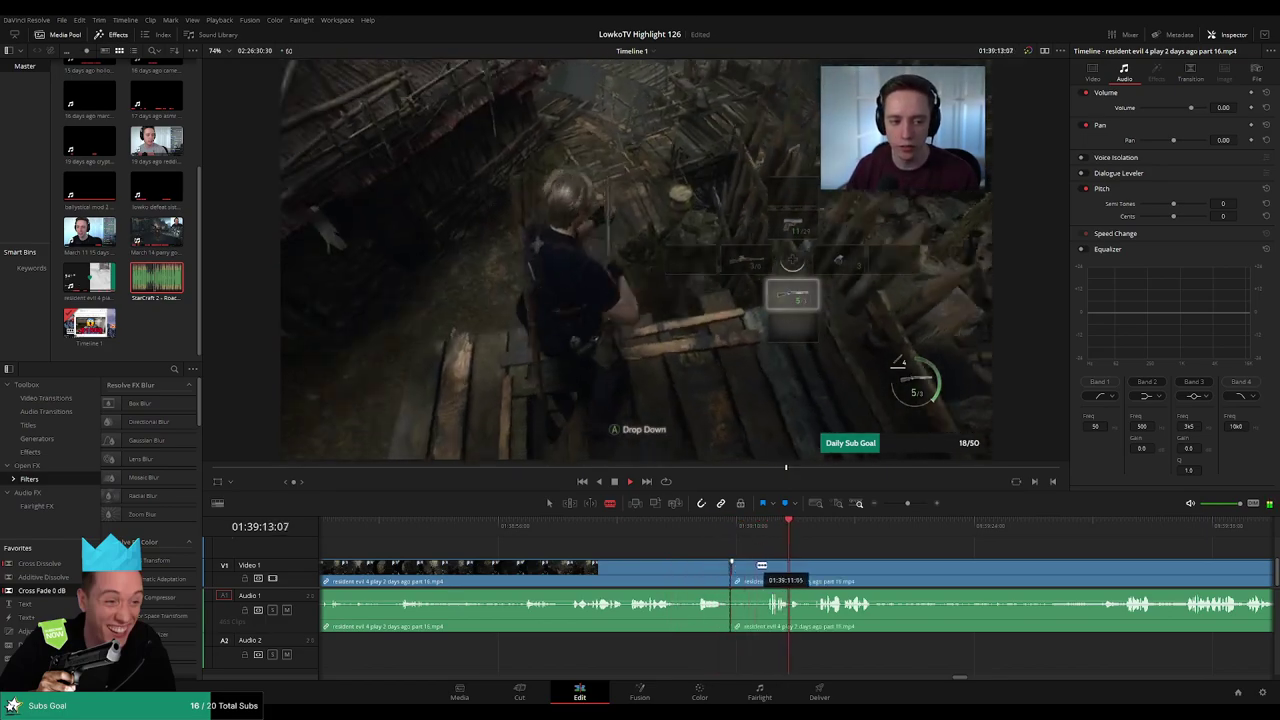
pyautogui.click(766, 566)
pyautogui.press('Delete')
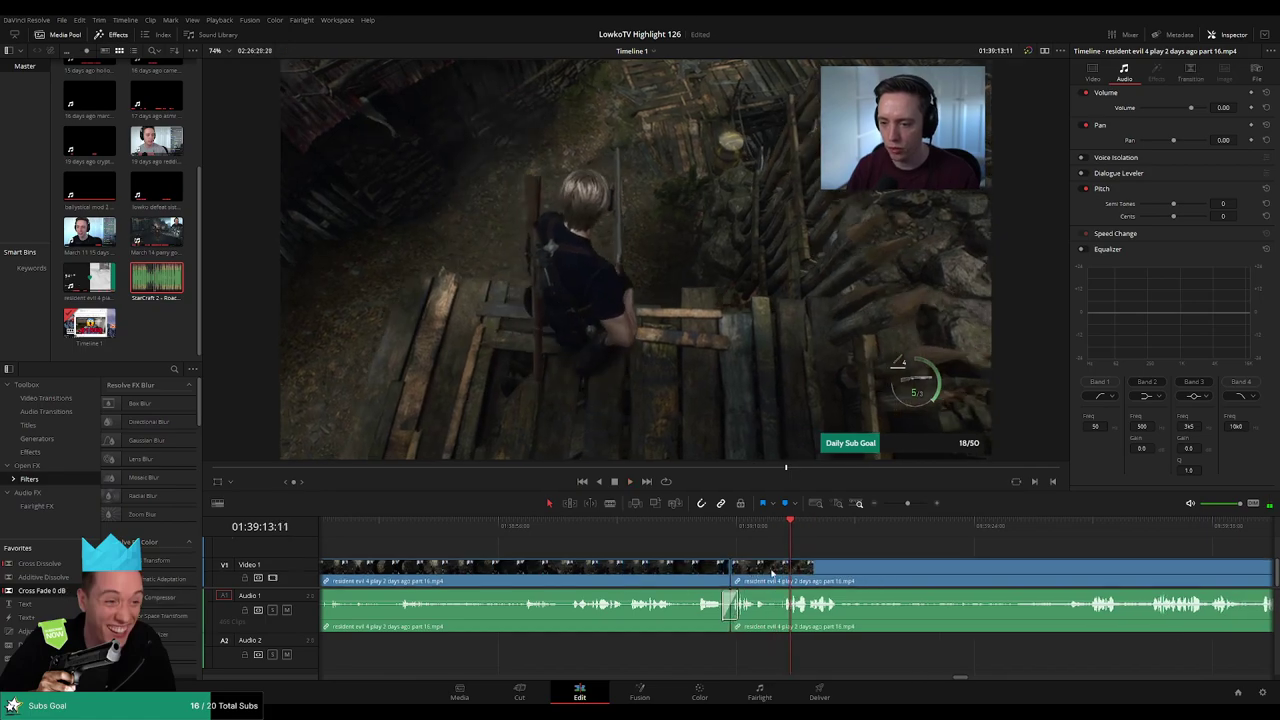
# - Split the clip at about 01:39:12:40, shortly after the last cross fade
pyautogui.scroll(4, 764, 572)
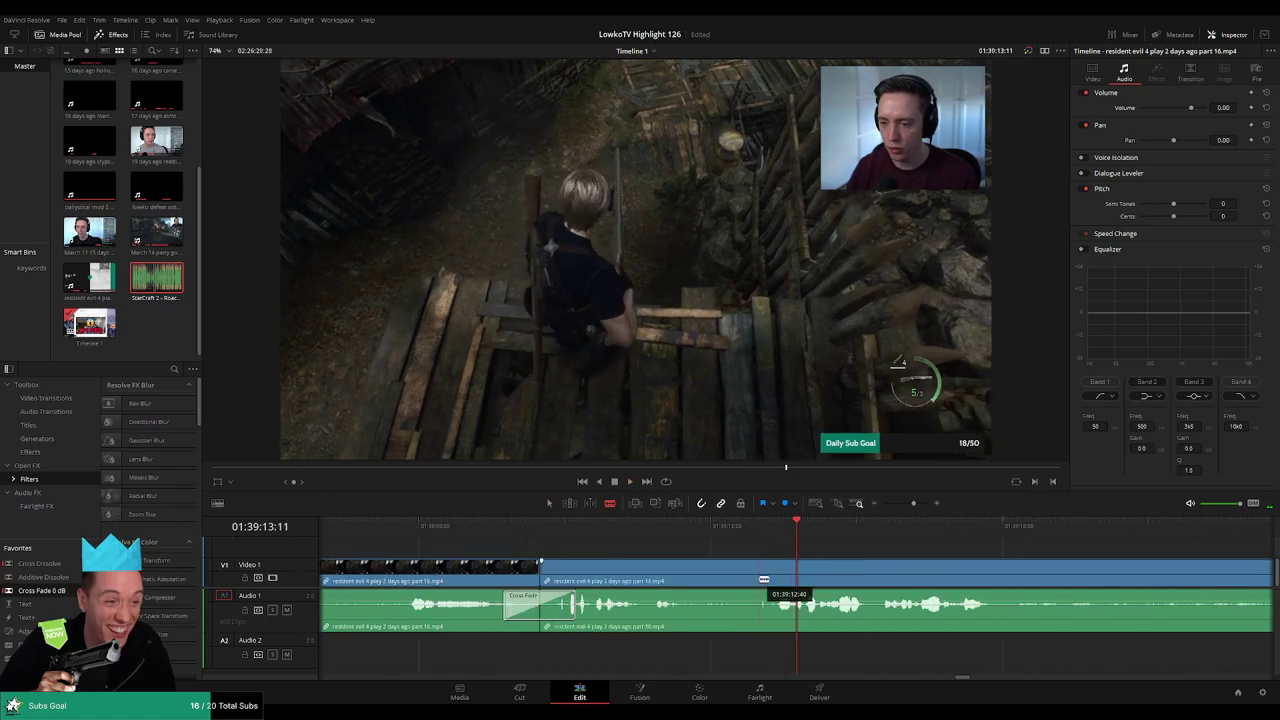
pyautogui.click(762, 580)
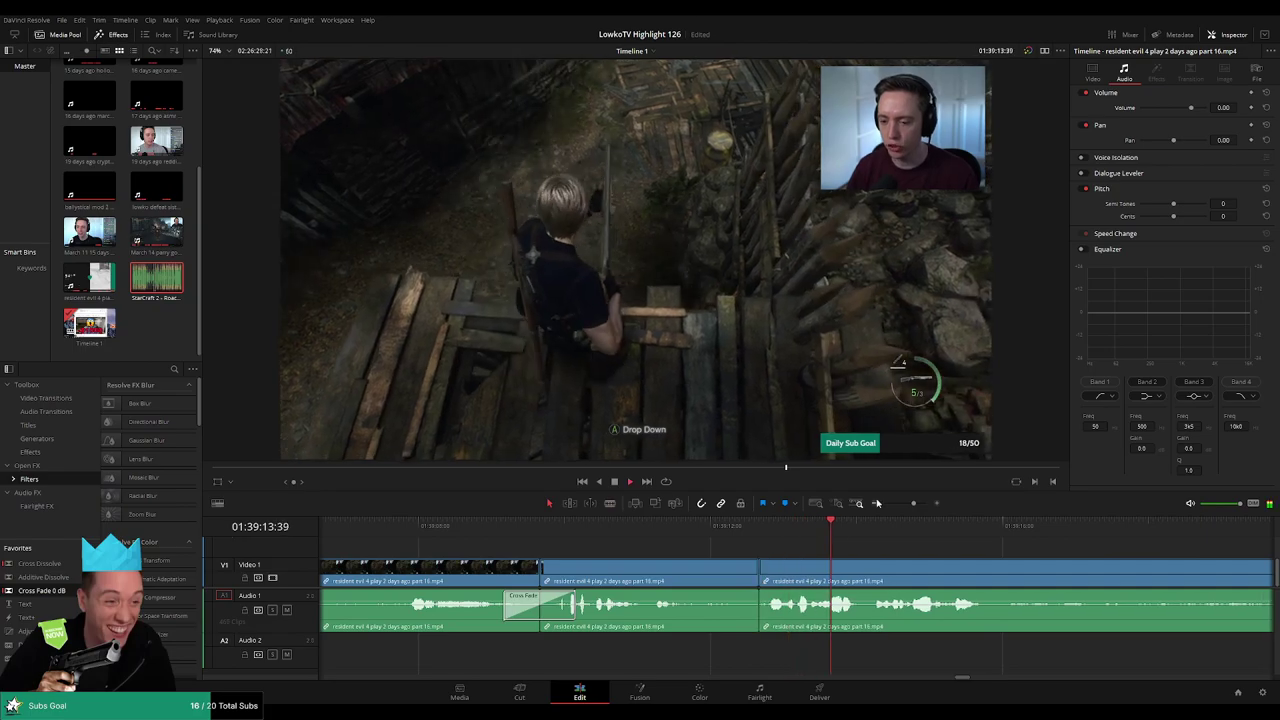
pyautogui.moveTo(913, 504)
pyautogui.mouseDown()
pyautogui.moveTo(881, 507)
pyautogui.moveTo(905, 504)
pyautogui.mouseUp()
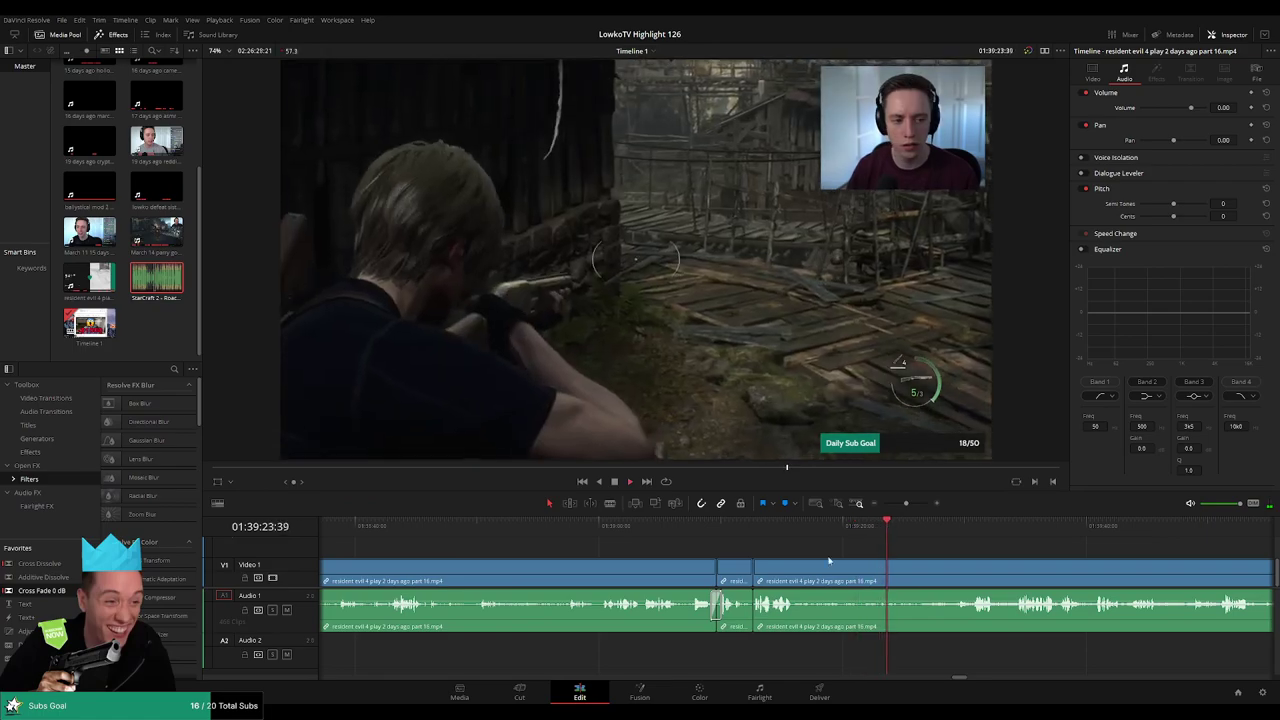
# - Split the clip at about 01:39:16 and 01:39:29, ripple delete the segment between, and apply Cross Fade 0 dB at the cut
pyautogui.click(797, 570)
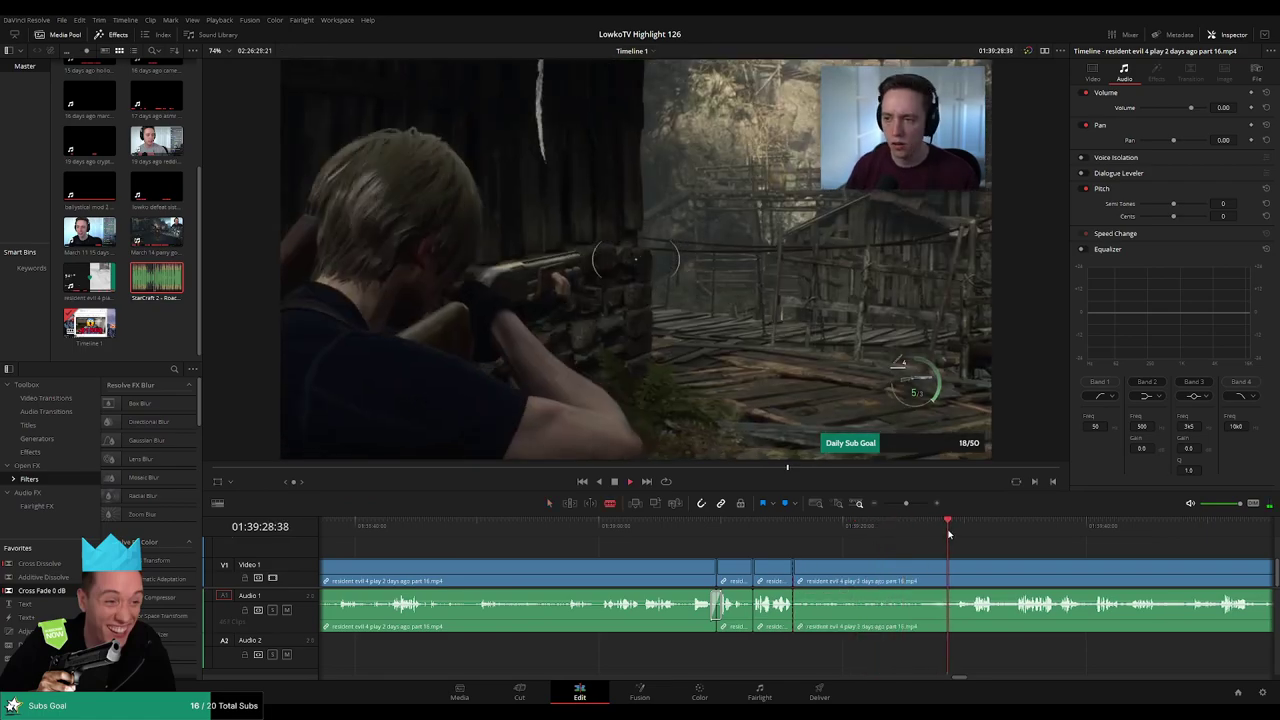
pyautogui.hscroll(3, 843, 560)
pyautogui.click(806, 571)
pyautogui.press('a')
pyautogui.click(772, 573)
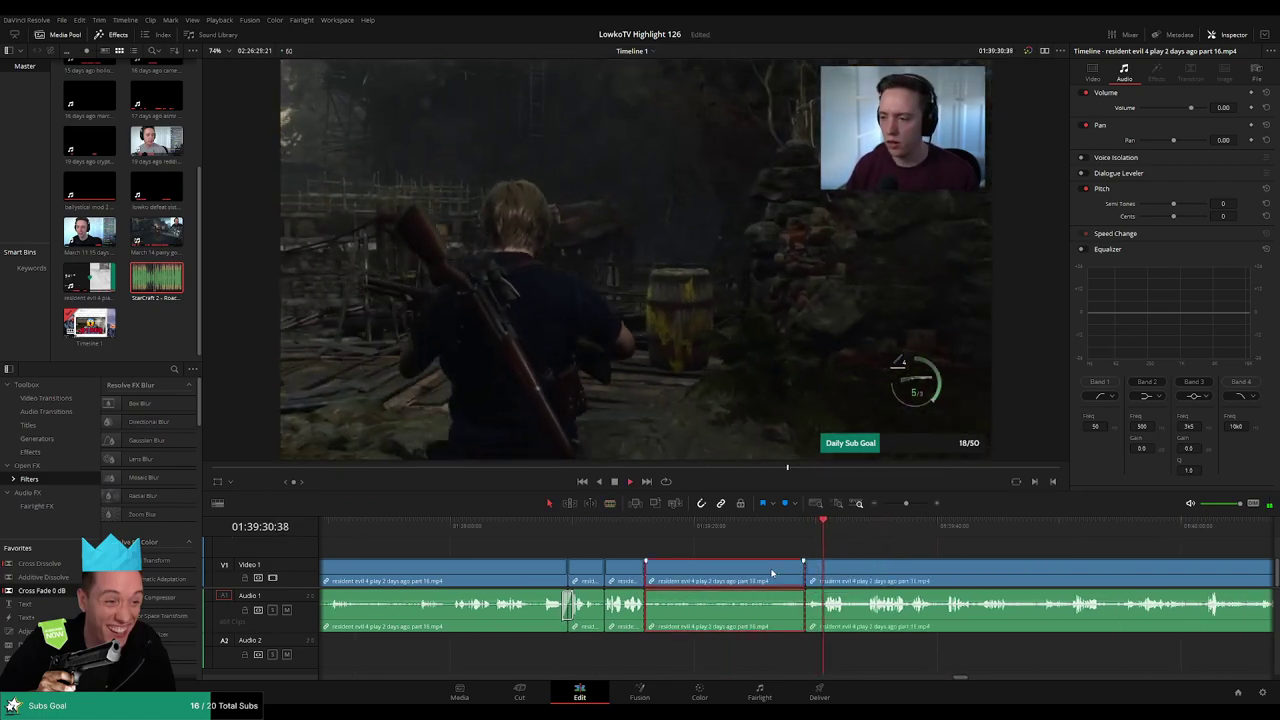
pyautogui.press('Delete')
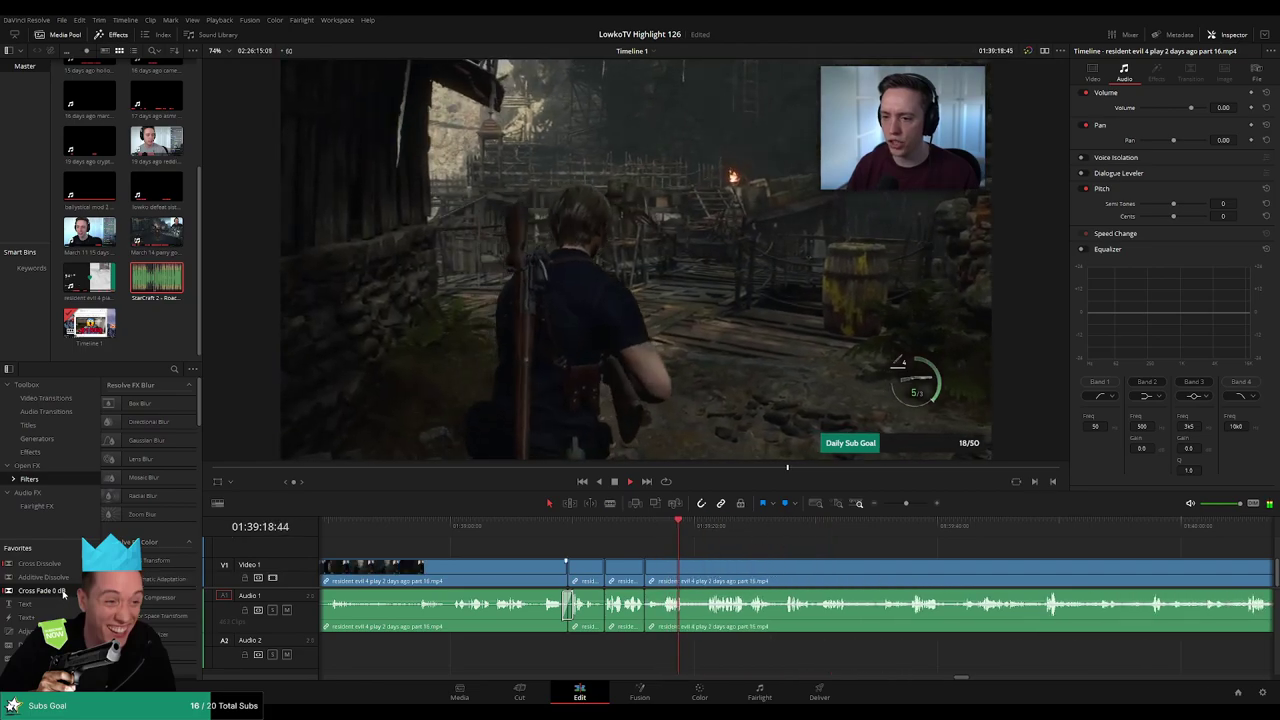
pyautogui.scroll(-1, 762, 560)
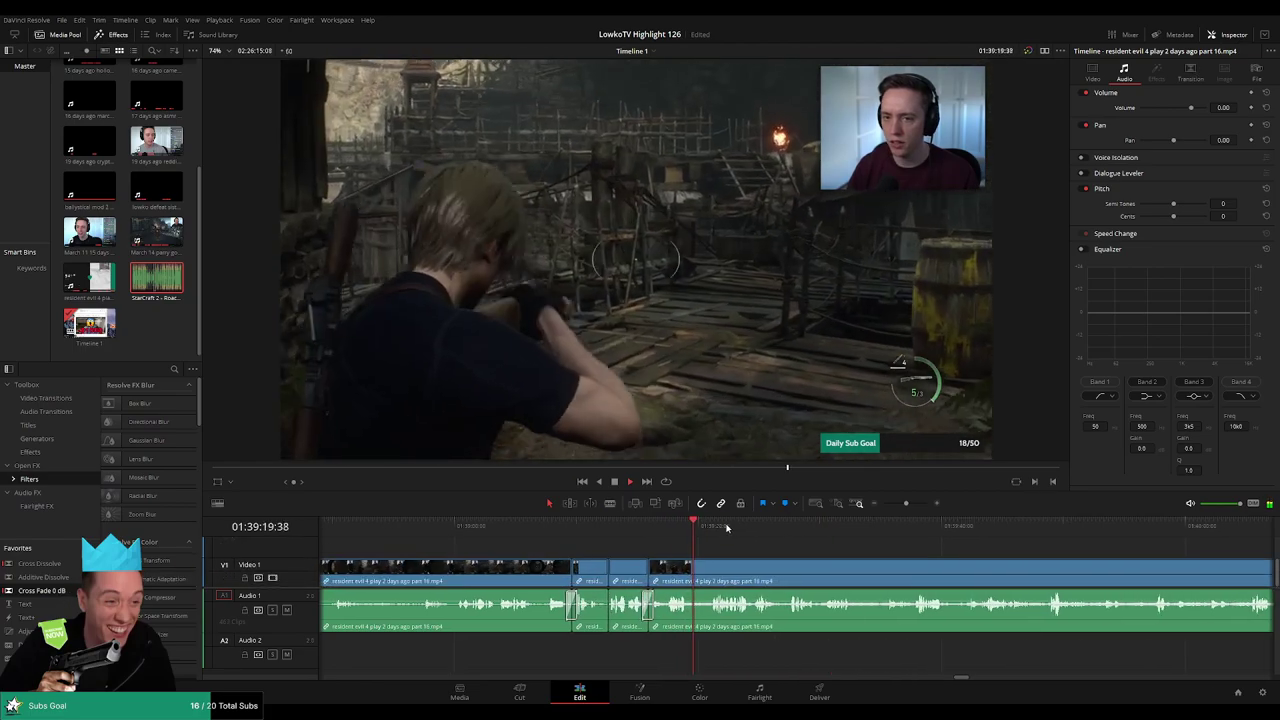
# - Split the clip at about 01:39:19:30 and 01:39:21, ripple delete the segment between, and apply Cross Fade 0 dB at the cut
pyautogui.scroll(1, 755, 548)
pyautogui.scroll(1, 846, 552)
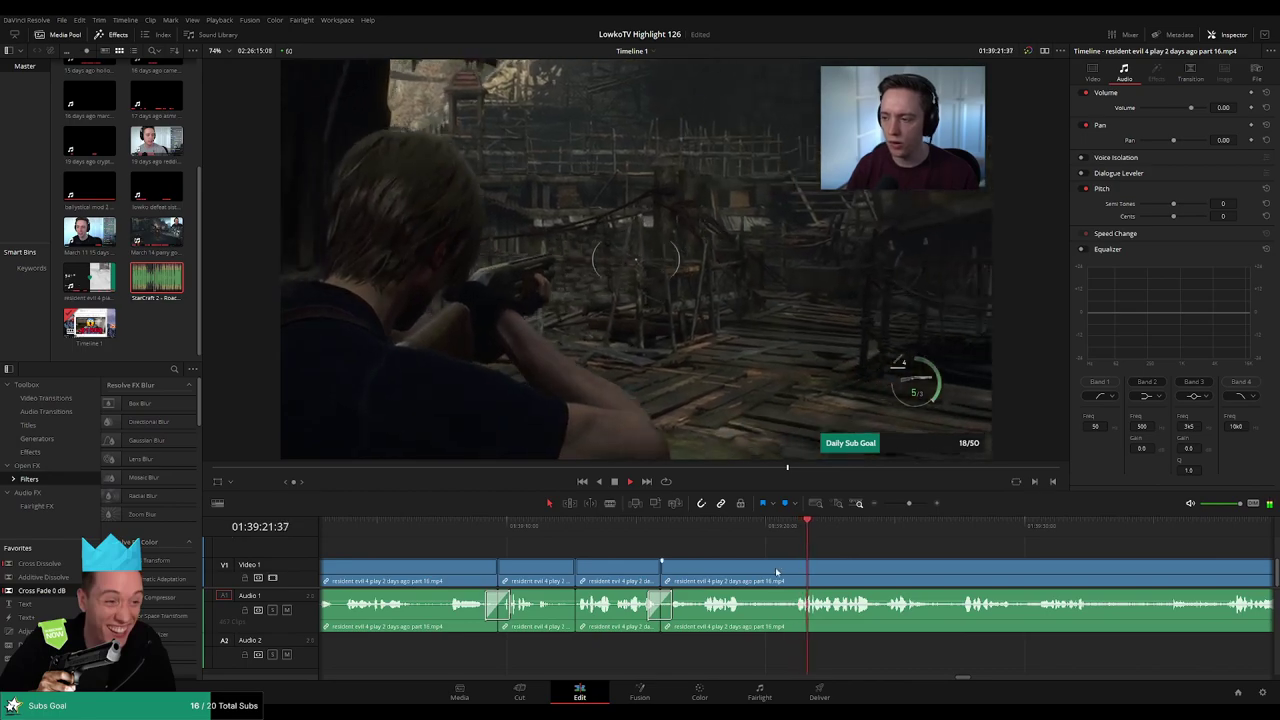
pyautogui.press('b')
pyautogui.click(750, 566)
pyautogui.click(789, 566)
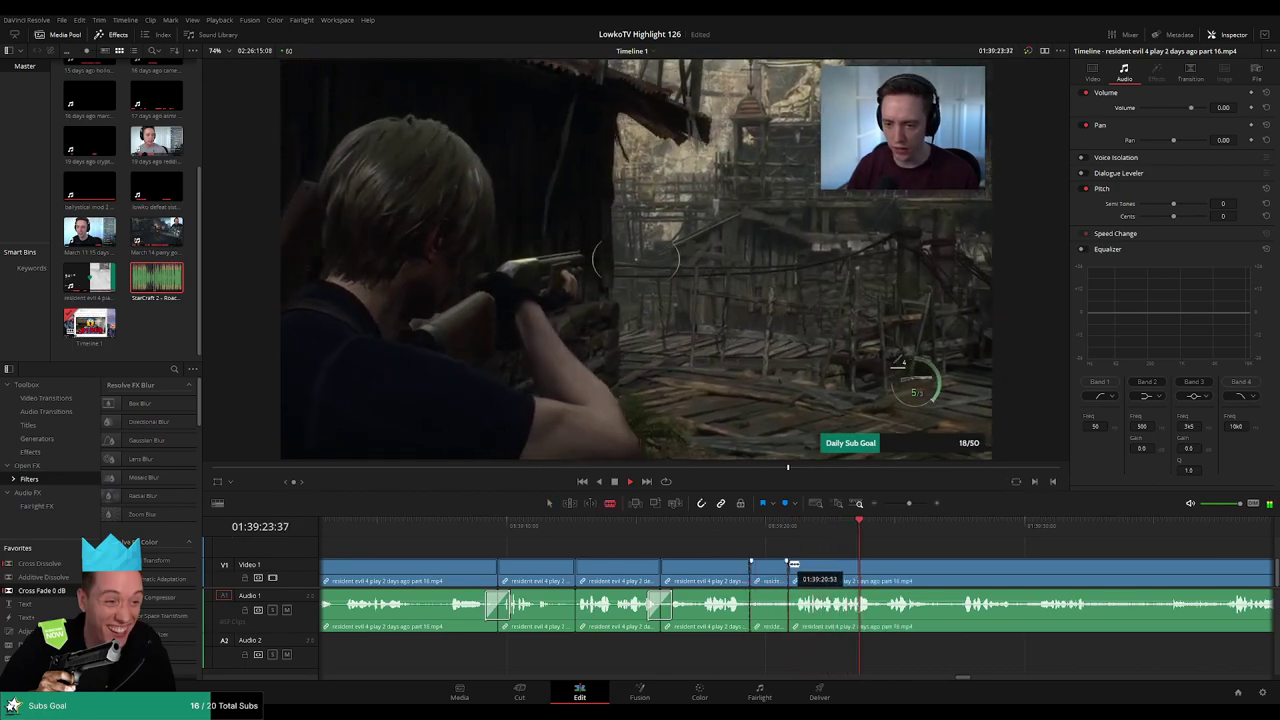
pyautogui.press('a')
pyautogui.click(773, 571)
pyautogui.press('Delete')
pyautogui.click(727, 527)
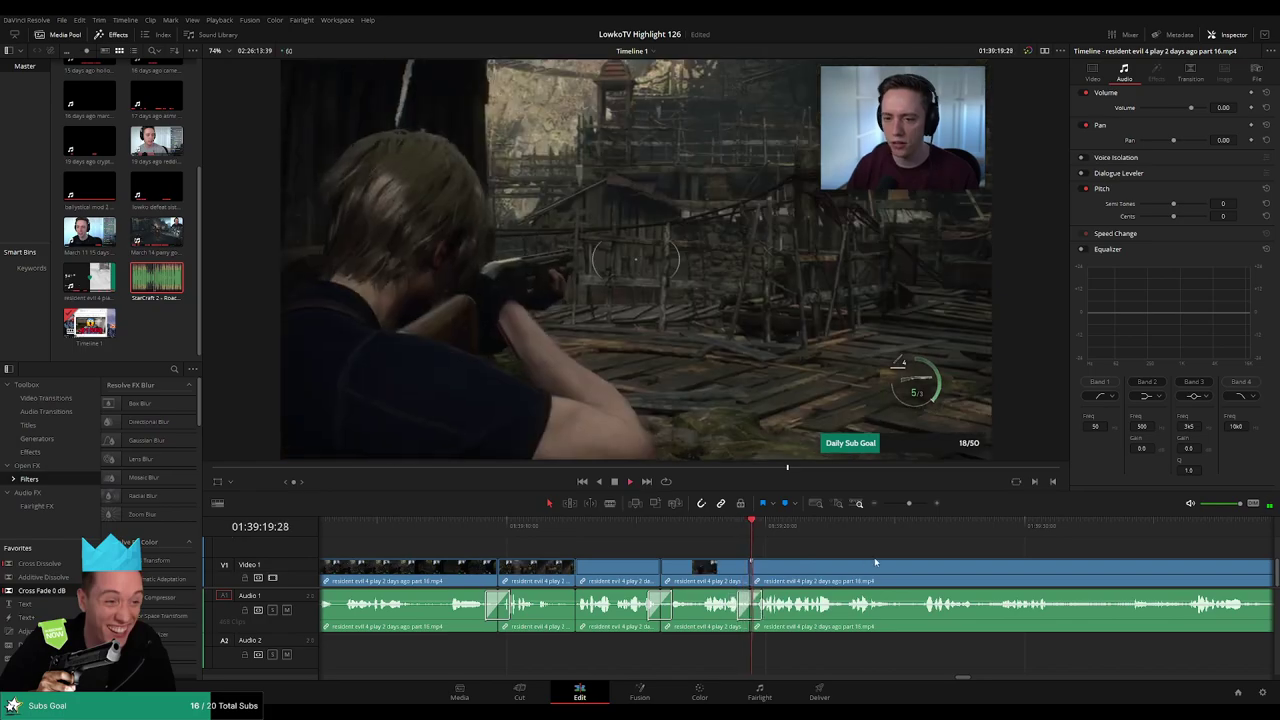
# - Split the clip at about 01:39:31:15 and 01:39:33:30, and ripple delete the segment between
pyautogui.hscroll(3, 667, 537)
pyautogui.click(644, 527)
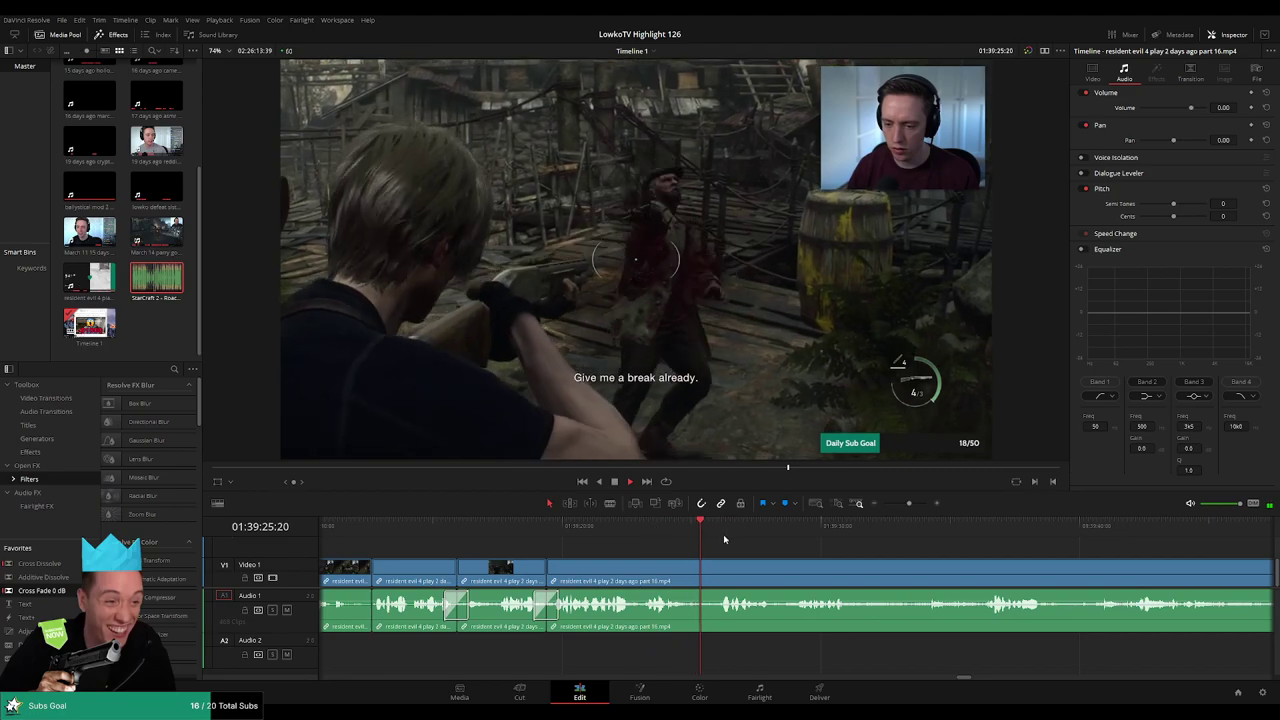
pyautogui.hscroll(2, 851, 555)
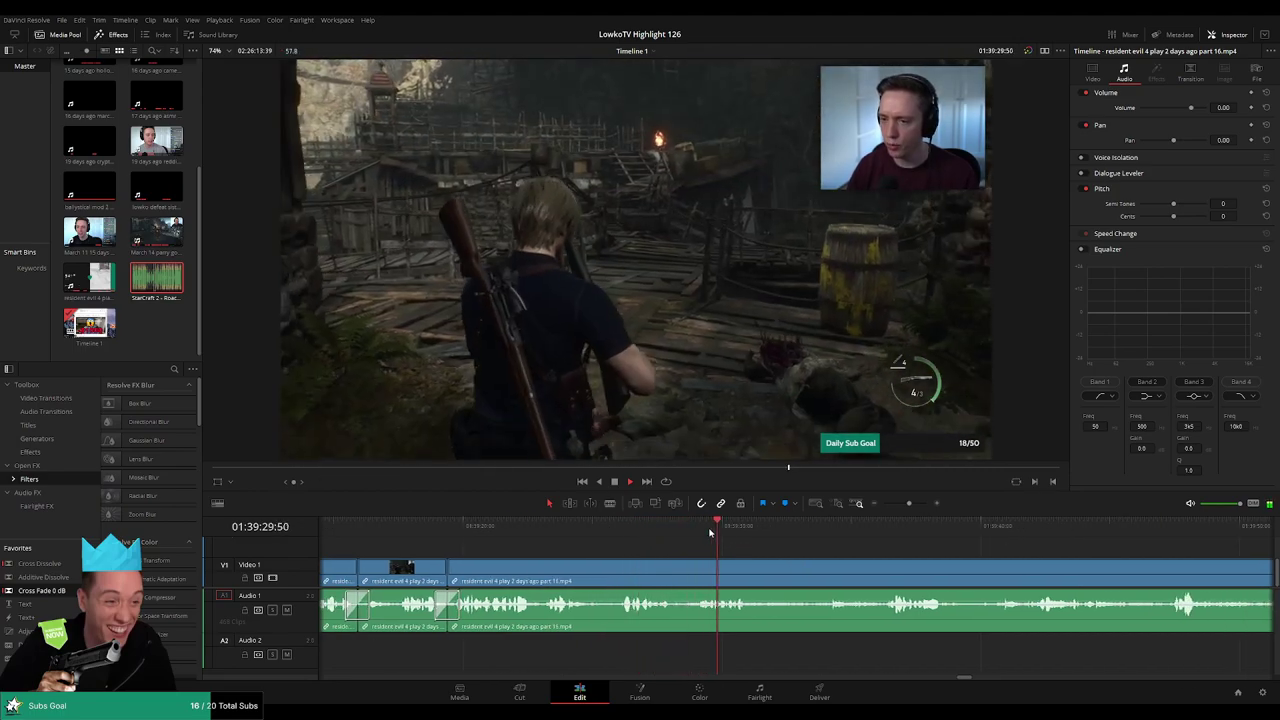
pyautogui.hscroll(2, 706, 540)
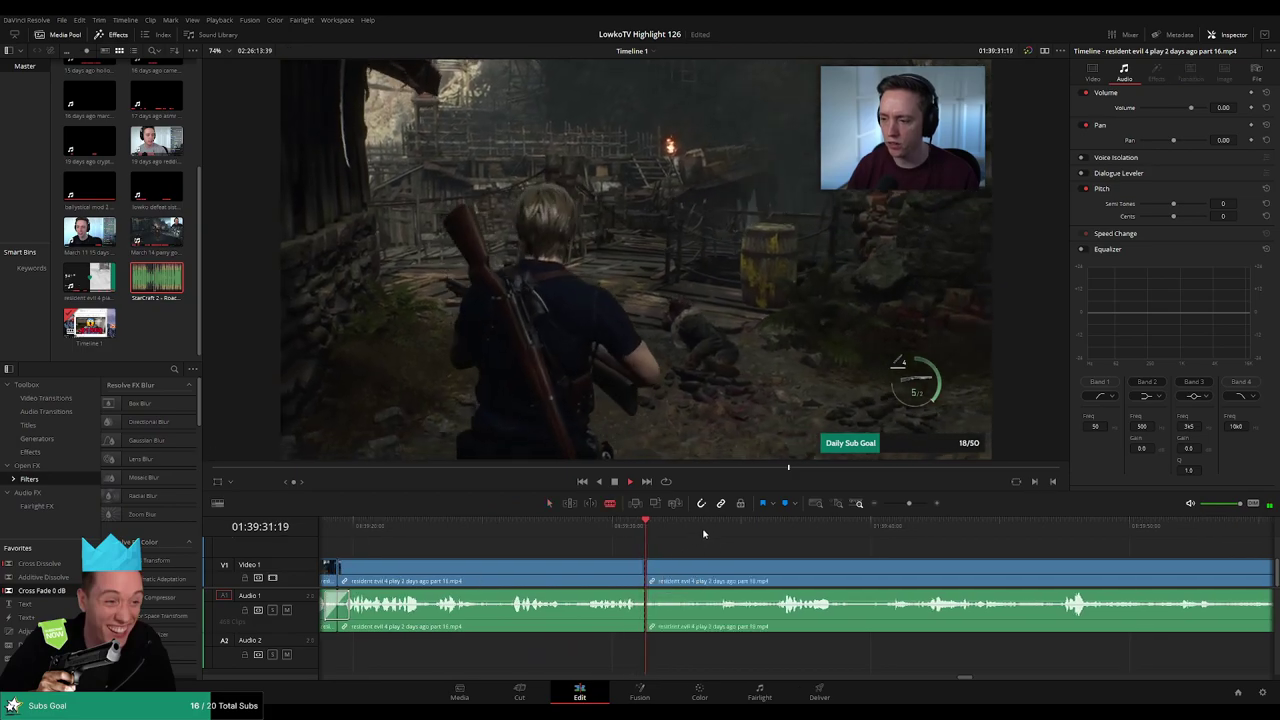
pyautogui.click(722, 531)
pyautogui.click(702, 573)
pyautogui.press('a')
pyautogui.click(686, 577)
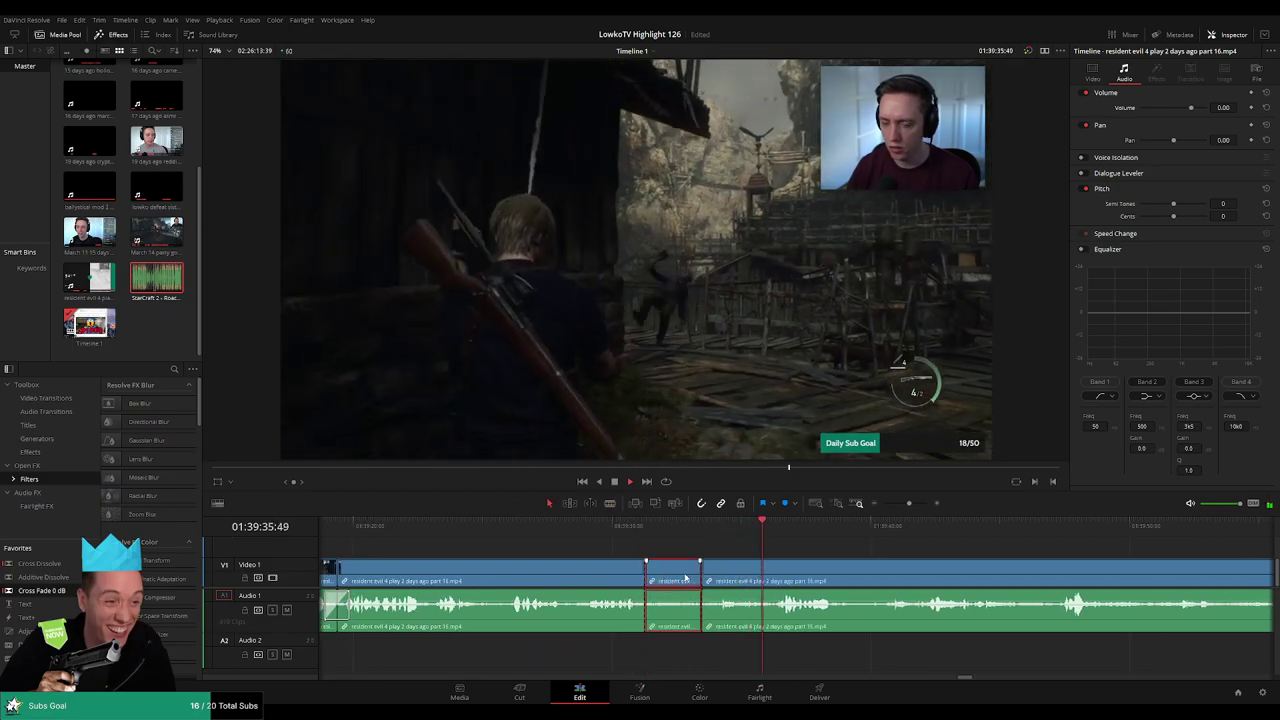
pyautogui.press('Delete')
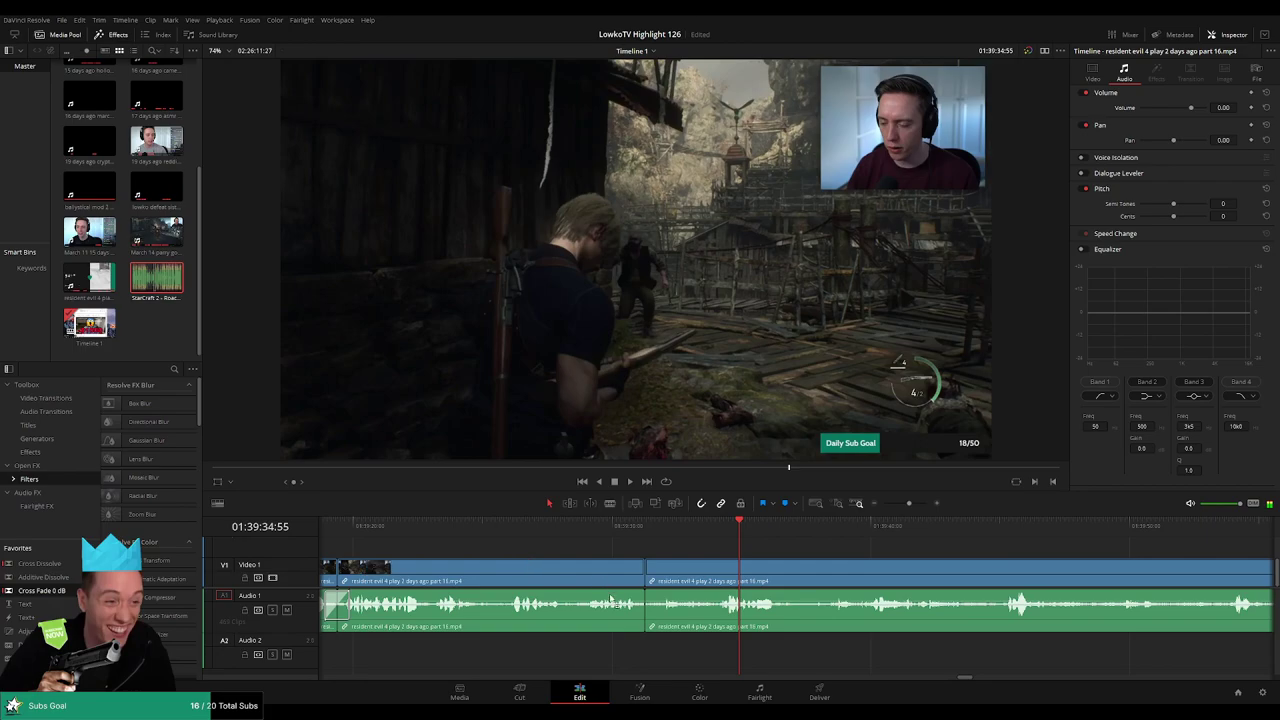
# - Split the clip at about 01:40:42:30 and 01:40:44:30, ripple delete the segment between, and apply Cross Fade 0 dB at the cut
pyautogui.hscroll(3, 680, 551)
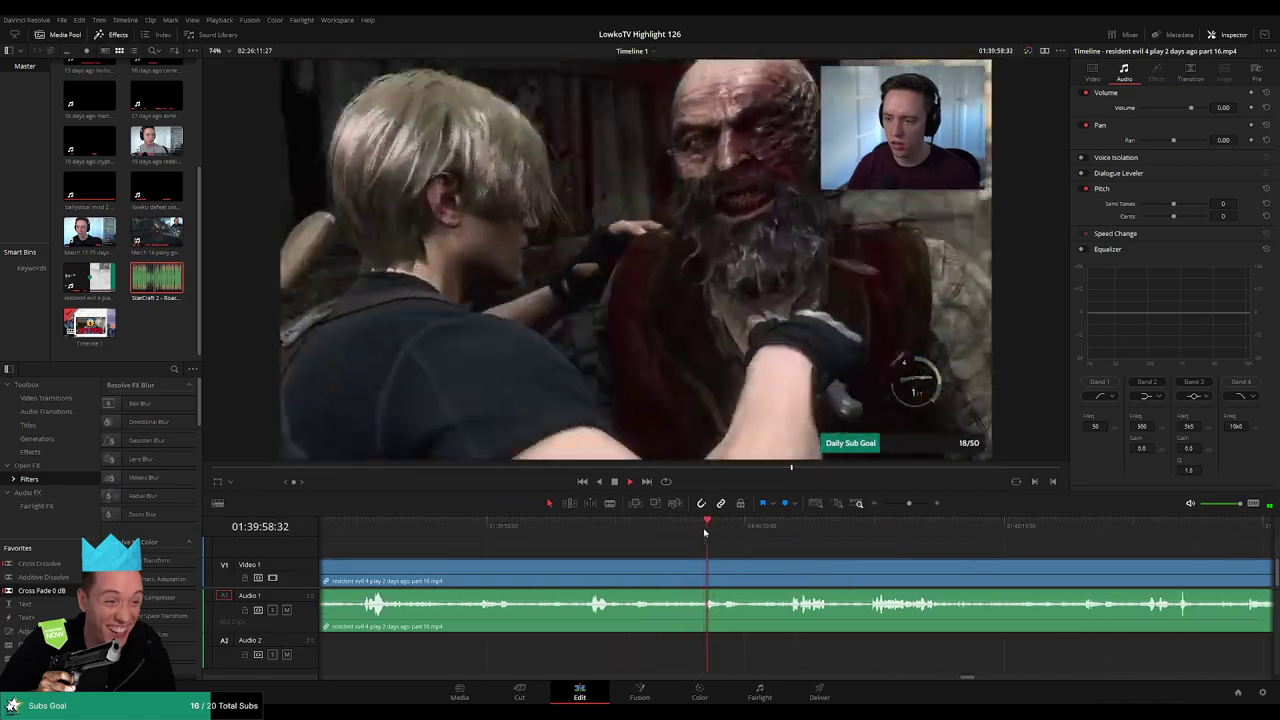
pyautogui.click(783, 527)
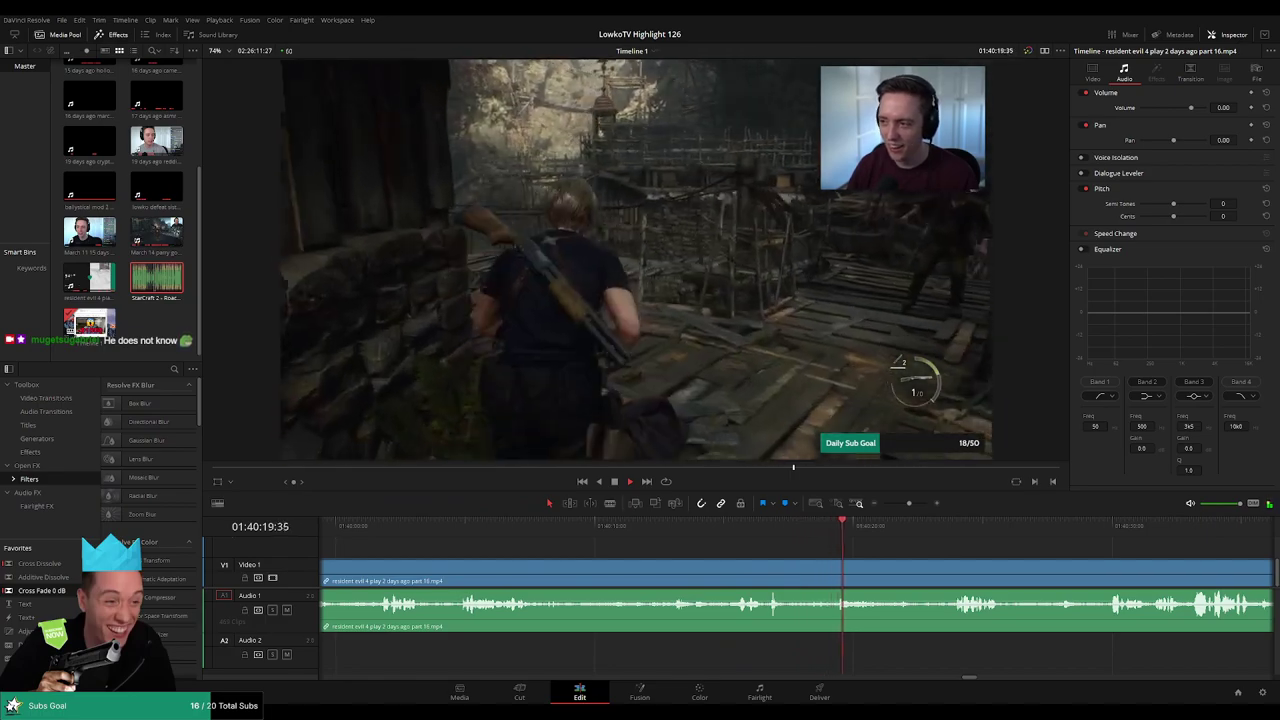
pyautogui.click(928, 526)
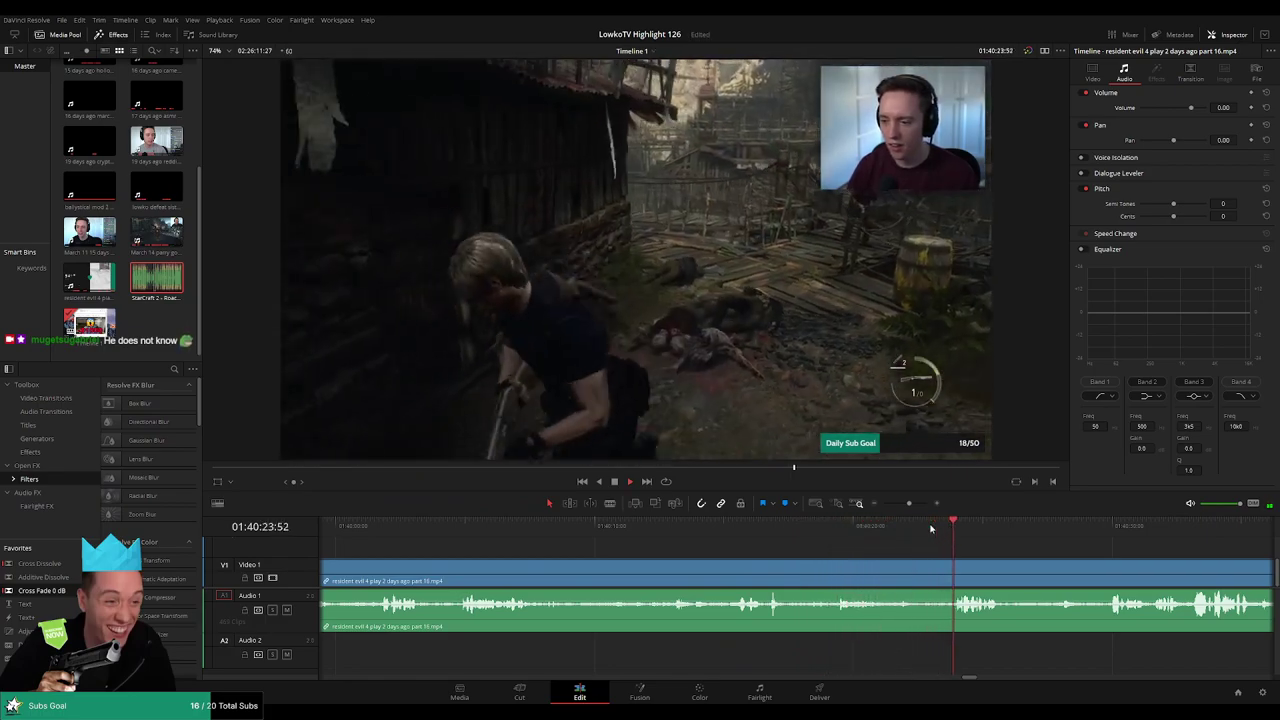
pyautogui.moveTo(1061, 545); pyautogui.dragTo(868, 538)
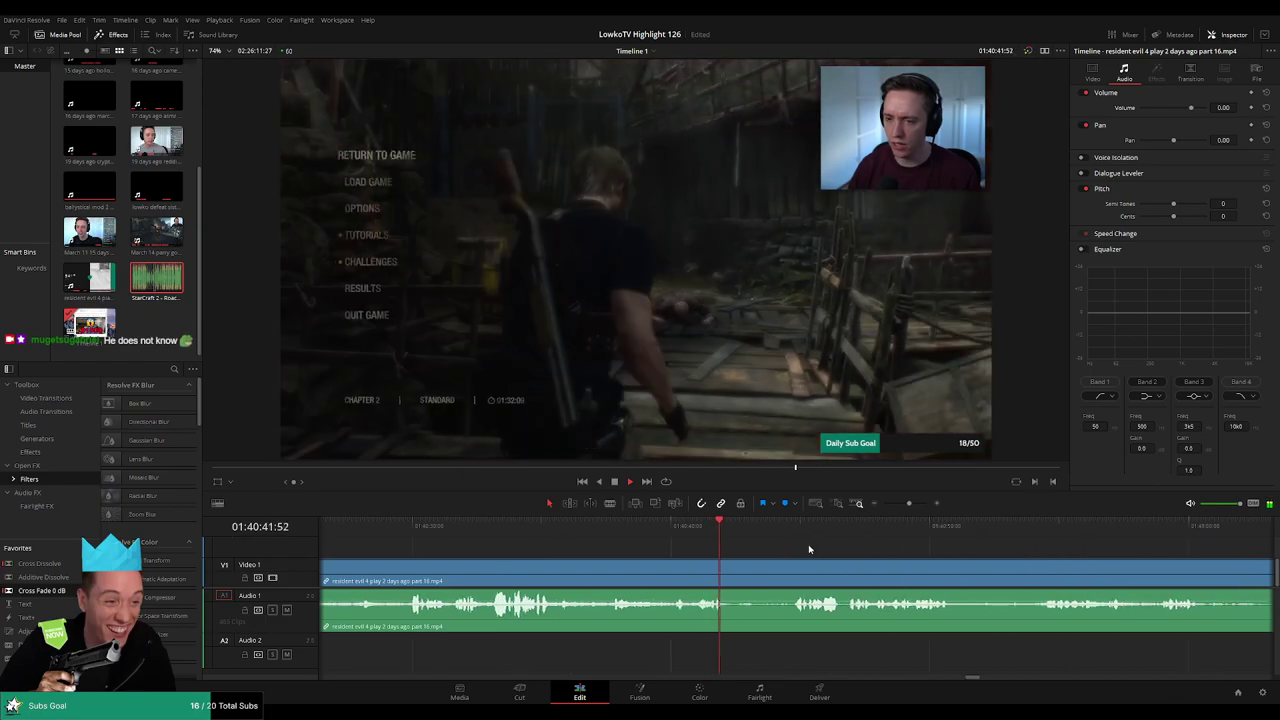
pyautogui.click(785, 529)
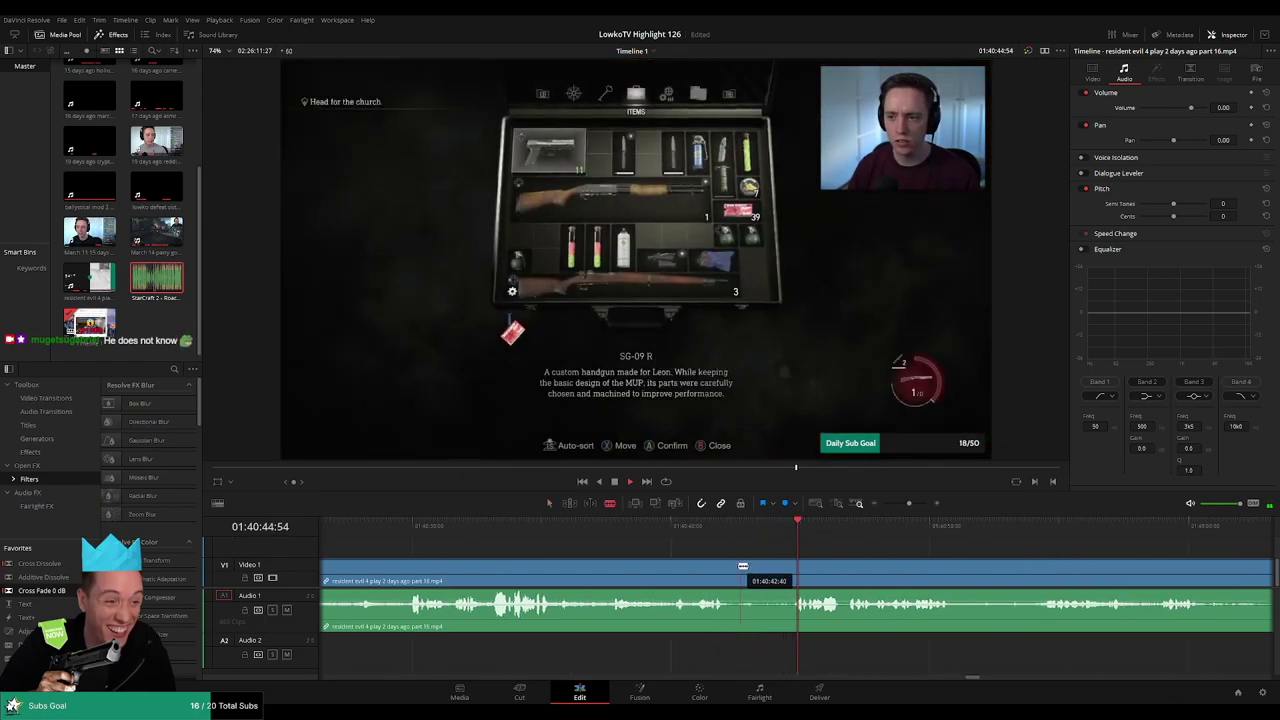
pyautogui.click(740, 570)
pyautogui.click(788, 568)
pyautogui.press('Delete')
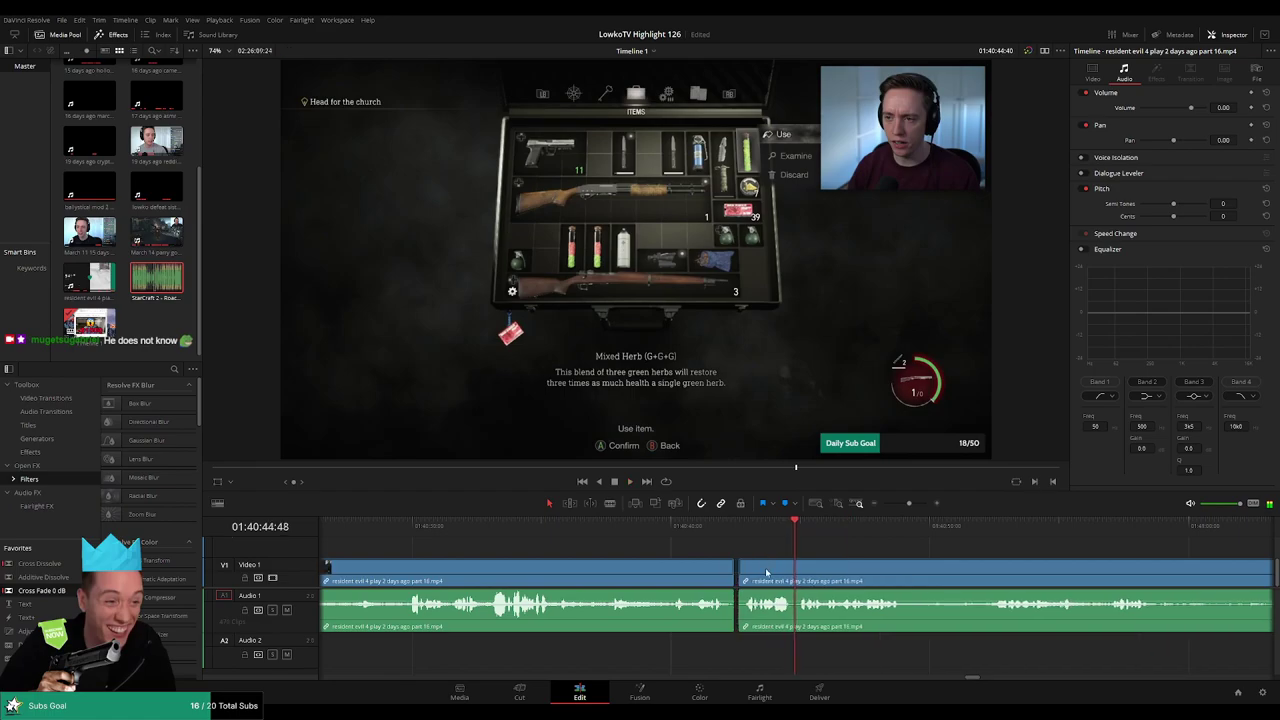
pyautogui.moveTo(42, 590); pyautogui.dragTo(735, 606)
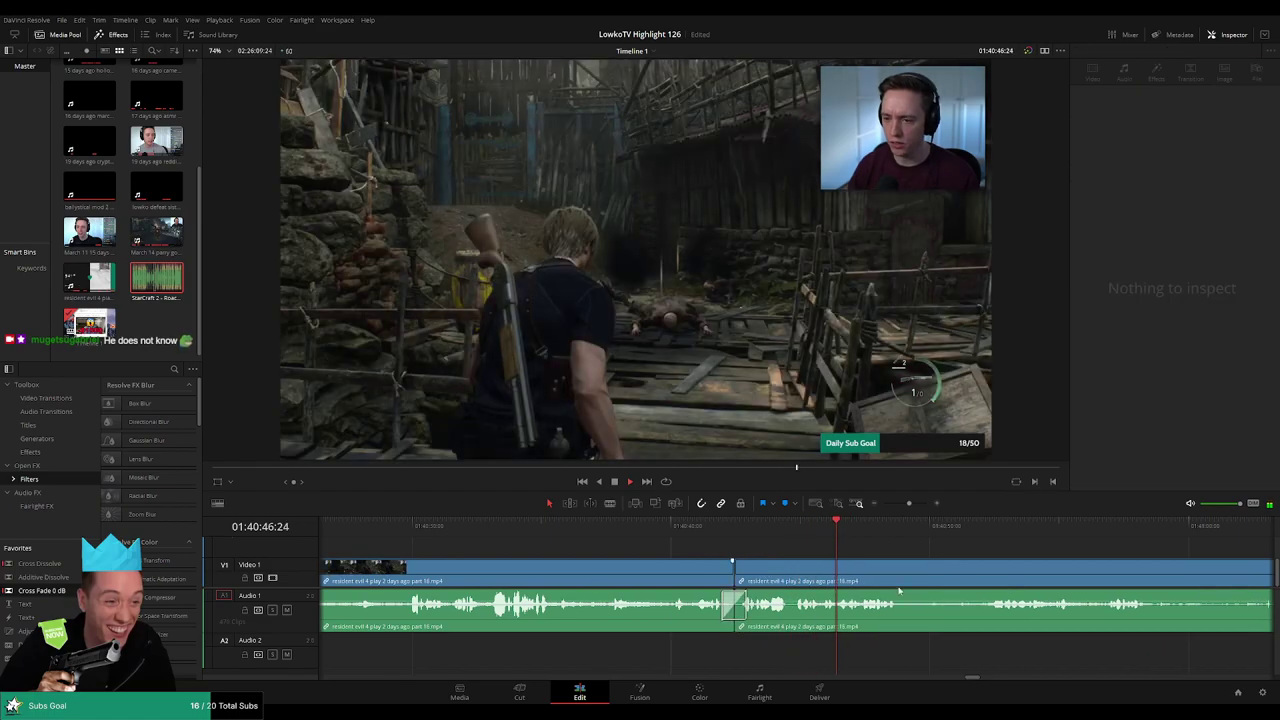
# - Play the footage on to about 01:40:58:51 and split the clip there
pyautogui.hscroll(3, 726, 561)
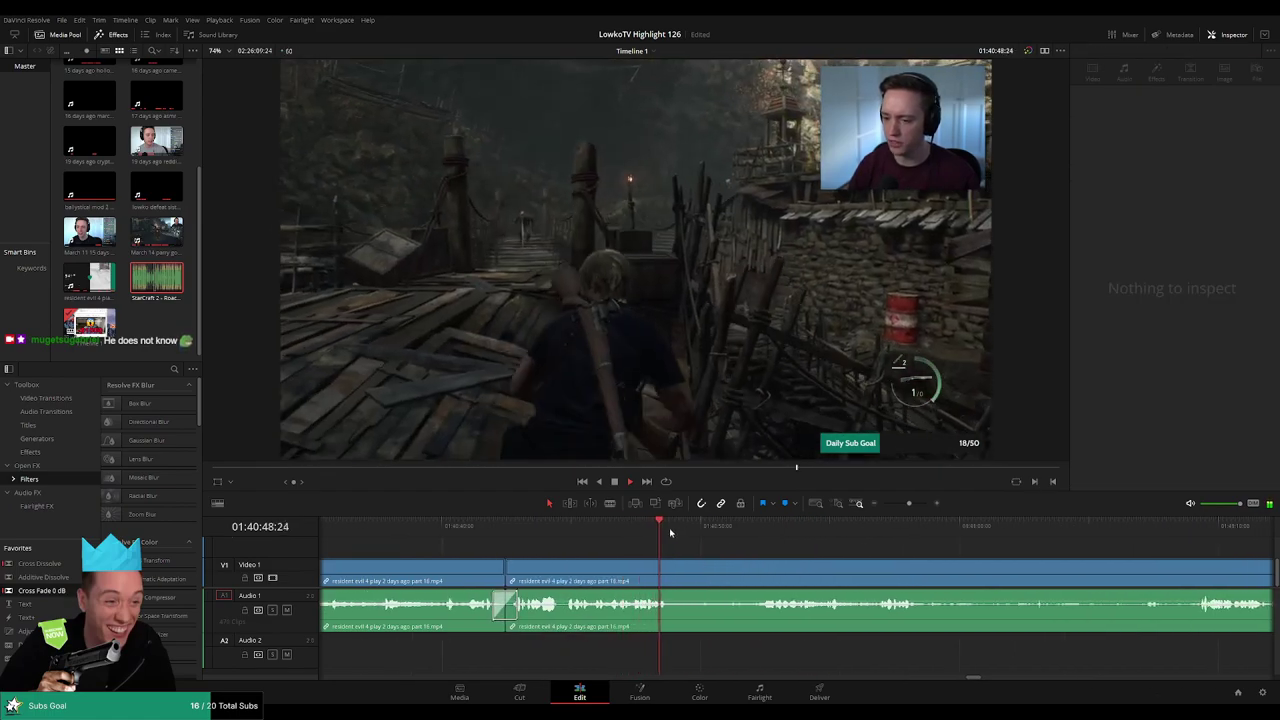
pyautogui.moveTo(673, 529); pyautogui.dragTo(741, 527)
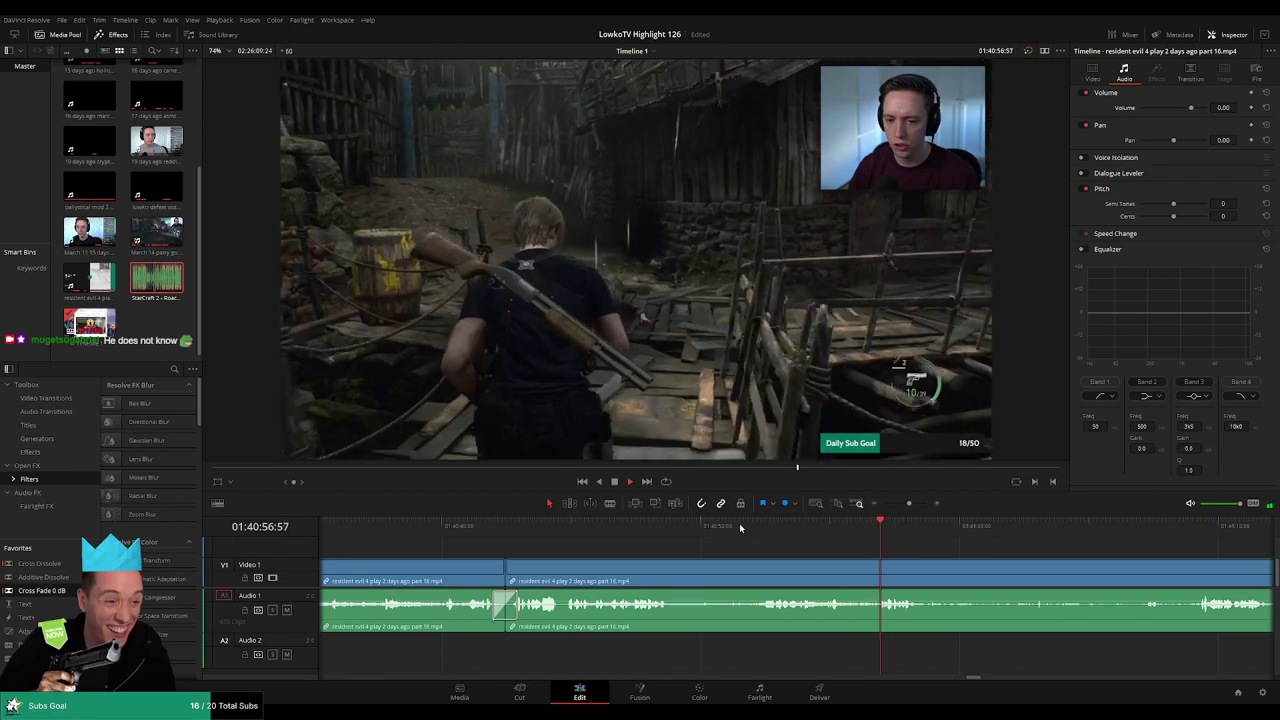
pyautogui.hscroll(2, 800, 549)
pyautogui.hscroll(1, 799, 549)
pyautogui.press('space')
pyautogui.press('b')
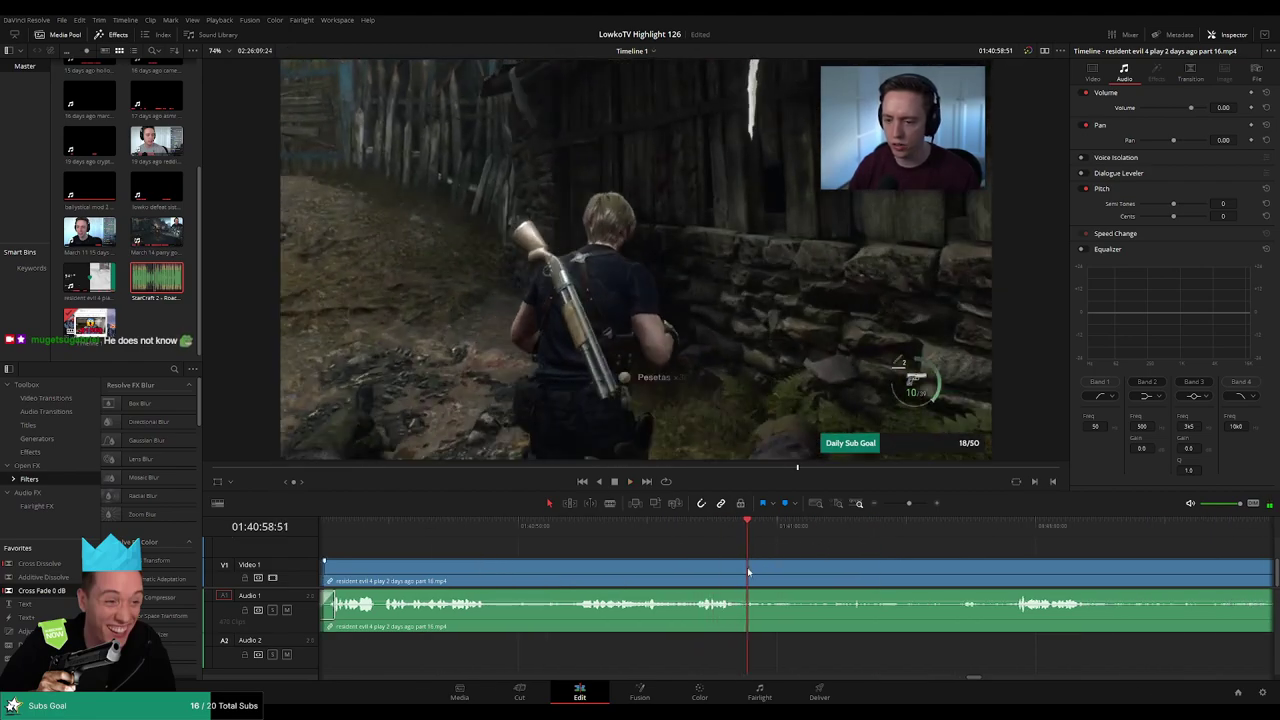
pyautogui.click(748, 571)
pyautogui.press('space')
# - Split the clip at about 01:41:08:46, ripple delete the segment back to the previous split, and apply Cross Fade 0 dB at the cut
pyautogui.click(847, 531)
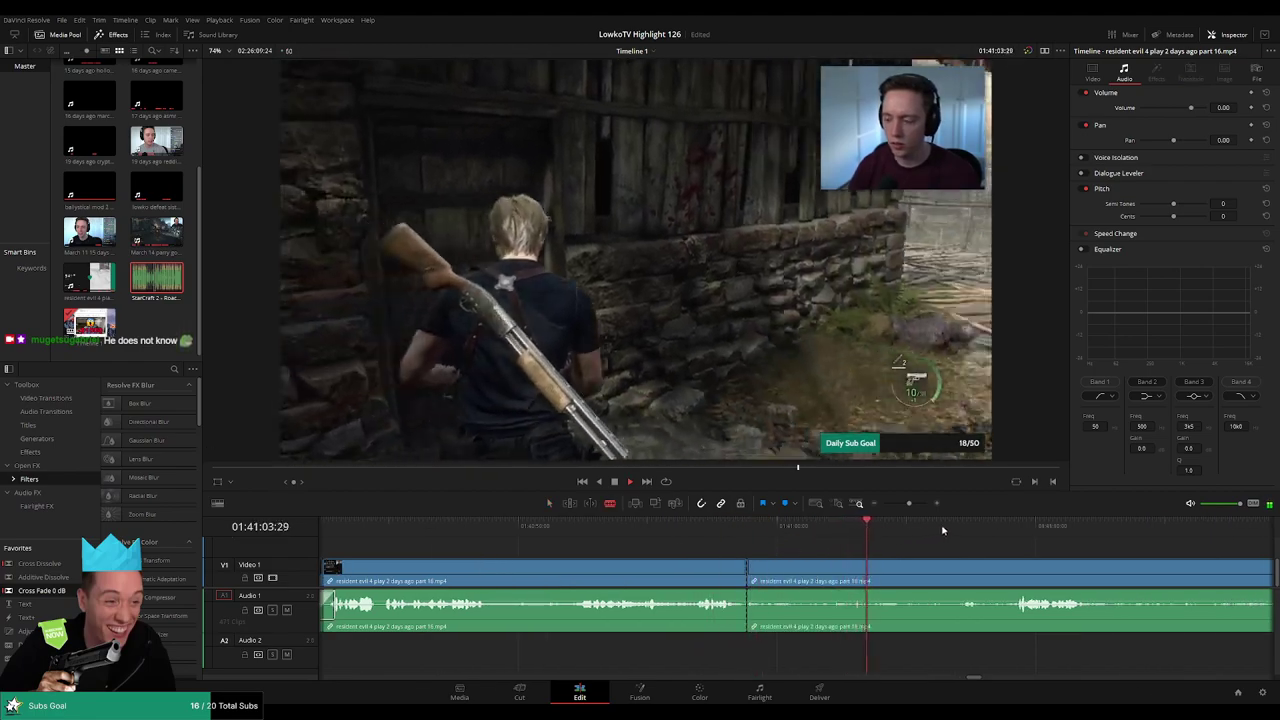
pyautogui.click(993, 529)
pyautogui.hscroll(1, 985, 540)
pyautogui.hscroll(3, 969, 543)
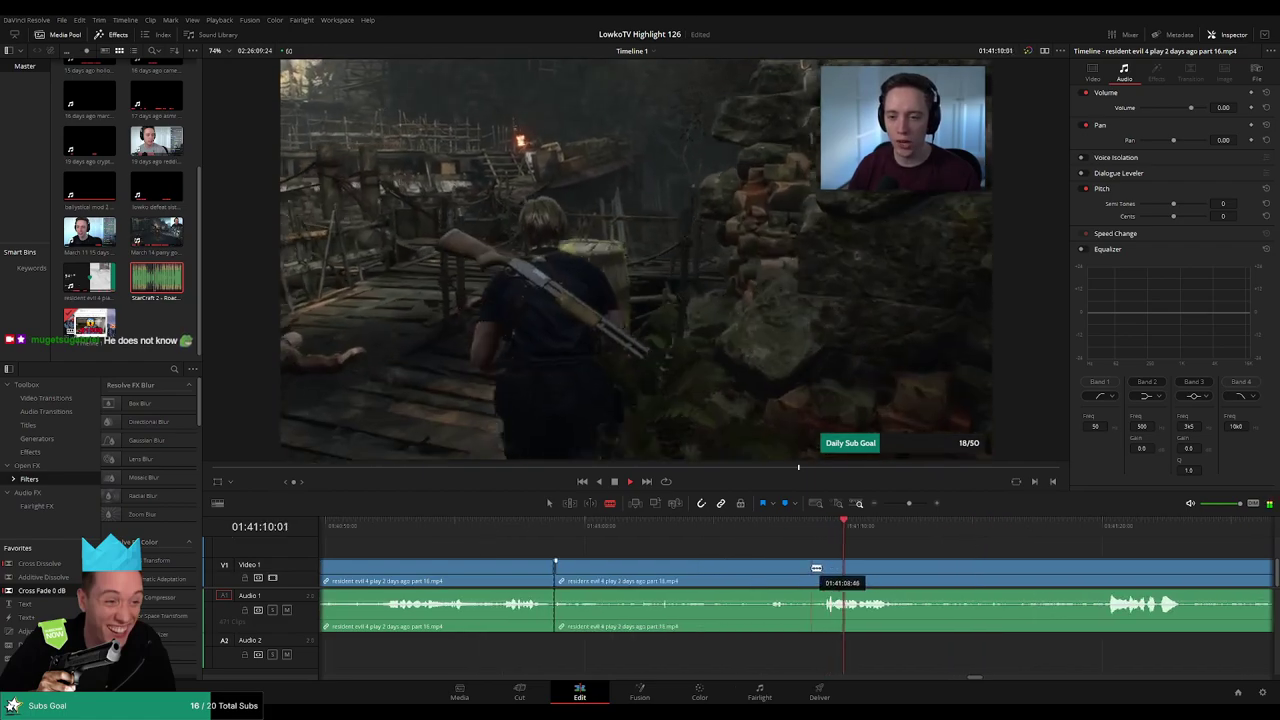
pyautogui.click(816, 567)
pyautogui.press('a')
pyautogui.click(737, 574)
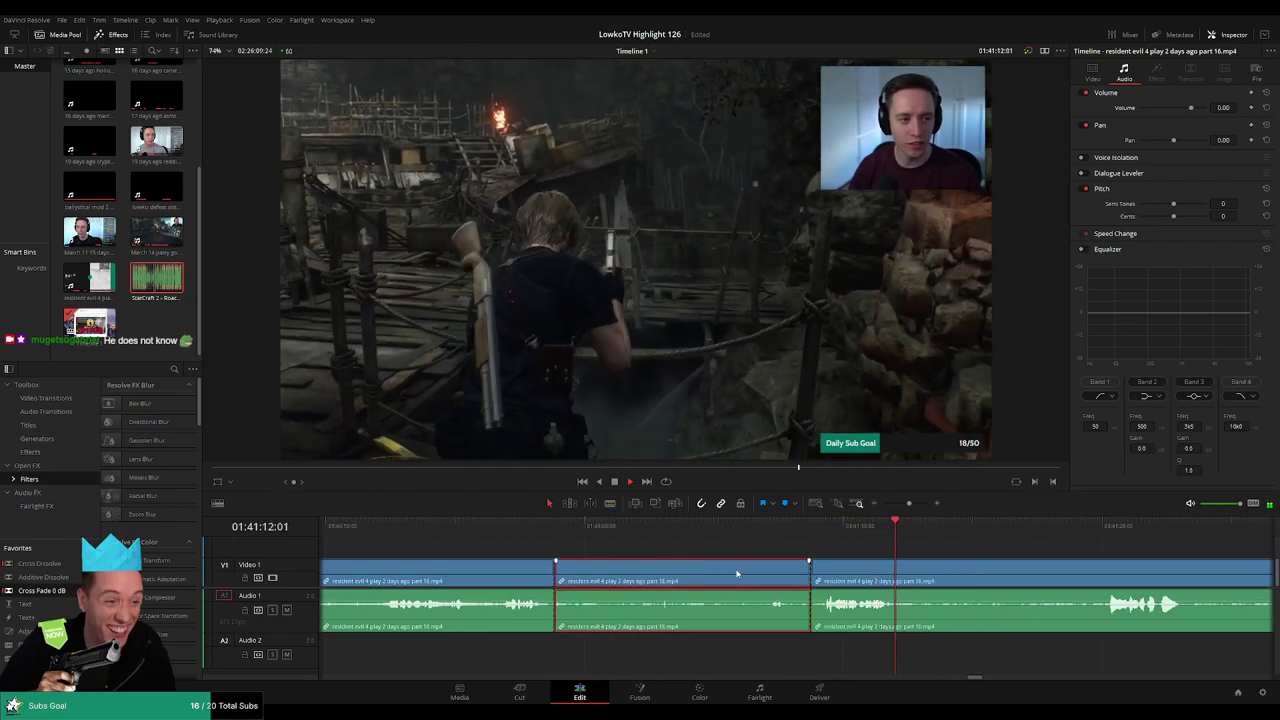
pyautogui.press('Delete')
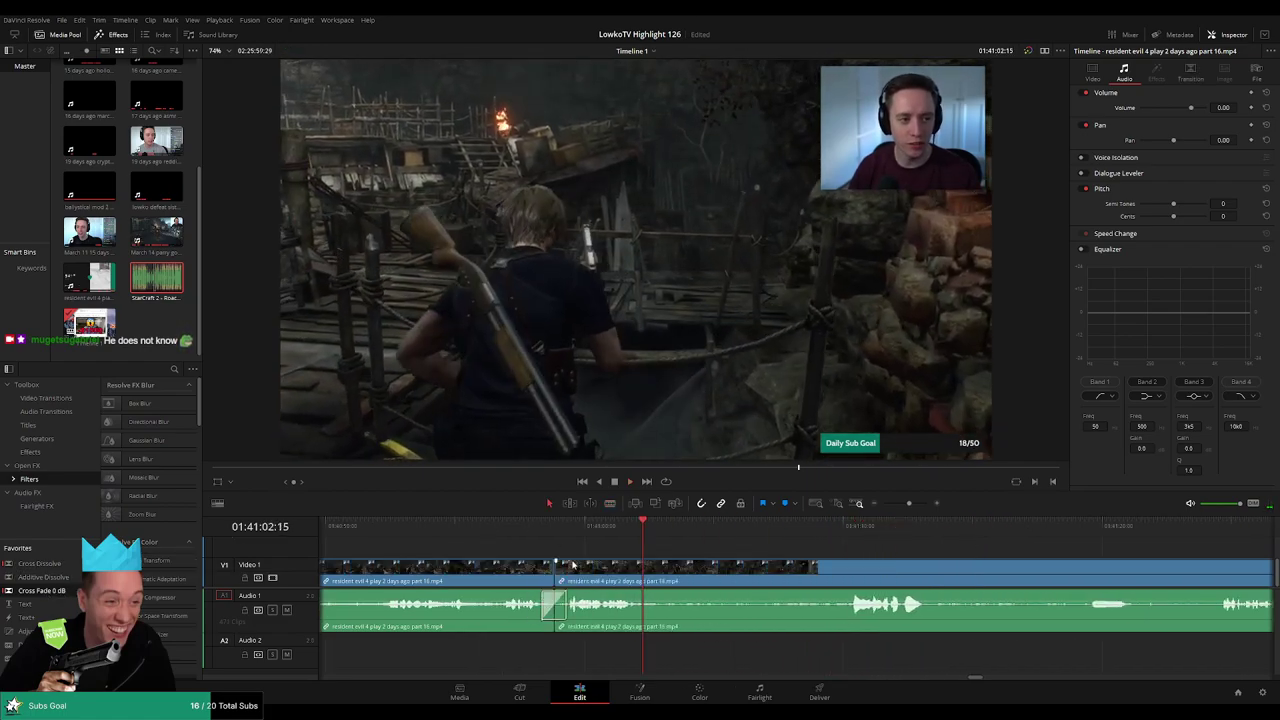
# - Replay the footage across the last cut and split the clip at about 01:41:02:38
pyautogui.click(580, 528)
pyautogui.press('space')
pyautogui.click(617, 531)
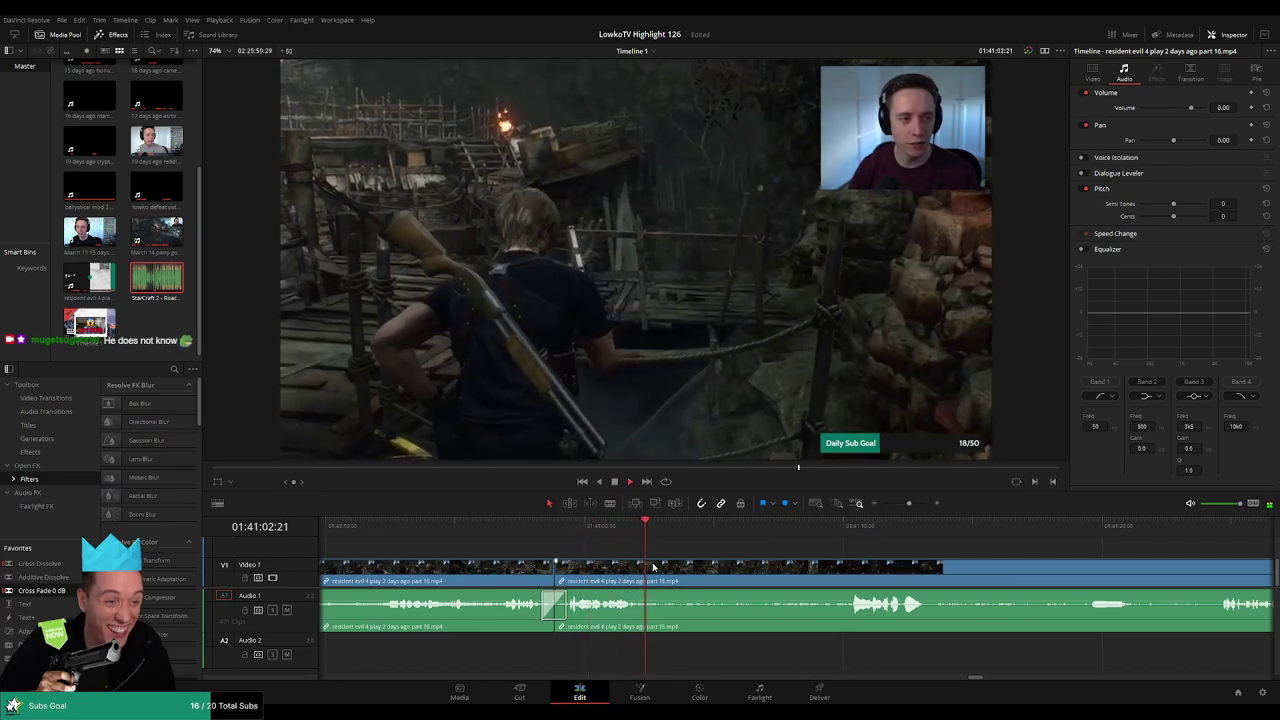
pyautogui.press('b')
pyautogui.click(653, 567)
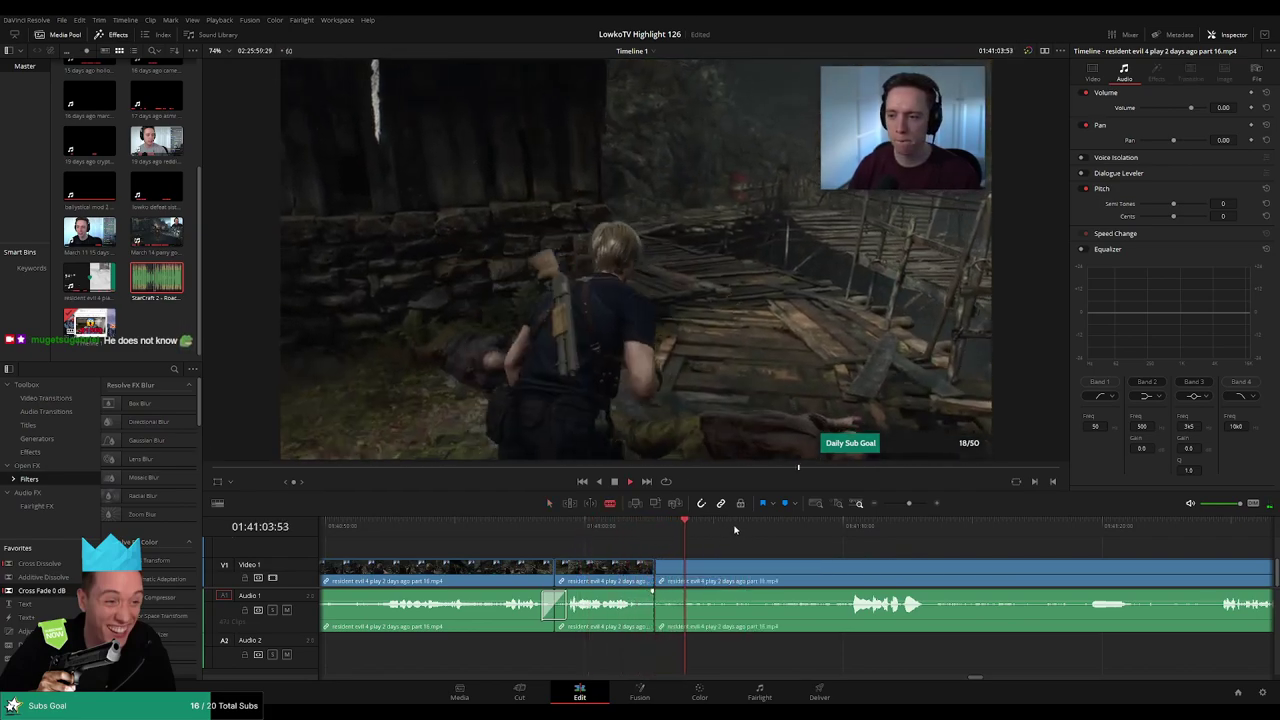
# - Skim the footage from about 01:41:03 to 01:43:18, through the inventory and crafting scenes, for the next moment worth keeping
pyautogui.click(848, 527)
pyautogui.moveTo(960, 556); pyautogui.dragTo(837, 548)
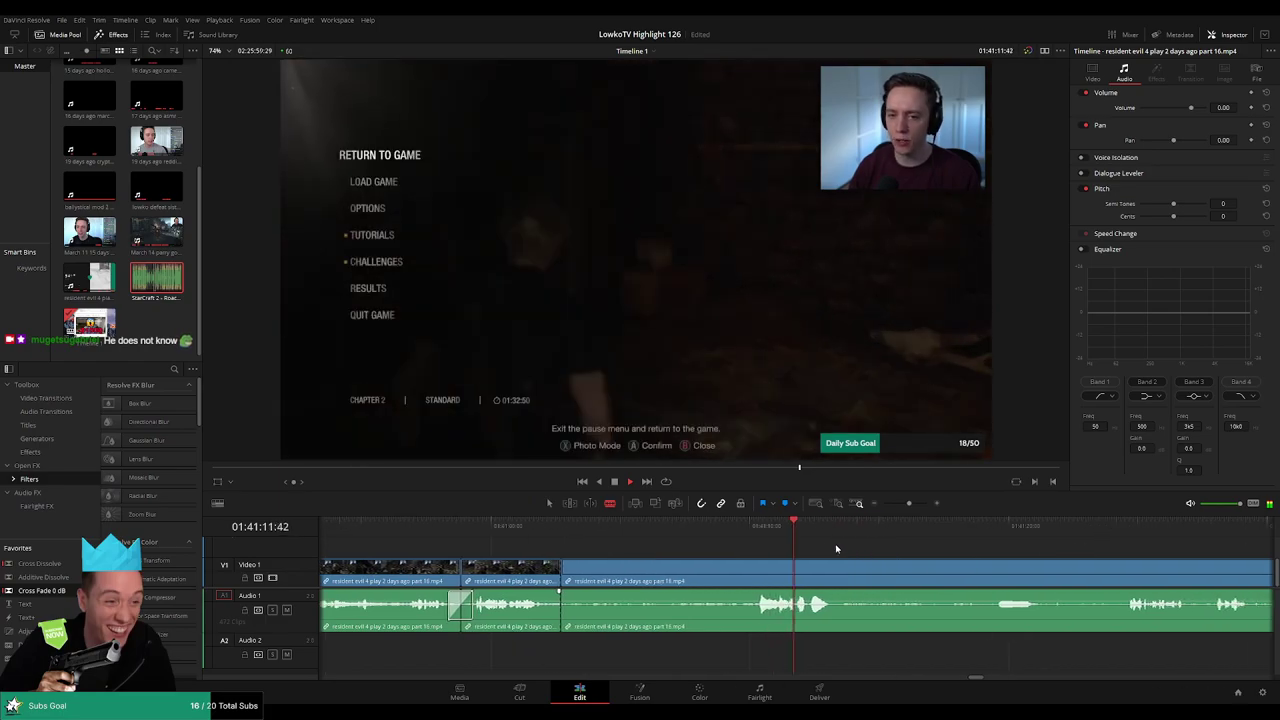
pyautogui.click(958, 532)
pyautogui.click(1088, 533)
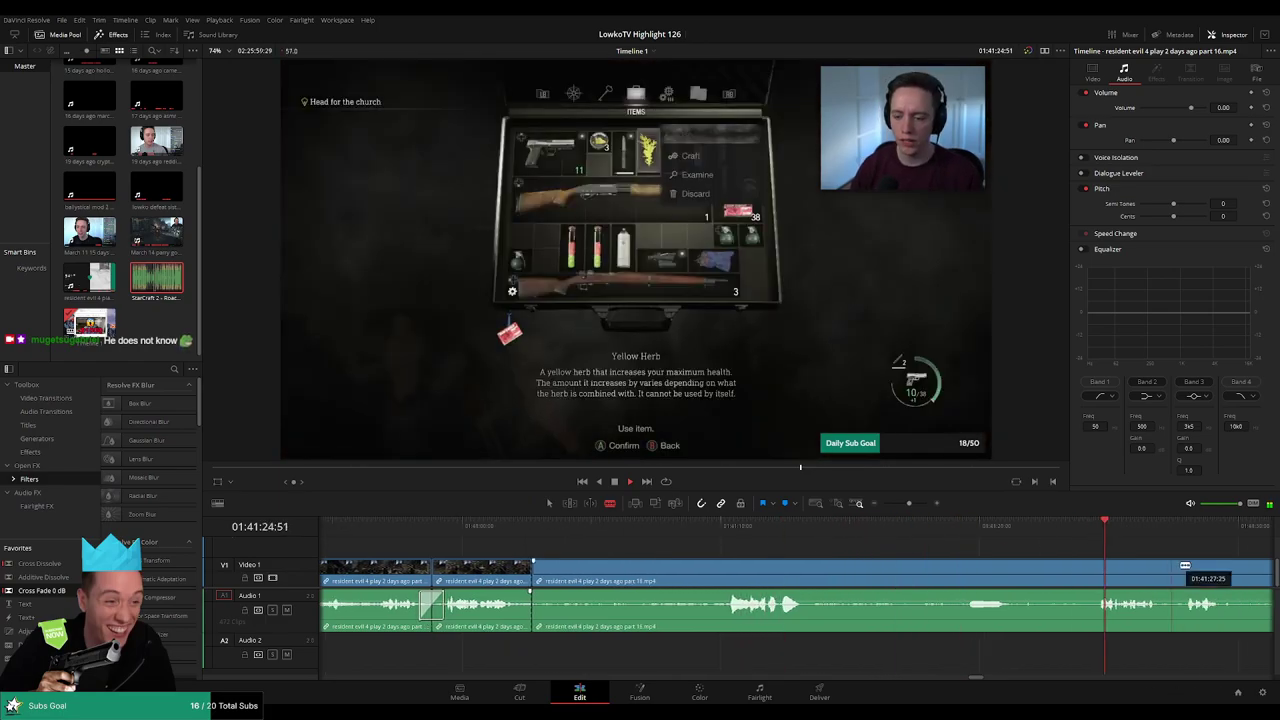
pyautogui.moveTo(1180, 562); pyautogui.dragTo(784, 545)
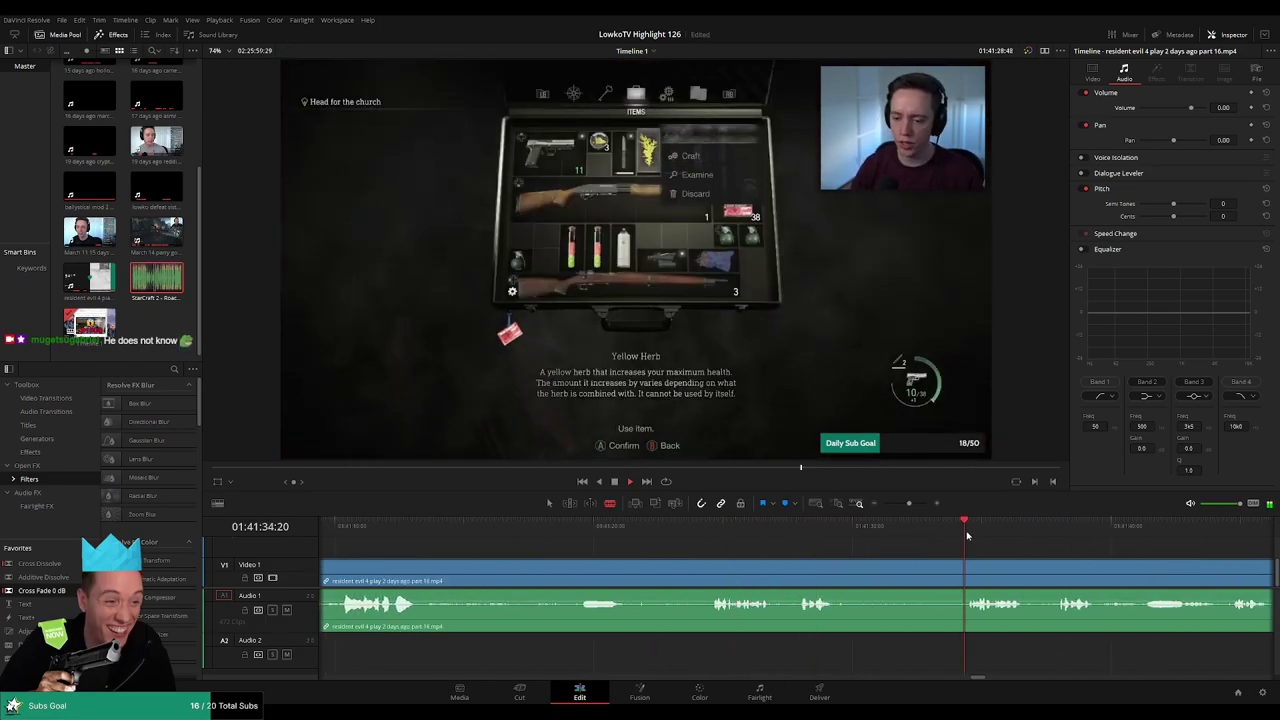
pyautogui.hscroll(7, 732, 540)
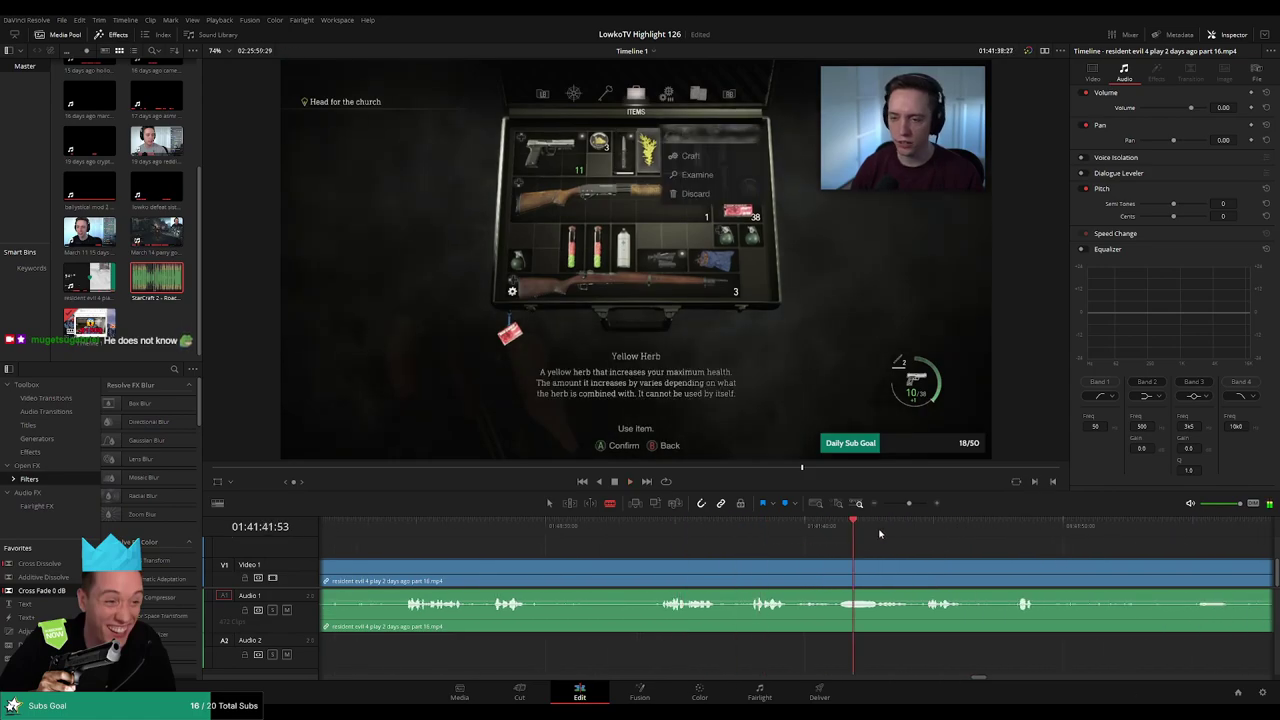
pyautogui.click(996, 534)
pyautogui.click(1045, 535)
pyautogui.moveTo(1168, 557); pyautogui.dragTo(750, 543)
pyautogui.click(852, 539)
pyautogui.click(942, 538)
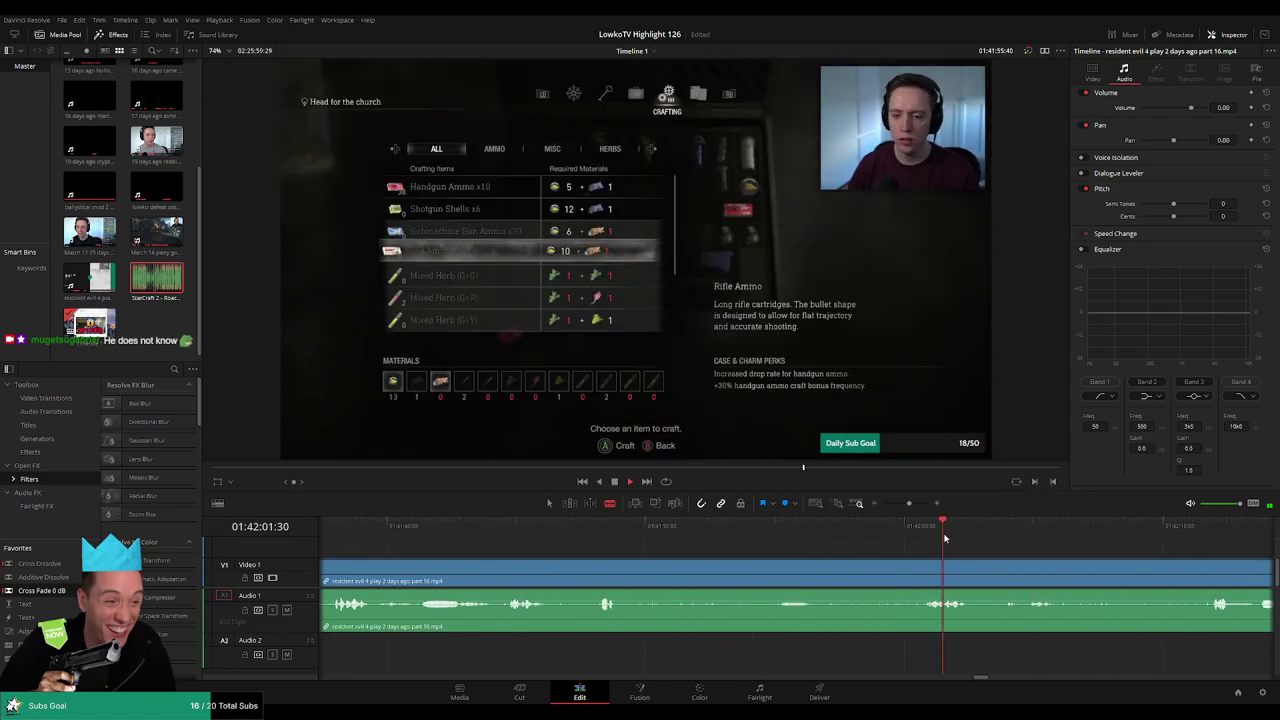
pyautogui.moveTo(909, 504); pyautogui.dragTo(905, 510)
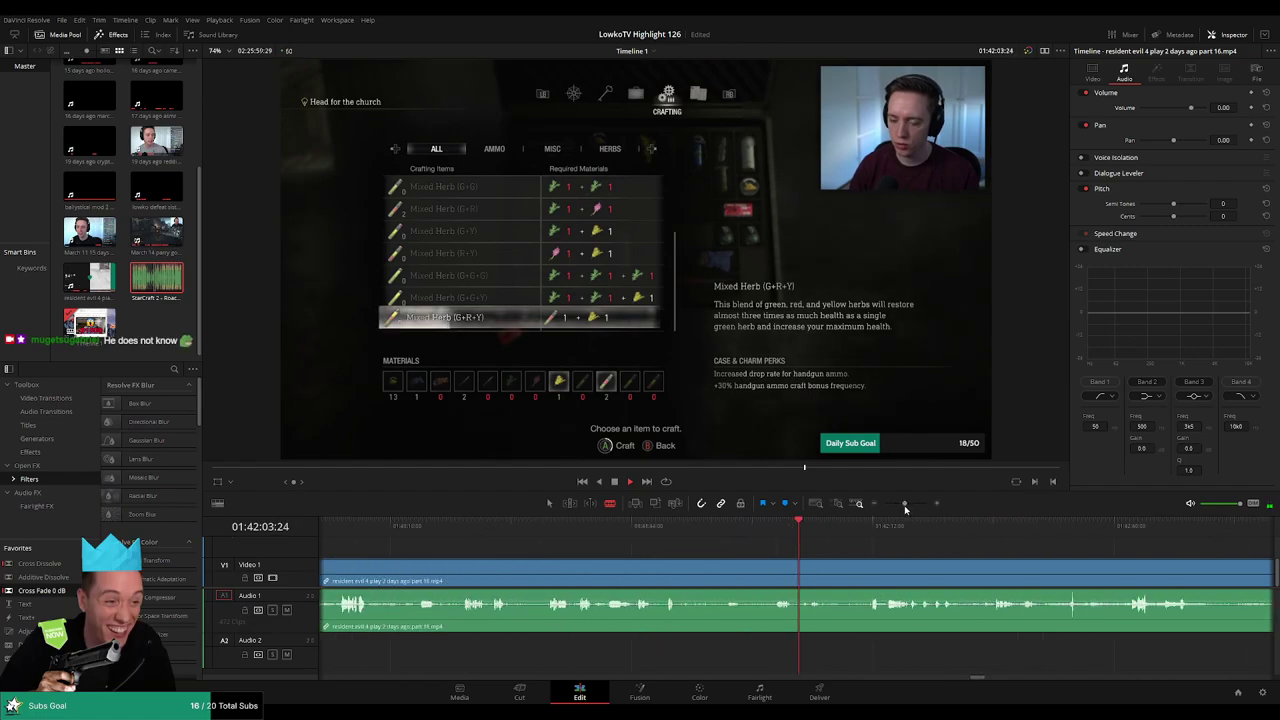
pyautogui.click(999, 532)
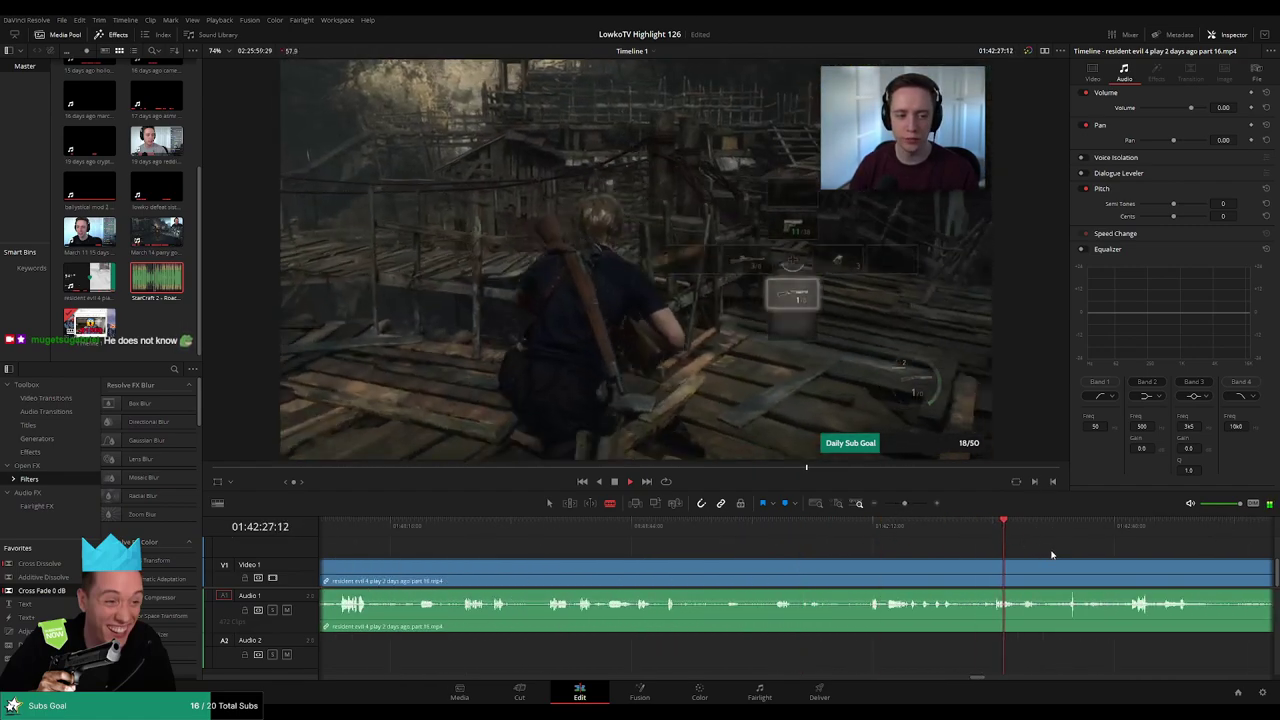
pyautogui.moveTo(1051, 554); pyautogui.dragTo(799, 541)
pyautogui.click(862, 533)
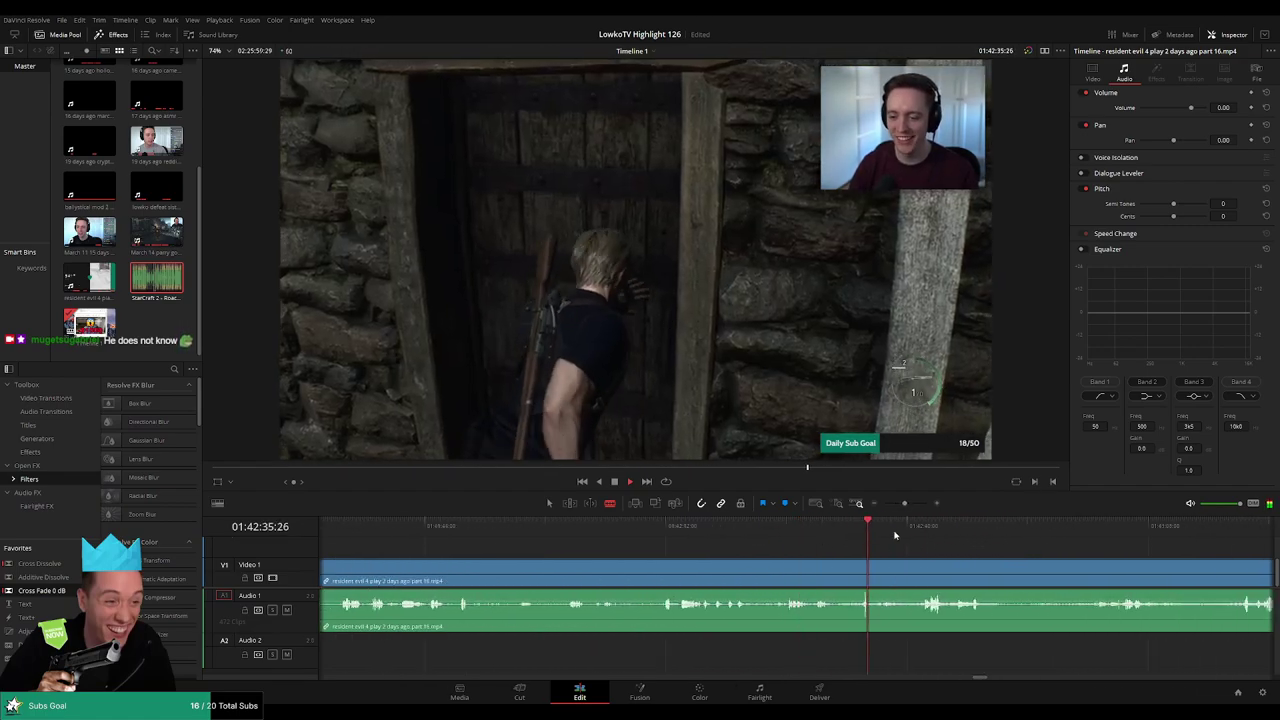
pyautogui.hscroll(3, 920, 555)
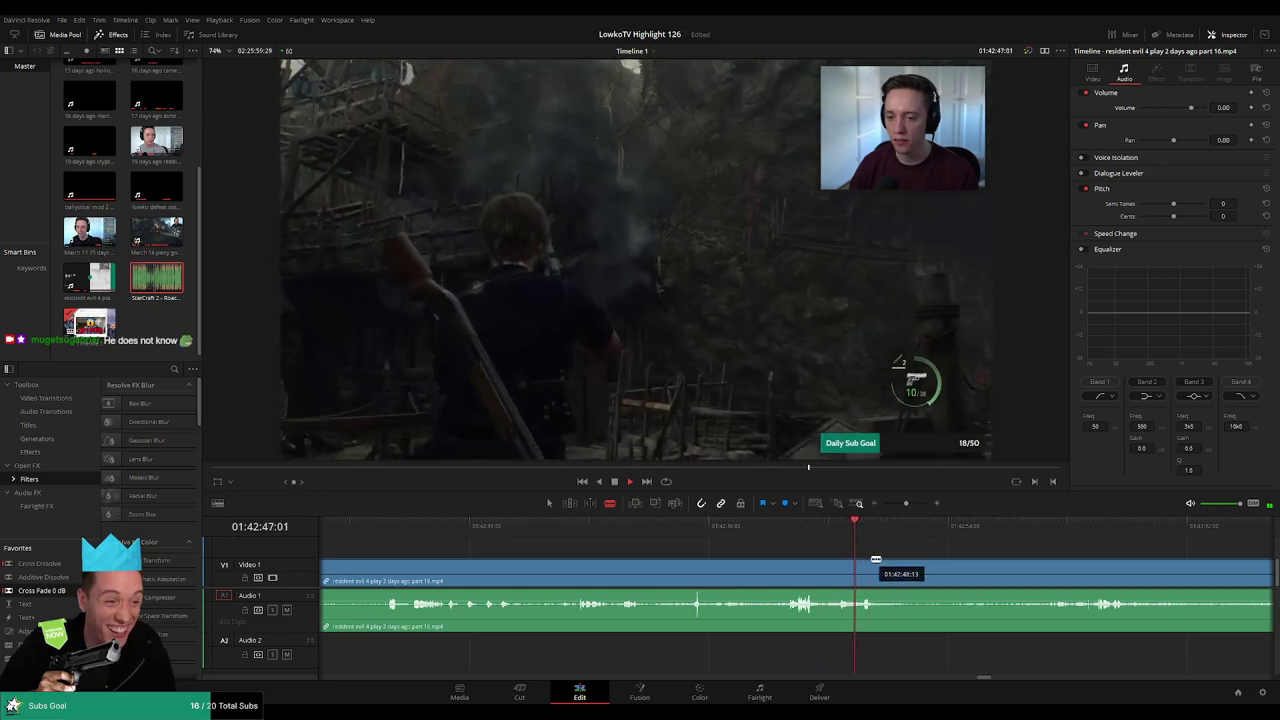
pyautogui.hscroll(3, 900, 555)
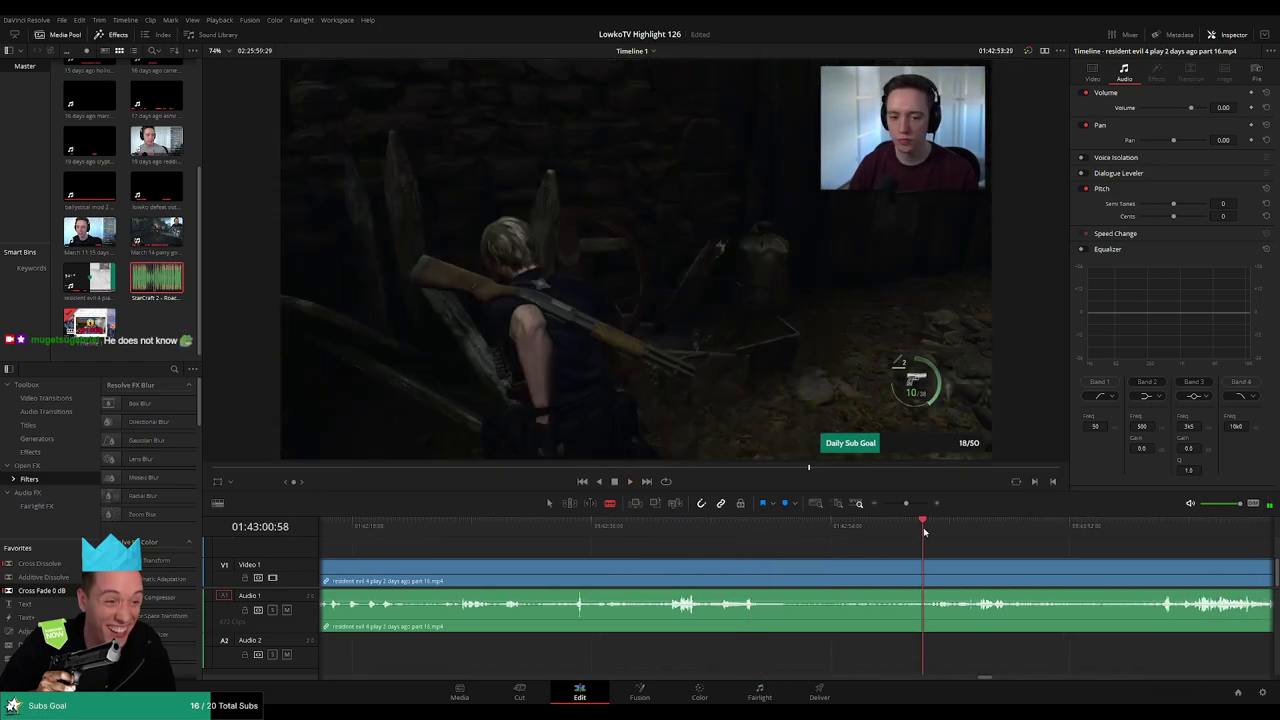
pyautogui.hscroll(5, 915, 550)
pyautogui.click(780, 532)
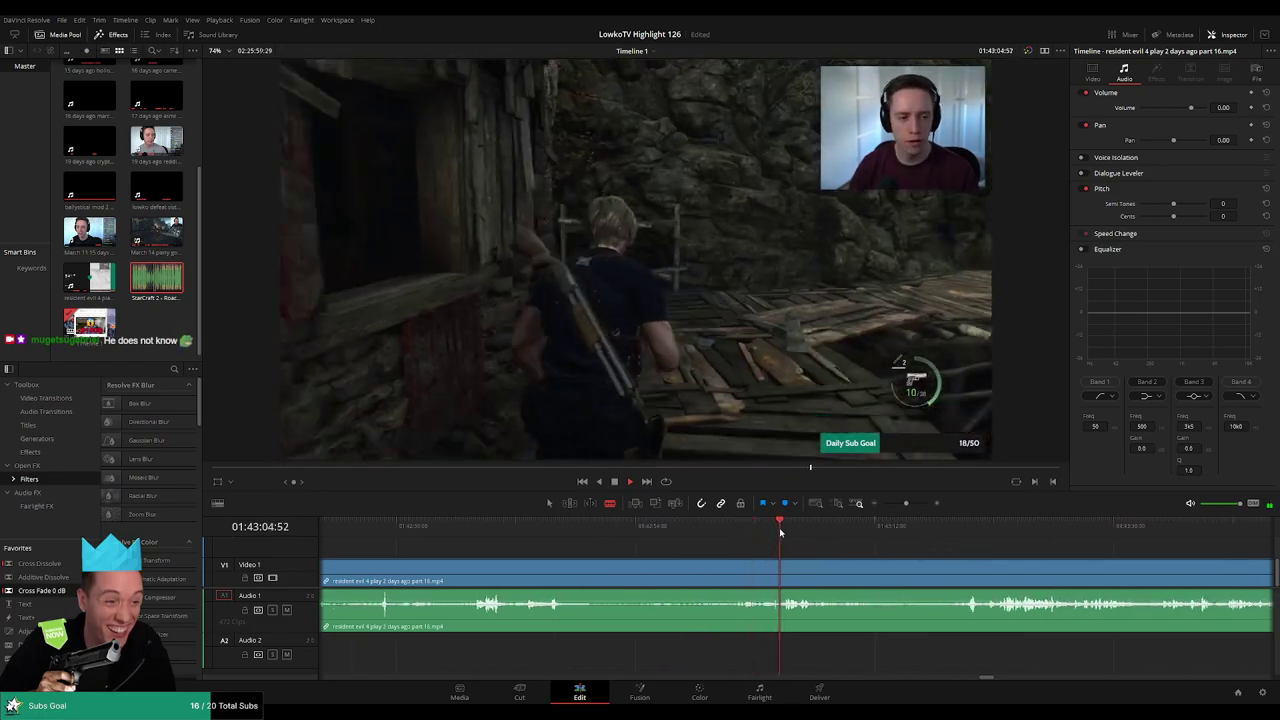
pyautogui.click(949, 528)
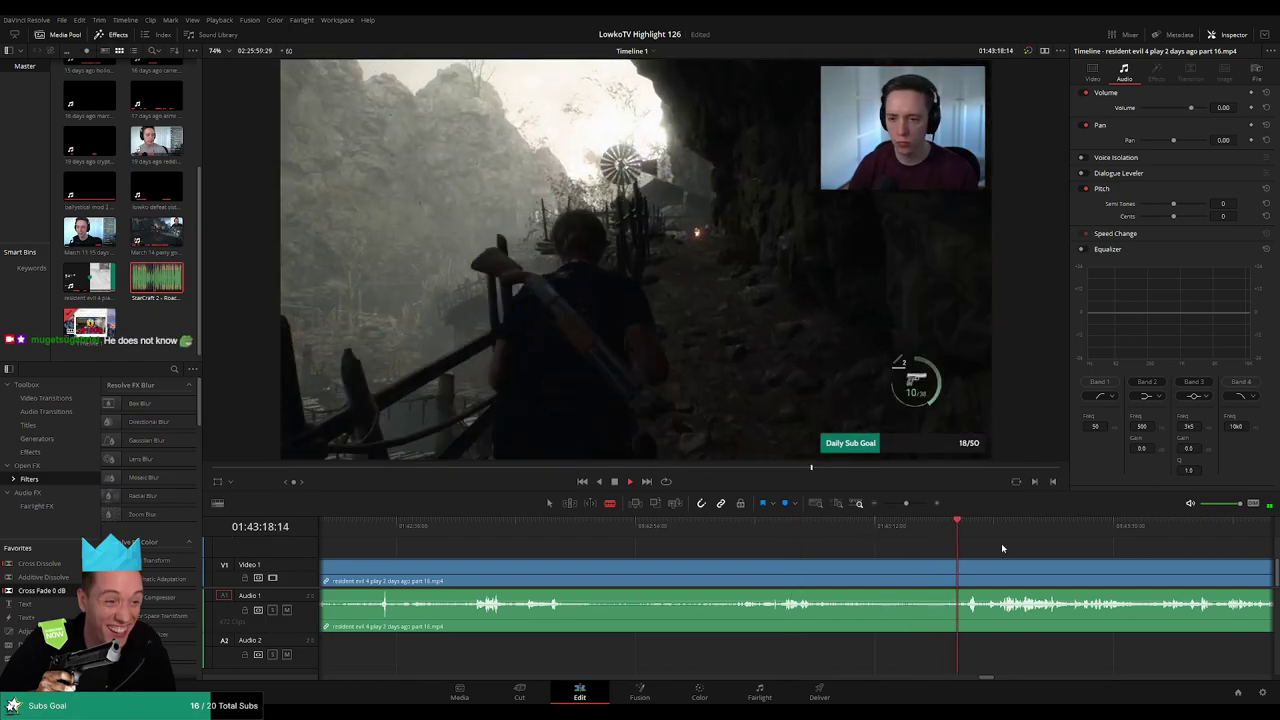
# - Split the clip at about 01:43:17, ripple delete the segment back to the previous split, and apply Cross Fade 0 dB at the cut
pyautogui.hscroll(3, 1001, 543)
pyautogui.click(816, 566)
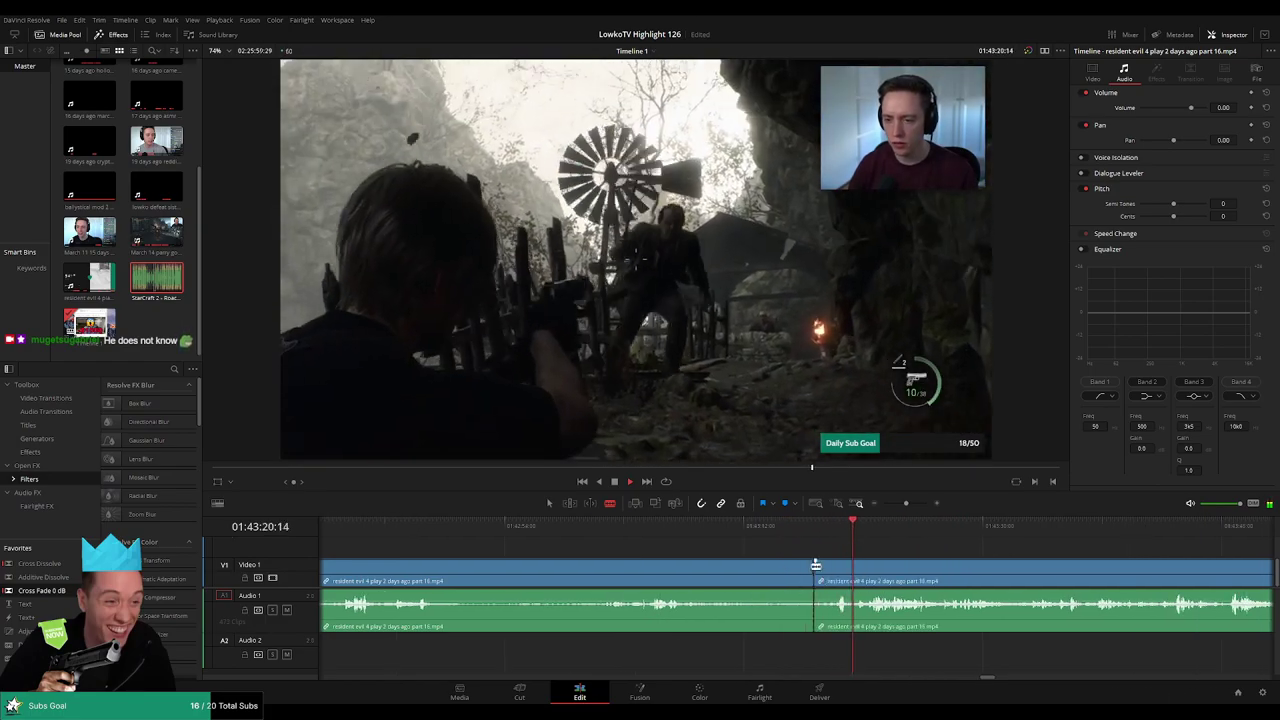
pyautogui.press('a')
pyautogui.click(777, 572)
pyautogui.press('Delete')
pyautogui.hscroll(3, 574, 566)
pyautogui.hscroll(-12, 895, 550)
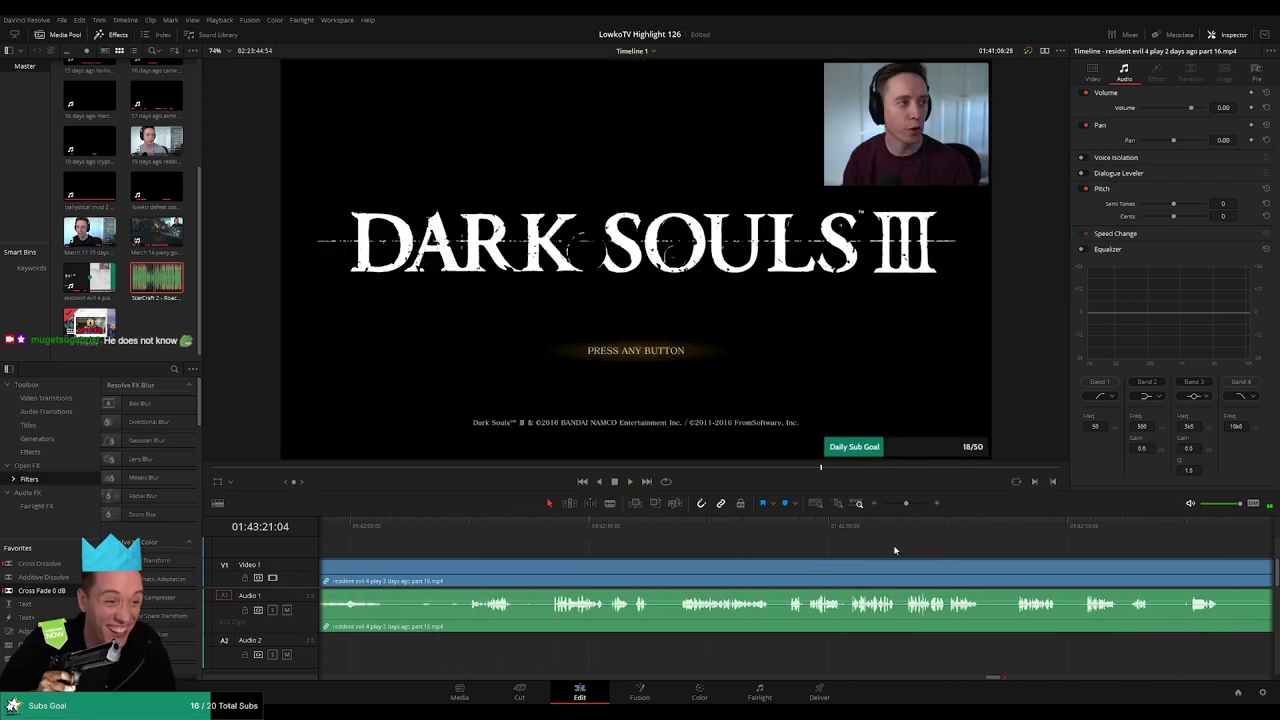
pyautogui.hscroll(-5, 895, 550)
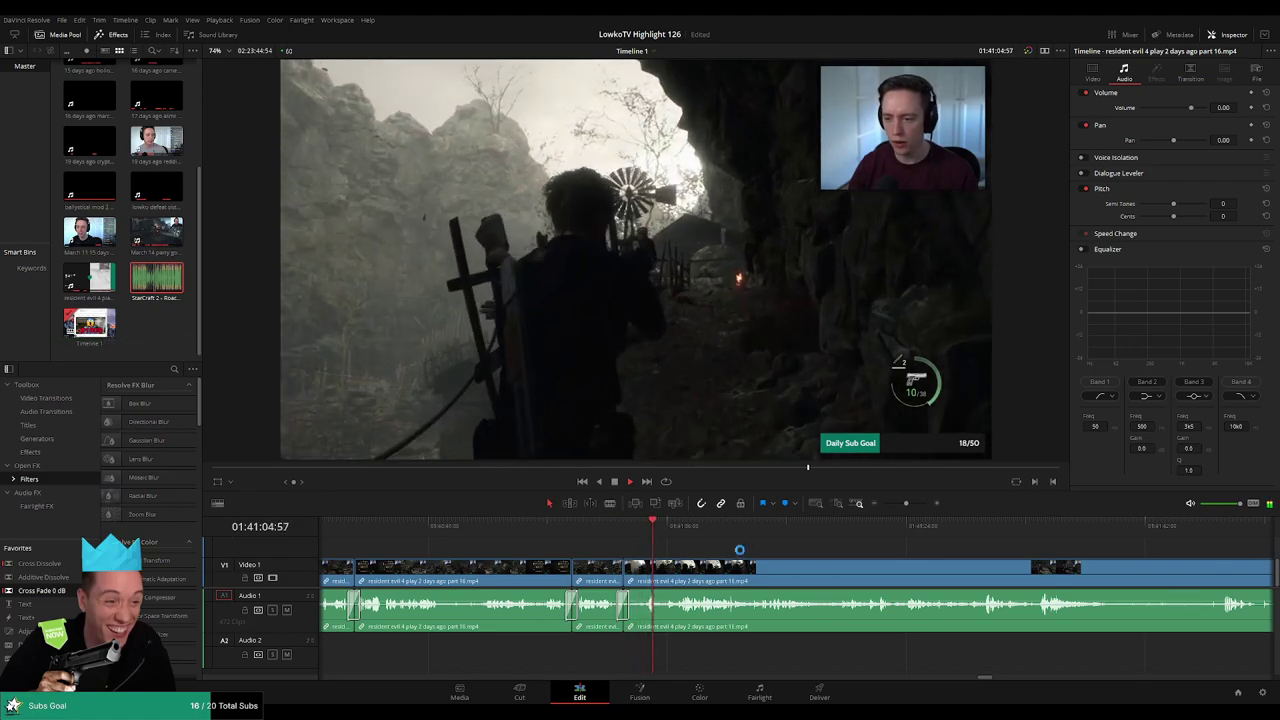
# - Split the death-screen footage at about 01:41:40:46 and 01:41:47:45, ripple delete the segment between, and apply Cross Fade 0 dB at the cut
pyautogui.moveTo(906, 507)
pyautogui.mouseDown()
pyautogui.moveTo(884, 508)
pyautogui.moveTo(909, 508)
pyautogui.mouseUp()
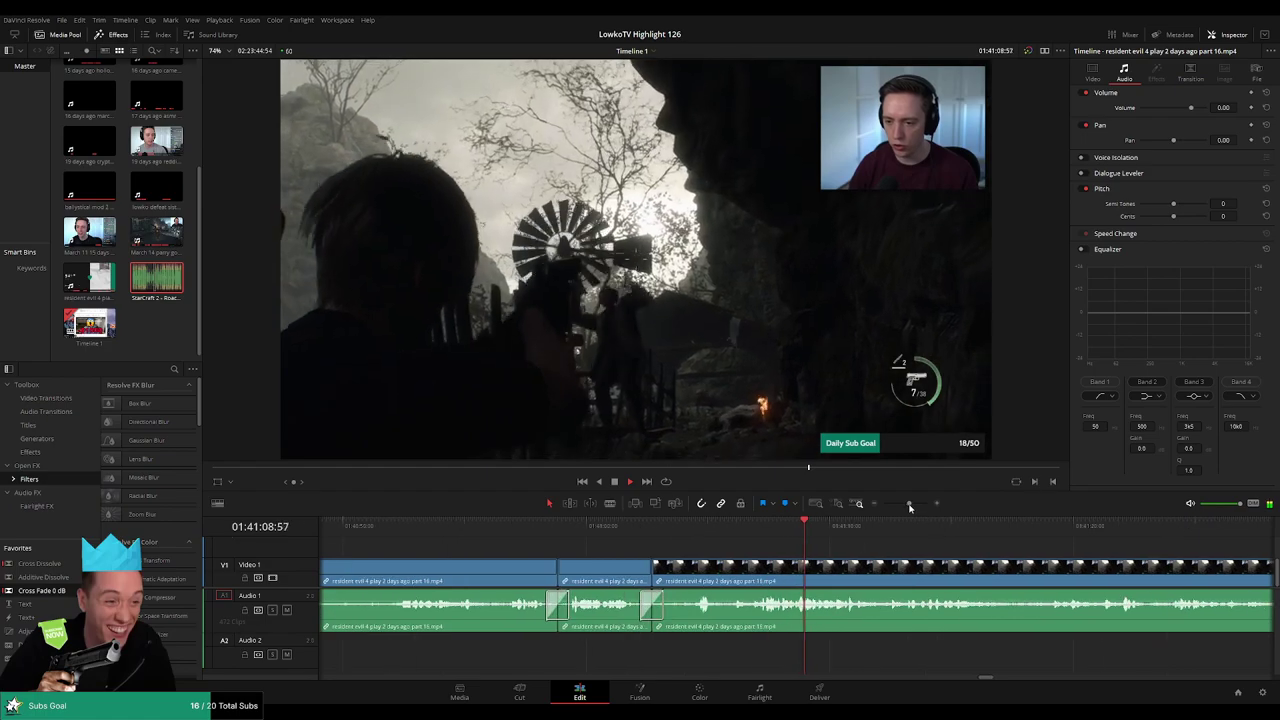
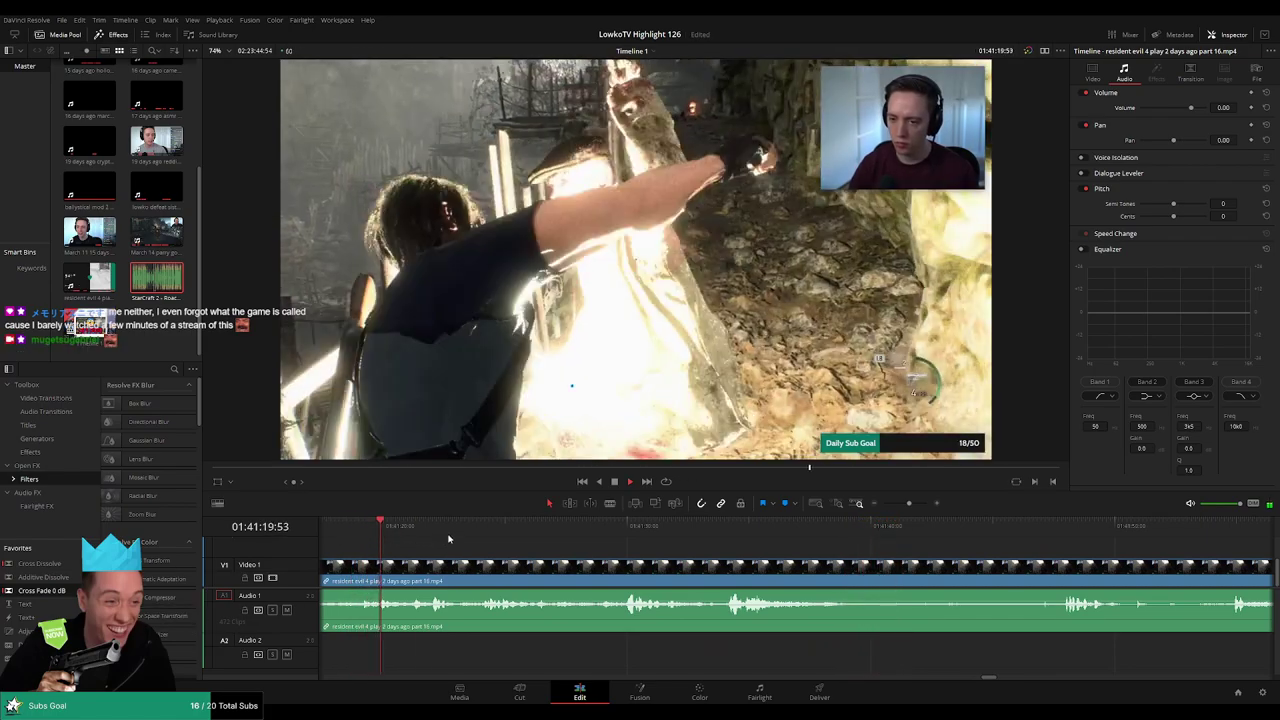
pyautogui.click(474, 525)
pyautogui.click(580, 524)
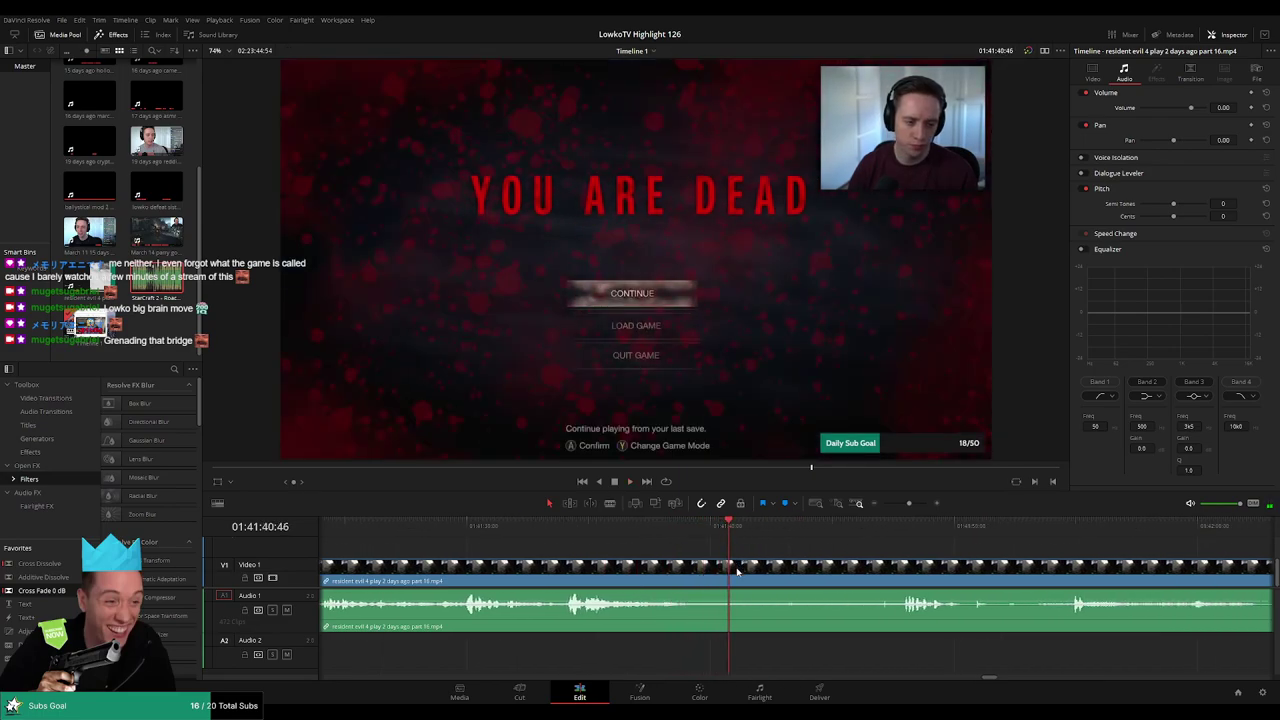
pyautogui.press('b')
pyautogui.click(736, 570)
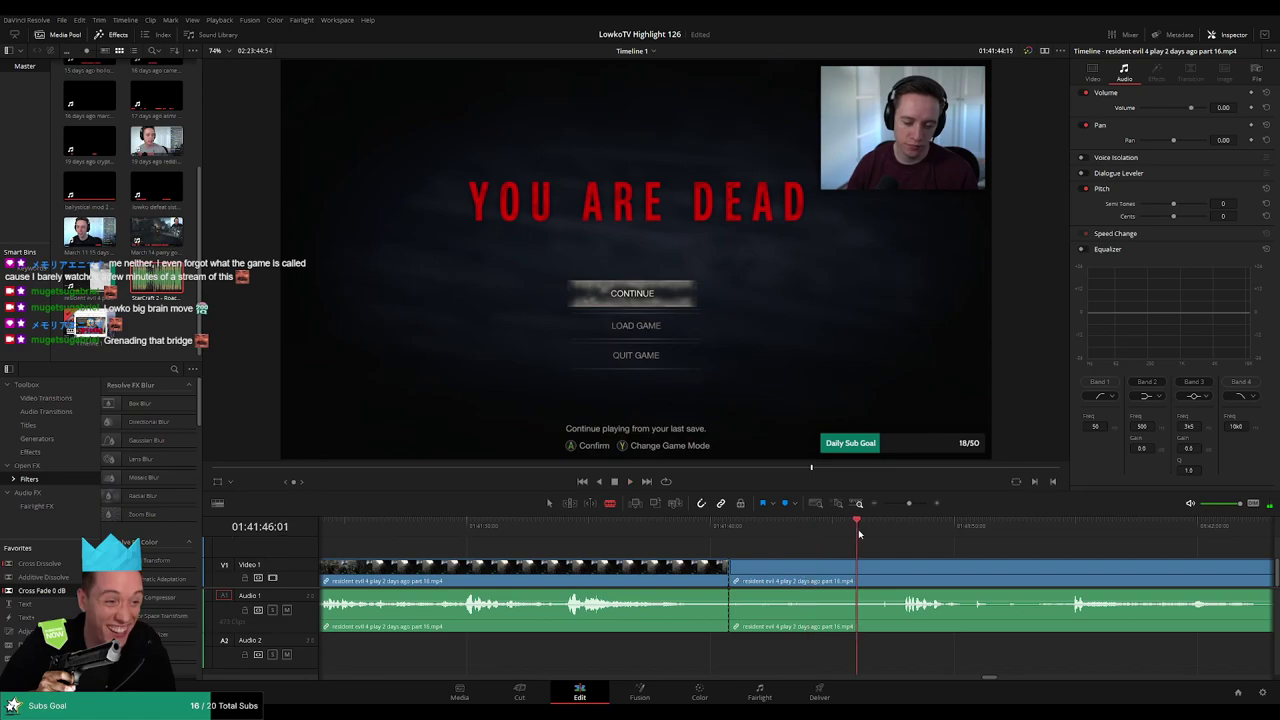
pyautogui.click(906, 575)
pyautogui.press('a')
pyautogui.click(877, 582)
pyautogui.press('Delete')
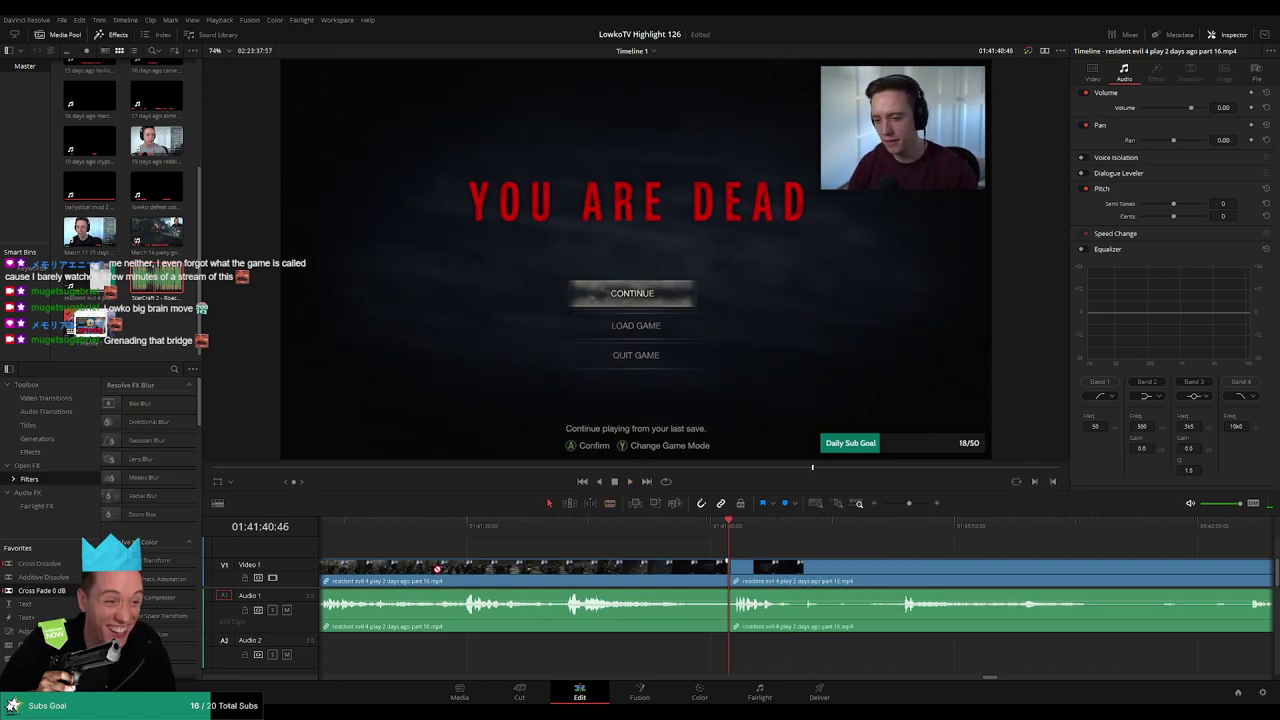
pyautogui.moveTo(437, 569); pyautogui.dragTo(730, 612)
pyautogui.press('space')
pyautogui.click(717, 529)
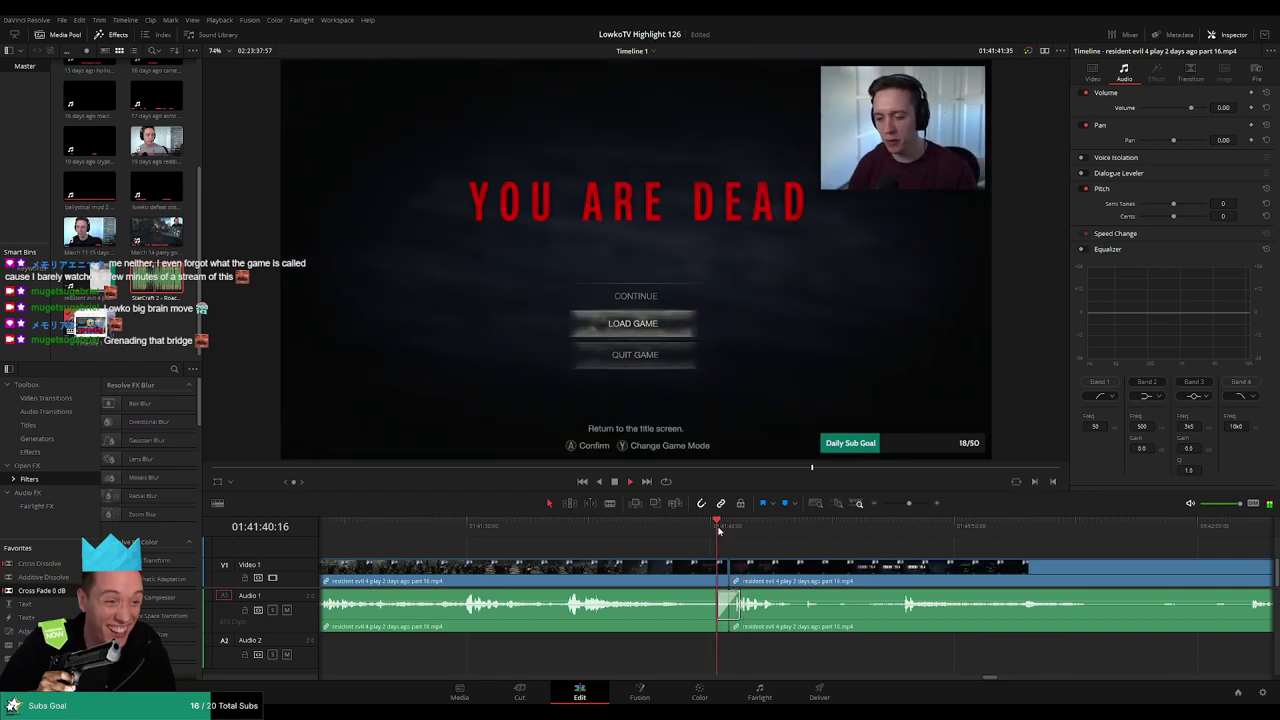
# - Play on through the title screen and split the clip at about 01:41:54:43, where the game is being closed
pyautogui.moveTo(873, 548); pyautogui.dragTo(719, 545)
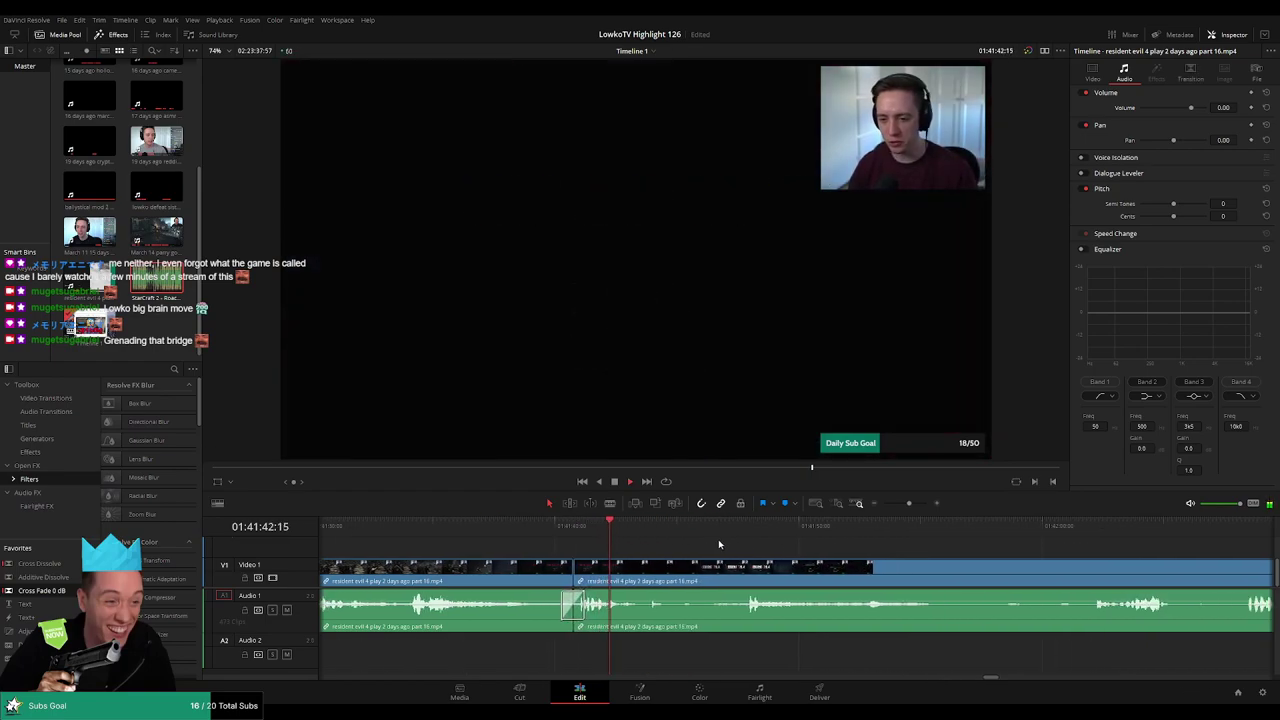
pyautogui.hscroll(2, 716, 544)
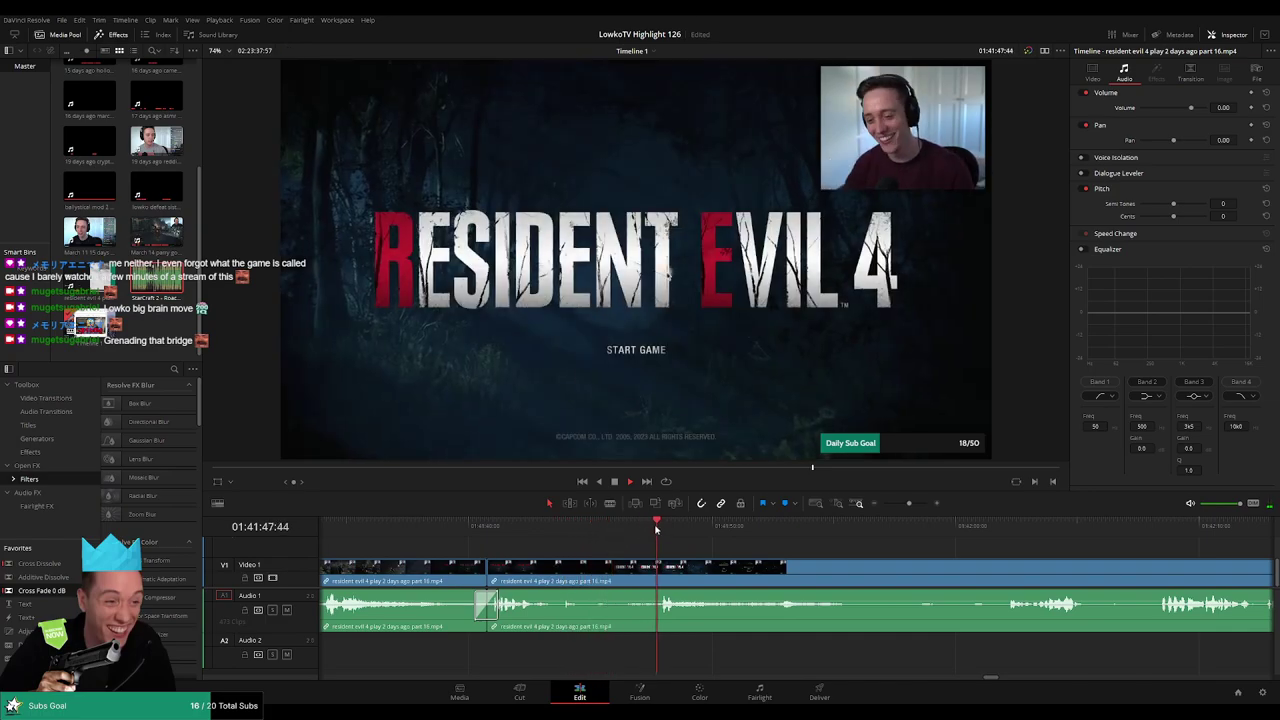
pyautogui.moveTo(818, 561); pyautogui.dragTo(702, 549)
pyautogui.moveTo(615, 528); pyautogui.dragTo(648, 528)
pyautogui.hscroll(3, 720, 548)
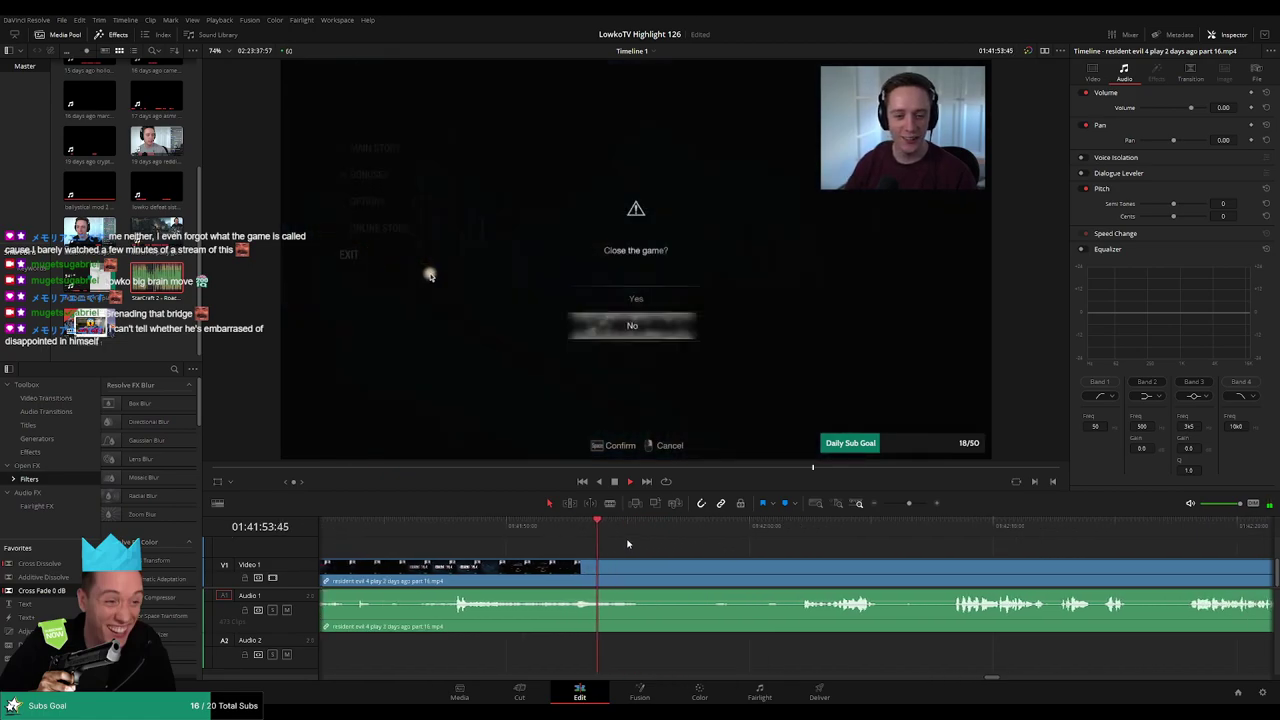
pyautogui.press('space')
pyautogui.press('b')
pyautogui.click(617, 567)
pyautogui.press('space')
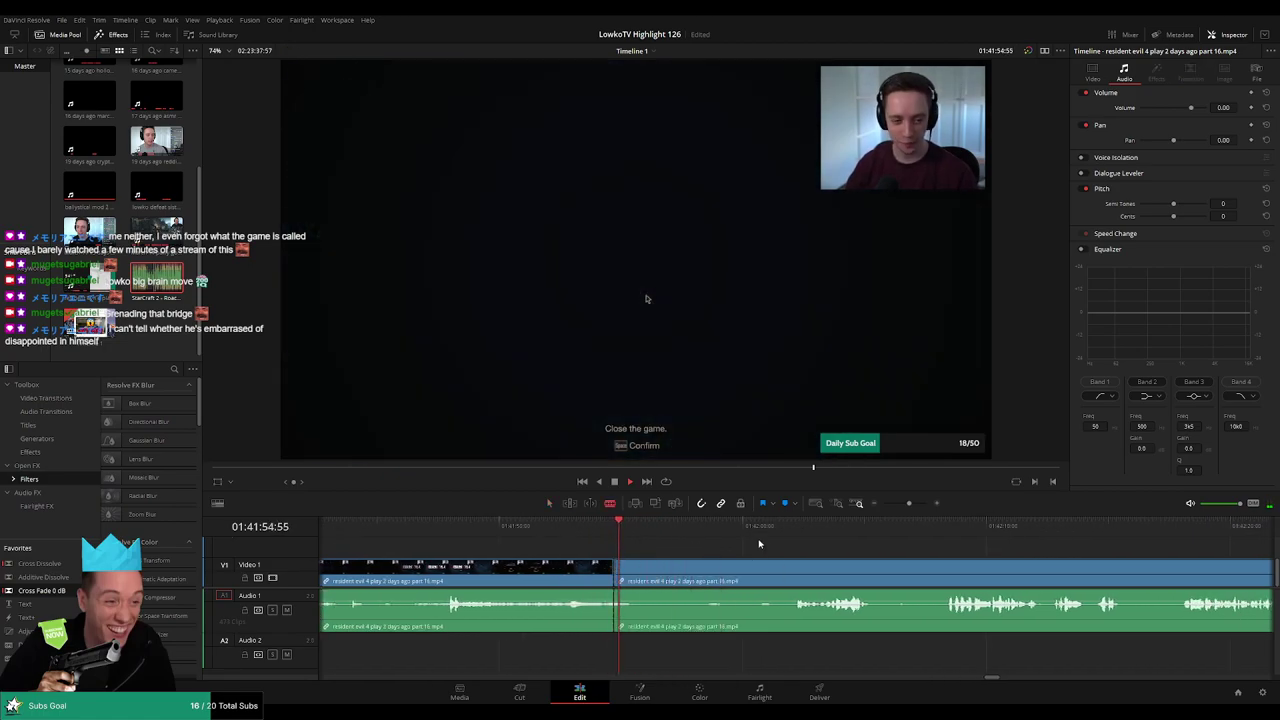
# - Split the clip at about 01:42:02:05, ripple delete the segment back to the previous split, and apply Cross Fade 0 dB at the cut
pyautogui.click(791, 530)
pyautogui.click(792, 567)
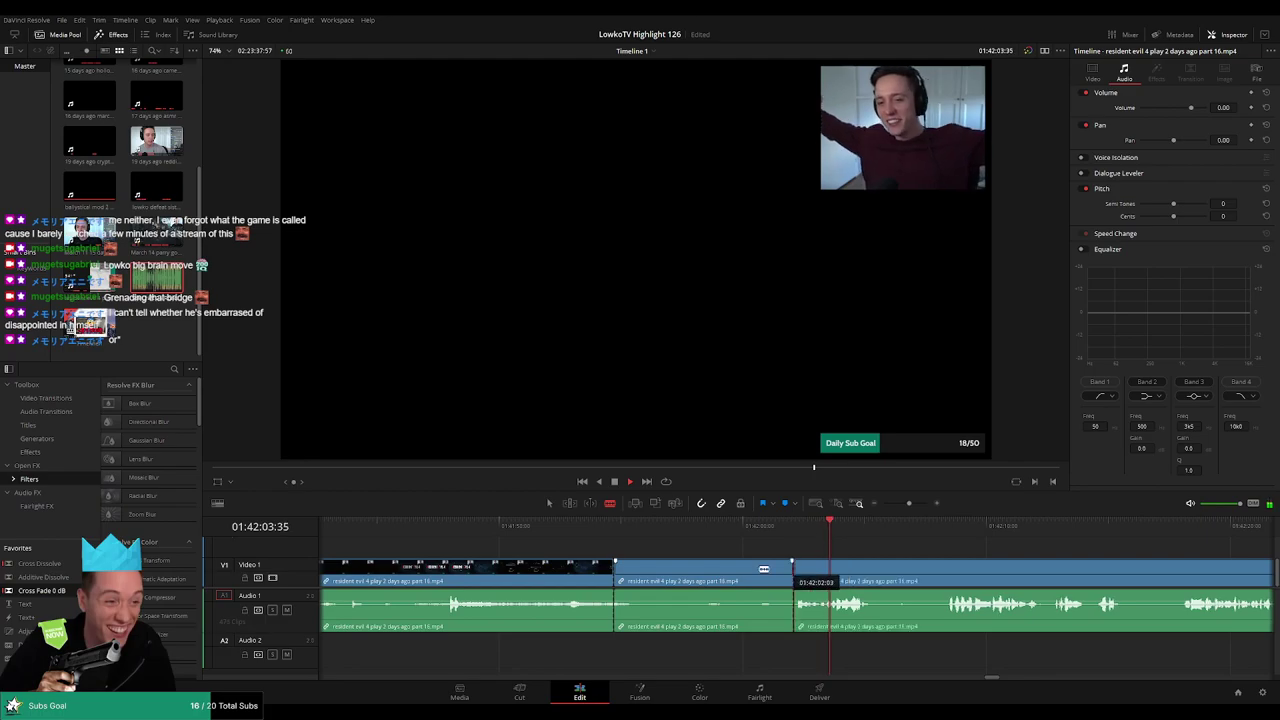
pyautogui.press('a')
pyautogui.click(735, 573)
pyautogui.press('Delete')
pyautogui.moveTo(42, 591); pyautogui.dragTo(521, 576)
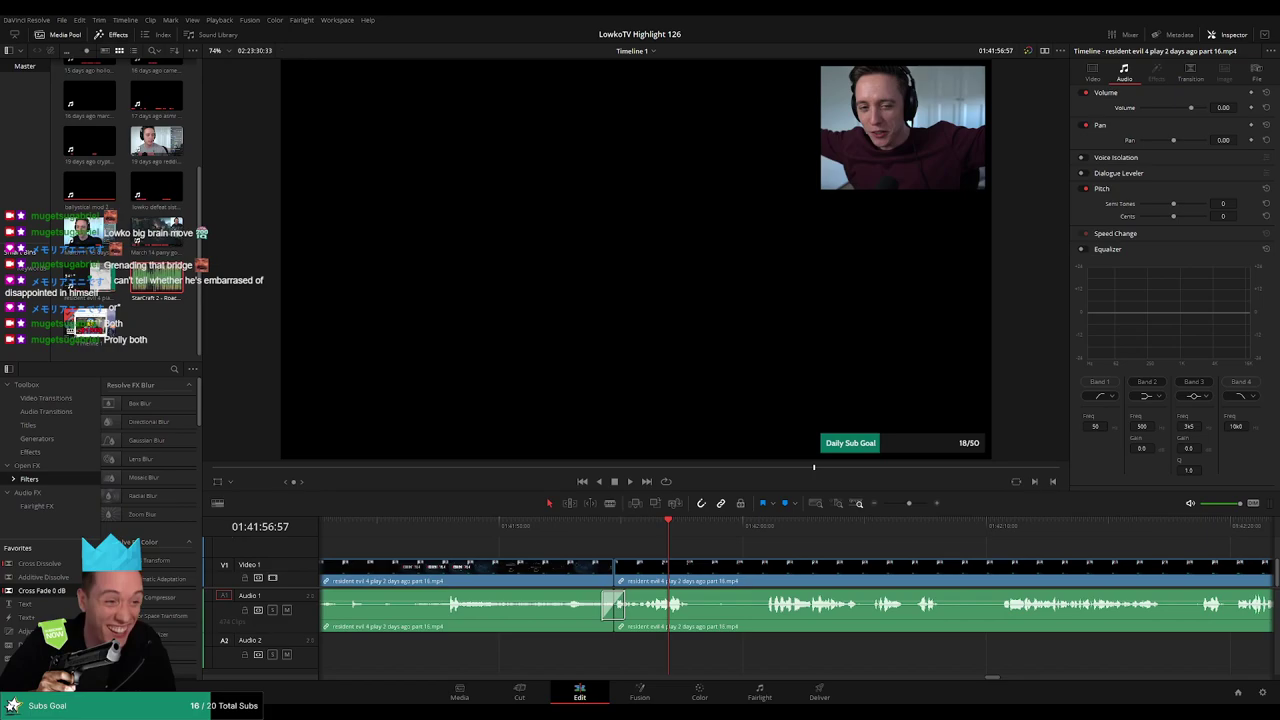
pyautogui.click(529, 525)
pyautogui.press('space')
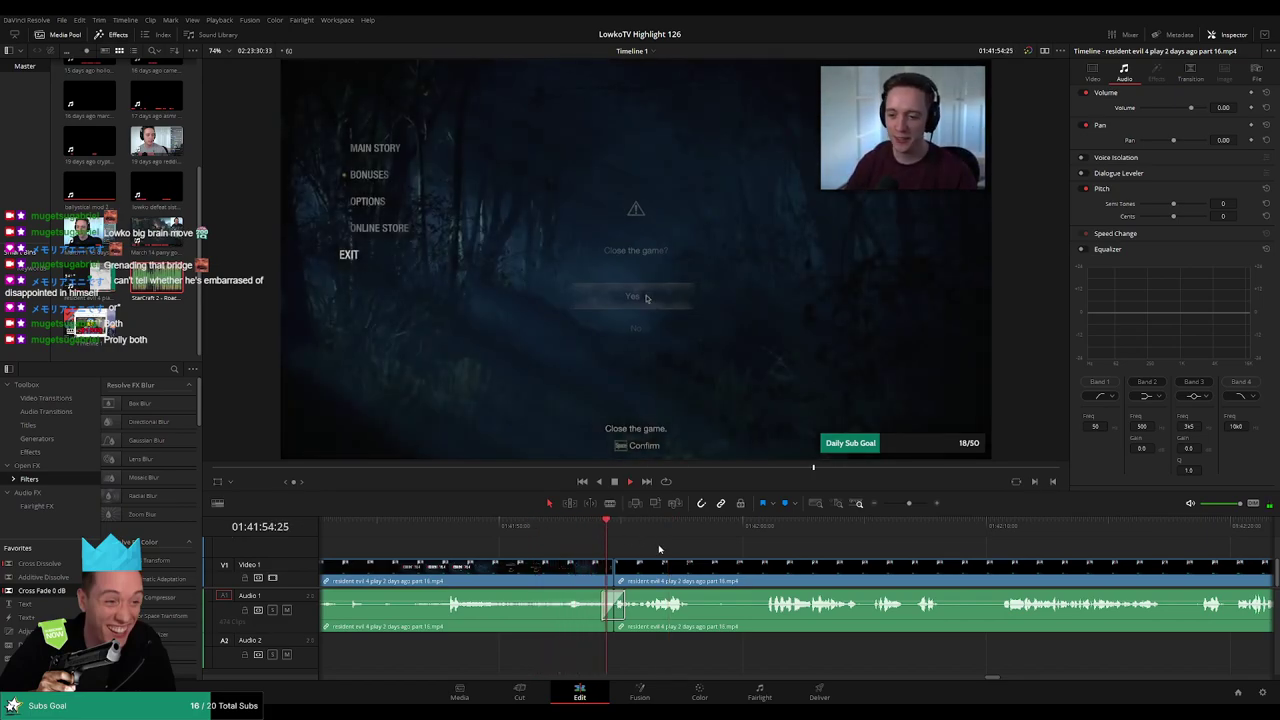
# - Split the clip at about 01:41:58:06 and 01:42:00:47, ripple delete the segment between, and apply Cross Fade 0 dB at the cut
pyautogui.press('b')
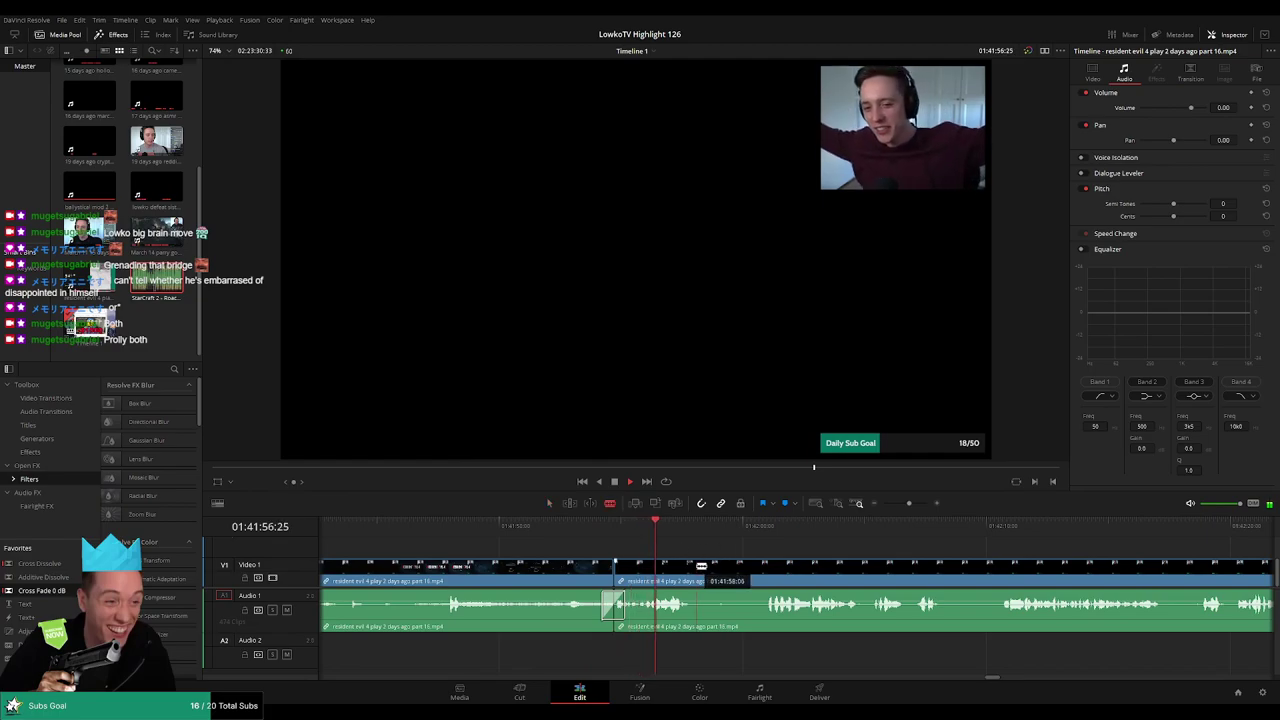
pyautogui.click(696, 567)
pyautogui.click(761, 566)
pyautogui.press('a')
pyautogui.click(736, 571)
pyautogui.press('Delete')
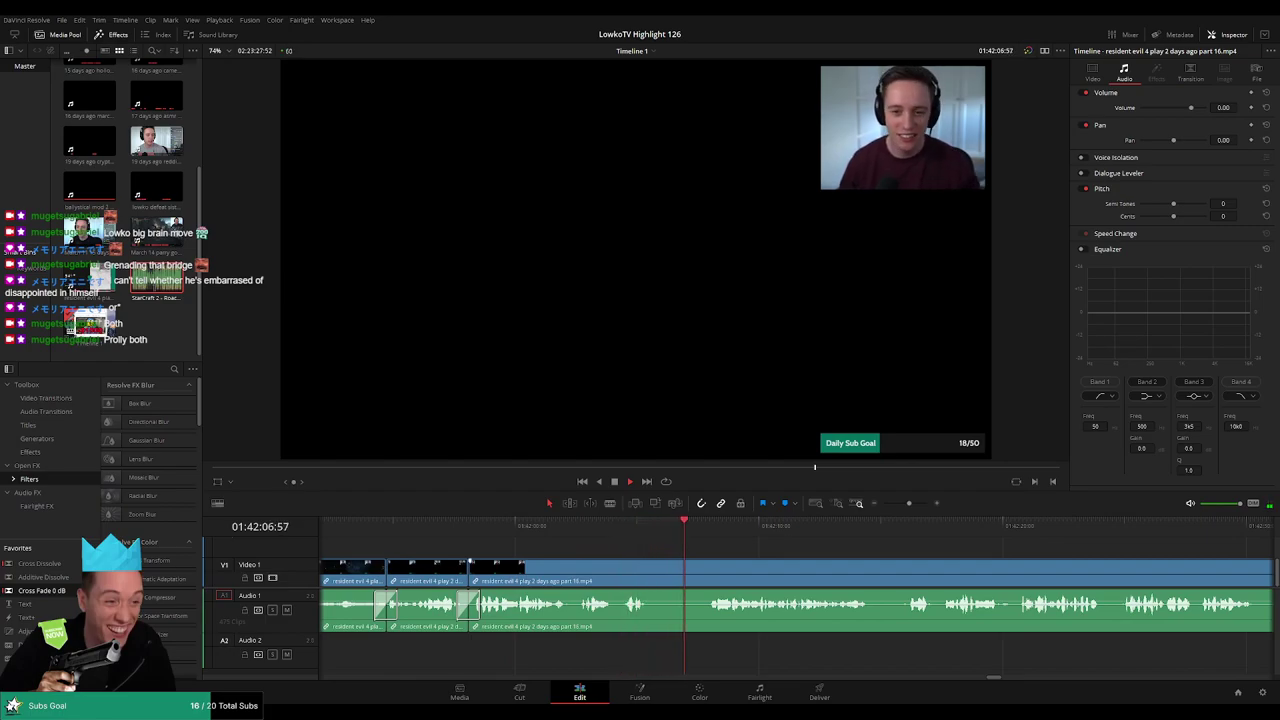
# - Split the clip at about 01:42:05:34 and 01:42:07:53, ripple delete the segment between, and apply Cross Fade 0 dB at the cut
pyautogui.click(660, 574)
pyautogui.press('b')
pyautogui.click(650, 574)
pyautogui.click(709, 574)
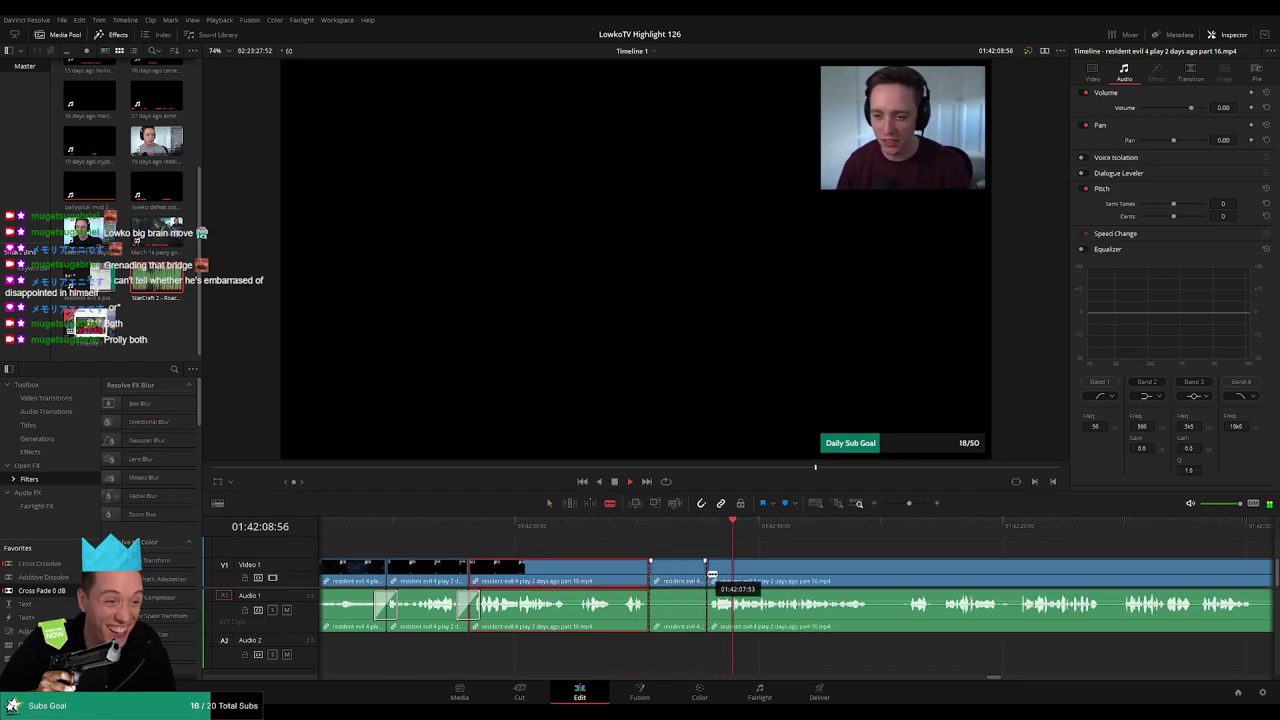
pyautogui.press('a')
pyautogui.click(678, 572)
pyautogui.press('BackSpace')
pyautogui.click(668, 572)
pyautogui.press('Delete')
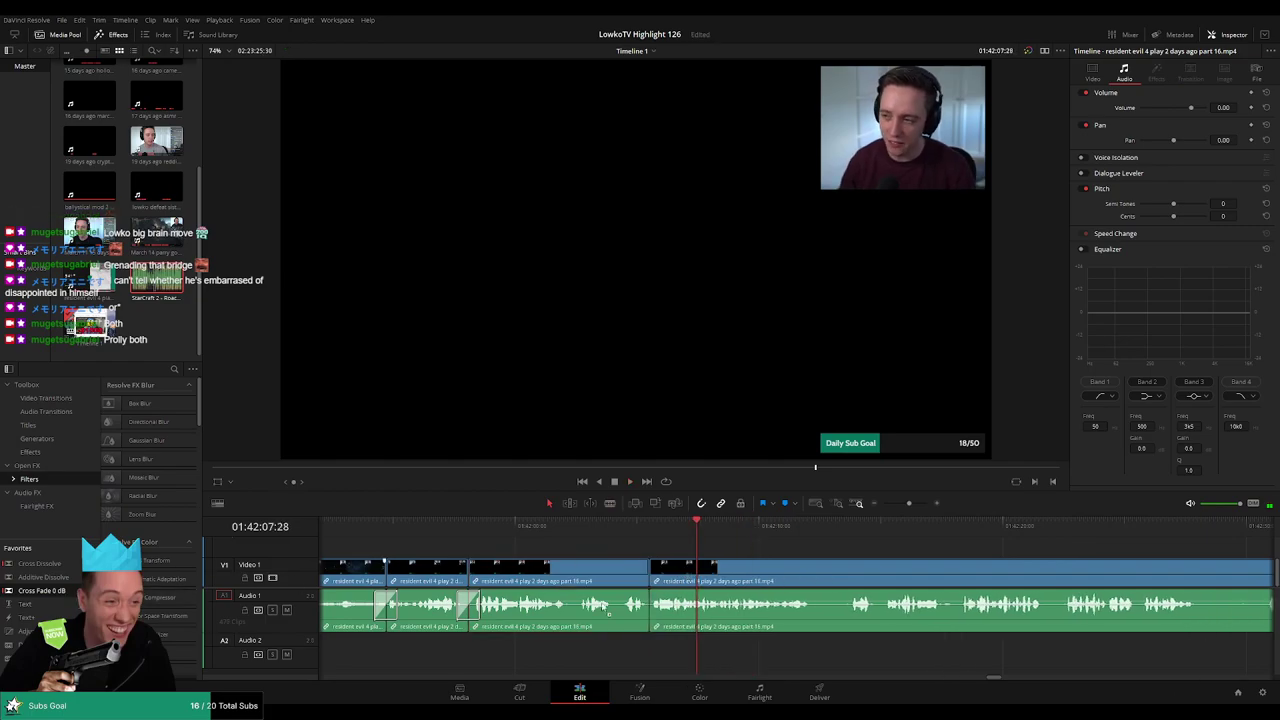
pyautogui.click(648, 524)
pyautogui.hscroll(1, 689, 549)
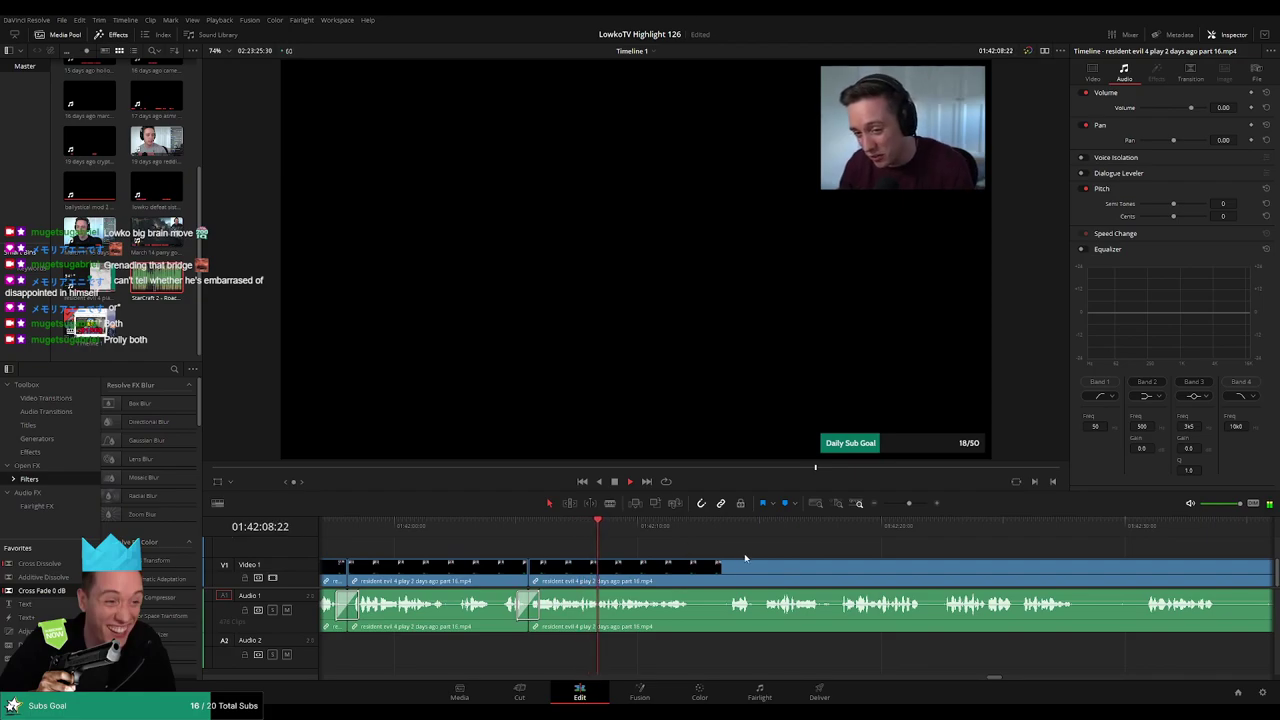
# - Split the clip at about 01:42:12:15 and 01:42:13:45, ripple delete the segment between, and apply Cross Fade 0 dB at the cut
pyautogui.hscroll(2, 634, 540)
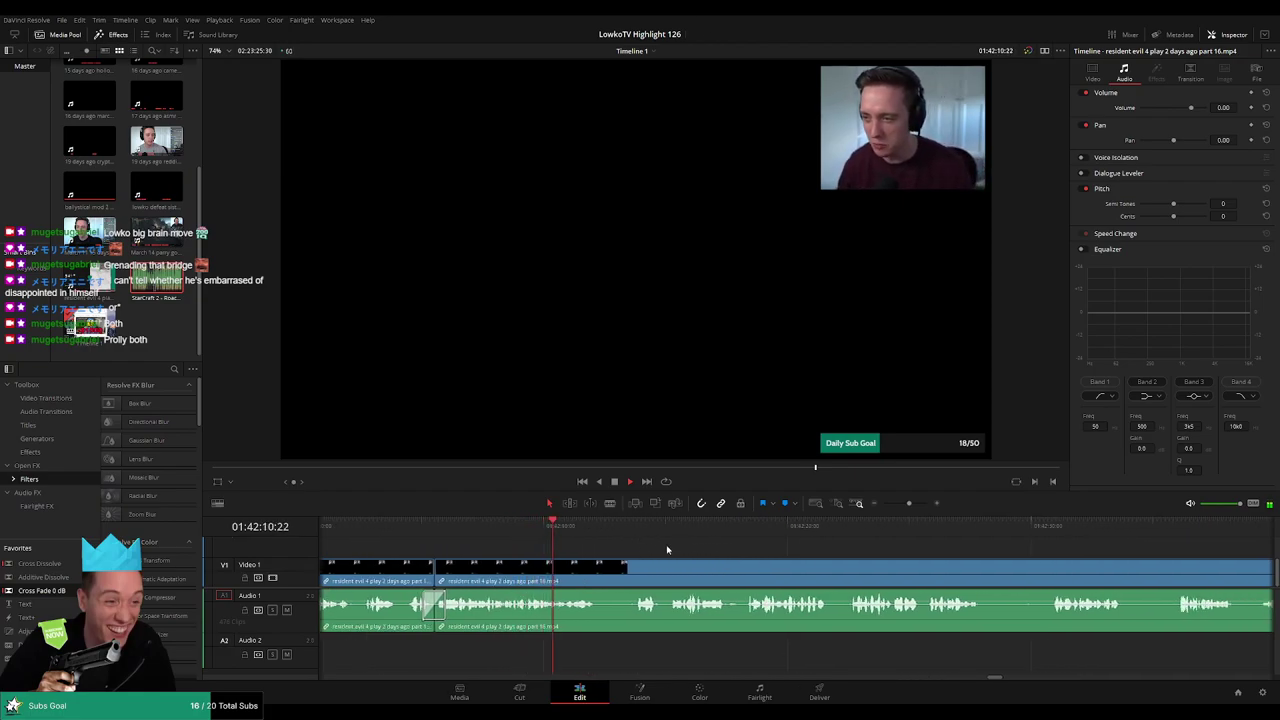
pyautogui.hscroll(1, 660, 548)
pyautogui.click(595, 531)
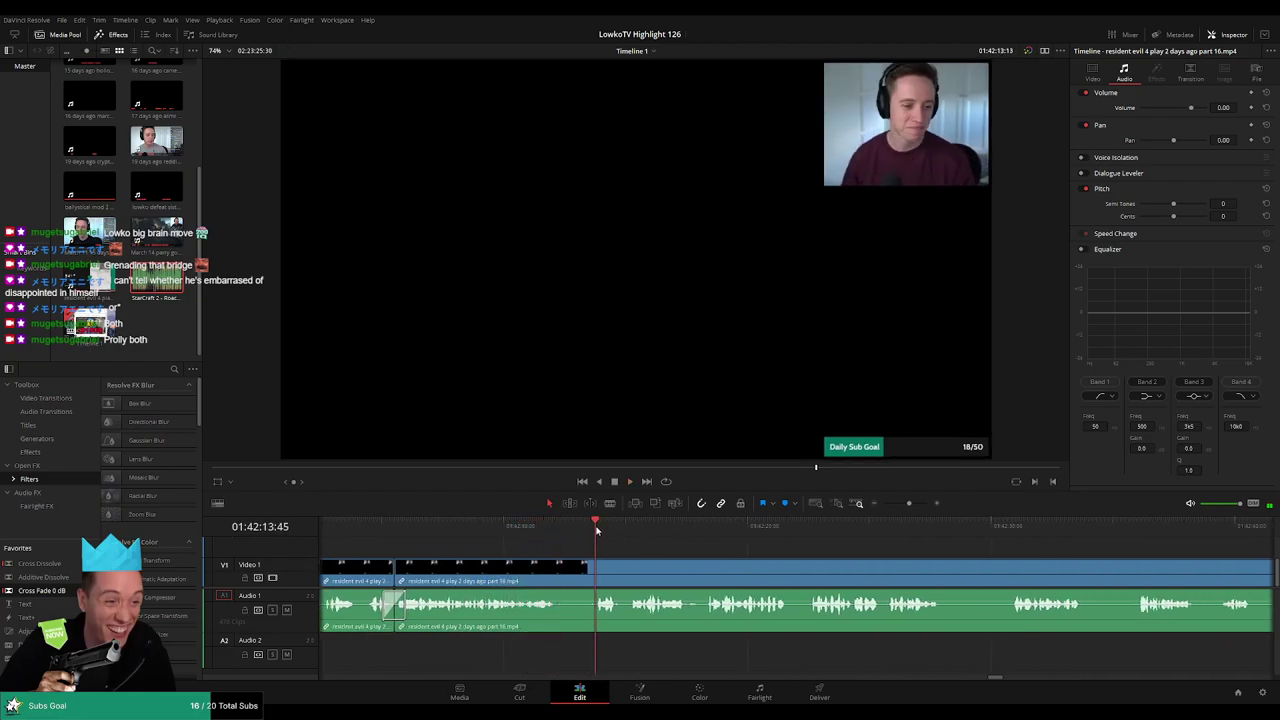
pyautogui.press('b')
pyautogui.click(560, 573)
pyautogui.click(596, 572)
pyautogui.press('a')
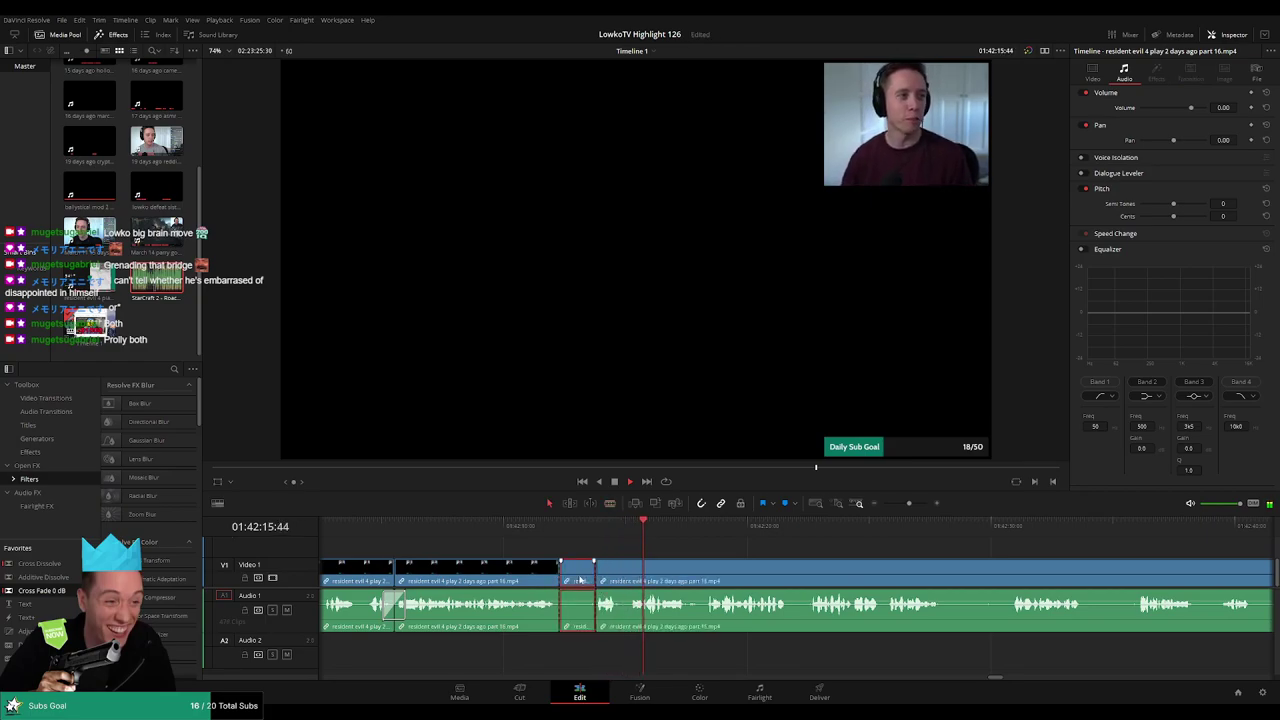
pyautogui.click(590, 570)
pyautogui.press('Delete')
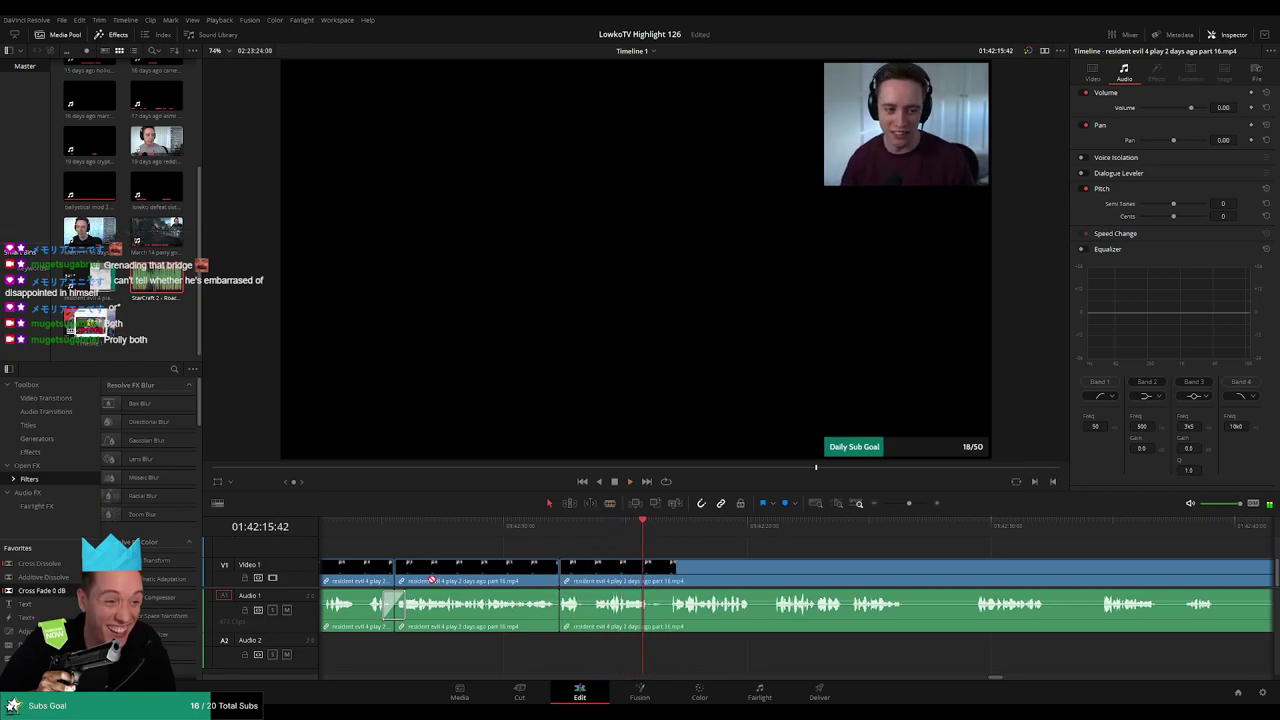
pyautogui.moveTo(800, 562); pyautogui.dragTo(658, 551)
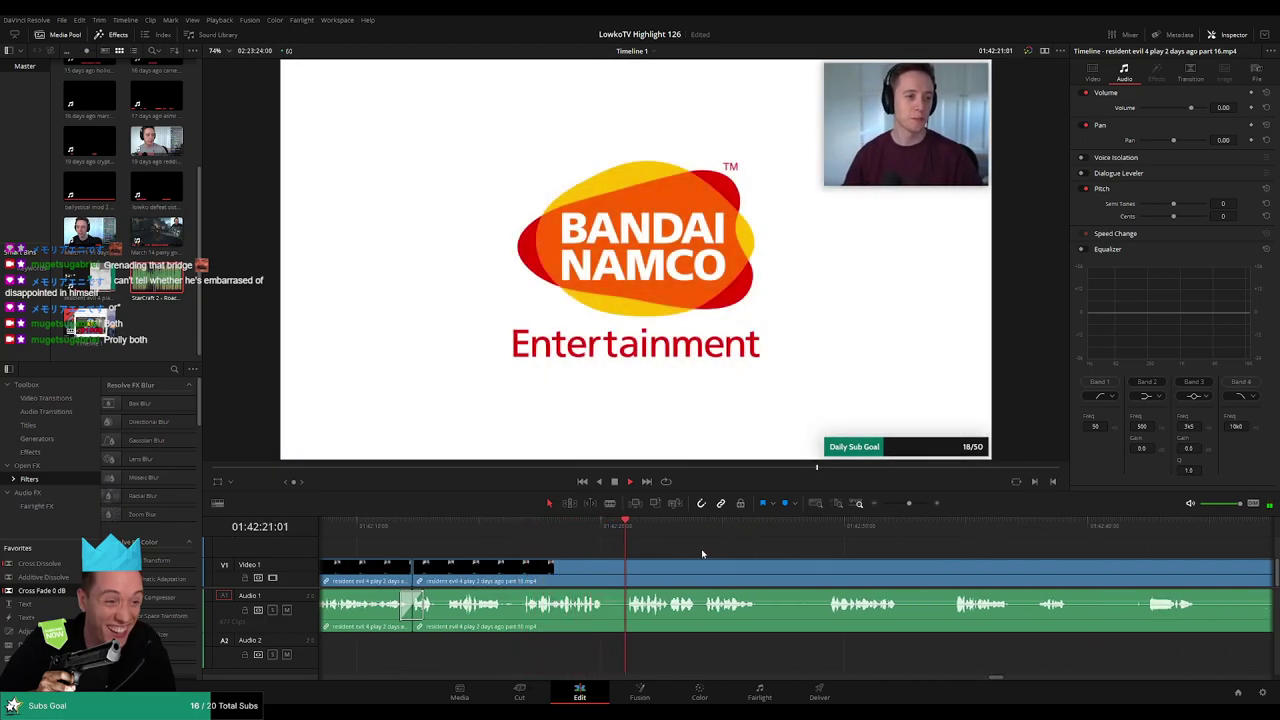
# - Split the clip at about 01:42:26:33 and 01:42:29:22, ripple delete the segment between, and apply Cross Fade 0 dB at the cut
pyautogui.hscroll(3, 700, 540)
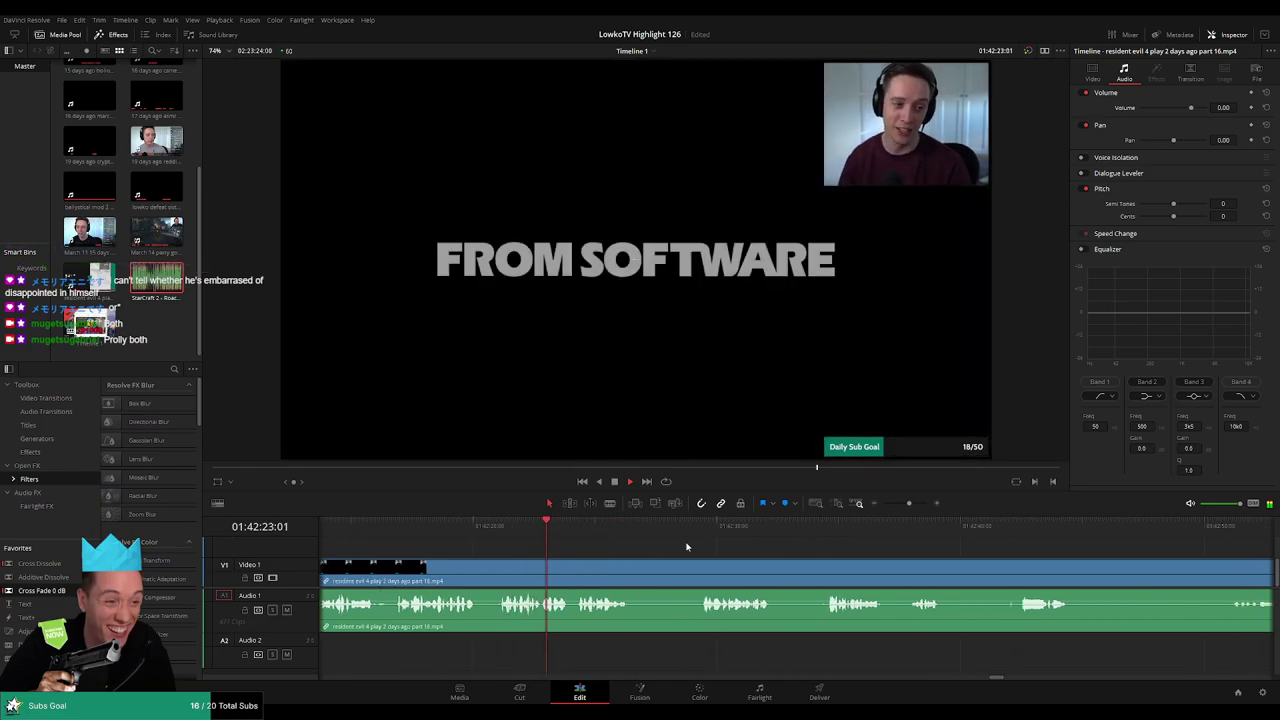
pyautogui.hscroll(2, 700, 545)
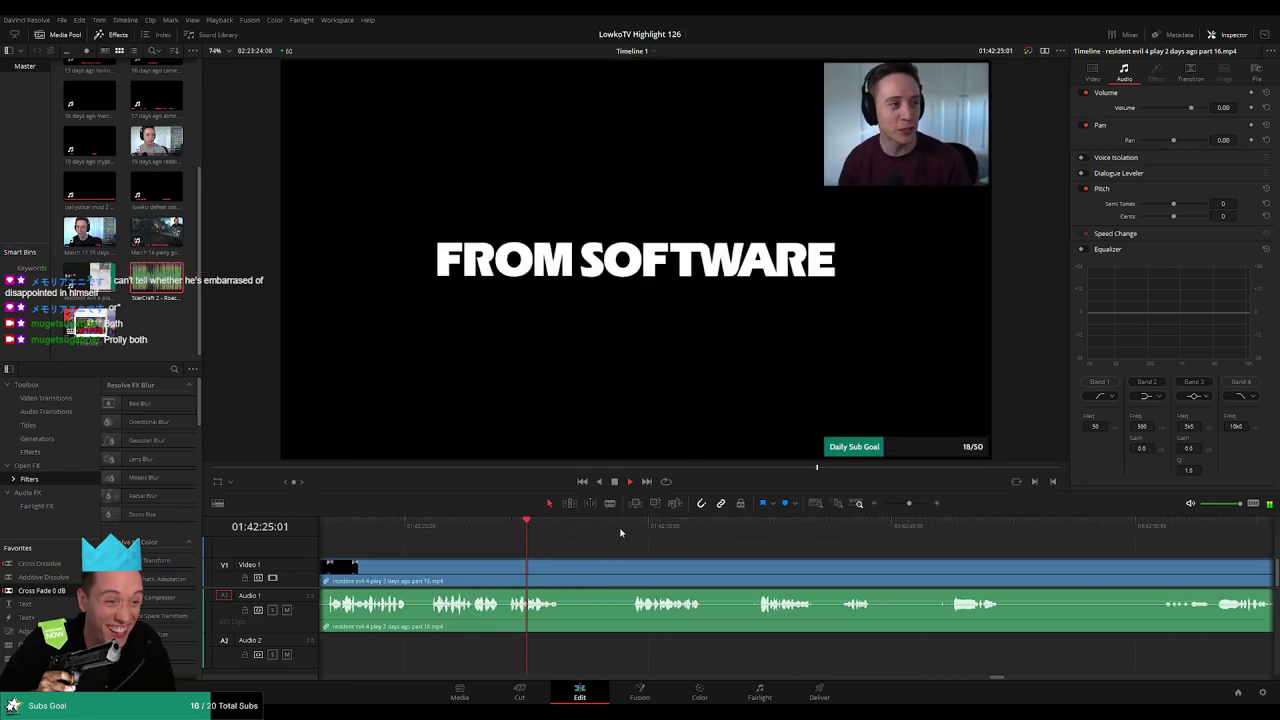
pyautogui.press('b')
pyautogui.click(565, 566)
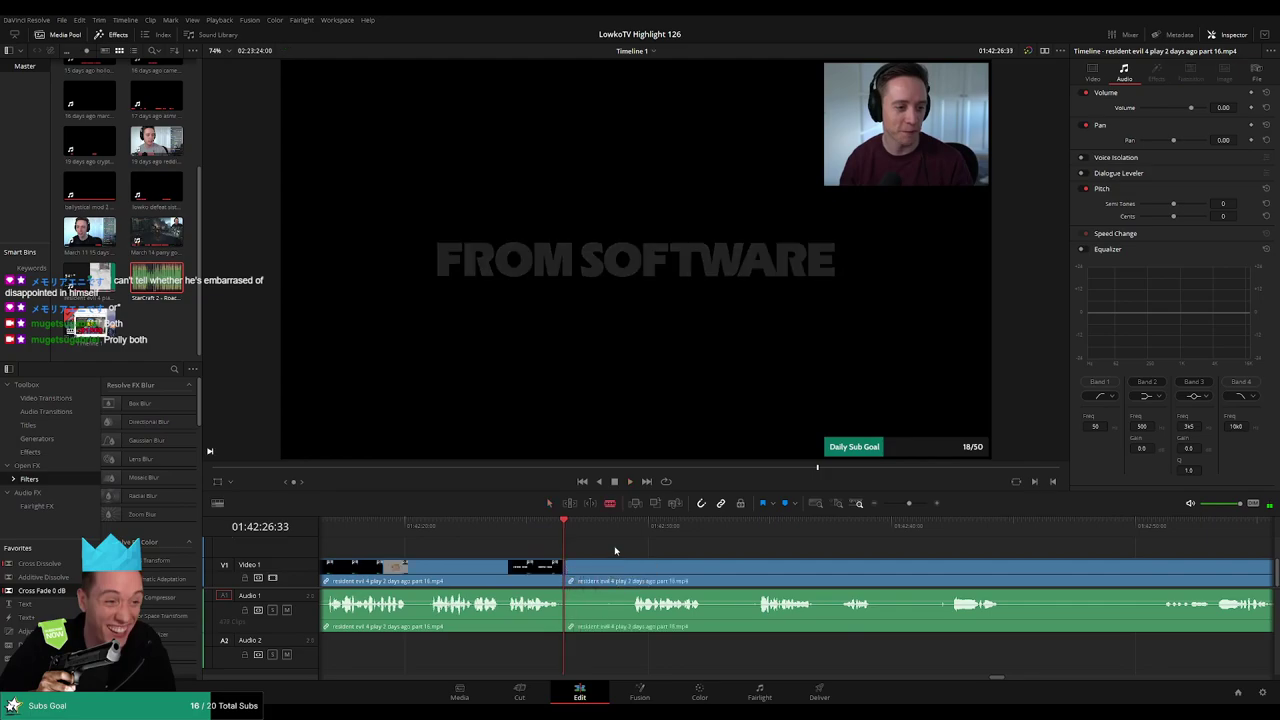
pyautogui.click(635, 567)
pyautogui.press('a')
pyautogui.click(621, 573)
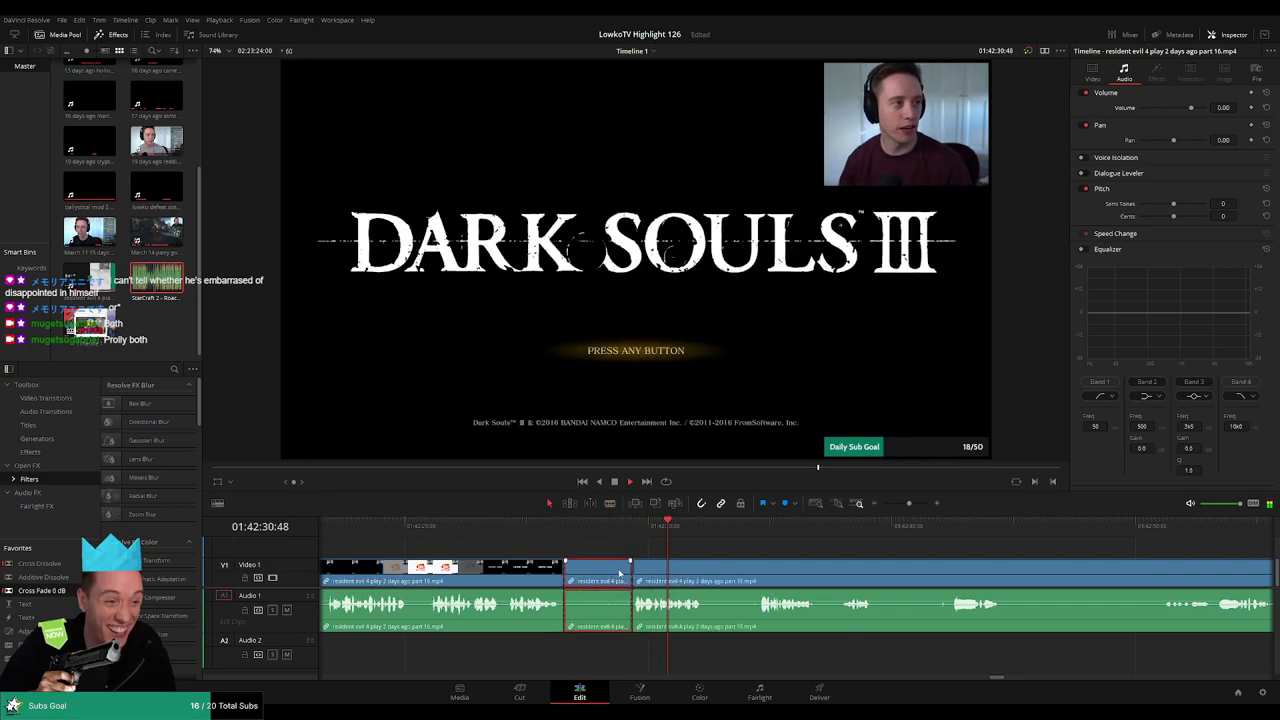
pyautogui.press('Delete')
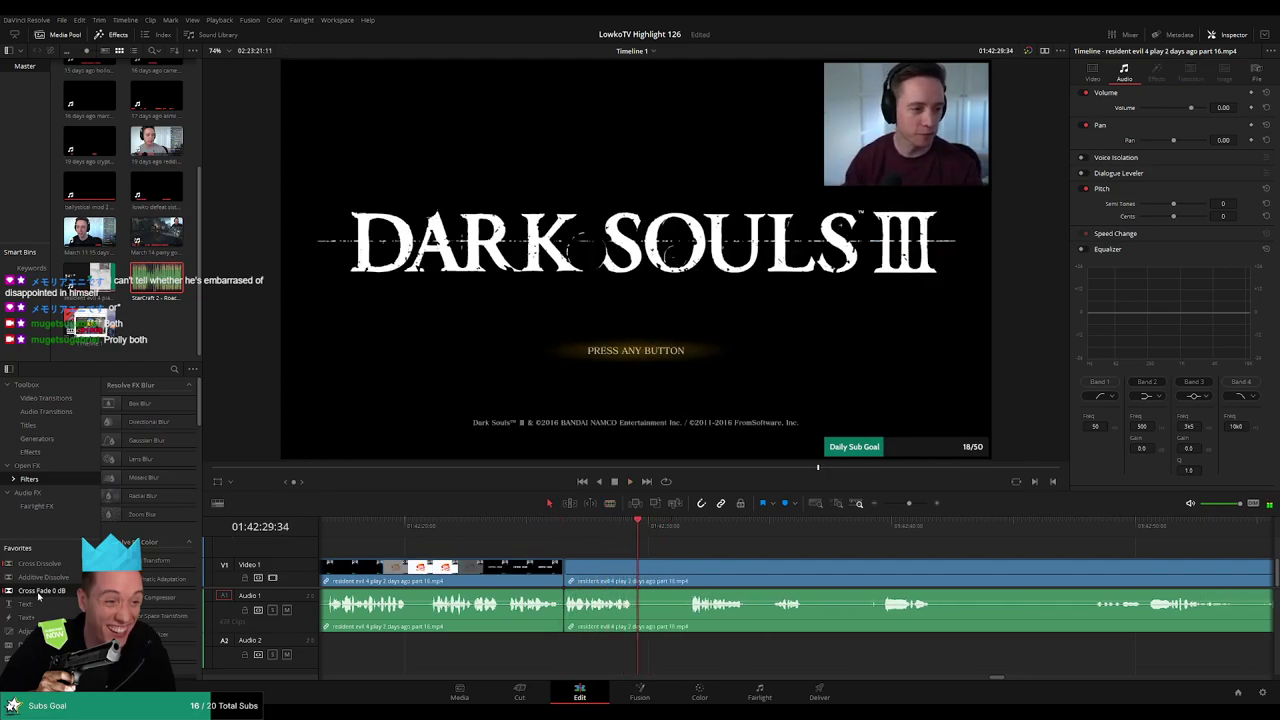
# - Split the clip at about 01:42:29:30 and 01:42:31:40, ripple delete the segment between, and apply Cross Fade 0 dB at the cut
pyautogui.press('b')
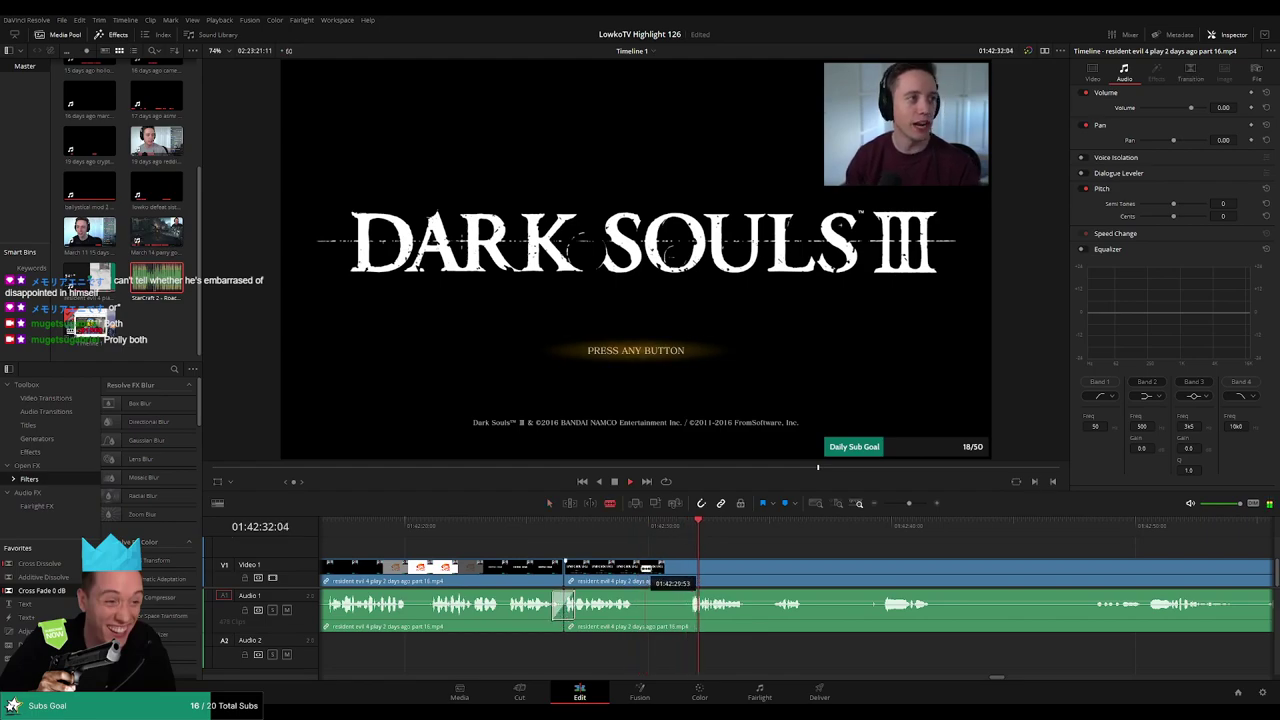
pyautogui.click(636, 568)
pyautogui.click(694, 569)
pyautogui.hotkey('ctrl', 'z')
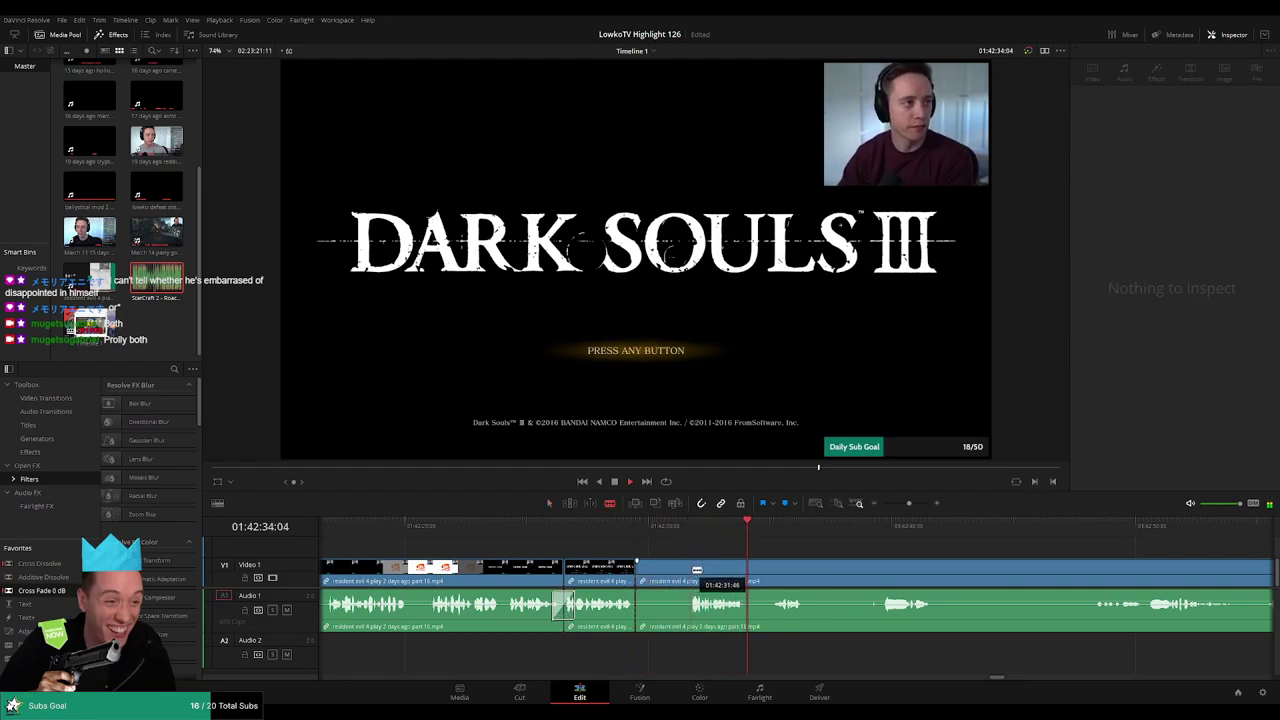
pyautogui.click(693, 569)
pyautogui.hotkey('ctrl', 'z')
pyautogui.click(689, 570)
pyautogui.press('a')
pyautogui.click(674, 578)
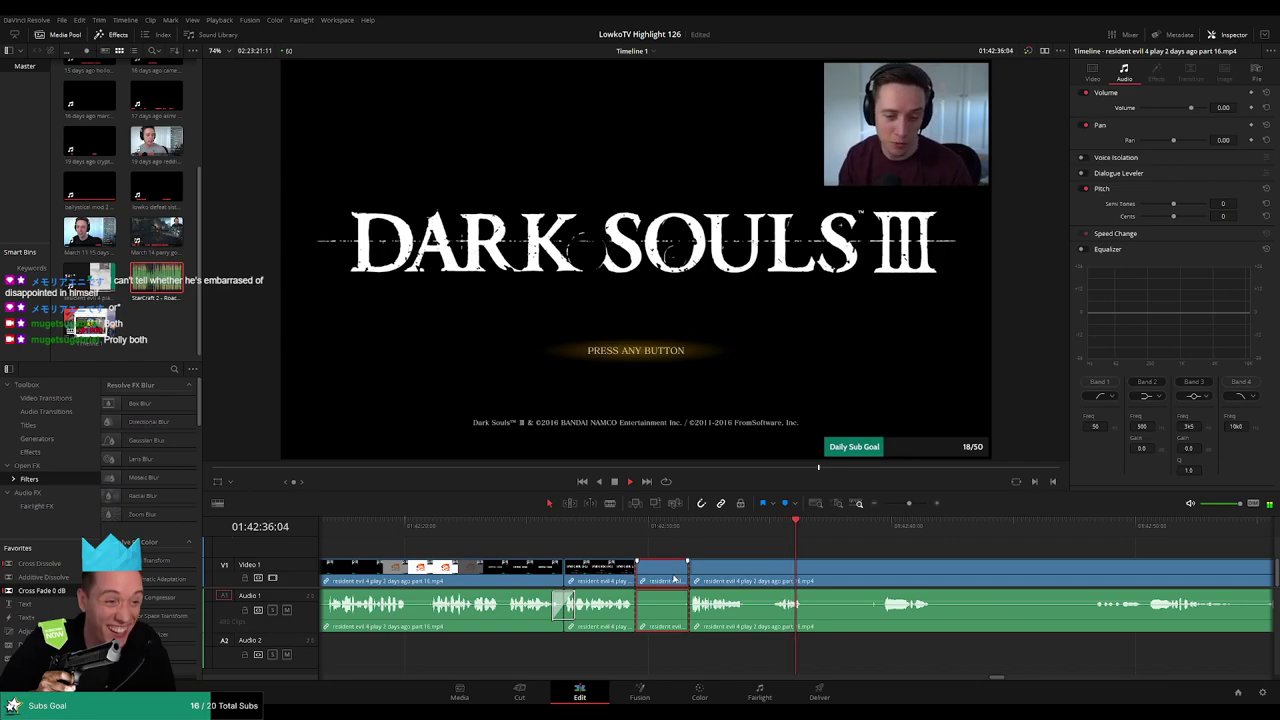
pyautogui.press('Delete')
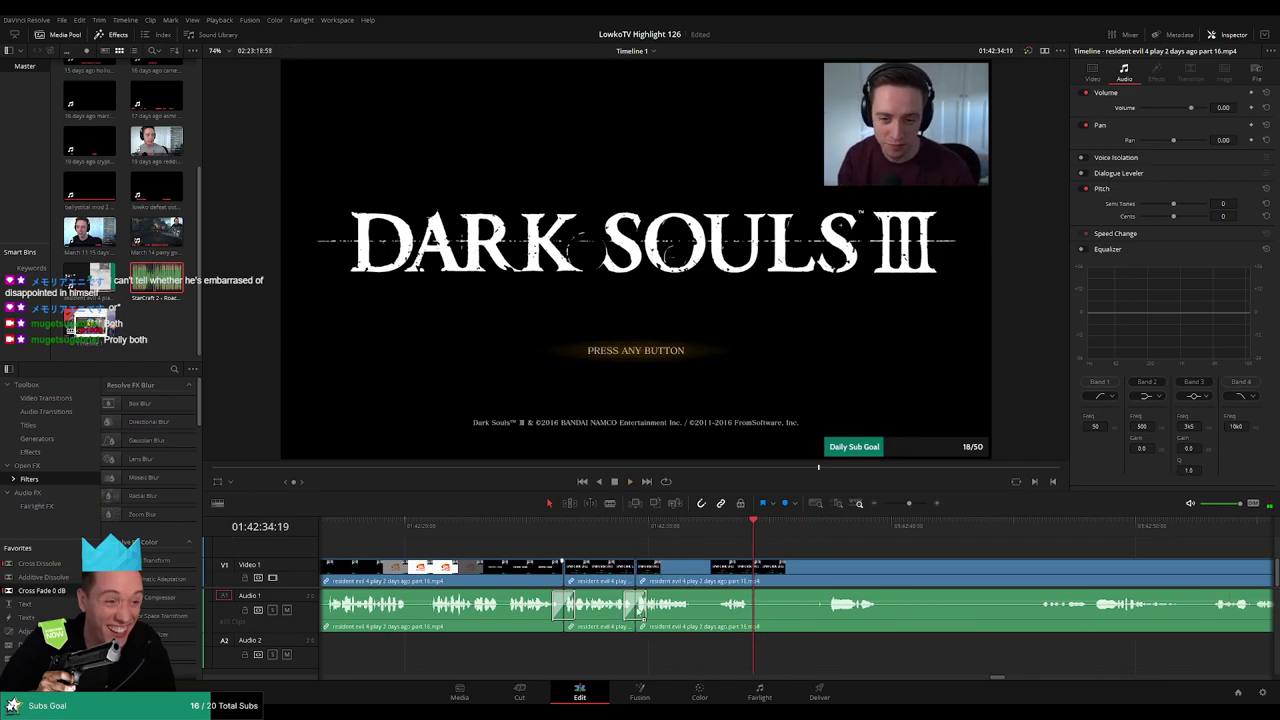
# - Split the clip at about 01:42:31:42 and 01:42:32:50, ripple delete the segment between, and apply Cross Fade 0 dB at the cut
pyautogui.press('b')
pyautogui.click(690, 579)
pyautogui.click(718, 576)
pyautogui.press('a')
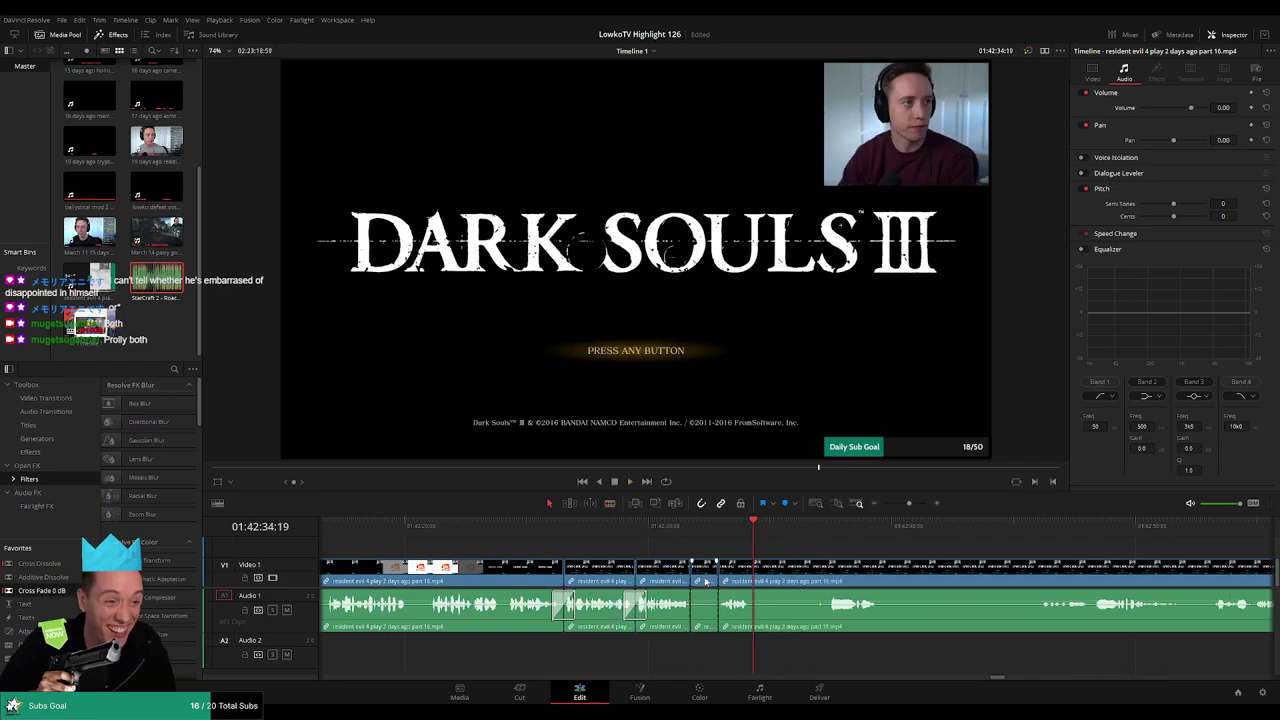
pyautogui.click(705, 581)
pyautogui.press('Delete')
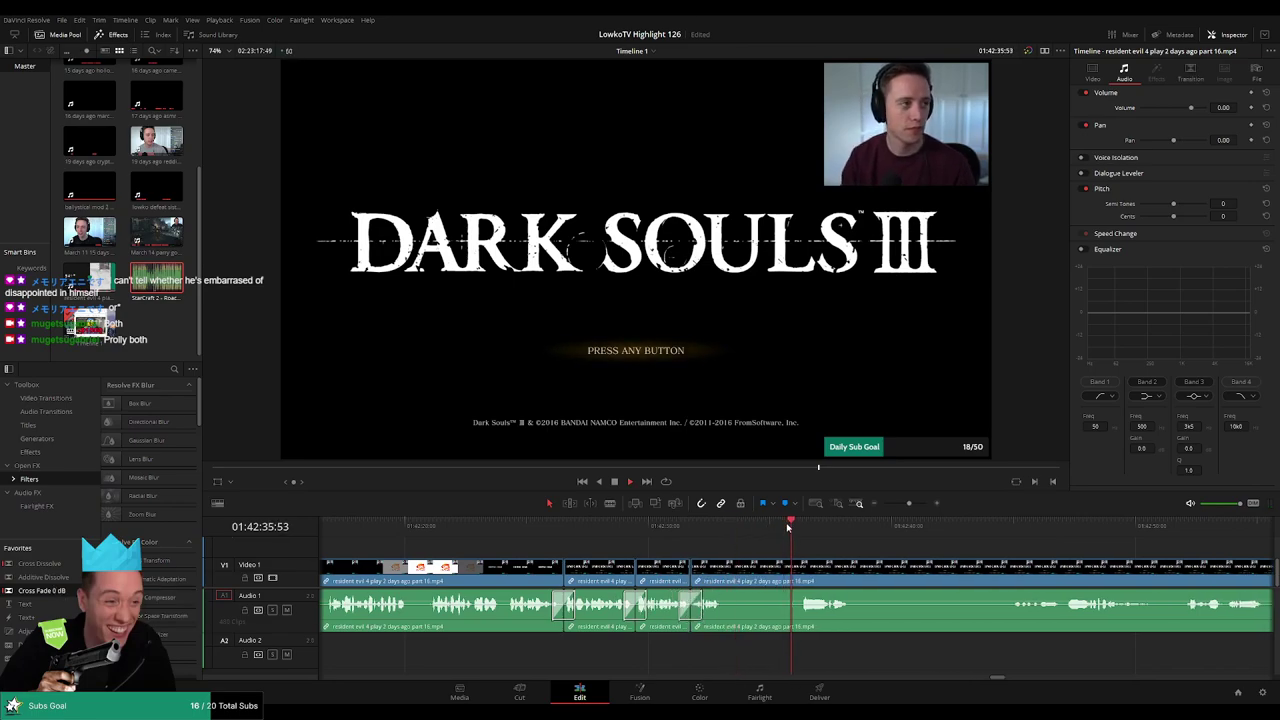
# - Split the clip at about 01:42:33:19, just after the speech over the Dark Souls III title screen
pyautogui.press('b')
pyautogui.click(729, 568)
pyautogui.press('a')
# - Review the rest of the resident evil 4 part 16 clip through the Dark Souls III loading and bonfire scenes, and ripple delete that remainder
pyautogui.click(1072, 529)
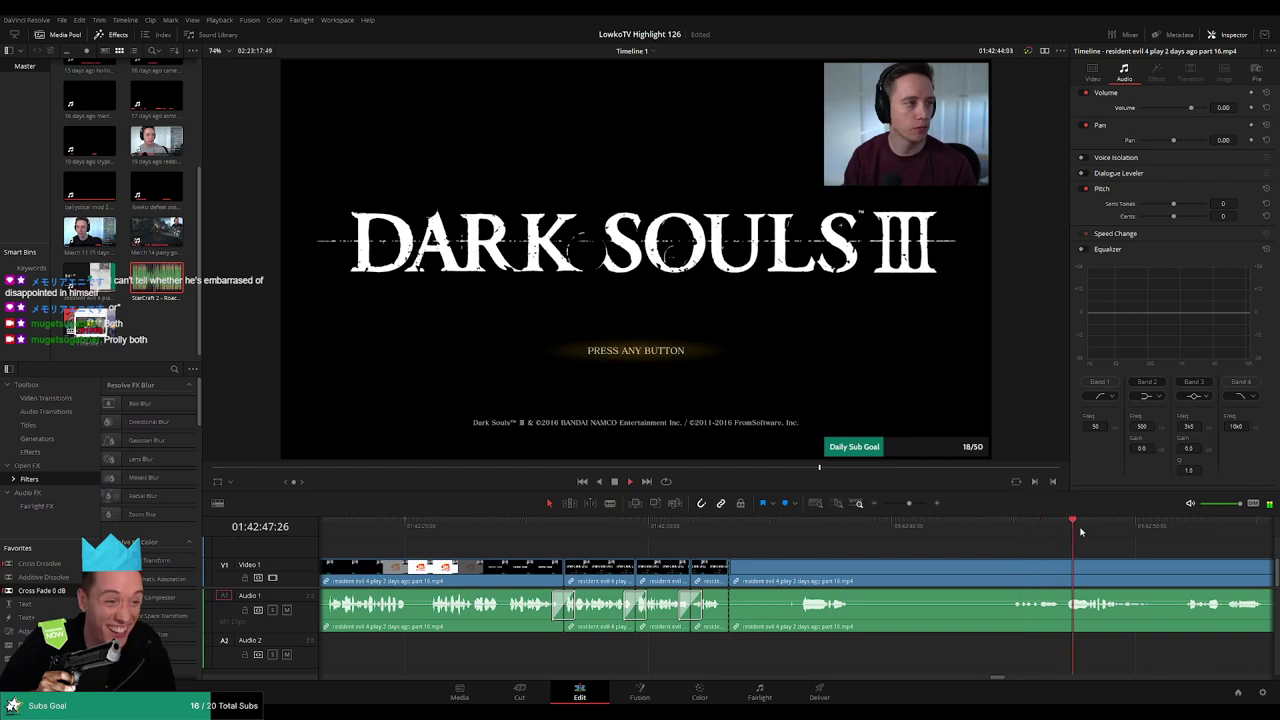
pyautogui.moveTo(1078, 531); pyautogui.dragTo(811, 530)
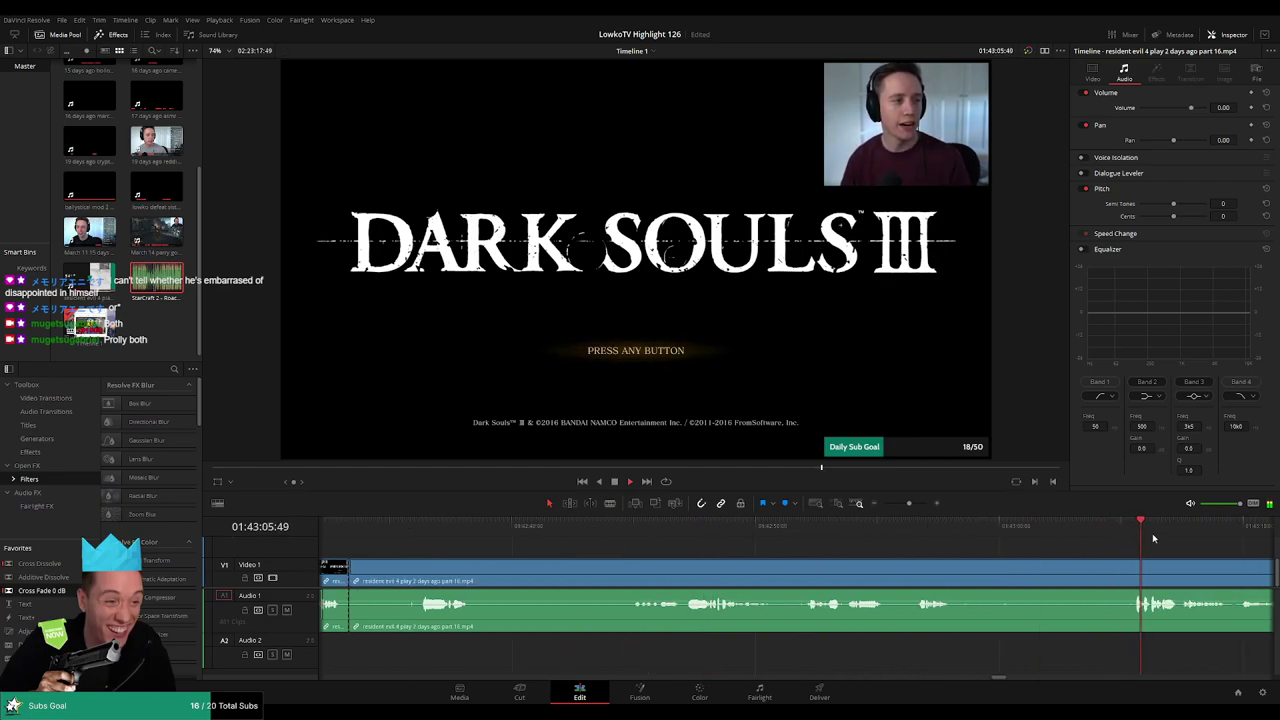
pyautogui.moveTo(1168, 542); pyautogui.dragTo(938, 546)
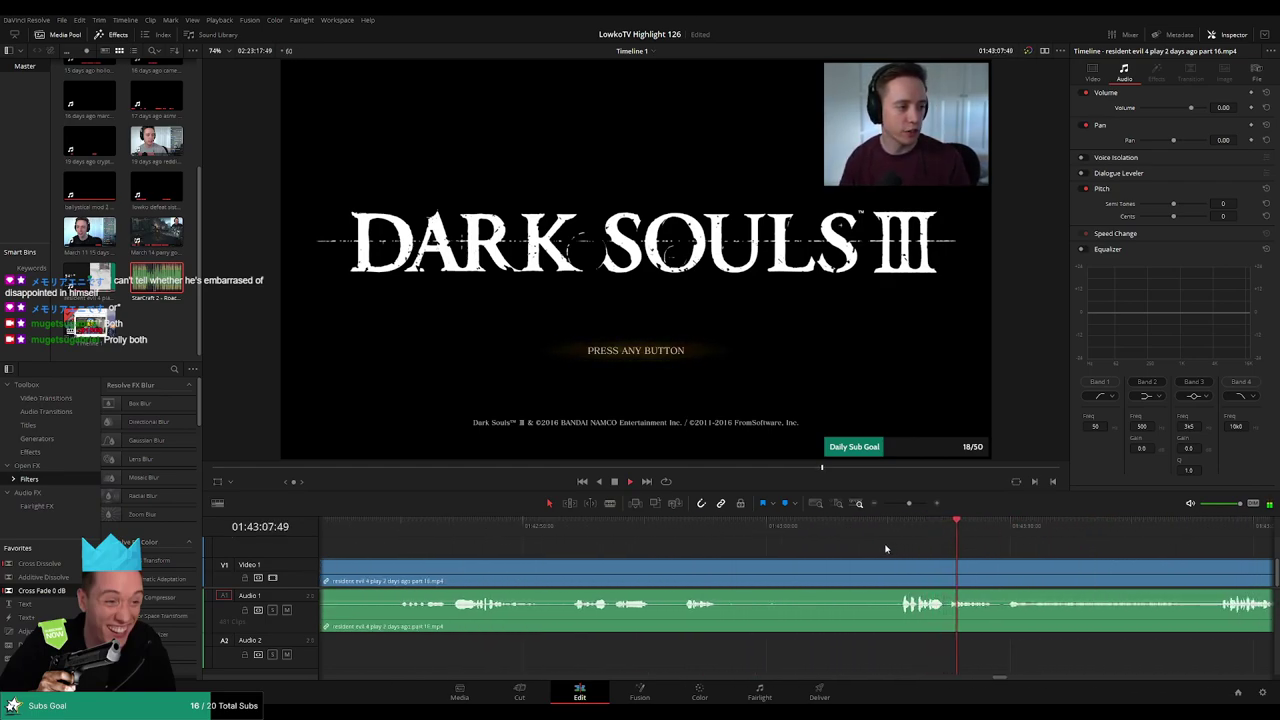
pyautogui.click(686, 545)
pyautogui.click(960, 545)
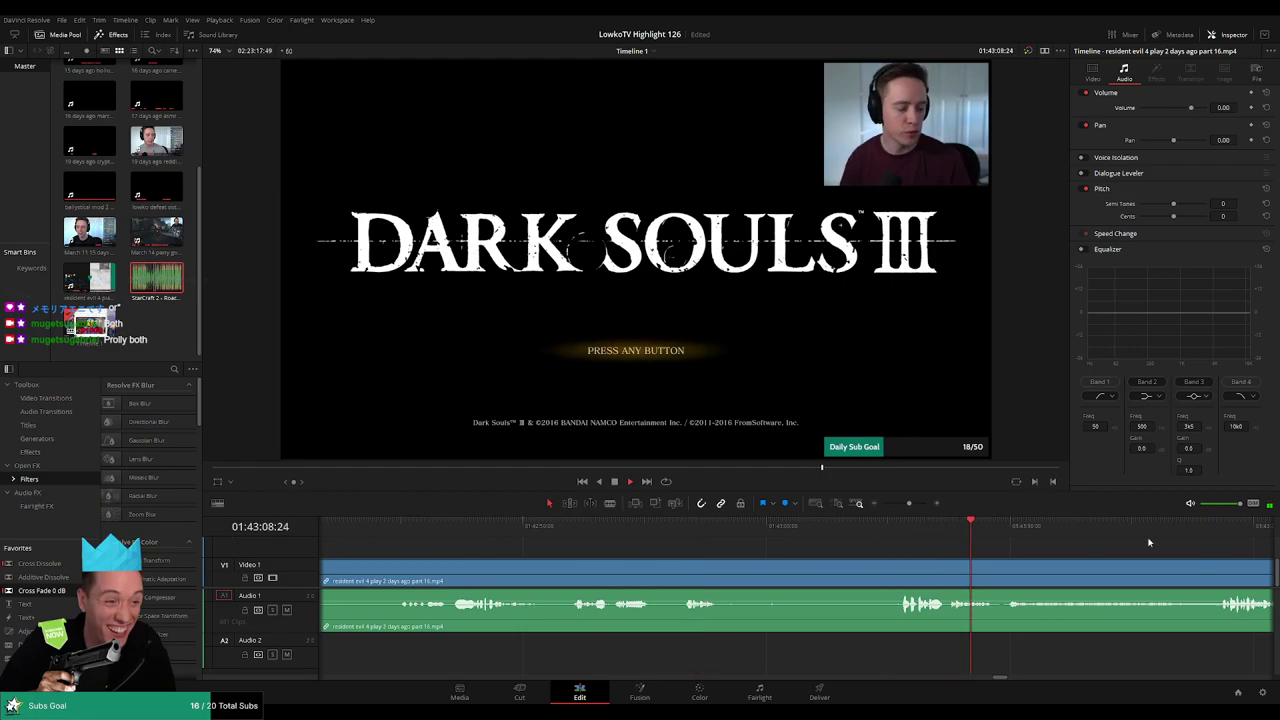
pyautogui.moveTo(908, 503)
pyautogui.mouseDown()
pyautogui.moveTo(894, 507)
pyautogui.moveTo(905, 507)
pyautogui.mouseUp()
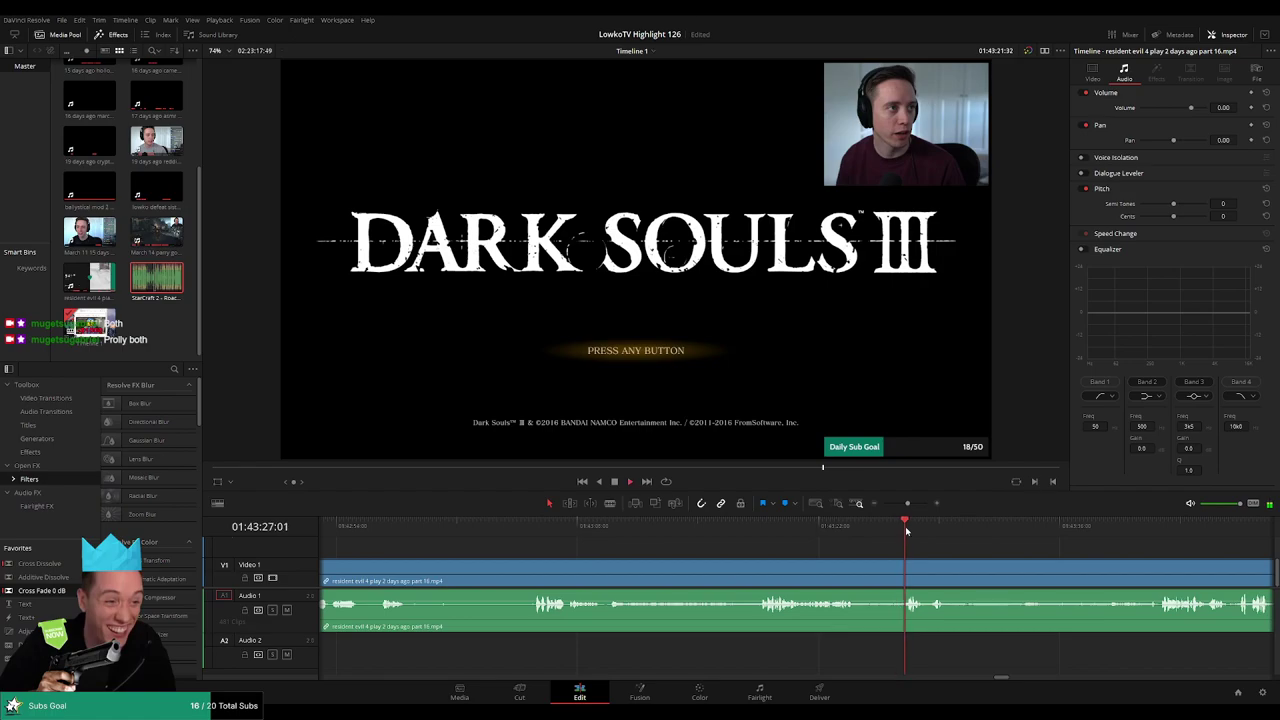
pyautogui.moveTo(1034, 553); pyautogui.dragTo(803, 539)
pyautogui.moveTo(914, 533); pyautogui.dragTo(942, 553)
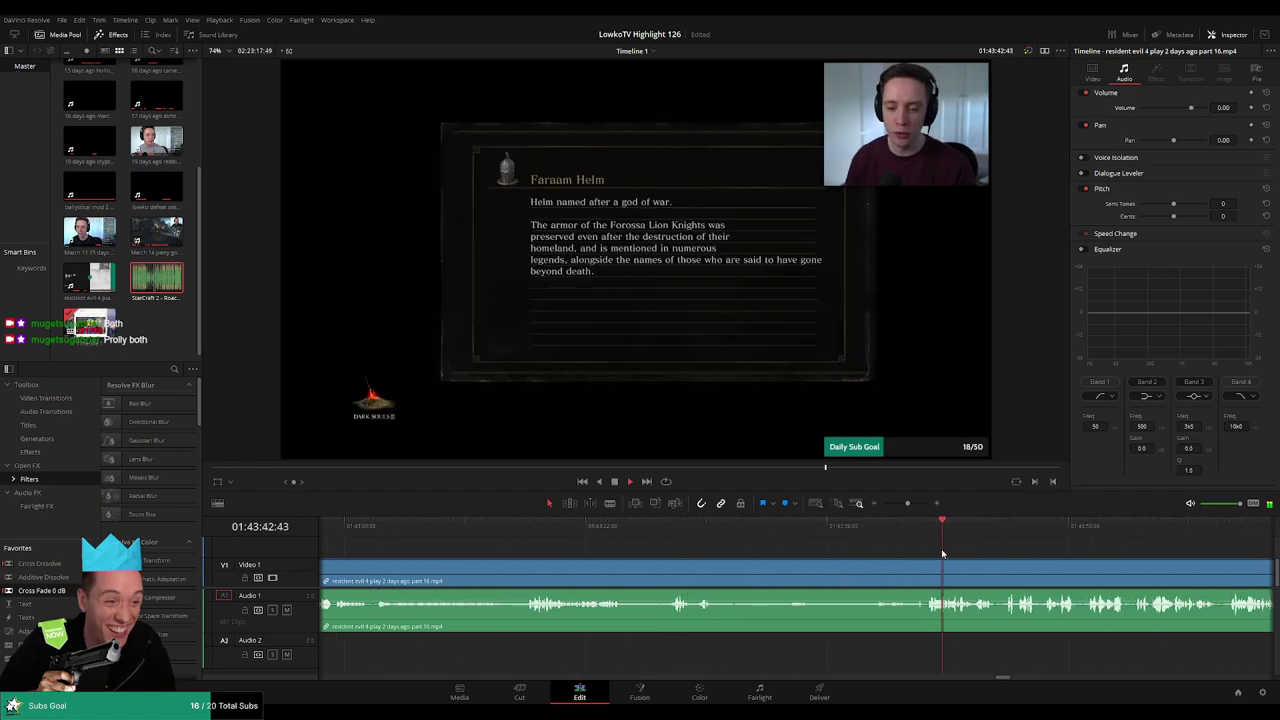
pyautogui.moveTo(1067, 571); pyautogui.dragTo(1095, 548)
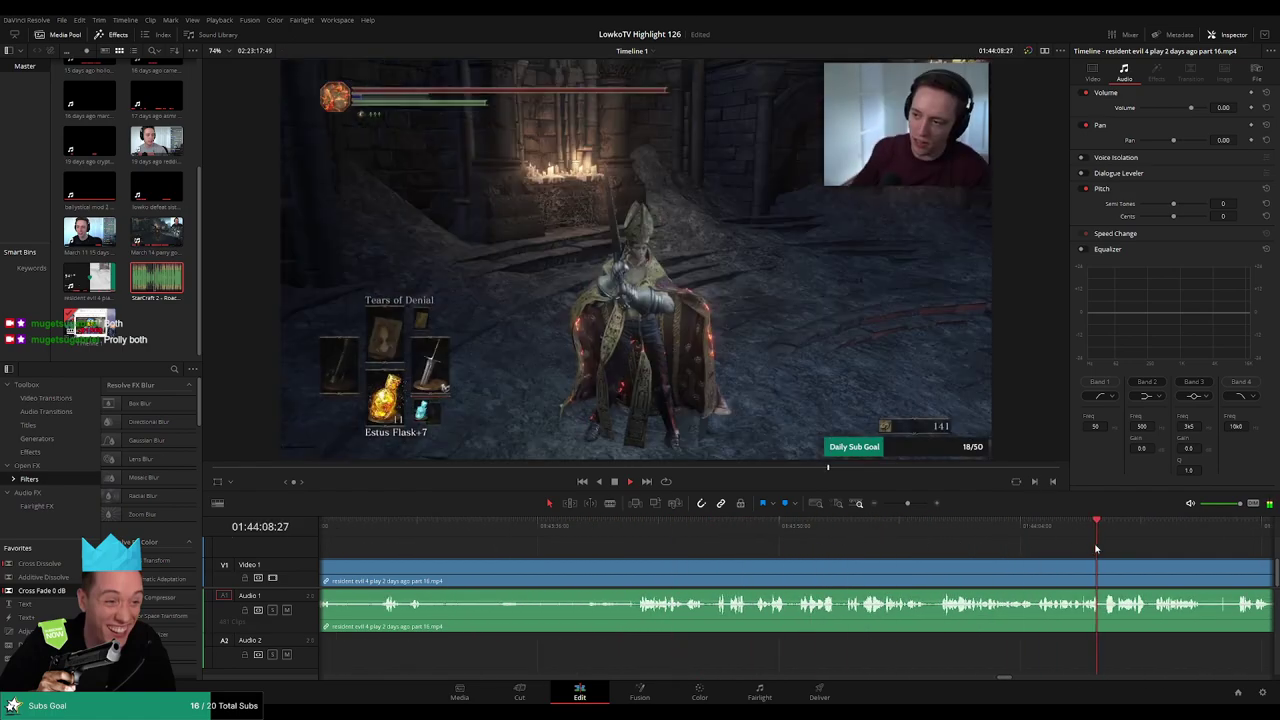
pyautogui.moveTo(909, 505); pyautogui.dragTo(893, 507)
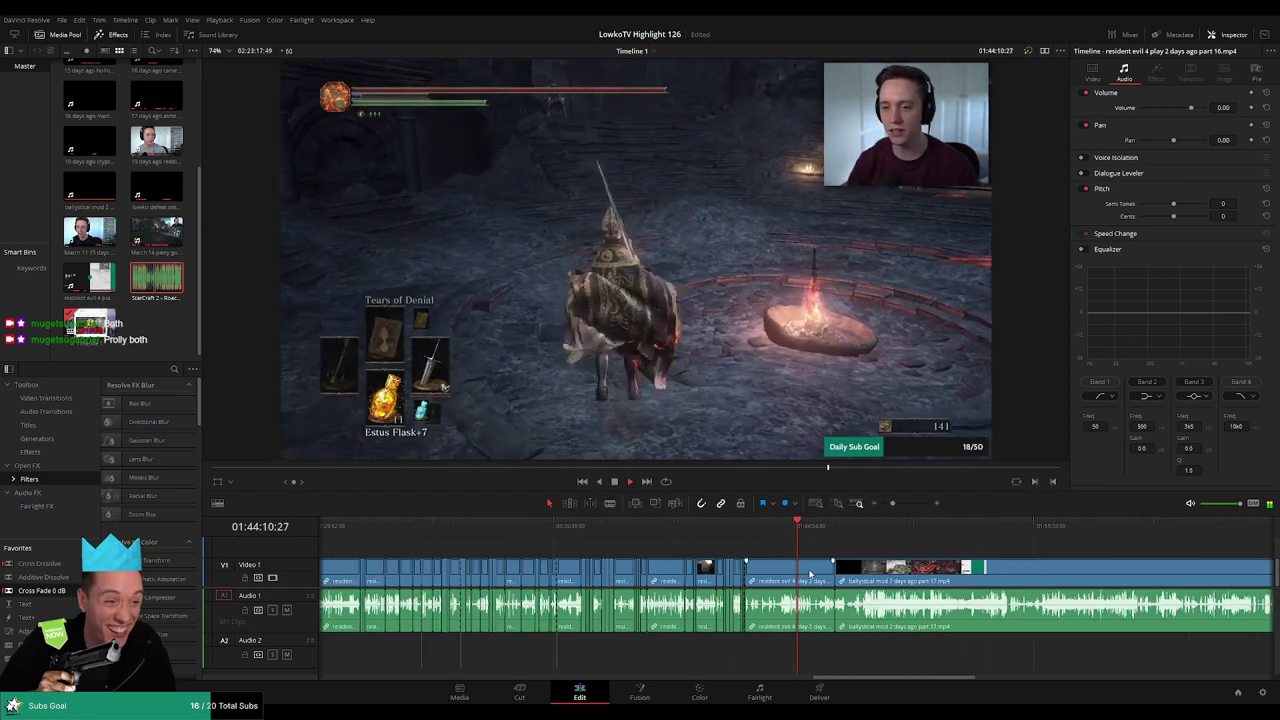
pyautogui.click(811, 574)
pyautogui.press('Delete')
# - Examine the extent of the ballystical mod part 17 clip and skim its opening Demon in Pain and Demon from Below fight
pyautogui.moveTo(1049, 556); pyautogui.dragTo(786, 540)
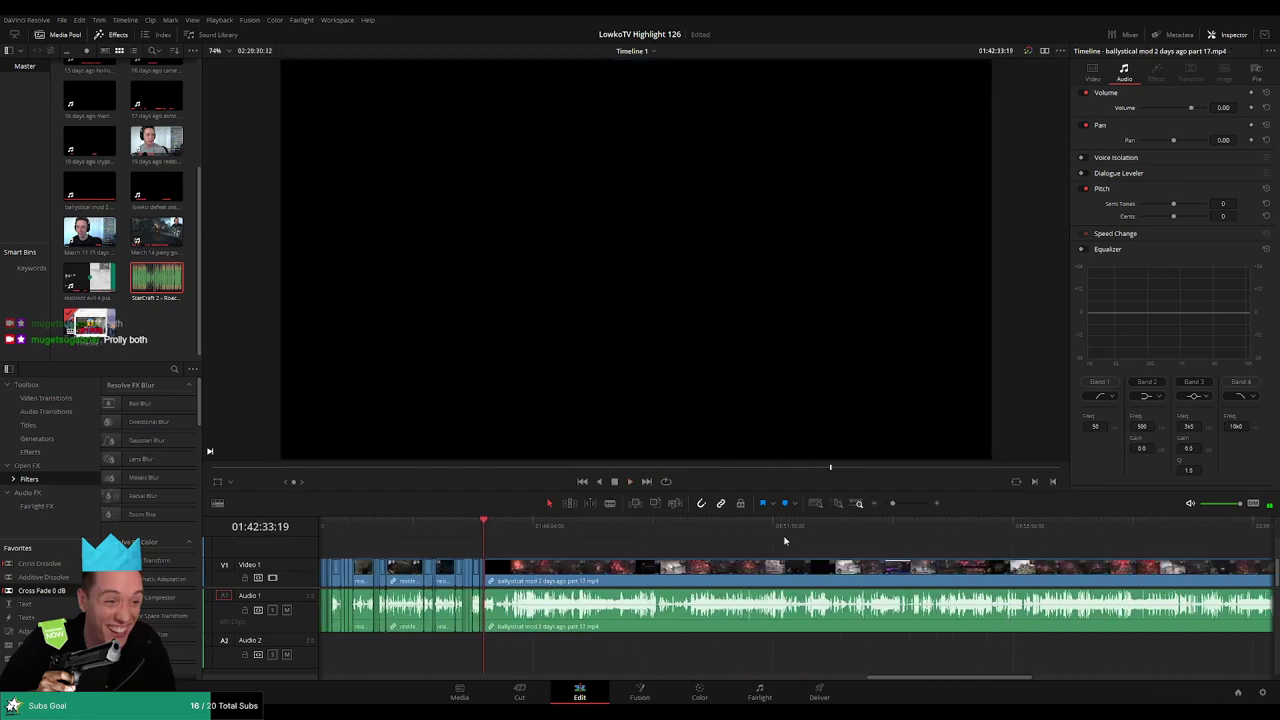
pyautogui.moveTo(949, 543); pyautogui.dragTo(800, 537)
pyautogui.hscroll(-5, 800, 537)
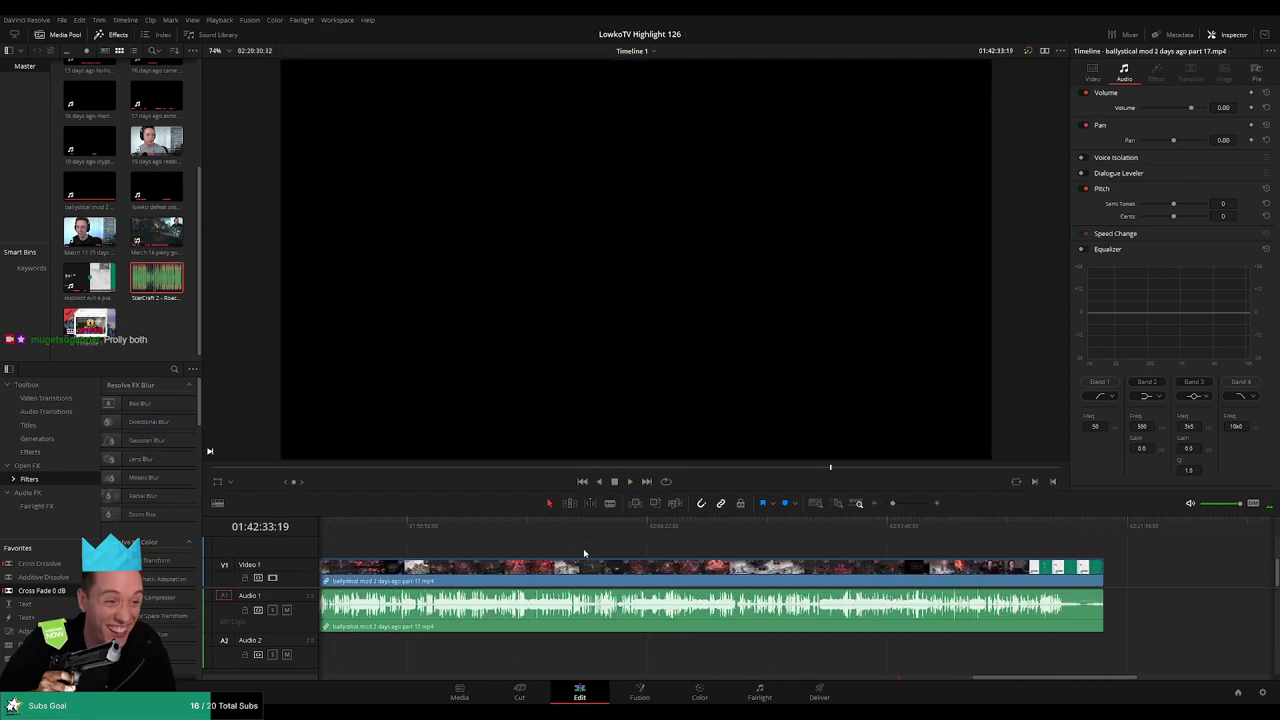
pyautogui.hscroll(-2, 850, 553)
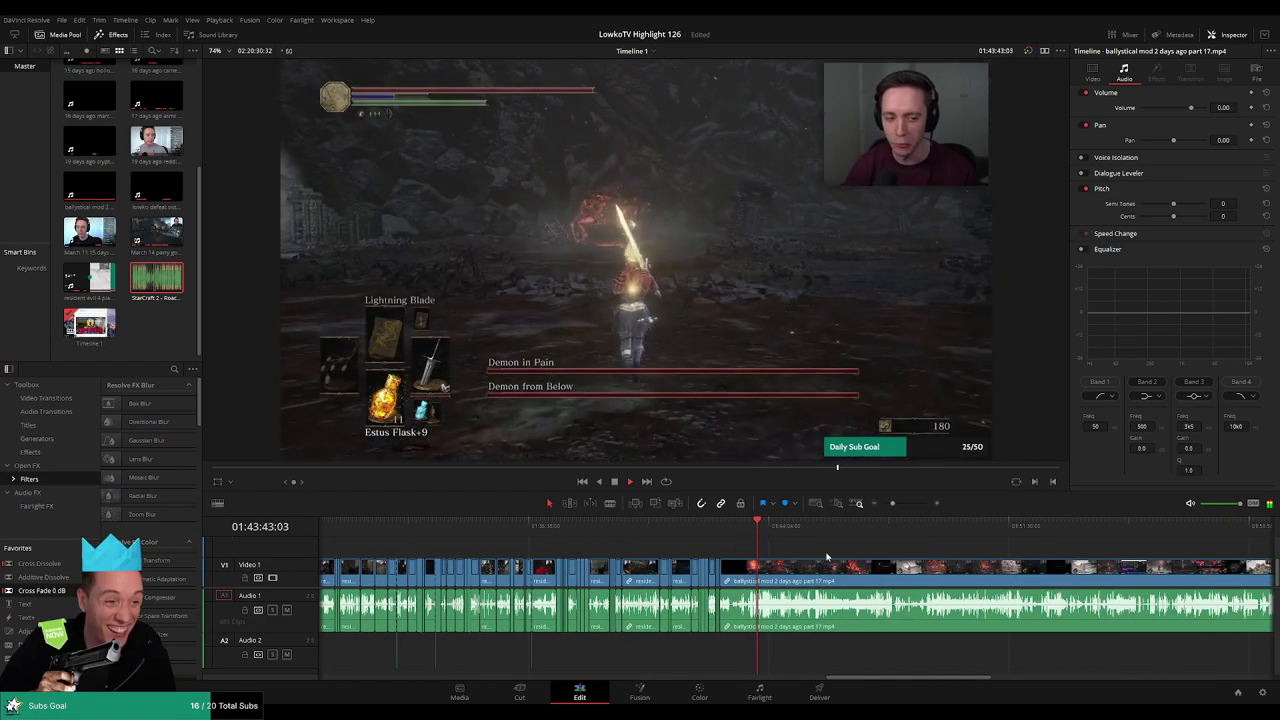
pyautogui.moveTo(892, 503); pyautogui.dragTo(902, 503)
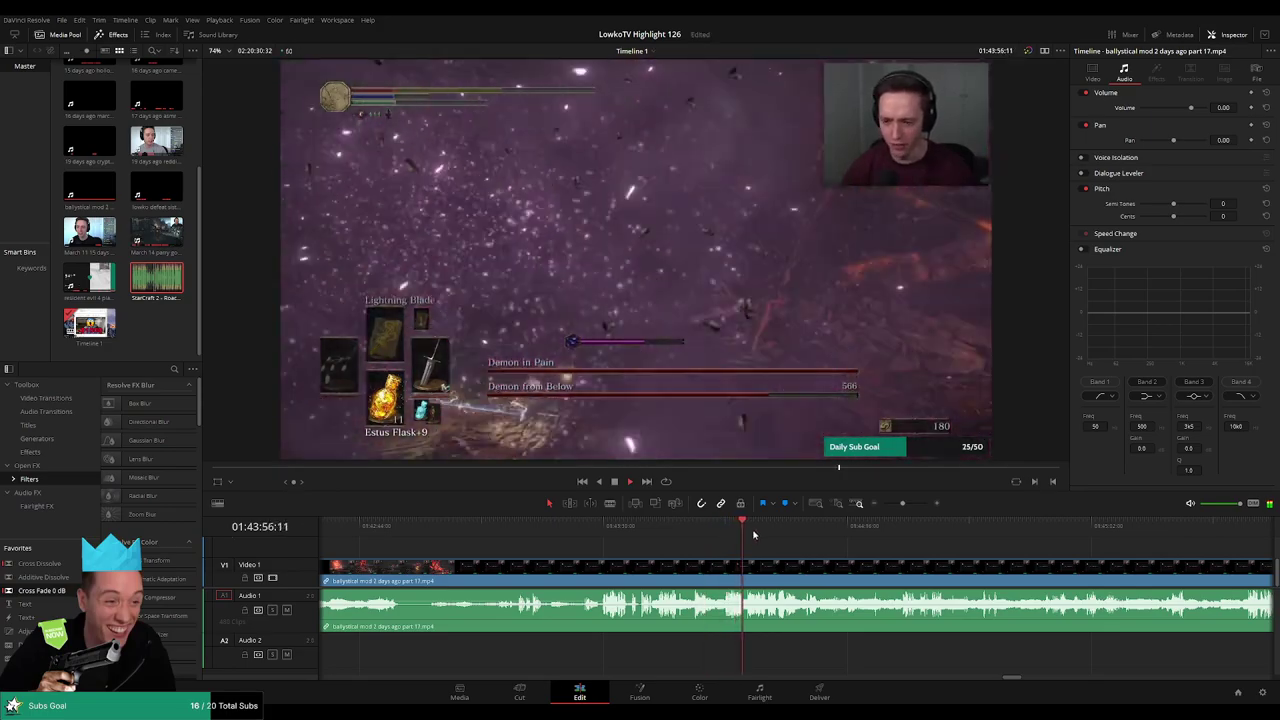
pyautogui.click(871, 532)
pyautogui.click(966, 534)
pyautogui.hscroll(5, 771, 527)
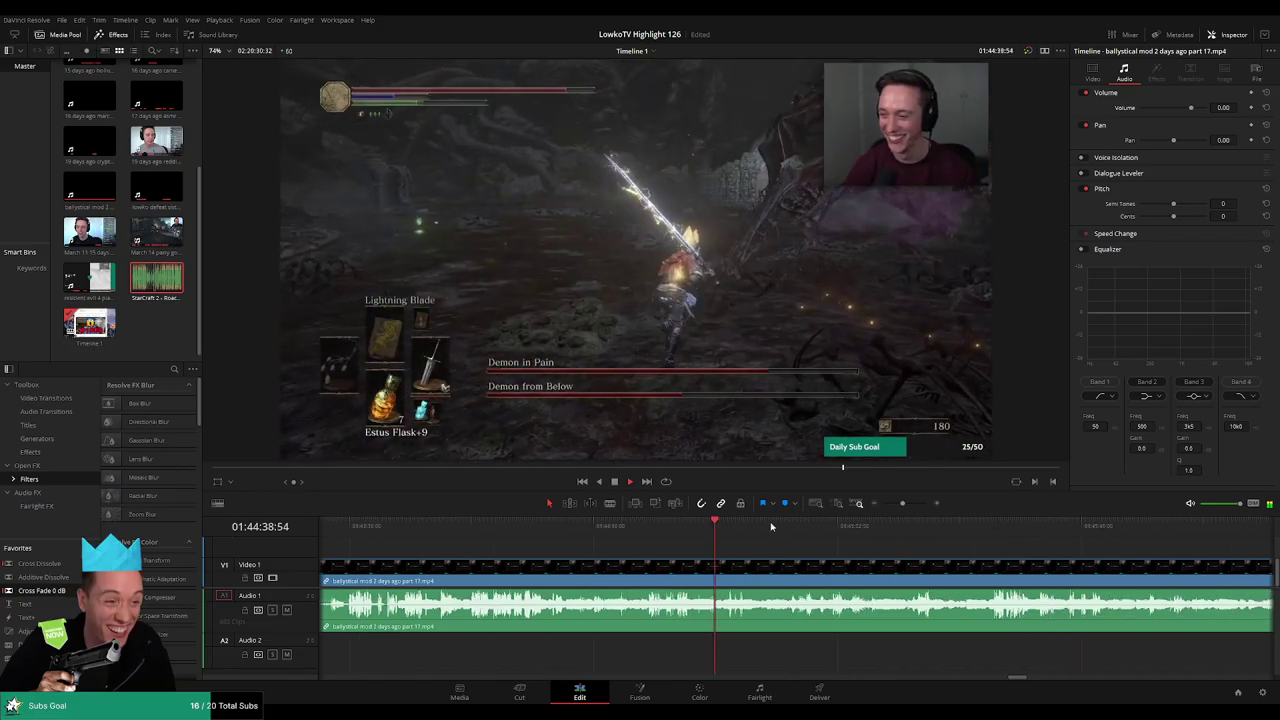
pyautogui.click(831, 533)
pyautogui.click(1036, 540)
pyautogui.hscroll(5, 791, 540)
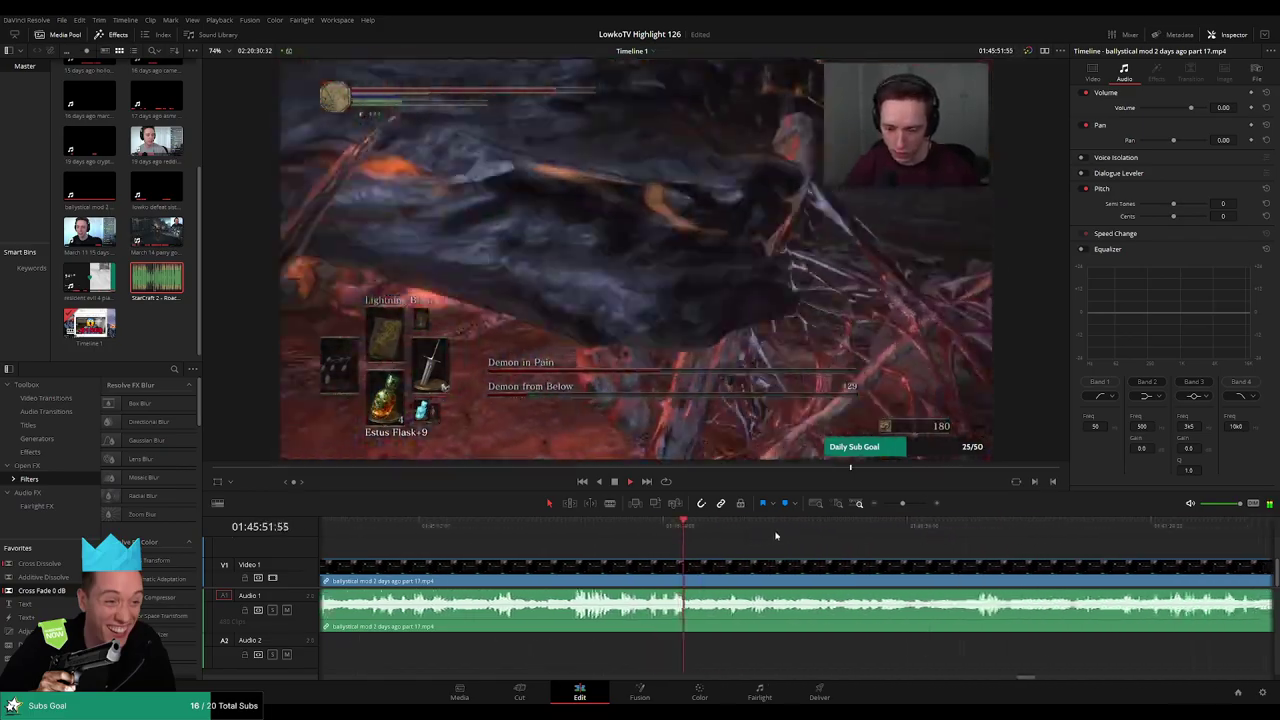
pyautogui.click(1035, 533)
# - Skim the ballystical mod part 17 clip from the Demon Prince fight through the loading screen to the stream manager chat scene
pyautogui.moveTo(902, 504); pyautogui.dragTo(894, 507)
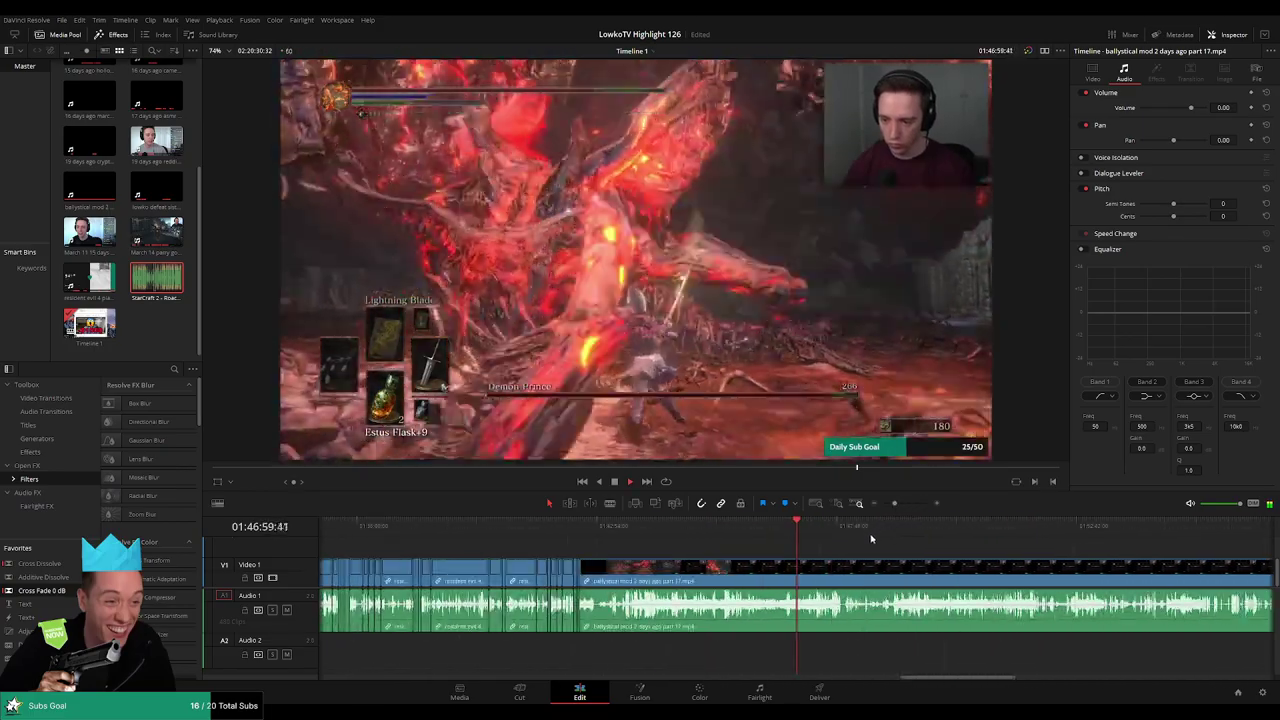
pyautogui.click(876, 532)
pyautogui.click(897, 532)
pyautogui.click(900, 530)
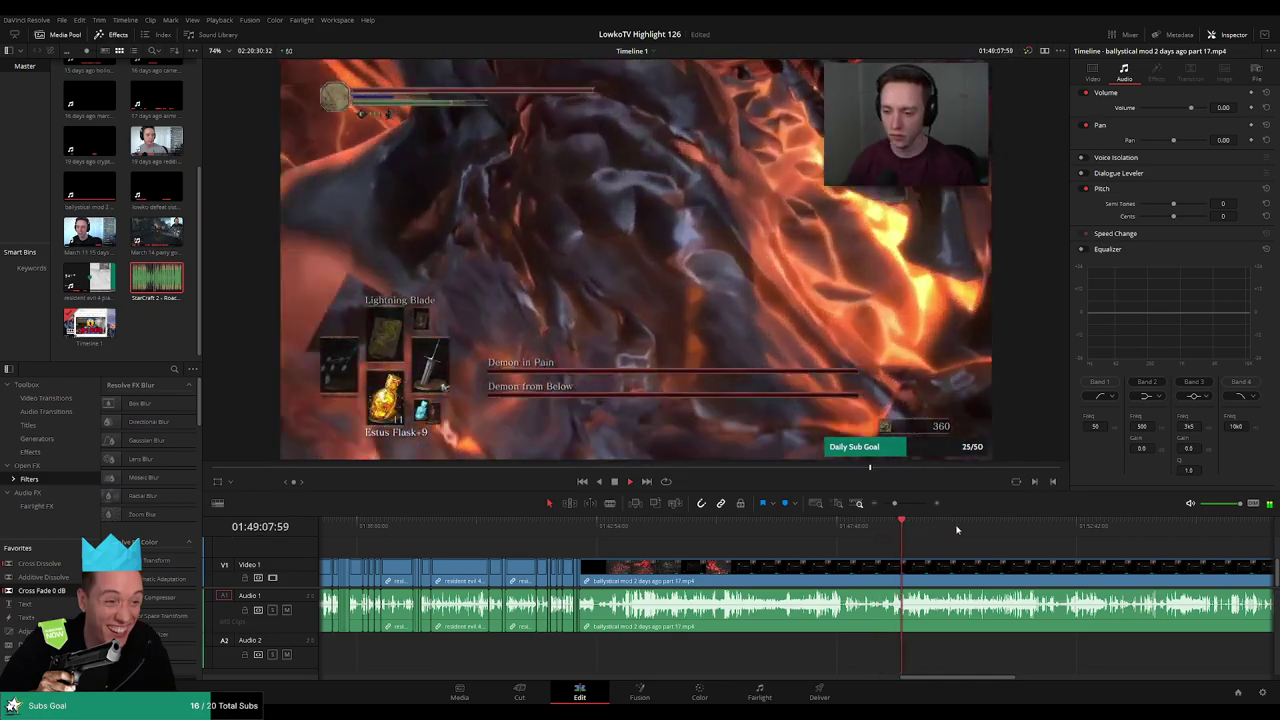
pyautogui.click(1033, 529)
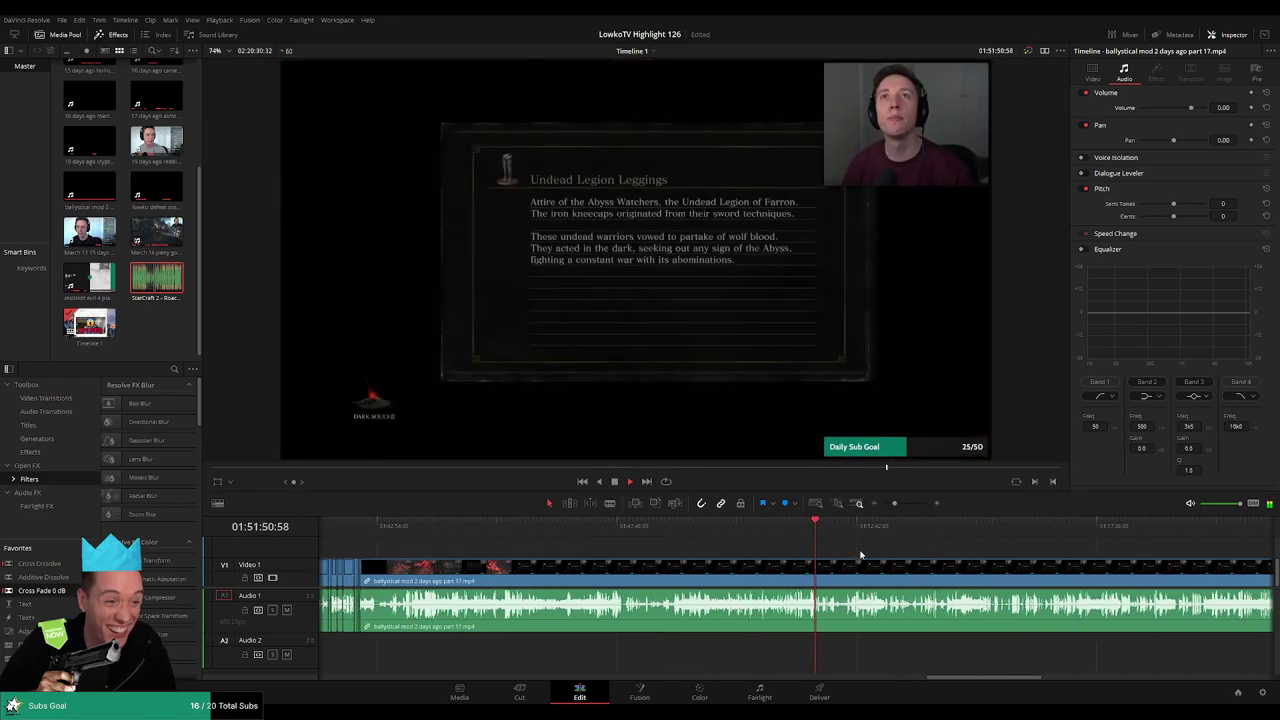
pyautogui.scroll(2, 855, 554)
pyautogui.moveTo(822, 533); pyautogui.dragTo(1155, 538)
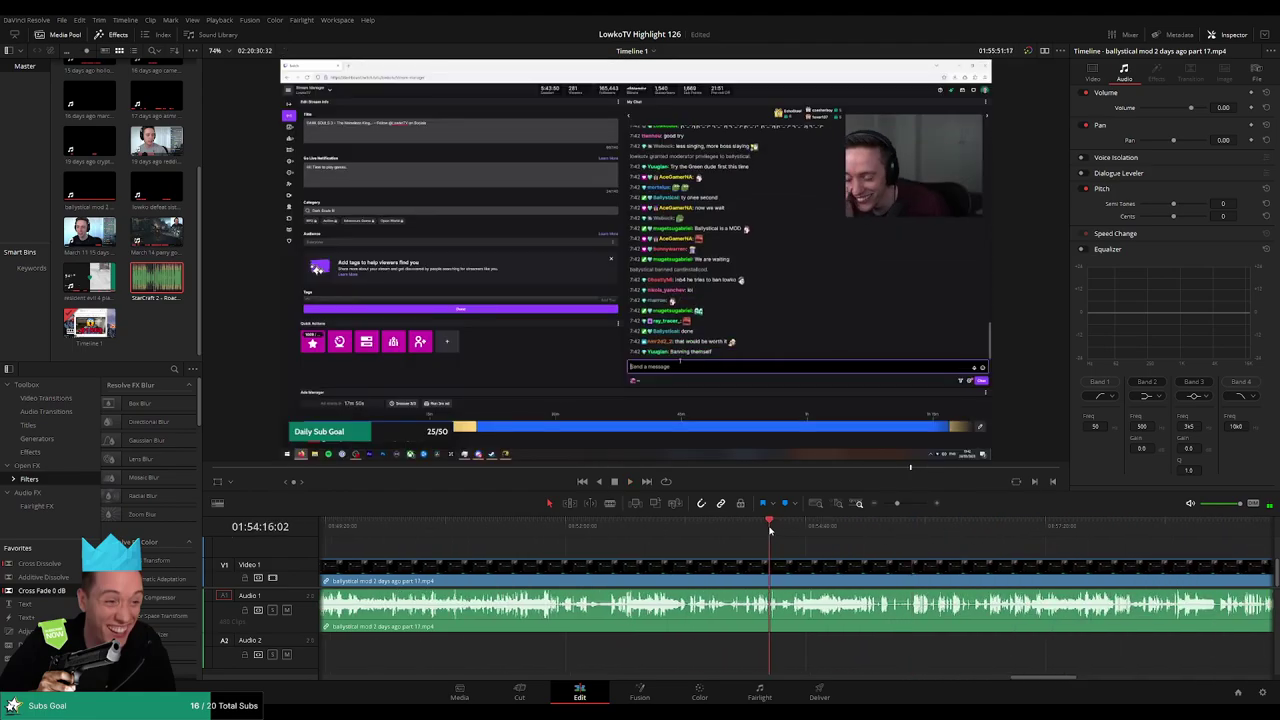
pyautogui.moveTo(770, 530); pyautogui.dragTo(767, 530)
pyautogui.moveTo(614, 528); pyautogui.dragTo(652, 525)
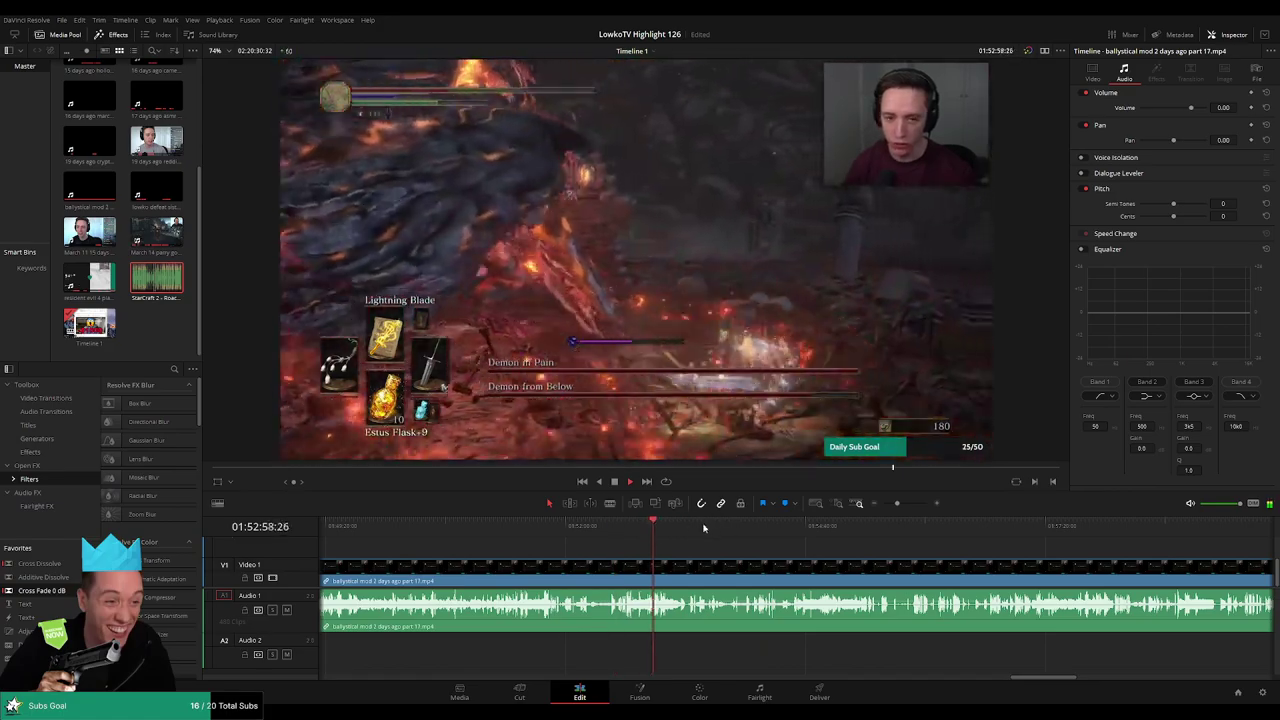
# - Search back through the clip from about 01:52:58 across the Demon Prince fight for a suitable starting point
pyautogui.scroll(-3, 652, 564)
pyautogui.moveTo(898, 504); pyautogui.dragTo(905, 505)
pyautogui.click(481, 527)
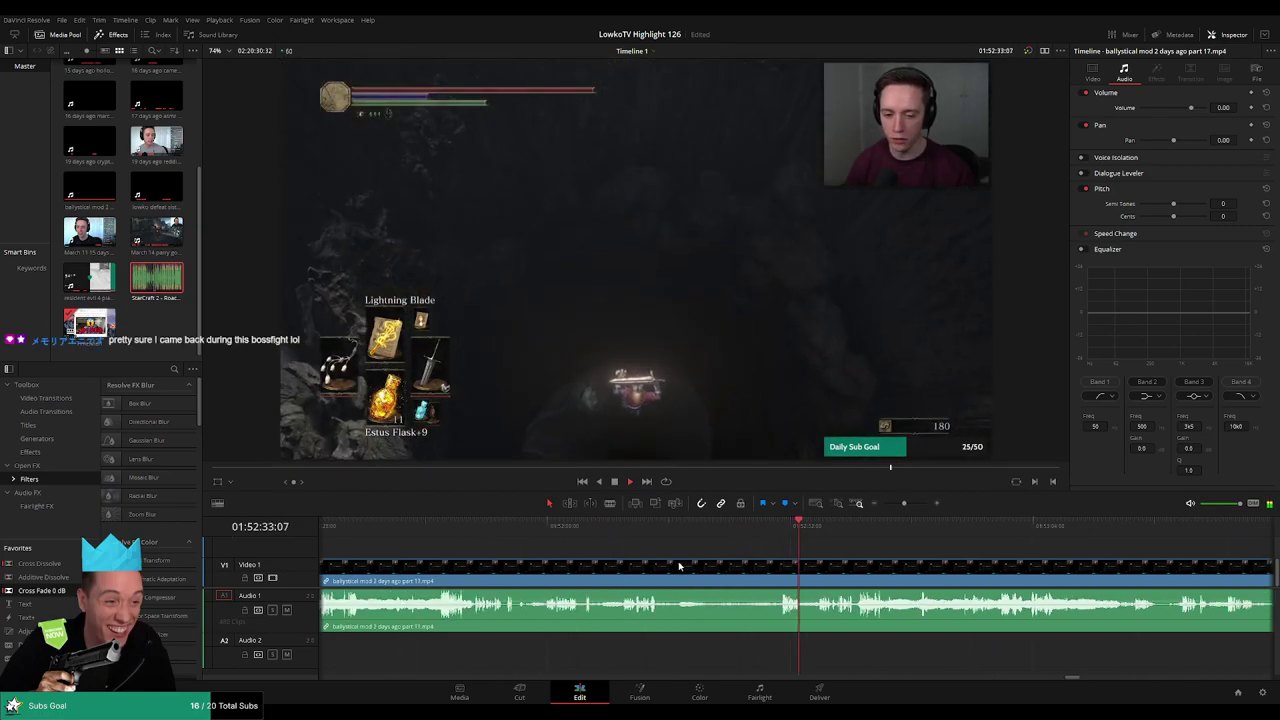
pyautogui.hscroll(-3, 675, 563)
pyautogui.click(681, 524)
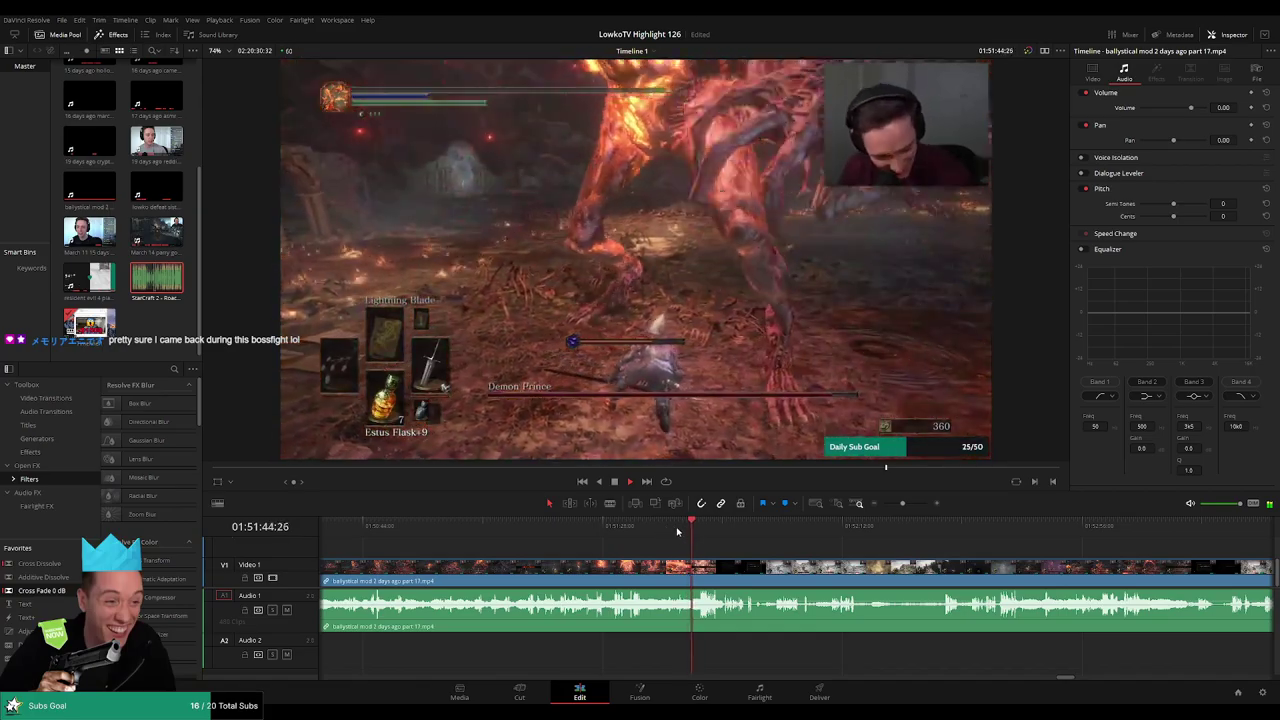
pyautogui.click(615, 524)
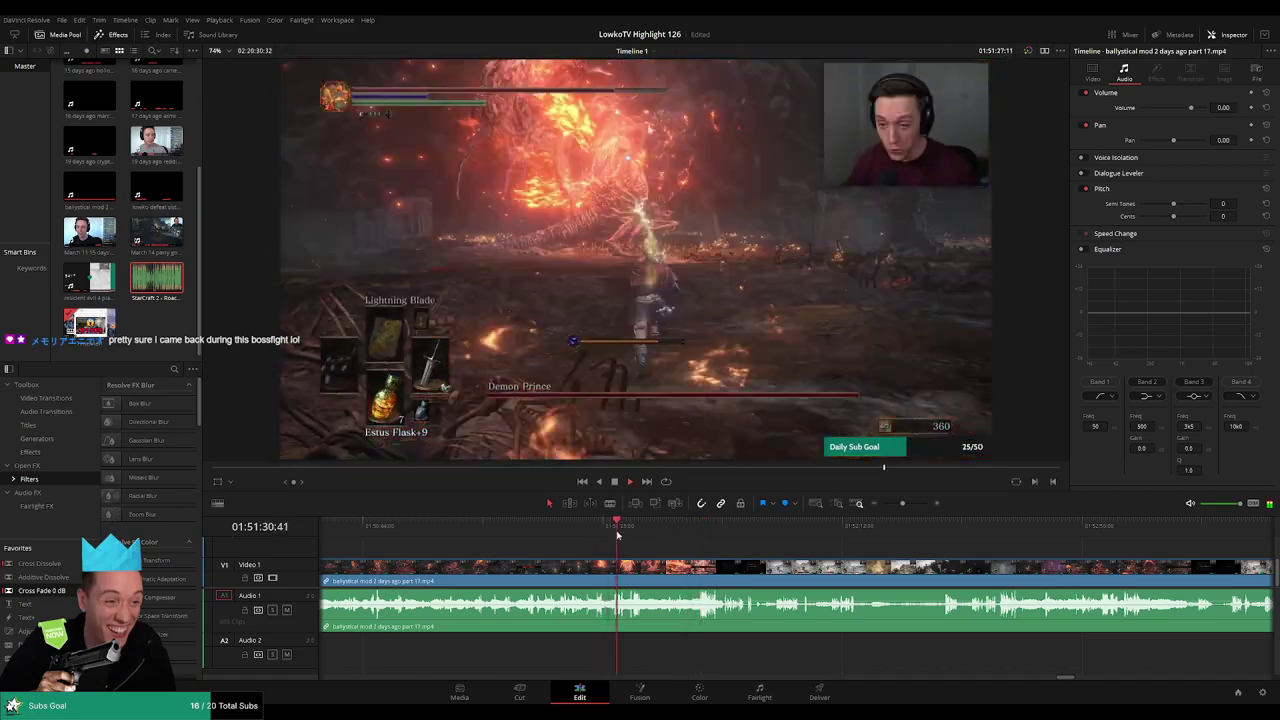
pyautogui.hscroll(-3, 827, 573)
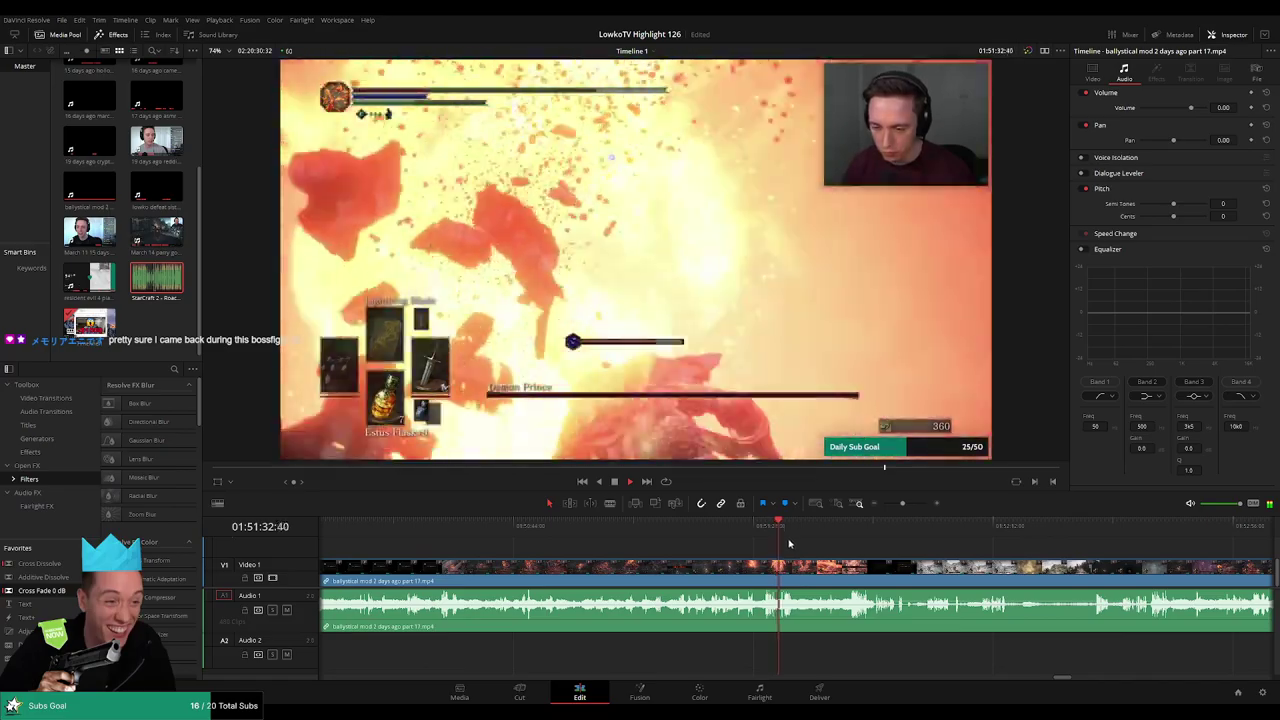
pyautogui.scroll(2, 805, 540)
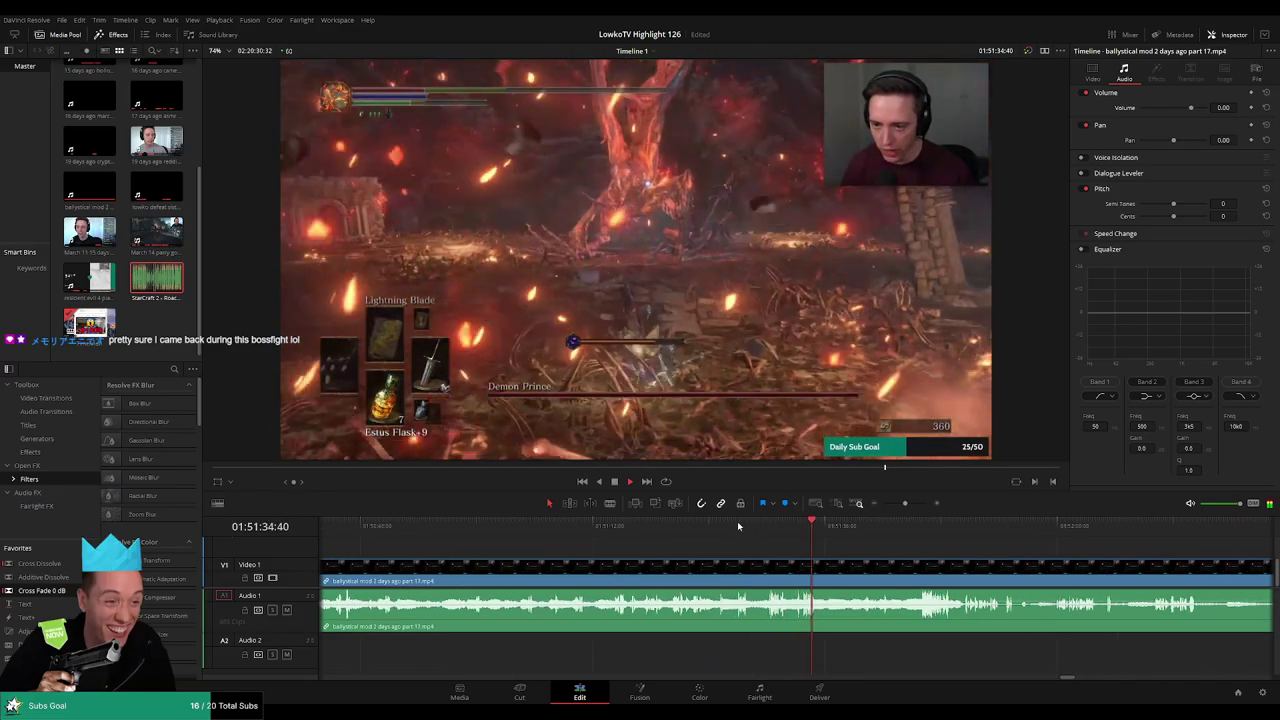
pyautogui.click(736, 522)
pyautogui.click(509, 527)
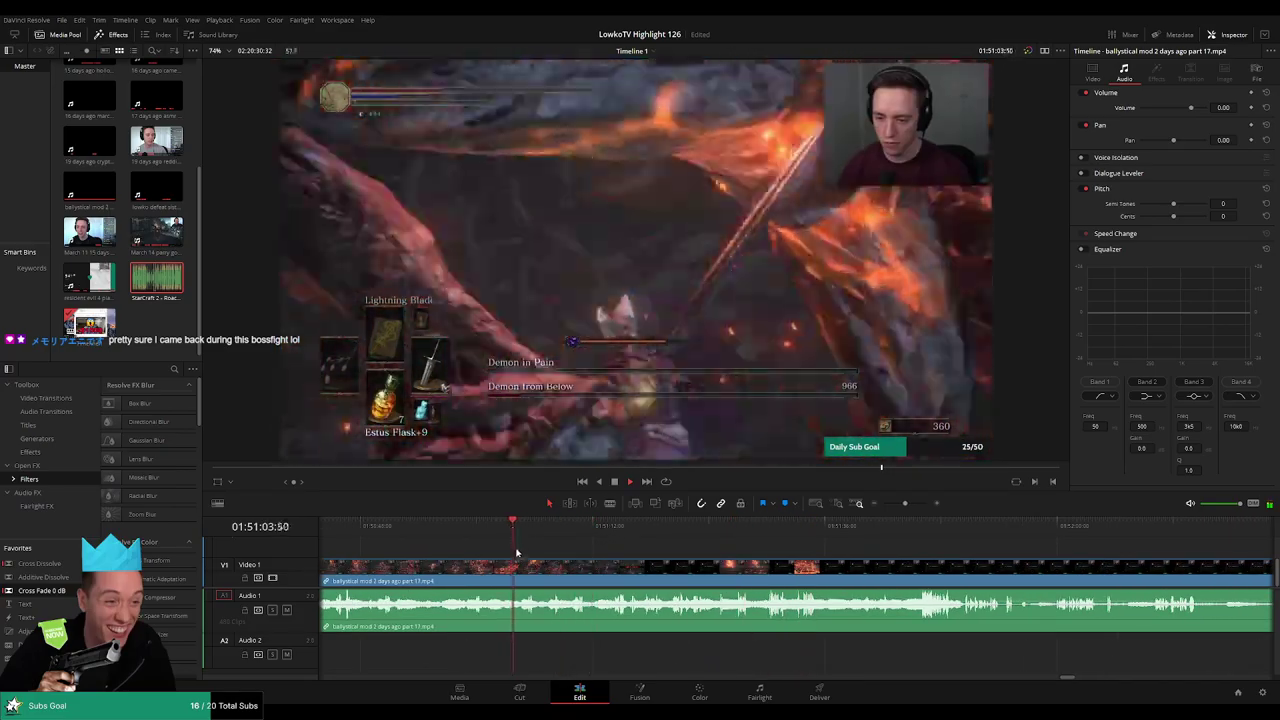
# - Split the ballystical mod part 17 clip at about 01:51:02:55 and ripple delete everything in it before the split
pyautogui.hscroll(-2, 660, 555)
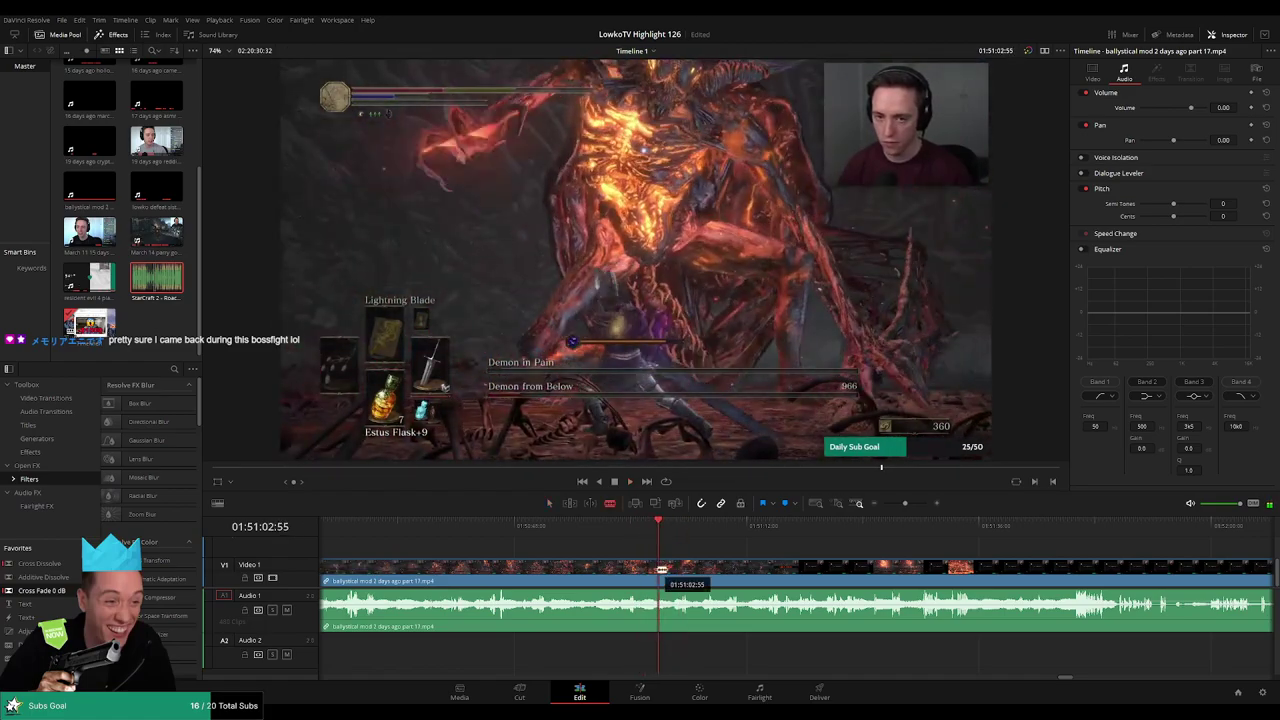
pyautogui.click(661, 569)
pyautogui.press('a')
pyautogui.click(648, 577)
pyautogui.press('Delete')
pyautogui.press('space')
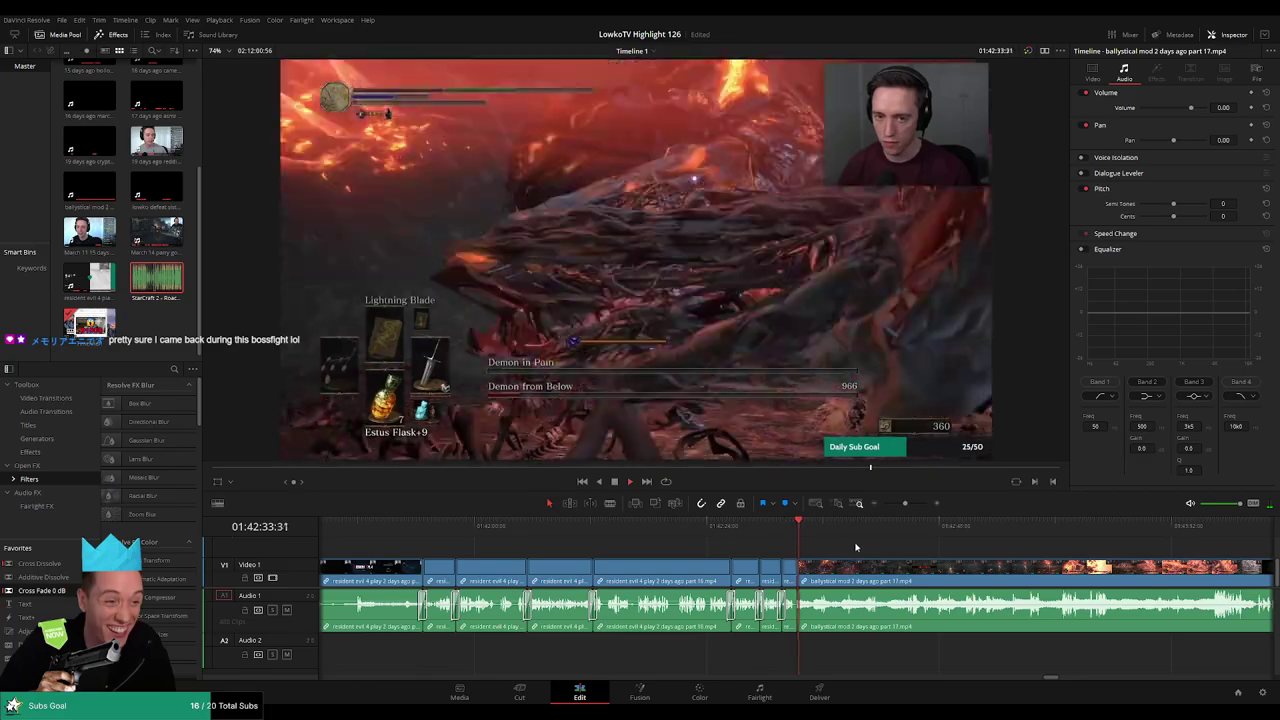
# - Review the trimmed clip from its start through the Demon Prince fight, the loading screen and the arrival at The Dreg Heap
pyautogui.moveTo(923, 547); pyautogui.dragTo(863, 560)
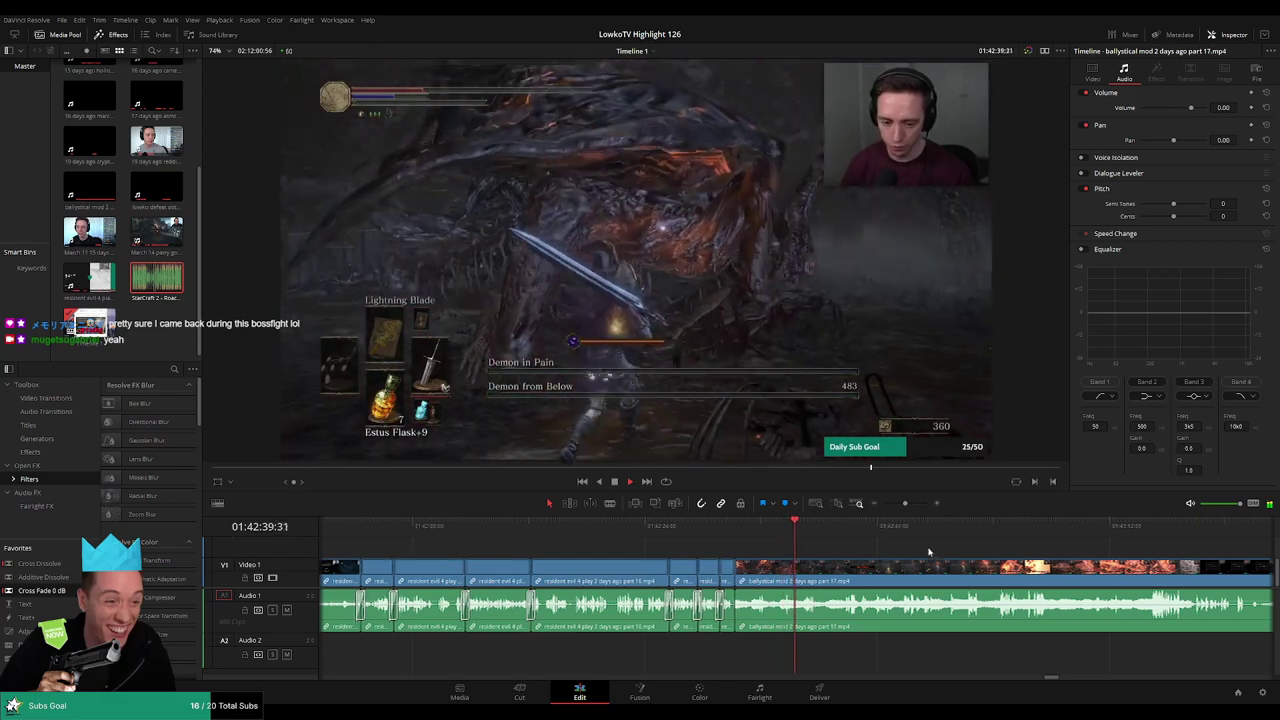
pyautogui.hscroll(6, 928, 551)
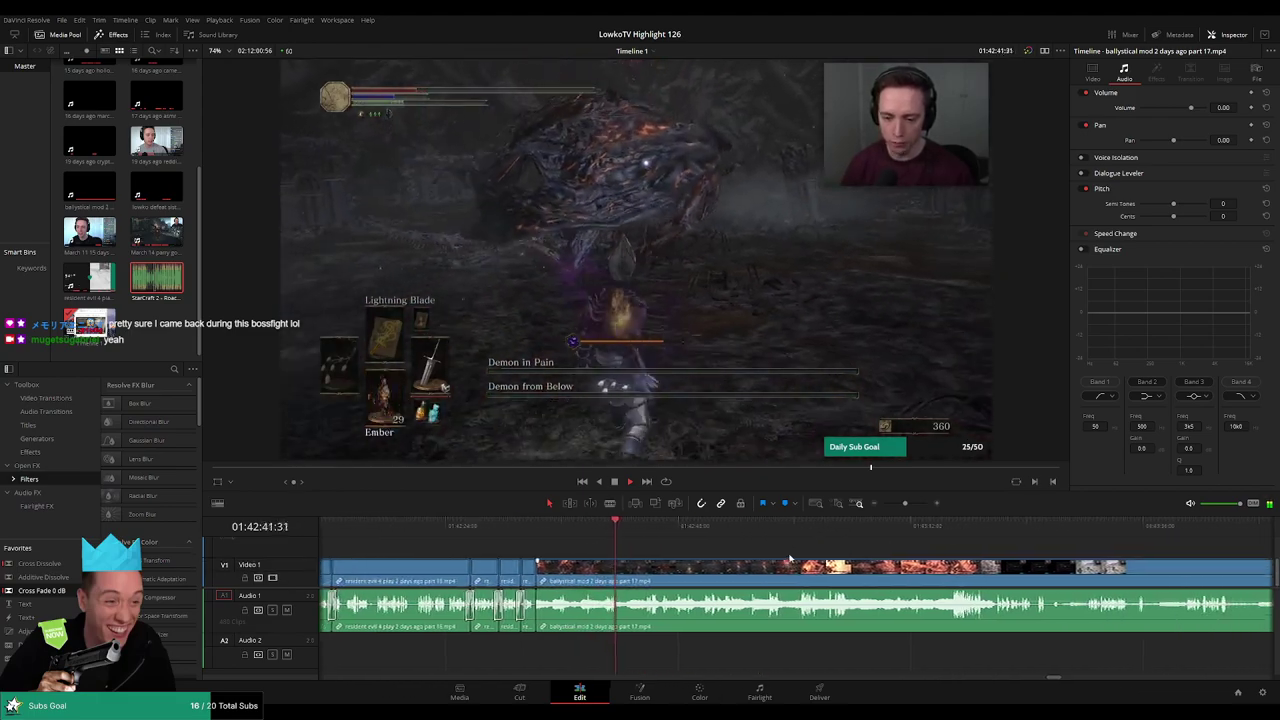
pyautogui.moveTo(905, 503)
pyautogui.mouseDown()
pyautogui.moveTo(885, 506)
pyautogui.moveTo(905, 505)
pyautogui.mouseUp()
pyautogui.moveTo(931, 549); pyautogui.dragTo(751, 547)
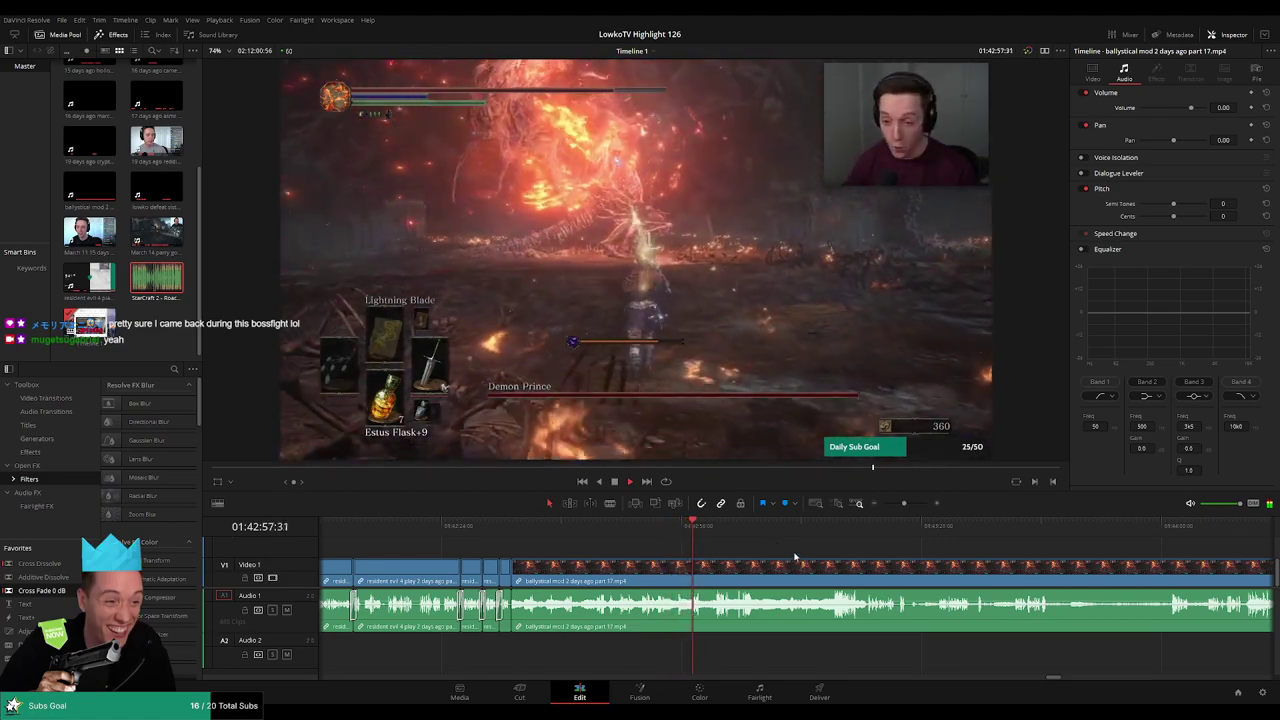
pyautogui.moveTo(904, 503); pyautogui.dragTo(882, 506)
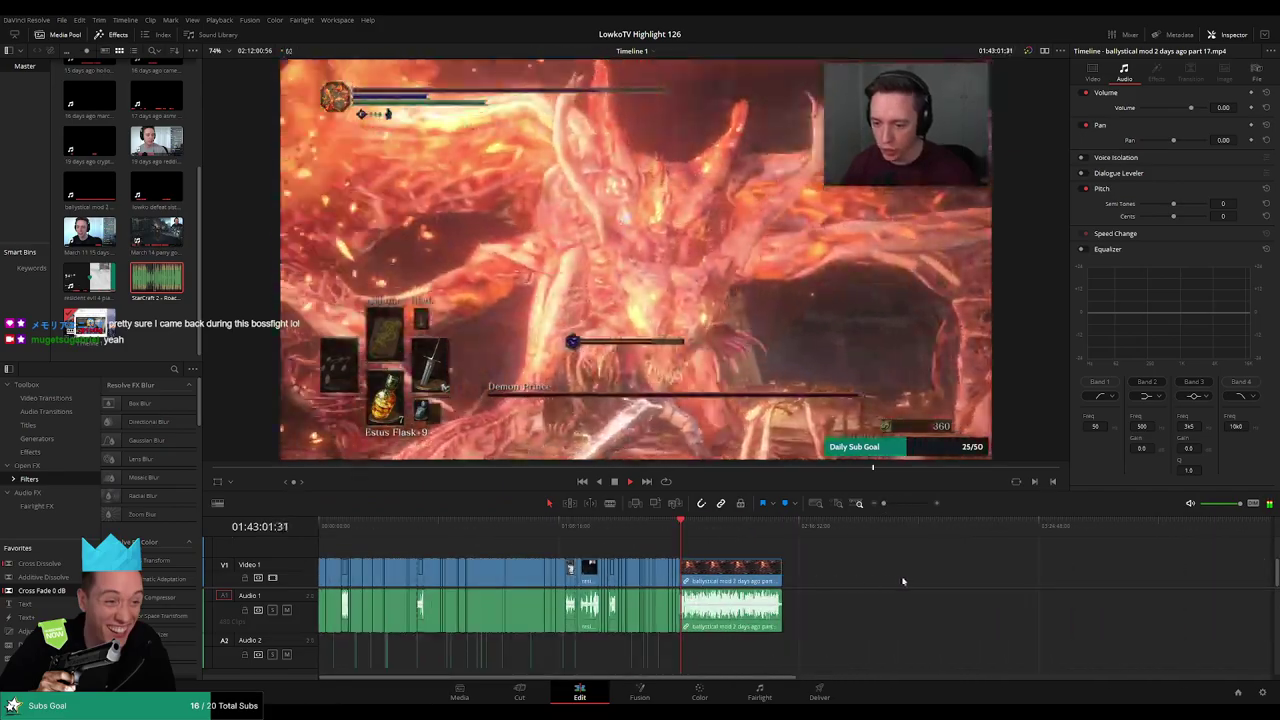
pyautogui.moveTo(889, 505); pyautogui.dragTo(908, 506)
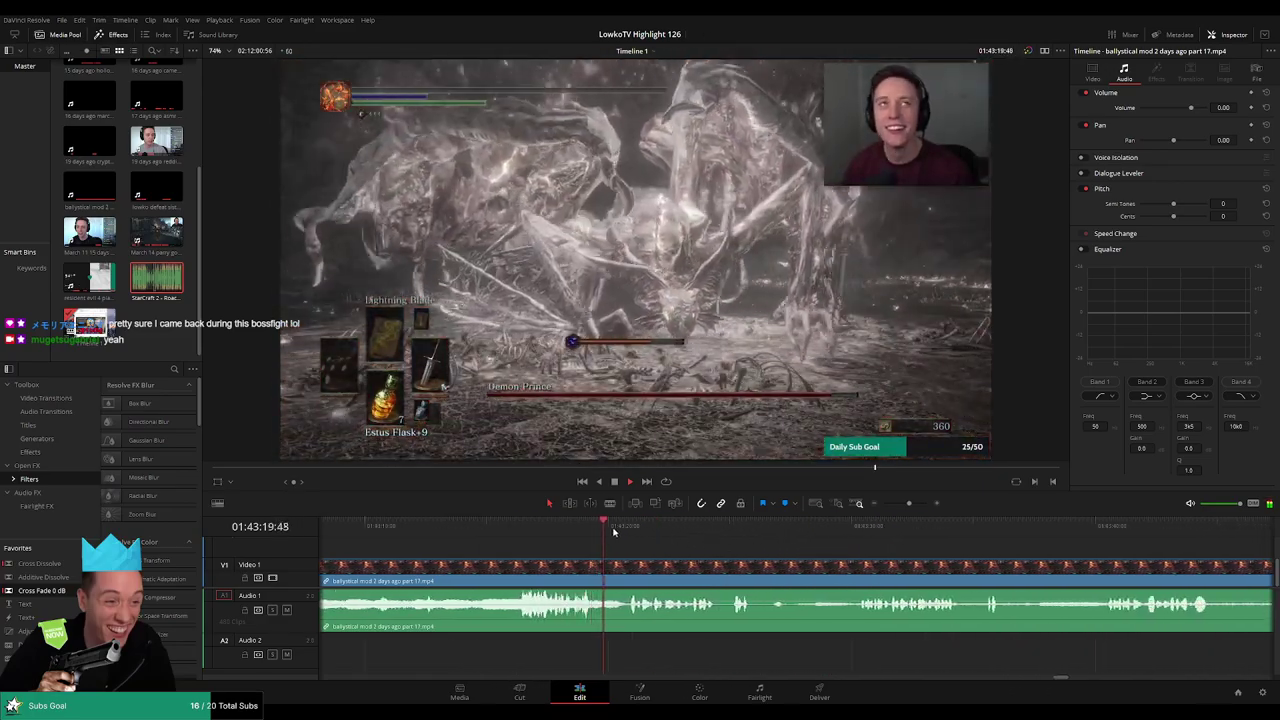
pyautogui.click(628, 528)
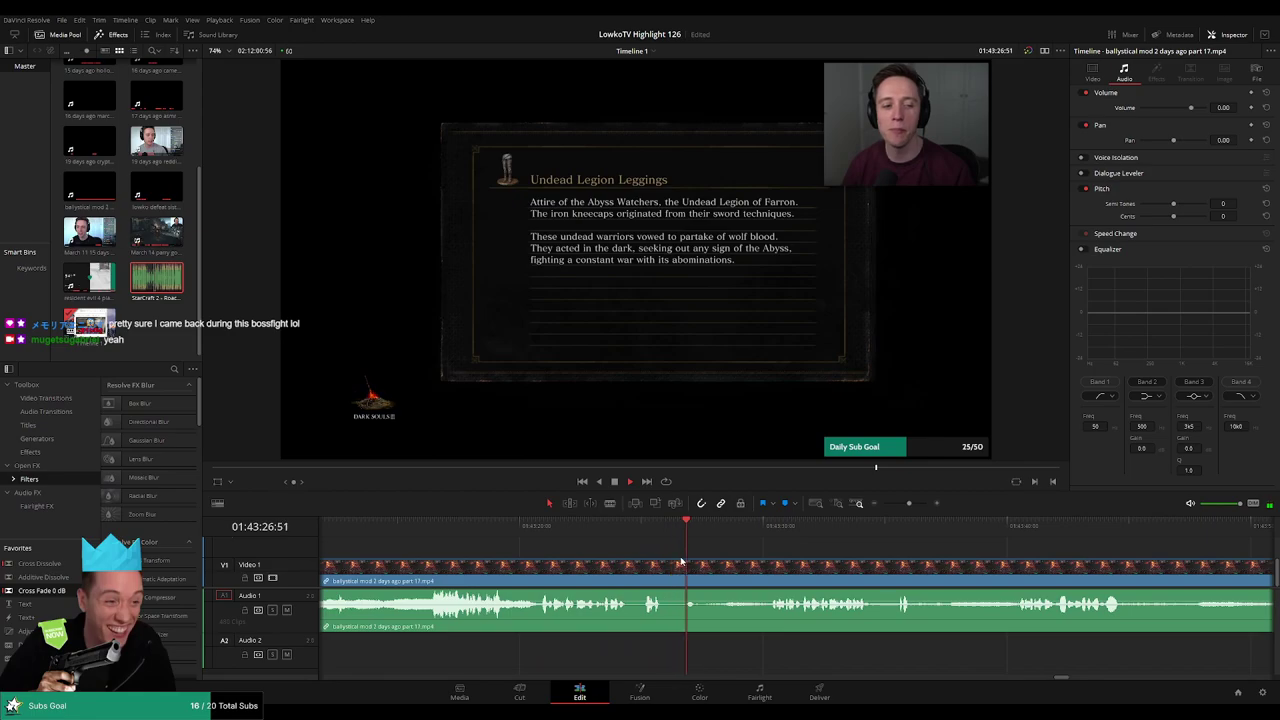
pyautogui.click(785, 526)
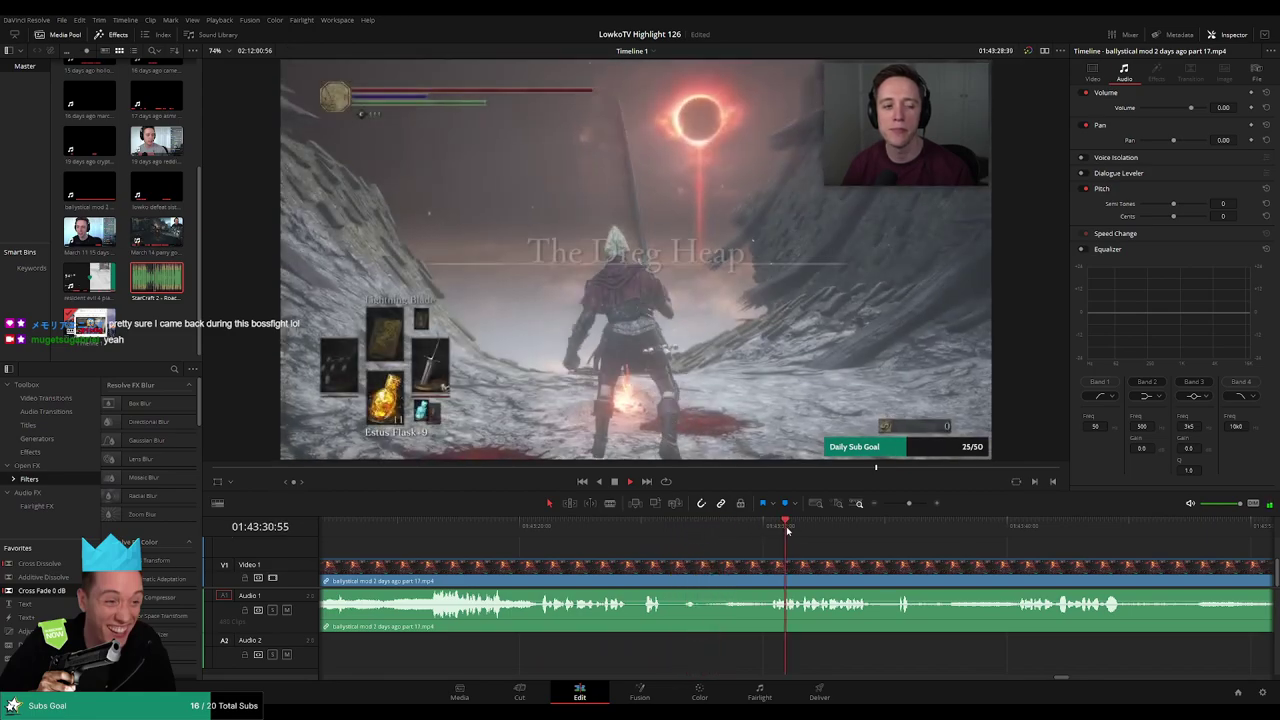
# - Split the clip at about 01:43:27 and 01:43:30 around the quiet loading section and ripple delete the segment between
pyautogui.press('b')
pyautogui.click(705, 566)
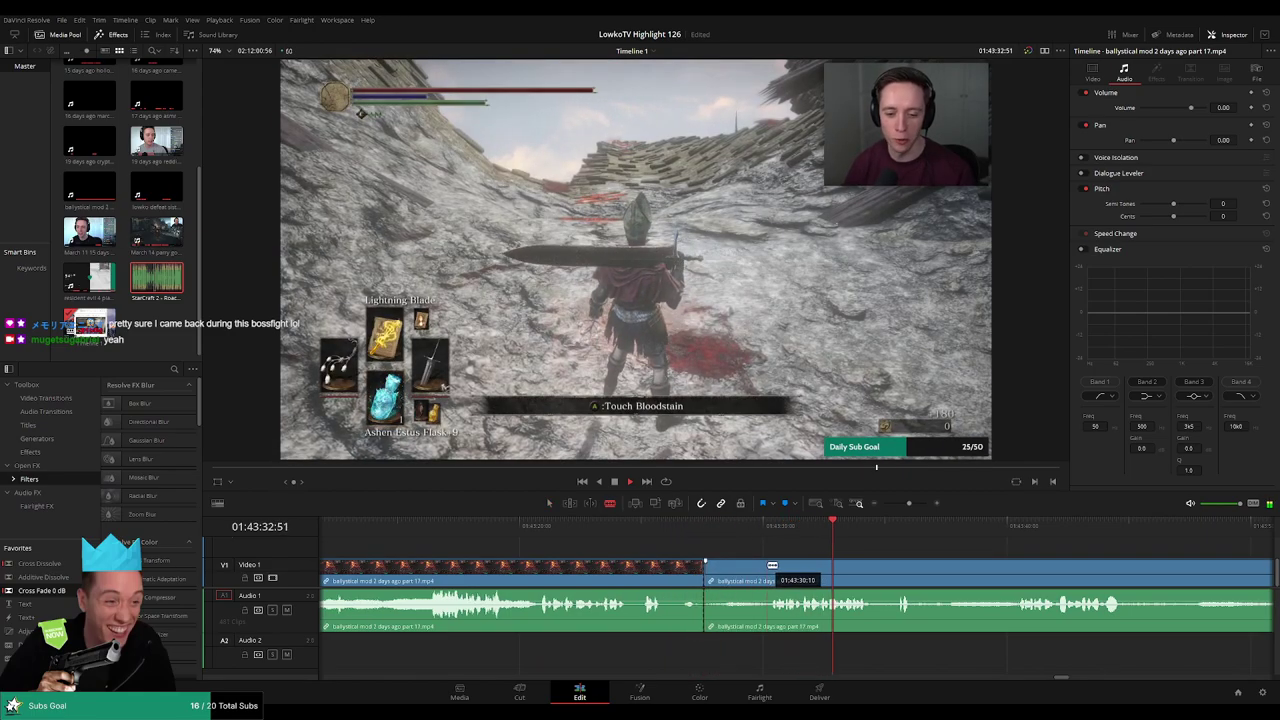
pyautogui.click(768, 566)
pyautogui.press('a')
pyautogui.click(749, 571)
pyautogui.press('Delete')
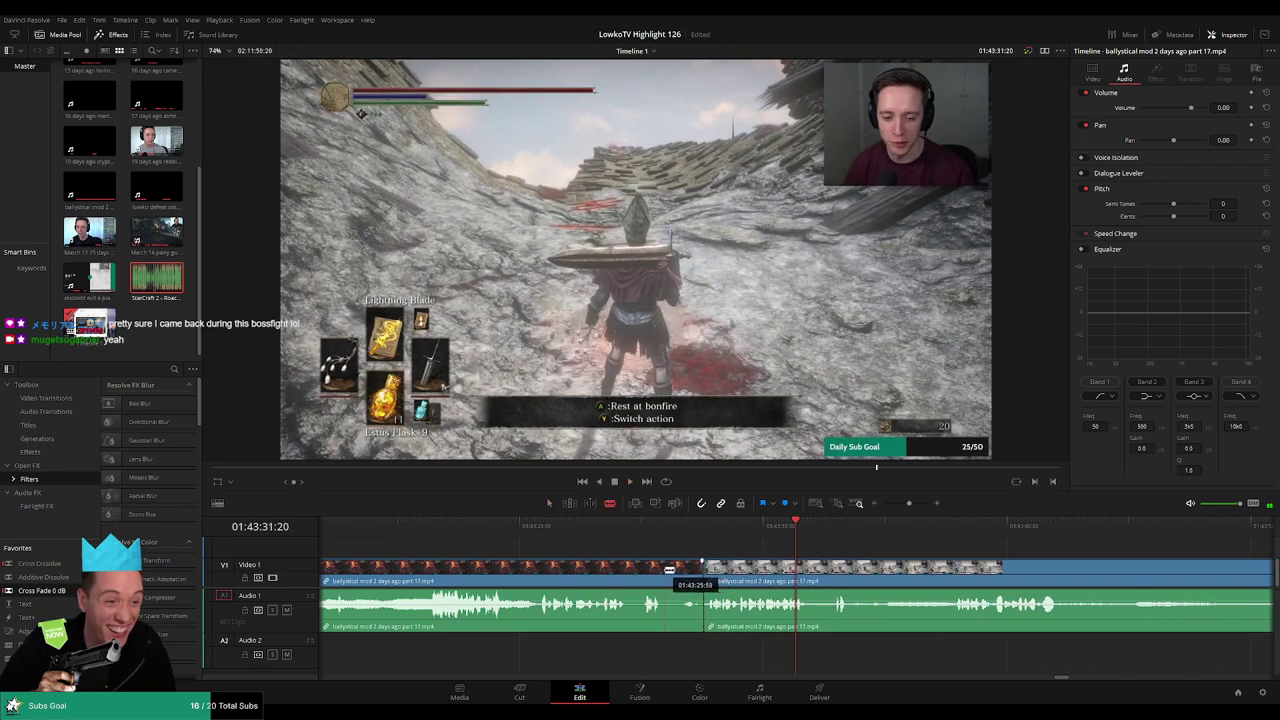
# - Split the clip at about 01:43:24:36 and 01:43:26, ripple delete both short pieces before the Dreg Heap scene, and apply Cross Fade 0 dB at the cut
pyautogui.moveTo(669, 570); pyautogui.dragTo(696, 566)
pyautogui.press('space')
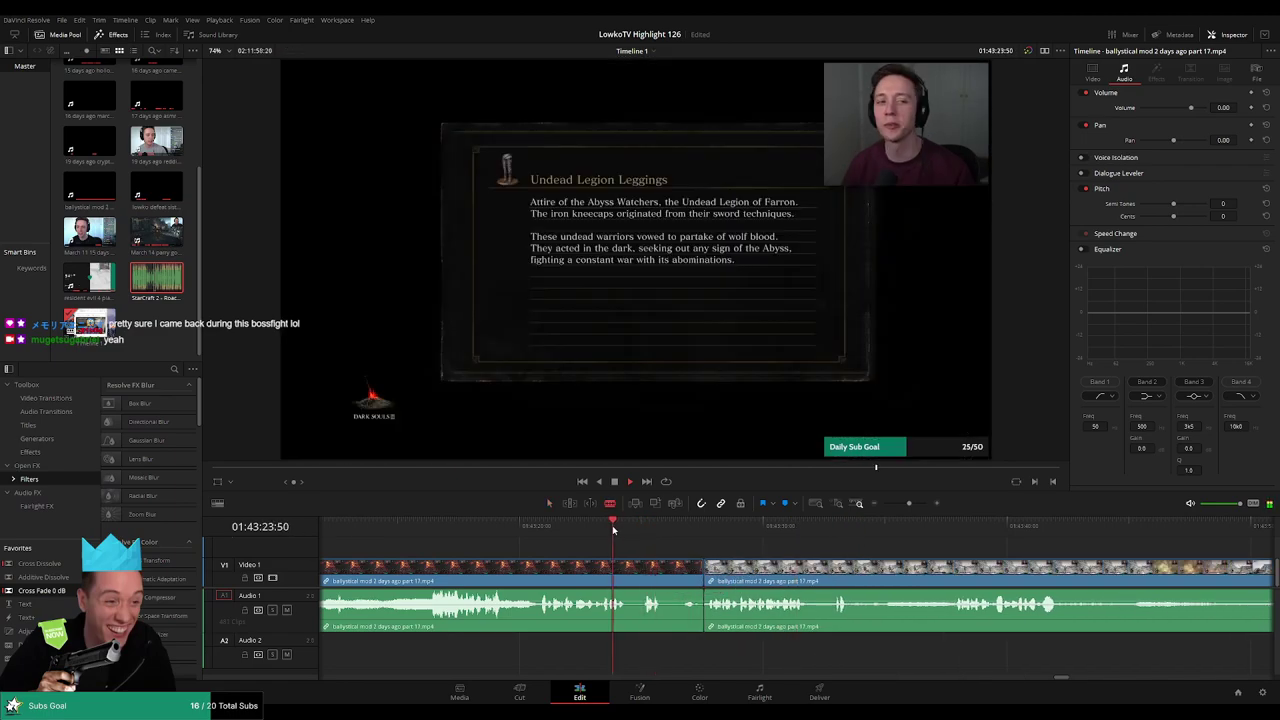
pyautogui.click(646, 567)
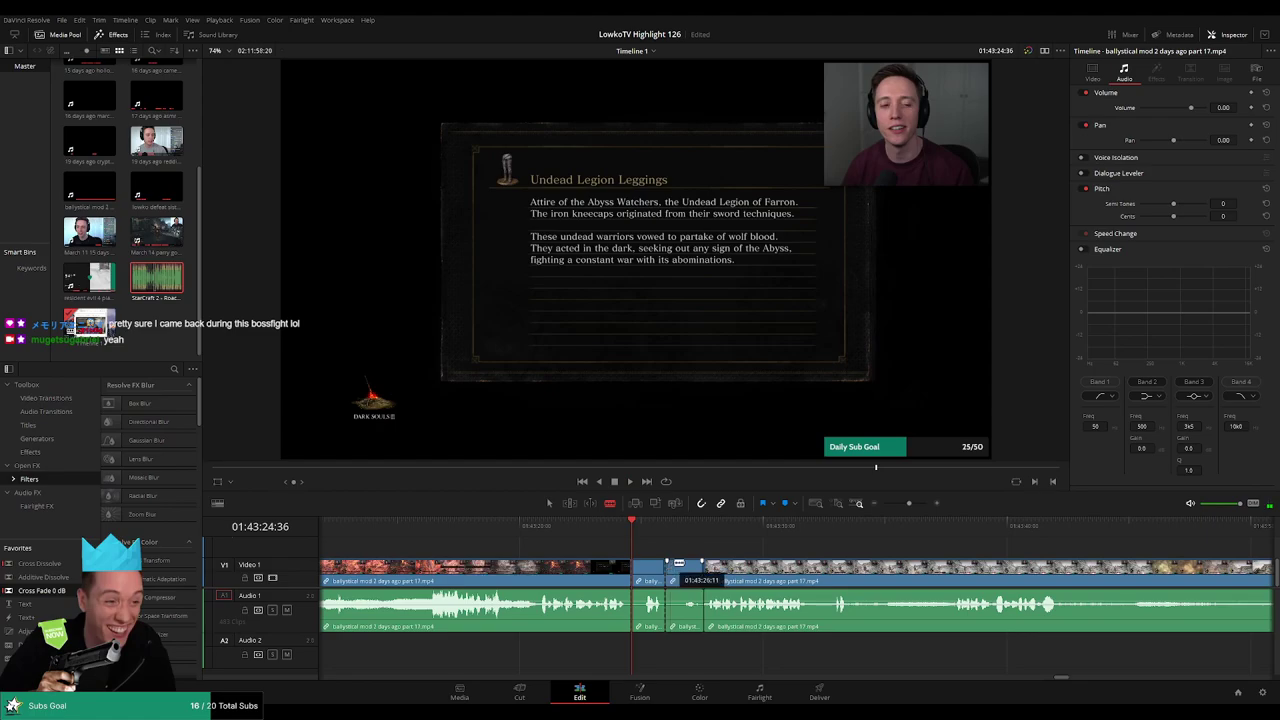
pyautogui.press('BackSpace')
pyautogui.click(671, 570)
pyautogui.press('BackSpace')
pyautogui.press('space')
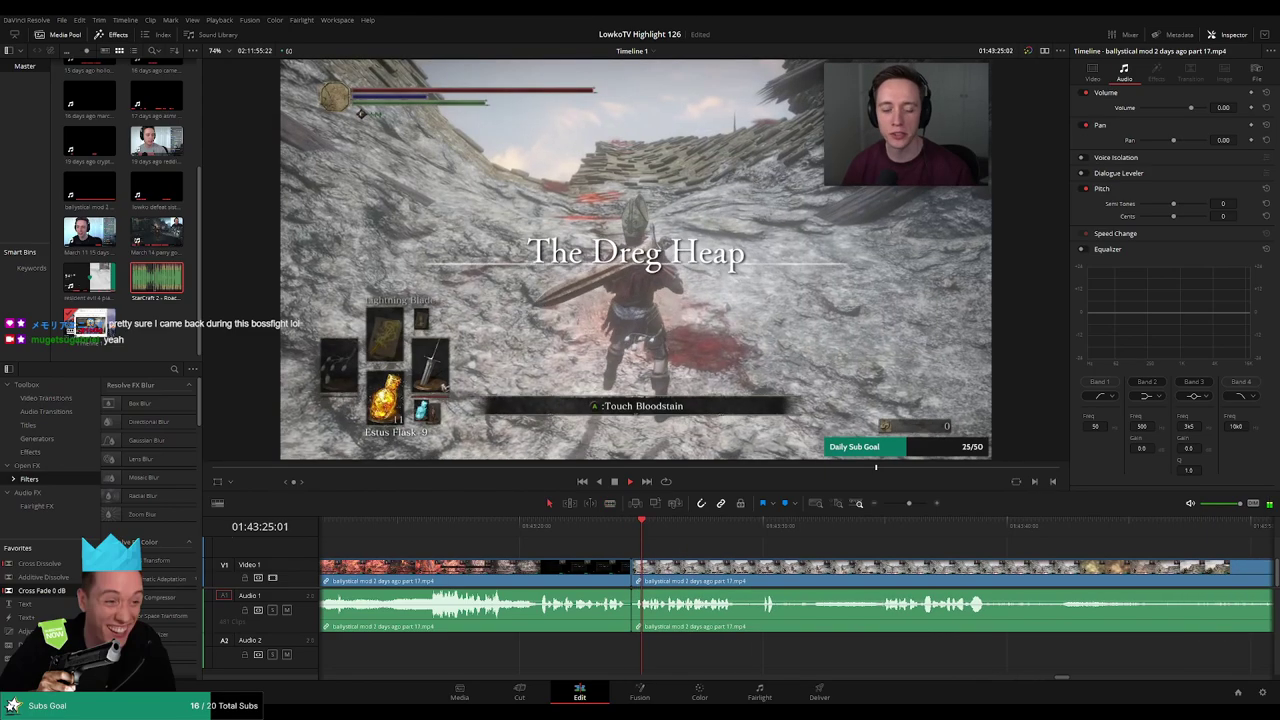
pyautogui.press('space')
pyautogui.press('space')
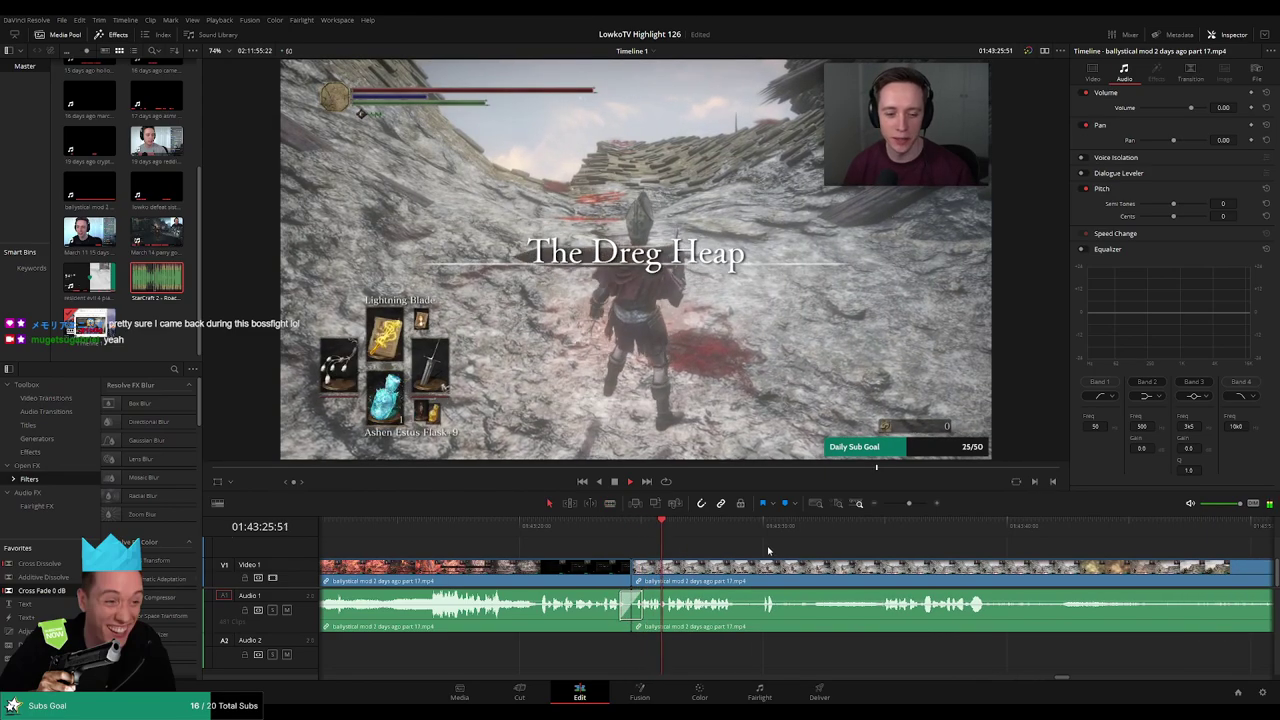
# - Split the Dreg Heap clip at about 01:43:30, just after the speech at the bonfire
pyautogui.hscroll(2, 650, 543)
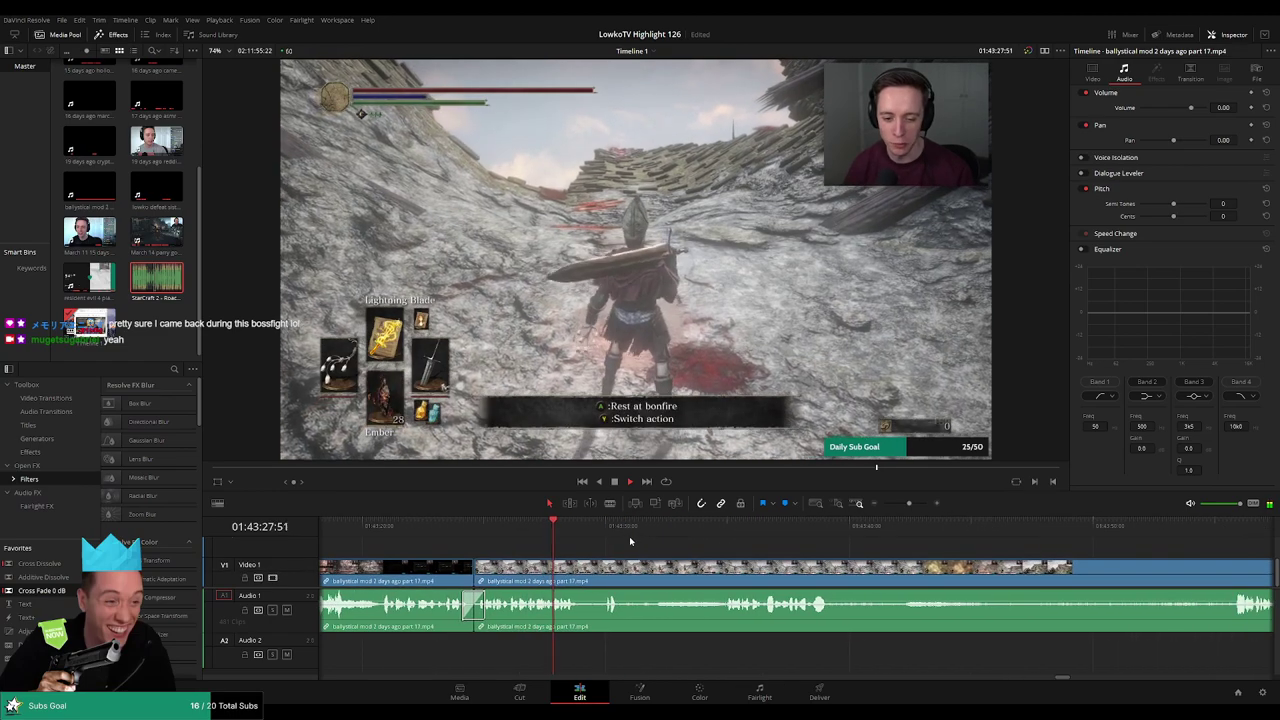
pyautogui.click(591, 528)
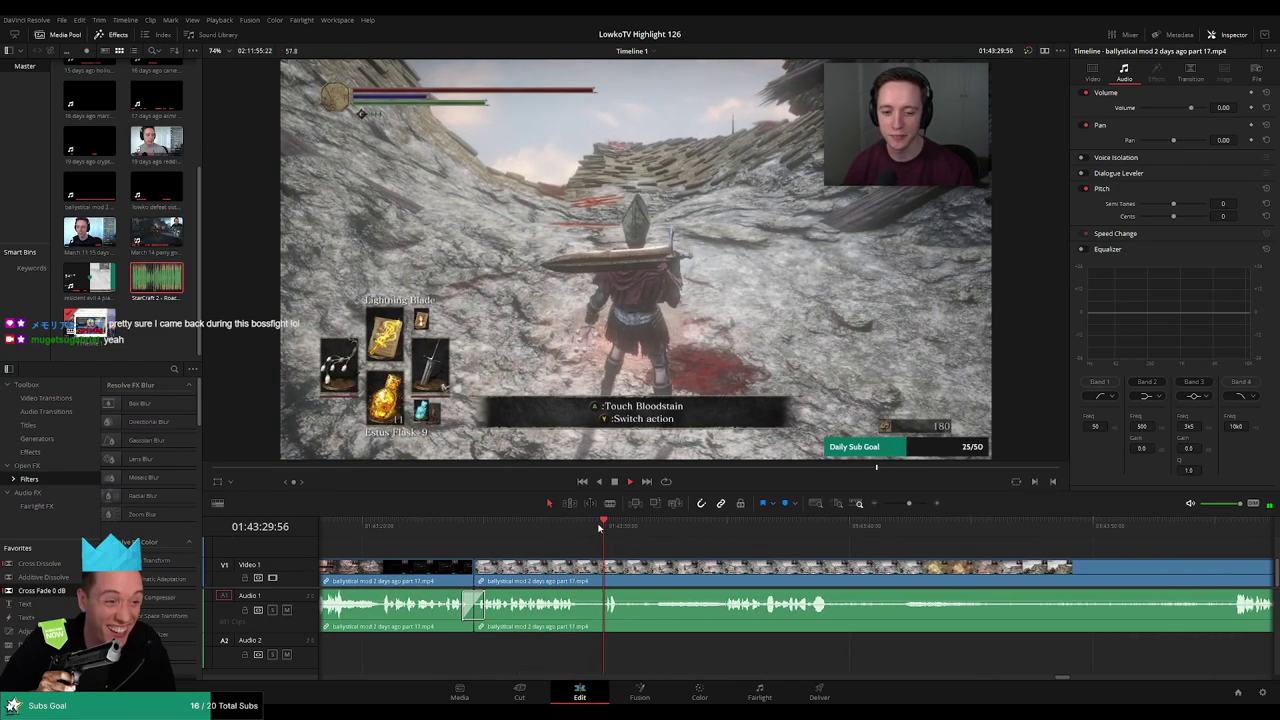
pyautogui.press('b')
pyautogui.click(625, 576)
pyautogui.click(719, 531)
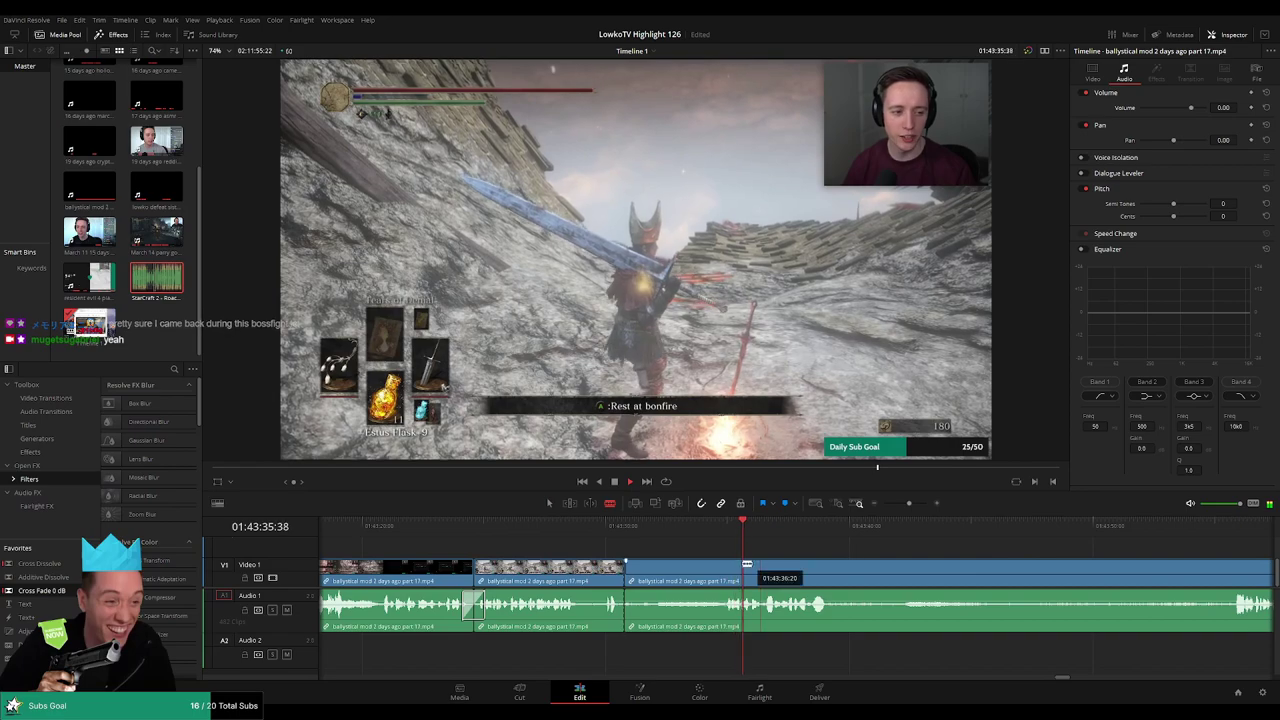
# - Split the clip at about 01:43:55 before the speech resumes, ripple delete the bonfire segment before it, and apply Cross Fade 0 dB at the cut
pyautogui.hscroll(3, 768, 544)
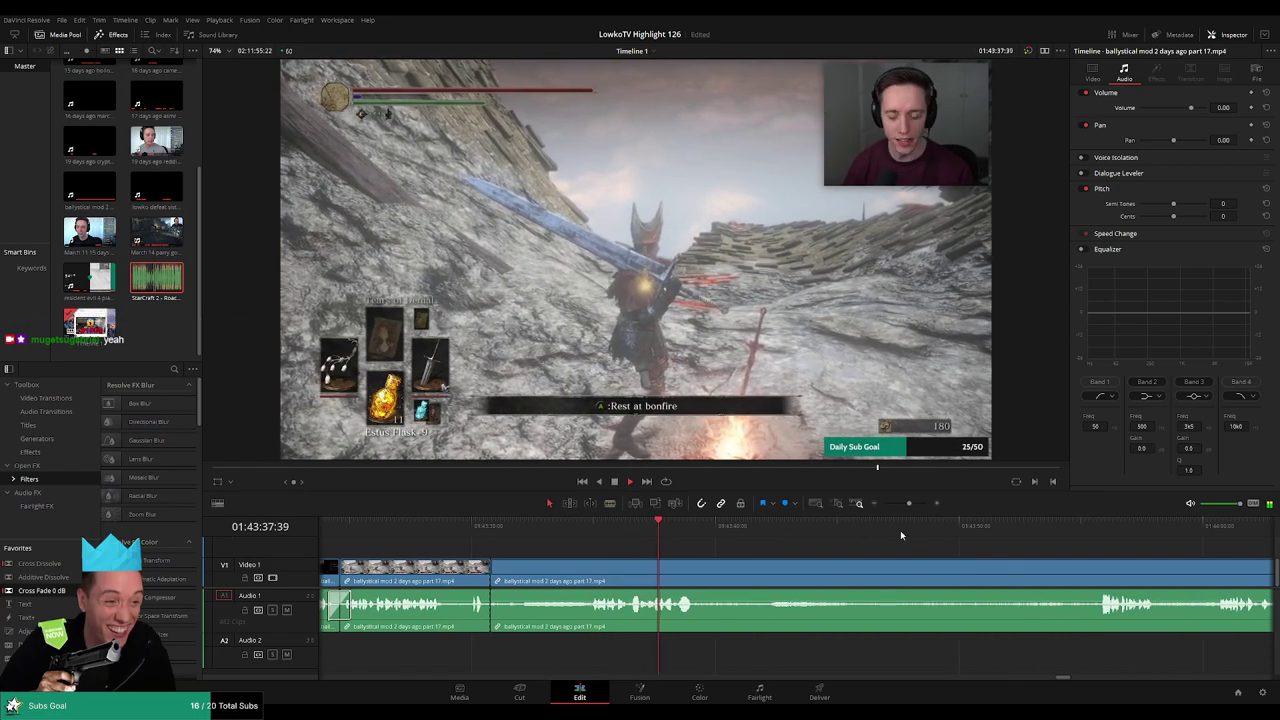
pyautogui.press('a')
pyautogui.click(1100, 527)
pyautogui.hscroll(6, 1175, 562)
pyautogui.press('b')
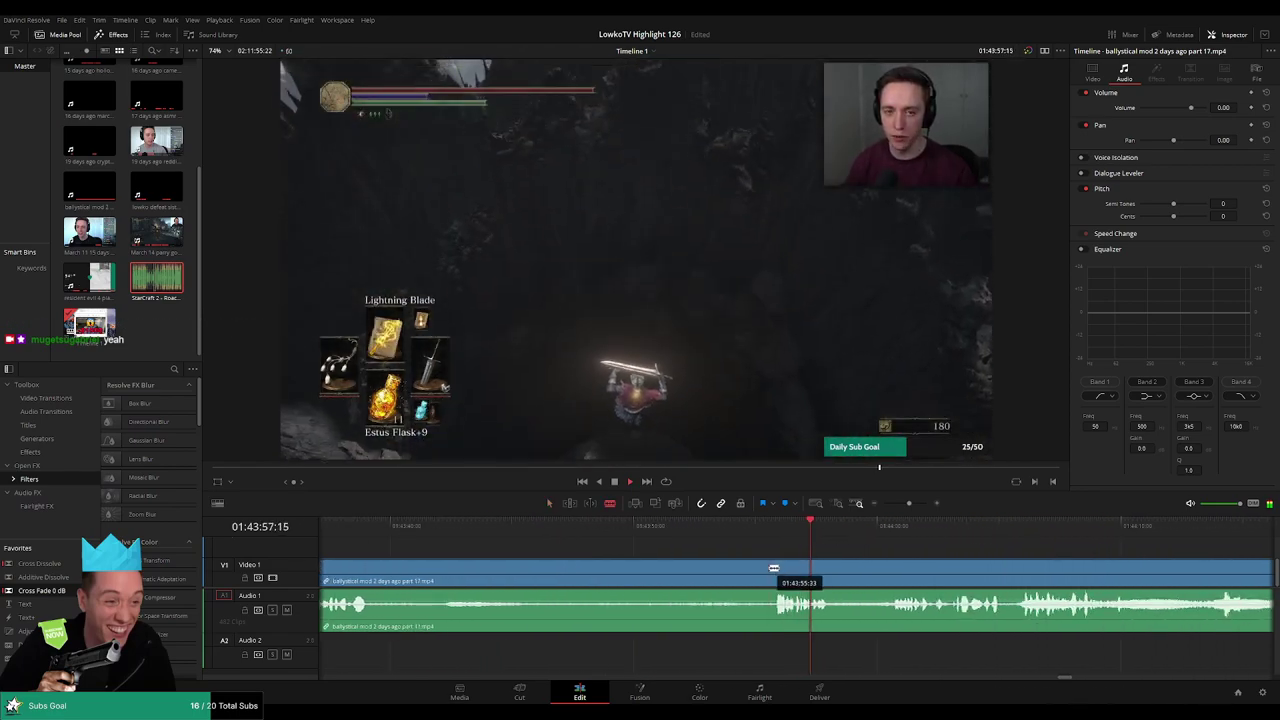
pyautogui.click(767, 571)
pyautogui.press('a')
pyautogui.click(741, 576)
pyautogui.press('BackSpace')
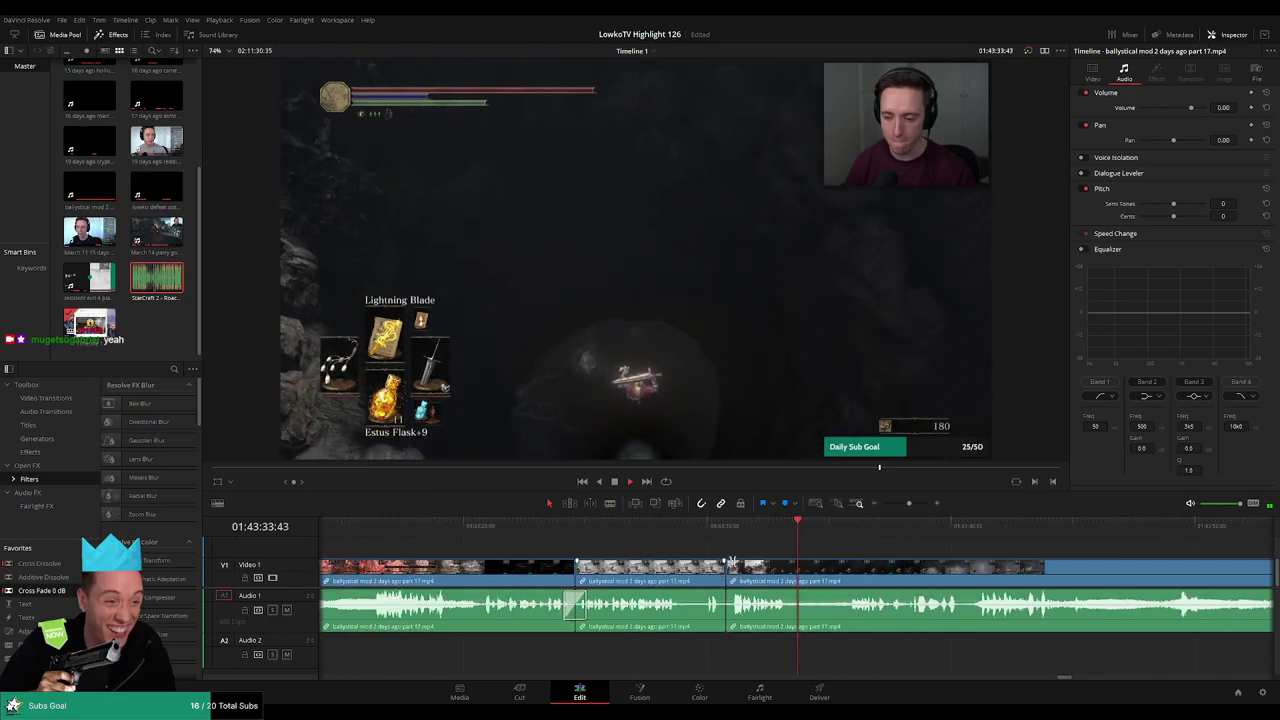
pyautogui.click(862, 533)
pyautogui.hscroll(5, 1093, 558)
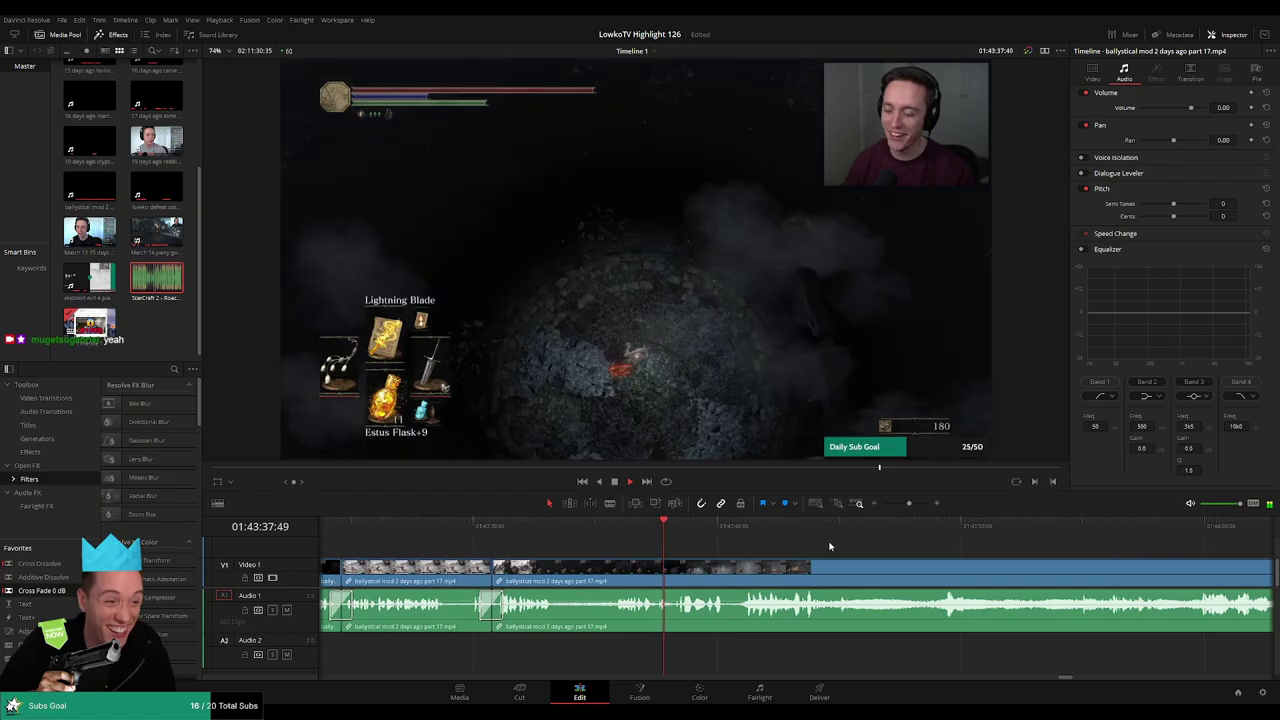
# - Split the clip at about 01:44:20 and 01:44:26 after the boss-fight death and ripple delete the loading-screen and bonfire footage between
pyautogui.click(500, 531)
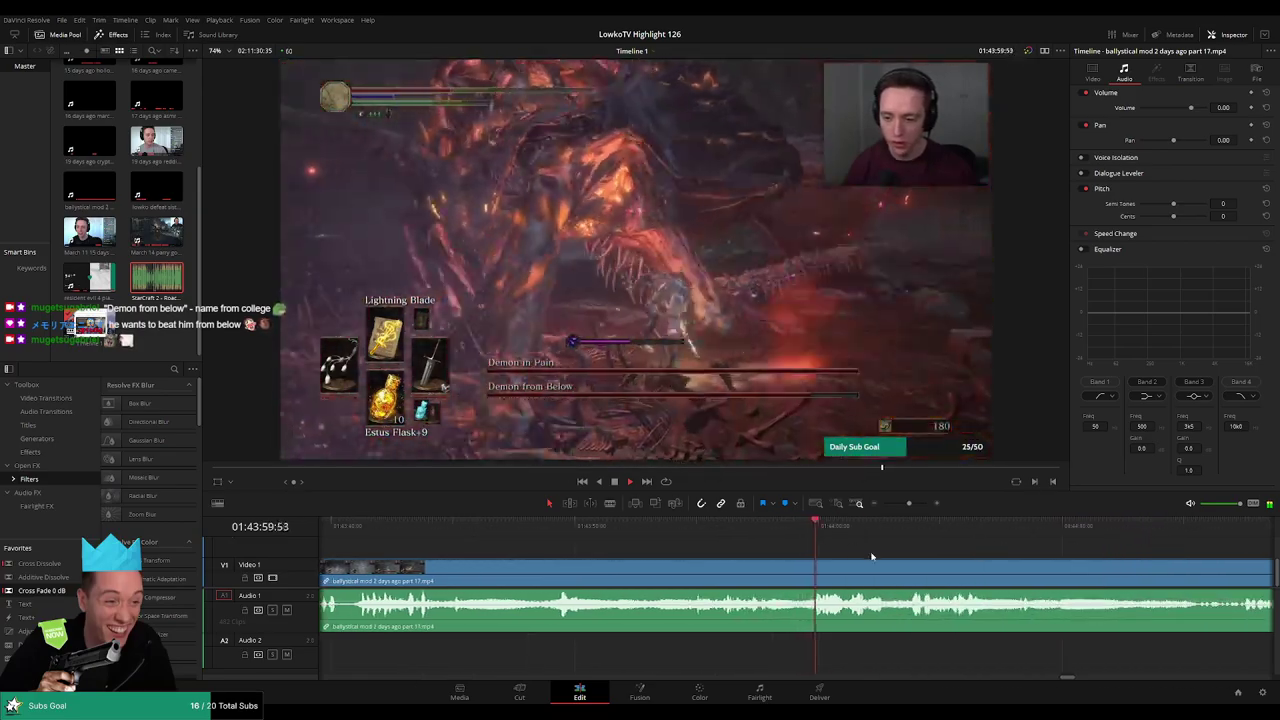
pyautogui.moveTo(909, 503)
pyautogui.mouseDown()
pyautogui.moveTo(892, 505)
pyautogui.moveTo(909, 504)
pyautogui.mouseUp()
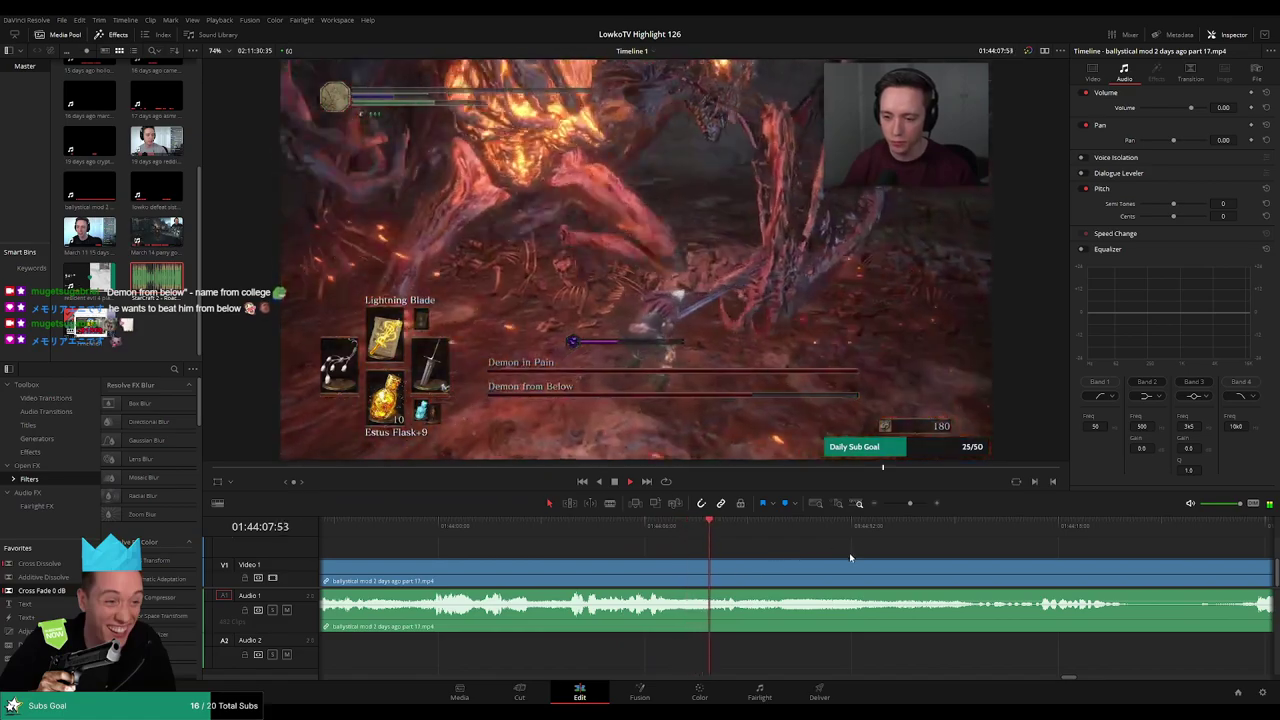
pyautogui.moveTo(794, 528); pyautogui.dragTo(955, 533)
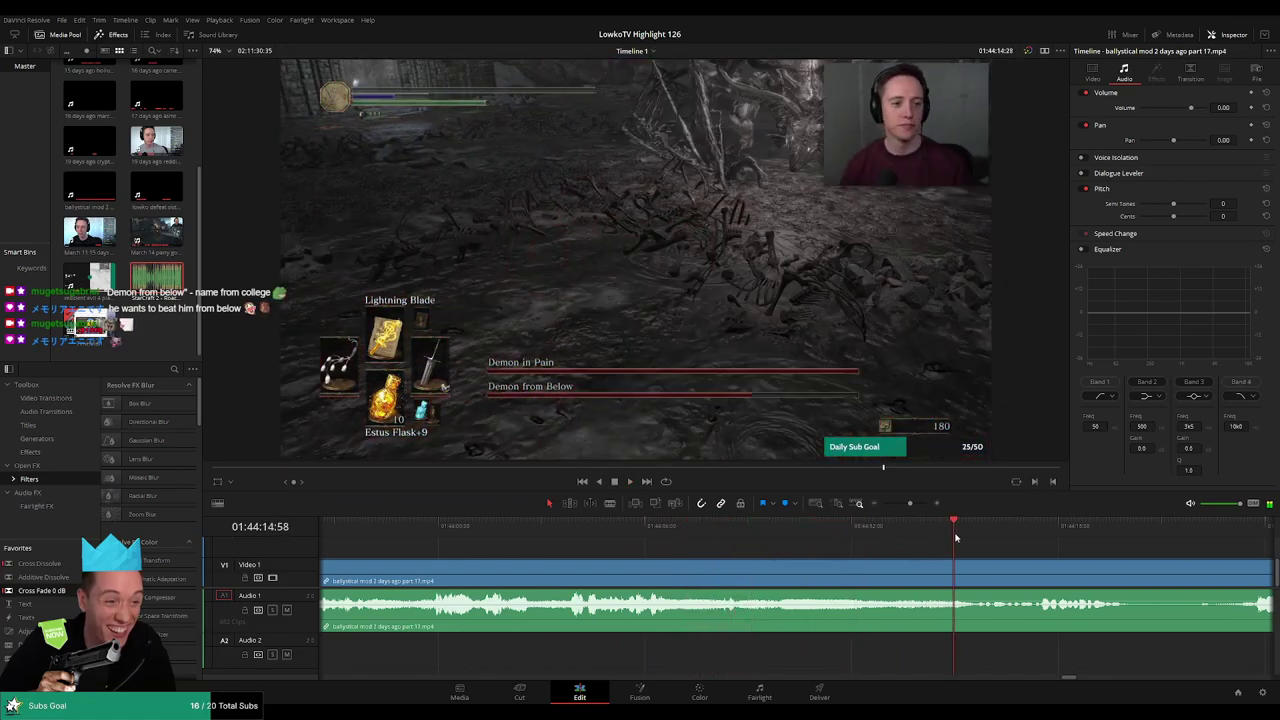
pyautogui.click(730, 532)
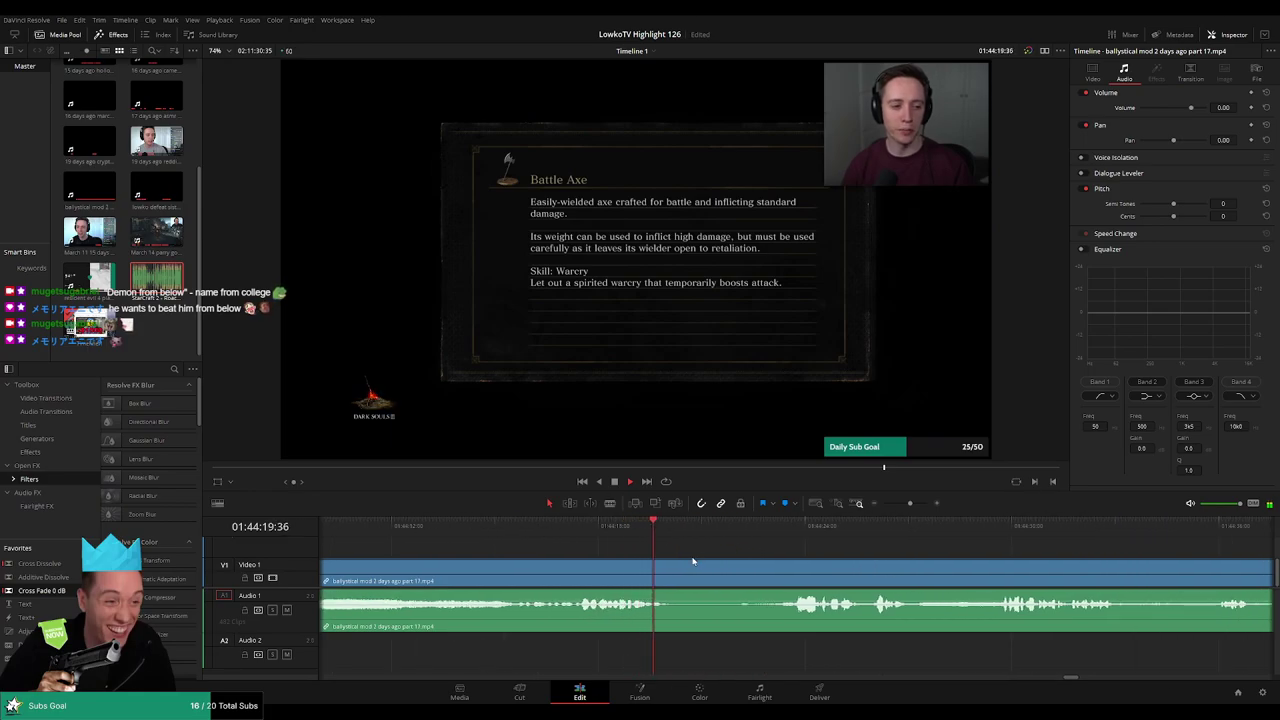
pyautogui.click(780, 526)
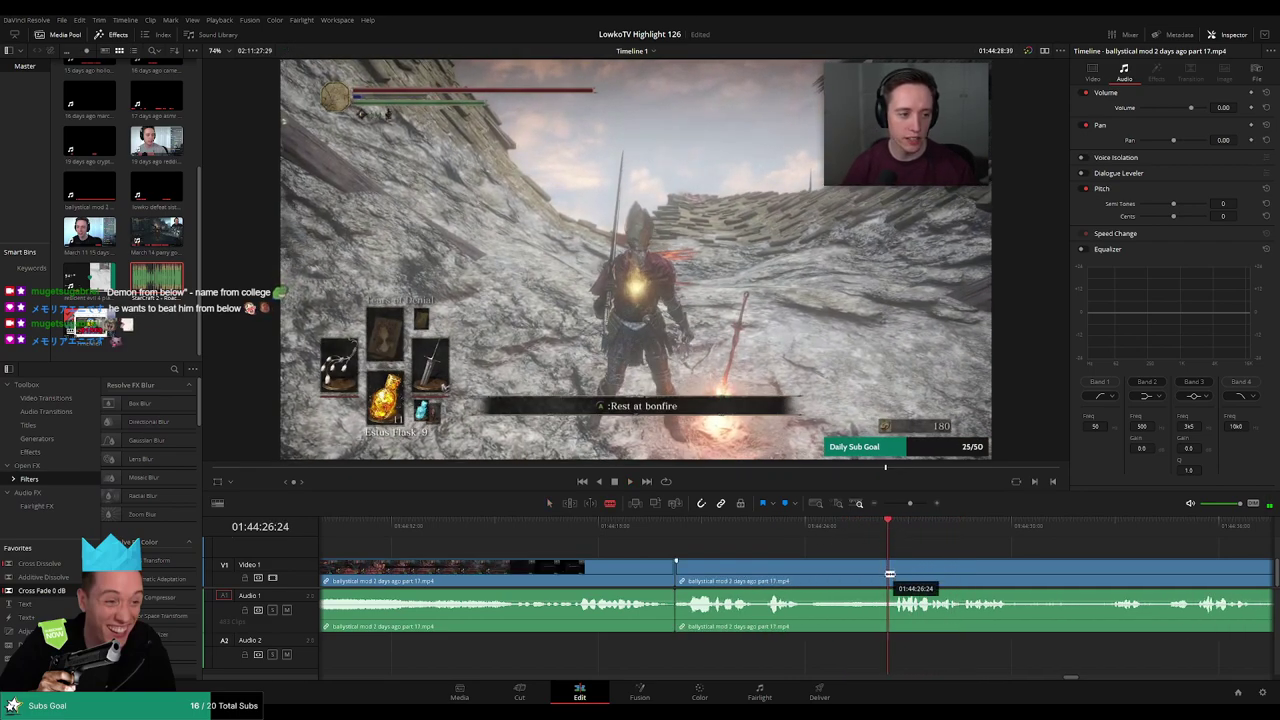
pyautogui.press('Delete')
pyautogui.hscroll(-3, 500, 551)
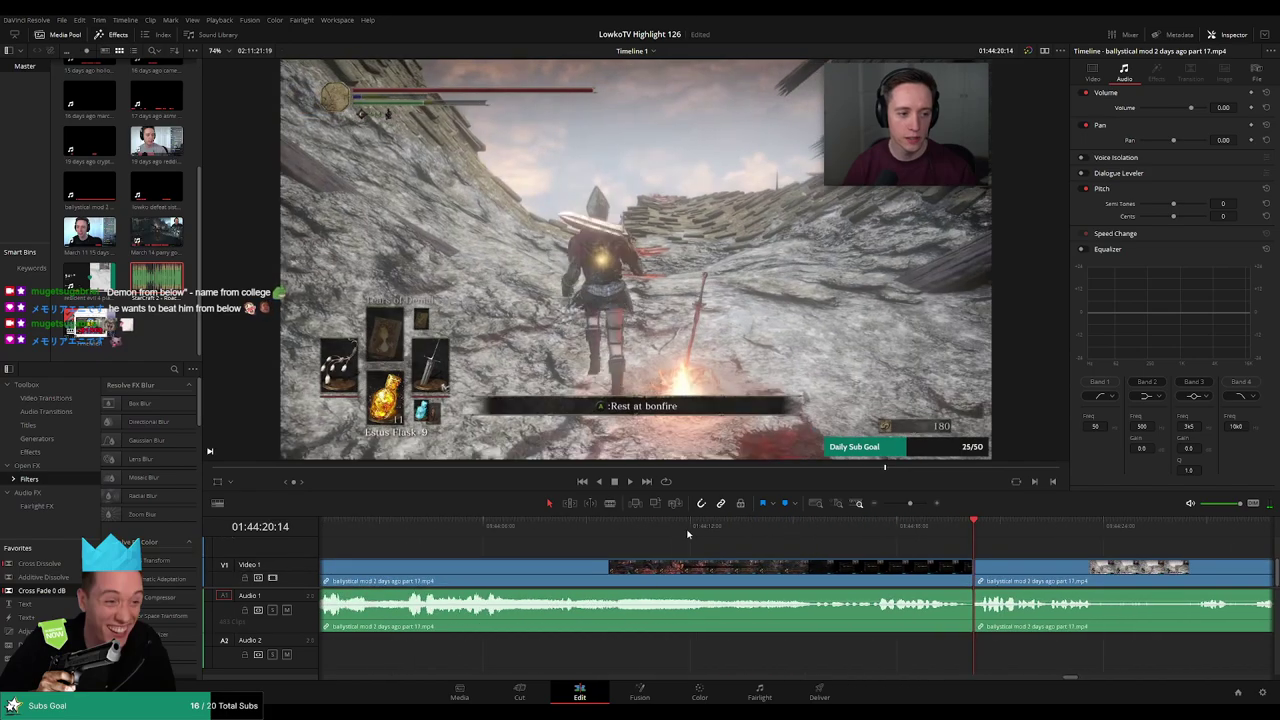
# - Split at about 01:44:13:57 after the death, ripple delete the remainder before the bonfire scene, and add short video and audio transitions at the cut
pyautogui.click(631, 526)
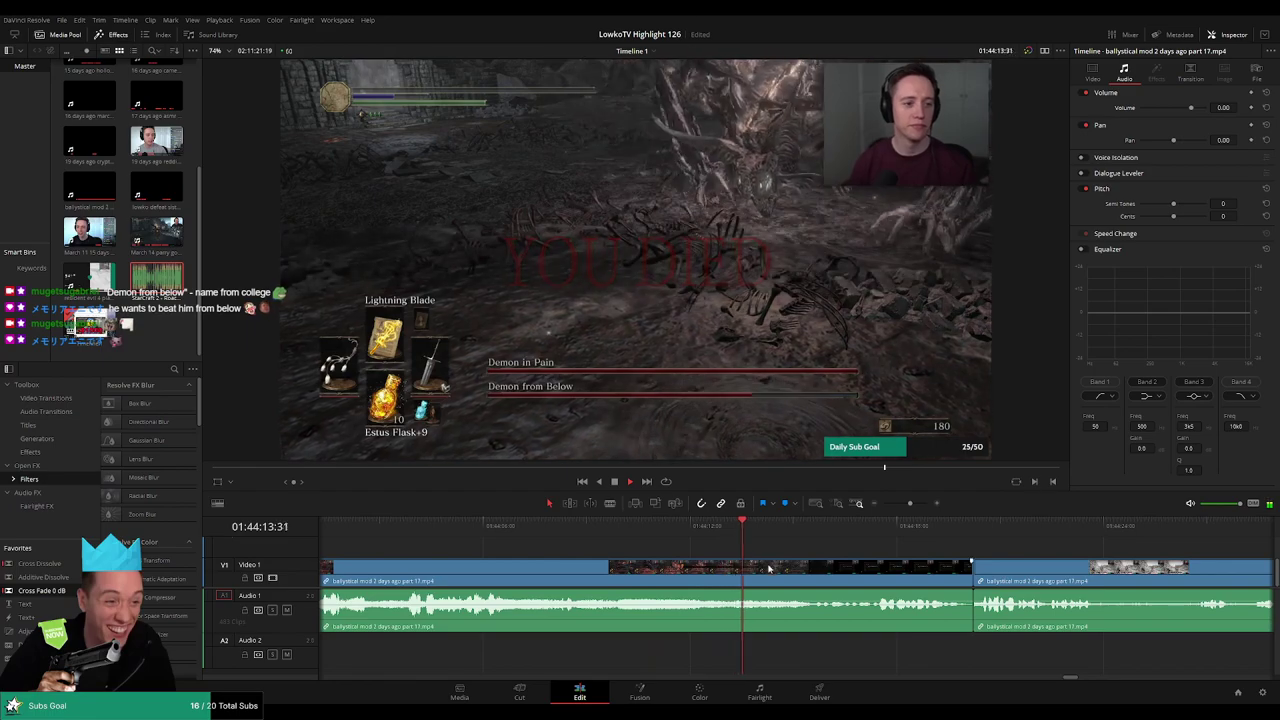
pyautogui.hotkey('ctrl', 'b')
pyautogui.click(818, 580)
pyautogui.press('Delete')
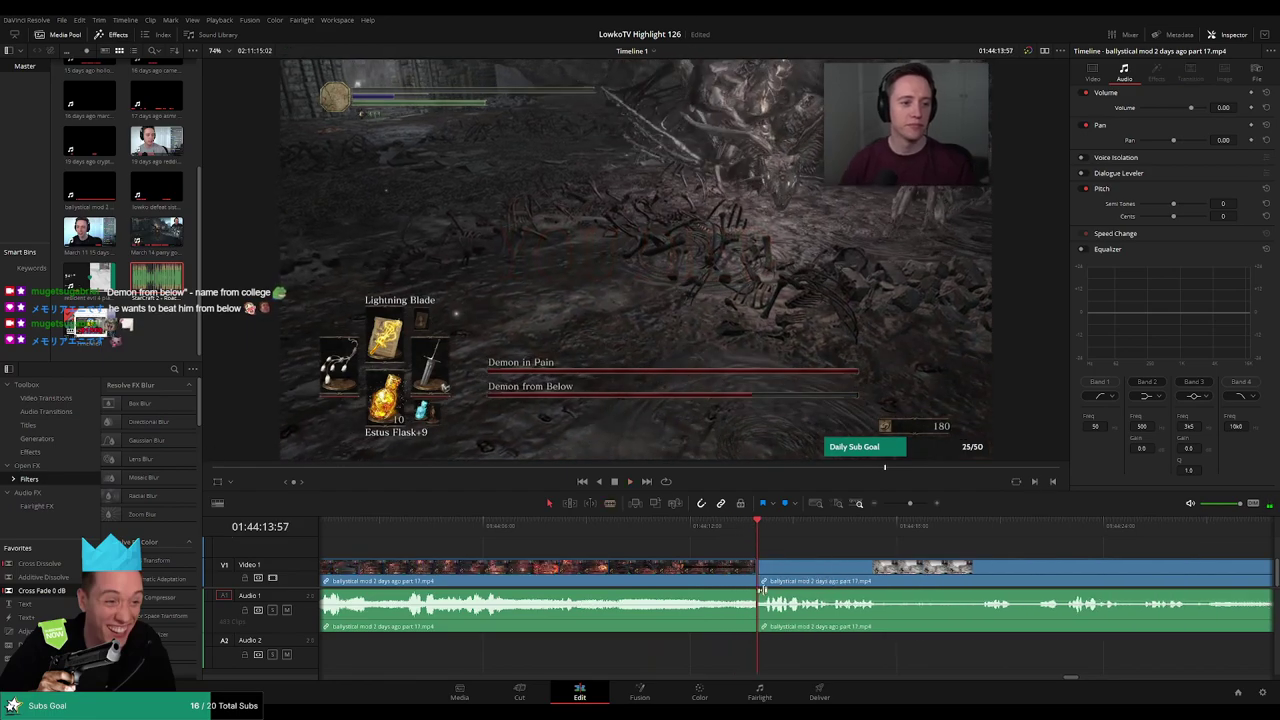
pyautogui.press('space')
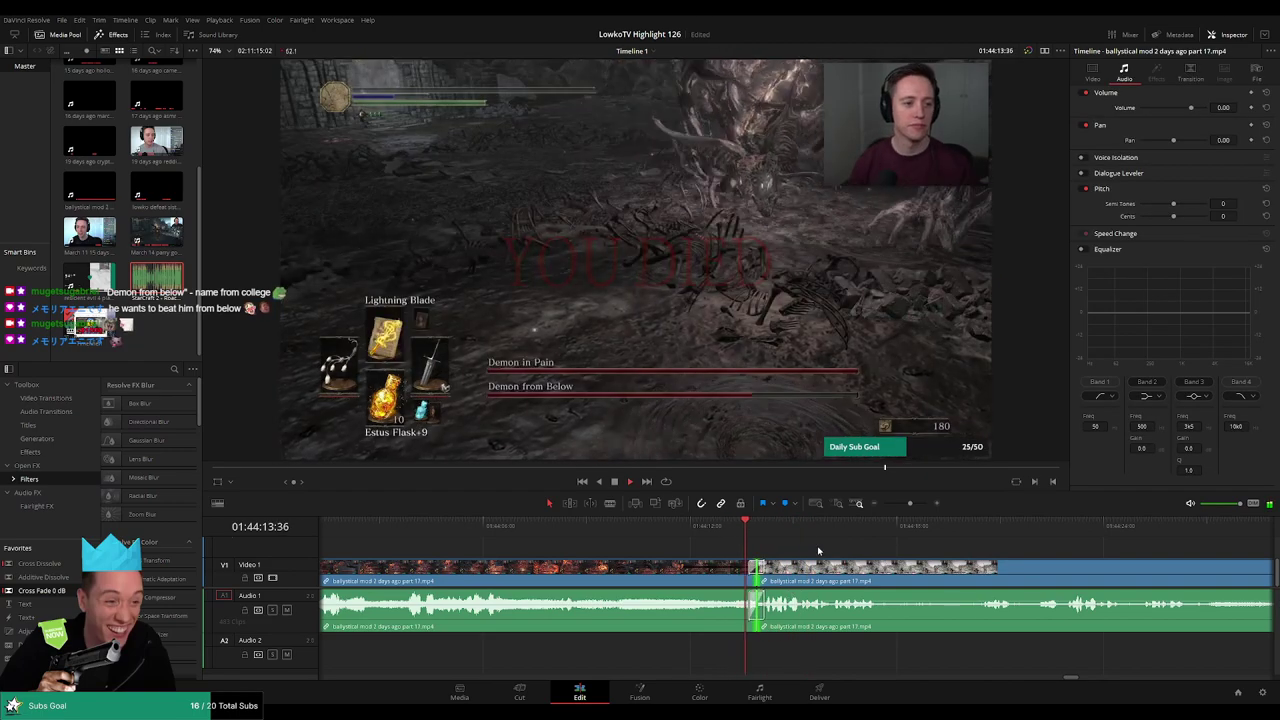
pyautogui.press('space')
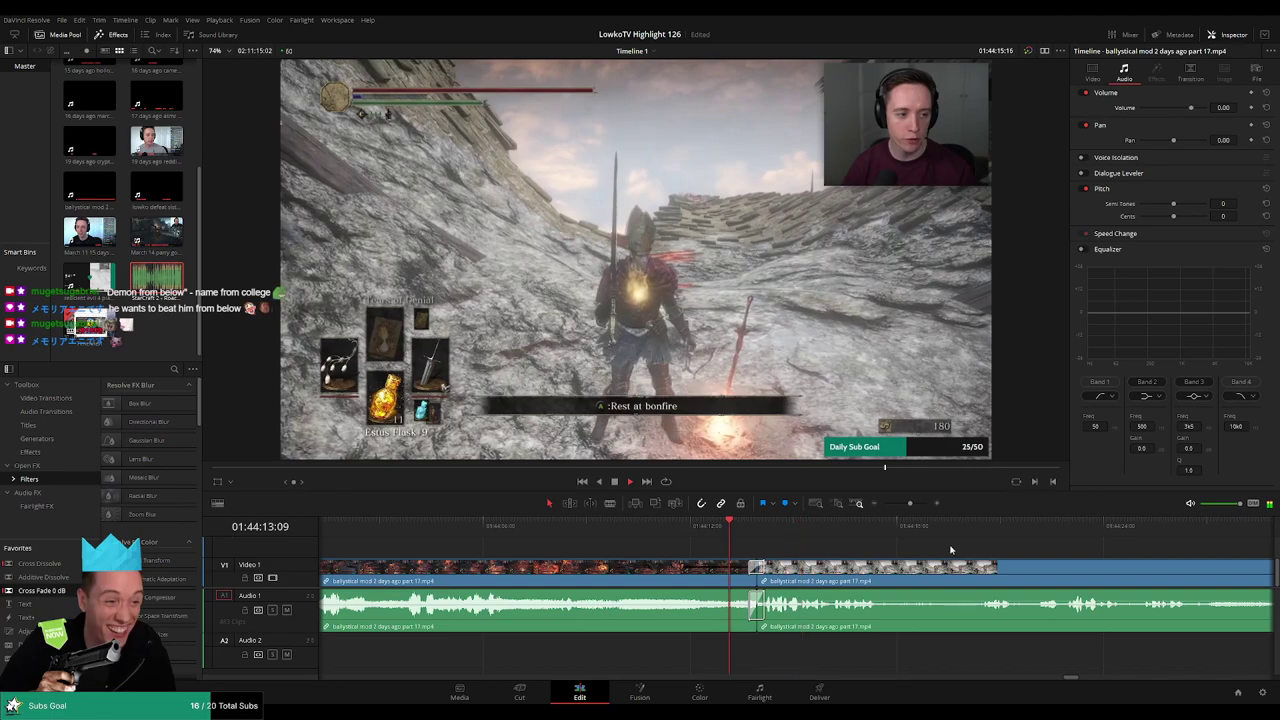
# - Split the bonfire clip at about 01:44:17:35 and 01:44:20, ripple delete the quiet piece between, and apply Cross Fade 0 dB at the cut
pyautogui.moveTo(957, 554); pyautogui.dragTo(760, 547)
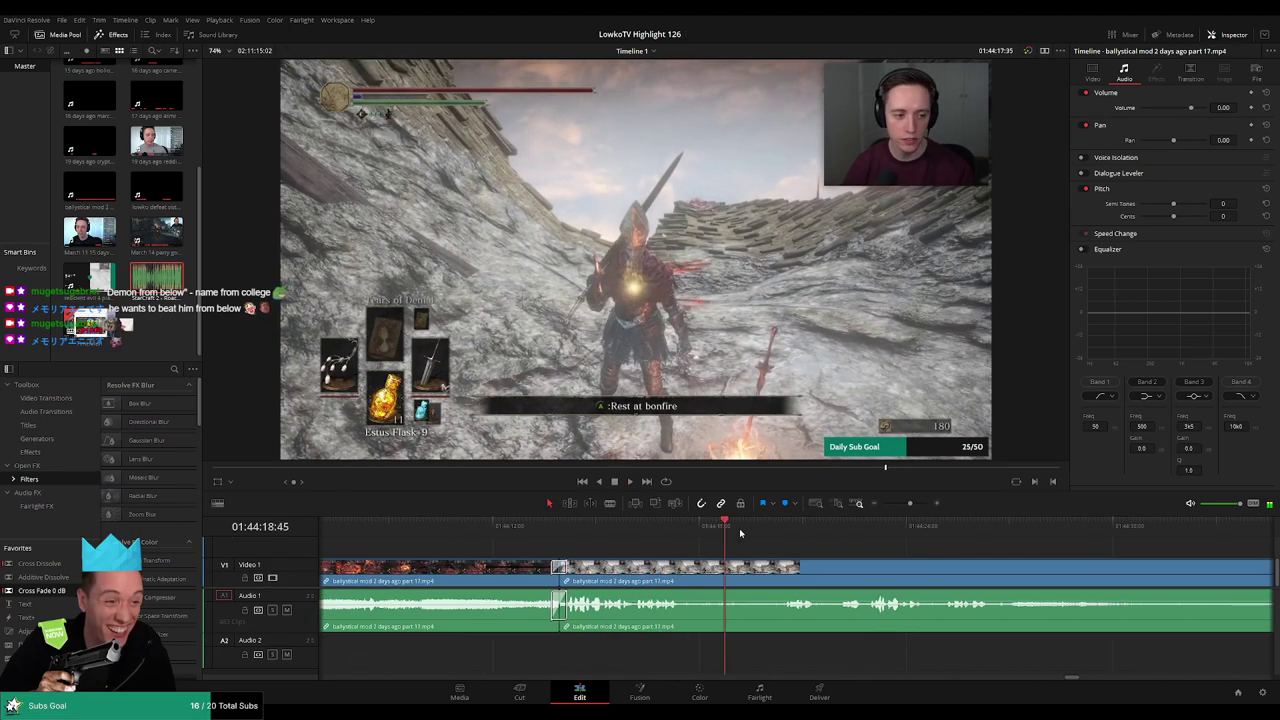
pyautogui.press('b')
pyautogui.click(690, 568)
pyautogui.click(777, 568)
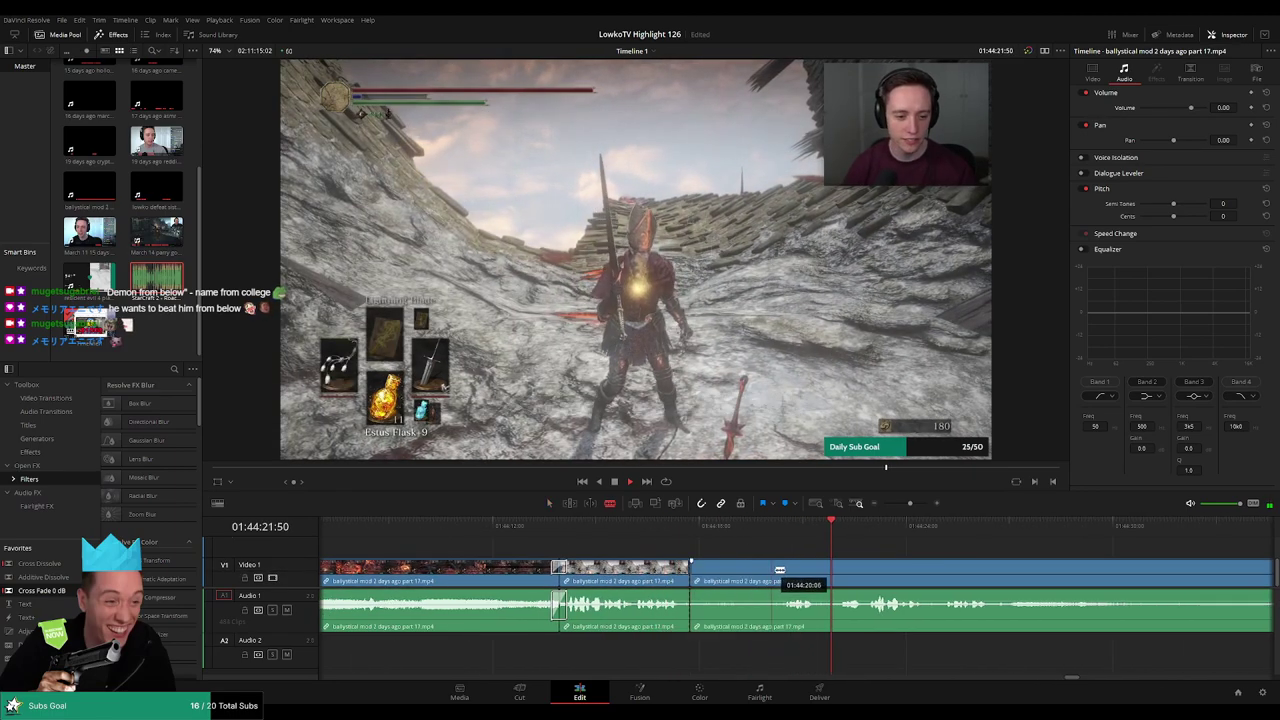
pyautogui.press('a')
pyautogui.click(755, 570)
pyautogui.press('Delete')
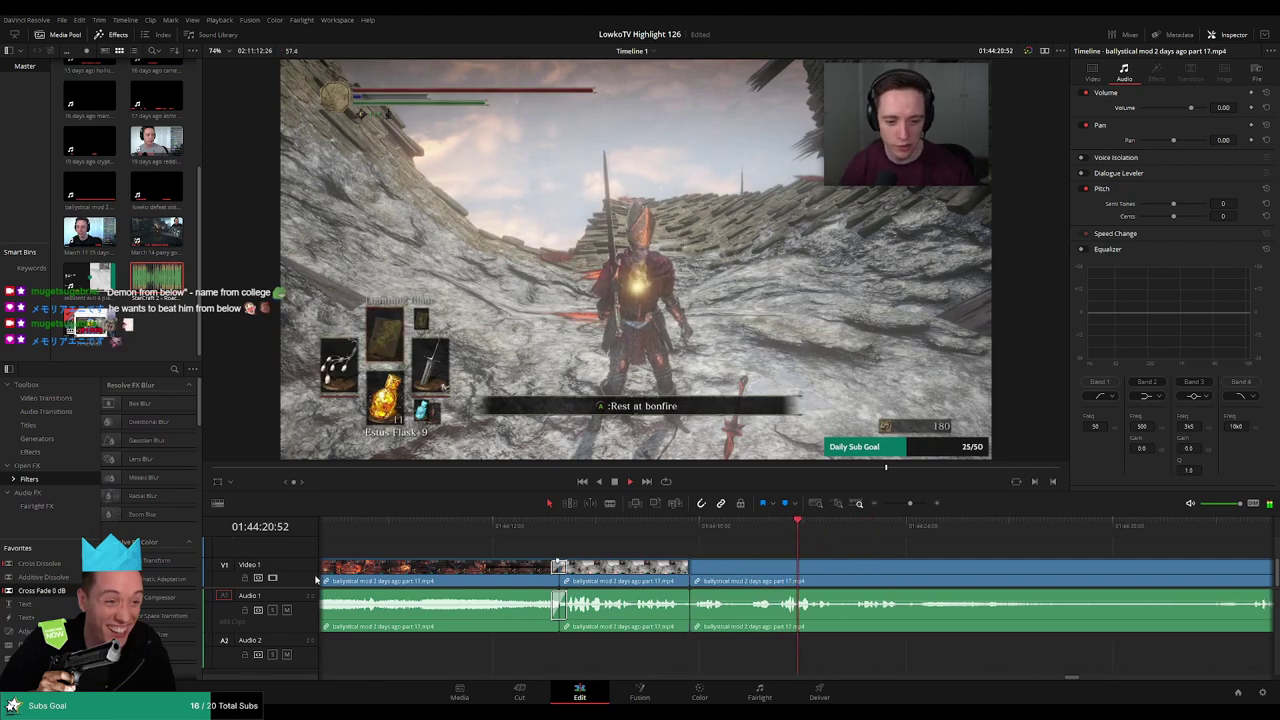
# - Split the clip at about 01:44:24 and 01:44:34, ripple delete the quiet segment between, and apply Cross Fade 0 dB at the cut
pyautogui.moveTo(950, 574)
pyautogui.mouseDown()
pyautogui.moveTo(798, 555)
pyautogui.moveTo(743, 568)
pyautogui.mouseUp()
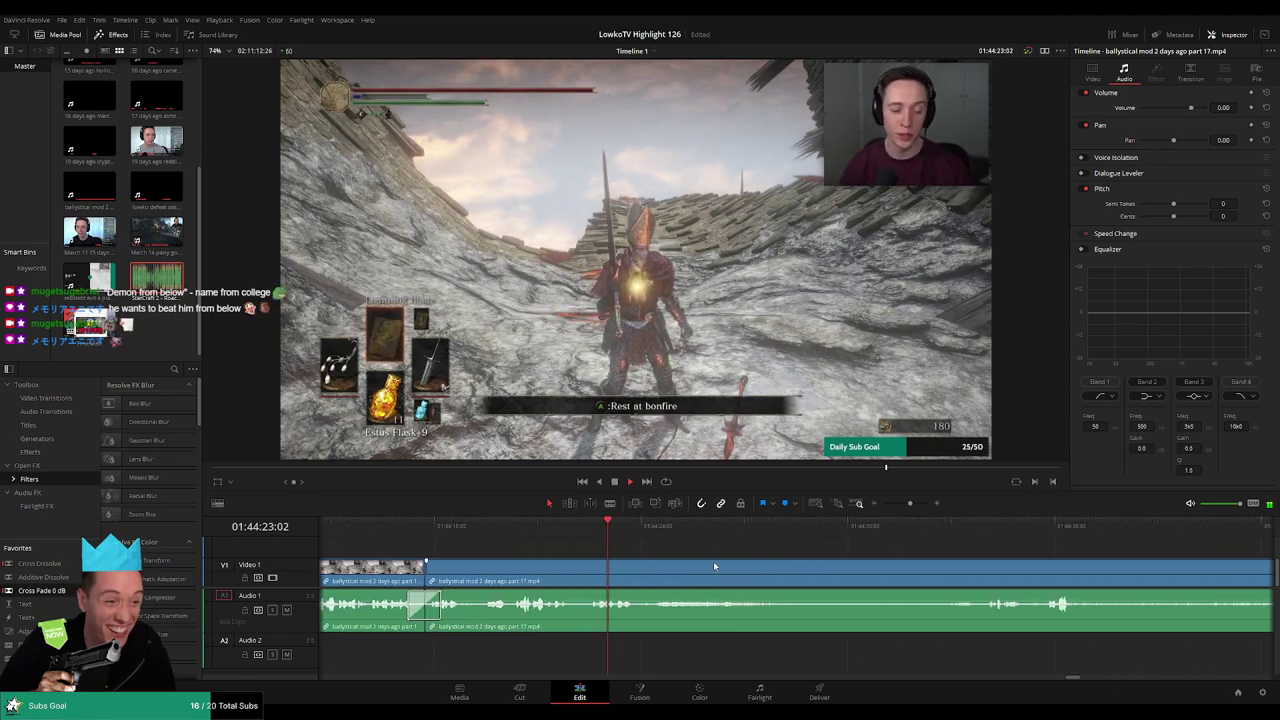
pyautogui.press('b')
pyautogui.click(640, 572)
pyautogui.moveTo(962, 529)
pyautogui.mouseDown()
pyautogui.moveTo(984, 530)
pyautogui.moveTo(809, 564)
pyautogui.mouseUp()
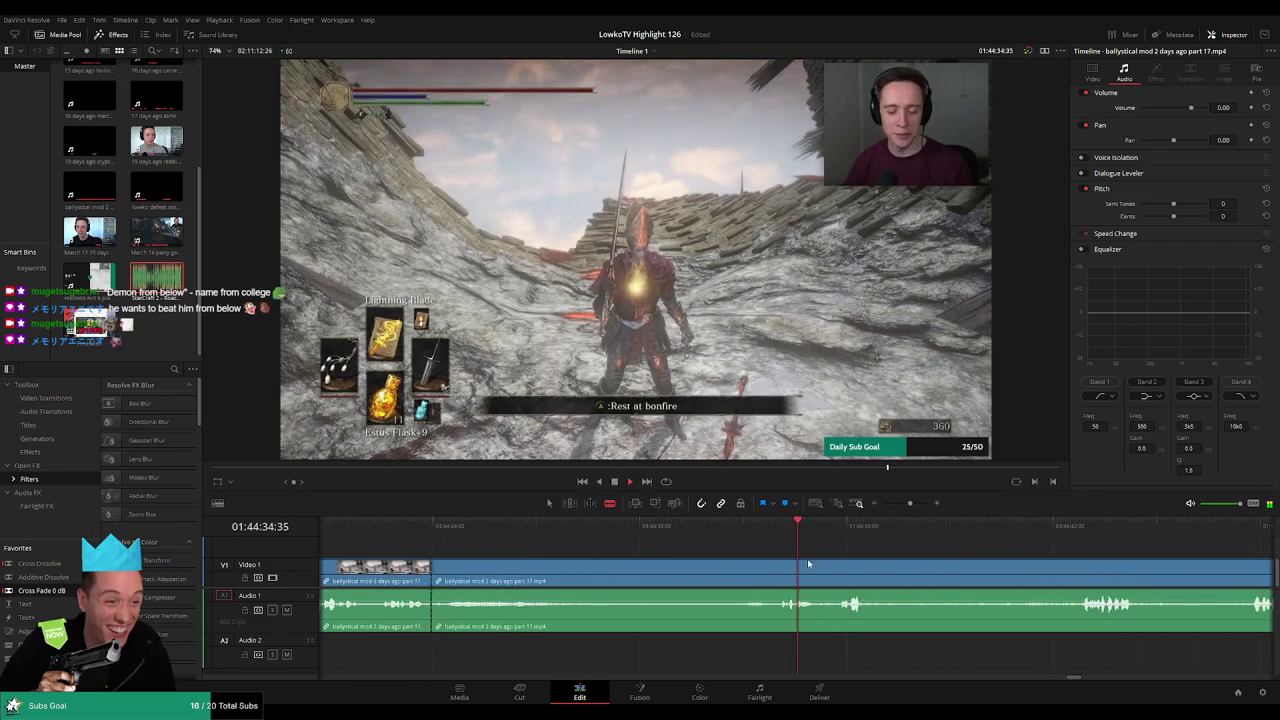
pyautogui.click(733, 569)
pyautogui.press('BackSpace')
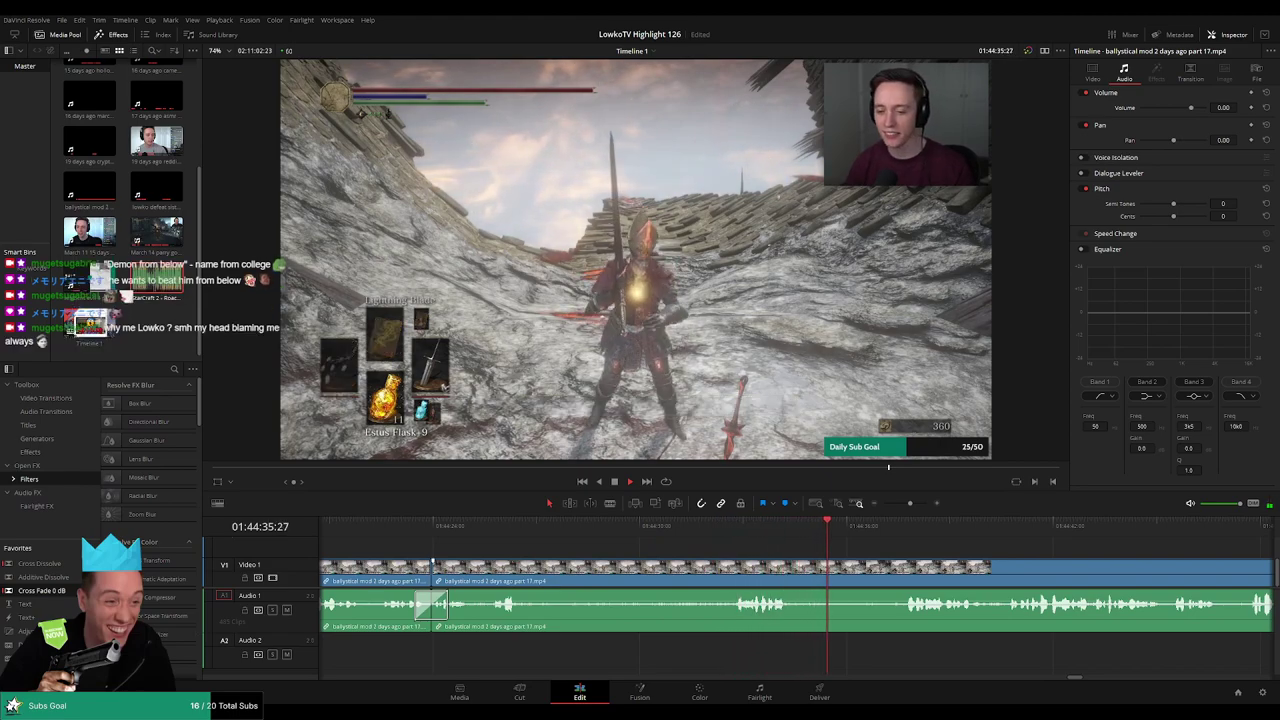
# - Split the clip at about 01:44:27 and 01:44:37:30, ripple delete the segment between, and apply Cross Fade 0 dB at the cut
pyautogui.click(524, 531)
pyautogui.press('space')
pyautogui.press('b')
pyautogui.click(542, 597)
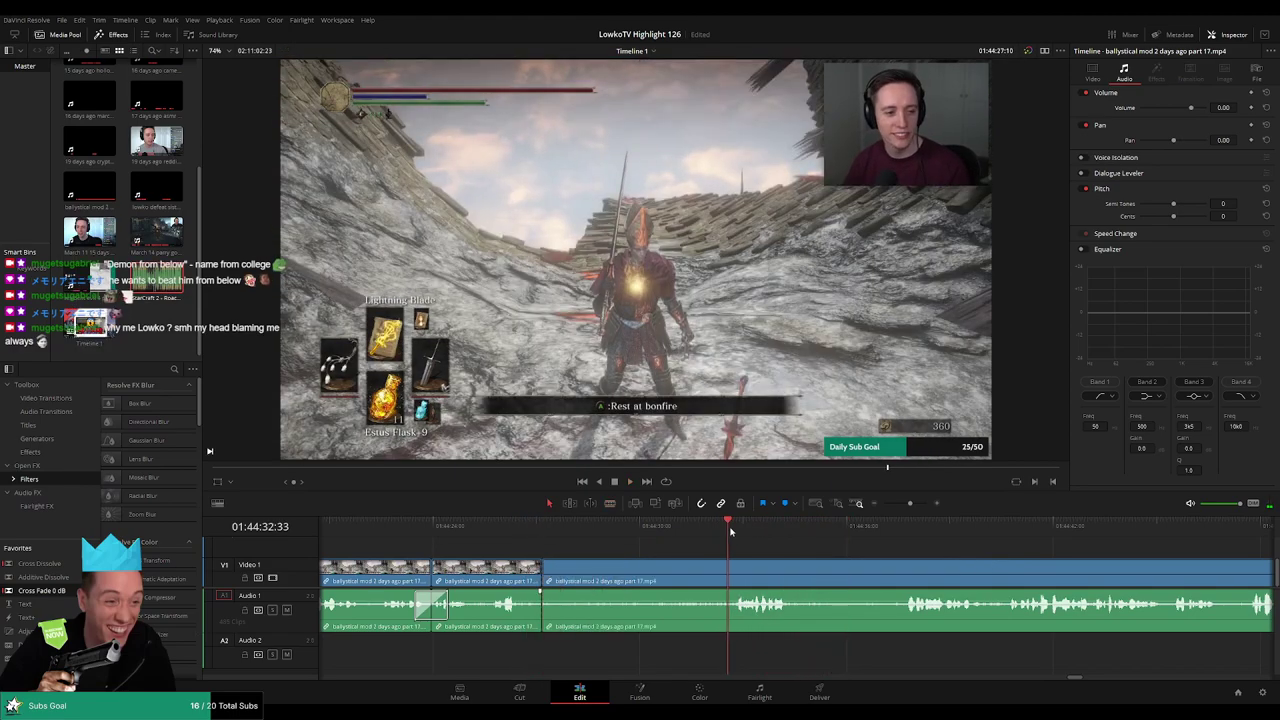
pyautogui.press('space')
pyautogui.hscroll(2, 850, 543)
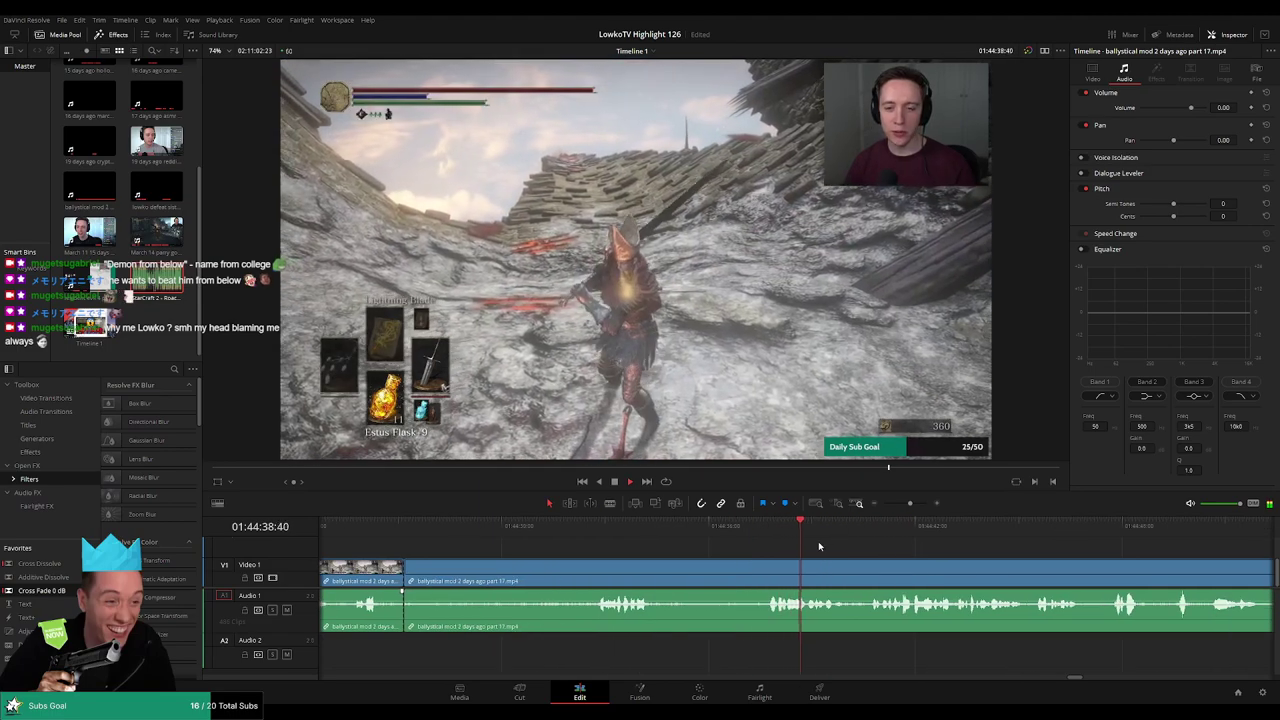
pyautogui.click(770, 569)
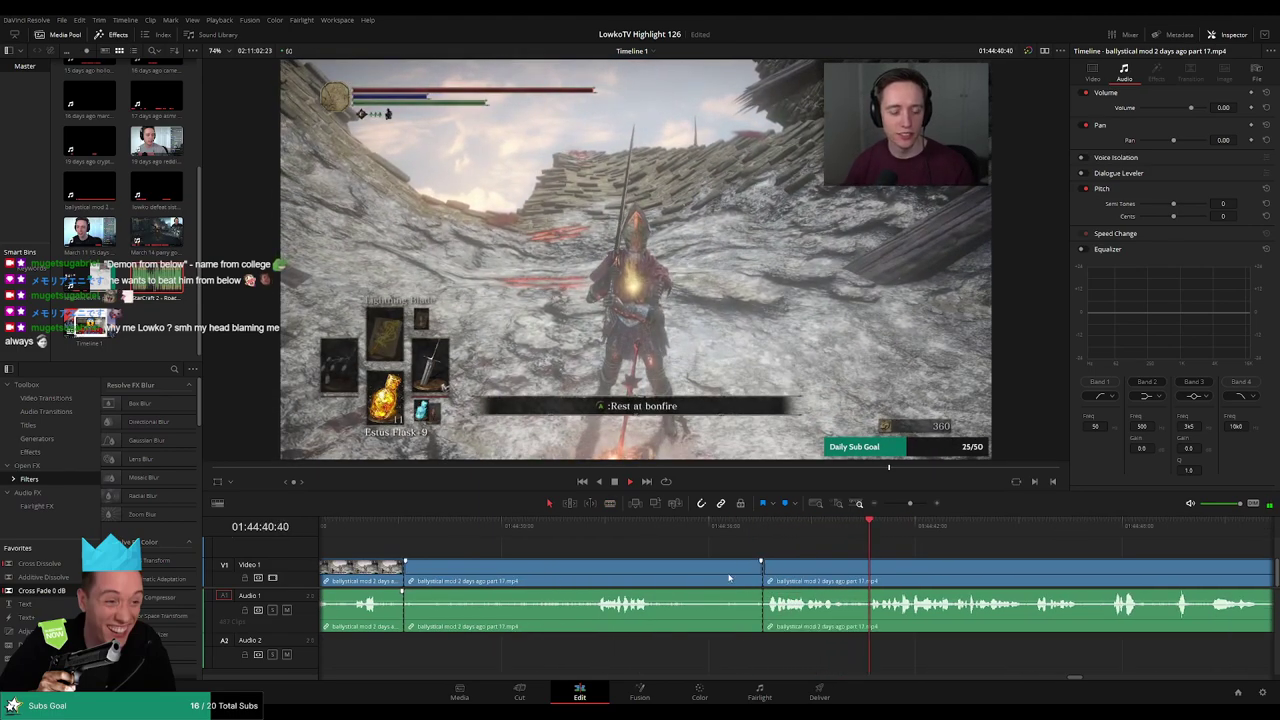
pyautogui.press('a')
pyautogui.click(716, 578)
pyautogui.press('Delete')
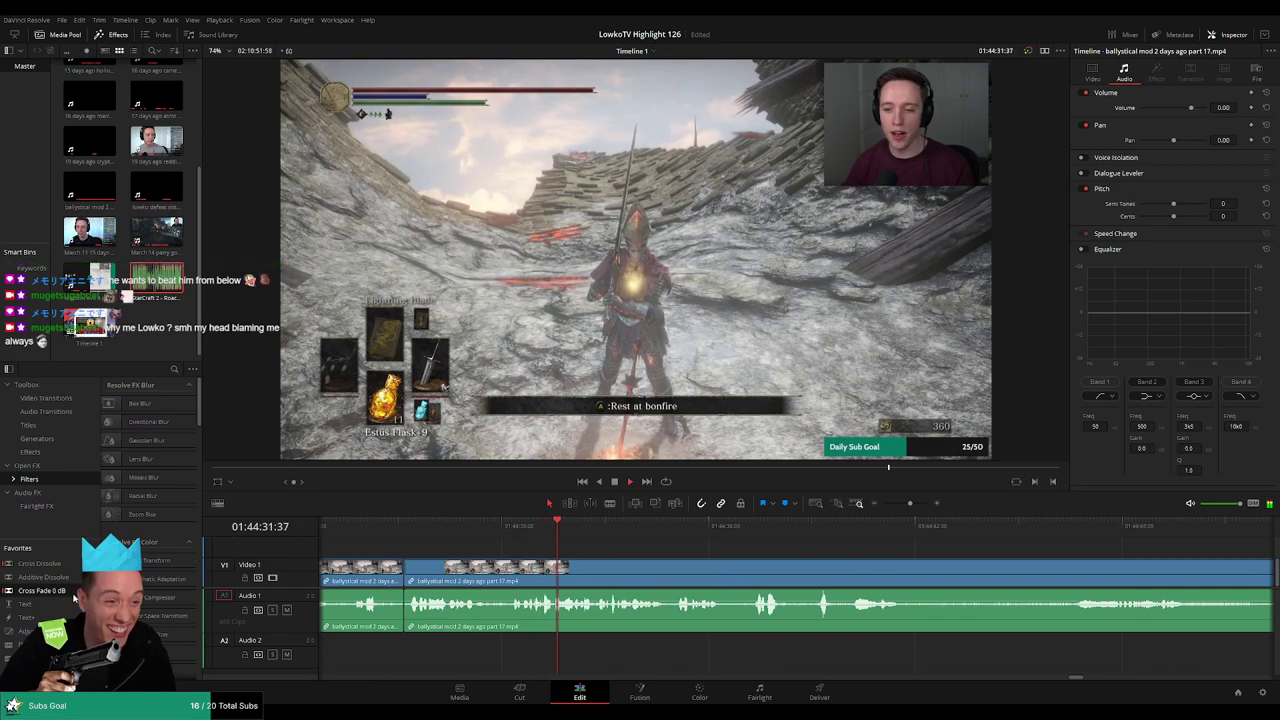
pyautogui.hscroll(1, 727, 545)
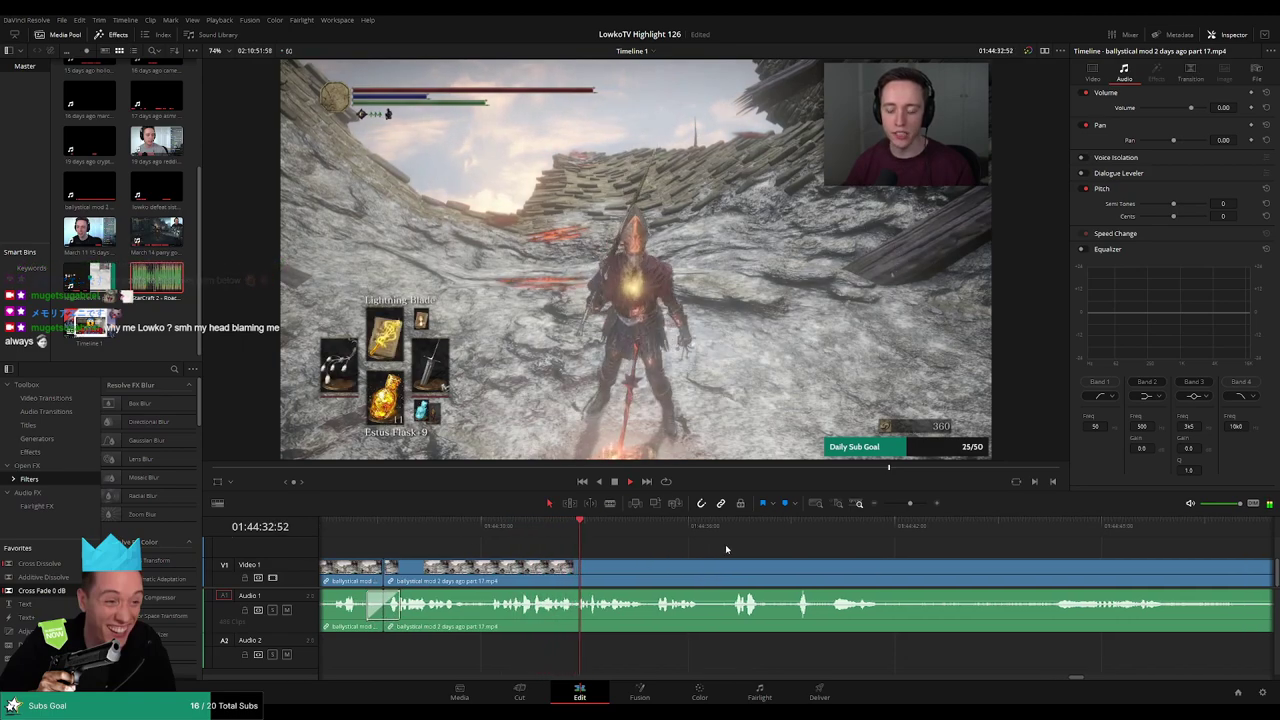
# - Split the clip at about 01:44:42, just after the speech ends while the character runs from the bonfire
pyautogui.hscroll(3, 702, 549)
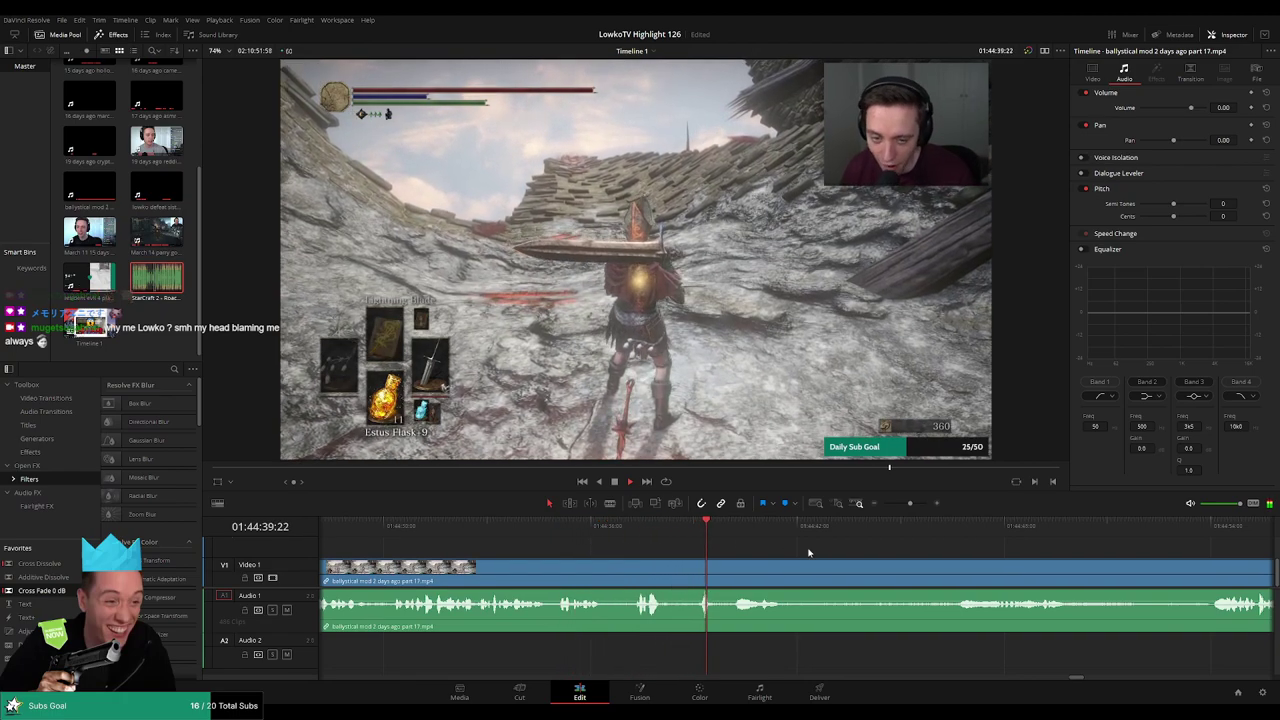
pyautogui.hscroll(2, 808, 552)
pyautogui.hscroll(1, 661, 538)
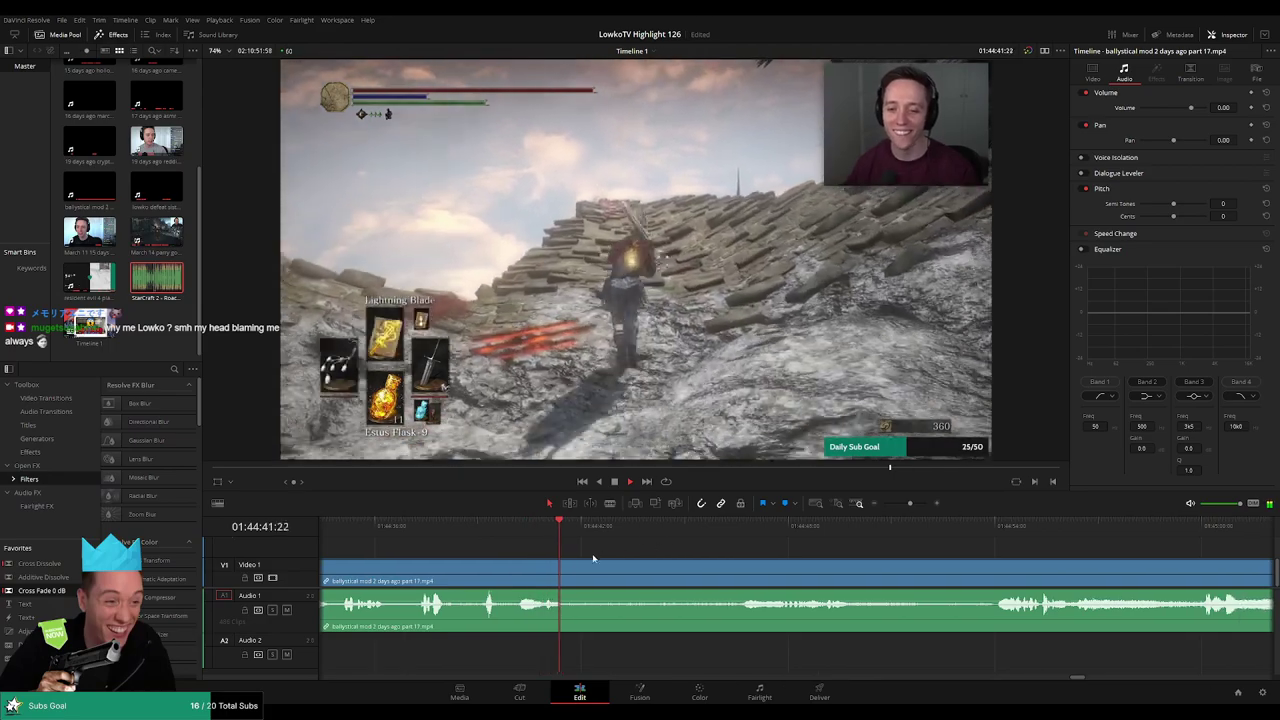
pyautogui.press('b')
pyautogui.click(577, 570)
# - Split the clip at about 01:45:00 in the boss arena, ripple delete the run-up before it, and apply Cross Fade 0 dB at the cut
pyautogui.click(741, 525)
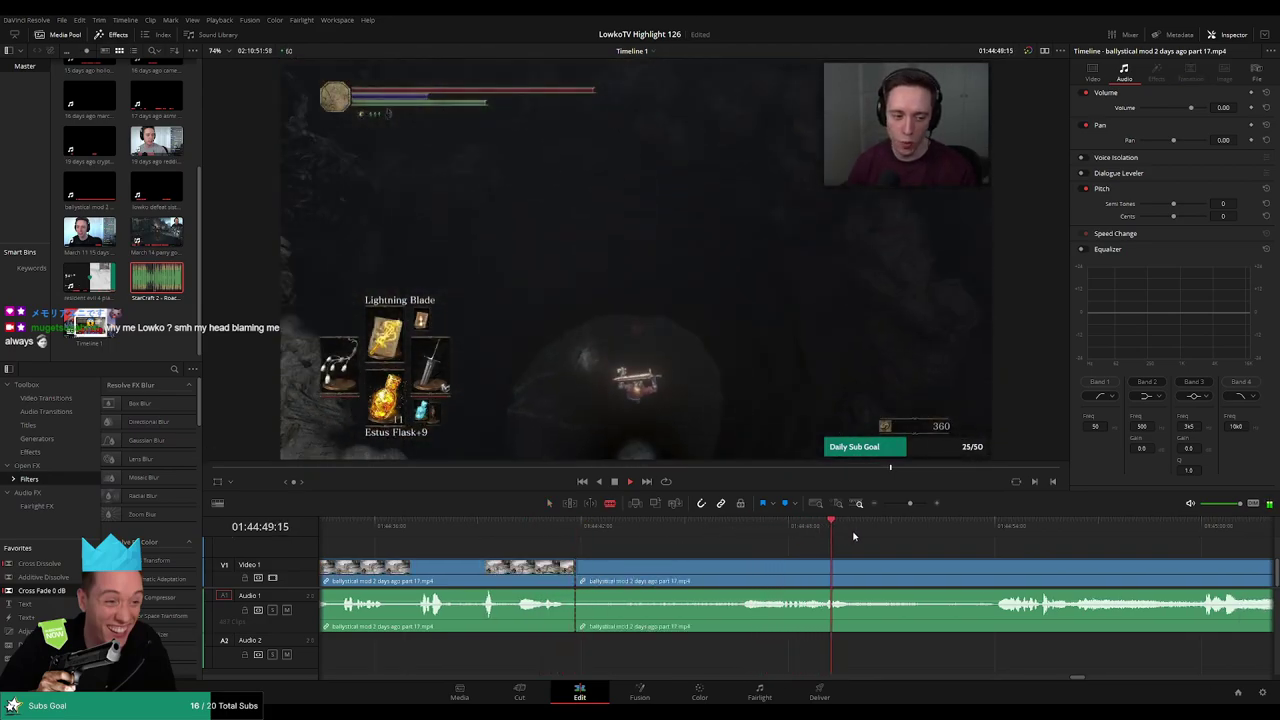
pyautogui.click(1006, 525)
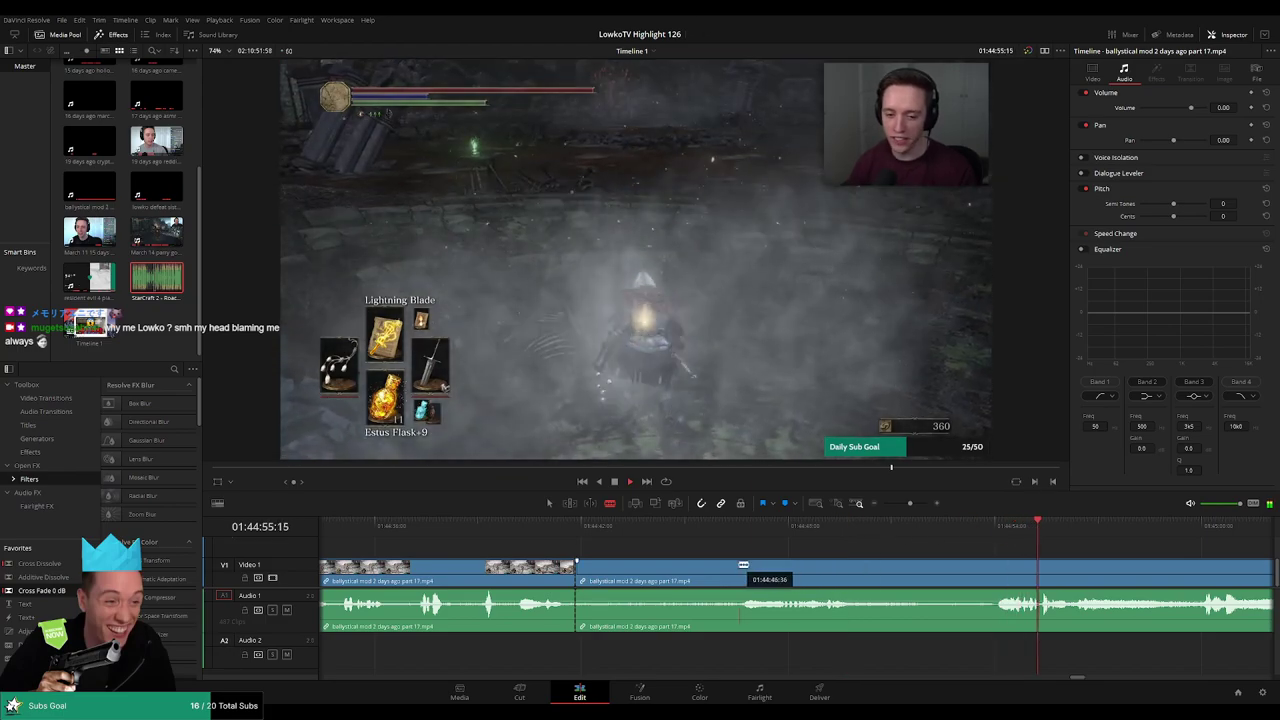
pyautogui.click(1193, 530)
pyautogui.hscroll(7, 1238, 567)
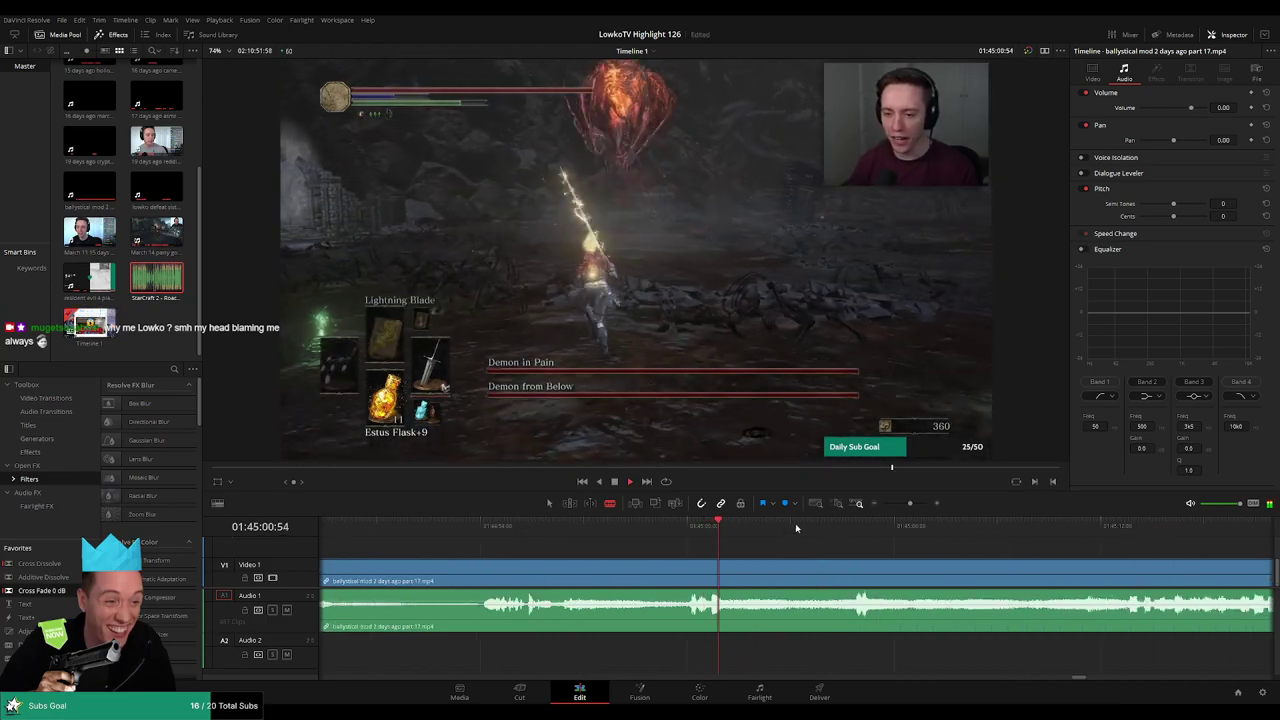
pyautogui.click(682, 567)
pyautogui.press('a')
pyautogui.click(651, 571)
pyautogui.press('Delete')
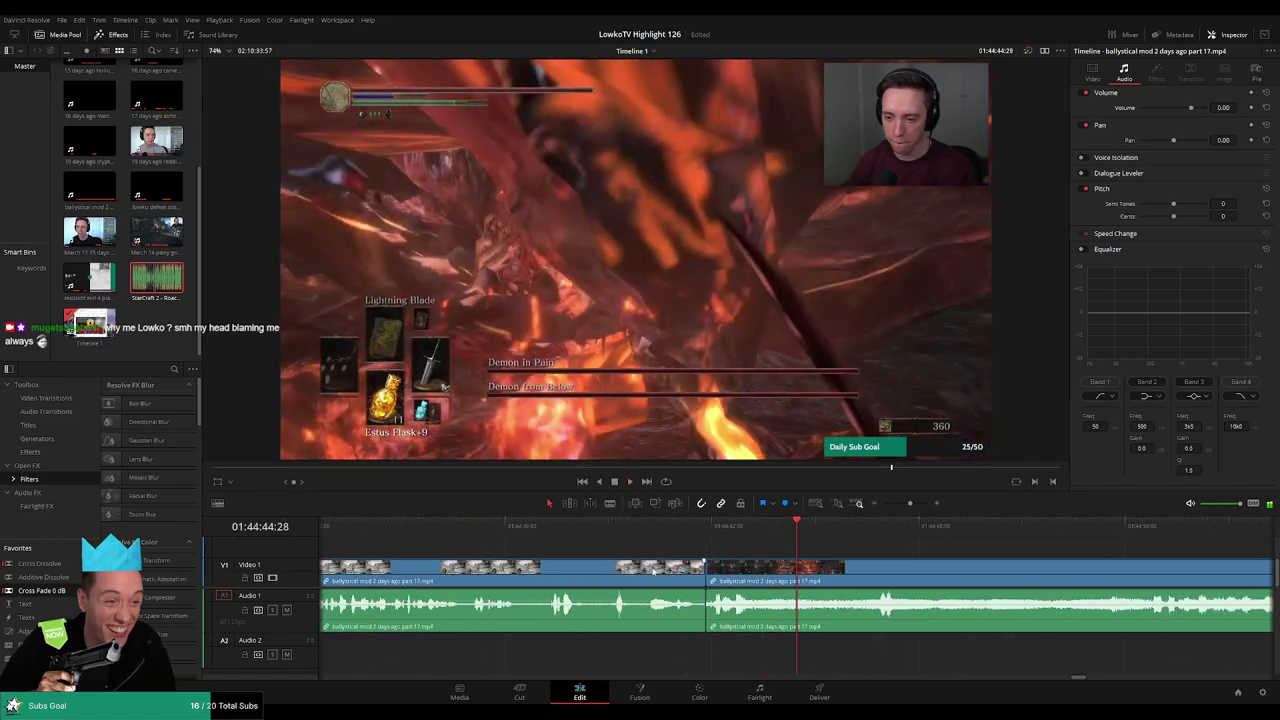
pyautogui.moveTo(42, 590); pyautogui.dragTo(705, 605)
# - Split the clip at about 01:45:24:36, in the pause after the speech following the boss-fight death
pyautogui.click(880, 526)
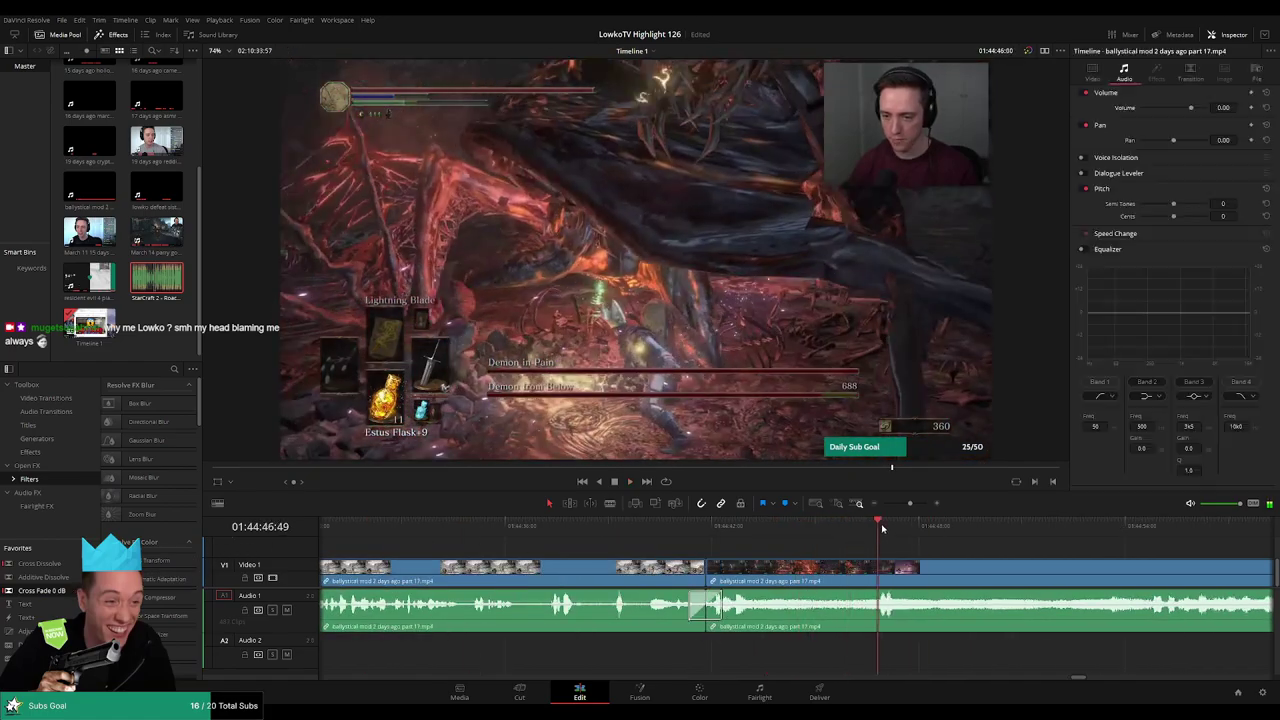
pyautogui.moveTo(1072, 531); pyautogui.dragTo(1107, 531)
pyautogui.hscroll(6, 848, 551)
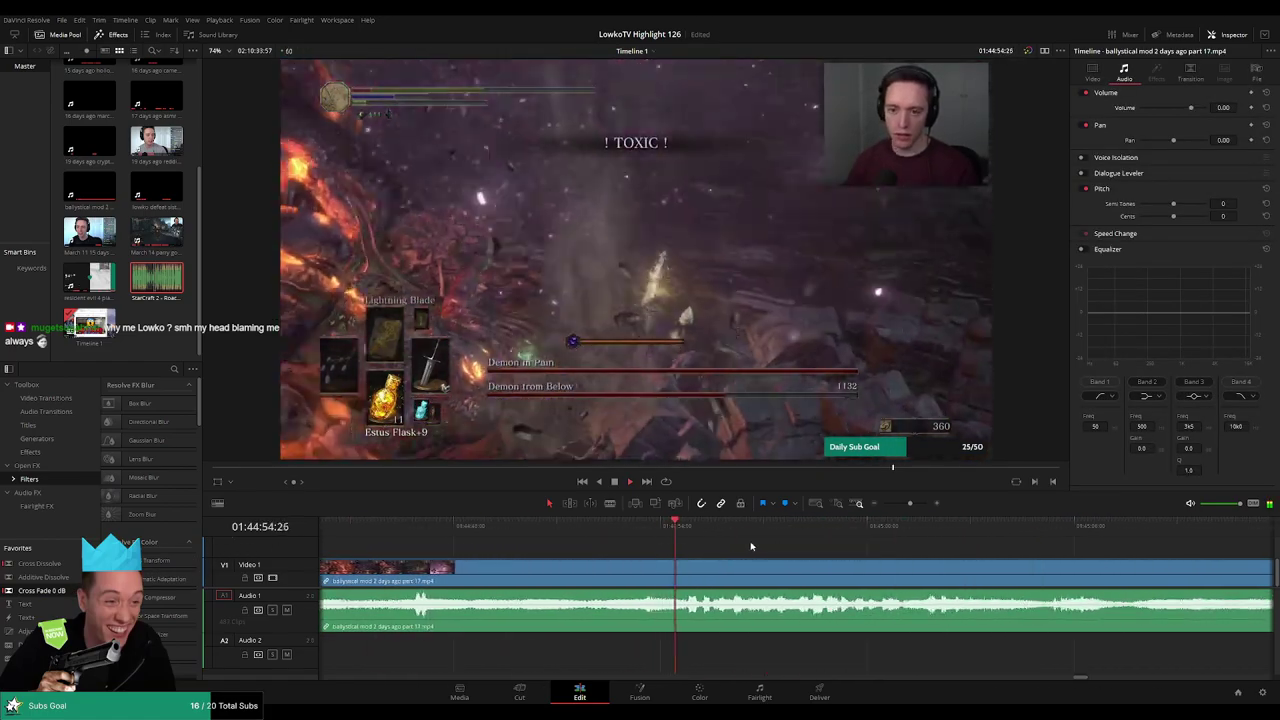
pyautogui.moveTo(935, 504); pyautogui.dragTo(908, 506)
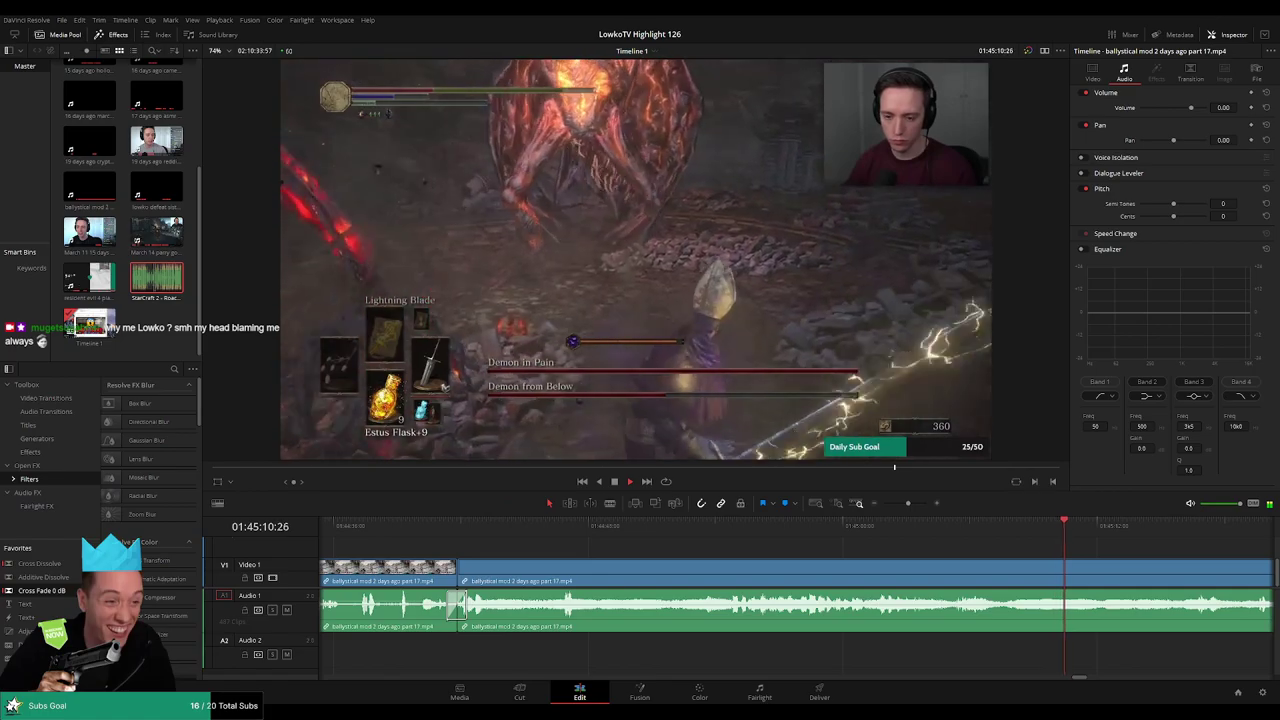
pyautogui.moveTo(1183, 553); pyautogui.dragTo(858, 531)
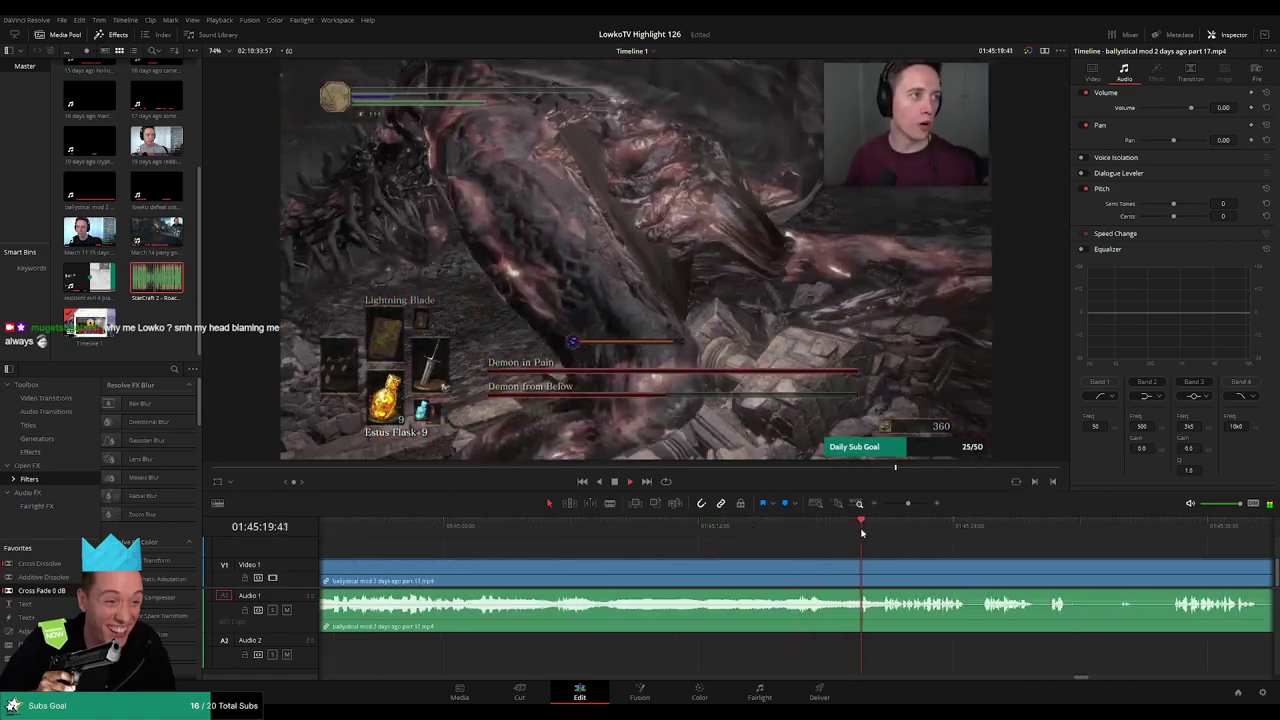
pyautogui.moveTo(990, 560); pyautogui.dragTo(785, 564)
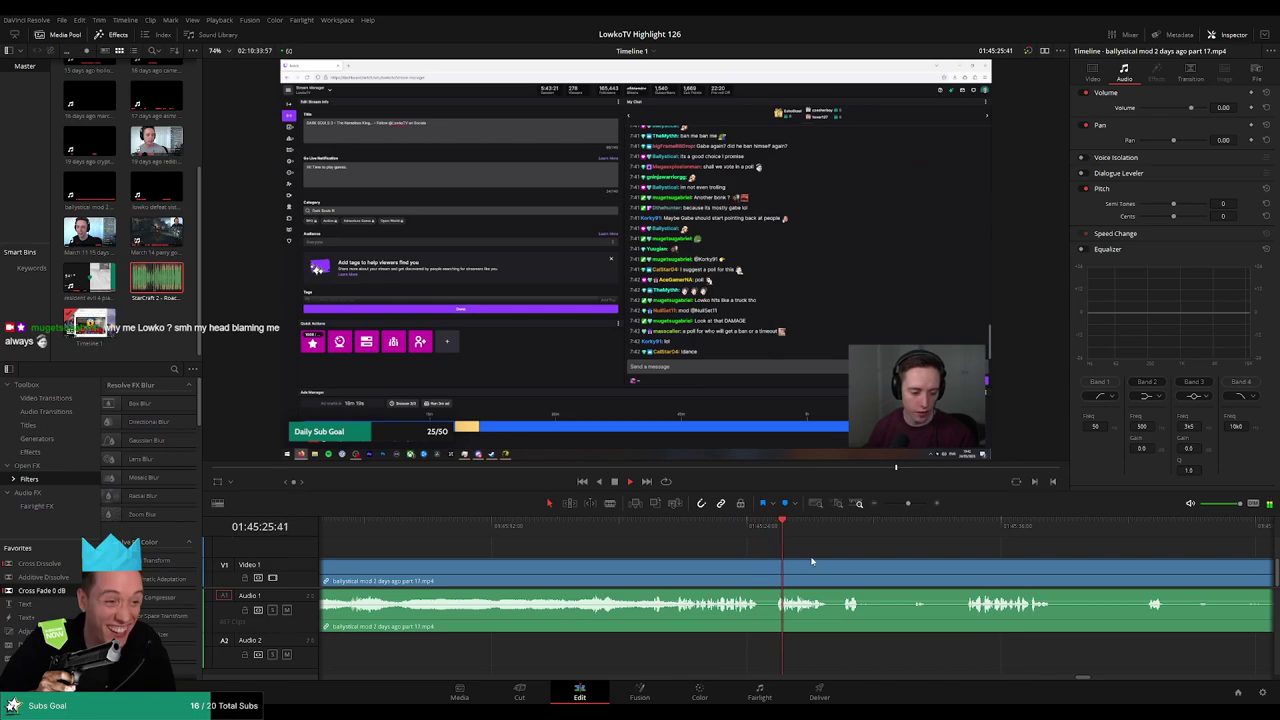
pyautogui.scroll(3, 814, 567)
pyautogui.press('b')
pyautogui.click(622, 571)
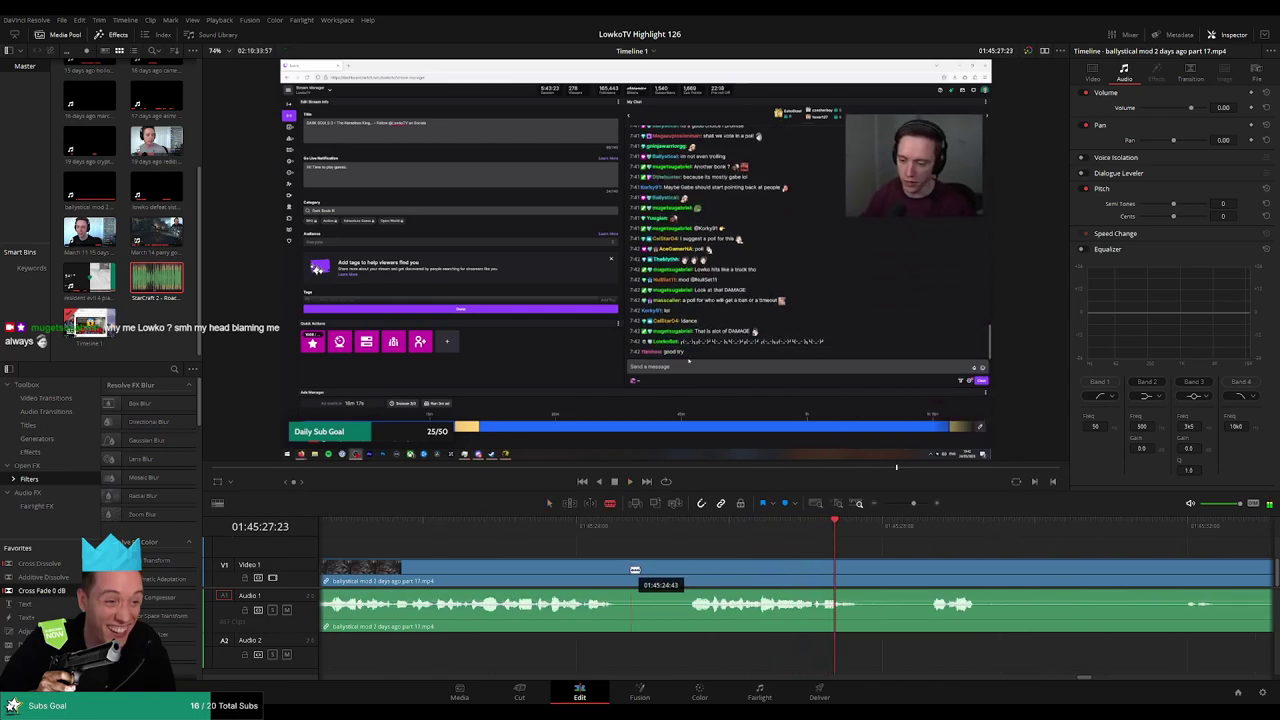
# - Split the clip at about 01:45:25:46 in the stream-manager scene and ripple delete the short pause before it
pyautogui.click(669, 536)
pyautogui.press('space')
pyautogui.click(712, 574)
pyautogui.press('a')
pyautogui.click(698, 572)
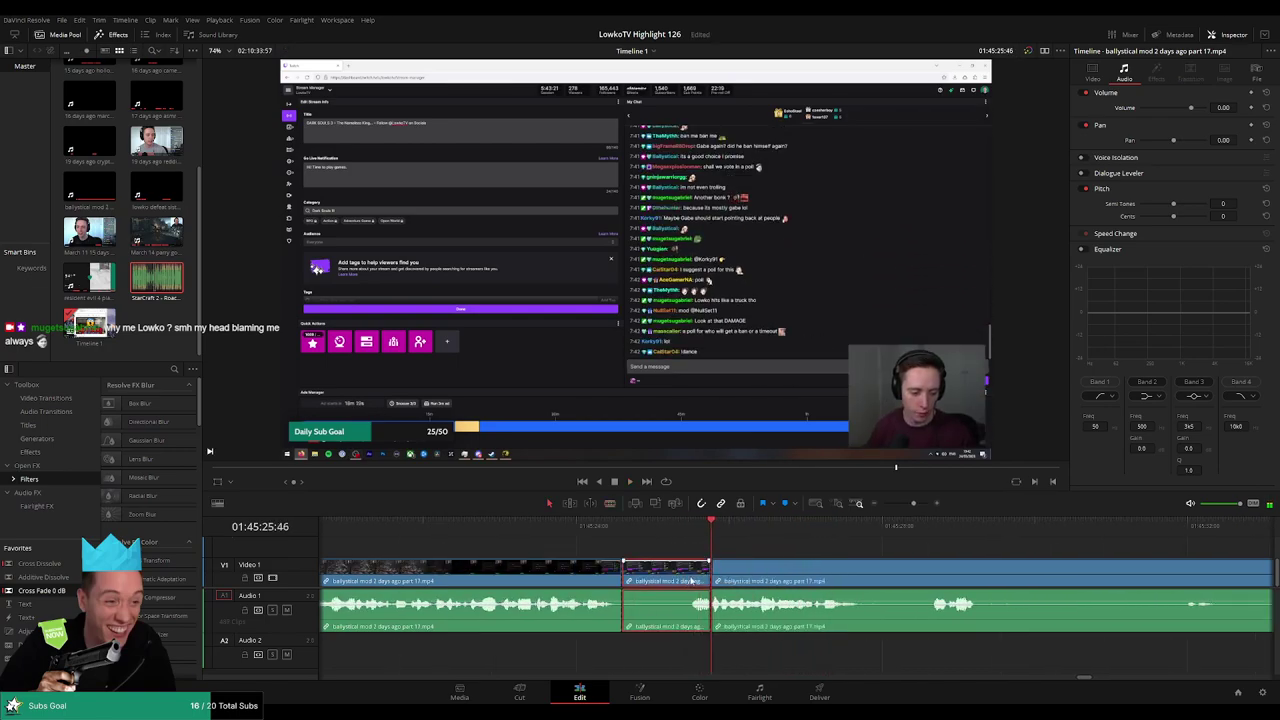
pyautogui.press('Delete')
pyautogui.press('space')
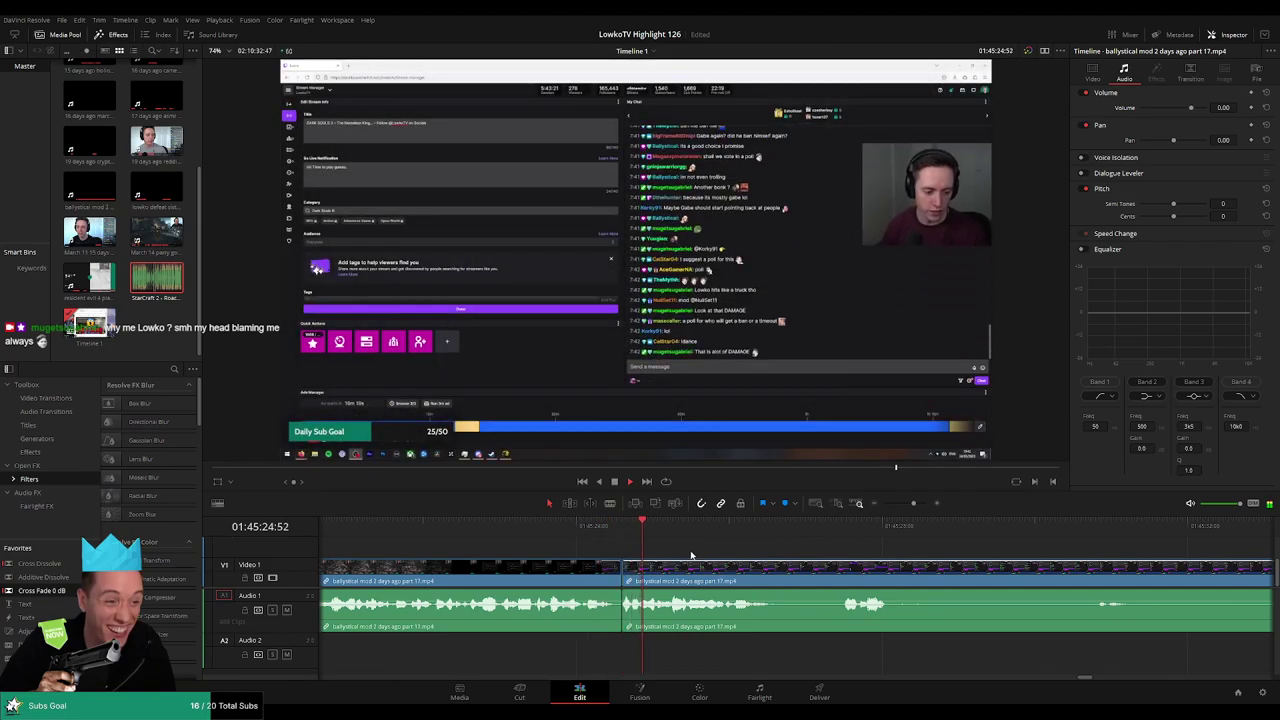
# - Split the stream-manager clip at about 01:45:30 and 01:45:33 and ripple delete the quiet section between the cuts
pyautogui.click(609, 537)
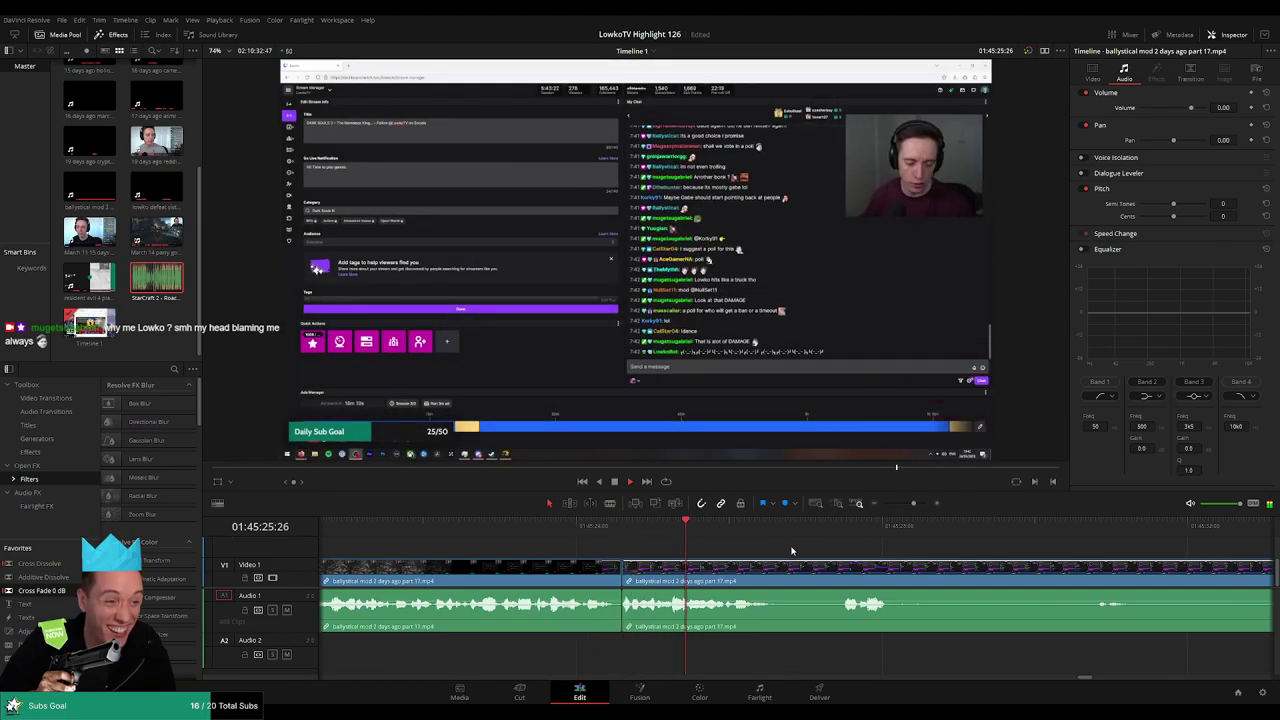
pyautogui.hscroll(2, 731, 540)
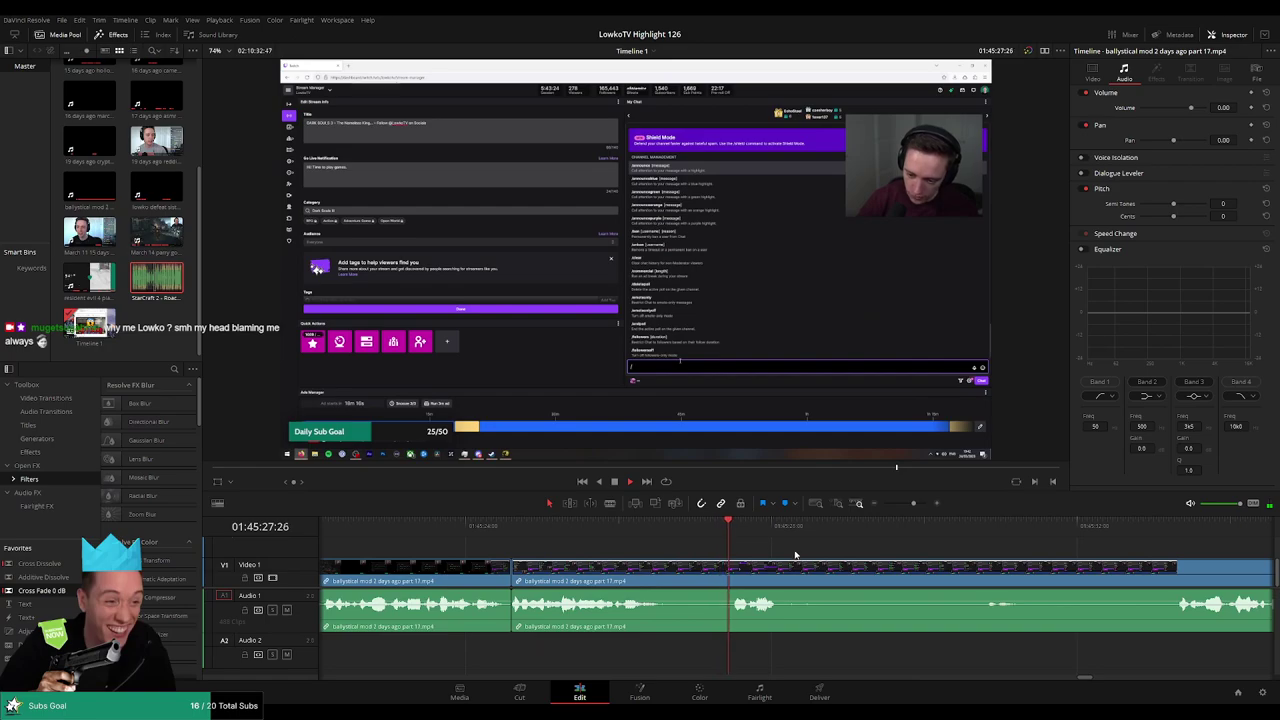
pyautogui.hscroll(2, 720, 560)
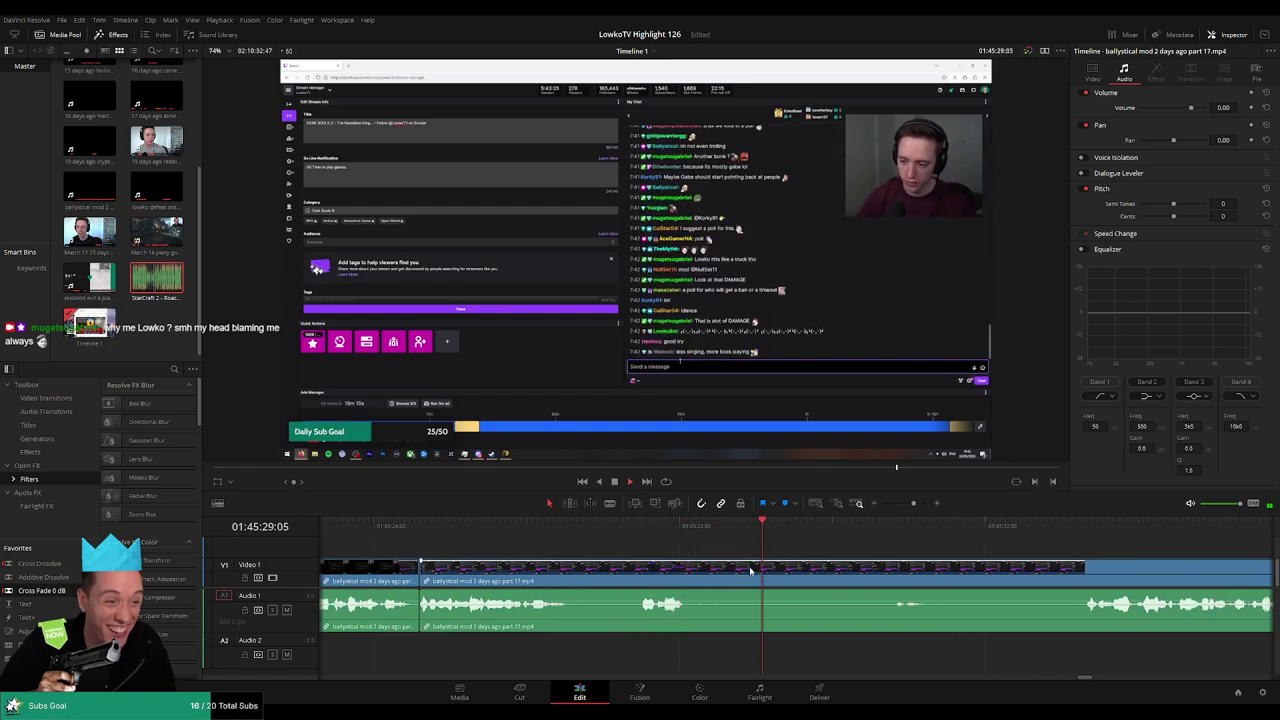
pyautogui.hscroll(2, 809, 547)
pyautogui.press('b')
pyautogui.click(711, 568)
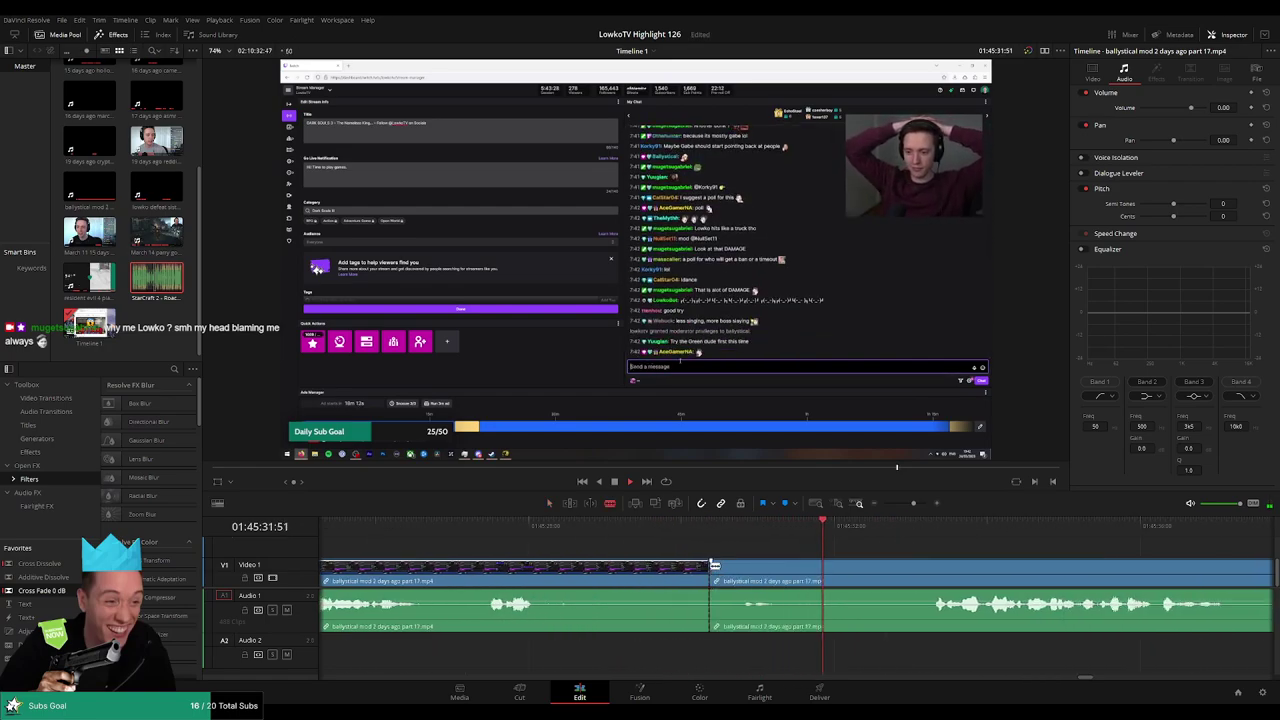
pyautogui.click(929, 568)
pyautogui.press('a')
pyautogui.click(875, 571)
pyautogui.press('Delete')
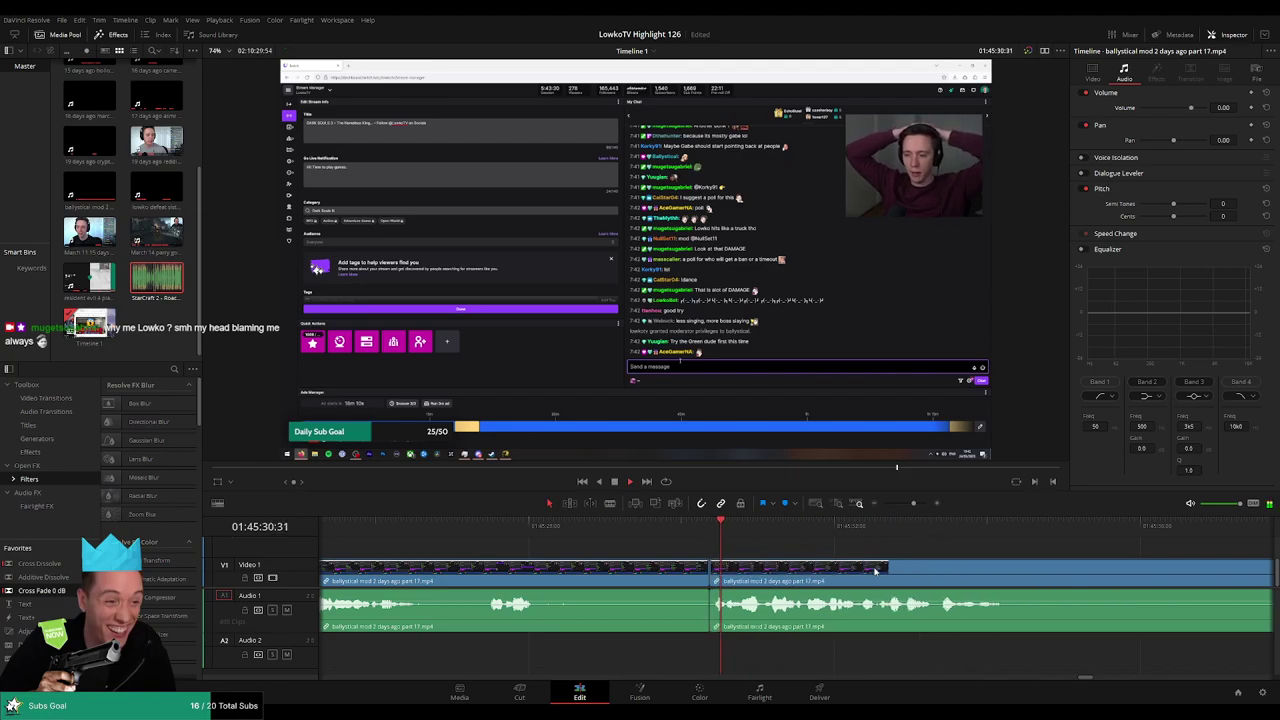
# - Split the clip at about 01:45:34 and 01:45:39, around the silence after the speech, and ripple delete that silent section
pyautogui.hscroll(2, 860, 558)
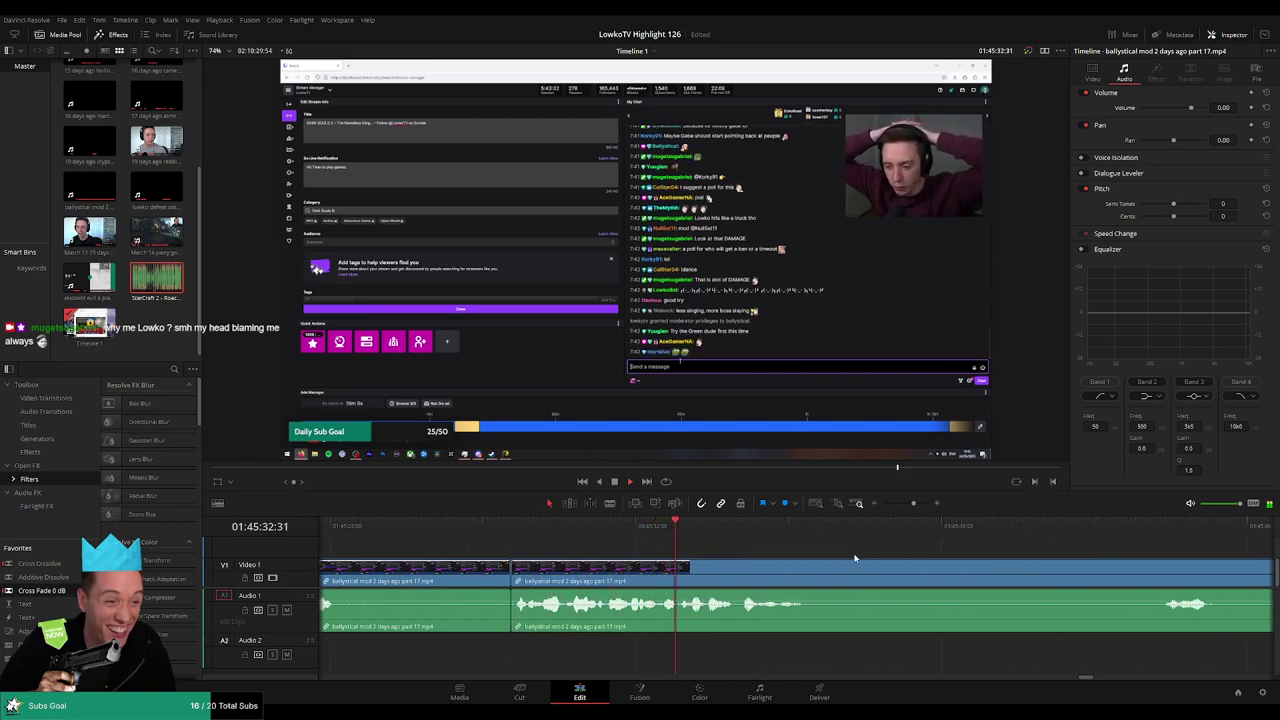
pyautogui.hscroll(1, 860, 558)
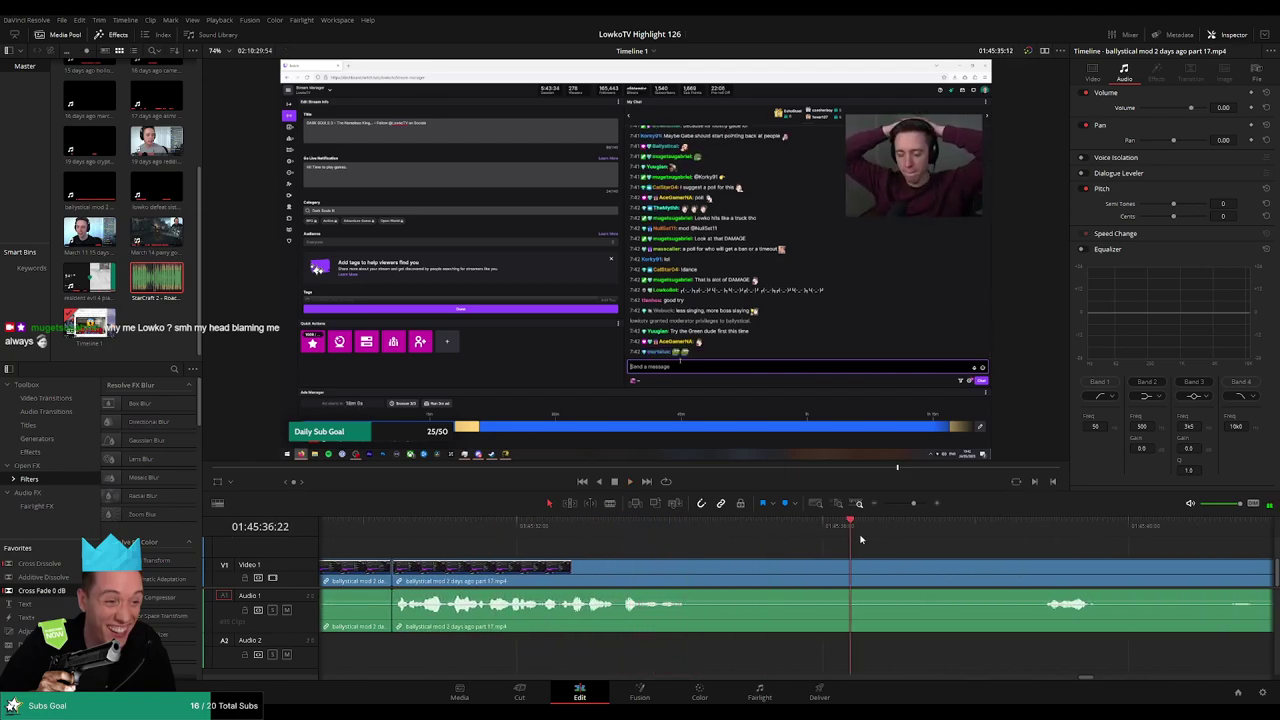
pyautogui.press('b')
pyautogui.click(707, 572)
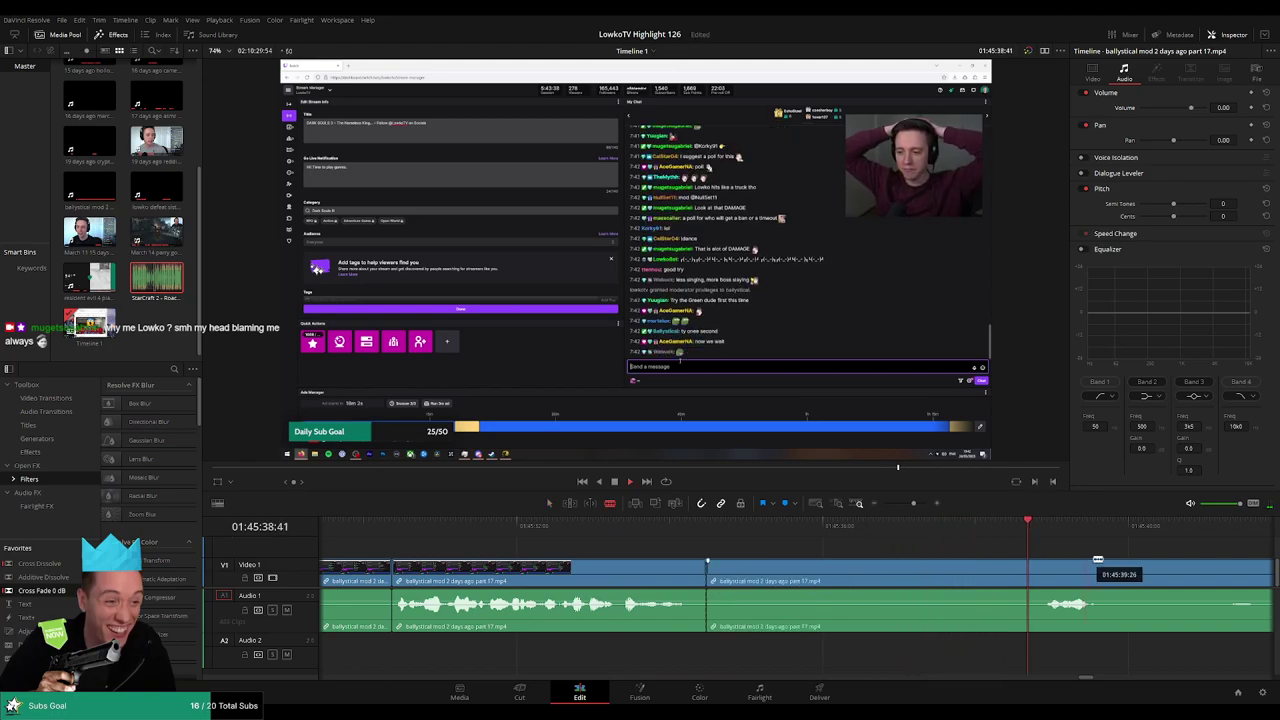
pyautogui.hscroll(2, 1098, 565)
pyautogui.click(860, 572)
pyautogui.press('a')
pyautogui.click(823, 578)
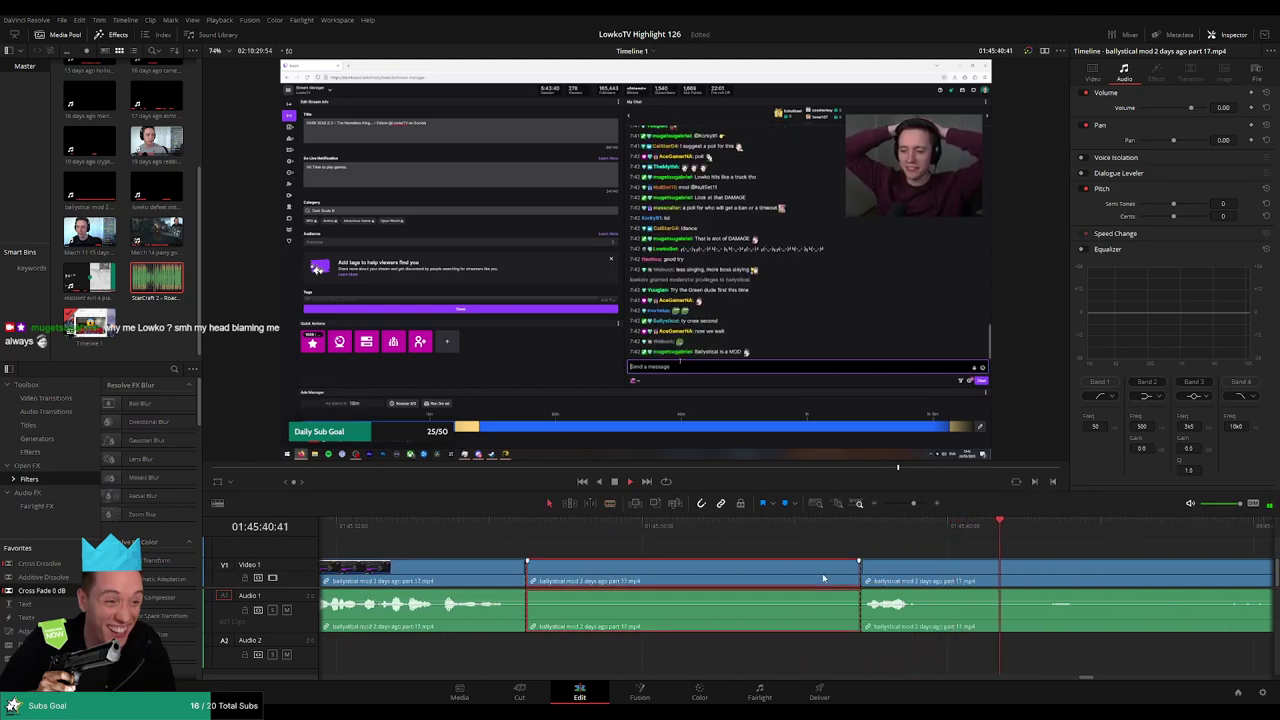
pyautogui.press('Delete')
# - Split the clip just after the short remark at about 01:45:35 and again at about 01:45:39, and ripple delete the pause between
pyautogui.press('b')
pyautogui.click(601, 579)
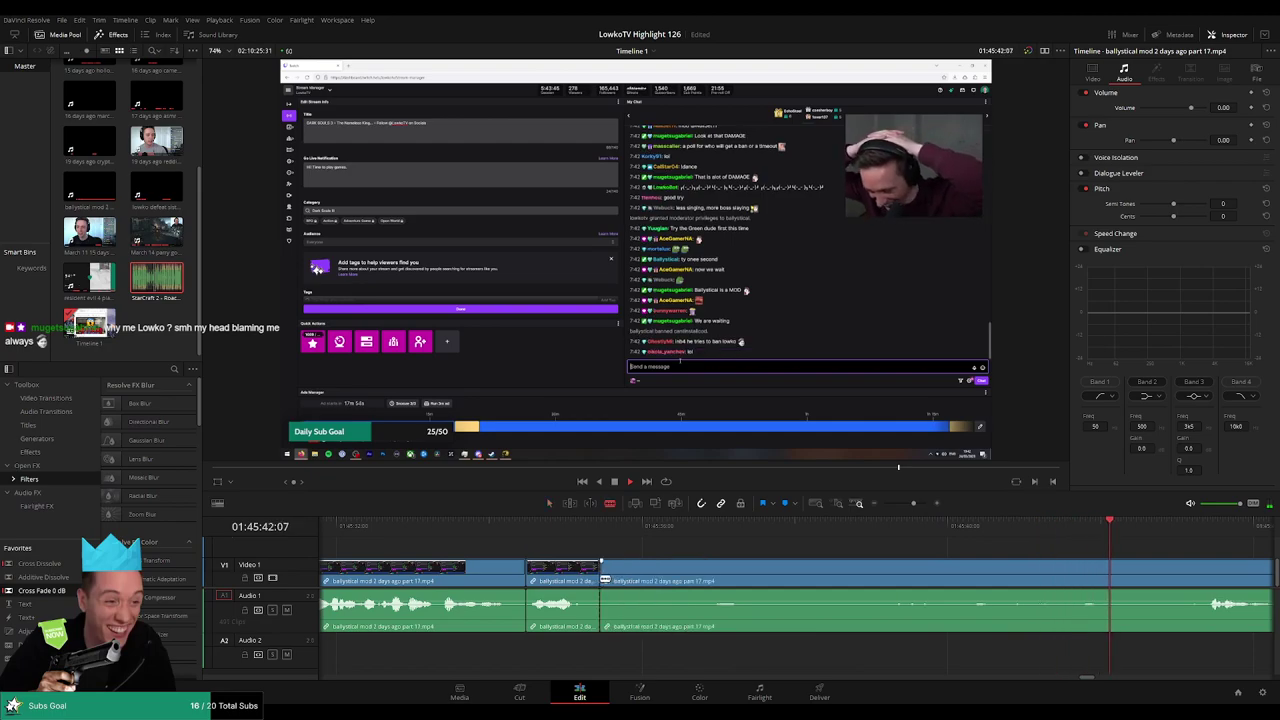
pyautogui.click(812, 525)
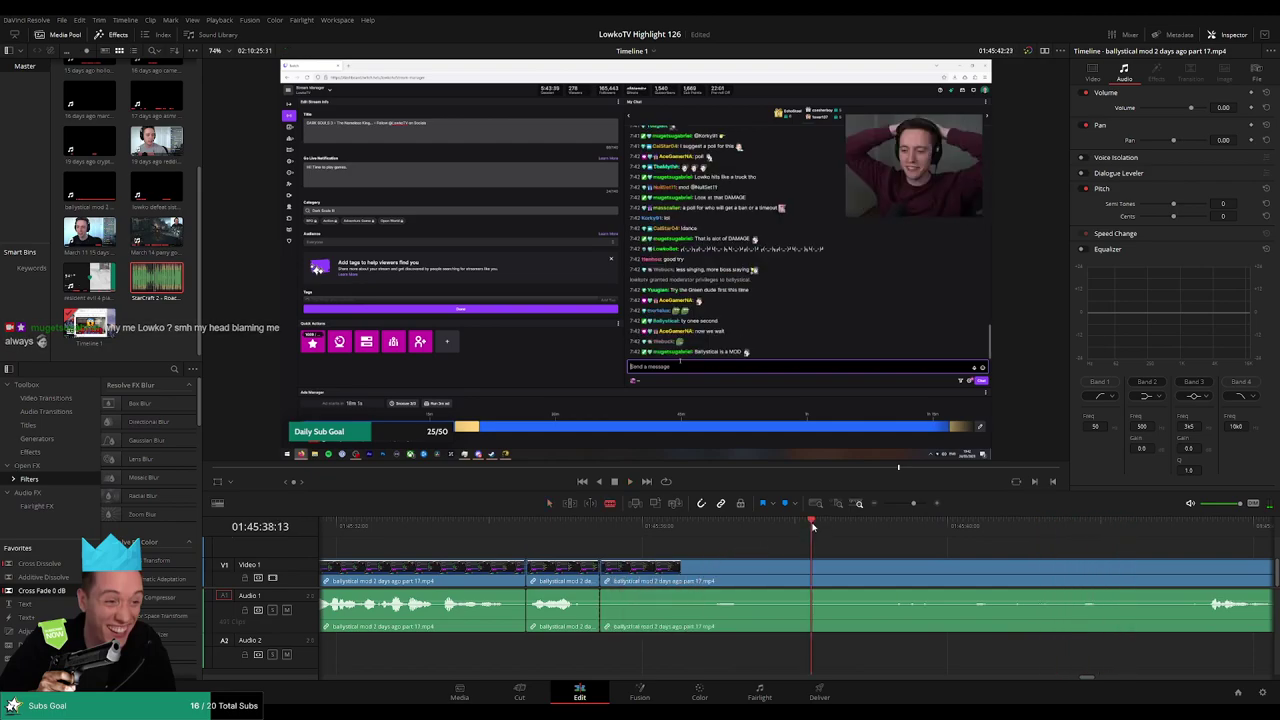
pyautogui.click(863, 572)
pyautogui.press('a')
pyautogui.press('Delete')
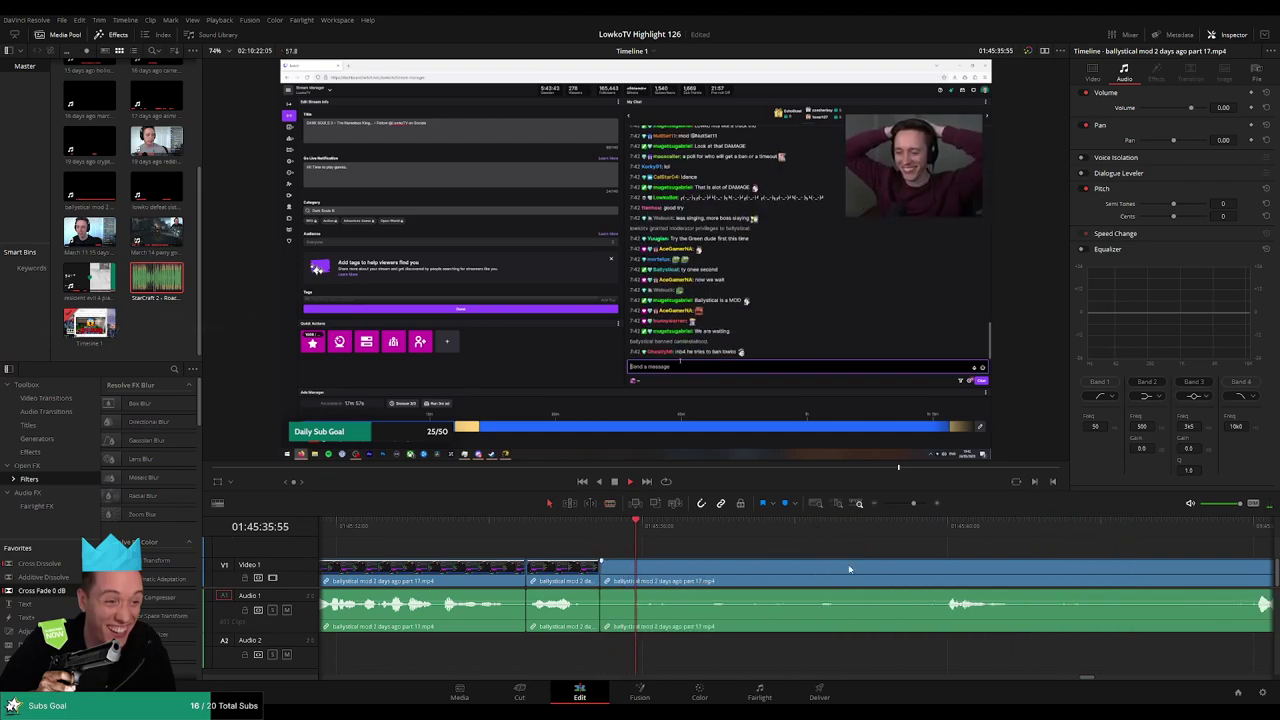
# - Split the clip at about 01:45:57 and 01:46:01 before the chat user card discussion and ripple delete the silent gap between
pyautogui.hscroll(2, 741, 564)
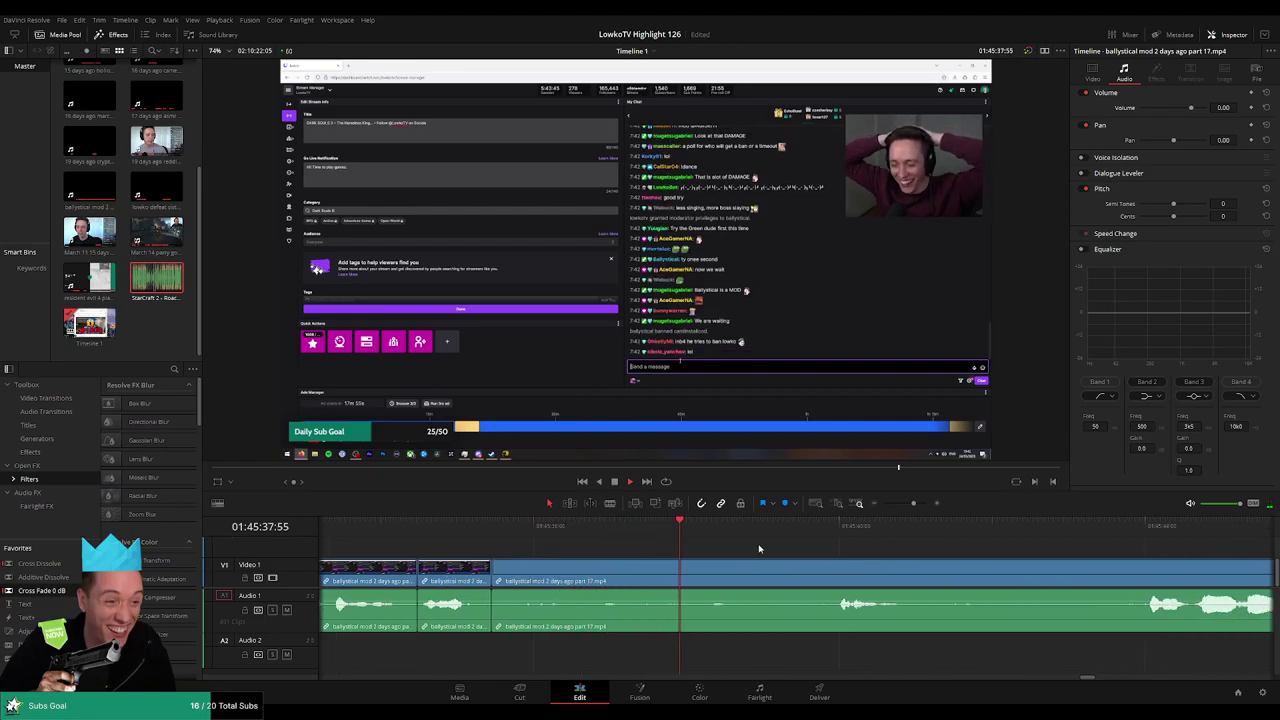
pyautogui.hscroll(2, 790, 550)
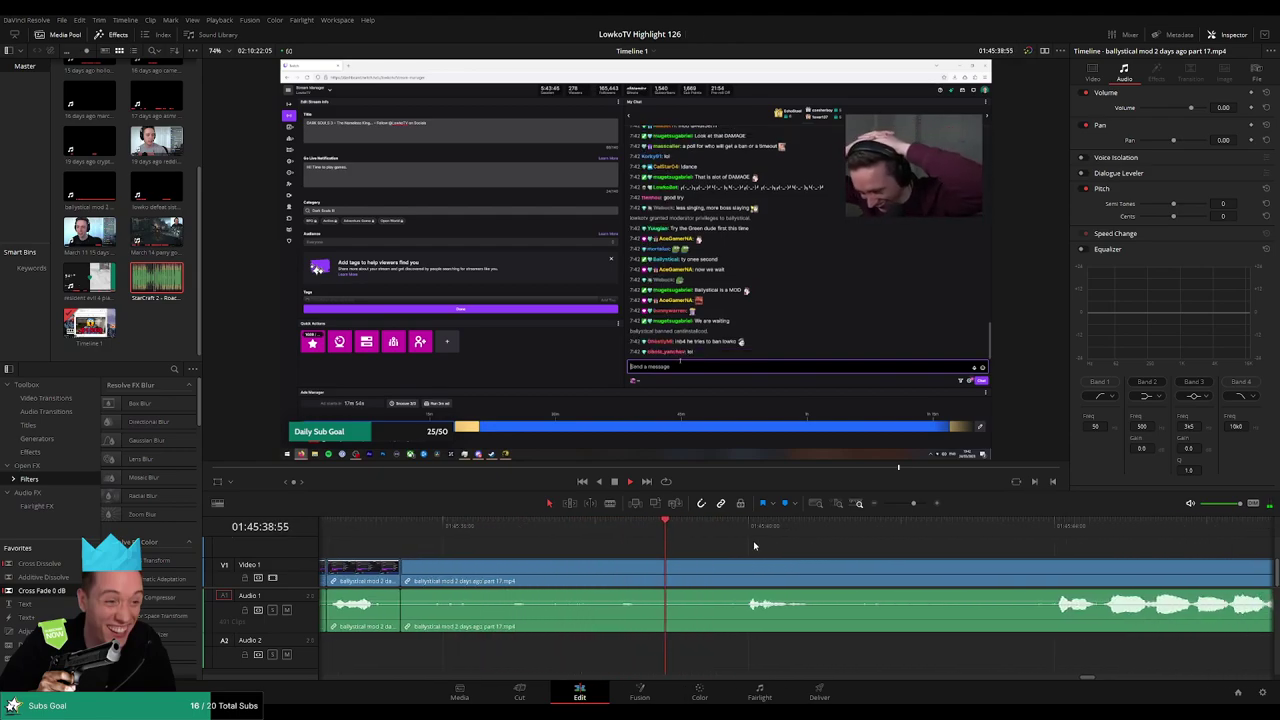
pyautogui.hscroll(3, 735, 545)
pyautogui.click(850, 531)
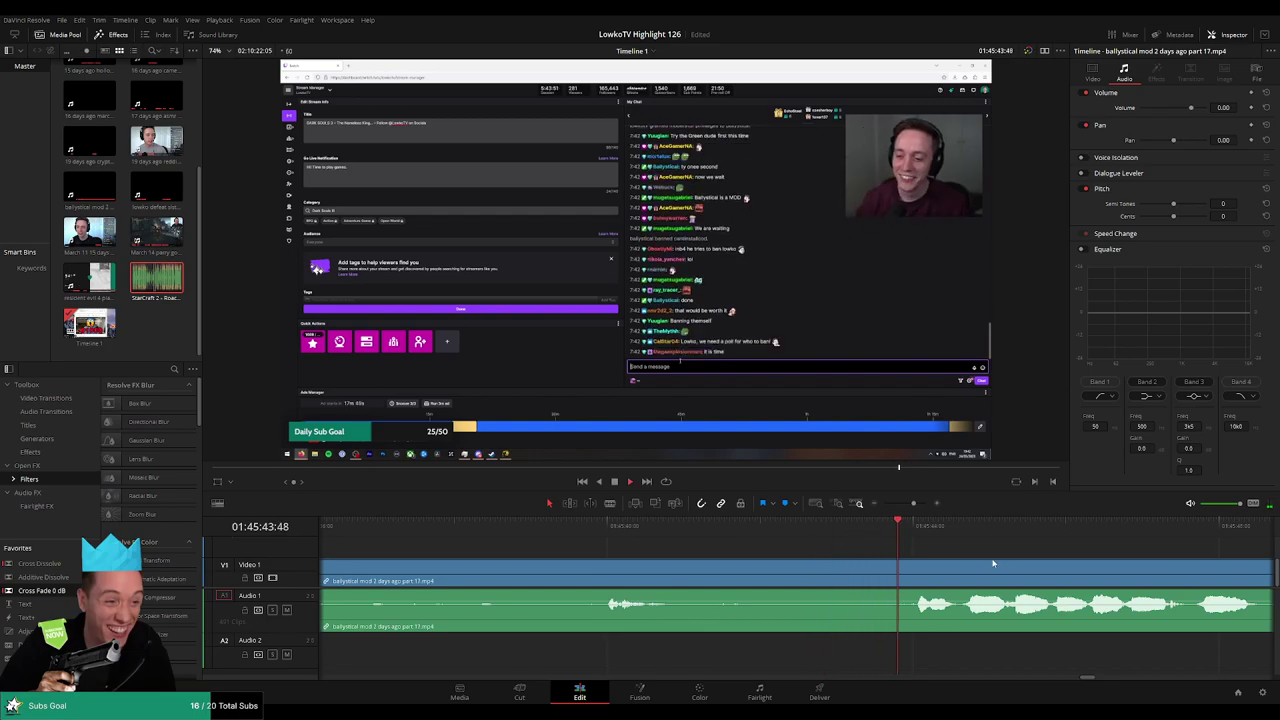
pyautogui.hscroll(5, 990, 560)
pyautogui.hscroll(3, 780, 547)
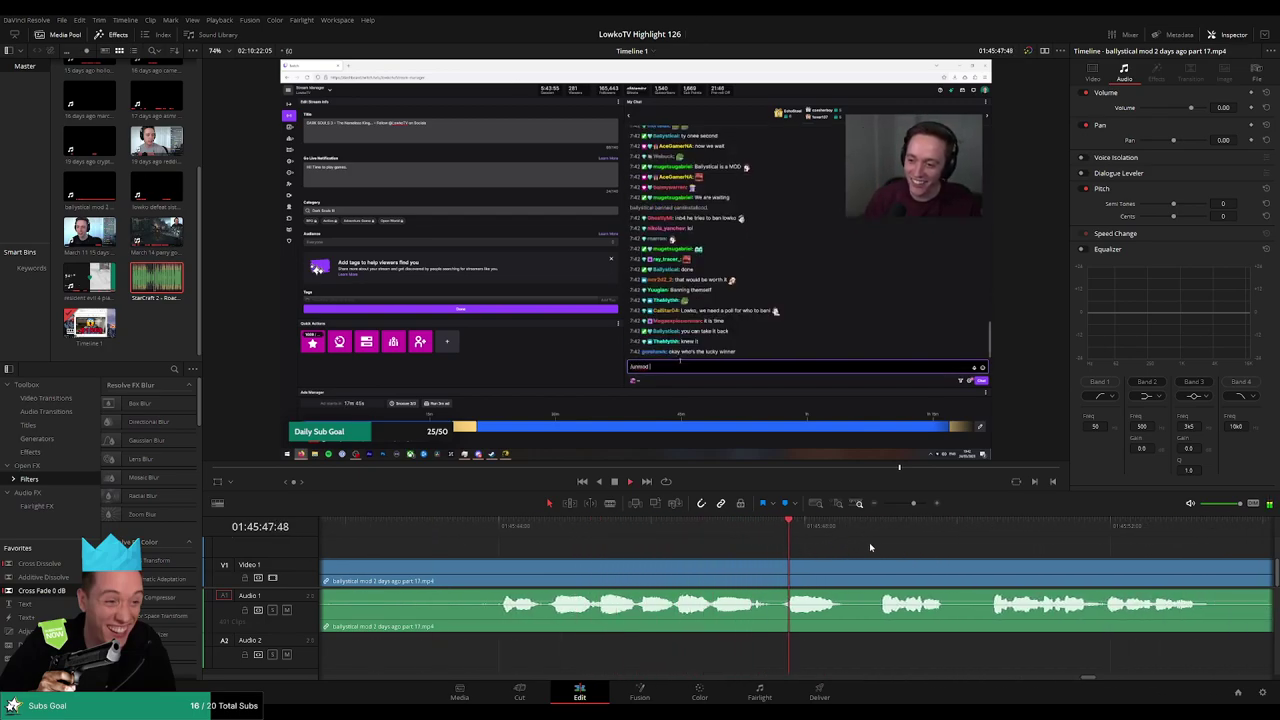
pyautogui.hscroll(3, 746, 542)
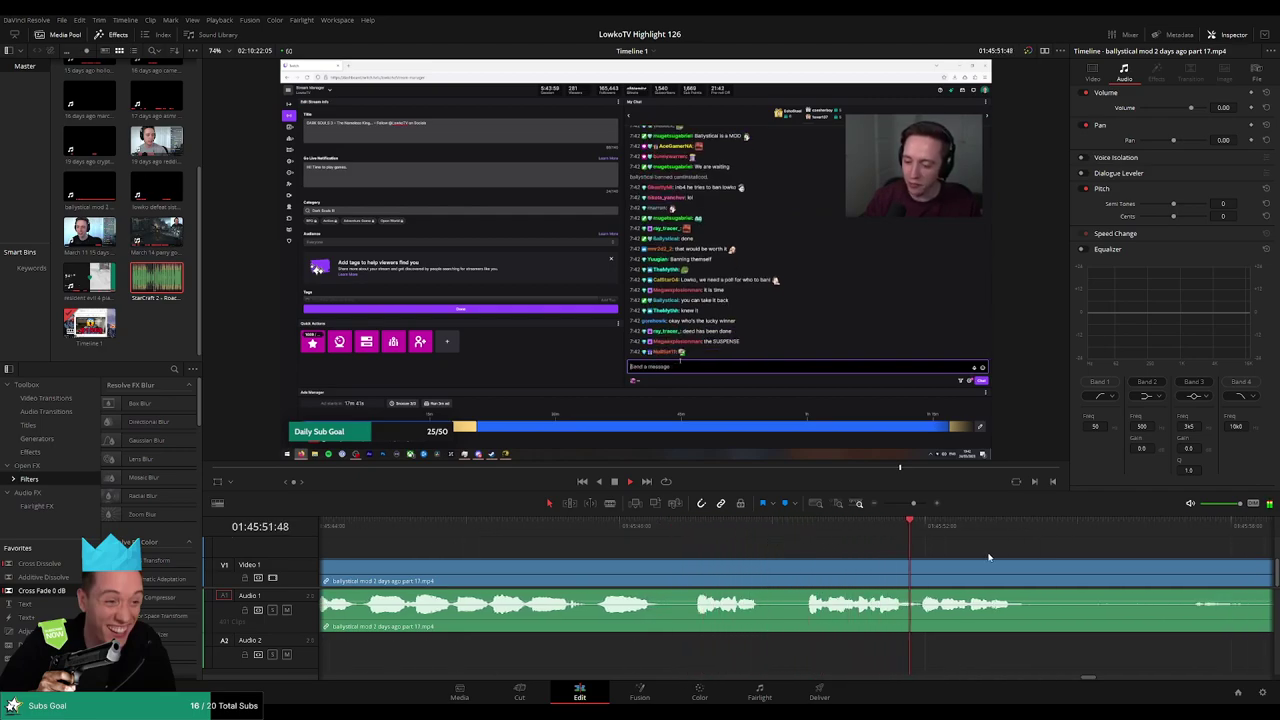
pyautogui.hscroll(4, 678, 538)
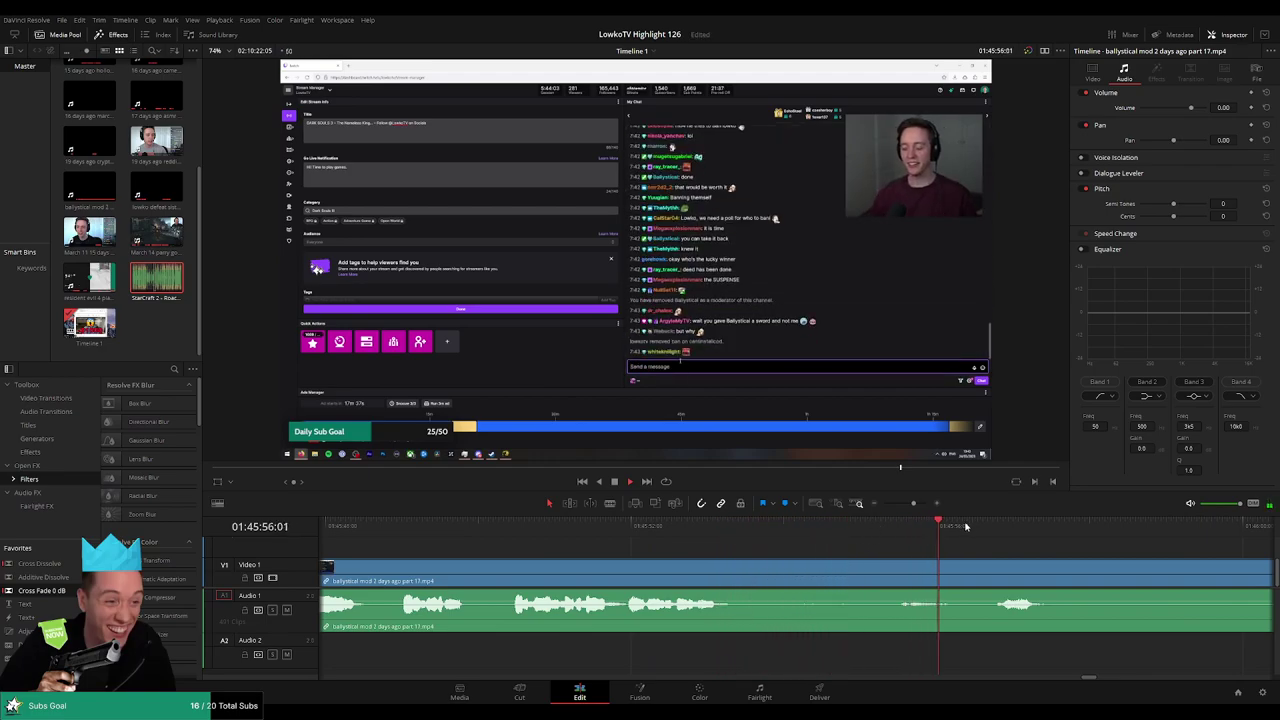
pyautogui.hscroll(6, 689, 524)
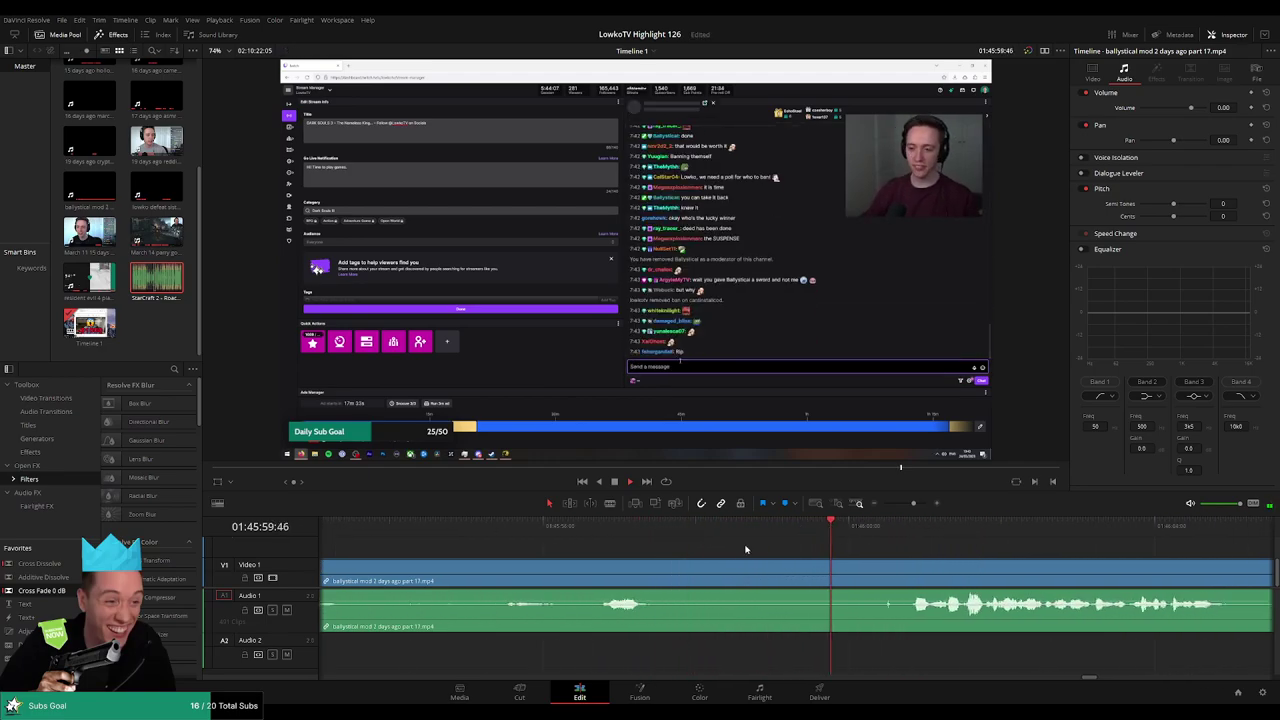
pyautogui.press('b')
pyautogui.click(667, 567)
pyautogui.click(909, 567)
pyautogui.press('a')
pyautogui.click(860, 570)
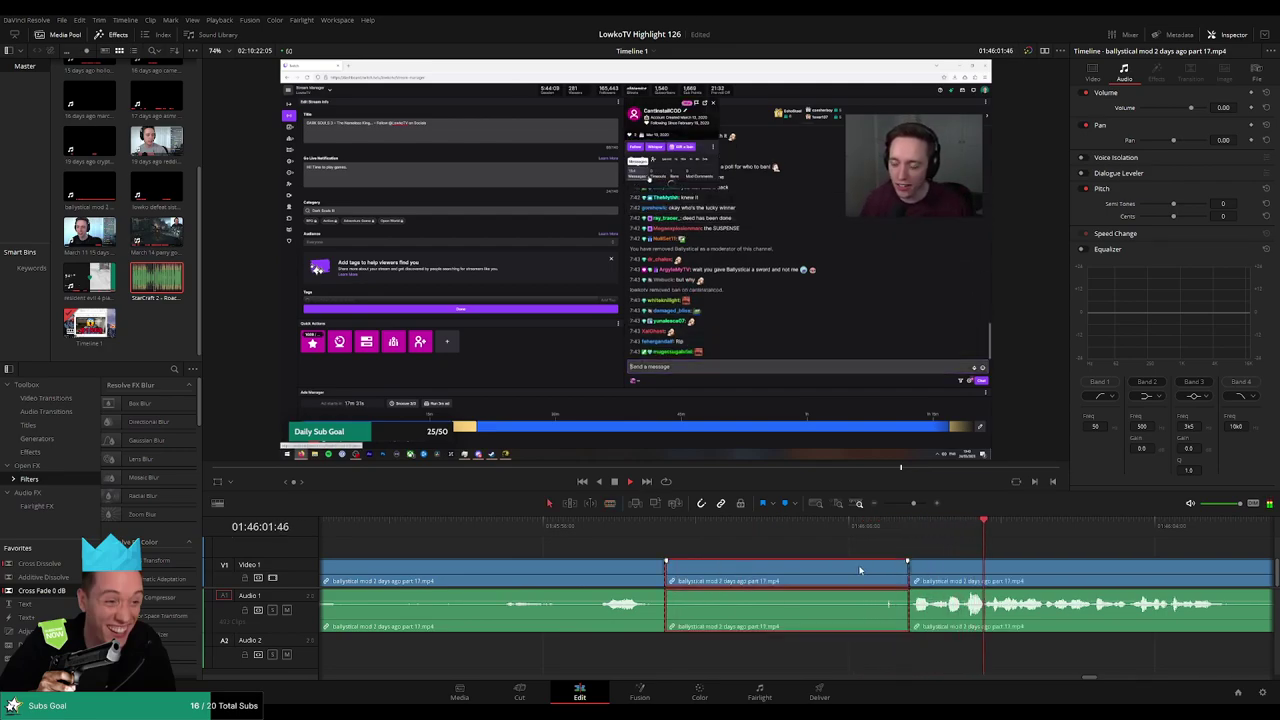
pyautogui.press('Delete')
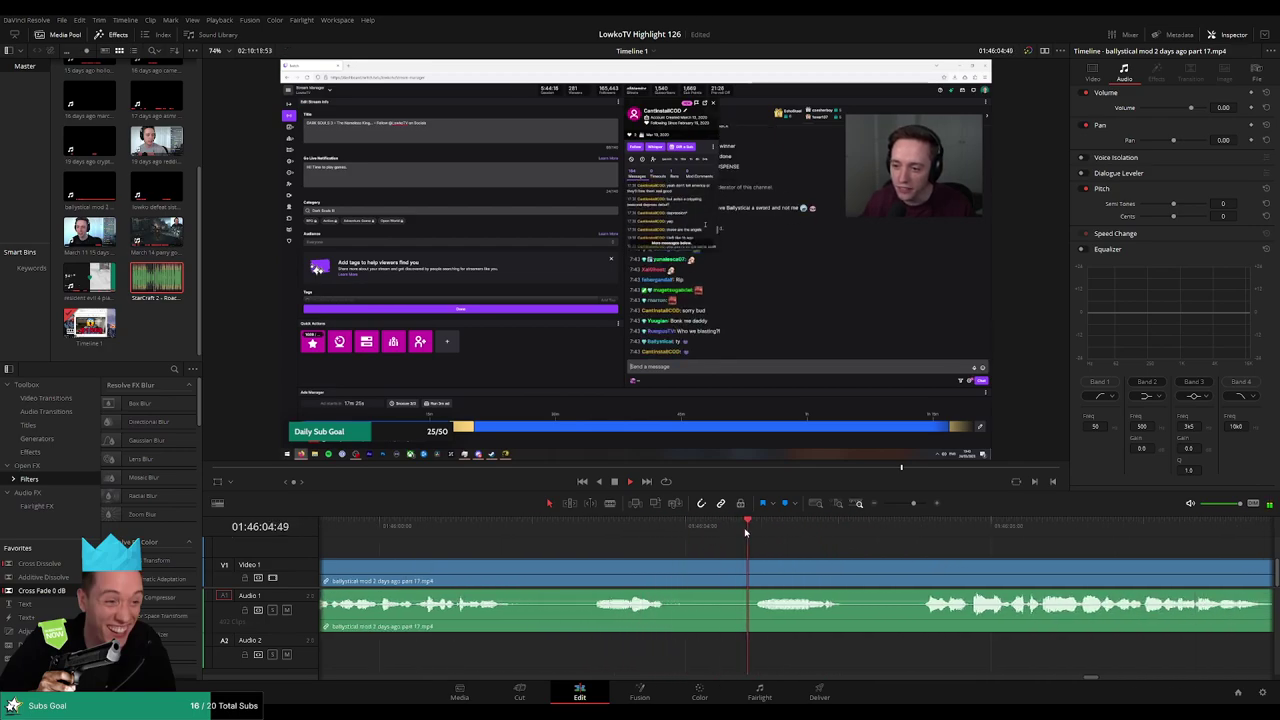
# - Cut out the section between about 01:46:04 and 01:46:07, before the longer speech over the chat user card, with a ripple delete
pyautogui.click(716, 575)
pyautogui.click(910, 575)
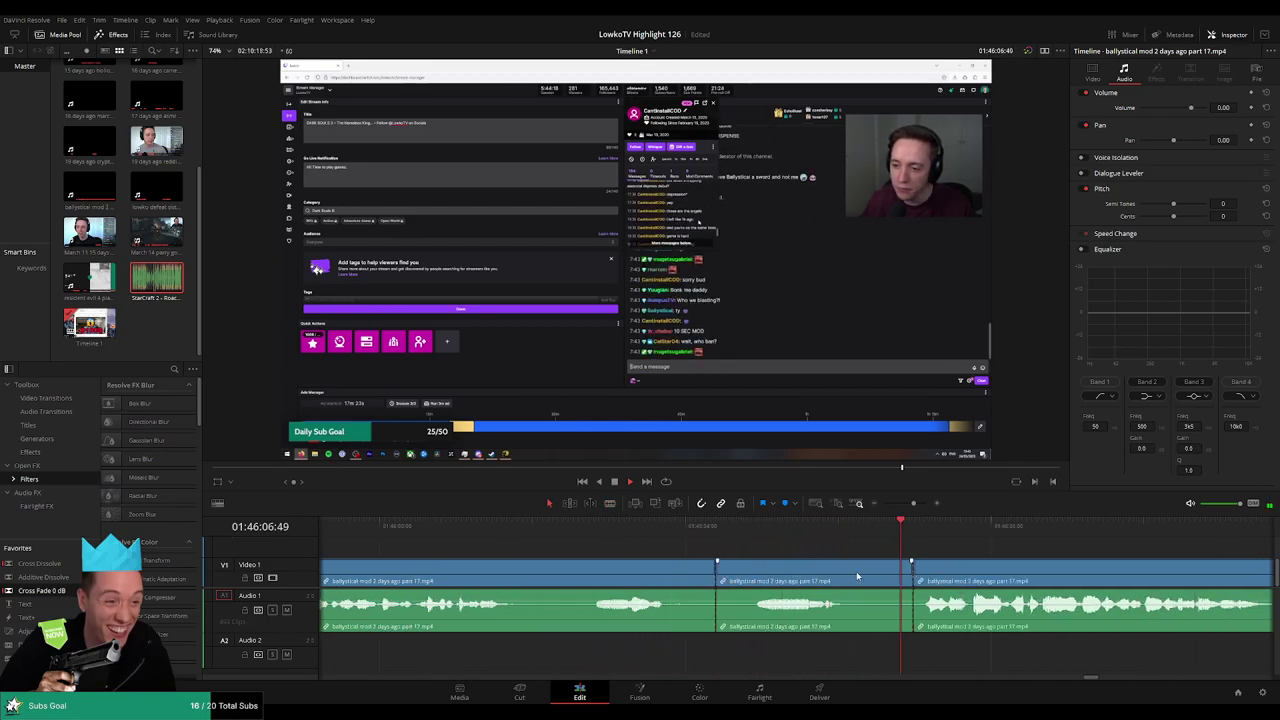
pyautogui.click(857, 576)
pyautogui.press('Delete')
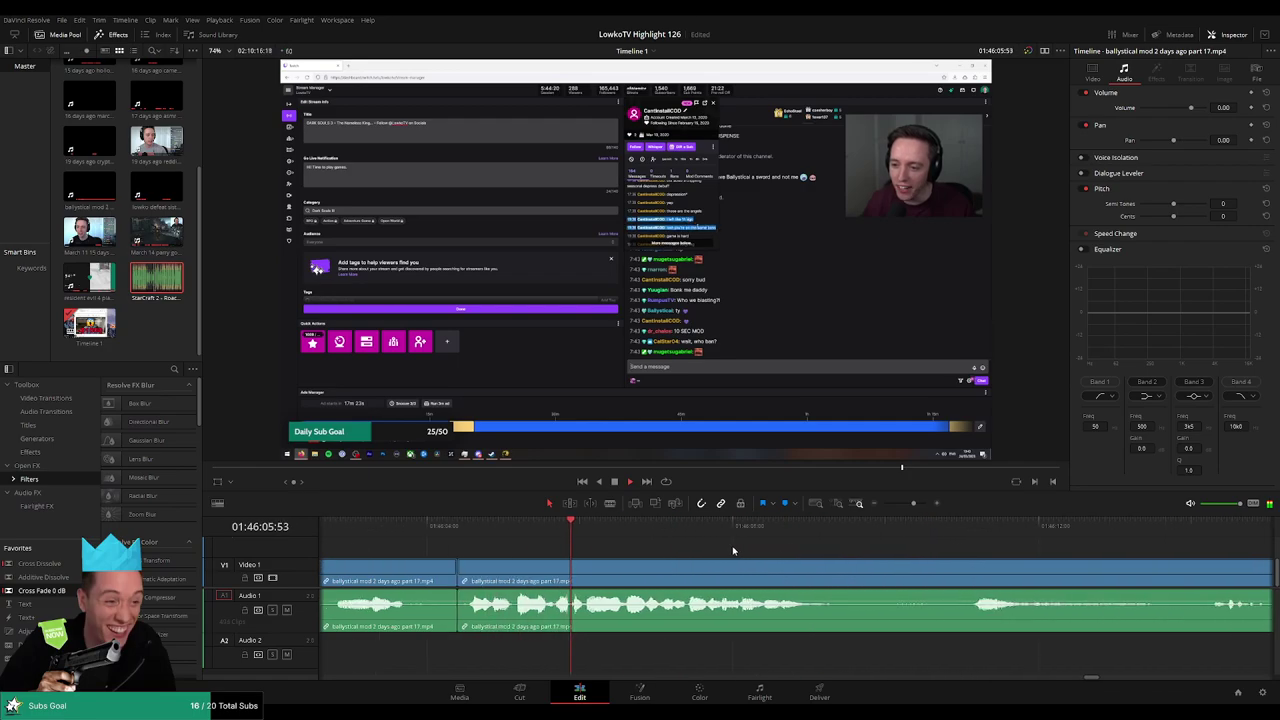
# - Ripple delete the section from about 01:46:15 to 01:46:19 after the return to the game, and apply Cross Fade 0 dB at the cut
pyautogui.moveTo(876, 570); pyautogui.dragTo(750, 558)
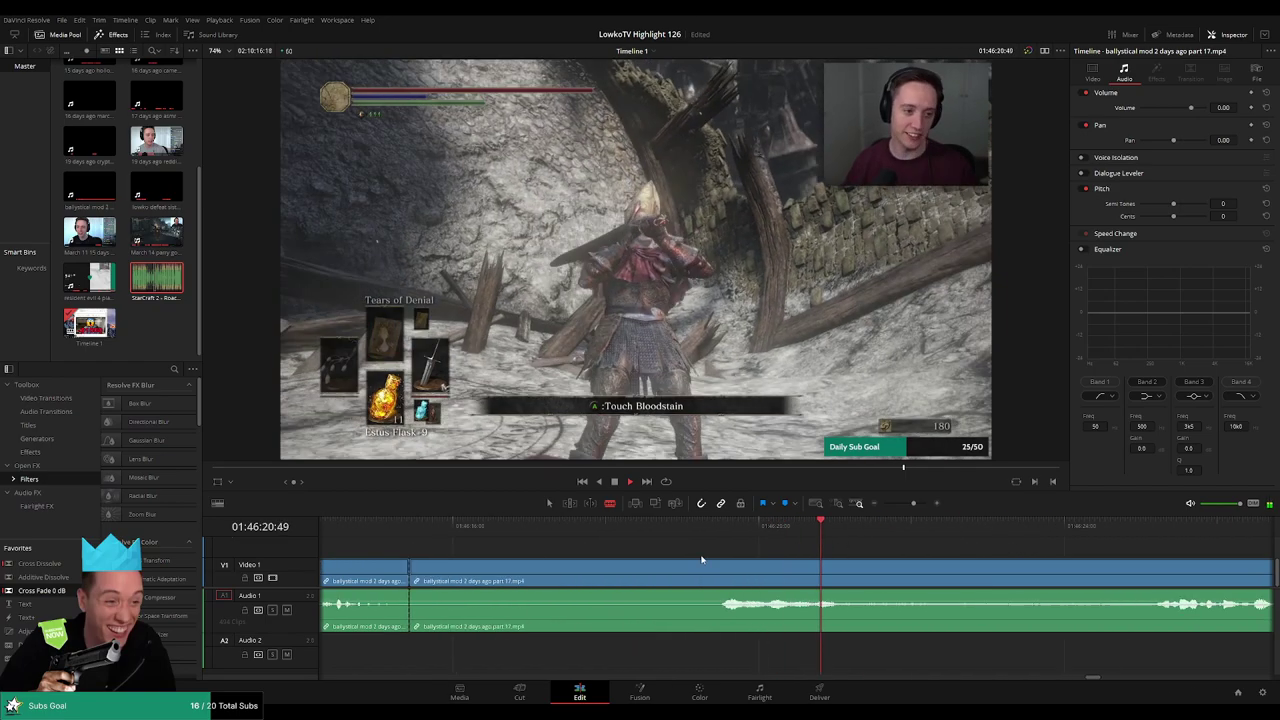
pyautogui.click(717, 564)
pyautogui.press('a')
pyautogui.click(661, 571)
pyautogui.press('Delete')
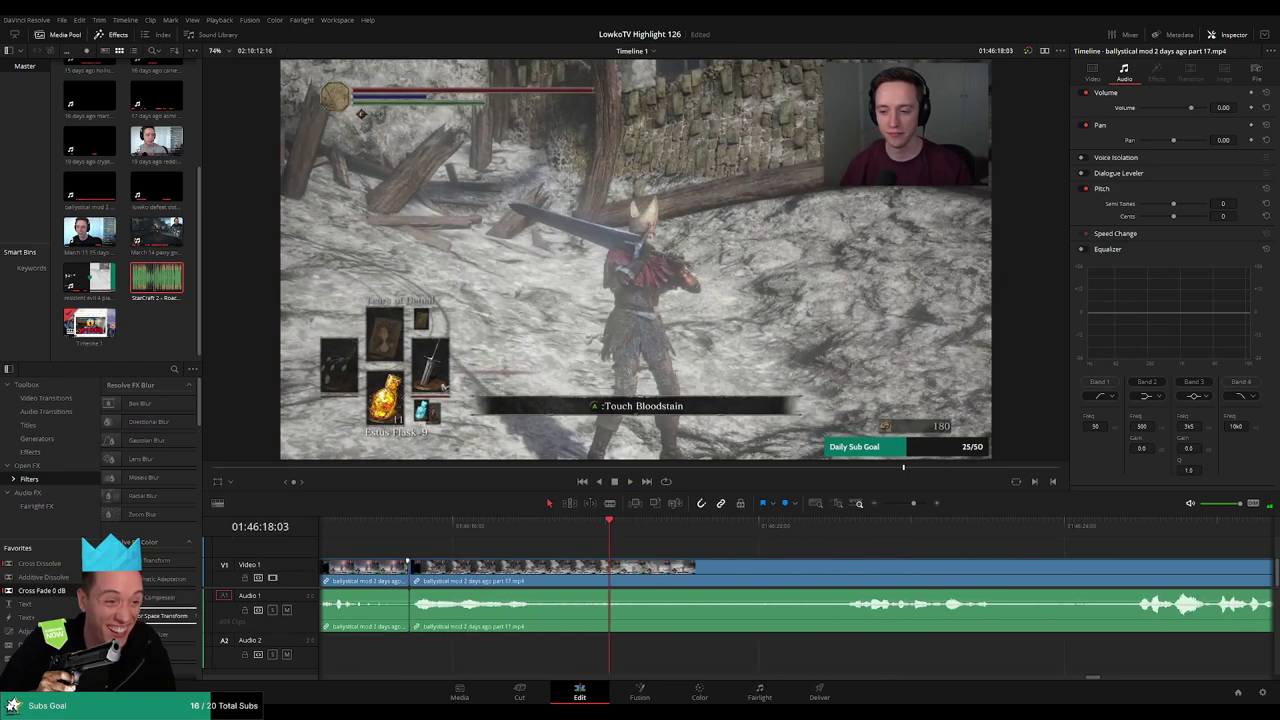
pyautogui.moveTo(42, 590); pyautogui.dragTo(406, 613)
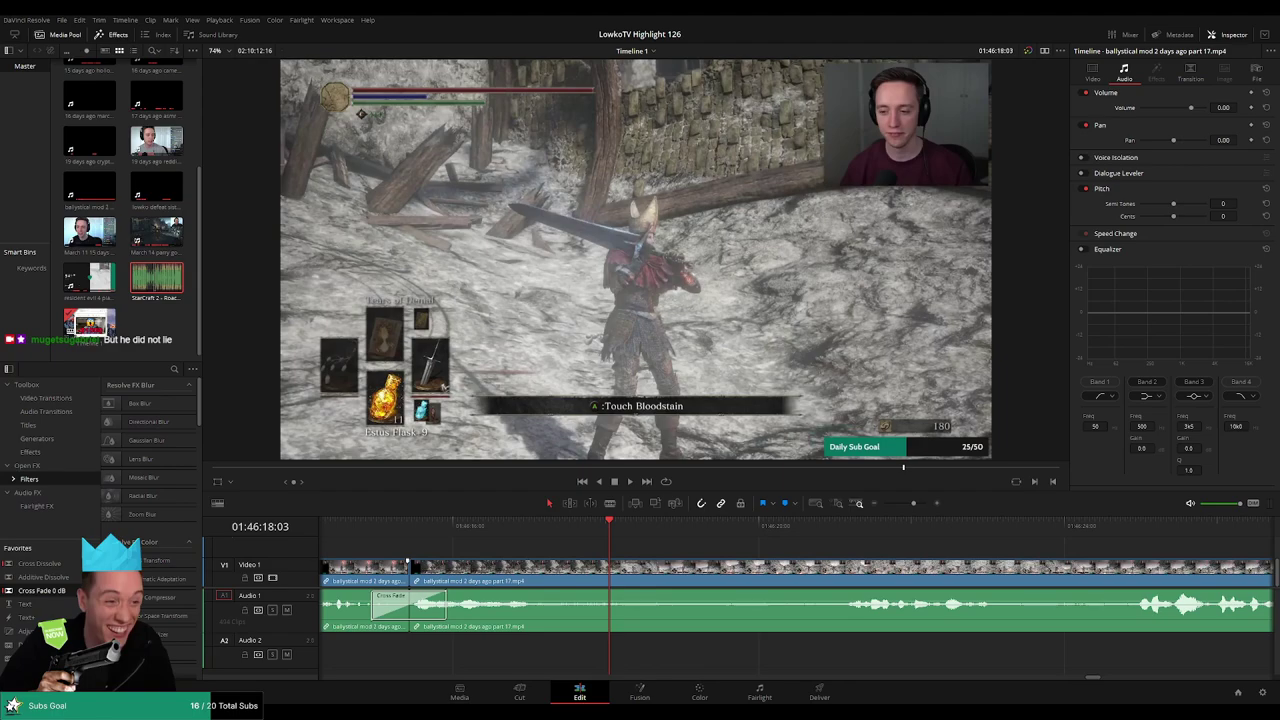
# - Split the gameplay clip at about 01:46:17 and 01:46:20, around the pause near the bonfire, and ripple delete that pause
pyautogui.hscroll(-5, 536, 547)
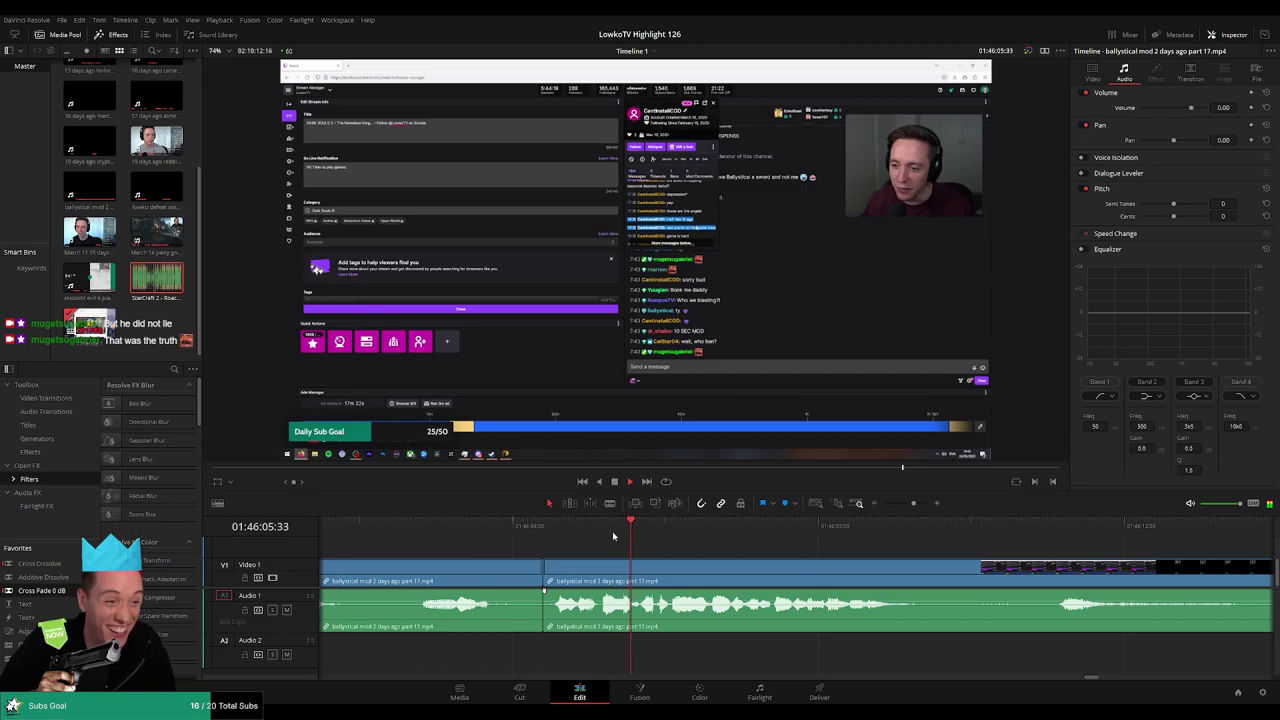
pyautogui.hscroll(5, 749, 551)
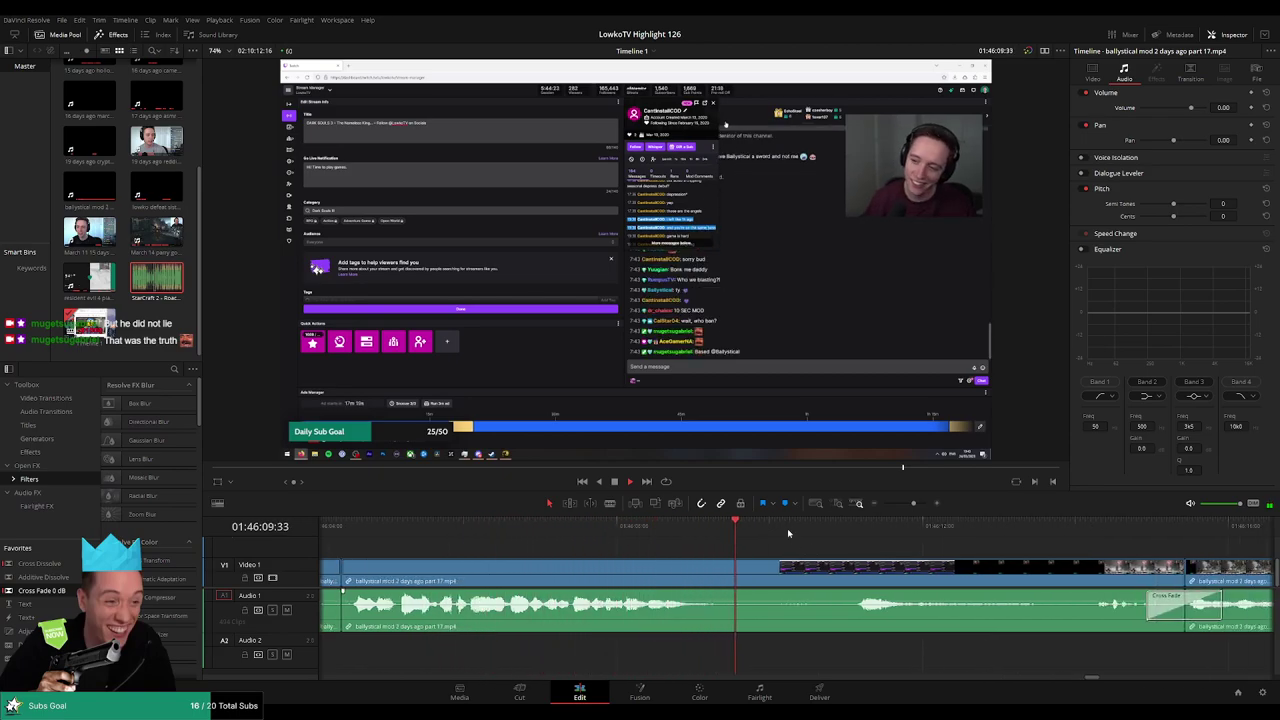
pyautogui.click(847, 527)
pyautogui.hscroll(3, 790, 540)
pyautogui.click(808, 528)
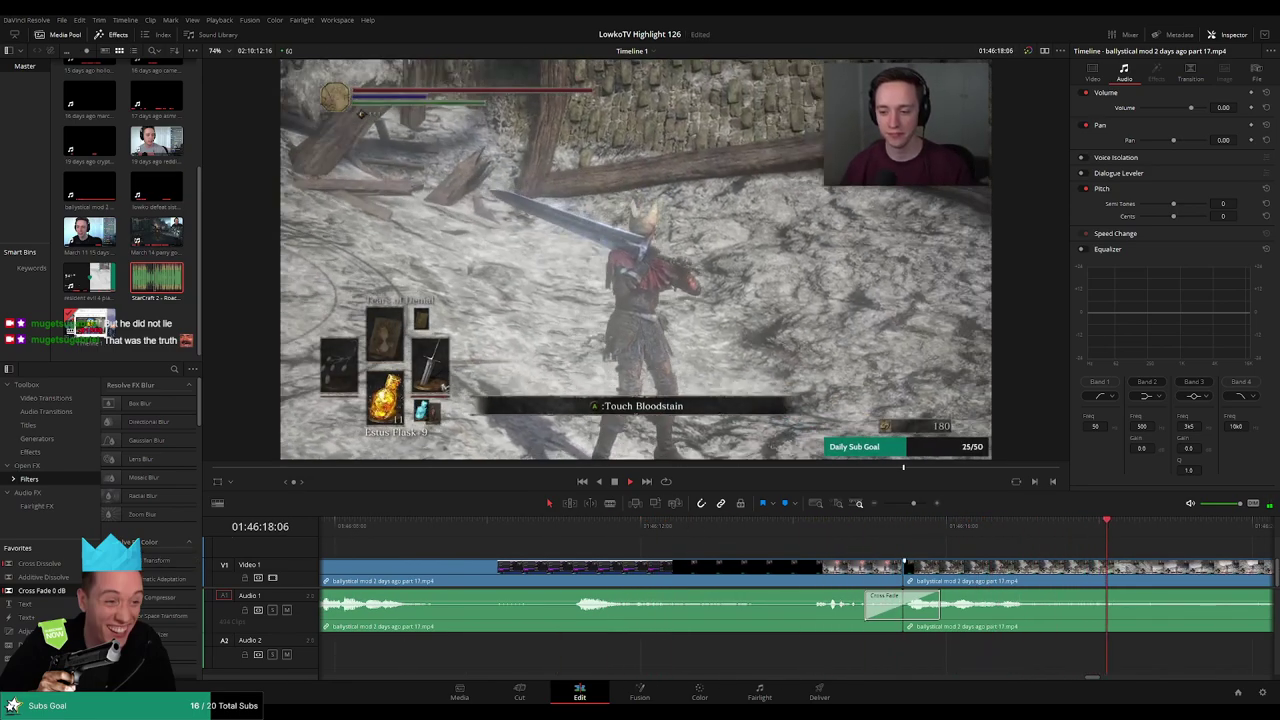
pyautogui.hscroll(3, 826, 574)
pyautogui.press('b')
pyautogui.click(777, 570)
pyautogui.click(1045, 526)
pyautogui.hscroll(1, 1005, 548)
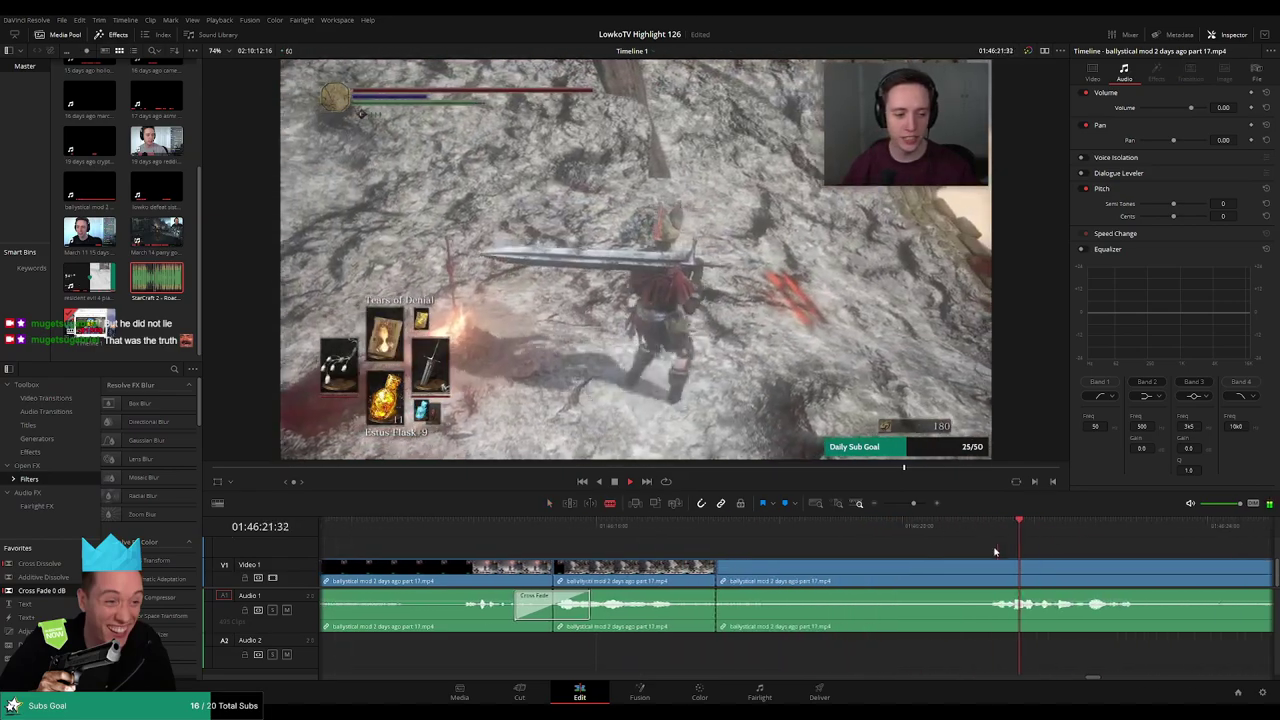
pyautogui.click(933, 569)
pyautogui.press('a')
pyautogui.click(880, 574)
pyautogui.press('Delete')
# - Apply Cross Fade 0 dB to the audio cut at about 01:46:17 beside the bonfire
pyautogui.hscroll(3, 876, 572)
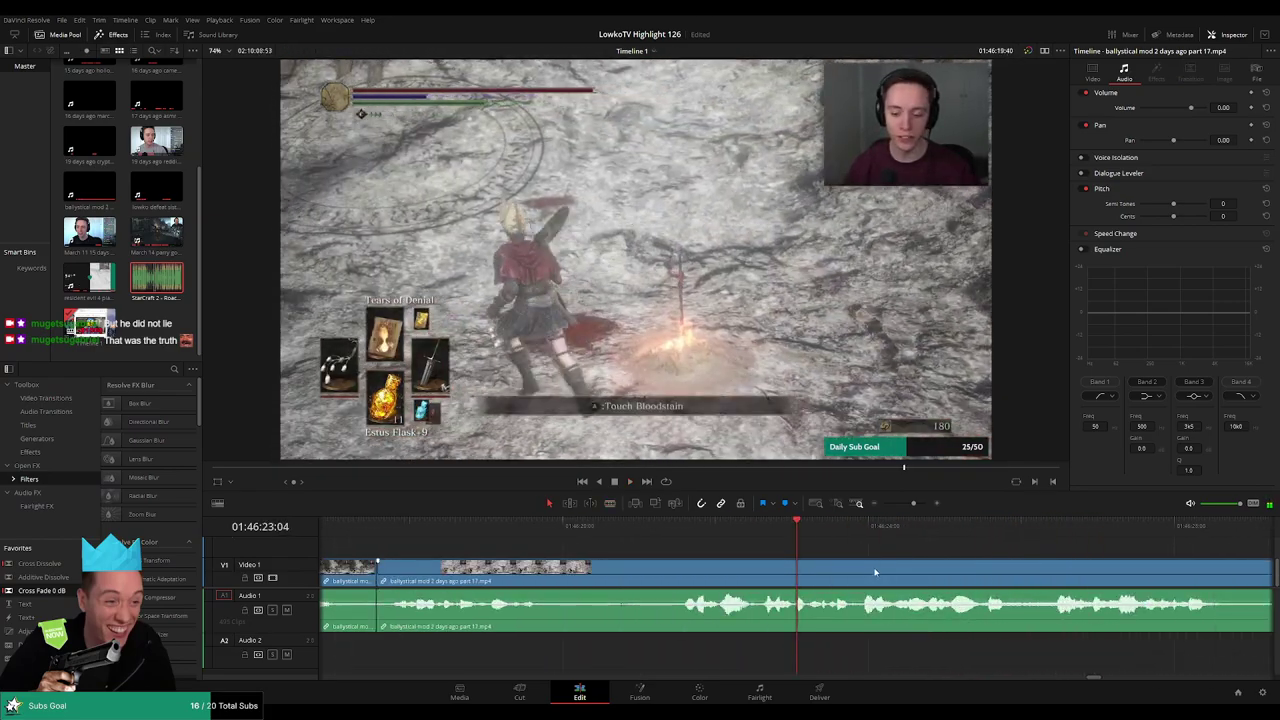
pyautogui.hscroll(-1, 872, 570)
pyautogui.click(441, 529)
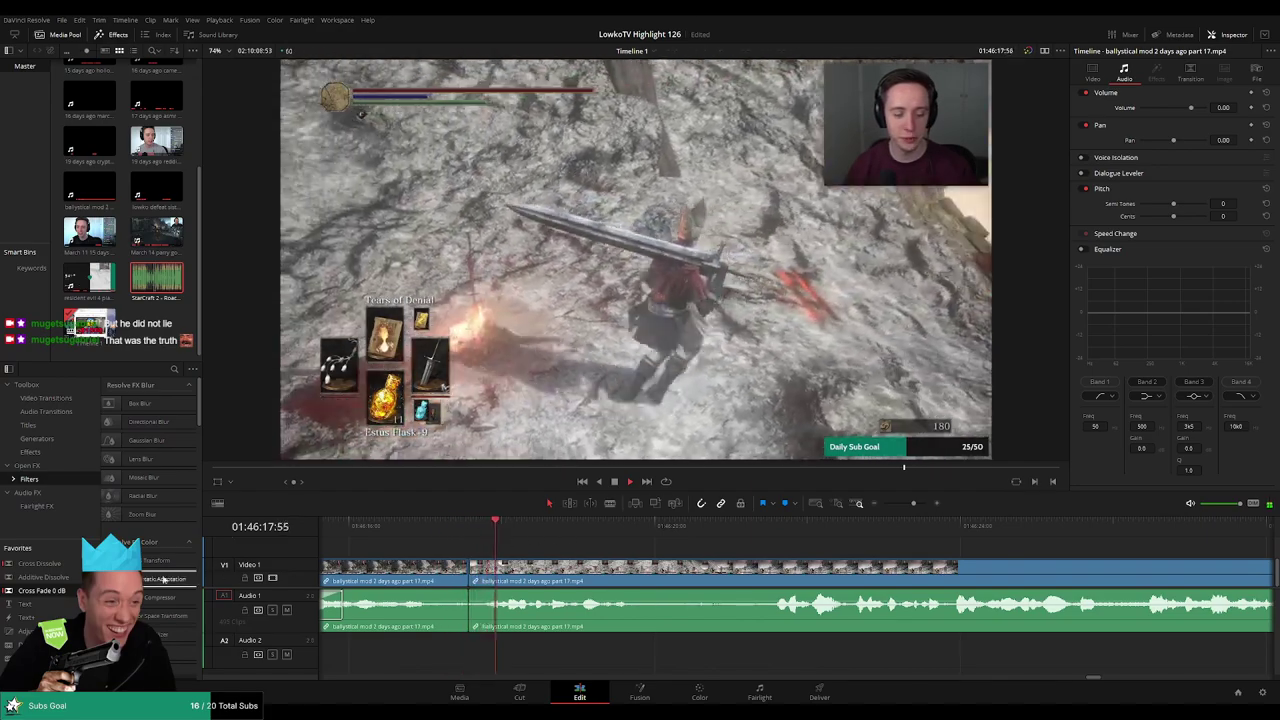
pyautogui.moveTo(42, 590); pyautogui.dragTo(470, 606)
pyautogui.click(664, 551)
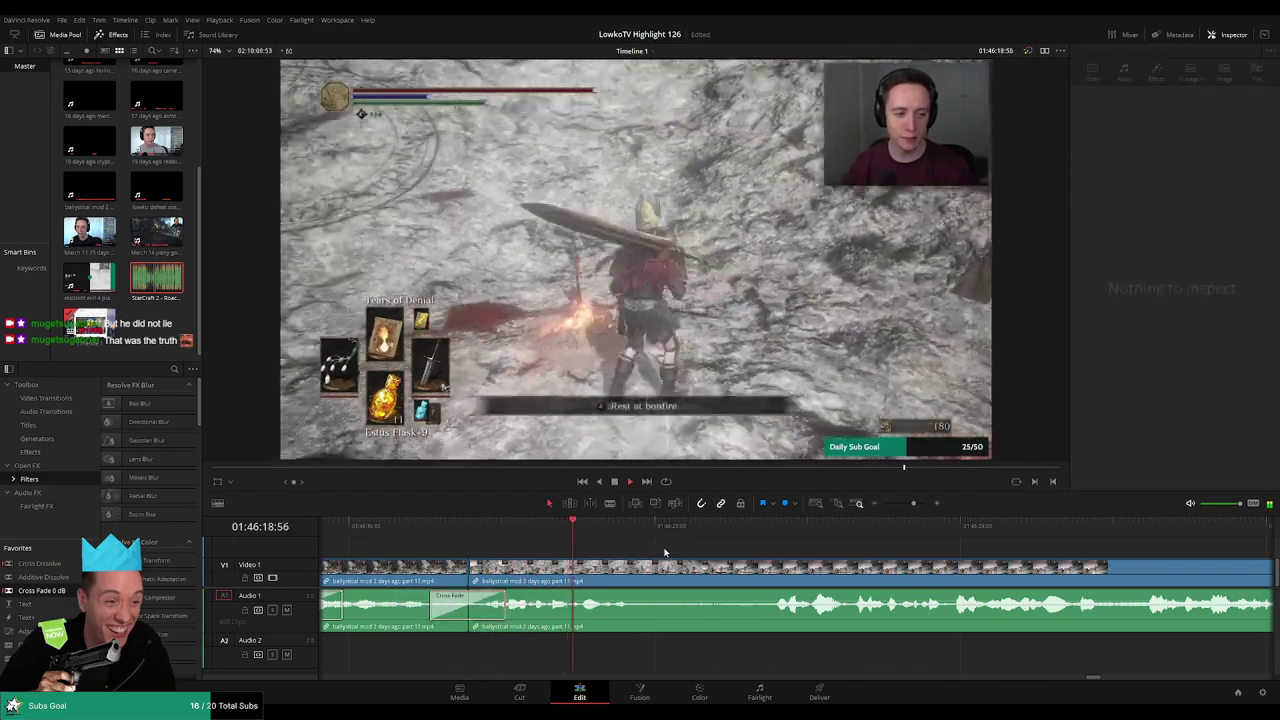
# - Split the bonfire clip at about 01:46:19 and 01:46:21 and ripple delete the quiet section between the cuts
pyautogui.click(760, 531)
pyautogui.press('b')
pyautogui.click(640, 570)
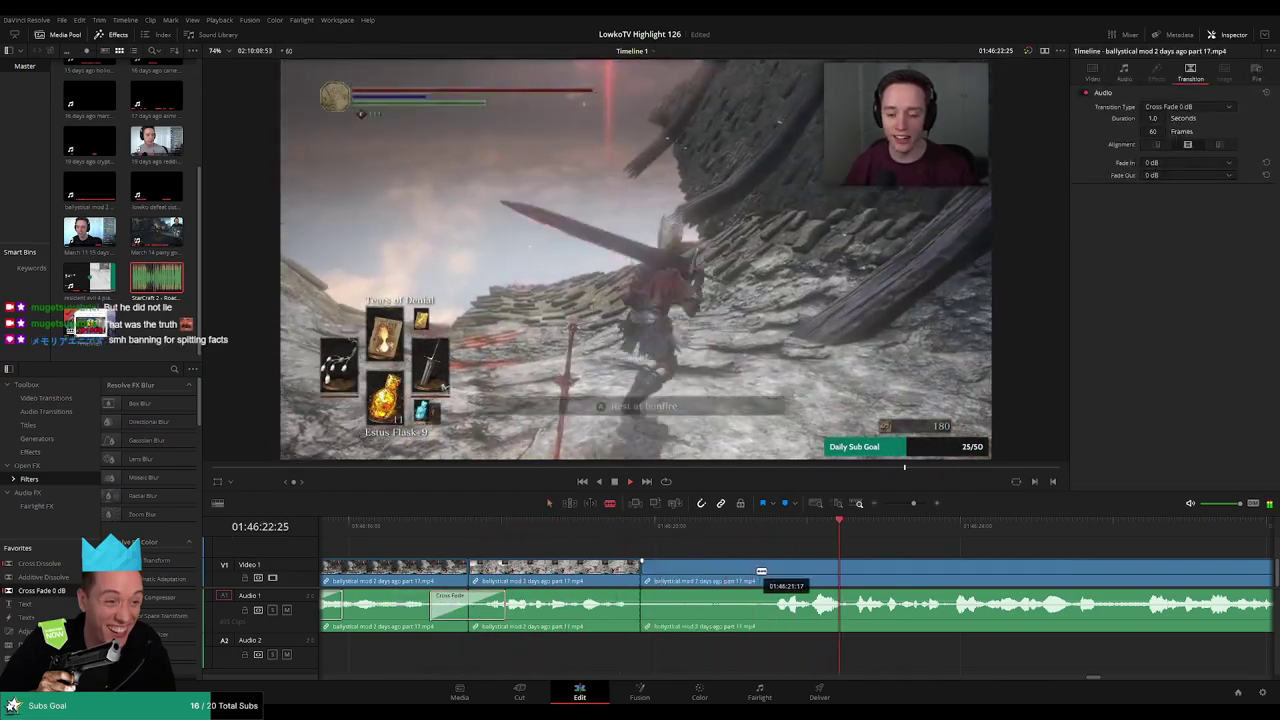
pyautogui.click(762, 572)
pyautogui.press('a')
pyautogui.click(705, 575)
pyautogui.press('BackSpace')
pyautogui.click(708, 578)
pyautogui.press('BackSpace')
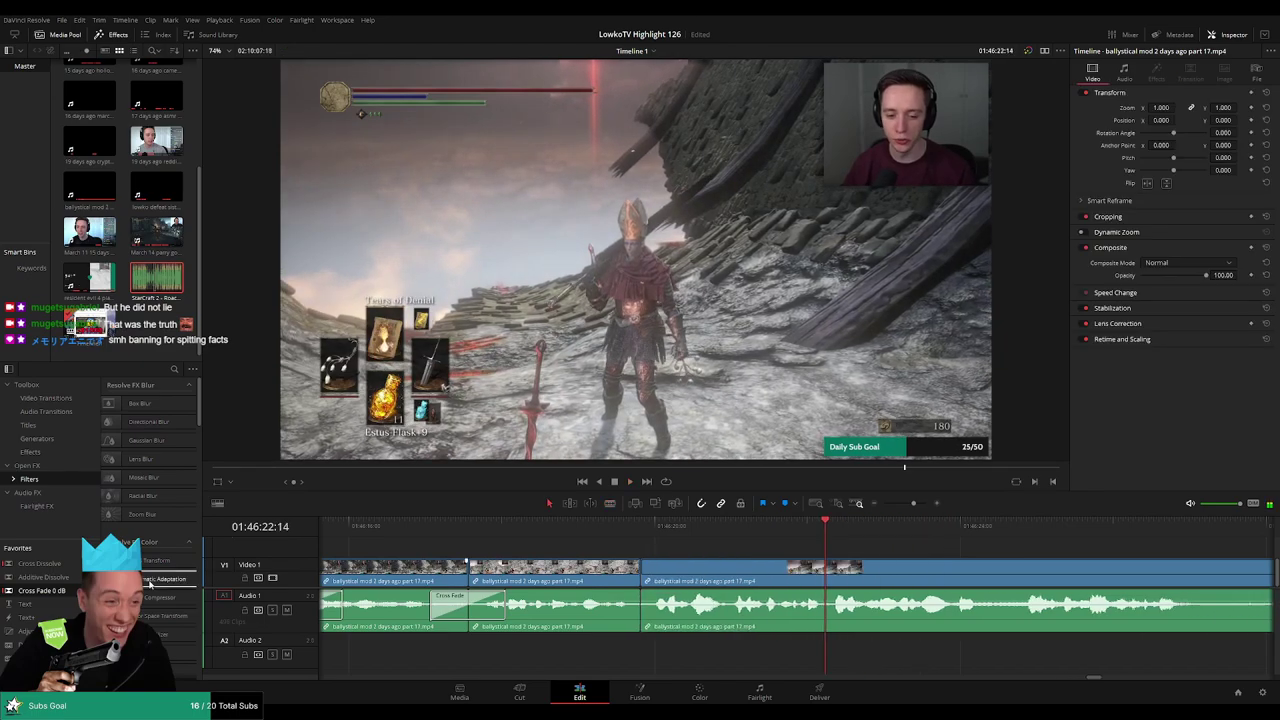
# - Apply Cross Fade 0 dB to the audio cut at about 01:46:19
pyautogui.hotkey('shift', 't')
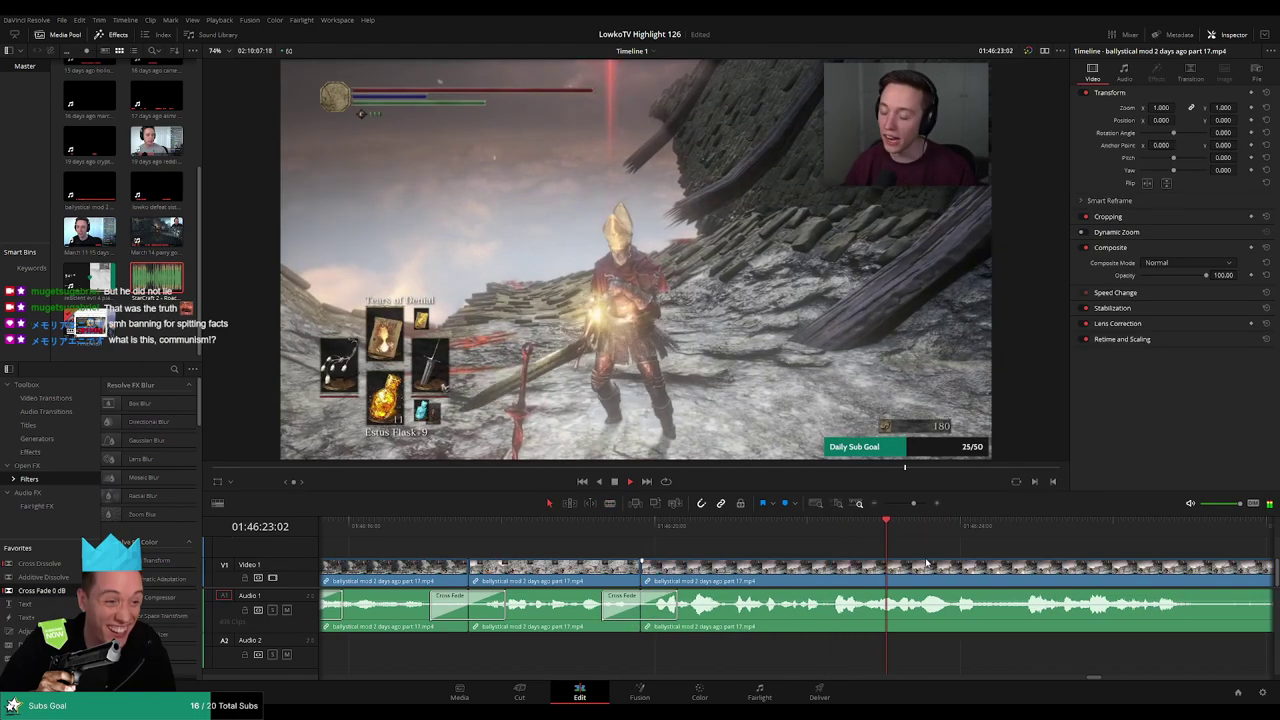
# - Review the run to the boss, the demon fight and the respawn at the bonfire, from about 01:46:23 to 01:47:53
pyautogui.moveTo(913, 504); pyautogui.dragTo(908, 505)
pyautogui.hscroll(2, 803, 546)
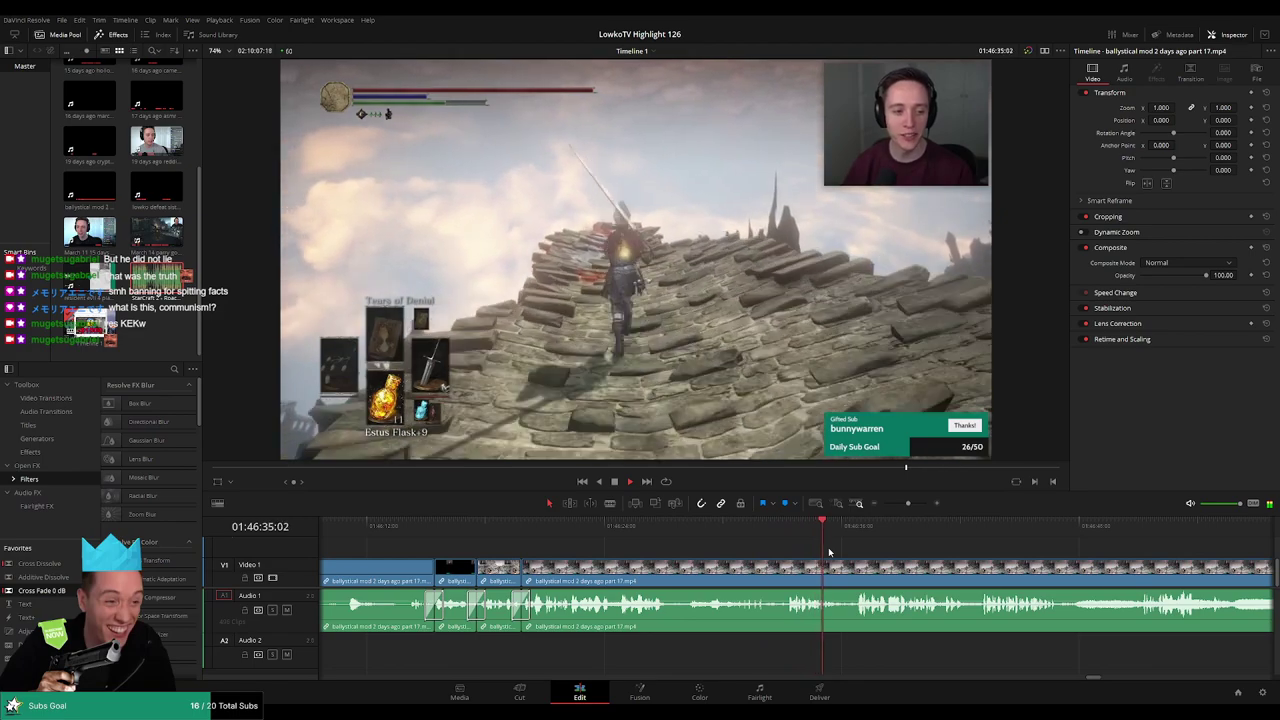
pyautogui.moveTo(869, 551); pyautogui.dragTo(840, 547)
pyautogui.hscroll(2, 820, 545)
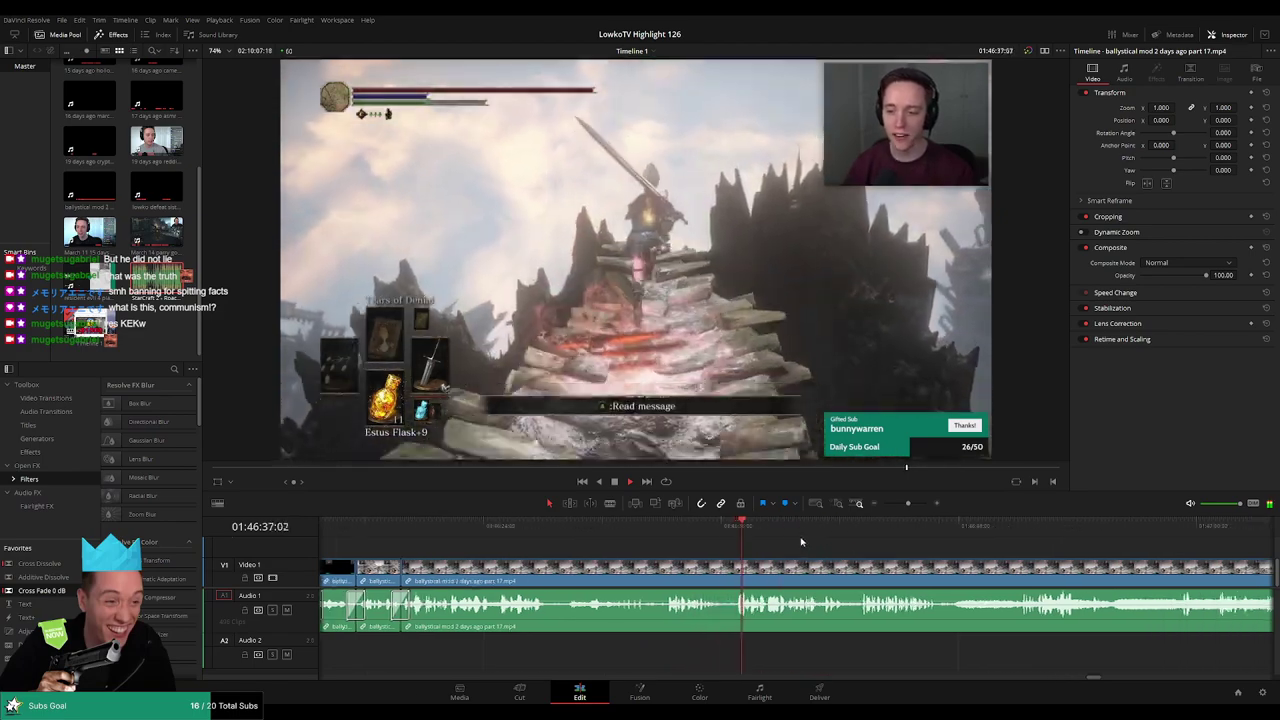
pyautogui.hscroll(2, 799, 542)
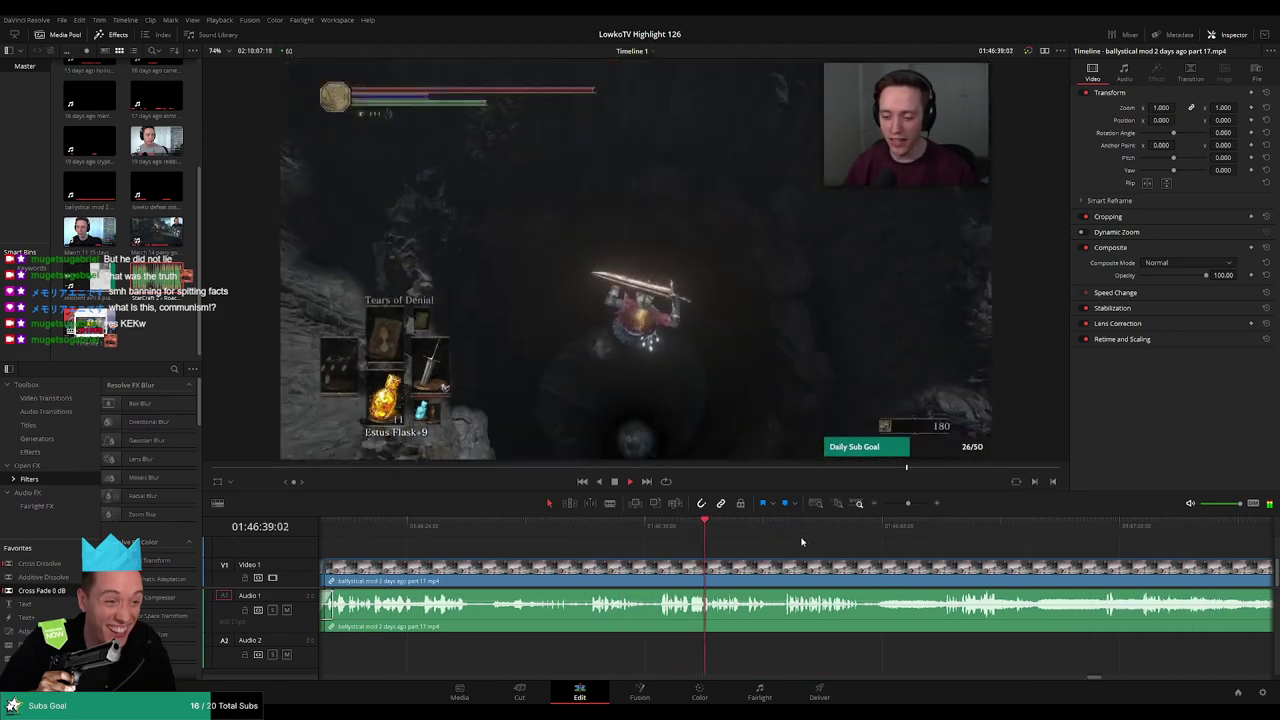
pyautogui.hscroll(2, 795, 541)
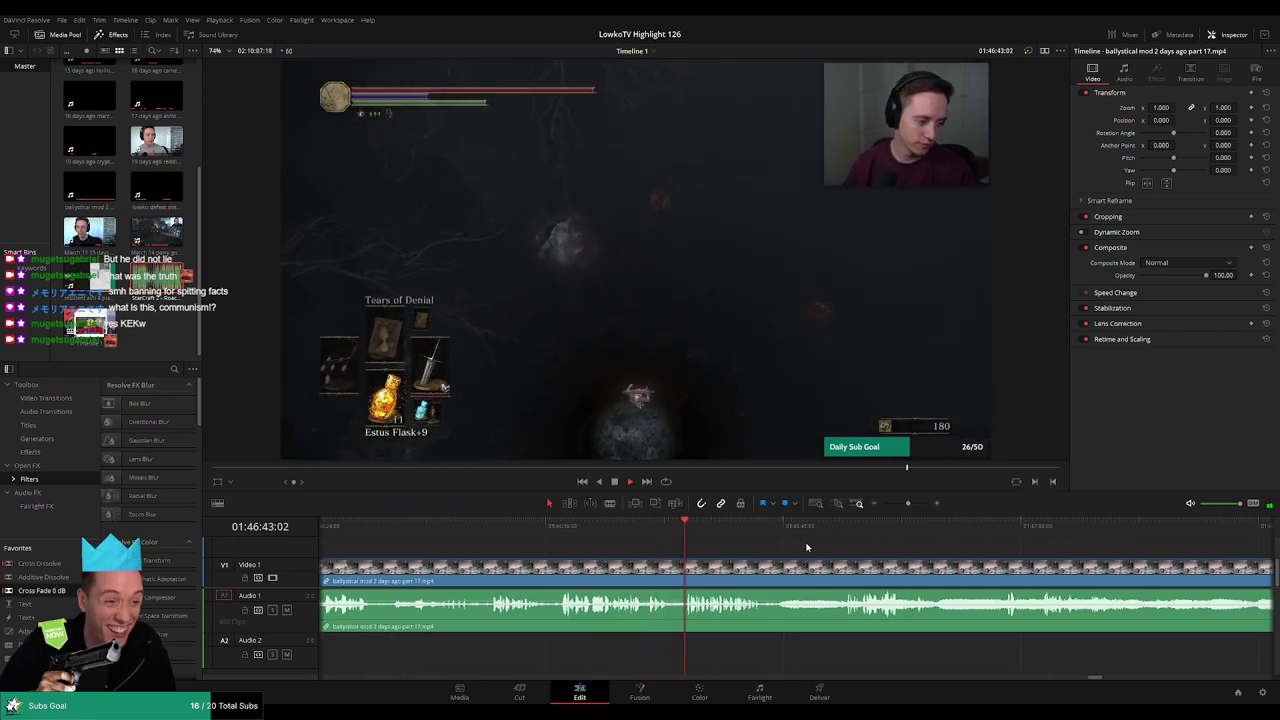
pyautogui.hscroll(2, 790, 544)
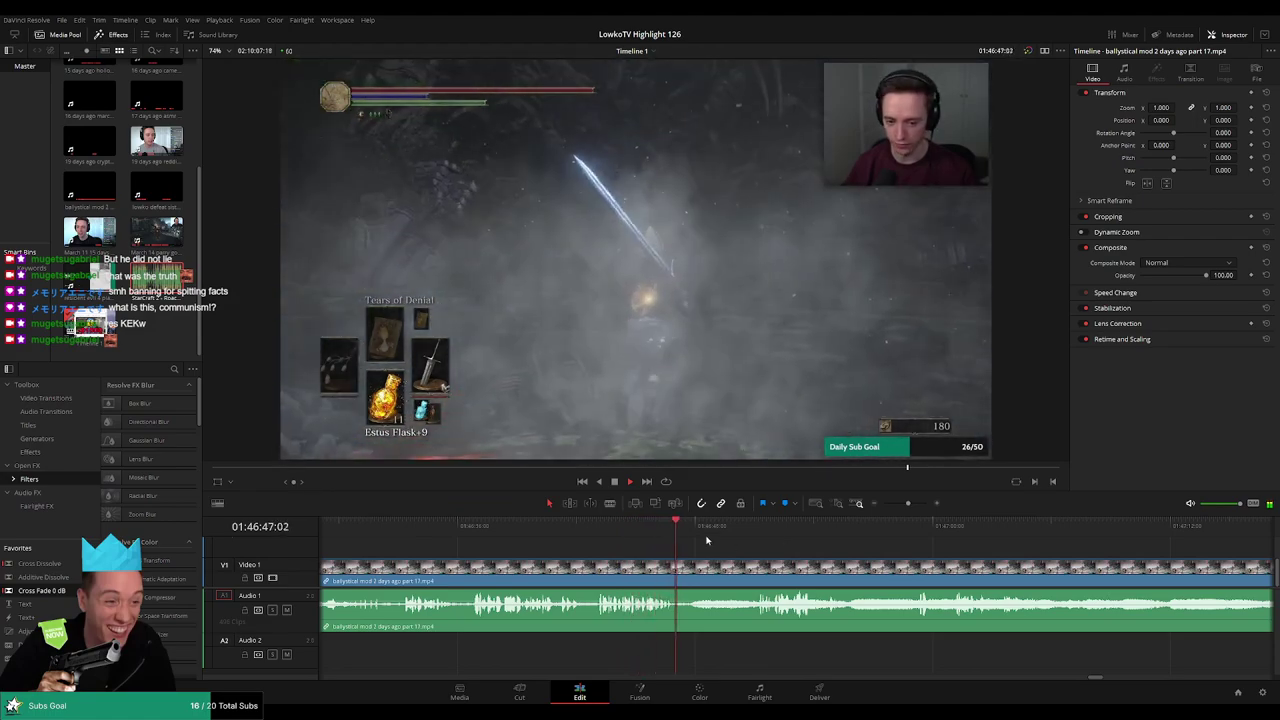
pyautogui.moveTo(709, 535); pyautogui.dragTo(754, 537)
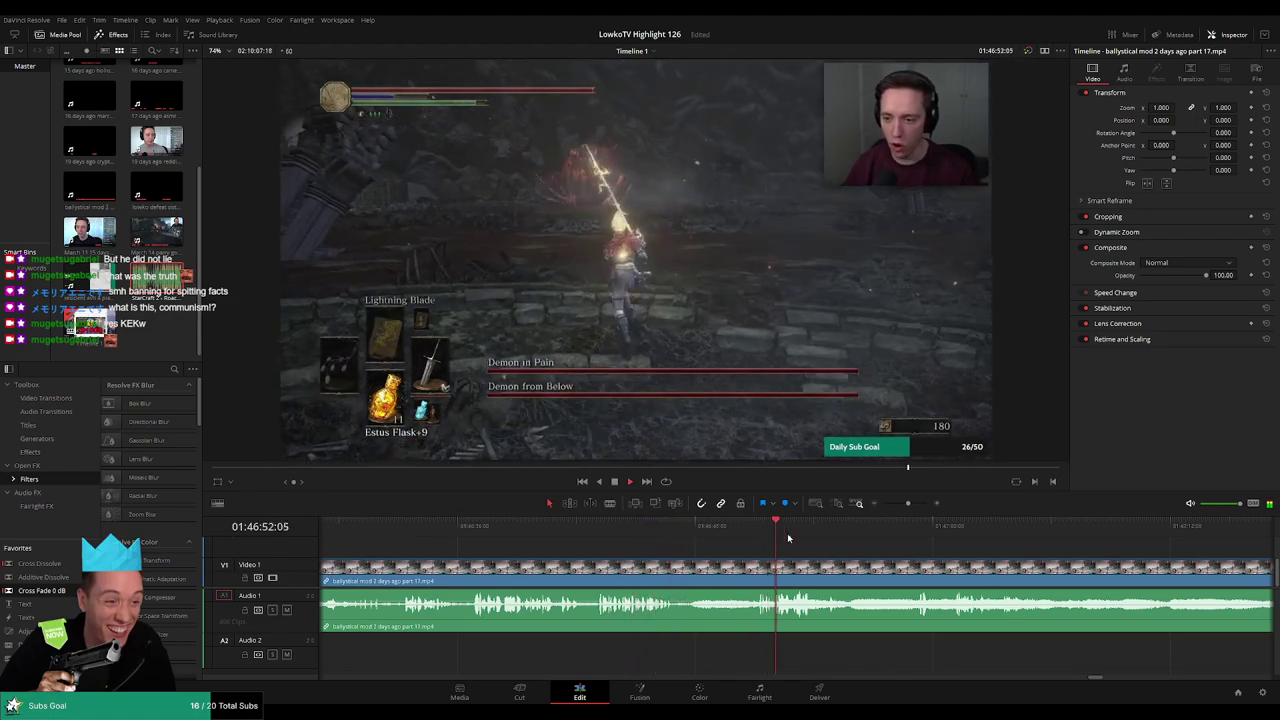
pyautogui.moveTo(907, 503); pyautogui.dragTo(909, 506)
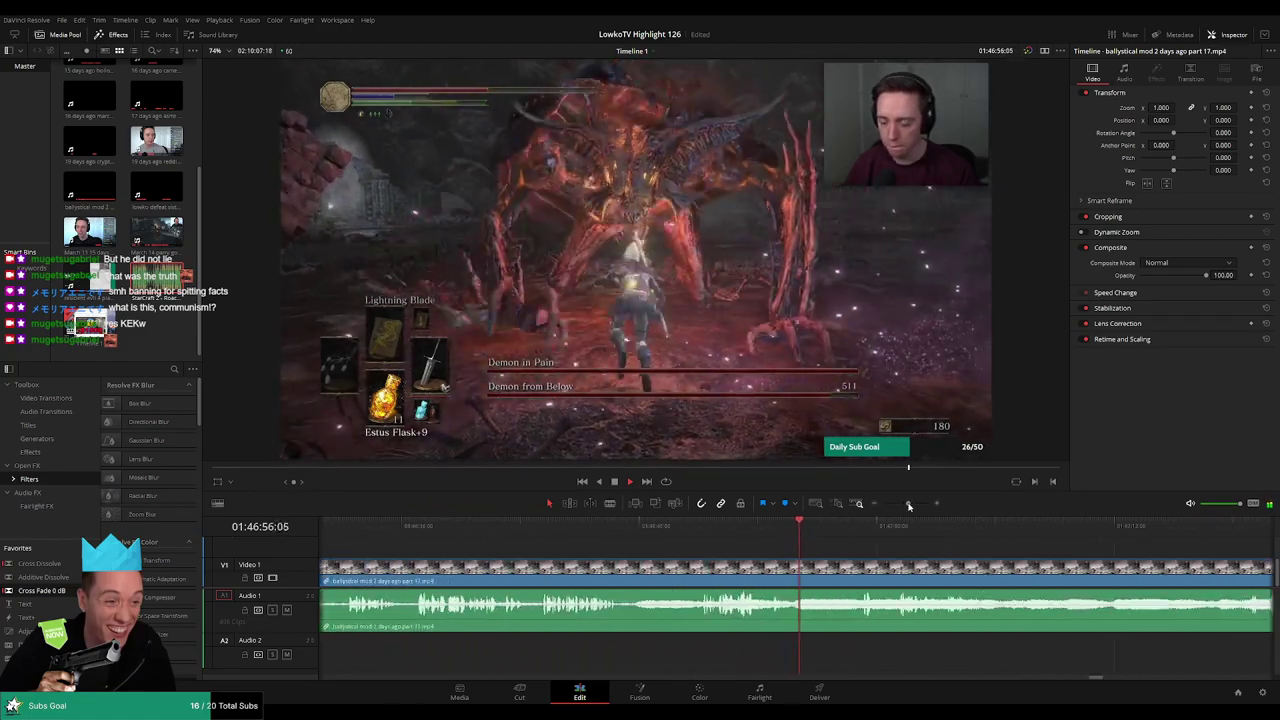
pyautogui.click(857, 525)
pyautogui.hscroll(2, 915, 554)
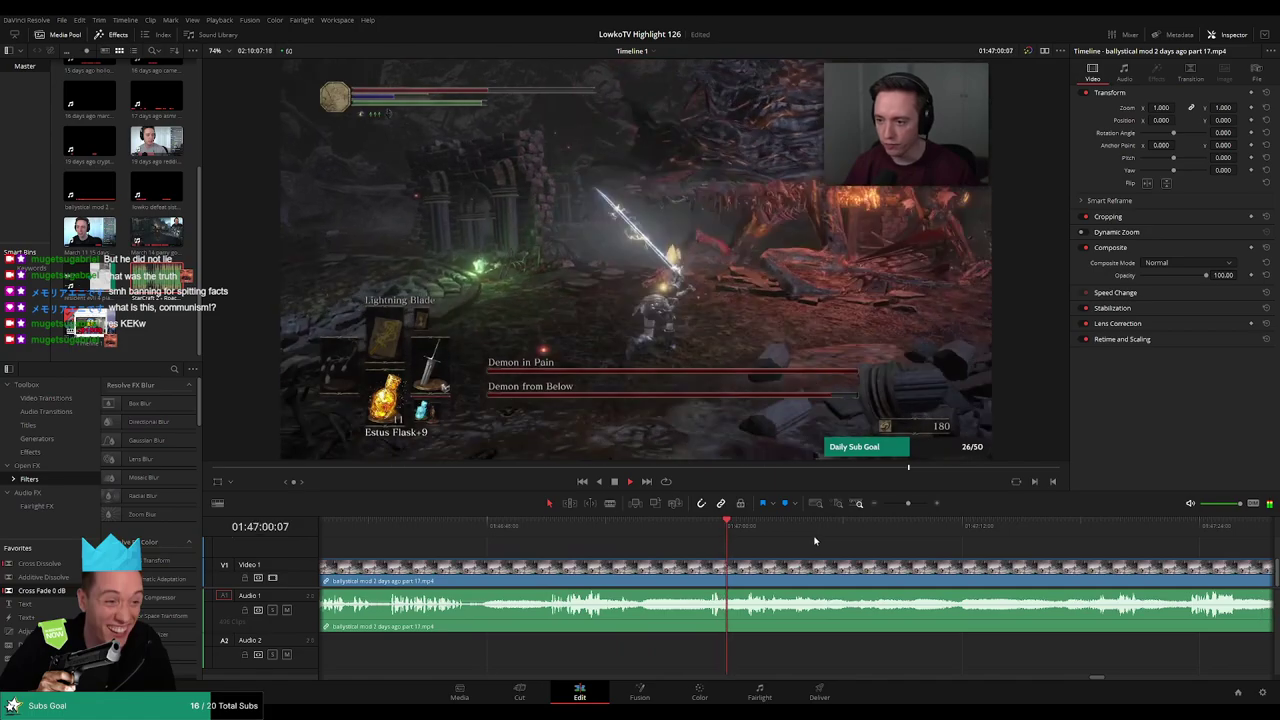
pyautogui.click(754, 531)
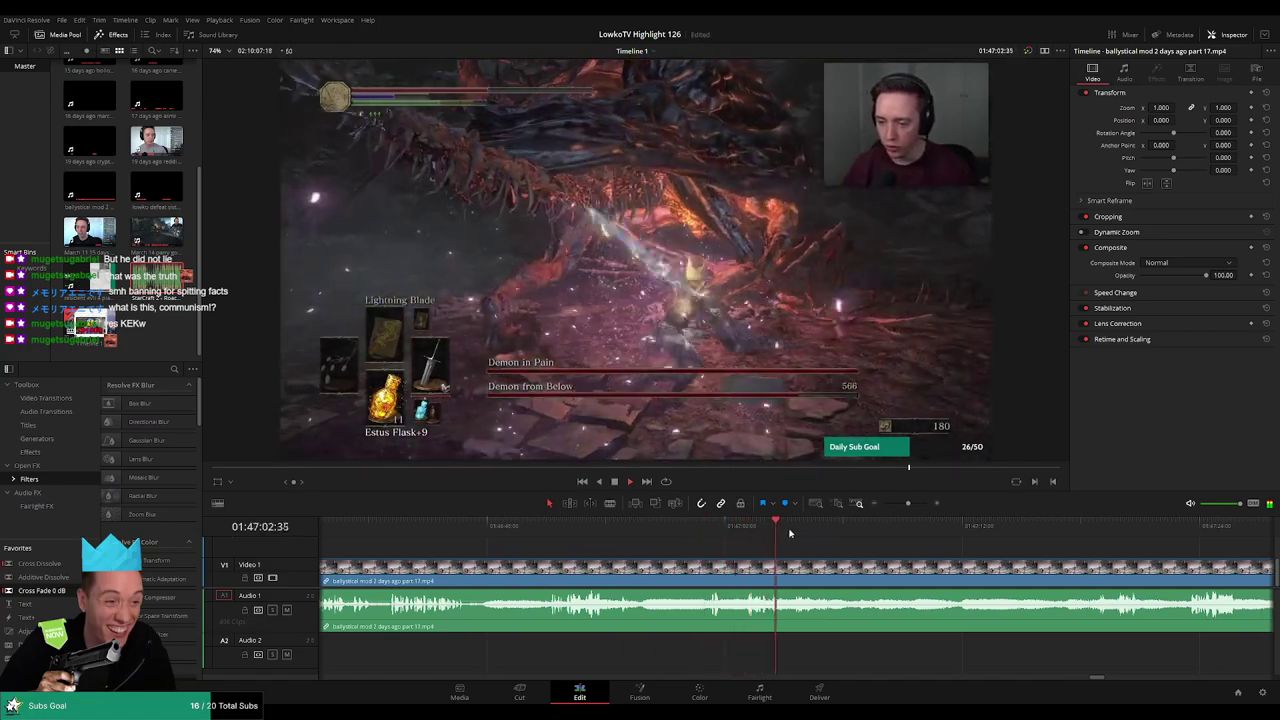
pyautogui.moveTo(789, 533); pyautogui.dragTo(801, 533)
pyautogui.moveTo(924, 533); pyautogui.dragTo(1085, 536)
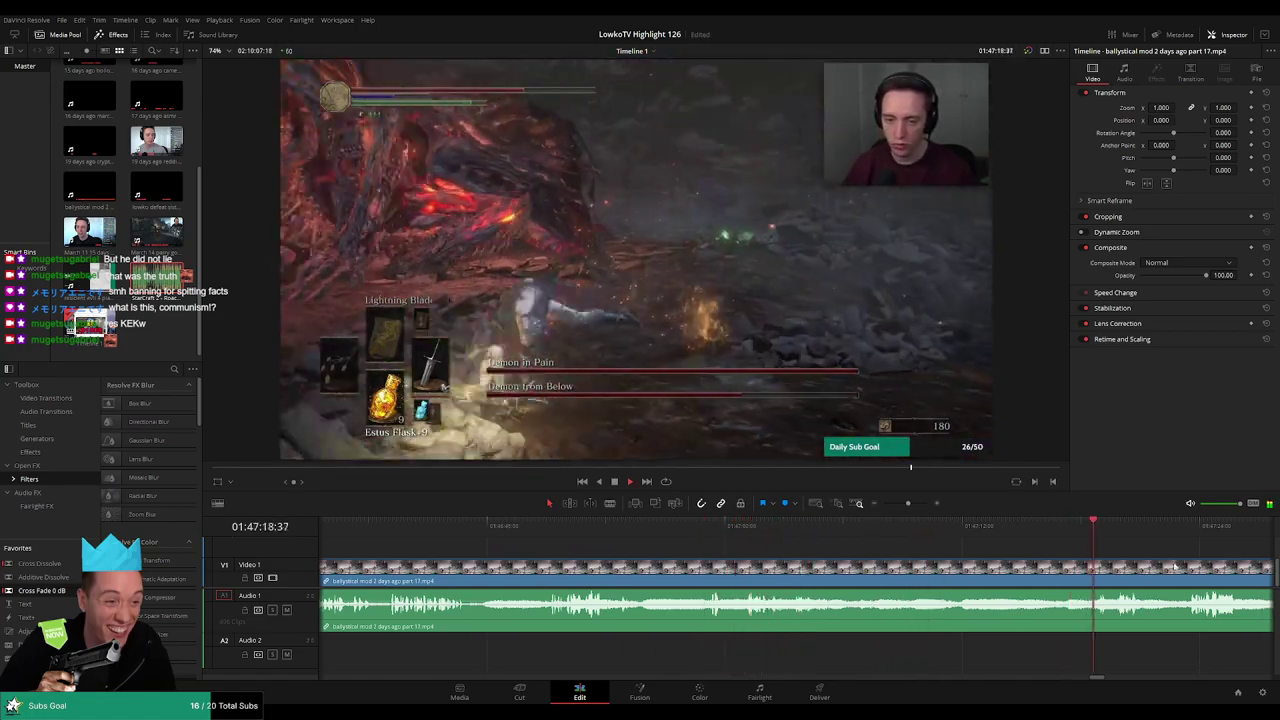
pyautogui.hscroll(4, 1080, 545)
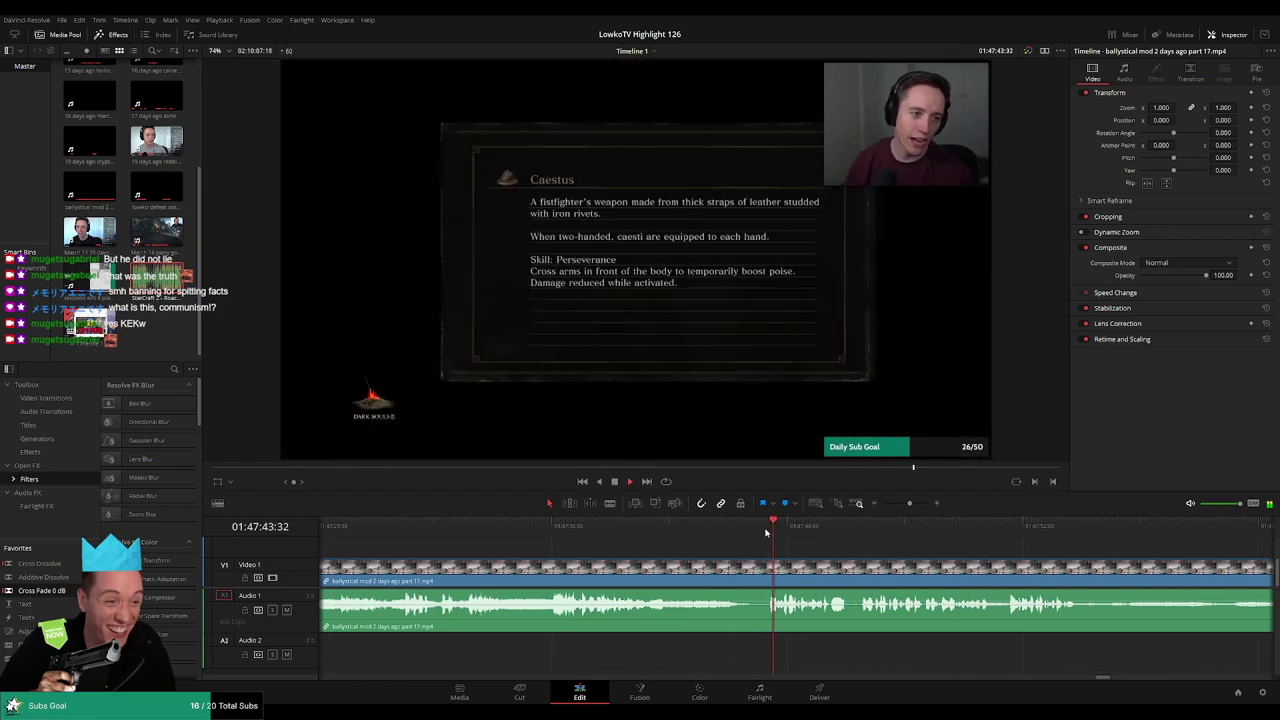
pyautogui.moveTo(940, 554); pyautogui.dragTo(783, 543)
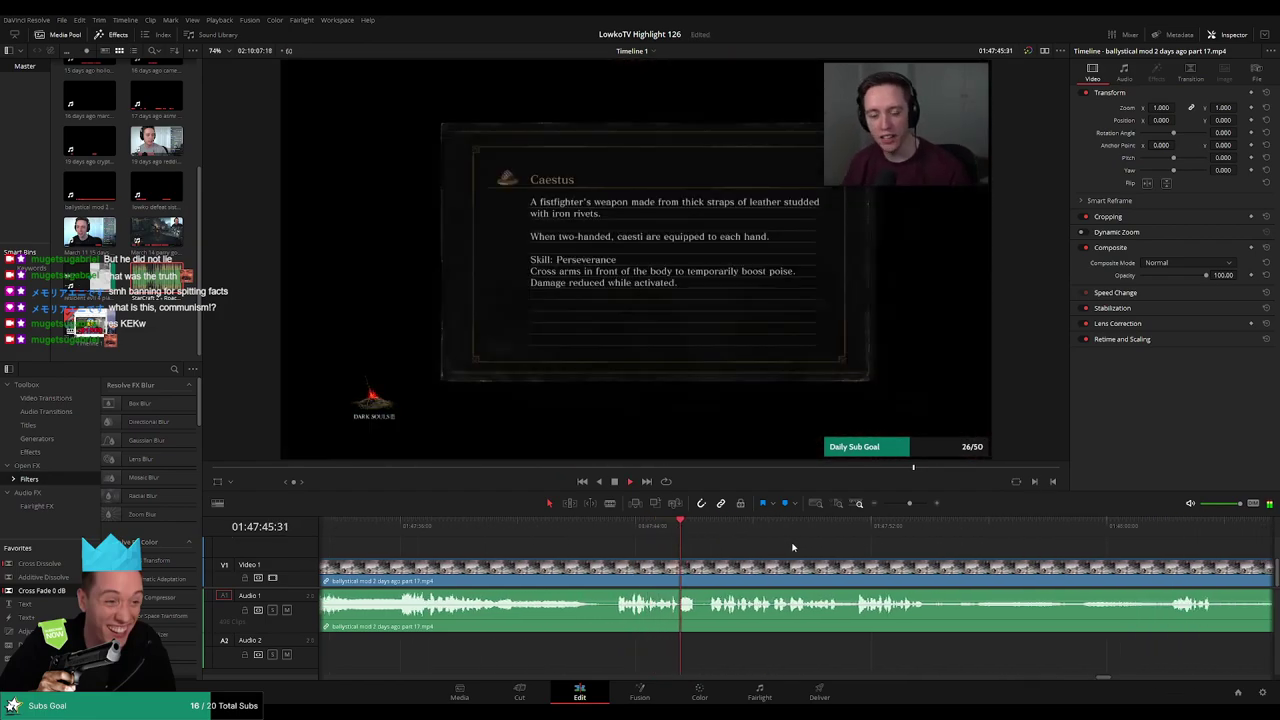
pyautogui.moveTo(894, 557); pyautogui.dragTo(769, 544)
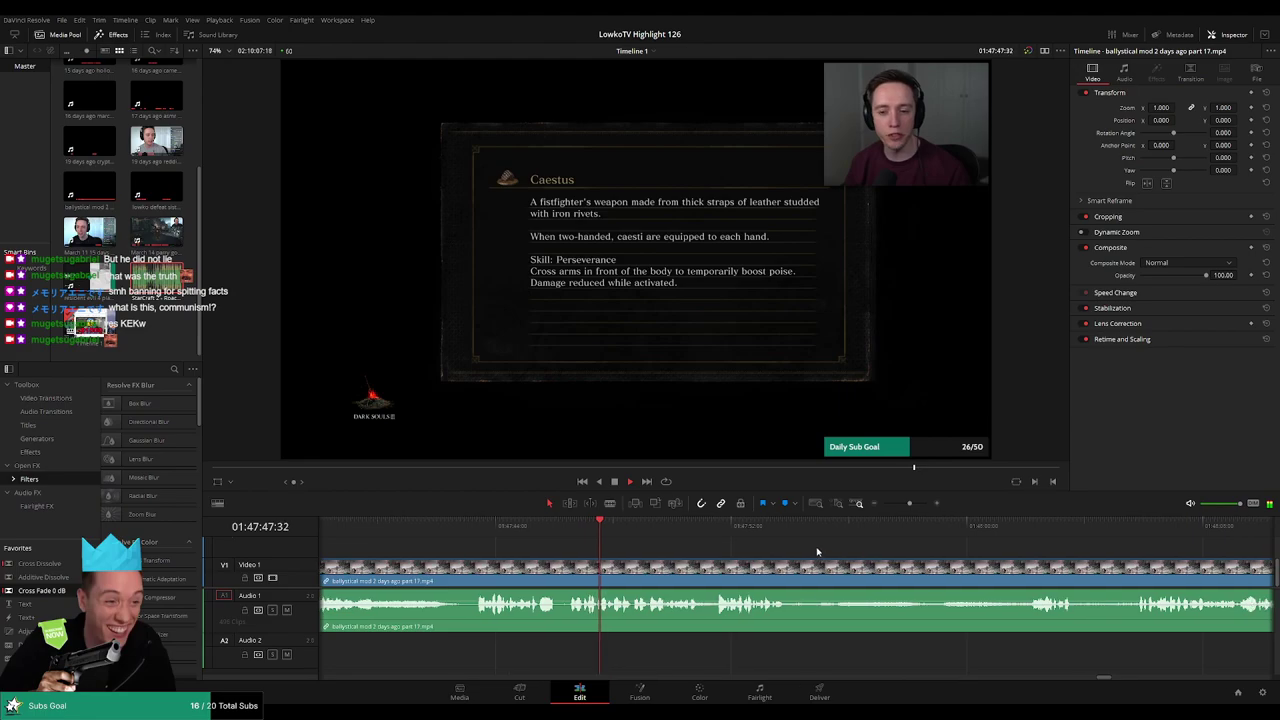
pyautogui.hscroll(2, 767, 545)
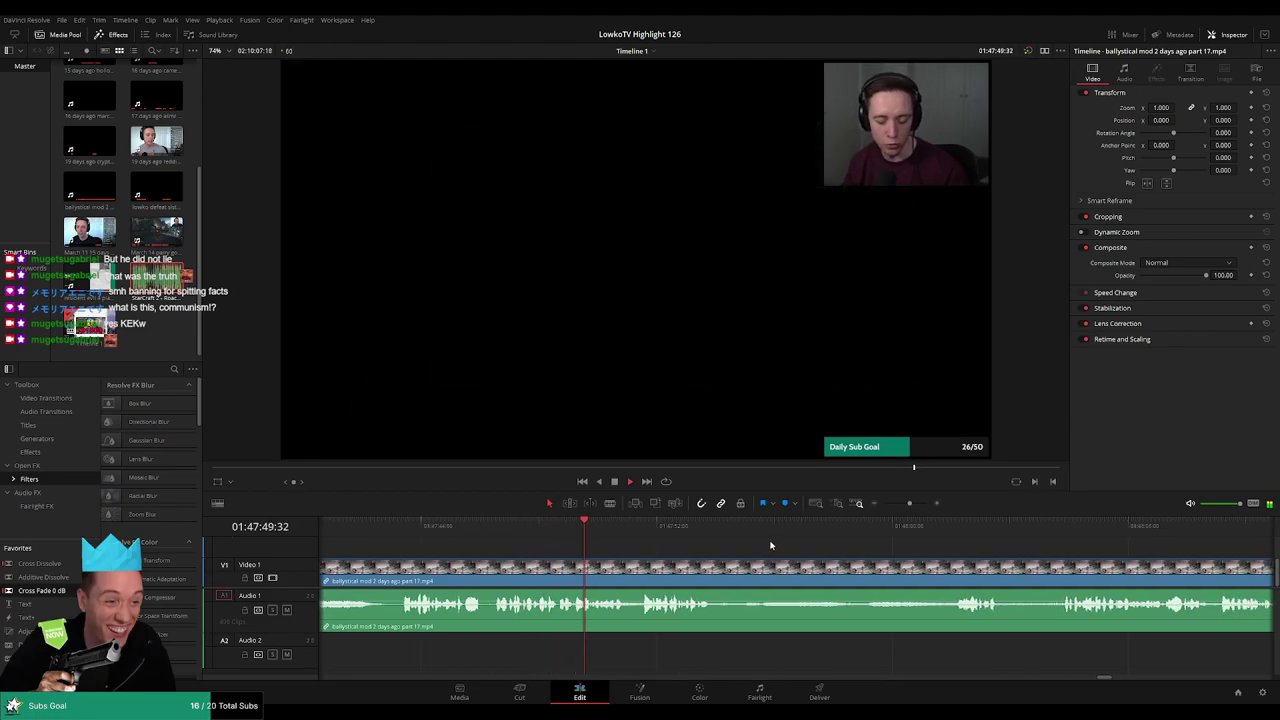
pyautogui.moveTo(813, 547); pyautogui.dragTo(800, 546)
pyautogui.hscroll(1, 775, 540)
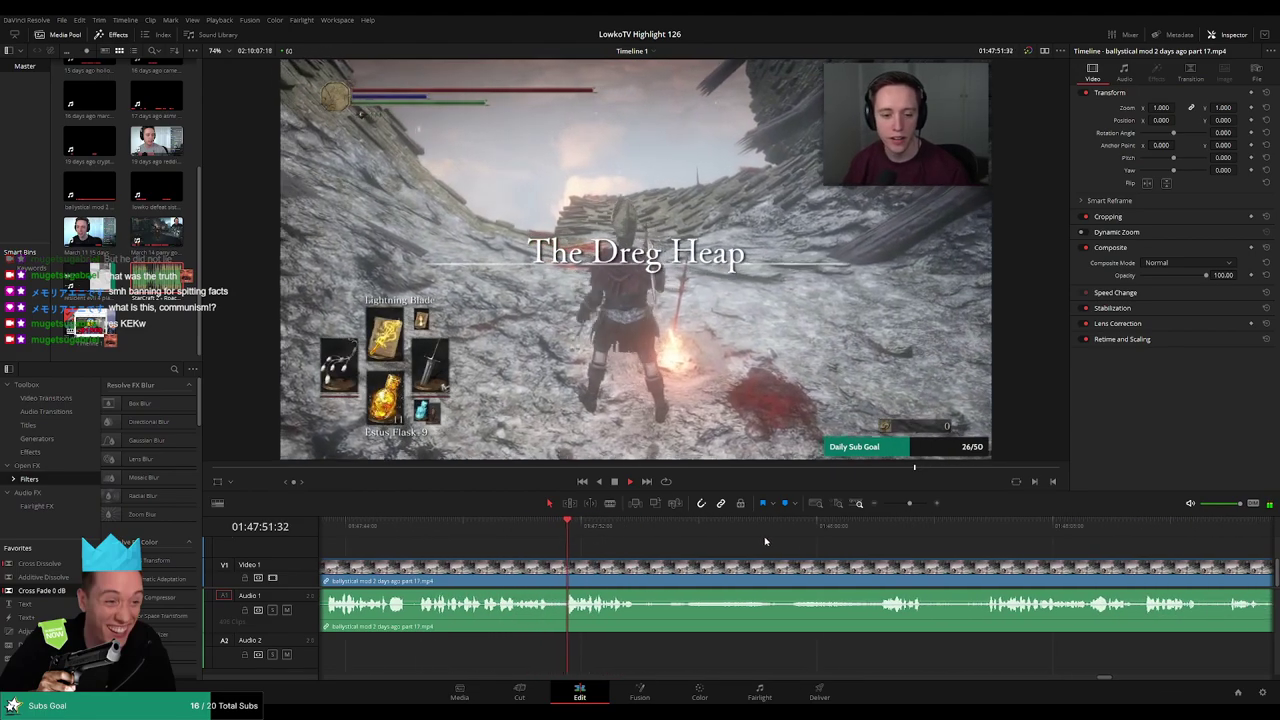
pyautogui.hscroll(2, 720, 538)
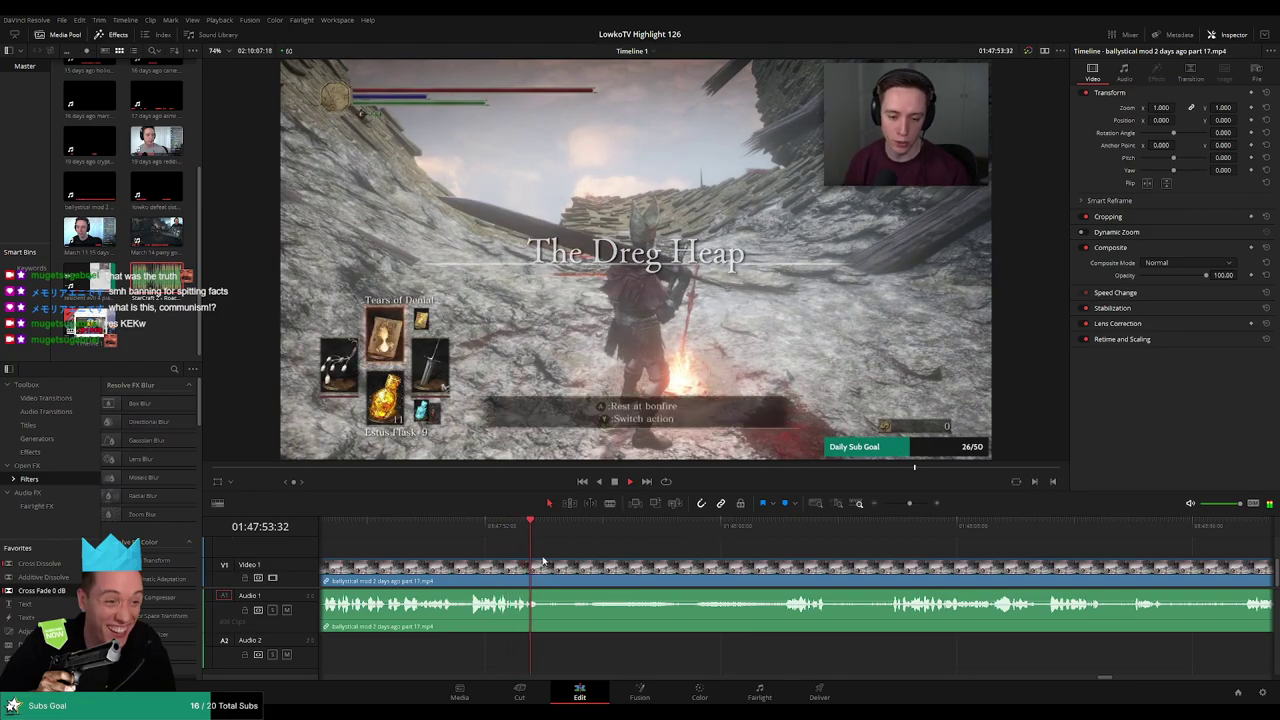
# - Ripple delete the section from about 01:47:54 to 01:48:02 after the bonfire respawn, and apply Cross Fade 0 dB at the cut
pyautogui.press('b')
pyautogui.click(545, 578)
pyautogui.click(780, 527)
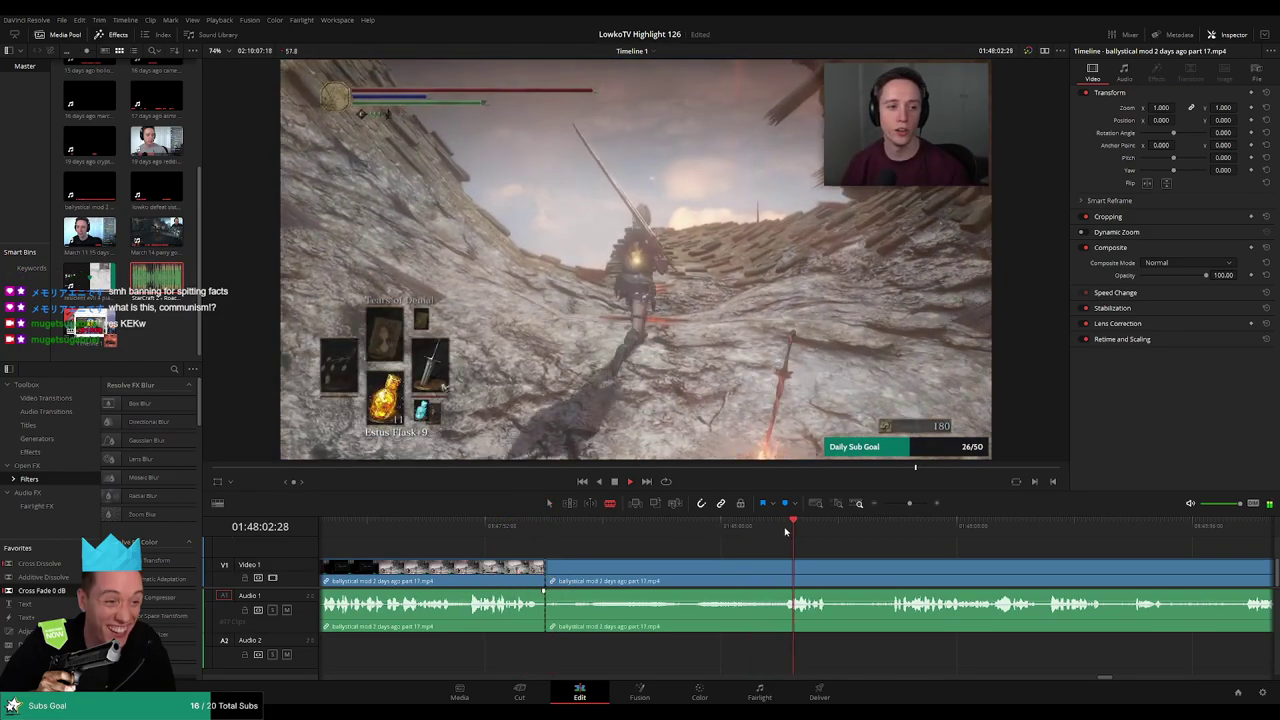
pyautogui.click(780, 572)
pyautogui.press('a')
pyautogui.click(743, 578)
pyautogui.press('Delete')
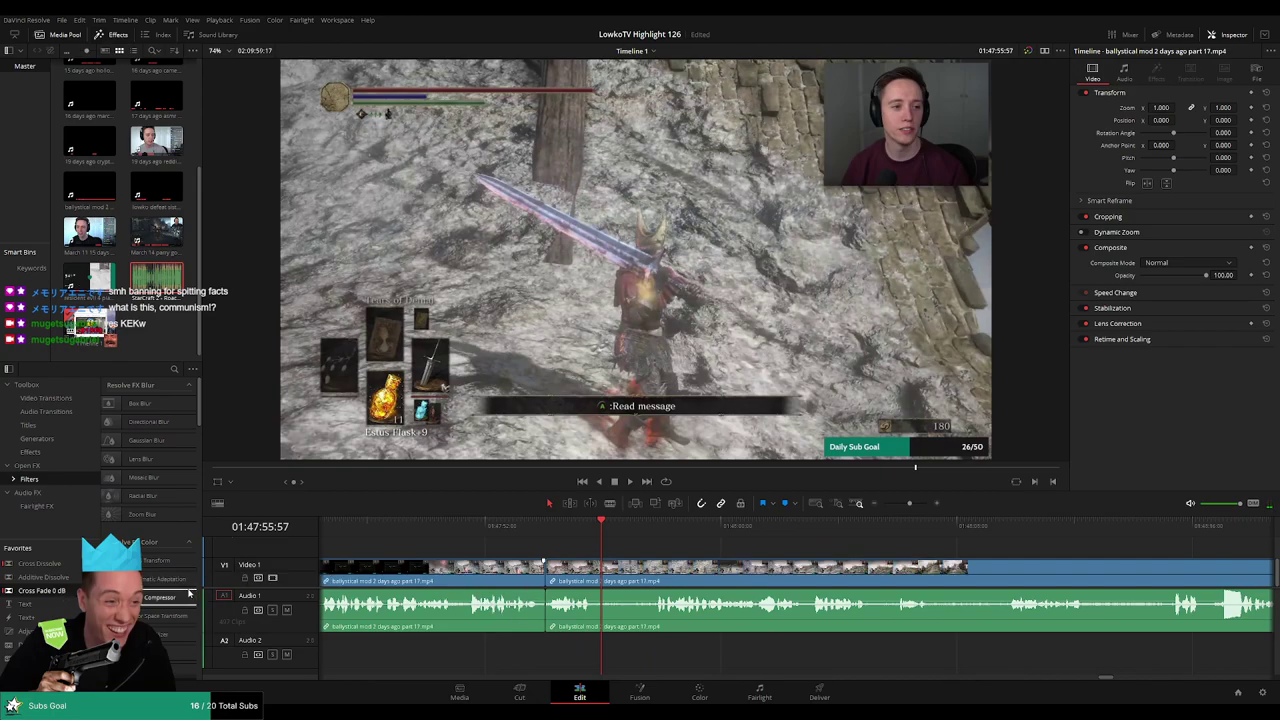
pyautogui.press('space')
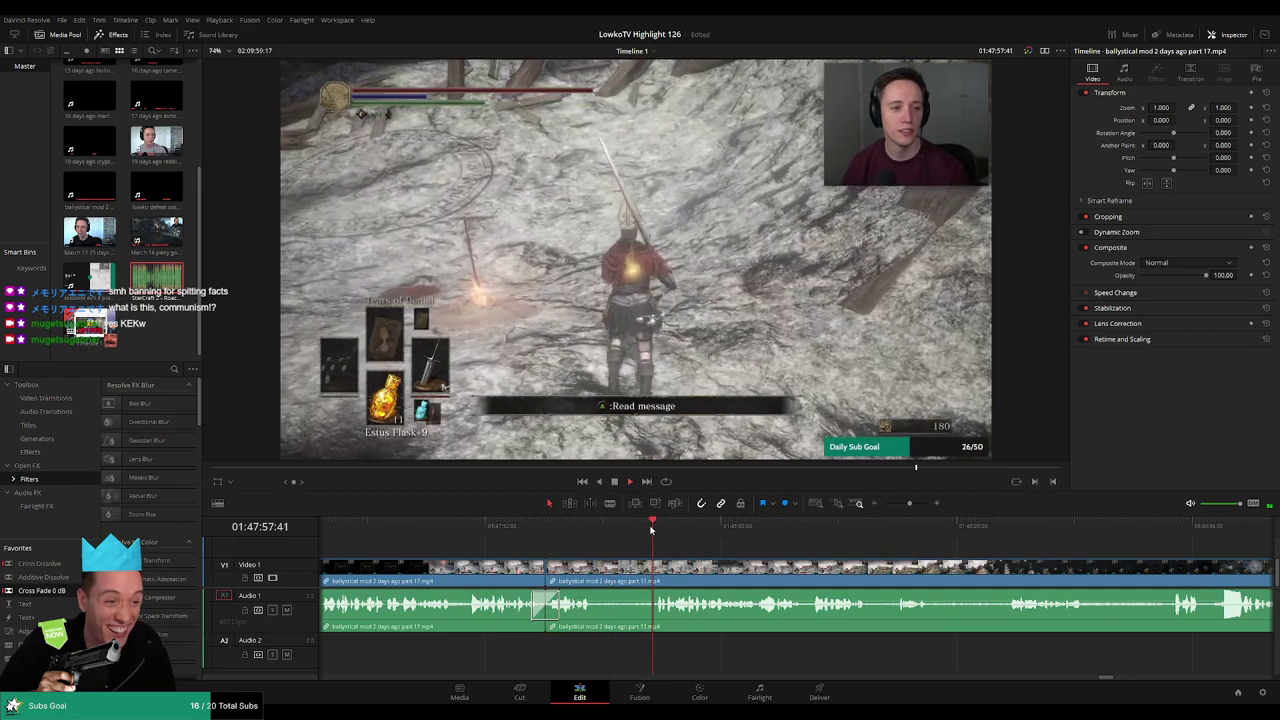
# - Ripple delete the quiet section from about 01:47:55 to 01:47:57, and apply Cross Fade 0 dB at the cut
pyautogui.press('b')
pyautogui.click(597, 572)
pyautogui.click(652, 572)
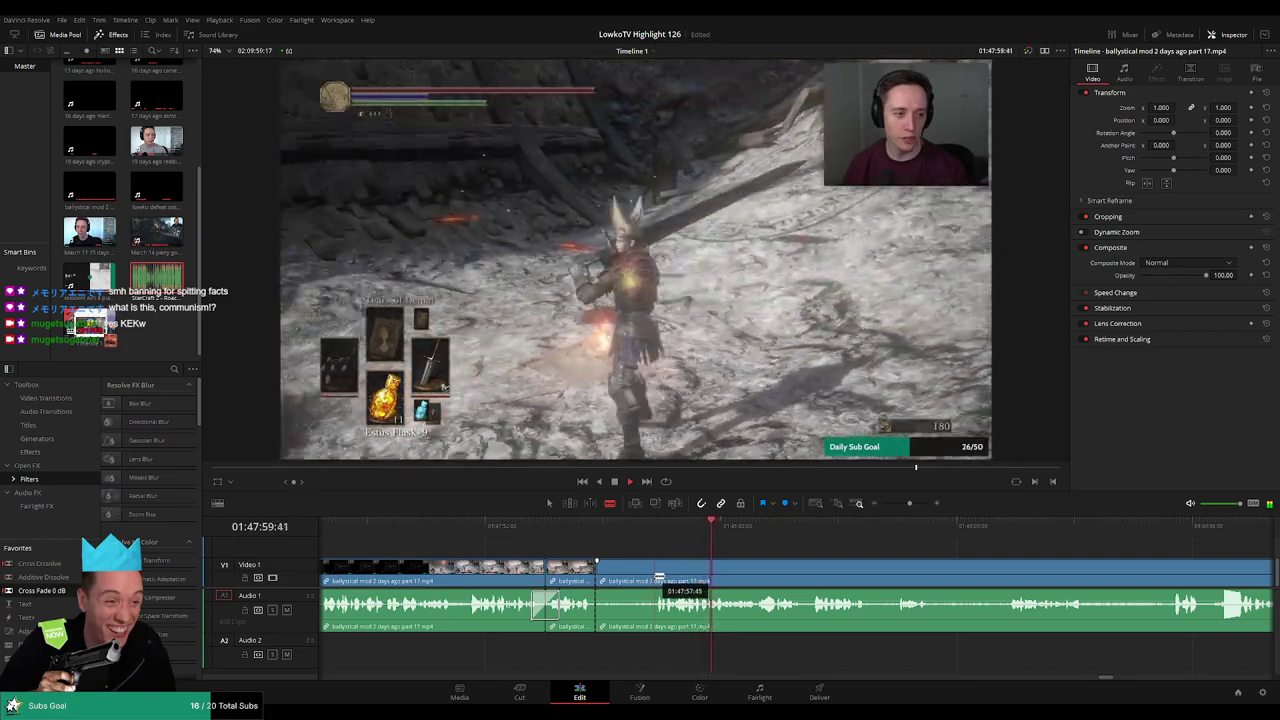
pyautogui.press('a')
pyautogui.click(638, 580)
pyautogui.press('Delete')
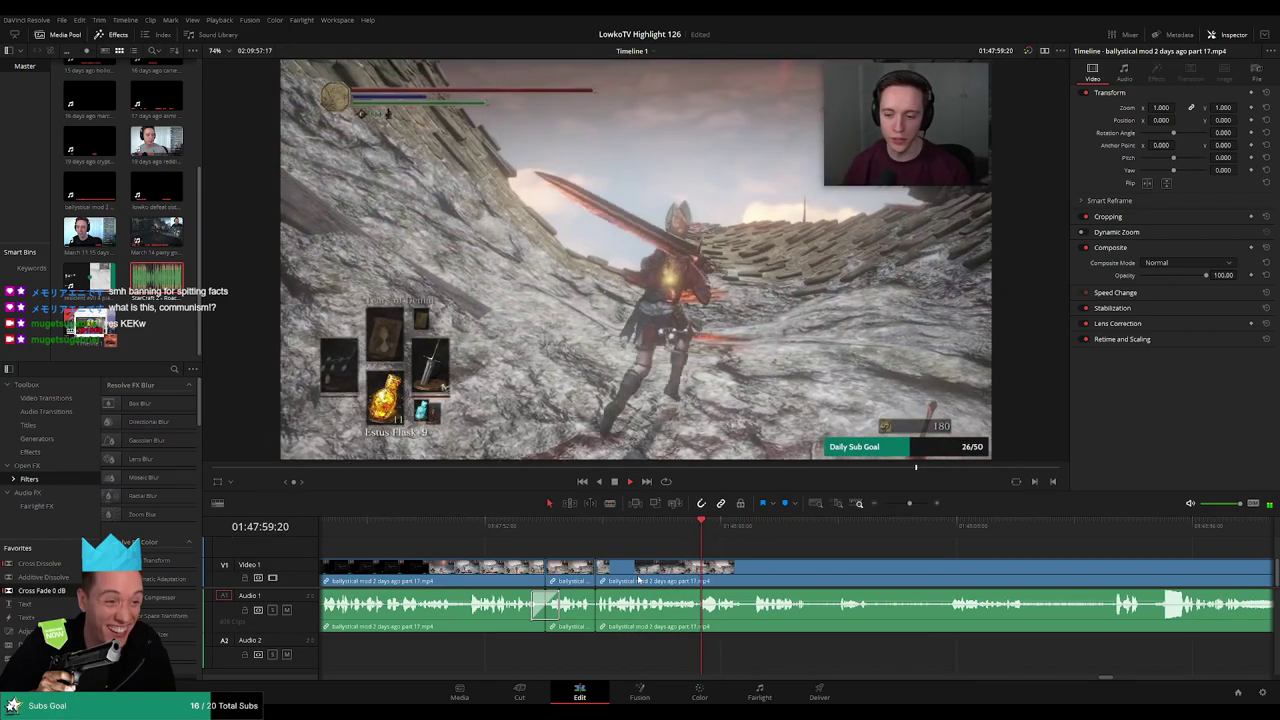
pyautogui.press('space')
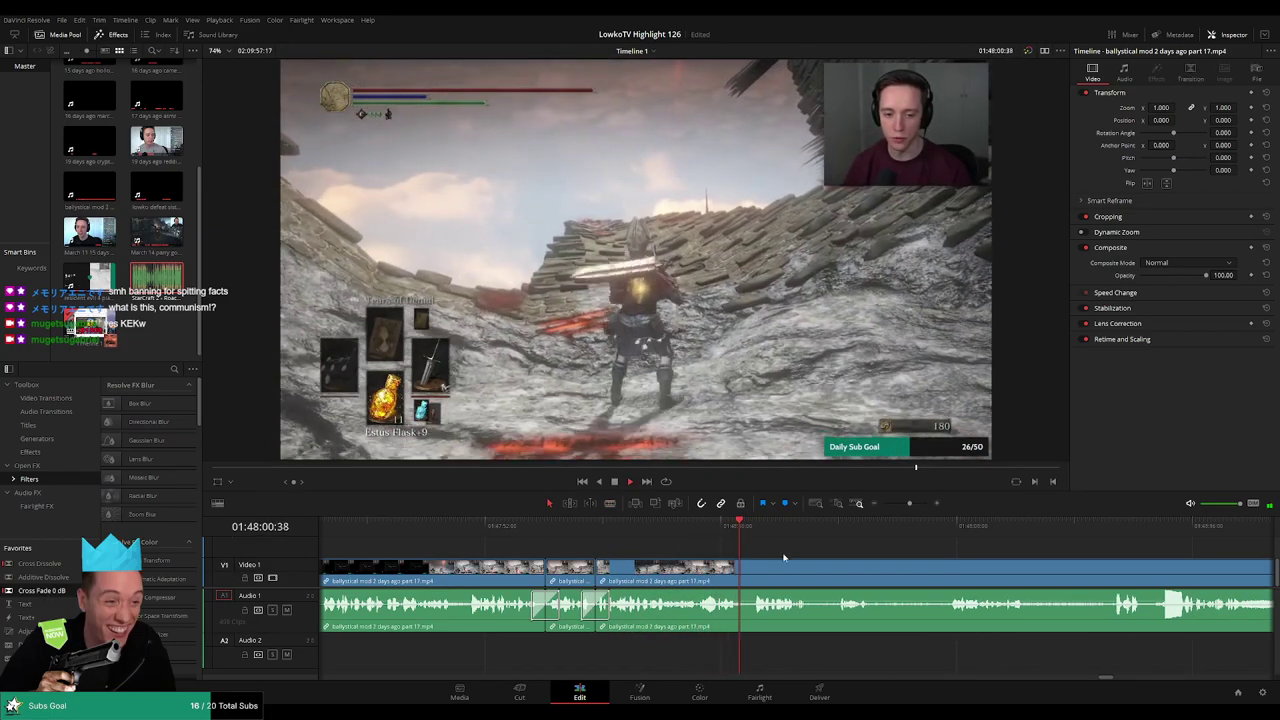
# - Ripple delete the section from about 01:48:05 to 01:48:07 during the rooftop run, and apply Cross Fade 0 dB at the cut
pyautogui.hscroll(3, 755, 546)
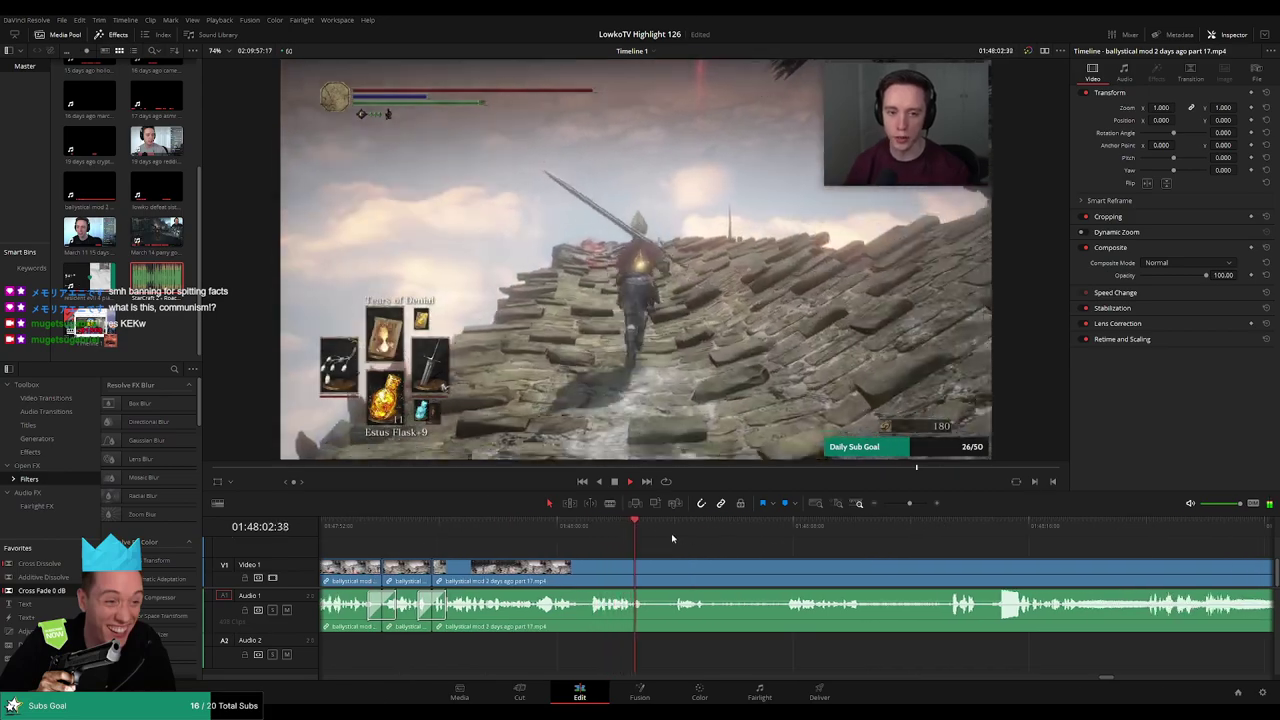
pyautogui.press('b')
pyautogui.click(712, 572)
pyautogui.click(787, 574)
pyautogui.press('a')
pyautogui.click(757, 576)
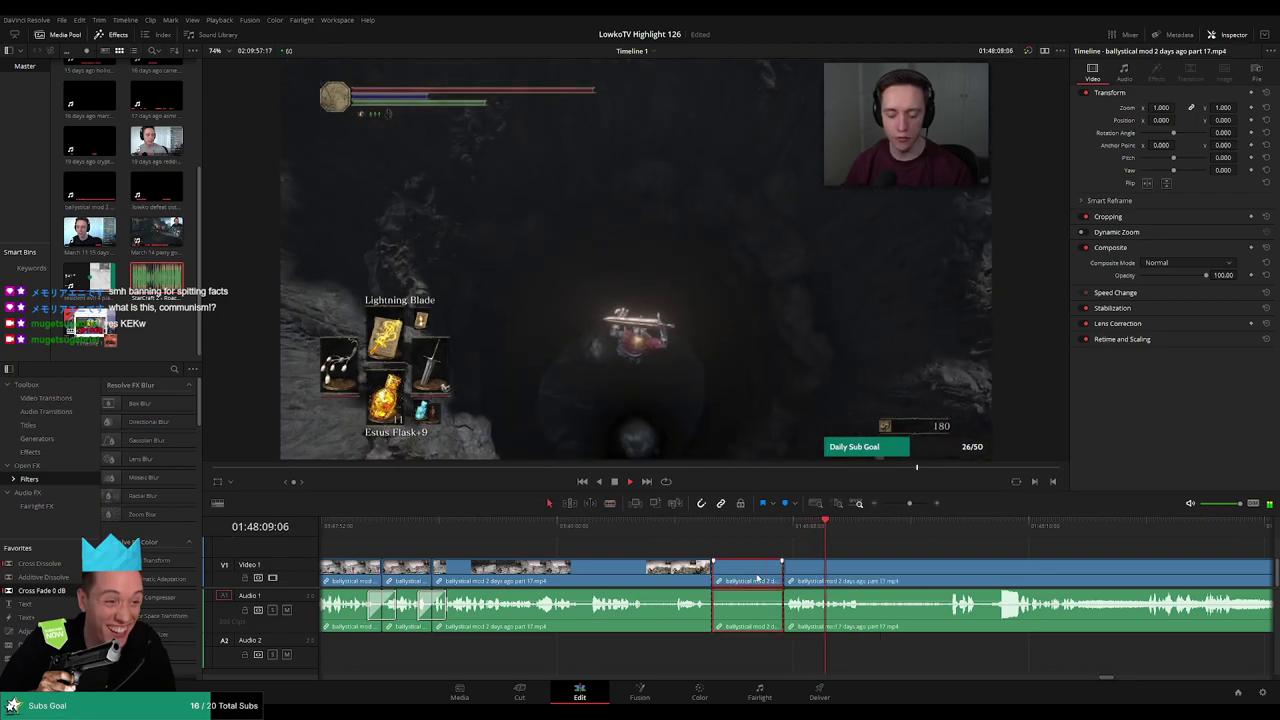
pyautogui.press('Delete')
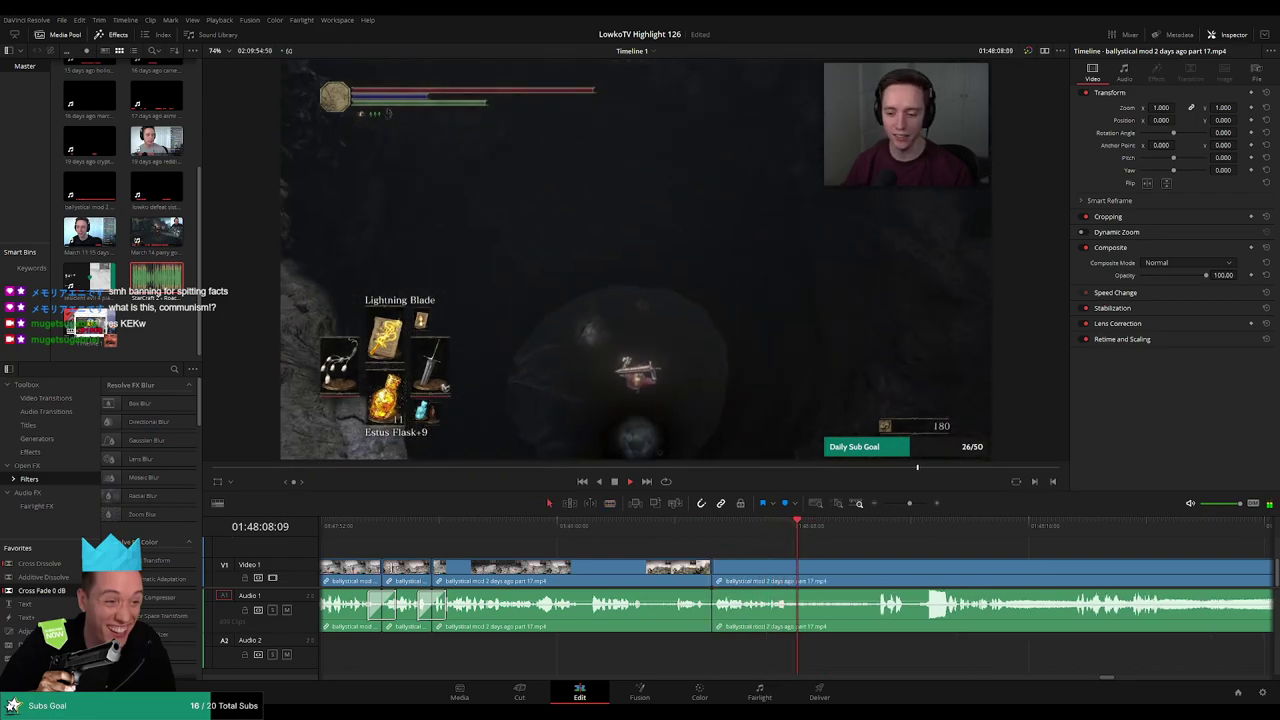
pyautogui.press('space')
pyautogui.moveTo(41, 591); pyautogui.dragTo(713, 608)
# - Split the gameplay clip at about 01:48:08, during the fall into the dark pit
pyautogui.press('b')
pyautogui.click(803, 573)
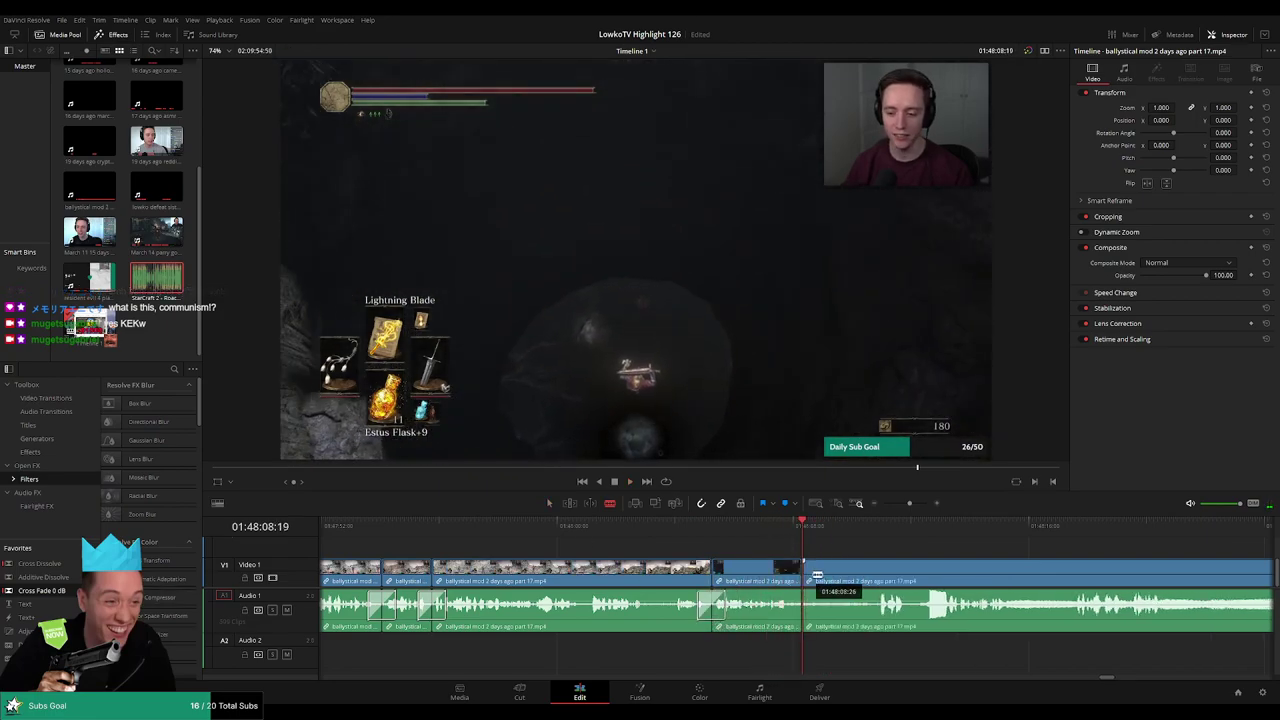
# - Skim the remaining footage from about 01:48:08 to the end of the timeline for anything worth keeping
pyautogui.press('space')
pyautogui.press('space')
pyautogui.moveTo(909, 504); pyautogui.dragTo(911, 531)
pyautogui.moveTo(1044, 550); pyautogui.dragTo(932, 525)
pyautogui.click(773, 528)
pyautogui.moveTo(486, 526); pyautogui.dragTo(716, 530)
pyautogui.press('space')
pyautogui.press('space')
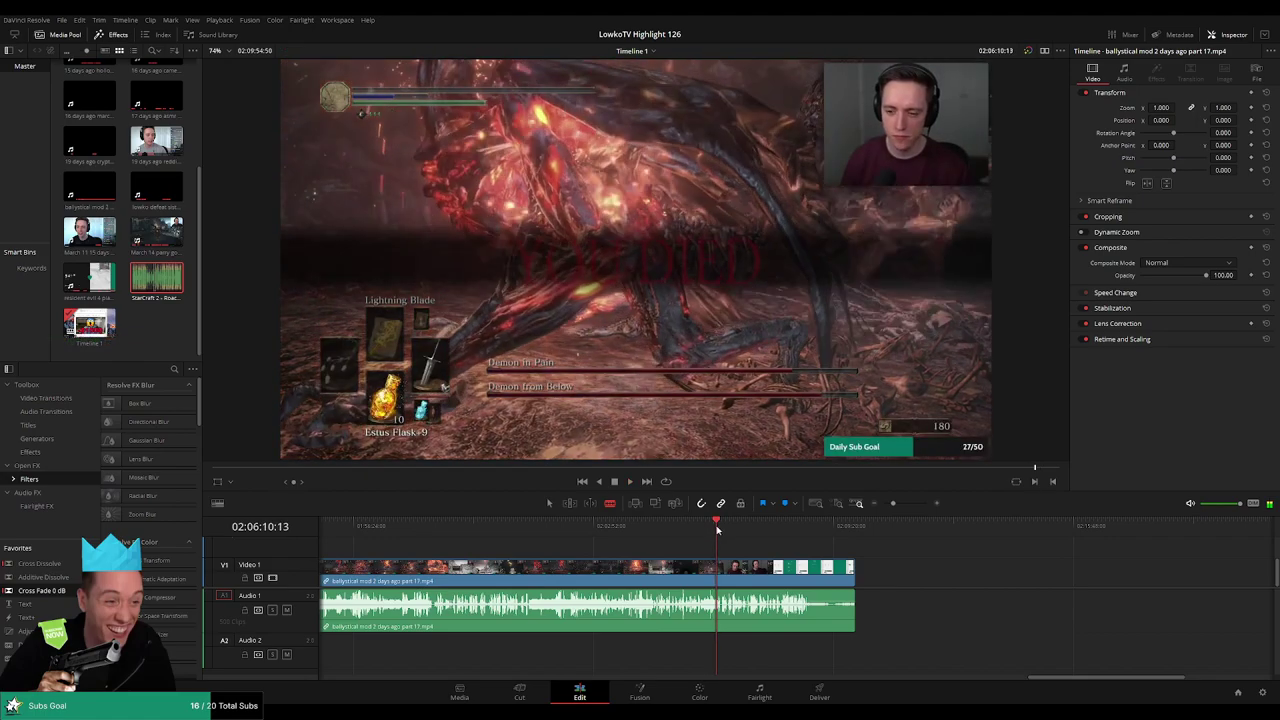
pyautogui.moveTo(893, 504); pyautogui.dragTo(890, 505)
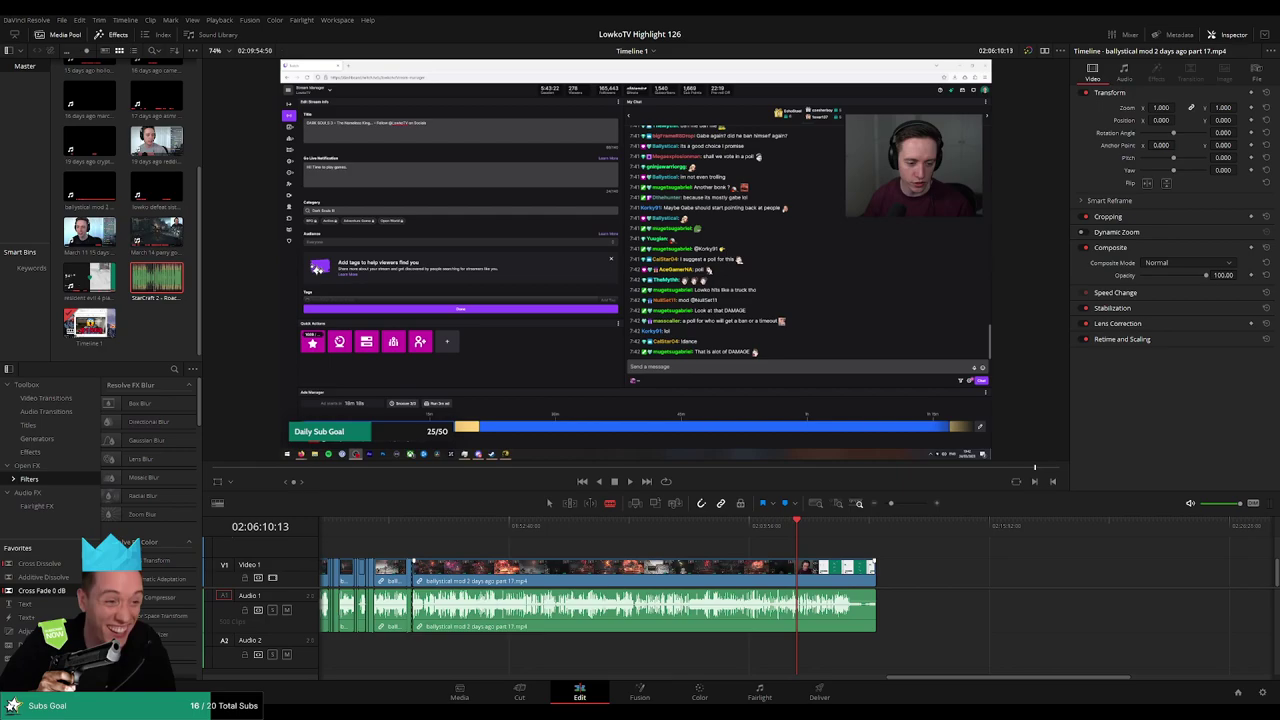
pyautogui.click(414, 527)
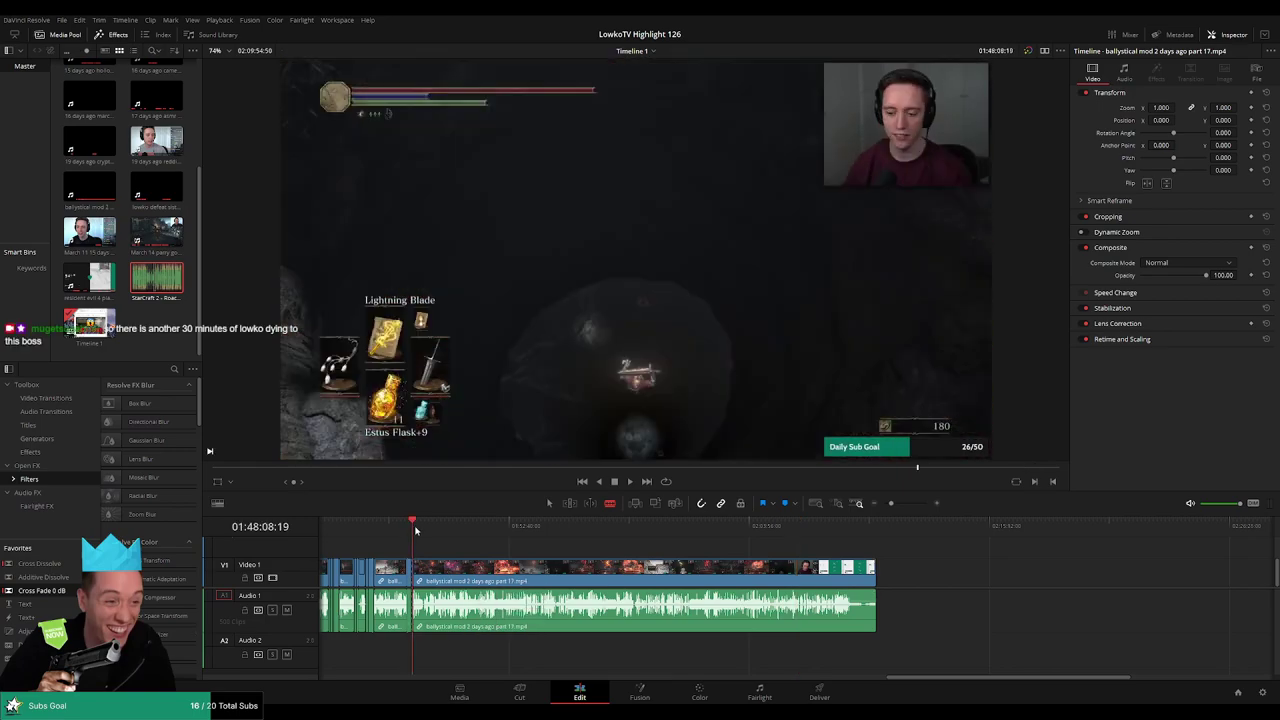
pyautogui.moveTo(419, 531); pyautogui.dragTo(798, 531)
pyautogui.press('space')
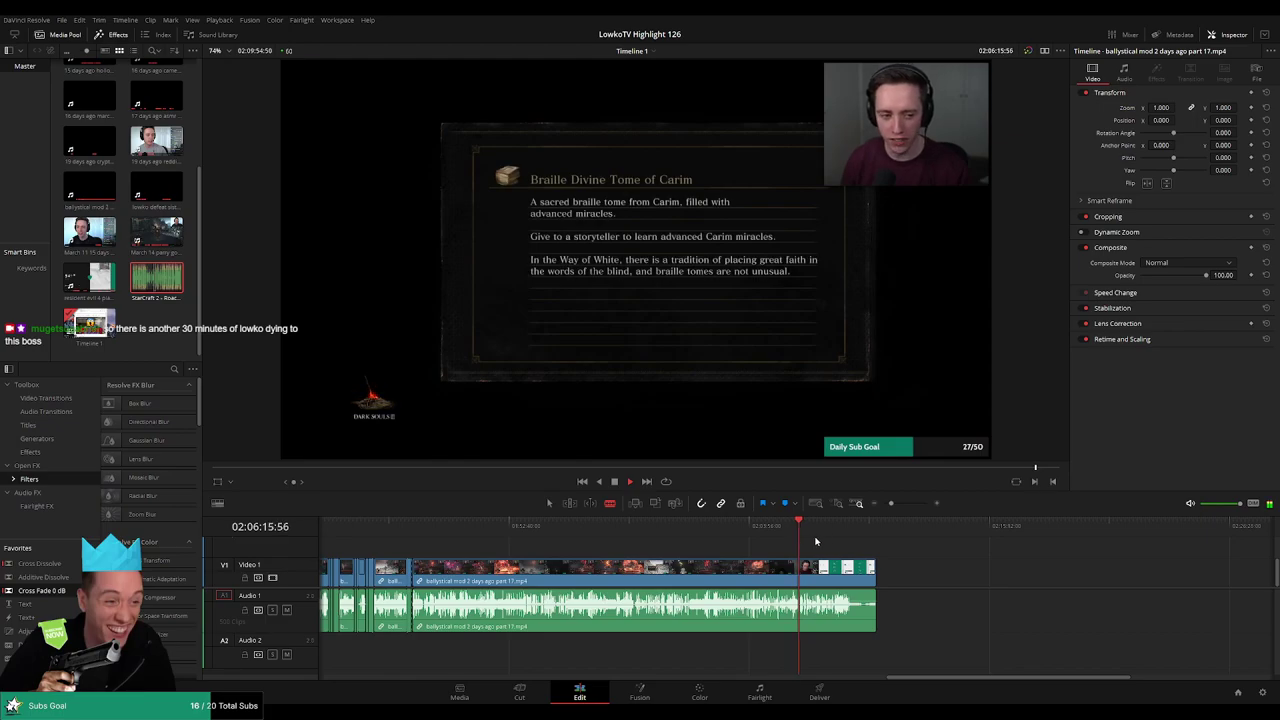
pyautogui.moveTo(806, 524); pyautogui.dragTo(866, 522)
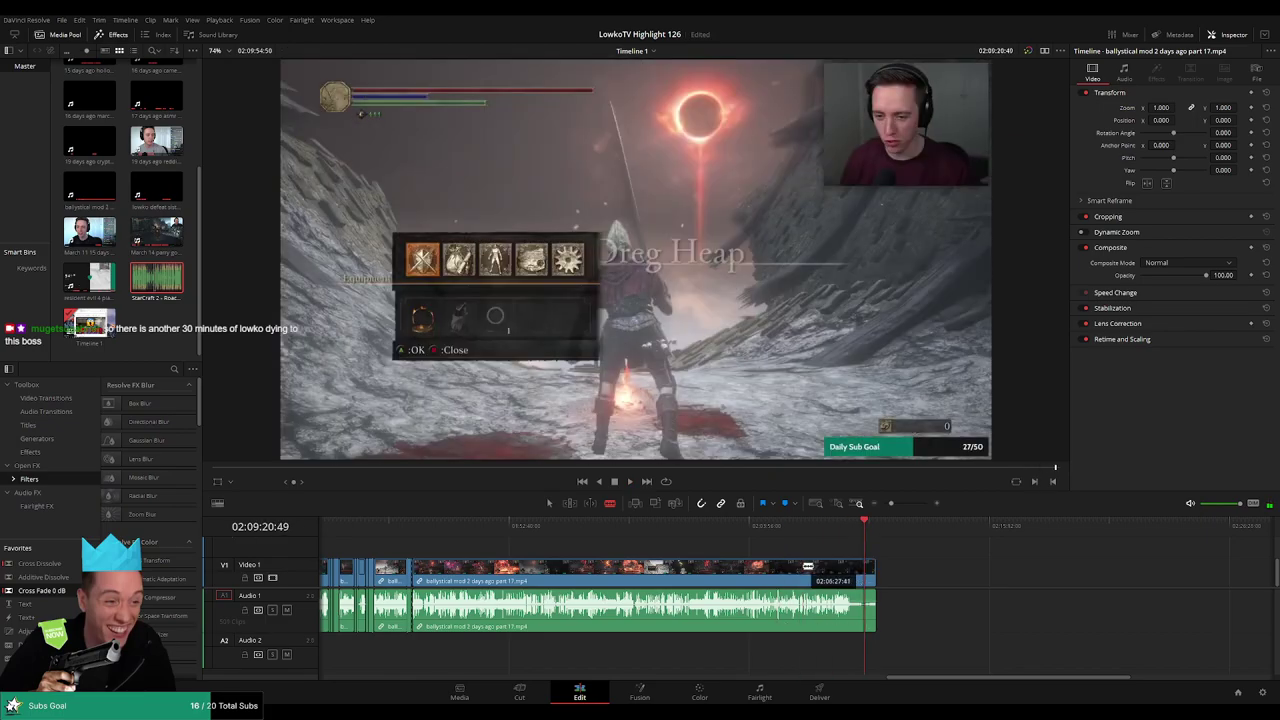
# - Delete the entire remaining gameplay clip after the cut at about 01:48:08
pyautogui.press('a')
pyautogui.click(803, 570)
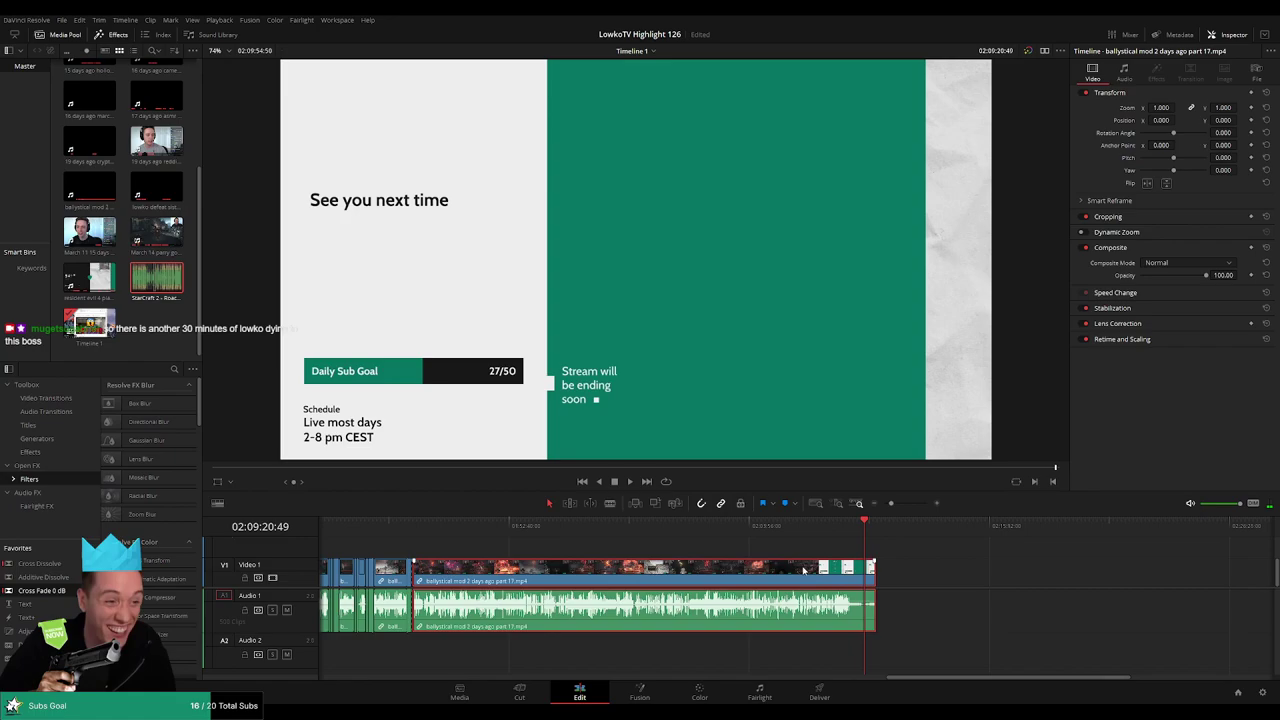
pyautogui.press('Delete')
# - Fit the whole timeline in view and check the start and end of the edit
pyautogui.click(860, 504)
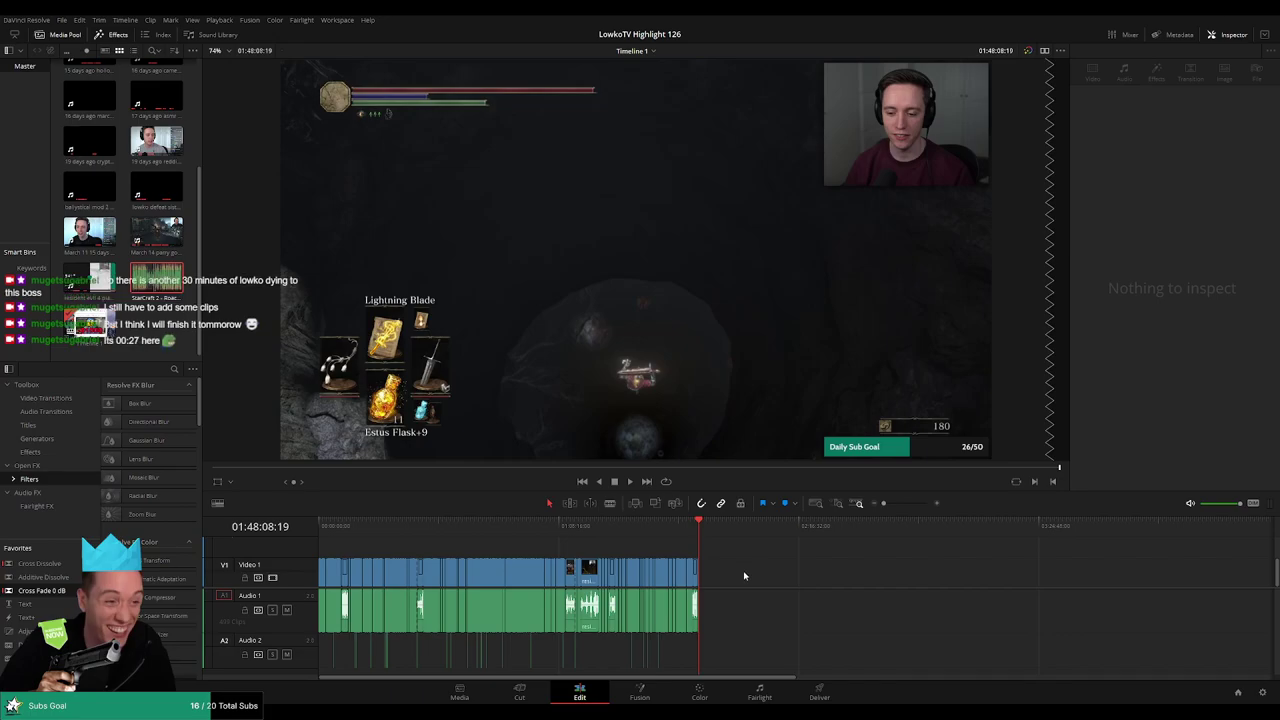
pyautogui.press('Home')
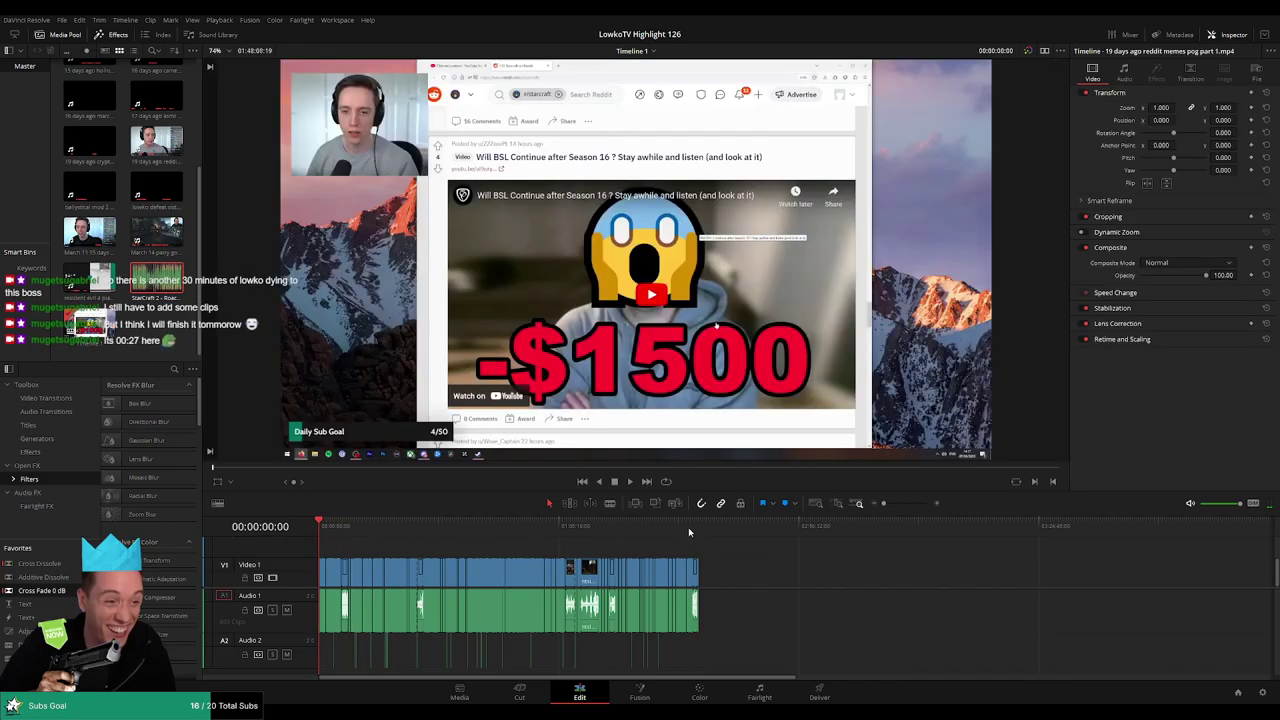
pyautogui.press('End')
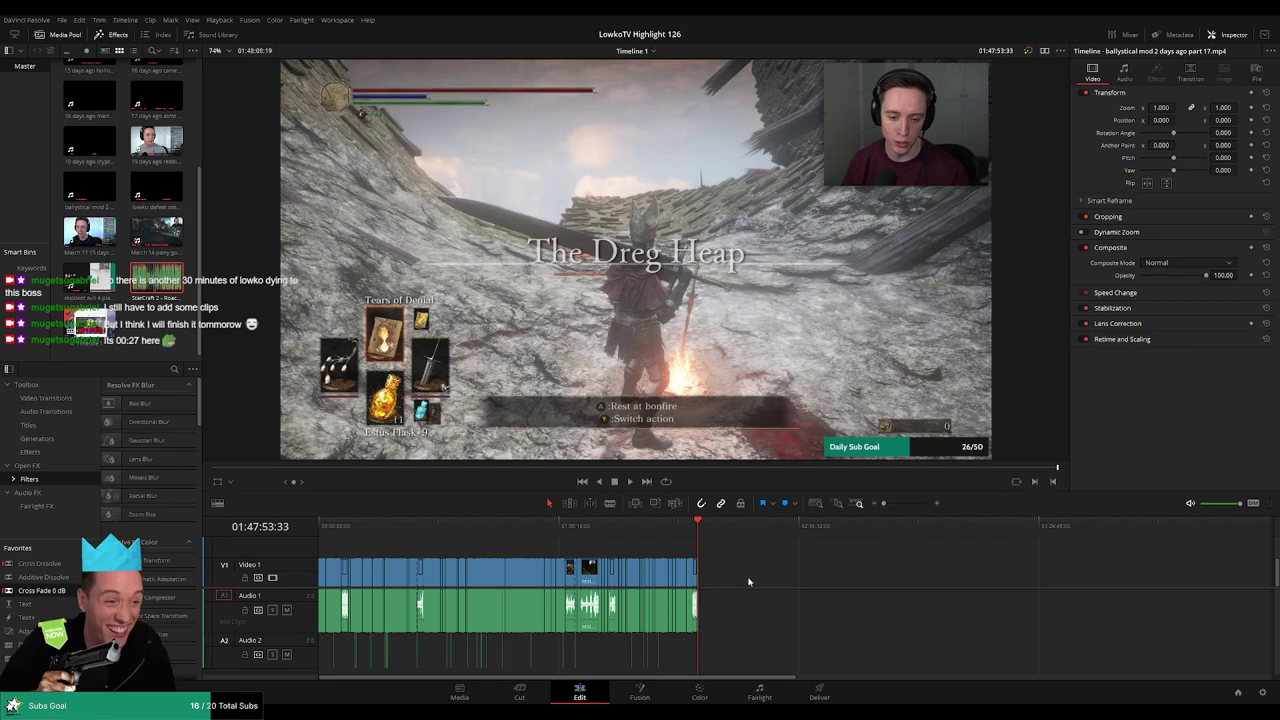